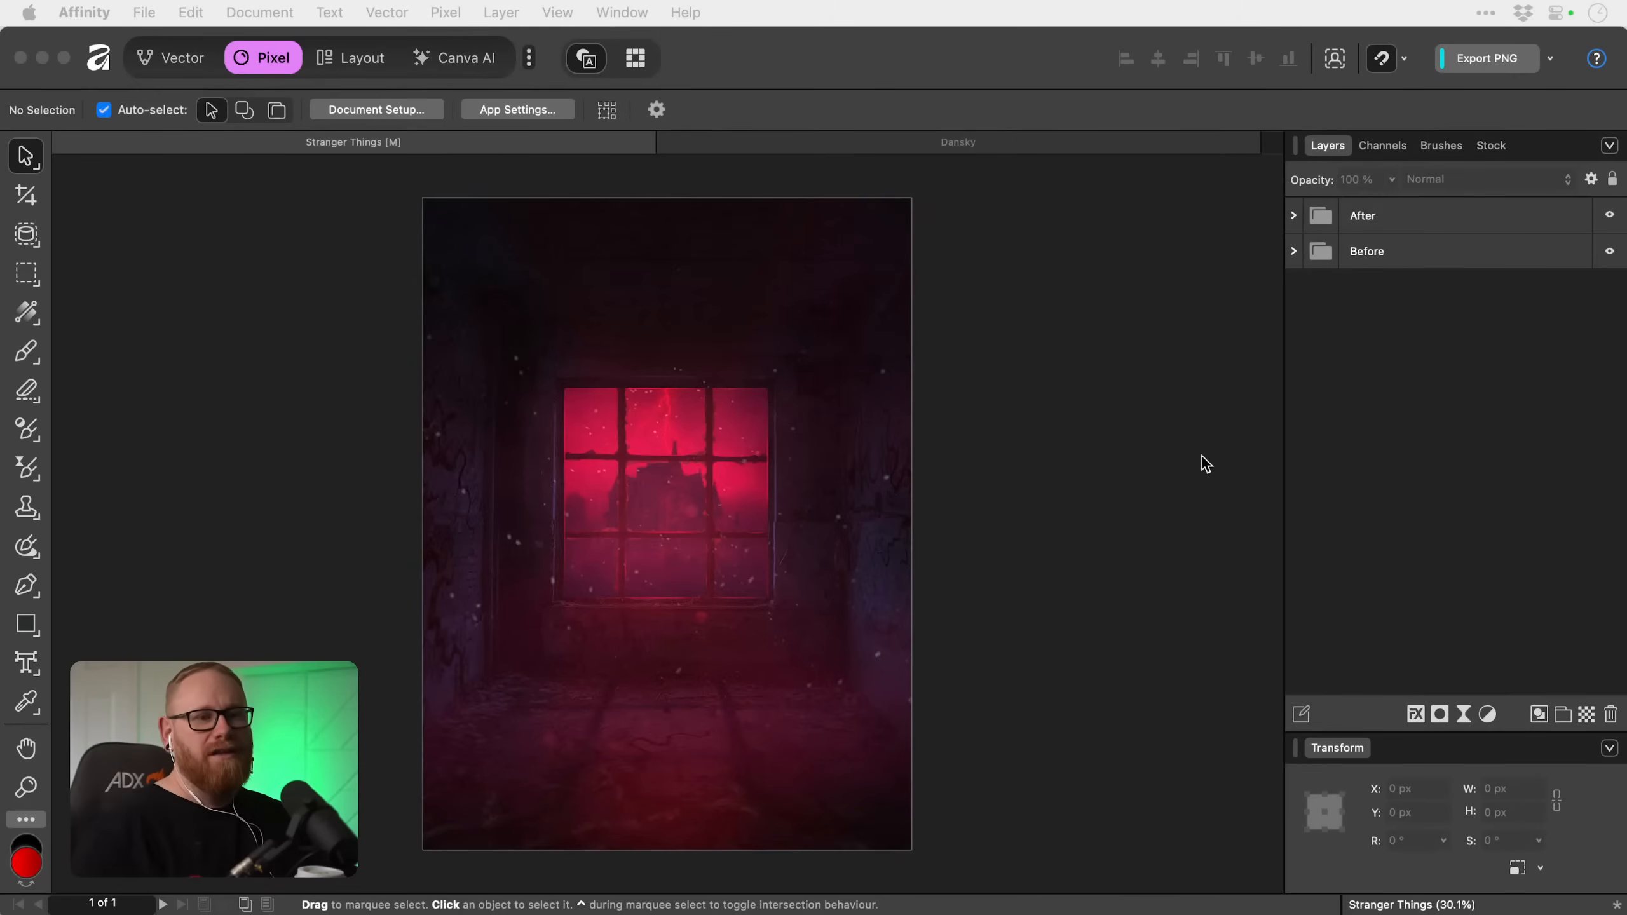
{"action": "scroll", "coordinate": [1487, 722], "scroll_direction": "down", "scroll_amount": 5}
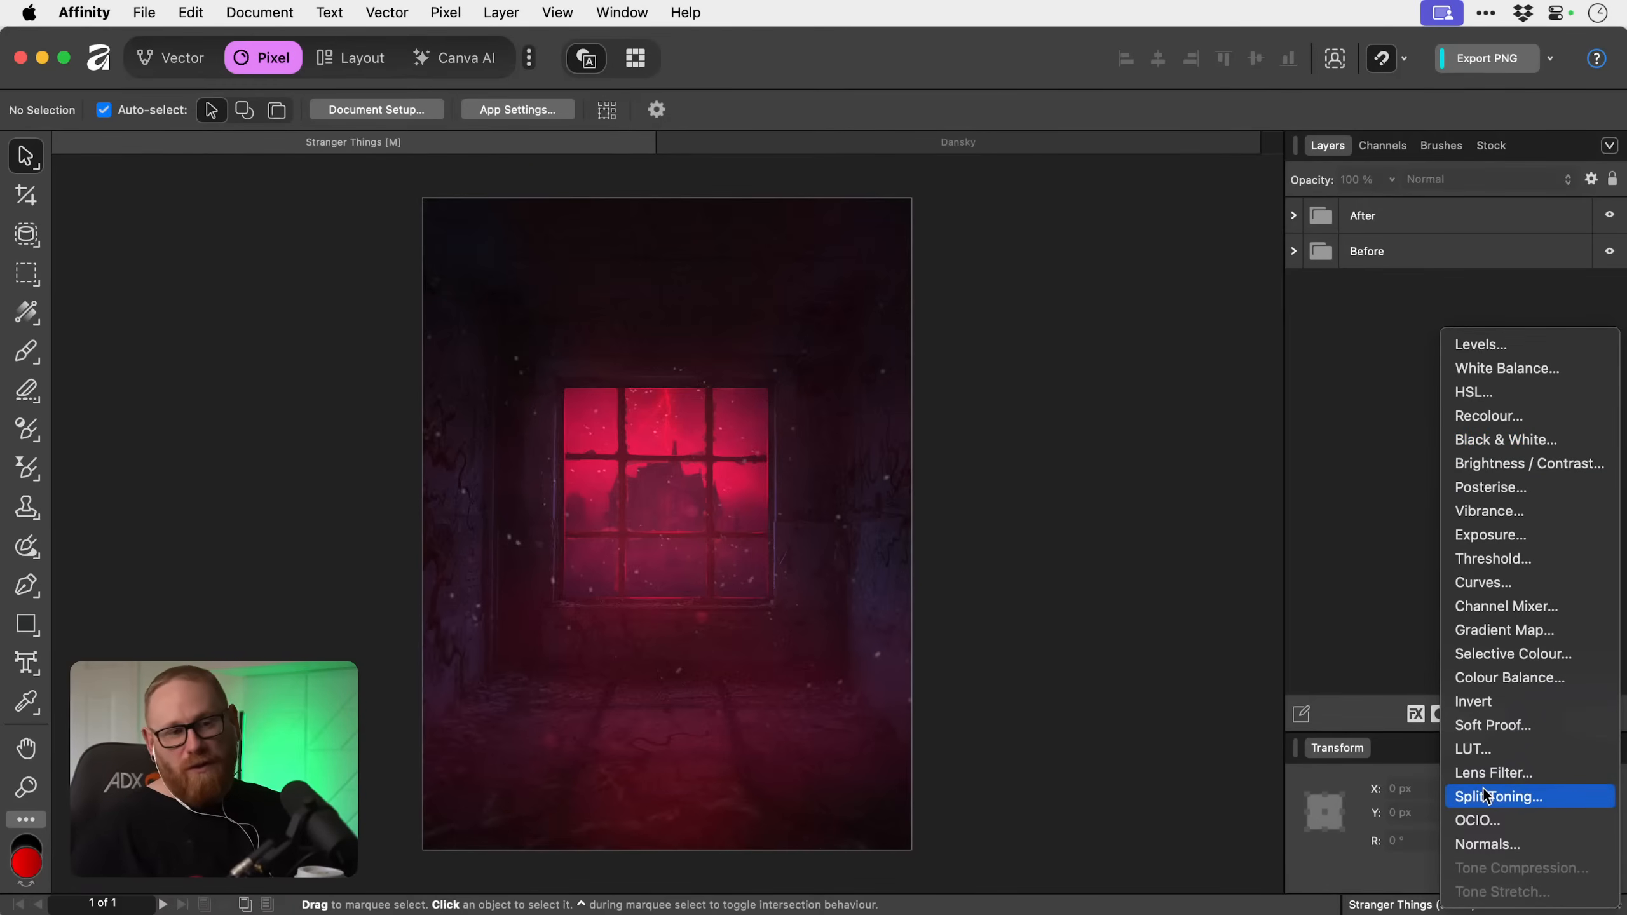
{"action": "left_click", "coordinate": [1087, 485]}
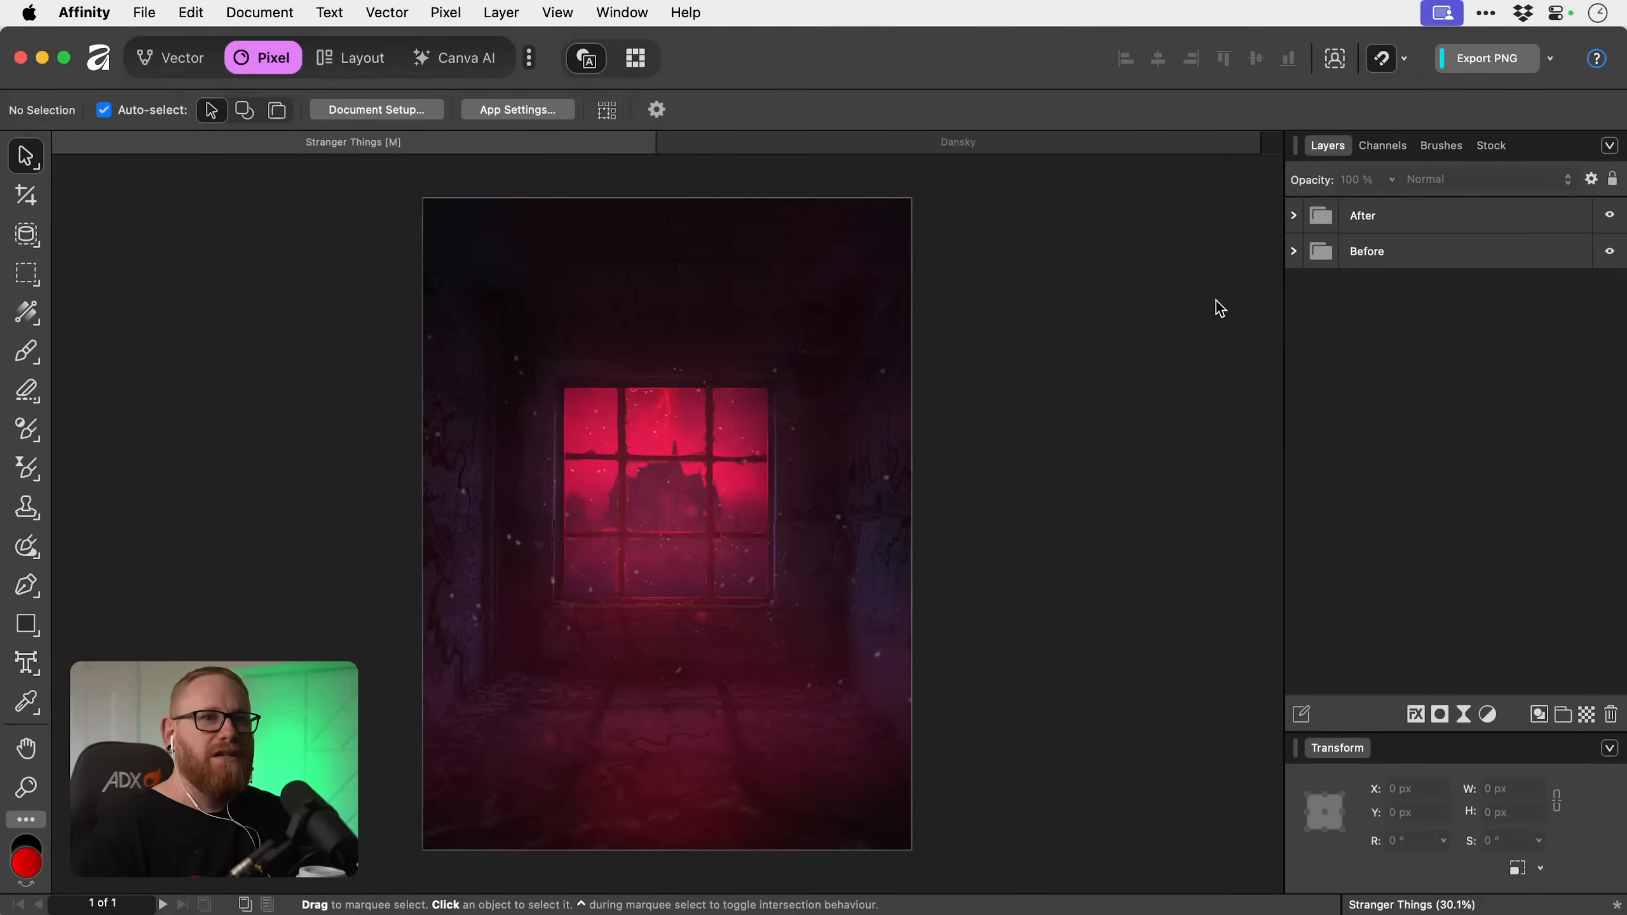
Hide the After group and show it again to compare the finished artwork with the original room photo.
{"action": "left_click", "coordinate": [1610, 216]}
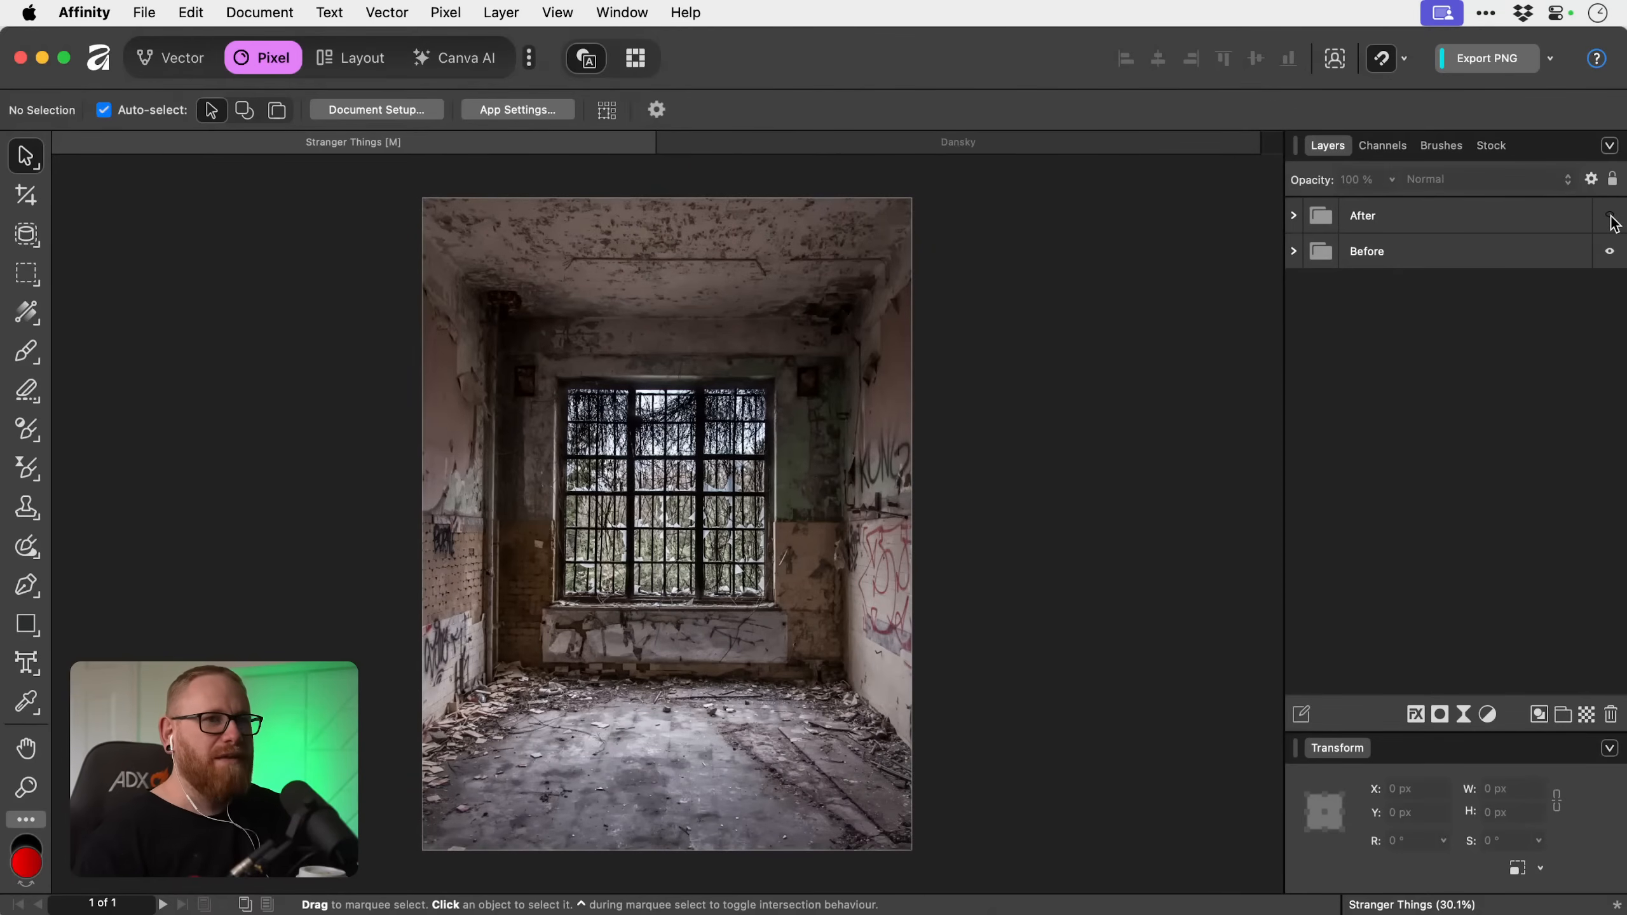
{"action": "left_click", "coordinate": [1611, 218]}
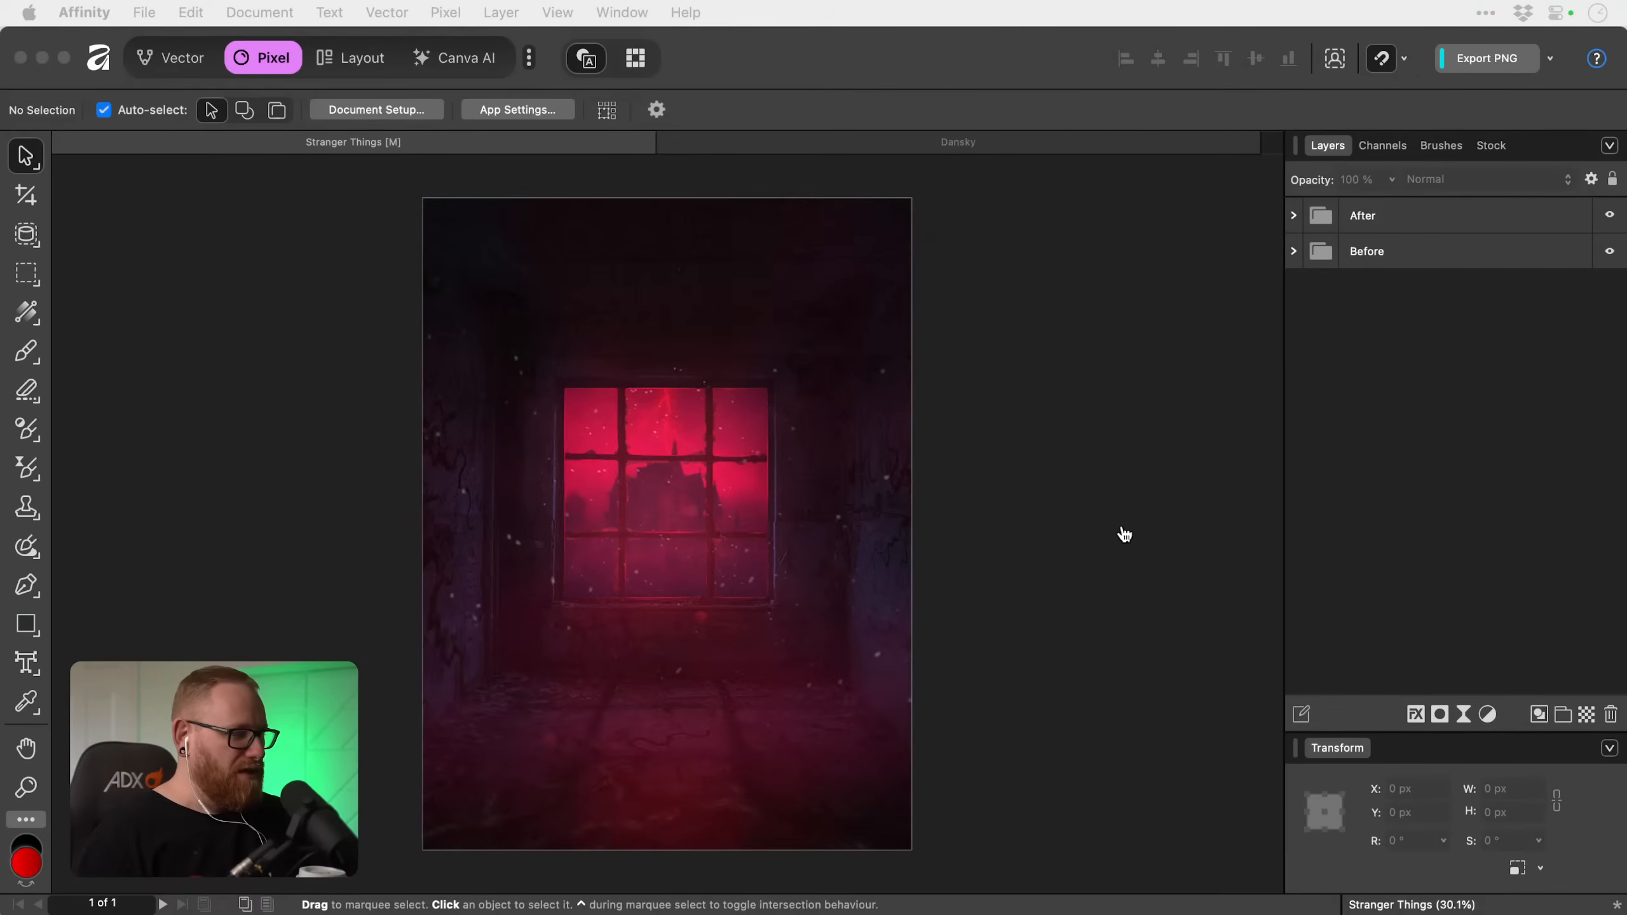
Switch to Finder and preview Room.jpg, Storm.jpg, Vines.png and Window.png in the Images folder, then return to Affinity.
{"action": "key", "text": "super+Tab"}
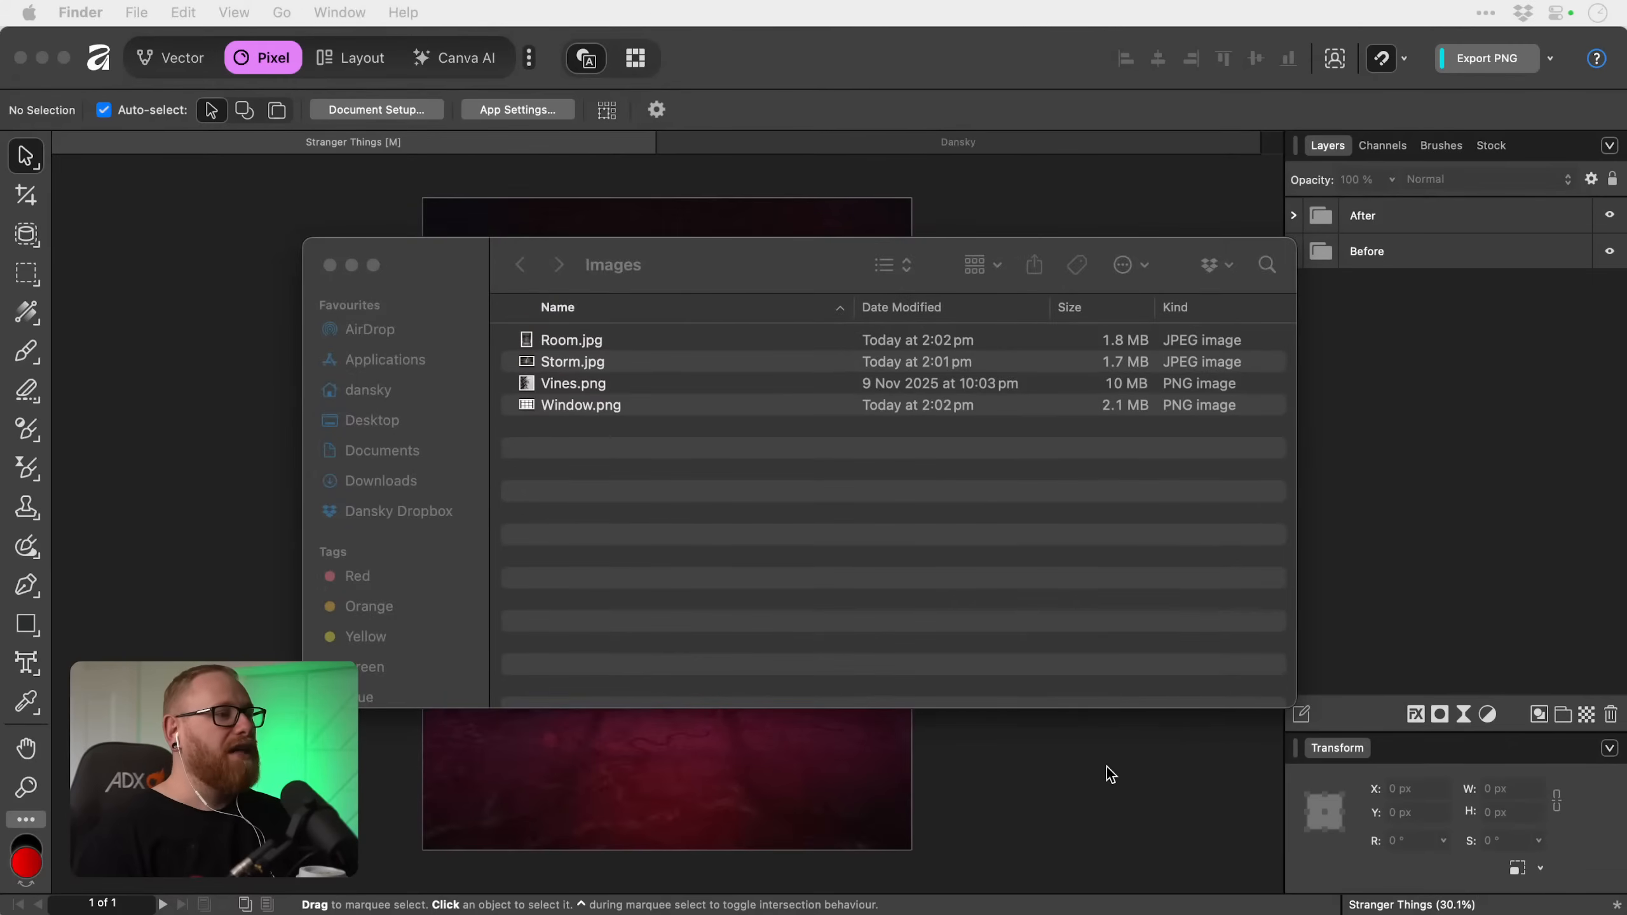
{"action": "left_click", "coordinate": [597, 266]}
{"action": "left_click", "coordinate": [585, 345]}
{"action": "key", "text": "space"}
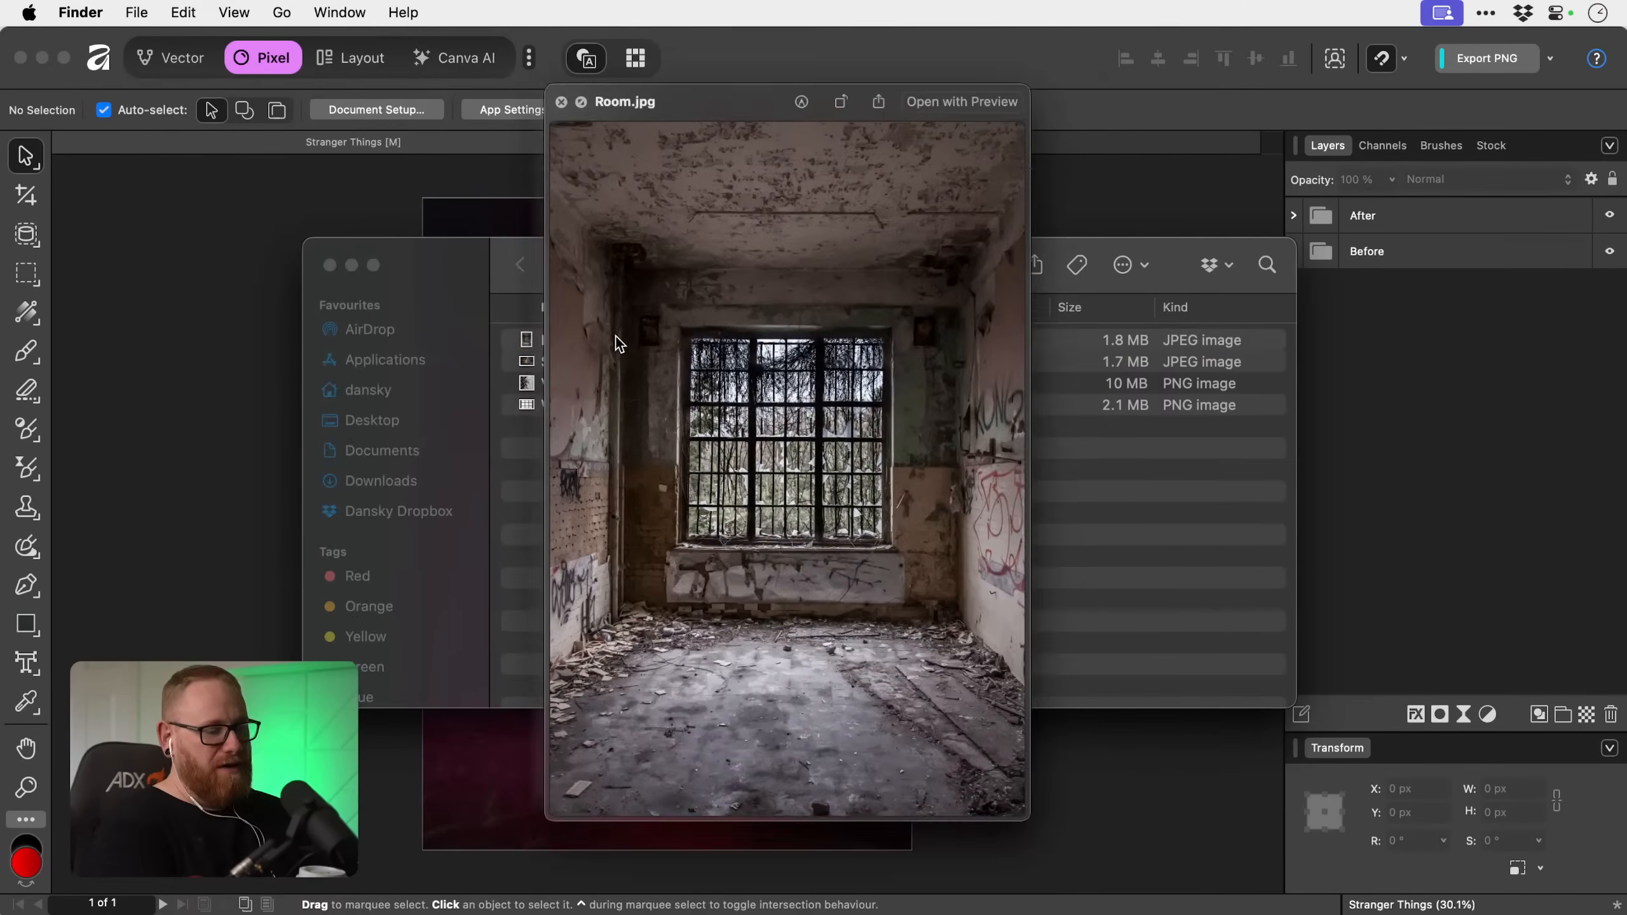
{"action": "key", "text": "Down"}
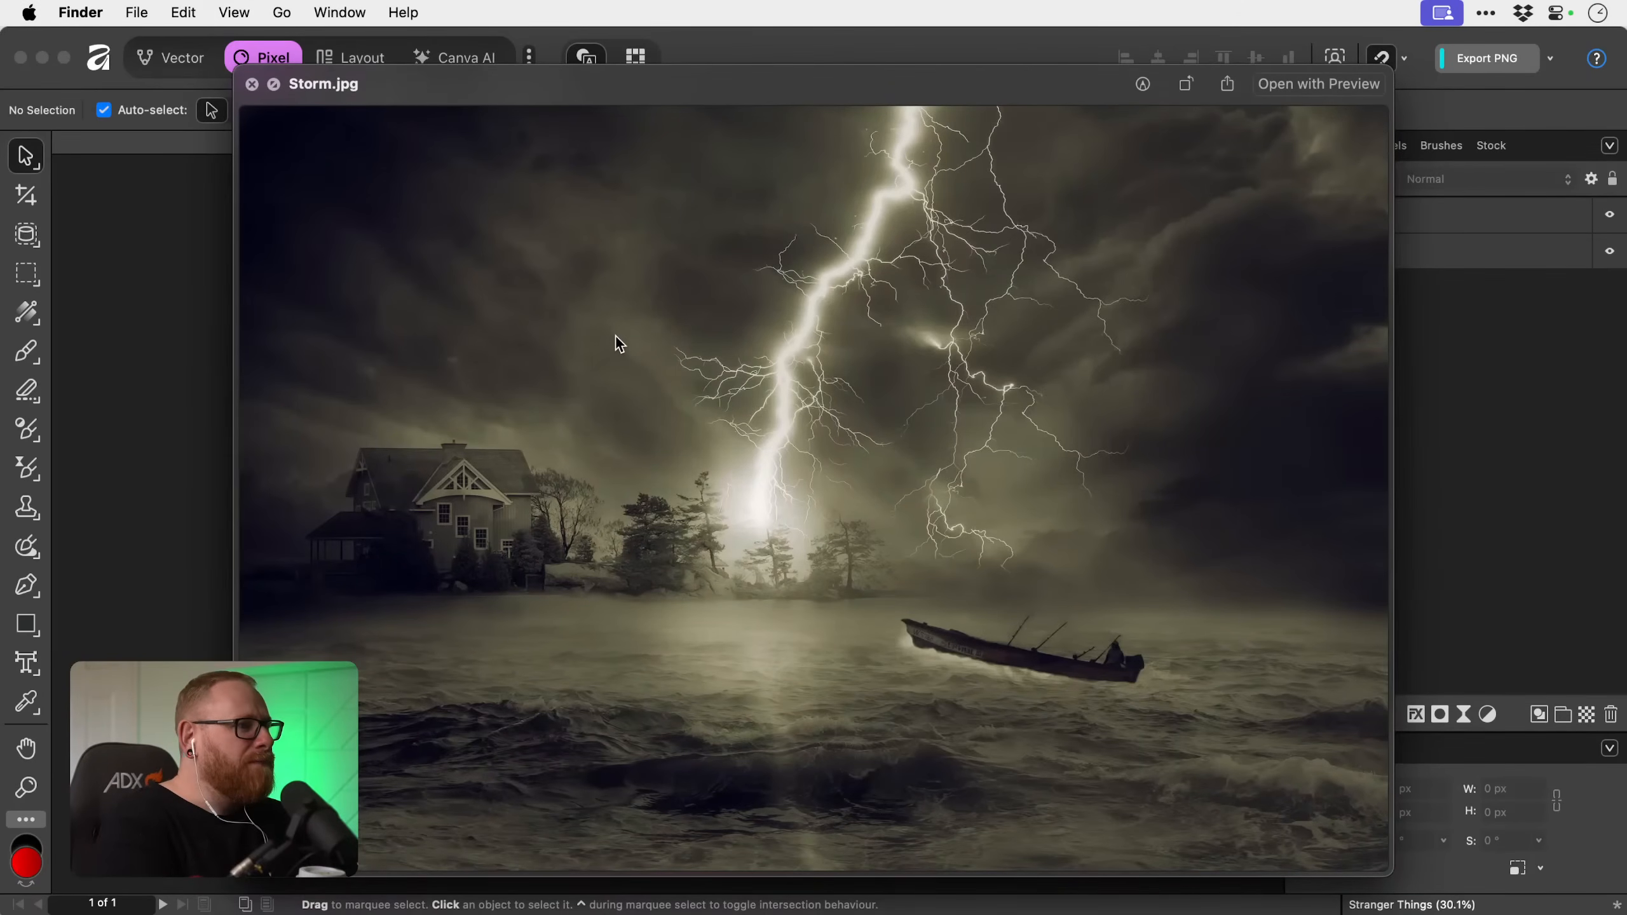
{"action": "key", "text": "Down"}
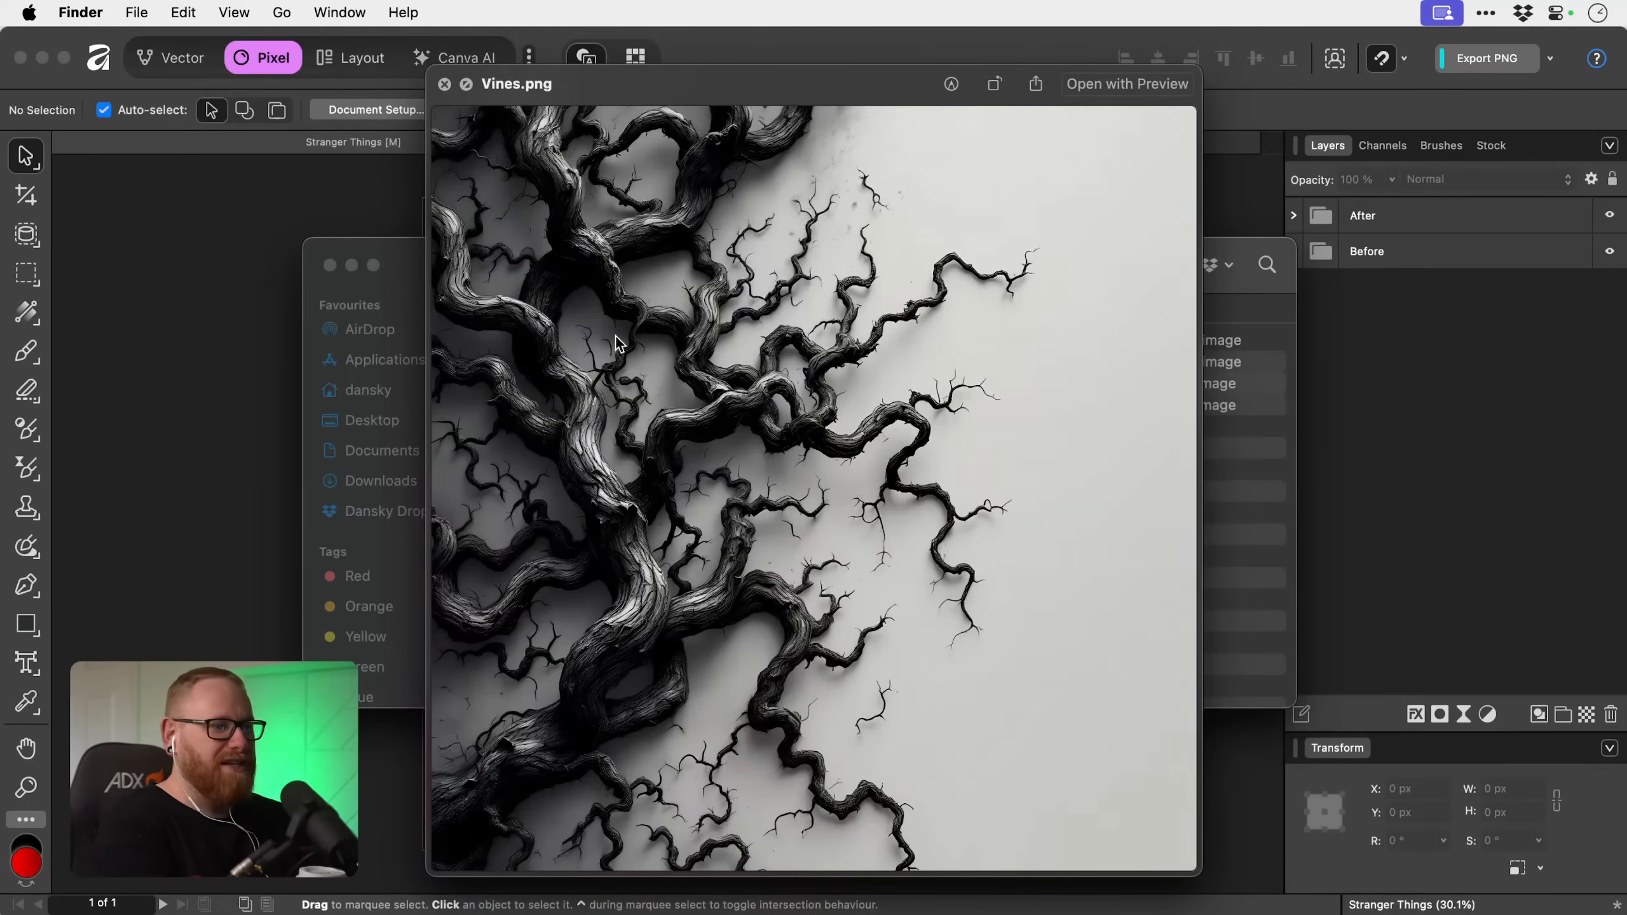
{"action": "key", "text": "Down"}
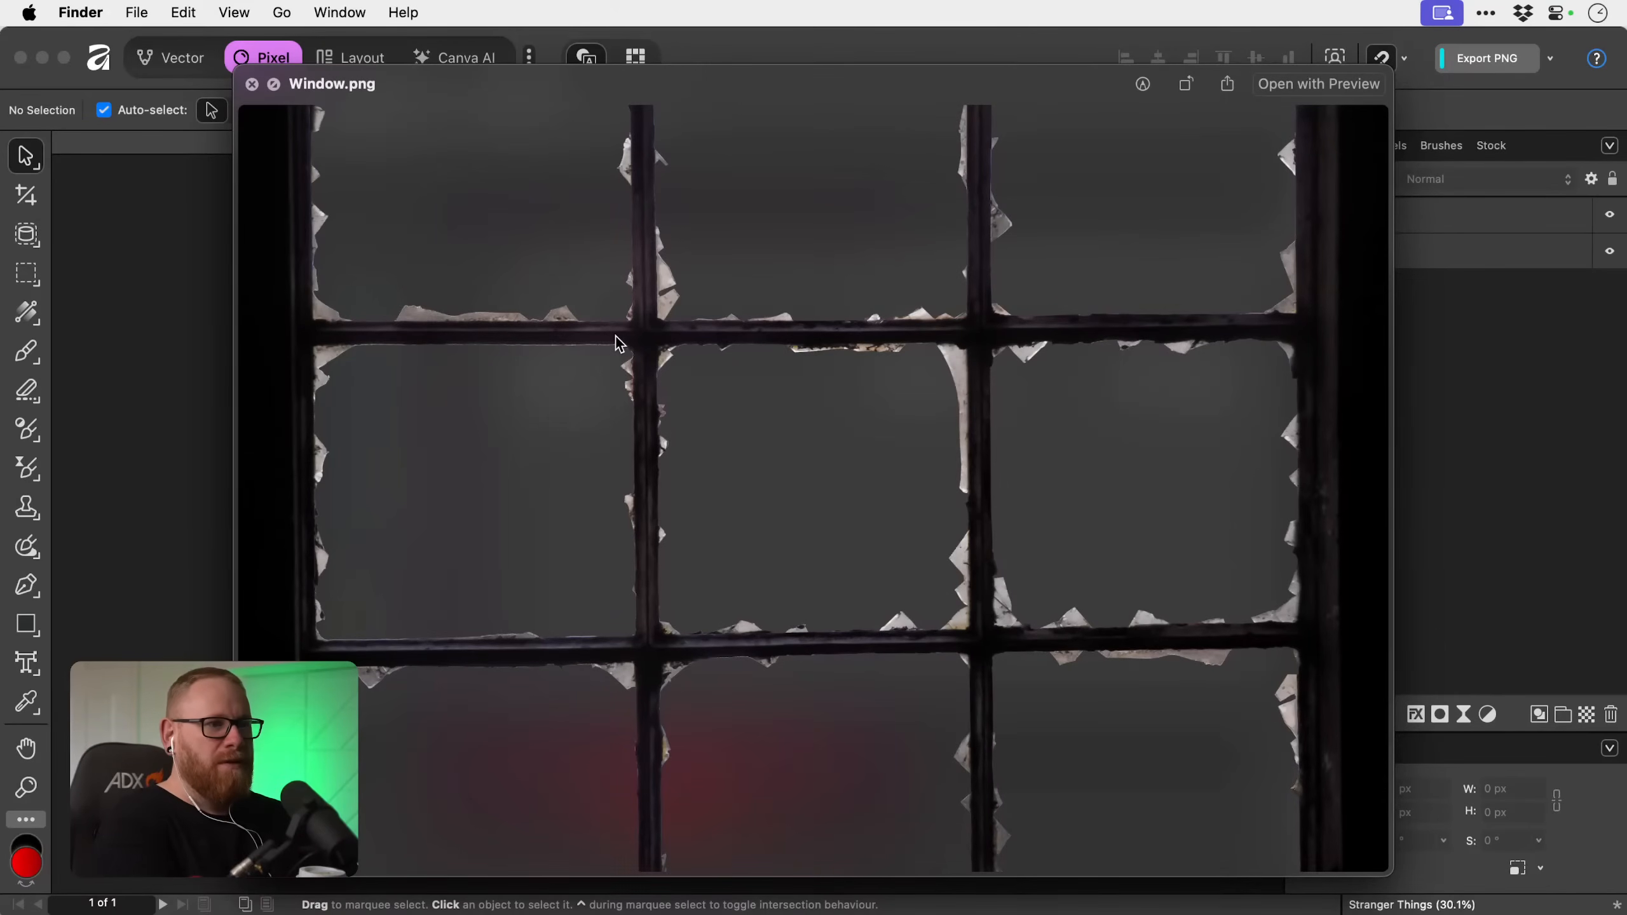
{"action": "key", "text": "space"}
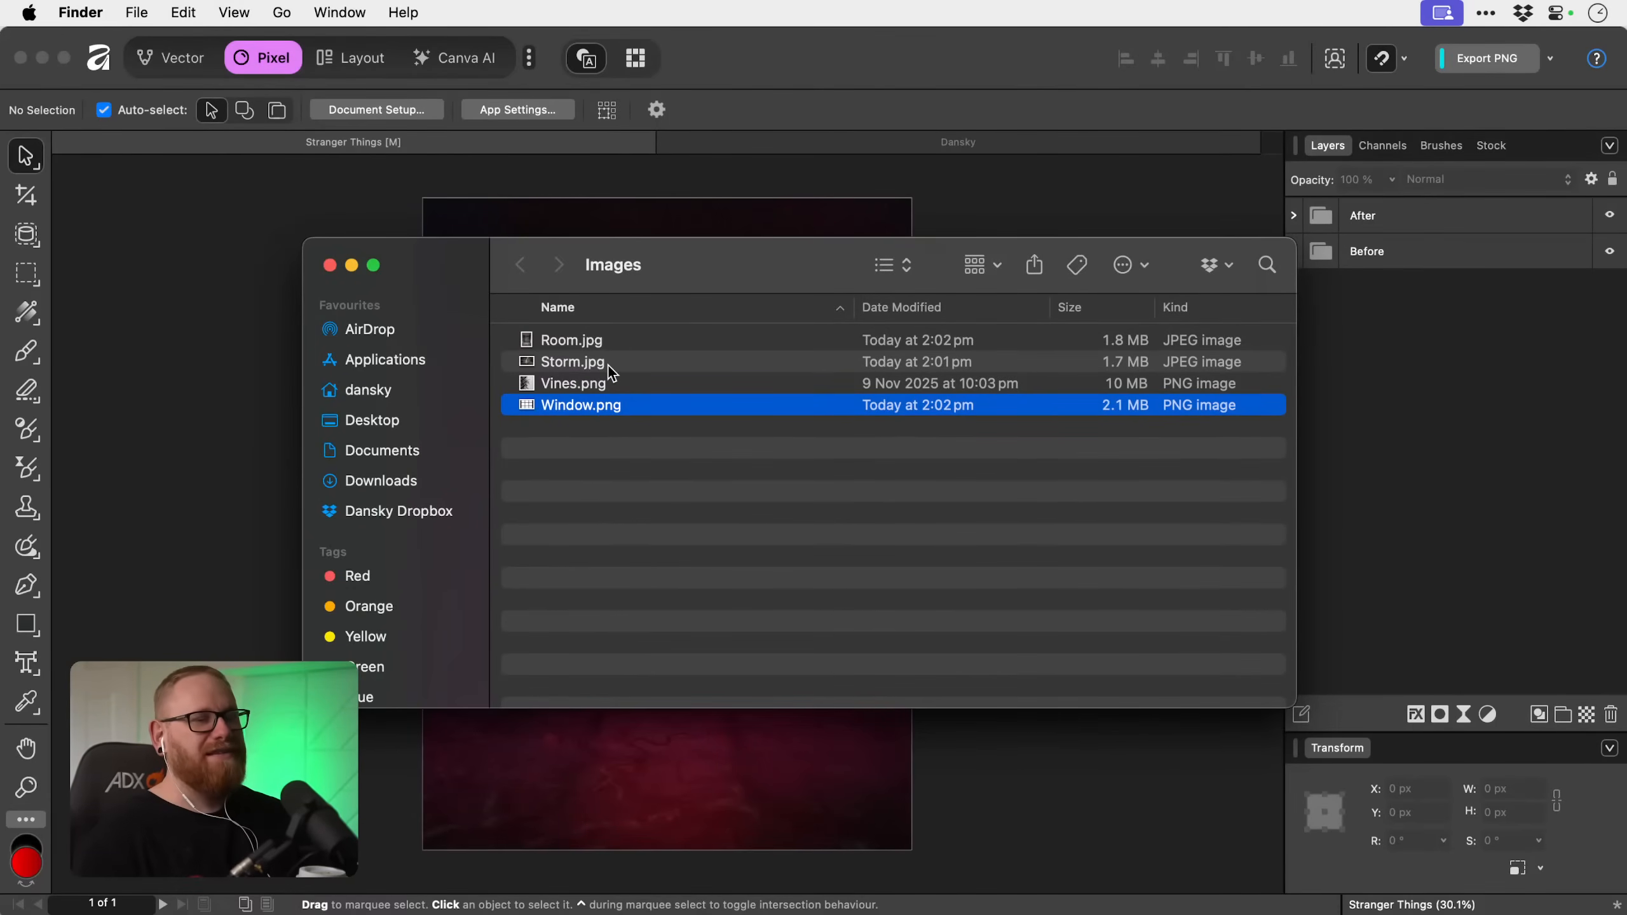
{"action": "left_click", "coordinate": [204, 477]}
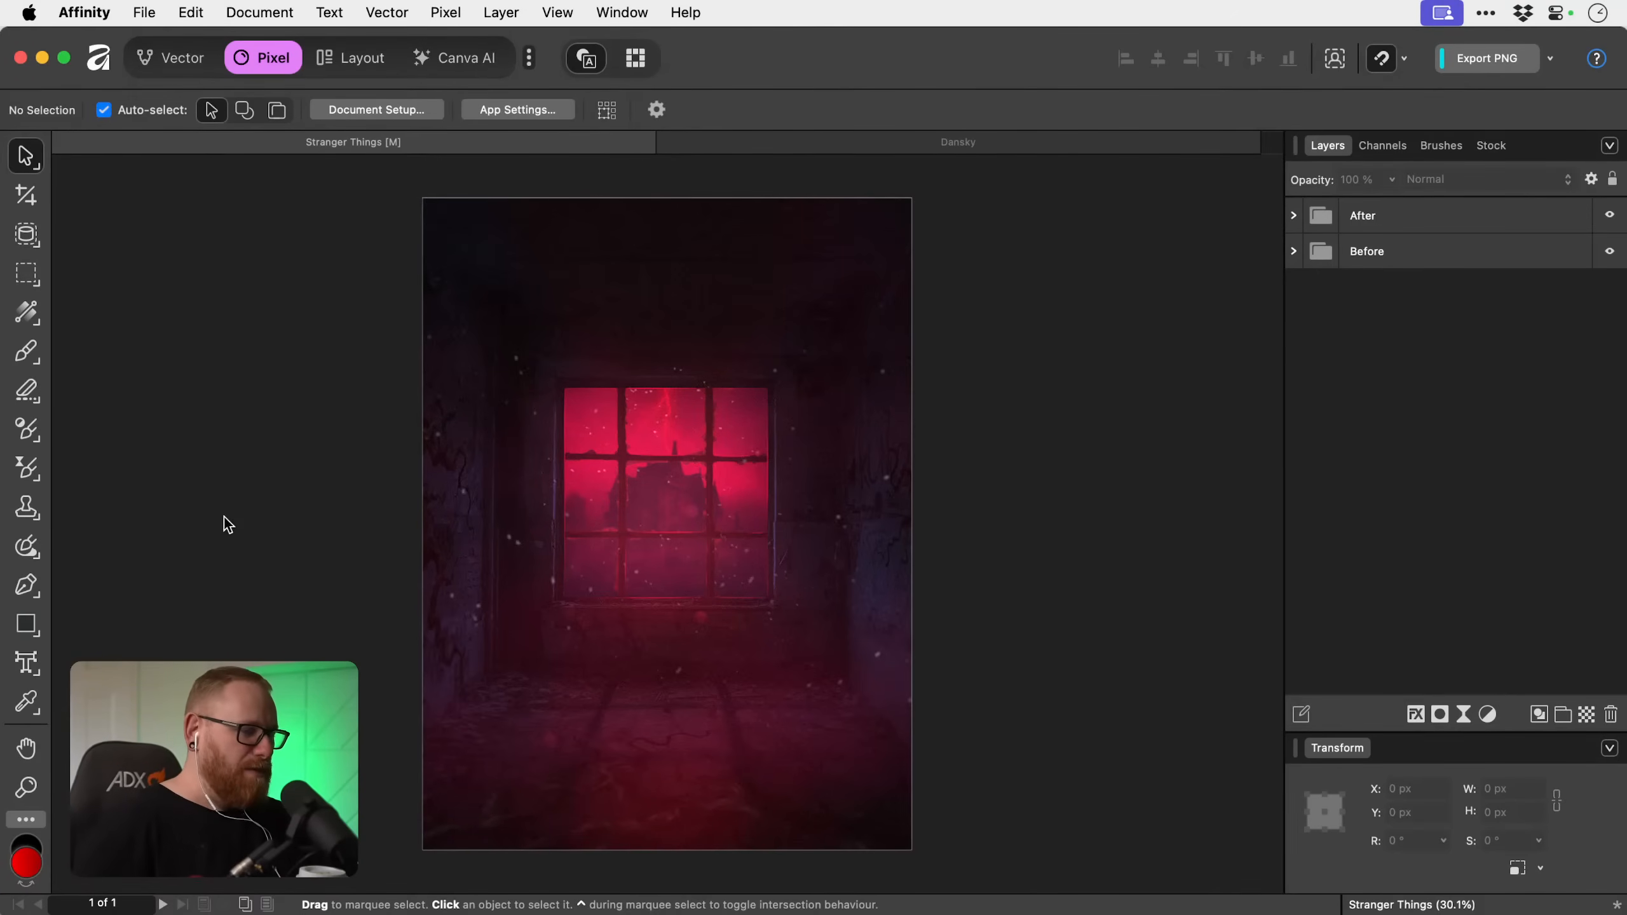
{"action": "key", "text": "super+Tab"}
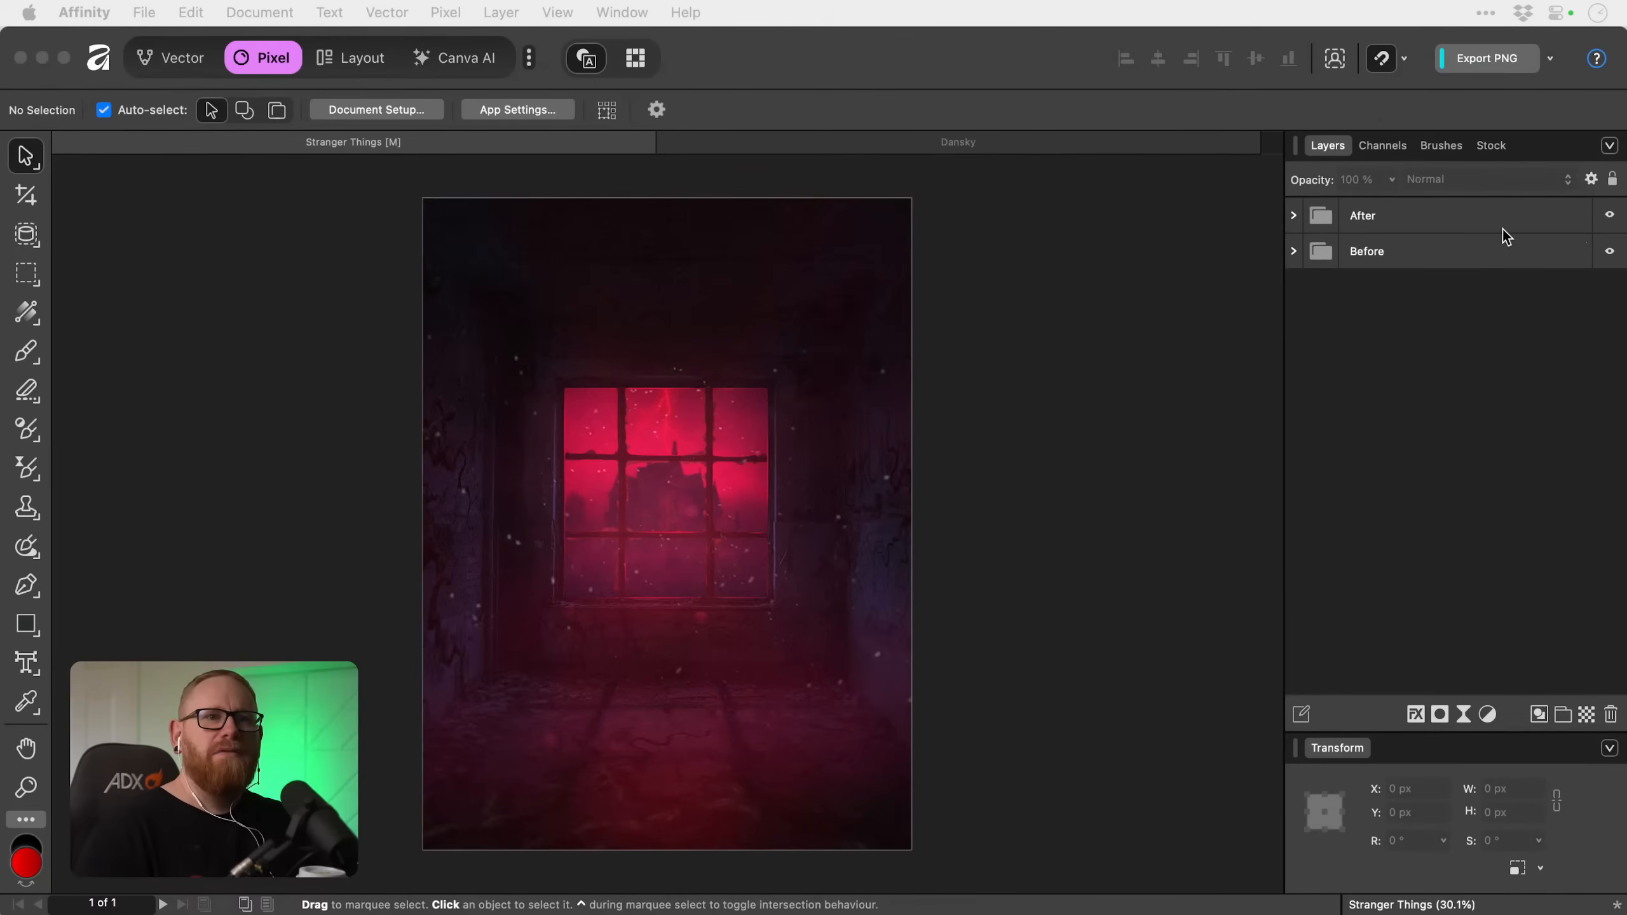
Expand the After group and examine the layers inside its Glow Fx, Window and Outside groups.
{"action": "left_click", "coordinate": [1294, 216]}
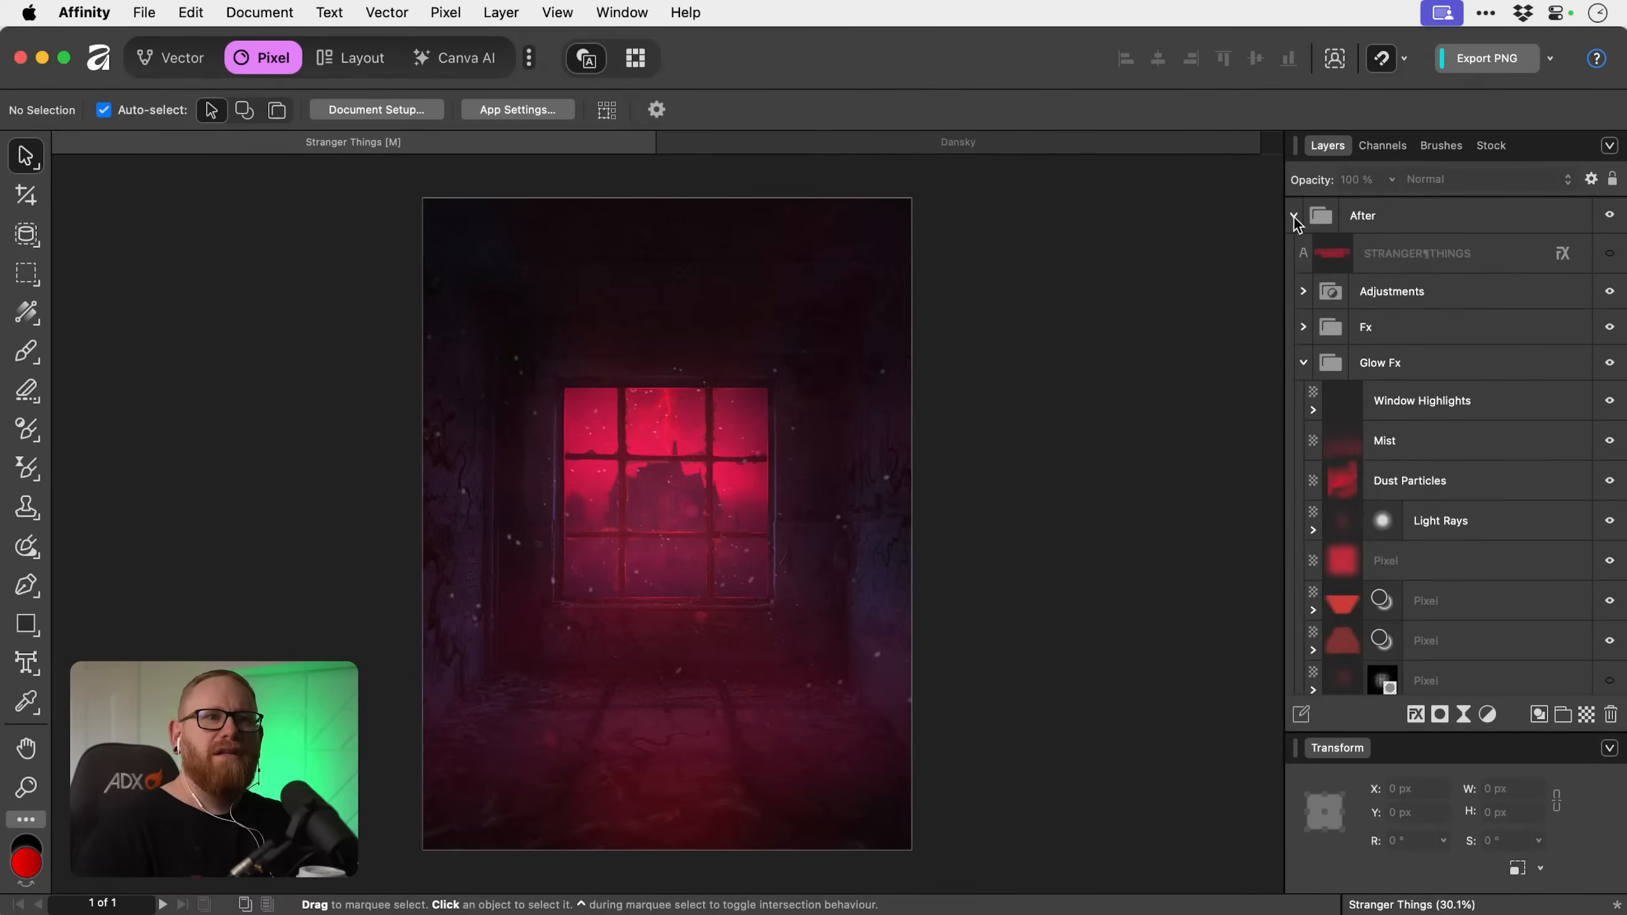
{"action": "left_click", "coordinate": [1303, 364]}
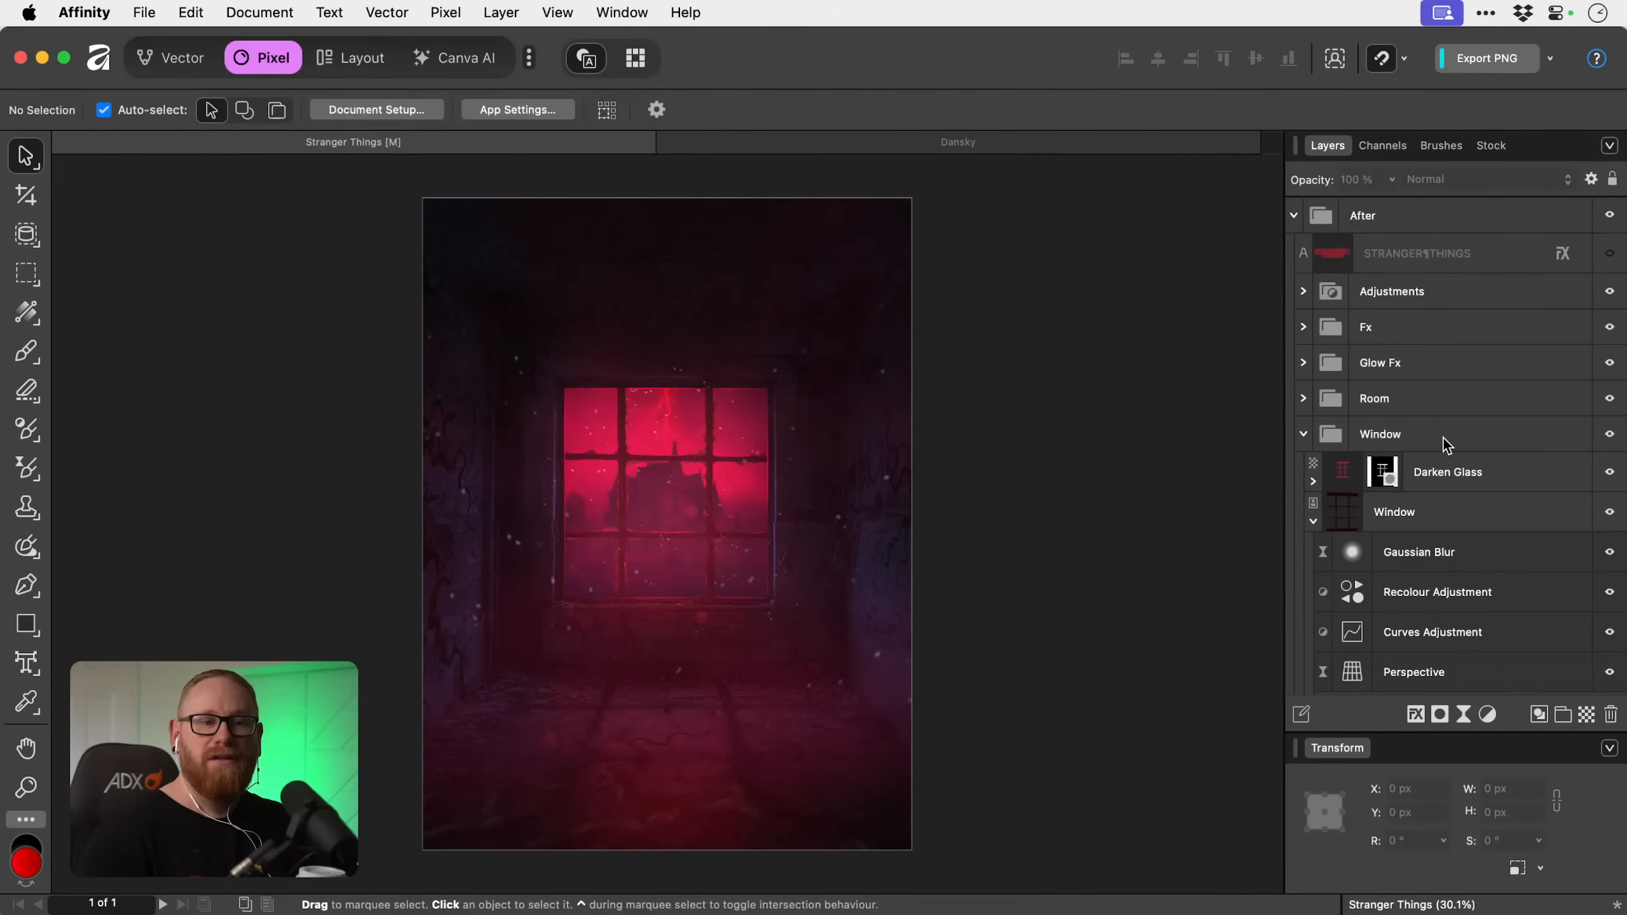
{"action": "left_click", "coordinate": [1304, 435]}
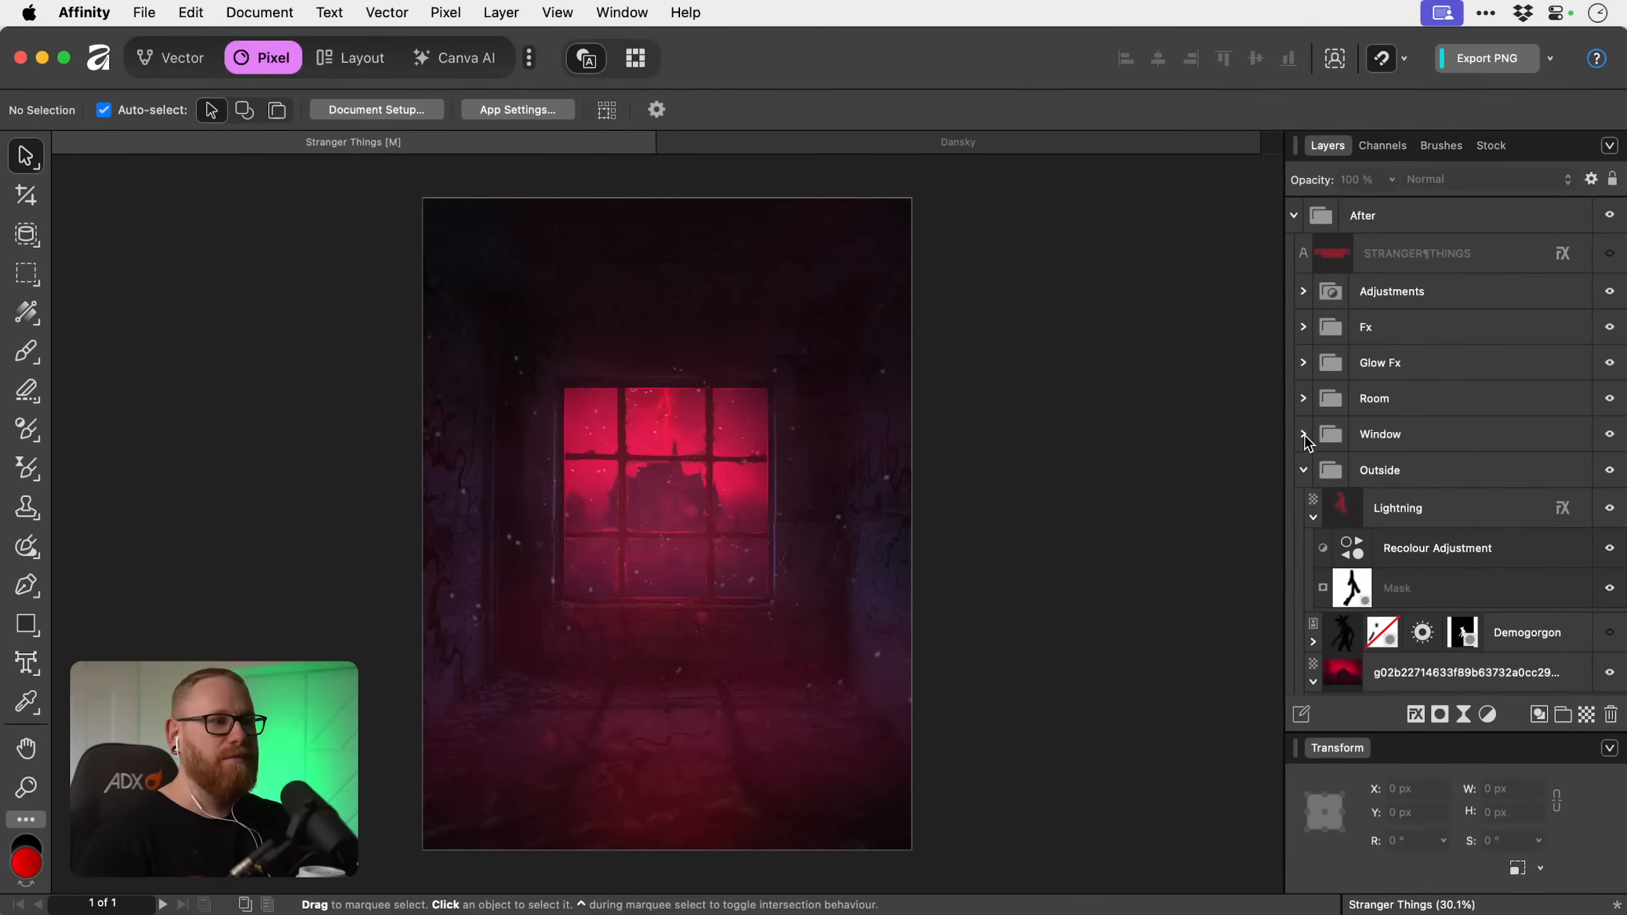
{"action": "left_click", "coordinate": [1304, 470]}
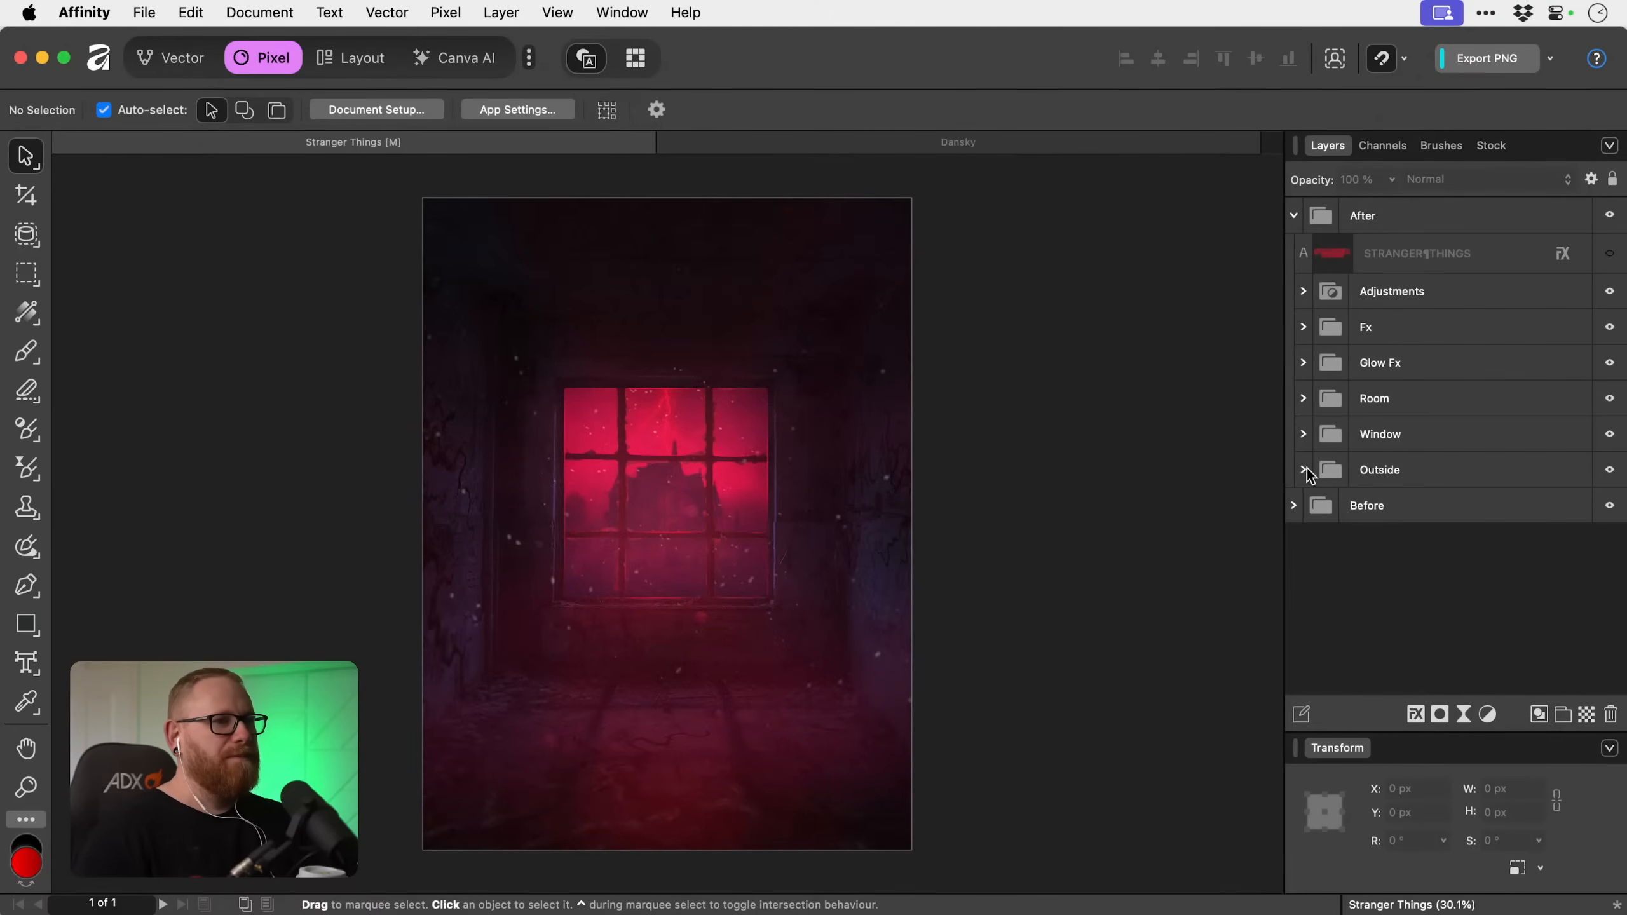
Move the Stranger Things document out of the tabbed window and fit the blank document's page in view.
{"action": "left_click", "coordinate": [955, 141]}
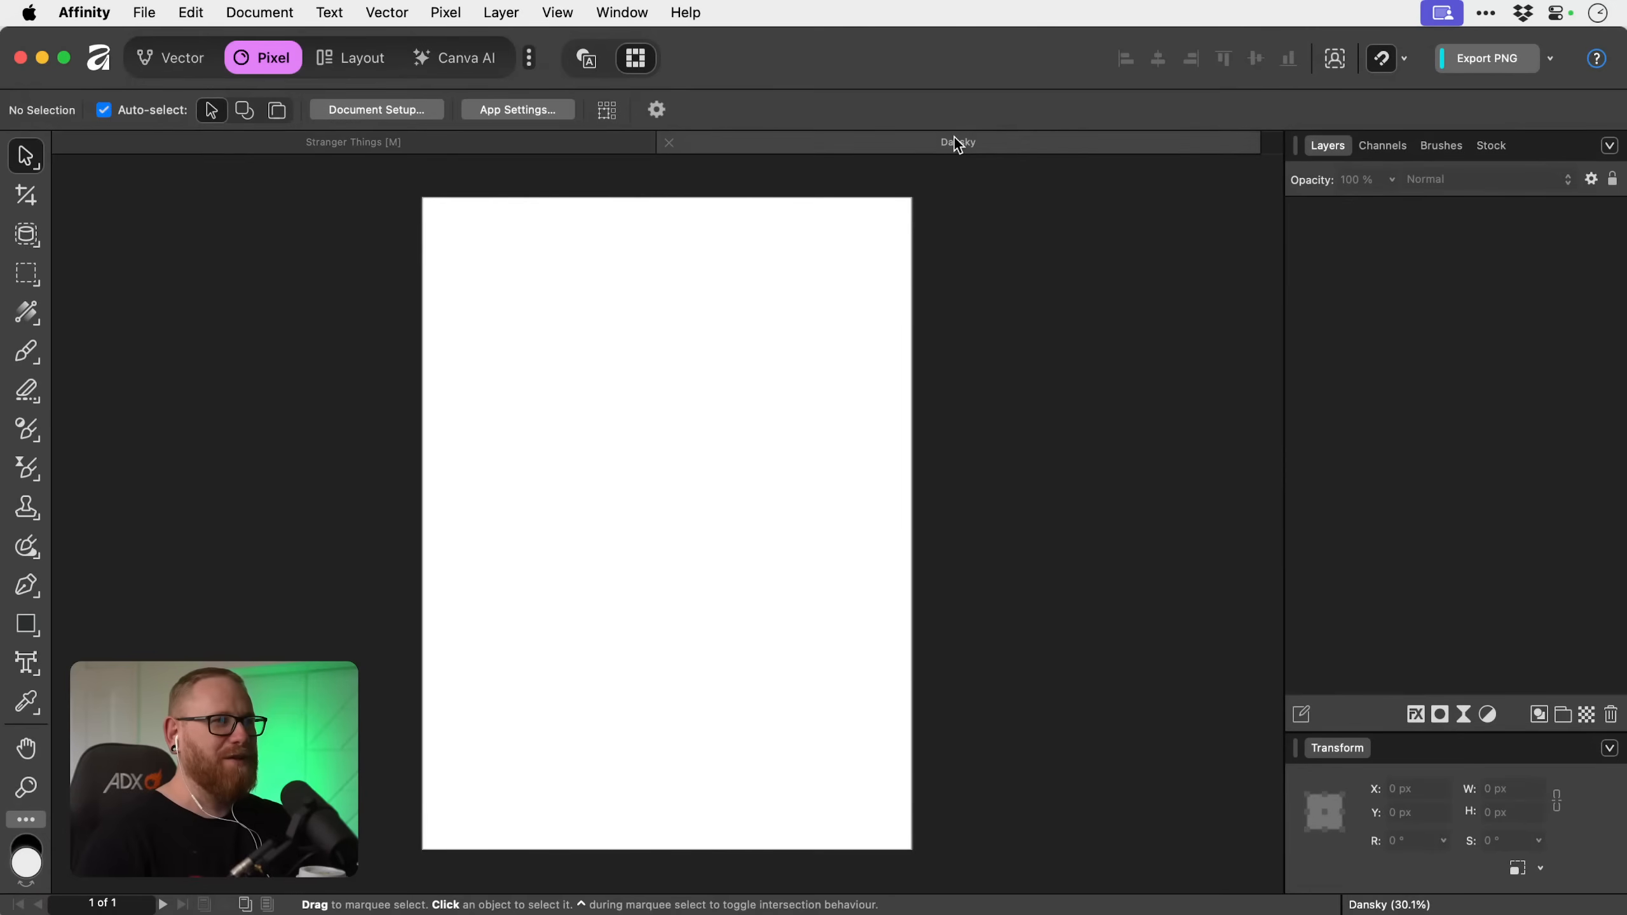
{"action": "key", "text": "super+0"}
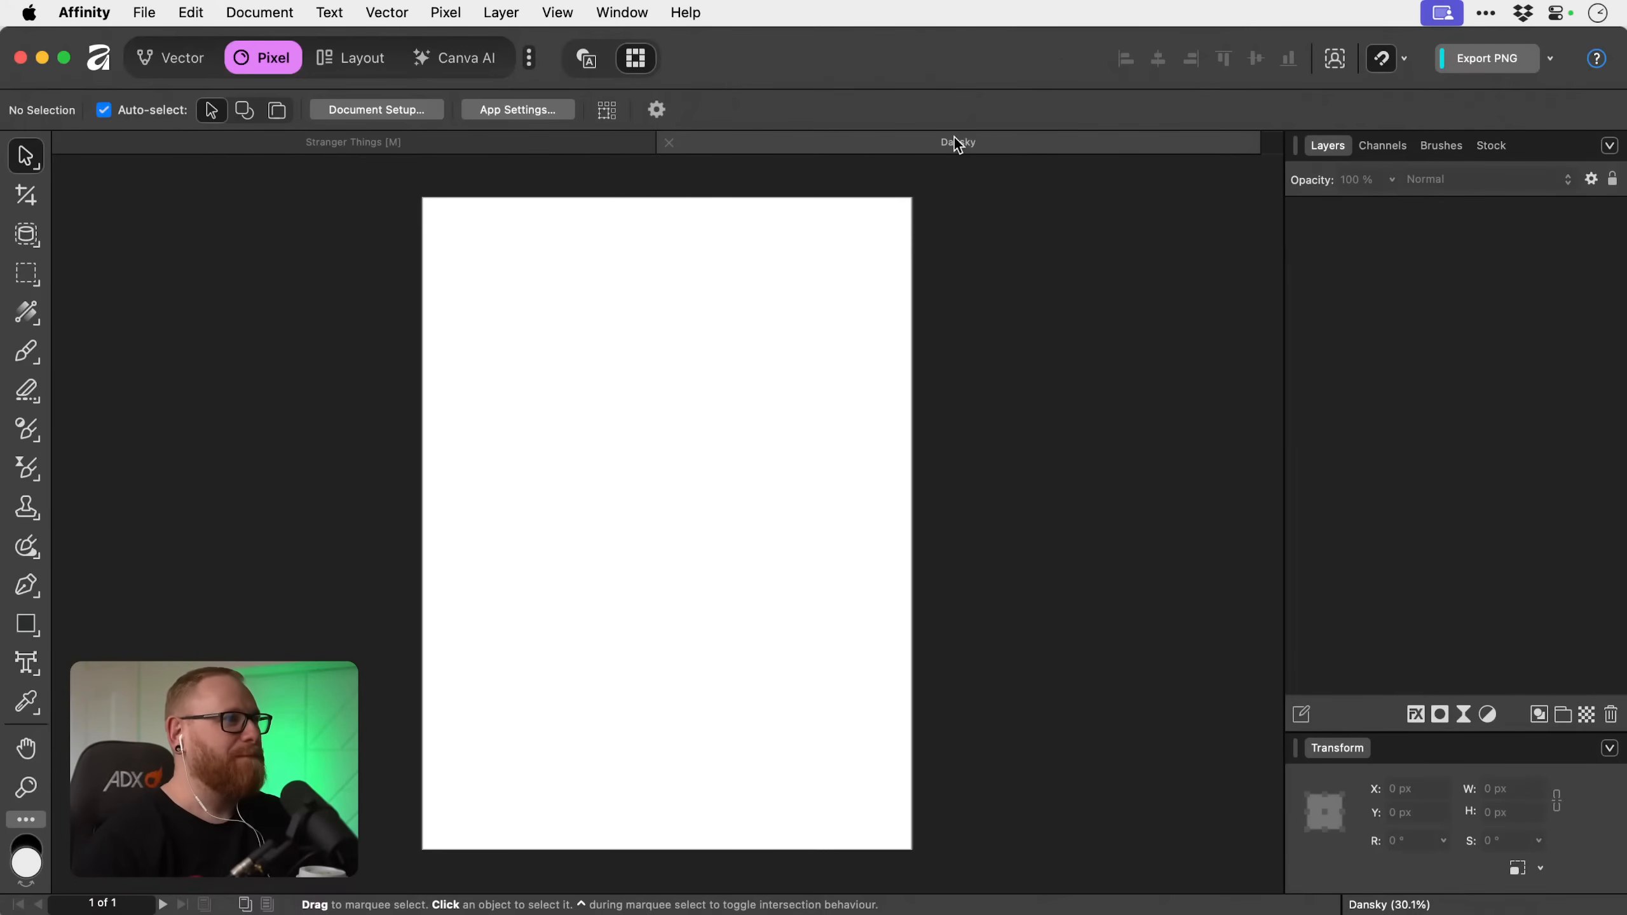
{"action": "left_click", "coordinate": [537, 142]}
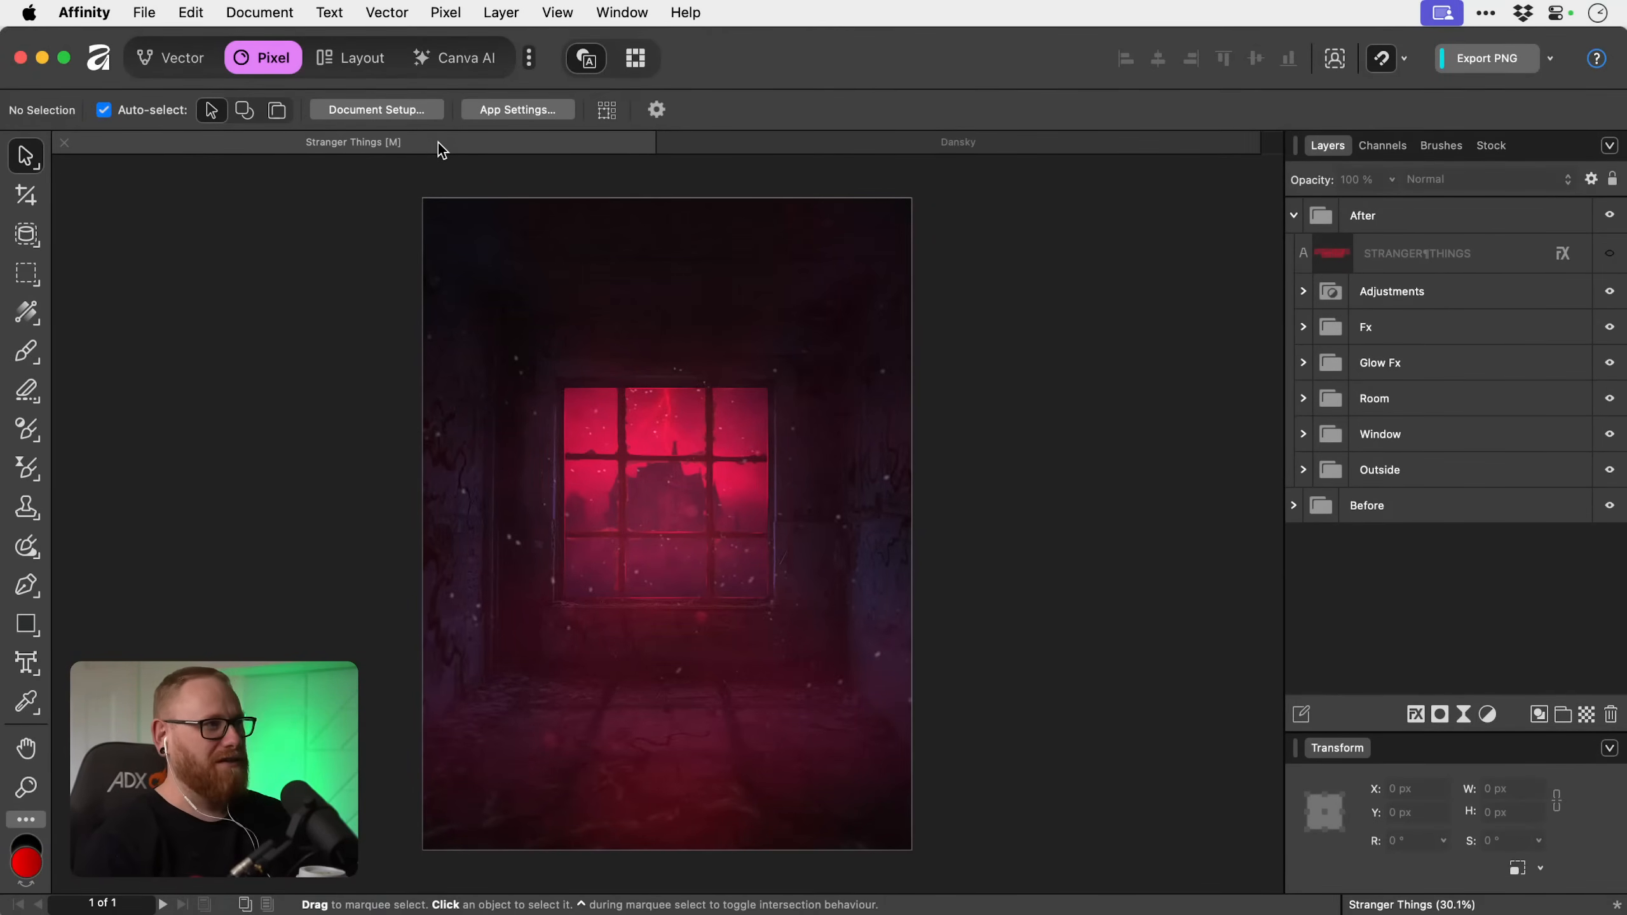
{"action": "left_click_drag", "start_coordinate": [438, 143], "coordinate": [641, 914]}
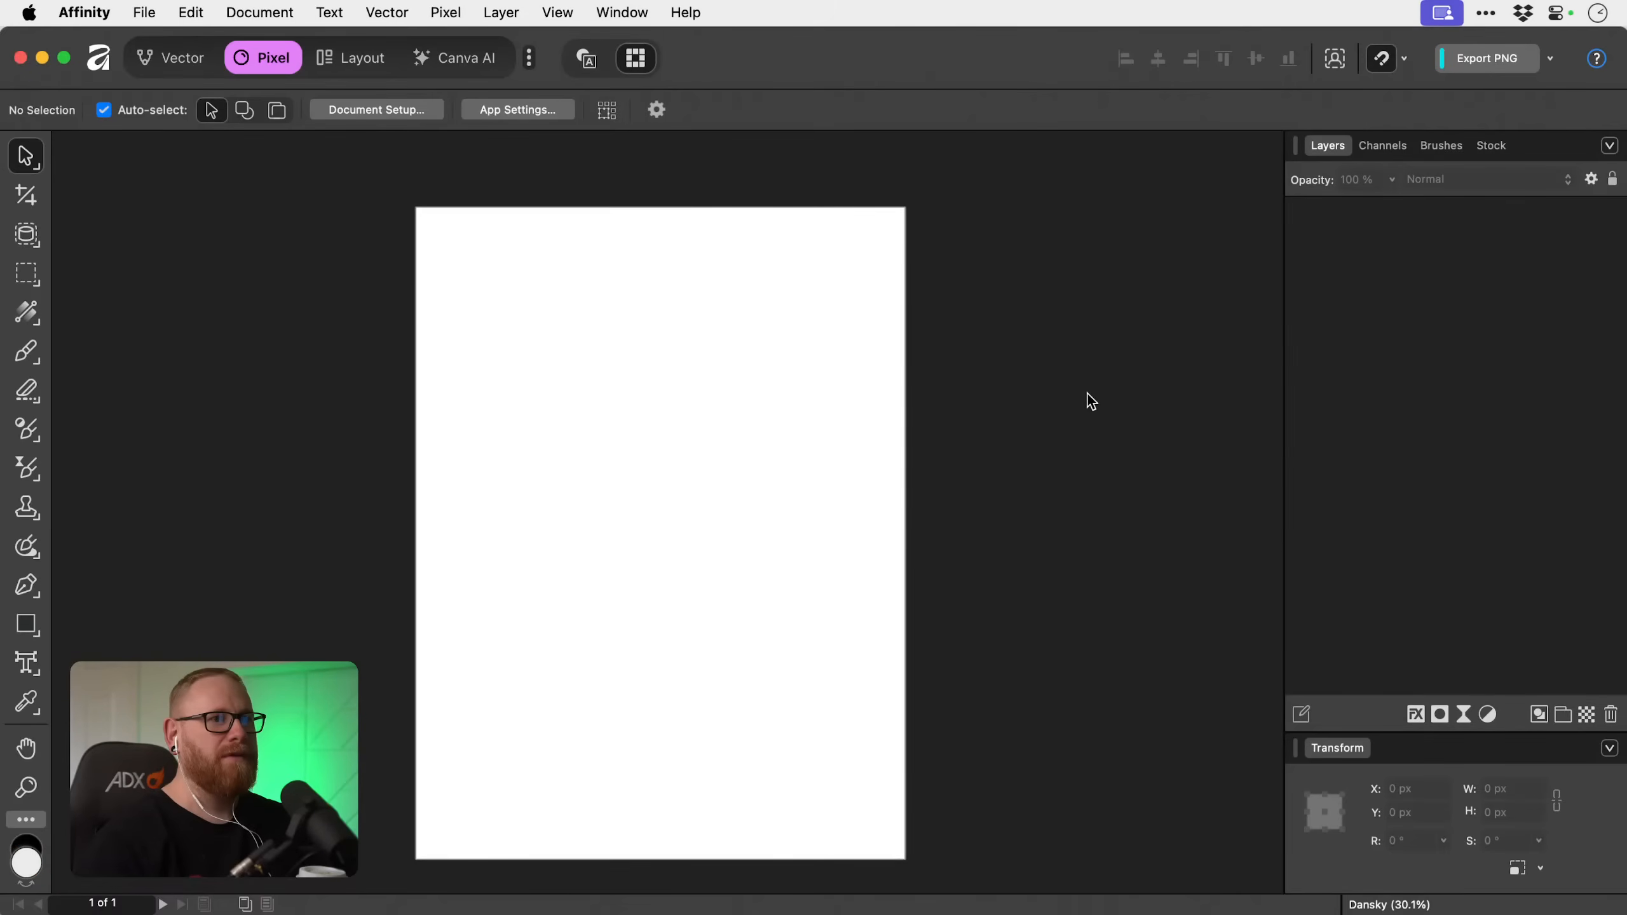
{"action": "key", "text": "super+0"}
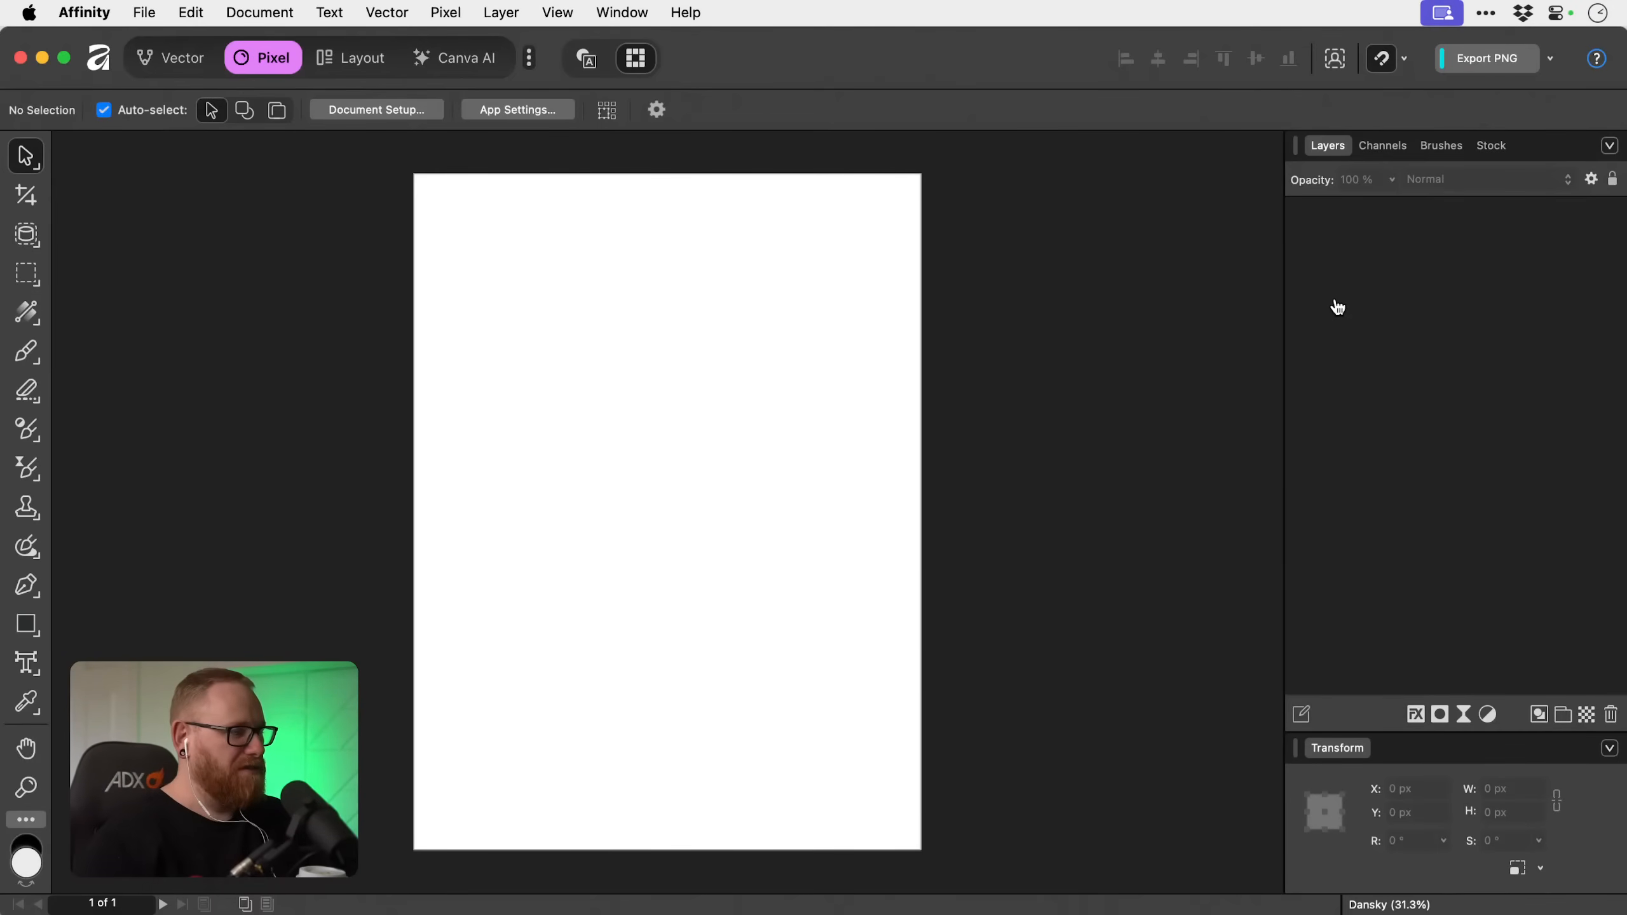
Switch to Finder and place Room.jpg, Storm.jpg, Vines.png and Window.png from the Images folder into the blank document.
{"action": "key", "text": "super+Tab"}
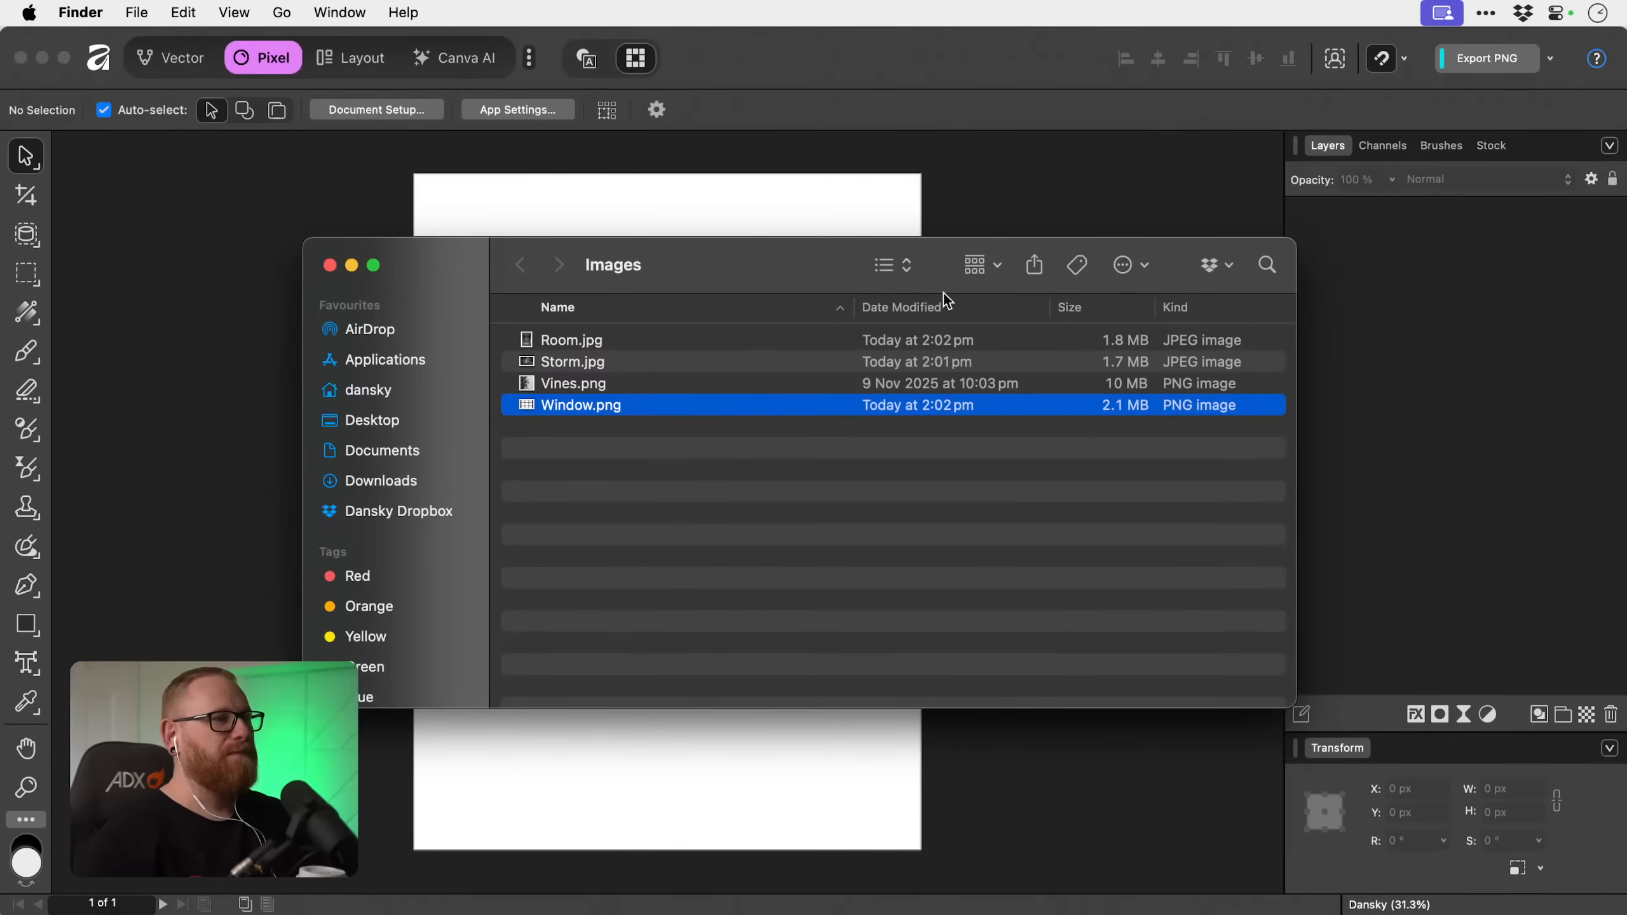
{"action": "left_click", "coordinate": [562, 350]}
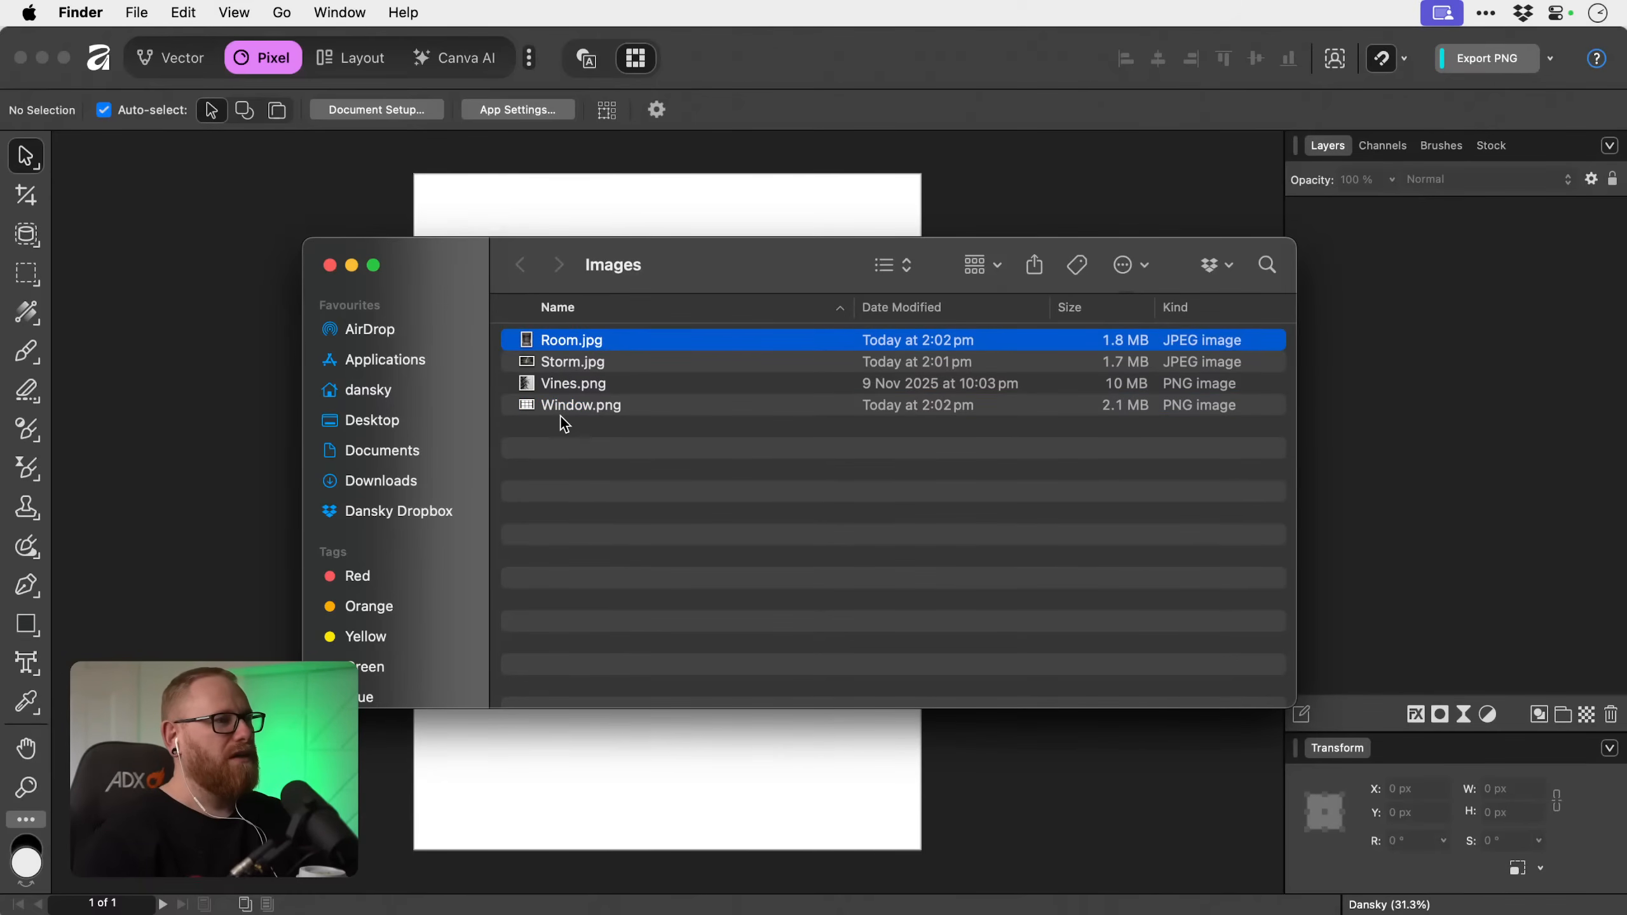
{"action": "left_click", "coordinate": [561, 417]}
{"action": "left_click", "coordinate": [564, 341]}
{"action": "left_click", "coordinate": [565, 410], "text": "shift"}
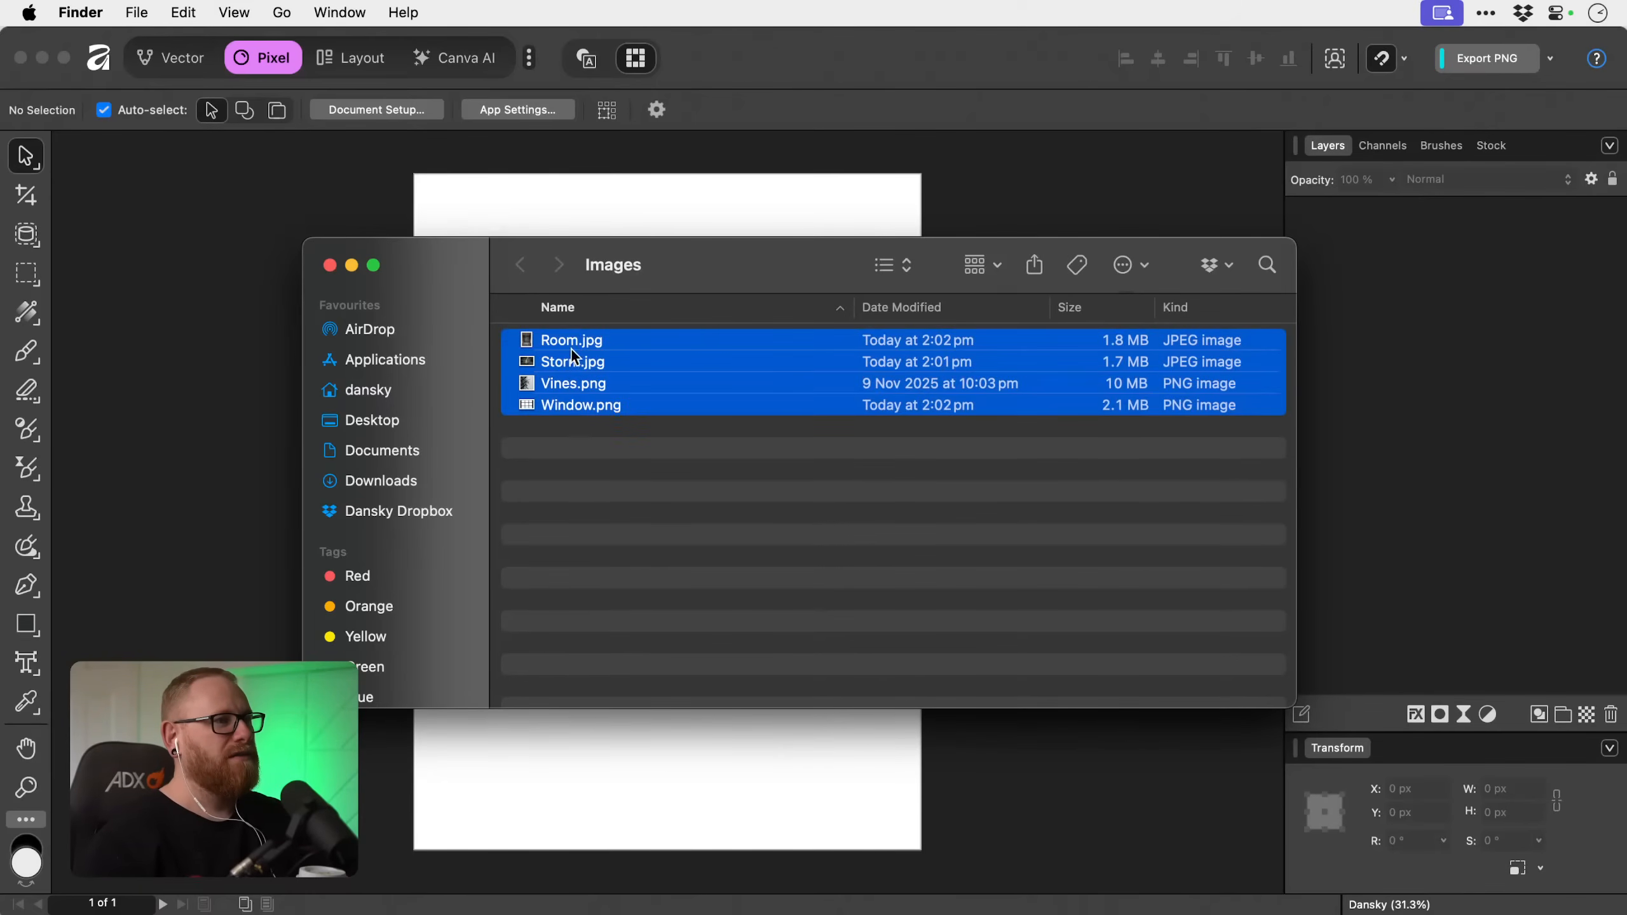
{"action": "left_click_drag", "start_coordinate": [575, 349], "coordinate": [263, 325]}
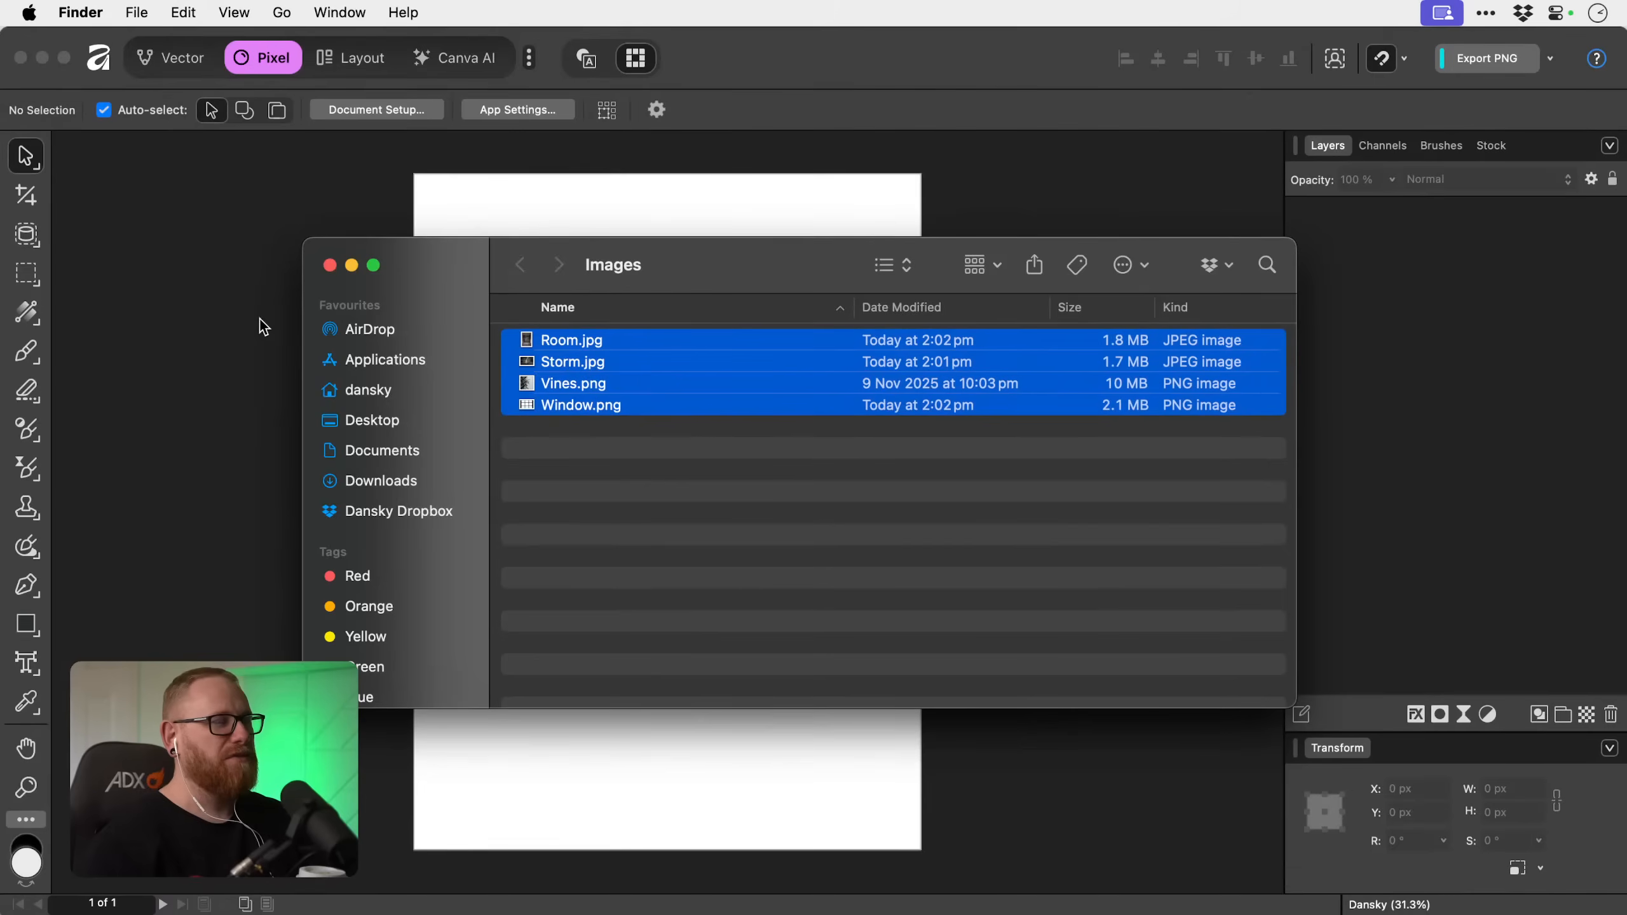
{"action": "left_click", "coordinate": [262, 325]}
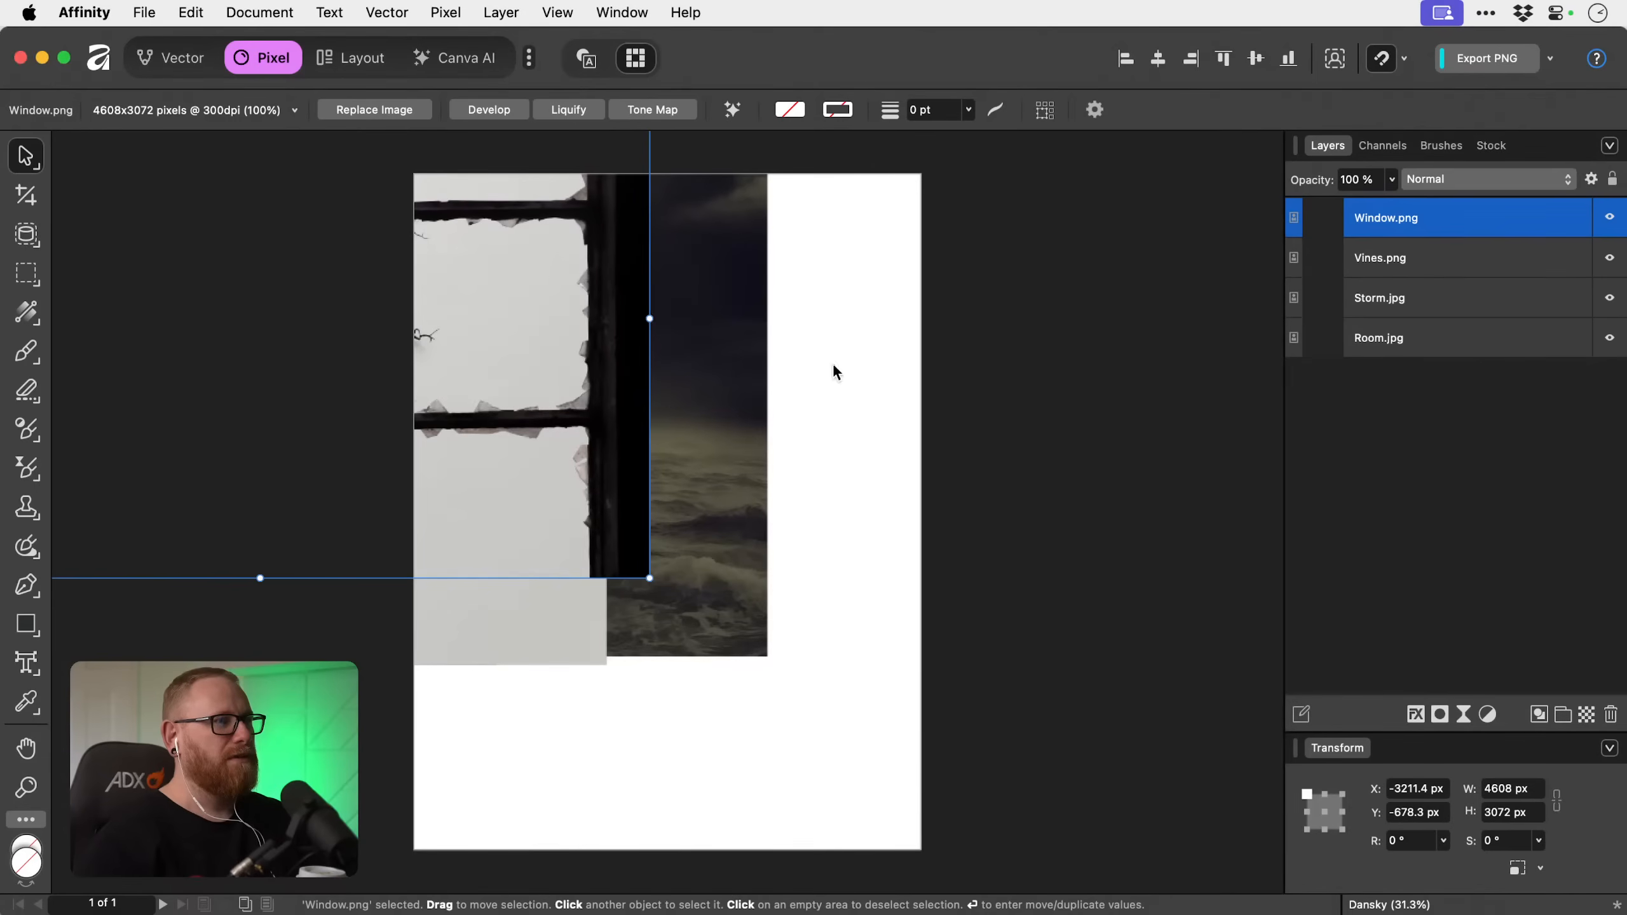
Scale all four placed images down together to about 3187 × 2176 px and shift them onto the page.
{"action": "left_click_drag", "start_coordinate": [546, 358], "coordinate": [391, 335]}
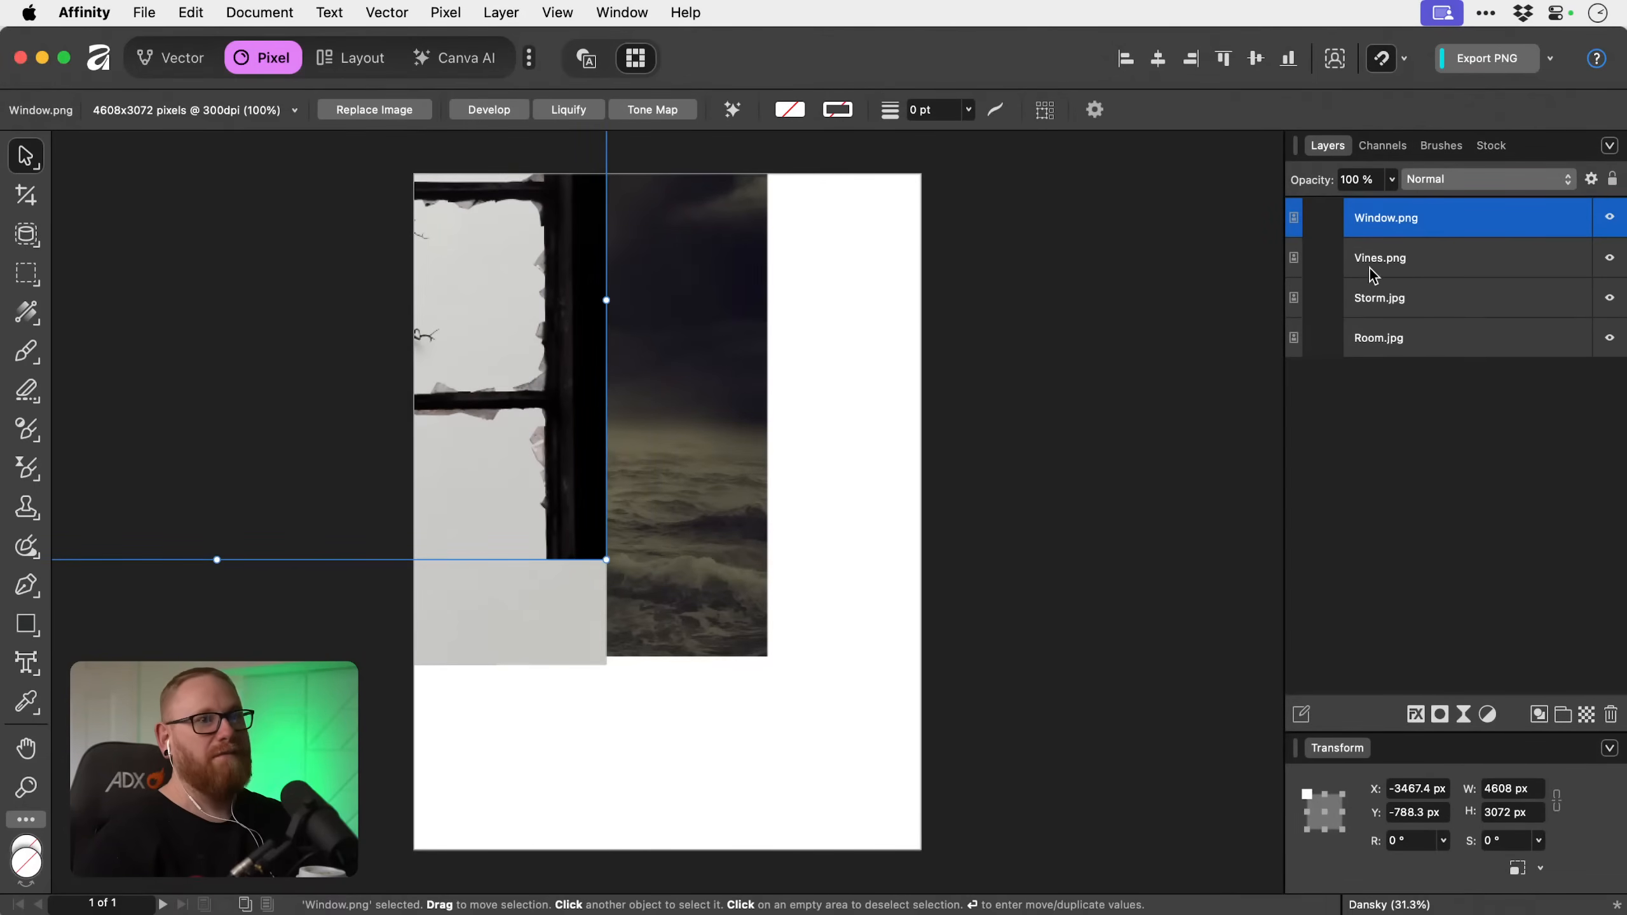
{"action": "left_click", "coordinate": [1396, 341], "text": "shift"}
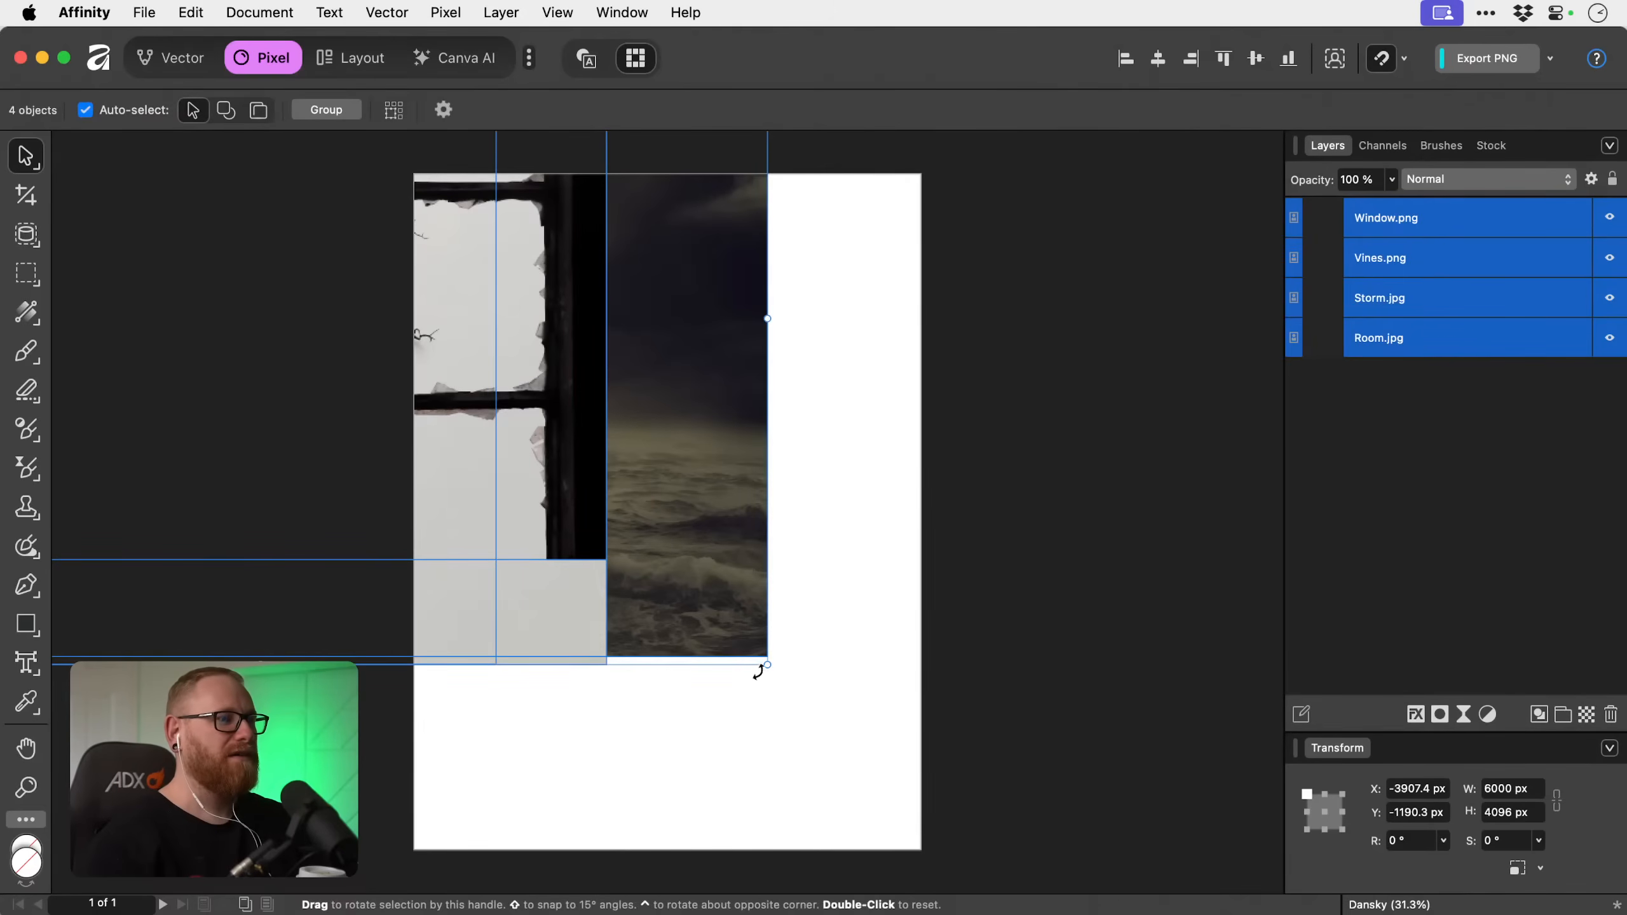
{"action": "left_click_drag", "start_coordinate": [762, 667], "coordinate": [759, 629]}
Check the page dimensions and resolution in Document Setup without changing any settings.
{"action": "left_click", "coordinate": [230, 10]}
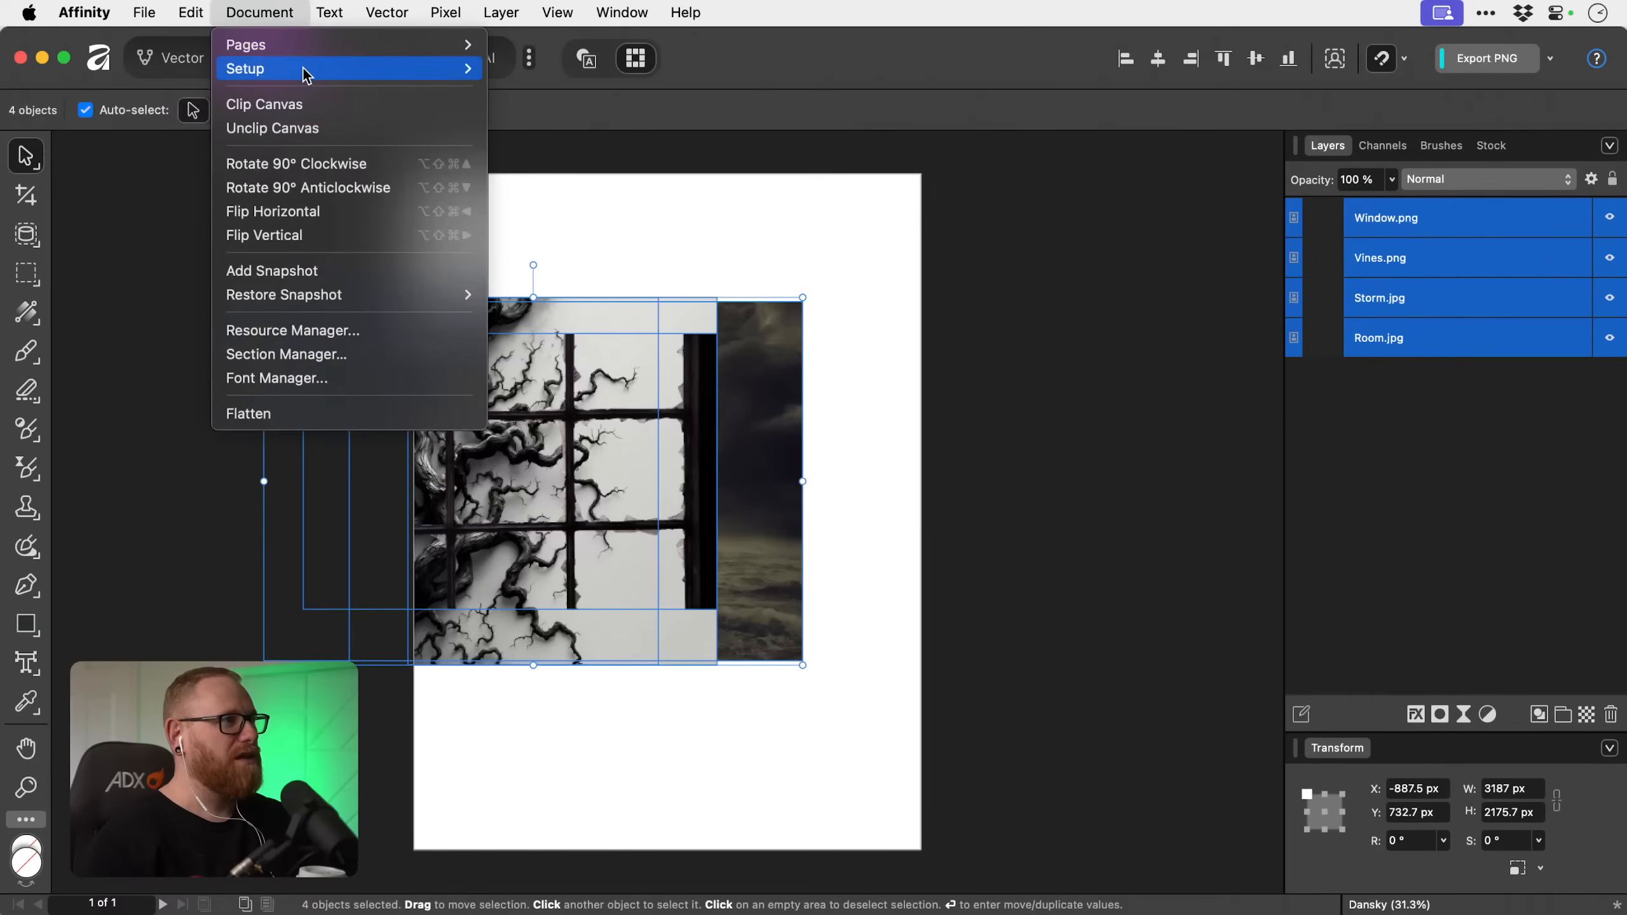
{"action": "mouse_move", "coordinate": [348, 69]}
{"action": "left_click", "coordinate": [621, 69]}
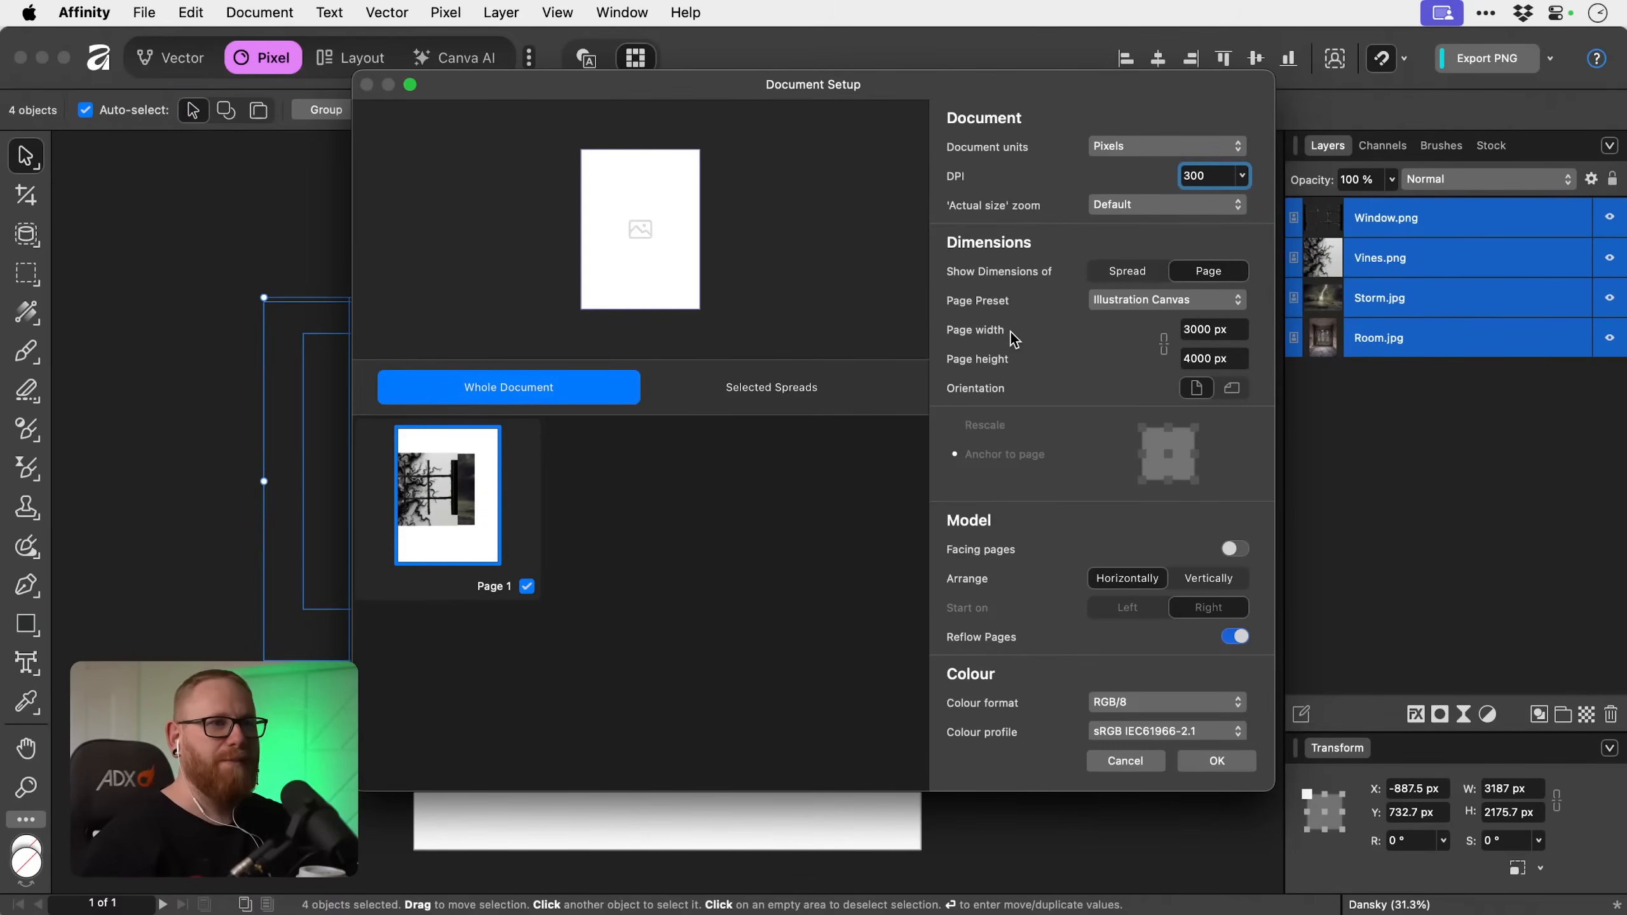
{"action": "key", "text": "Escape"}
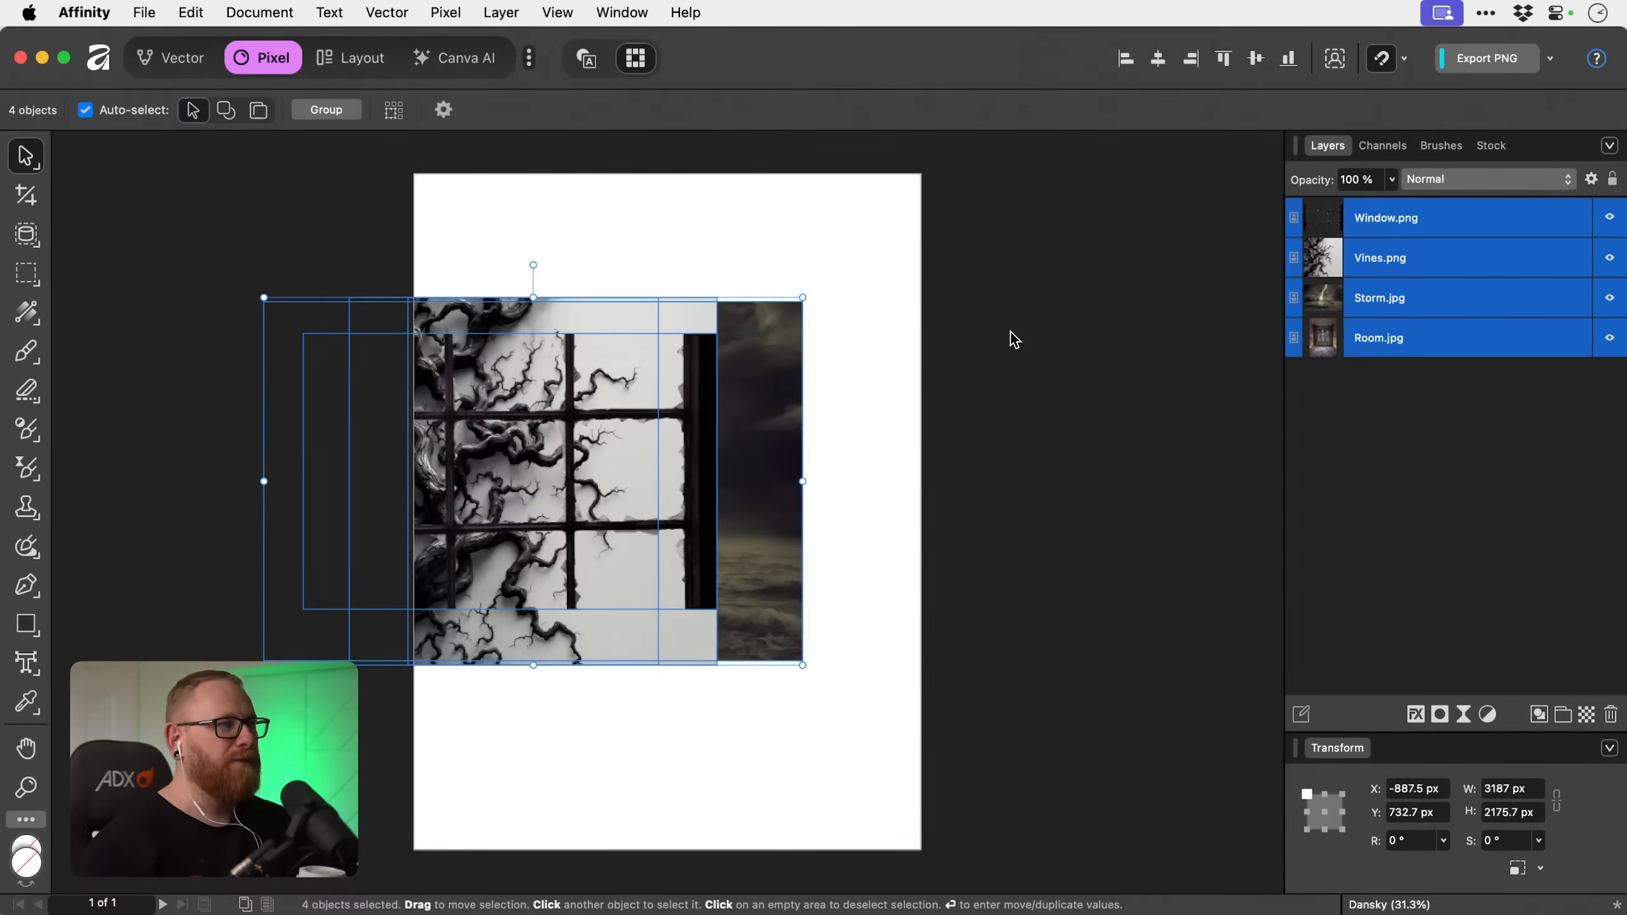
Move only Window.png off the right side of the page onto the pasteboard and turn off Clip to Canvas.
{"action": "left_click", "coordinate": [1014, 340]}
{"action": "left_click", "coordinate": [621, 444]}
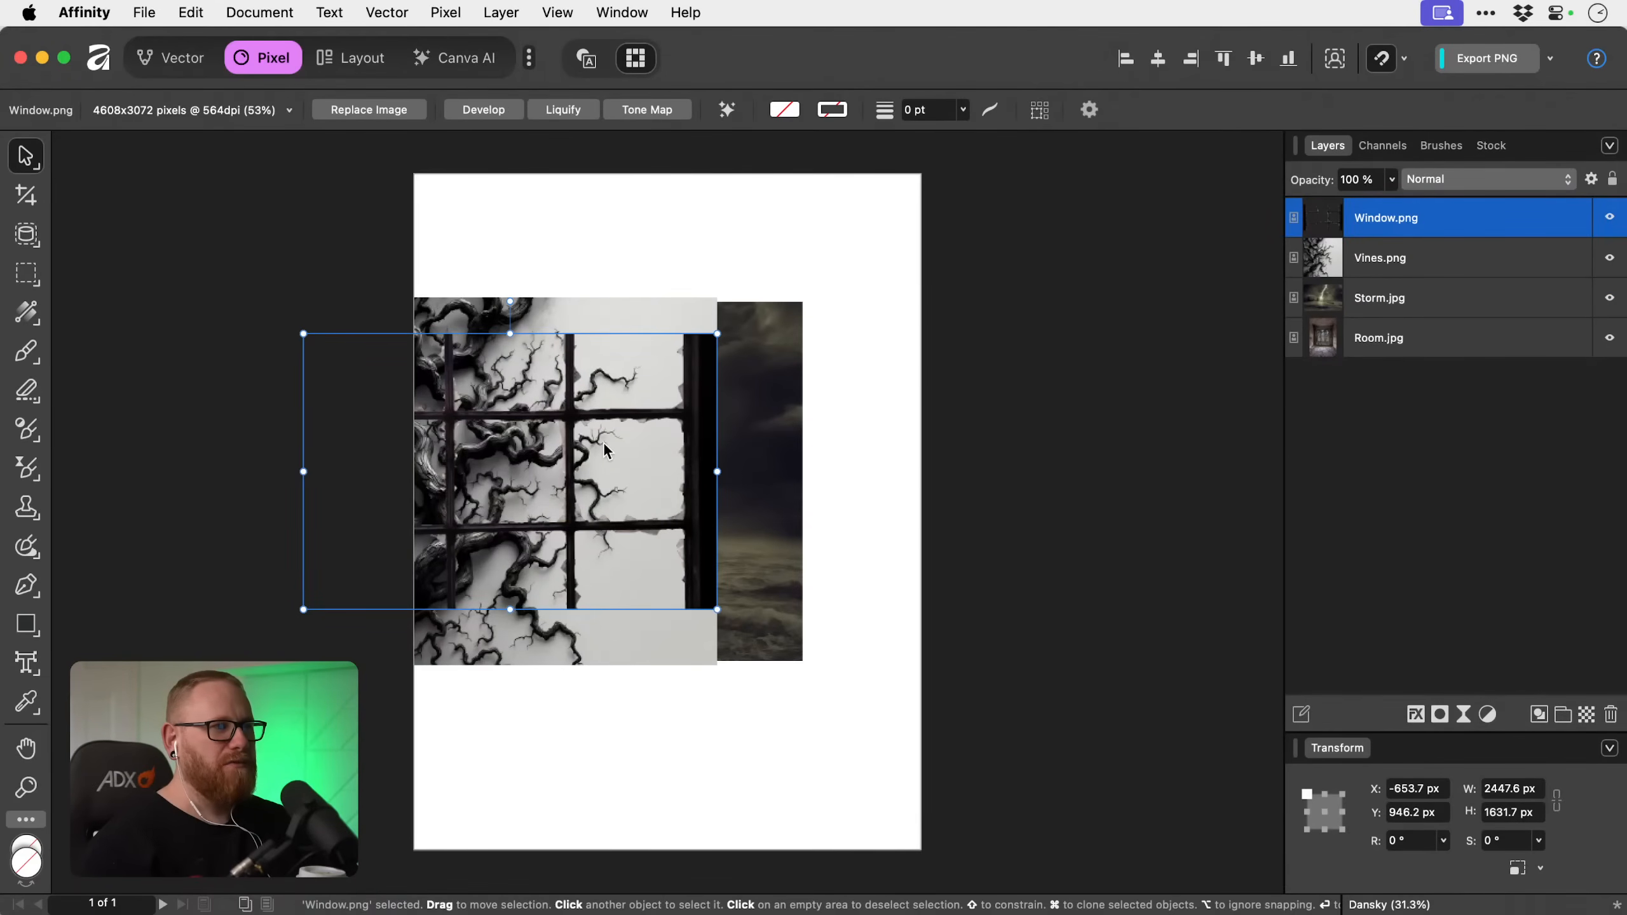
{"action": "left_click_drag", "start_coordinate": [503, 452], "coordinate": [1153, 422]}
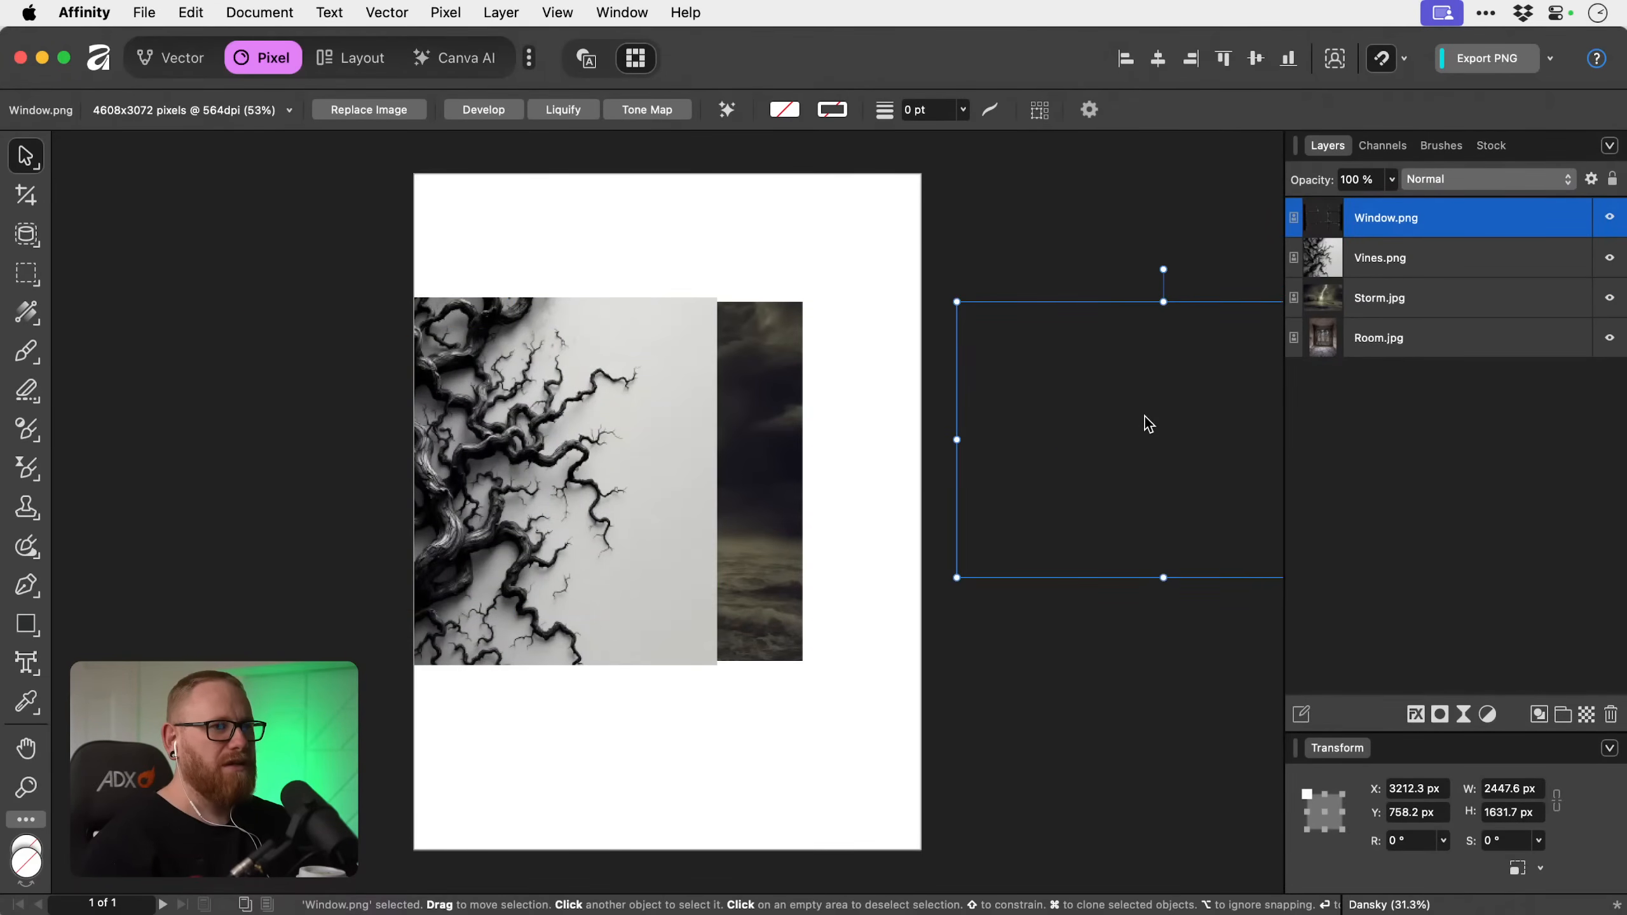
{"action": "right_click", "coordinate": [1140, 210]}
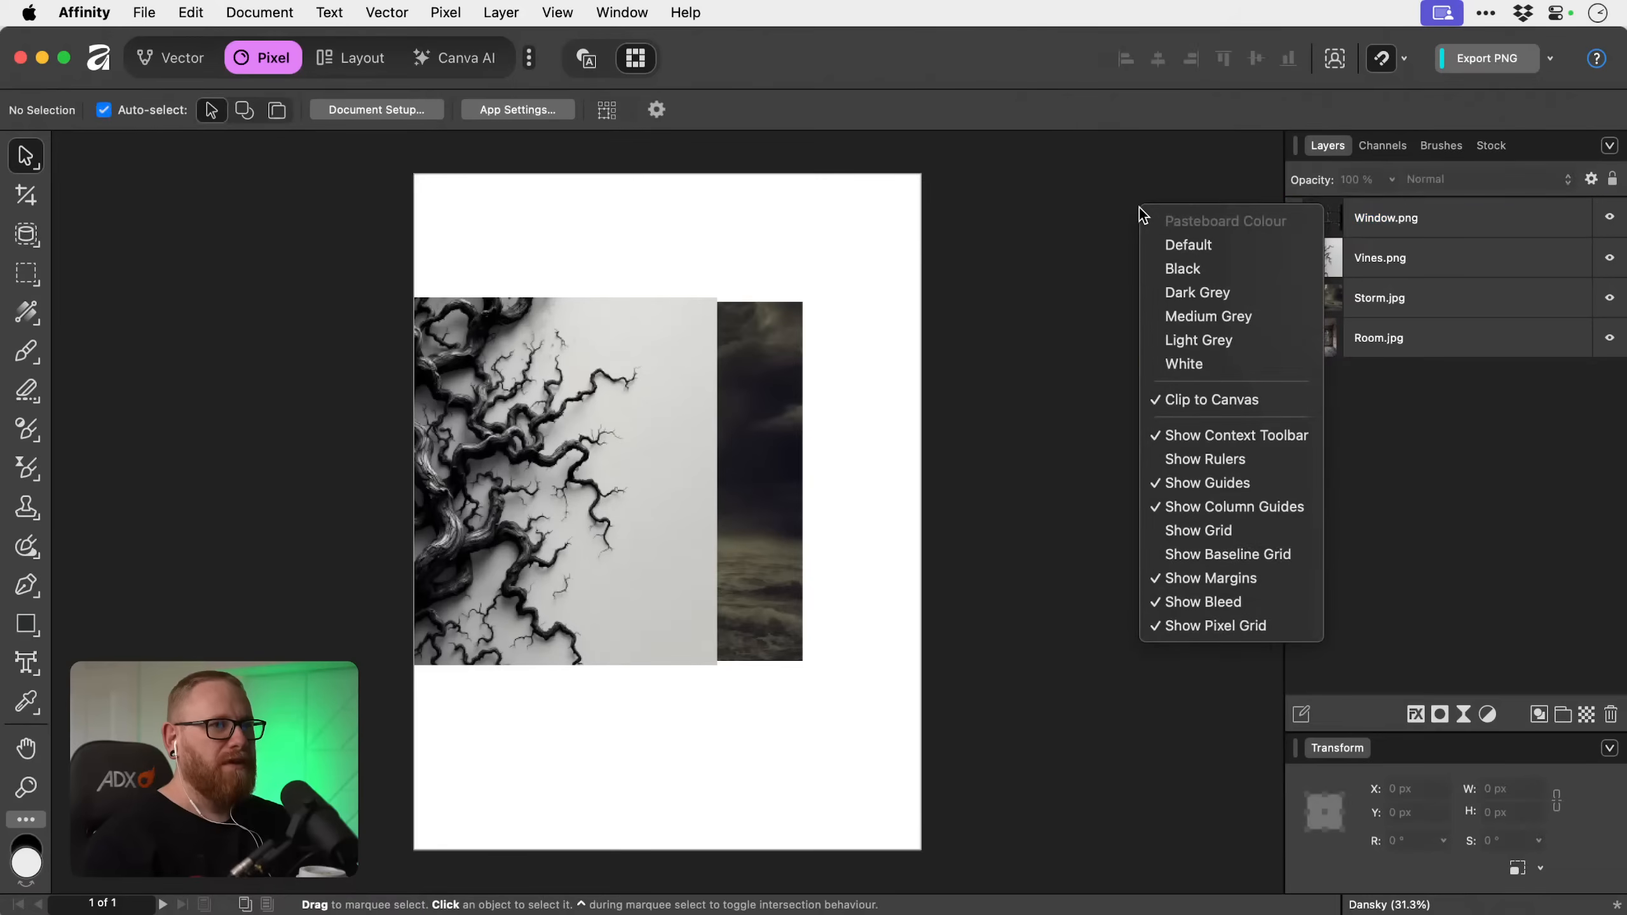
{"action": "left_click", "coordinate": [1193, 402]}
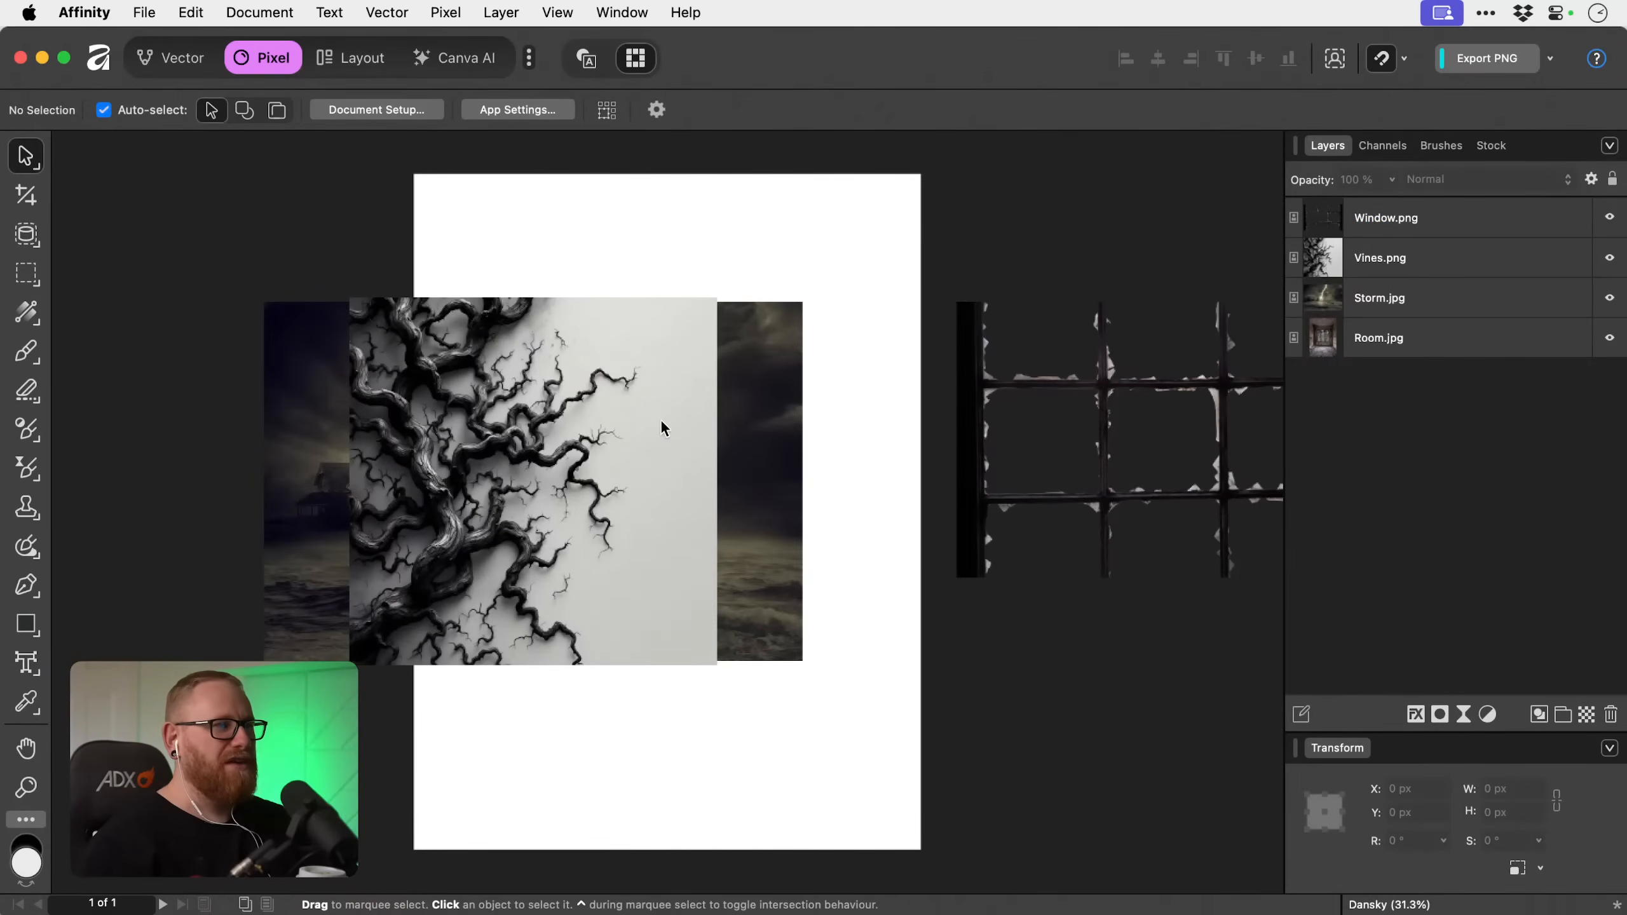
Move Vines.png onto the pasteboard left of the page and Storm.jpg onto the pasteboard on the right.
{"action": "left_click_drag", "start_coordinate": [664, 426], "coordinate": [248, 428]}
{"action": "left_click_drag", "start_coordinate": [512, 426], "coordinate": [1101, 697]}
{"action": "left_click_drag", "start_coordinate": [993, 688], "coordinate": [1121, 693]}
Scale Room.jpg proportionally to the full page width, 3000 × 4400.5 px, and position it at X 0 px, Y -200.3 px.
{"action": "left_click_drag", "start_coordinate": [635, 517], "coordinate": [644, 399]}
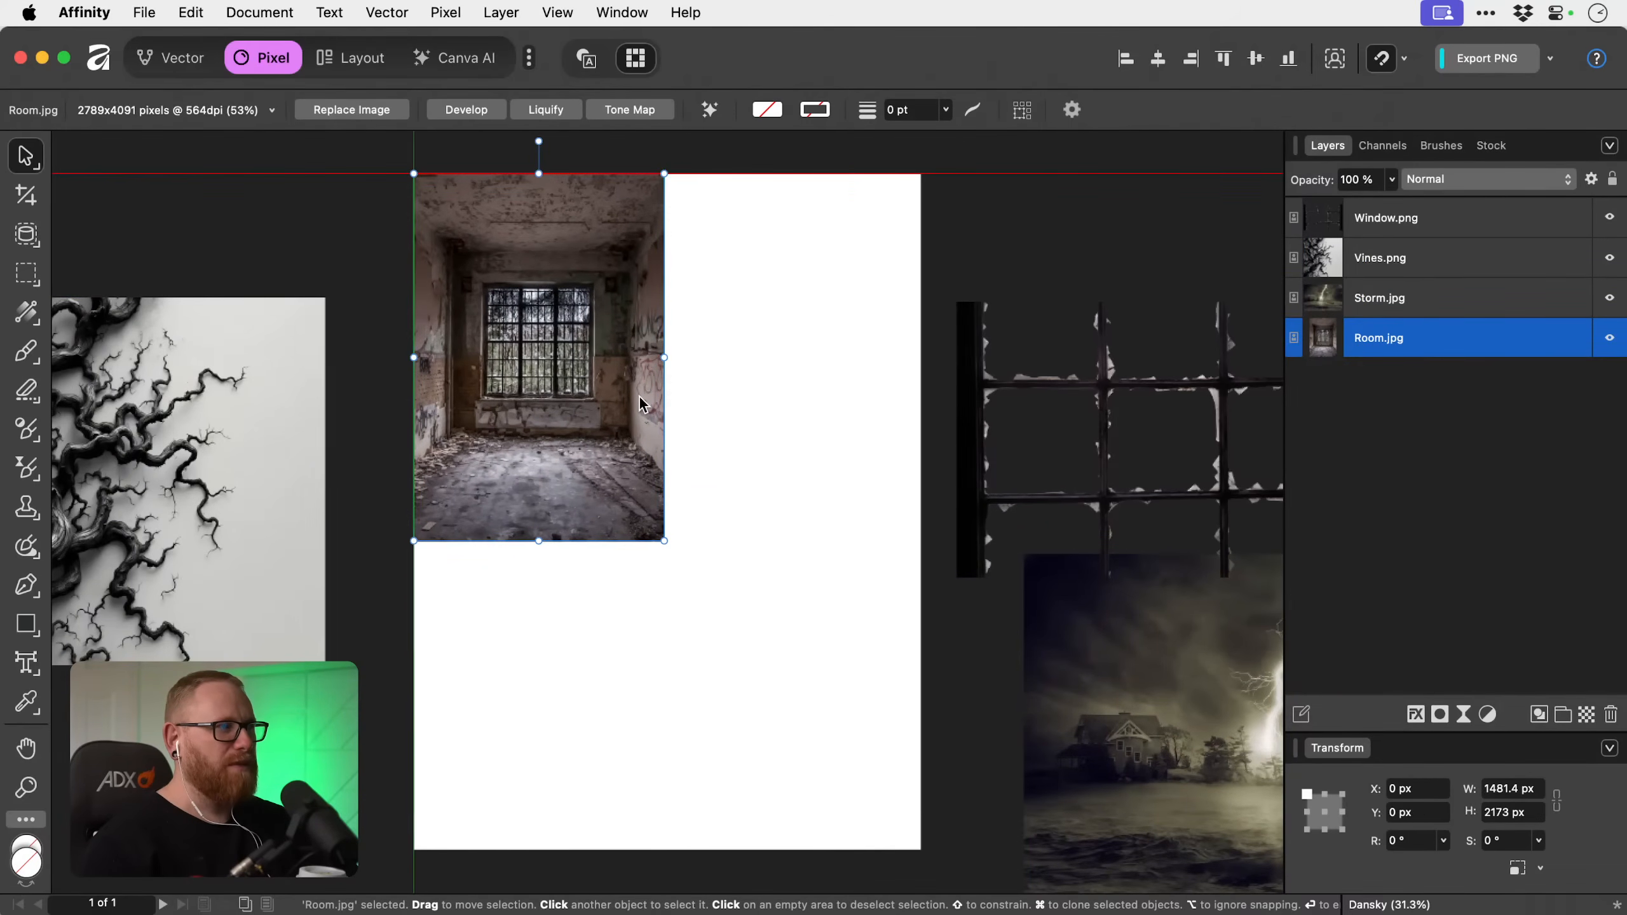
{"action": "left_click_drag", "start_coordinate": [758, 664], "coordinate": [720, 530]}
{"action": "left_click_drag", "start_coordinate": [625, 406], "coordinate": [881, 782]}
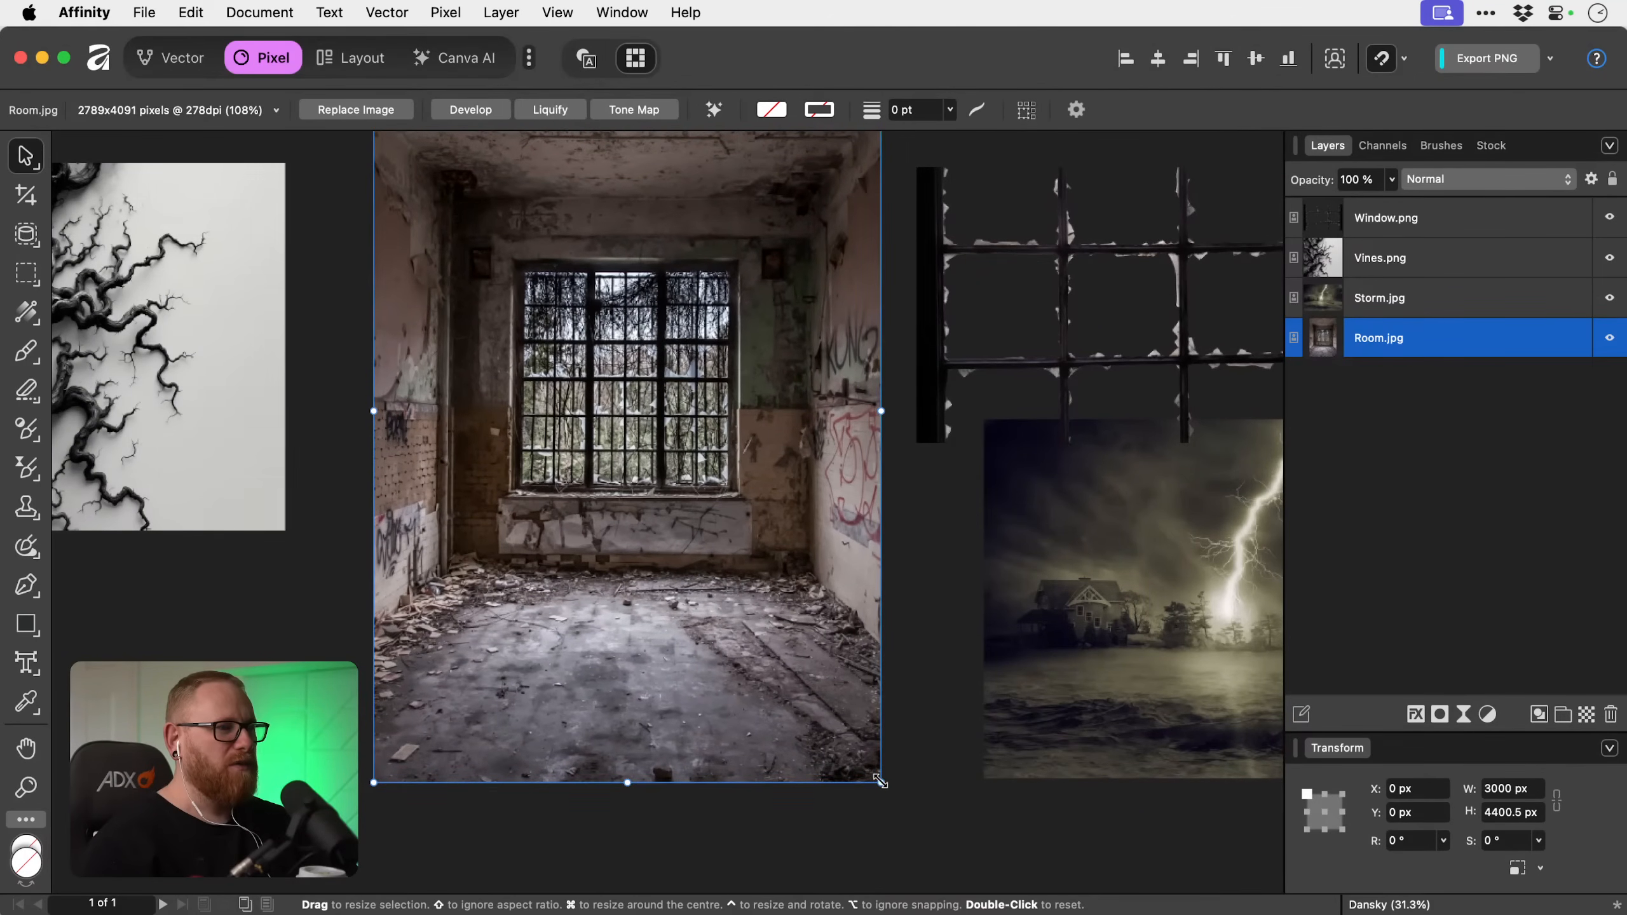
{"action": "scroll", "coordinate": [881, 671], "scroll_direction": "up", "scroll_amount": 3}
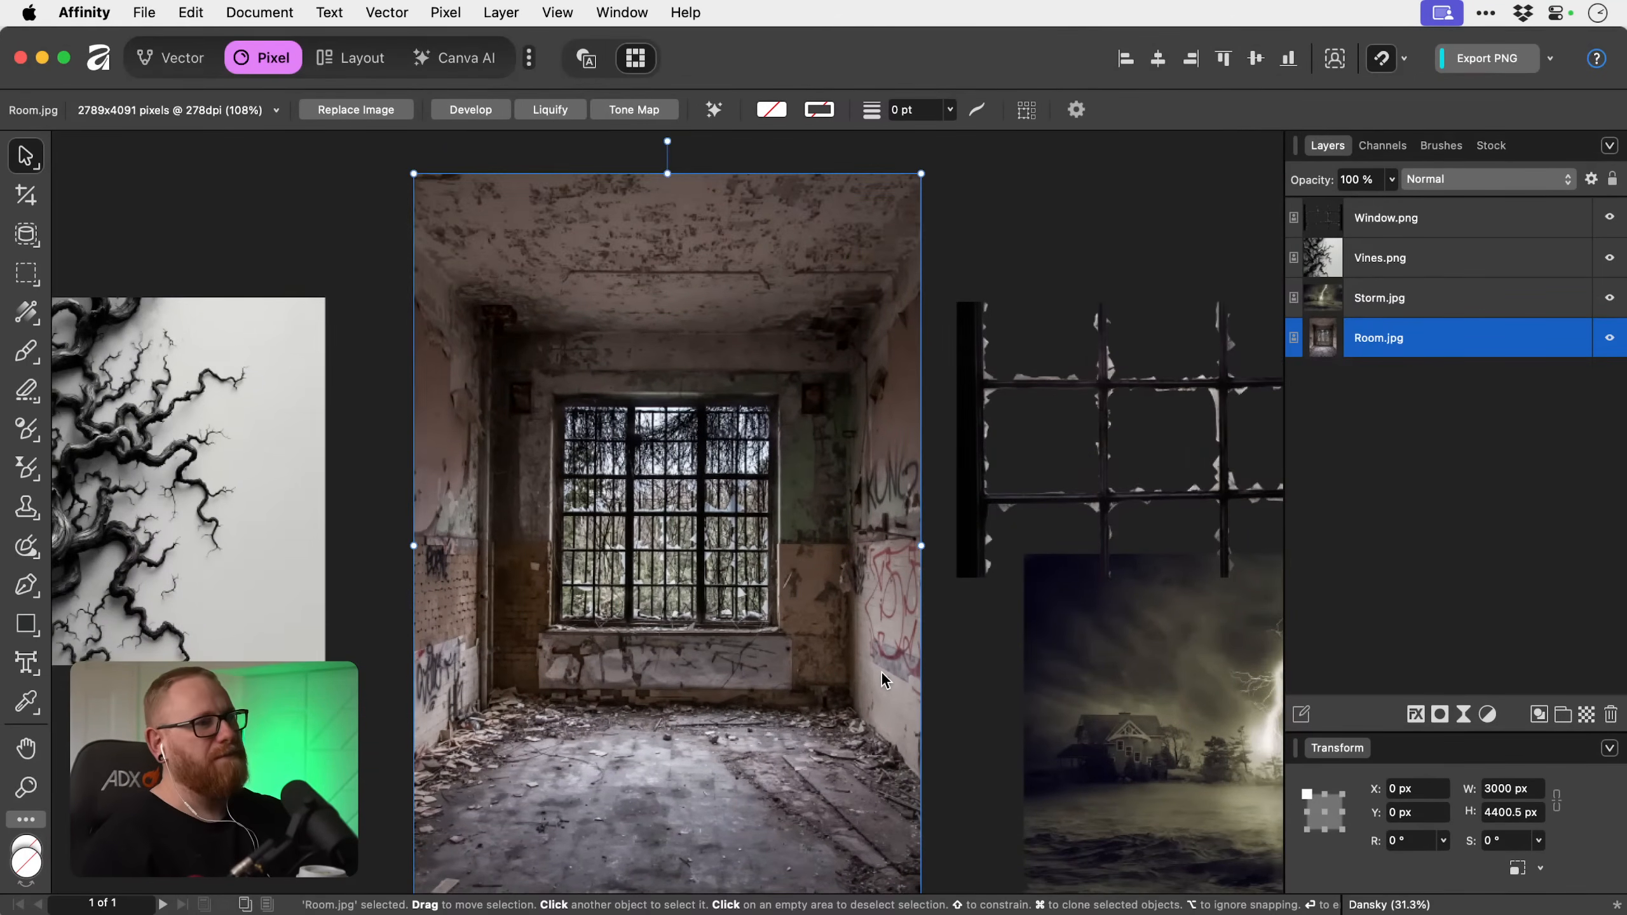
{"action": "left_click_drag", "start_coordinate": [797, 664], "coordinate": [793, 631]}
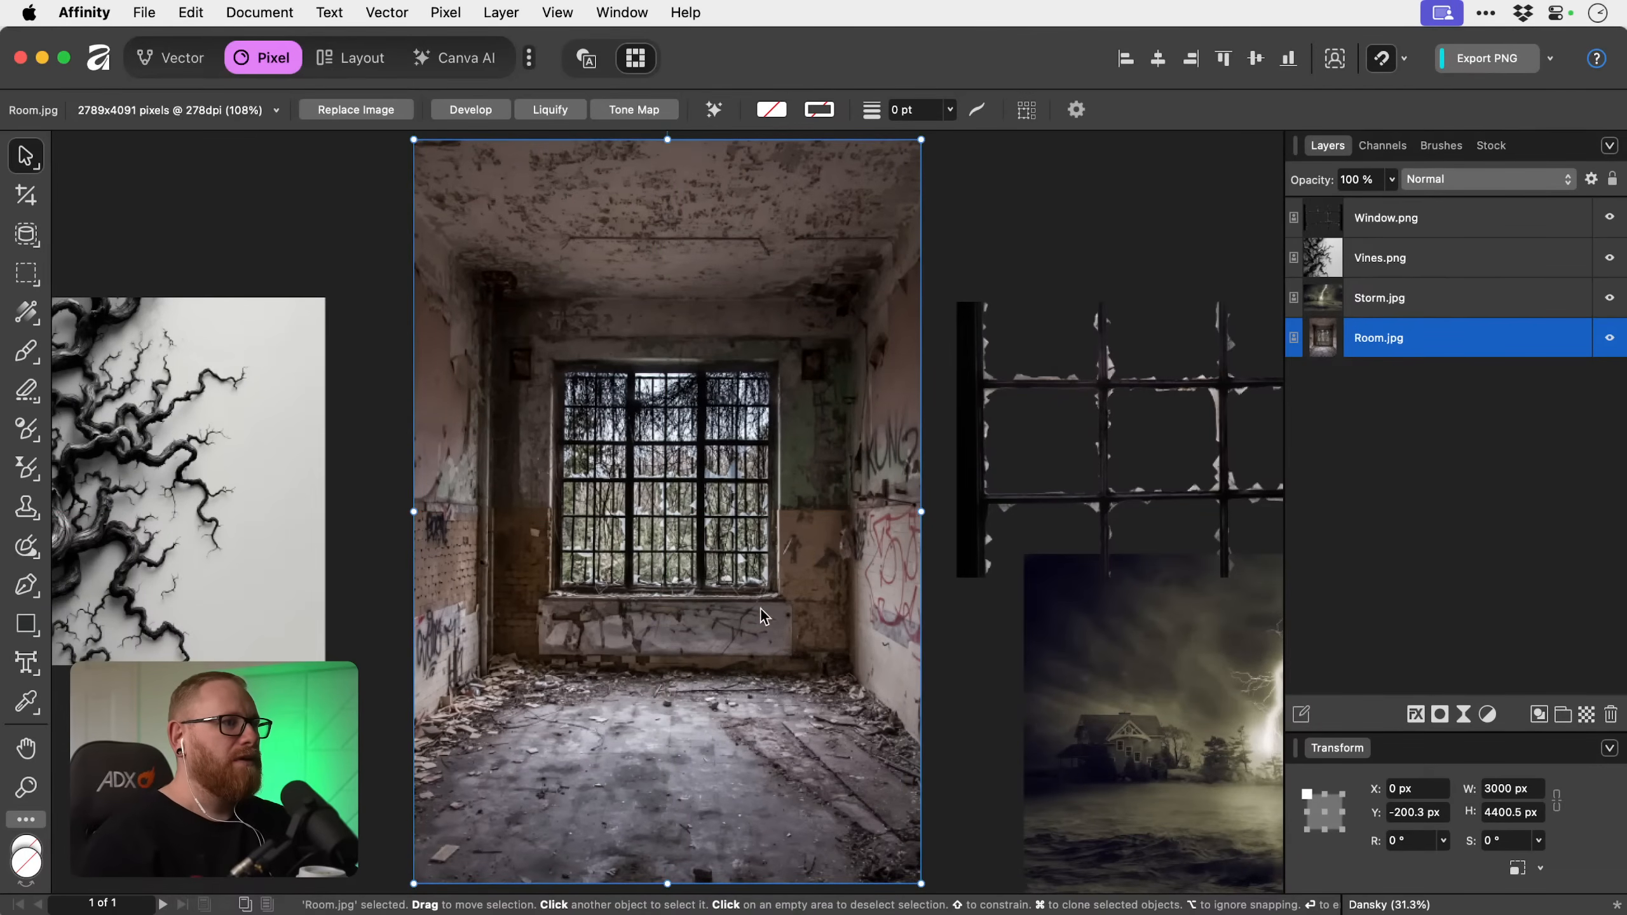
Turn on Clip to Canvas so that the images on the pasteboard are hidden outside the page.
{"action": "left_click", "coordinate": [303, 199]}
{"action": "right_click", "coordinate": [302, 199]}
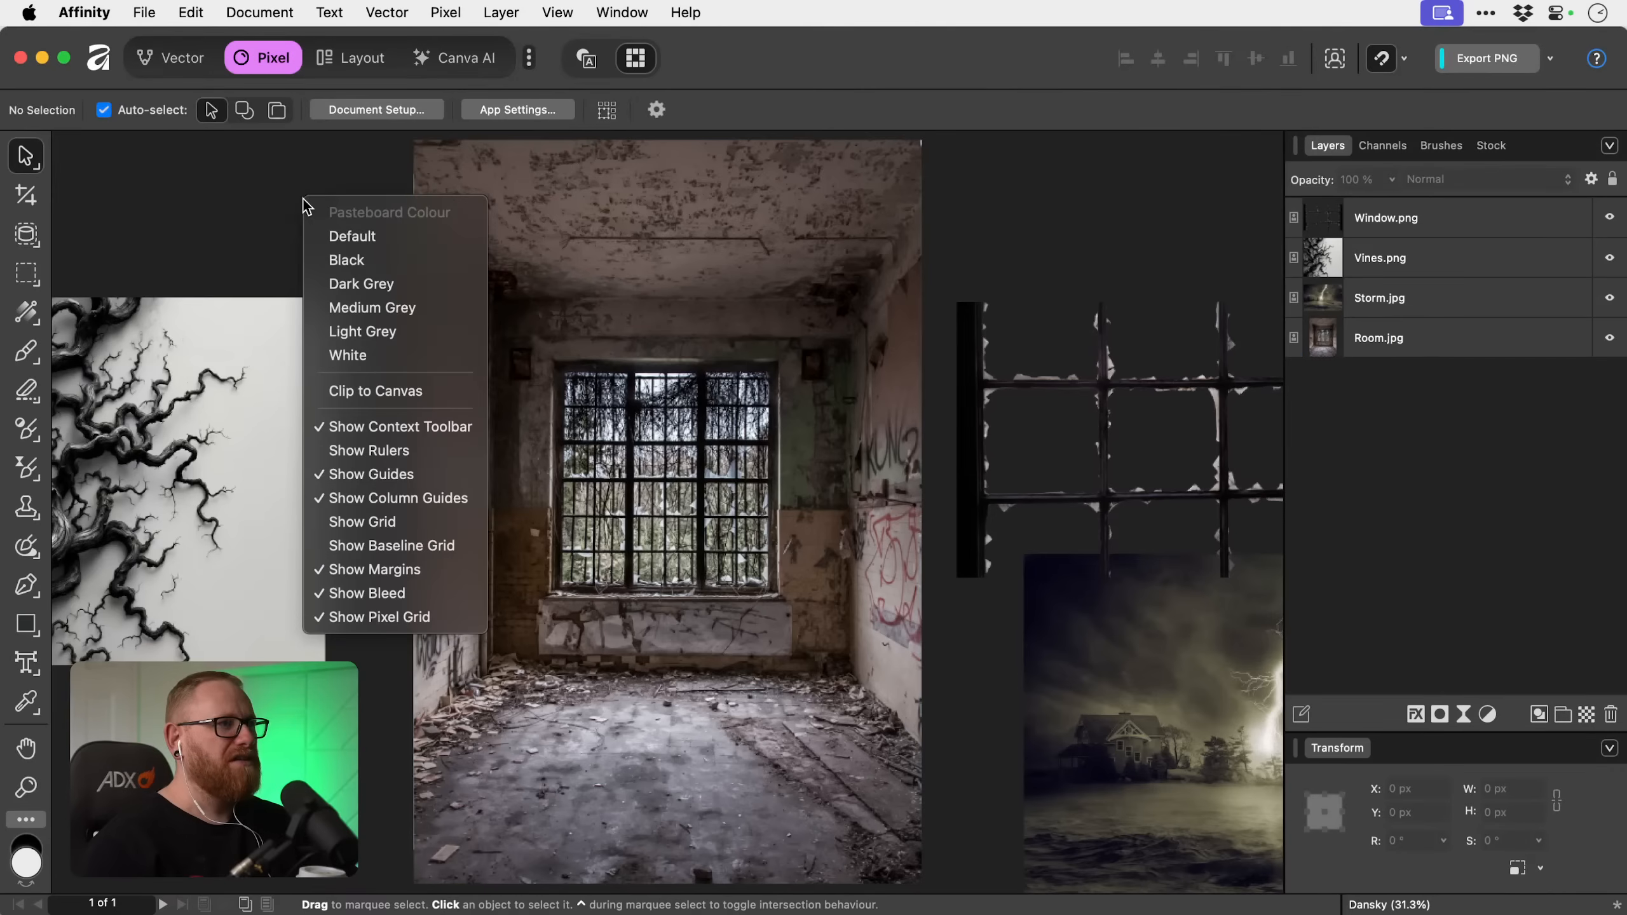
{"action": "left_click", "coordinate": [395, 389]}
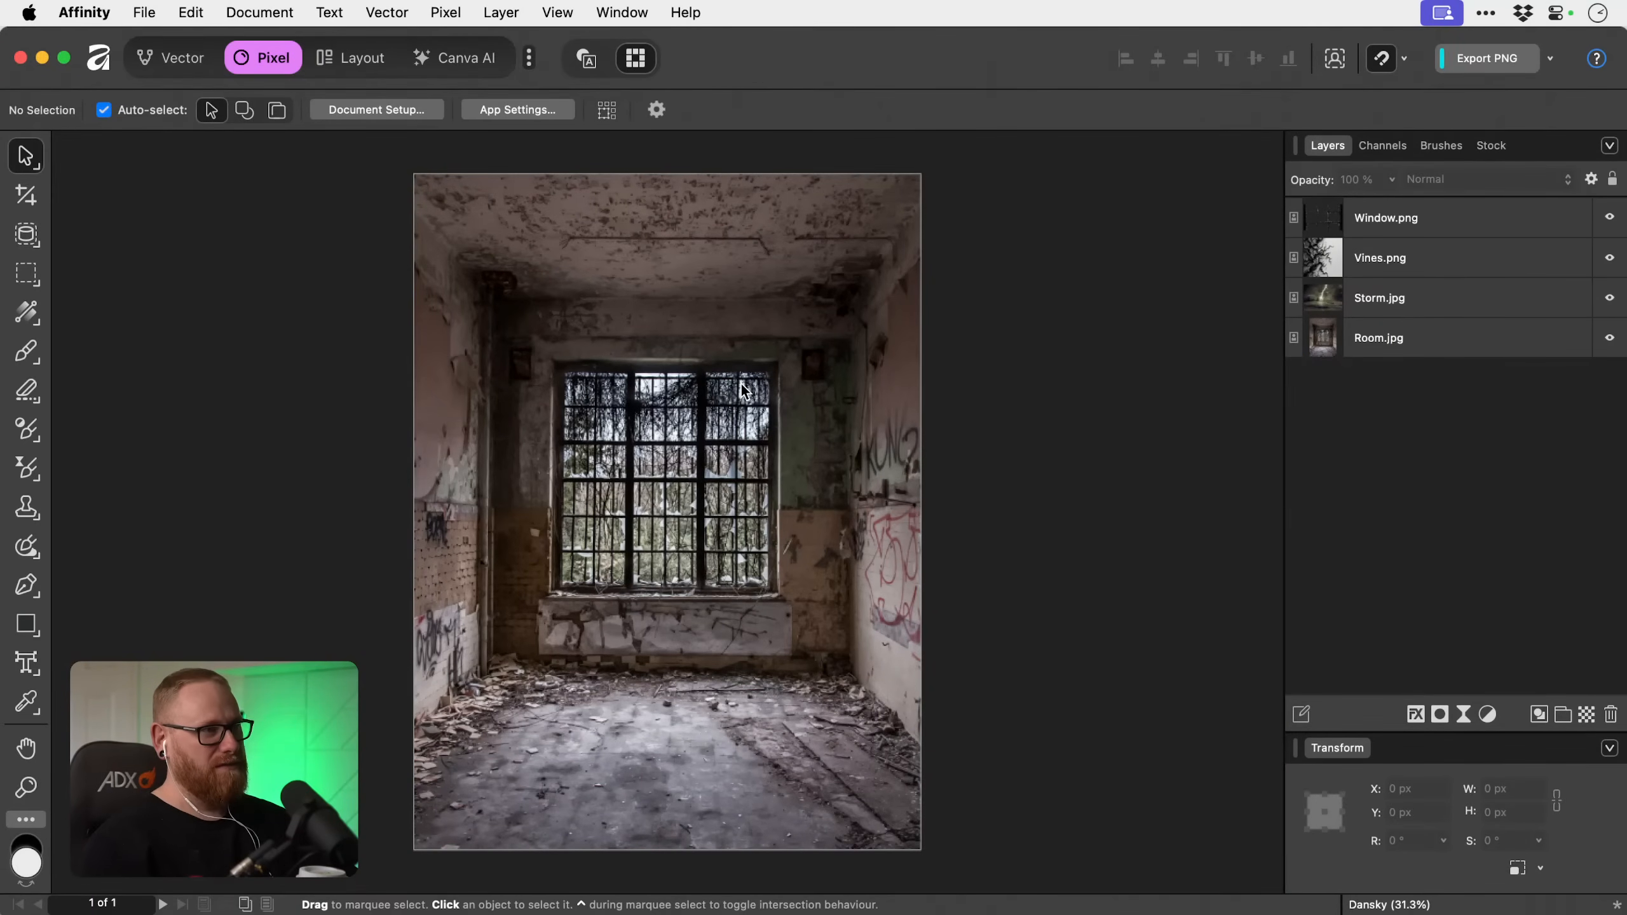
Shift Room.jpg vertically on the page, ending with it lowered to Y 731.3 px.
{"action": "left_click_drag", "start_coordinate": [744, 389], "coordinate": [744, 600]}
{"action": "key", "text": "space"}
{"action": "key", "text": "z"}
{"action": "left_click_drag", "start_coordinate": [699, 492], "coordinate": [944, 582]}
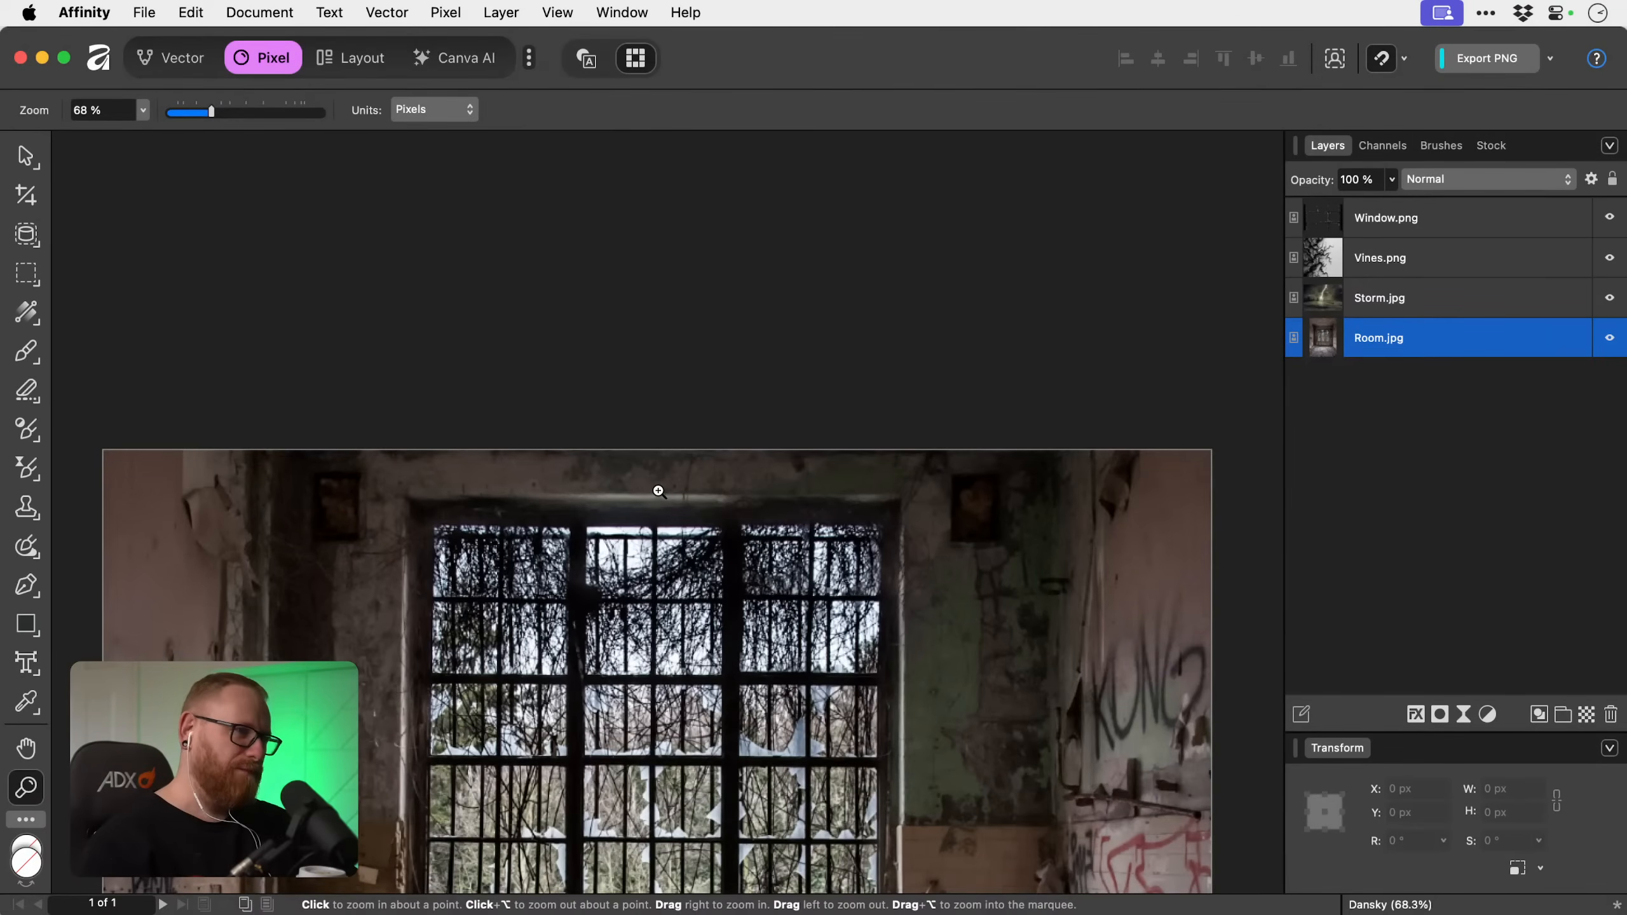
{"action": "left_click", "coordinate": [777, 615], "text": "alt"}
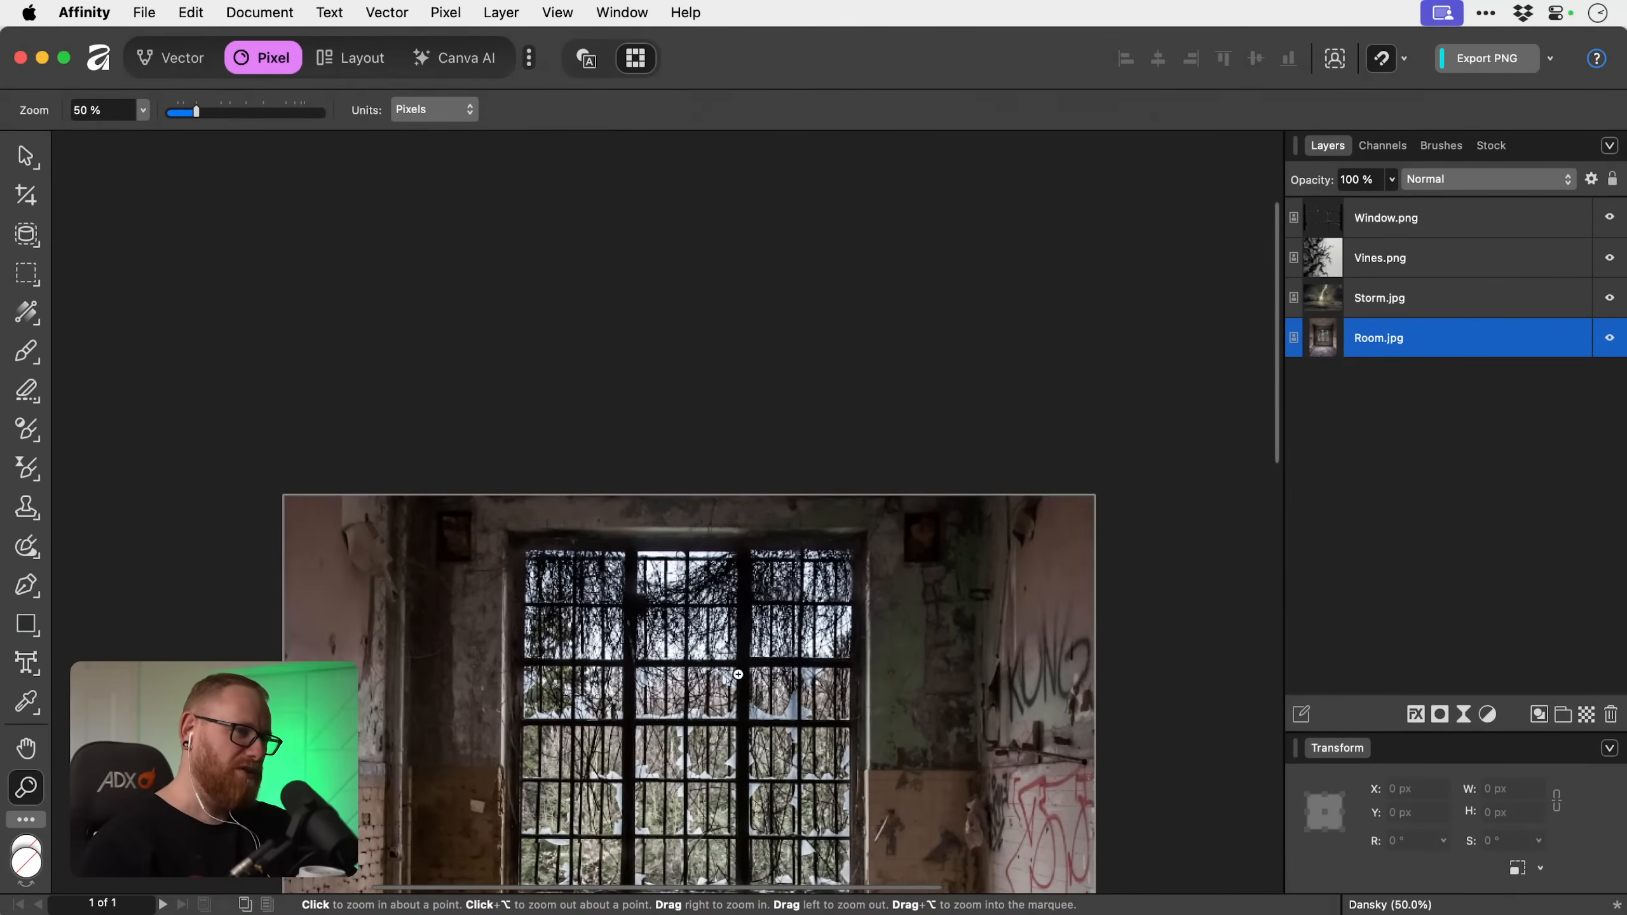
{"action": "key", "text": "super+0"}
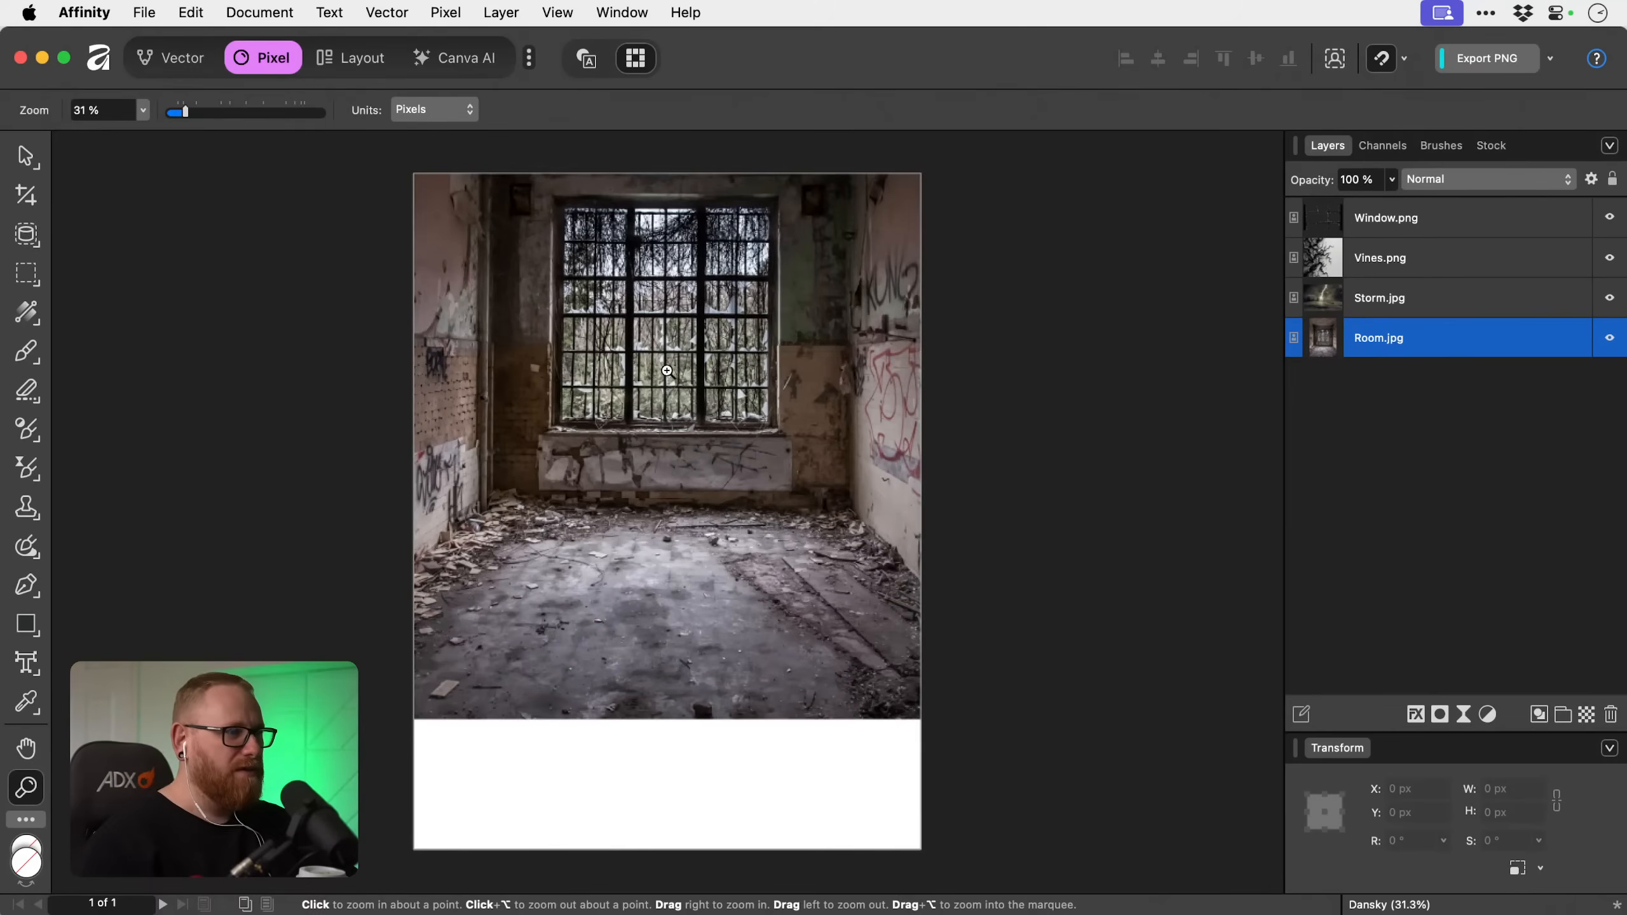
{"action": "key", "text": "v"}
{"action": "left_click_drag", "start_coordinate": [668, 372], "coordinate": [688, 704]}
{"action": "scroll", "coordinate": [685, 641], "scroll_direction": "down", "scroll_amount": 5}
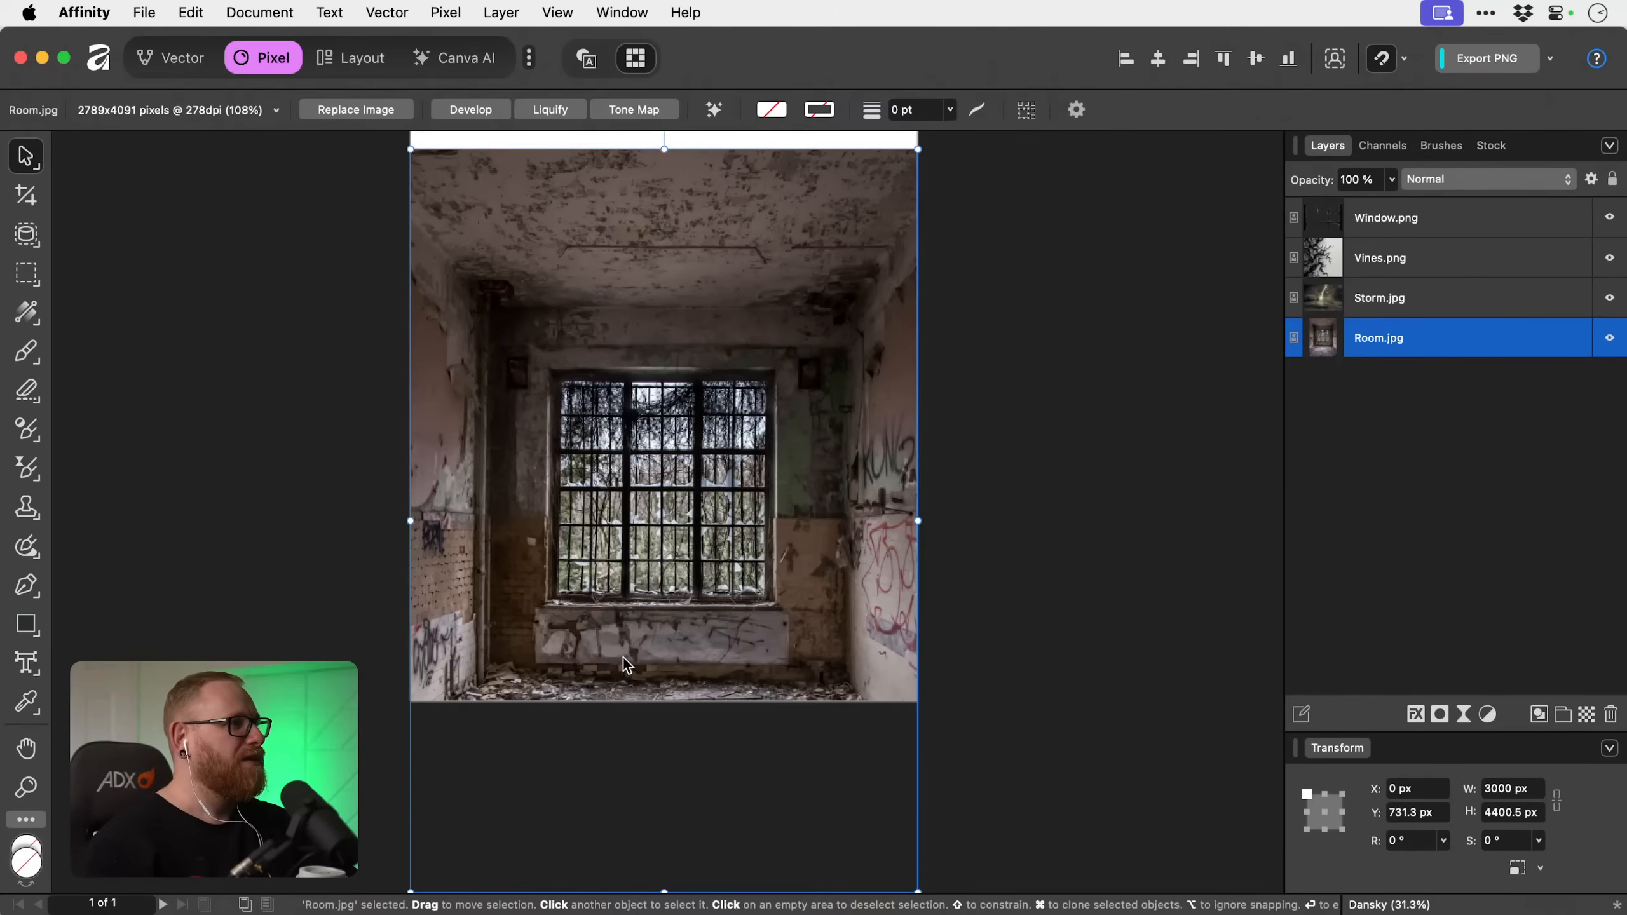
Apply a live Perspective to Room.jpg and pull only its bottom-left corner slightly downward.
{"action": "left_click", "coordinate": [17, 168]}
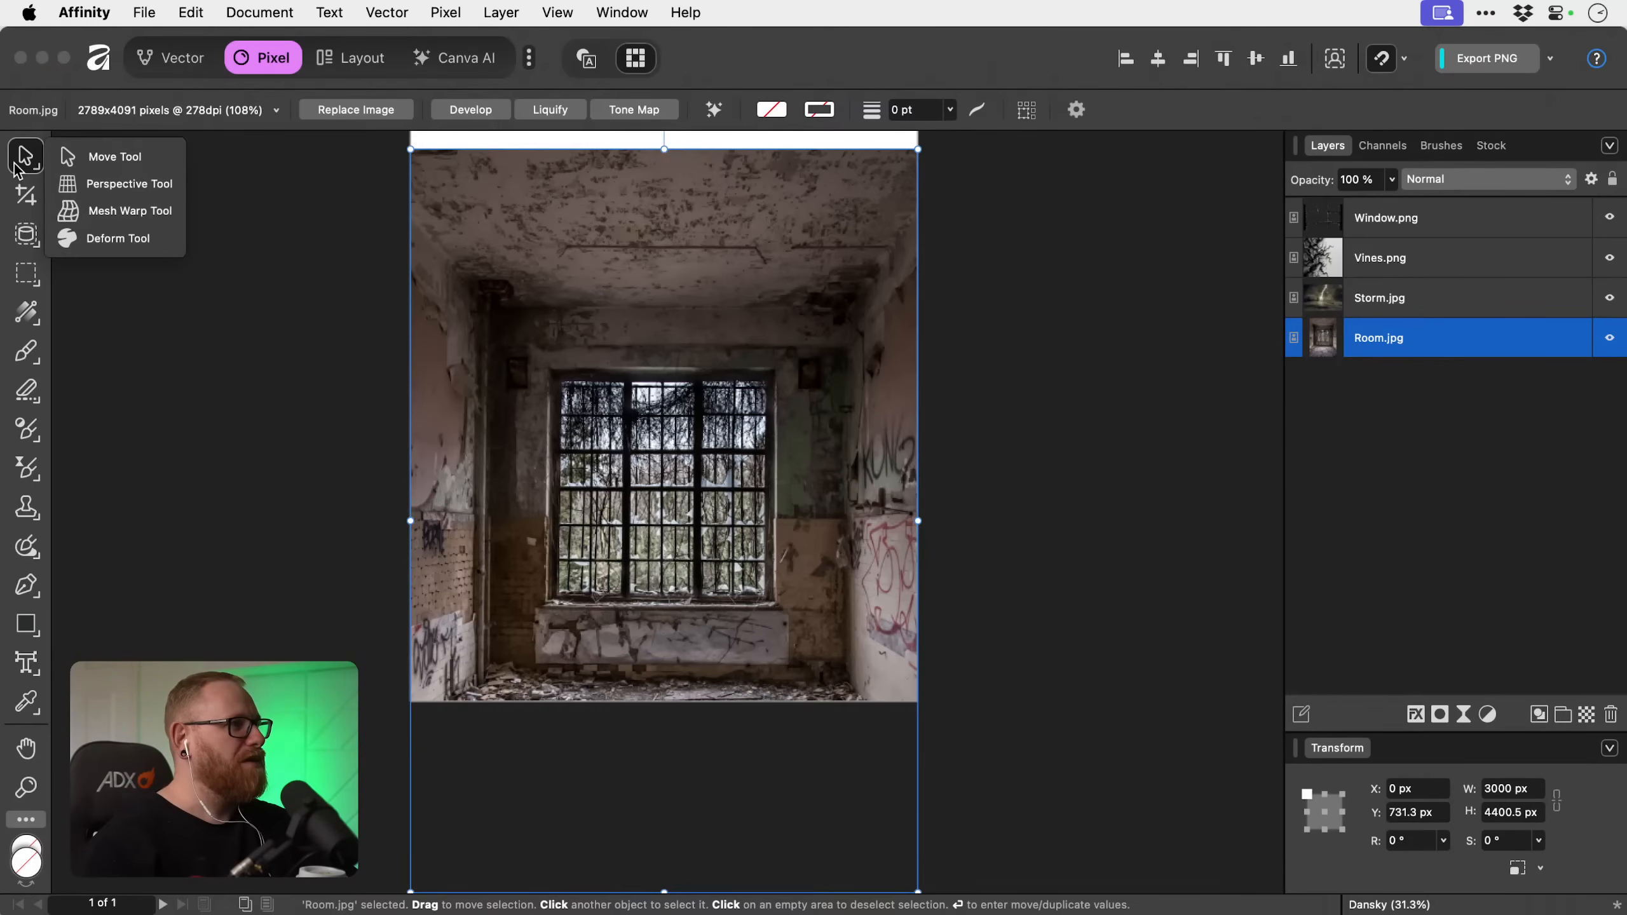
{"action": "left_click", "coordinate": [103, 186]}
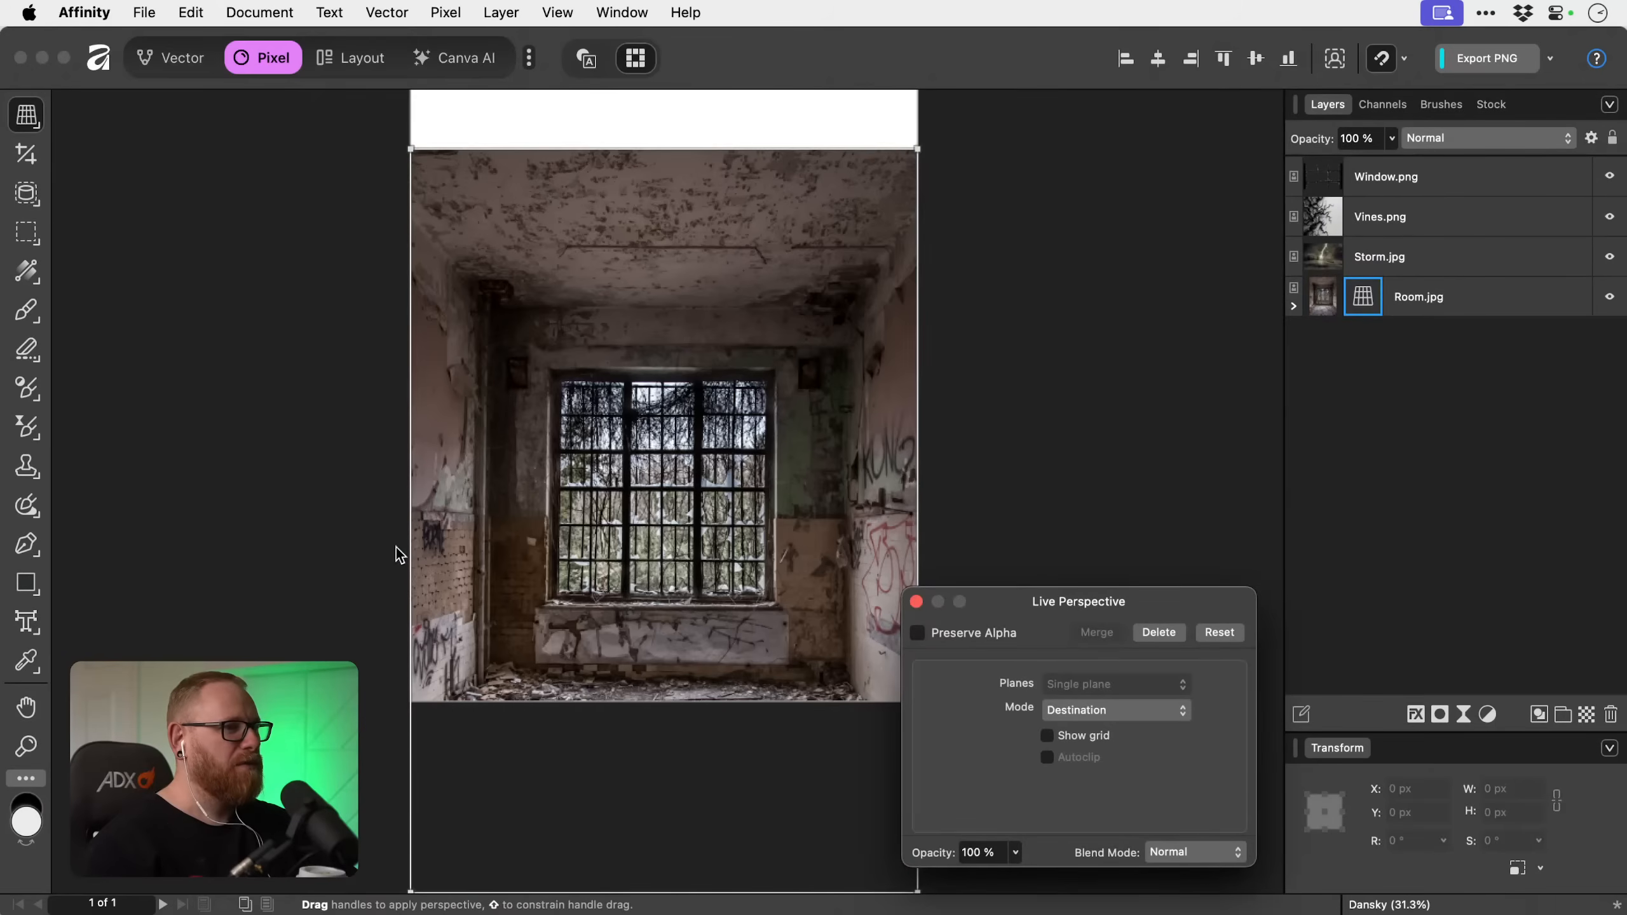
{"action": "scroll", "coordinate": [520, 641], "scroll_direction": "down", "scroll_amount": 3}
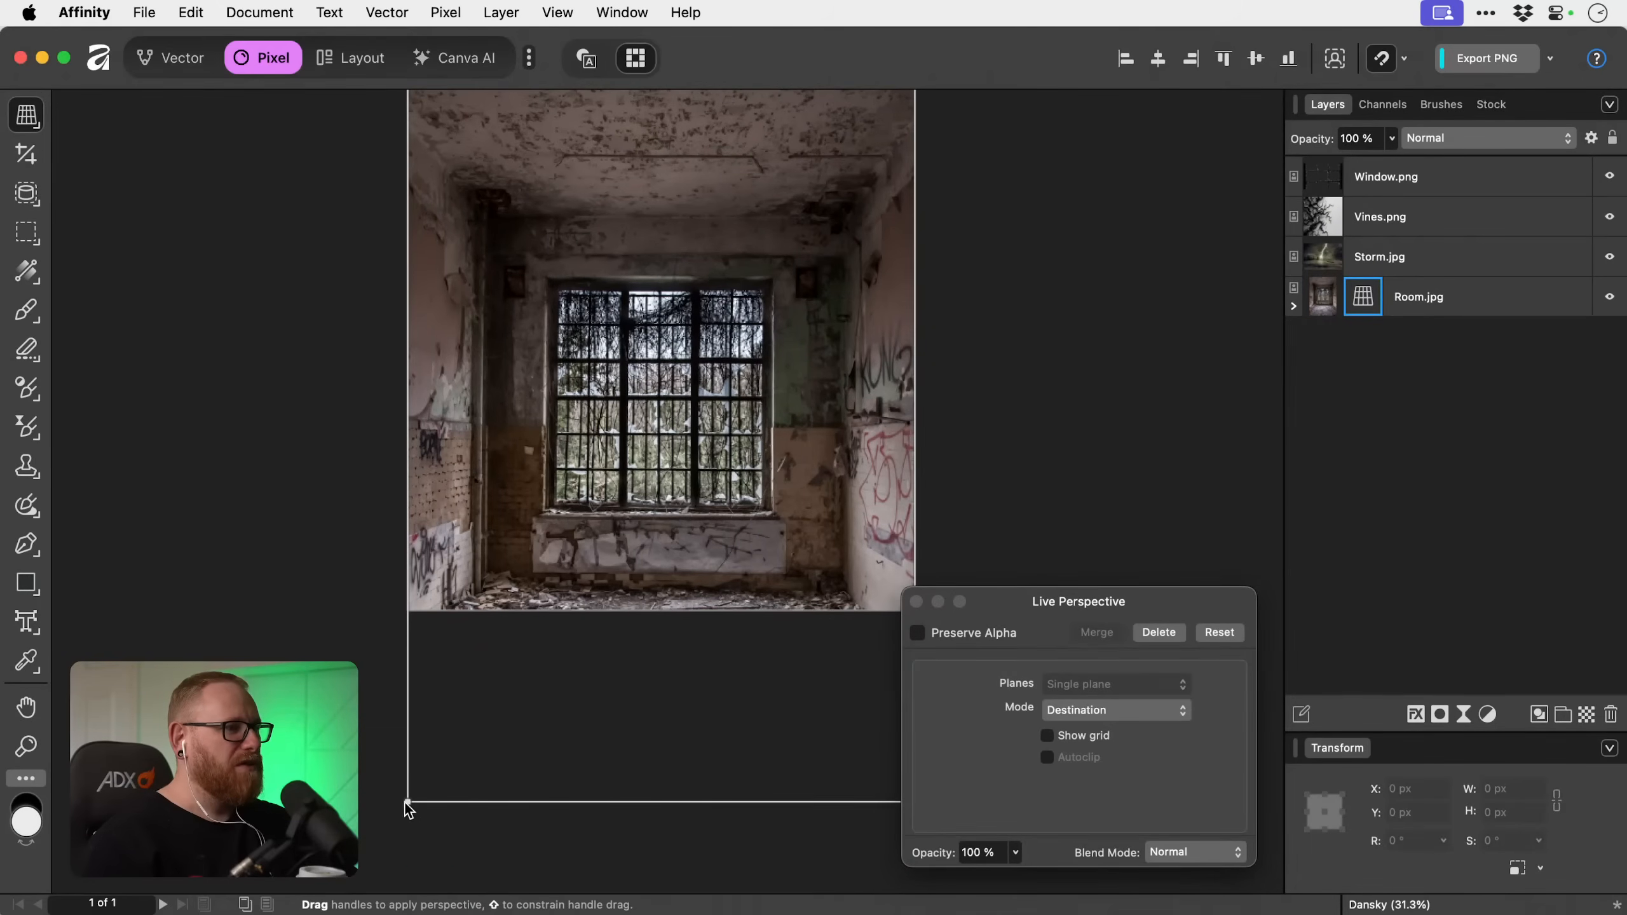
{"action": "left_click_drag", "start_coordinate": [408, 808], "coordinate": [408, 813]}
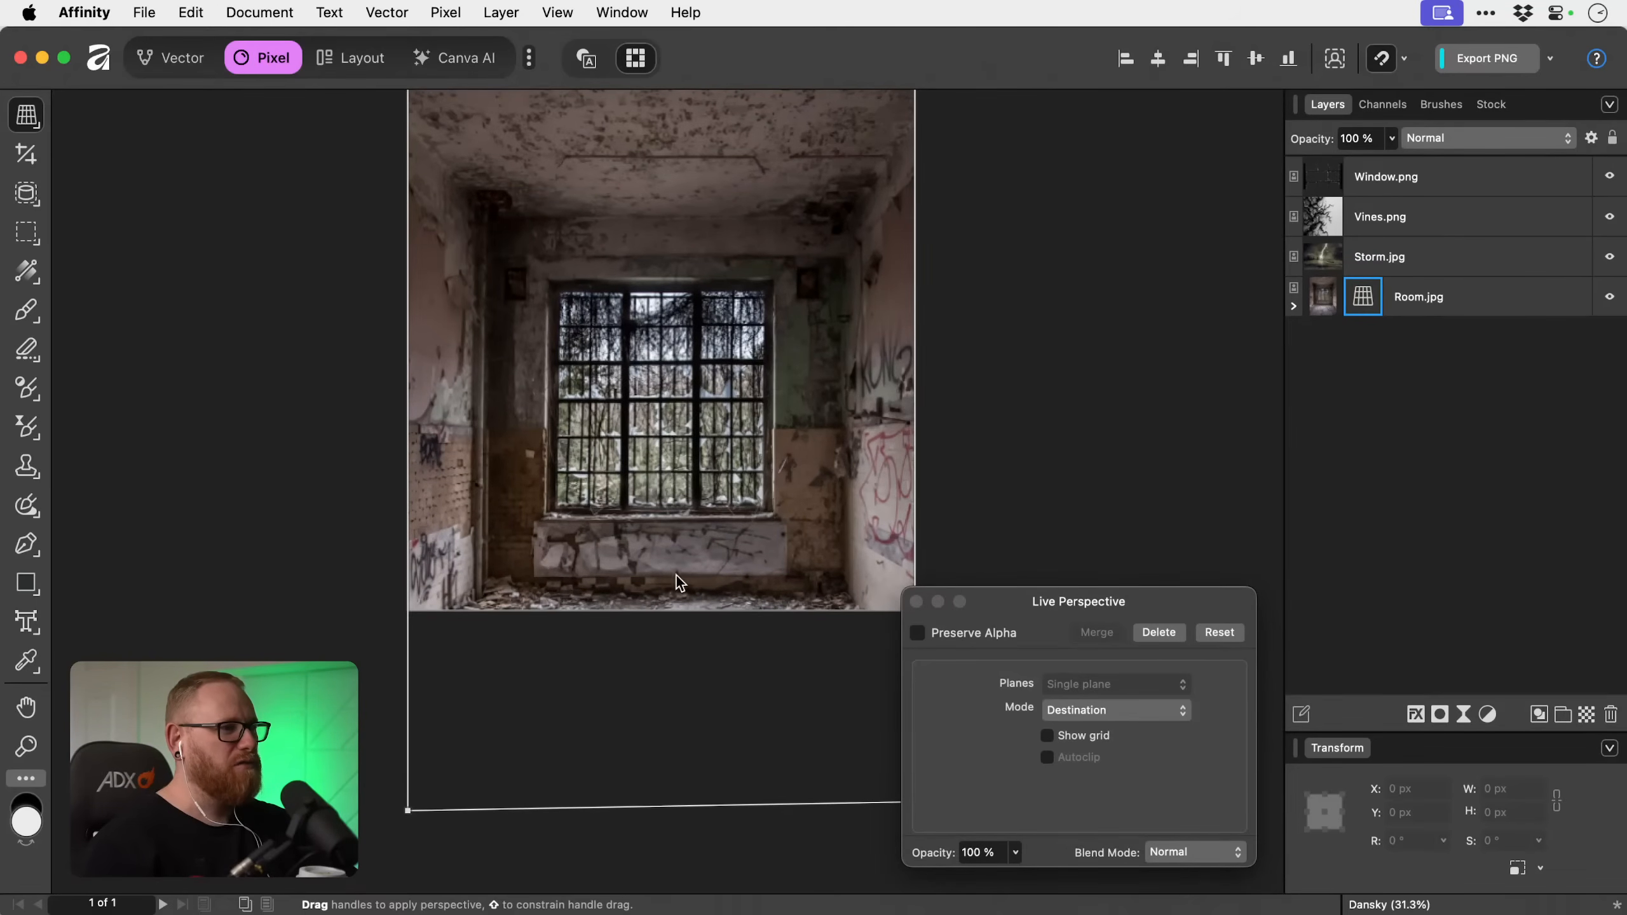
{"action": "scroll", "coordinate": [576, 575], "scroll_direction": "up", "scroll_amount": 4}
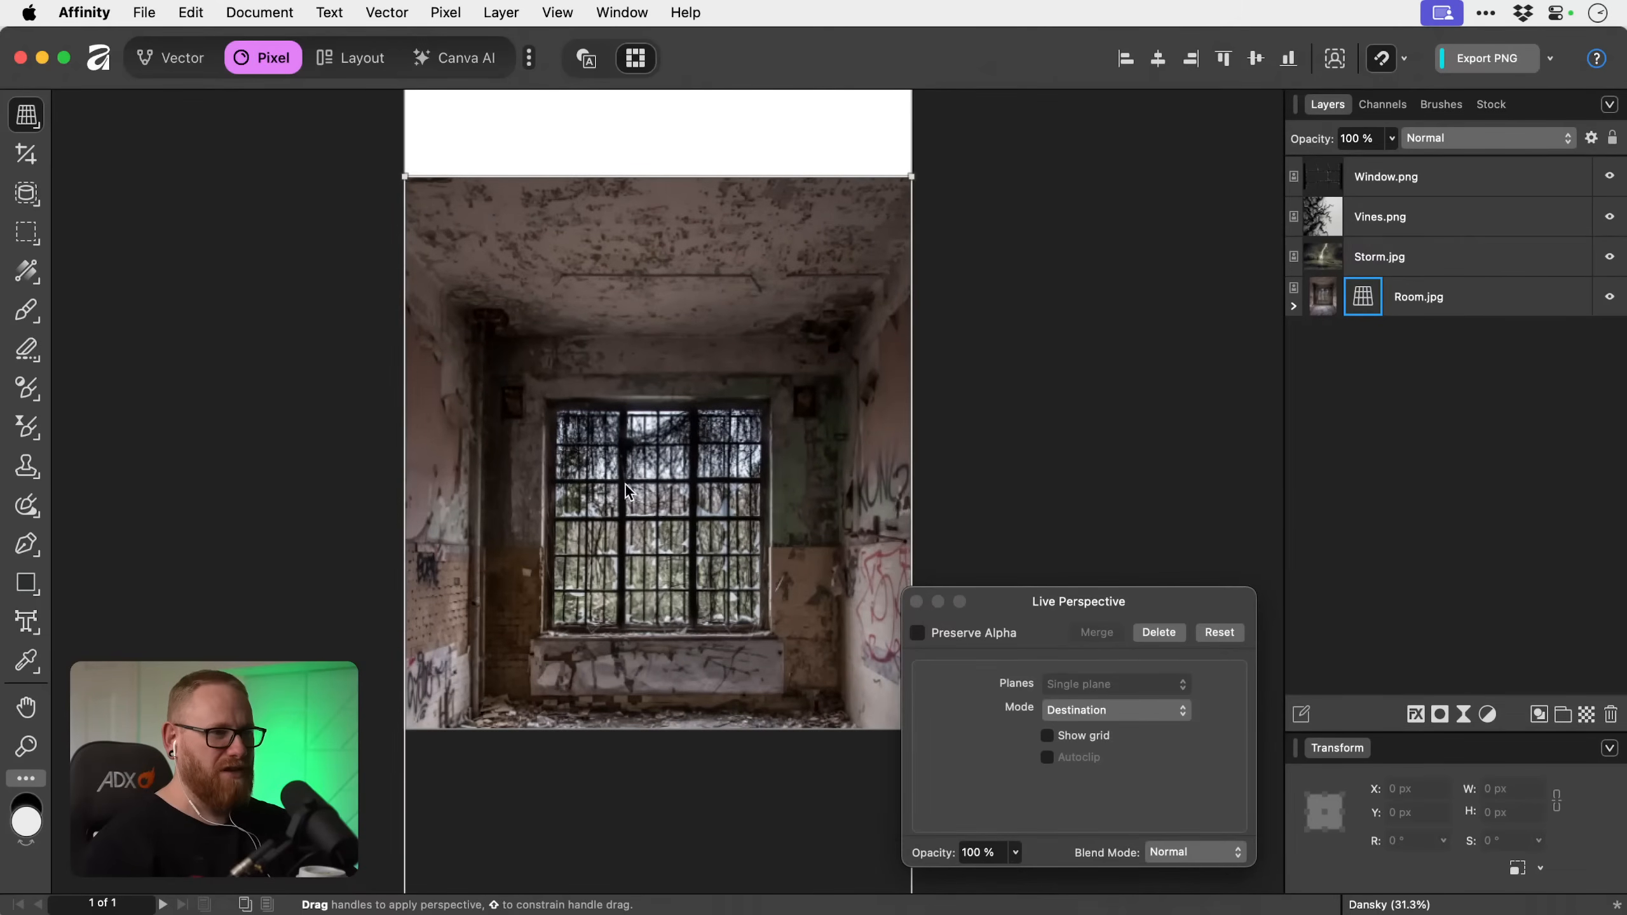
{"action": "left_click", "coordinate": [916, 602]}
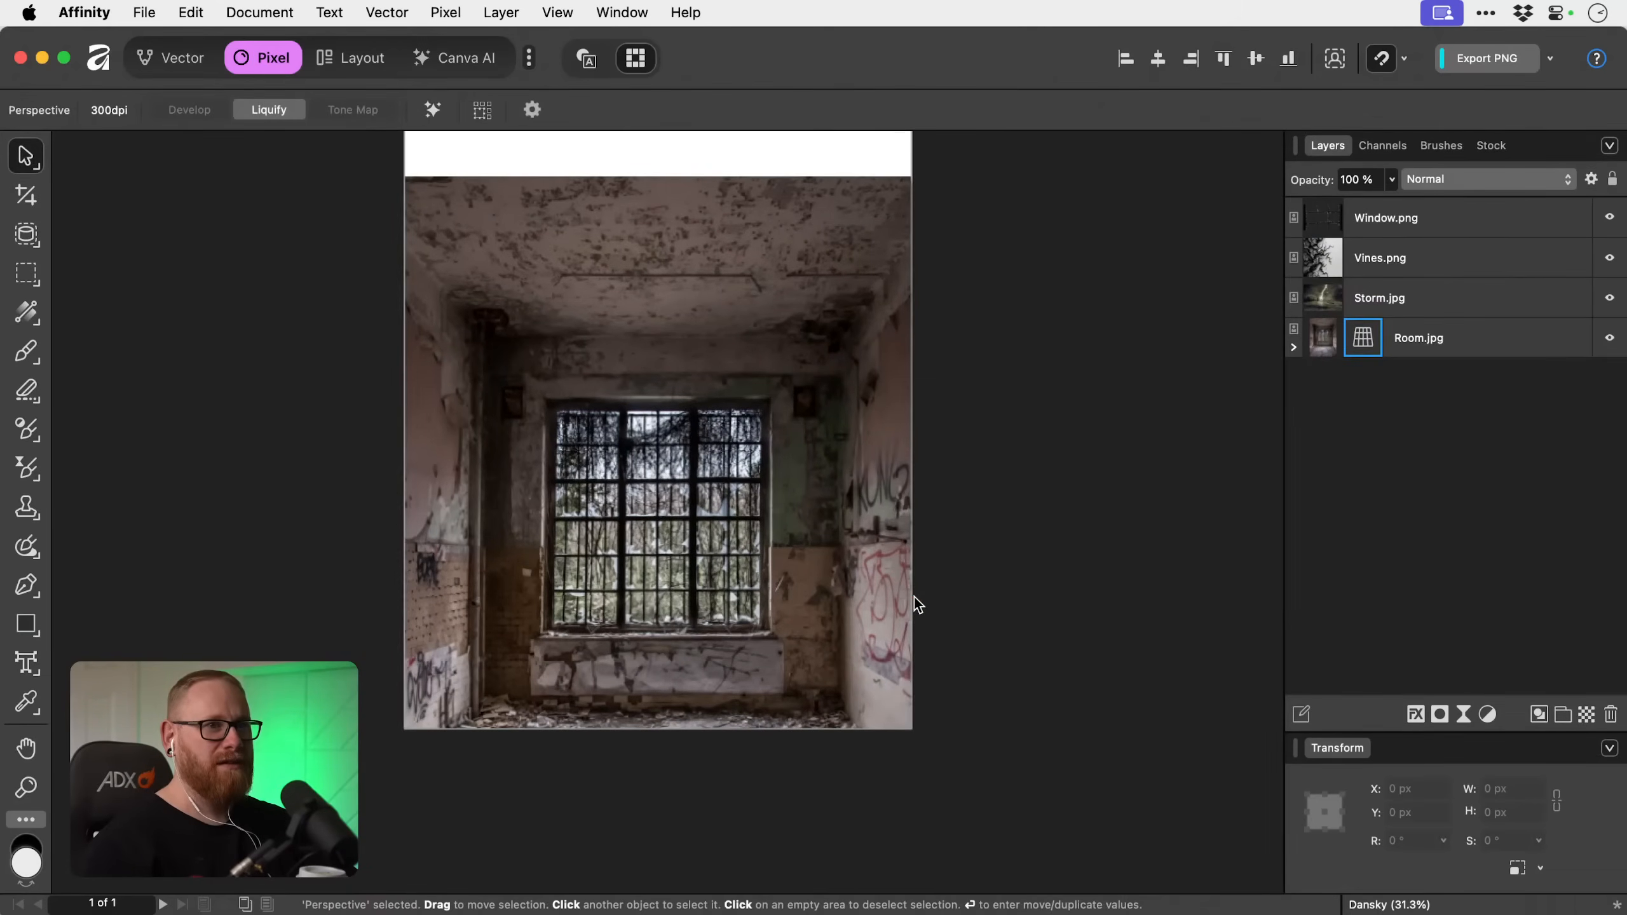
Examine the Perspective filter nested inside Room.jpg in the layer stack, leaving the layer collapsed.
{"action": "left_click", "coordinate": [1459, 355]}
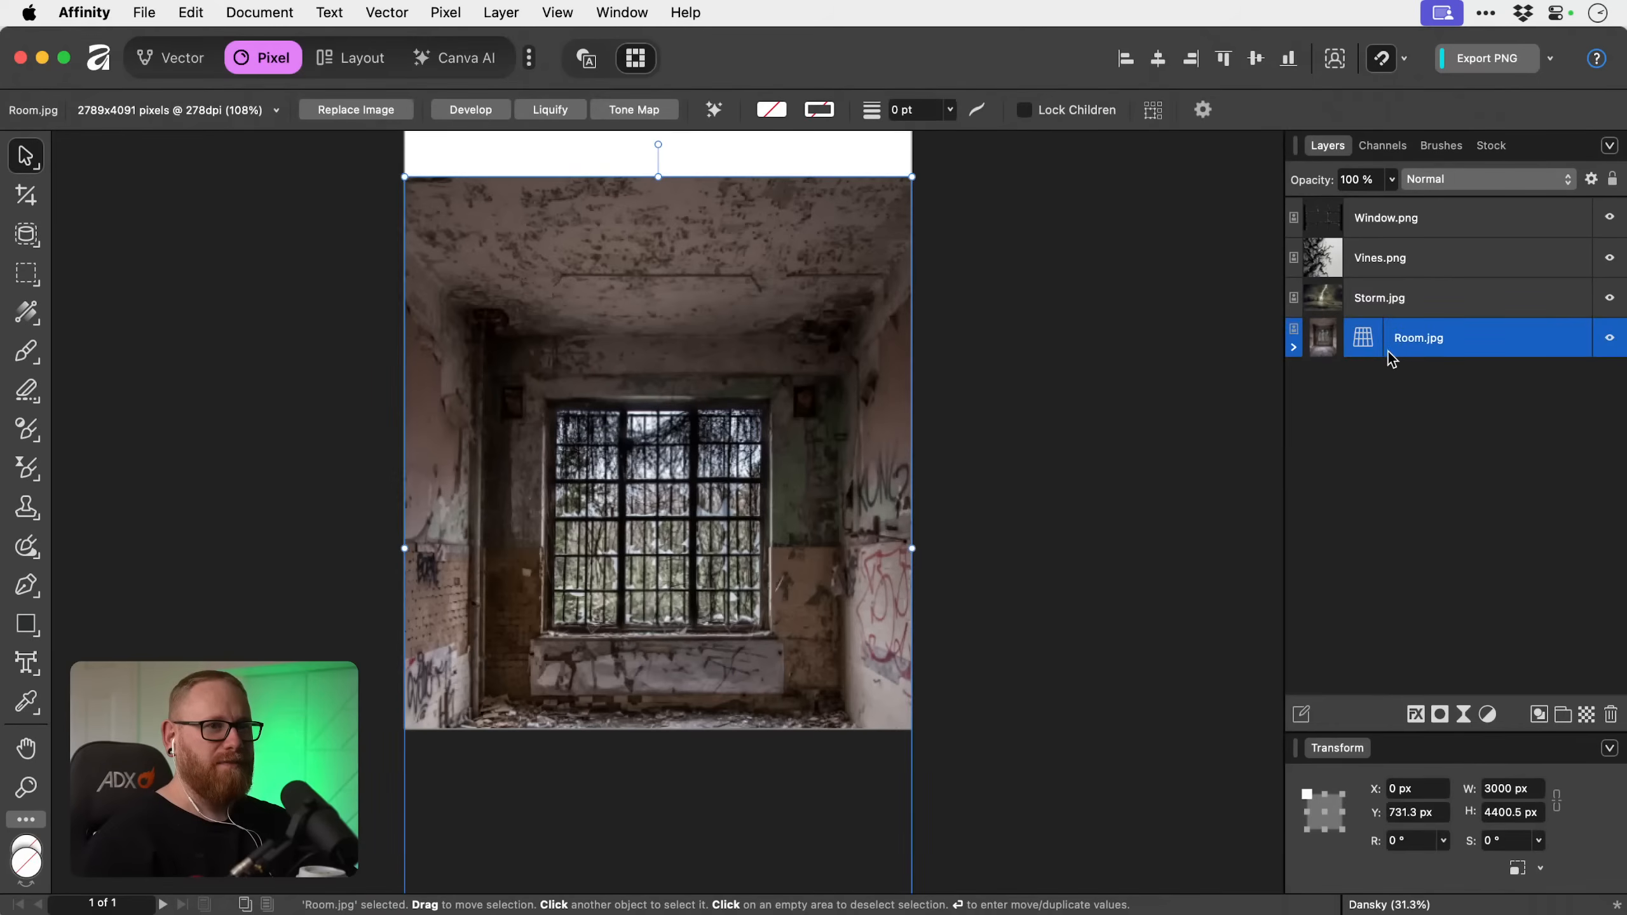
{"action": "left_click", "coordinate": [1295, 349]}
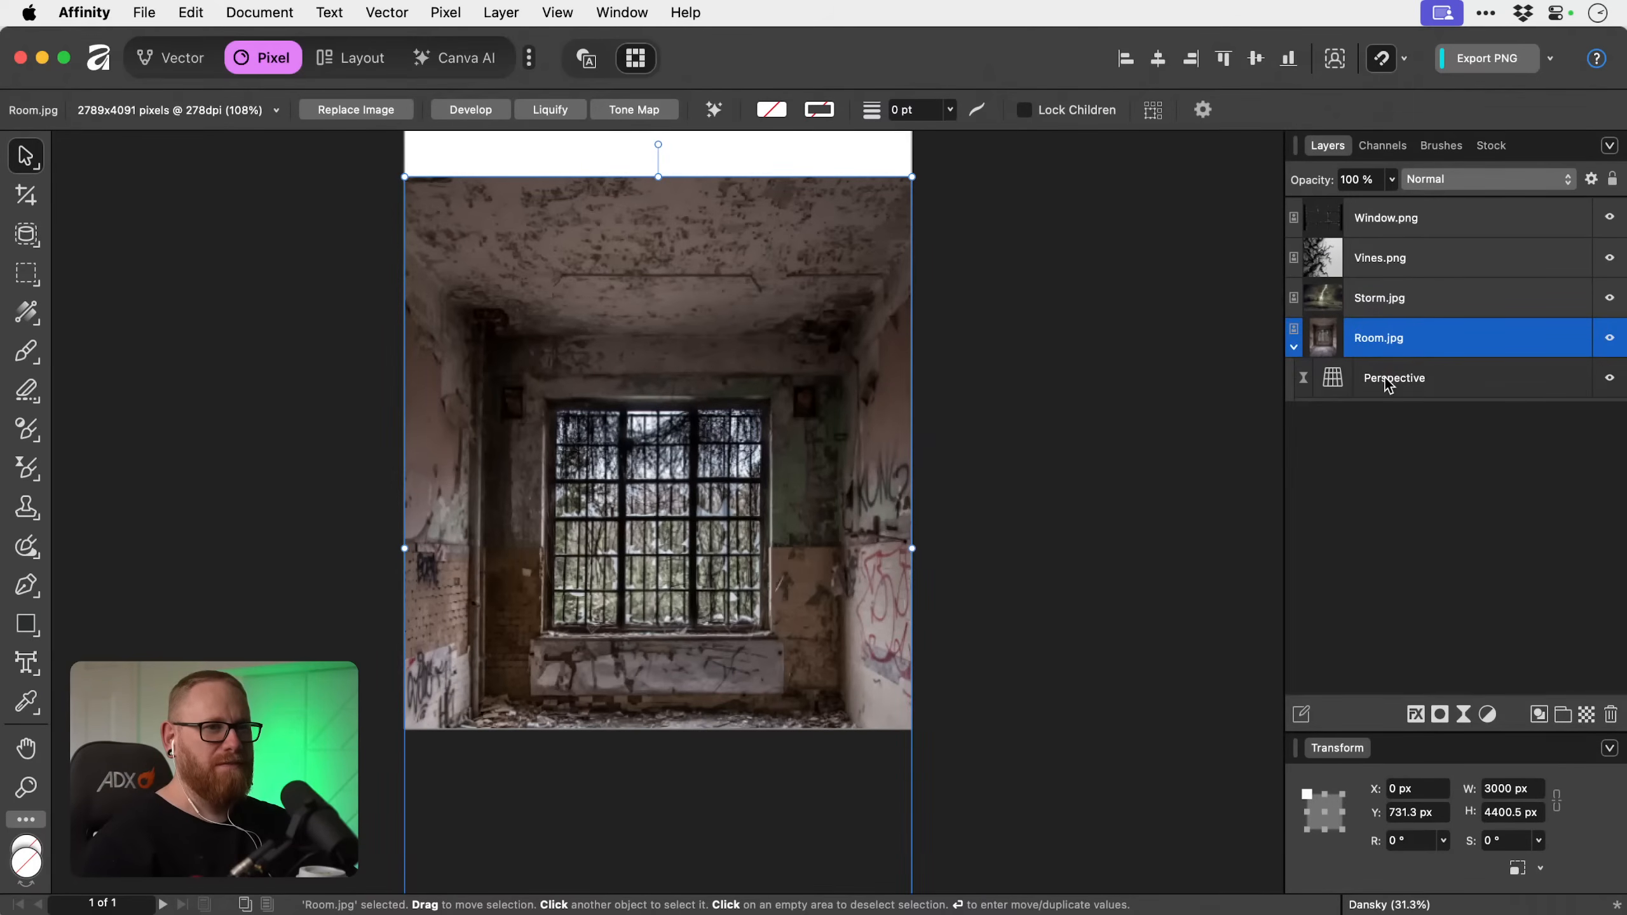
{"action": "left_click", "coordinate": [1294, 349]}
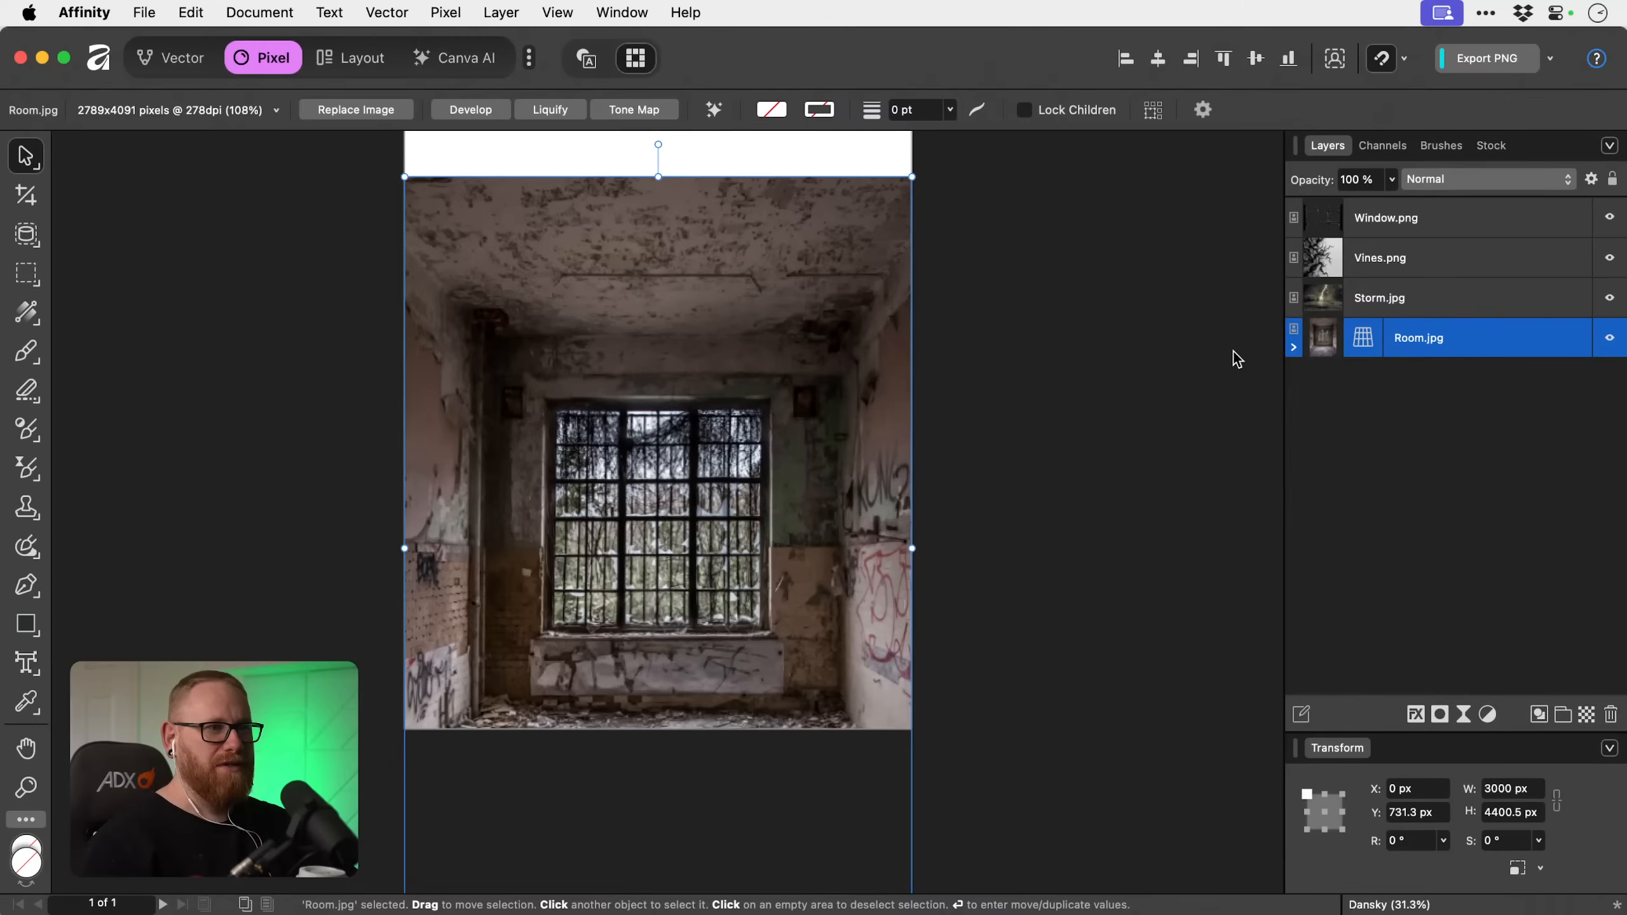
Move Room.jpg back up to Y -45.7 px so that it covers the whole page.
{"action": "left_click", "coordinate": [1047, 366]}
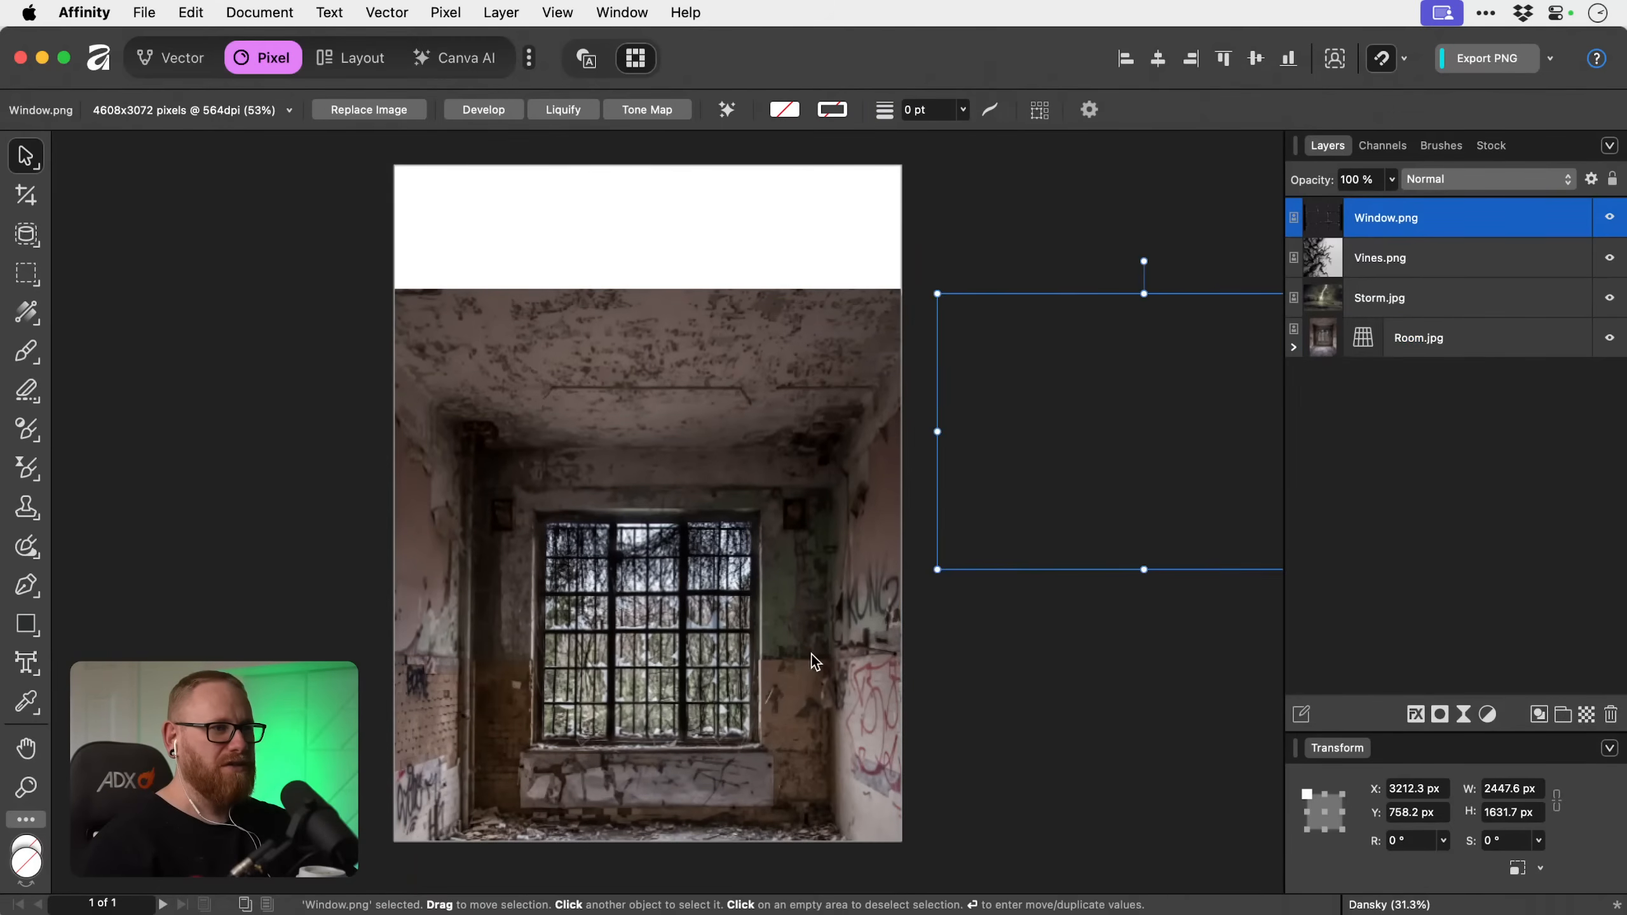
{"action": "left_click", "coordinate": [795, 545]}
{"action": "left_click_drag", "start_coordinate": [790, 509], "coordinate": [793, 523]}
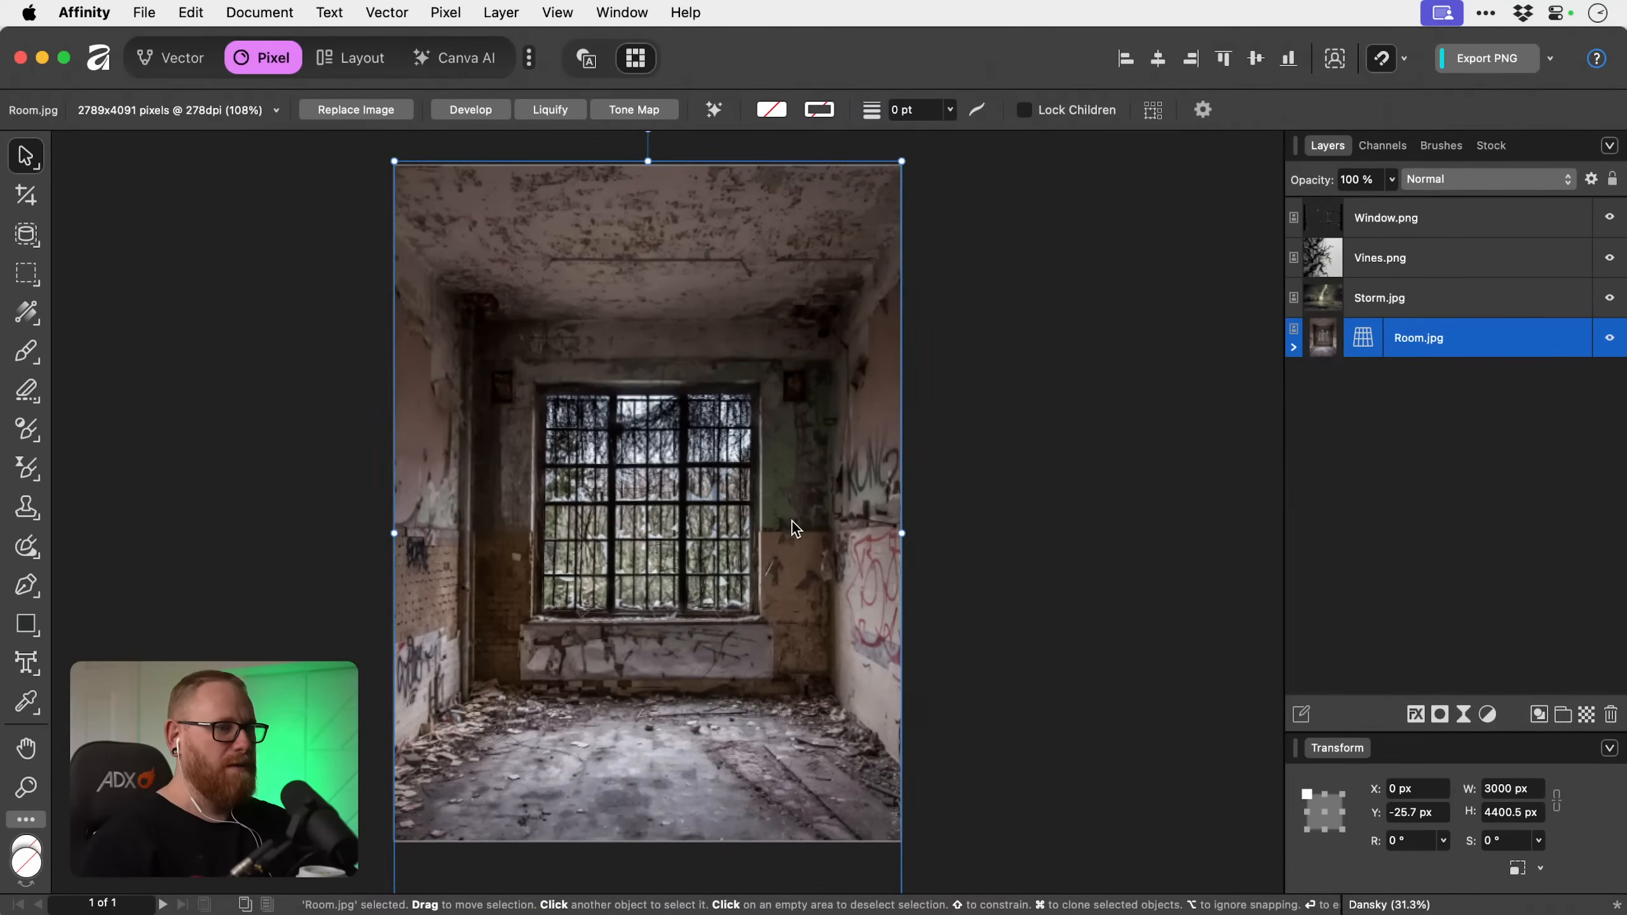
{"action": "key", "text": "shift+Up"}
{"action": "key", "text": "shift+Up"}
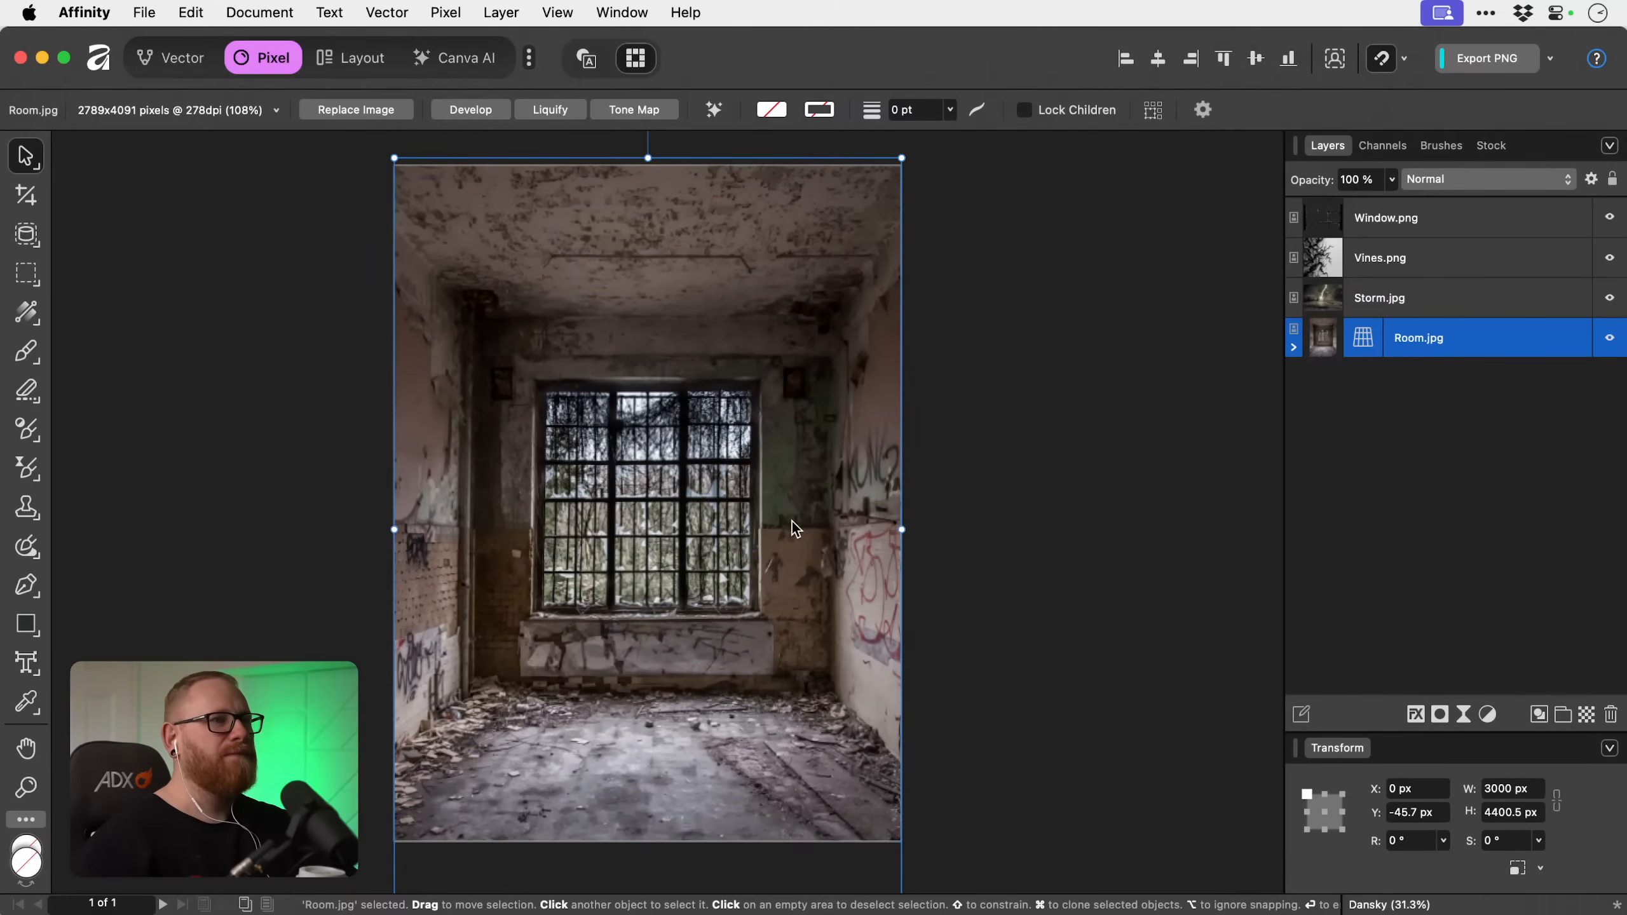
Bring Window.png over the window in the room and rotate it to 90°, roughly centred on the opening.
{"action": "left_click", "coordinate": [1111, 367]}
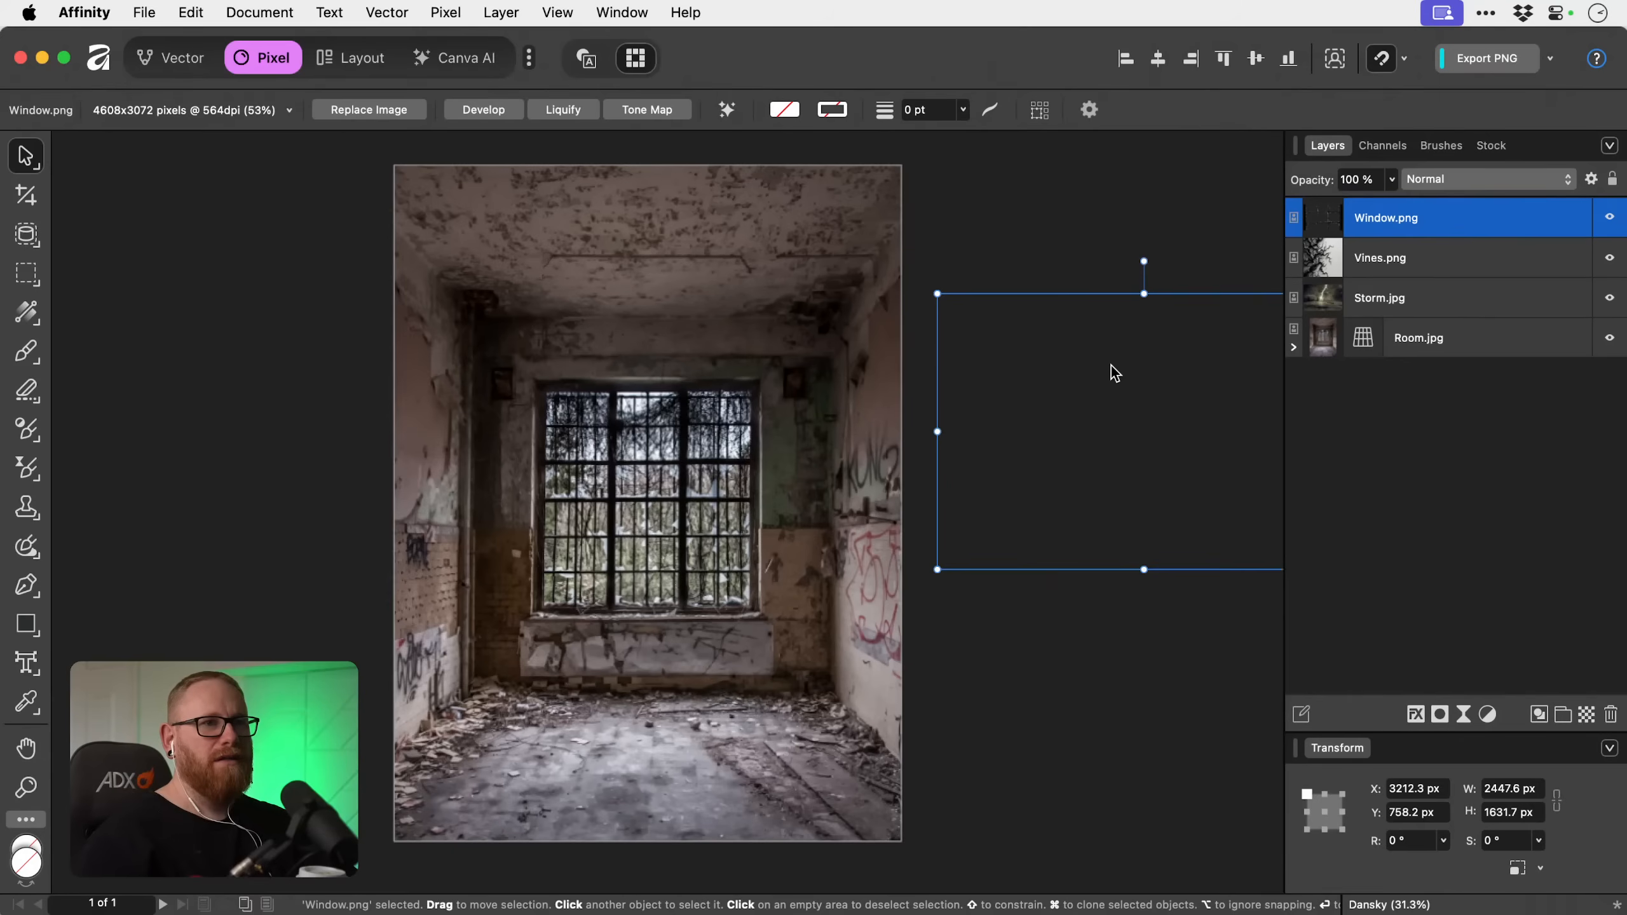
{"action": "left_click_drag", "start_coordinate": [1111, 367], "coordinate": [1142, 408]}
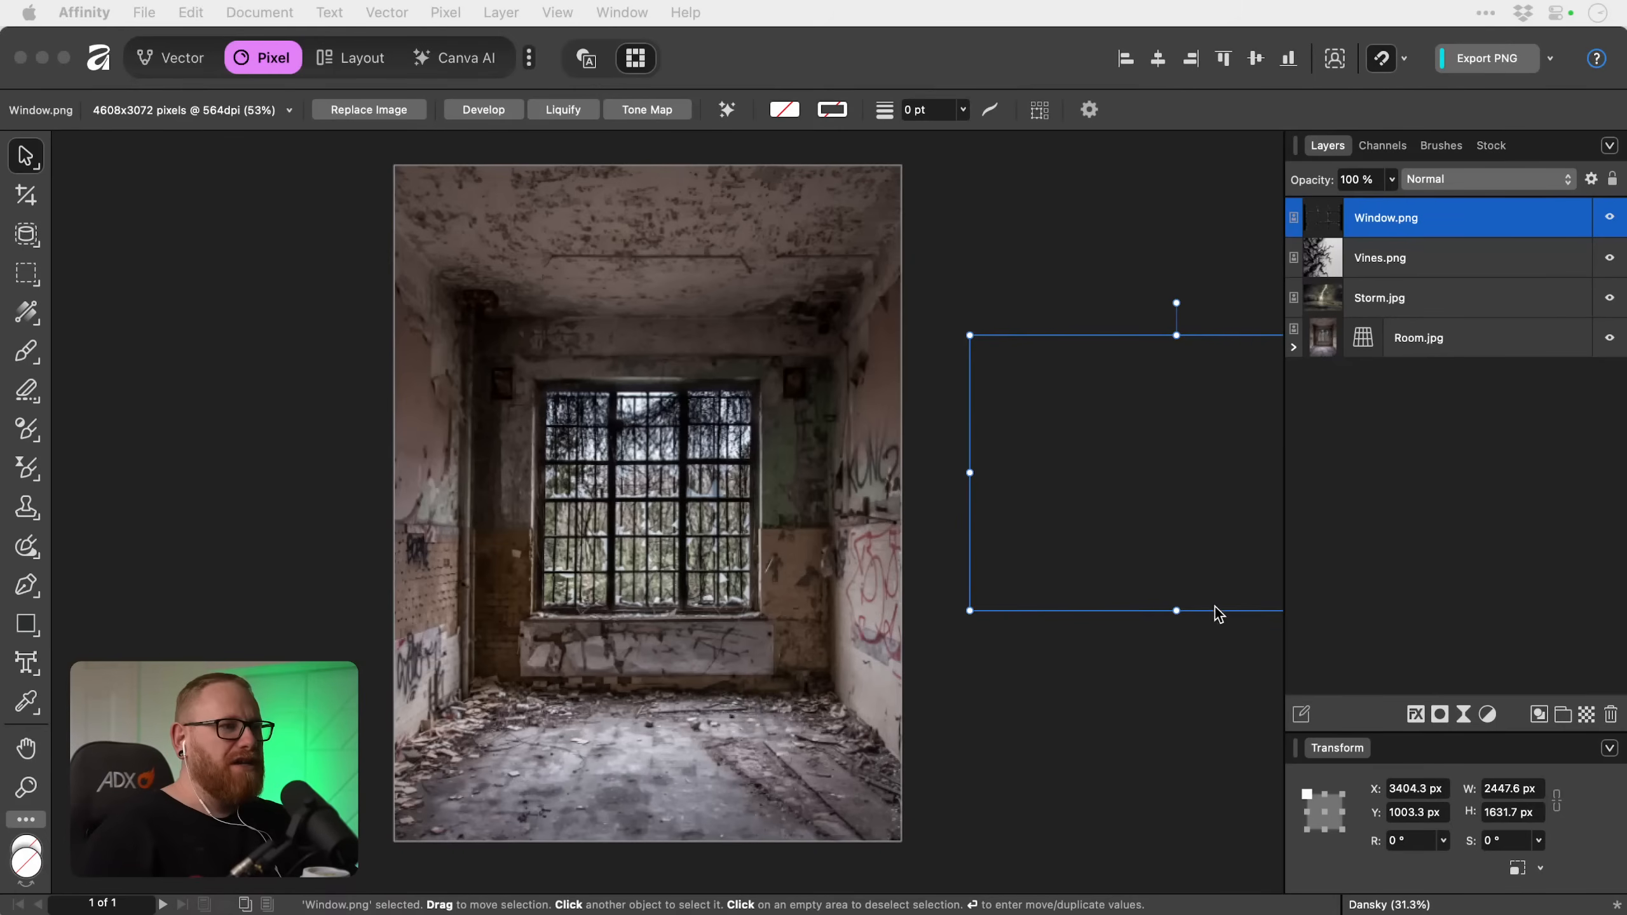
{"action": "left_click_drag", "start_coordinate": [1180, 527], "coordinate": [715, 580]}
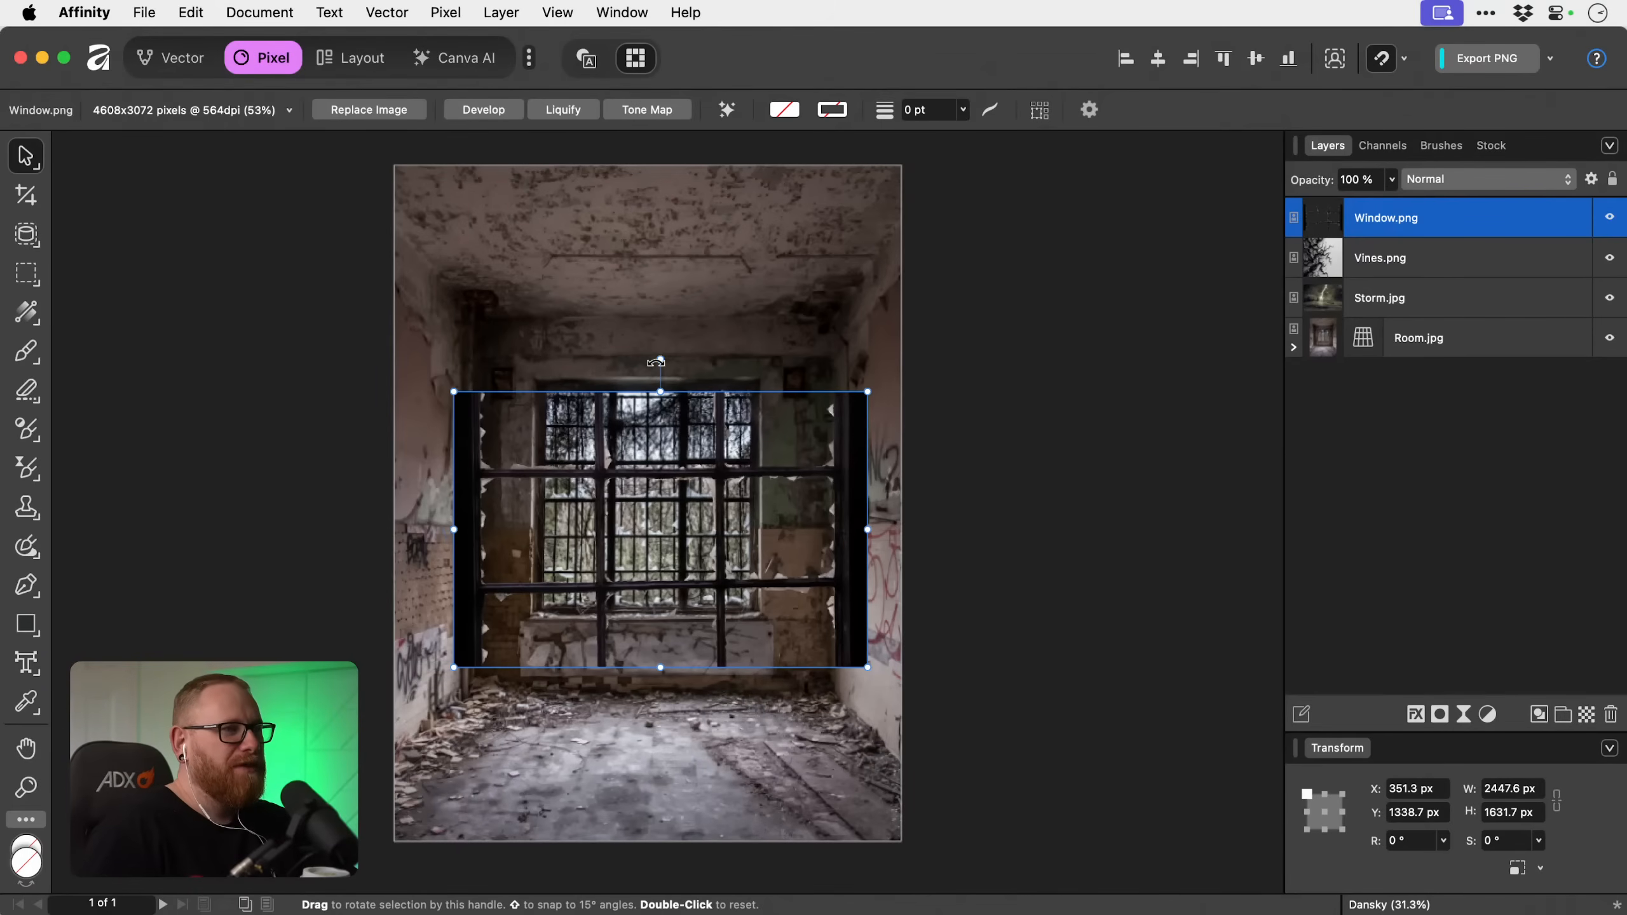
{"action": "left_click_drag", "start_coordinate": [660, 359], "coordinate": [541, 539]}
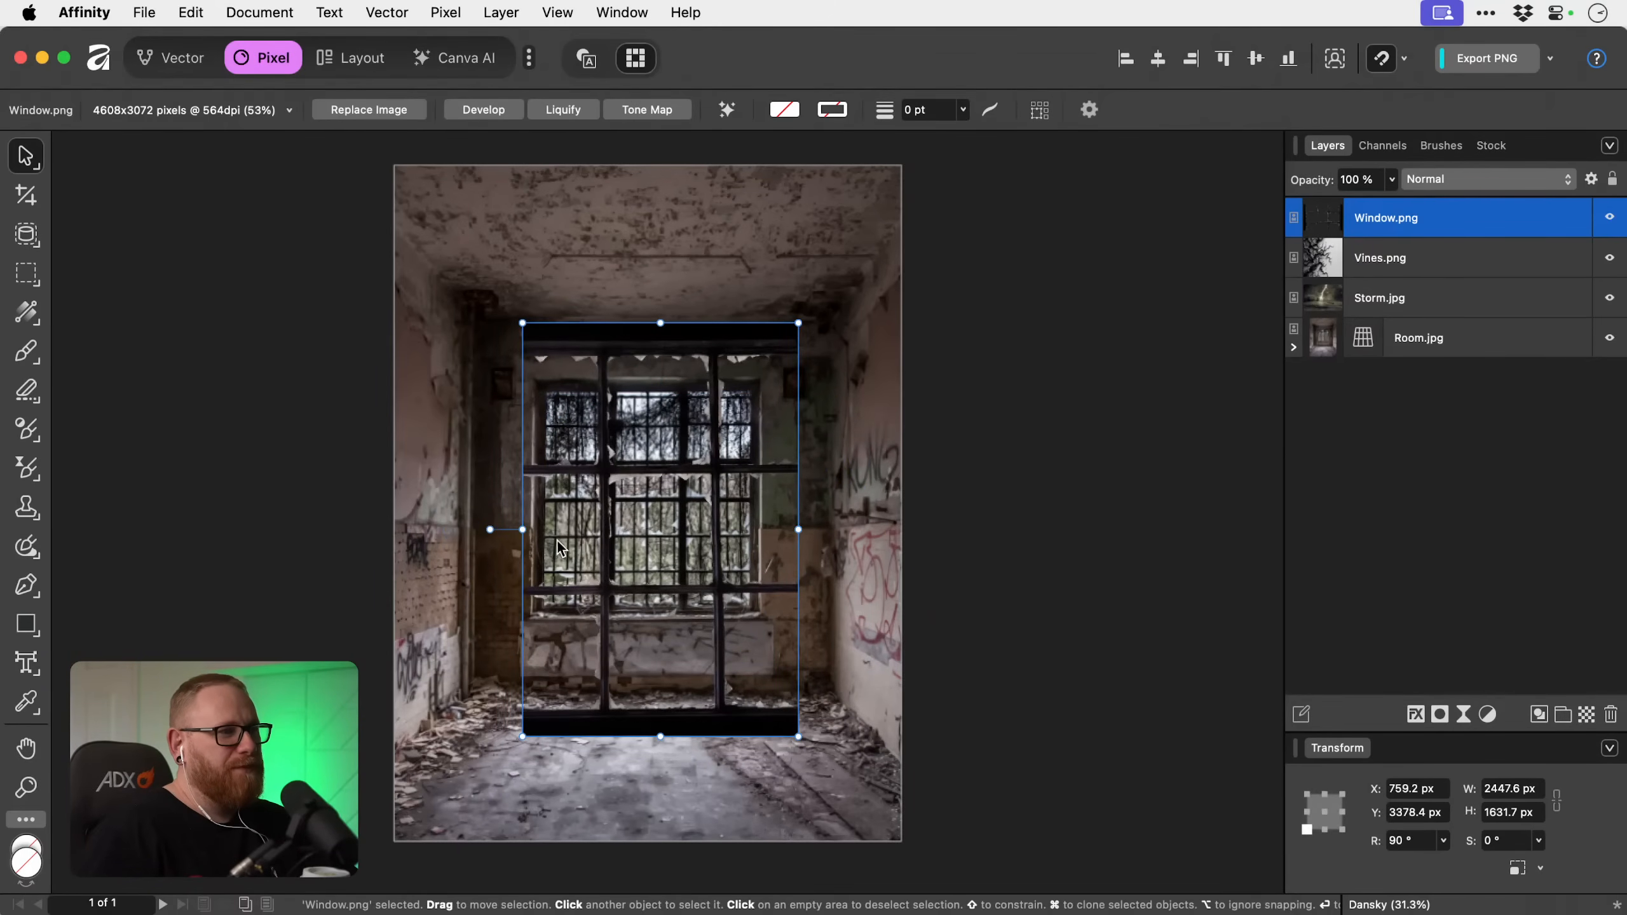
{"action": "left_click_drag", "start_coordinate": [682, 543], "coordinate": [676, 512]}
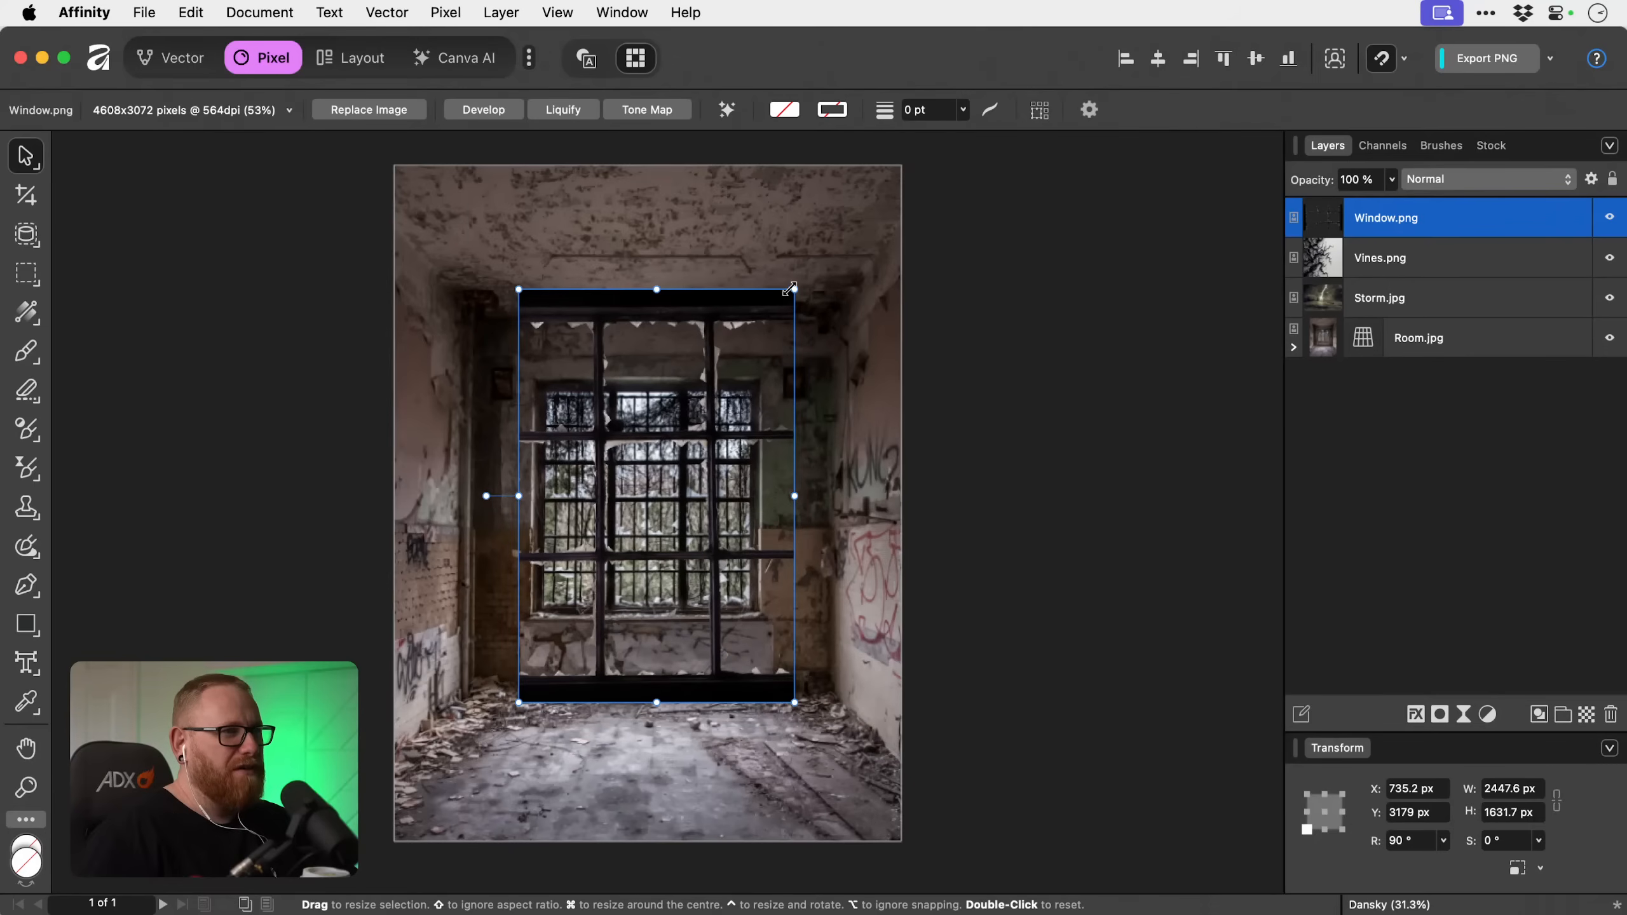
Resize Window.png to about 1468.6 × 1242.4 px so that its edges match the room's window opening.
{"action": "left_click_drag", "start_coordinate": [793, 291], "coordinate": [679, 413]}
{"action": "key", "text": "super+space"}
{"action": "left_click", "coordinate": [651, 486], "text": "super"}
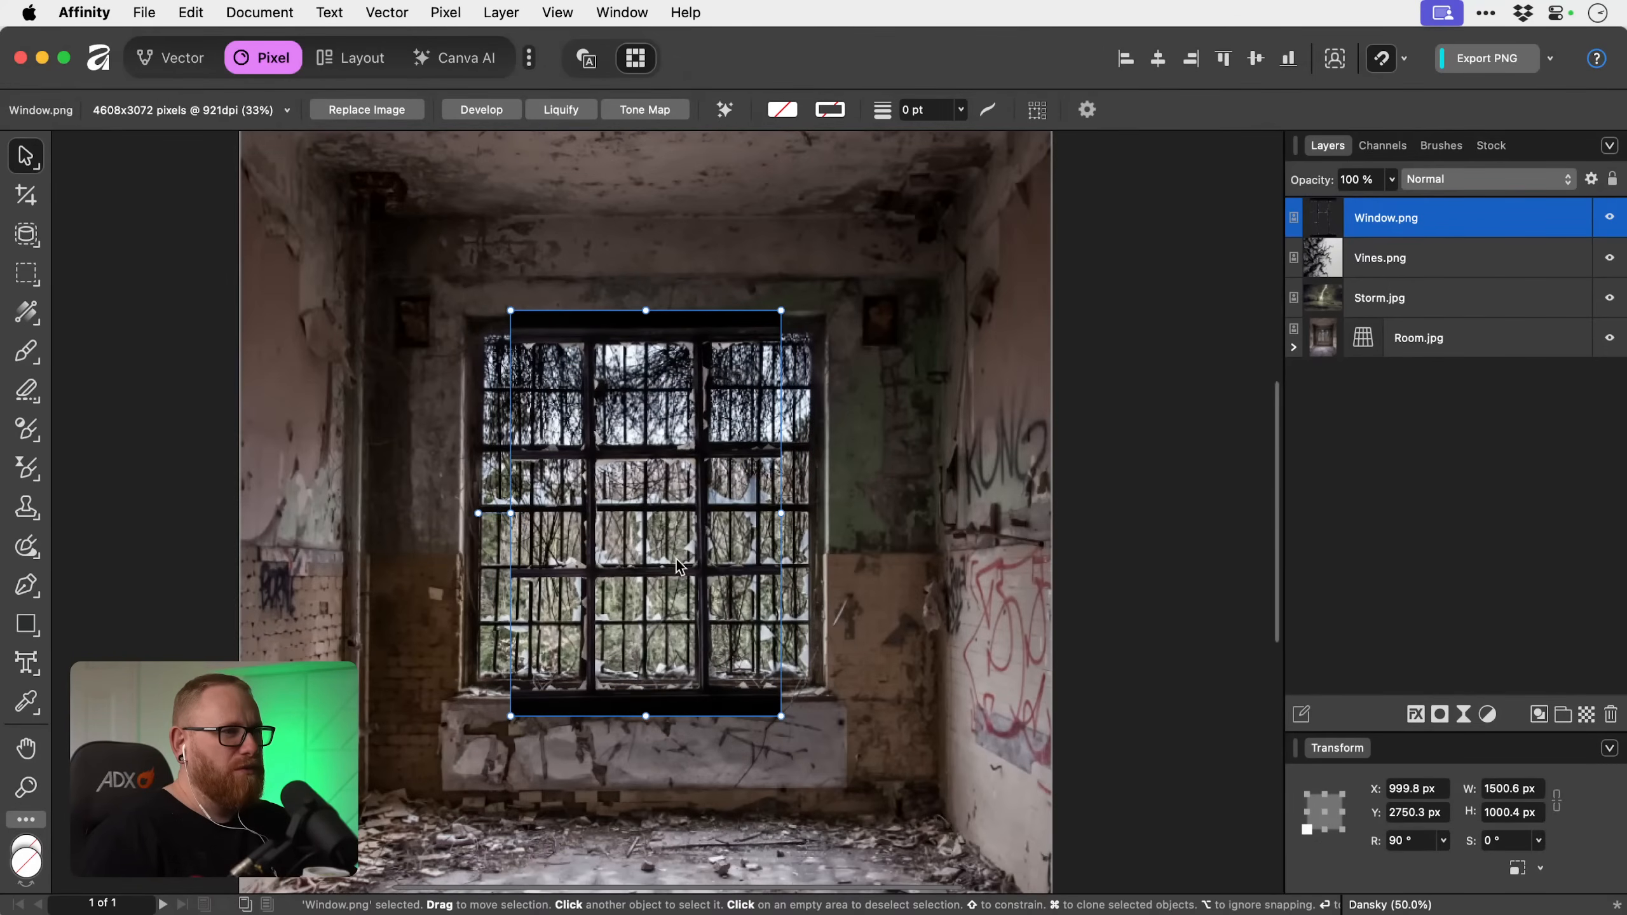
{"action": "left_click_drag", "start_coordinate": [780, 515], "coordinate": [810, 513]}
{"action": "left_click_drag", "start_coordinate": [510, 513], "coordinate": [475, 515]}
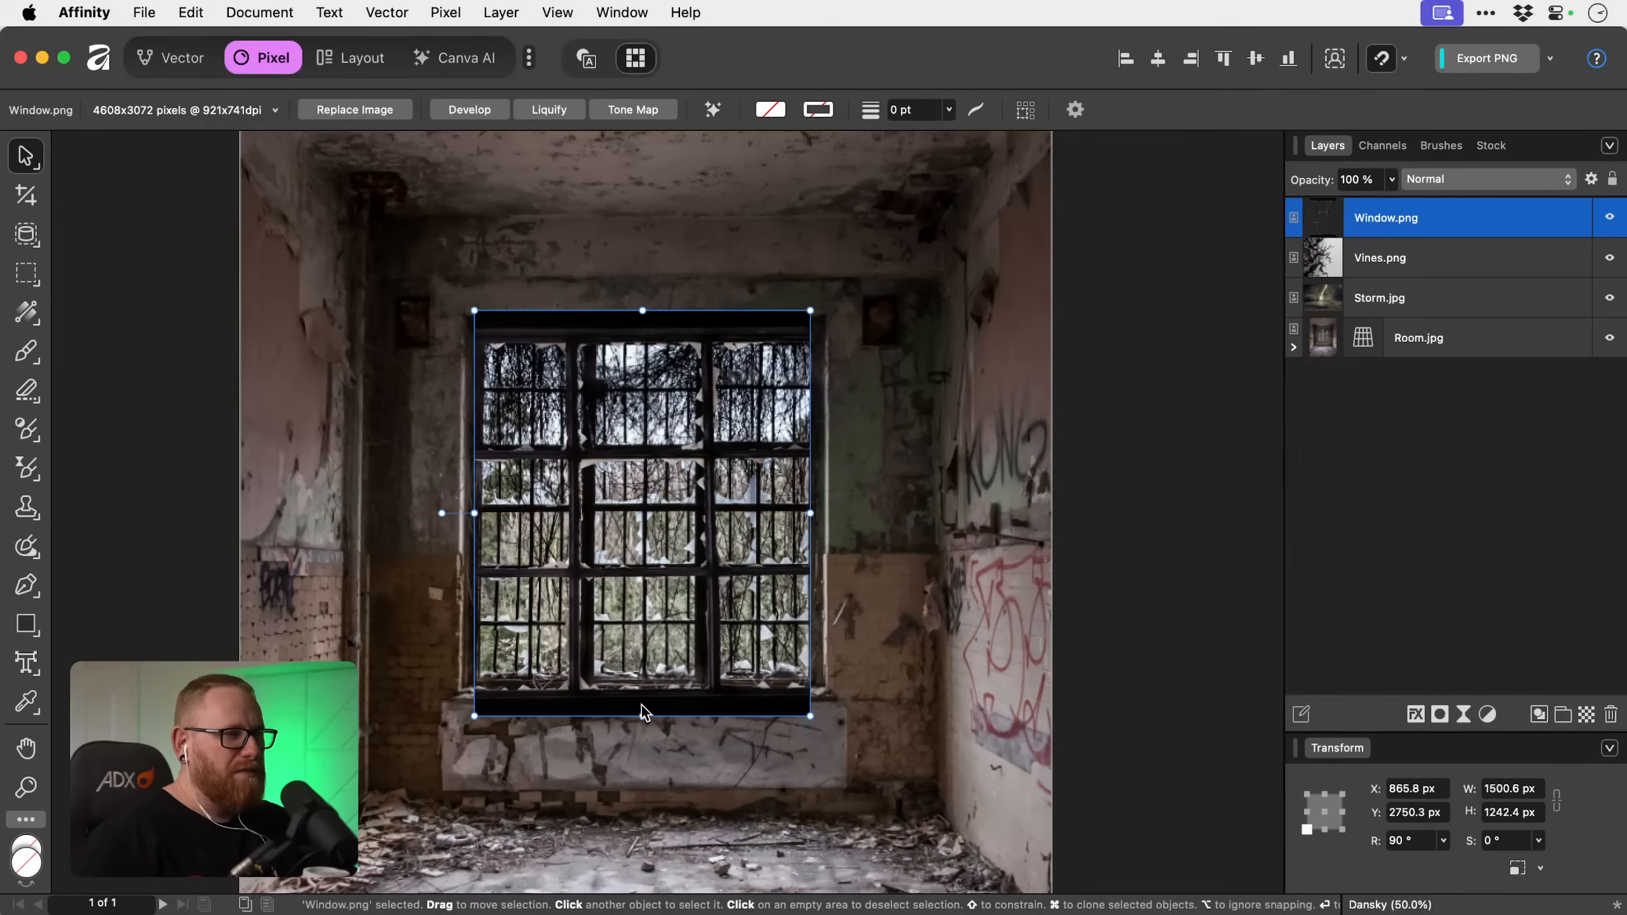
{"action": "mouse_move", "coordinate": [643, 716]}
{"action": "left_mouse_down"}
{"action": "mouse_move", "coordinate": [639, 683]}
{"action": "mouse_move", "coordinate": [640, 713]}
{"action": "mouse_move", "coordinate": [639, 700]}
{"action": "left_mouse_up"}
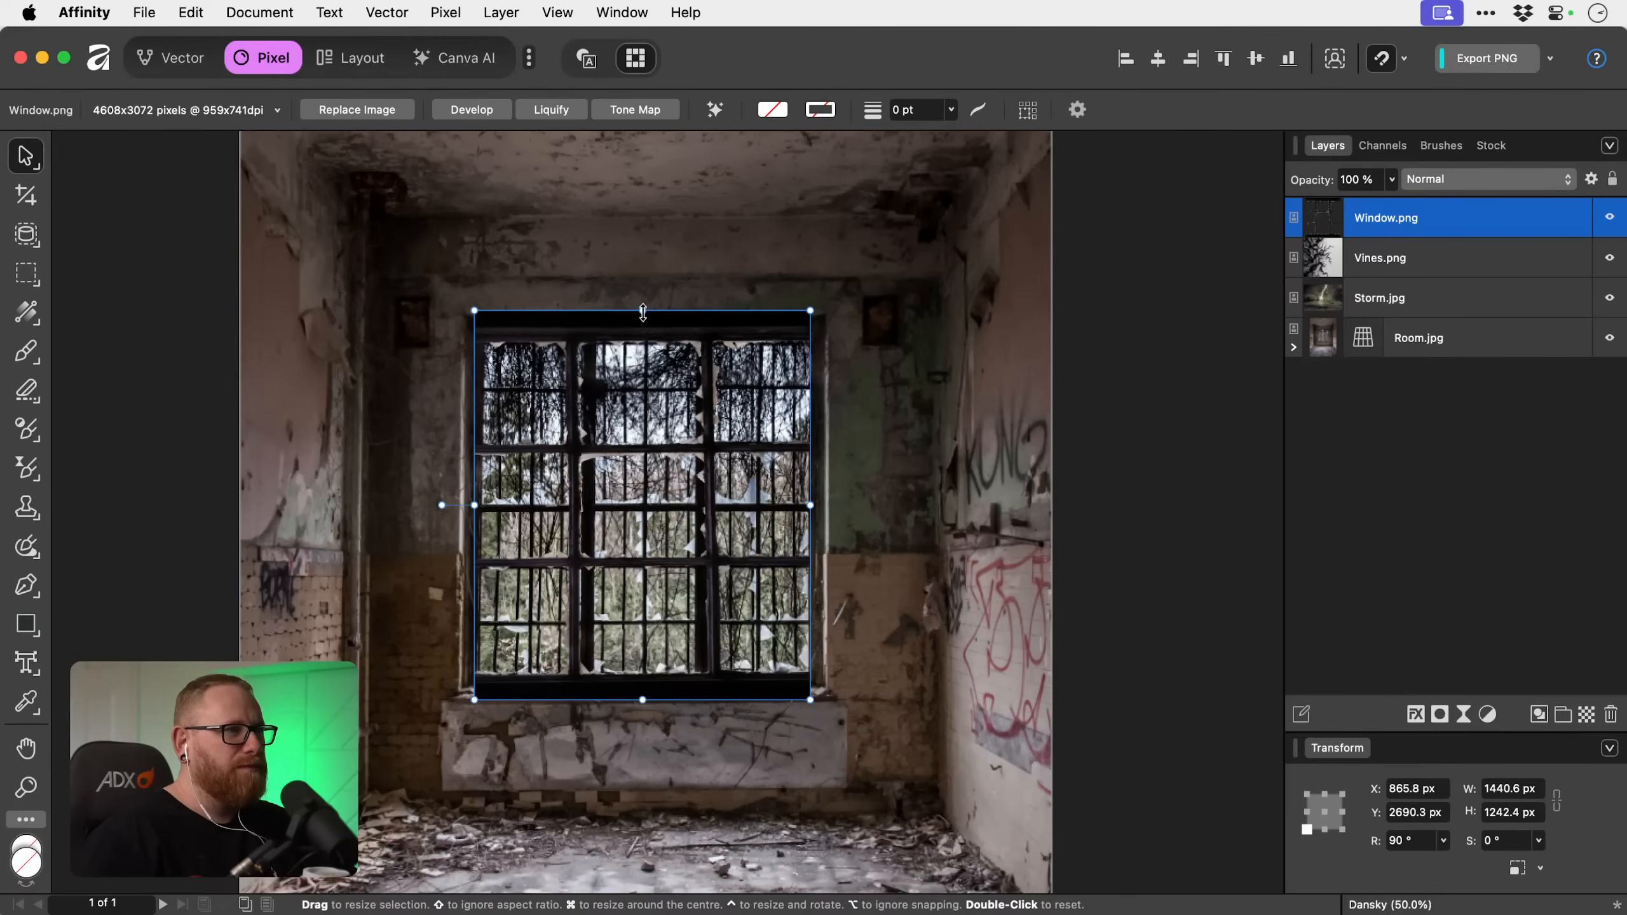
{"action": "mouse_move", "coordinate": [643, 310]}
{"action": "left_mouse_down"}
{"action": "mouse_move", "coordinate": [644, 333]}
{"action": "mouse_move", "coordinate": [645, 279]}
{"action": "mouse_move", "coordinate": [646, 304]}
{"action": "left_mouse_up"}
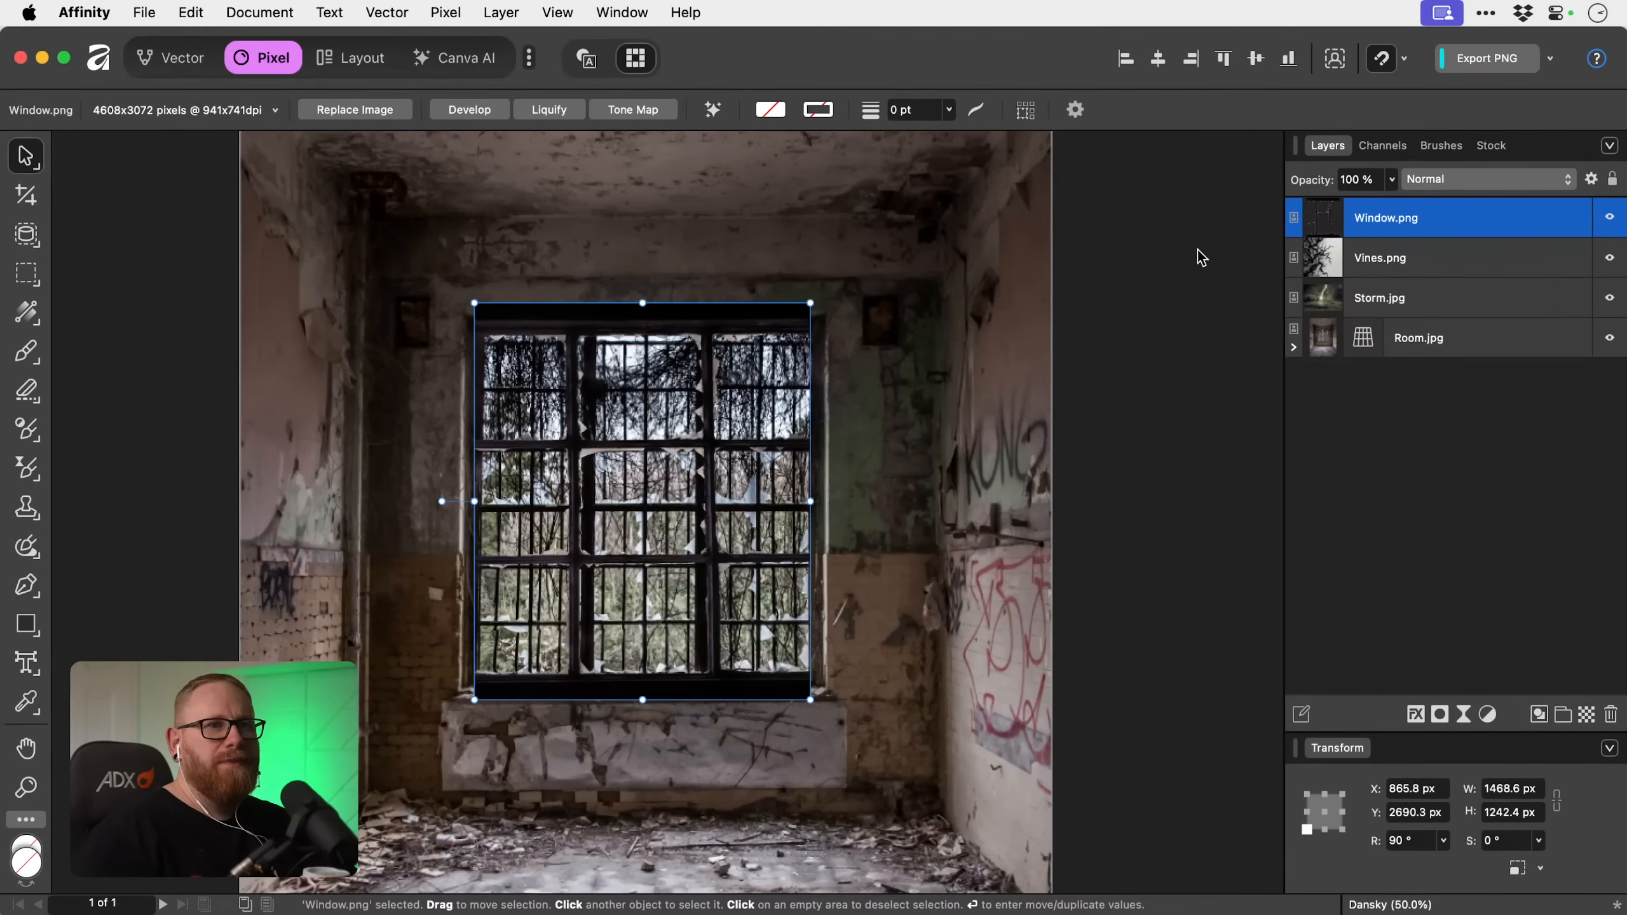
Hide Window.png, add a mask to Room.jpg and activate the Paint Brush Tool.
{"action": "left_click", "coordinate": [1609, 219]}
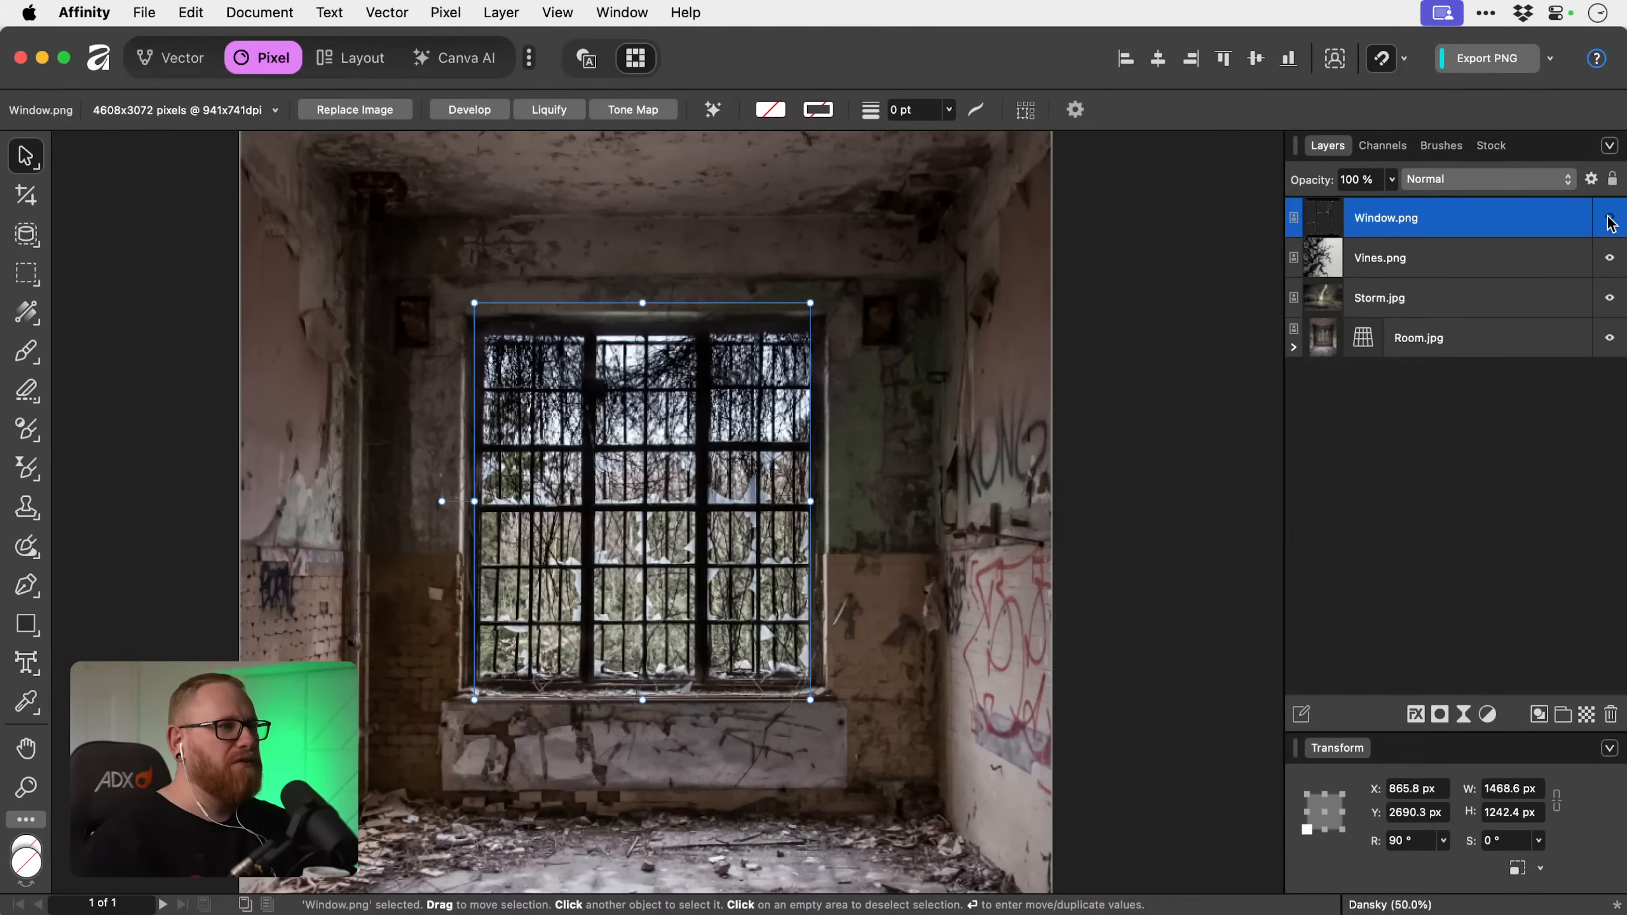
{"action": "left_click", "coordinate": [1483, 337]}
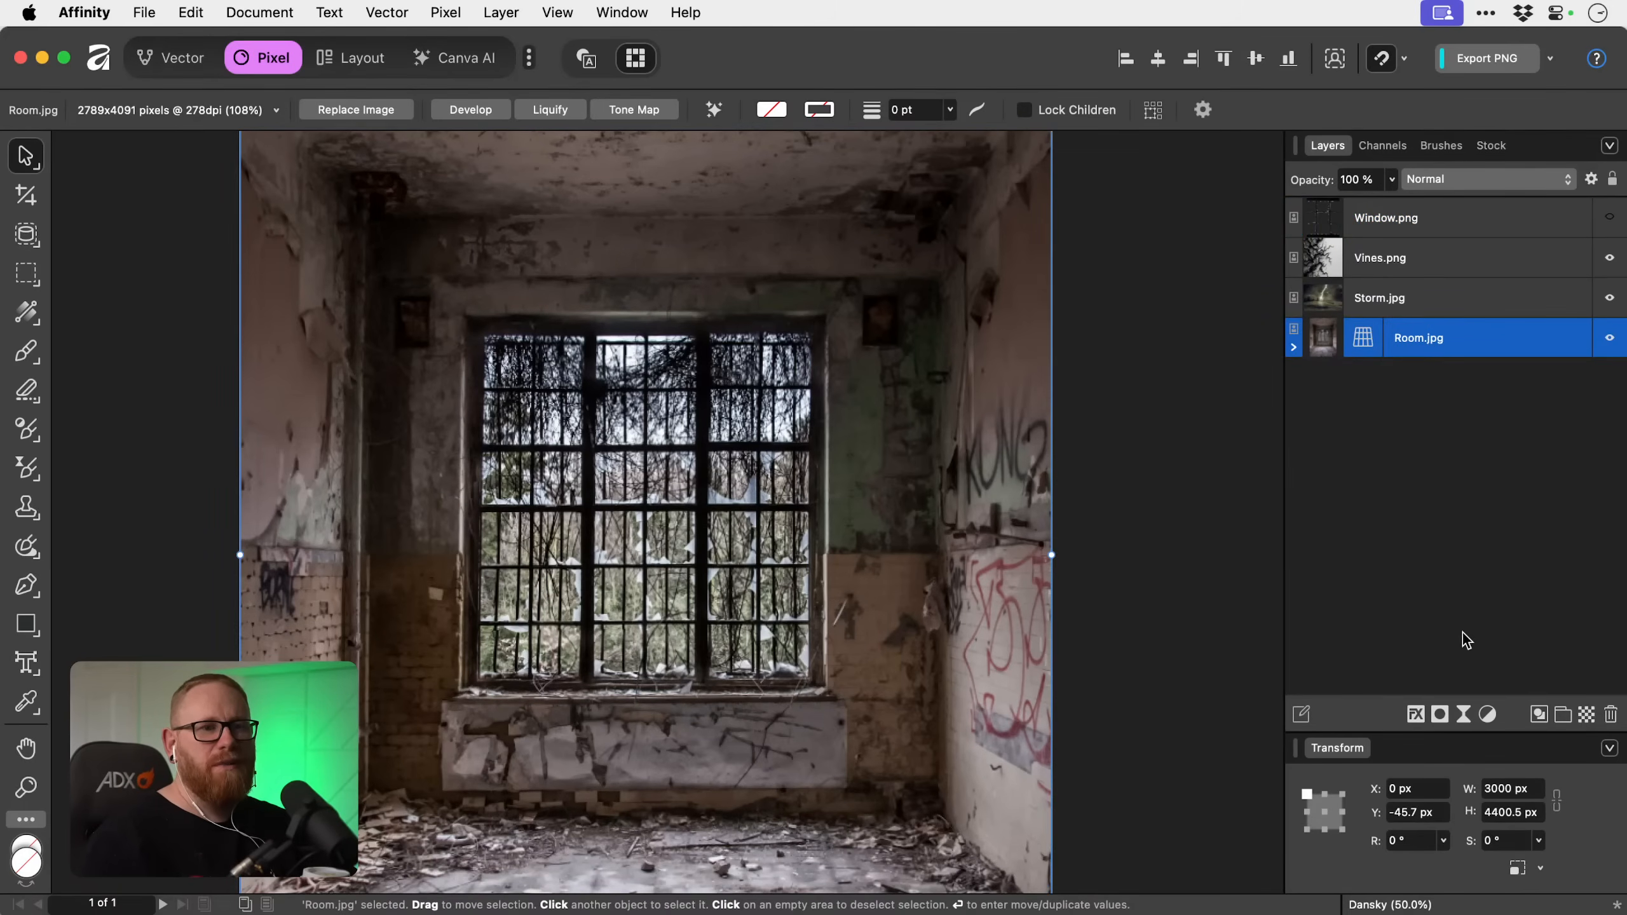
{"action": "left_click", "coordinate": [1441, 713]}
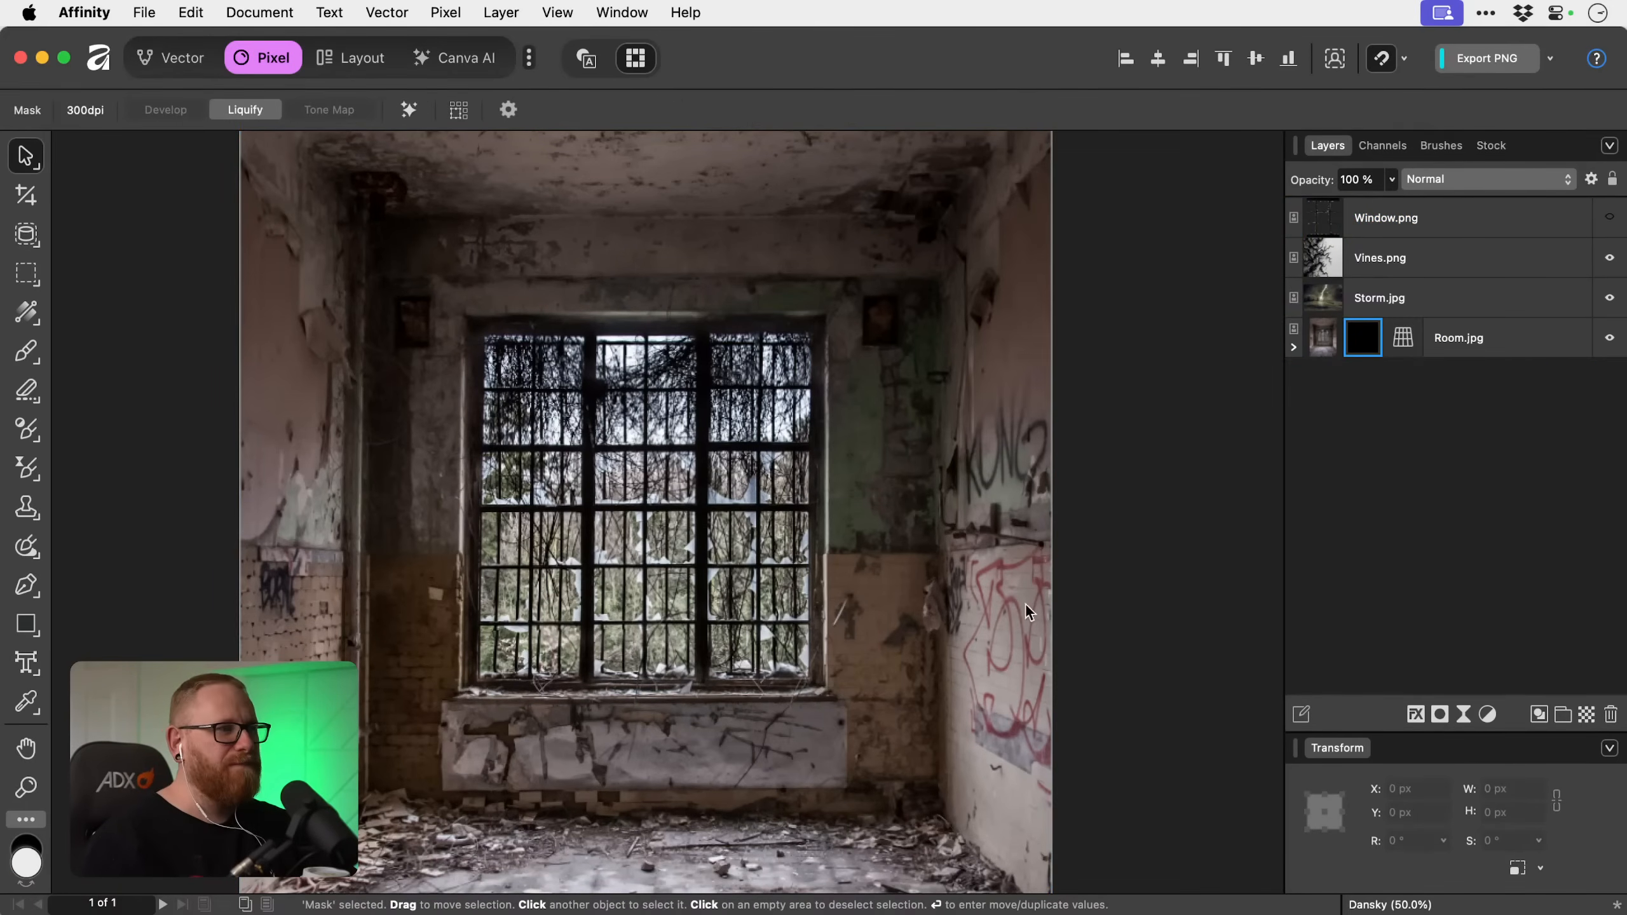
{"action": "key", "text": "b"}
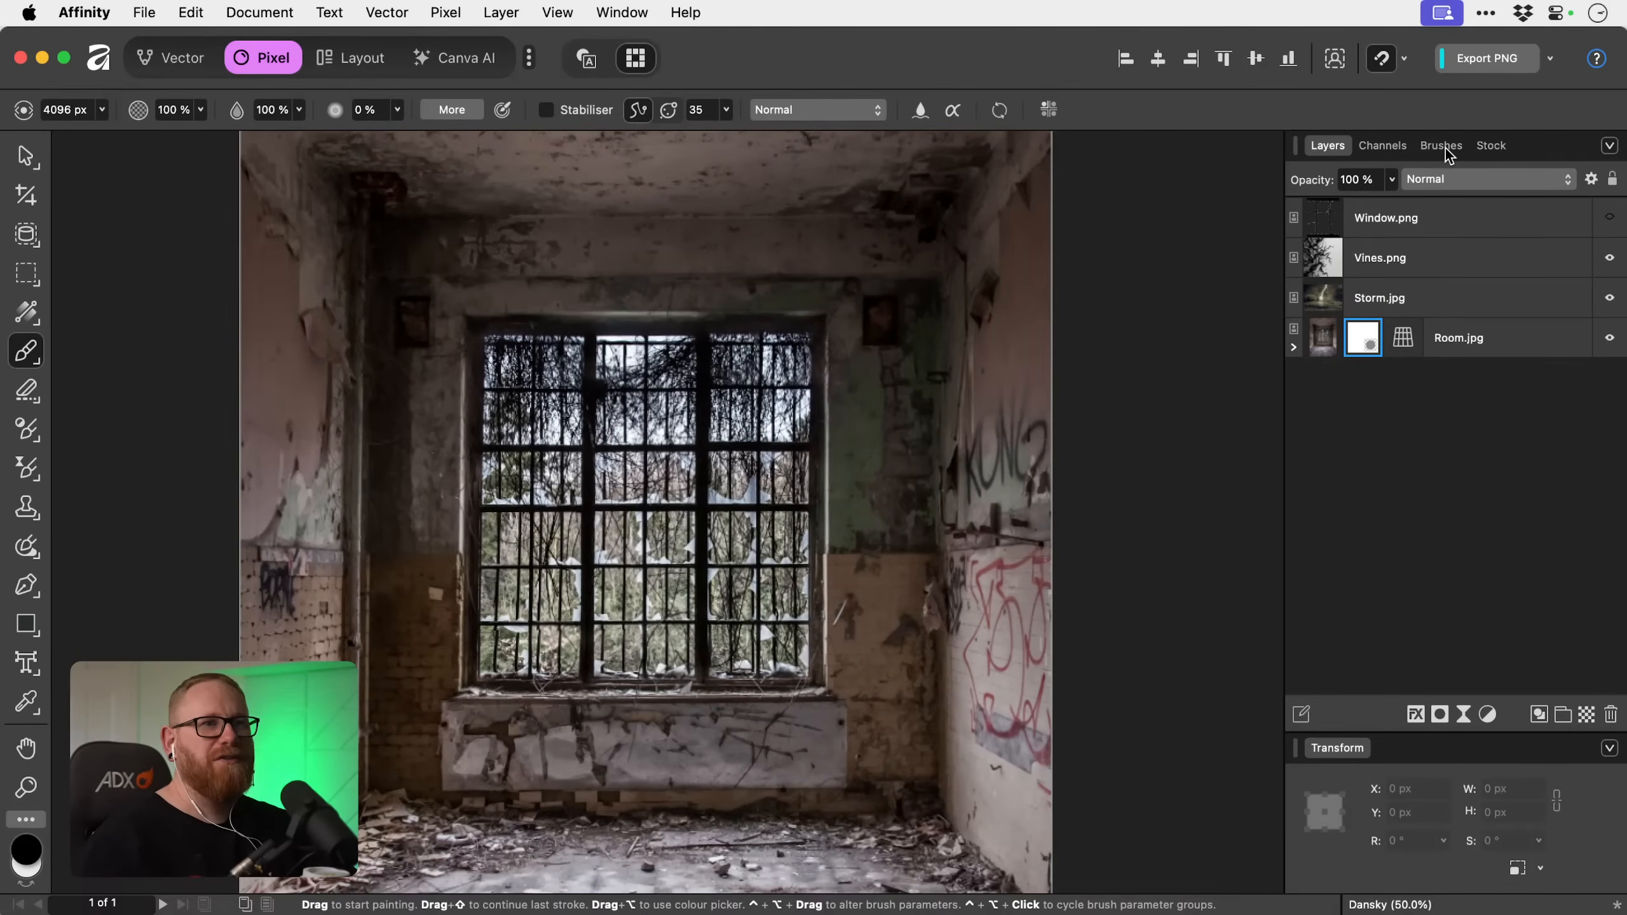
Choose the 128 px Round Soft Brush from the Basic set and try a stroke on Room.jpg's mask over the window.
{"action": "left_click", "coordinate": [1444, 147]}
{"action": "scroll", "coordinate": [1447, 370], "scroll_direction": "up", "scroll_amount": 3}
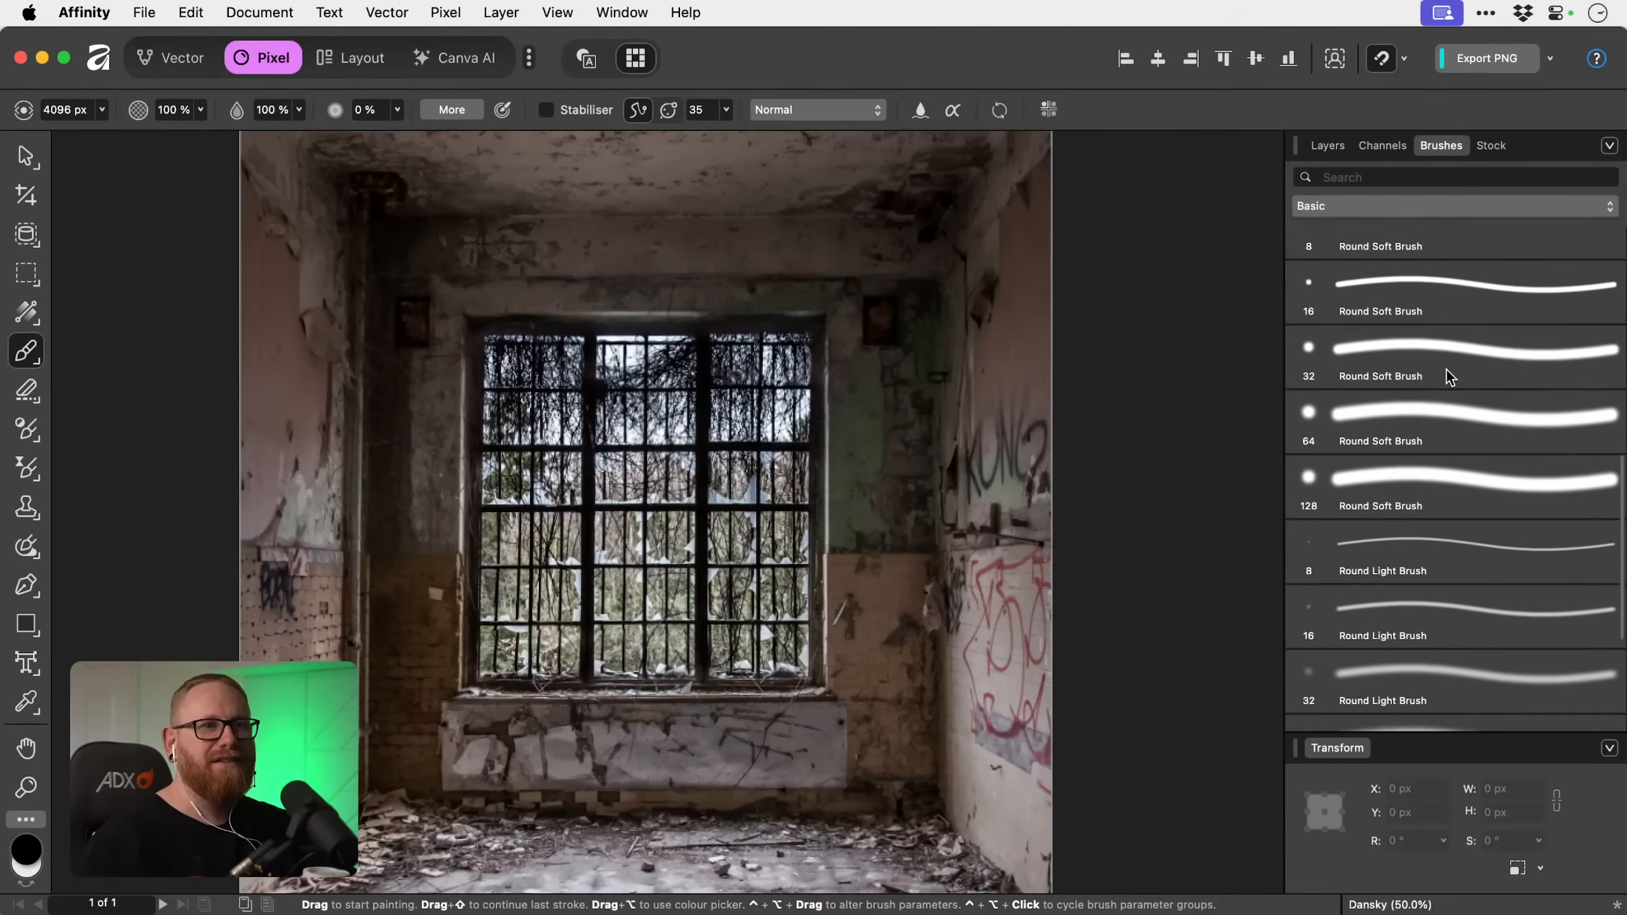
{"action": "left_click", "coordinate": [1426, 529]}
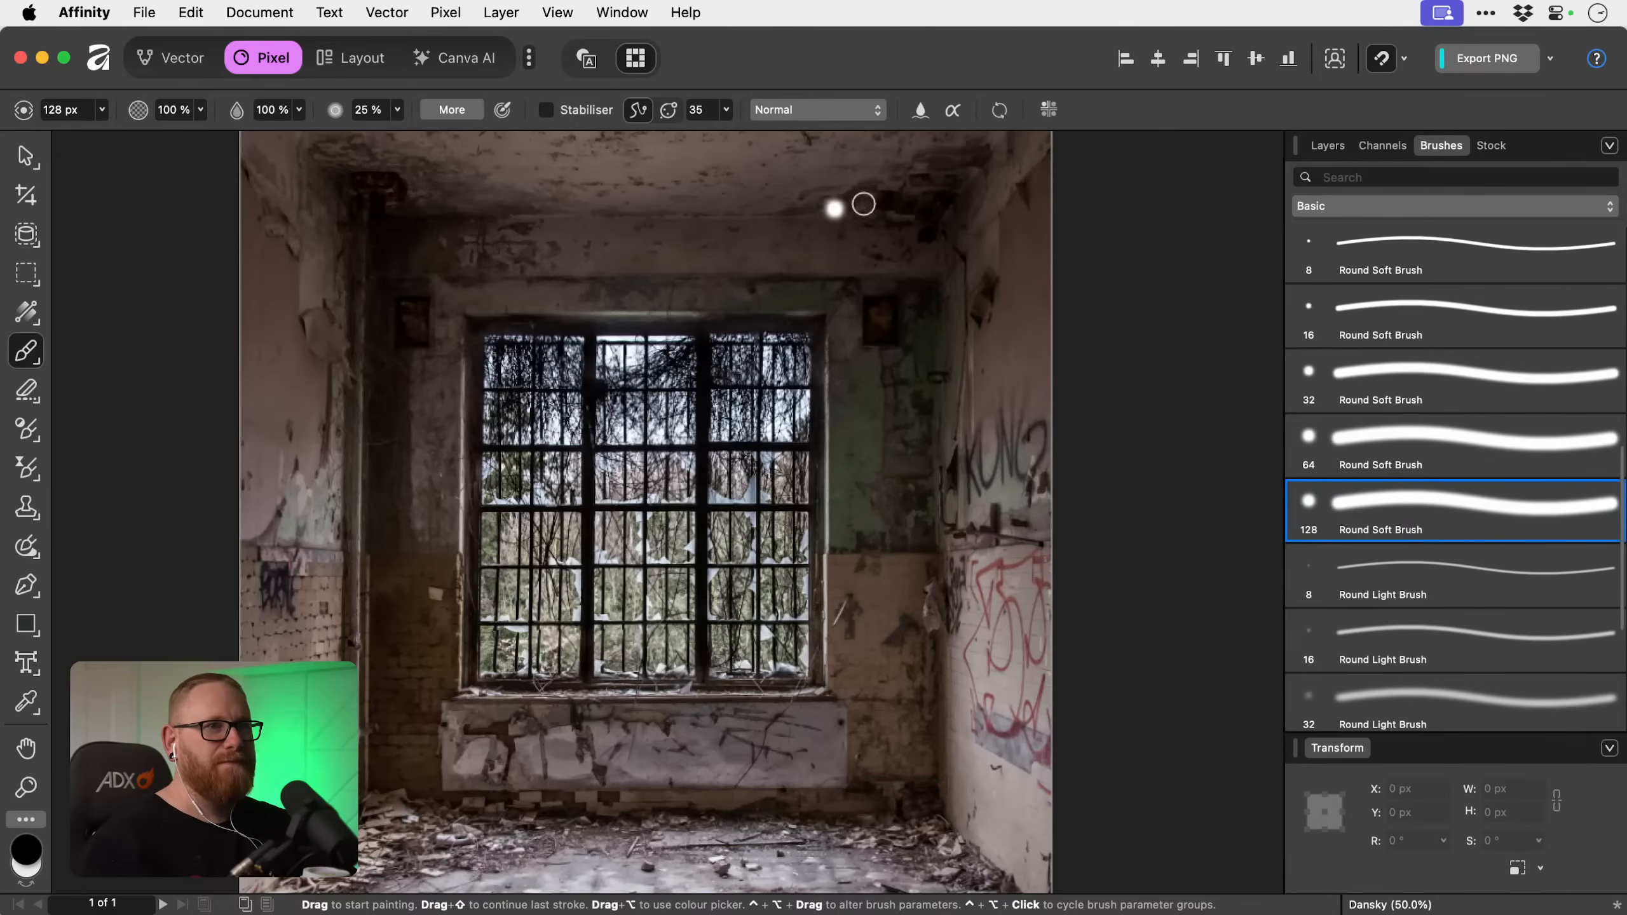
{"action": "left_click", "coordinate": [1328, 145]}
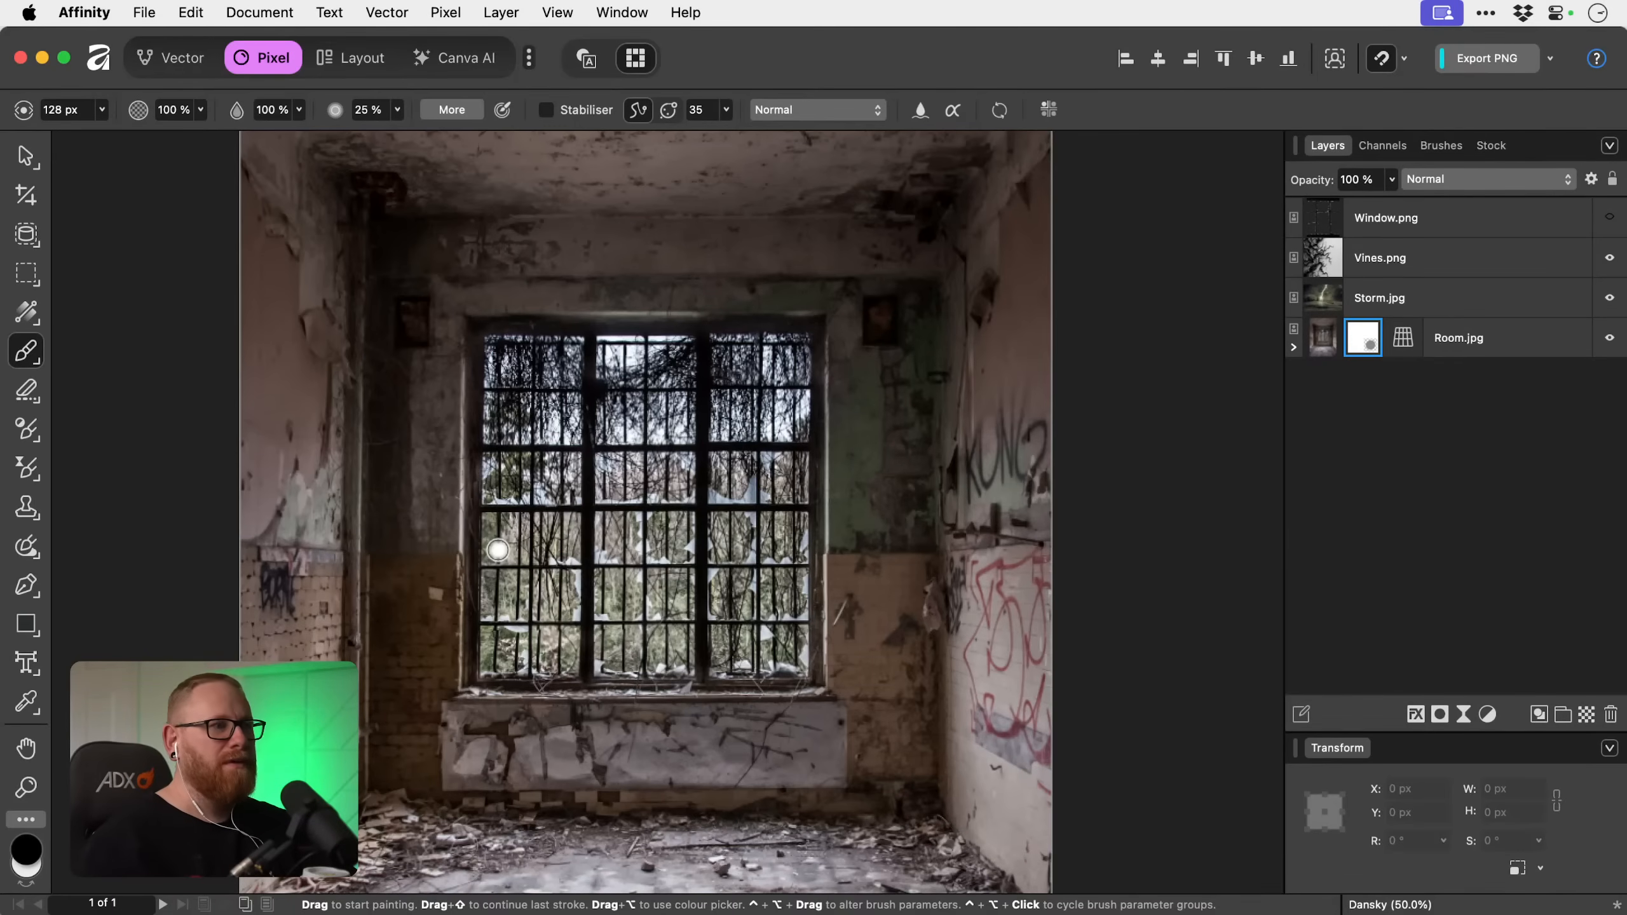
{"action": "mouse_move", "coordinate": [498, 549]}
{"action": "left_mouse_down"}
{"action": "mouse_move", "coordinate": [538, 505]}
{"action": "mouse_move", "coordinate": [562, 532]}
{"action": "left_mouse_up"}
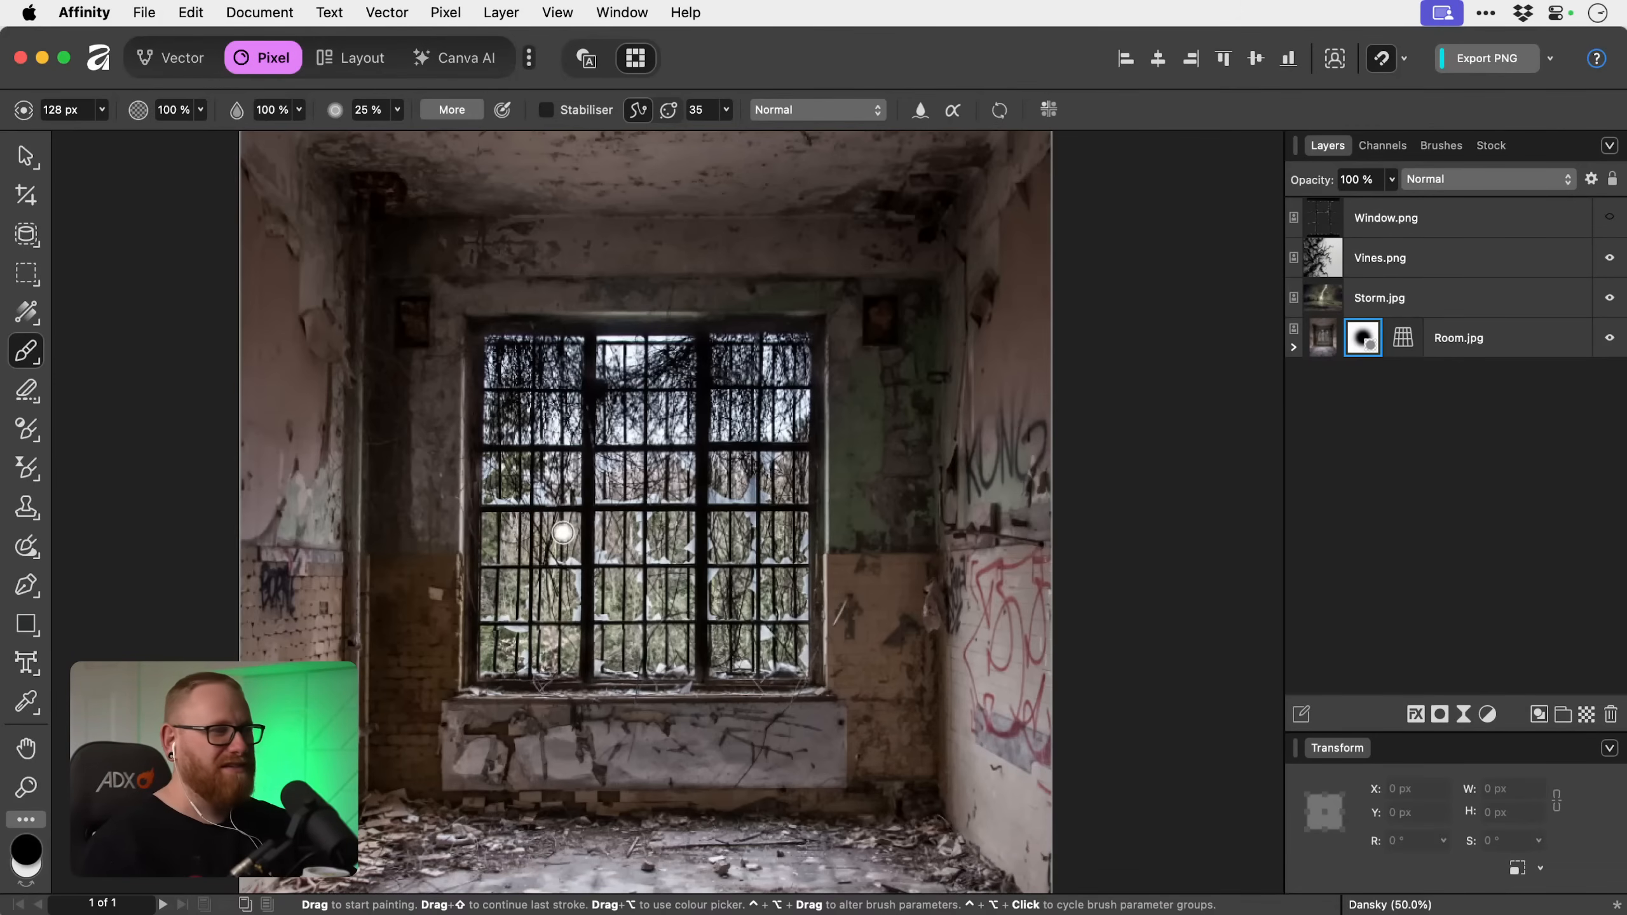
Select the whole window opening in the Room.jpg layer with the Selection Brush Tool, snapping to edges at 38.2 px width.
{"action": "key", "text": "w"}
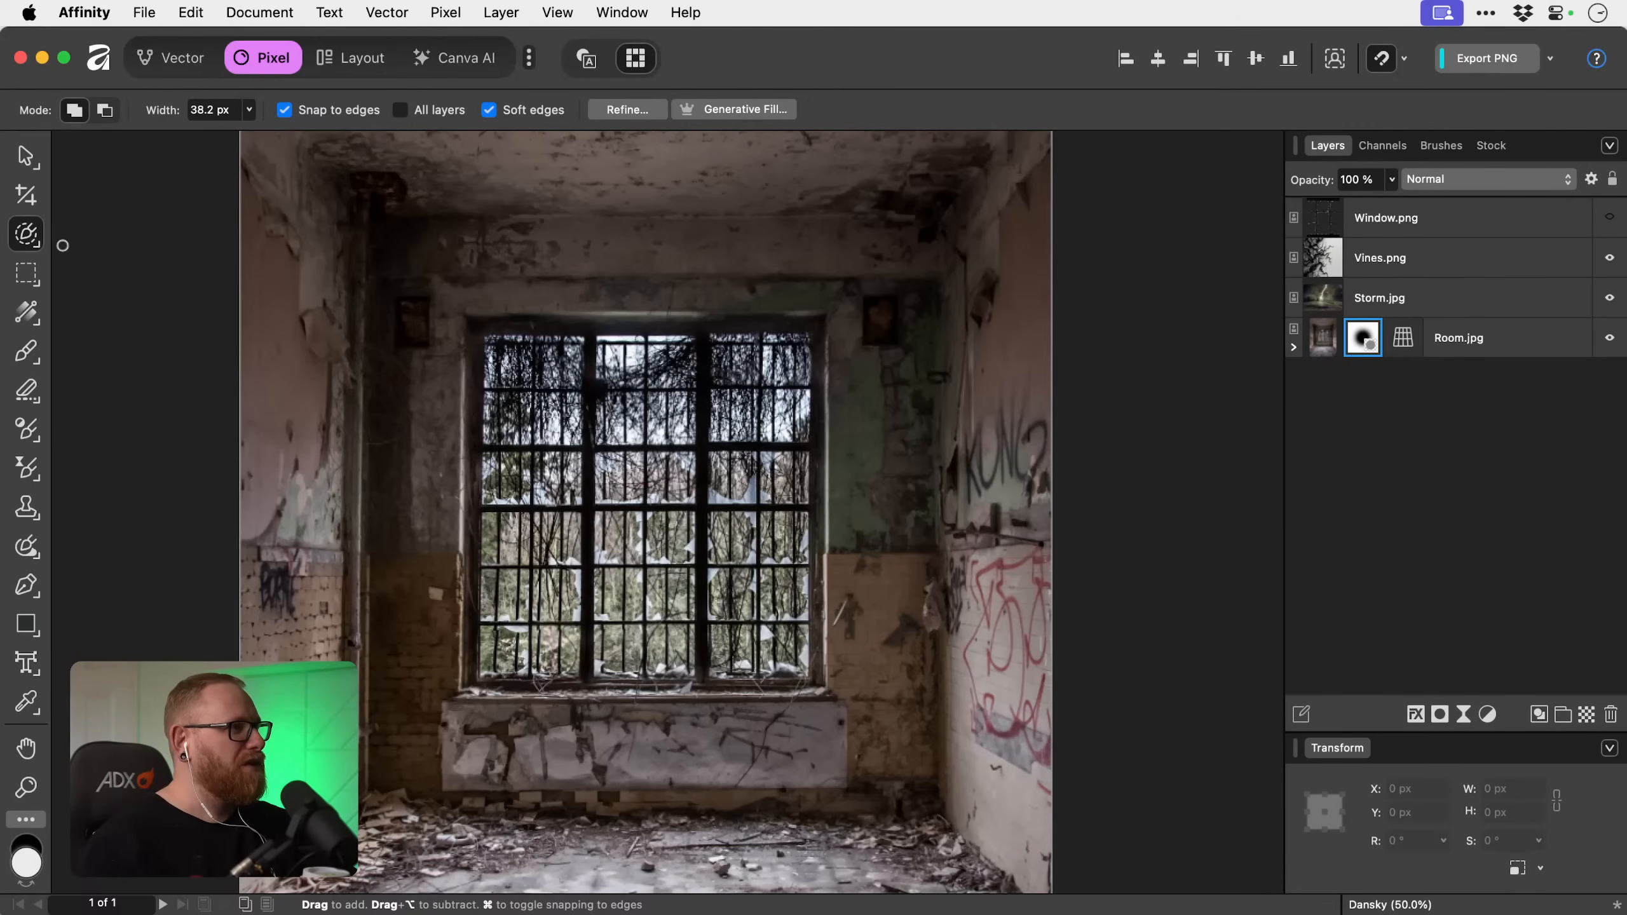
{"action": "left_click", "coordinate": [37, 237]}
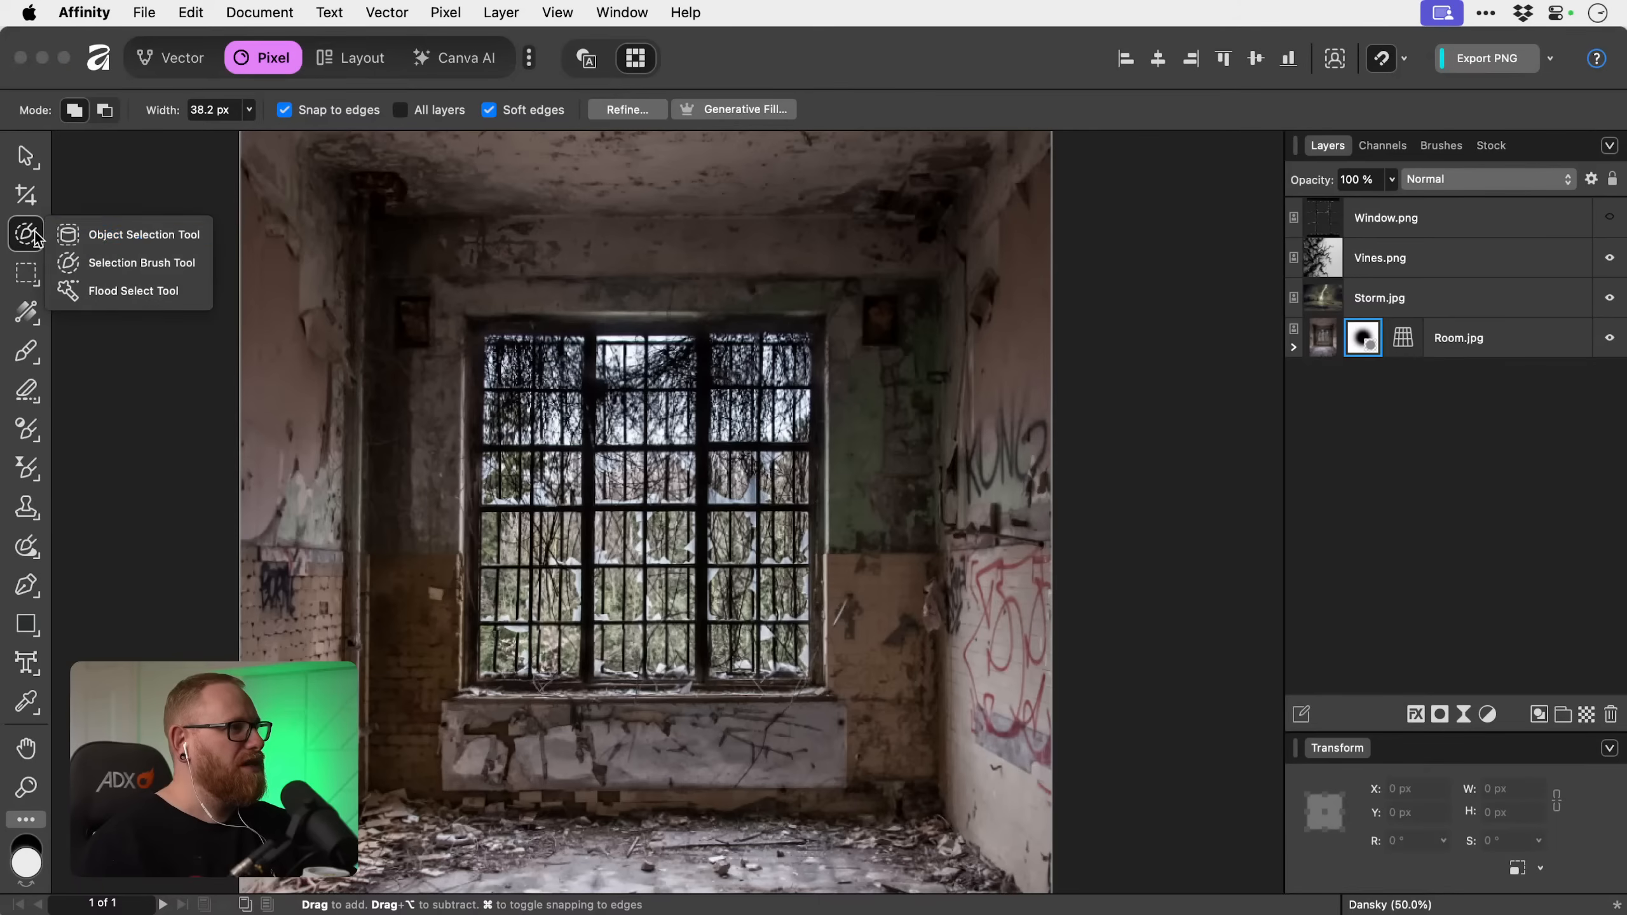
{"action": "left_click", "coordinate": [112, 262]}
{"action": "mouse_move", "coordinate": [581, 421]}
{"action": "left_mouse_down"}
{"action": "mouse_move", "coordinate": [575, 531]}
{"action": "mouse_move", "coordinate": [595, 603]}
{"action": "mouse_move", "coordinate": [535, 483]}
{"action": "mouse_move", "coordinate": [530, 389]}
{"action": "mouse_move", "coordinate": [580, 562]}
{"action": "left_mouse_up"}
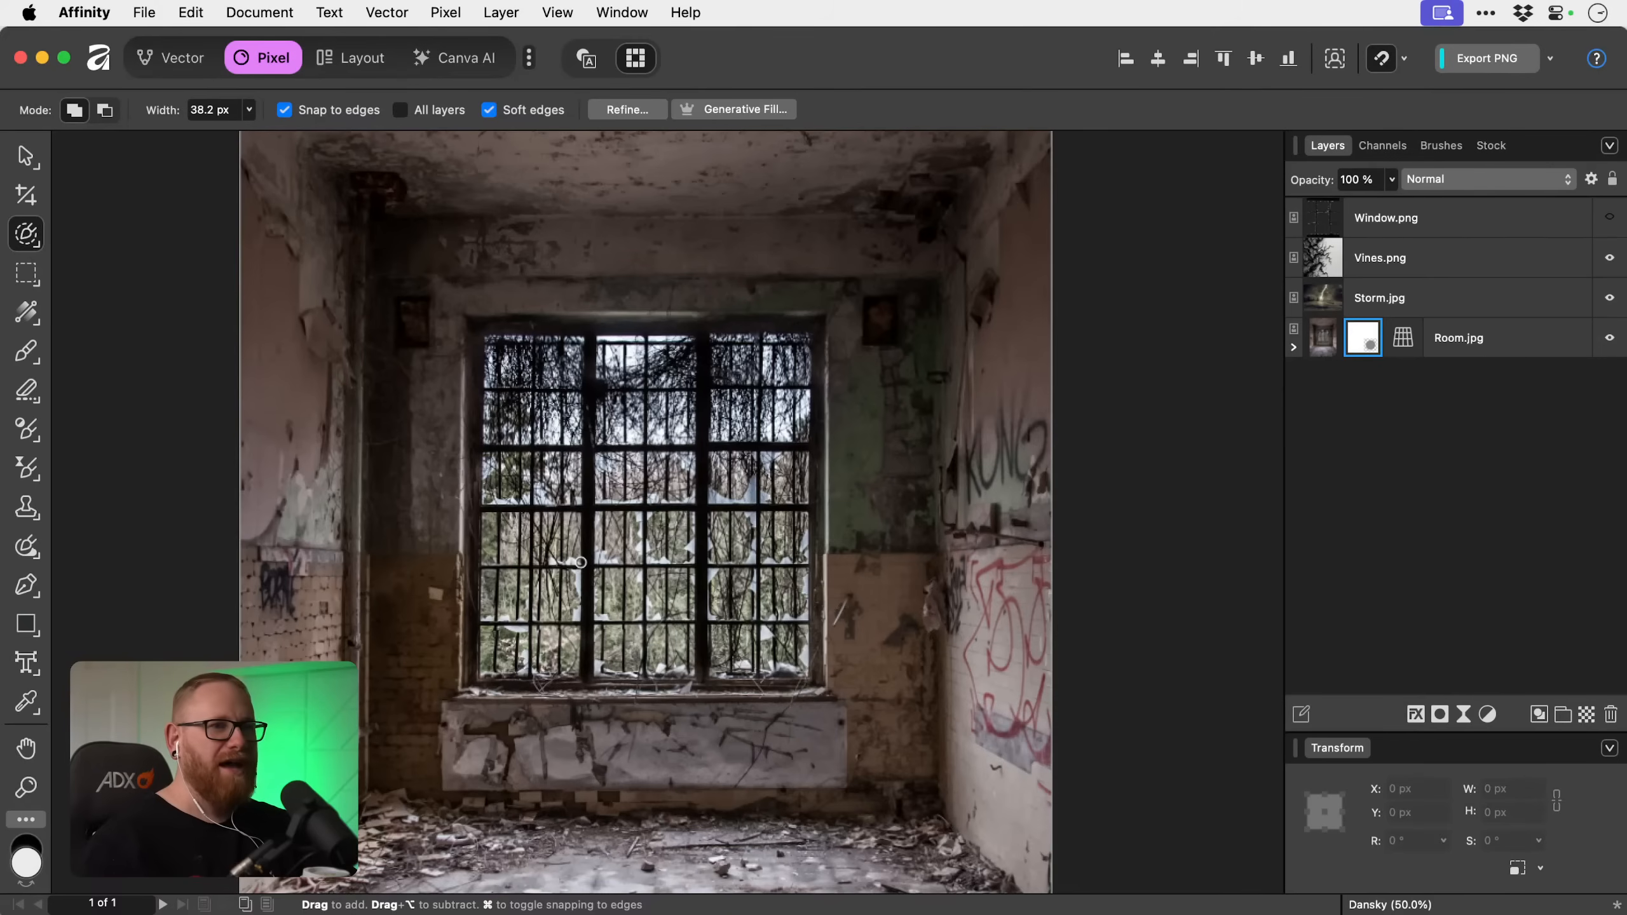
{"action": "left_click", "coordinate": [1463, 347]}
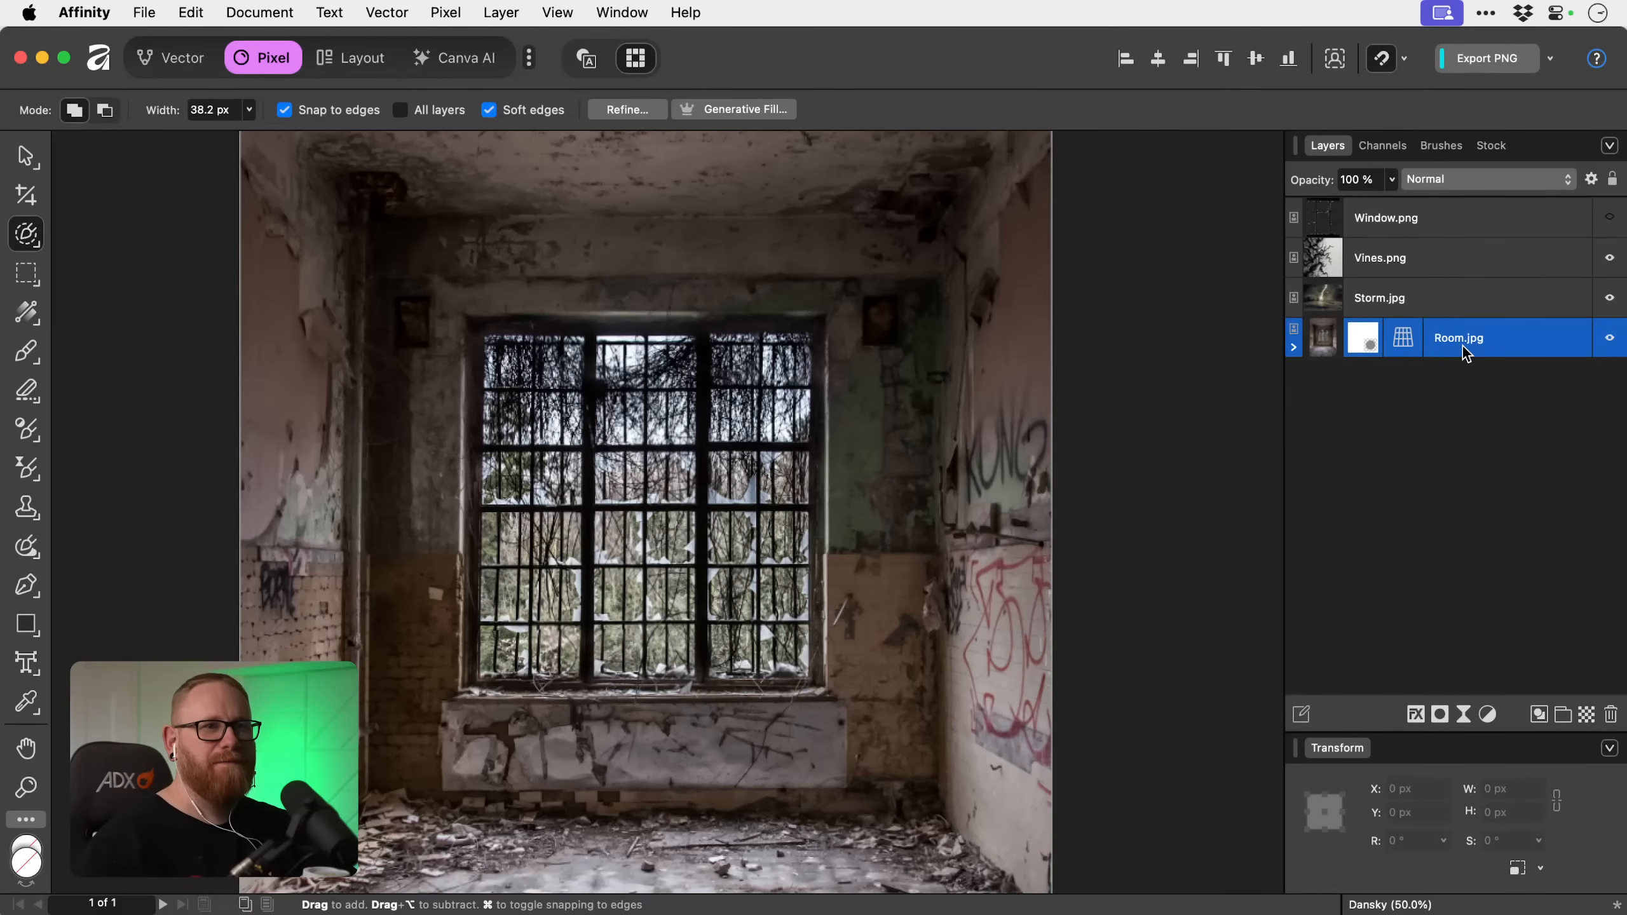
{"action": "mouse_move", "coordinate": [561, 363]}
{"action": "left_mouse_down"}
{"action": "mouse_move", "coordinate": [500, 367]}
{"action": "mouse_move", "coordinate": [498, 453]}
{"action": "left_mouse_up"}
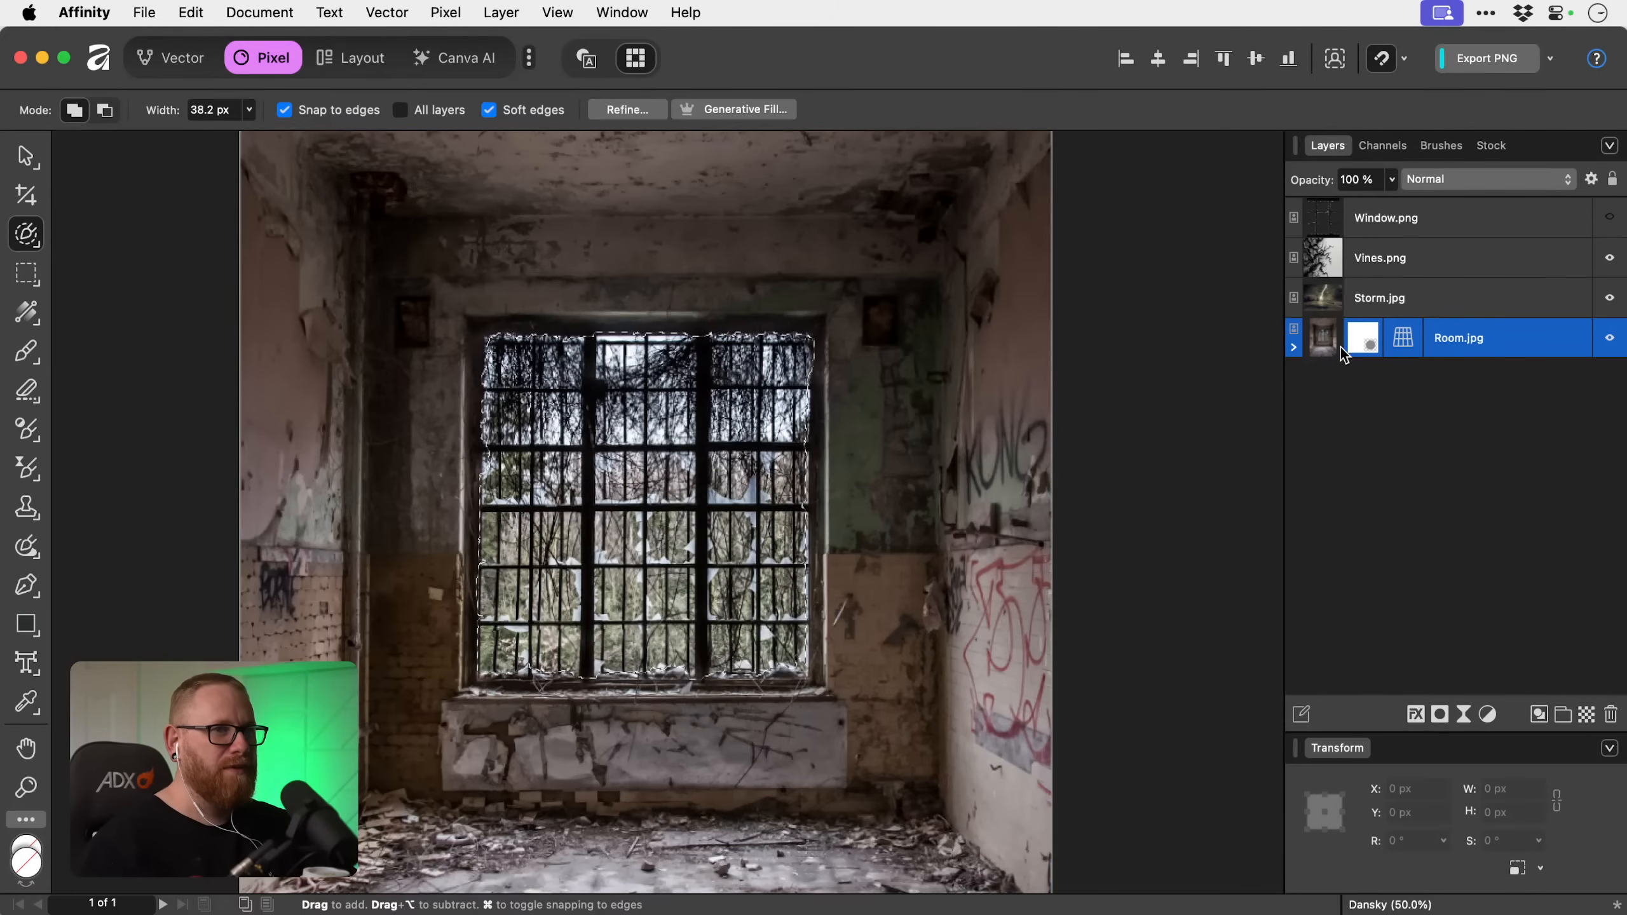
Make Room.jpg's mask active, enlarge the Paint Brush Tool to about 450 px and expand the Room.jpg layer.
{"action": "left_click", "coordinate": [1361, 339]}
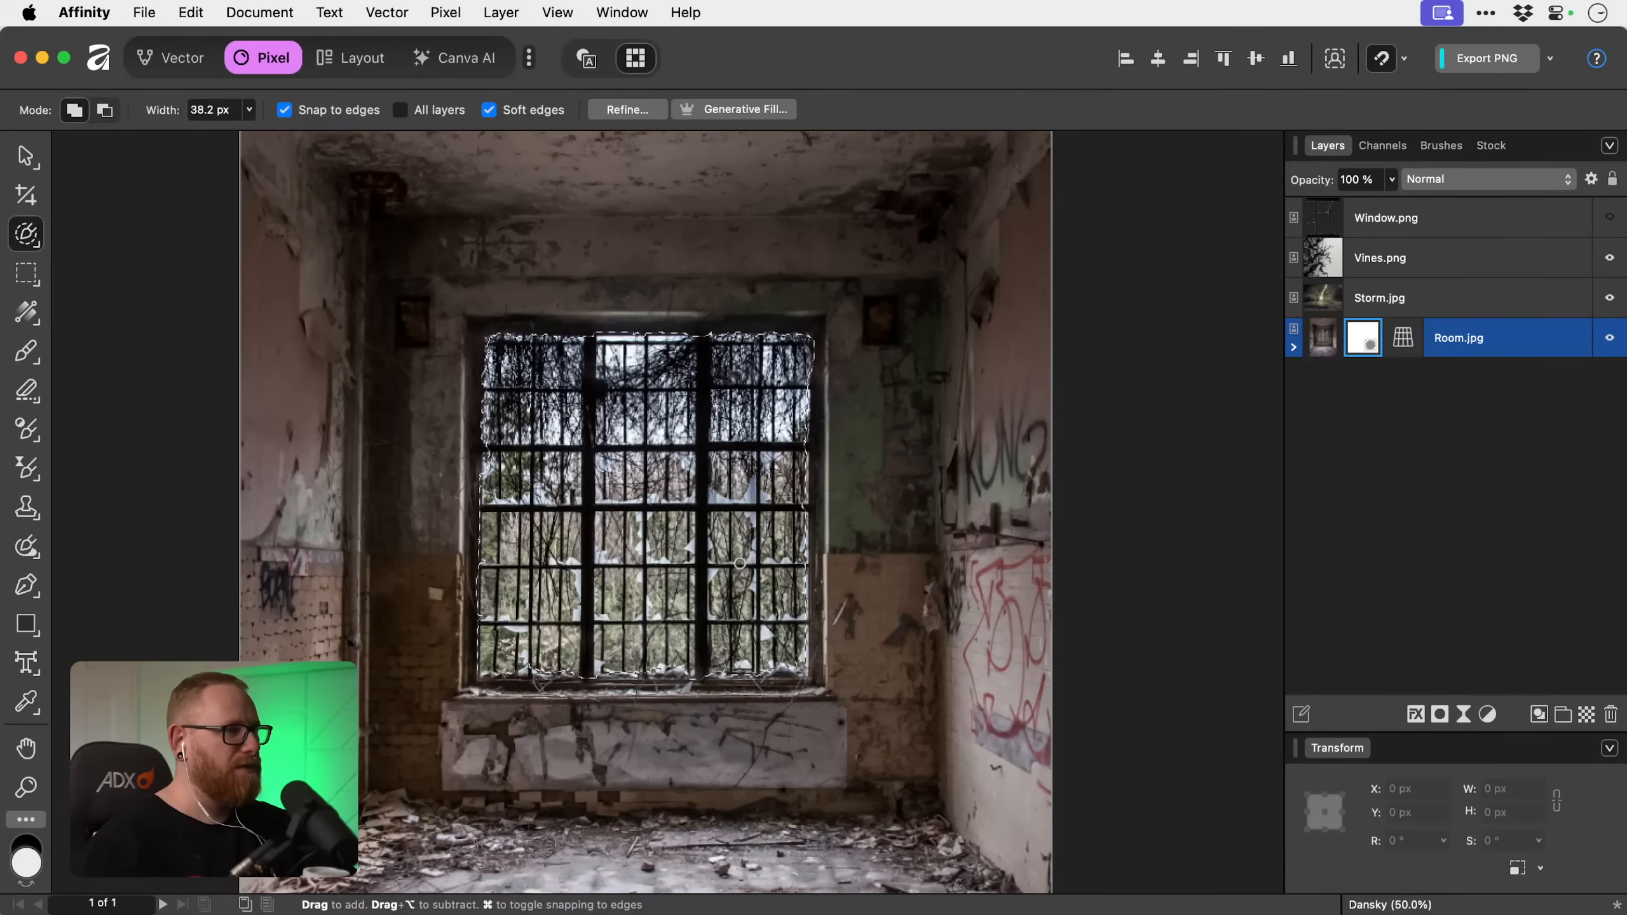
{"action": "key", "text": "b"}
{"action": "key", "text": "bracketright"}
{"action": "key", "text": "bracketright"}
{"action": "key", "text": "bracketright"}
{"action": "key", "text": "bracketright"}
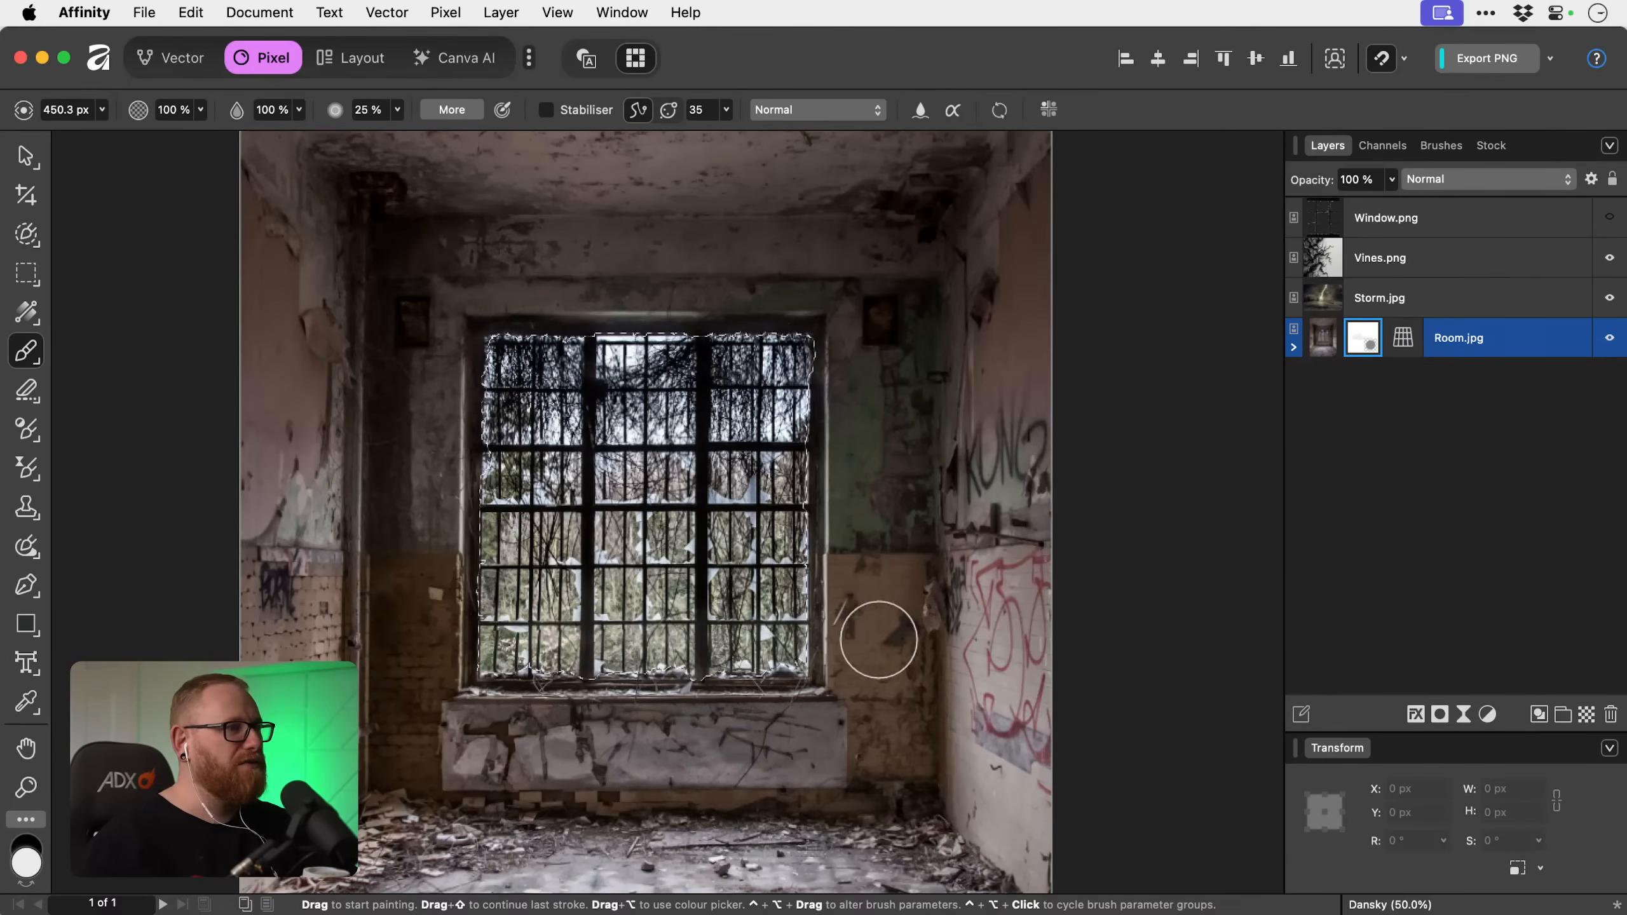
{"action": "left_click", "coordinate": [1294, 347]}
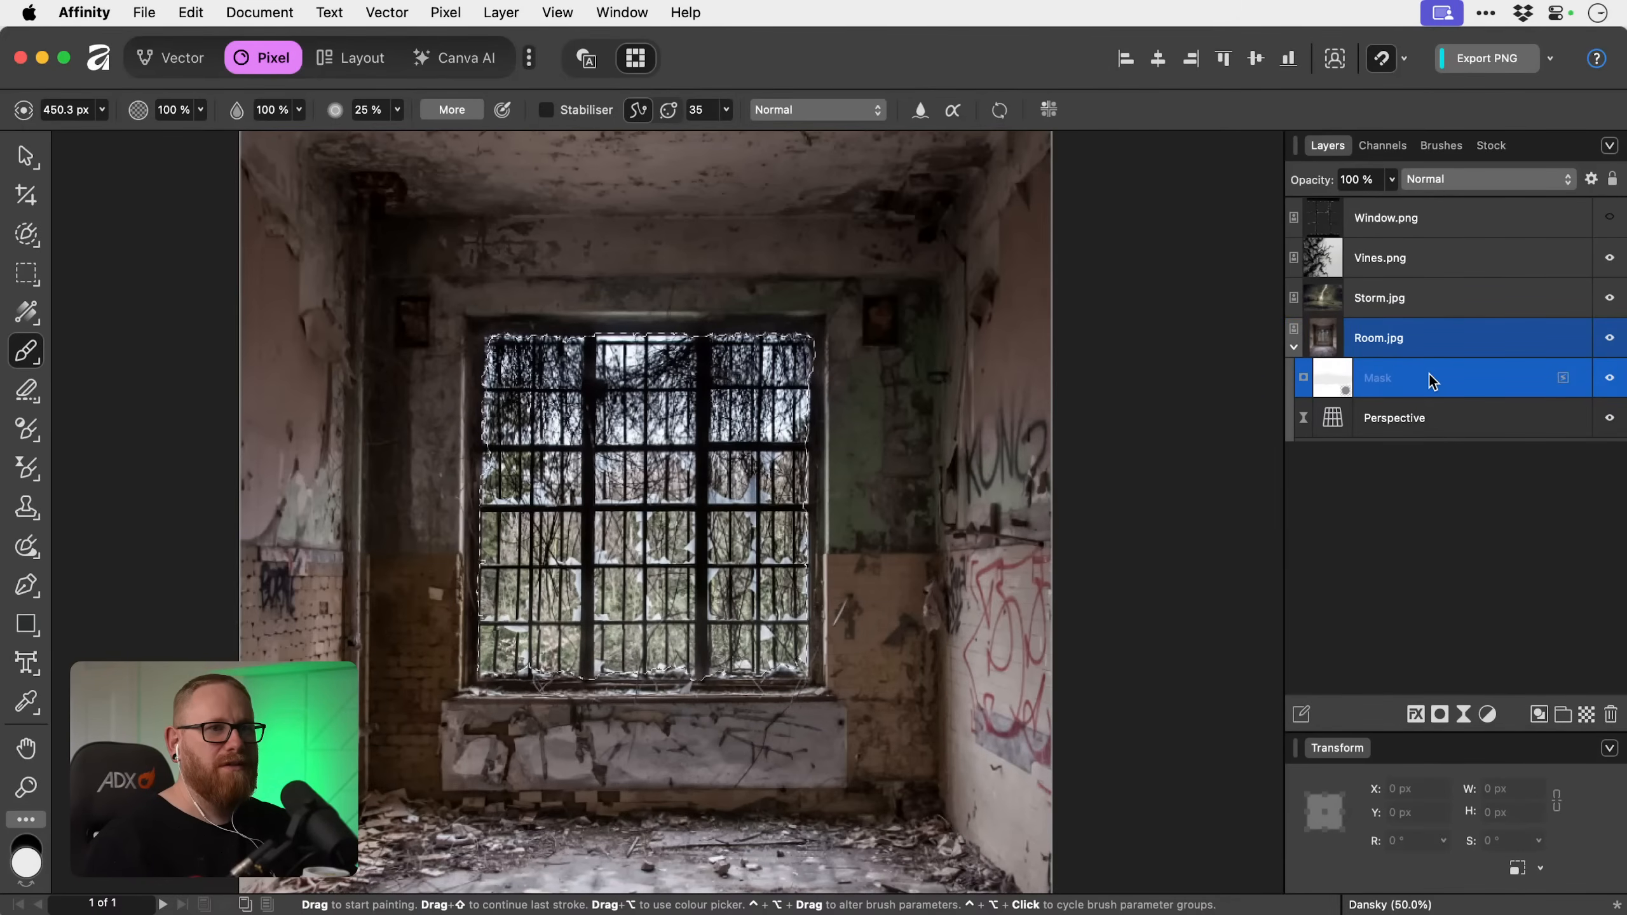
Paint black on Room.jpg's mask across the selected window opening to hide the old window completely, and clear the selection.
{"action": "key", "text": "x"}
{"action": "mouse_move", "coordinate": [692, 521]}
{"action": "left_mouse_down"}
{"action": "mouse_move", "coordinate": [534, 605]}
{"action": "mouse_move", "coordinate": [699, 595]}
{"action": "mouse_move", "coordinate": [439, 635]}
{"action": "mouse_move", "coordinate": [603, 688]}
{"action": "mouse_move", "coordinate": [1024, 631]}
{"action": "mouse_move", "coordinate": [621, 546]}
{"action": "left_mouse_up"}
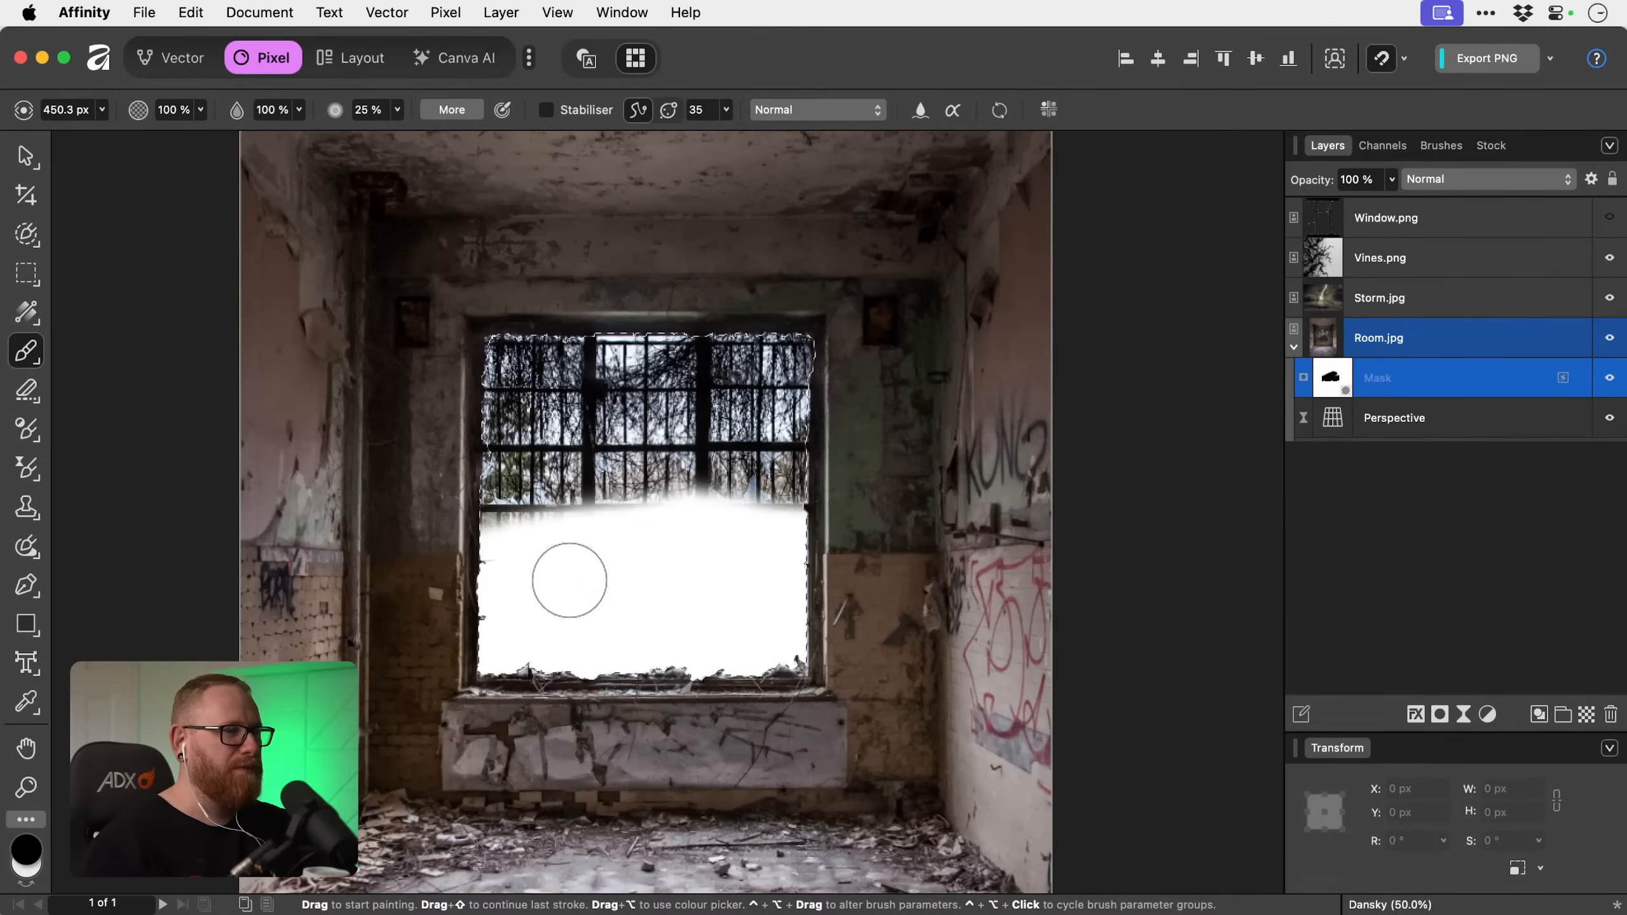
{"action": "mouse_move", "coordinate": [836, 363]}
{"action": "left_mouse_down"}
{"action": "mouse_move", "coordinate": [803, 326]}
{"action": "mouse_move", "coordinate": [513, 318]}
{"action": "mouse_move", "coordinate": [477, 359]}
{"action": "mouse_move", "coordinate": [487, 482]}
{"action": "left_mouse_up"}
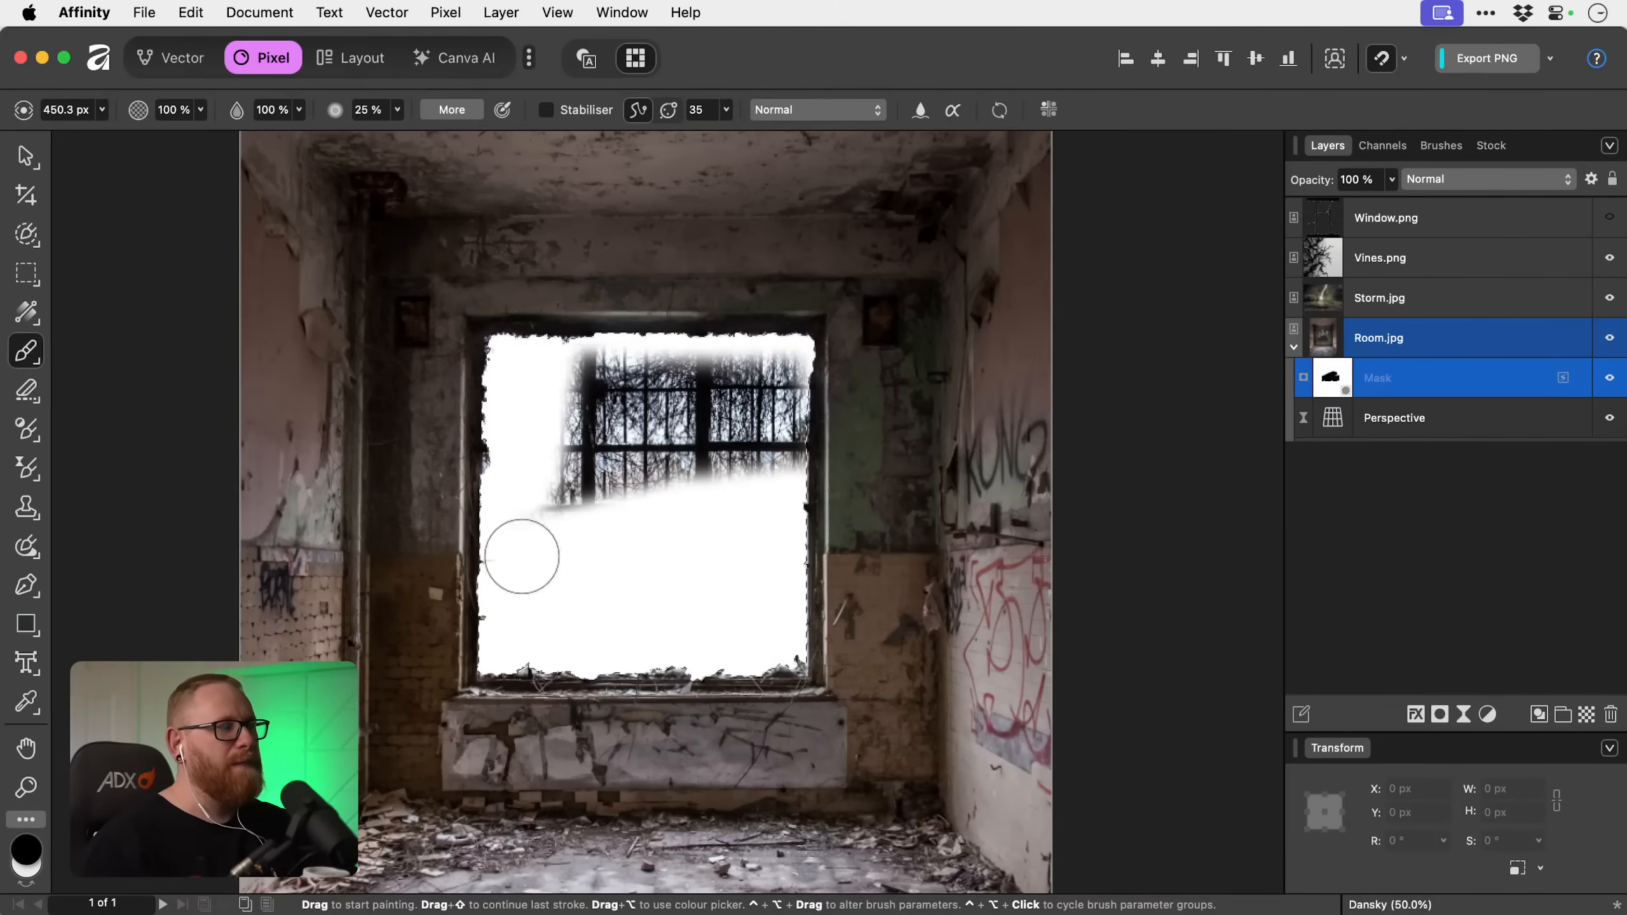
{"action": "left_click_drag", "start_coordinate": [521, 556], "coordinate": [589, 333]}
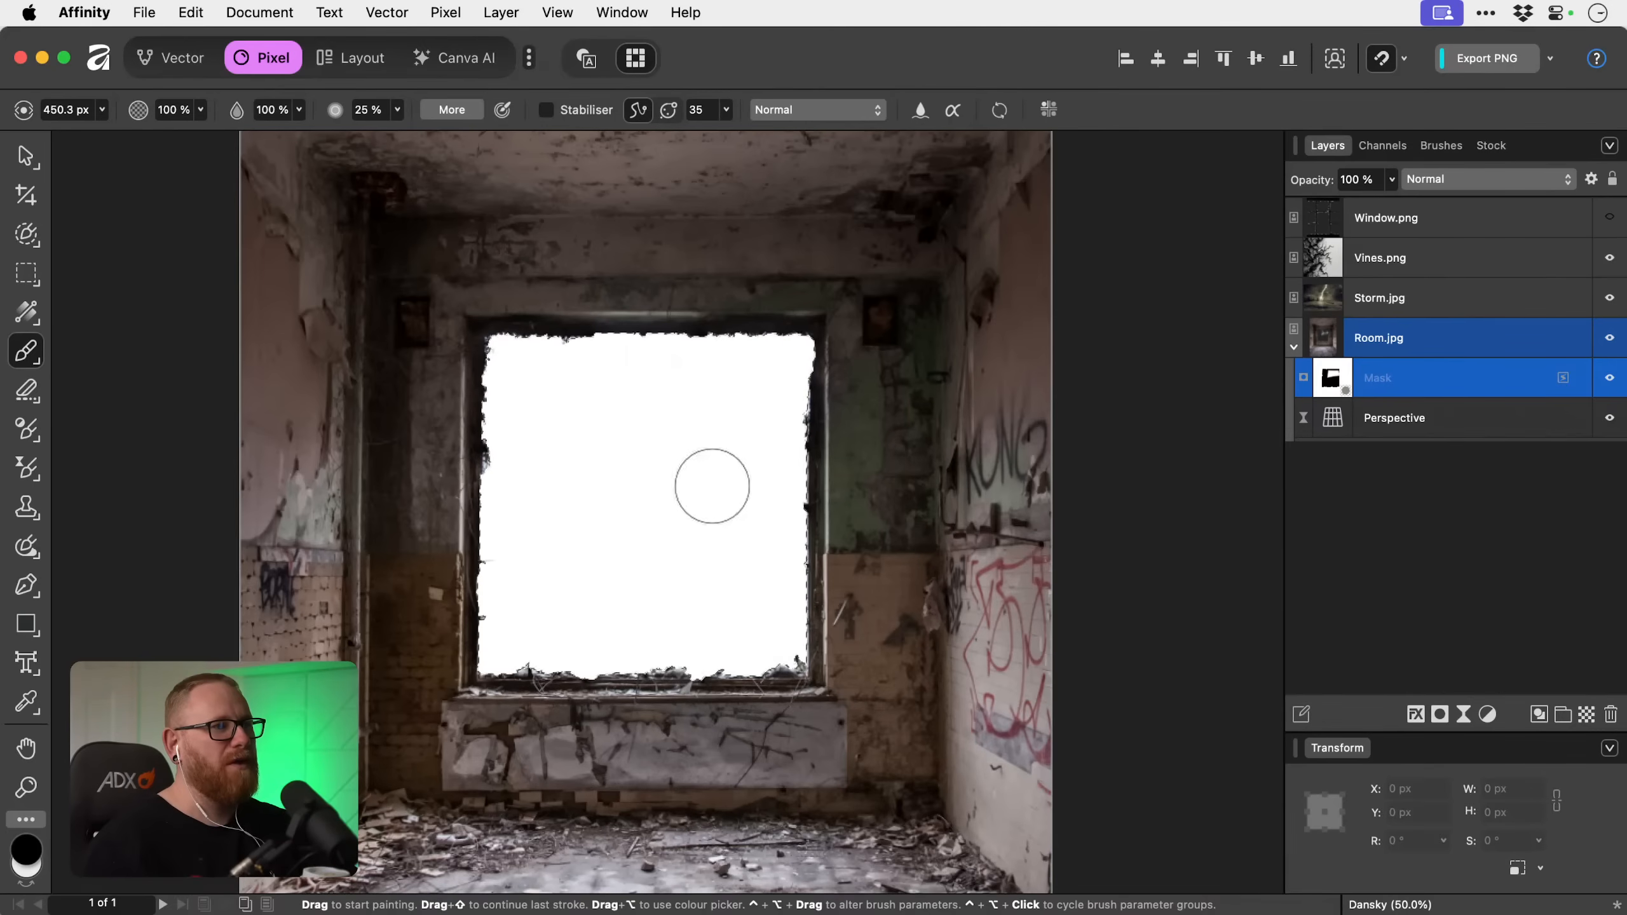
{"action": "mouse_move", "coordinate": [712, 486]}
{"action": "left_mouse_down"}
{"action": "mouse_move", "coordinate": [807, 334]}
{"action": "mouse_move", "coordinate": [584, 297]}
{"action": "mouse_move", "coordinate": [513, 328]}
{"action": "mouse_move", "coordinate": [501, 646]}
{"action": "mouse_move", "coordinate": [776, 700]}
{"action": "mouse_move", "coordinate": [802, 470]}
{"action": "left_mouse_up"}
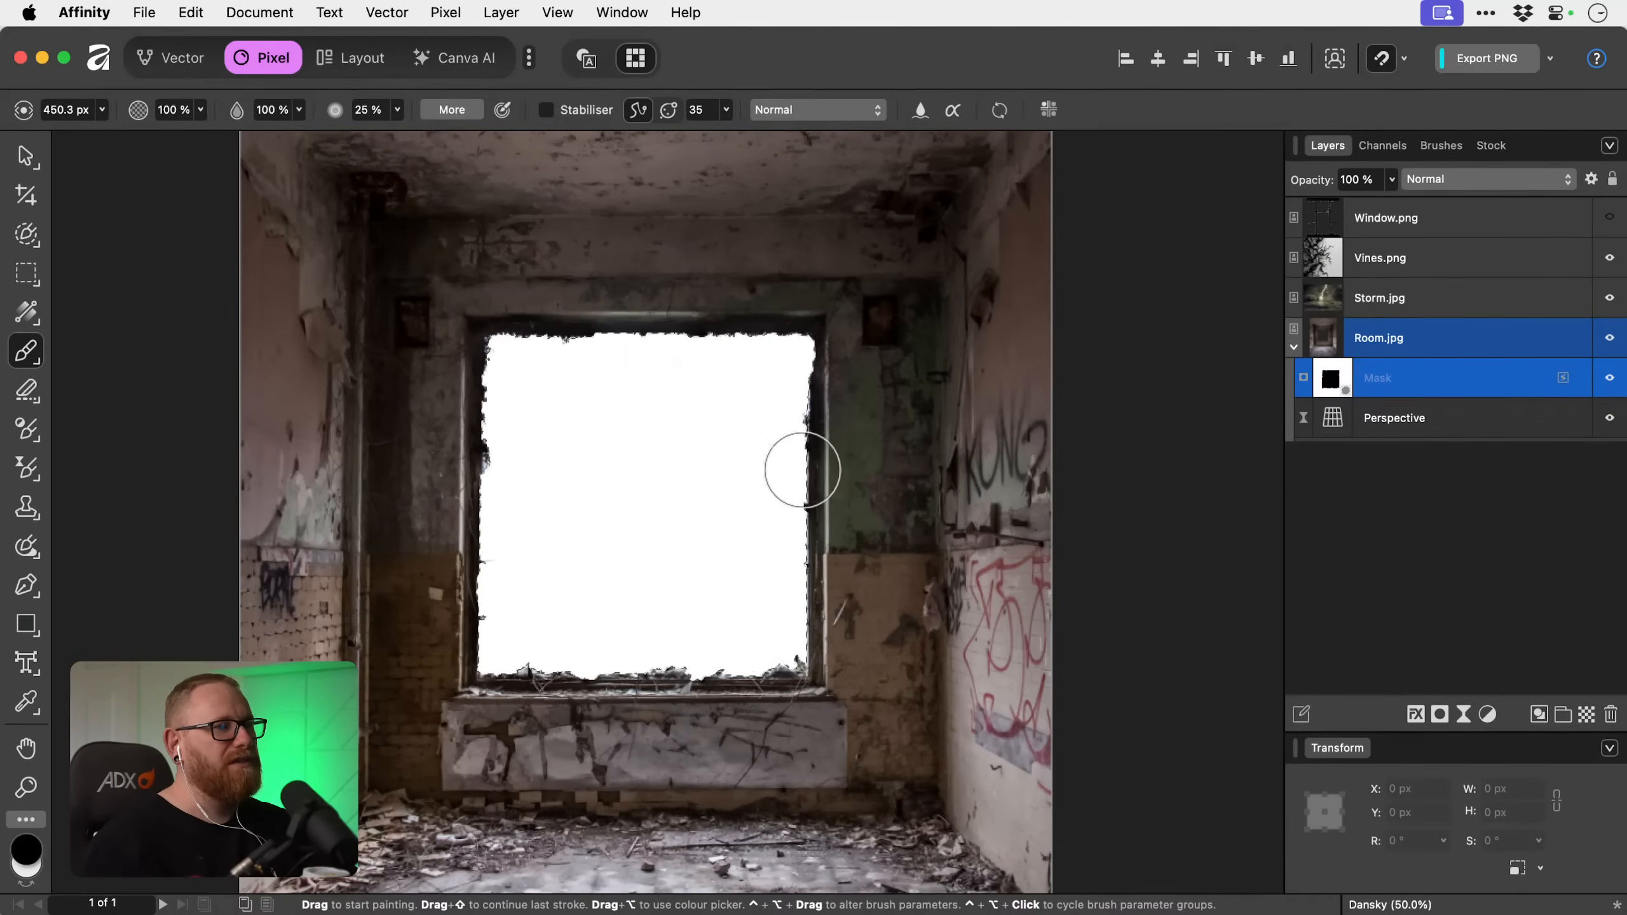
{"action": "key", "text": "super+d"}
Try a dab at the window's upper-right corner, undo it and reduce the brush to 64 px.
{"action": "left_click", "coordinate": [801, 332]}
{"action": "key", "text": "super+z"}
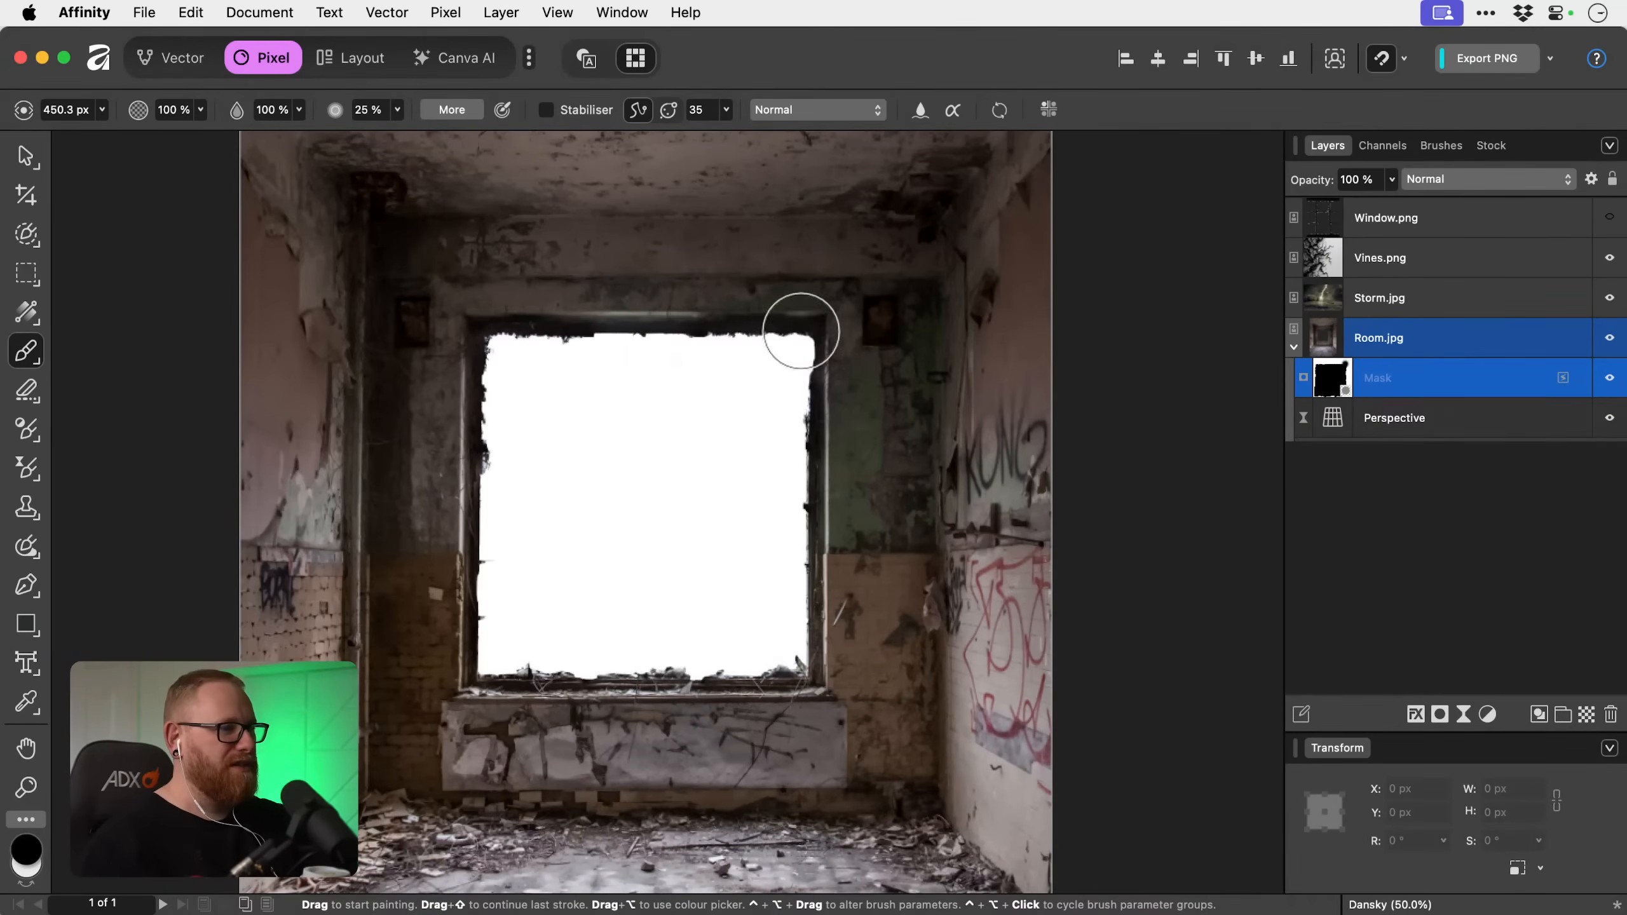
{"action": "key", "text": "bracketleft"}
{"action": "key", "text": "bracketleft"}
{"action": "key", "text": "bracketleft"}
{"action": "key", "text": "bracketleft"}
{"action": "key", "text": "bracketleft"}
{"action": "key", "text": "bracketleft"}
{"action": "key", "text": "bracketleft"}
{"action": "key", "text": "bracketleft"}
{"action": "key", "text": "bracketleft"}
{"action": "key", "text": "bracketleft"}
{"action": "key", "text": "bracketleft"}
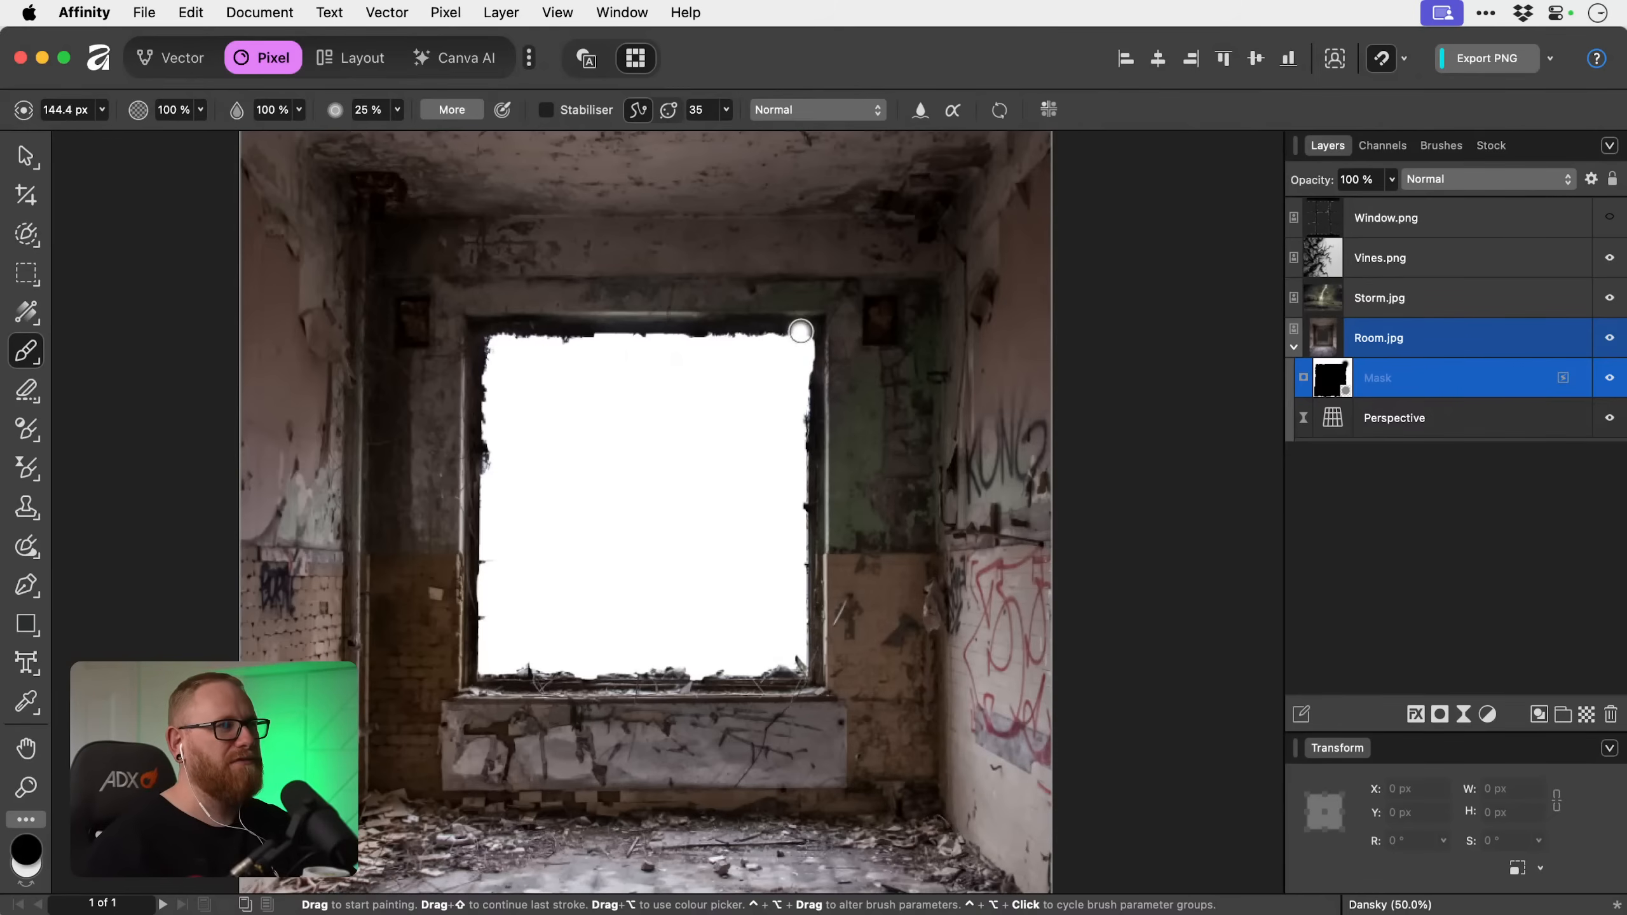
{"action": "key", "text": "bracketleft"}
{"action": "key", "text": "bracketleft"}
{"action": "key", "text": "bracketleft"}
{"action": "key", "text": "bracketleft"}
{"action": "key", "text": "bracketleft"}
{"action": "key", "text": "bracketleft"}
{"action": "key", "text": "bracketleft"}
{"action": "key", "text": "bracketleft"}
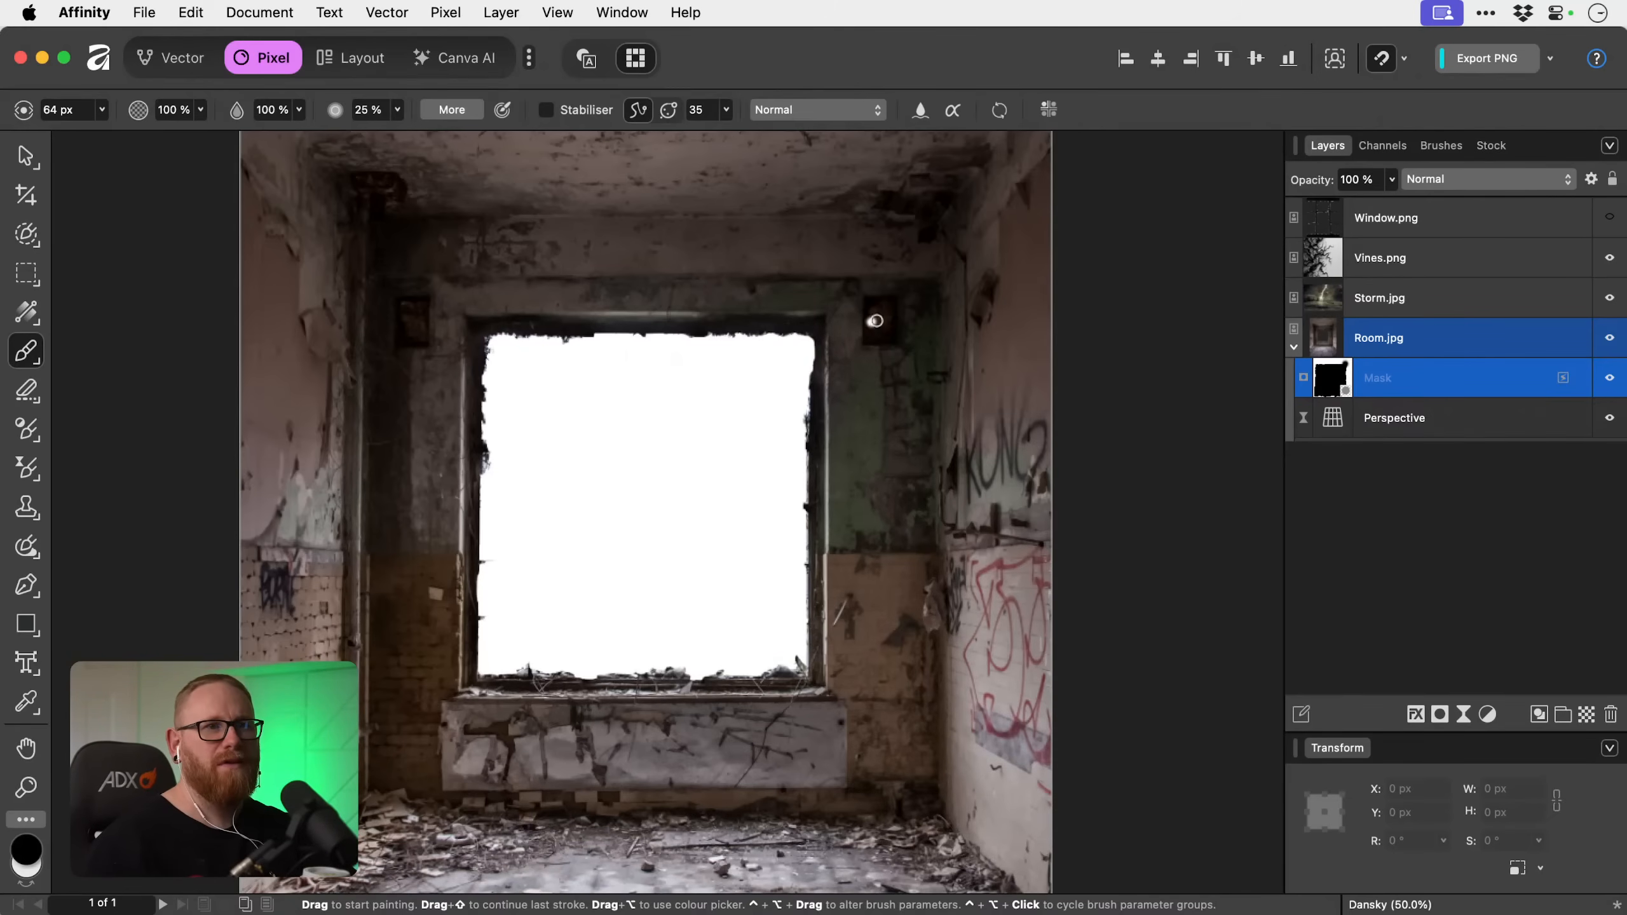
Show Window.png and the rulers, and place two vertical and two horizontal guides along the window's inner bars.
{"action": "left_click", "coordinate": [1608, 217]}
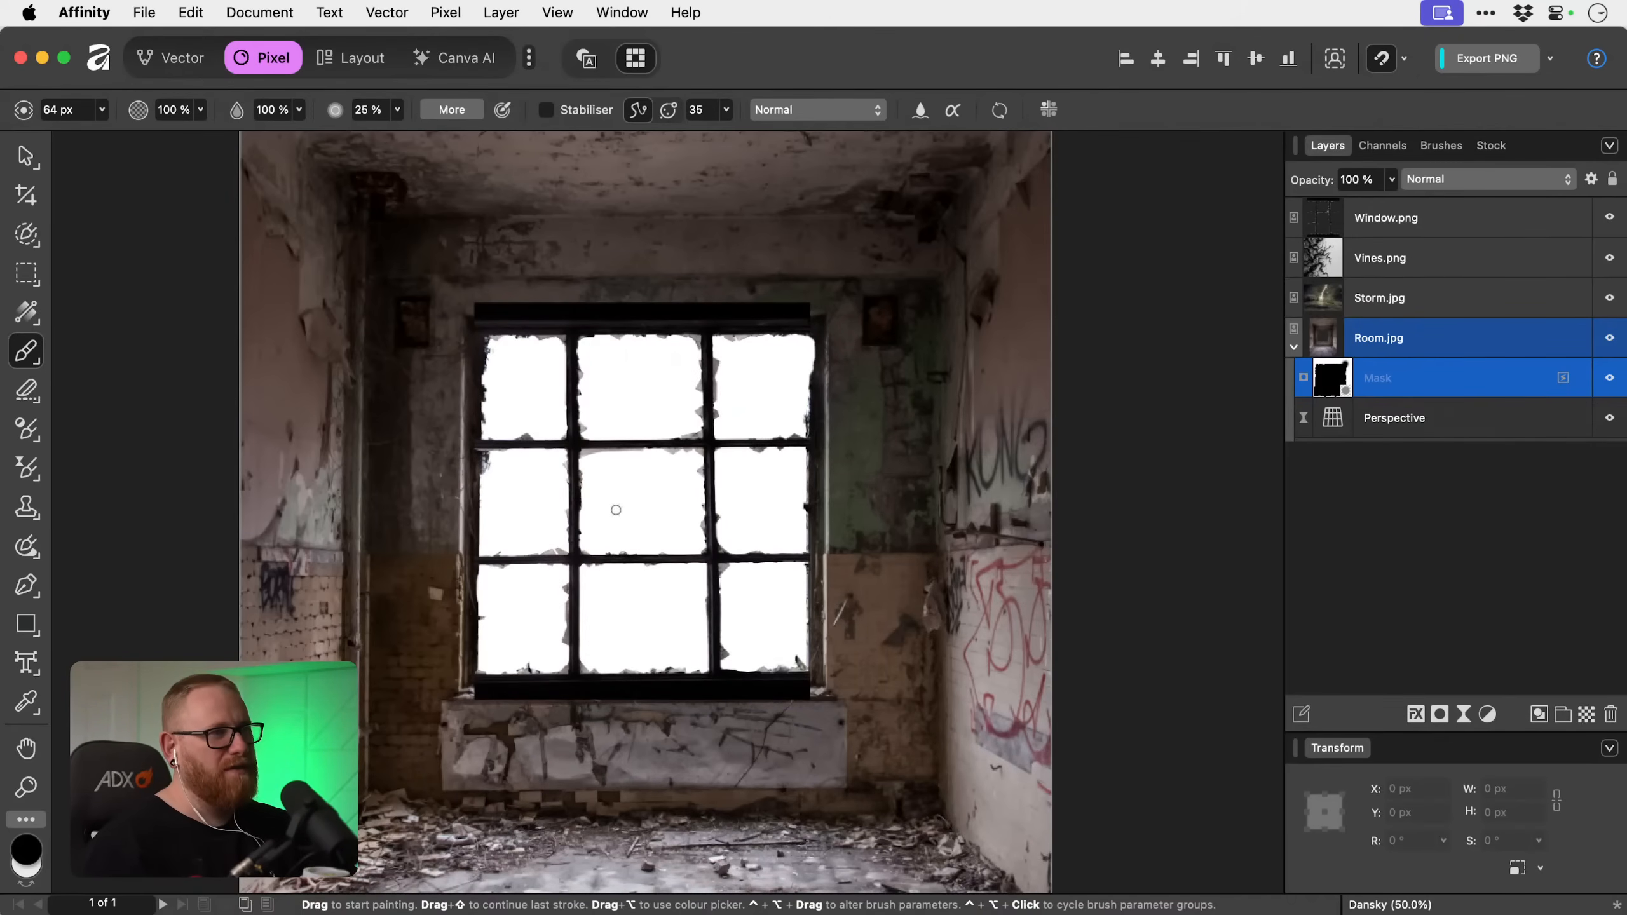
{"action": "key", "text": "v"}
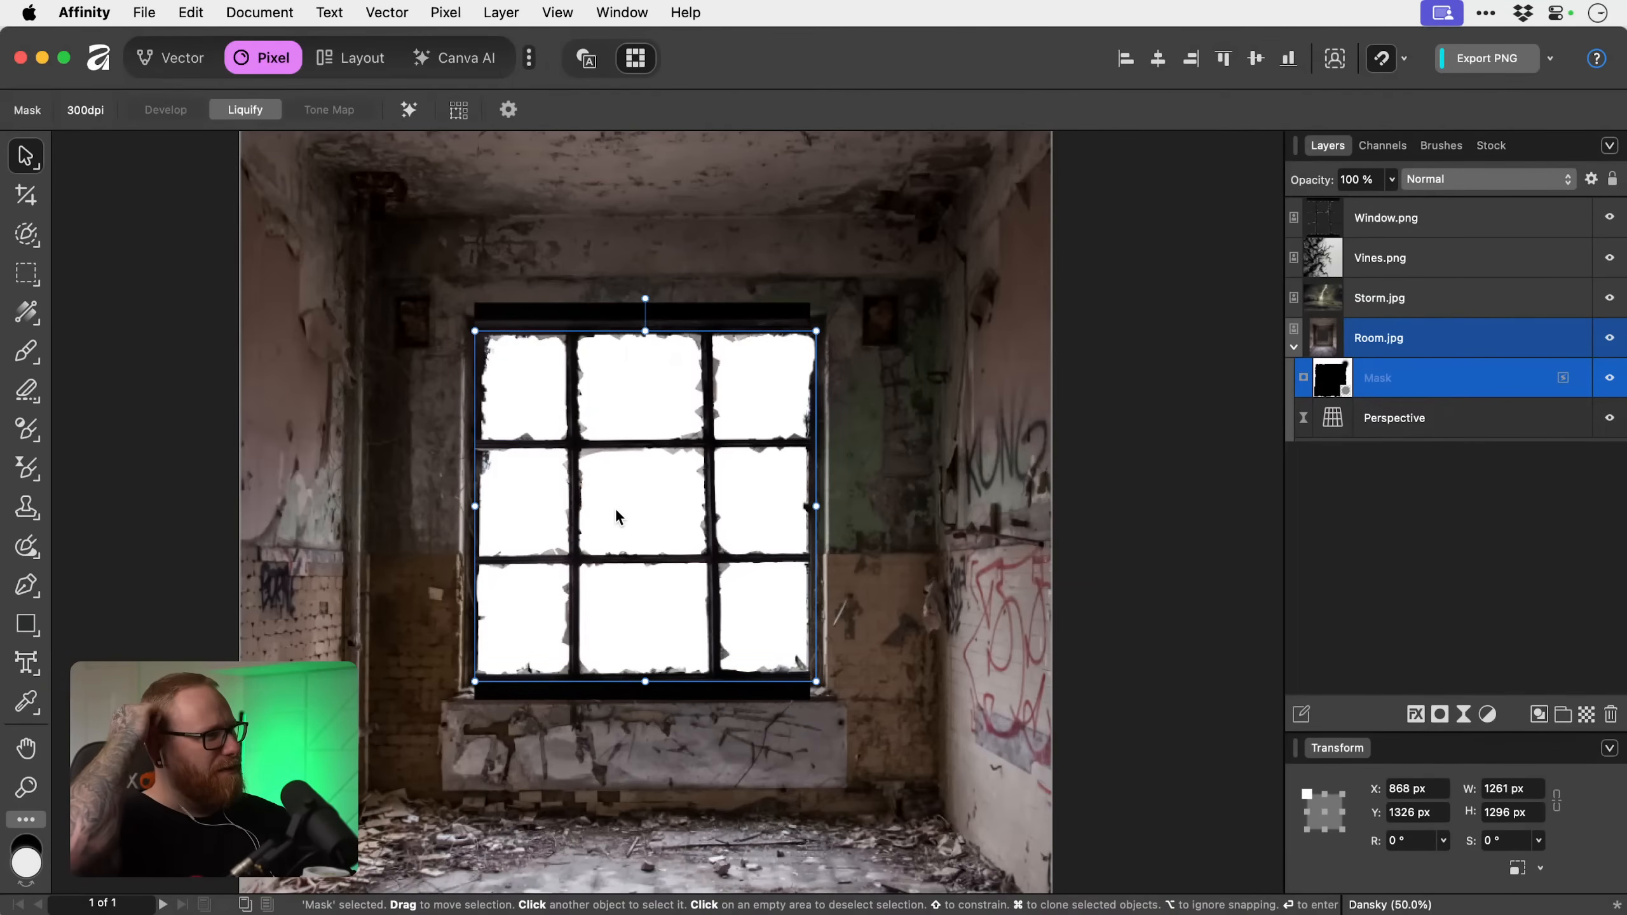
{"action": "key", "text": "super+r"}
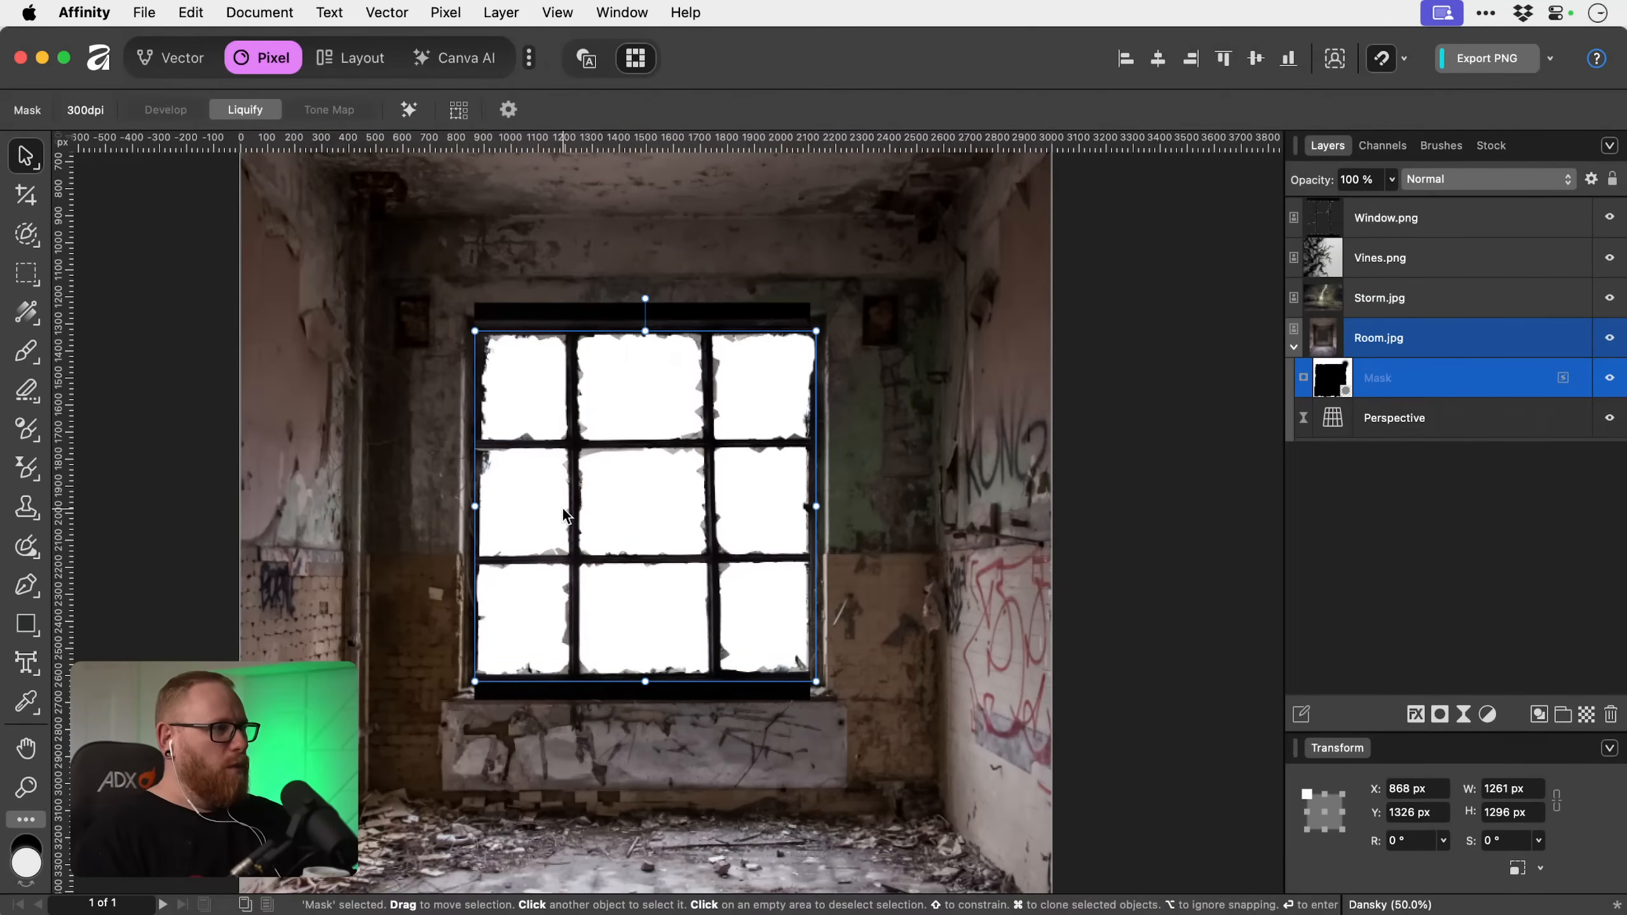
{"action": "left_click_drag", "start_coordinate": [71, 510], "coordinate": [576, 510]}
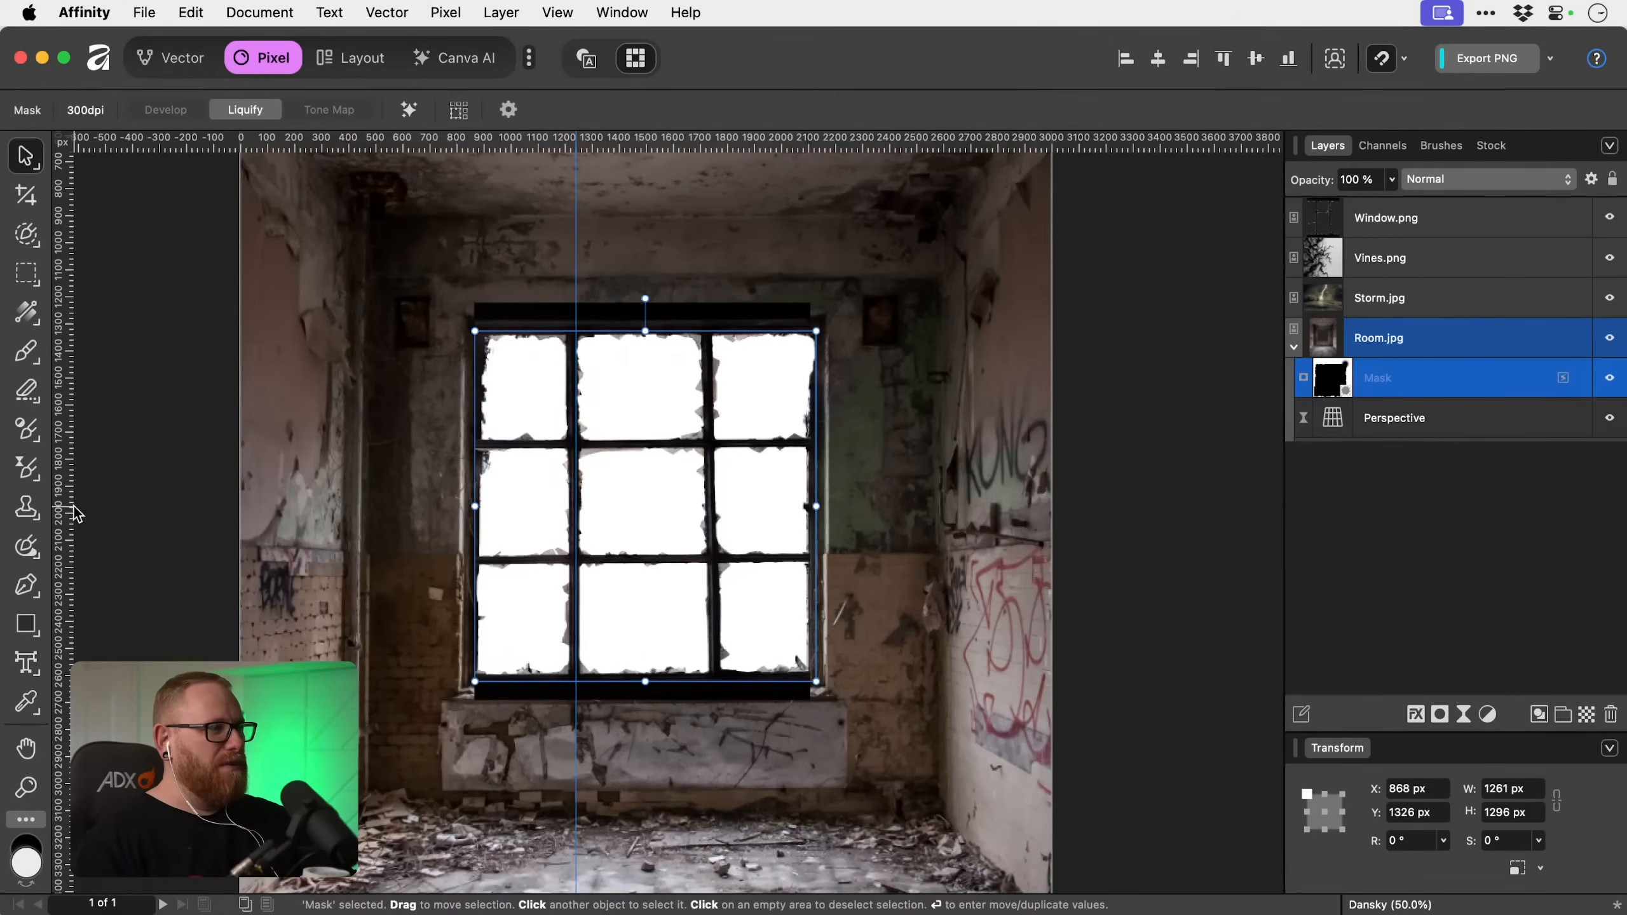
{"action": "left_click_drag", "start_coordinate": [72, 511], "coordinate": [709, 512]}
{"action": "left_click_drag", "start_coordinate": [642, 147], "coordinate": [645, 443]}
{"action": "left_click_drag", "start_coordinate": [635, 145], "coordinate": [646, 562]}
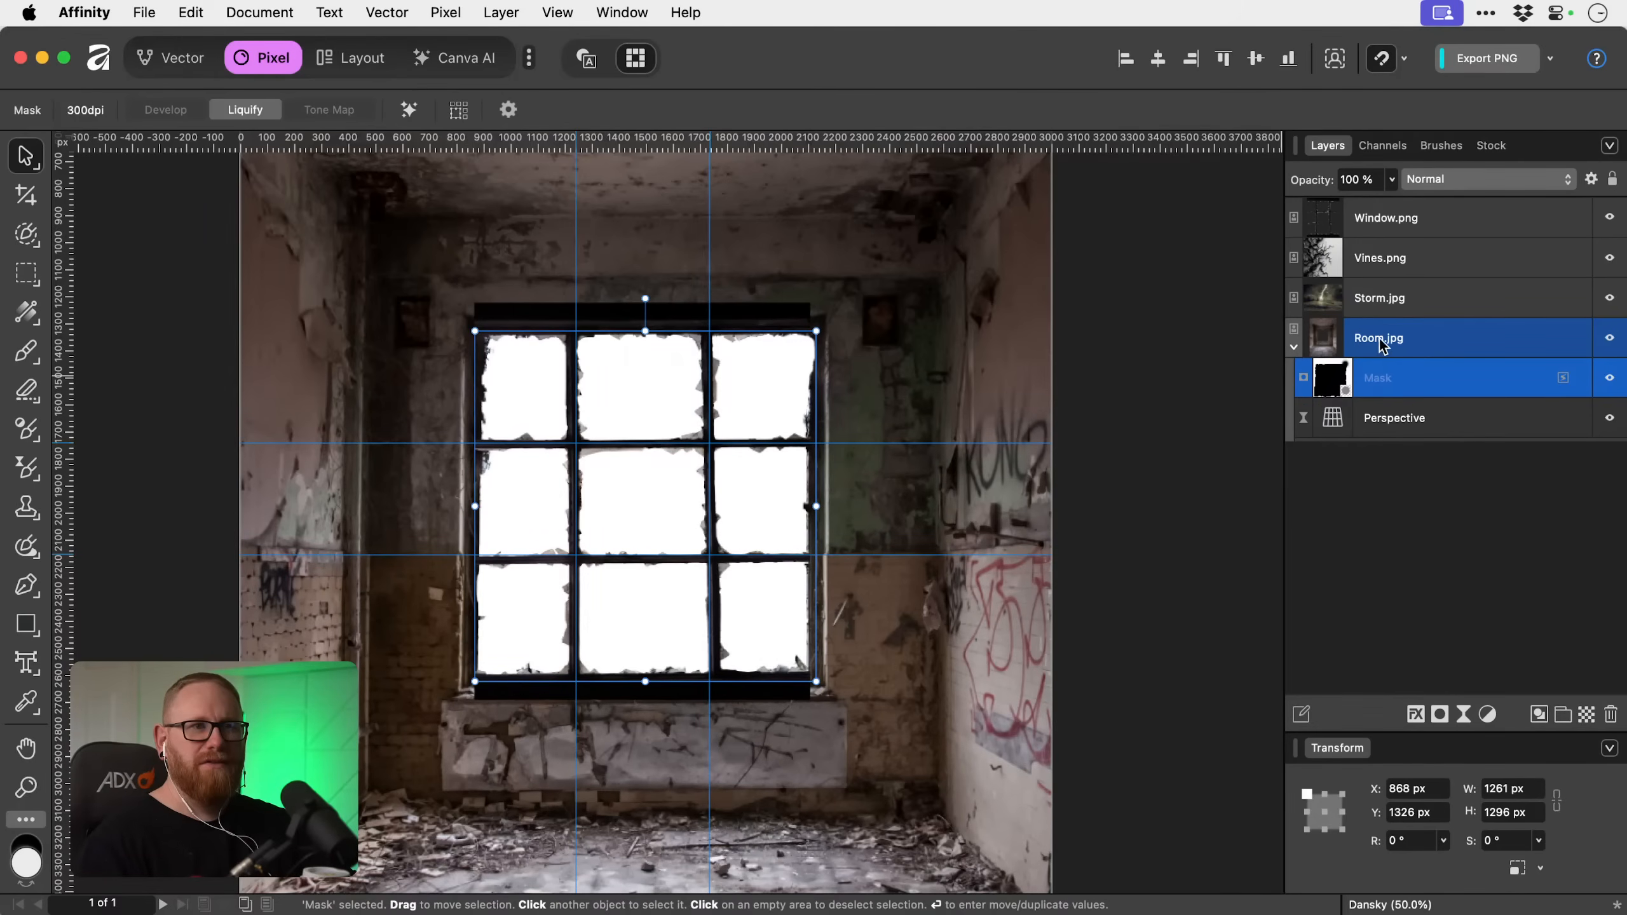
Apply a live Perspective filter in Destination mode to Window.png.
{"action": "left_click", "coordinate": [1449, 214]}
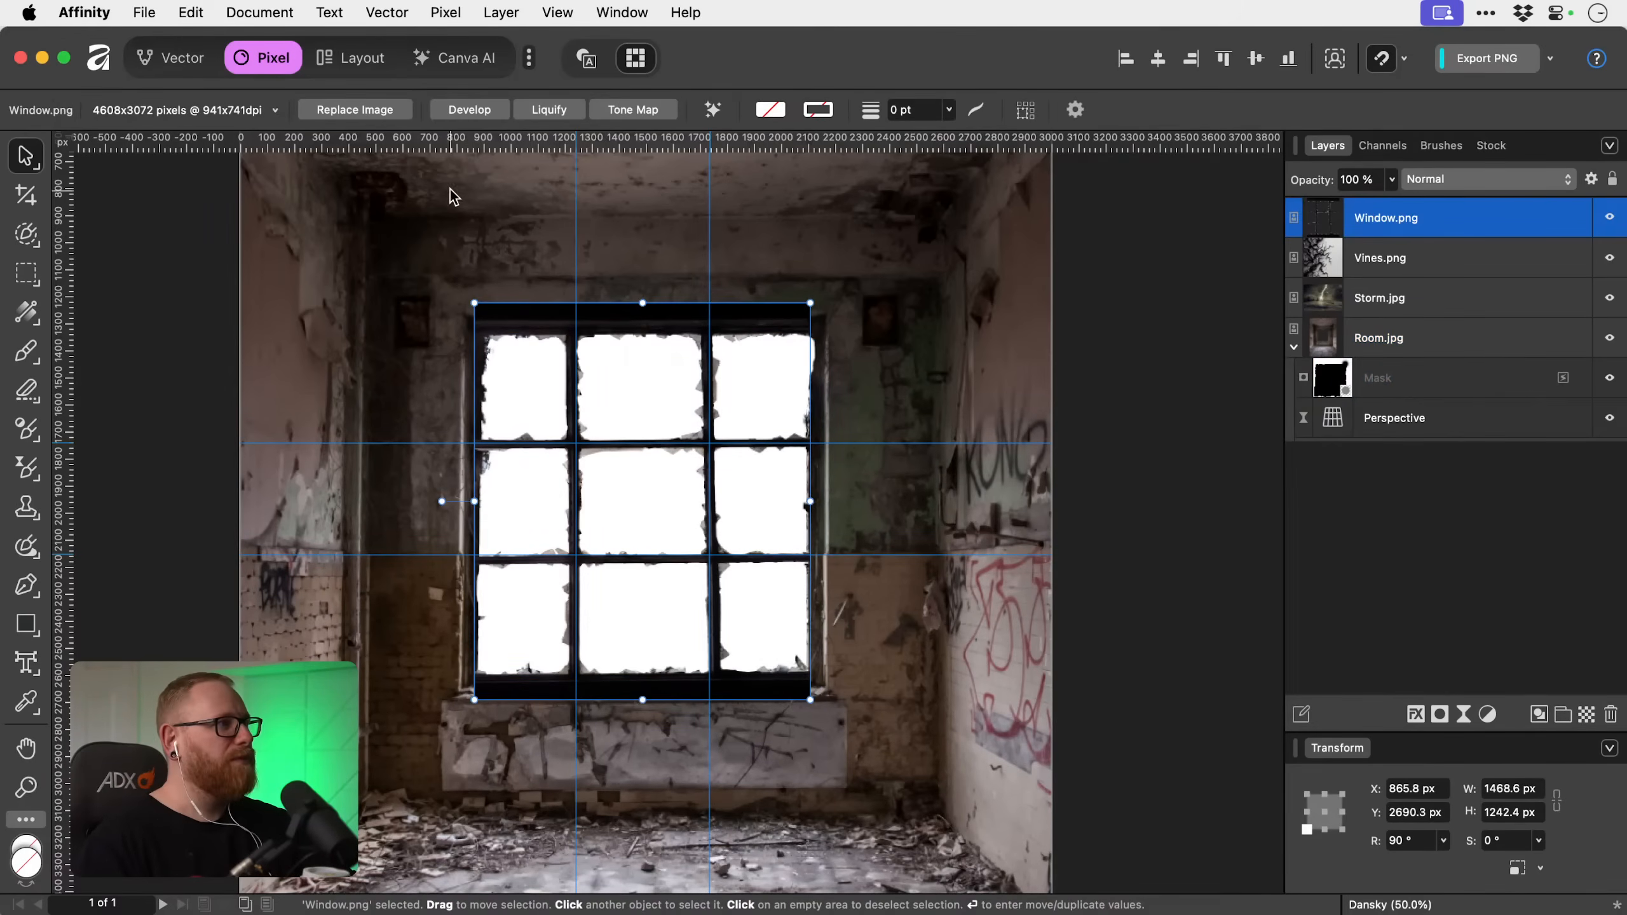
{"action": "left_click", "coordinate": [26, 155]}
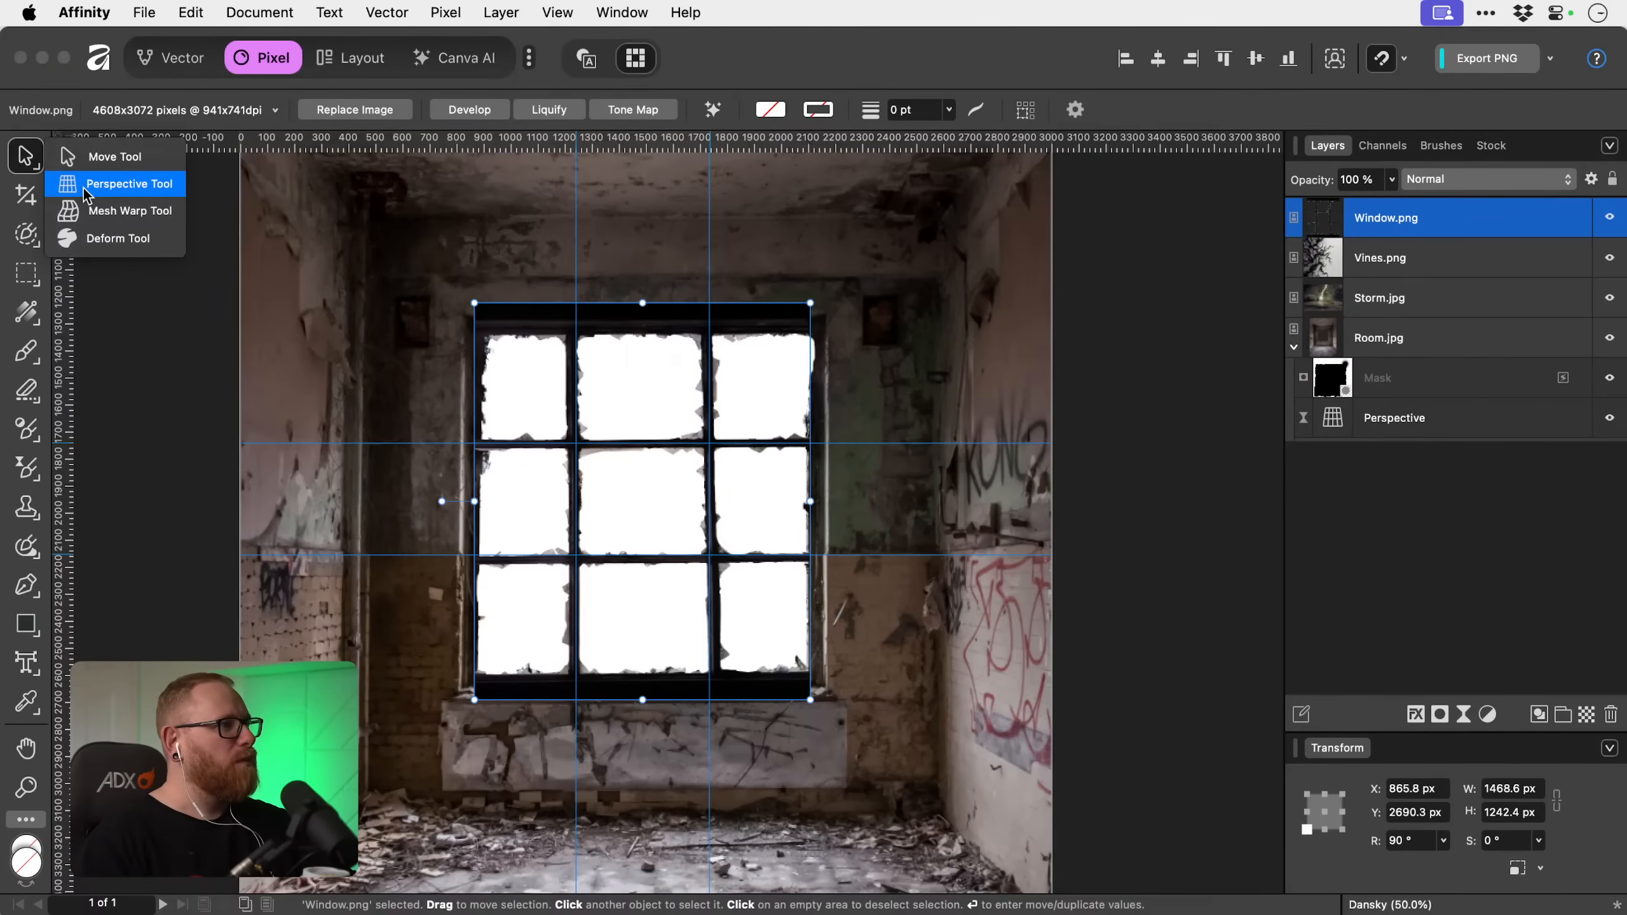
{"action": "left_click", "coordinate": [83, 188]}
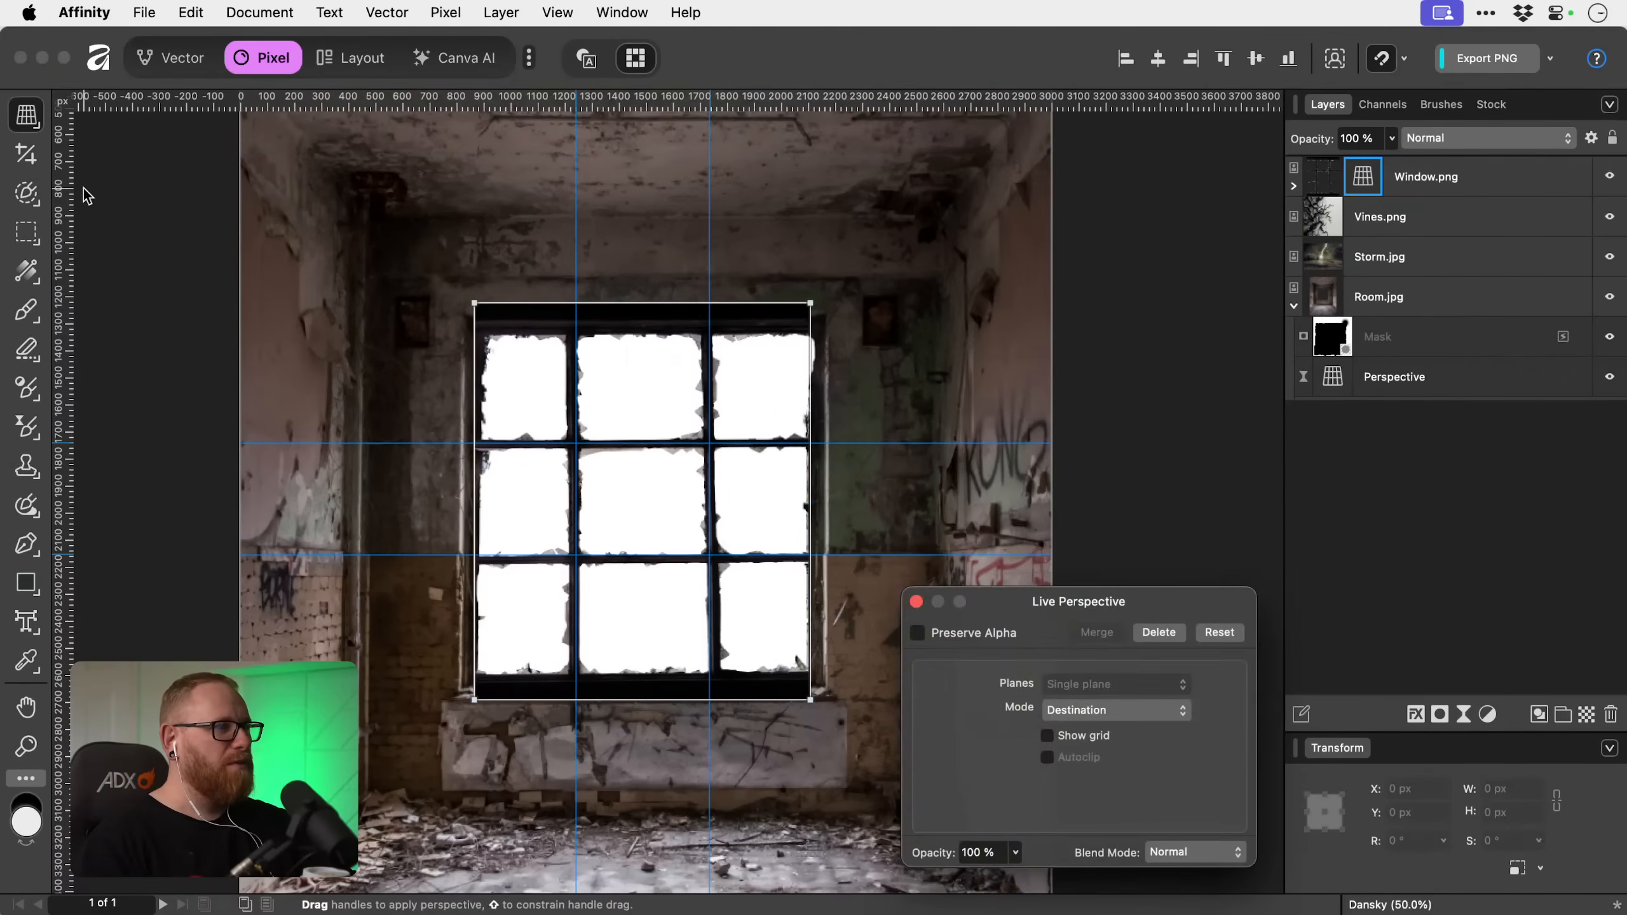
{"action": "left_click", "coordinate": [476, 303]}
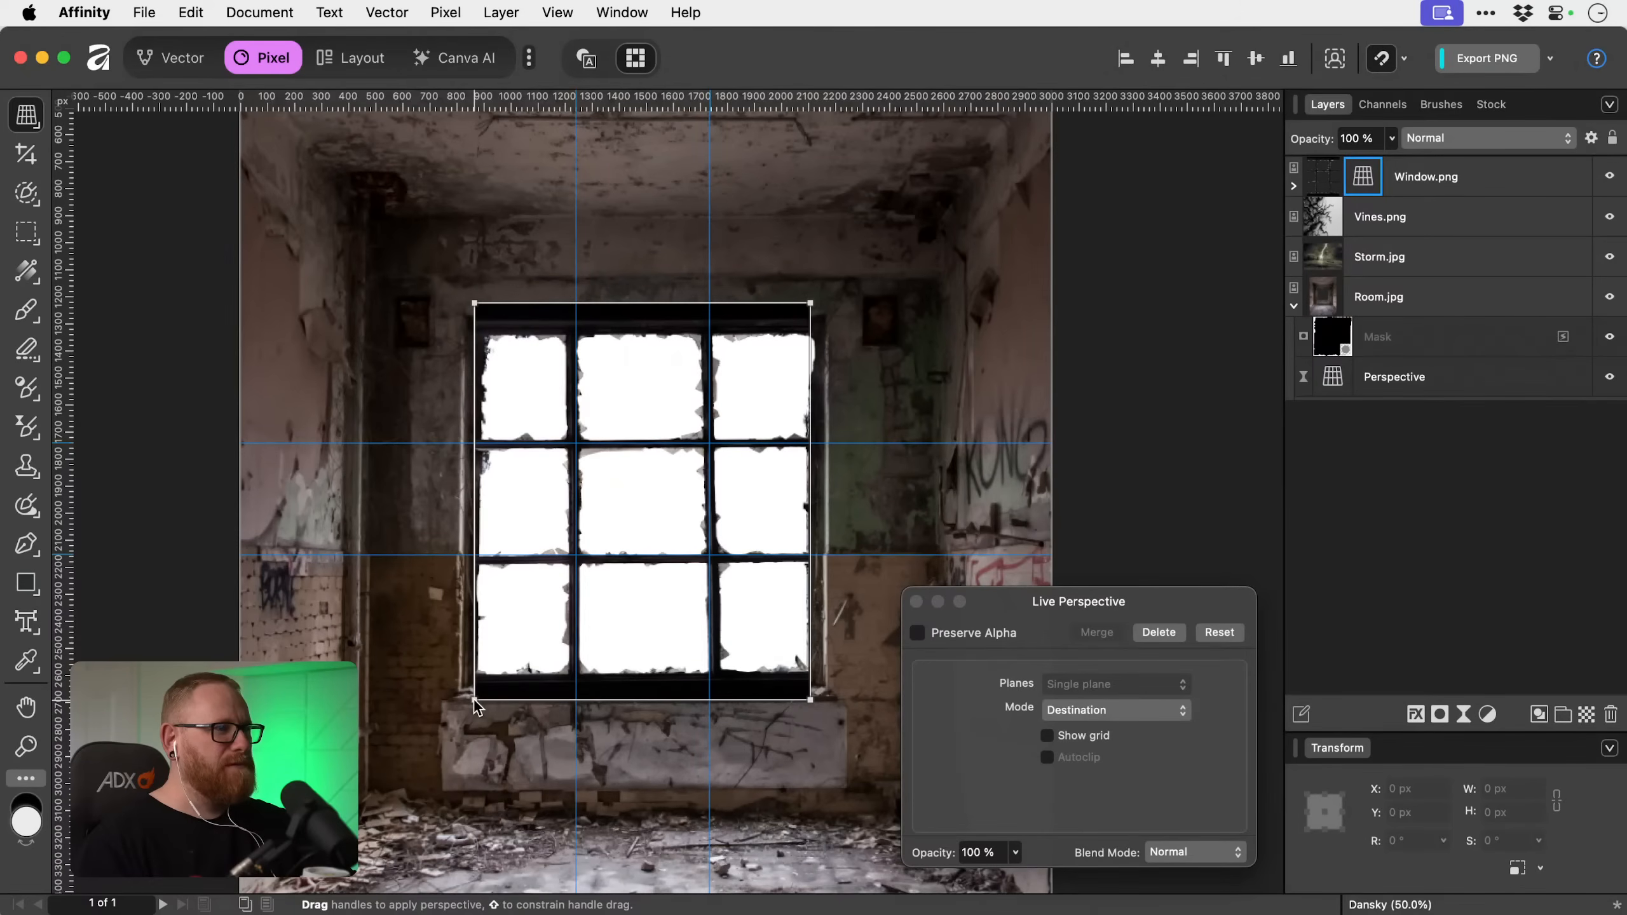
Shift the upper-left corner of Window.png's perspective slightly up and inward so the frame's bars follow the guides.
{"action": "key", "text": "super+1"}
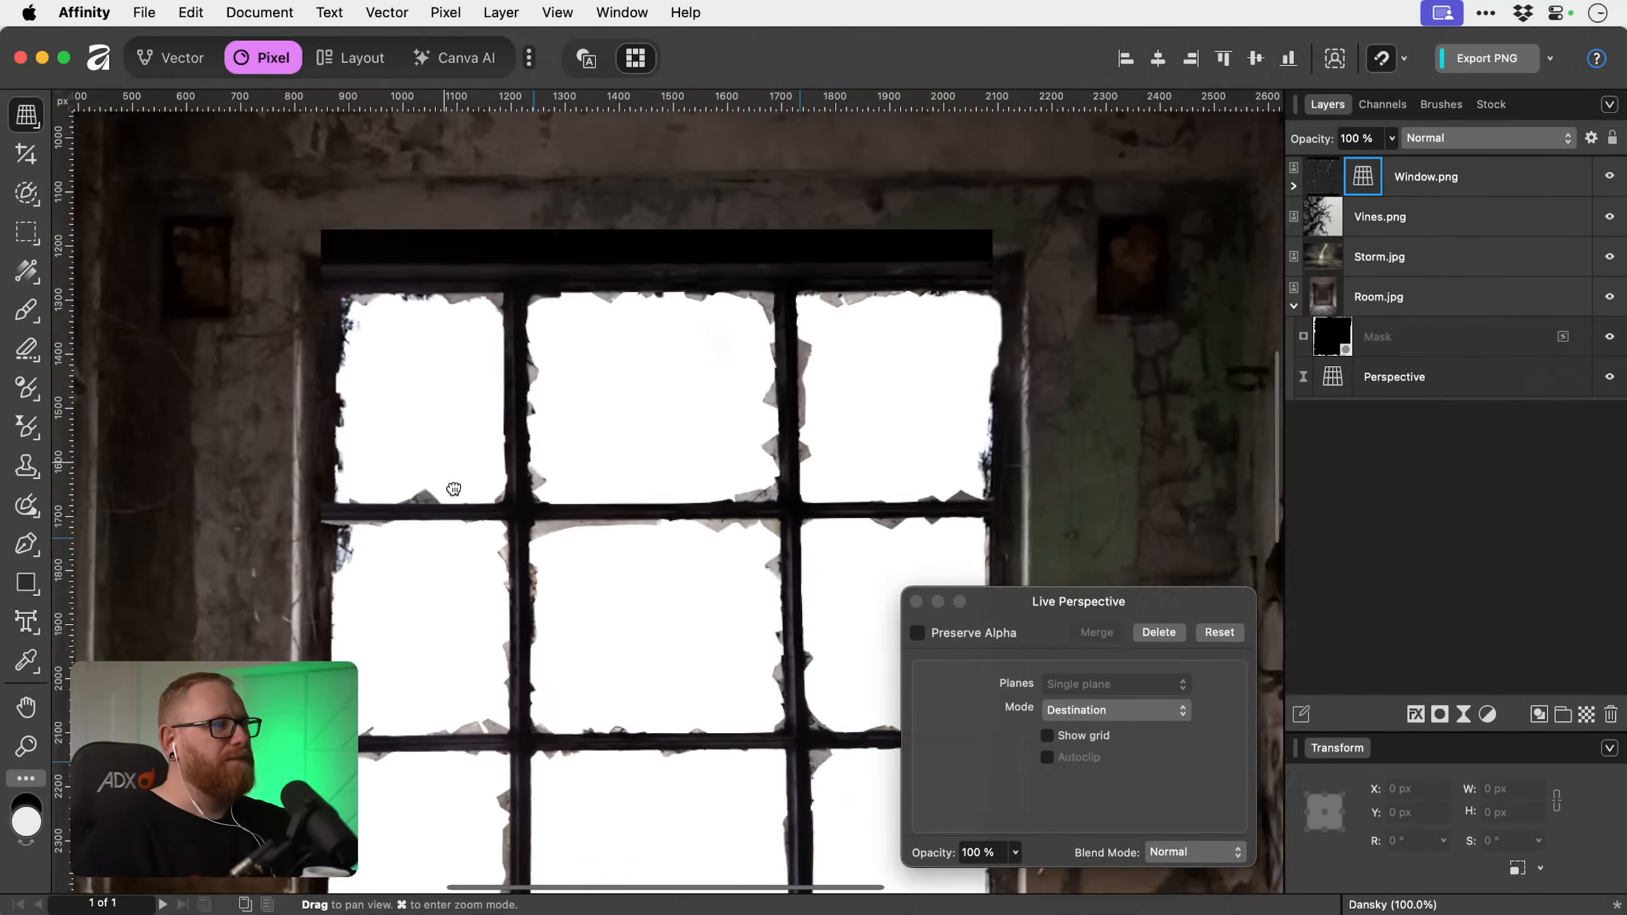
{"action": "left_click_drag", "start_coordinate": [454, 488], "coordinate": [477, 537]}
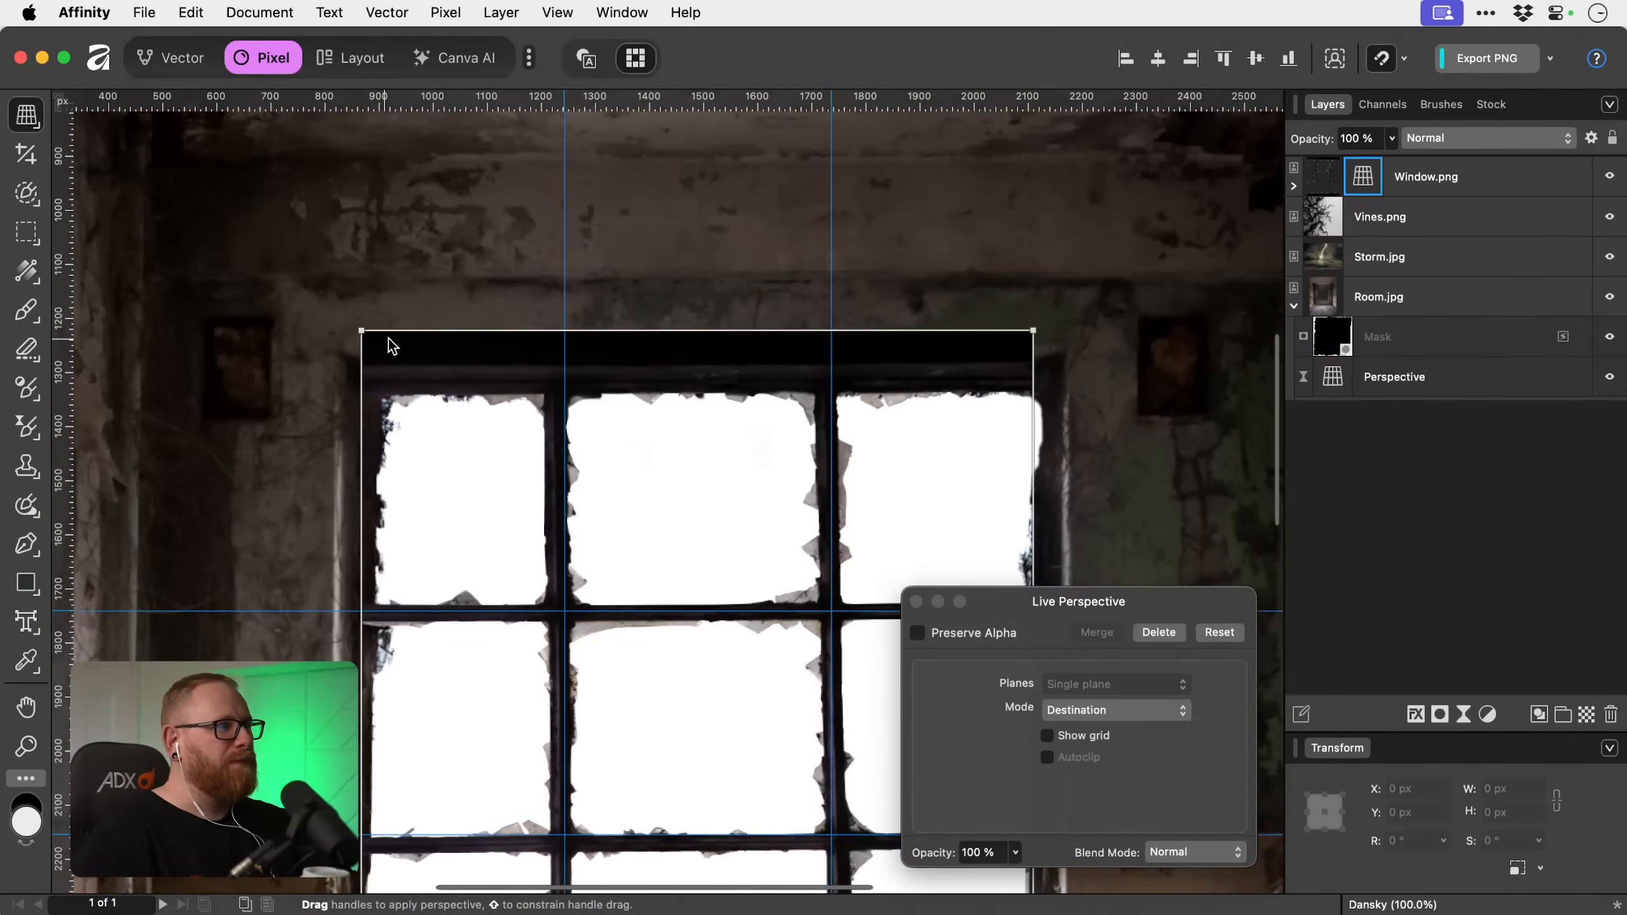
{"action": "left_click_drag", "start_coordinate": [360, 331], "coordinate": [360, 322]}
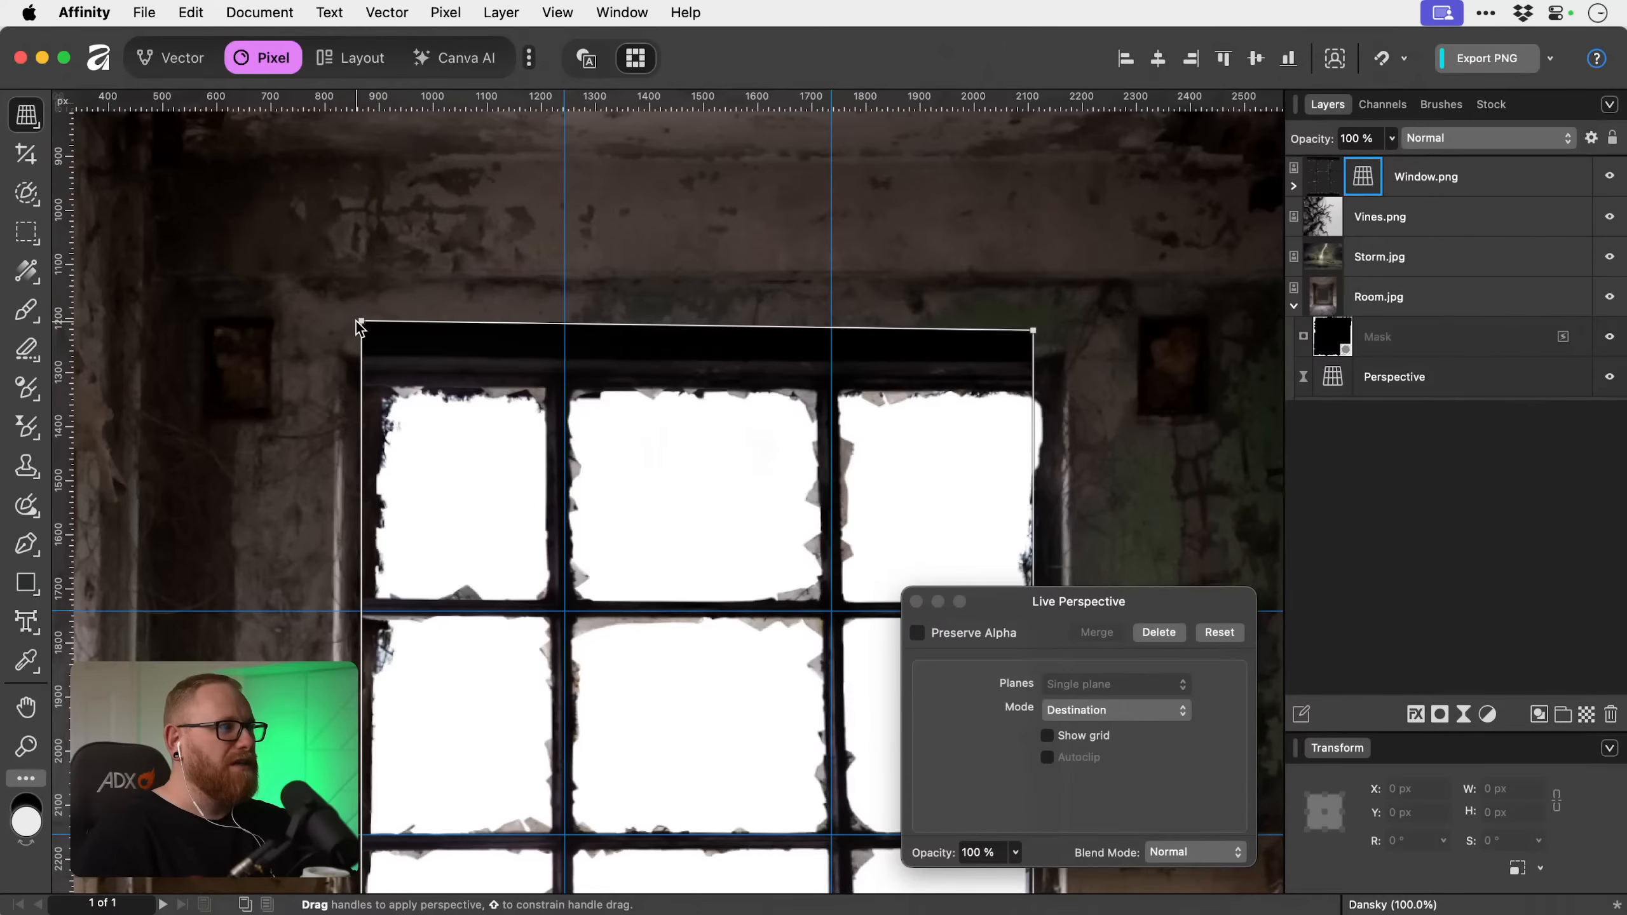
{"action": "left_click_drag", "start_coordinate": [361, 322], "coordinate": [361, 325]}
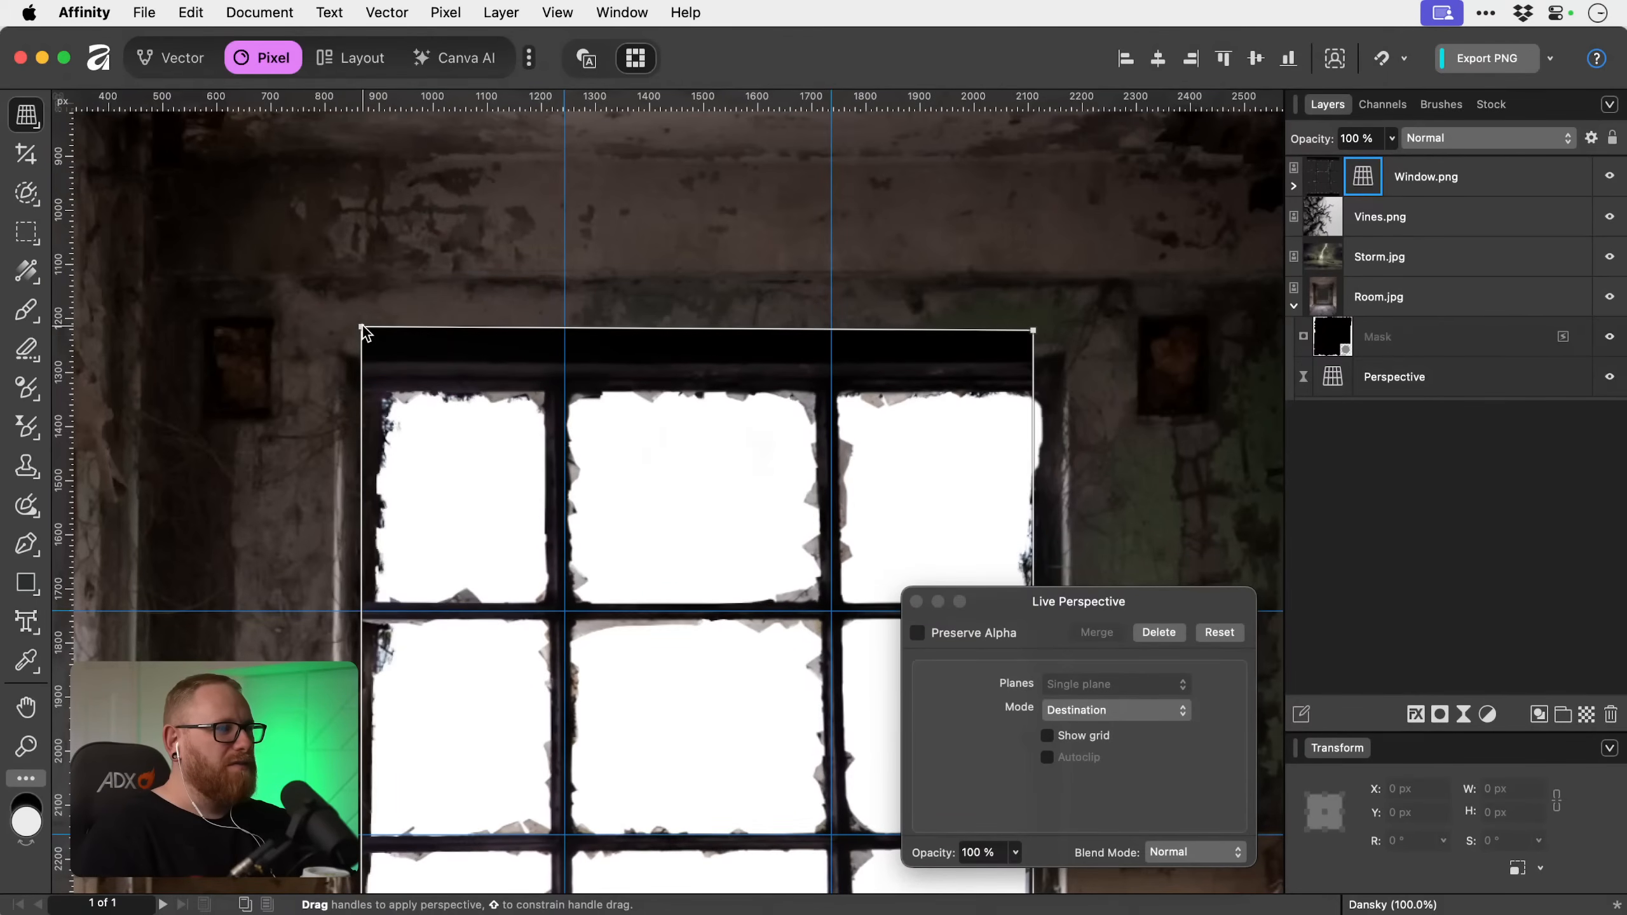
{"action": "scroll", "coordinate": [610, 642], "scroll_direction": "down", "scroll_amount": 5}
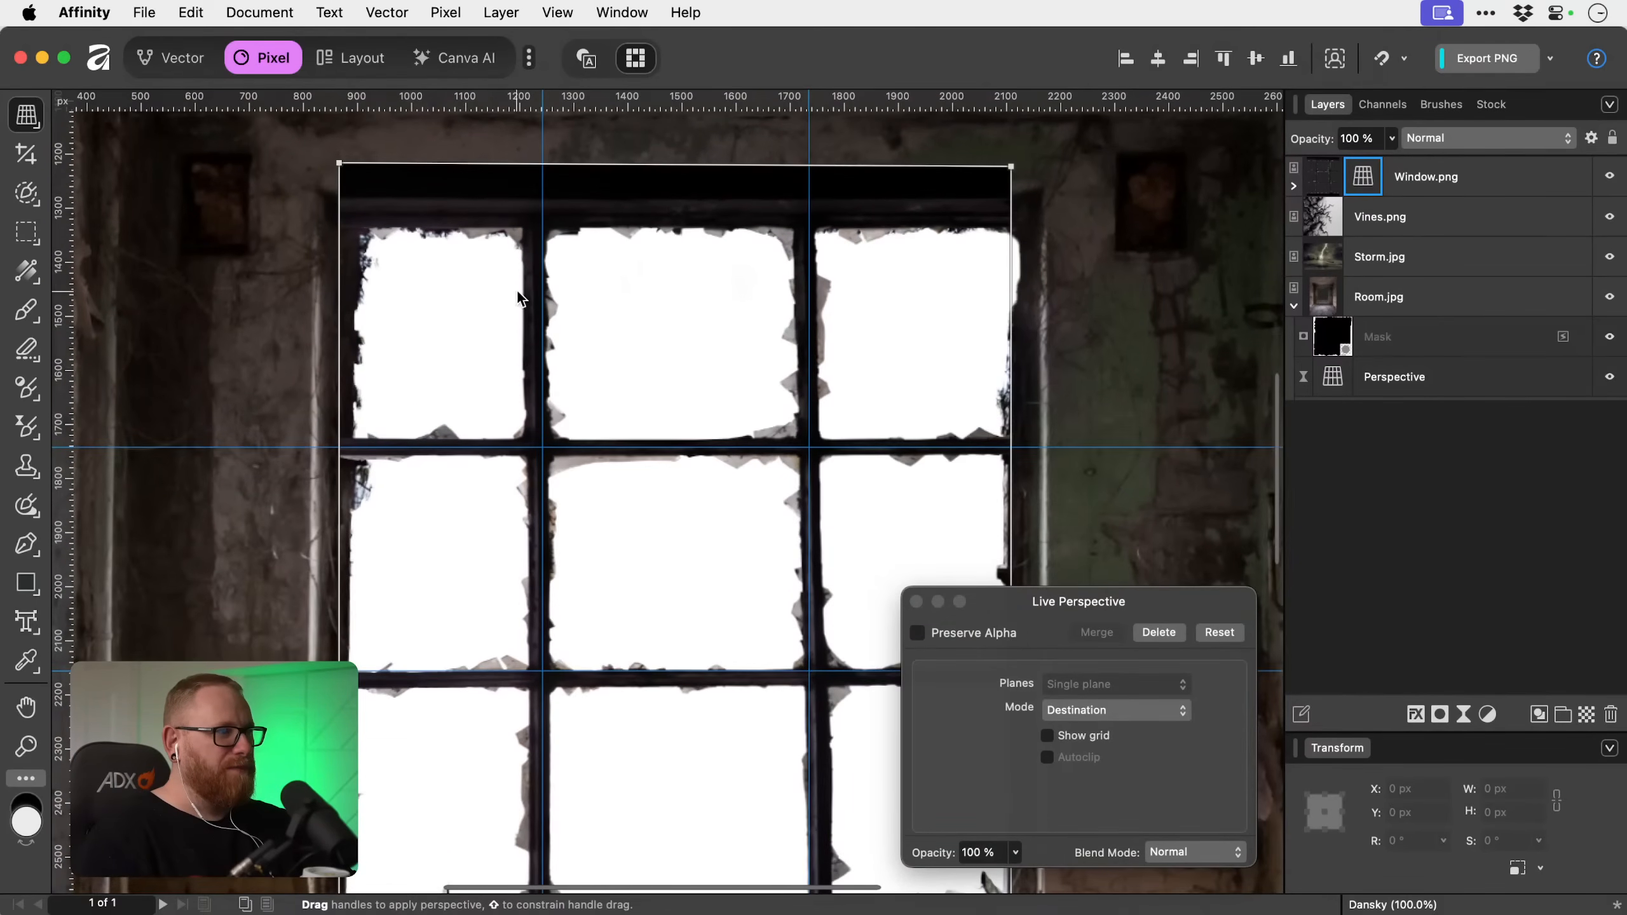
{"action": "left_click_drag", "start_coordinate": [340, 164], "coordinate": [349, 162]}
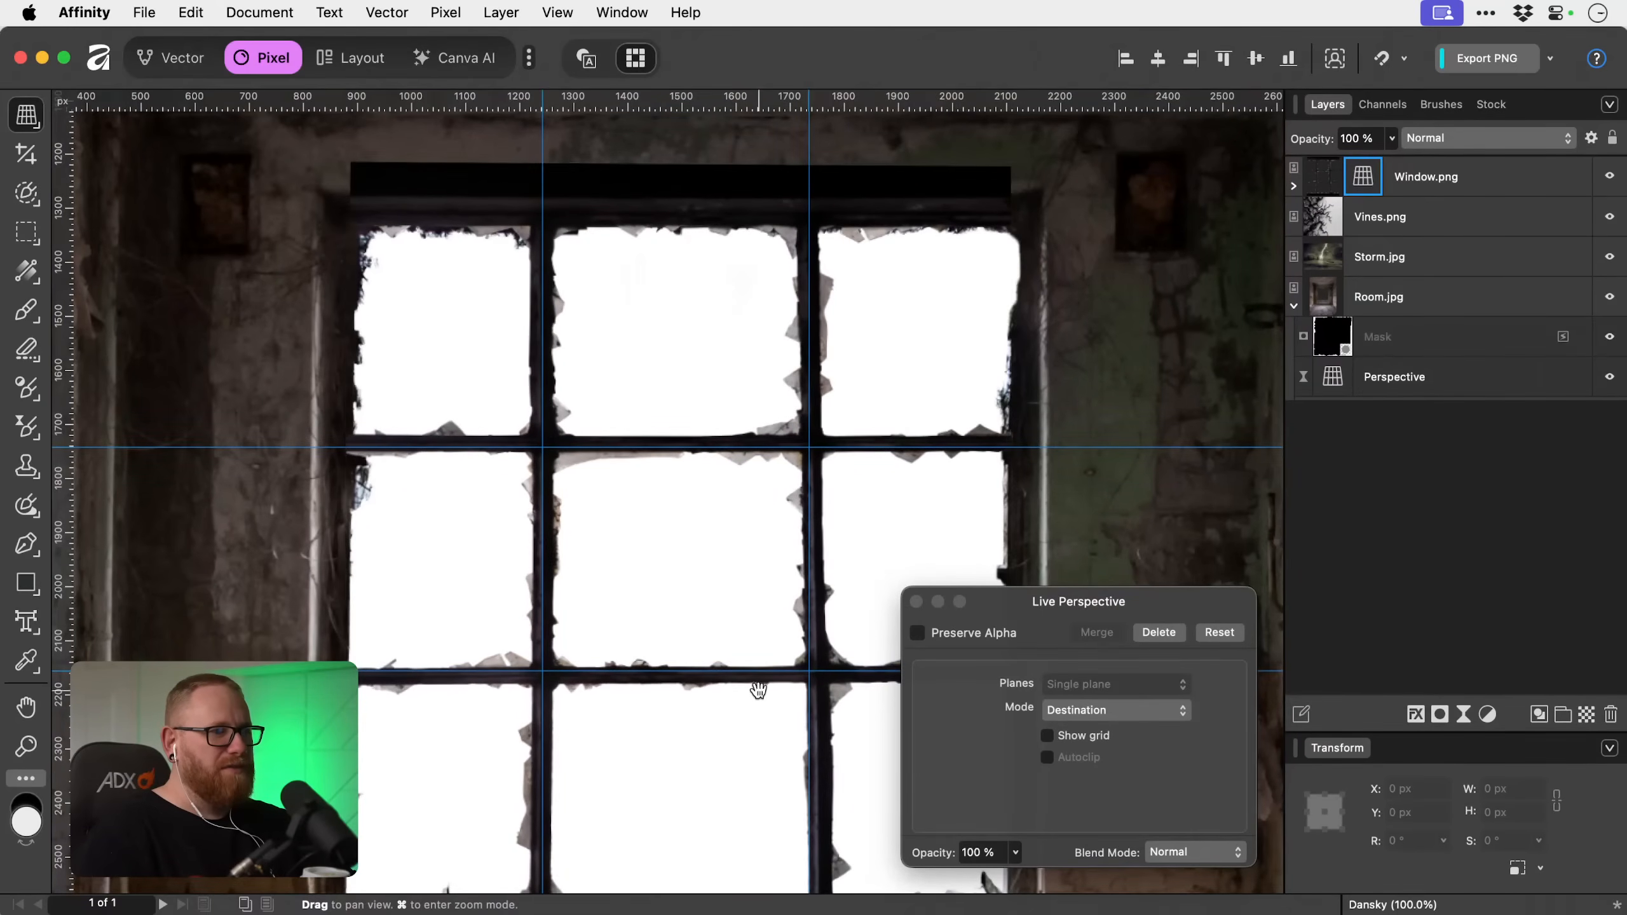
Move the two lower perspective corners of Window.png slightly inward and up to match the guides, and close the filter and hide the rulers.
{"action": "left_click_drag", "start_coordinate": [766, 727], "coordinate": [694, 520]}
{"action": "left_click_drag", "start_coordinate": [821, 652], "coordinate": [725, 632]}
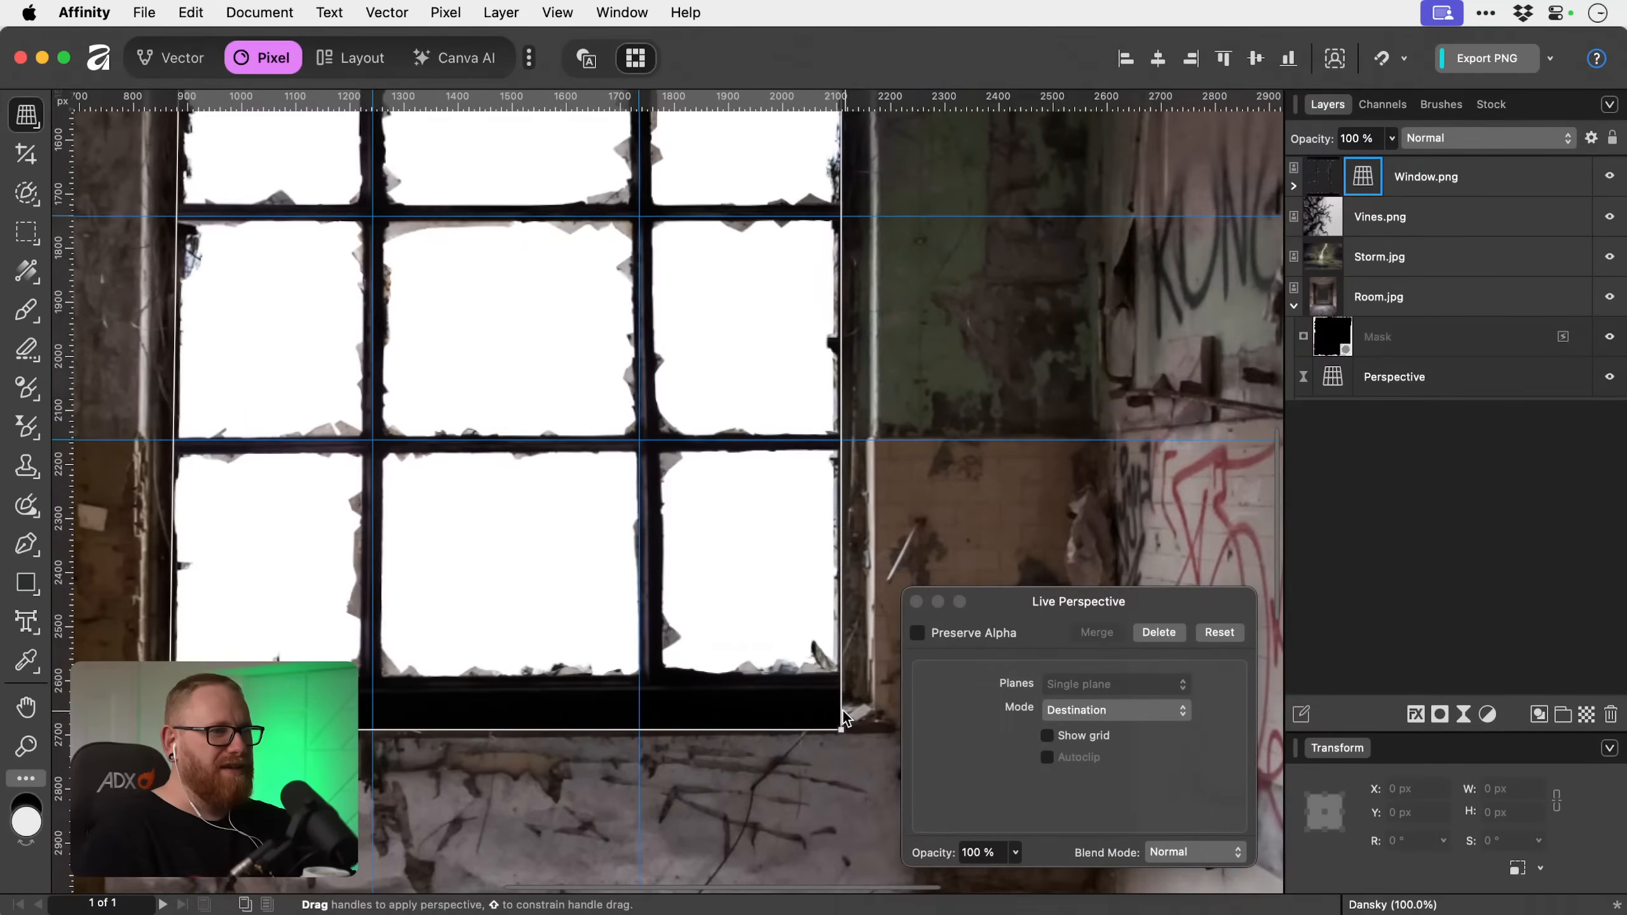
{"action": "left_click_drag", "start_coordinate": [829, 730], "coordinate": [823, 730]}
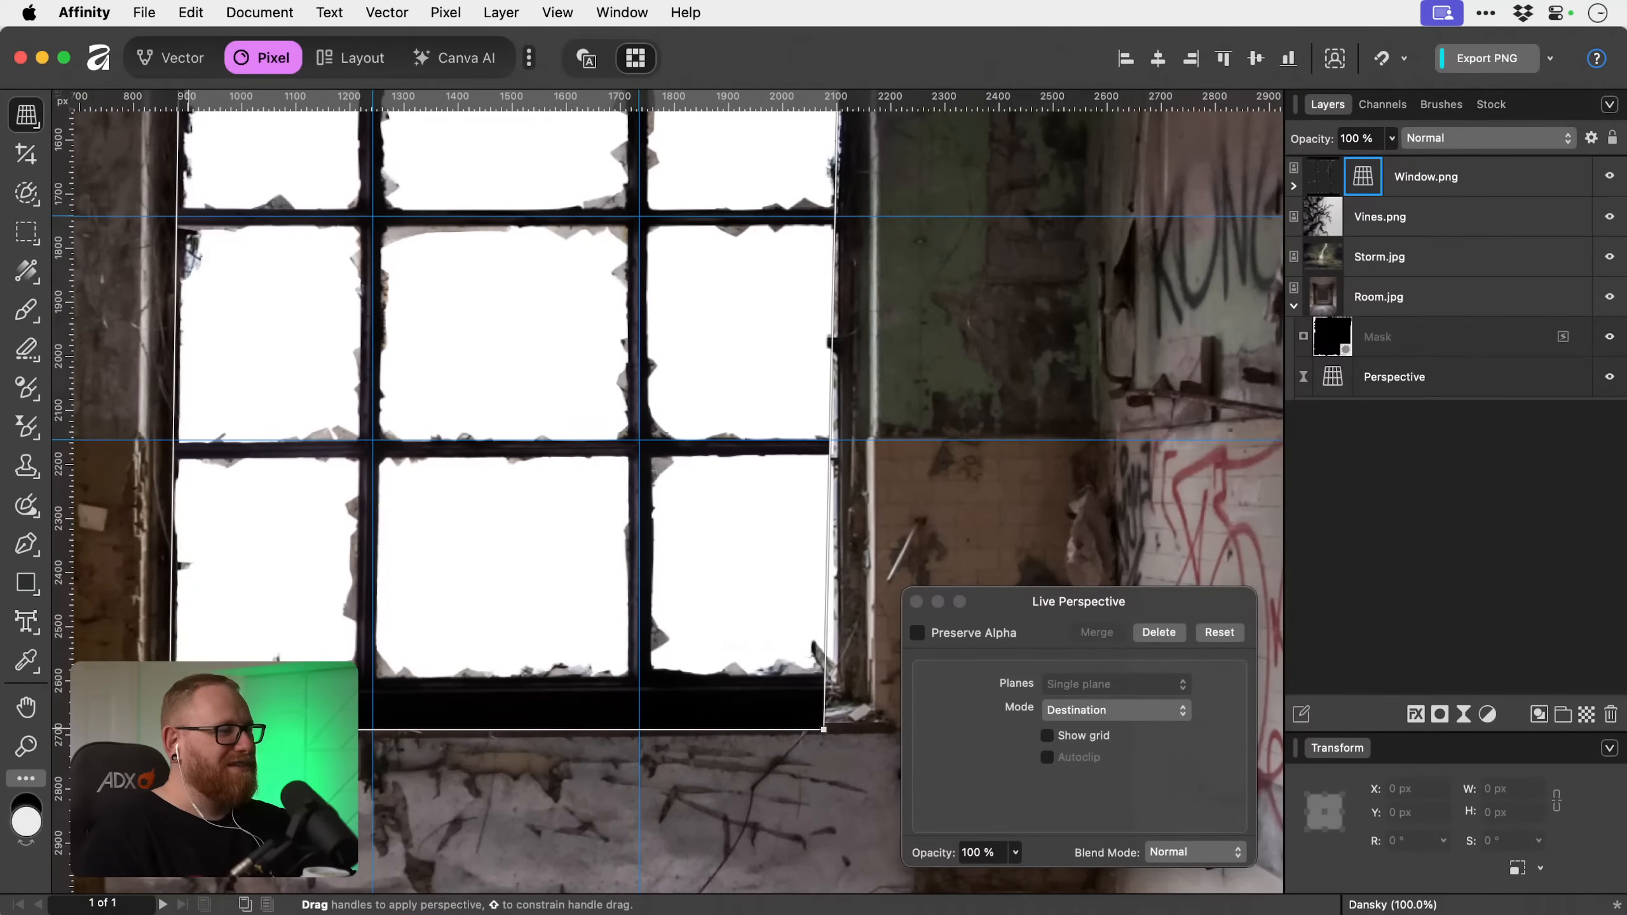
{"action": "left_click_drag", "start_coordinate": [169, 728], "coordinate": [168, 719]}
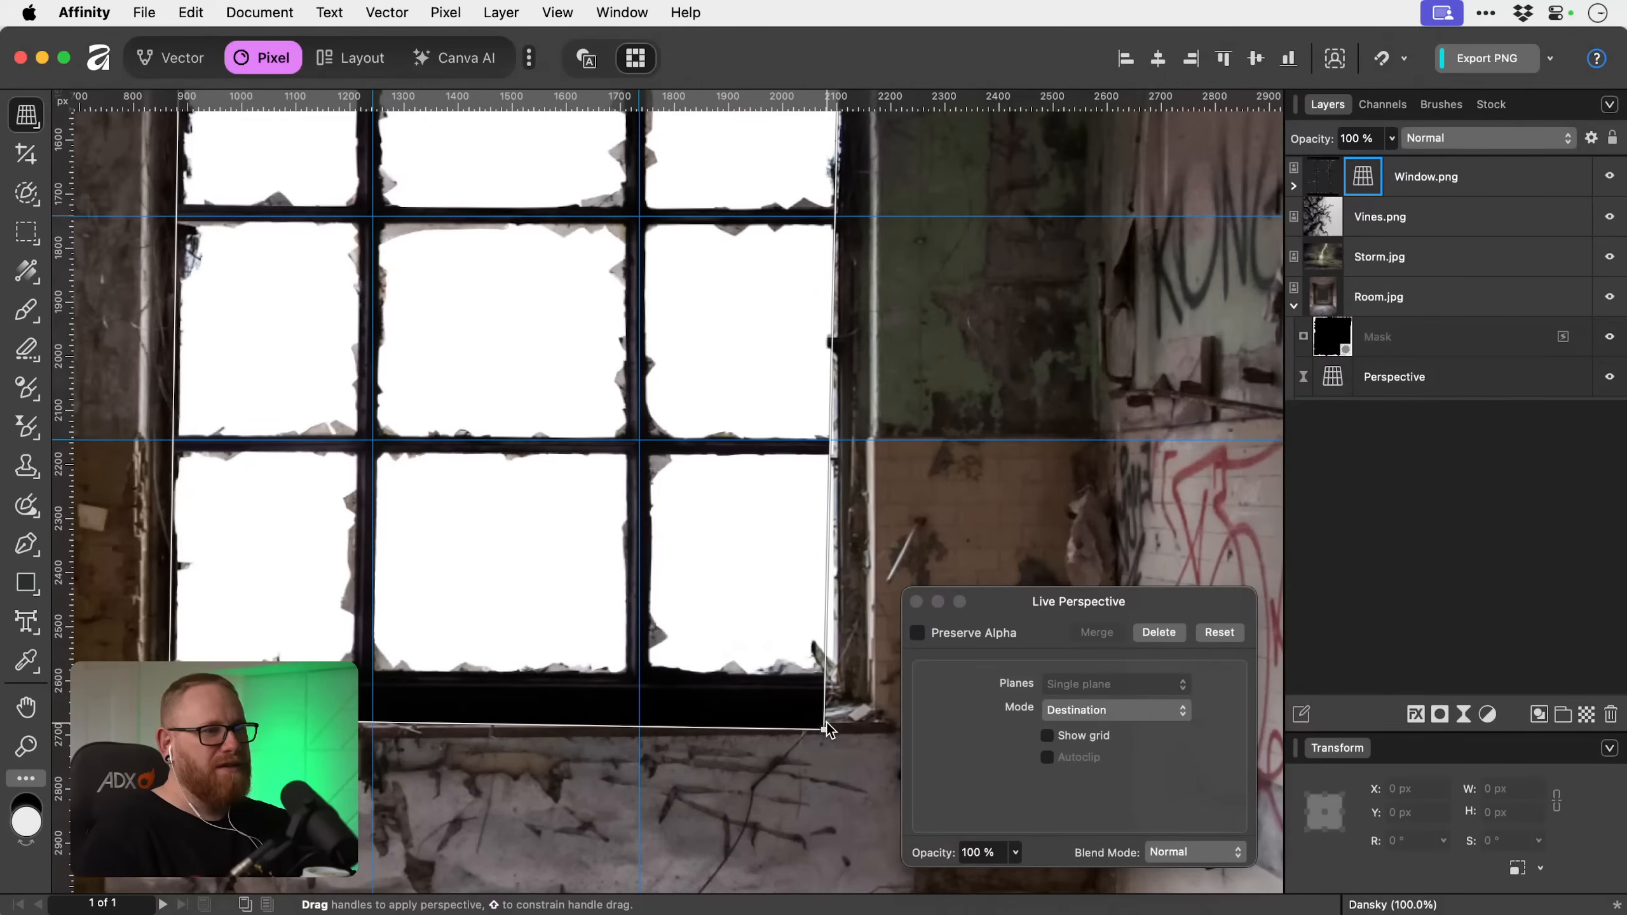
{"action": "left_click_drag", "start_coordinate": [824, 728], "coordinate": [827, 720]}
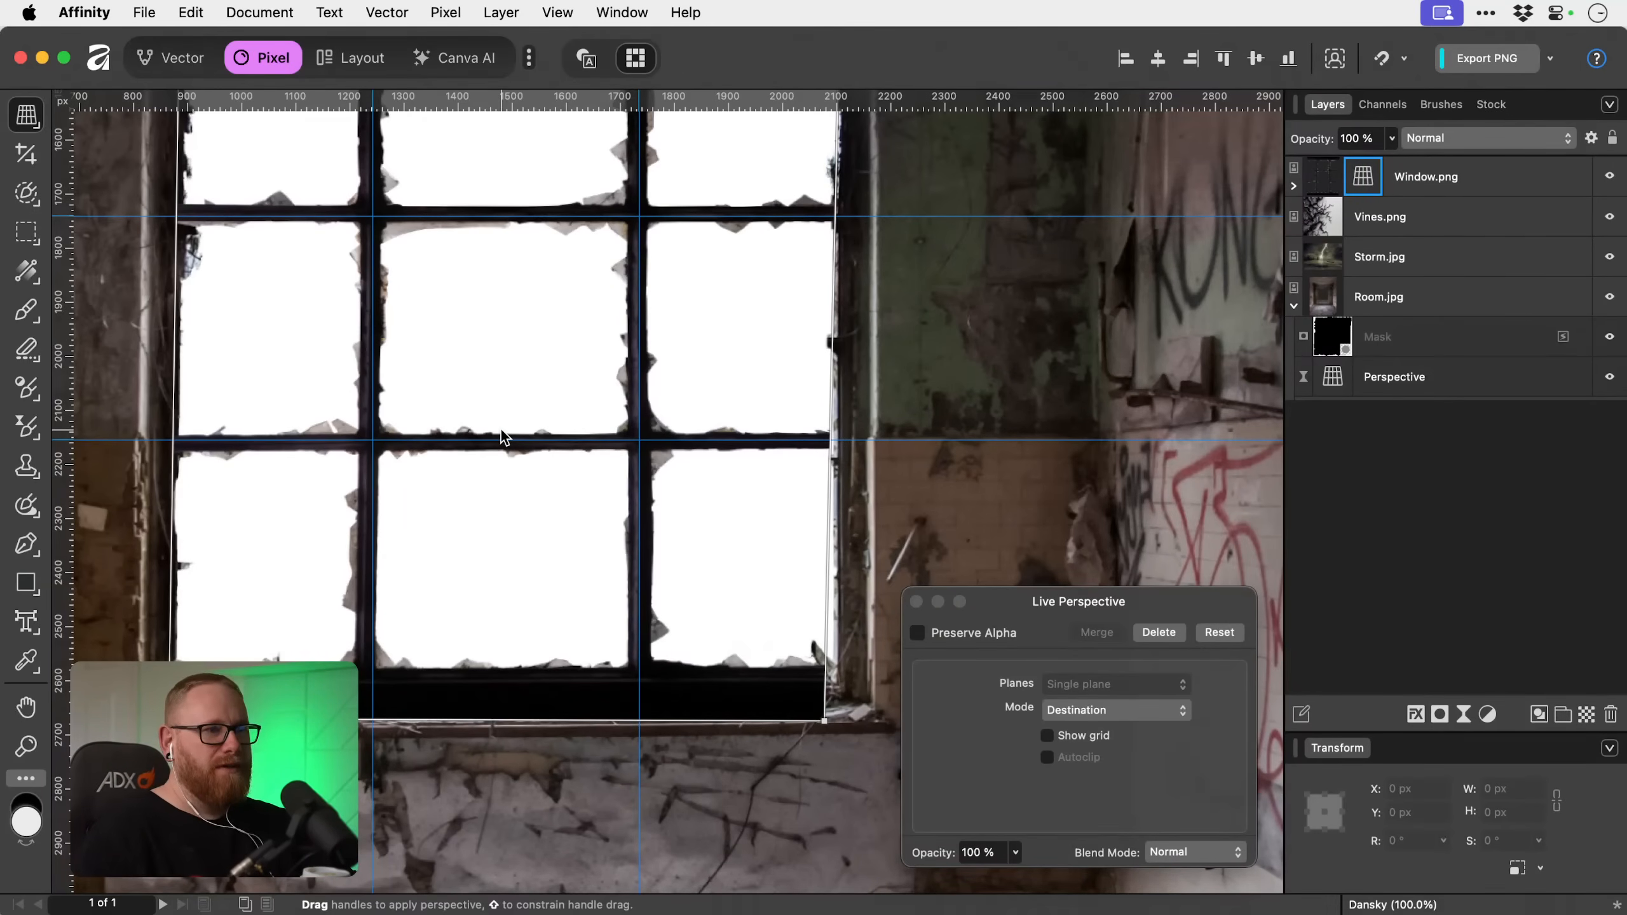
{"action": "left_click", "coordinate": [916, 602]}
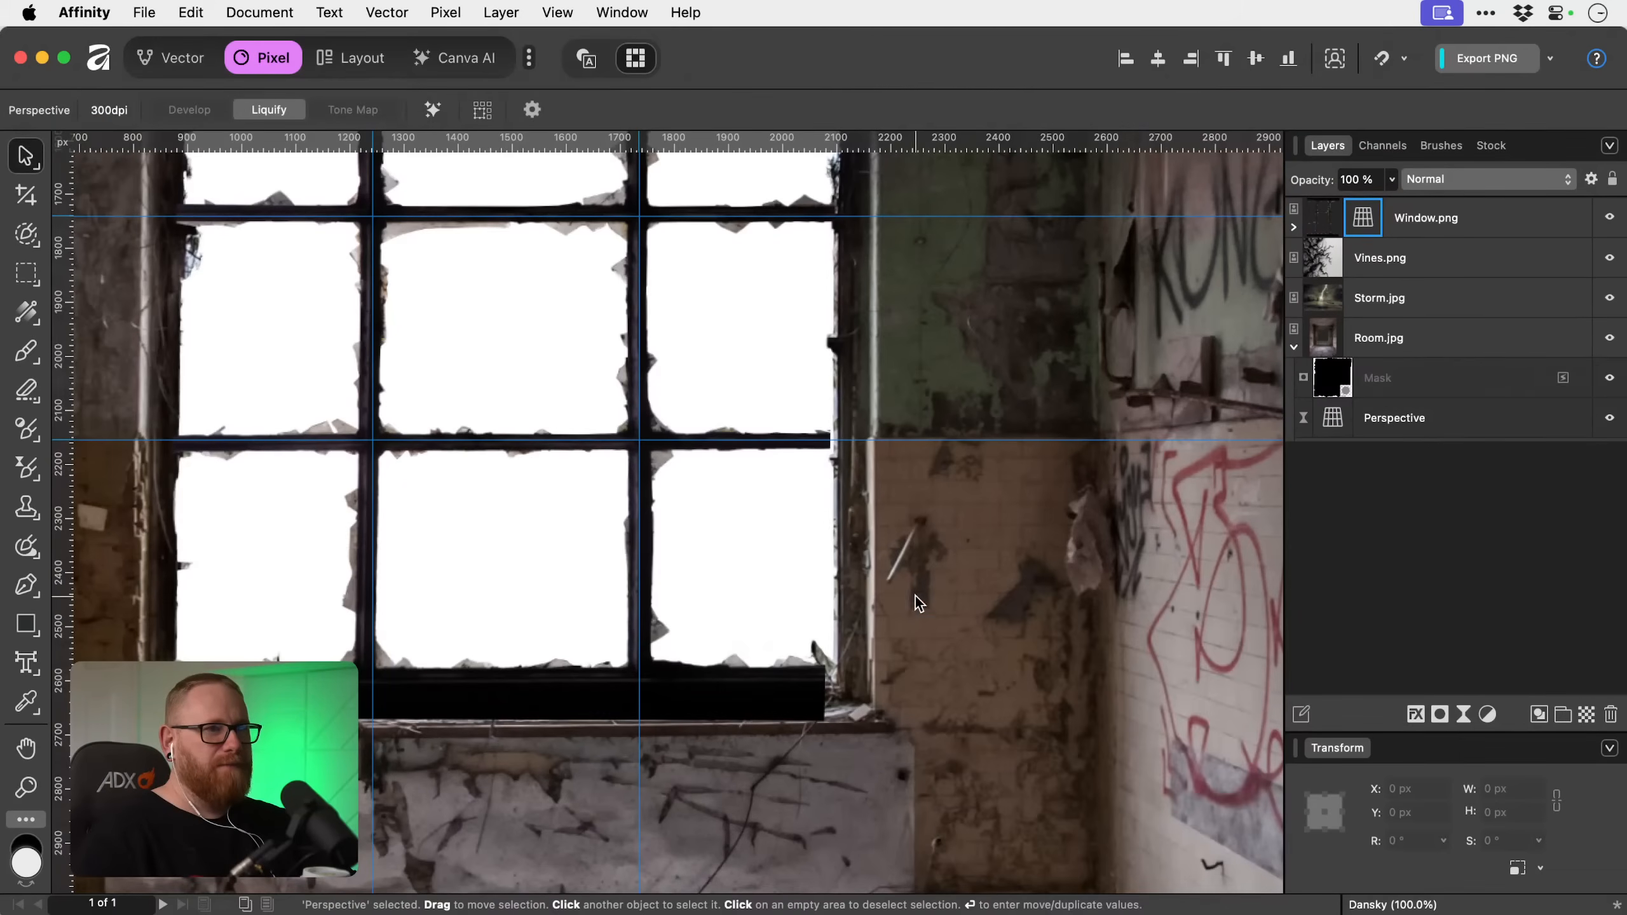
{"action": "key", "text": "super+r"}
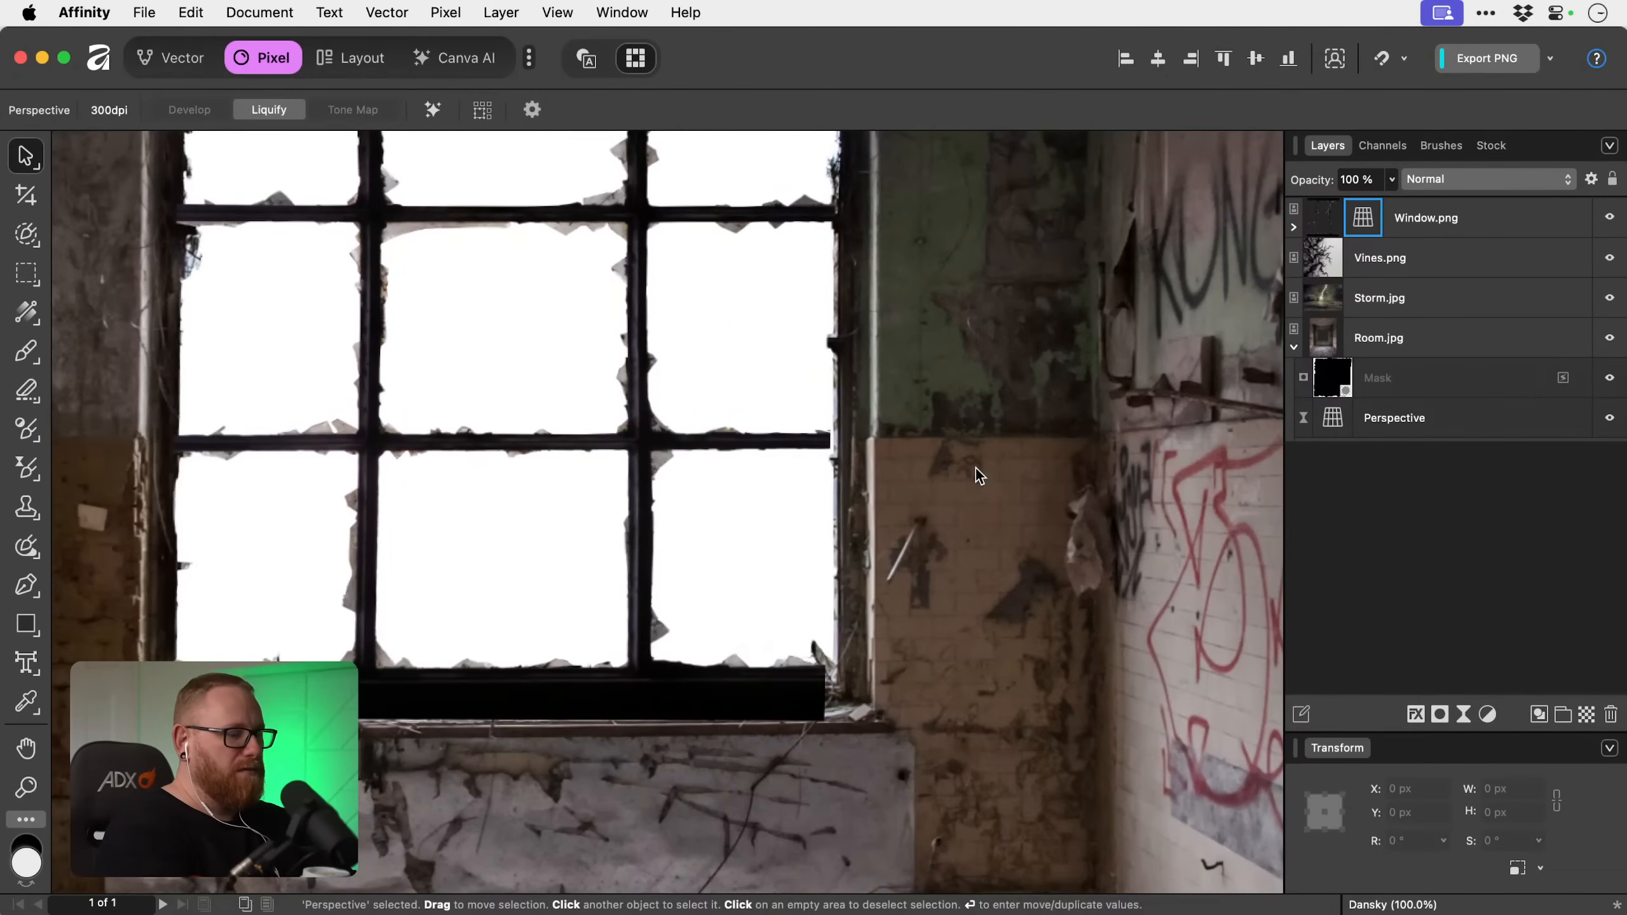
Add a mask to Window.png and paint black on it with the 64 px brush to hide the thick bar along the frame's top.
{"action": "key", "text": "super+0"}
{"action": "key", "text": "z"}
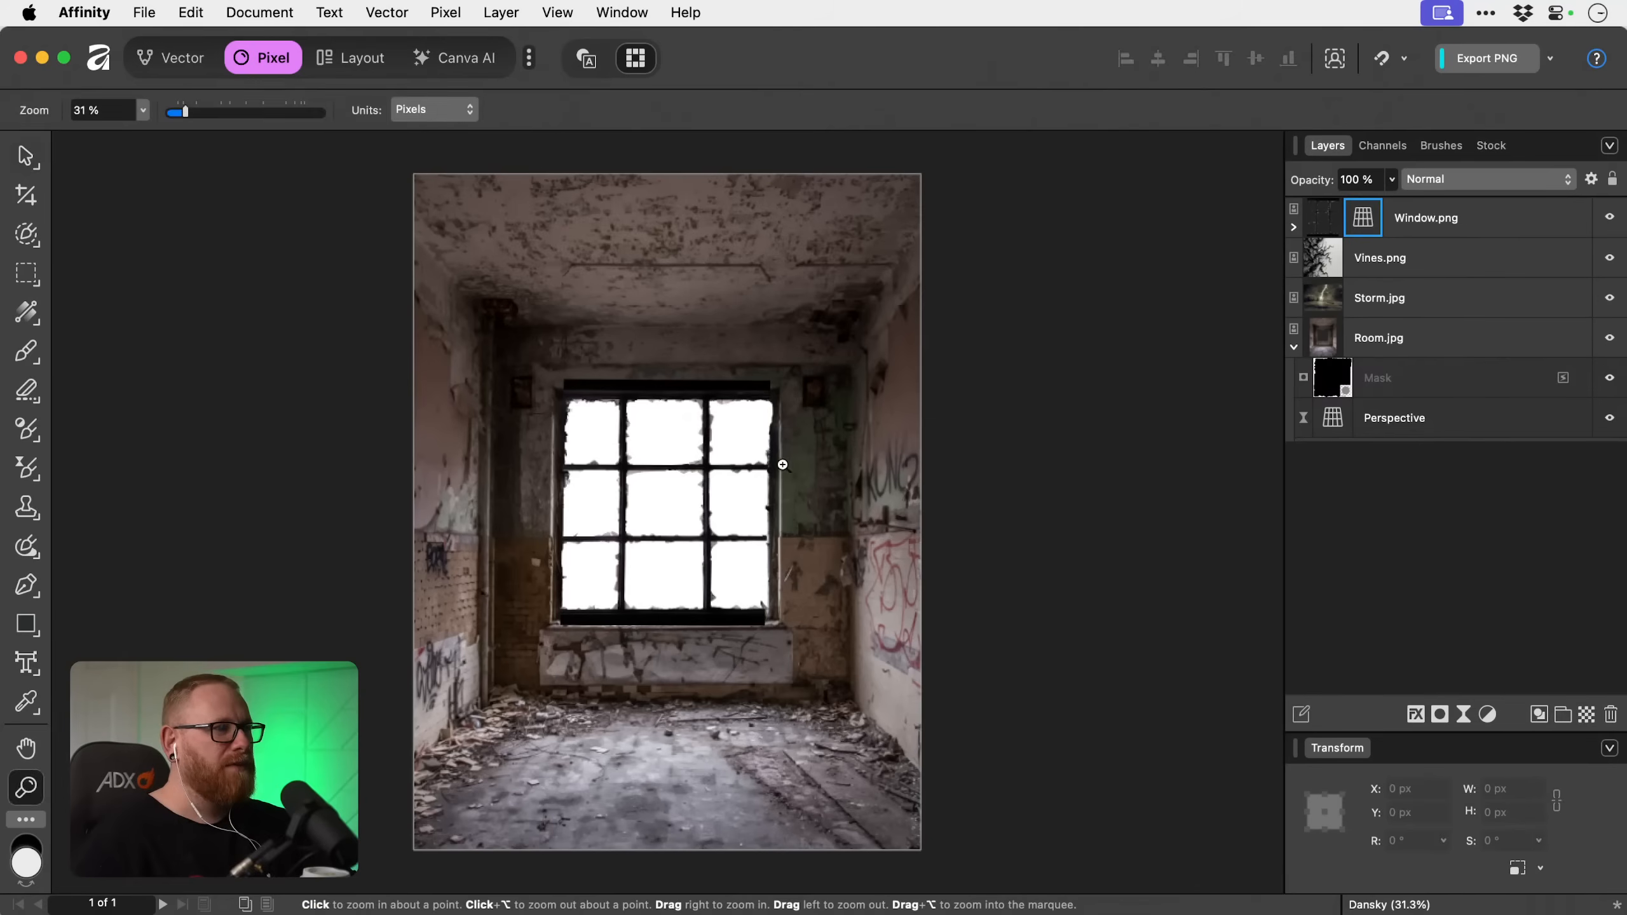
{"action": "left_click", "coordinate": [658, 464]}
{"action": "left_click", "coordinate": [658, 464]}
{"action": "left_click", "coordinate": [658, 464]}
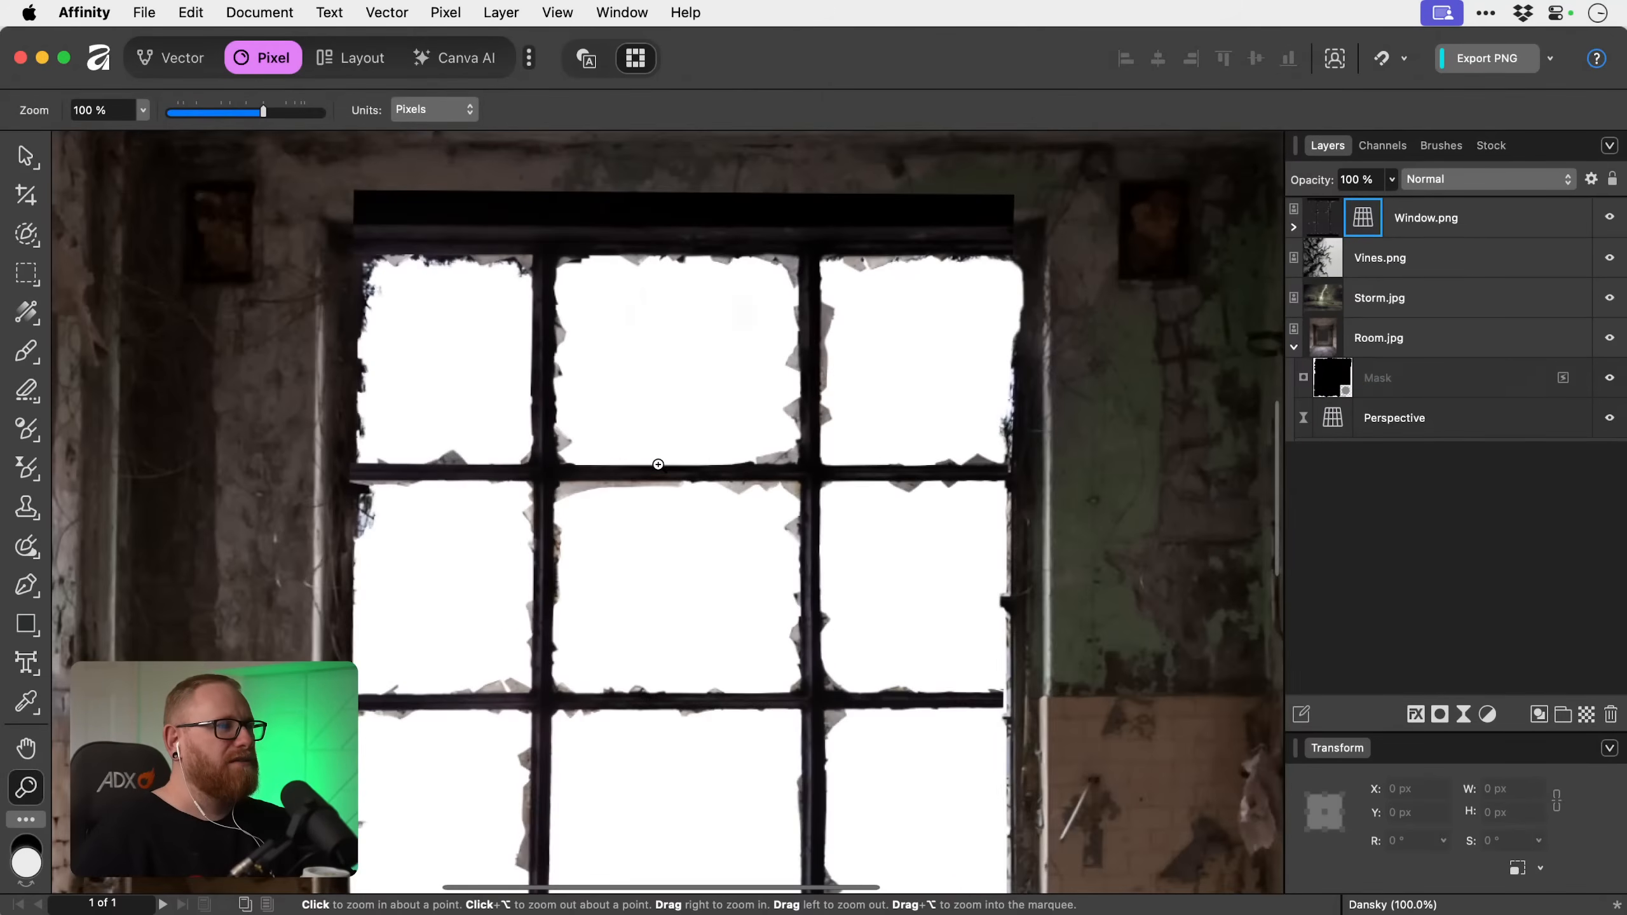
{"action": "key", "text": "v"}
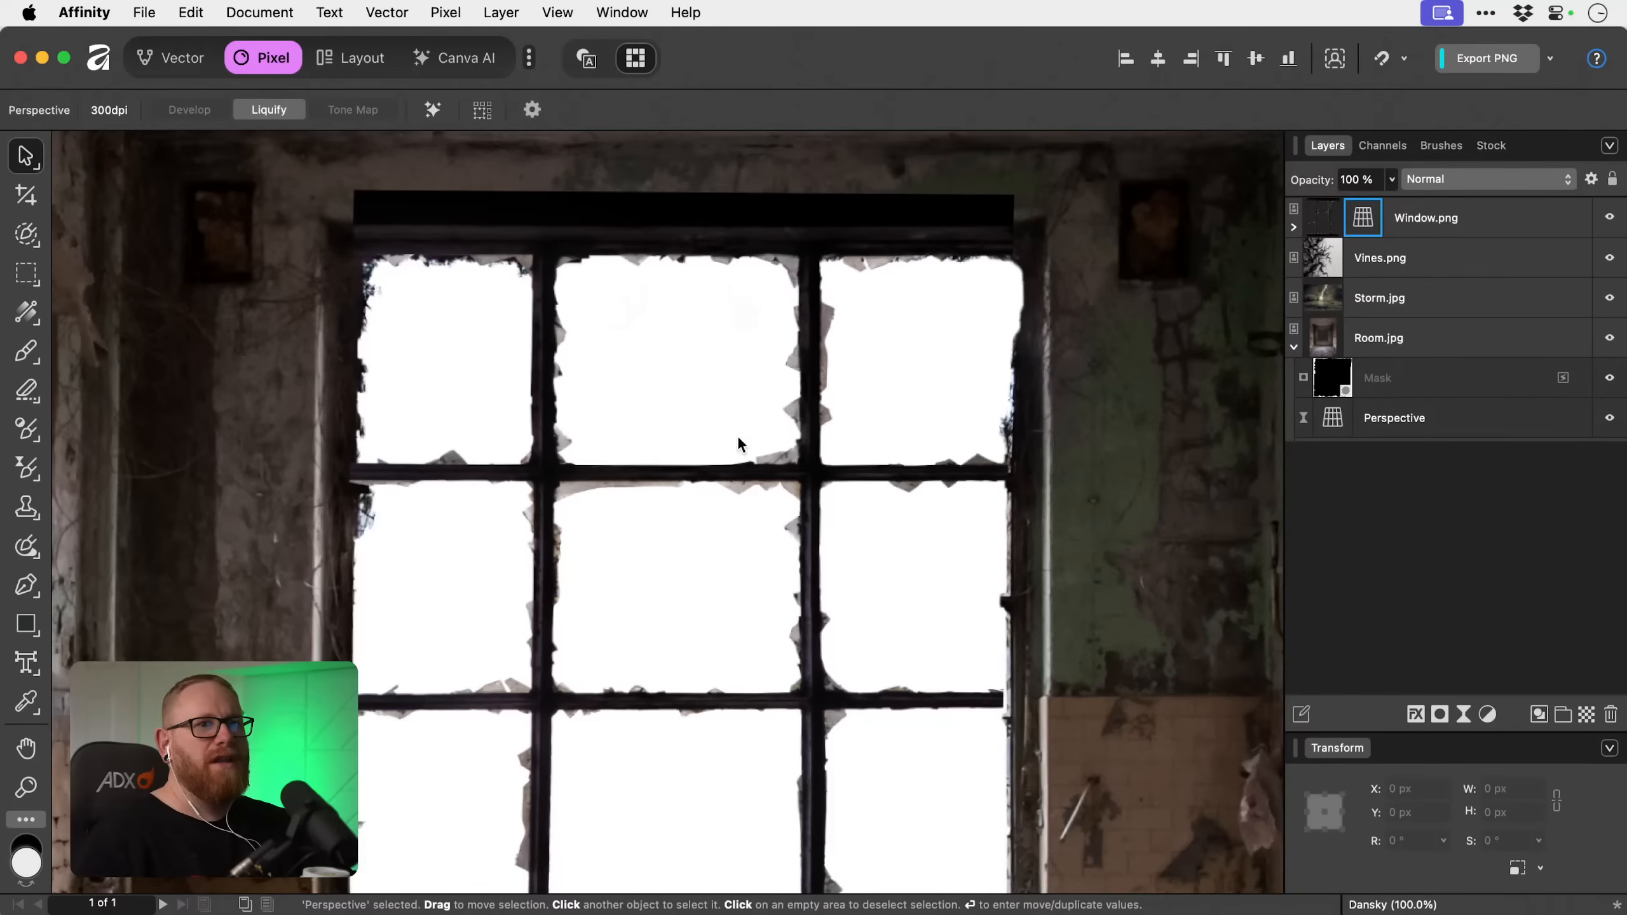
{"action": "left_click", "coordinate": [1444, 224]}
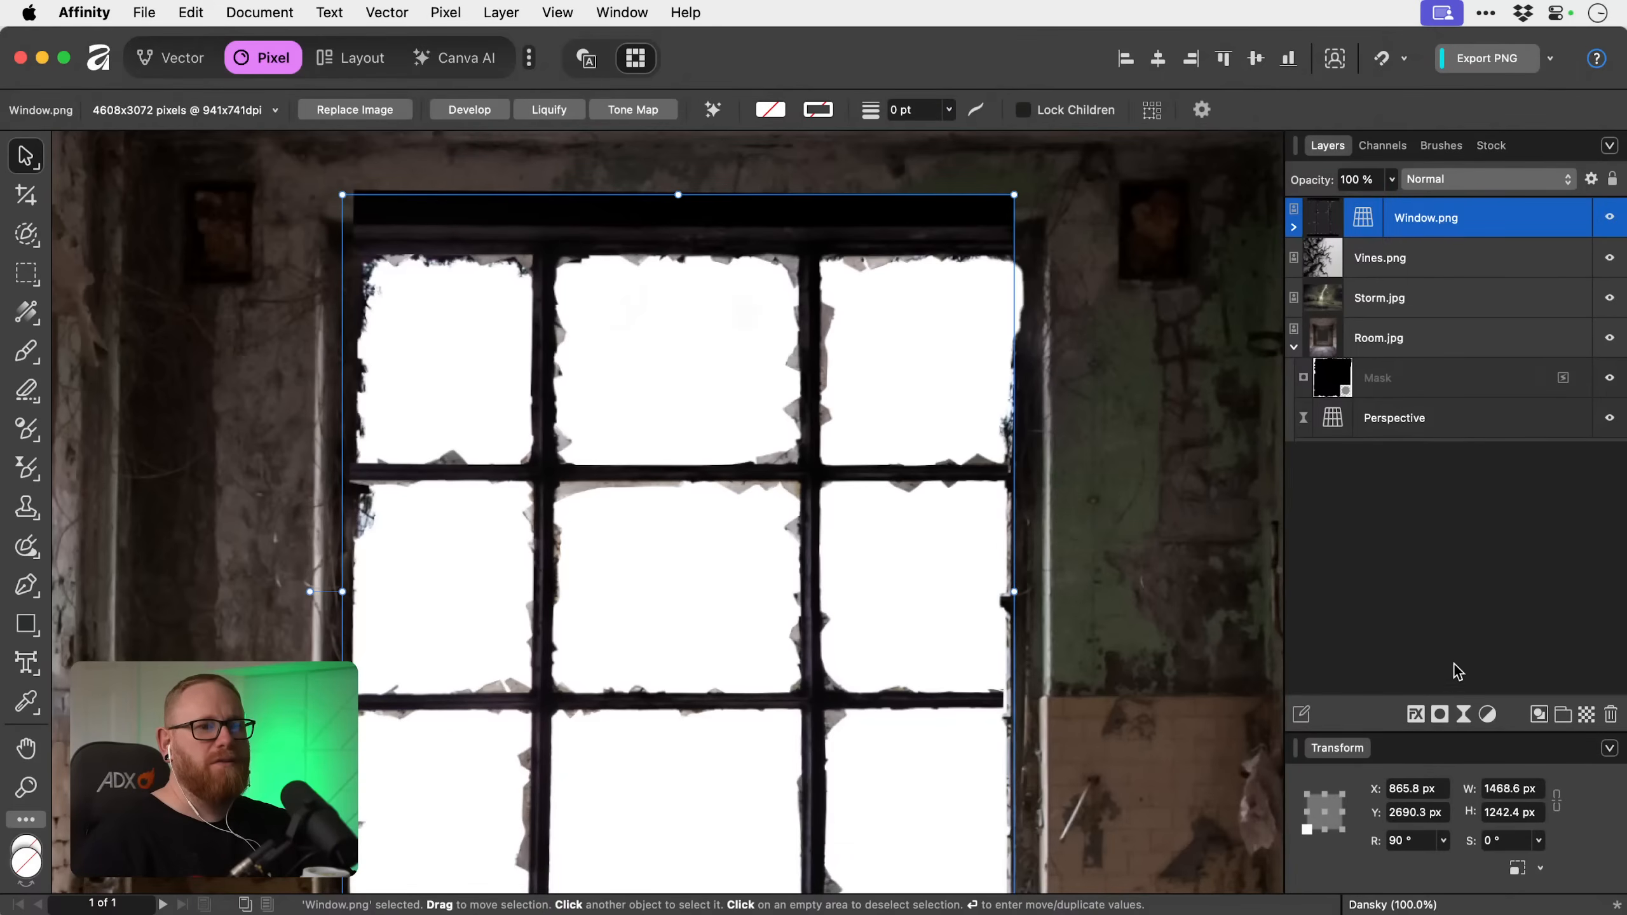
{"action": "left_click", "coordinate": [1444, 718]}
{"action": "key", "text": "super+i"}
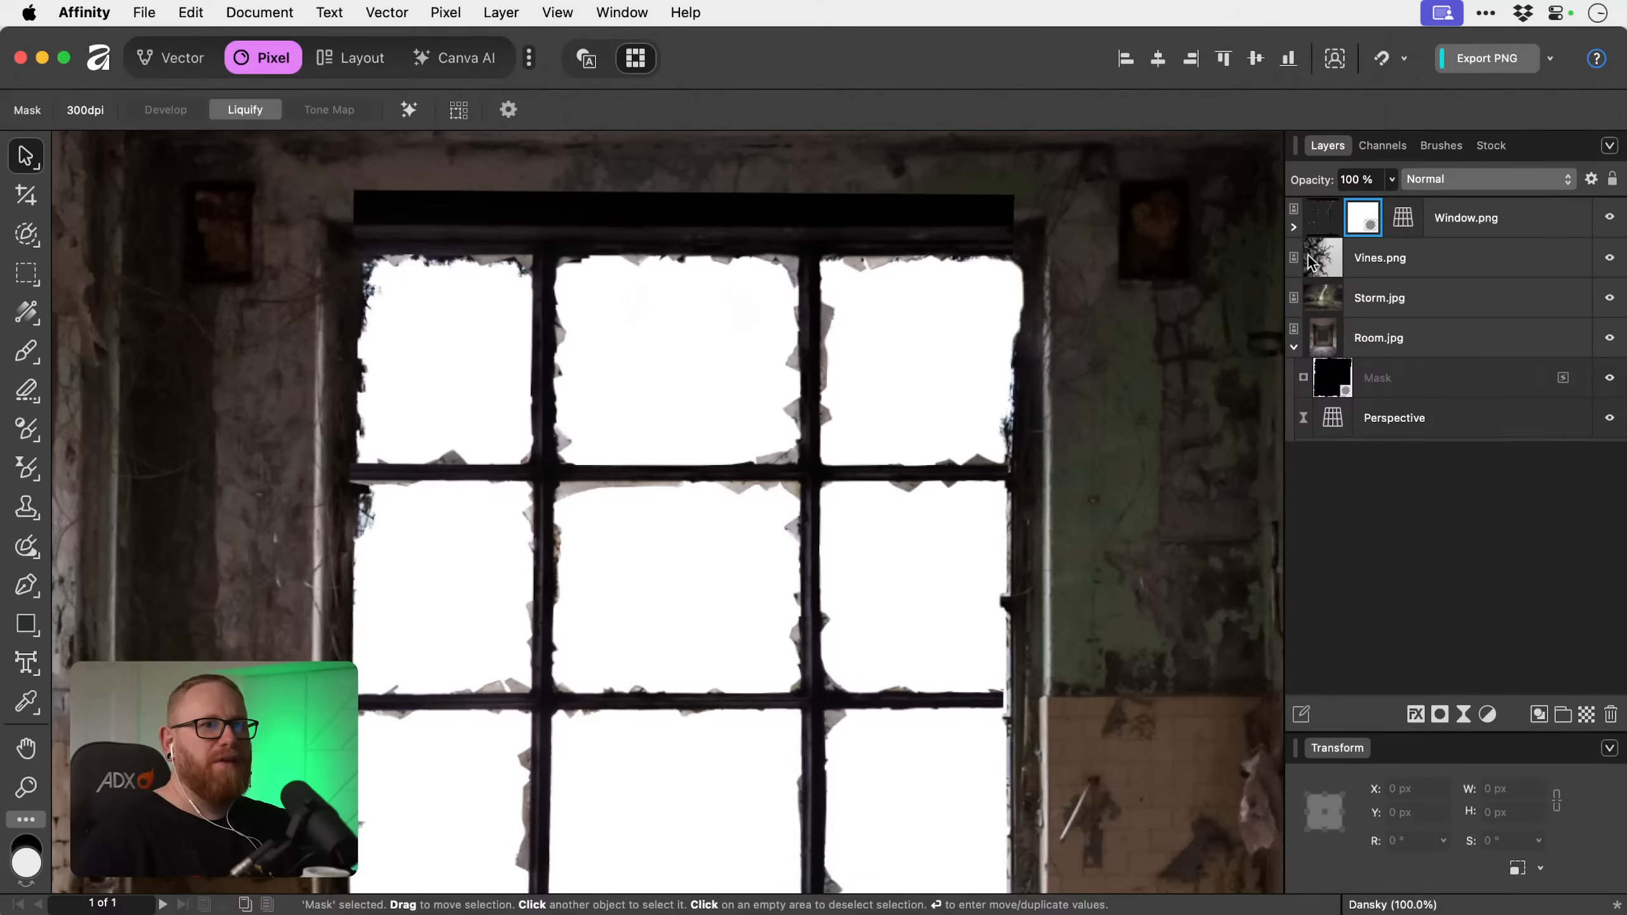
{"action": "left_click", "coordinate": [1294, 227]}
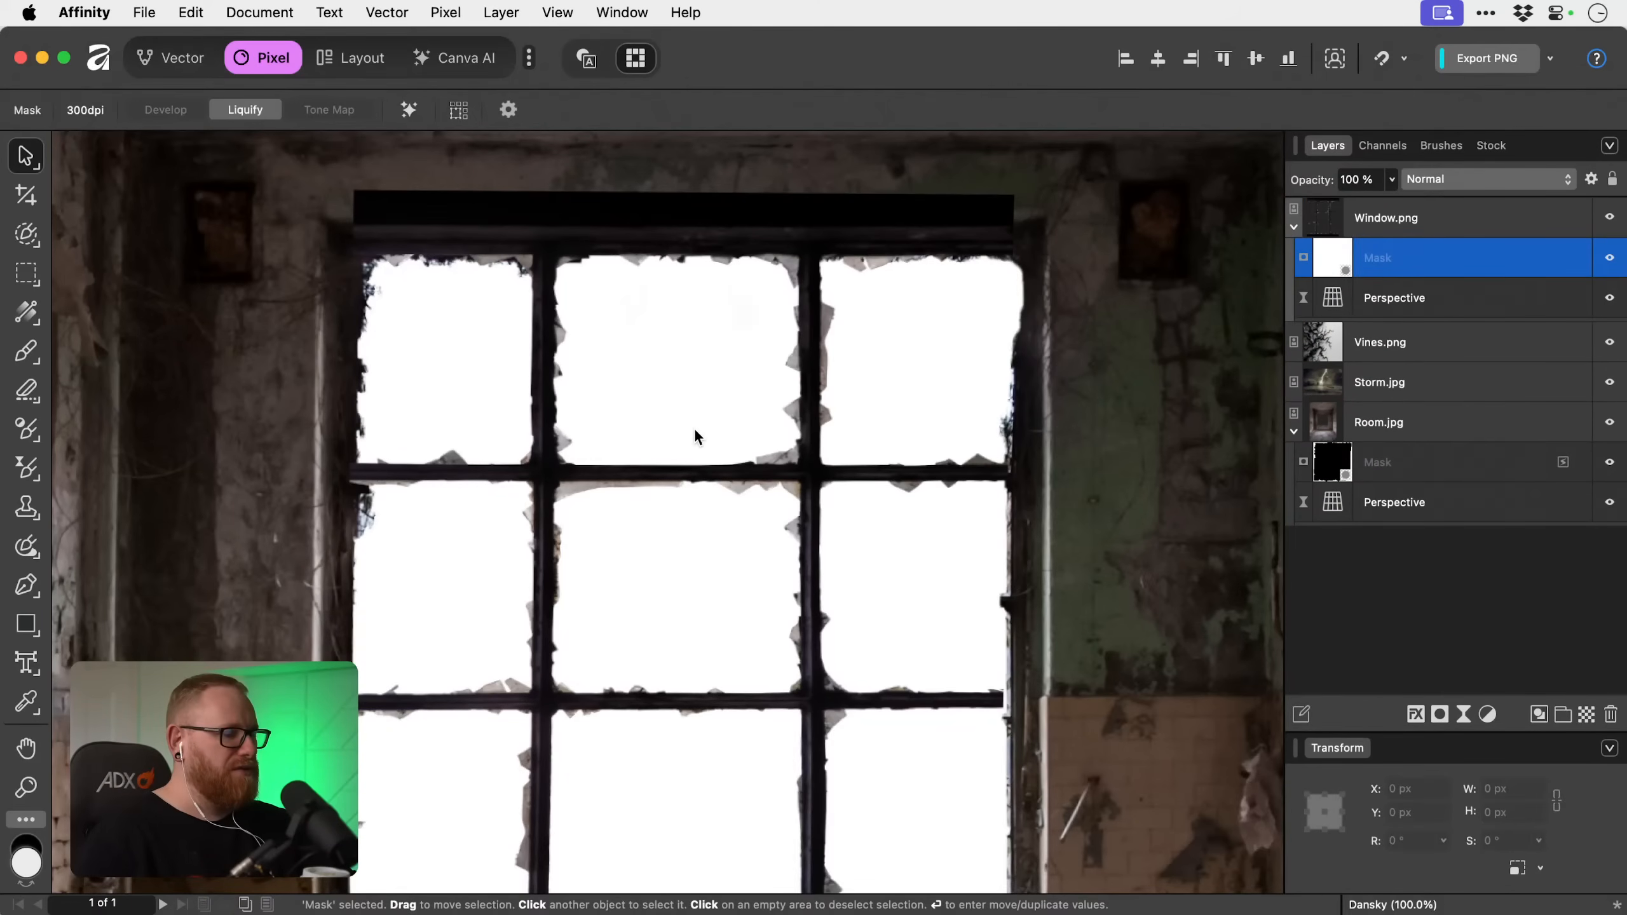
{"action": "key", "text": "b"}
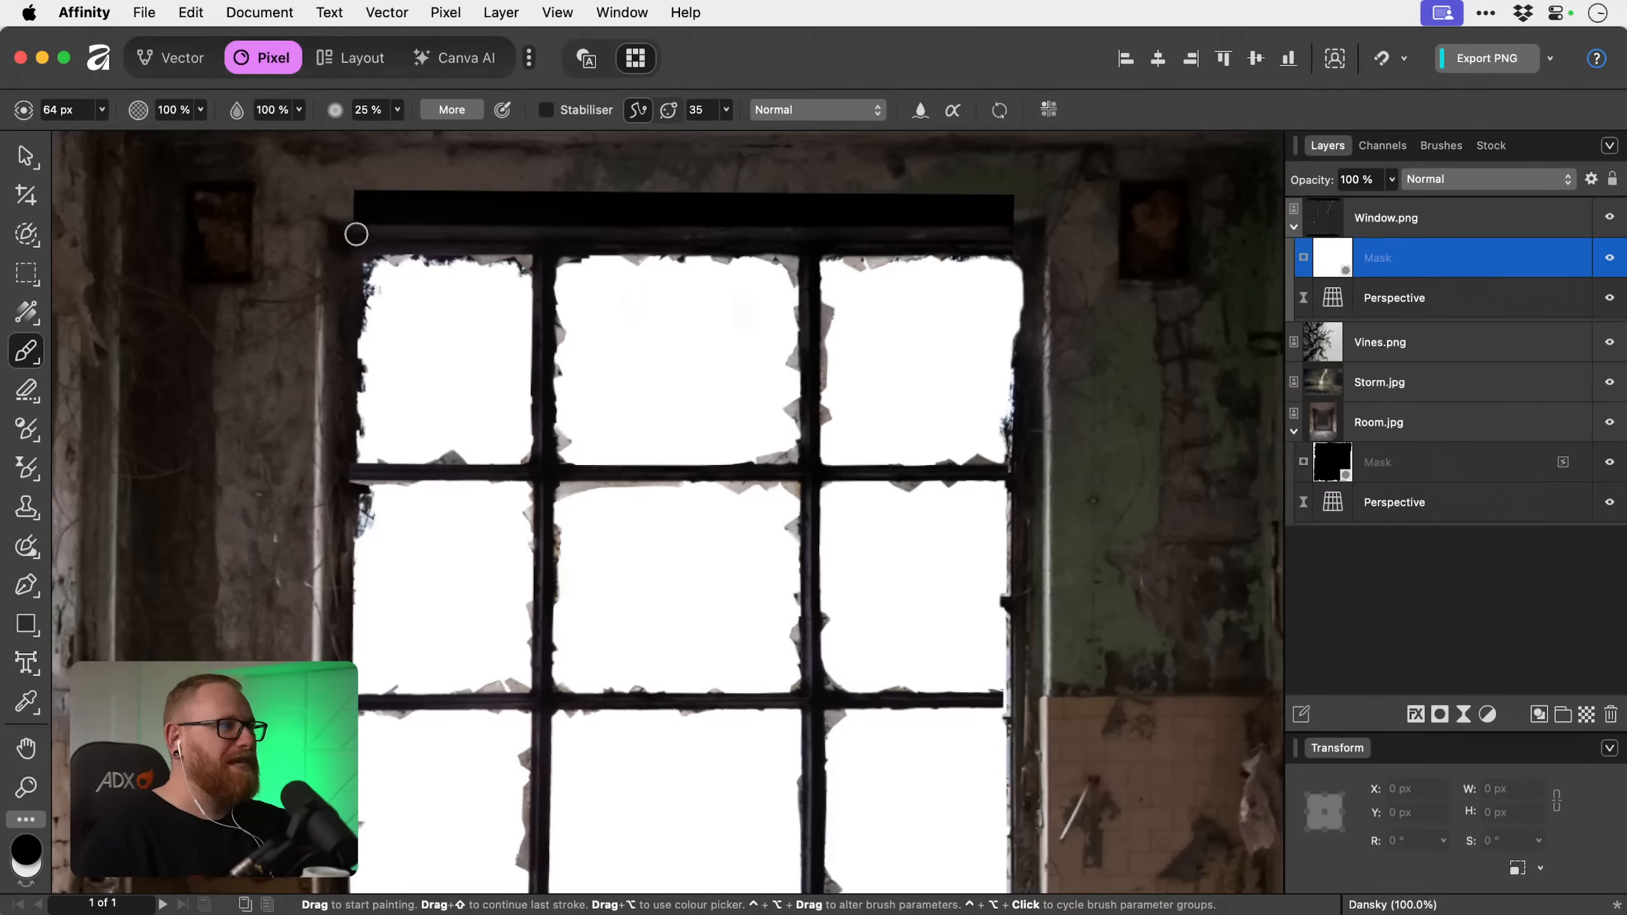
{"action": "mouse_move", "coordinate": [326, 211]}
{"action": "left_mouse_down"}
{"action": "mouse_move", "coordinate": [1091, 224]}
{"action": "mouse_move", "coordinate": [335, 208]}
{"action": "mouse_move", "coordinate": [349, 203]}
{"action": "mouse_move", "coordinate": [312, 191]}
{"action": "mouse_move", "coordinate": [747, 200]}
{"action": "mouse_move", "coordinate": [520, 210]}
{"action": "mouse_move", "coordinate": [671, 211]}
{"action": "mouse_move", "coordinate": [919, 185]}
{"action": "mouse_move", "coordinate": [1050, 194]}
{"action": "mouse_move", "coordinate": [741, 189]}
{"action": "left_mouse_up"}
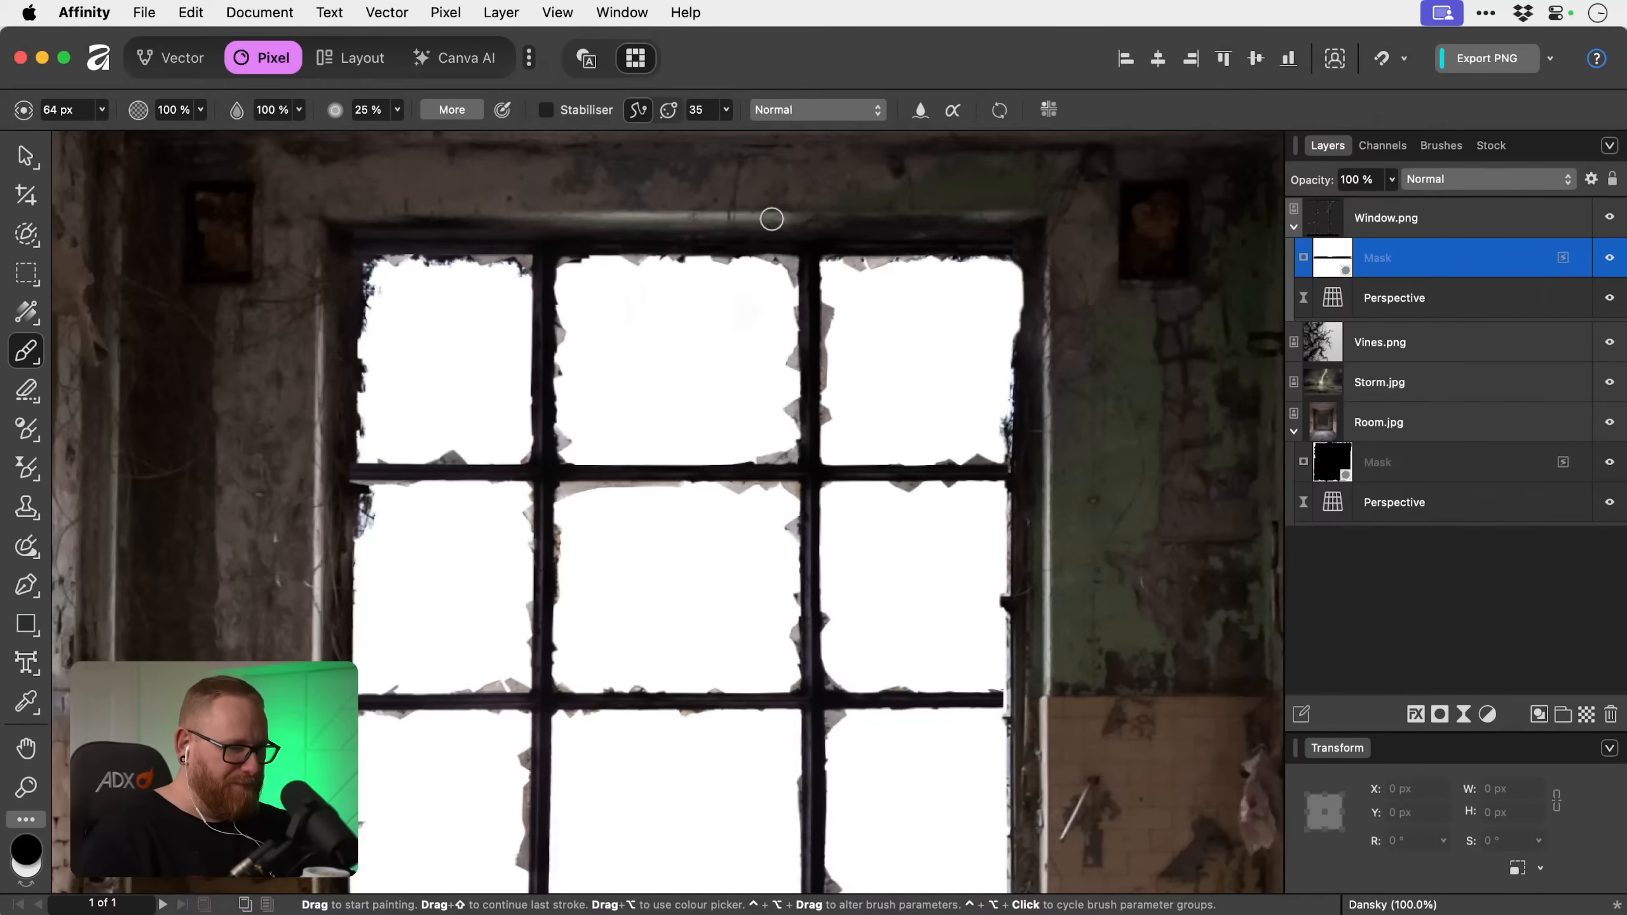
Paint black on Window.png's mask along the frame's bottom to hide the thick lower bar and reveal the room's window sill.
{"action": "key", "text": "space"}
{"action": "left_click_drag", "start_coordinate": [647, 596], "coordinate": [652, 261]}
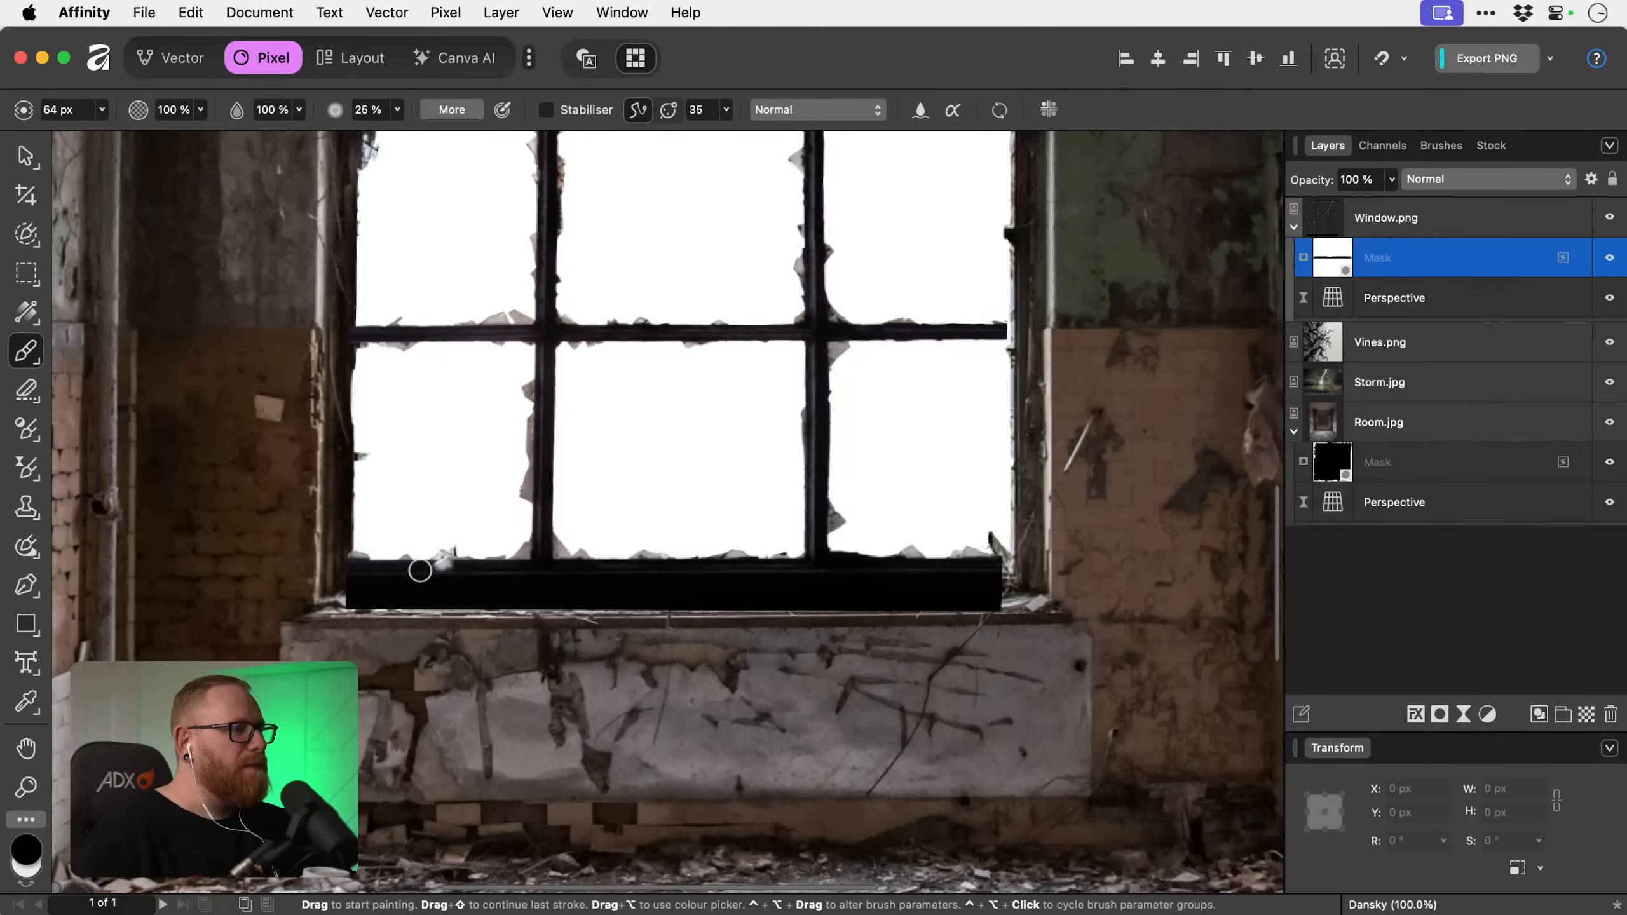
{"action": "left_click_drag", "start_coordinate": [329, 605], "coordinate": [1002, 606]}
{"action": "key", "text": "super+z"}
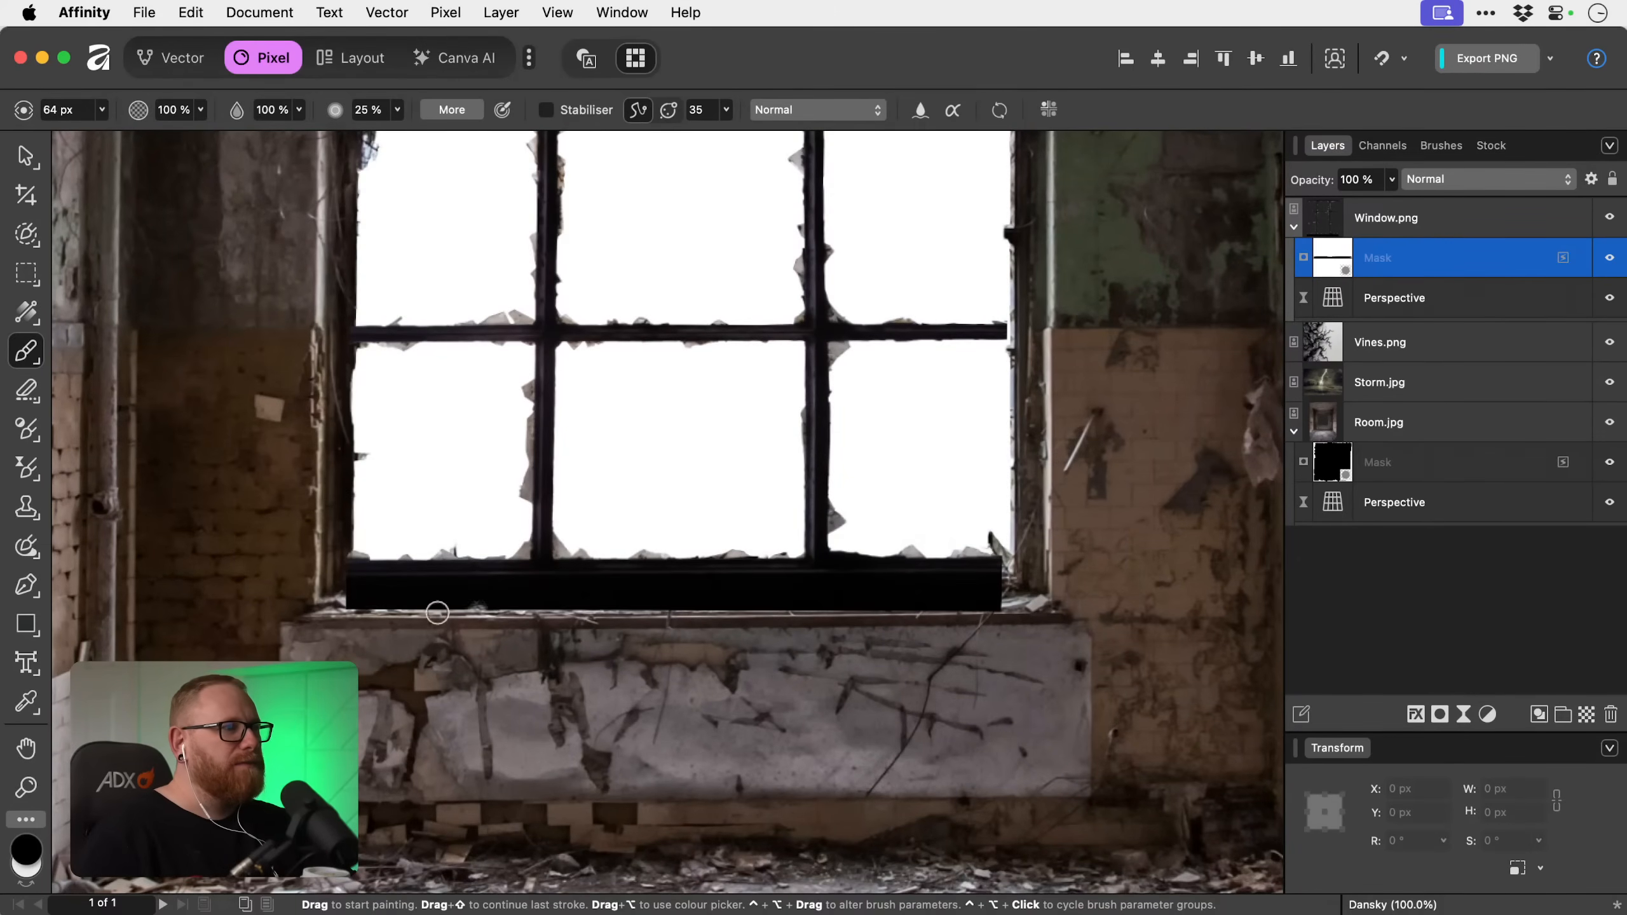
{"action": "mouse_move", "coordinate": [322, 604]}
{"action": "left_mouse_down"}
{"action": "mouse_move", "coordinate": [748, 626]}
{"action": "mouse_move", "coordinate": [1032, 609]}
{"action": "mouse_move", "coordinate": [1019, 595]}
{"action": "mouse_move", "coordinate": [332, 593]}
{"action": "mouse_move", "coordinate": [409, 594]}
{"action": "mouse_move", "coordinate": [336, 590]}
{"action": "left_mouse_up"}
{"action": "left_click_drag", "start_coordinate": [450, 591], "coordinate": [862, 593]}
{"action": "key", "text": "super+z"}
{"action": "left_click_drag", "start_coordinate": [342, 589], "coordinate": [996, 594]}
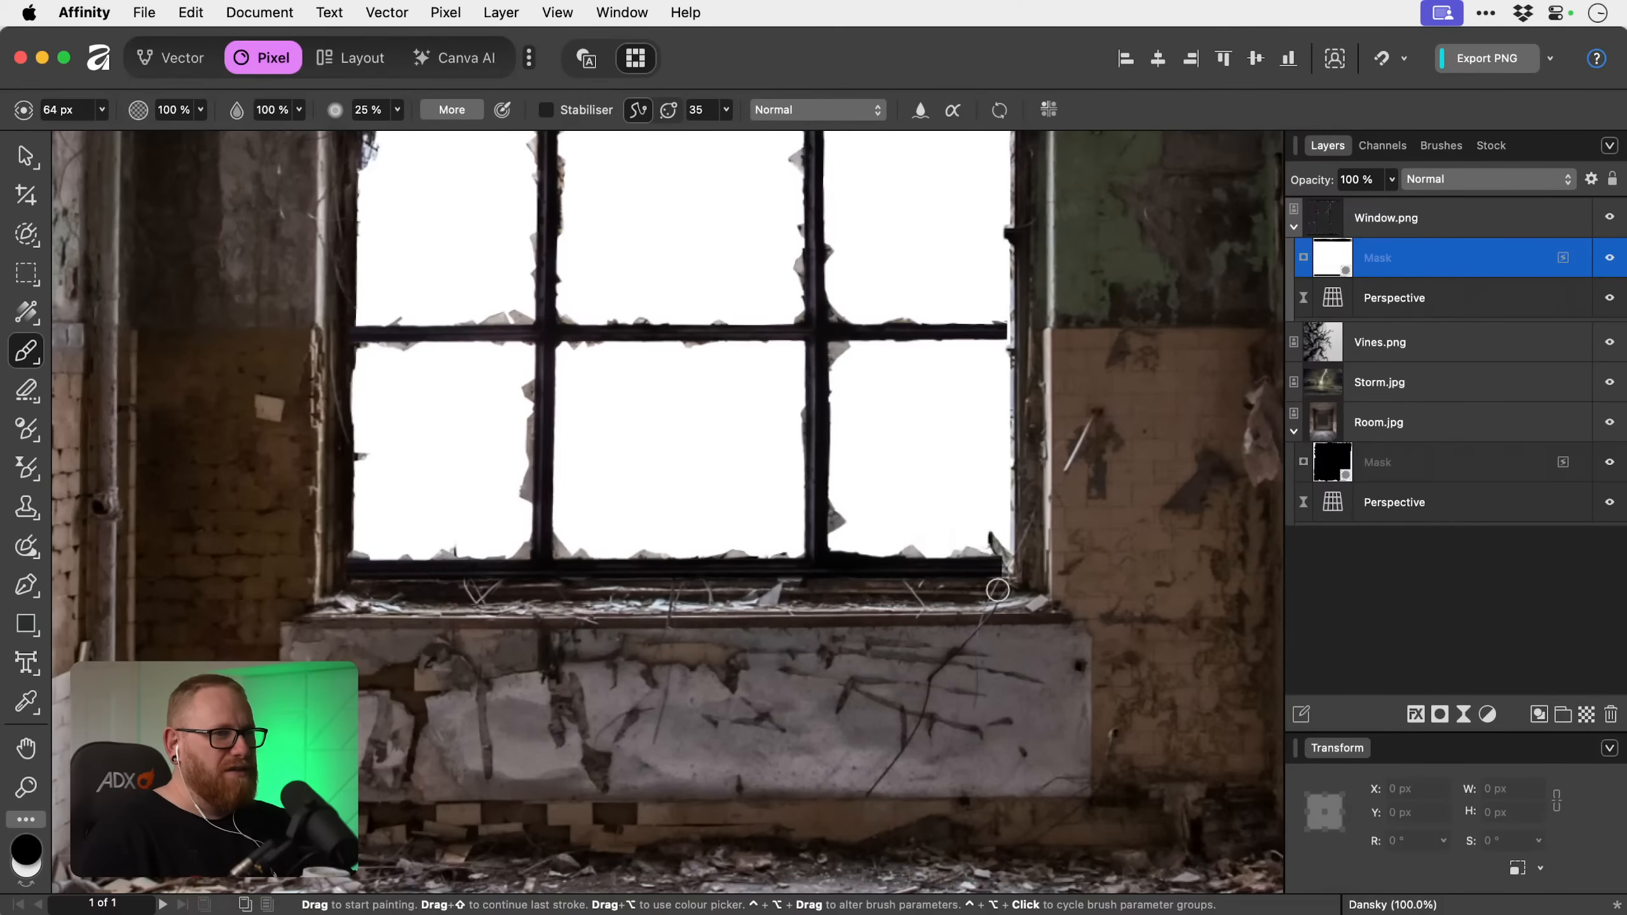
{"action": "mouse_move", "coordinate": [986, 549]}
{"action": "left_mouse_down"}
{"action": "mouse_move", "coordinate": [890, 547]}
{"action": "mouse_move", "coordinate": [980, 542]}
{"action": "mouse_move", "coordinate": [962, 551]}
{"action": "mouse_move", "coordinate": [1012, 562]}
{"action": "mouse_move", "coordinate": [942, 599]}
{"action": "mouse_move", "coordinate": [666, 606]}
{"action": "mouse_move", "coordinate": [686, 580]}
{"action": "mouse_move", "coordinate": [960, 580]}
{"action": "mouse_move", "coordinate": [732, 576]}
{"action": "left_mouse_up"}
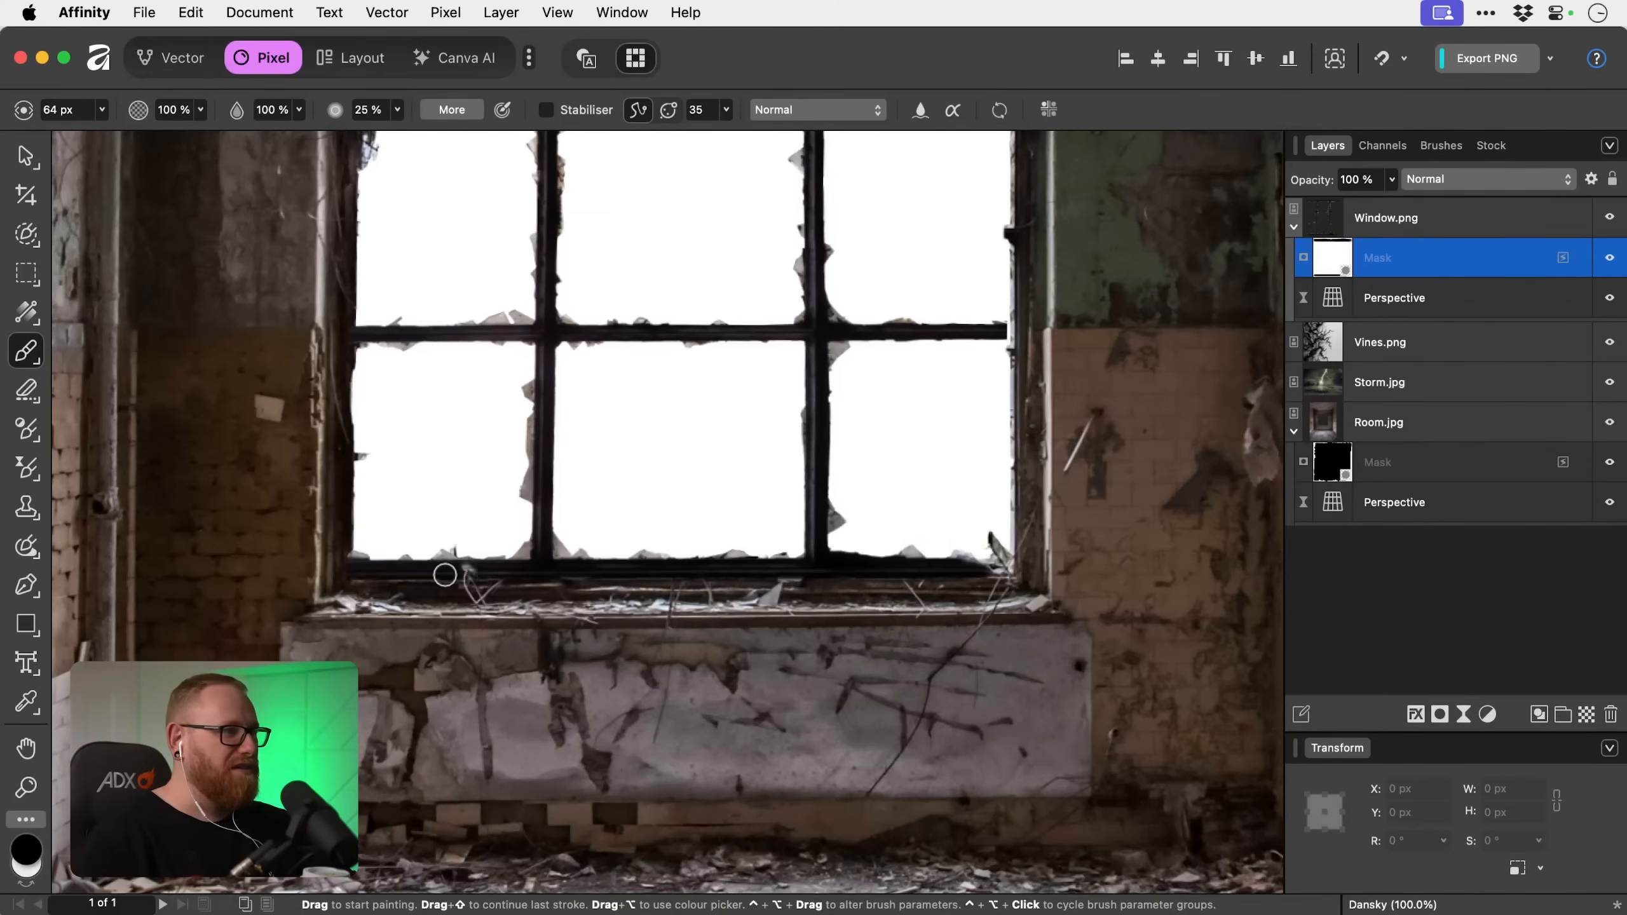
Examine the right ends of the window's crossbars and the masked top edge for gaps against the room's opening.
{"action": "scroll", "coordinate": [625, 498], "scroll_direction": "up", "scroll_amount": 5}
{"action": "left_click_drag", "start_coordinate": [747, 506], "coordinate": [718, 598]}
{"action": "key", "text": "z"}
{"action": "mouse_move", "coordinate": [927, 603]}
{"action": "left_mouse_down"}
{"action": "mouse_move", "coordinate": [1195, 721]}
{"action": "mouse_move", "coordinate": [941, 599]}
{"action": "left_mouse_up"}
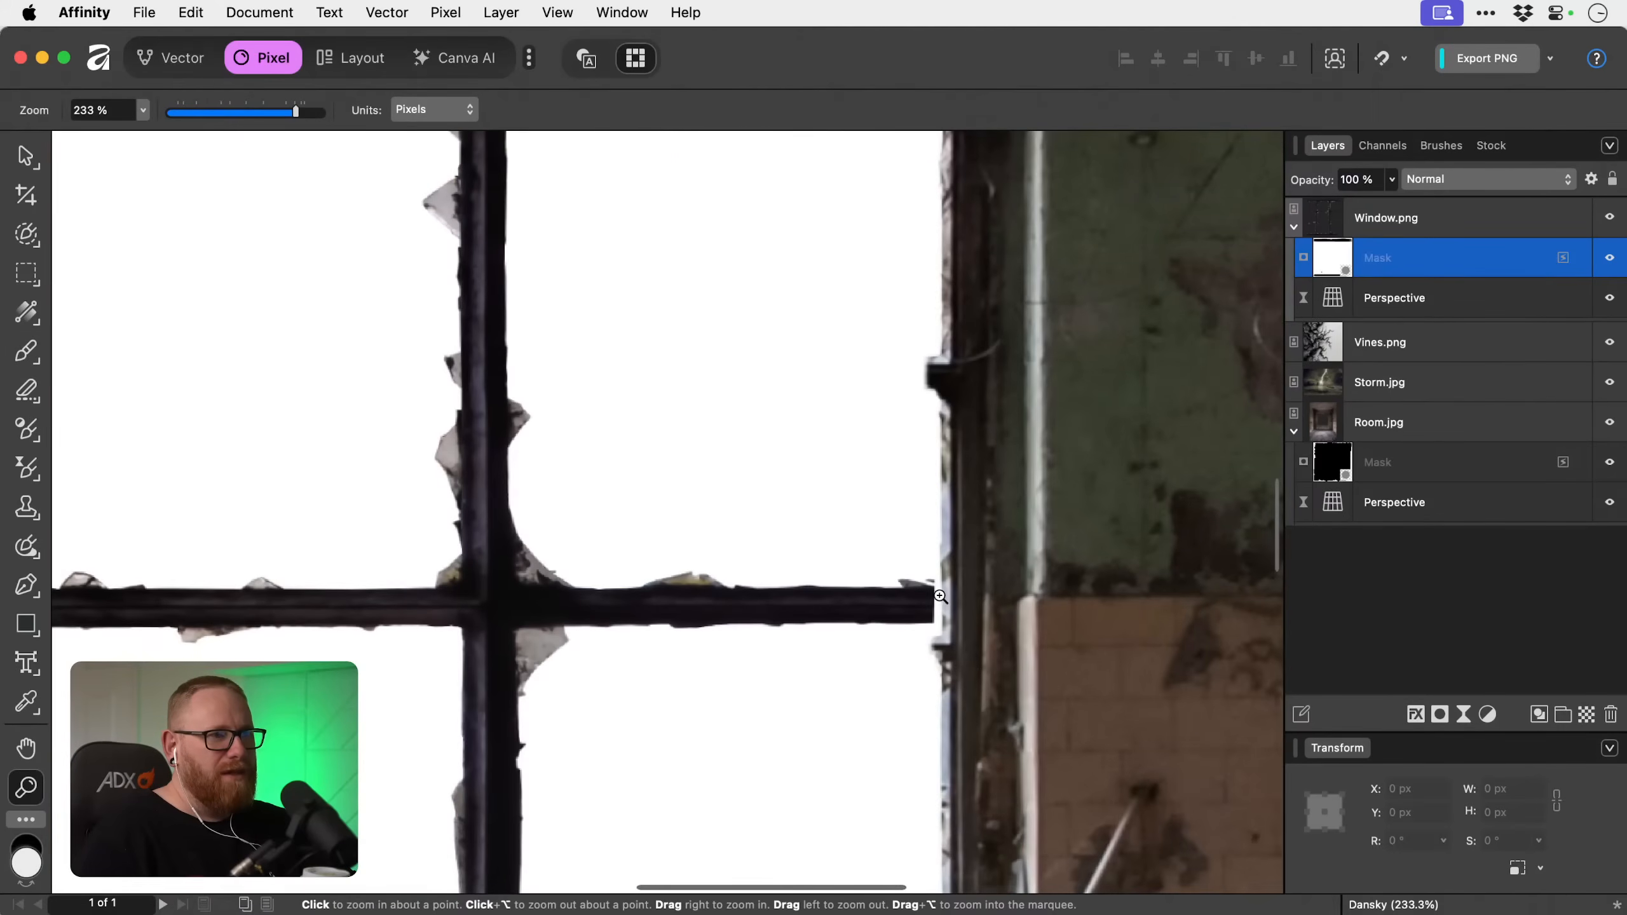
{"action": "key", "text": "super+minus"}
{"action": "key", "text": "super+minus"}
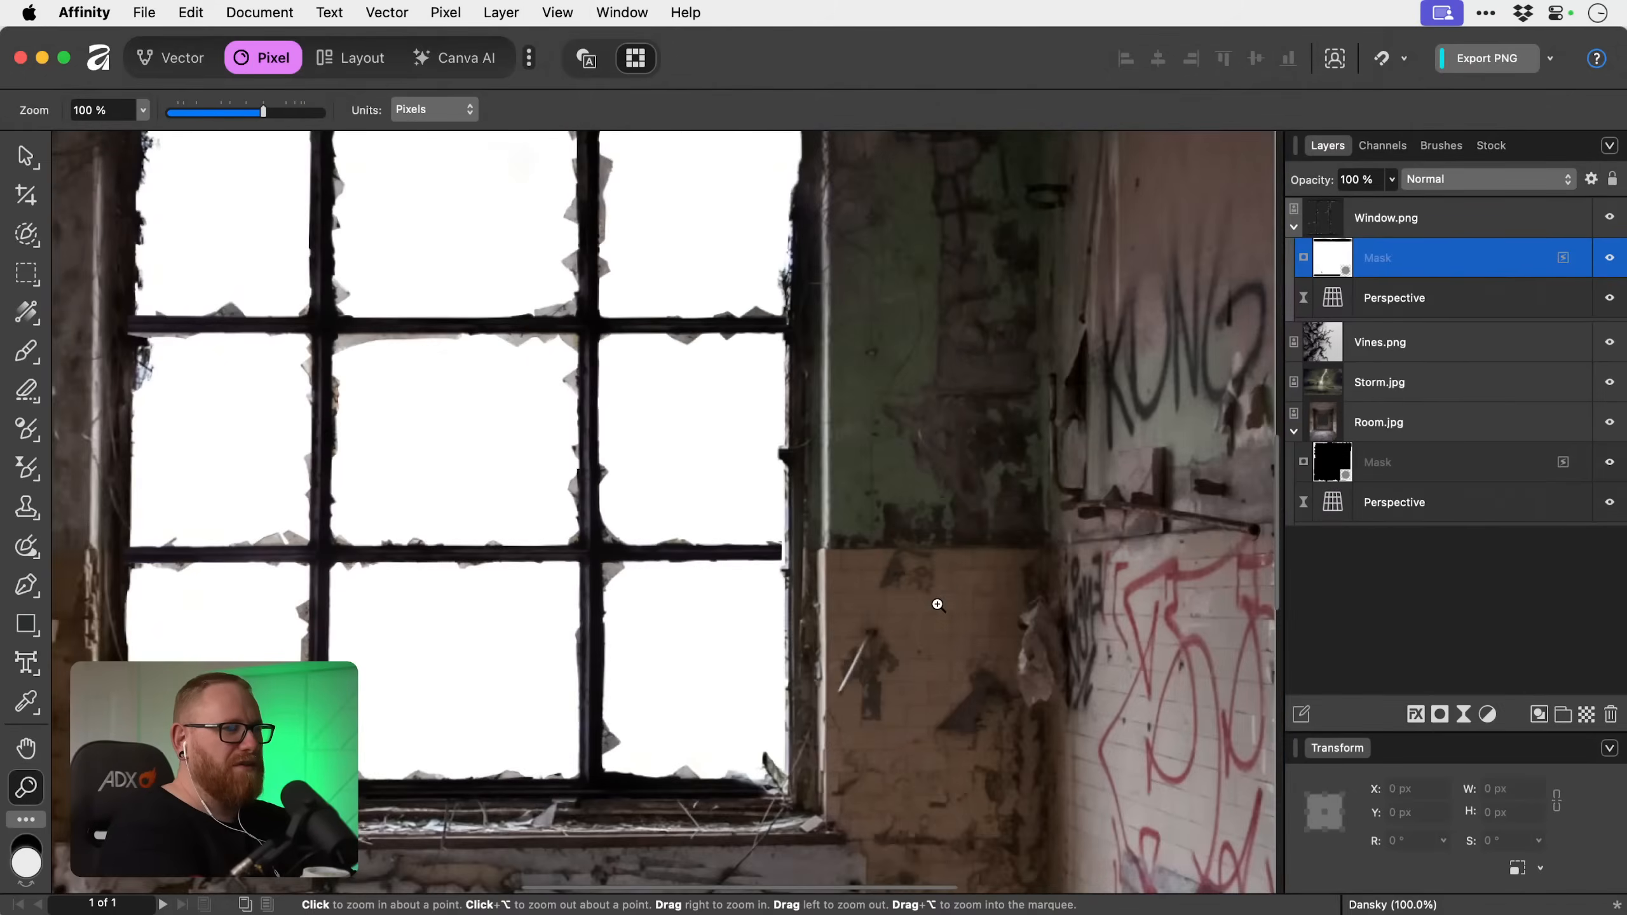
{"action": "left_click_drag", "start_coordinate": [525, 425], "coordinate": [575, 642]}
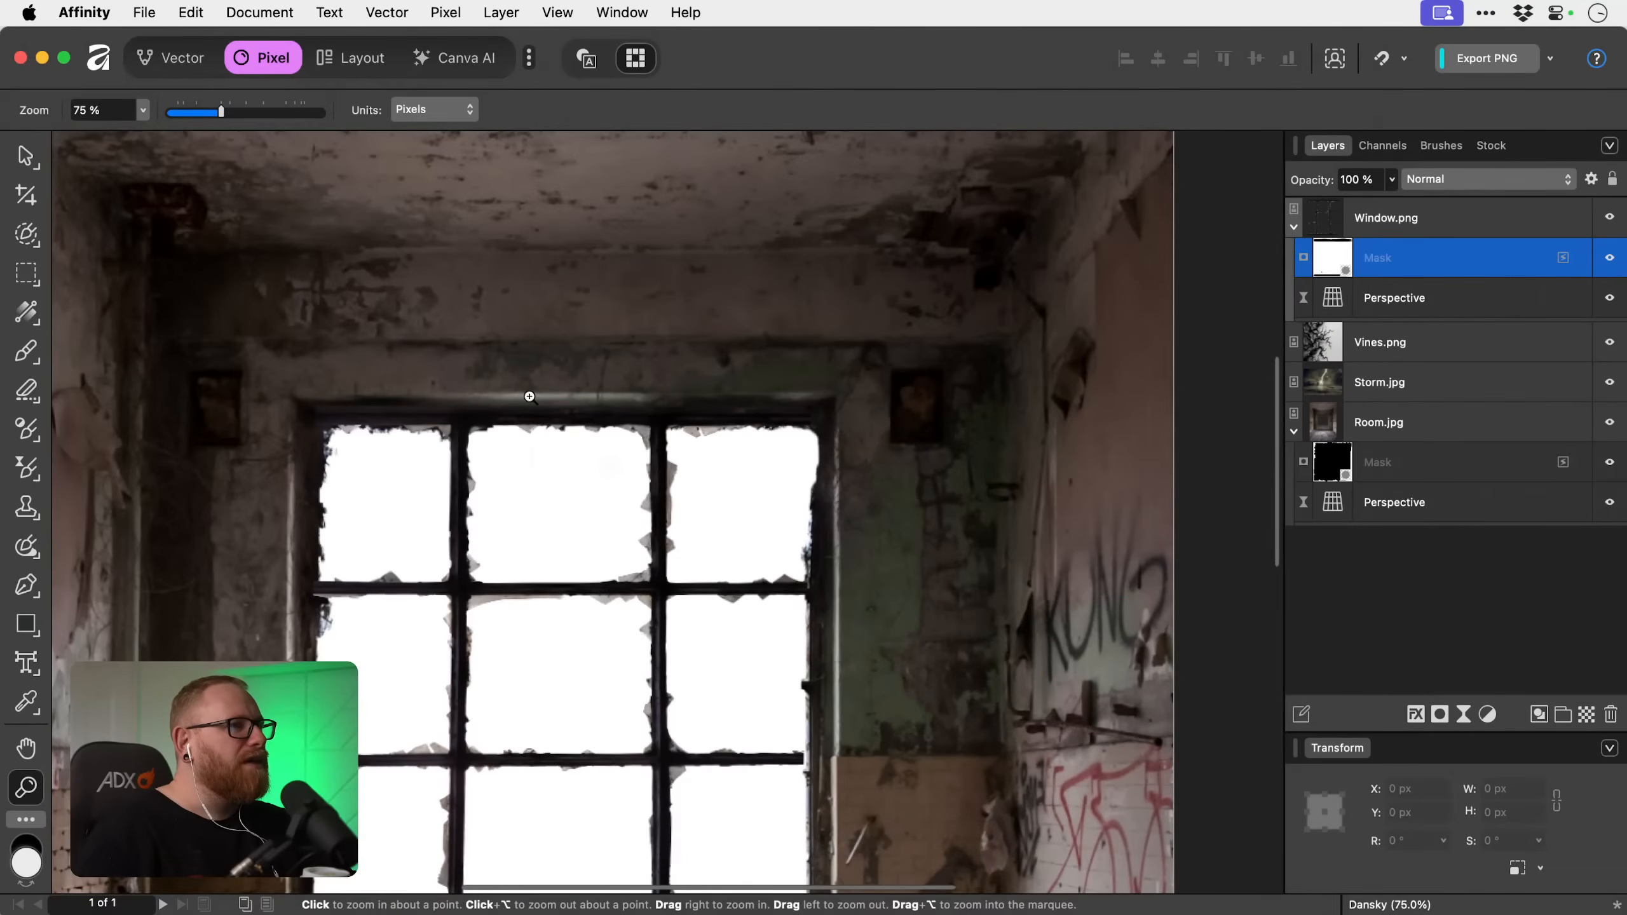
{"action": "left_click", "coordinate": [521, 398]}
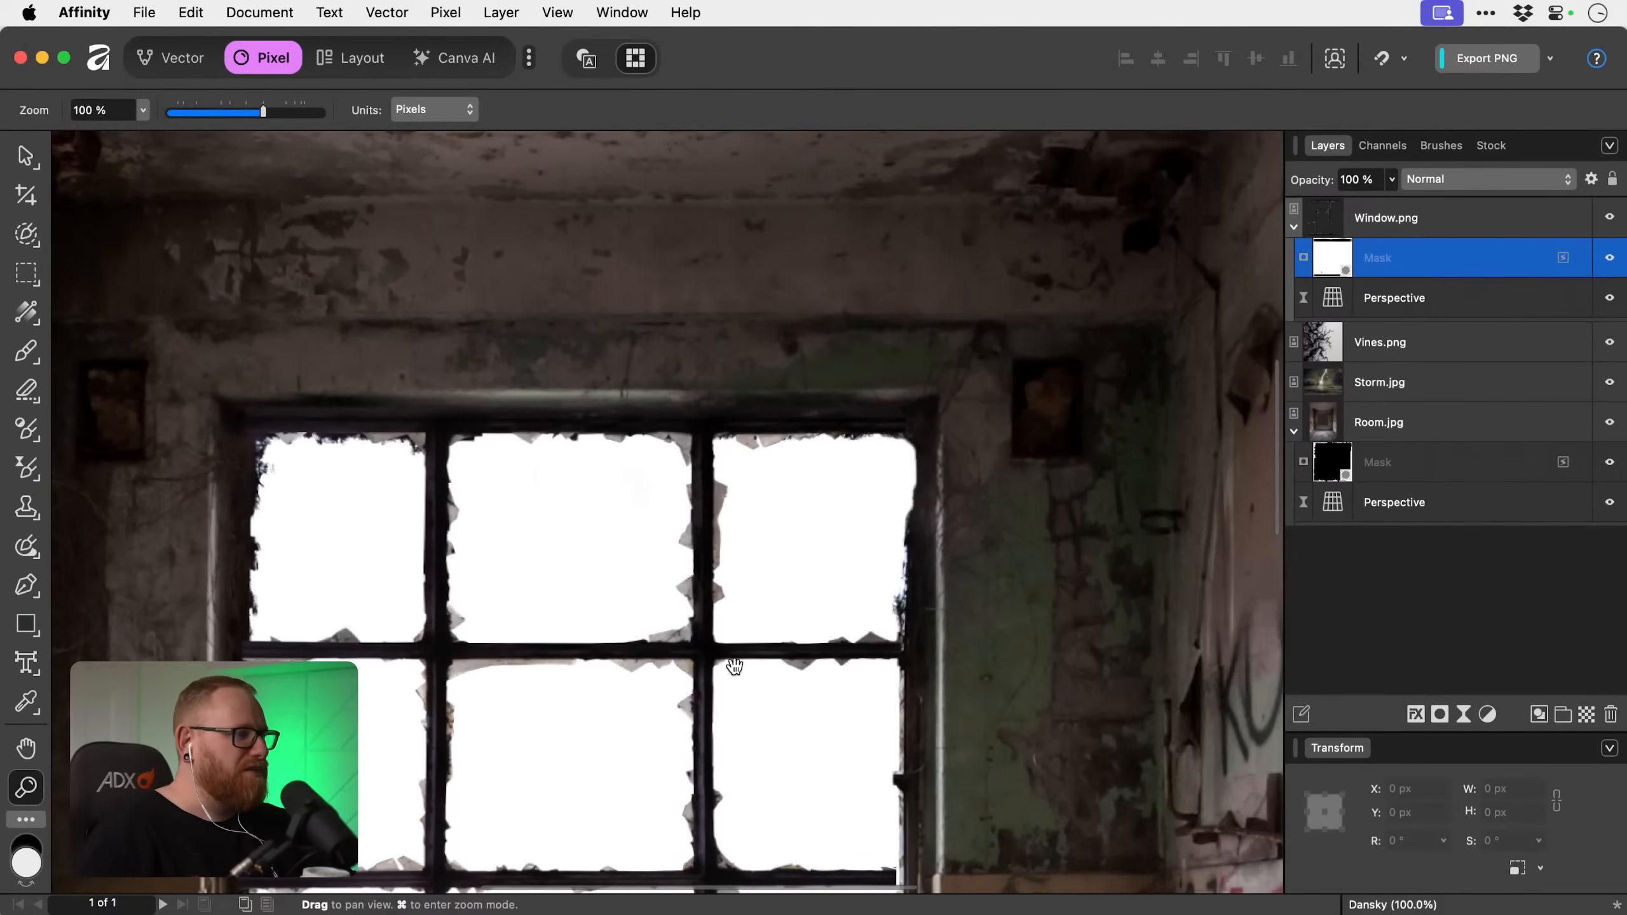
Stretch Window.png outward at its right edge to about 1258 px across so the crossbars meet the opening, and deselect it.
{"action": "left_click_drag", "start_coordinate": [730, 665], "coordinate": [627, 546]}
{"action": "left_click_drag", "start_coordinate": [714, 738], "coordinate": [740, 583]}
{"action": "key", "text": "v"}
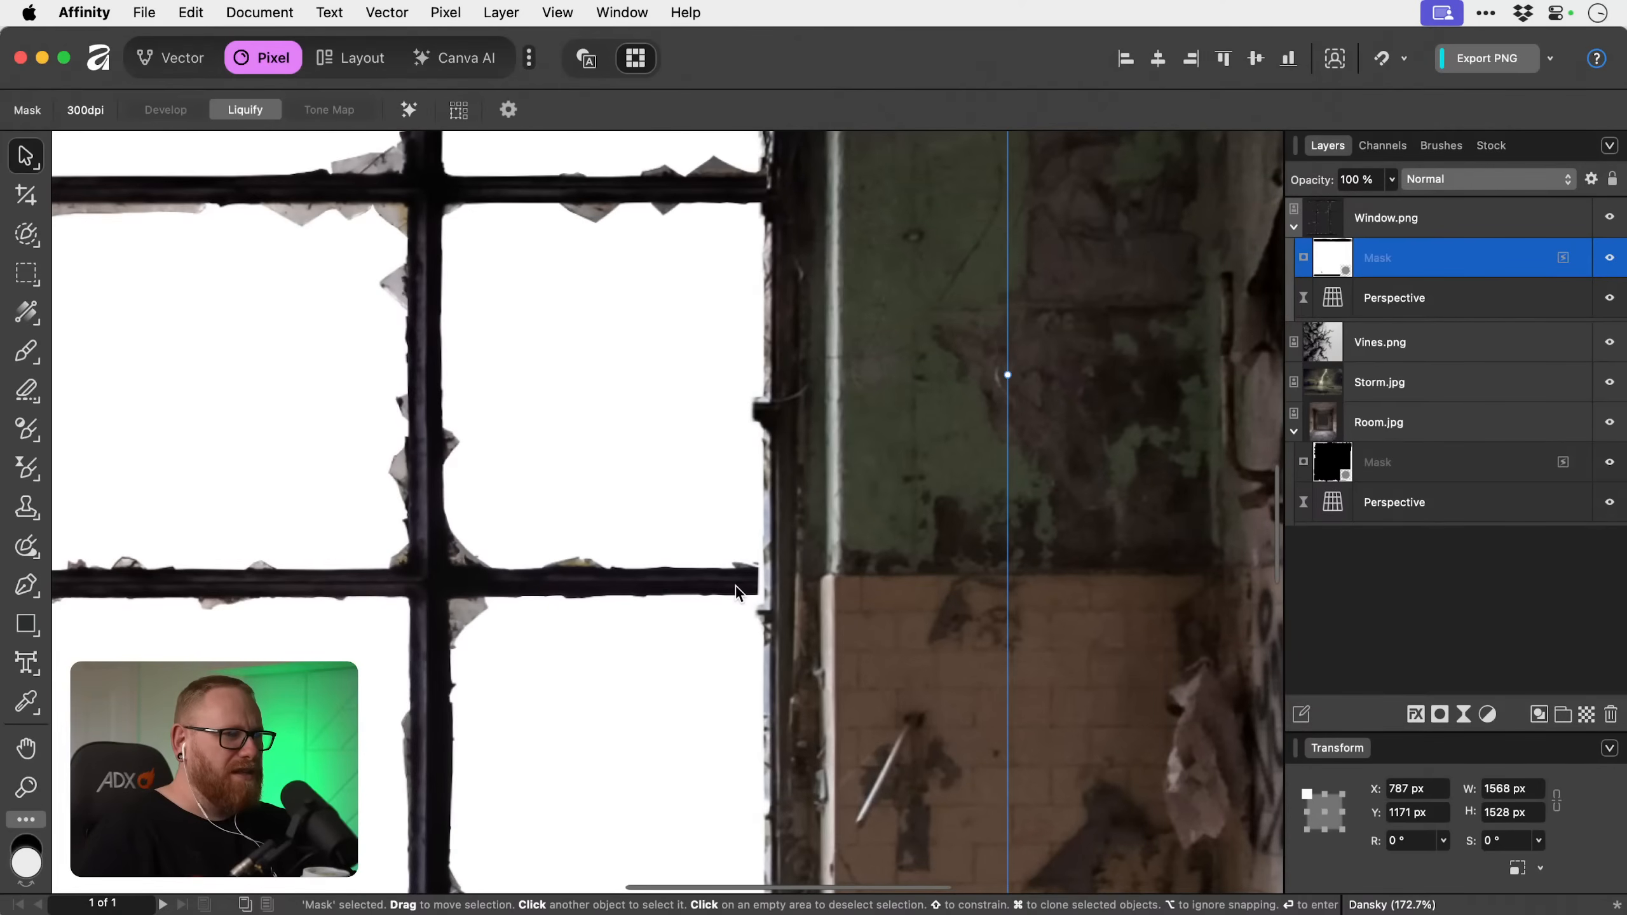
{"action": "left_click_drag", "start_coordinate": [1008, 374], "coordinate": [1030, 373]}
{"action": "left_click", "coordinate": [1428, 218]}
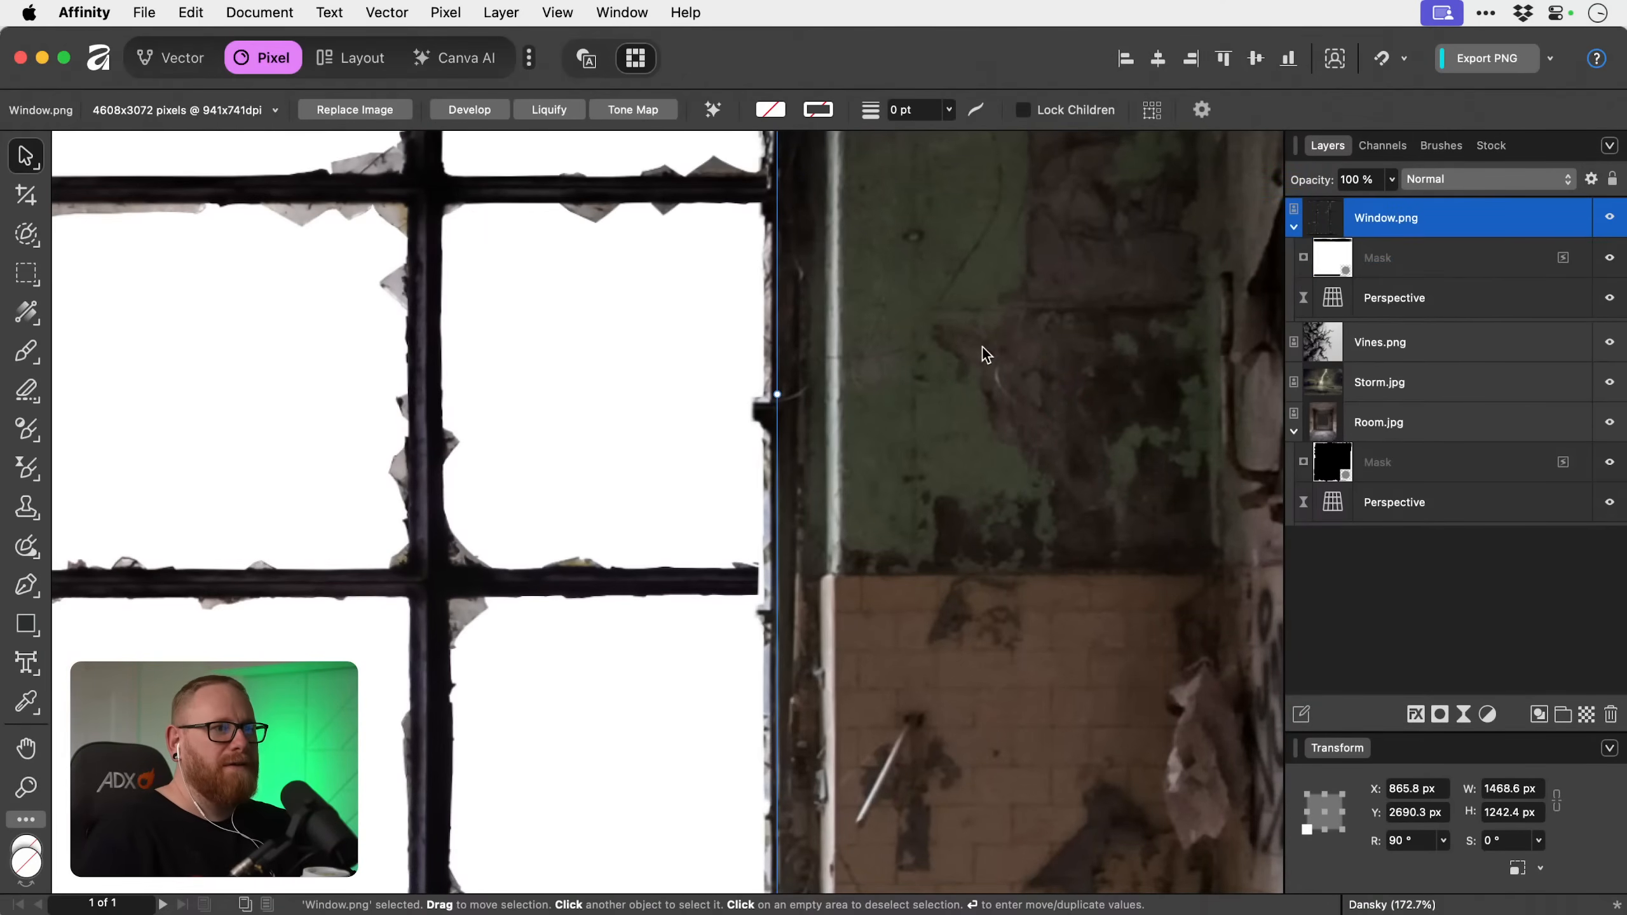
{"action": "left_click_drag", "start_coordinate": [781, 396], "coordinate": [789, 395]}
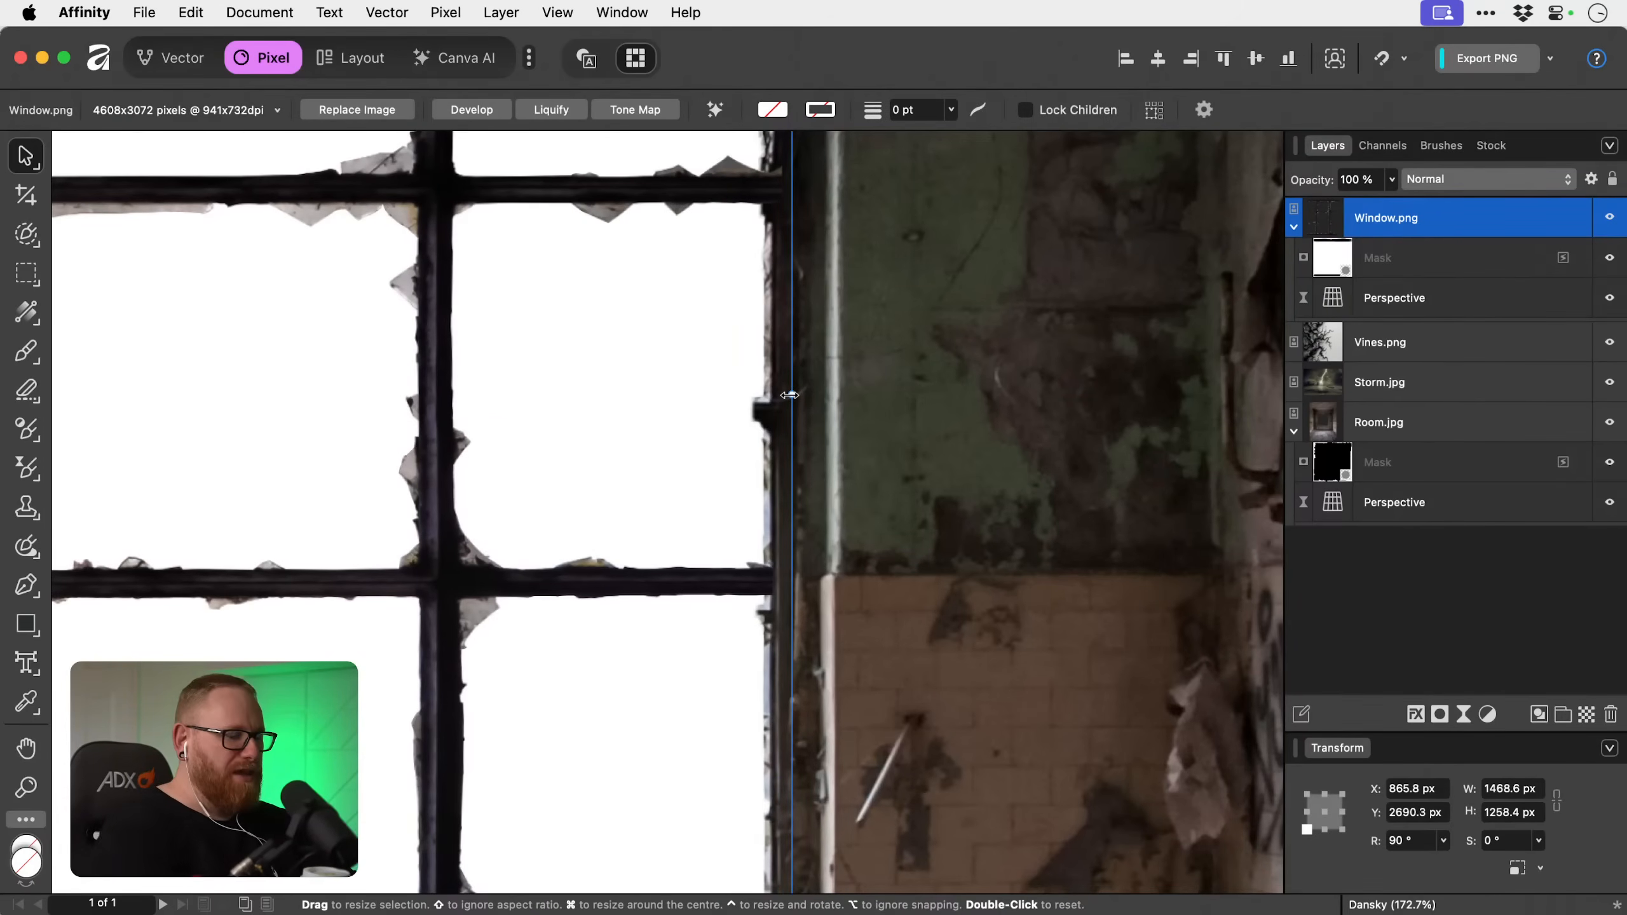
{"action": "key", "text": "super+0"}
{"action": "left_click", "coordinate": [1008, 448]}
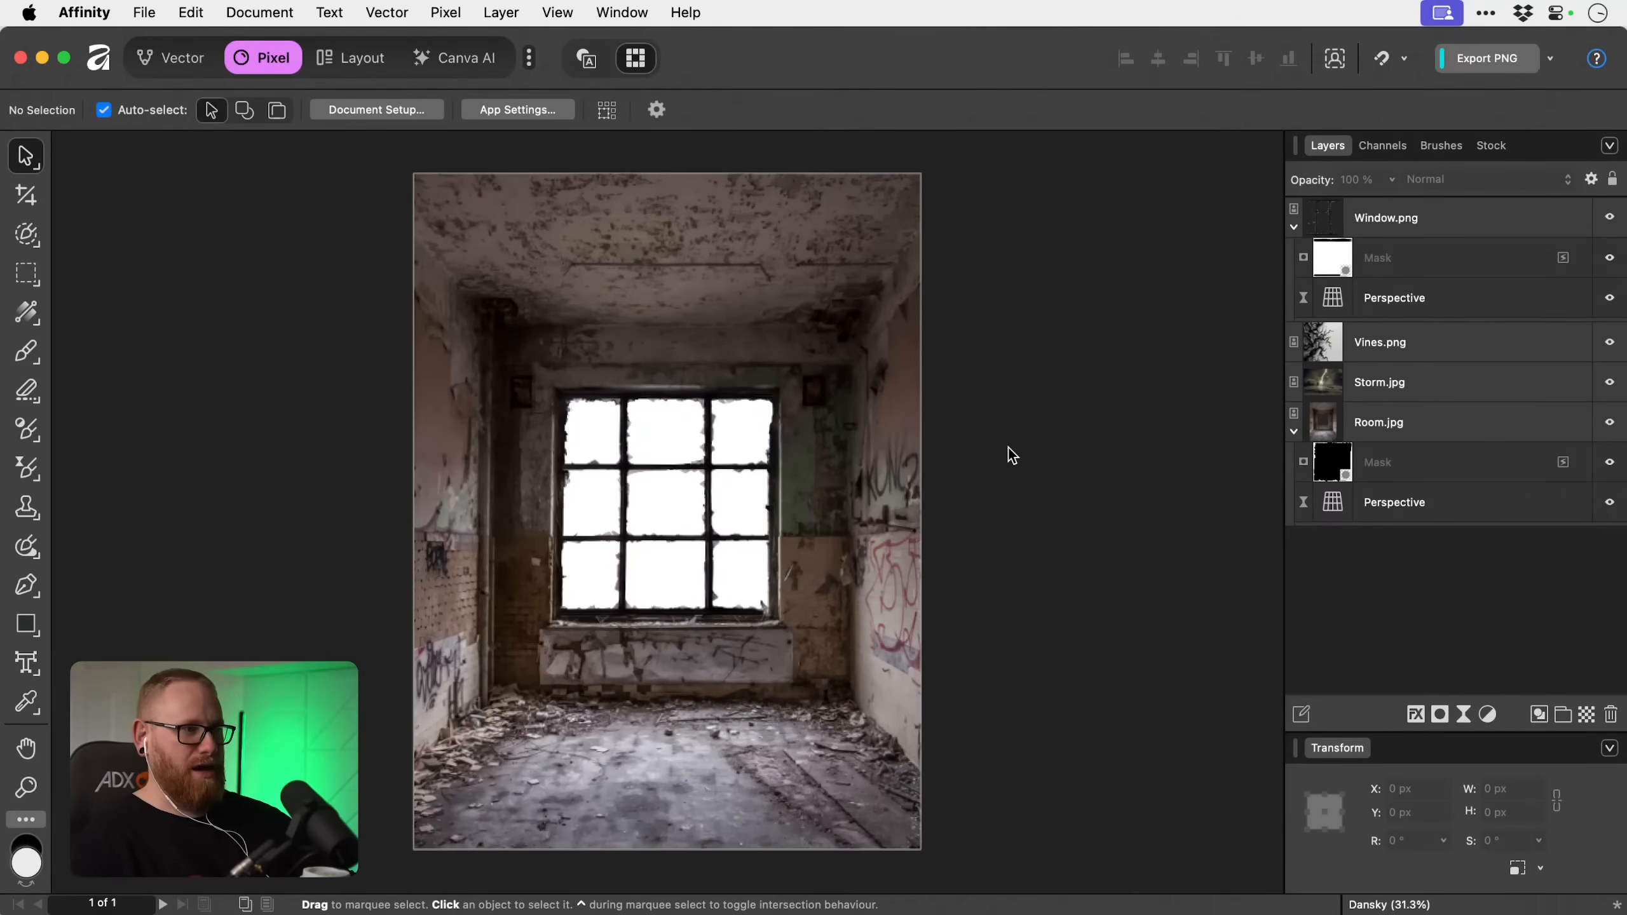
Collapse Room.jpg's nested layers and add a new fill layer directly above Room.jpg.
{"action": "key", "text": "z"}
{"action": "left_click", "coordinate": [644, 484]}
{"action": "key", "text": "v"}
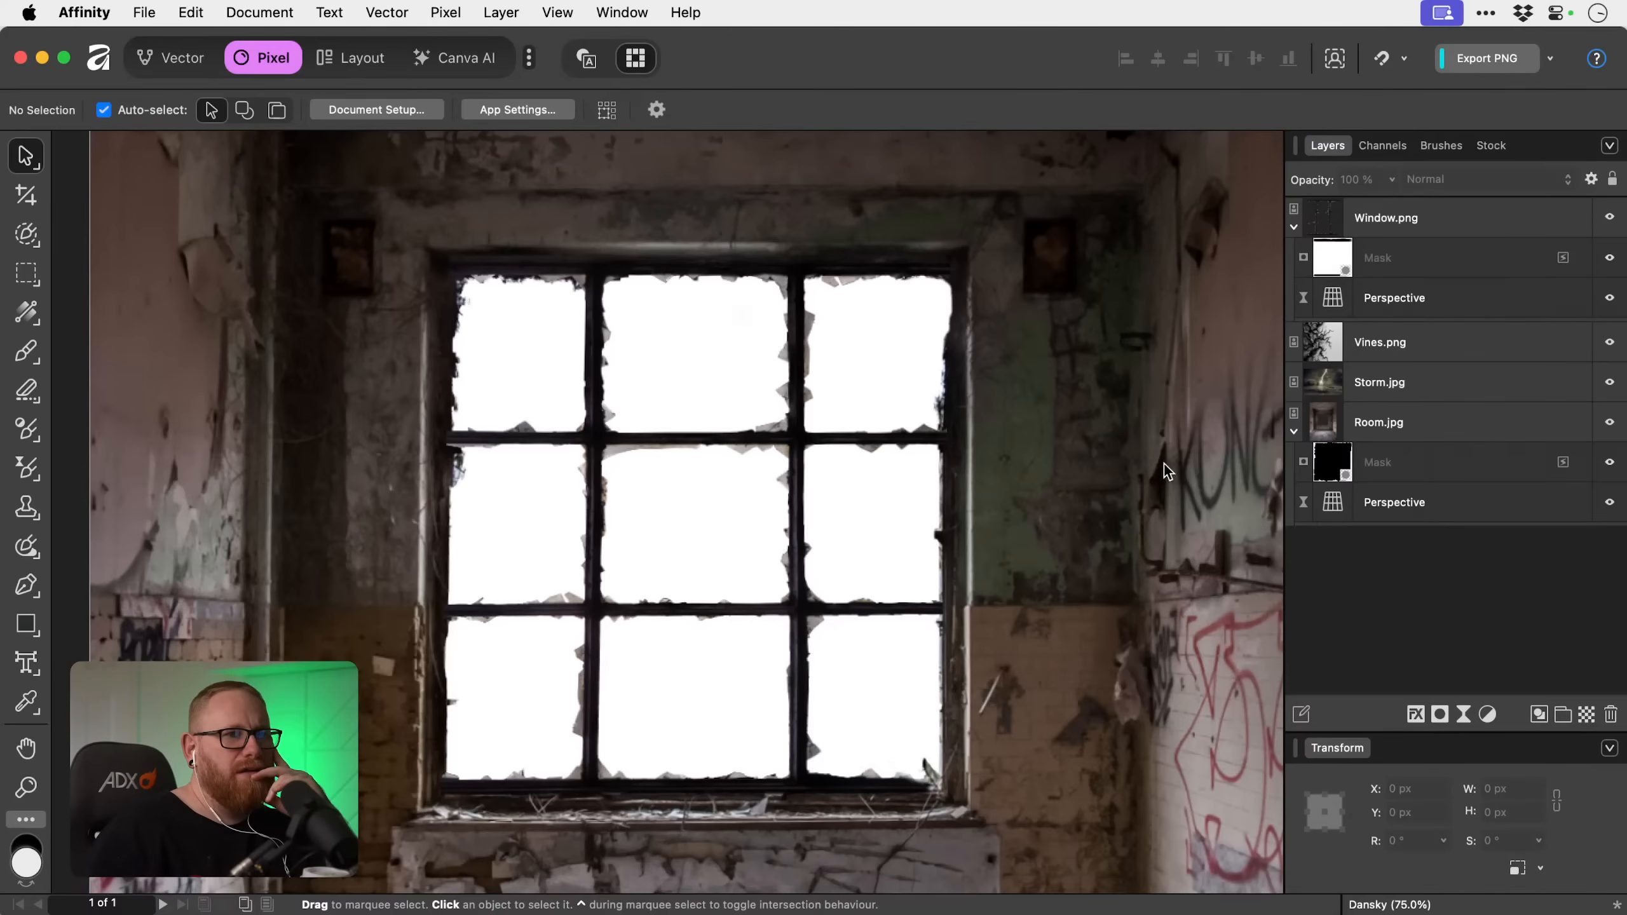
{"action": "left_click", "coordinate": [1293, 433]}
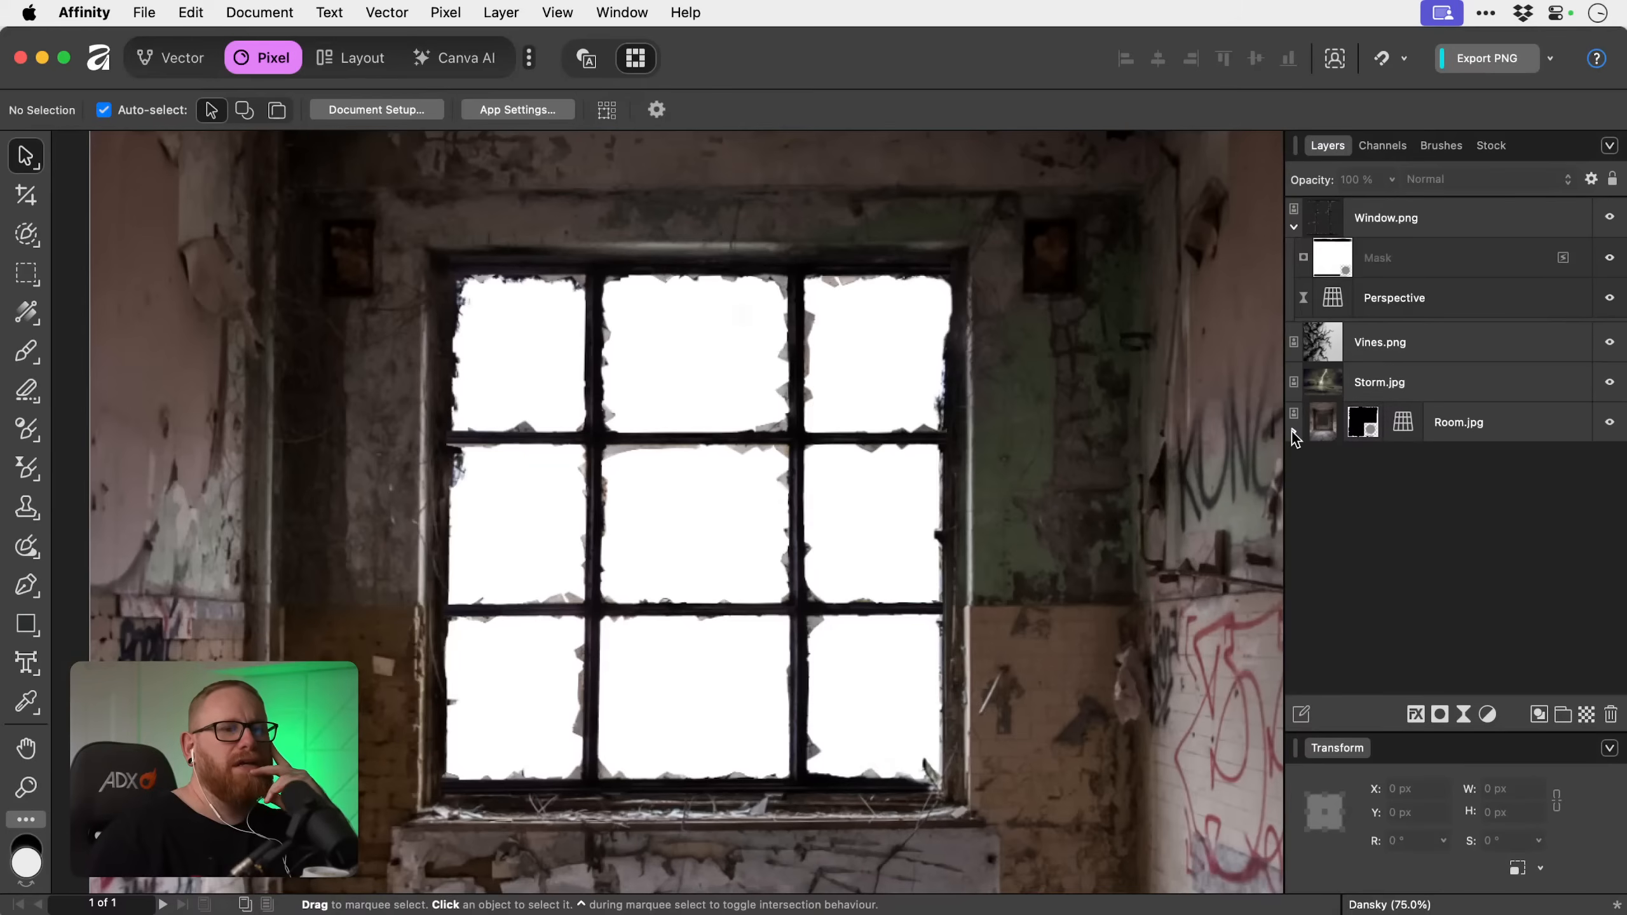
{"action": "left_click", "coordinate": [1485, 423]}
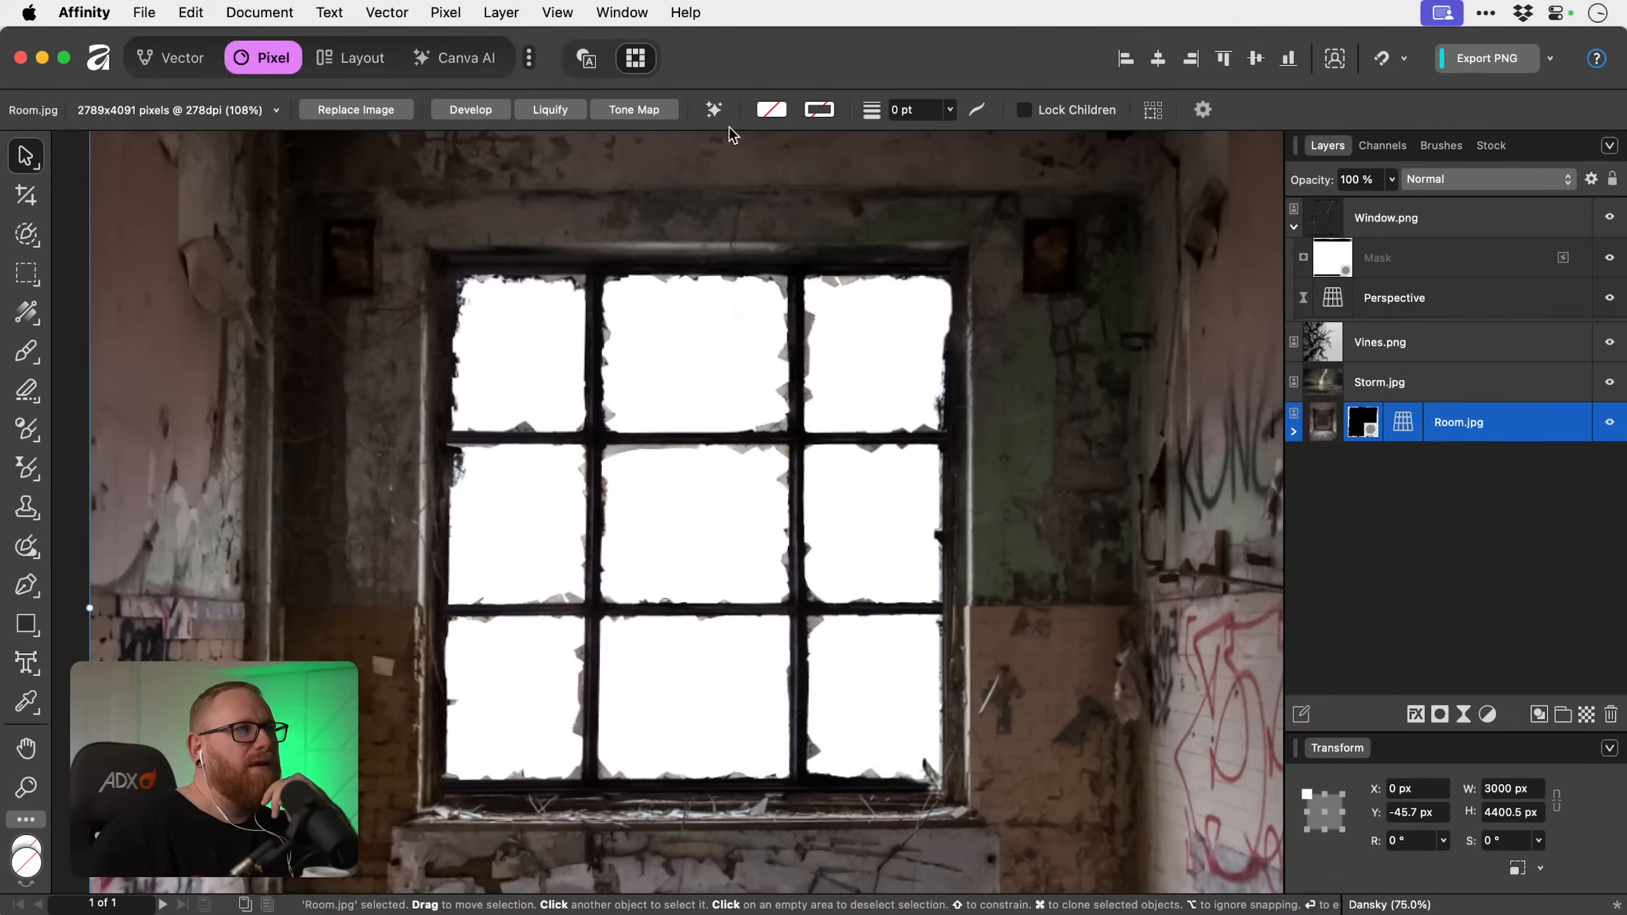
{"action": "left_click", "coordinate": [459, 14]}
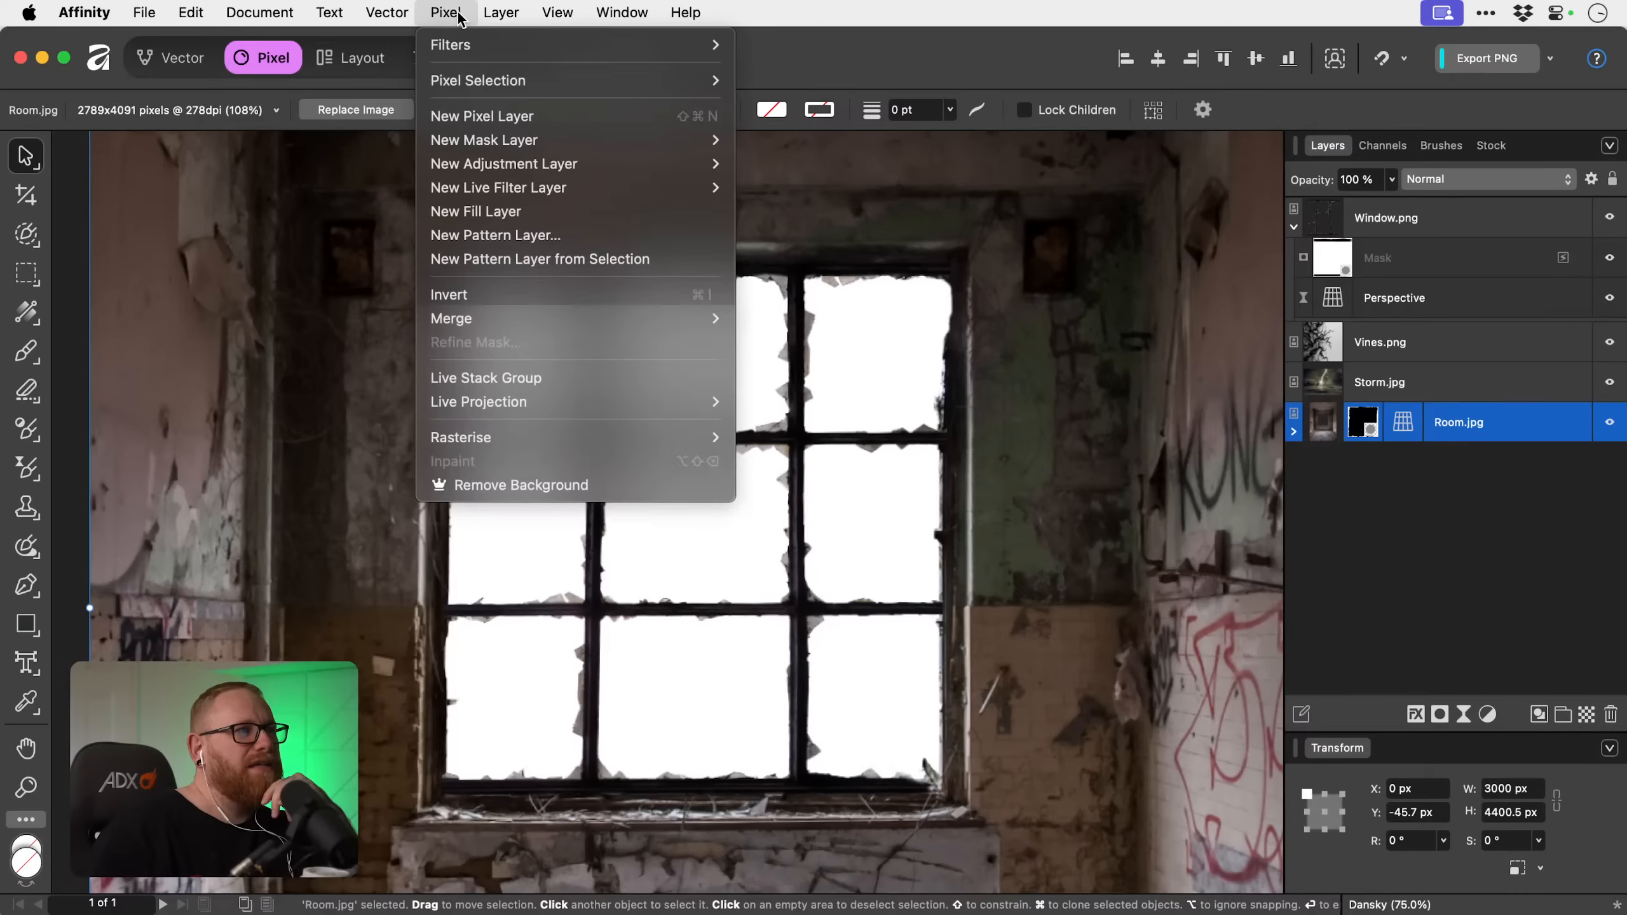
{"action": "left_click", "coordinate": [462, 205]}
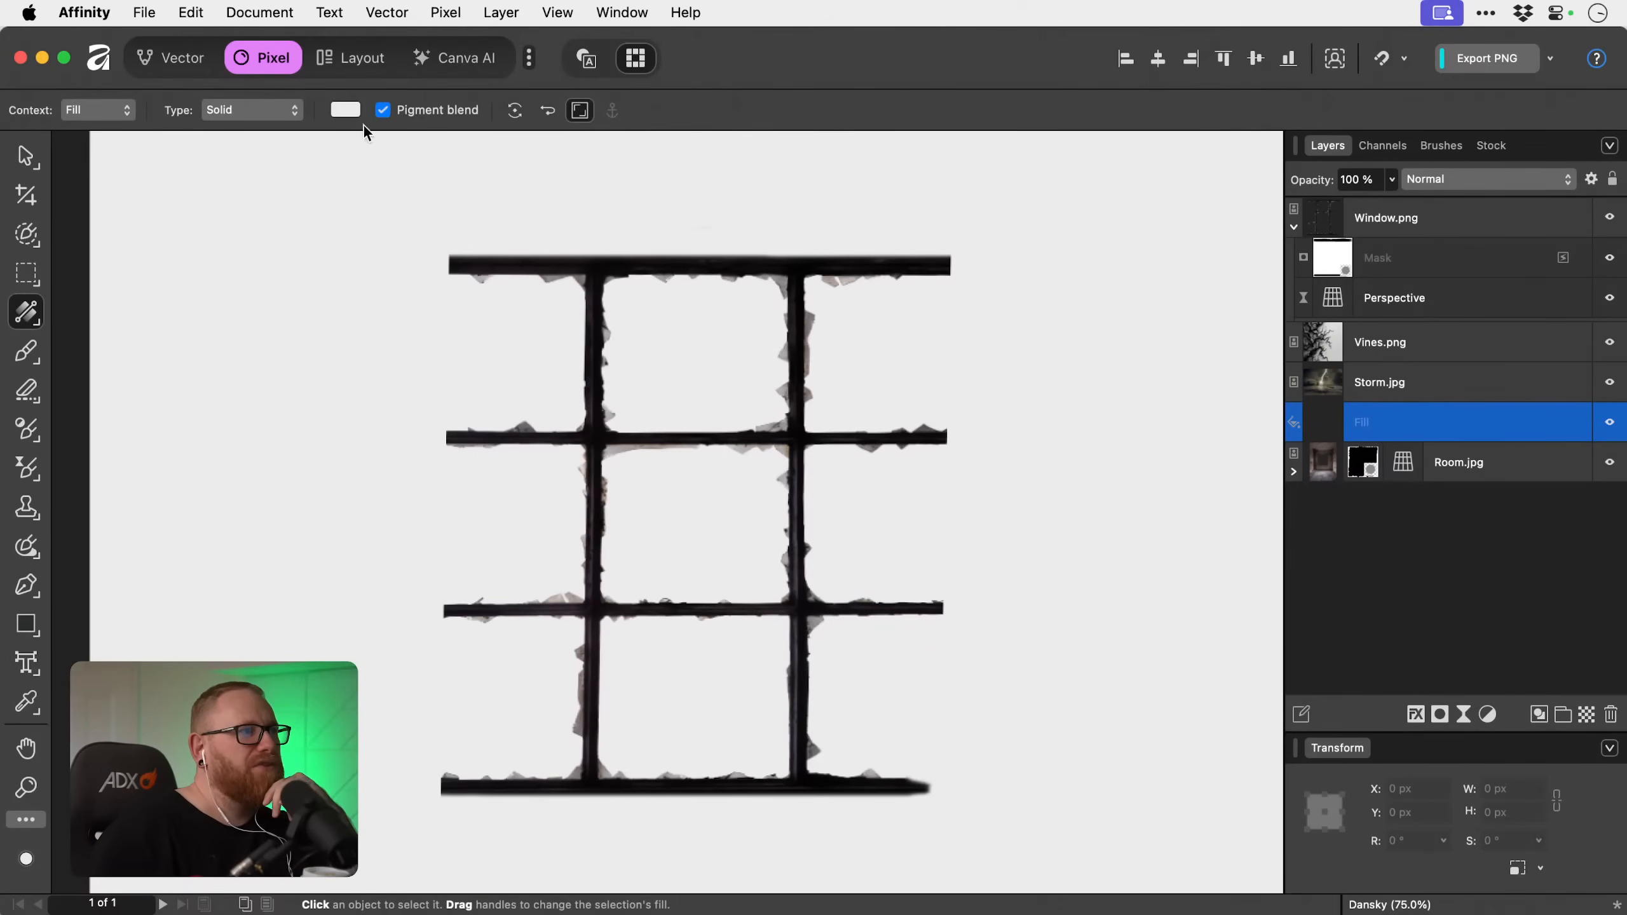
Colour the fill layer bright red (EA0000) and move it beneath Room.jpg so it shows through the window opening.
{"action": "left_click", "coordinate": [346, 110]}
{"action": "left_click_drag", "start_coordinate": [522, 264], "coordinate": [577, 264]}
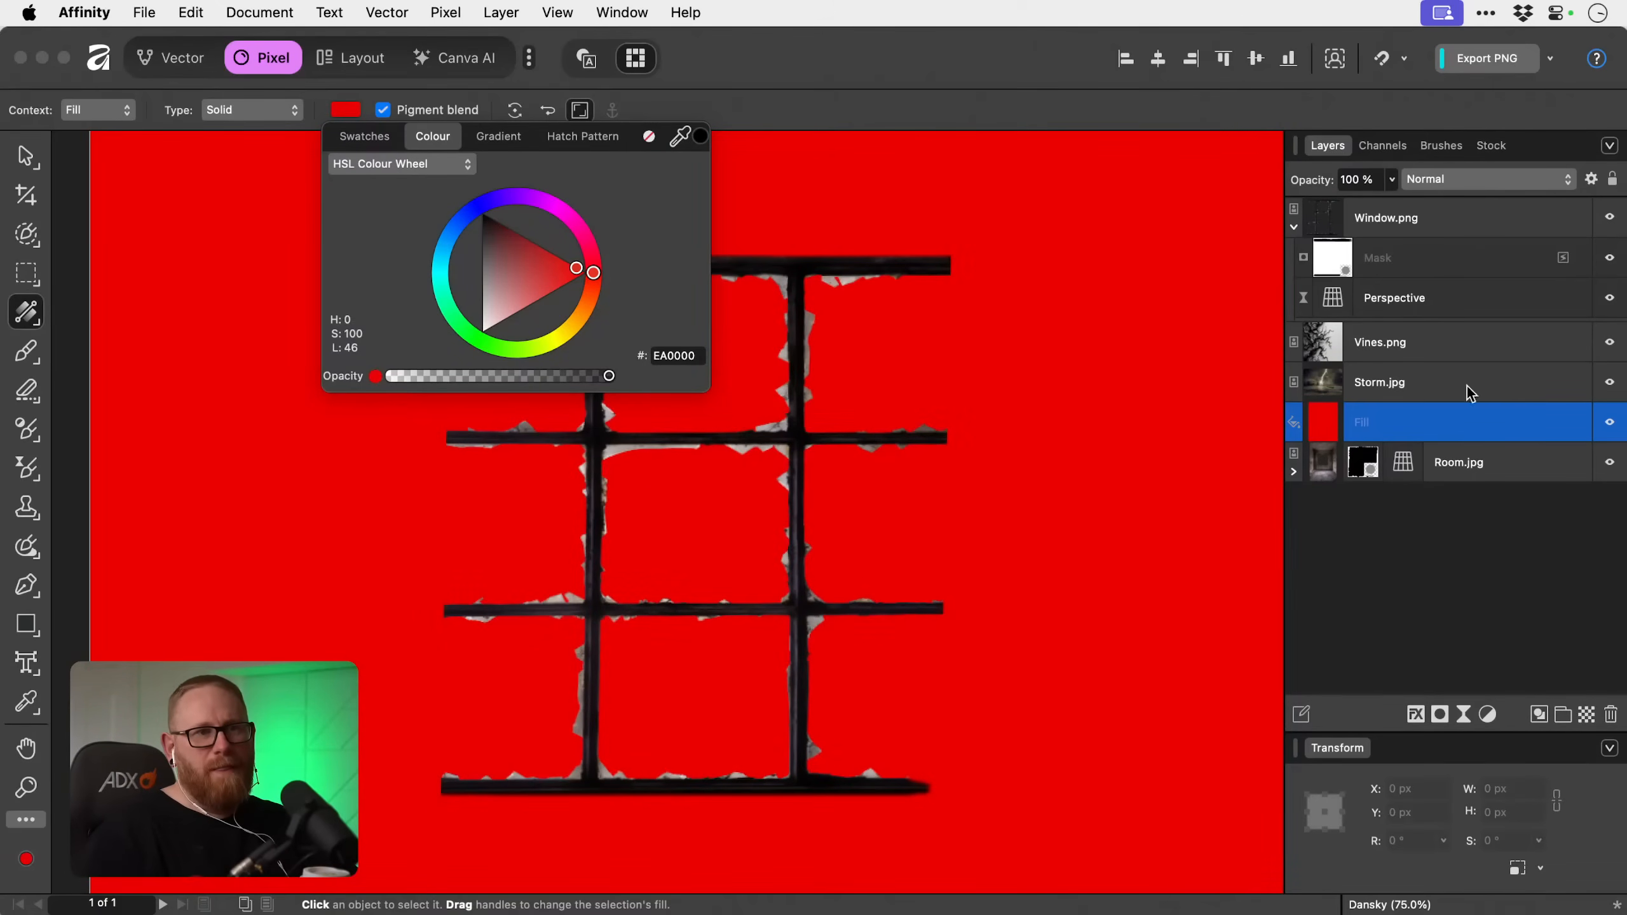
{"action": "left_click", "coordinate": [1517, 417]}
{"action": "key", "text": "super+bracketleft"}
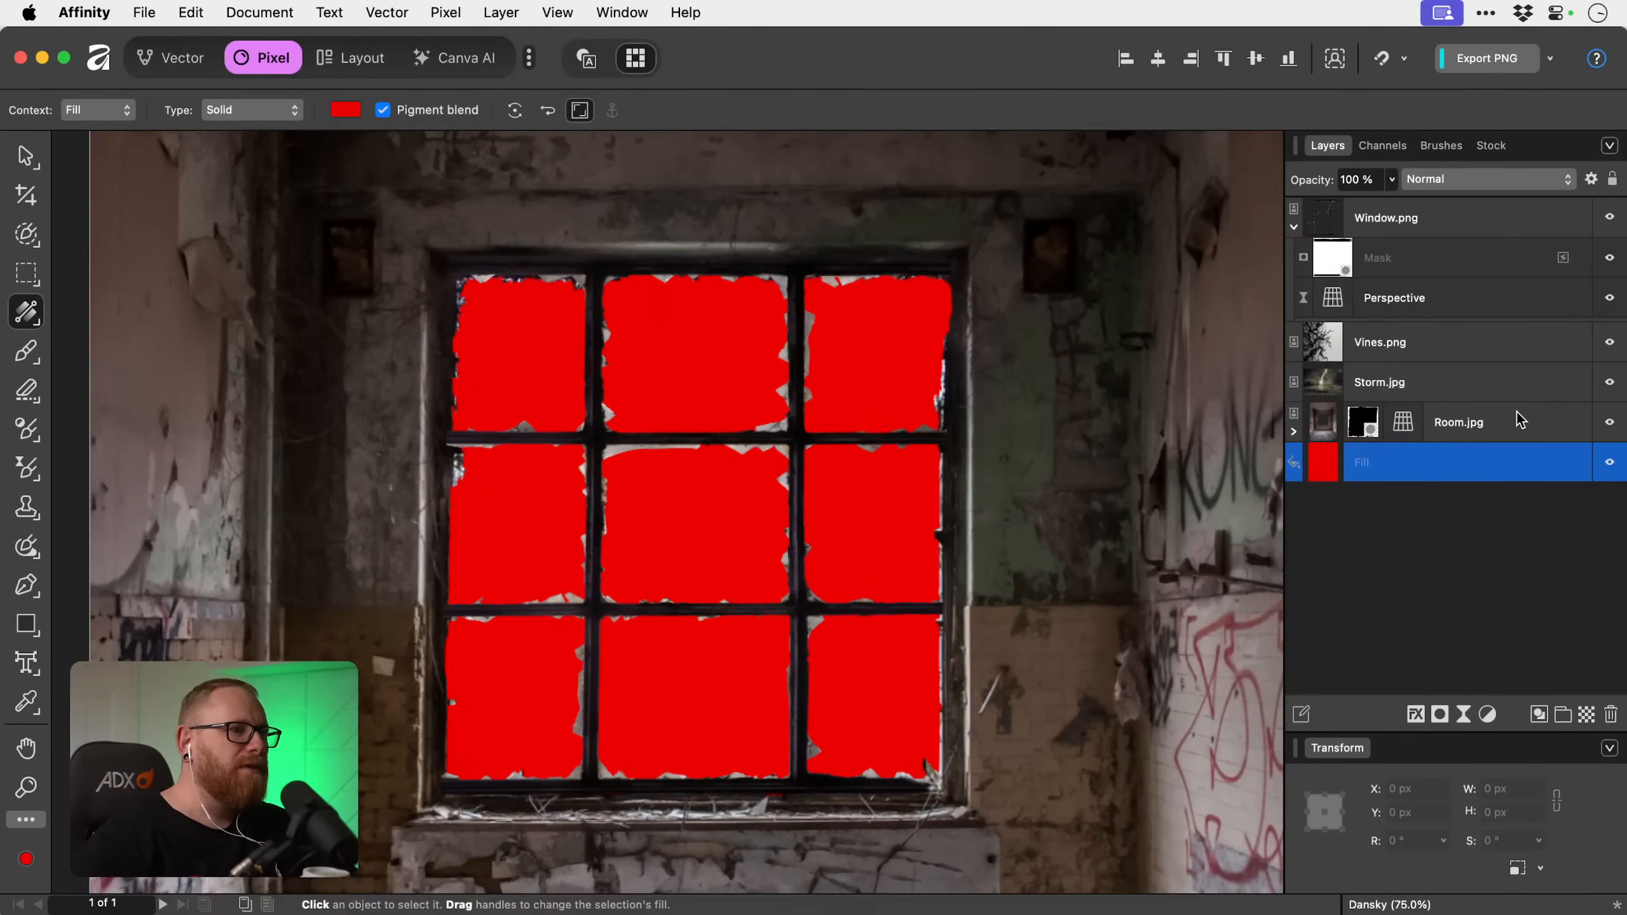
Collapse Window.png's nested mask and perspective layers, return to the Move tool and deselect everything.
{"action": "left_click", "coordinate": [1477, 228]}
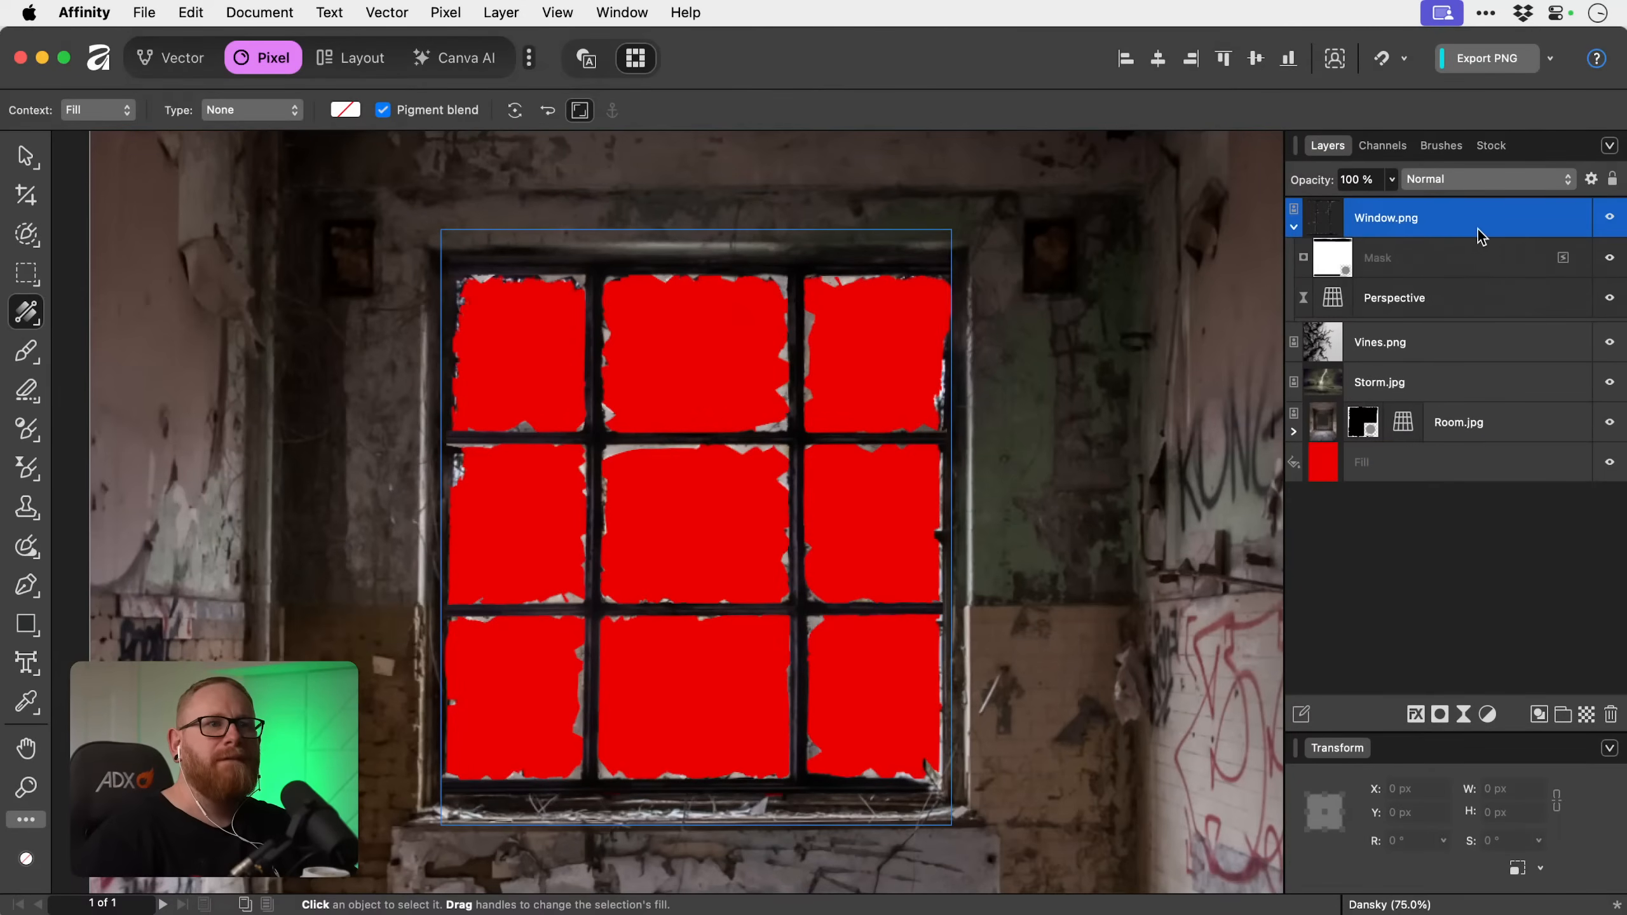
{"action": "left_click", "coordinate": [1294, 227]}
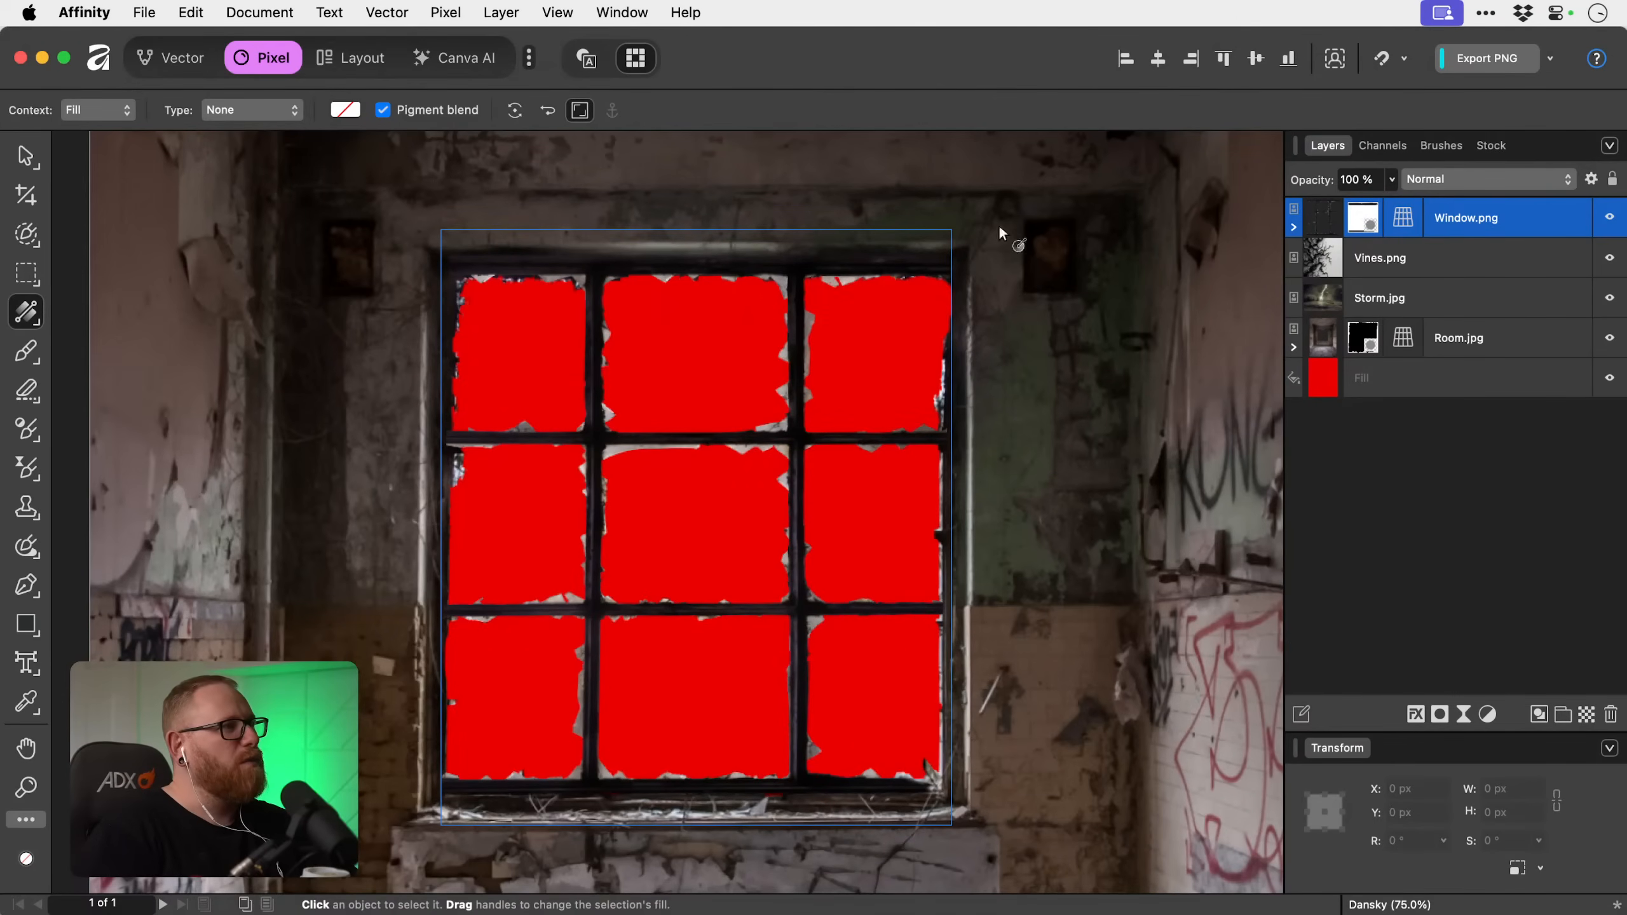
{"action": "left_click", "coordinate": [37, 235]}
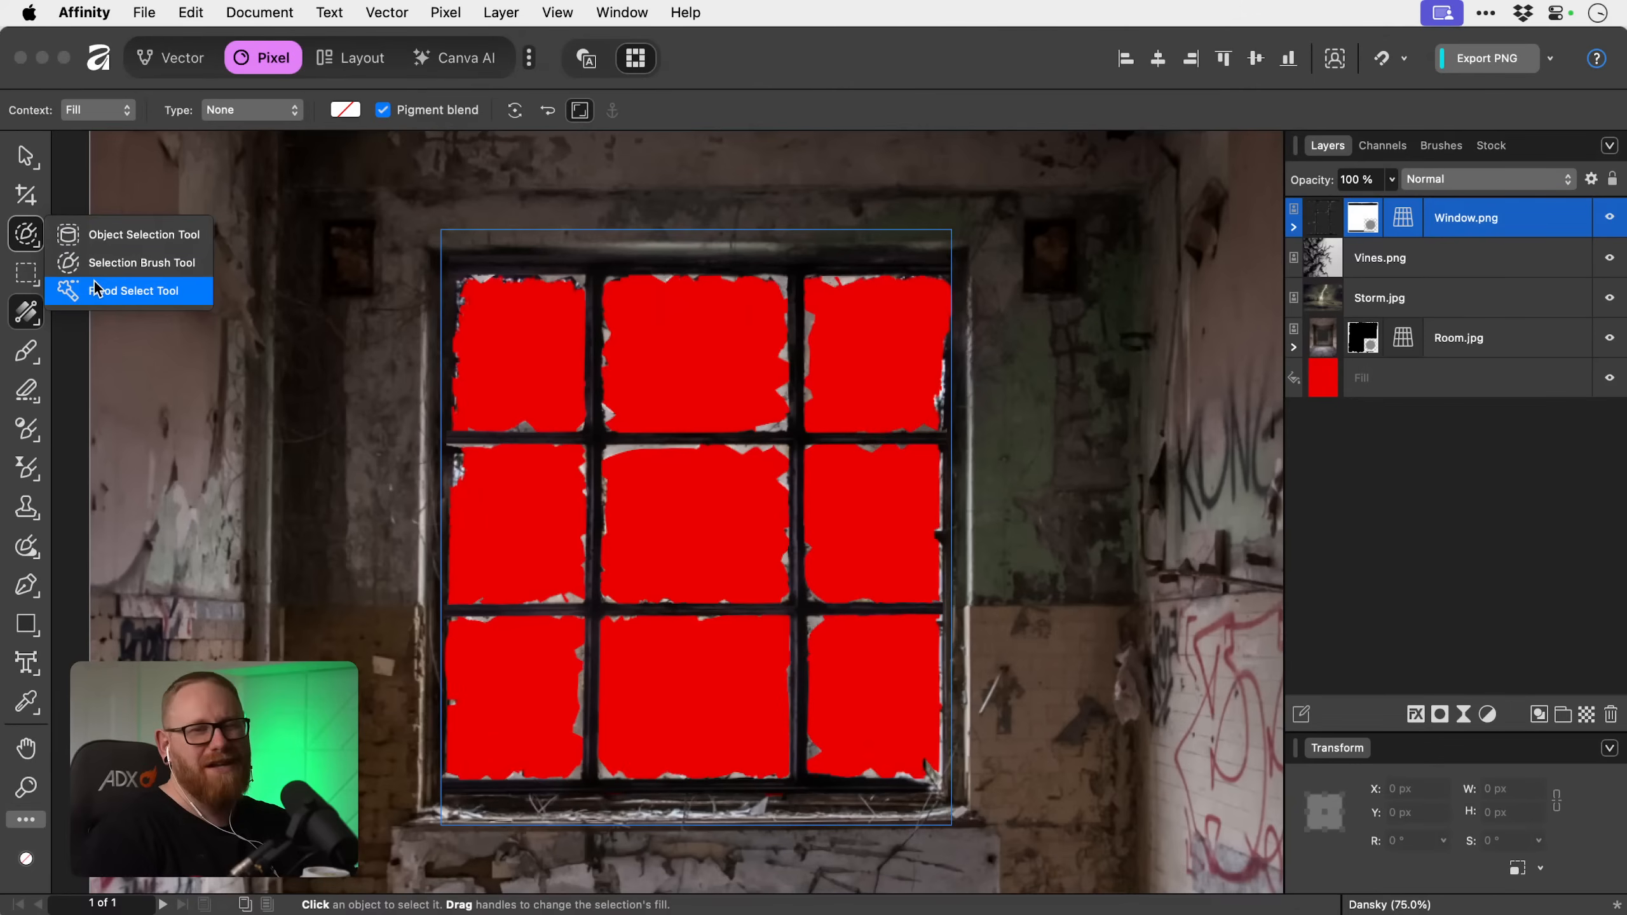
{"action": "left_click", "coordinate": [29, 237]}
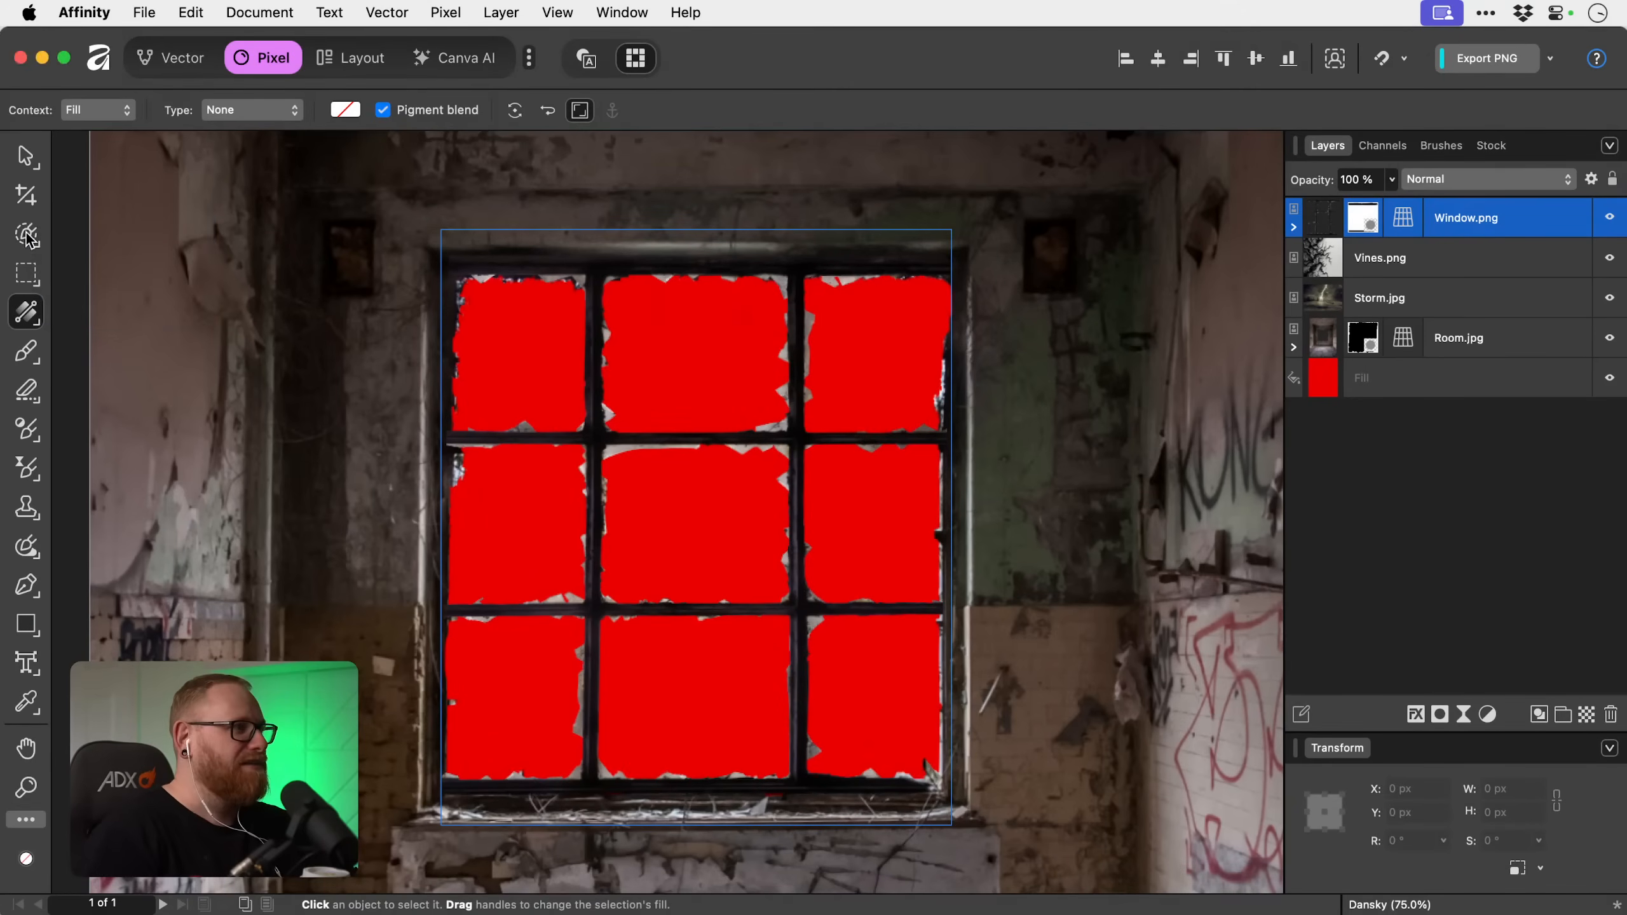
{"action": "left_click", "coordinate": [36, 160]}
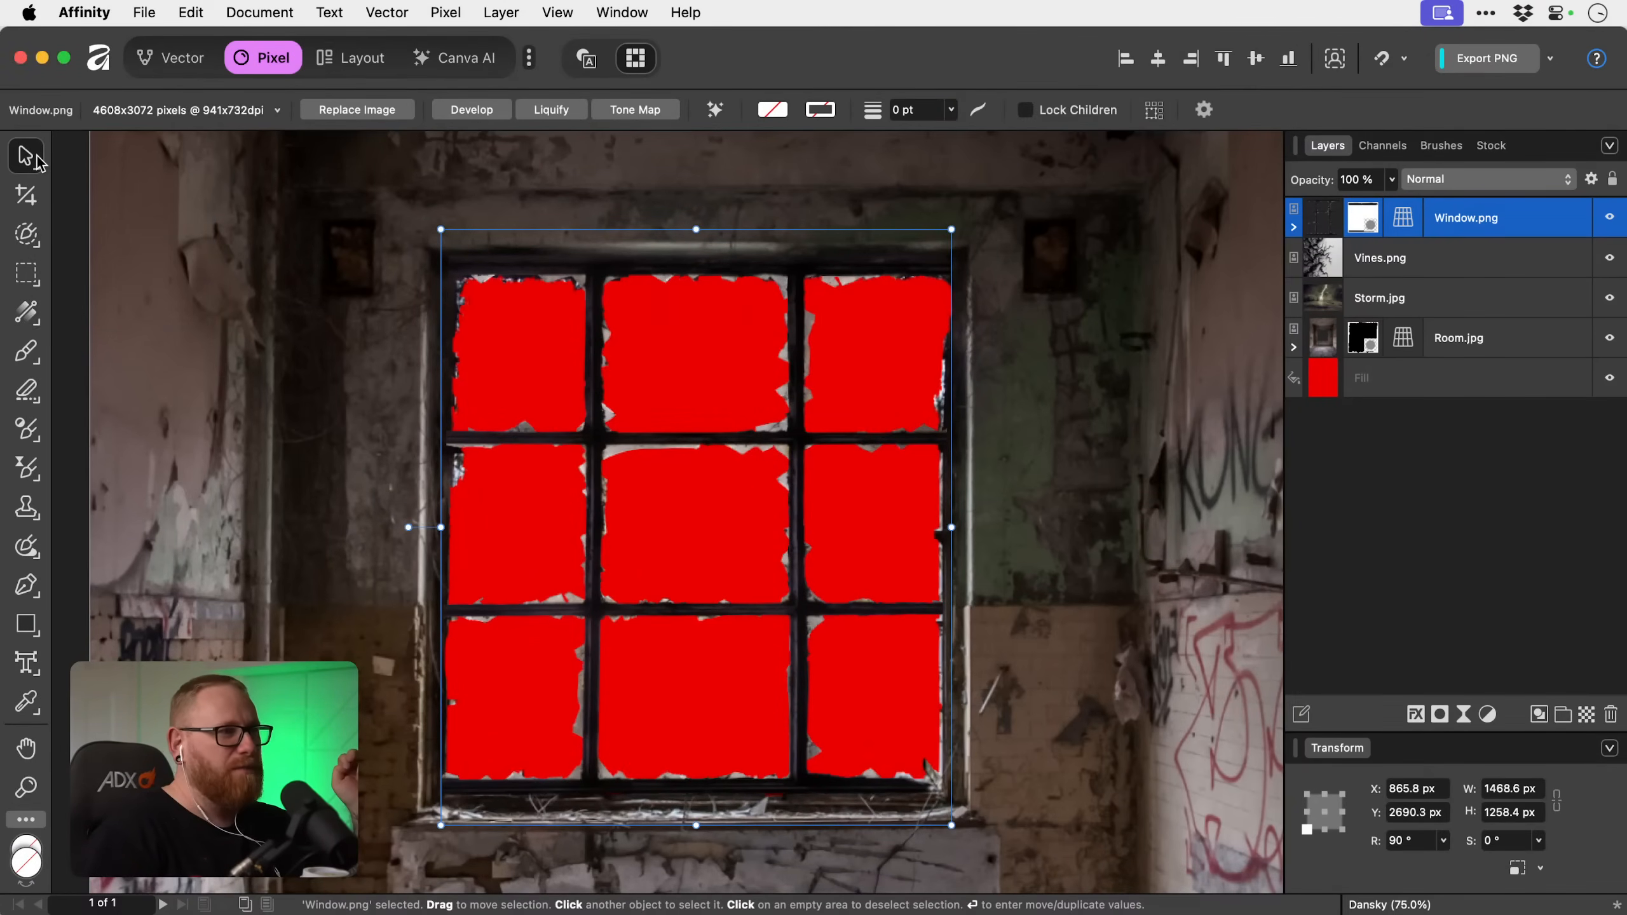
{"action": "left_click", "coordinate": [1408, 499]}
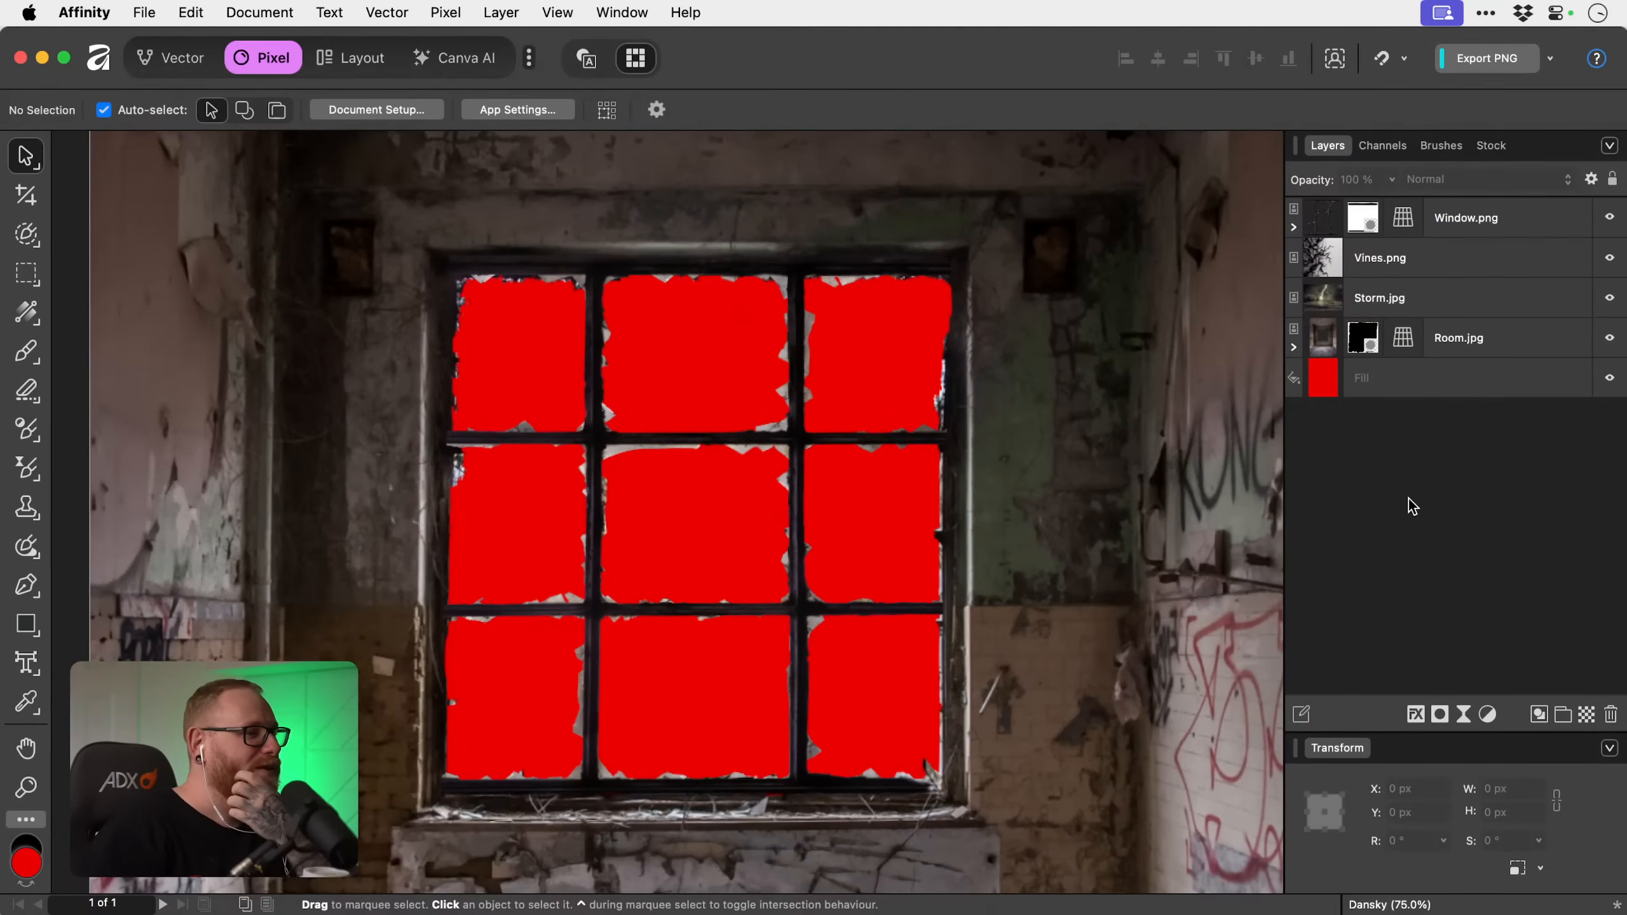
Move Storm.jpg to about X 2861 px, Y 1947 px so it overlaps the room image's lower right edge.
{"action": "key", "text": "z"}
{"action": "left_click_drag", "start_coordinate": [565, 600], "coordinate": [617, 618]}
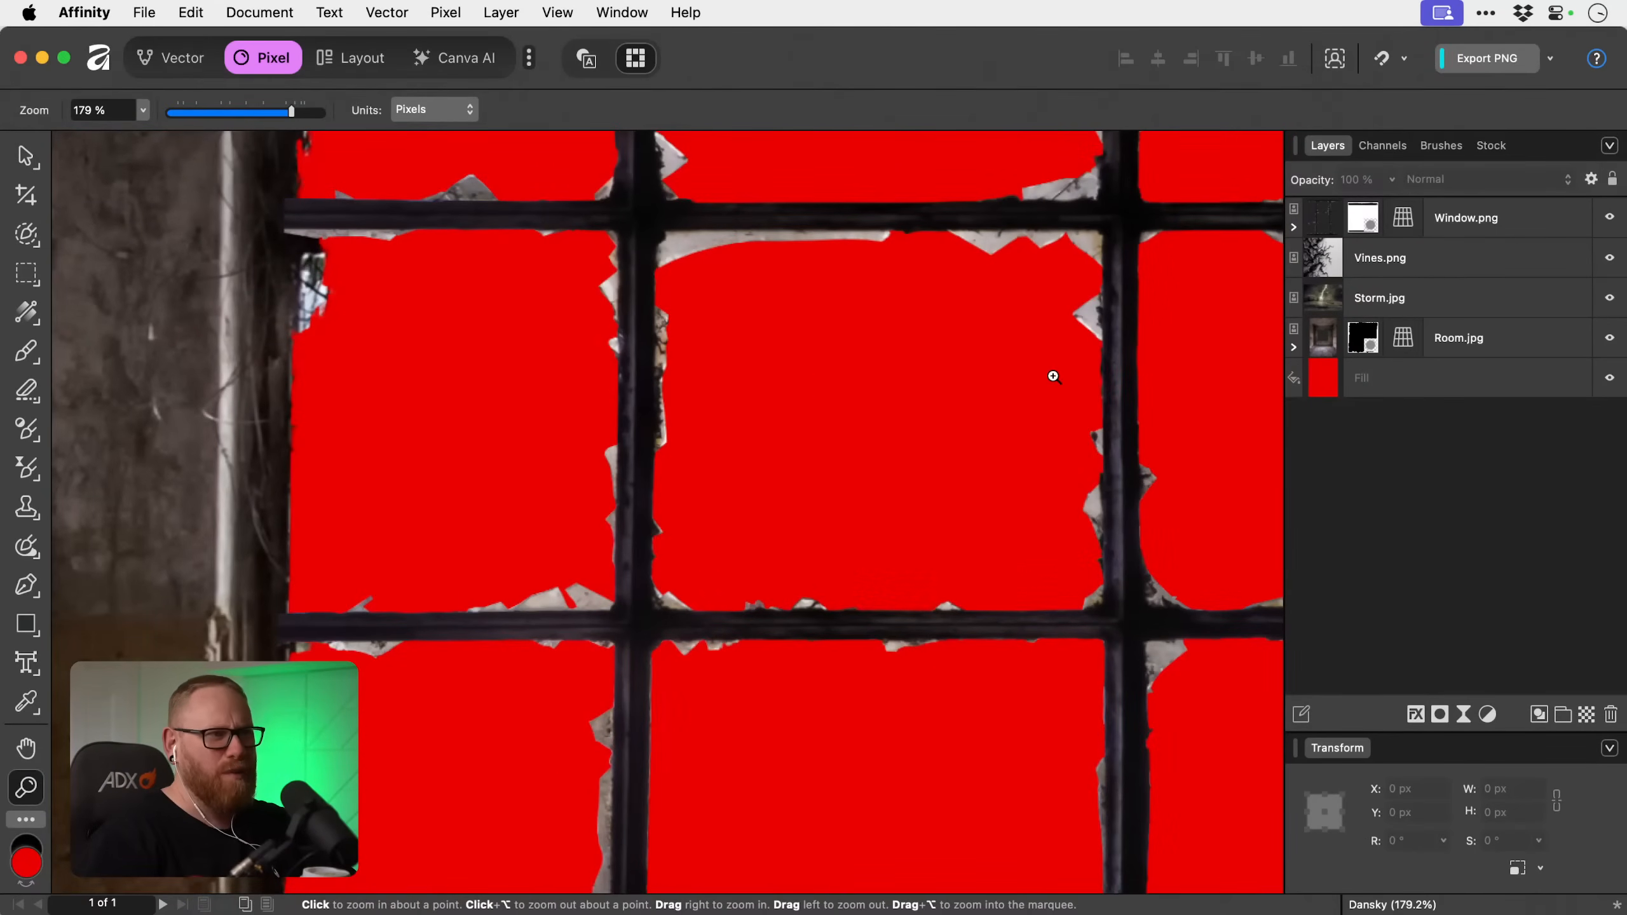
{"action": "key", "text": "v"}
{"action": "key", "text": "super+0"}
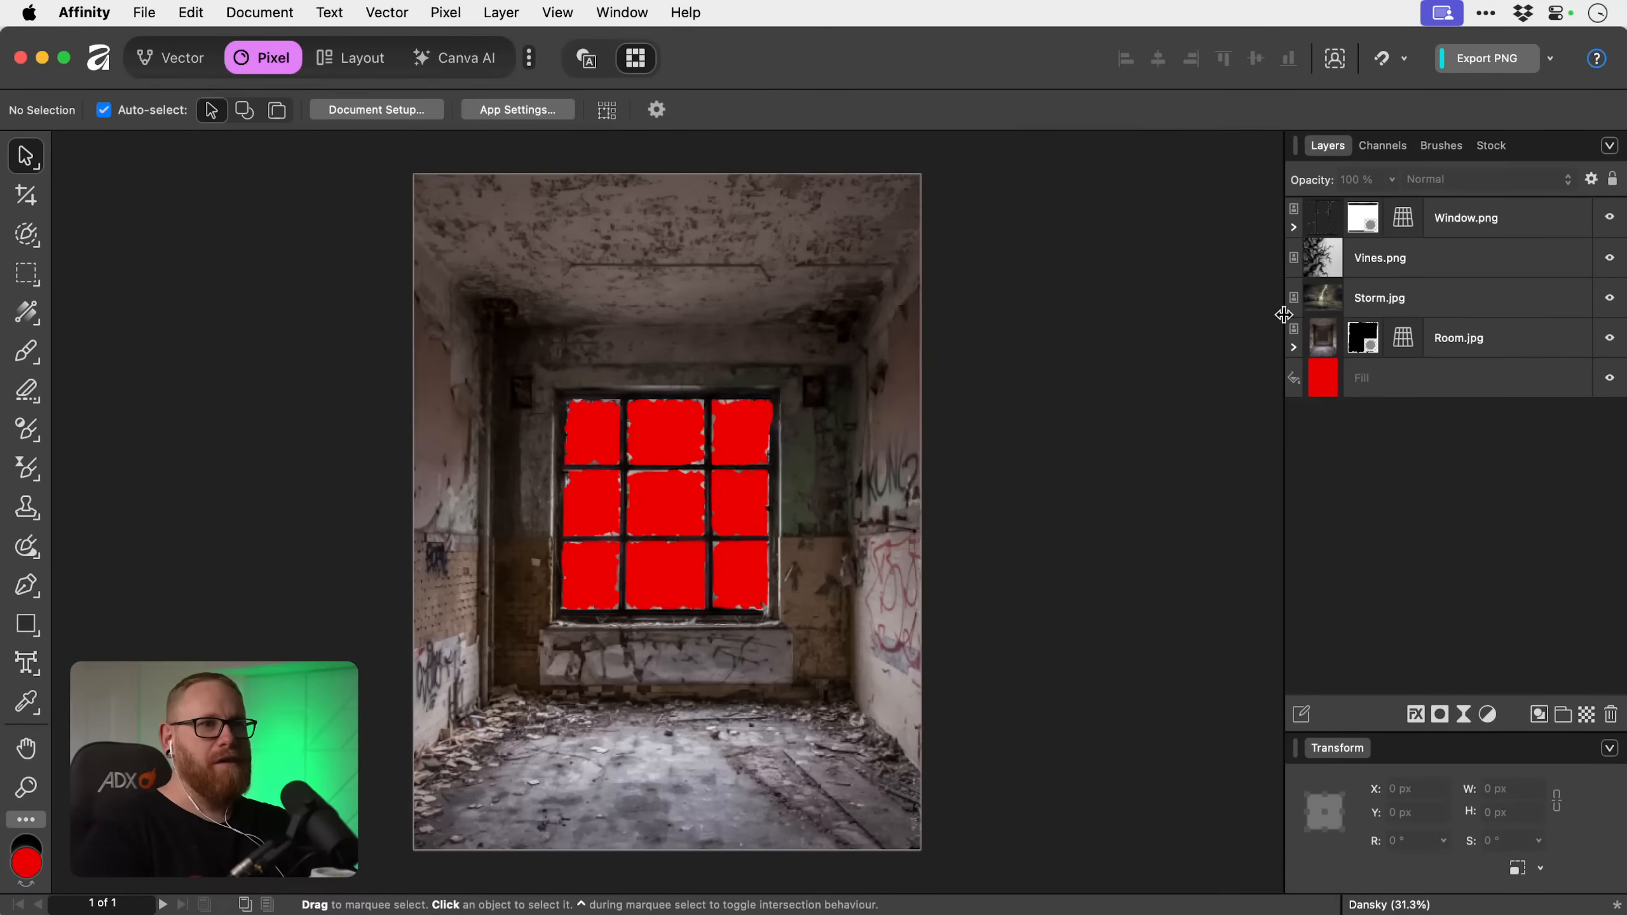
{"action": "left_click", "coordinate": [1440, 299]}
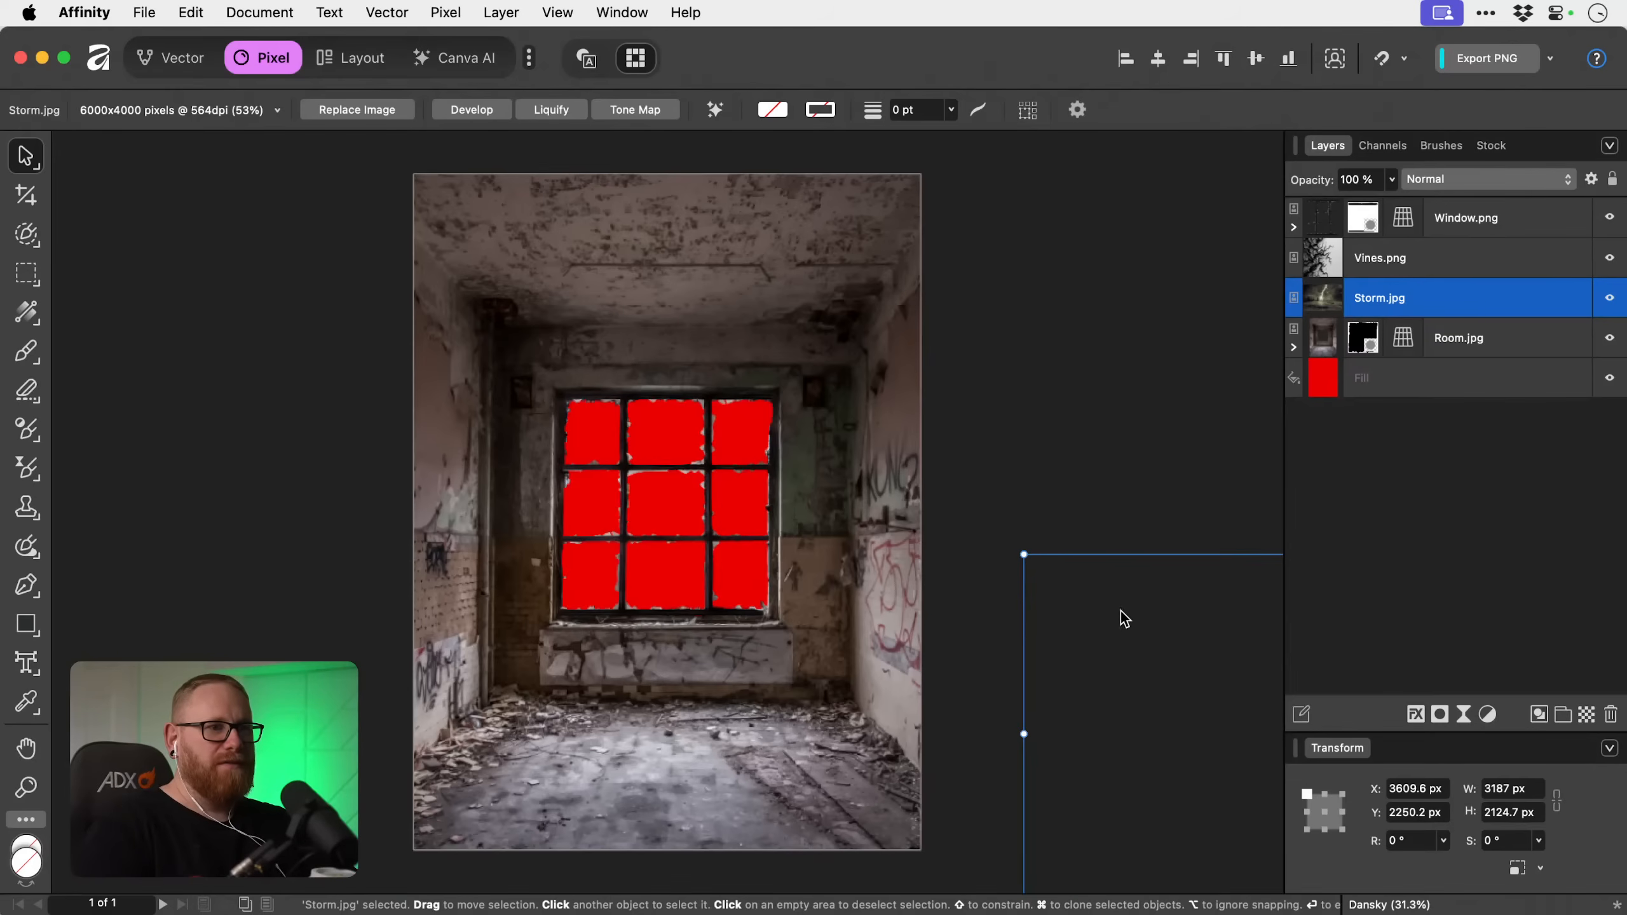
{"action": "left_click_drag", "start_coordinate": [1126, 617], "coordinate": [998, 567]}
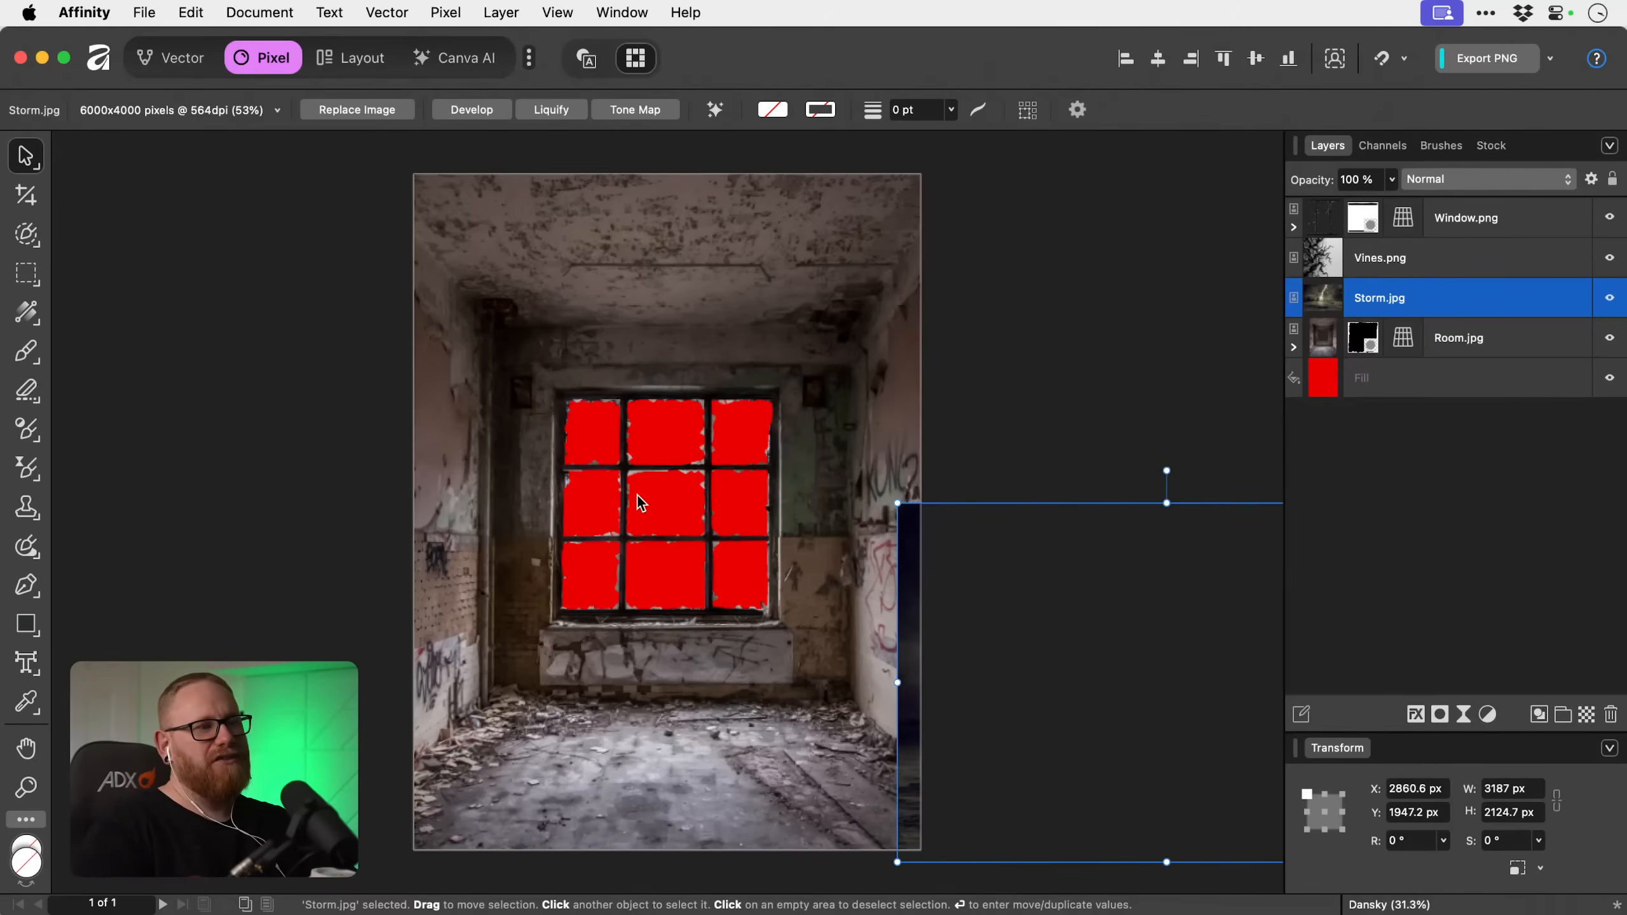
Select Window.png's mask and activate the Paint Brush for the leftover background fragment beside the middle-left pane.
{"action": "key", "text": "z"}
{"action": "left_click_drag", "start_coordinate": [635, 498], "coordinate": [996, 455]}
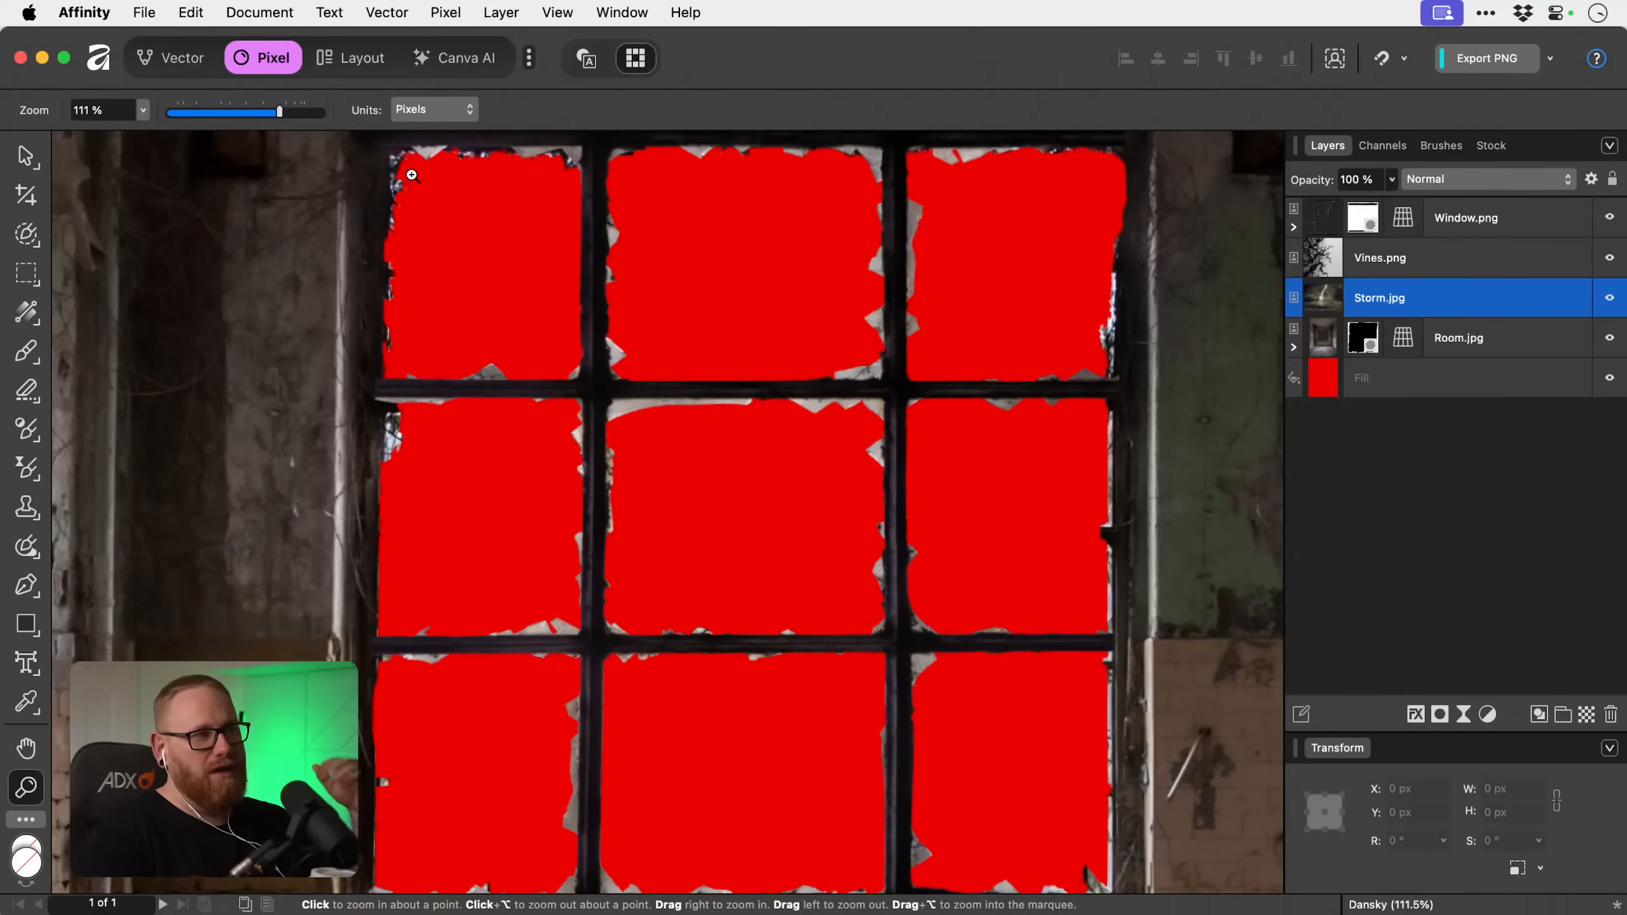
{"action": "left_click_drag", "start_coordinate": [419, 436], "coordinate": [483, 483]}
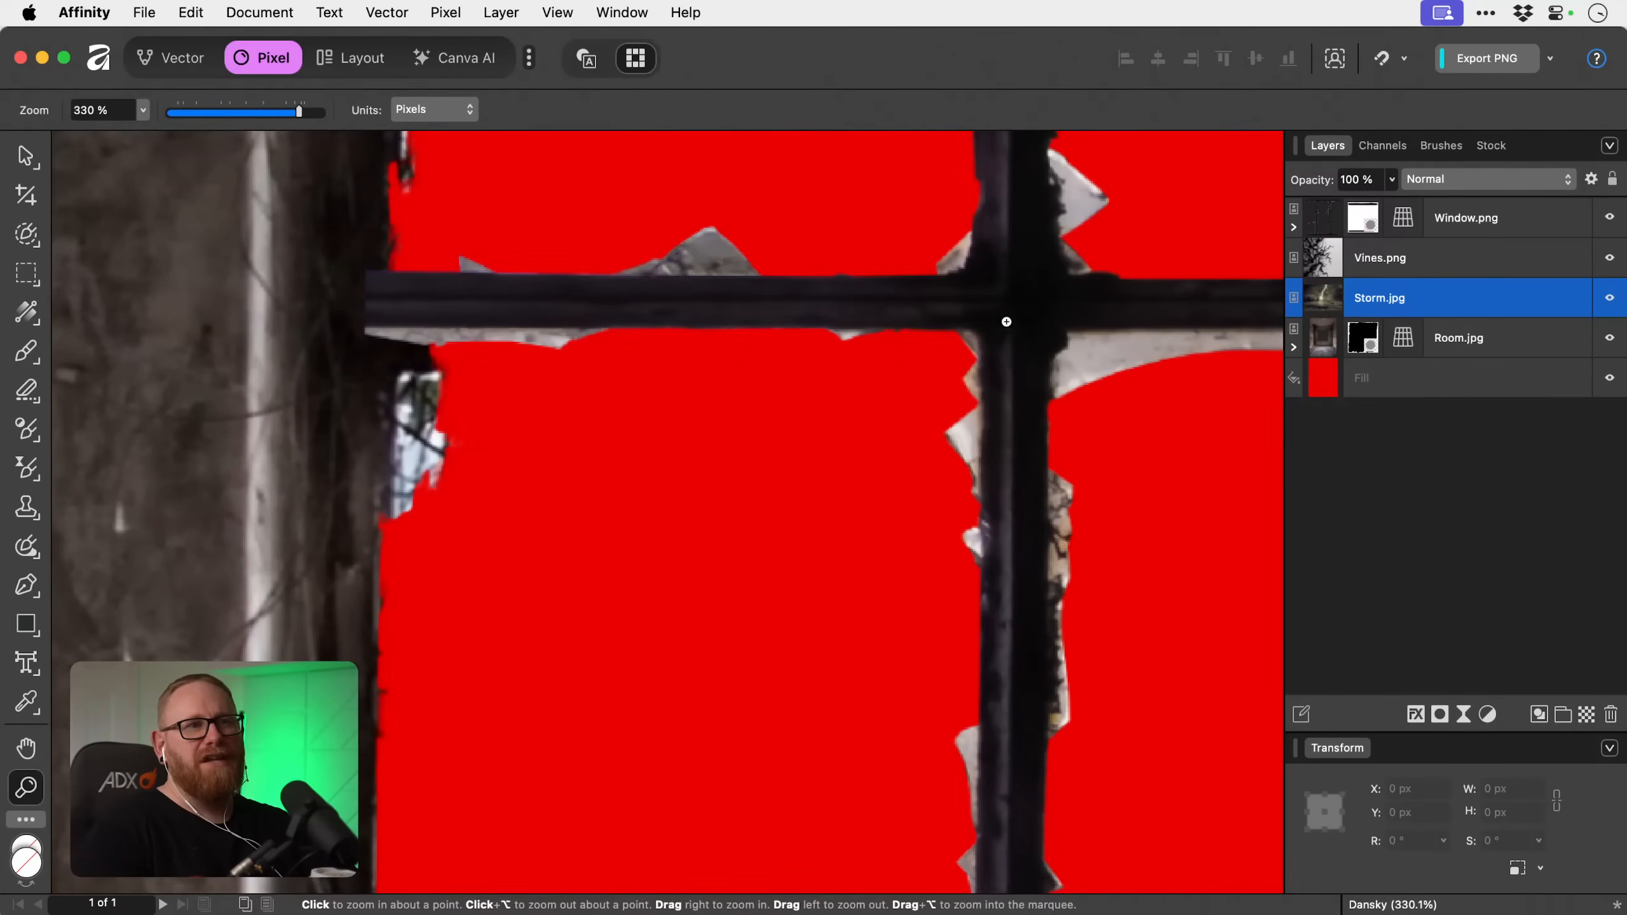
{"action": "left_click", "coordinate": [1361, 220]}
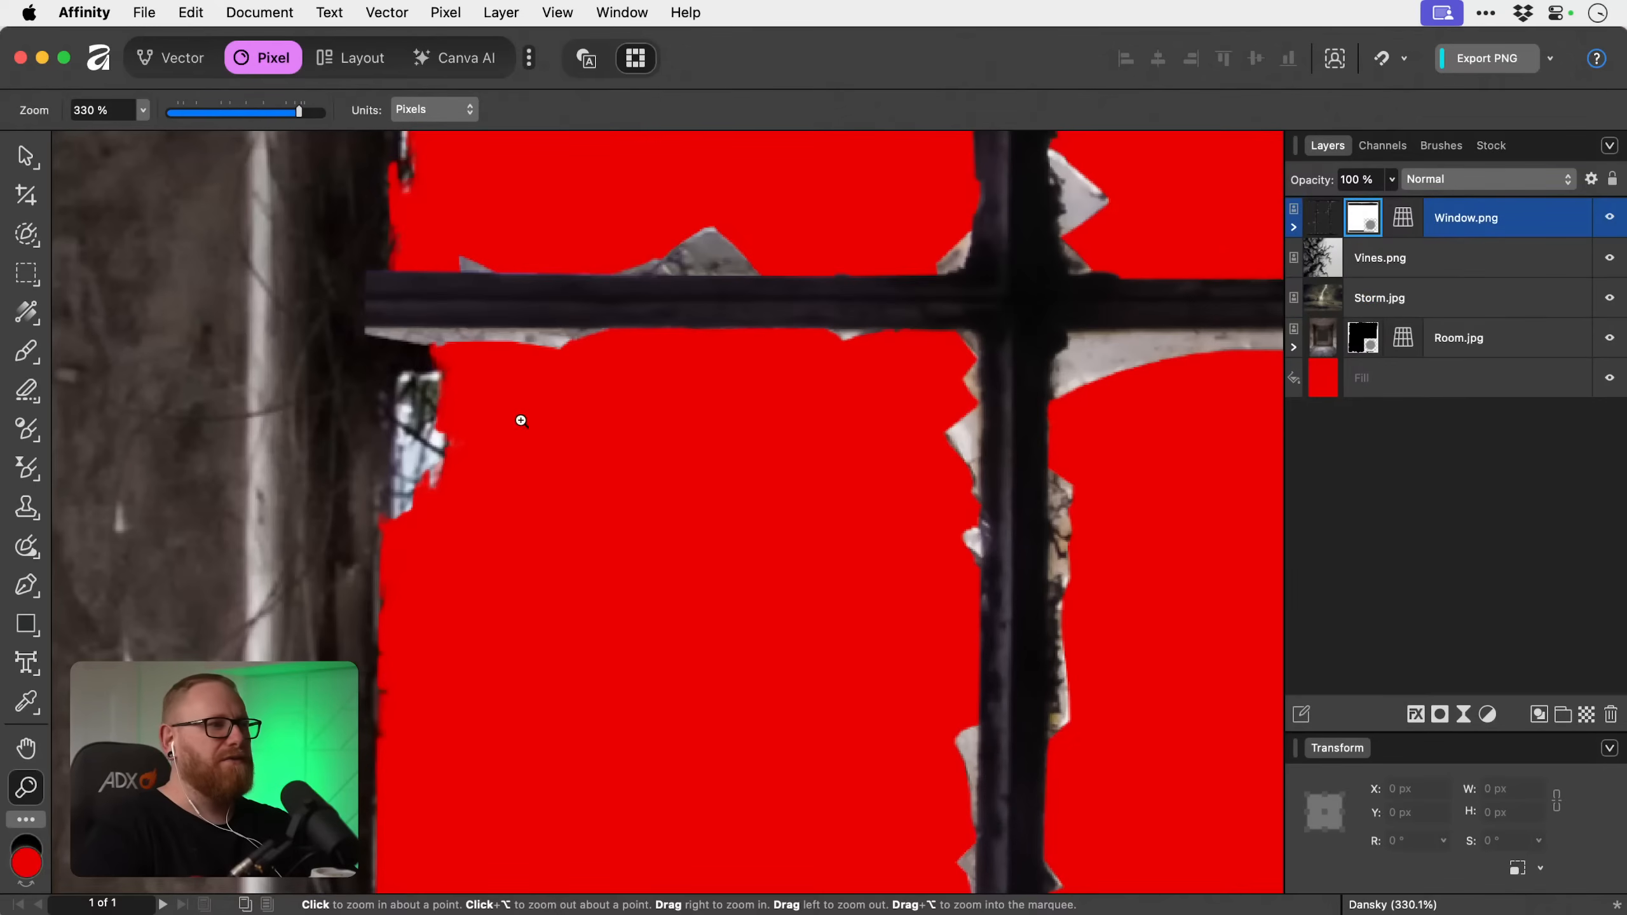
{"action": "key", "text": "b"}
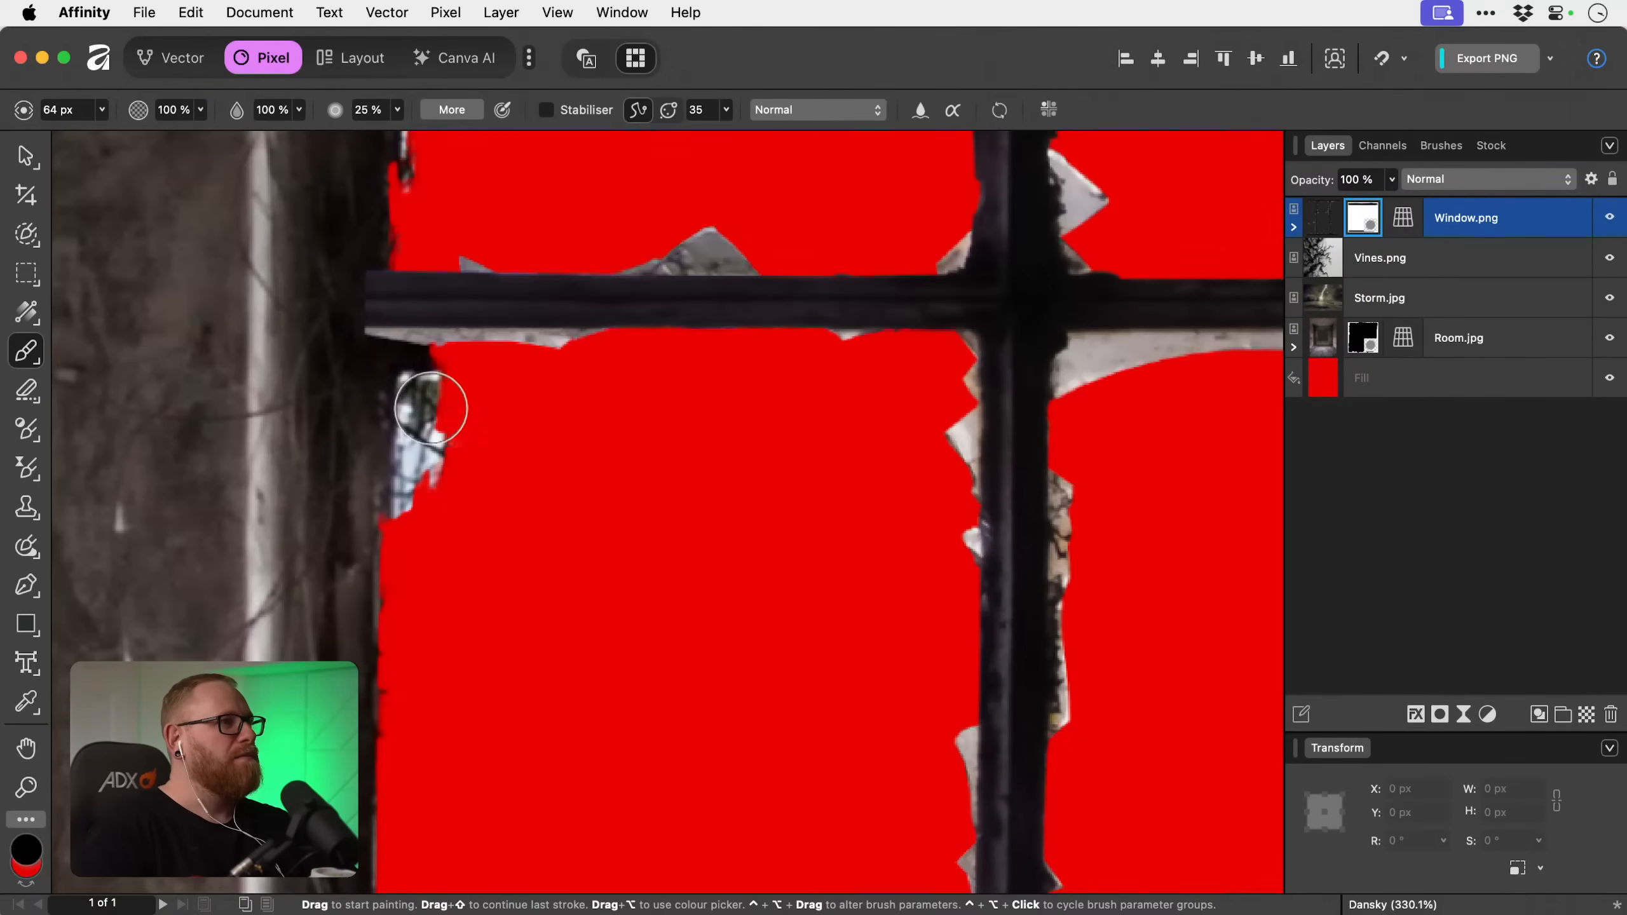
Try the brush at 100% hardness on Window.png's mask and undo the dab.
{"action": "left_click", "coordinate": [398, 110]}
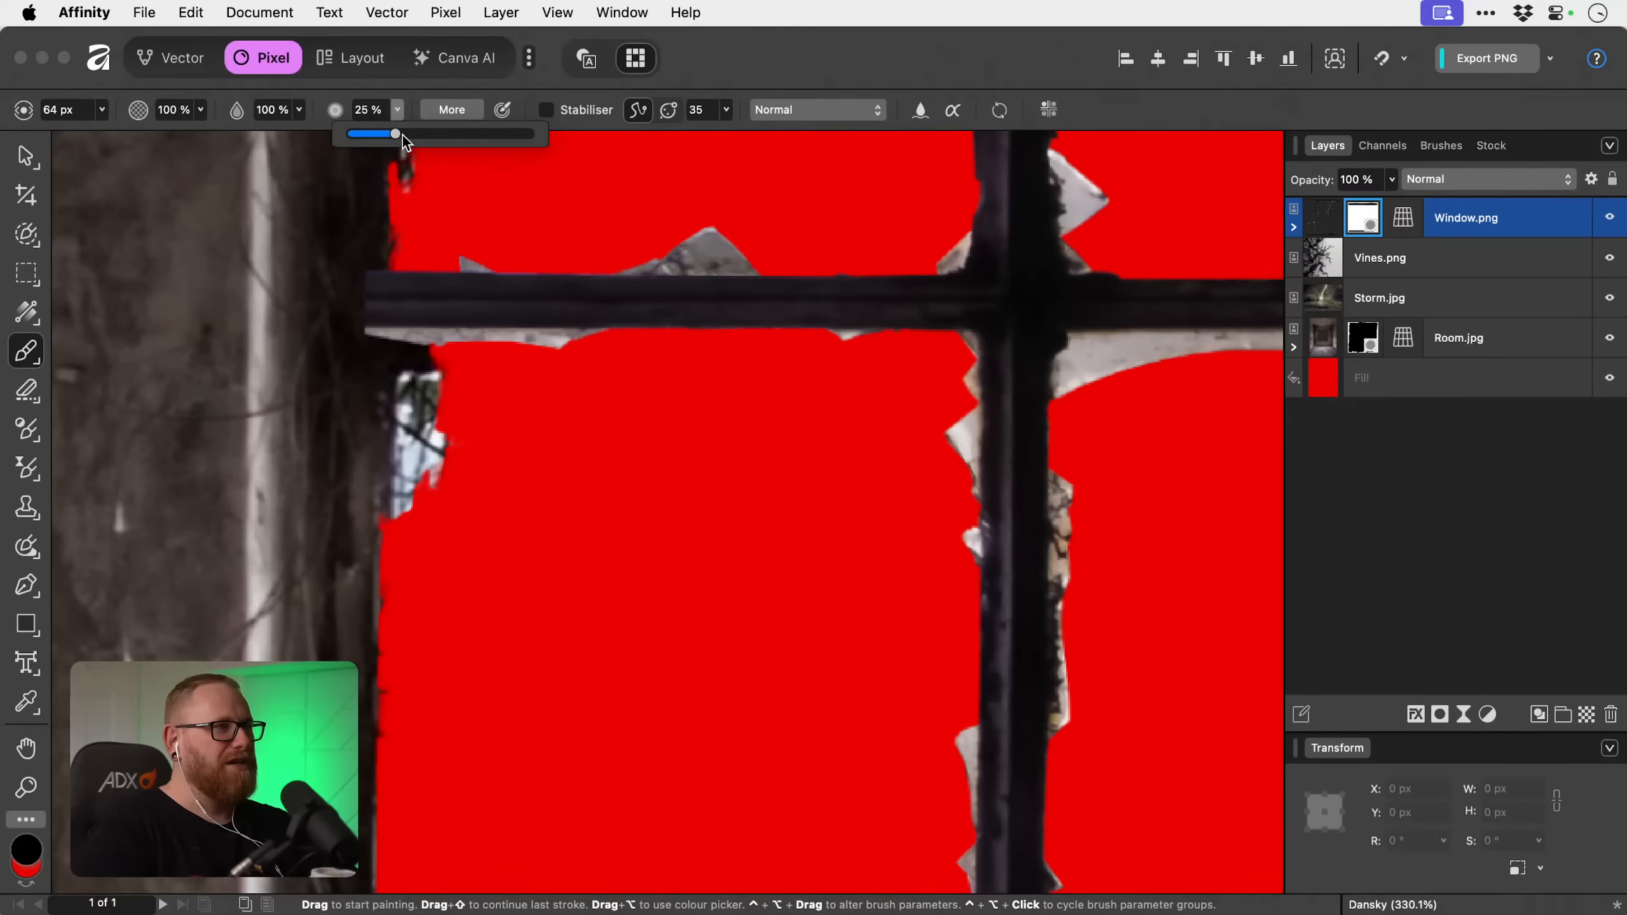
{"action": "left_click_drag", "start_coordinate": [402, 135], "coordinate": [534, 134]}
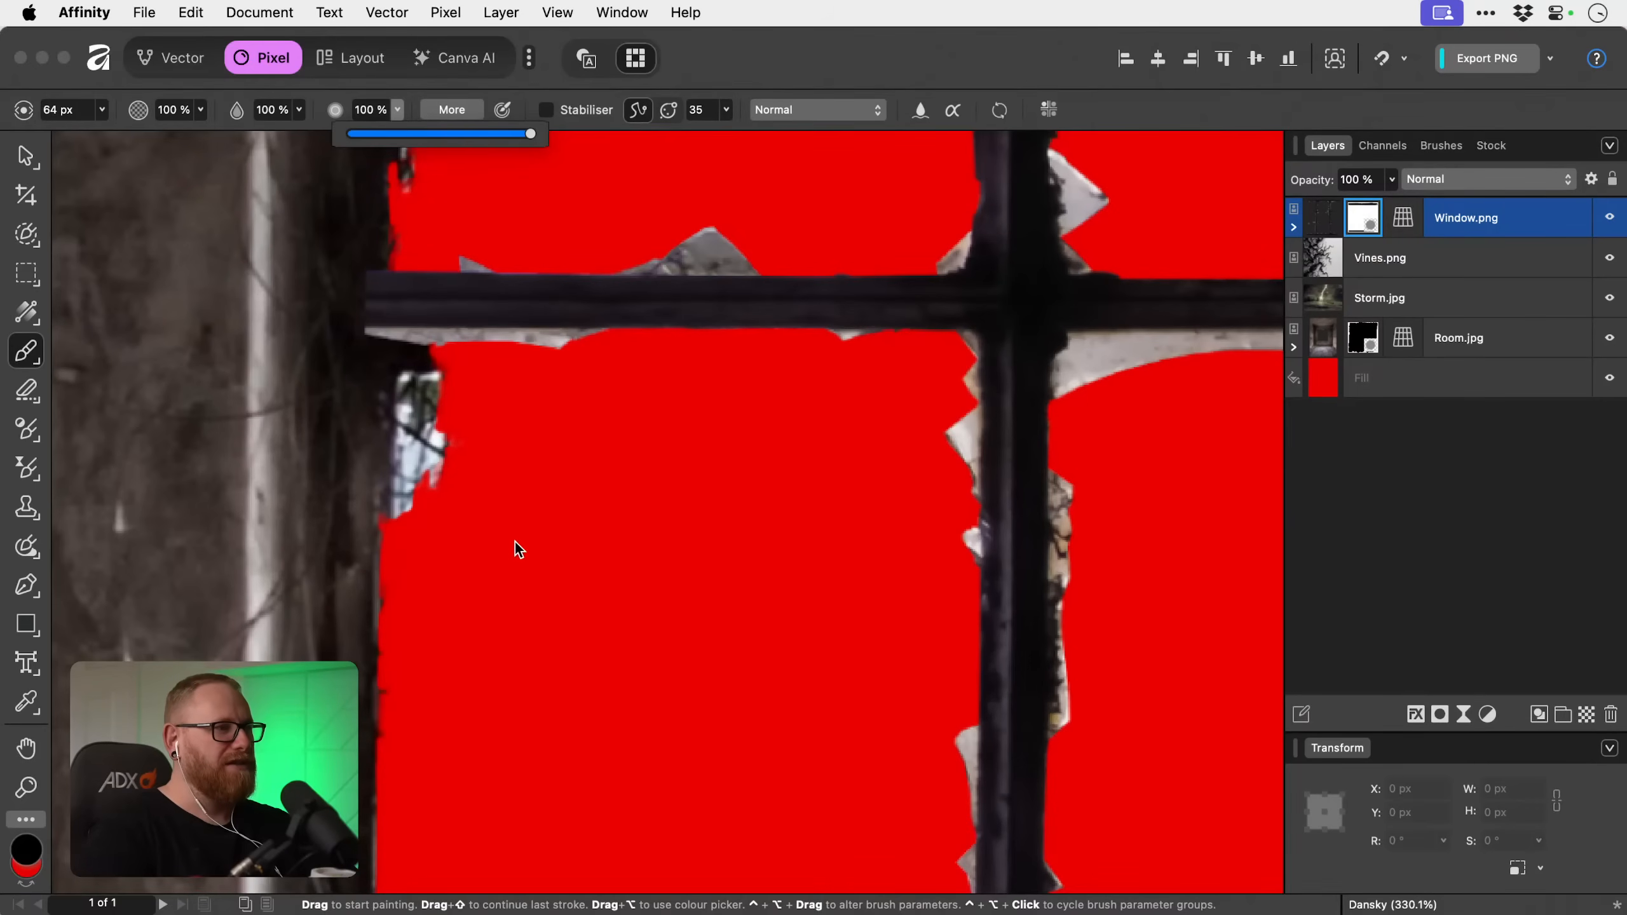
{"action": "left_click", "coordinate": [434, 296]}
{"action": "key", "text": "super+z"}
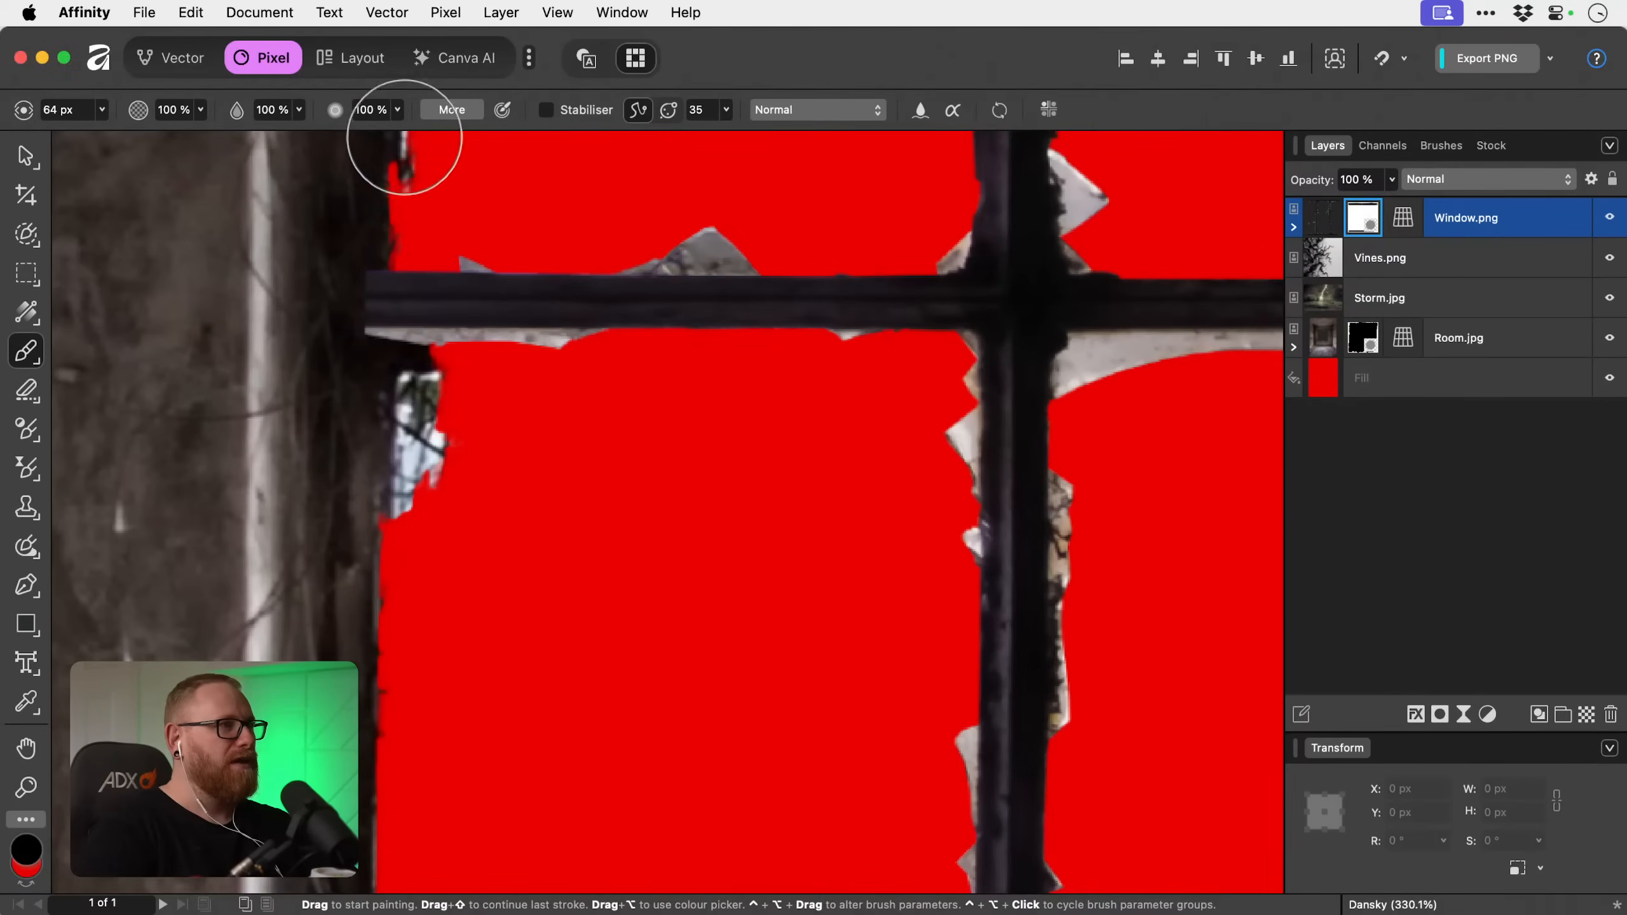
Set the brush hardness to 90% and reduce the brush size to 17.5 px.
{"action": "left_click", "coordinate": [398, 110]}
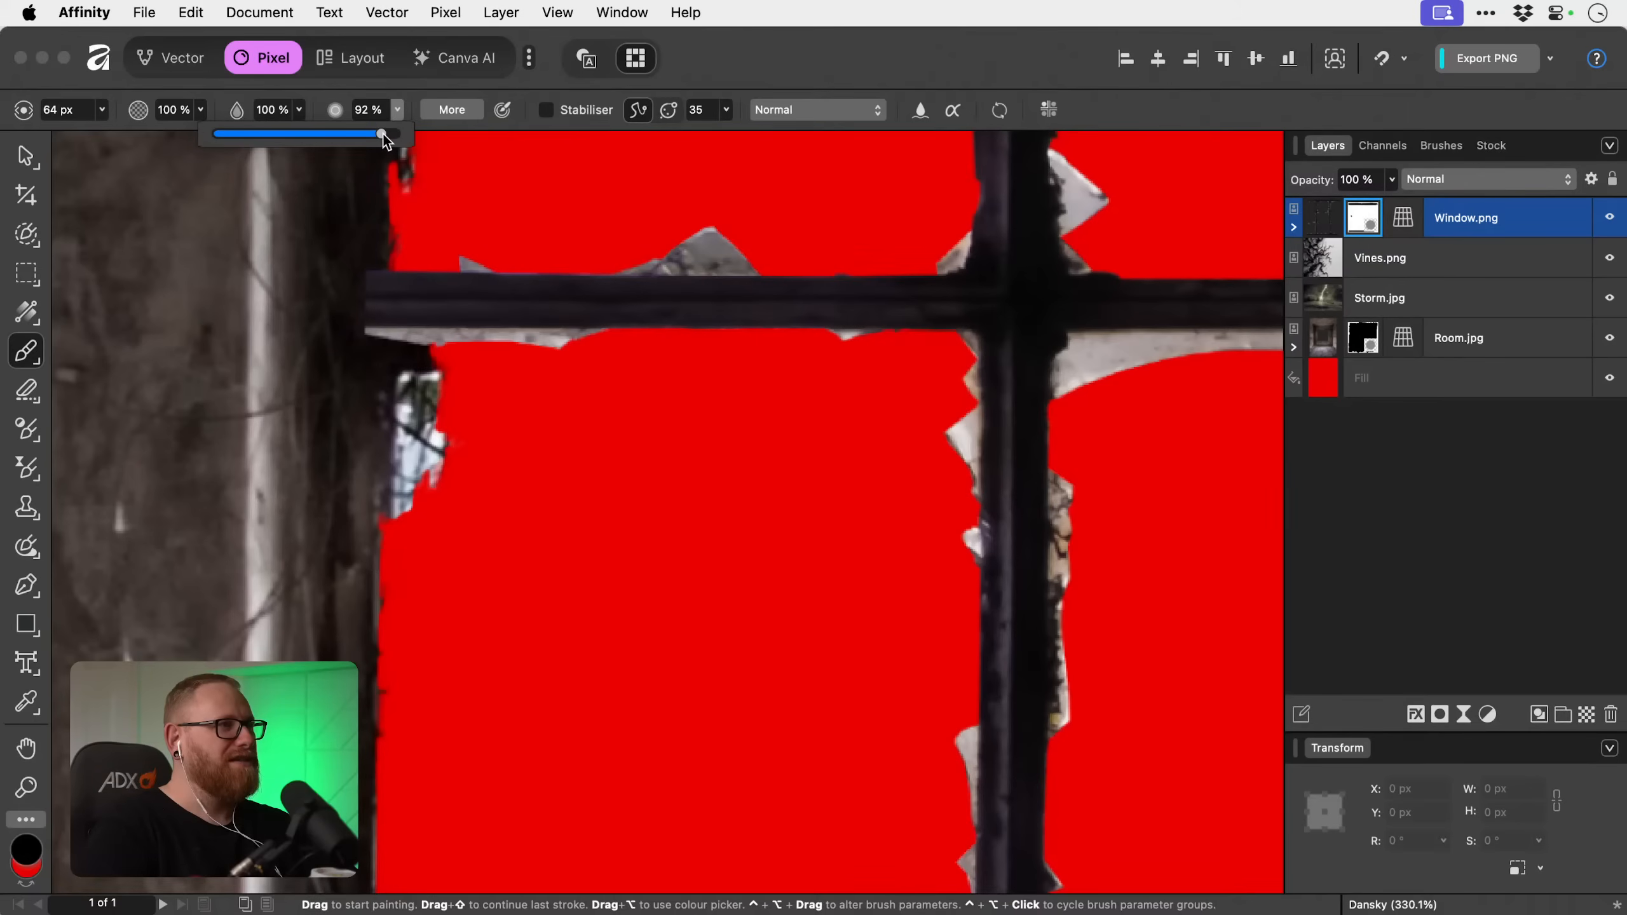
{"action": "left_click_drag", "start_coordinate": [382, 134], "coordinate": [380, 135]}
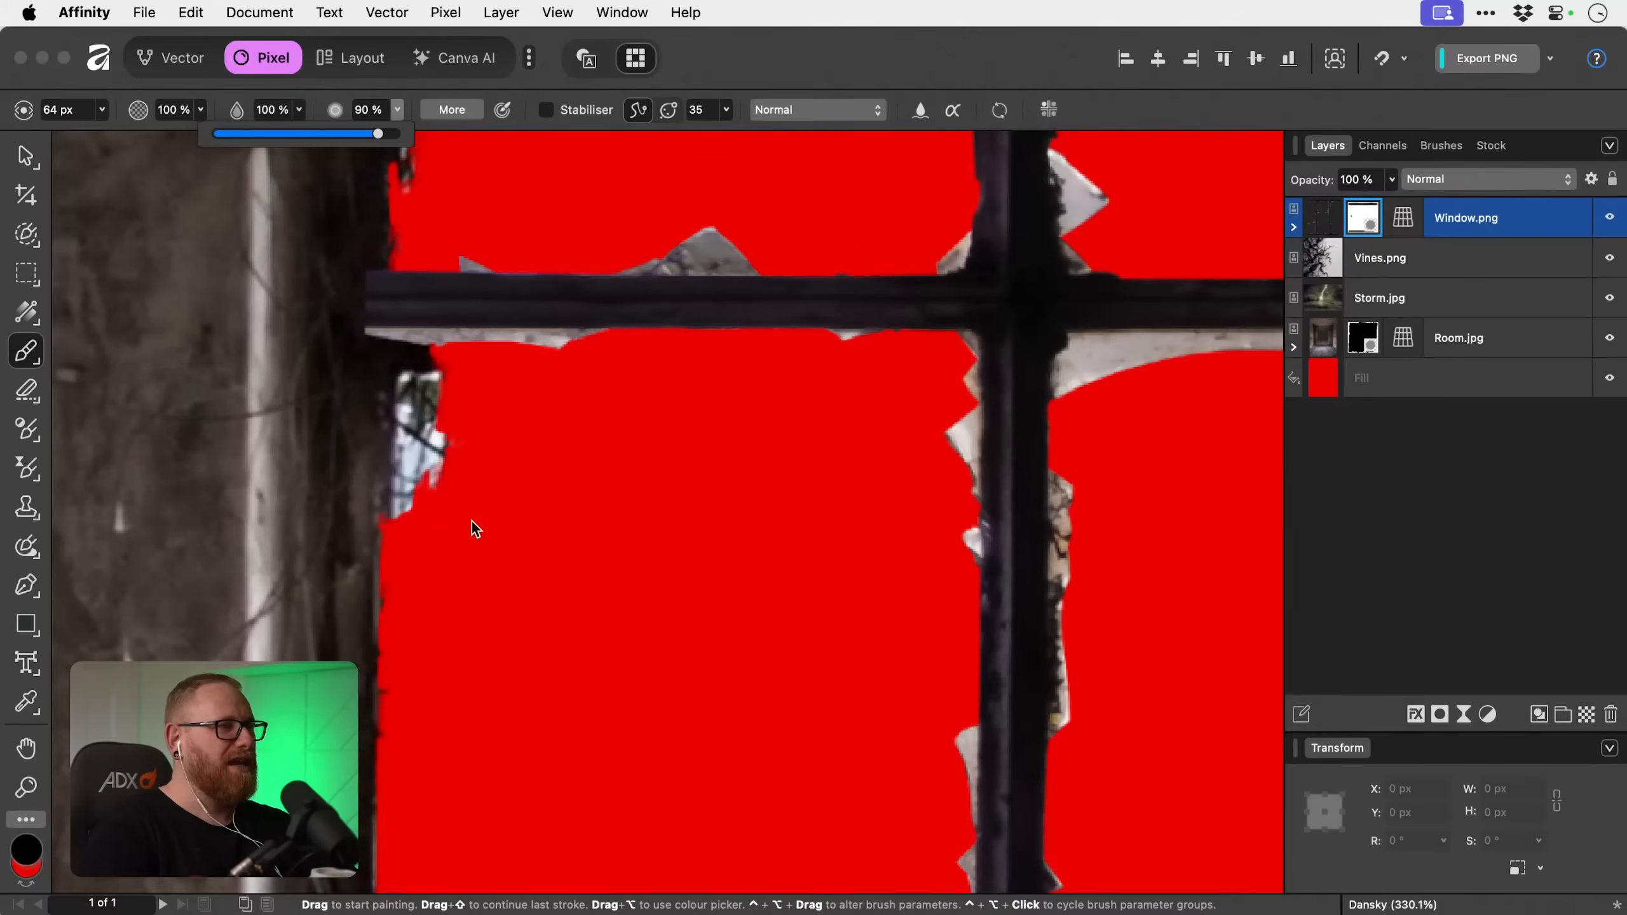
{"action": "left_click", "coordinate": [479, 539]}
{"action": "key", "text": "["}
{"action": "key", "text": "["}
{"action": "key", "text": "["}
{"action": "key", "text": "["}
{"action": "key", "text": "["}
{"action": "key", "text": "["}
{"action": "key", "text": "["}
{"action": "key", "text": "["}
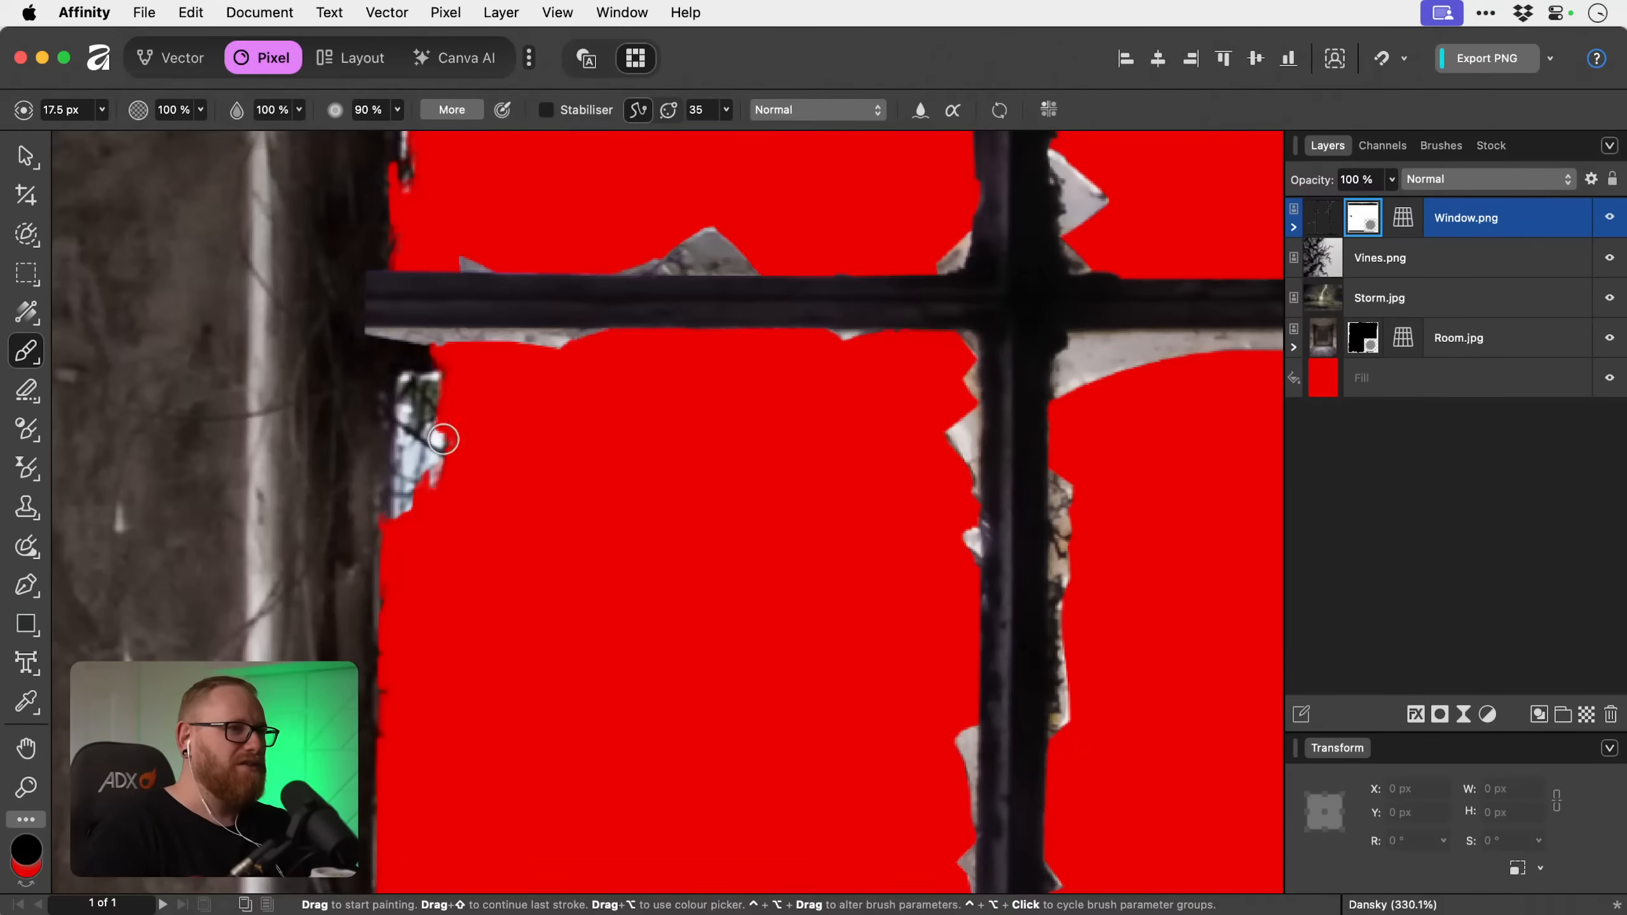
Expand Window.png's nested layers, reset the paint colours to black and white, and undo the recent strokes on its mask.
{"action": "left_click", "coordinate": [1294, 227]}
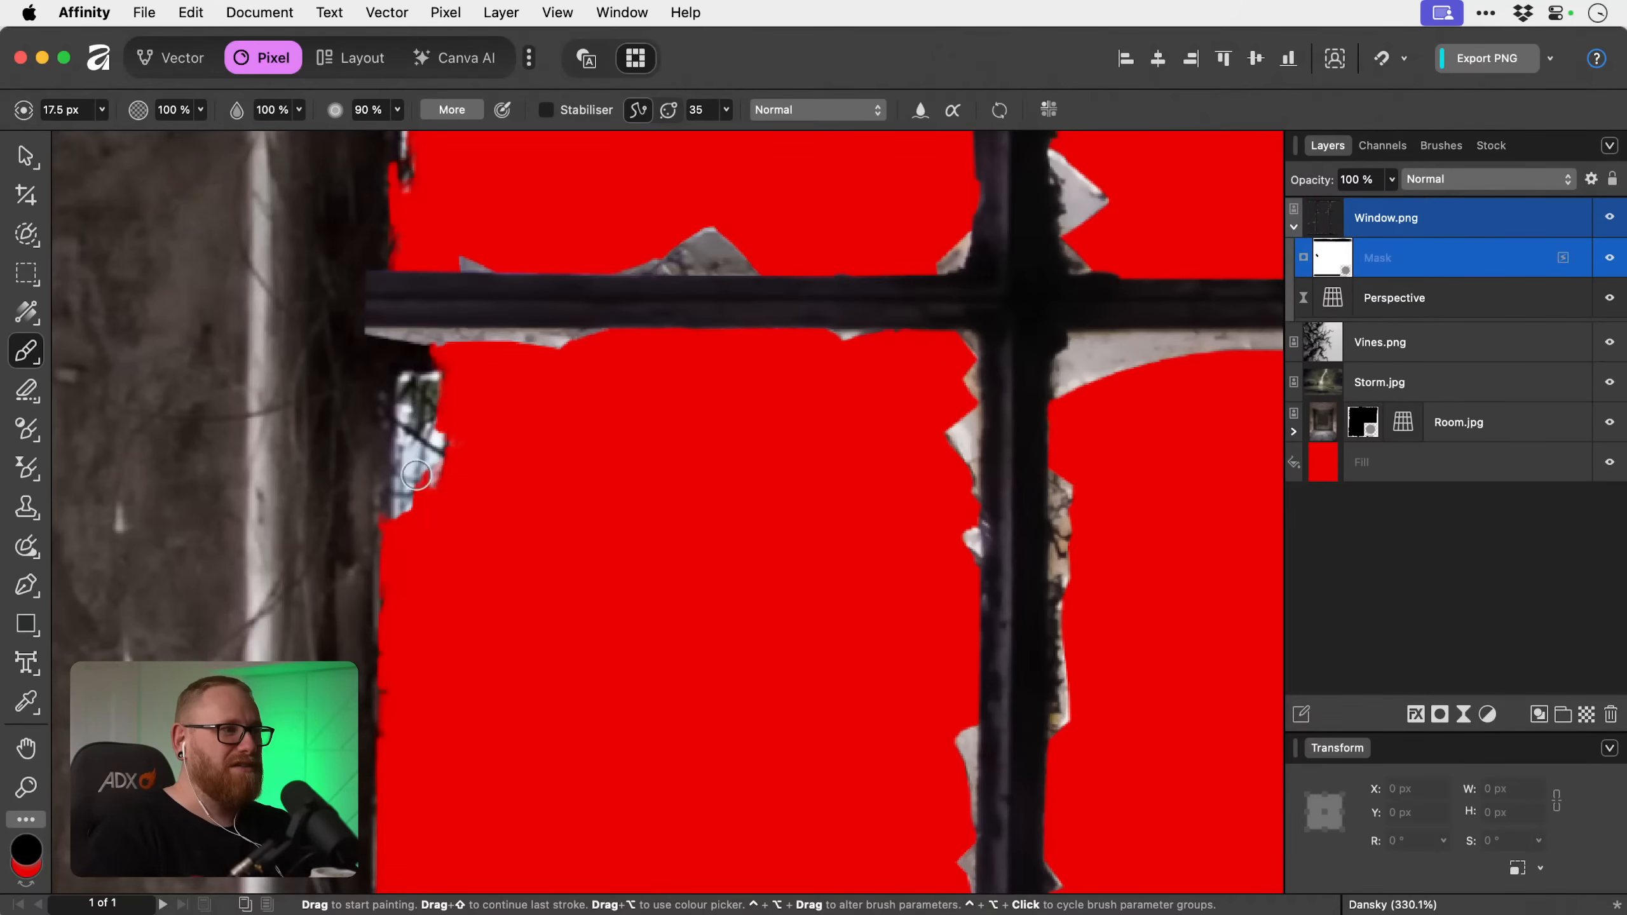
{"action": "key", "text": "d"}
{"action": "key", "text": "x"}
{"action": "key", "text": "x"}
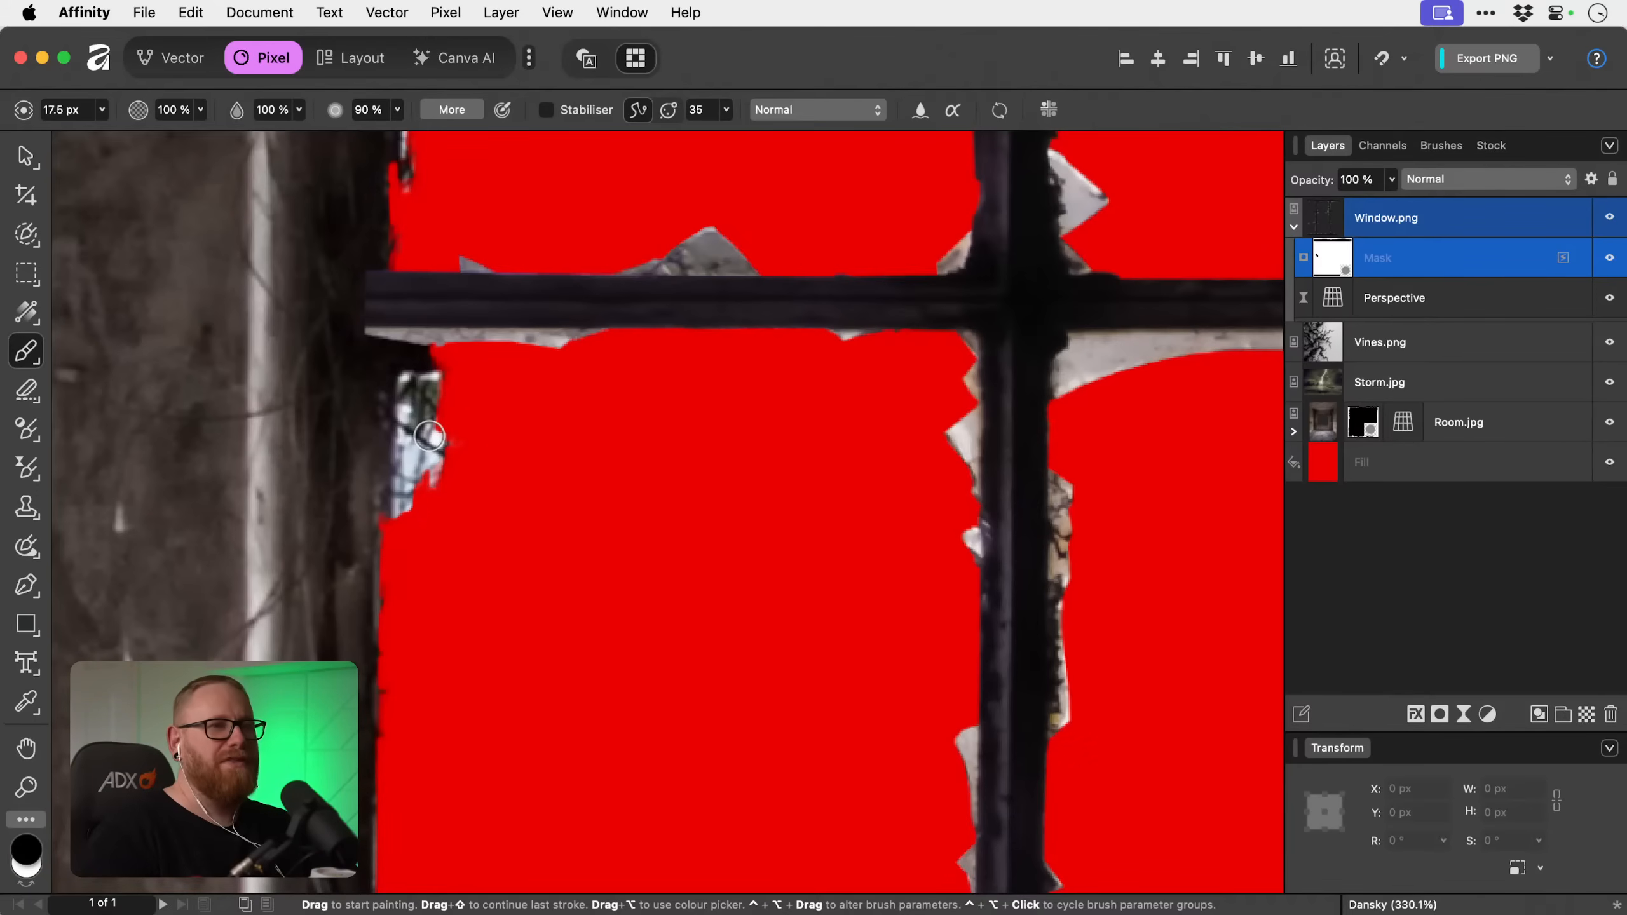
{"action": "key", "text": "super+z"}
{"action": "key", "text": "super+z"}
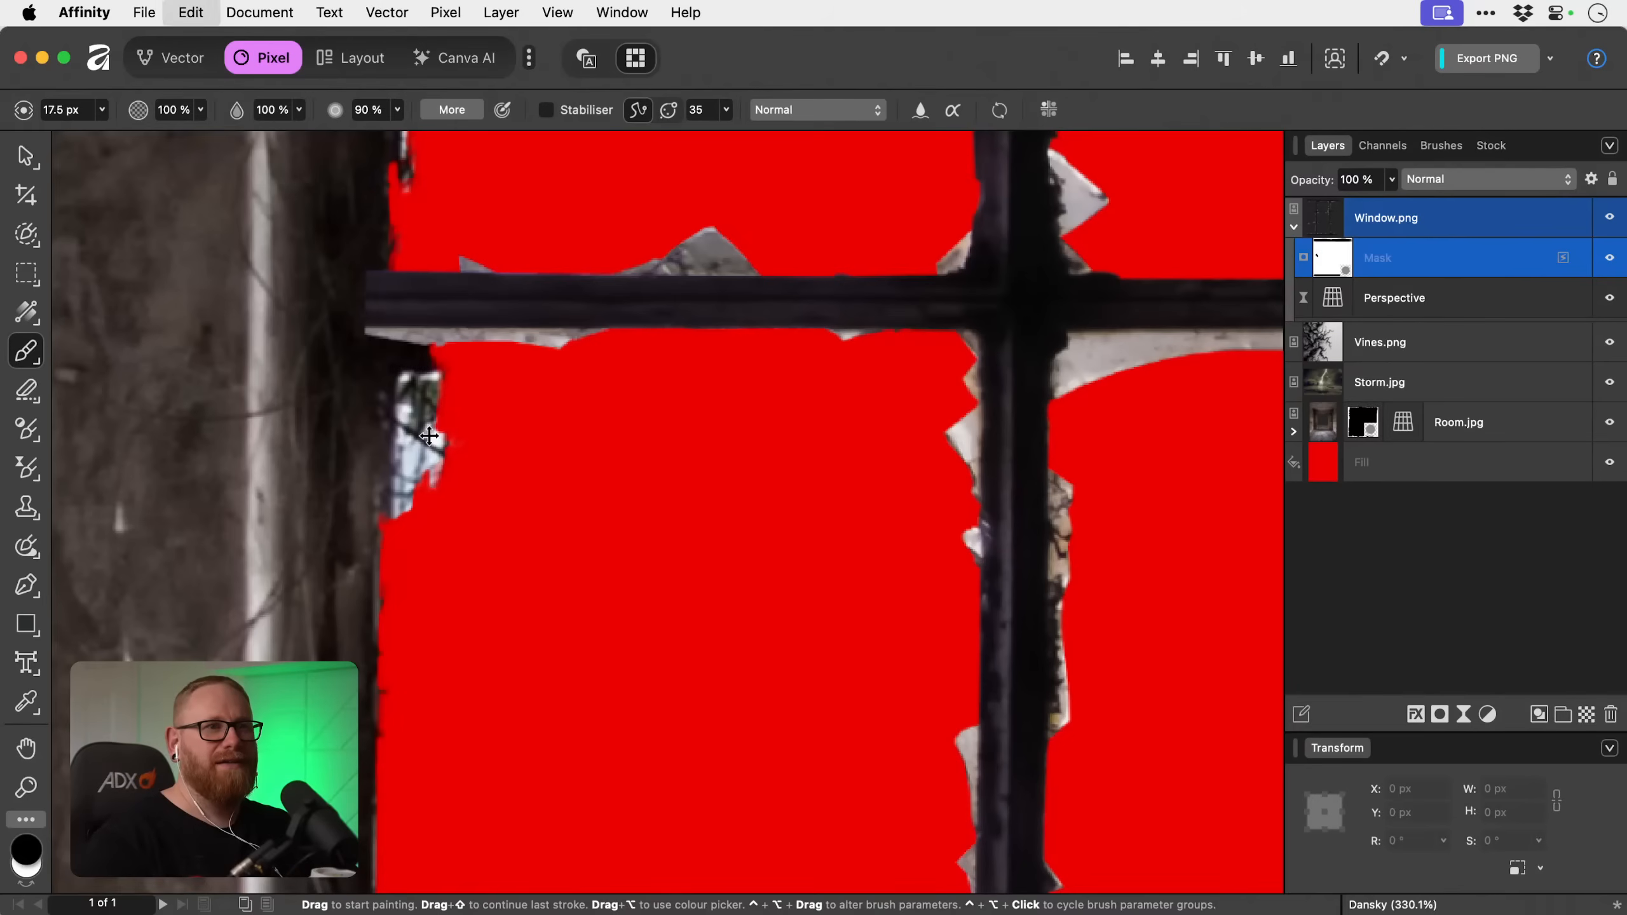
{"action": "key", "text": "super+z"}
{"action": "key", "text": "super+z"}
{"action": "key", "text": "super+z"}
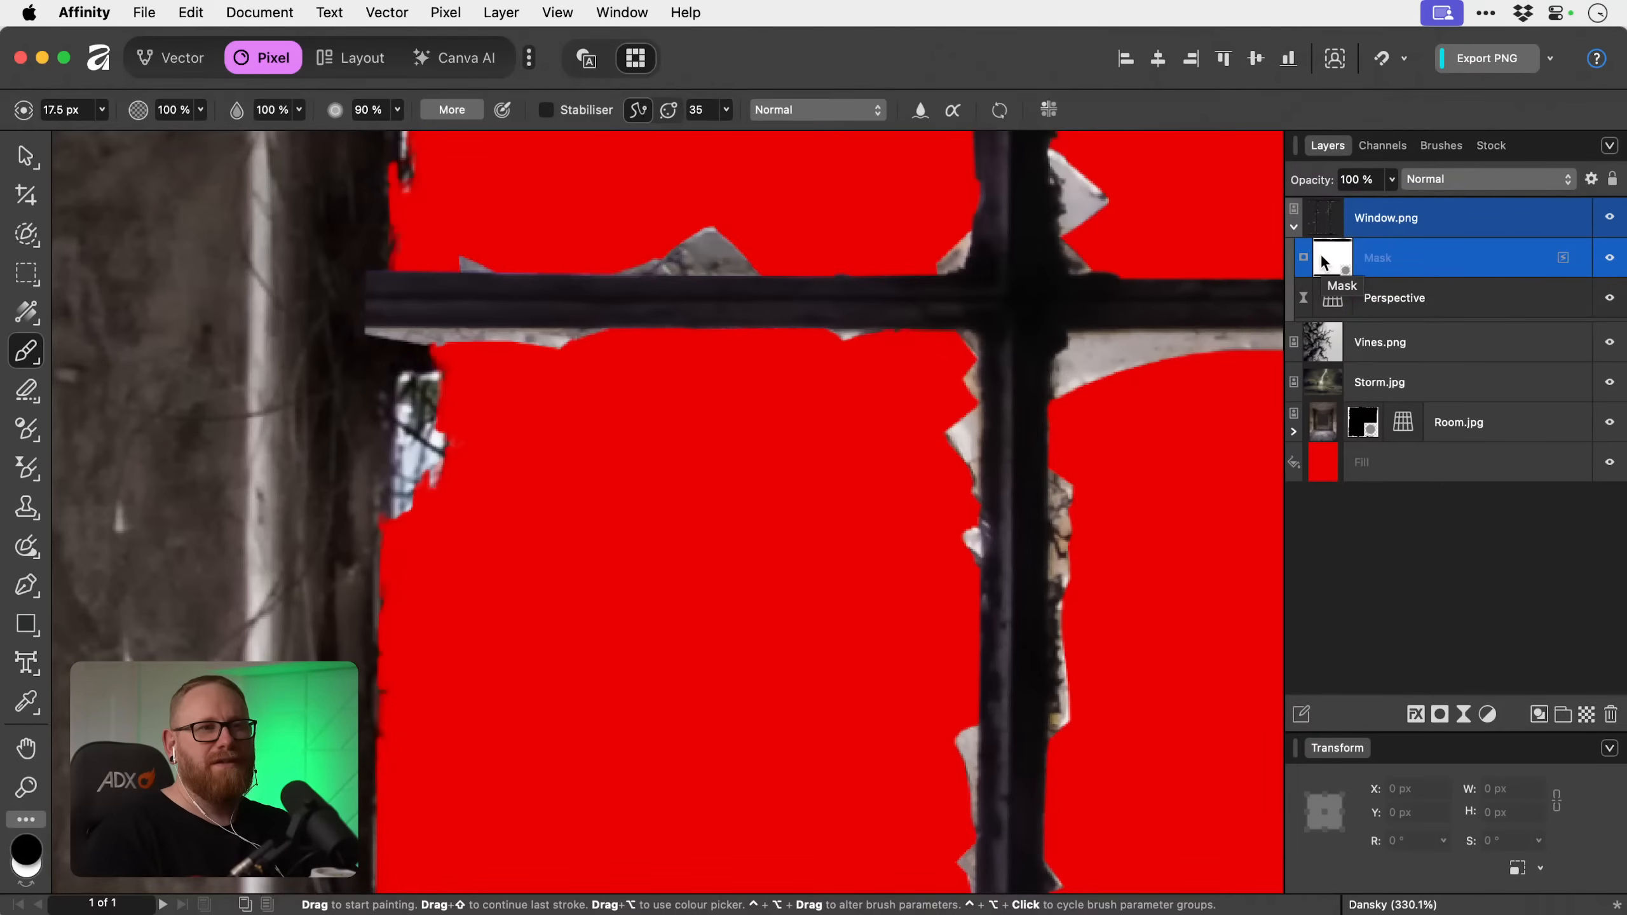
Collapse Window.png's nested layers, add a second mask to it and make white the active paint colour.
{"action": "left_click", "coordinate": [1293, 227]}
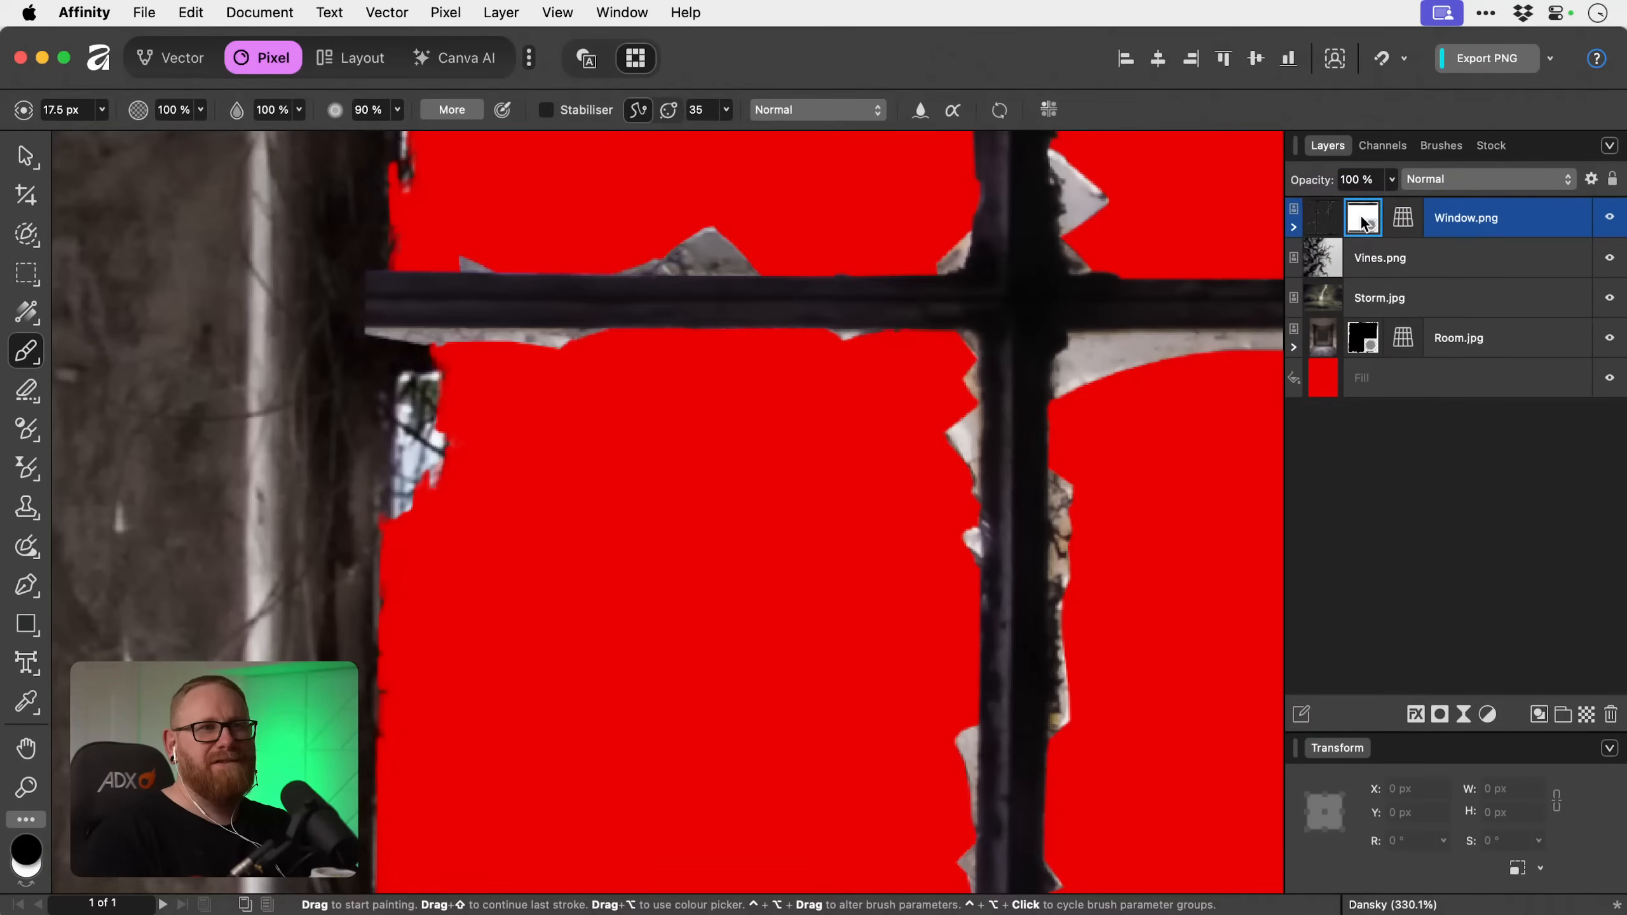
{"action": "left_click", "coordinate": [1509, 227]}
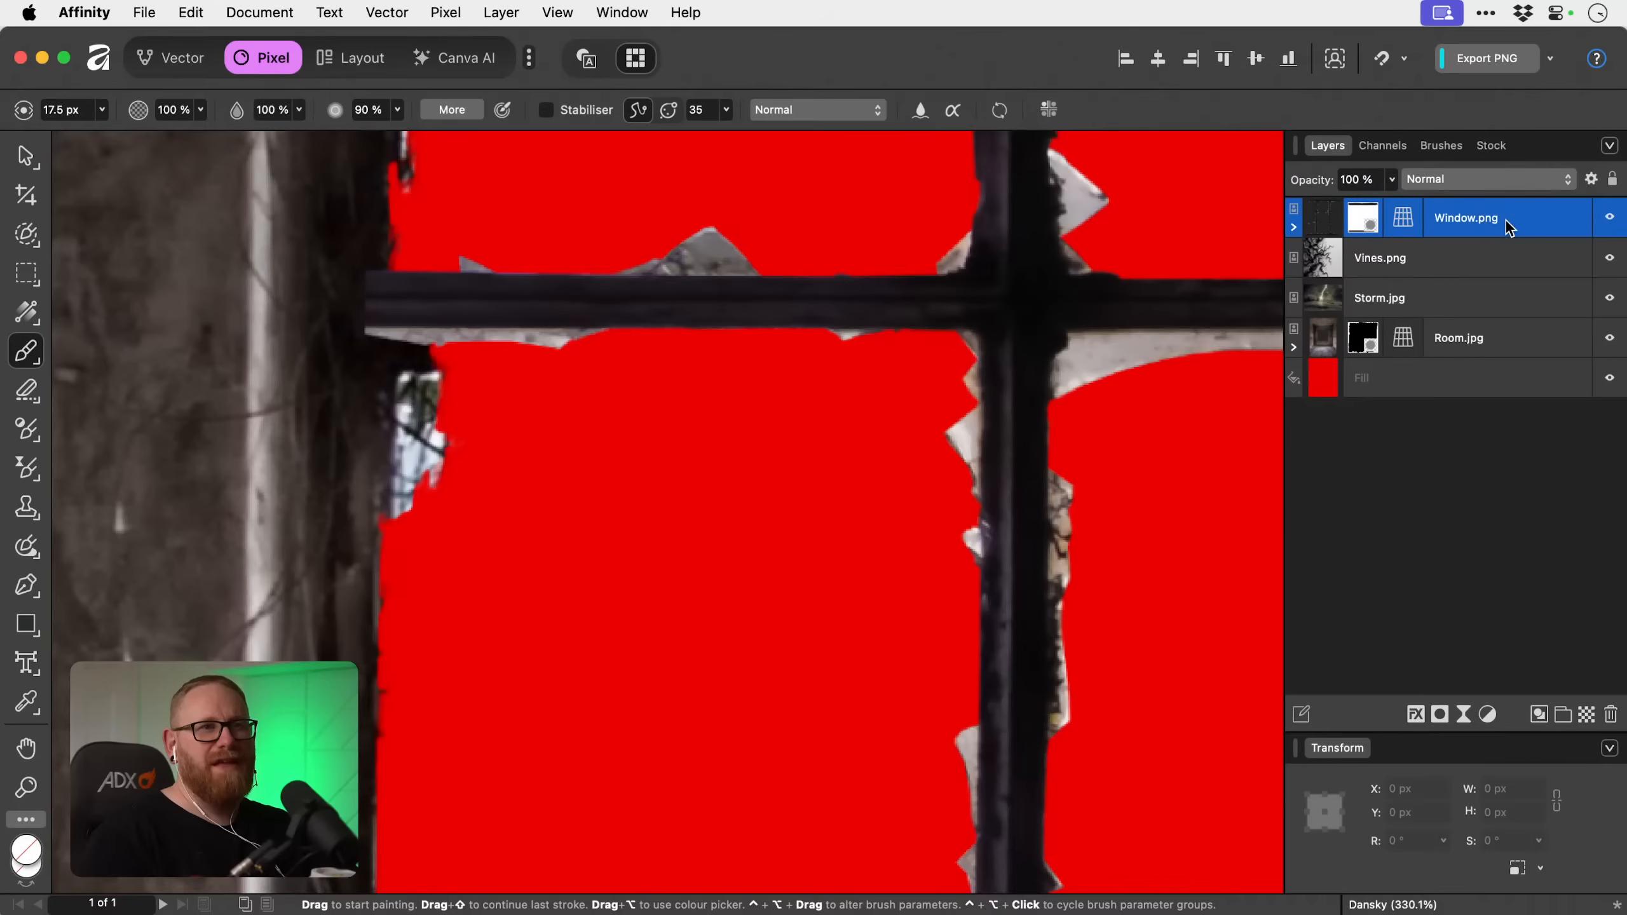
{"action": "left_click", "coordinate": [1440, 715], "text": "alt"}
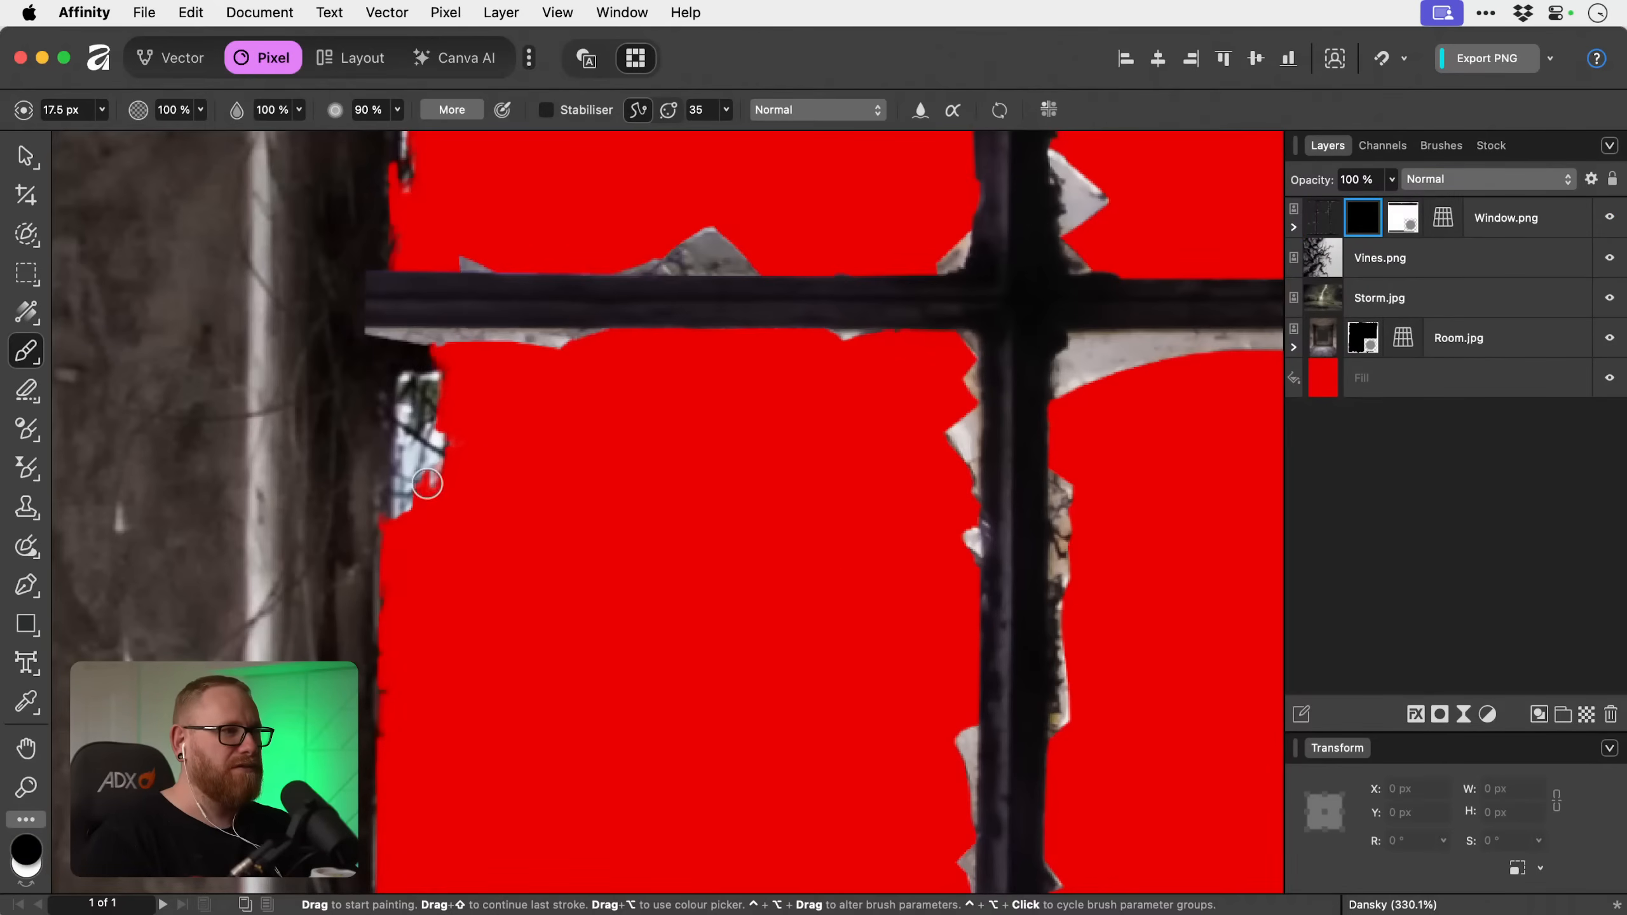
{"action": "key", "text": "x"}
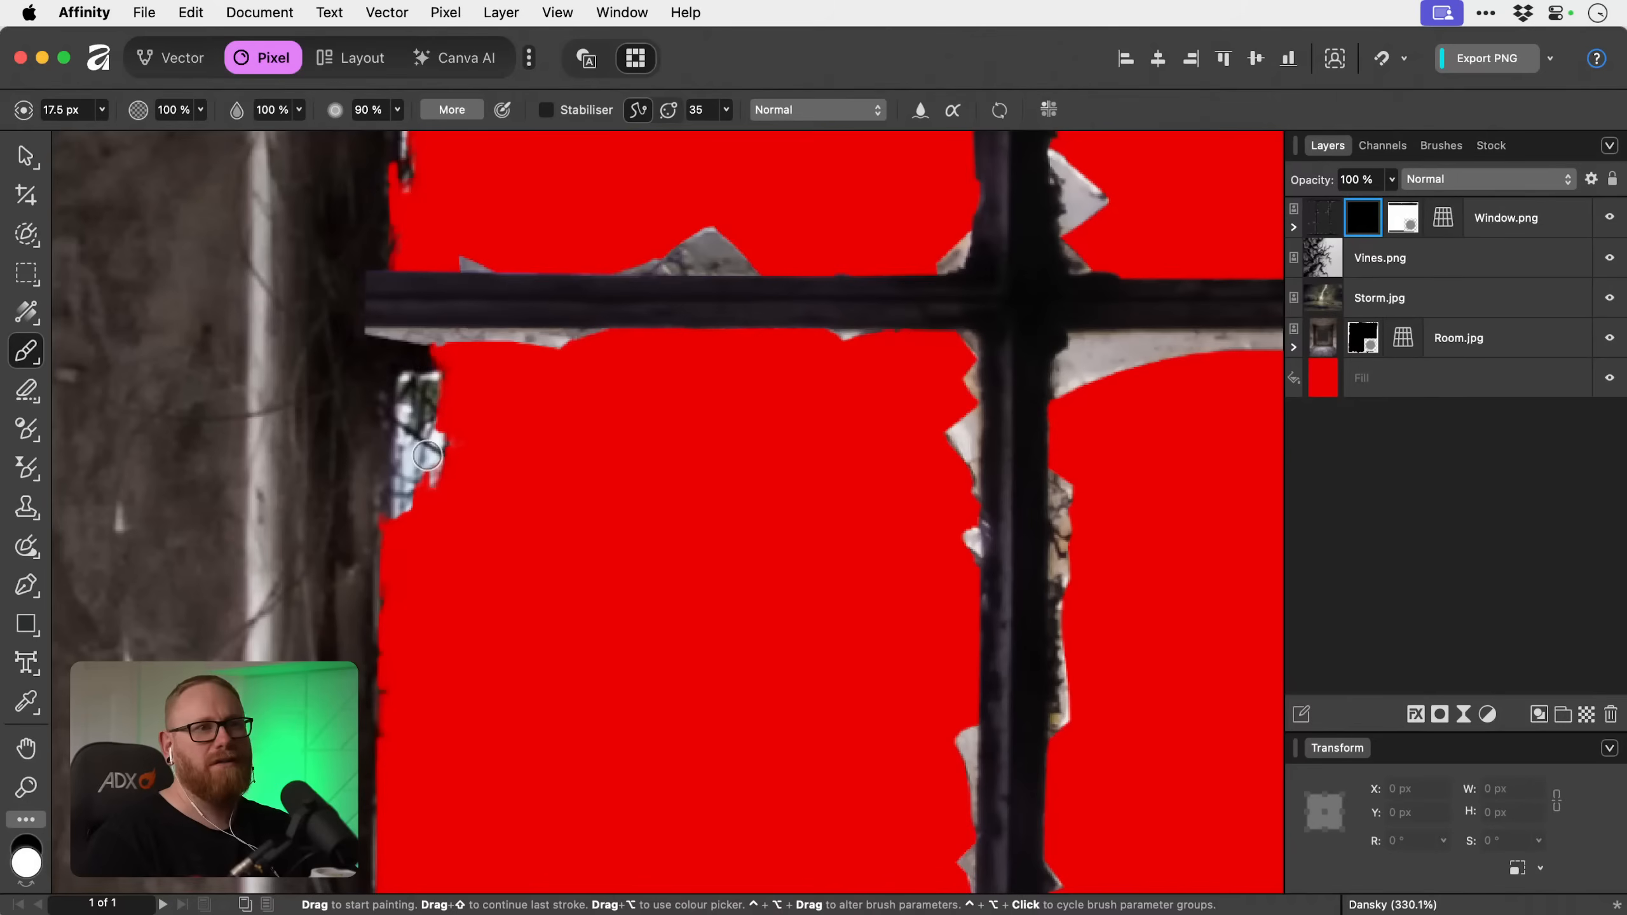
Make black the active paint colour and toggle Room.jpg's visibility to check which layer holds the leftover patch.
{"action": "key", "text": "x"}
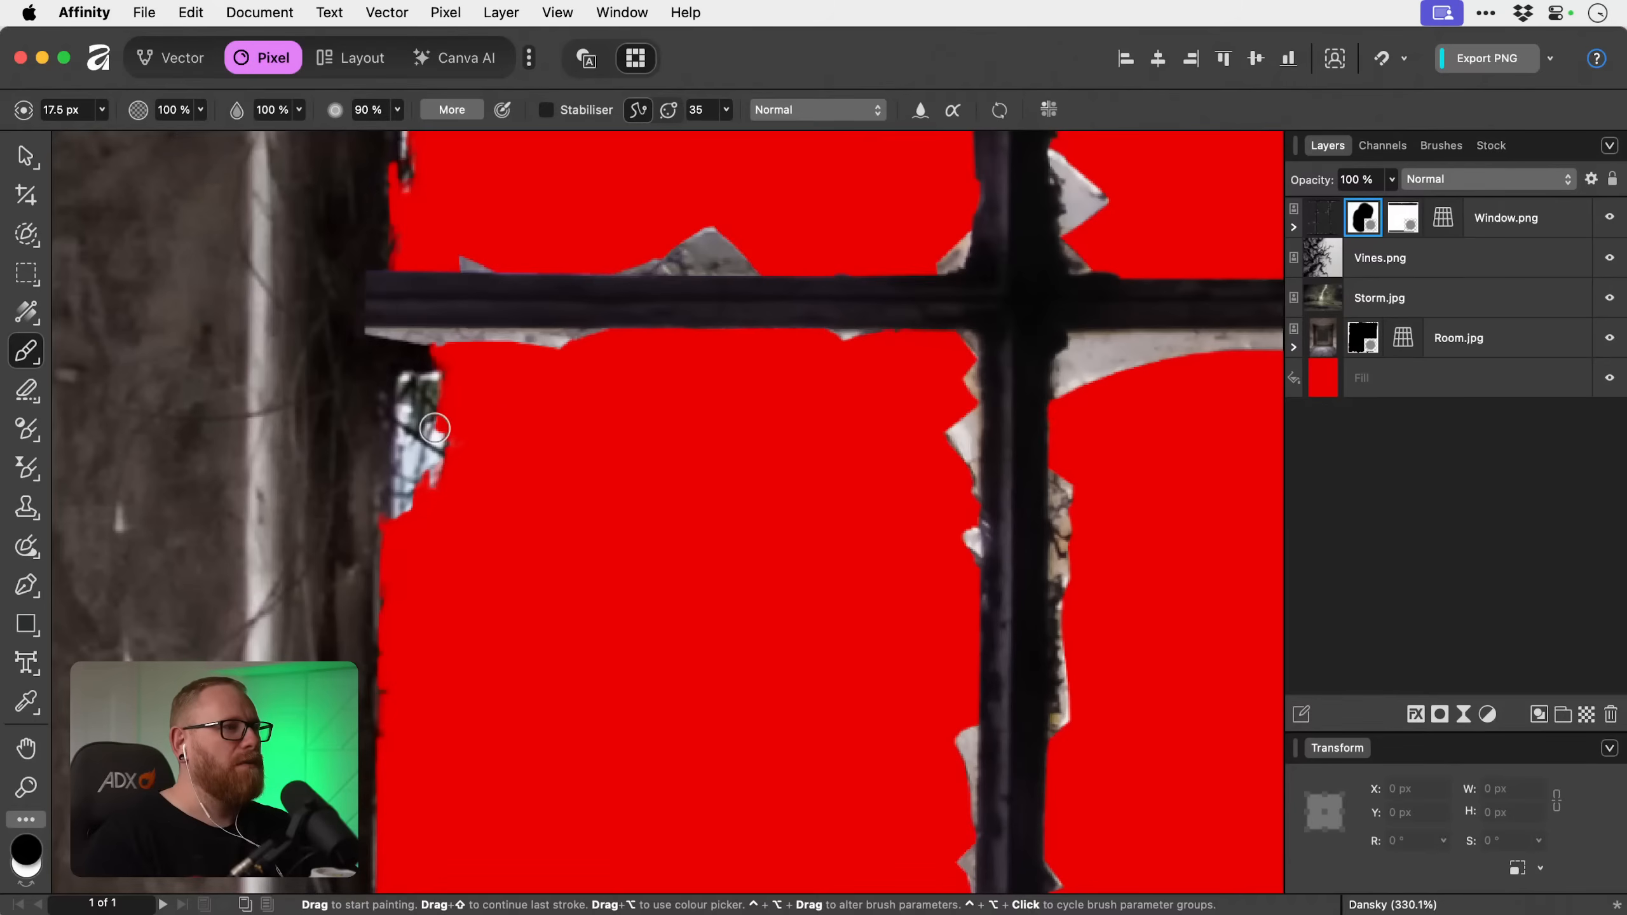
{"action": "left_click", "coordinate": [1610, 338]}
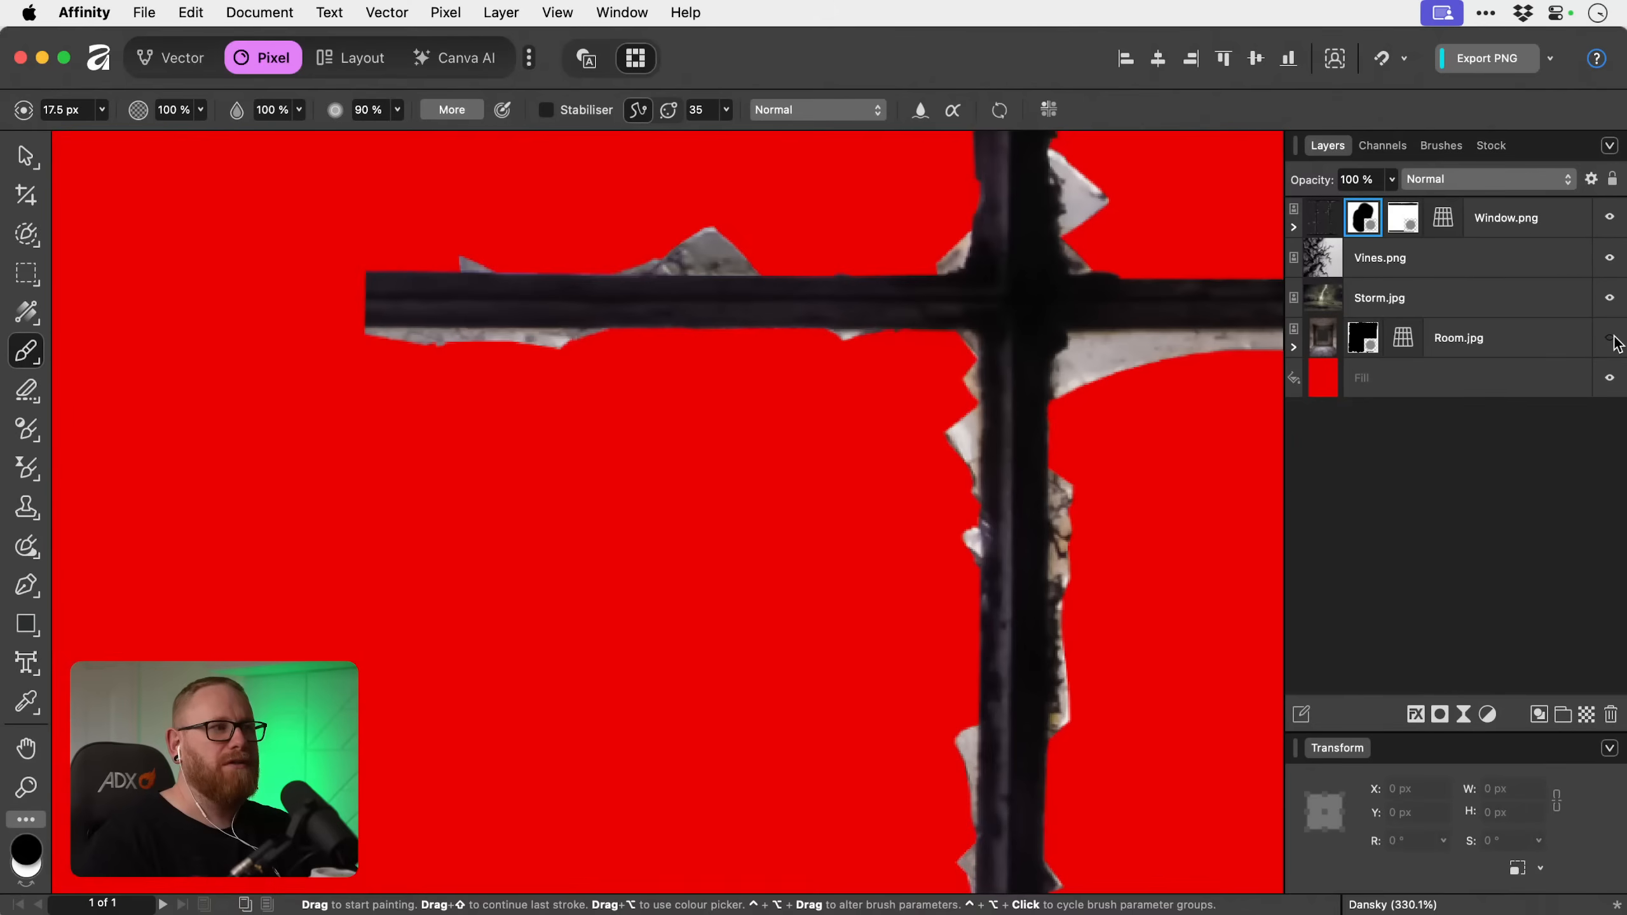
{"action": "left_click", "coordinate": [1609, 338]}
Delete the extra second mask from Window.png, keeping its original mask.
{"action": "right_click", "coordinate": [1361, 221]}
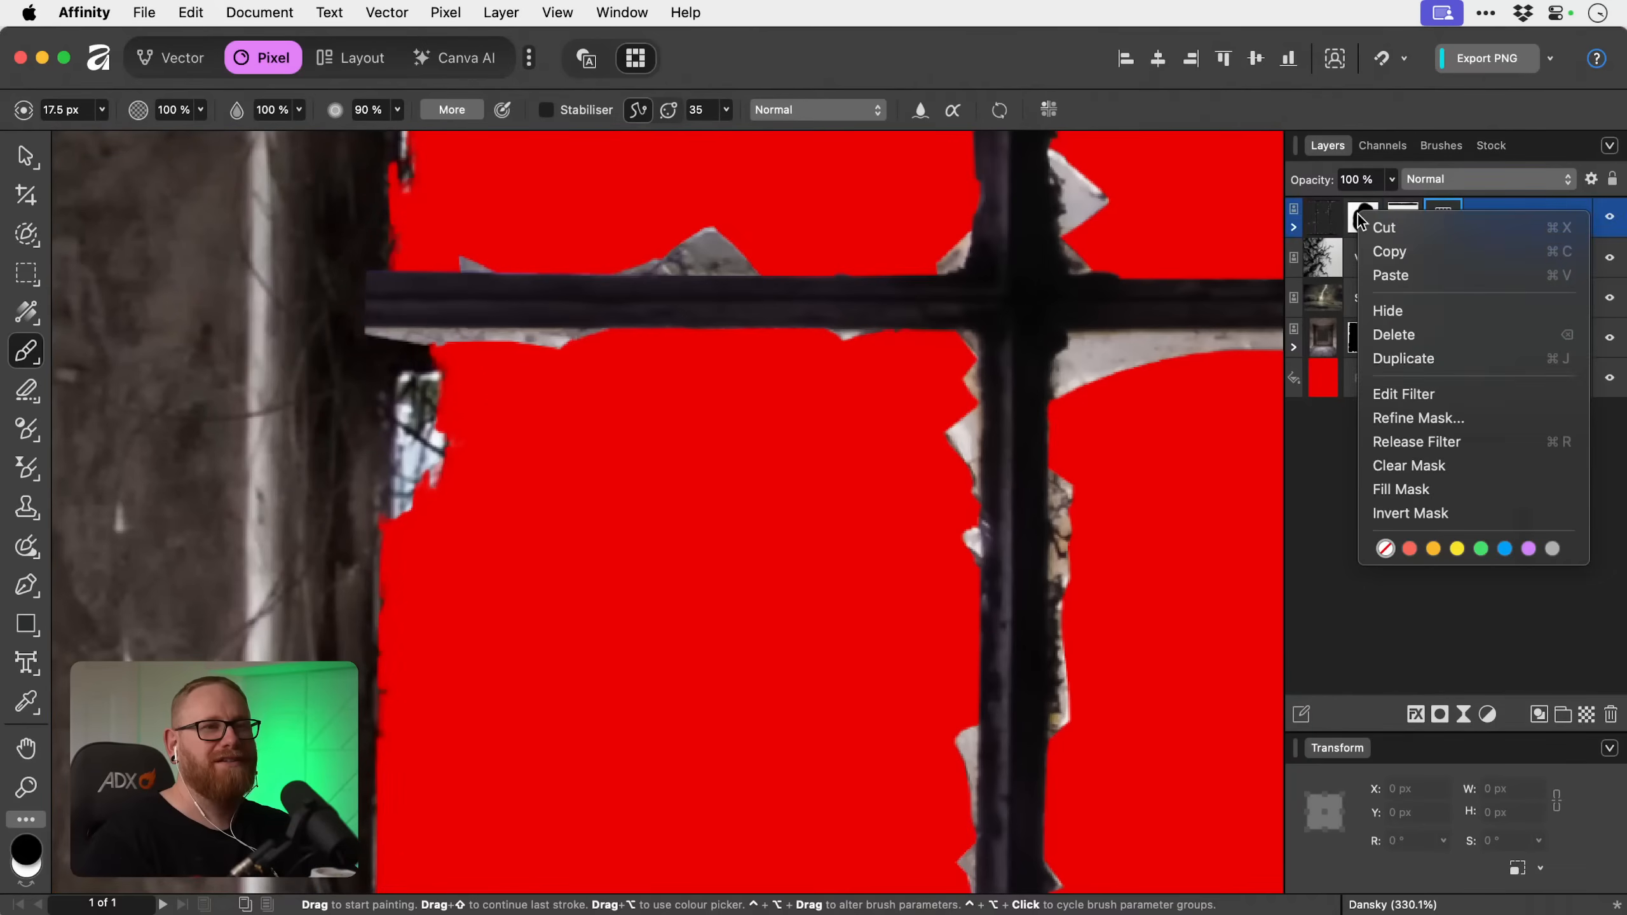
{"action": "key", "text": "Escape"}
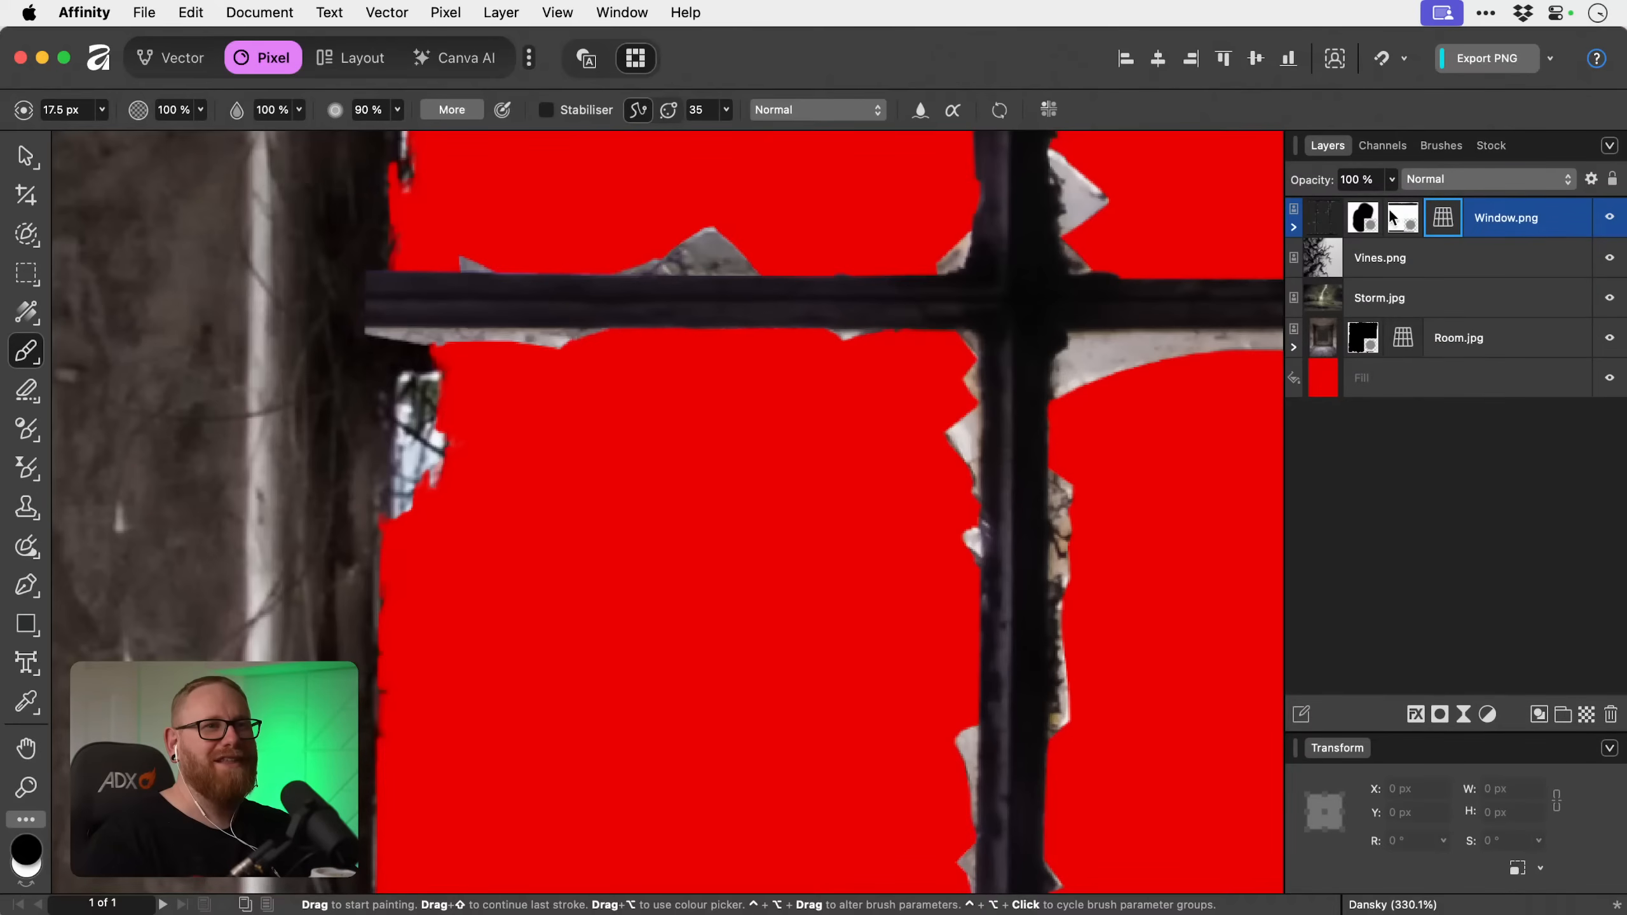
{"action": "left_click", "coordinate": [1360, 218]}
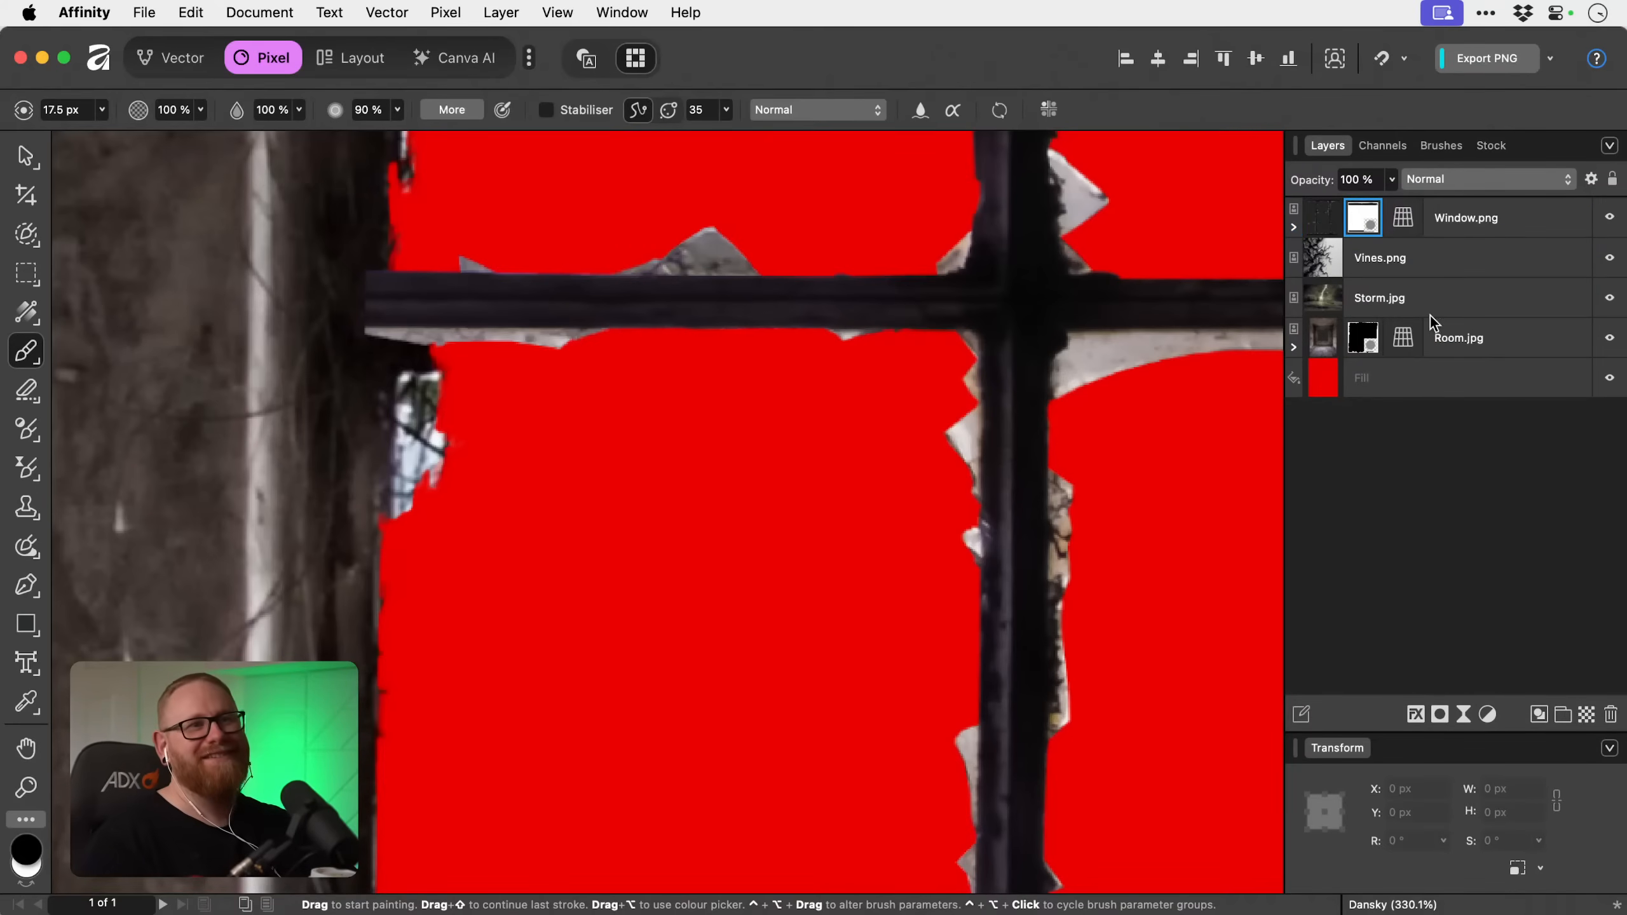
Paint out the leftover patch beneath the upper-left crossbar on Room.jpg's mask and reduce the brush size to 7.7 px.
{"action": "left_click", "coordinate": [1447, 338]}
{"action": "left_click", "coordinate": [1364, 337]}
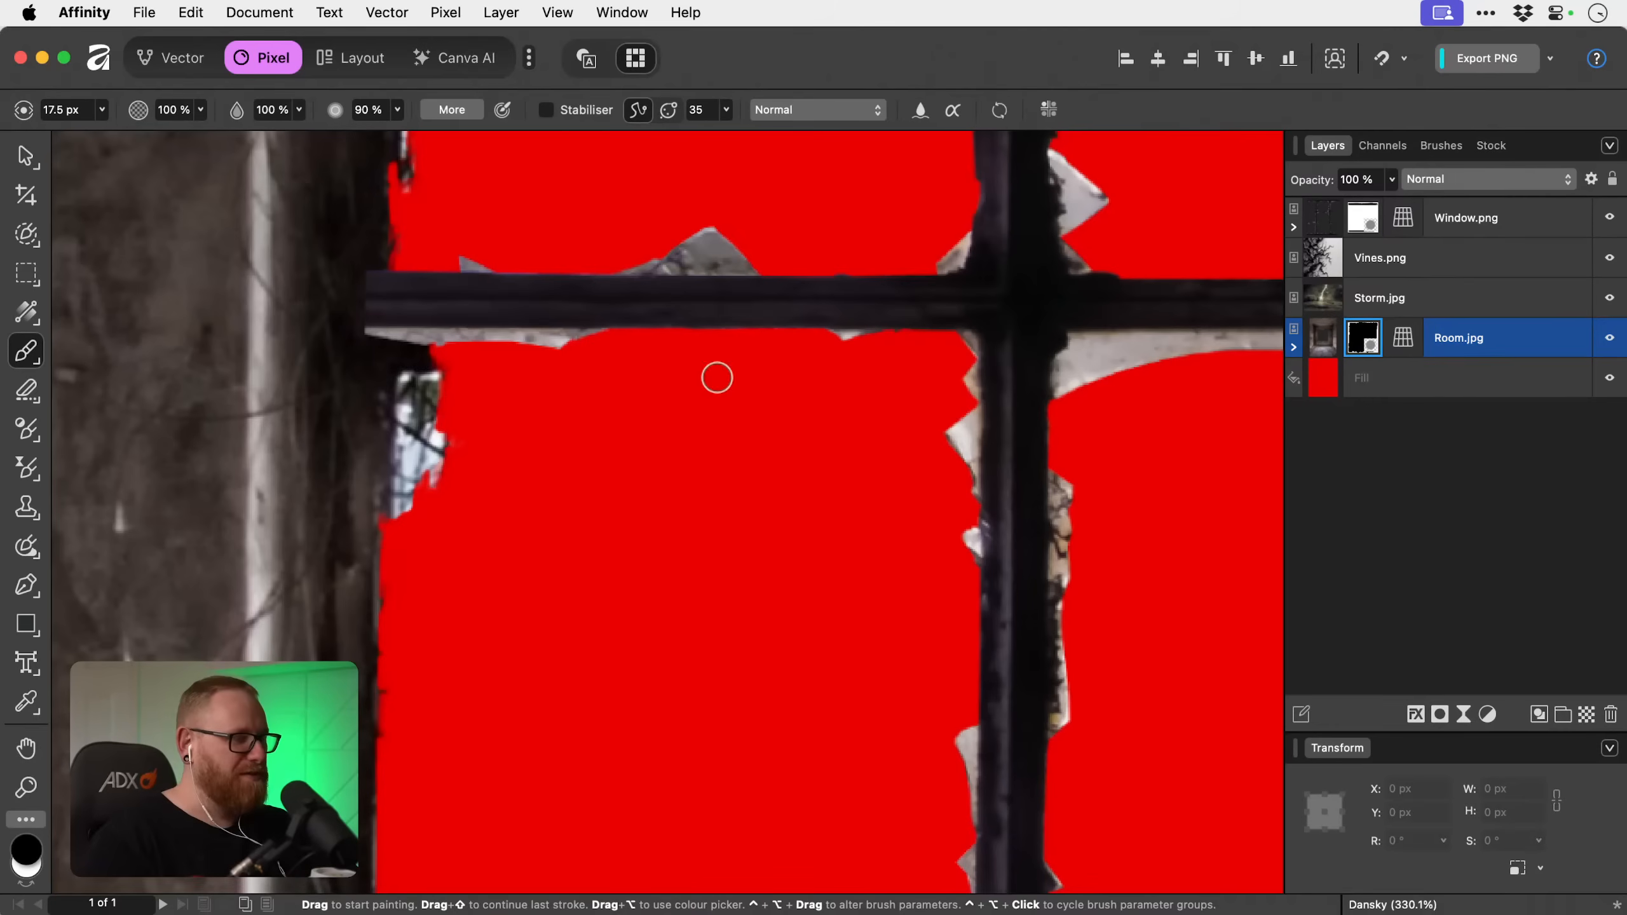
{"action": "mouse_move", "coordinate": [442, 479]}
{"action": "left_mouse_down"}
{"action": "mouse_move", "coordinate": [414, 476]}
{"action": "mouse_move", "coordinate": [407, 516]}
{"action": "mouse_move", "coordinate": [412, 395]}
{"action": "mouse_move", "coordinate": [428, 424]}
{"action": "mouse_move", "coordinate": [403, 387]}
{"action": "mouse_move", "coordinate": [449, 383]}
{"action": "left_mouse_up"}
{"action": "key", "text": "bracketleft"}
{"action": "key", "text": "bracketleft"}
{"action": "key", "text": "bracketleft"}
{"action": "key", "text": "bracketleft"}
{"action": "key", "text": "bracketleft"}
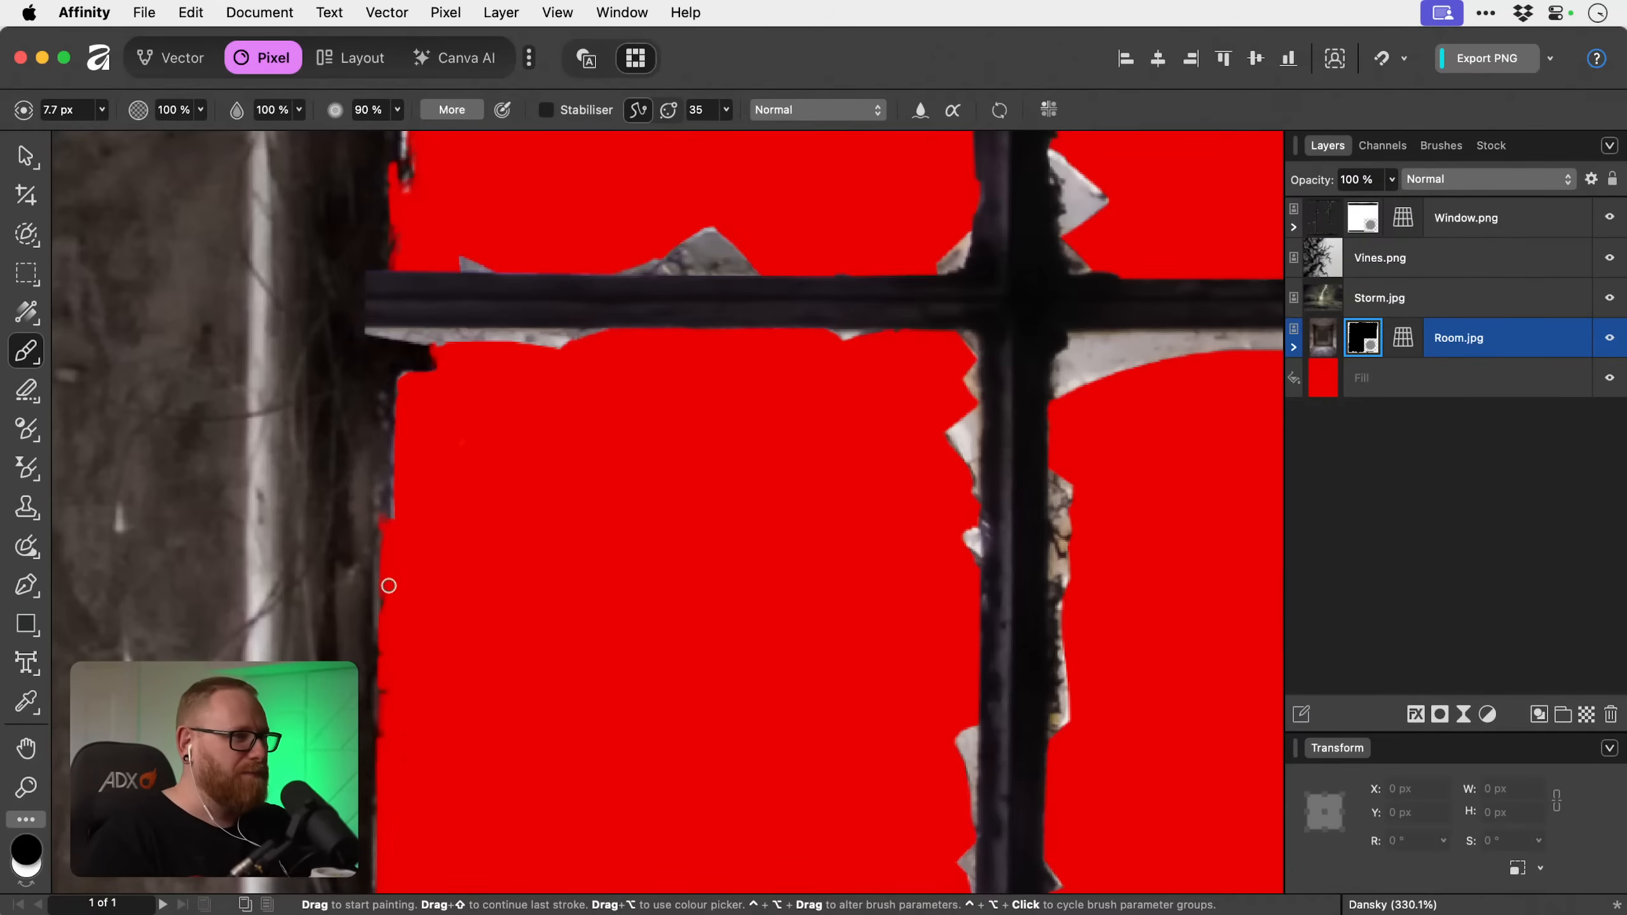
Restore the gaps along the top-left pane's upper edge in white on Room.jpg's mask, and switch back to black.
{"action": "scroll", "coordinate": [647, 708], "scroll_direction": "up", "scroll_amount": 8}
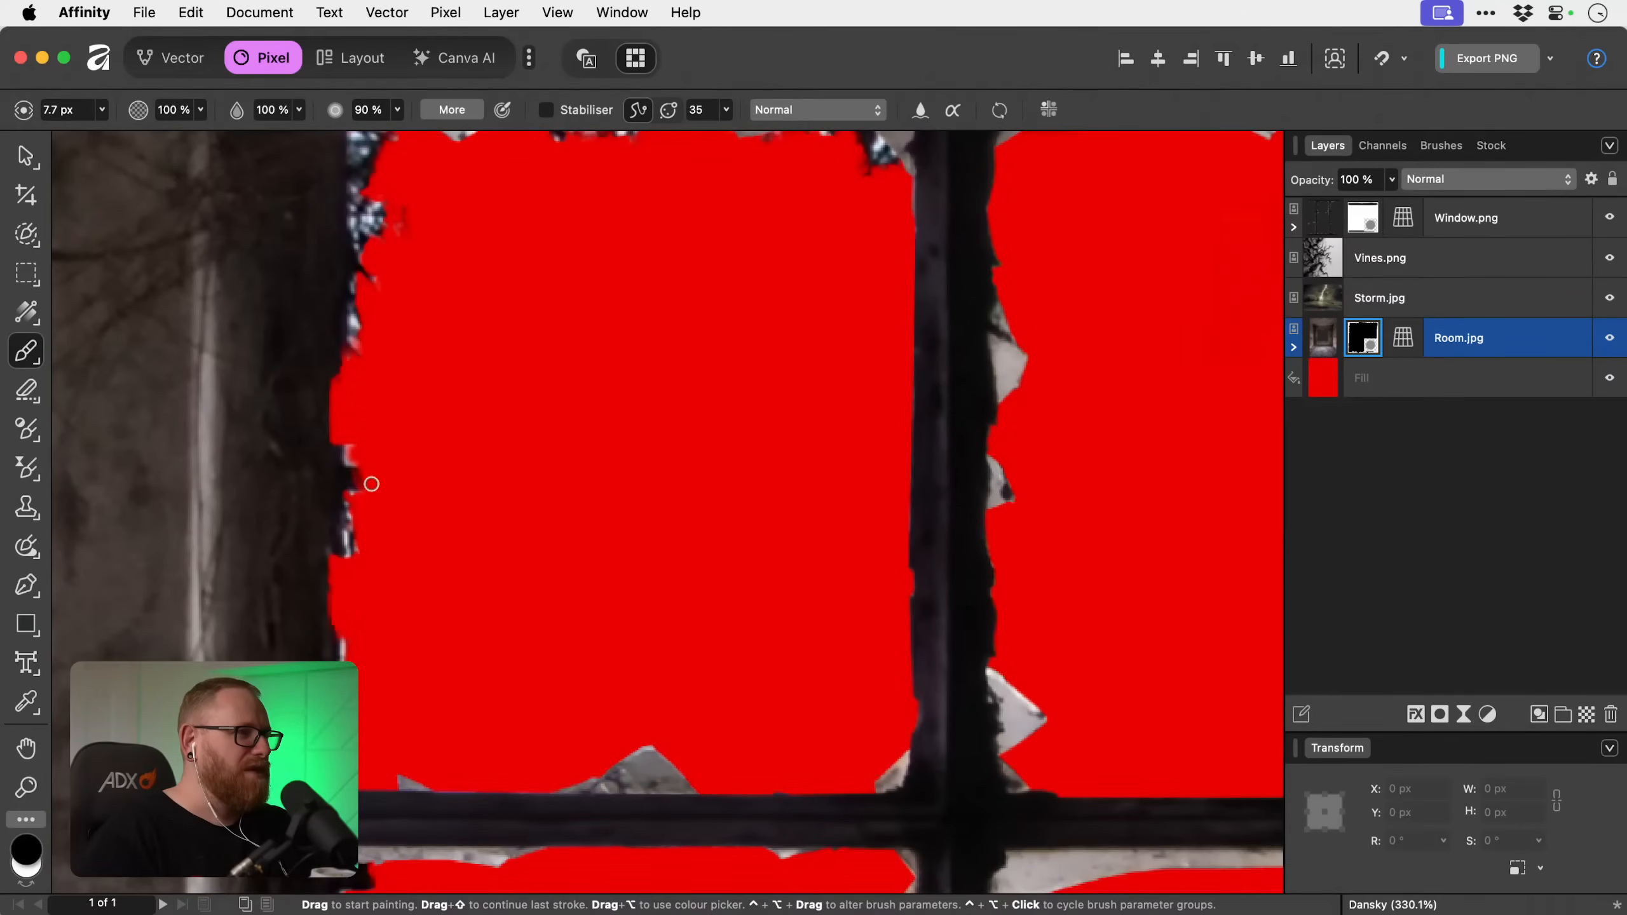
{"action": "scroll", "coordinate": [348, 443], "scroll_direction": "up", "scroll_amount": 5}
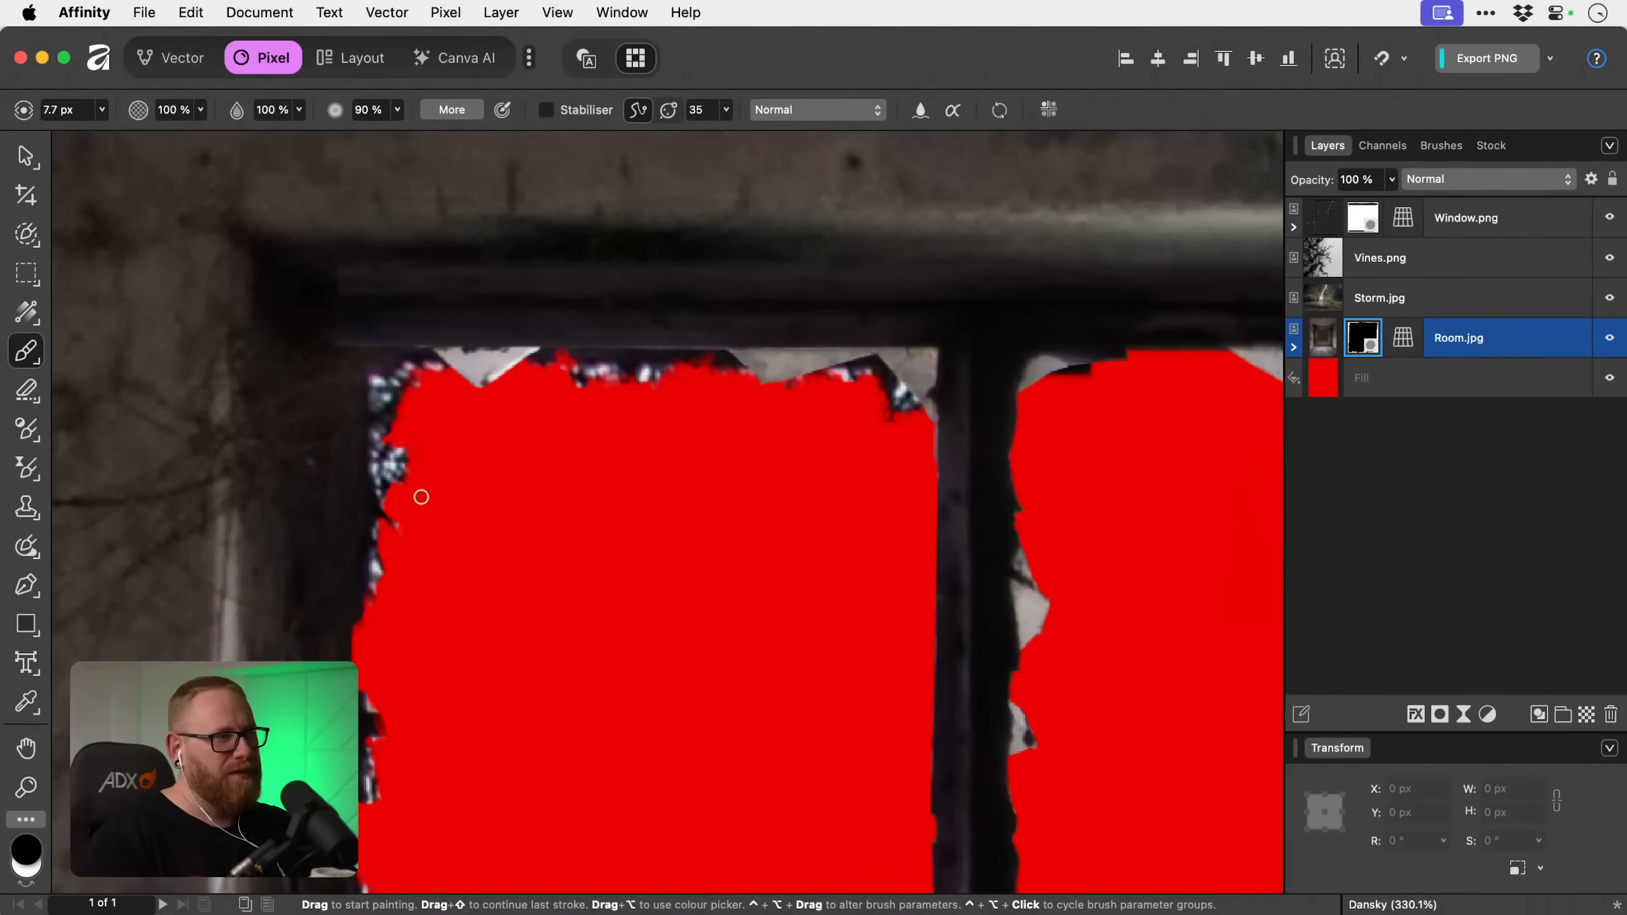
{"action": "scroll", "coordinate": [426, 419], "scroll_direction": "right", "scroll_amount": 3}
{"action": "scroll", "coordinate": [427, 419], "scroll_direction": "up", "scroll_amount": 1}
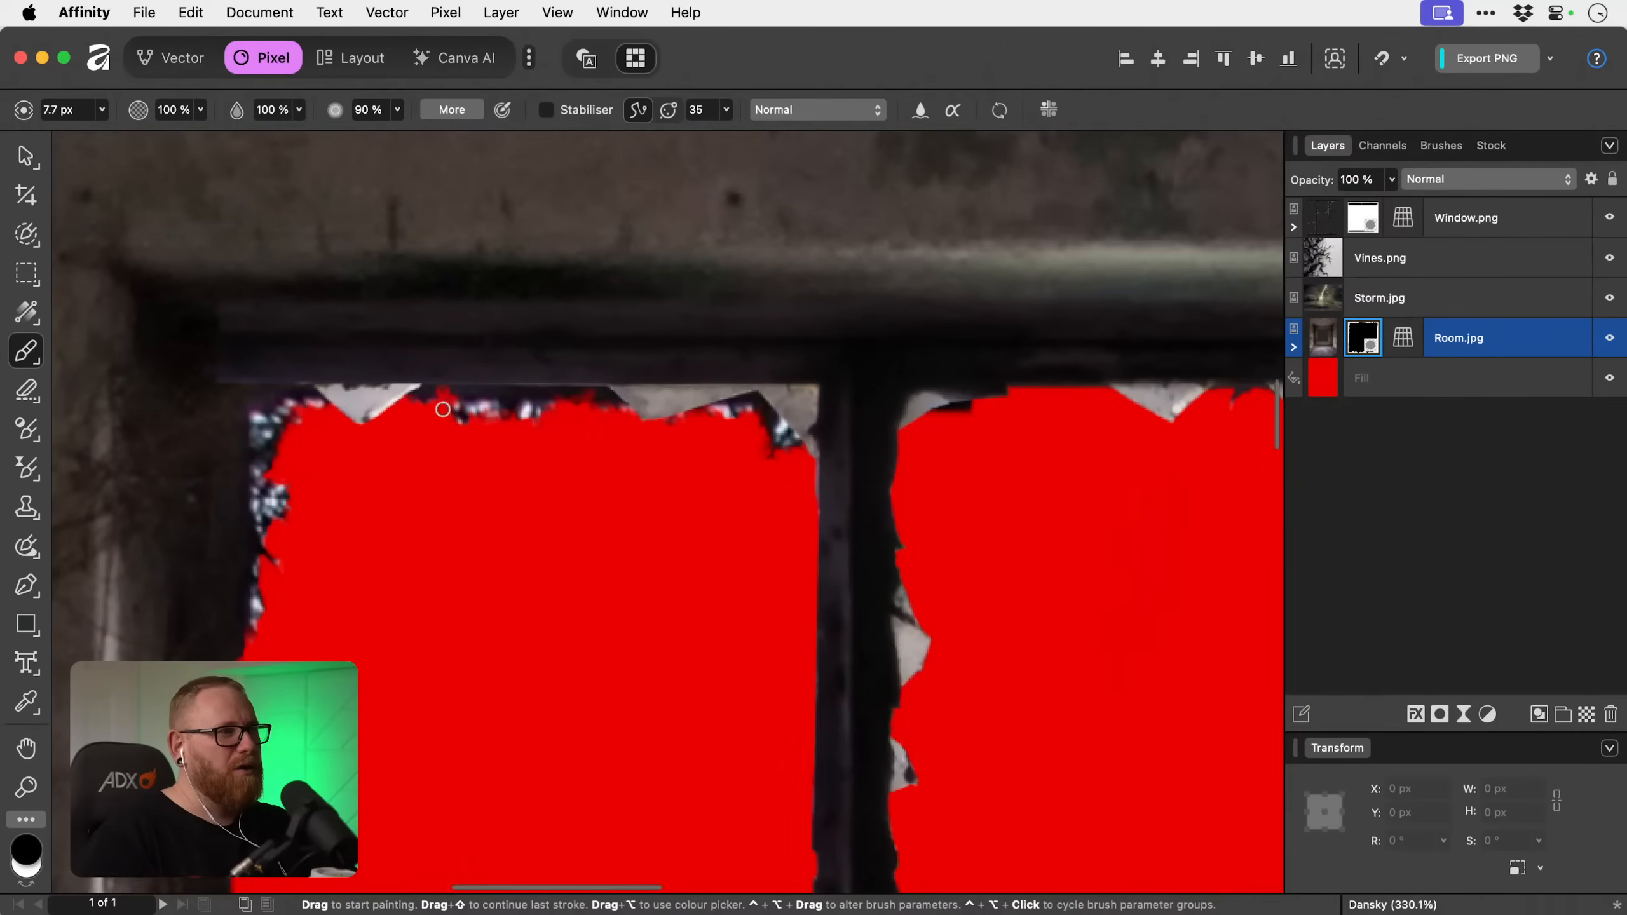
{"action": "key", "text": "x"}
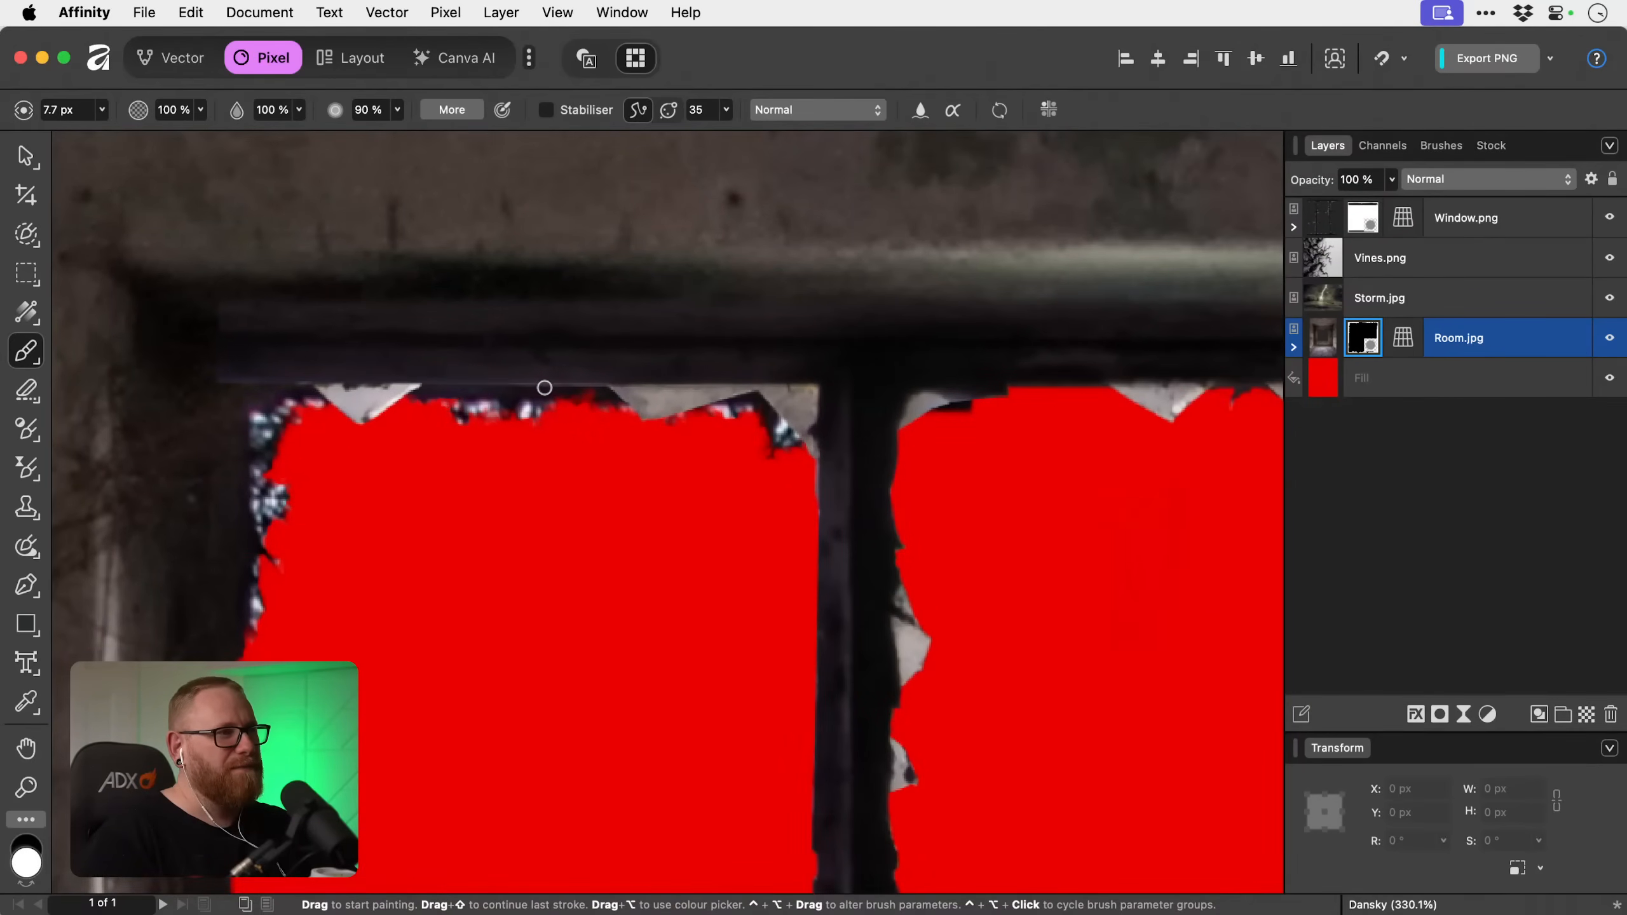
{"action": "key", "text": "space"}
{"action": "left_click_drag", "start_coordinate": [587, 410], "coordinate": [428, 416]}
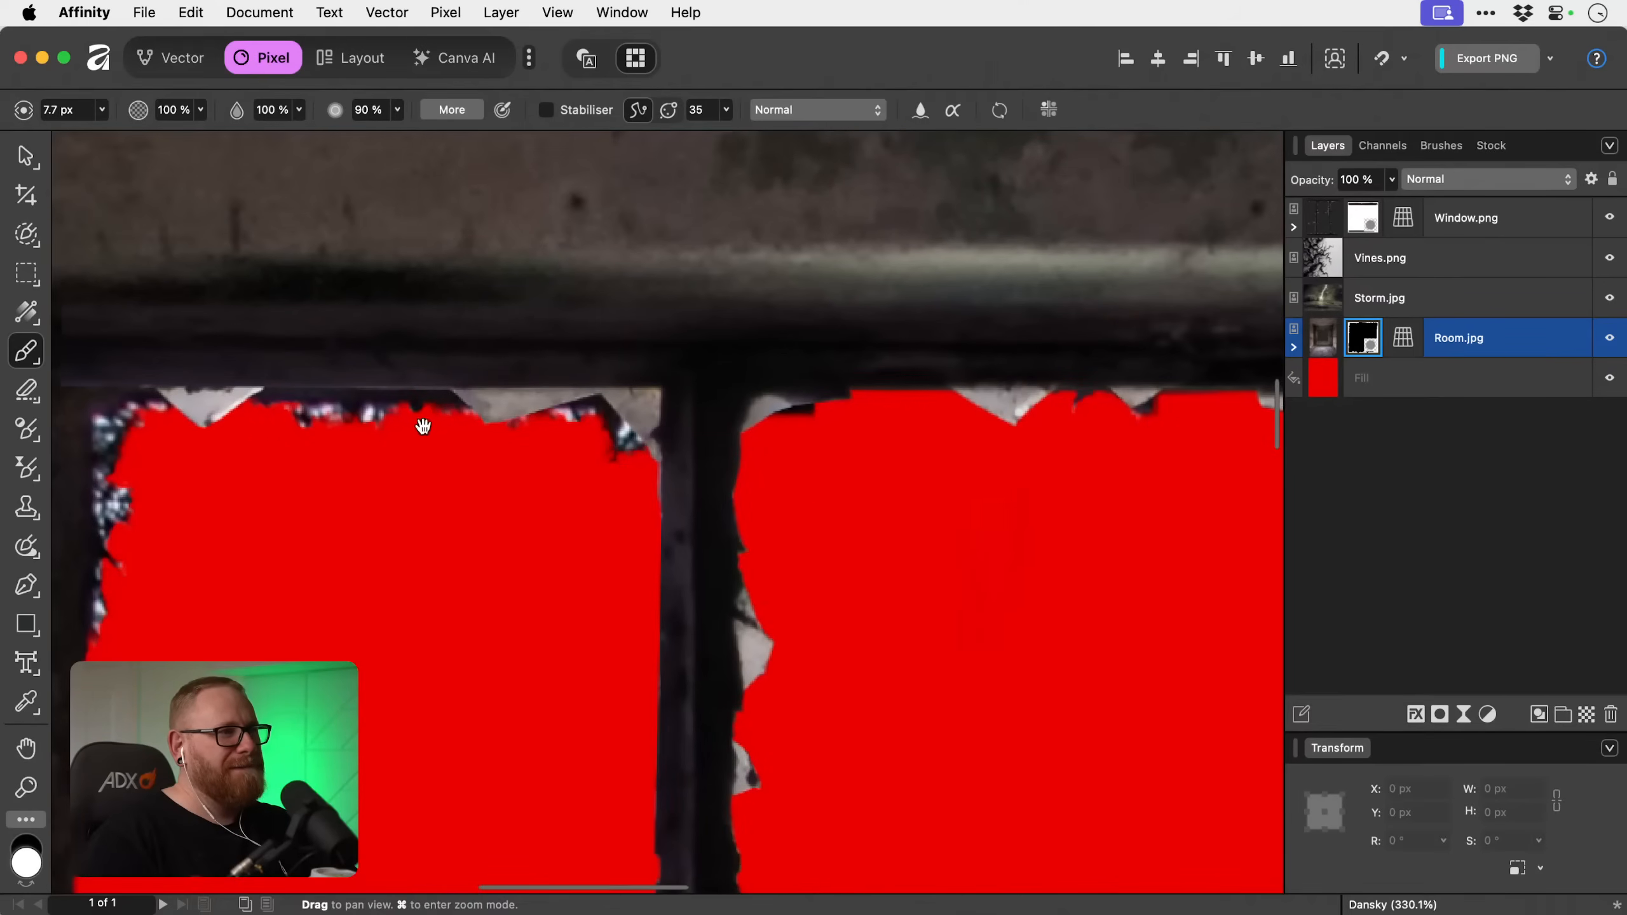
{"action": "key", "text": "x"}
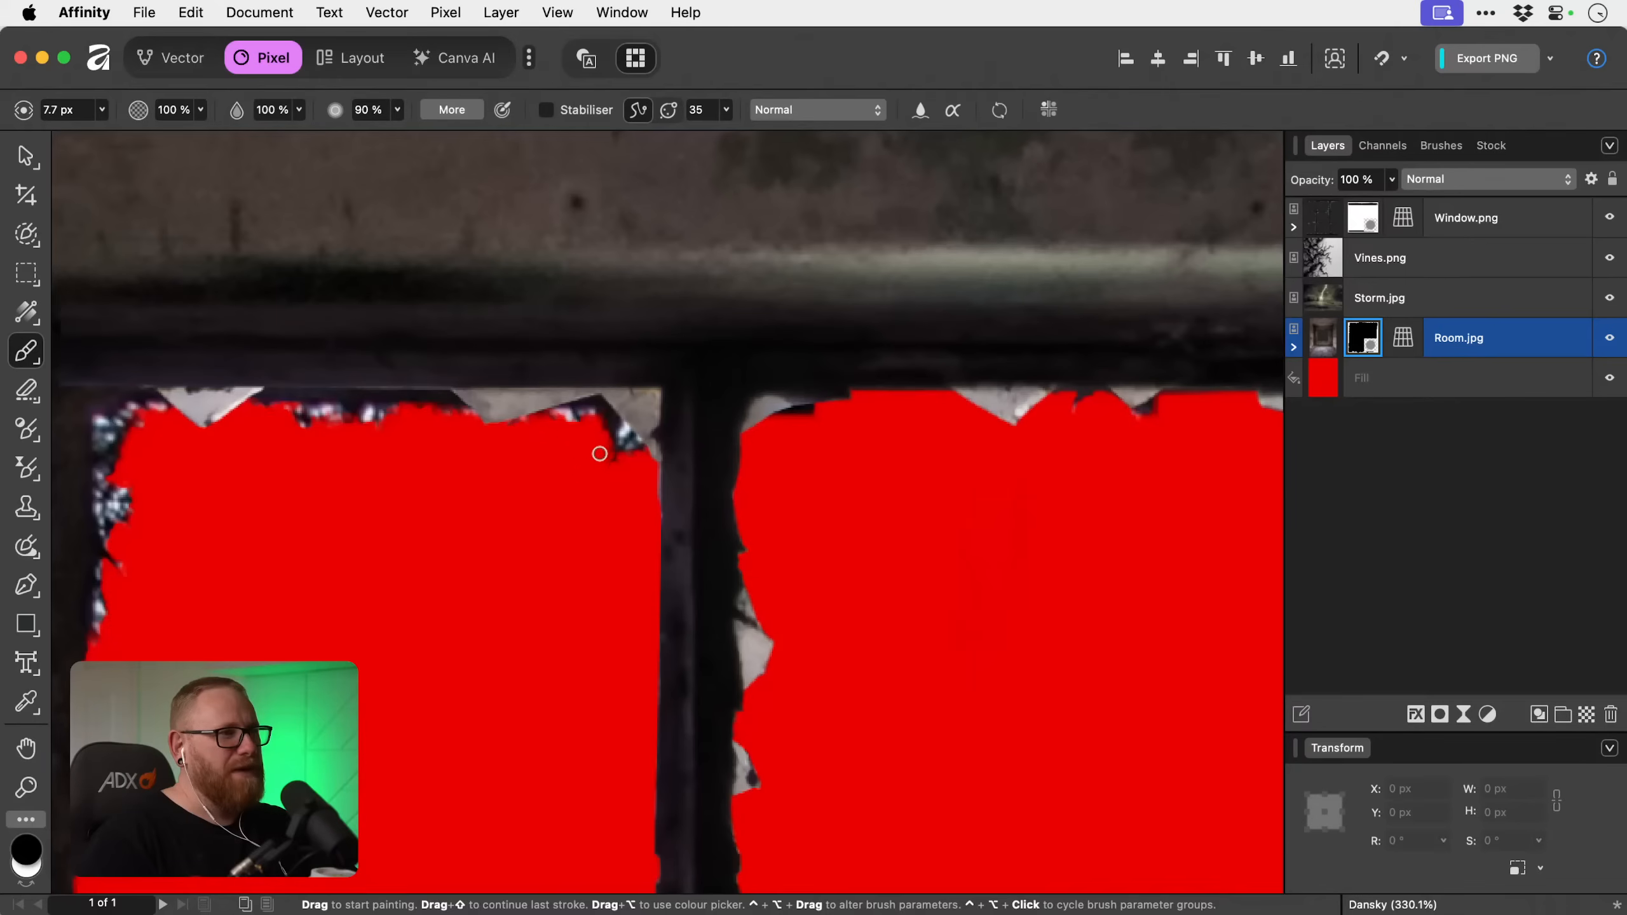
Paint black on Room.jpg's mask over the bright leftover background along the top-right pane's outer edge.
{"action": "left_click_drag", "start_coordinate": [854, 559], "coordinate": [424, 448]}
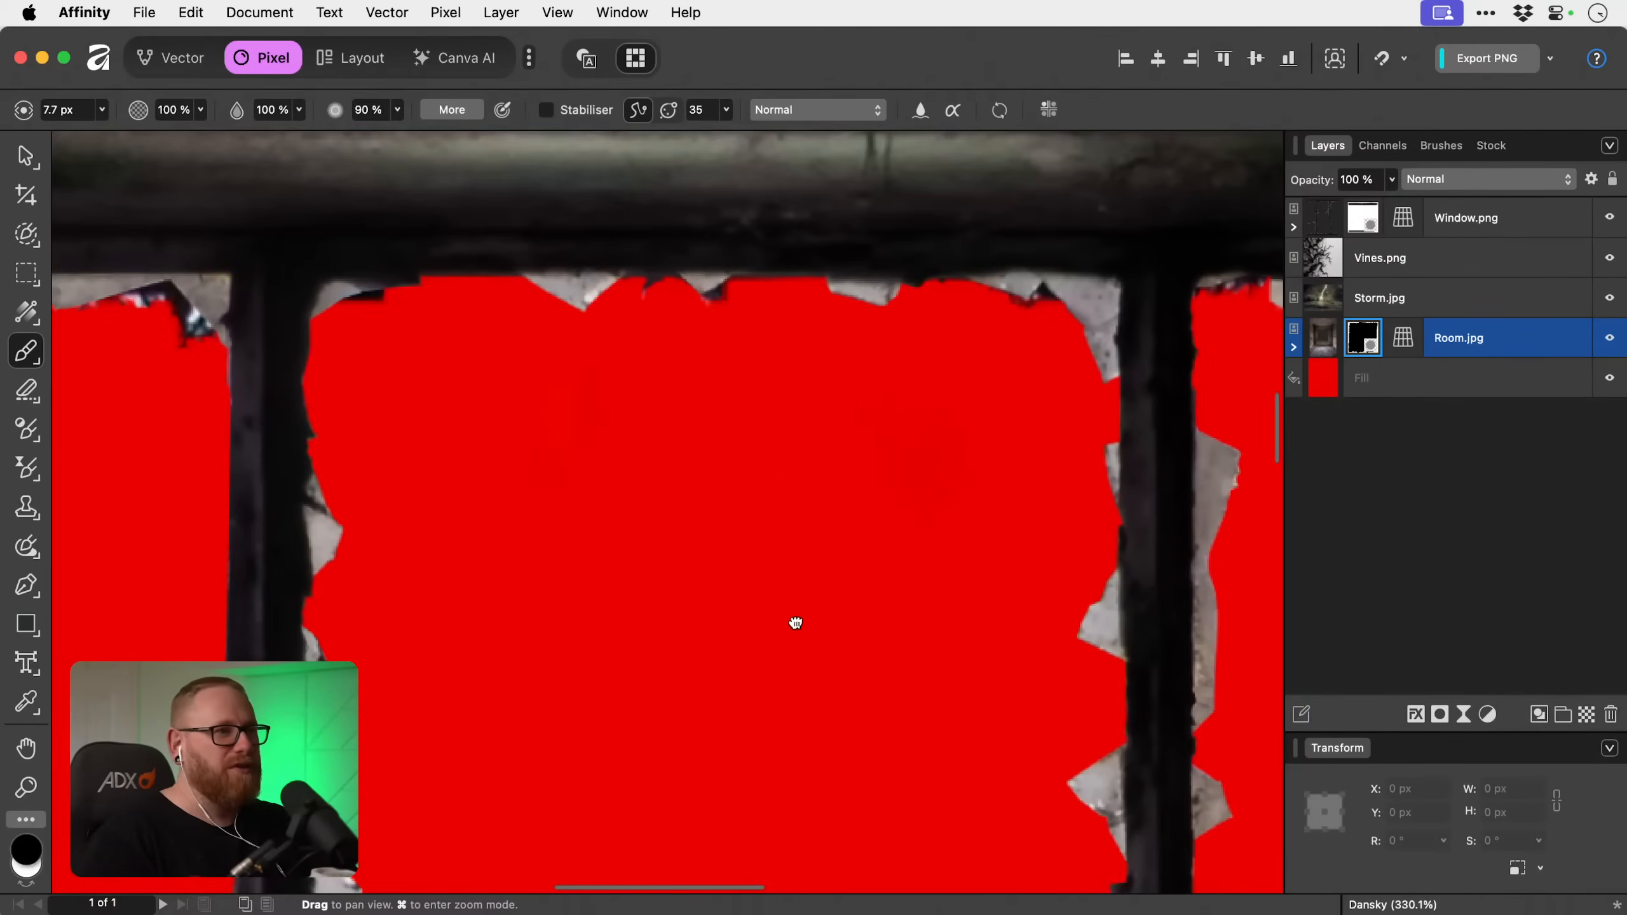
{"action": "left_click_drag", "start_coordinate": [796, 623], "coordinate": [324, 446]}
{"action": "left_click_drag", "start_coordinate": [760, 379], "coordinate": [414, 499]}
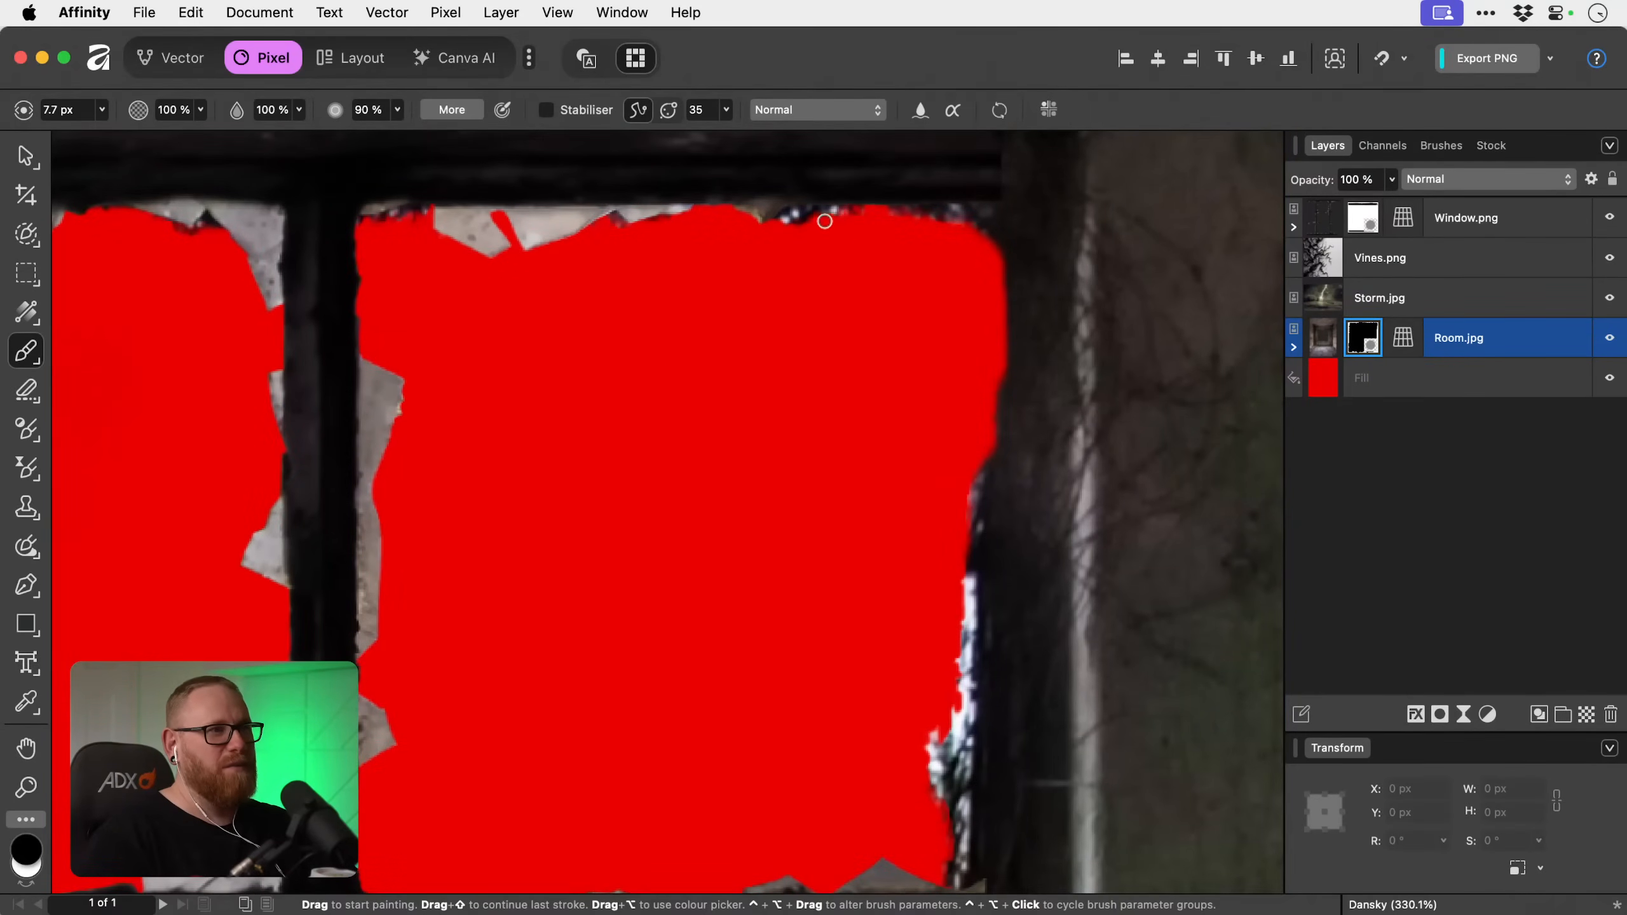
{"action": "key", "text": "x"}
{"action": "scroll", "coordinate": [933, 443], "scroll_direction": "down", "scroll_amount": 5}
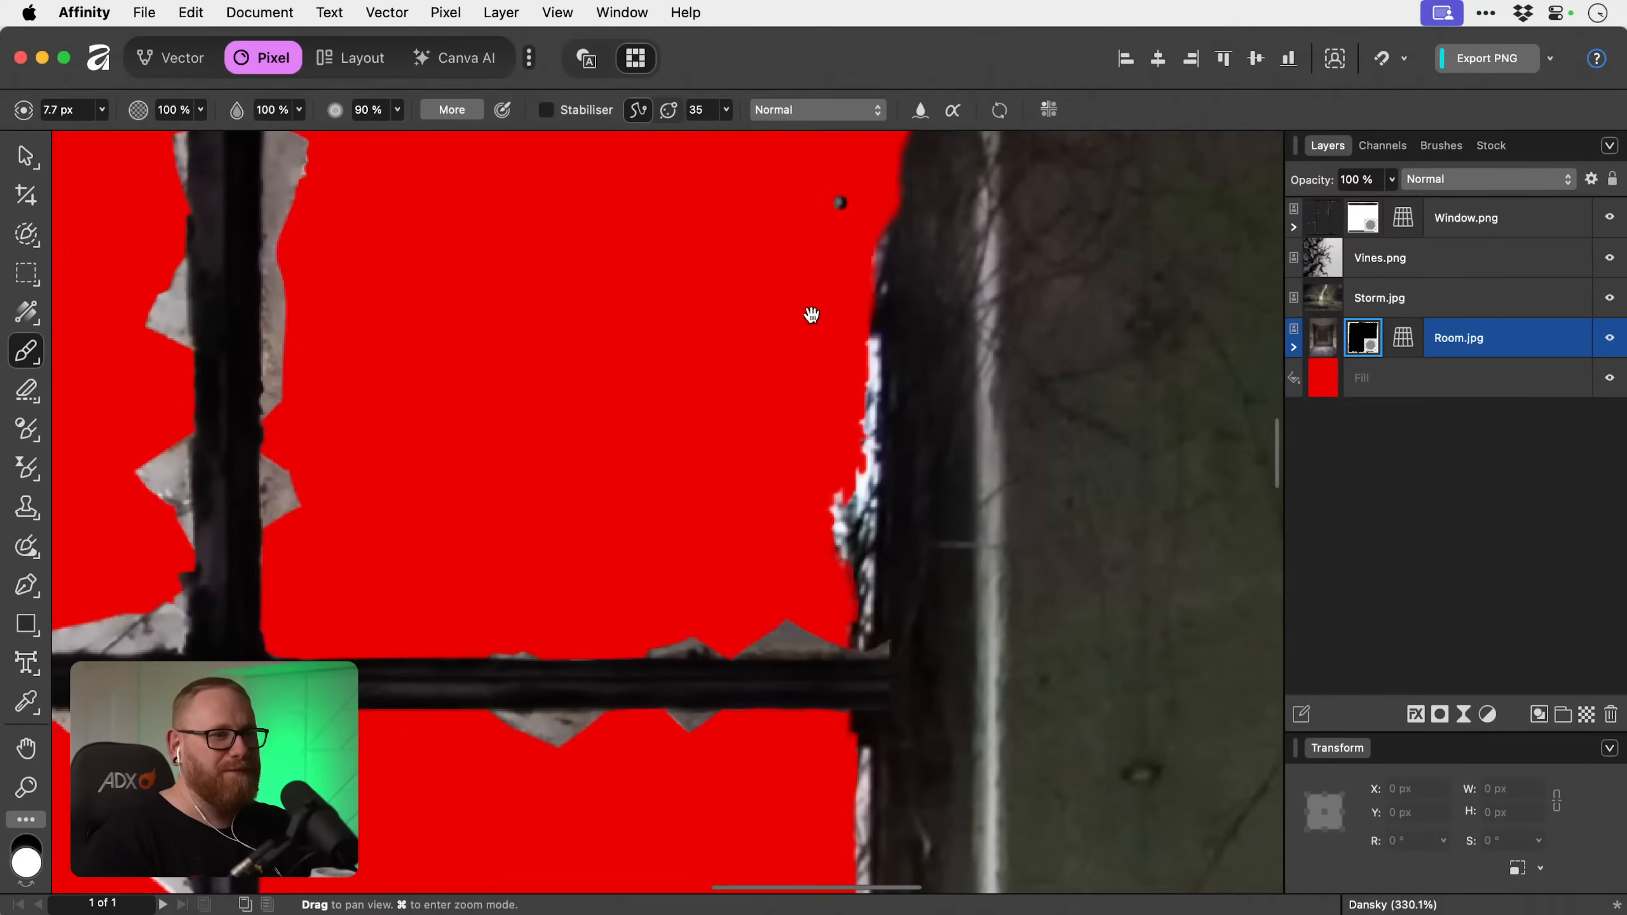
{"action": "key", "text": "x"}
{"action": "mouse_move", "coordinate": [846, 485]}
{"action": "left_mouse_down"}
{"action": "mouse_move", "coordinate": [845, 620]}
{"action": "mouse_move", "coordinate": [872, 342]}
{"action": "mouse_move", "coordinate": [841, 529]}
{"action": "mouse_move", "coordinate": [837, 443]}
{"action": "mouse_move", "coordinate": [824, 561]}
{"action": "left_mouse_up"}
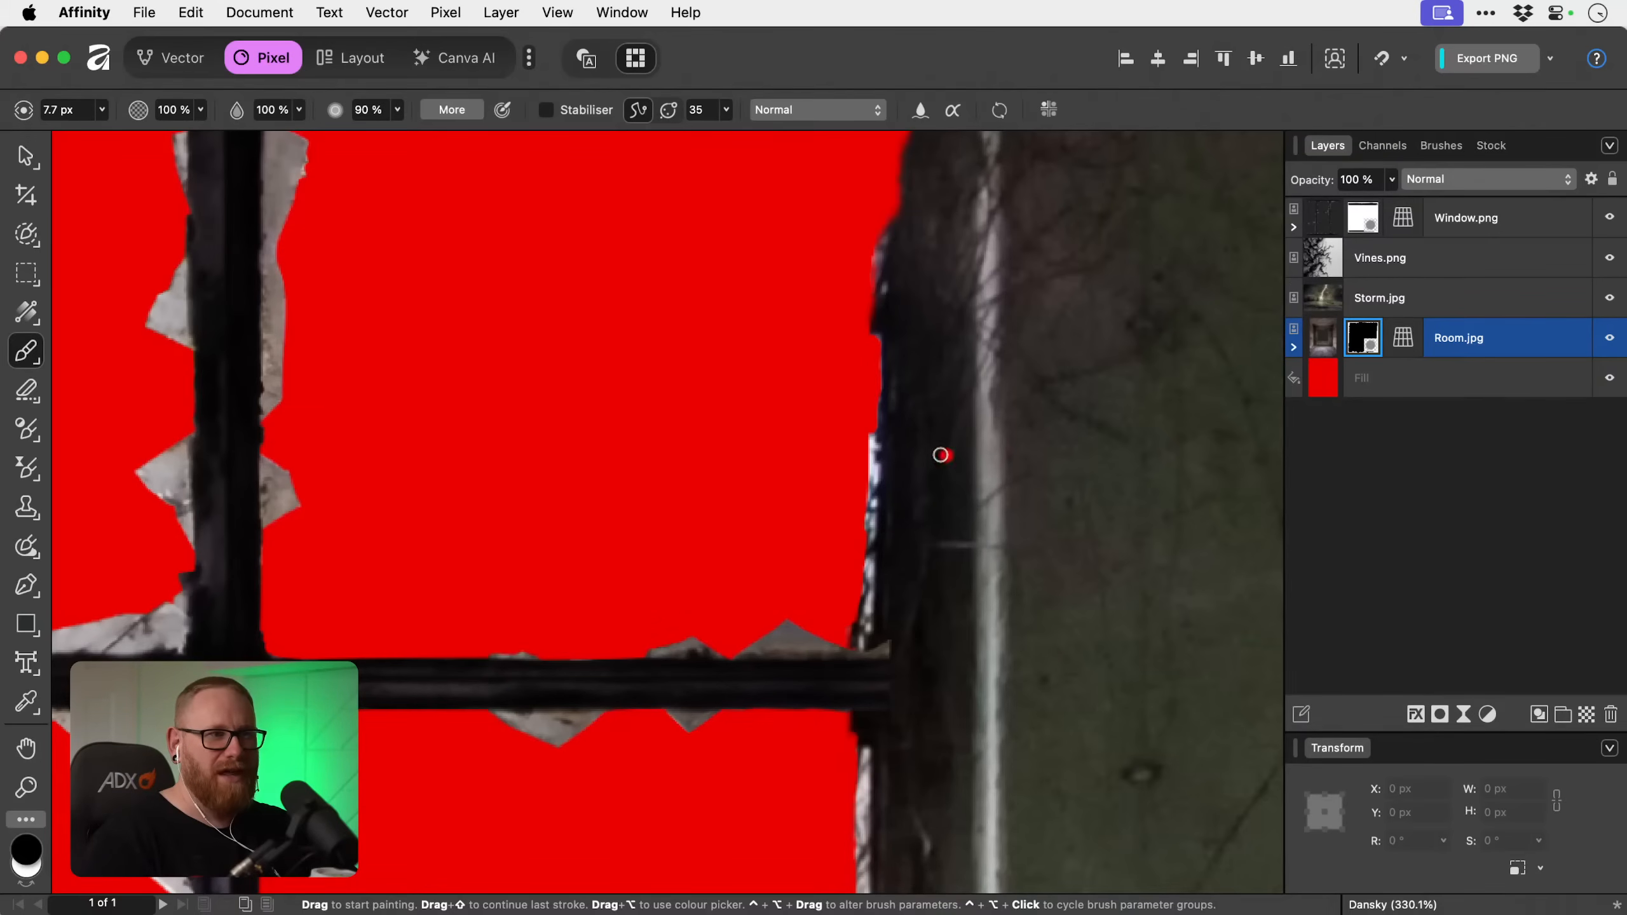
{"action": "mouse_move", "coordinate": [870, 443]}
{"action": "left_mouse_down"}
{"action": "mouse_move", "coordinate": [861, 622]}
{"action": "mouse_move", "coordinate": [845, 614]}
{"action": "left_mouse_up"}
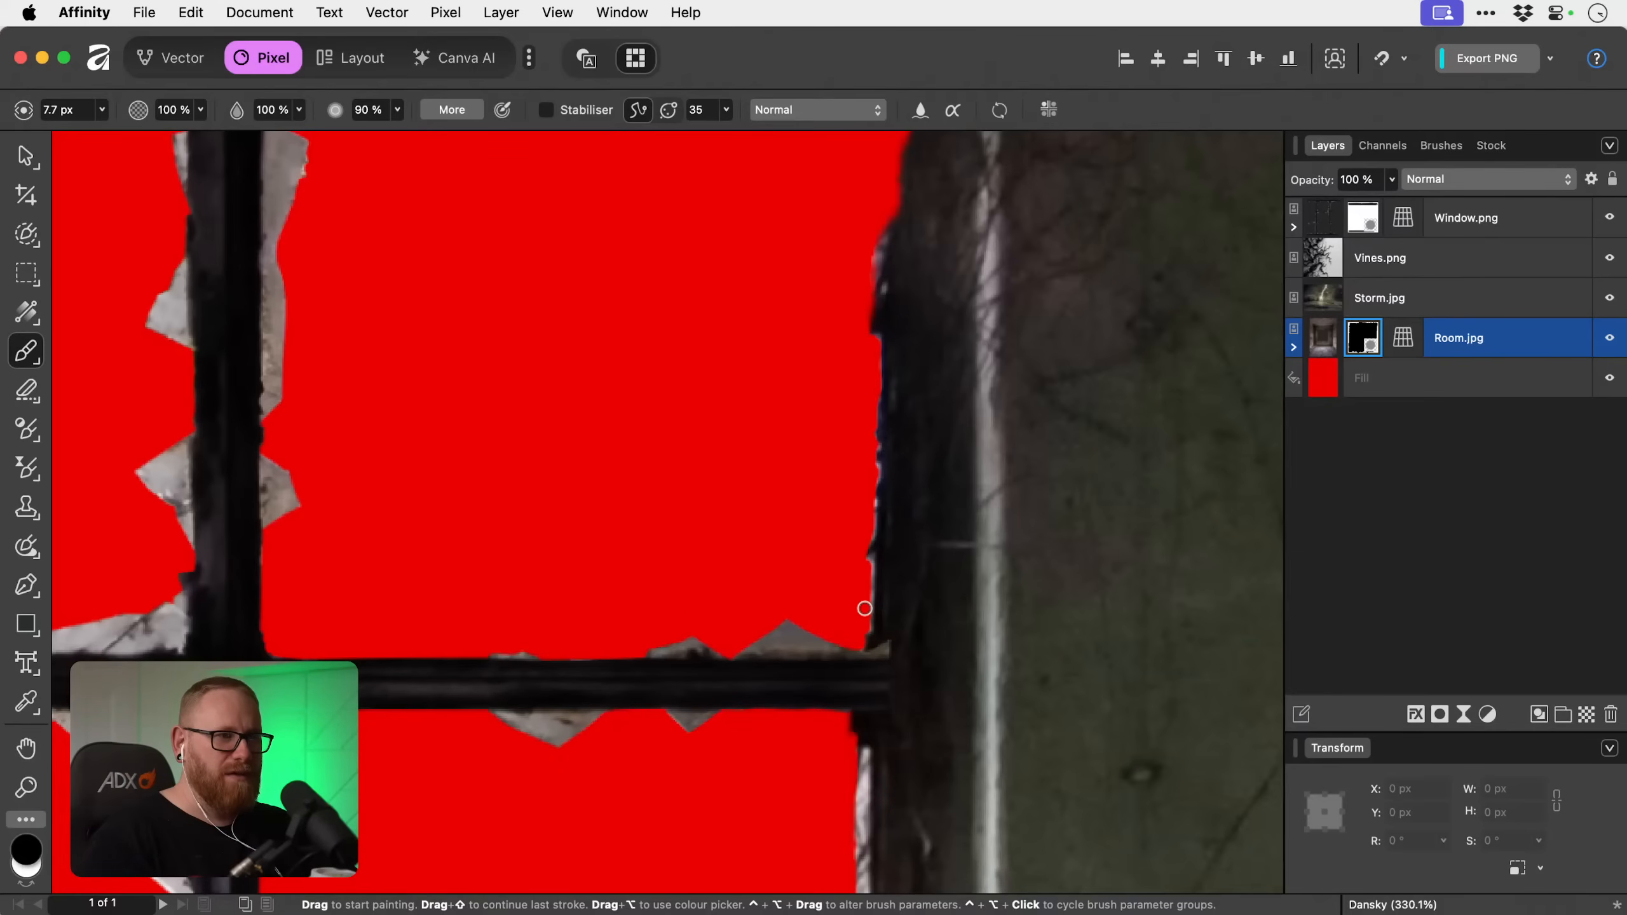
Mask out the leftover strips along the middle-right pane's outer edge, above and below the protruding latch.
{"action": "mouse_move", "coordinate": [832, 551]}
{"action": "left_mouse_down"}
{"action": "mouse_move", "coordinate": [722, 233]}
{"action": "mouse_move", "coordinate": [728, 137]}
{"action": "left_mouse_up"}
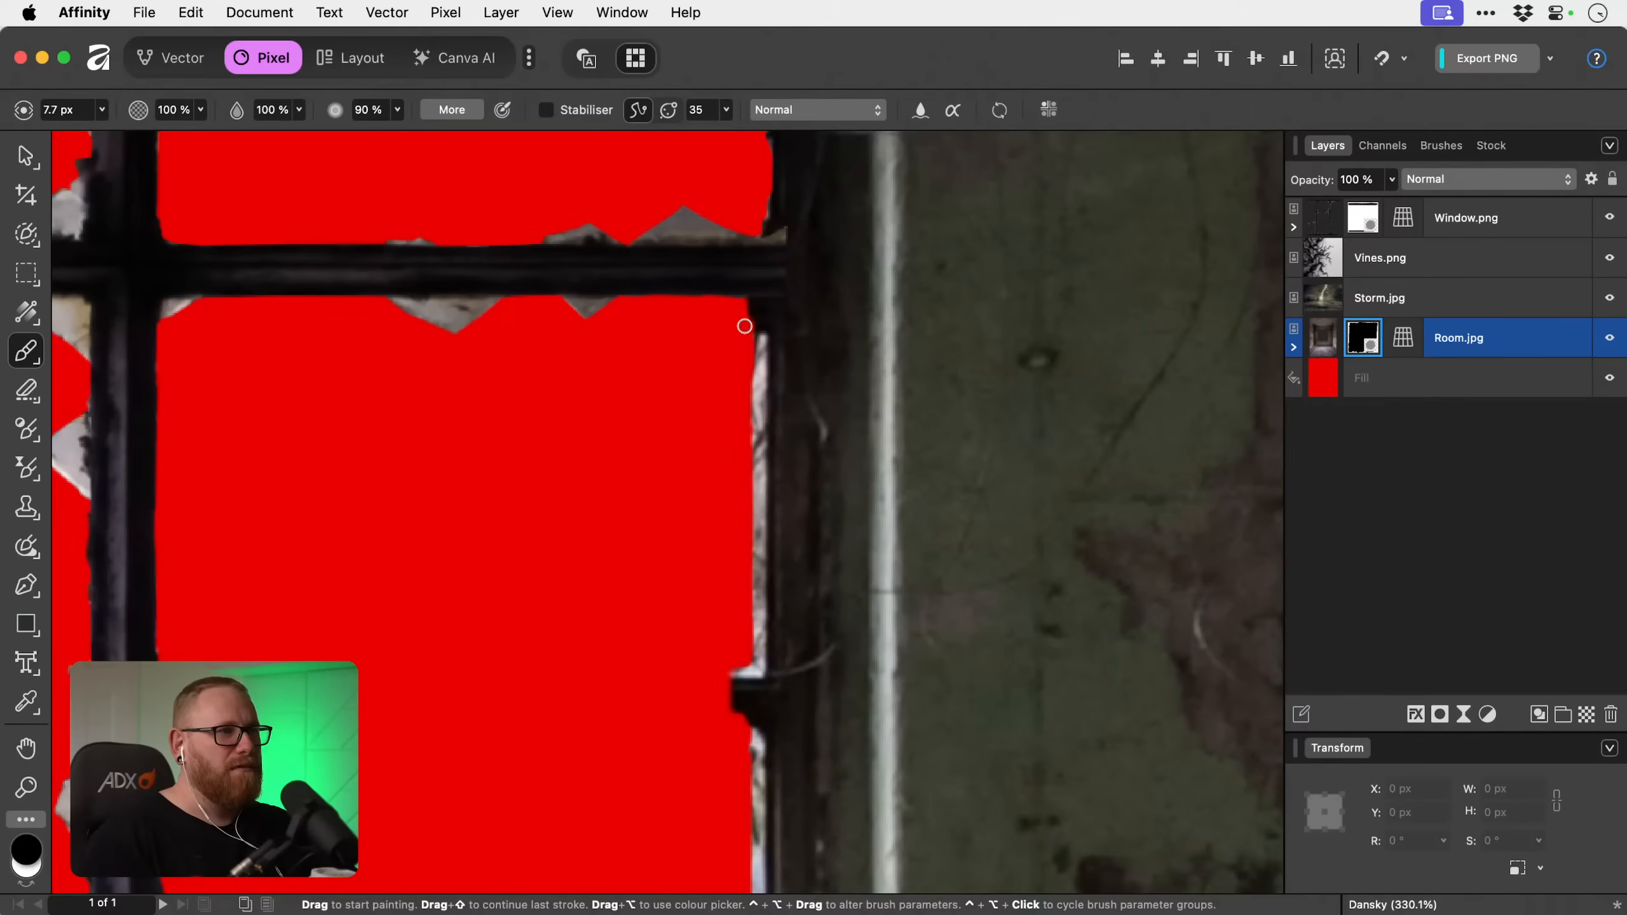
{"action": "mouse_move", "coordinate": [758, 339]}
{"action": "left_mouse_down"}
{"action": "mouse_move", "coordinate": [759, 662]}
{"action": "mouse_move", "coordinate": [727, 672]}
{"action": "mouse_move", "coordinate": [745, 661]}
{"action": "left_mouse_up"}
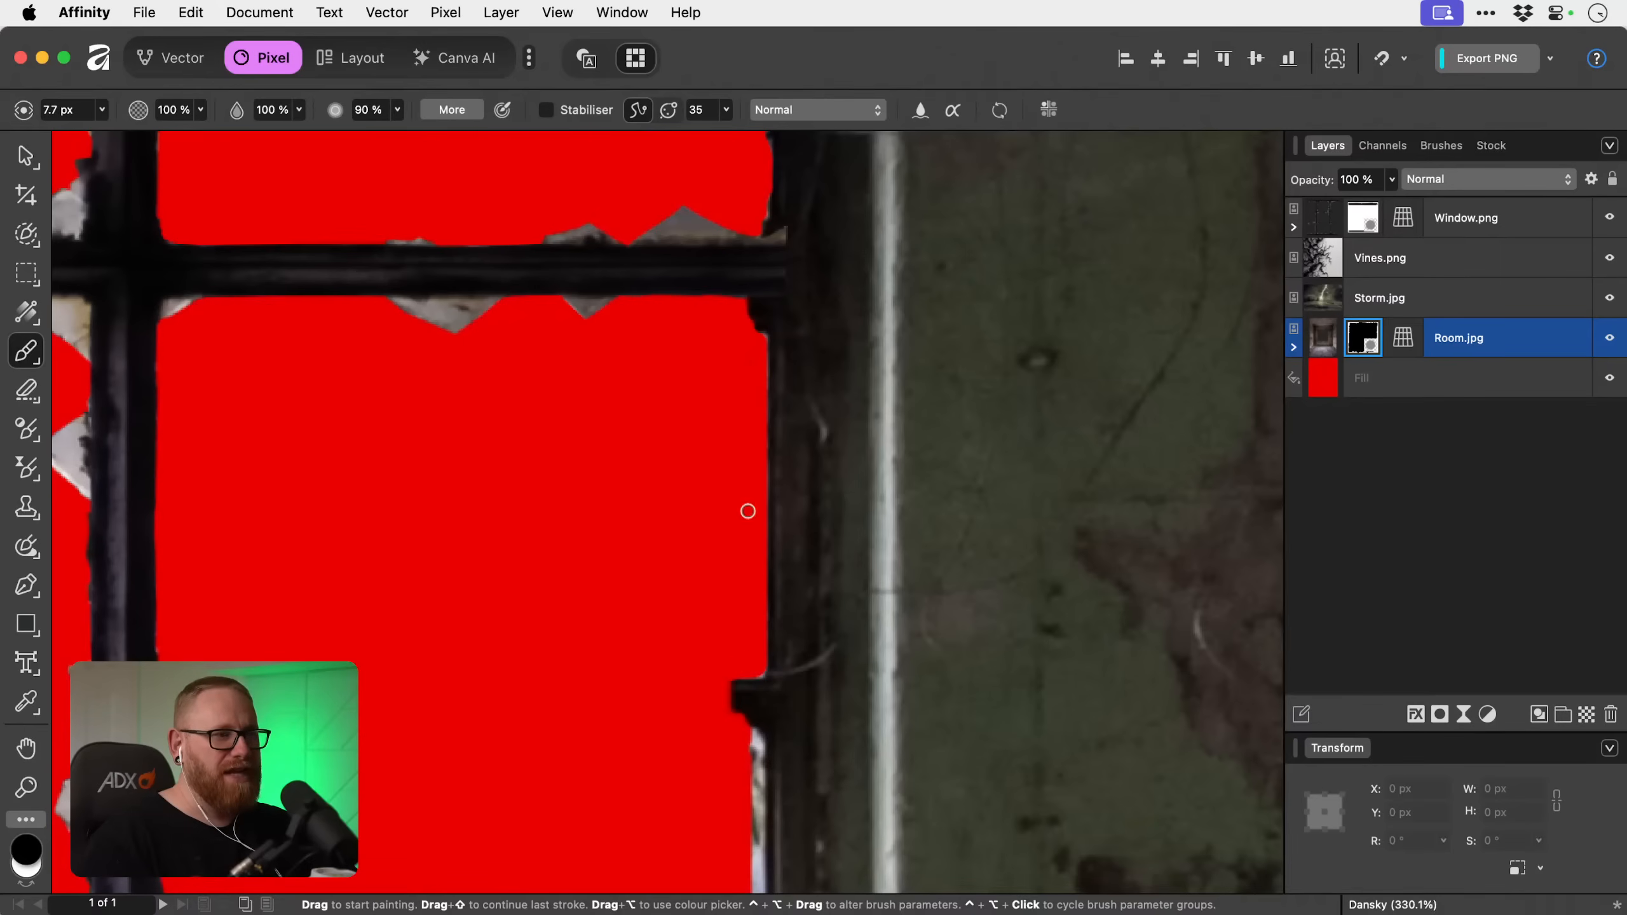
{"action": "scroll", "coordinate": [748, 511], "scroll_direction": "down", "scroll_amount": 5}
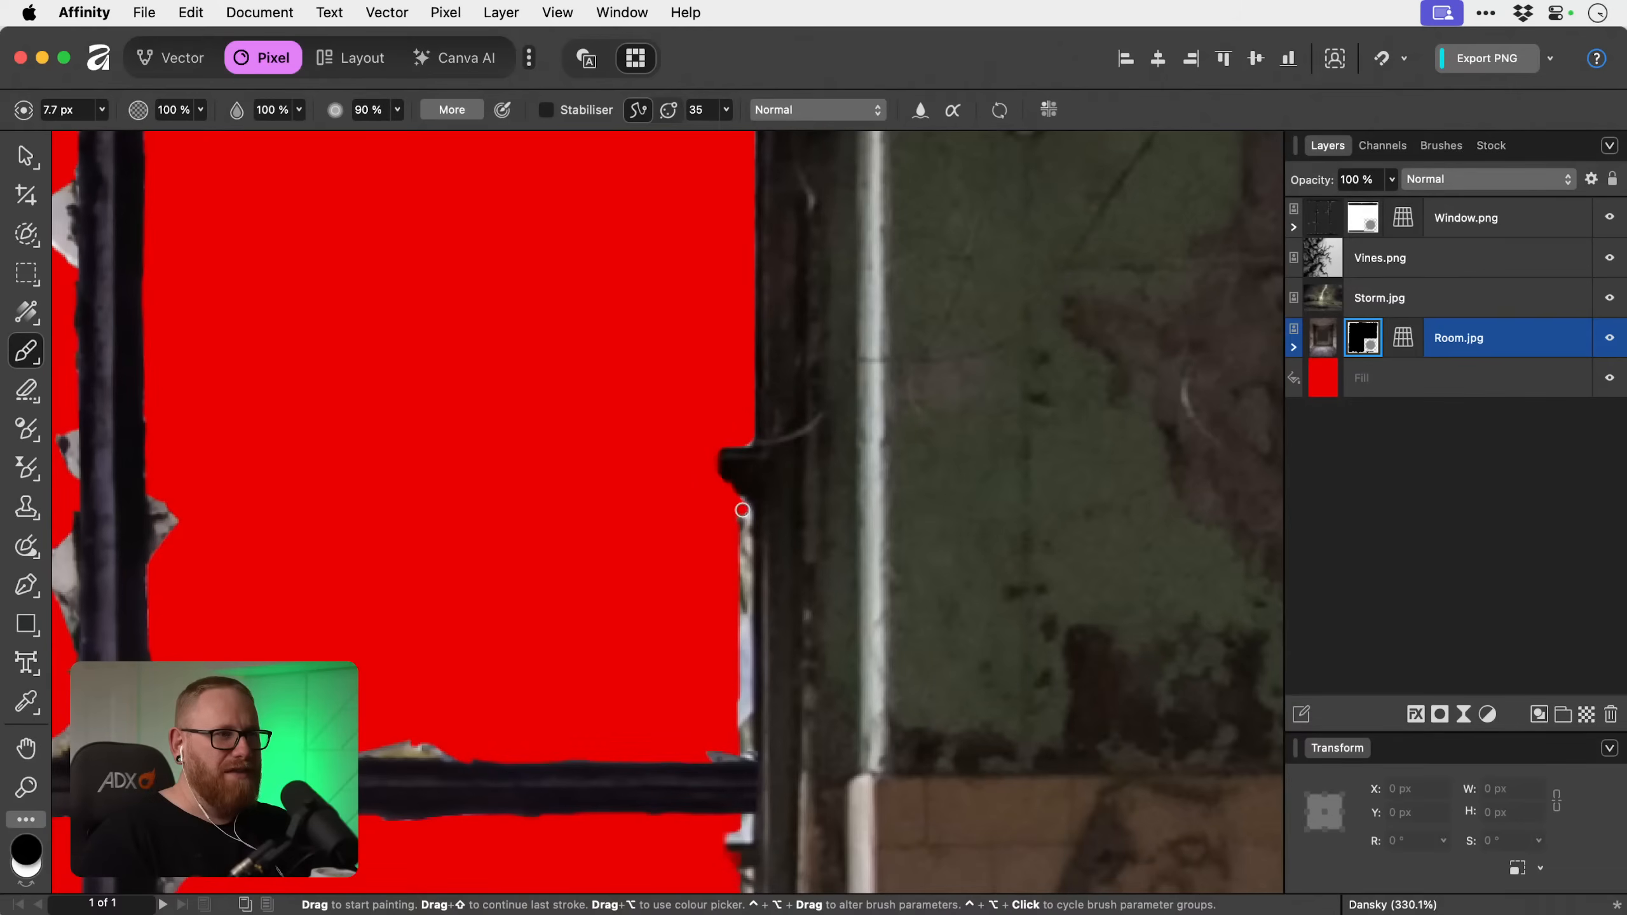
{"action": "mouse_move", "coordinate": [741, 513]}
{"action": "left_mouse_down"}
{"action": "mouse_move", "coordinate": [756, 586]}
{"action": "mouse_move", "coordinate": [740, 754]}
{"action": "mouse_move", "coordinate": [739, 504]}
{"action": "left_mouse_up"}
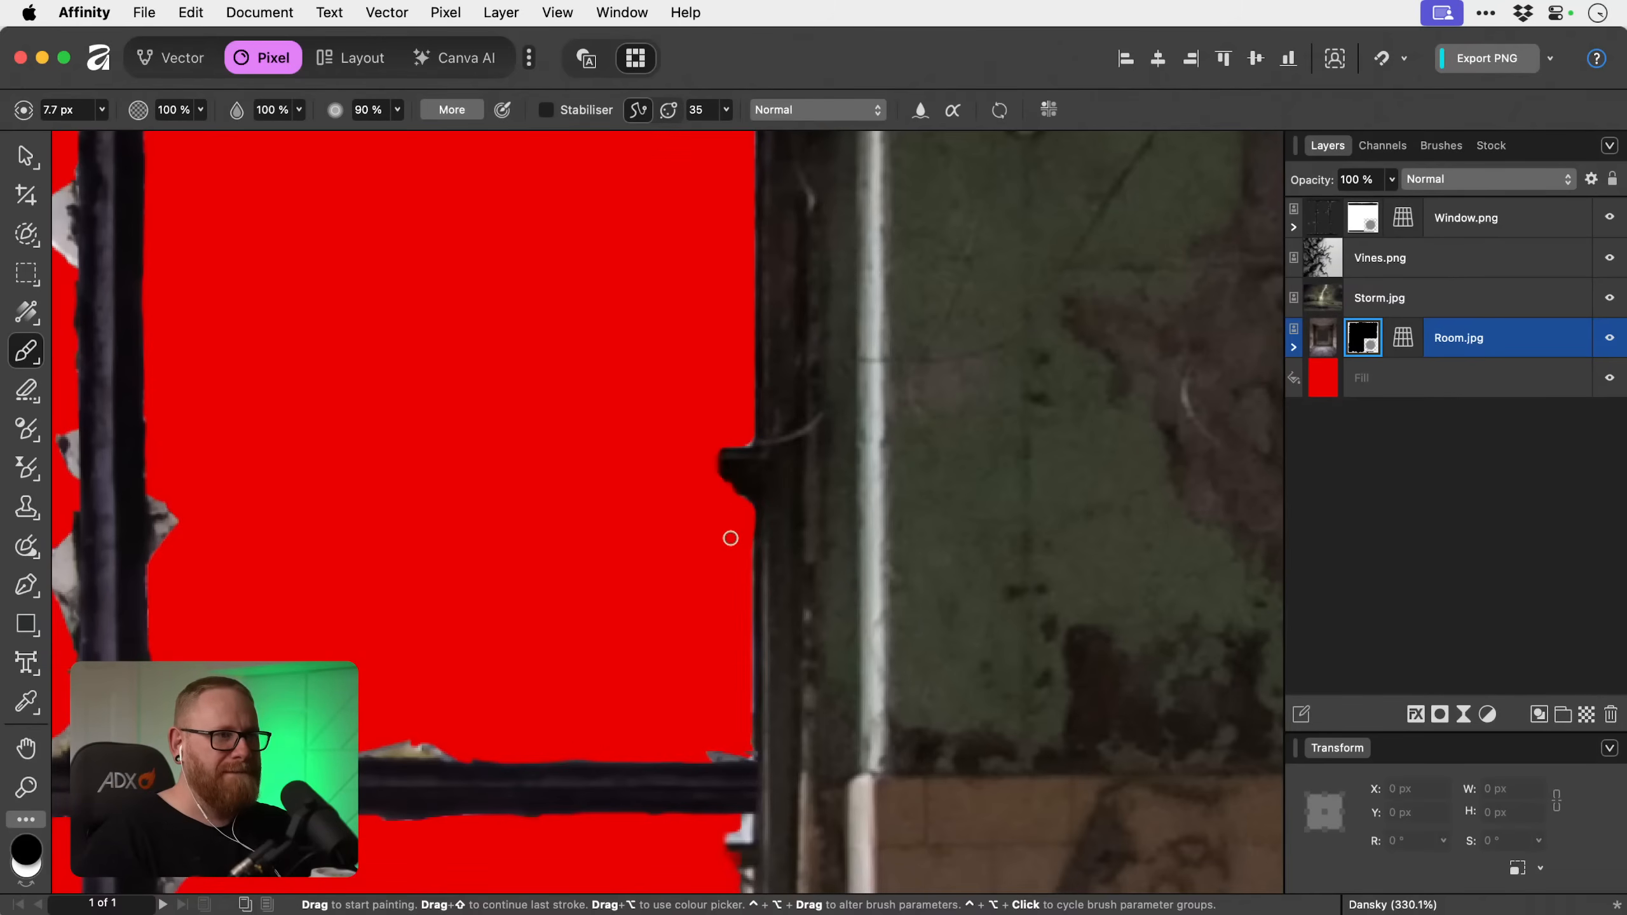
Mask out the leftover background along the upper part of the bottom-right pane's outer edge.
{"action": "scroll", "coordinate": [721, 691], "scroll_direction": "down", "scroll_amount": 1}
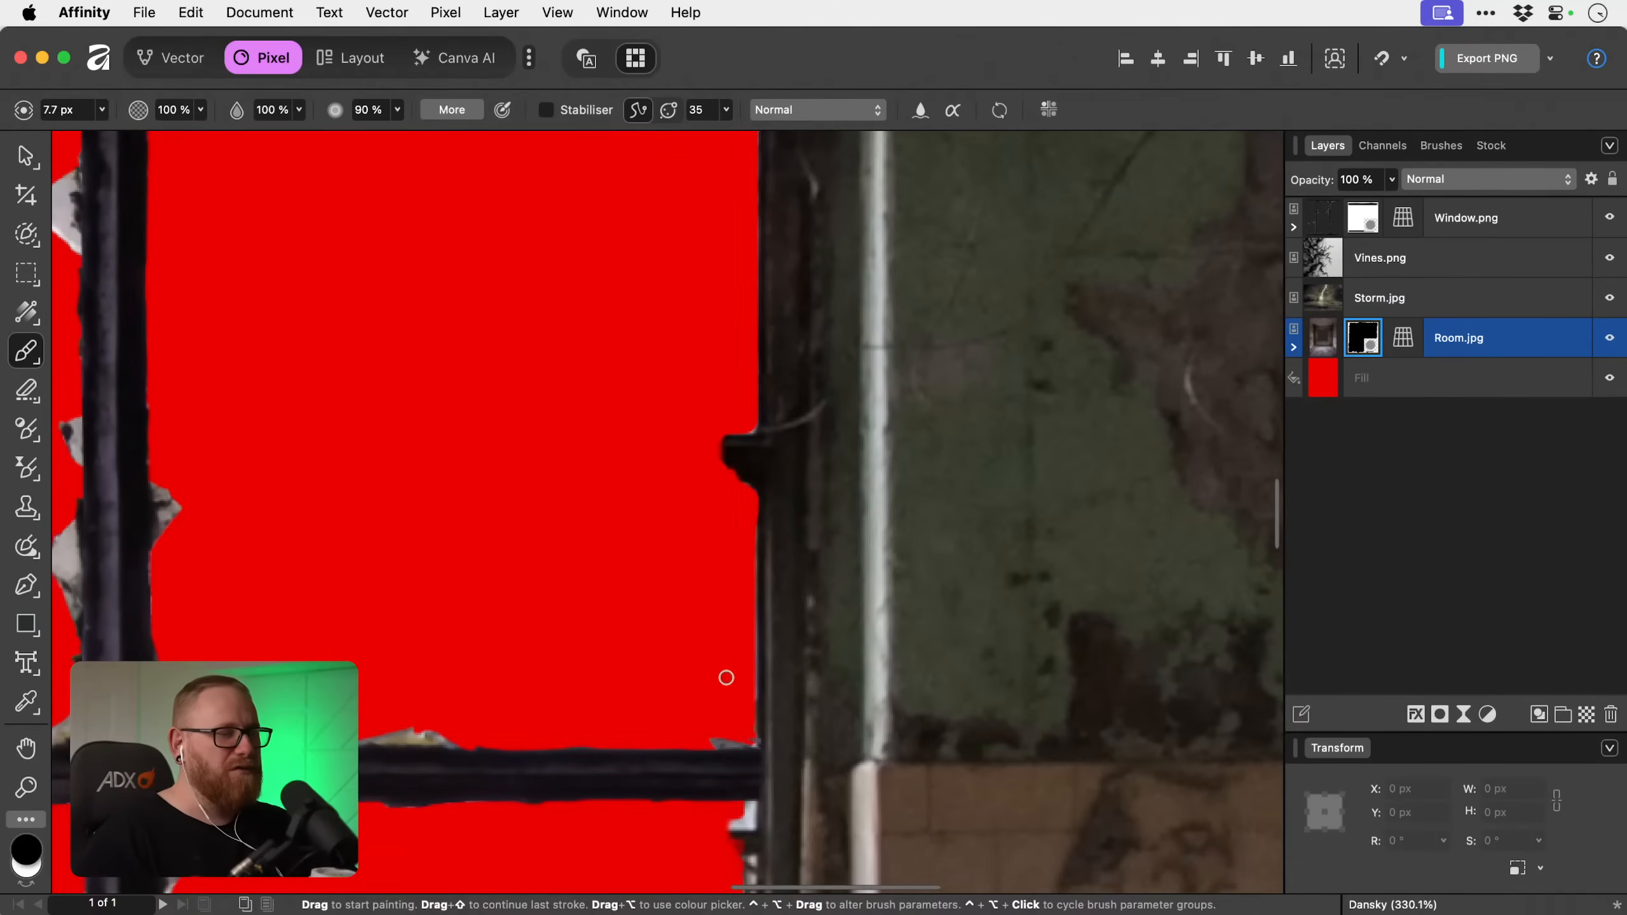
{"action": "scroll", "coordinate": [726, 678], "scroll_direction": "left", "scroll_amount": 10}
{"action": "scroll", "coordinate": [725, 678], "scroll_direction": "down", "scroll_amount": 3}
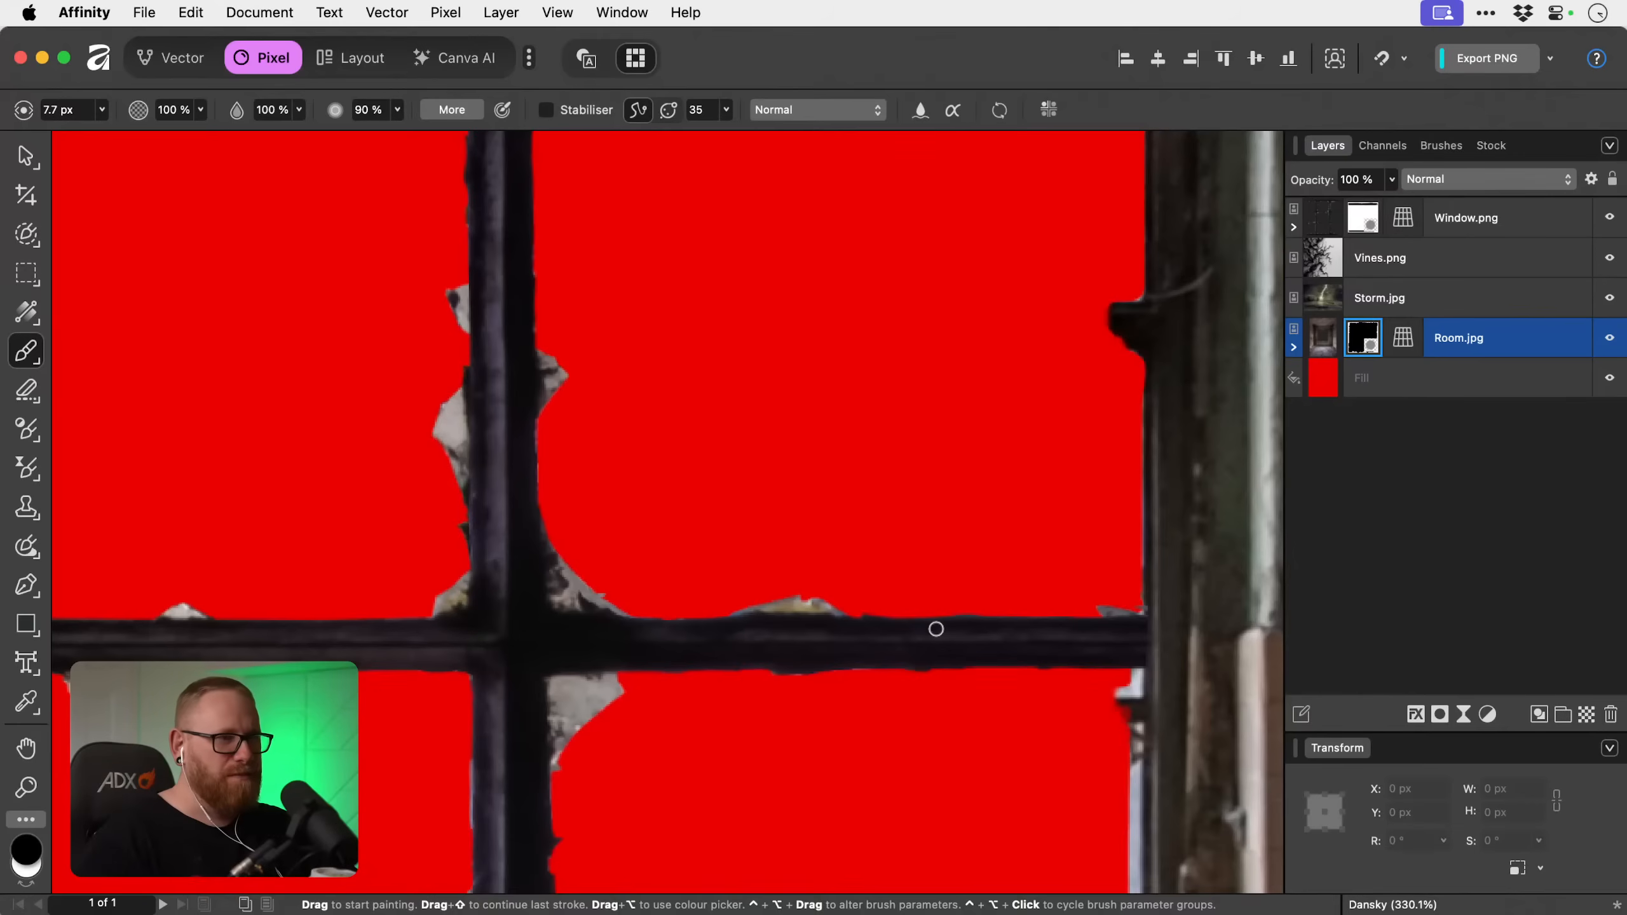
{"action": "left_click_drag", "start_coordinate": [938, 628], "coordinate": [746, 538]}
{"action": "scroll", "coordinate": [660, 538], "scroll_direction": "down", "scroll_amount": 4}
{"action": "scroll", "coordinate": [660, 538], "scroll_direction": "right", "scroll_amount": 4}
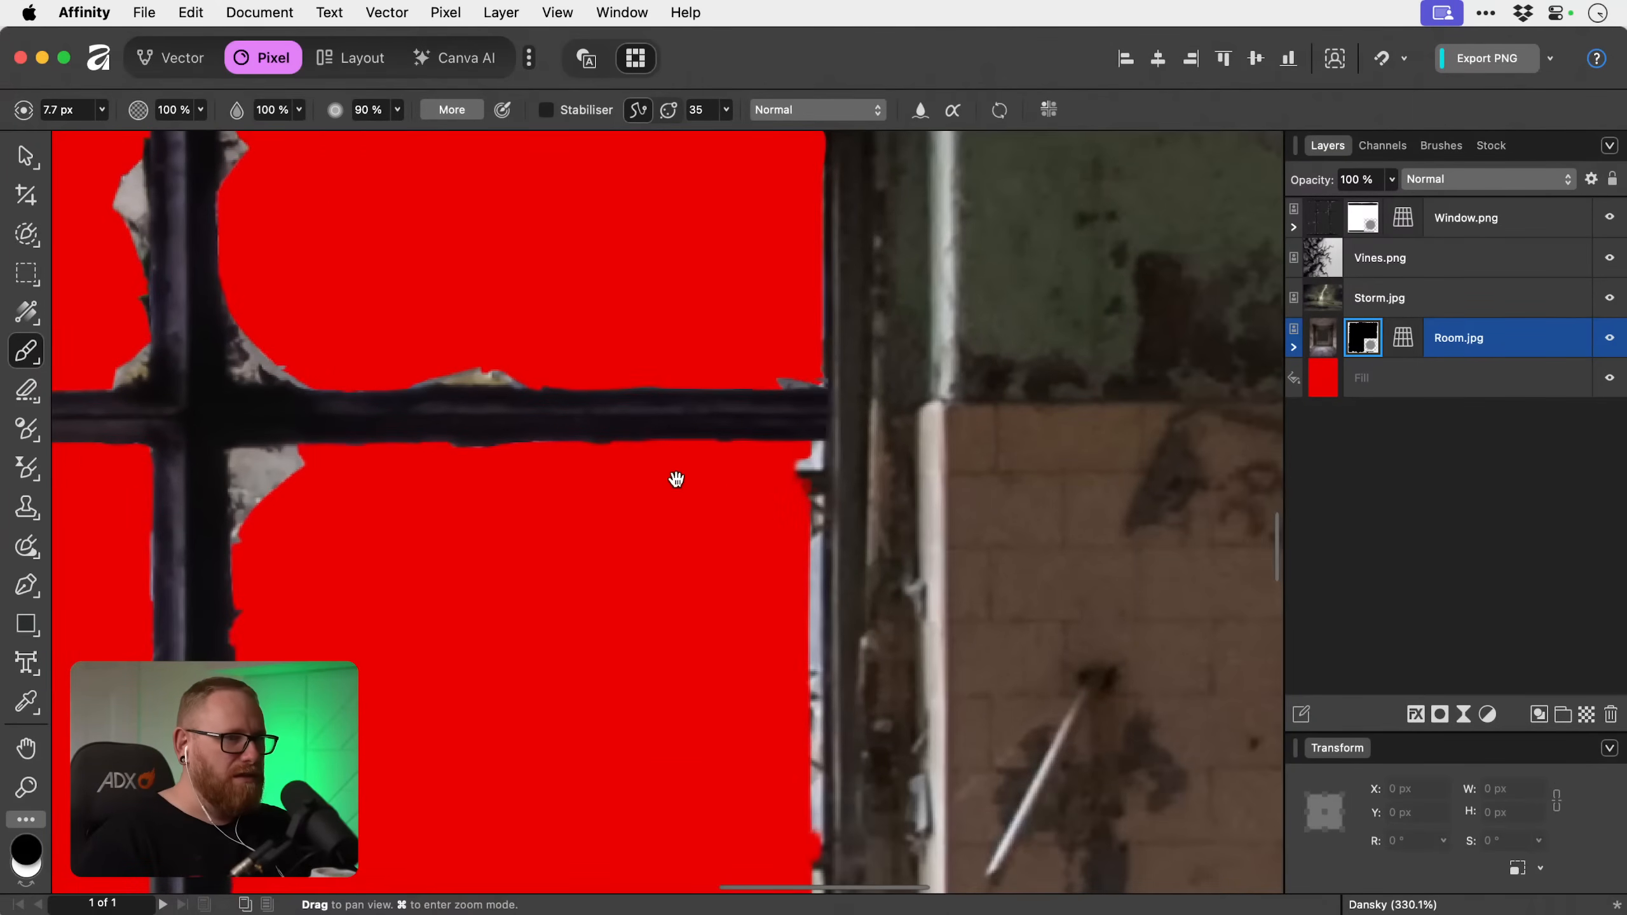
{"action": "left_click_drag", "start_coordinate": [813, 448], "coordinate": [811, 794]}
{"action": "left_click_drag", "start_coordinate": [802, 460], "coordinate": [809, 479]}
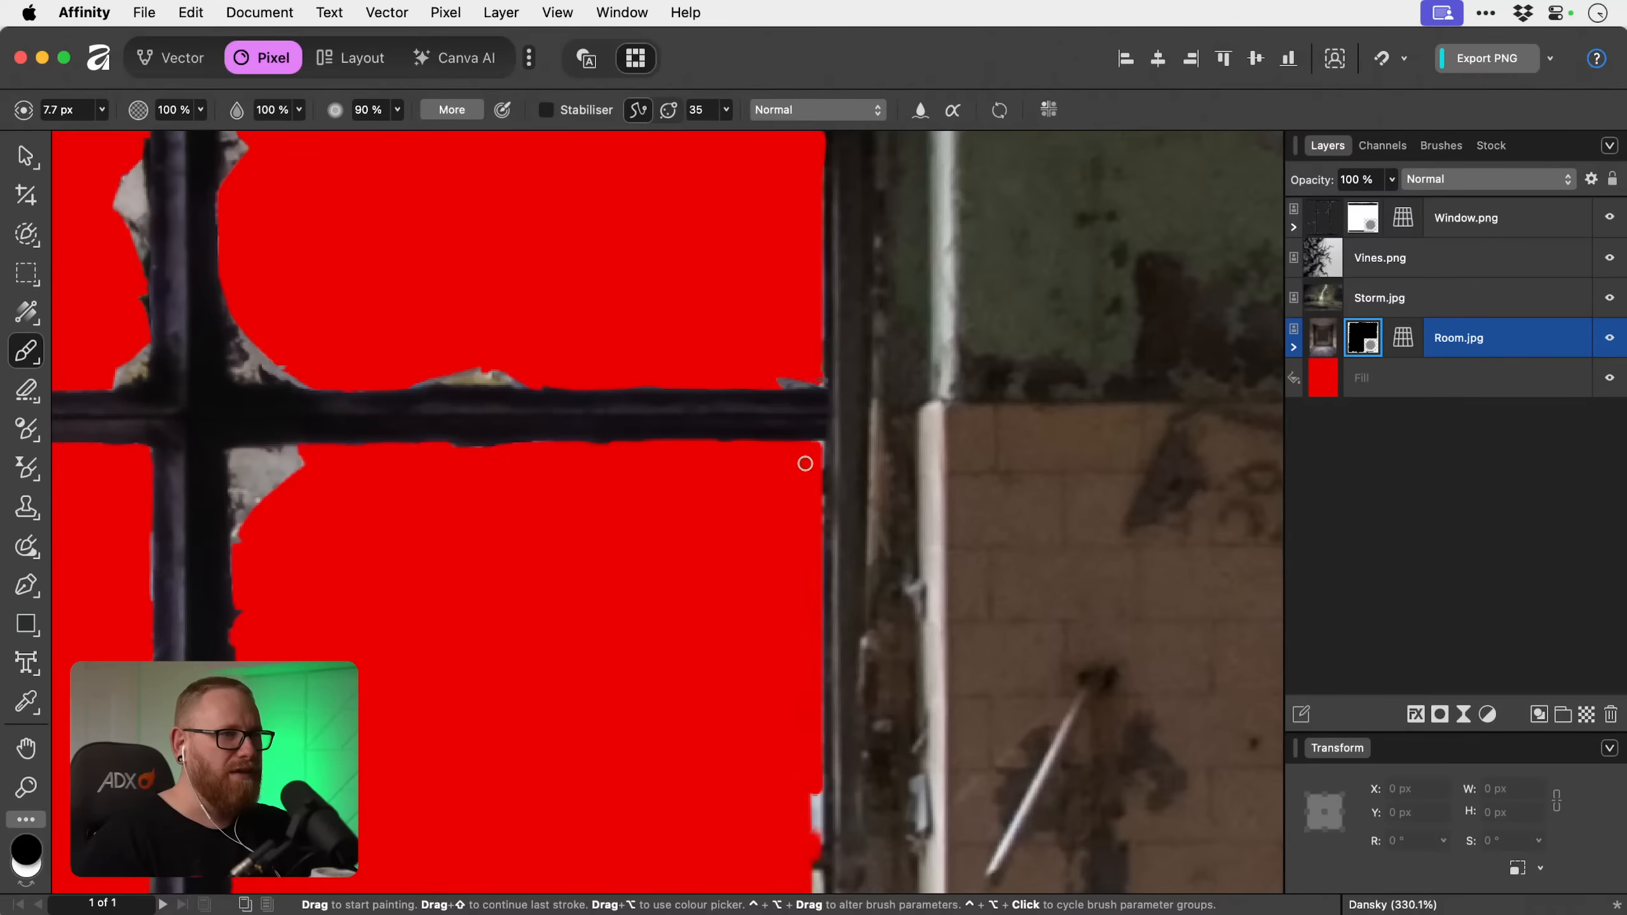
Mask out the remaining pale strip along the bottom-right pane's outer edge down to the window sill.
{"action": "key", "text": "space"}
{"action": "mouse_move", "coordinate": [817, 755]}
{"action": "left_mouse_down"}
{"action": "mouse_move", "coordinate": [814, 788]}
{"action": "mouse_move", "coordinate": [798, 557]}
{"action": "left_mouse_up"}
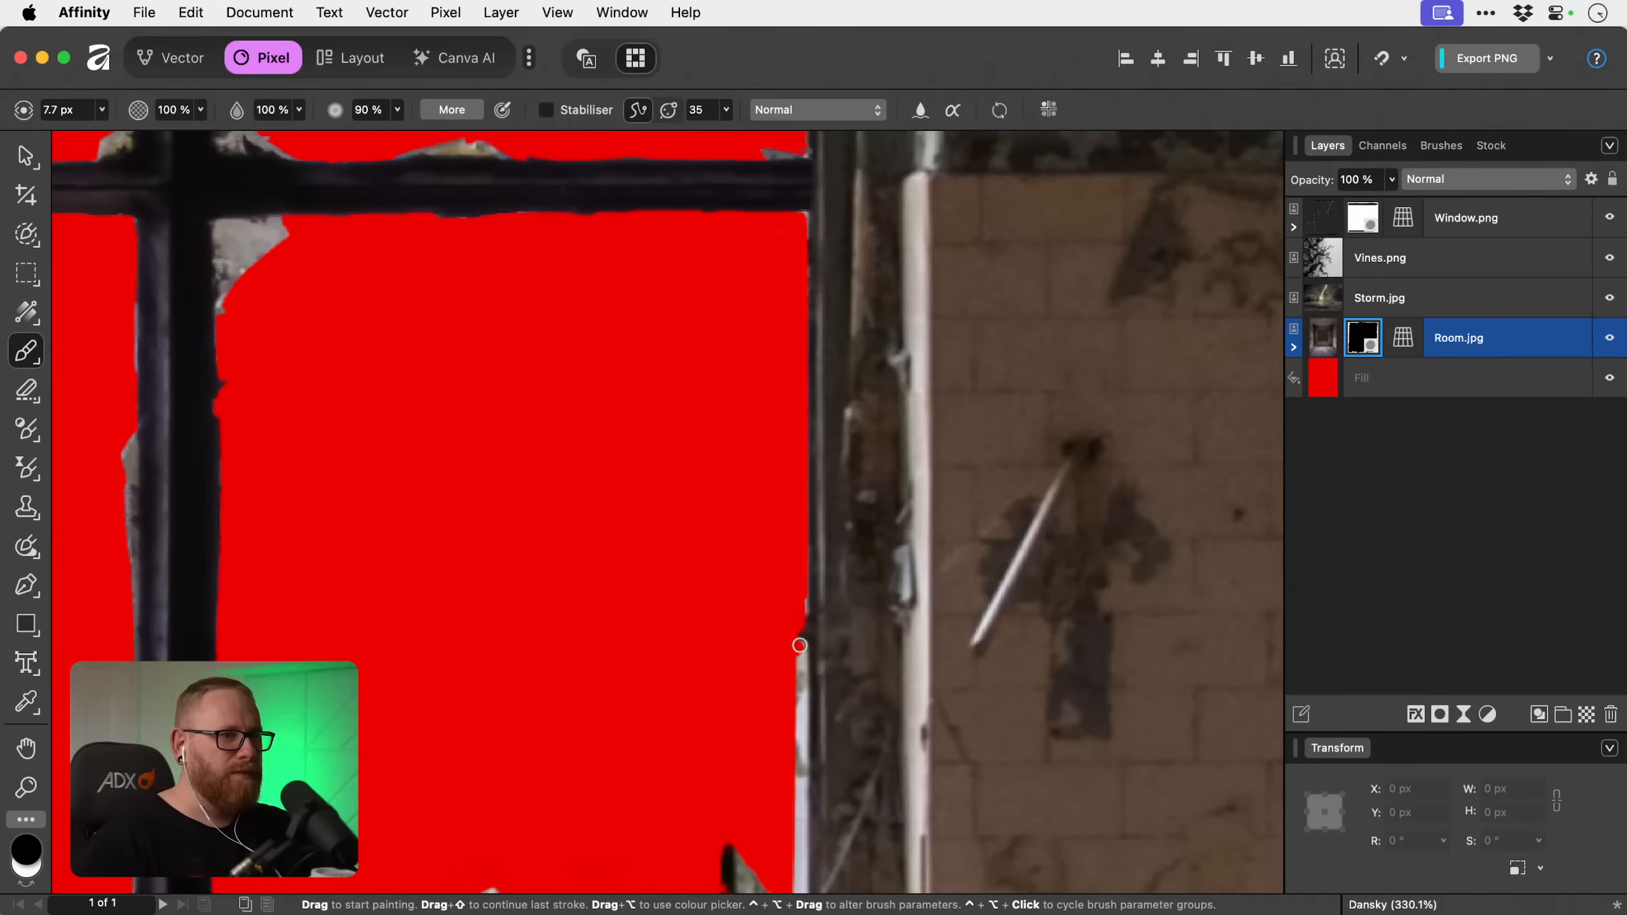
{"action": "scroll", "coordinate": [799, 645], "scroll_direction": "down", "scroll_amount": 5}
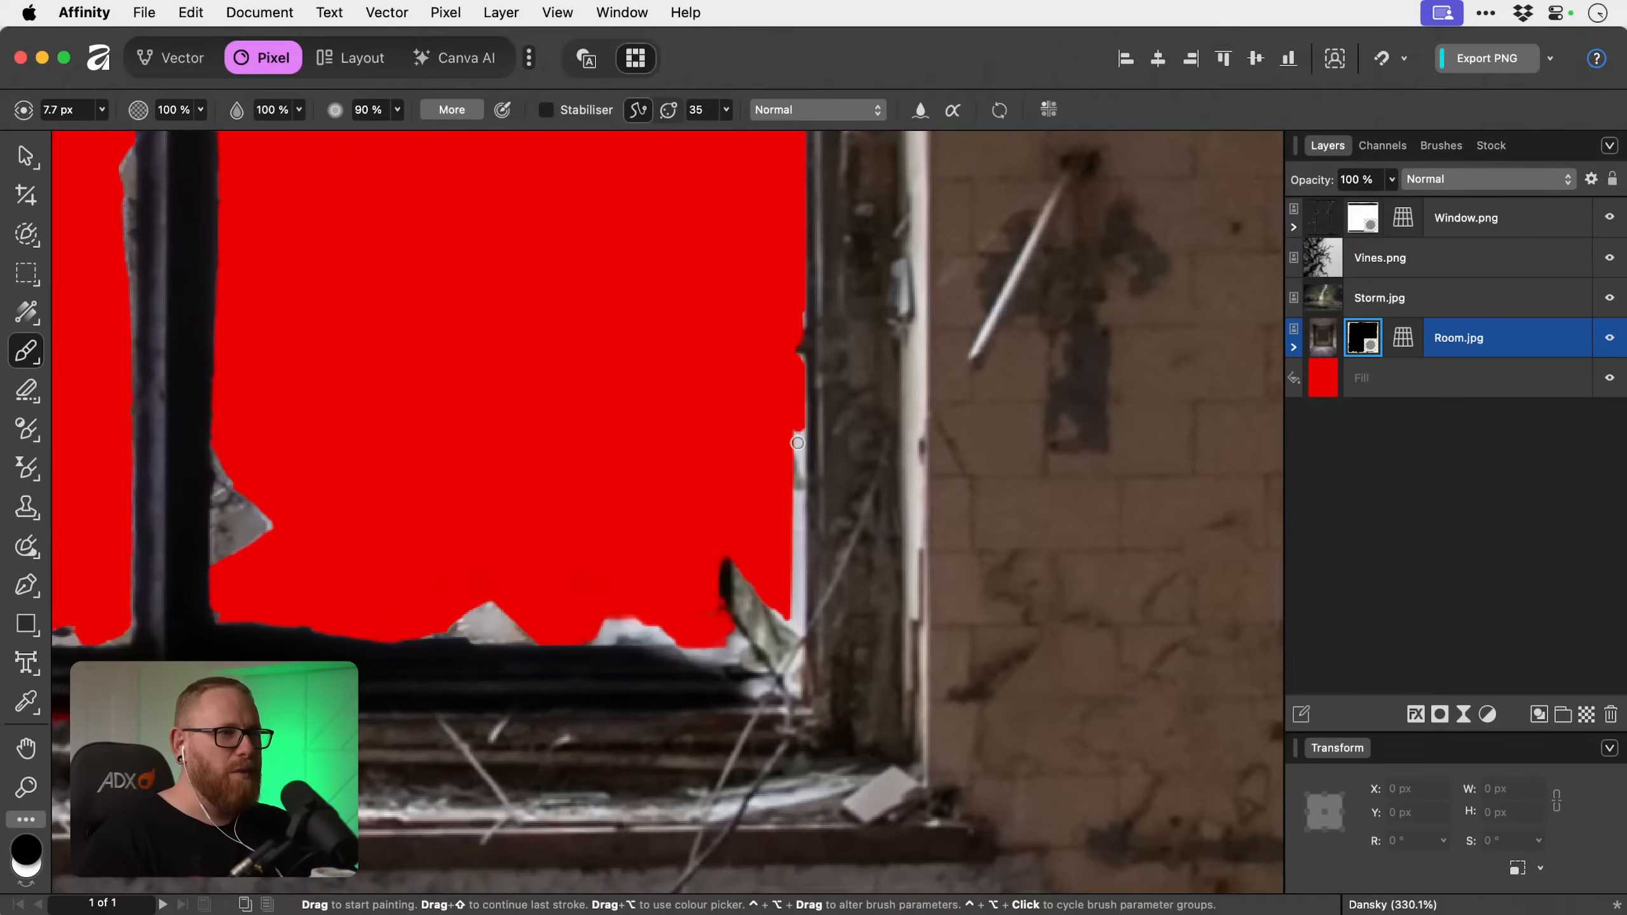
{"action": "mouse_move", "coordinate": [798, 443]}
{"action": "left_mouse_down"}
{"action": "mouse_move", "coordinate": [795, 614]}
{"action": "mouse_move", "coordinate": [796, 579]}
{"action": "left_mouse_up"}
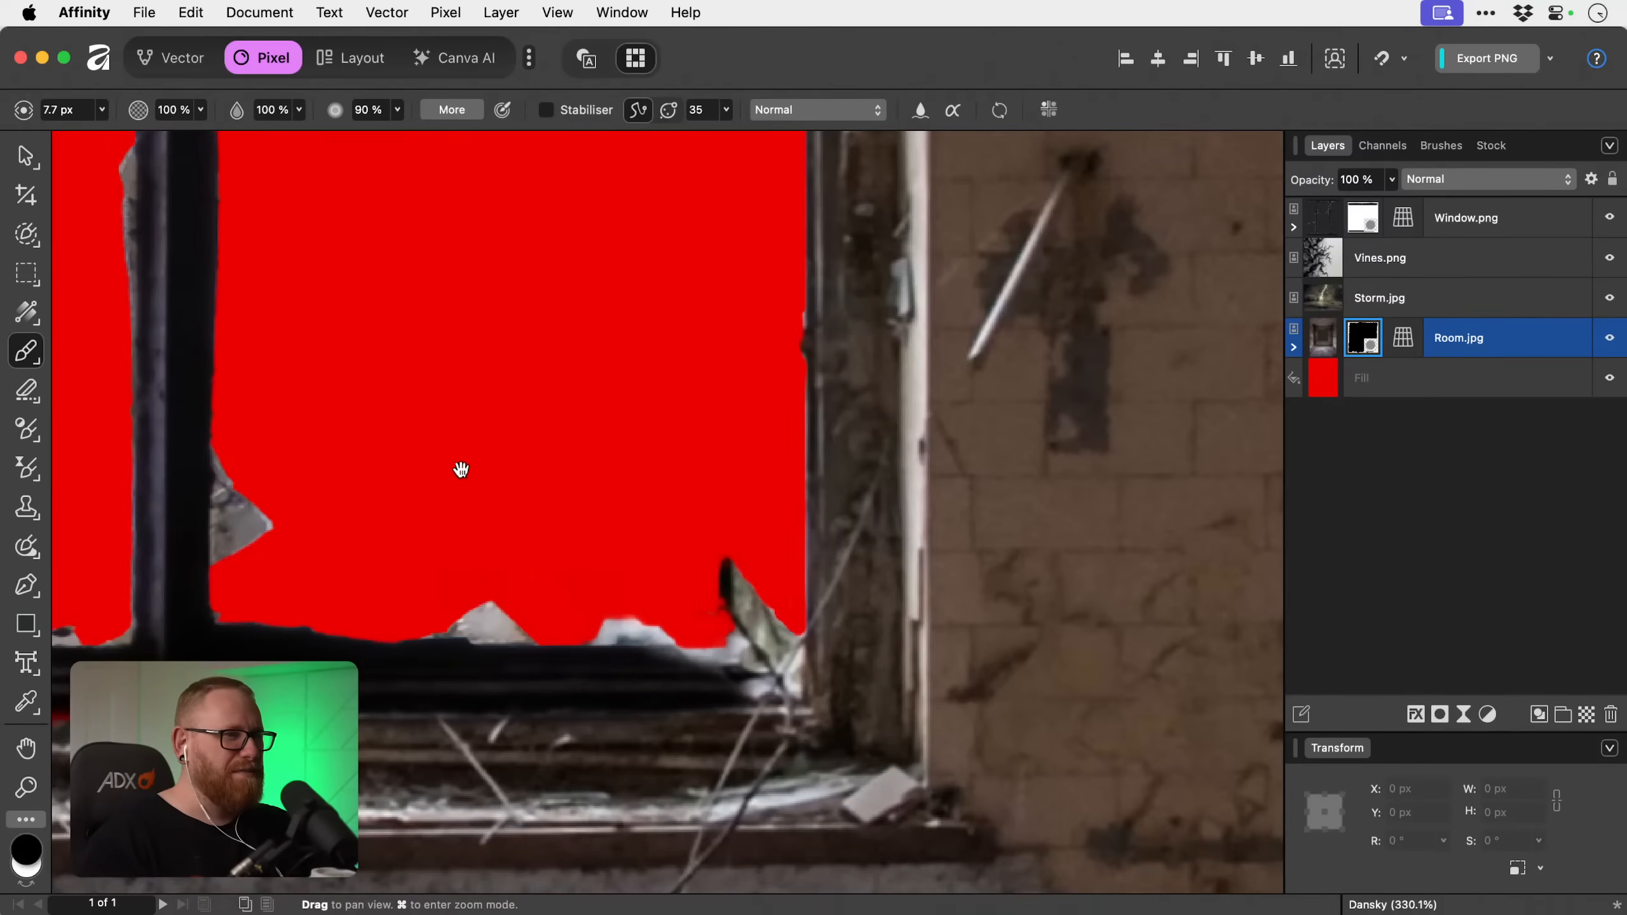
Paint out the small leftover fragment on the bottom-left pane's outer edge in Room.jpg's mask.
{"action": "left_click_drag", "start_coordinate": [564, 513], "coordinate": [1067, 600]}
{"action": "left_click_drag", "start_coordinate": [514, 684], "coordinate": [760, 656]}
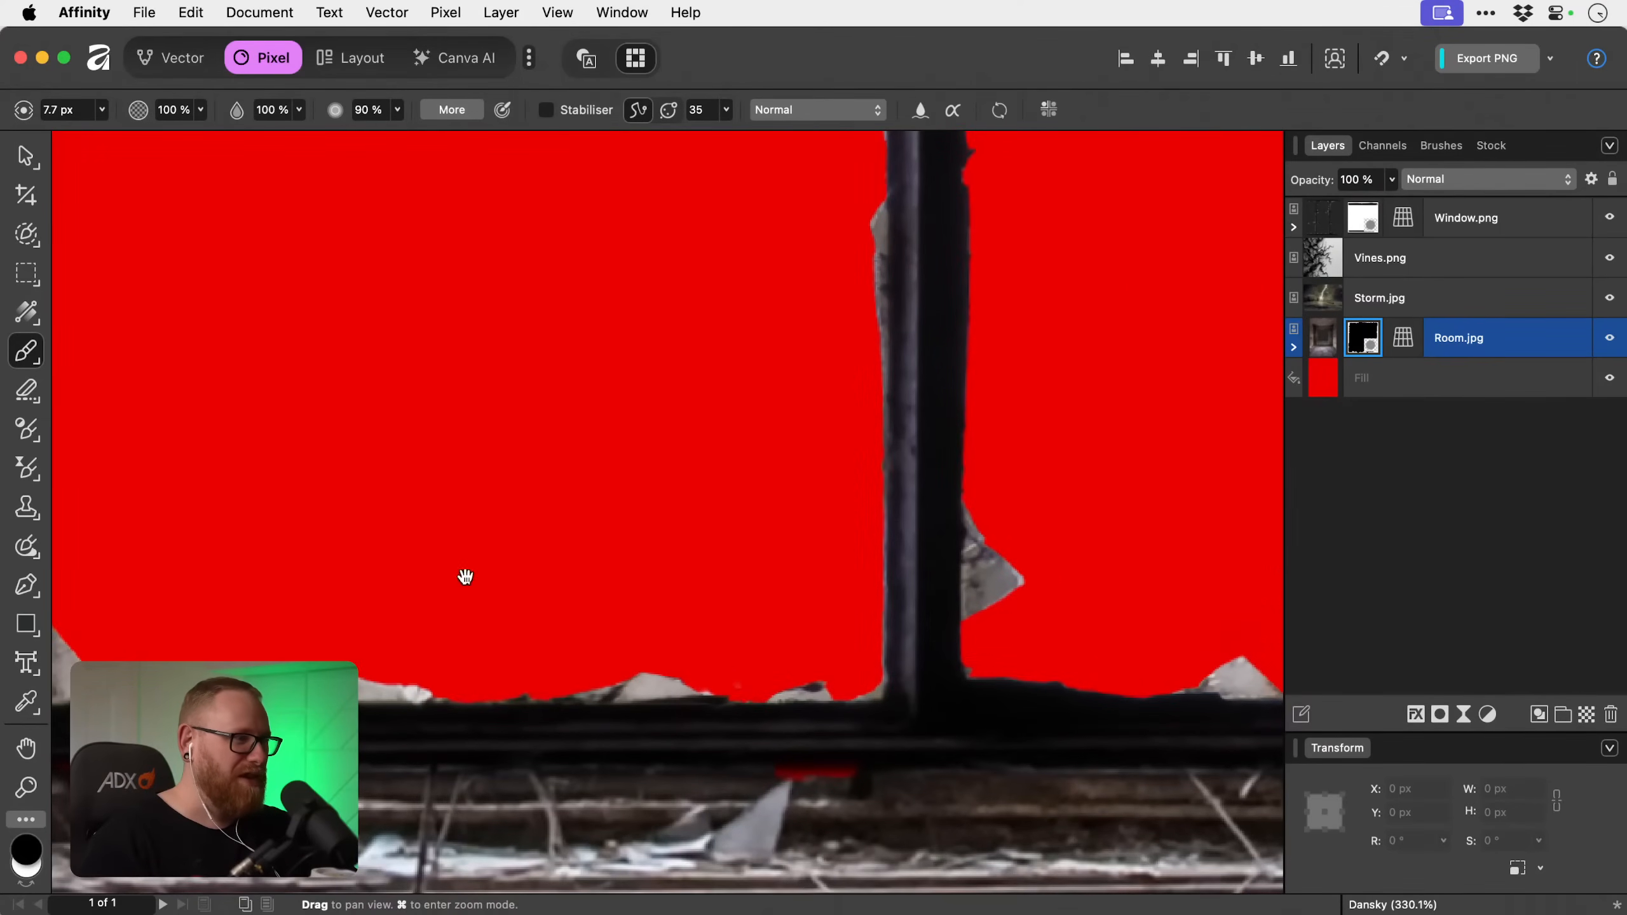
{"action": "left_click_drag", "start_coordinate": [465, 575], "coordinate": [991, 537]}
{"action": "left_click_drag", "start_coordinate": [564, 356], "coordinate": [619, 471]}
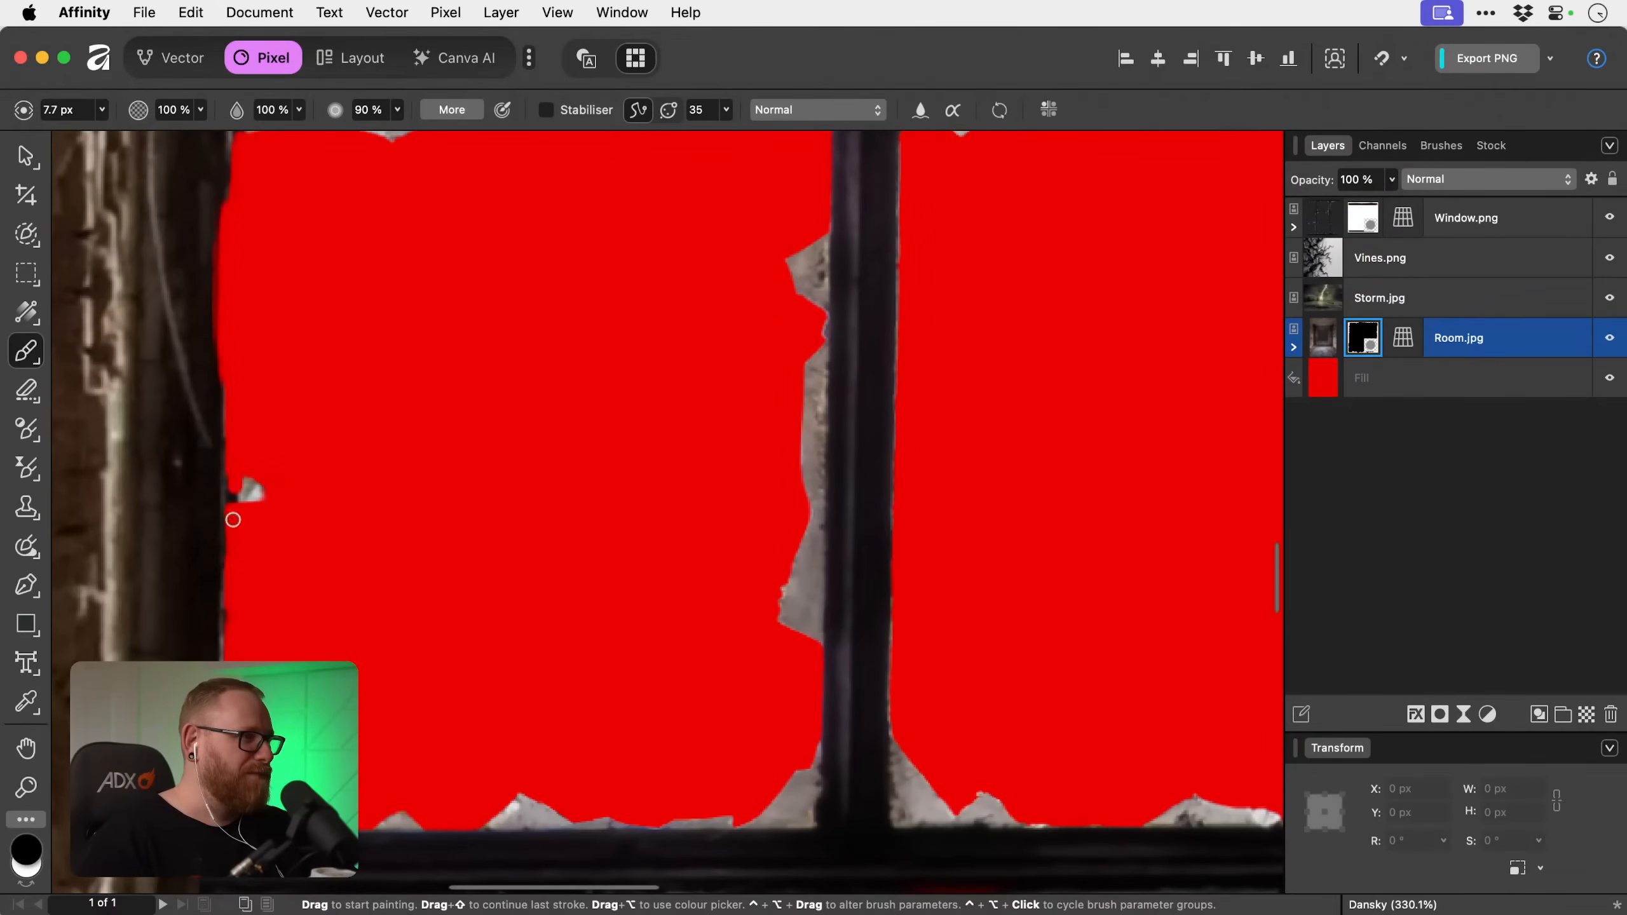
{"action": "left_click_drag", "start_coordinate": [239, 466], "coordinate": [282, 466]}
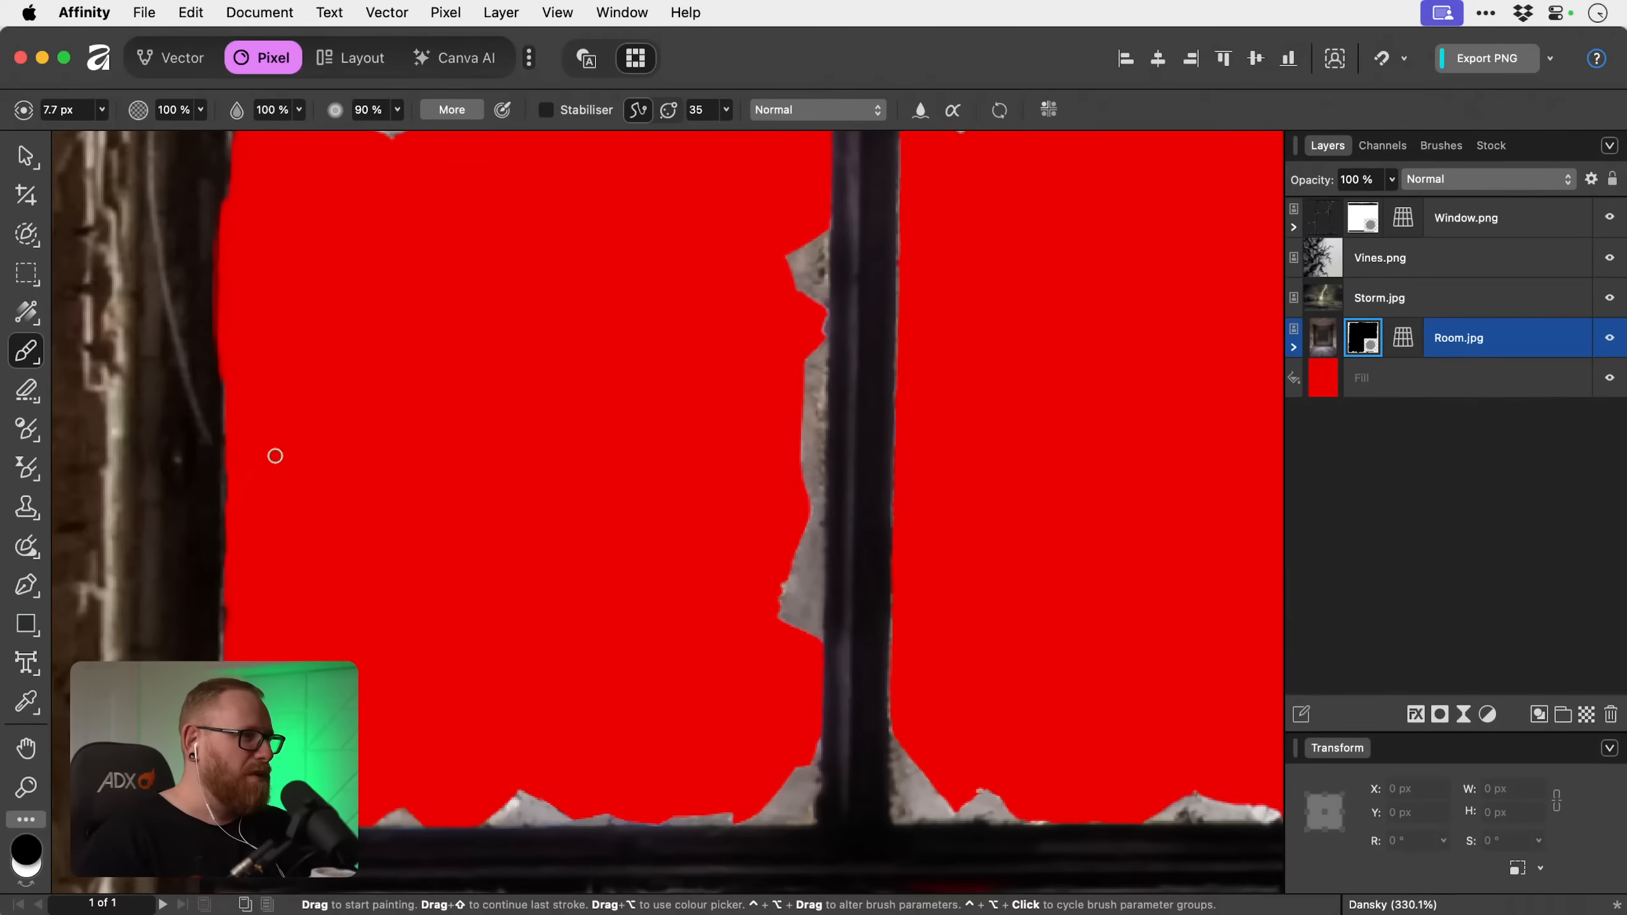
Paint out the leftover bit beneath the lower-left crossbar, where it meets the outer frame, on Room.jpg's mask.
{"action": "scroll", "coordinate": [341, 445], "scroll_direction": "up", "scroll_amount": 10}
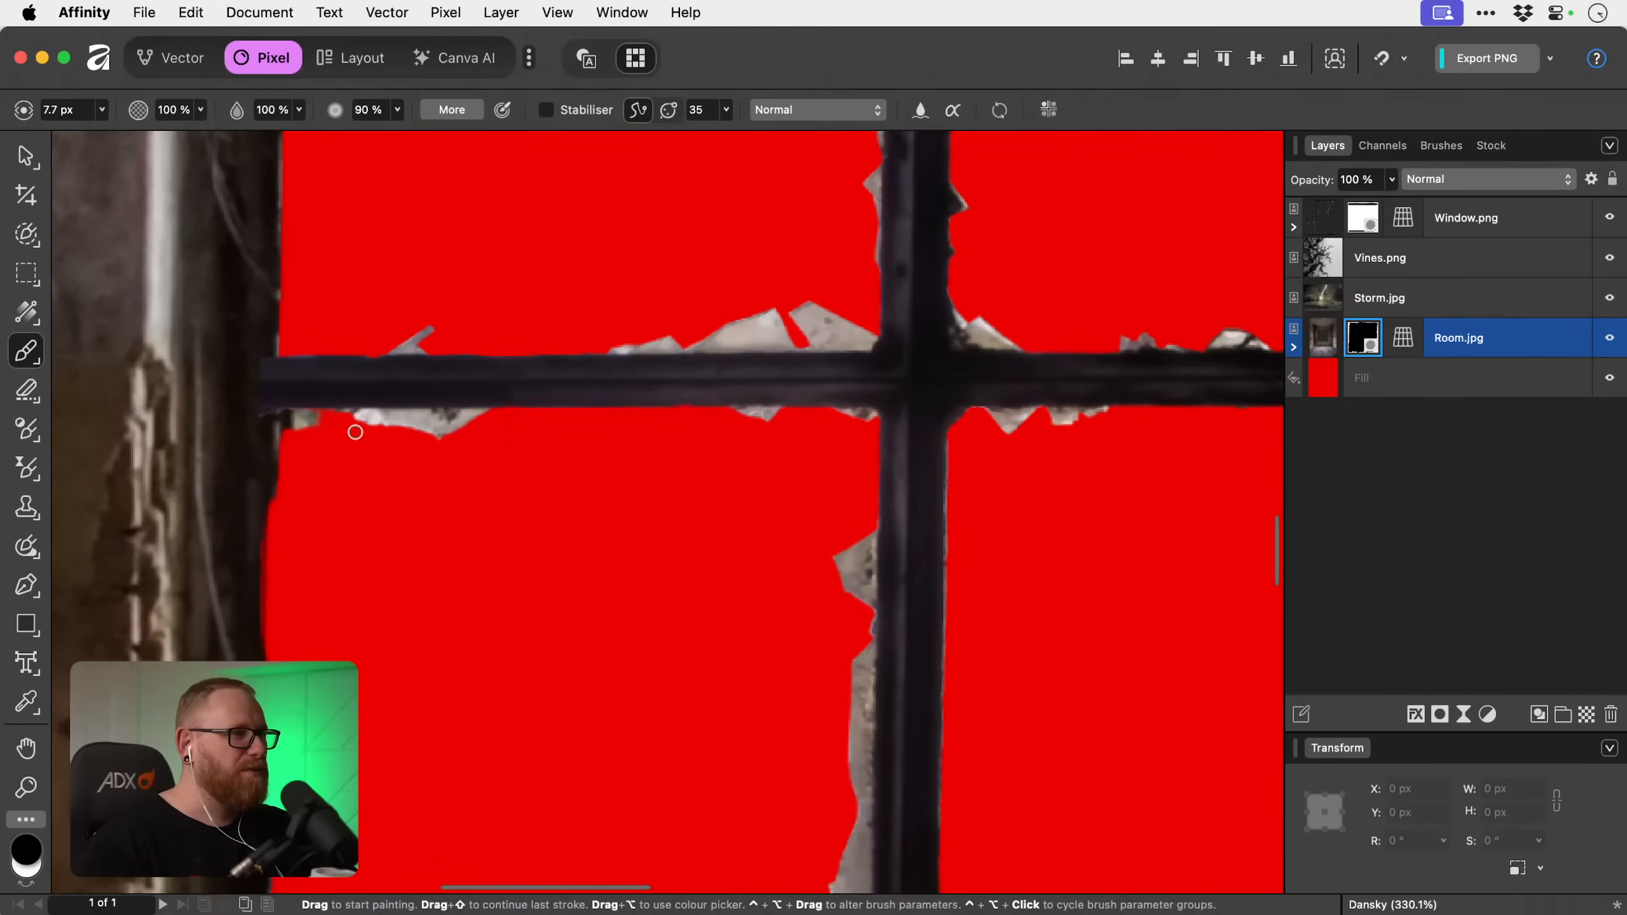
{"action": "mouse_move", "coordinate": [320, 429]}
{"action": "left_mouse_down"}
{"action": "mouse_move", "coordinate": [290, 410]}
{"action": "mouse_move", "coordinate": [312, 419]}
{"action": "left_mouse_up"}
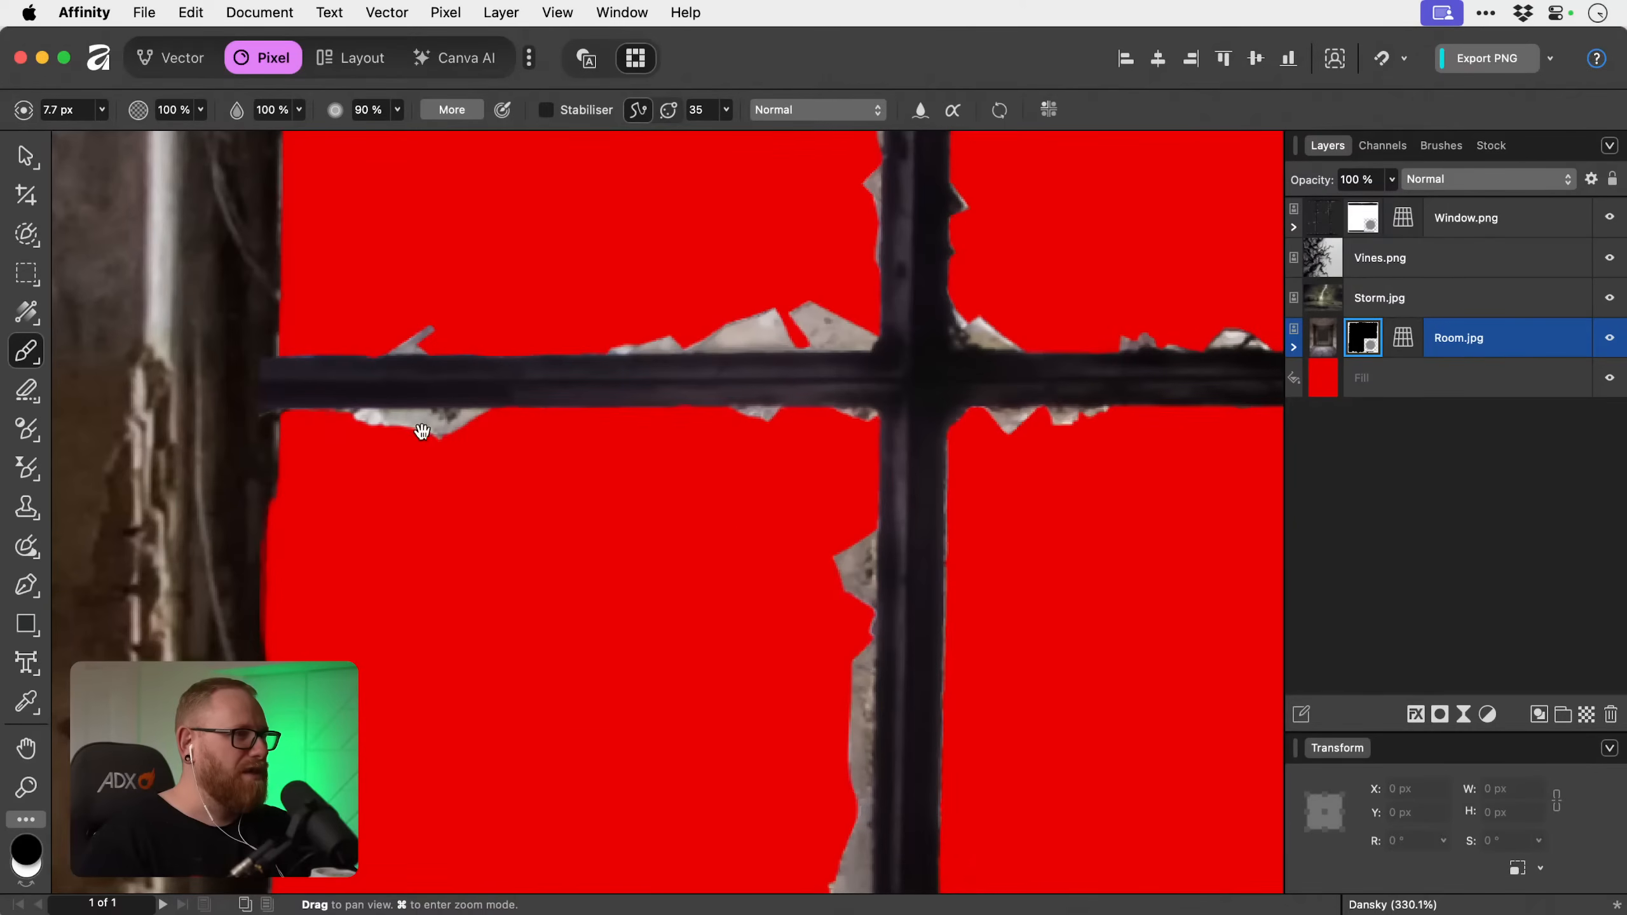
{"action": "left_click_drag", "start_coordinate": [421, 431], "coordinate": [419, 808]}
{"action": "left_click_drag", "start_coordinate": [494, 426], "coordinate": [489, 685]}
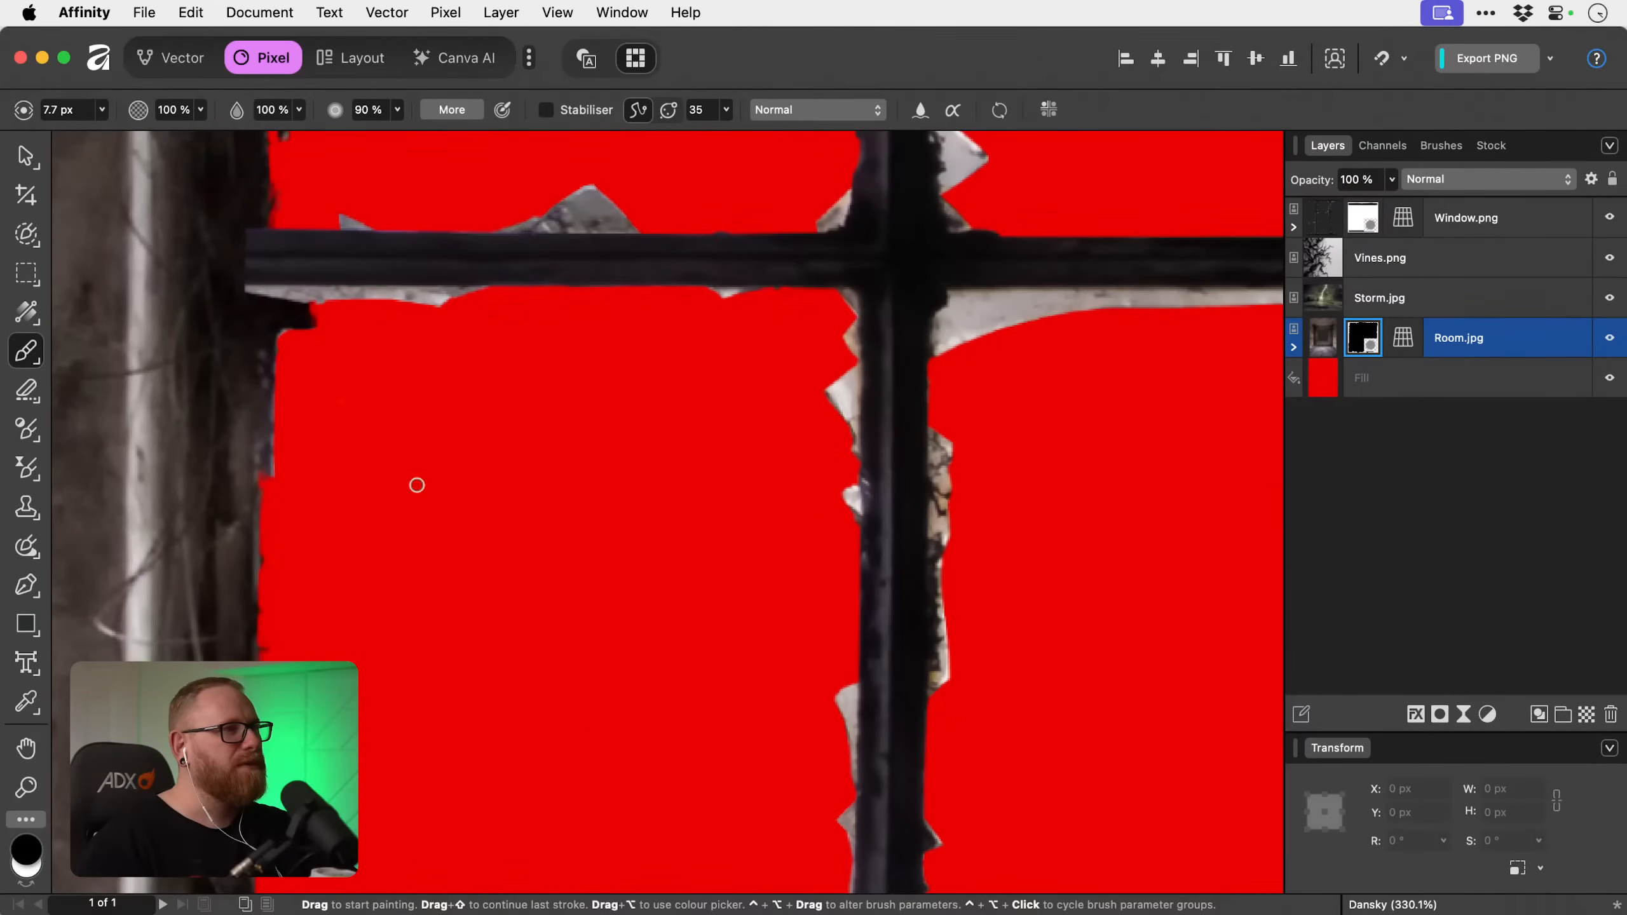
Reduce the brush to 4 px and paint out the speckled background in the top-left pane's upper outer corner on Room.jpg's mask.
{"action": "left_click_drag", "start_coordinate": [554, 474], "coordinate": [515, 546]}
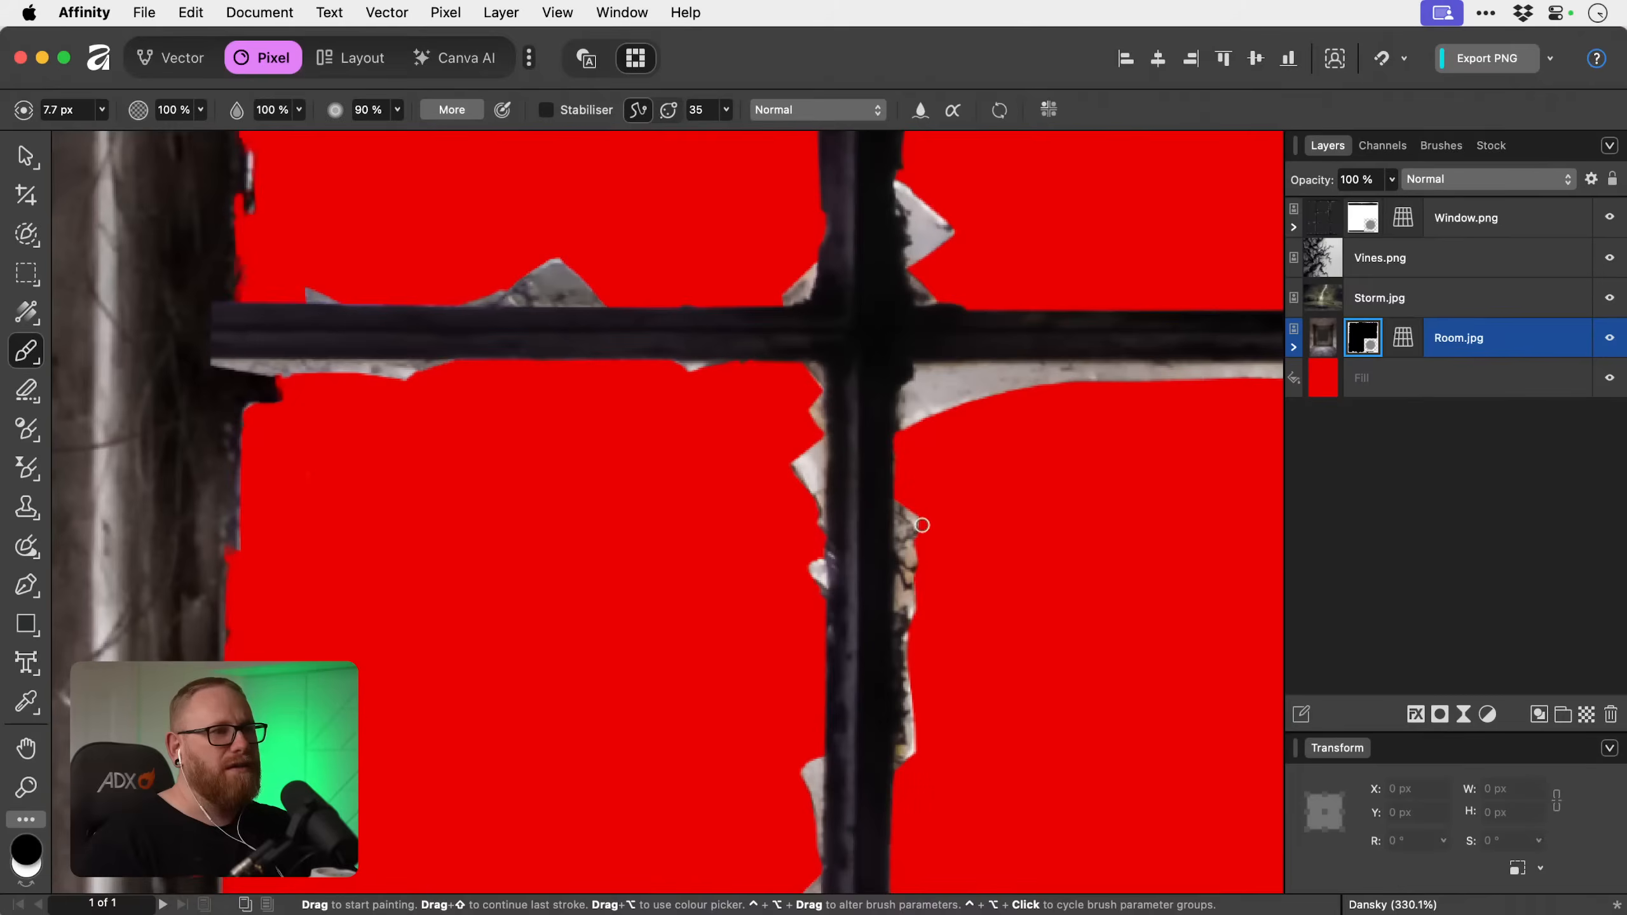
{"action": "left_click_drag", "start_coordinate": [678, 384], "coordinate": [574, 687]}
{"action": "left_click_drag", "start_coordinate": [706, 267], "coordinate": [586, 530]}
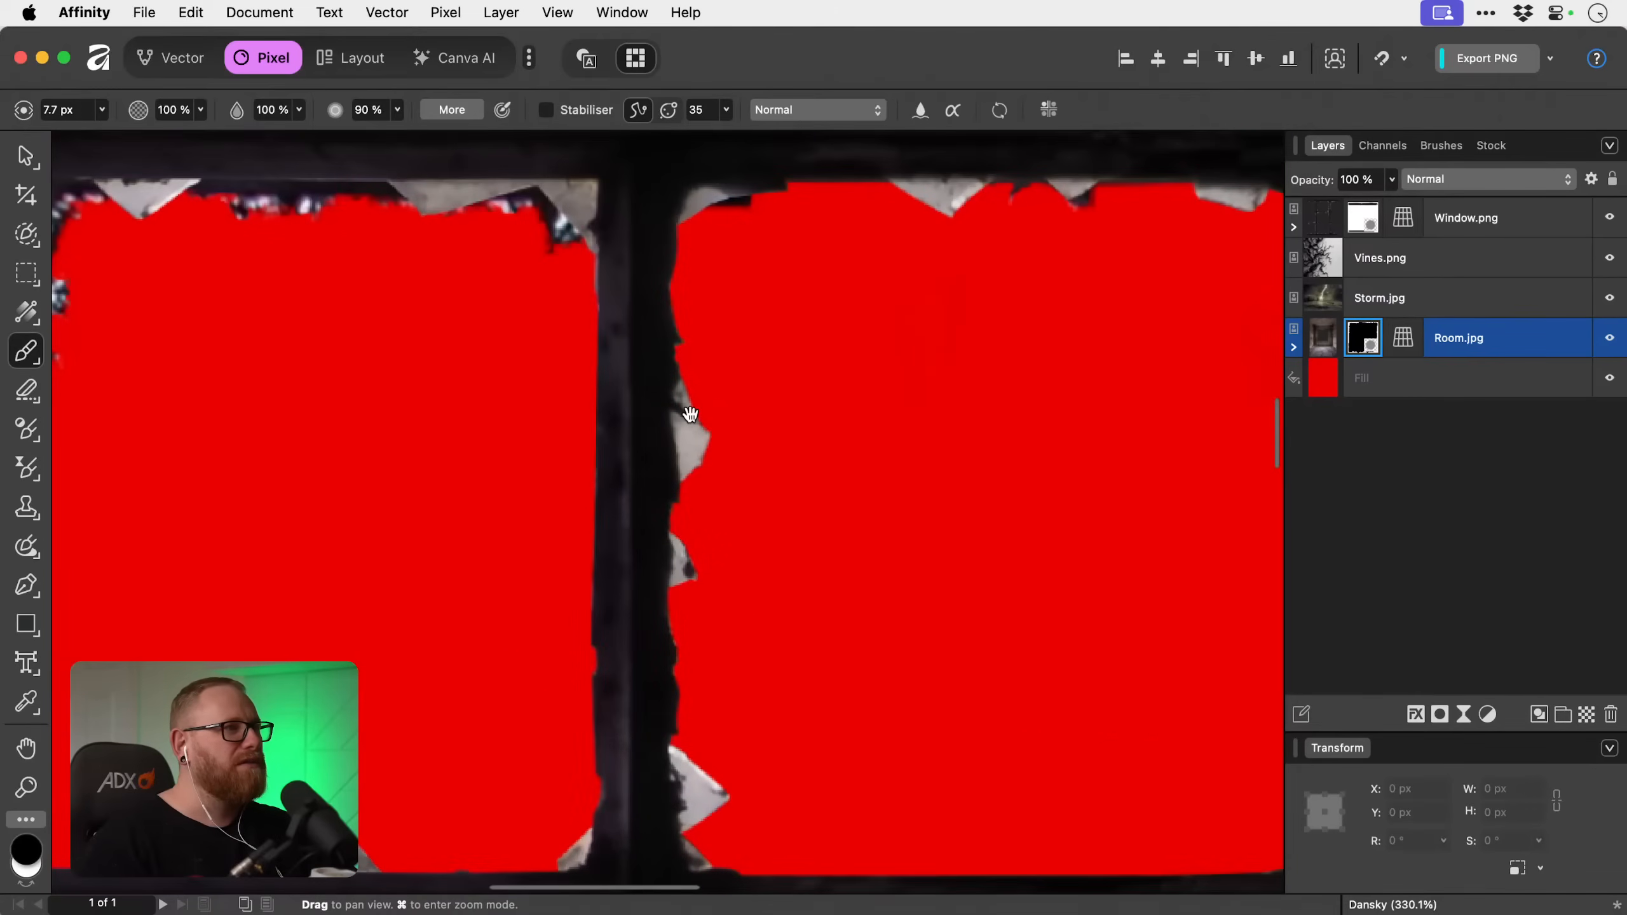
{"action": "left_click_drag", "start_coordinate": [411, 239], "coordinate": [473, 345]}
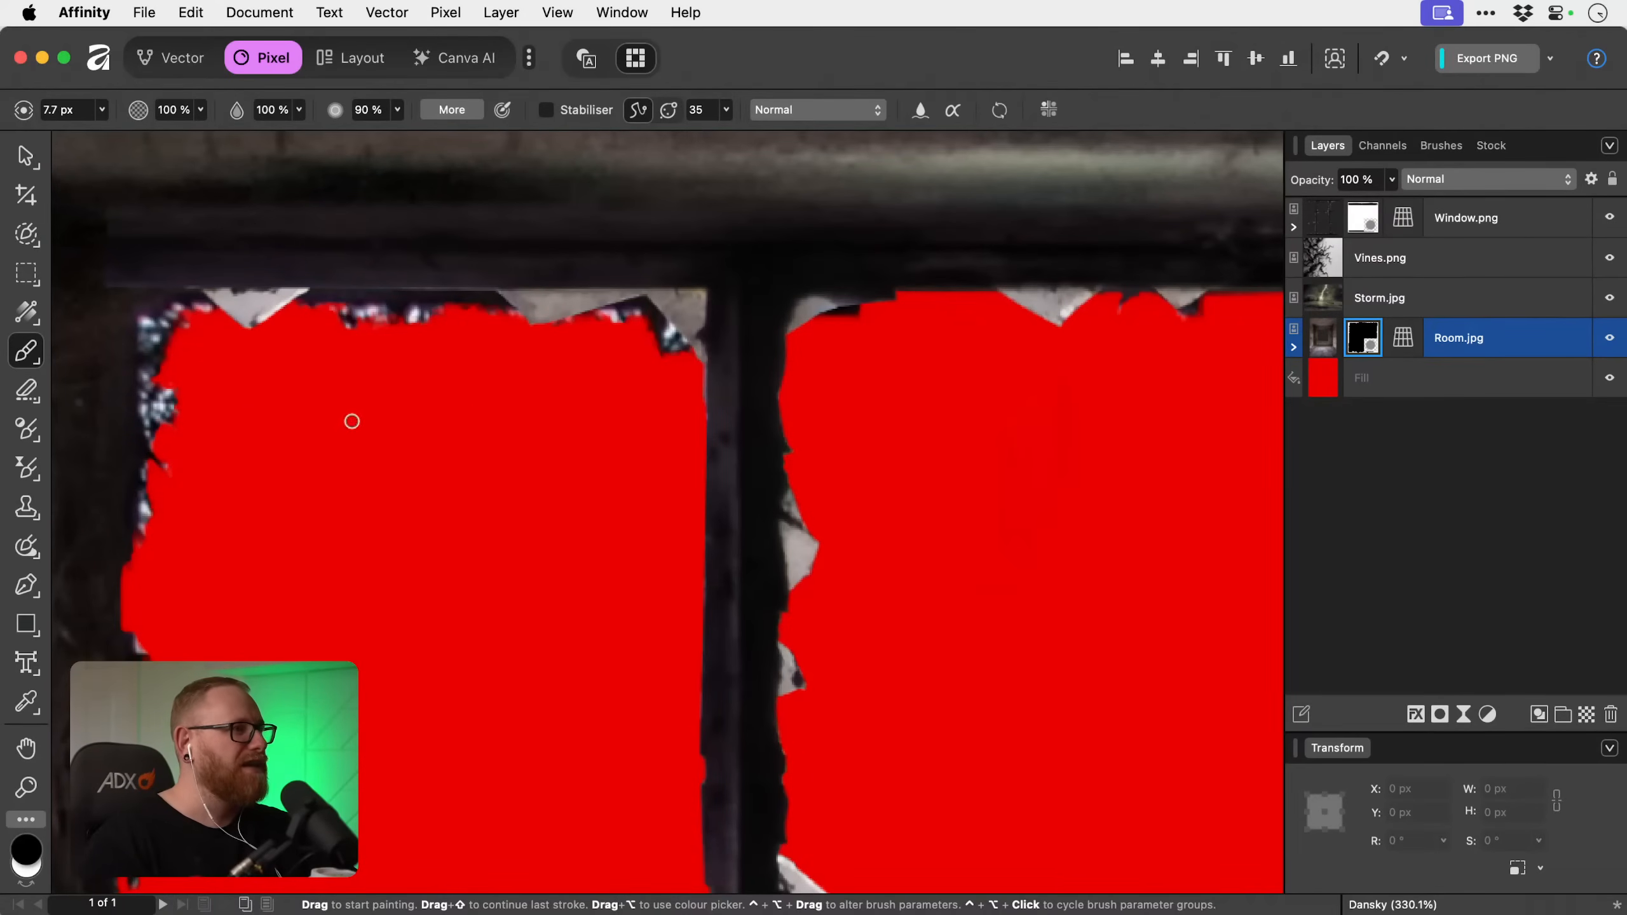
{"action": "left_click_drag", "start_coordinate": [172, 397], "coordinate": [169, 418]}
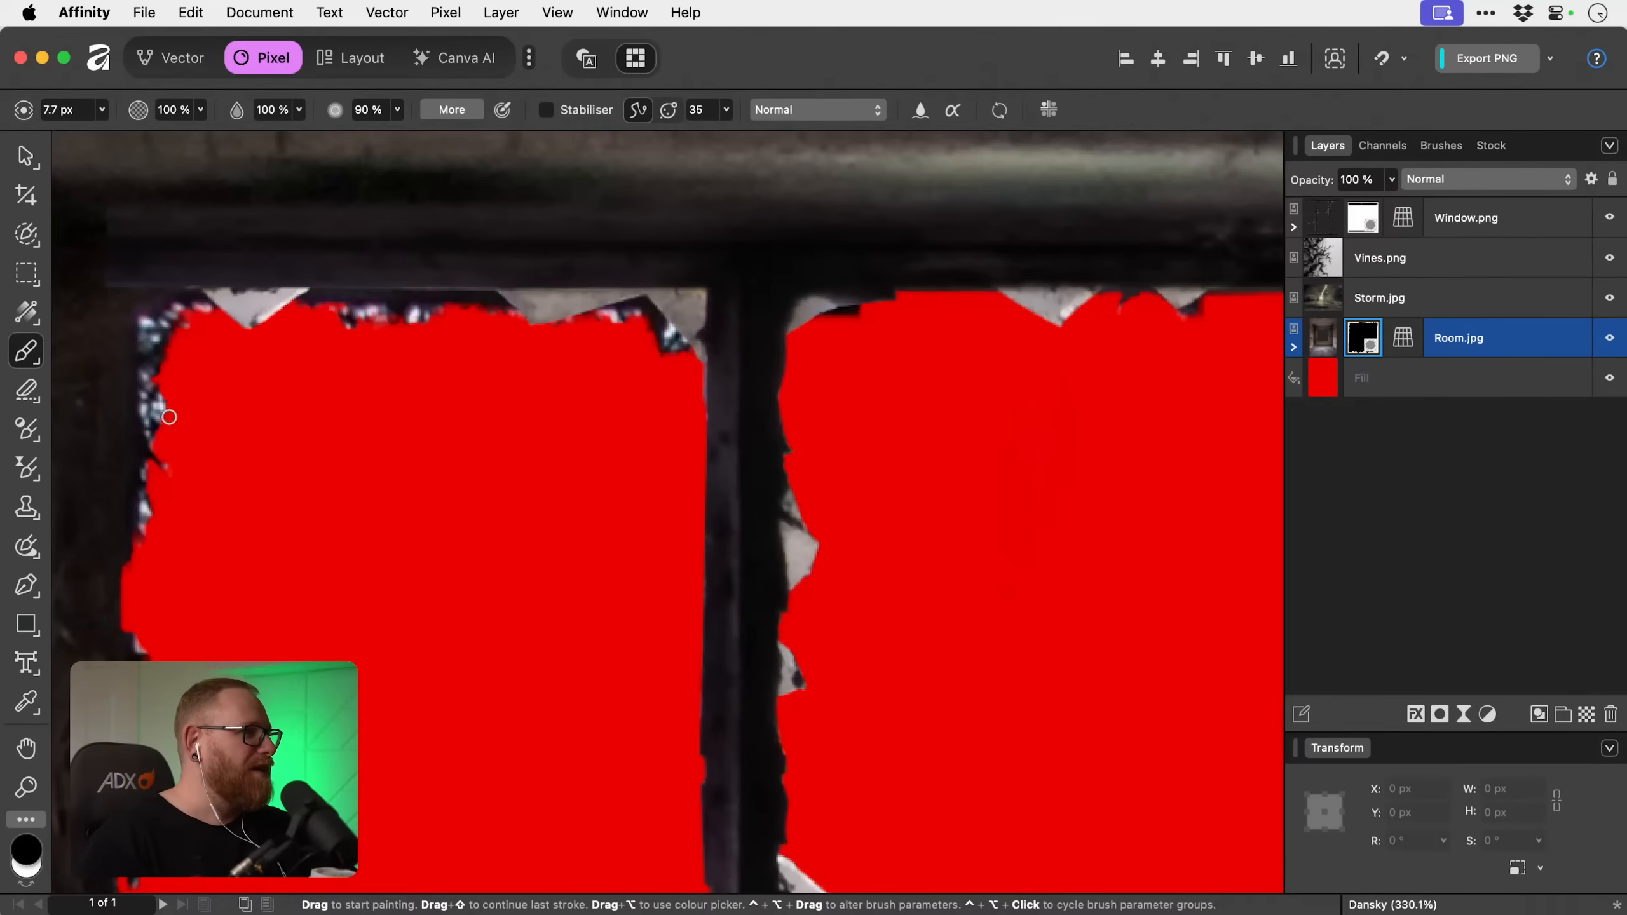
{"action": "key", "text": "bracketleft"}
{"action": "key", "text": "bracketleft"}
{"action": "key", "text": "bracketleft"}
{"action": "key", "text": "bracketleft"}
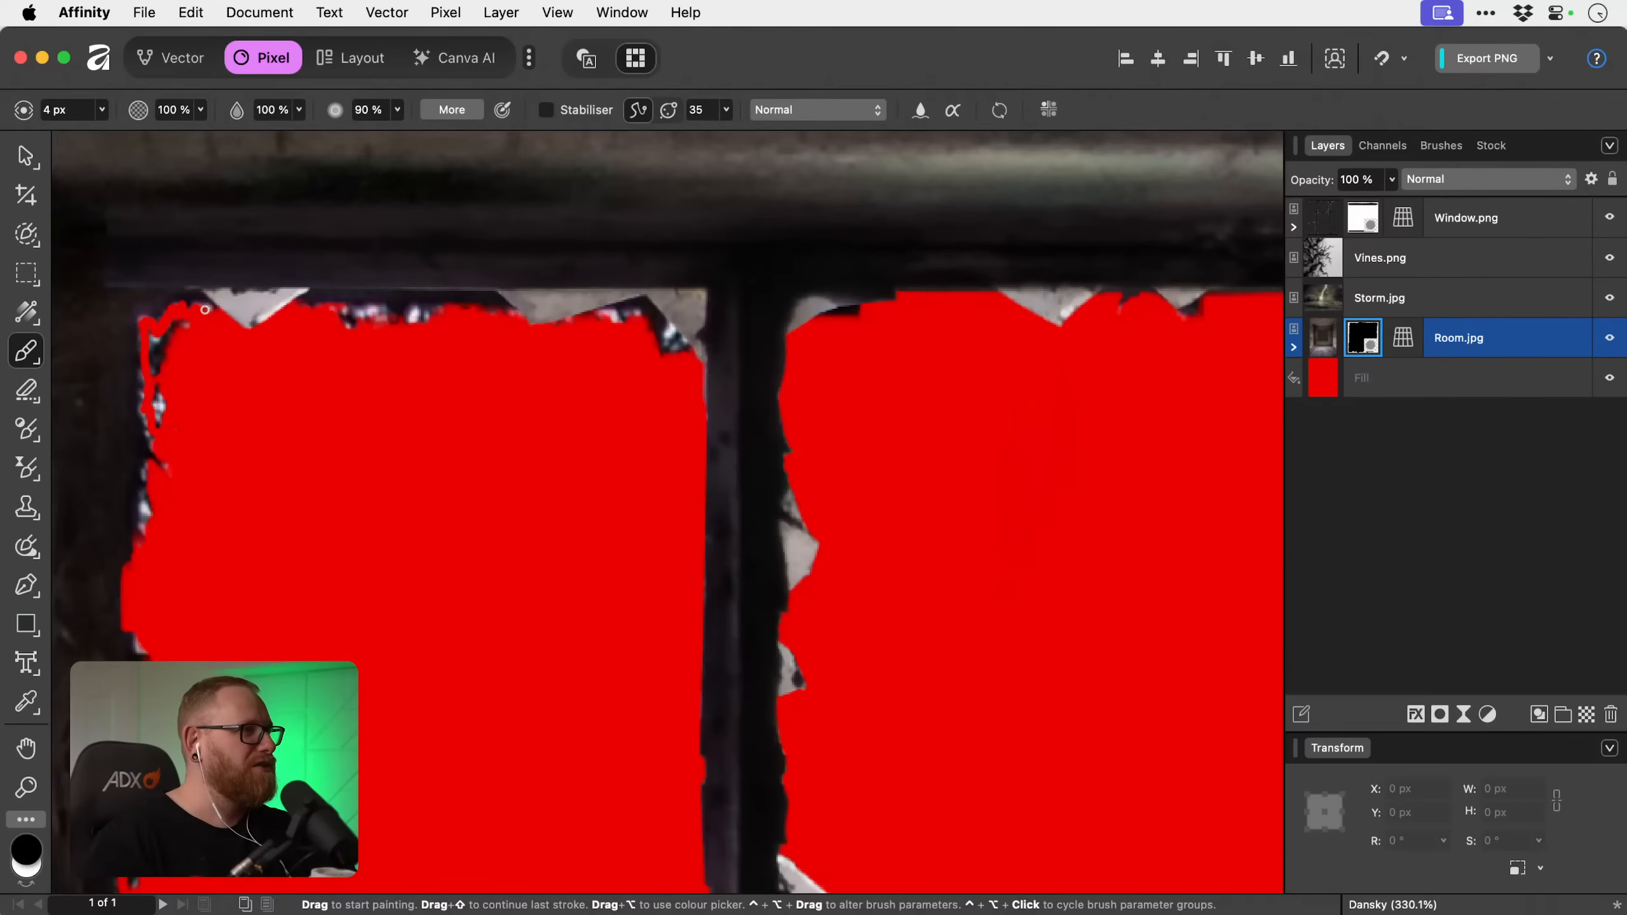
Enlarge the brush to 5.3 px and mask out the remaining specks down the top-left pane's outer edge.
{"action": "key", "text": "bracketright"}
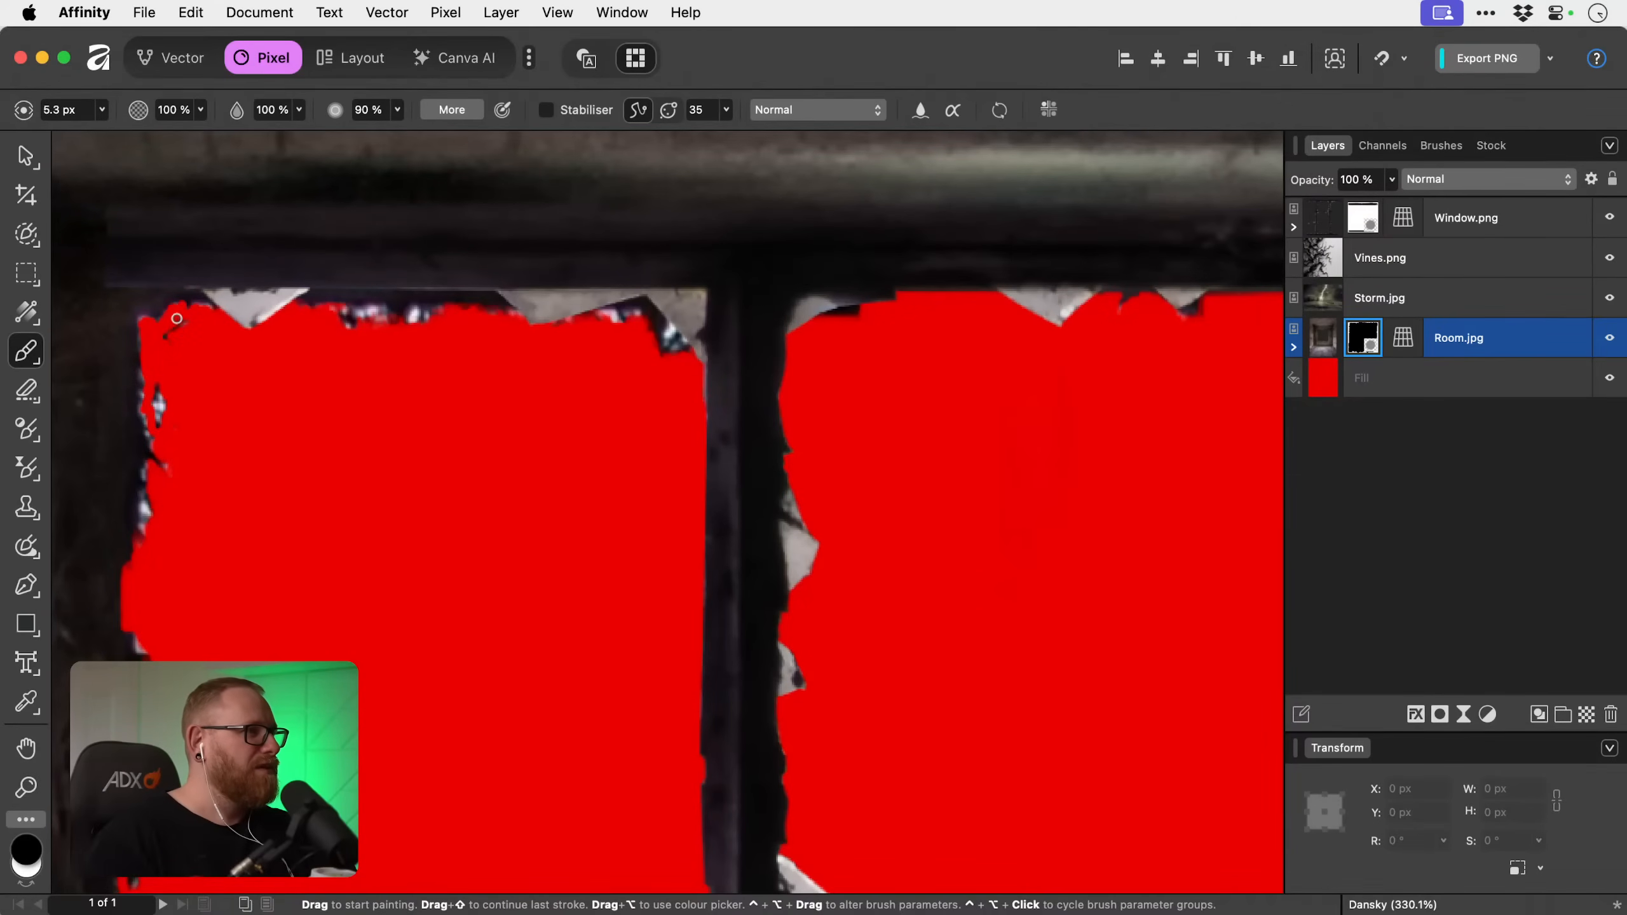
{"action": "mouse_move", "coordinate": [161, 382]}
{"action": "left_mouse_down"}
{"action": "mouse_move", "coordinate": [159, 430]}
{"action": "mouse_move", "coordinate": [163, 383]}
{"action": "left_mouse_up"}
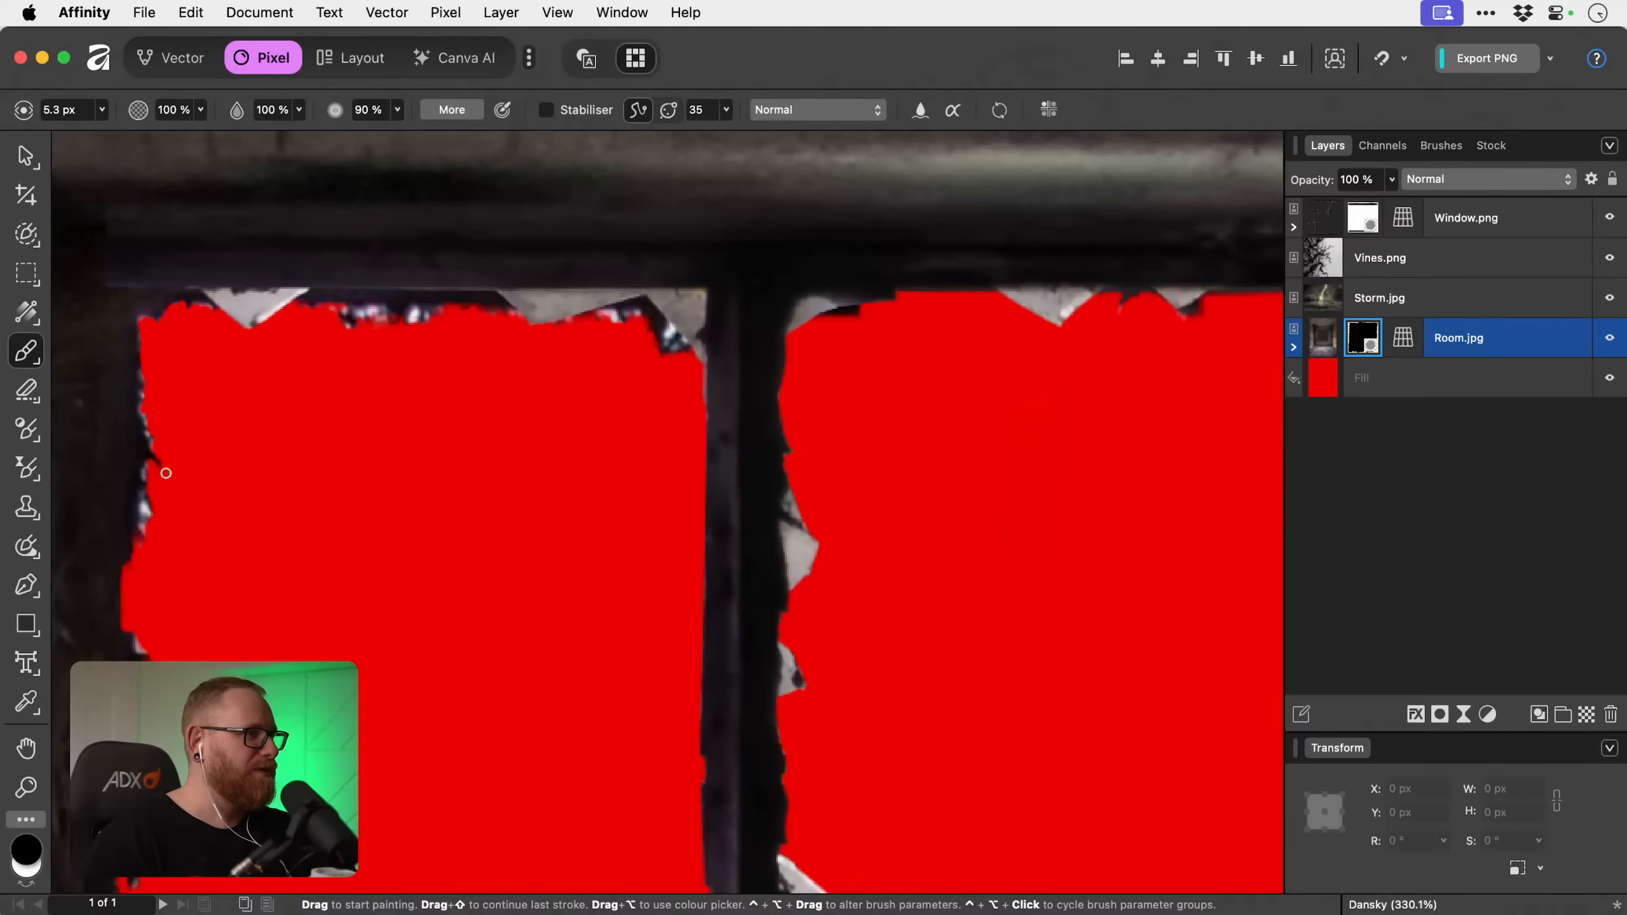
{"action": "mouse_move", "coordinate": [166, 471]}
{"action": "left_mouse_down"}
{"action": "mouse_move", "coordinate": [157, 456]}
{"action": "mouse_move", "coordinate": [160, 468]}
{"action": "left_mouse_up"}
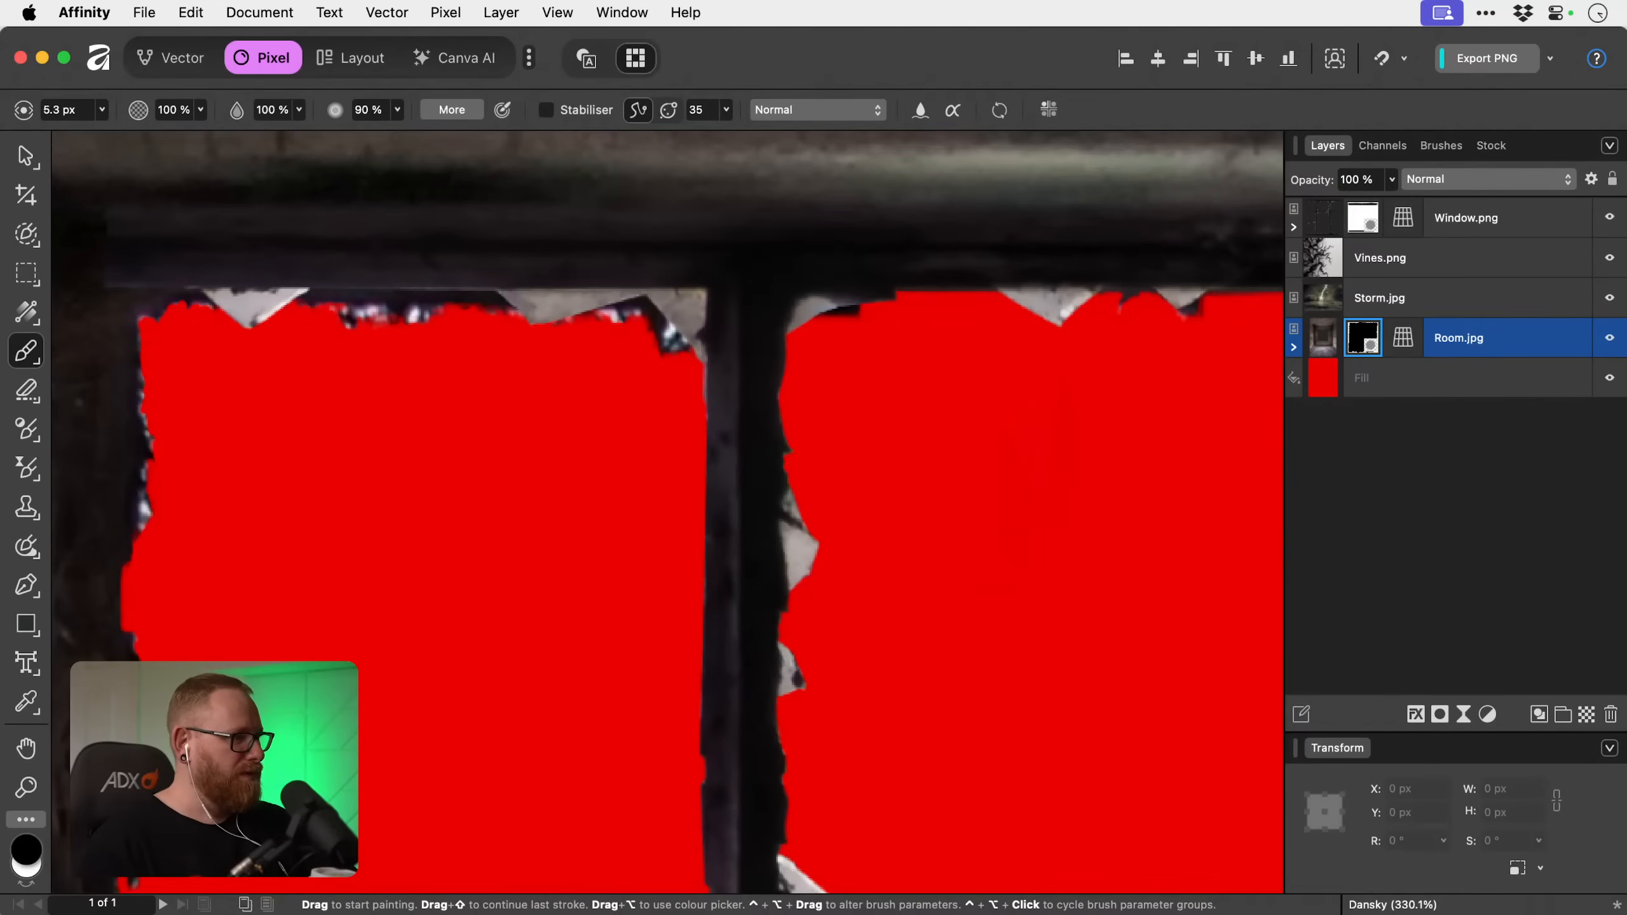
{"action": "key", "text": "space"}
{"action": "left_click_drag", "start_coordinate": [166, 709], "coordinate": [170, 473]}
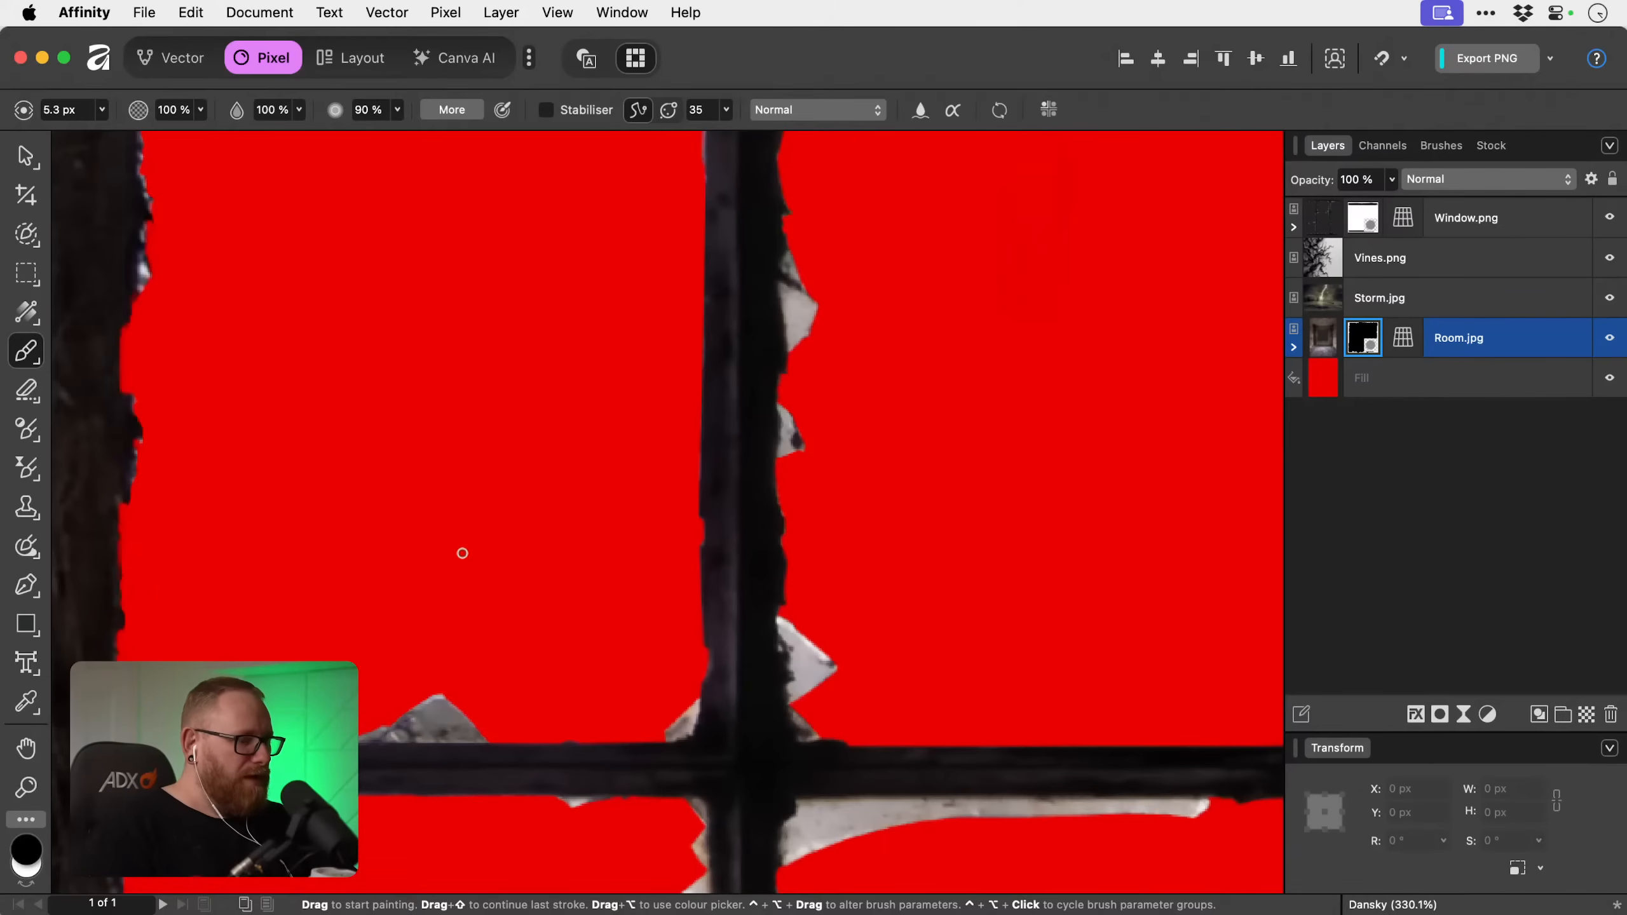
Move the Storm.jpg layer below Room.jpg and position the storm picture behind the window panes.
{"action": "key", "text": "super+0"}
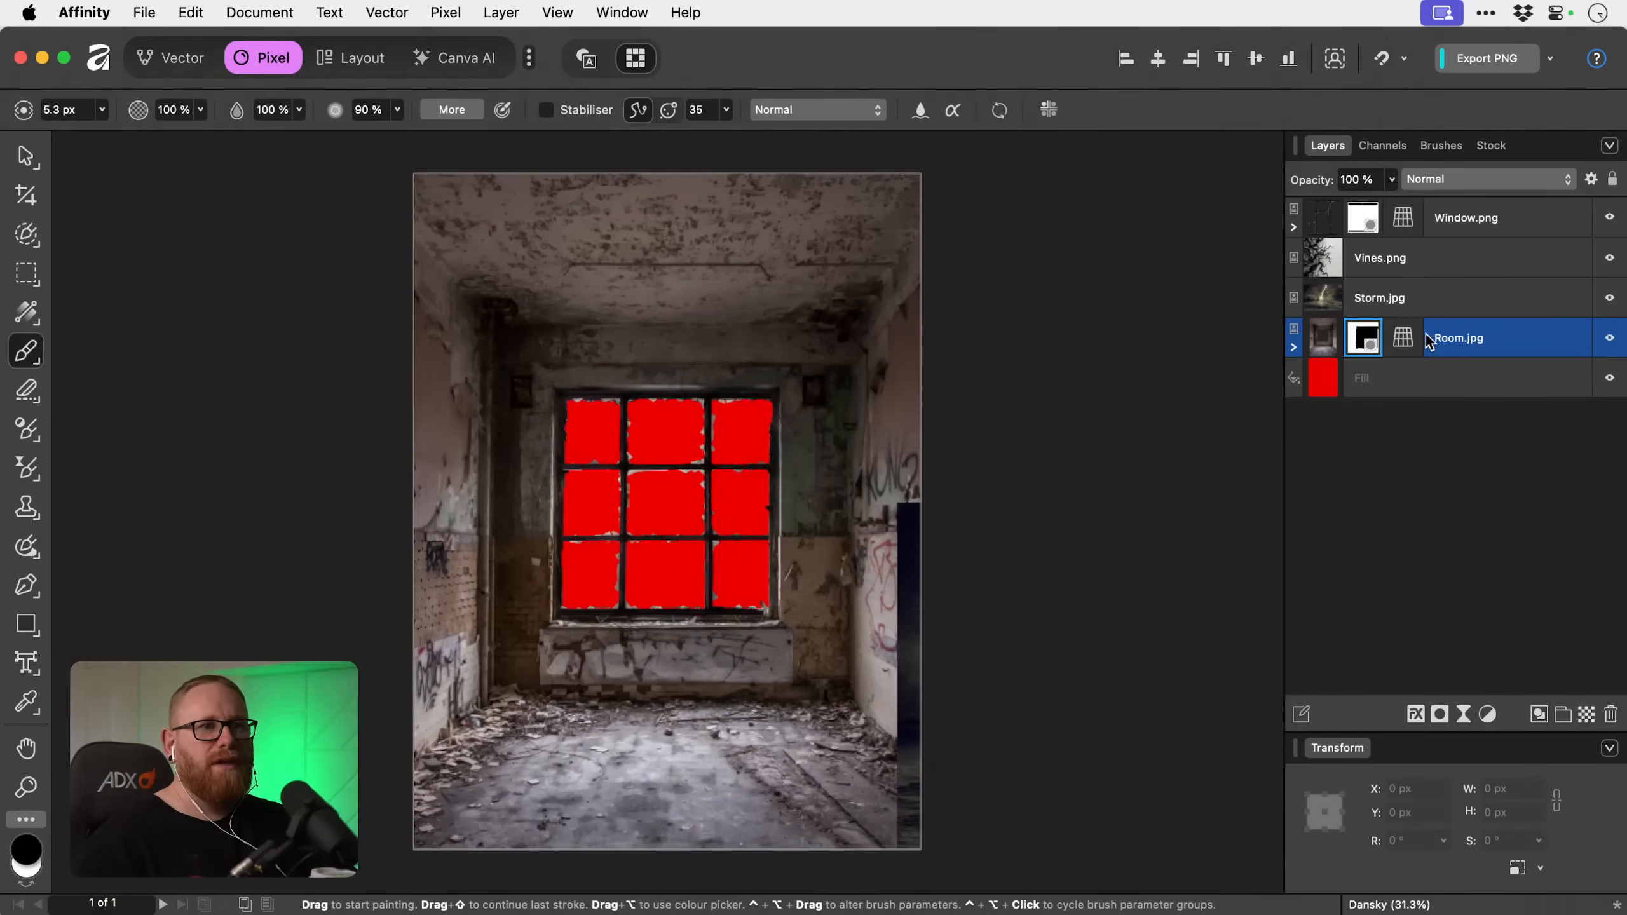
{"action": "left_click", "coordinate": [1465, 302]}
{"action": "left_click_drag", "start_coordinate": [1432, 308], "coordinate": [1437, 356]}
{"action": "key", "text": "v"}
{"action": "left_click_drag", "start_coordinate": [1098, 573], "coordinate": [760, 382]}
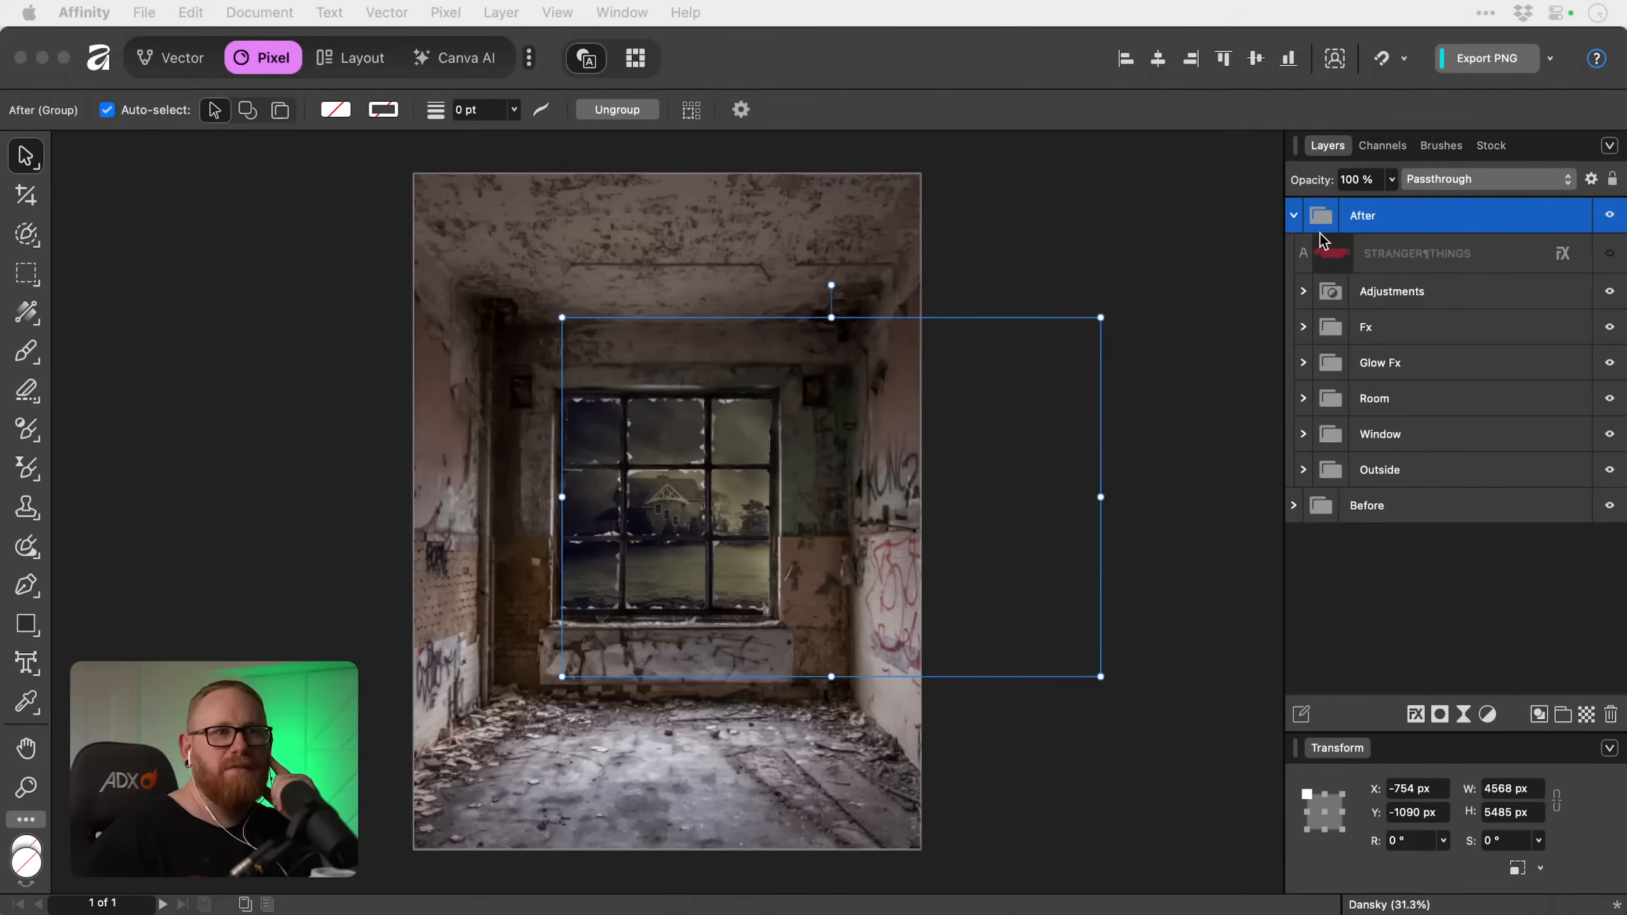
Inspect the Window and Outside groups of the finished After composite for the layers used behind the window.
{"action": "left_click", "coordinate": [1304, 436]}
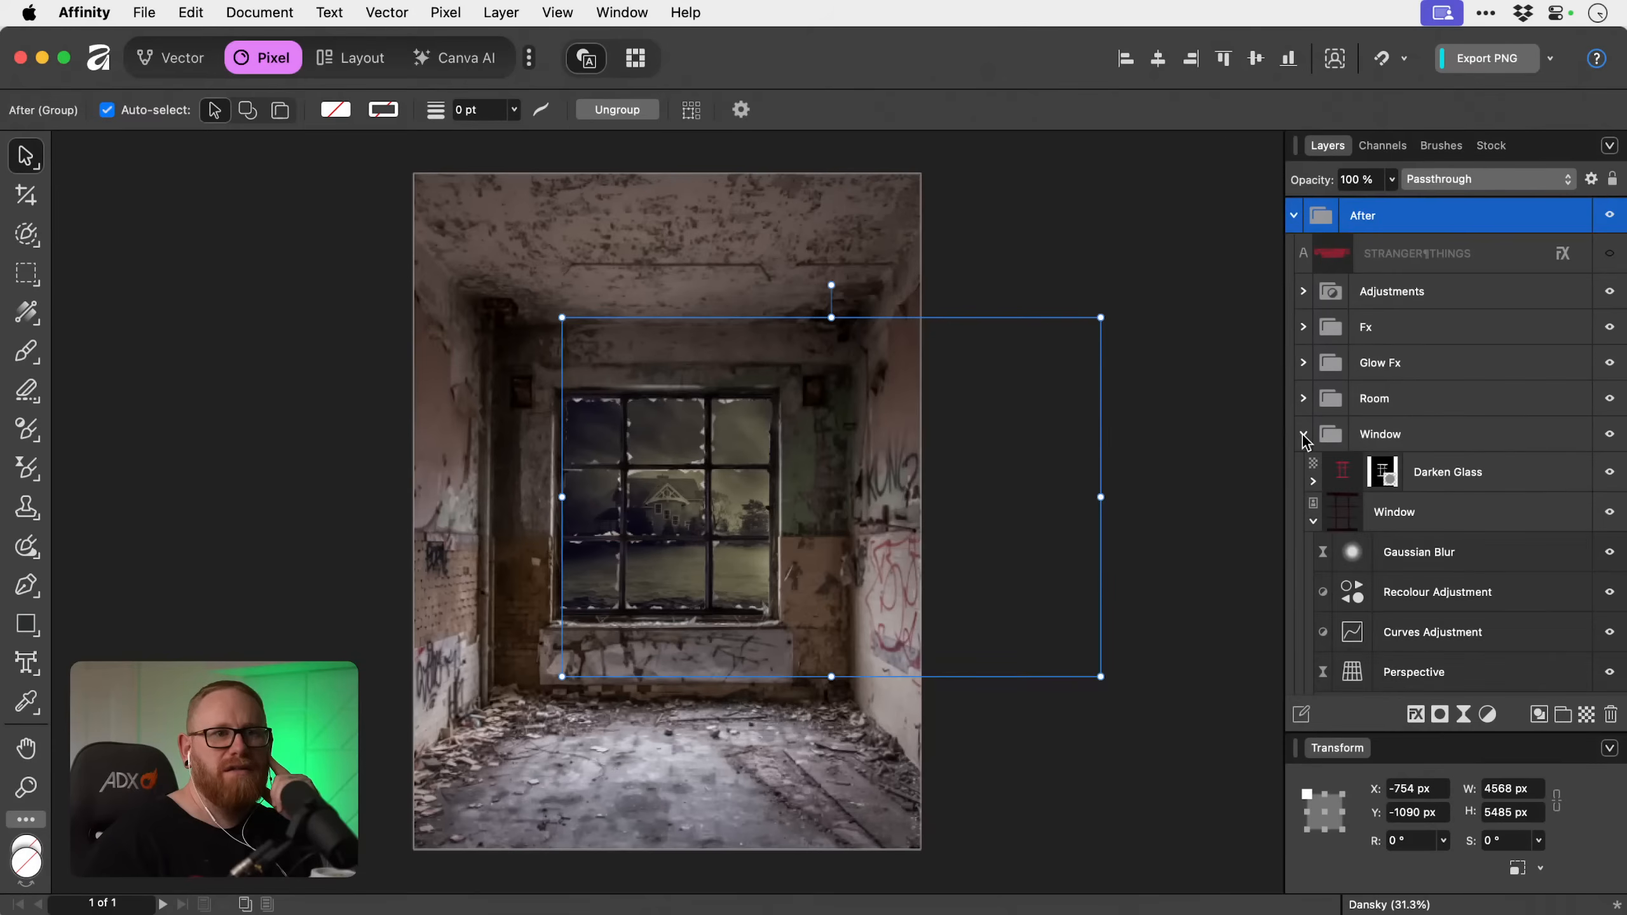
{"action": "scroll", "coordinate": [1442, 509], "scroll_direction": "down", "scroll_amount": 3}
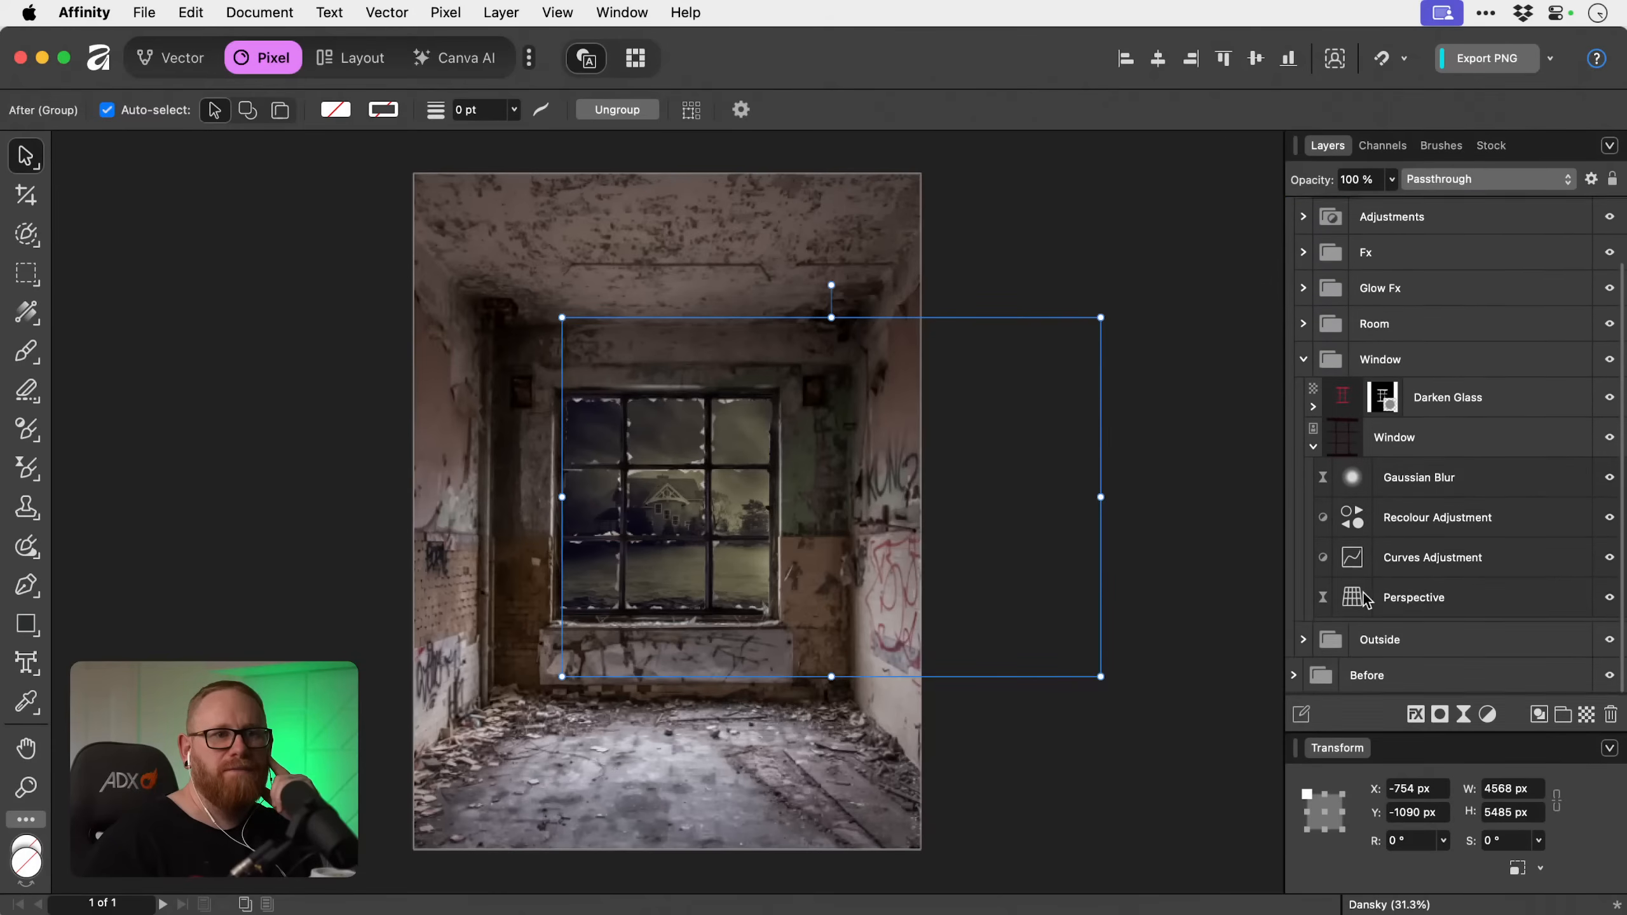
{"action": "left_click", "coordinate": [1303, 641]}
{"action": "scroll", "coordinate": [1442, 577], "scroll_direction": "down", "scroll_amount": 10}
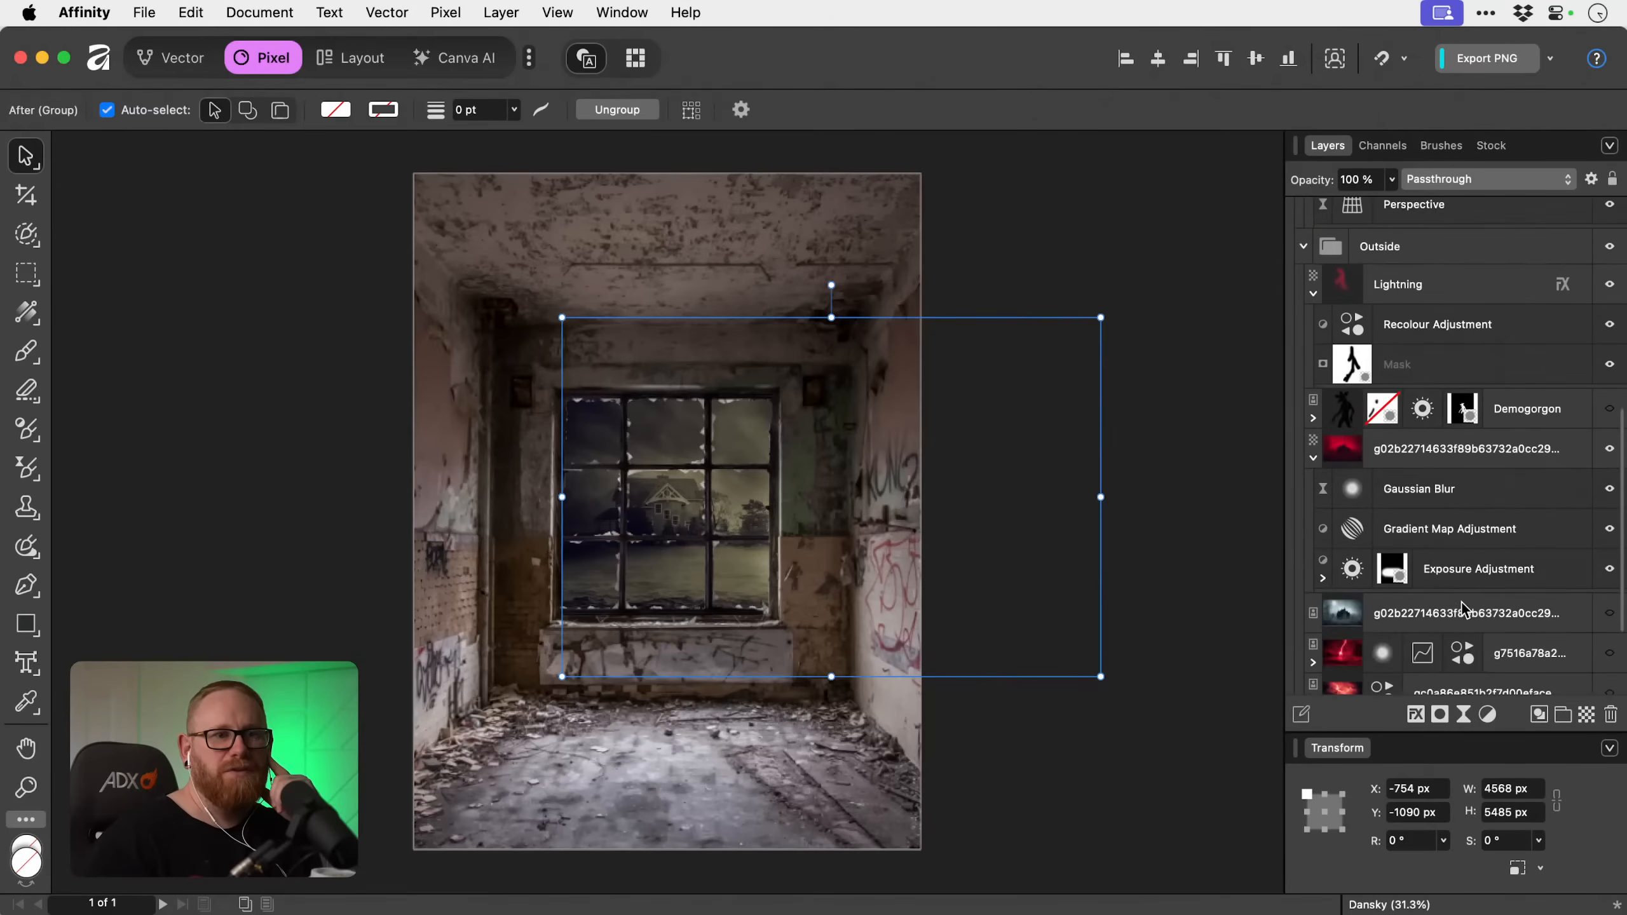
{"action": "left_click", "coordinate": [1414, 452]}
{"action": "scroll", "coordinate": [1435, 452], "scroll_direction": "down", "scroll_amount": 1}
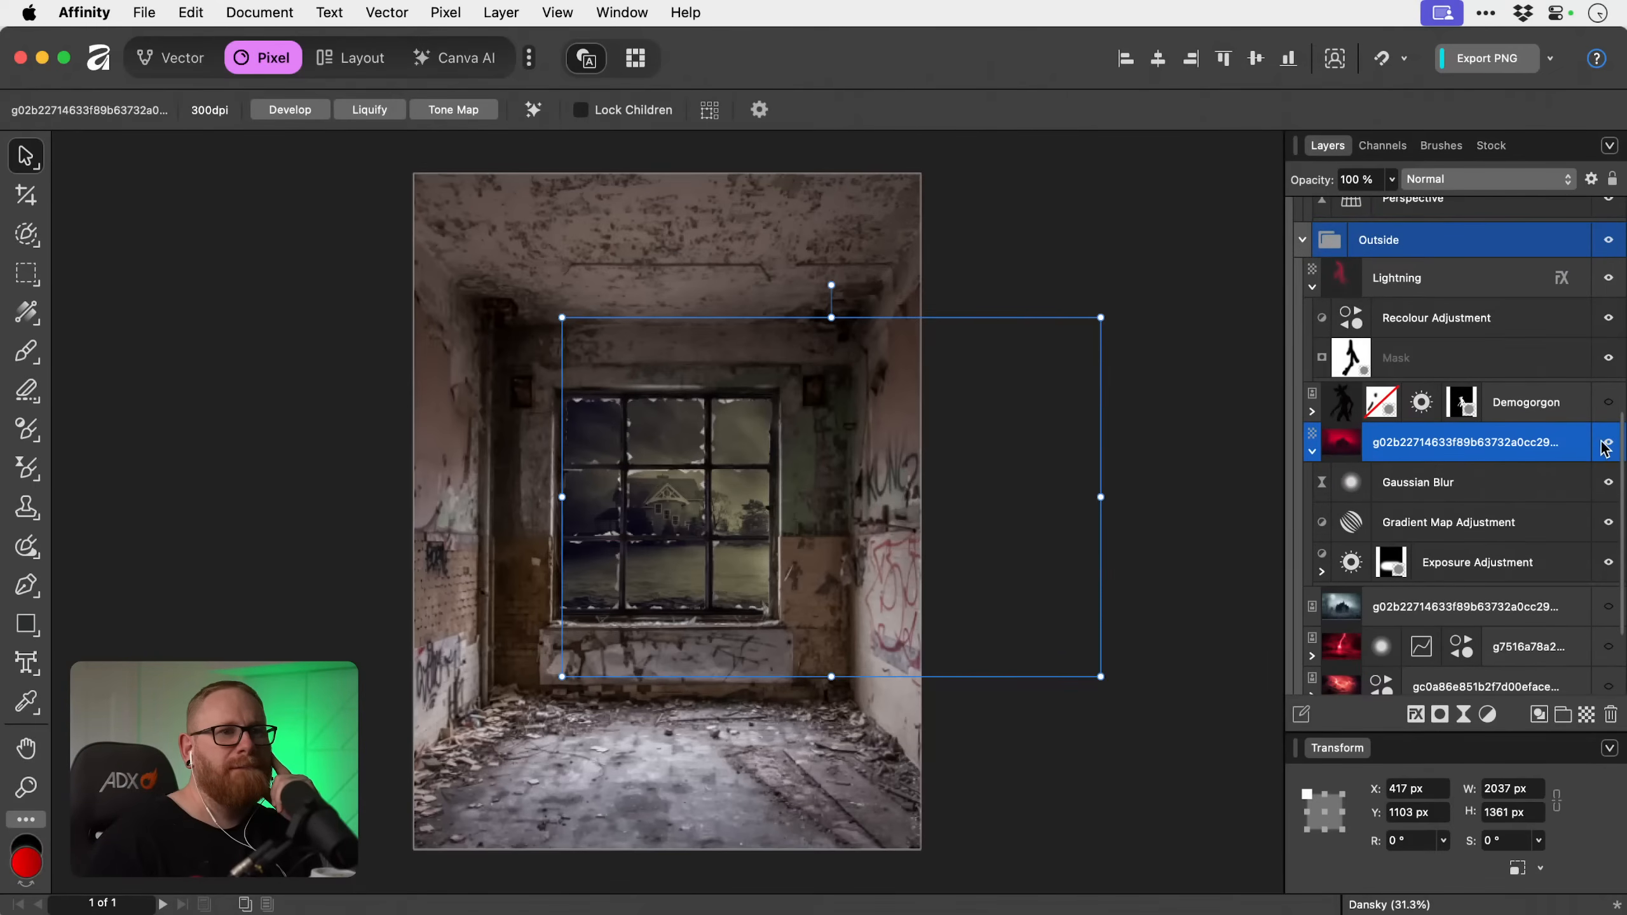
Select the original haunted house image in the Outside group and view its stock source page.
{"action": "left_click", "coordinate": [1475, 609]}
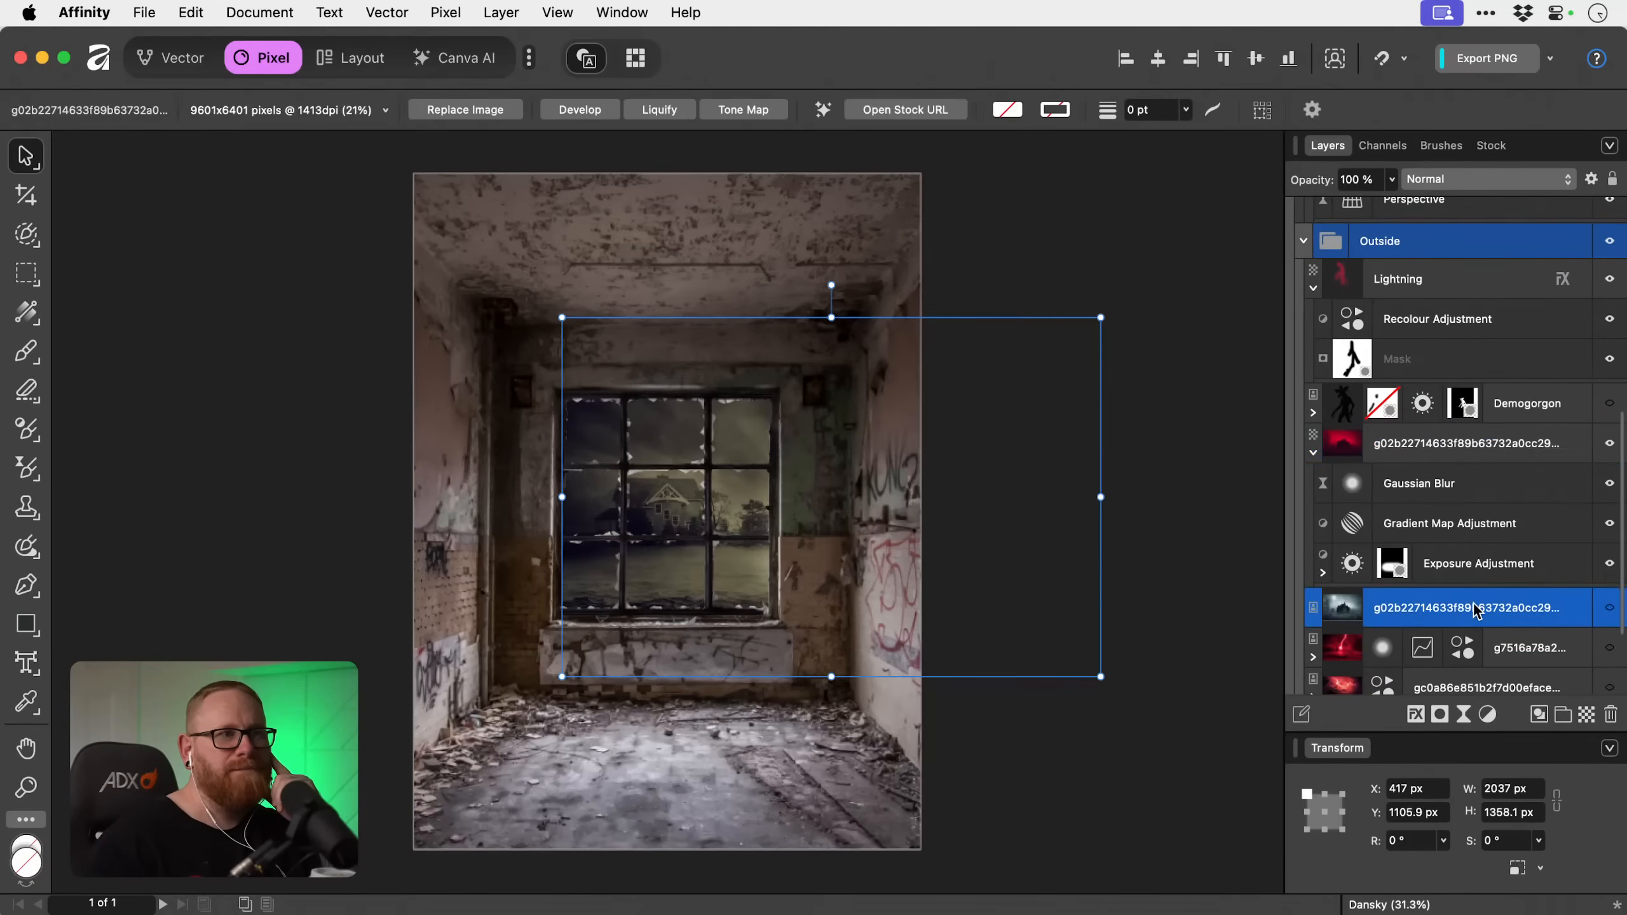
{"action": "scroll", "coordinate": [1475, 609], "scroll_direction": "up", "scroll_amount": 1}
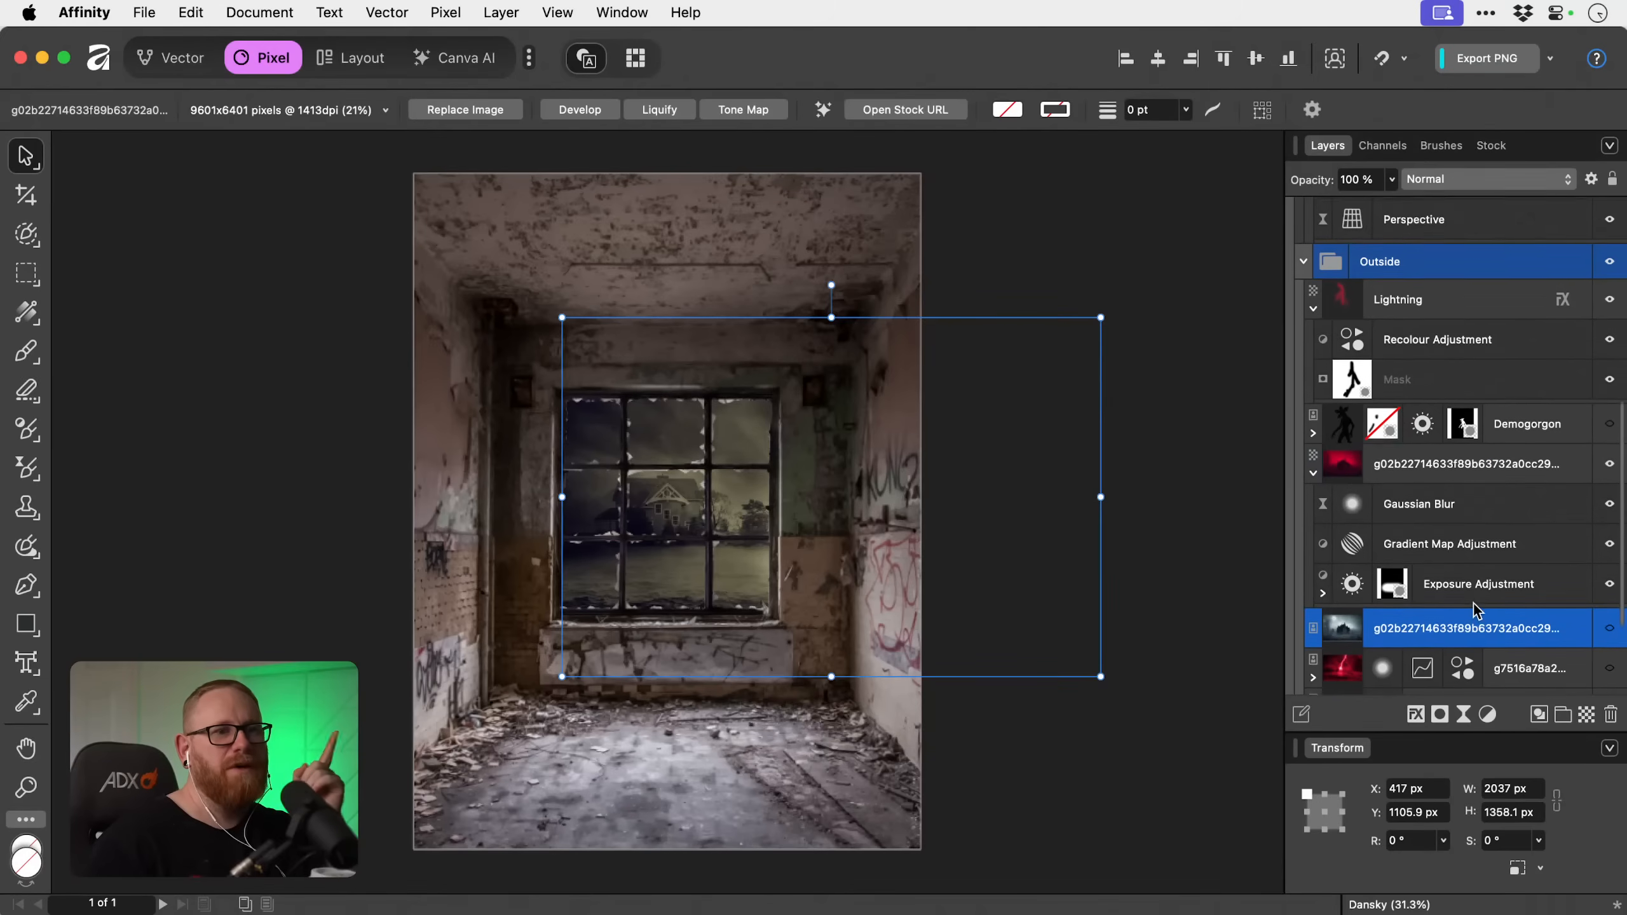
{"action": "left_click", "coordinate": [905, 112]}
{"action": "scroll", "coordinate": [769, 871], "scroll_direction": "down", "scroll_amount": 1}
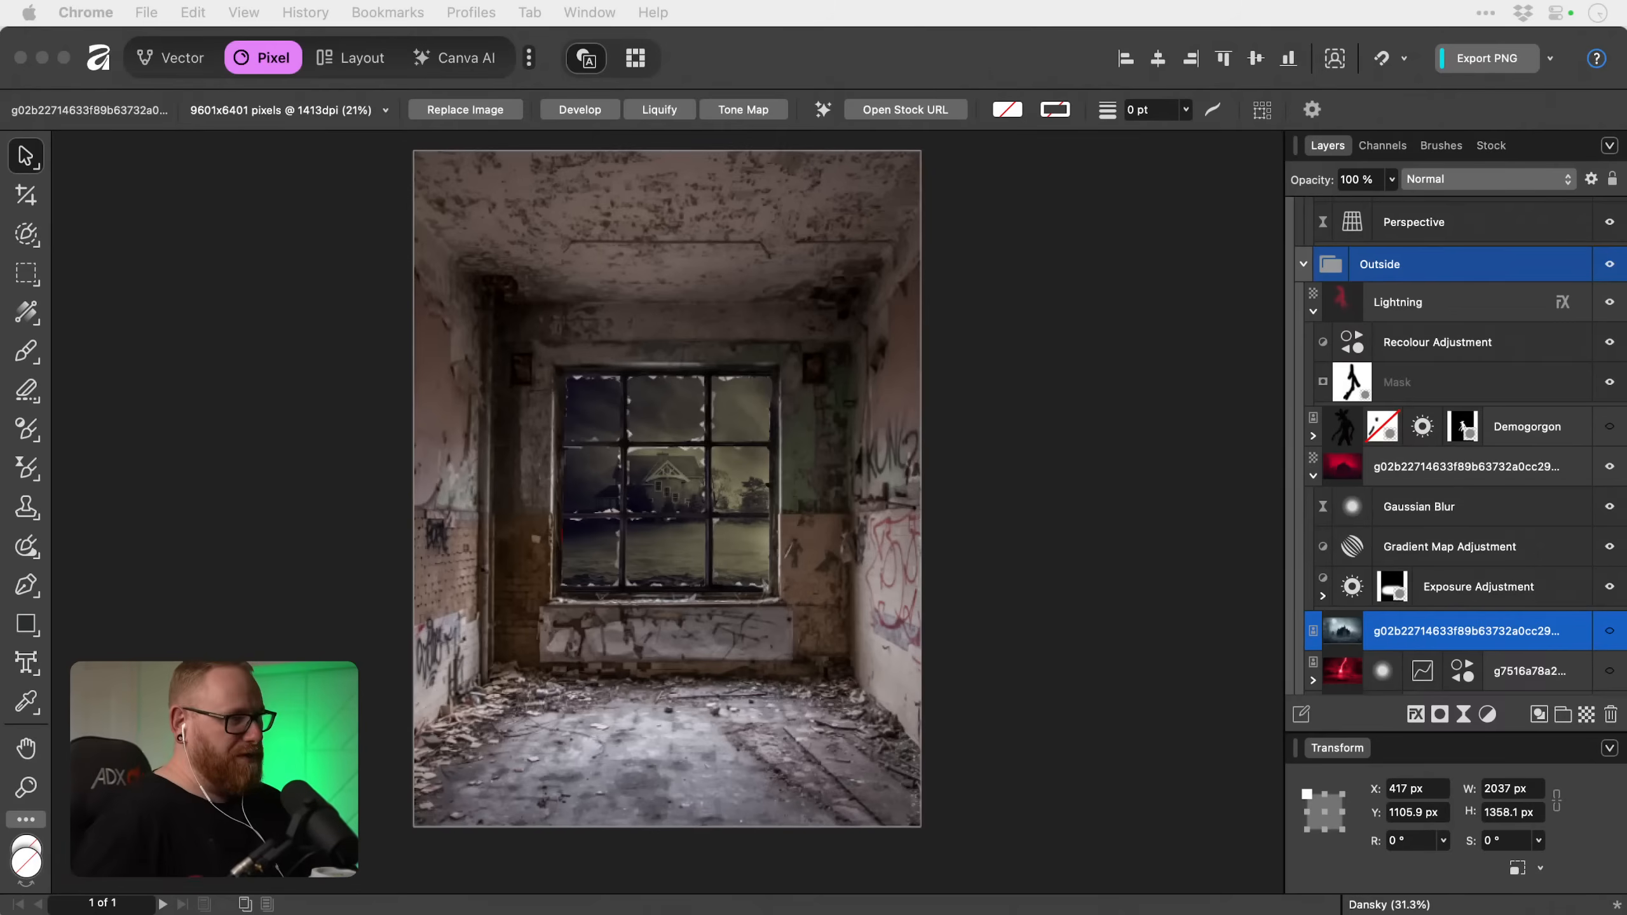
{"action": "key", "text": "F11"}
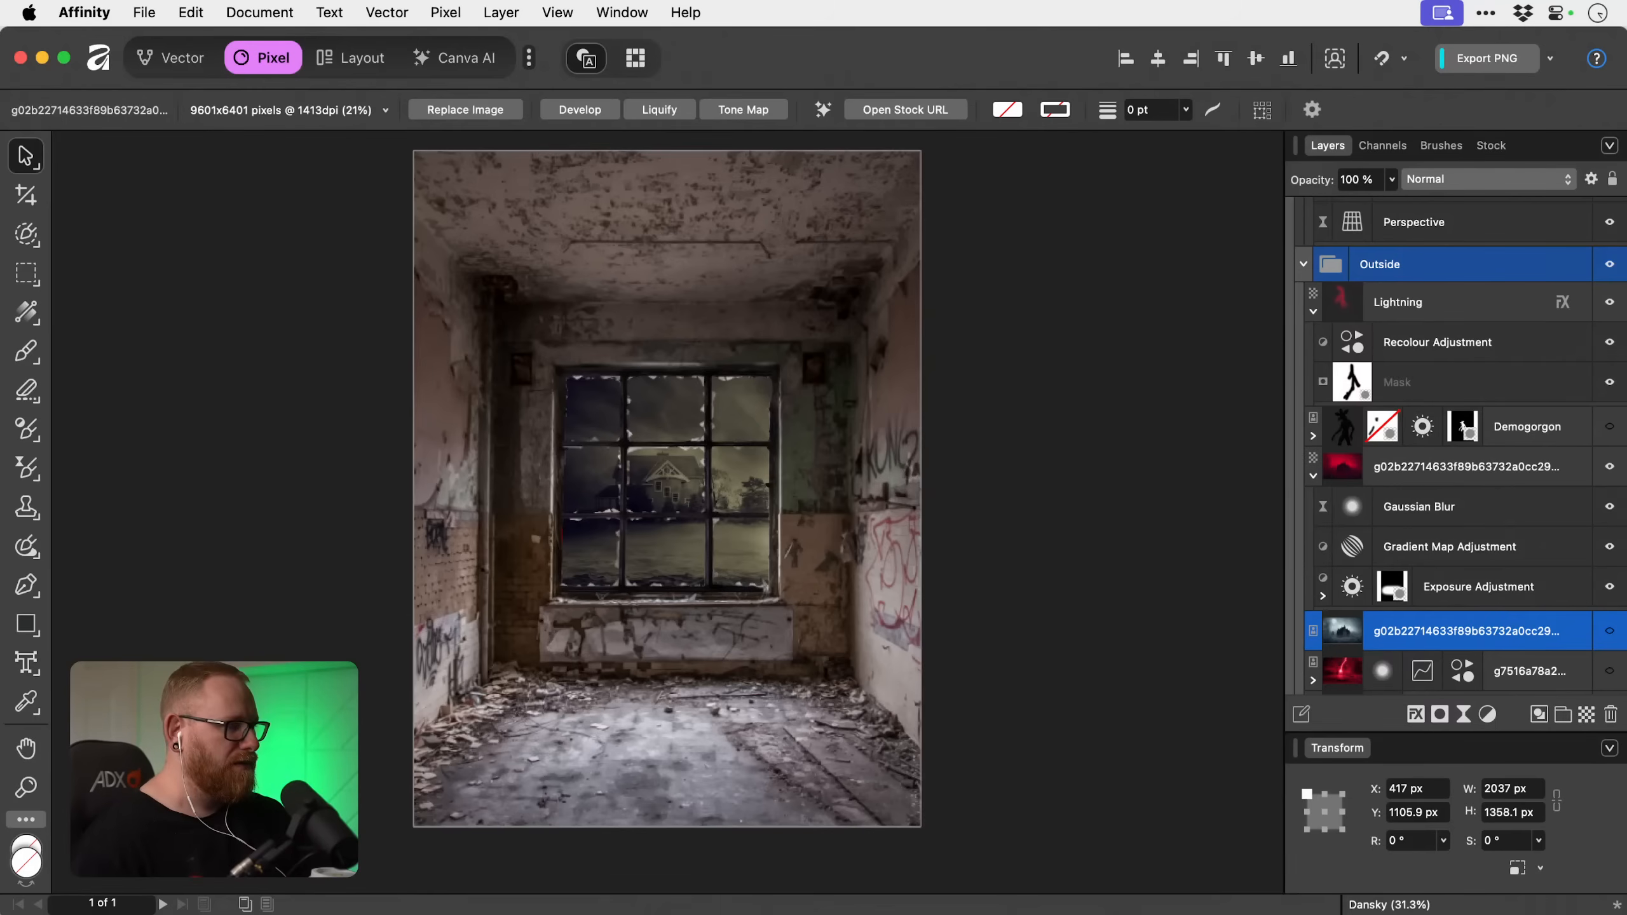
{"action": "scroll", "coordinate": [356, 314], "scroll_direction": "up", "scroll_amount": 2}
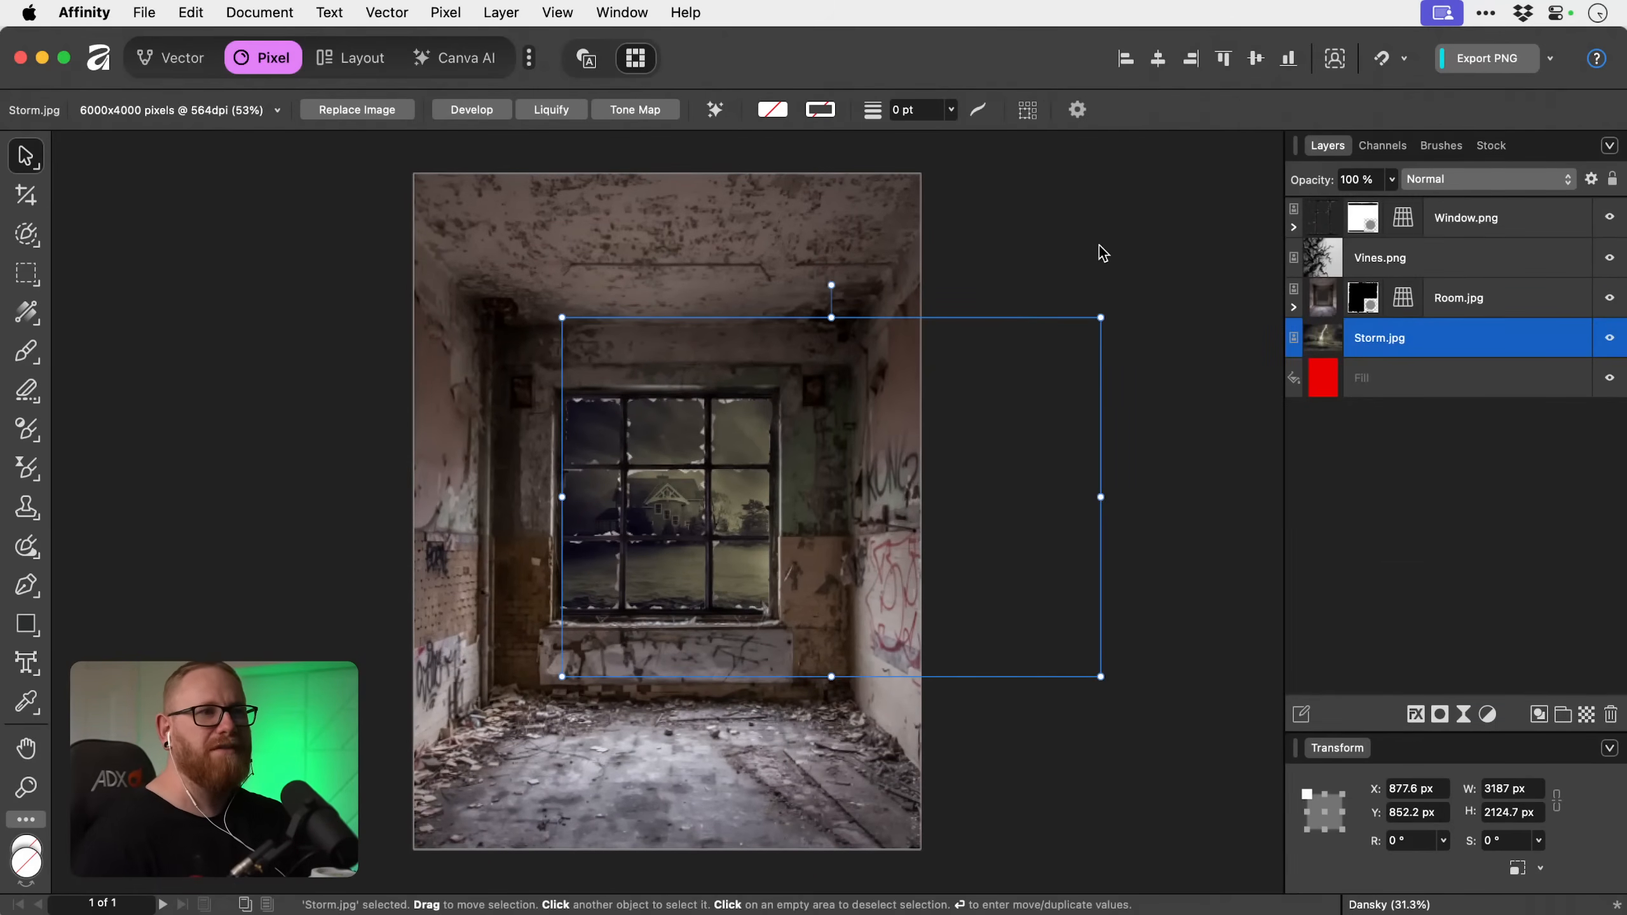
Switch to Finder and open Haunted House.jpg from the Images folder in Affinity.
{"action": "left_click", "coordinate": [1097, 243]}
{"action": "key", "text": "super+Tab"}
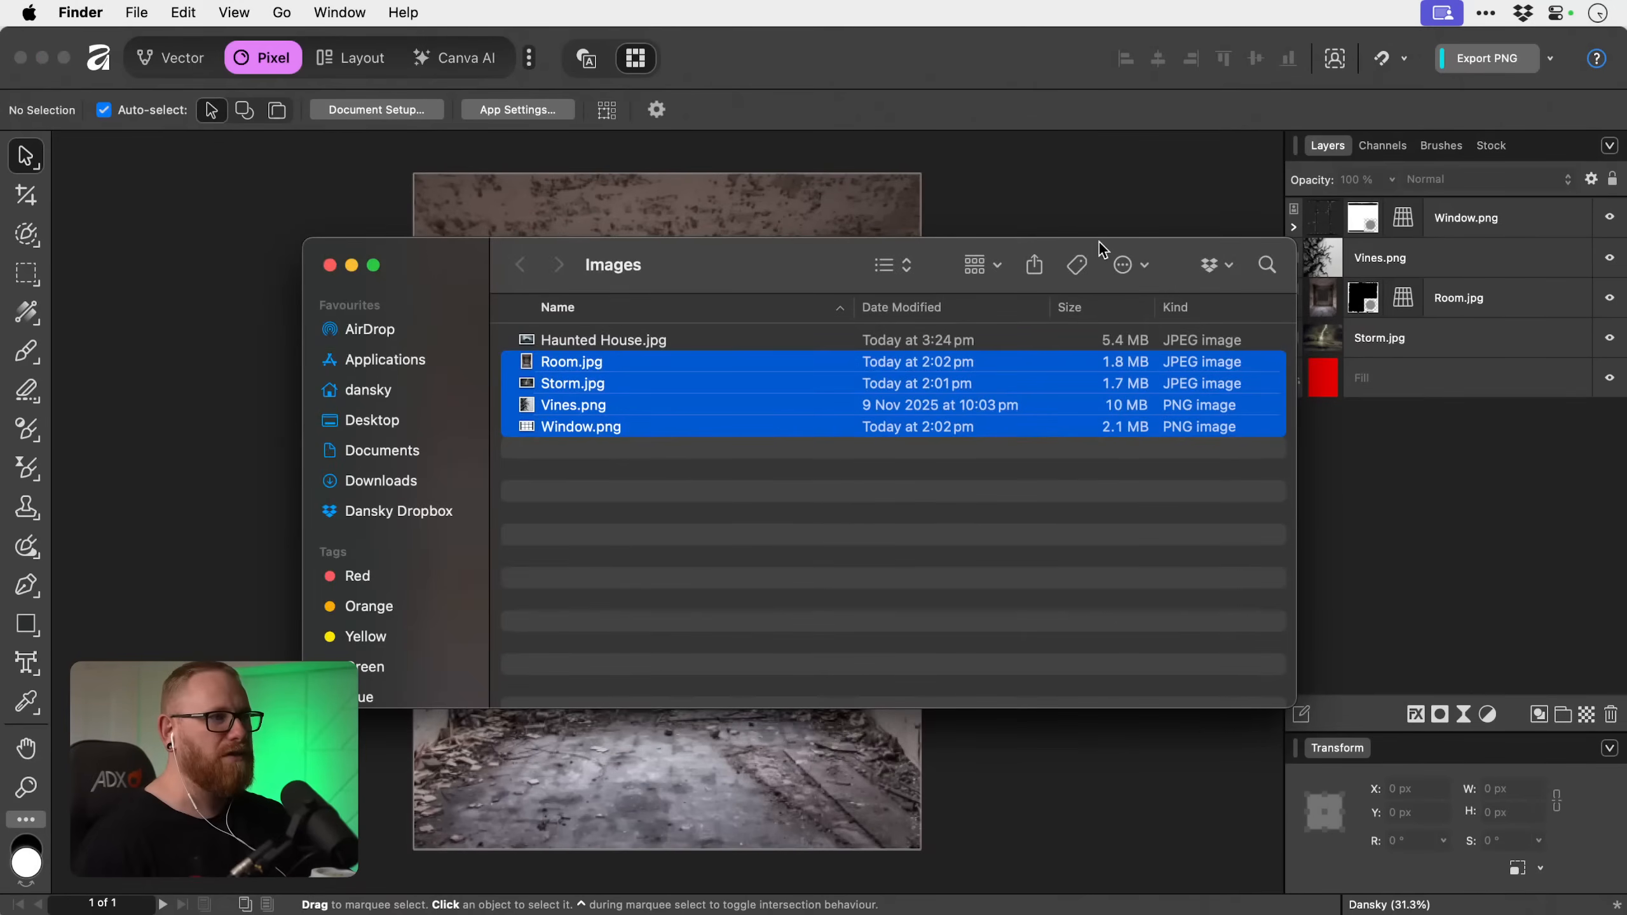
{"action": "left_click", "coordinate": [689, 488]}
{"action": "right_click", "coordinate": [639, 339]}
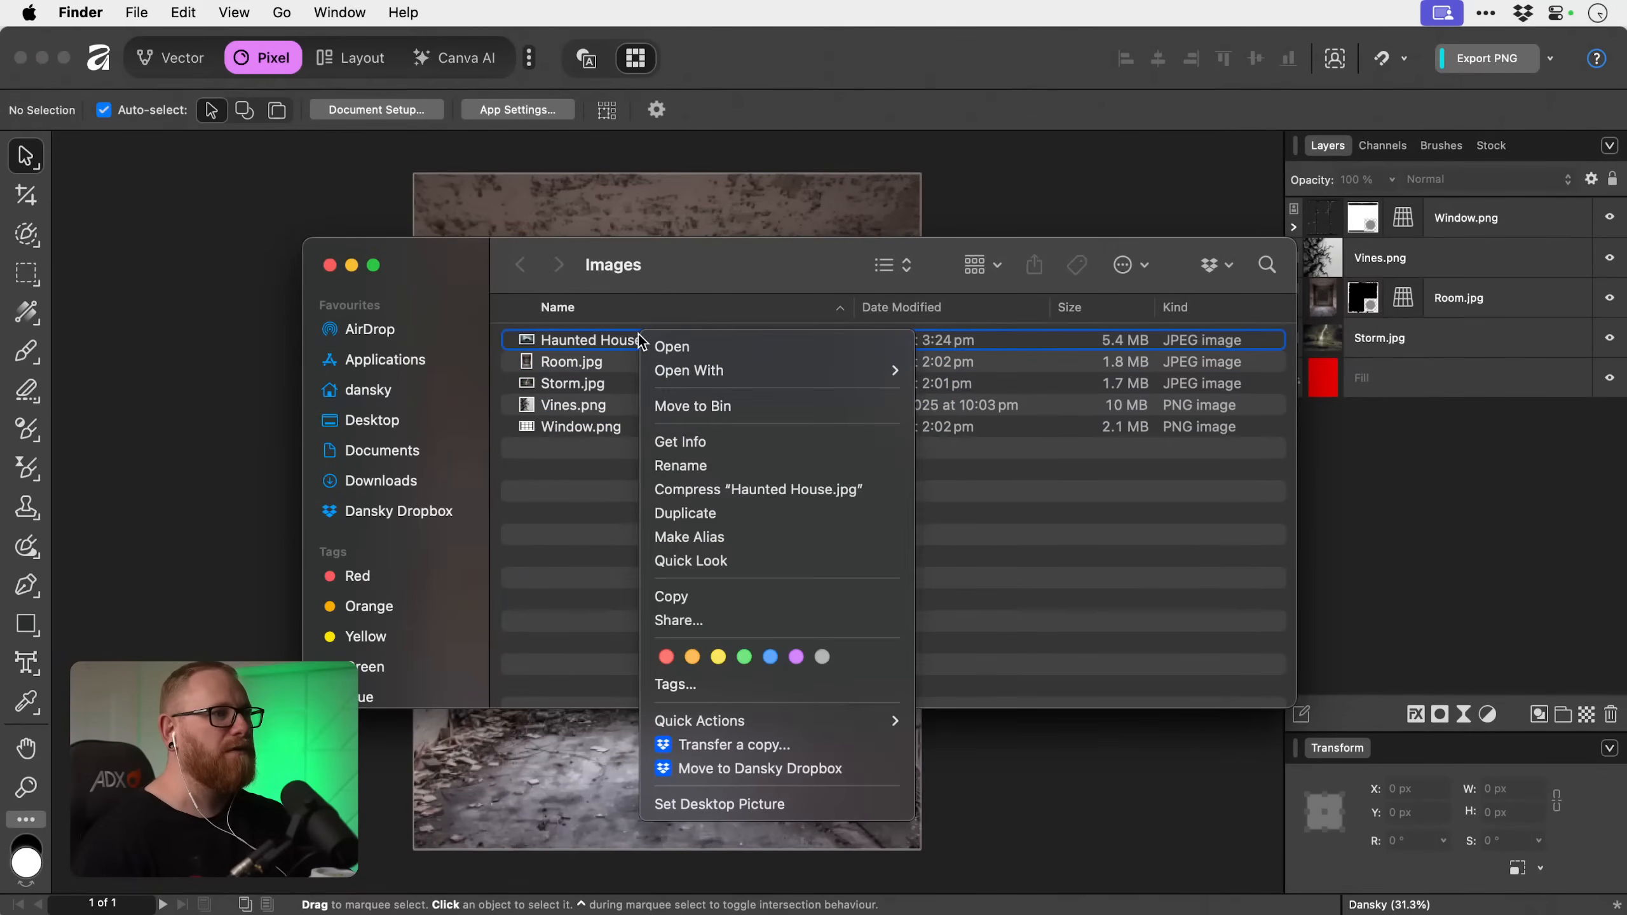
{"action": "mouse_move", "coordinate": [737, 370]}
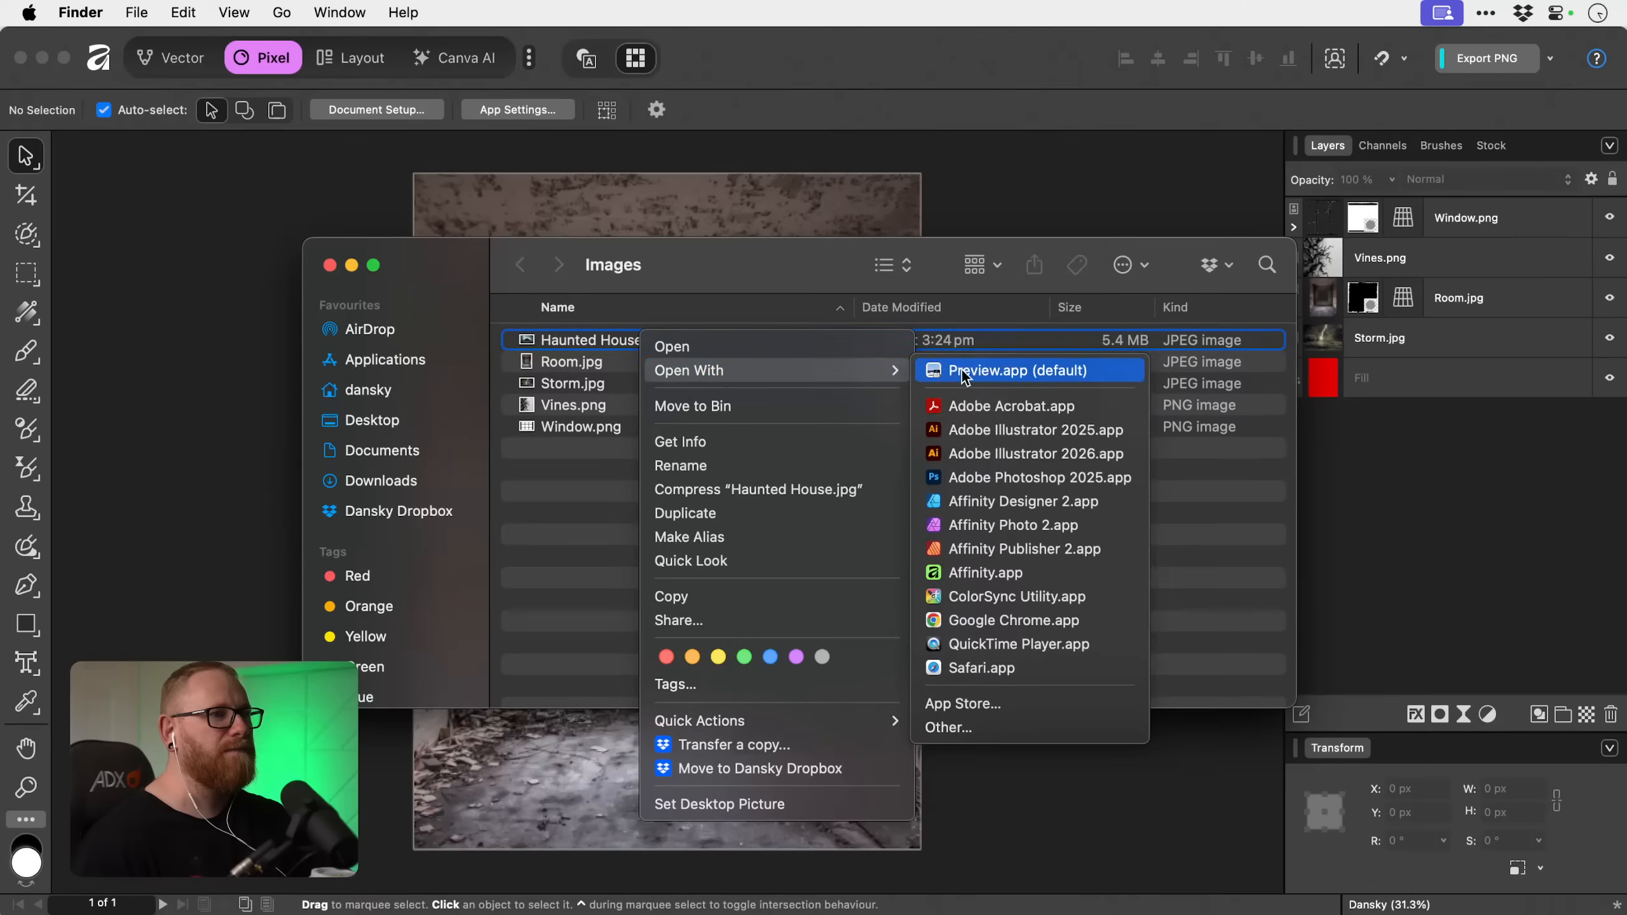
{"action": "left_click", "coordinate": [998, 571]}
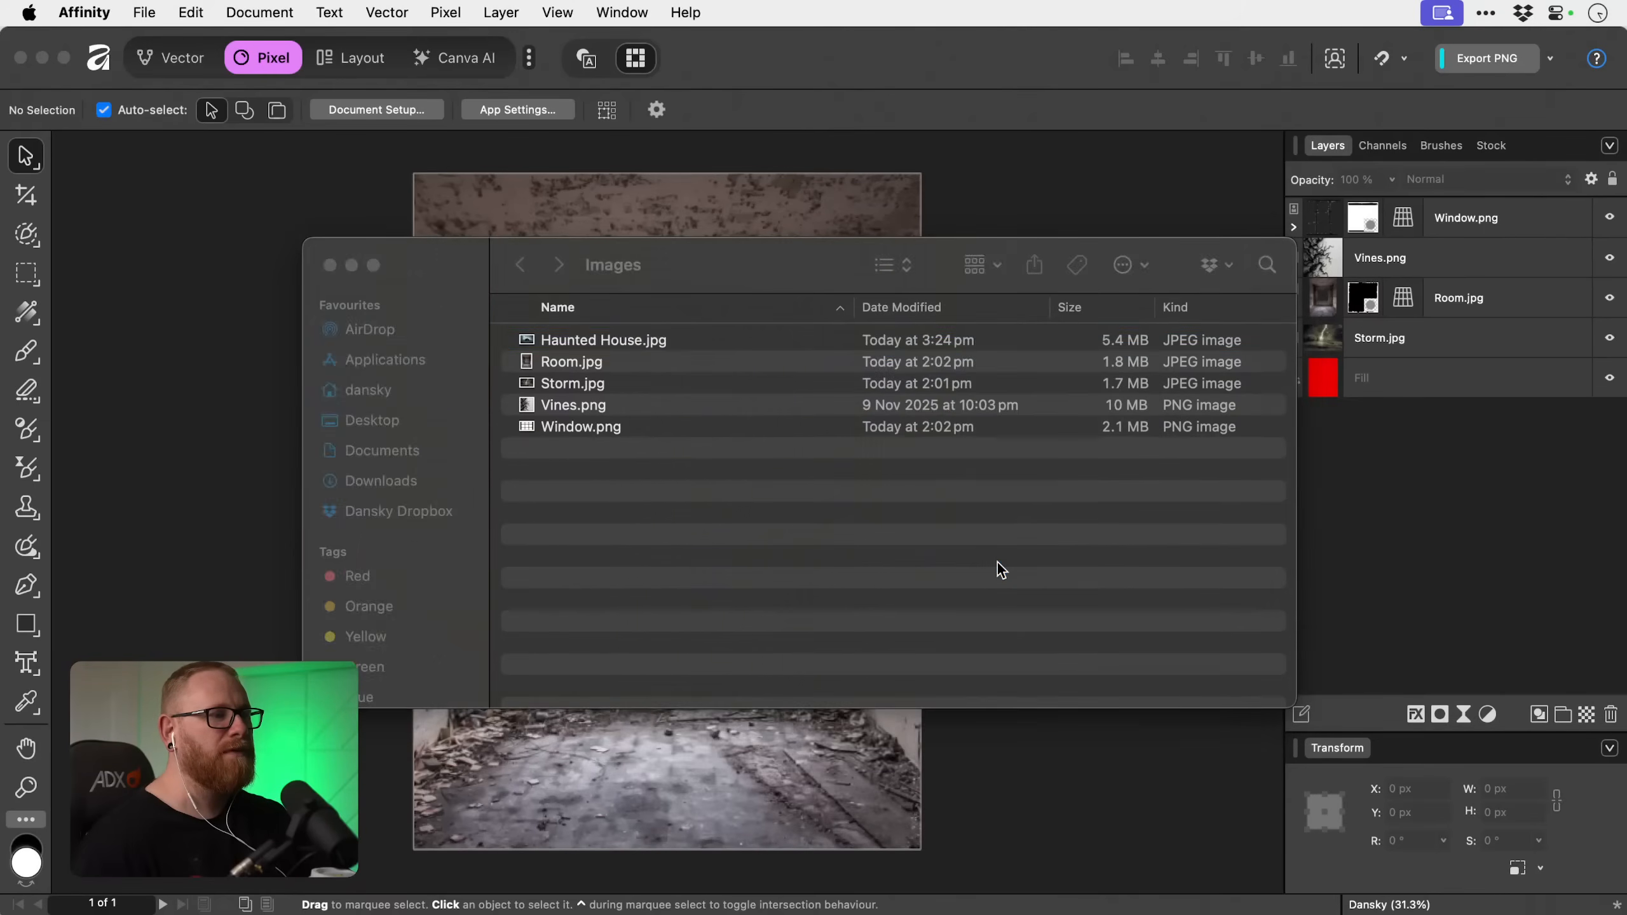
Transfer the haunted house picture from its own document into the composite directly above Storm.jpg, discarding the source document.
{"action": "key", "text": "Delete"}
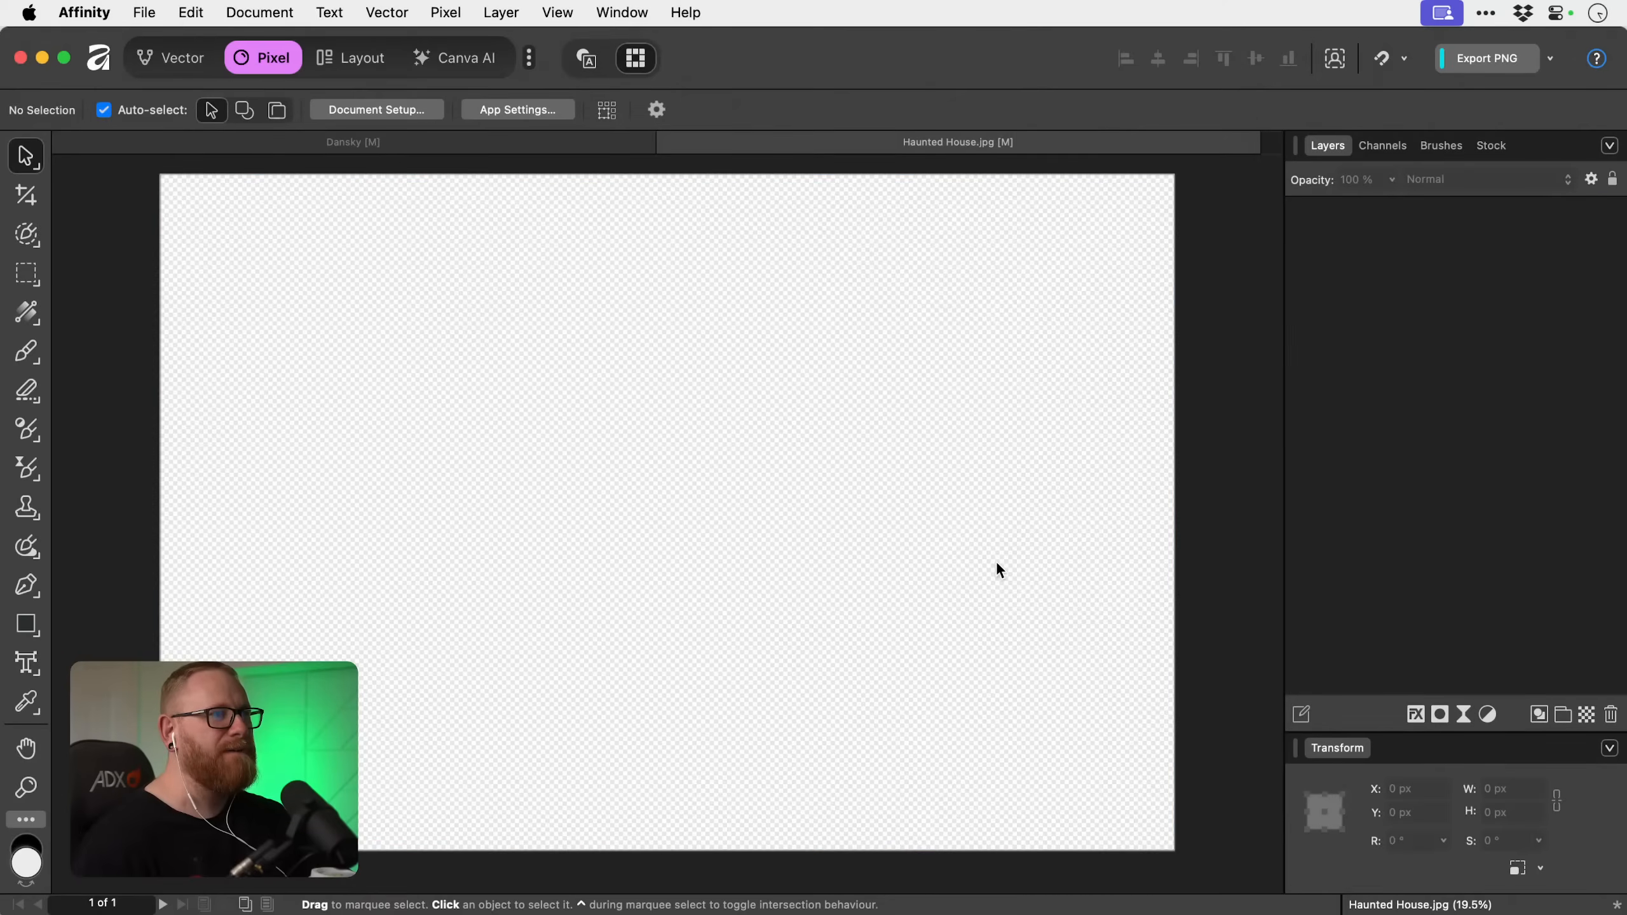
{"action": "key", "text": "super+w"}
{"action": "left_click", "coordinate": [847, 397]}
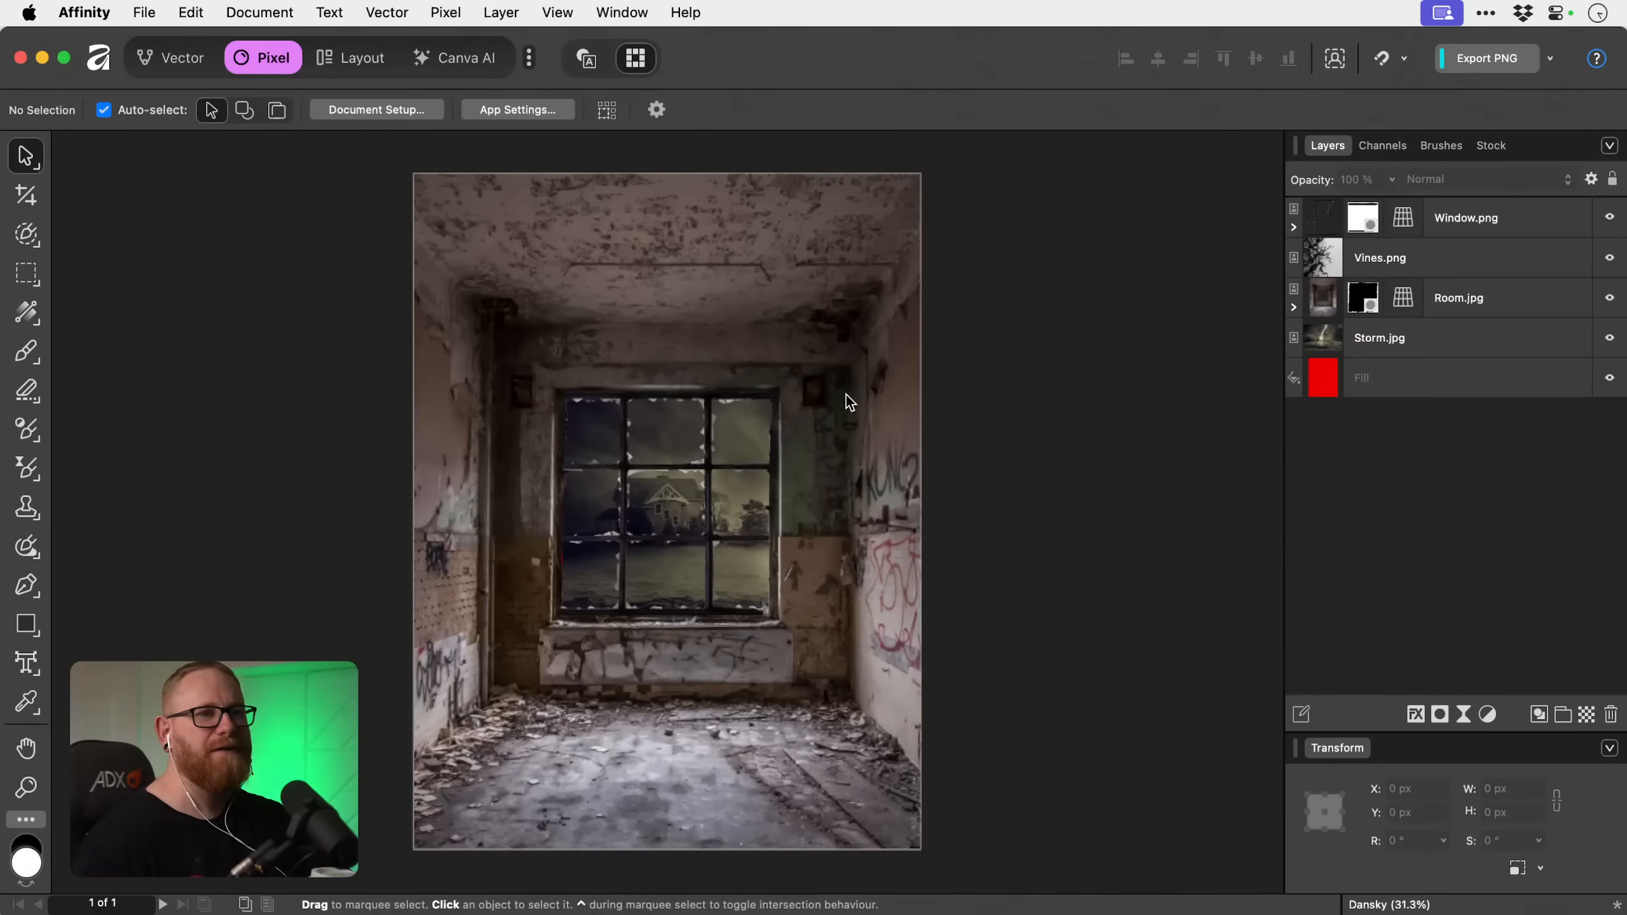
{"action": "left_click", "coordinate": [1478, 340]}
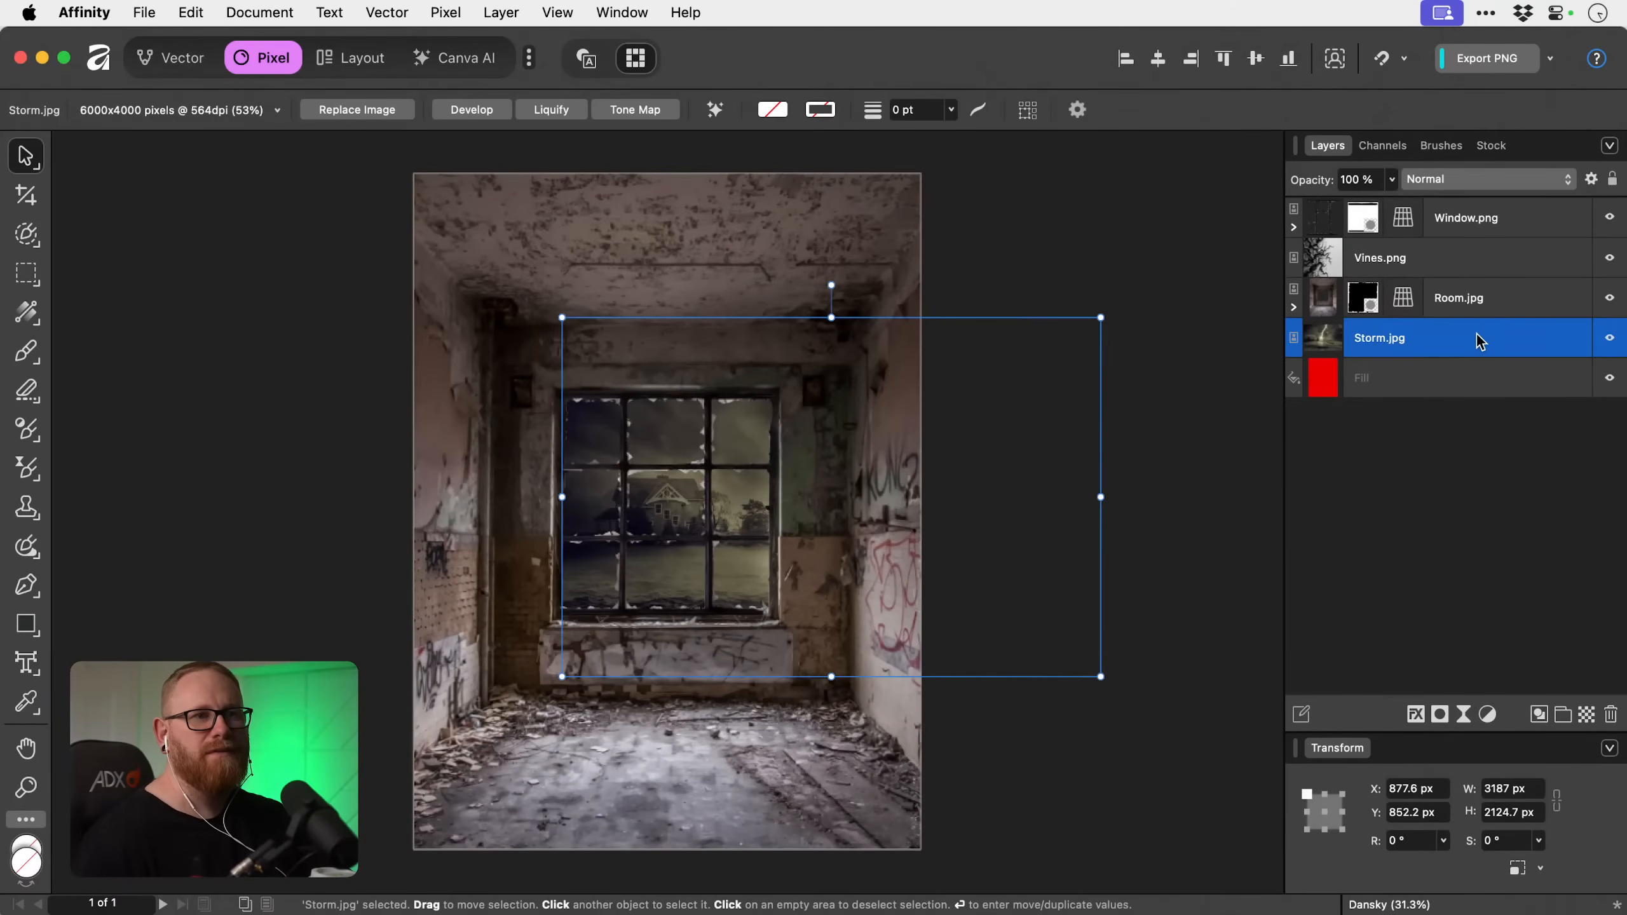
{"action": "key", "text": "super+v"}
Hide Storm.jpg and scale the Background picture to about 2058 × 1372 px, placing the haunted house behind the window panes.
{"action": "left_click", "coordinate": [1464, 371]}
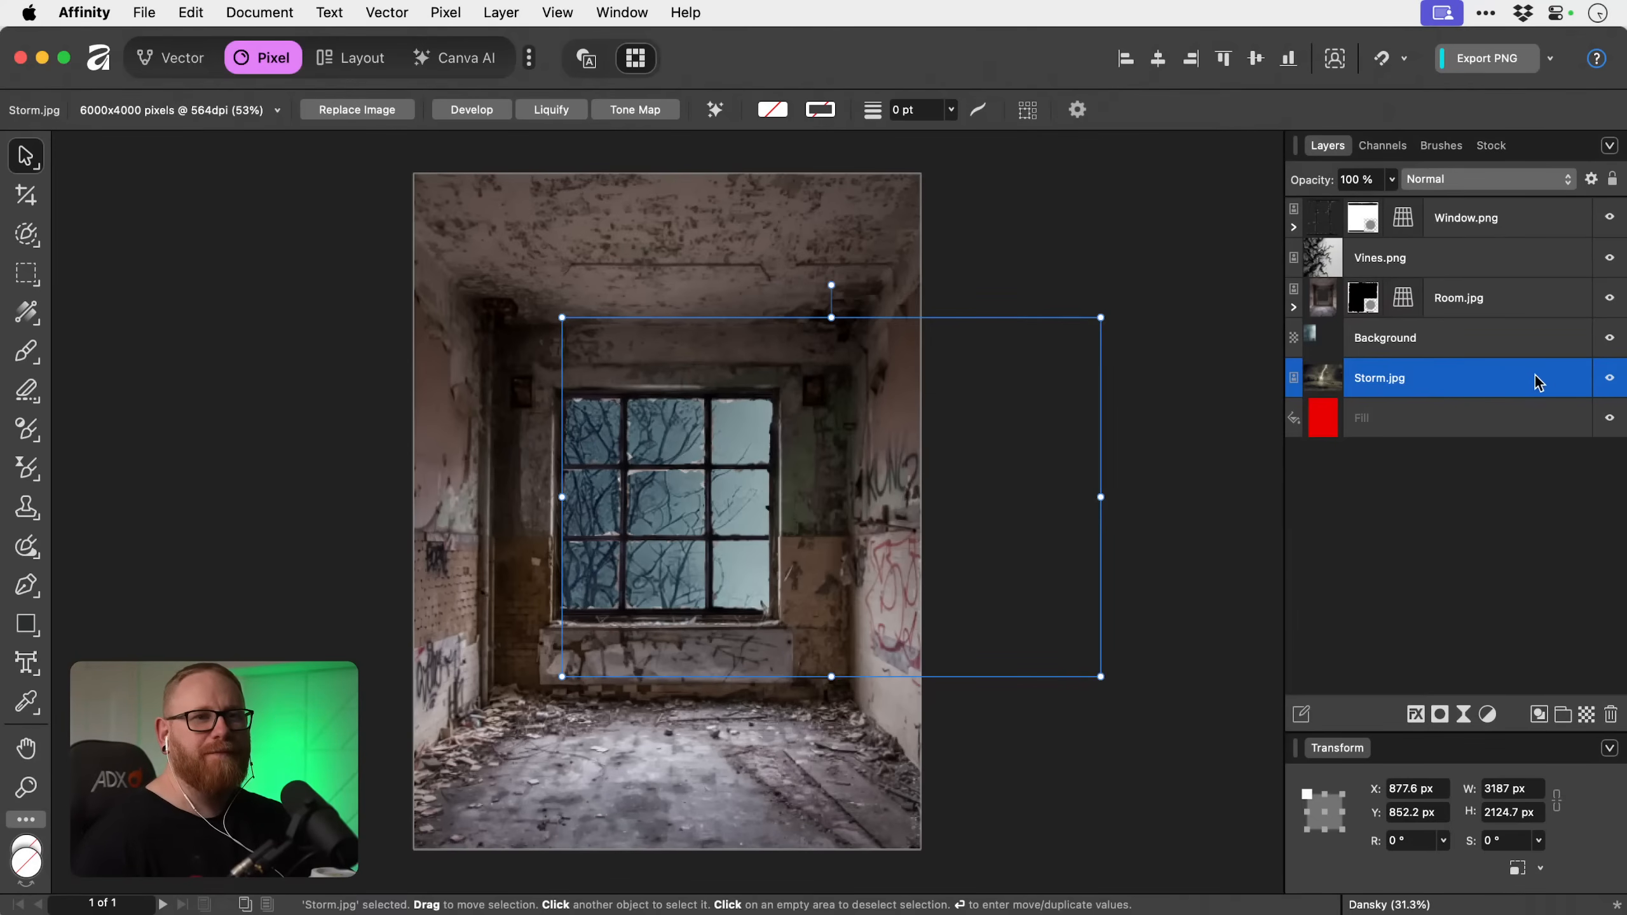
{"action": "left_click", "coordinate": [1611, 380]}
{"action": "left_click", "coordinate": [1490, 346]}
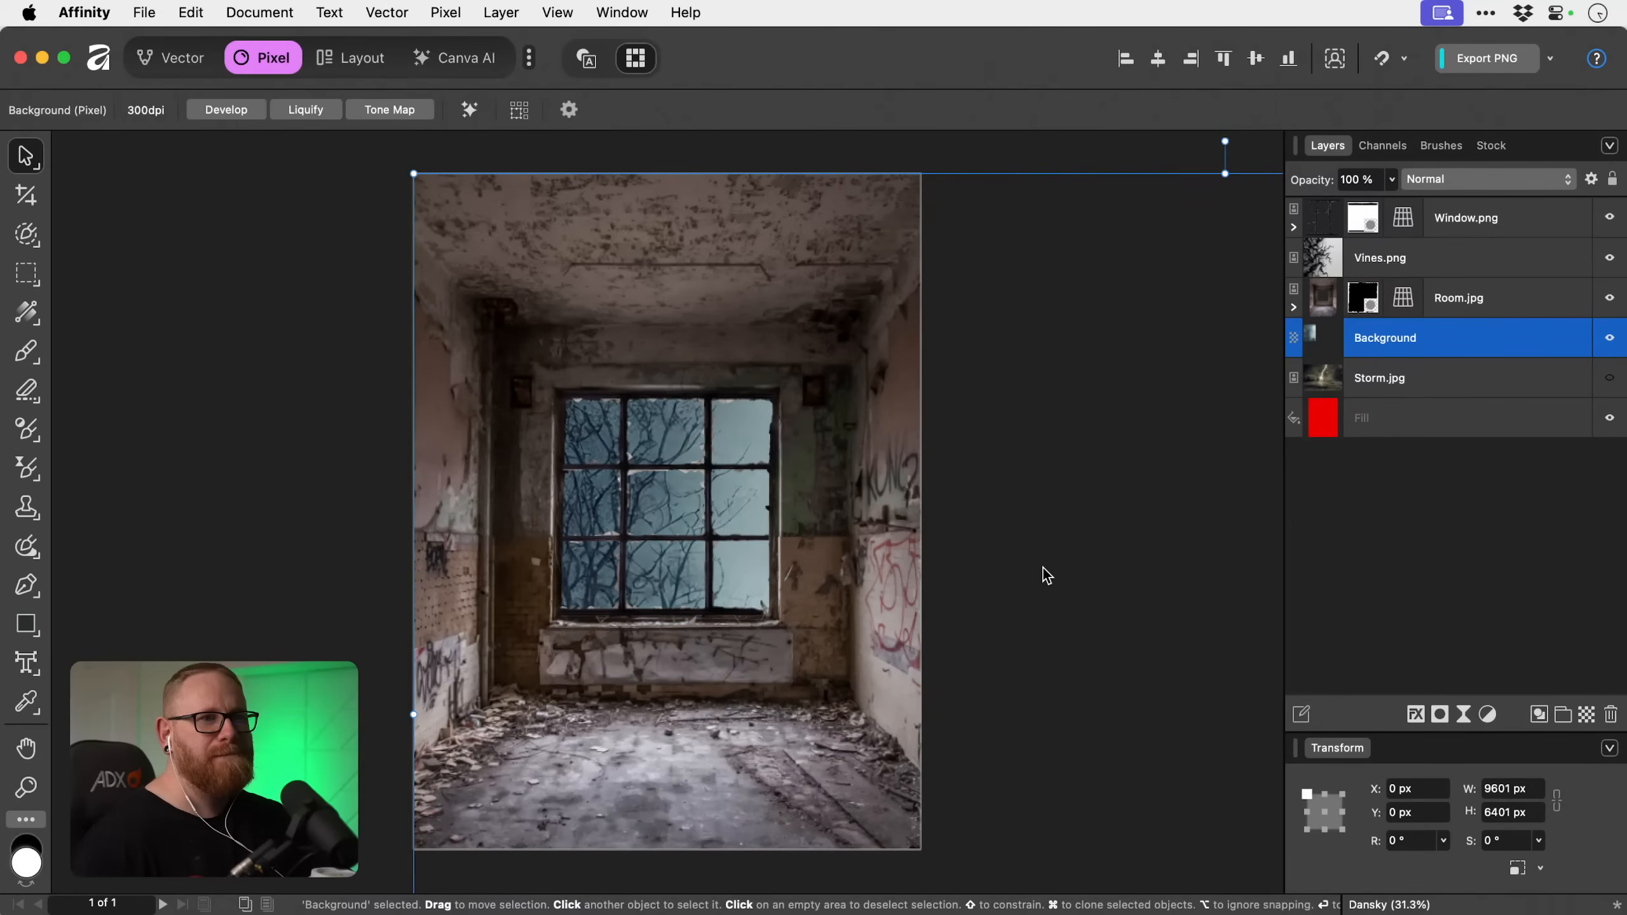
{"action": "left_click_drag", "start_coordinate": [414, 173], "coordinate": [899, 530]}
{"action": "left_click_drag", "start_coordinate": [1095, 667], "coordinate": [403, 407]}
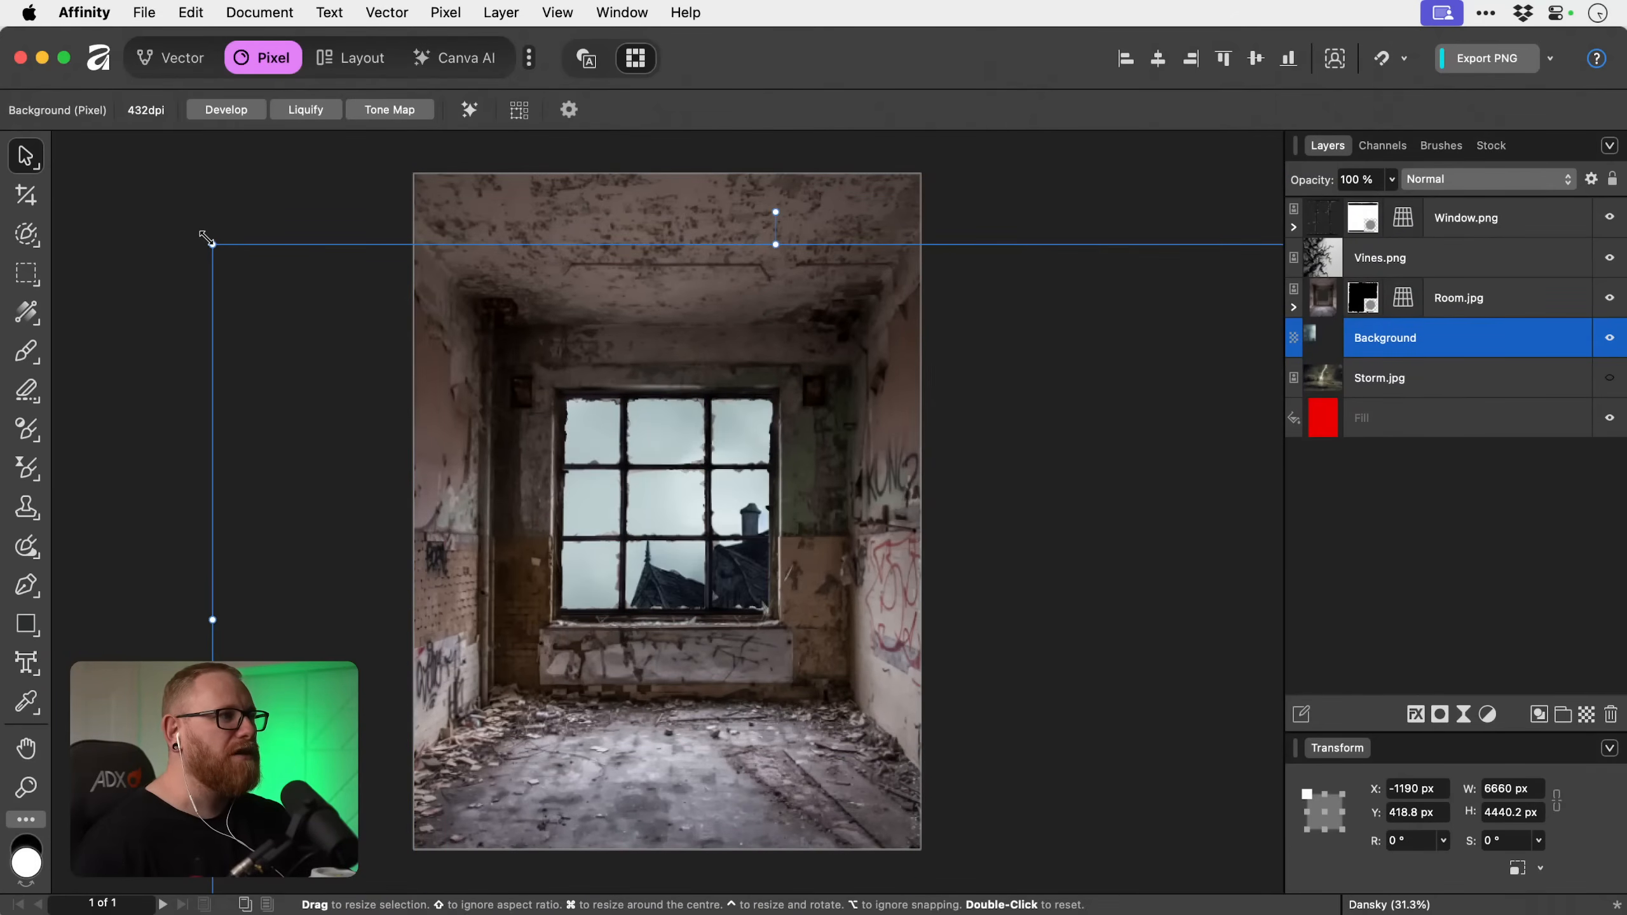
{"action": "left_click_drag", "start_coordinate": [205, 238], "coordinate": [577, 388]}
{"action": "left_click_drag", "start_coordinate": [898, 341], "coordinate": [778, 437]}
{"action": "mouse_move", "coordinate": [658, 504]}
{"action": "left_mouse_down"}
{"action": "mouse_move", "coordinate": [712, 465]}
{"action": "mouse_move", "coordinate": [678, 486]}
{"action": "mouse_move", "coordinate": [679, 509]}
{"action": "left_mouse_up"}
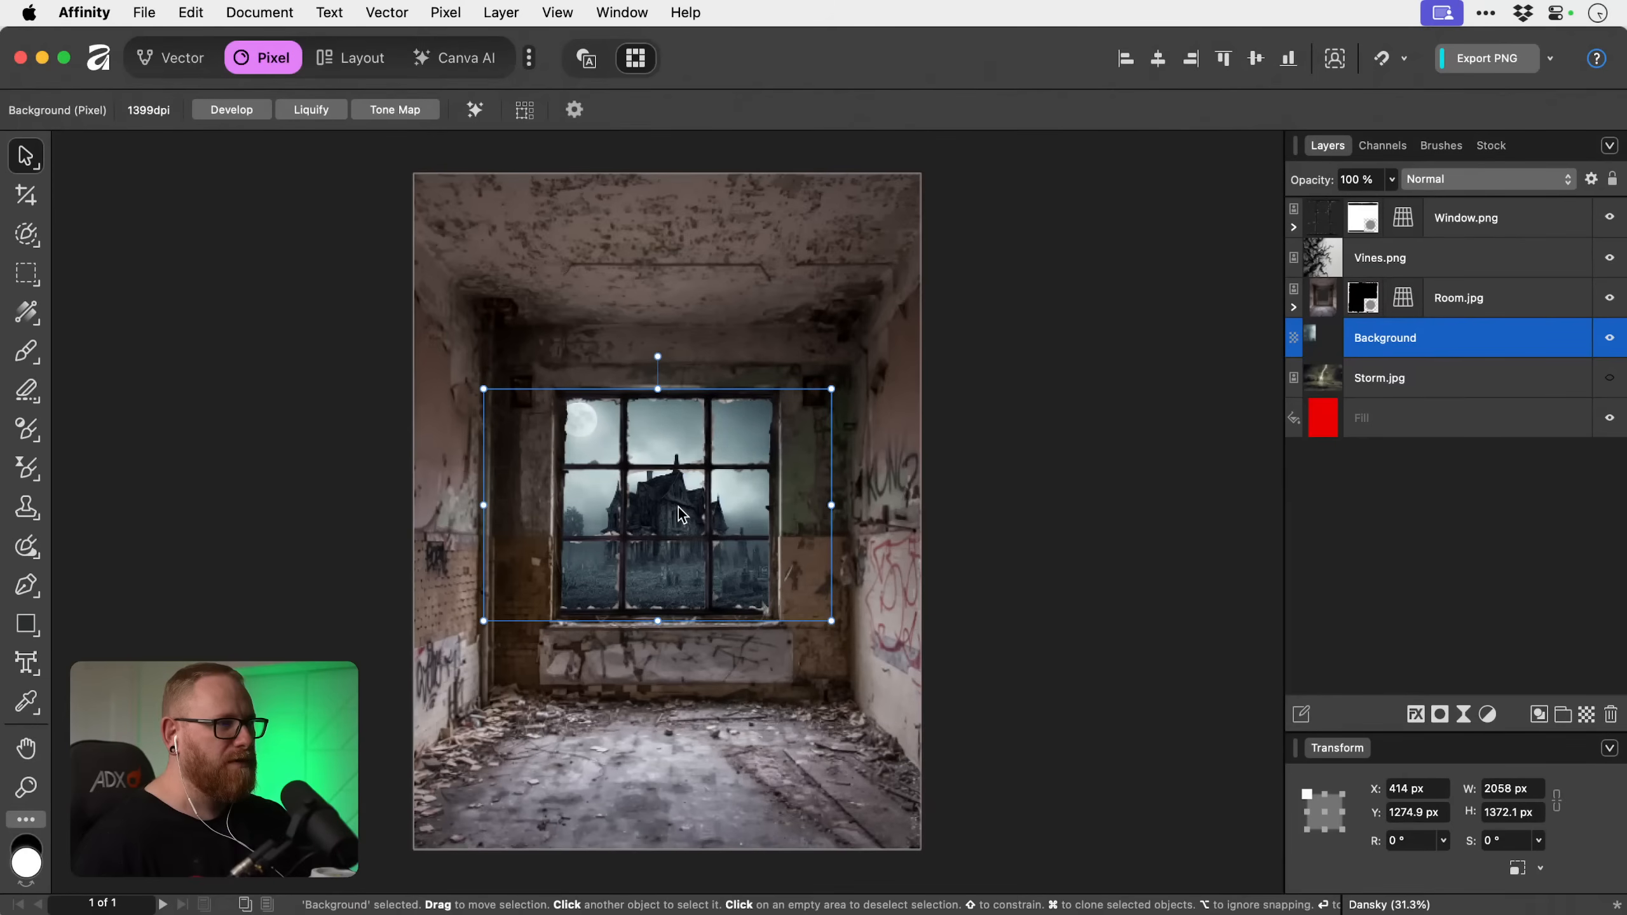
Rename the Background layer as Haunted House.
{"action": "double_click", "coordinate": [1372, 336]}
{"action": "type", "text": "Haunted"}
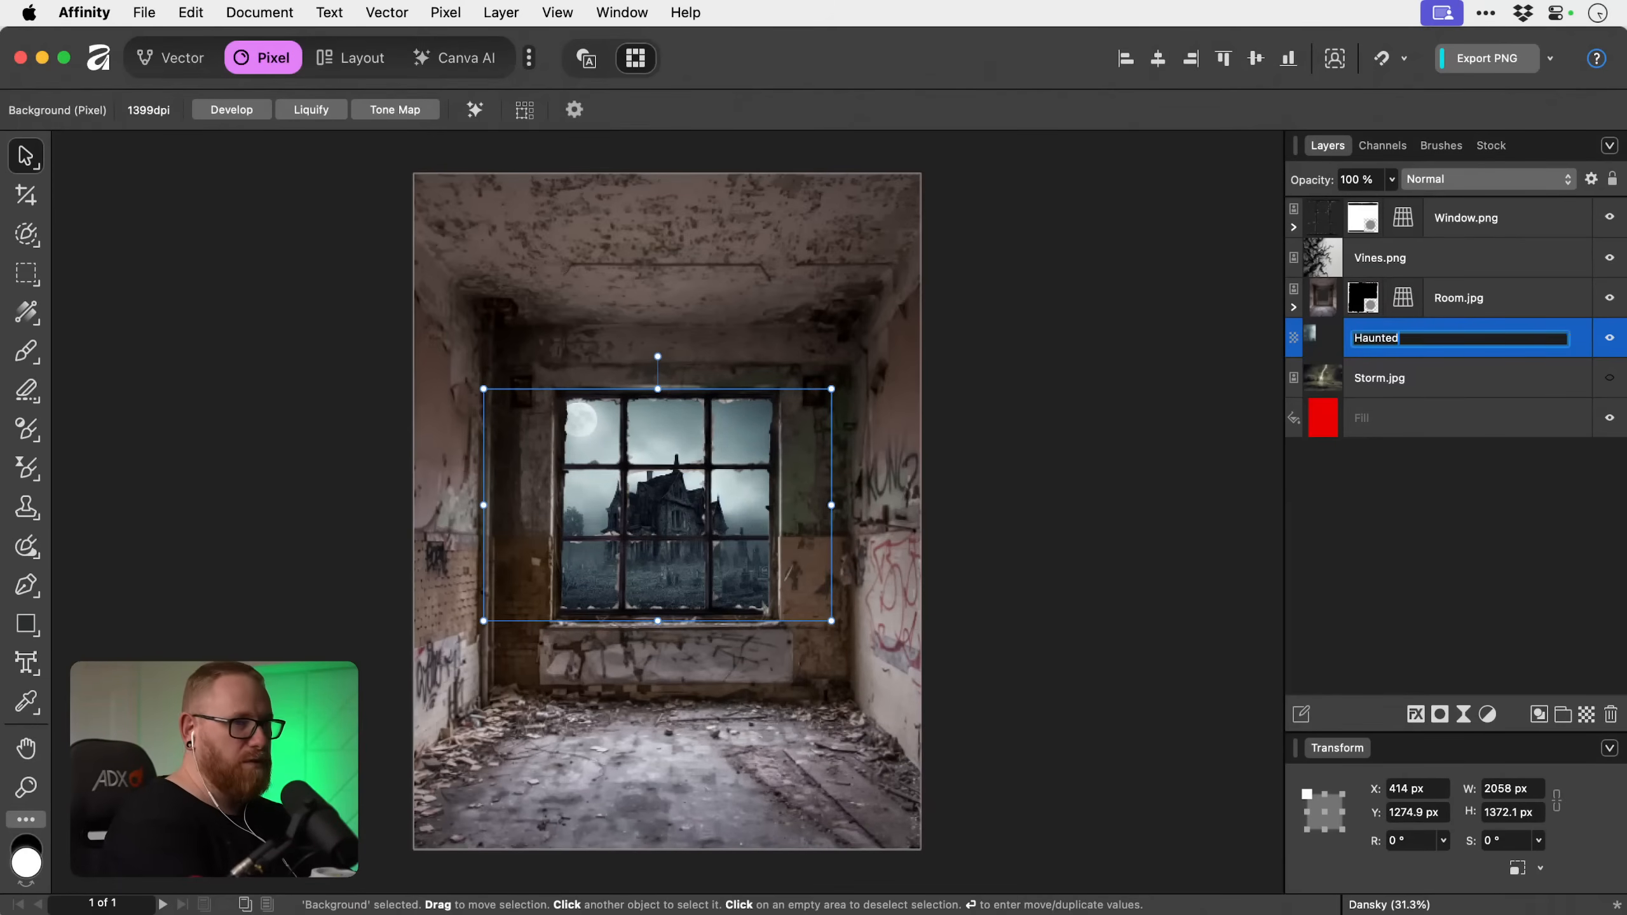
{"action": "type", "text": " House"}
{"action": "key", "text": "Return"}
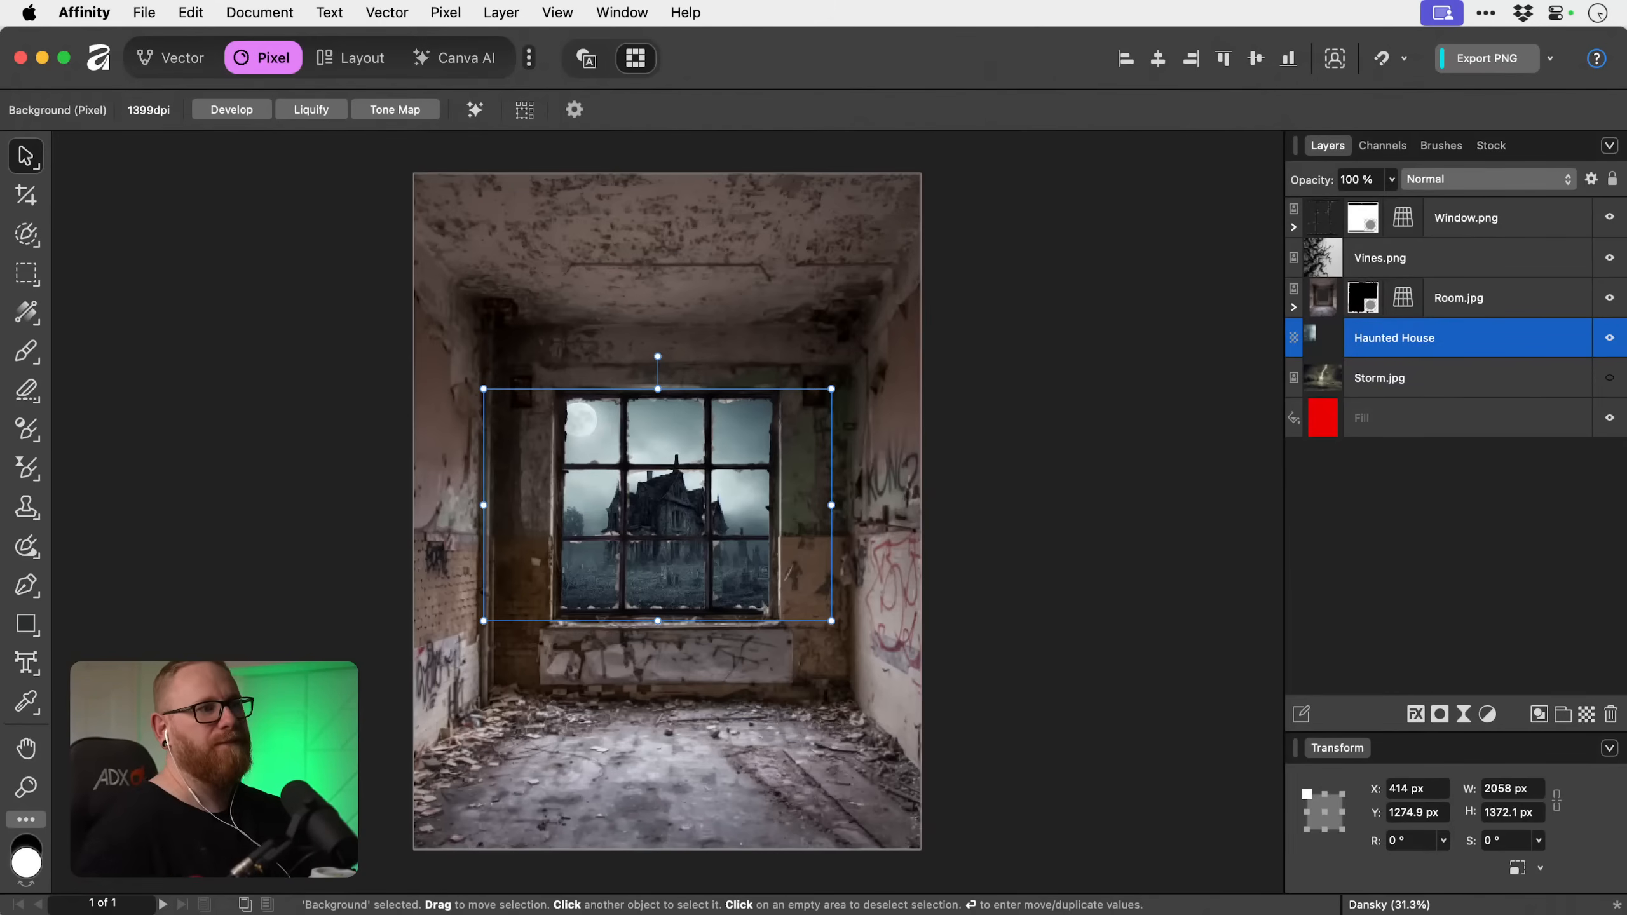
Remove the moon from the Haunted House layer's upper-left window pane with the Inpainting Brush at about 260 px.
{"action": "key", "text": "z"}
{"action": "left_click_drag", "start_coordinate": [568, 408], "coordinate": [875, 540]}
{"action": "key", "text": "v"}
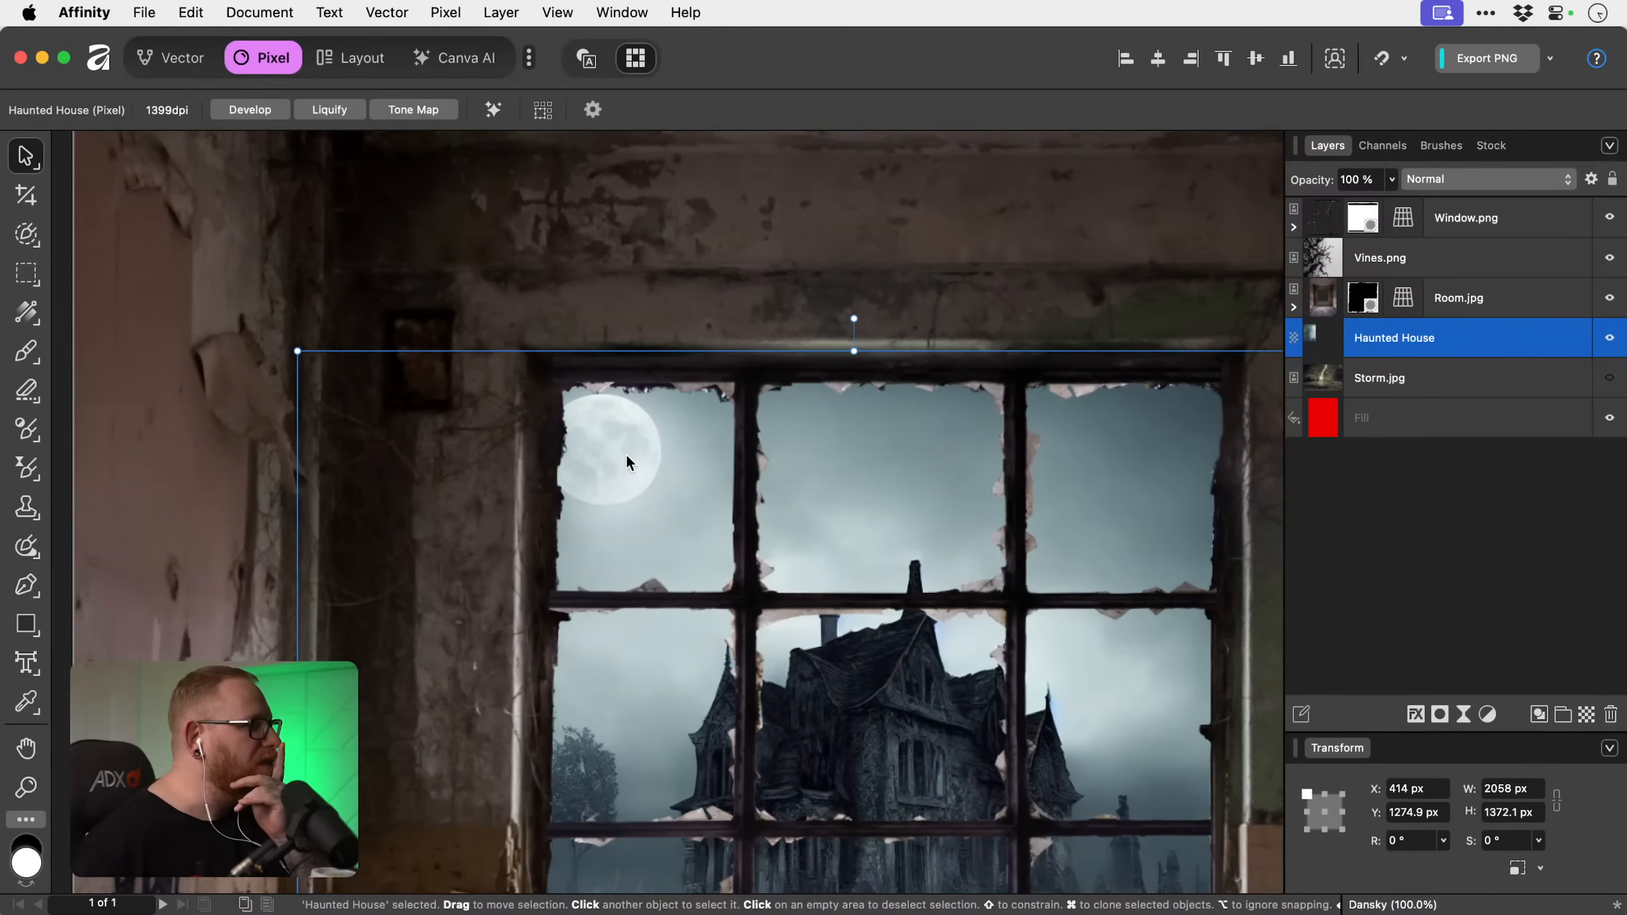
{"action": "left_click", "coordinate": [24, 552]}
{"action": "left_click", "coordinate": [126, 550]}
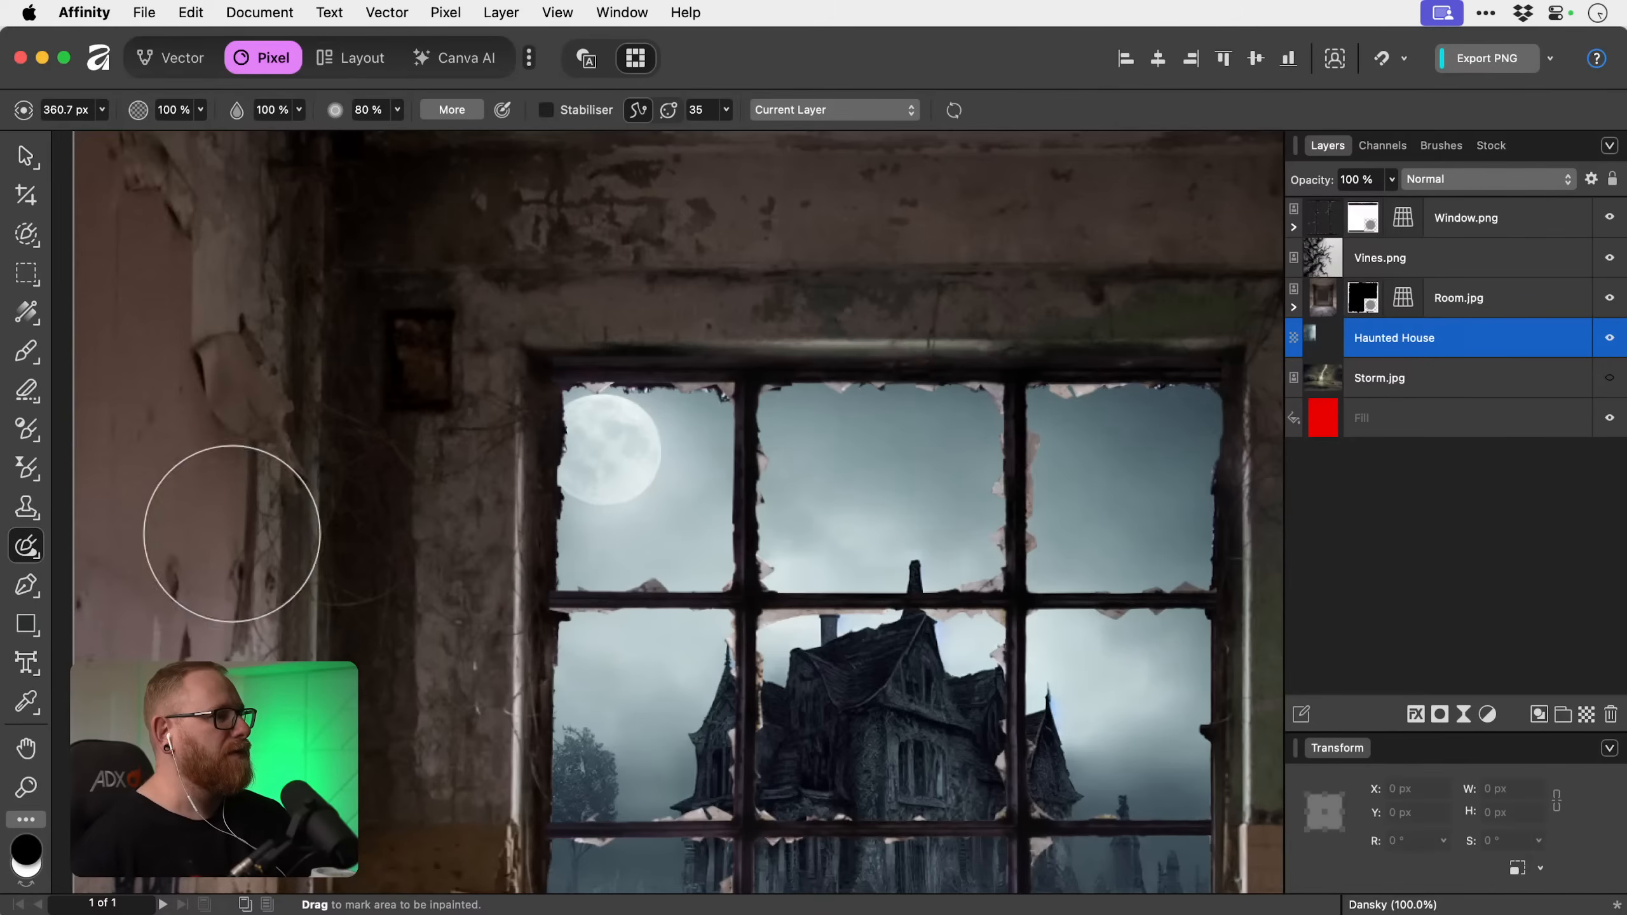
{"action": "key", "text": "bracketleft"}
{"action": "key", "text": "bracketleft"}
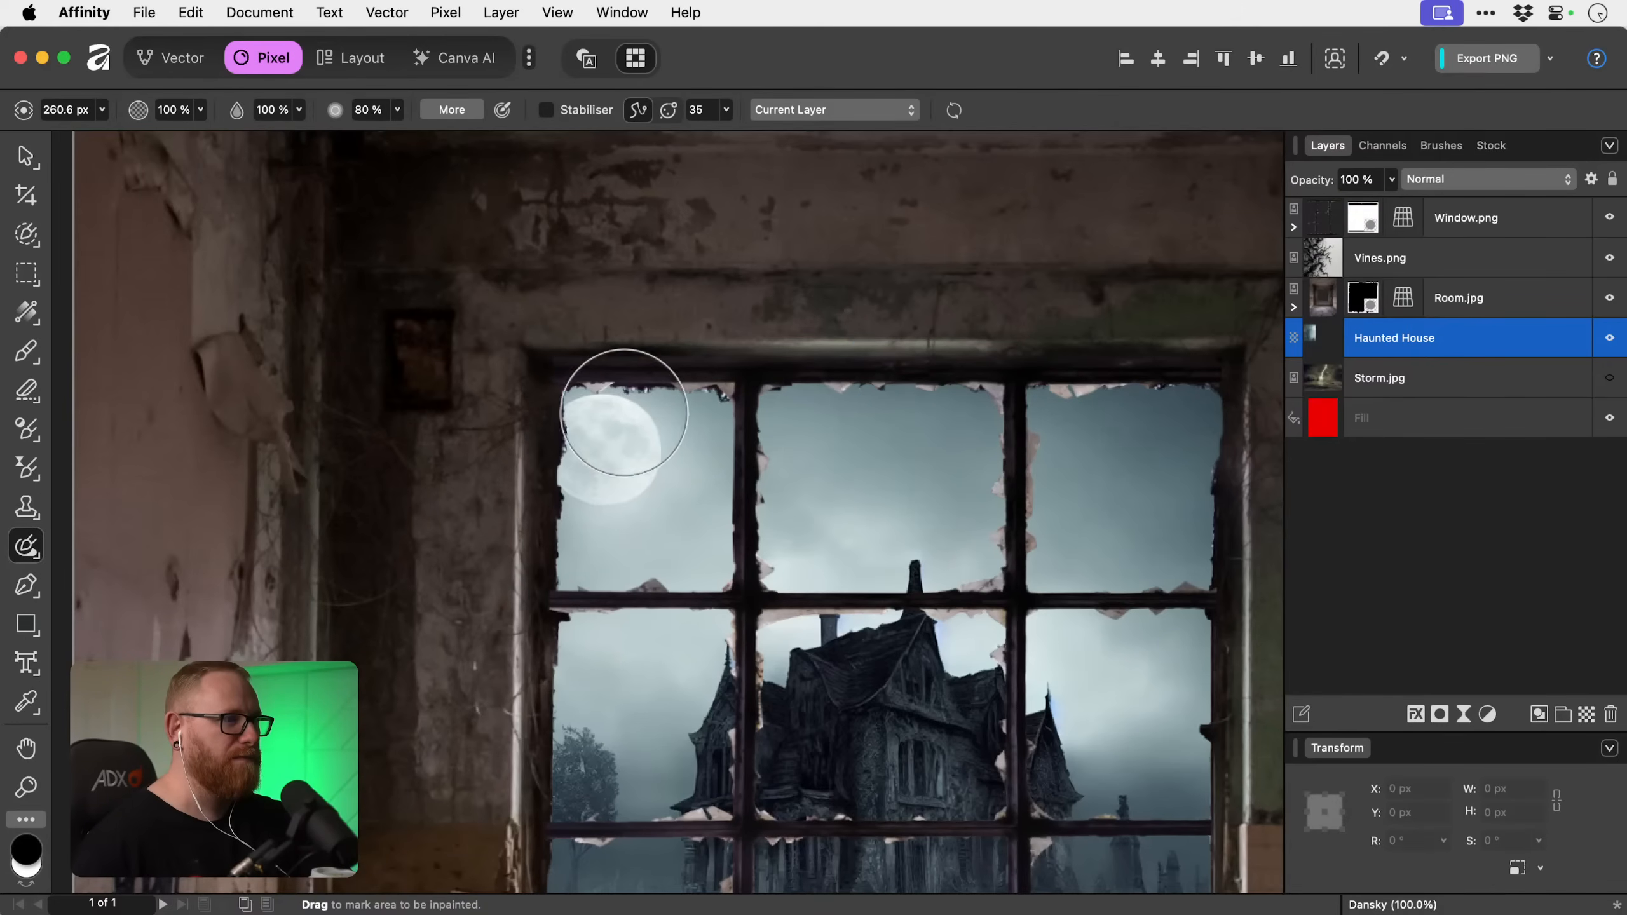
{"action": "left_click_drag", "start_coordinate": [602, 422], "coordinate": [601, 456]}
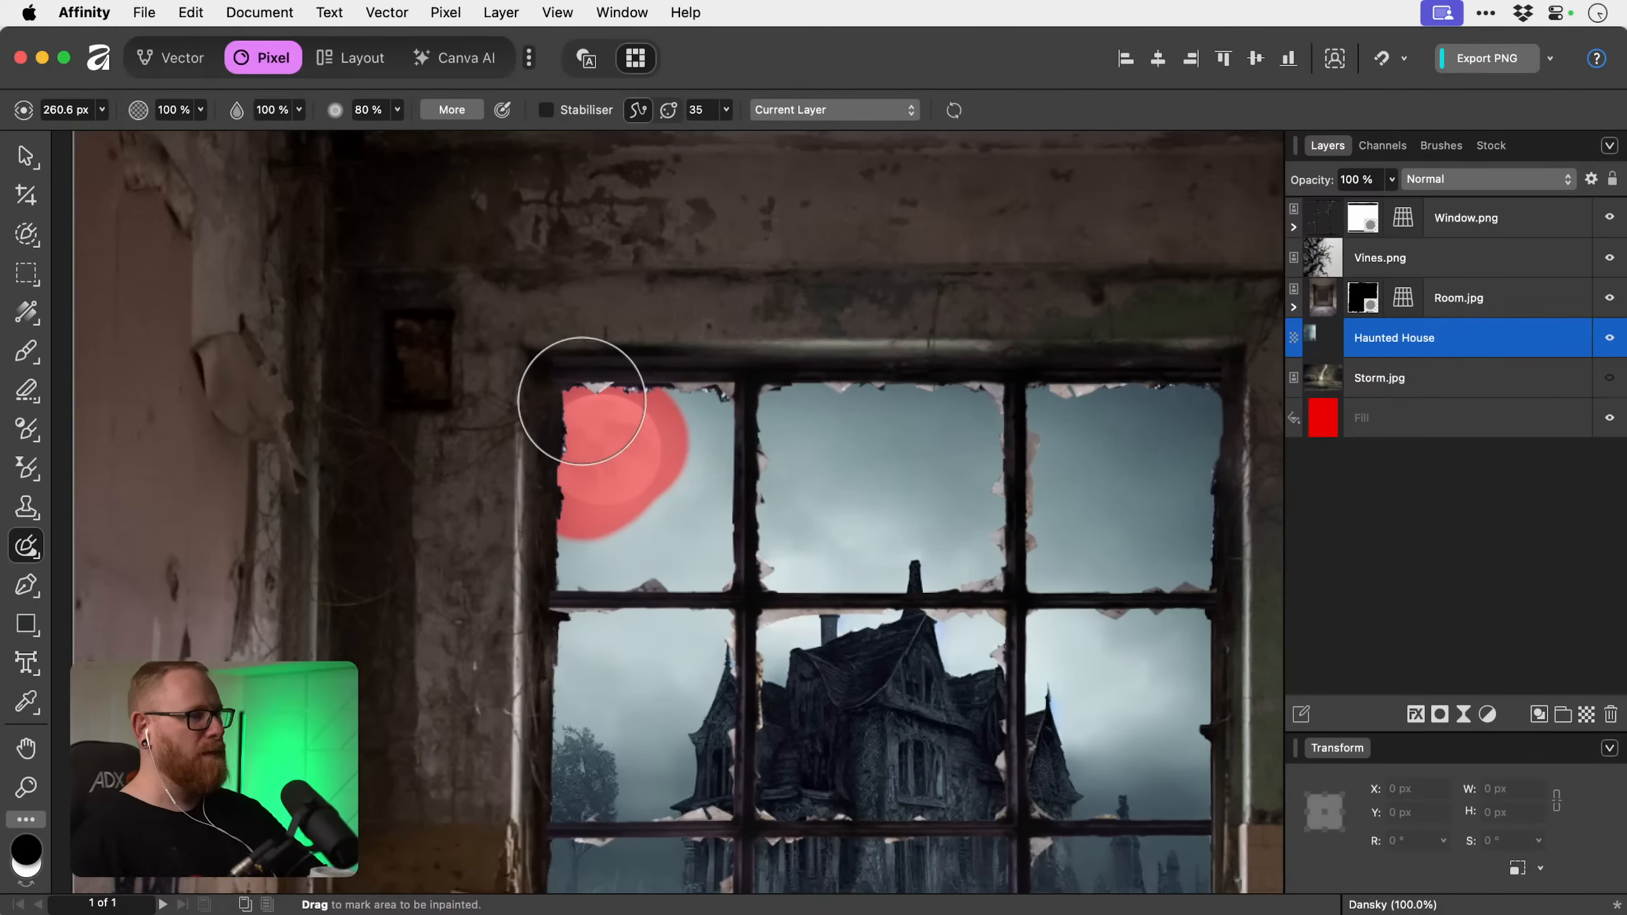
{"action": "left_click", "coordinate": [581, 401]}
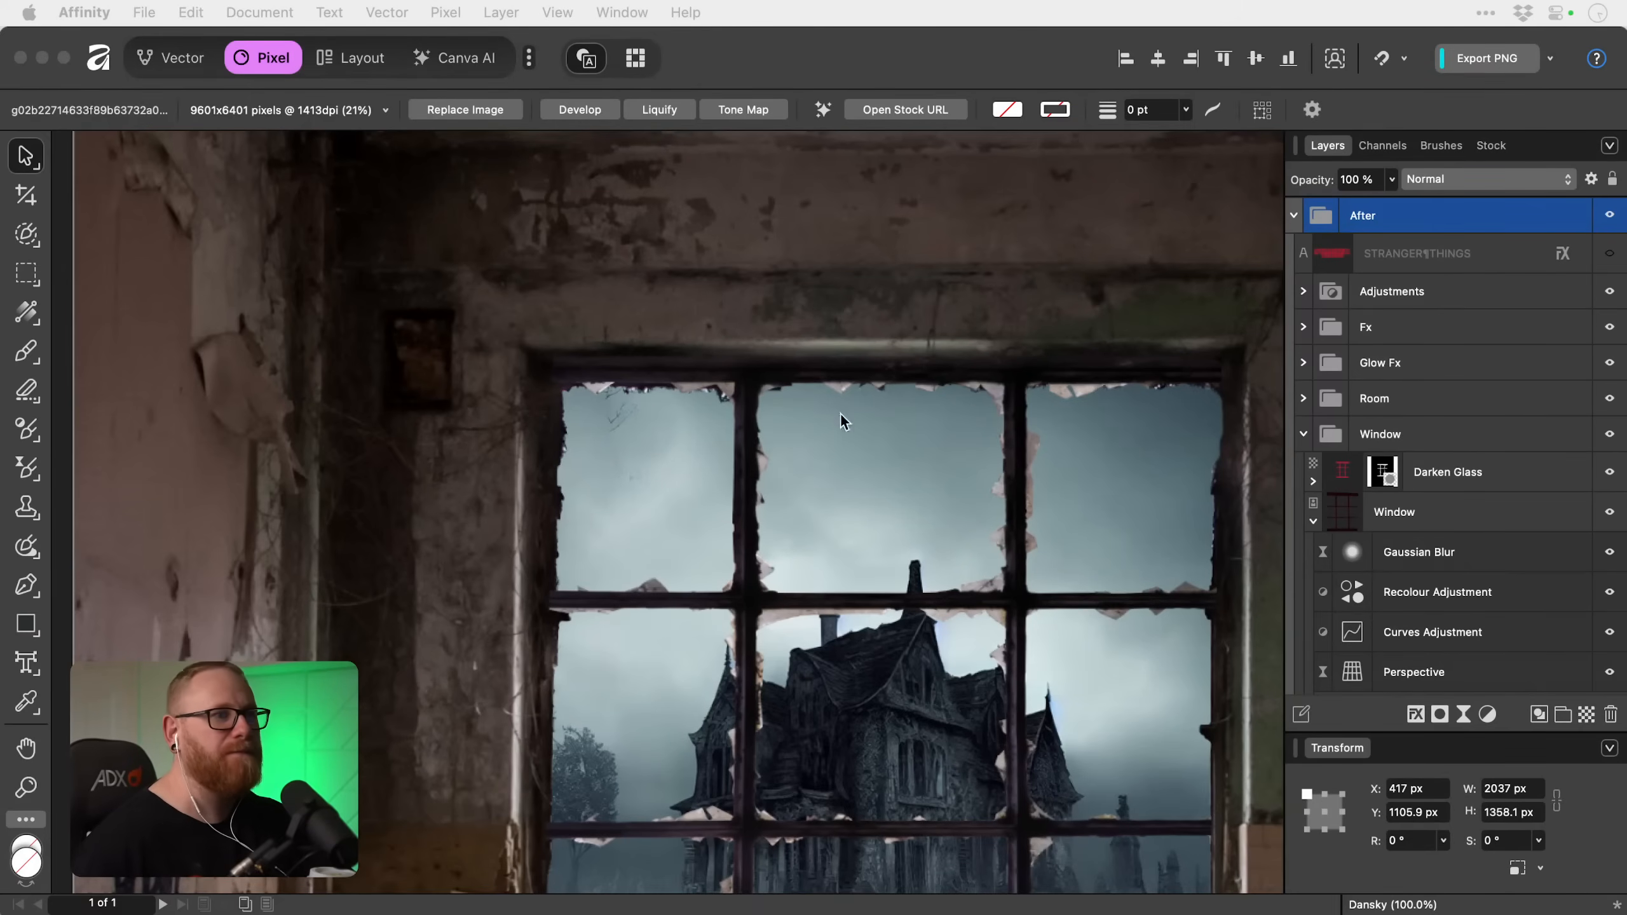
{"action": "left_click", "coordinate": [1375, 398]}
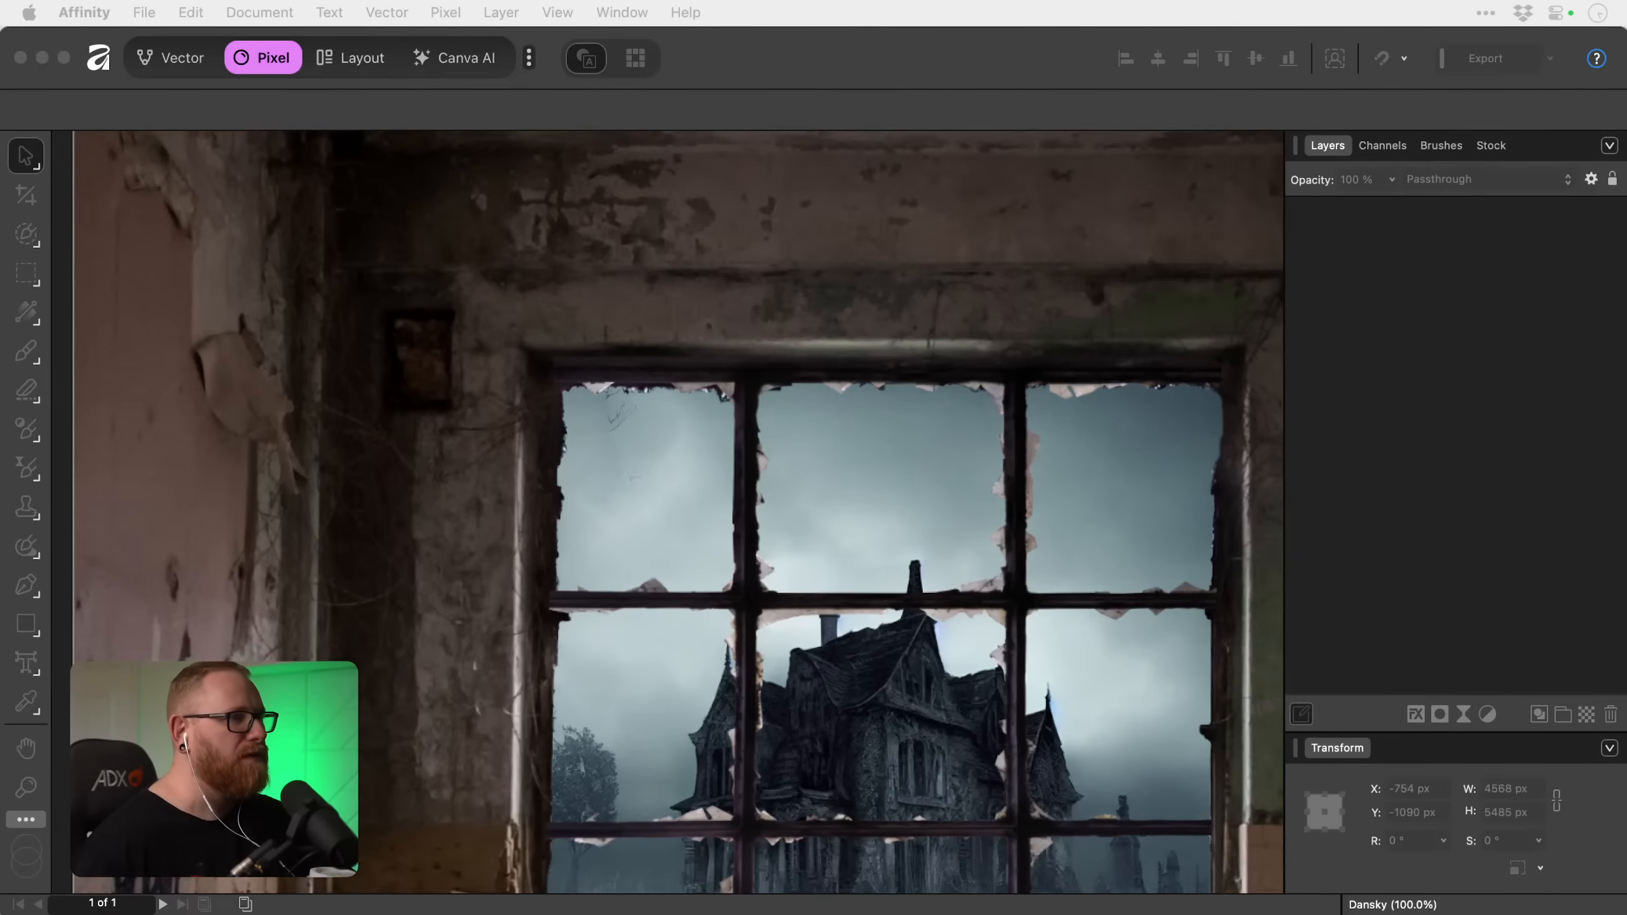
{"action": "key", "text": "F11"}
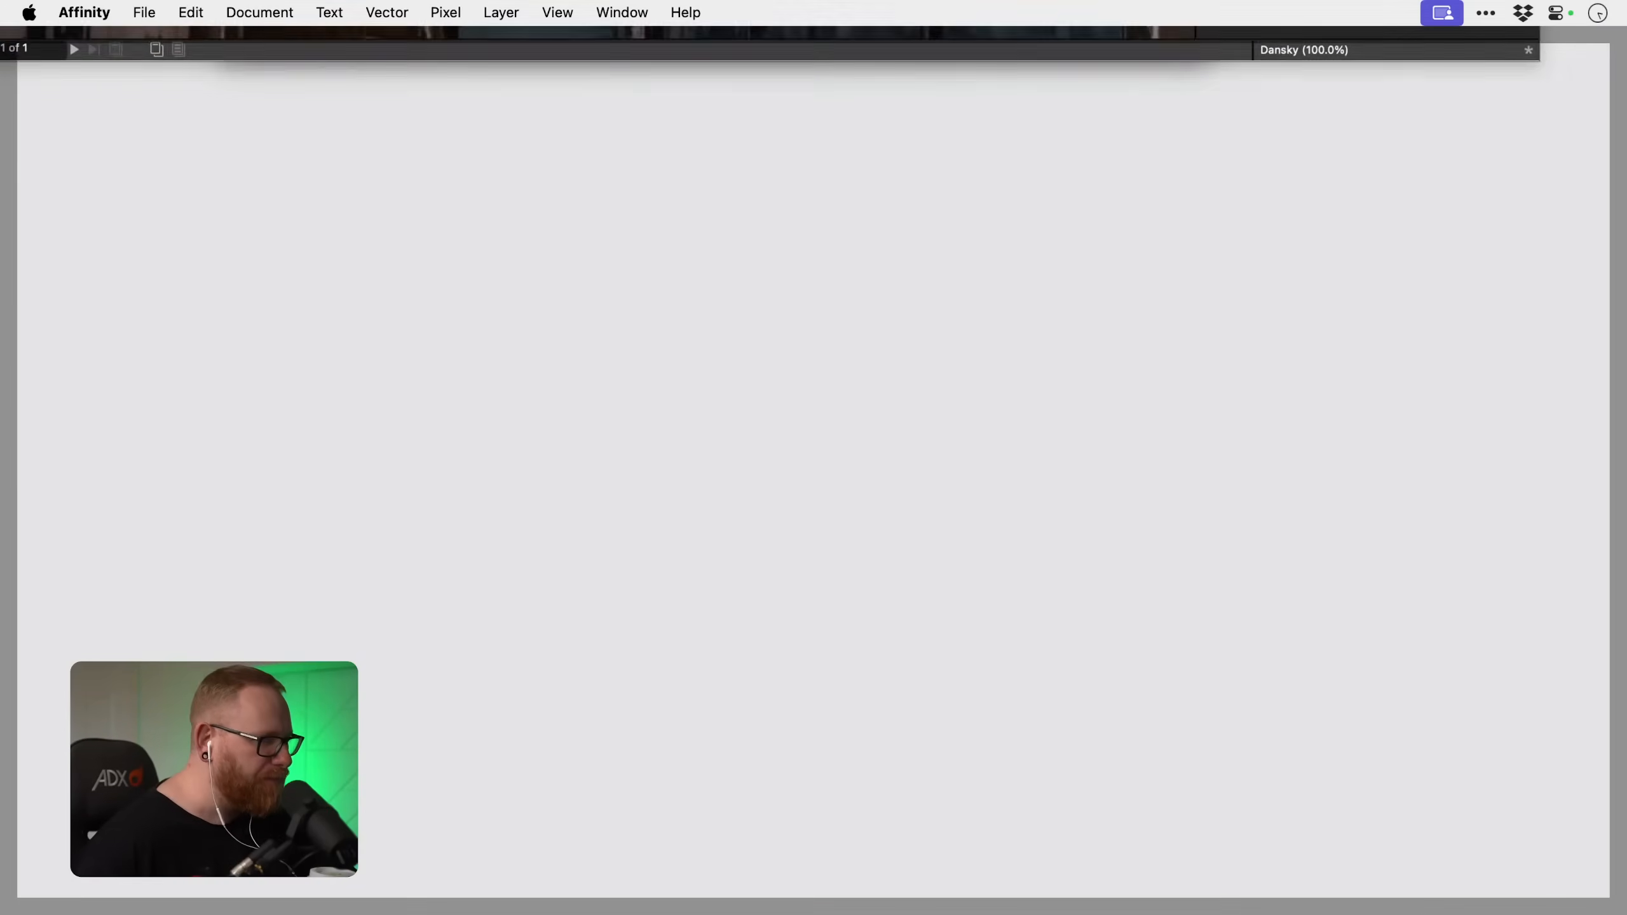
{"action": "key", "text": "F11"}
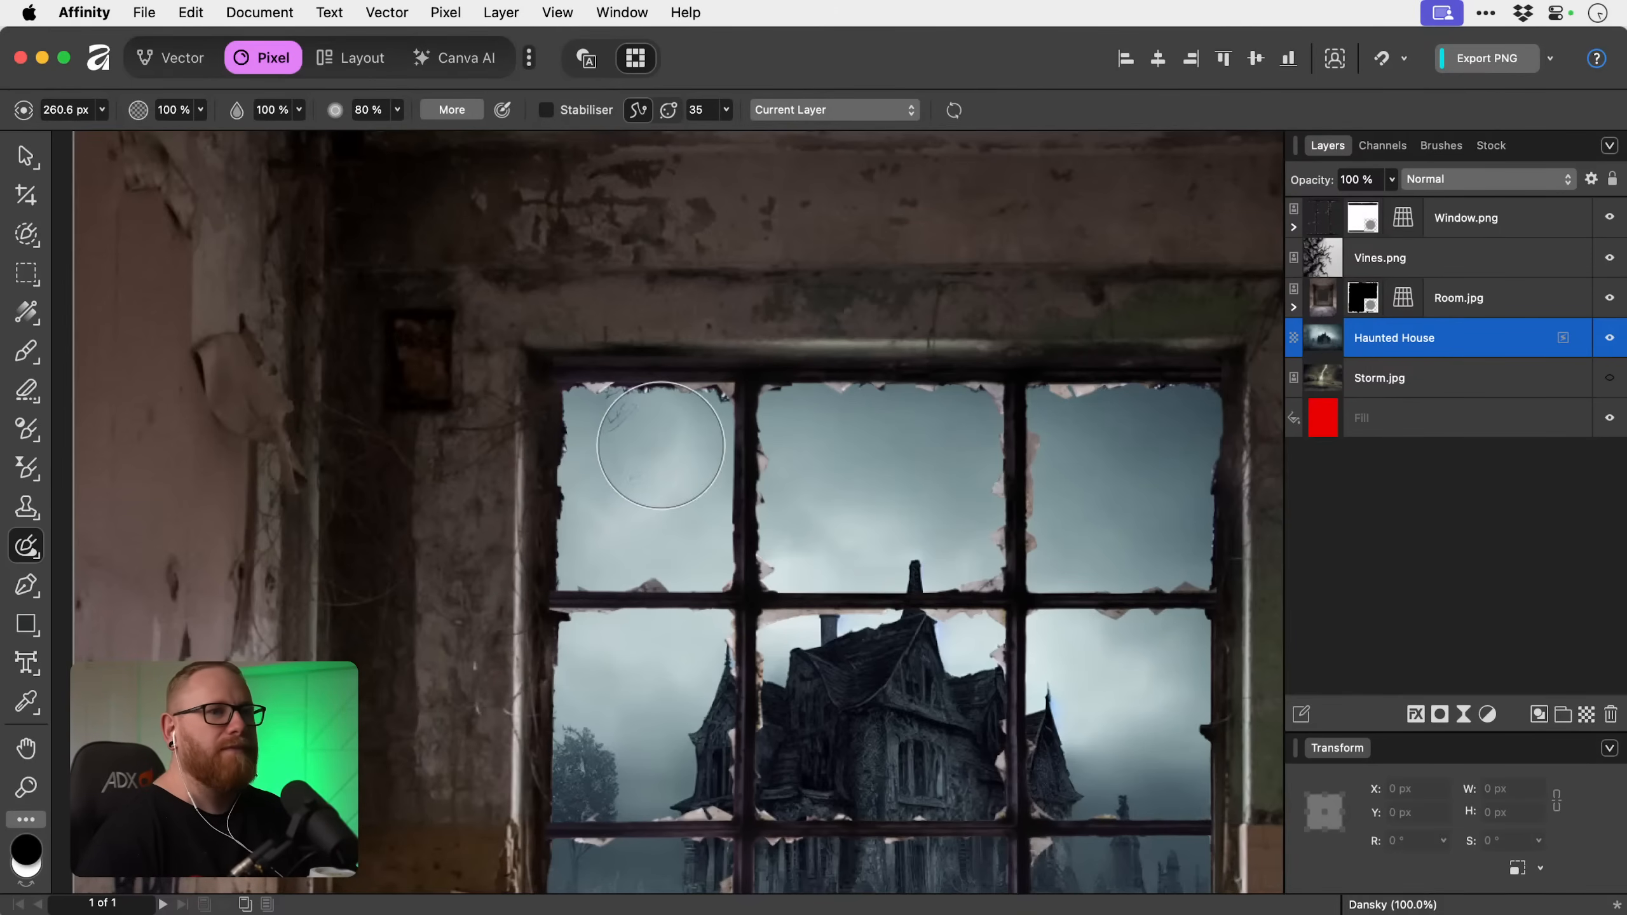
Inpaint the leftover specks in the sky of the upper-left pane with a smaller brush of about 116 px.
{"action": "key", "text": "bracketleft"}
{"action": "key", "text": "bracketleft"}
{"action": "key", "text": "bracketleft"}
{"action": "key", "text": "bracketleft"}
{"action": "key", "text": "bracketleft"}
{"action": "mouse_move", "coordinate": [625, 399]}
{"action": "left_mouse_down"}
{"action": "mouse_move", "coordinate": [575, 402]}
{"action": "mouse_move", "coordinate": [619, 412]}
{"action": "left_mouse_up"}
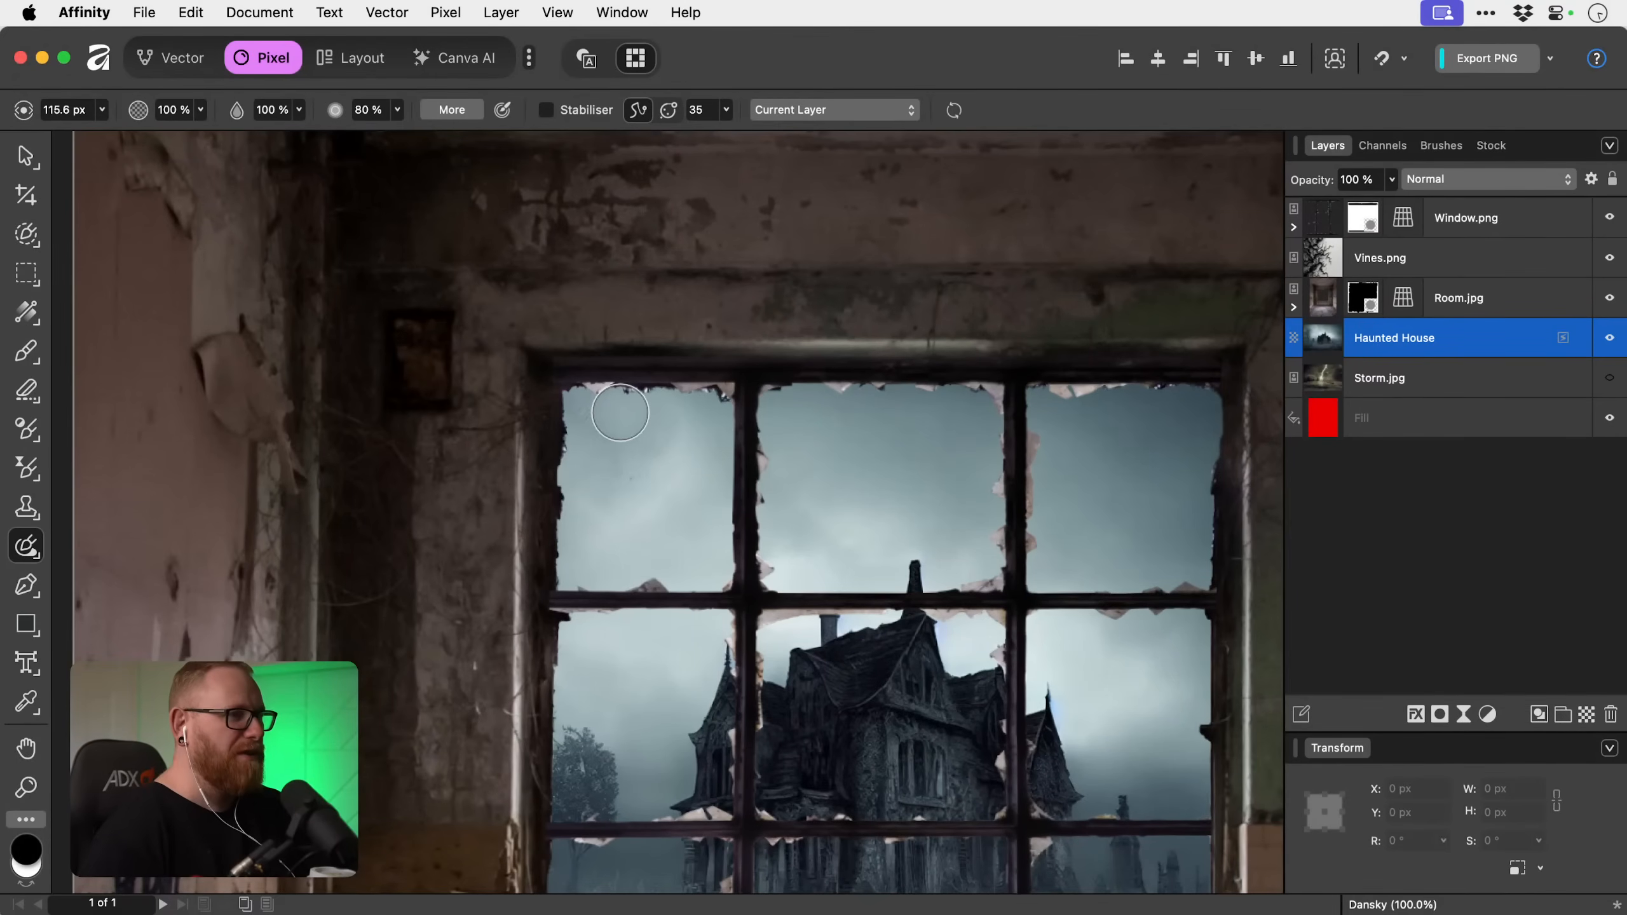
{"action": "left_click_drag", "start_coordinate": [586, 407], "coordinate": [631, 473]}
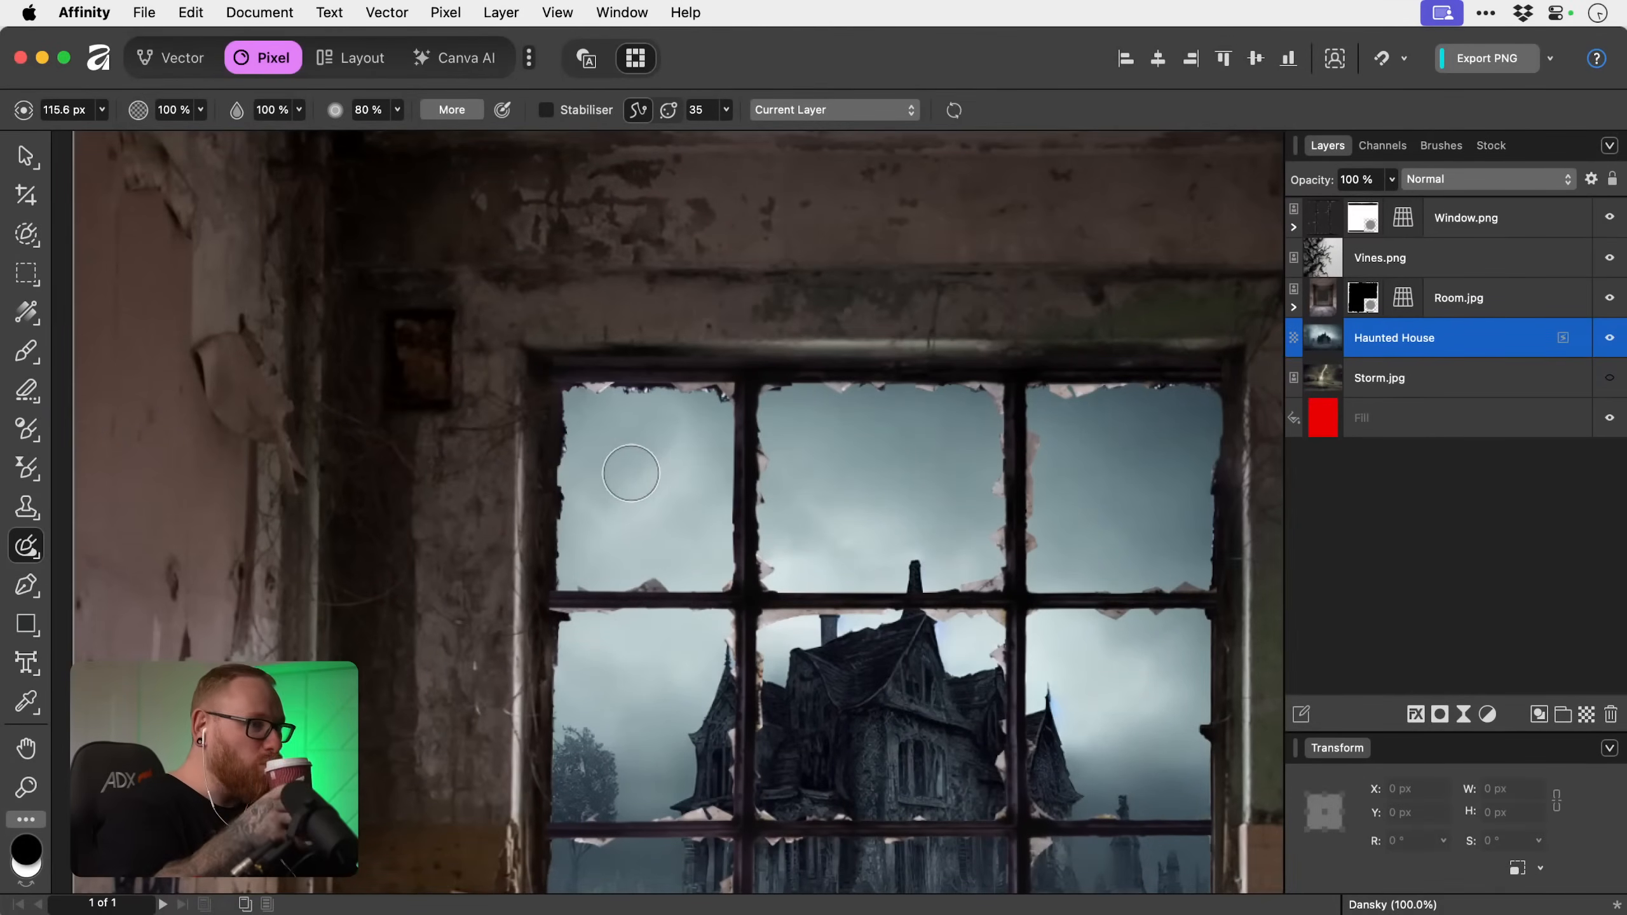
Delete the hidden Storm.jpg layer.
{"action": "key", "text": "v"}
{"action": "key", "text": "super+0"}
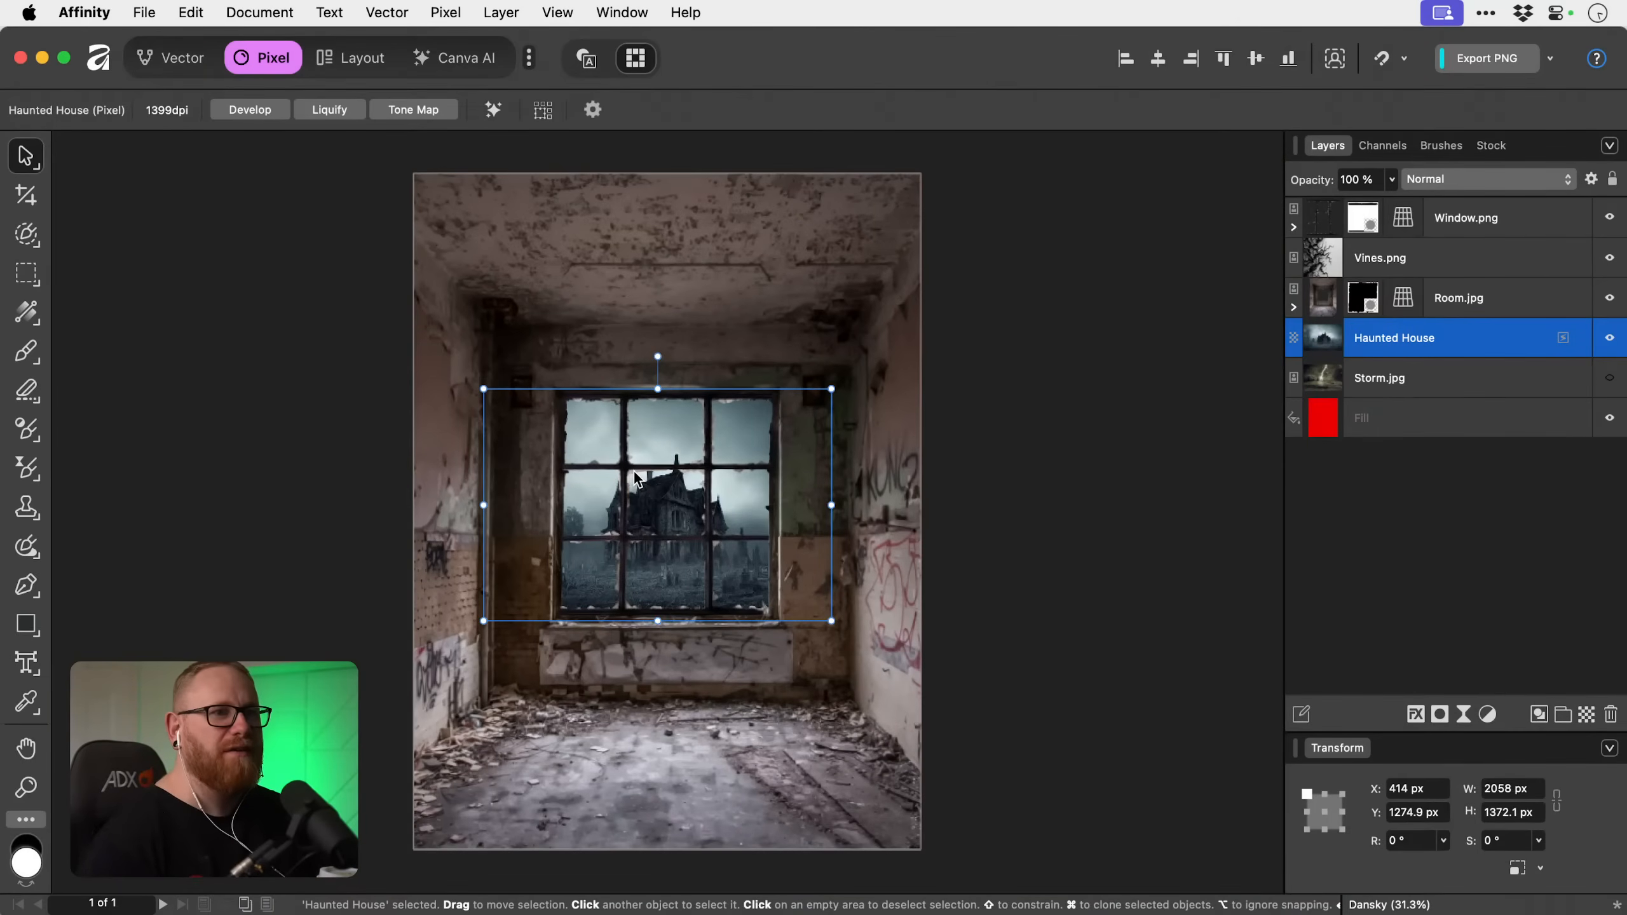
{"action": "left_click", "coordinate": [1442, 392]}
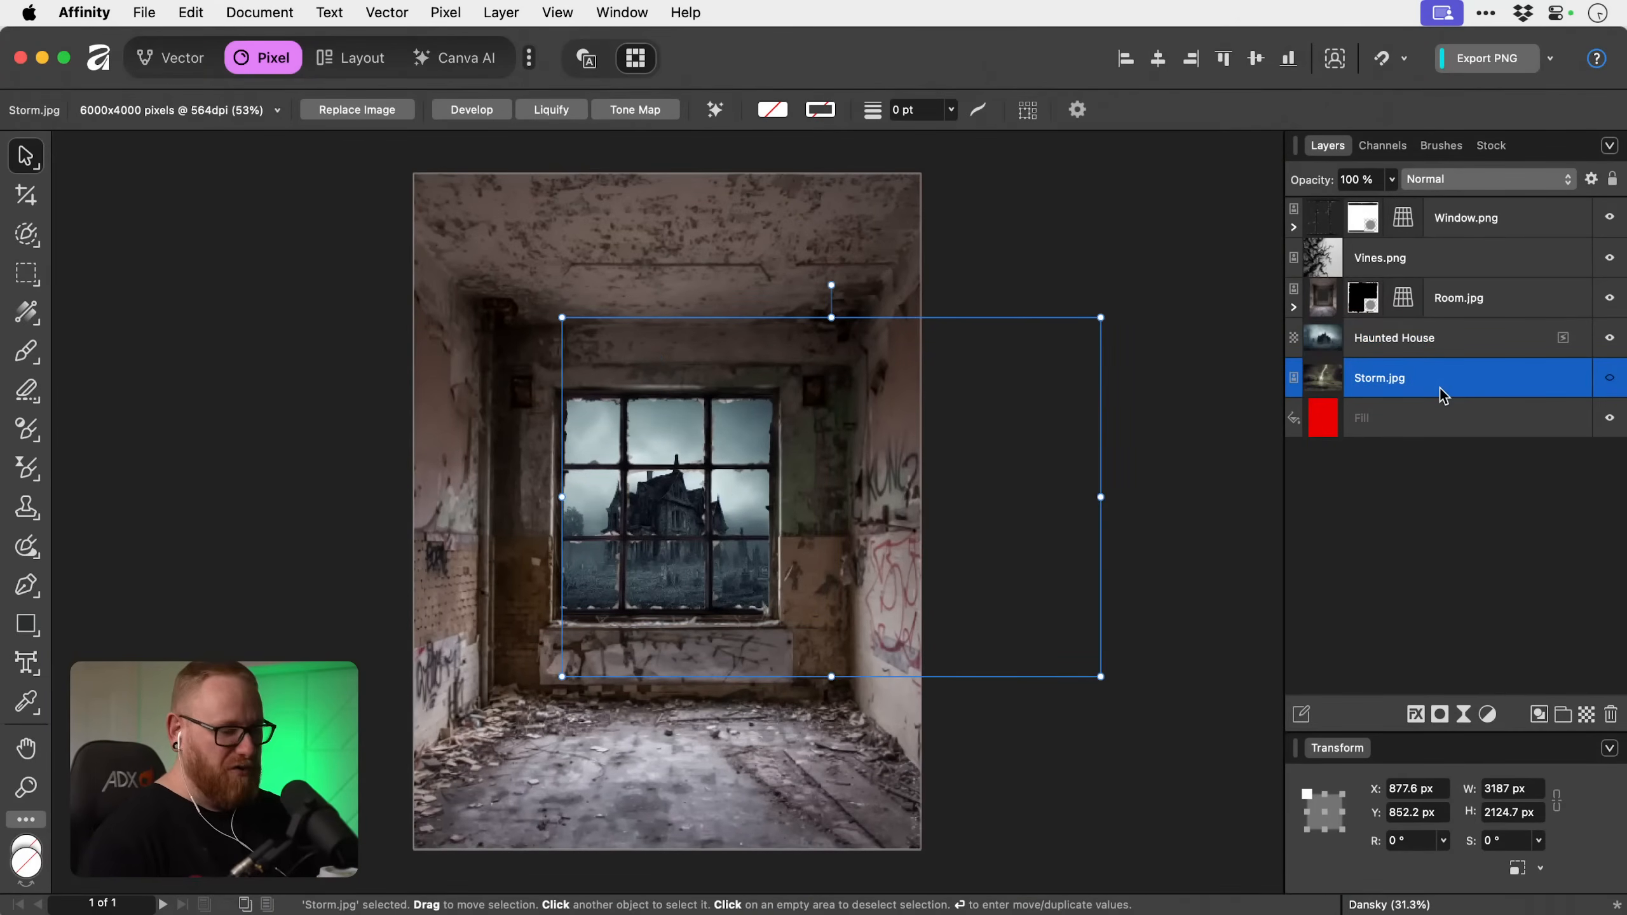
{"action": "key", "text": "Delete"}
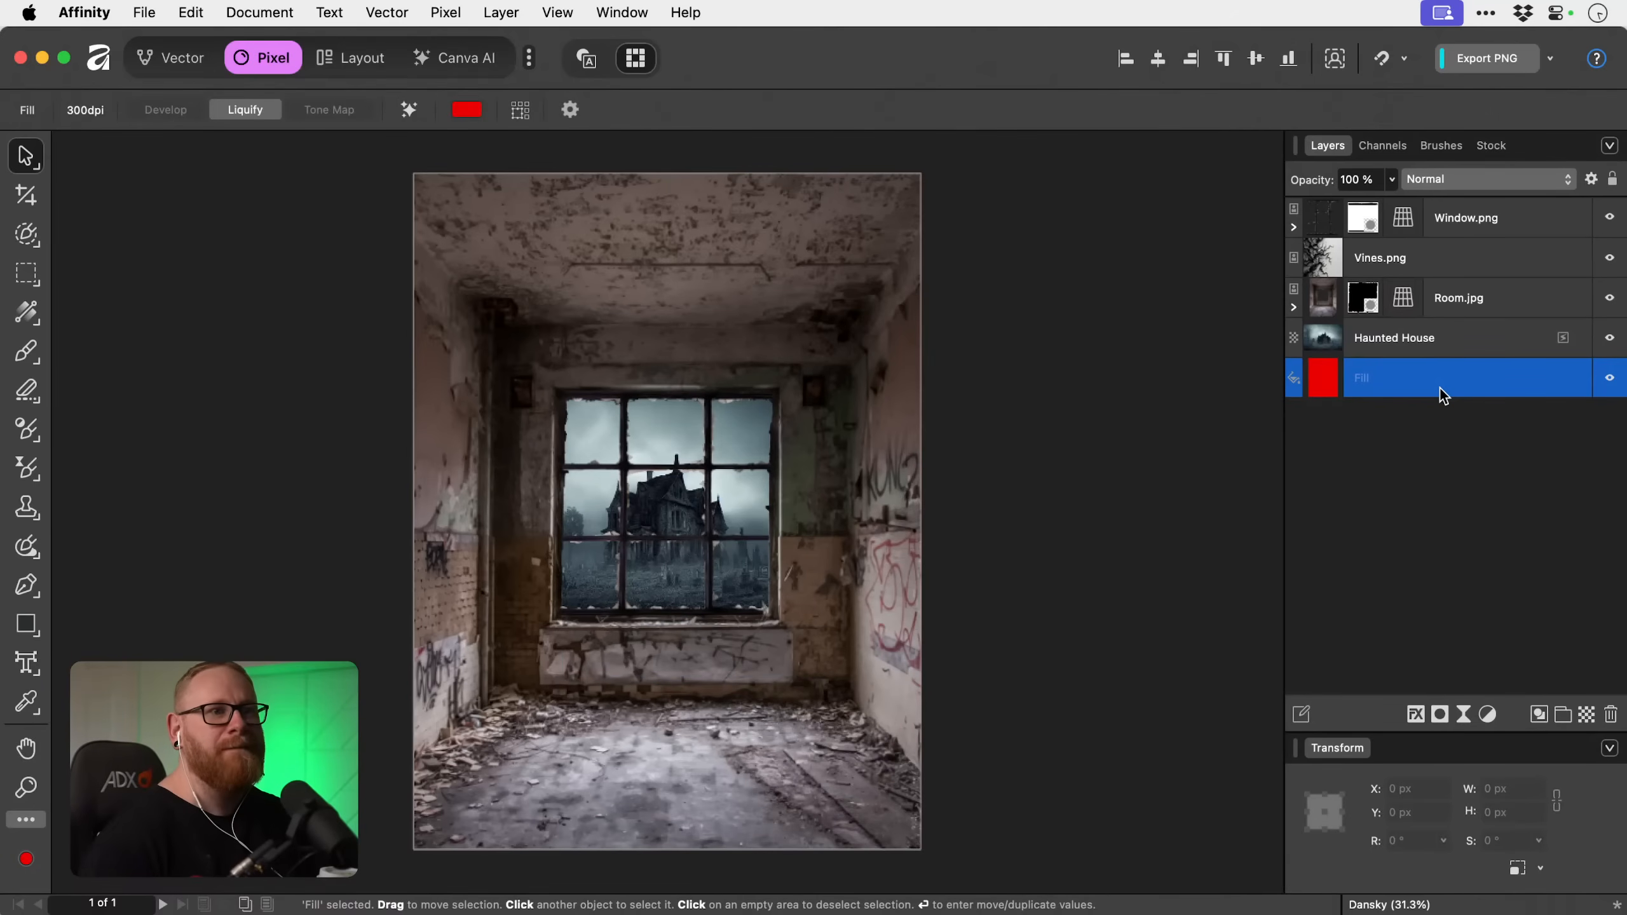
Move the Vines.png picture from beside the canvas onto the room and raise its layer above Window.png.
{"action": "left_click", "coordinate": [1445, 255]}
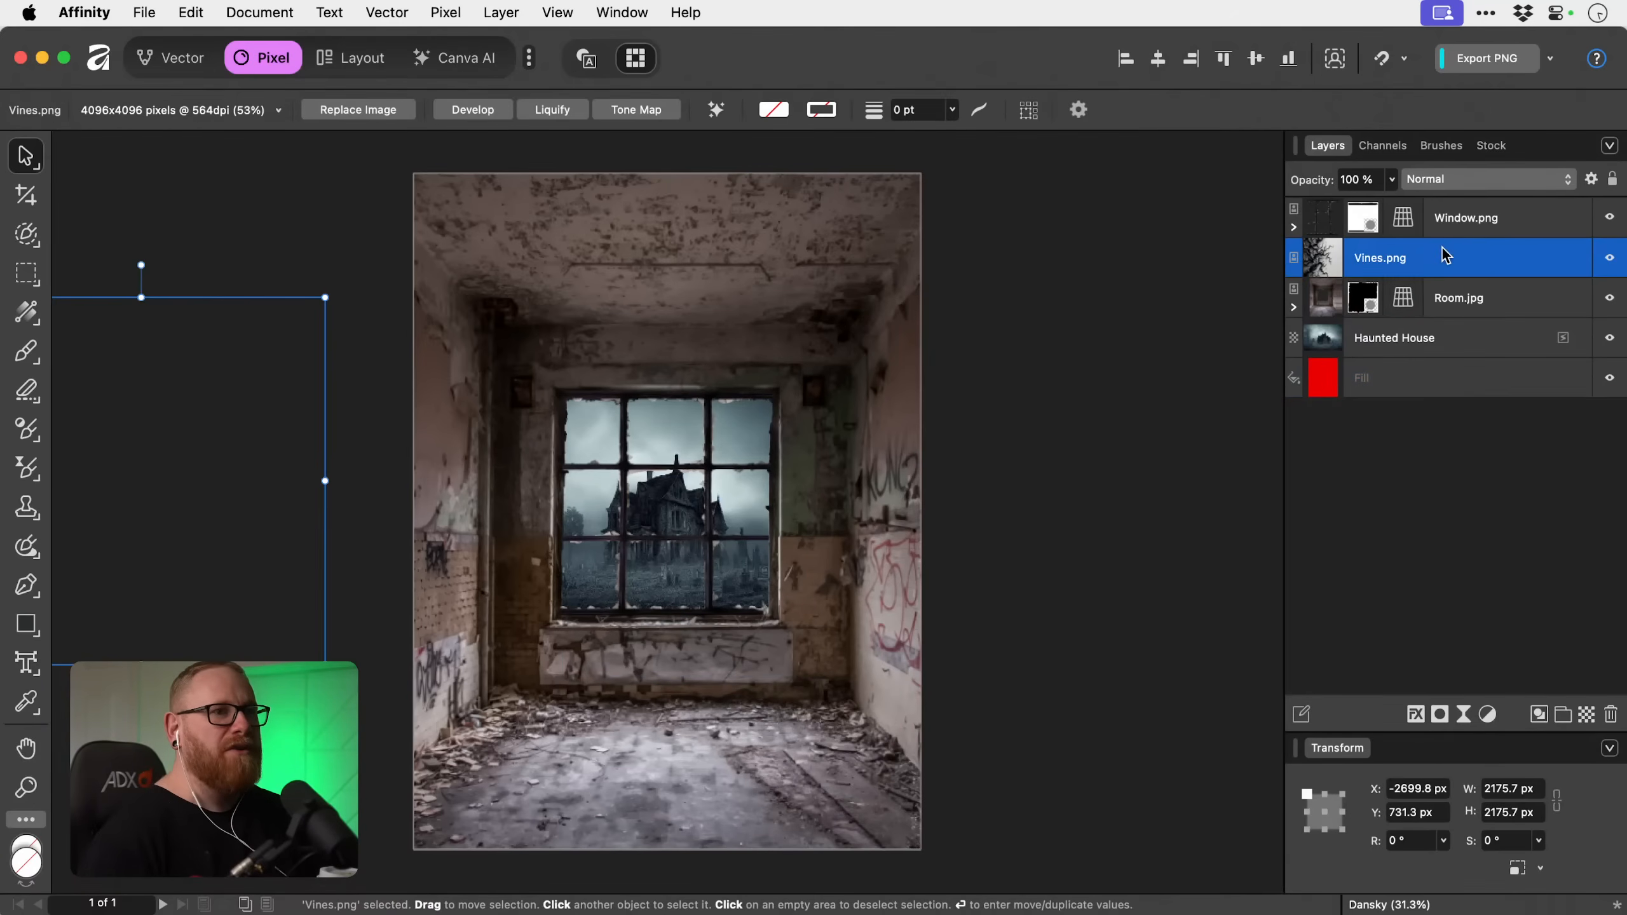
{"action": "left_click_drag", "start_coordinate": [182, 468], "coordinate": [757, 571]}
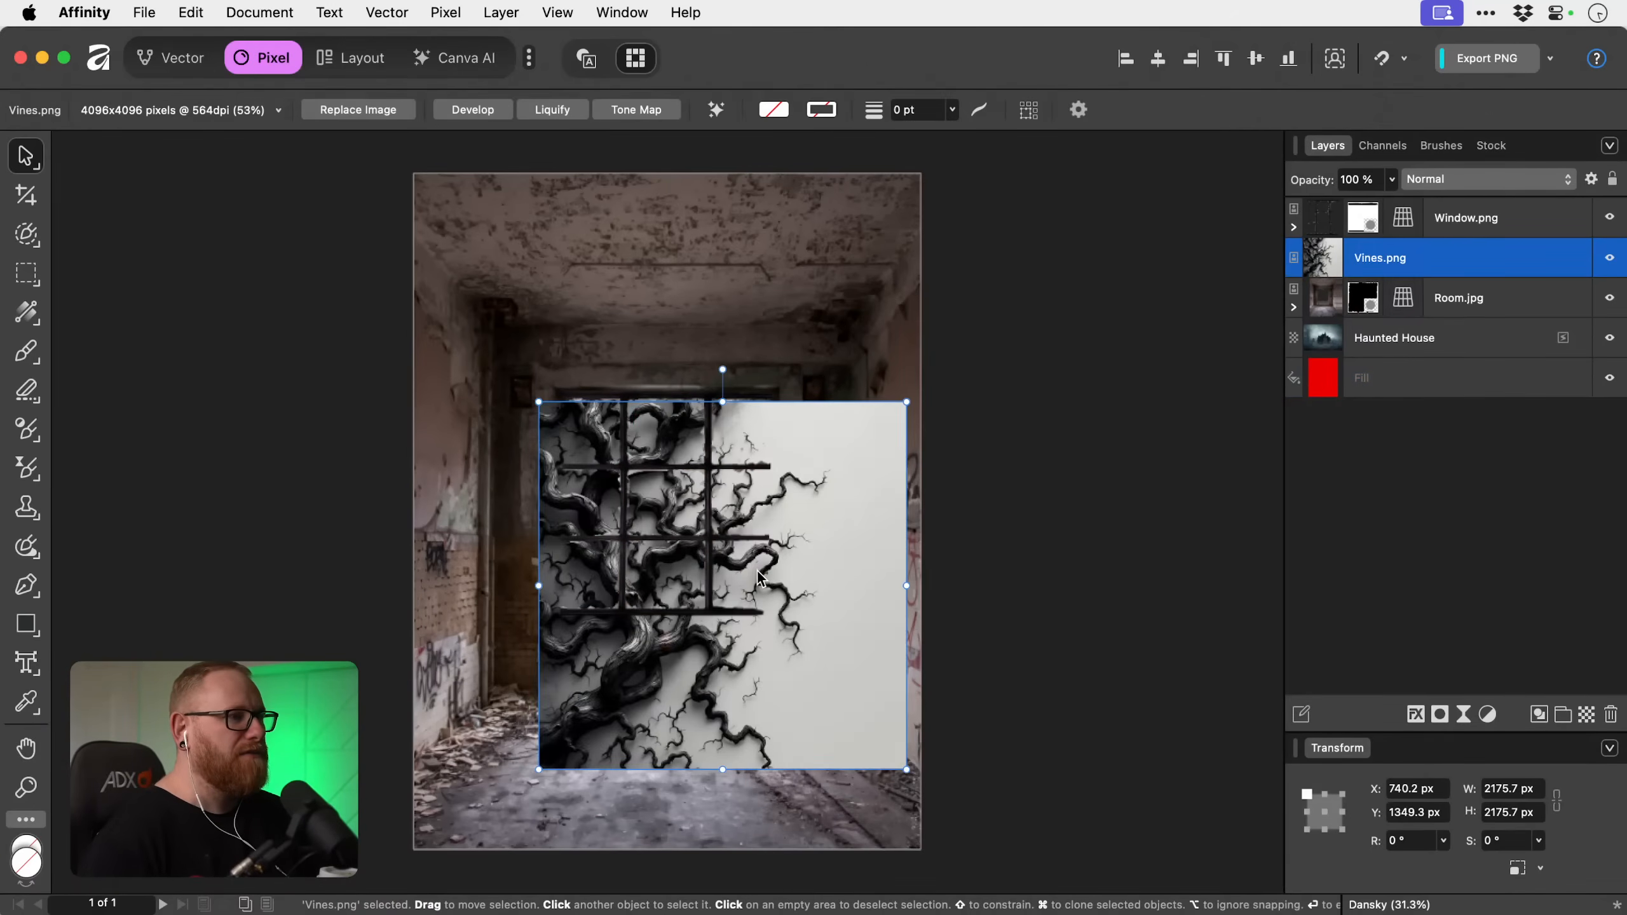
{"action": "key", "text": "super+bracketright"}
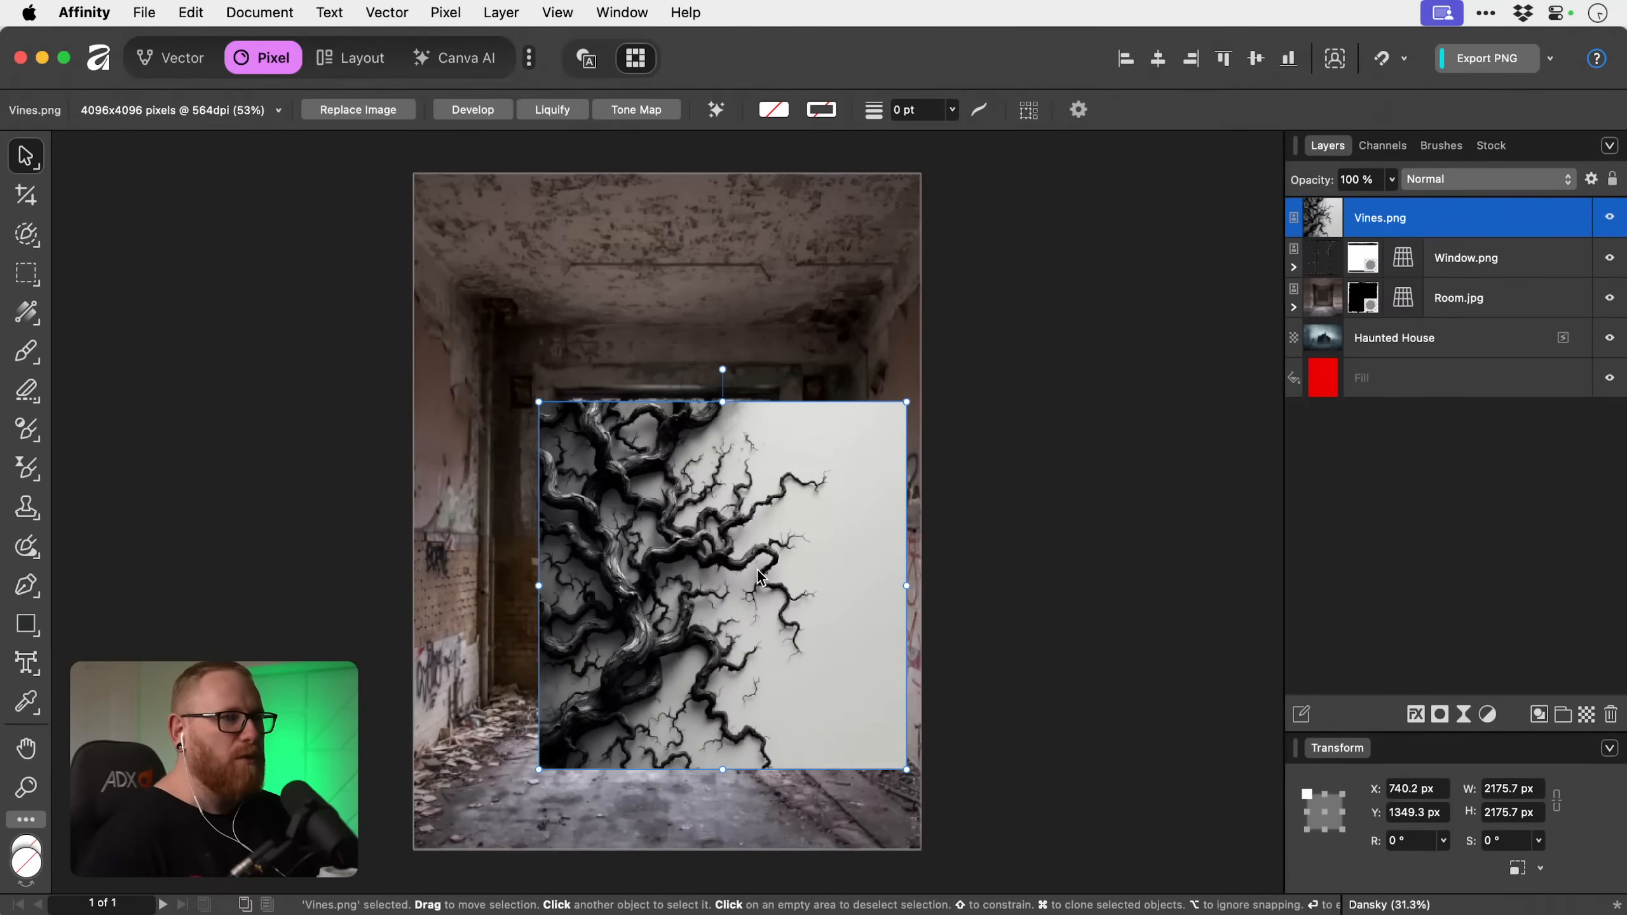
Rotate Vines.png by 90° so the branches grow upward, and centre it across the room in front of the window.
{"action": "left_click_drag", "start_coordinate": [722, 369], "coordinate": [512, 583]}
{"action": "left_click_drag", "start_coordinate": [689, 631], "coordinate": [710, 678]}
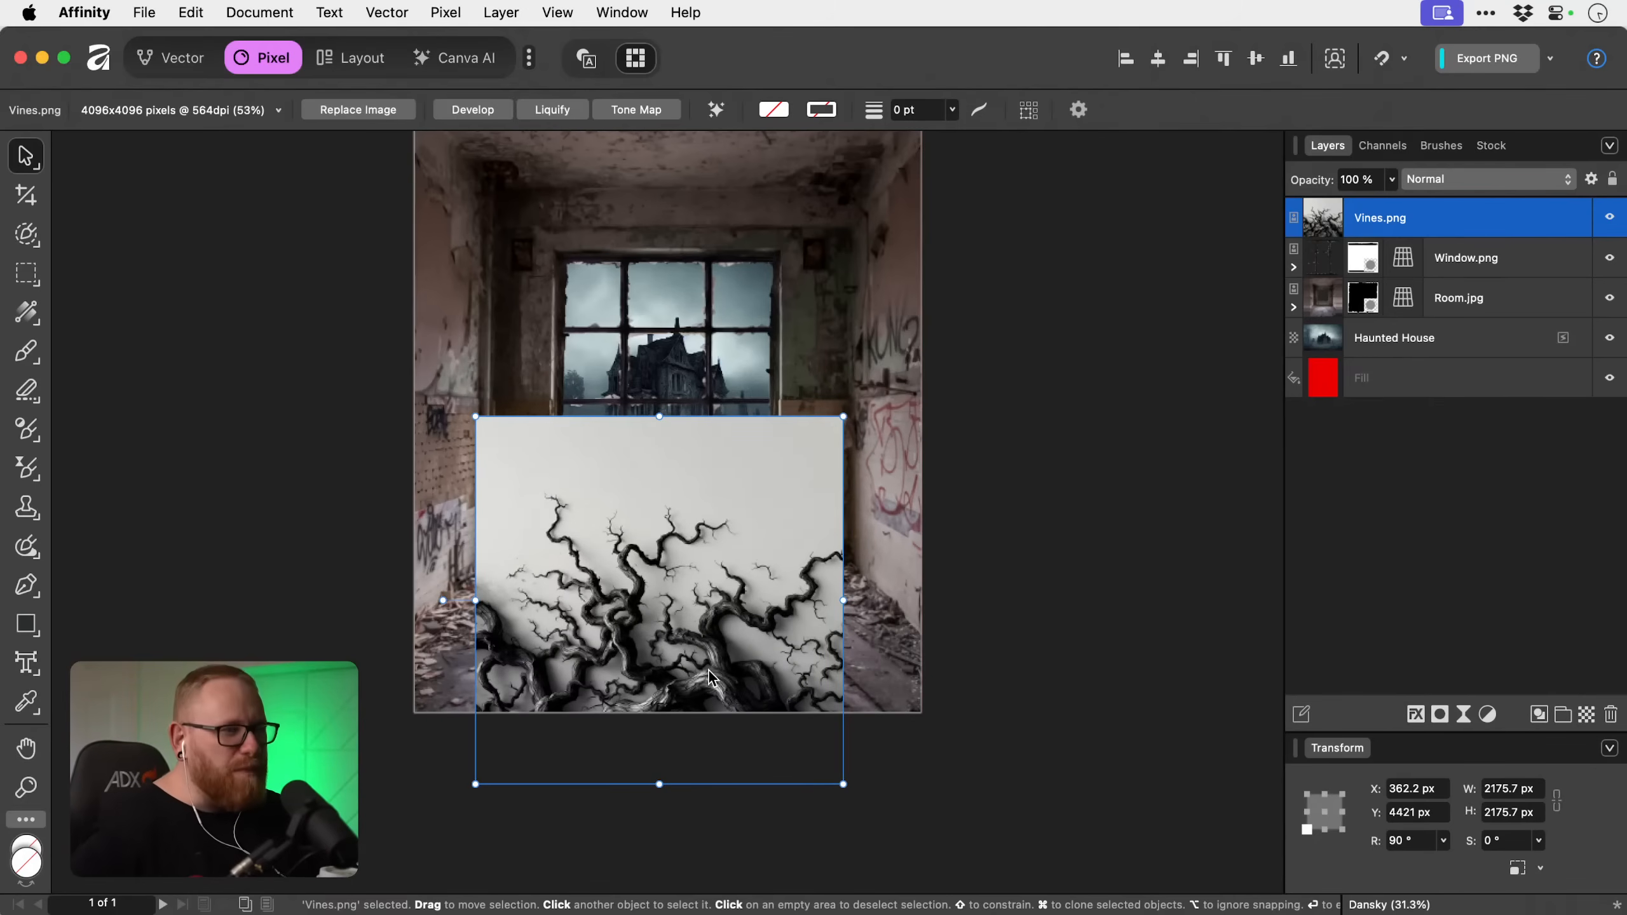
{"action": "left_click_drag", "start_coordinate": [711, 679], "coordinate": [702, 513]}
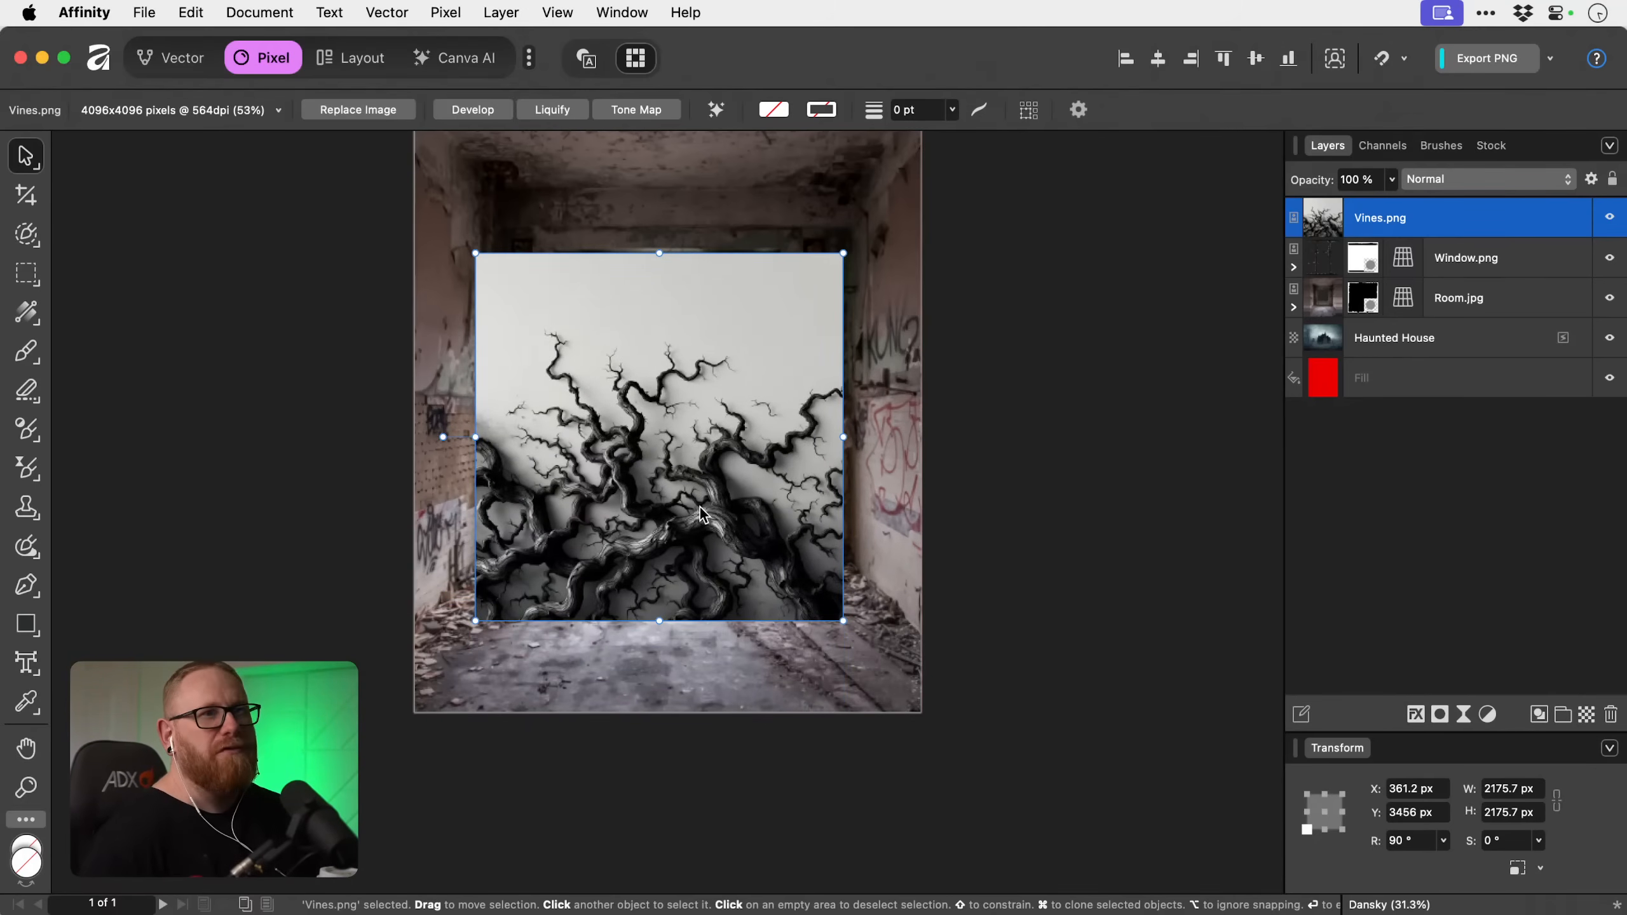
{"action": "left_click_drag", "start_coordinate": [703, 513], "coordinate": [703, 513]}
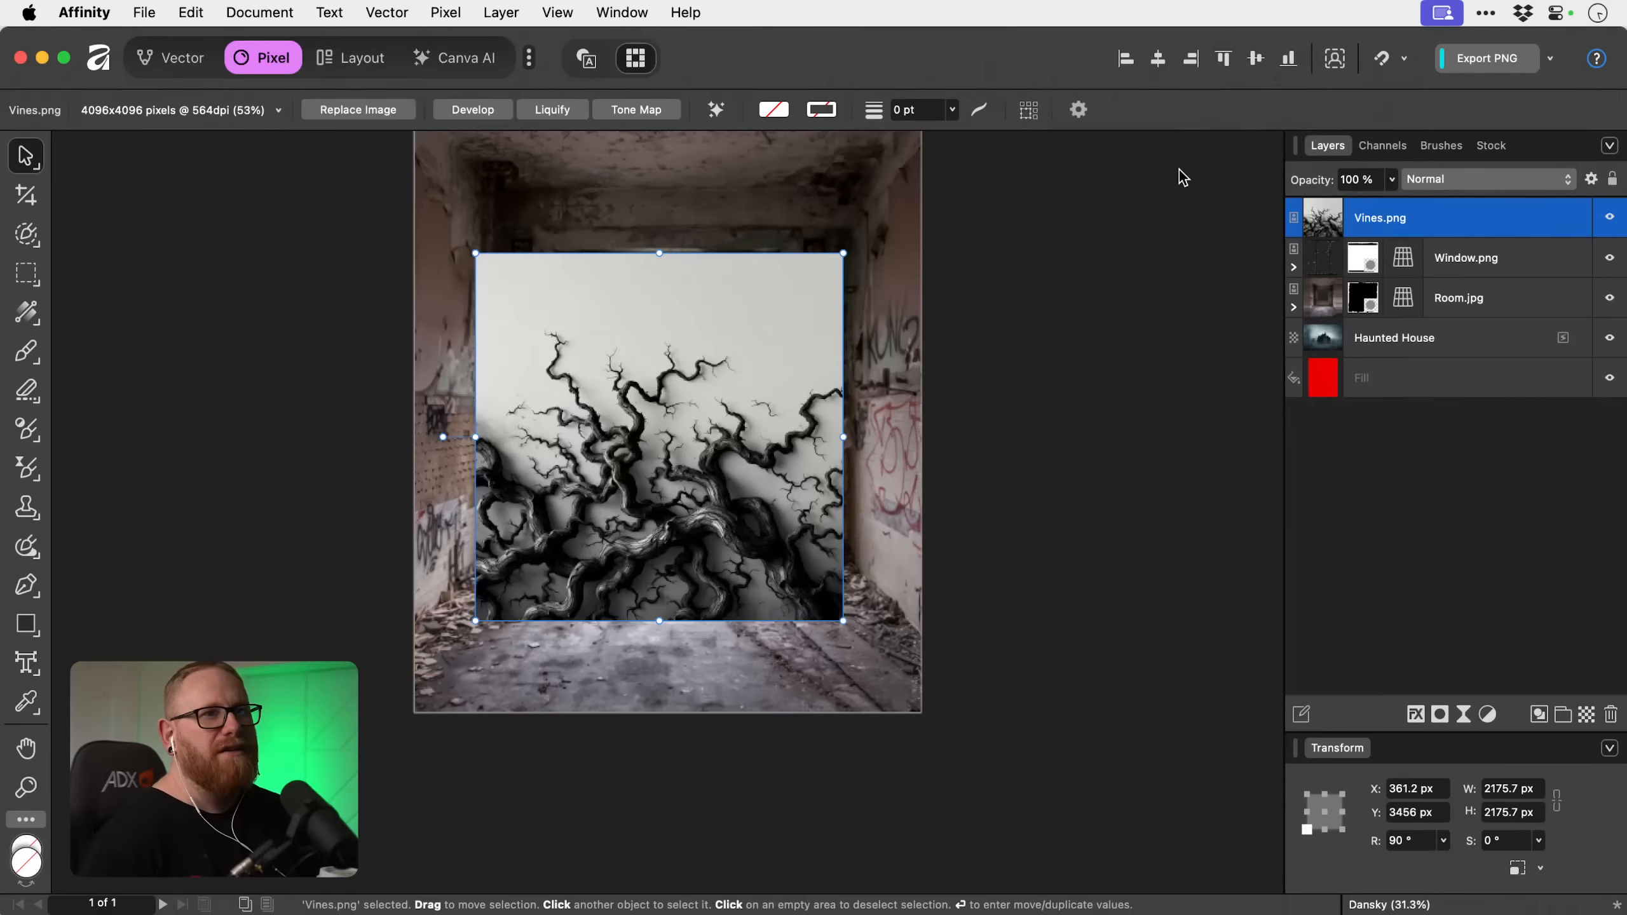
Mask Vines.png to its automatically selected subject and move the masked vines down onto the room's floor.
{"action": "left_click", "coordinate": [1343, 61]}
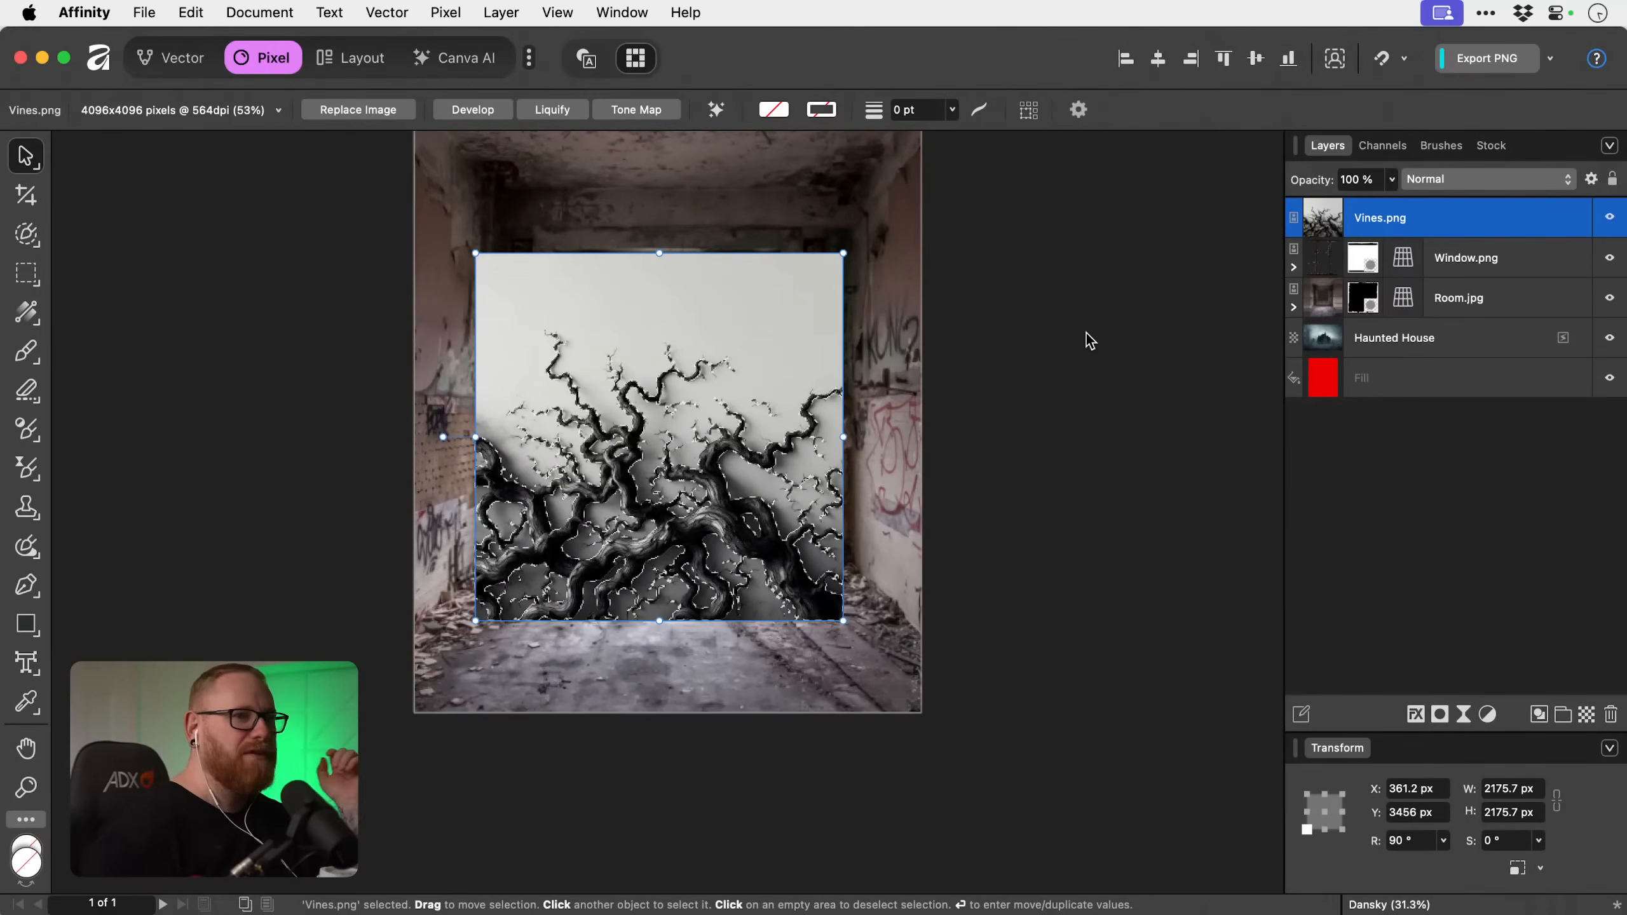
{"action": "left_click", "coordinate": [1440, 713]}
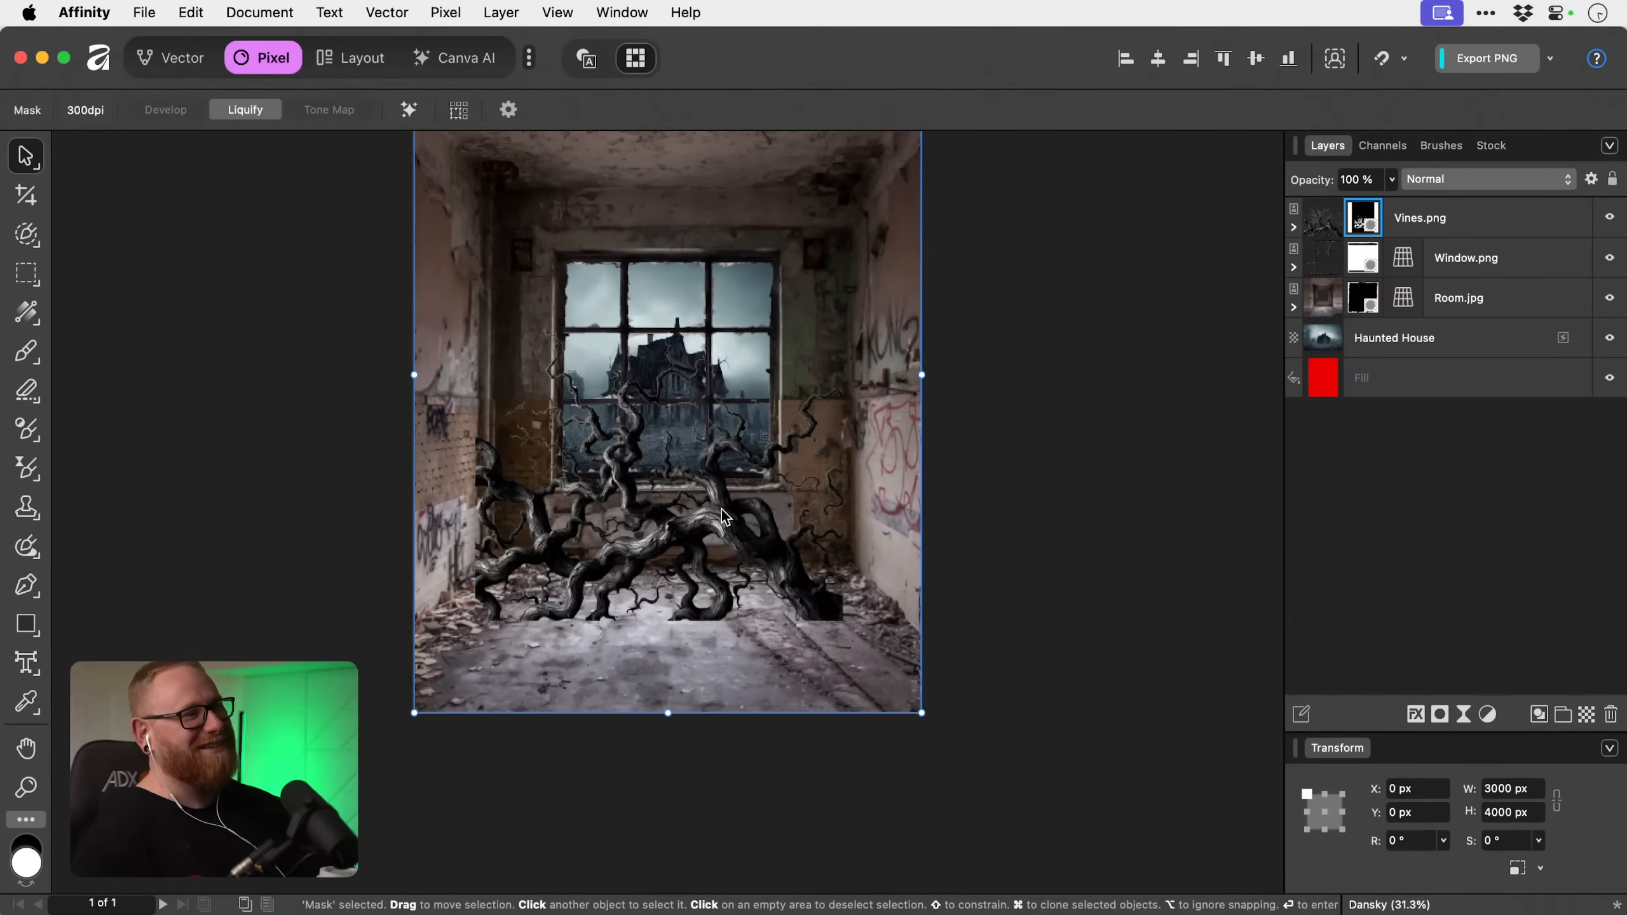
{"action": "left_click_drag", "start_coordinate": [726, 520], "coordinate": [744, 550]}
{"action": "key", "text": "super+z"}
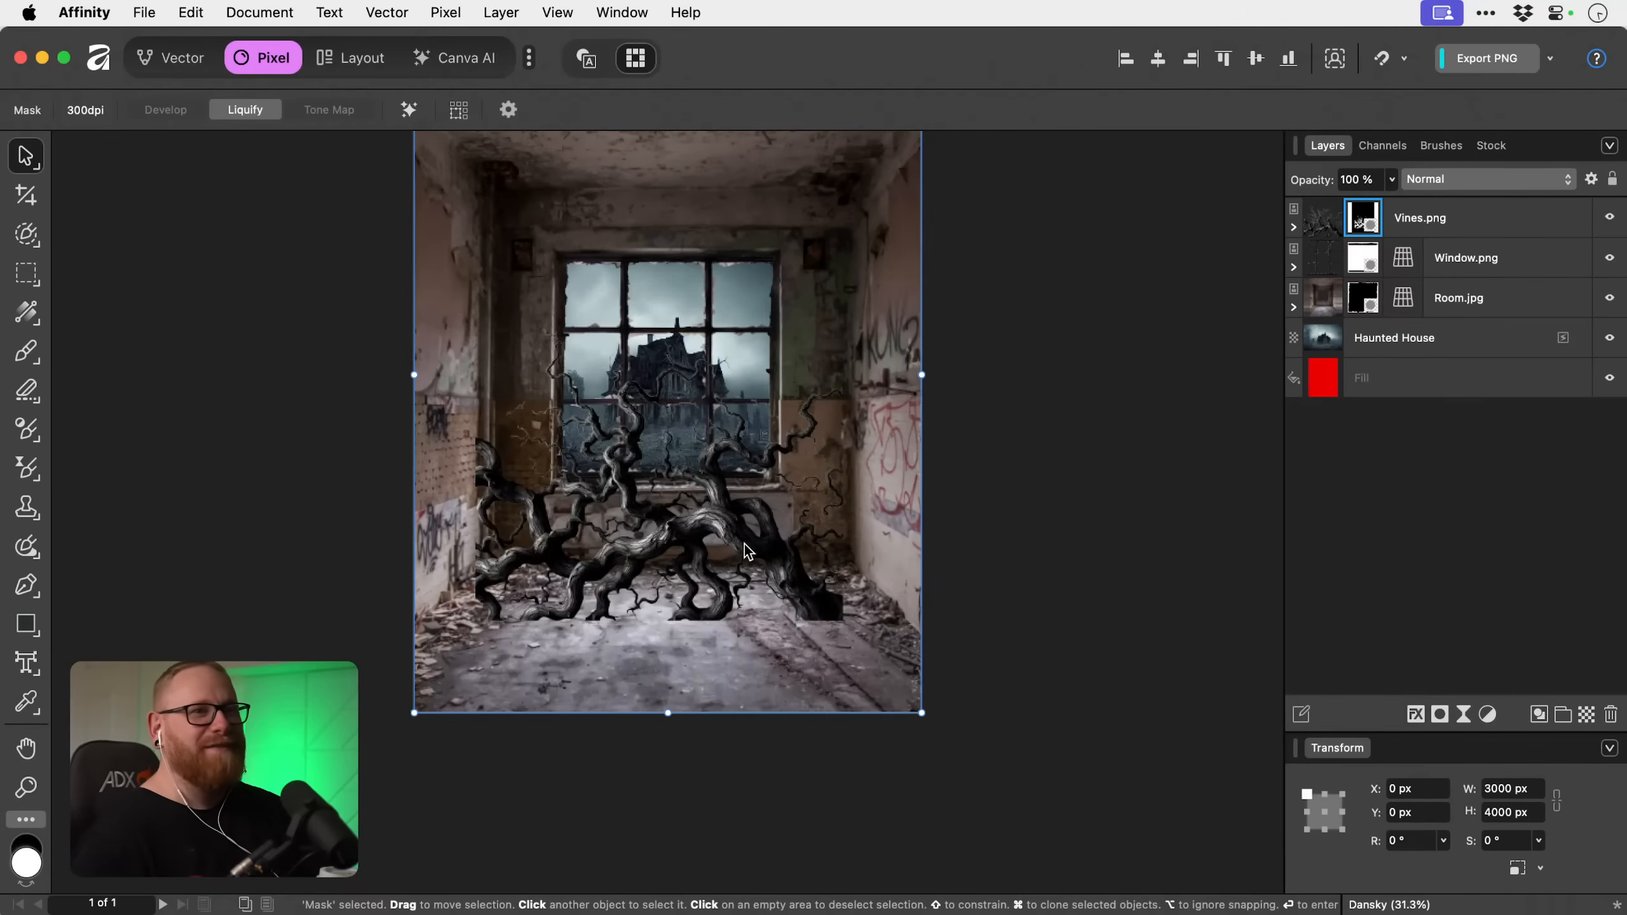
{"action": "left_click", "coordinate": [812, 542]}
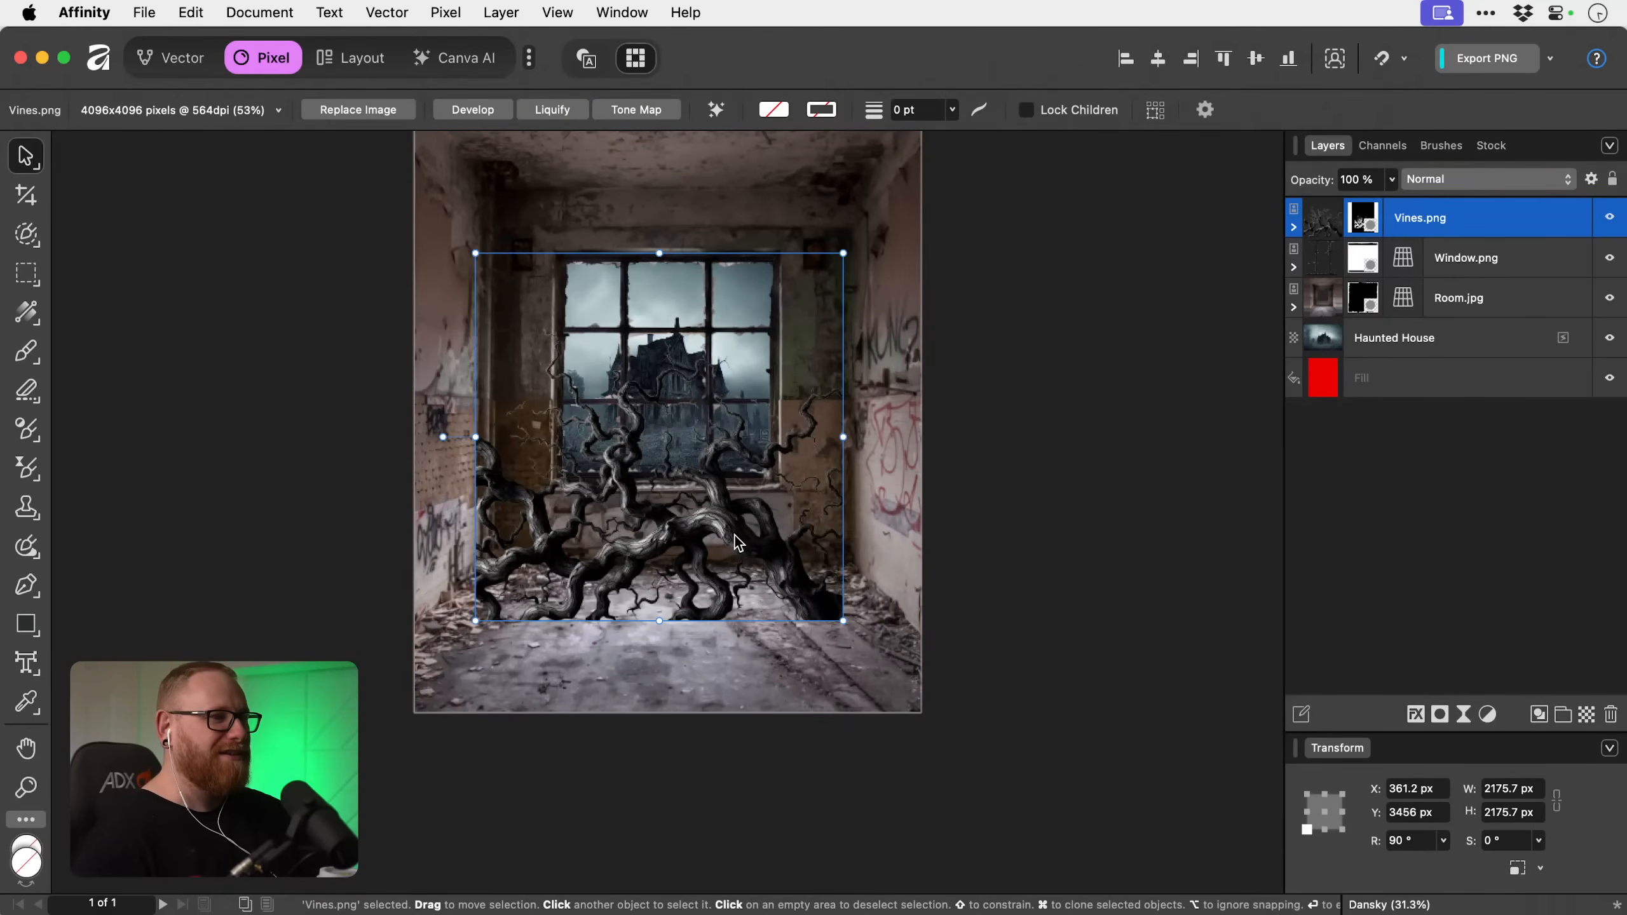
{"action": "left_click_drag", "start_coordinate": [735, 538], "coordinate": [735, 685]}
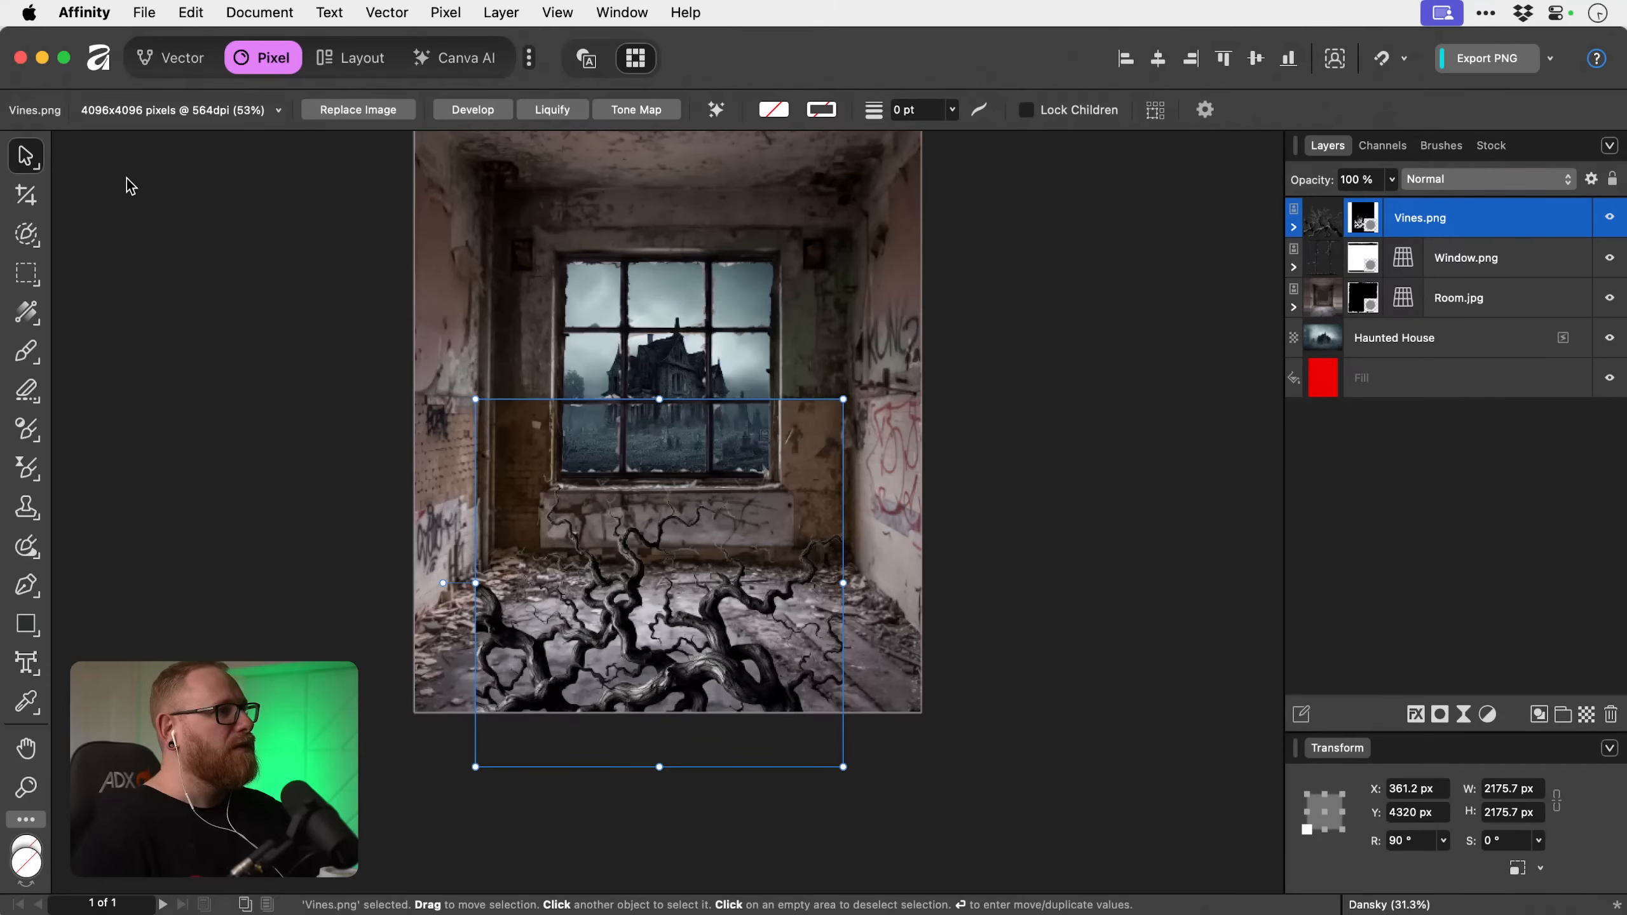
Apply a live perspective to Vines.png, laying it flat on the floor with the far corners at the back wall and the near corners spread beyond the canvas.
{"action": "left_click_drag", "start_coordinate": [36, 158], "coordinate": [128, 186]}
{"action": "left_click_drag", "start_coordinate": [475, 399], "coordinate": [520, 548]}
{"action": "left_click_drag", "start_coordinate": [477, 767], "coordinate": [269, 763]}
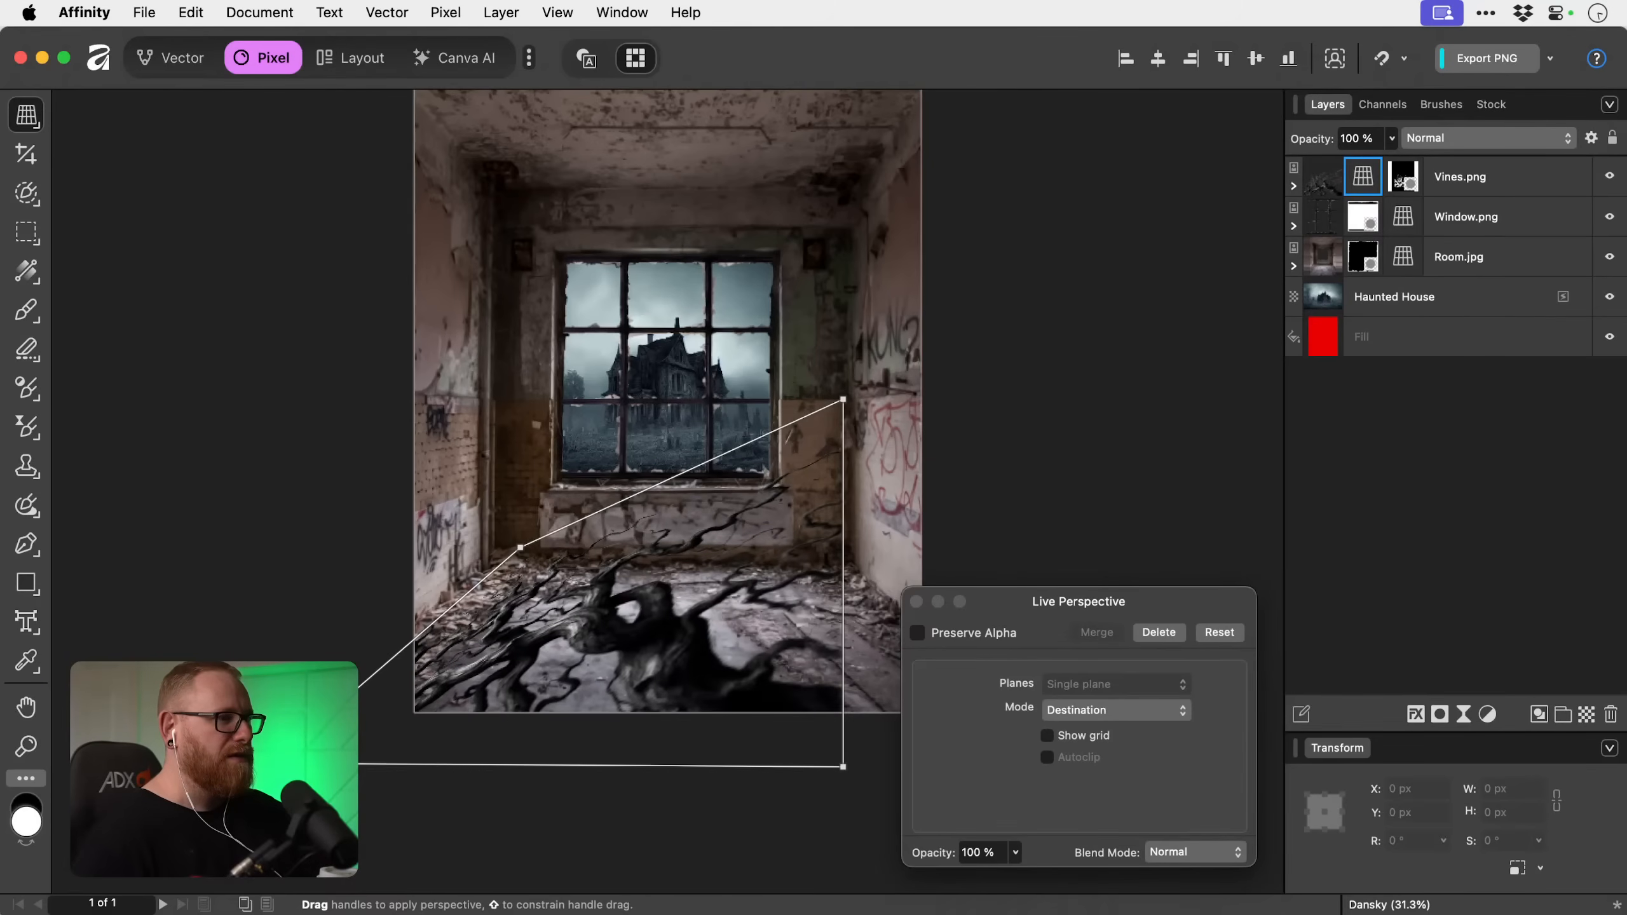
{"action": "key", "text": "space"}
{"action": "left_click_drag", "start_coordinate": [676, 727], "coordinate": [556, 723]}
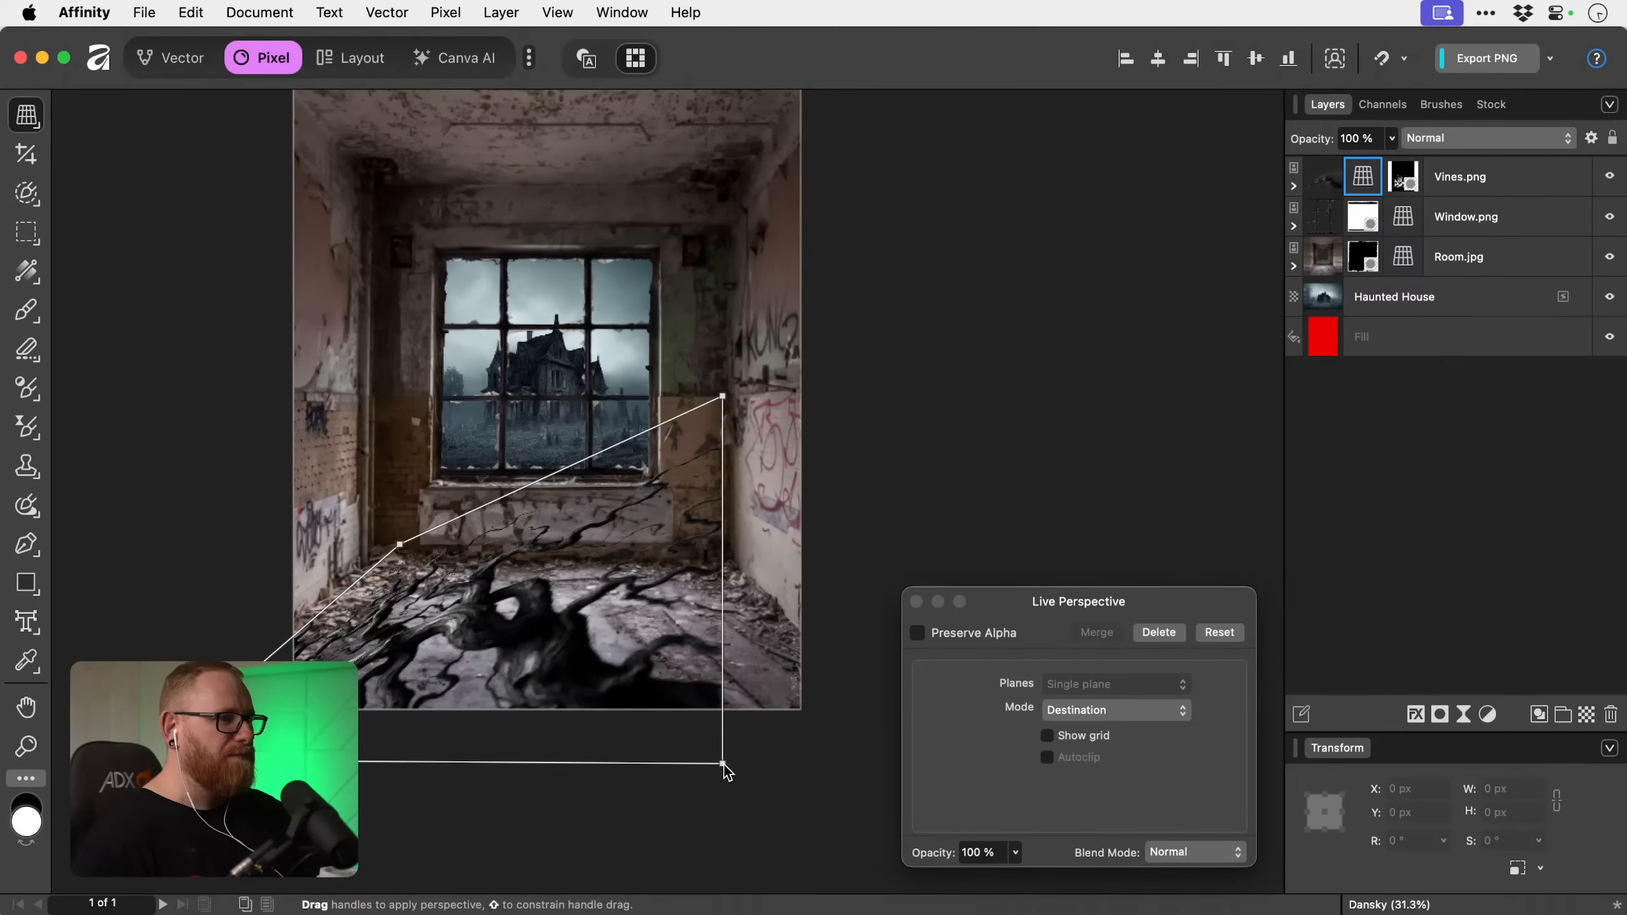
{"action": "left_click_drag", "start_coordinate": [722, 763], "coordinate": [929, 770]}
{"action": "left_click_drag", "start_coordinate": [722, 396], "coordinate": [710, 559]}
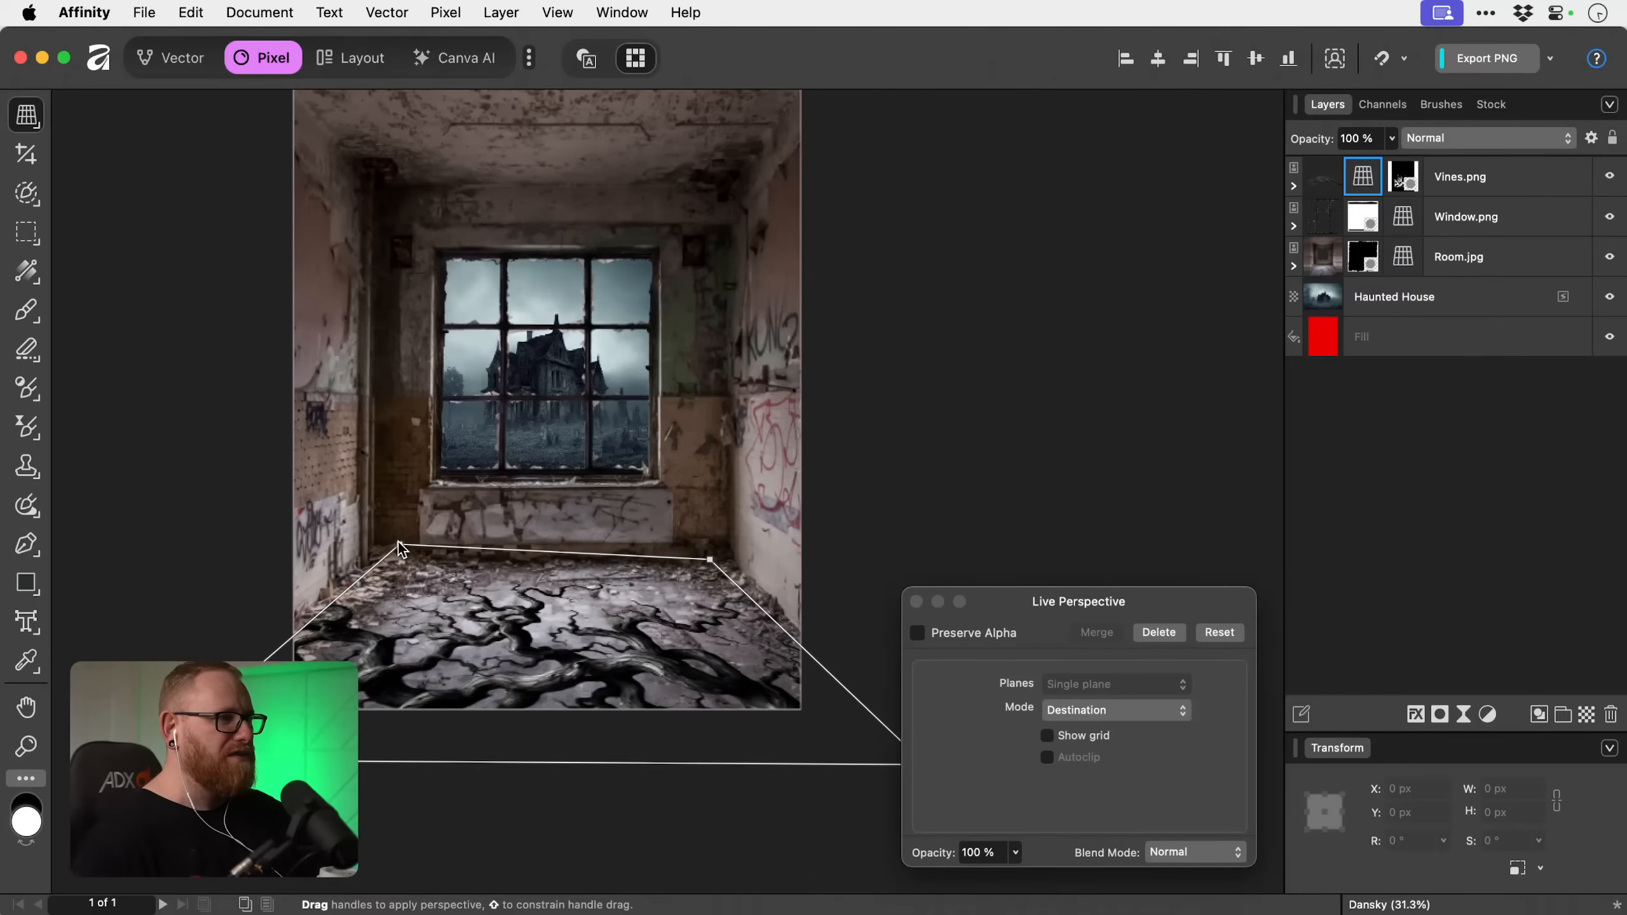
{"action": "left_click_drag", "start_coordinate": [400, 545], "coordinate": [397, 557]}
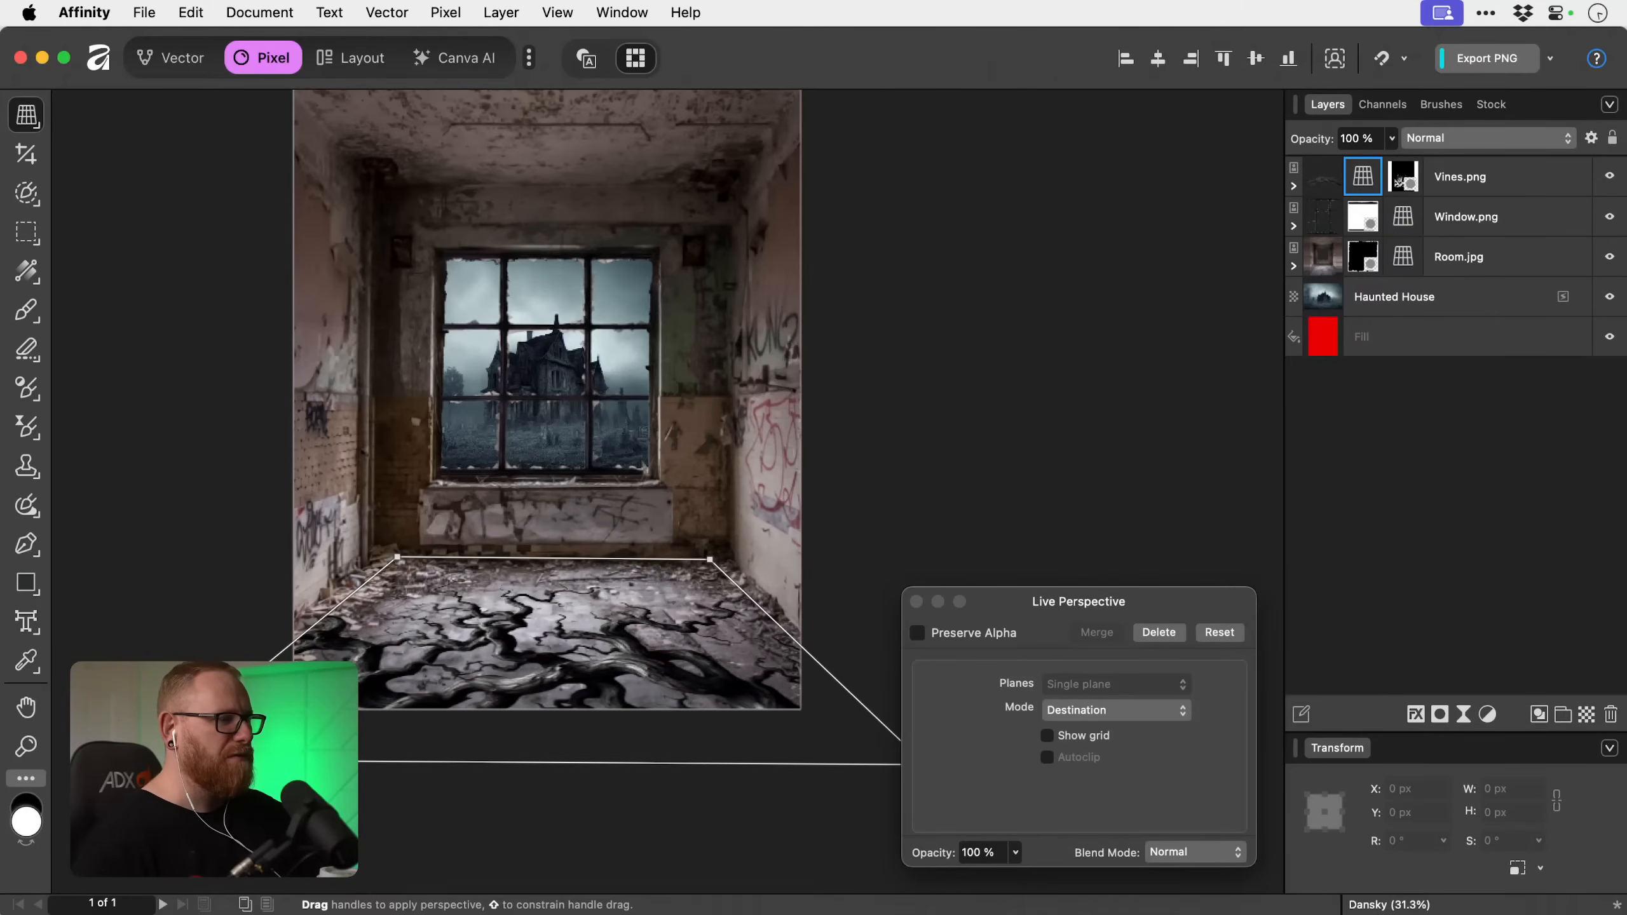
Refine the vines' perspective by pulling the far corners inward and bringing the near corners in close to the canvas's bottom corners.
{"action": "scroll", "coordinate": [877, 736], "scroll_direction": "right", "scroll_amount": 3}
{"action": "scroll", "coordinate": [878, 735], "scroll_direction": "down", "scroll_amount": 2}
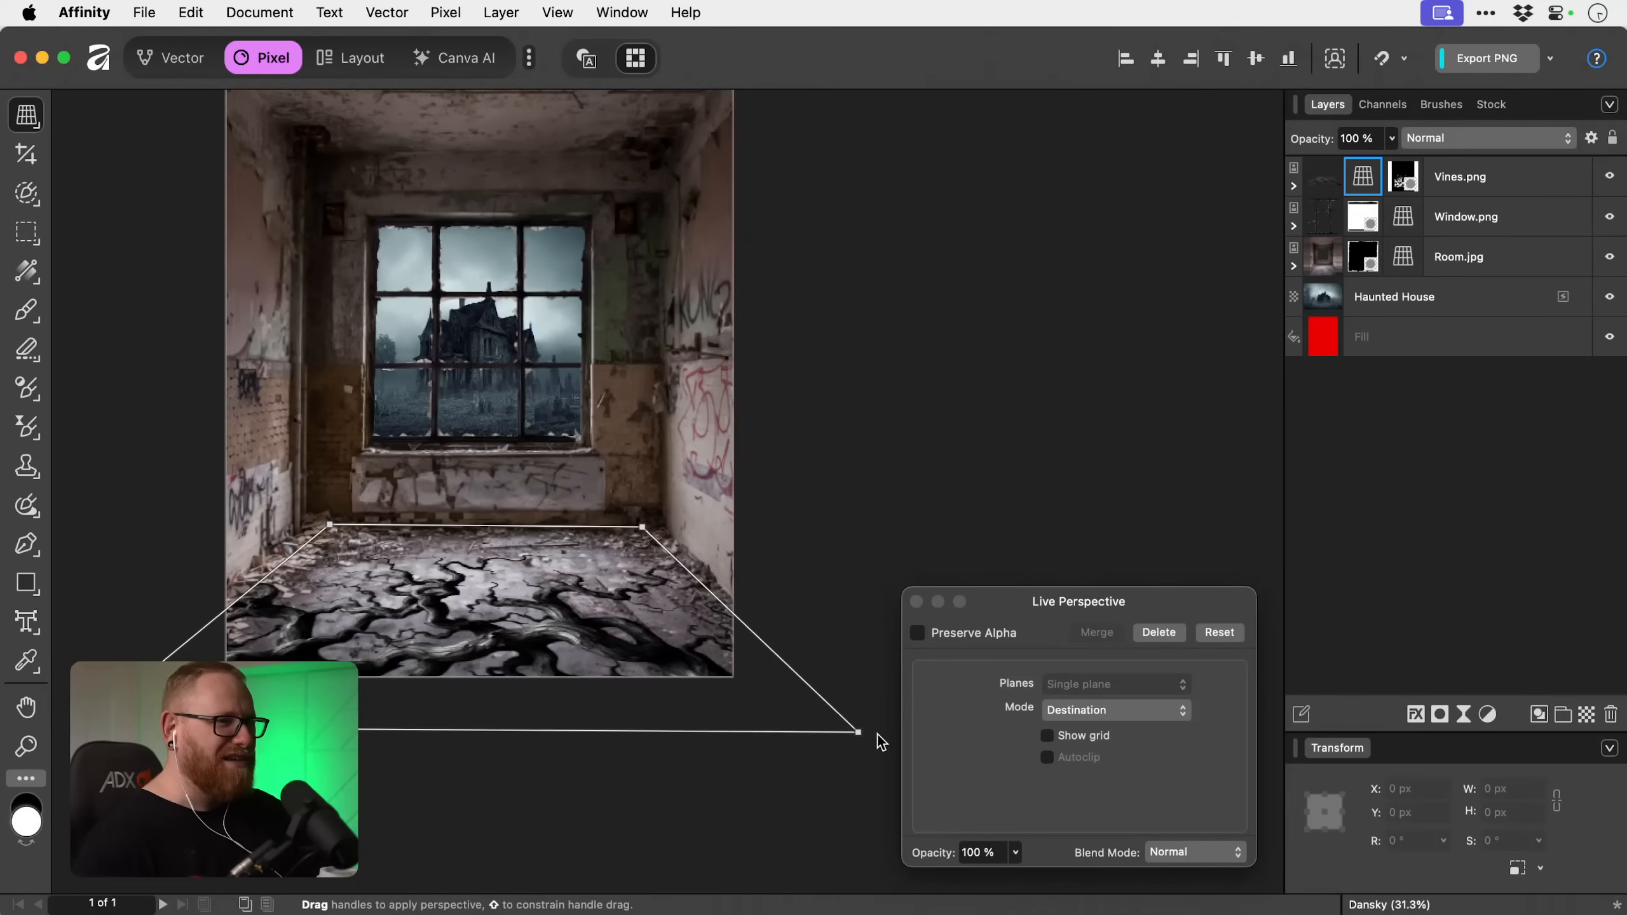
{"action": "left_click_drag", "start_coordinate": [859, 733], "coordinate": [797, 704]}
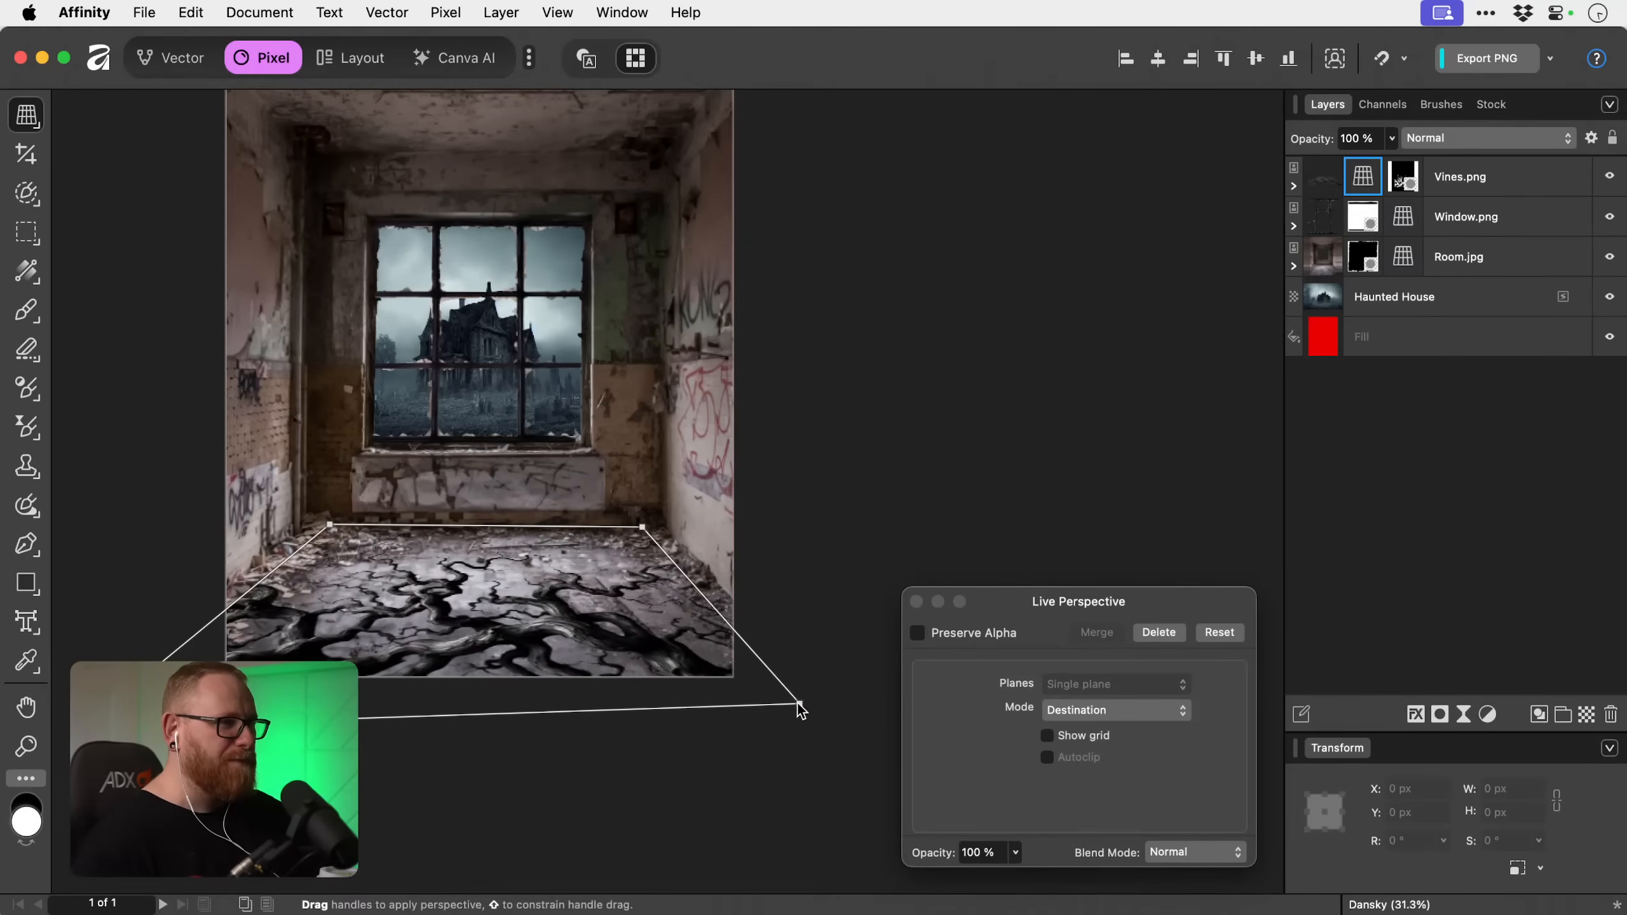
{"action": "left_click_drag", "start_coordinate": [82, 728], "coordinate": [129, 704]}
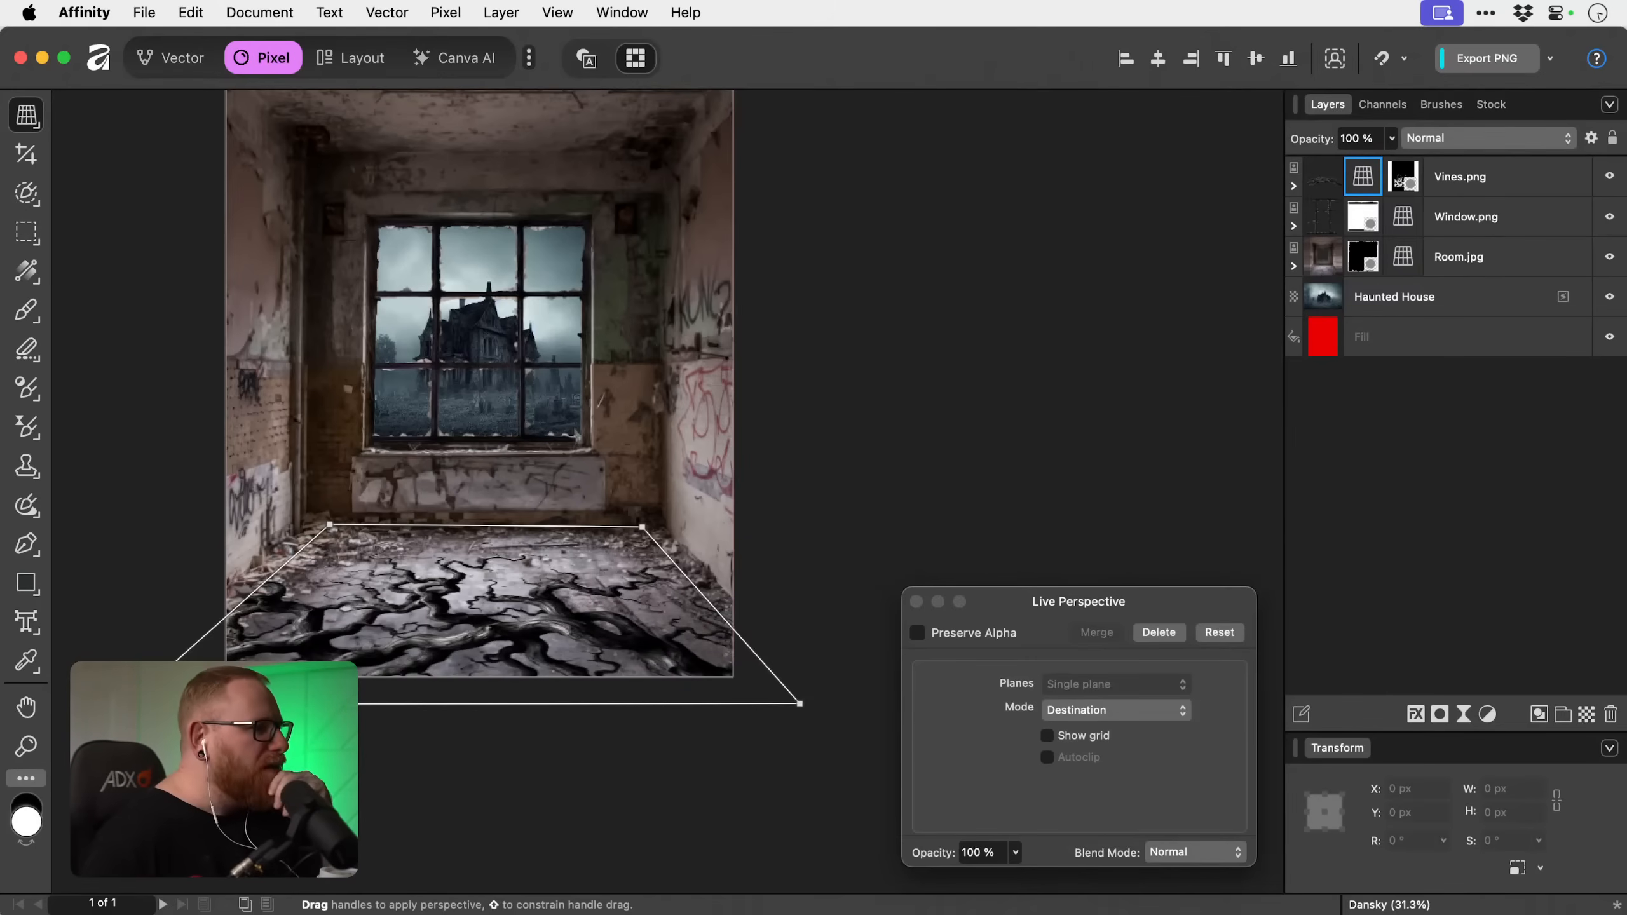
{"action": "left_click_drag", "start_coordinate": [129, 704], "coordinate": [172, 700]}
{"action": "left_click_drag", "start_coordinate": [330, 526], "coordinate": [356, 525]}
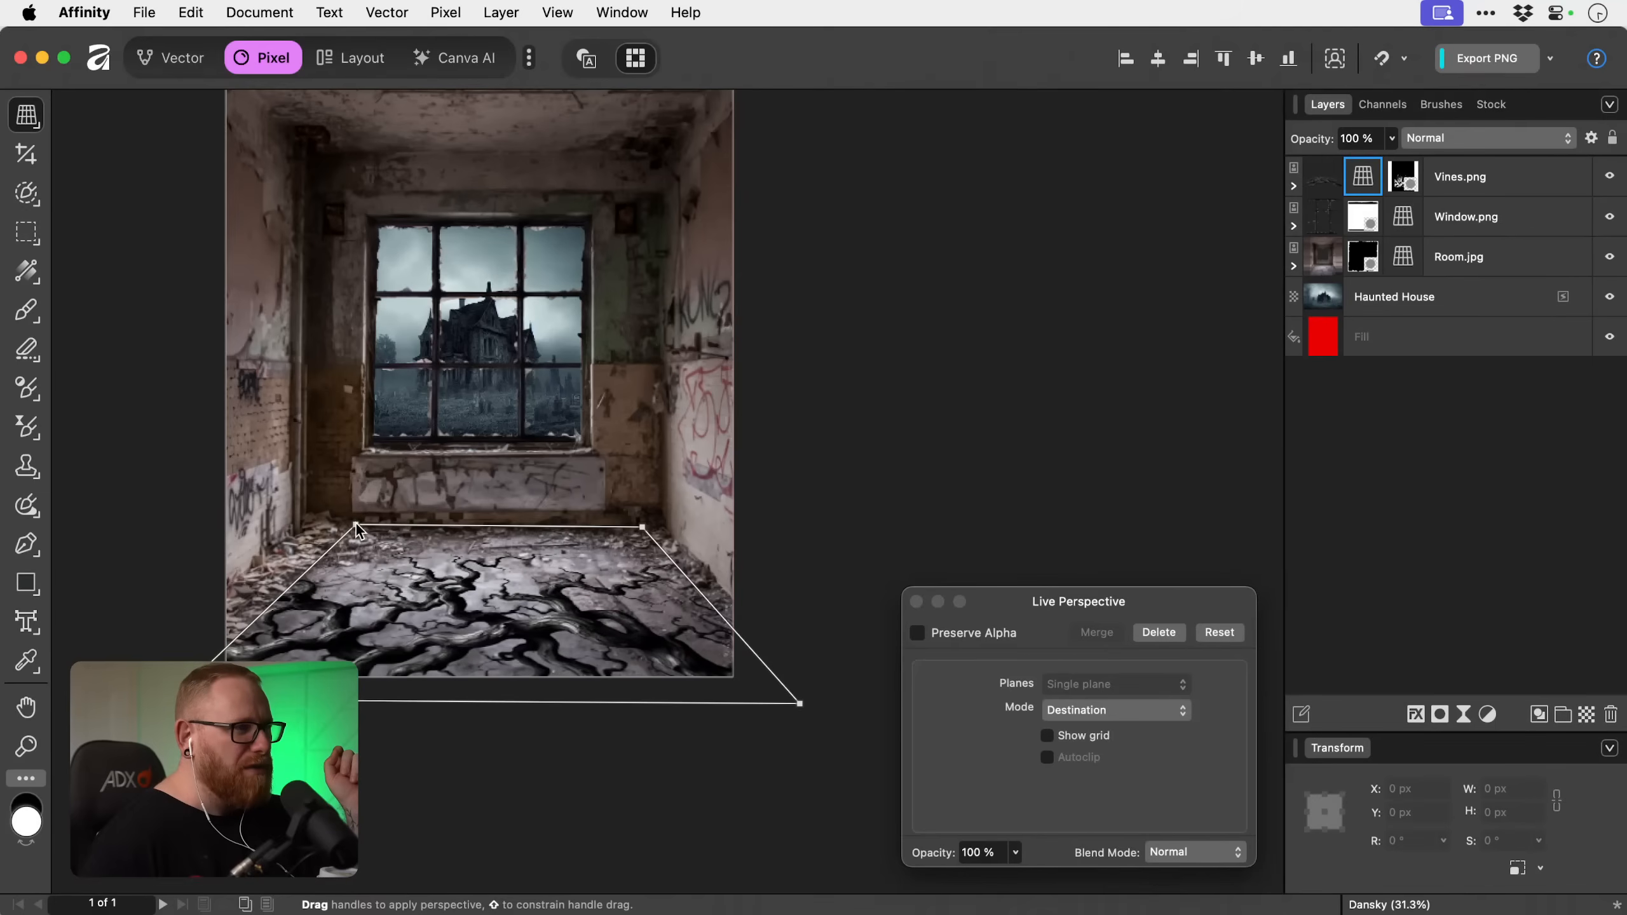
{"action": "left_click_drag", "start_coordinate": [642, 527], "coordinate": [619, 528]}
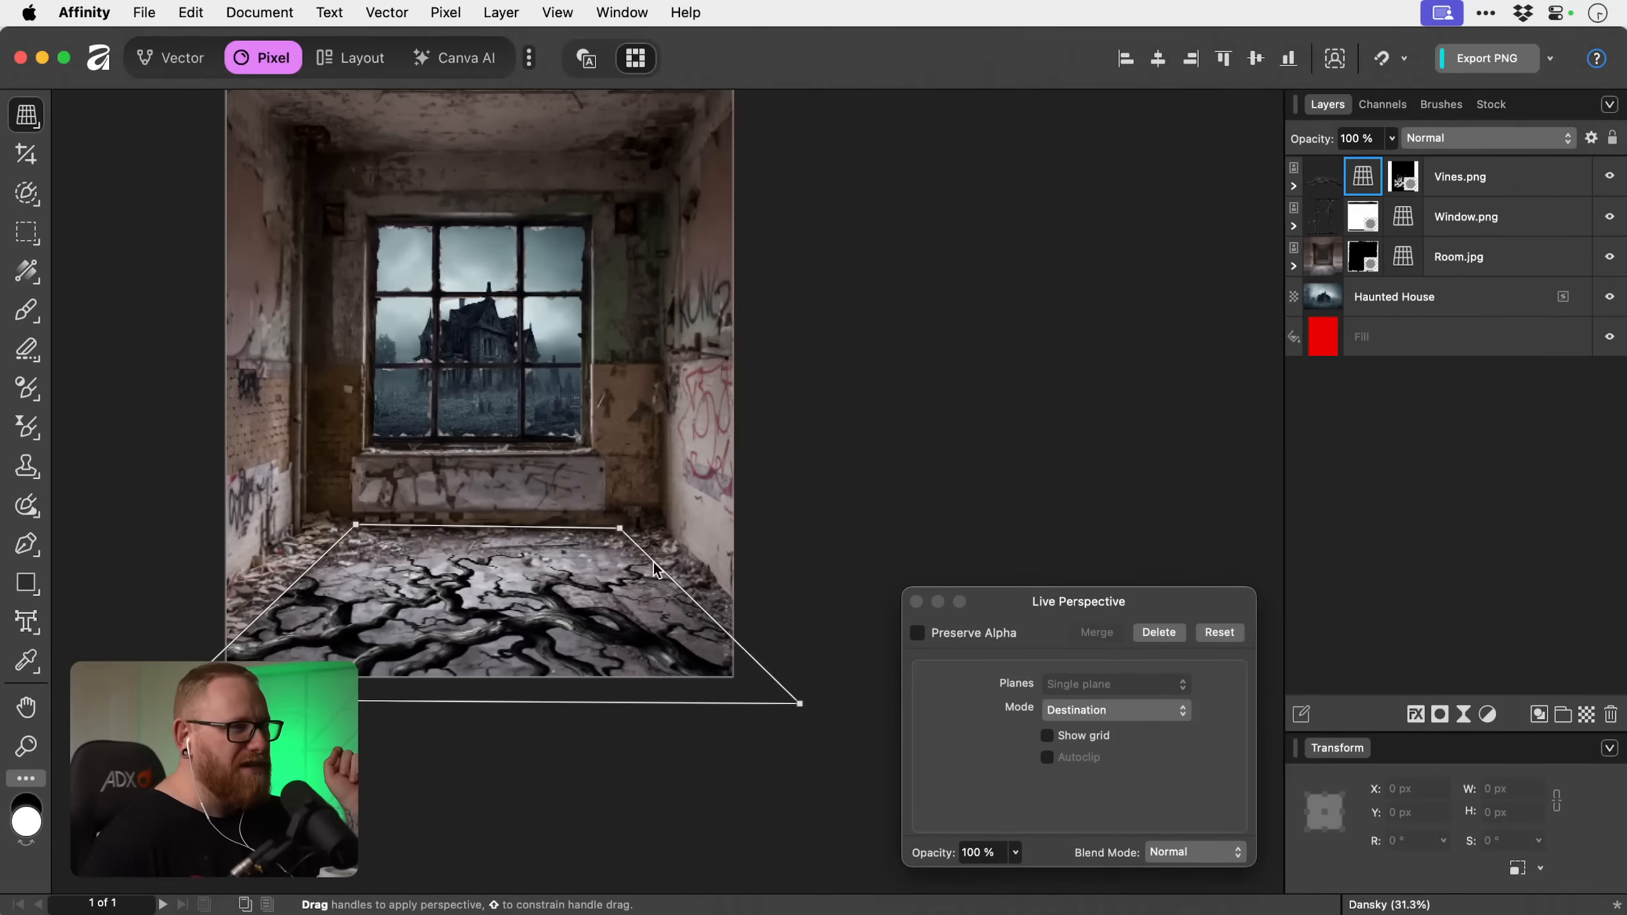
{"action": "left_click_drag", "start_coordinate": [799, 703], "coordinate": [776, 703]}
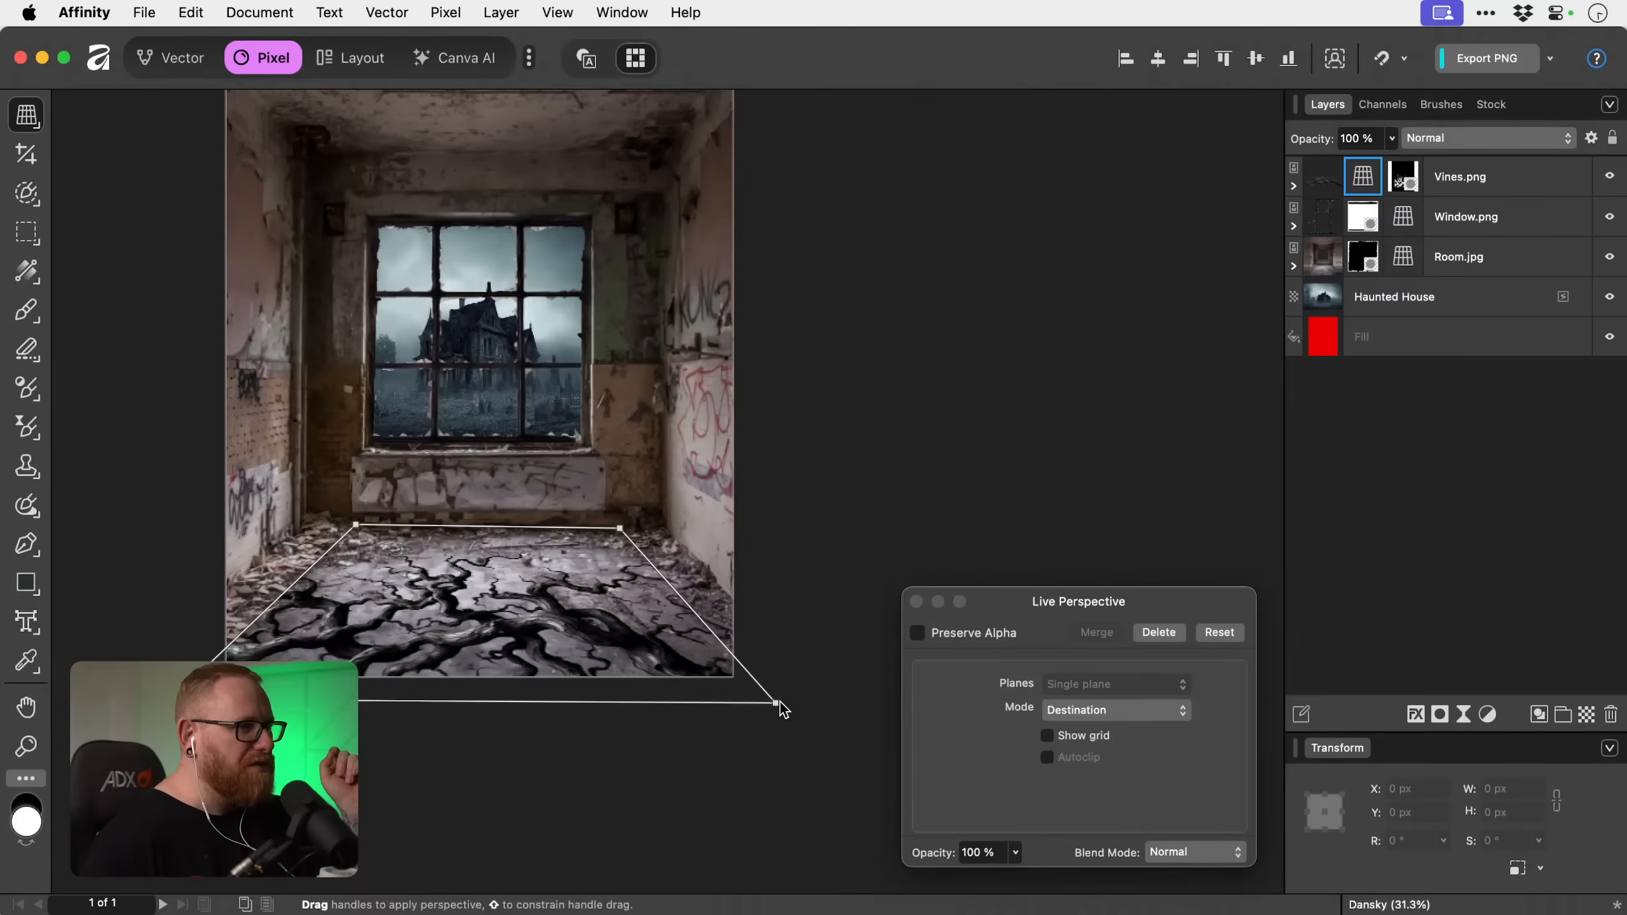
{"action": "left_click_drag", "start_coordinate": [775, 703], "coordinate": [748, 689]}
{"action": "left_click_drag", "start_coordinate": [171, 700], "coordinate": [210, 687]}
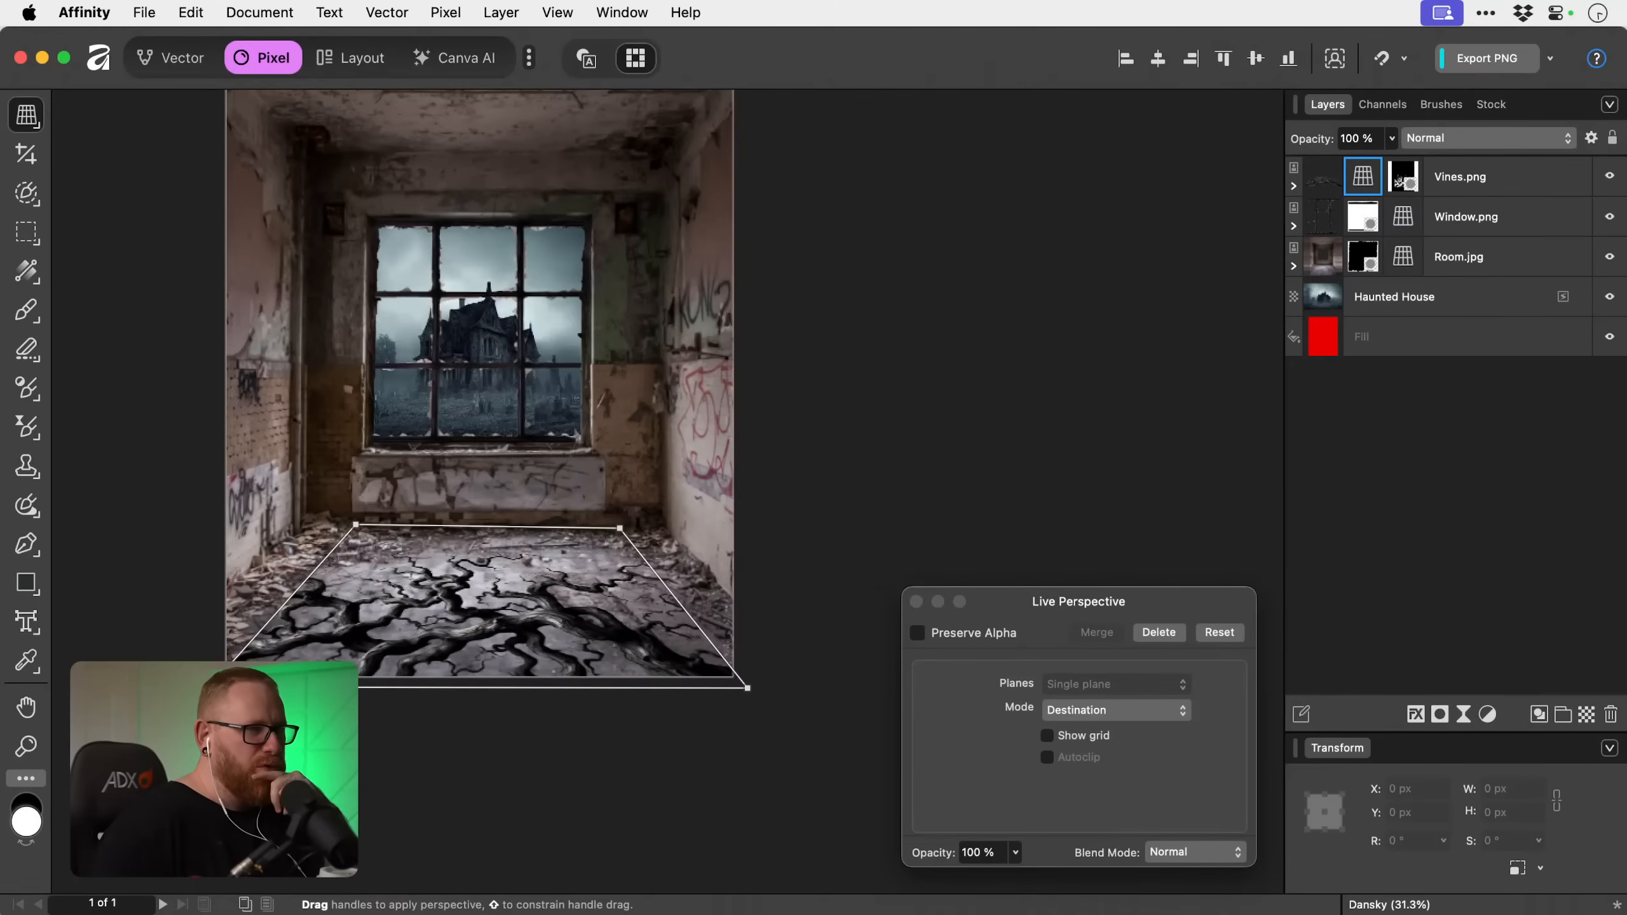
Close the live perspective settings and rename the Vines.png layer to Vines Floor.
{"action": "left_click", "coordinate": [915, 602]}
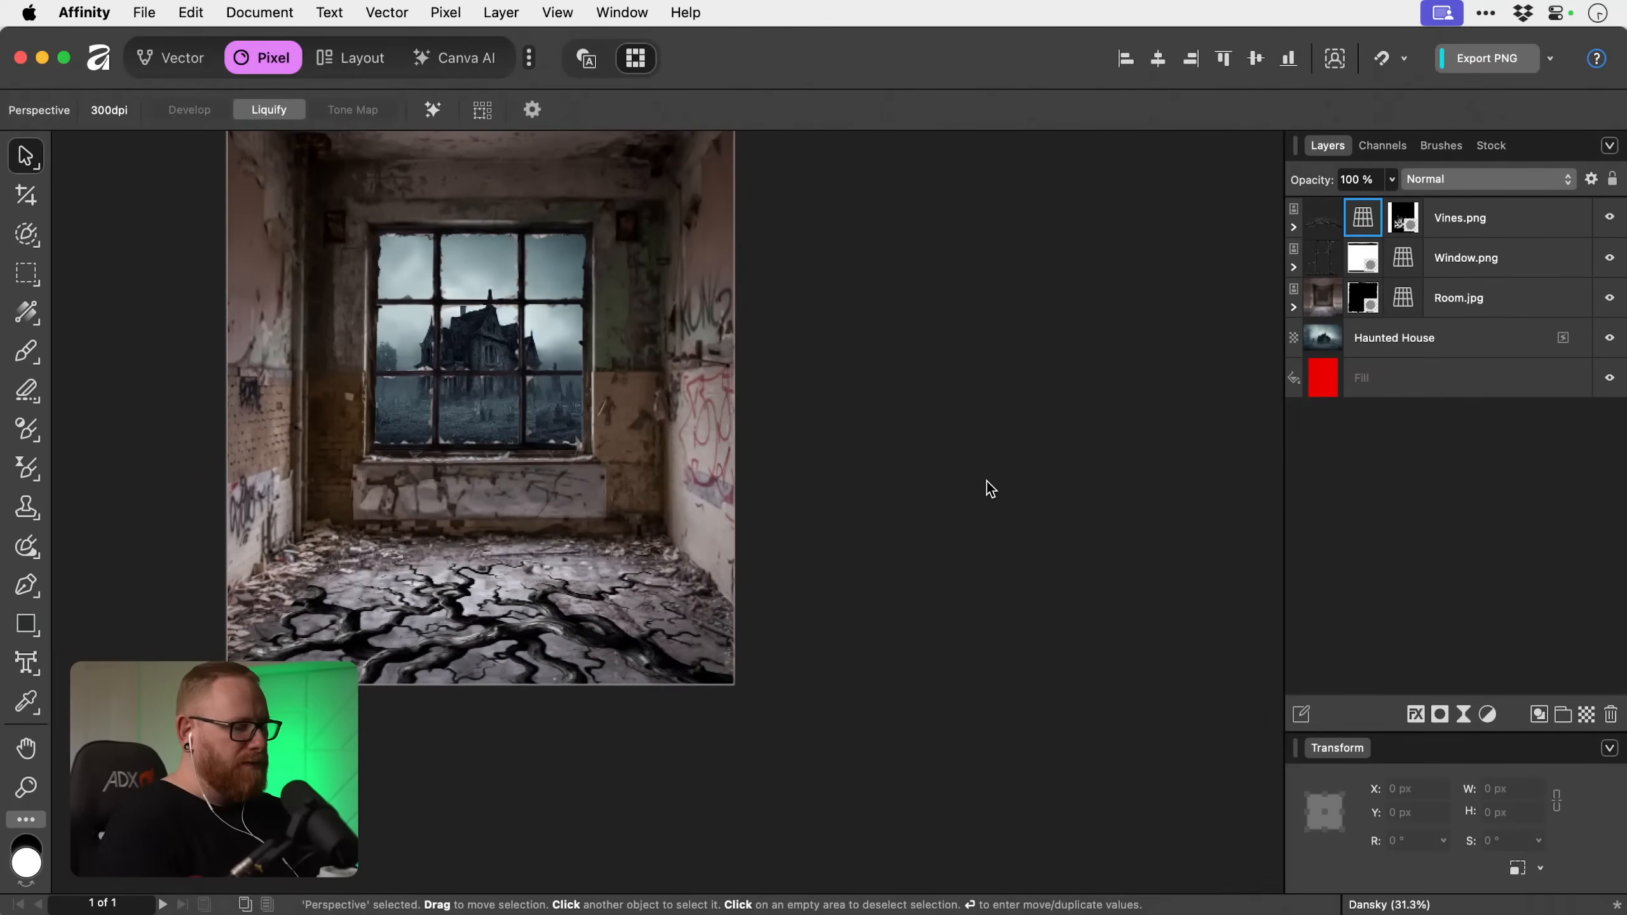
{"action": "key", "text": "super+0"}
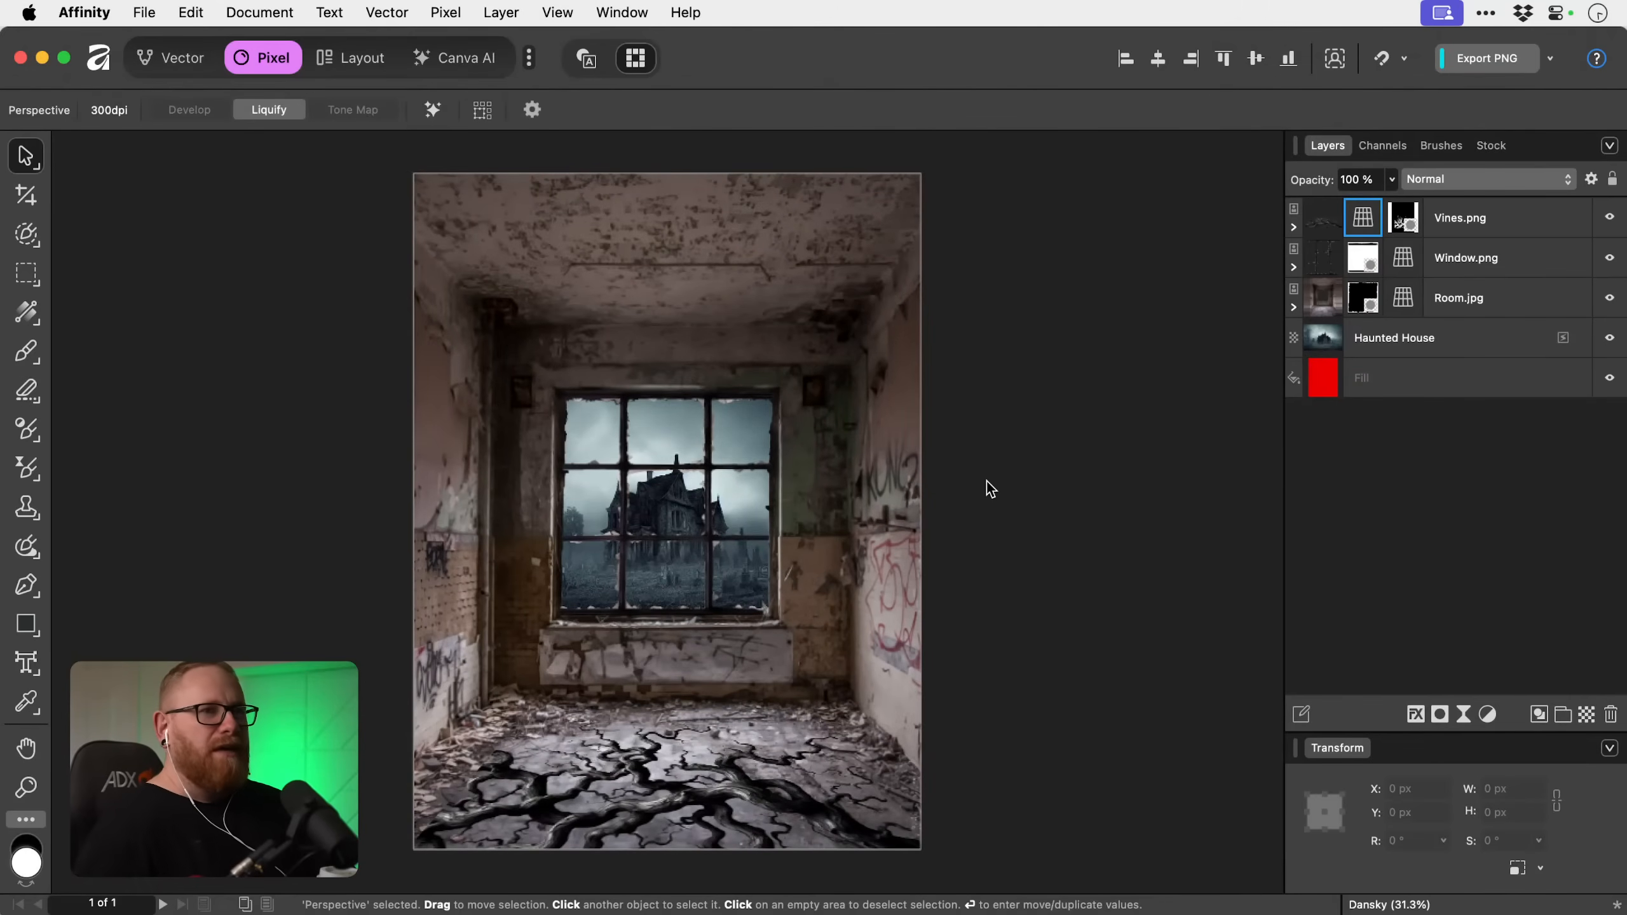
{"action": "left_click", "coordinate": [1464, 218]}
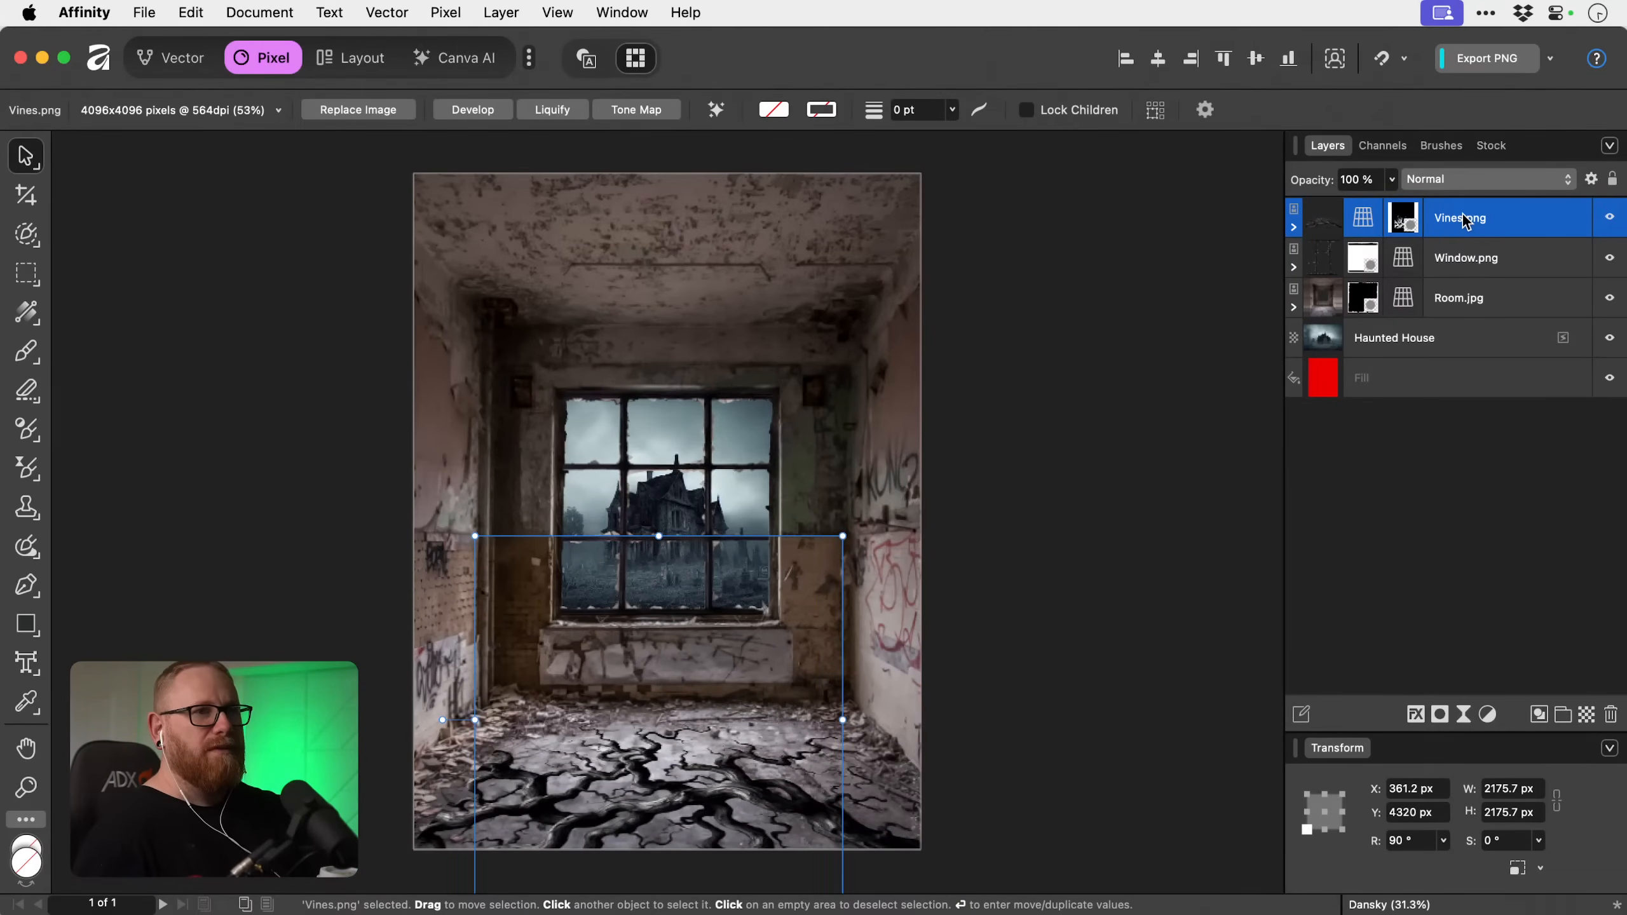
{"action": "double_click", "coordinate": [1464, 218]}
{"action": "type", "text": "Vine"}
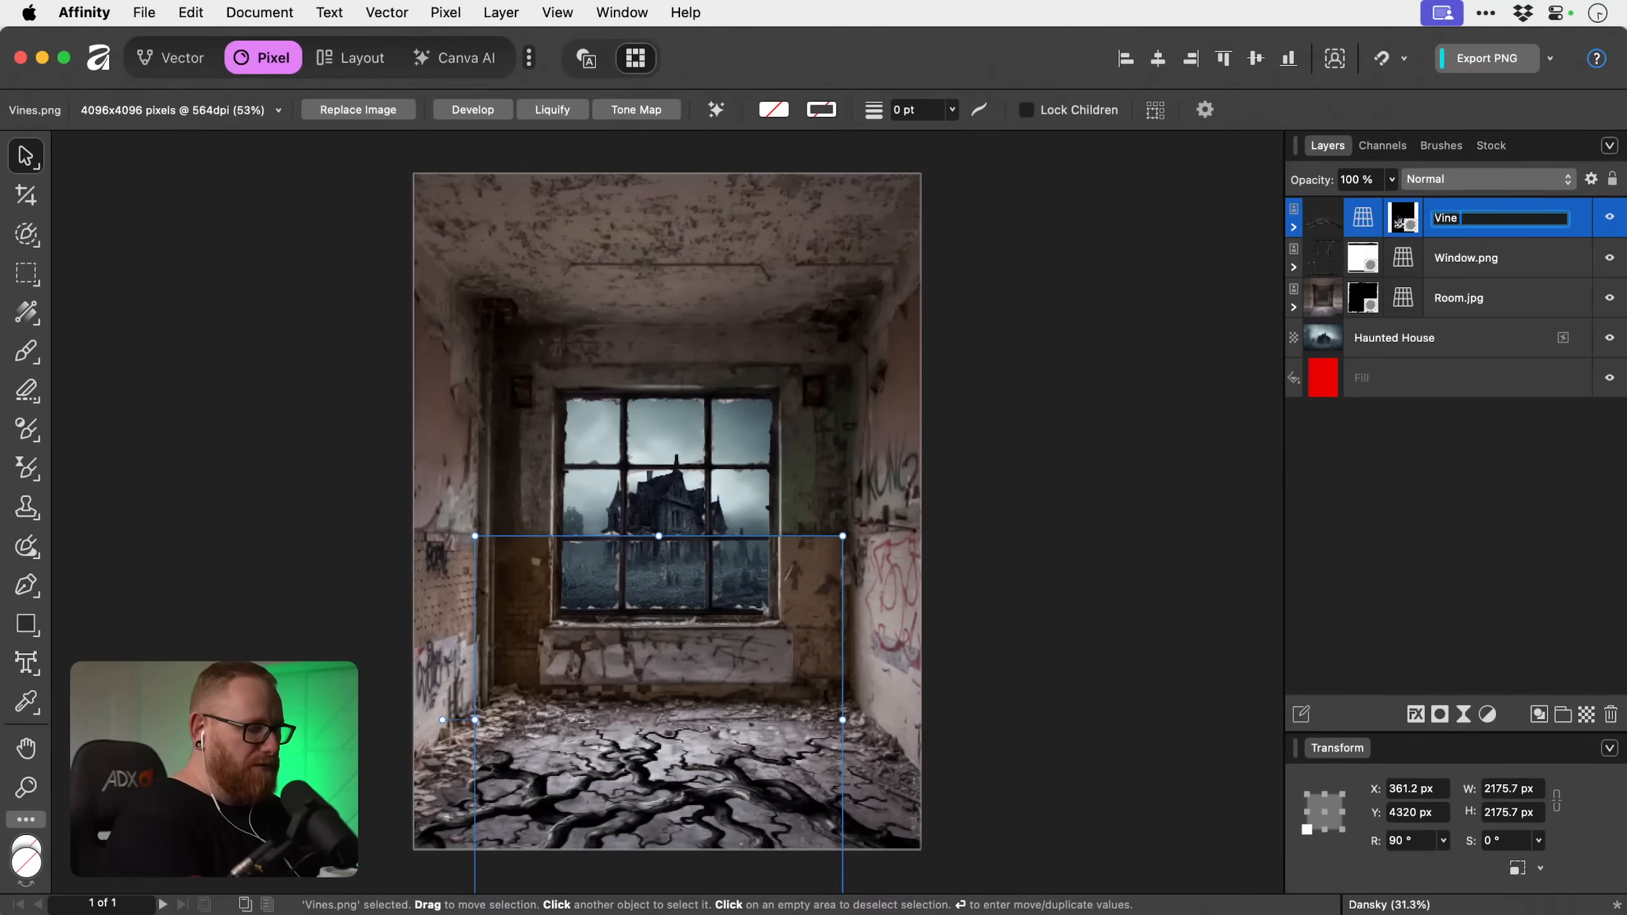
{"action": "type", "text": " Floor"}
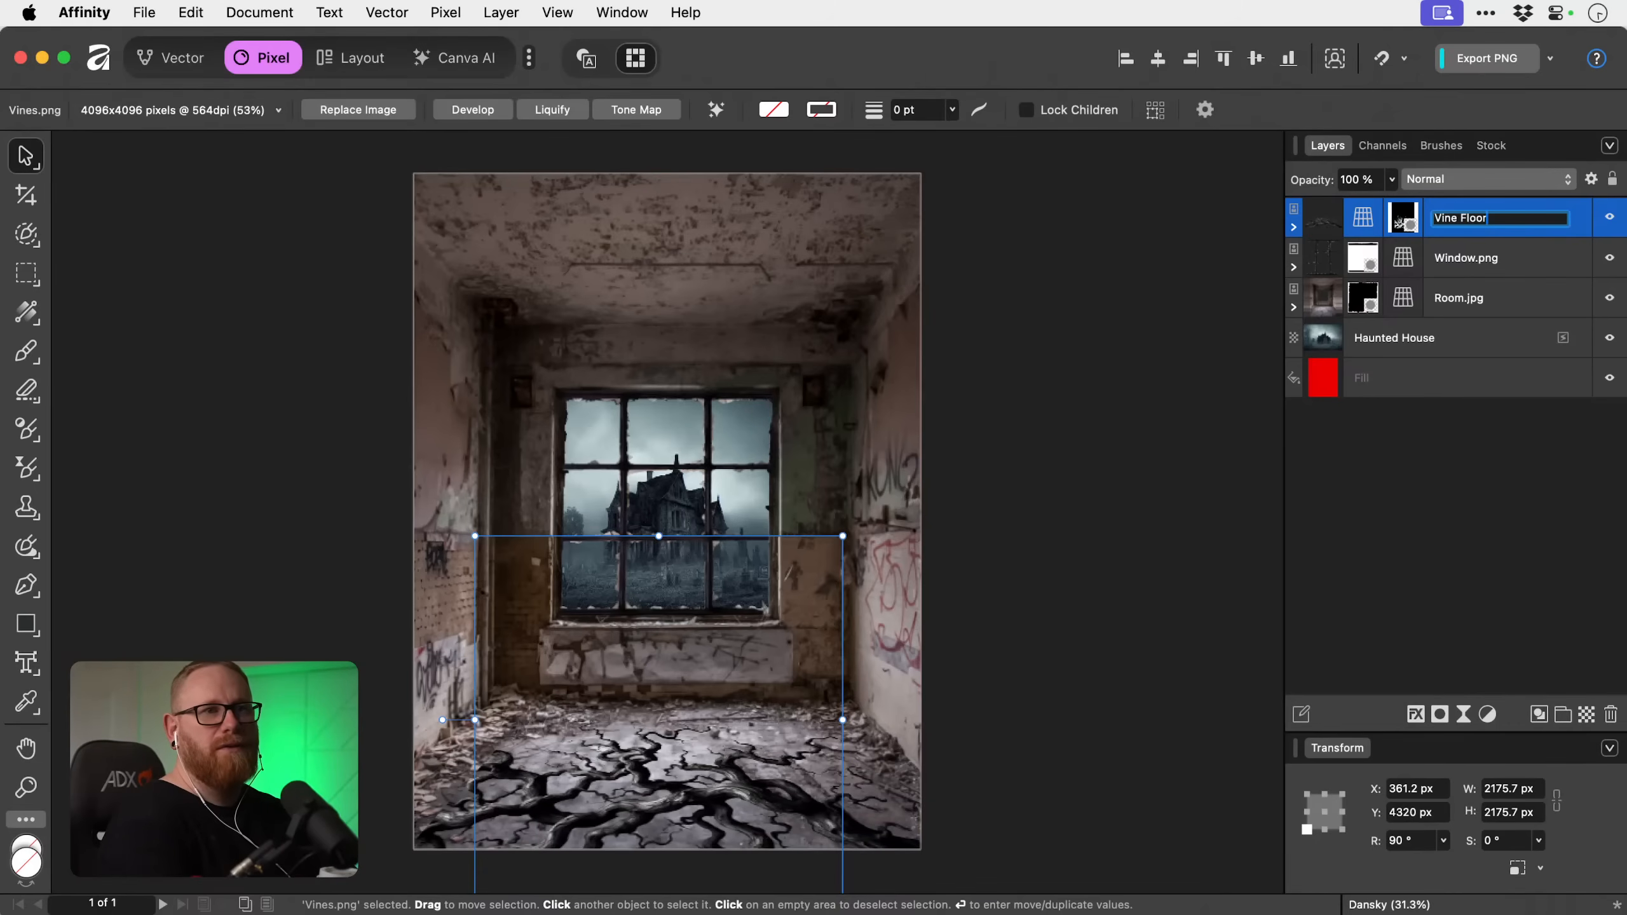
{"action": "key", "text": "Left"}
{"action": "type", "text": "s"}
{"action": "key", "text": "Return"}
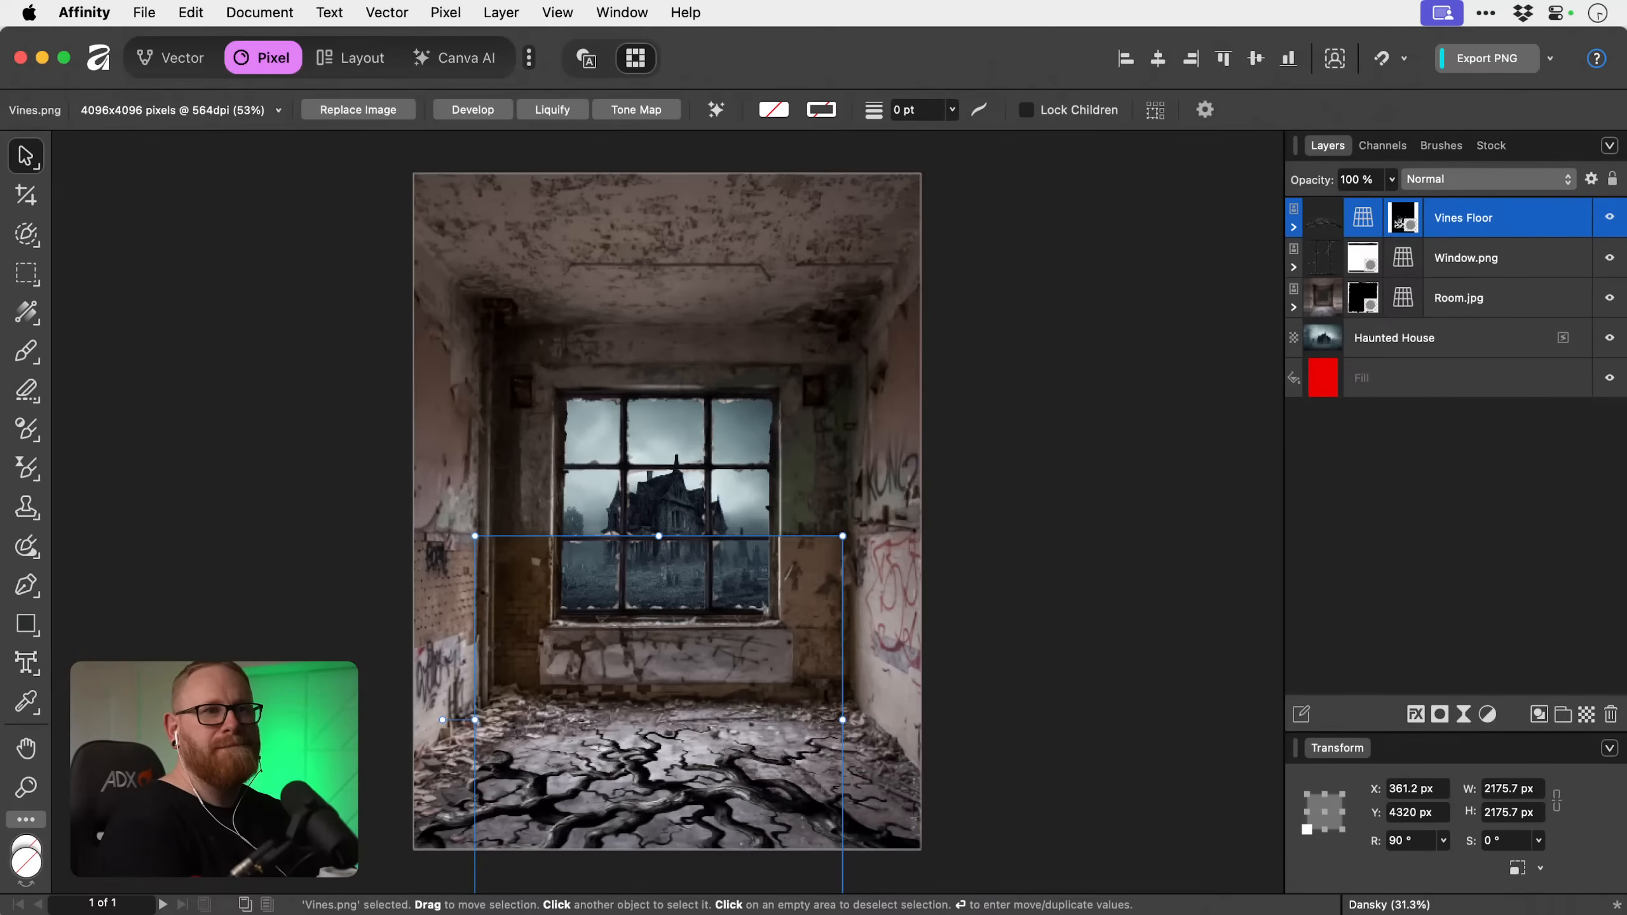
Duplicate the Vines Floor layer, rotate the copy to 0° and position it along the room's left wall.
{"action": "key", "text": "super+j"}
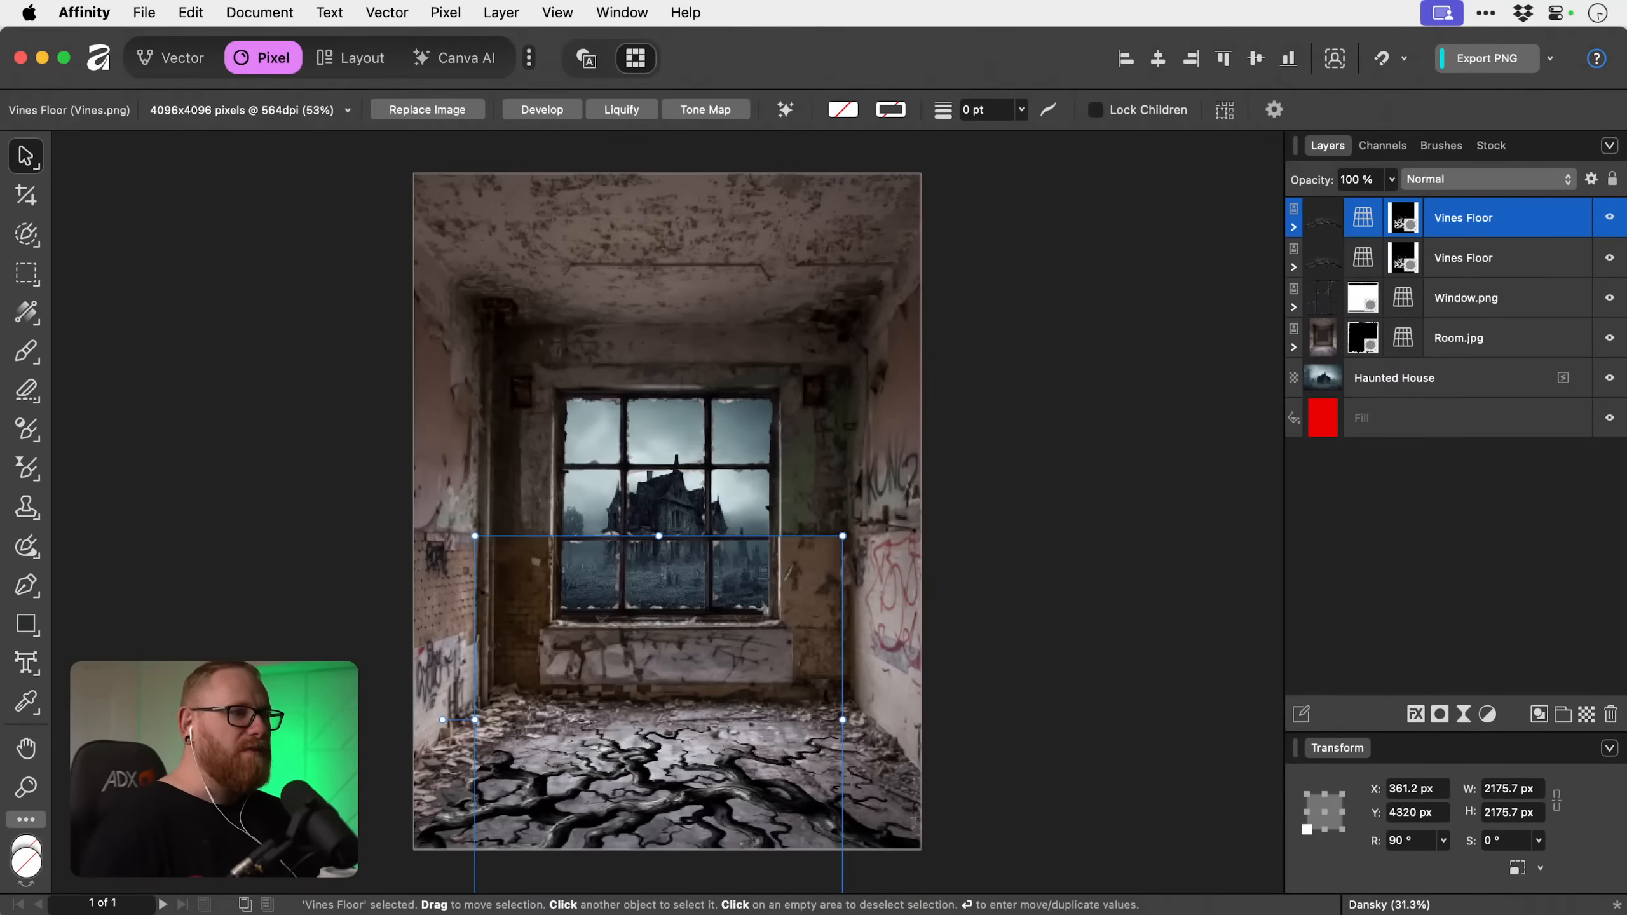
{"action": "left_click_drag", "start_coordinate": [663, 620], "coordinate": [575, 425]}
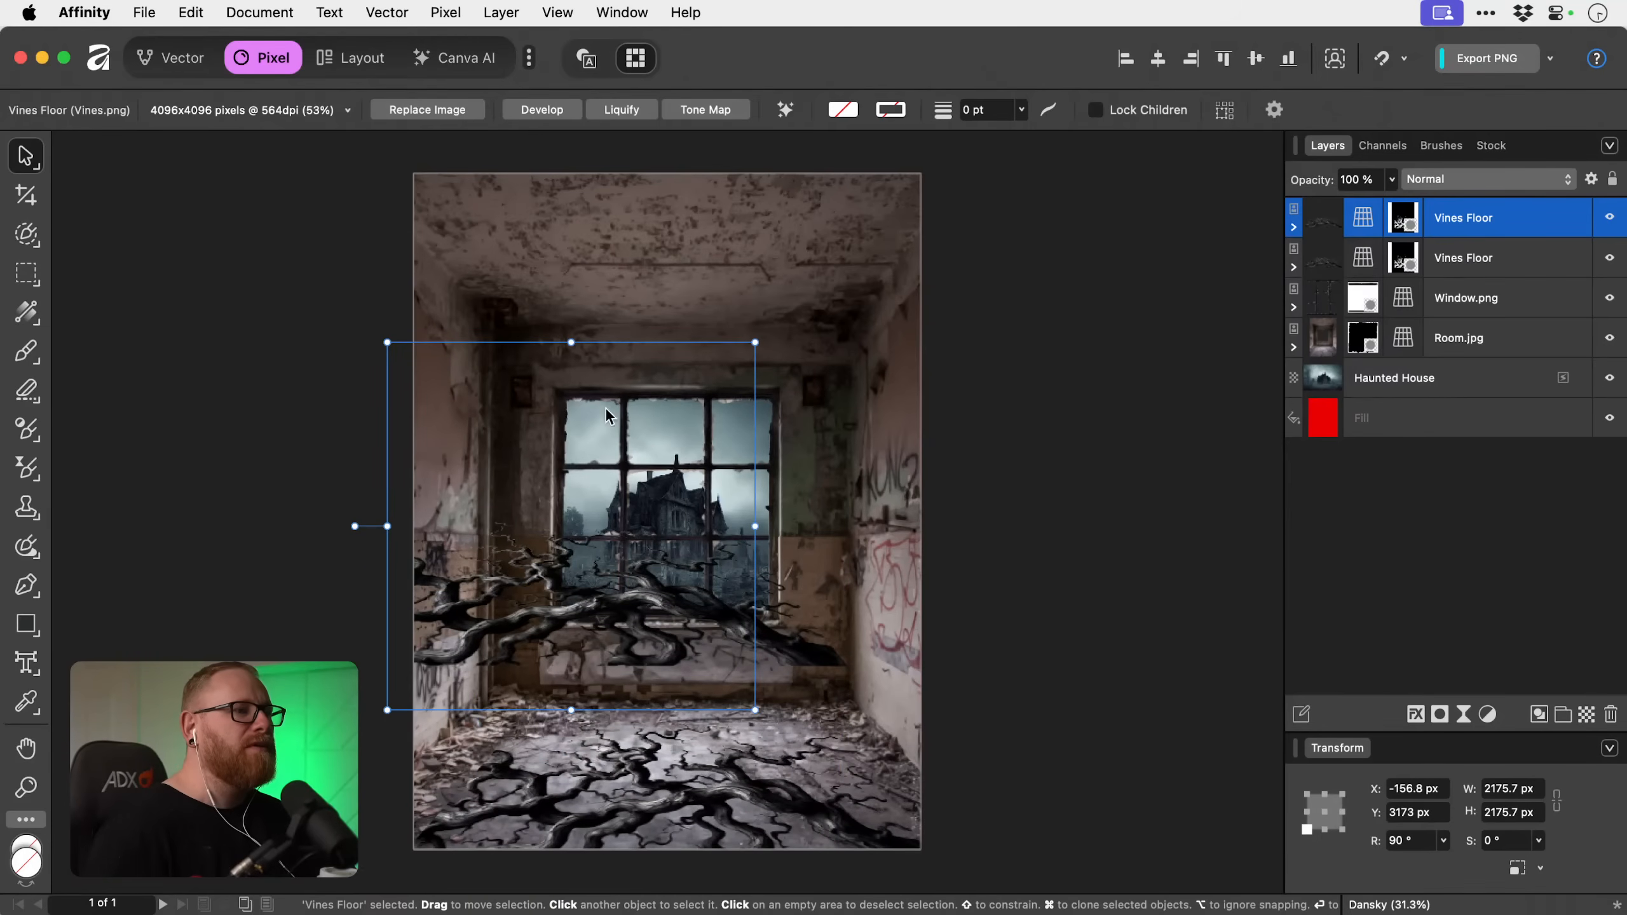
{"action": "left_click_drag", "start_coordinate": [765, 338], "coordinate": [748, 696]}
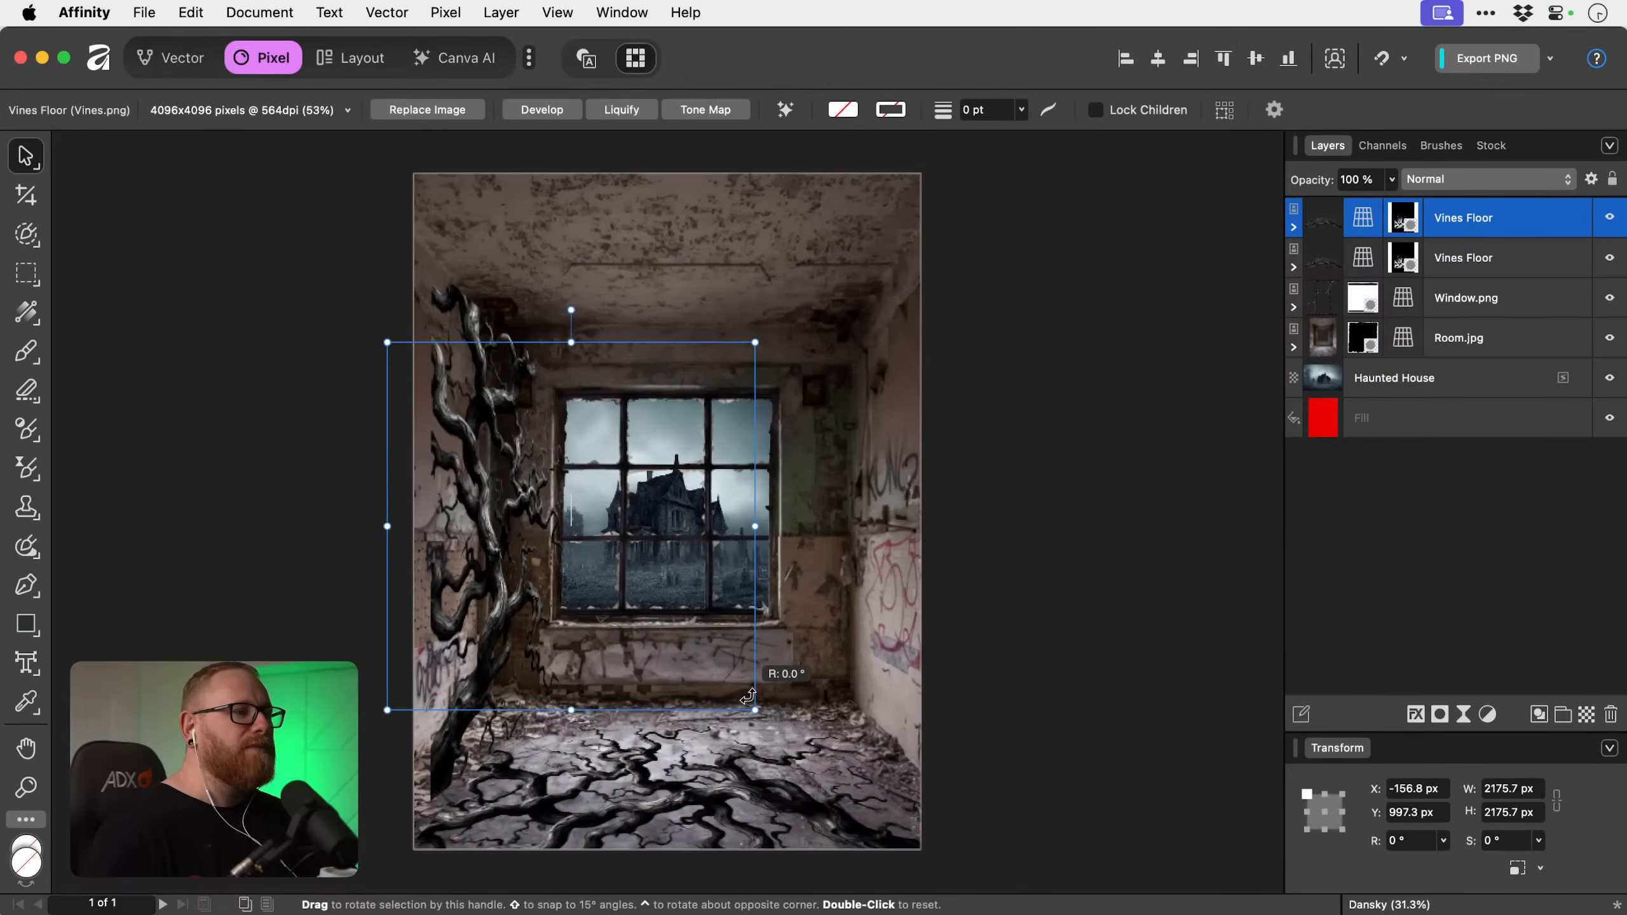
{"action": "left_click_drag", "start_coordinate": [488, 452], "coordinate": [414, 466]}
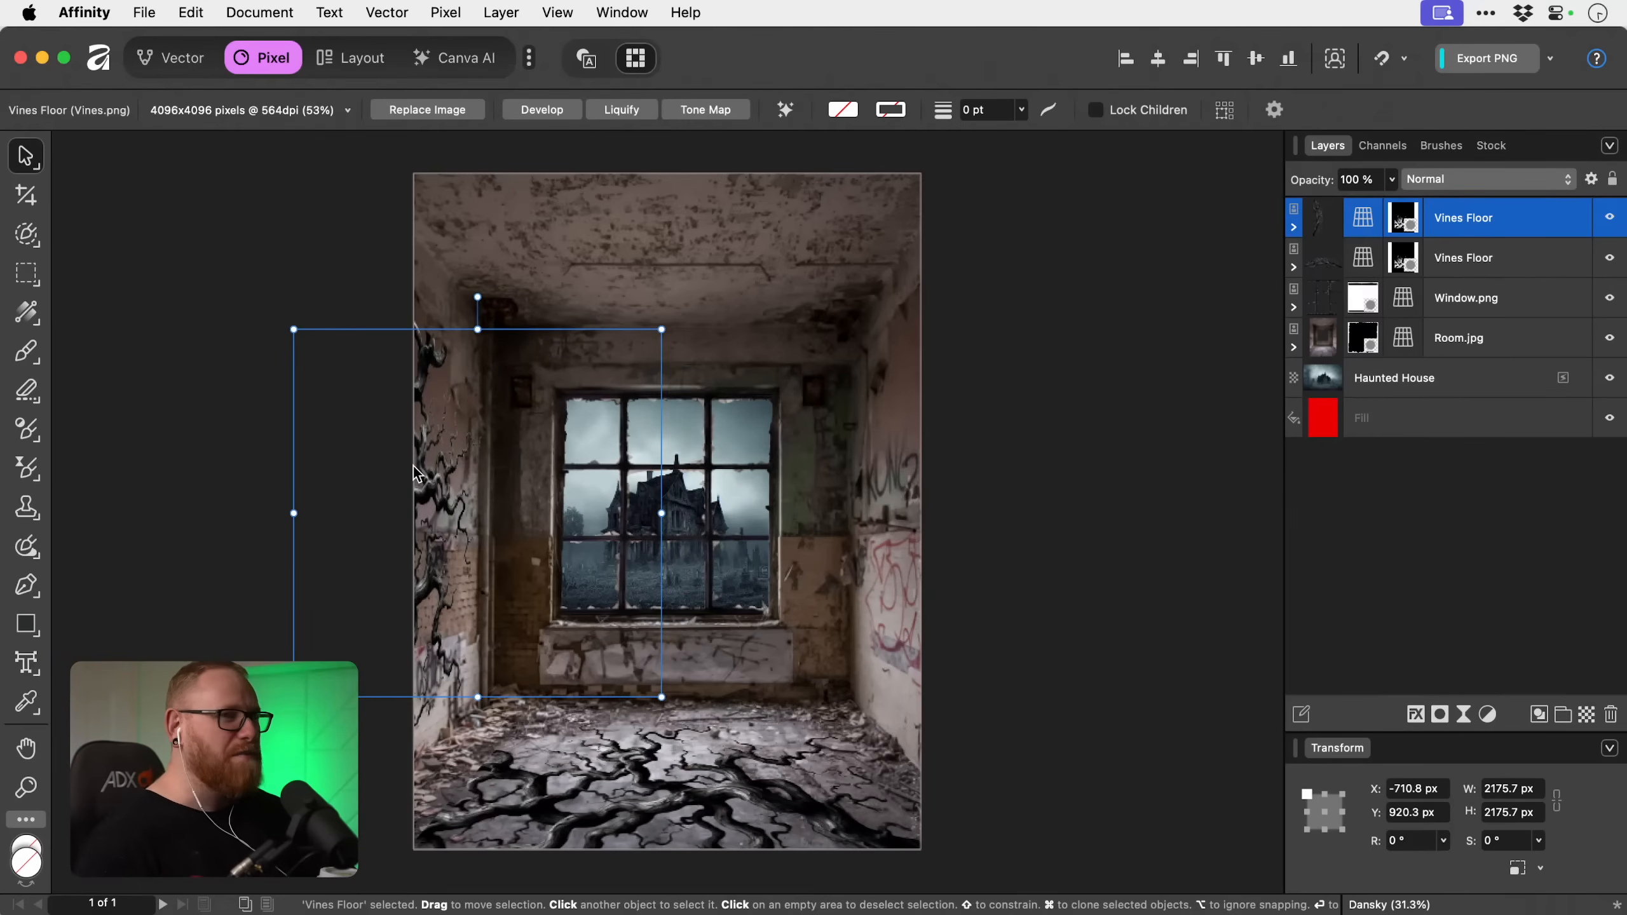
{"action": "double_click", "coordinate": [1371, 224]}
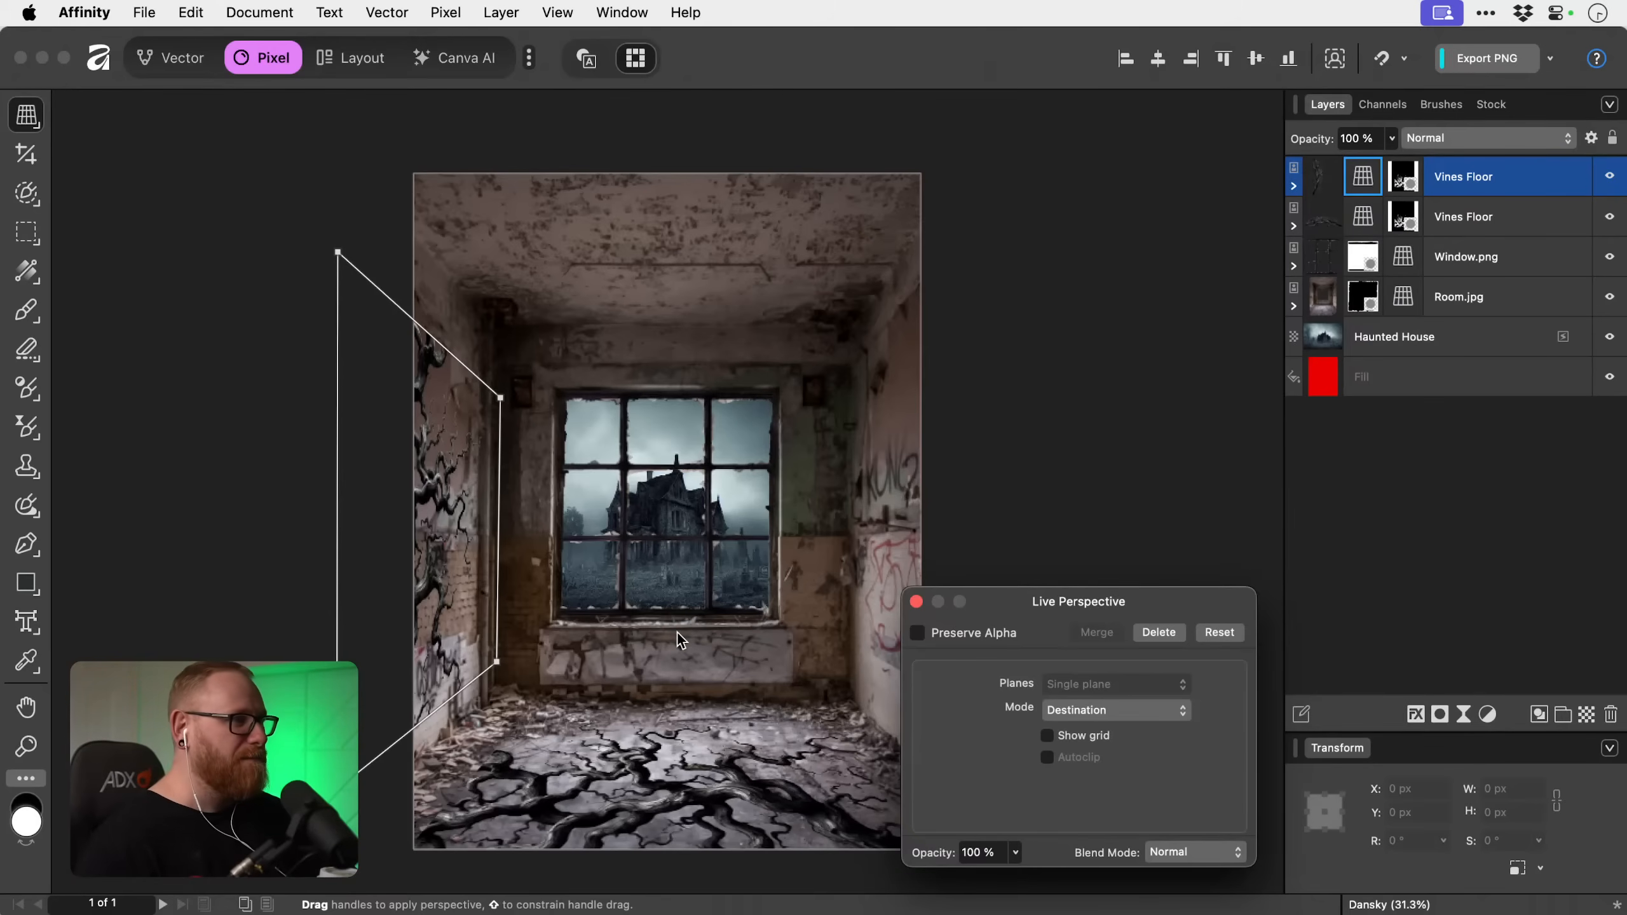
{"action": "left_click", "coordinate": [915, 602]}
Rename the copied vines layer on the left wall to Vines Left.
{"action": "double_click", "coordinate": [1464, 218]}
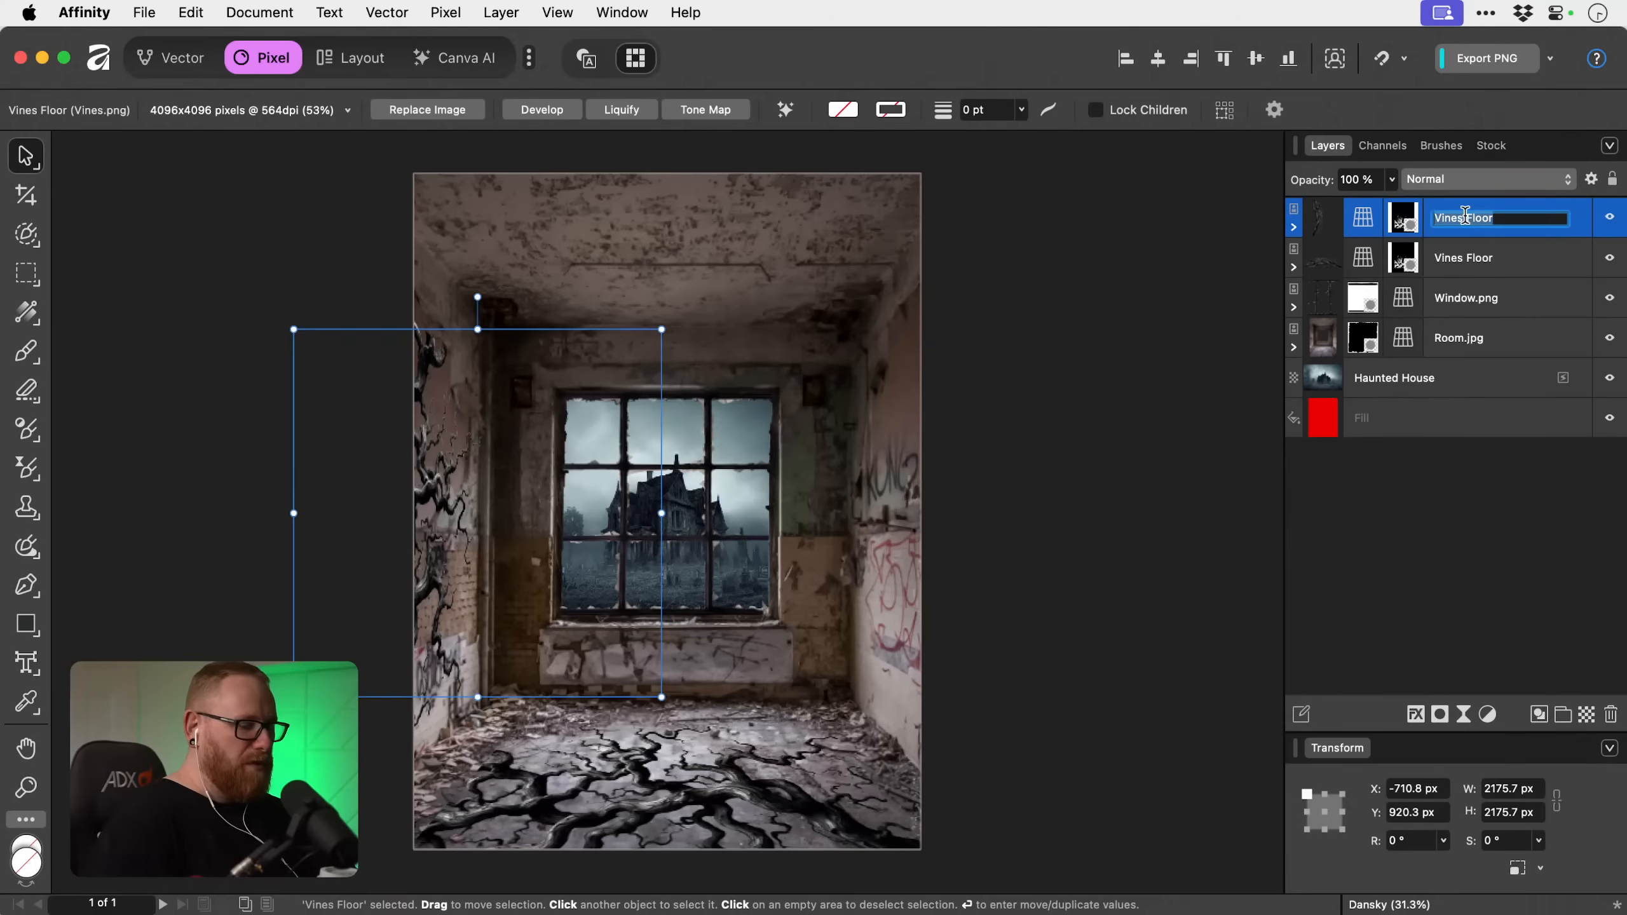
{"action": "type", "text": "Vines Le"}
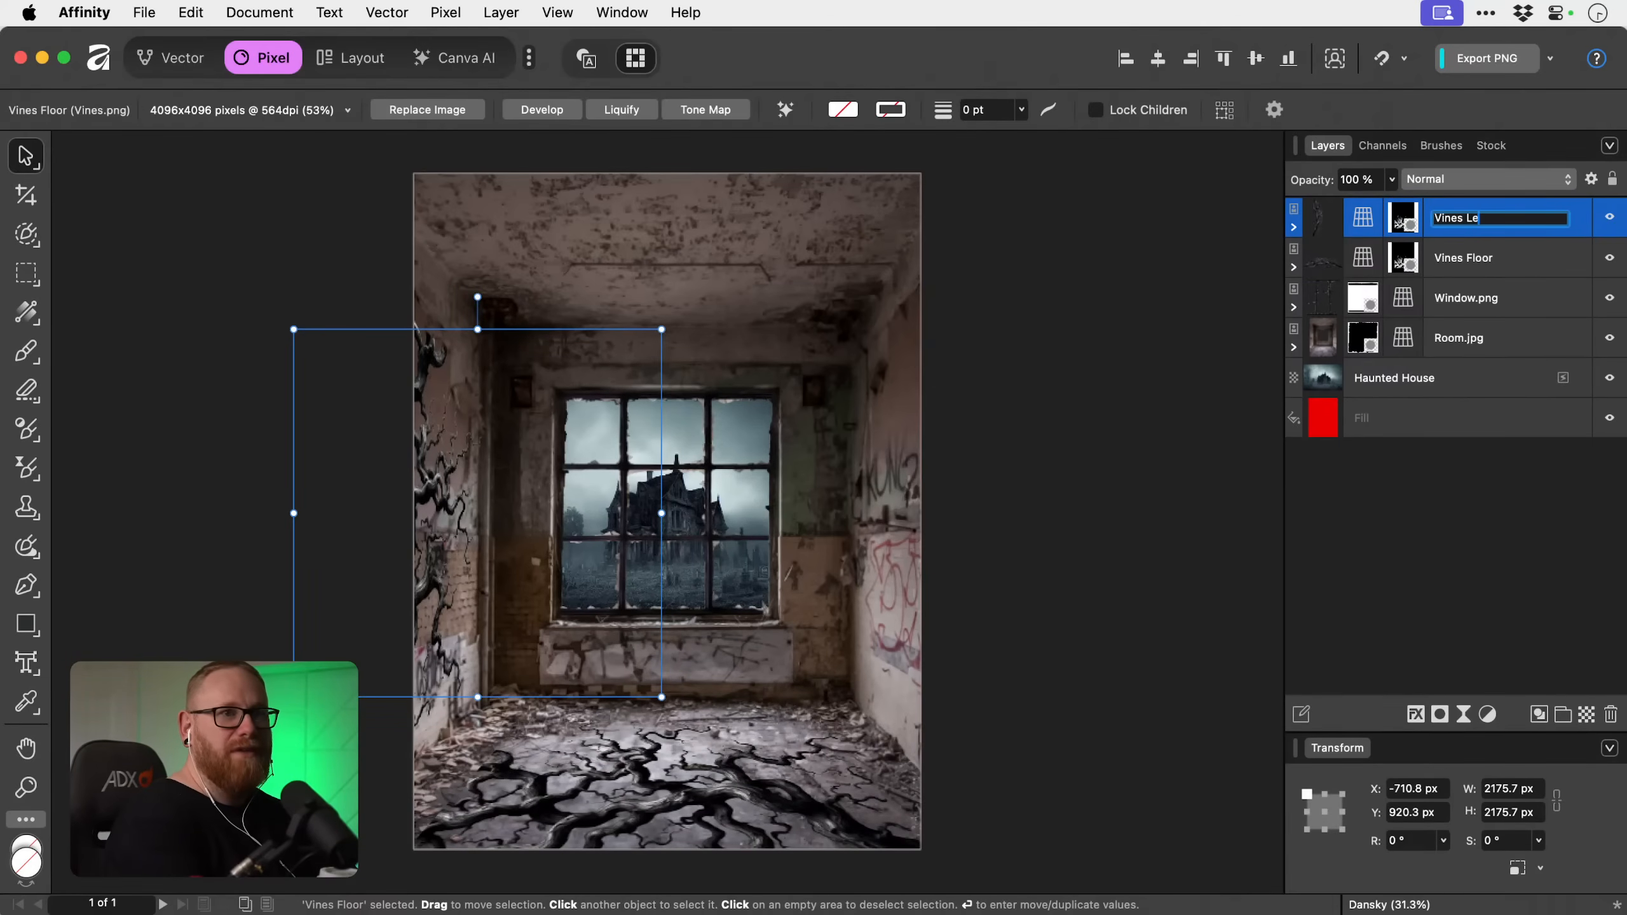
{"action": "type", "text": "ft"}
{"action": "key", "text": "Return"}
Duplicate the Vines Left layer, flip the copy horizontally and move it across onto the room's right wall.
{"action": "key", "text": "super+j"}
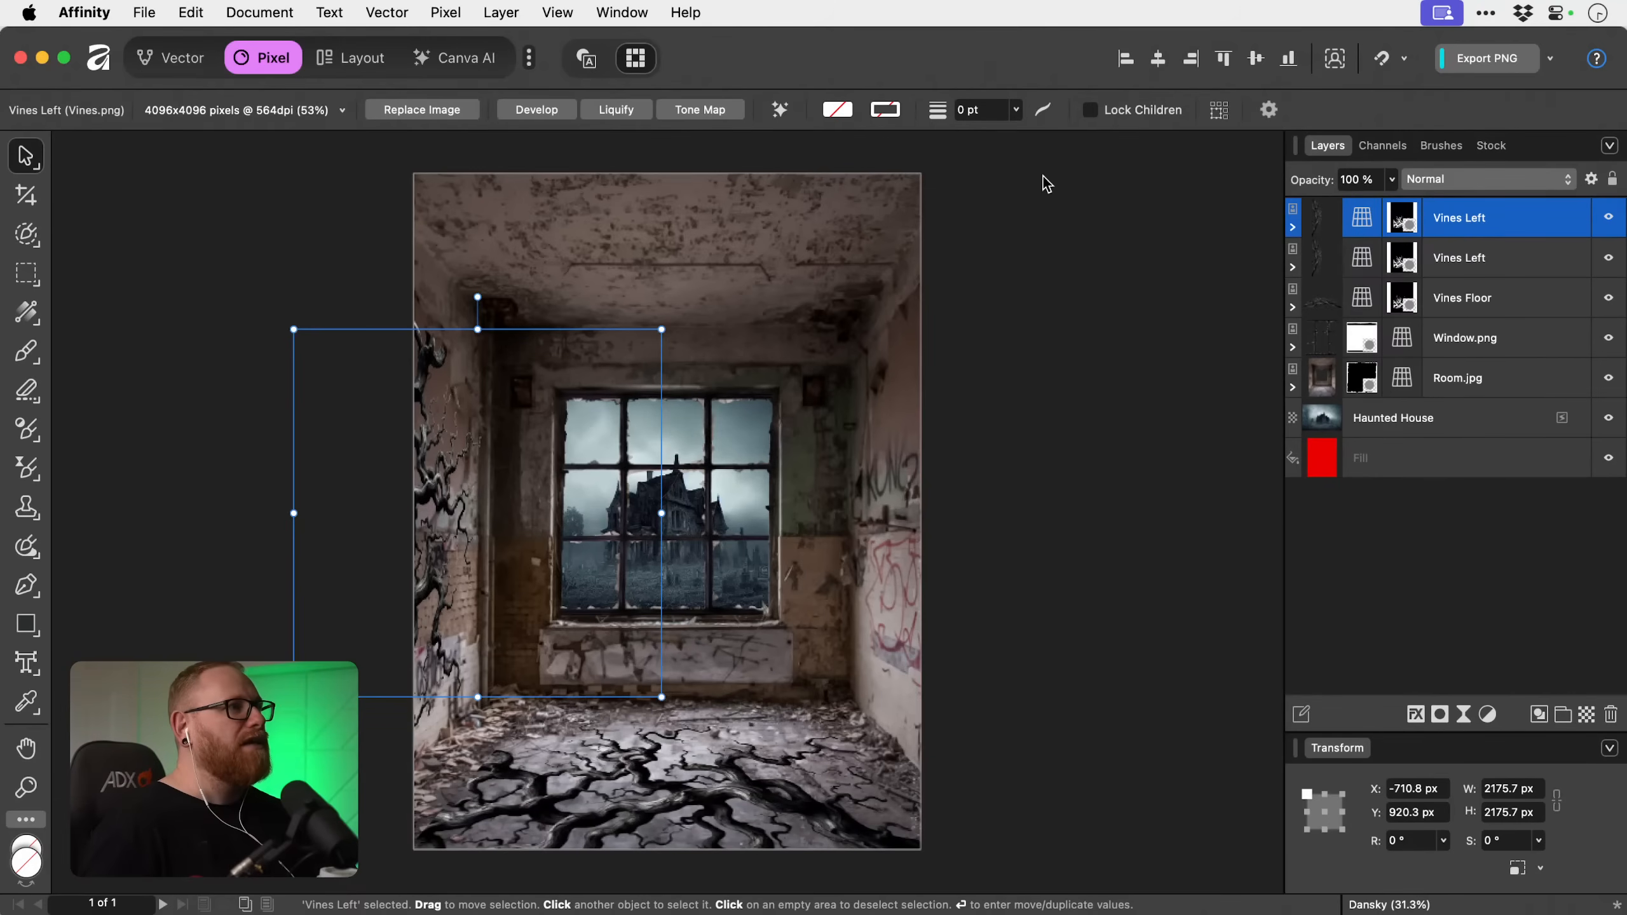
{"action": "left_click", "coordinate": [389, 11]}
{"action": "mouse_move", "coordinate": [438, 8]}
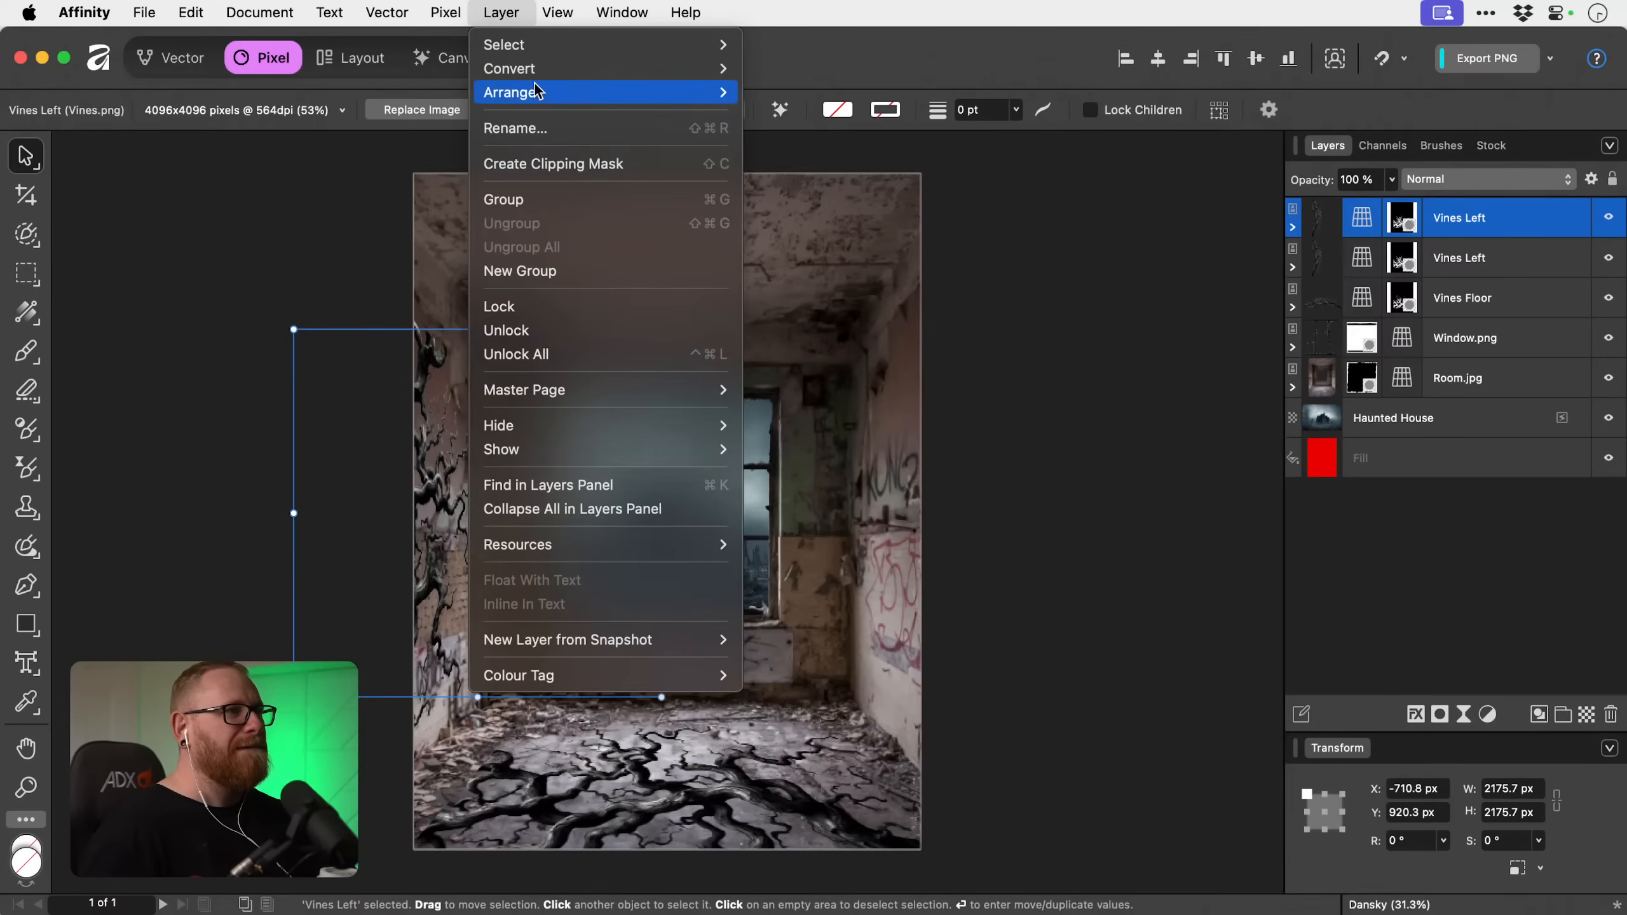
{"action": "mouse_move", "coordinate": [666, 95]}
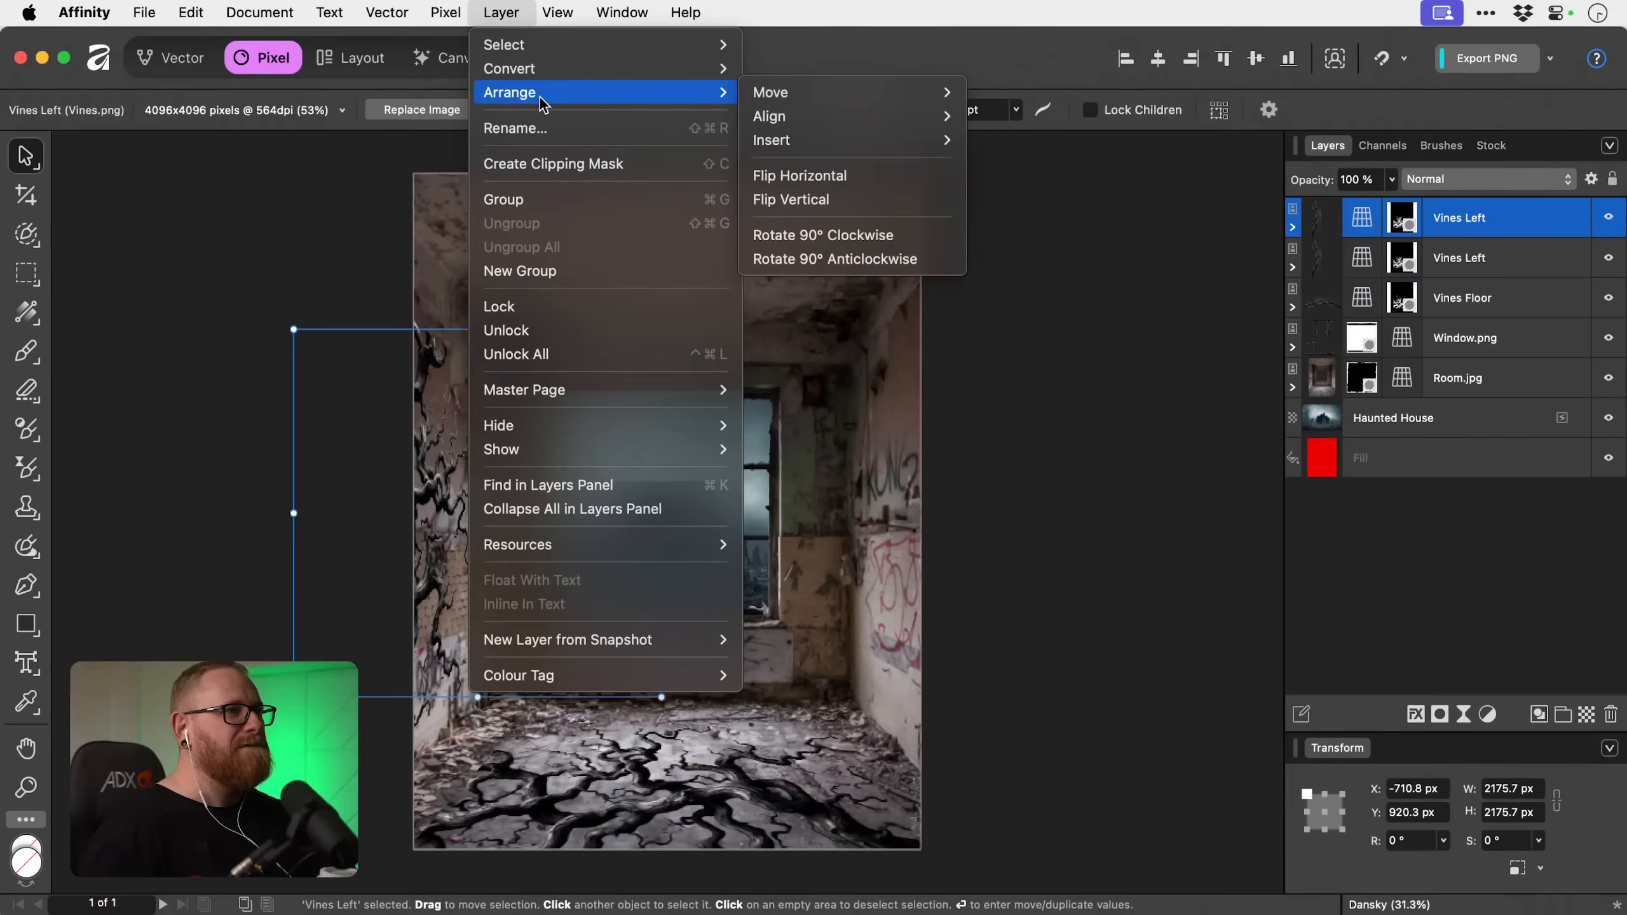
{"action": "left_click", "coordinate": [869, 176]}
{"action": "left_click_drag", "start_coordinate": [572, 446], "coordinate": [948, 438]}
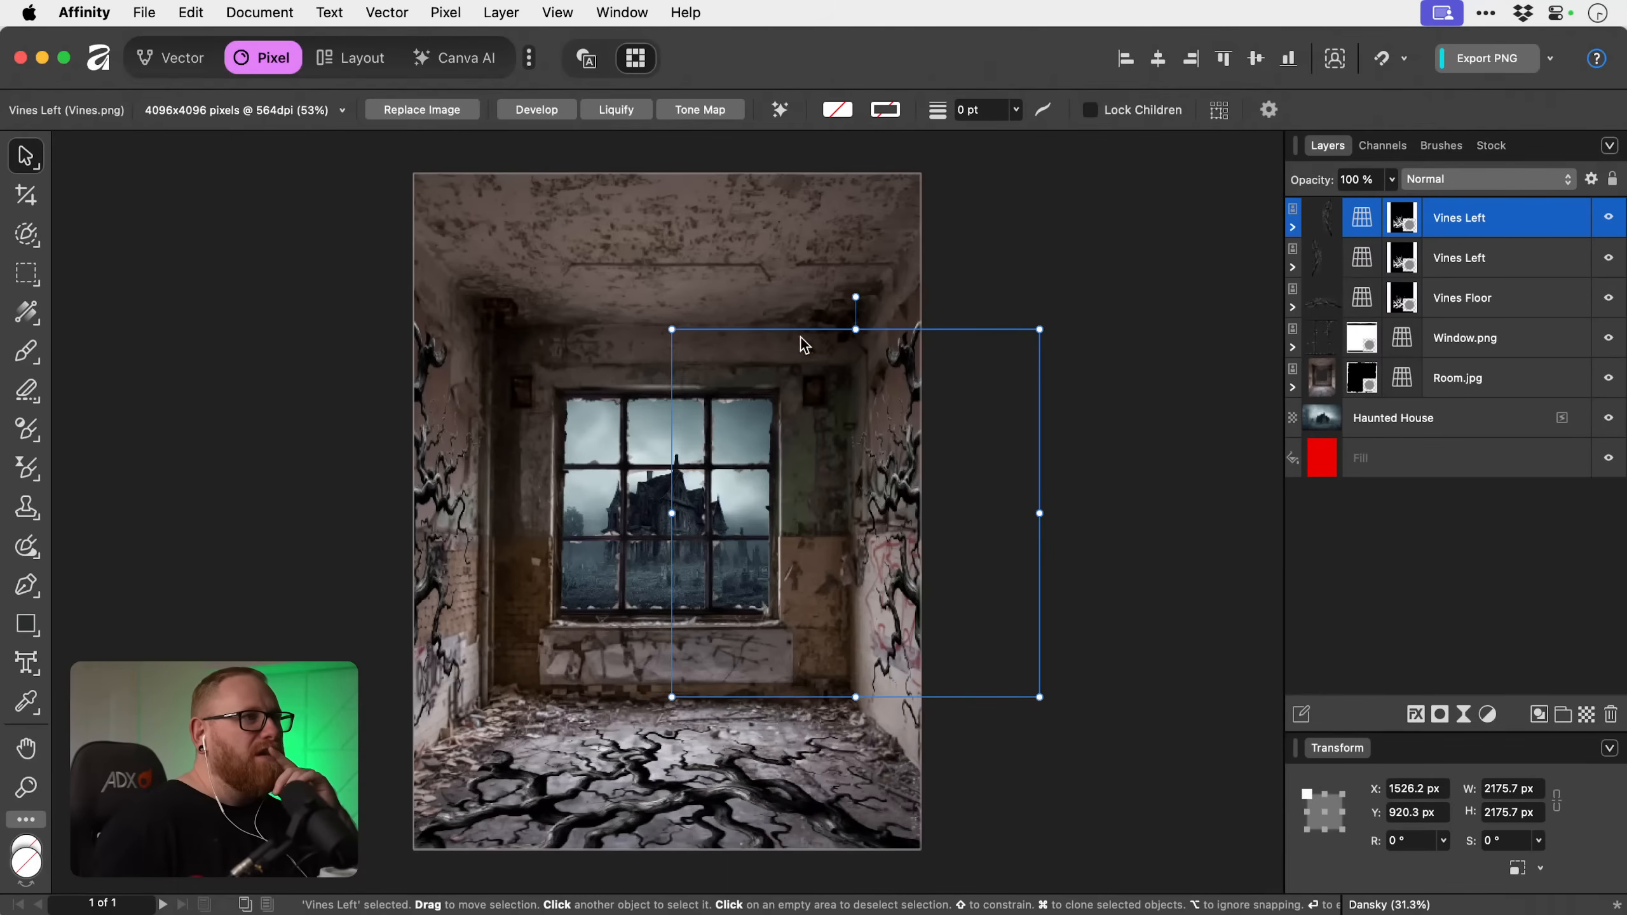
Flip the right wall's vines vertically and shift them slightly down the wall.
{"action": "left_click", "coordinate": [500, 12]}
{"action": "mouse_move", "coordinate": [673, 92]}
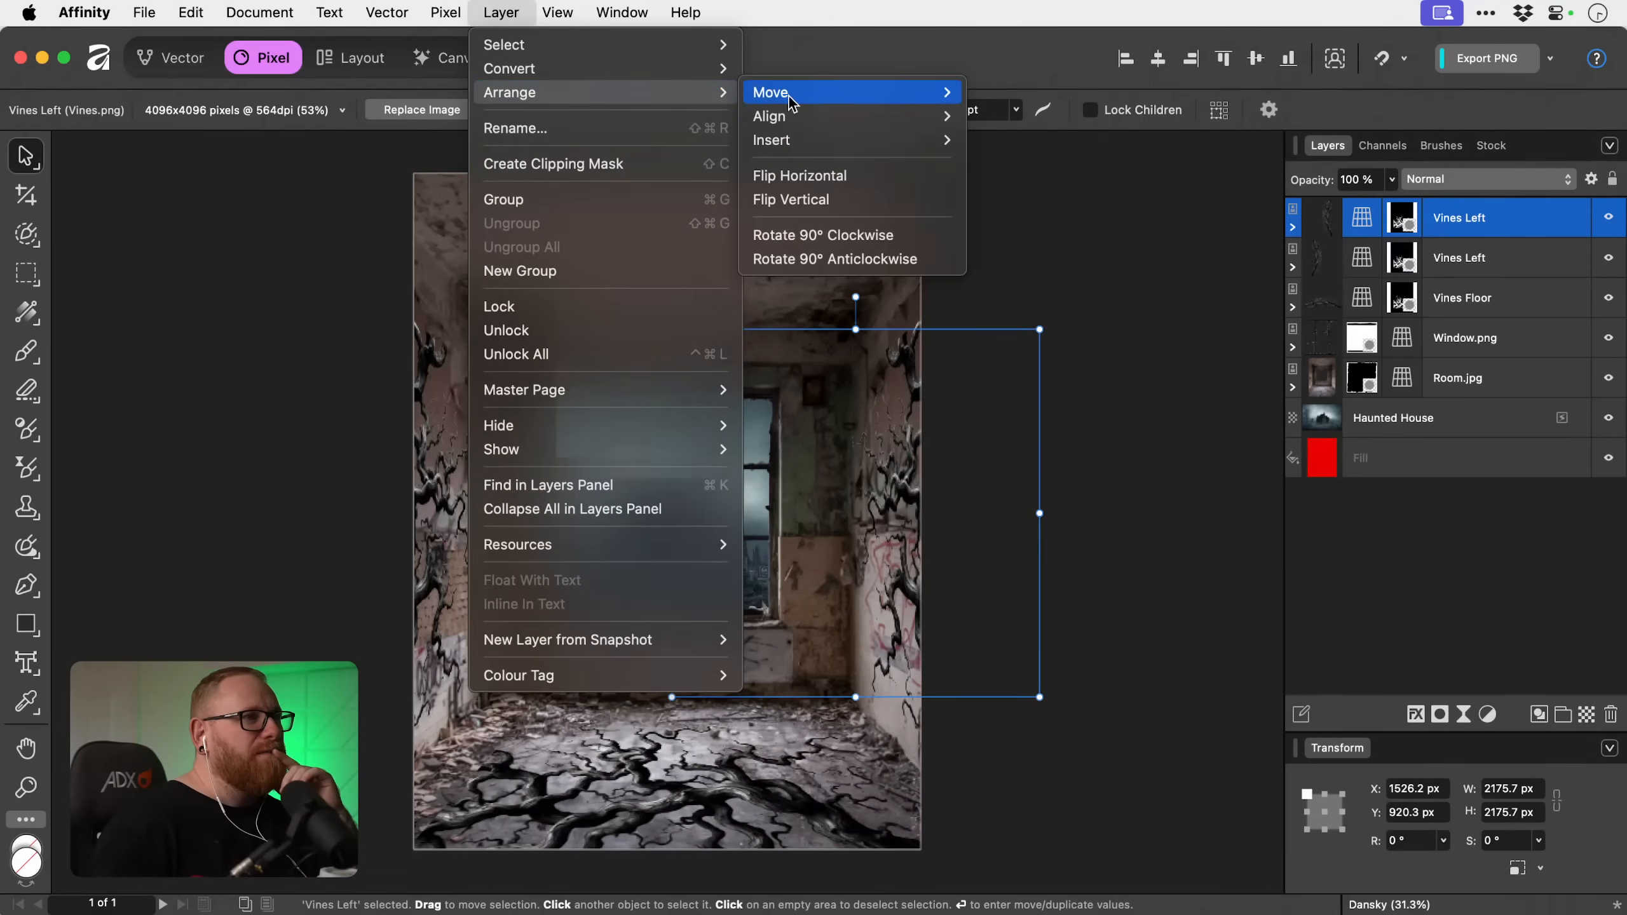
{"action": "left_click", "coordinate": [832, 204]}
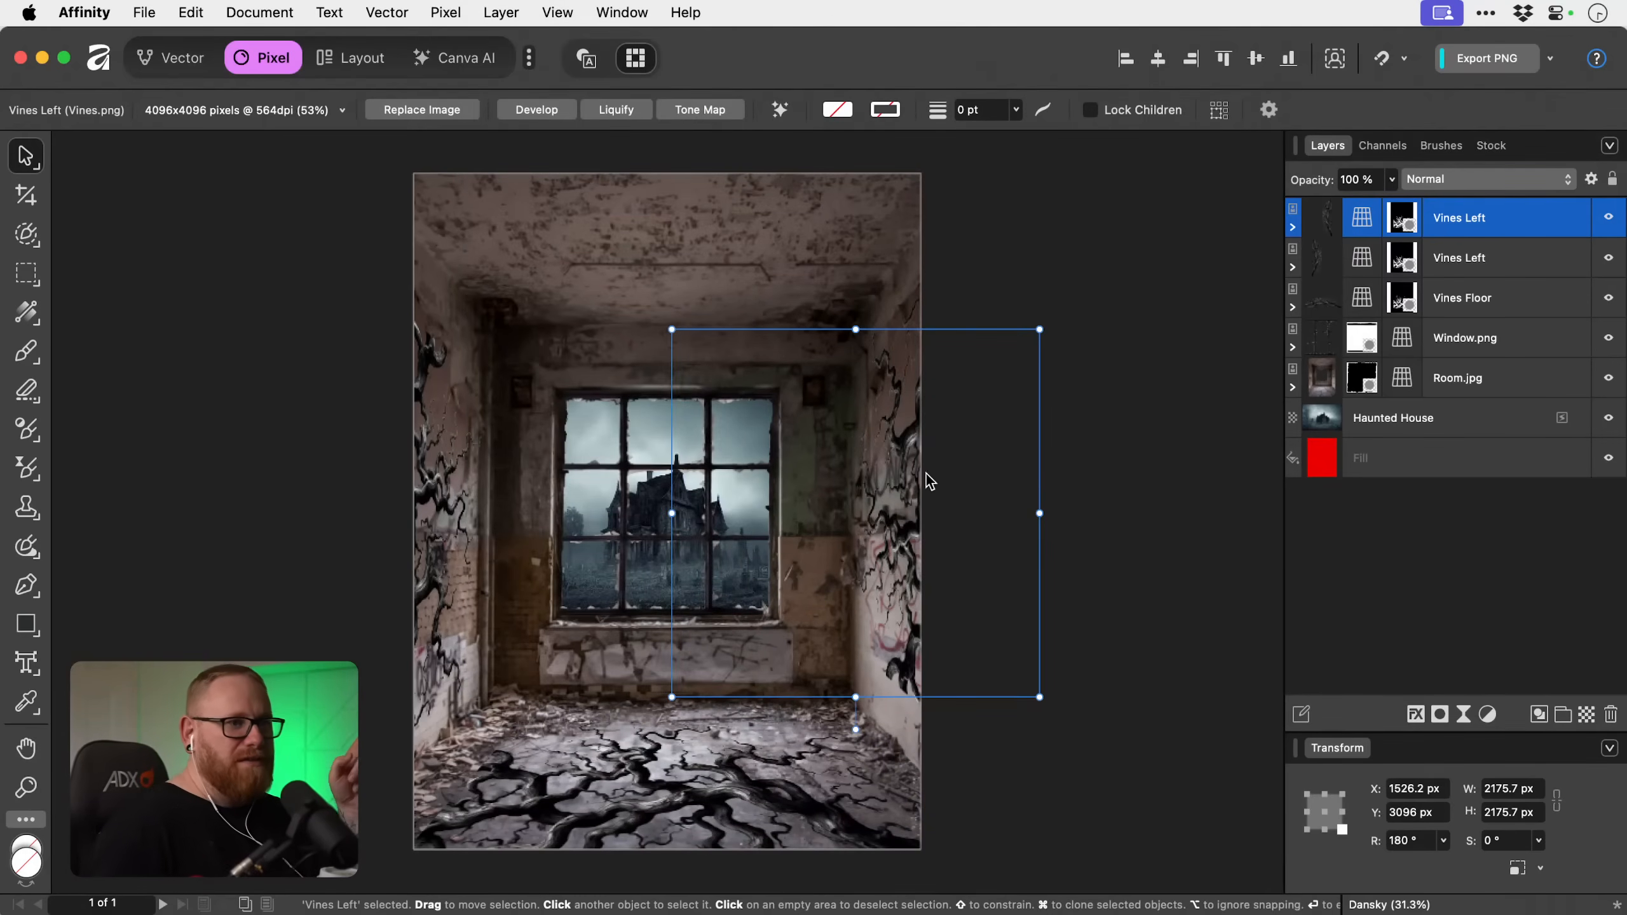
{"action": "left_click_drag", "start_coordinate": [912, 511], "coordinate": [912, 581]}
Refine the right vines' live perspective, fitting the far edge to the back wall's corner and raising the near upper corner, then deselect the layer.
{"action": "left_click", "coordinate": [1366, 220]}
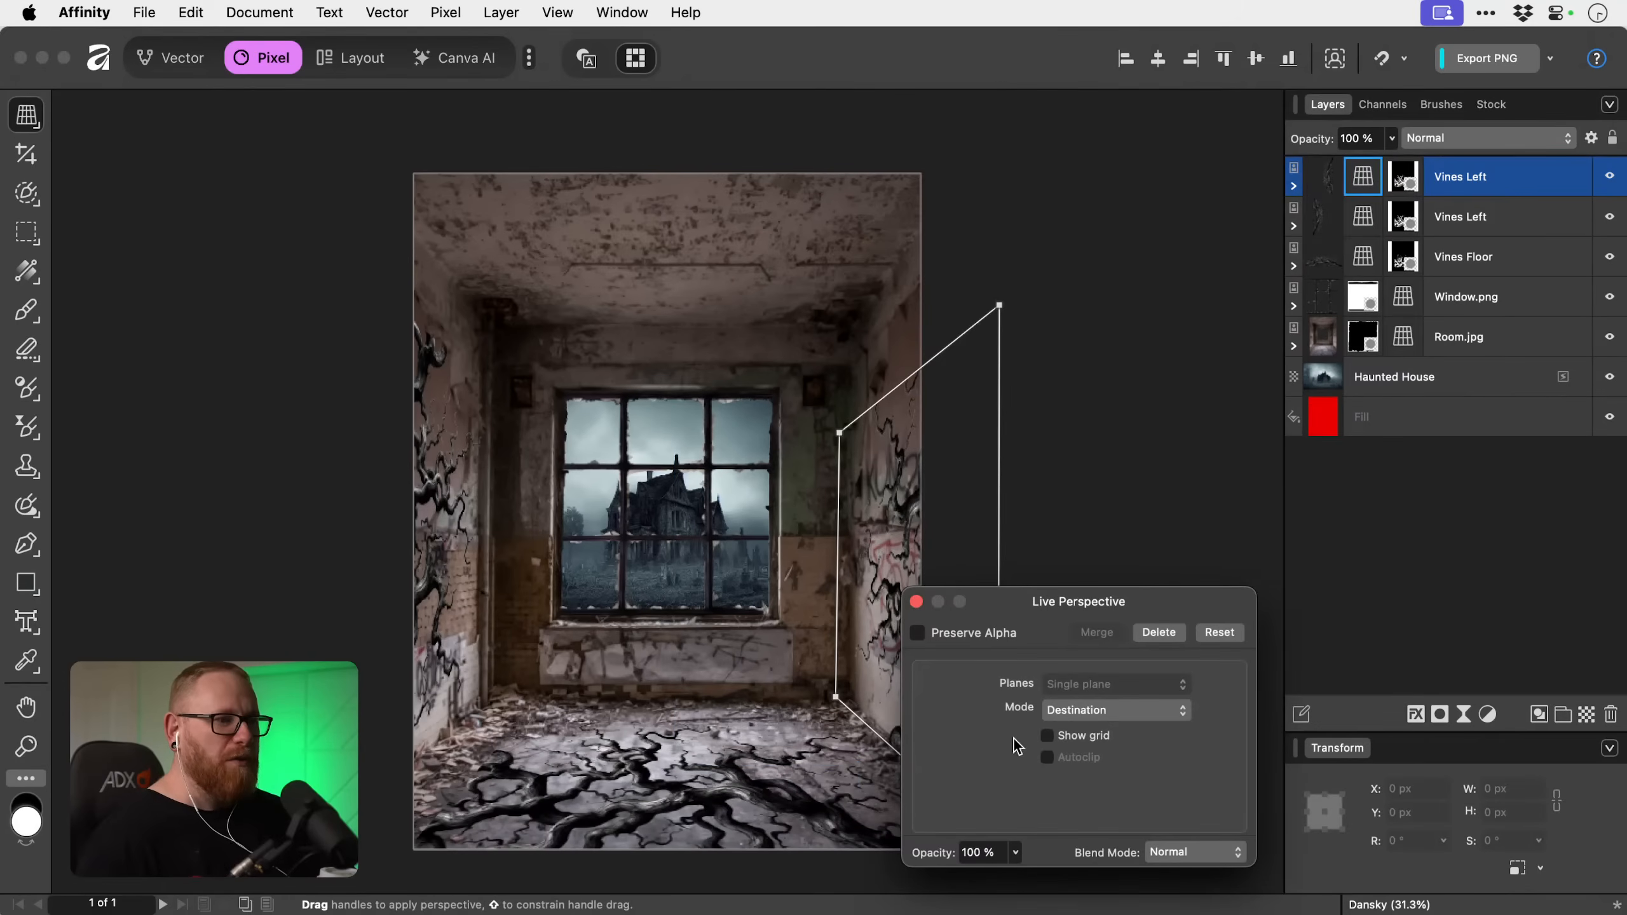
{"action": "key", "text": "space"}
{"action": "left_click_drag", "start_coordinate": [845, 673], "coordinate": [690, 668]}
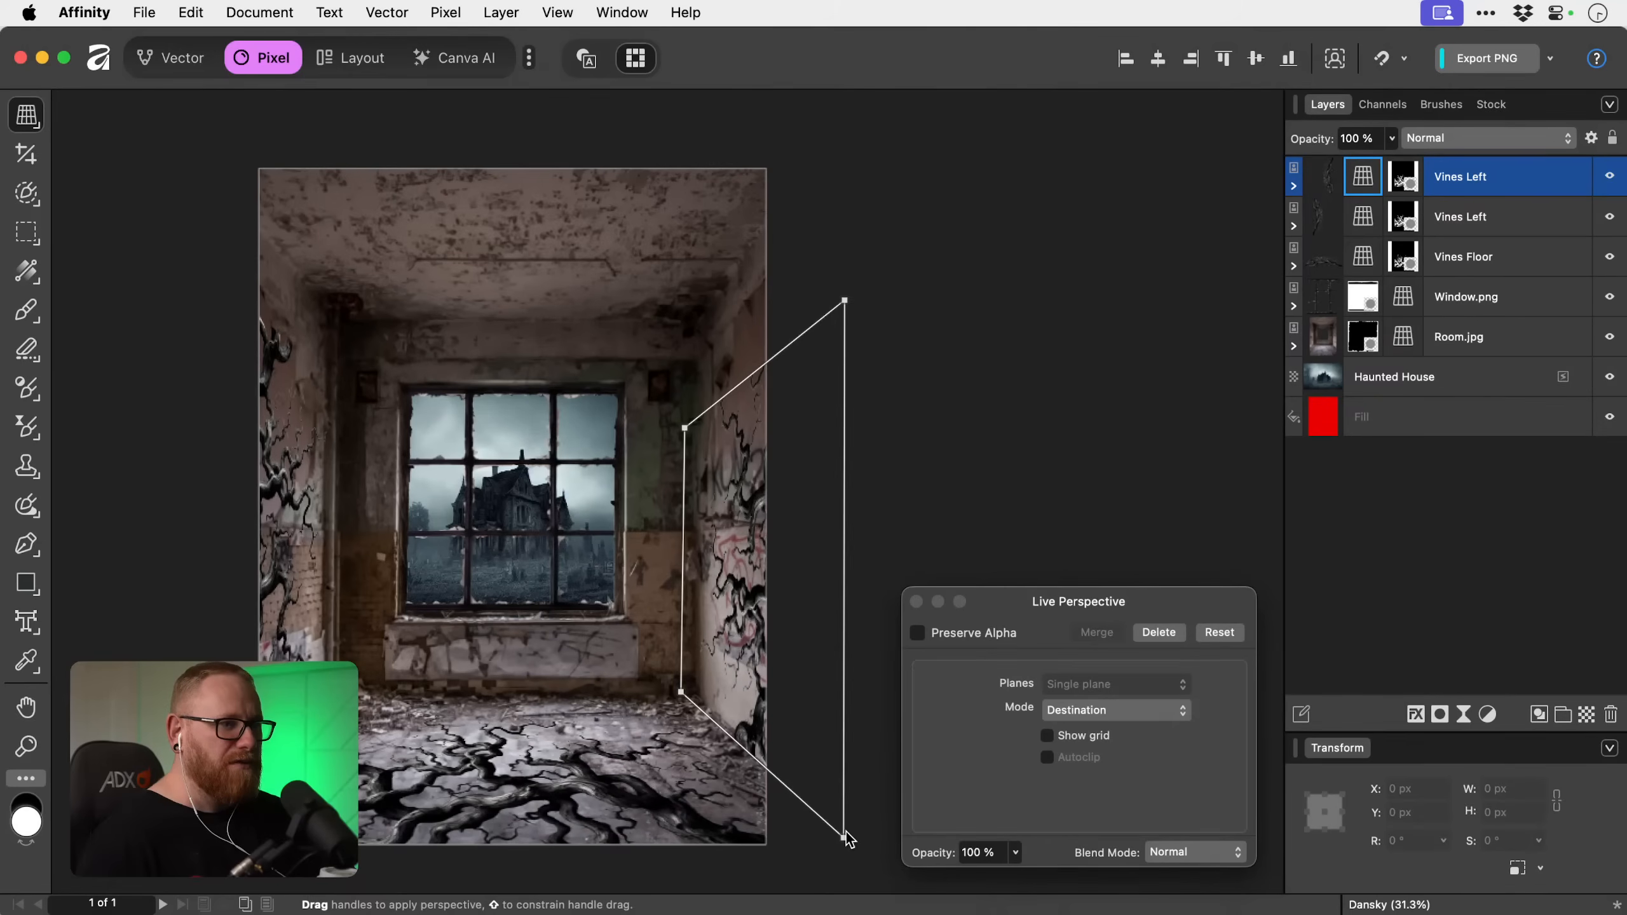
{"action": "left_click_drag", "start_coordinate": [842, 840], "coordinate": [841, 844]}
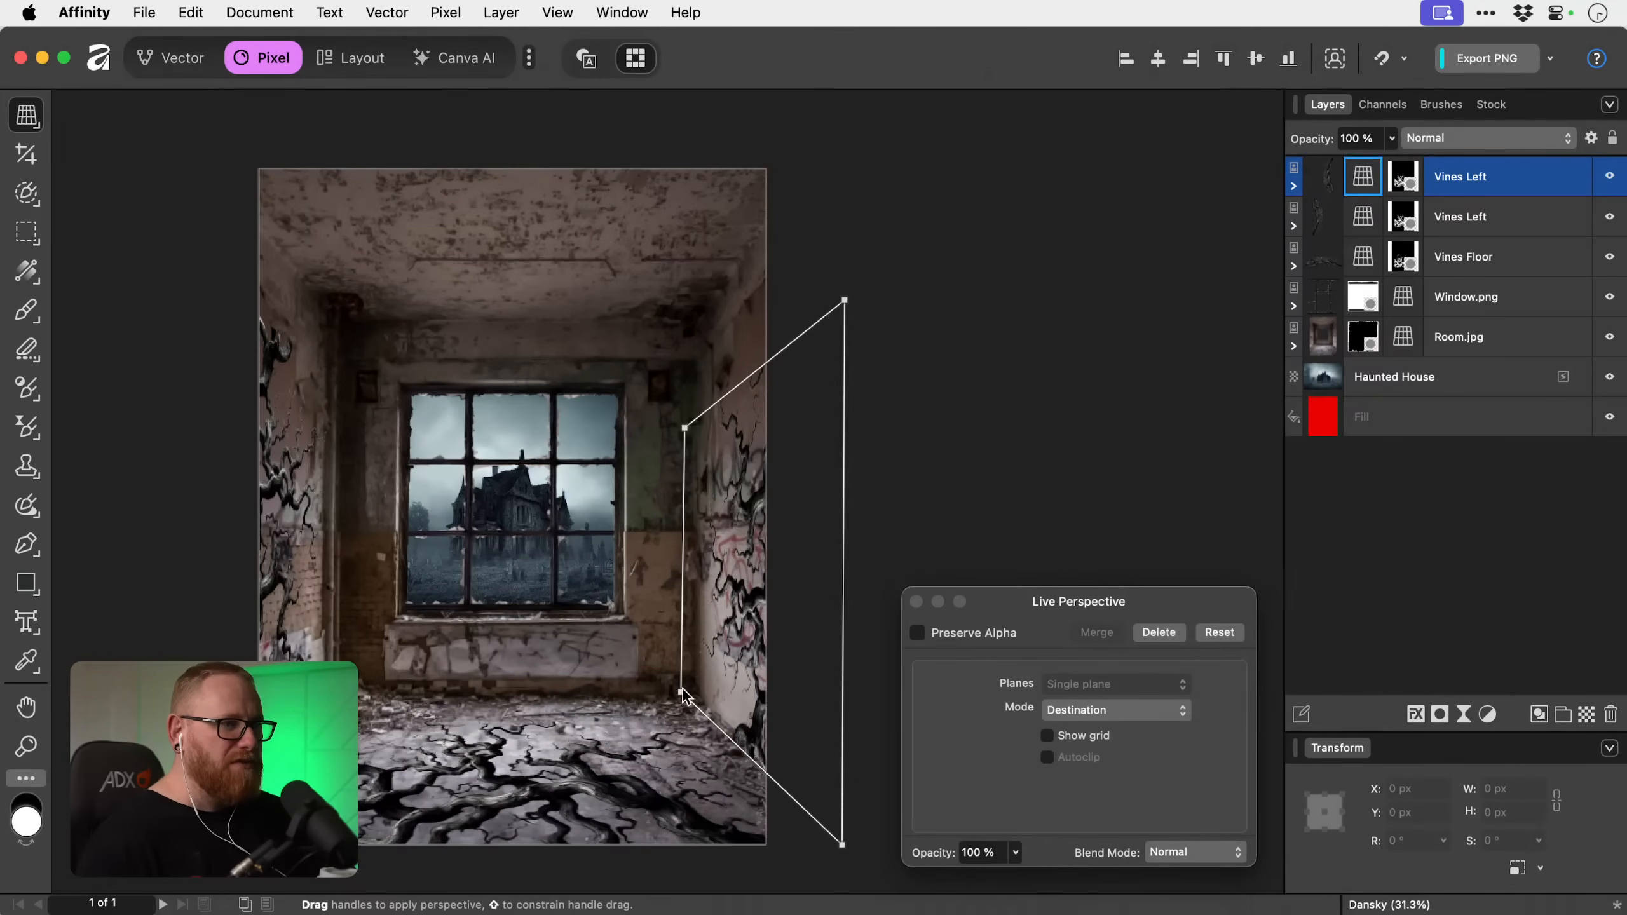
{"action": "mouse_move", "coordinate": [680, 692]}
{"action": "left_mouse_down"}
{"action": "mouse_move", "coordinate": [689, 656]}
{"action": "mouse_move", "coordinate": [685, 695]}
{"action": "left_mouse_up"}
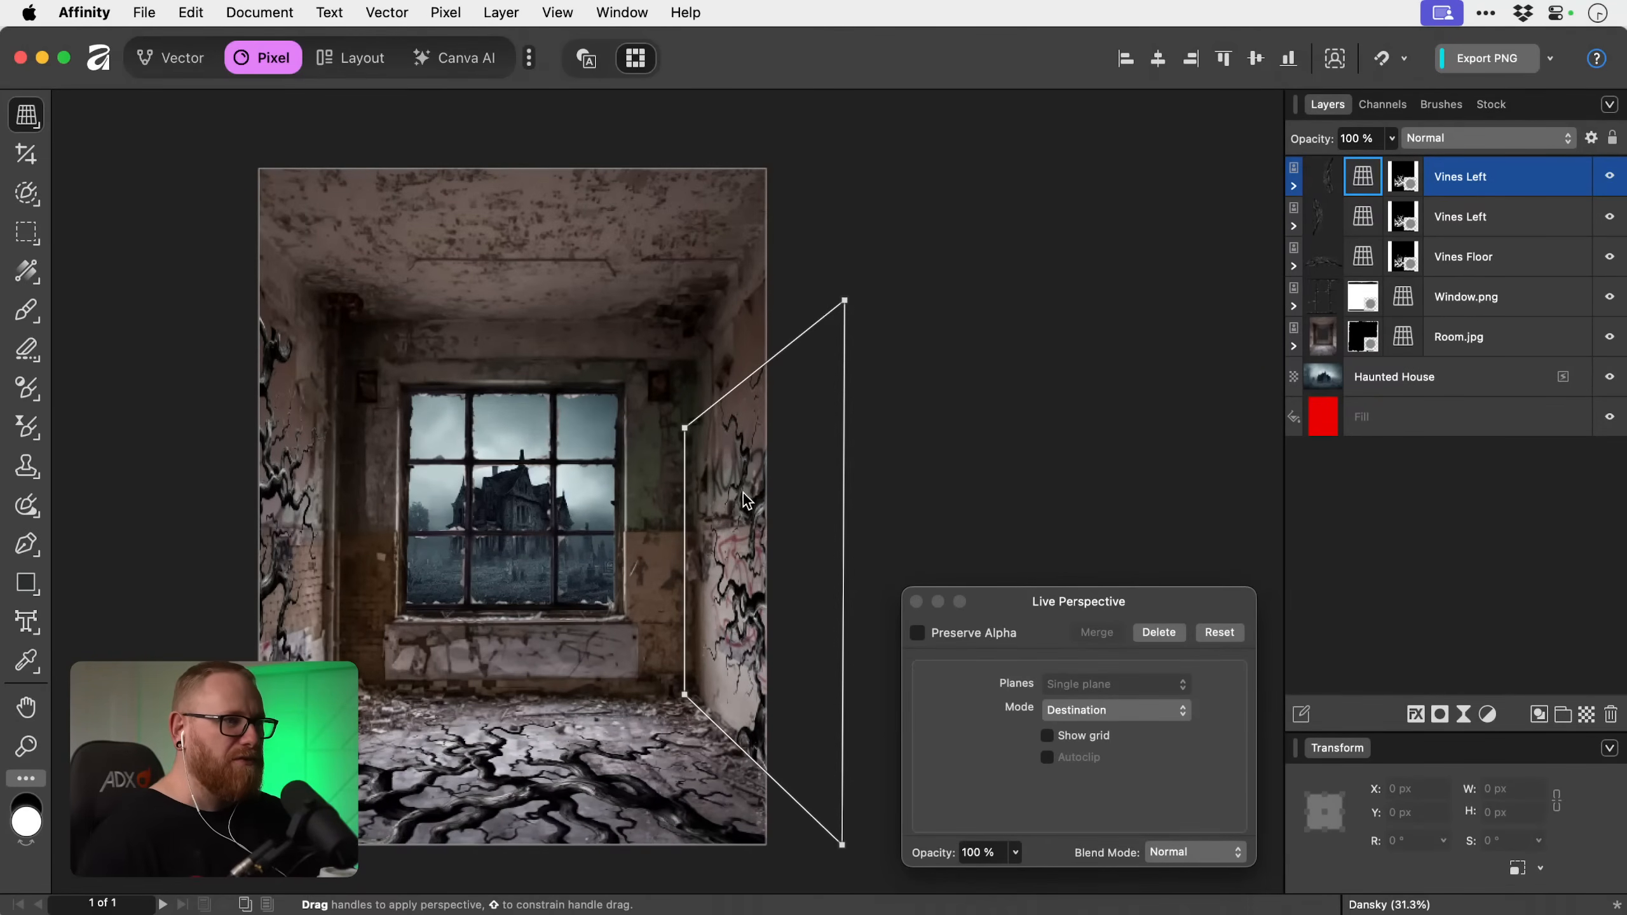
{"action": "left_click_drag", "start_coordinate": [686, 427], "coordinate": [701, 379]}
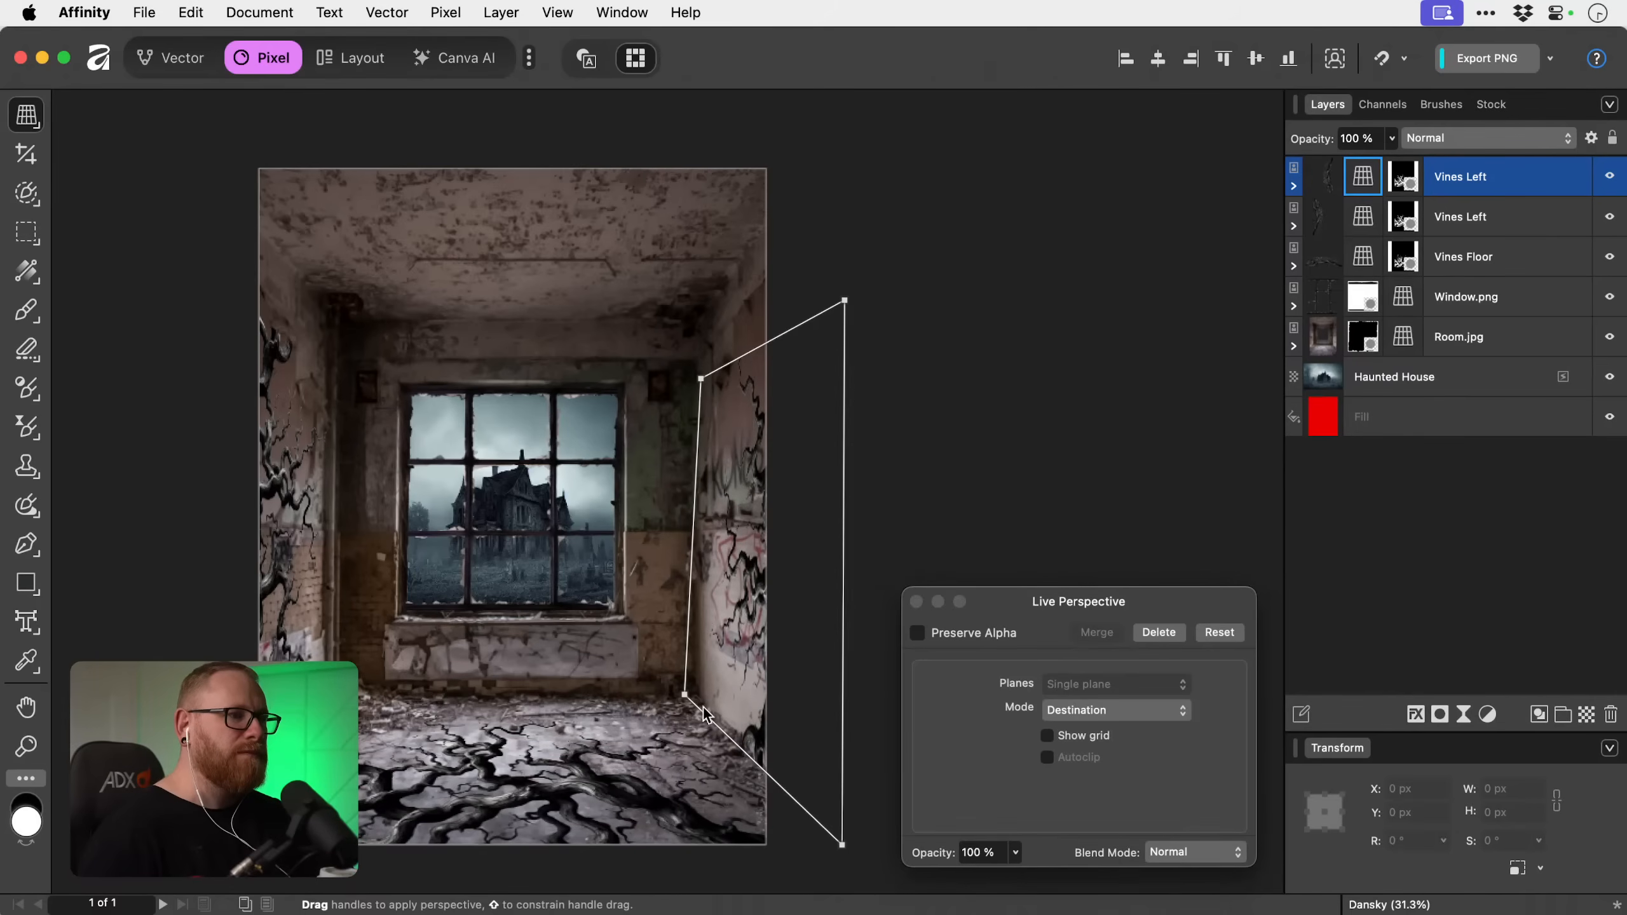
{"action": "left_click_drag", "start_coordinate": [687, 700], "coordinate": [701, 710]}
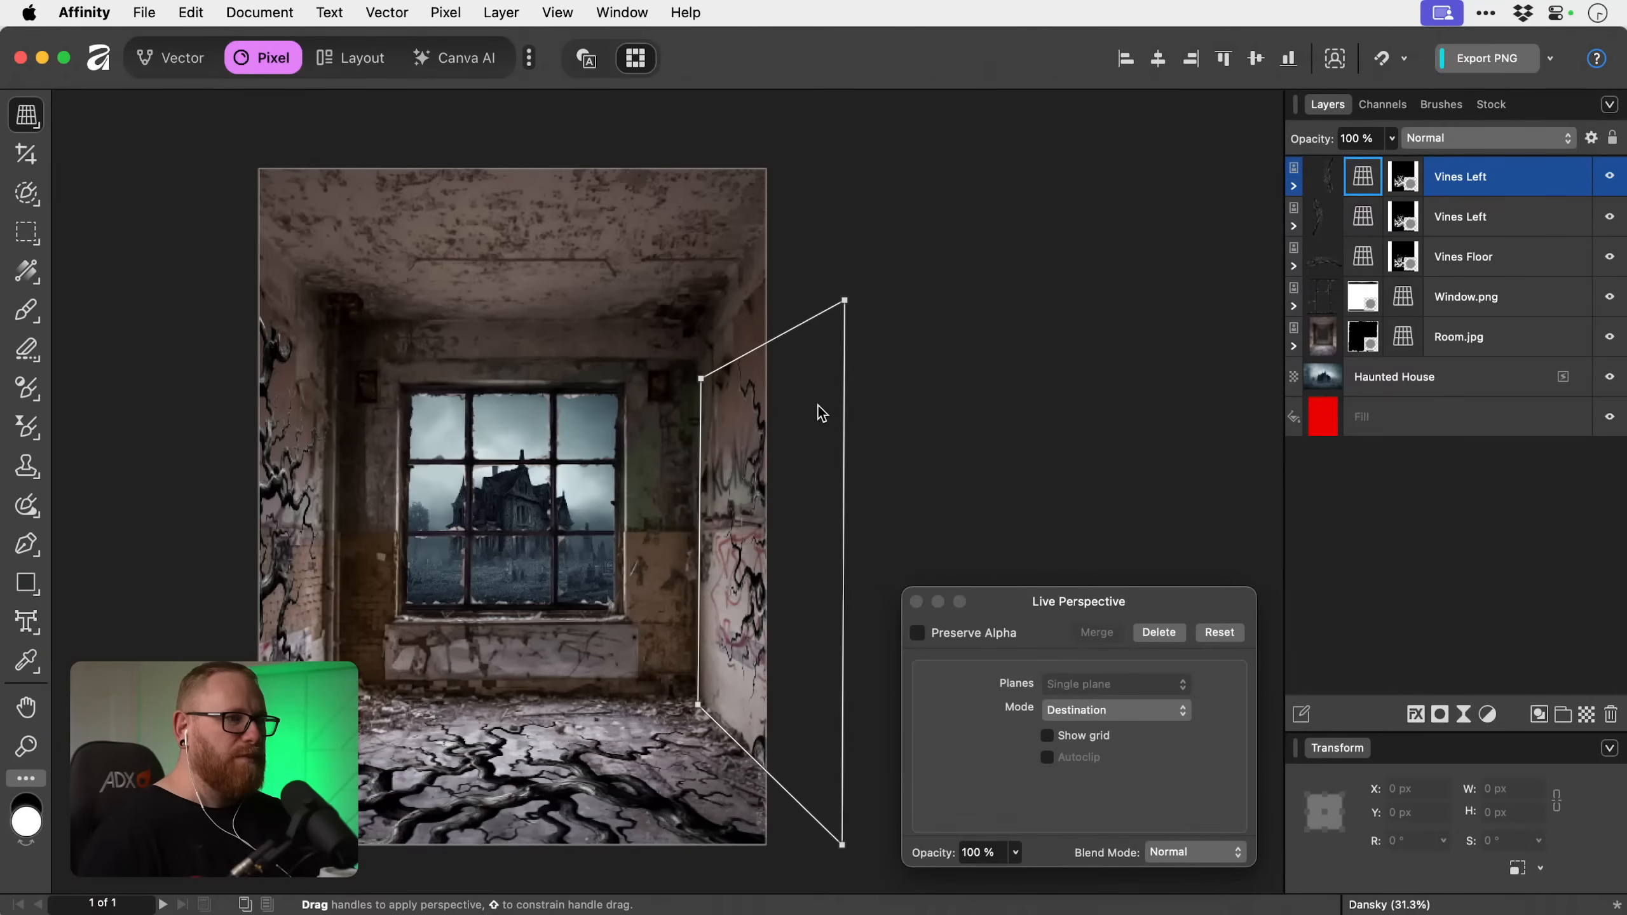
{"action": "left_click_drag", "start_coordinate": [844, 300], "coordinate": [841, 227]}
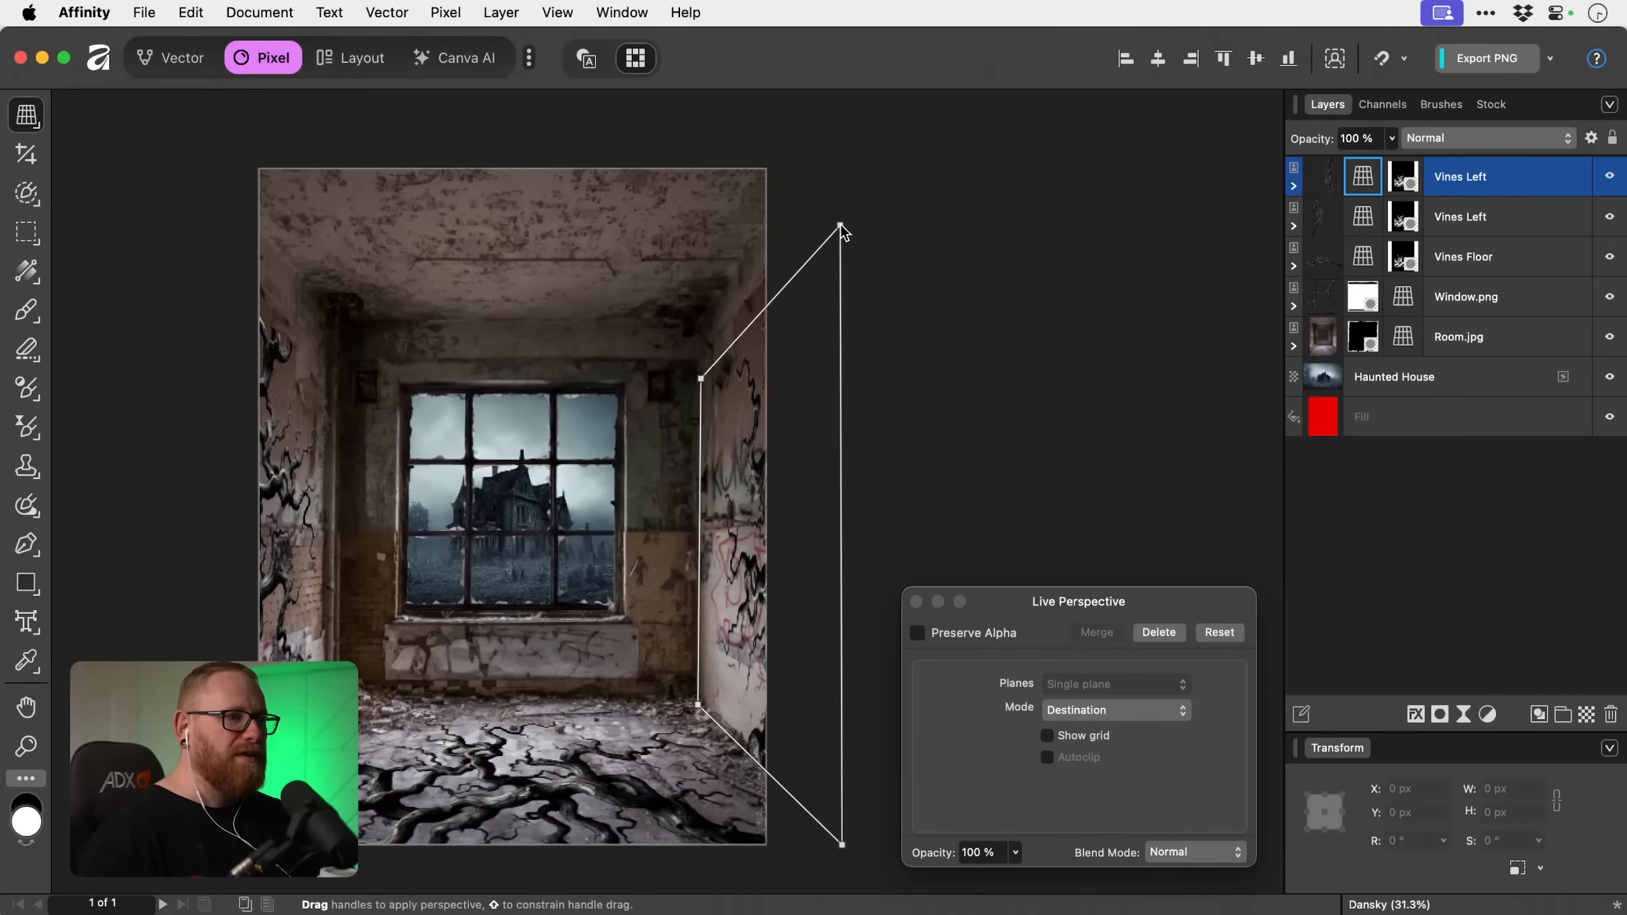
{"action": "left_click", "coordinate": [915, 601]}
{"action": "left_click", "coordinate": [1129, 502]}
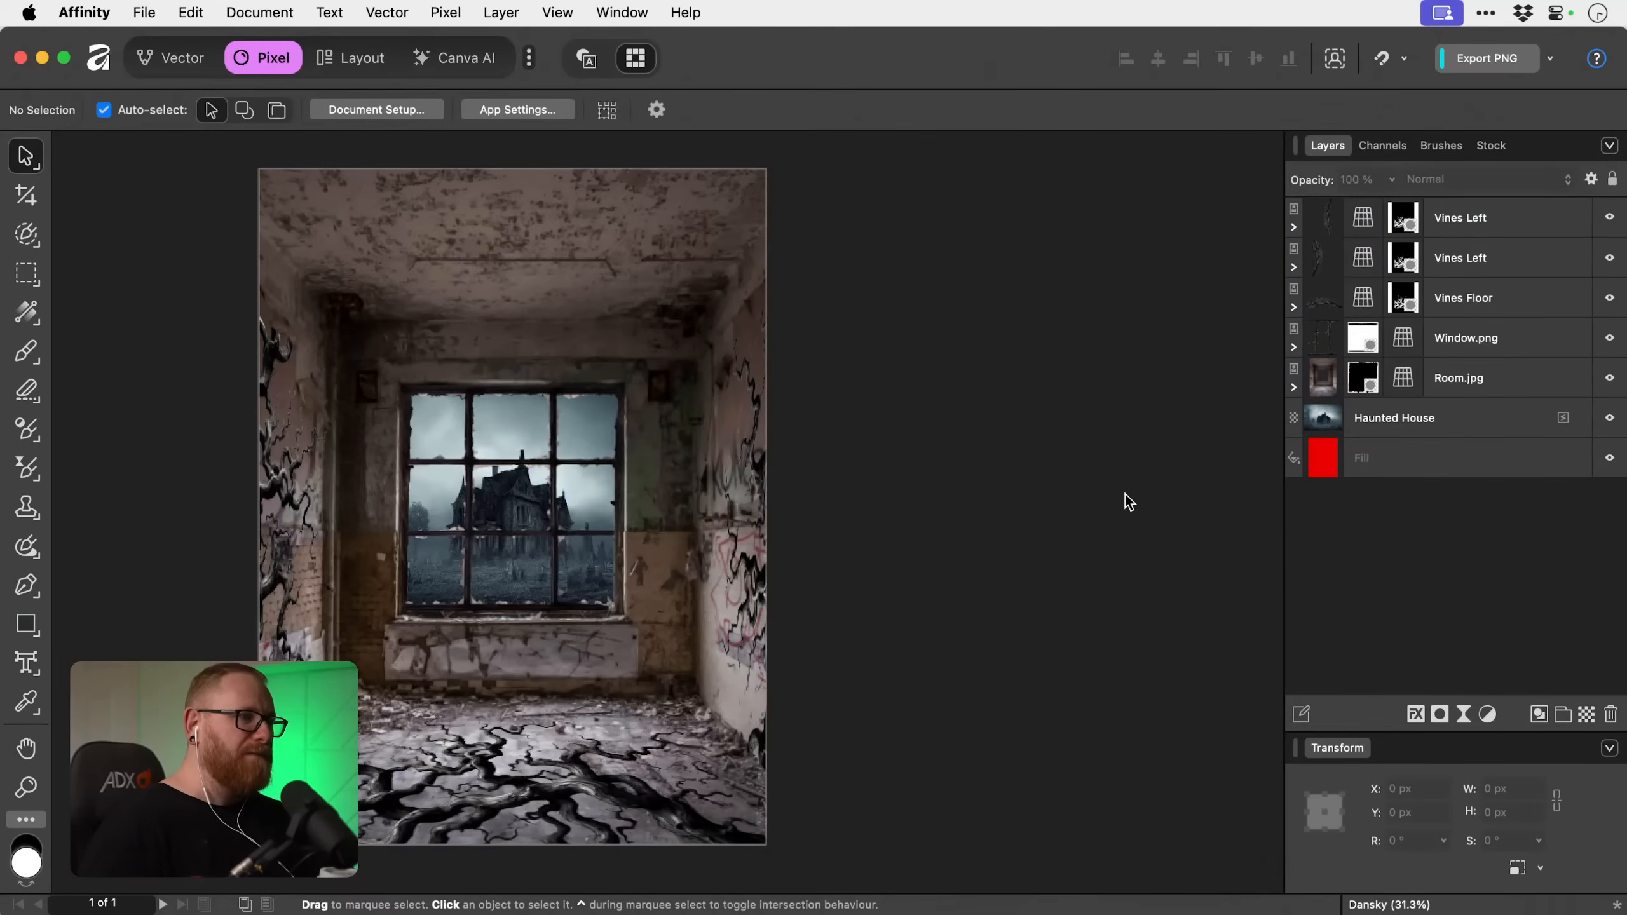
{"action": "key", "text": "super+0"}
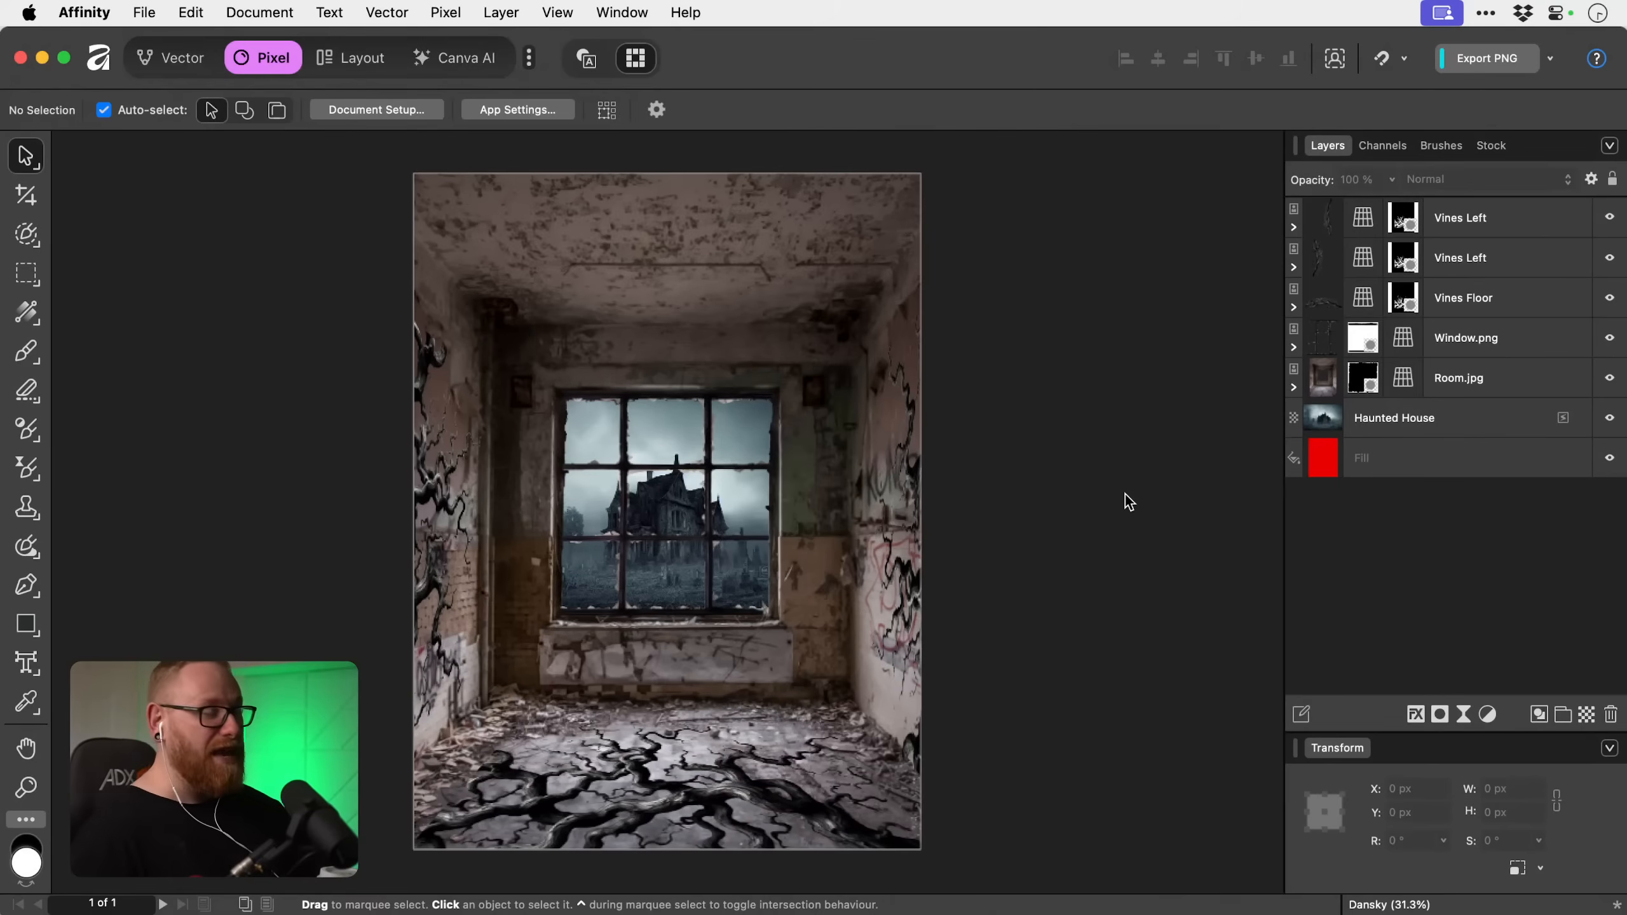
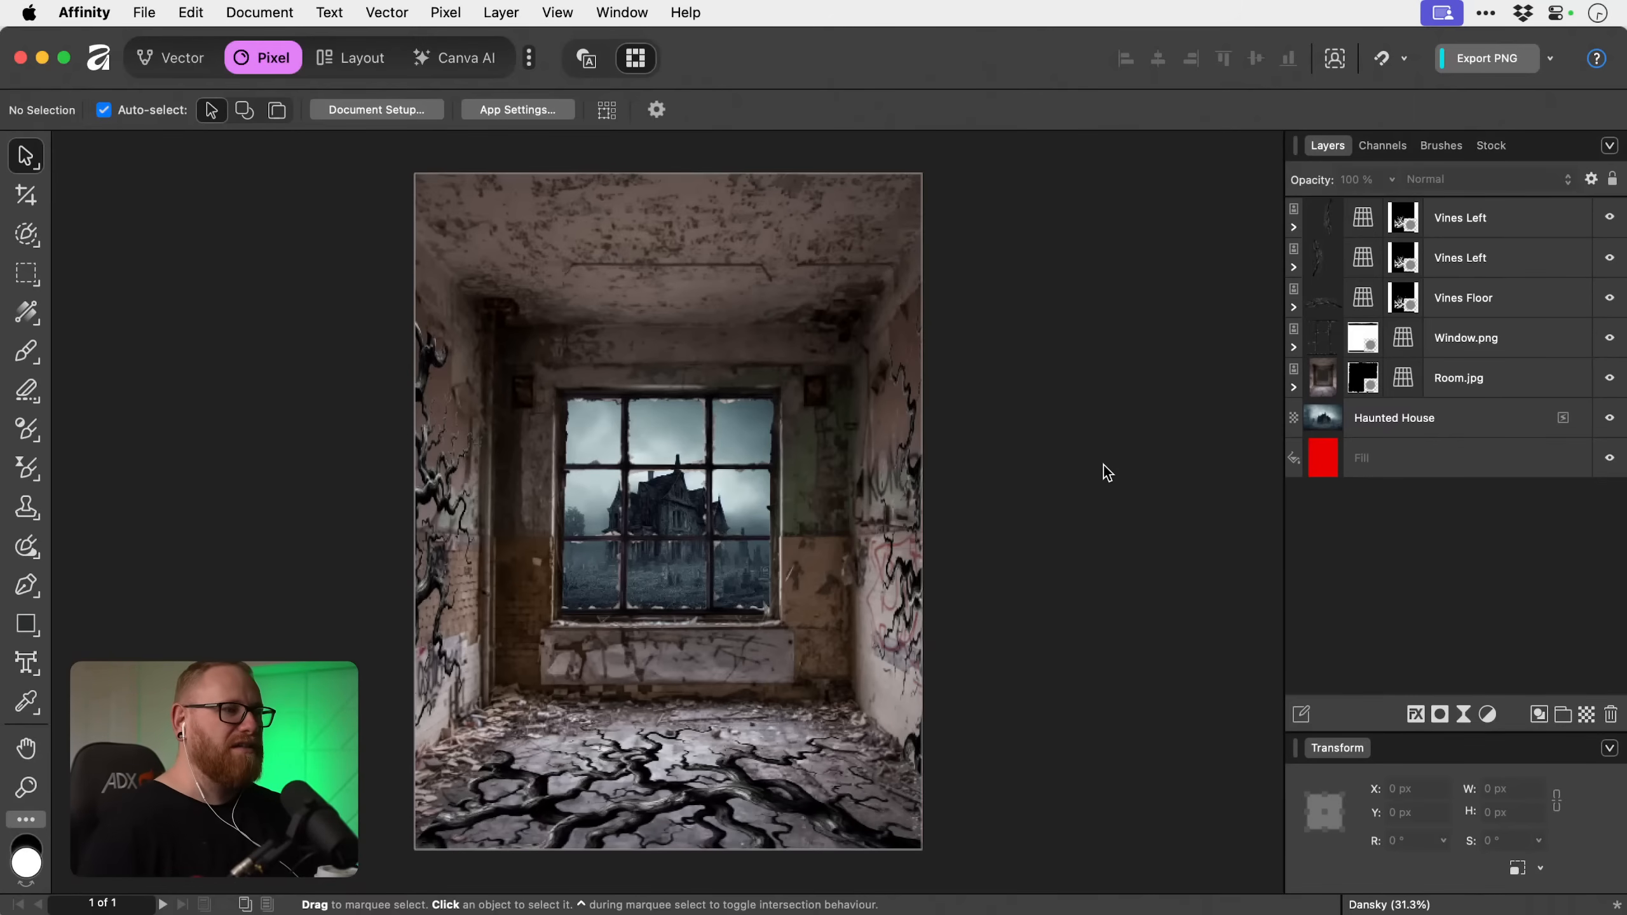
Add an HSL adjustment above all the layers and set its Saturation Shift to -100% to turn the composite greyscale.
{"action": "left_click", "coordinate": [1481, 233]}
{"action": "left_click", "coordinate": [1488, 714]}
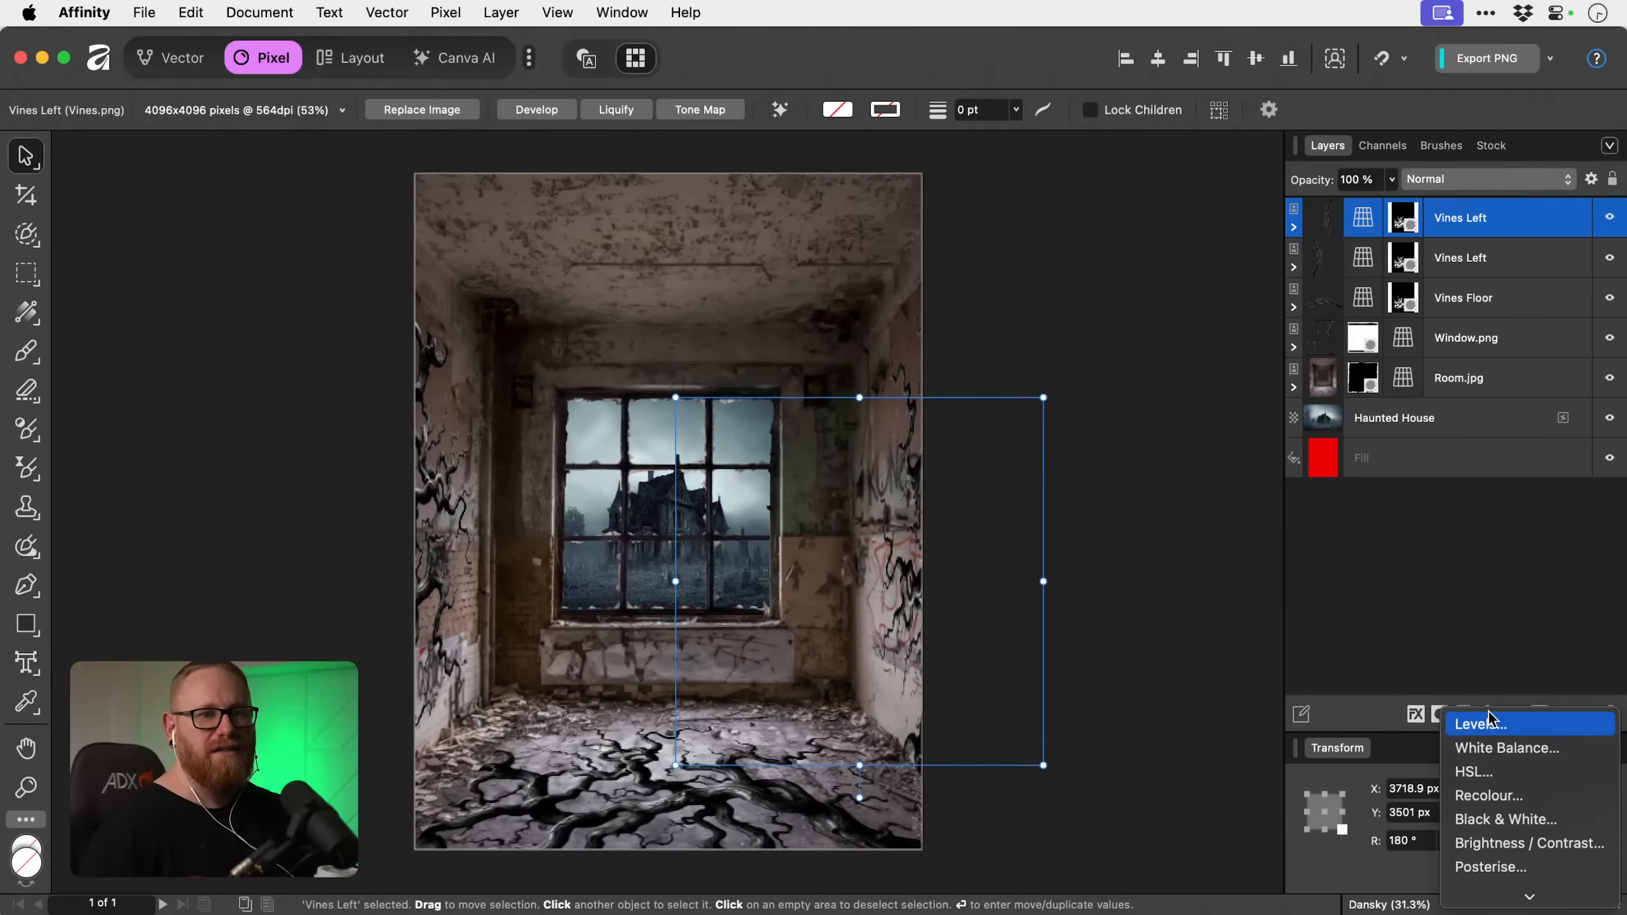
{"action": "left_click", "coordinate": [1473, 772]}
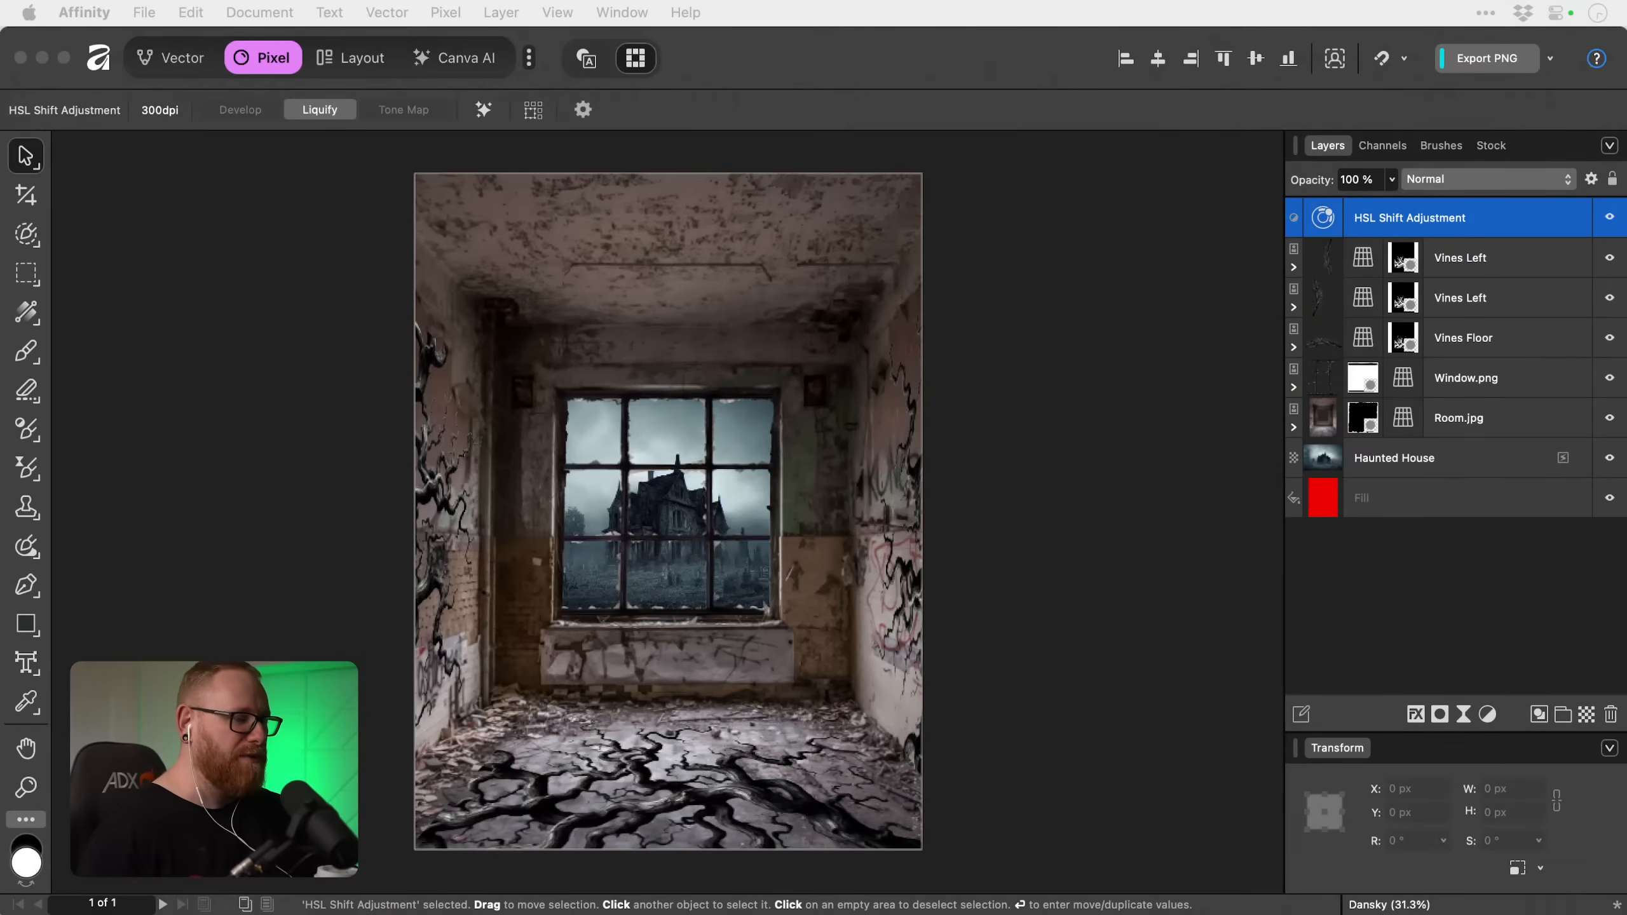
{"action": "left_click_drag", "start_coordinate": [1235, 516], "coordinate": [1127, 380]}
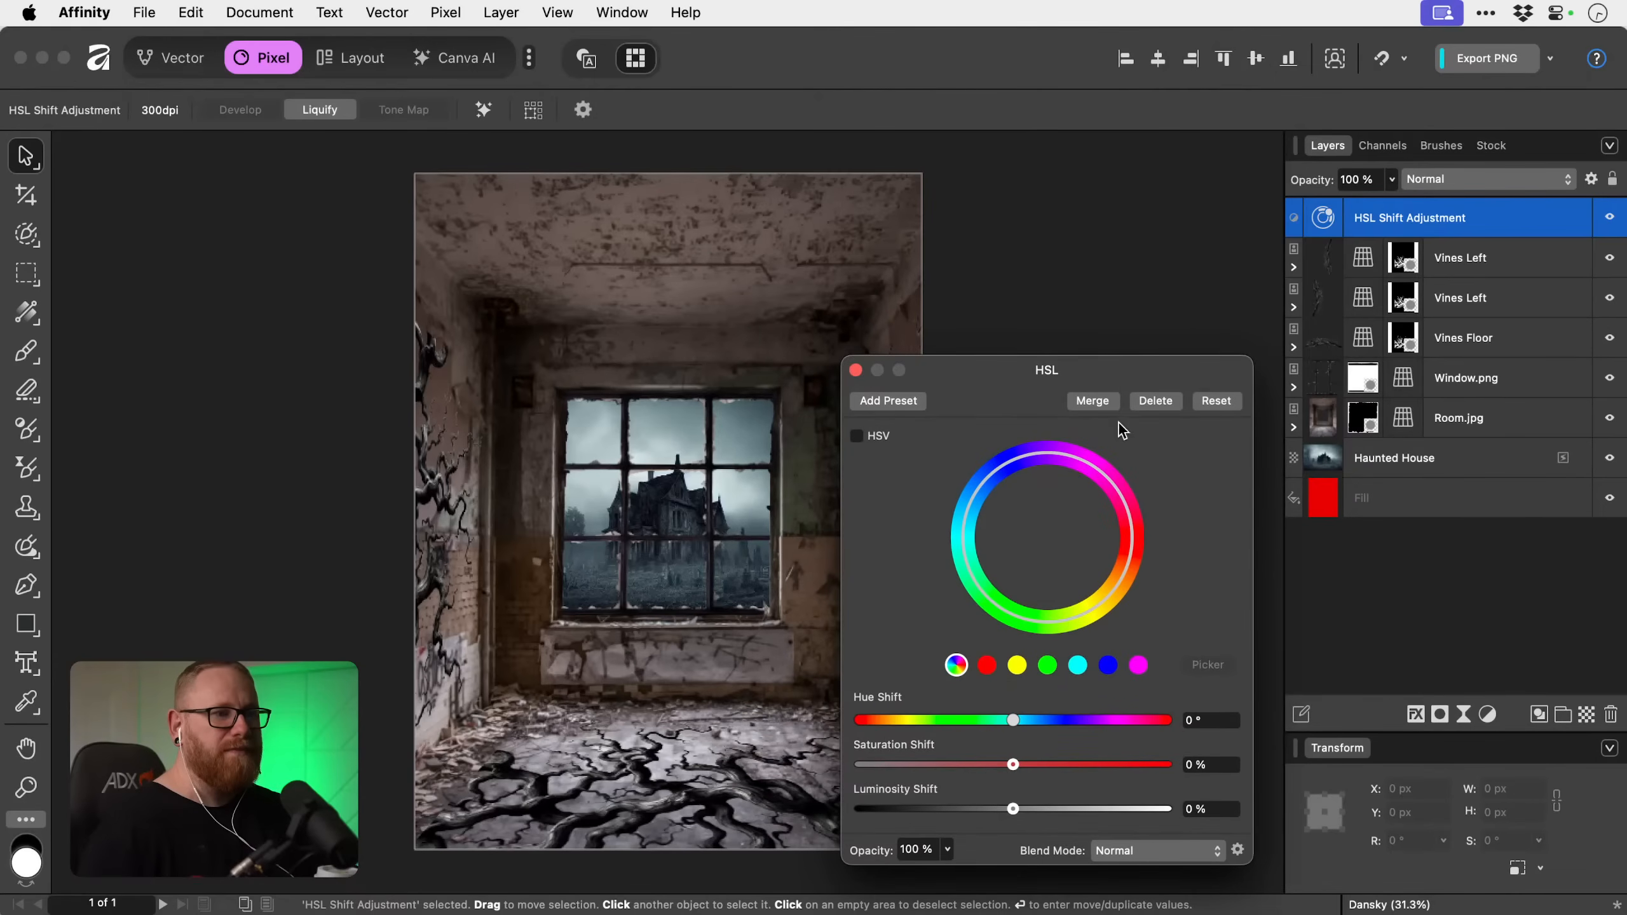
{"action": "left_click_drag", "start_coordinate": [1080, 758], "coordinate": [859, 765]}
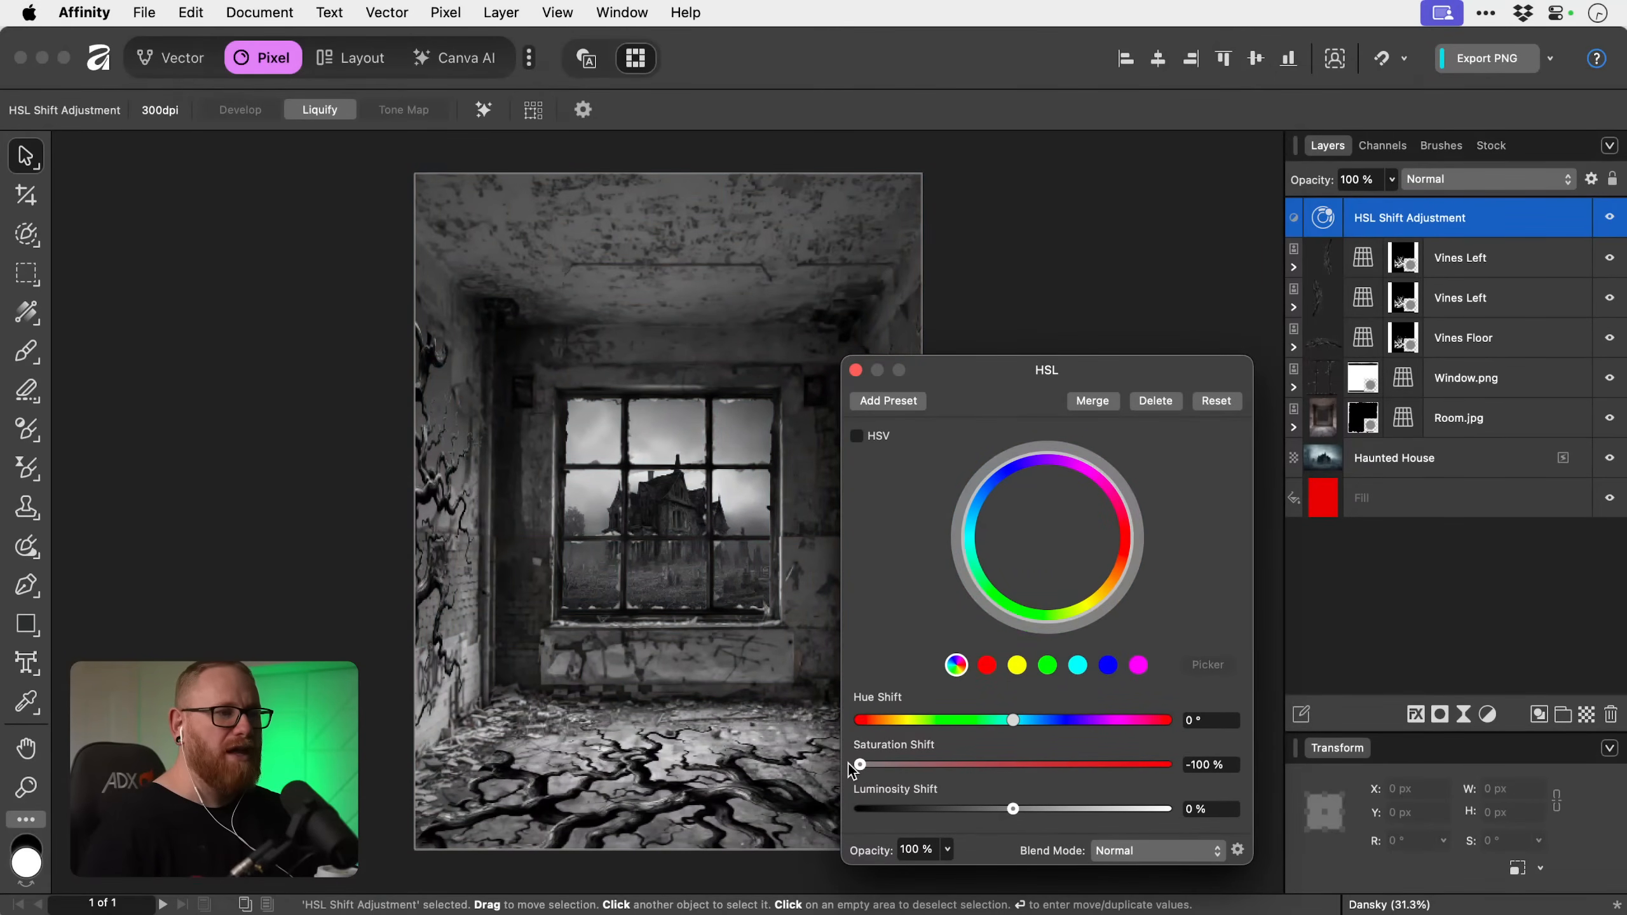
{"action": "left_click", "coordinate": [856, 370]}
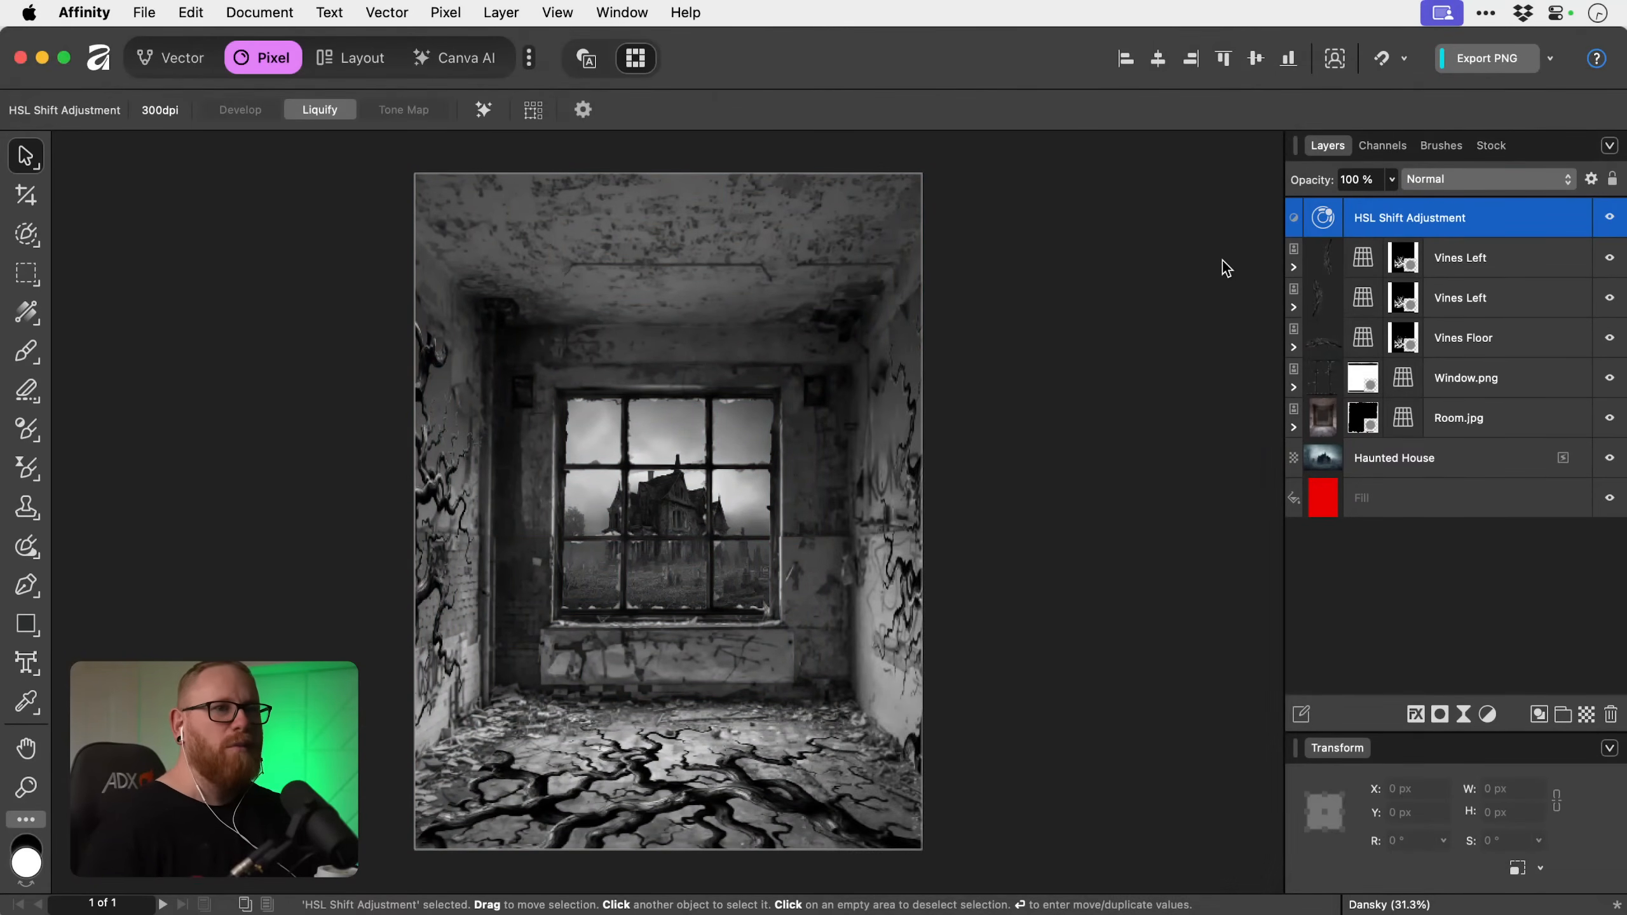
Rename the HSL adjustment layer to Exposure Checker and toggle its visibility to compare the colour and greyscale versions.
{"action": "double_click", "coordinate": [1410, 220]}
{"action": "type", "text": "Expo"}
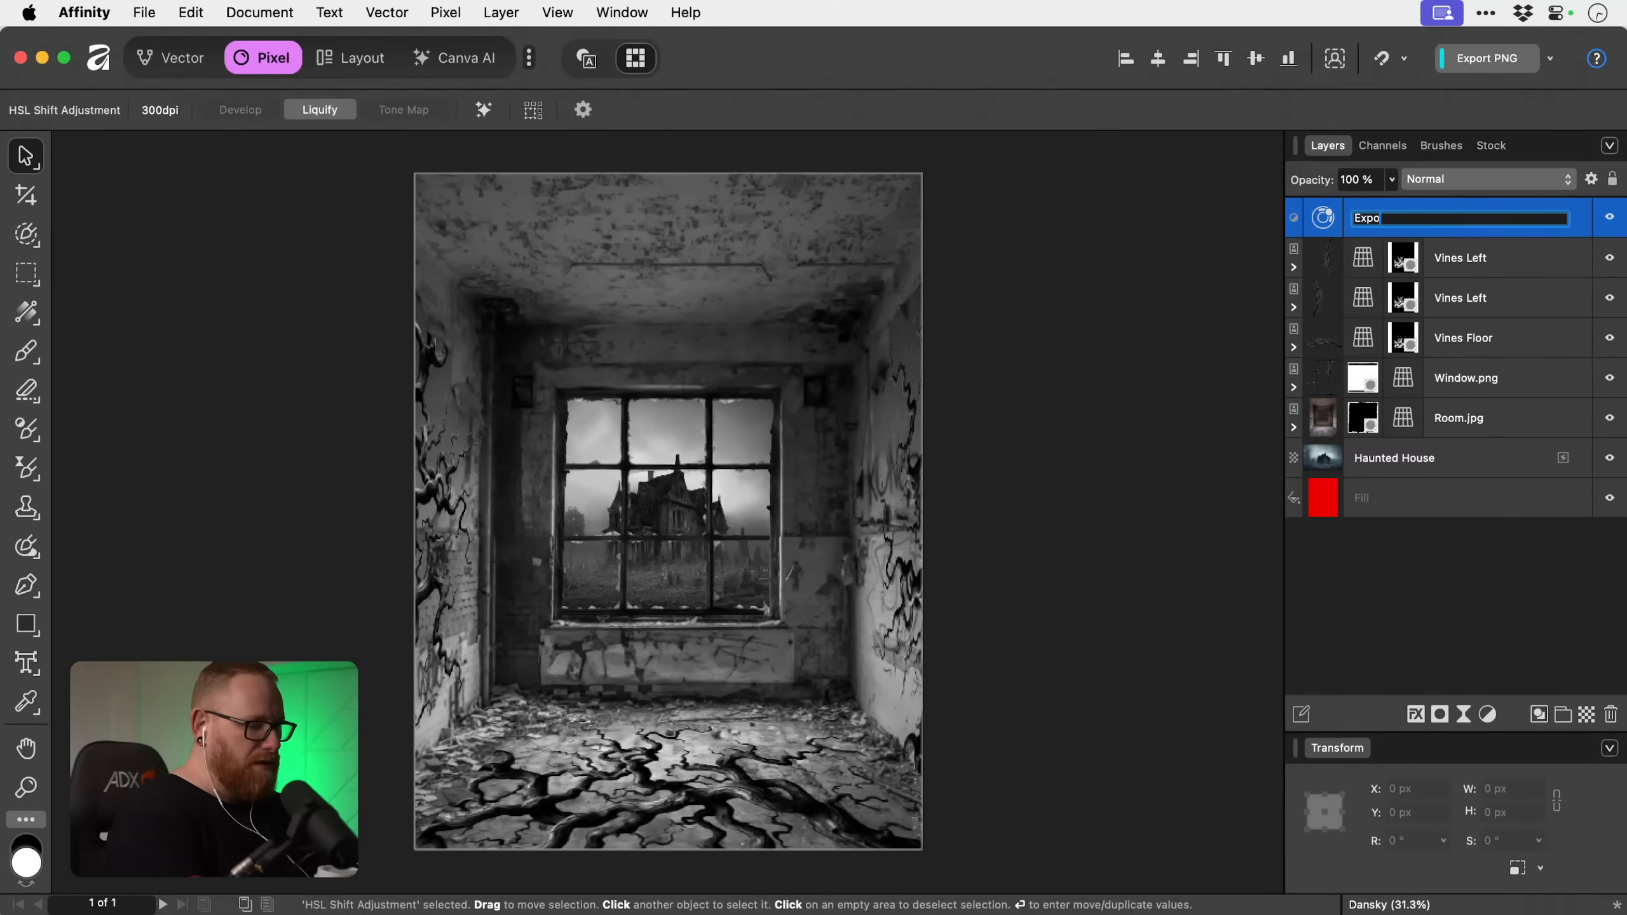
{"action": "type", "text": "sure Checker"}
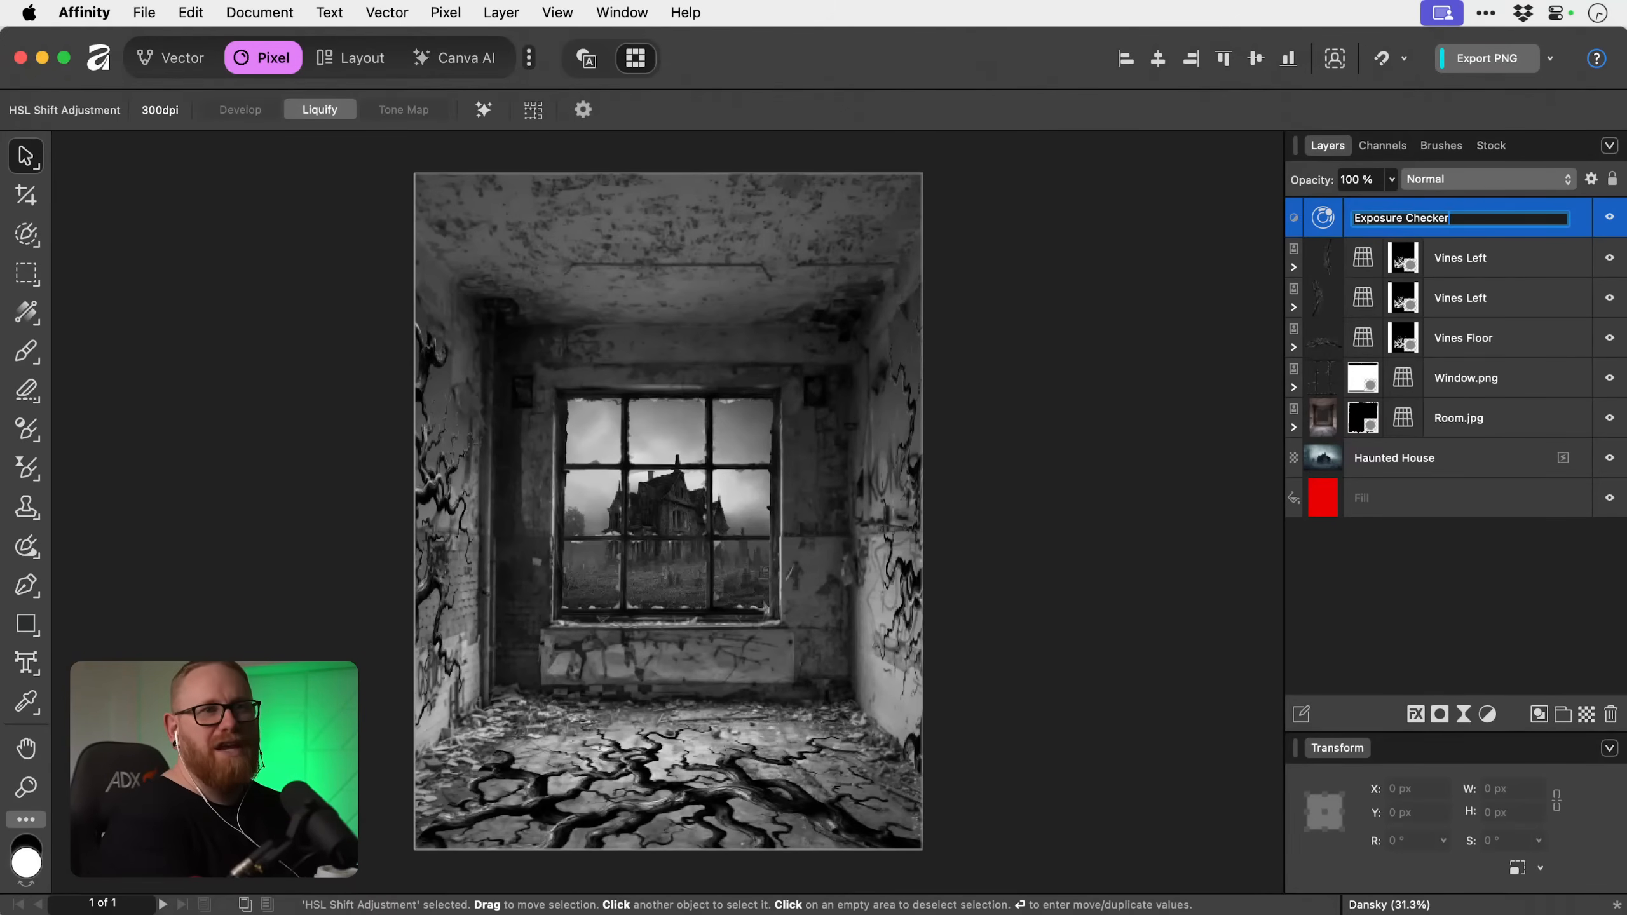
{"action": "key", "text": "Return"}
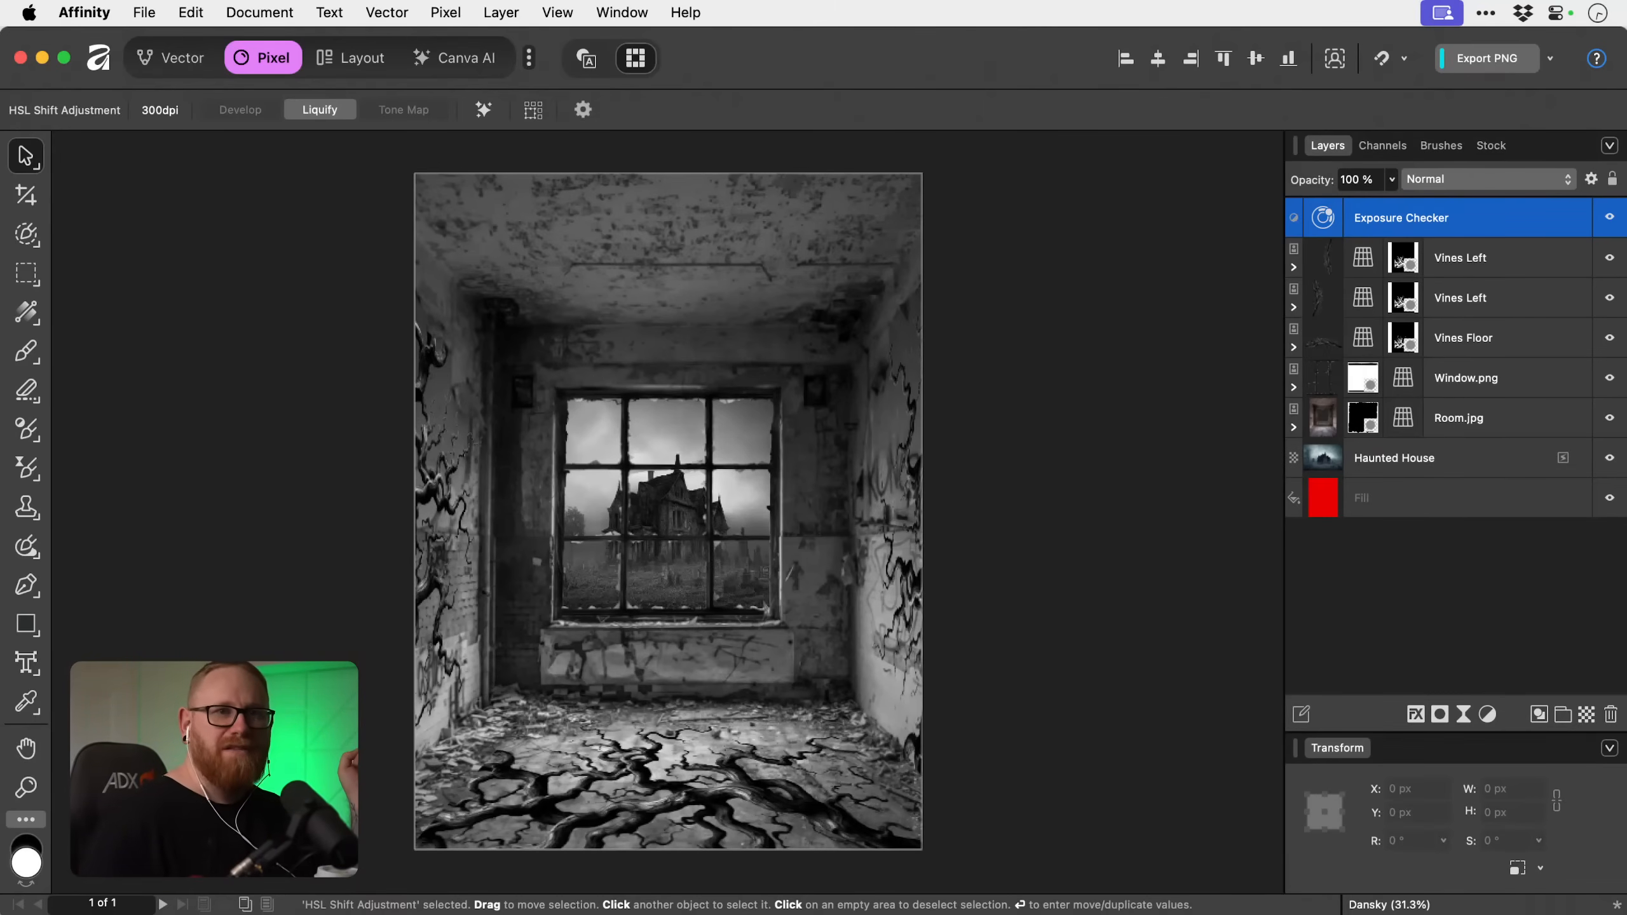
{"action": "left_click", "coordinate": [1610, 219]}
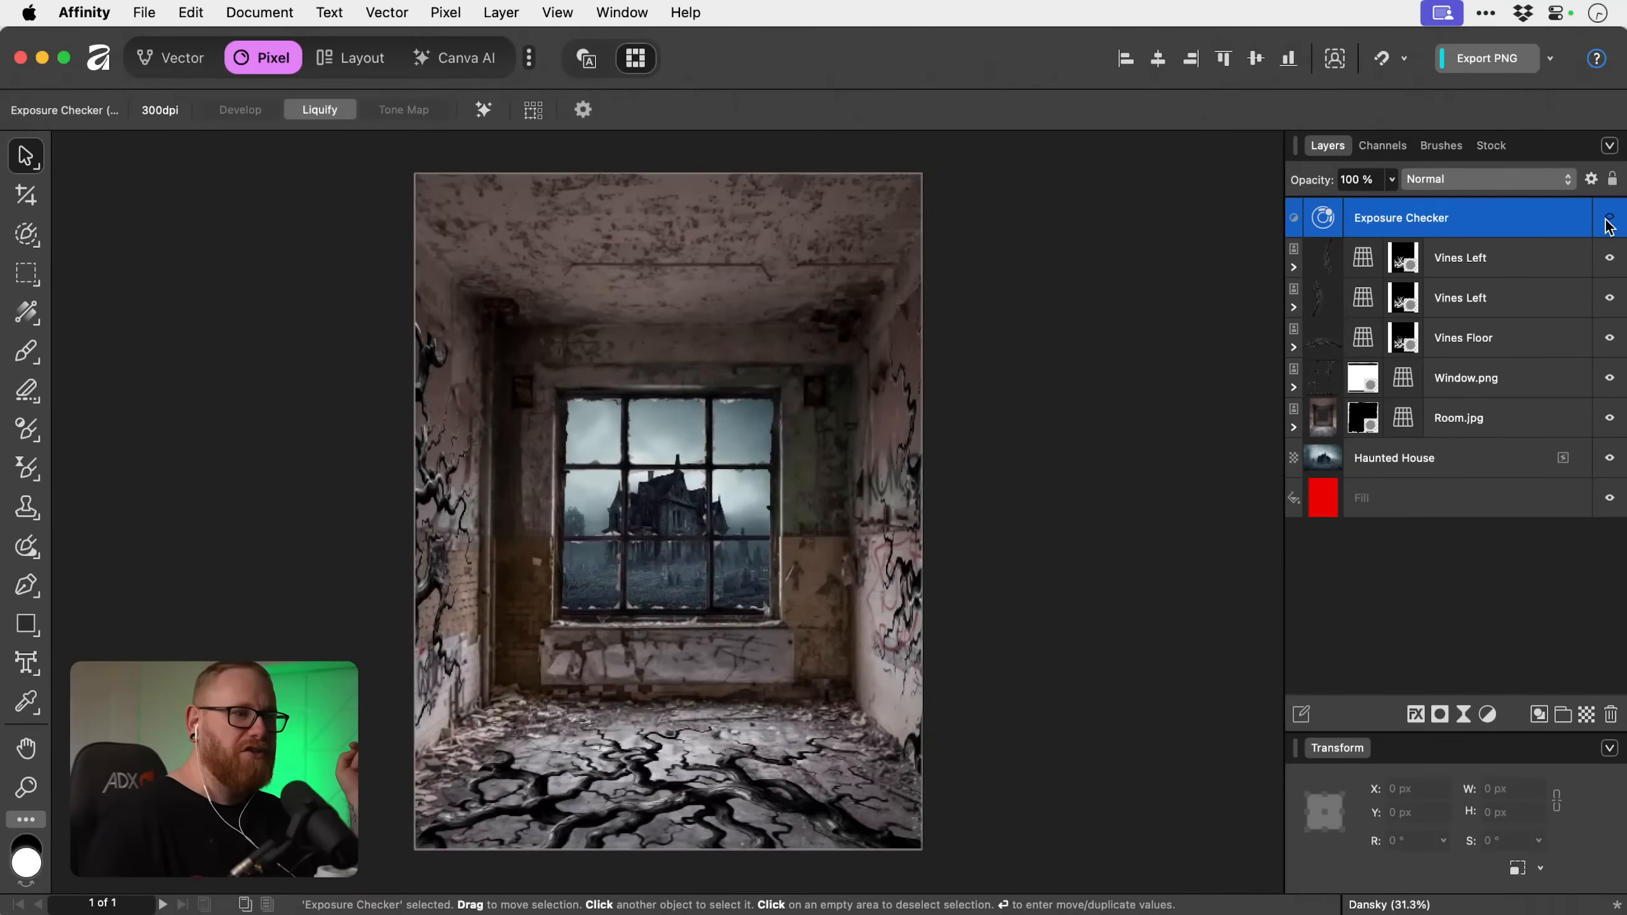
{"action": "left_click", "coordinate": [1610, 219]}
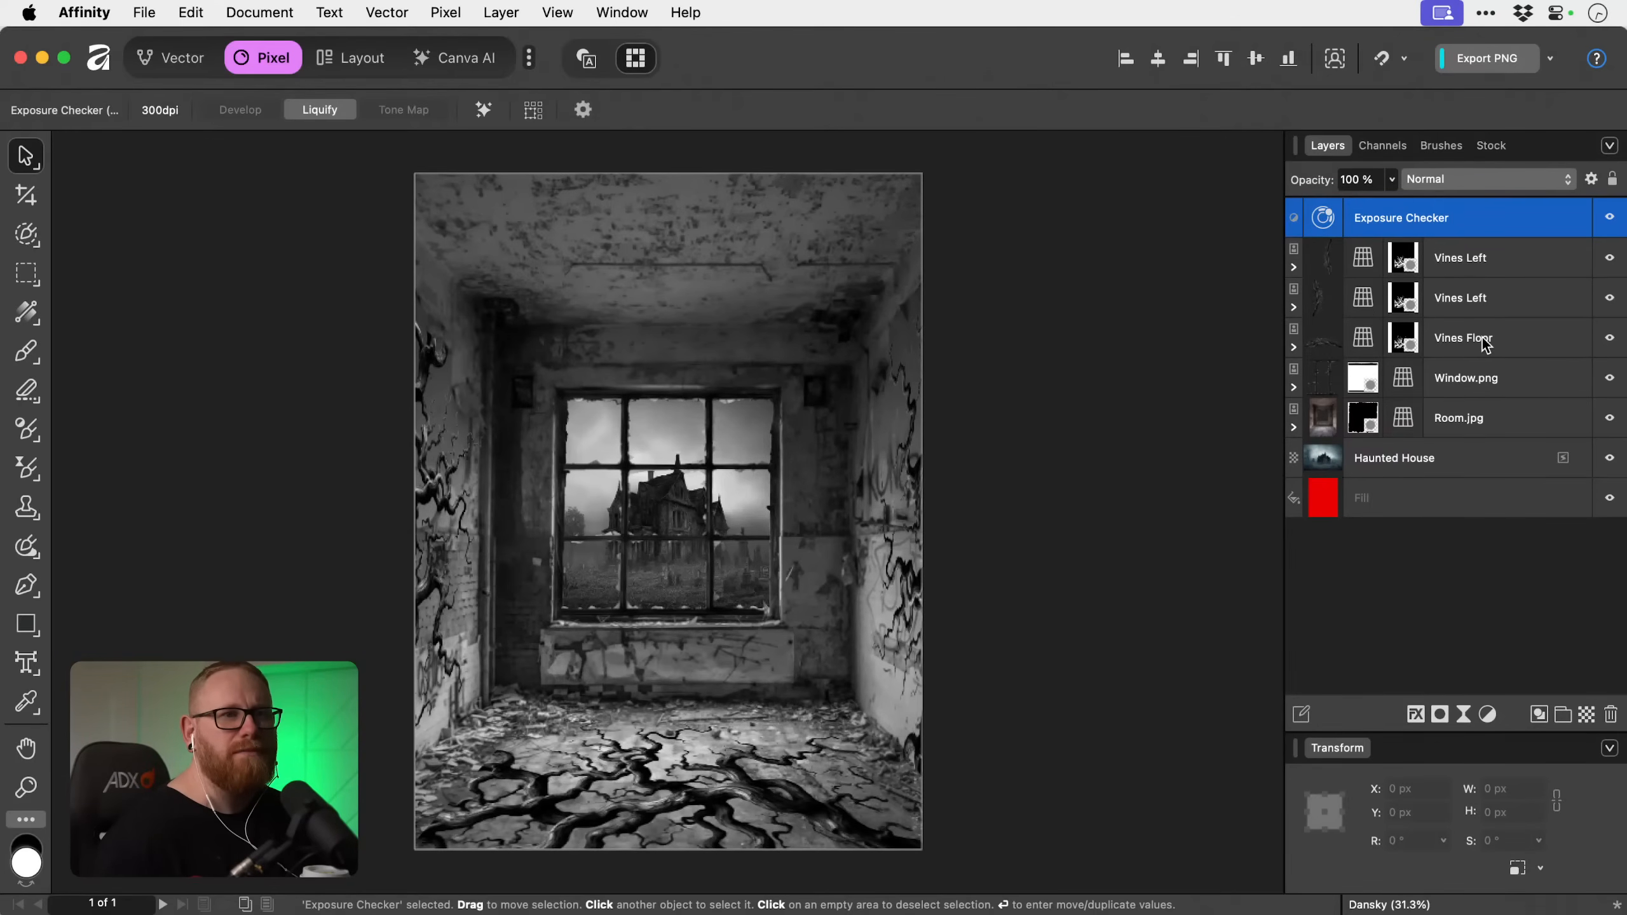
Expand the Vines Floor layer and examine its nested Perspective filter and mask, ending with the Vines Floor layer selected.
{"action": "left_click", "coordinate": [1292, 347]}
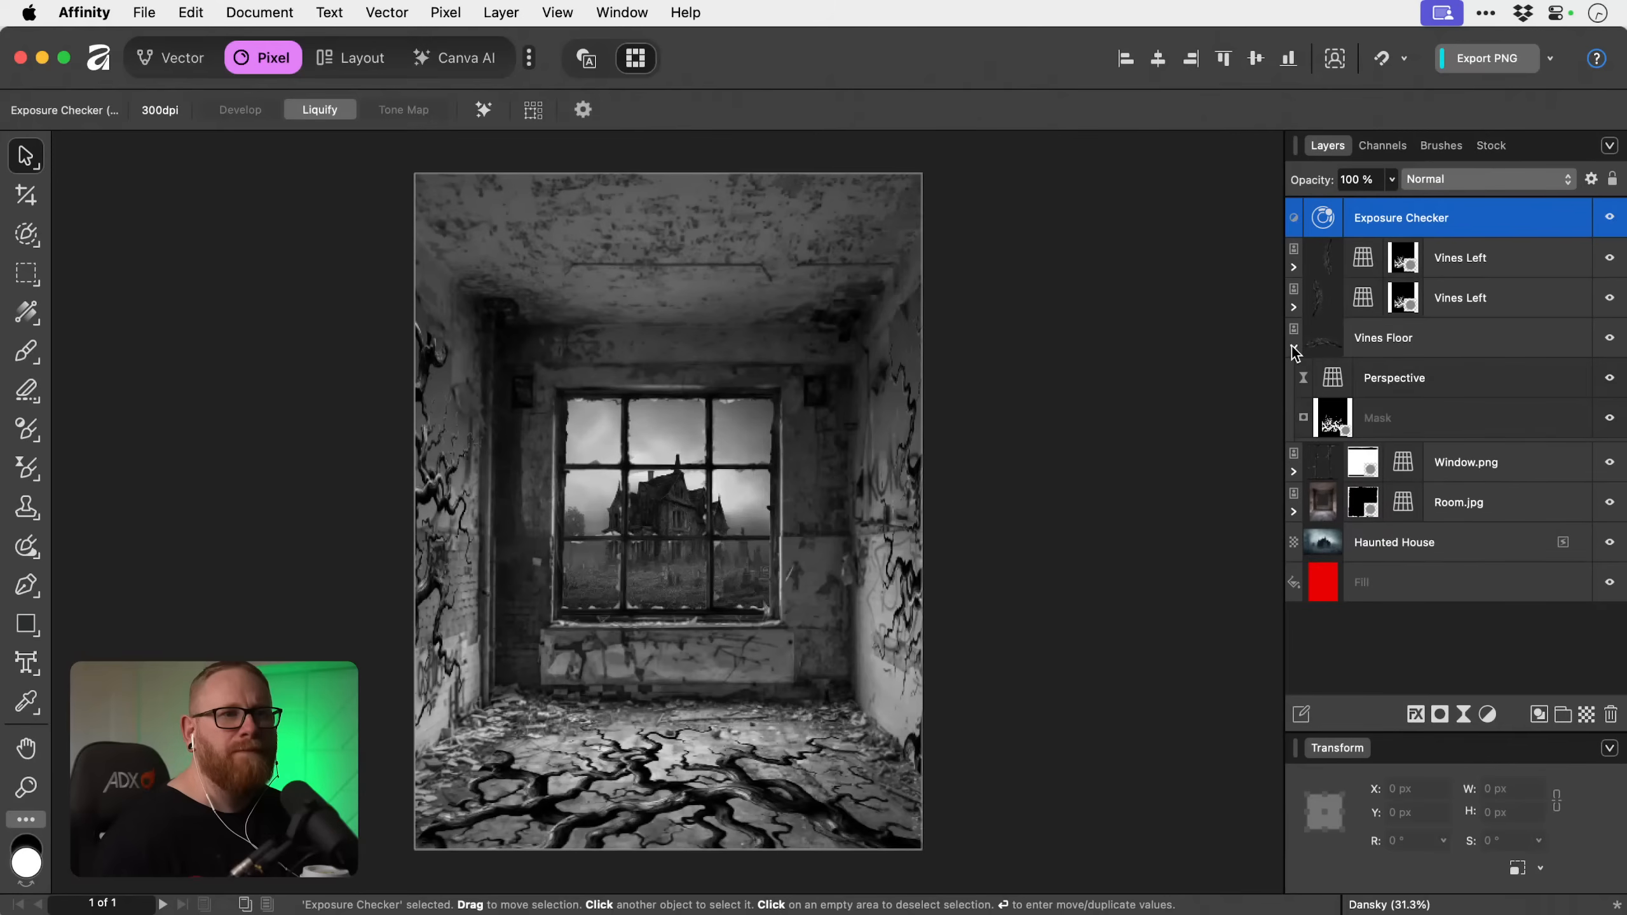
{"action": "left_click", "coordinate": [1417, 382]}
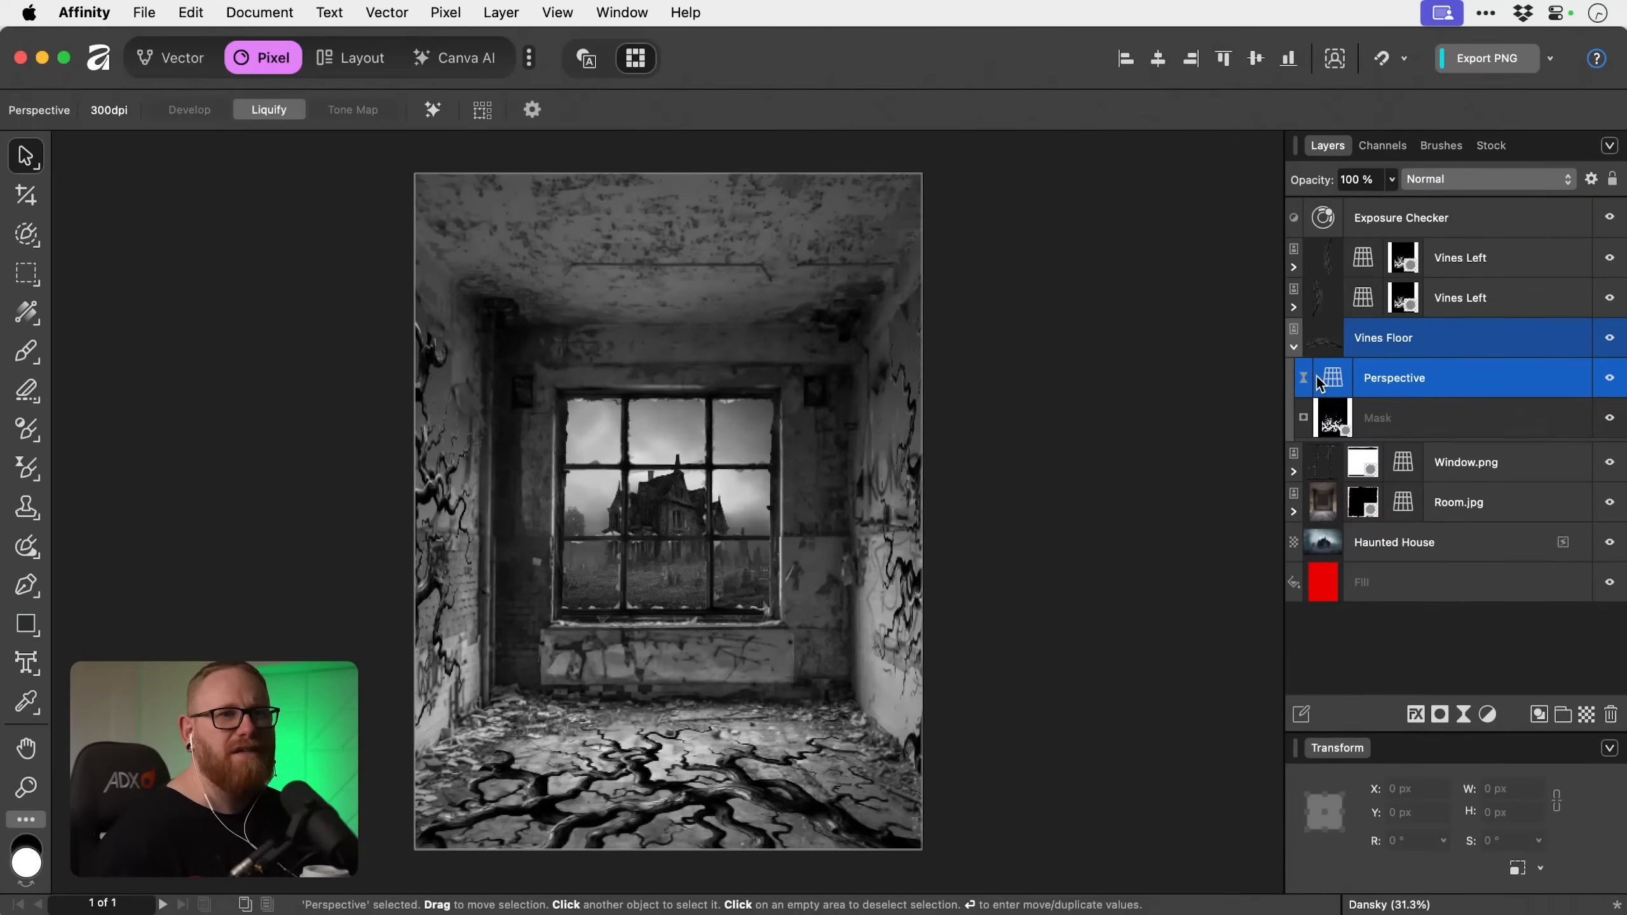
{"action": "left_click", "coordinate": [741, 760]}
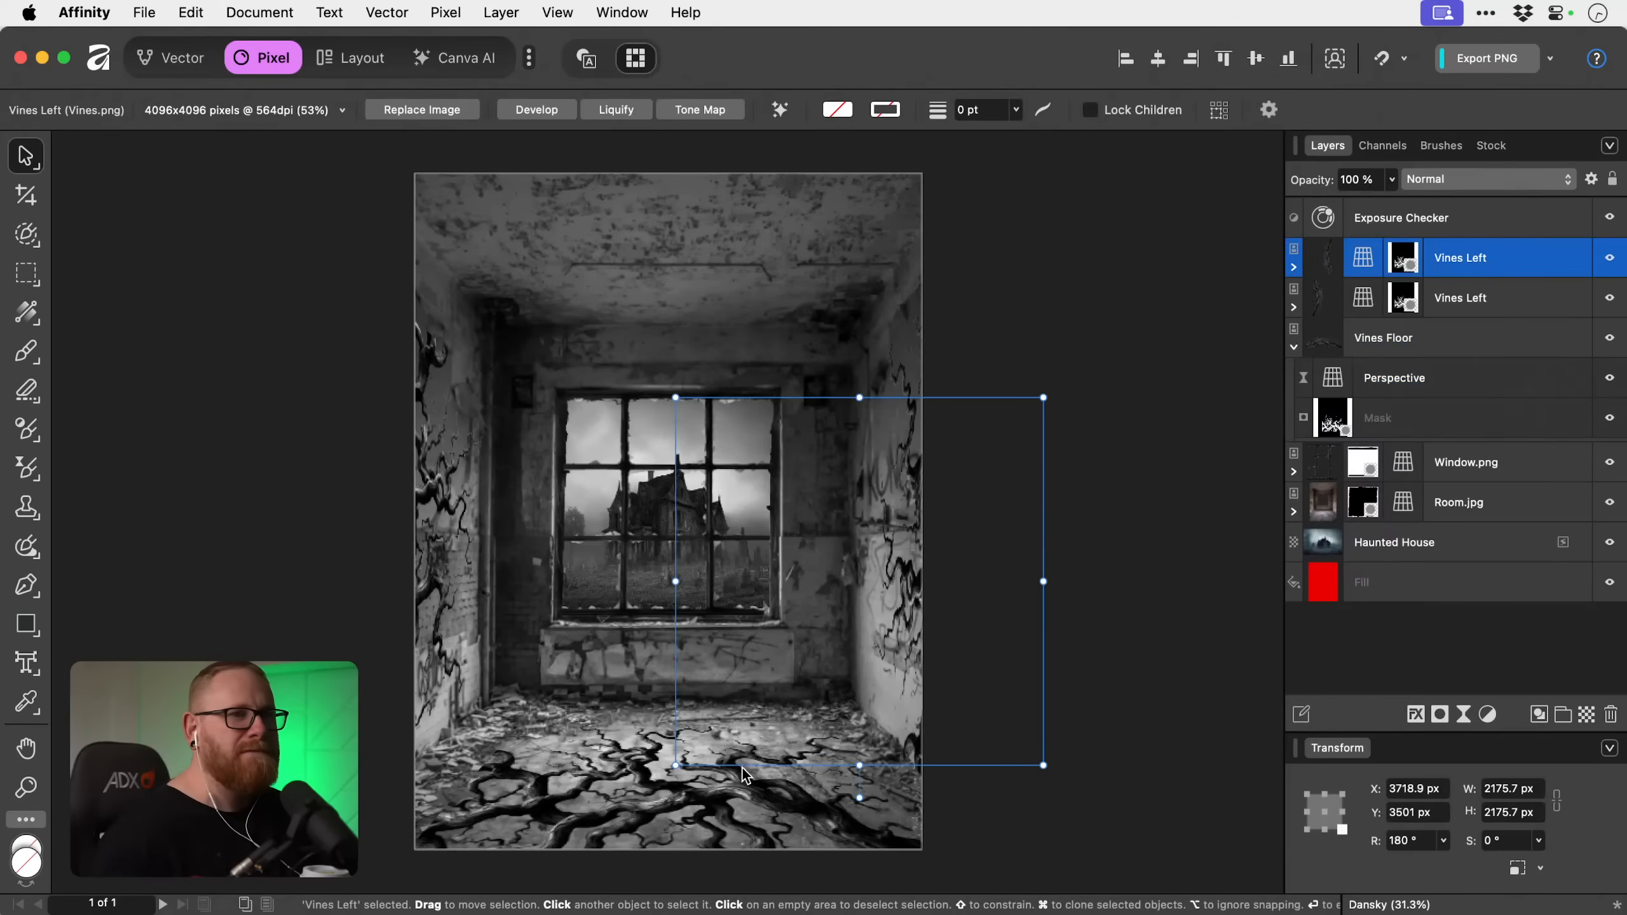
{"action": "left_click", "coordinate": [1293, 347]}
{"action": "left_click", "coordinate": [681, 813]}
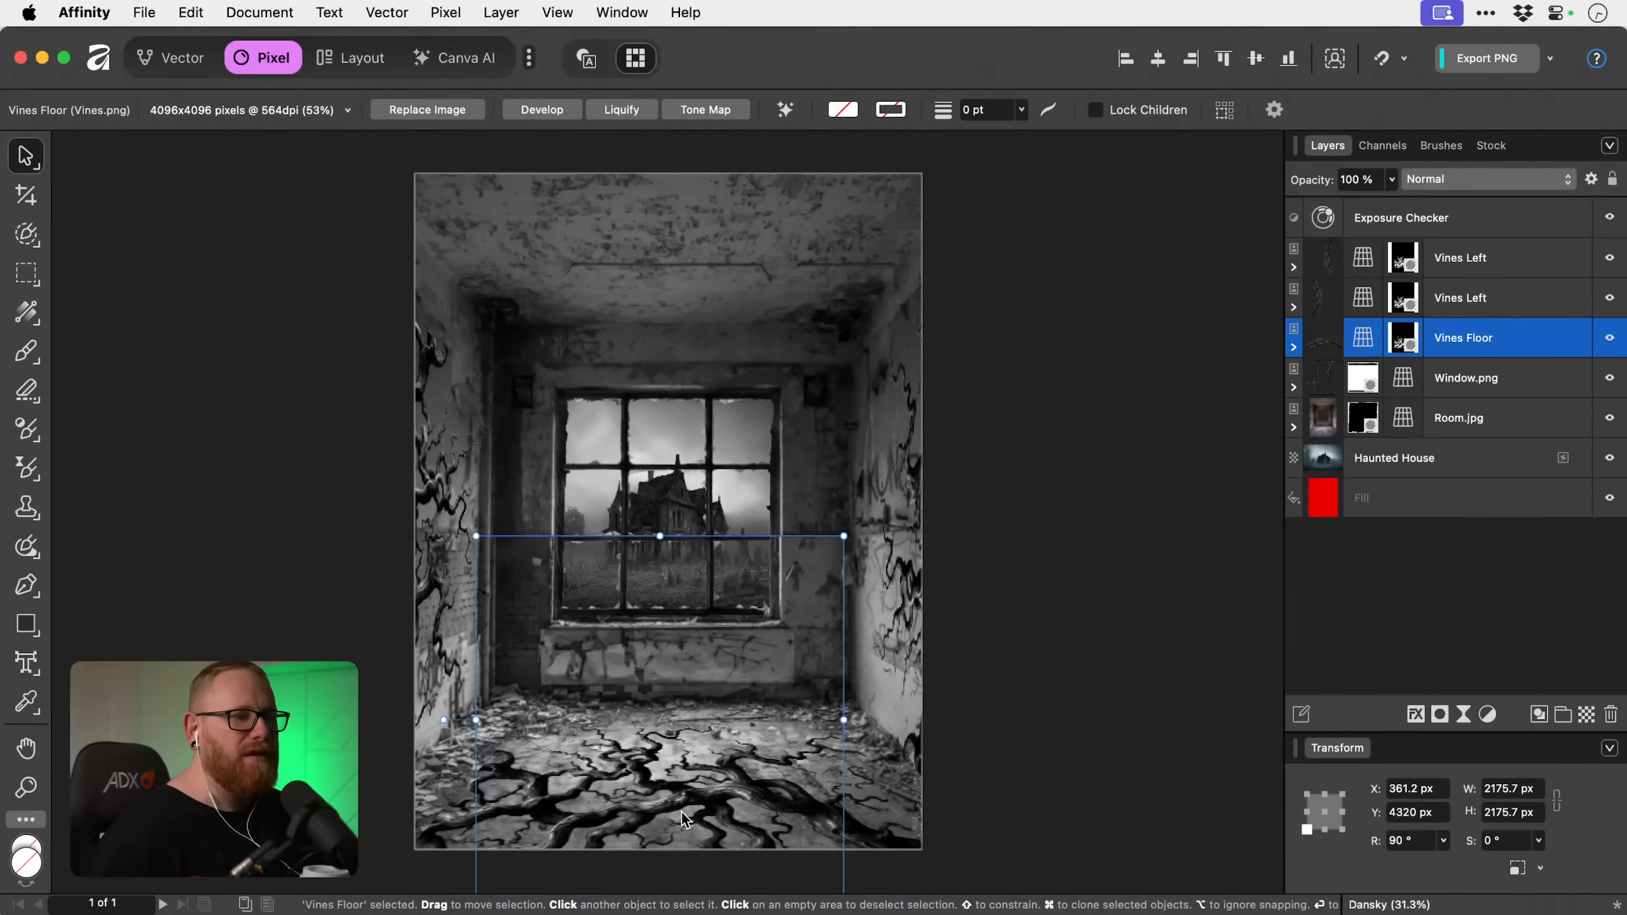
{"action": "left_click", "coordinate": [1292, 348]}
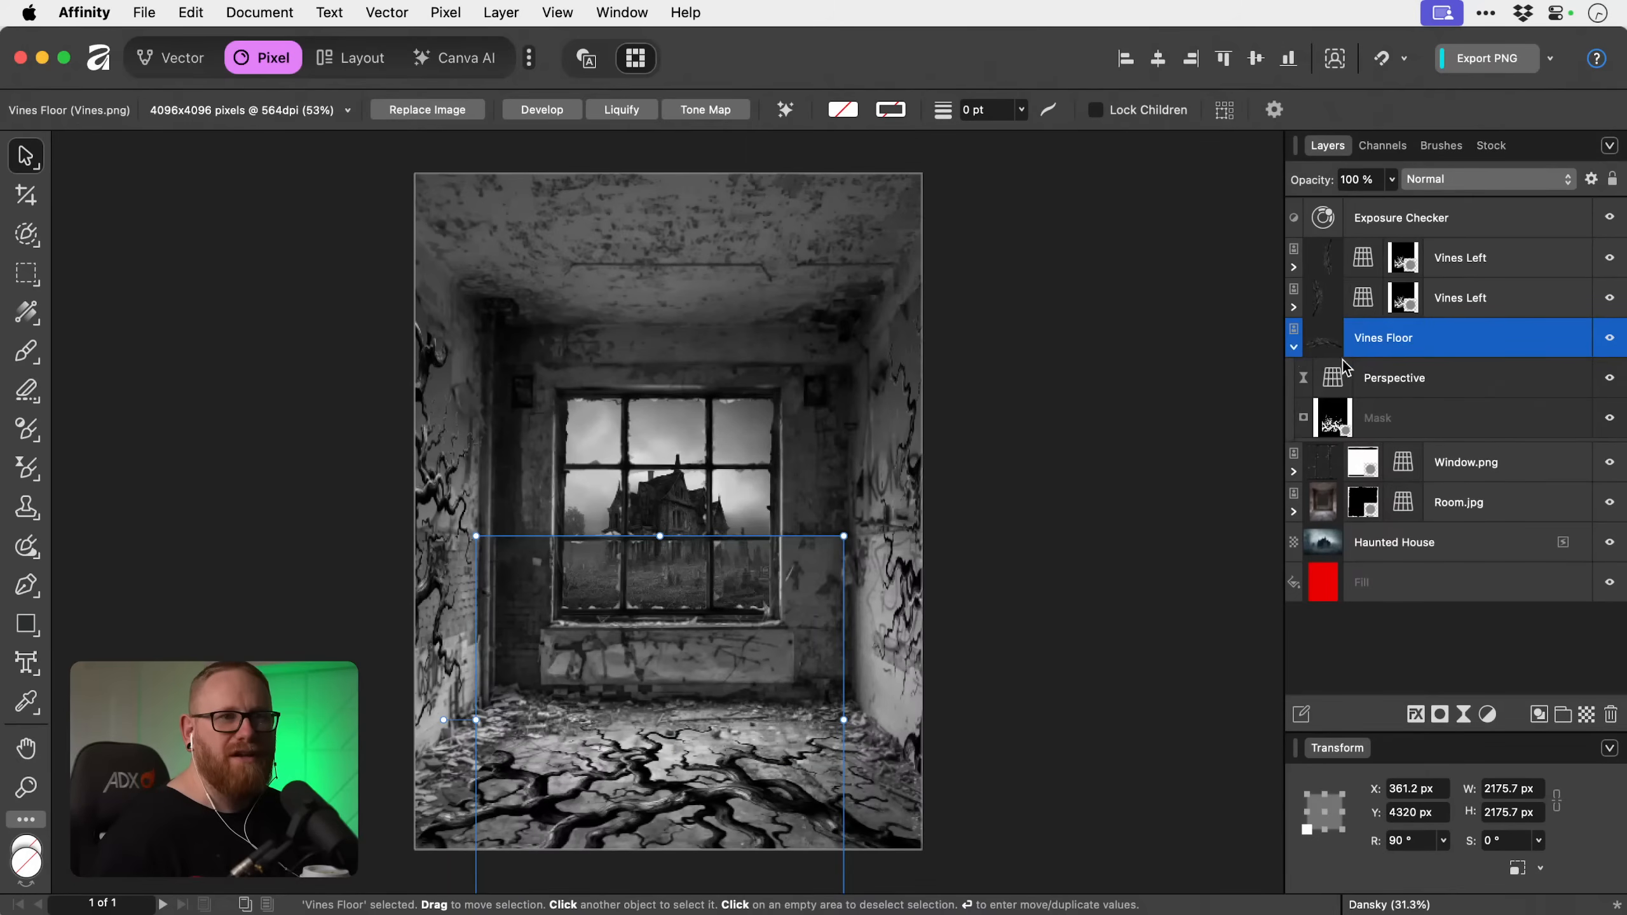
{"action": "left_click", "coordinate": [1438, 382]}
{"action": "left_click", "coordinate": [1394, 425]}
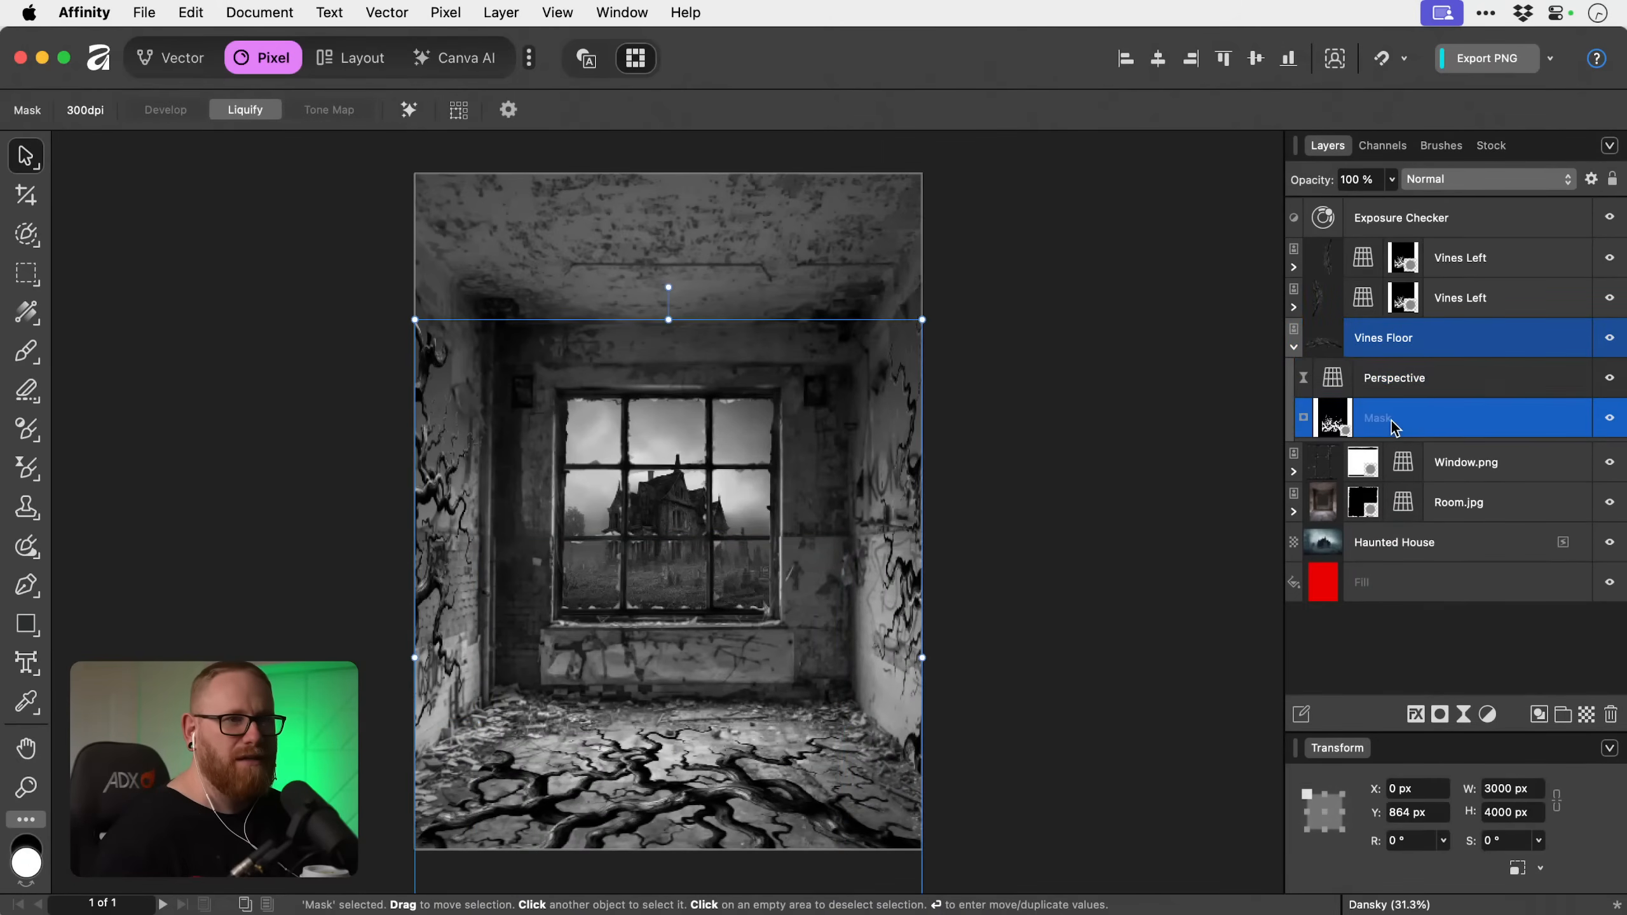
{"action": "left_click", "coordinate": [1395, 382]}
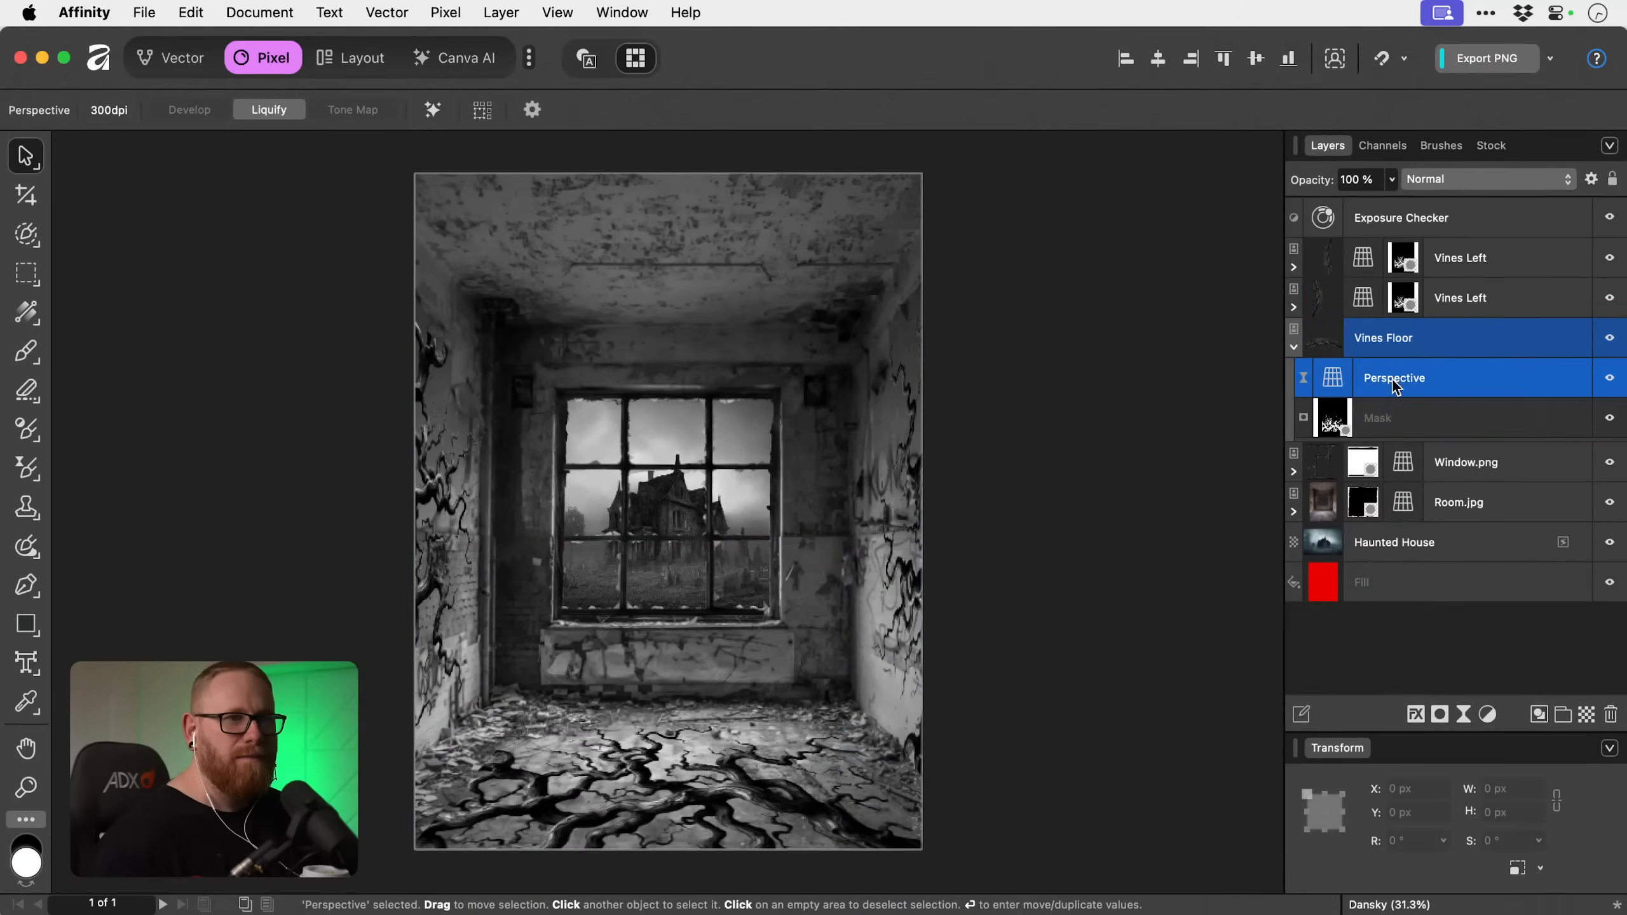
{"action": "left_click", "coordinate": [1387, 345]}
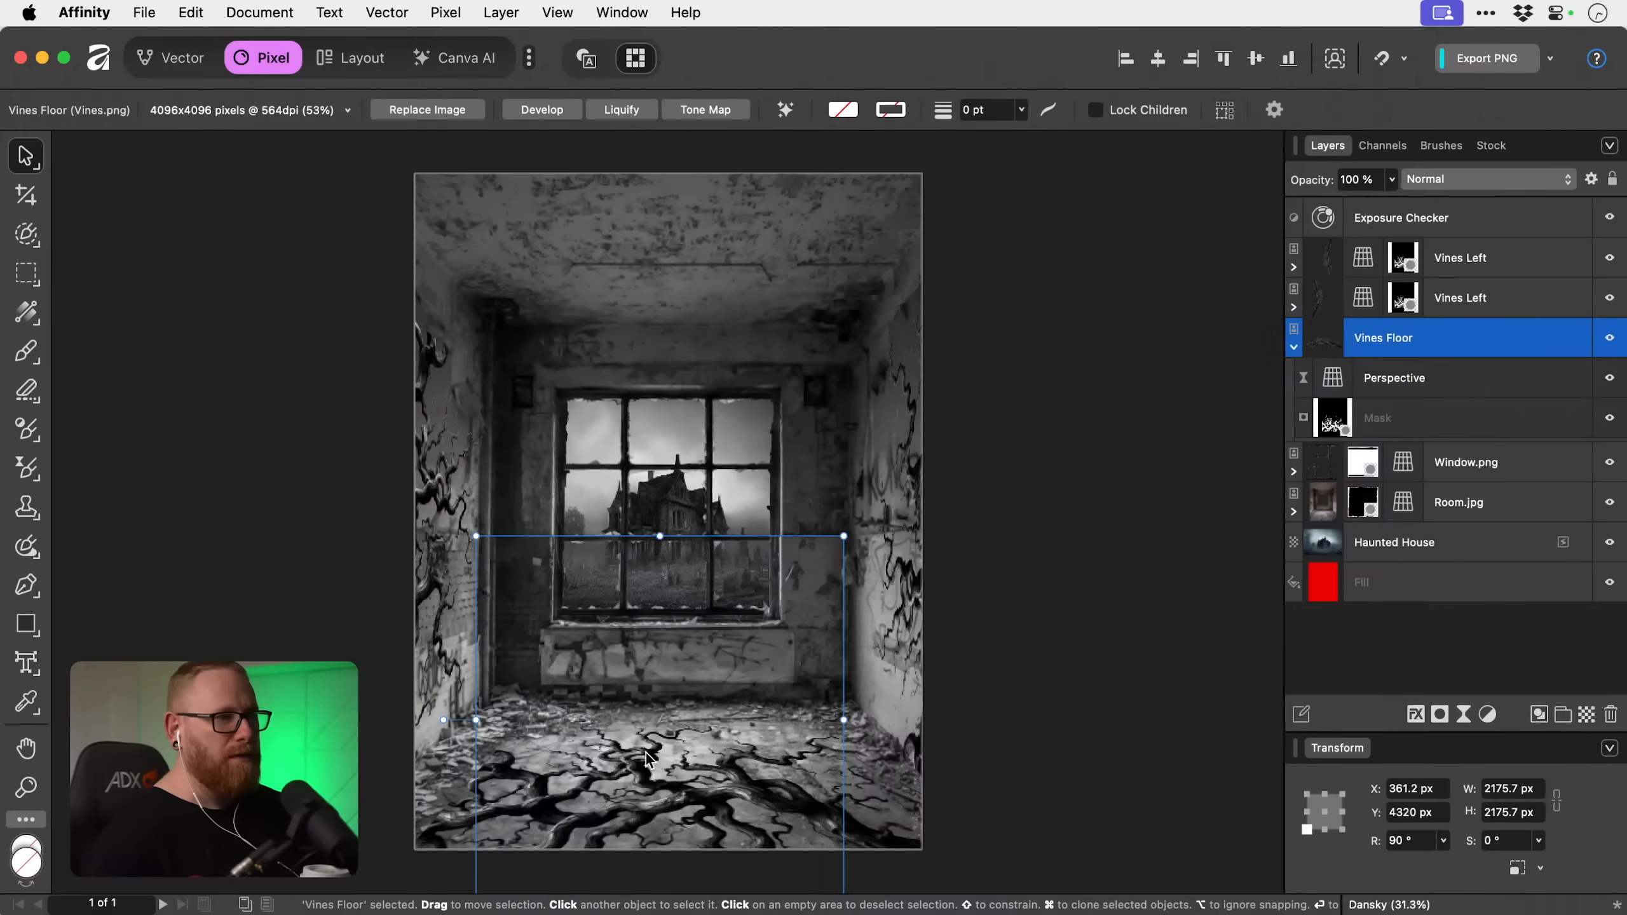
Try moving the floor vines while the Perspective filter is nested inside their layer, and undo the move.
{"action": "left_click_drag", "start_coordinate": [717, 827], "coordinate": [722, 758]}
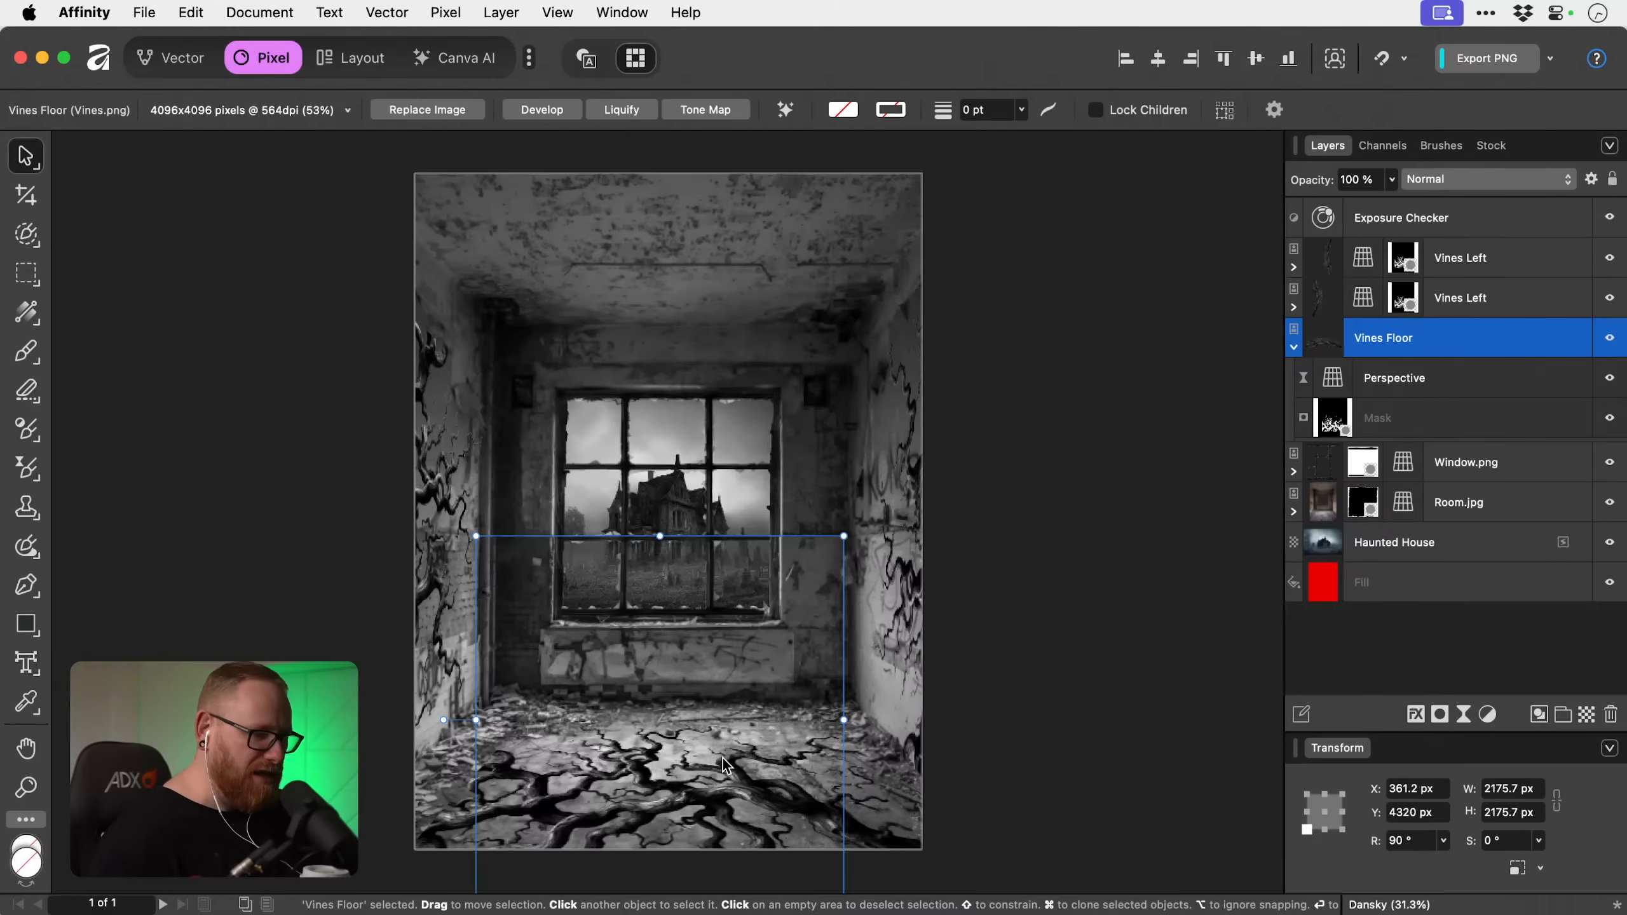
{"action": "mouse_move", "coordinate": [729, 758]}
{"action": "left_mouse_down"}
{"action": "mouse_move", "coordinate": [733, 785]}
{"action": "mouse_move", "coordinate": [735, 692]}
{"action": "mouse_move", "coordinate": [741, 771]}
{"action": "left_mouse_up"}
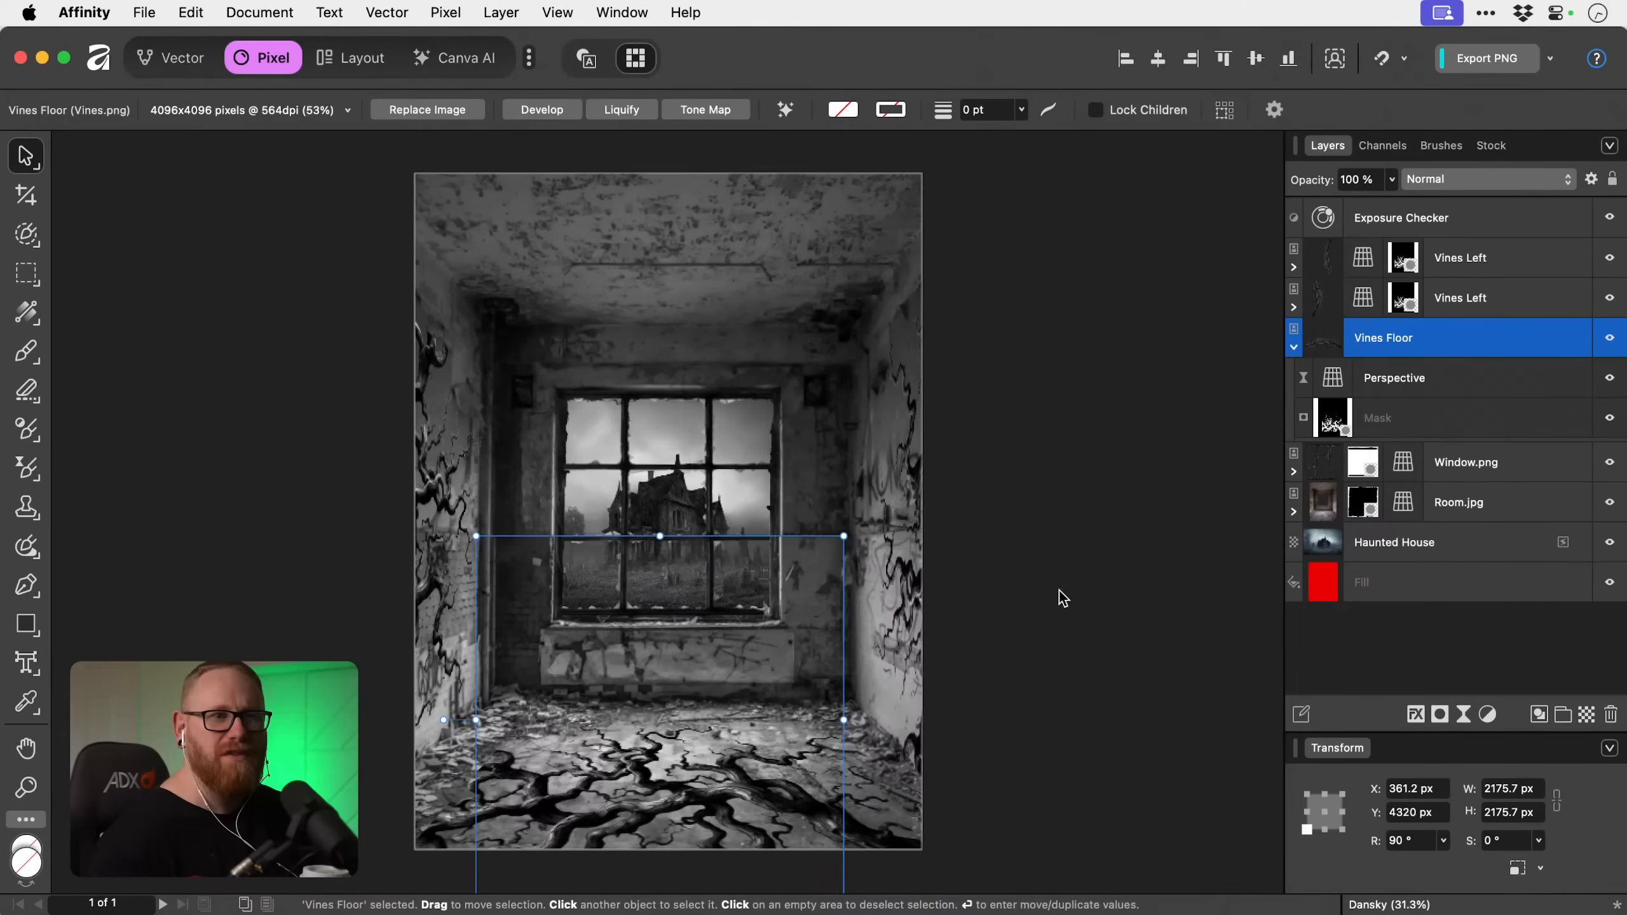
{"action": "left_click", "coordinate": [1451, 377]}
{"action": "mouse_move", "coordinate": [740, 794]}
{"action": "left_mouse_down"}
{"action": "mouse_move", "coordinate": [734, 741]}
{"action": "mouse_move", "coordinate": [727, 797]}
{"action": "left_mouse_up"}
{"action": "key", "text": "super+z"}
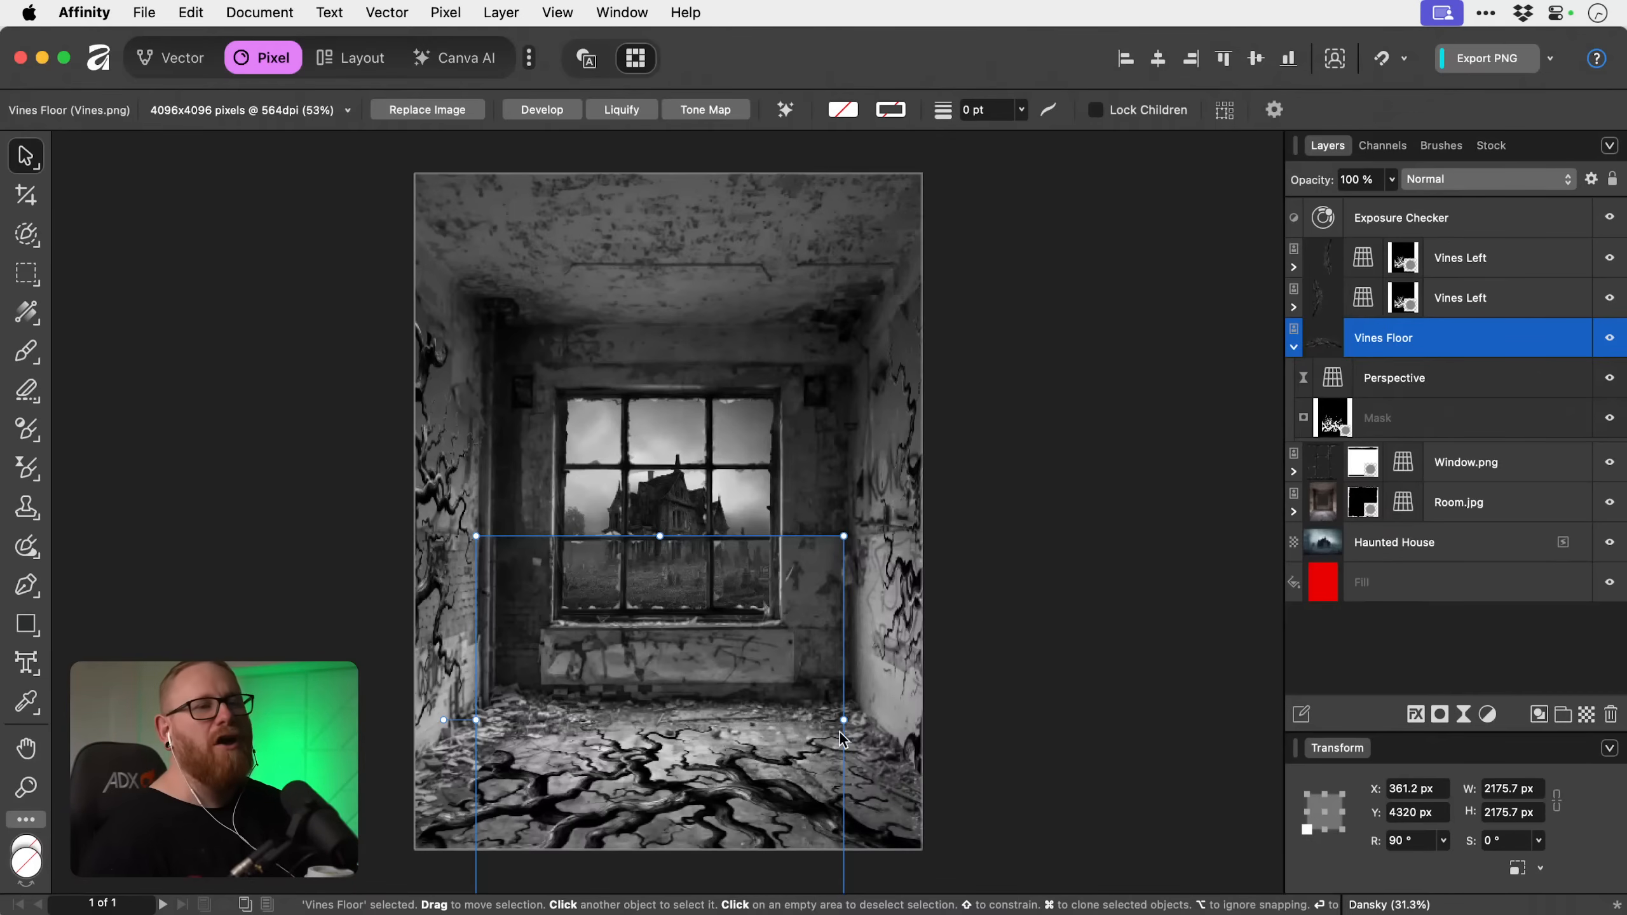
Try placing the Perspective filter above the Vines Floor layer and shifting the vines upward, and undo both changes.
{"action": "left_click_drag", "start_coordinate": [1434, 386], "coordinate": [1434, 310]}
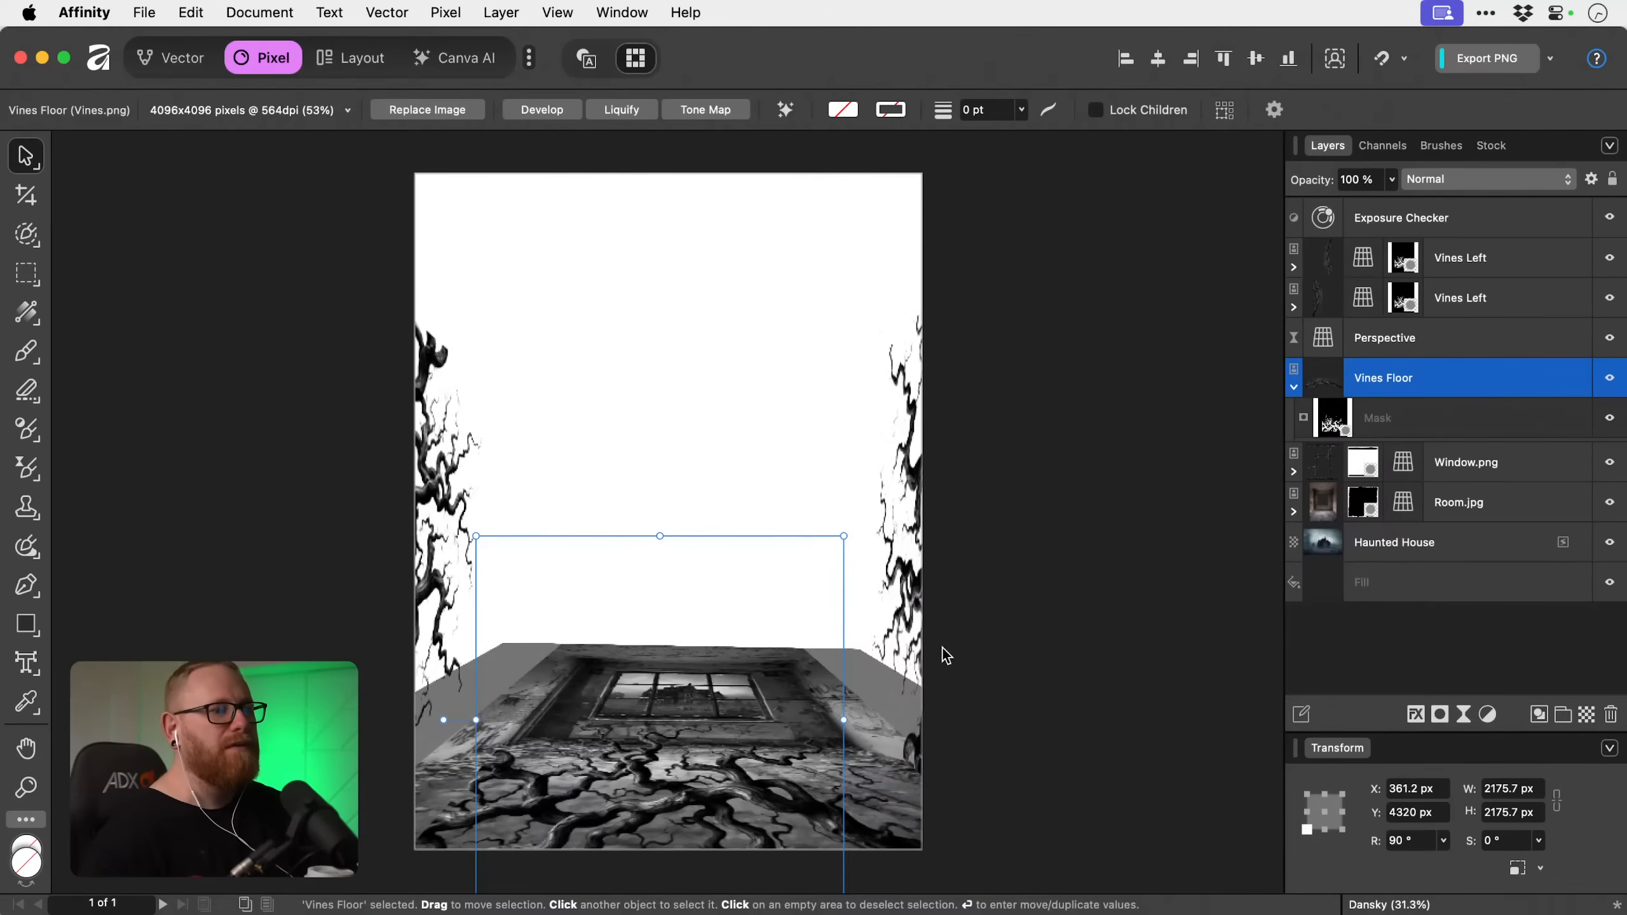
{"action": "left_click_drag", "start_coordinate": [743, 804], "coordinate": [753, 752]}
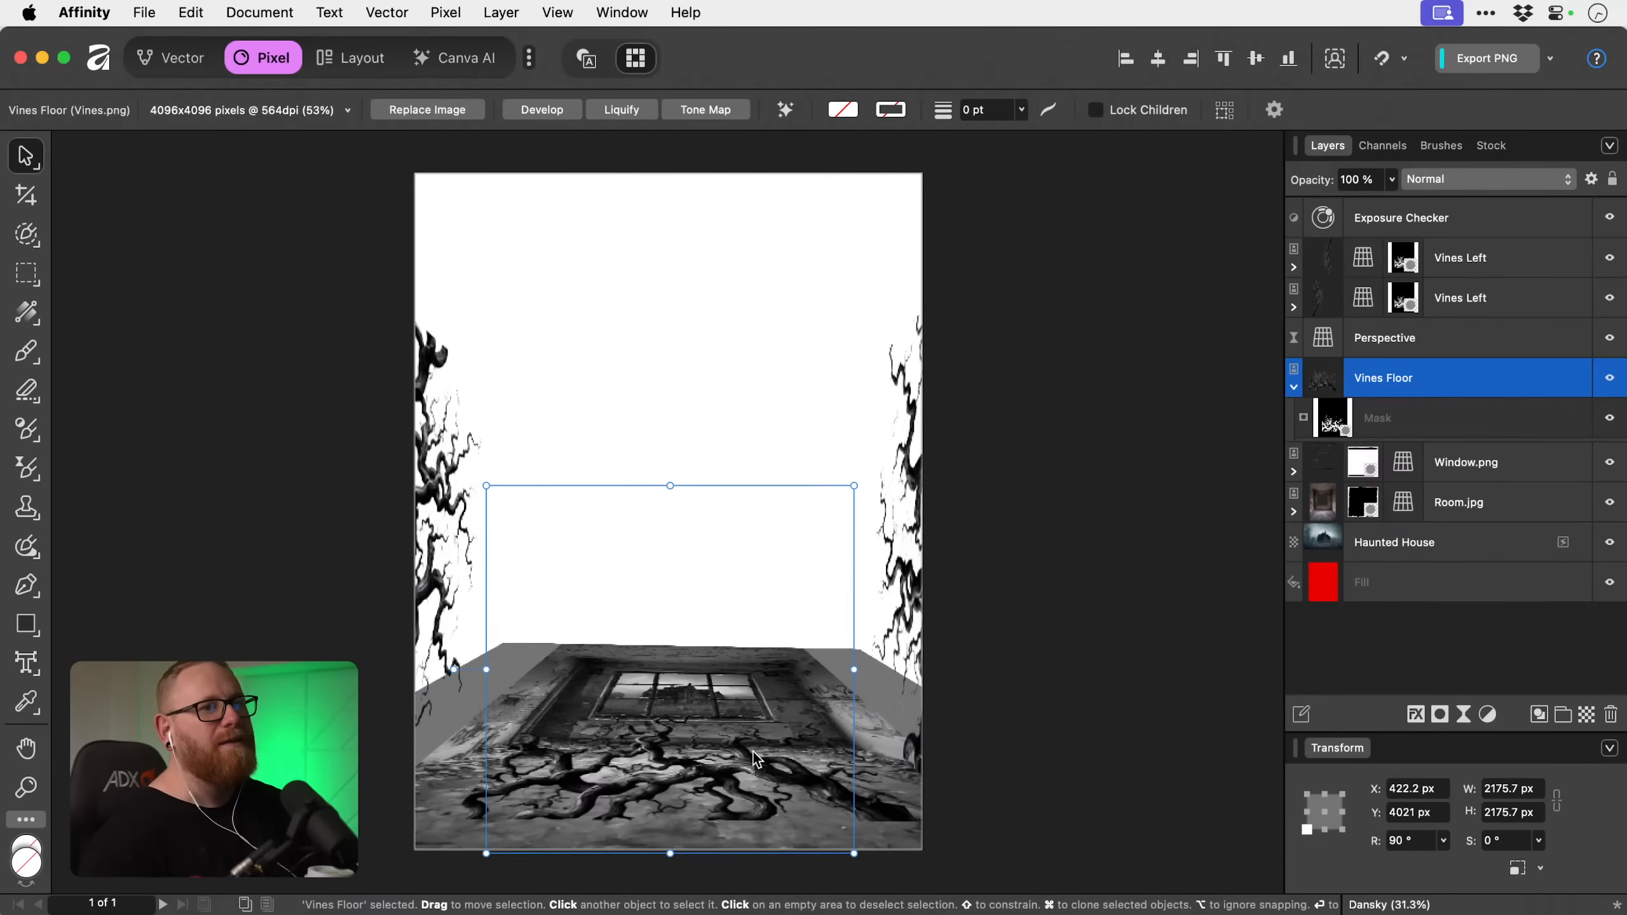
{"action": "key", "text": "super+z"}
{"action": "key", "text": "super+z"}
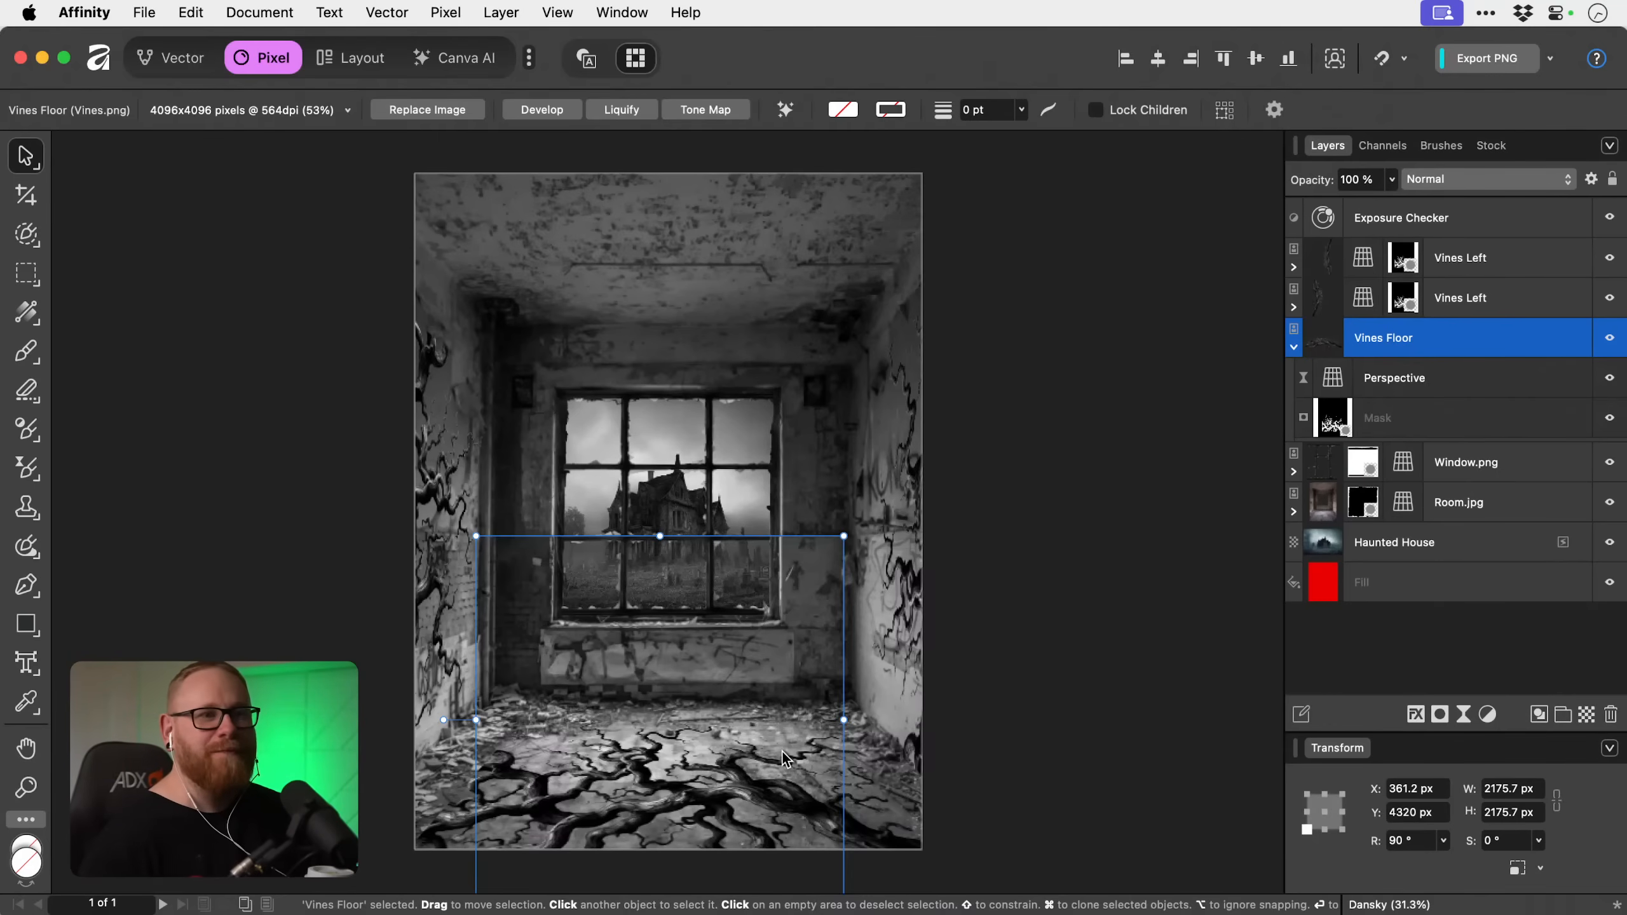
{"action": "key", "text": "super+z"}
{"action": "key", "text": "super+shift+z"}
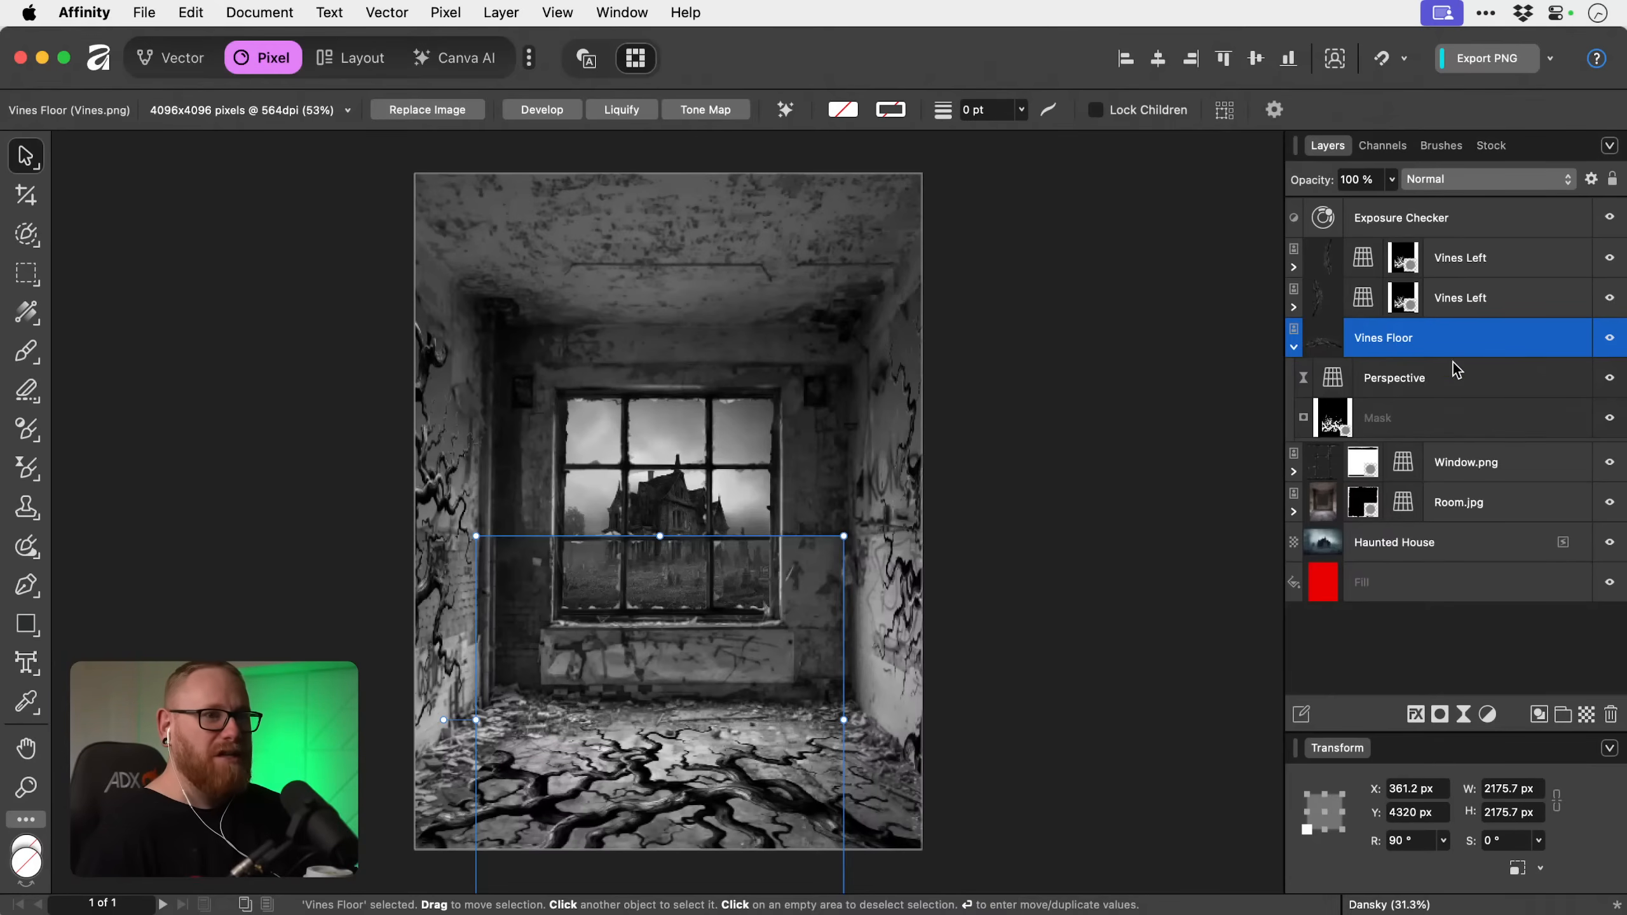
Try darkening the floor vines with an Exposure adjustment of -2.19 nested inside the Vines Floor layer, and delete the adjustment.
{"action": "key", "text": "z"}
{"action": "left_click", "coordinate": [660, 702]}
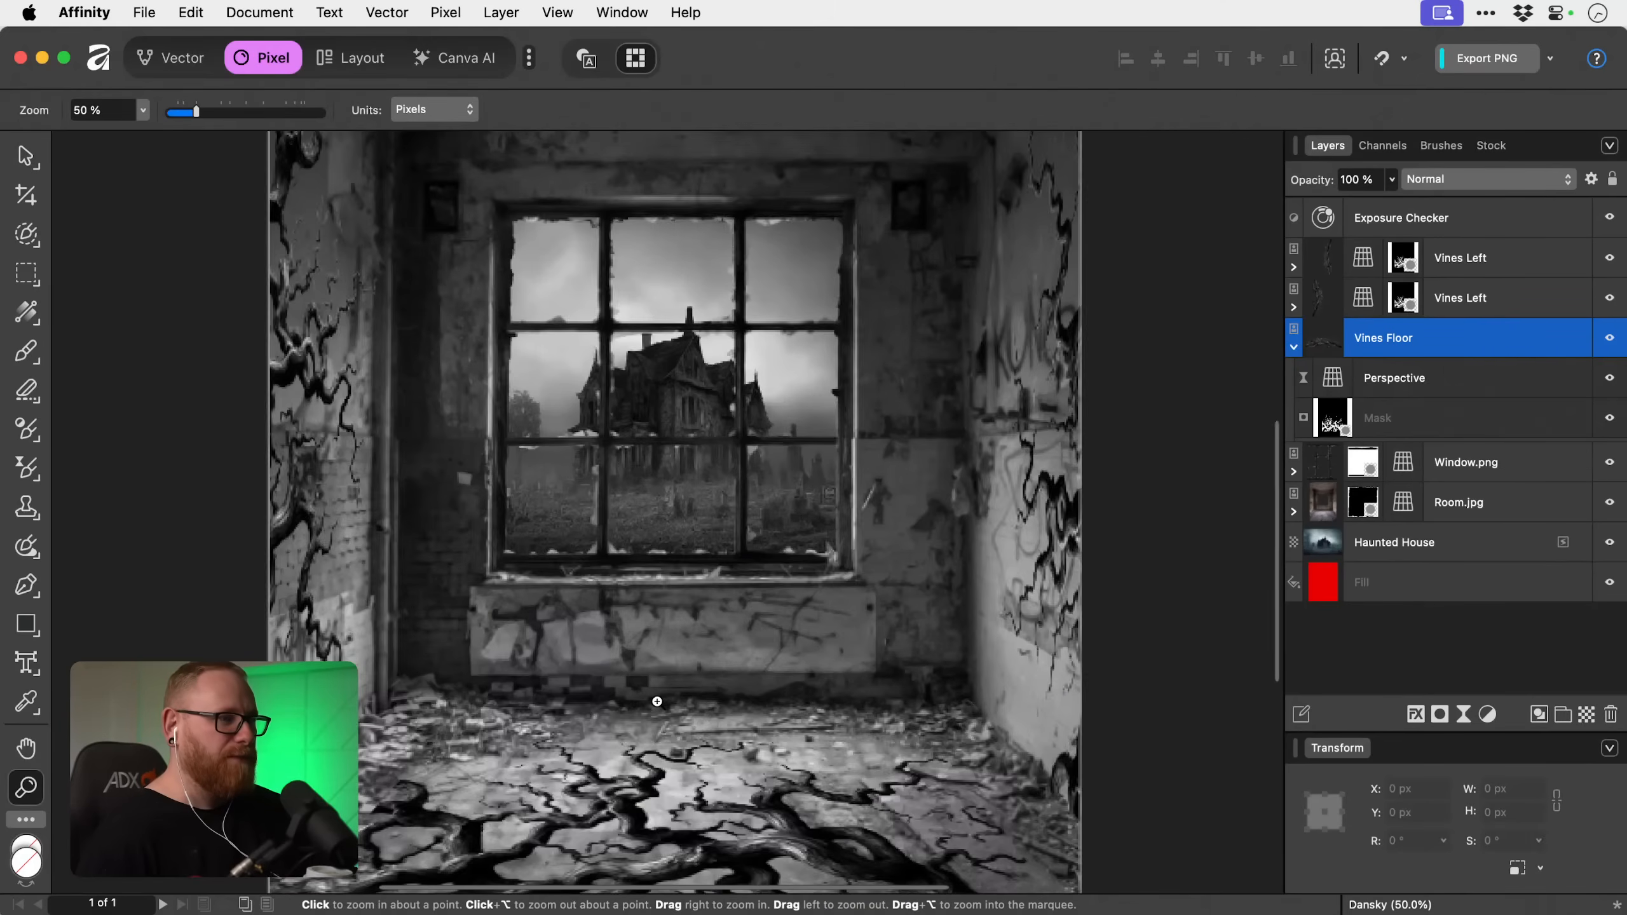
{"action": "key", "text": "v"}
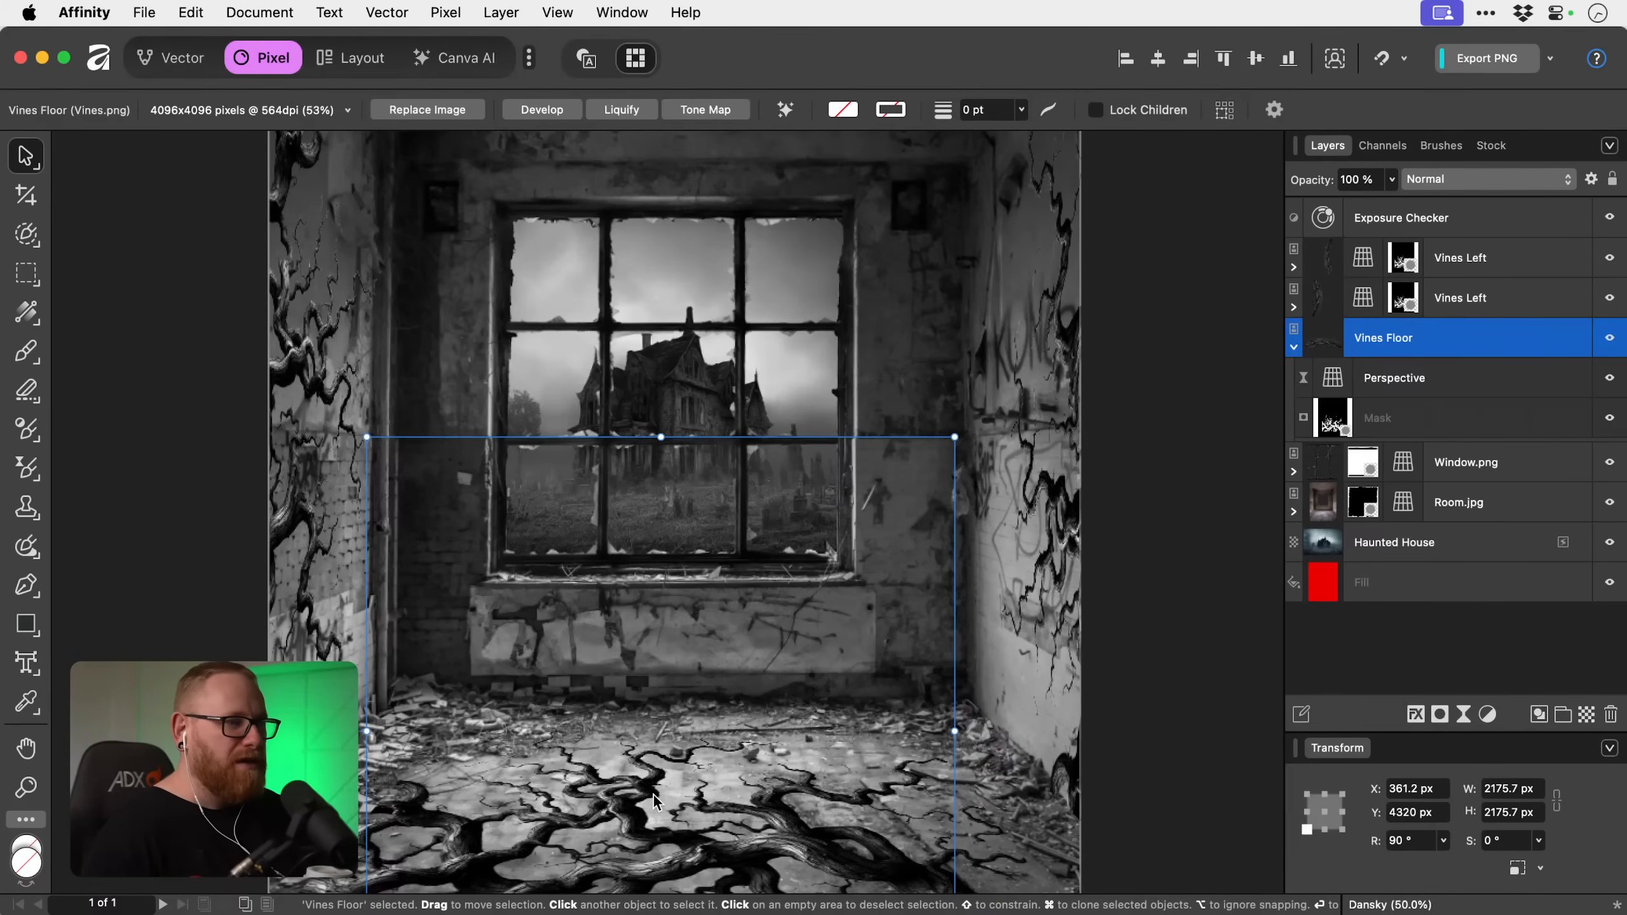
{"action": "scroll", "coordinate": [652, 796], "scroll_direction": "down", "scroll_amount": 3}
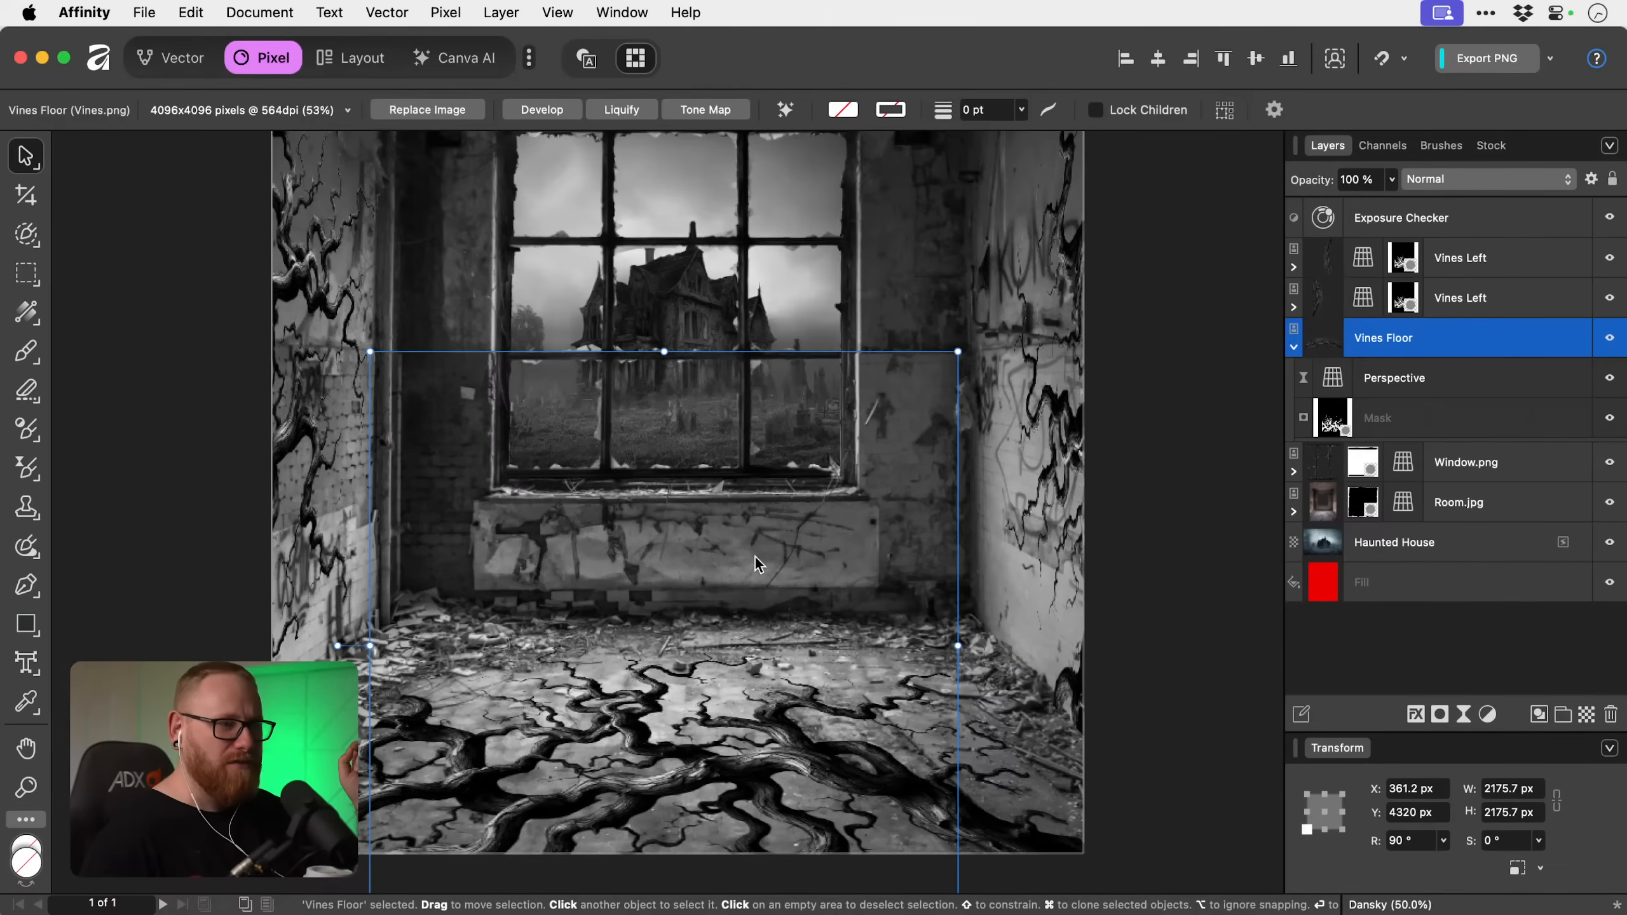
{"action": "left_click", "coordinate": [1487, 714]}
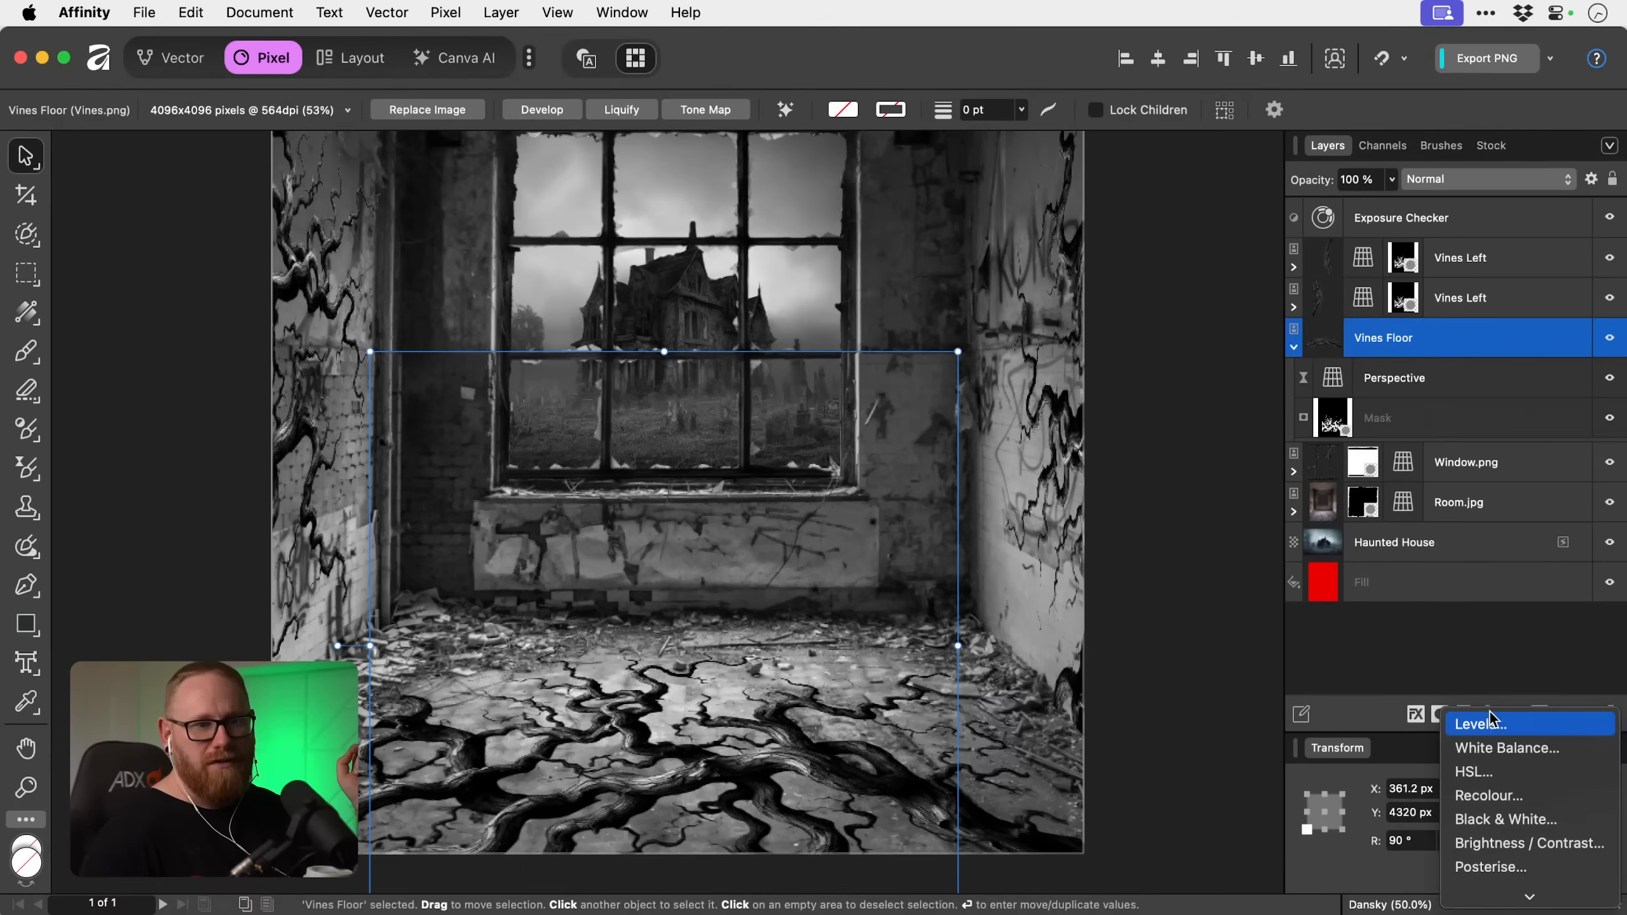
{"action": "scroll", "coordinate": [1489, 716], "scroll_direction": "down", "scroll_amount": 5}
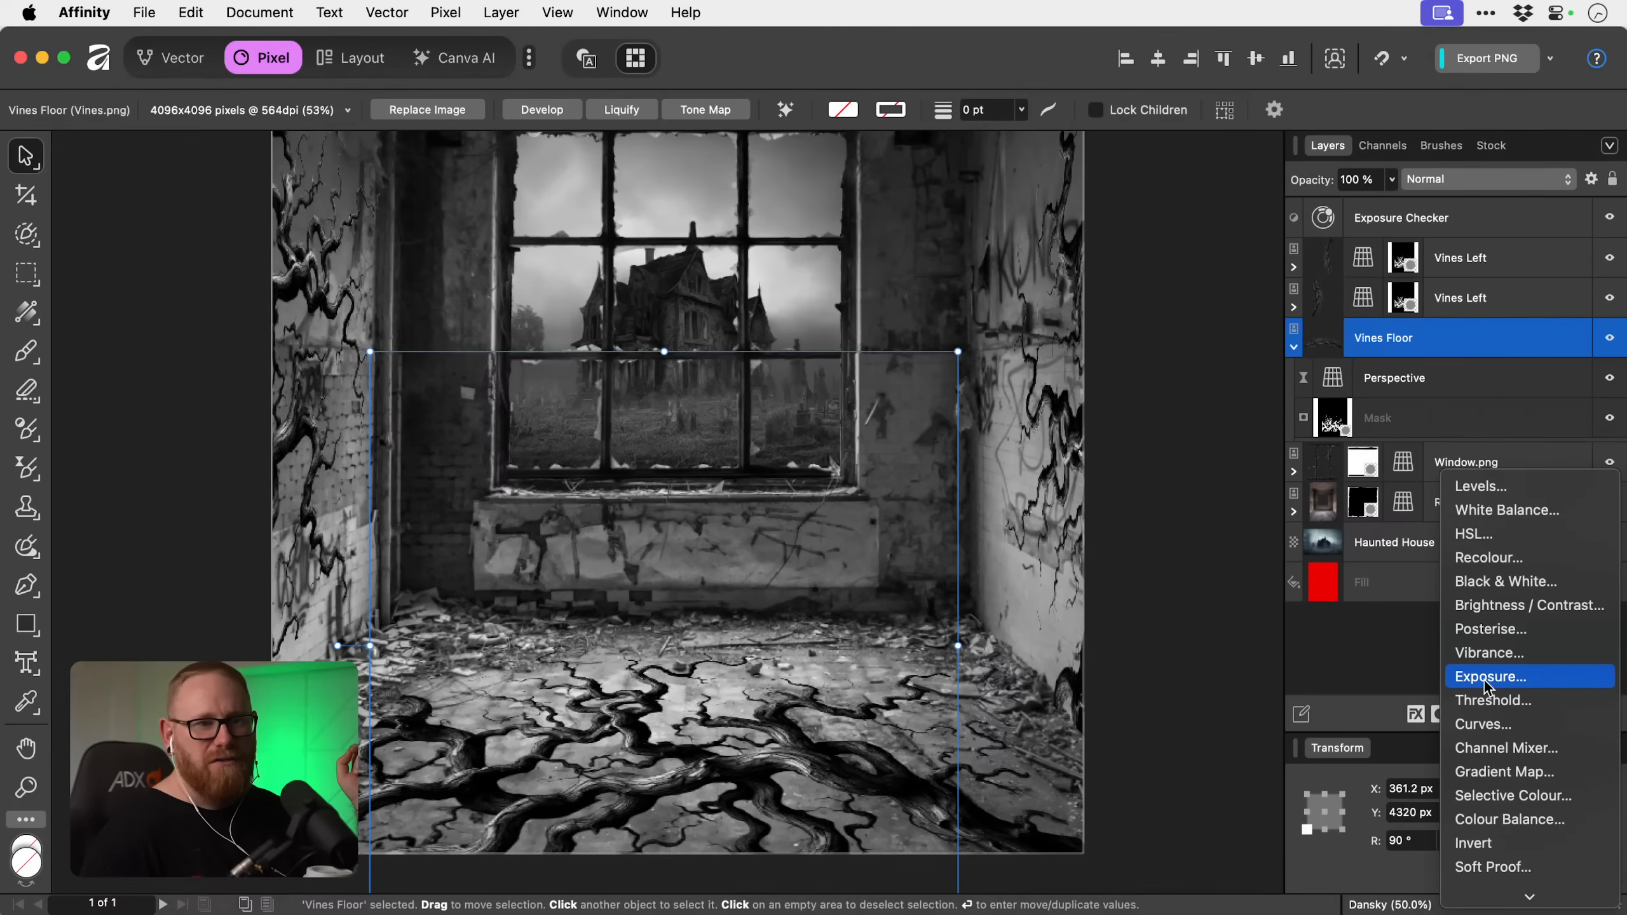
{"action": "left_click", "coordinate": [1487, 676]}
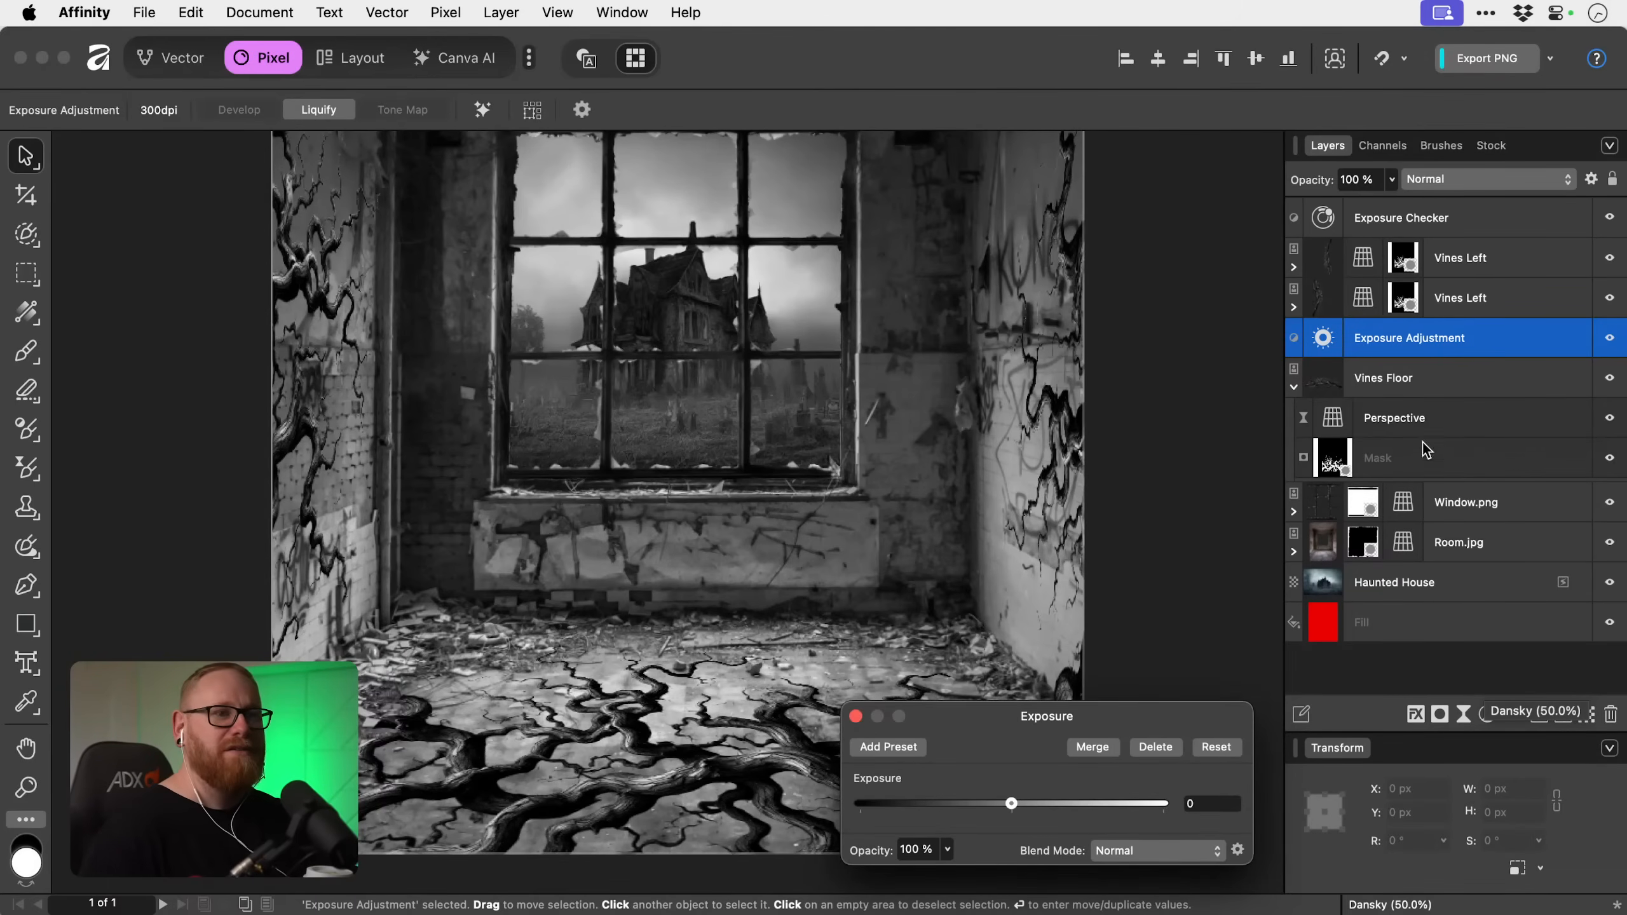
{"action": "left_click_drag", "start_coordinate": [1392, 342], "coordinate": [1324, 380]}
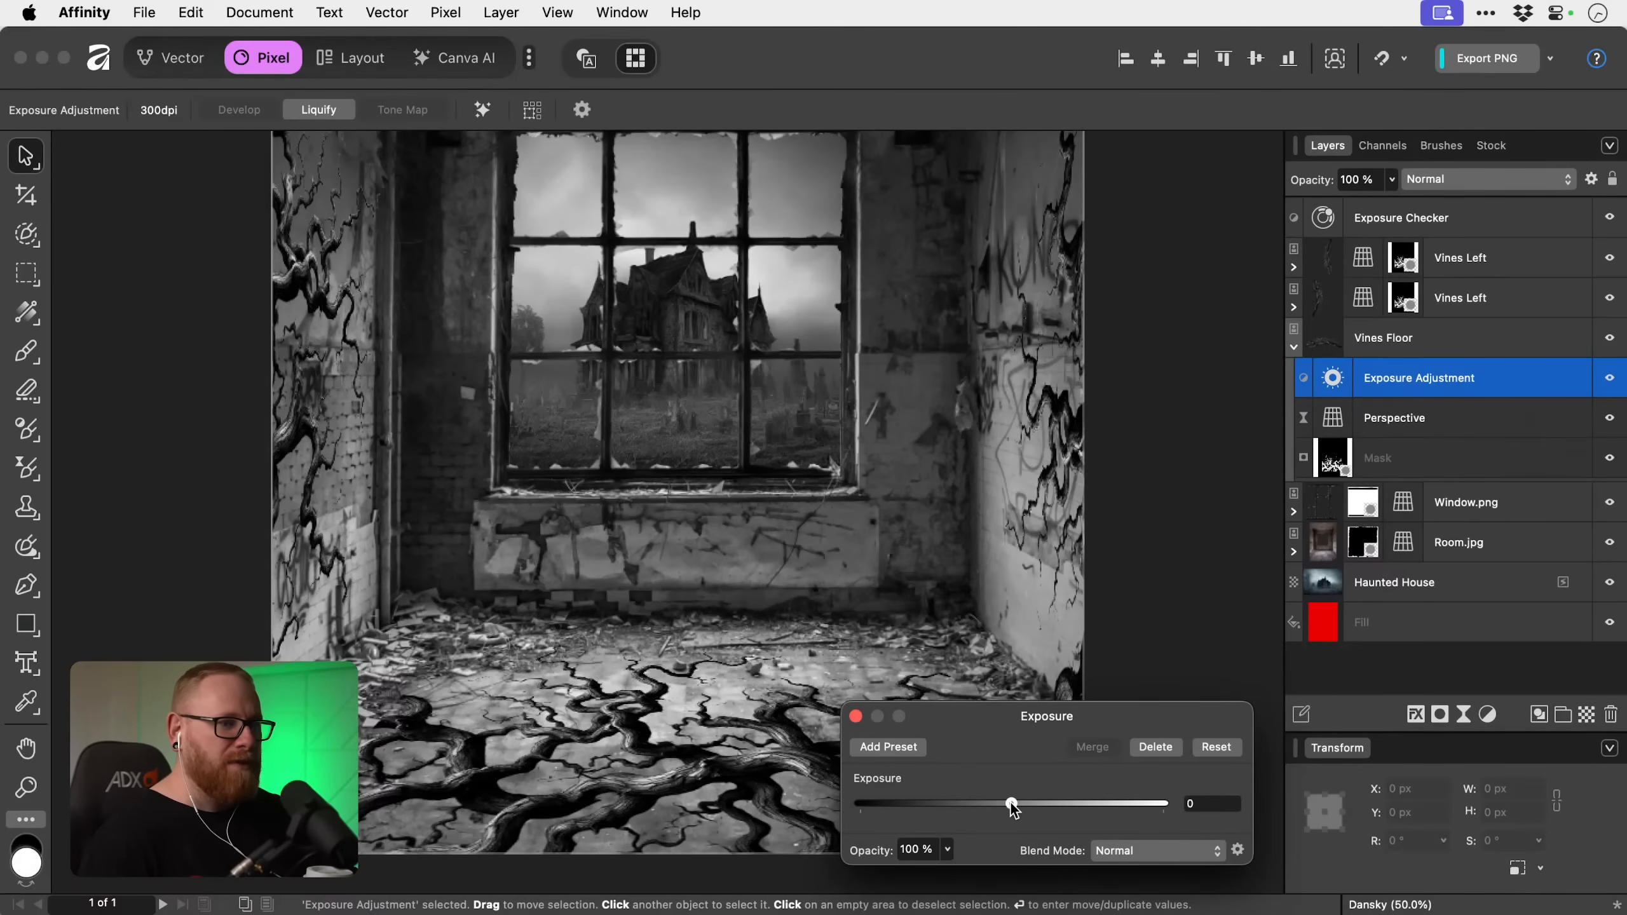
{"action": "mouse_move", "coordinate": [1011, 804]}
{"action": "left_mouse_down"}
{"action": "mouse_move", "coordinate": [1041, 806]}
{"action": "mouse_move", "coordinate": [977, 808]}
{"action": "mouse_move", "coordinate": [995, 809]}
{"action": "left_mouse_up"}
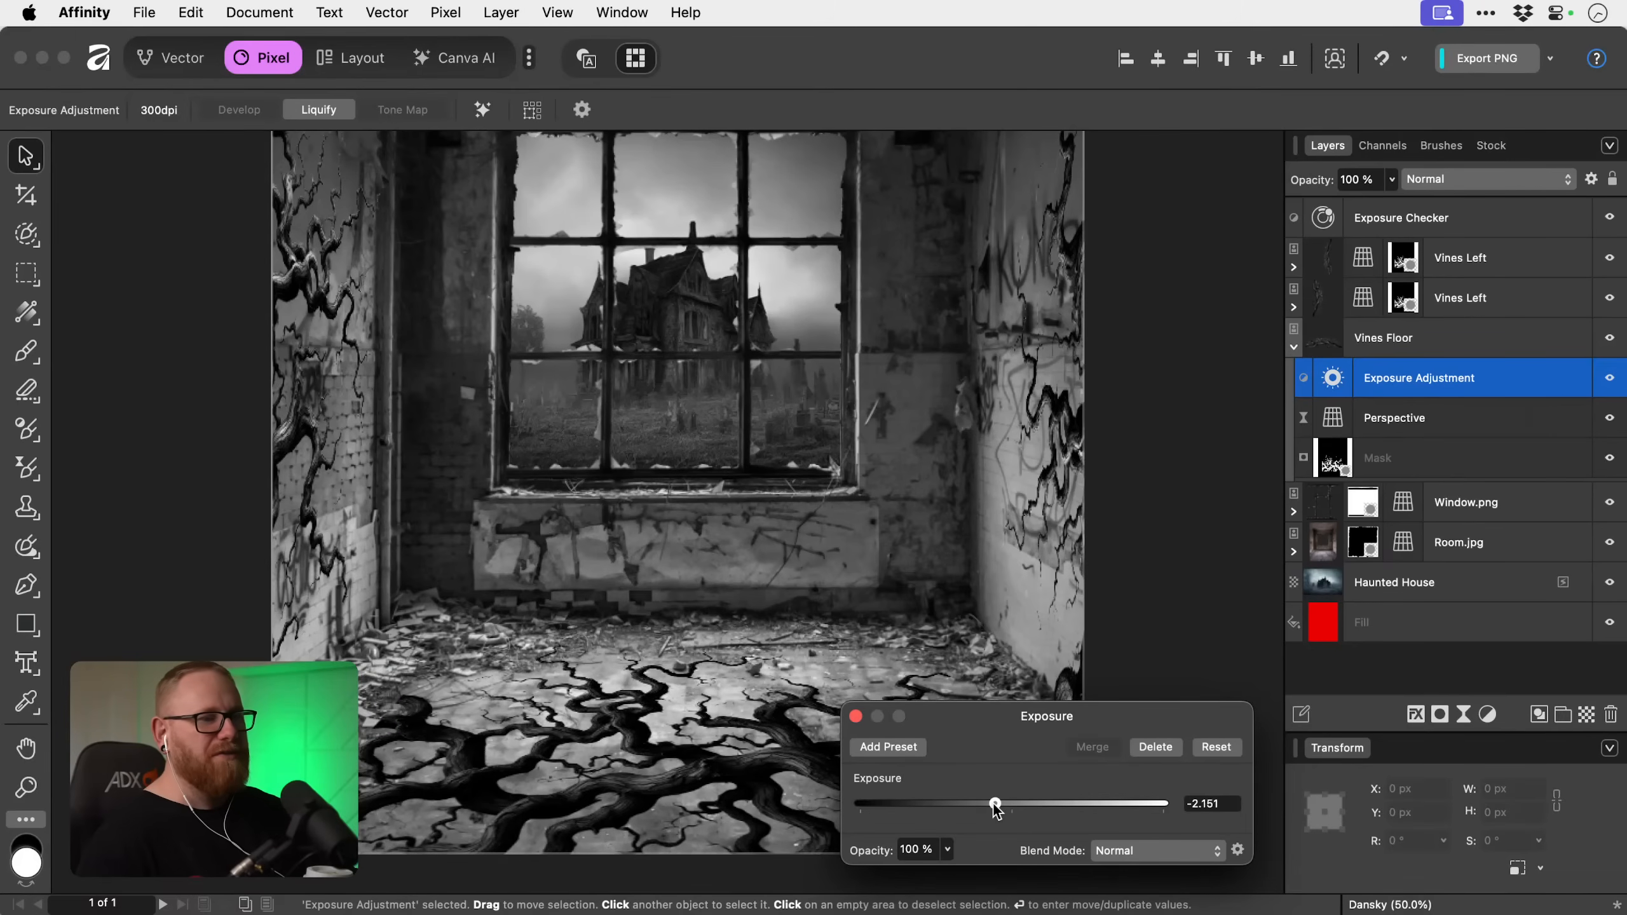
{"action": "left_click", "coordinate": [1160, 747]}
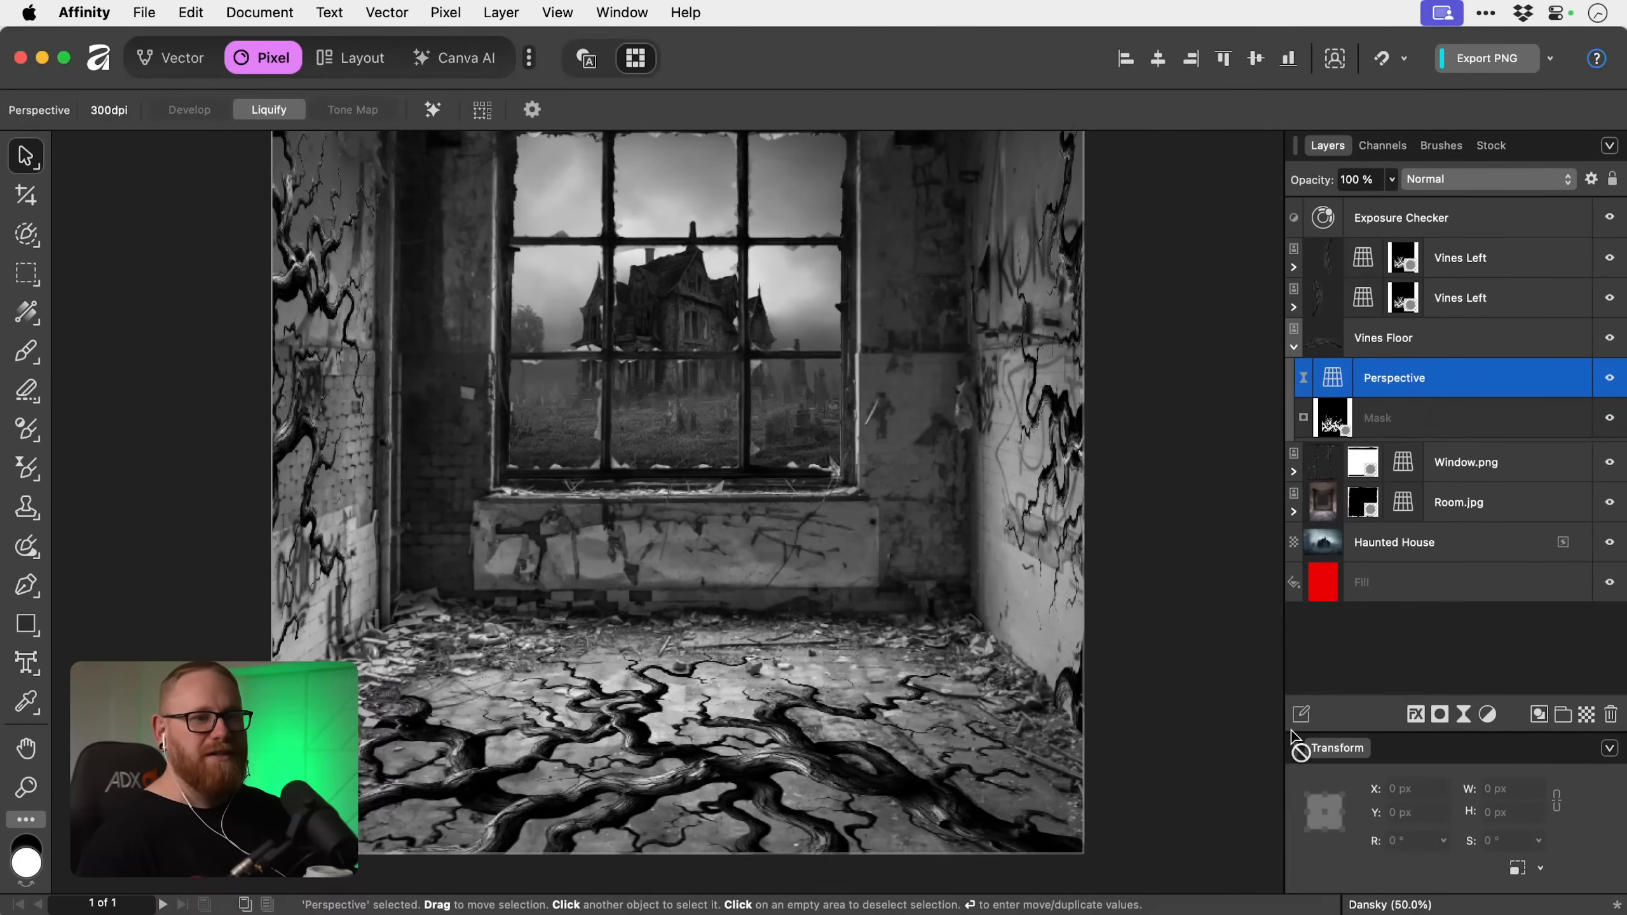
Add a Curves adjustment and nest it inside the Vines Floor layer above its Perspective filter.
{"action": "left_click", "coordinate": [1488, 714]}
{"action": "scroll", "coordinate": [1512, 801], "scroll_direction": "down", "scroll_amount": 3}
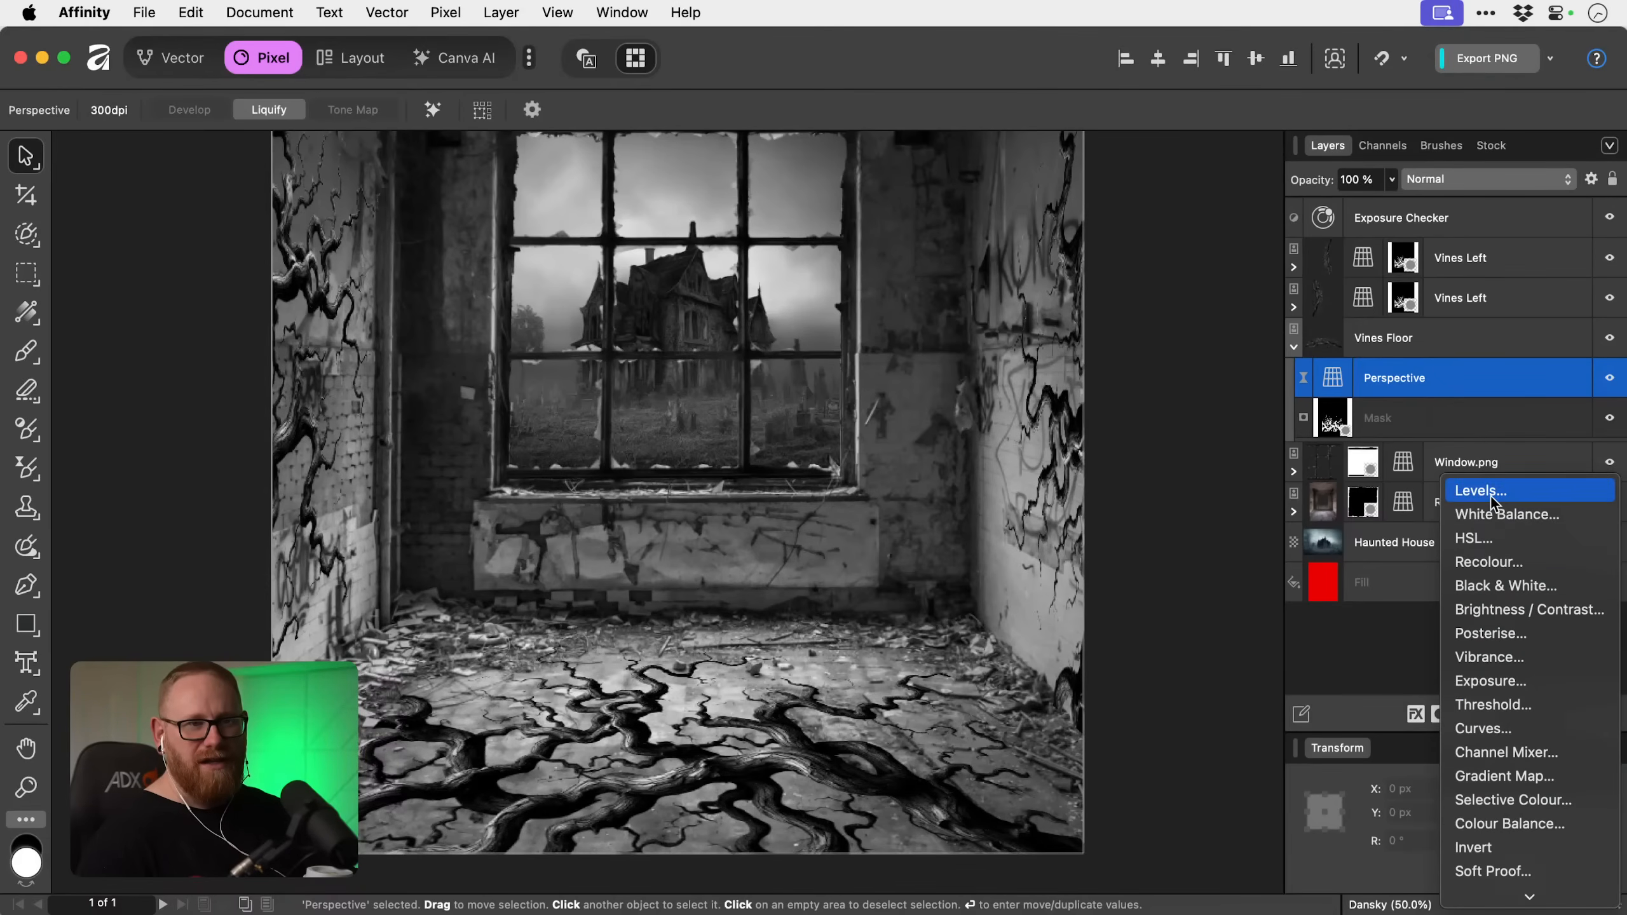
{"action": "left_click", "coordinate": [1480, 729]}
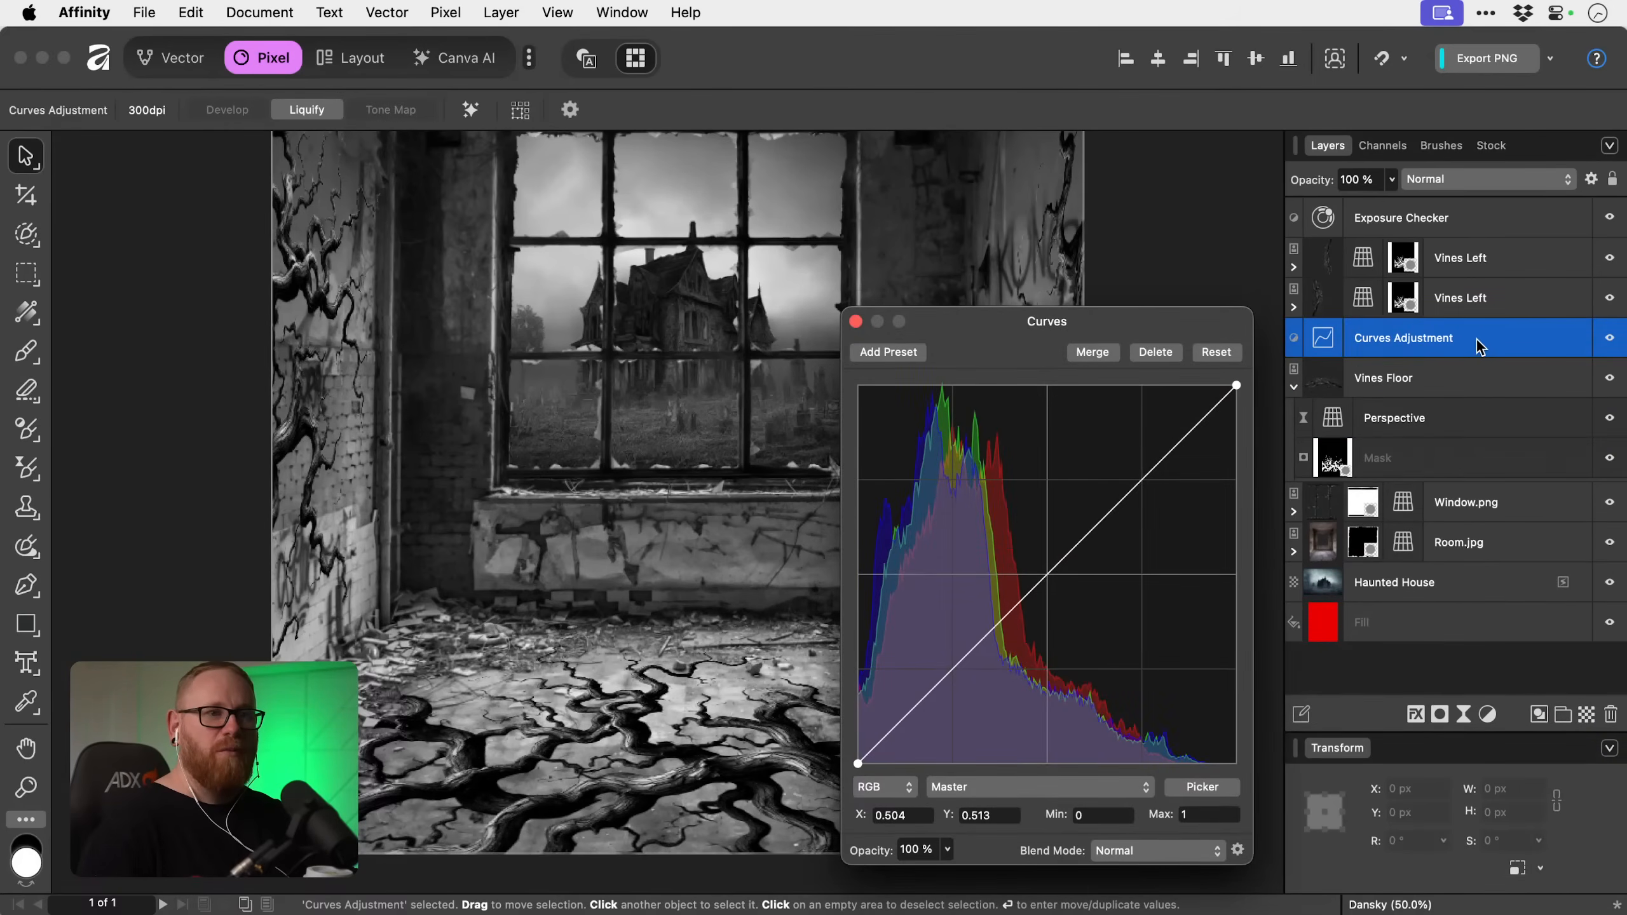
{"action": "left_click_drag", "start_coordinate": [1478, 350], "coordinate": [1325, 378]}
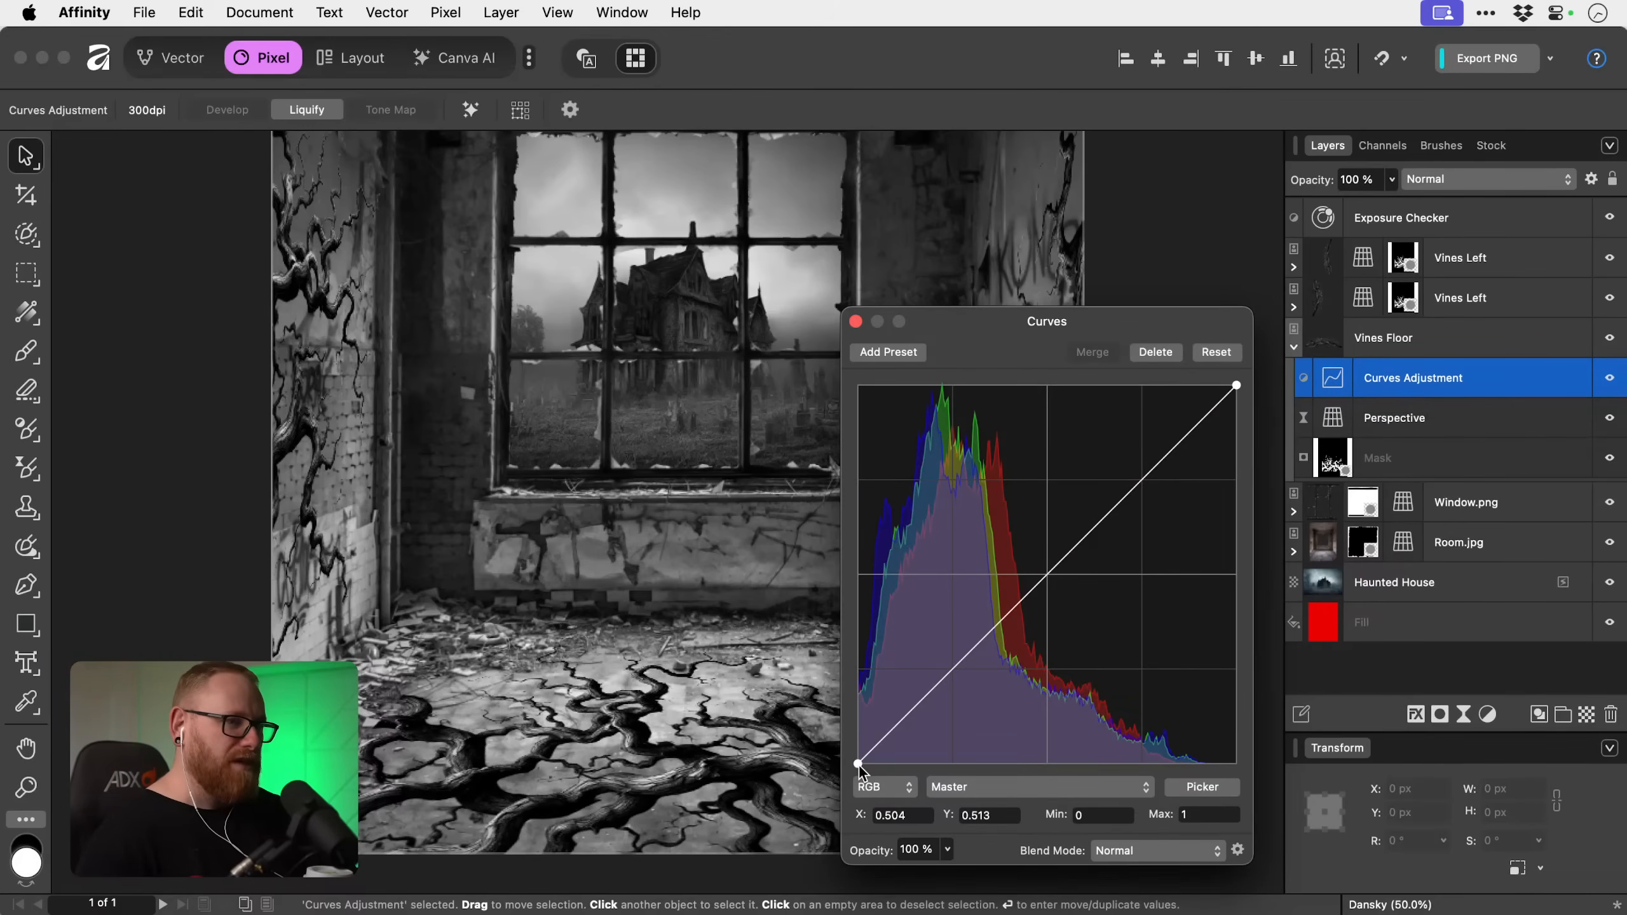
Raise the floor vines' Curves black point to 0.106, add a midtone point at 0.383, 0.427 and a lifted highlight point, and compare before and after.
{"action": "left_click", "coordinate": [860, 764]}
{"action": "left_click_drag", "start_coordinate": [859, 763], "coordinate": [829, 727]}
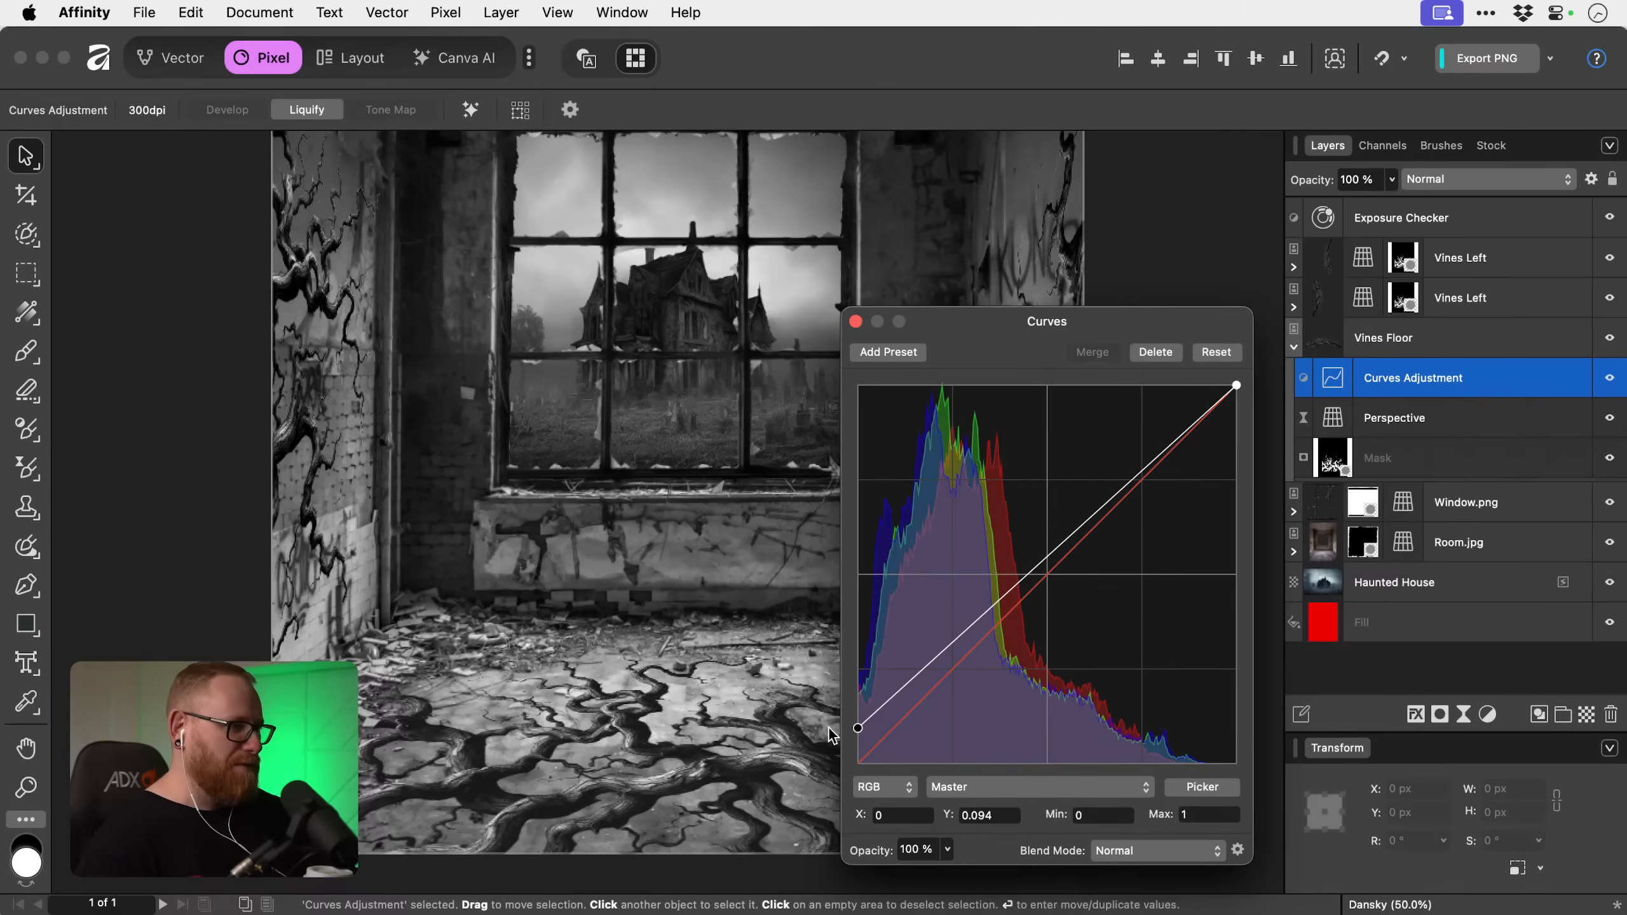
{"action": "left_click", "coordinate": [999, 603]}
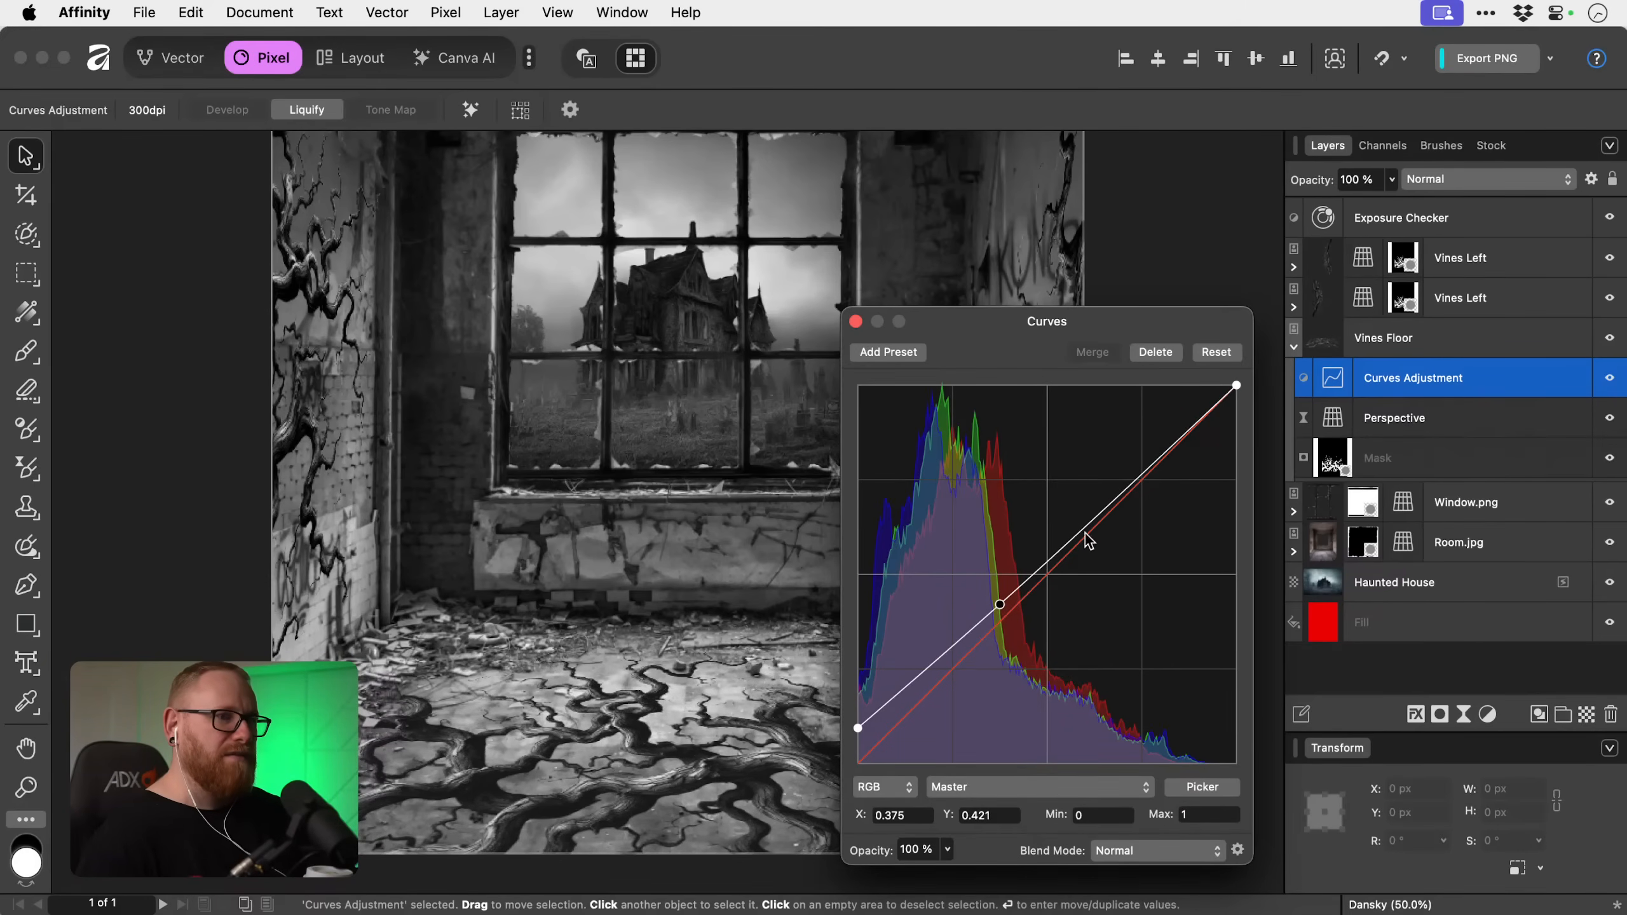
{"action": "left_click_drag", "start_coordinate": [1106, 504], "coordinate": [1106, 491]}
{"action": "mouse_move", "coordinate": [1001, 607]}
{"action": "left_mouse_down"}
{"action": "mouse_move", "coordinate": [999, 623]}
{"action": "mouse_move", "coordinate": [1002, 602]}
{"action": "left_mouse_up"}
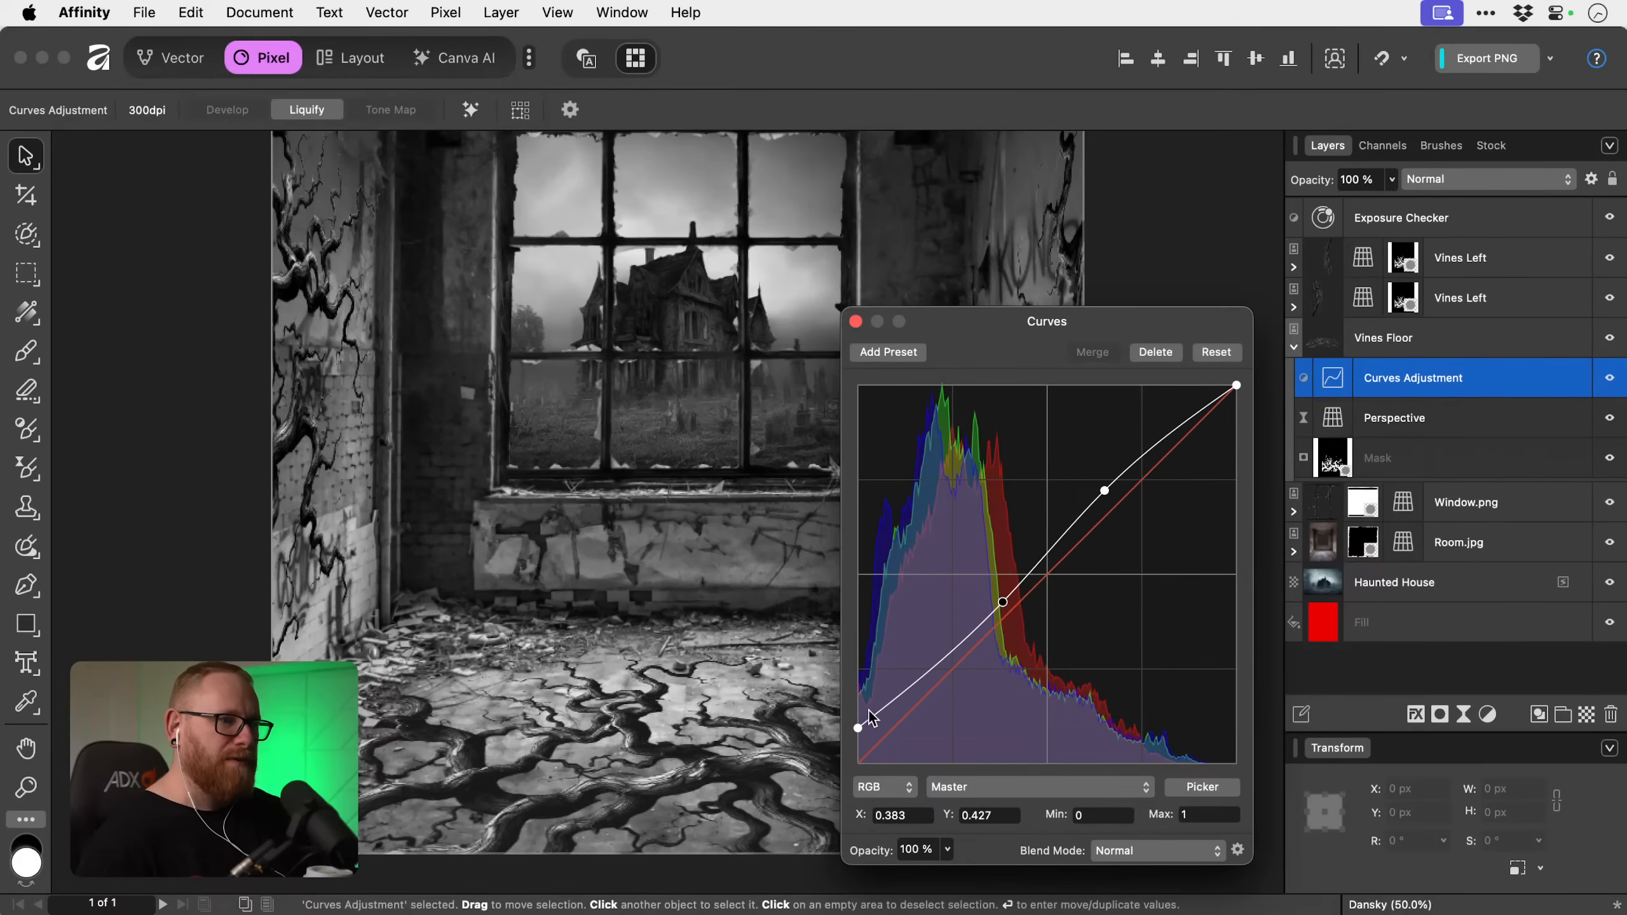
{"action": "left_click_drag", "start_coordinate": [858, 728], "coordinate": [858, 727]}
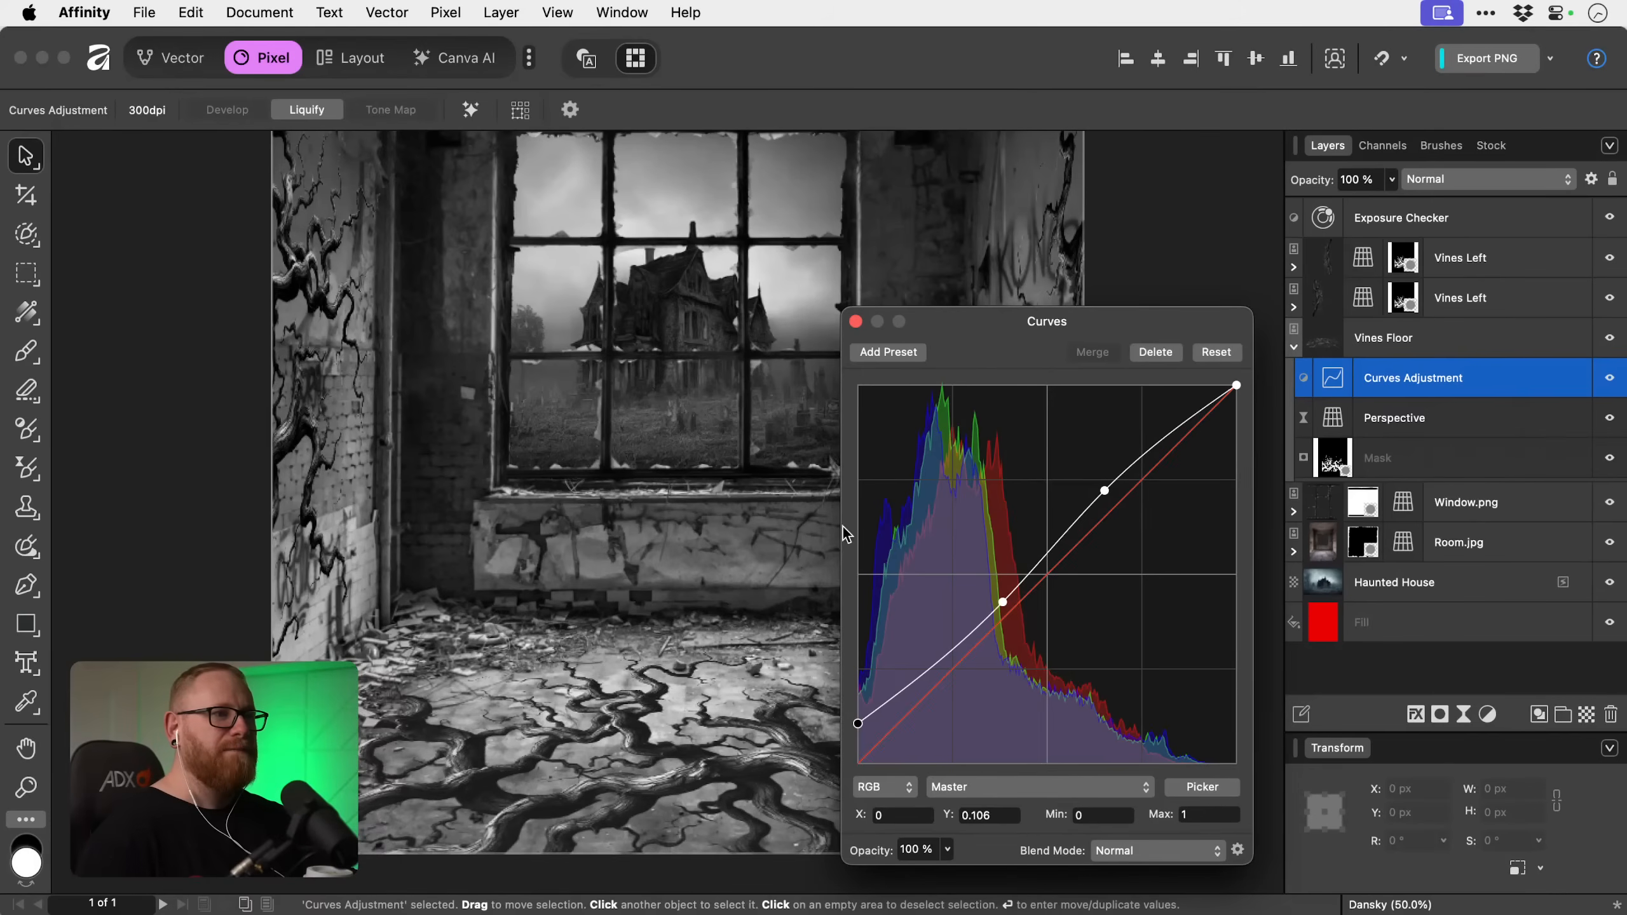
{"action": "left_click", "coordinate": [855, 321]}
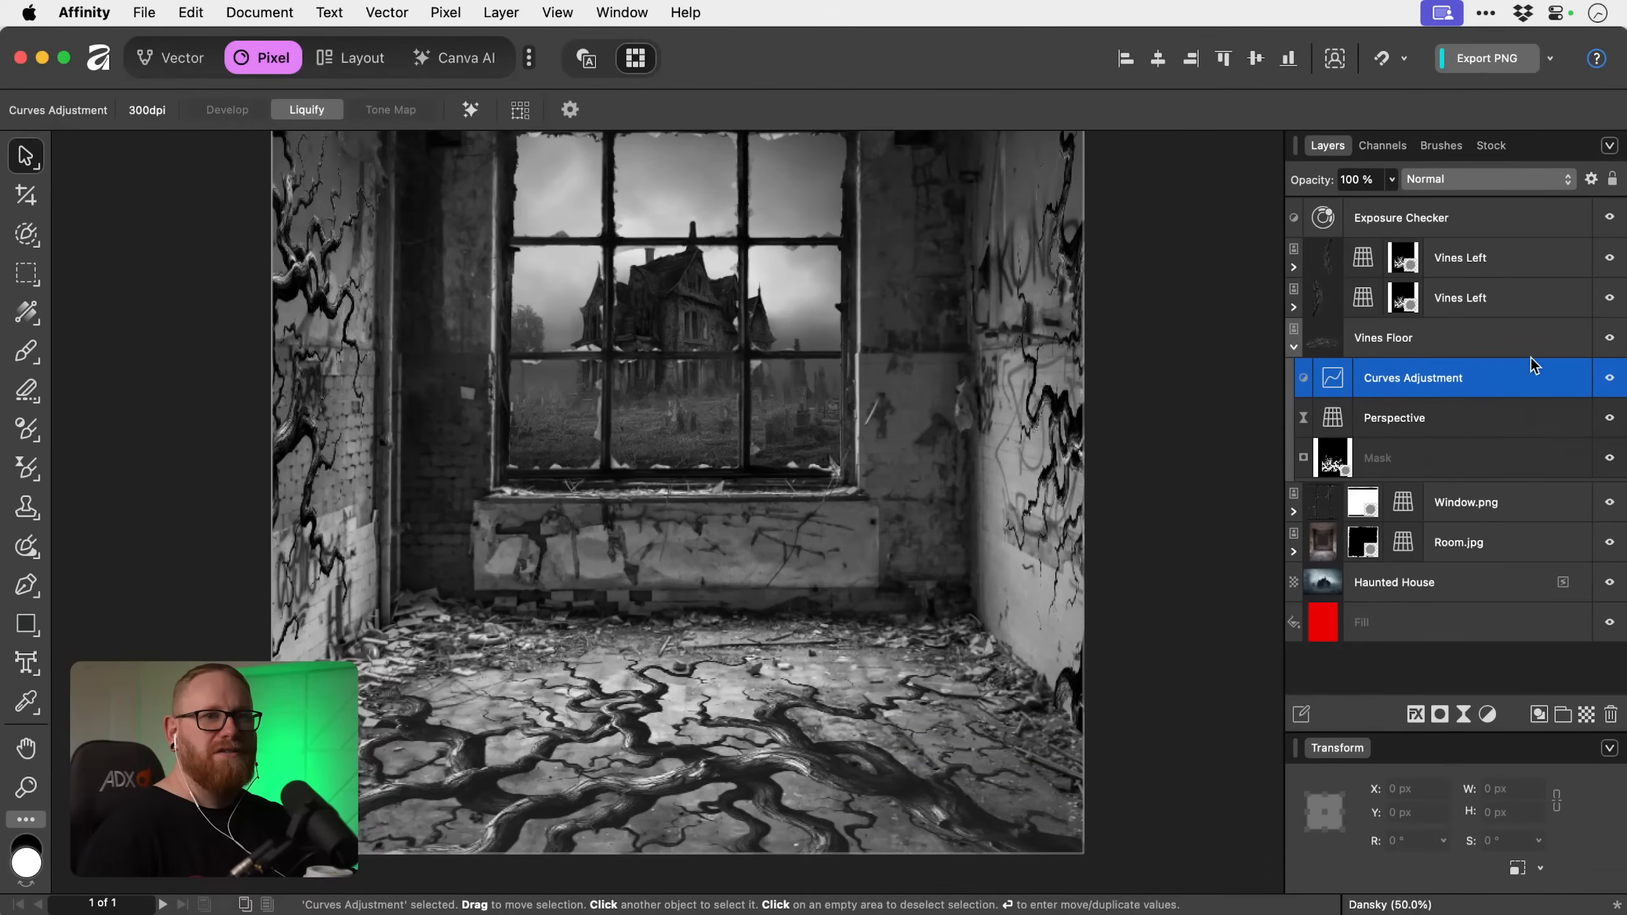
{"action": "left_click", "coordinate": [1610, 379]}
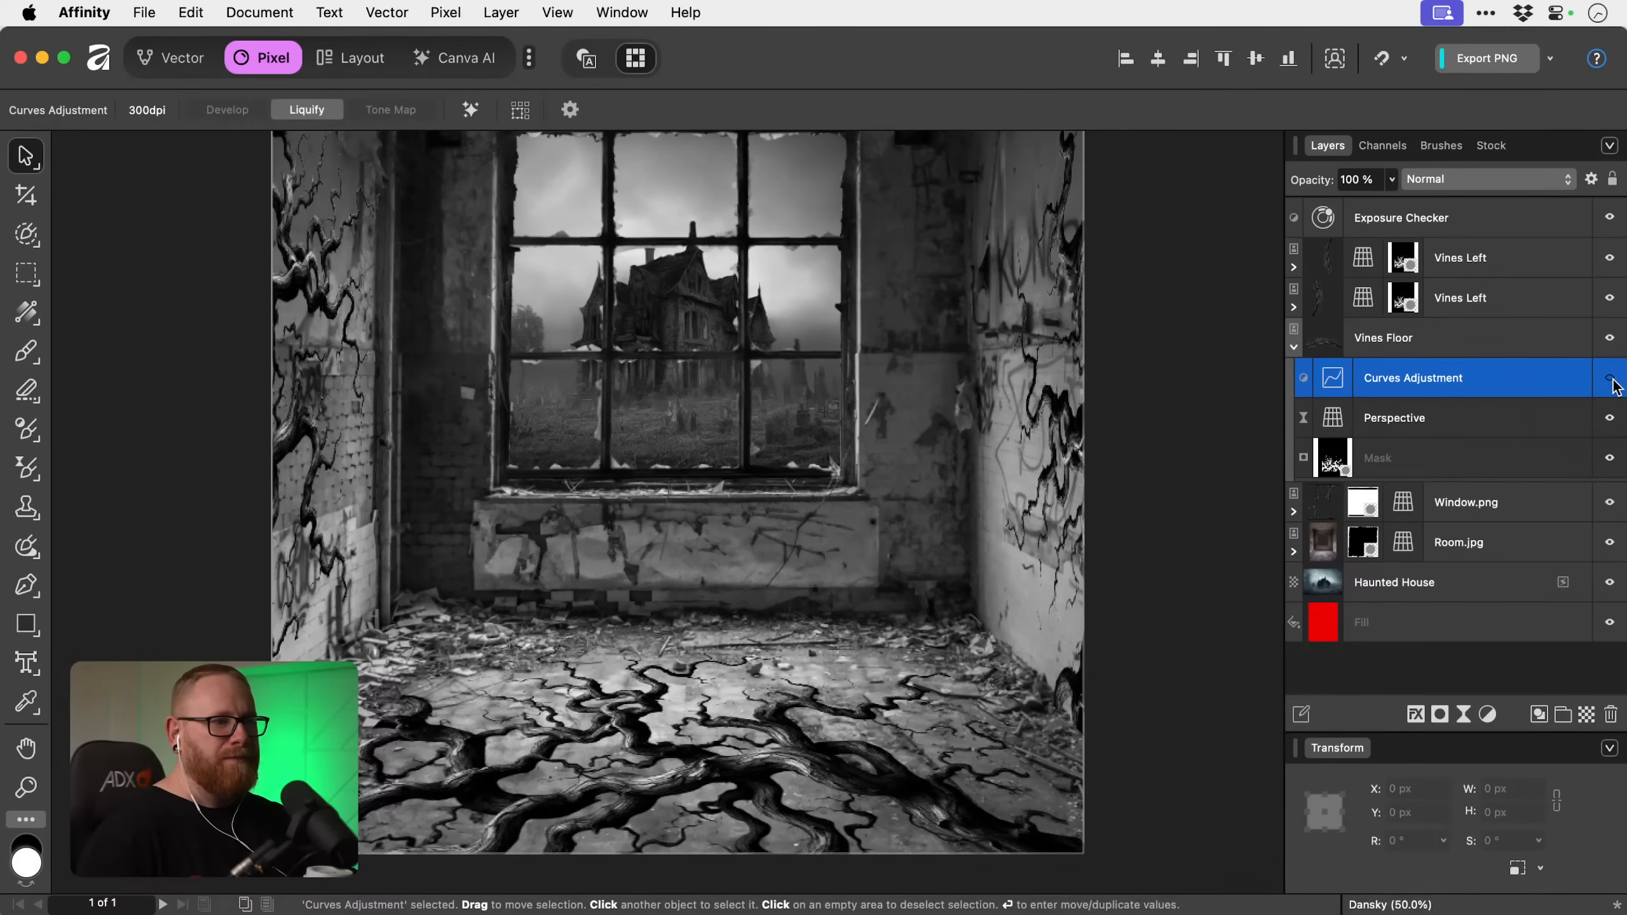
{"action": "left_click", "coordinate": [1611, 379]}
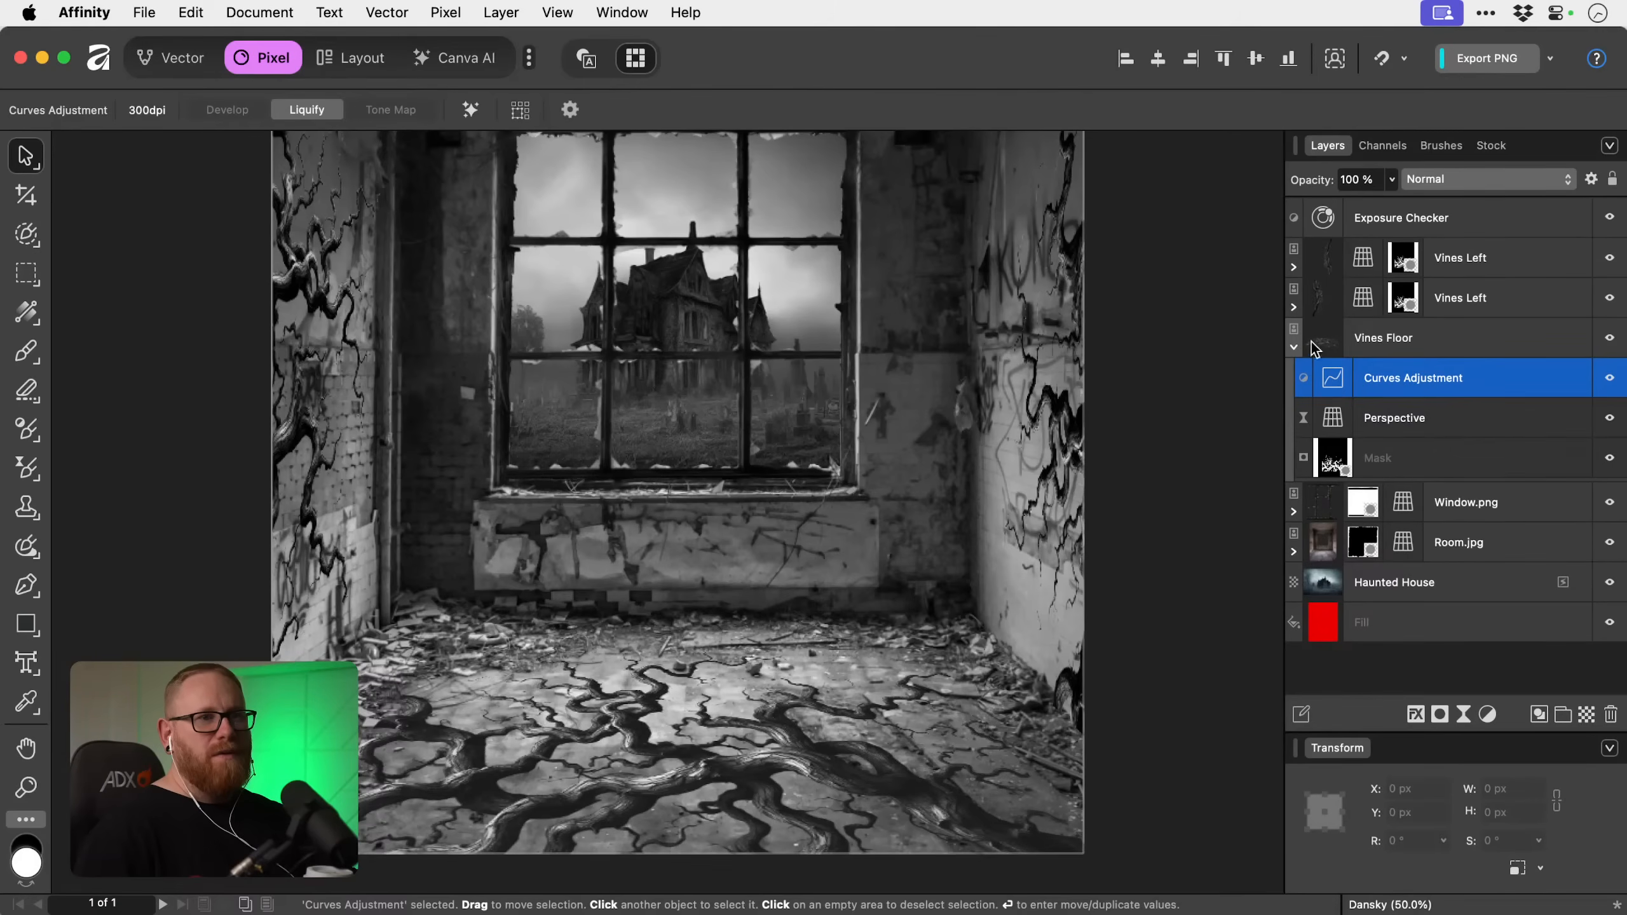
Expand both Vines Left layers and copy the floor vines' Curves adjustment into each of them.
{"action": "left_click", "coordinate": [1294, 308]}
{"action": "left_click", "coordinate": [1294, 268]}
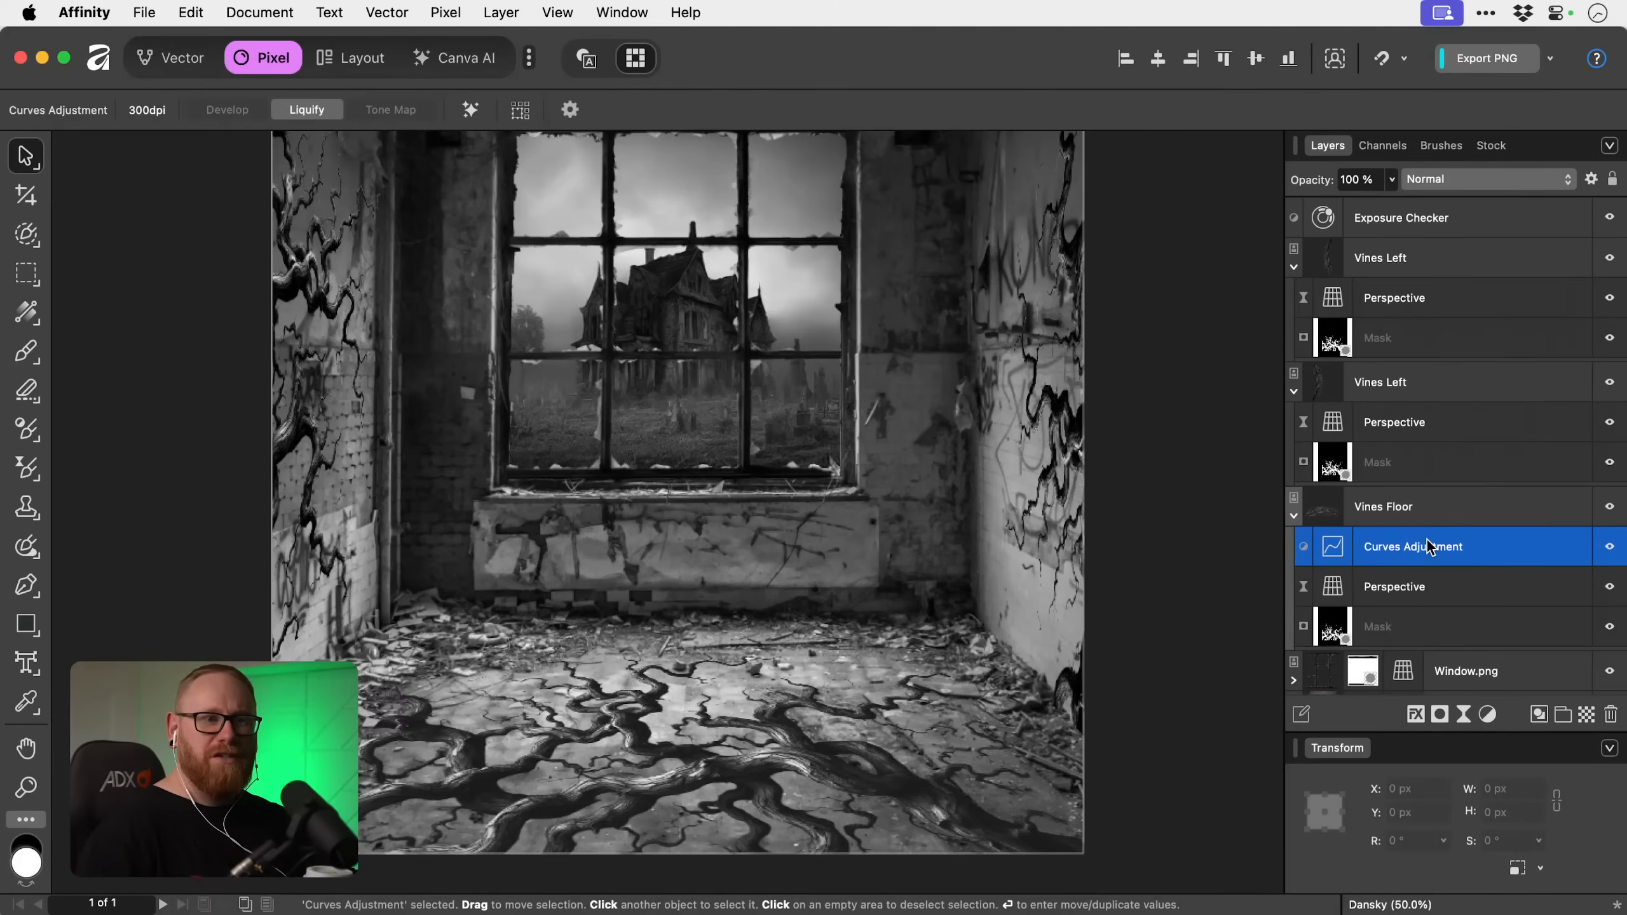
{"action": "left_click_drag", "start_coordinate": [1429, 546], "coordinate": [1432, 285]}
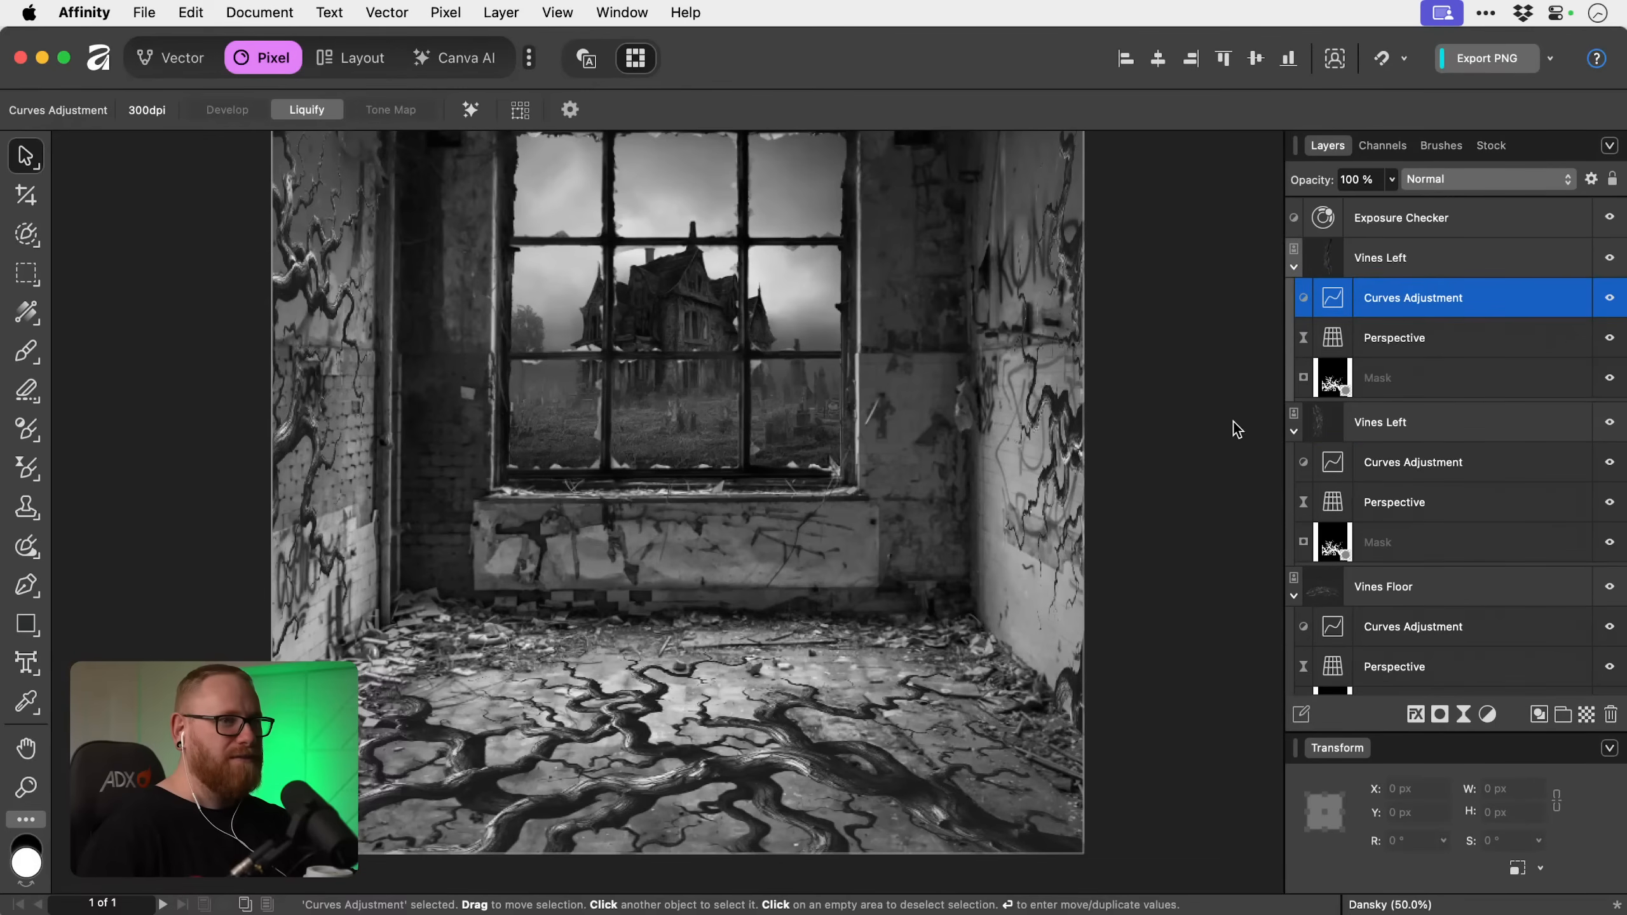
Inspect the window area up close and collapse both Vines Left layers and the Vines Floor layer.
{"action": "key", "text": "super+0"}
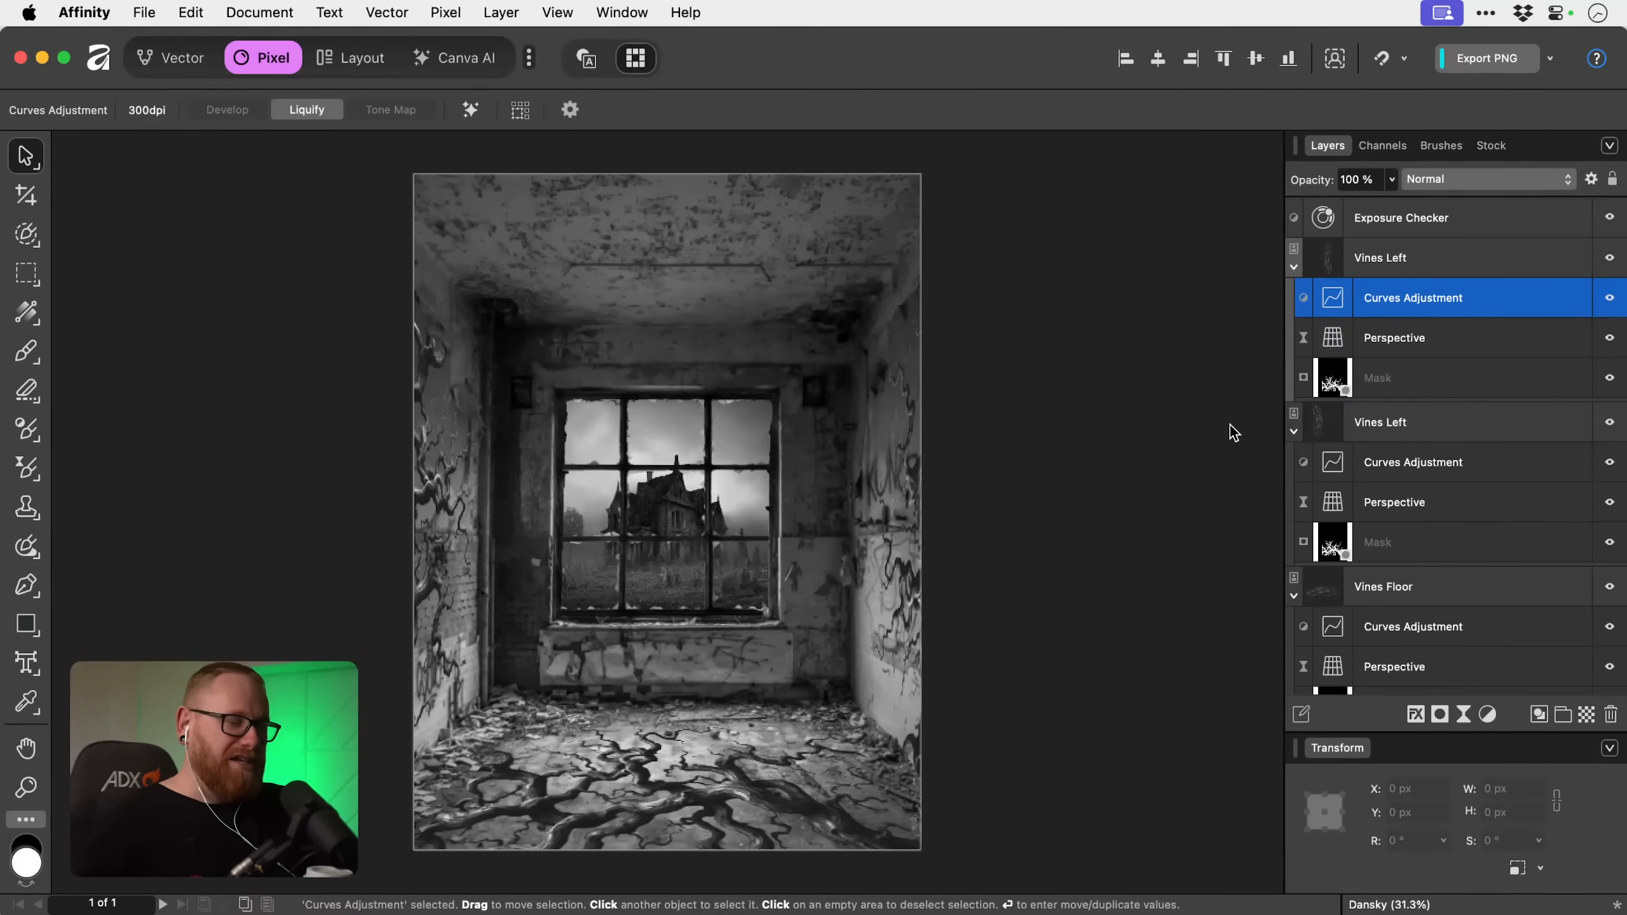
{"action": "key", "text": "z"}
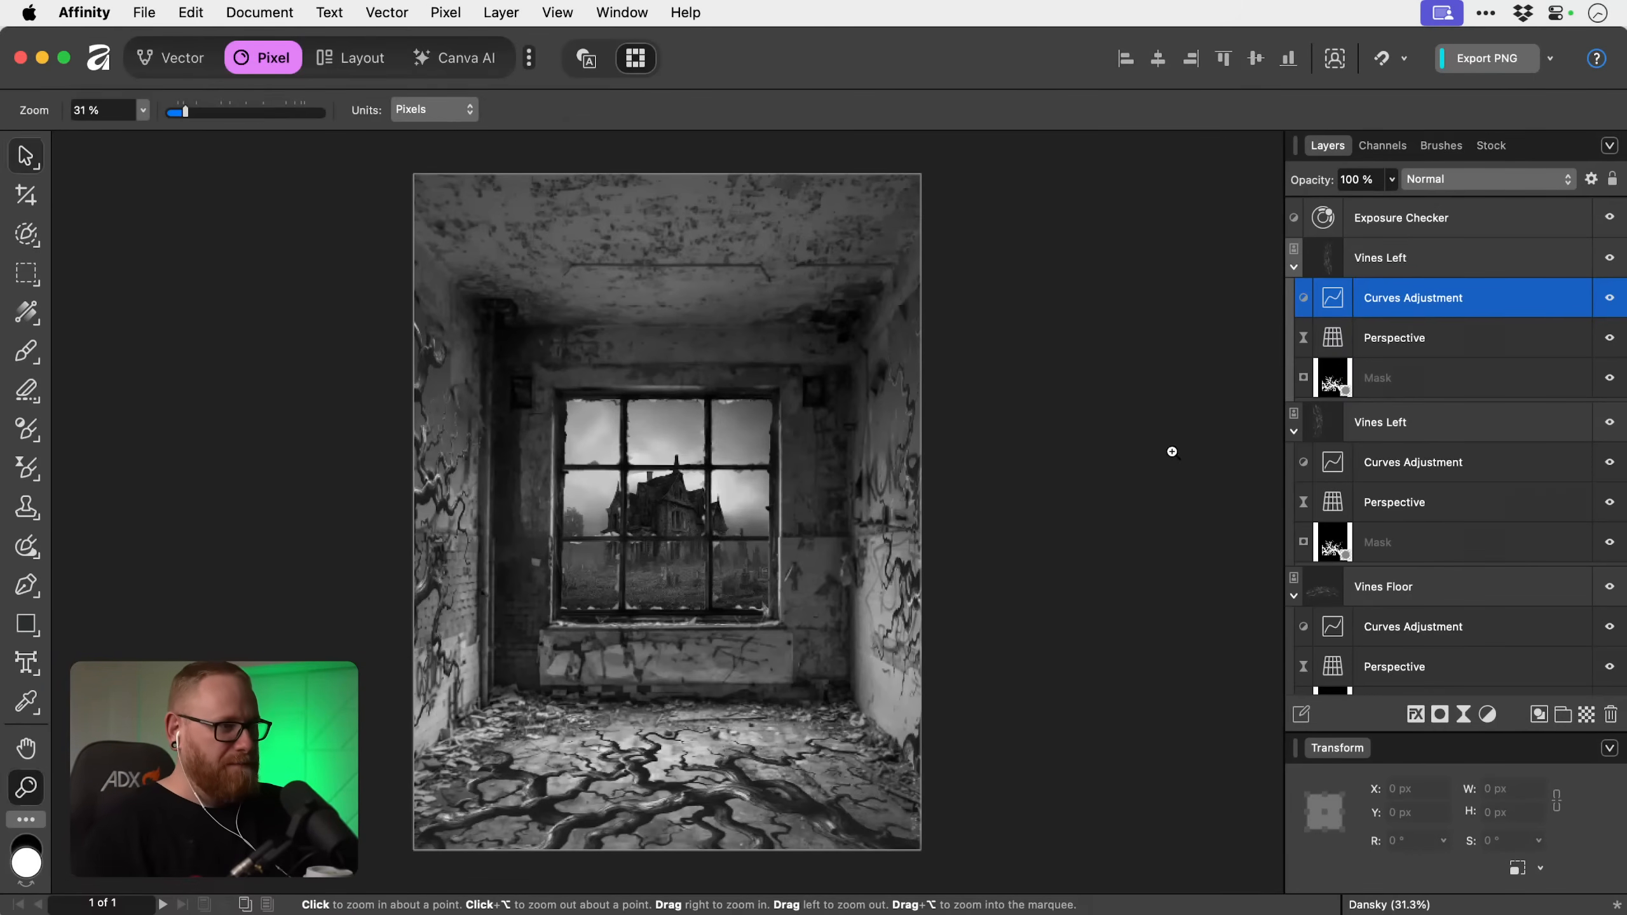
{"action": "left_click", "coordinate": [654, 536]}
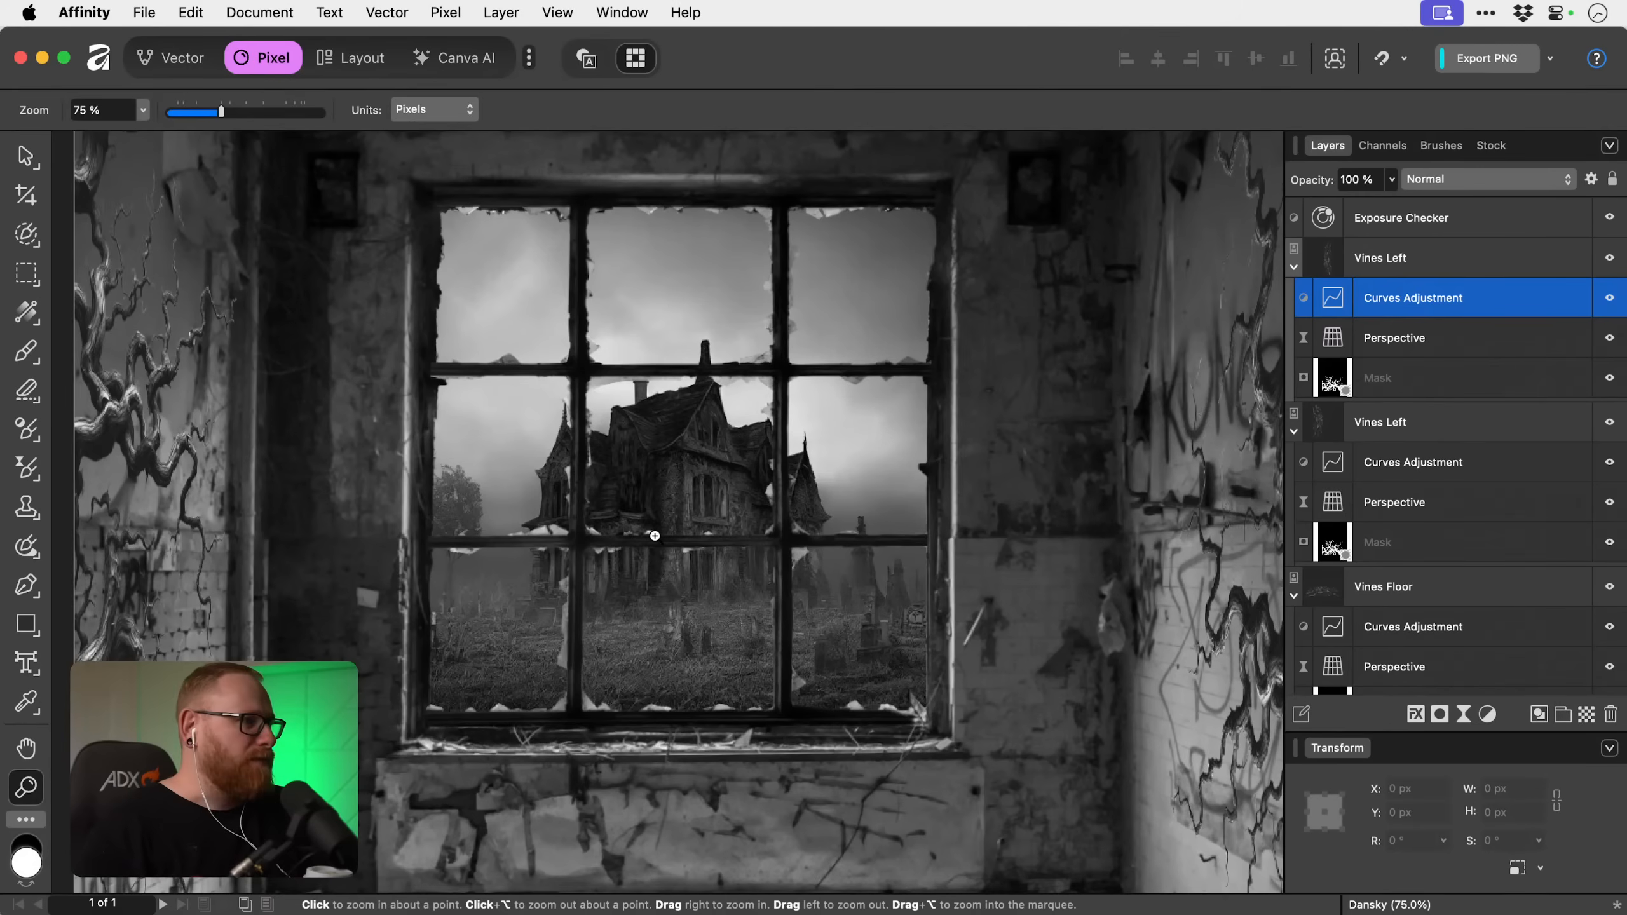
{"action": "left_click_drag", "start_coordinate": [604, 729], "coordinate": [700, 677]}
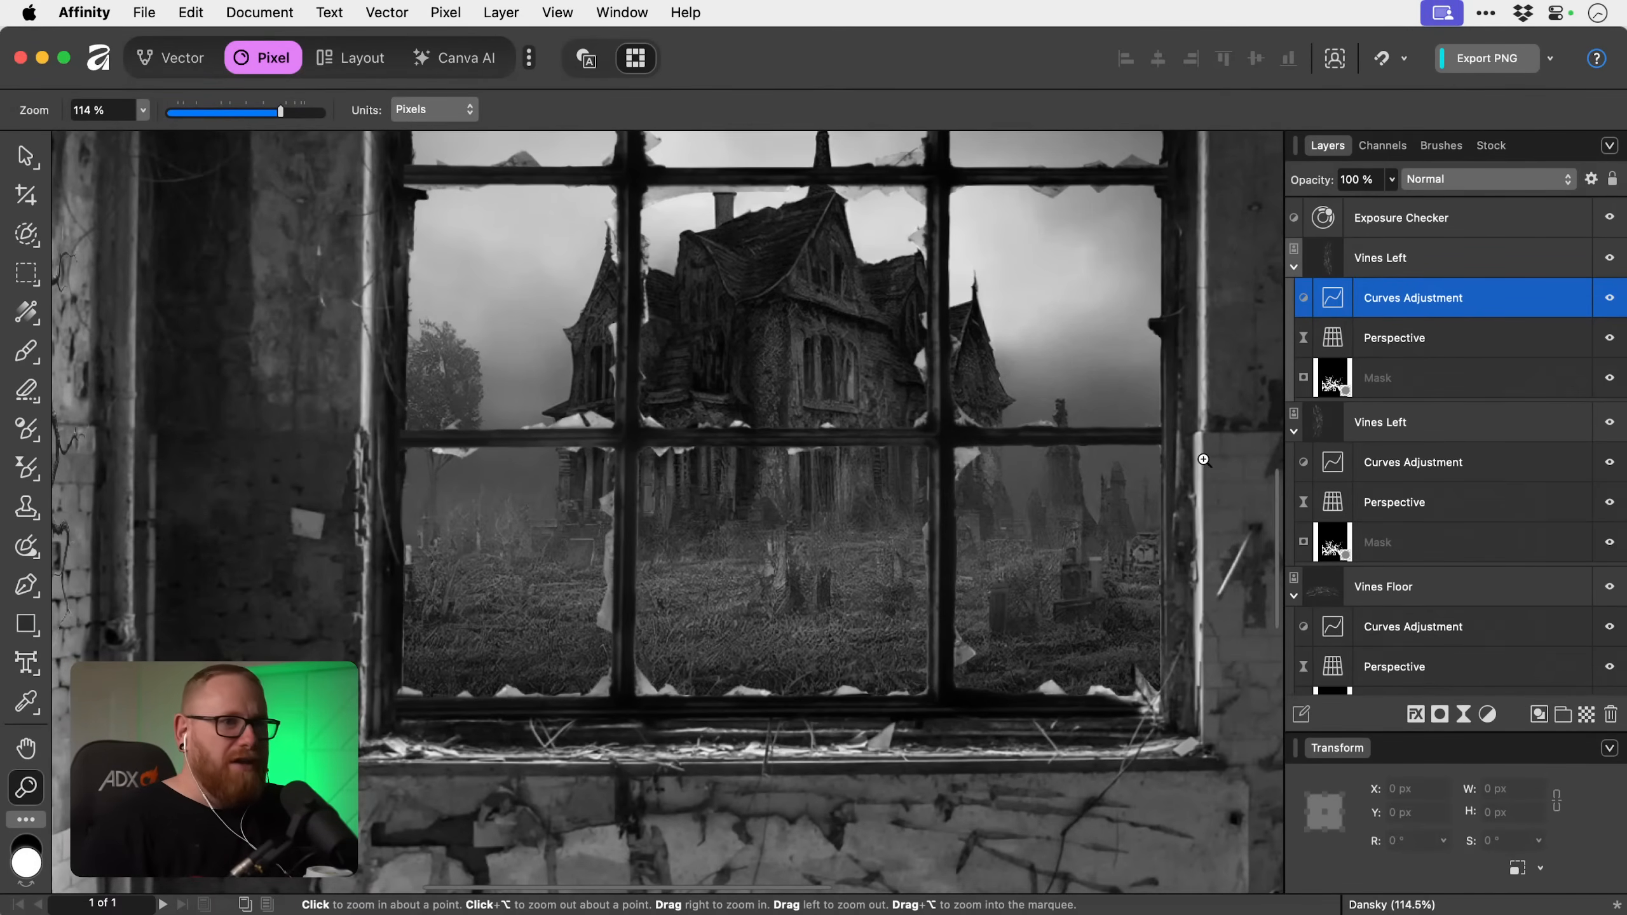
{"action": "left_click", "coordinate": [1294, 272]}
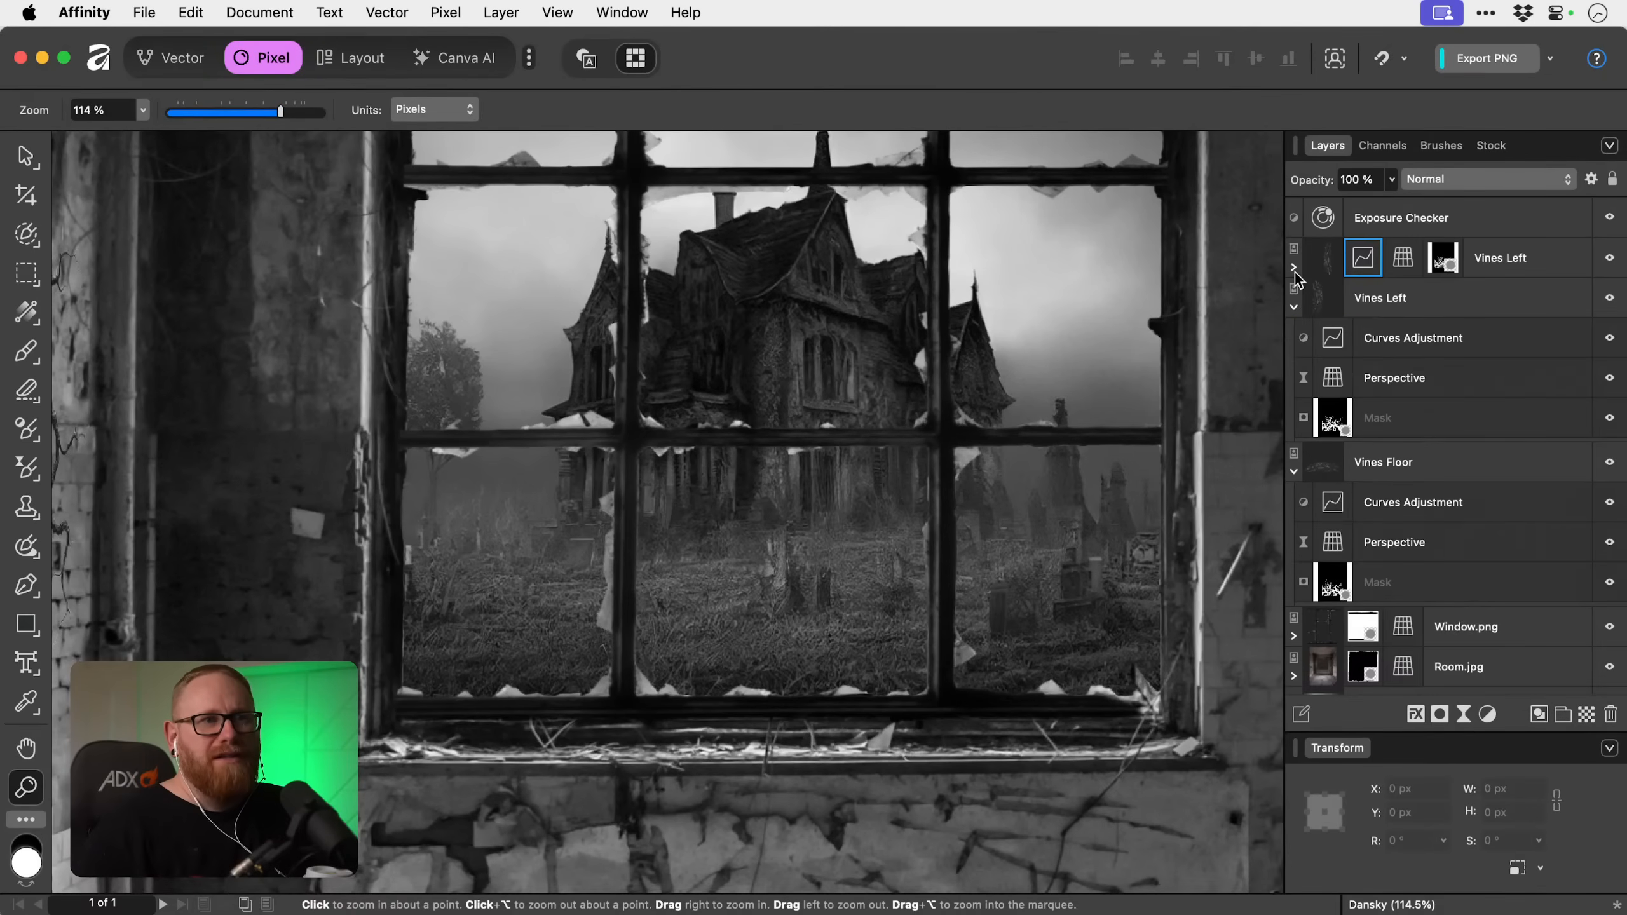
{"action": "left_click", "coordinate": [1294, 305]}
{"action": "left_click", "coordinate": [1294, 349]}
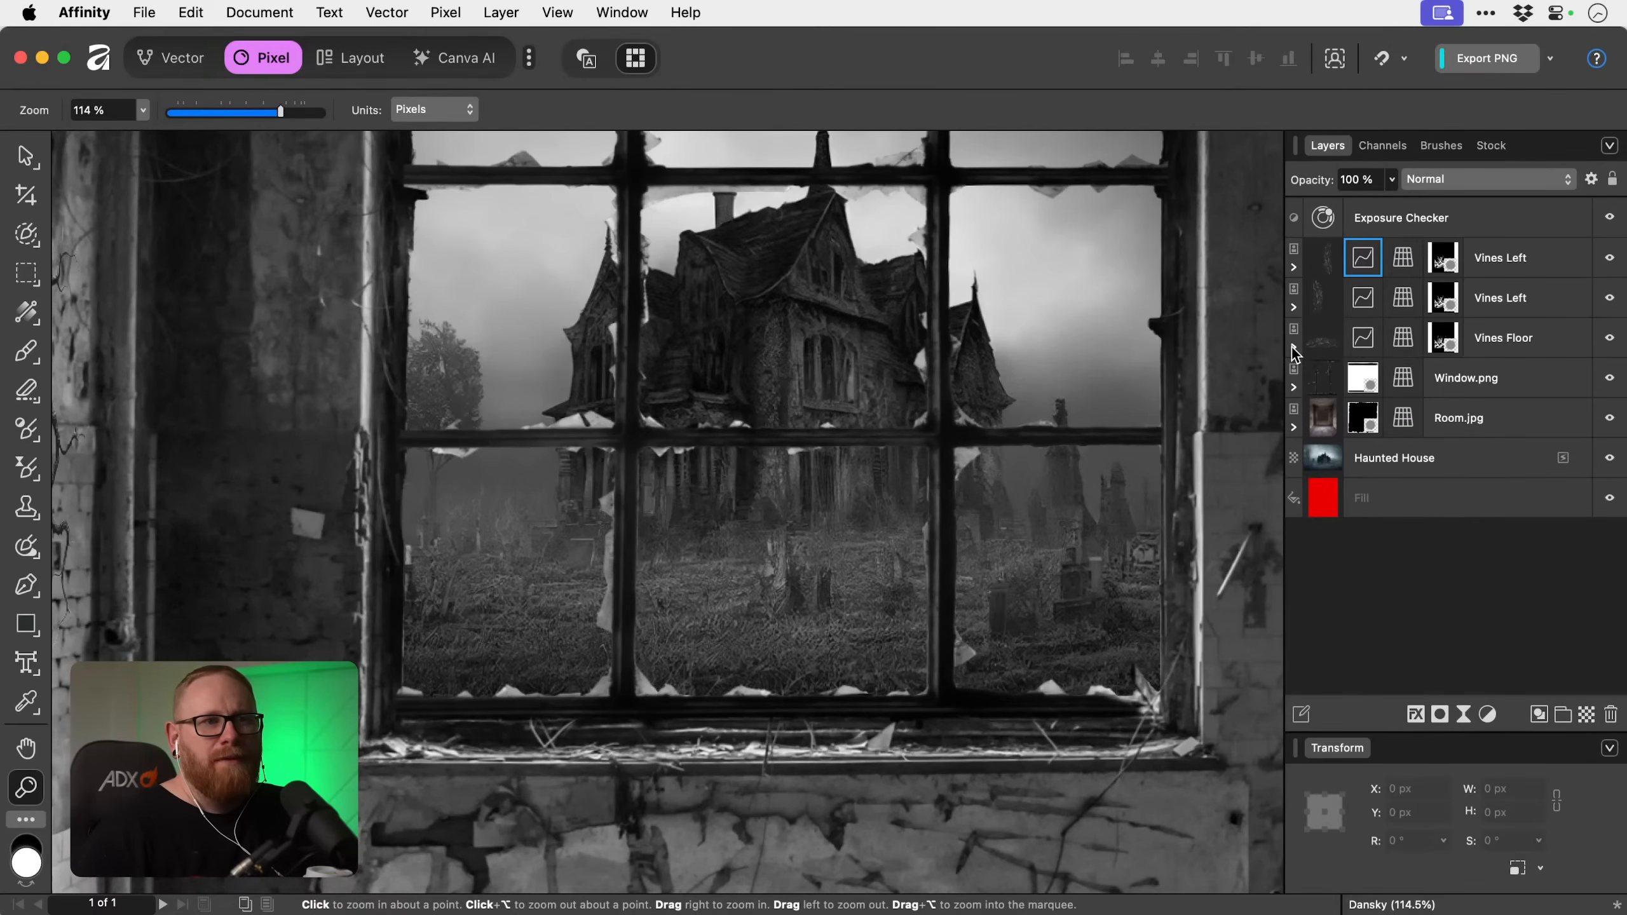
Rename the Window.png layer as Window and the Room.jpg layer as Room.
{"action": "left_click", "coordinate": [1445, 384]}
{"action": "double_click", "coordinate": [1446, 385]}
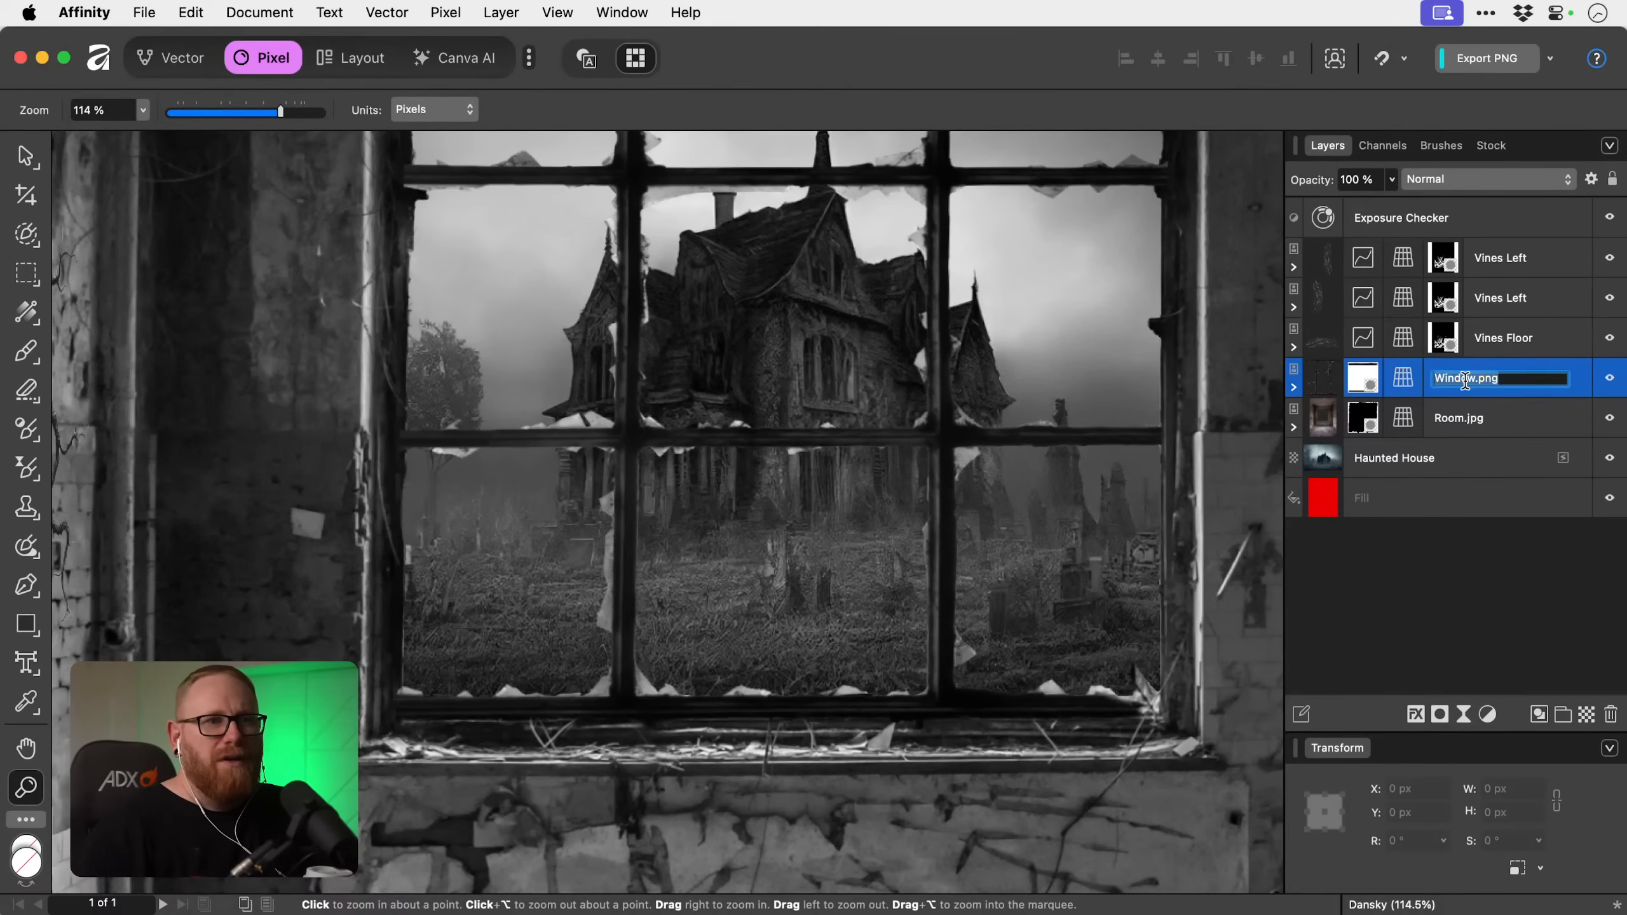
{"action": "type", "text": "Window"}
{"action": "key", "text": "Return"}
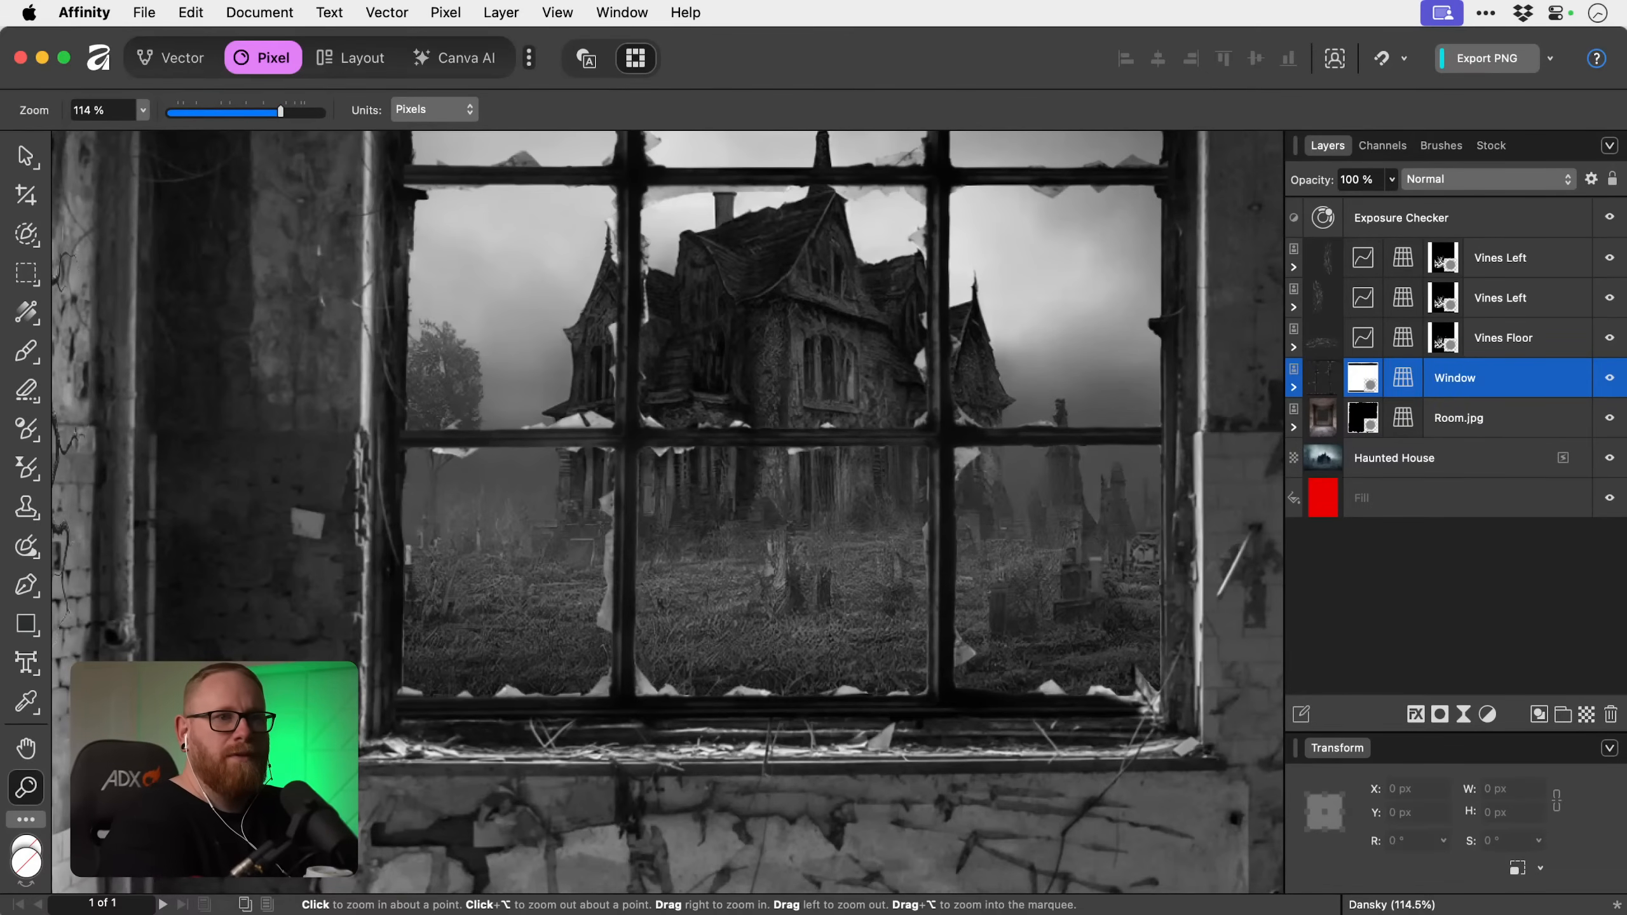
{"action": "left_click", "coordinate": [1463, 423]}
{"action": "double_click", "coordinate": [1463, 423]}
{"action": "type", "text": "Room"}
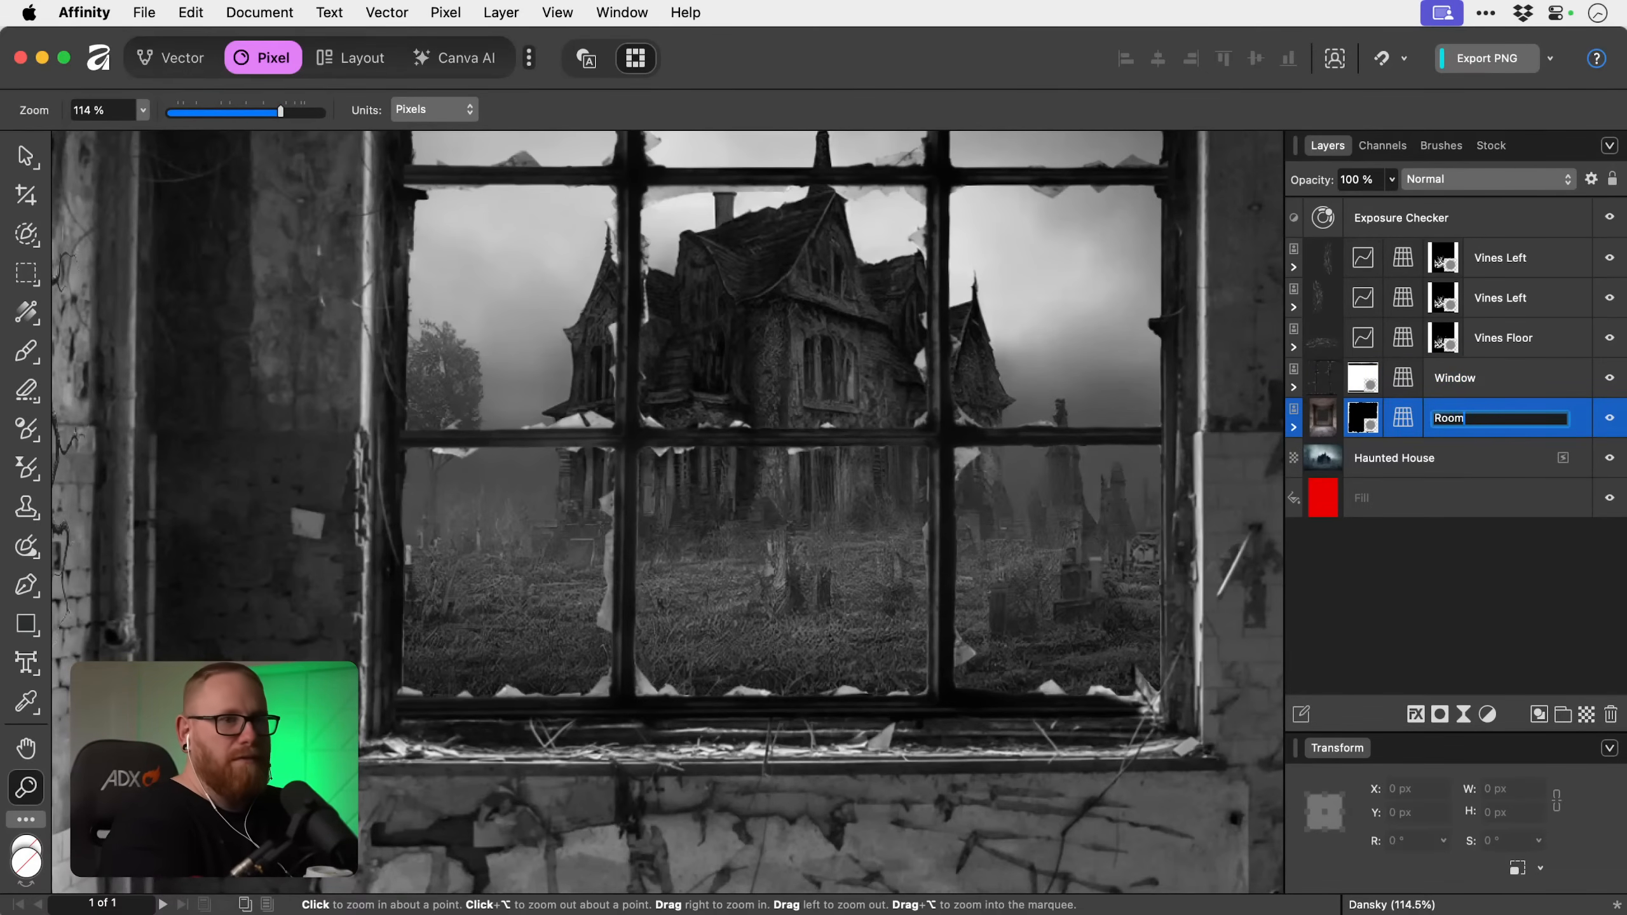
{"action": "key", "text": "Return"}
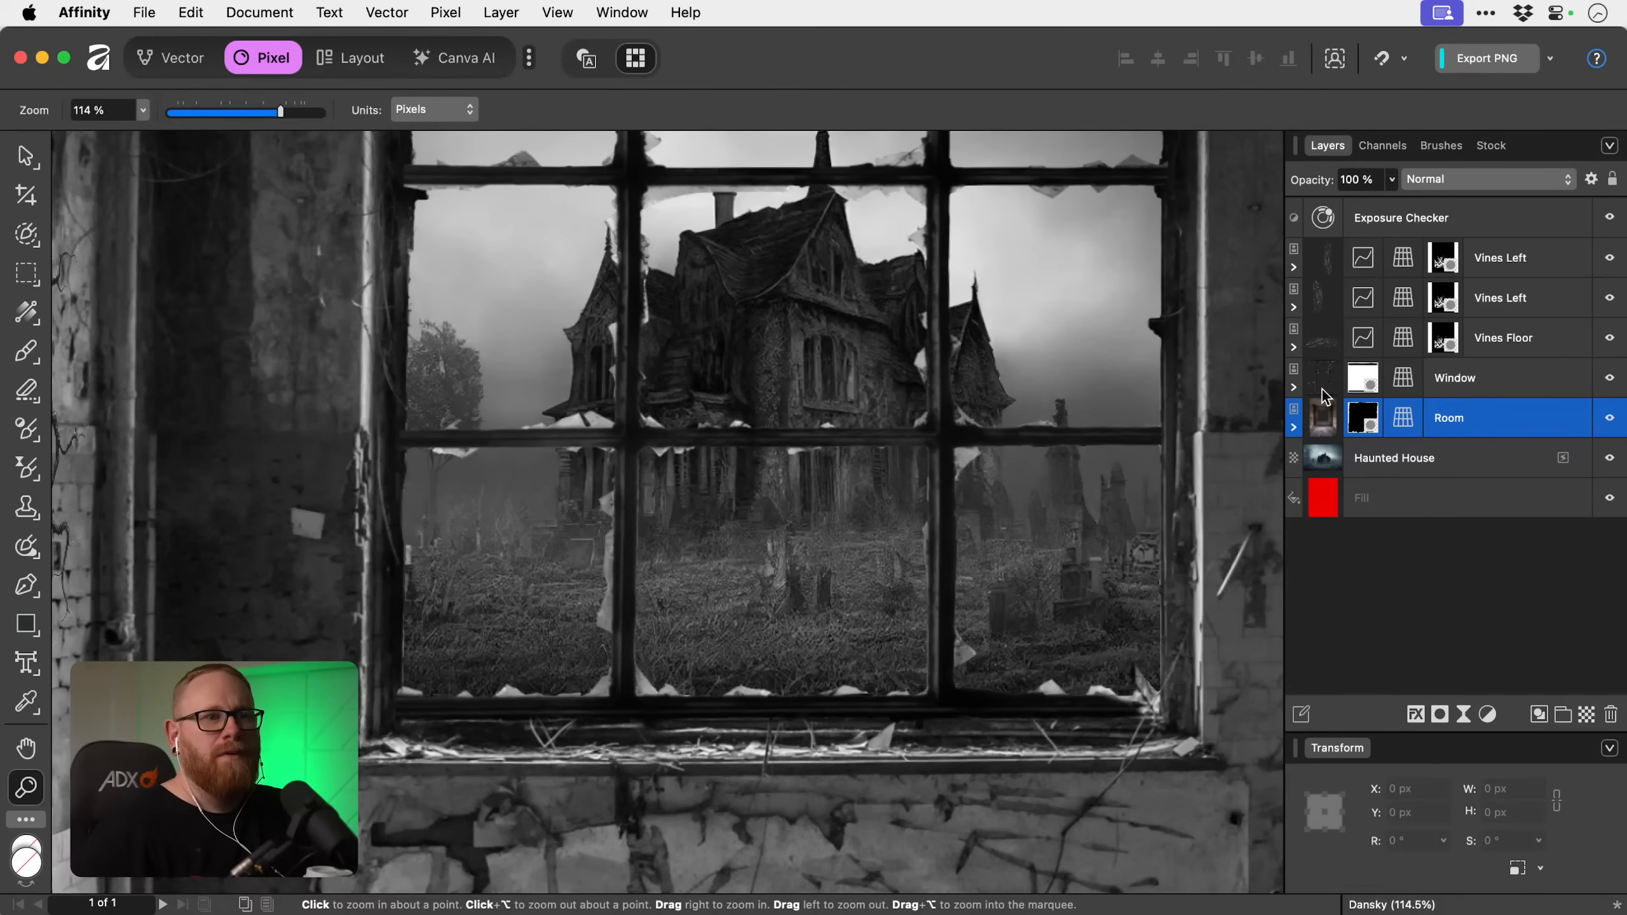
Add a Curves adjustment and nest it inside the Window layer above its mask.
{"action": "left_click", "coordinate": [1293, 387]}
{"action": "left_click", "coordinate": [1434, 428]}
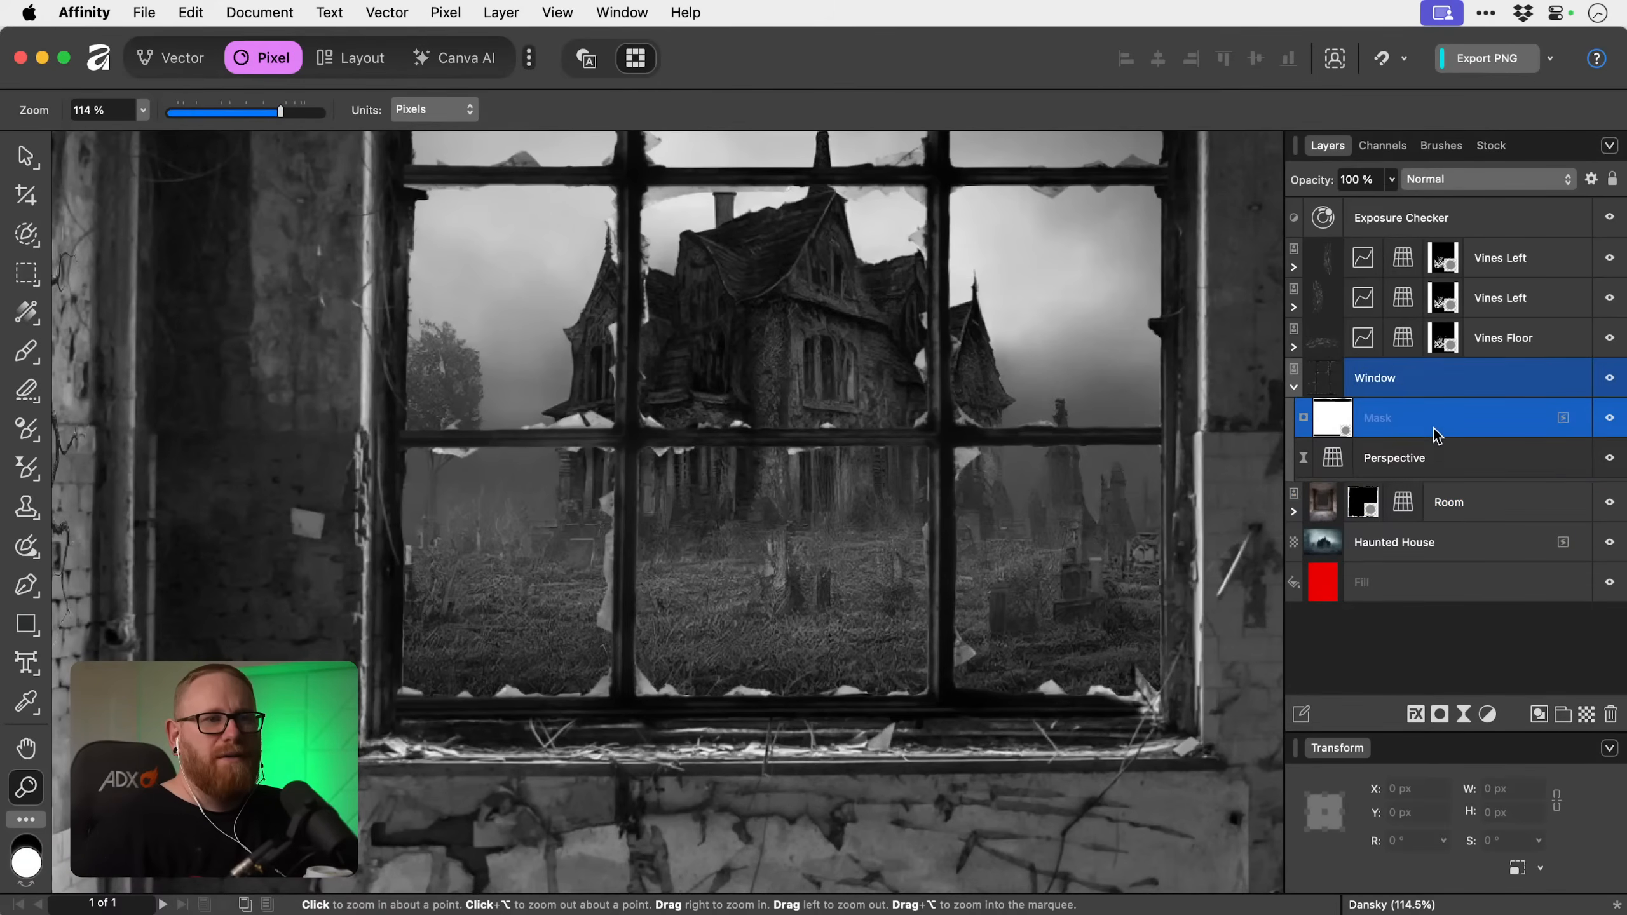
{"action": "left_click", "coordinate": [1463, 456]}
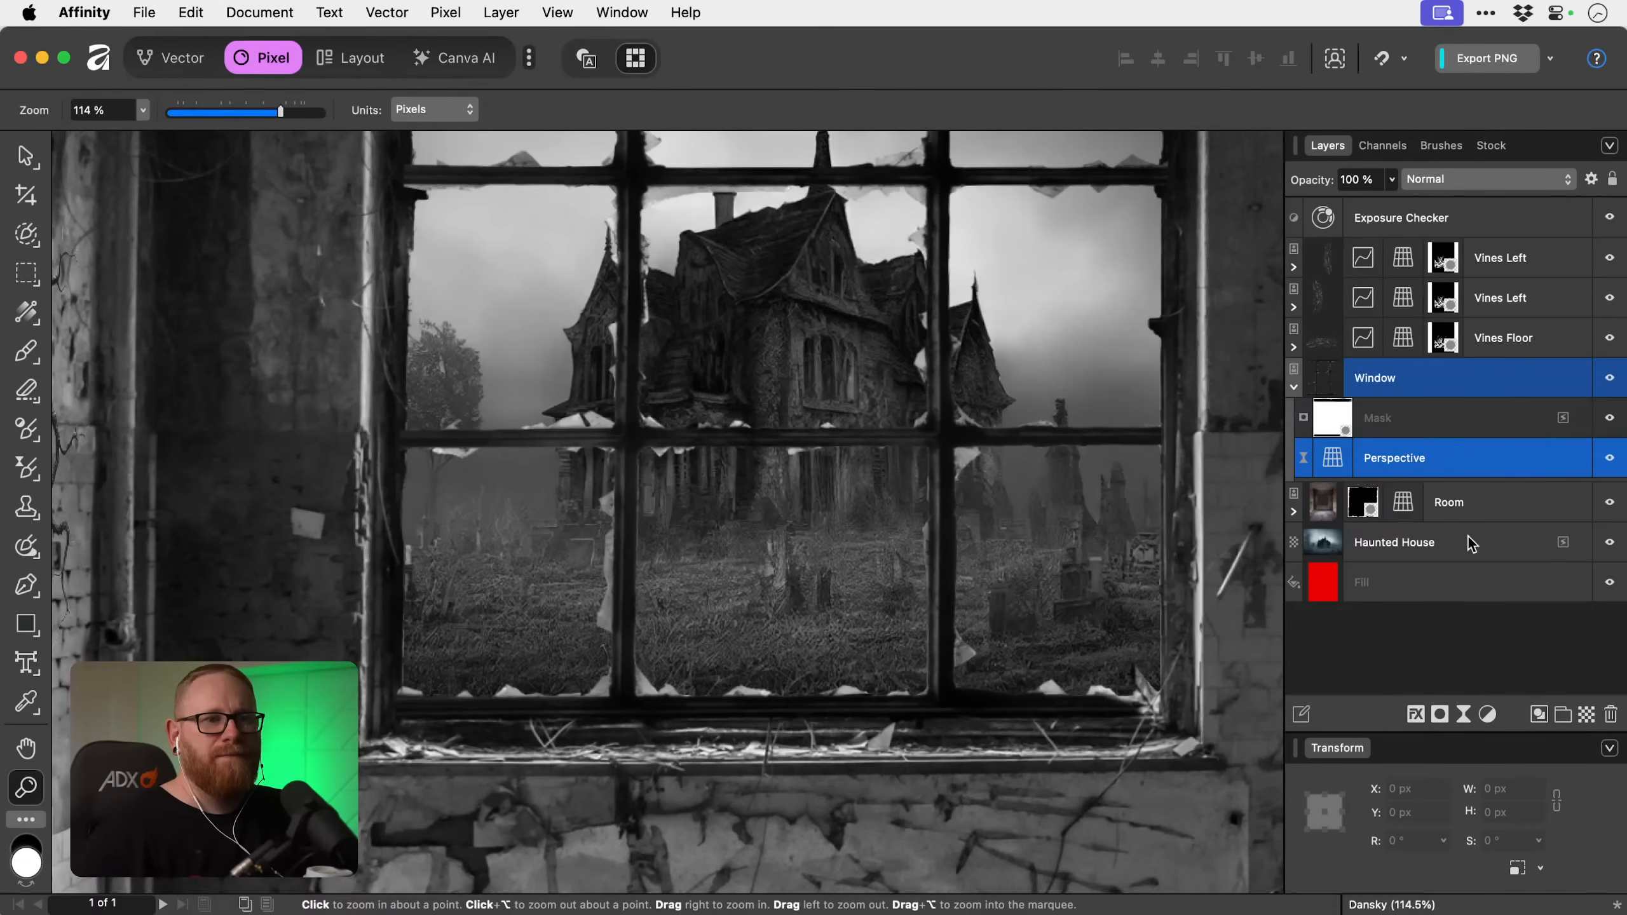
{"action": "left_click", "coordinate": [1488, 715]}
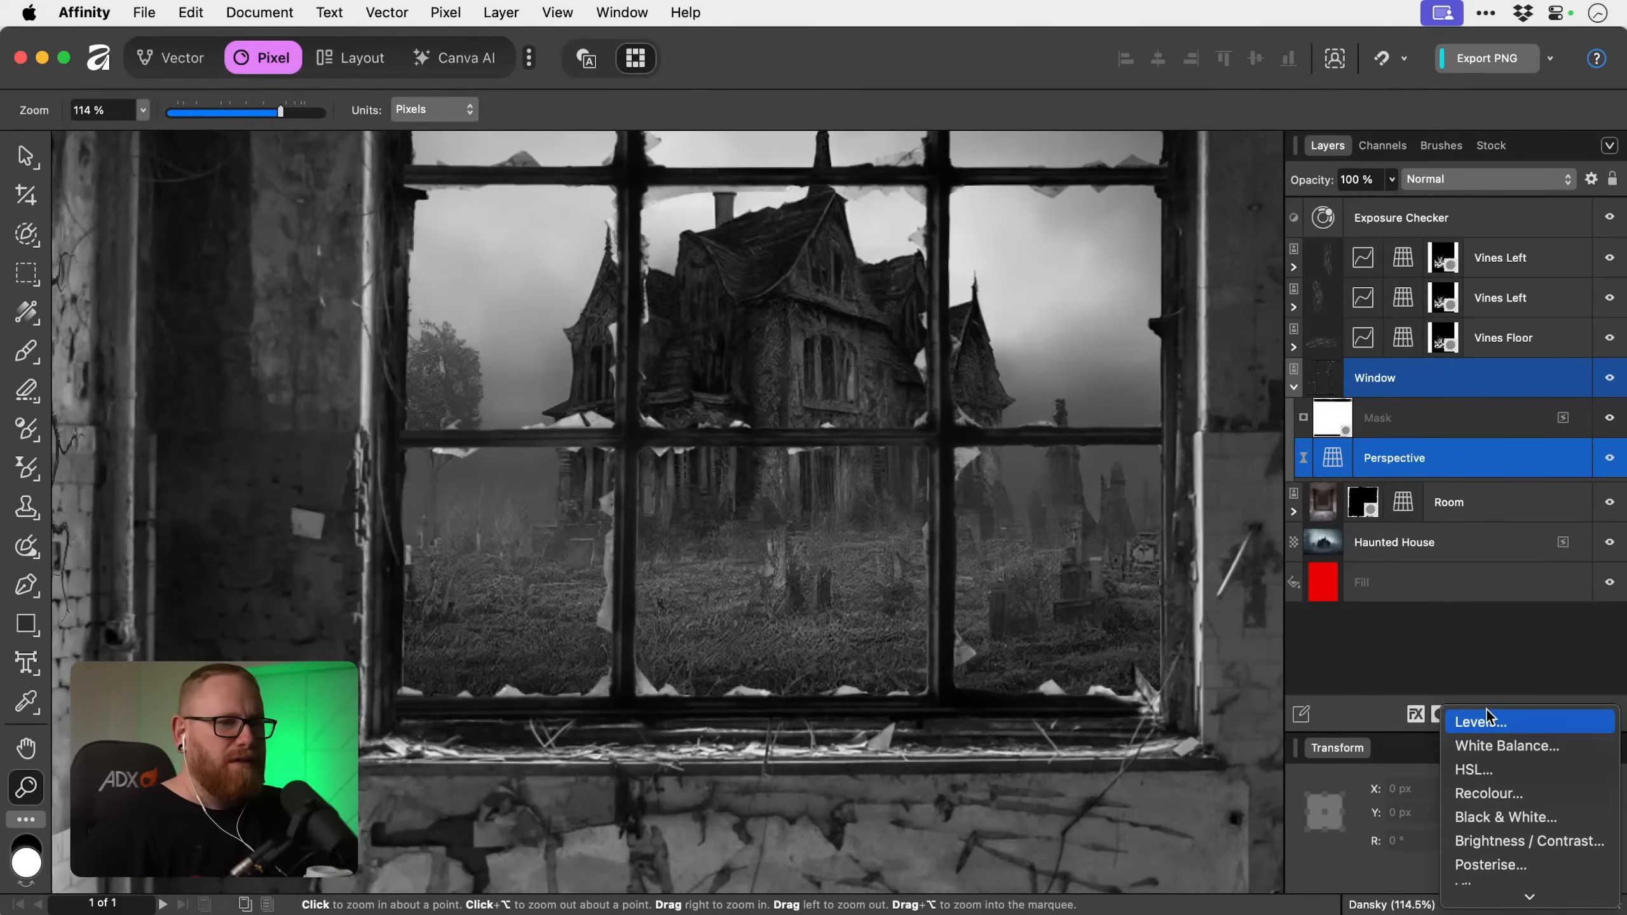
{"action": "left_click", "coordinate": [1492, 743]}
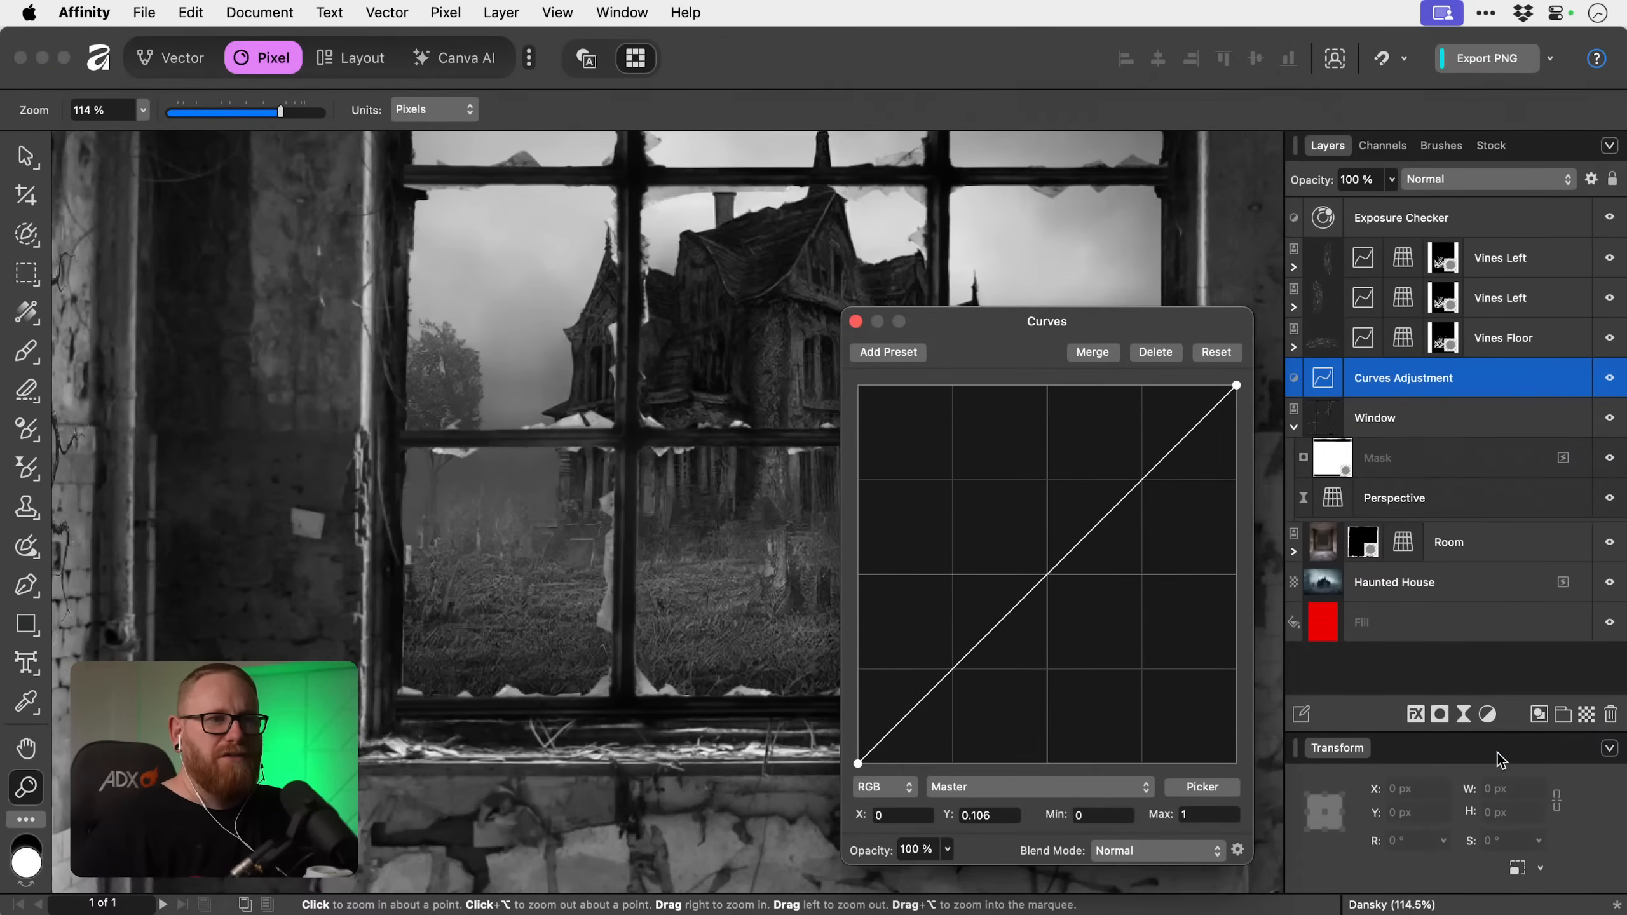
{"action": "left_click_drag", "start_coordinate": [1384, 378], "coordinate": [1383, 430]}
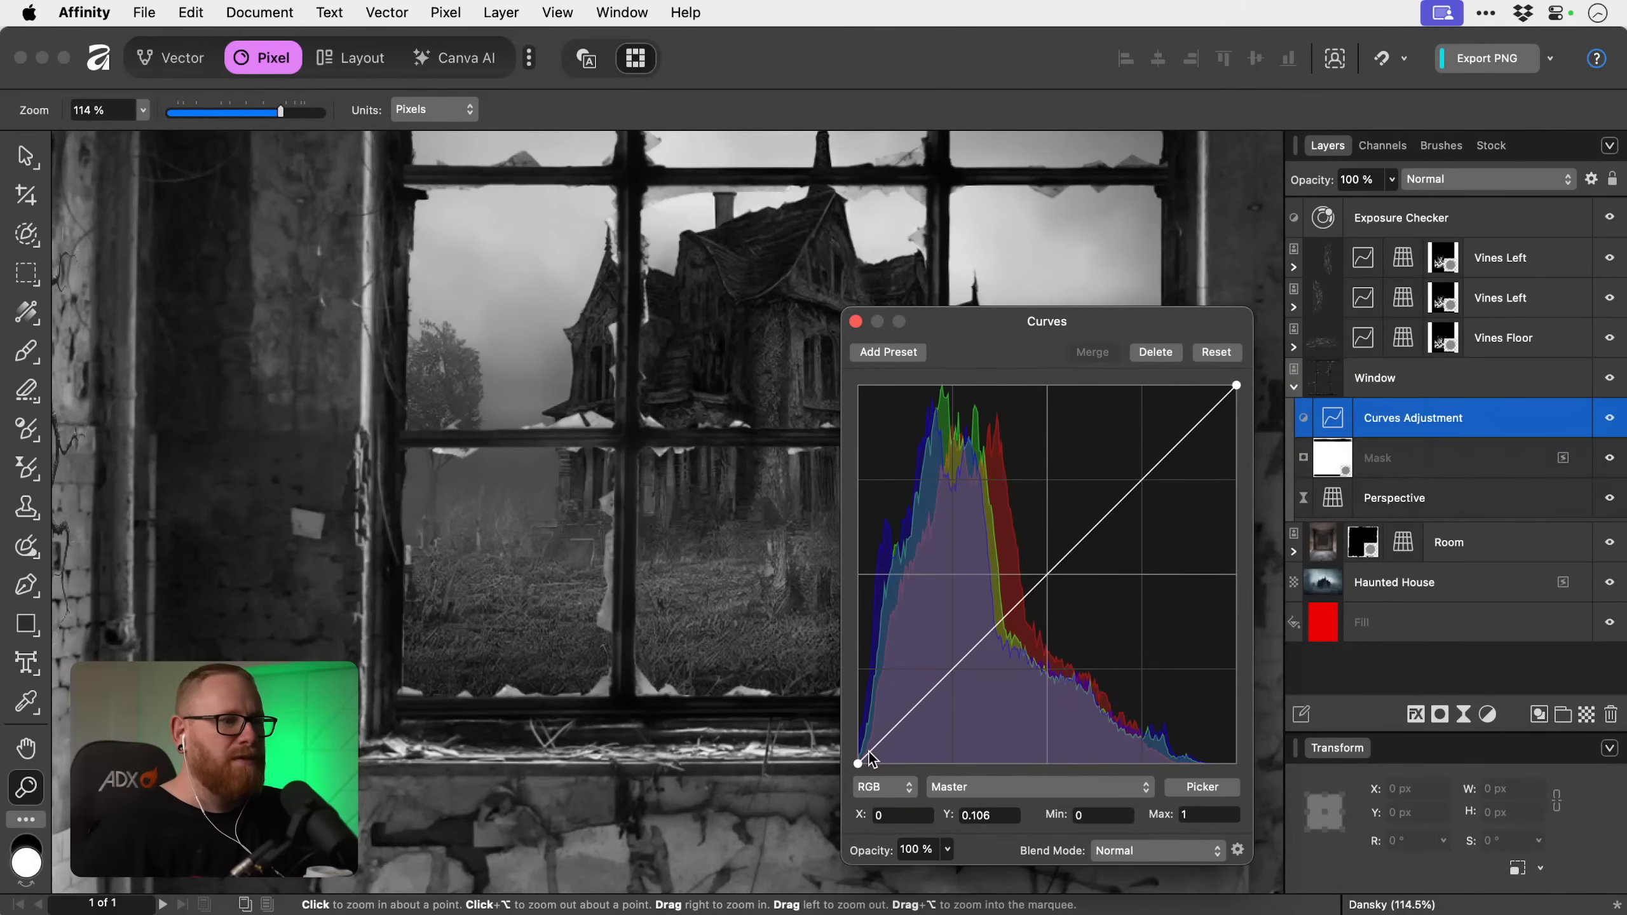
Raise the window's Curves black point to 0.04, compare the frame with and without the adjustment, and collapse the Window layer.
{"action": "left_click_drag", "start_coordinate": [859, 763], "coordinate": [857, 748]}
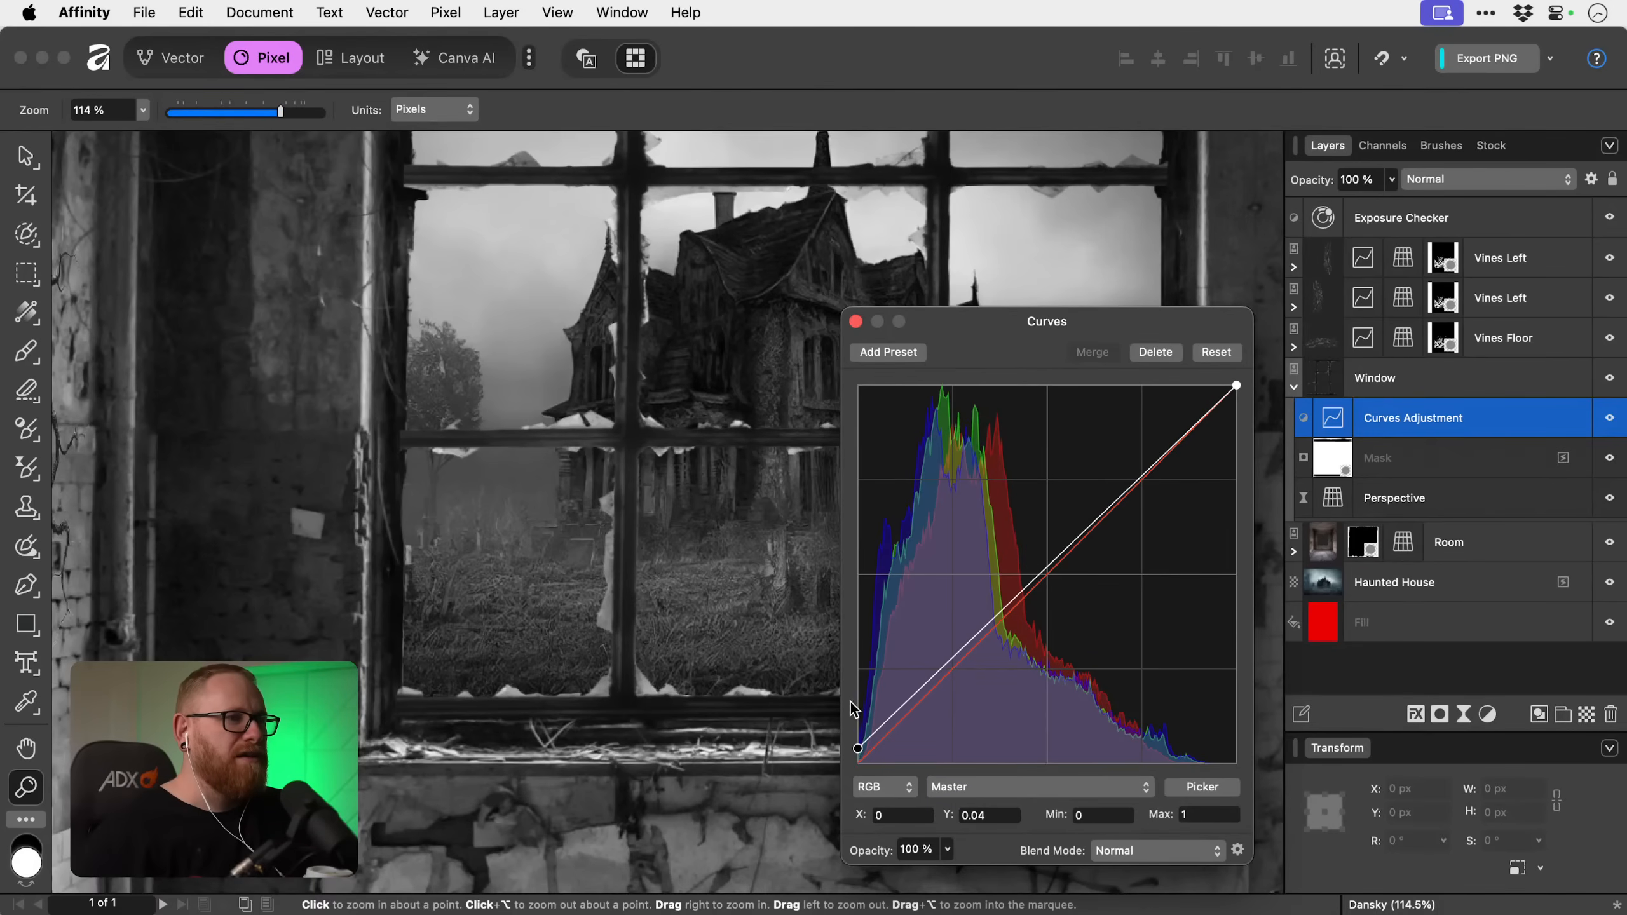
{"action": "left_click", "coordinate": [856, 321]}
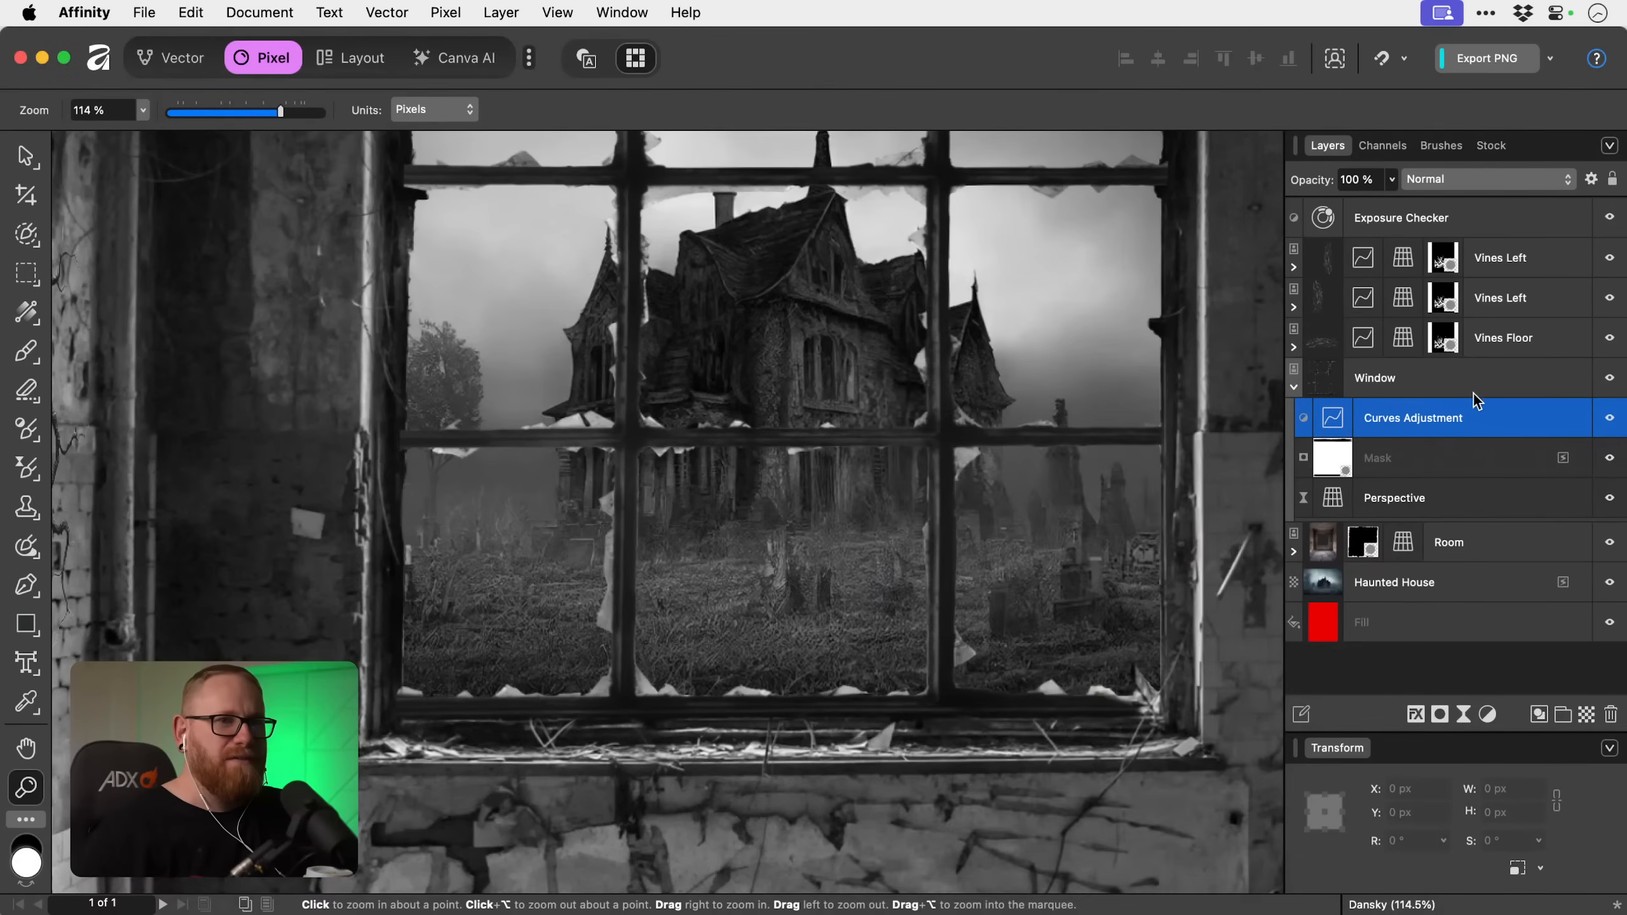
{"action": "left_click", "coordinate": [1610, 422]}
{"action": "left_click", "coordinate": [1610, 422]}
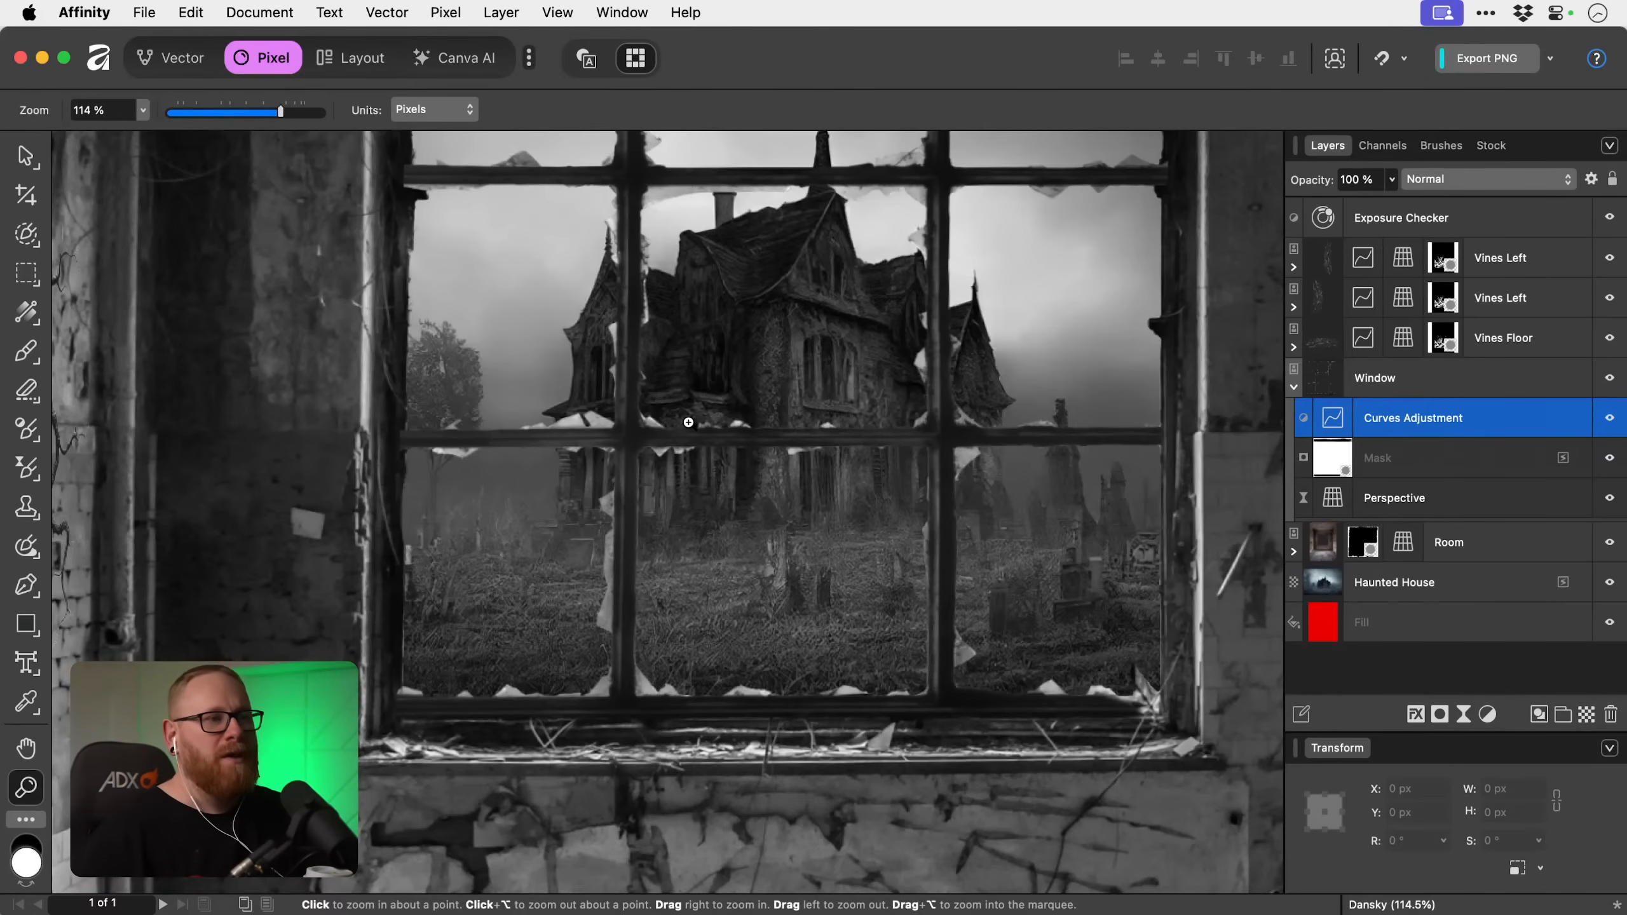
{"action": "left_click", "coordinate": [1294, 388]}
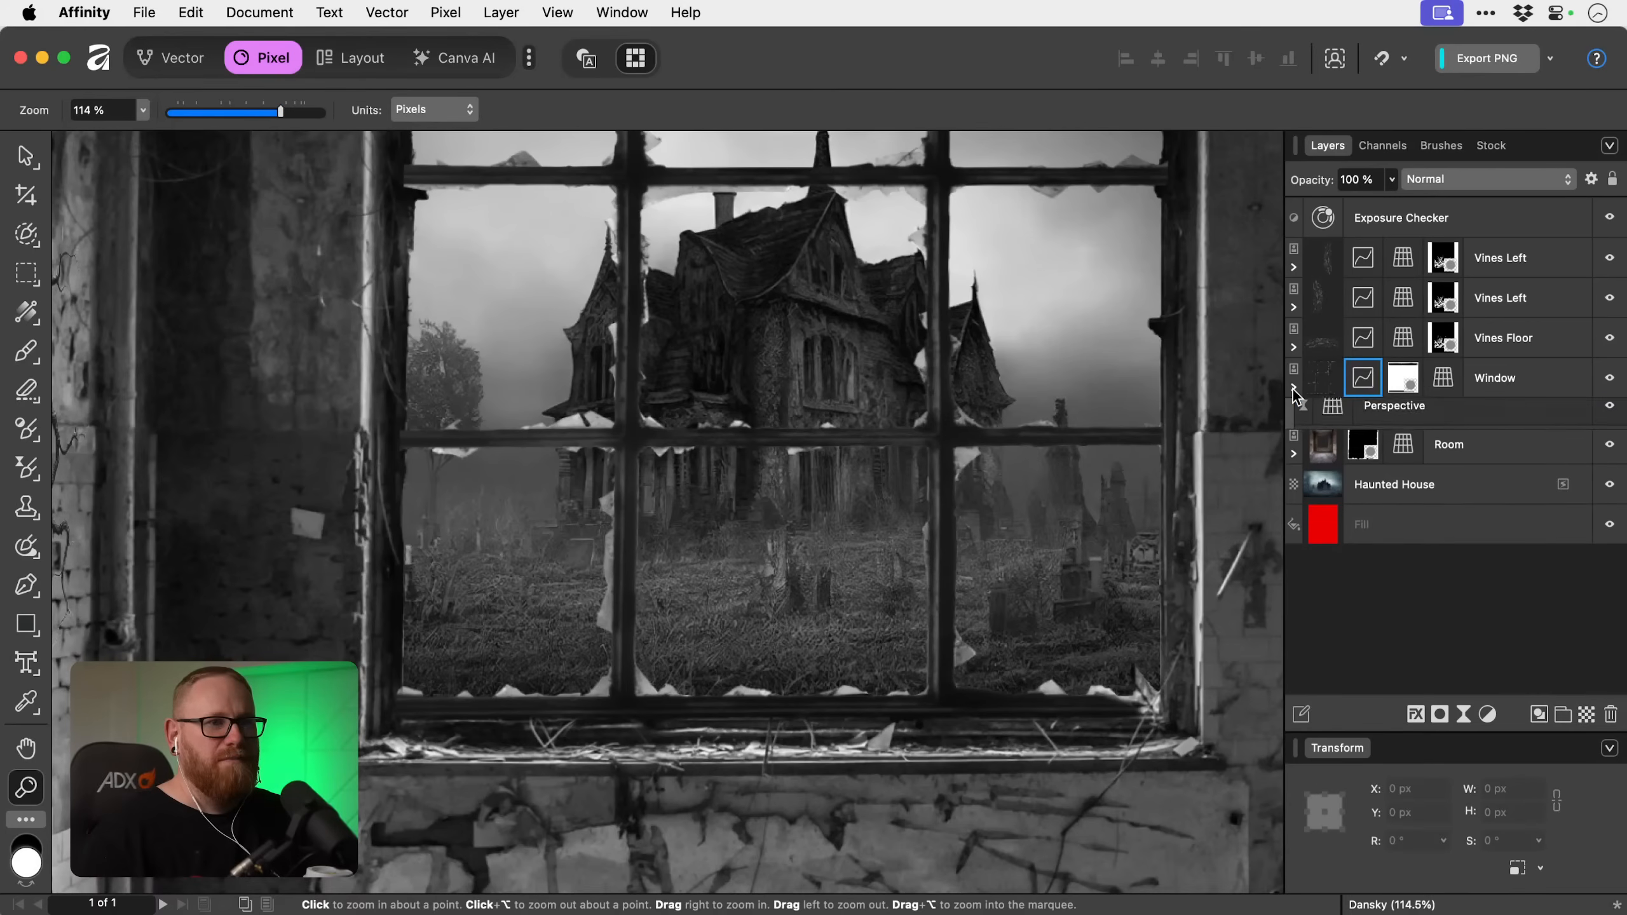
Compare the whole composite in colour and greyscale by toggling the Exposure Checker layer's visibility.
{"action": "key", "text": "super+0"}
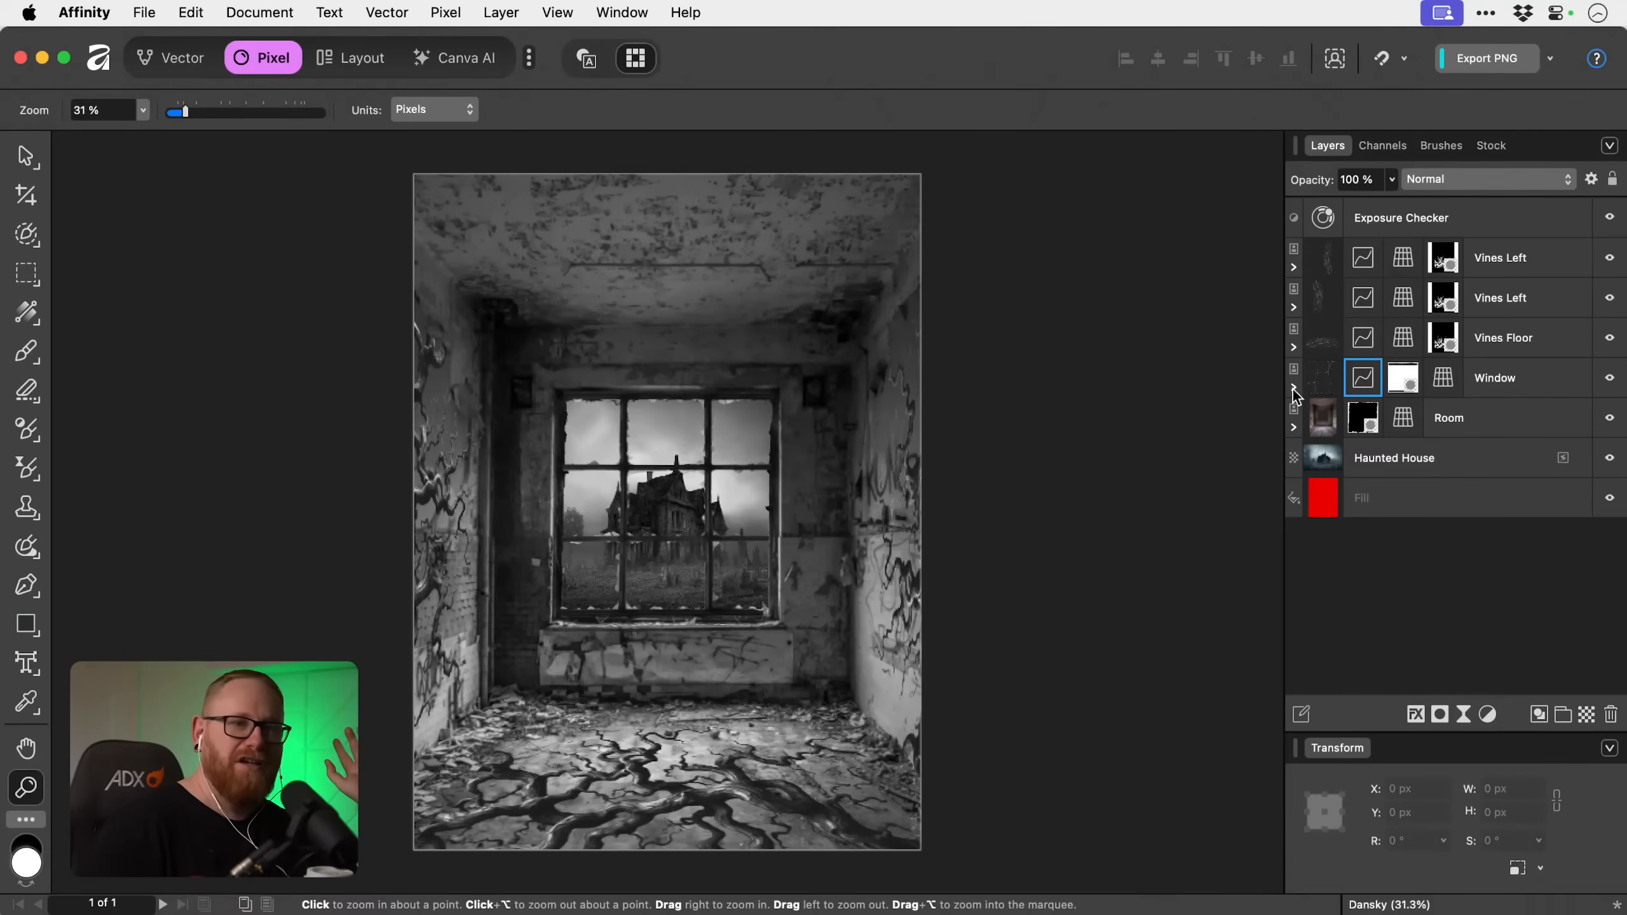
{"action": "left_click", "coordinate": [1611, 221]}
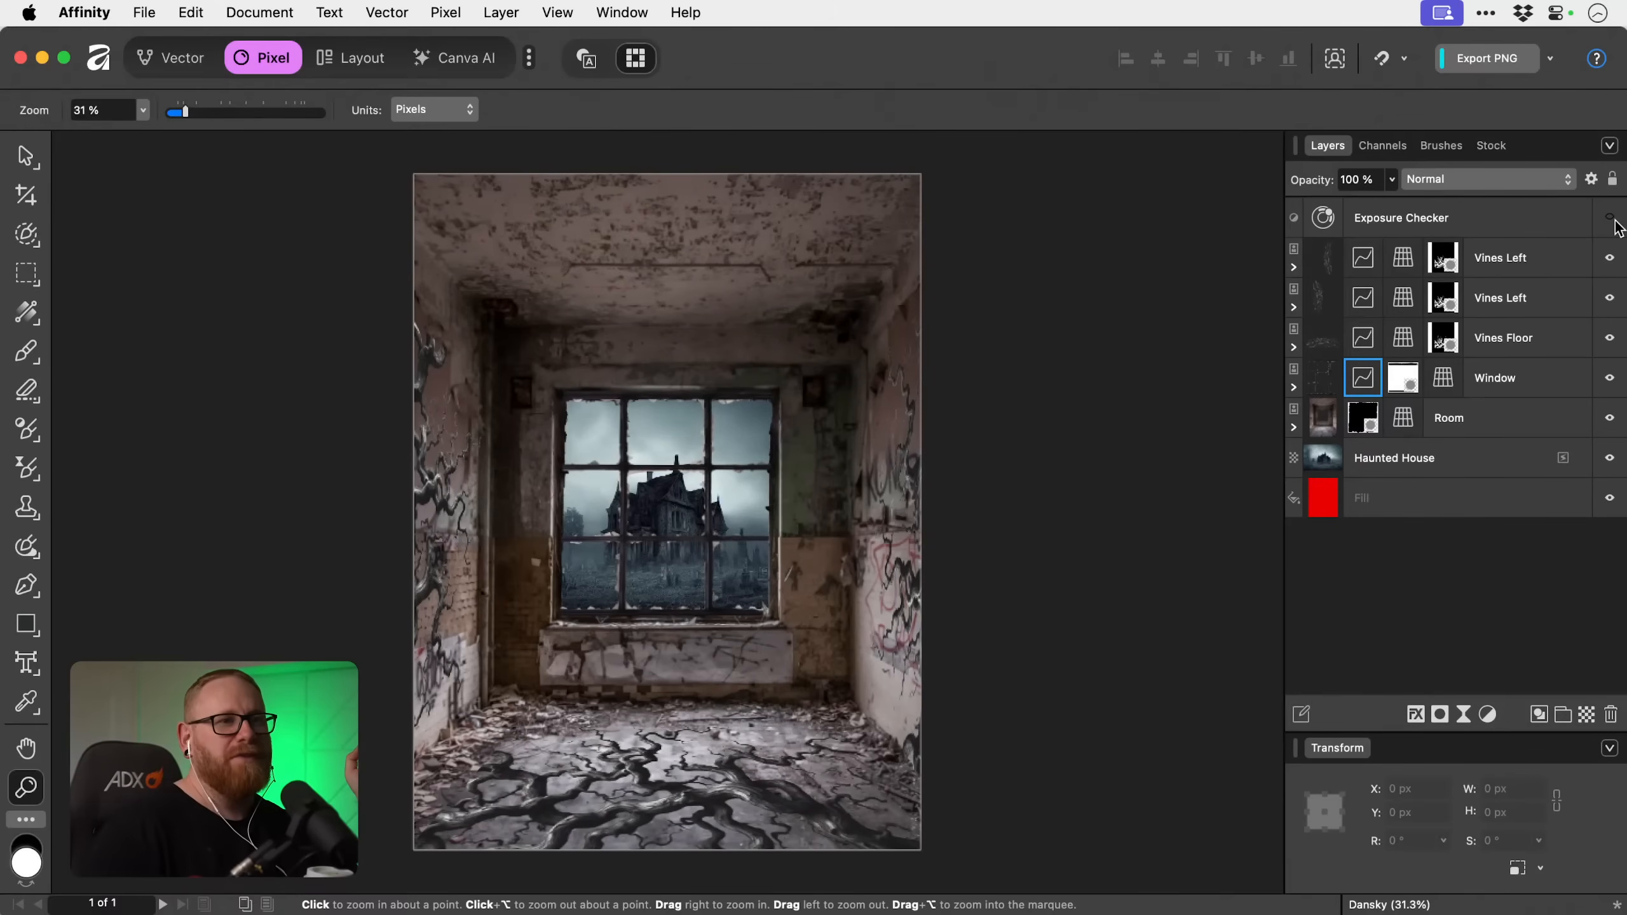
{"action": "left_click", "coordinate": [1612, 219]}
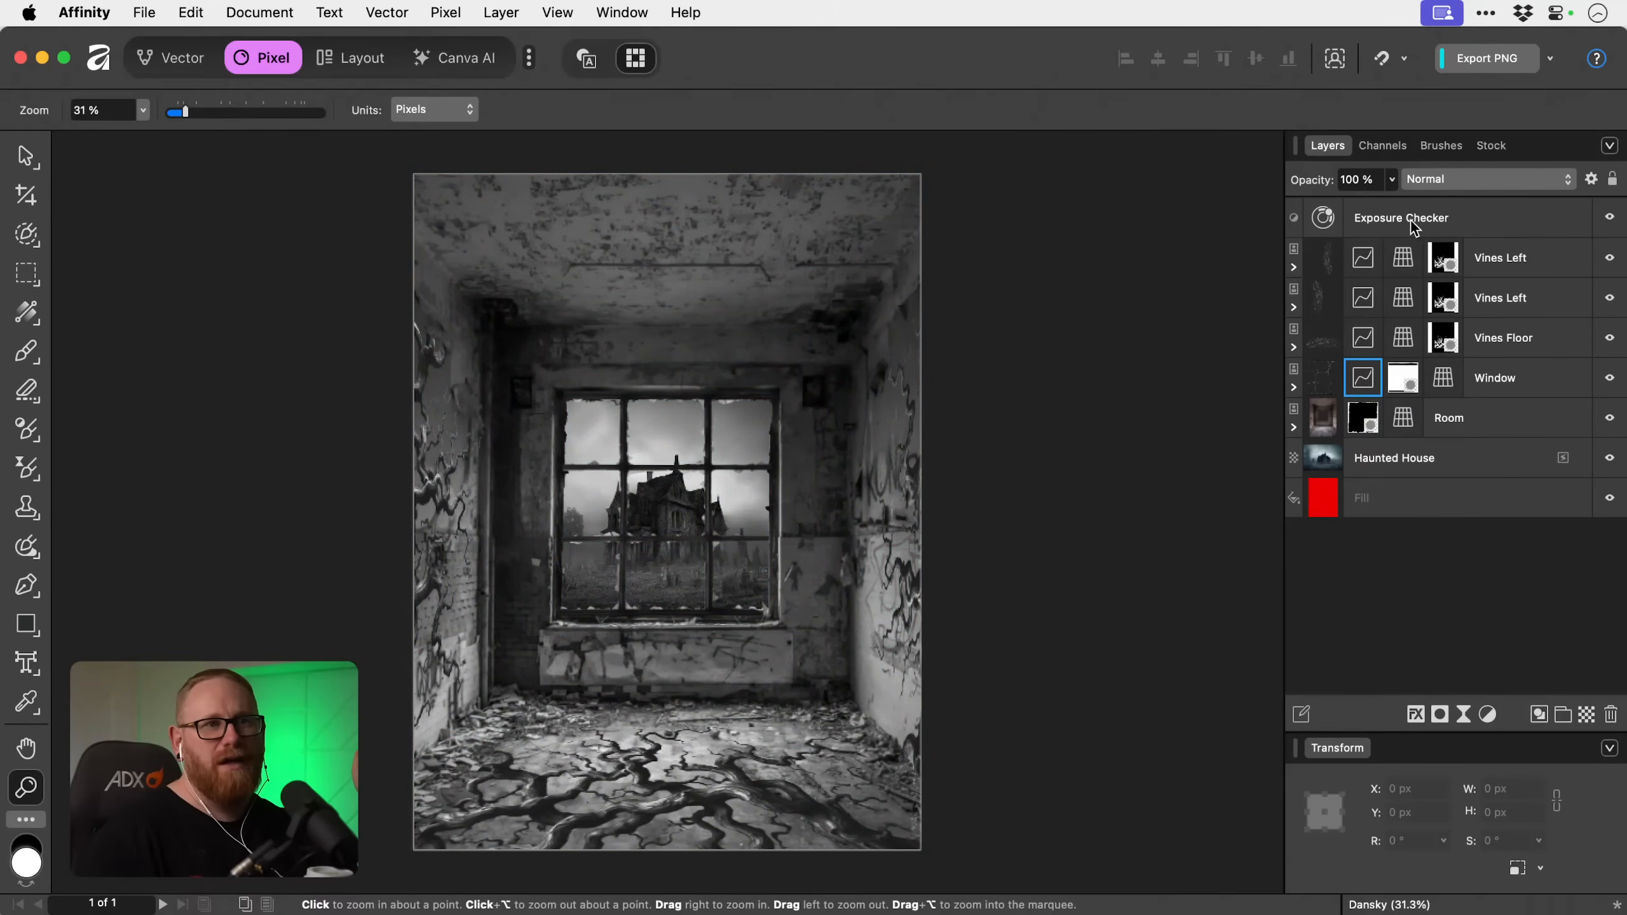
{"action": "left_click", "coordinate": [1612, 221]}
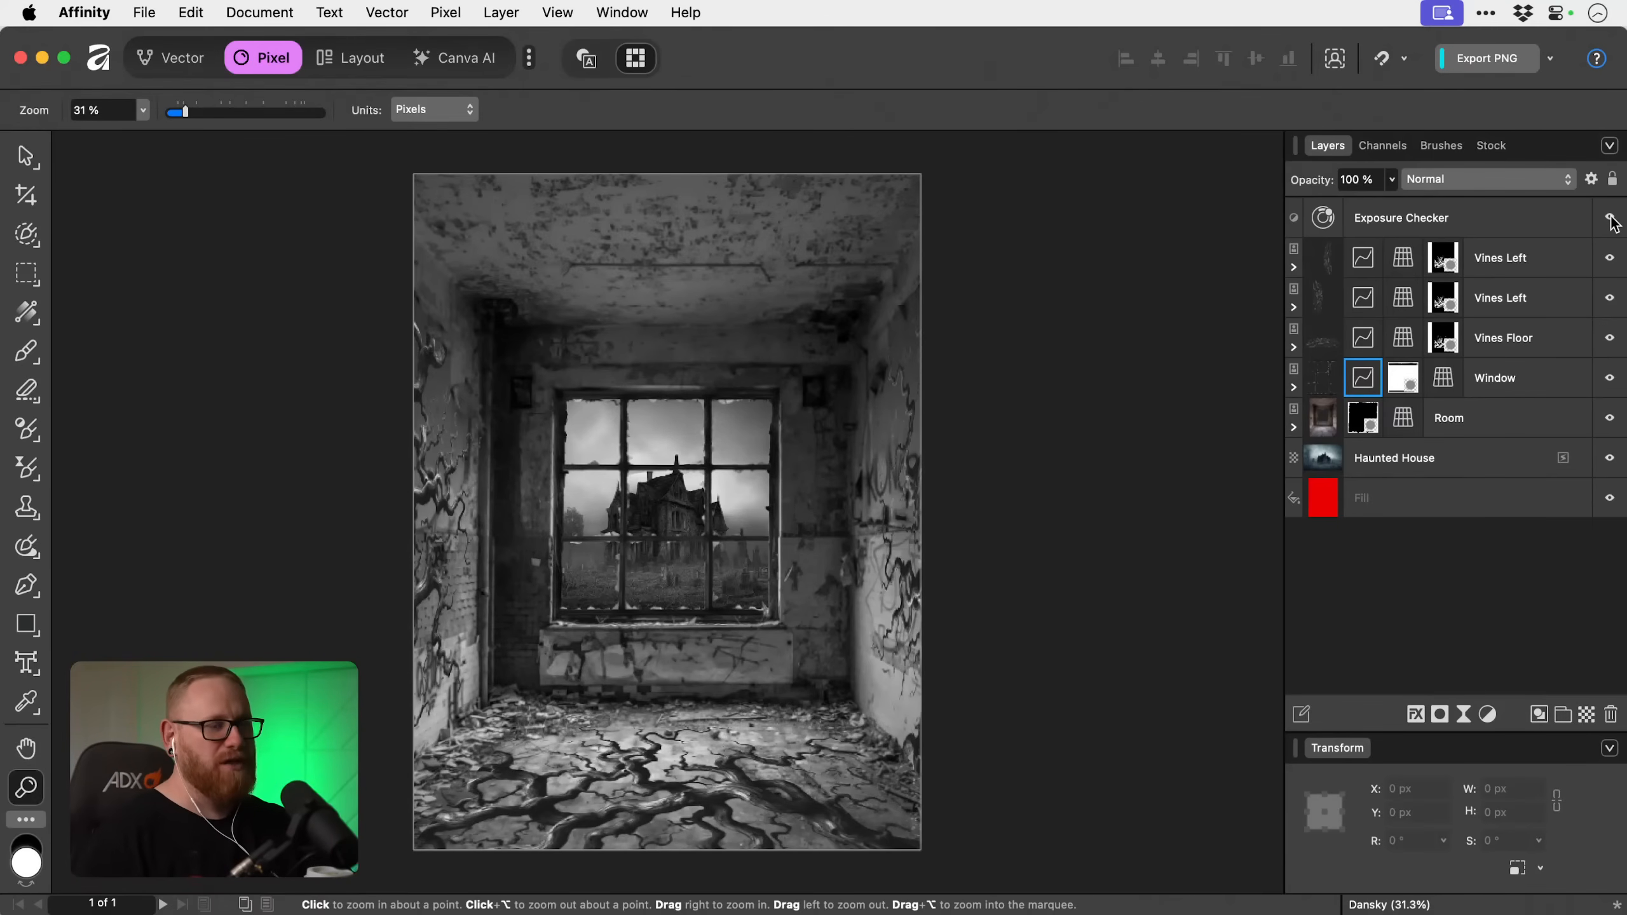
Hide the Exposure Checker layer and review the vines and room layers in full colour.
{"action": "left_click", "coordinate": [1611, 219]}
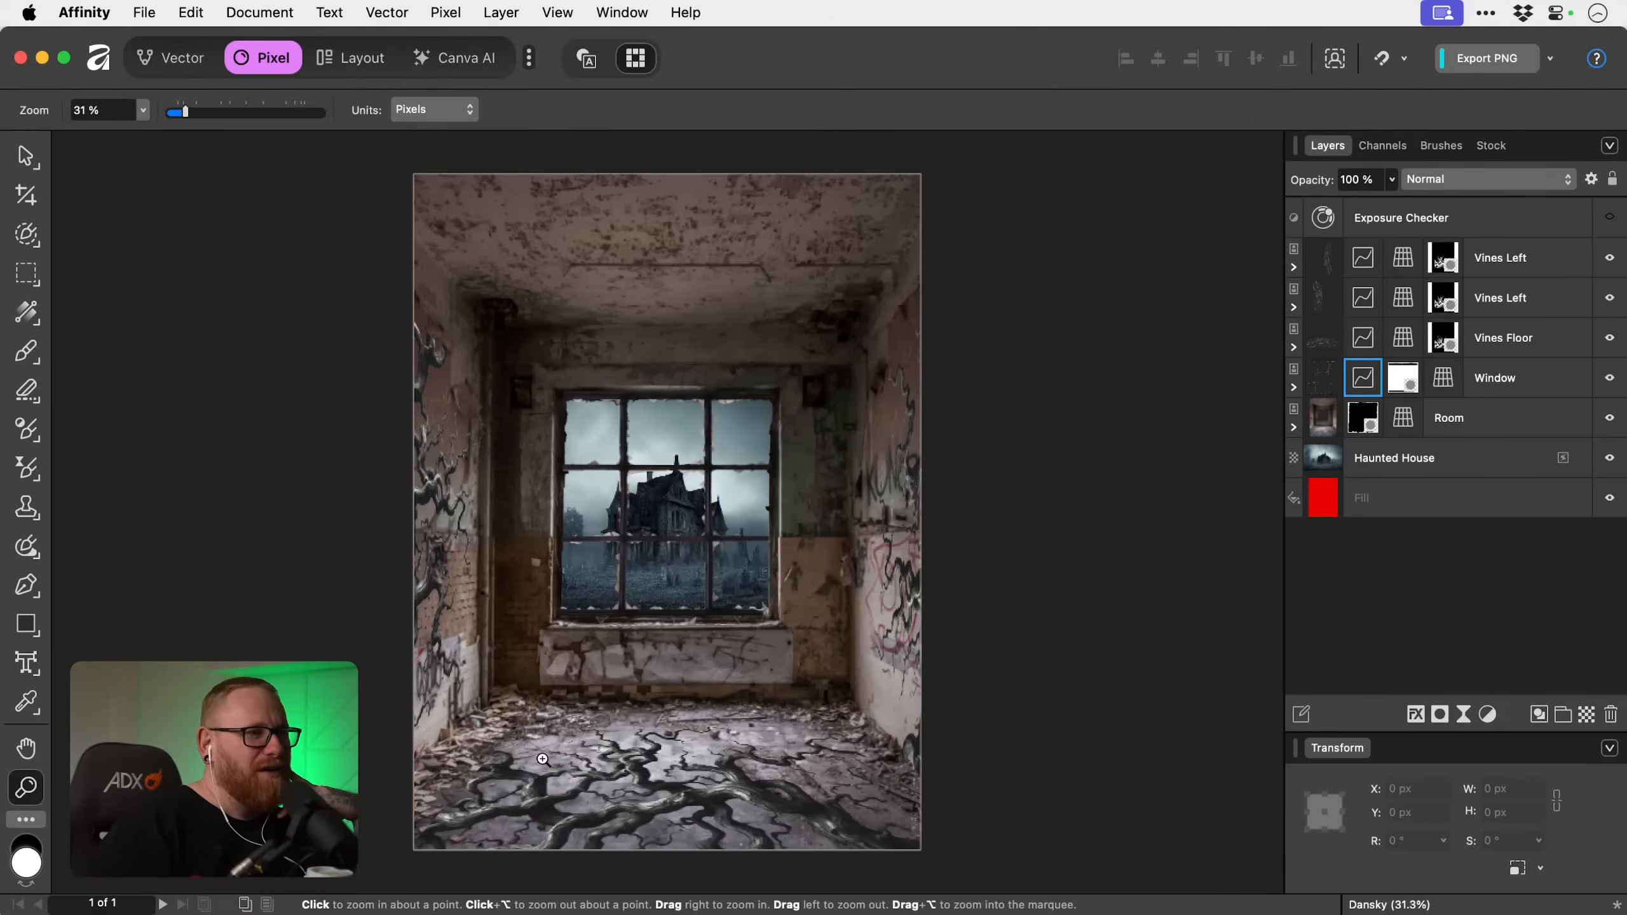
{"action": "key", "text": "v"}
{"action": "left_click", "coordinate": [671, 567]}
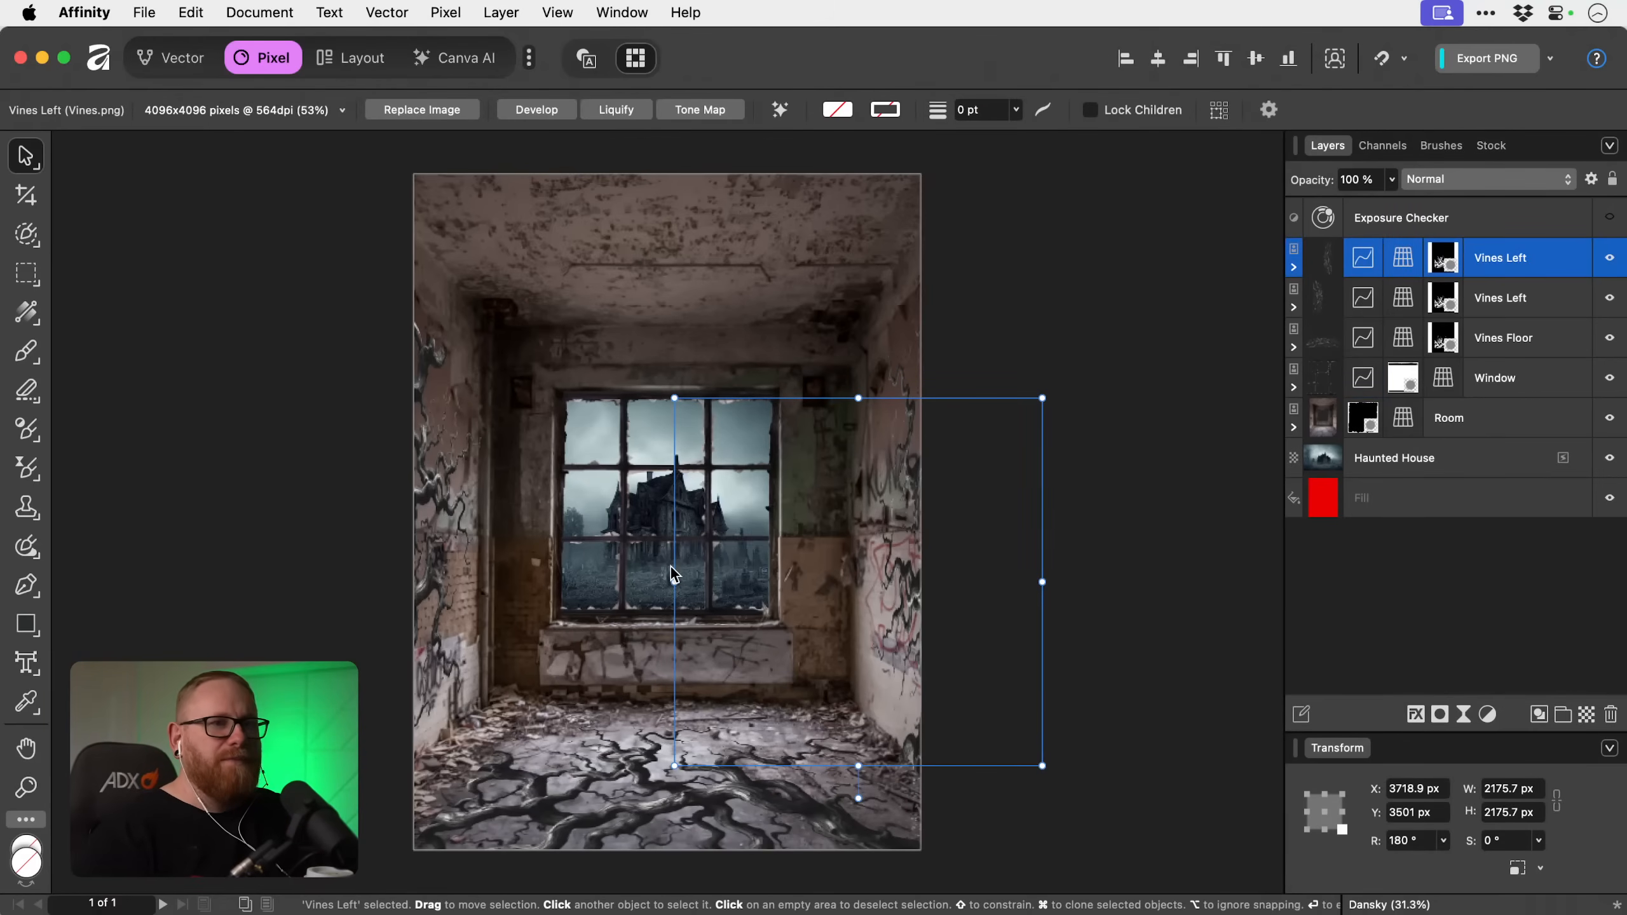
{"action": "left_click", "coordinate": [1506, 301]}
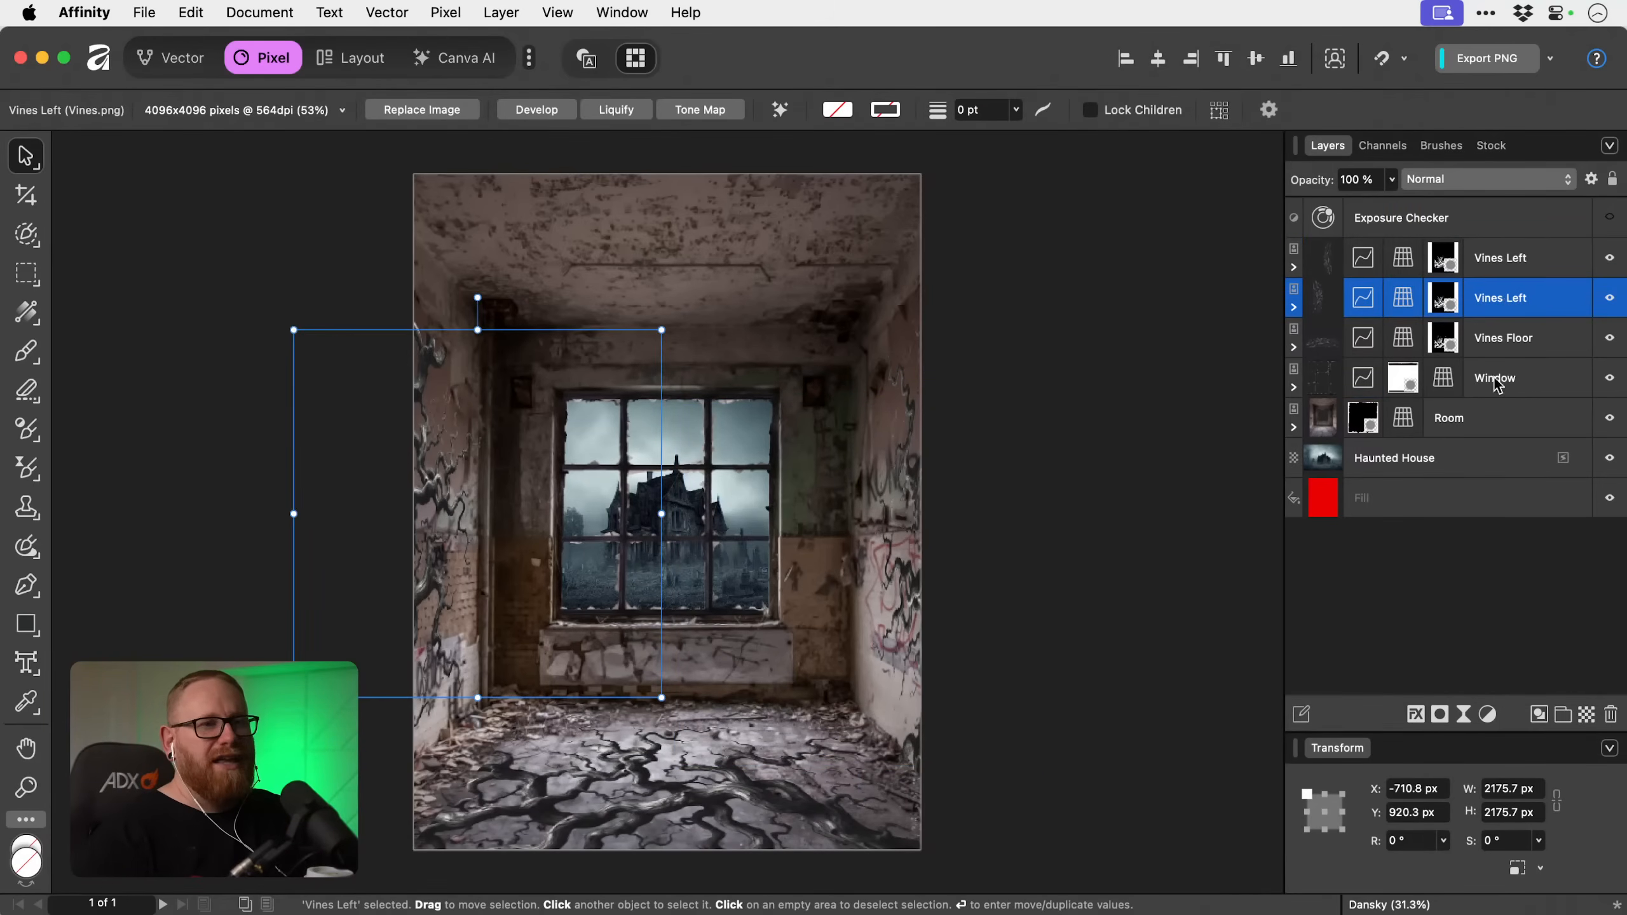
{"action": "left_click", "coordinate": [1486, 433]}
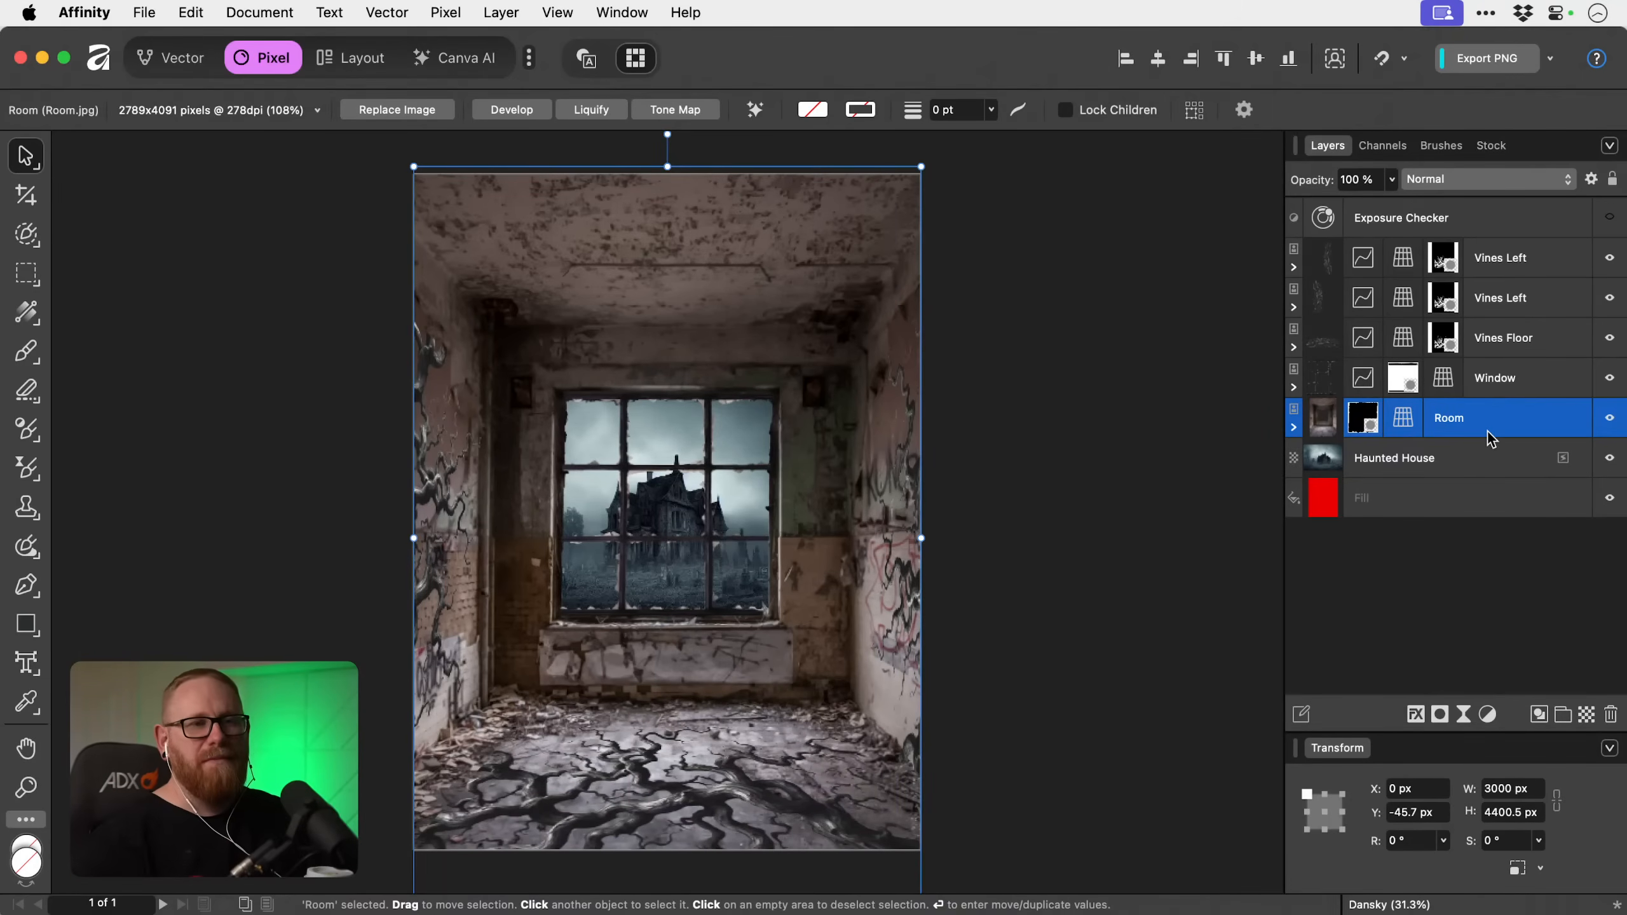
Add a Colour Balance adjustment above the Haunted House layer, nest it inside that layer and expand the layer.
{"action": "left_click", "coordinate": [1484, 458]}
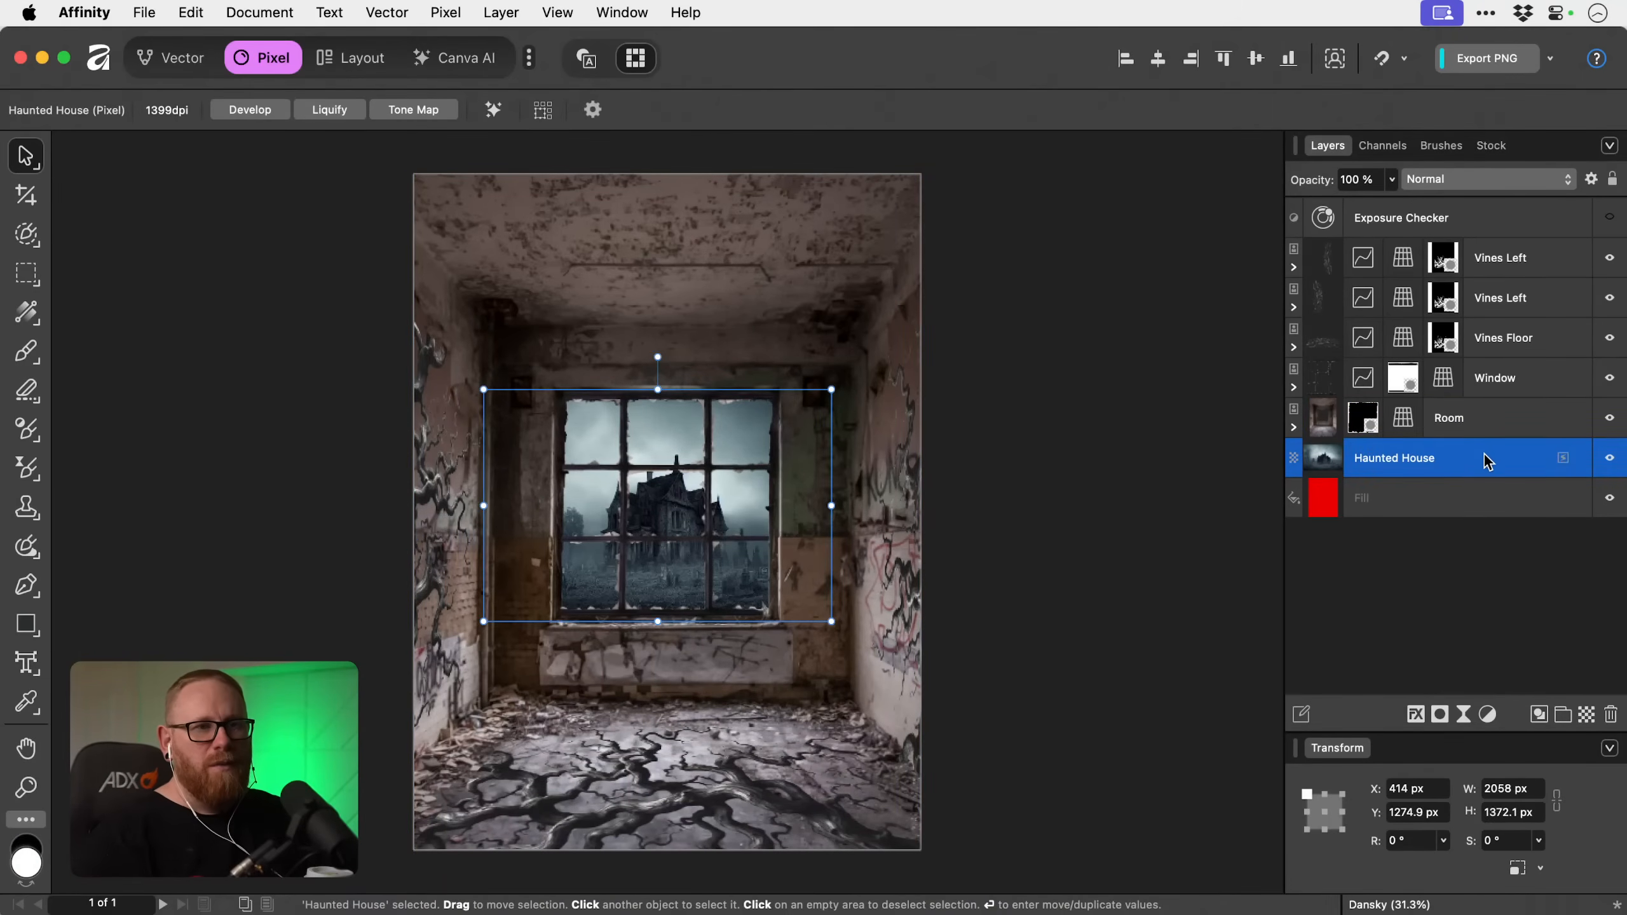
{"action": "left_click", "coordinate": [1488, 716]}
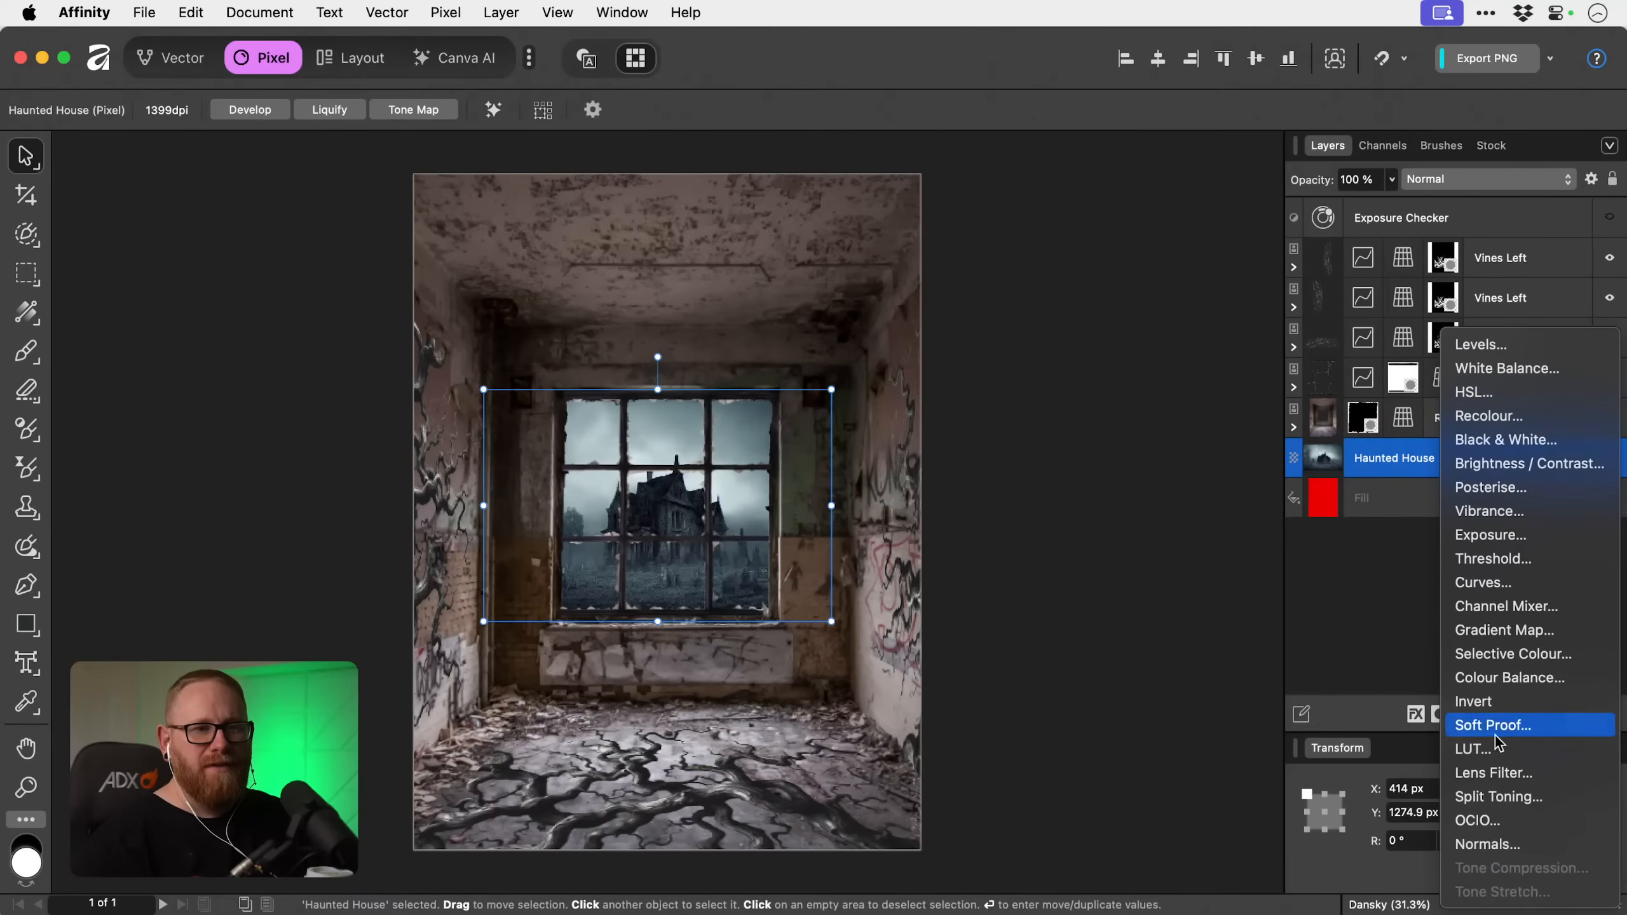
{"action": "left_click", "coordinate": [1494, 678]}
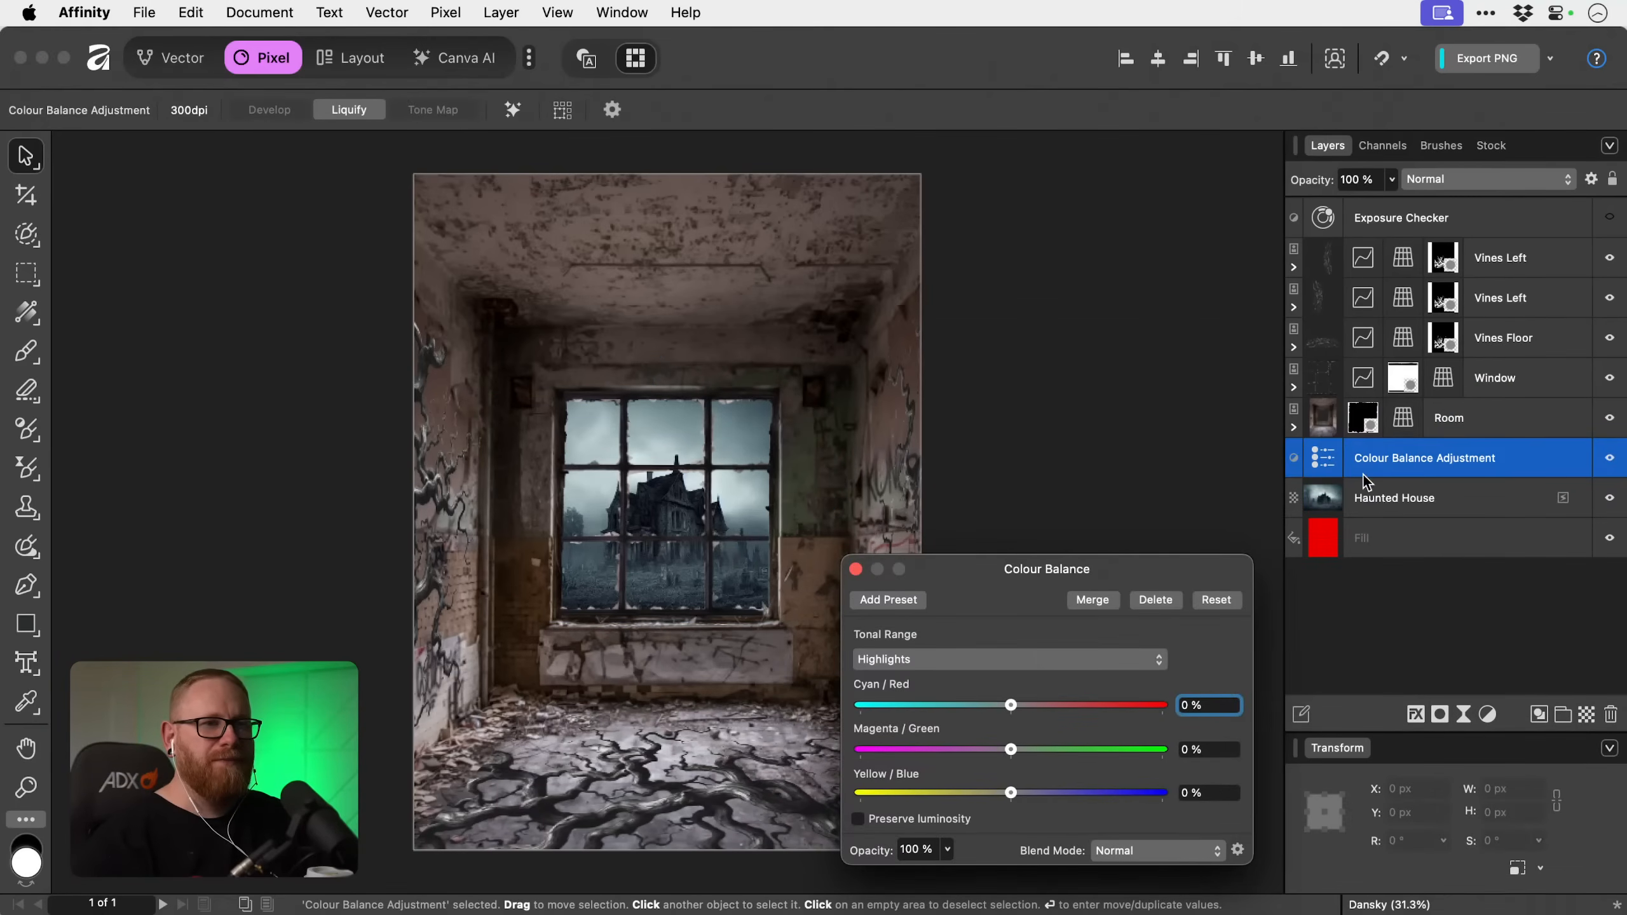
{"action": "left_click_drag", "start_coordinate": [1360, 468], "coordinate": [1332, 493]}
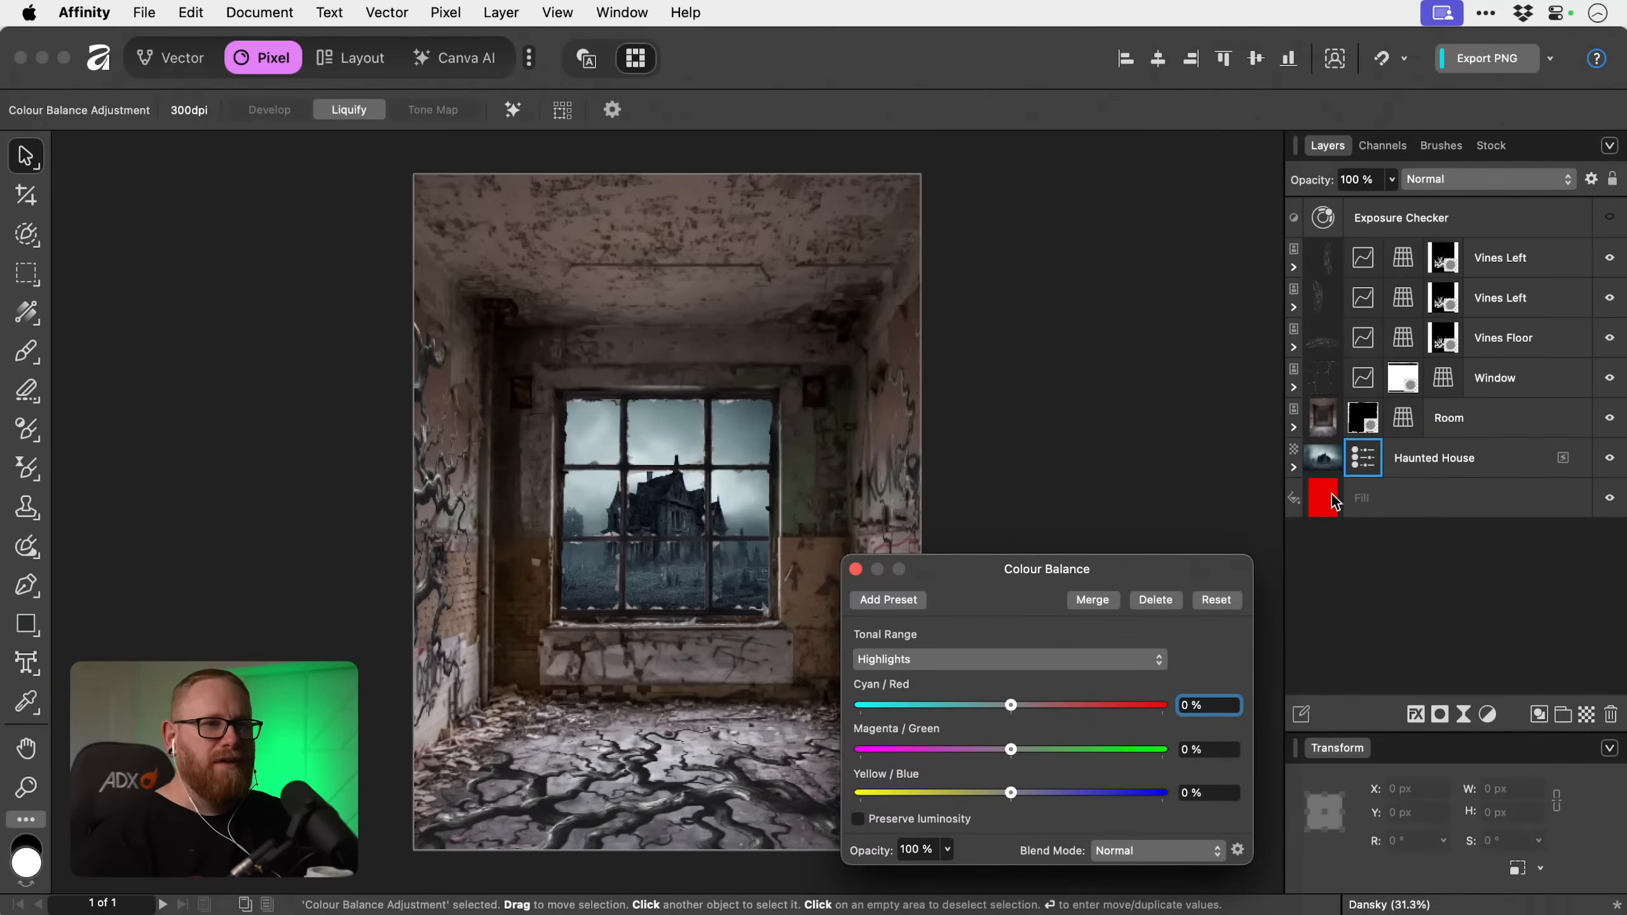
{"action": "left_click", "coordinate": [1295, 468]}
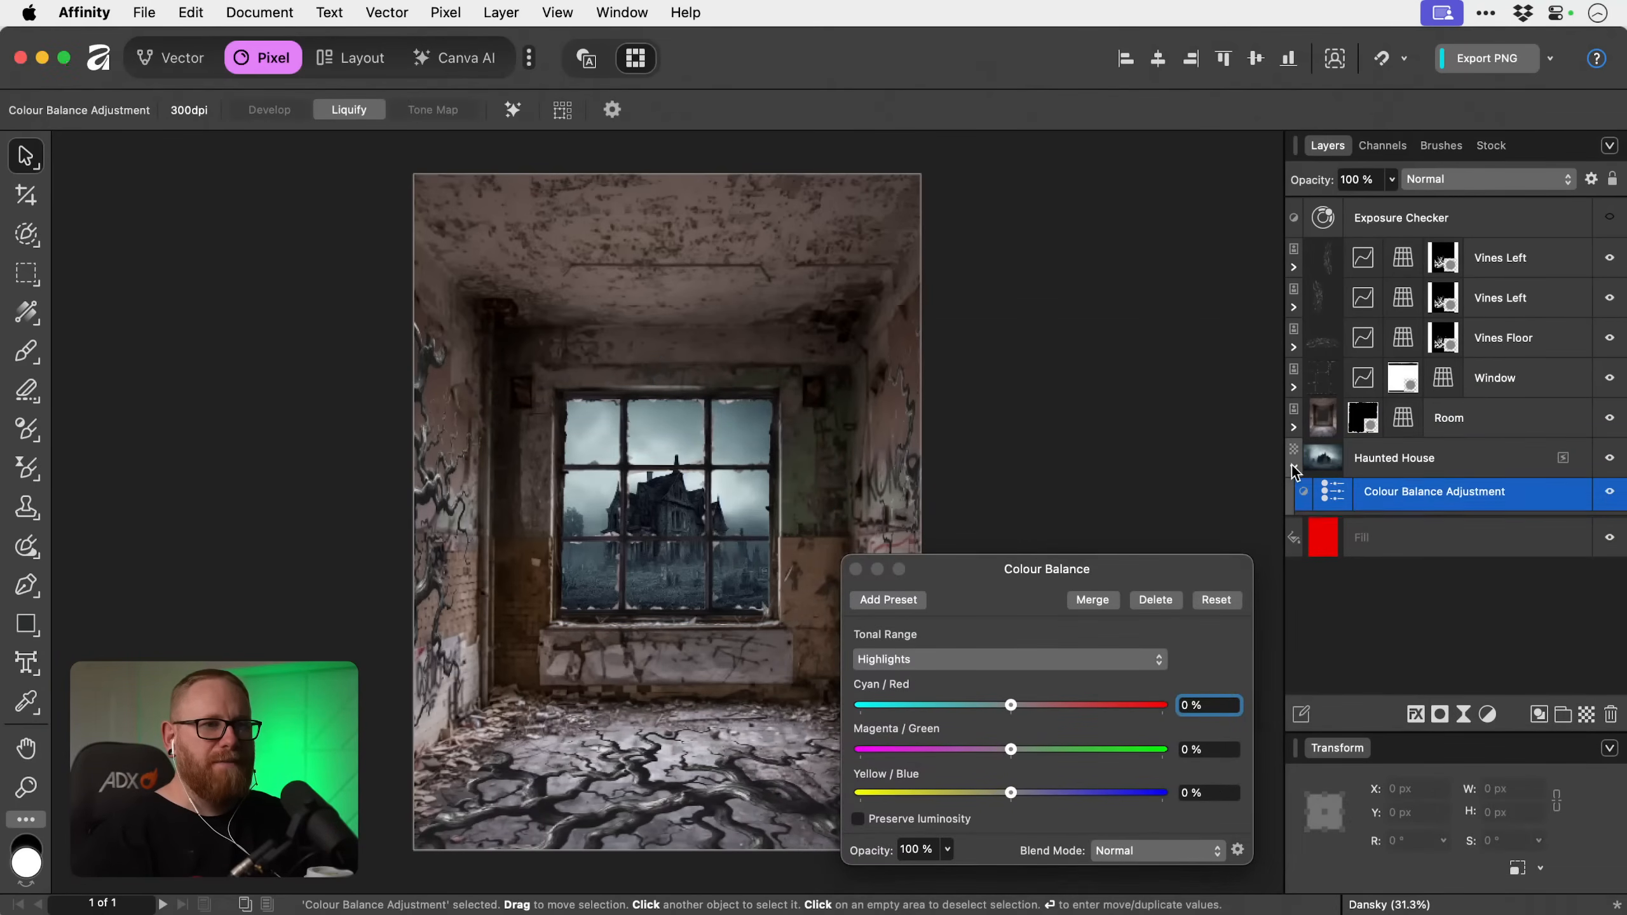
Set the Colour Balance shadows to 52% Cyan/Red and -6% Yellow/Blue for the haunted house.
{"action": "left_click", "coordinate": [1031, 660]}
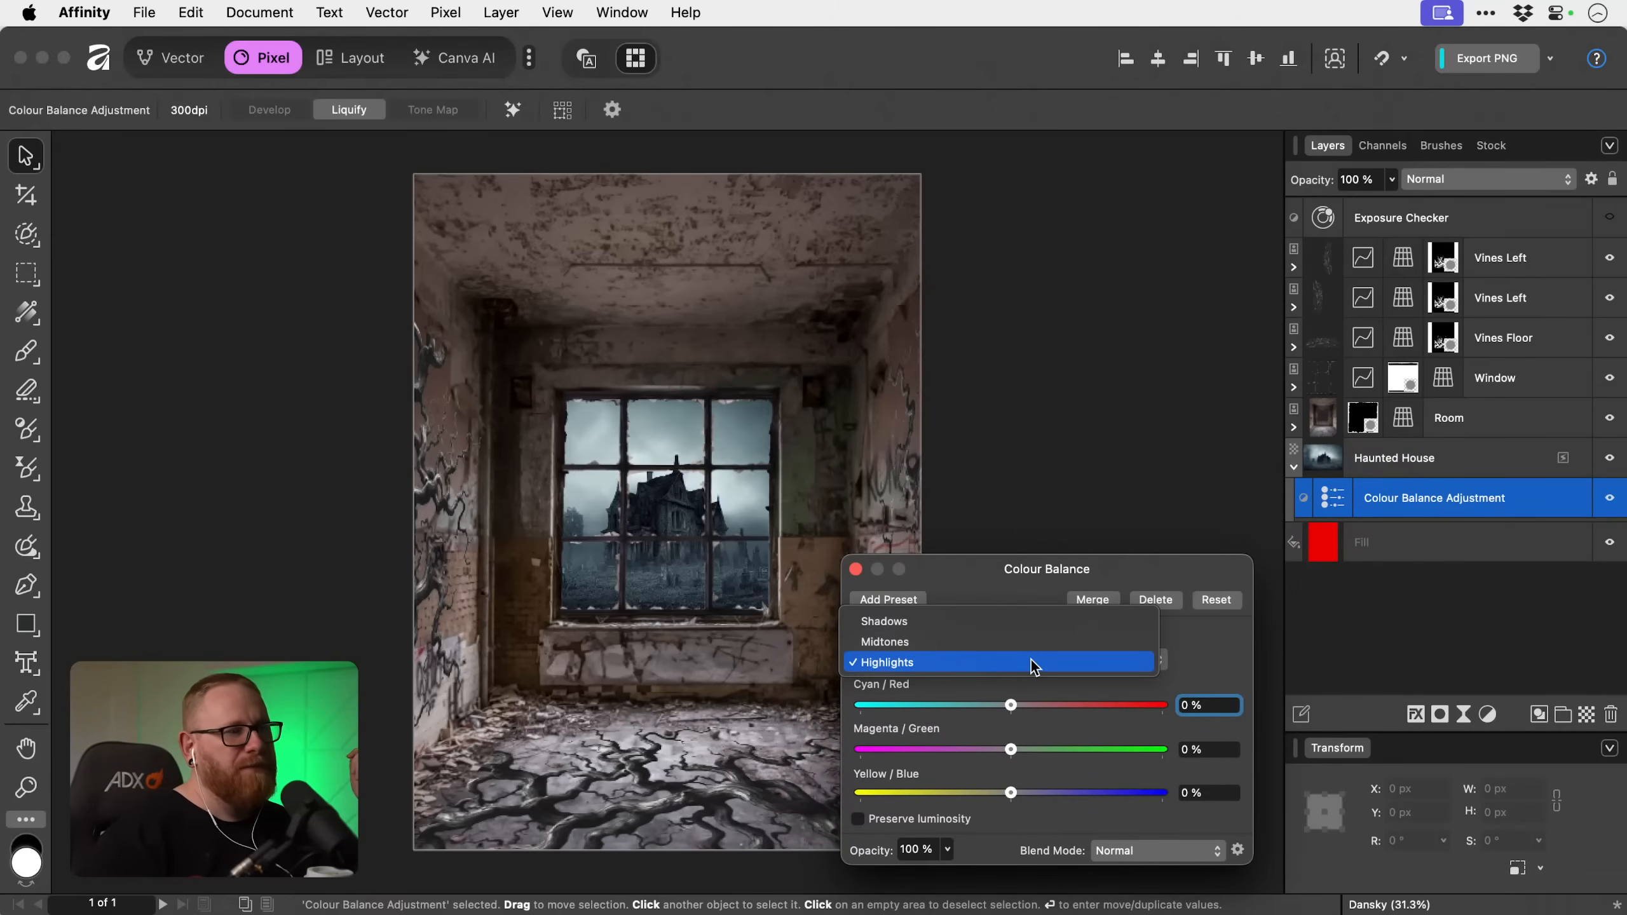
{"action": "left_click", "coordinate": [1032, 619]}
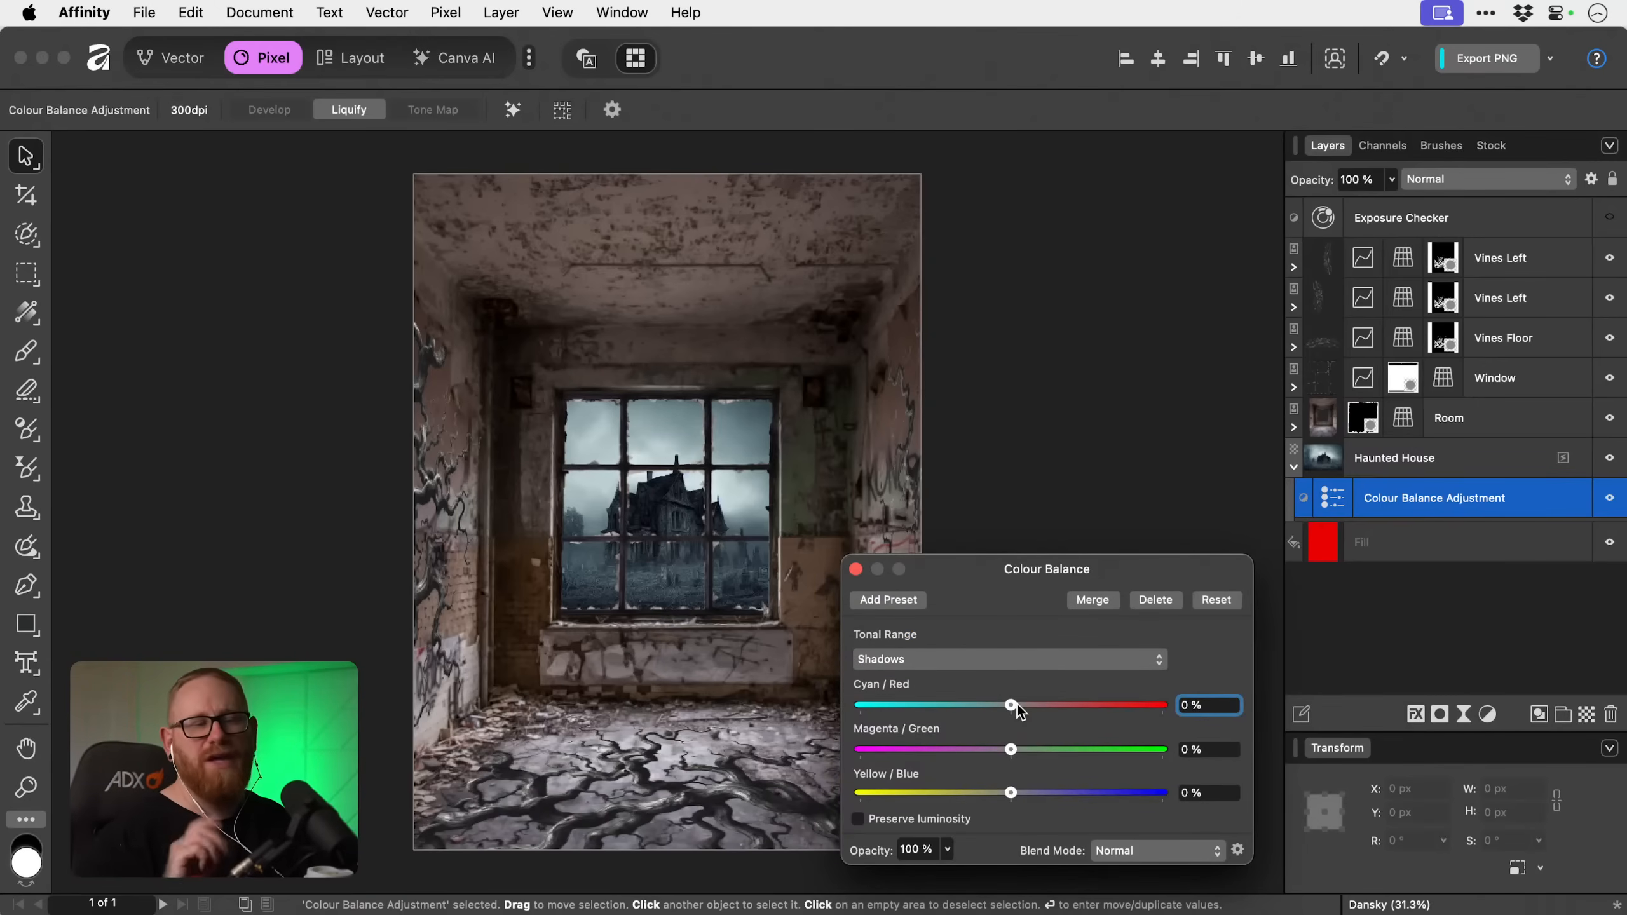
{"action": "left_click_drag", "start_coordinate": [1017, 705], "coordinate": [1054, 699]}
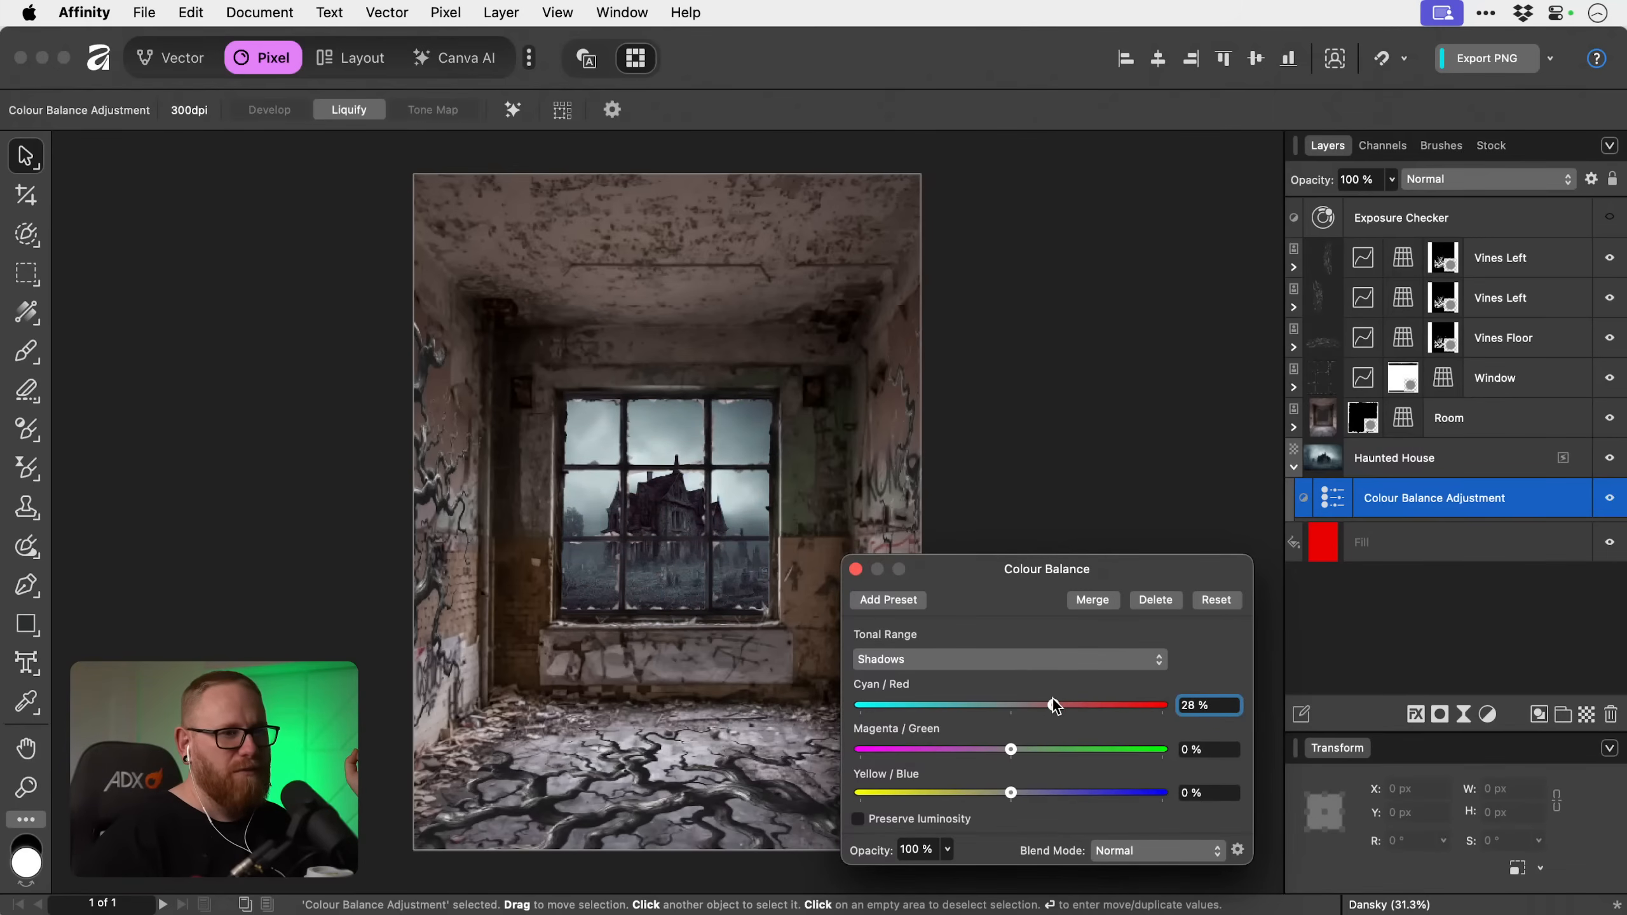
{"action": "mouse_move", "coordinate": [1016, 793]}
{"action": "left_mouse_down"}
{"action": "mouse_move", "coordinate": [860, 783]}
{"action": "mouse_move", "coordinate": [1078, 788]}
{"action": "mouse_move", "coordinate": [999, 793]}
{"action": "left_mouse_up"}
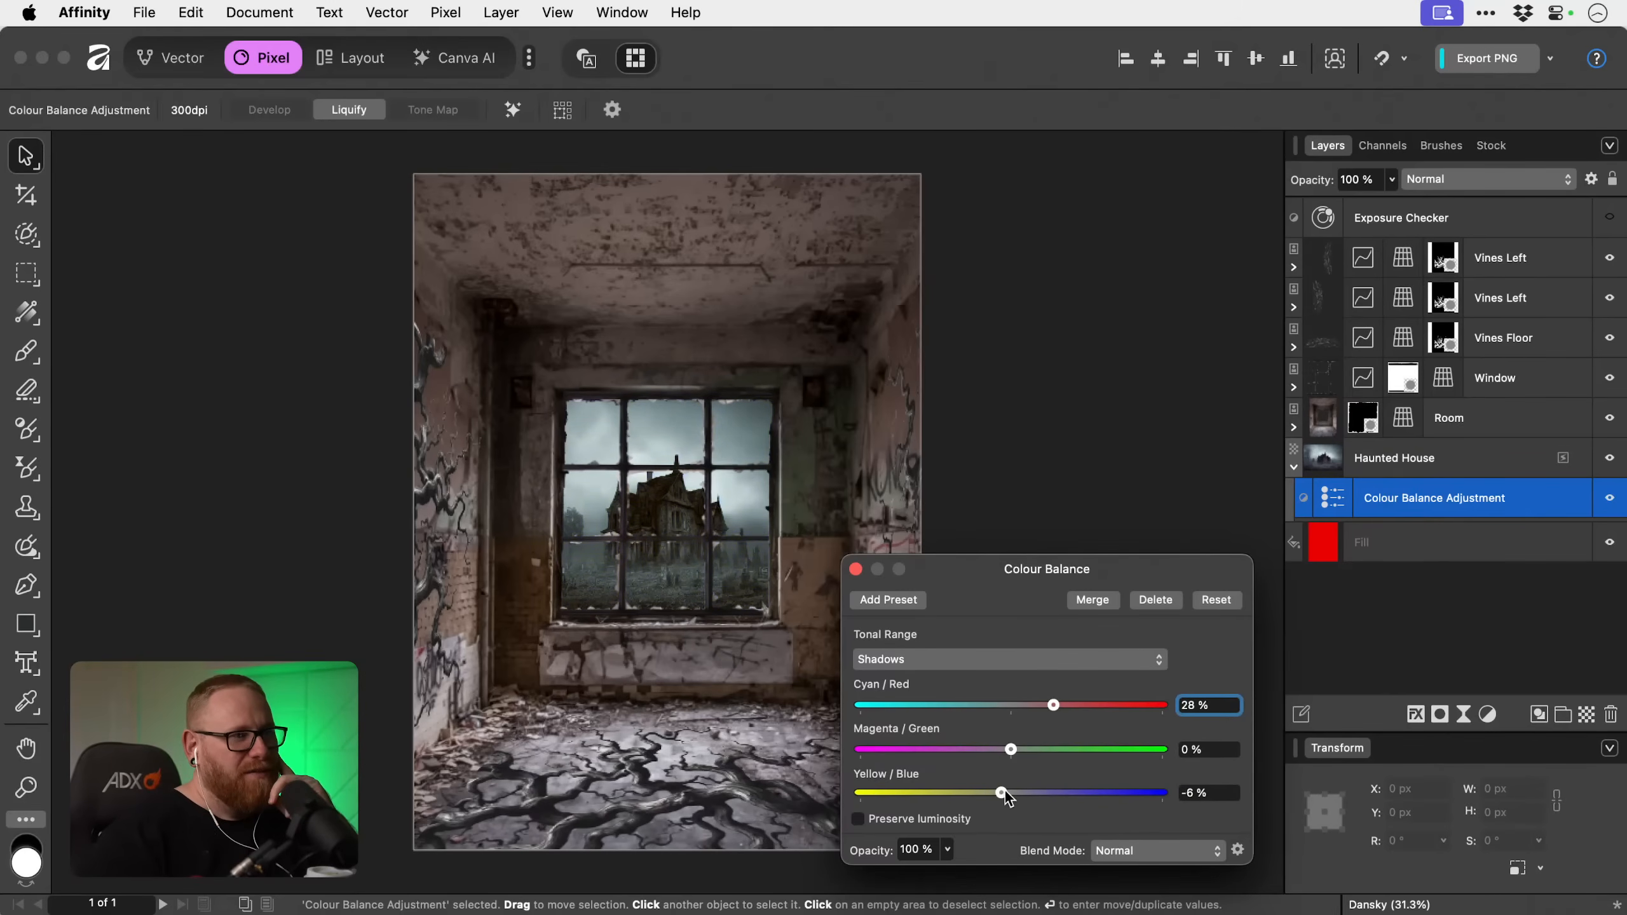
{"action": "left_click_drag", "start_coordinate": [1052, 704], "coordinate": [1087, 703]}
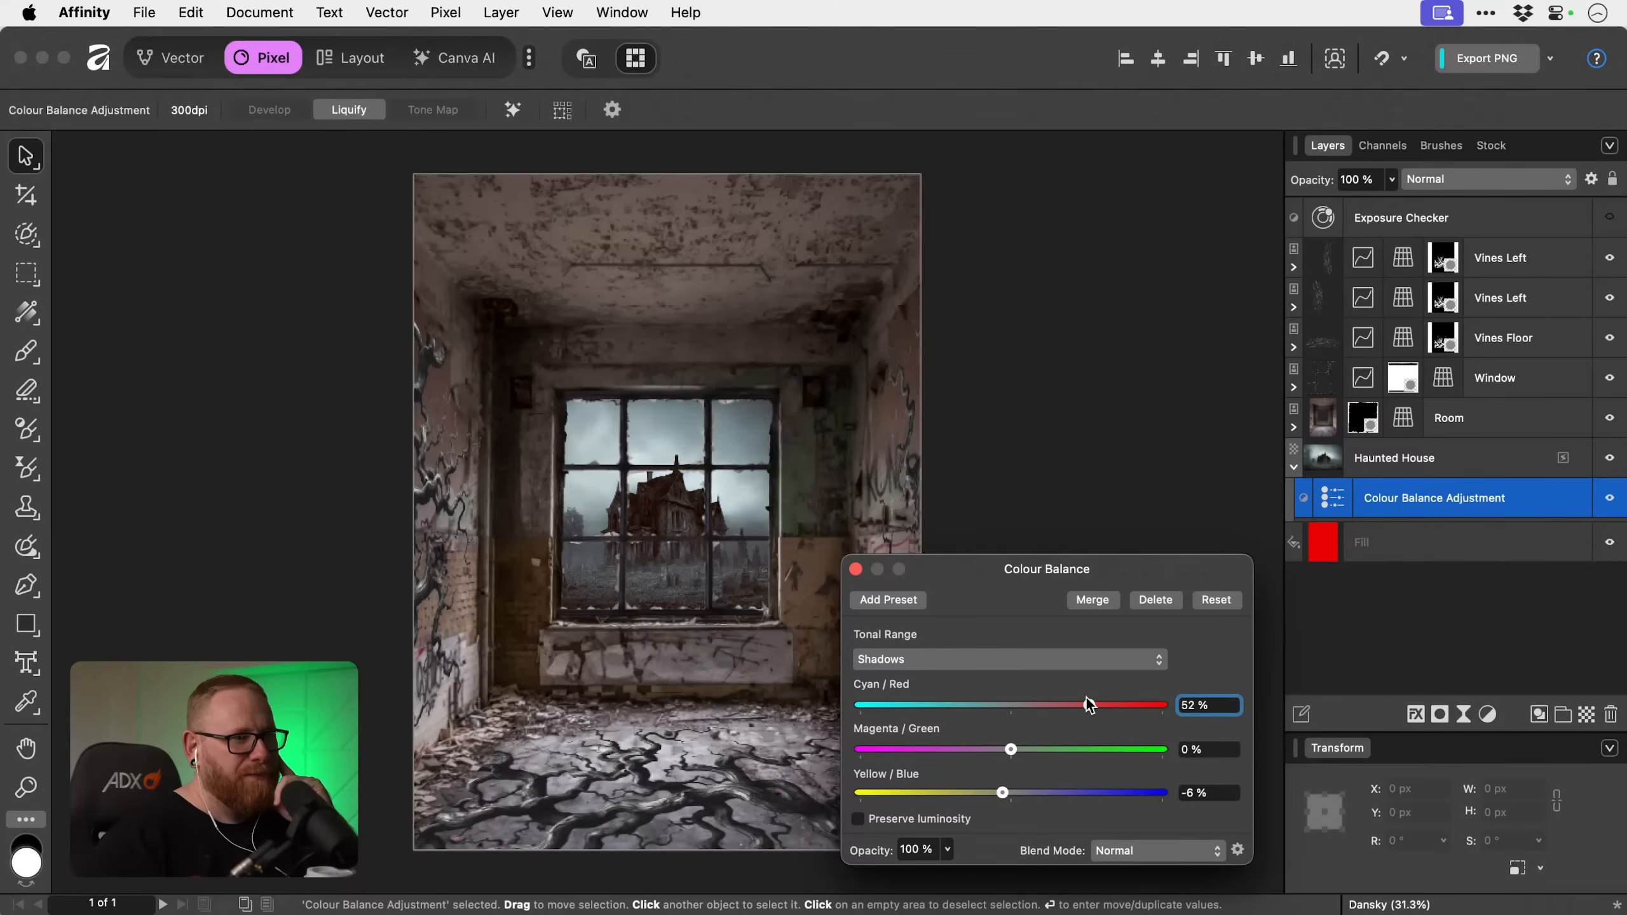
Set the Colour Balance highlights to -23% Yellow/Blue and 7% Cyan/Red for the haunted house.
{"action": "left_click", "coordinate": [1046, 661]}
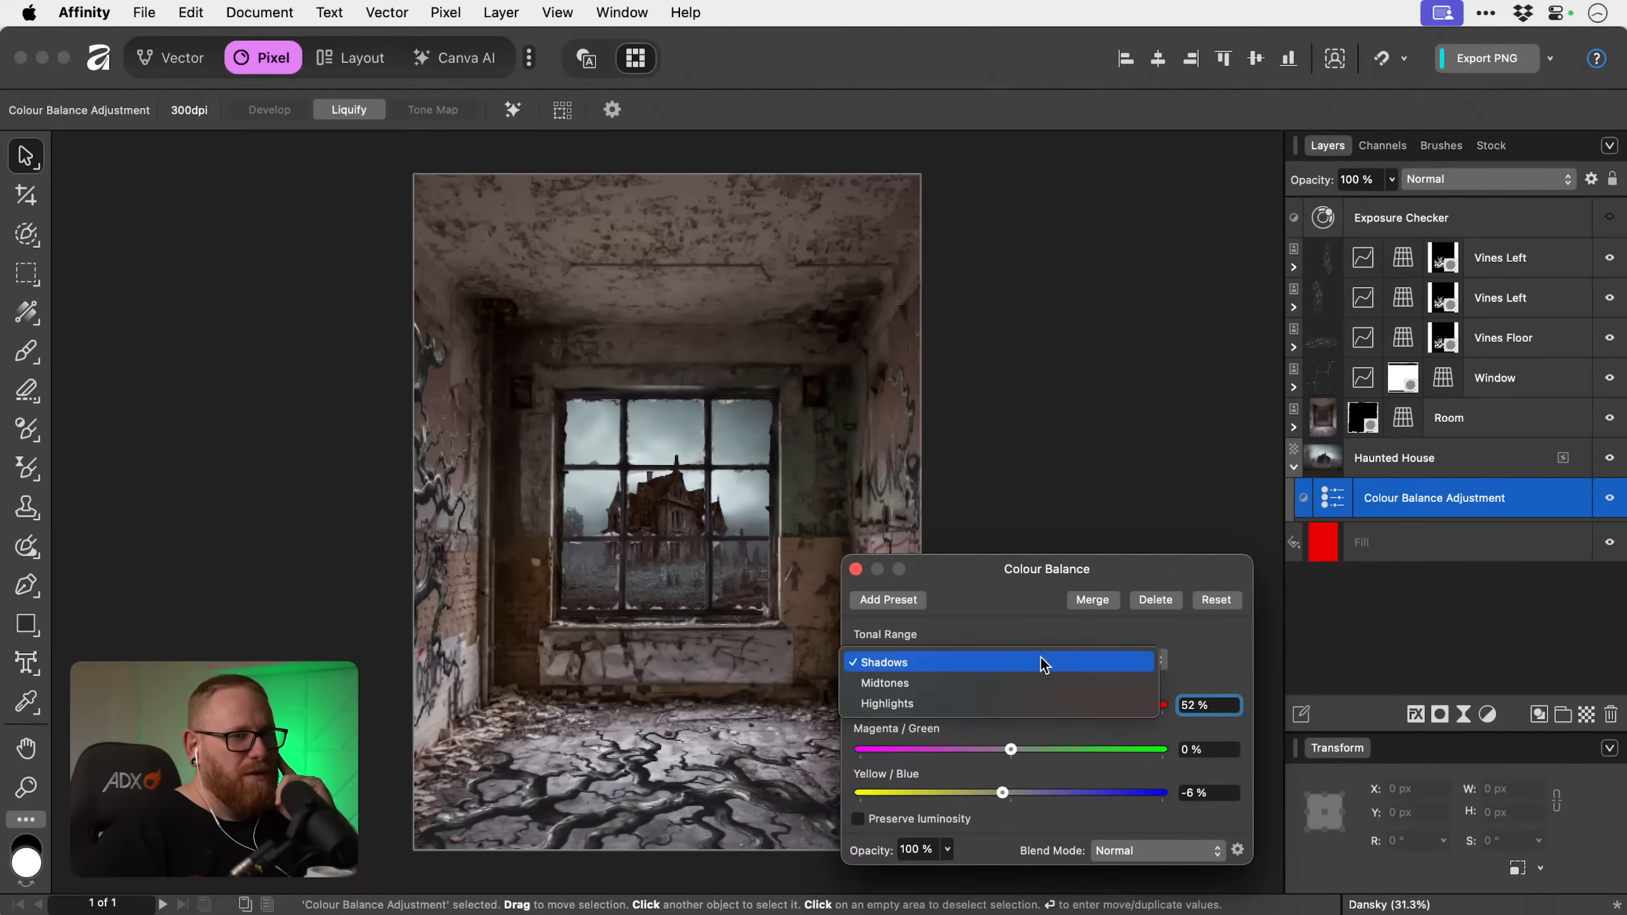
{"action": "left_click", "coordinate": [1040, 703]}
{"action": "left_click_drag", "start_coordinate": [1010, 793], "coordinate": [976, 792]}
{"action": "mouse_move", "coordinate": [1012, 705]}
{"action": "left_mouse_down"}
{"action": "mouse_move", "coordinate": [1070, 701]}
{"action": "mouse_move", "coordinate": [957, 702]}
{"action": "mouse_move", "coordinate": [1145, 693]}
{"action": "mouse_move", "coordinate": [1023, 710]}
{"action": "left_mouse_up"}
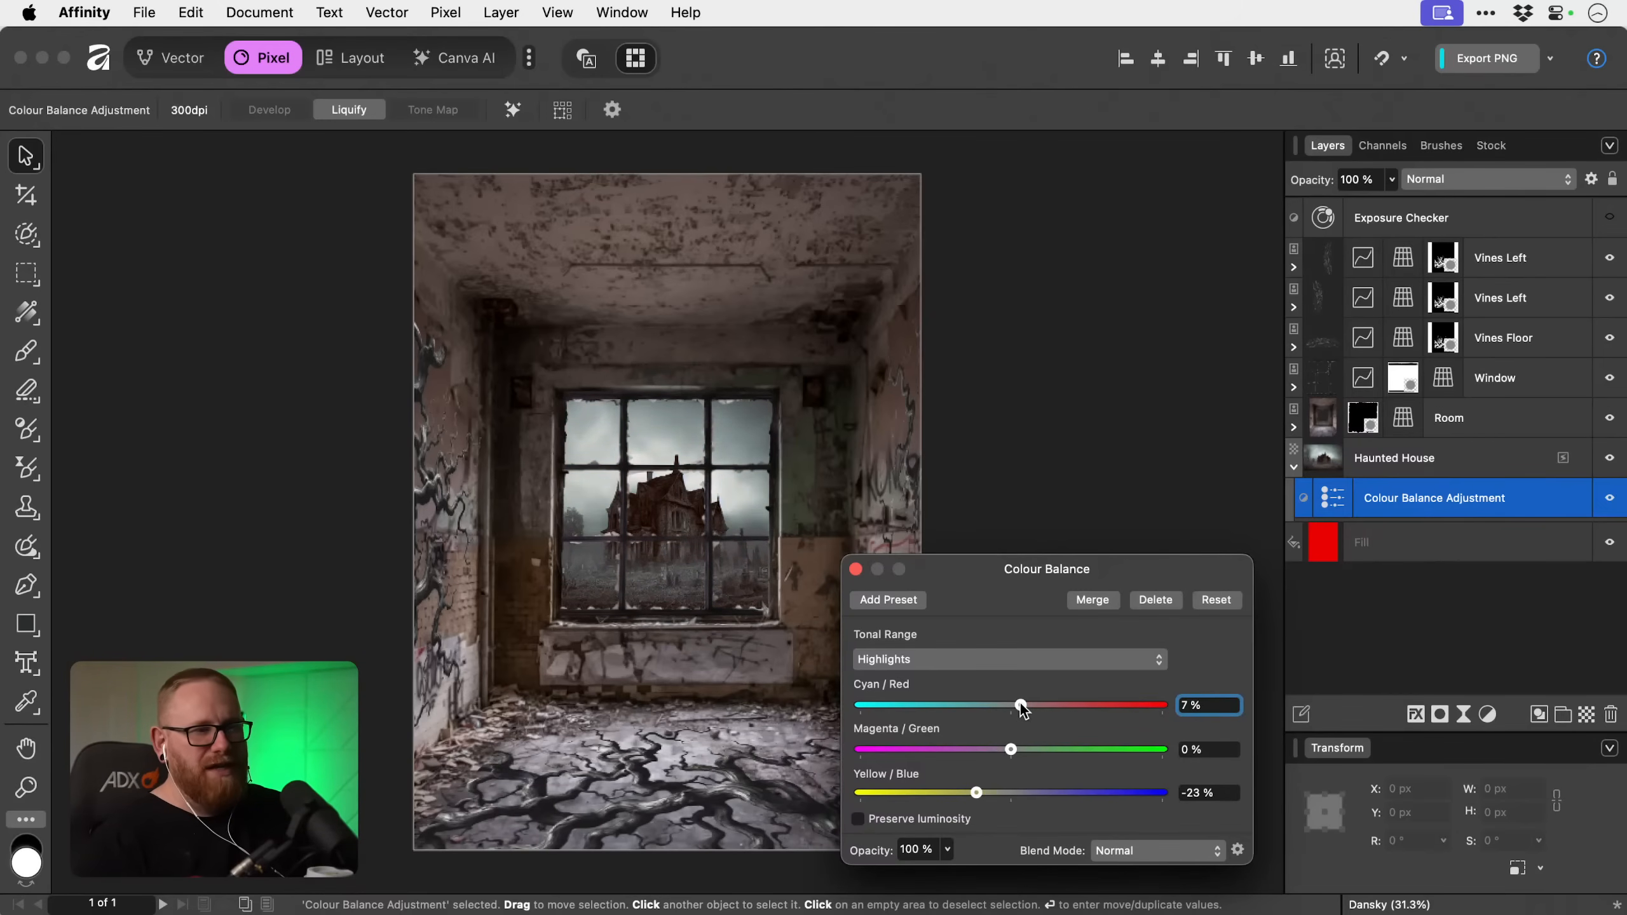
Set the Colour Balance midtones to 16% Cyan/Red and -7% Yellow/Blue for the haunted house.
{"action": "left_click", "coordinate": [1018, 661]}
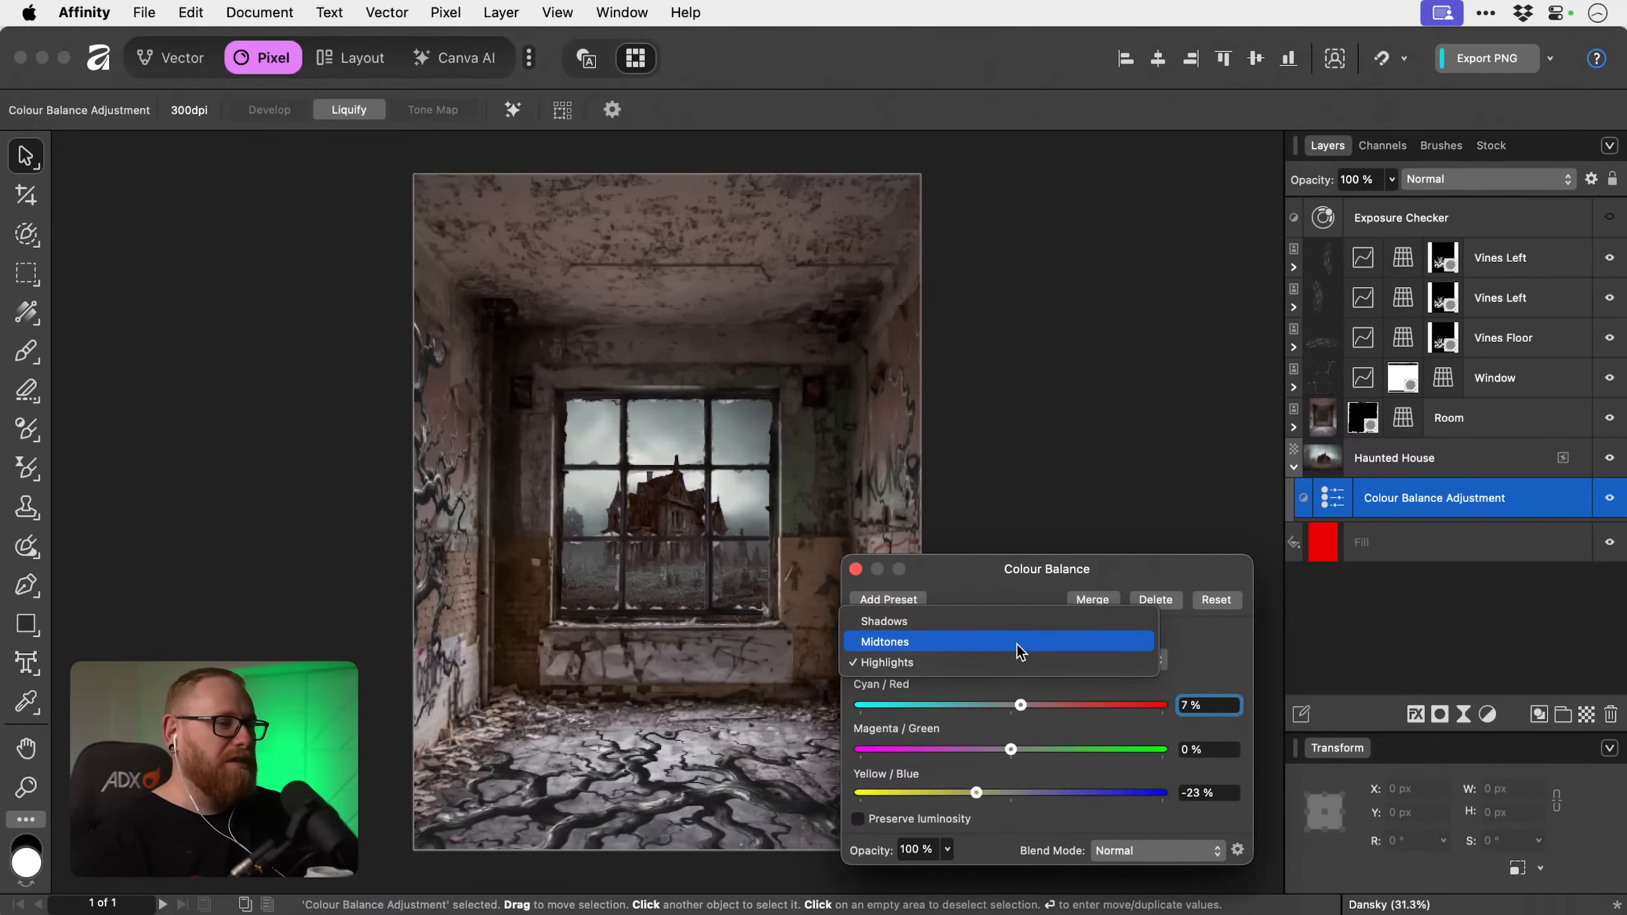
{"action": "left_click", "coordinate": [1018, 643]}
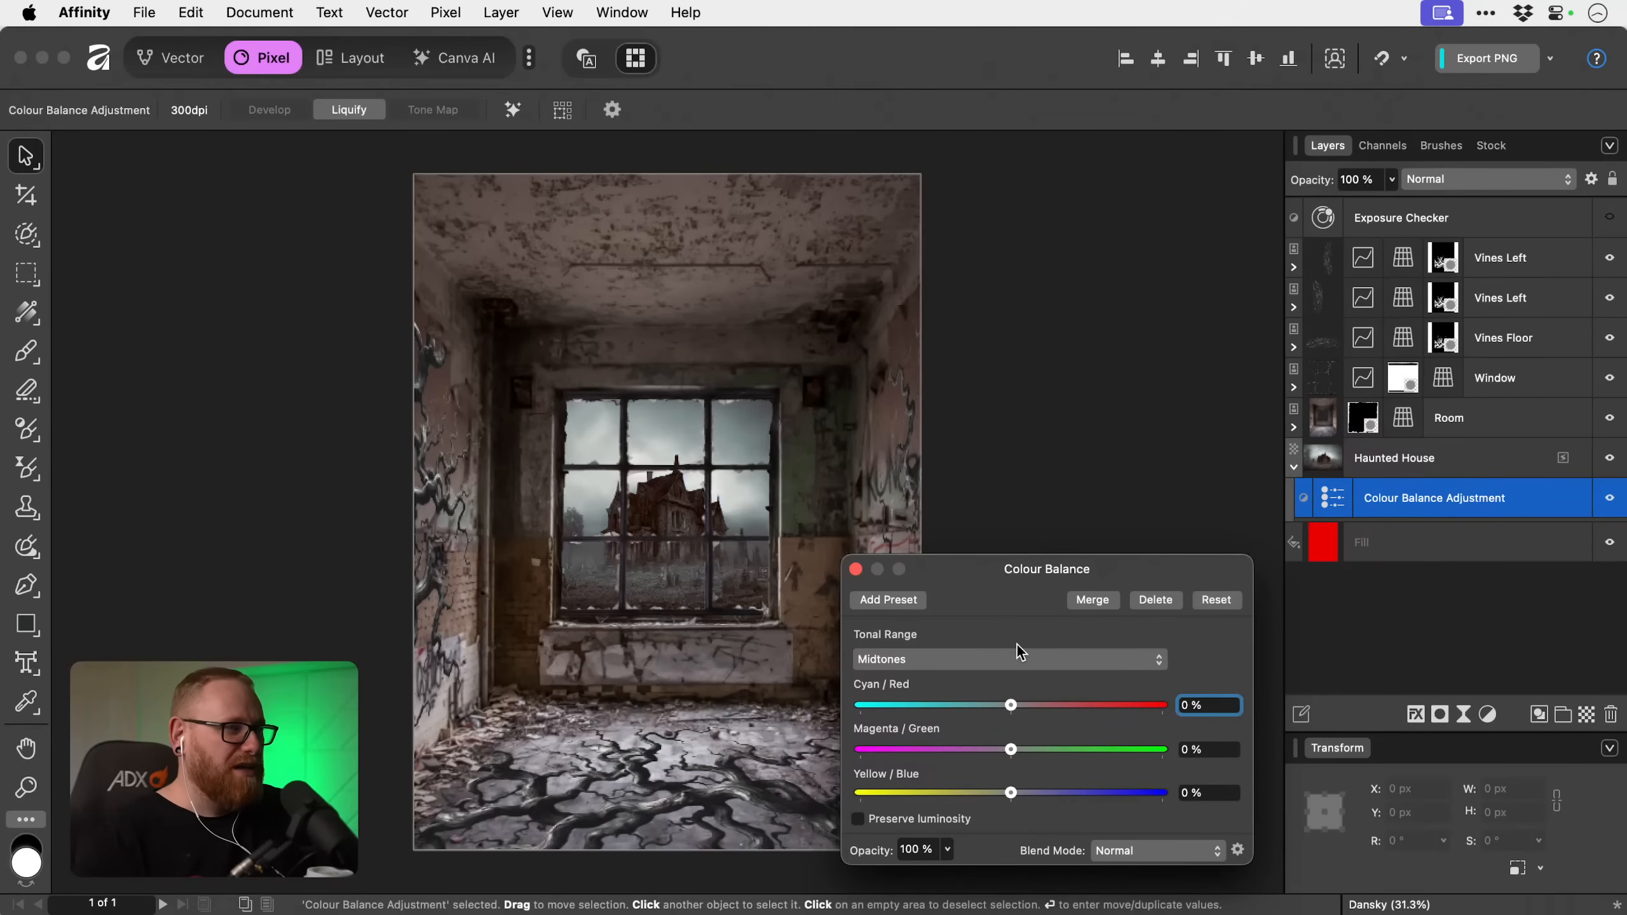
{"action": "mouse_move", "coordinate": [1010, 705]}
{"action": "left_mouse_down"}
{"action": "mouse_move", "coordinate": [1100, 702]}
{"action": "mouse_move", "coordinate": [1016, 705]}
{"action": "left_mouse_up"}
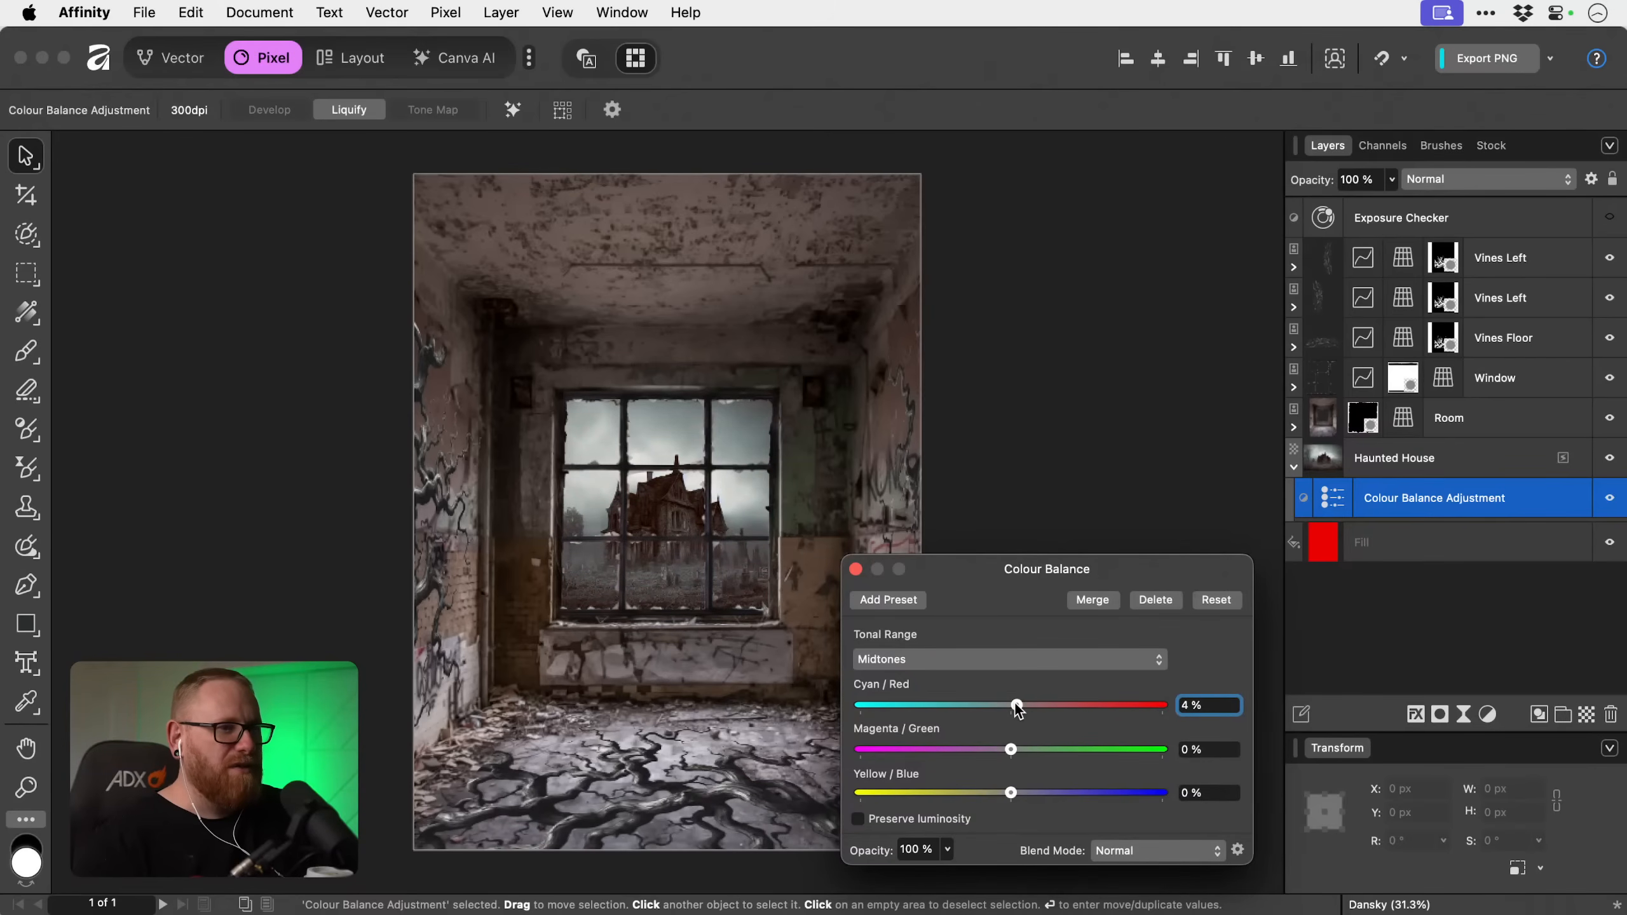
{"action": "left_click", "coordinate": [1012, 660]}
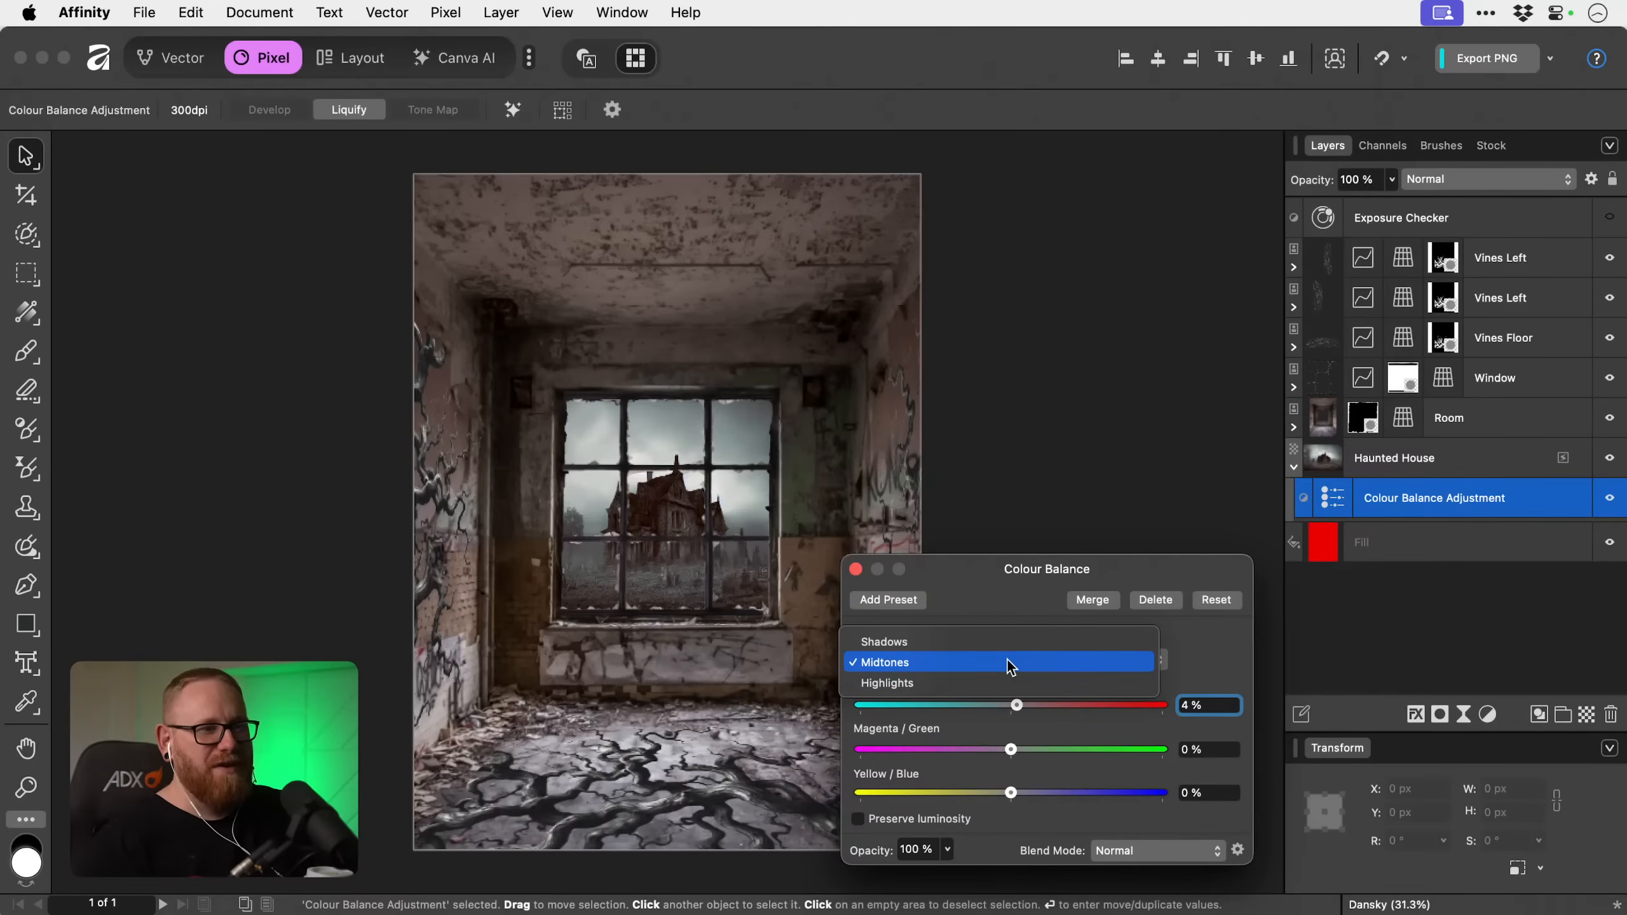
{"action": "left_click", "coordinate": [1006, 660]}
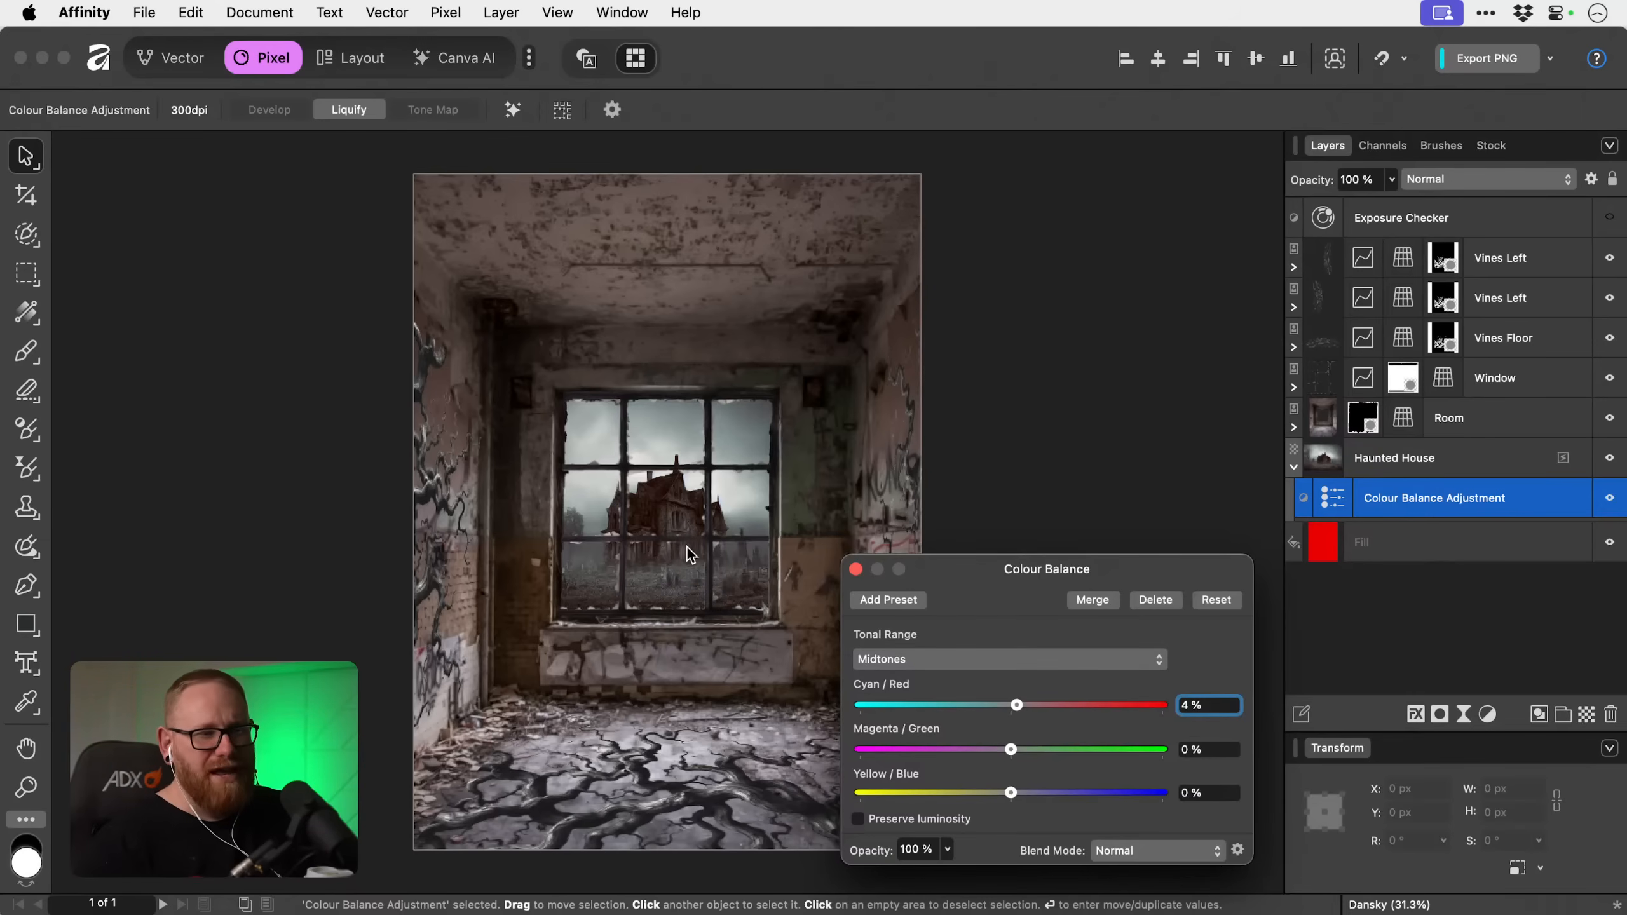
{"action": "mouse_move", "coordinate": [1019, 705]}
{"action": "left_mouse_down"}
{"action": "mouse_move", "coordinate": [868, 705]}
{"action": "mouse_move", "coordinate": [1285, 690]}
{"action": "mouse_move", "coordinate": [1011, 708]}
{"action": "mouse_move", "coordinate": [1036, 708]}
{"action": "left_mouse_up"}
{"action": "mouse_move", "coordinate": [1009, 792]}
{"action": "left_mouse_down"}
{"action": "mouse_move", "coordinate": [964, 794]}
{"action": "mouse_move", "coordinate": [1077, 798]}
{"action": "mouse_move", "coordinate": [962, 795]}
{"action": "mouse_move", "coordinate": [998, 797]}
{"action": "left_mouse_up"}
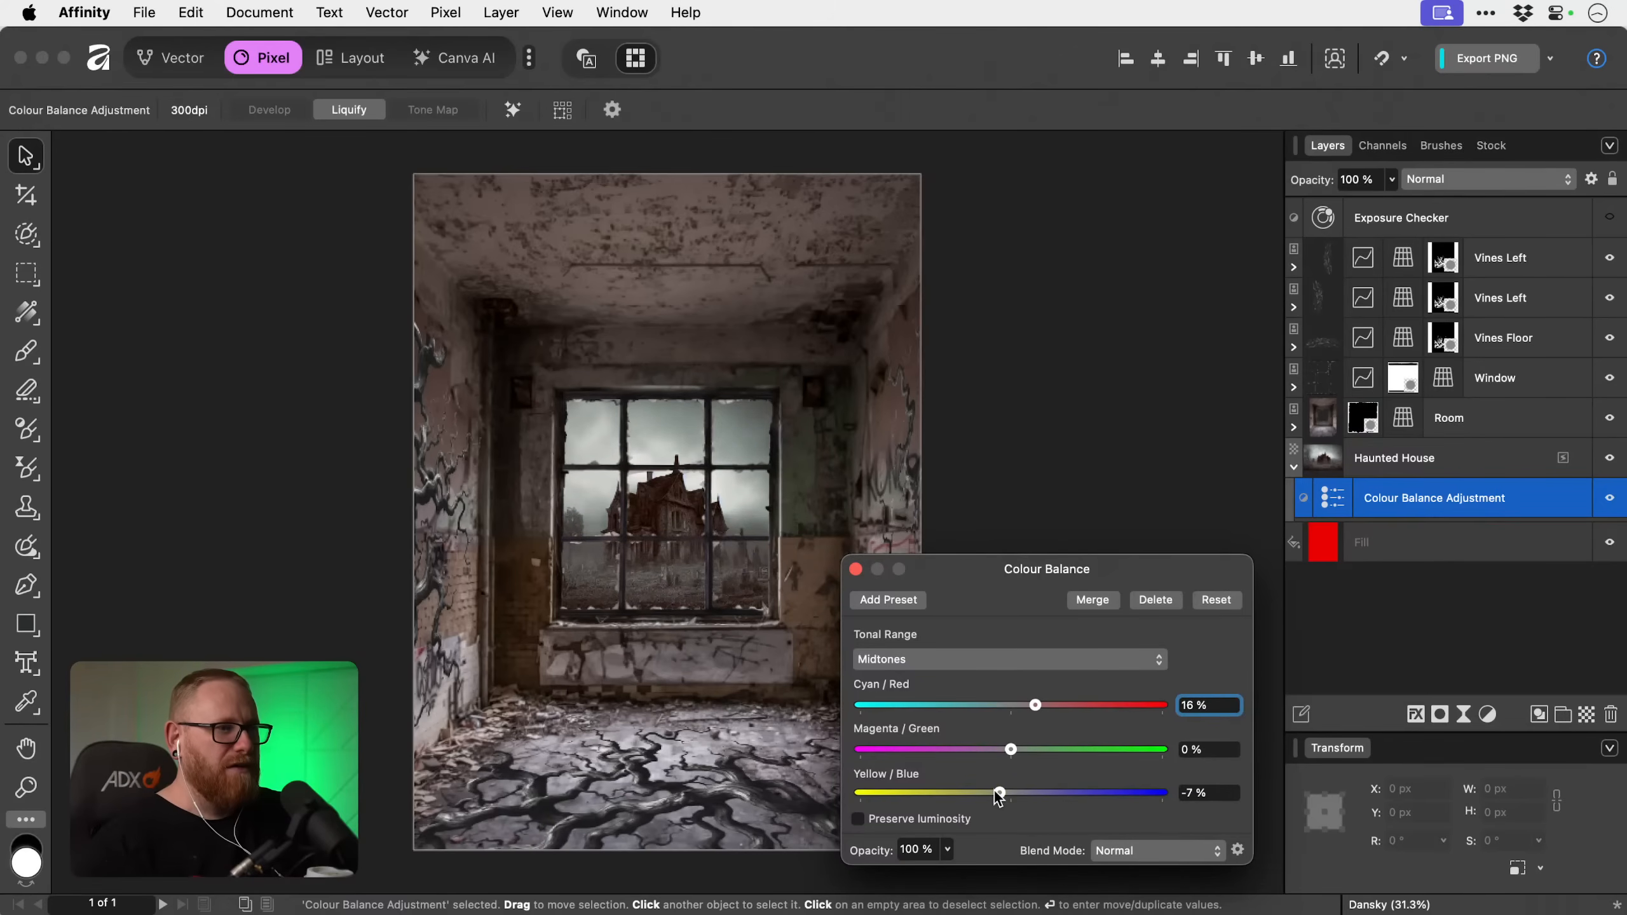
Compare the haunted house with and without its Colour Balance adjustment, and collapse the Haunted House layer.
{"action": "left_click", "coordinate": [856, 569]}
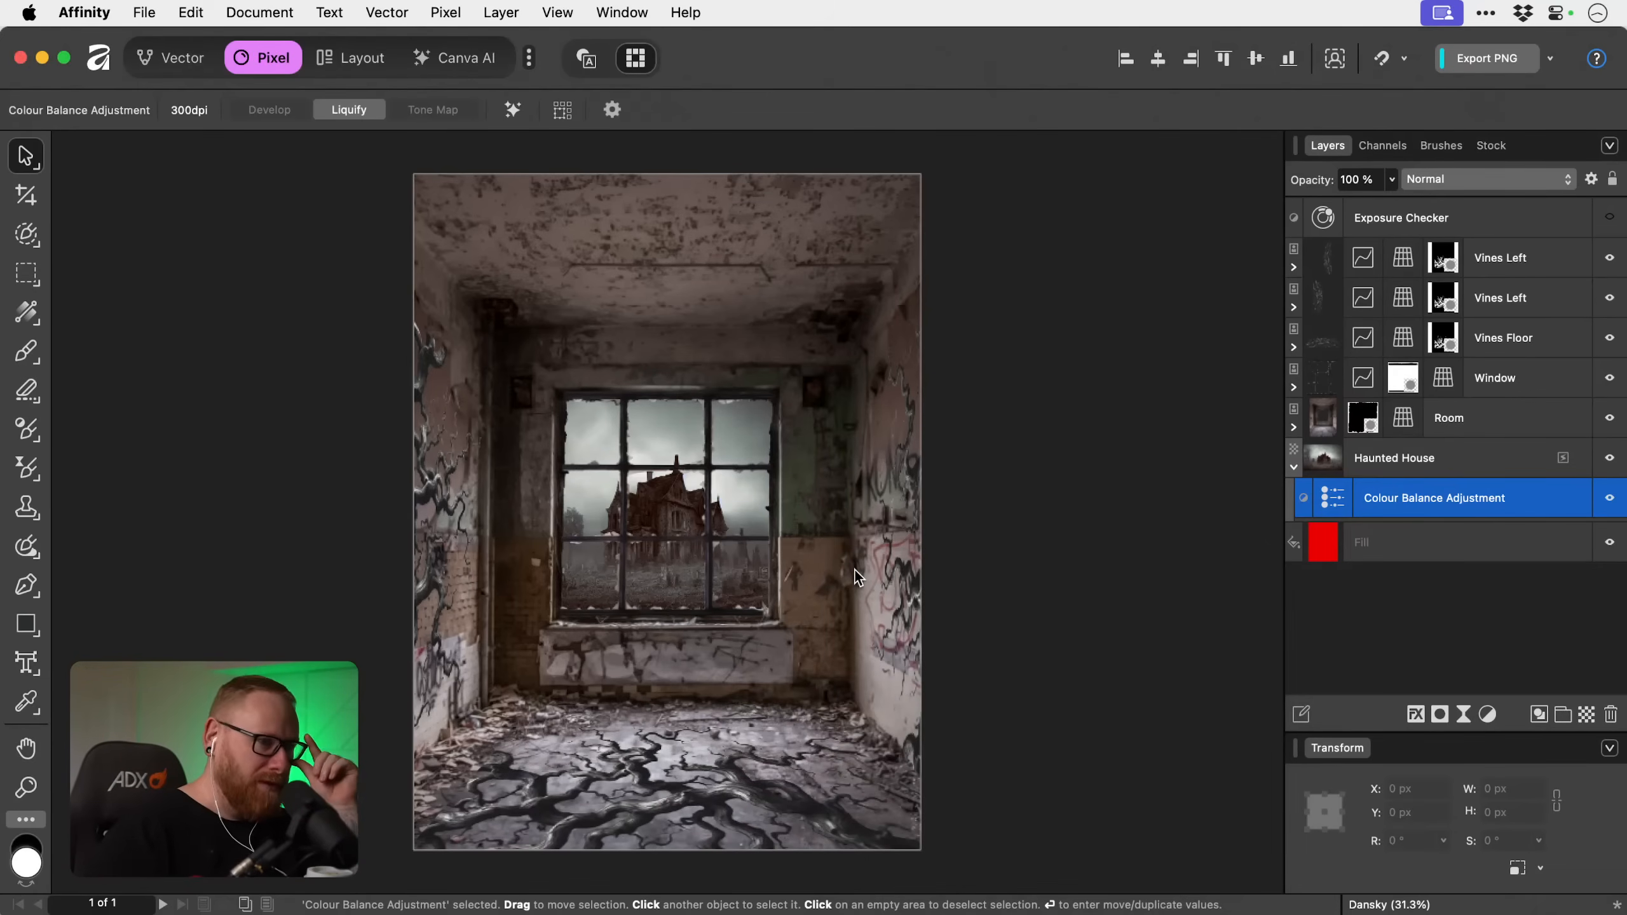
{"action": "left_click", "coordinate": [1610, 500]}
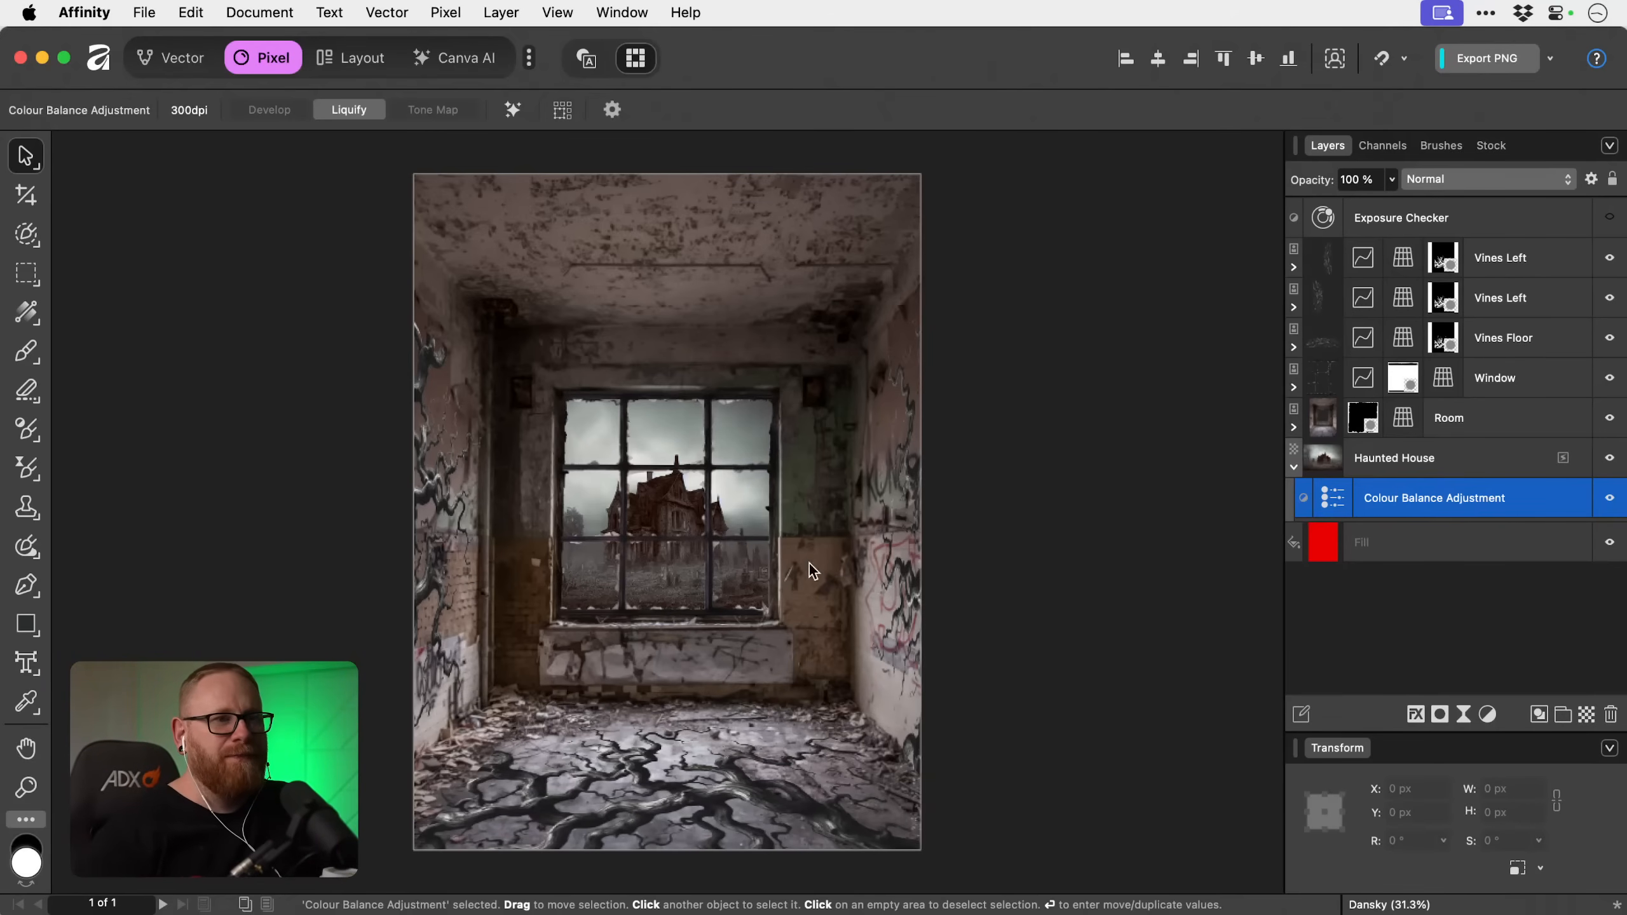
{"action": "left_click", "coordinate": [1294, 468]}
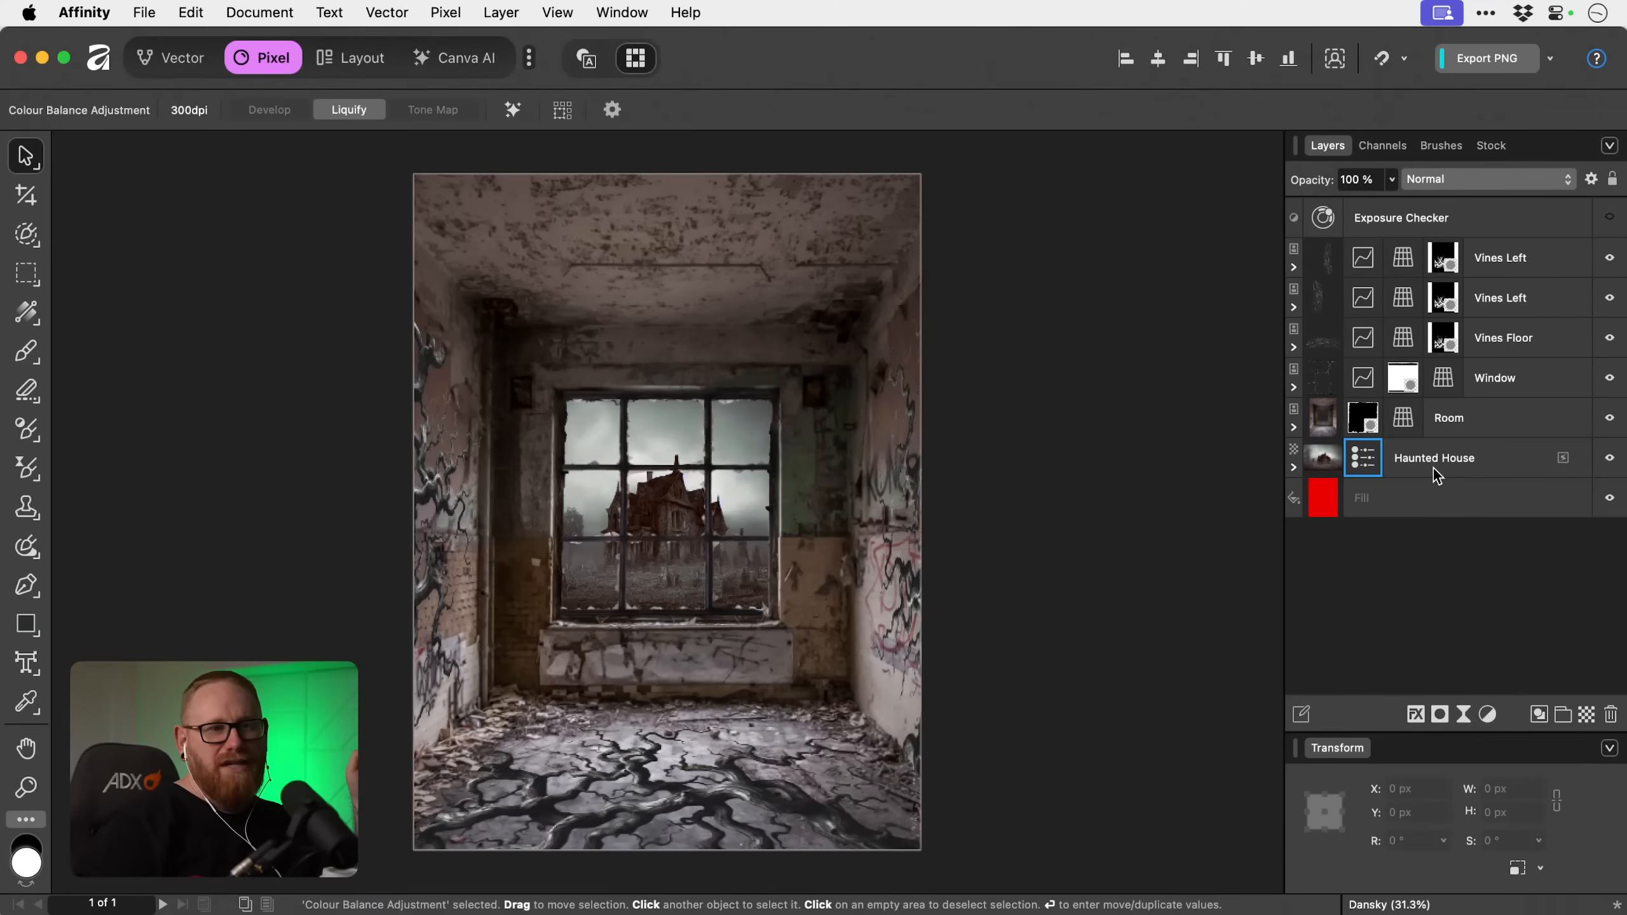
Group the Room, Window and all three vines layers, and check the group's contents by toggling its visibility.
{"action": "left_click", "coordinate": [1466, 426]}
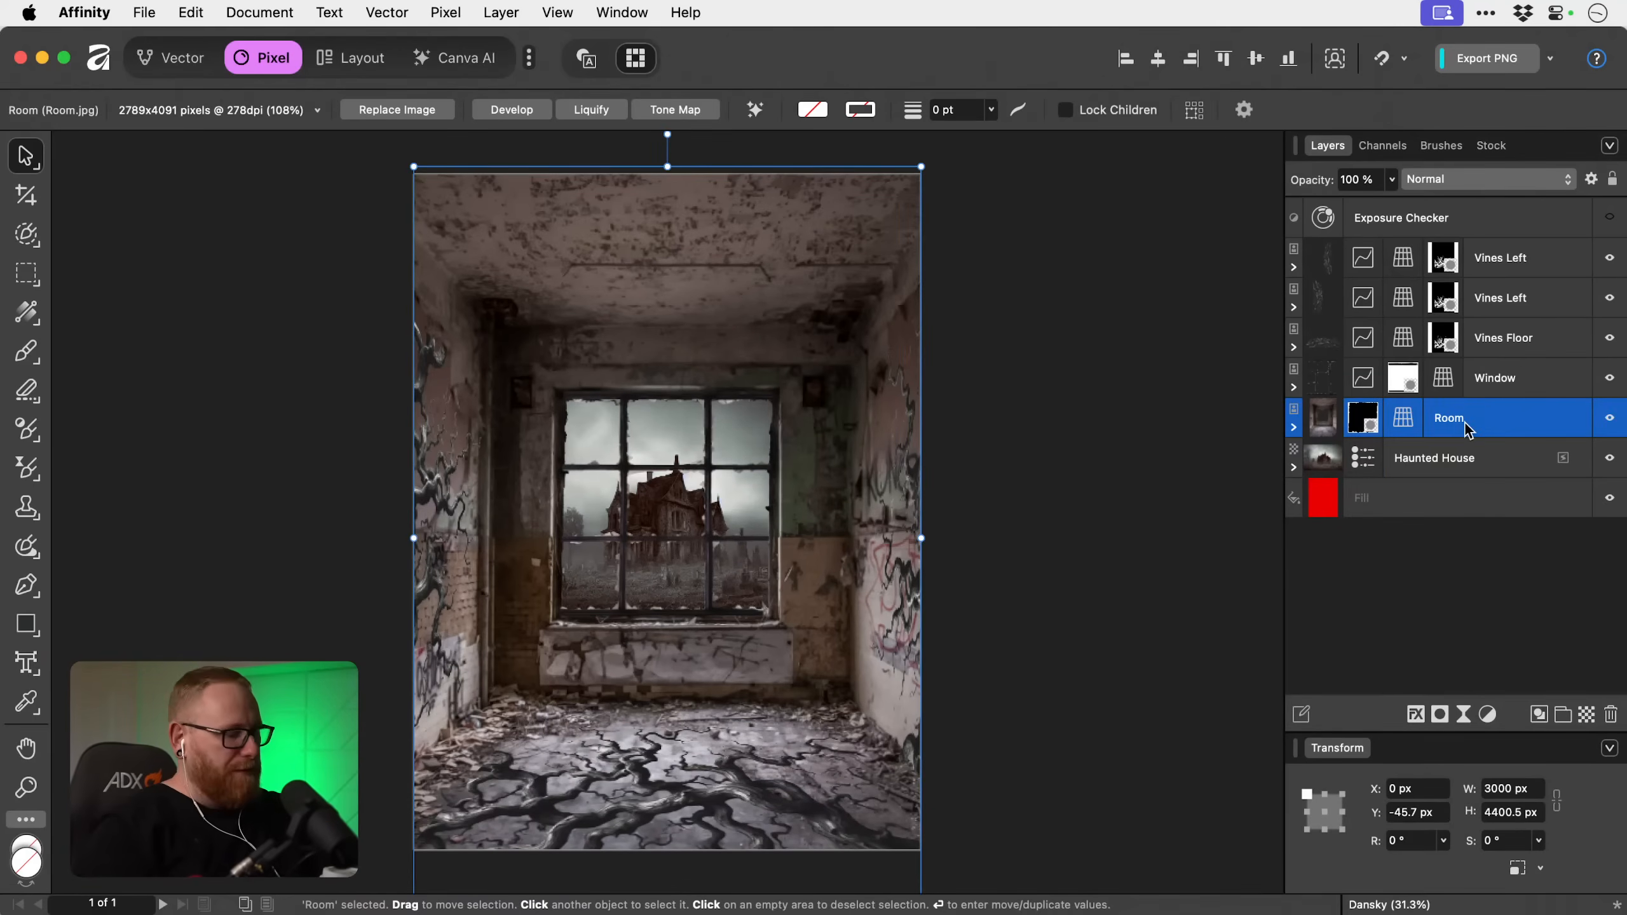
{"action": "left_click", "coordinate": [1505, 273], "text": "shift"}
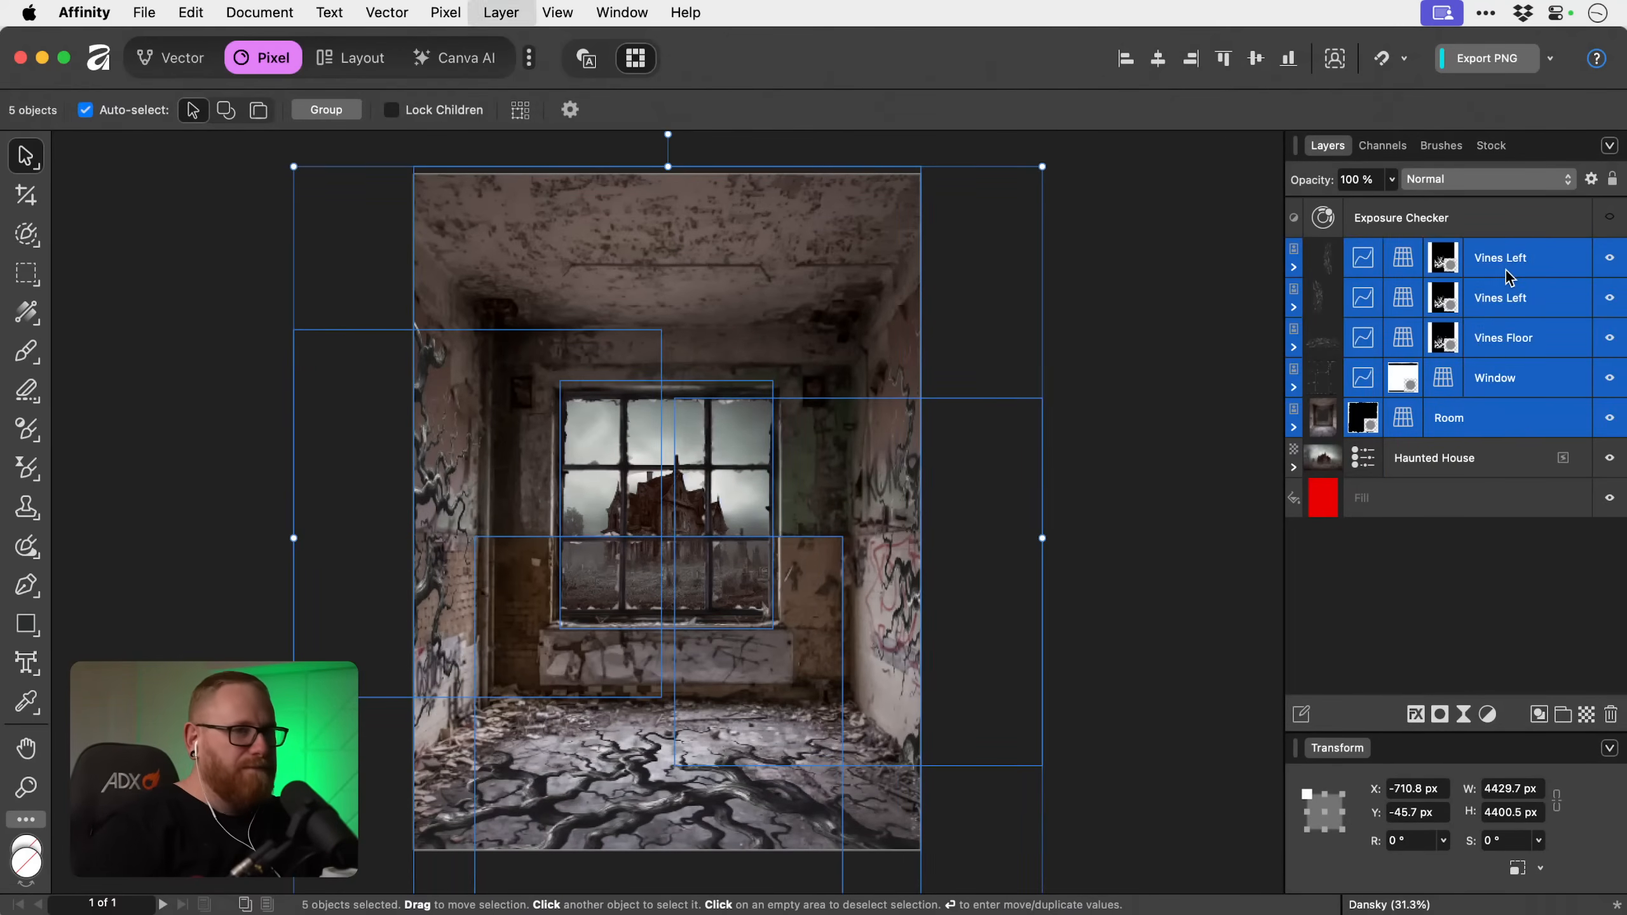
{"action": "key", "text": "super+g"}
{"action": "left_click", "coordinate": [1609, 255]}
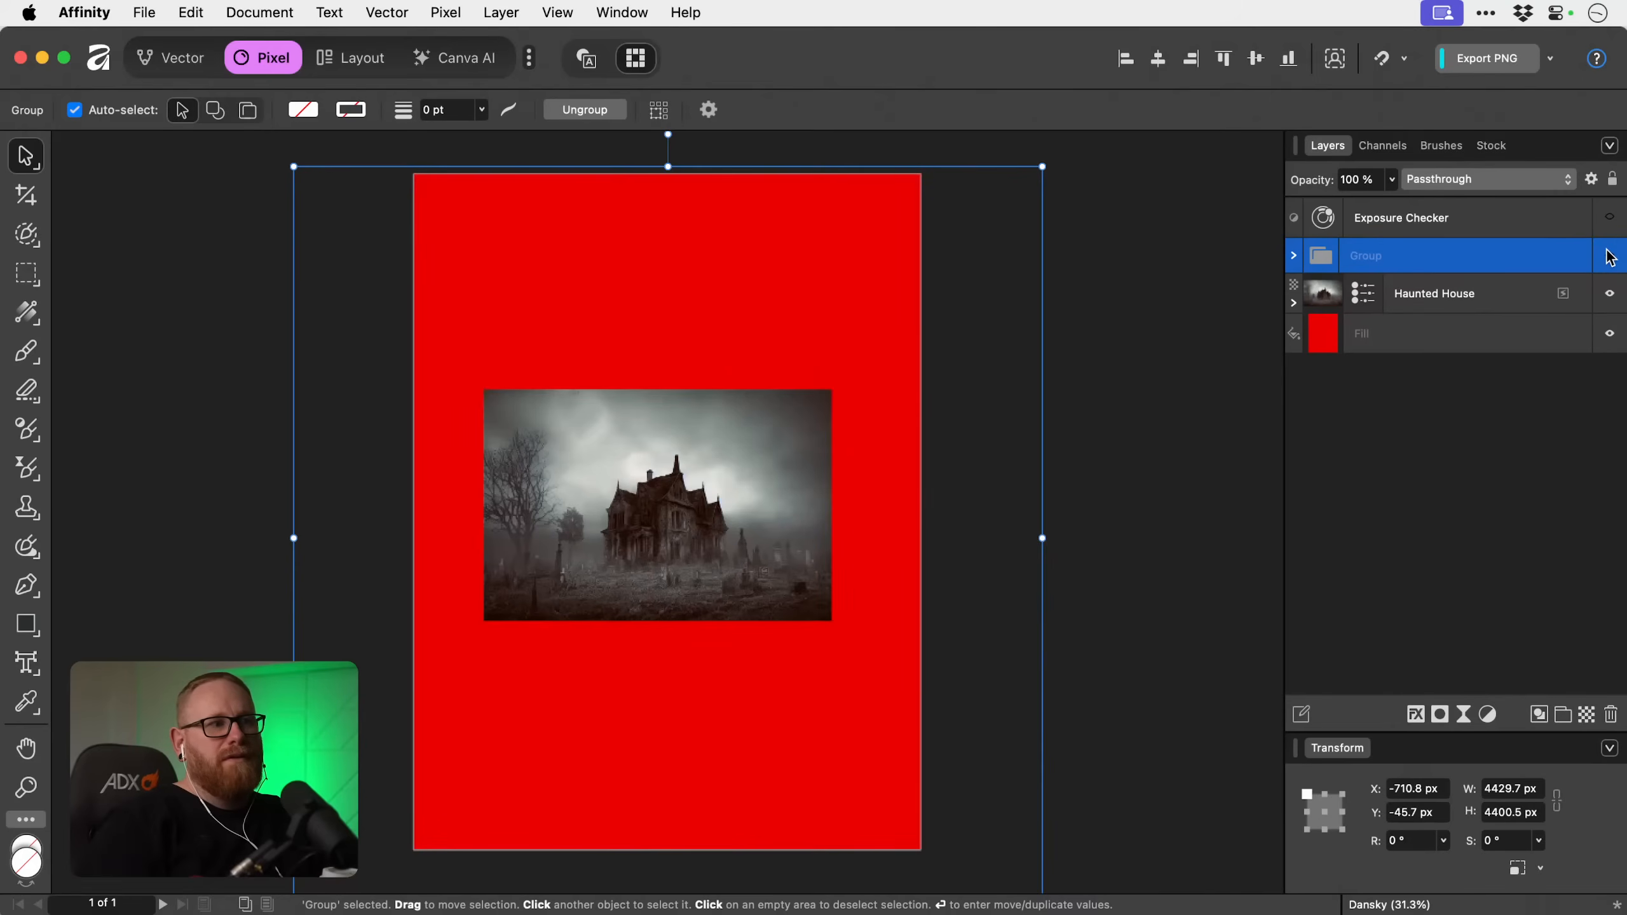
{"action": "left_click", "coordinate": [1609, 256]}
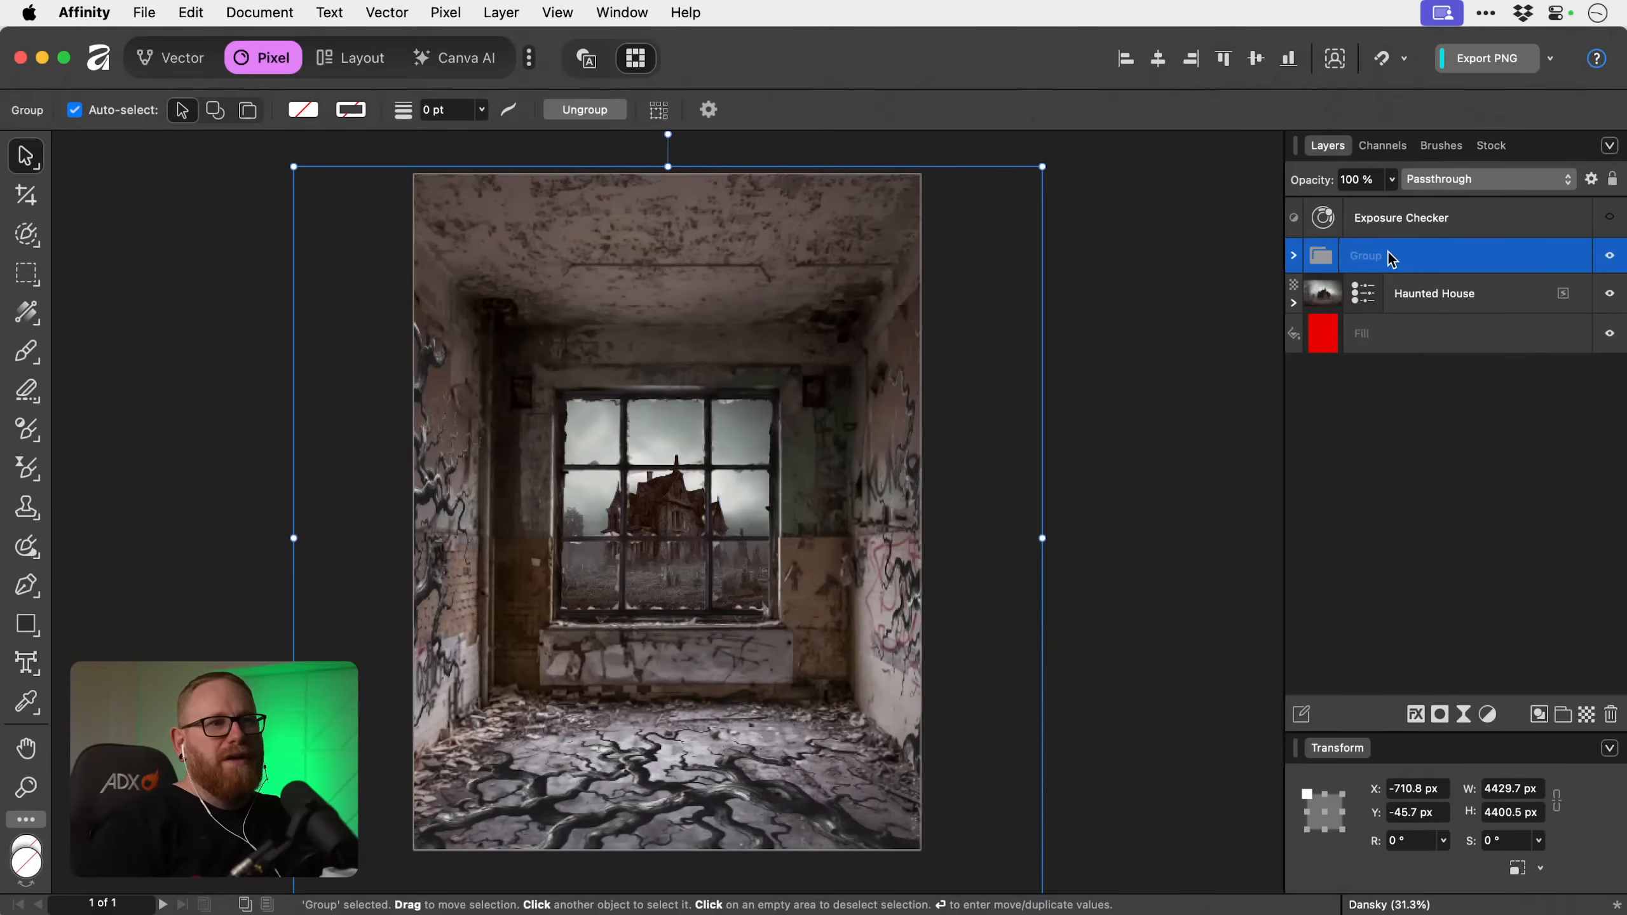
Rename the new layer group as Room.
{"action": "double_click", "coordinate": [1369, 255]}
{"action": "type", "text": "Room"}
{"action": "key", "text": "Return"}
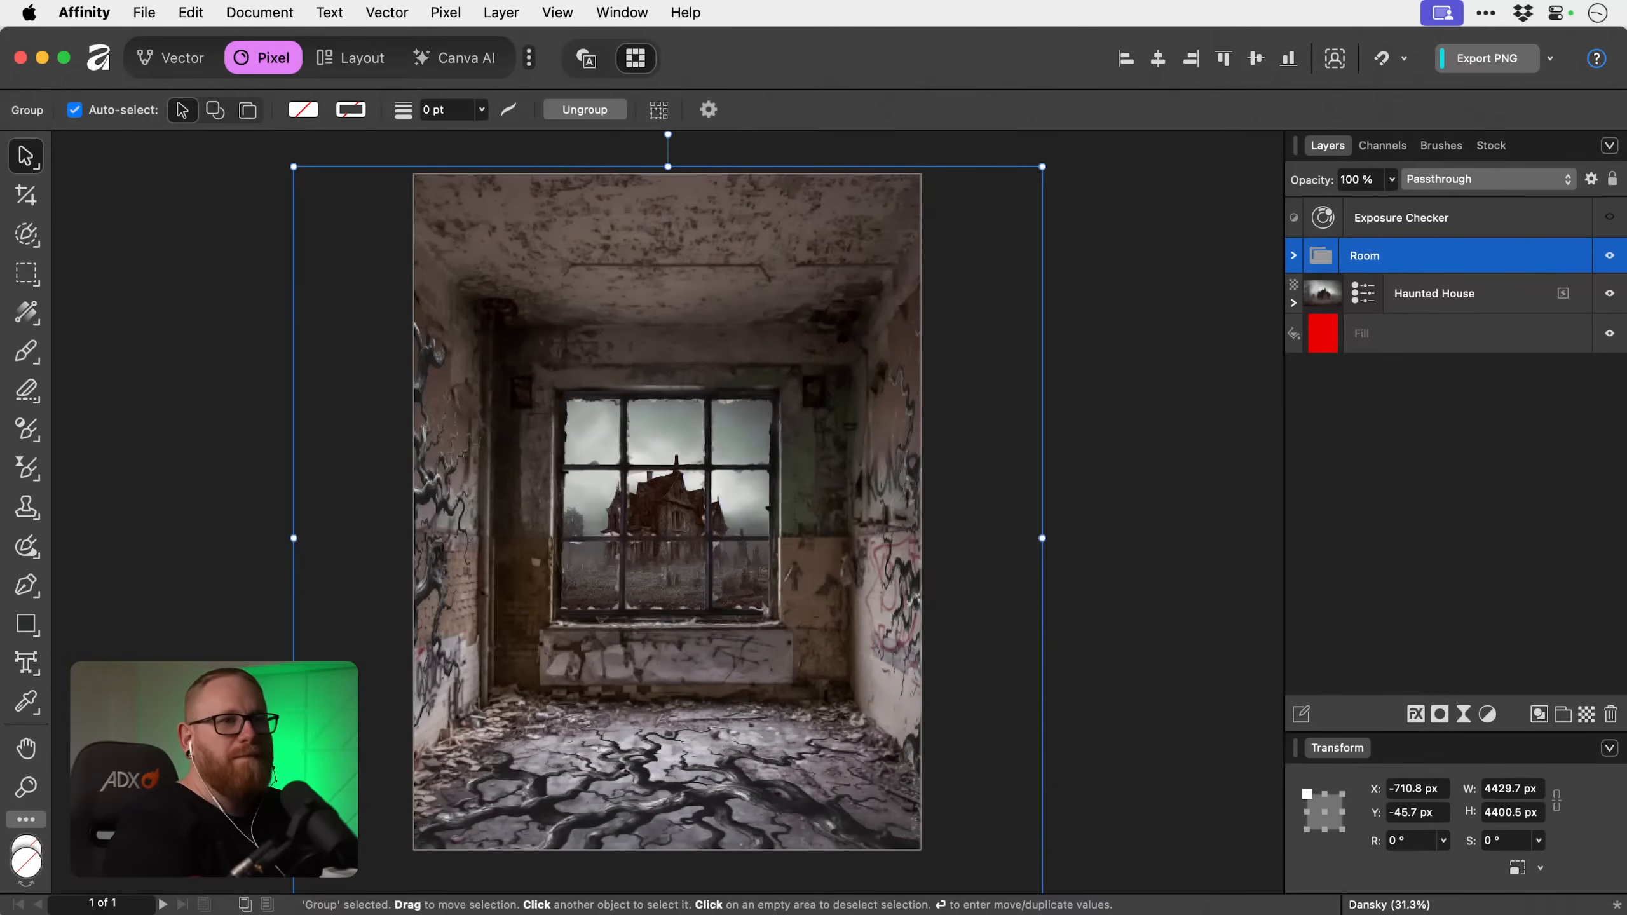
Expand the Room group and add a Recolour adjustment above its topmost vines layer.
{"action": "left_click", "coordinate": [1293, 255]}
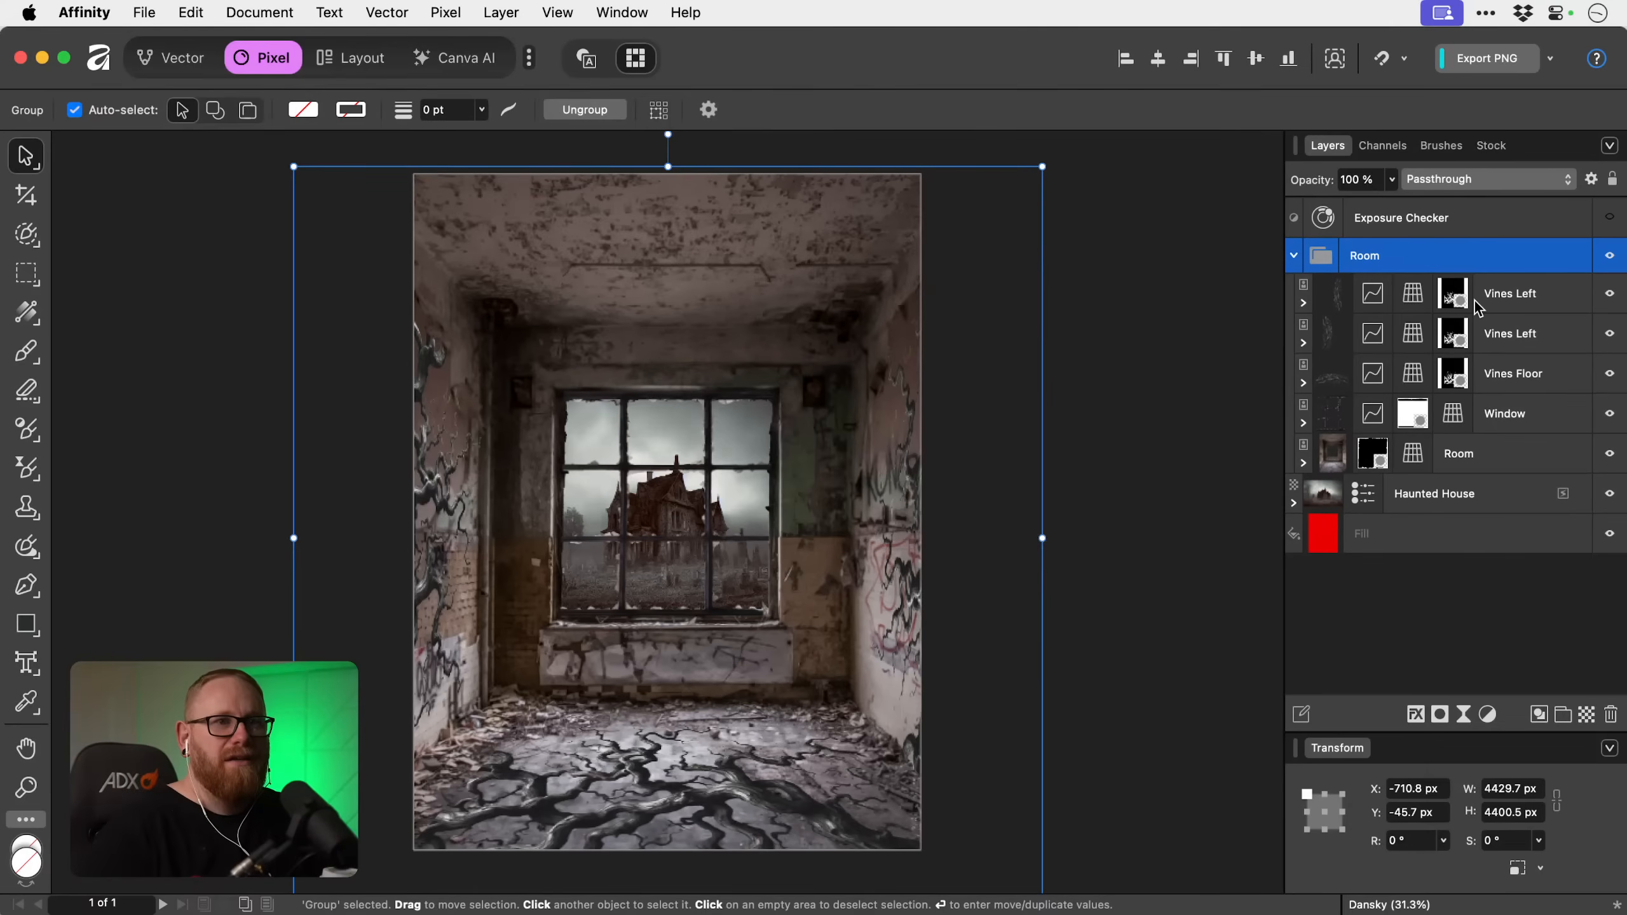
{"action": "left_click", "coordinate": [1542, 297]}
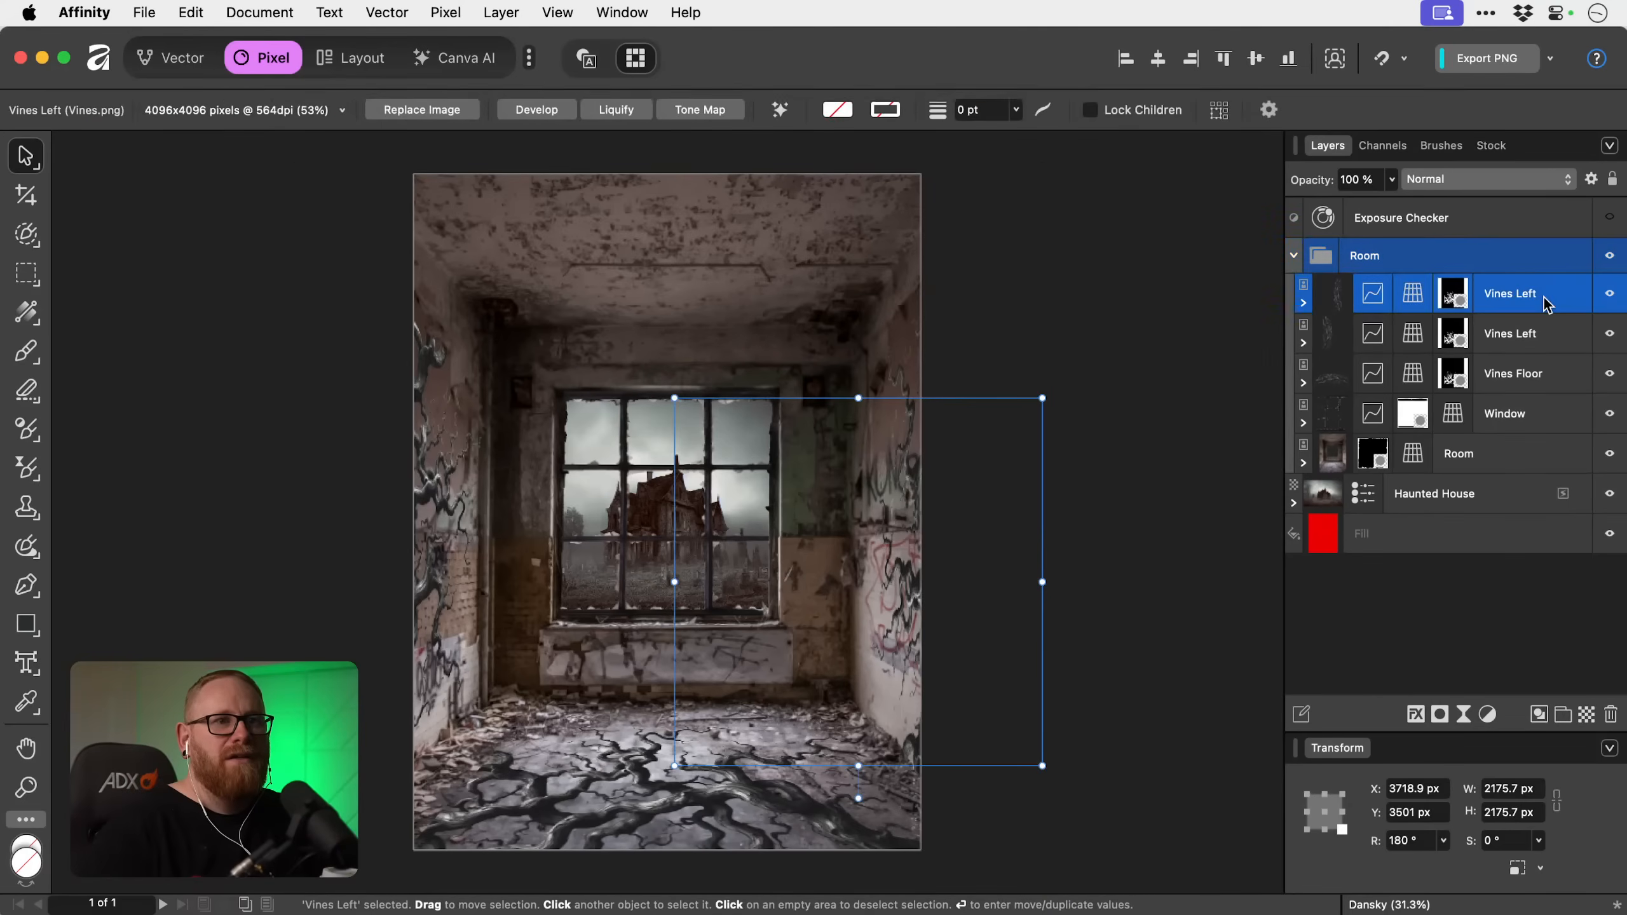
{"action": "left_click", "coordinate": [1487, 713]}
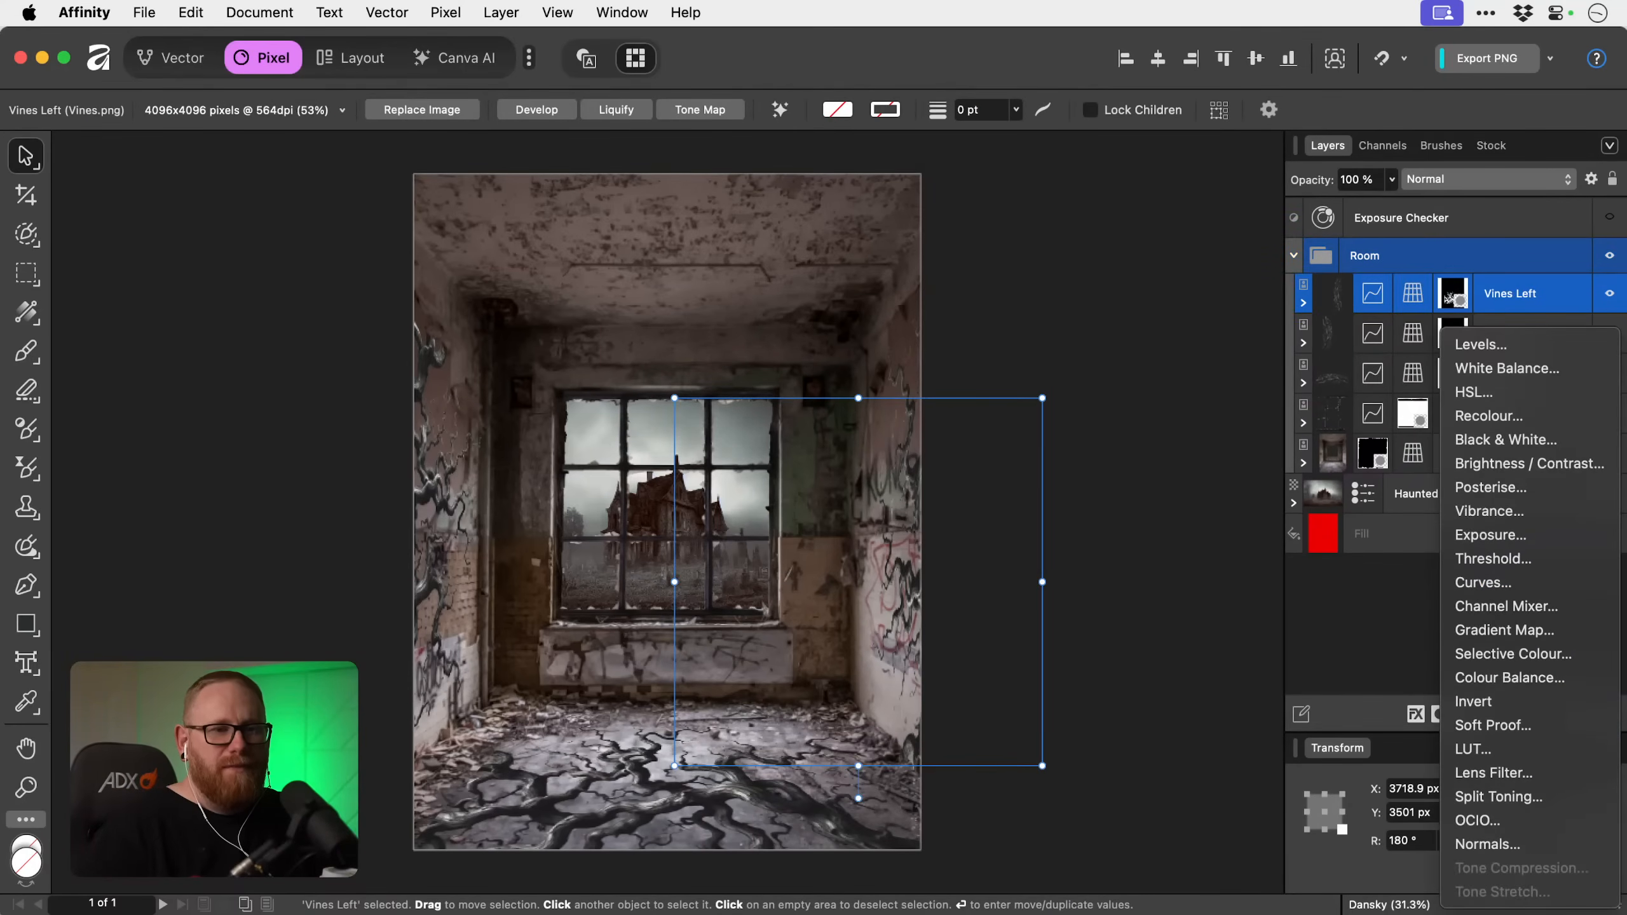
{"action": "left_click", "coordinate": [1473, 415]}
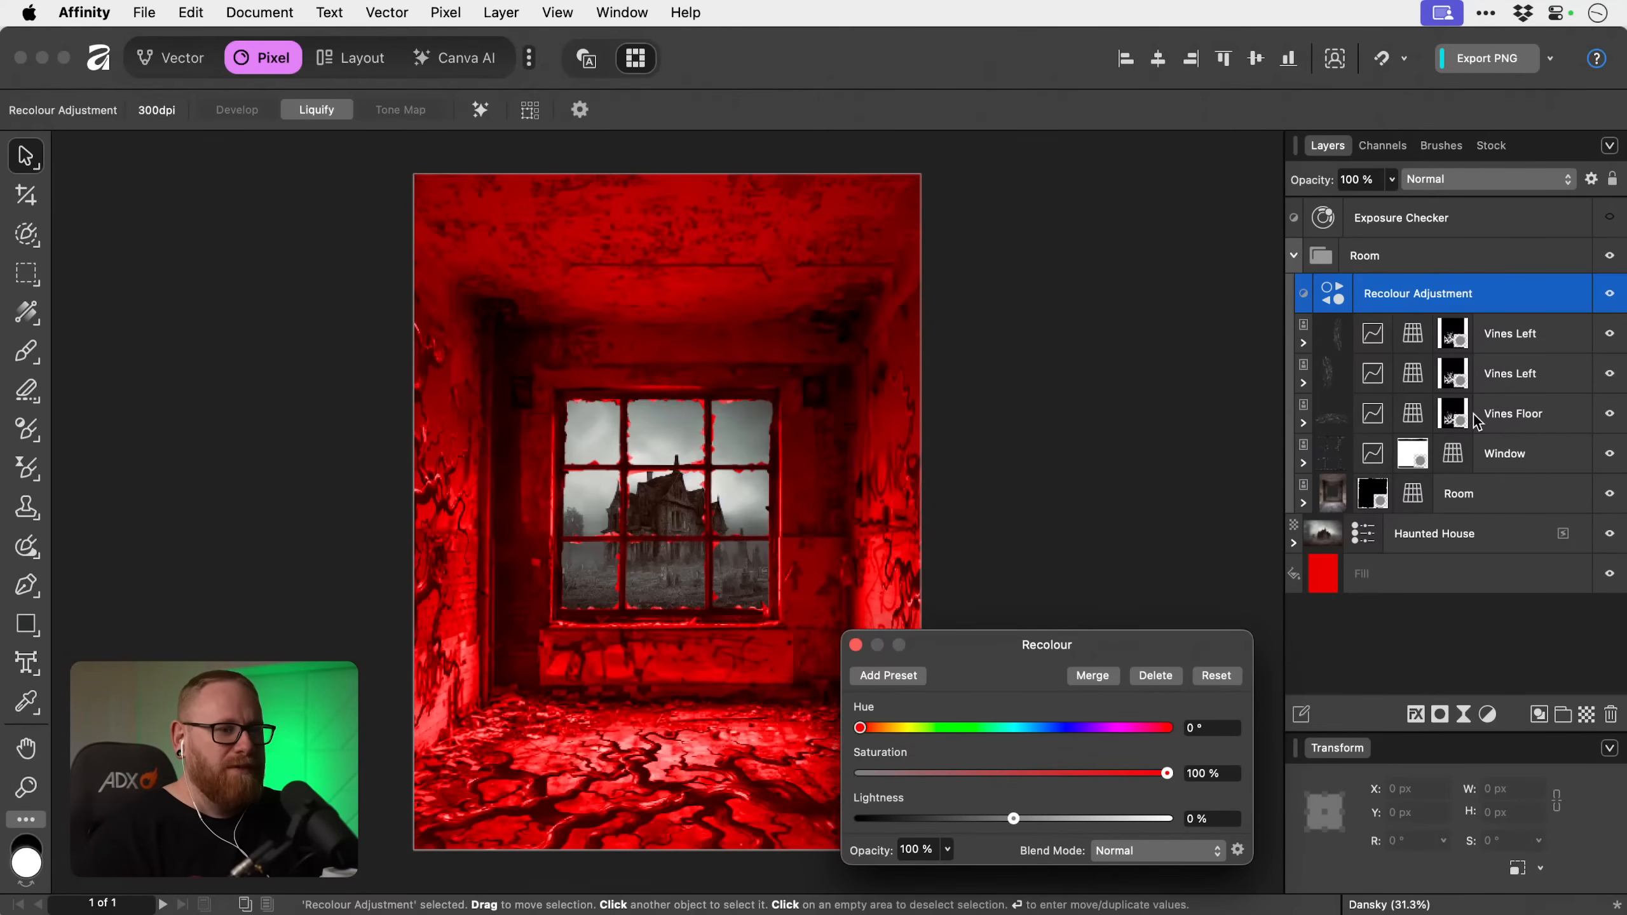
Set the Recolour adjustment's hue to 224.6°, saturation to 38%, lightness to -71% and layer opacity to 75%.
{"action": "left_click_drag", "start_coordinate": [1141, 729], "coordinate": [1063, 740]}
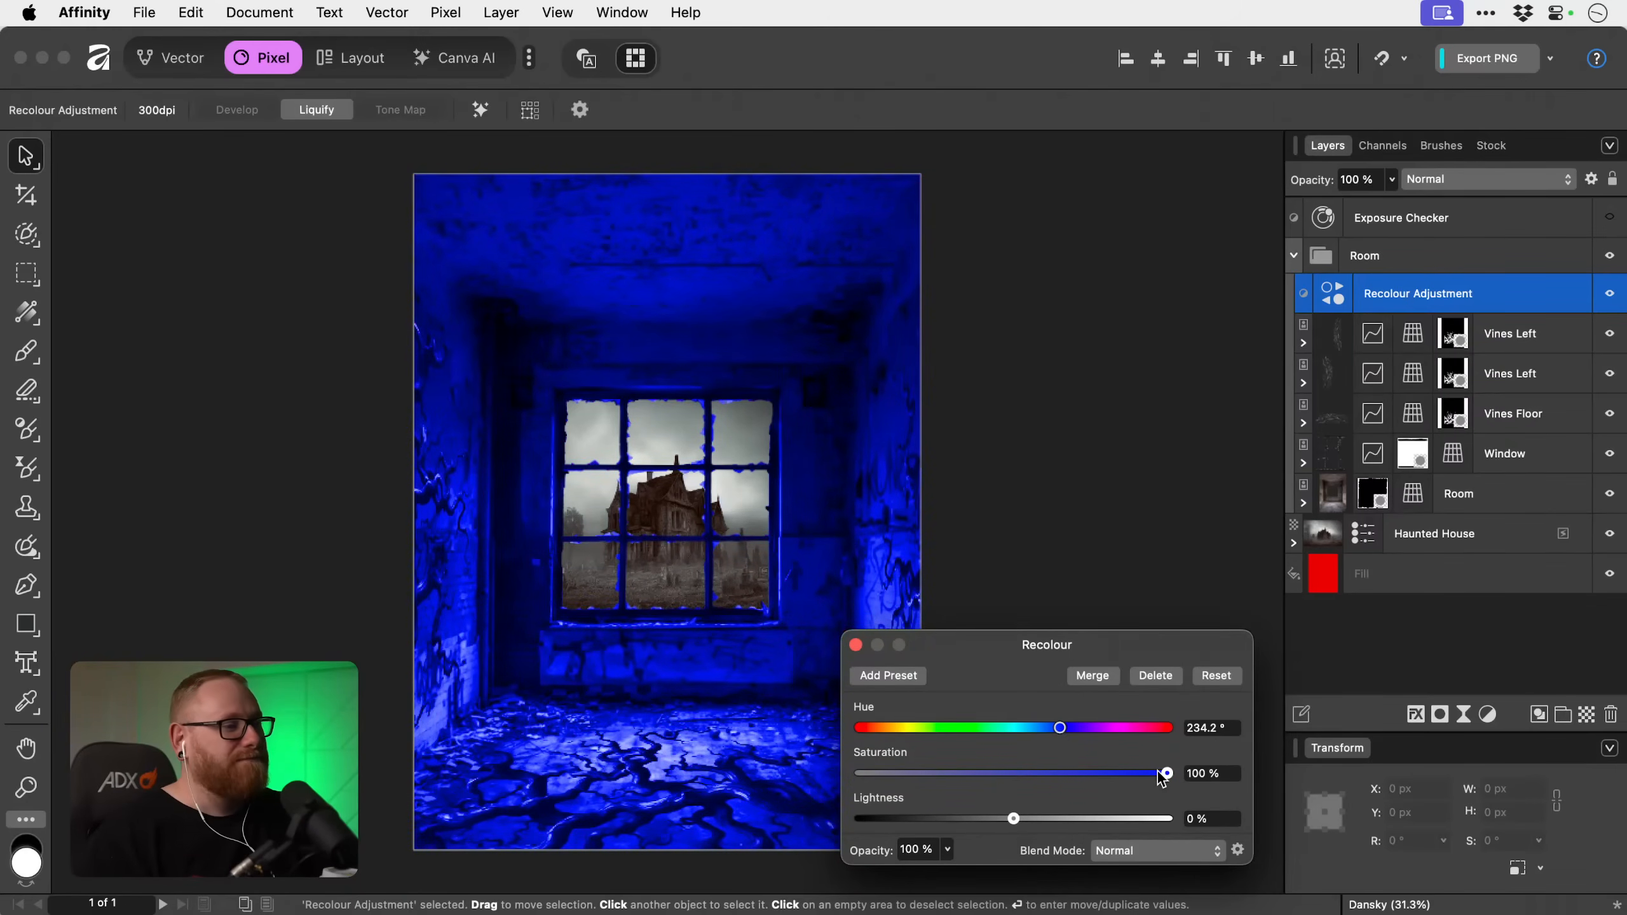
{"action": "left_click_drag", "start_coordinate": [1159, 772], "coordinate": [958, 776]}
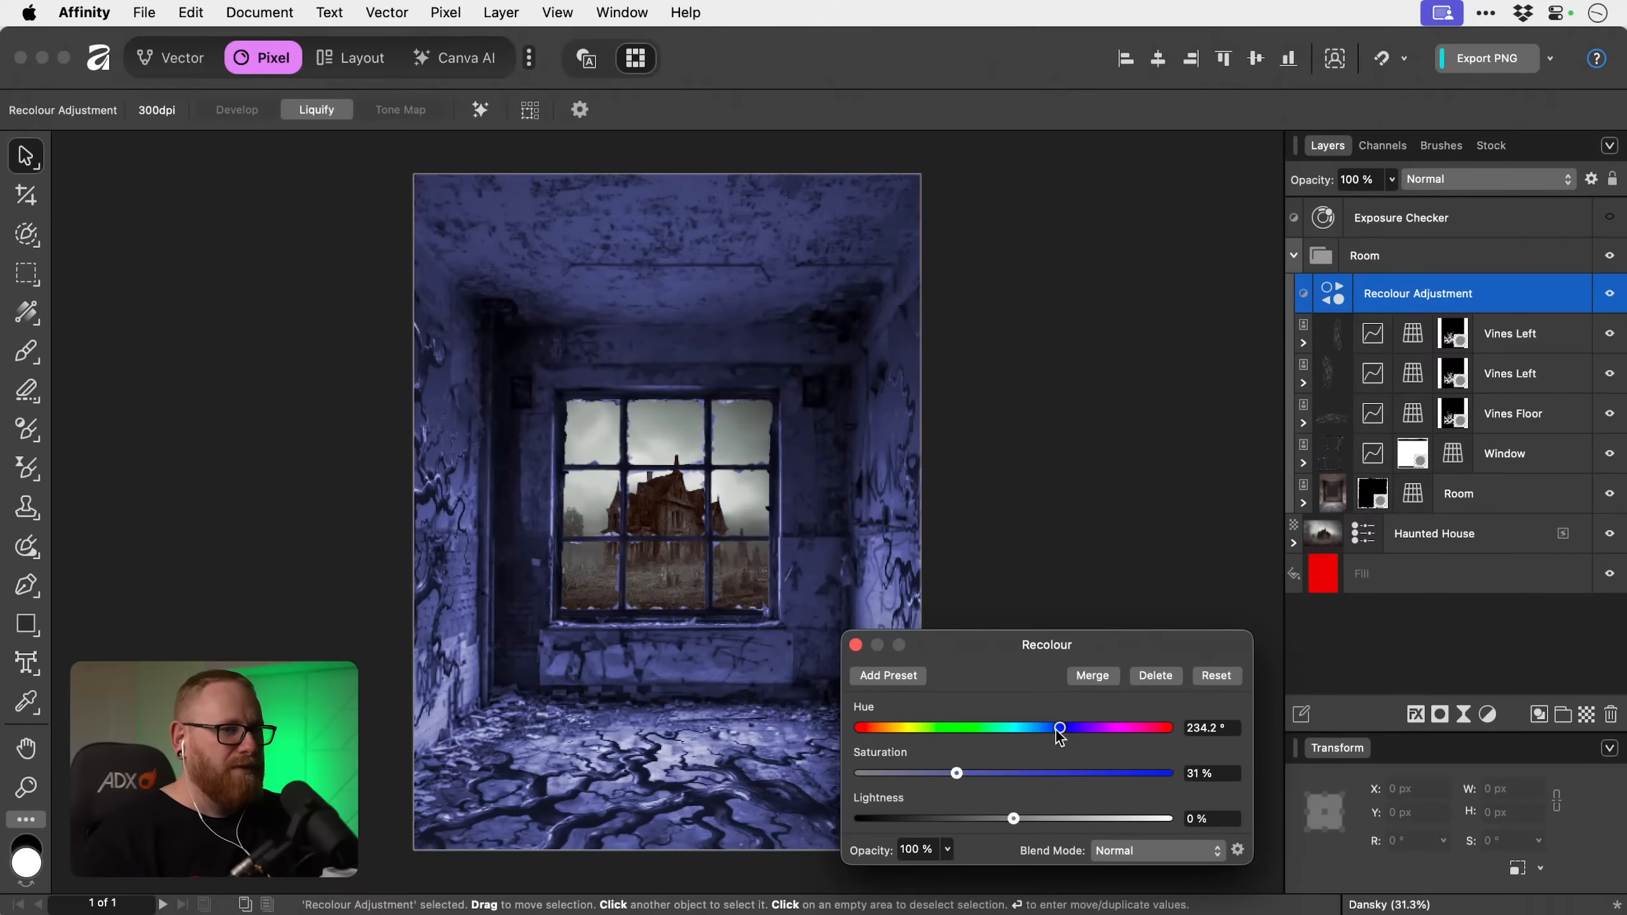
{"action": "left_click_drag", "start_coordinate": [1060, 729], "coordinate": [1055, 733]}
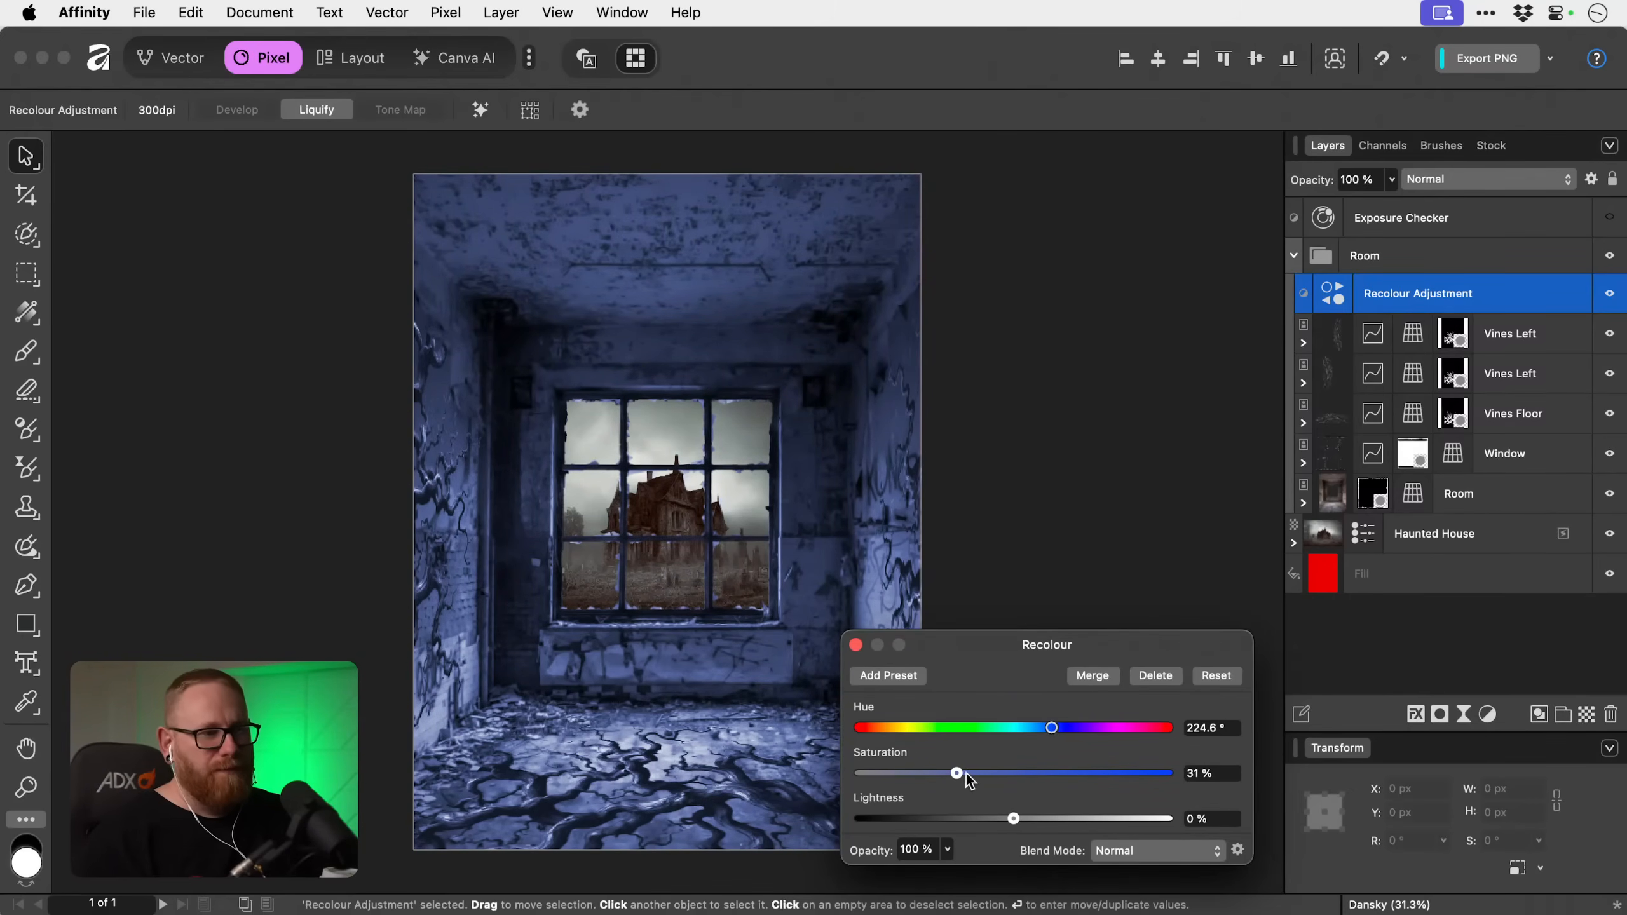
{"action": "mouse_move", "coordinate": [959, 774]}
{"action": "left_mouse_down"}
{"action": "mouse_move", "coordinate": [1156, 775]}
{"action": "mouse_move", "coordinate": [916, 774]}
{"action": "mouse_move", "coordinate": [929, 774]}
{"action": "left_mouse_up"}
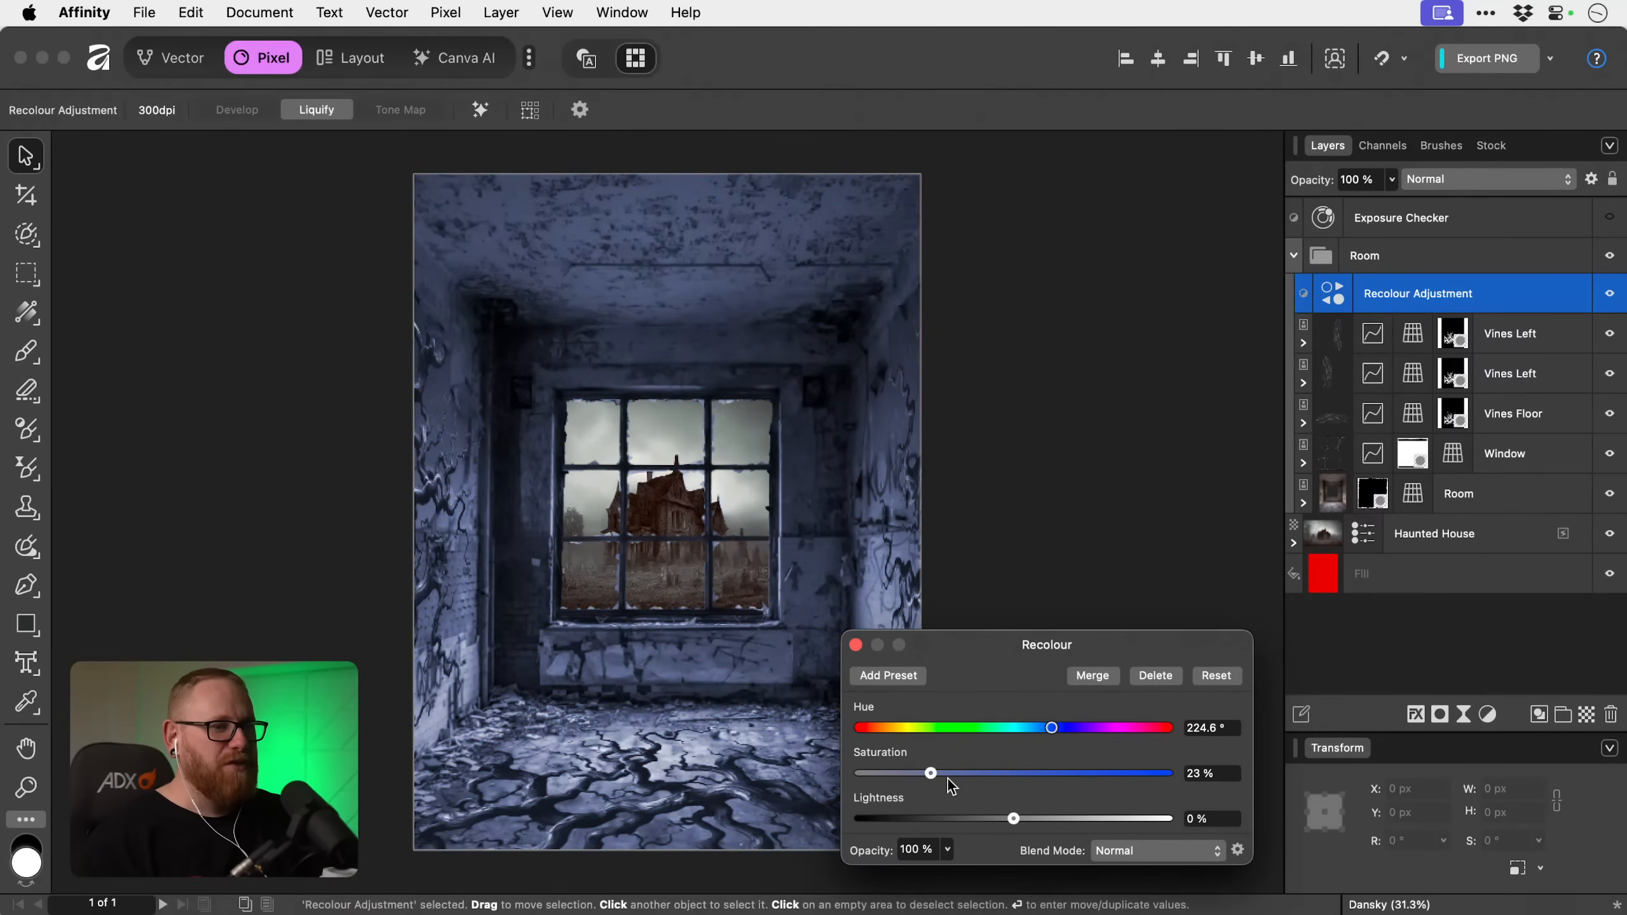
{"action": "left_click_drag", "start_coordinate": [1013, 819], "coordinate": [979, 777]}
{"action": "mouse_move", "coordinate": [903, 820]}
{"action": "left_mouse_down"}
{"action": "mouse_move", "coordinate": [933, 823]}
{"action": "mouse_move", "coordinate": [901, 821]}
{"action": "left_mouse_up"}
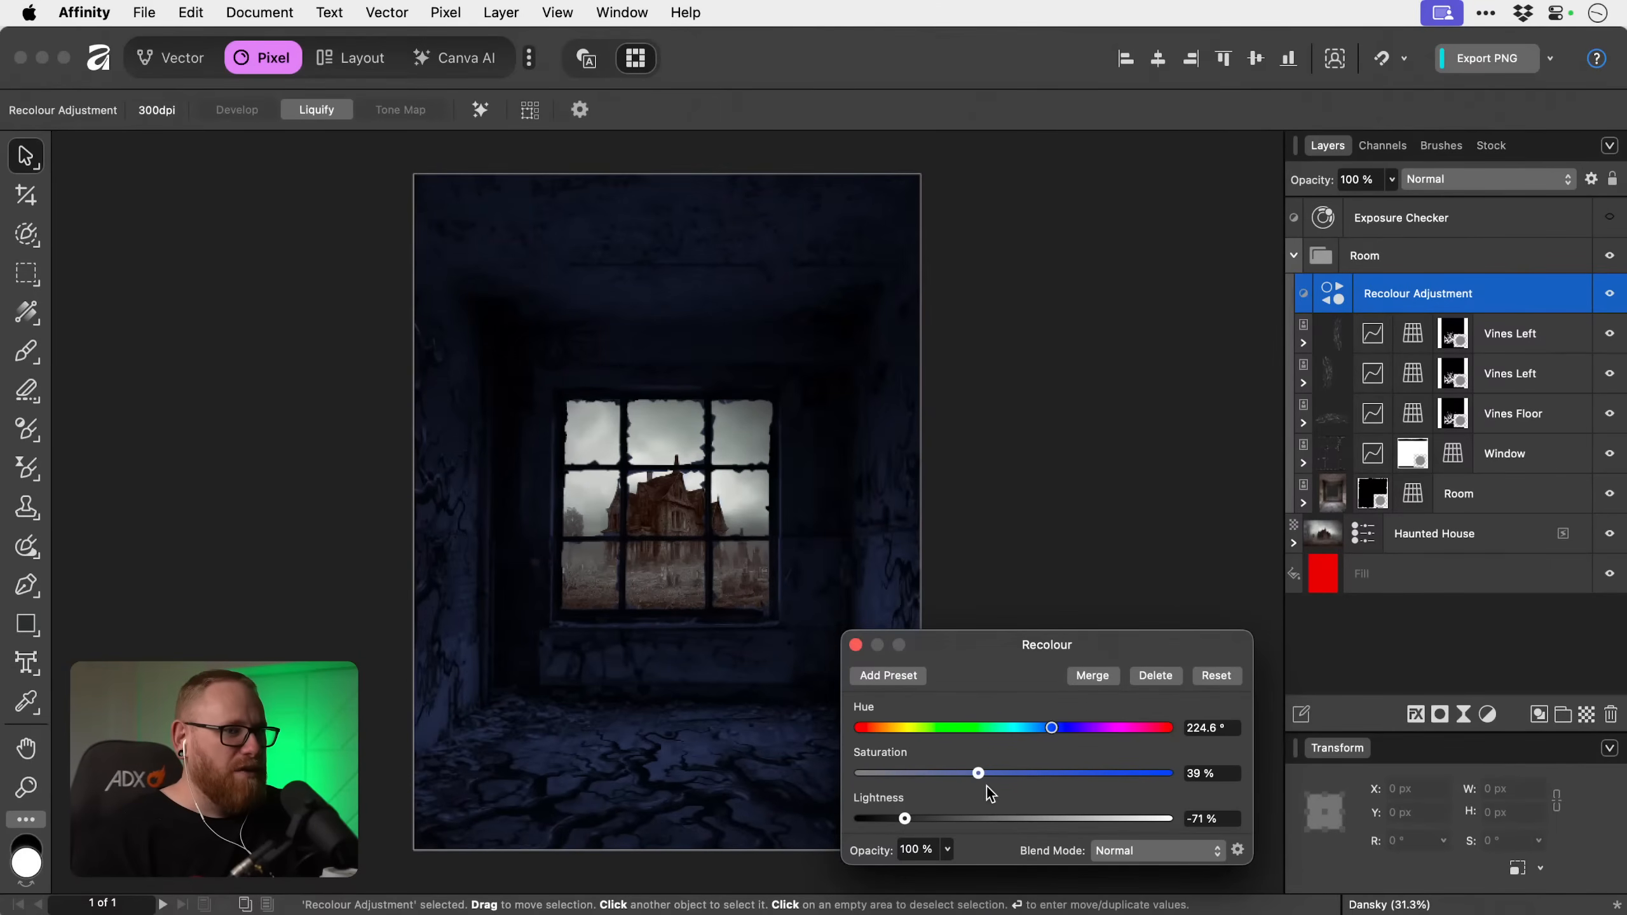
{"action": "mouse_move", "coordinate": [979, 773]}
{"action": "left_mouse_down"}
{"action": "mouse_move", "coordinate": [1028, 780]}
{"action": "mouse_move", "coordinate": [977, 776]}
{"action": "left_mouse_up"}
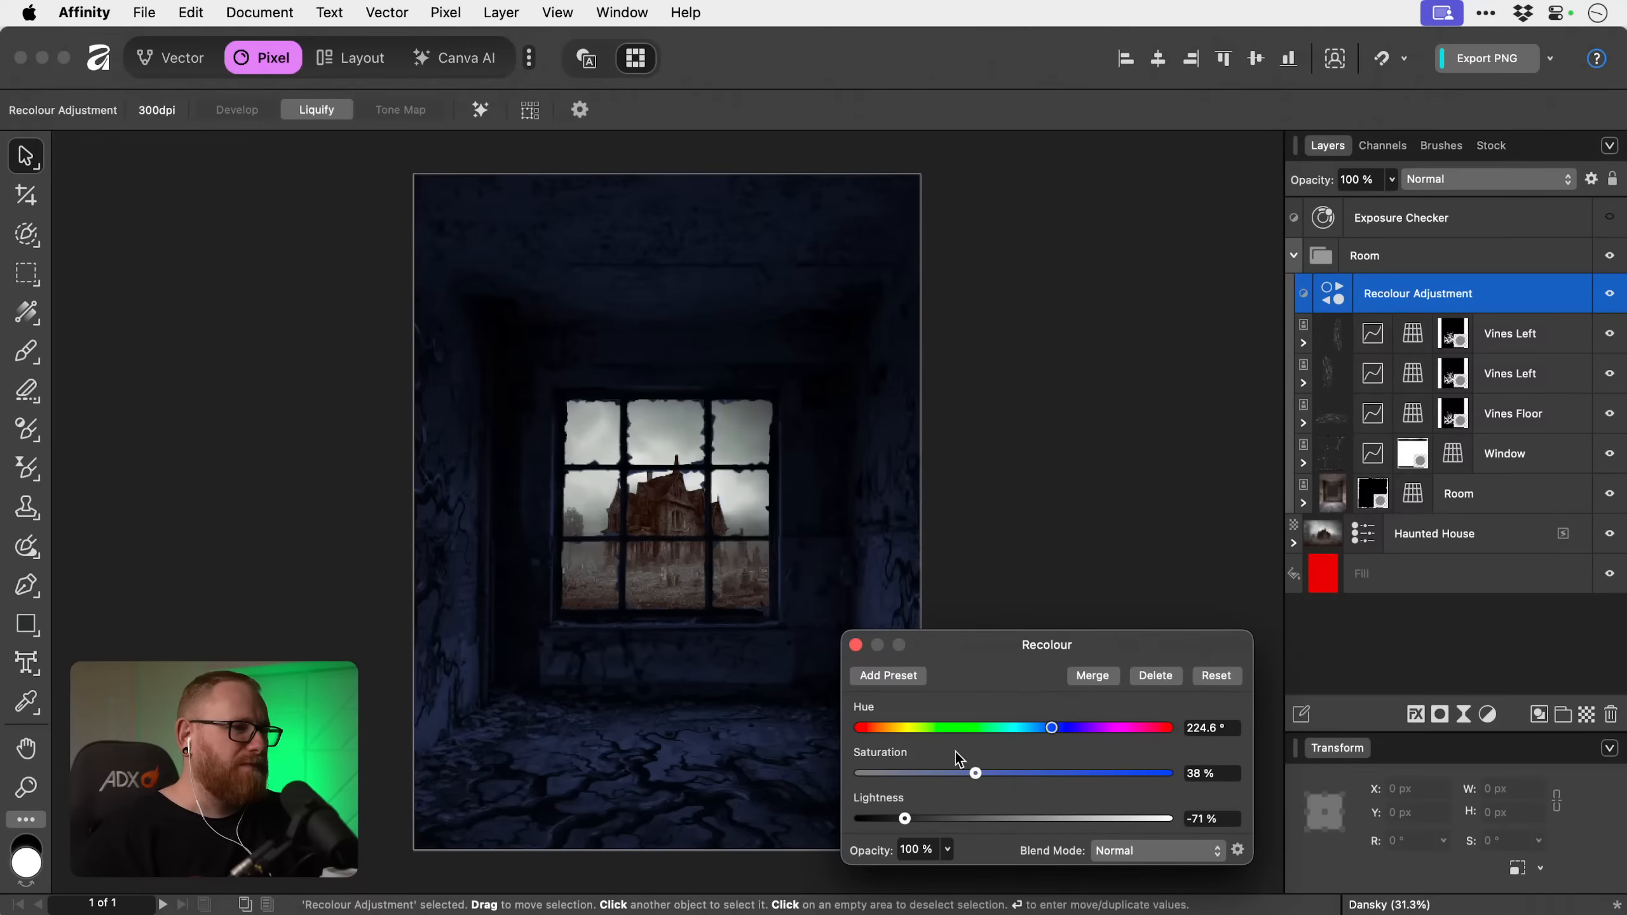
{"action": "left_click", "coordinate": [856, 644]}
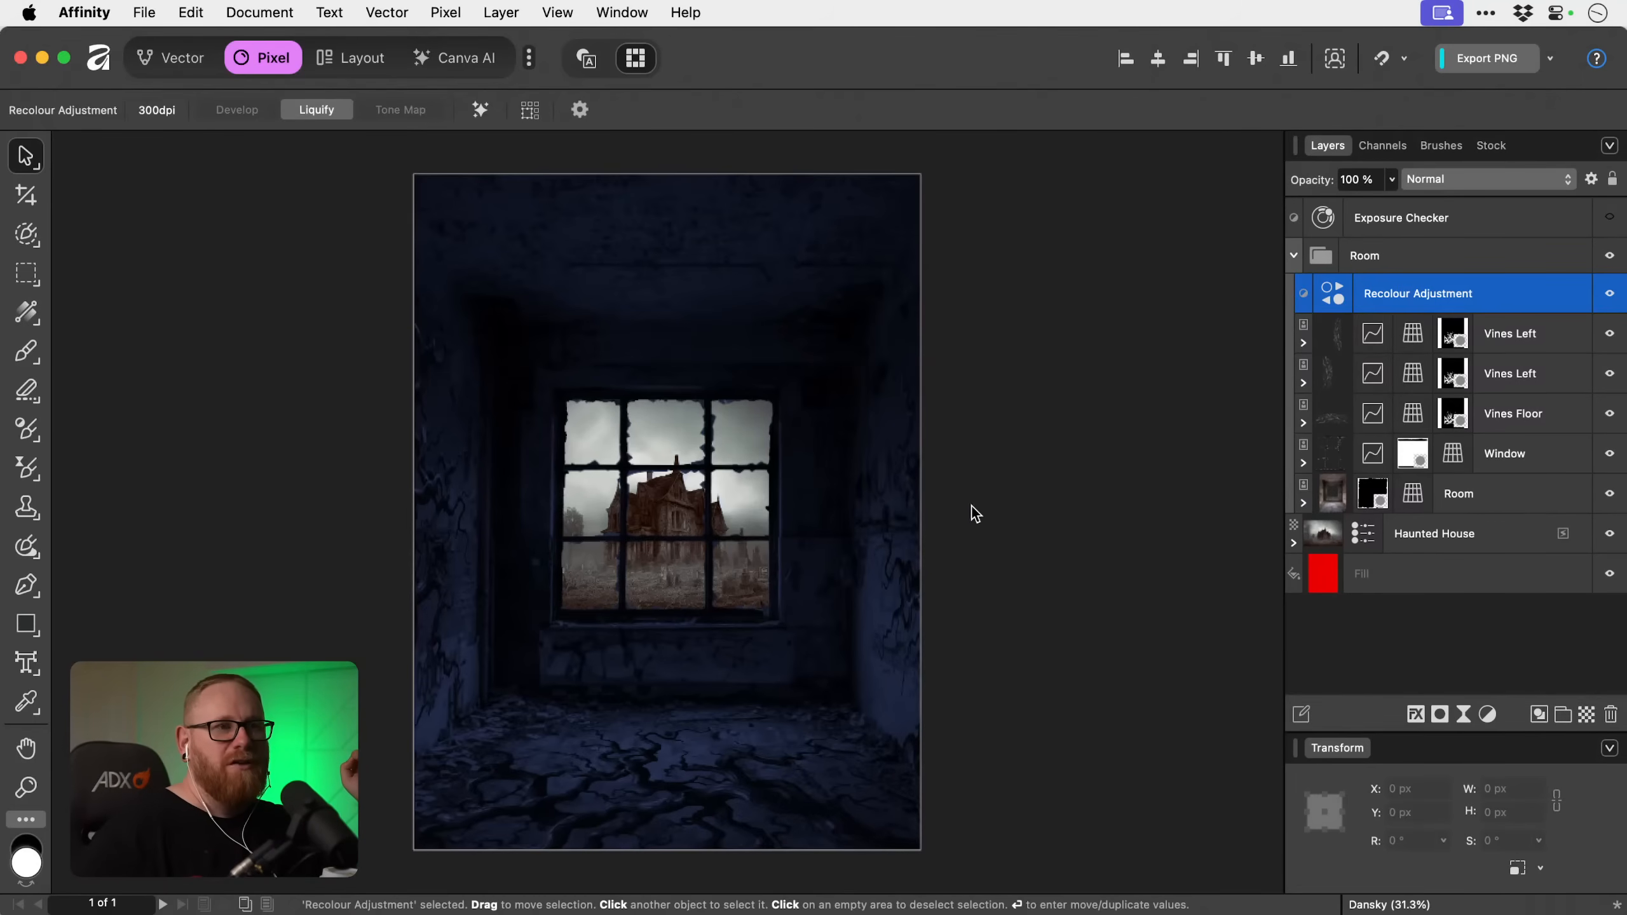
{"action": "left_click", "coordinate": [1391, 179]}
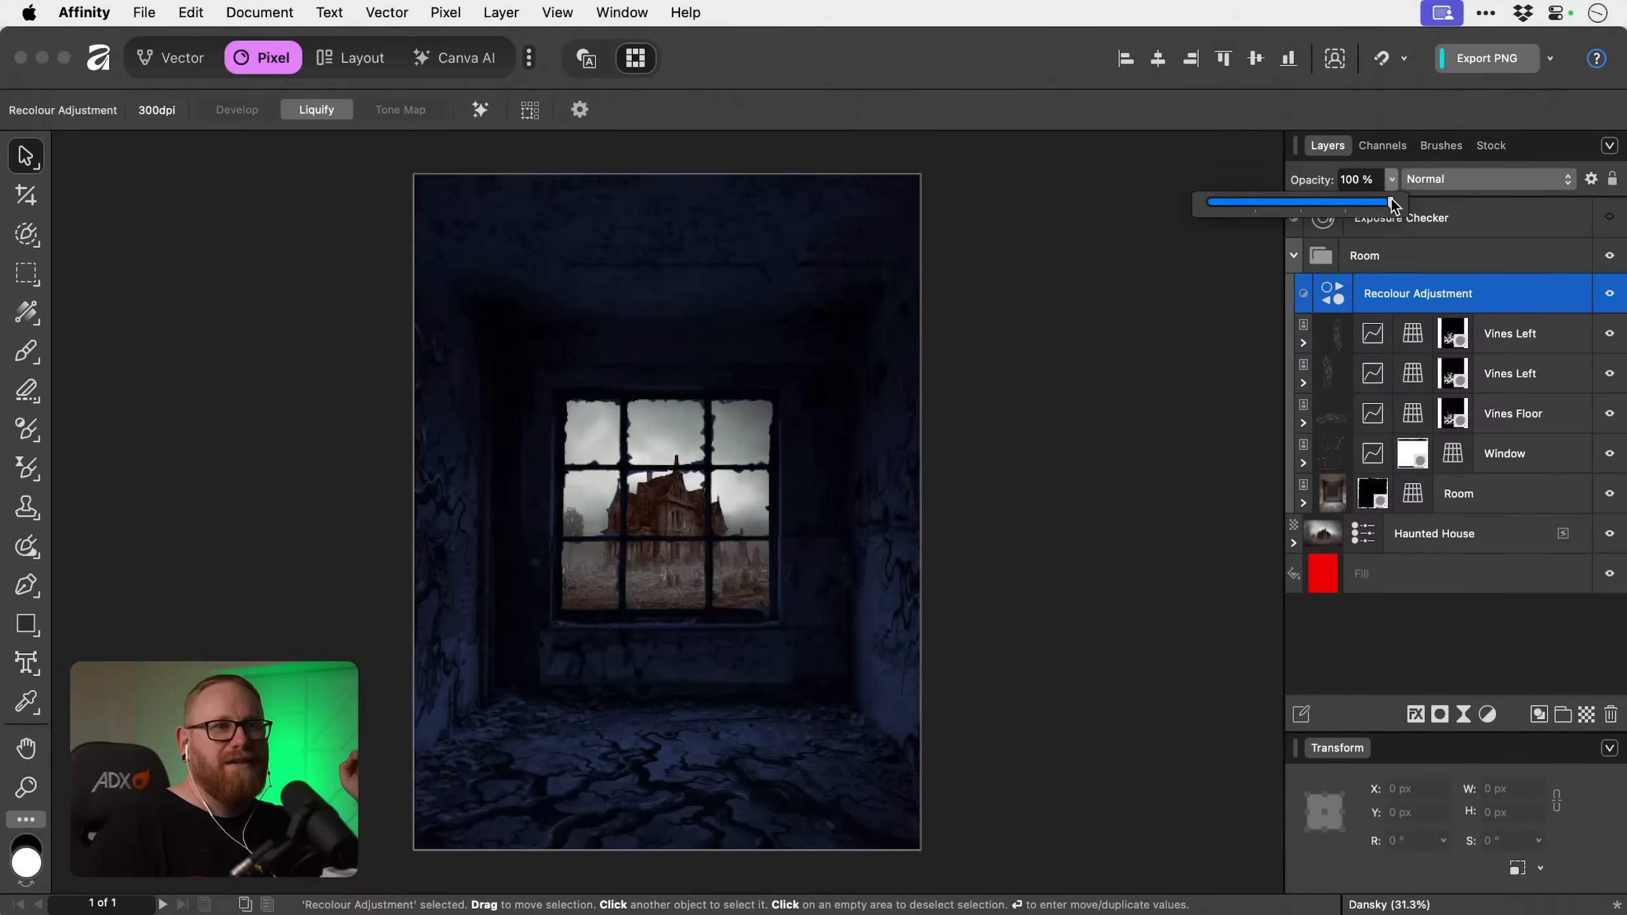
{"action": "left_click_drag", "start_coordinate": [1391, 202], "coordinate": [1348, 200]}
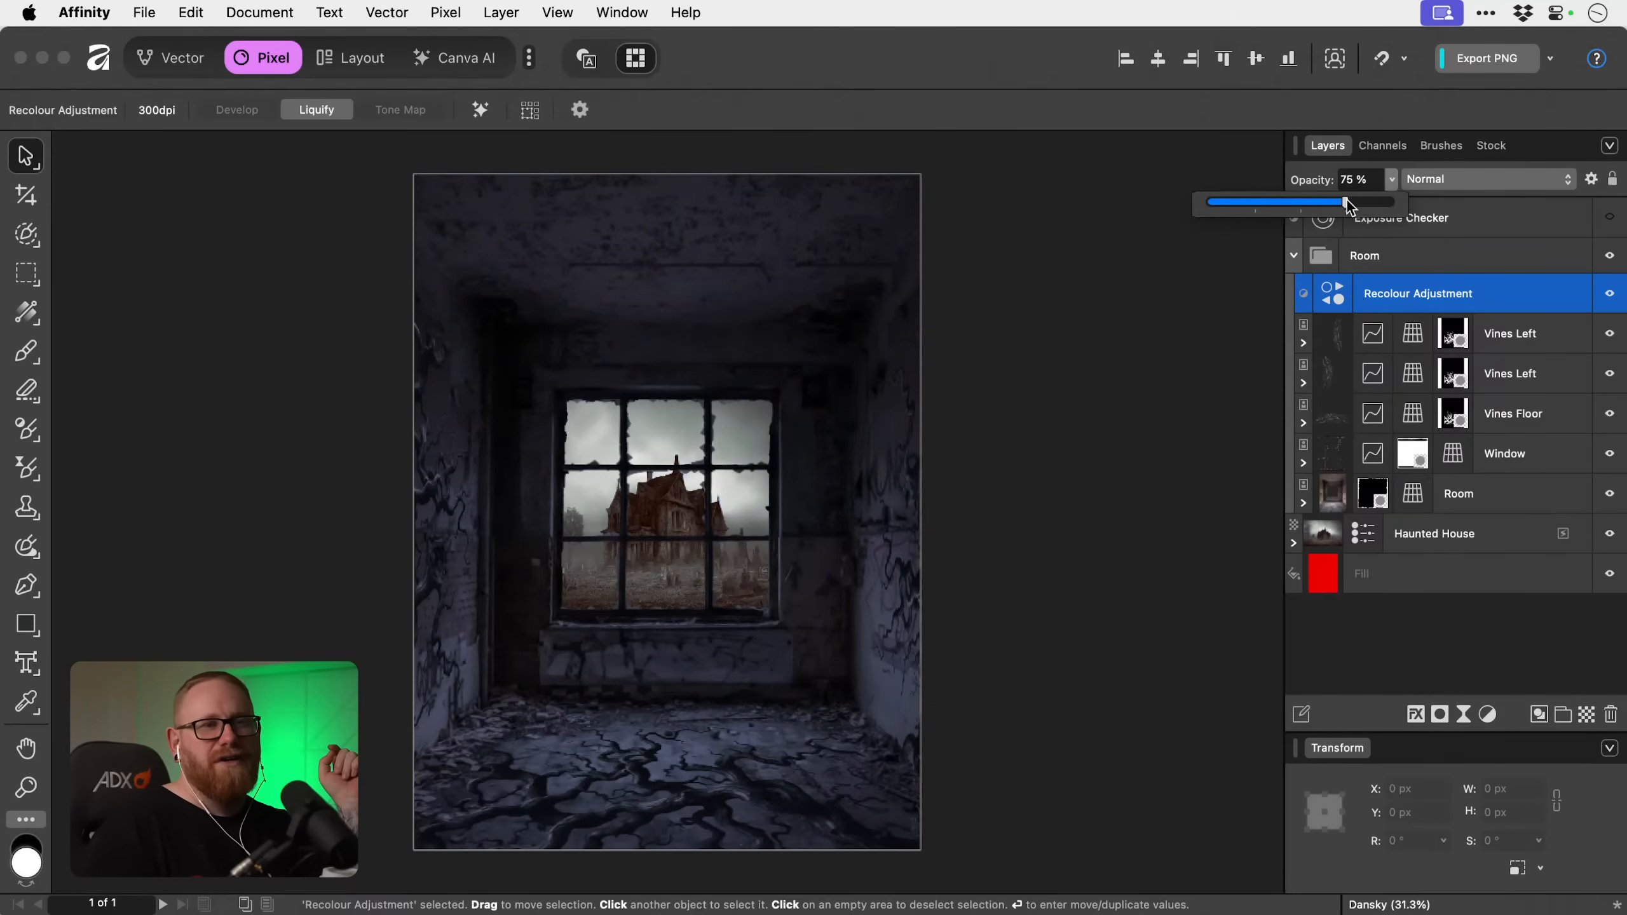
Add an Exposure adjustment of -2.338 above the Recolour adjustment in the Room group, and hide it.
{"action": "left_click", "coordinate": [1487, 714]}
{"action": "scroll", "coordinate": [1525, 821], "scroll_direction": "down", "scroll_amount": 3}
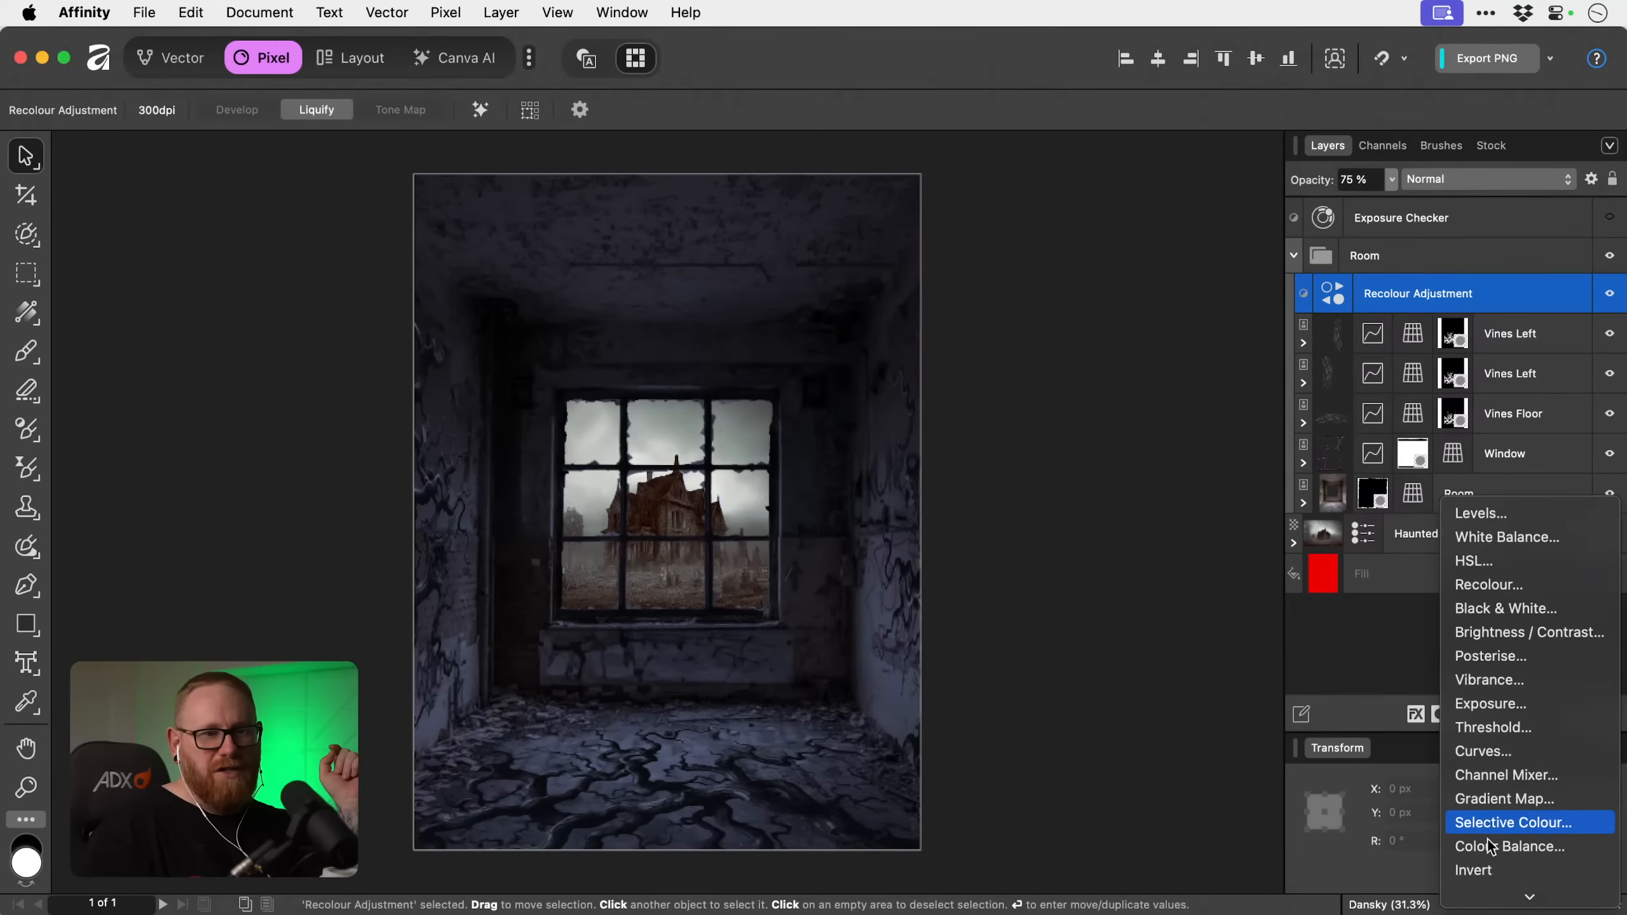
{"action": "left_click", "coordinate": [1480, 702]}
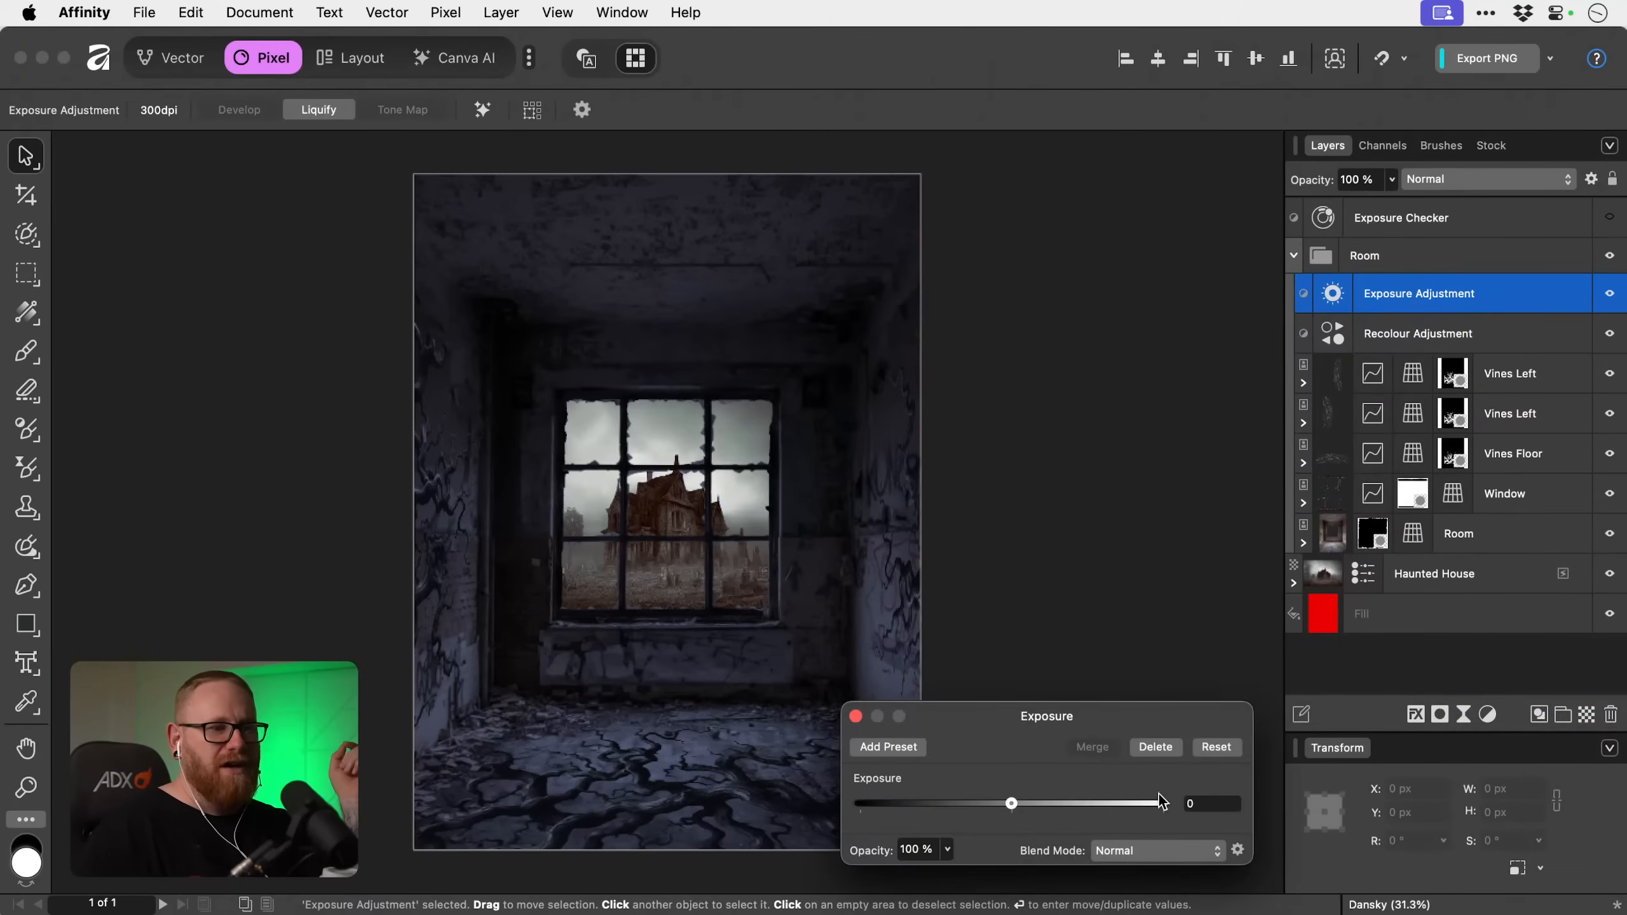
{"action": "left_click_drag", "start_coordinate": [1012, 804], "coordinate": [993, 806]}
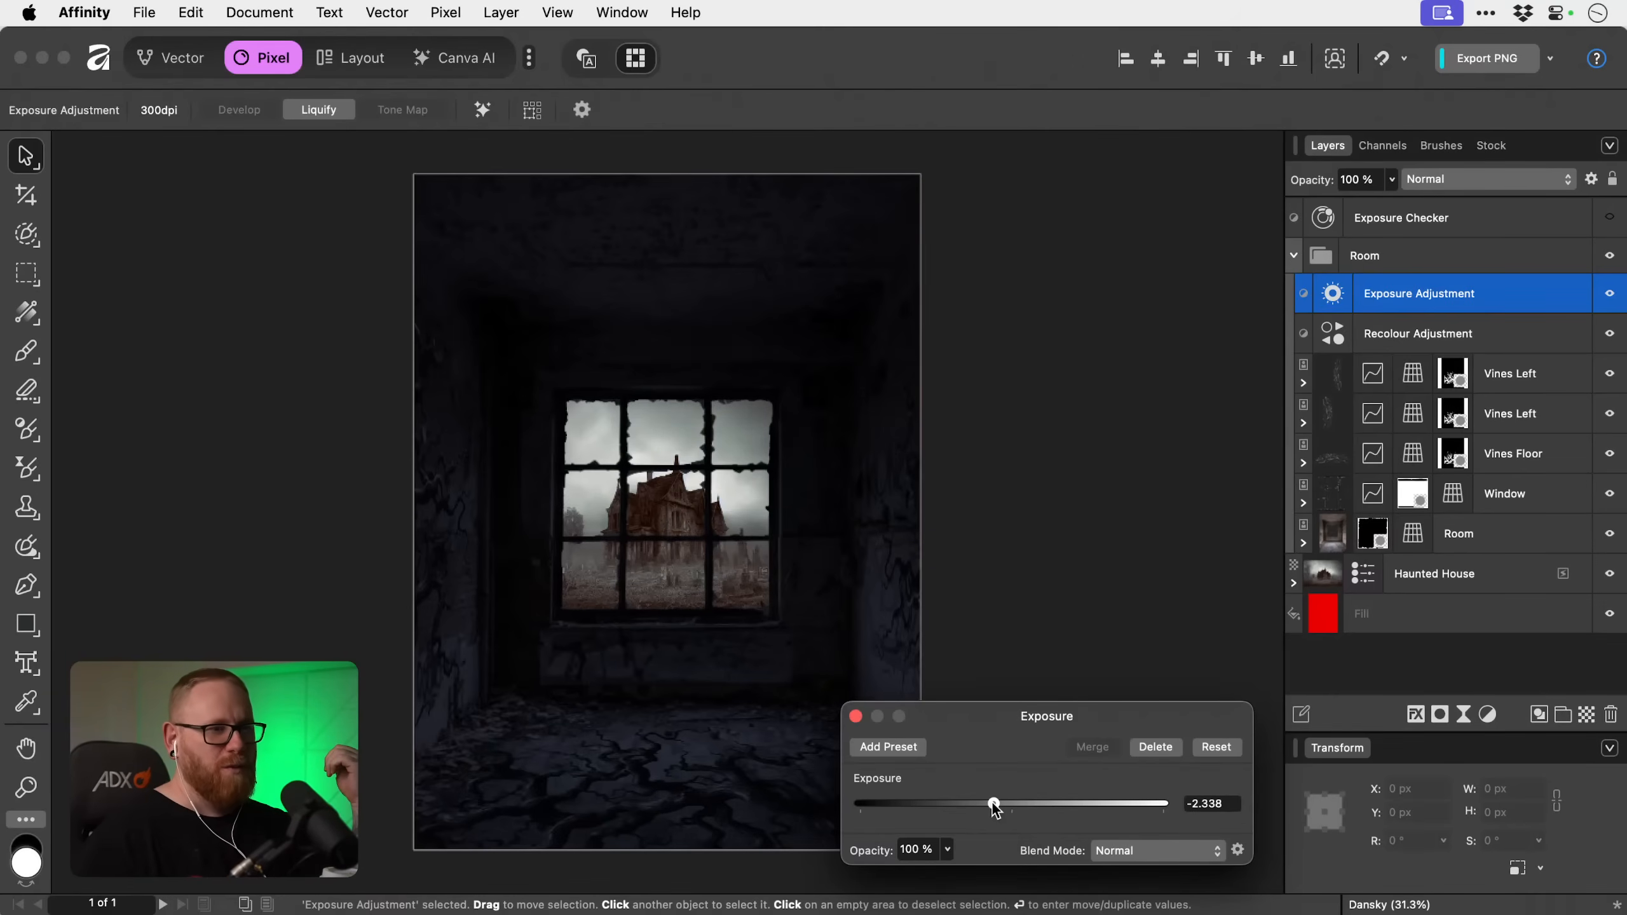
{"action": "left_click", "coordinate": [856, 717]}
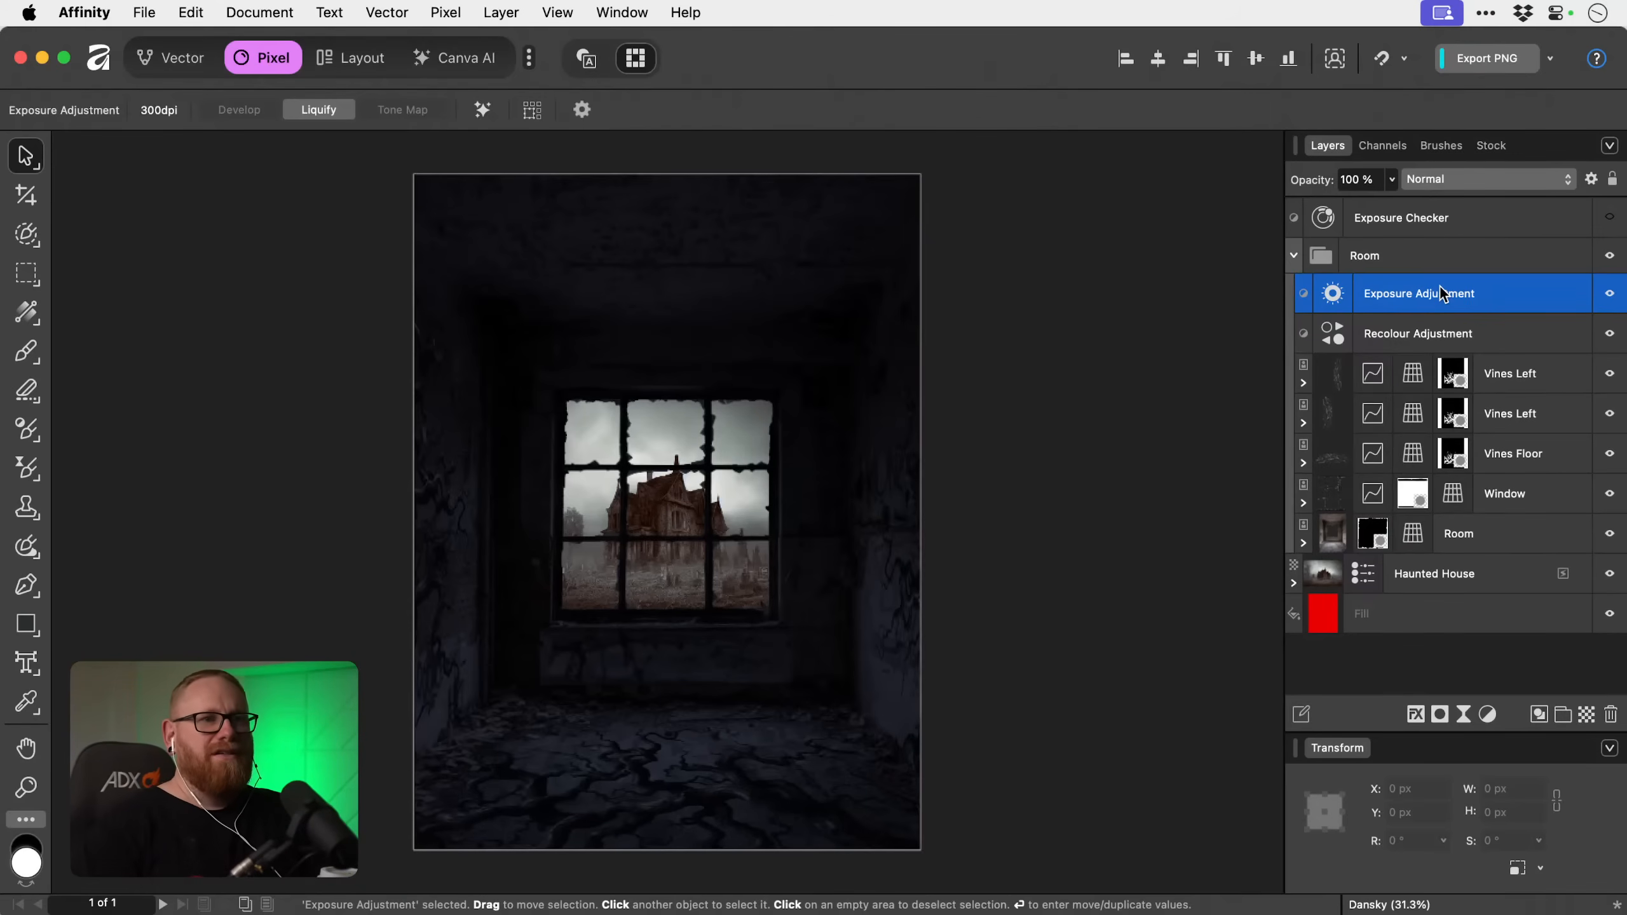
{"action": "left_click", "coordinate": [1610, 295]}
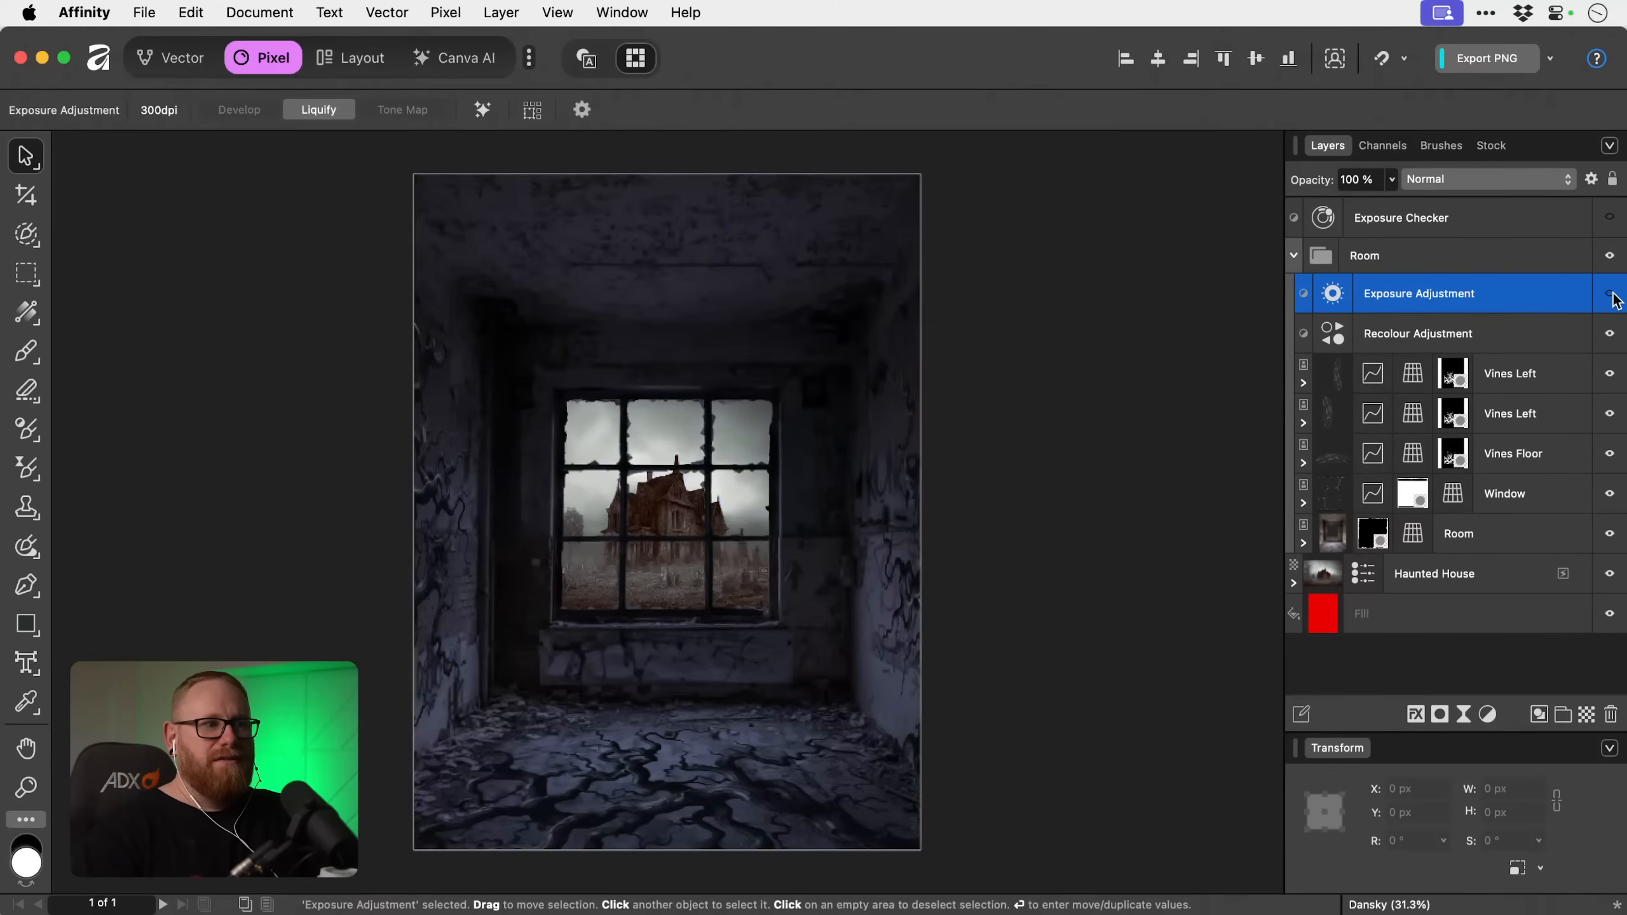
{"action": "left_click", "coordinate": [1614, 294]}
{"action": "left_click", "coordinate": [1613, 294]}
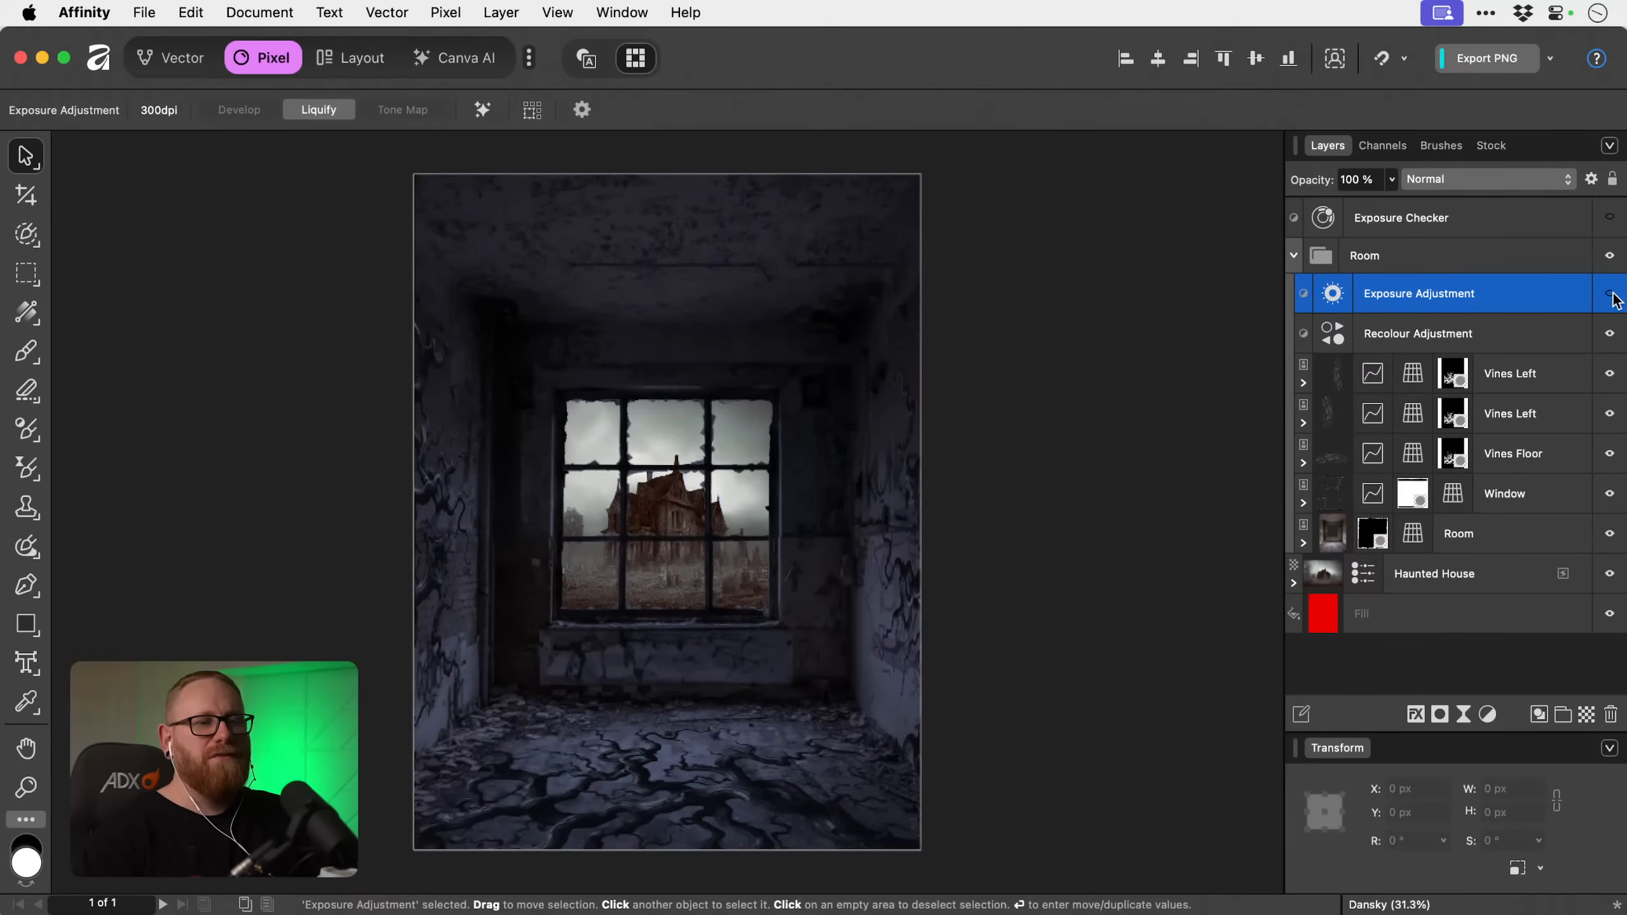
Add a live Lighting filter above the Exposure adjustment in the Room group.
{"action": "left_click", "coordinate": [1464, 720]}
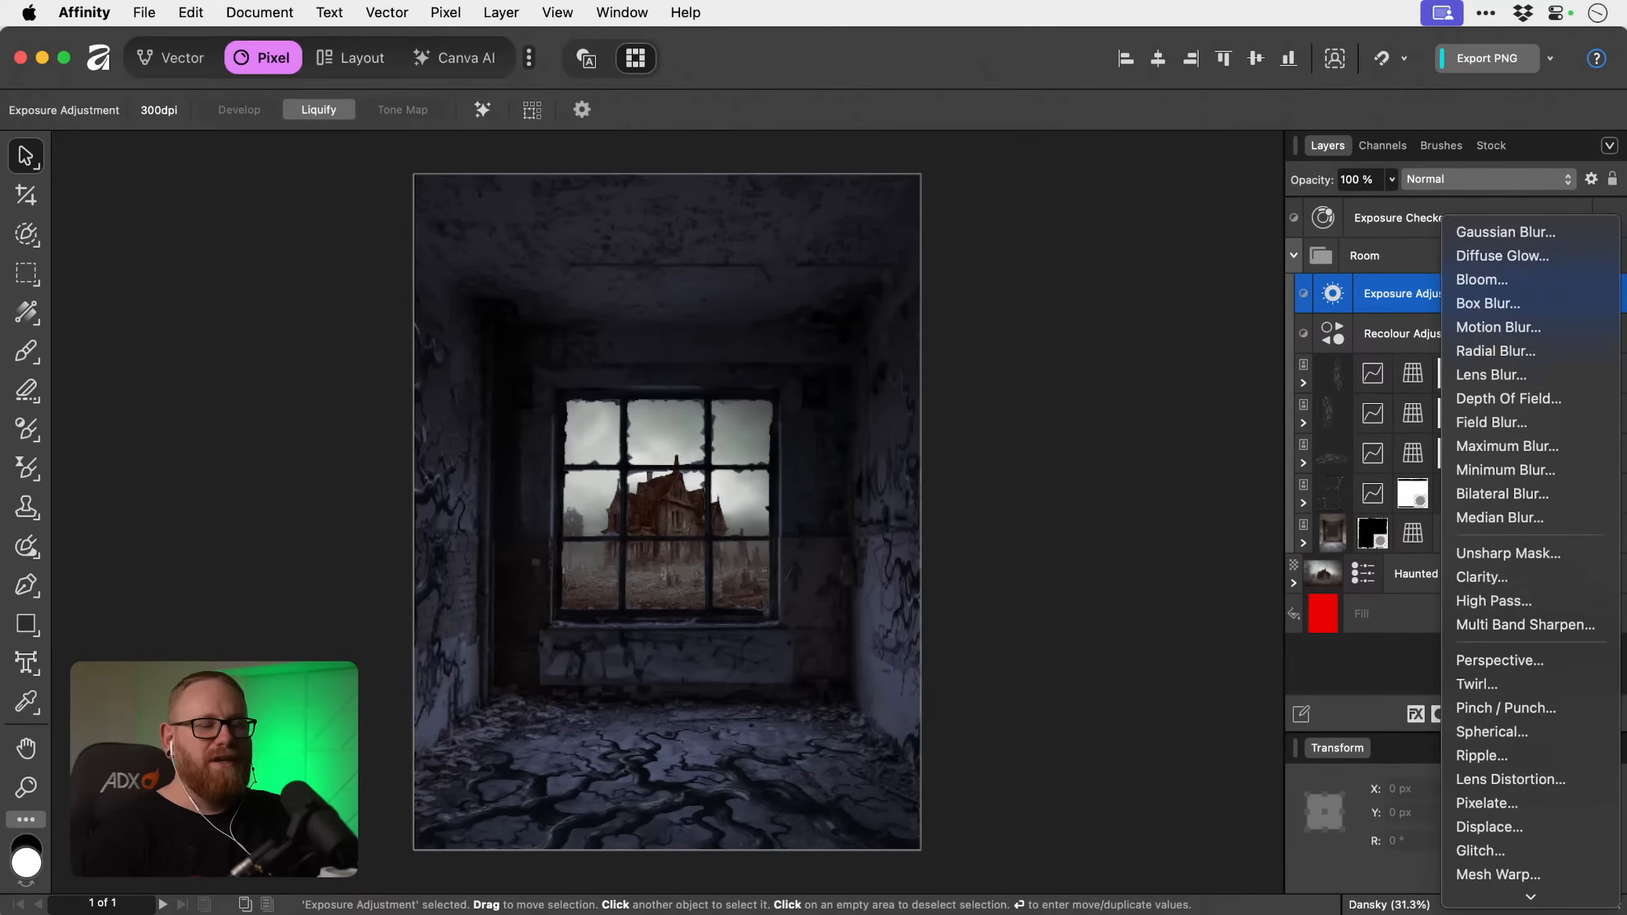
{"action": "scroll", "coordinate": [1477, 833], "scroll_direction": "down", "scroll_amount": 5}
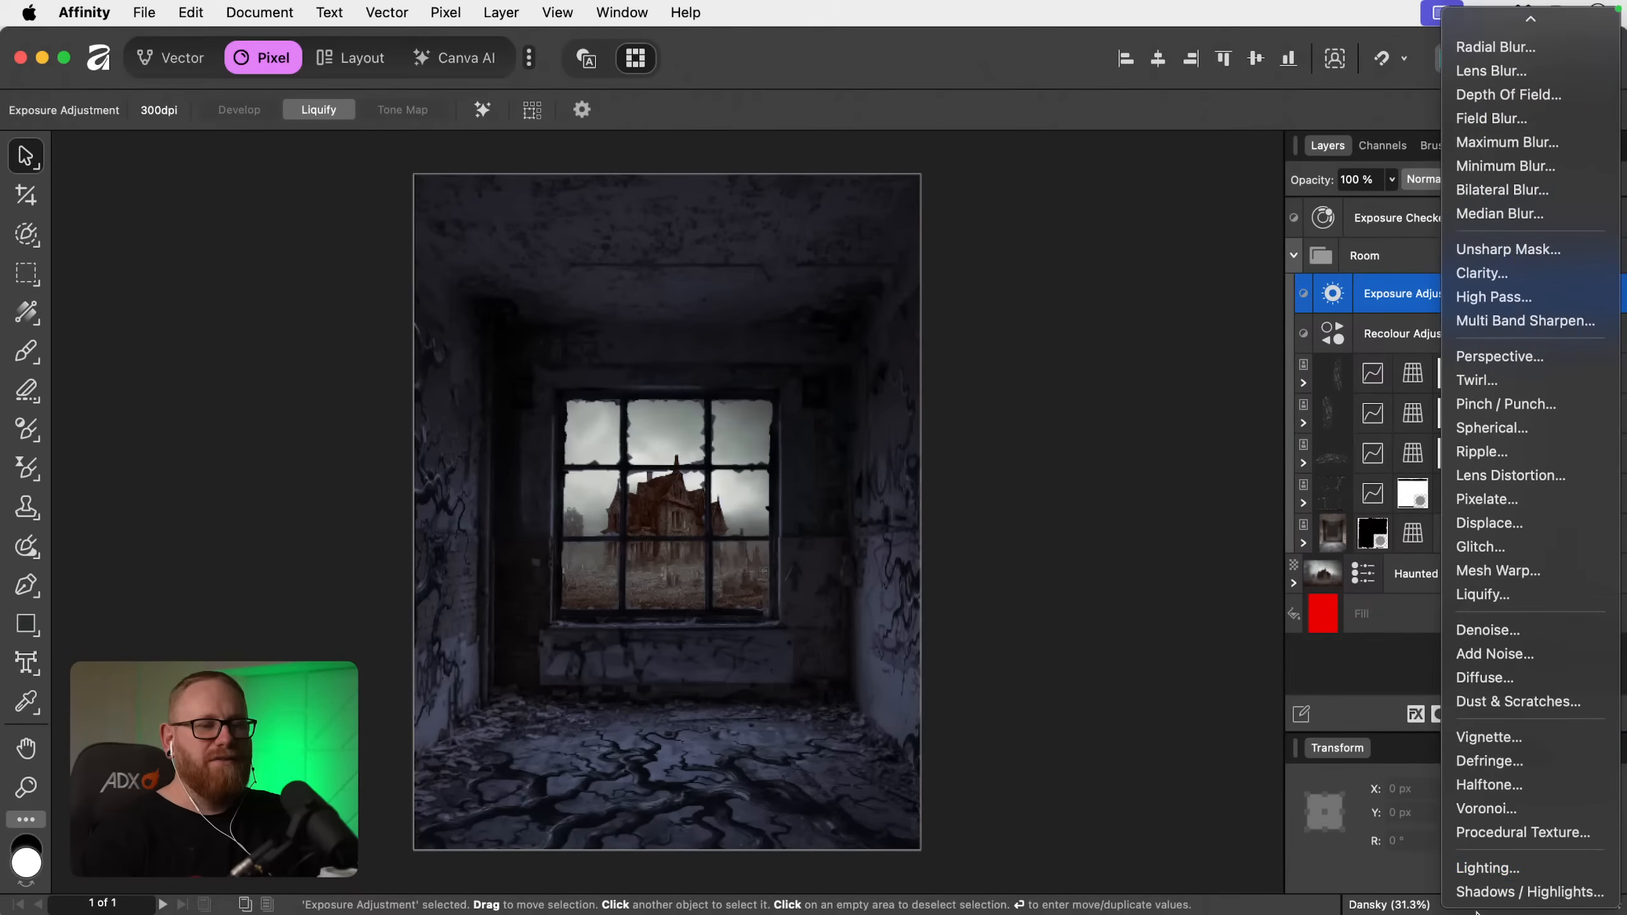
{"action": "left_click", "coordinate": [1477, 867]}
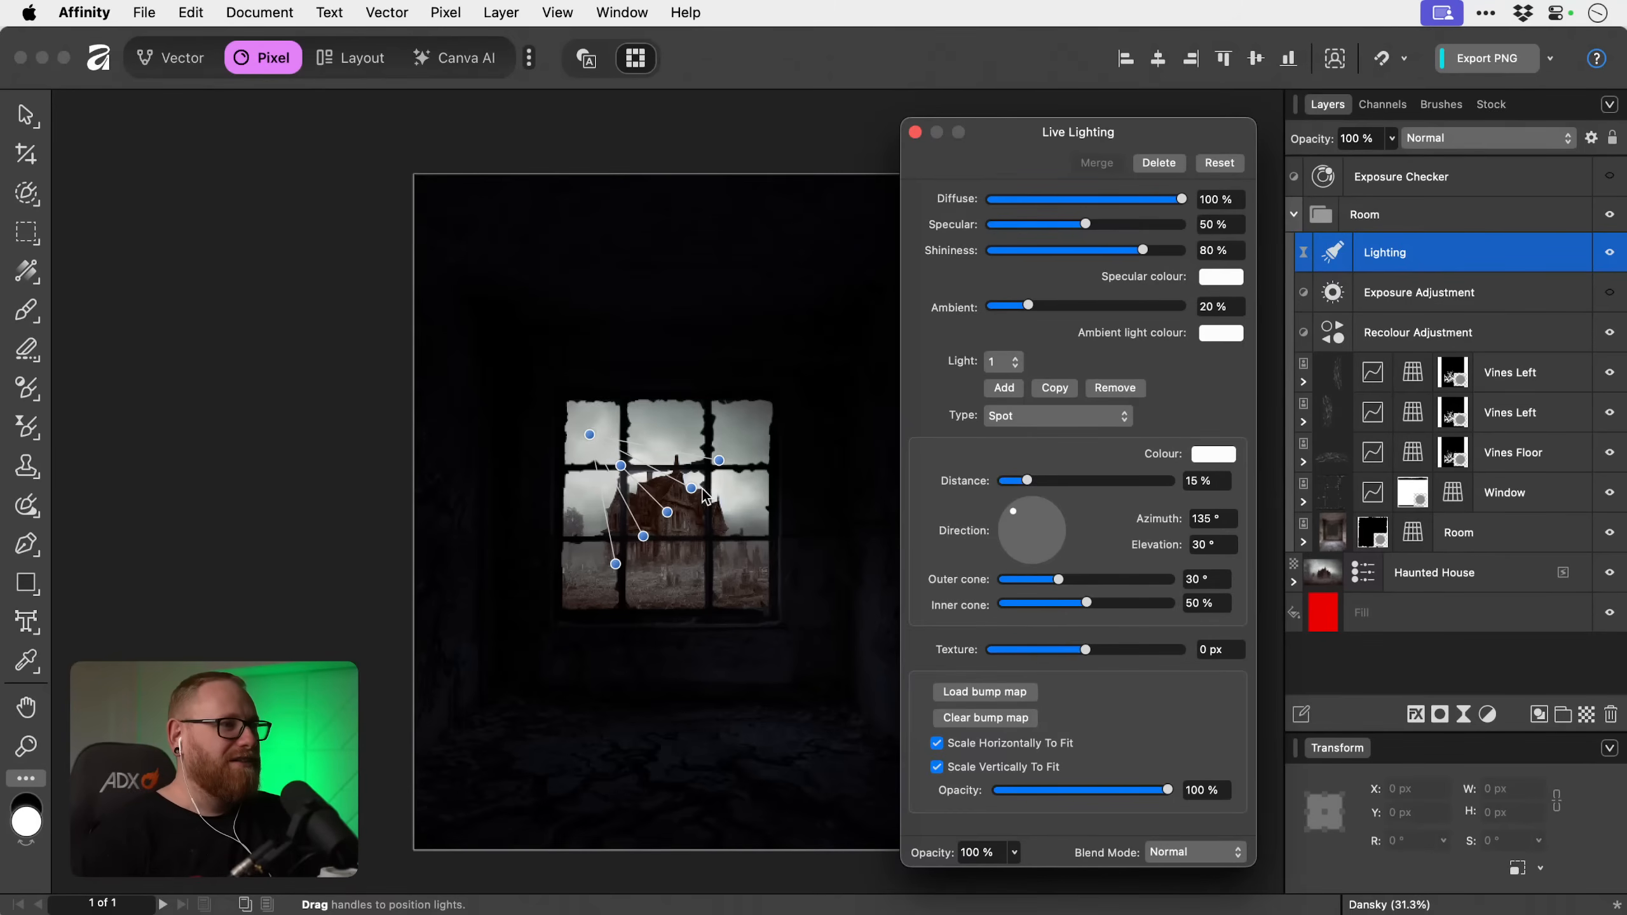
Aim the spot light straight down over the window and set the ambient light to 29%.
{"action": "left_click_drag", "start_coordinate": [589, 435], "coordinate": [666, 232]}
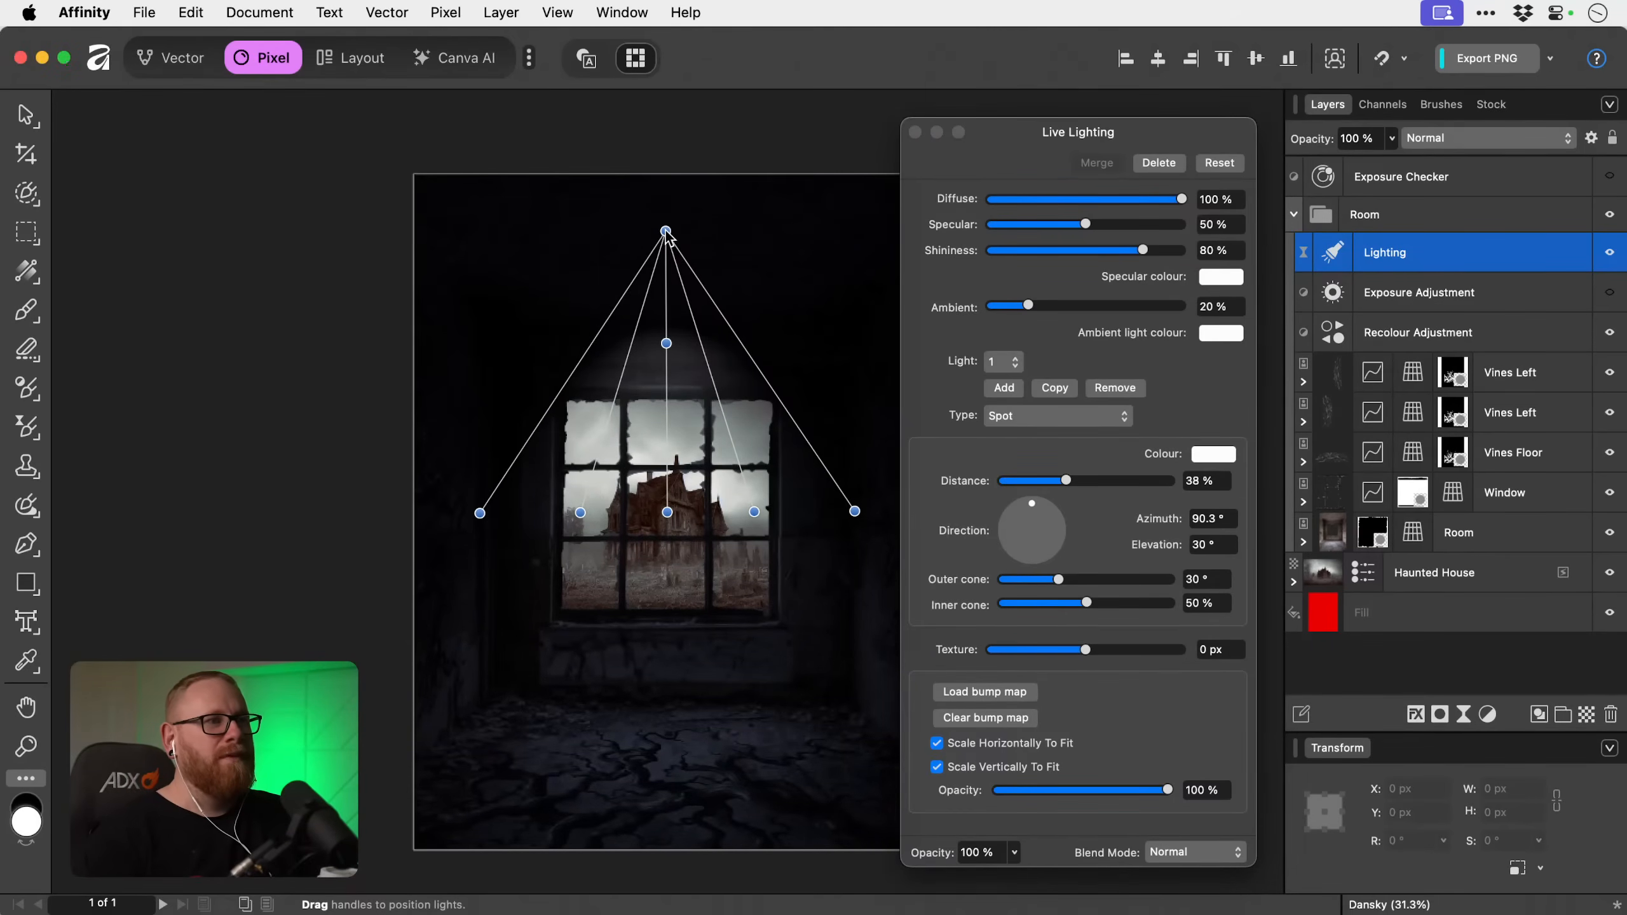
{"action": "mouse_move", "coordinate": [1016, 306]}
{"action": "left_mouse_down"}
{"action": "mouse_move", "coordinate": [1135, 307]}
{"action": "mouse_move", "coordinate": [1010, 306]}
{"action": "mouse_move", "coordinate": [1043, 308]}
{"action": "left_mouse_up"}
{"action": "mouse_move", "coordinate": [1054, 309]}
{"action": "left_mouse_down"}
{"action": "mouse_move", "coordinate": [1012, 310]}
{"action": "mouse_move", "coordinate": [1094, 310]}
{"action": "mouse_move", "coordinate": [1048, 308]}
{"action": "left_mouse_up"}
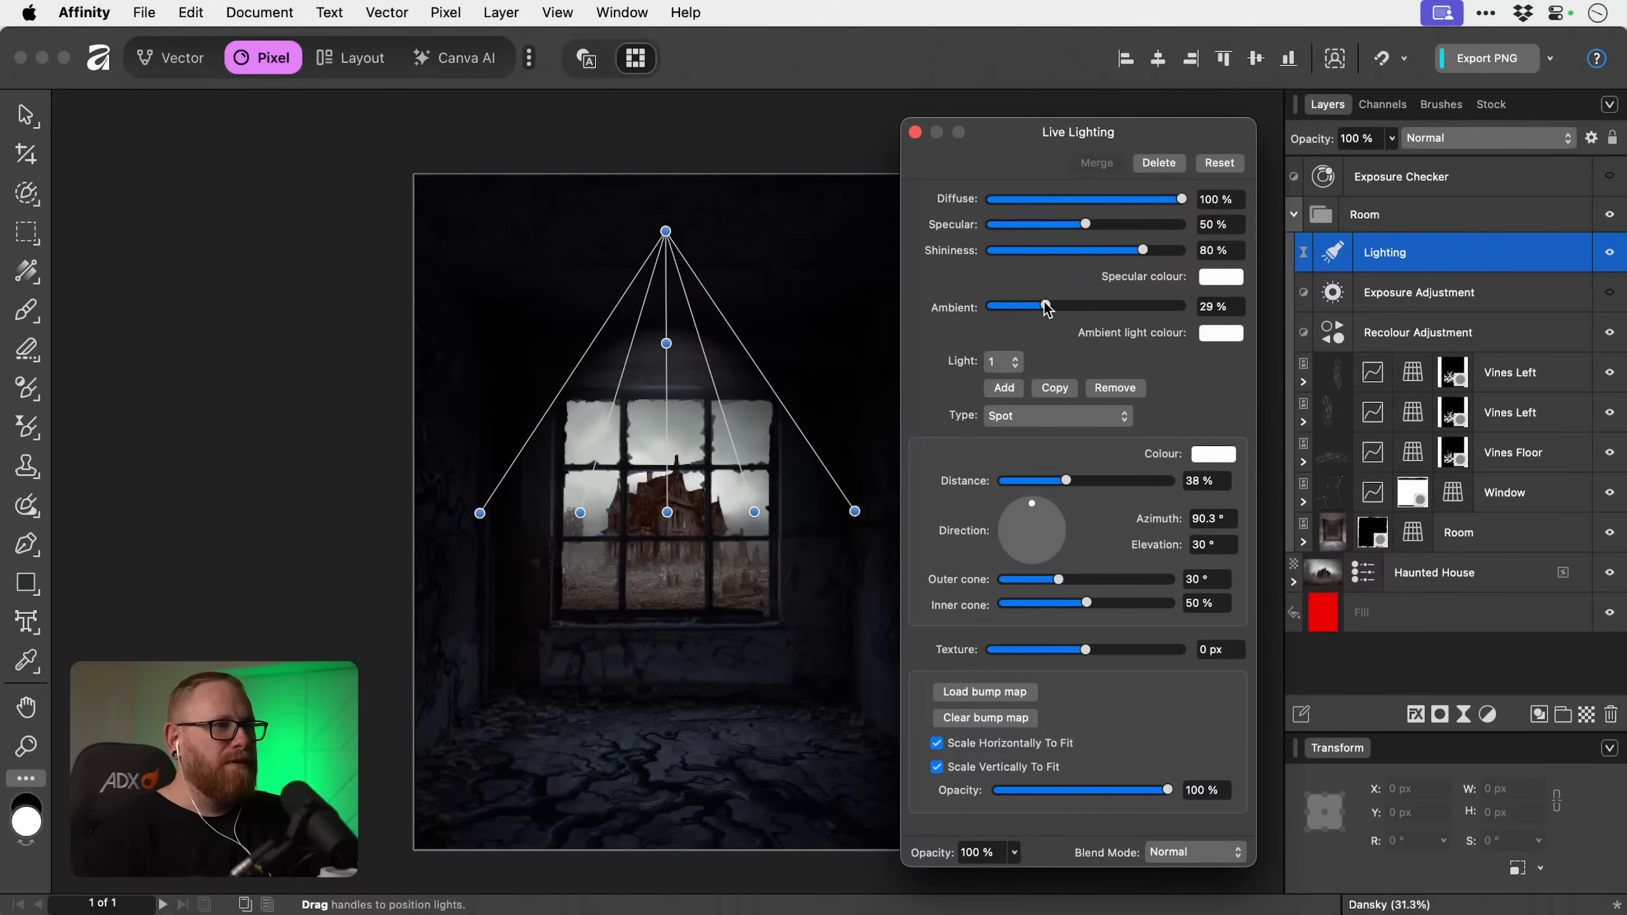
{"action": "left_click_drag", "start_coordinate": [667, 513], "coordinate": [661, 597]}
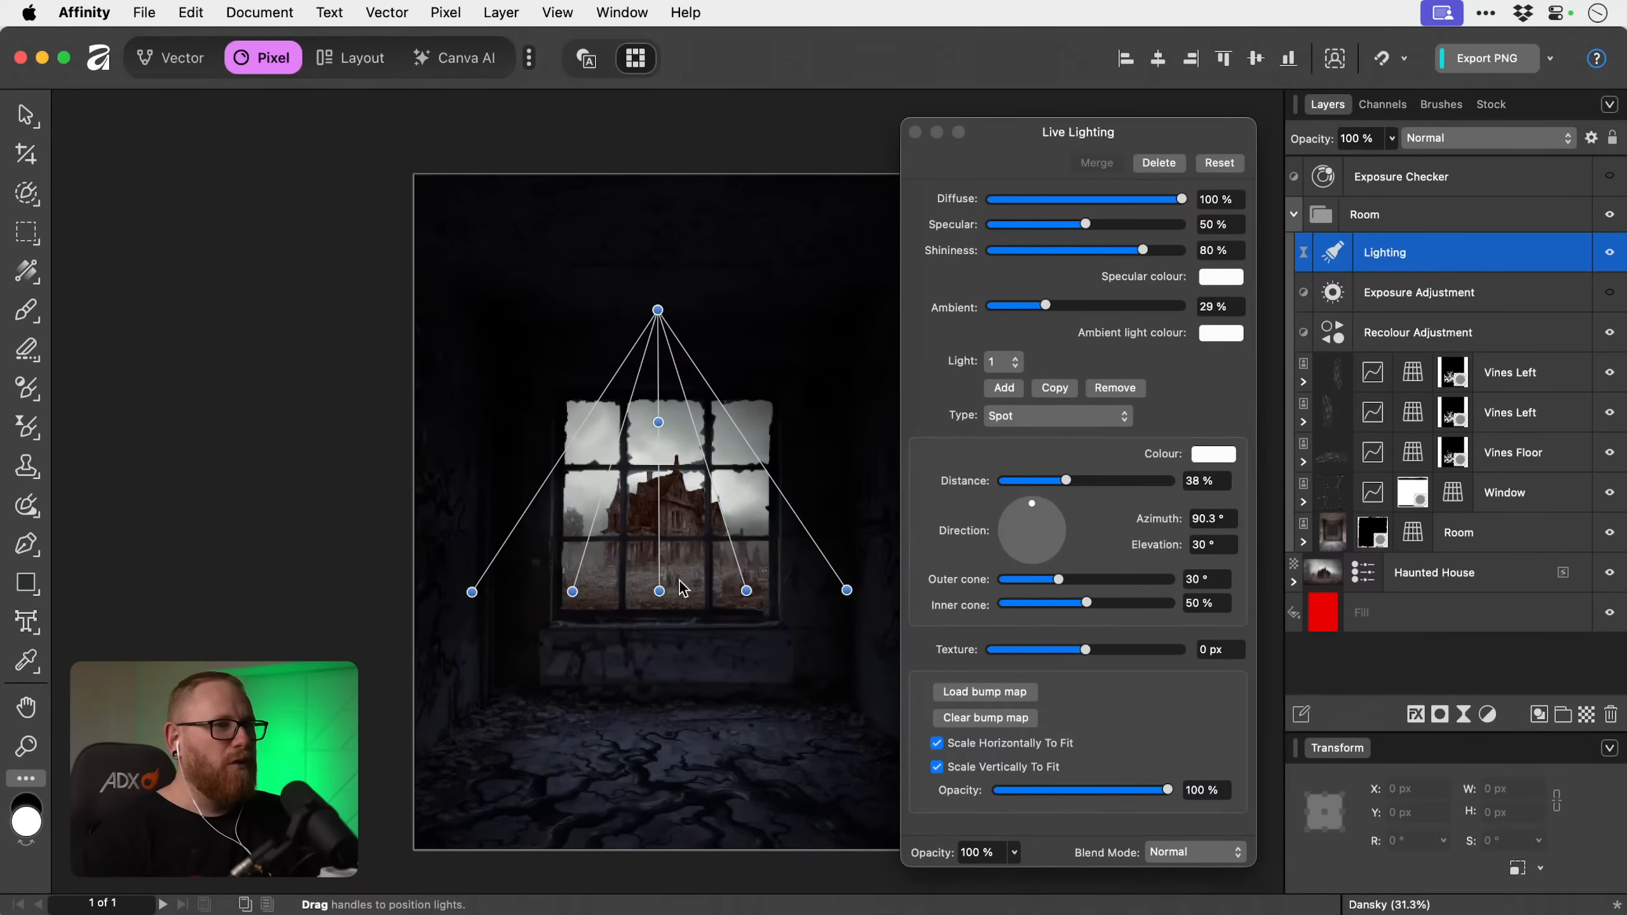
Change the light type to Point, centre it on the haunted house and set its distance to 25%.
{"action": "left_click", "coordinate": [1016, 417]}
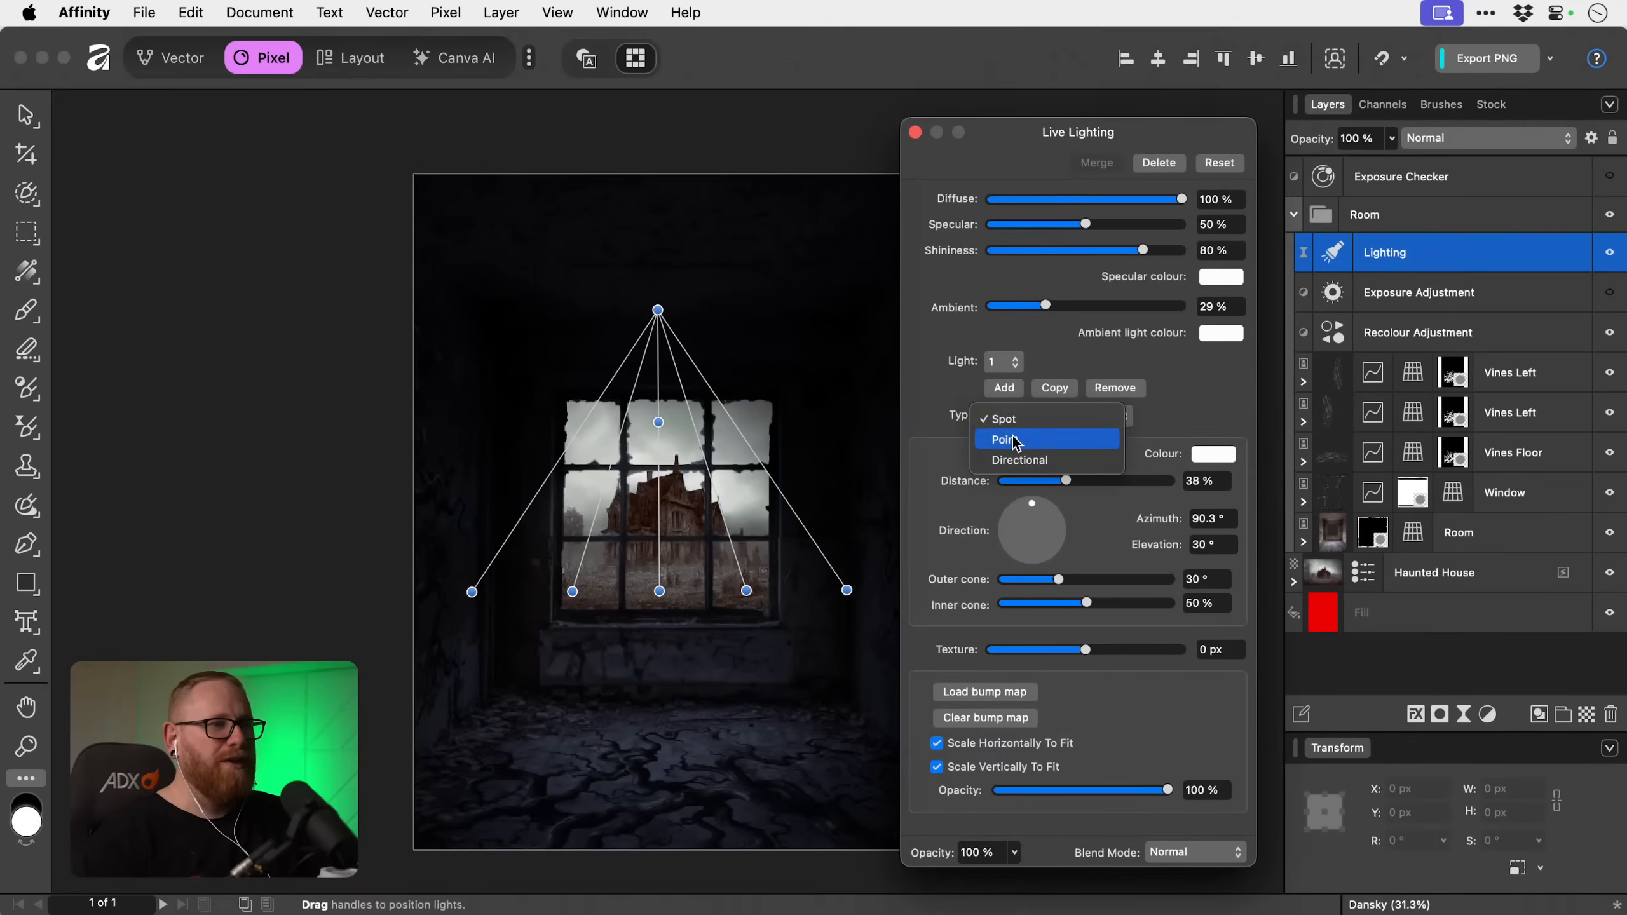
{"action": "left_click", "coordinate": [1012, 440]}
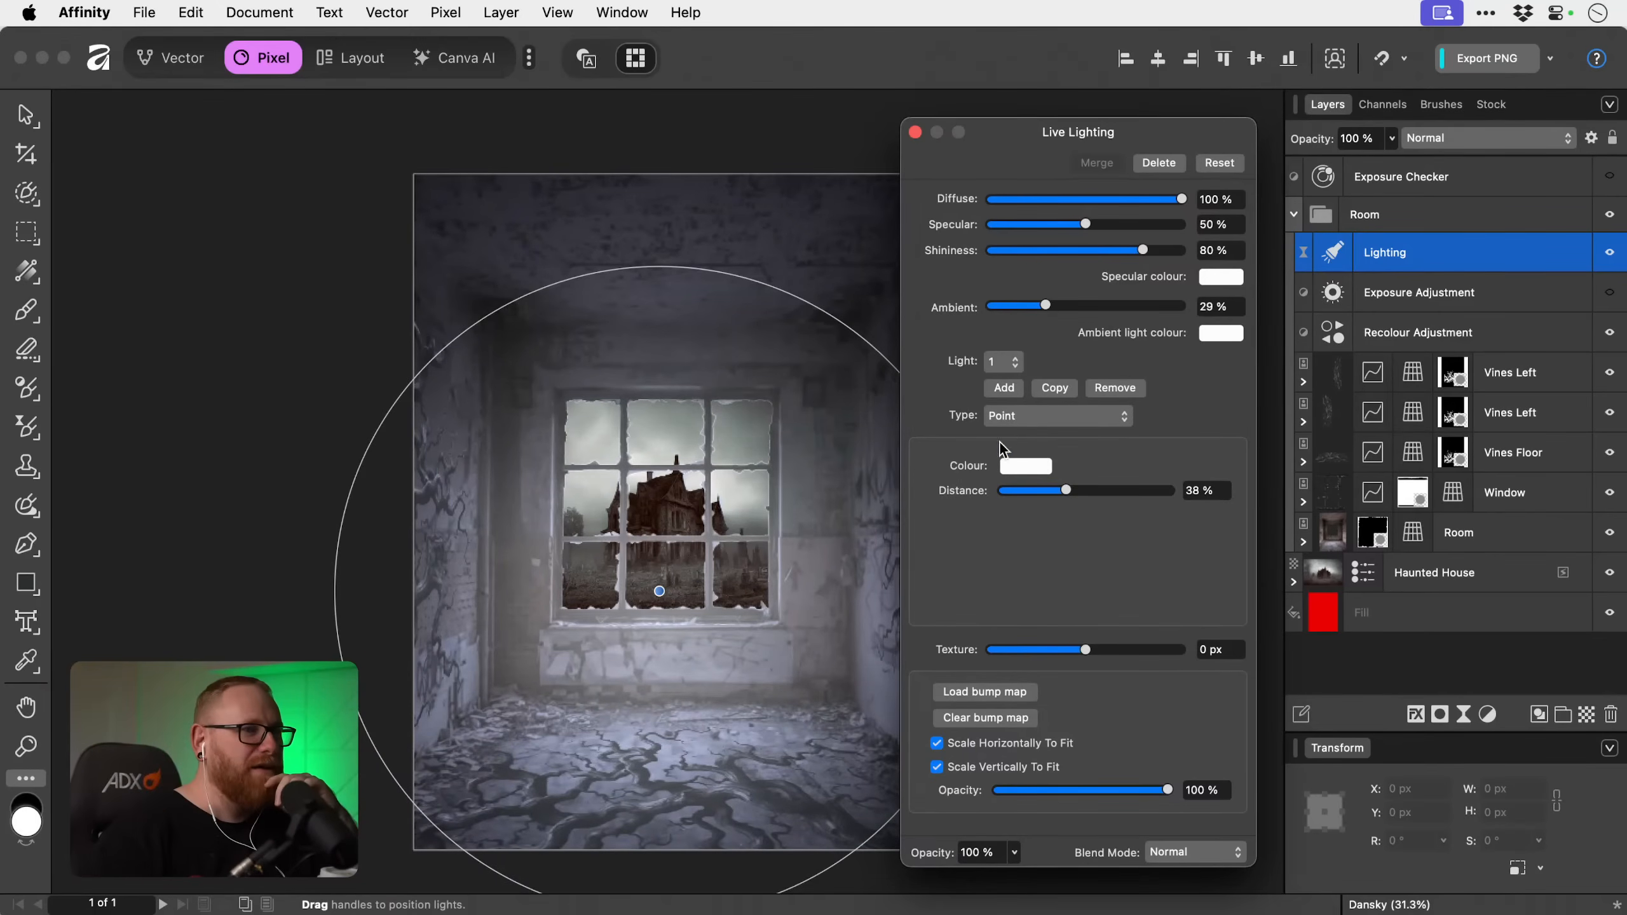
{"action": "left_click_drag", "start_coordinate": [660, 591], "coordinate": [667, 507]}
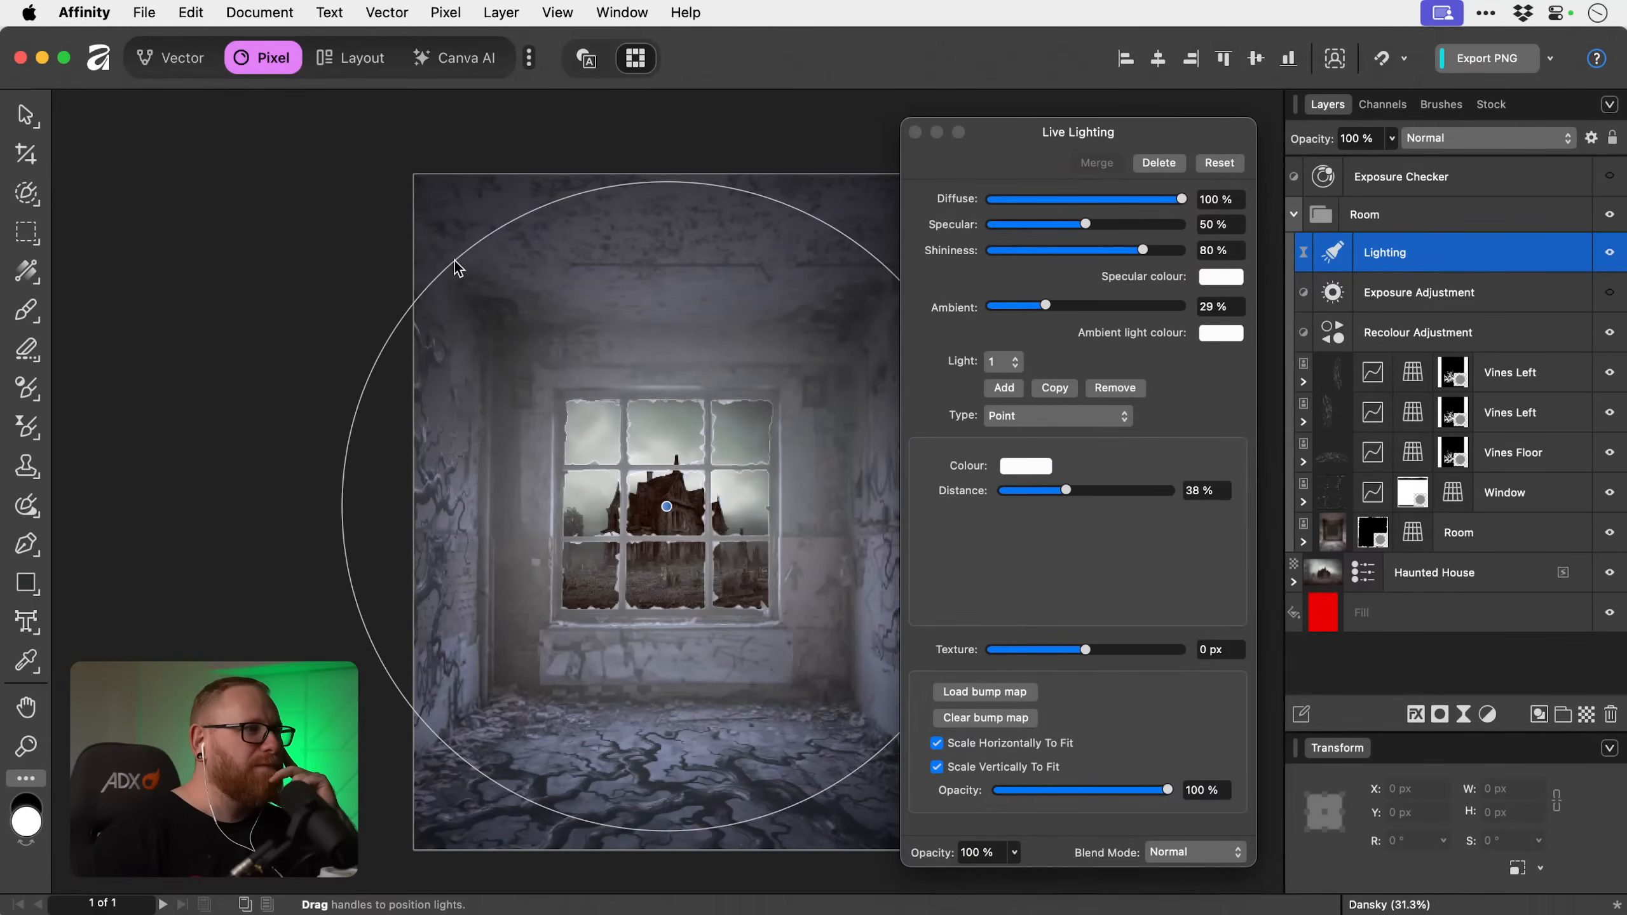
{"action": "left_click_drag", "start_coordinate": [455, 261], "coordinate": [536, 341]}
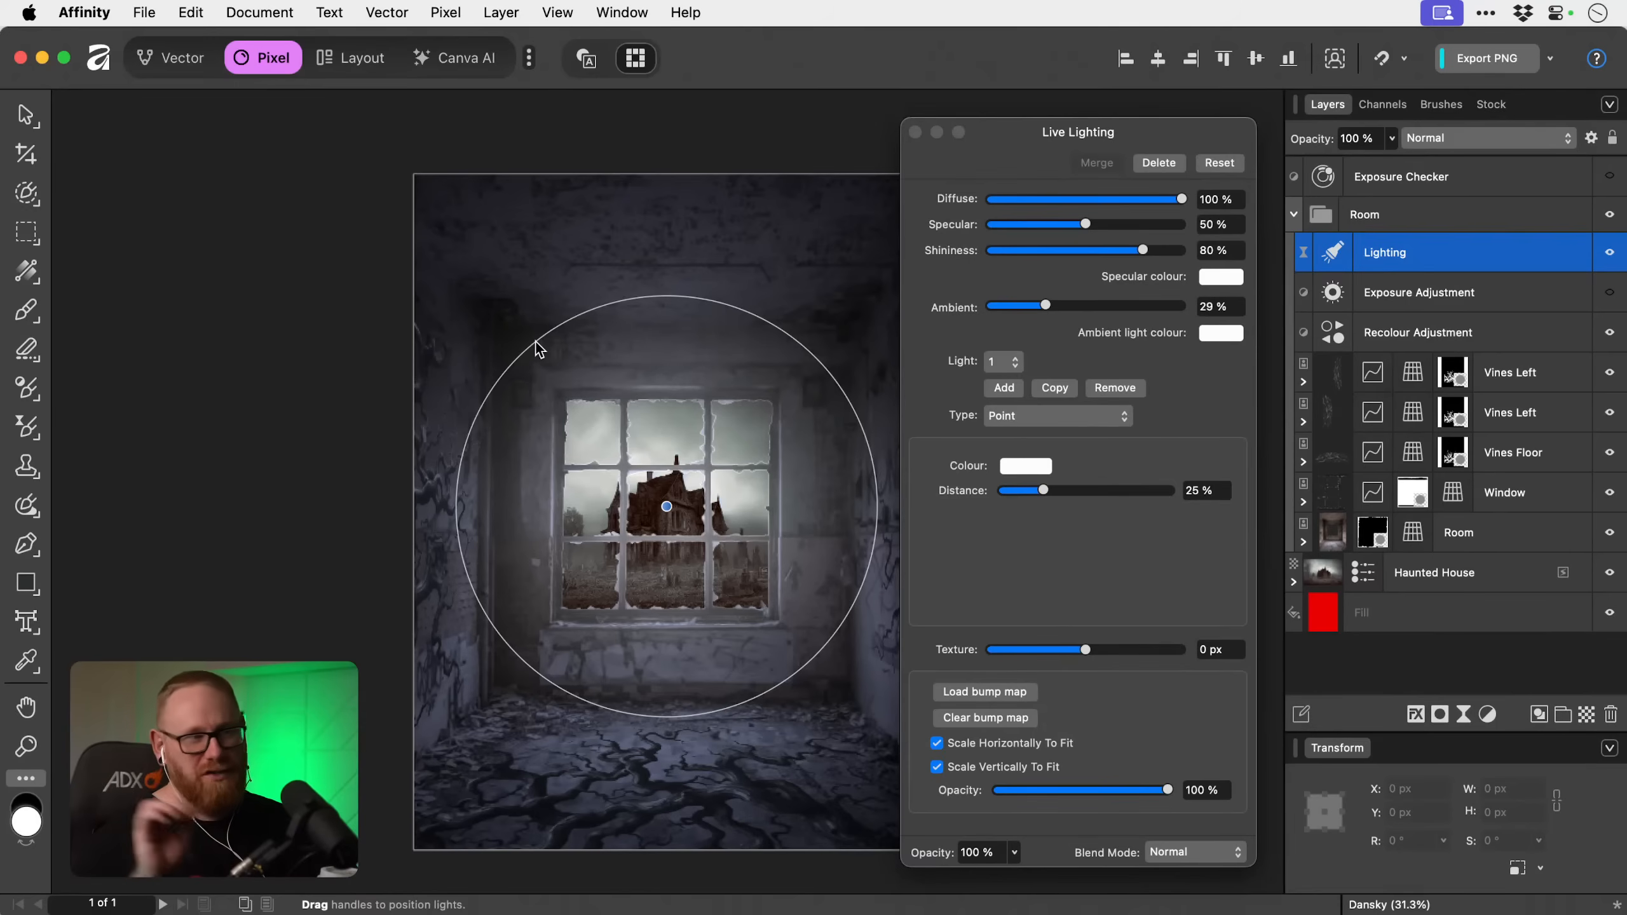
Set the point light's colour to red FF002B and its distance to 17%, with ambient light at 36%.
{"action": "left_click", "coordinate": [1027, 467]}
{"action": "left_click", "coordinate": [1196, 645]}
{"action": "mouse_move", "coordinate": [1204, 643]}
{"action": "left_mouse_down"}
{"action": "mouse_move", "coordinate": [1177, 643]}
{"action": "mouse_move", "coordinate": [1204, 638]}
{"action": "left_mouse_up"}
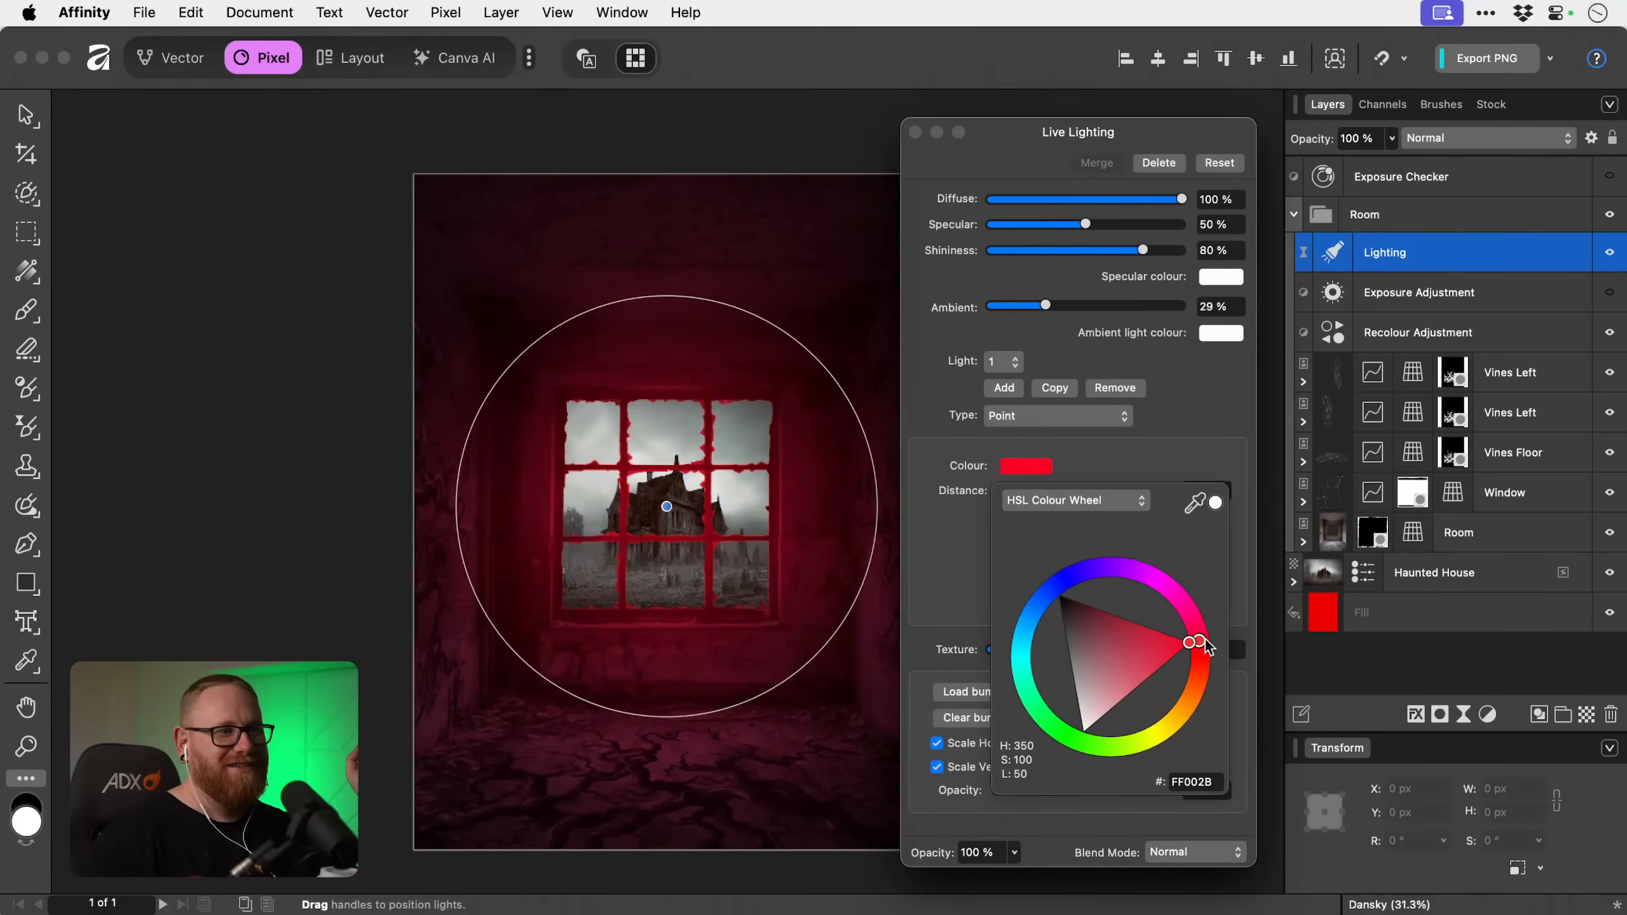
{"action": "left_click", "coordinate": [1208, 410]}
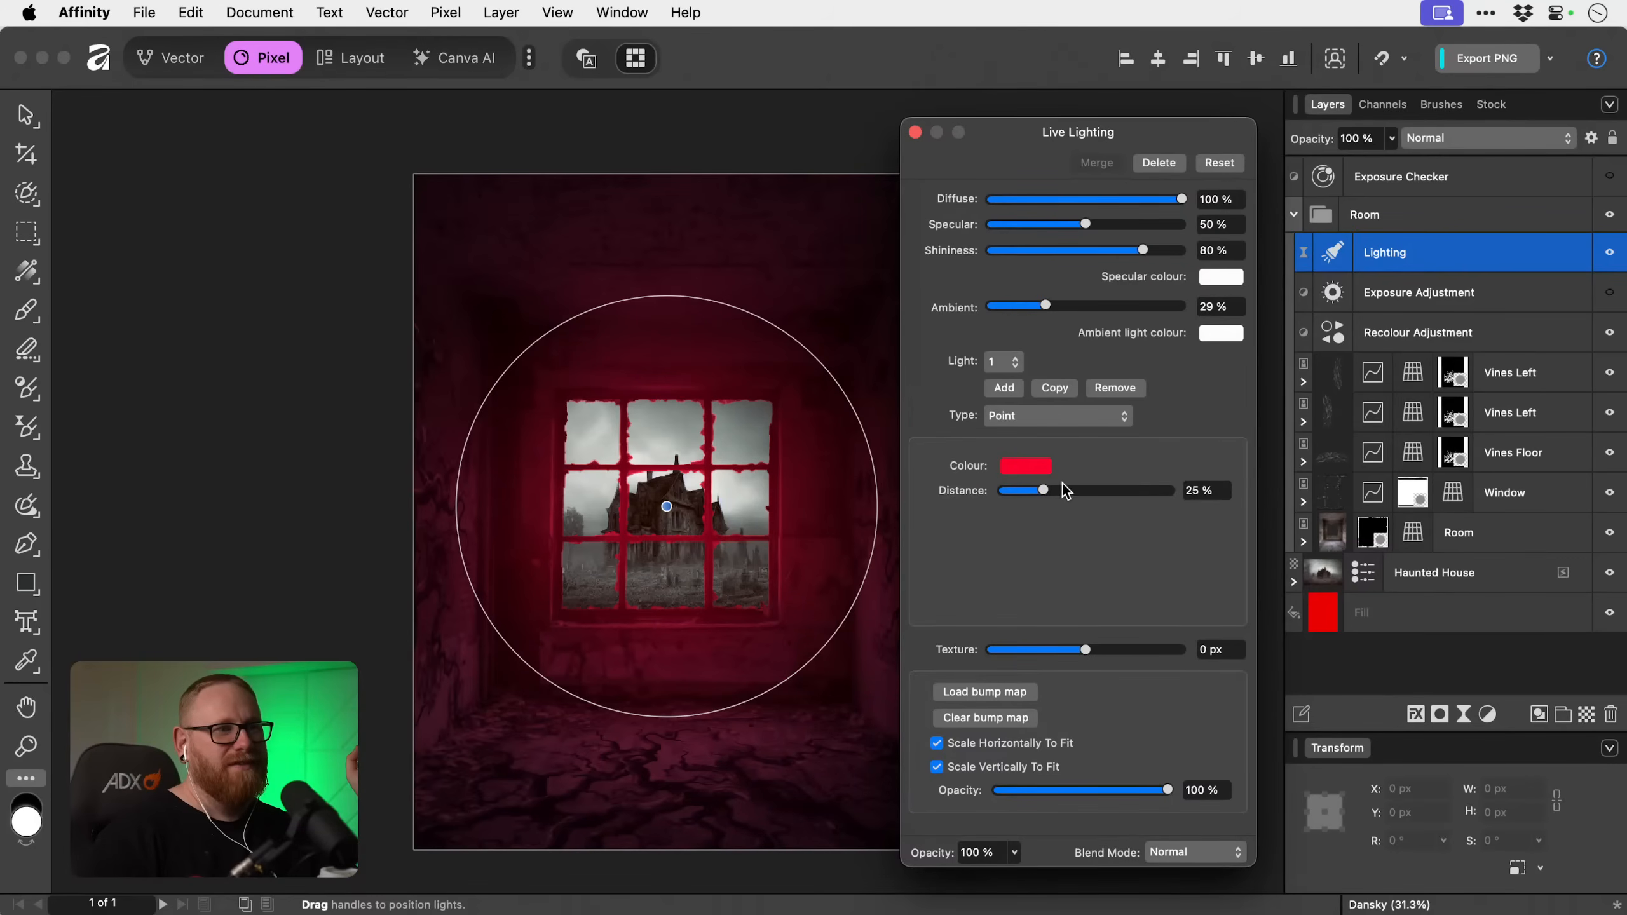
{"action": "mouse_move", "coordinate": [1045, 491]}
{"action": "left_mouse_down"}
{"action": "mouse_move", "coordinate": [1101, 493]}
{"action": "mouse_move", "coordinate": [1031, 497]}
{"action": "left_mouse_up"}
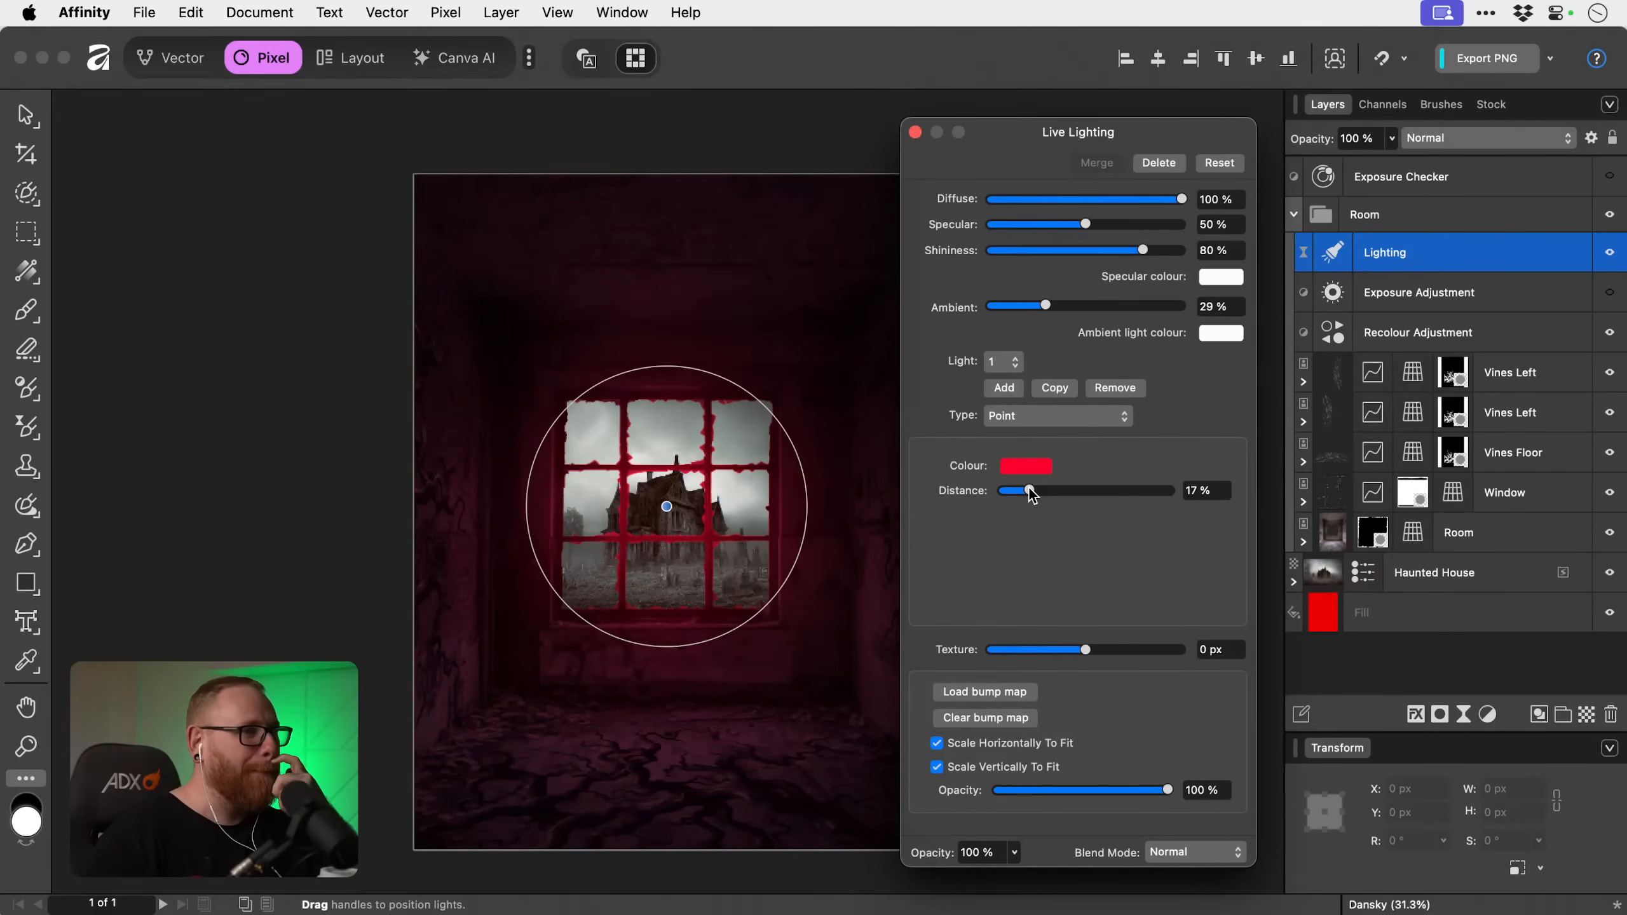
{"action": "mouse_move", "coordinate": [1049, 310]}
{"action": "left_mouse_down"}
{"action": "mouse_move", "coordinate": [995, 316]}
{"action": "mouse_move", "coordinate": [1076, 310]}
{"action": "left_mouse_up"}
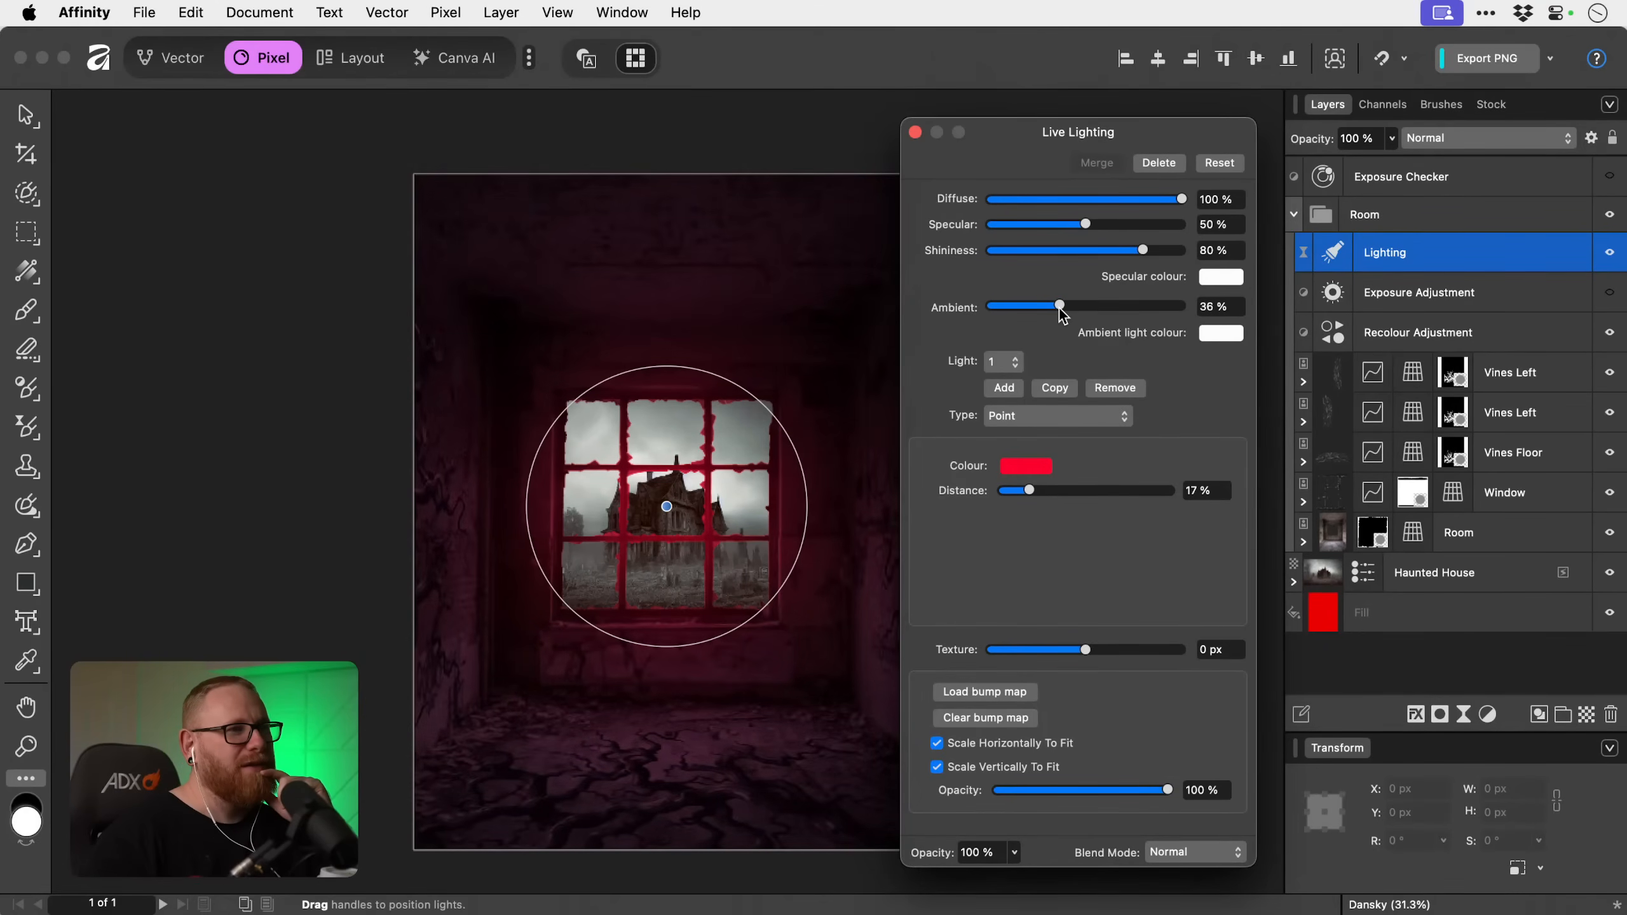
Try the Directional light type, and switch the light to Spot.
{"action": "left_click", "coordinate": [1022, 414]}
{"action": "left_click", "coordinate": [1014, 436]}
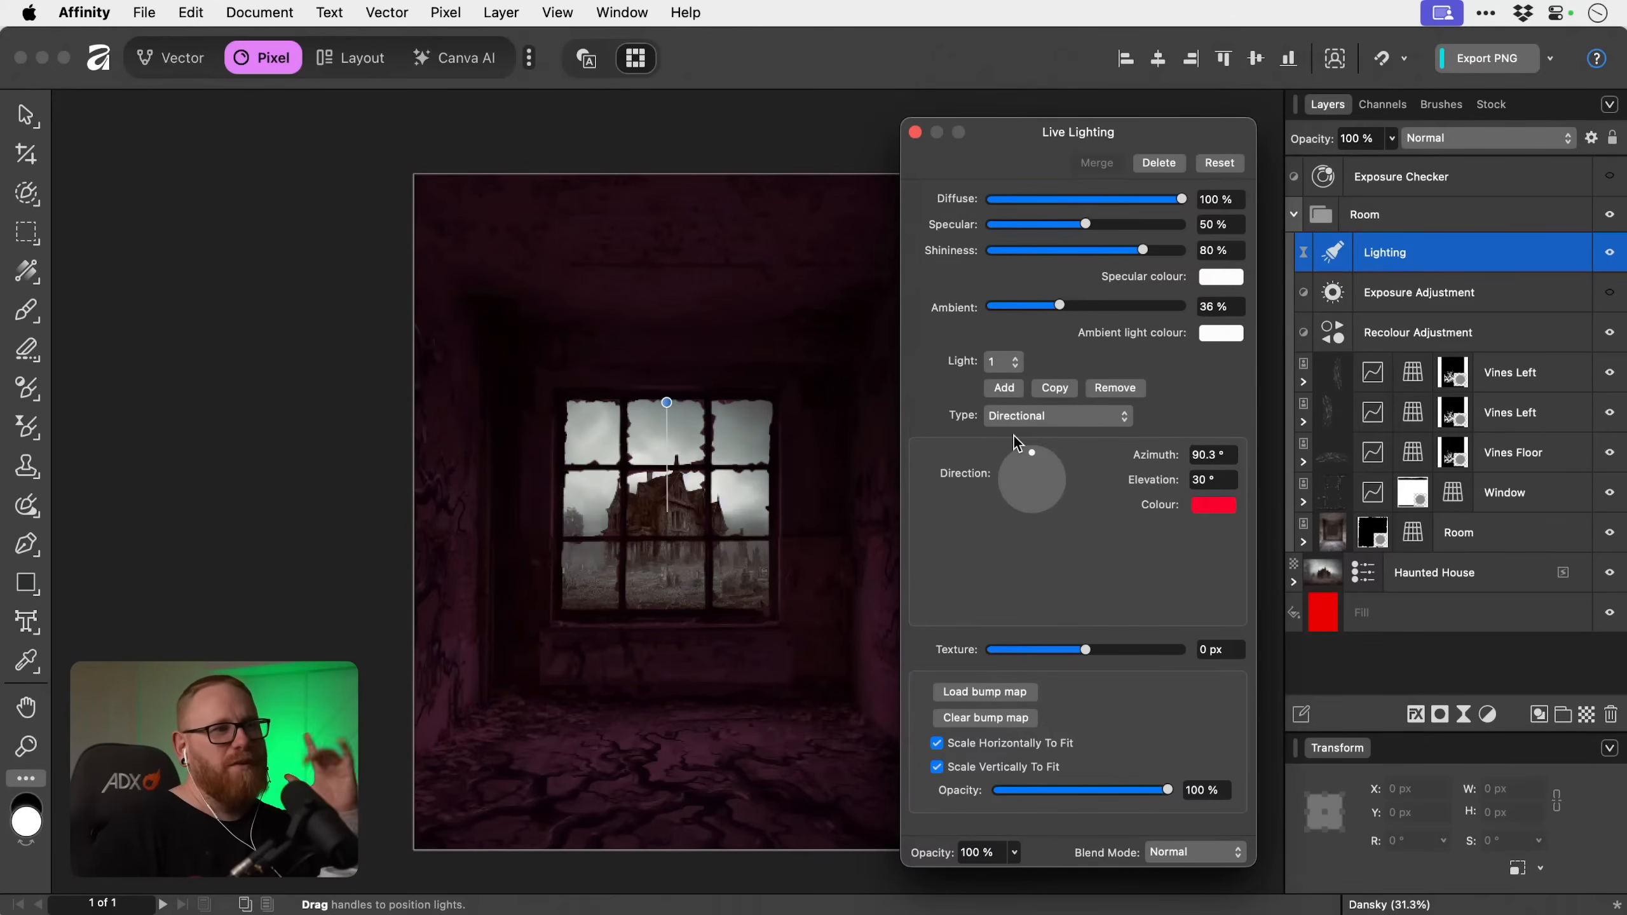
{"action": "left_click", "coordinate": [1022, 416]}
{"action": "left_click", "coordinate": [1023, 380]}
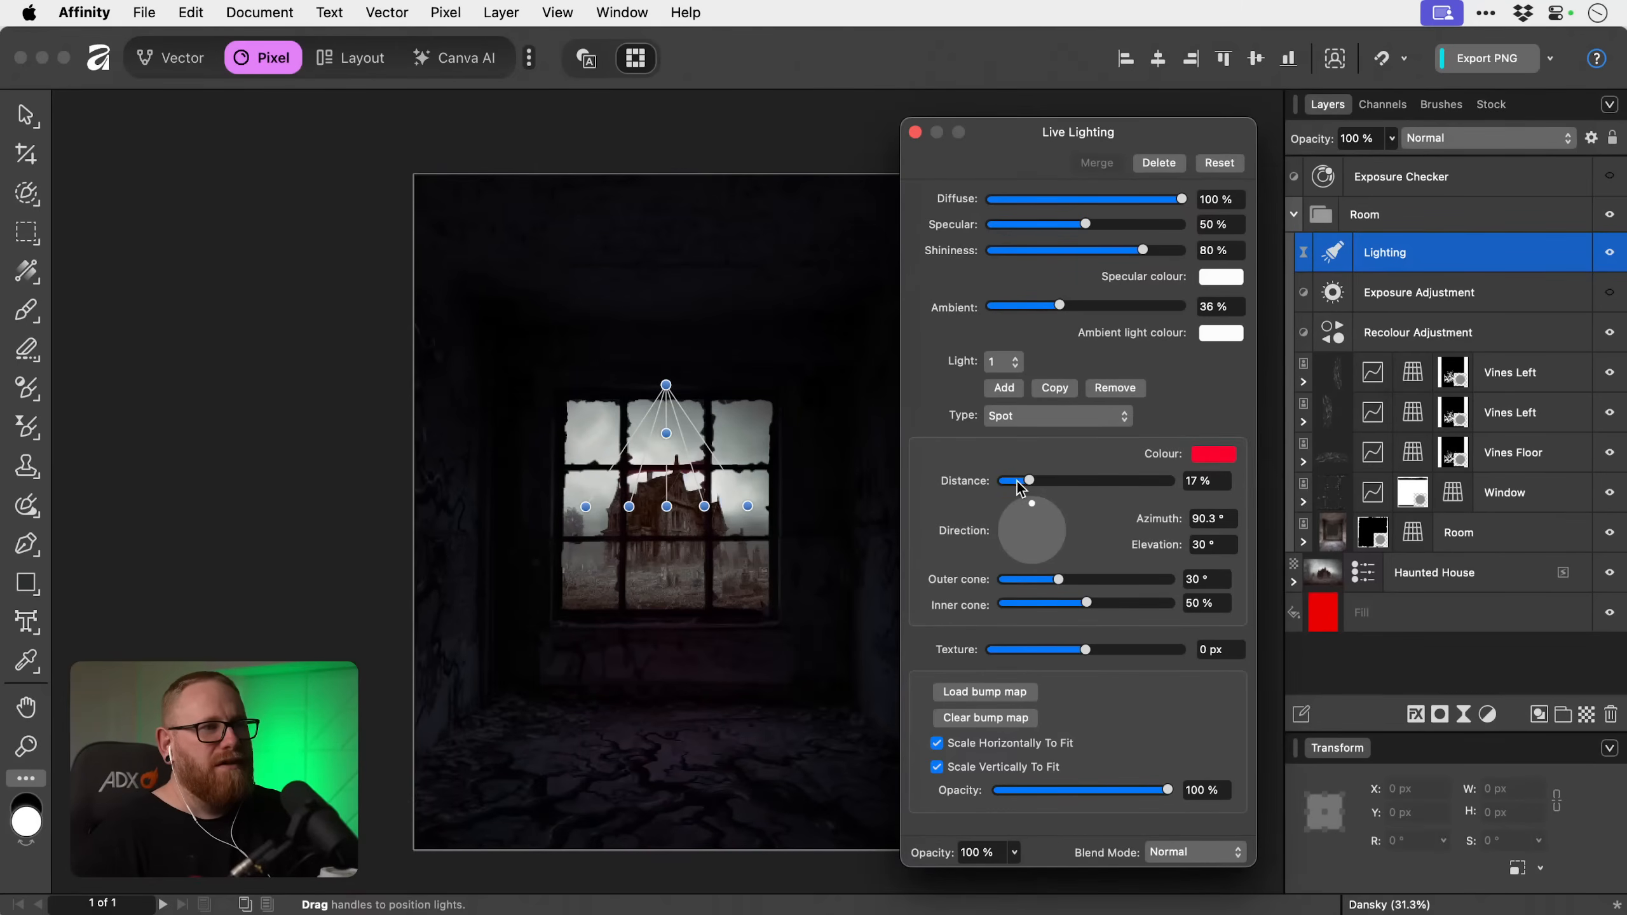
Set the spot light's distance to 45%, cast it from the window down onto the floor and narrow the outer cone to 24.4°.
{"action": "left_click_drag", "start_coordinate": [1018, 484], "coordinate": [1080, 479]}
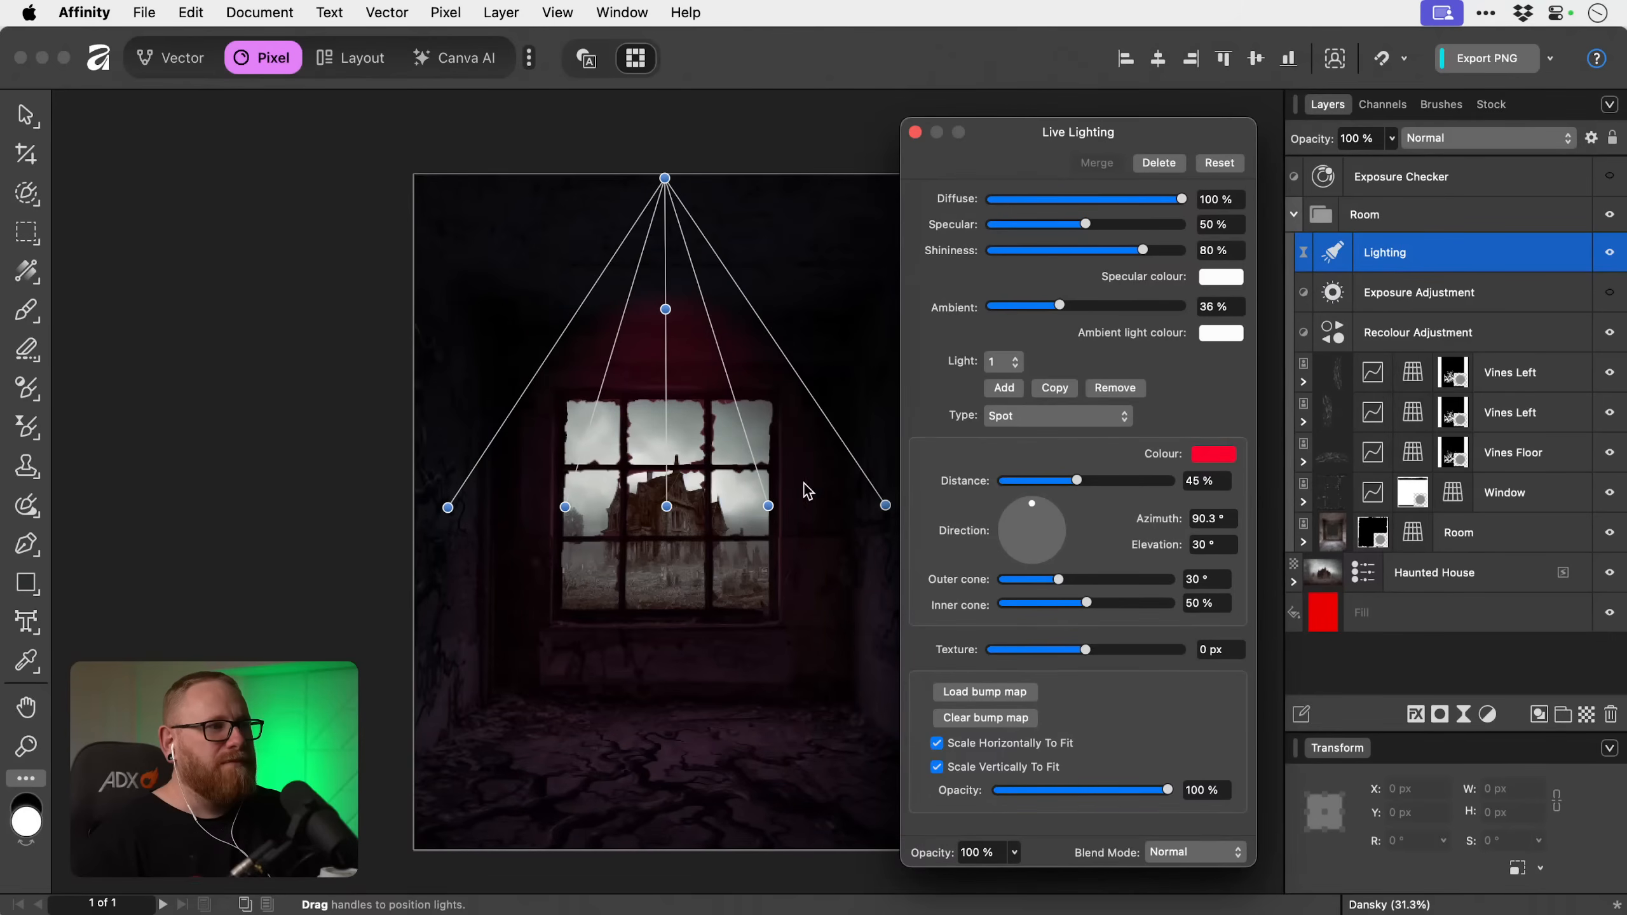
{"action": "left_click_drag", "start_coordinate": [667, 510], "coordinate": [671, 788]}
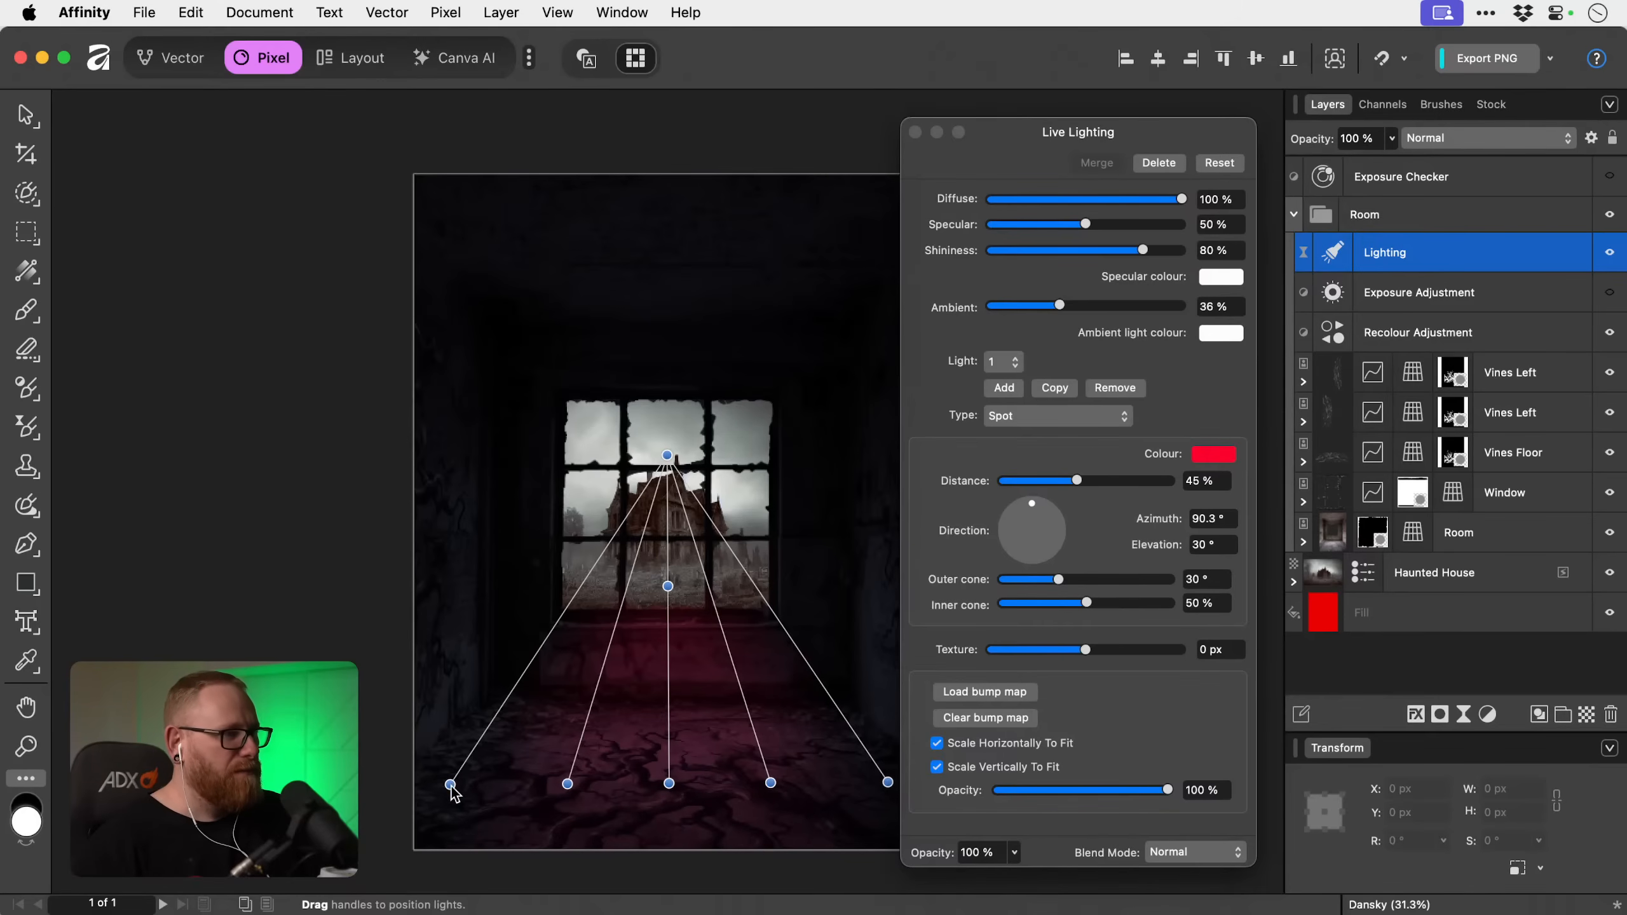
{"action": "left_click_drag", "start_coordinate": [451, 783], "coordinate": [498, 773]}
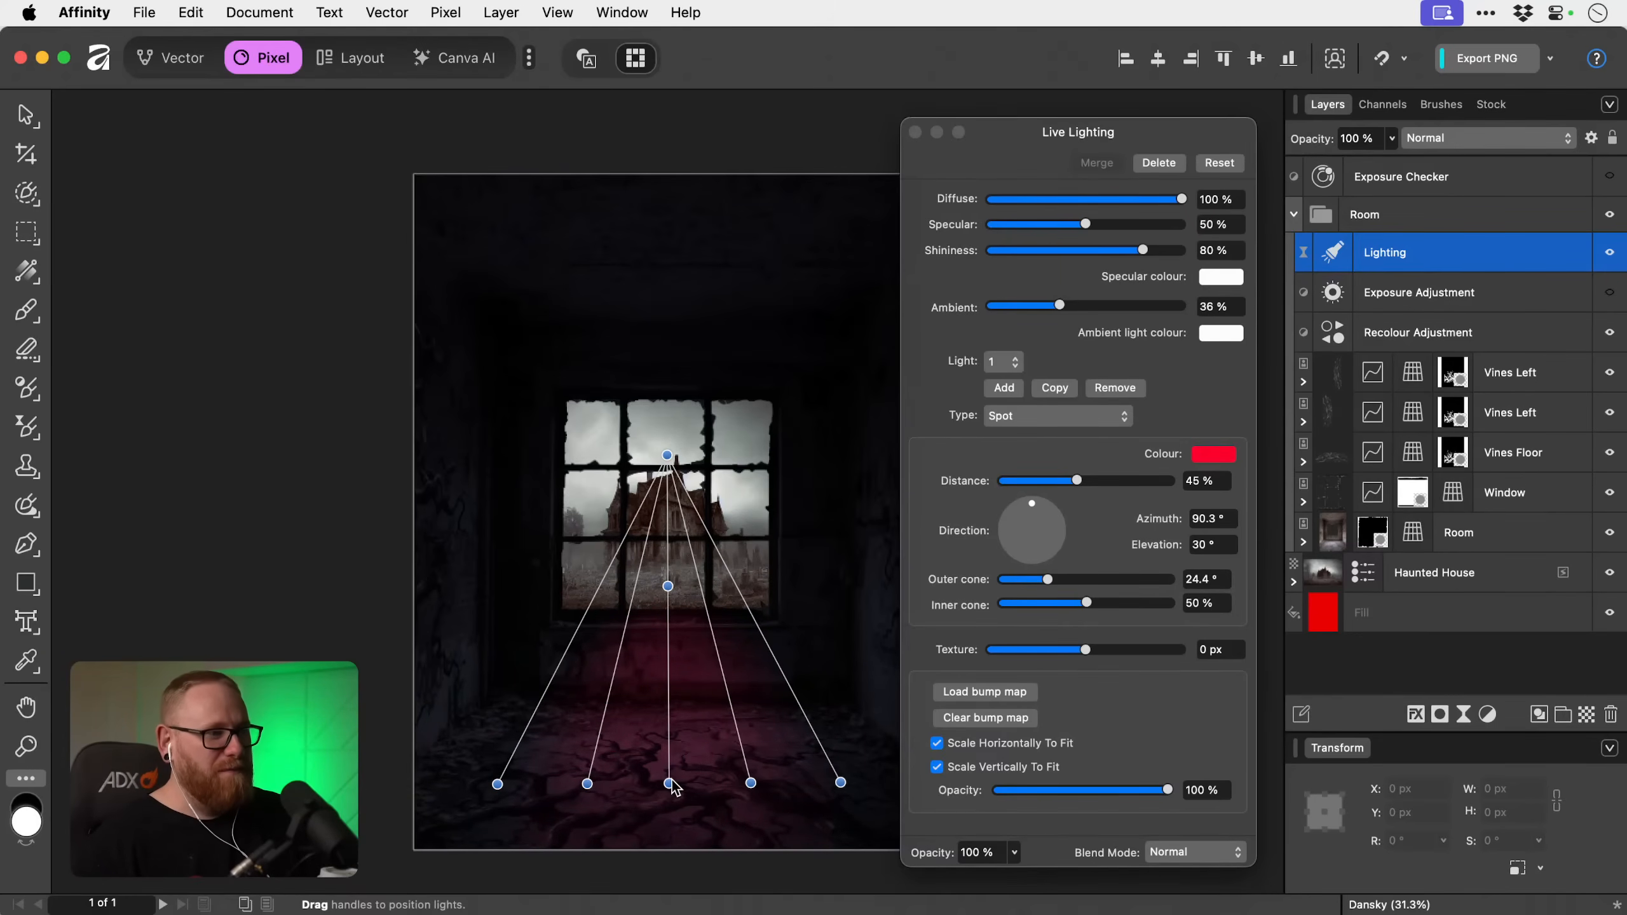
{"action": "left_click_drag", "start_coordinate": [671, 781], "coordinate": [668, 784]}
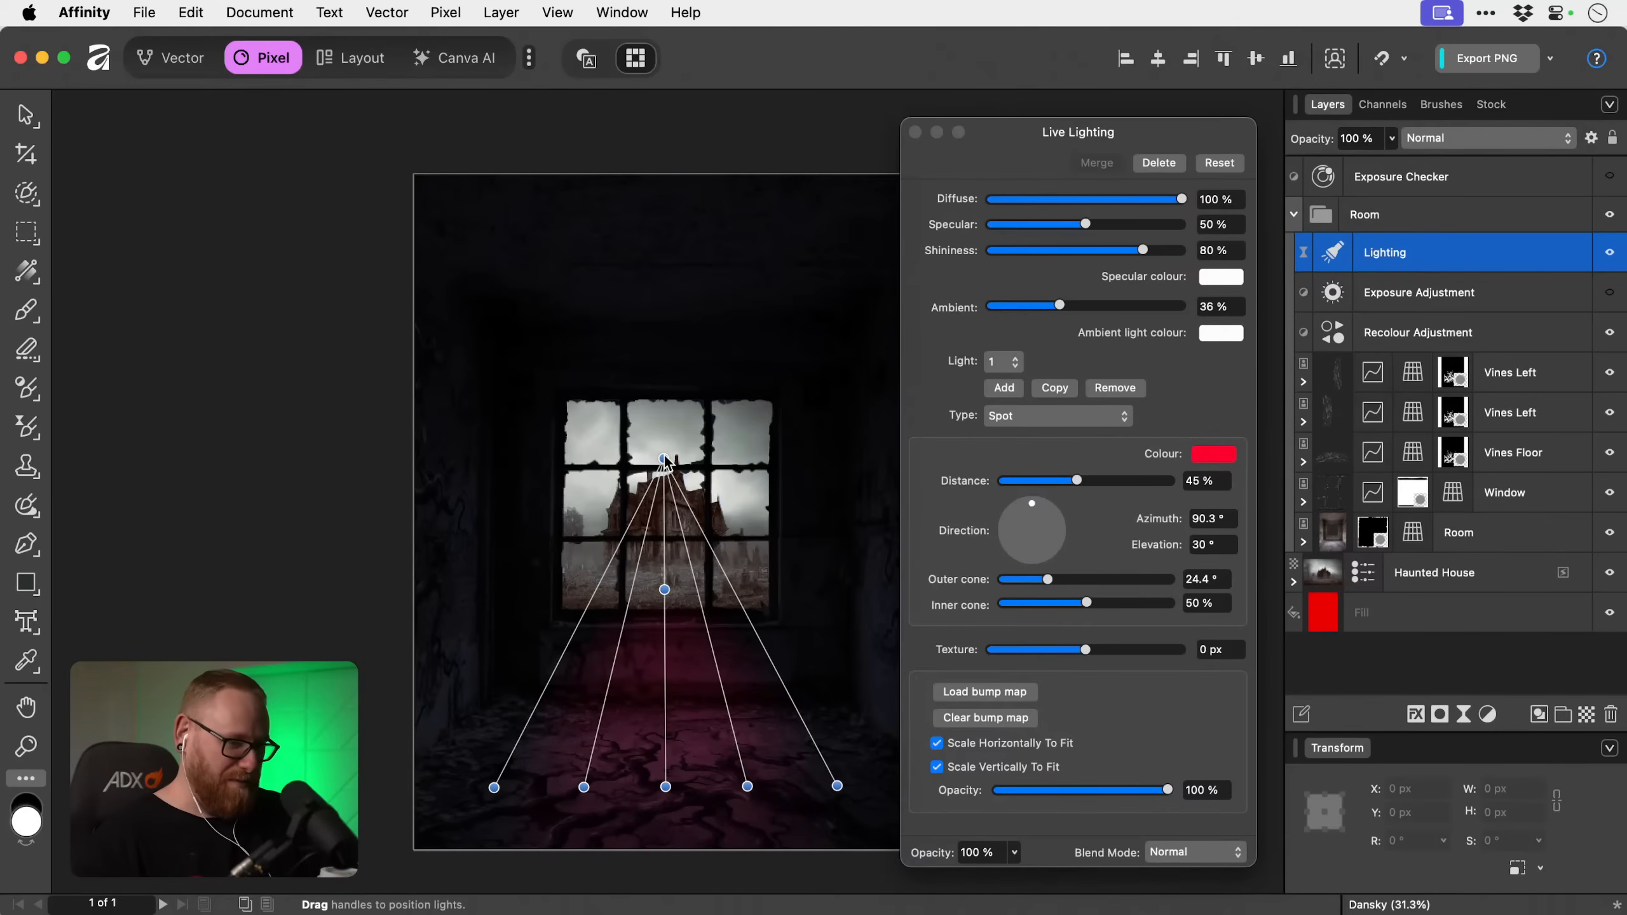
Tilt the spot light to 49° elevation, lengthen its distance to 65% and narrow the outer cone to 19.9°.
{"action": "left_click_drag", "start_coordinate": [665, 459], "coordinate": [671, 315]}
{"action": "left_click_drag", "start_coordinate": [668, 506], "coordinate": [667, 612]}
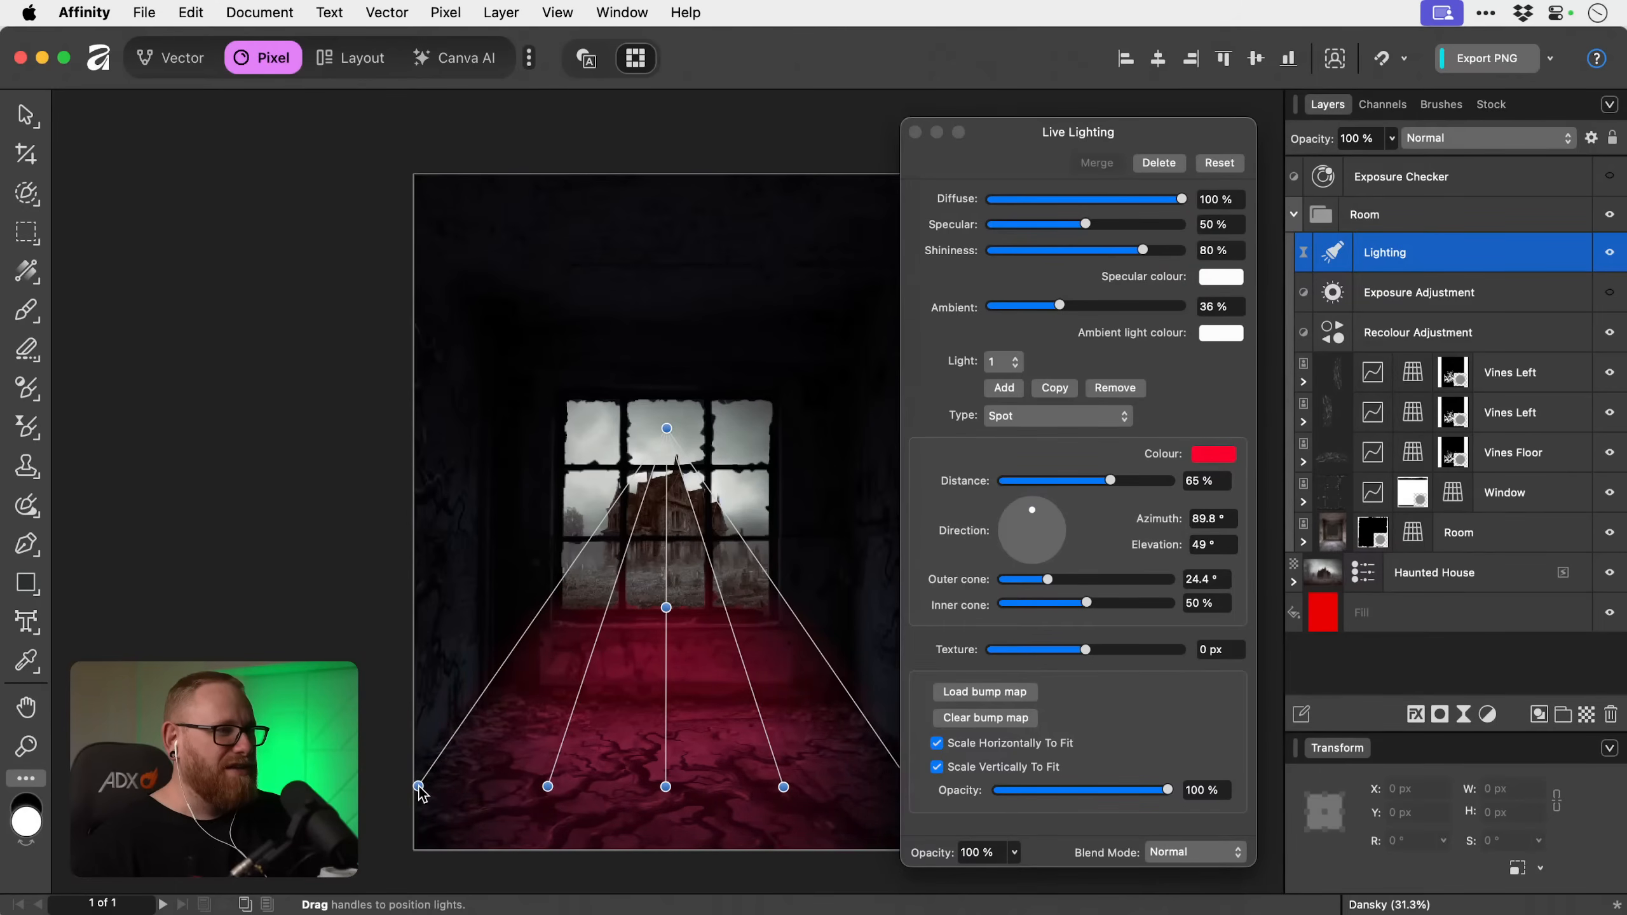
{"action": "left_click_drag", "start_coordinate": [420, 791], "coordinate": [470, 791]}
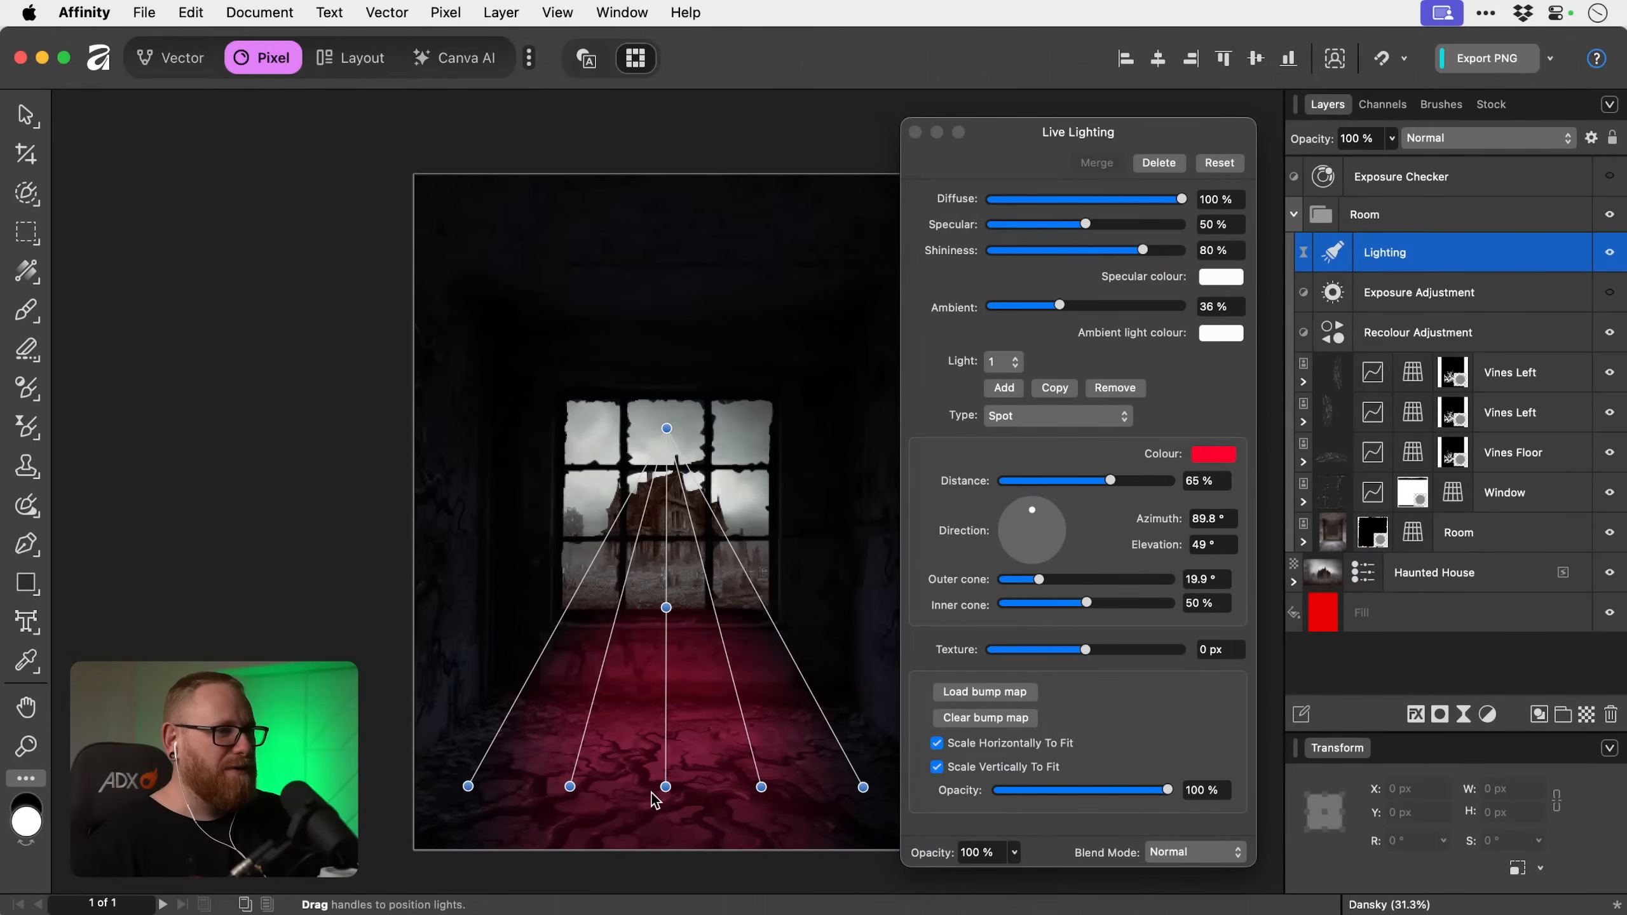
Stretch the spot light from the window's upper edge to the bottom of the canvas, with distance 79% and elevation 47.8°.
{"action": "left_click_drag", "start_coordinate": [652, 794], "coordinate": [649, 851]}
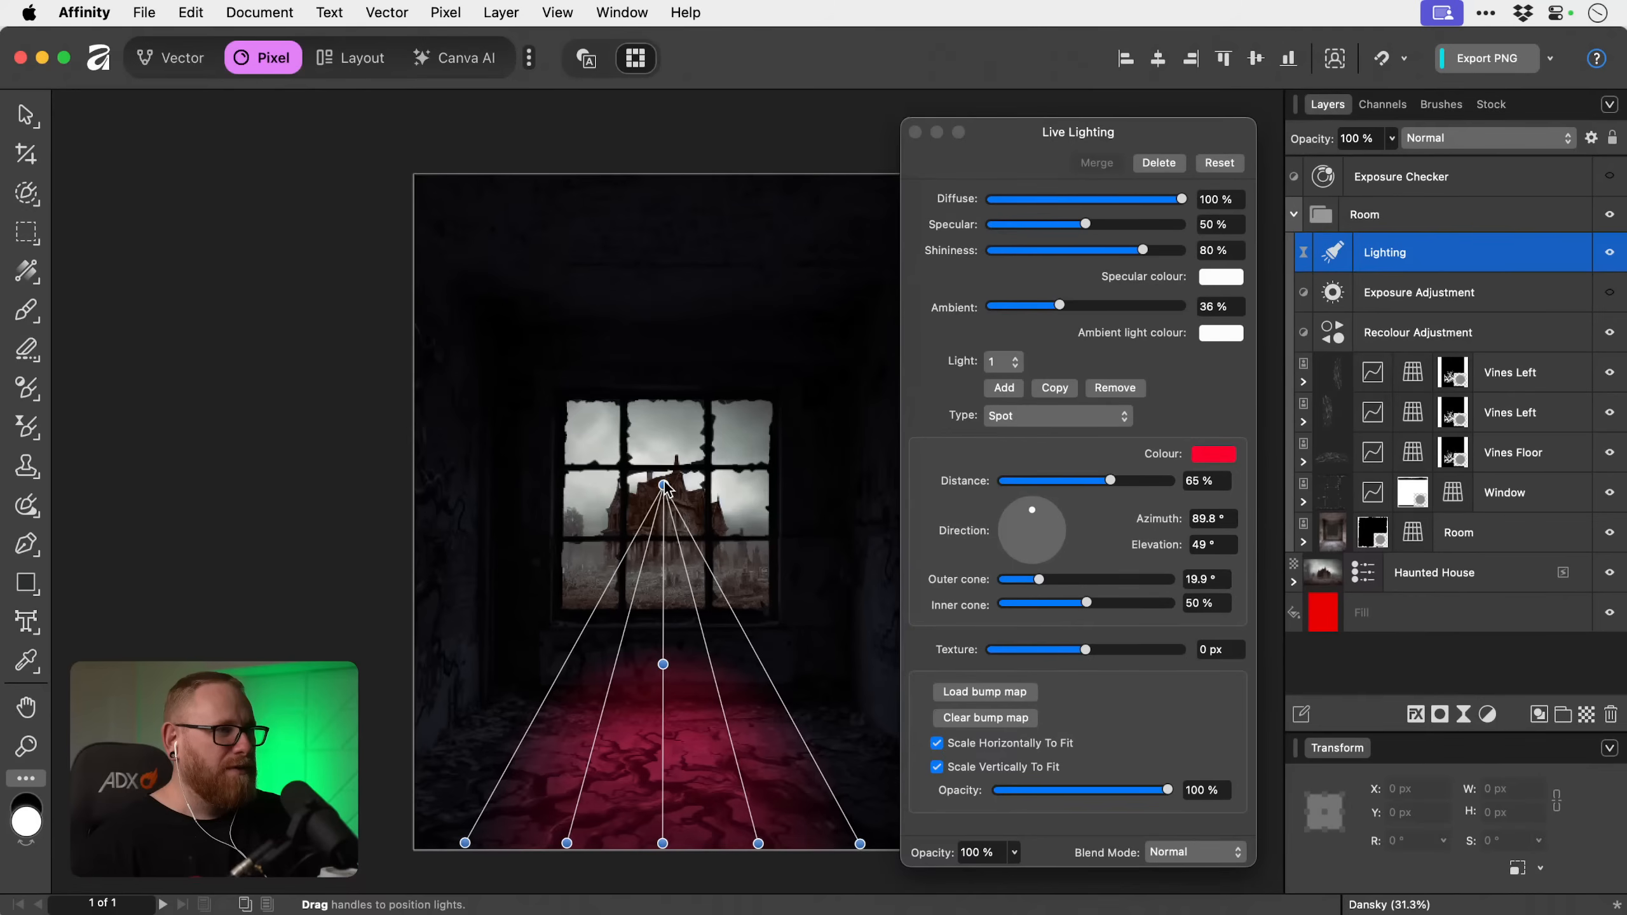
{"action": "left_click_drag", "start_coordinate": [664, 487], "coordinate": [662, 396]}
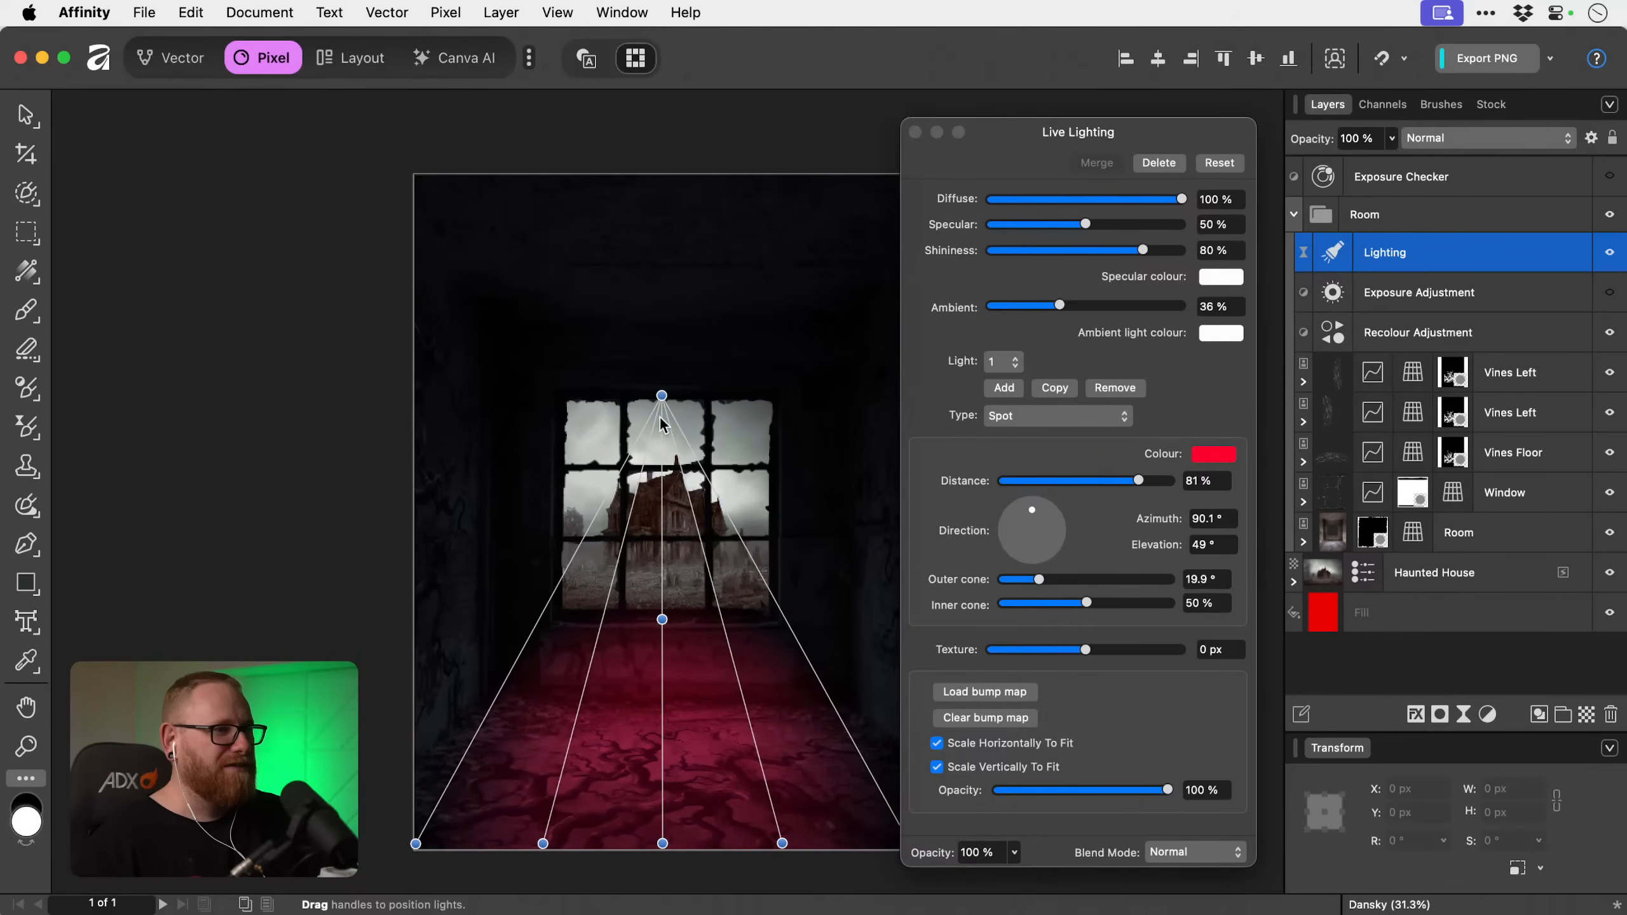
{"action": "mouse_move", "coordinate": [665, 627]}
{"action": "left_mouse_down"}
{"action": "mouse_move", "coordinate": [661, 583]}
{"action": "mouse_move", "coordinate": [663, 645]}
{"action": "mouse_move", "coordinate": [662, 620]}
{"action": "left_mouse_up"}
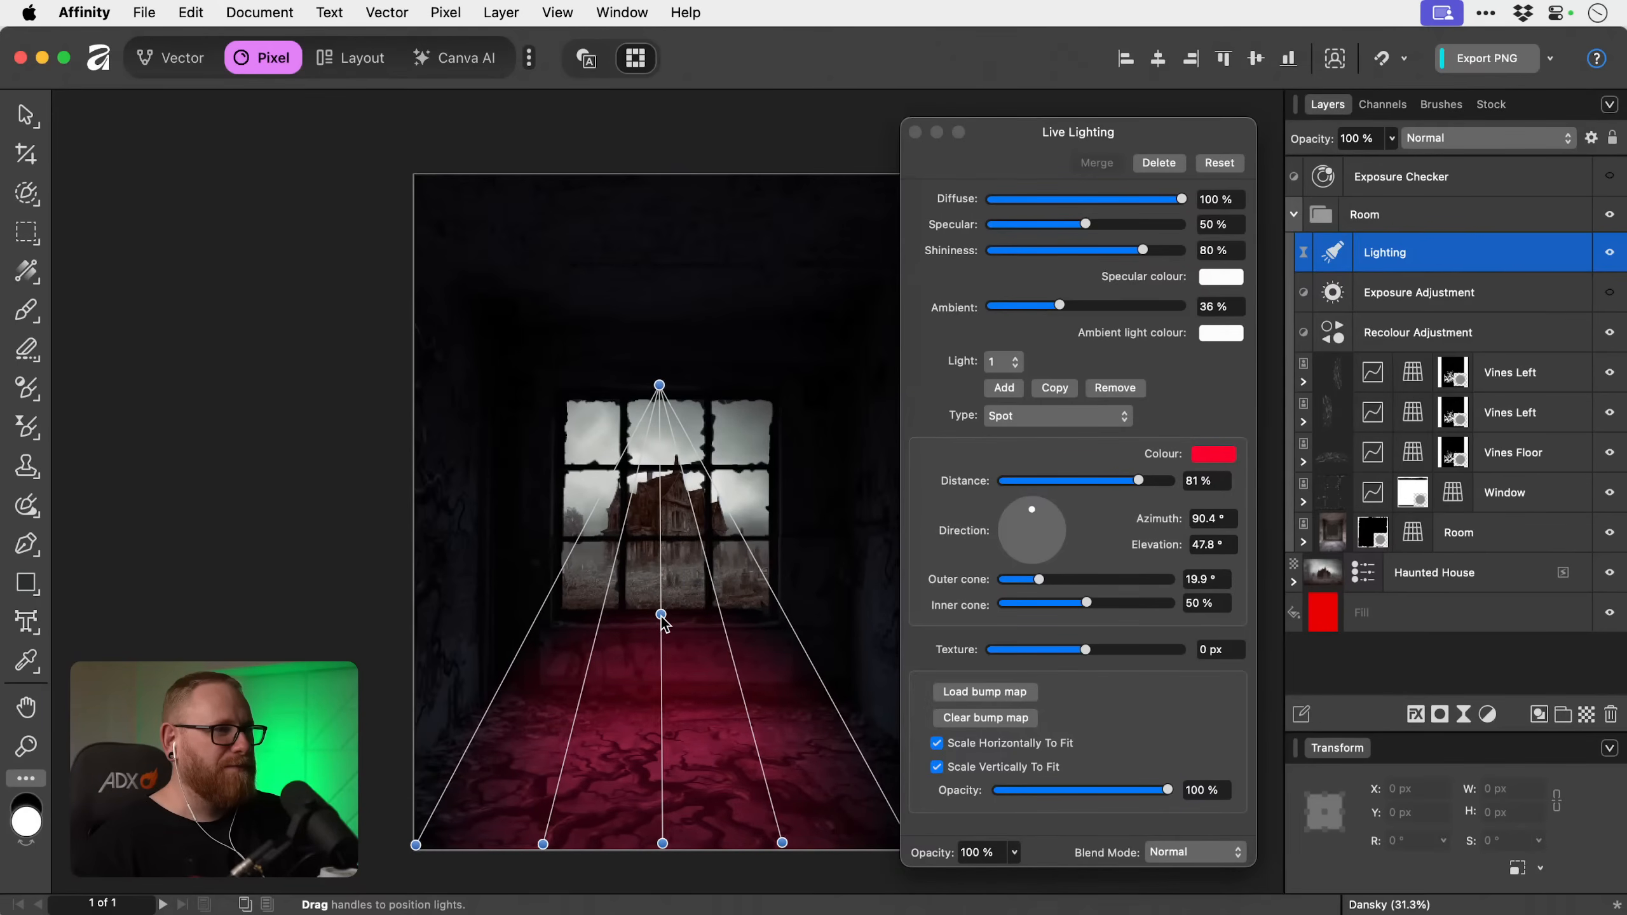
{"action": "mouse_move", "coordinate": [660, 387]}
{"action": "left_mouse_down"}
{"action": "mouse_move", "coordinate": [663, 411]}
{"action": "mouse_move", "coordinate": [659, 393]}
{"action": "left_mouse_up"}
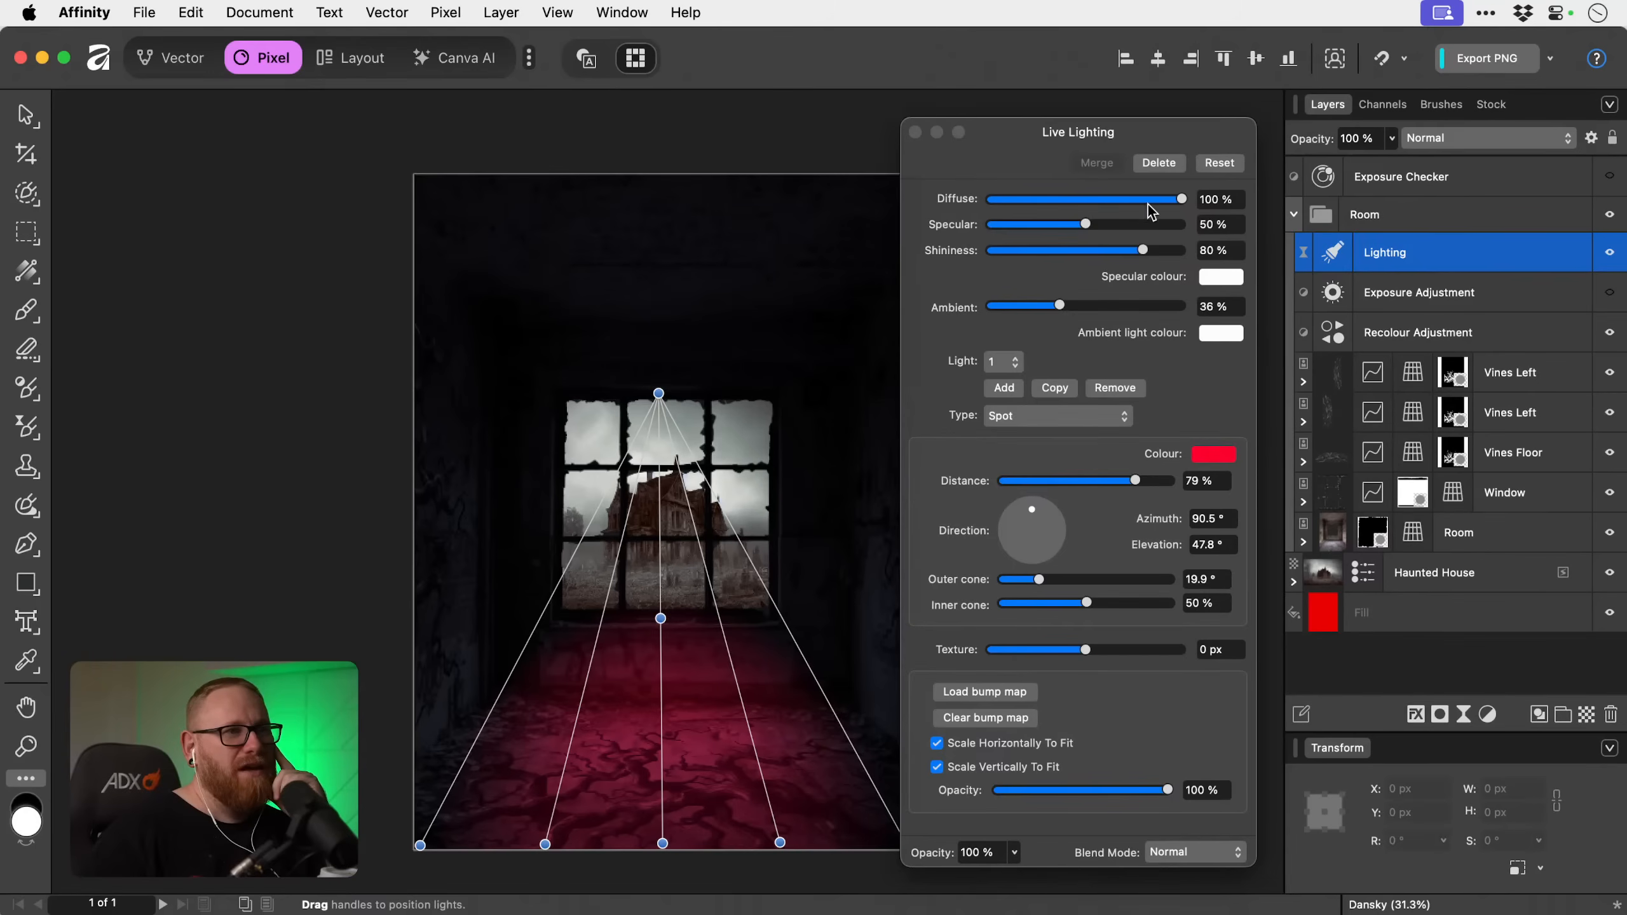
Set the live lighting's specular to 73% and shininess to 76%, keeping diffuse at 100%.
{"action": "mouse_move", "coordinate": [1180, 199]}
{"action": "left_mouse_down"}
{"action": "mouse_move", "coordinate": [1033, 207]}
{"action": "mouse_move", "coordinate": [1182, 201]}
{"action": "left_mouse_up"}
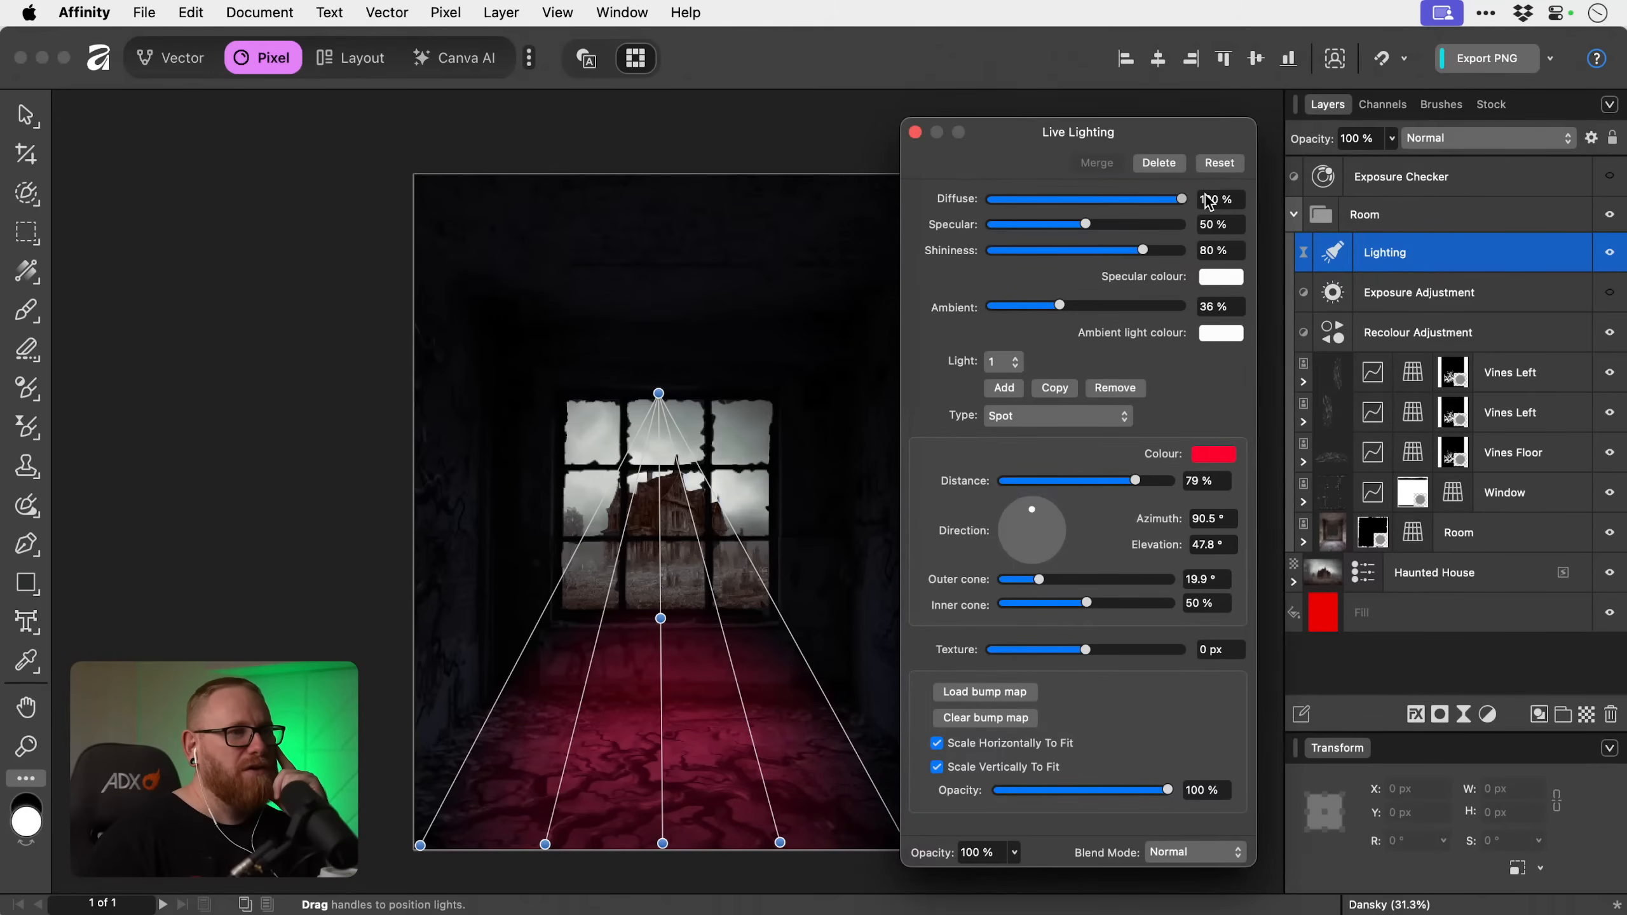
{"action": "left_click_drag", "start_coordinate": [1100, 232], "coordinate": [1136, 253]}
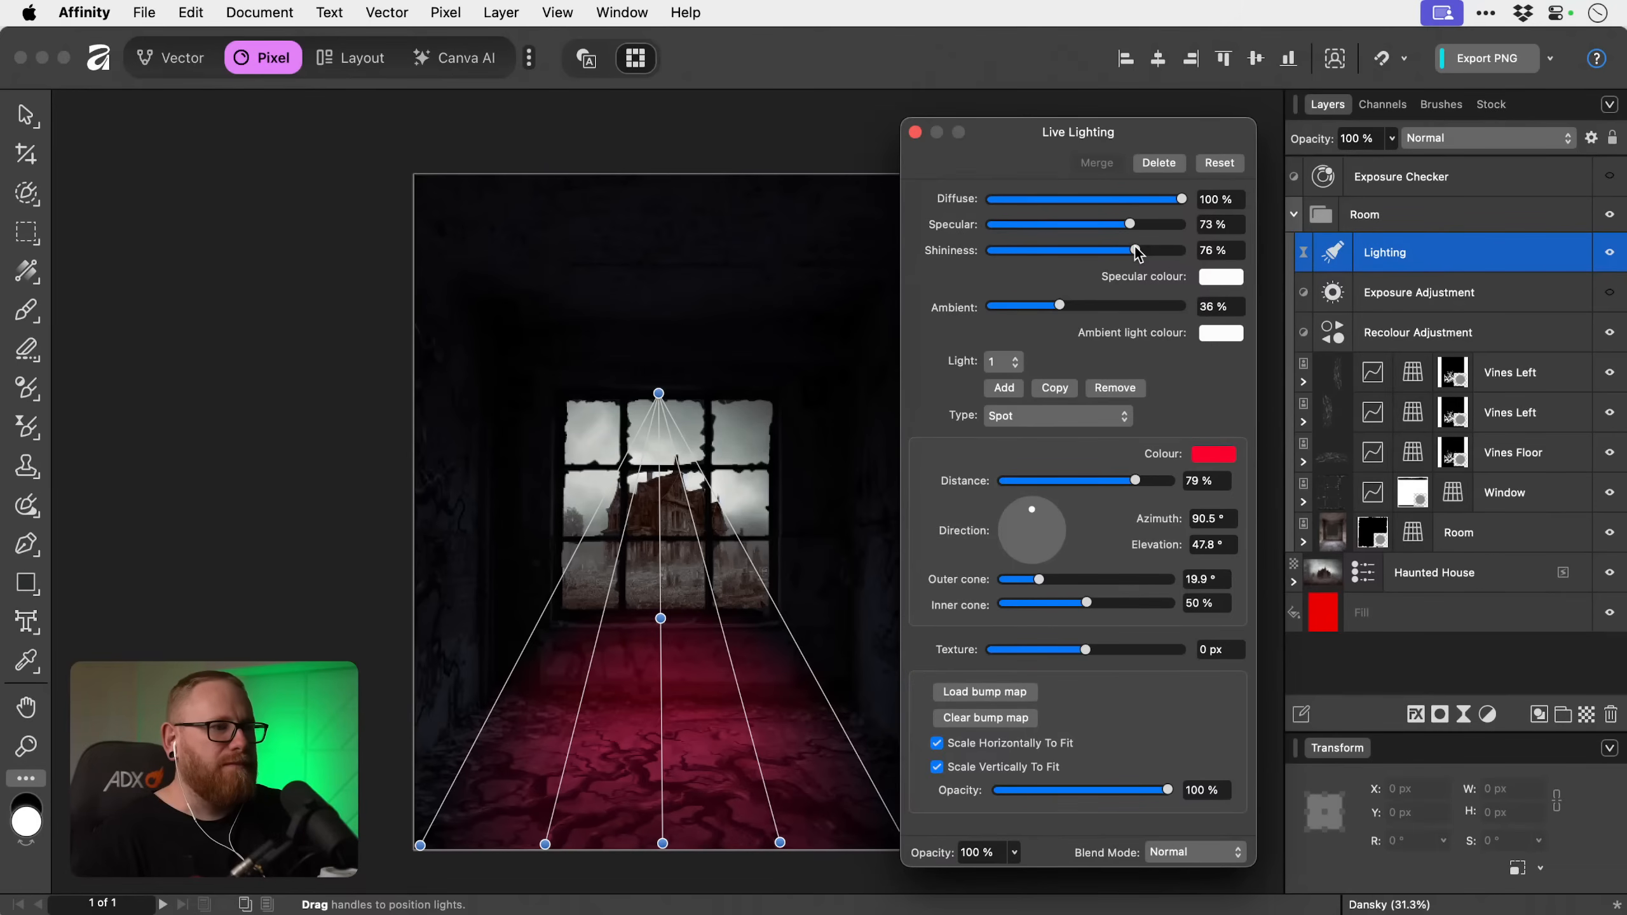
Try a lighting texture of 91.2 px, reset it to 0 px and close the lighting settings.
{"action": "left_click_drag", "start_coordinate": [1087, 651], "coordinate": [1179, 657]}
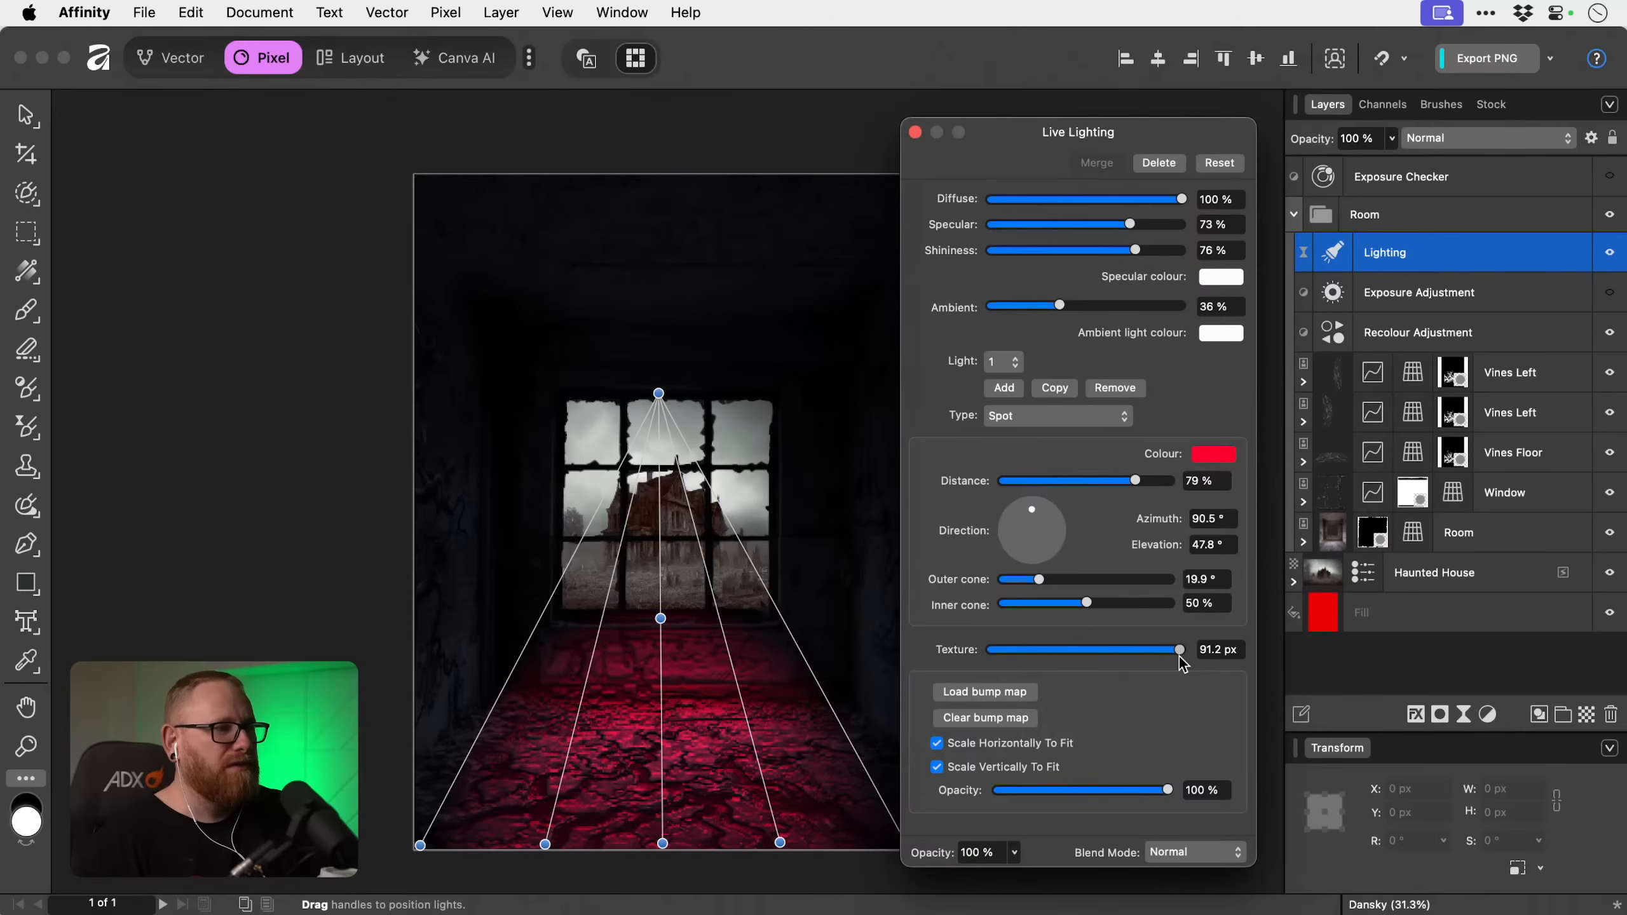
{"action": "left_click", "coordinate": [1222, 654]}
{"action": "left_click", "coordinate": [1223, 653]}
{"action": "type", "text": "0"}
{"action": "key", "text": "Return"}
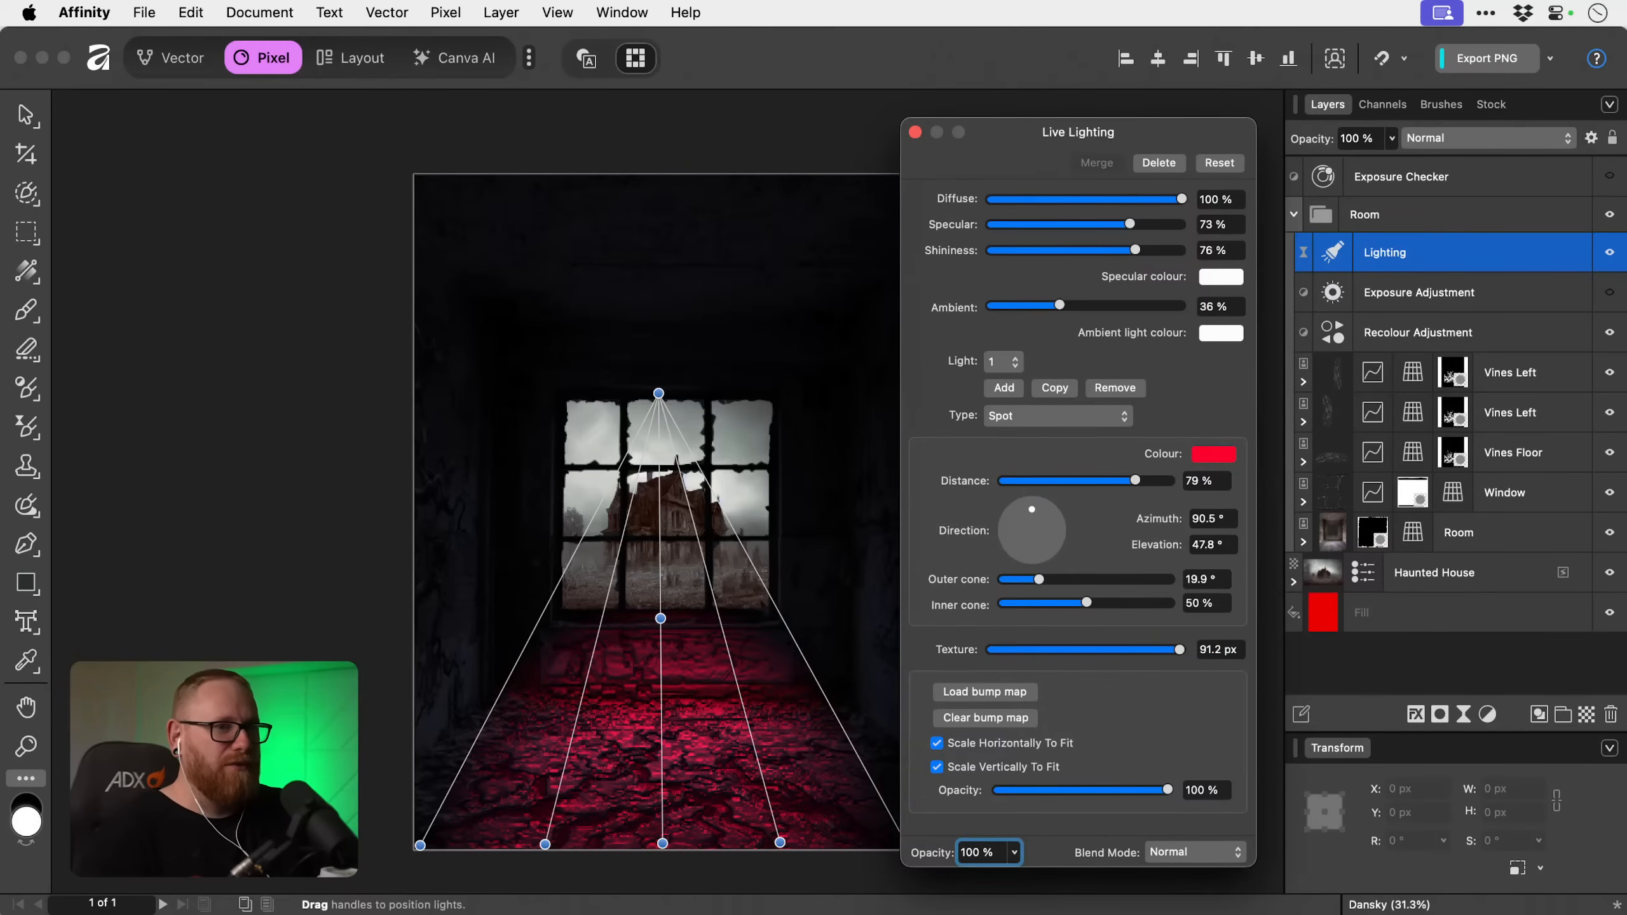
{"action": "left_click", "coordinate": [1221, 653]}
{"action": "type", "text": "0"}
{"action": "key", "text": "Return"}
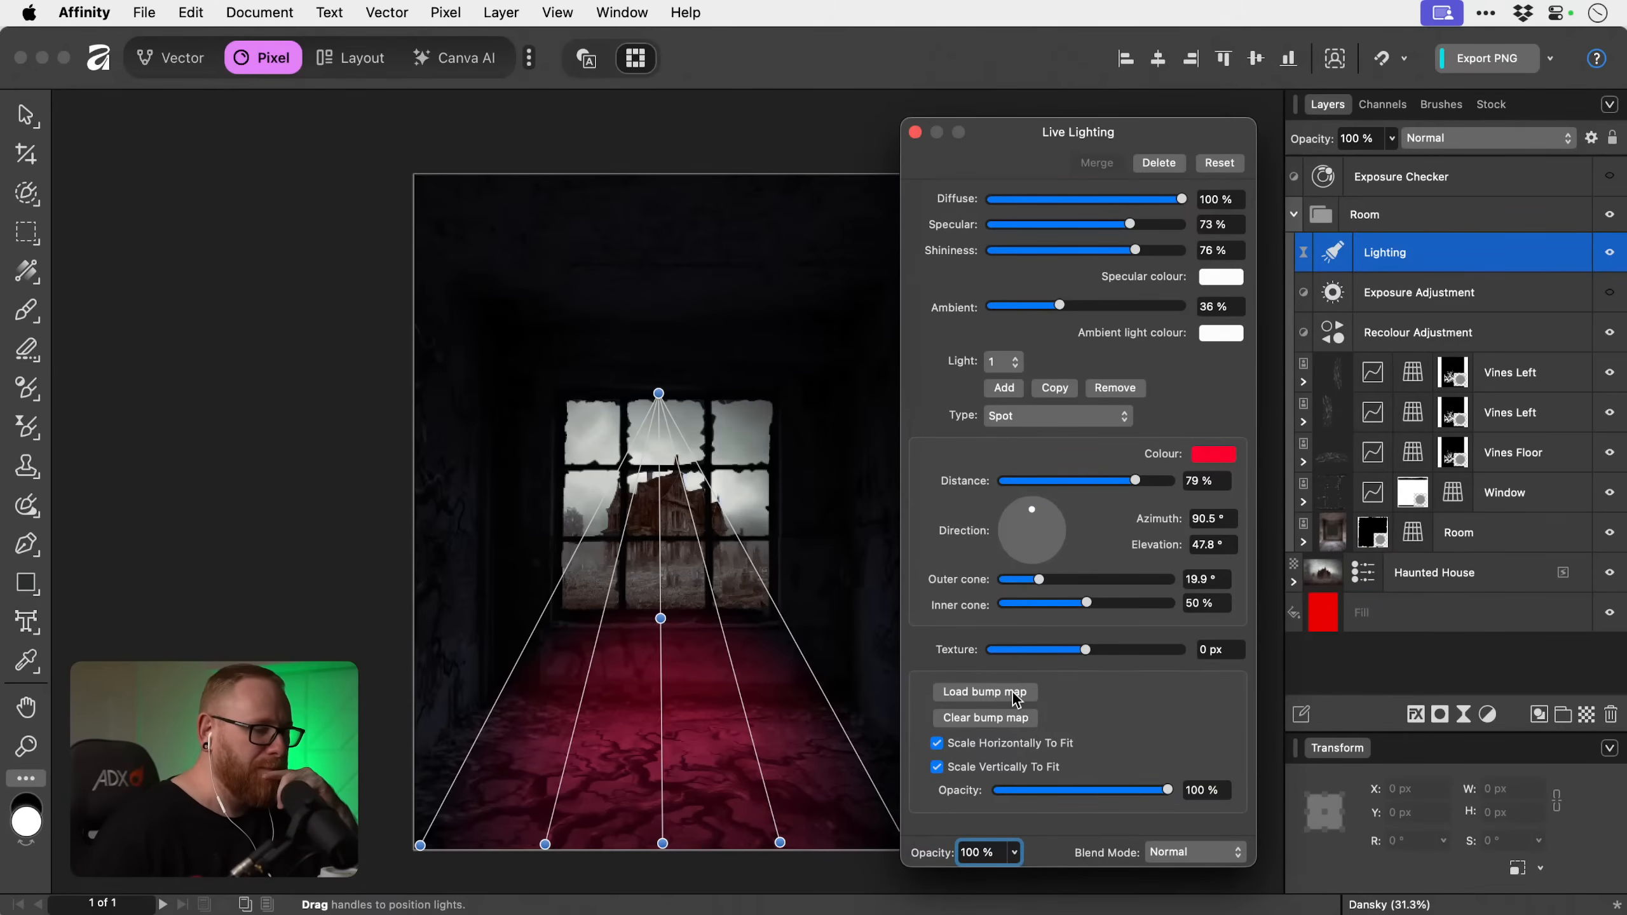
{"action": "left_click", "coordinate": [914, 133]}
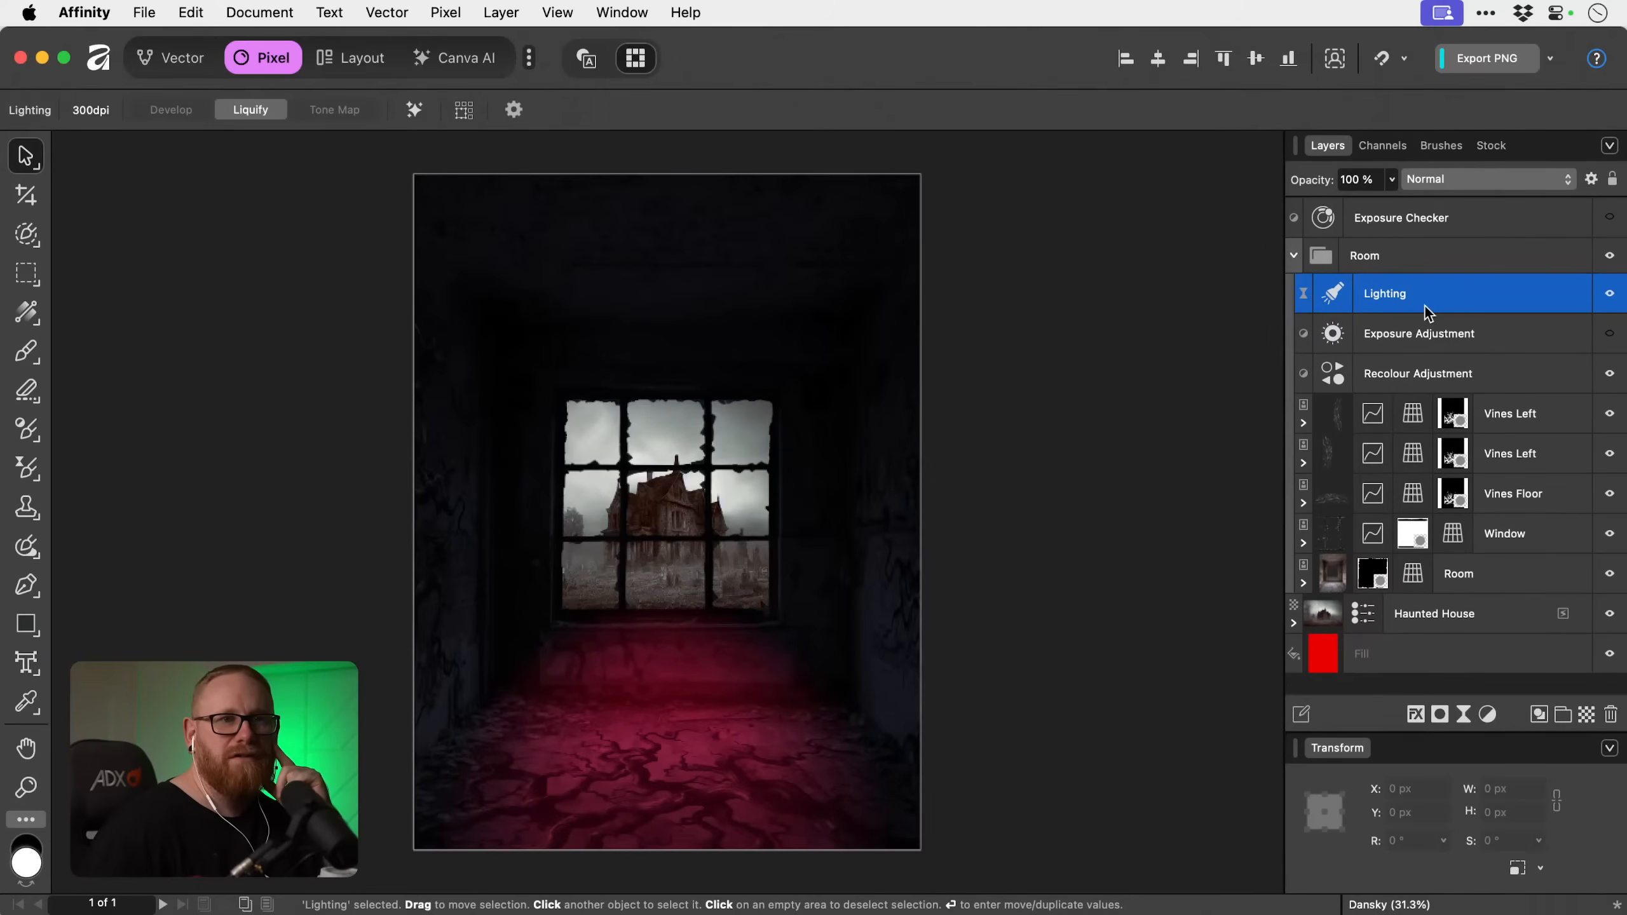
Compare the room with the Lighting and Exposure Adjustment layers alternately shown and hidden.
{"action": "left_click", "coordinate": [1611, 333]}
{"action": "left_click", "coordinate": [1610, 333]}
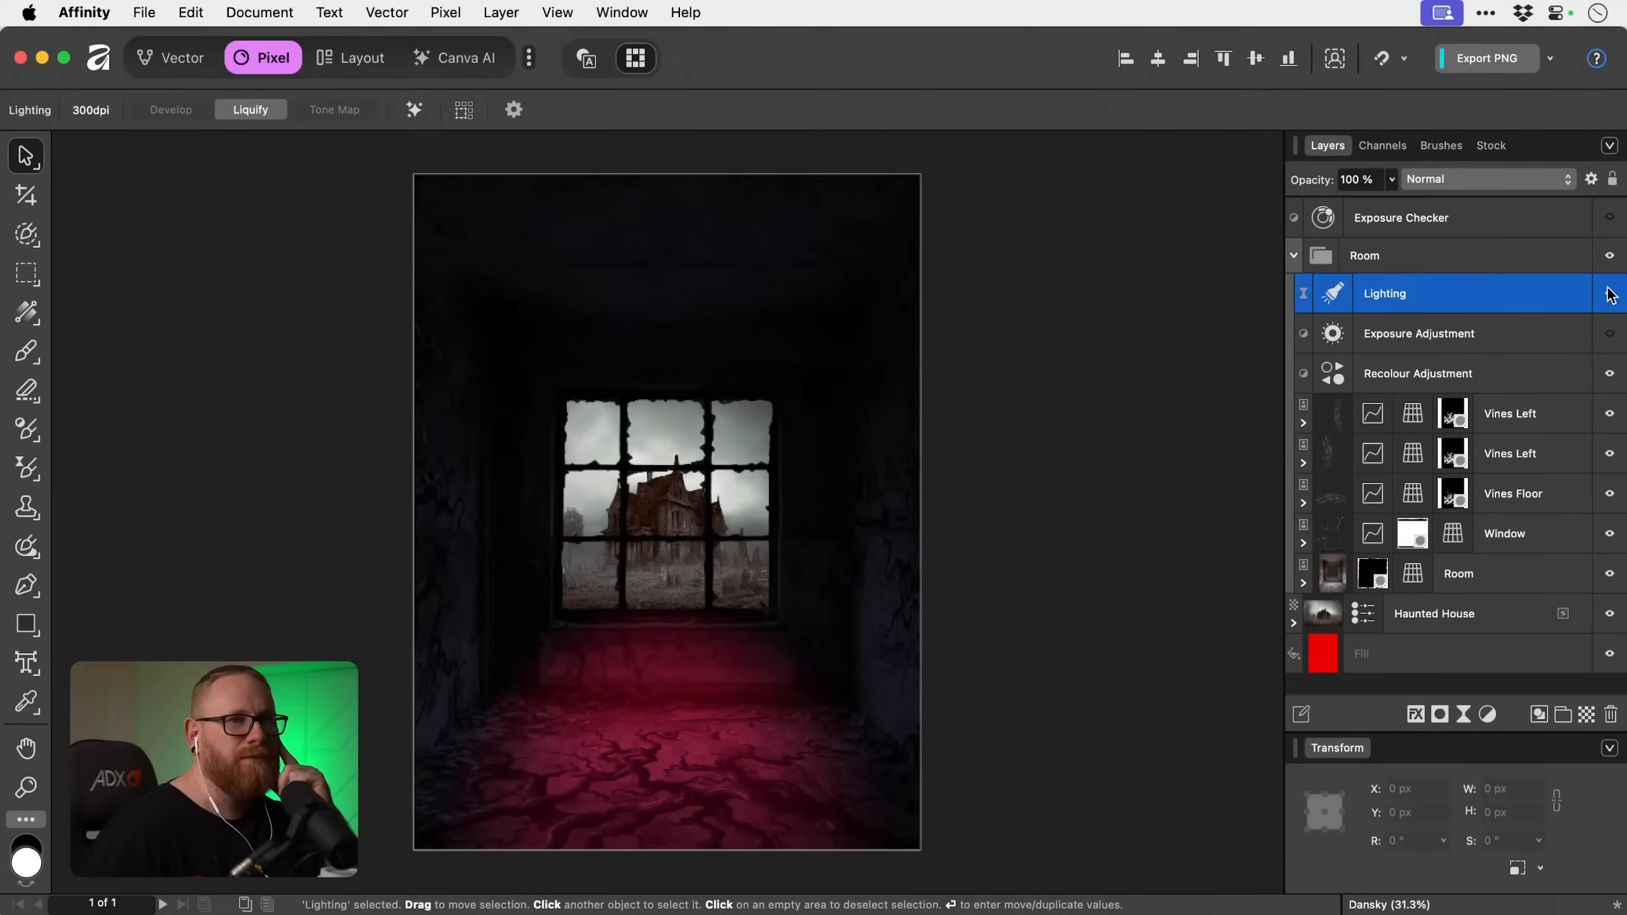
{"action": "left_click", "coordinate": [1609, 293]}
{"action": "left_click", "coordinate": [1609, 293]}
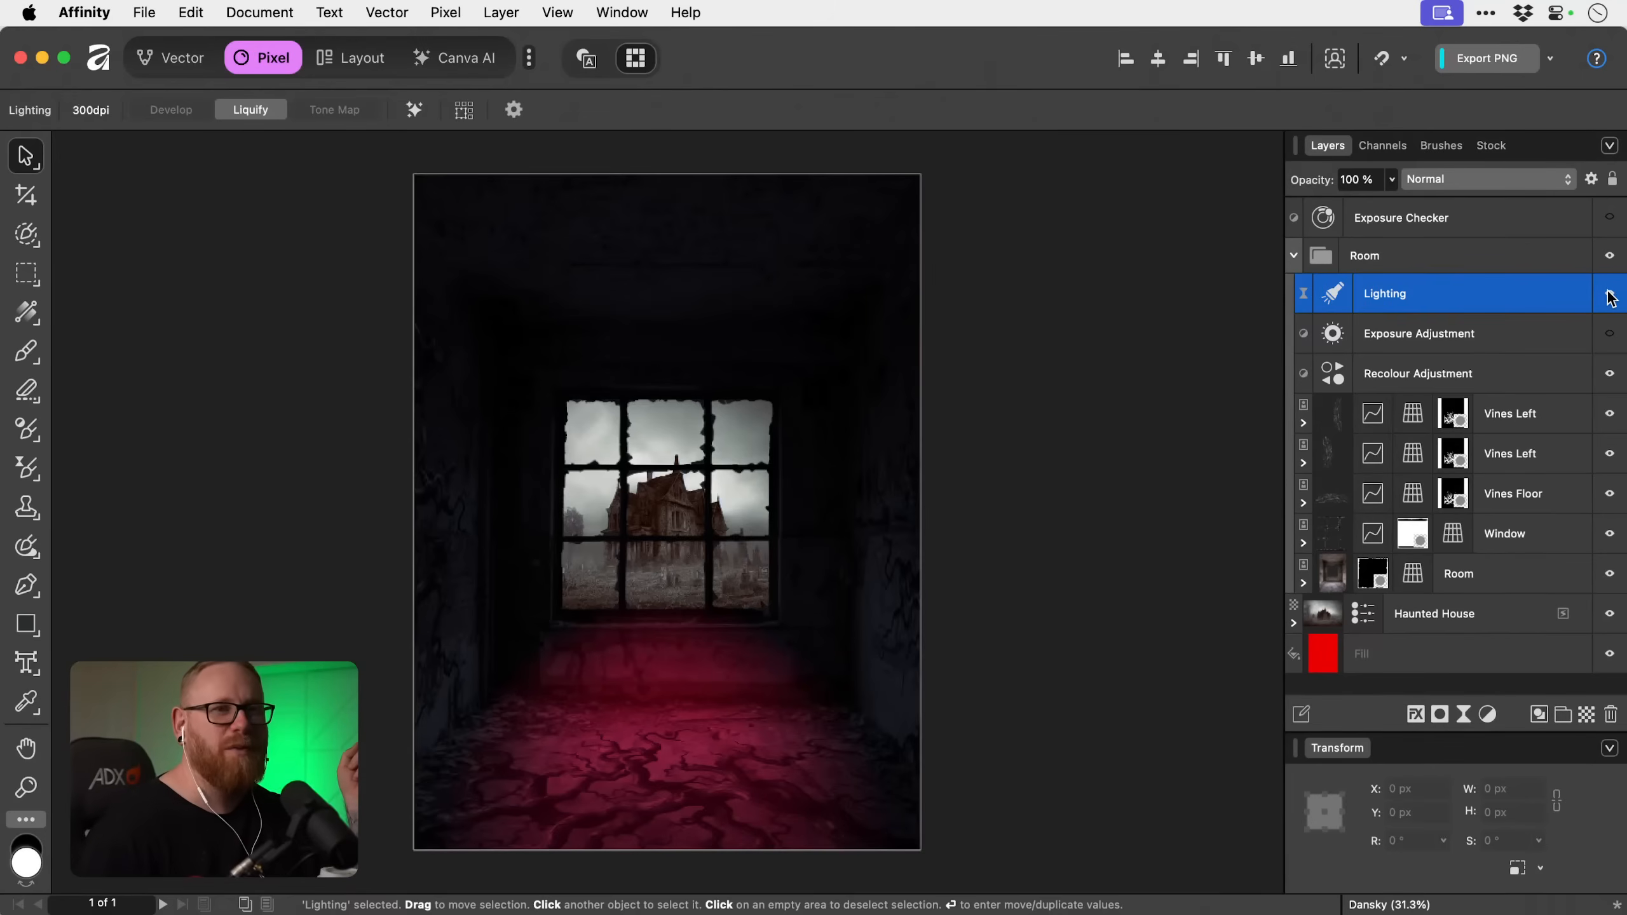
{"action": "left_click", "coordinate": [1611, 297]}
{"action": "left_click", "coordinate": [1611, 333]}
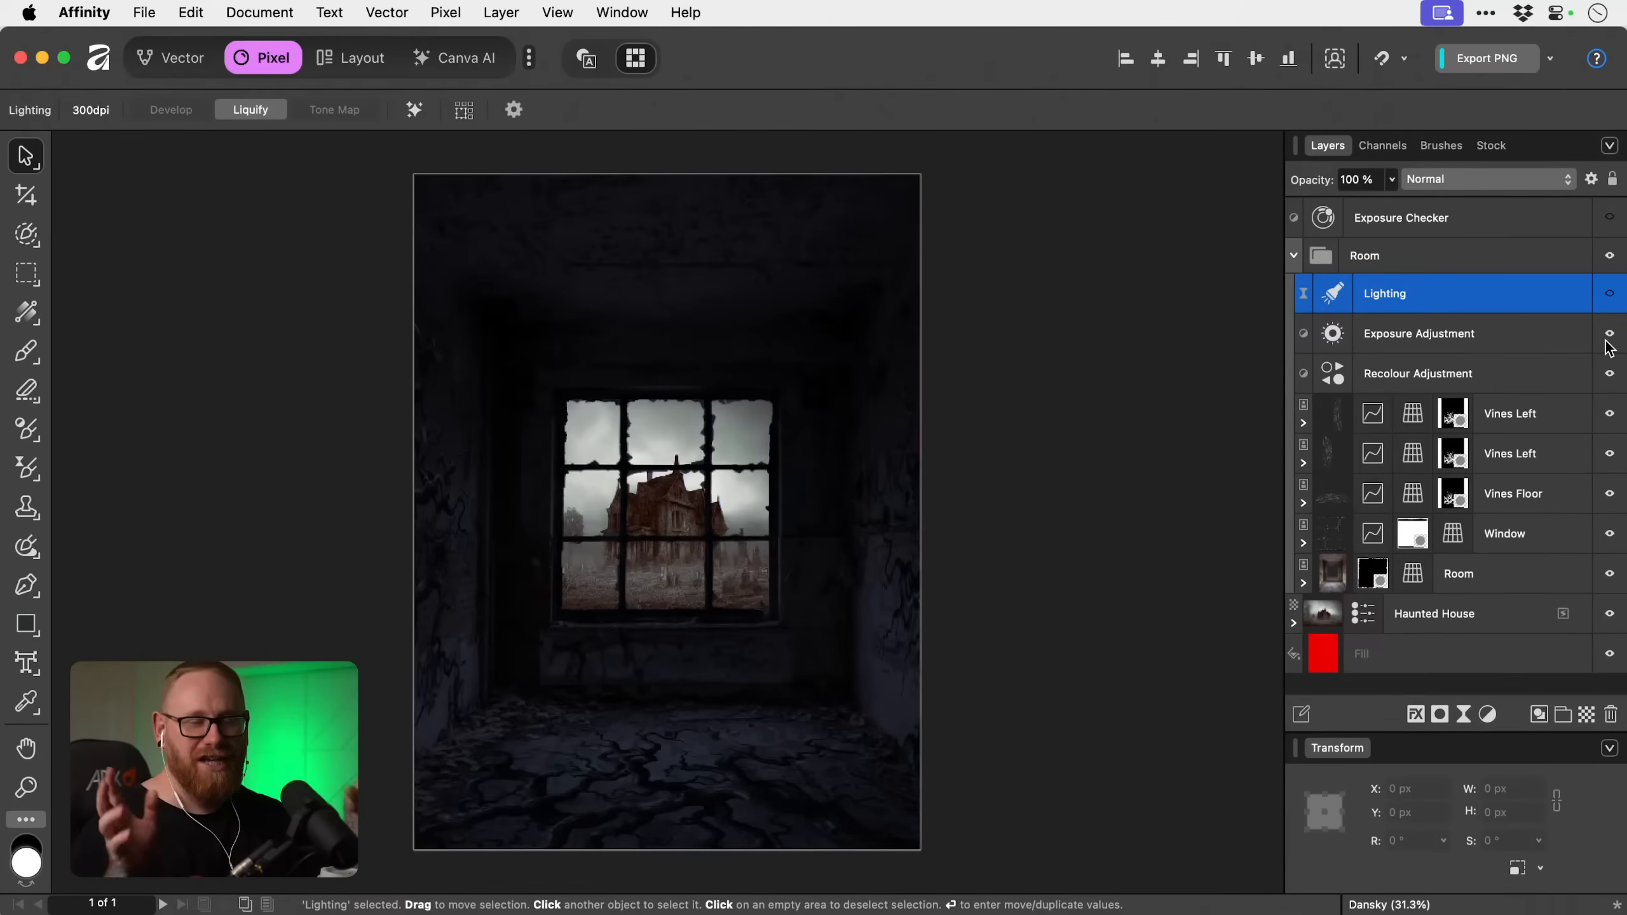
{"action": "left_click", "coordinate": [1608, 339]}
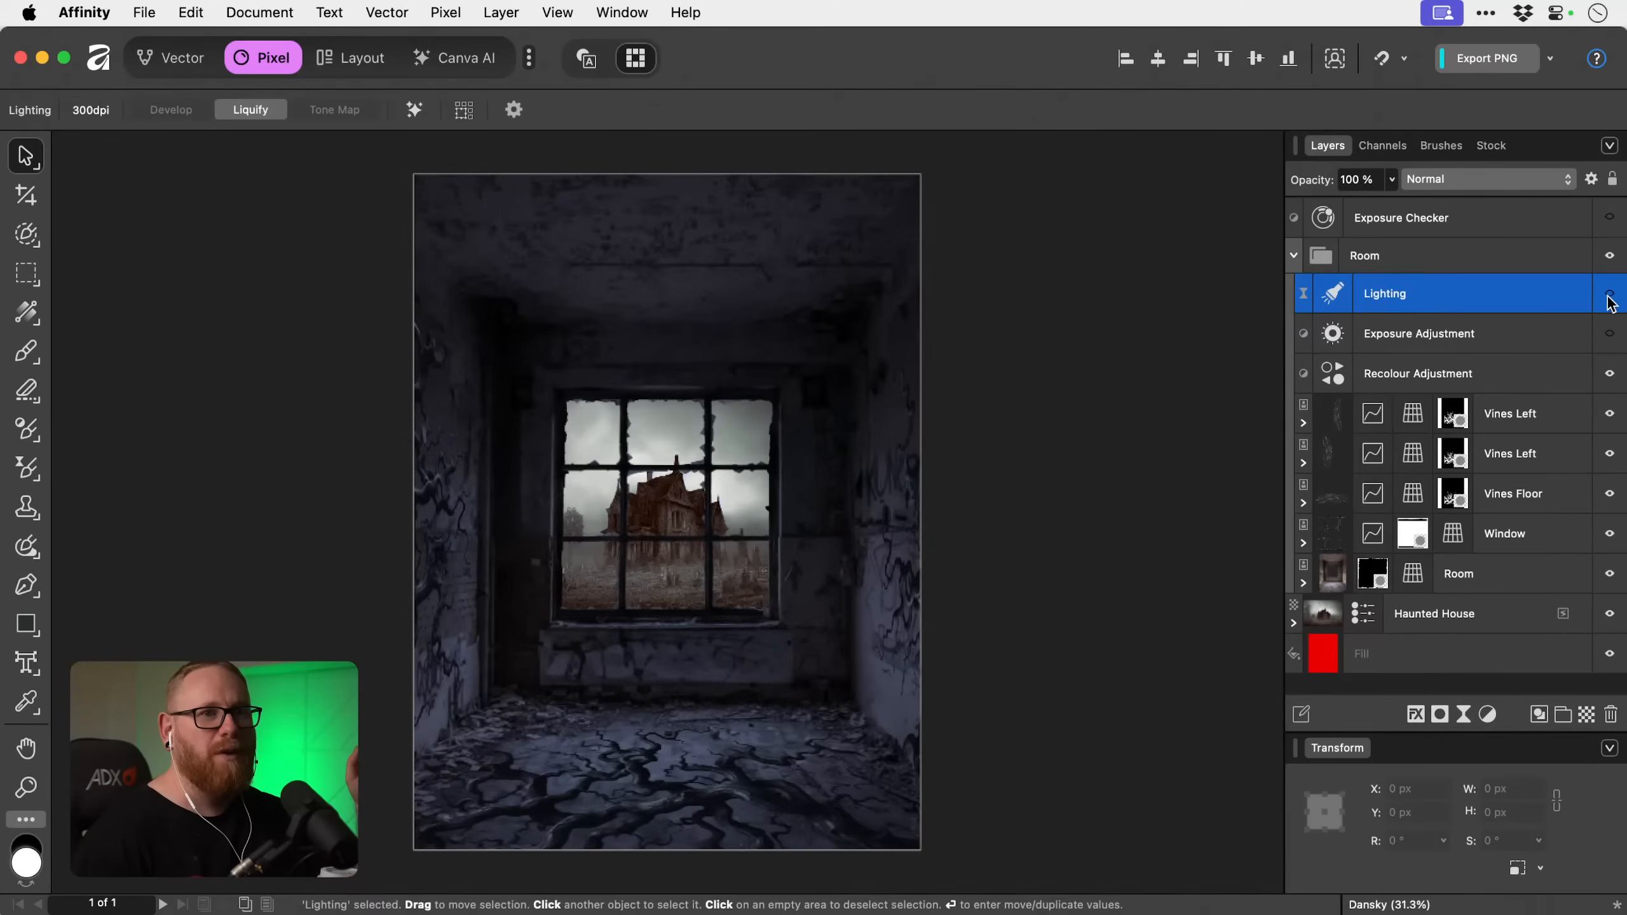
{"action": "left_click", "coordinate": [1610, 295]}
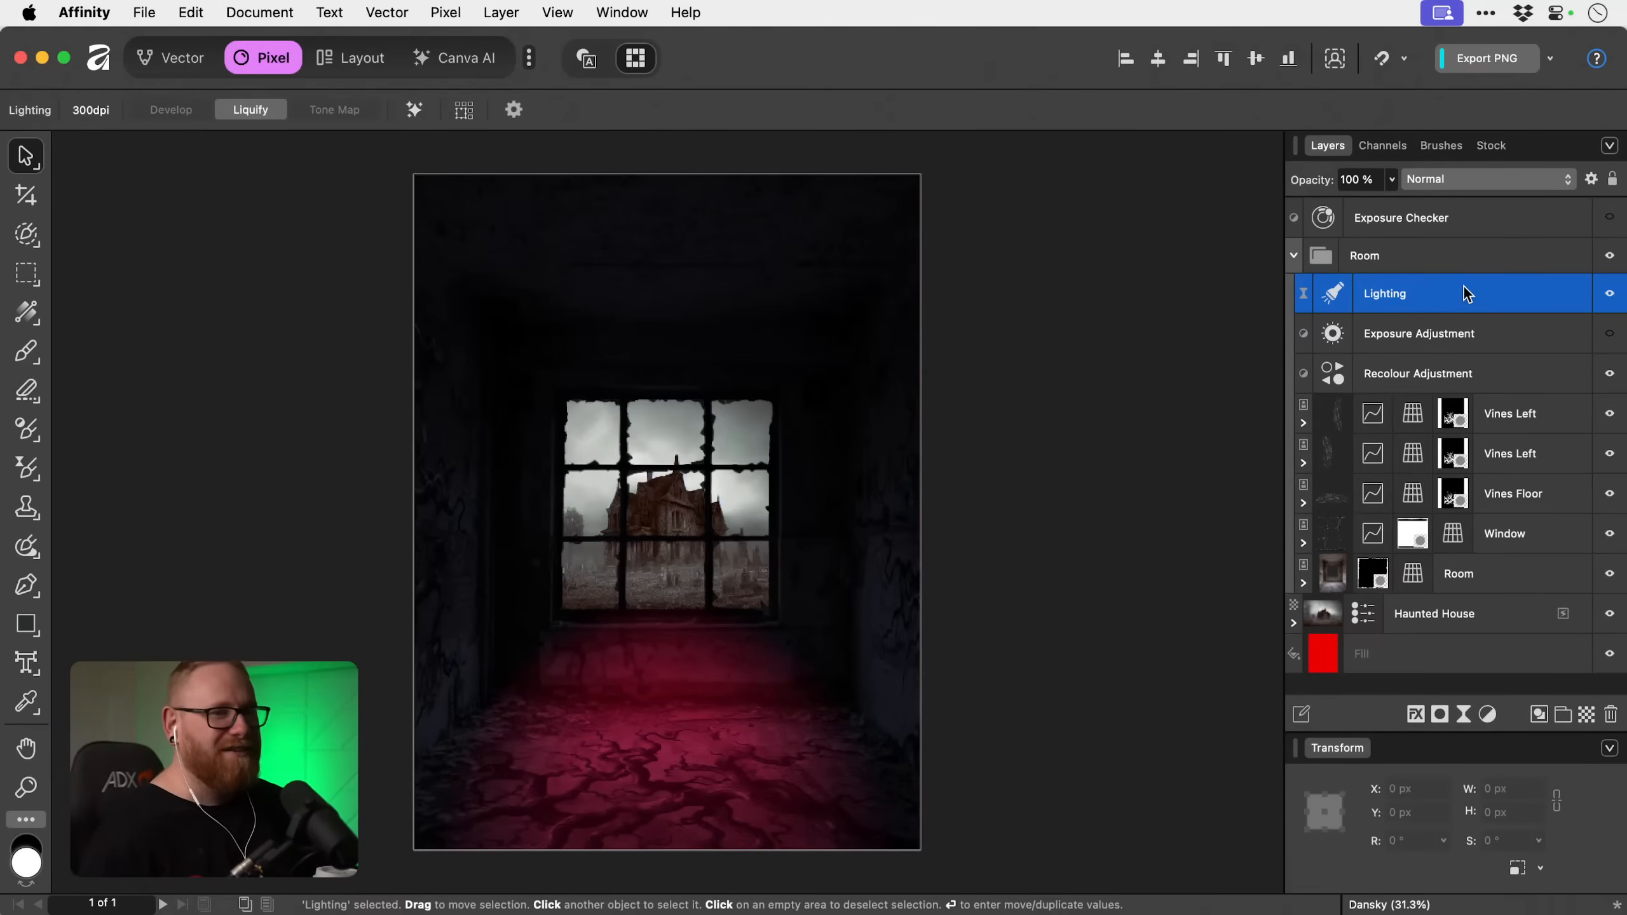
Try a live Shadows / Highlights filter with shadows strength -37% and shadows range 59%, and delete it.
{"action": "left_click", "coordinate": [1487, 714]}
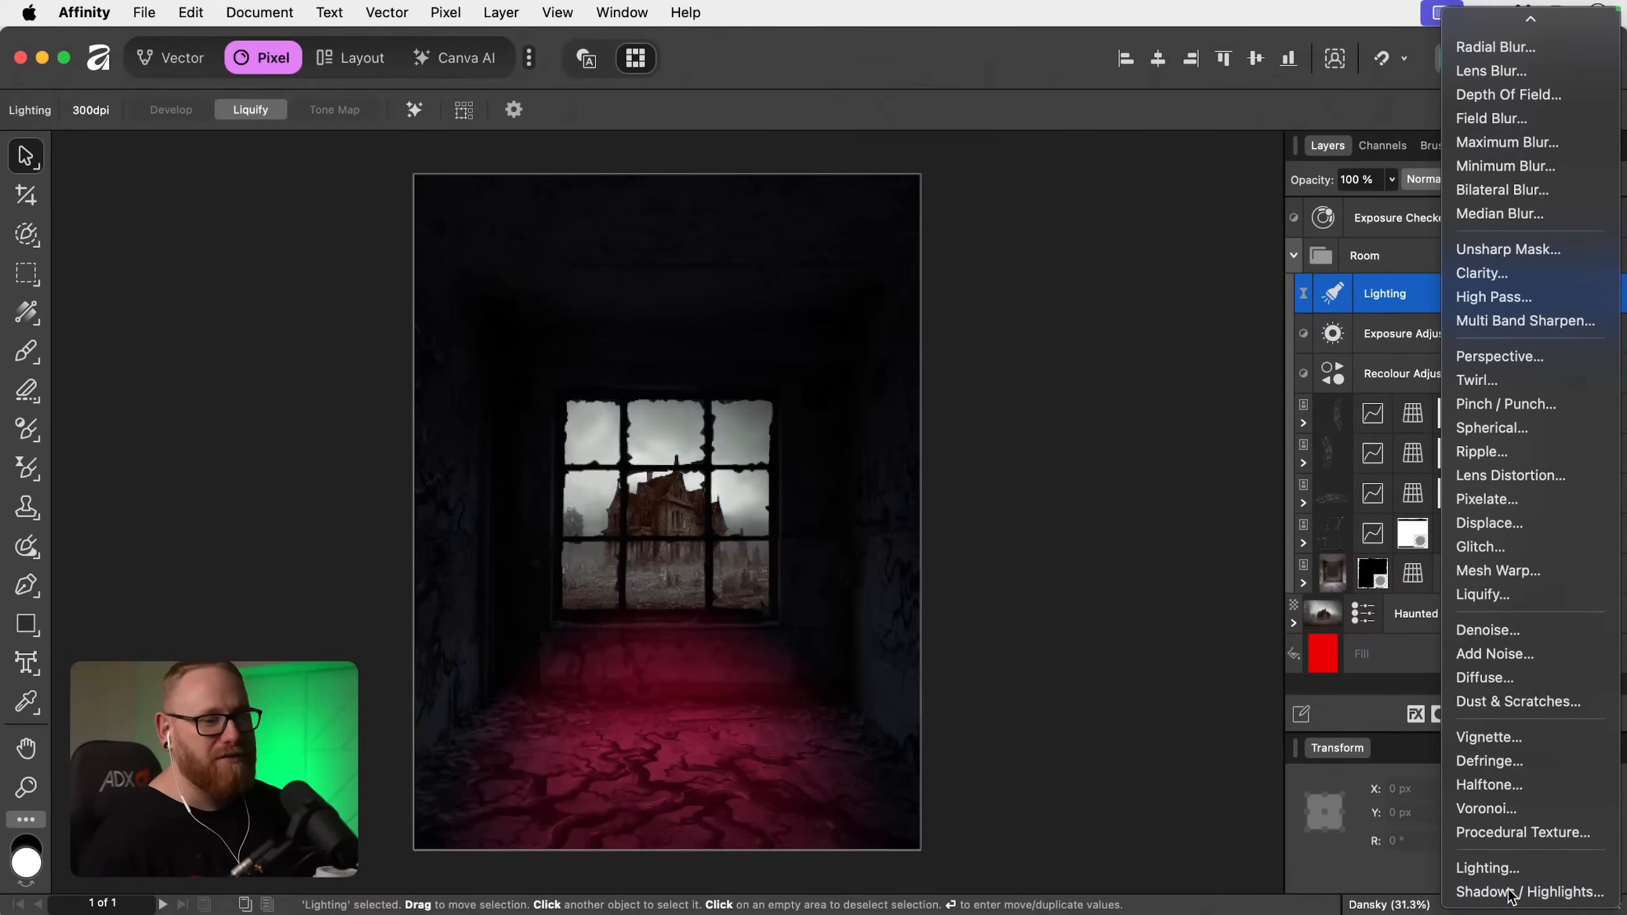
{"action": "left_click", "coordinate": [1492, 884]}
{"action": "left_click_drag", "start_coordinate": [1045, 677], "coordinate": [997, 670]}
{"action": "left_click_drag", "start_coordinate": [1045, 720], "coordinate": [1139, 720]}
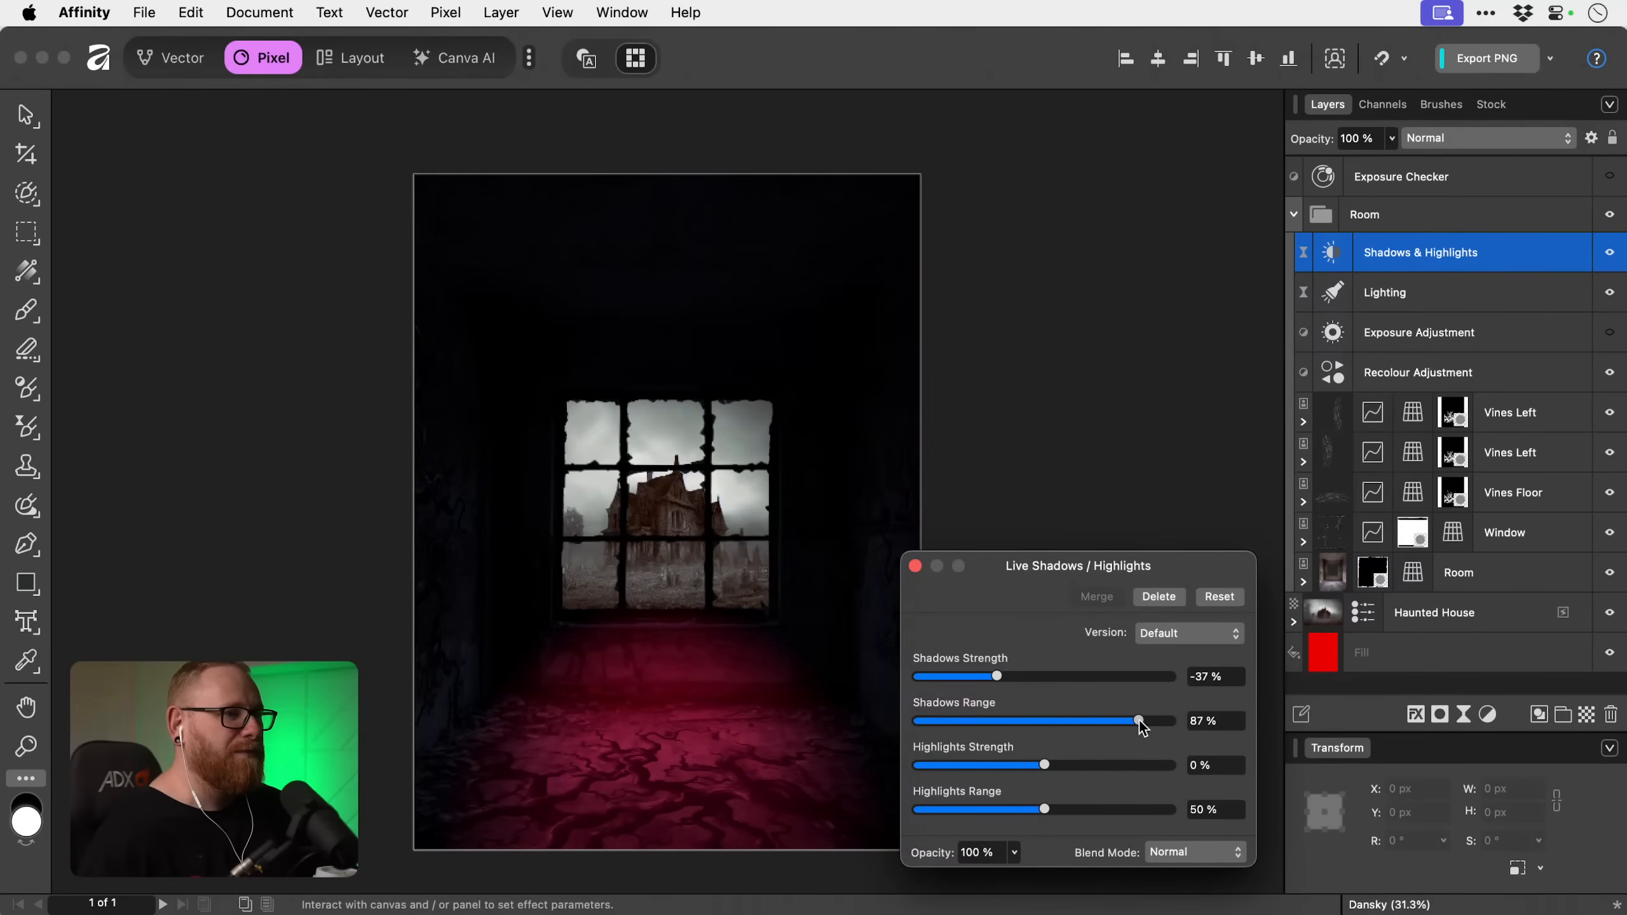
{"action": "left_click", "coordinate": [1158, 597]}
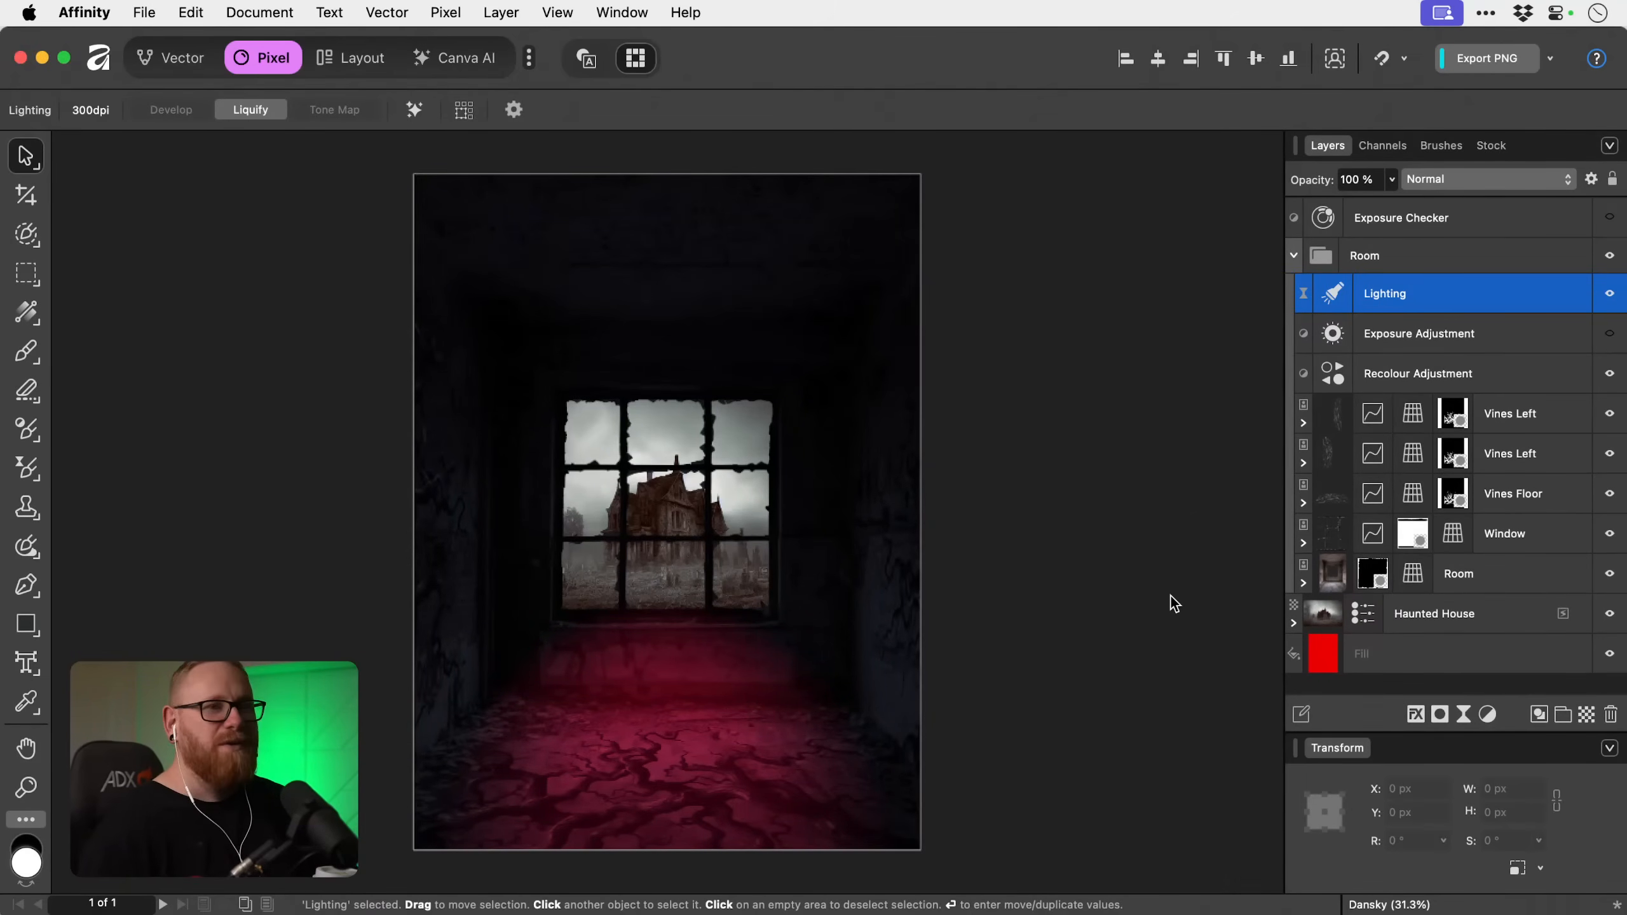
Set the Recolour Adjustment's saturation to 84% and lightness to -46%.
{"action": "double_click", "coordinate": [1337, 381]}
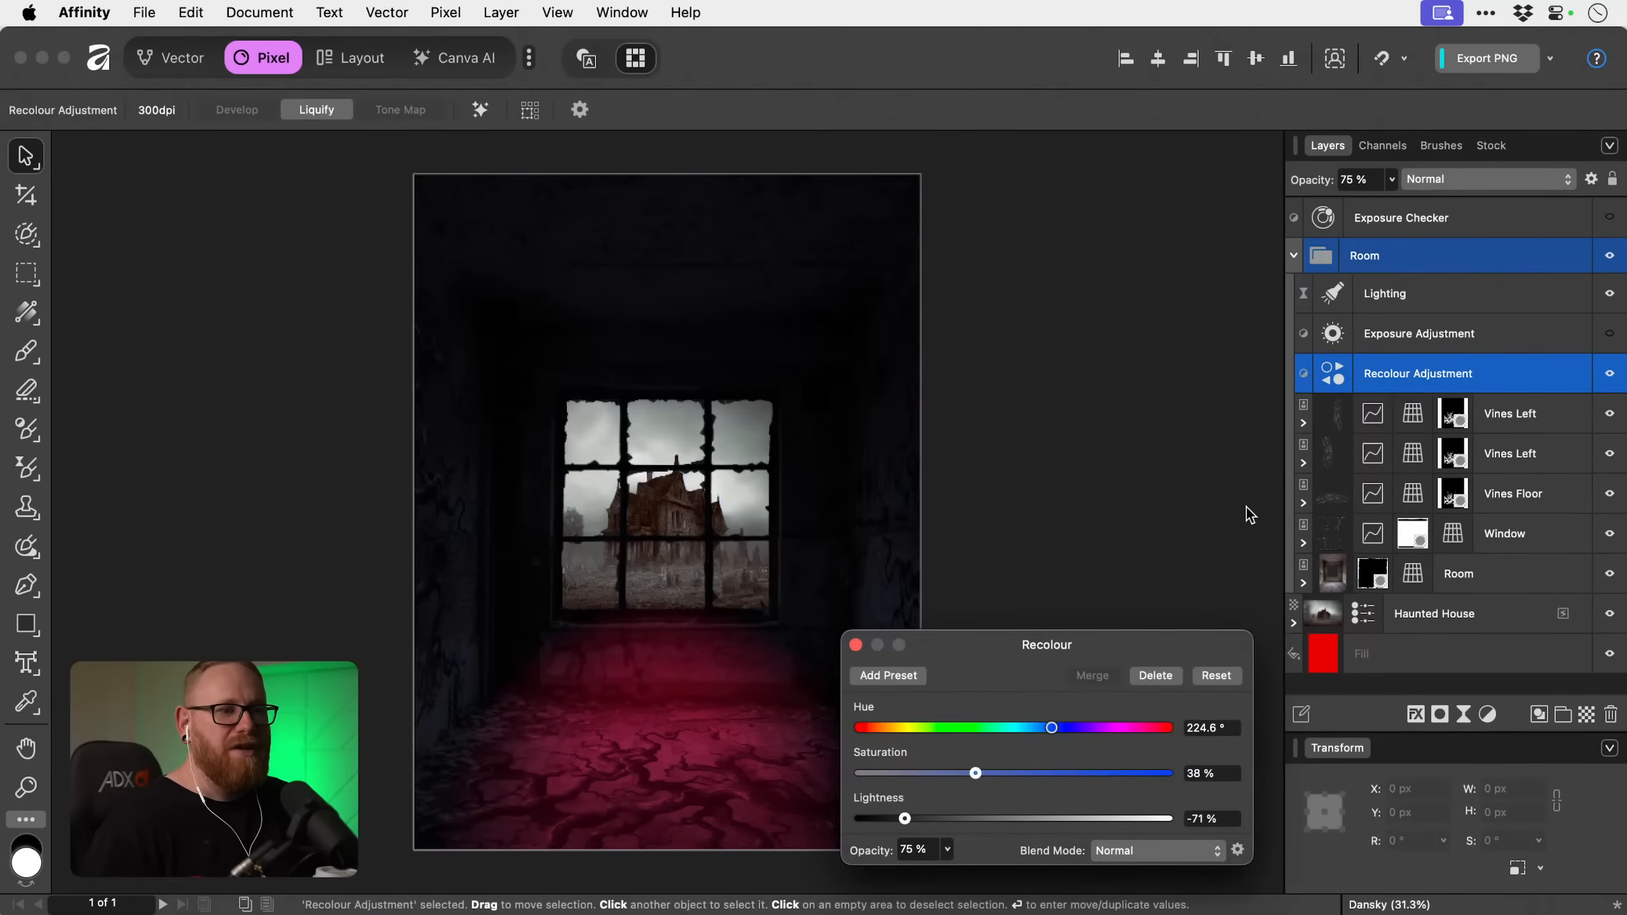
{"action": "left_click_drag", "start_coordinate": [991, 772], "coordinate": [1119, 766]}
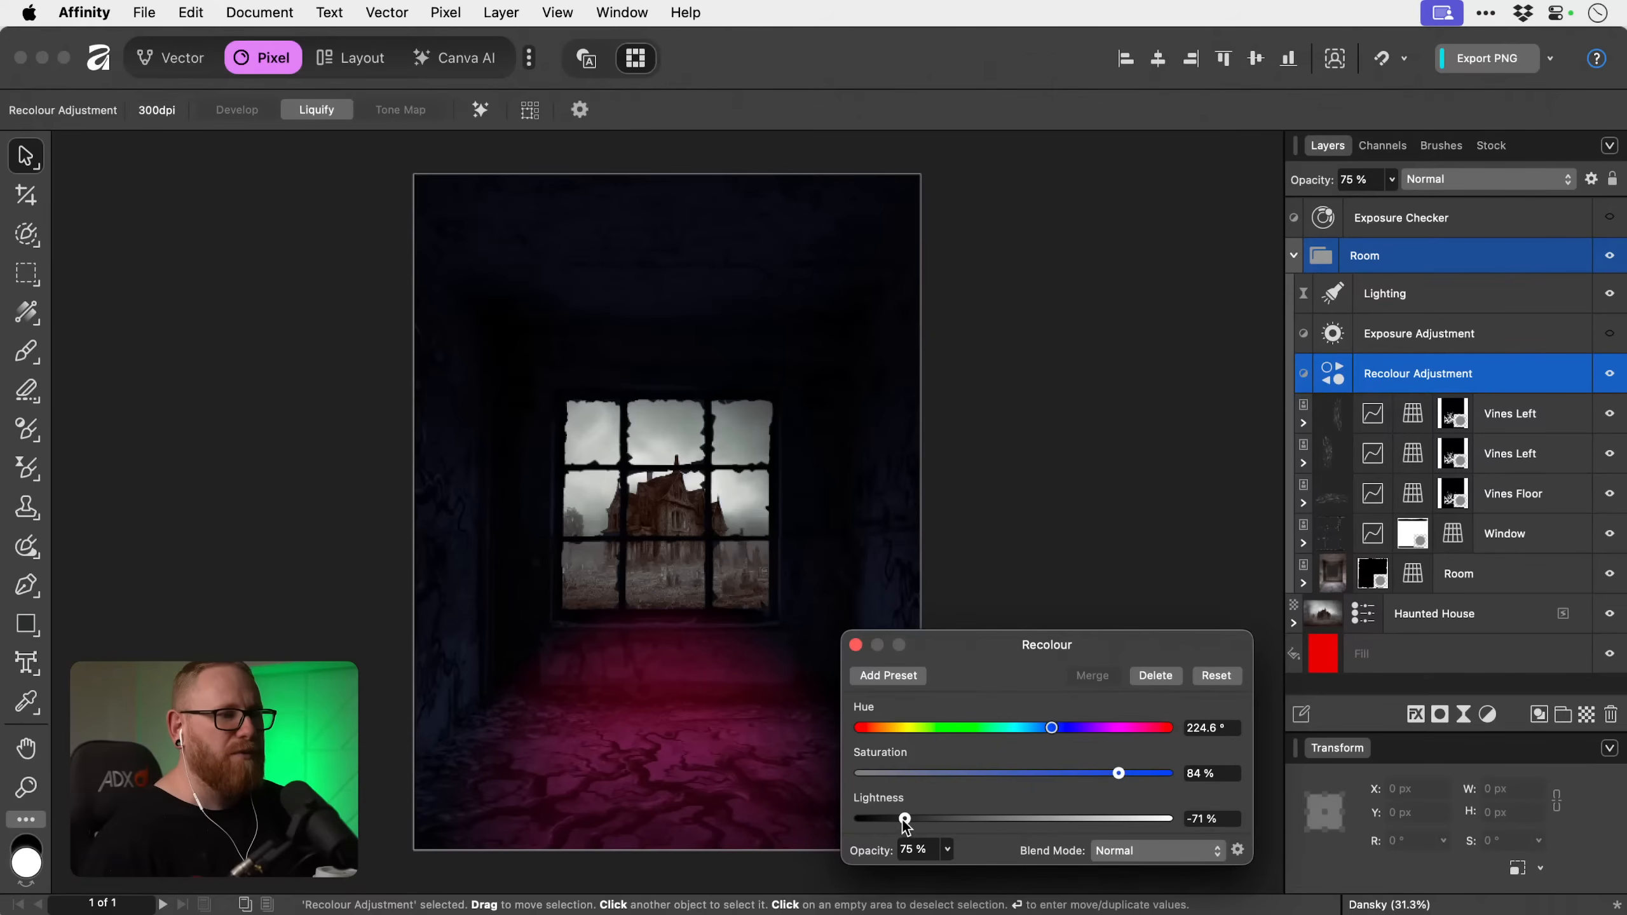
{"action": "left_click_drag", "start_coordinate": [905, 819], "coordinate": [953, 819]}
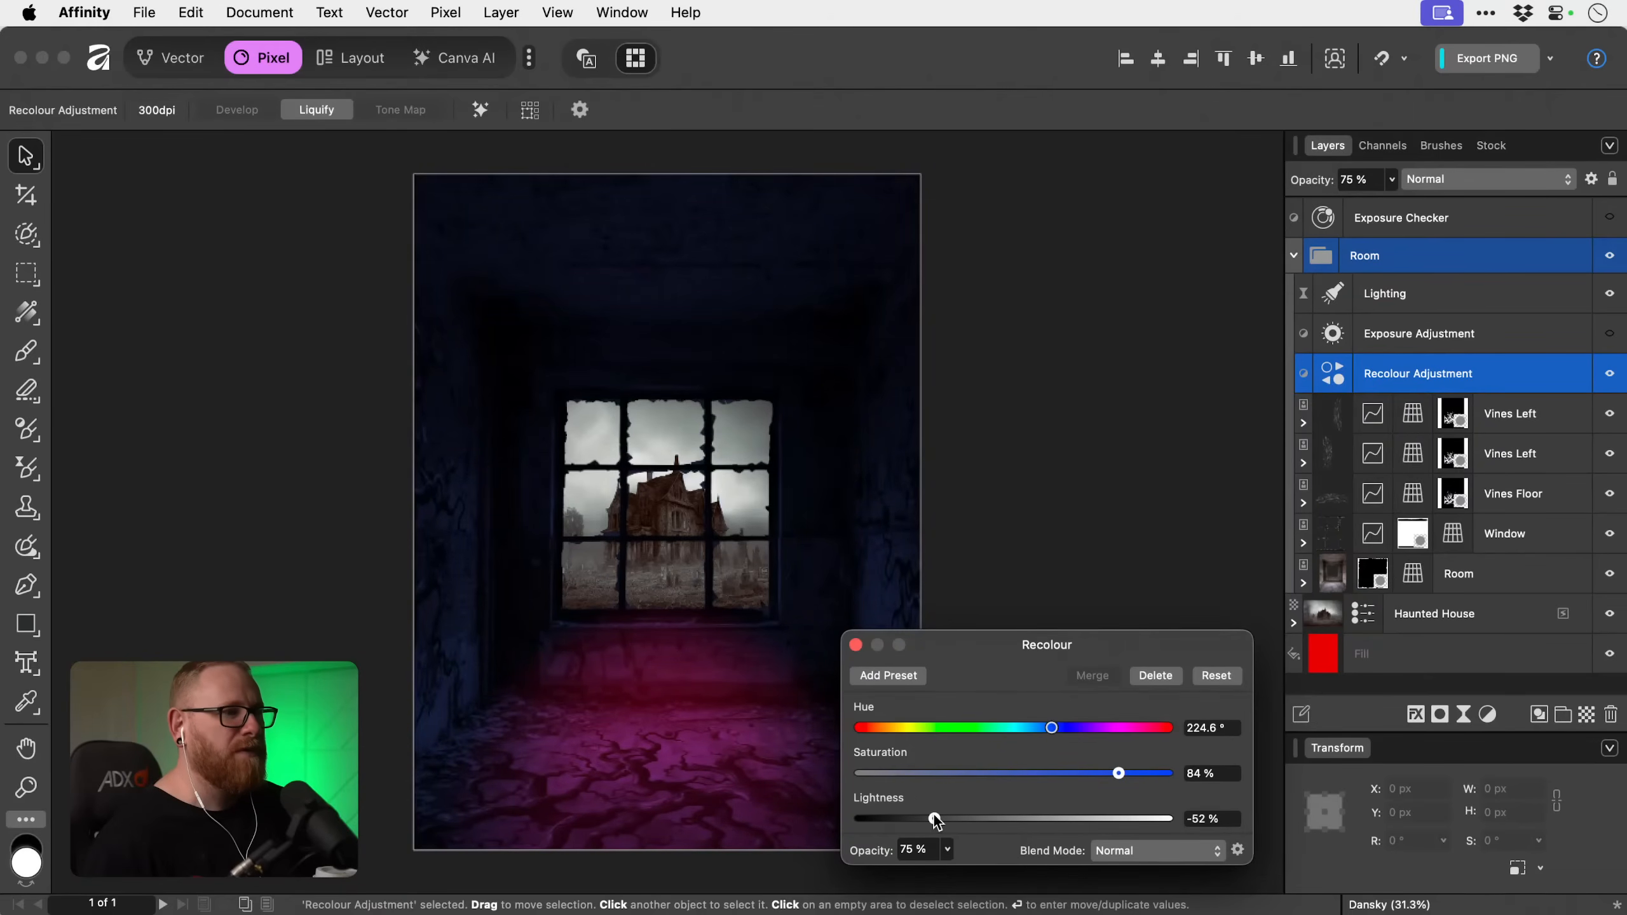
{"action": "left_click", "coordinate": [857, 645]}
Change the spot light's colour in the Lighting layer to pure red FF0200.
{"action": "double_click", "coordinate": [1332, 294]}
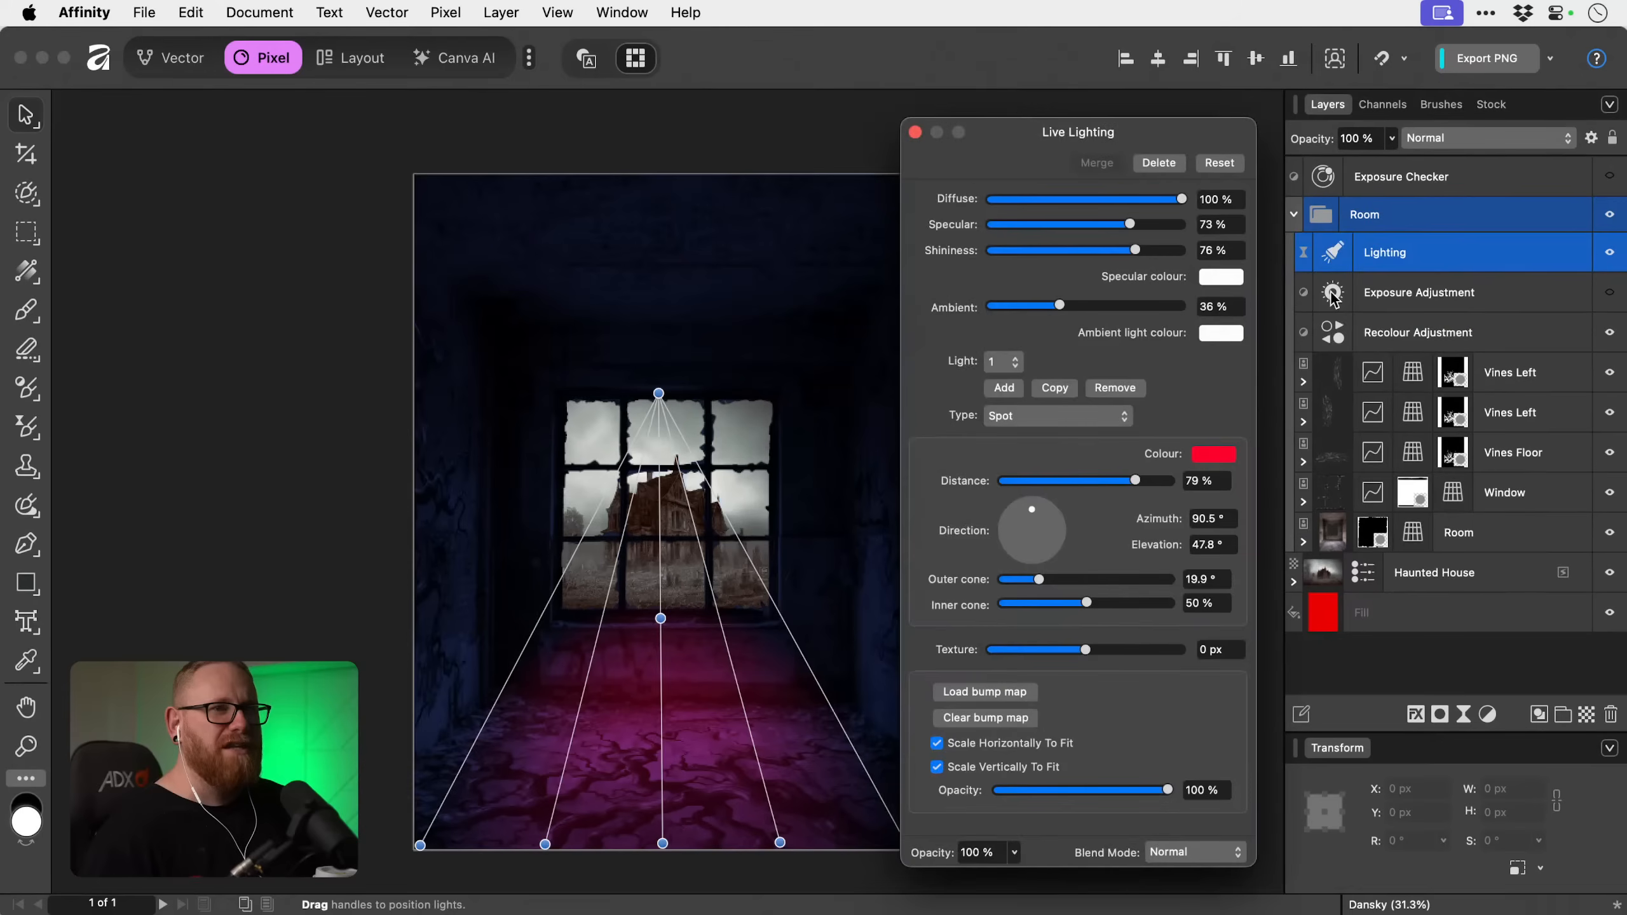
{"action": "left_click", "coordinate": [1217, 454]}
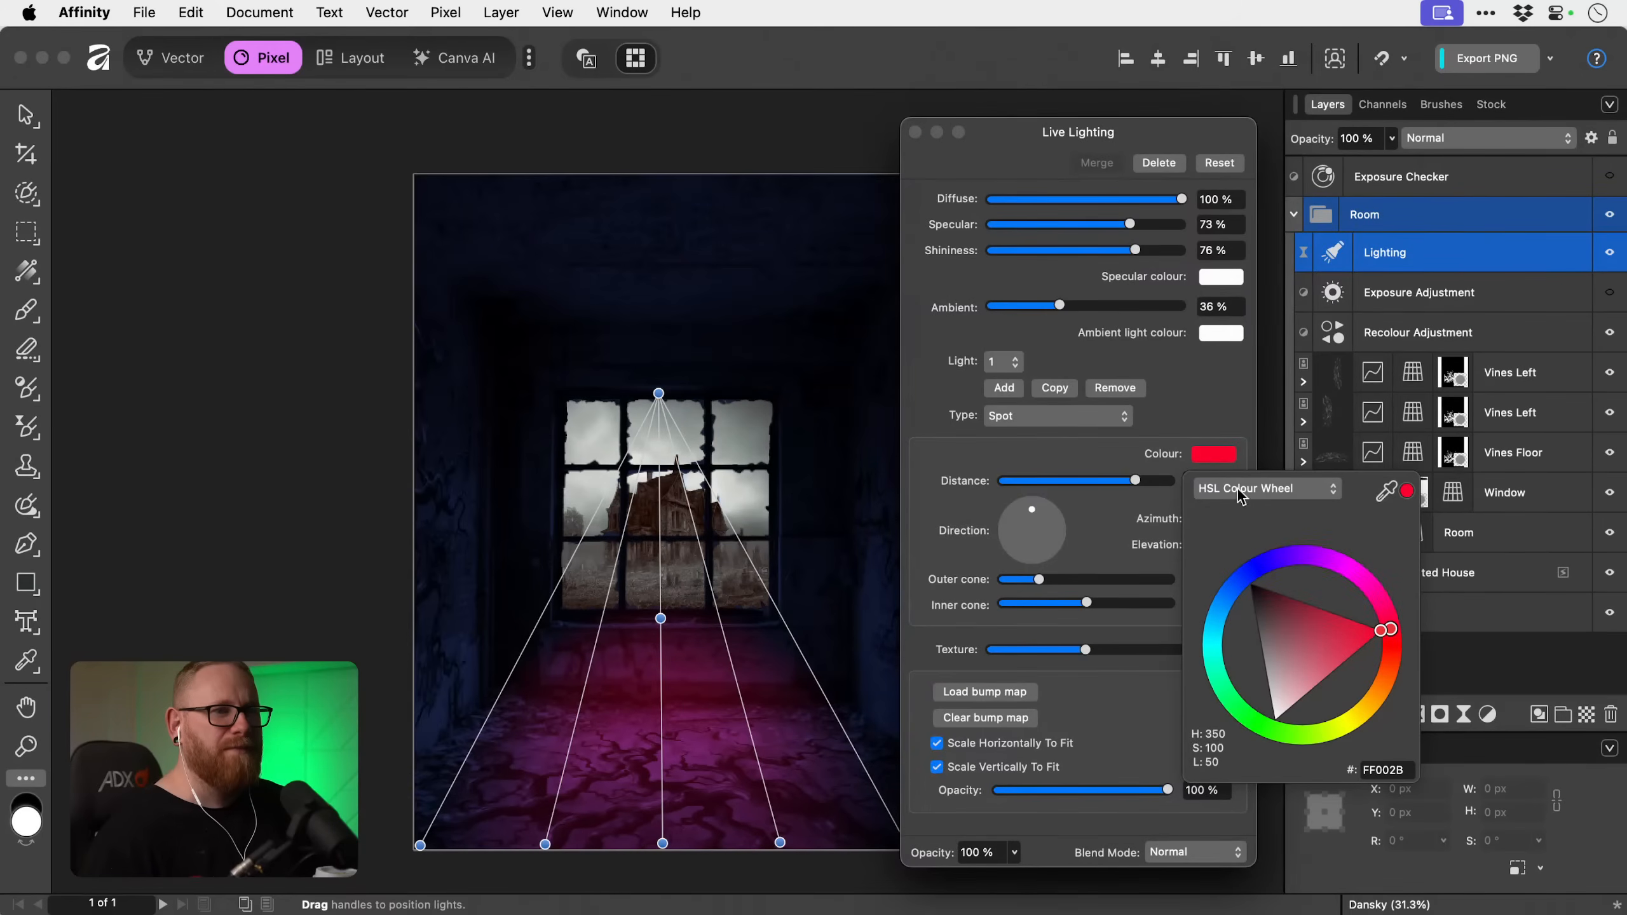
{"action": "left_click_drag", "start_coordinate": [1392, 630], "coordinate": [1406, 652]}
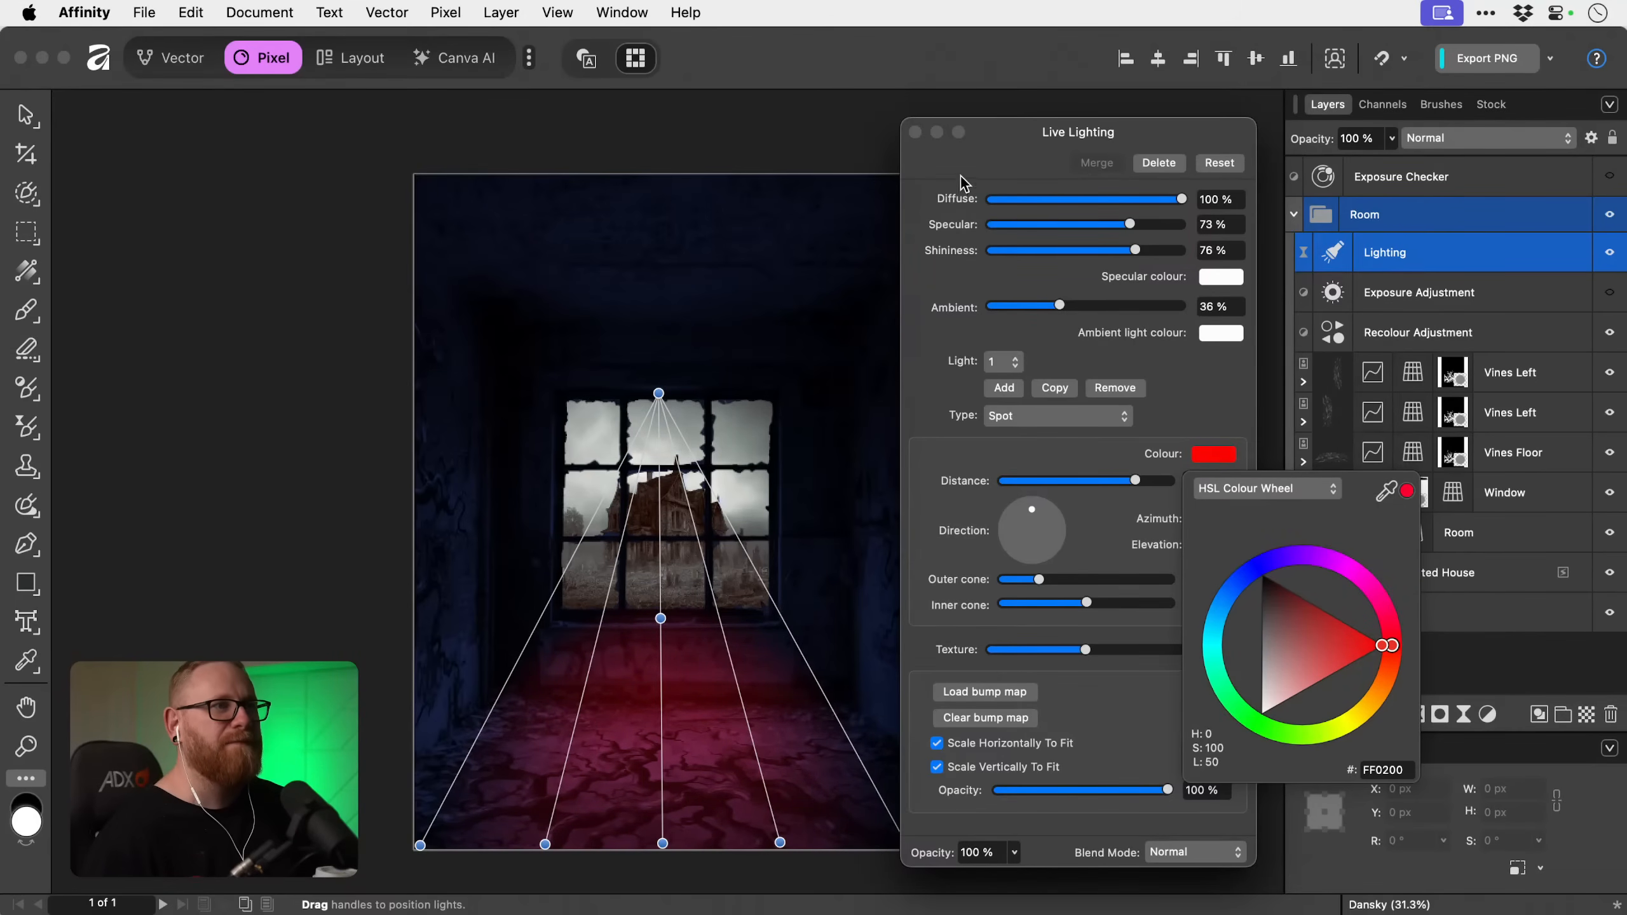
{"action": "left_click", "coordinate": [915, 133]}
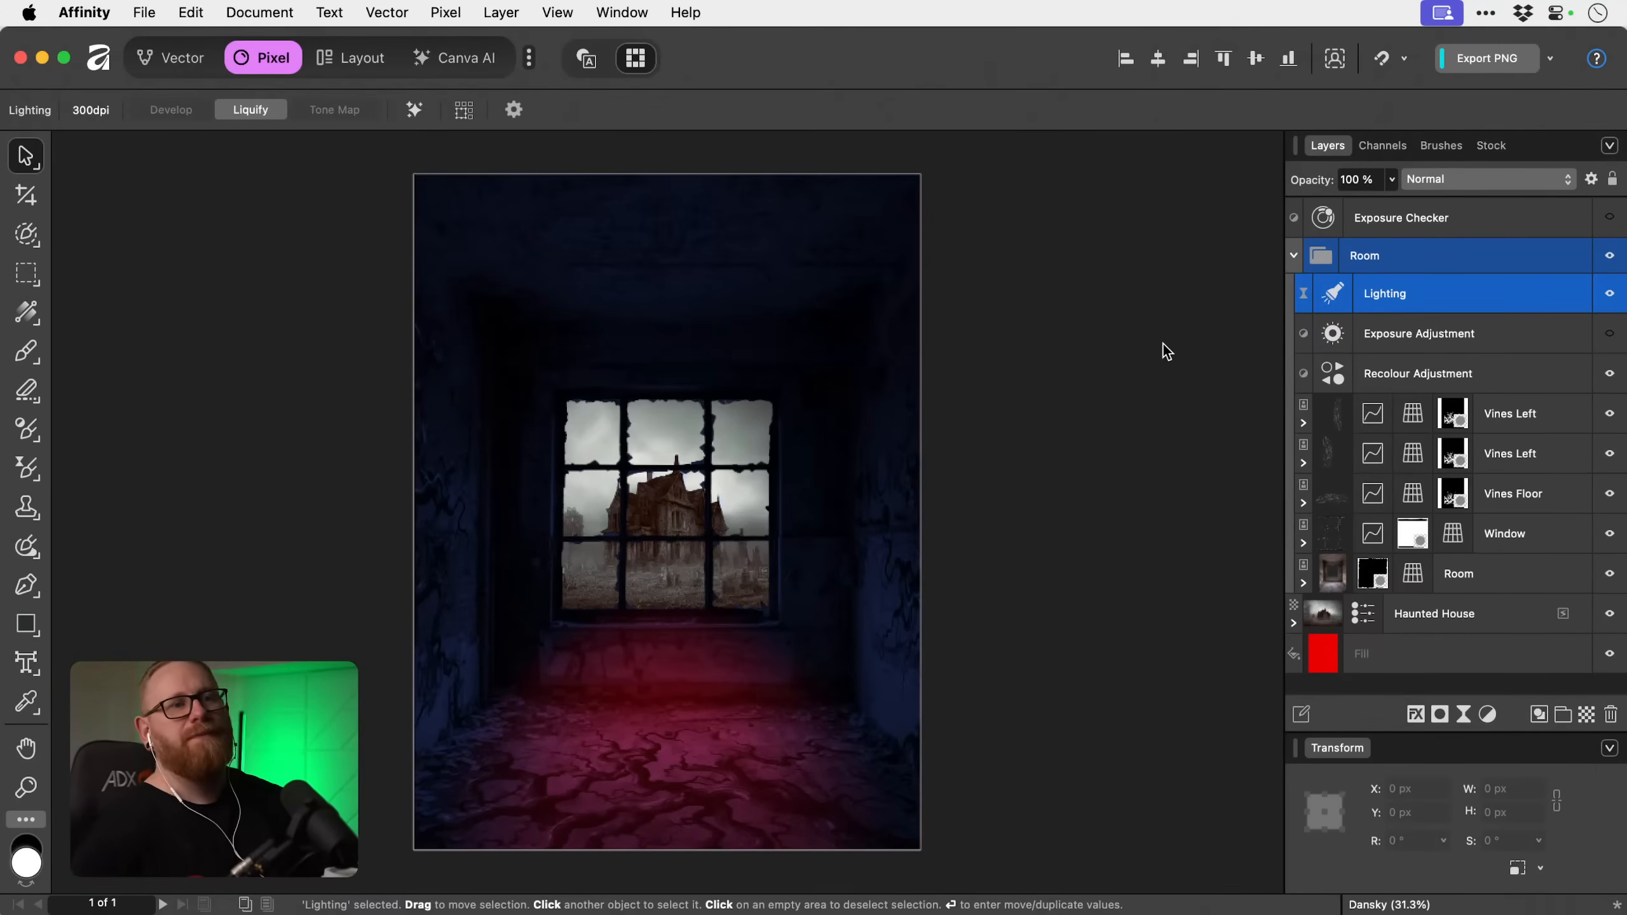
Hide the Lighting layer, show the Exposure Adjustment and set its exposure to -5.6.
{"action": "left_click", "coordinate": [1610, 296]}
{"action": "left_click", "coordinate": [1611, 335]}
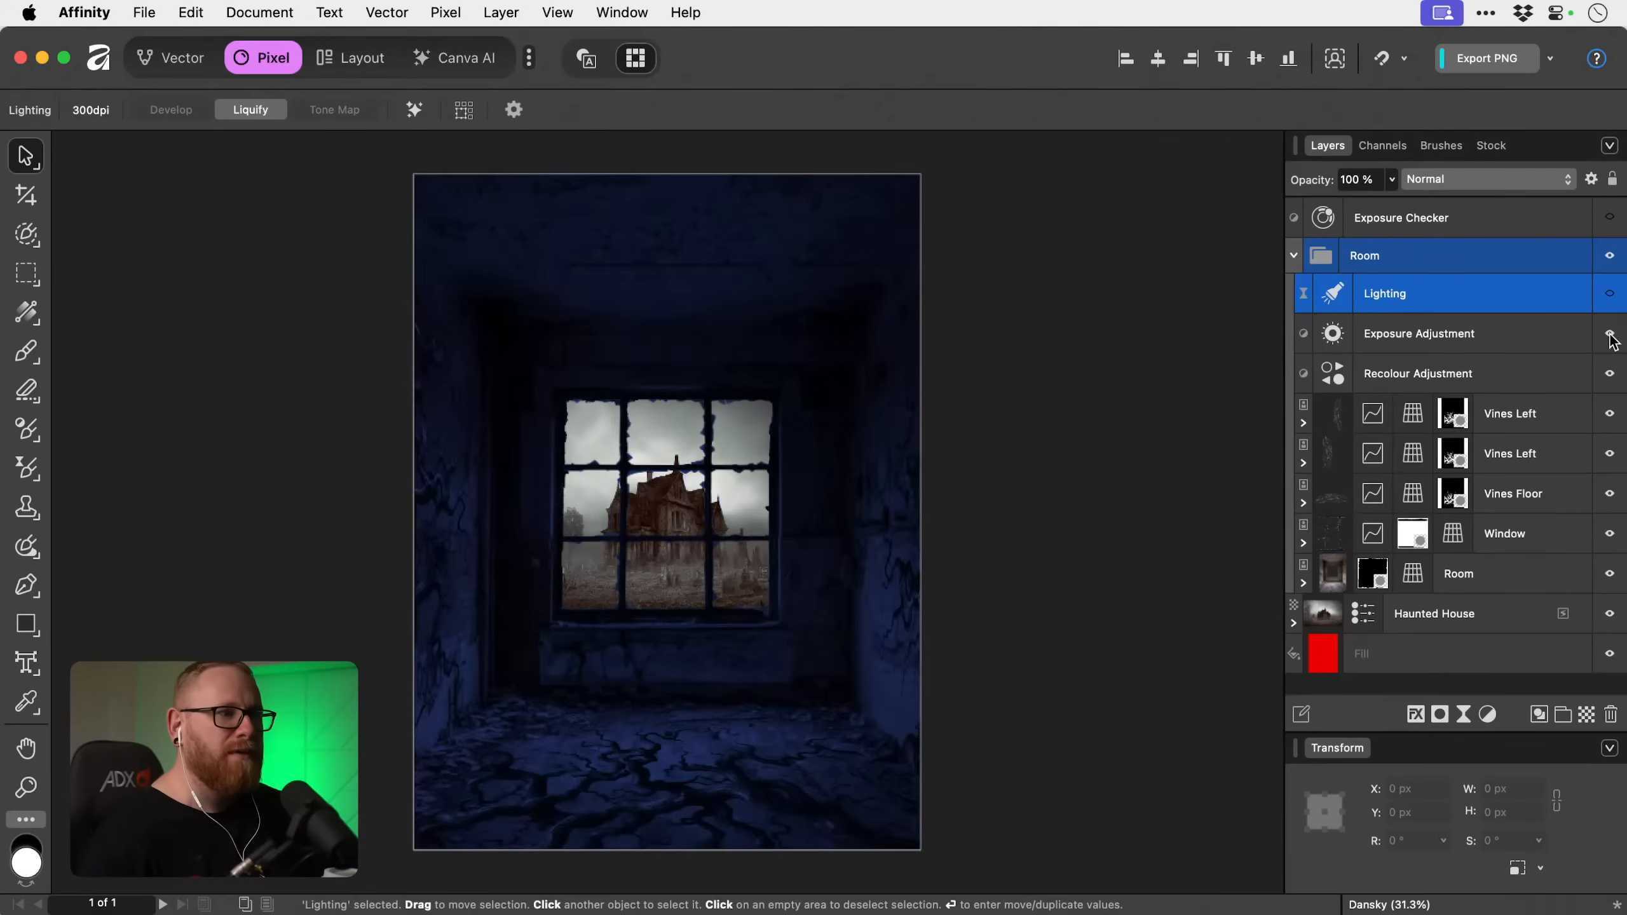
{"action": "left_click", "coordinate": [1611, 335]}
{"action": "left_click", "coordinate": [1611, 335]}
{"action": "double_click", "coordinate": [1334, 335]}
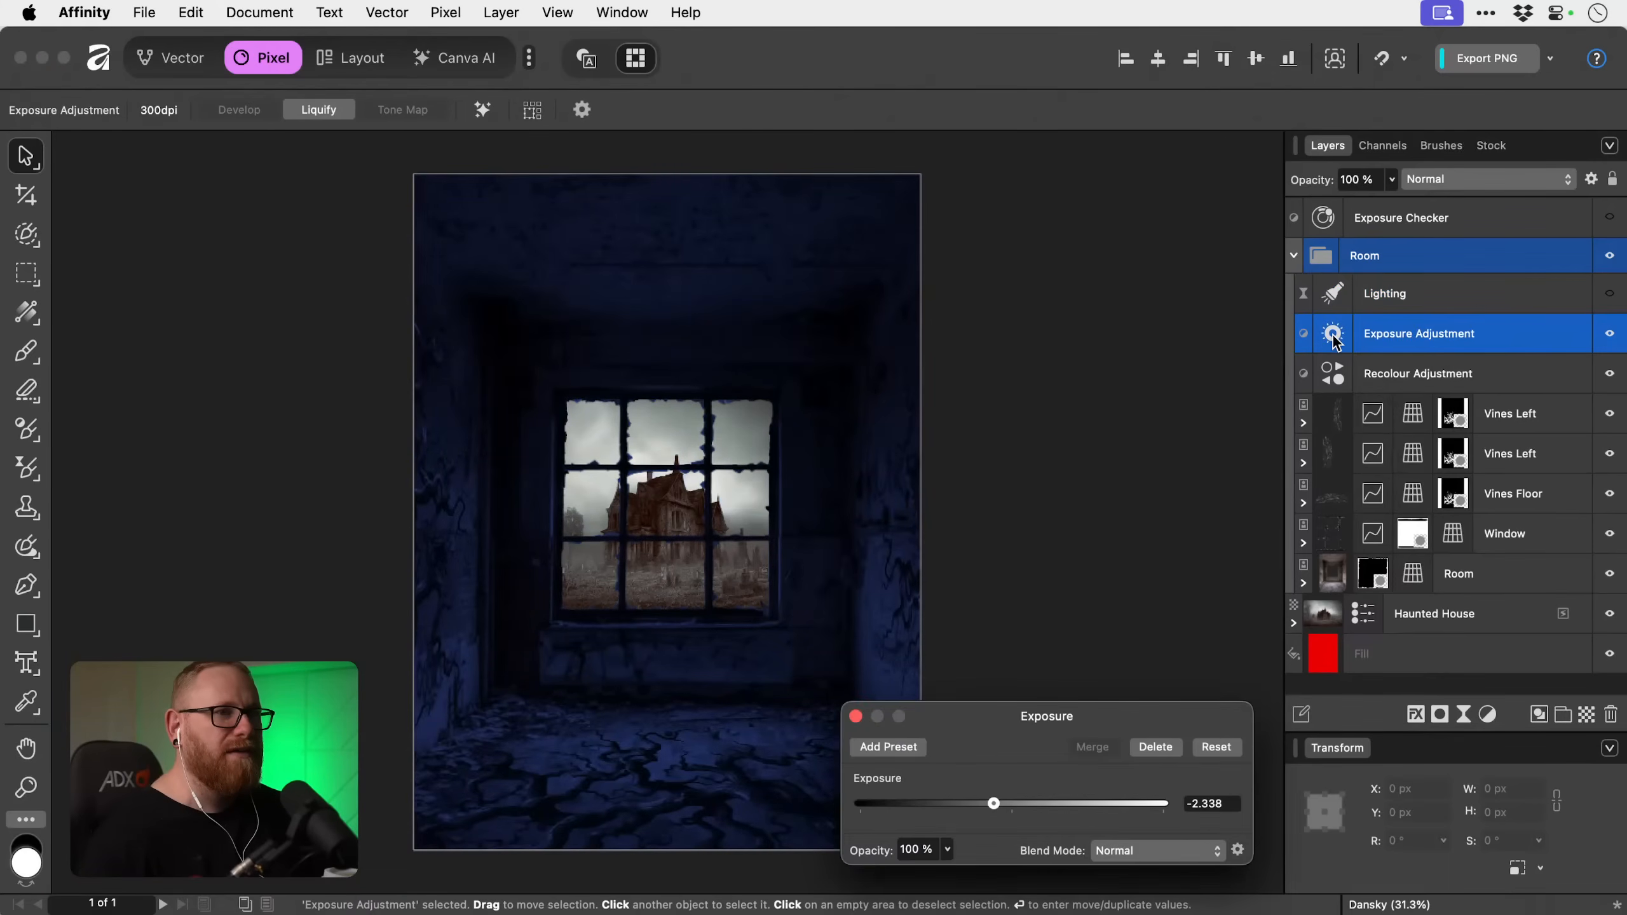
{"action": "left_click_drag", "start_coordinate": [993, 804], "coordinate": [969, 806]}
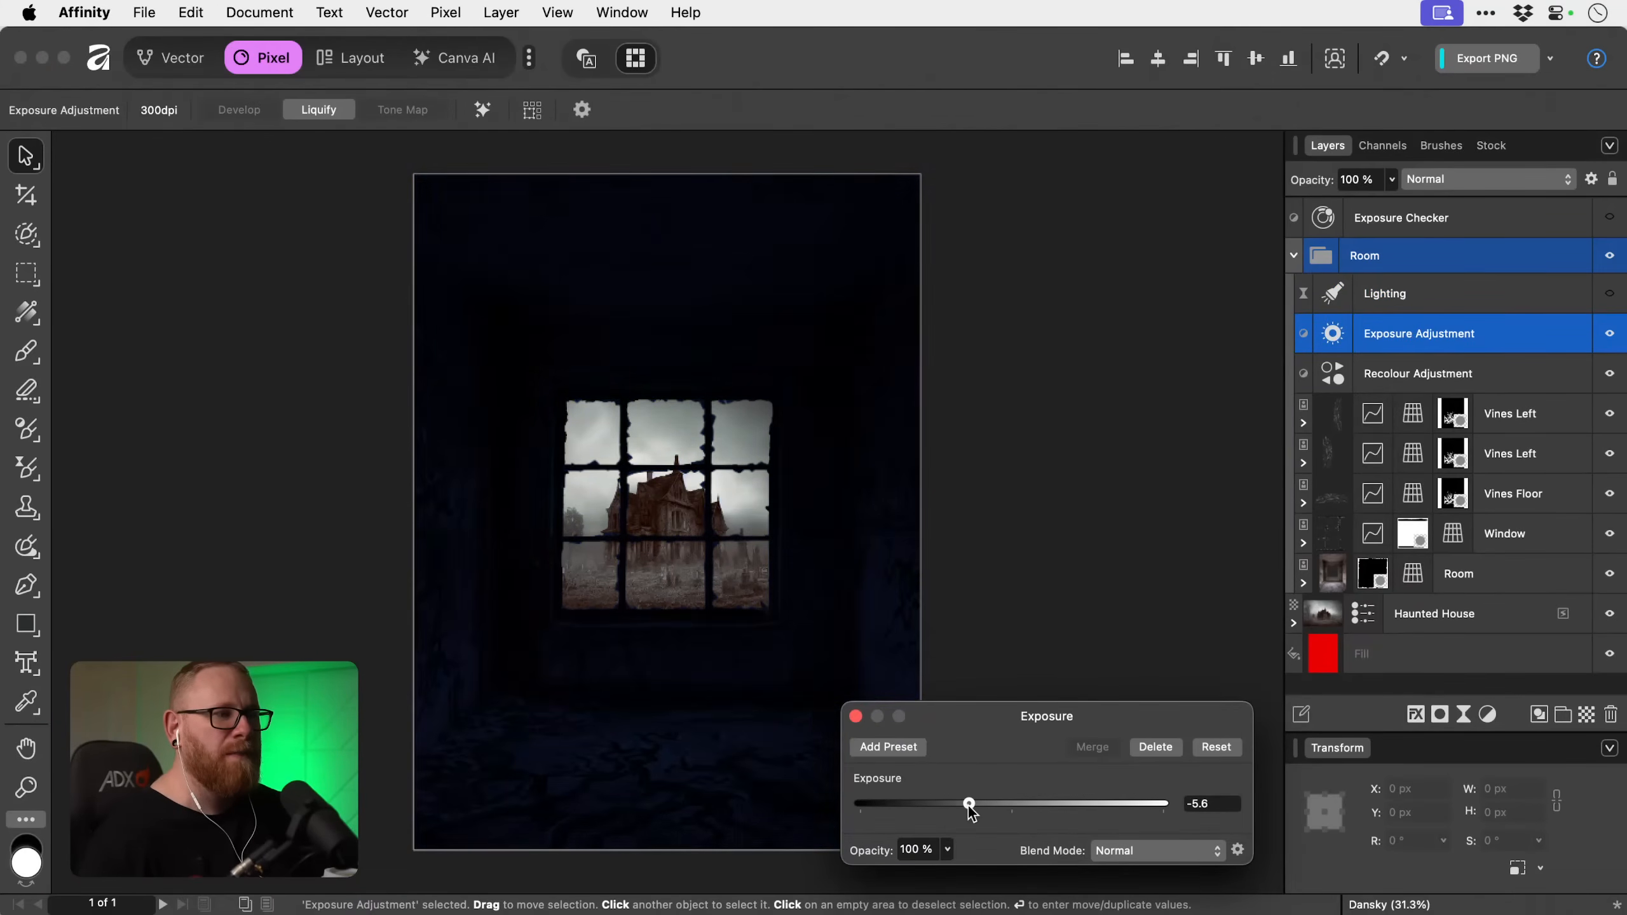
{"action": "left_click", "coordinate": [856, 716]}
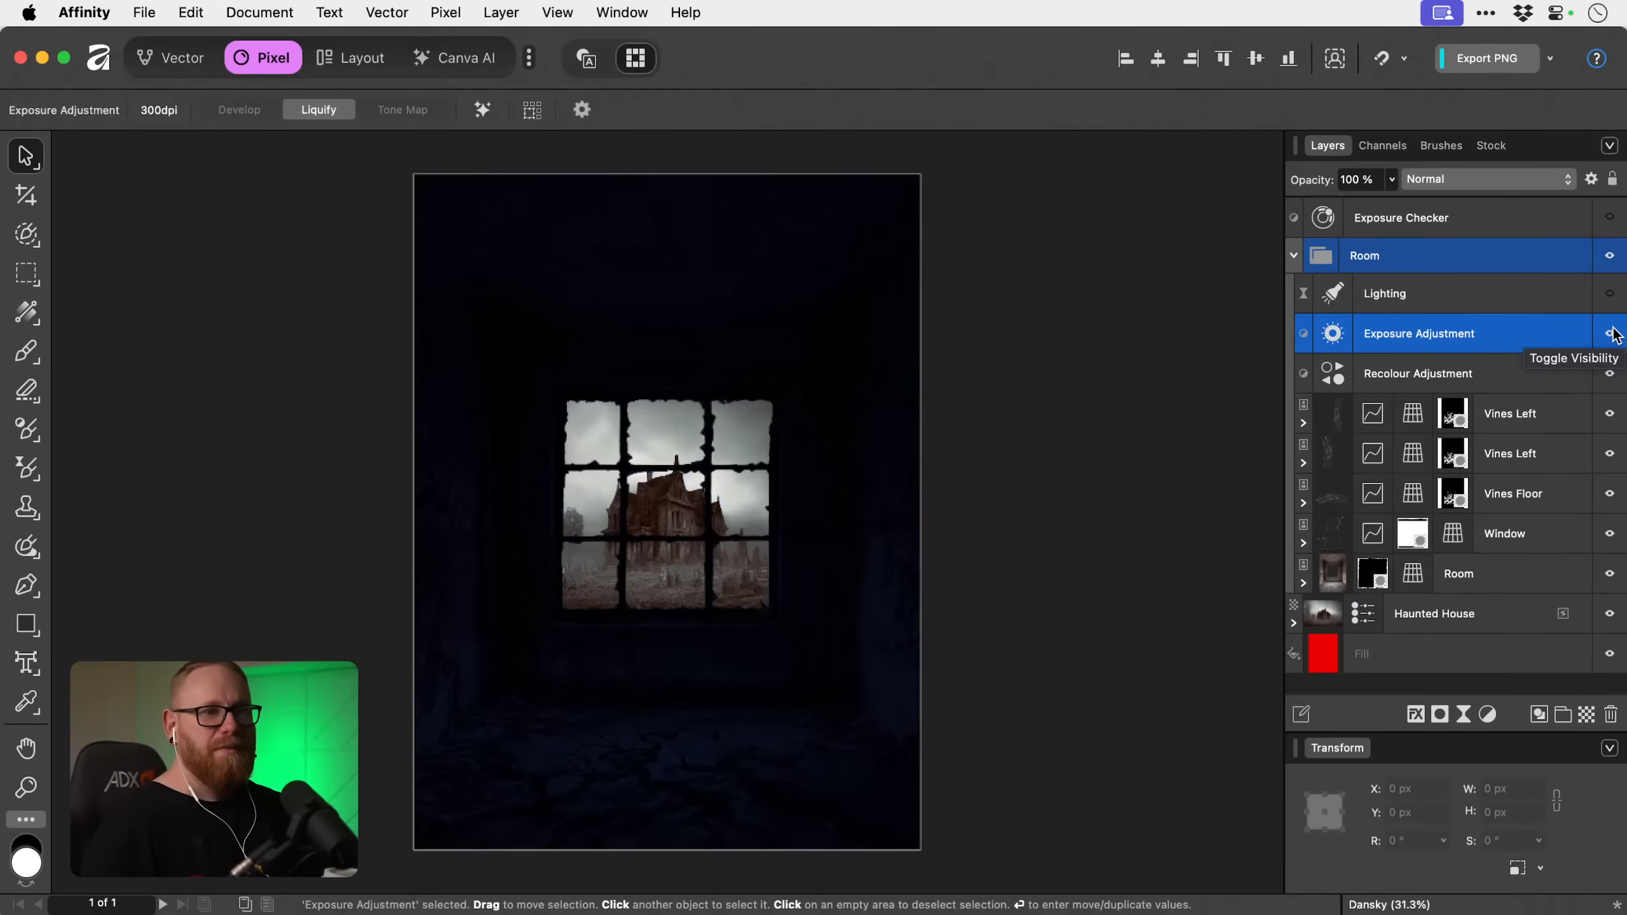
Add an empty mask to the Exposure Adjustment and ready the Paint Brush with white at a size of 468.1 px.
{"action": "left_click", "coordinate": [1441, 714]}
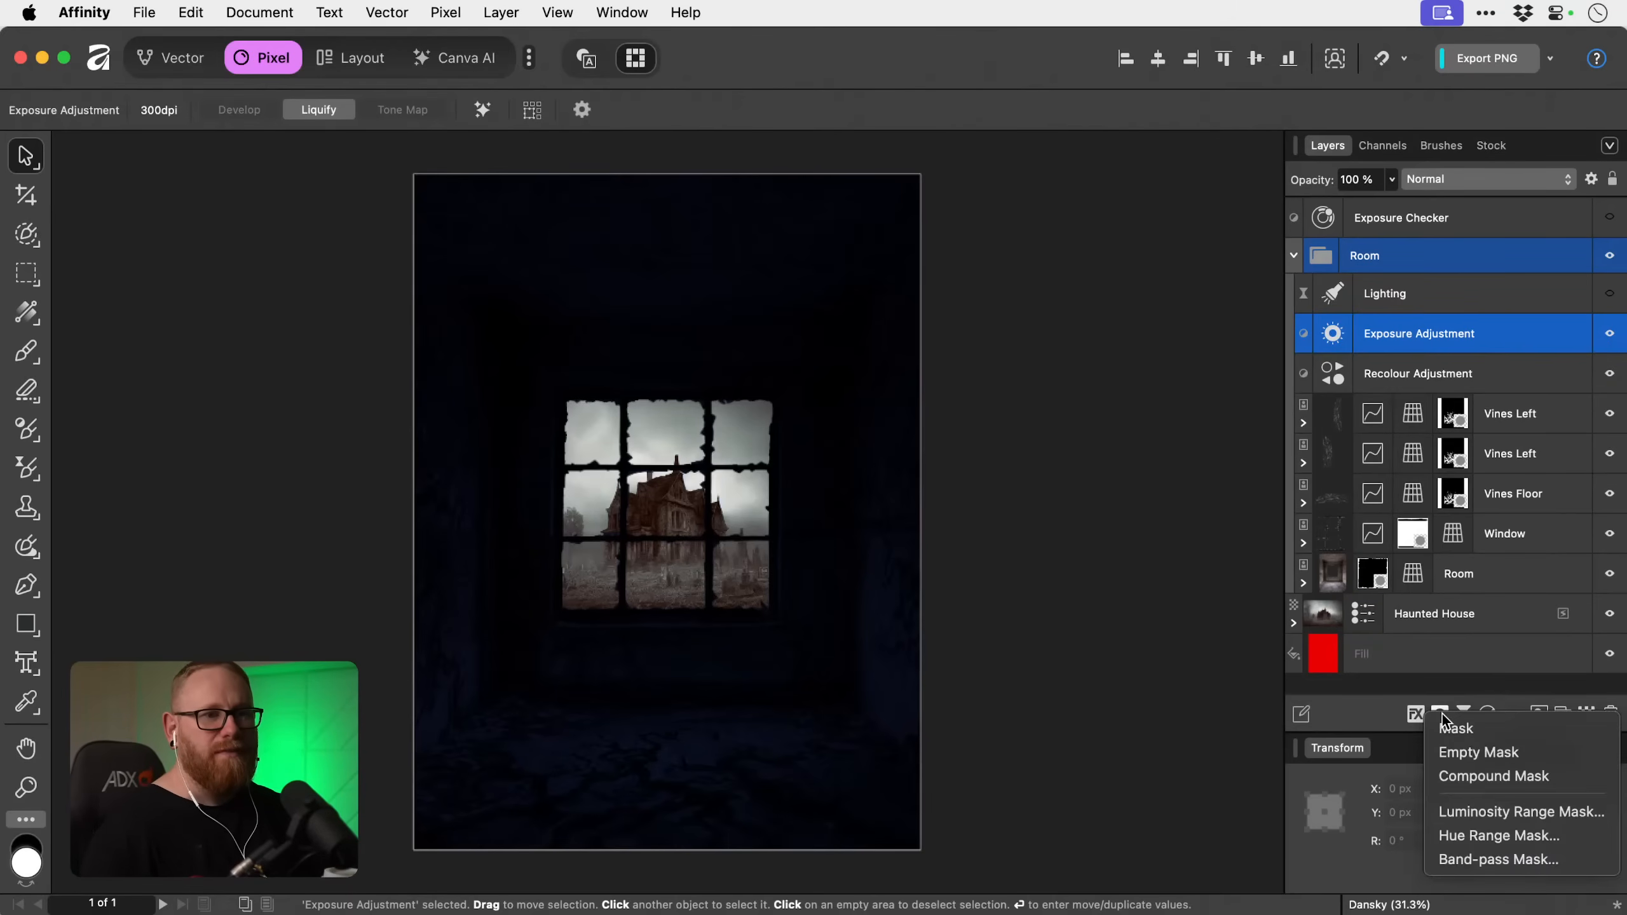
{"action": "left_click", "coordinate": [1467, 753]}
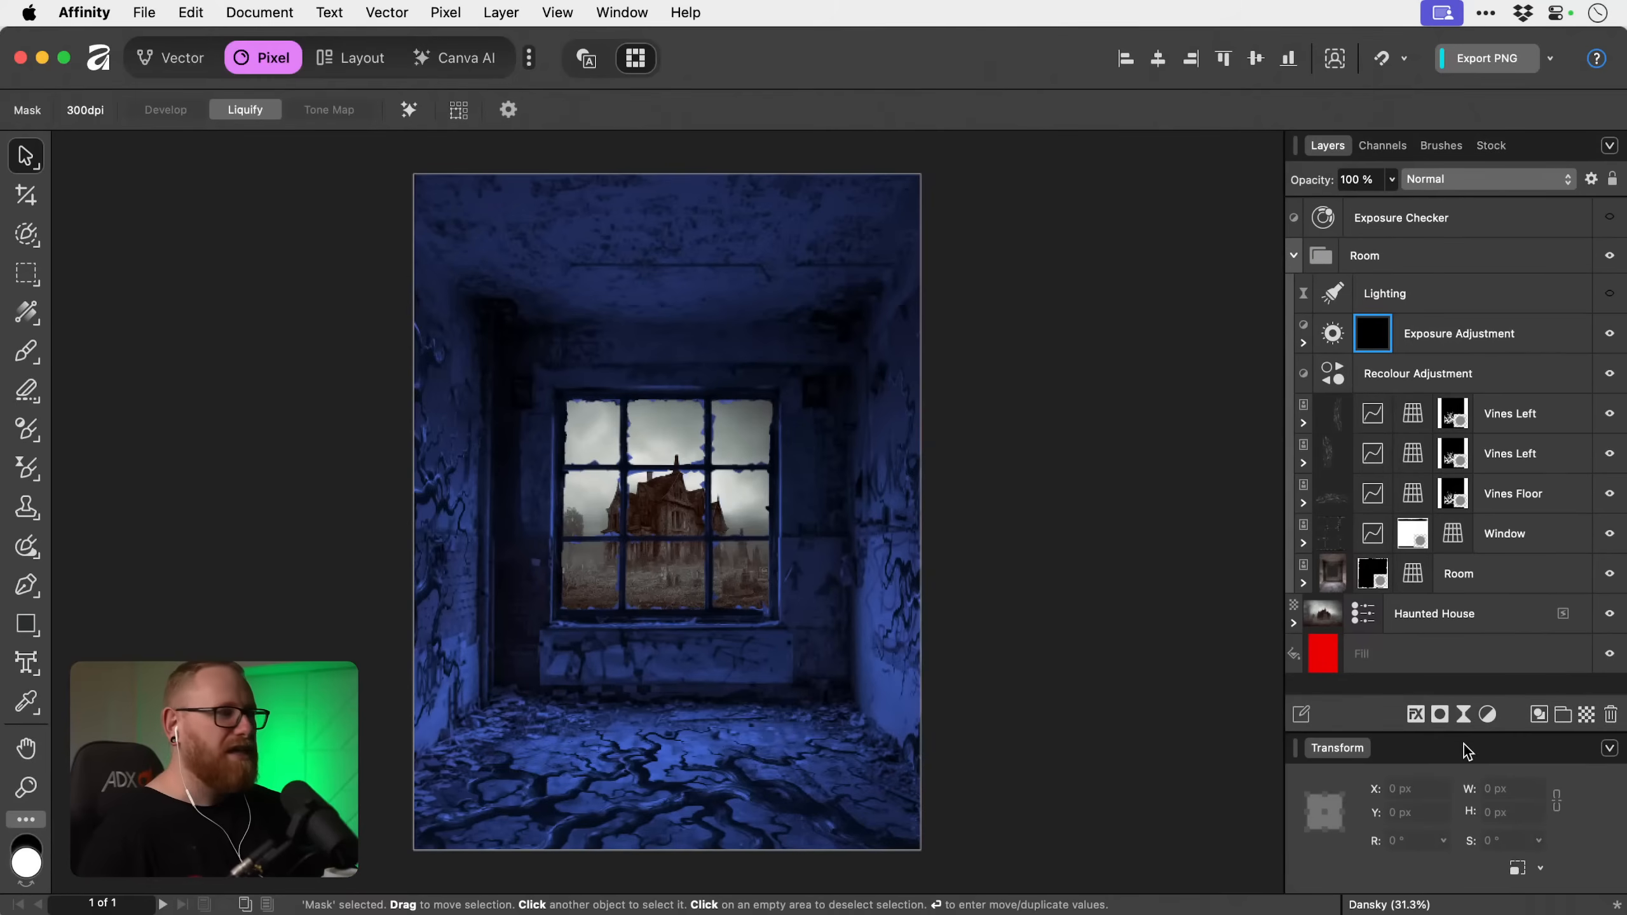
{"action": "key", "text": "b"}
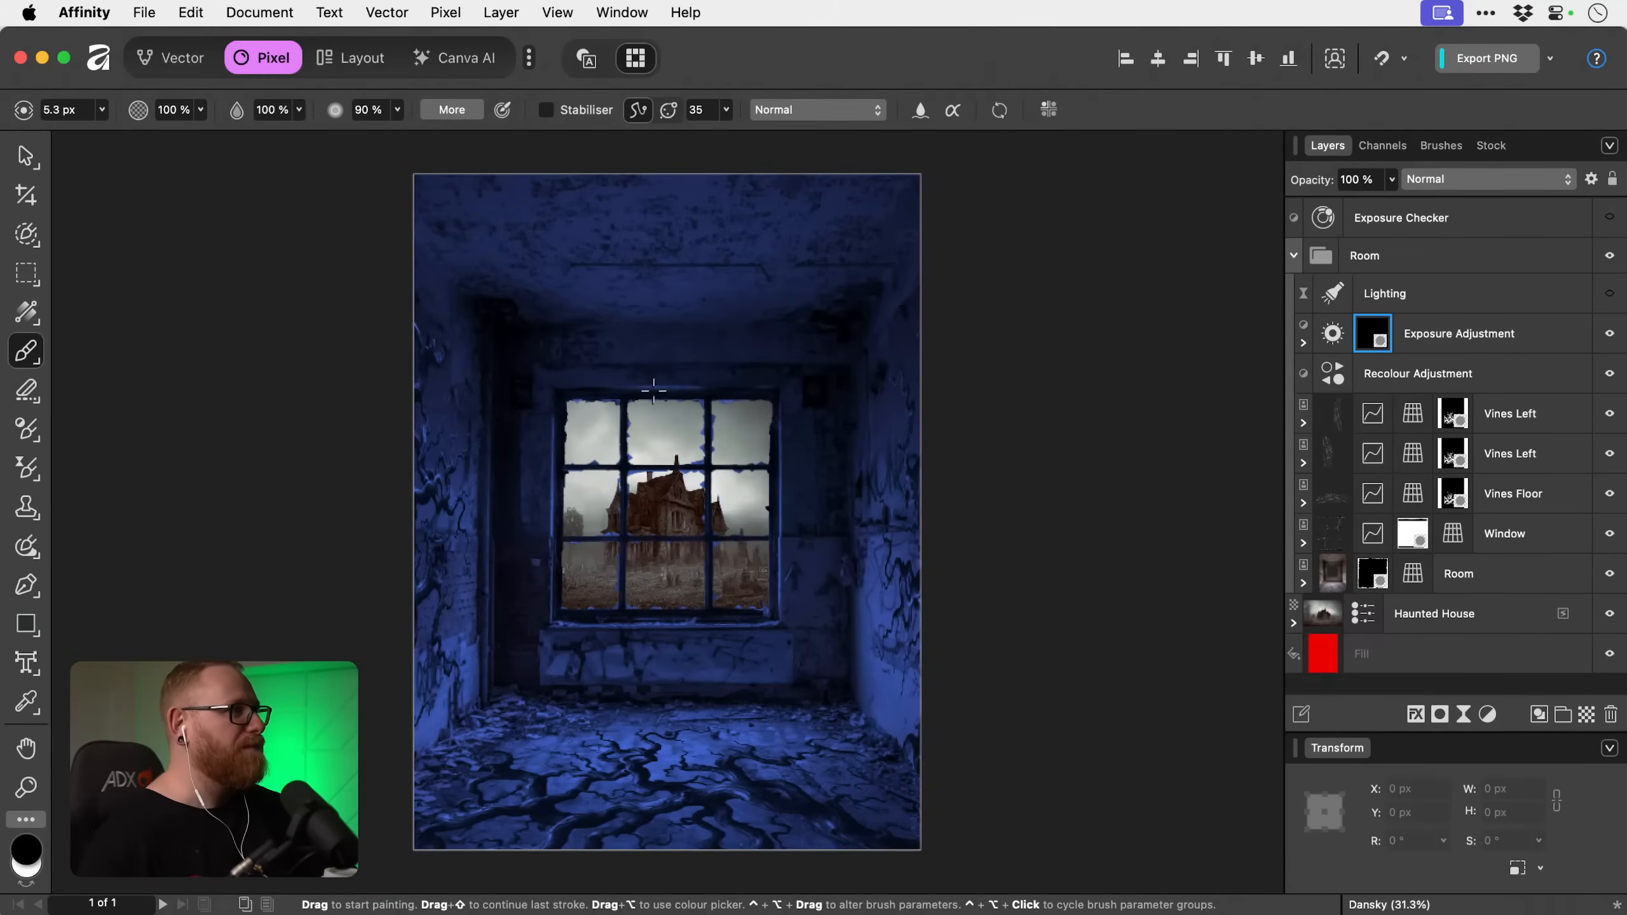
{"action": "key", "text": "bracketright"}
{"action": "key", "text": "bracketright"}
{"action": "key", "text": "bracketright"}
{"action": "key", "text": "bracketright"}
{"action": "key", "text": "bracketright"}
{"action": "key", "text": "bracketright"}
{"action": "key", "text": "bracketright"}
{"action": "key", "text": "bracketright"}
{"action": "key", "text": "bracketright"}
{"action": "key", "text": "bracketright"}
{"action": "key", "text": "bracketright"}
{"action": "key", "text": "bracketright"}
{"action": "key", "text": "bracketright"}
{"action": "key", "text": "bracketright"}
{"action": "key", "text": "bracketright"}
{"action": "key", "text": "bracketright"}
{"action": "key", "text": "bracketright"}
{"action": "key", "text": "bracketright"}
{"action": "key", "text": "bracketright"}
{"action": "key", "text": "bracketright"}
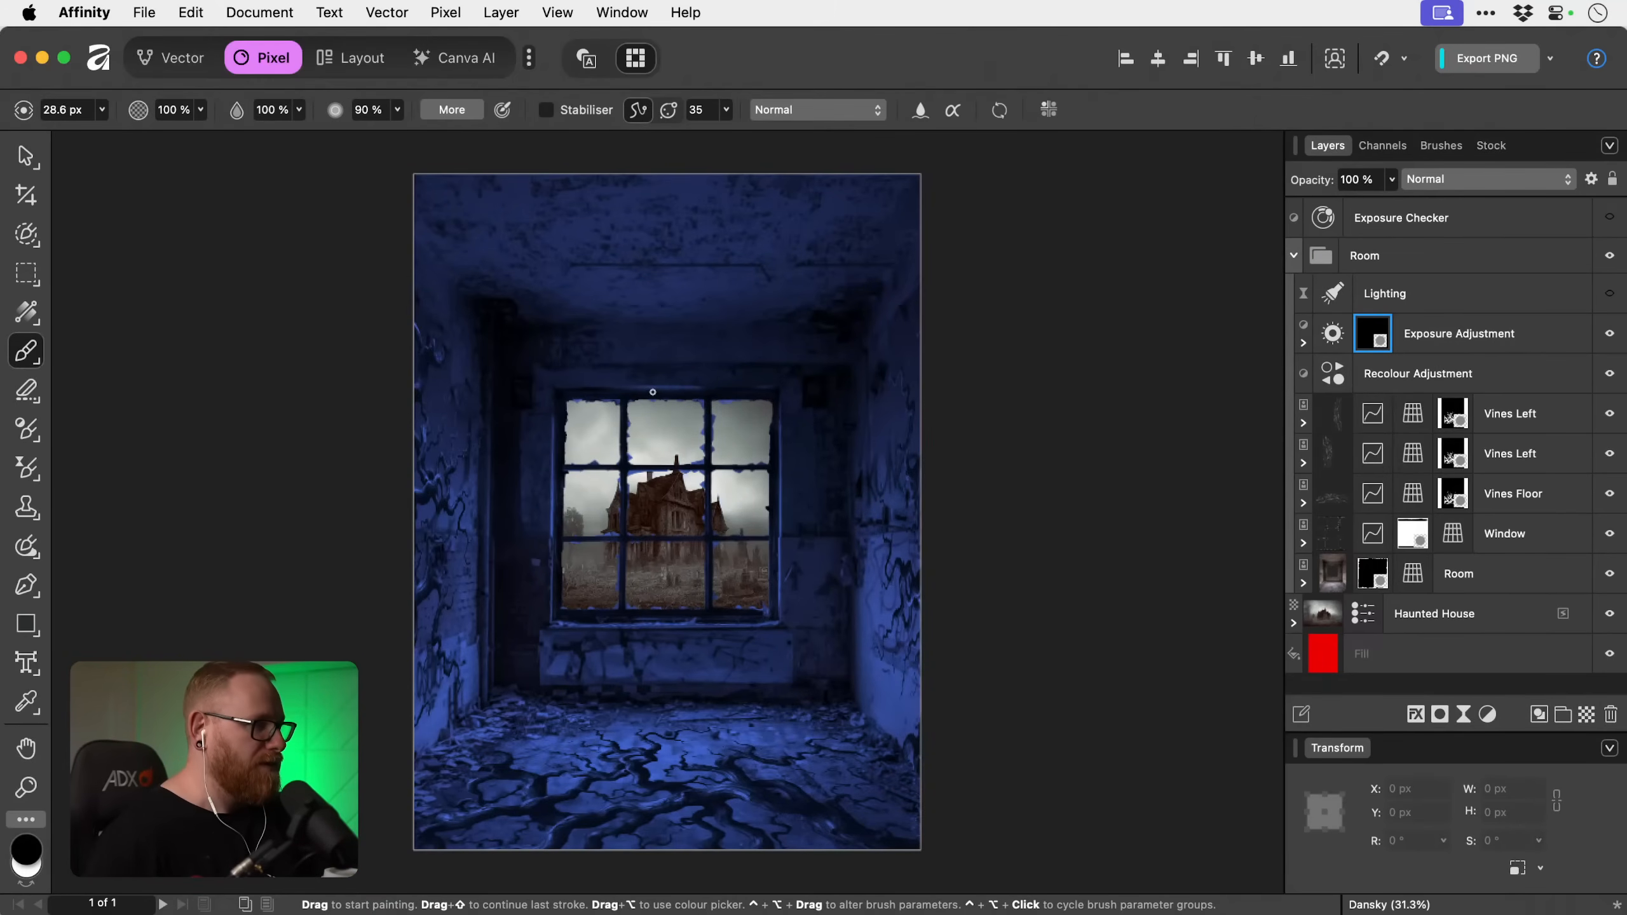
{"action": "key", "text": "bracketright"}
{"action": "key", "text": "bracketright"}
{"action": "key", "text": "bracketright"}
{"action": "key", "text": "bracketright"}
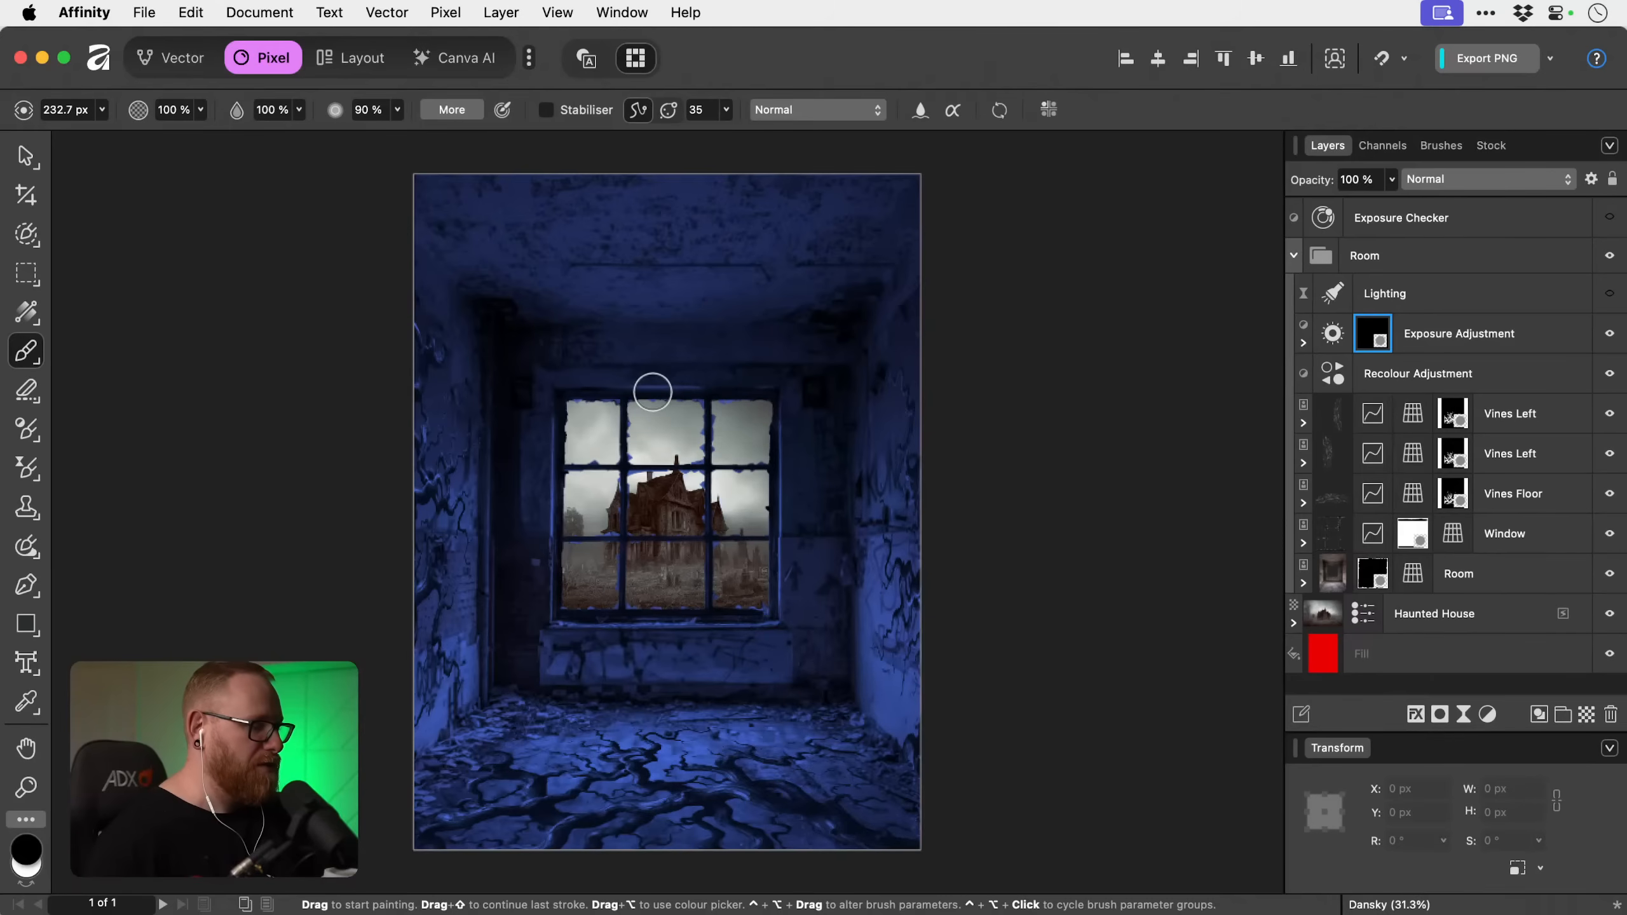
{"action": "key", "text": "x"}
{"action": "key", "text": "bracketright"}
{"action": "key", "text": "bracketright"}
{"action": "key", "text": "bracketright"}
{"action": "key", "text": "bracketright"}
{"action": "key", "text": "bracketright"}
{"action": "key", "text": "bracketright"}
{"action": "key", "text": "bracketright"}
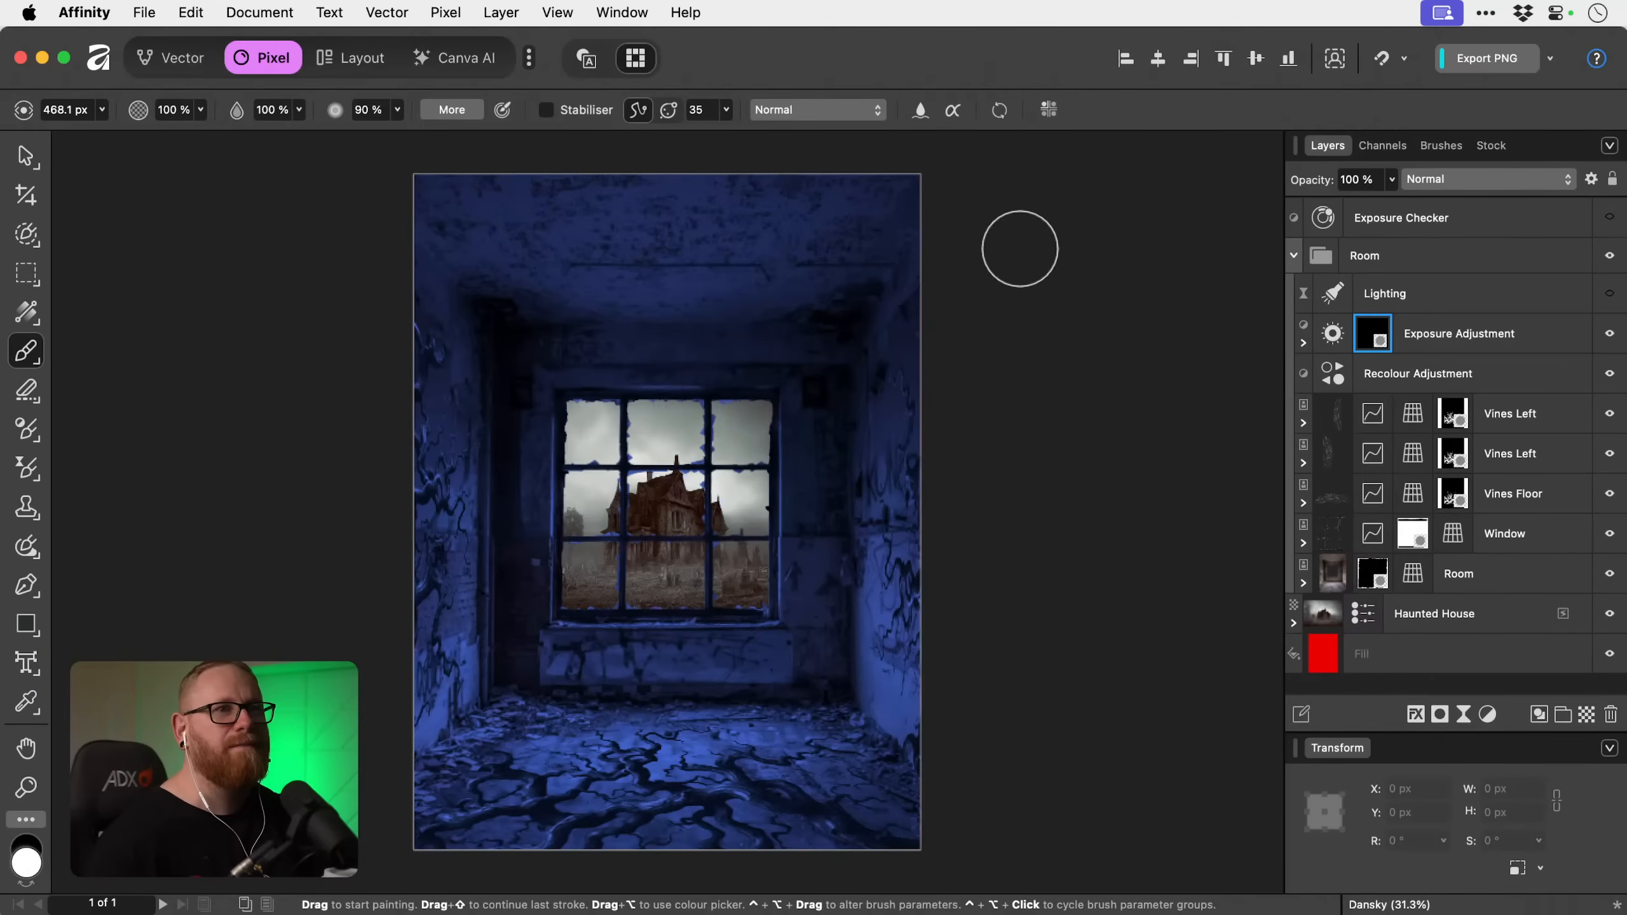
Choose the 394 px Round Light Brush from the Basic brushes and return to the layer list.
{"action": "left_click", "coordinate": [1456, 146]}
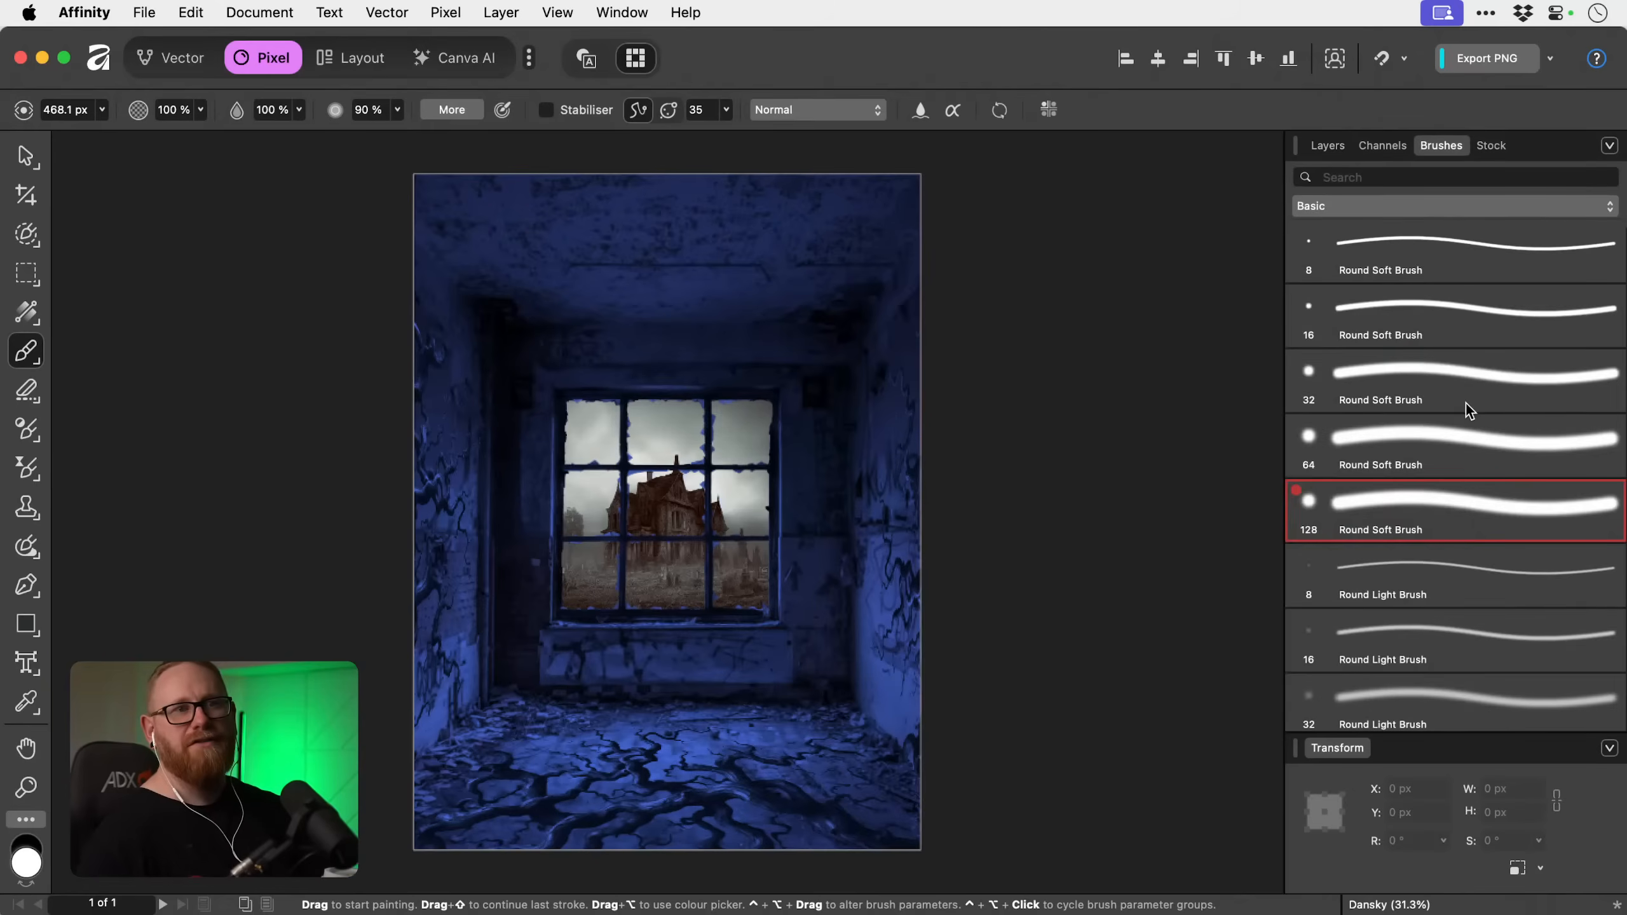
{"action": "scroll", "coordinate": [1463, 480], "scroll_direction": "down", "scroll_amount": 4}
{"action": "left_click", "coordinate": [1452, 692]}
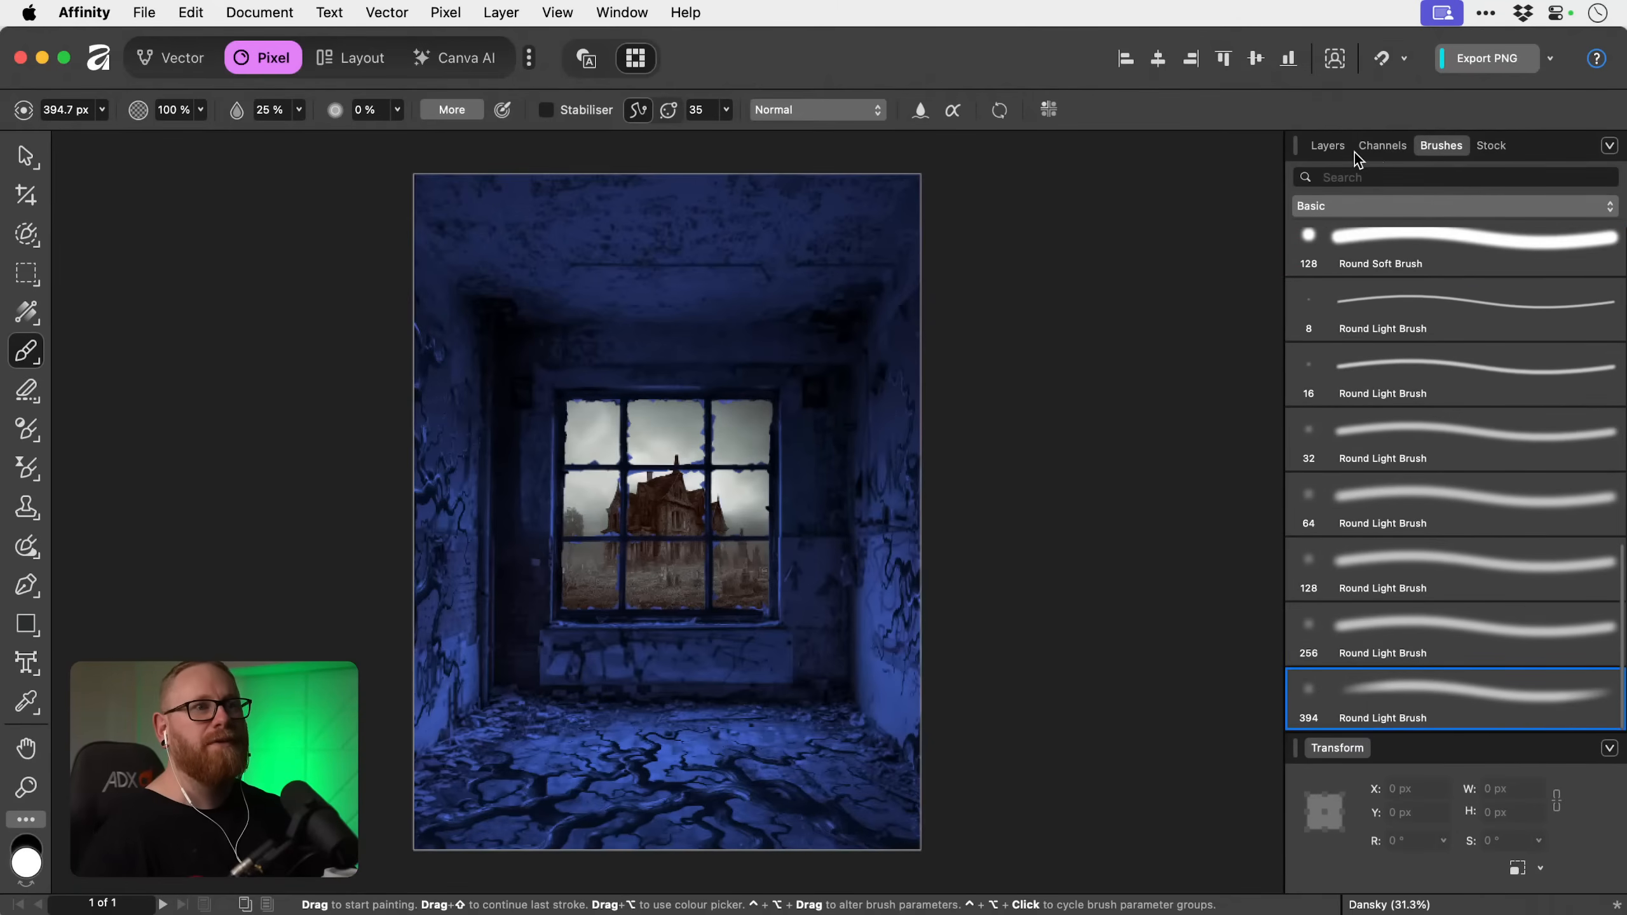
{"action": "left_click", "coordinate": [1329, 146]}
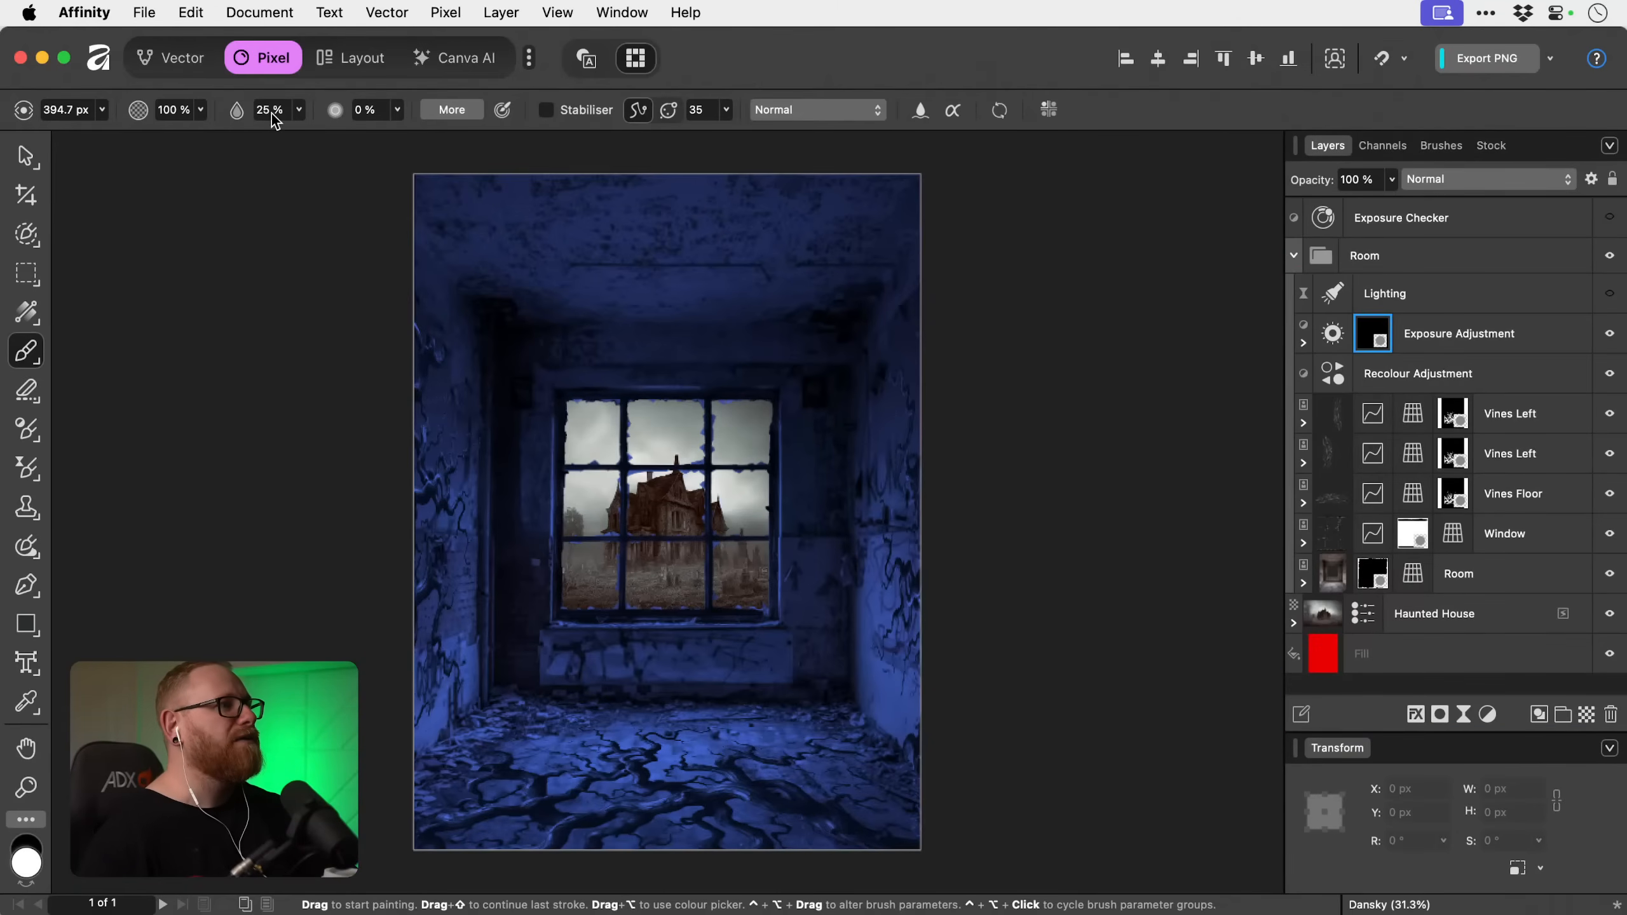
Paint white on the exposure mask across the wall below the window with a 522.1 px brush.
{"action": "scroll", "coordinate": [567, 642], "scroll_direction": "down", "scroll_amount": 1}
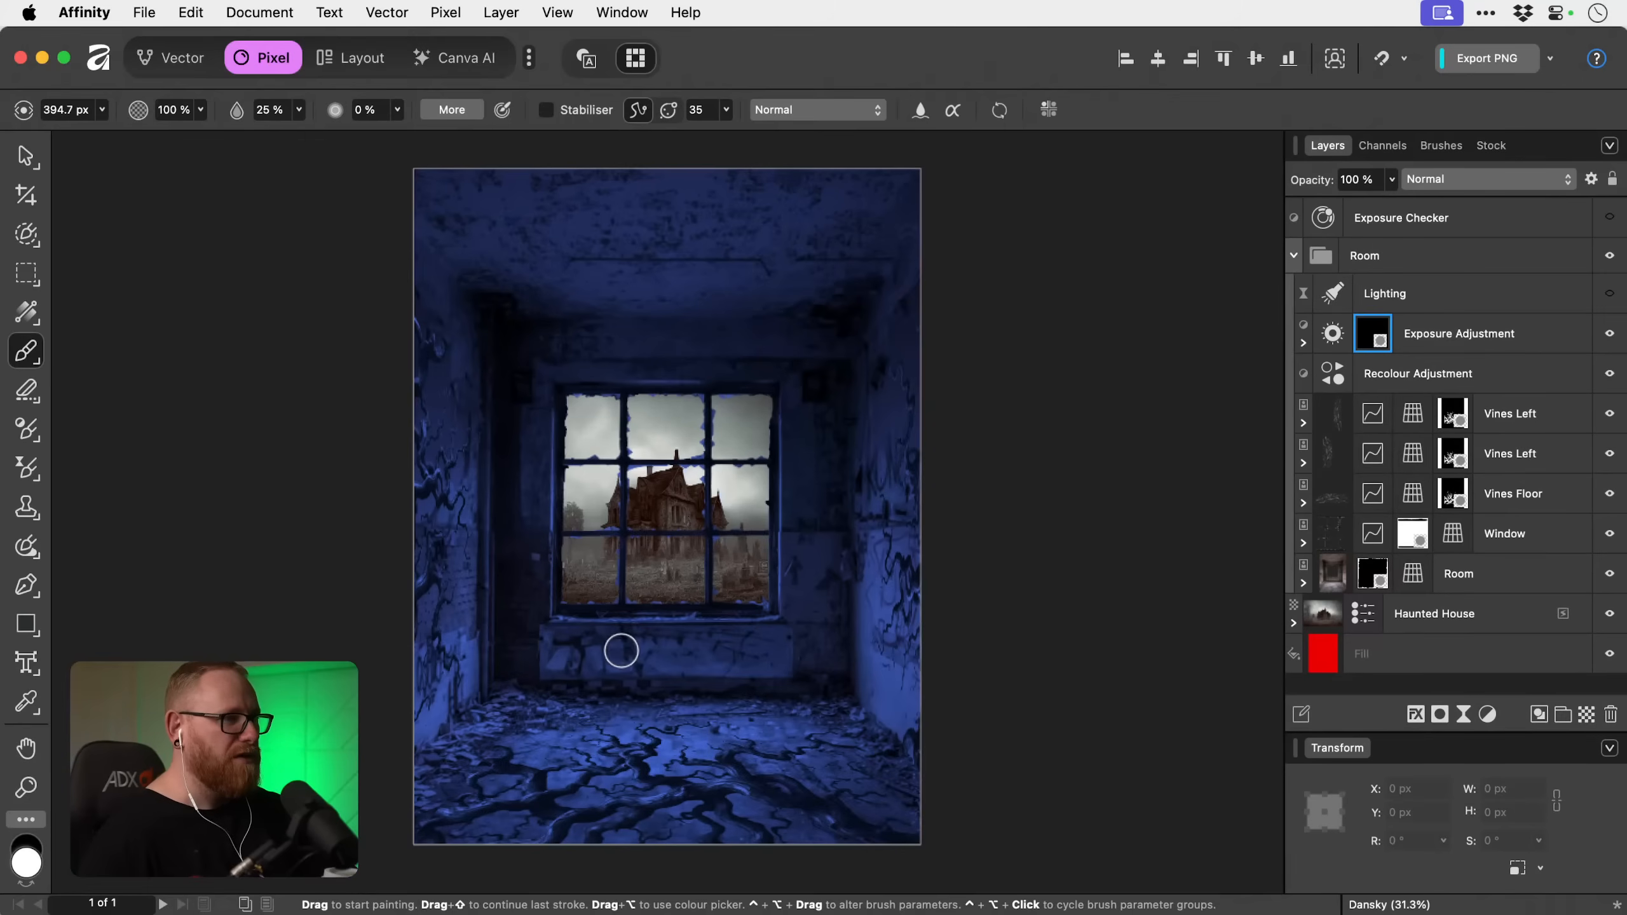
{"action": "key", "text": "z"}
{"action": "left_click_drag", "start_coordinate": [626, 651], "coordinate": [781, 683]}
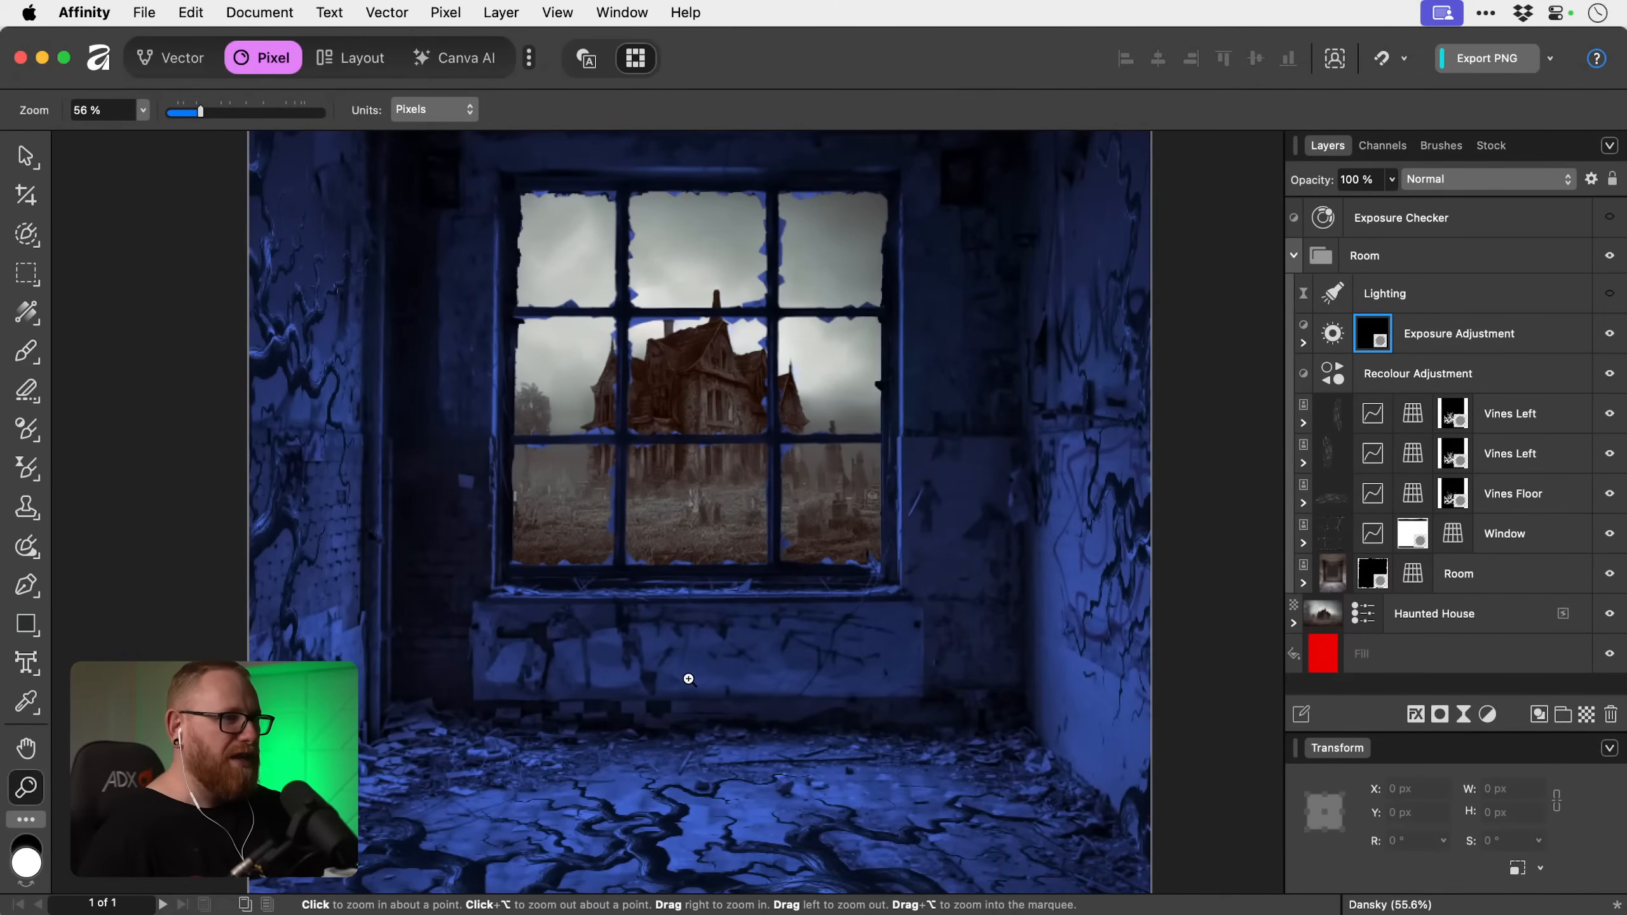
{"action": "key", "text": "b"}
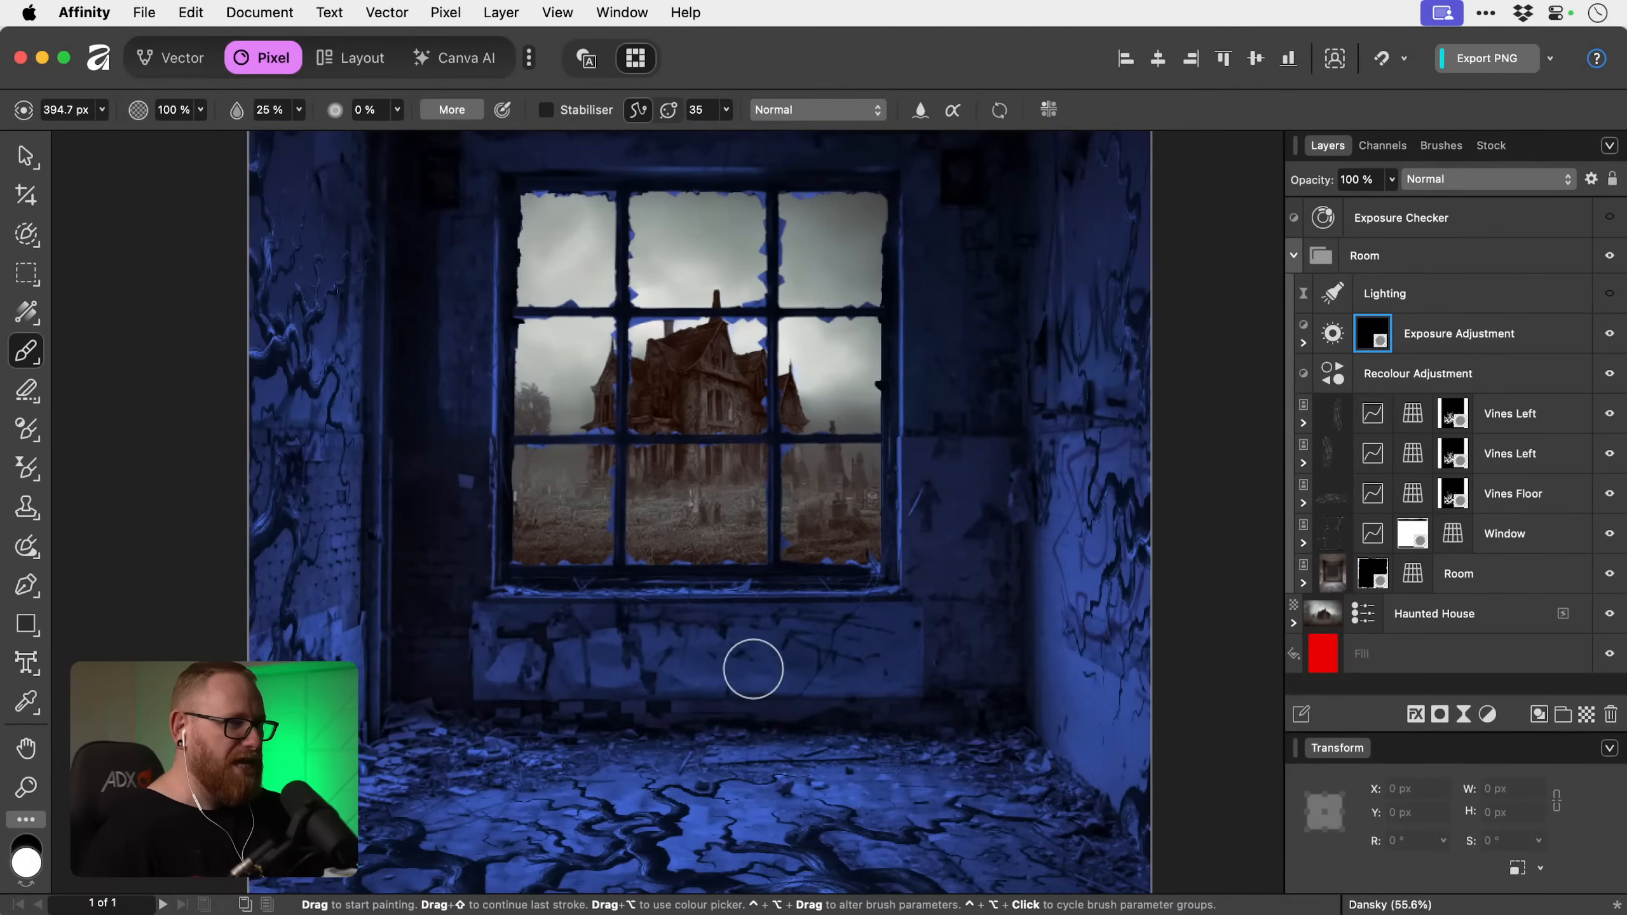
{"action": "key", "text": "bracketright"}
{"action": "key", "text": "bracketright"}
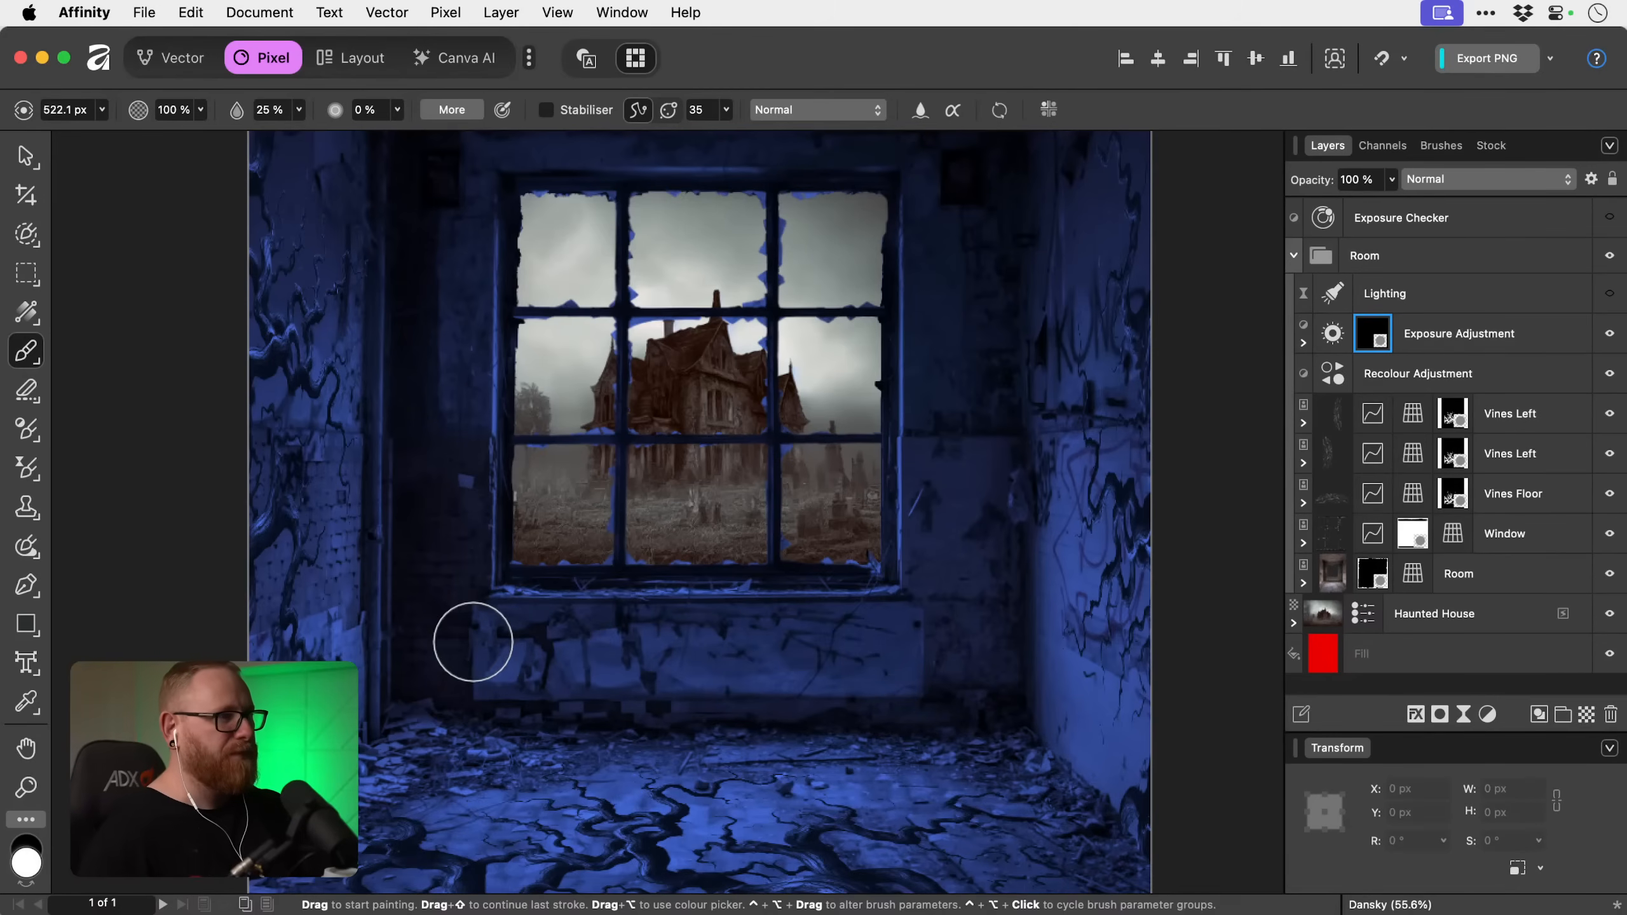
{"action": "mouse_move", "coordinate": [473, 642]}
{"action": "left_mouse_down"}
{"action": "mouse_move", "coordinate": [653, 638]}
{"action": "mouse_move", "coordinate": [554, 644]}
{"action": "mouse_move", "coordinate": [552, 667]}
{"action": "mouse_move", "coordinate": [891, 678]}
{"action": "mouse_move", "coordinate": [882, 659]}
{"action": "mouse_move", "coordinate": [636, 663]}
{"action": "mouse_move", "coordinate": [625, 636]}
{"action": "mouse_move", "coordinate": [886, 632]}
{"action": "left_mouse_up"}
Paint white along the base of the back wall on the exposure mask, reducing the brush to 377.2 px and 231.6 px.
{"action": "key", "text": "bracketleft"}
{"action": "key", "text": "bracketleft"}
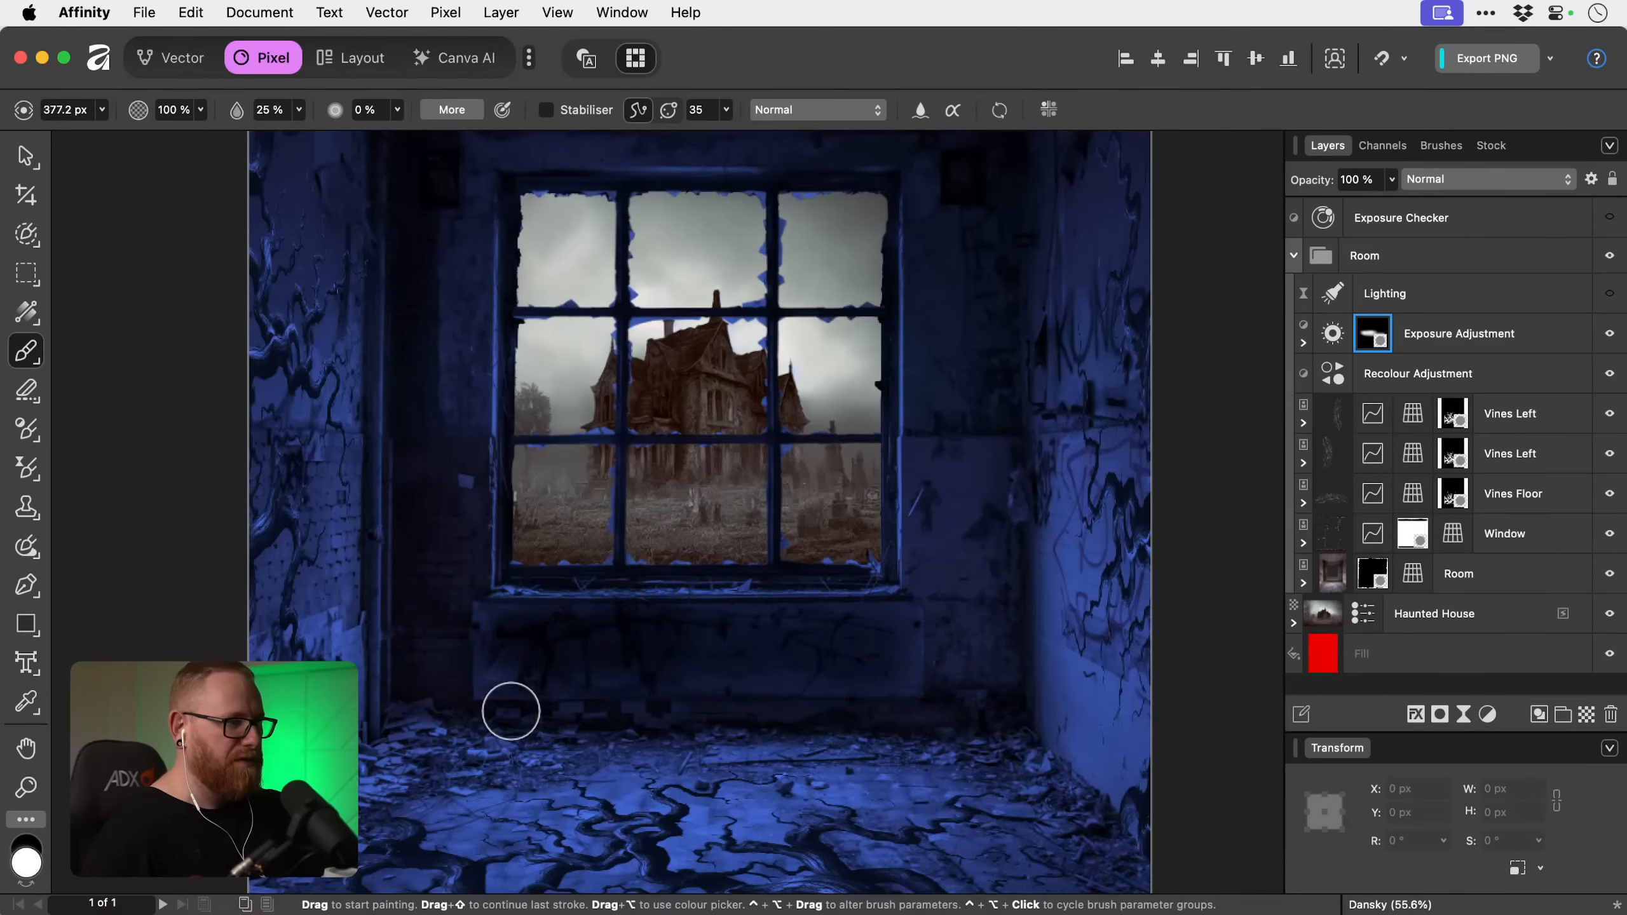
{"action": "key", "text": "bracketleft"}
{"action": "key", "text": "bracketleft"}
{"action": "key", "text": "bracketleft"}
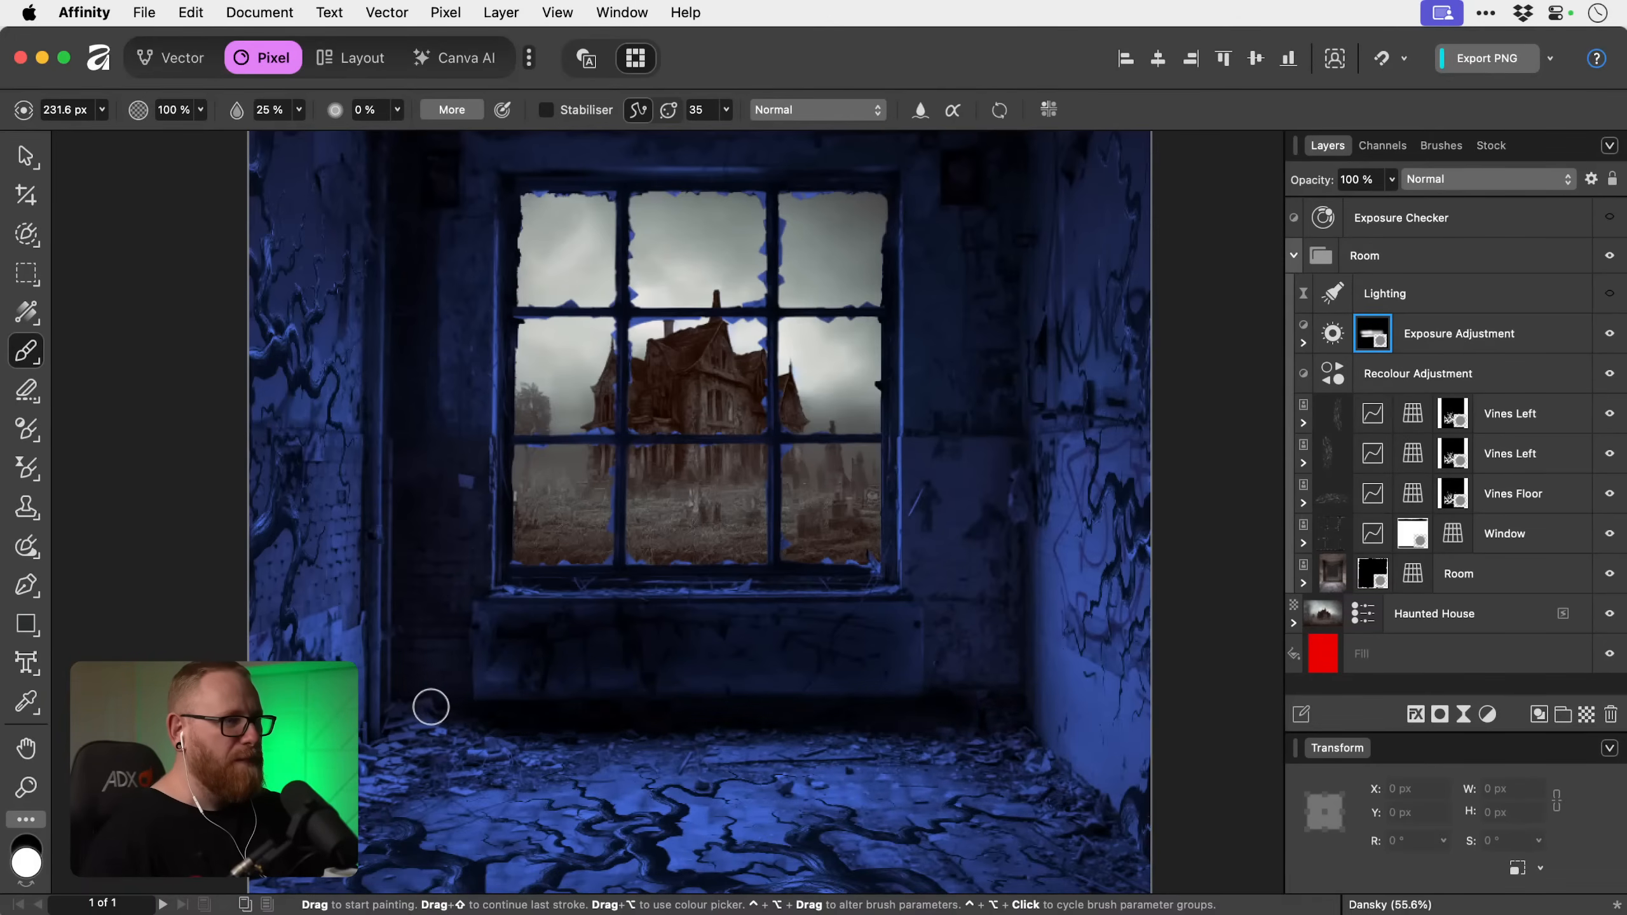
Refine the exposure mask around the wall's base and floor, alternating black and white with brush sizes from 231.6 to 1077.7 px.
{"action": "key", "text": "x"}
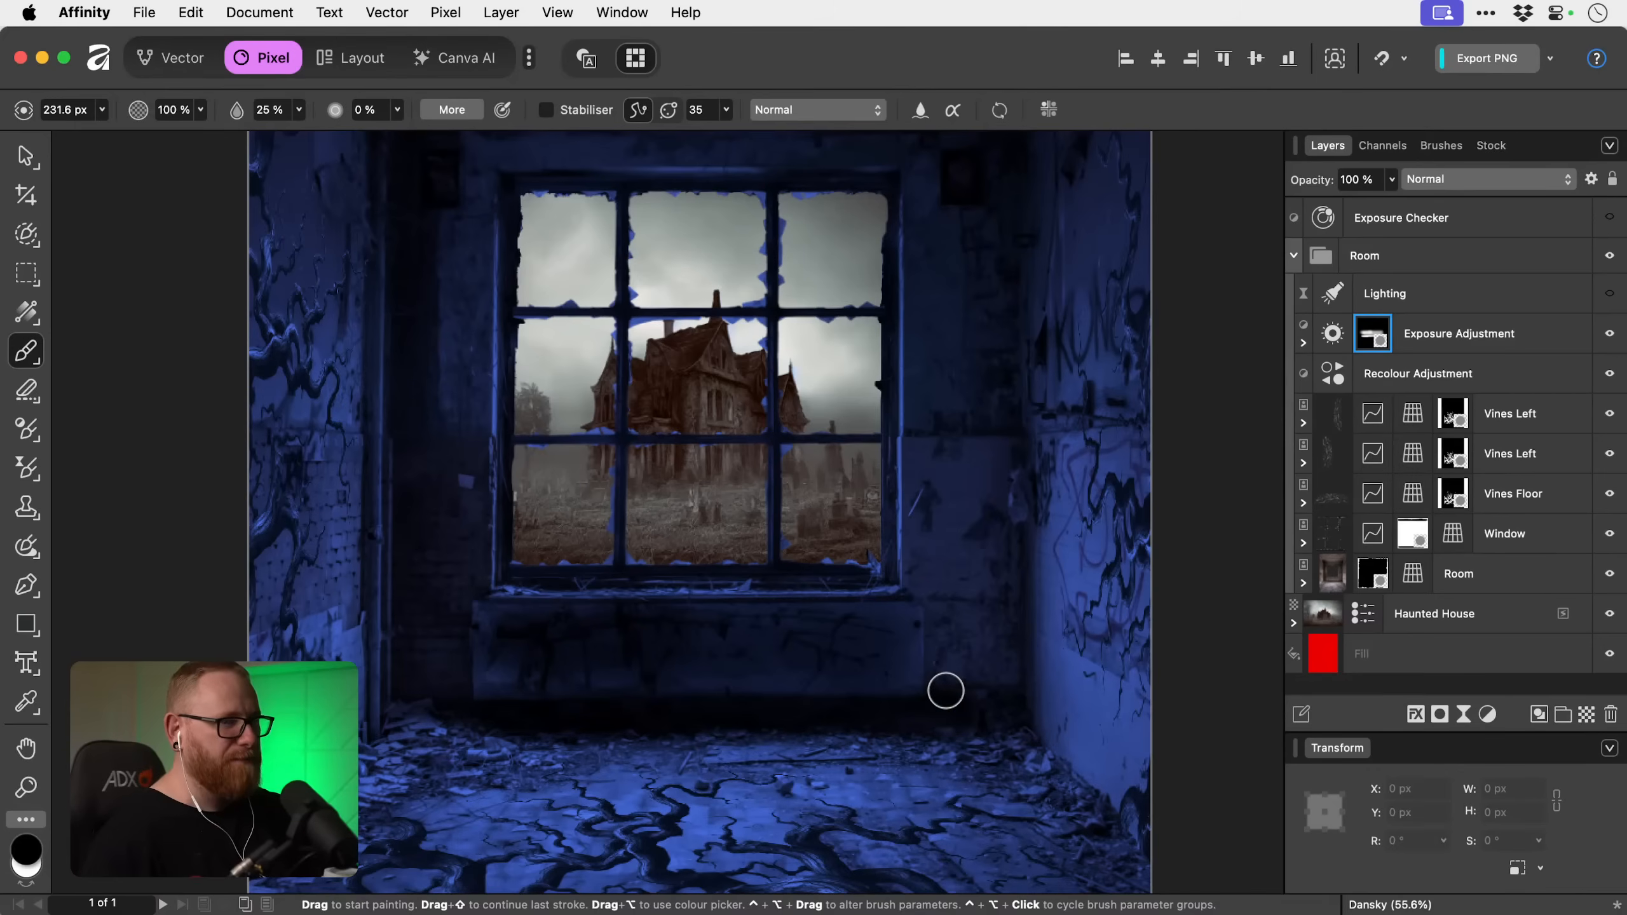
{"action": "key", "text": "bracketright"}
{"action": "key", "text": "bracketright"}
{"action": "key", "text": "bracketright"}
{"action": "key", "text": "bracketright"}
{"action": "key", "text": "x"}
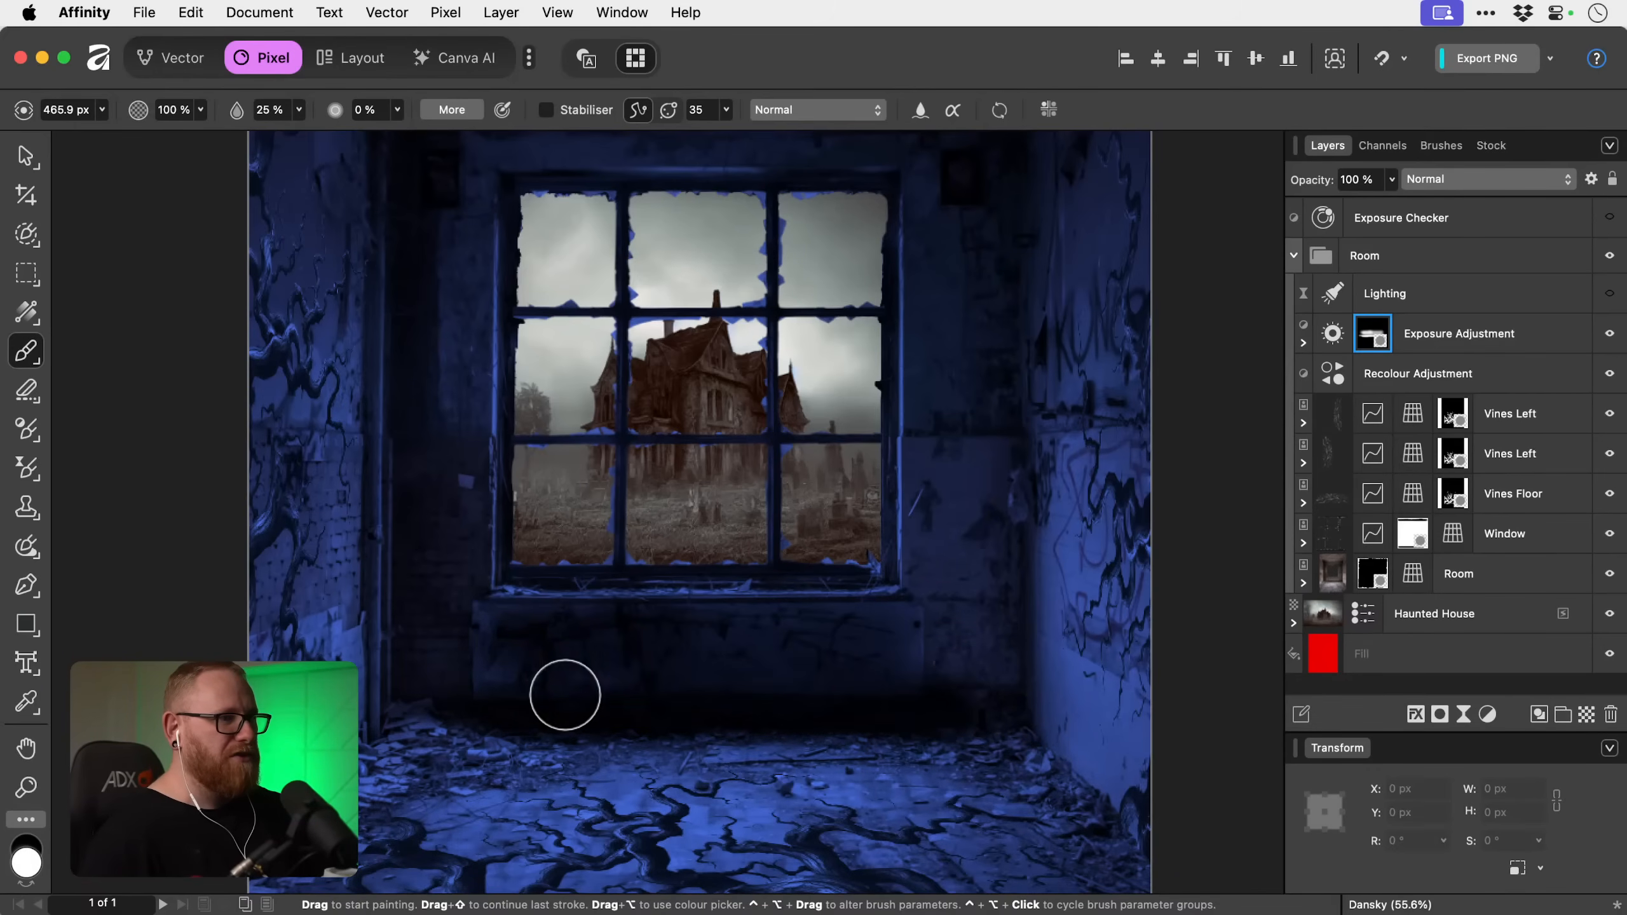
{"action": "key", "text": "x"}
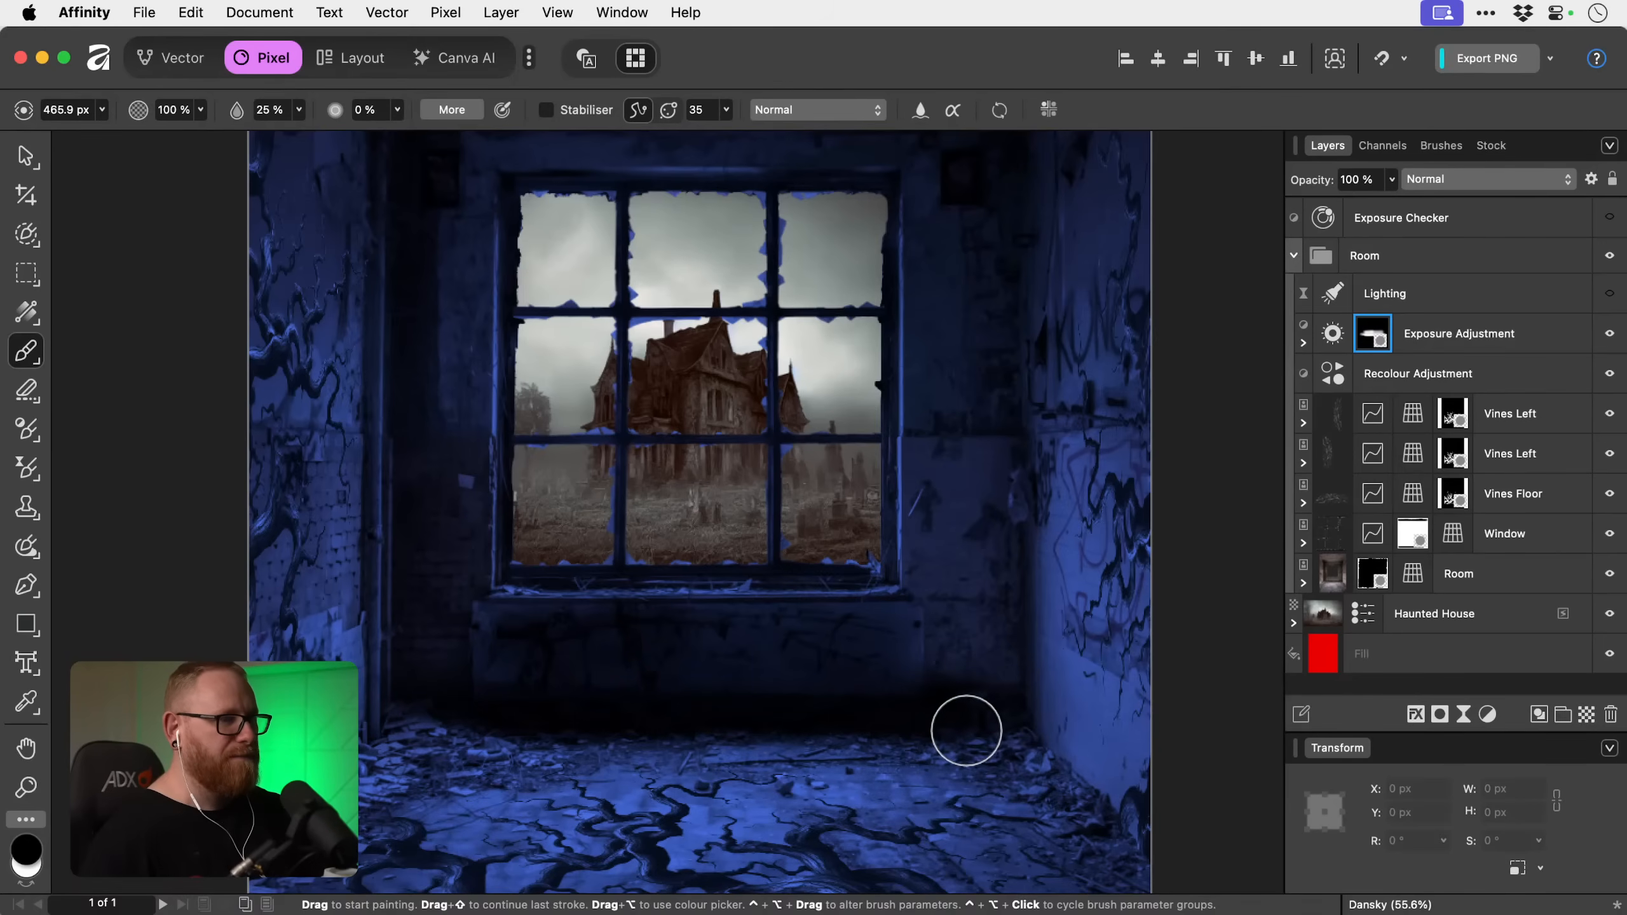
{"action": "key", "text": "bracketright"}
{"action": "key", "text": "bracketright"}
{"action": "key", "text": "bracketright"}
{"action": "key", "text": "bracketright"}
{"action": "key", "text": "bracketright"}
{"action": "key", "text": "bracketright"}
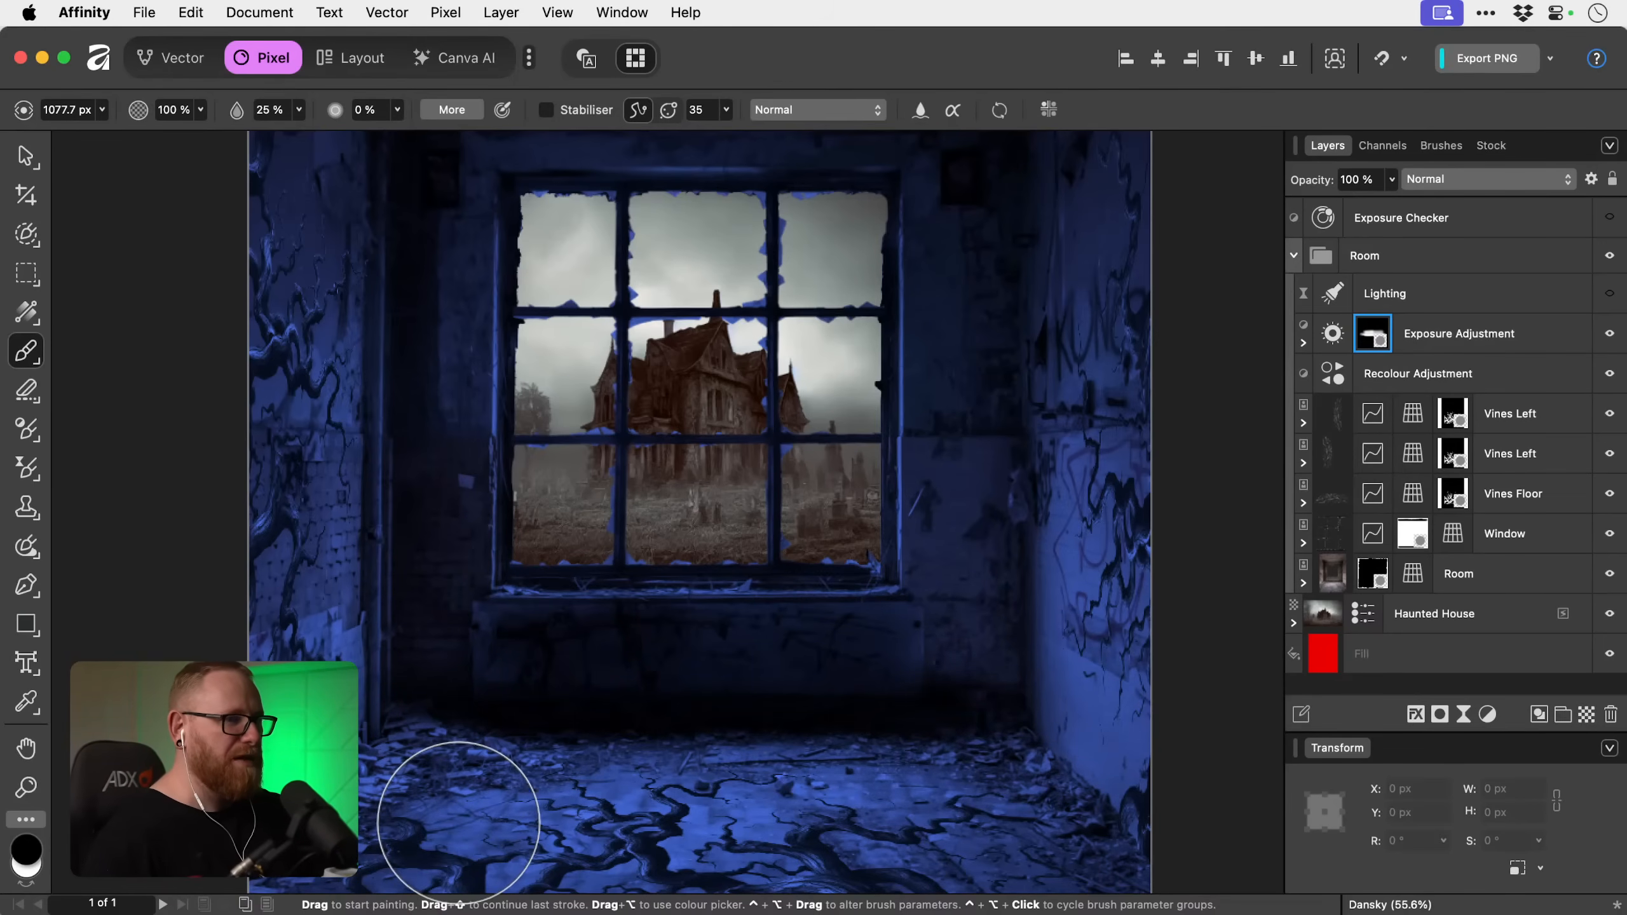
Set the Exposure Adjustment's exposure to -3.508 and compare the whole room with the adjustment hidden and shown.
{"action": "left_click", "coordinate": [1610, 334]}
{"action": "left_click", "coordinate": [1610, 334]}
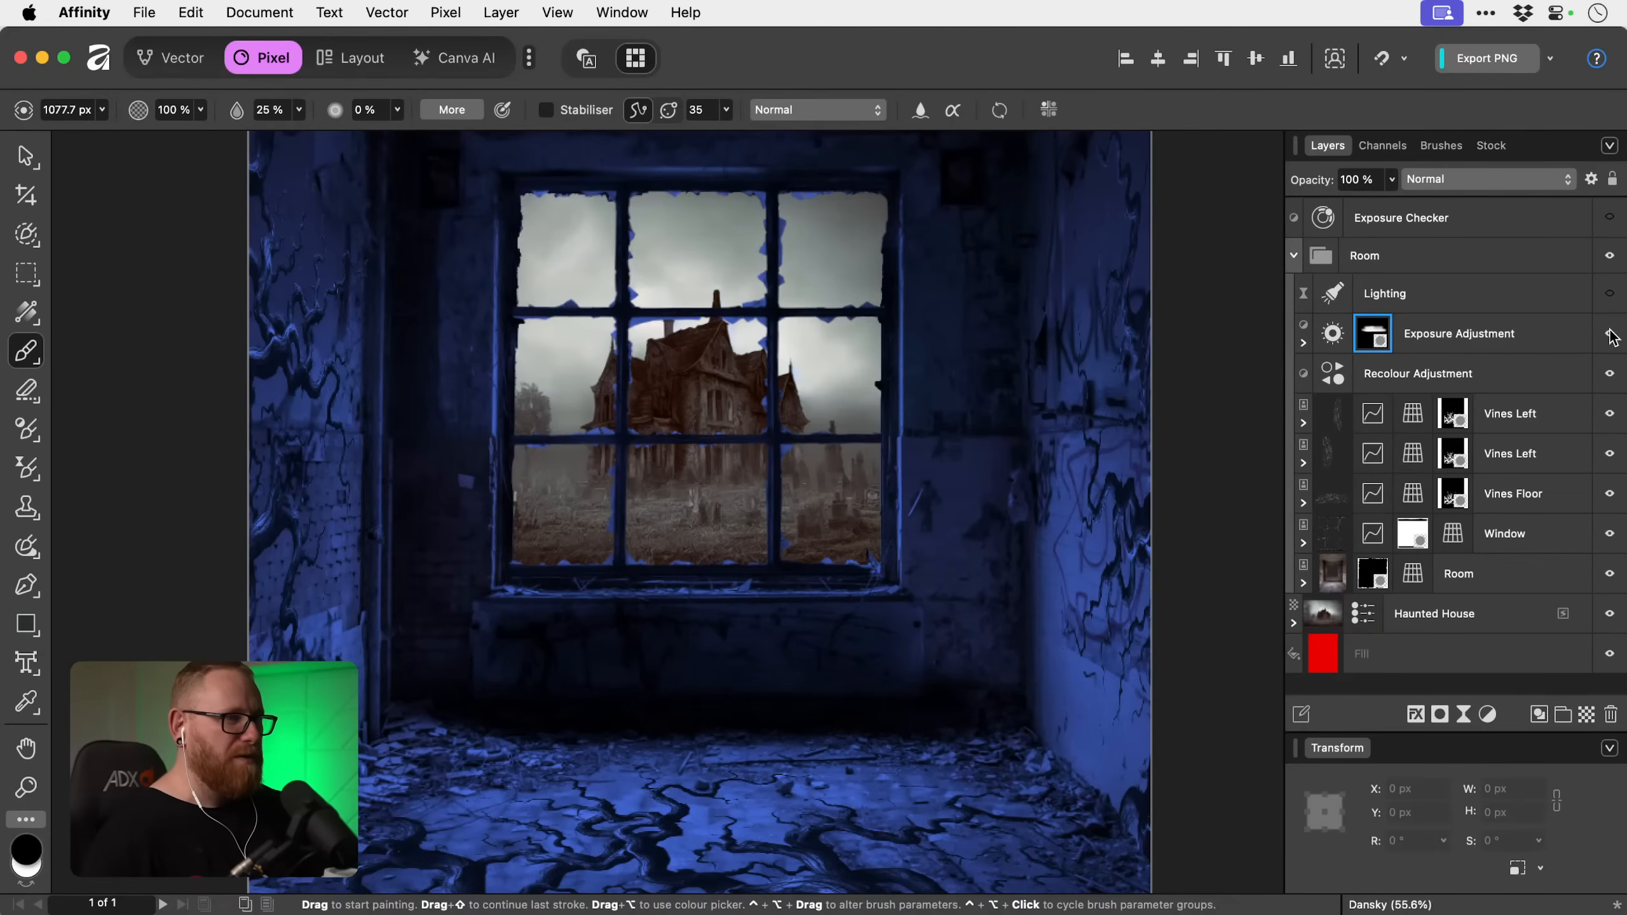
{"action": "double_click", "coordinate": [1330, 342]}
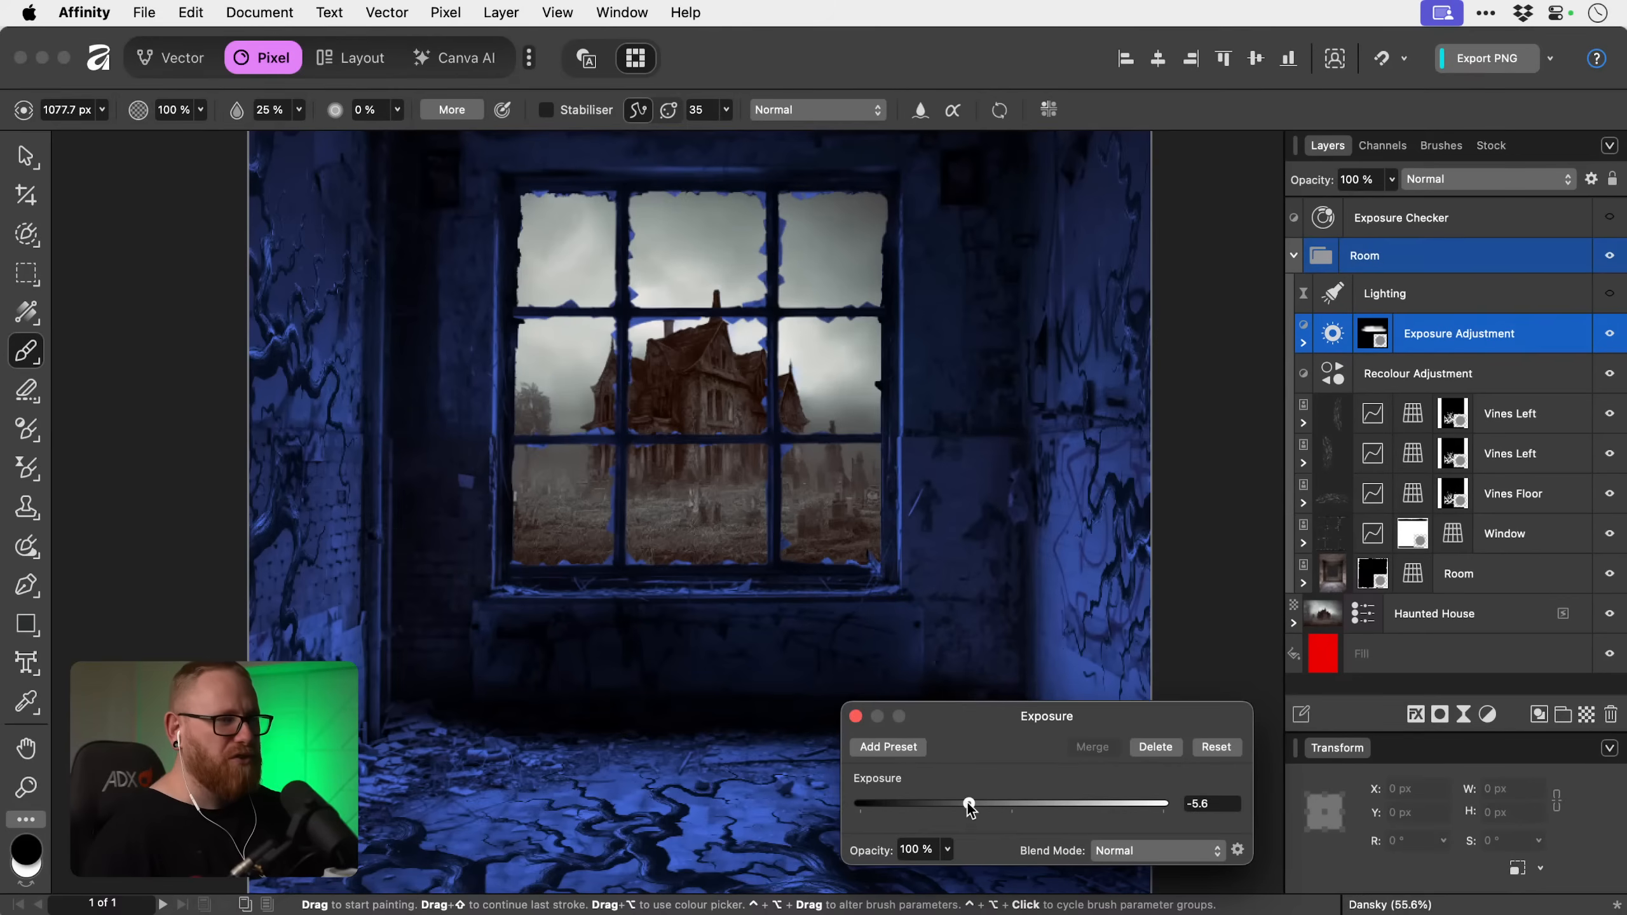
{"action": "left_click_drag", "start_coordinate": [970, 809], "coordinate": [984, 798]}
{"action": "left_click", "coordinate": [855, 715]}
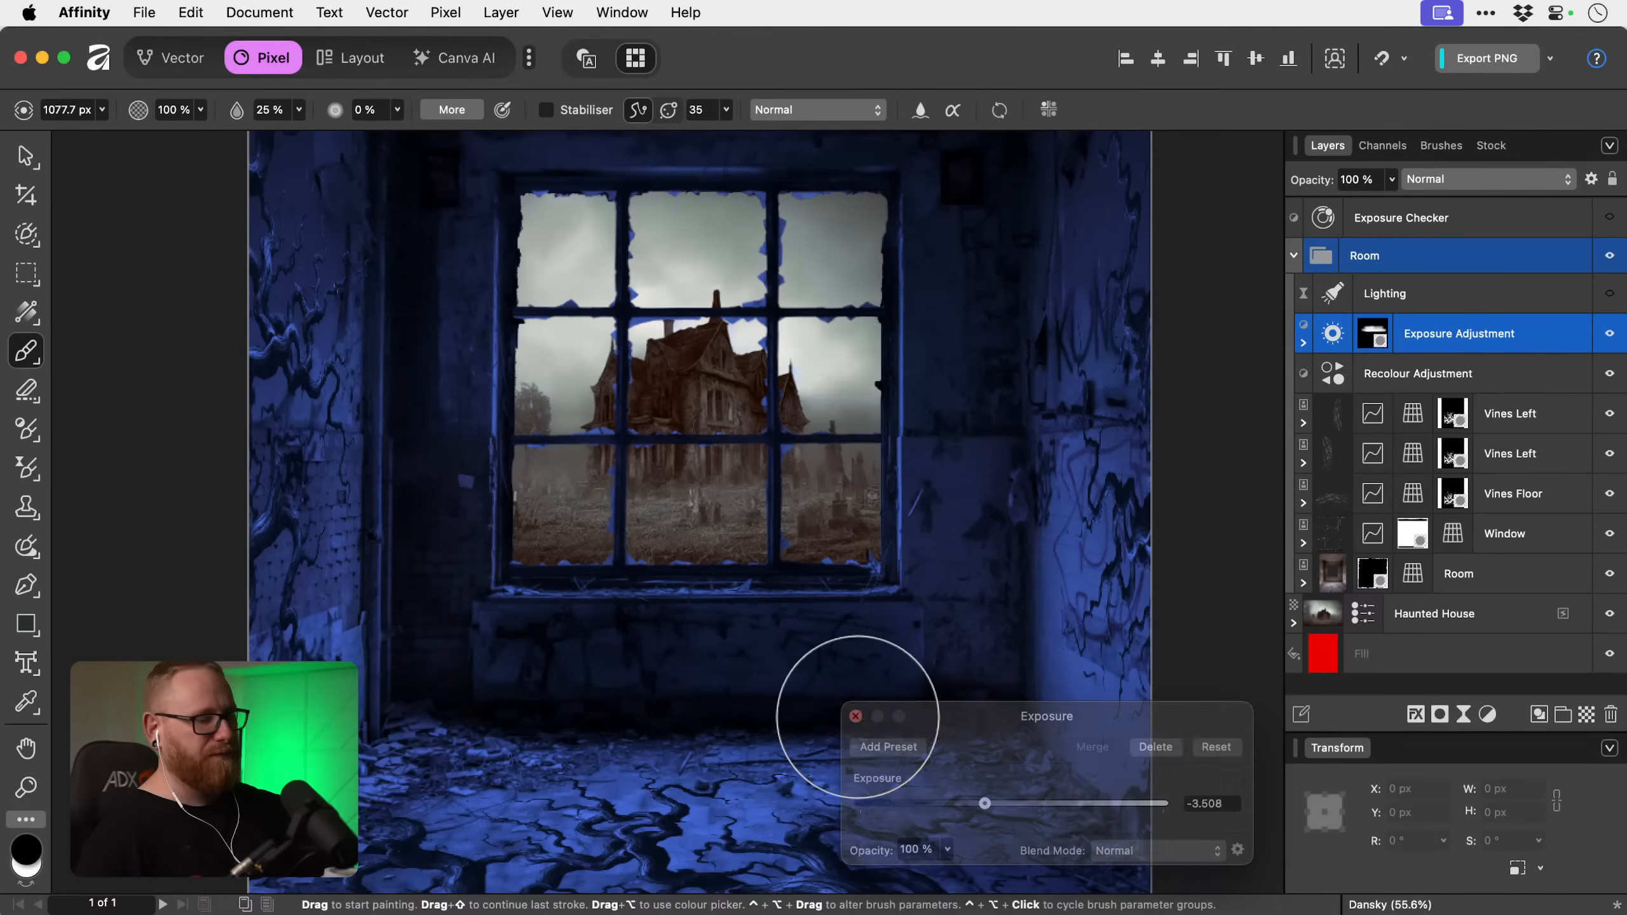
{"action": "key", "text": "super+0"}
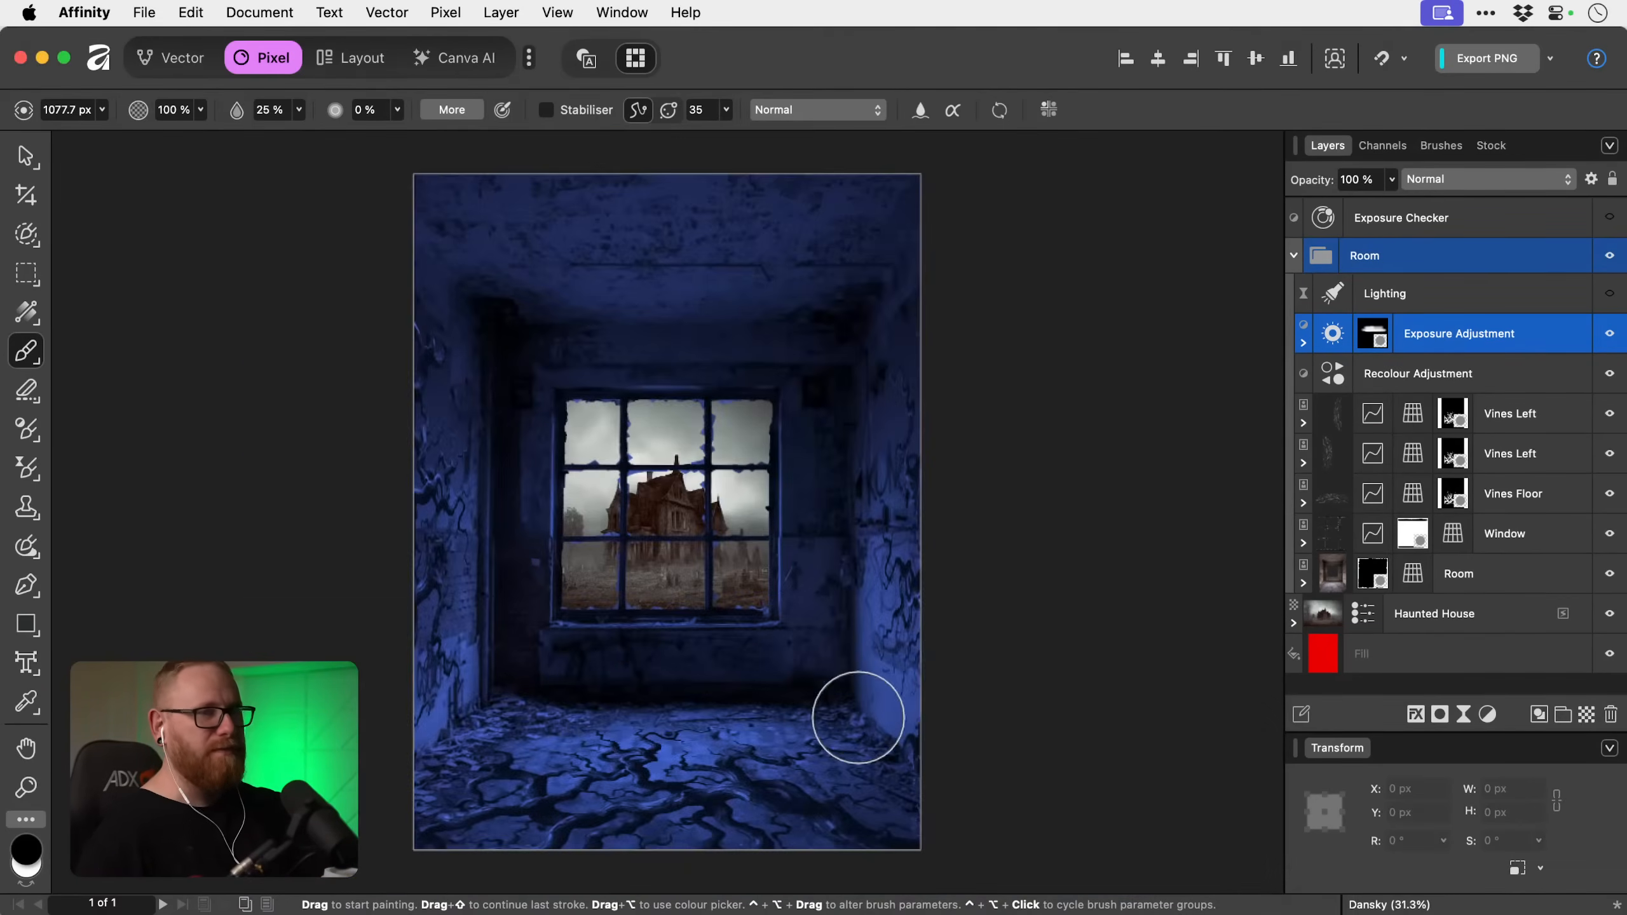
{"action": "left_click", "coordinate": [1610, 334]}
{"action": "left_click", "coordinate": [1611, 335]}
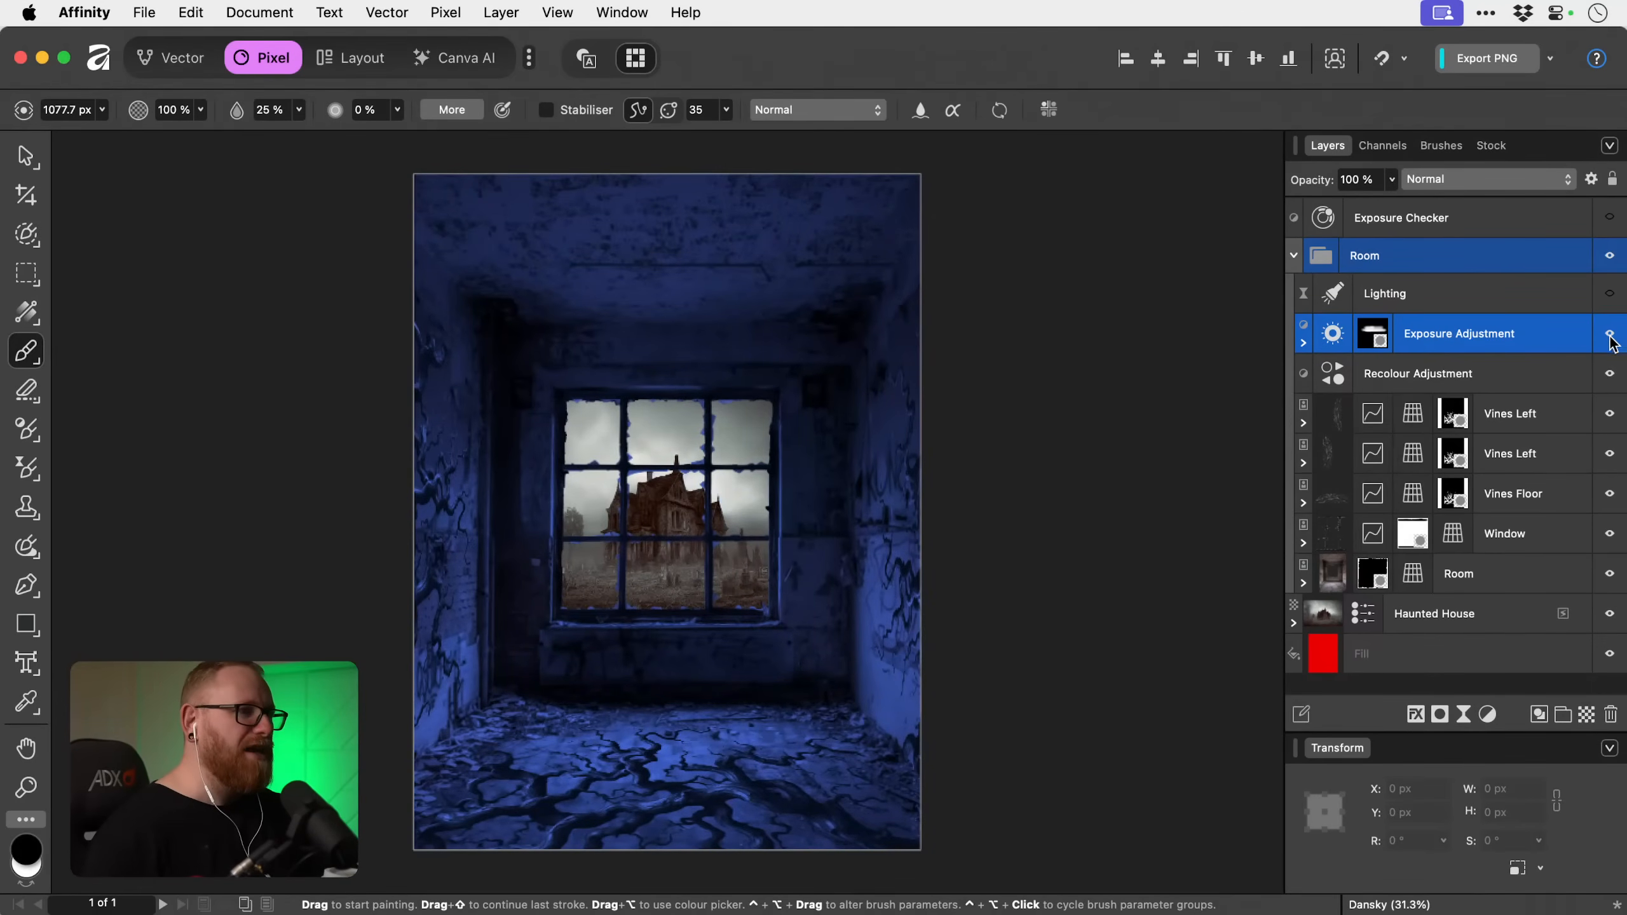
Switch to the Move tool and show the Lighting layer again in the Room group.
{"action": "scroll", "coordinate": [698, 480], "scroll_direction": "left", "scroll_amount": 3}
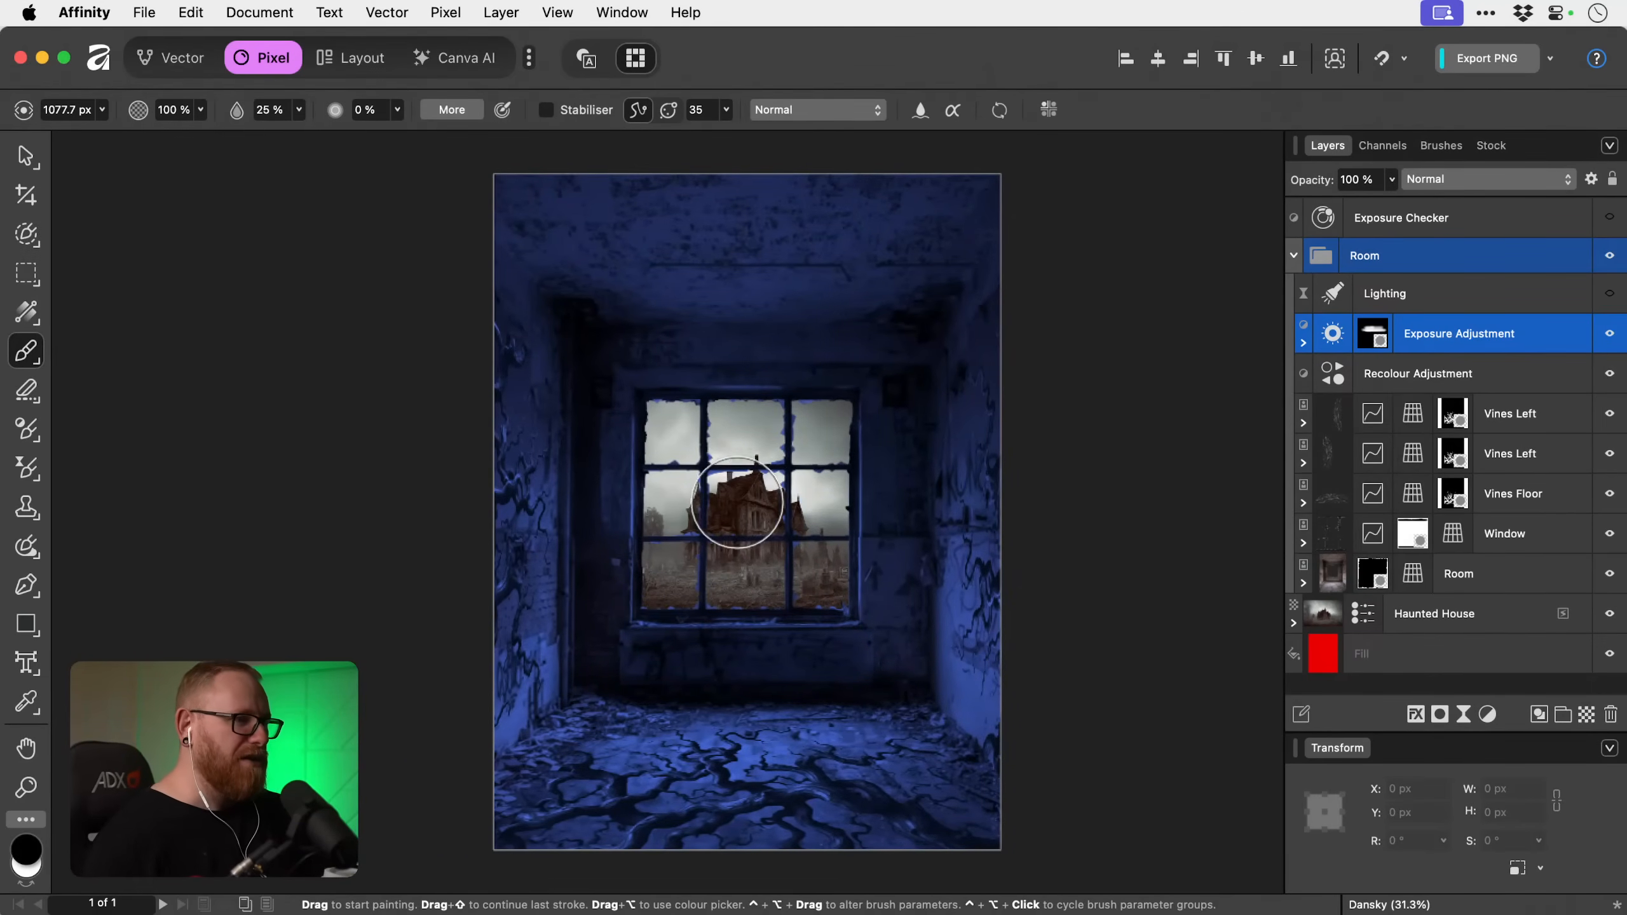
{"action": "scroll", "coordinate": [743, 500], "scroll_direction": "left", "scroll_amount": 1}
{"action": "scroll", "coordinate": [743, 498], "scroll_direction": "right", "scroll_amount": 4}
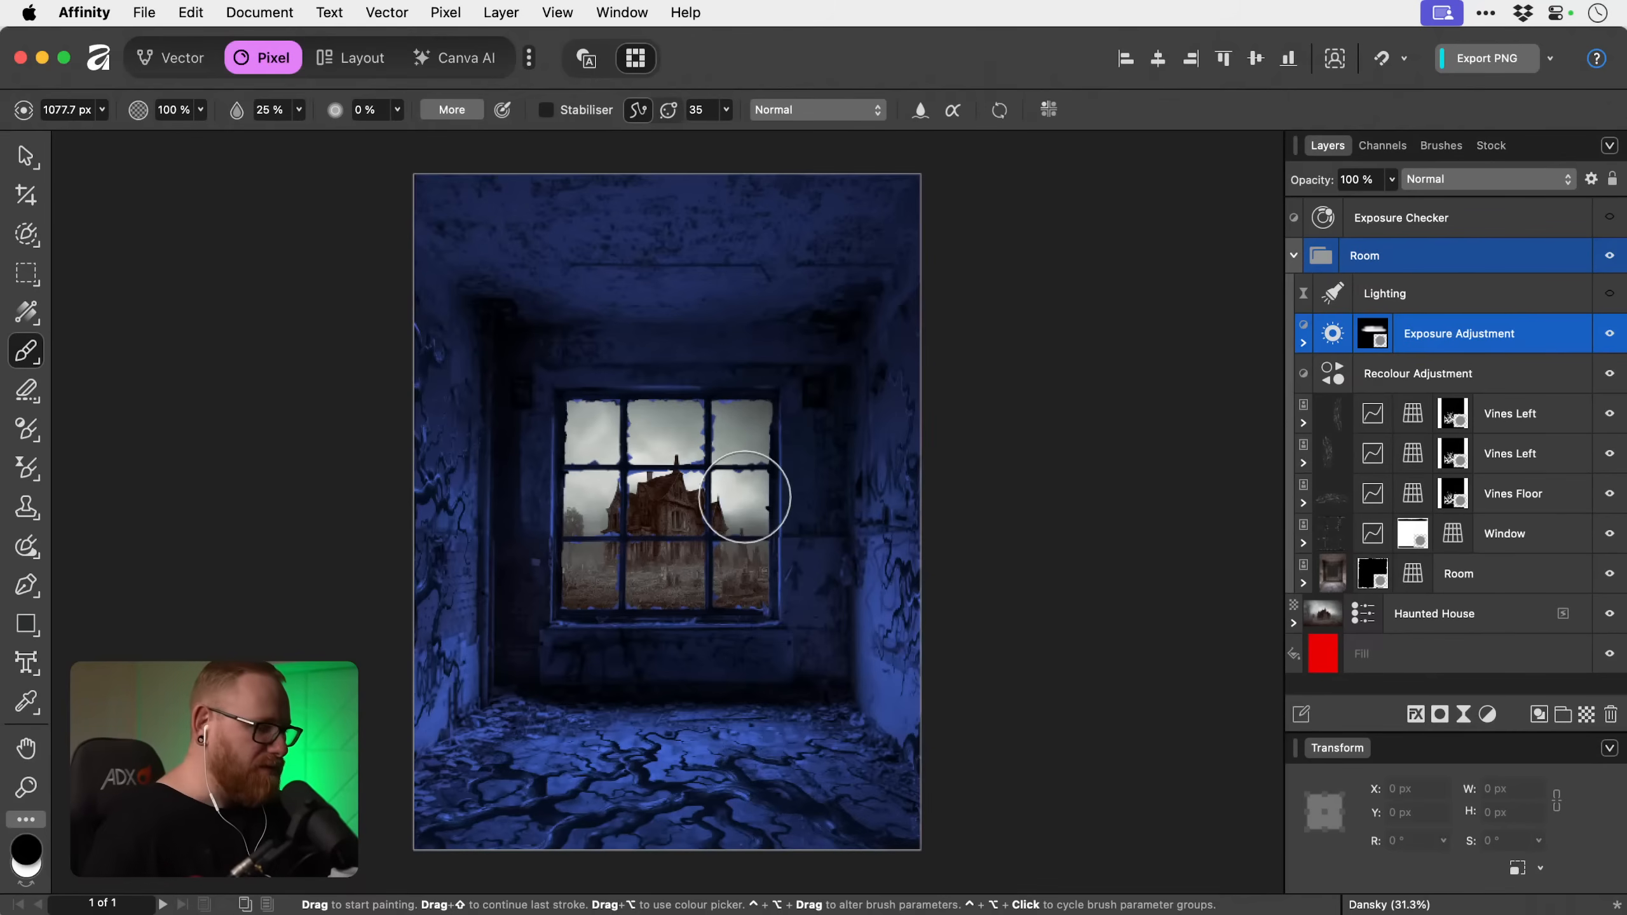
{"action": "key", "text": "v"}
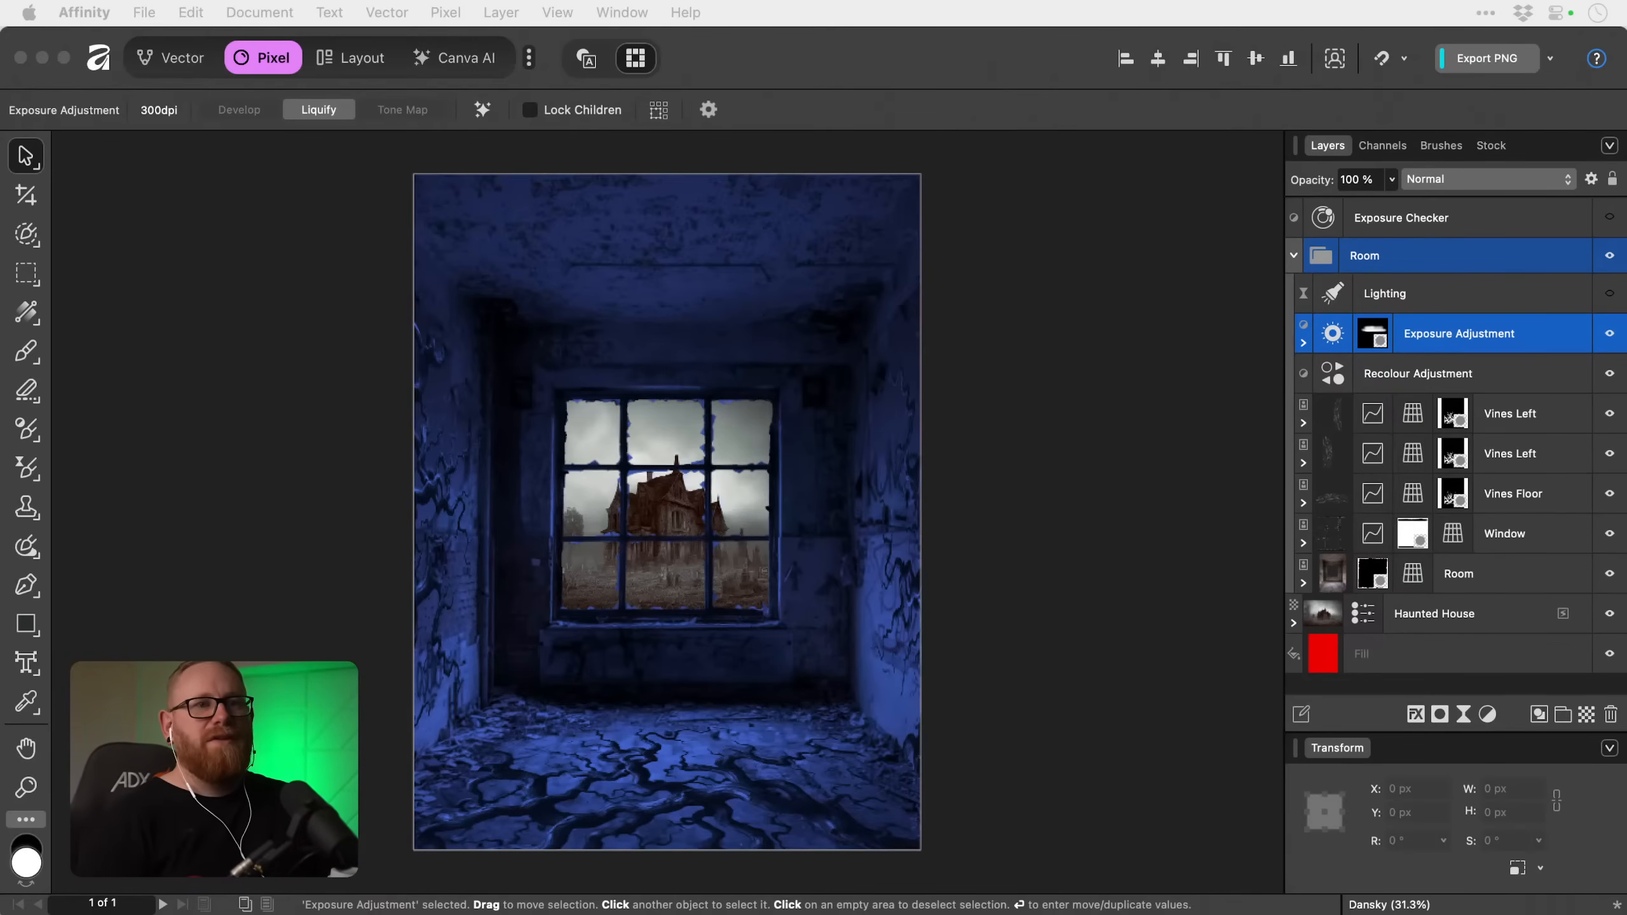
{"action": "left_click", "coordinate": [1610, 293]}
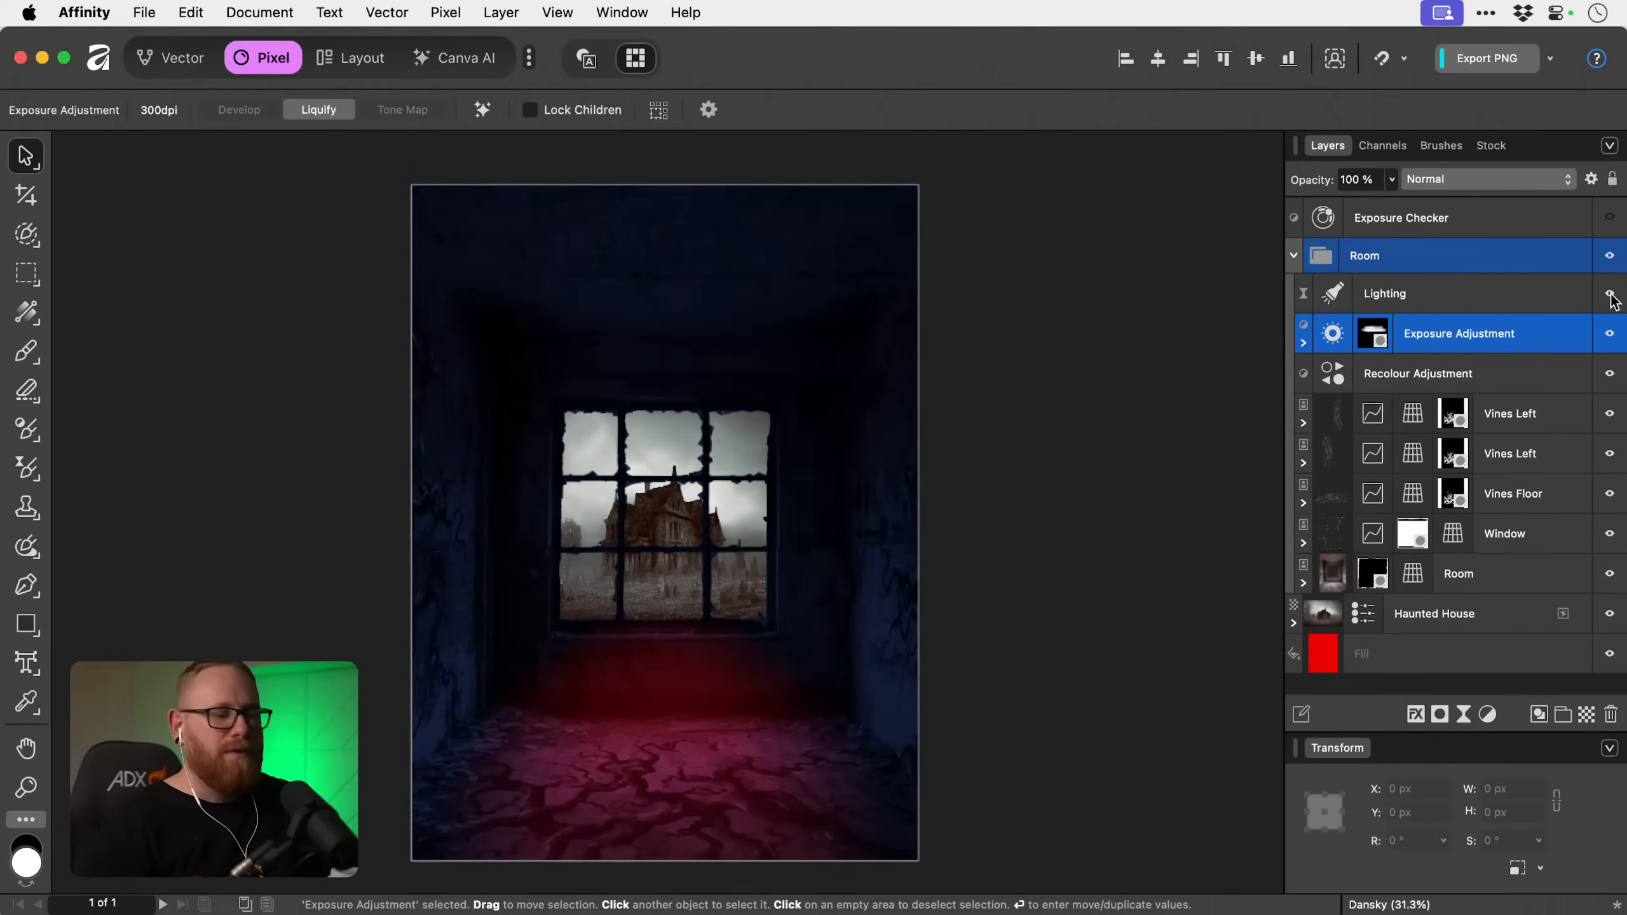
{"action": "key", "text": "super+0"}
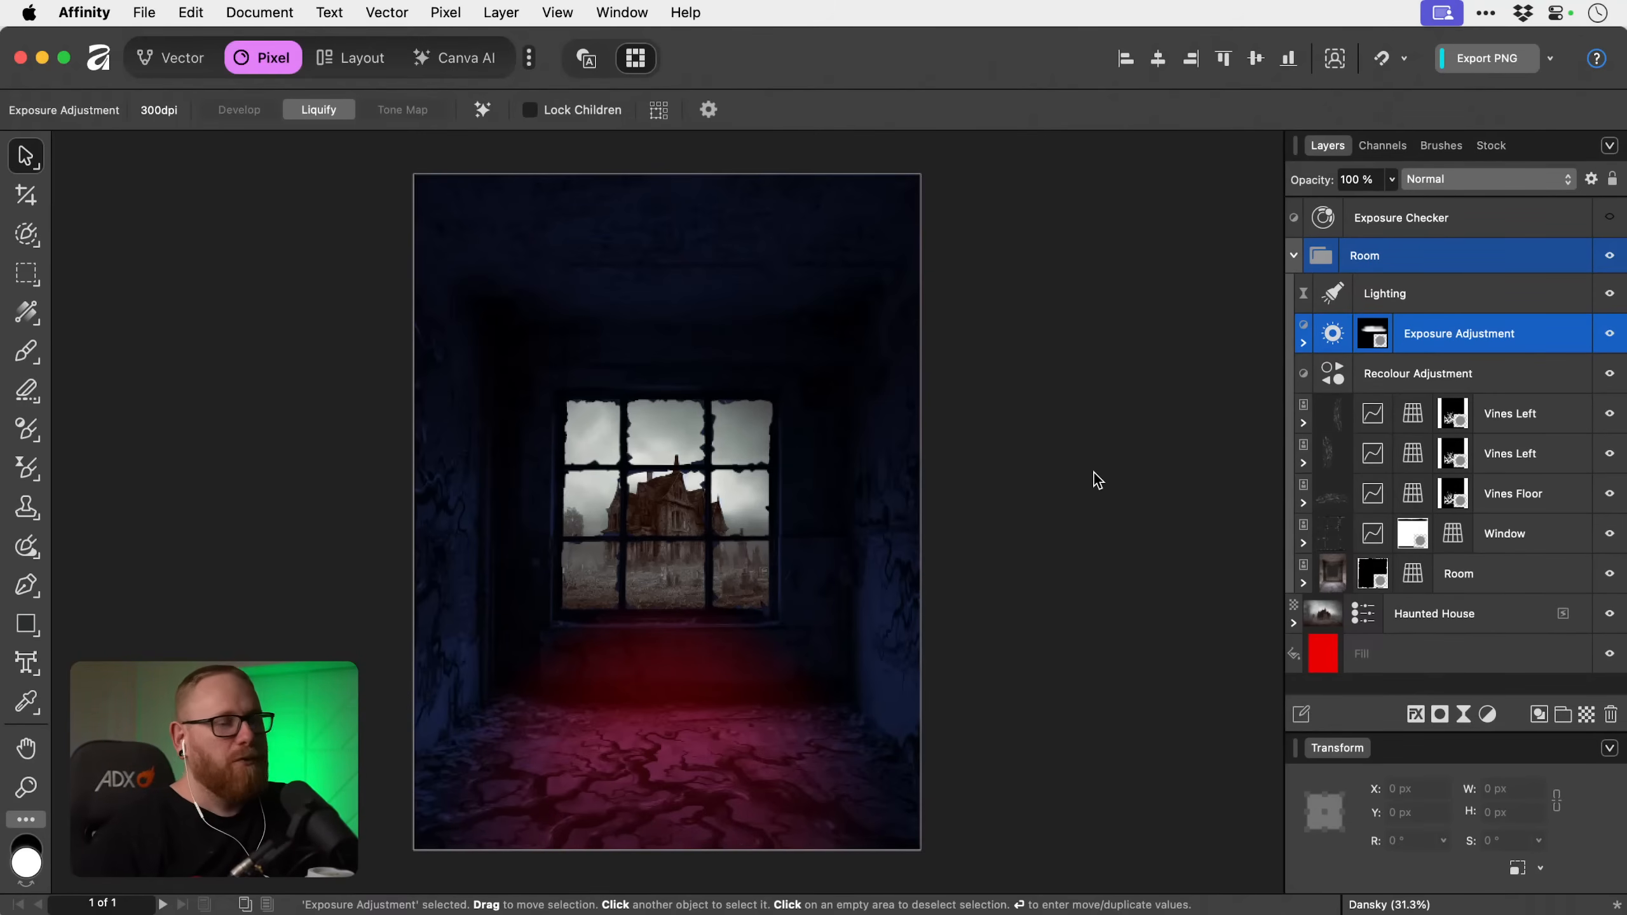
Add a Gradient Map adjustment and nest it inside the Haunted House layer.
{"action": "left_click", "coordinate": [1458, 614]}
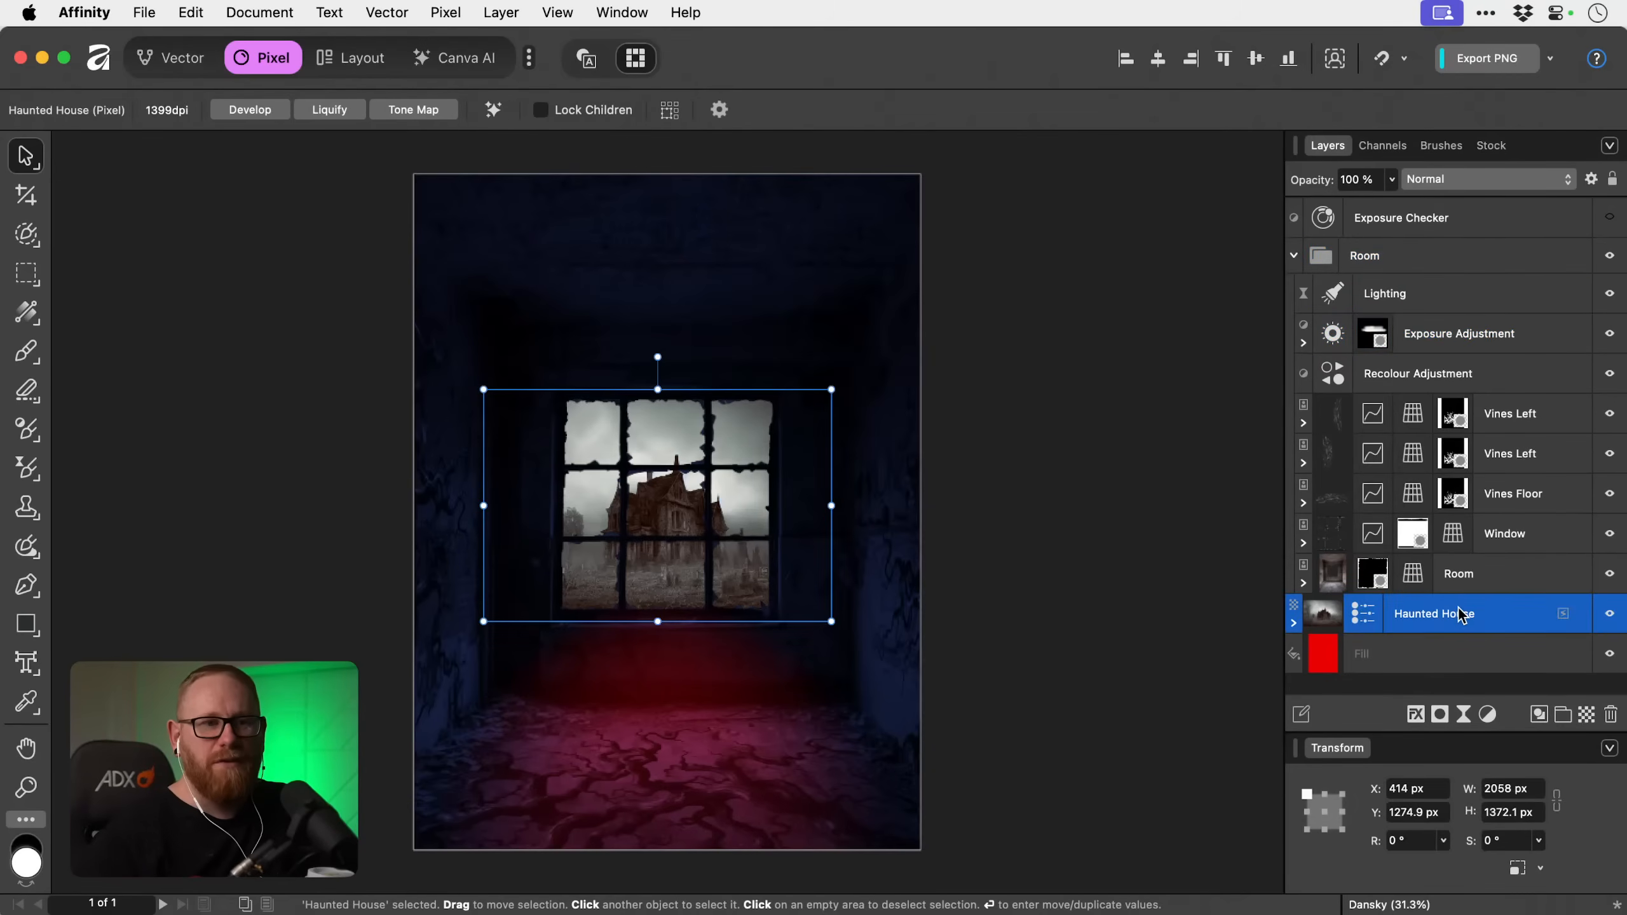
{"action": "left_click", "coordinate": [1487, 714]}
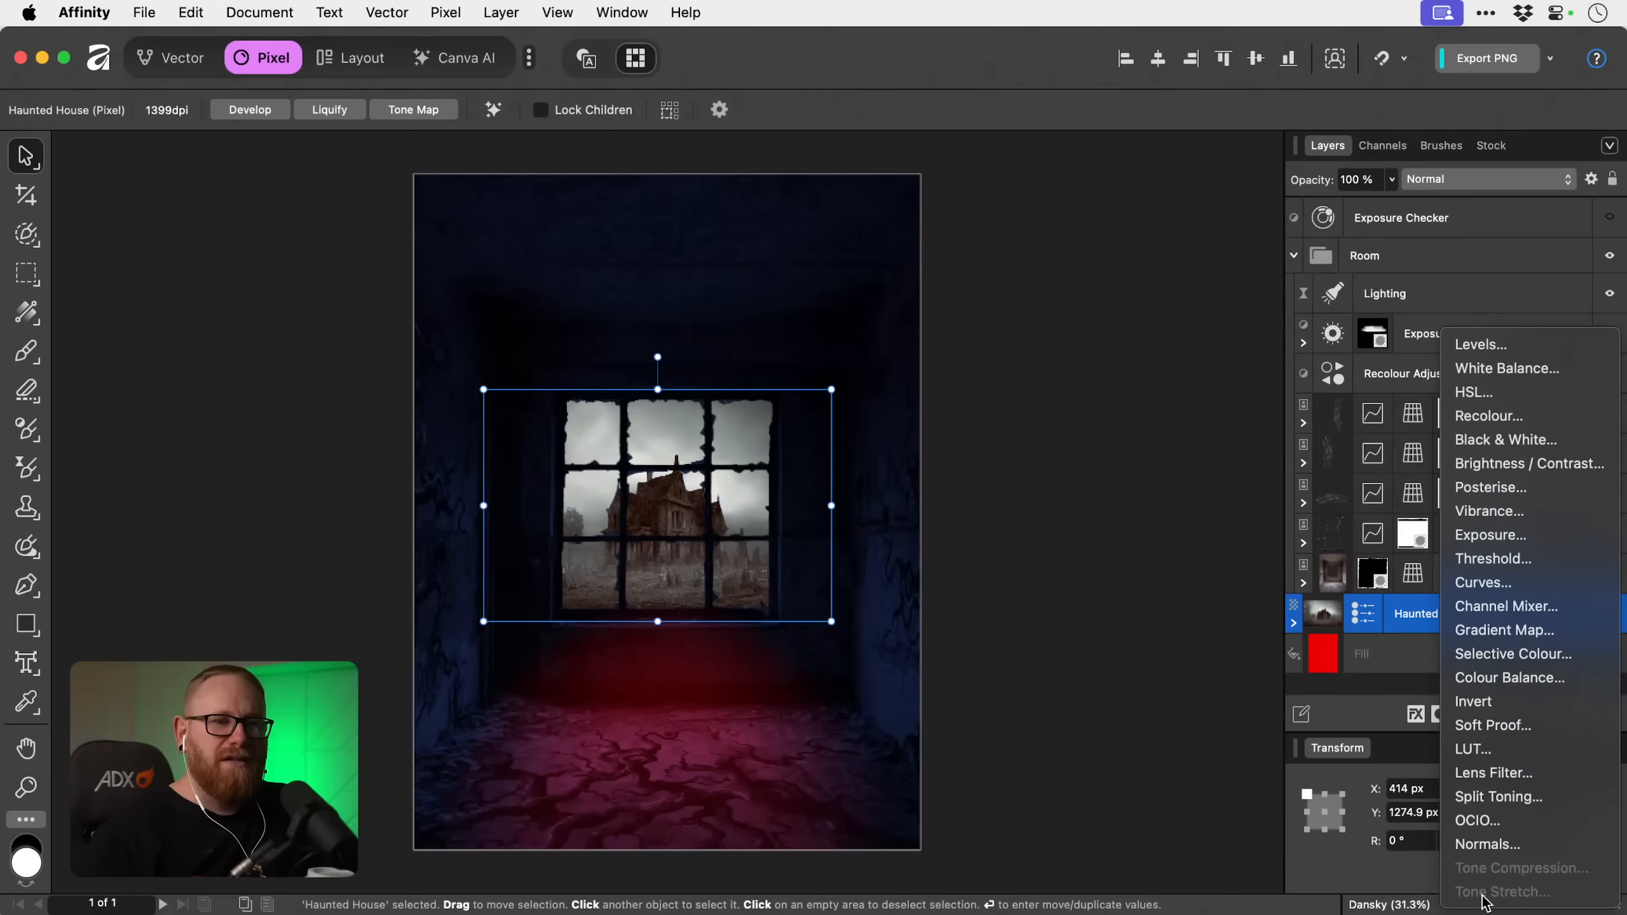
{"action": "left_click", "coordinate": [1495, 633]}
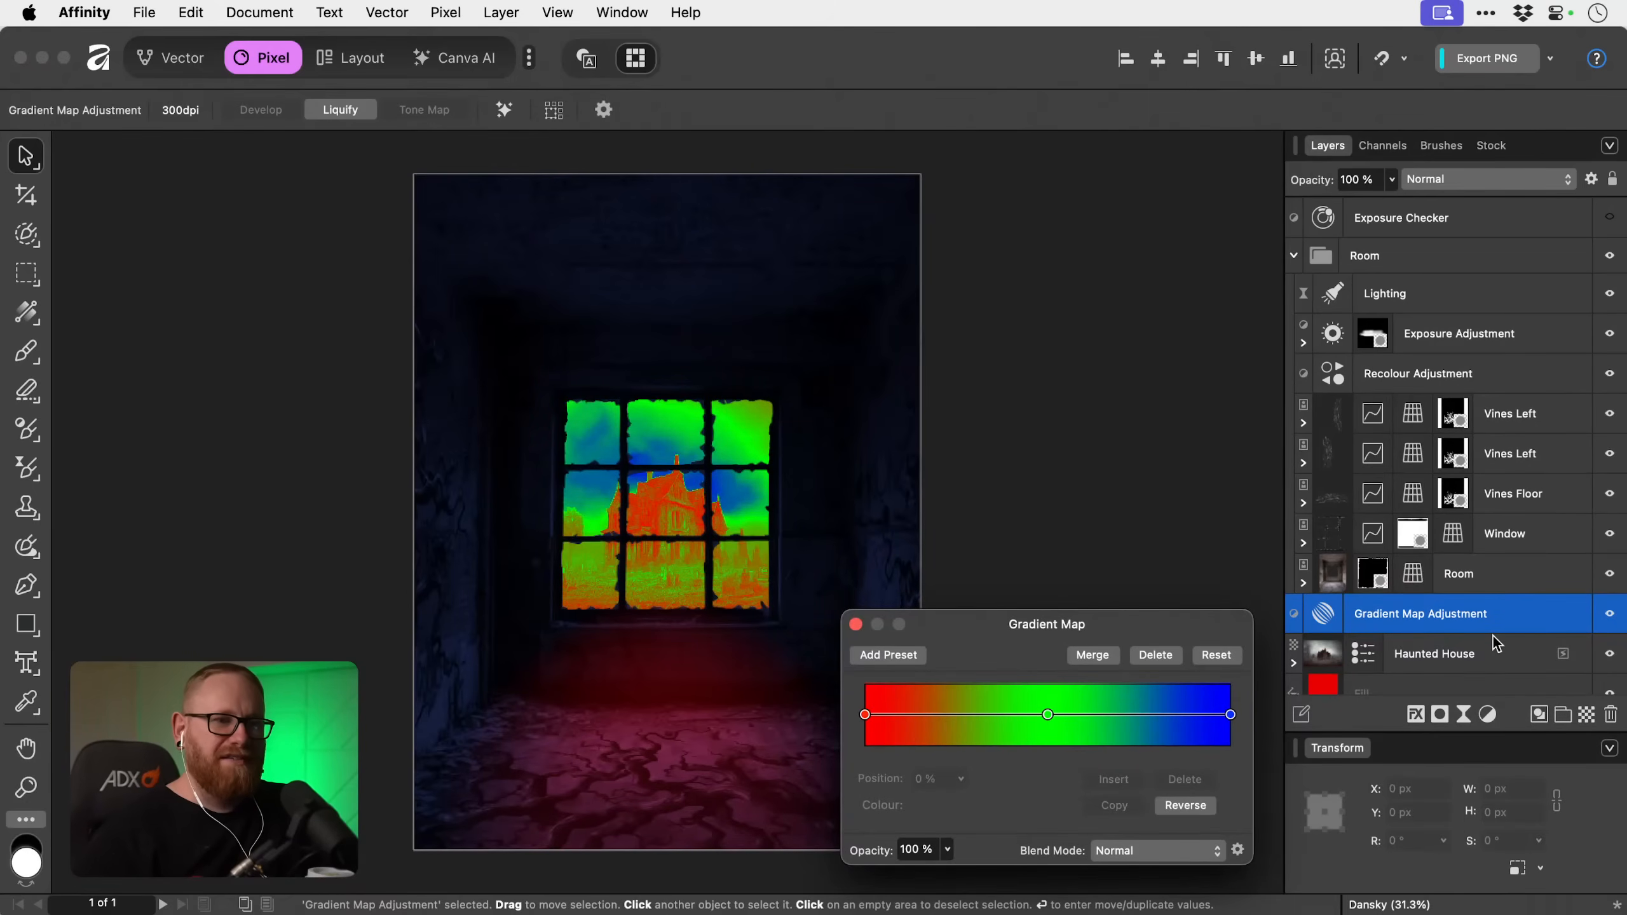
{"action": "left_click_drag", "start_coordinate": [1391, 616], "coordinate": [1329, 660]}
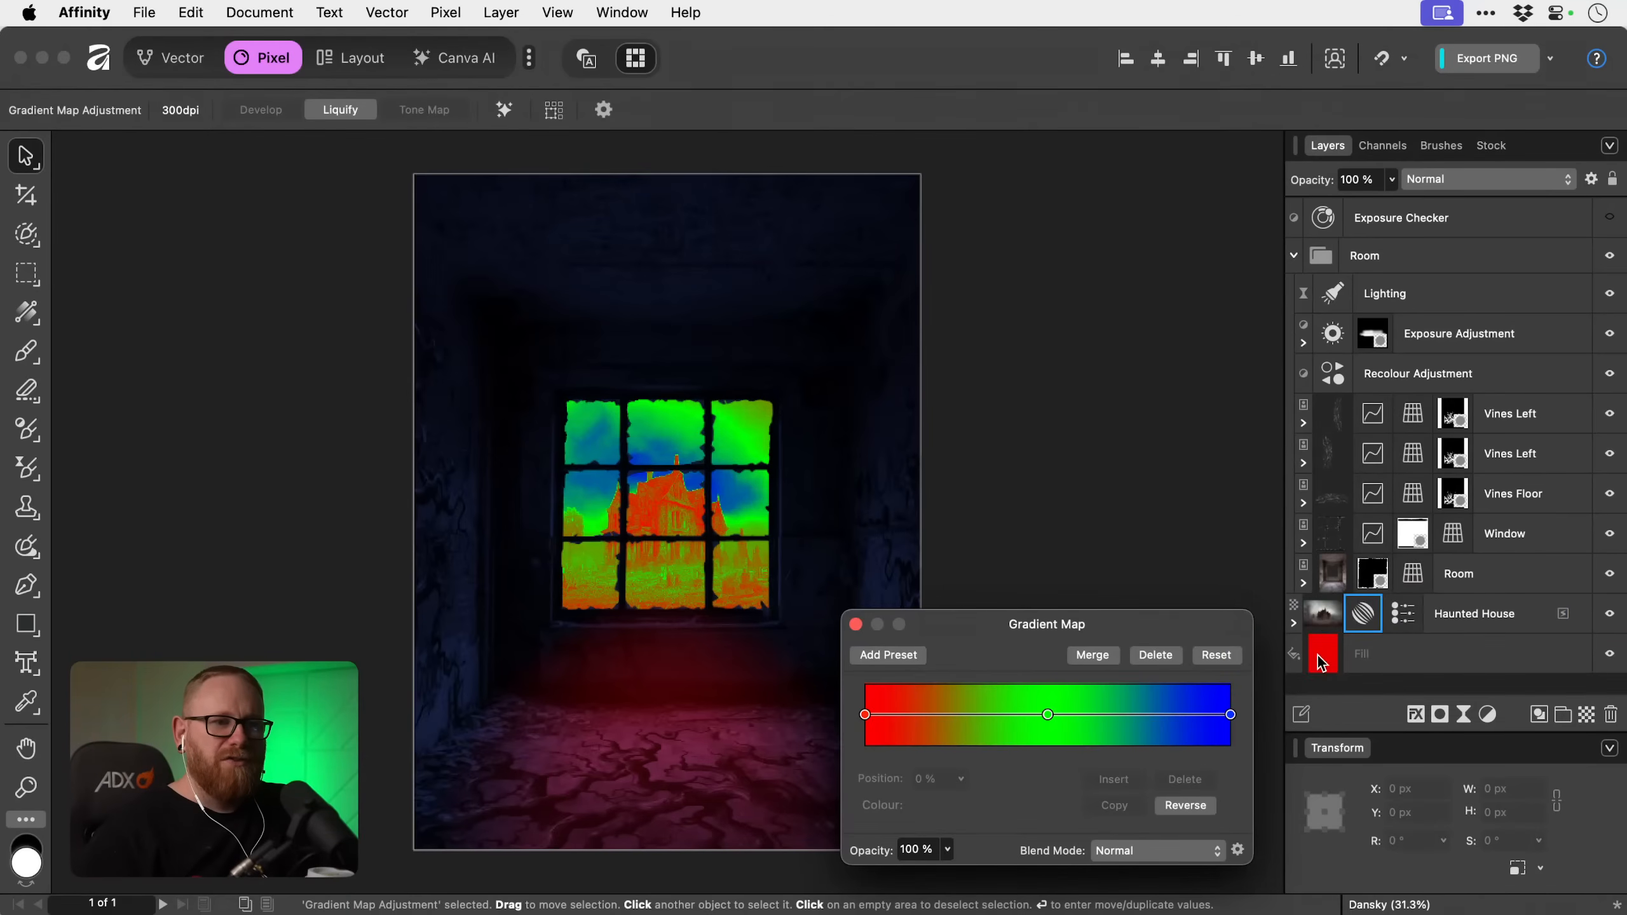
Delete the green middle stop from the Haunted House layer's gradient map and reverse the gradient so it runs from blue to red.
{"action": "left_click", "coordinate": [1296, 620]}
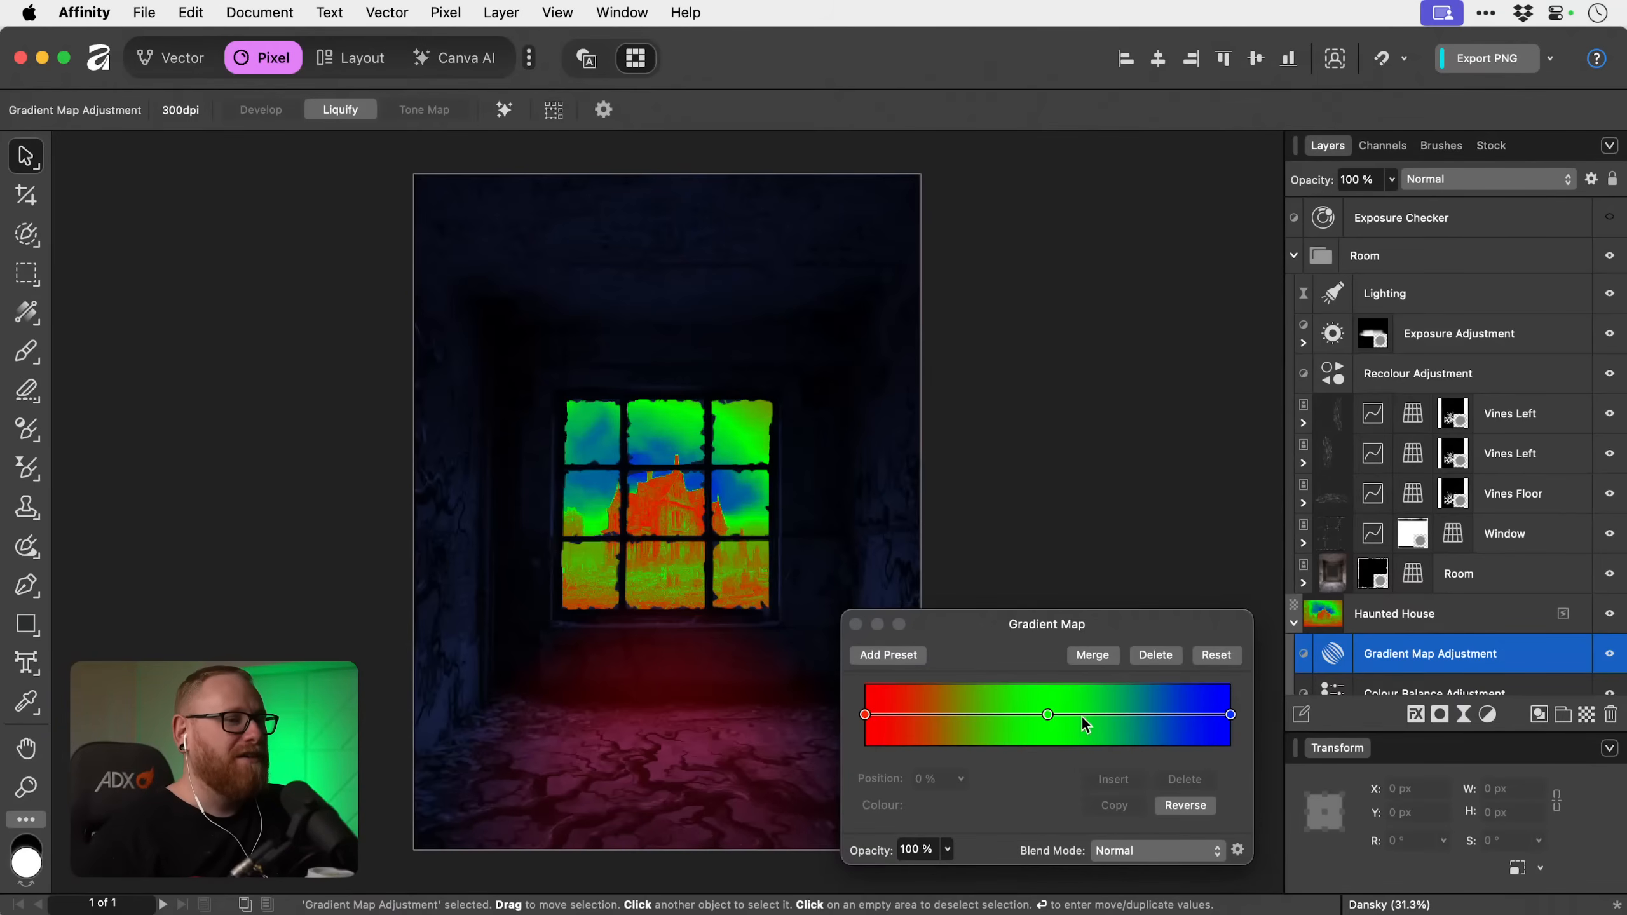
{"action": "left_click", "coordinate": [1048, 715]}
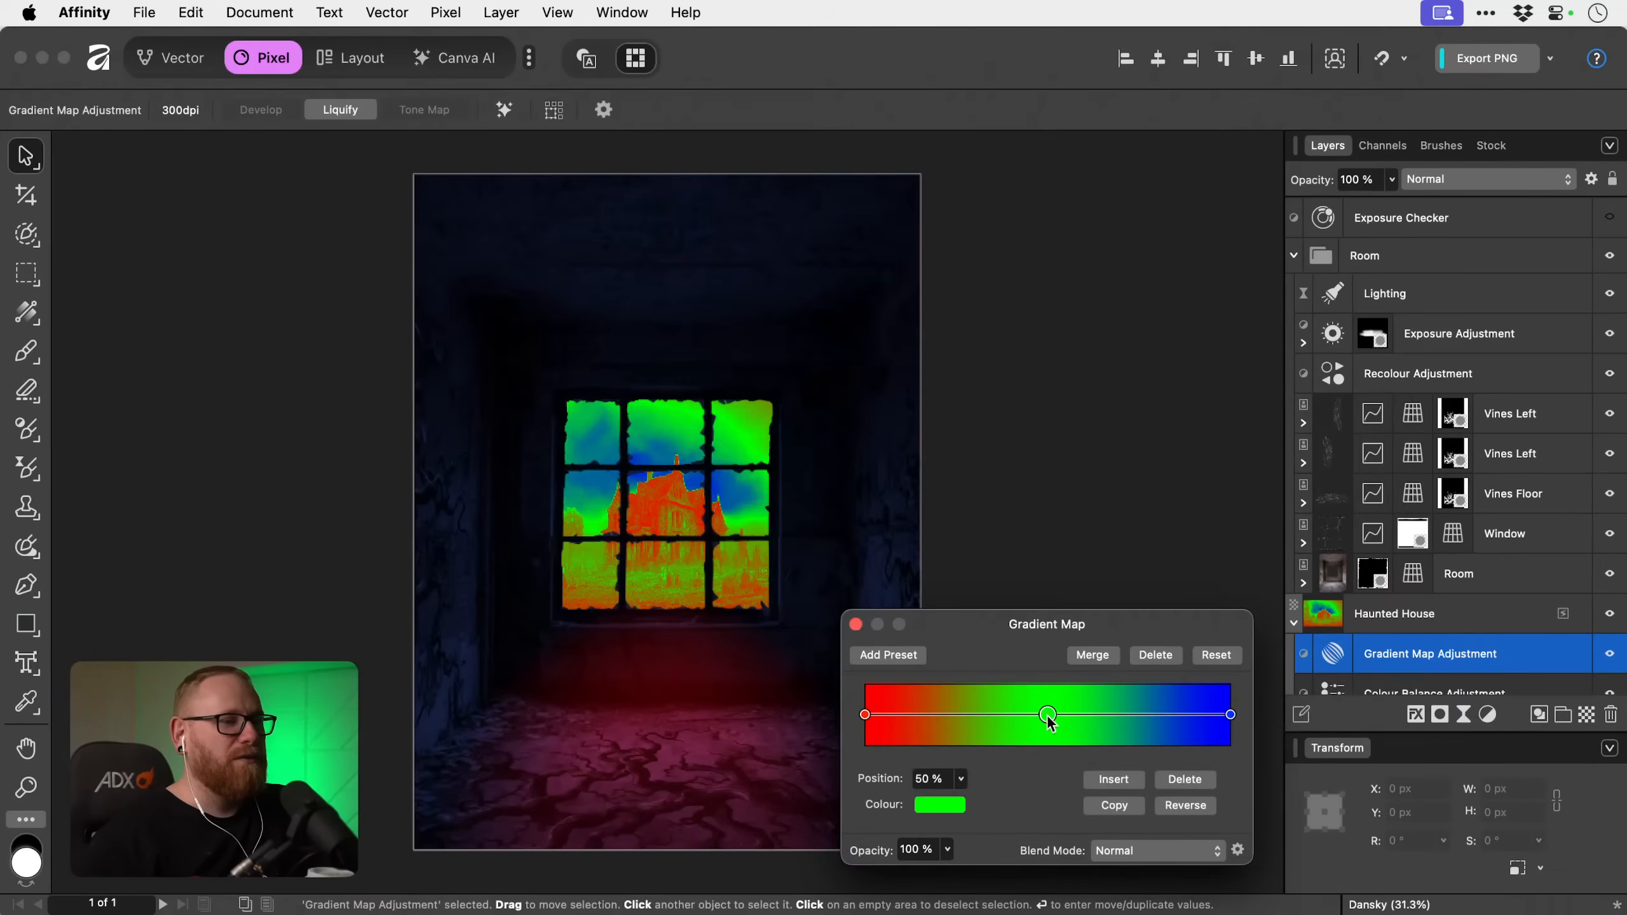
{"action": "left_click", "coordinate": [1182, 781]}
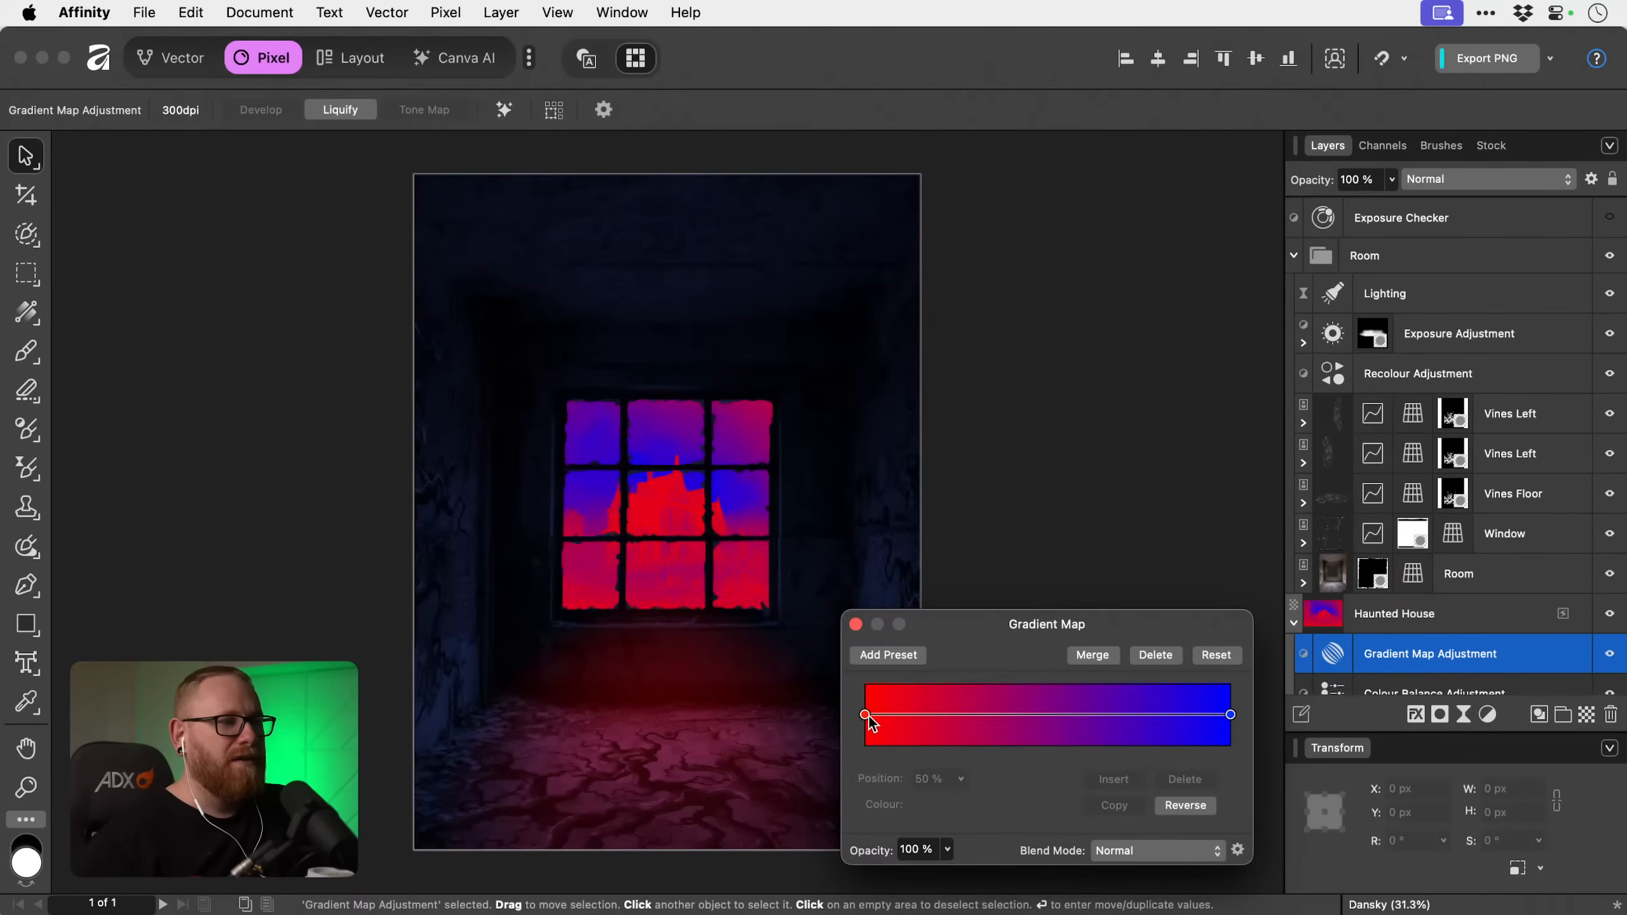
{"action": "left_click", "coordinate": [1207, 809]}
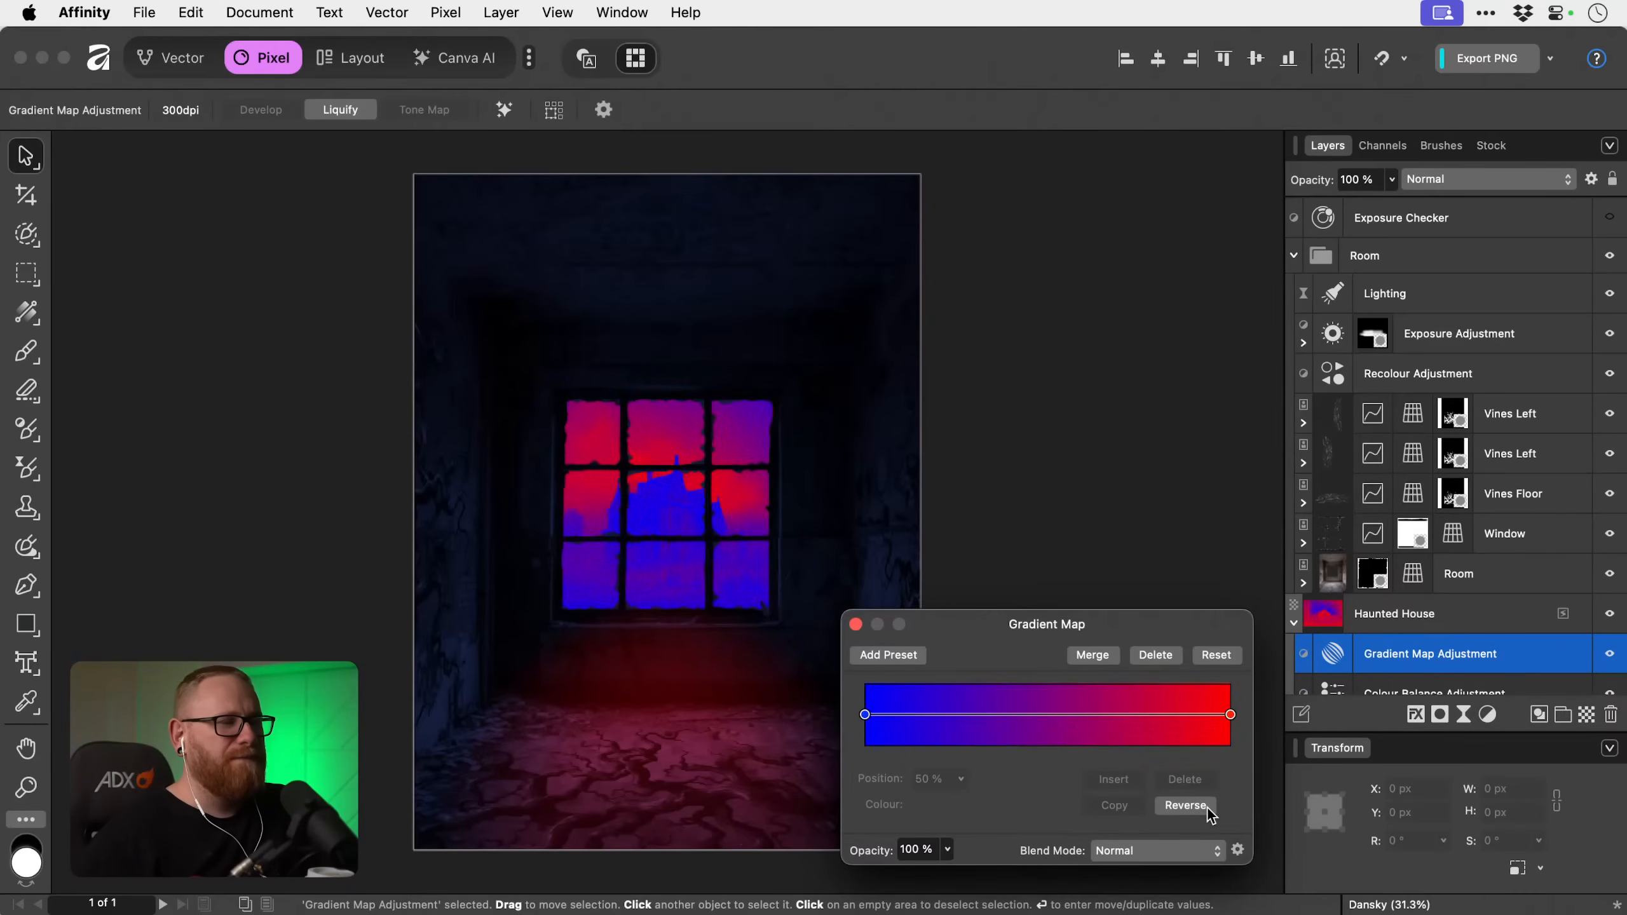
Set the gradient map's blue shadow stop to the dark muted blue 2B2B4D.
{"action": "left_click", "coordinate": [866, 715]}
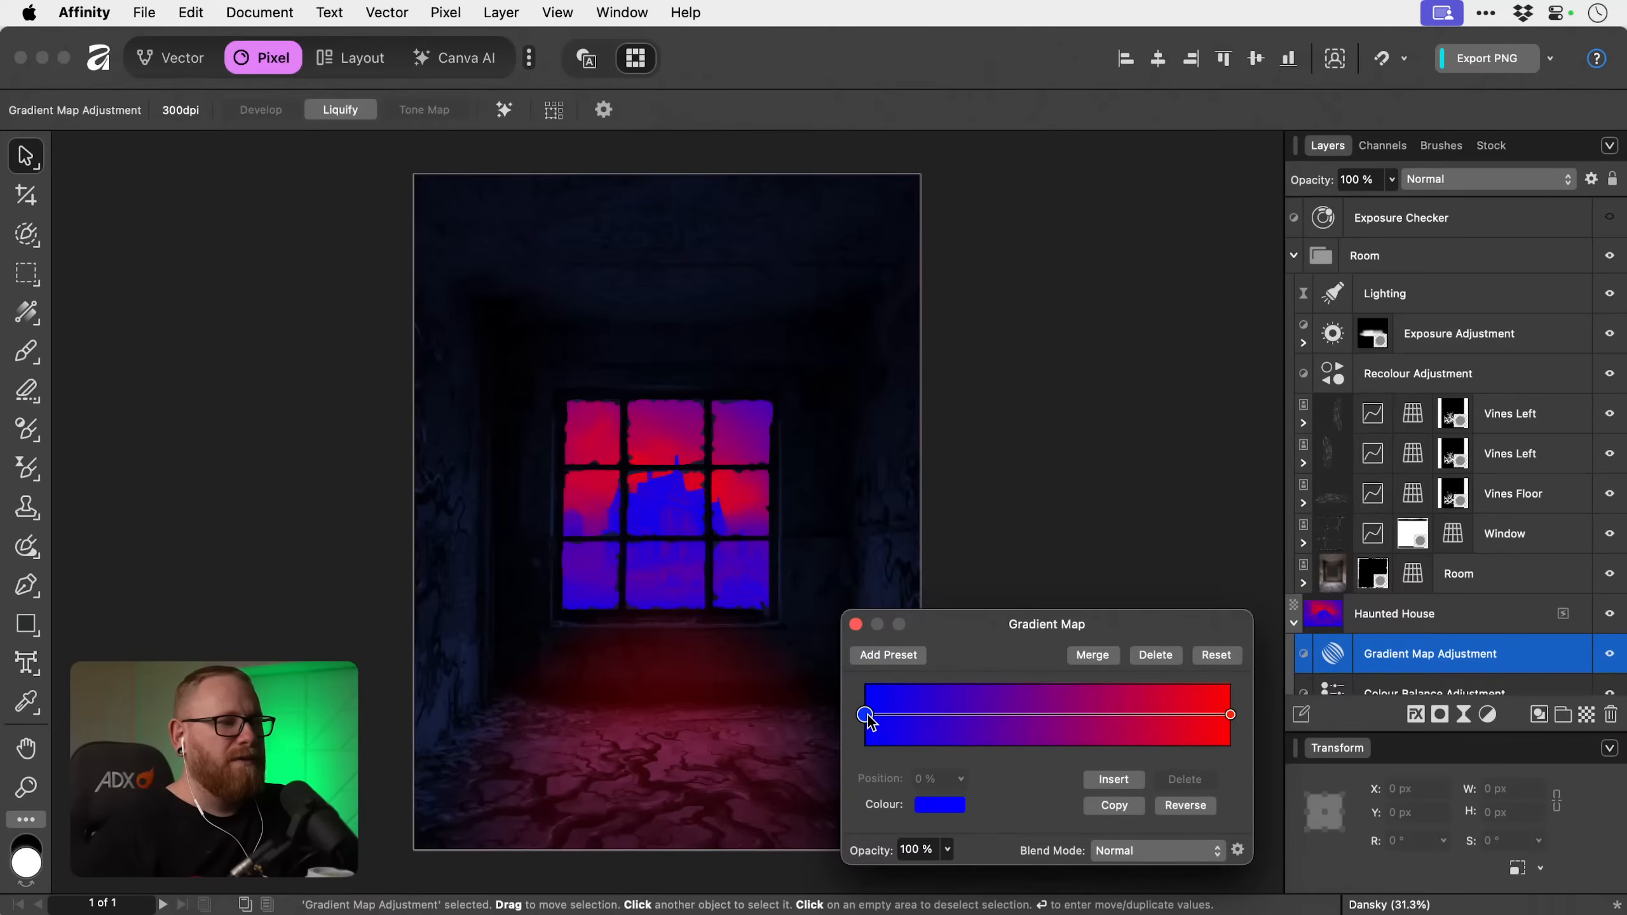
{"action": "left_click", "coordinate": [938, 805]}
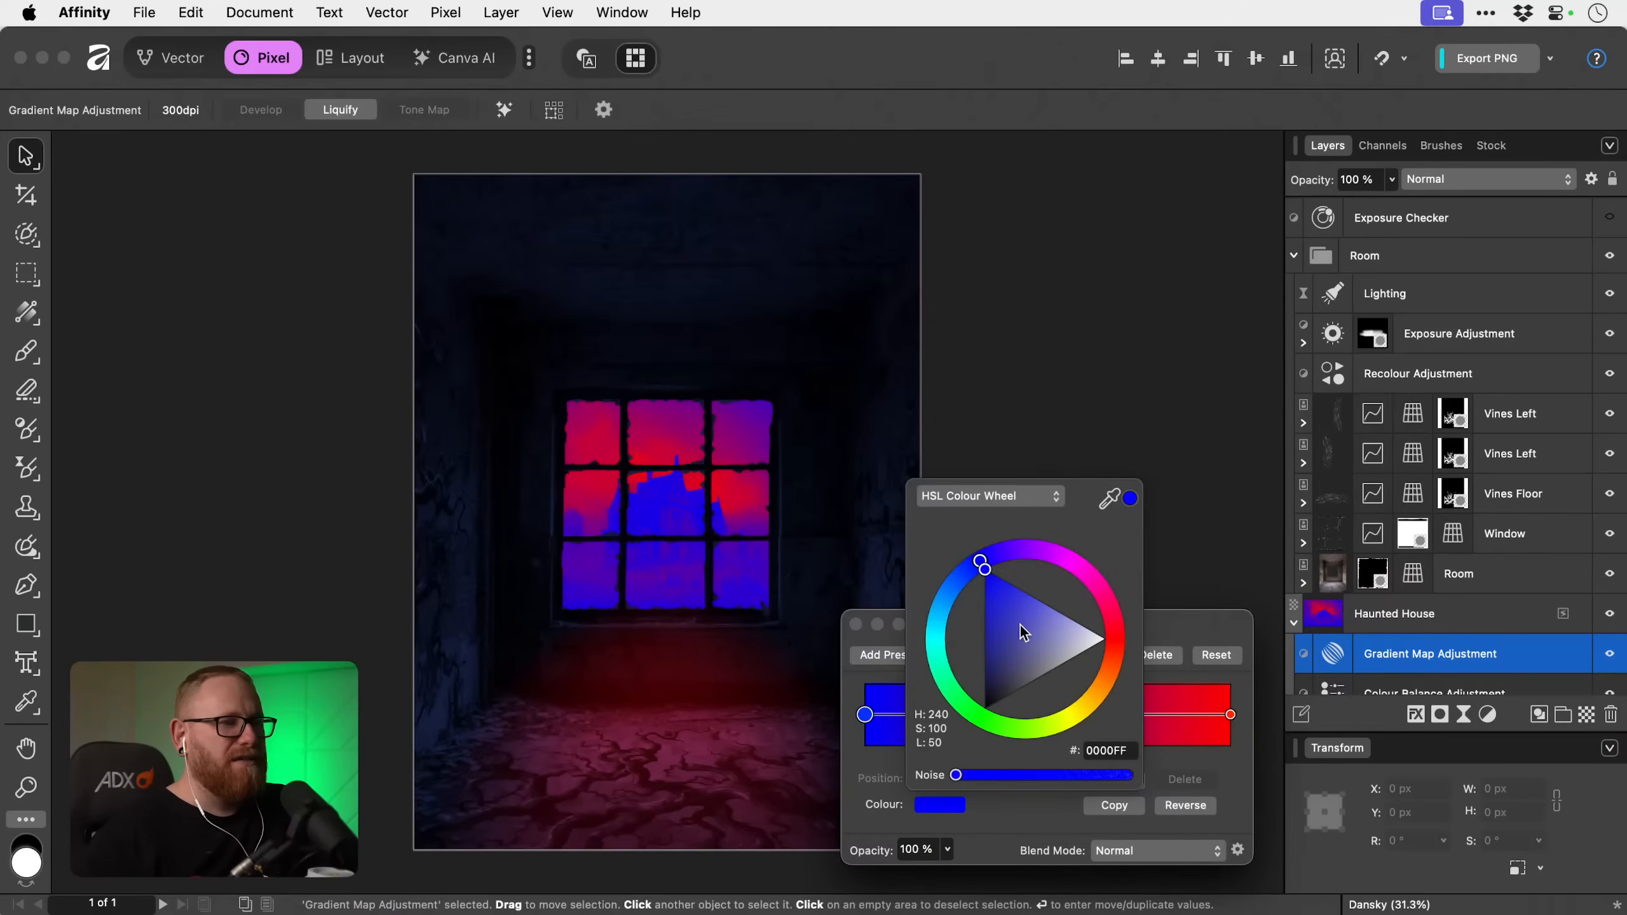
{"action": "left_click_drag", "start_coordinate": [1019, 625], "coordinate": [1004, 678]}
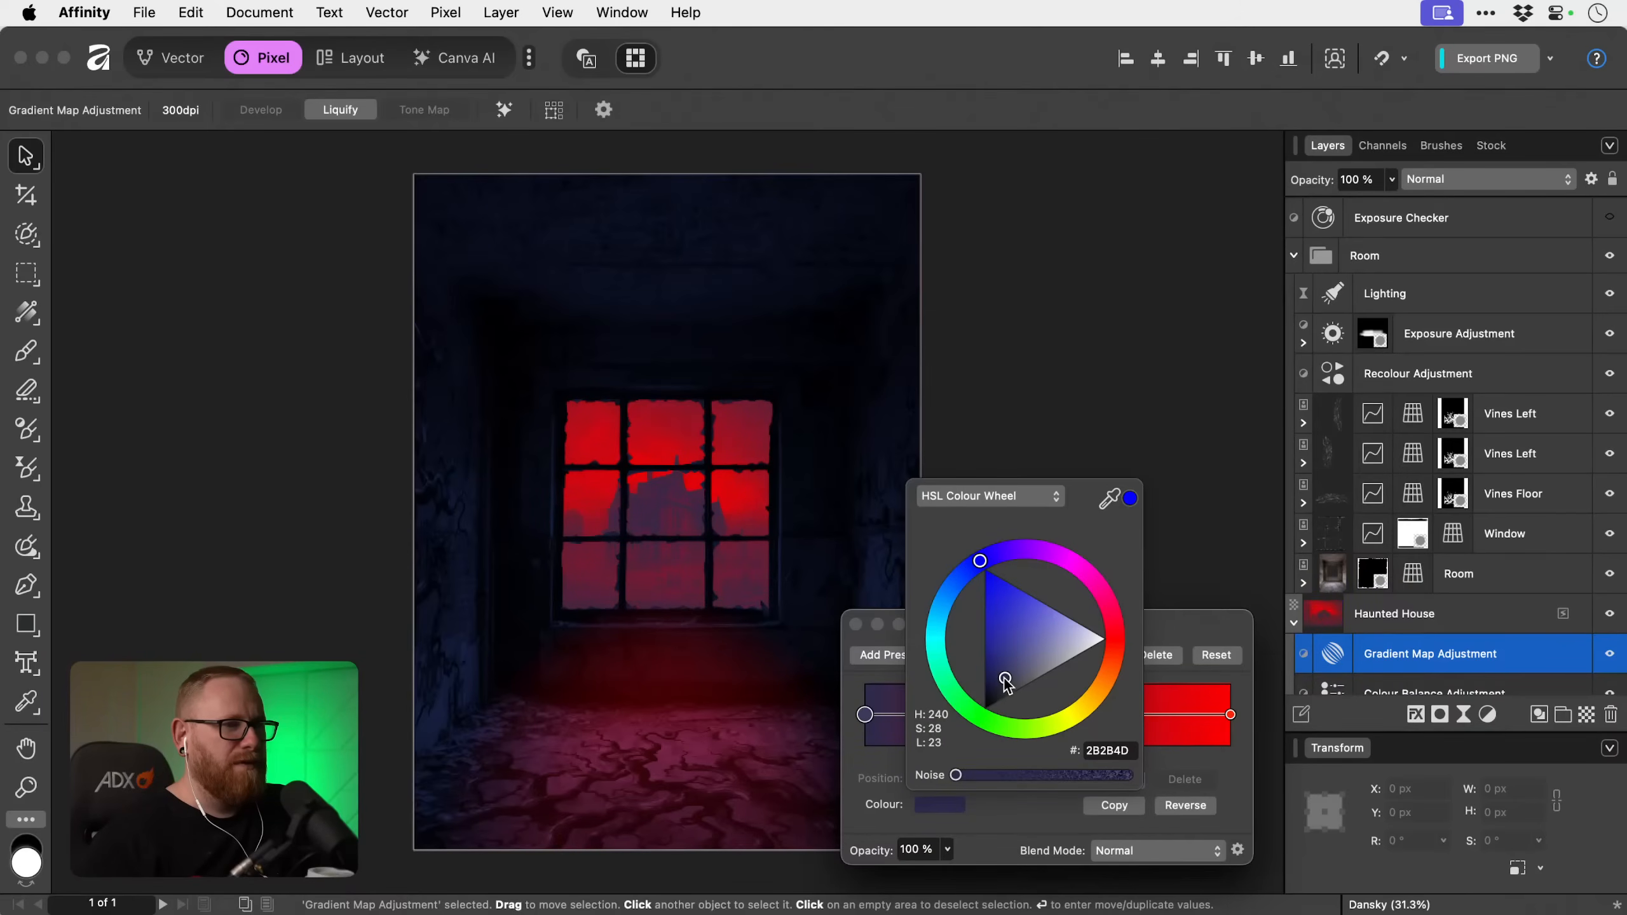
Shift the gradient map's red highlight stop to the pinkish red FF0040.
{"action": "left_click", "coordinate": [1230, 715]}
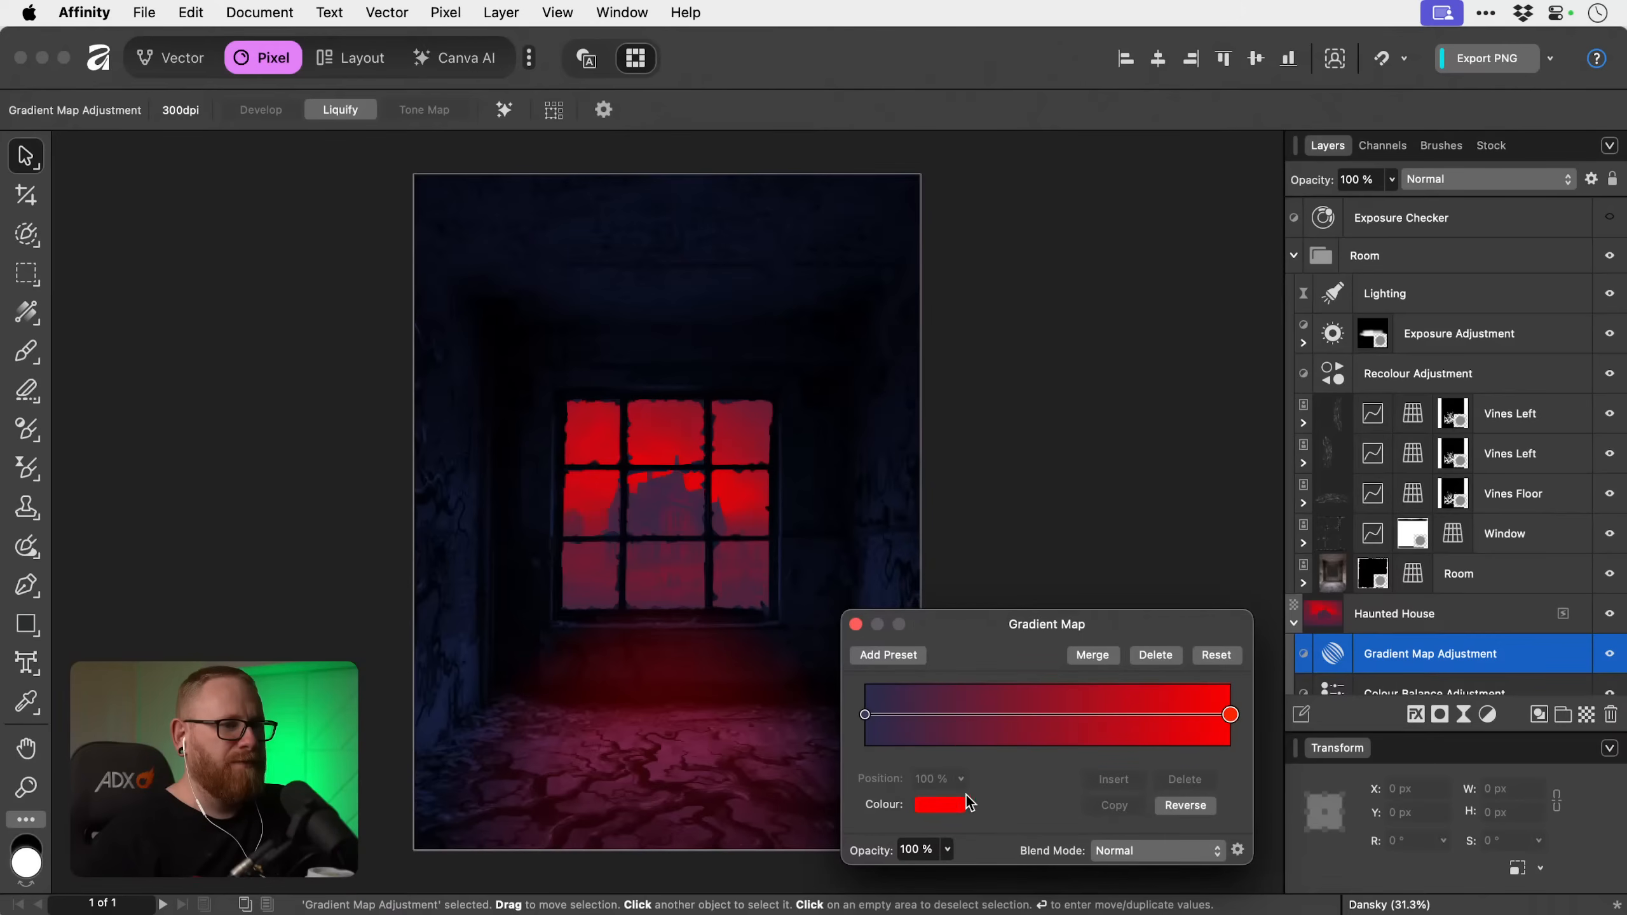
{"action": "left_click", "coordinate": [948, 805]}
{"action": "left_click_drag", "start_coordinate": [1115, 639], "coordinate": [1114, 620]}
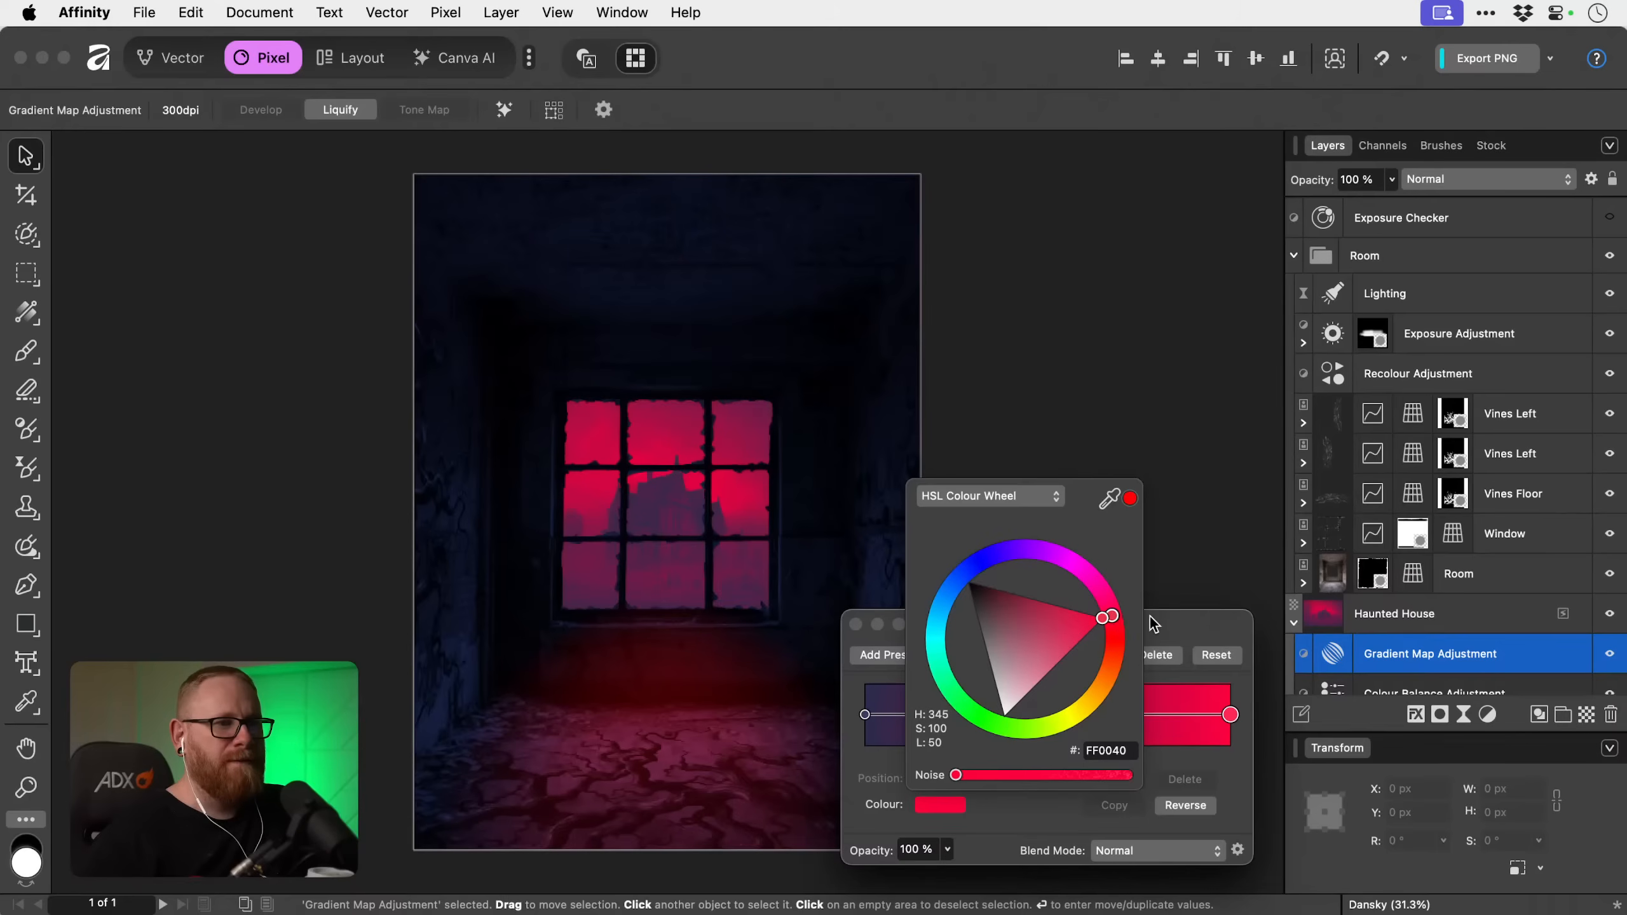
{"action": "left_click", "coordinate": [1177, 620]}
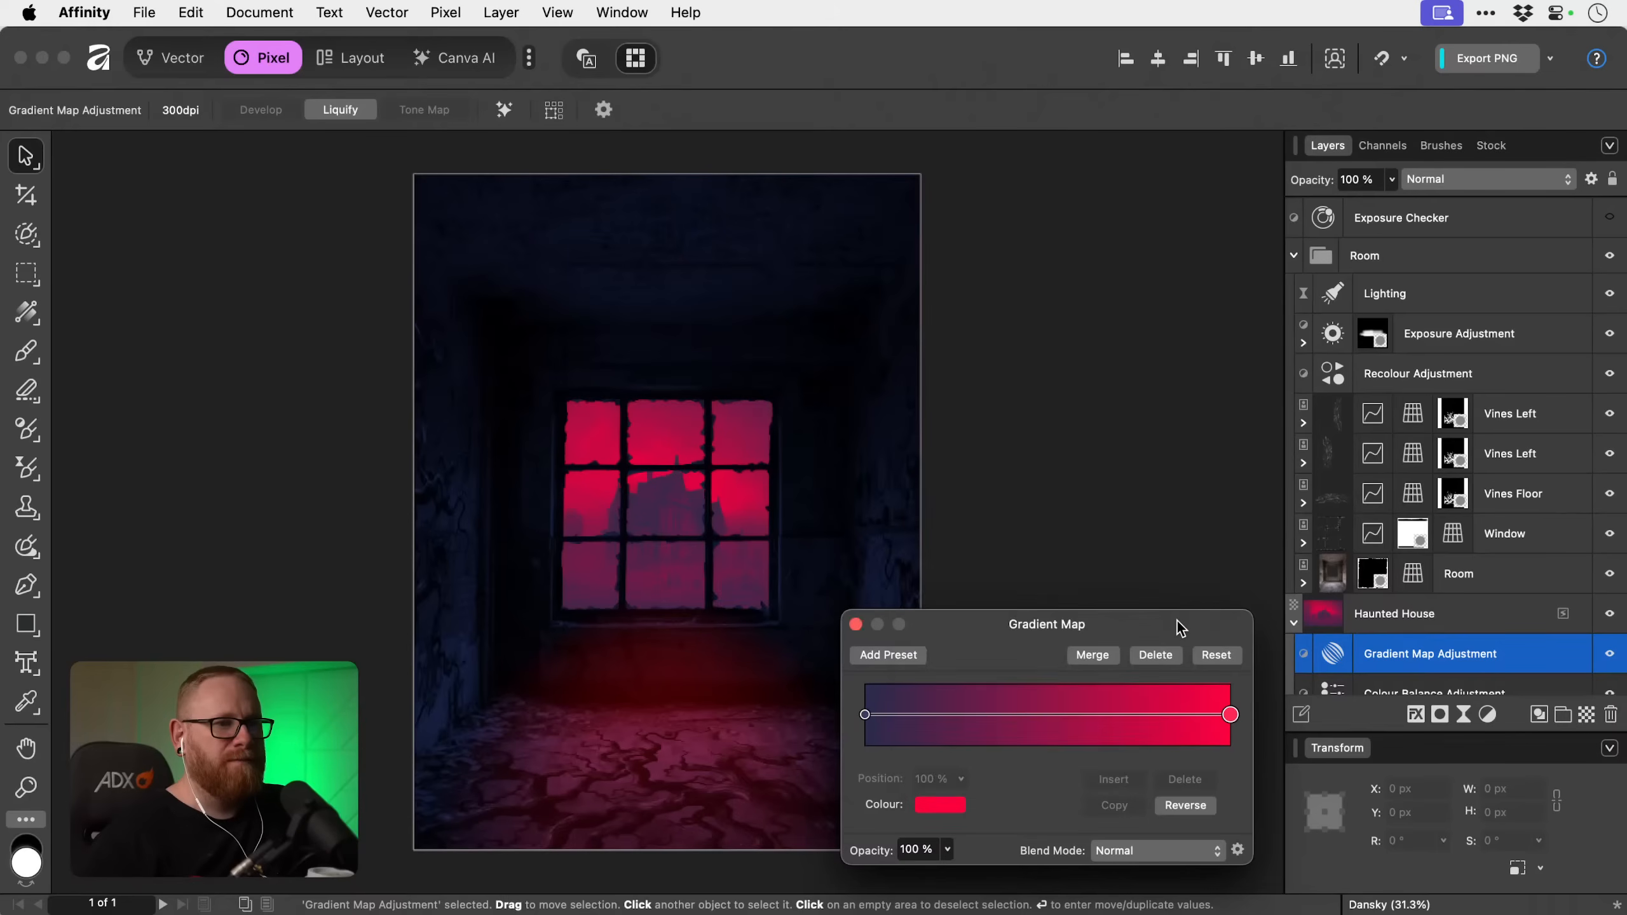
Close the gradient map settings and compare the haunted house with the adjustment hidden and shown.
{"action": "left_click", "coordinate": [856, 623]}
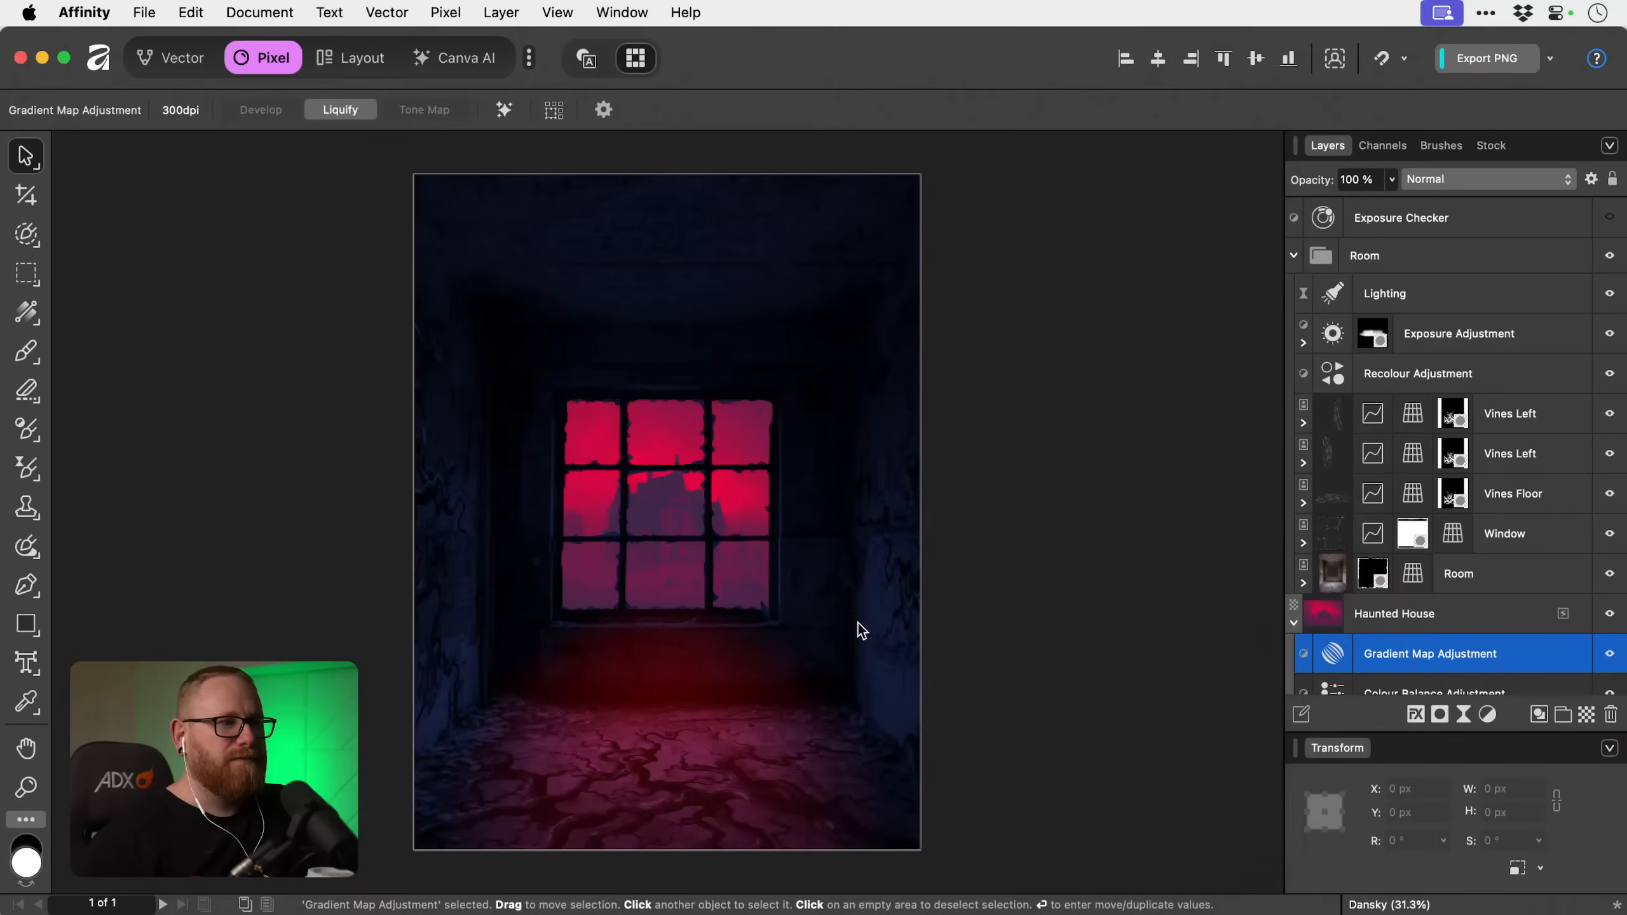
{"action": "left_click", "coordinate": [1609, 654]}
{"action": "left_click", "coordinate": [1609, 654]}
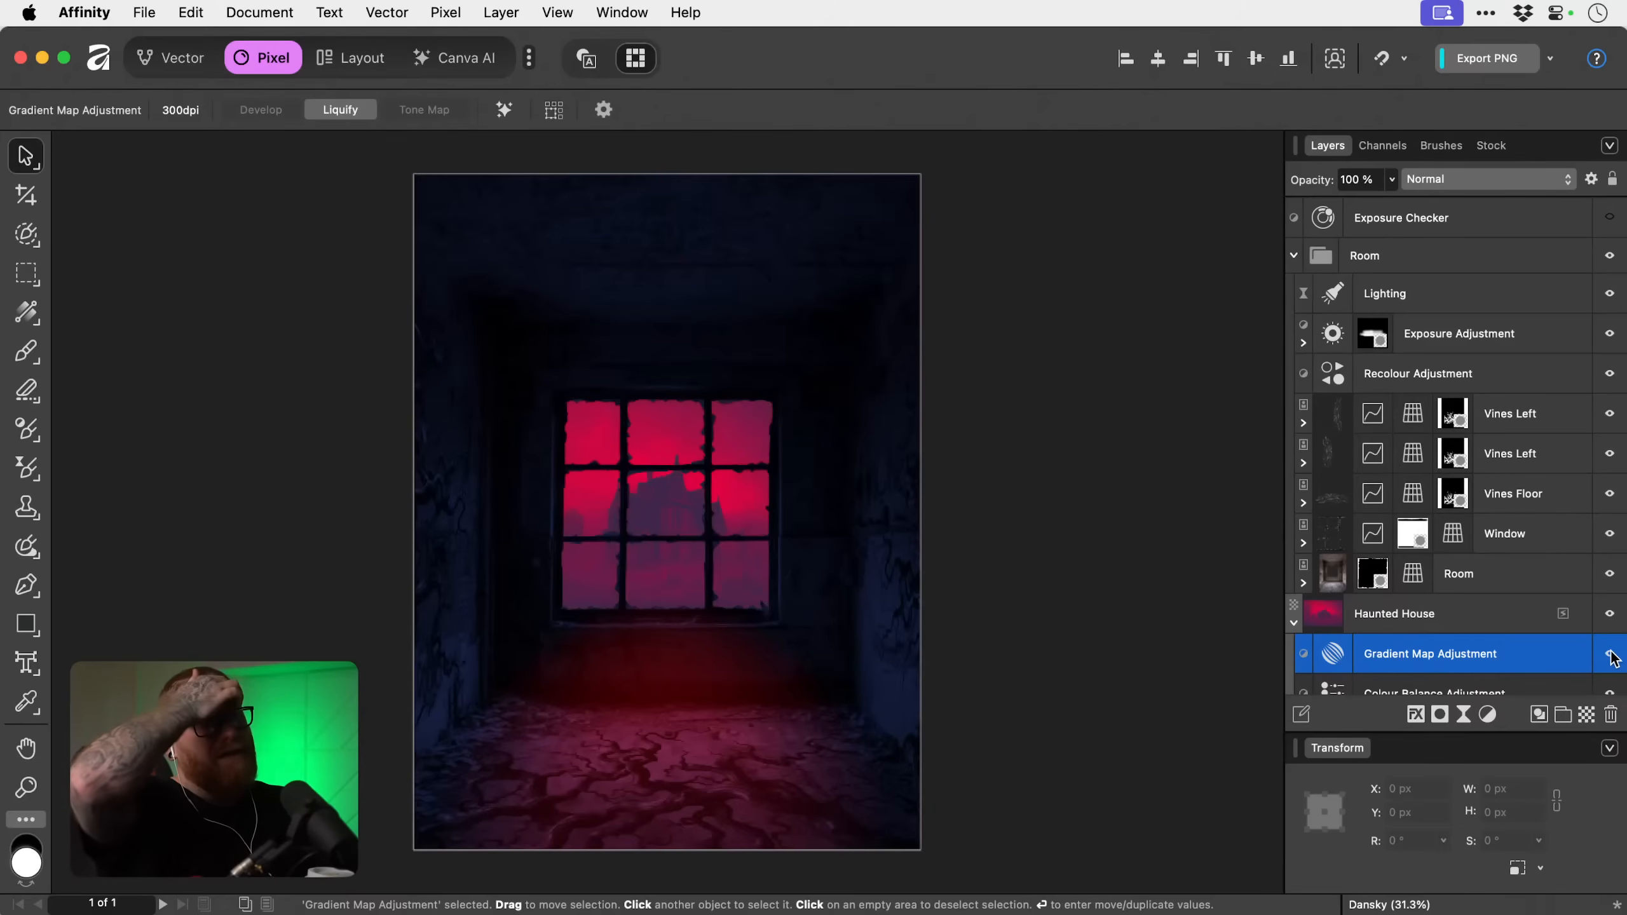
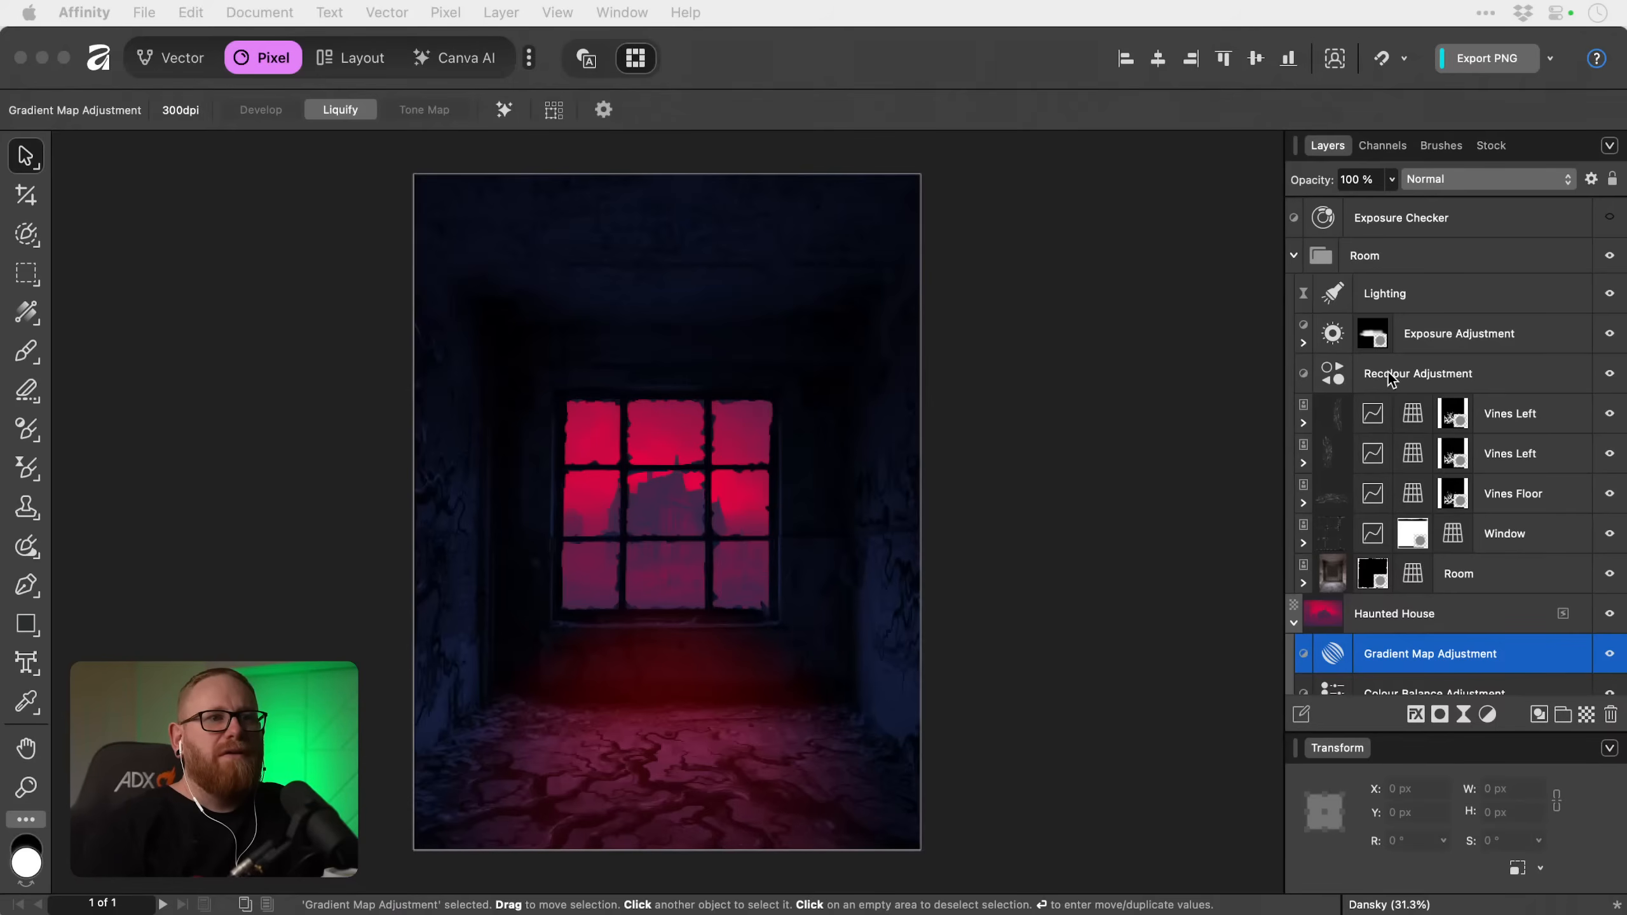
Check the composite's tonal values with the Exposure Checker shown and hidden, and collapse the Haunted House layer.
{"action": "left_click", "coordinate": [1294, 255]}
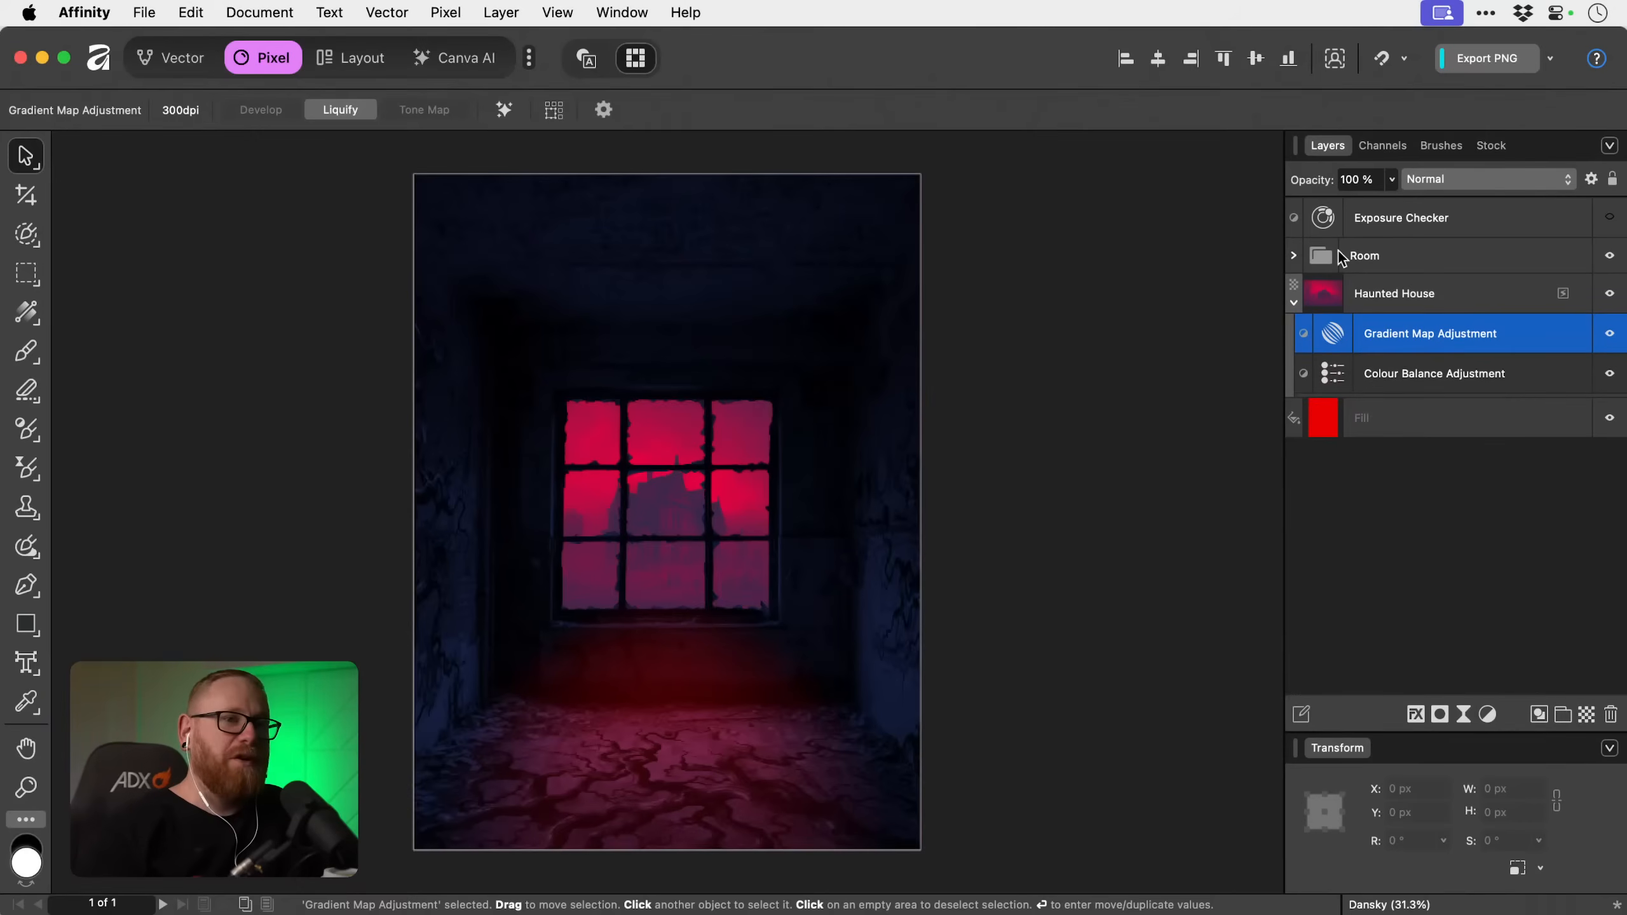
{"action": "left_click", "coordinate": [1611, 221]}
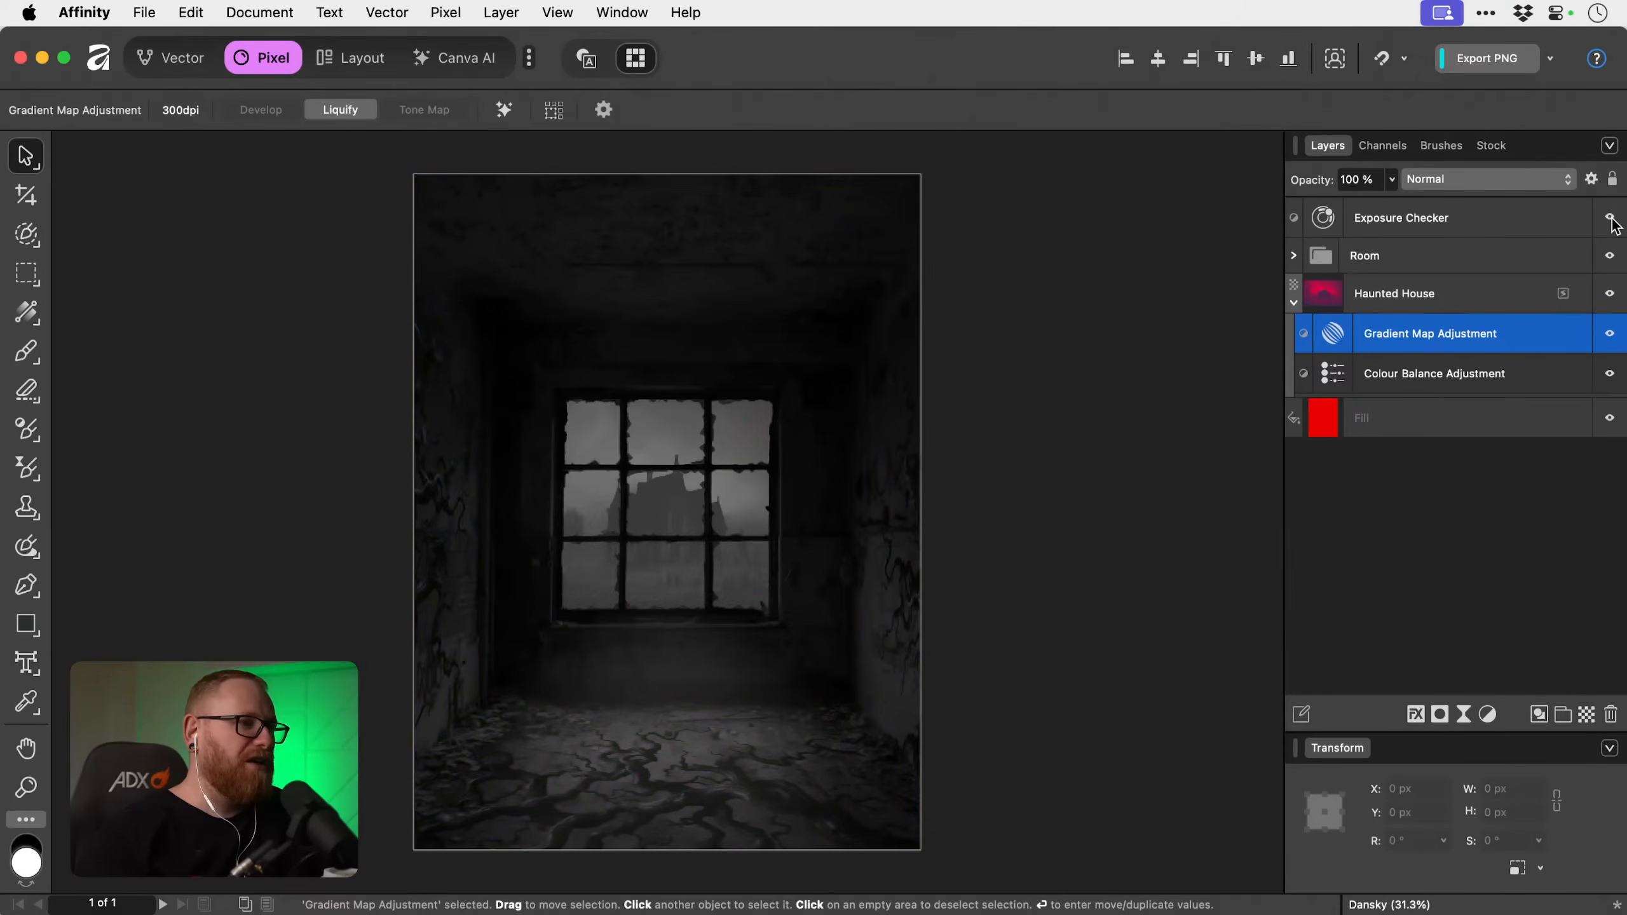
{"action": "left_click", "coordinate": [1611, 220]}
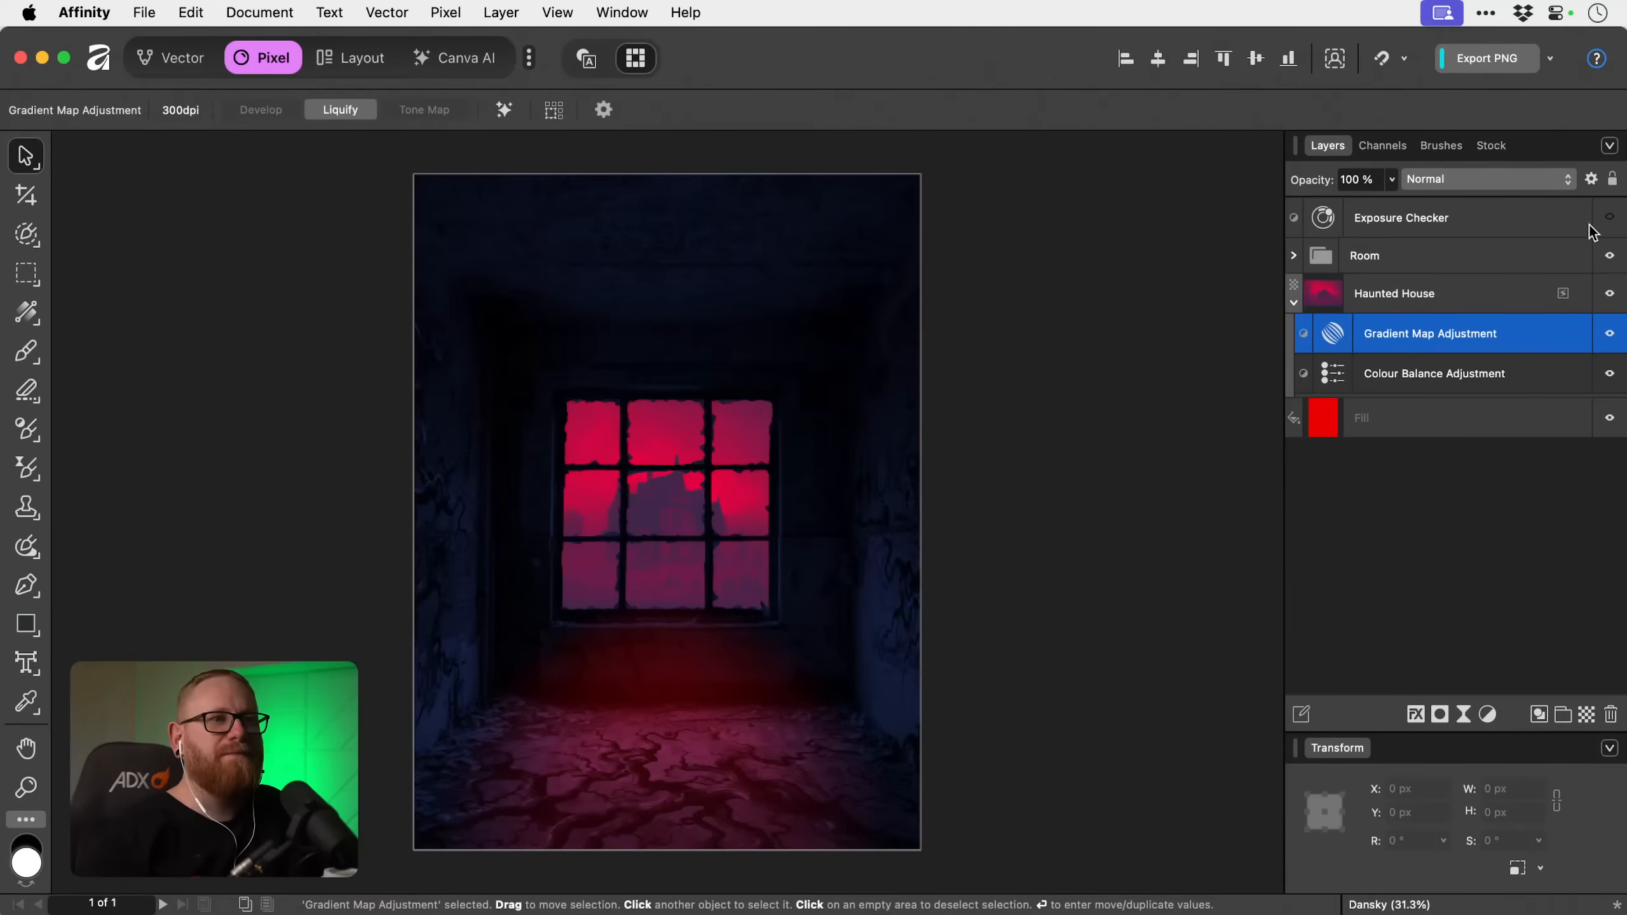
{"action": "left_click", "coordinate": [1296, 303]}
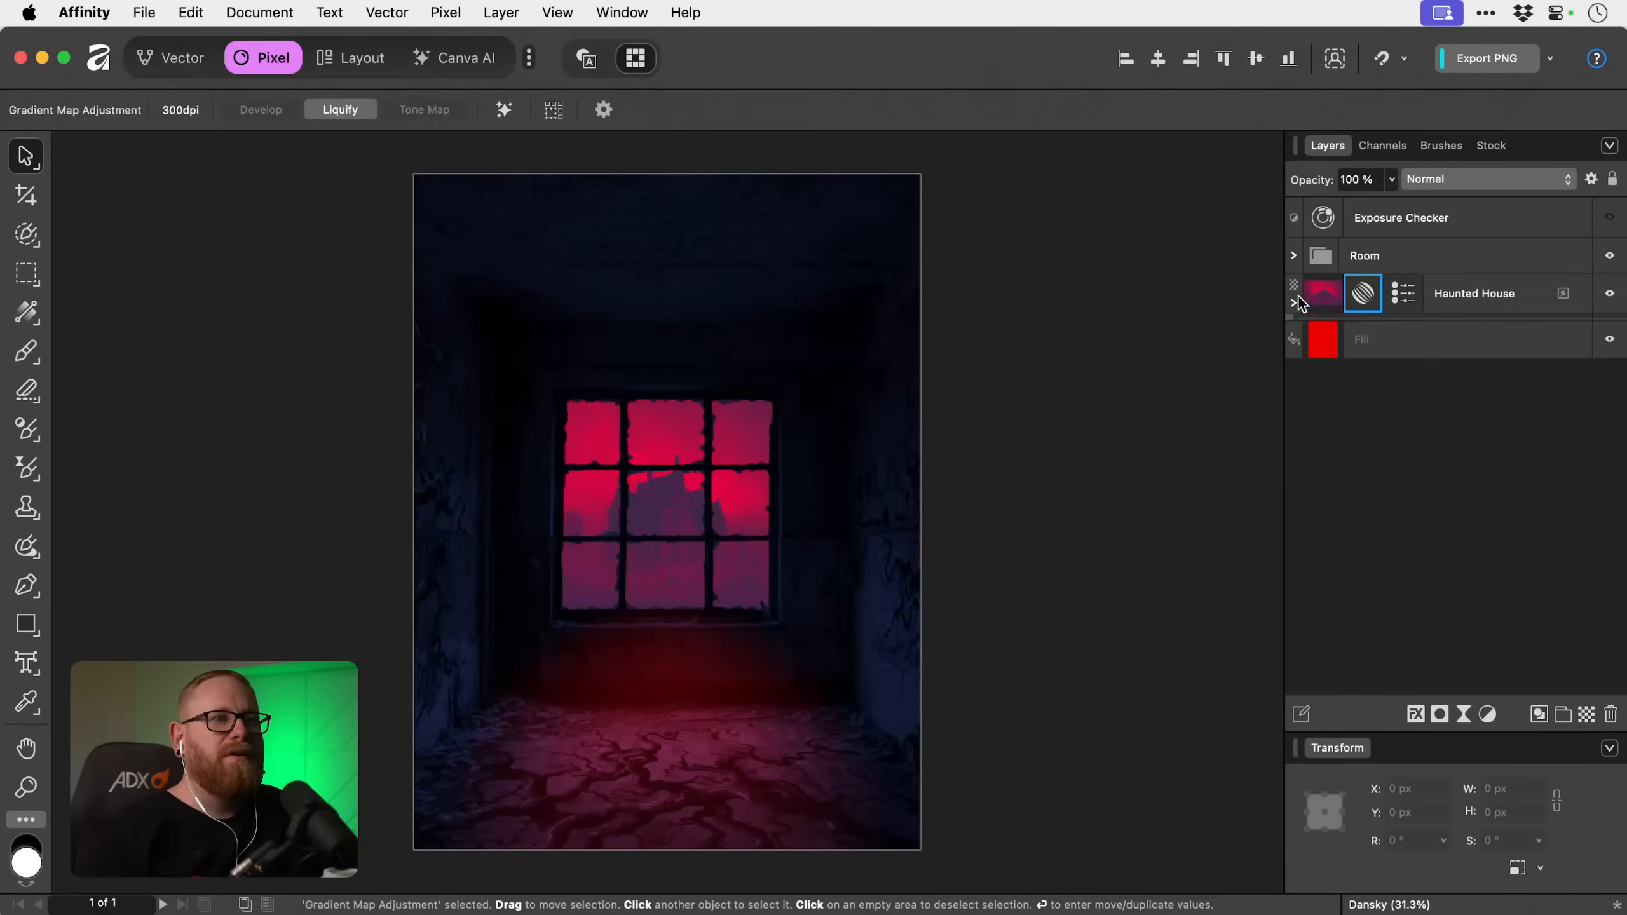
Duplicate the Window layer in the Room group and rename the lower copy Window Shadow.
{"action": "left_click", "coordinate": [1295, 256]}
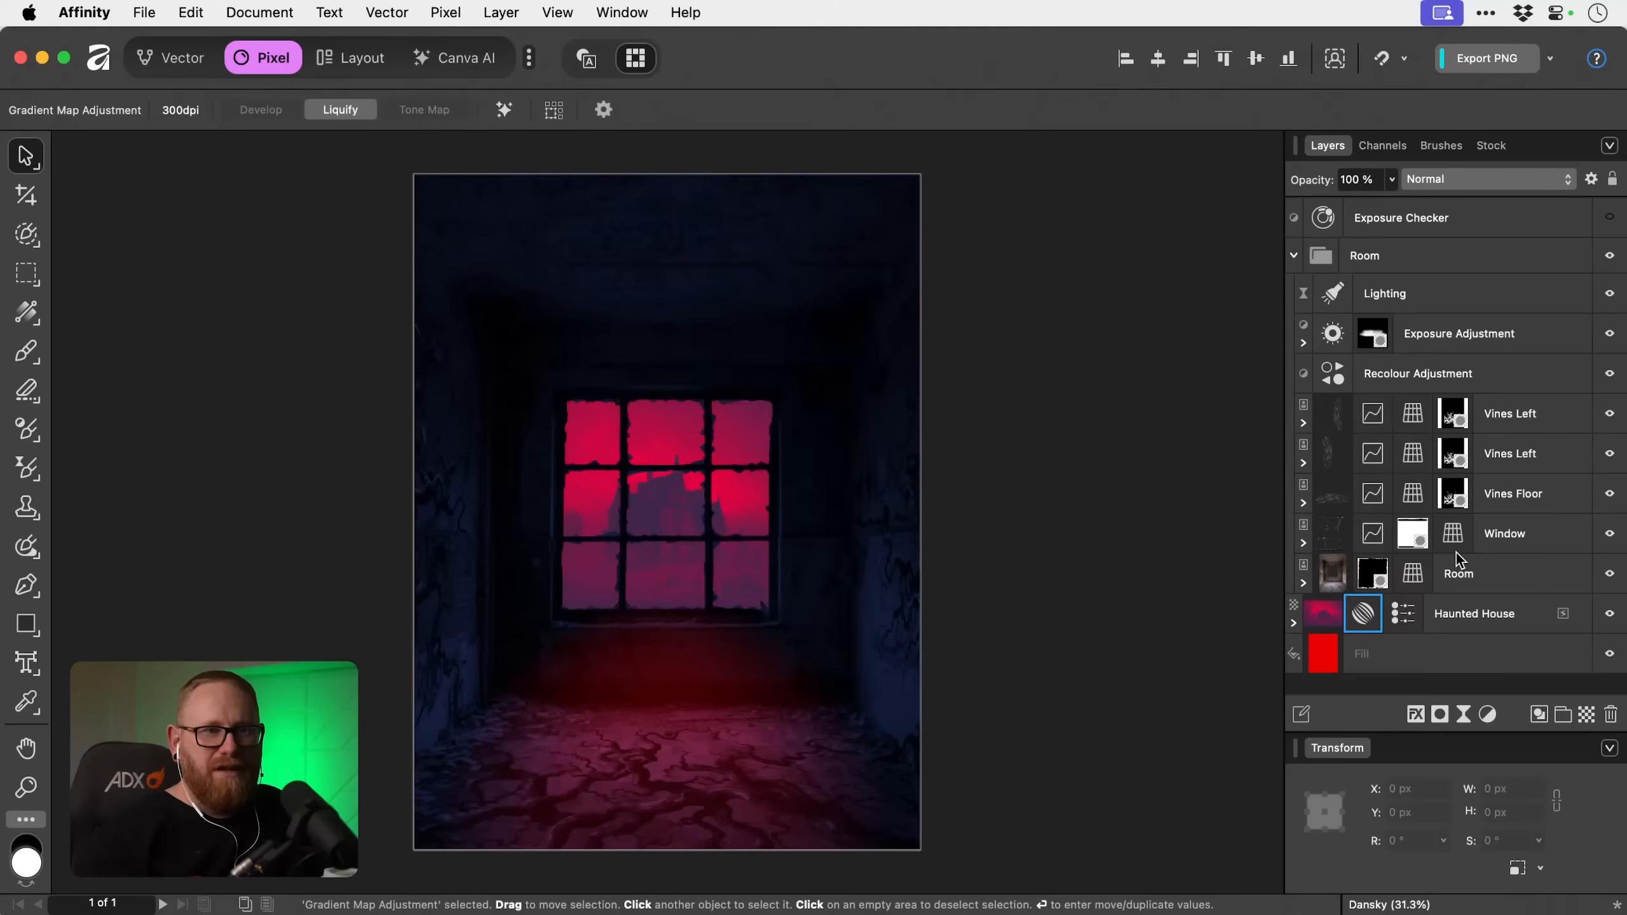
{"action": "left_click", "coordinate": [1519, 536]}
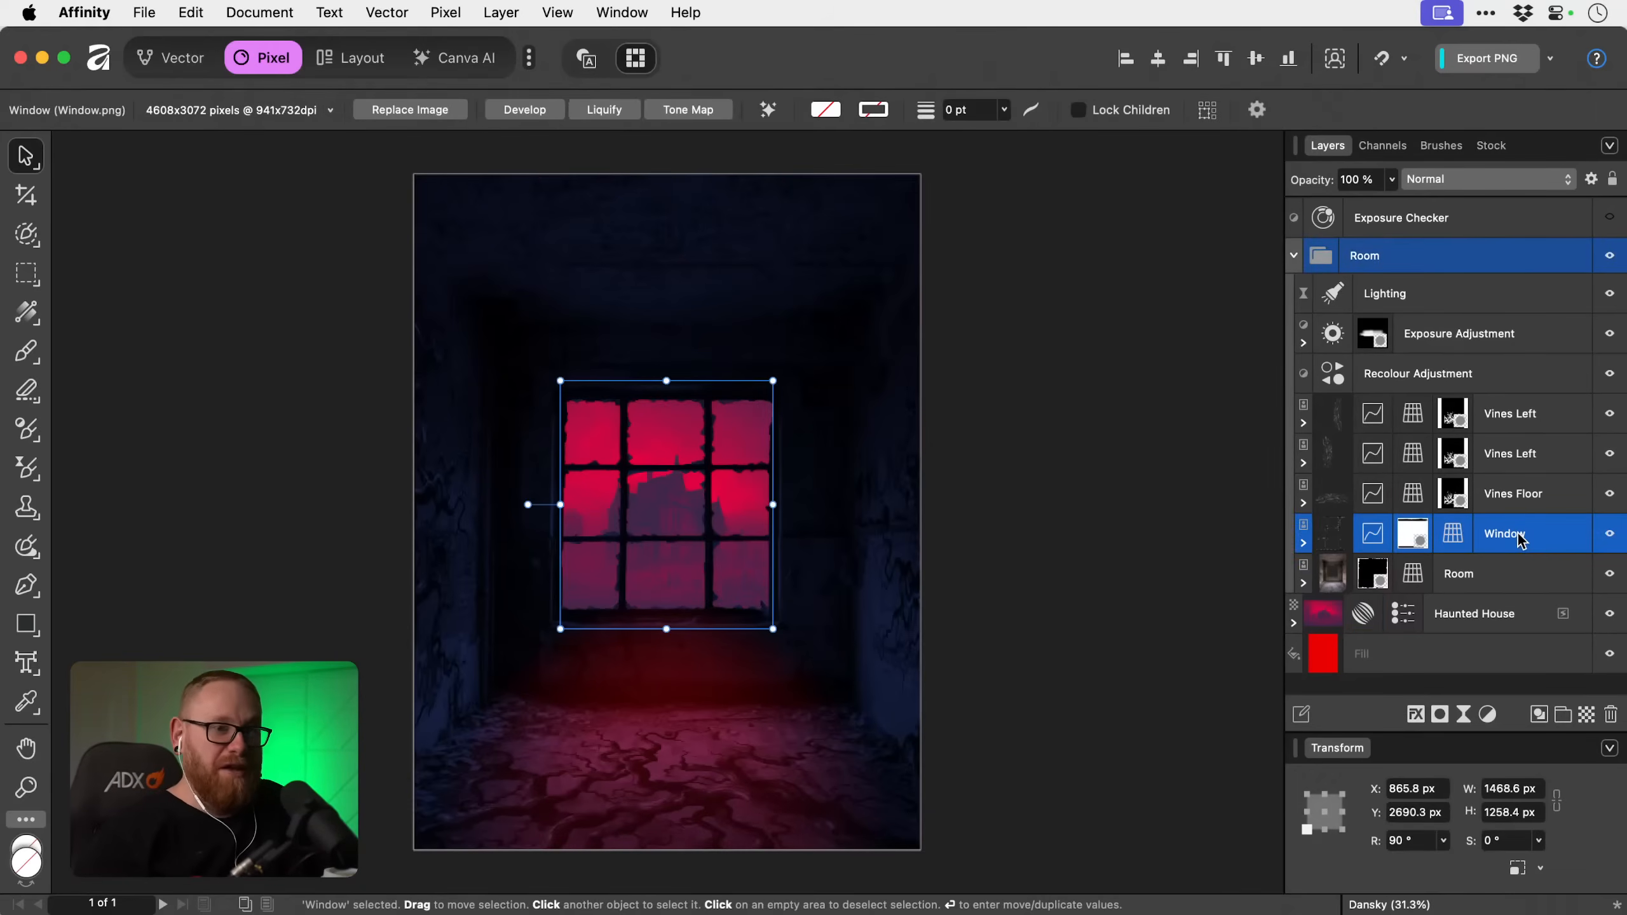
{"action": "key", "text": "super+j"}
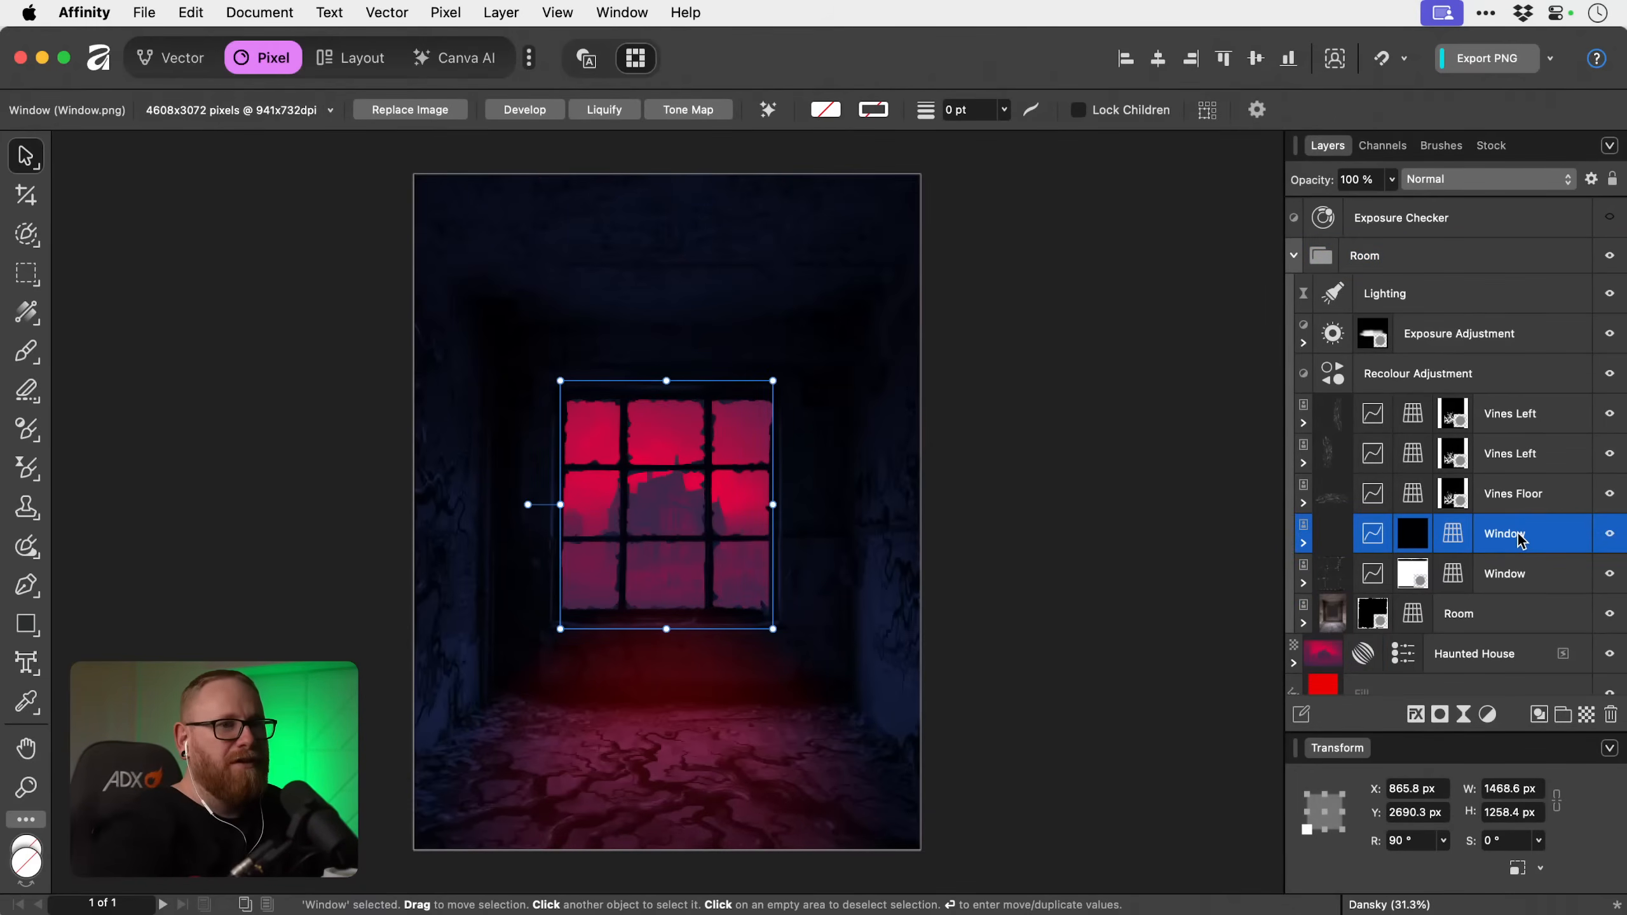
{"action": "left_click", "coordinate": [1522, 585]}
{"action": "double_click", "coordinate": [1524, 593]}
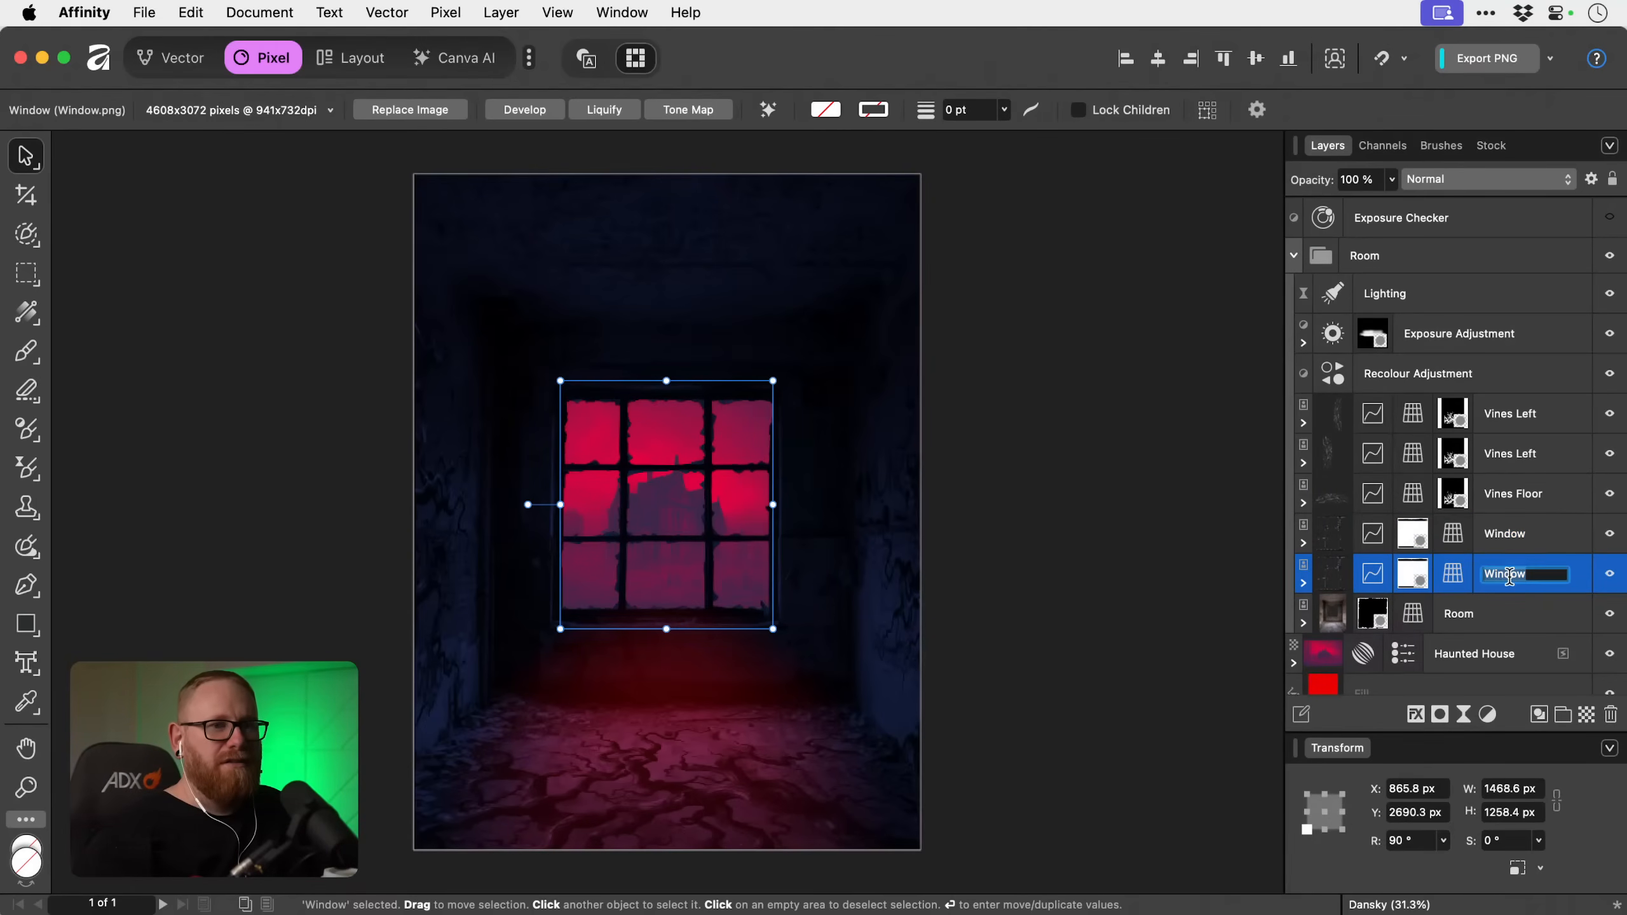
{"action": "type", "text": "Shadow"}
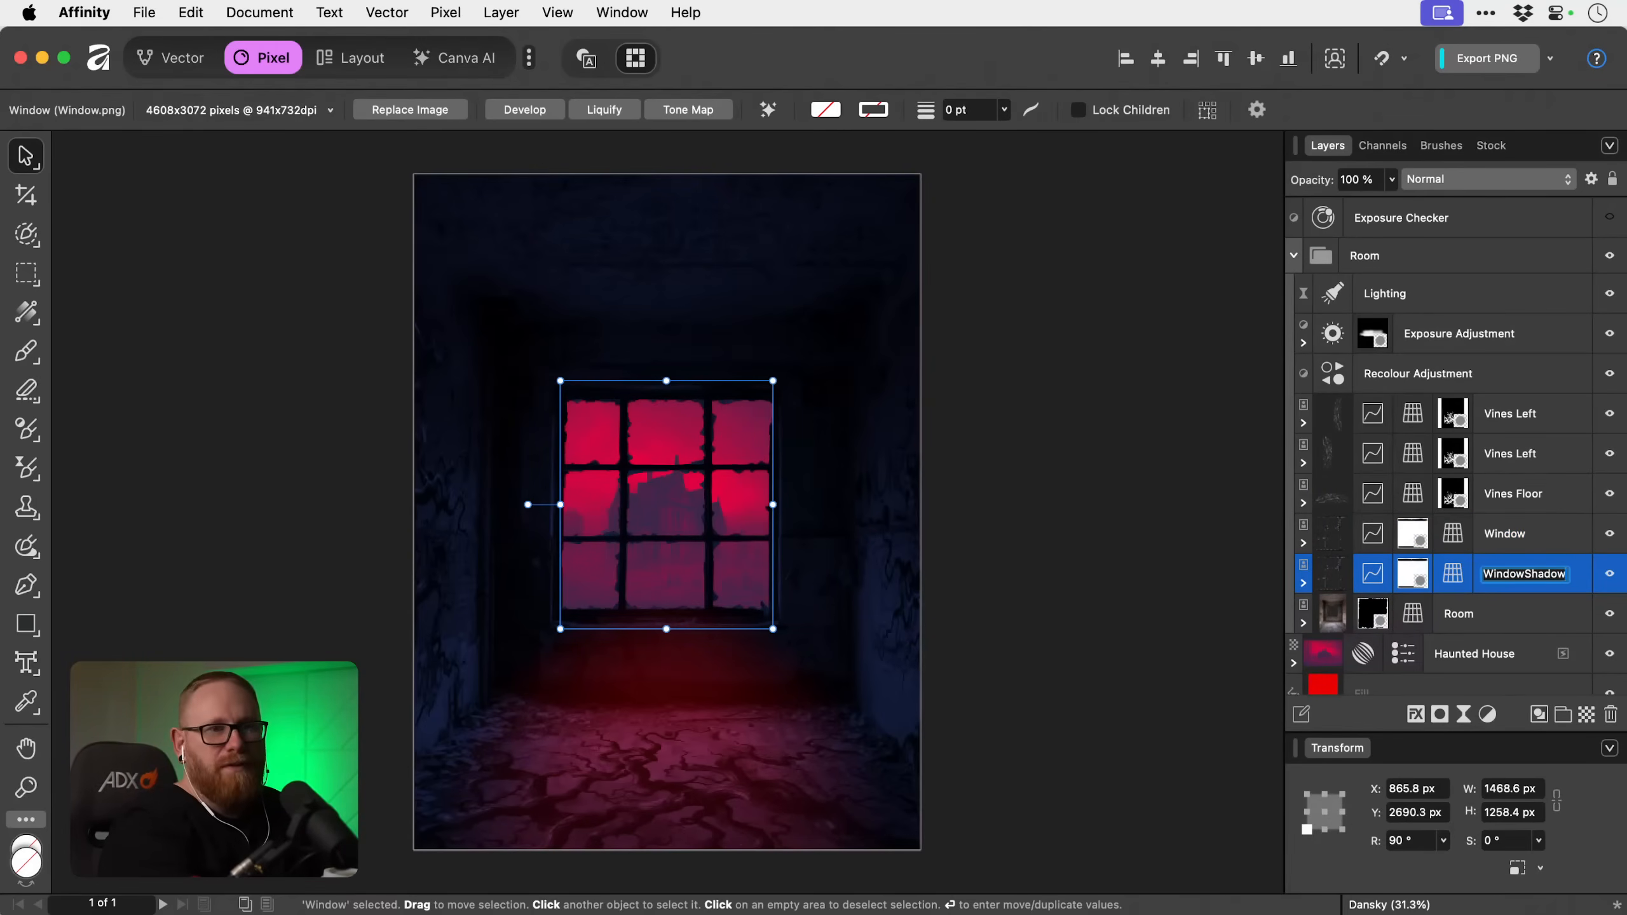
{"action": "key", "text": "Return"}
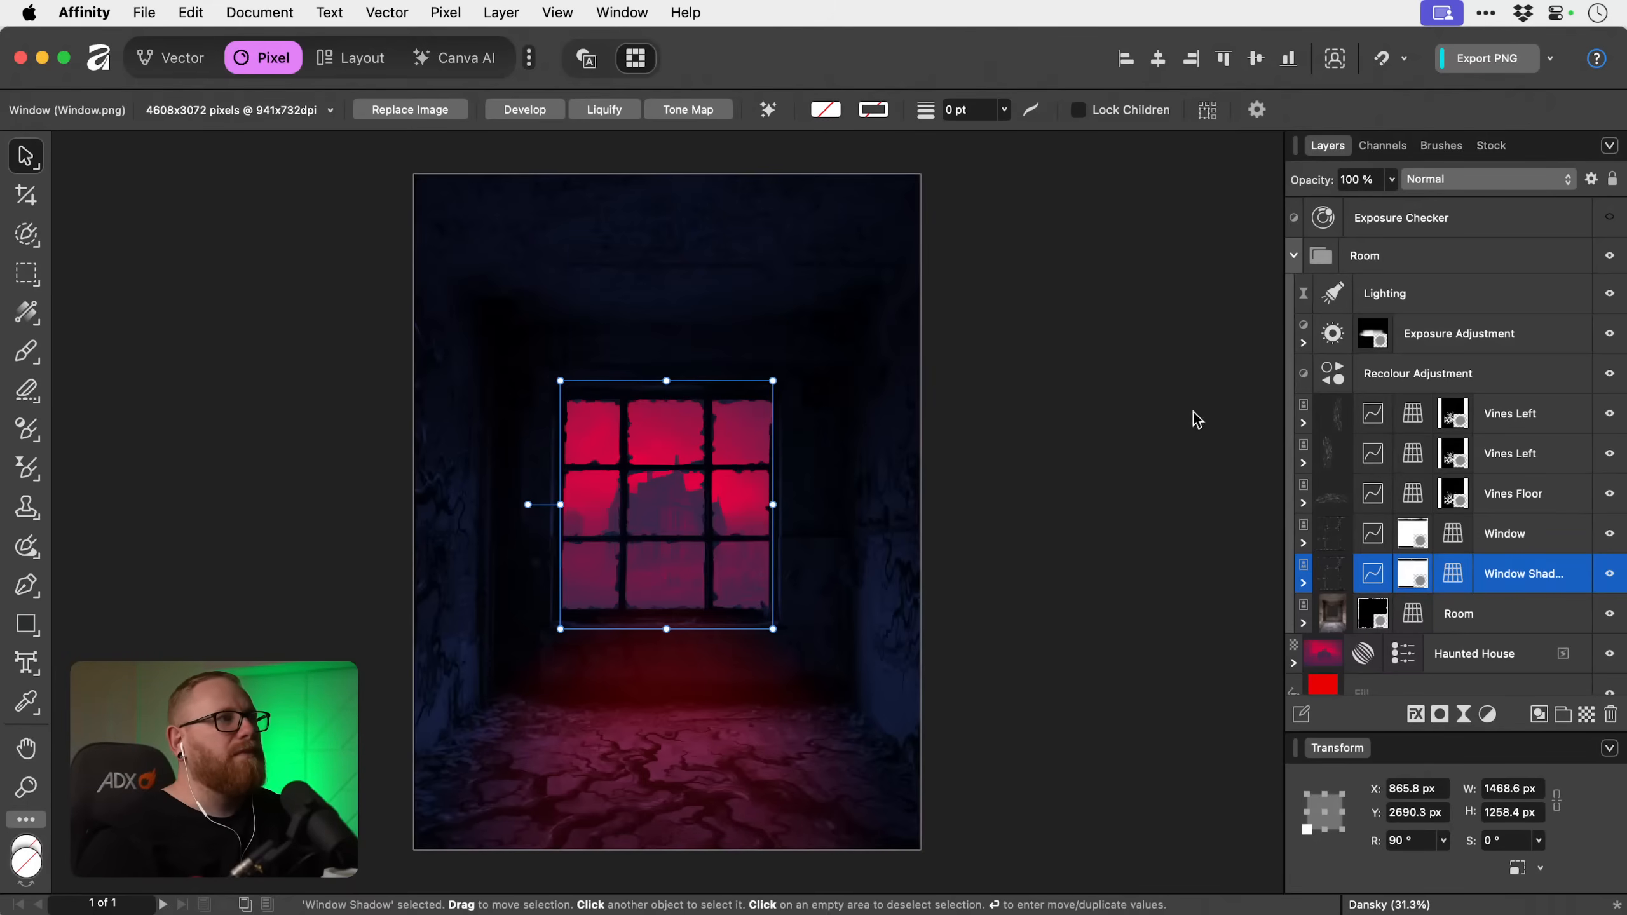
Flip the Window Shadow layer vertically and move it straight down from the window onto the floor.
{"action": "left_click", "coordinate": [501, 13]}
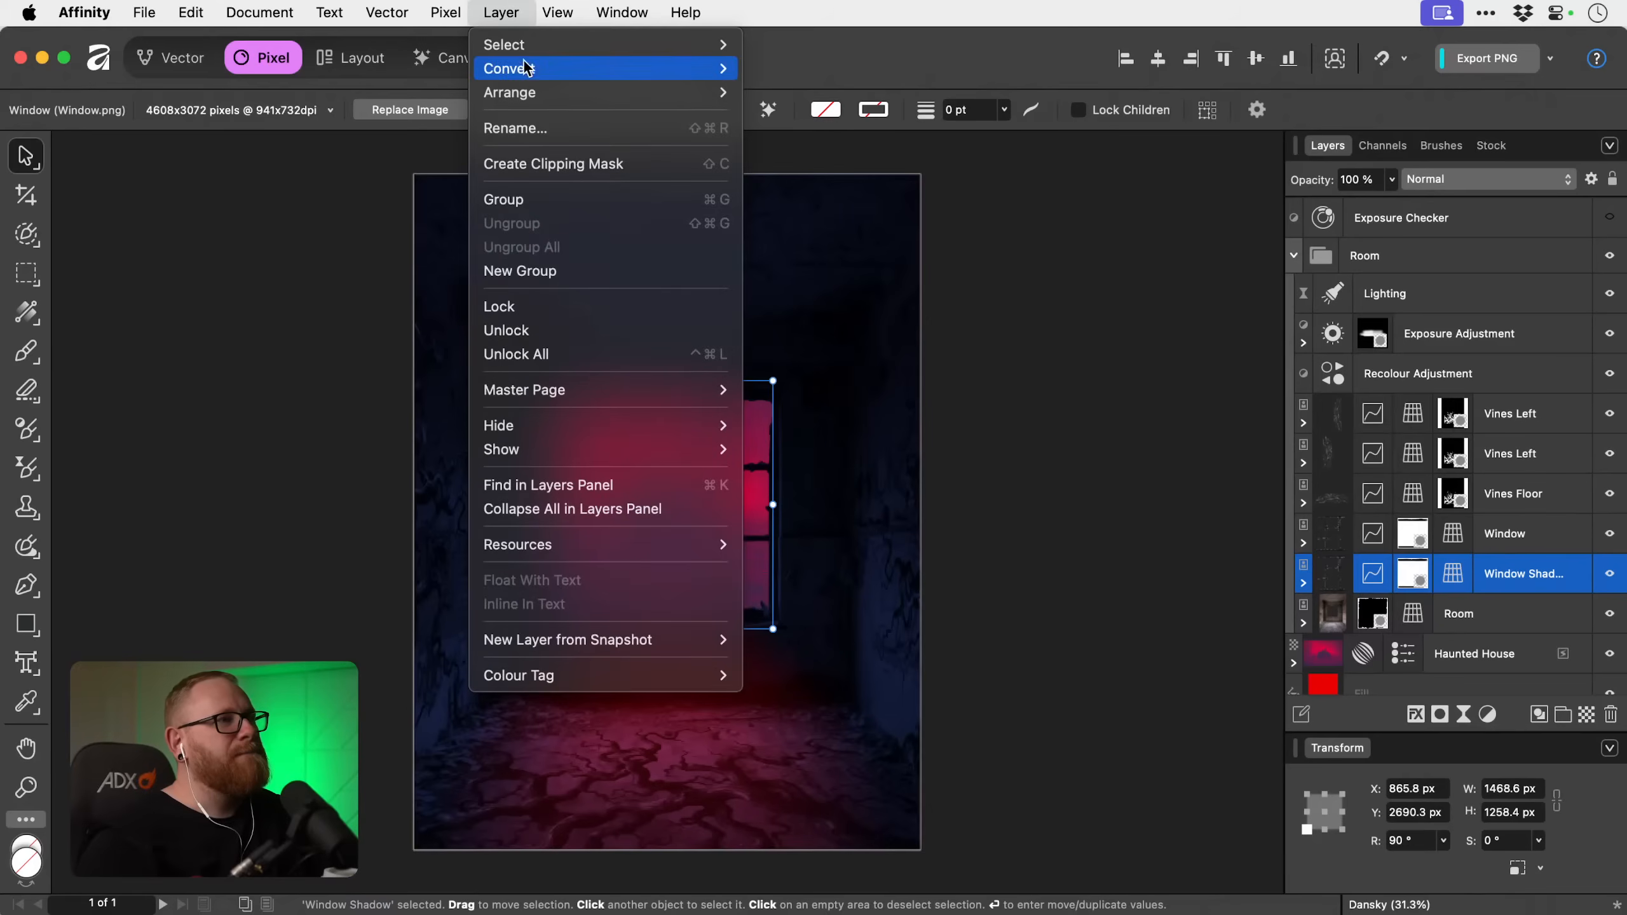
{"action": "mouse_move", "coordinate": [532, 95]}
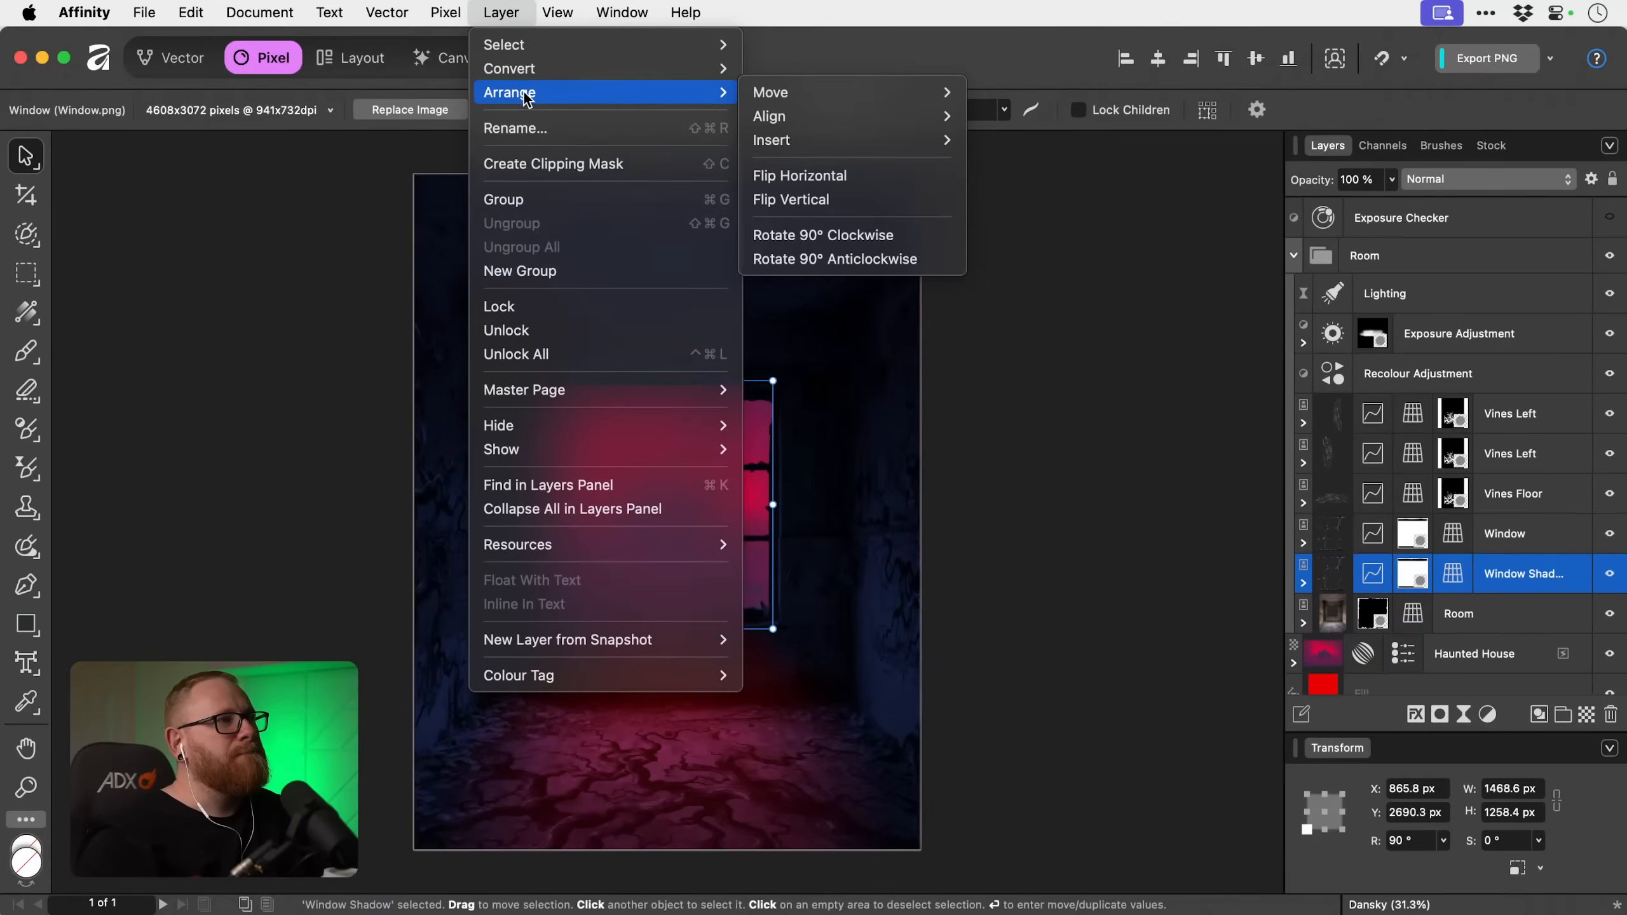
{"action": "left_click", "coordinate": [808, 197]}
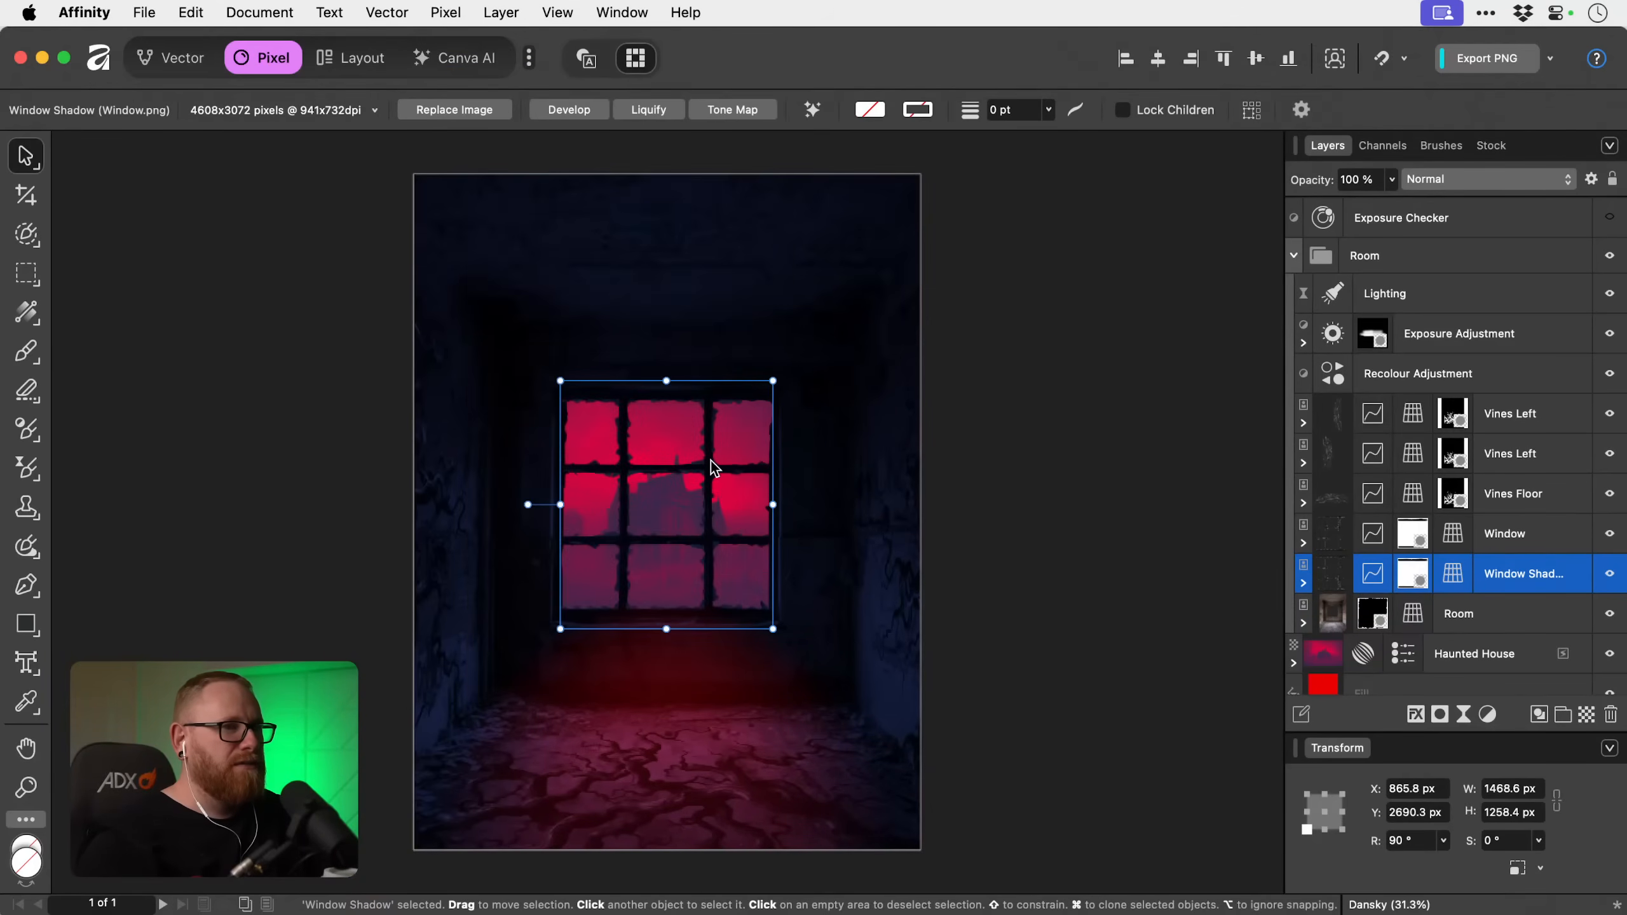
{"action": "mouse_move", "coordinate": [710, 460]}
{"action": "left_mouse_down"}
{"action": "mouse_move", "coordinate": [724, 772]}
{"action": "mouse_move", "coordinate": [721, 490]}
{"action": "left_mouse_up"}
{"action": "key", "text": "space"}
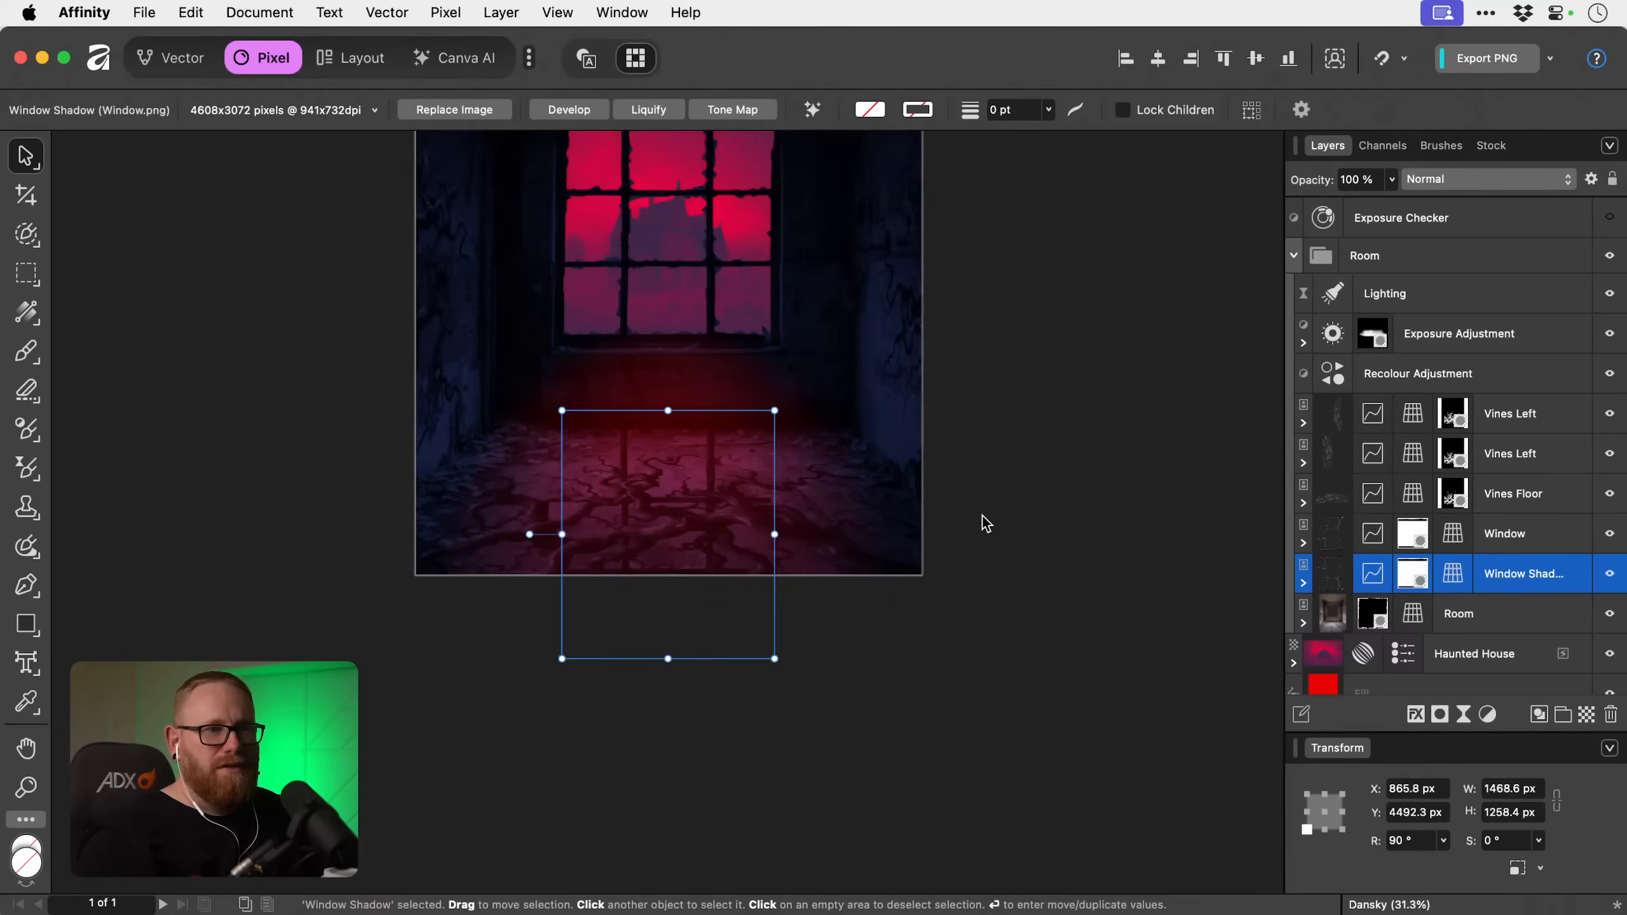
Delete the Curves adjustment nested inside the Window Shadow layer.
{"action": "left_click", "coordinate": [1305, 584]}
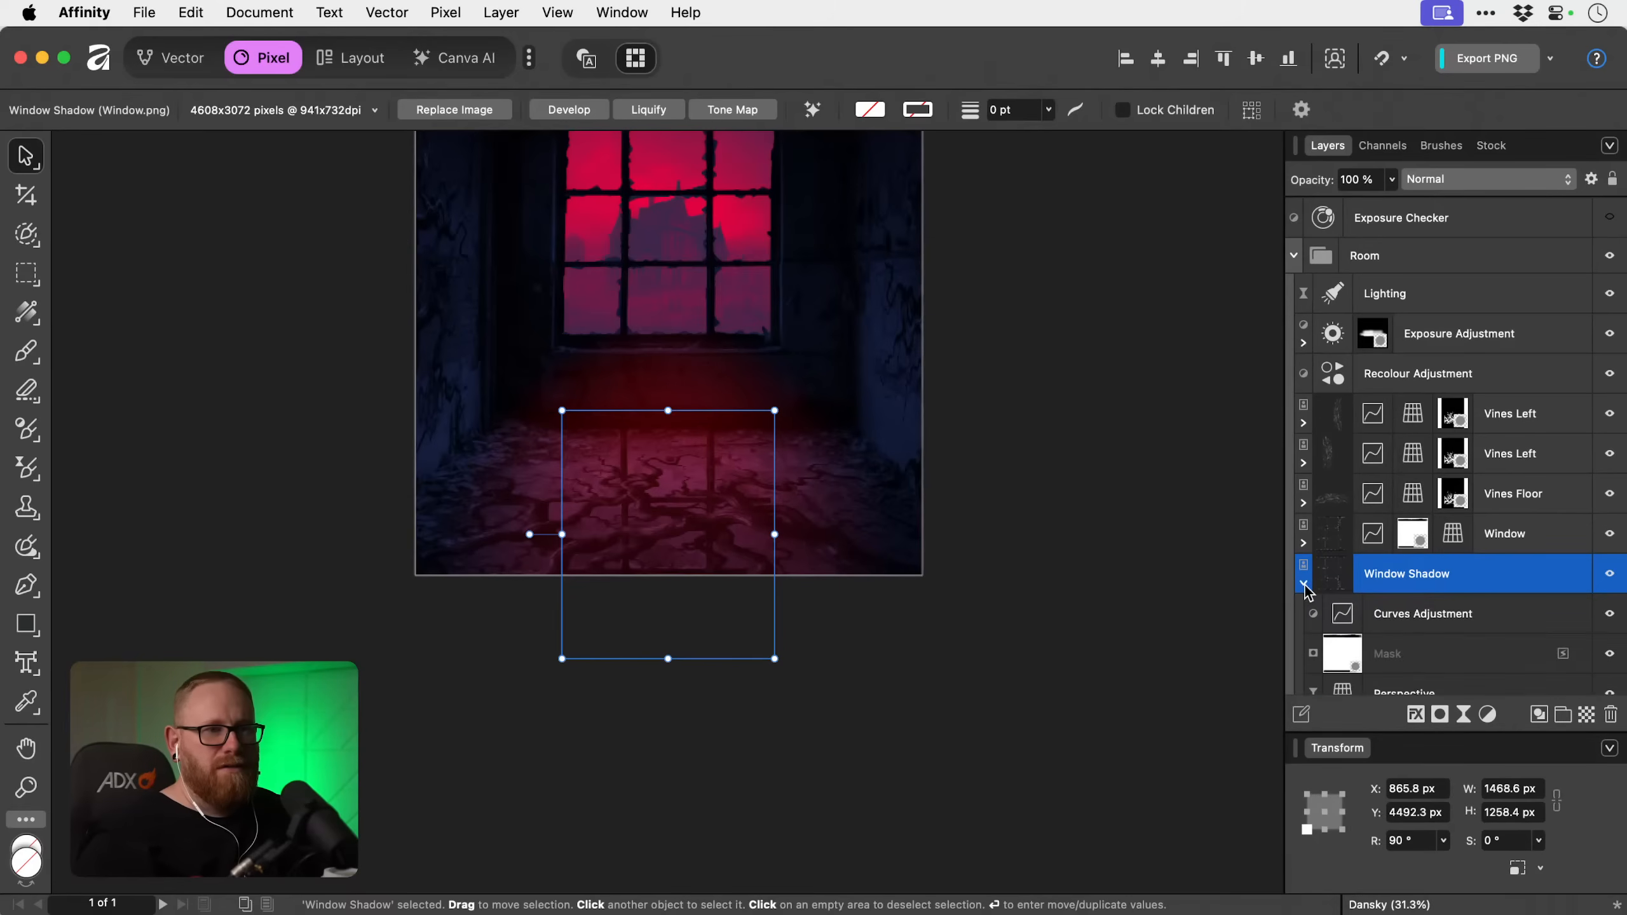
{"action": "left_click", "coordinate": [1454, 619]}
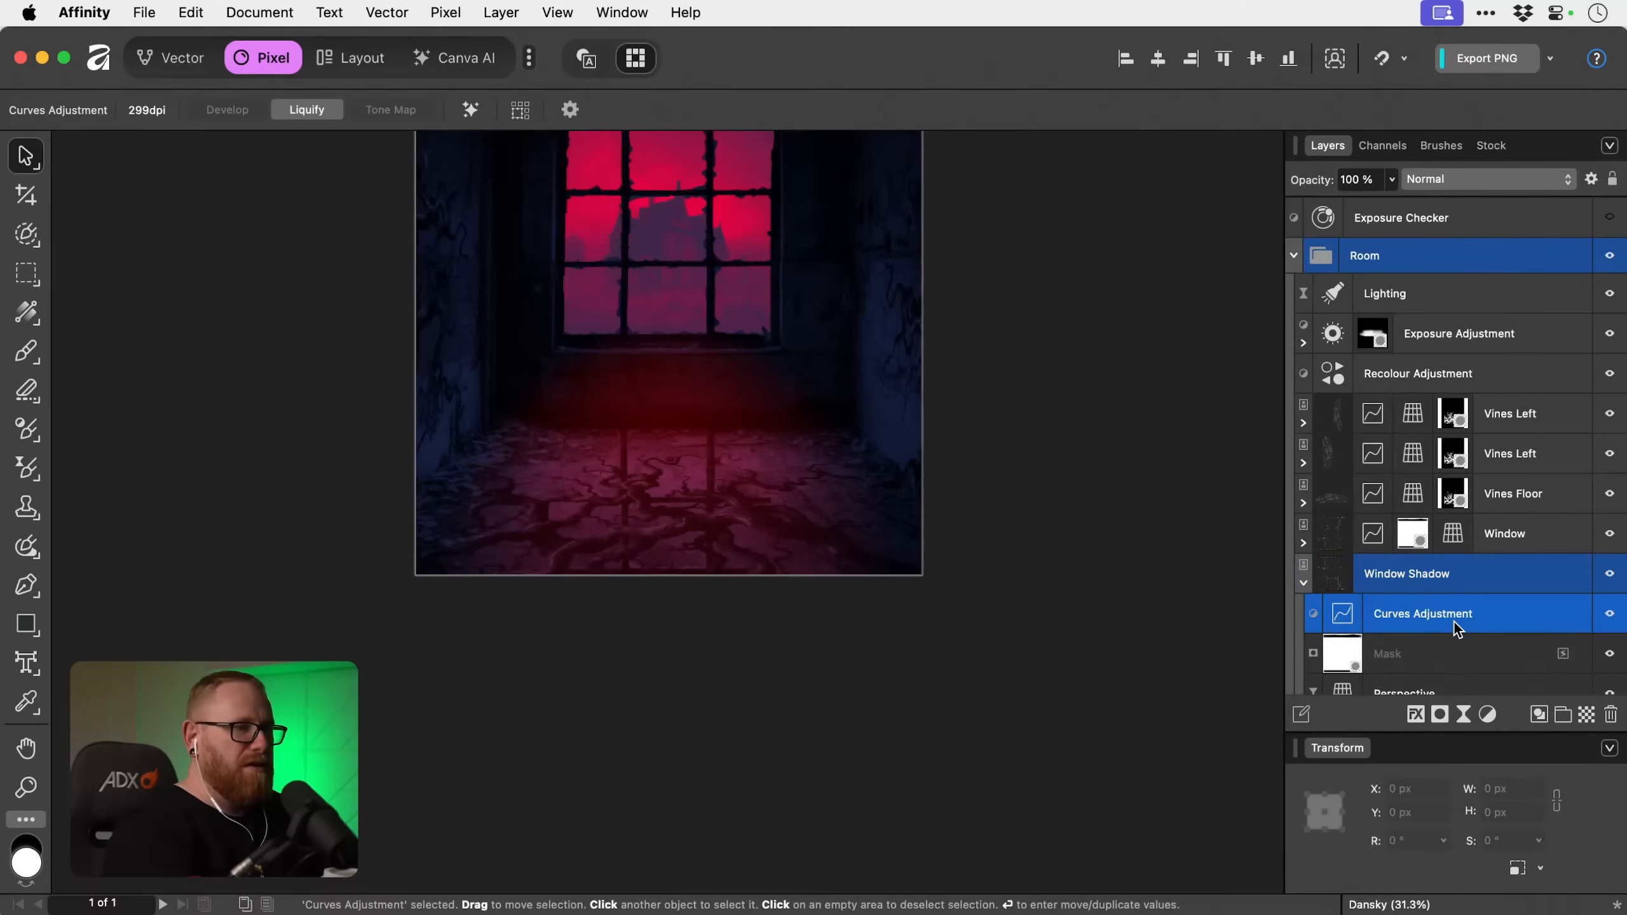
{"action": "key", "text": "Delete"}
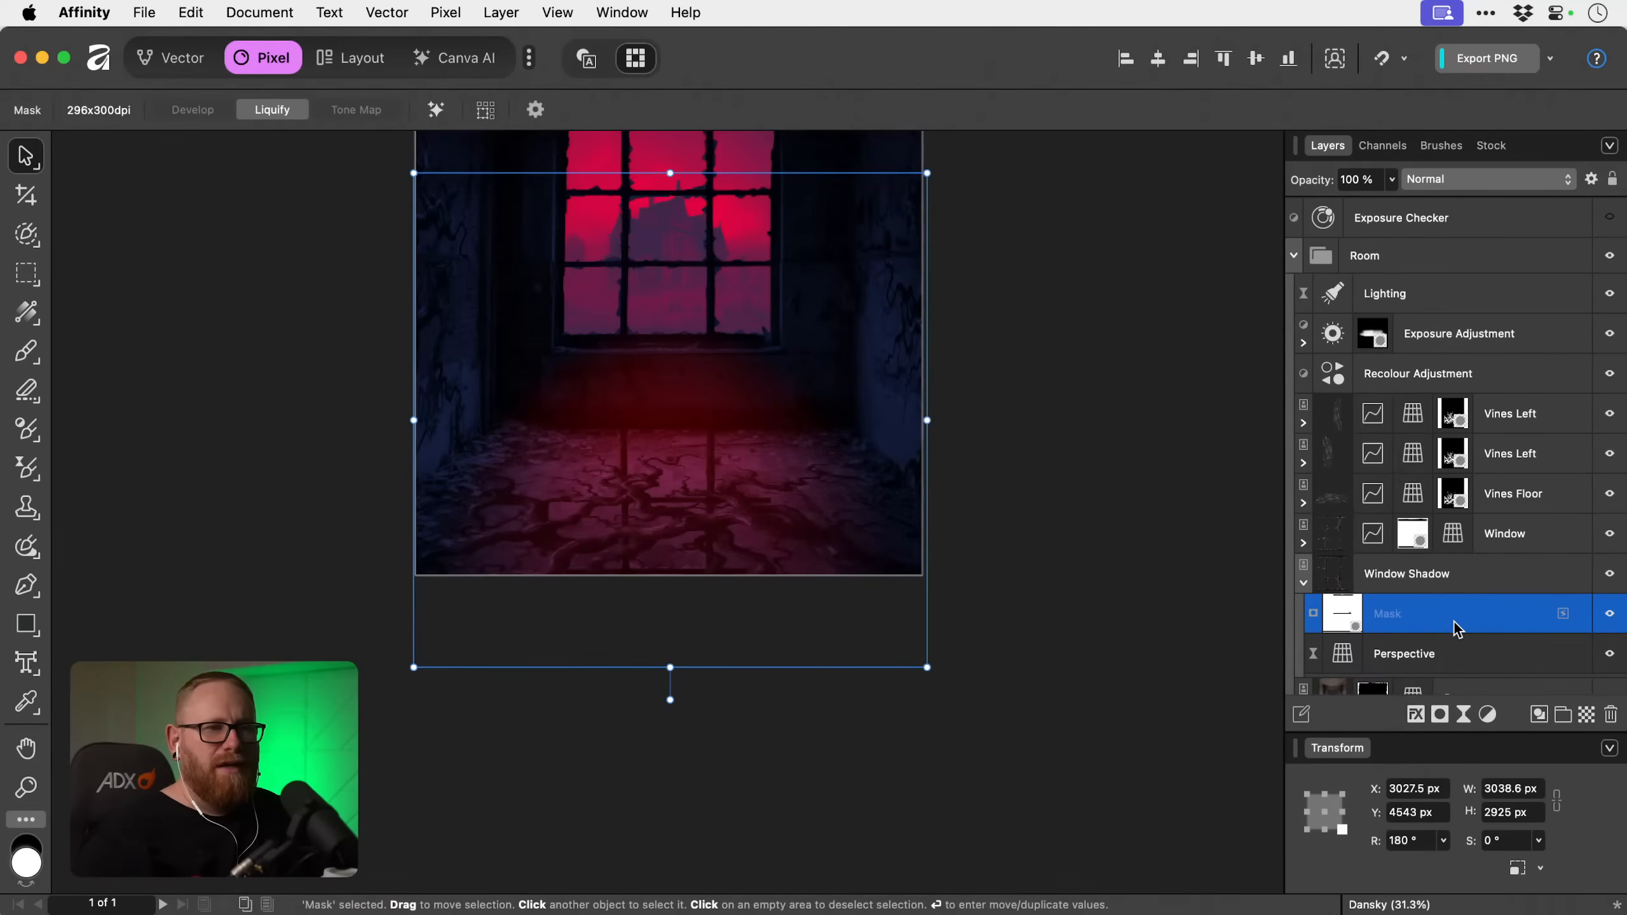
Splay the two near corners of Window Shadow's live Perspective outward so the shadow widens along the floor towards the viewer.
{"action": "left_click", "coordinate": [1345, 654]}
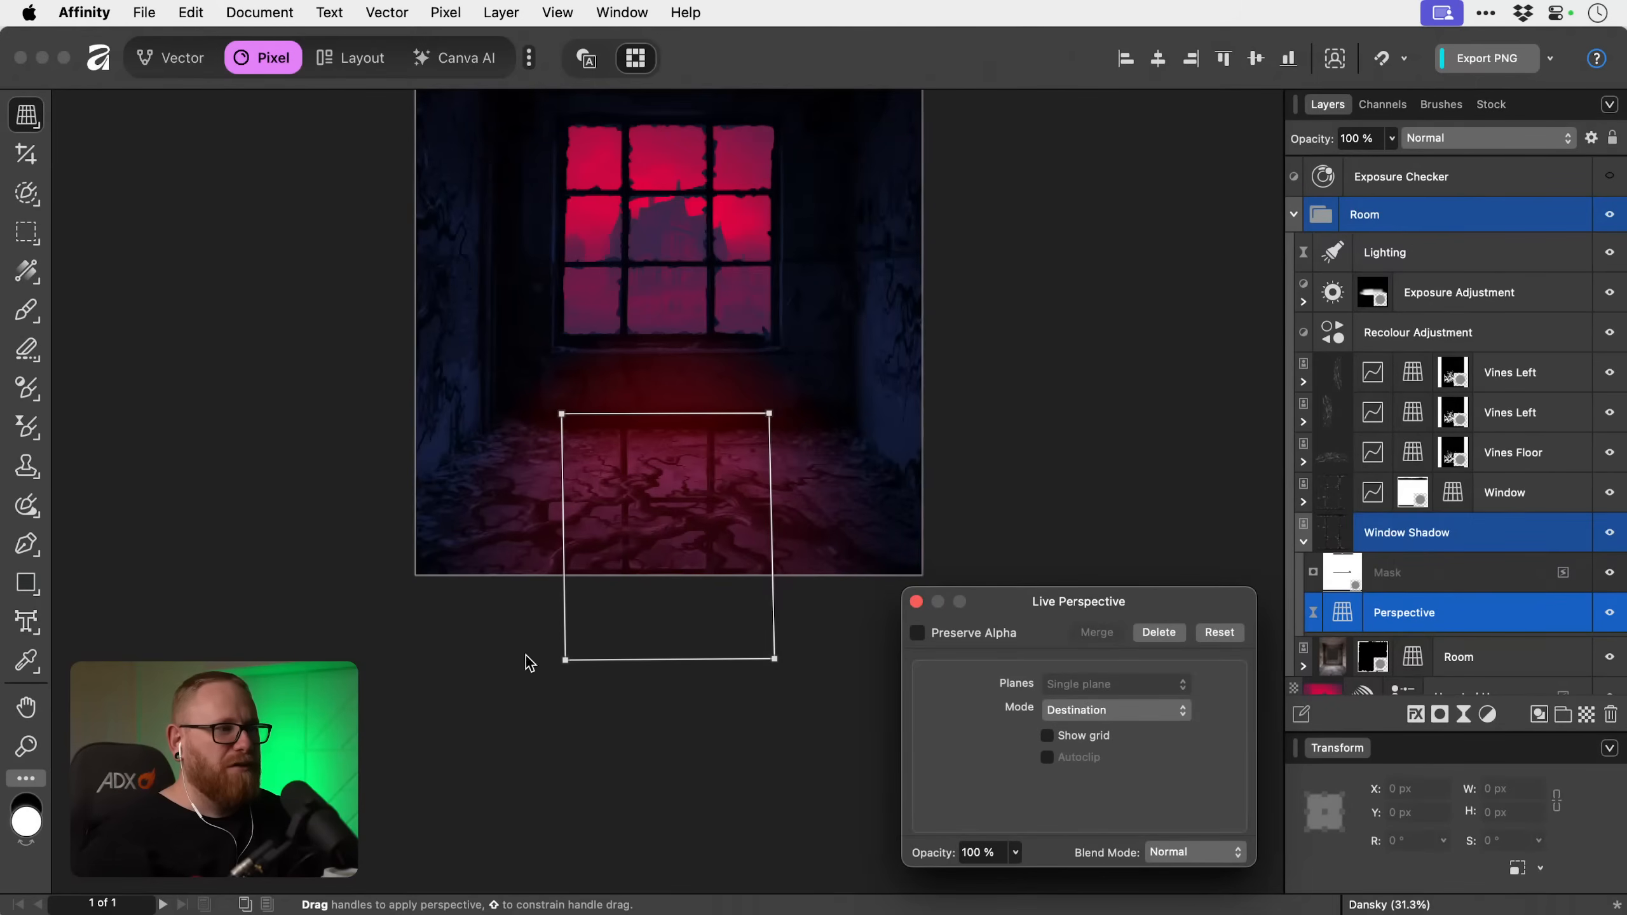
{"action": "left_click_drag", "start_coordinate": [564, 660], "coordinate": [342, 647]}
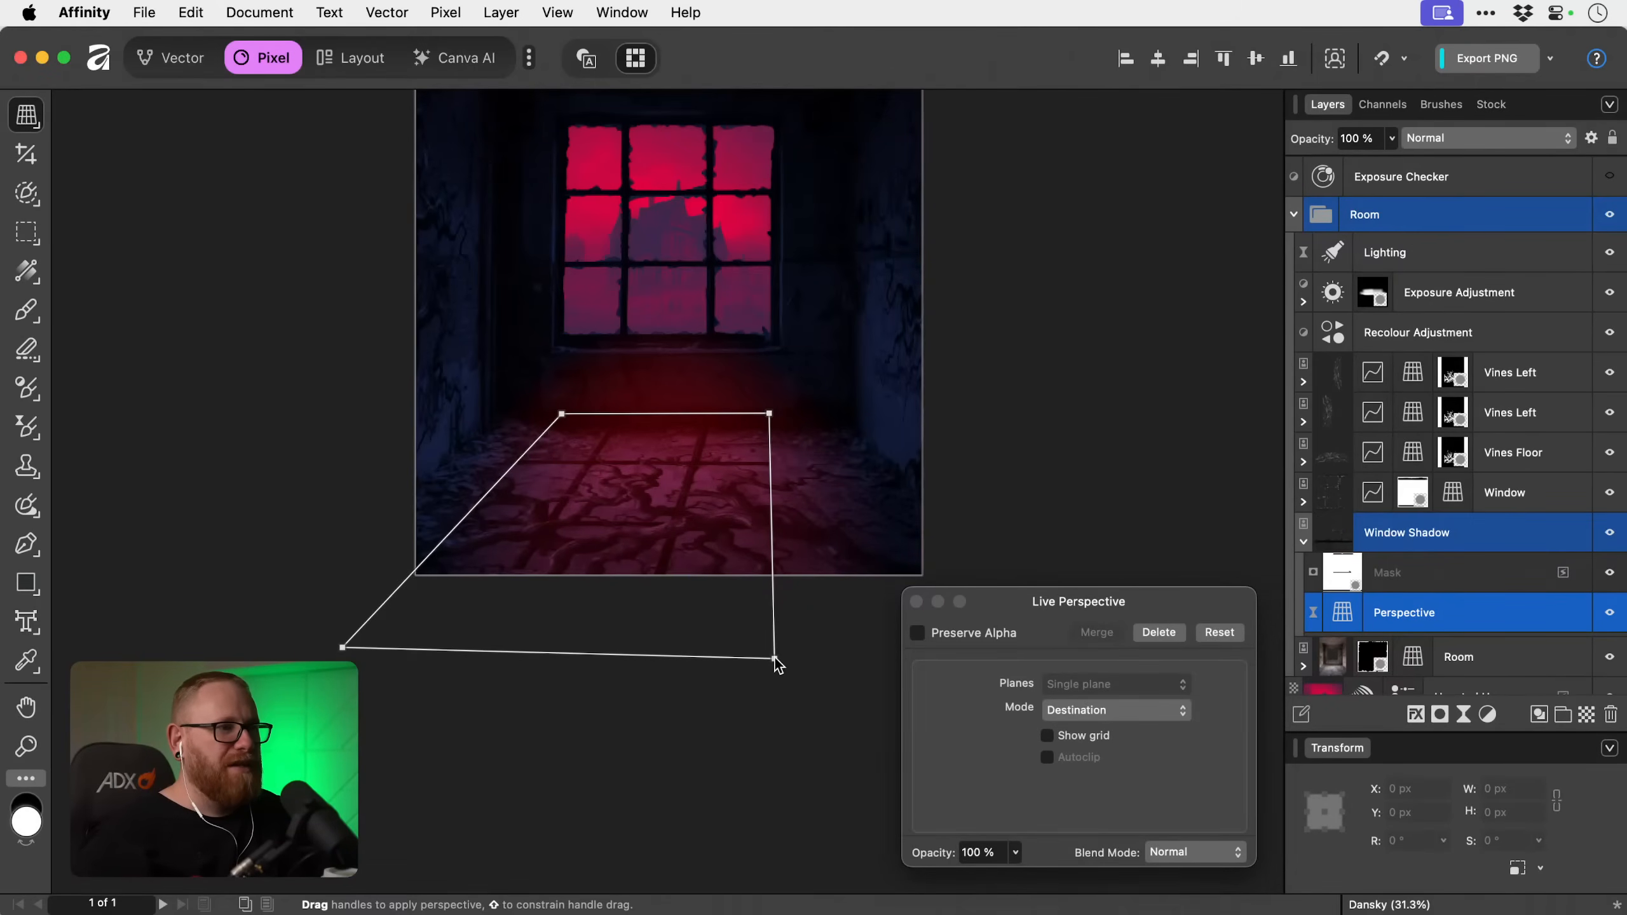
{"action": "left_click_drag", "start_coordinate": [774, 660], "coordinate": [955, 657]}
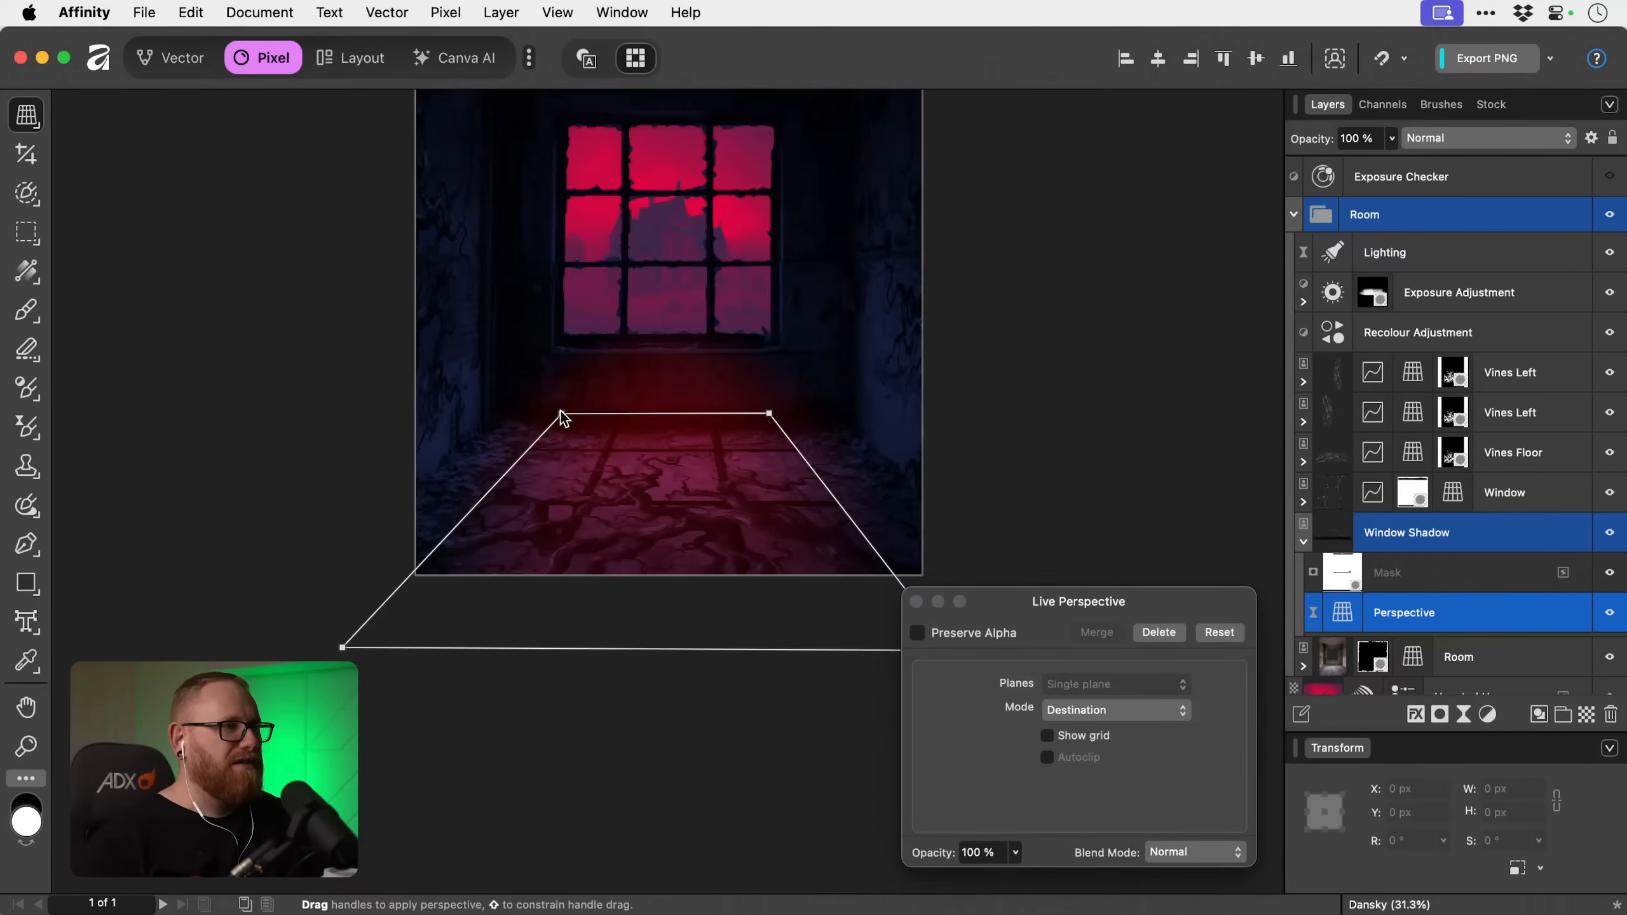
{"action": "left_click_drag", "start_coordinate": [563, 413], "coordinate": [569, 413]}
{"action": "key", "text": "super+z"}
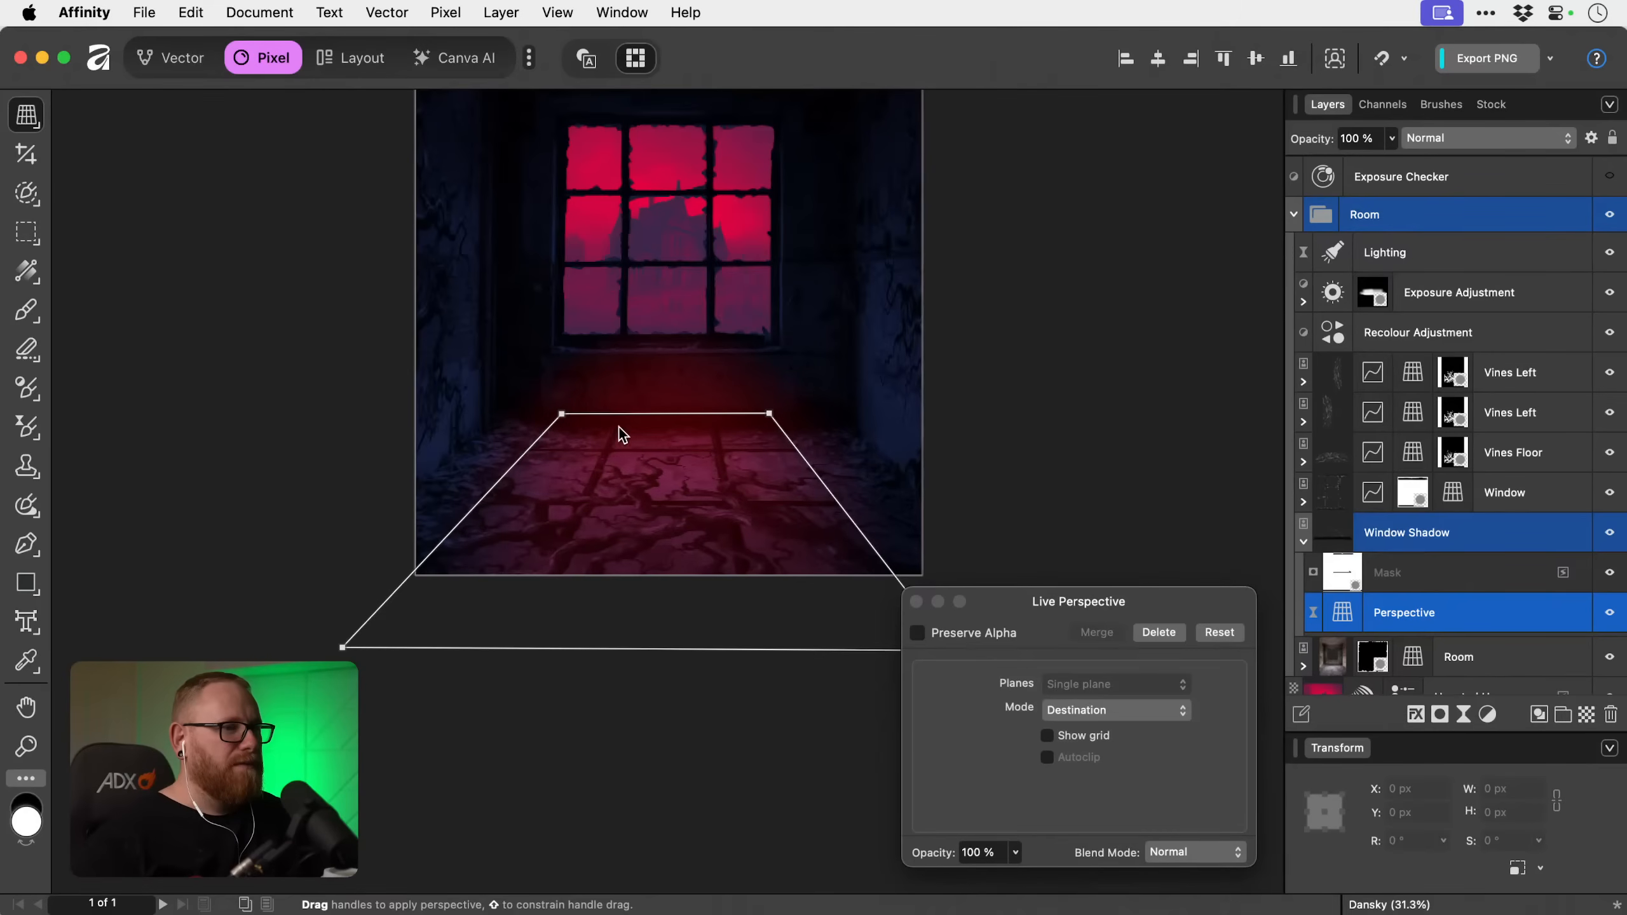
{"action": "left_click", "coordinate": [916, 601]}
{"action": "scroll", "coordinate": [949, 564], "scroll_direction": "up", "scroll_amount": 4}
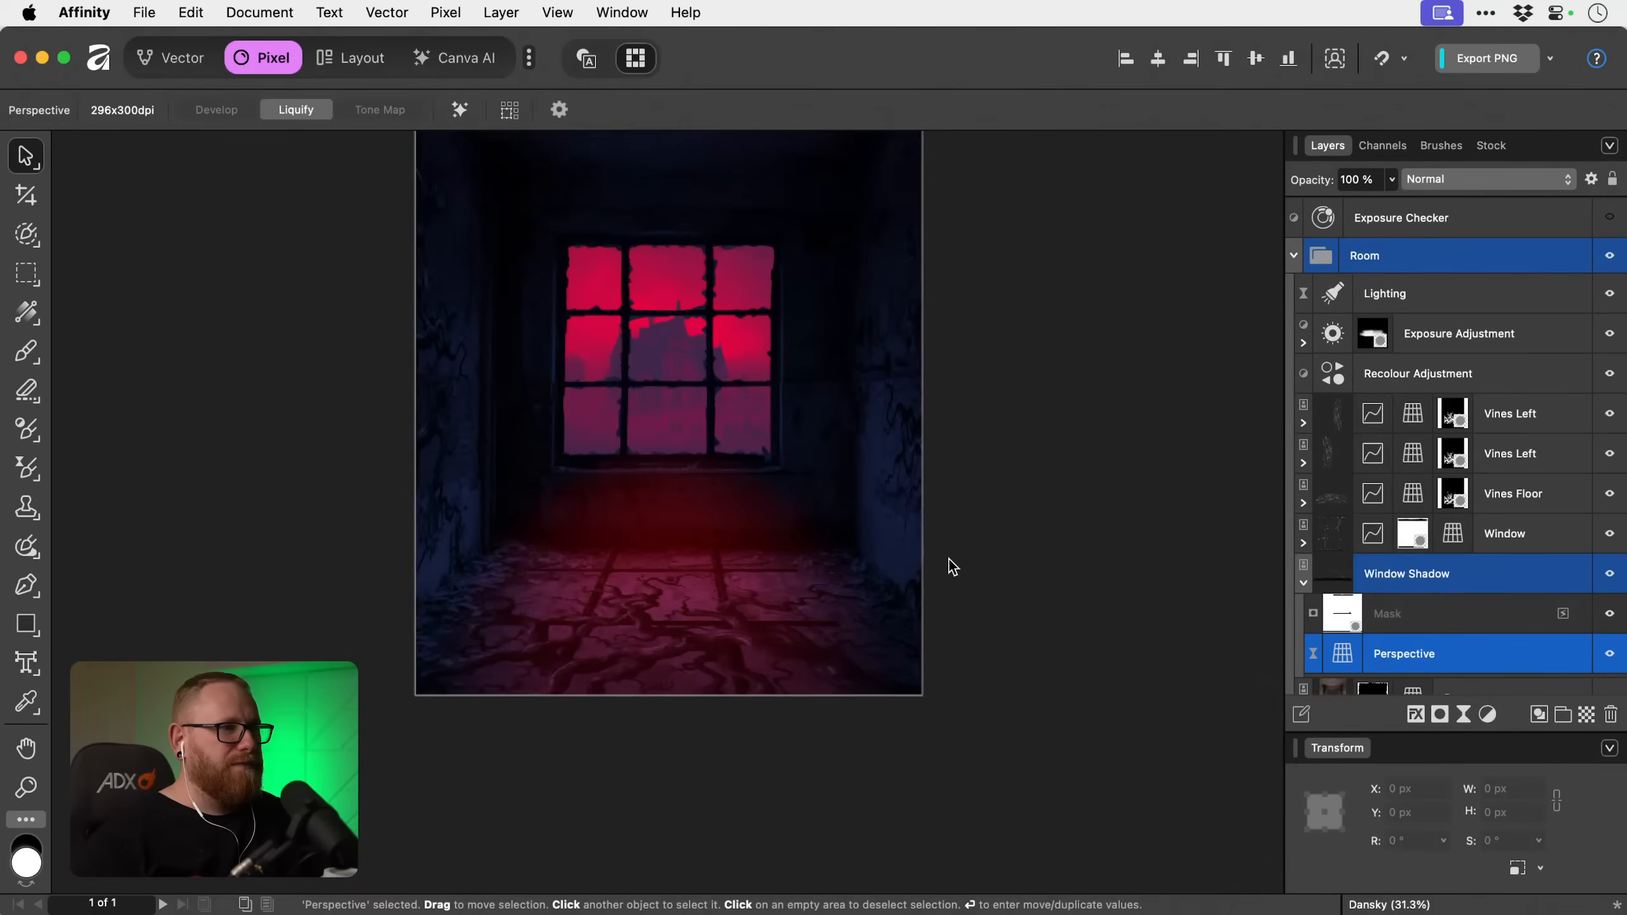
Try moving the Window Shadow layer above the Lighting filter in the Room group, and undo the move.
{"action": "scroll", "coordinate": [1426, 592], "scroll_direction": "down", "scroll_amount": 3}
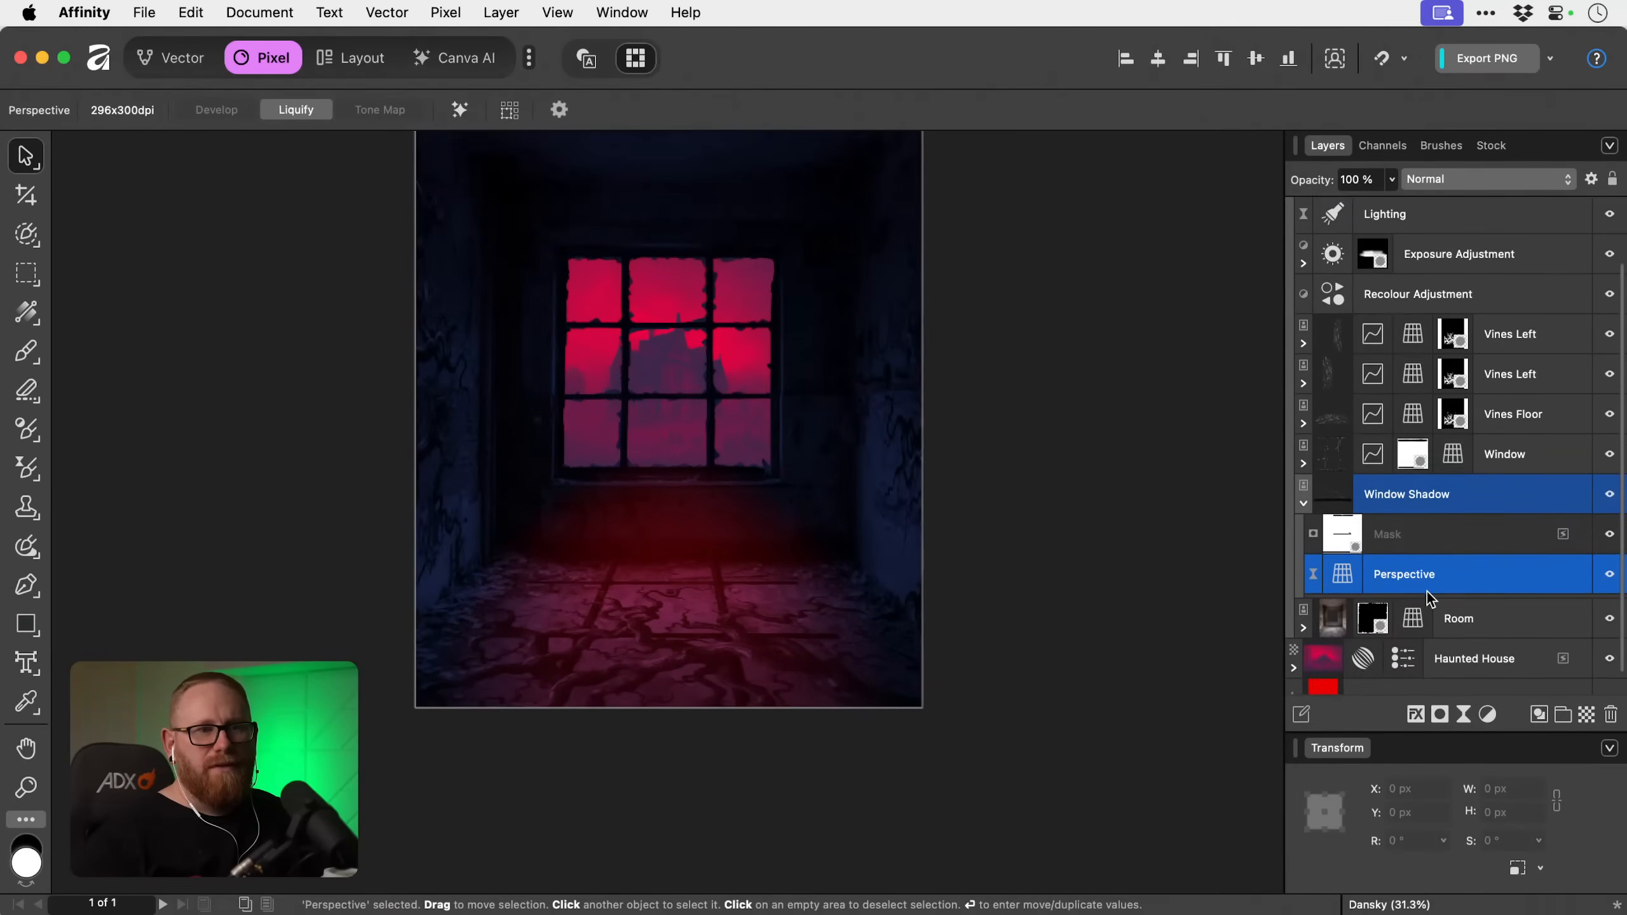
{"action": "left_click", "coordinate": [1420, 497]}
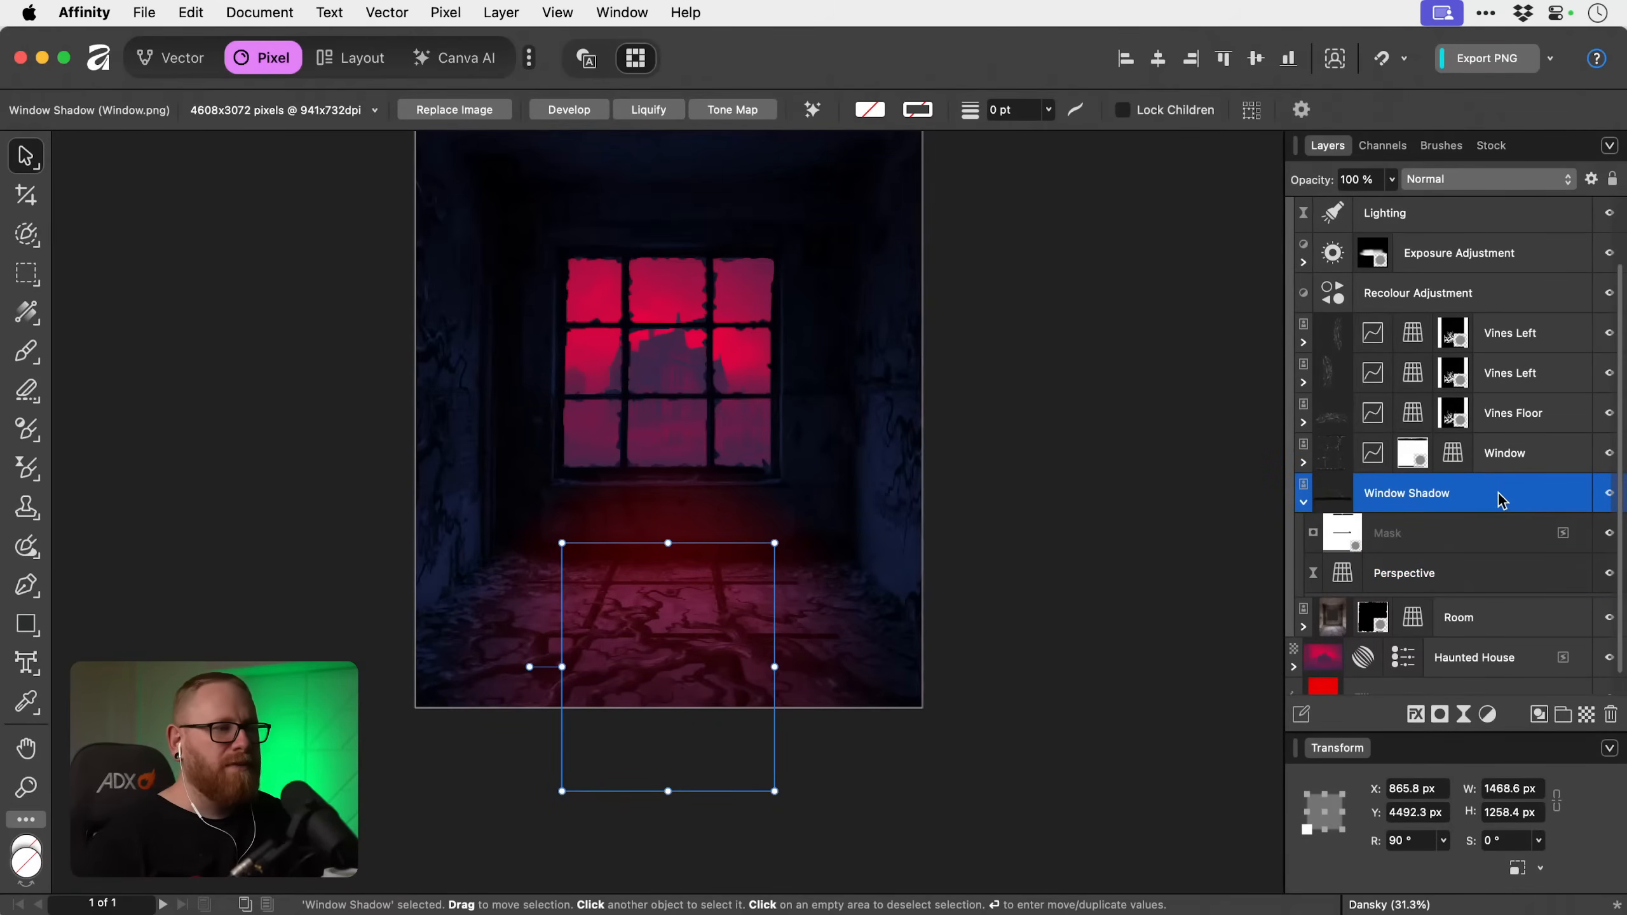
{"action": "scroll", "coordinate": [1473, 507], "scroll_direction": "up", "scroll_amount": 3}
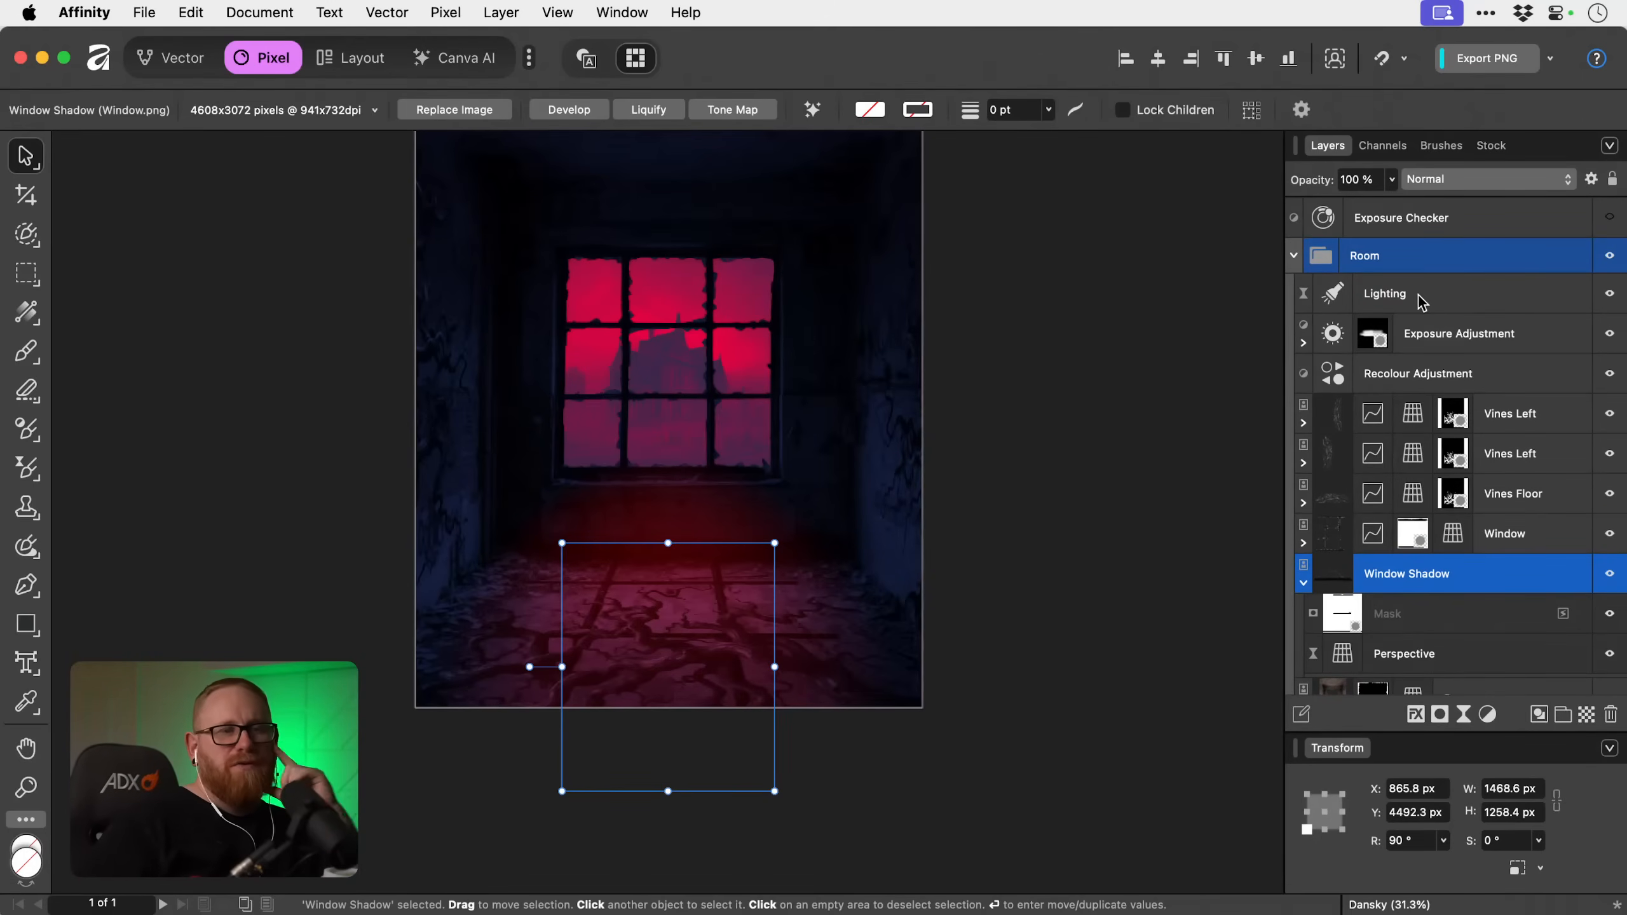
{"action": "left_click_drag", "start_coordinate": [1464, 577], "coordinate": [1458, 284]}
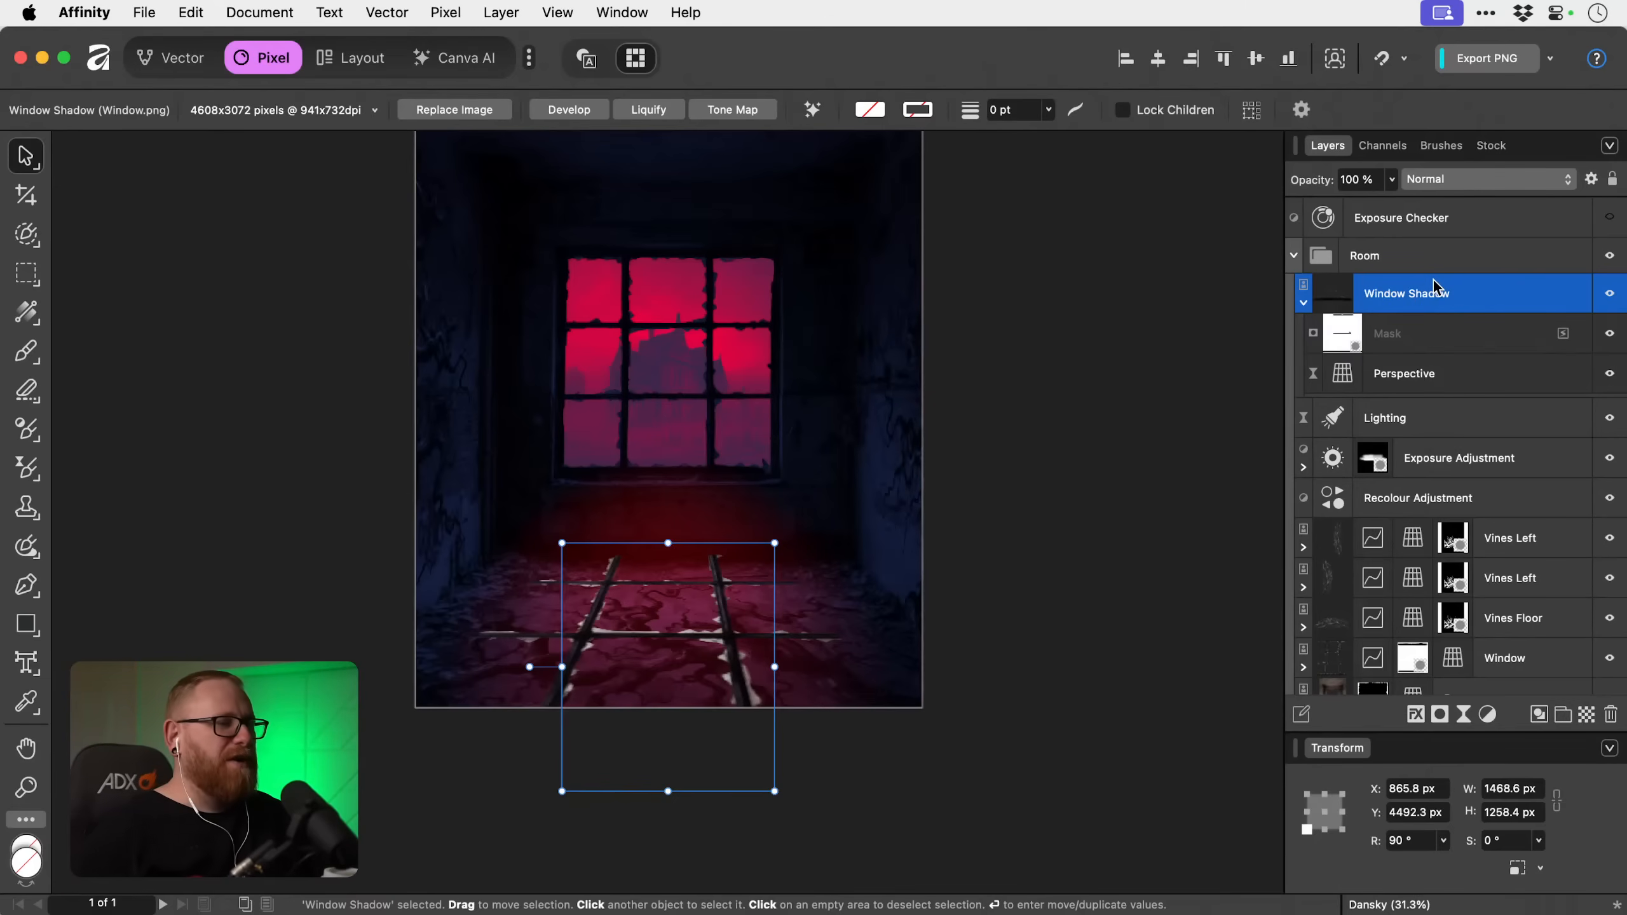
{"action": "key", "text": "super+z"}
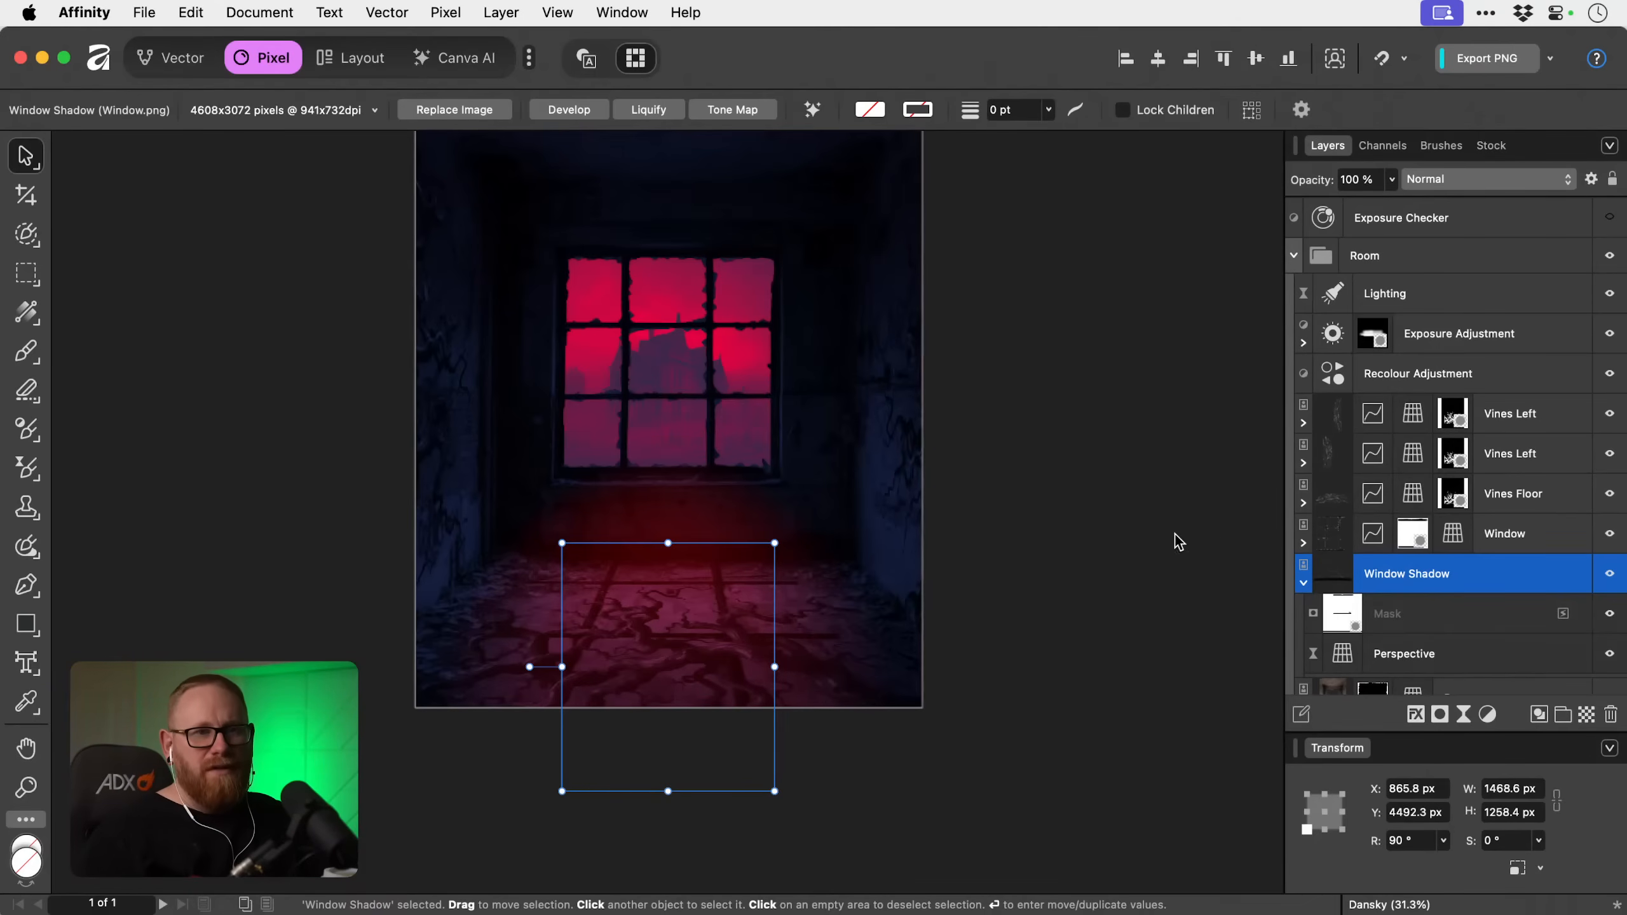
Hide the three vines layers and add a live Depth of Field blur to Window Shadow in Tilt Shift mode.
{"action": "left_click_drag", "start_coordinate": [1607, 415], "coordinate": [1610, 494]}
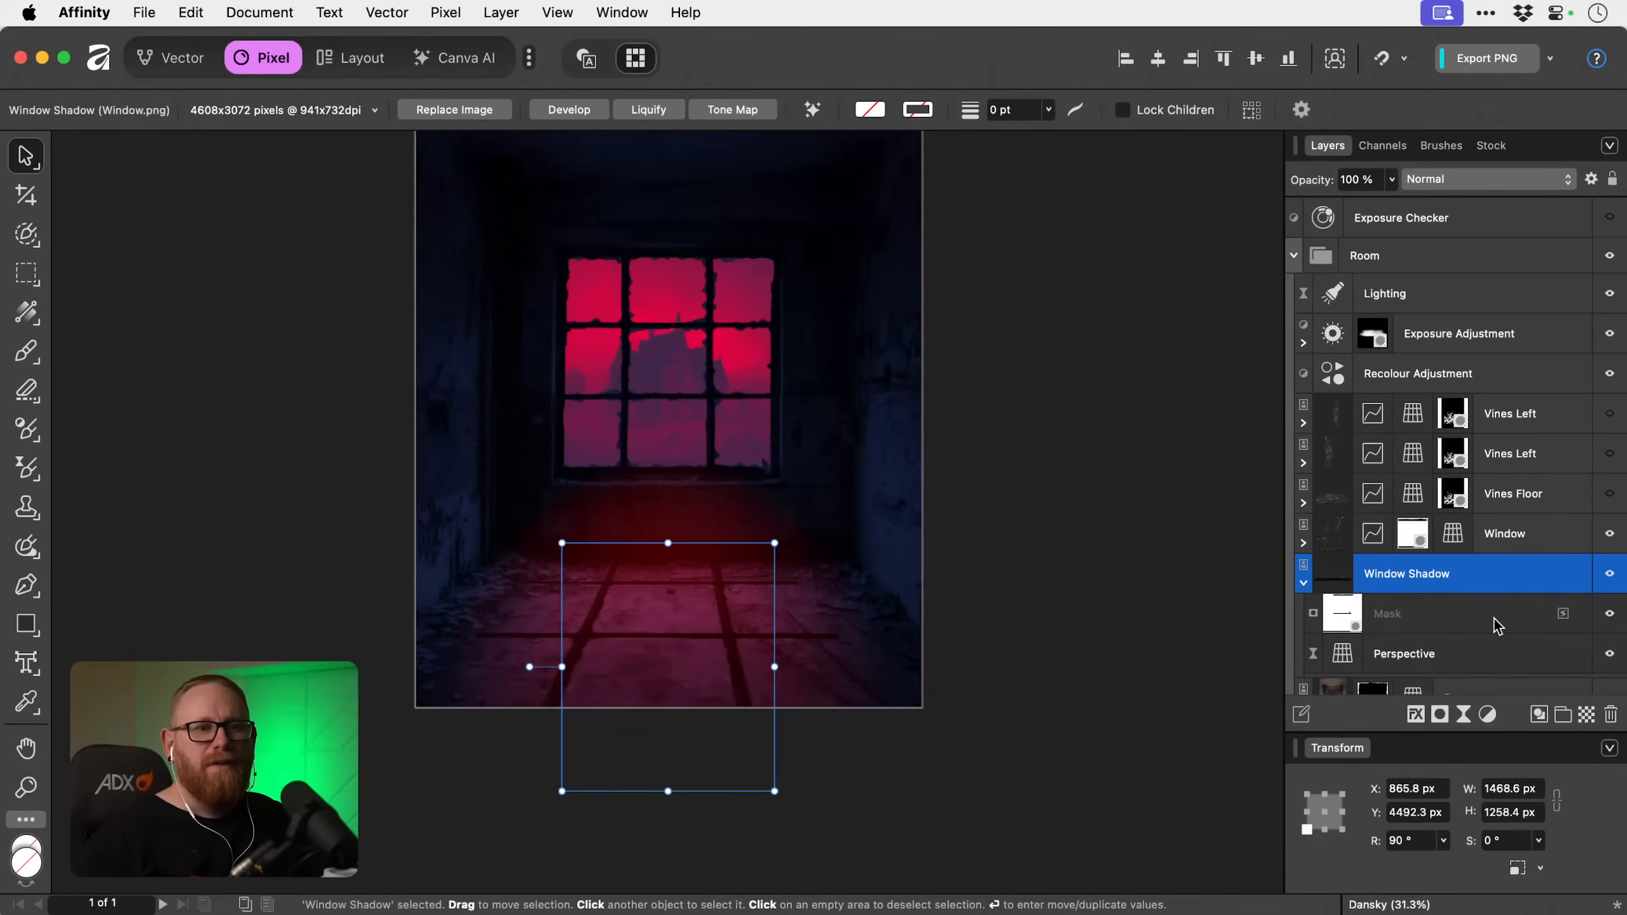
{"action": "left_click", "coordinate": [1466, 716]}
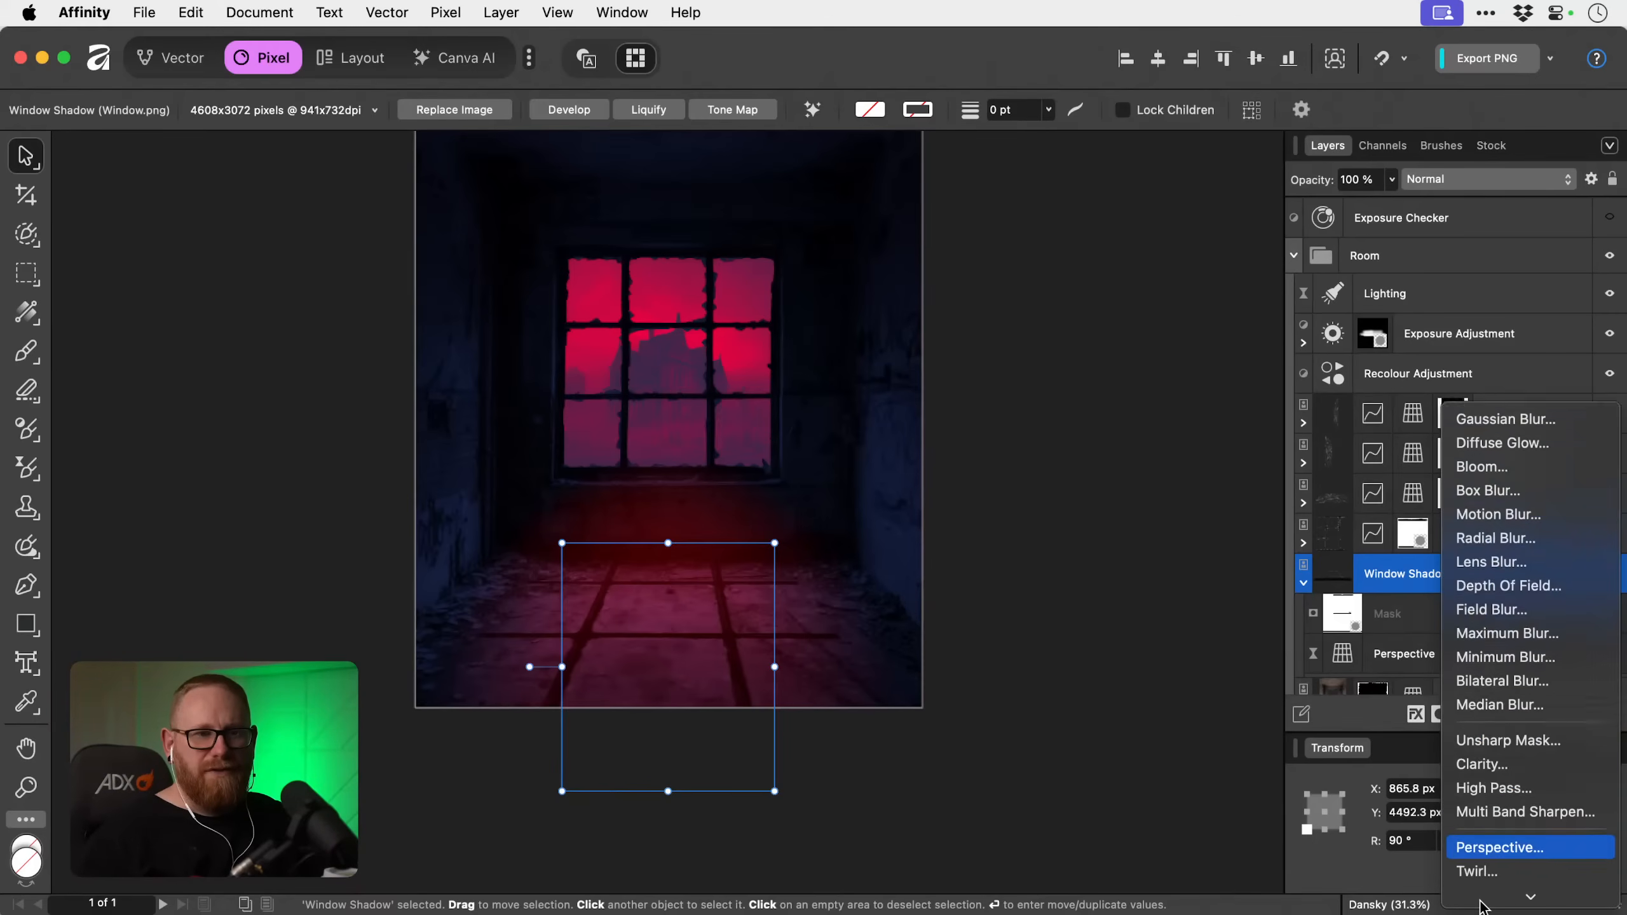
{"action": "mouse_move", "coordinate": [1481, 907]}
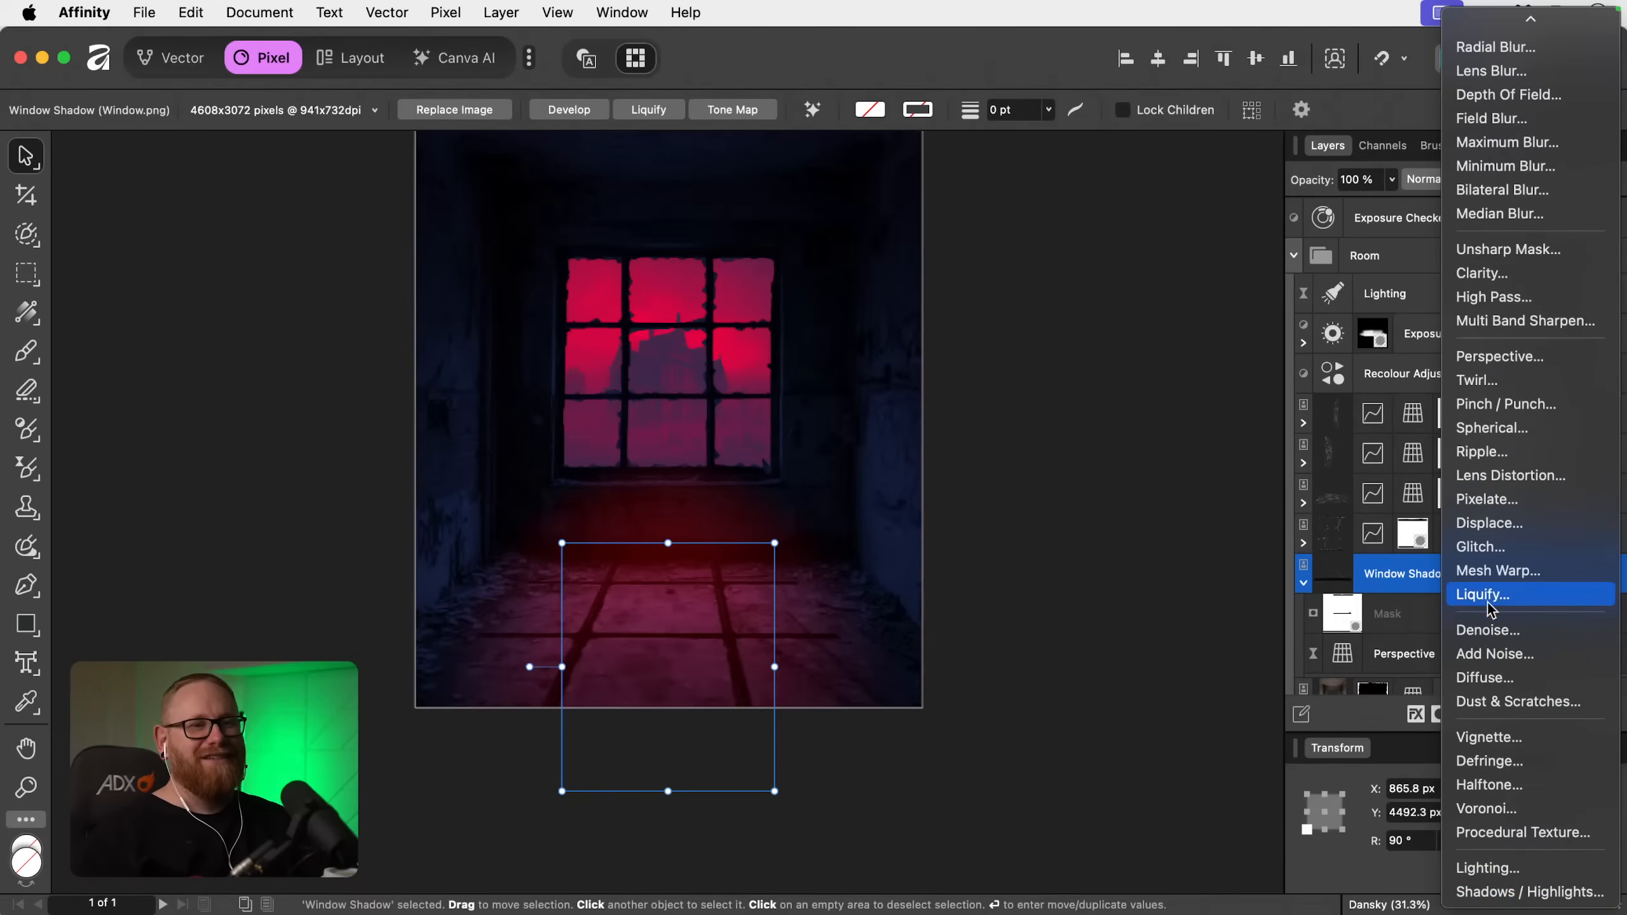
{"action": "left_click", "coordinate": [1505, 96]}
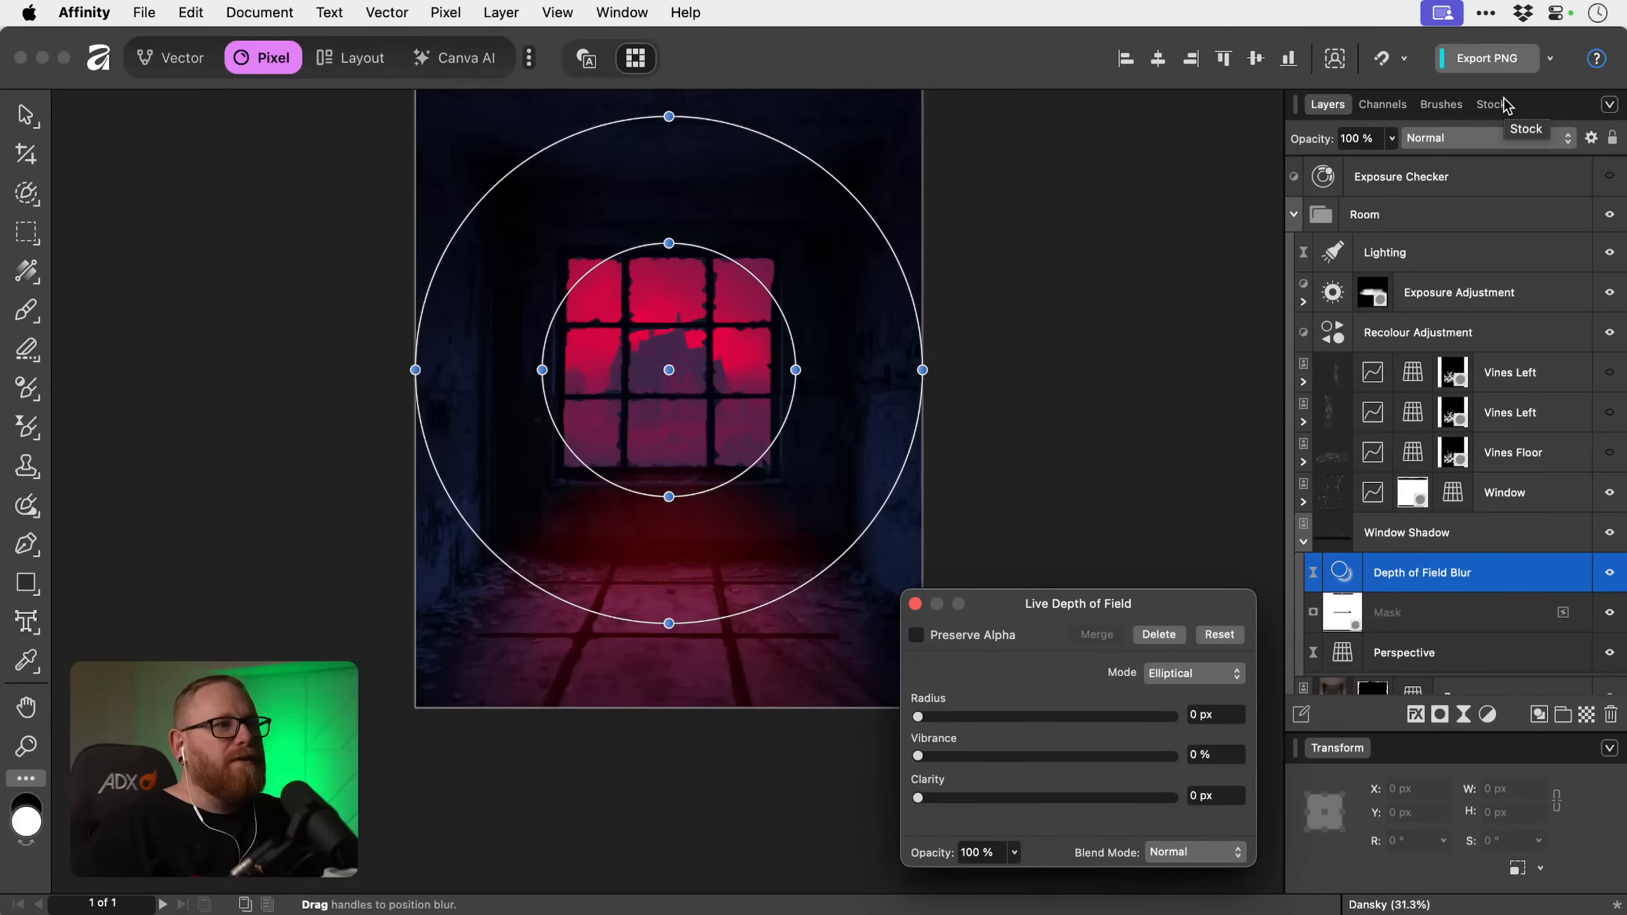
{"action": "left_click", "coordinate": [1239, 674]}
{"action": "left_click", "coordinate": [1217, 697]}
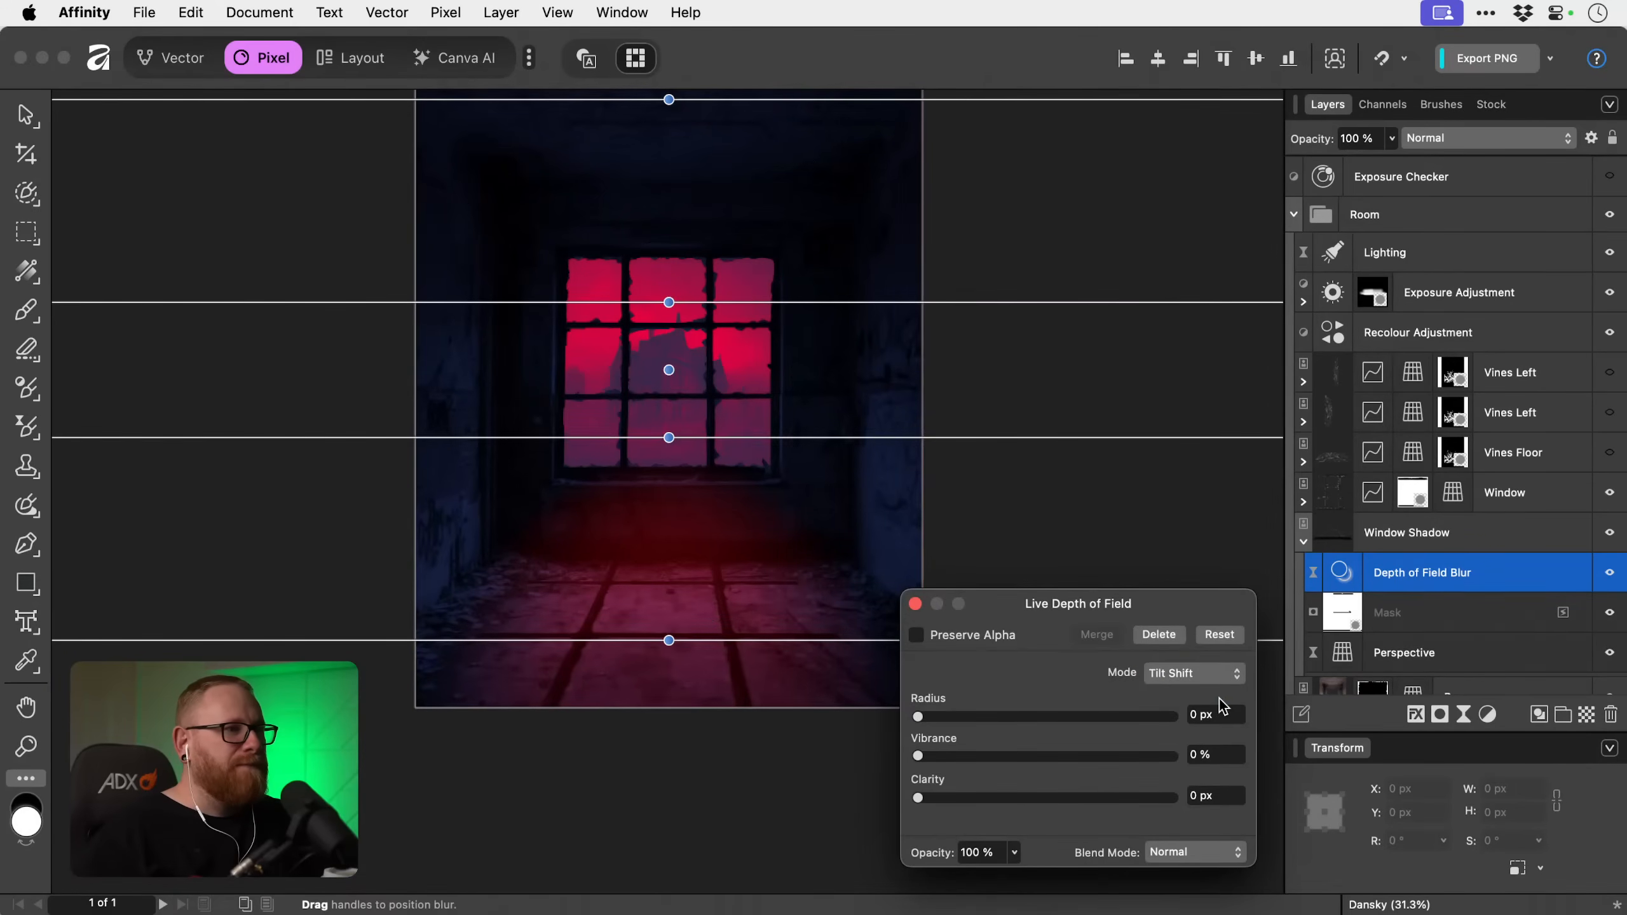
Centre the tilt-shift focus over the lower part of the window and set the blur radius to 51.8 px.
{"action": "left_click_drag", "start_coordinate": [670, 369], "coordinate": [671, 405]}
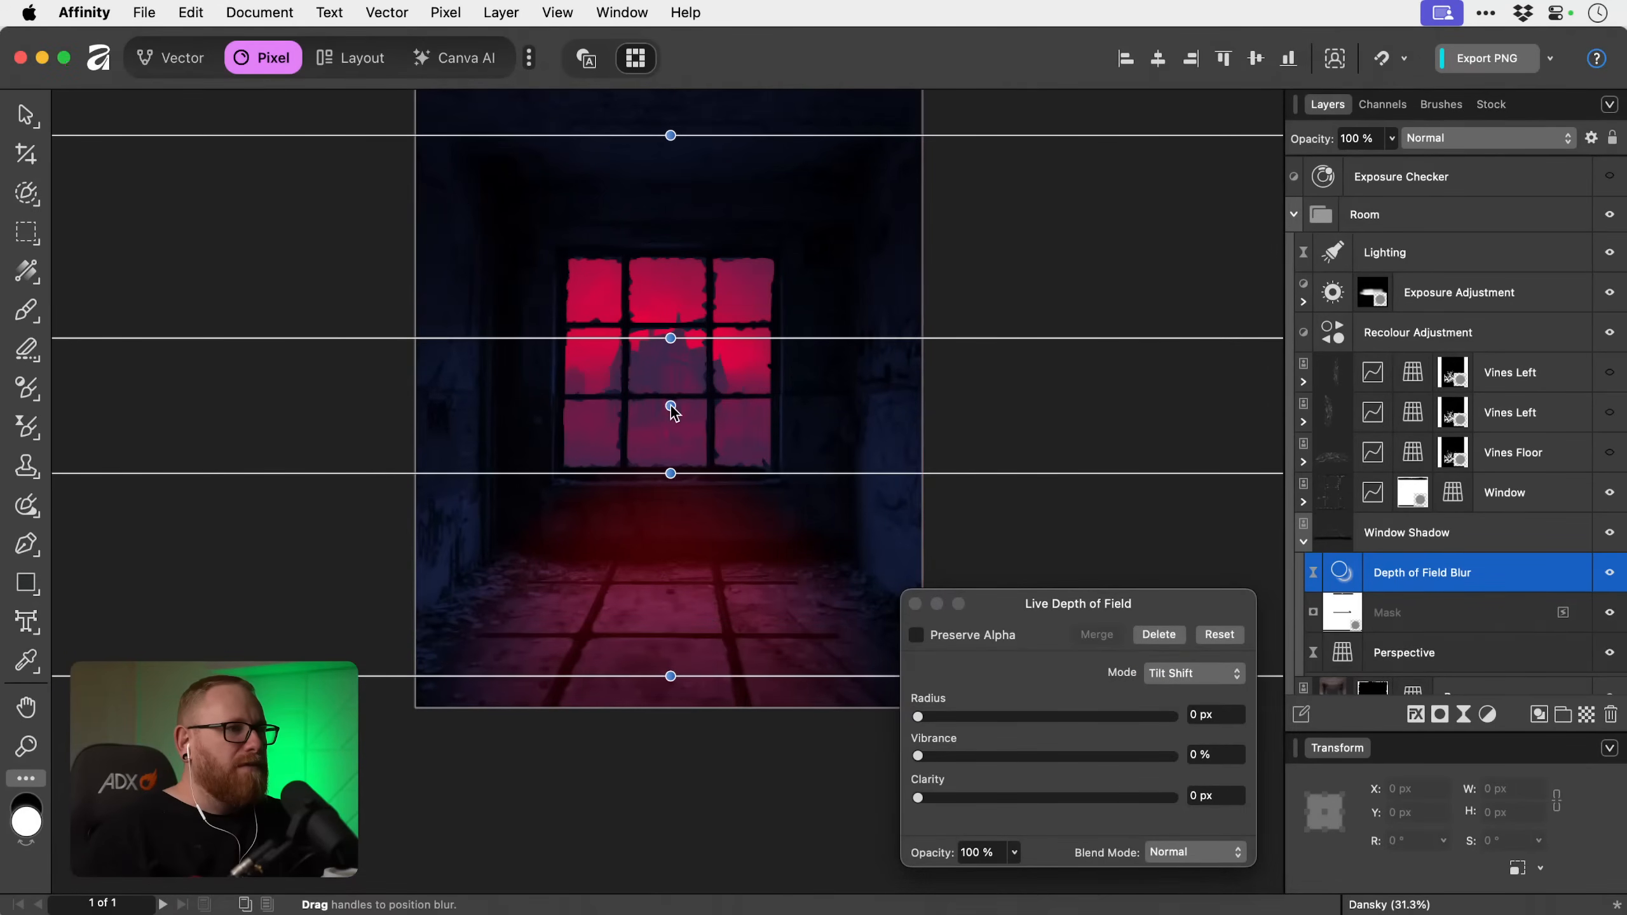
{"action": "left_click_drag", "start_coordinate": [939, 716], "coordinate": [1146, 715]}
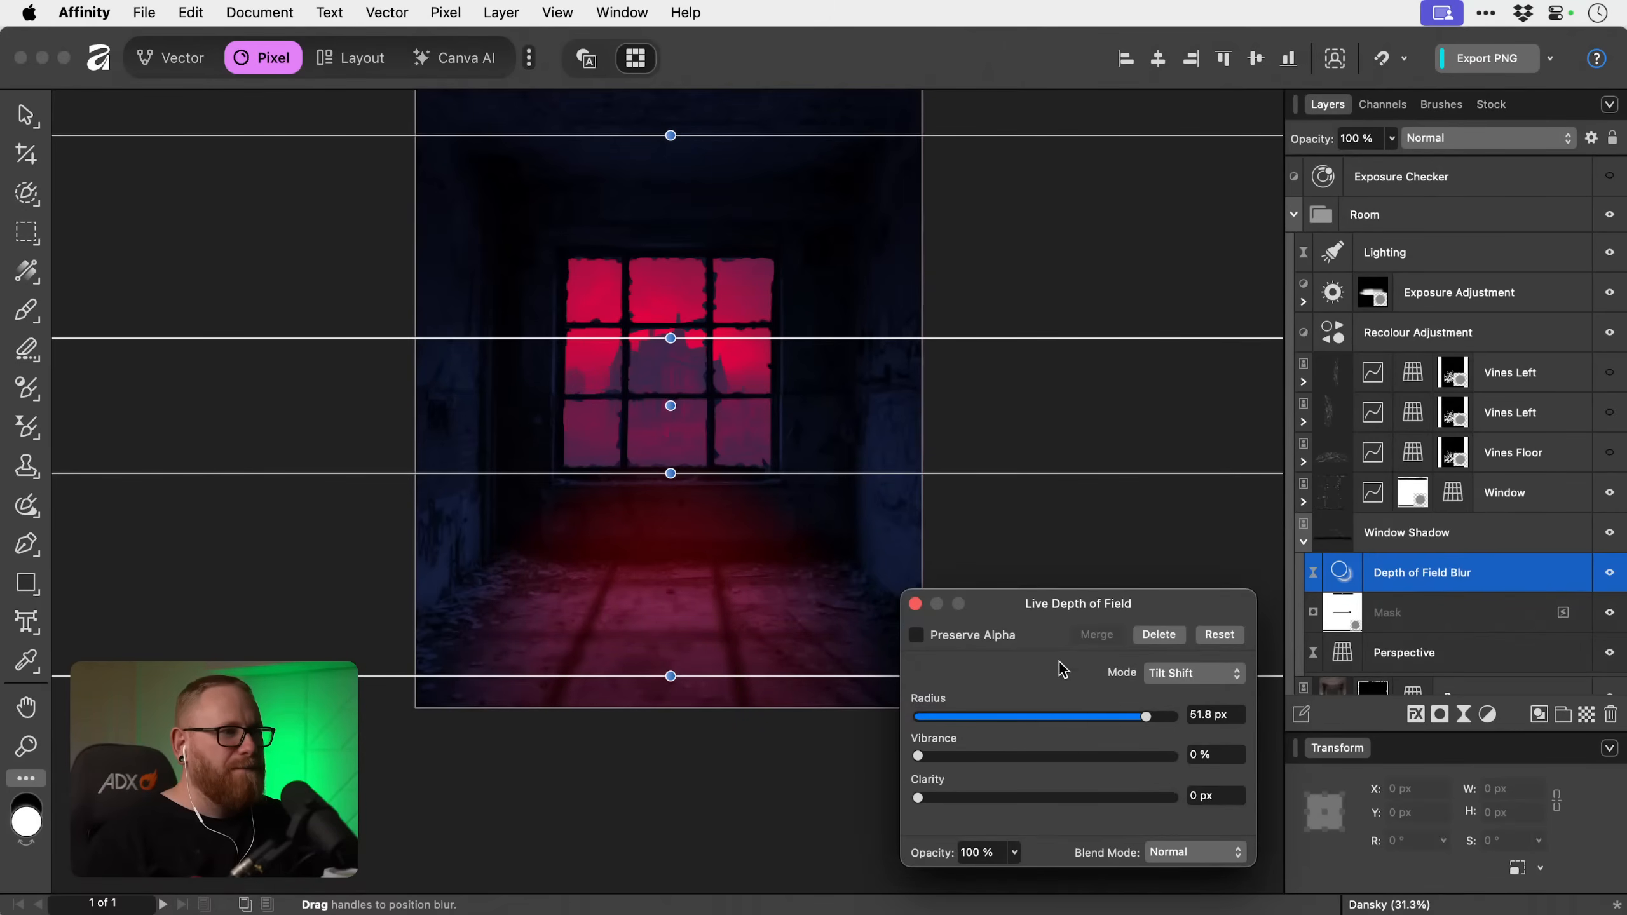
{"action": "mouse_move", "coordinate": [671, 406]}
{"action": "left_mouse_down"}
{"action": "mouse_move", "coordinate": [672, 385]}
{"action": "mouse_move", "coordinate": [673, 401]}
{"action": "left_mouse_up"}
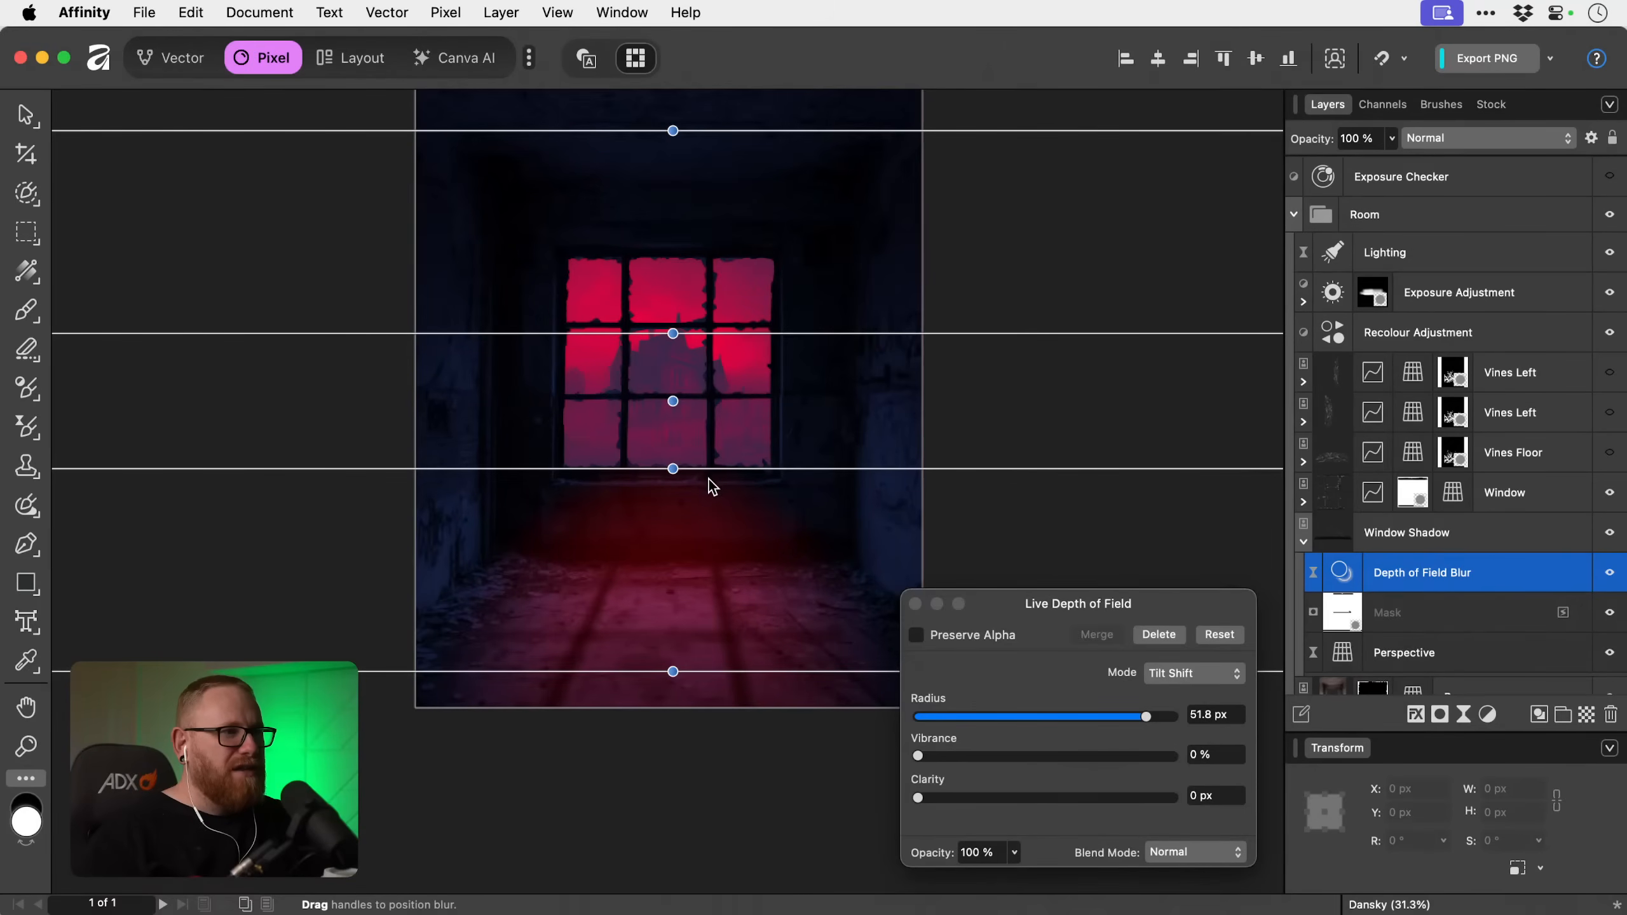
Move the tilt-shift blur's lower inner line near the floor's far edge and its outer line to the canvas bottom, with a 72.4 px radius.
{"action": "left_click_drag", "start_coordinate": [672, 468], "coordinate": [676, 556]}
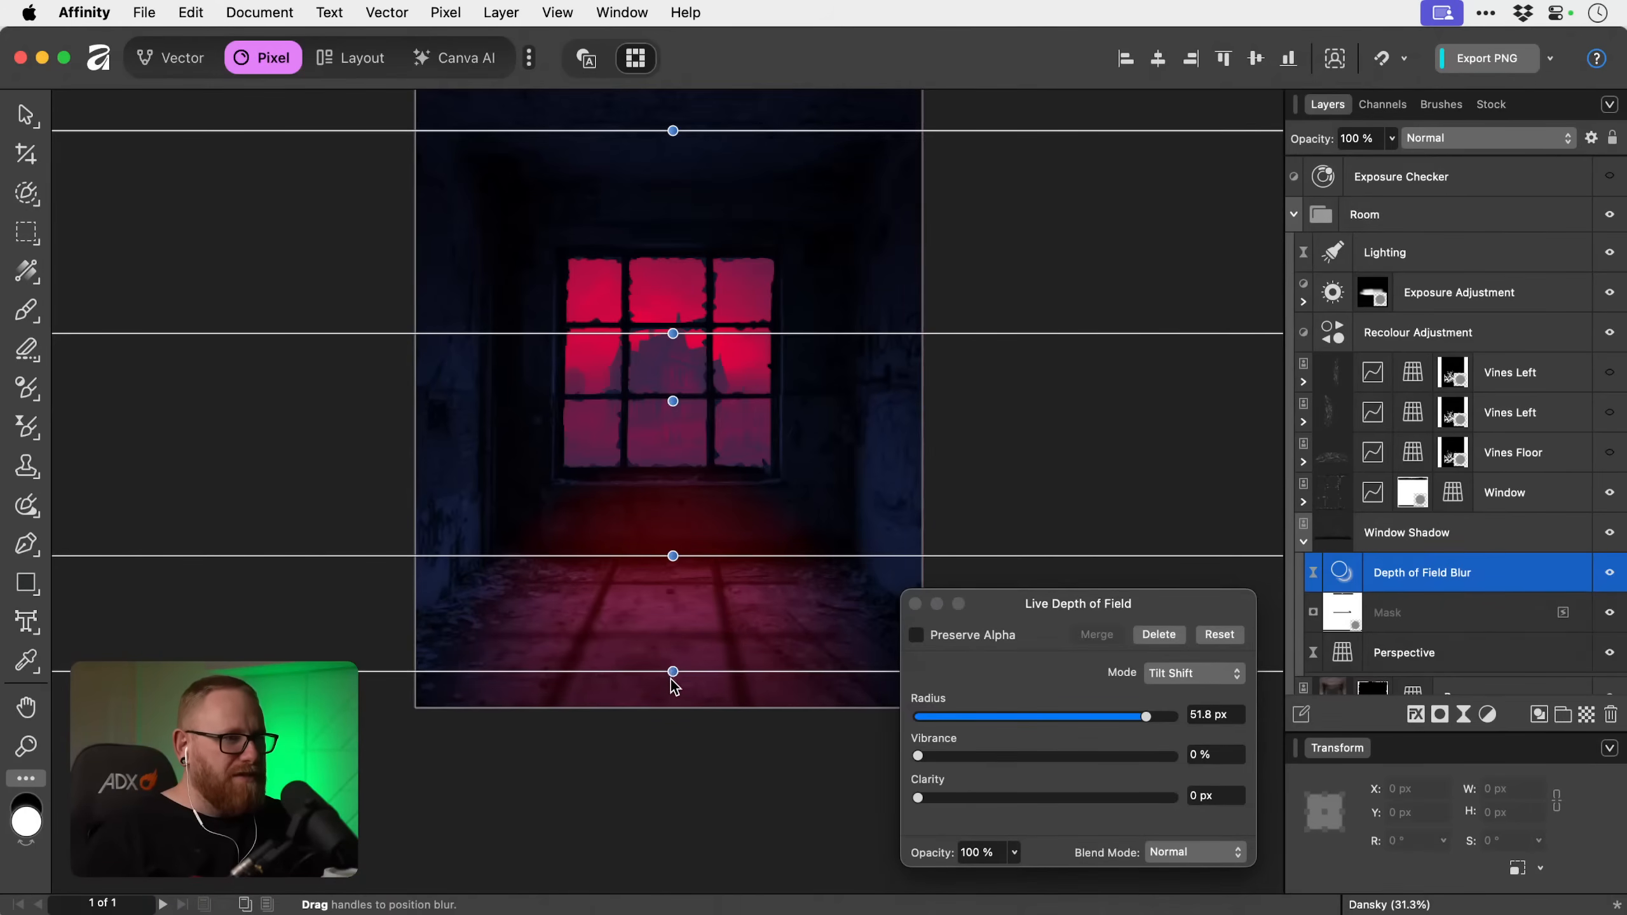
{"action": "left_click_drag", "start_coordinate": [673, 672], "coordinate": [672, 705]}
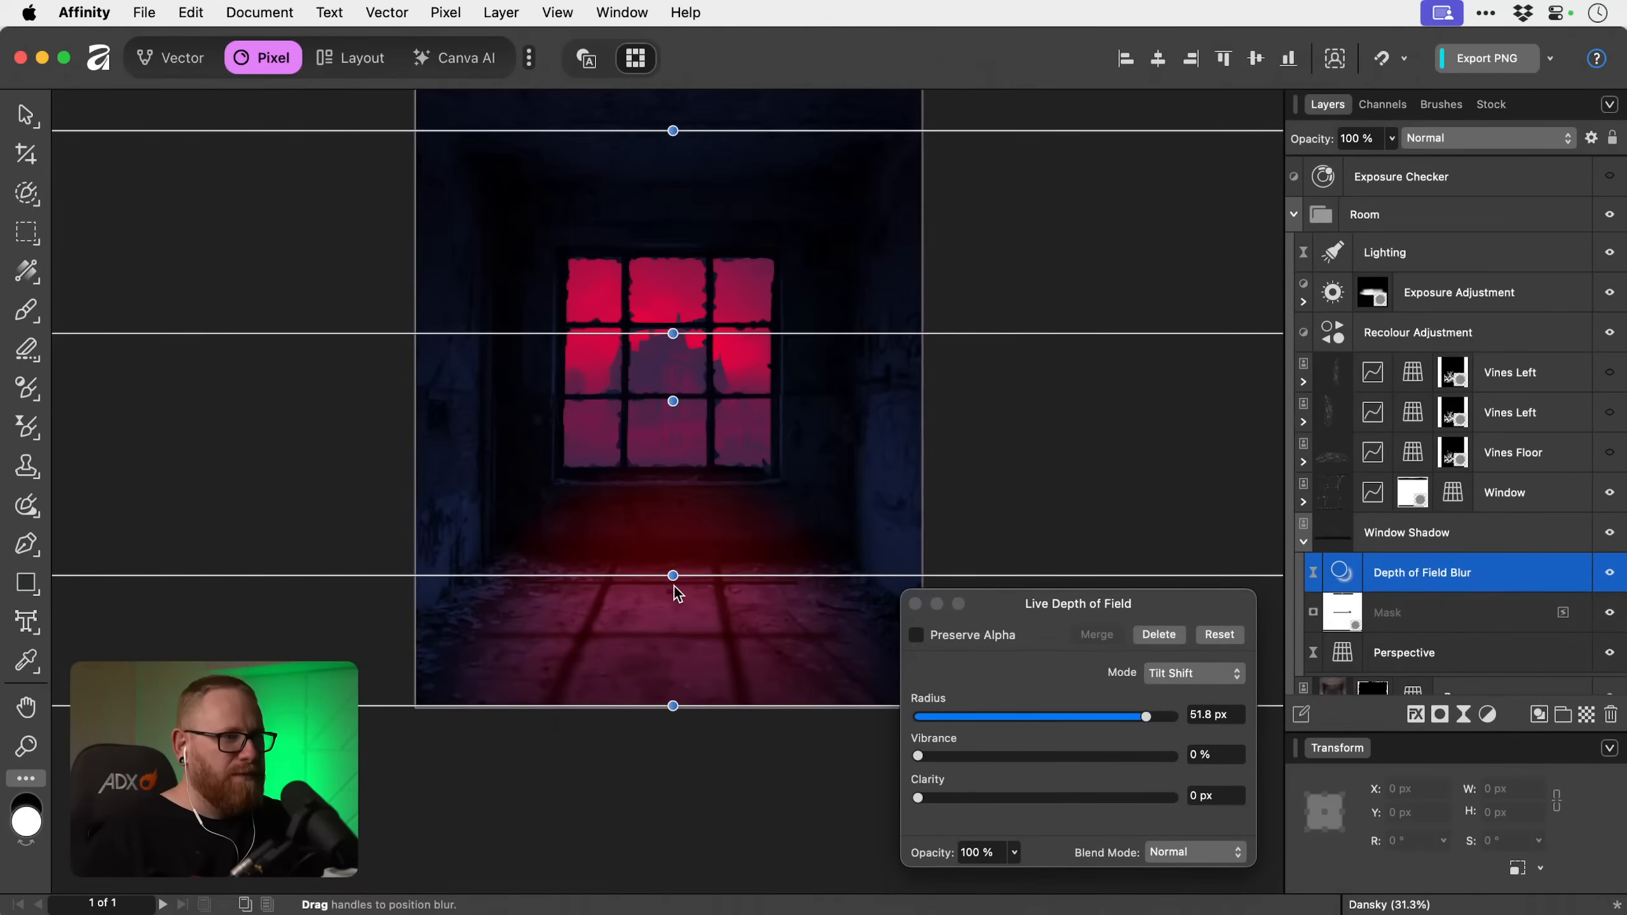
{"action": "left_click_drag", "start_coordinate": [673, 575], "coordinate": [675, 558]}
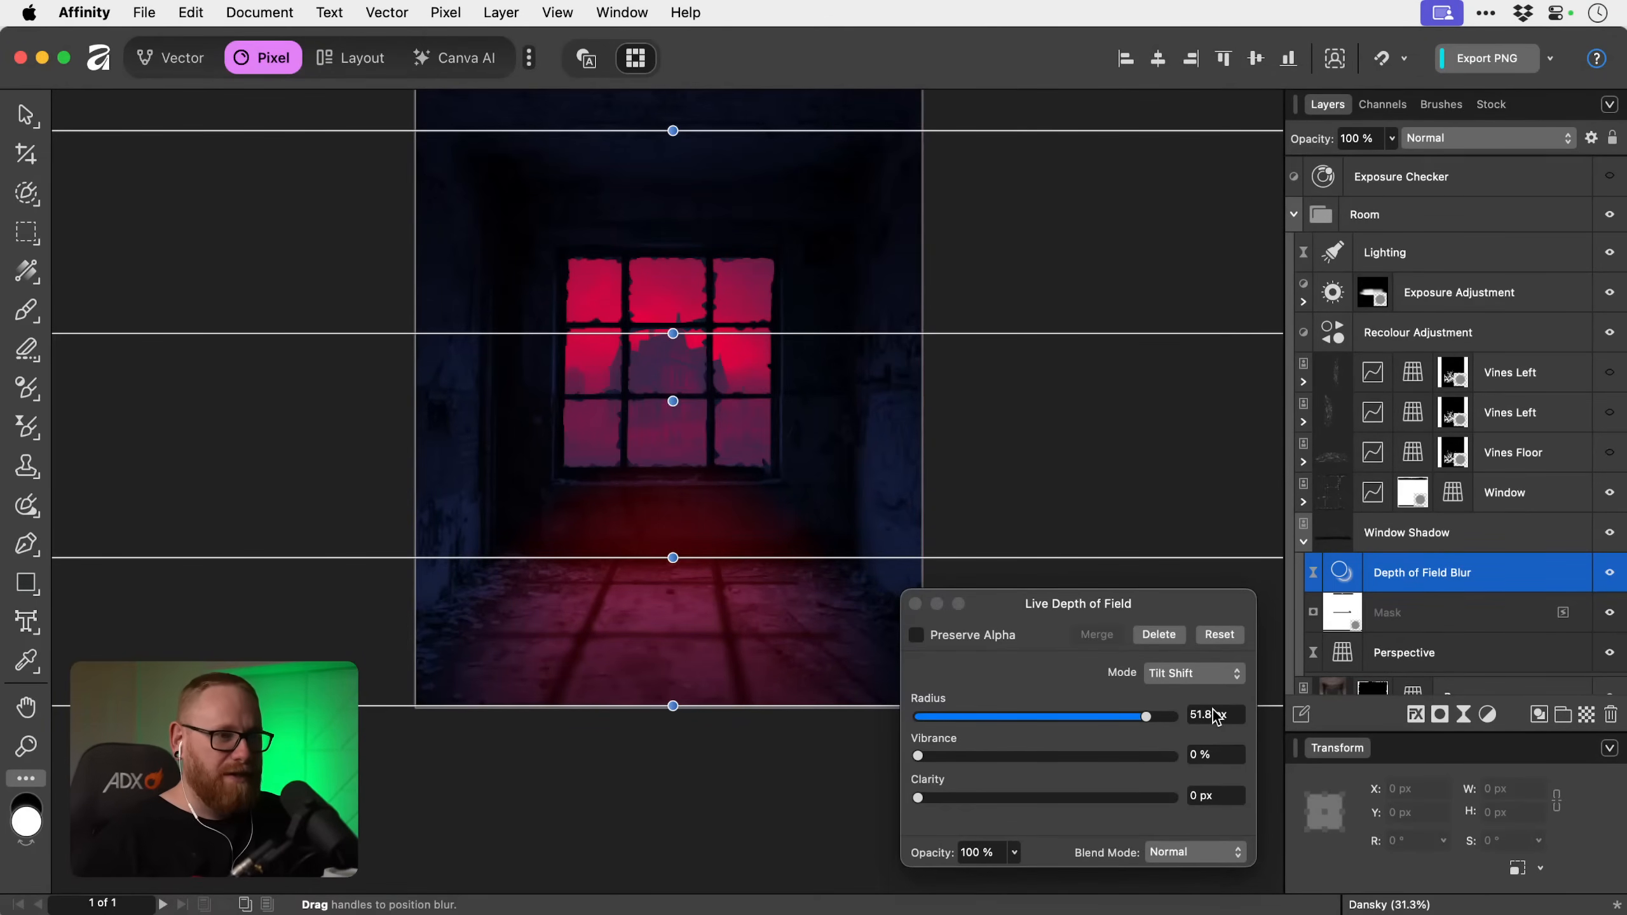
{"action": "mouse_move", "coordinate": [1146, 716]}
{"action": "left_mouse_down"}
{"action": "mouse_move", "coordinate": [1103, 723]}
{"action": "mouse_move", "coordinate": [1175, 722]}
{"action": "mouse_move", "coordinate": [1160, 716]}
{"action": "left_mouse_up"}
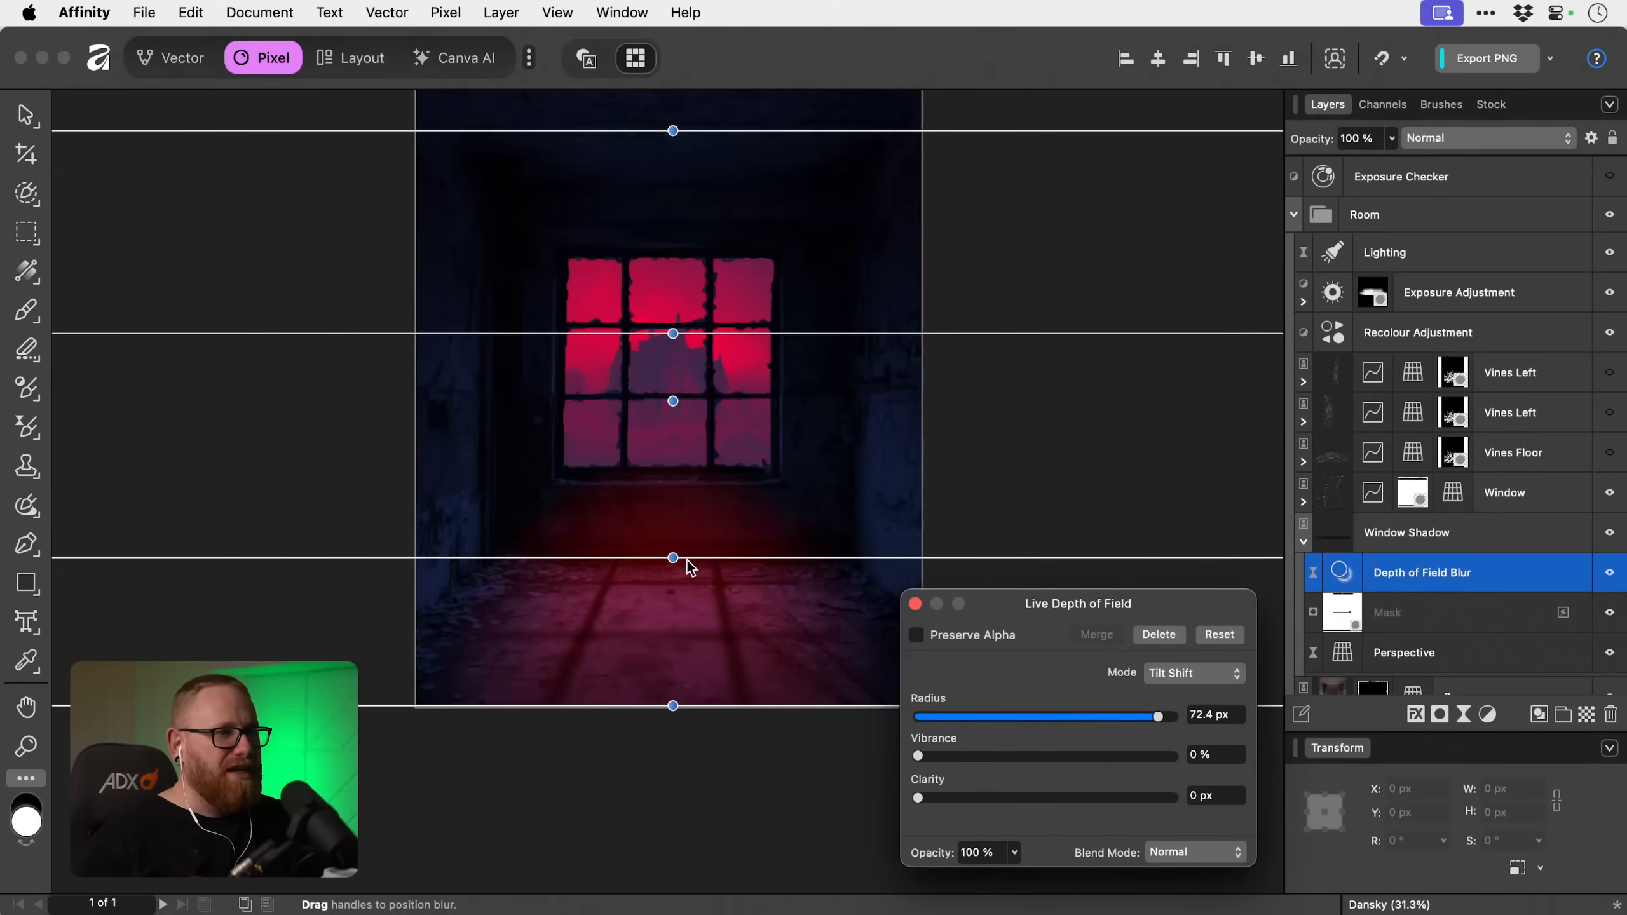
{"action": "mouse_move", "coordinate": [672, 557]}
{"action": "left_mouse_down"}
{"action": "mouse_move", "coordinate": [672, 393]}
{"action": "mouse_move", "coordinate": [674, 547]}
{"action": "left_mouse_up"}
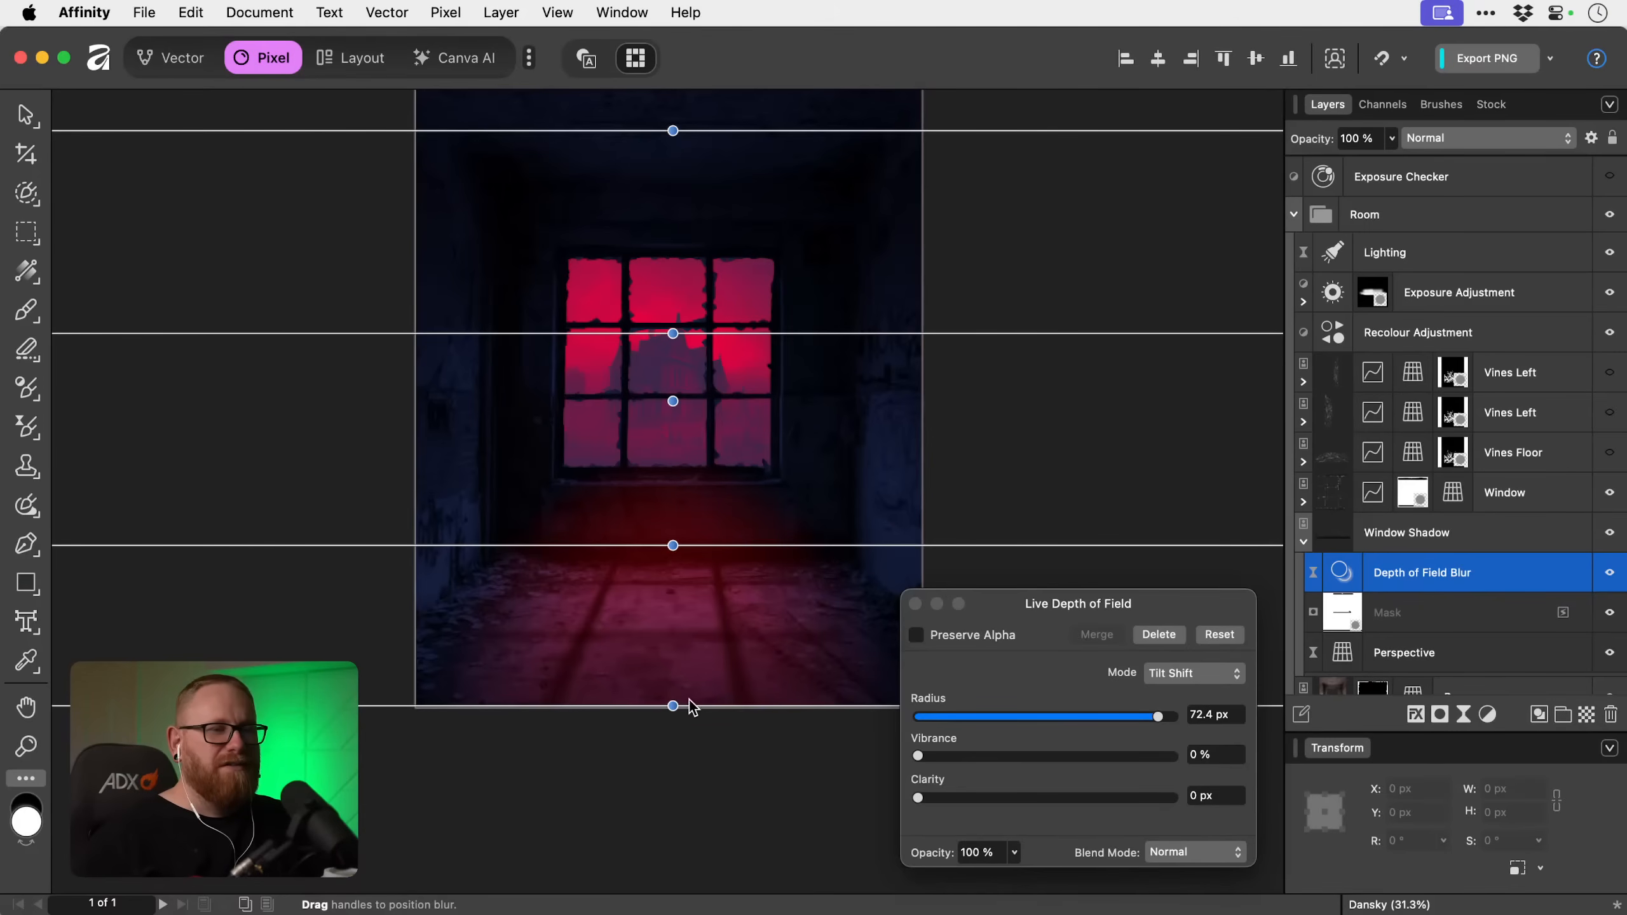
{"action": "left_click", "coordinate": [915, 603]}
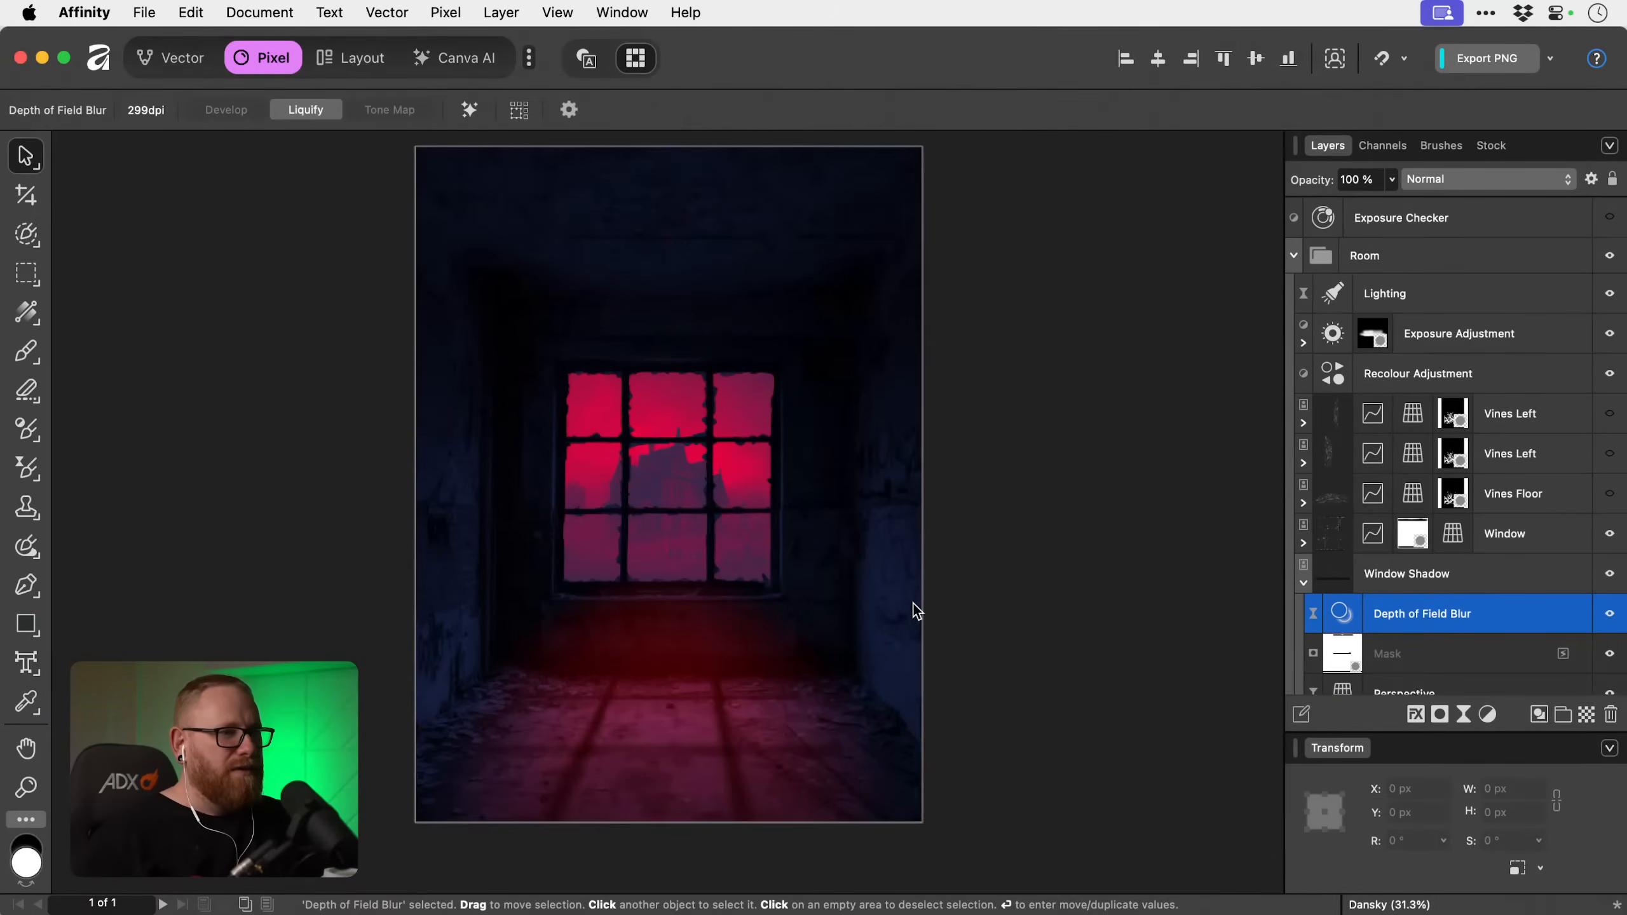
Reopen Window Shadow's live Perspective and nudge its near right corner slightly outward.
{"action": "scroll", "coordinate": [913, 603], "scroll_direction": "down", "scroll_amount": 3}
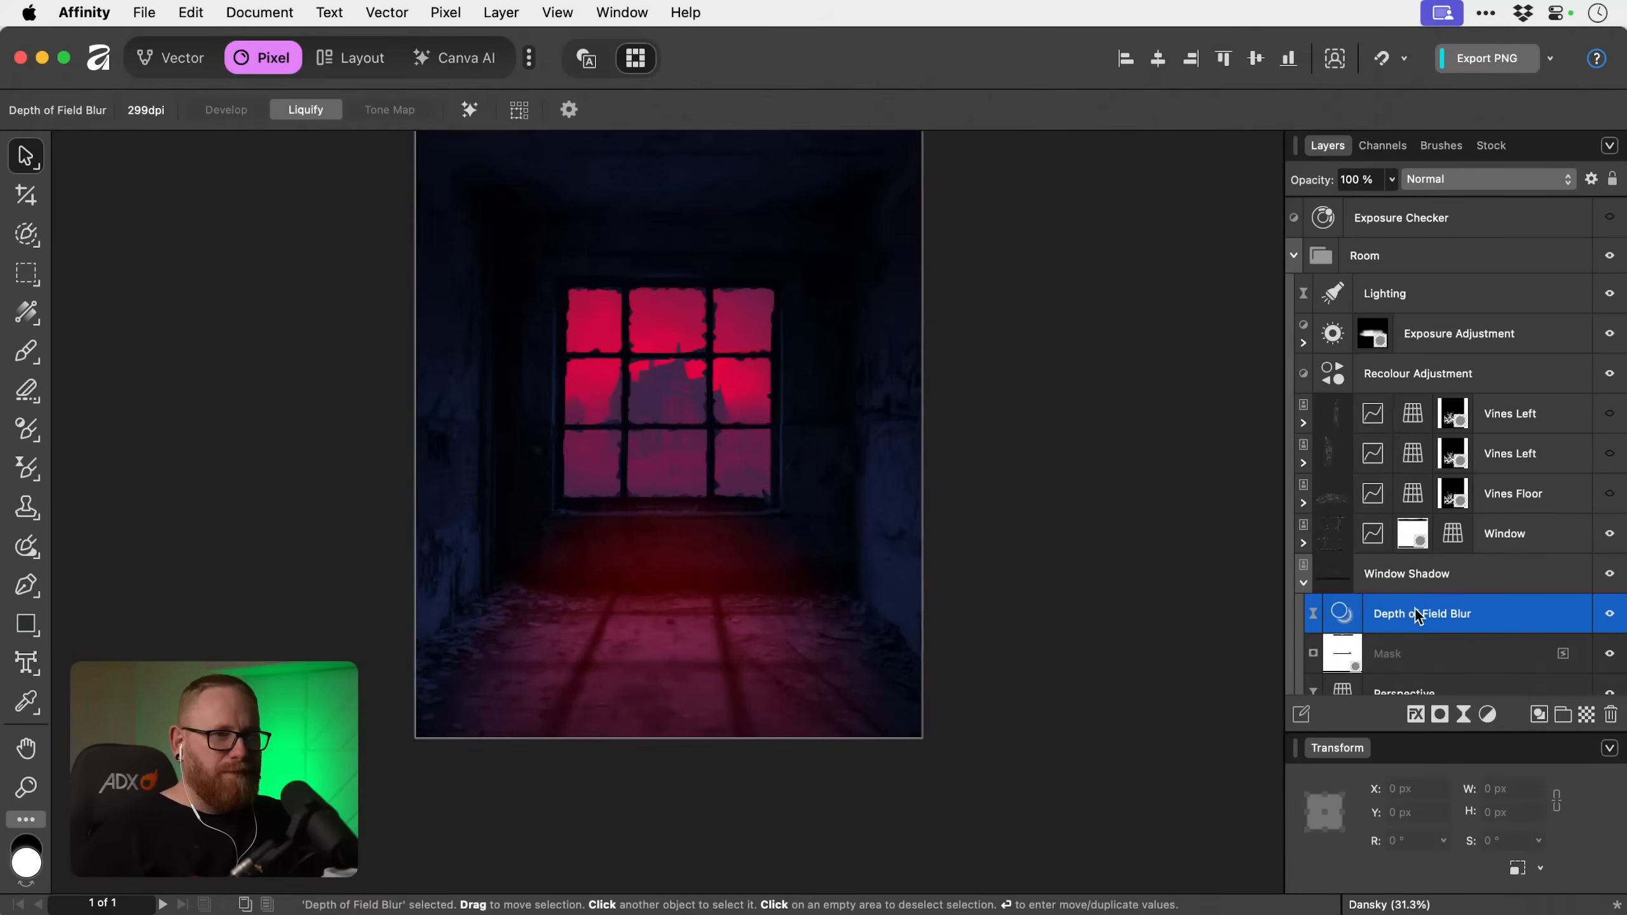
{"action": "scroll", "coordinate": [1472, 610], "scroll_direction": "down", "scroll_amount": 3}
{"action": "double_click", "coordinate": [1349, 612]}
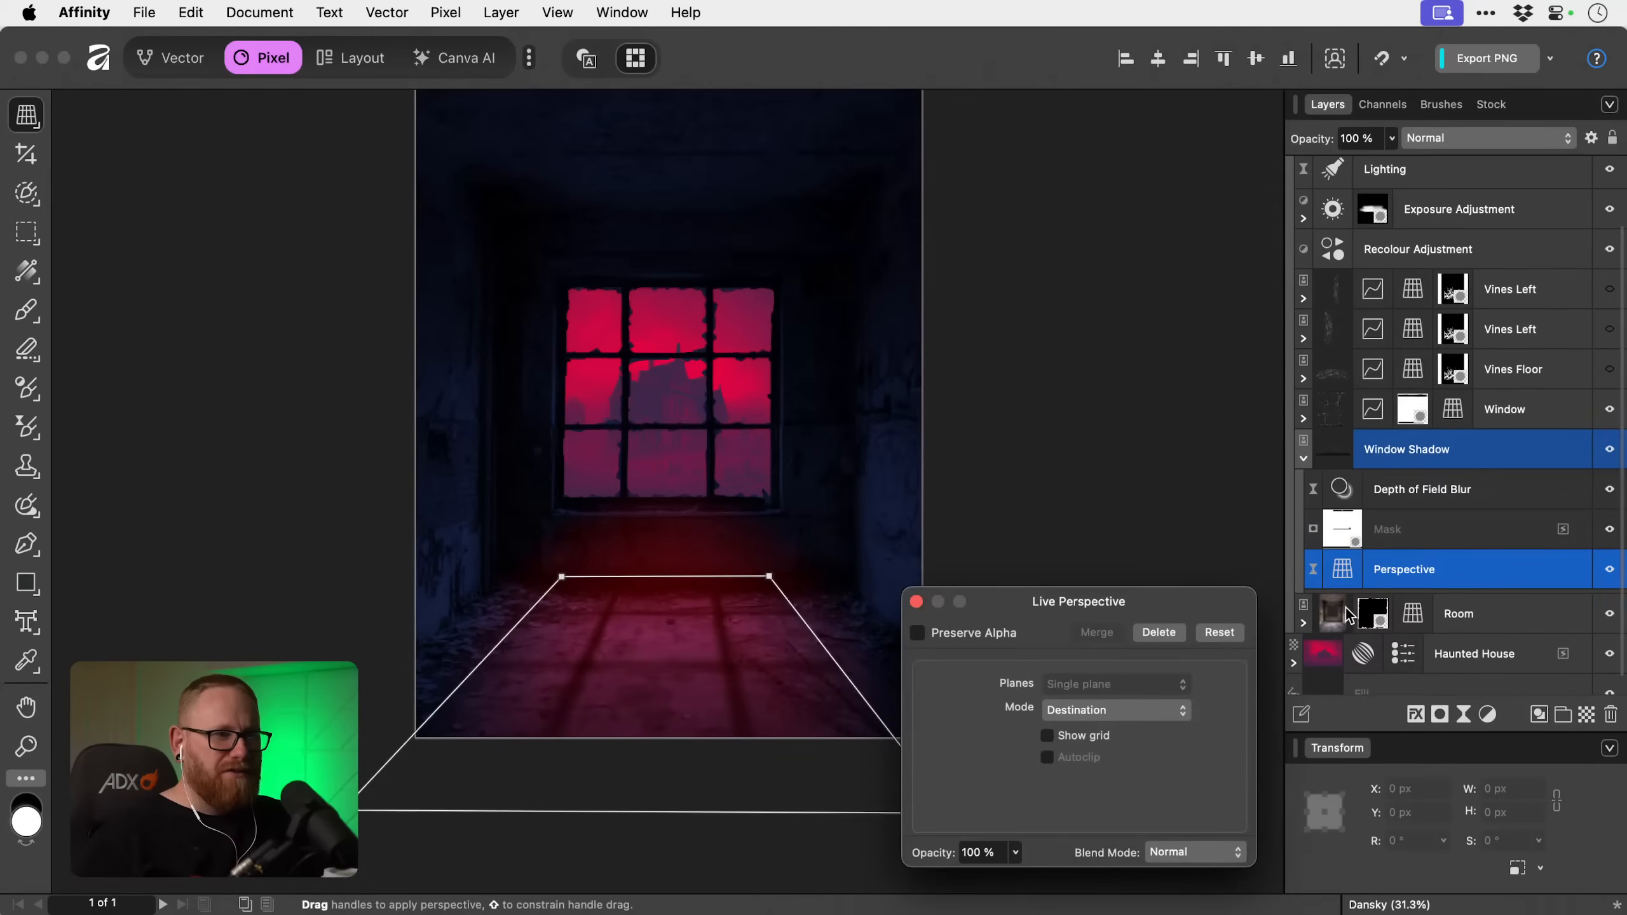
{"action": "left_click_drag", "start_coordinate": [820, 746], "coordinate": [850, 747]}
{"action": "left_click", "coordinate": [916, 601]}
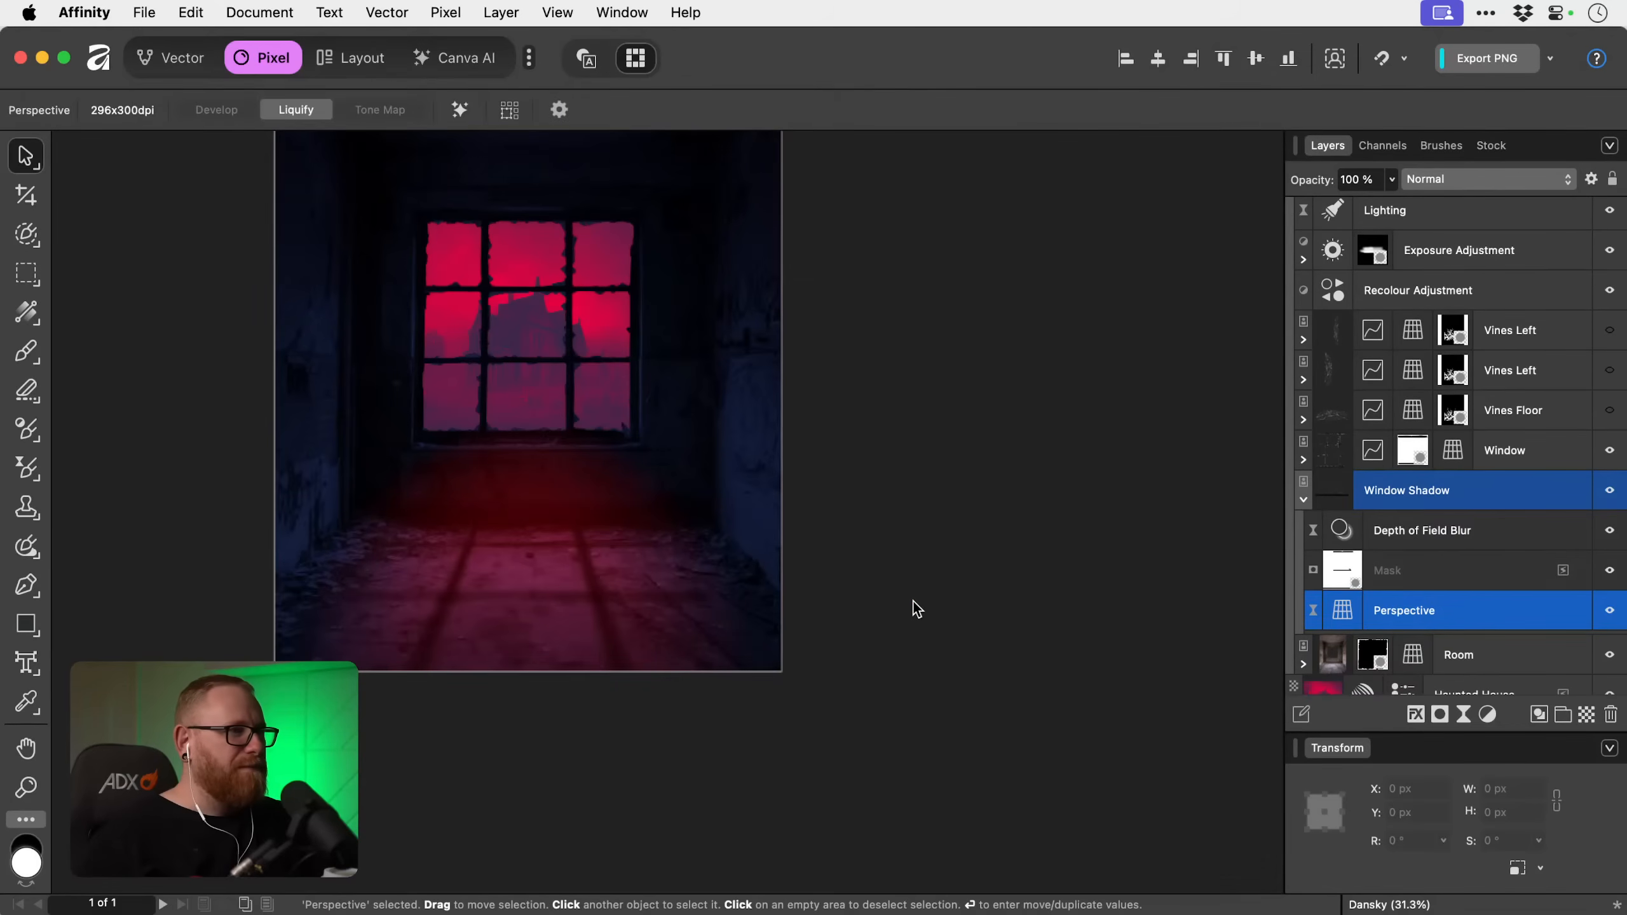
{"action": "key", "text": "super+0"}
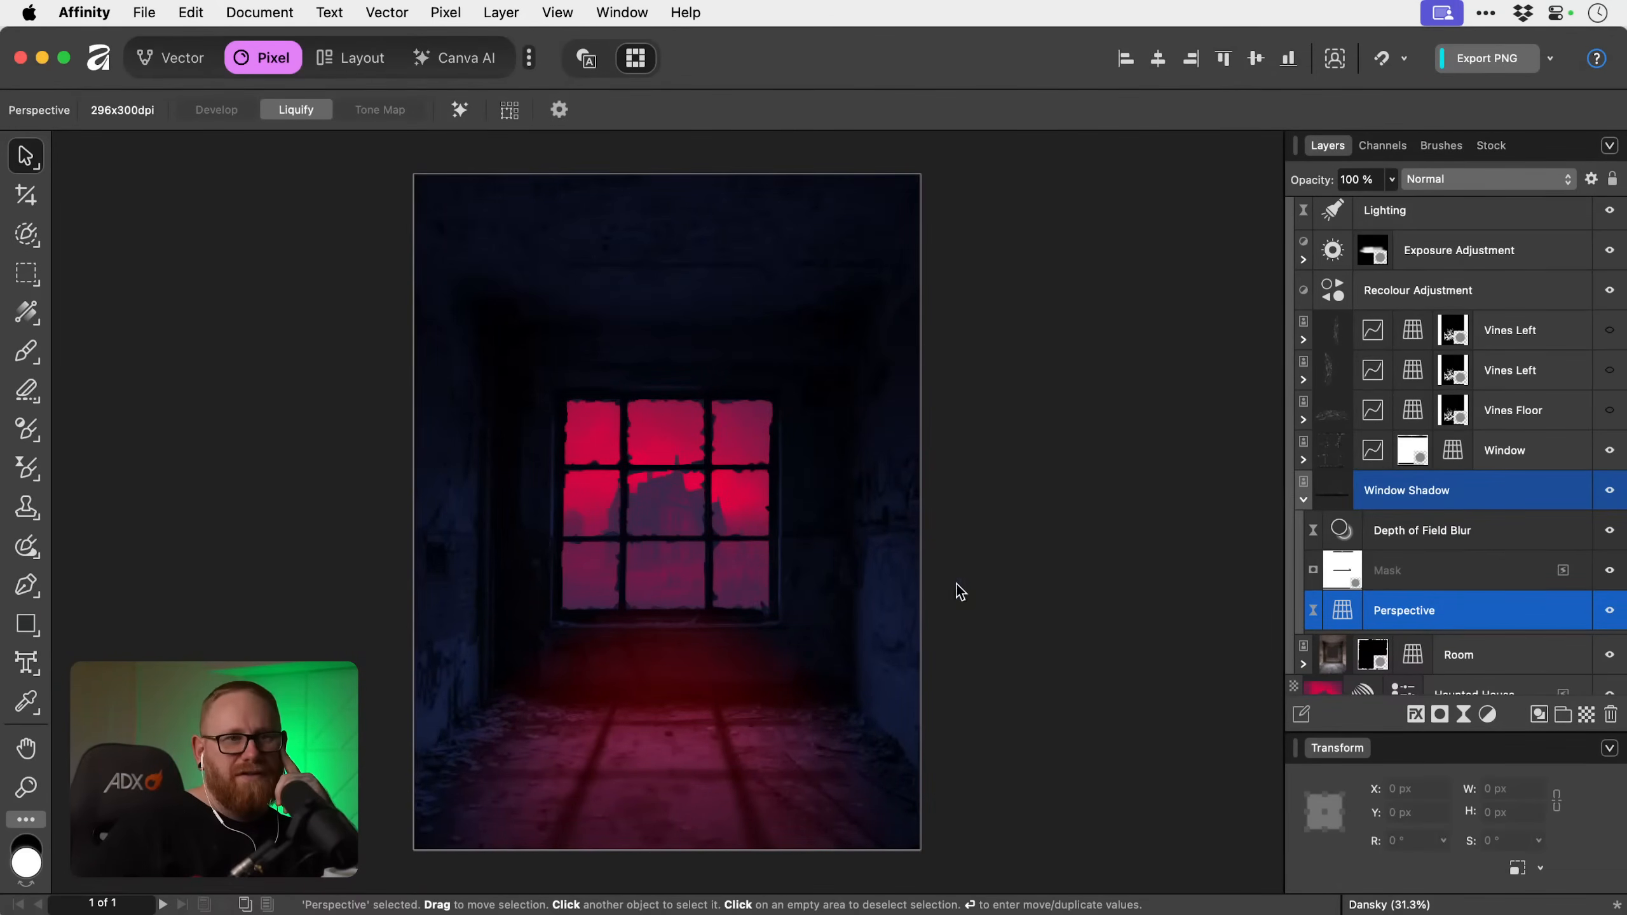
Show the Vines Floor layer and move Window Shadow above the vines layers, directly below the Recolour Adjustment.
{"action": "left_click", "coordinate": [1609, 410]}
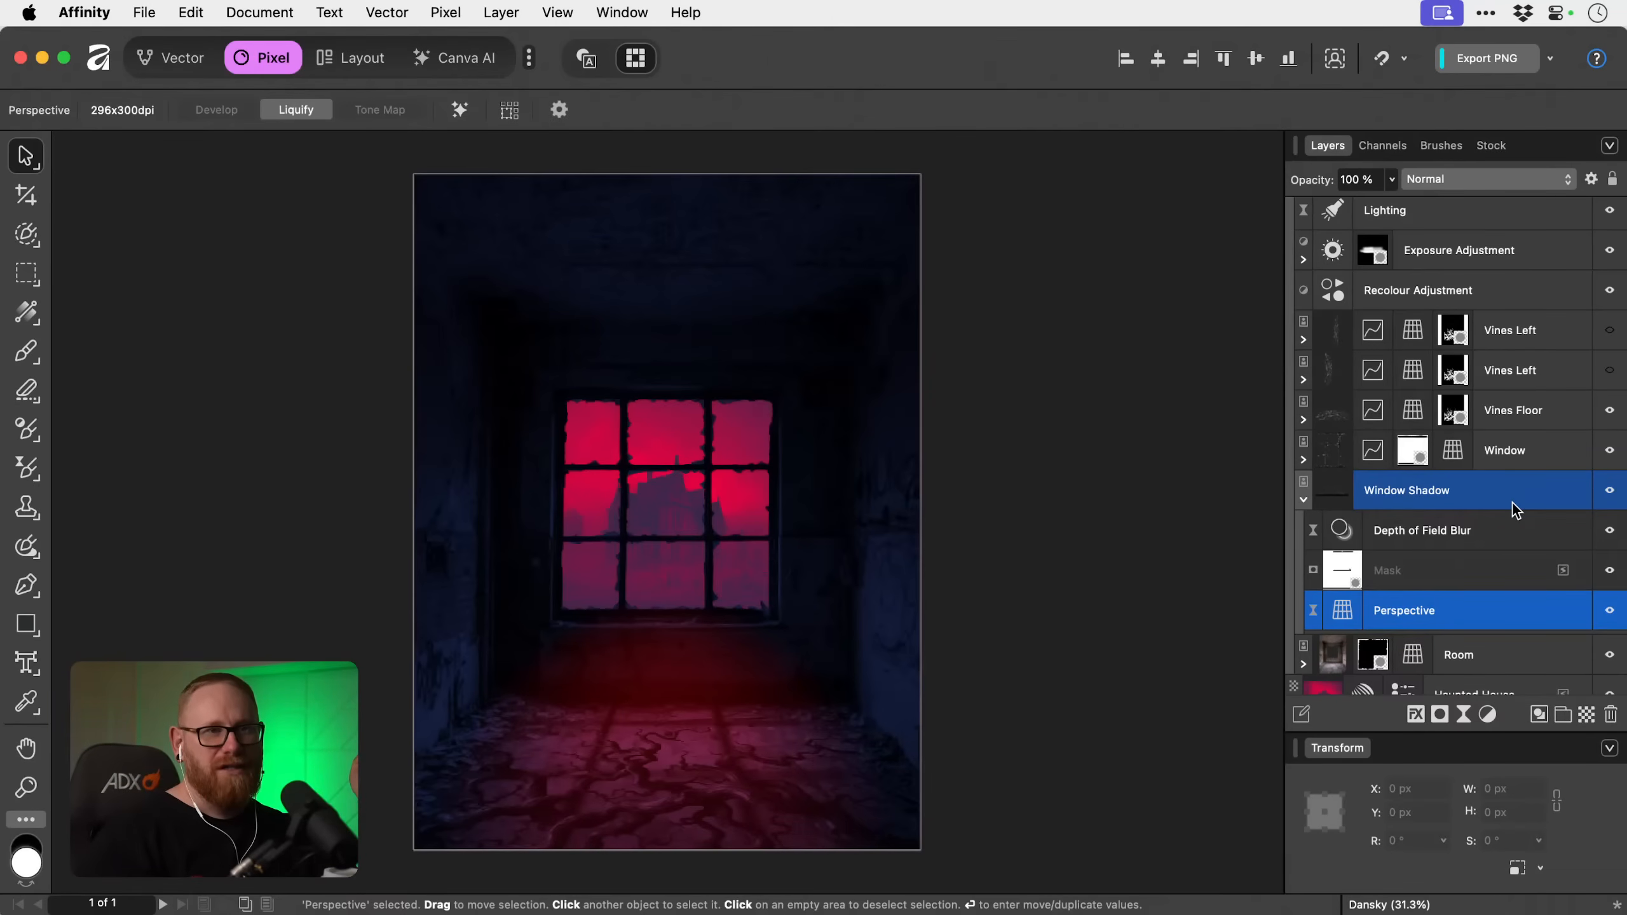
{"action": "left_click_drag", "start_coordinate": [1513, 515], "coordinate": [1520, 316]}
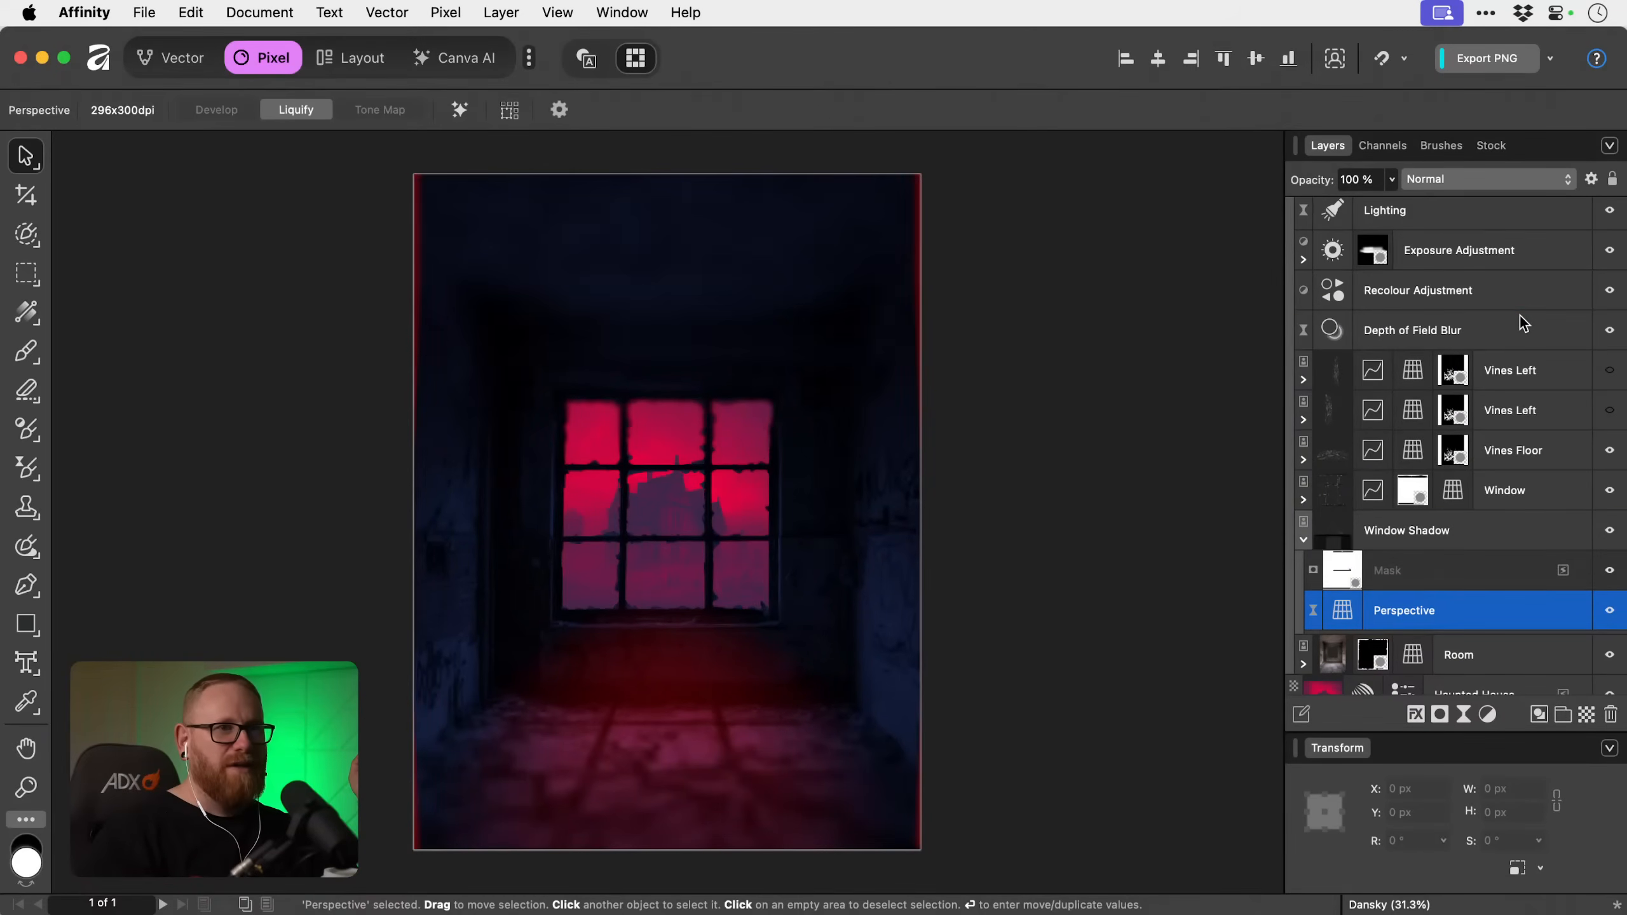
{"action": "key", "text": "super+z"}
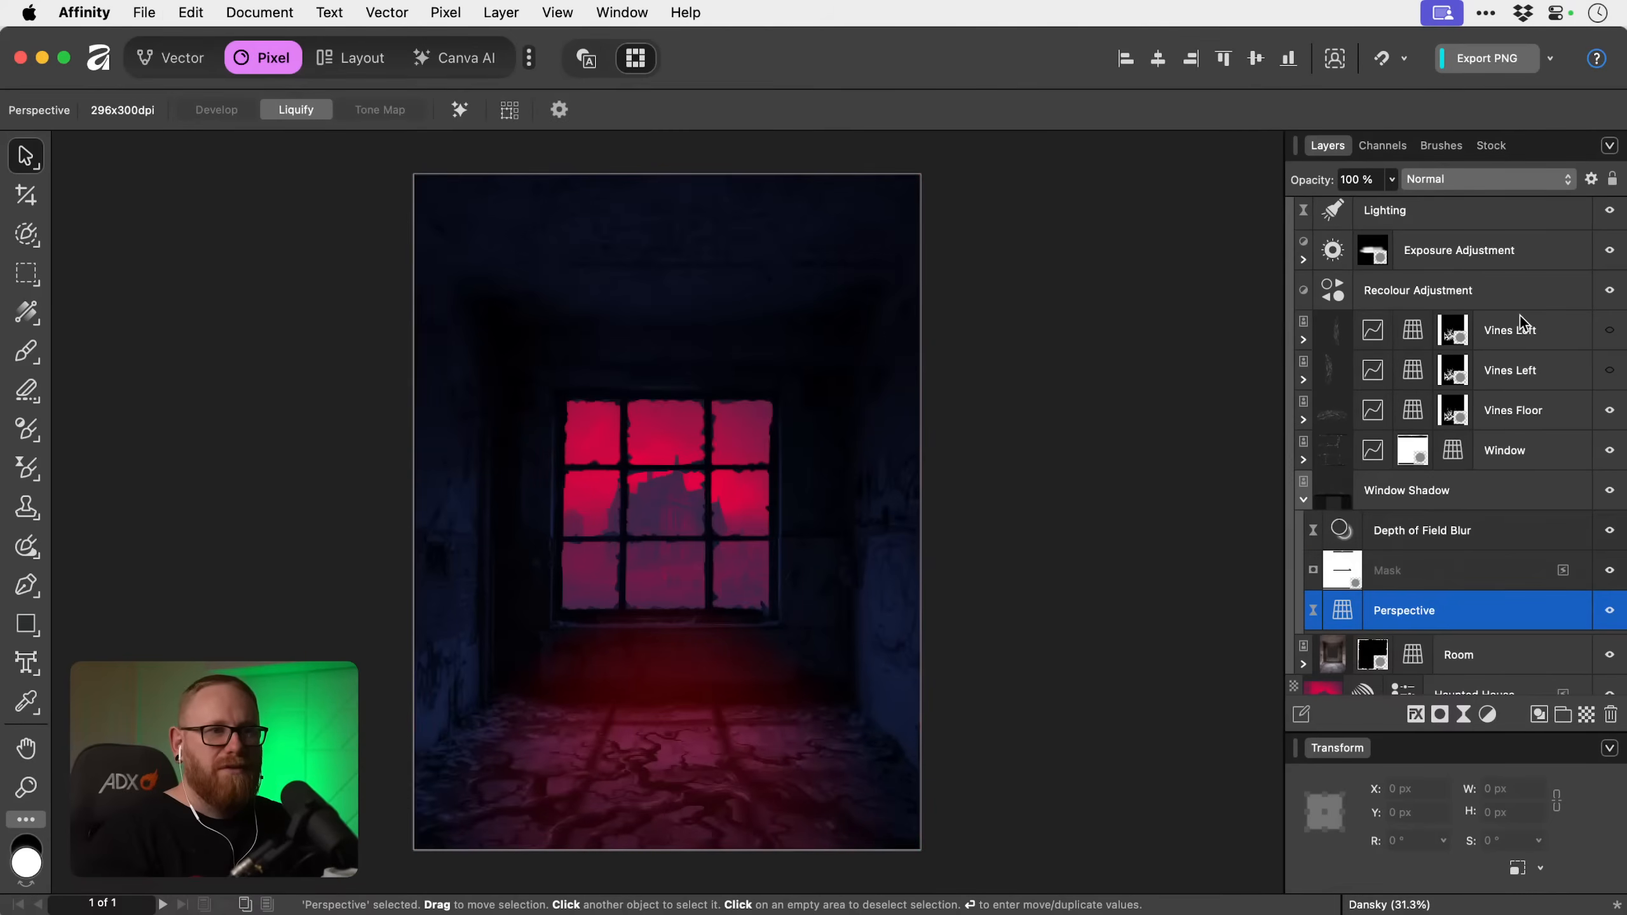
{"action": "left_click", "coordinate": [1346, 499]}
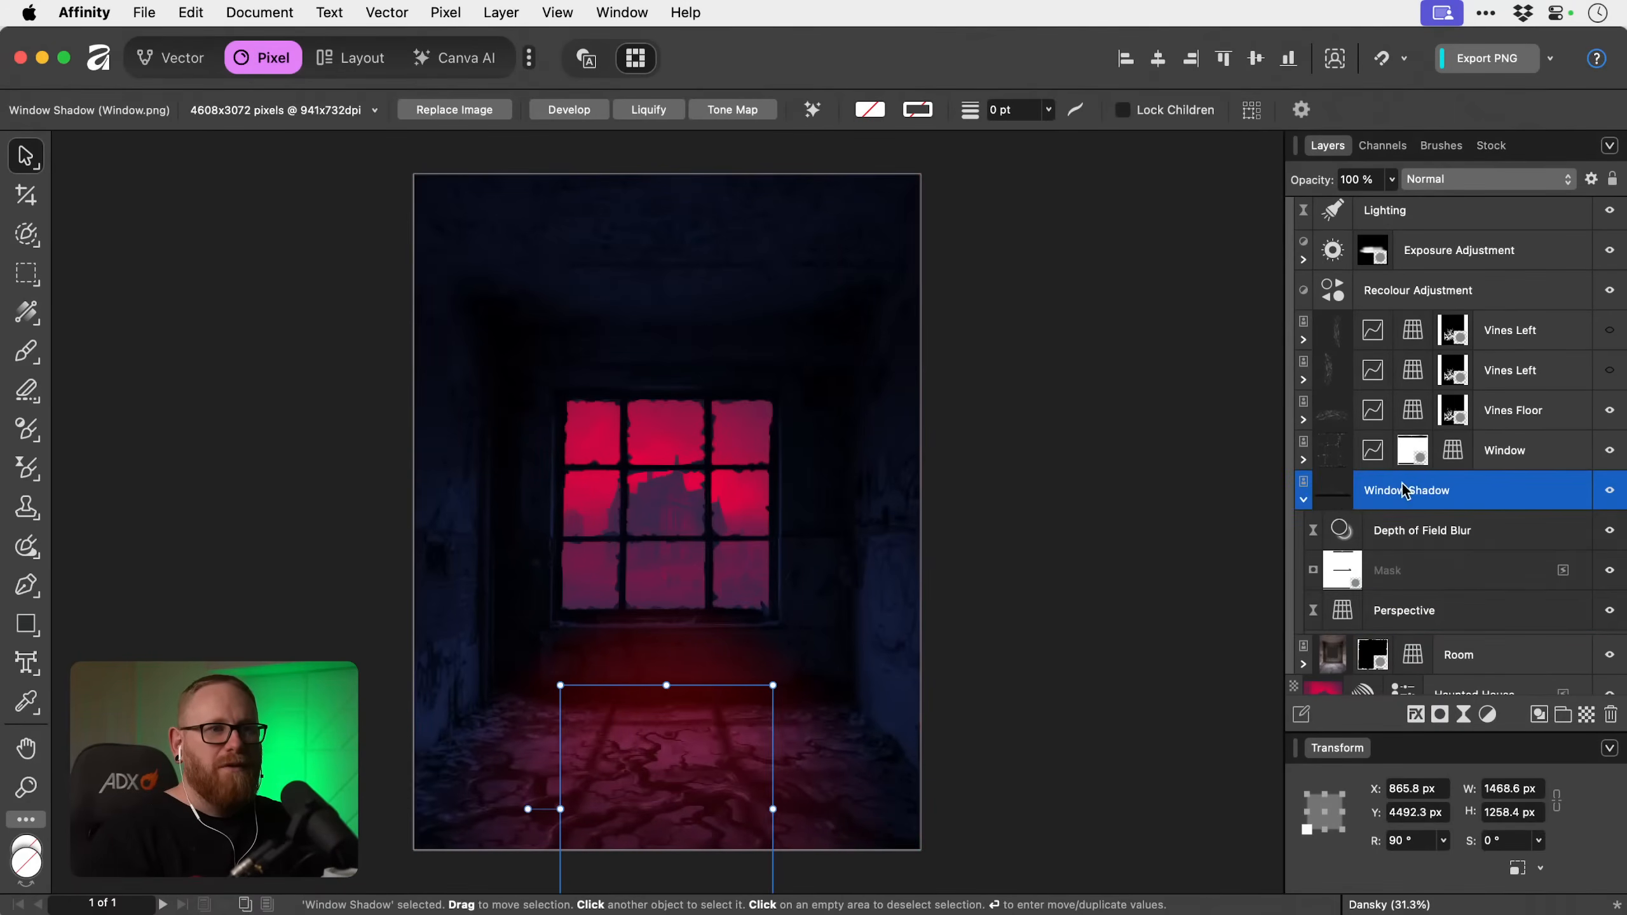
{"action": "left_click", "coordinate": [1304, 500]}
{"action": "left_click_drag", "start_coordinate": [1524, 554], "coordinate": [1522, 380]}
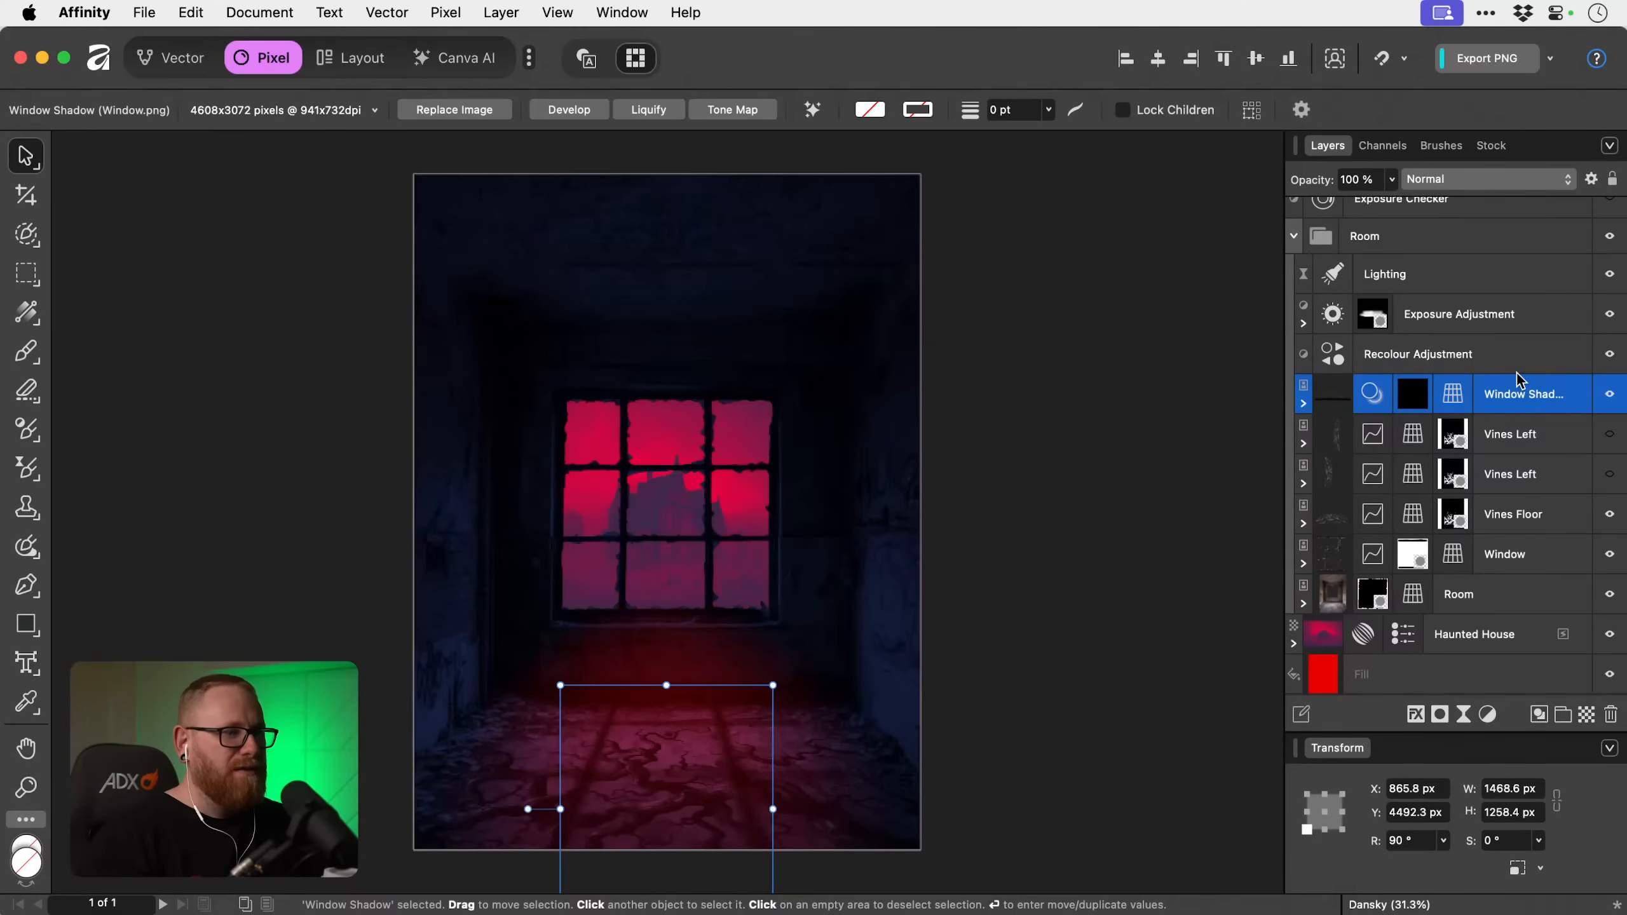
{"action": "left_click_drag", "start_coordinate": [1519, 379], "coordinate": [1506, 256]}
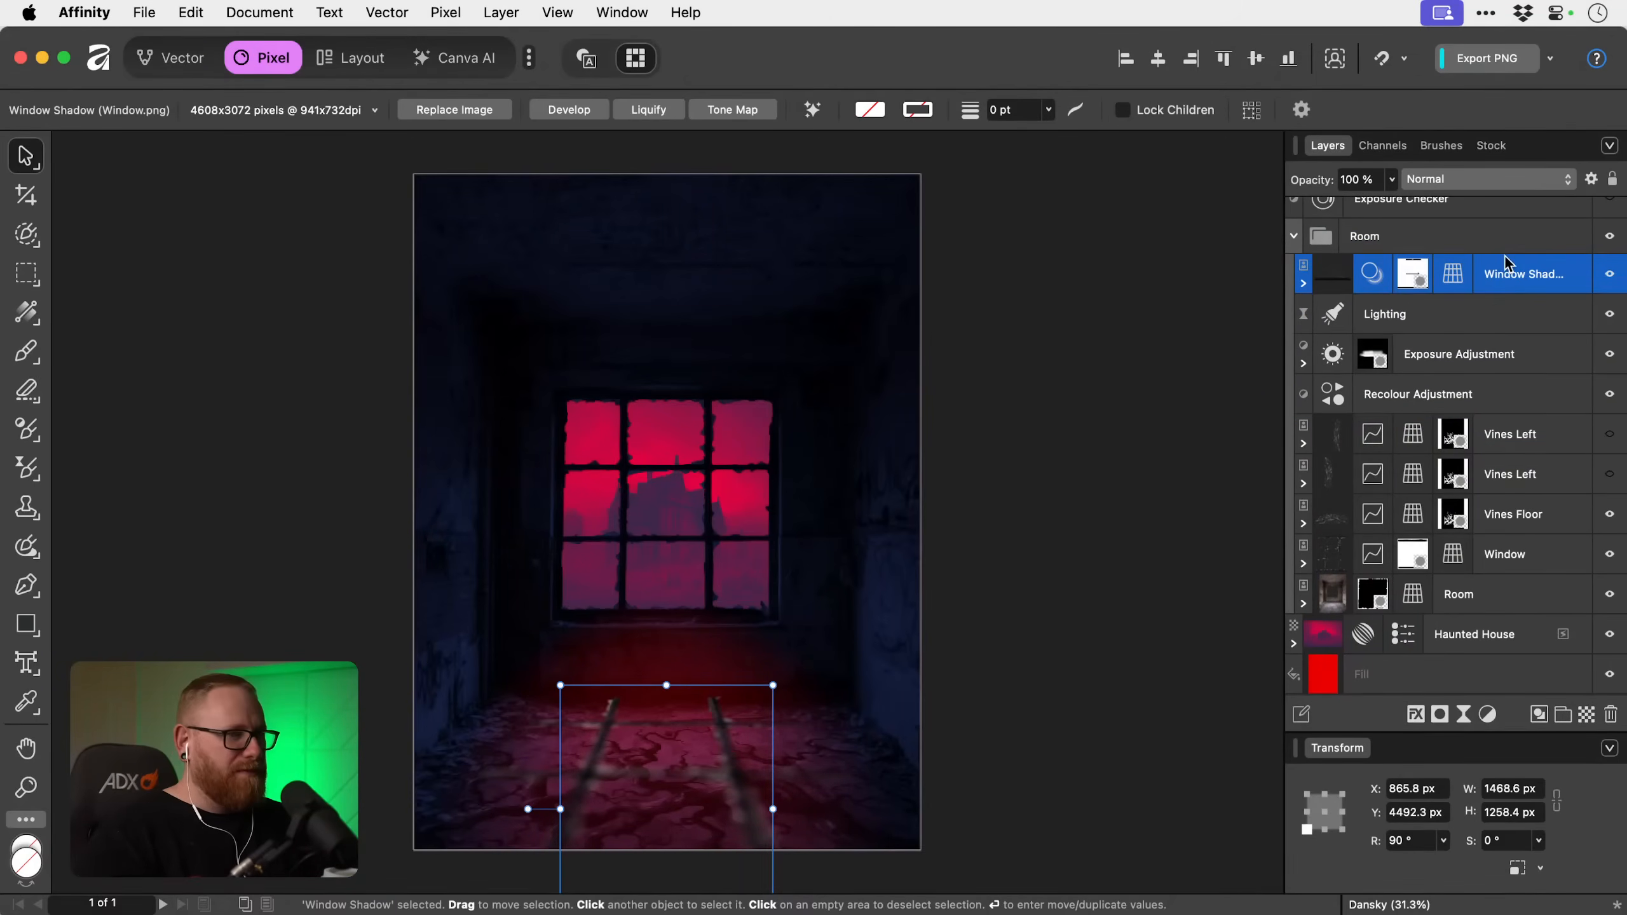
{"action": "key", "text": "super+z"}
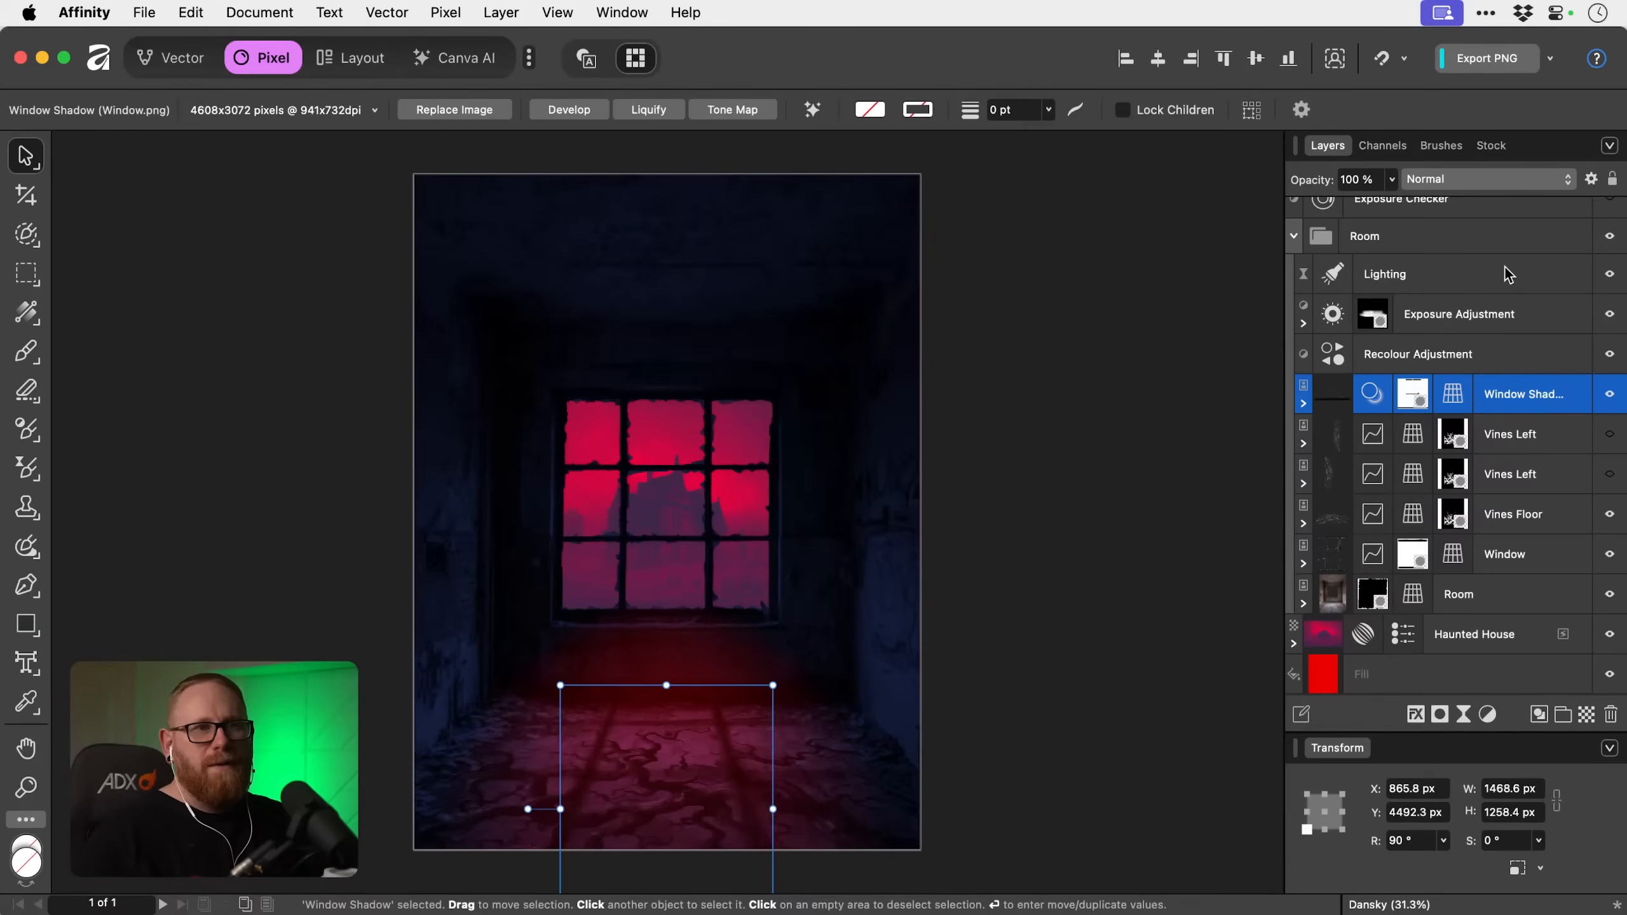
Add an Exposure adjustment above the Lighting filter in the Room group and set its exposure to -2.097.
{"action": "left_click", "coordinate": [1505, 267]}
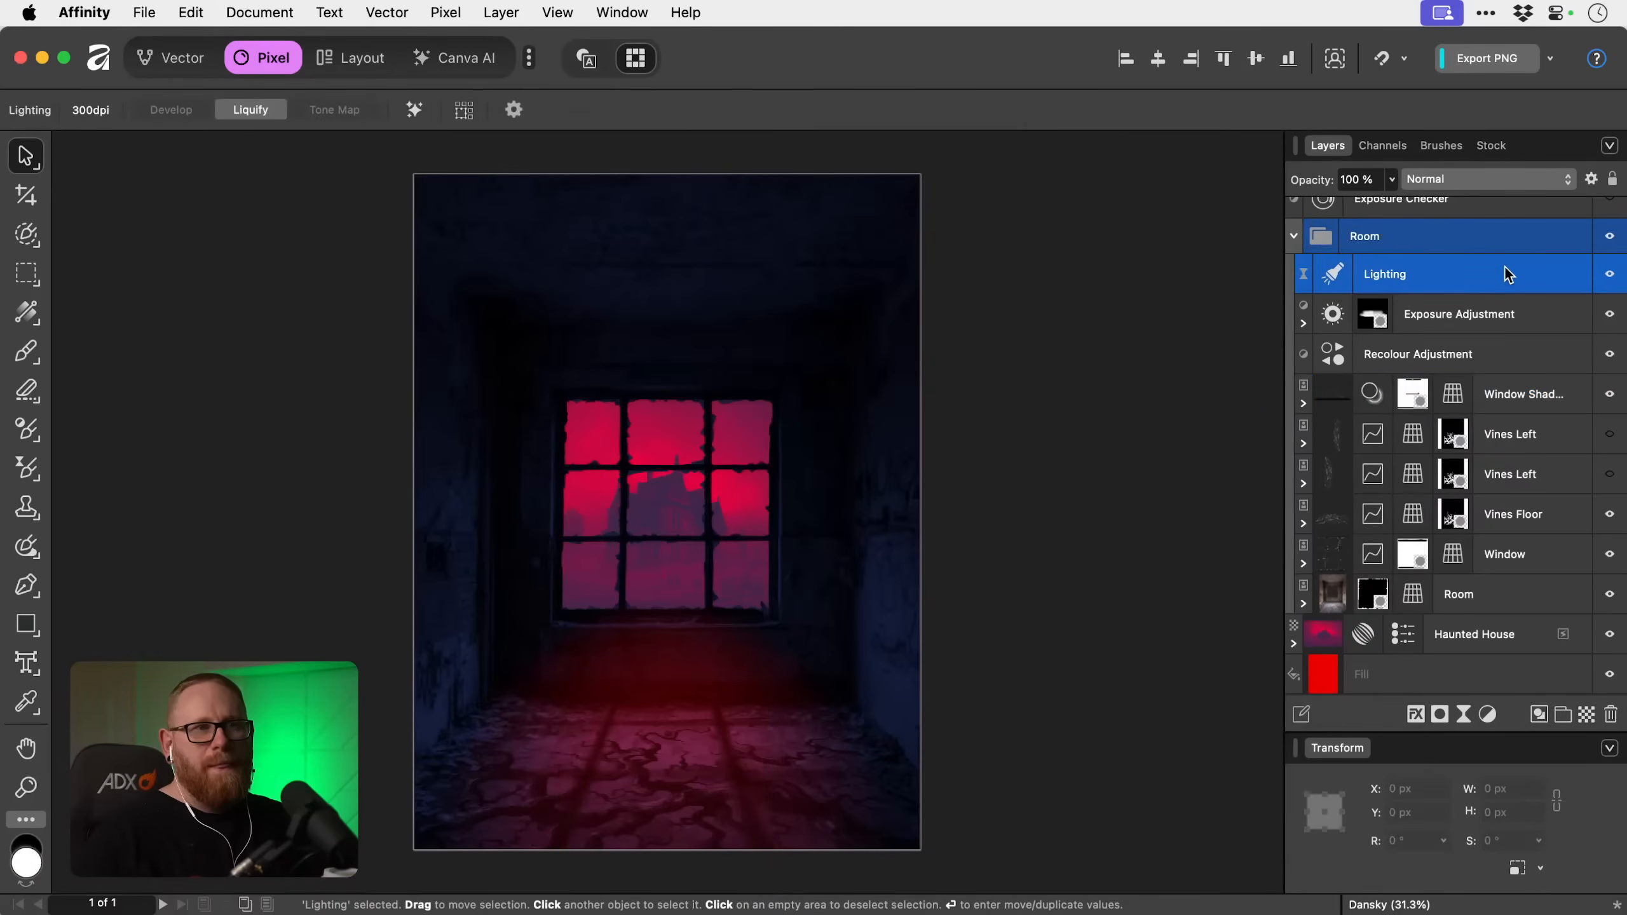
{"action": "left_click", "coordinate": [1486, 715]}
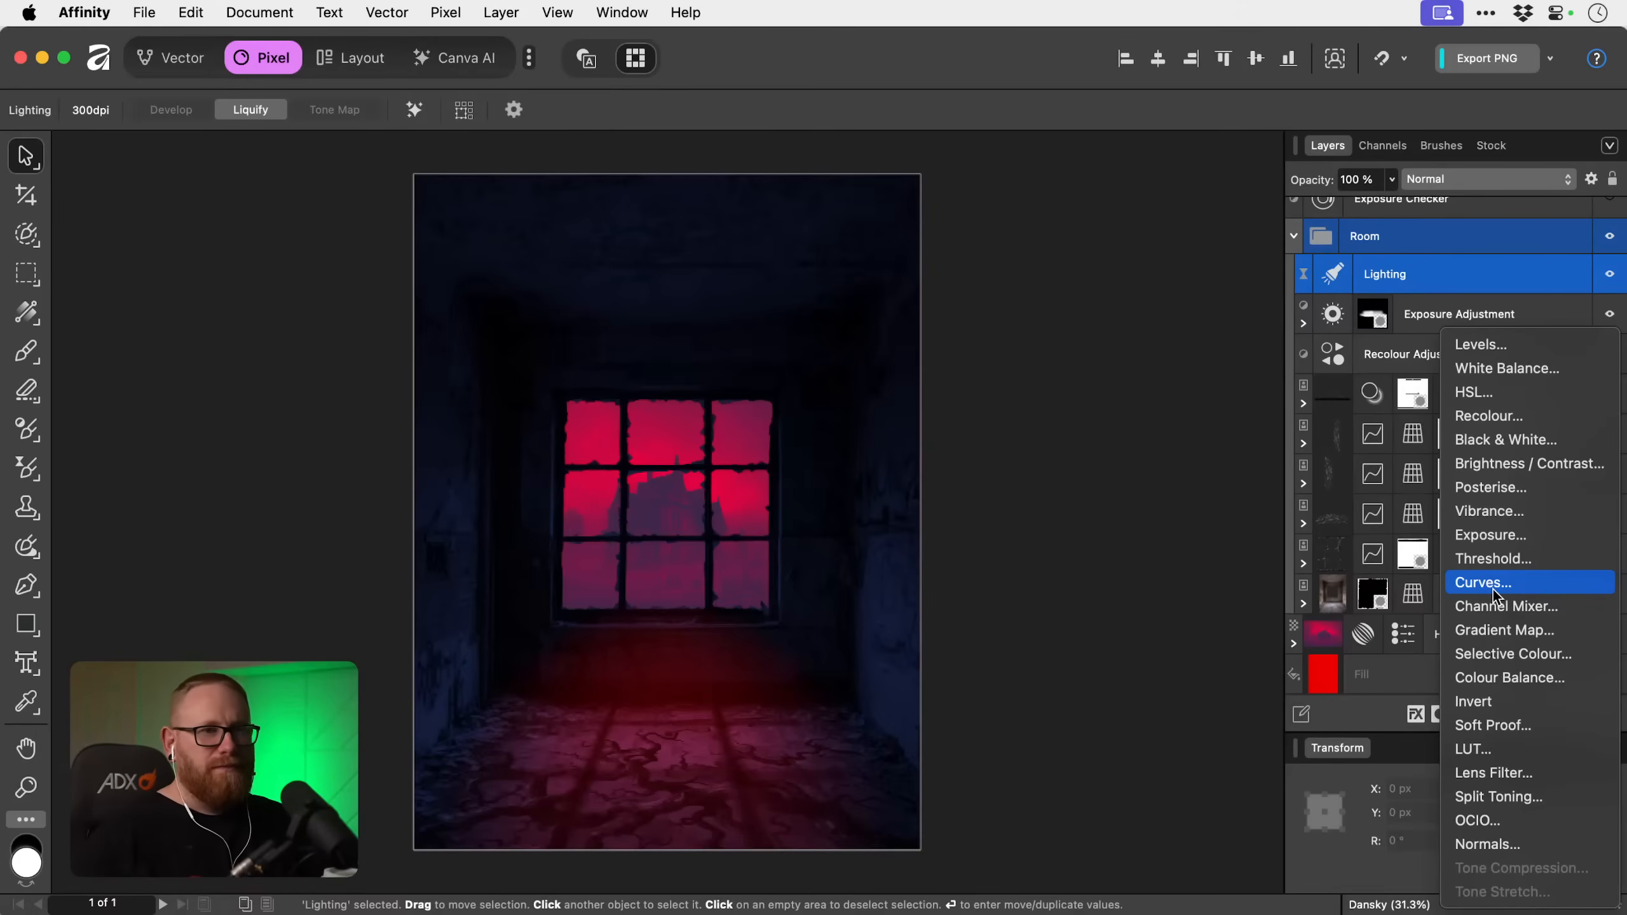
{"action": "left_click", "coordinate": [1494, 537]}
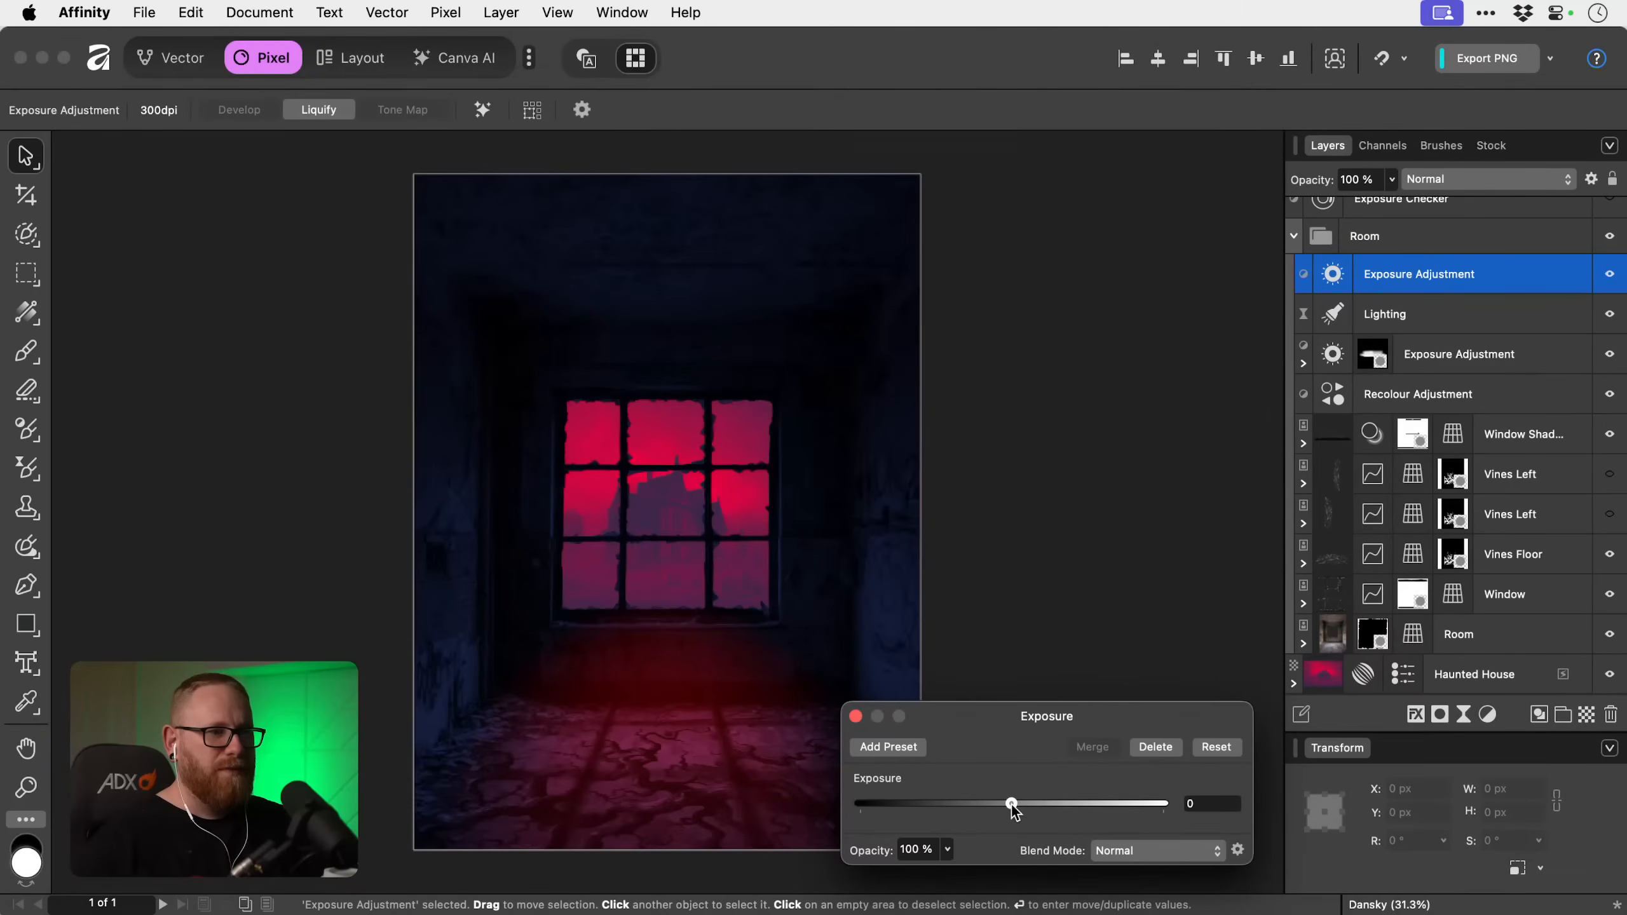
{"action": "left_click_drag", "start_coordinate": [1012, 805], "coordinate": [994, 804]}
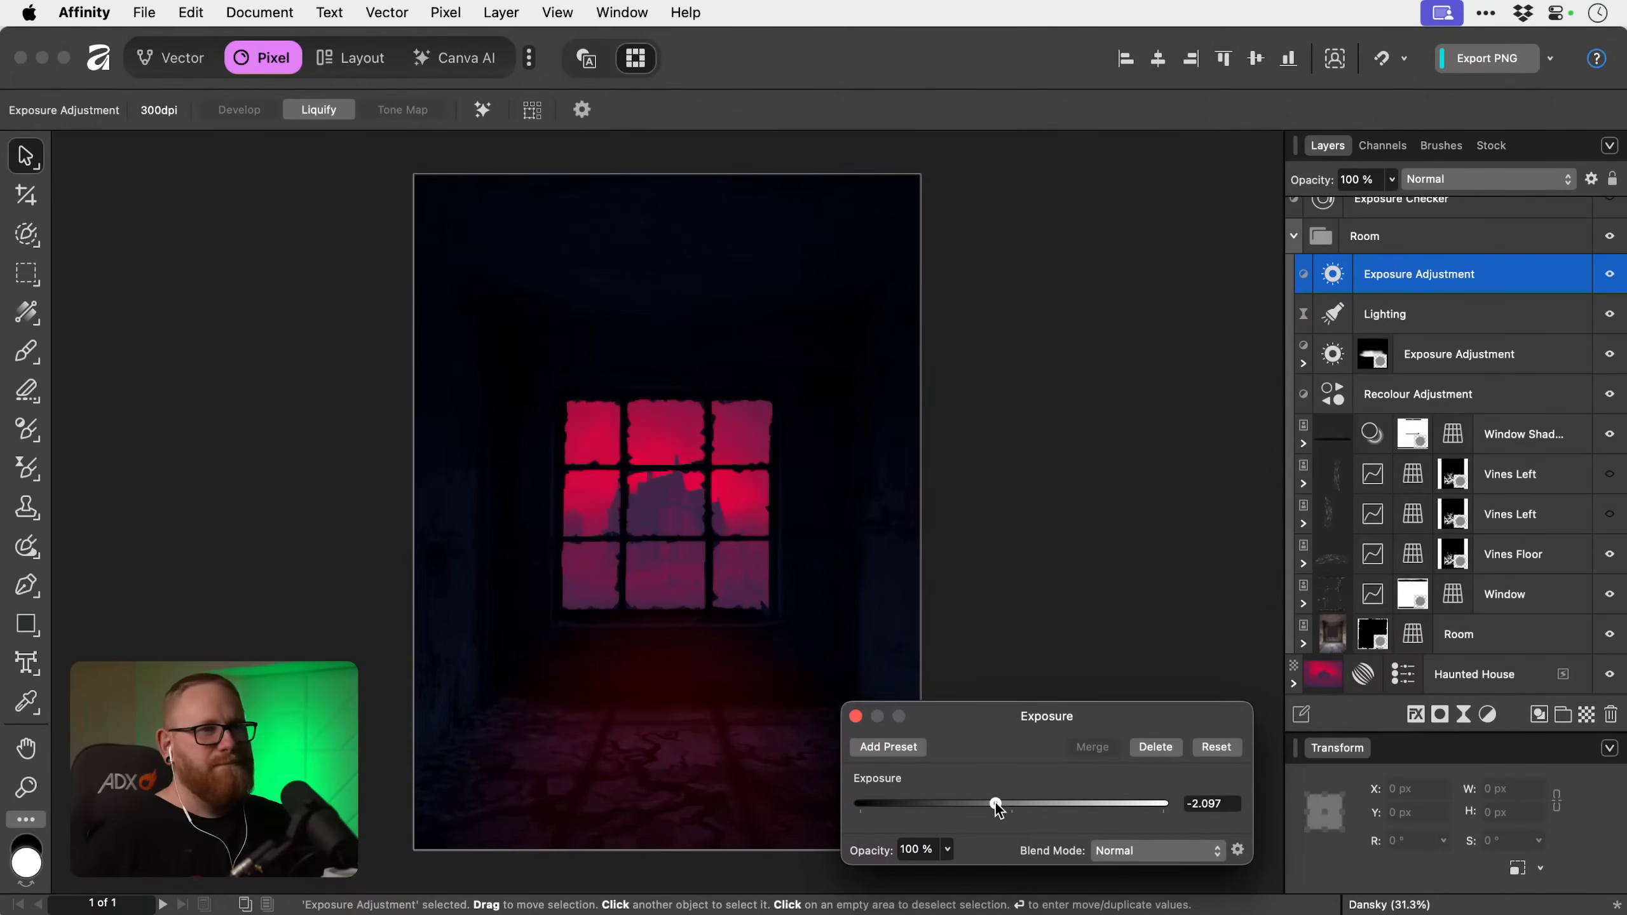
{"action": "left_click", "coordinate": [856, 716]}
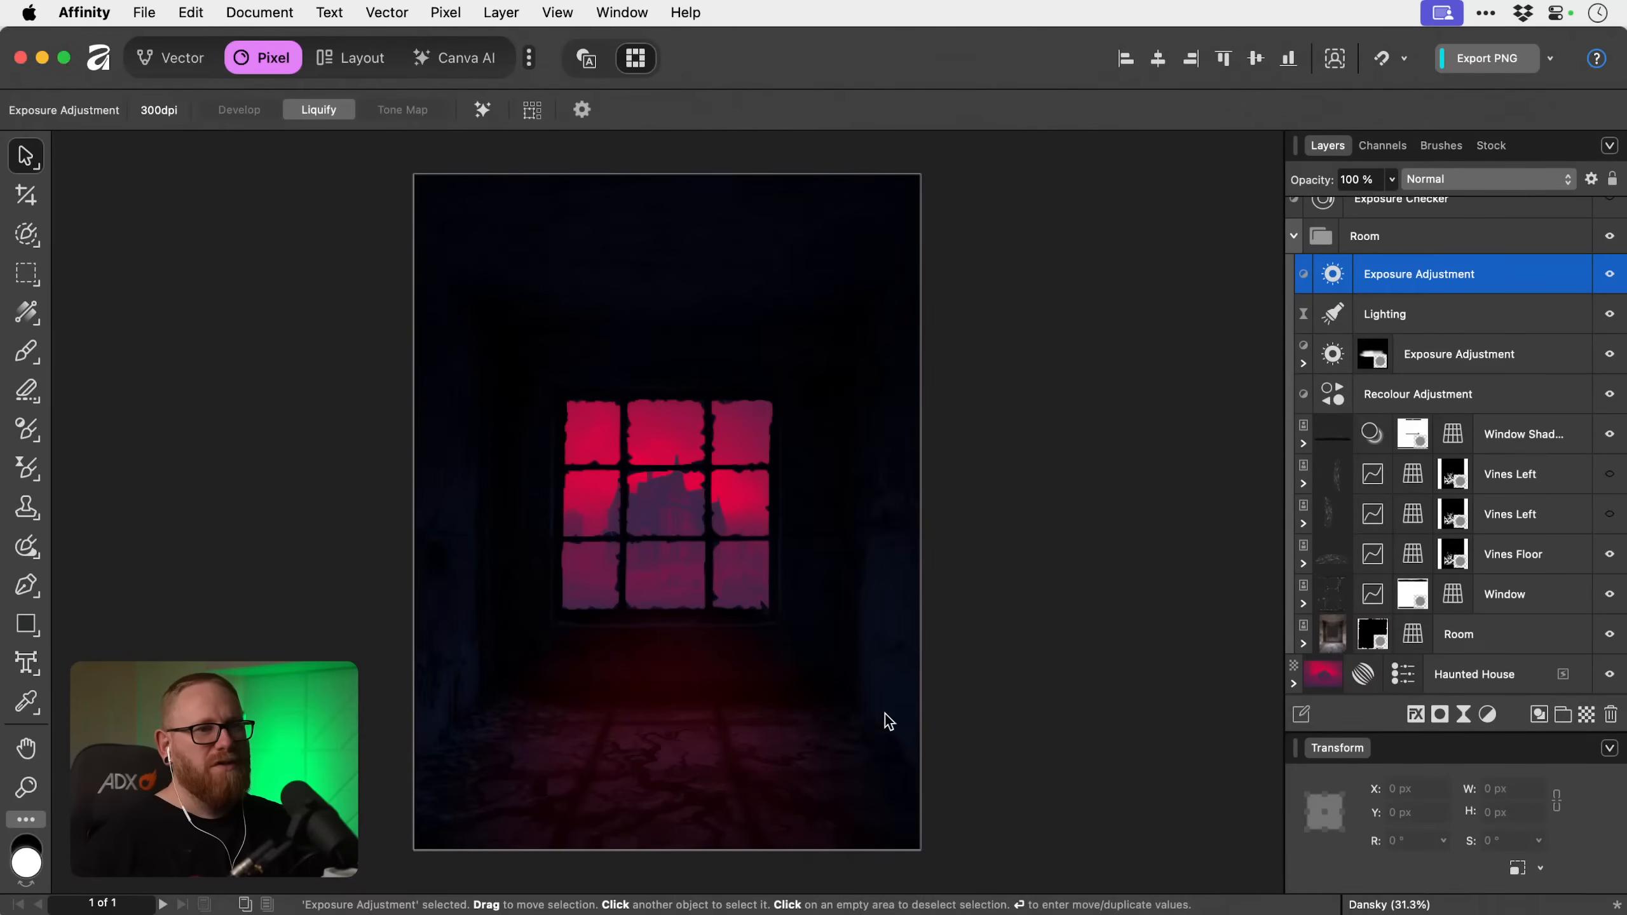
Add a mask to the new Exposure Adjustment and give it a radial gradient fill.
{"action": "left_click", "coordinate": [1441, 717]}
{"action": "key", "text": "g"}
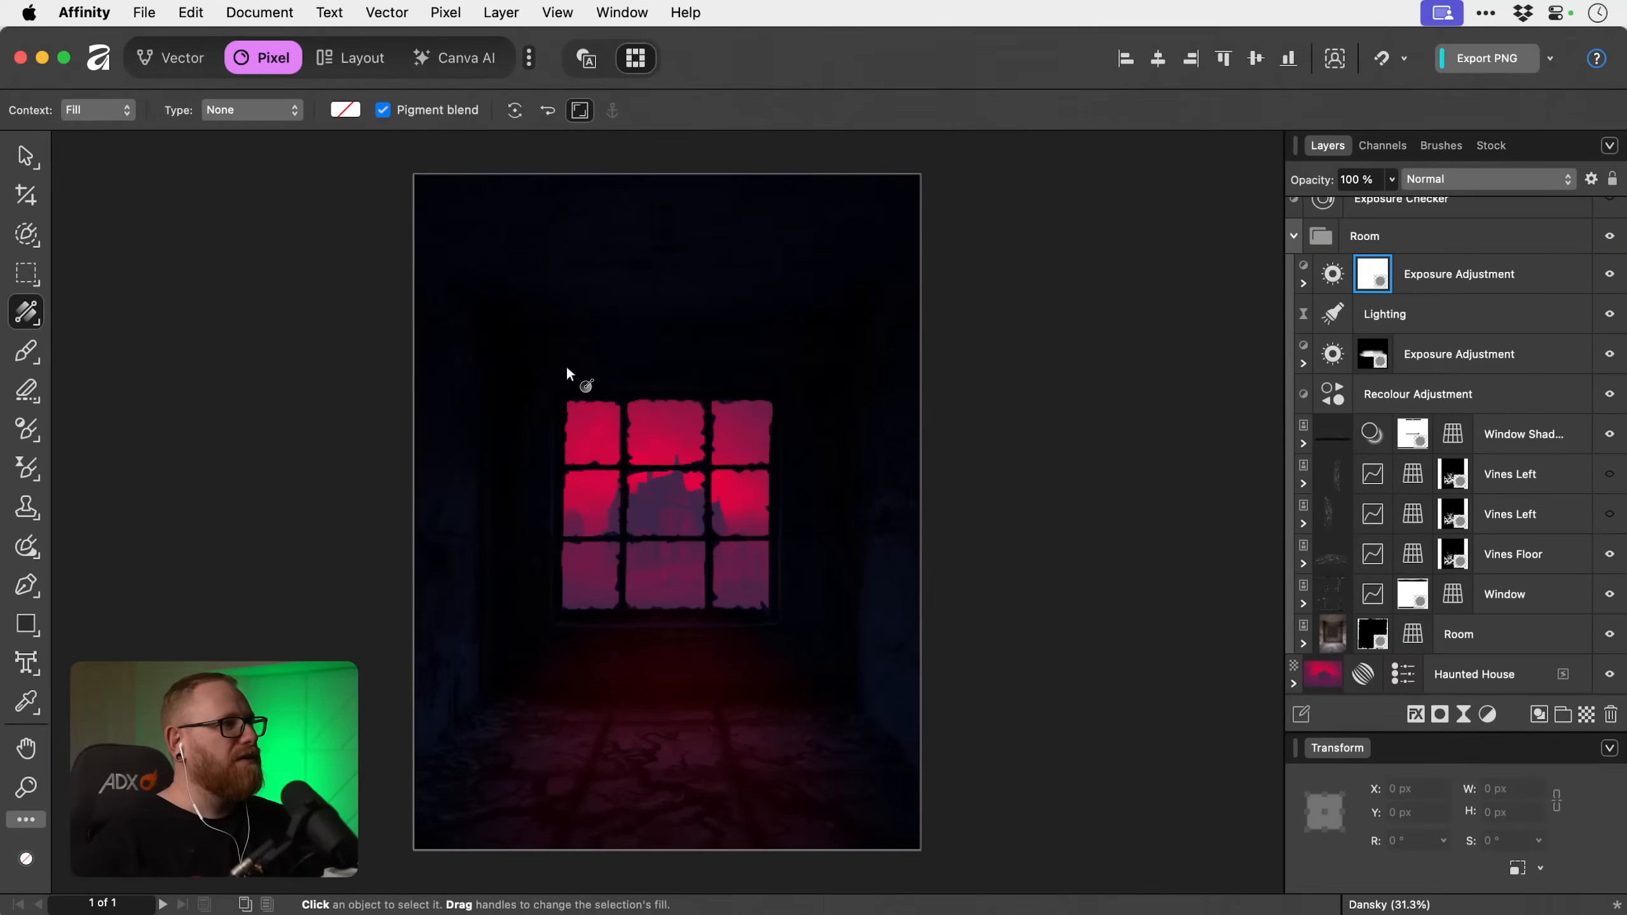
{"action": "left_click", "coordinate": [284, 115]}
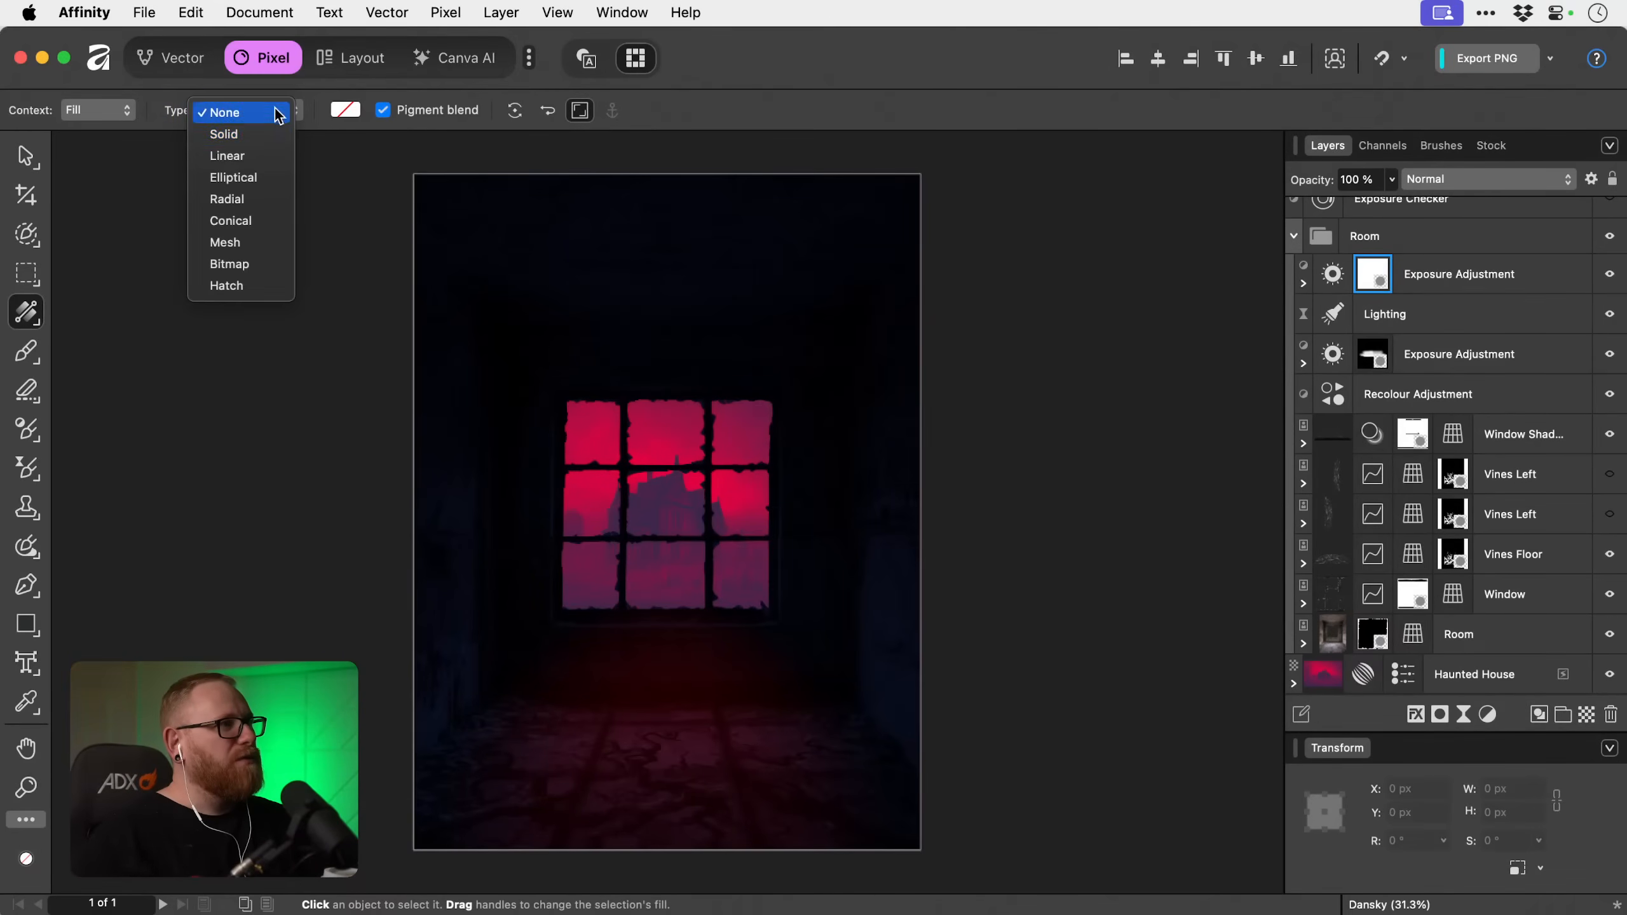
{"action": "left_click", "coordinate": [225, 153]}
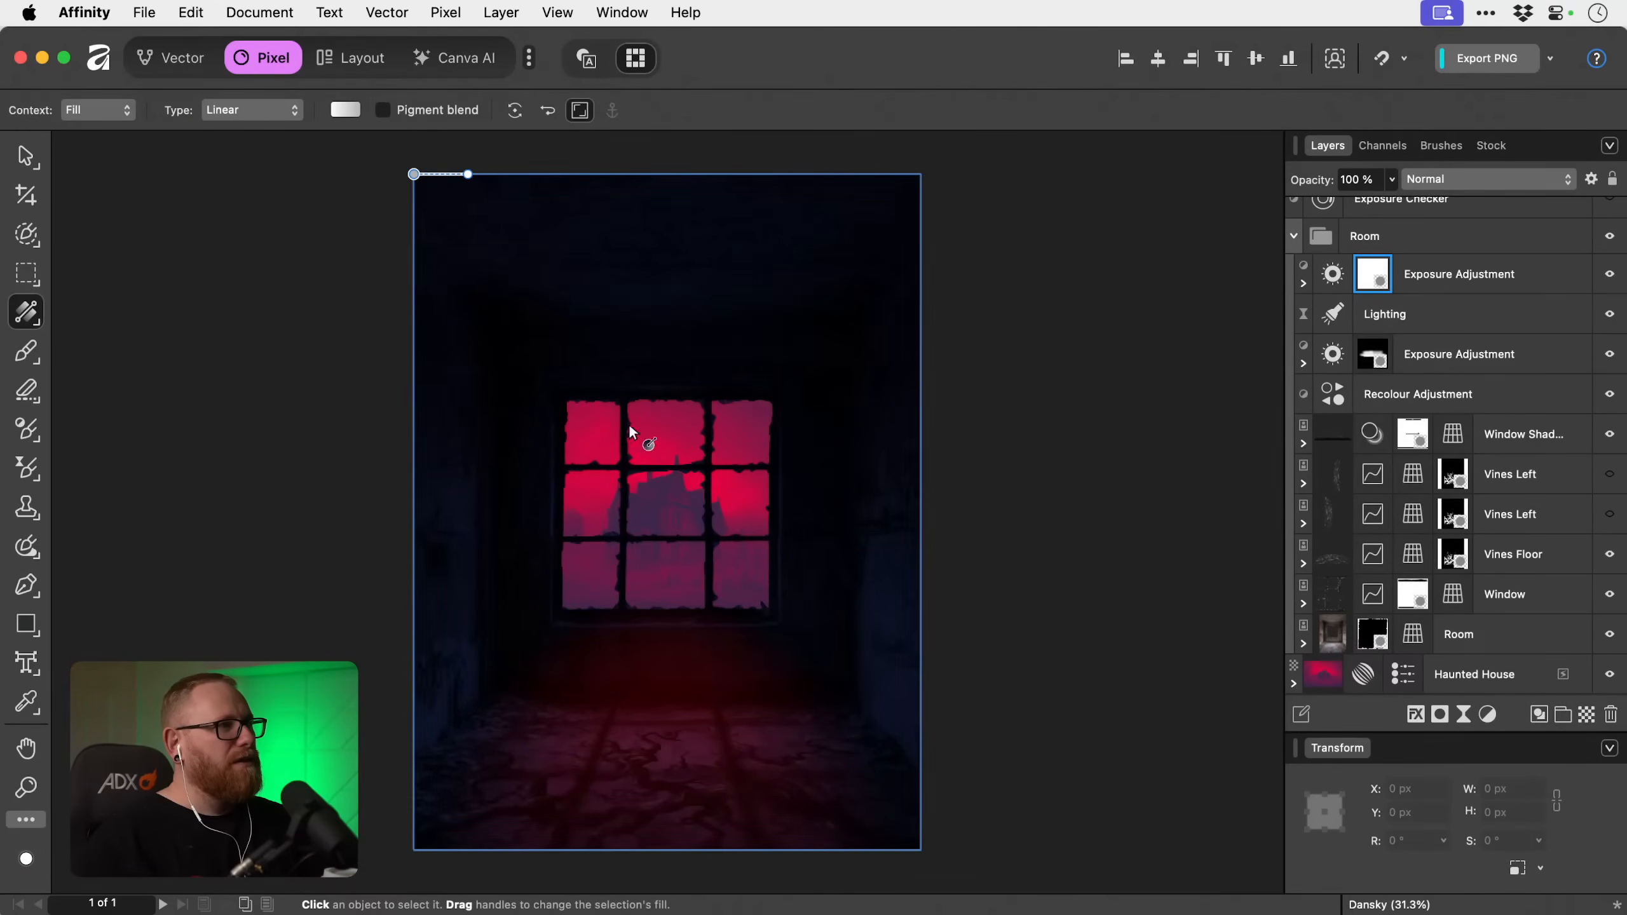
{"action": "left_click", "coordinate": [278, 112]}
{"action": "left_click", "coordinate": [281, 156]}
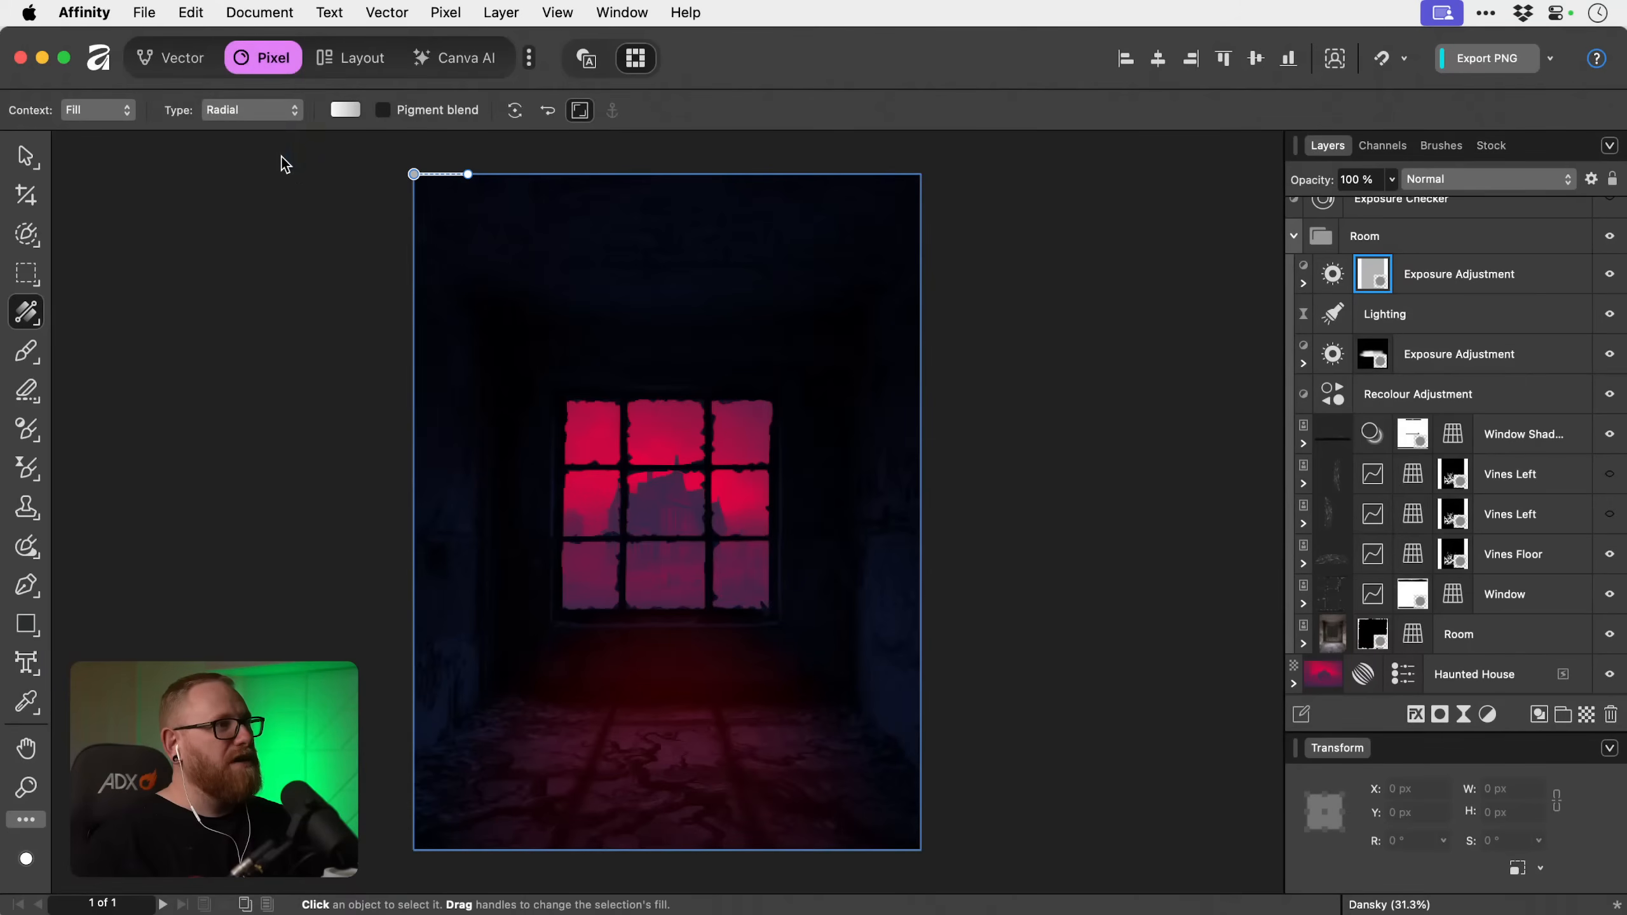
Set the end stop of the mask's radial gradient to black (000000).
{"action": "left_click", "coordinate": [333, 110]}
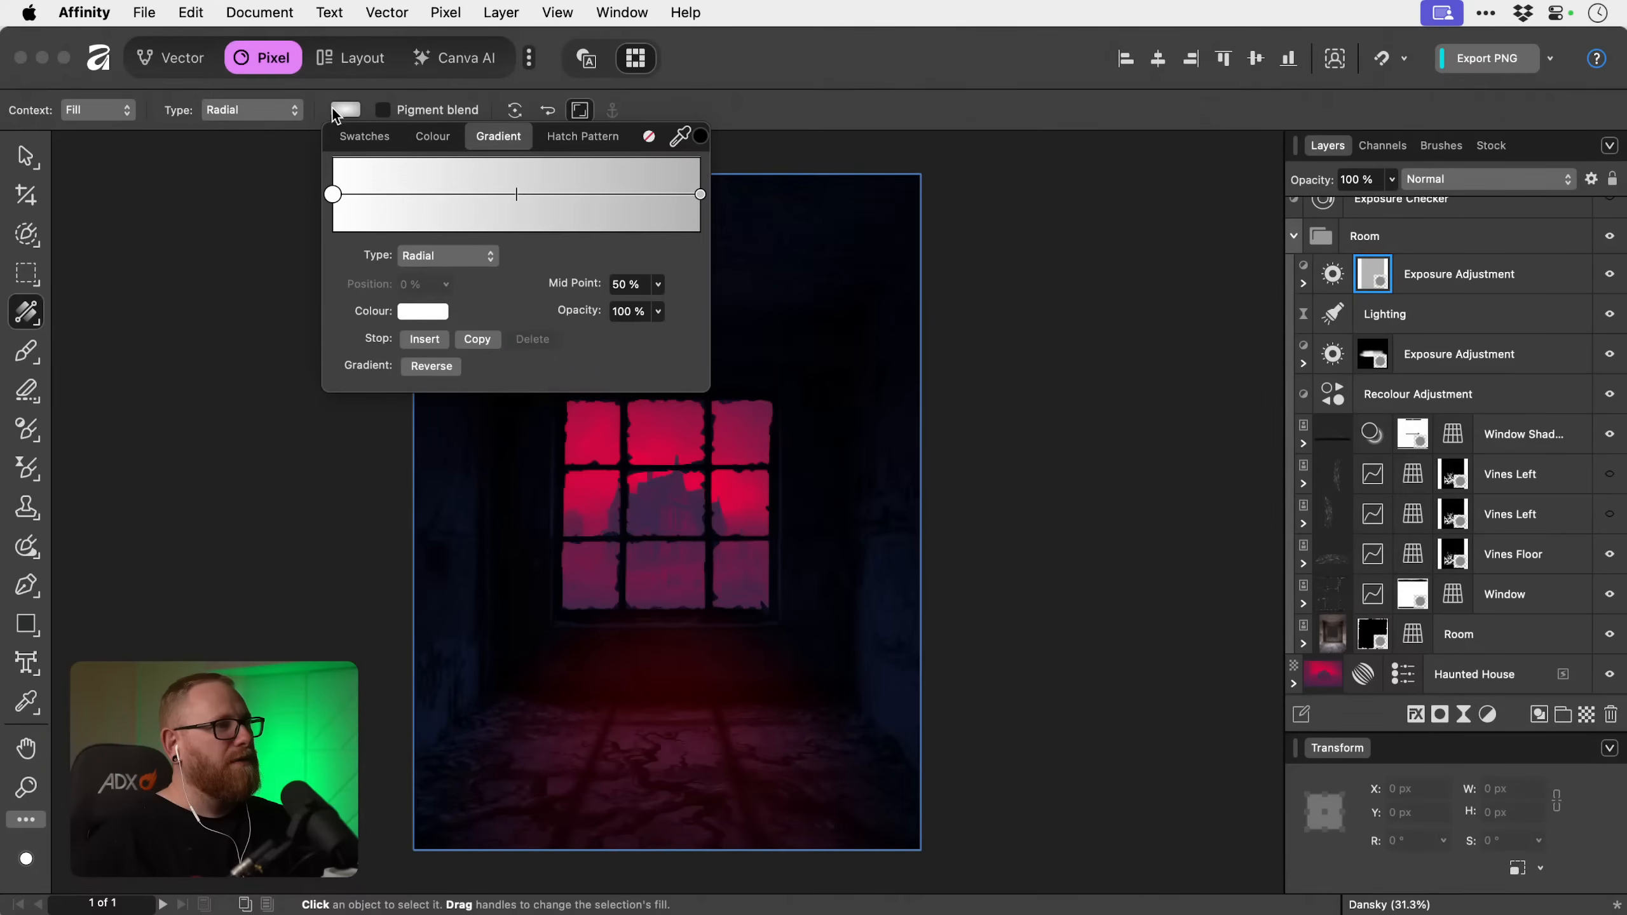
{"action": "left_click", "coordinate": [701, 195]}
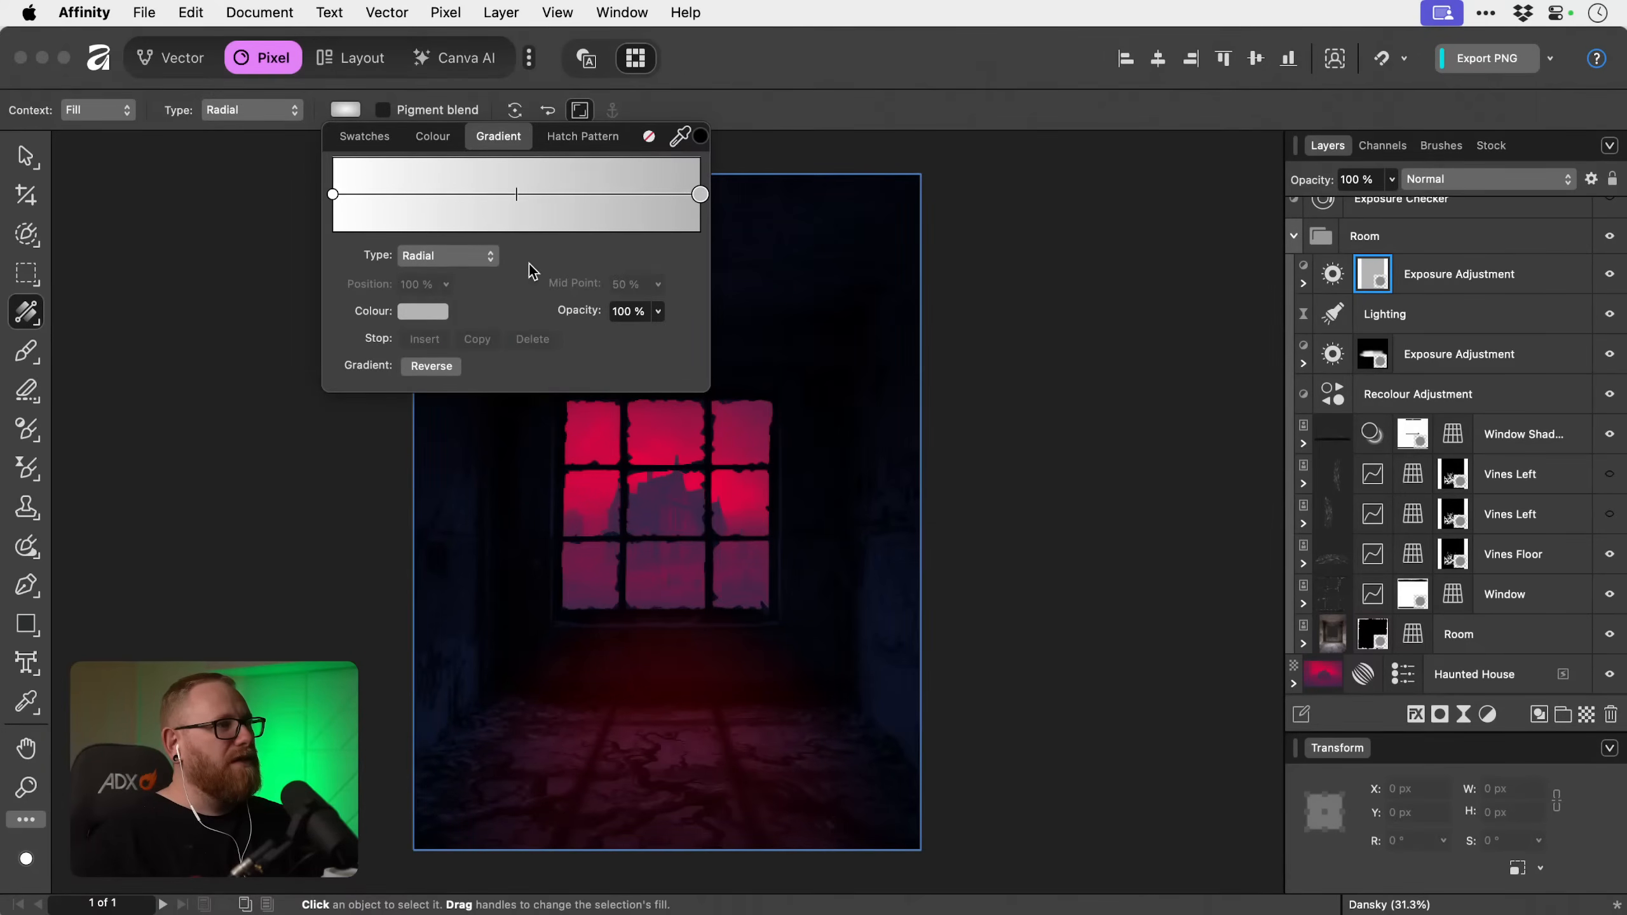
{"action": "left_click", "coordinate": [422, 312]}
{"action": "left_click_drag", "start_coordinate": [506, 487], "coordinate": [486, 371]}
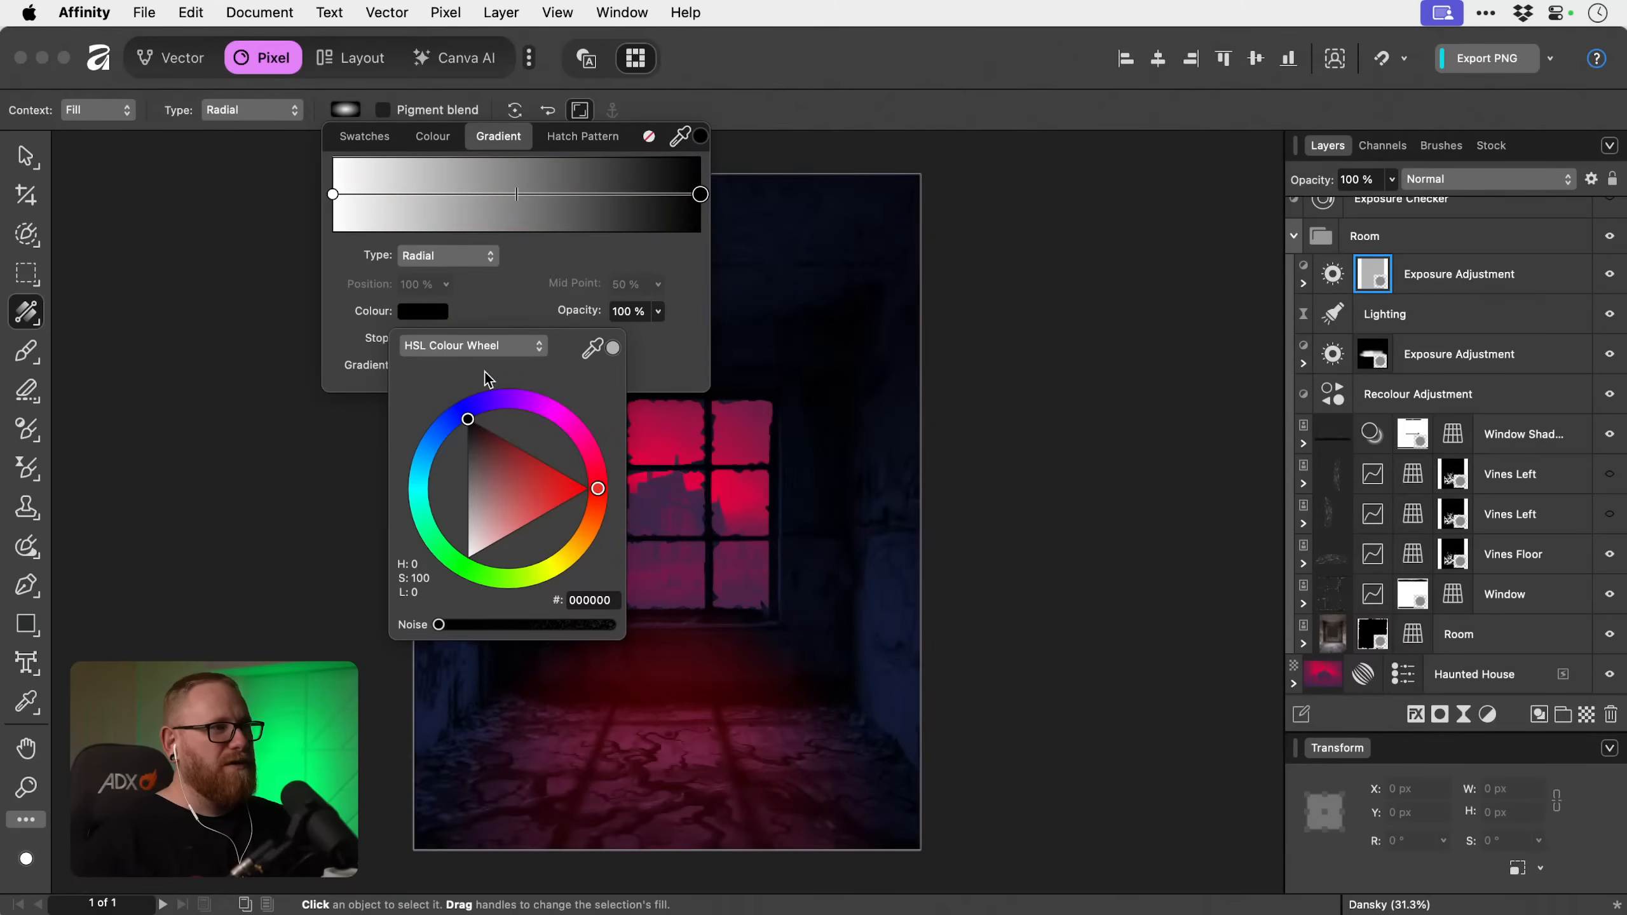
{"action": "left_click", "coordinate": [1015, 304]}
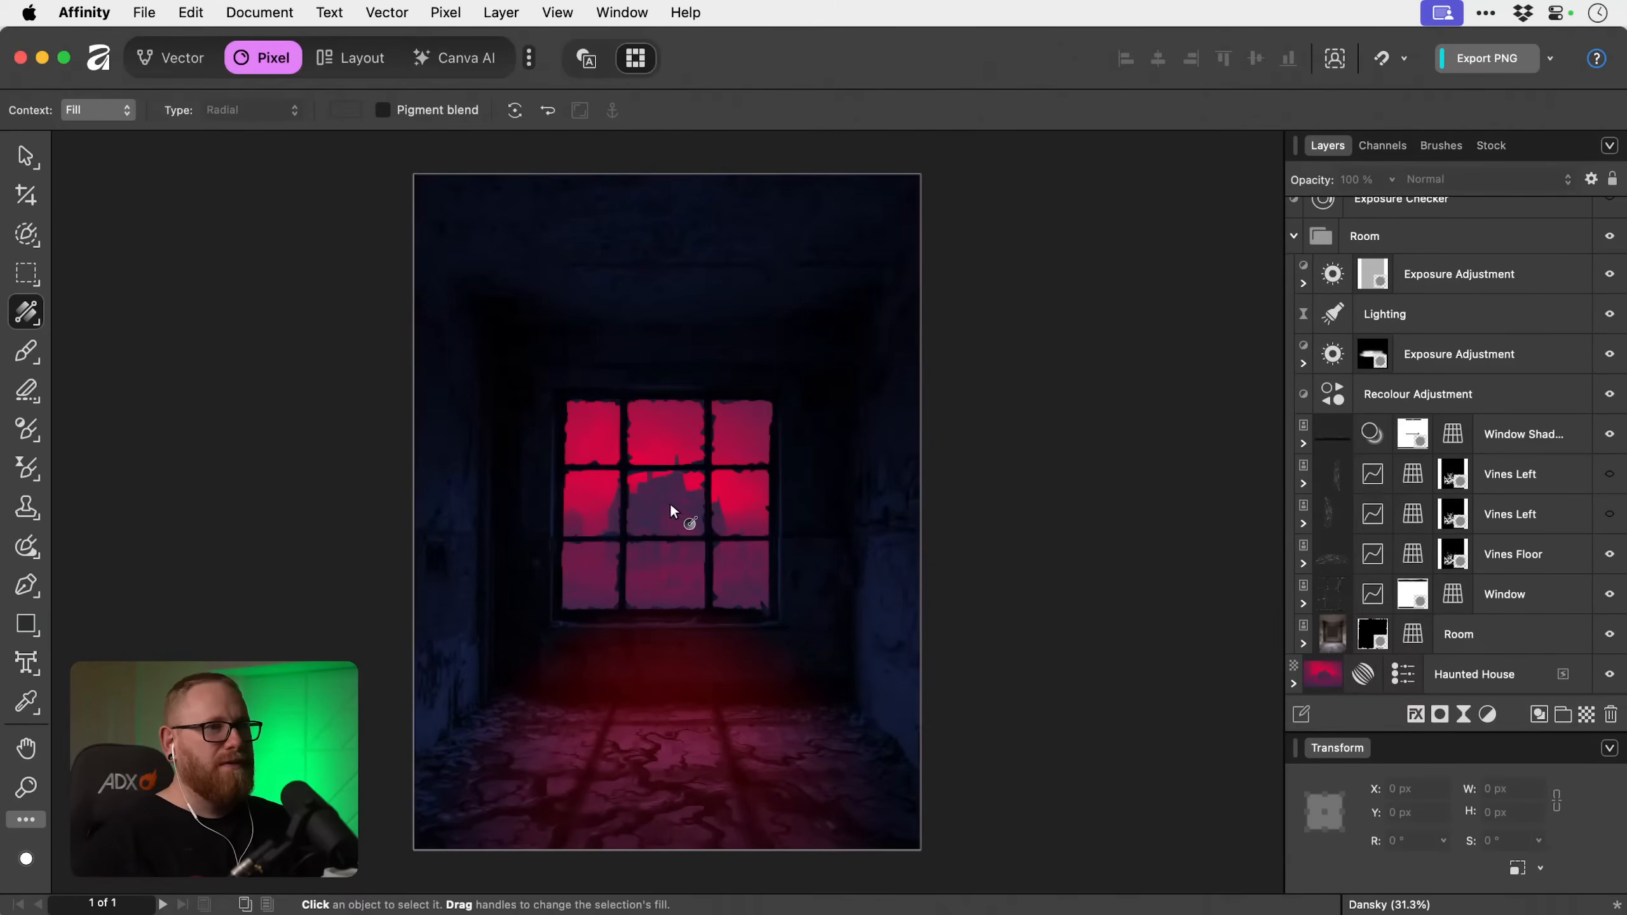
Redraw the exposure mask's gradient as a radial fill from the window's centre past the canvas's right edge, black inside and white outside.
{"action": "left_click", "coordinate": [1372, 278]}
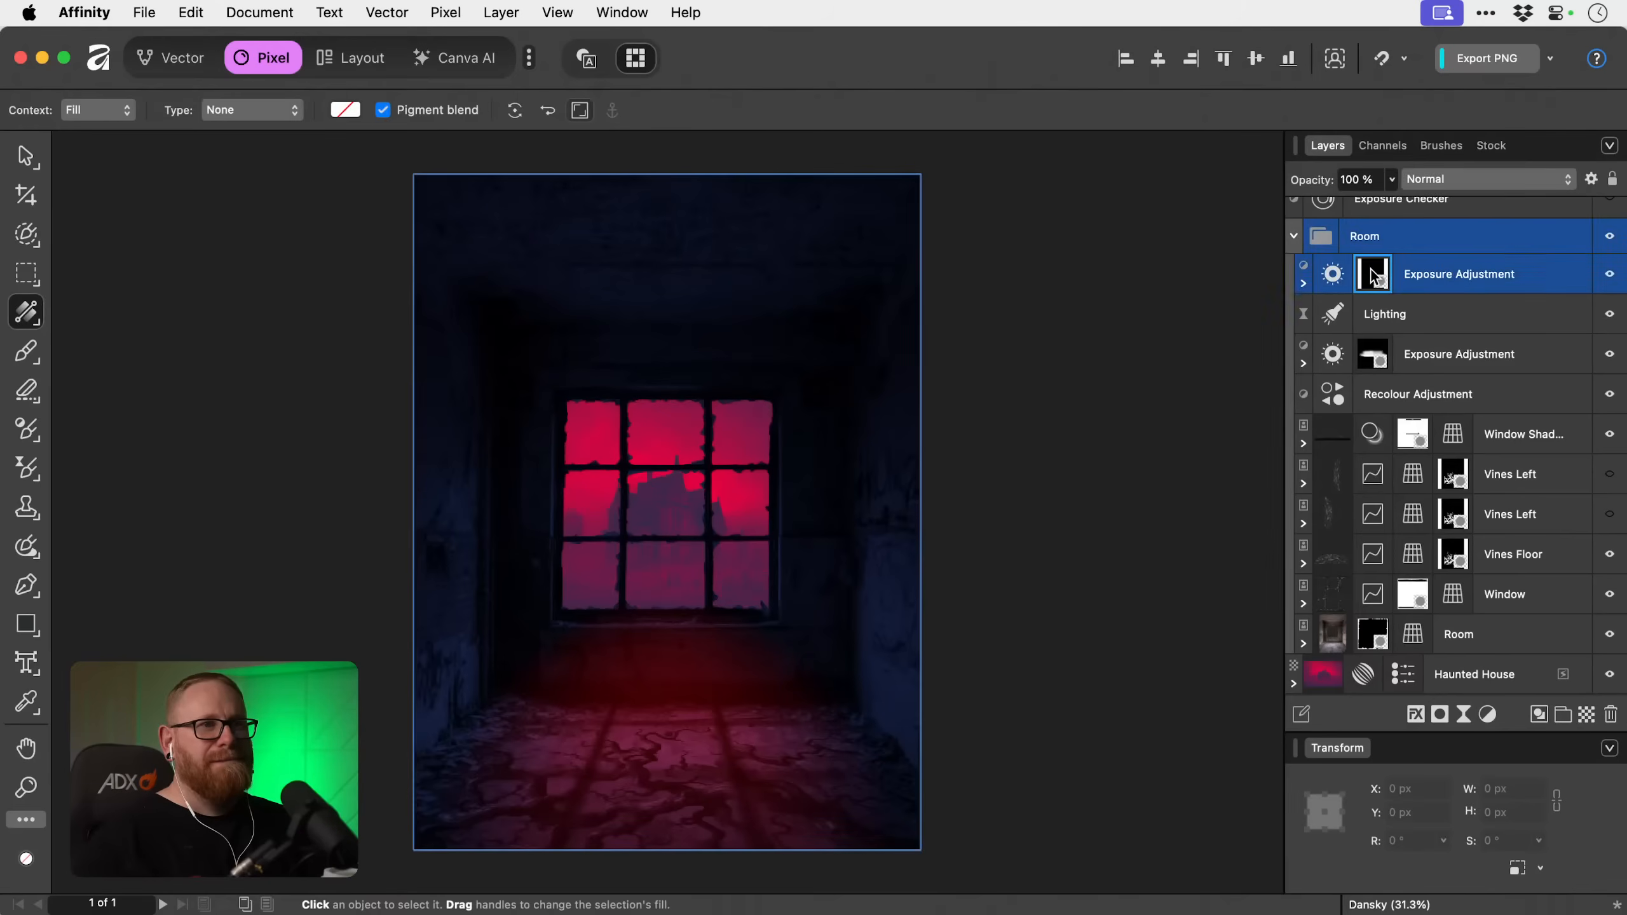
{"action": "left_click_drag", "start_coordinate": [658, 501], "coordinate": [726, 503]}
{"action": "left_click", "coordinate": [249, 120]}
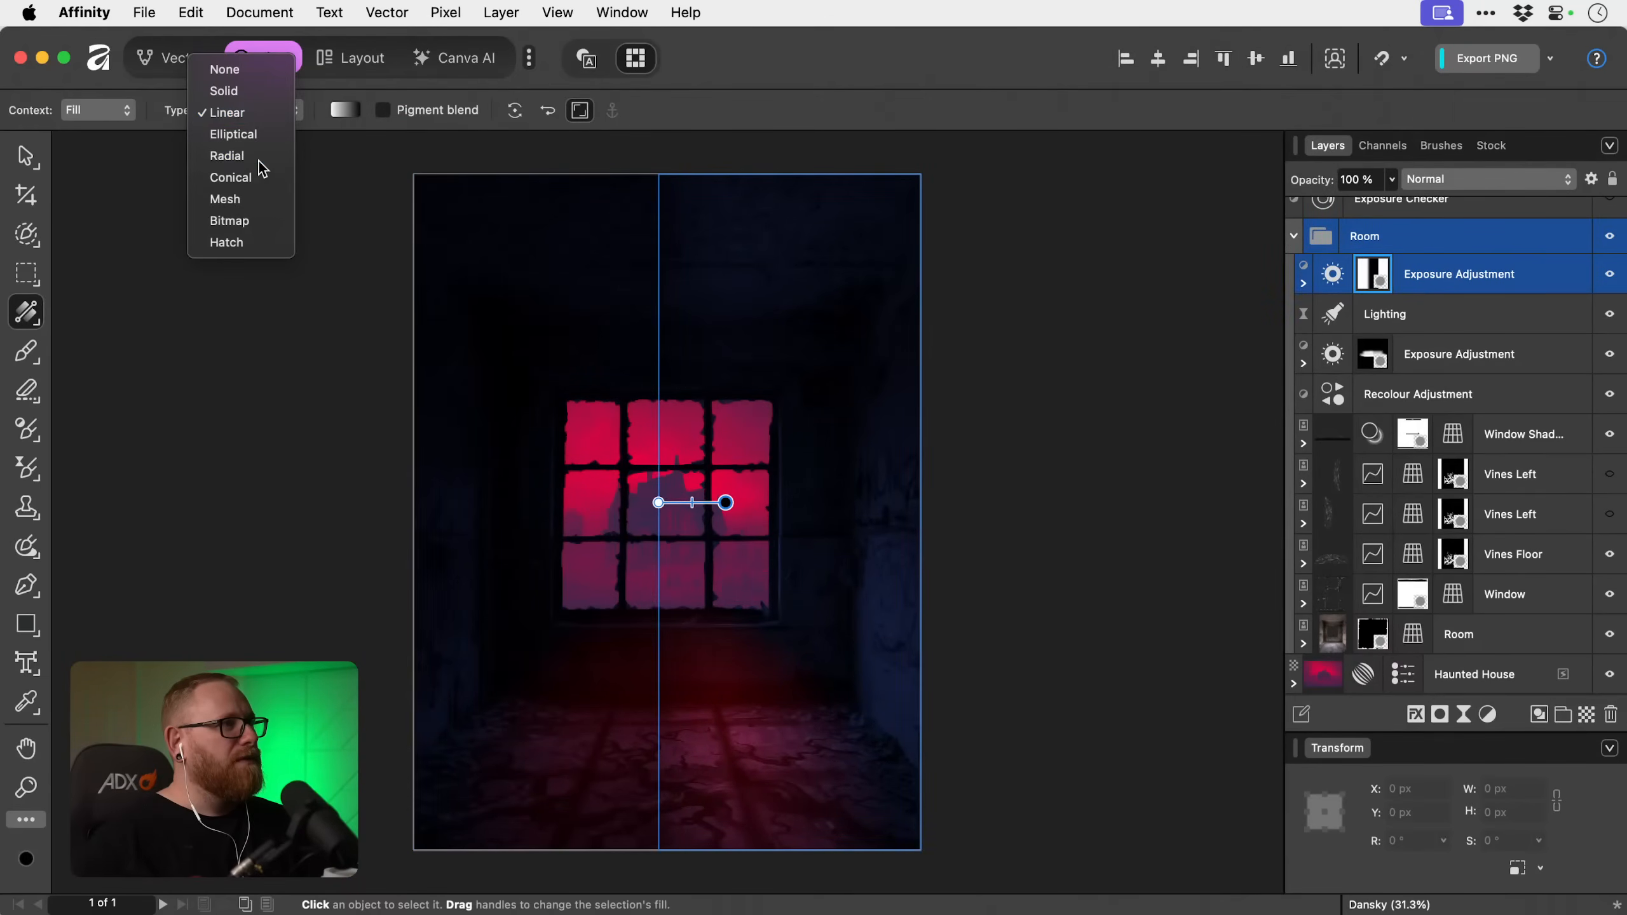
{"action": "left_click", "coordinate": [257, 158]}
{"action": "left_click_drag", "start_coordinate": [724, 503], "coordinate": [1028, 529]}
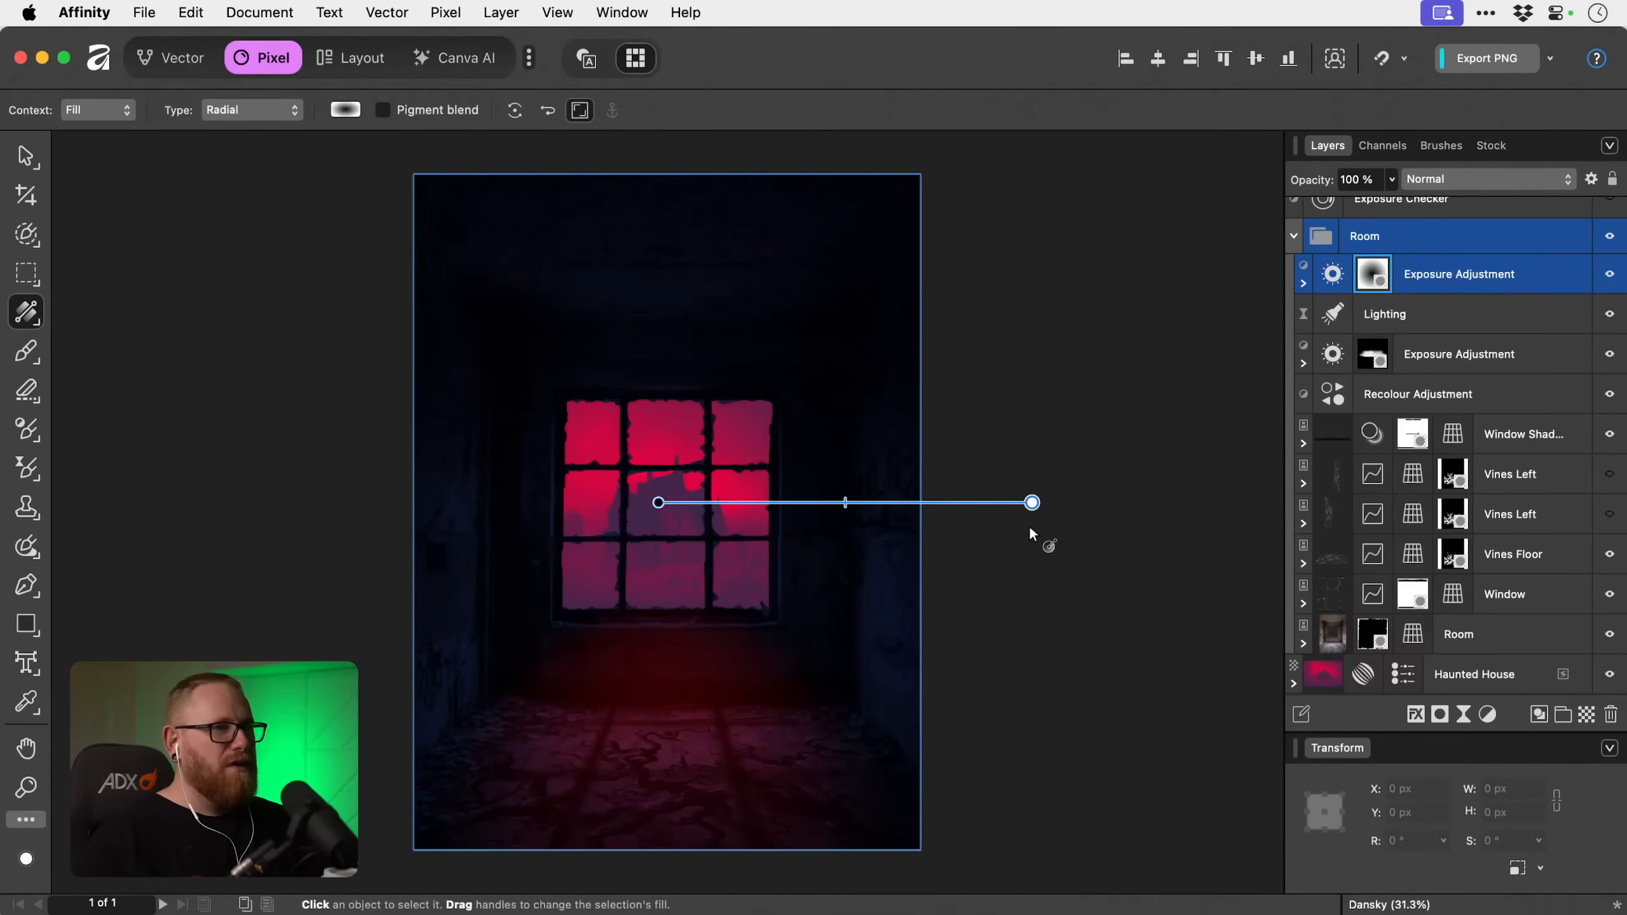
Toggle the top Exposure Adjustment's visibility to compare the room with and without the darkened edges.
{"action": "left_click", "coordinate": [1609, 277]}
{"action": "left_click", "coordinate": [1609, 277]}
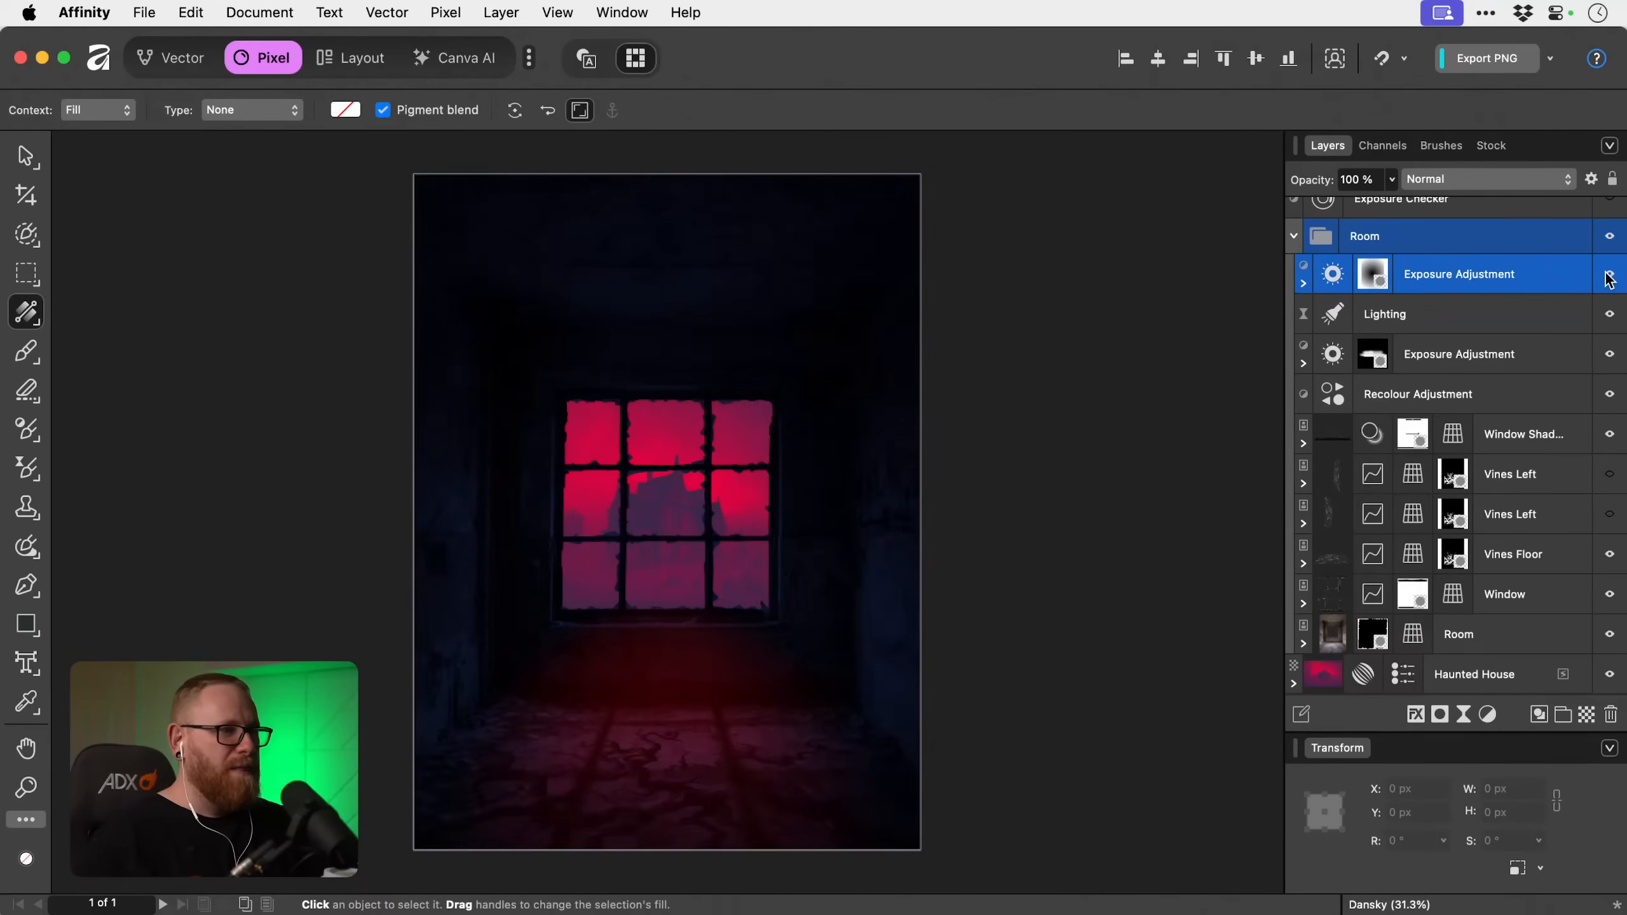
{"action": "left_click", "coordinate": [1609, 277]}
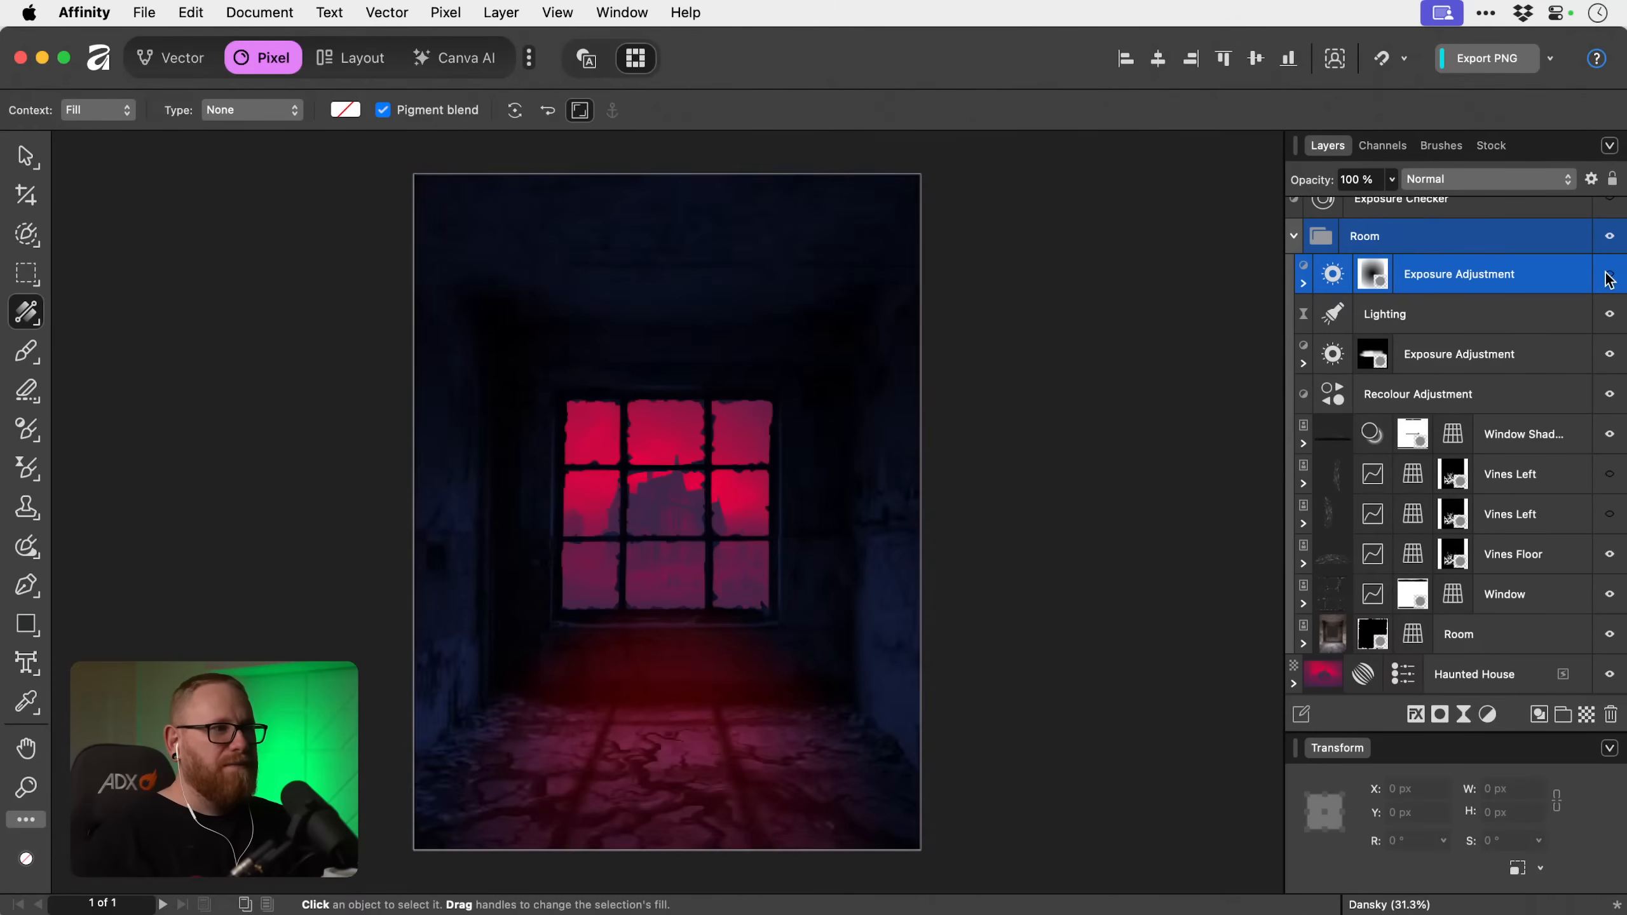
{"action": "left_click", "coordinate": [1609, 277]}
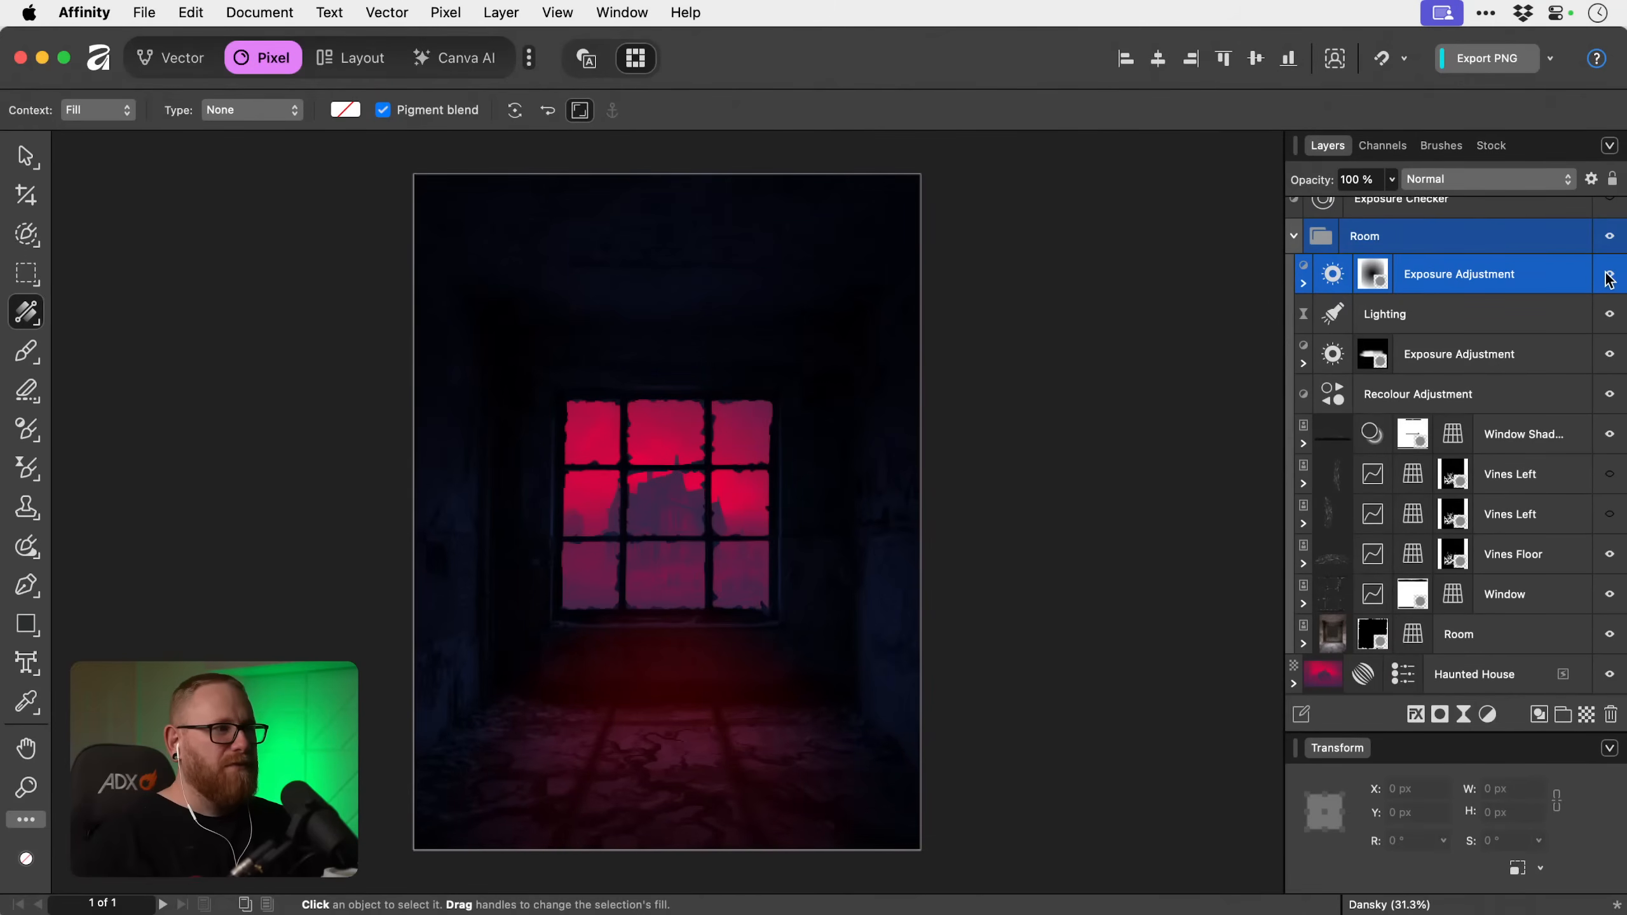
Paint black on the top Exposure Adjustment's mask over the lit floor below the window, using a 3009.8 px brush at 25% flow and 0% hardness.
{"action": "left_click", "coordinate": [1373, 276]}
{"action": "key", "text": "b"}
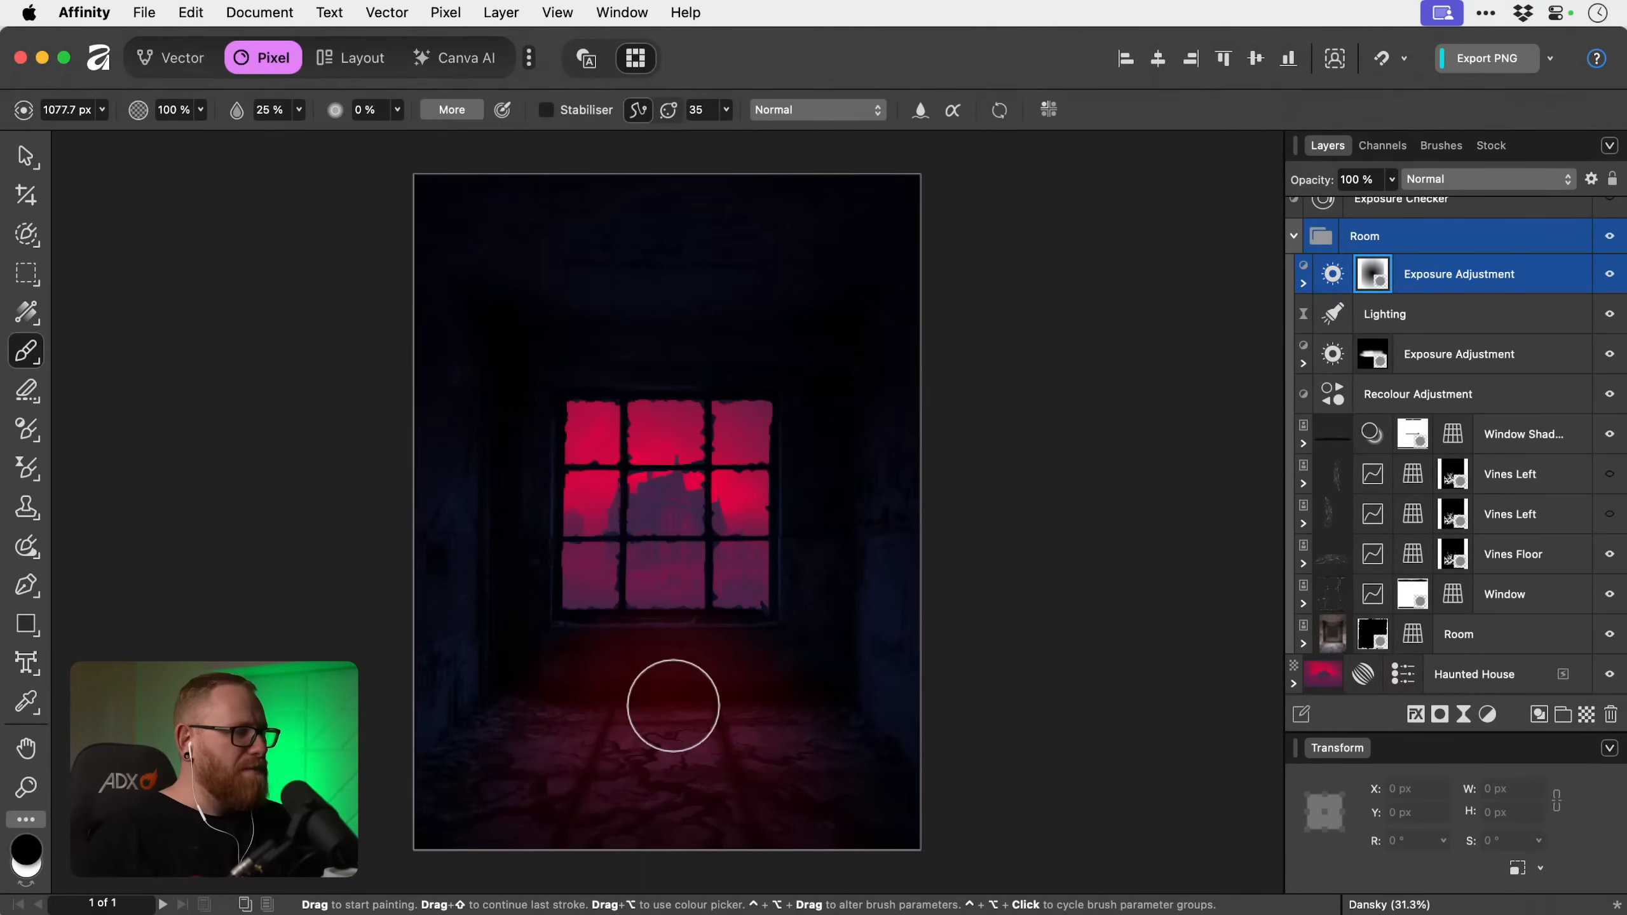
{"action": "mouse_move", "coordinate": [668, 725]}
{"action": "left_mouse_down"}
{"action": "mouse_move", "coordinate": [618, 732]}
{"action": "mouse_move", "coordinate": [651, 738]}
{"action": "mouse_move", "coordinate": [617, 725]}
{"action": "mouse_move", "coordinate": [691, 741]}
{"action": "mouse_move", "coordinate": [655, 745]}
{"action": "left_mouse_up"}
{"action": "key", "text": "super+z"}
{"action": "key", "text": "super+z"}
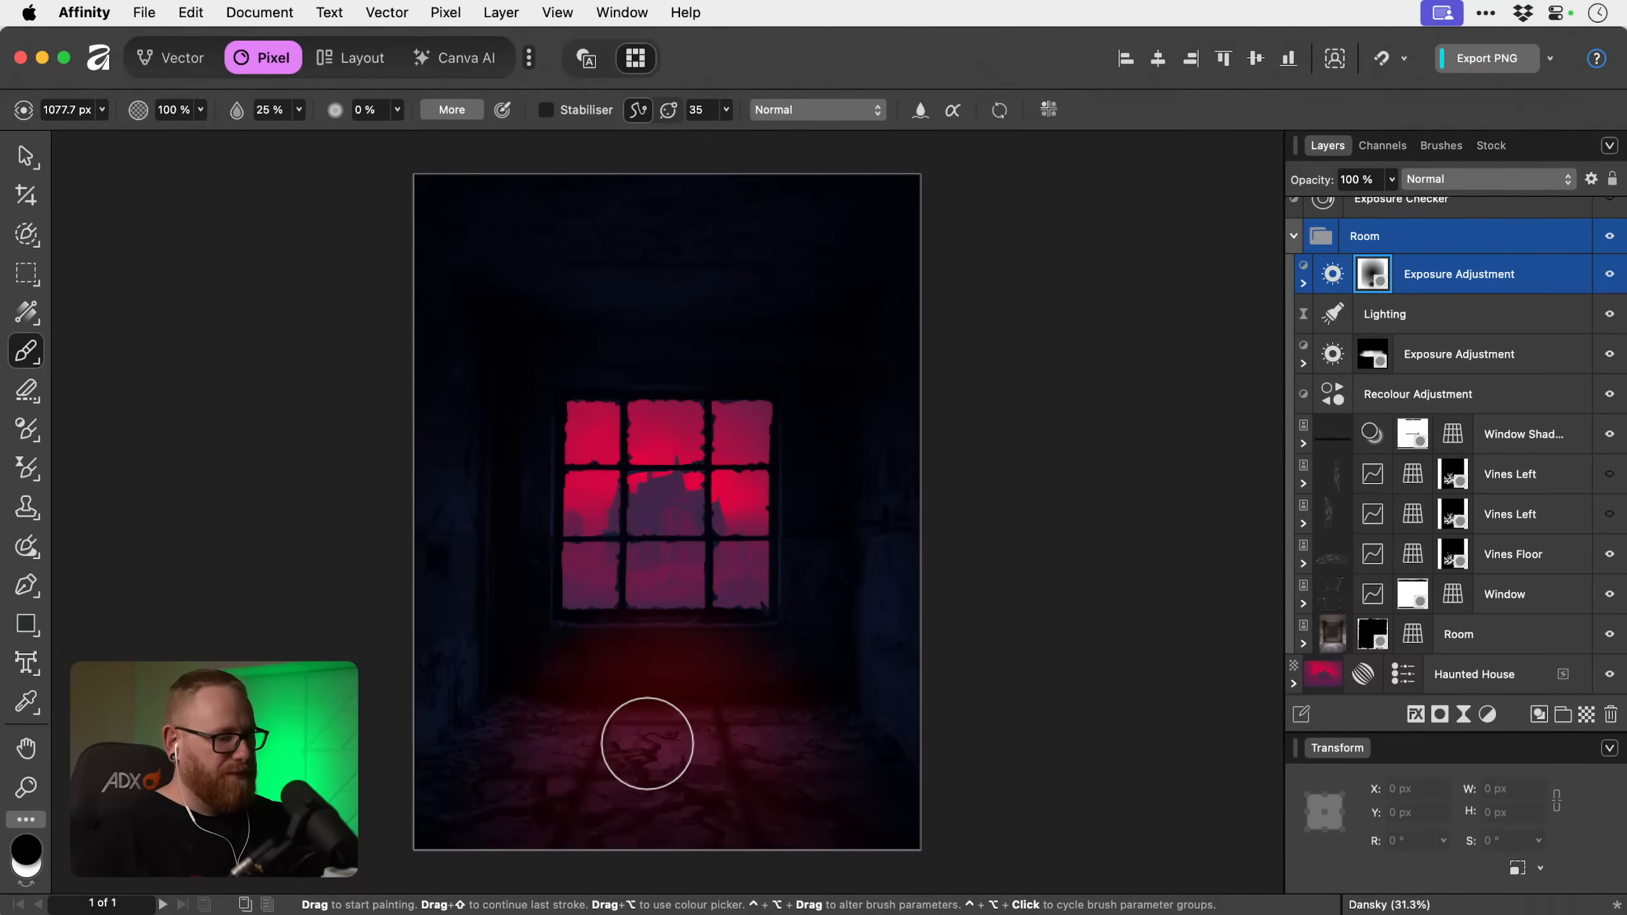
{"action": "key", "text": "bracketright"}
{"action": "key", "text": "bracketright"}
{"action": "key", "text": "bracketright"}
{"action": "key", "text": "bracketright"}
{"action": "key", "text": "bracketright"}
{"action": "key", "text": "bracketright"}
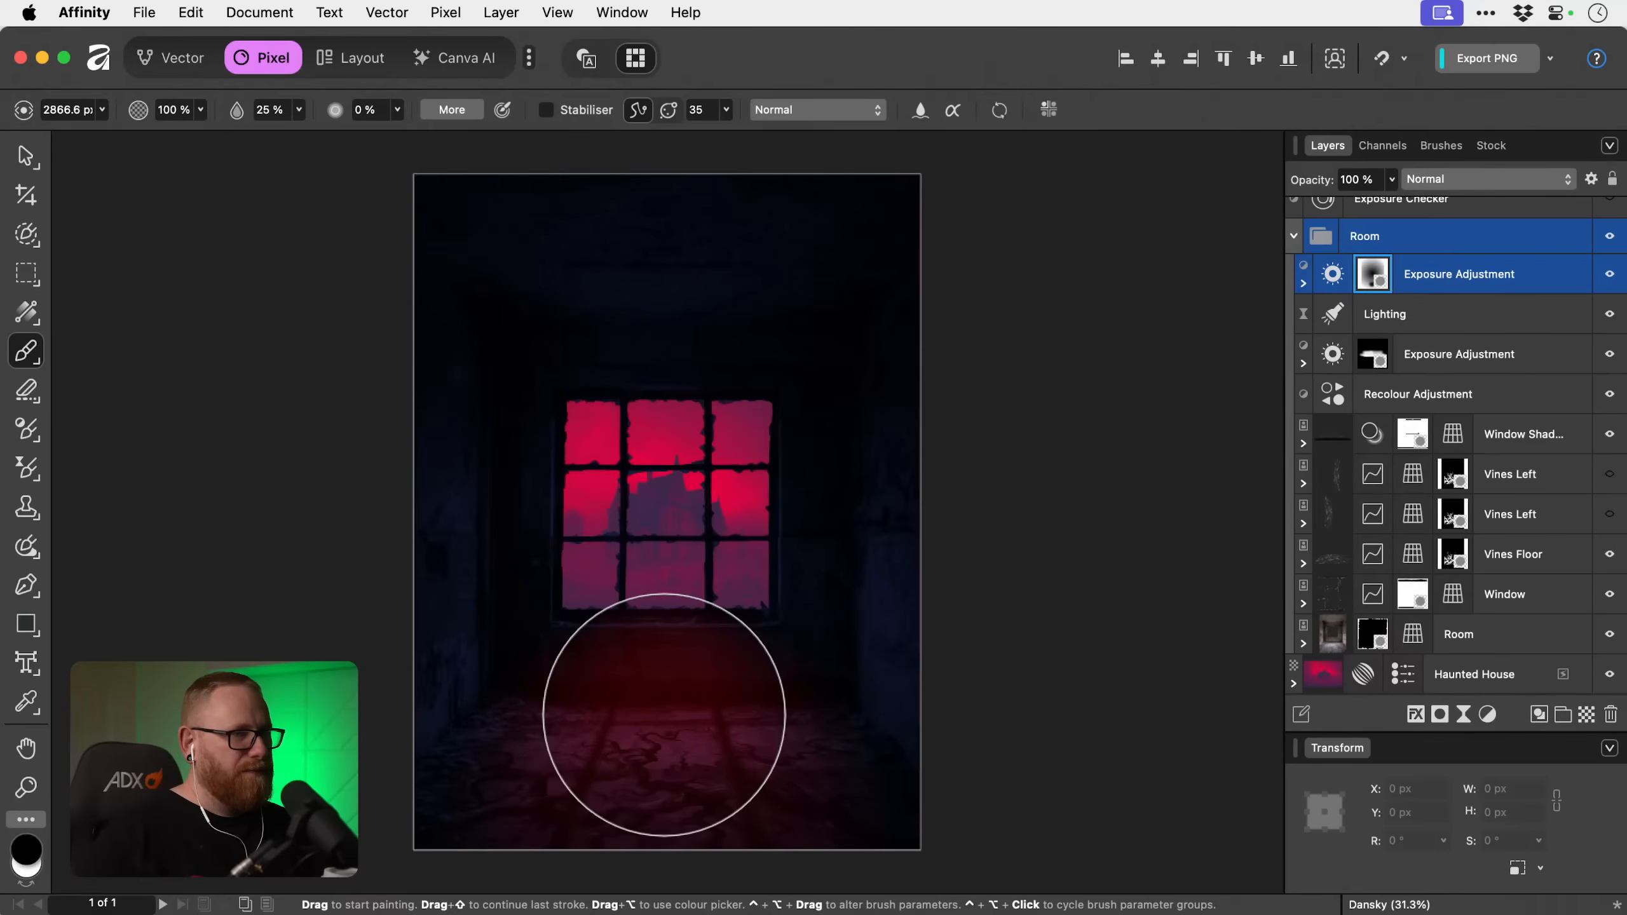
{"action": "key", "text": "bracketleft"}
{"action": "key", "text": "bracketleft"}
{"action": "key", "text": "bracketleft"}
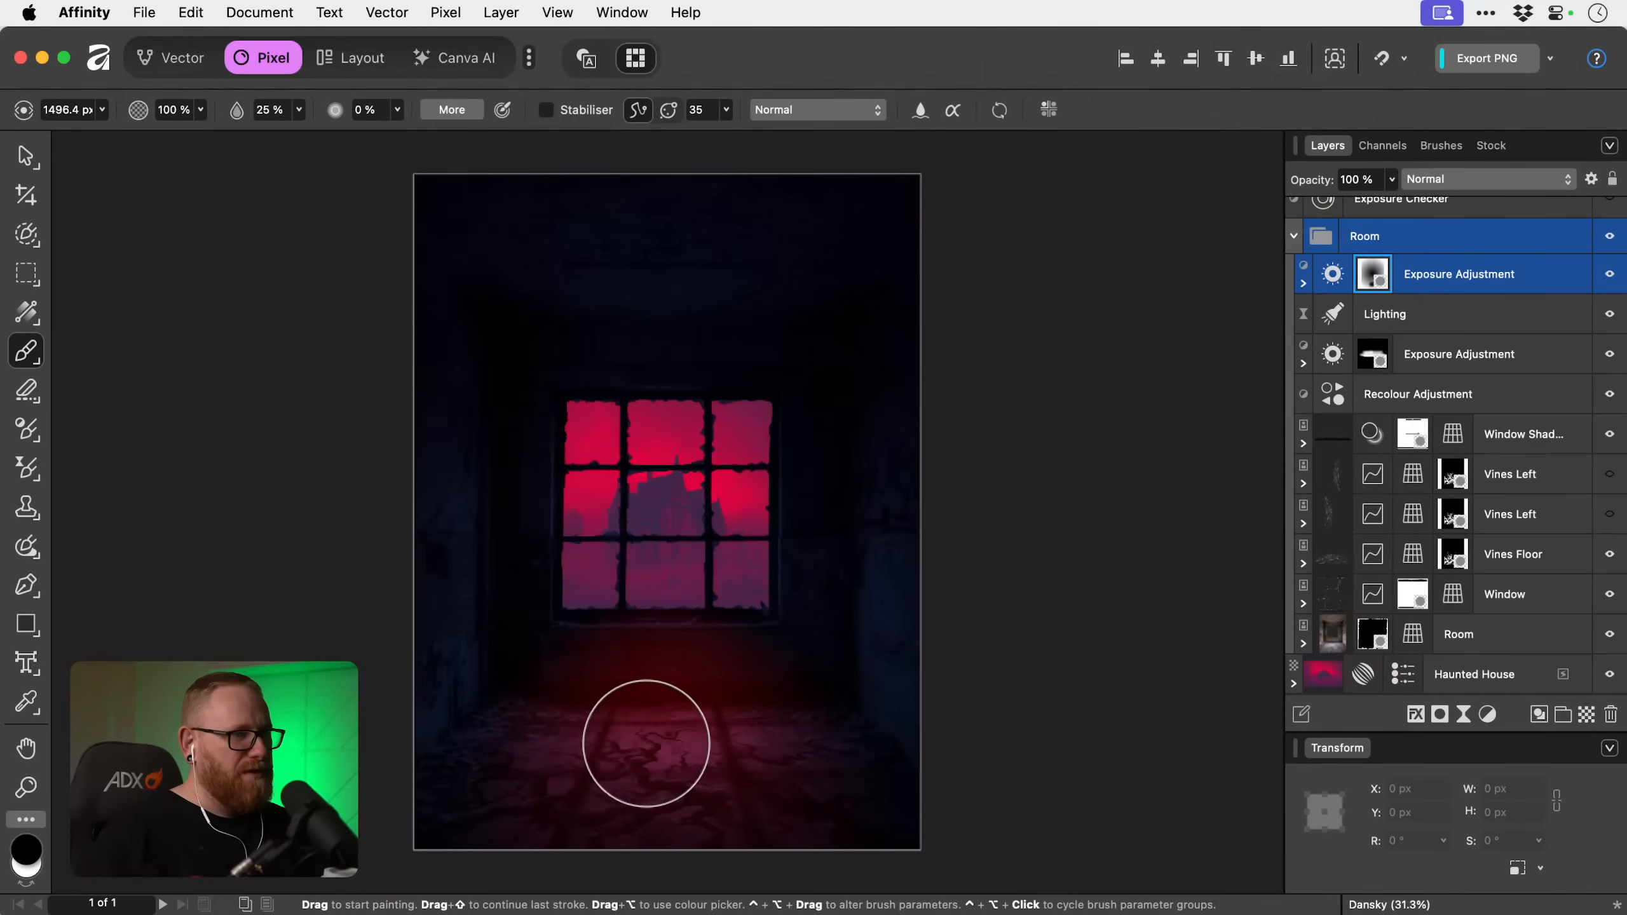
{"action": "key", "text": "bracketright"}
{"action": "key", "text": "bracketright"}
{"action": "key", "text": "bracketright"}
{"action": "key", "text": "bracketright"}
{"action": "key", "text": "bracketright"}
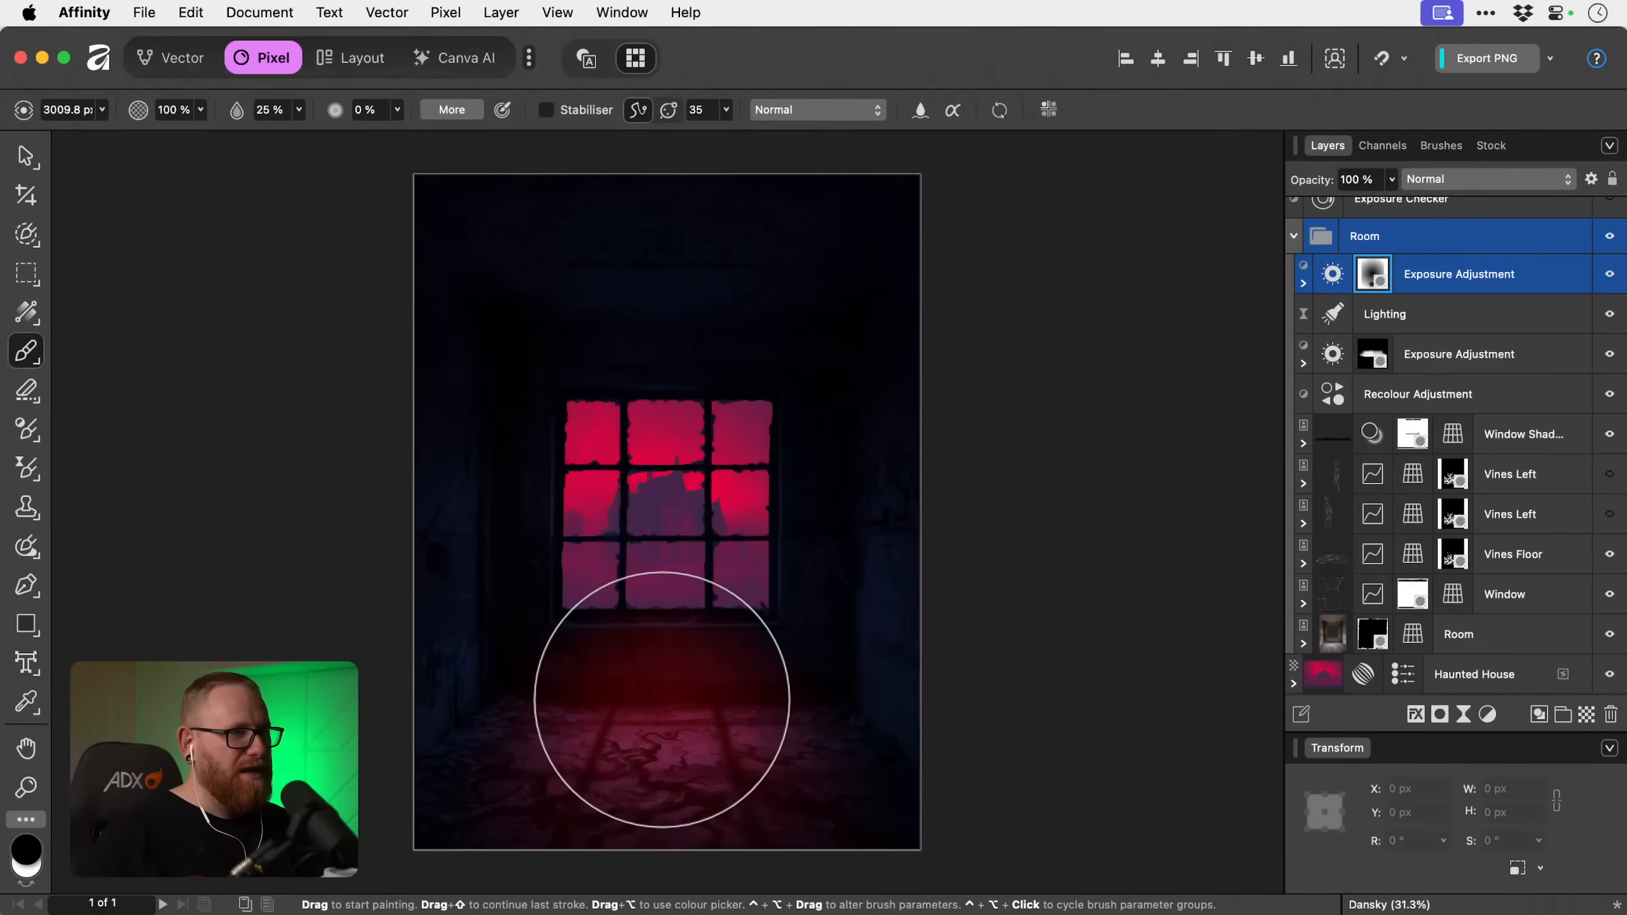
{"action": "key", "text": "v"}
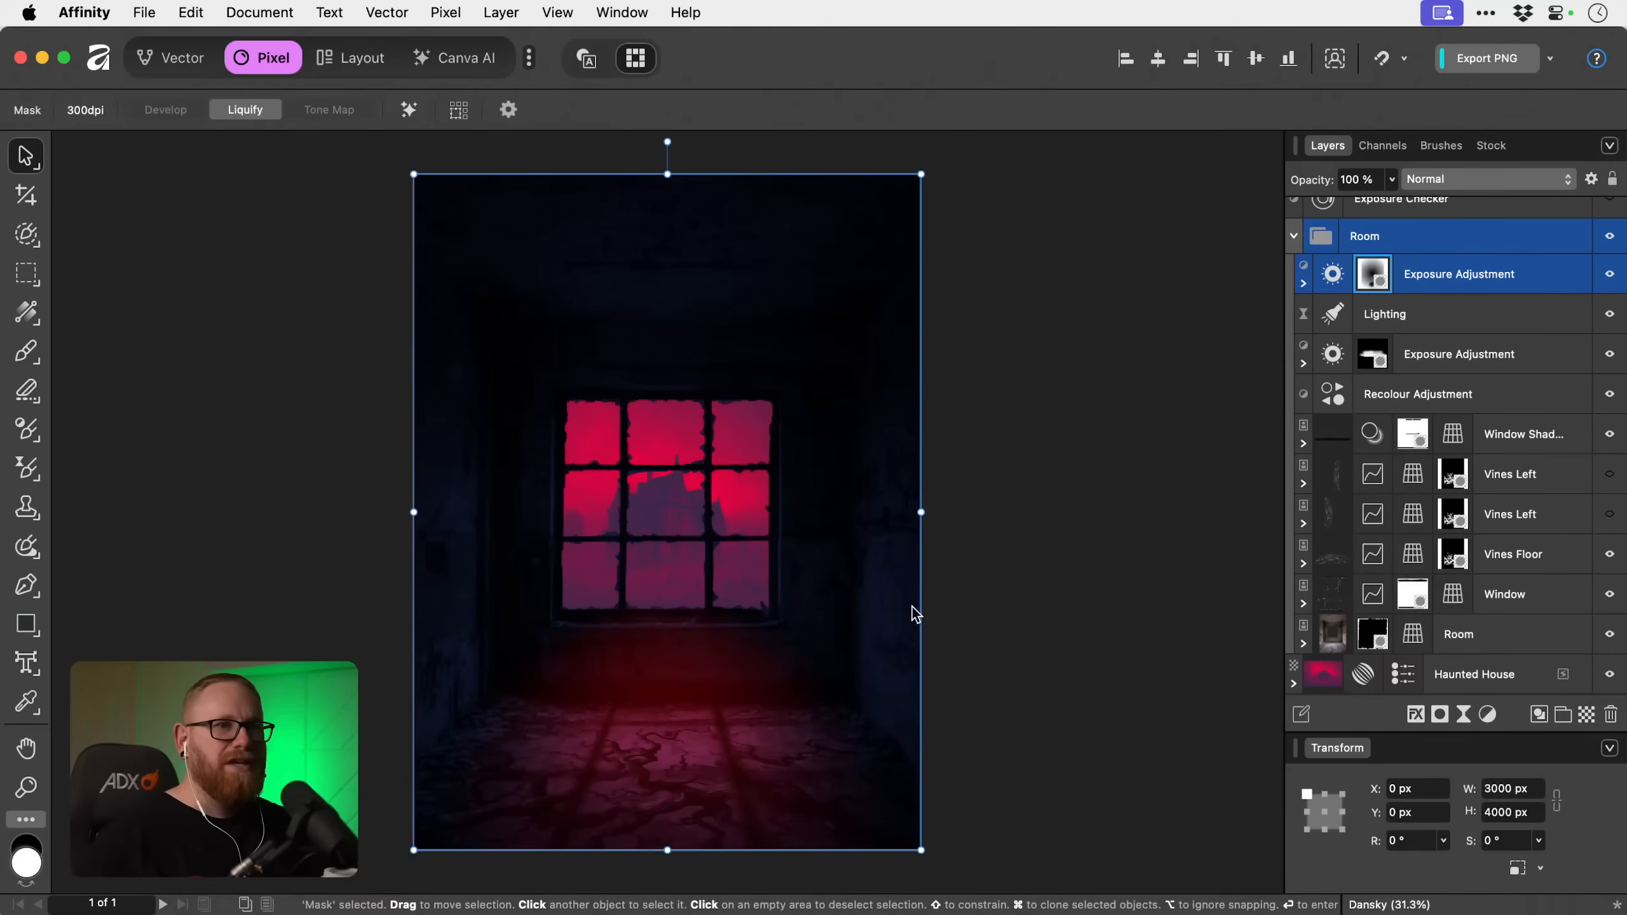
Check the repainted exposure mask's effect by toggling its adjustment, save the document and clear the selection.
{"action": "left_click", "coordinate": [1601, 285]}
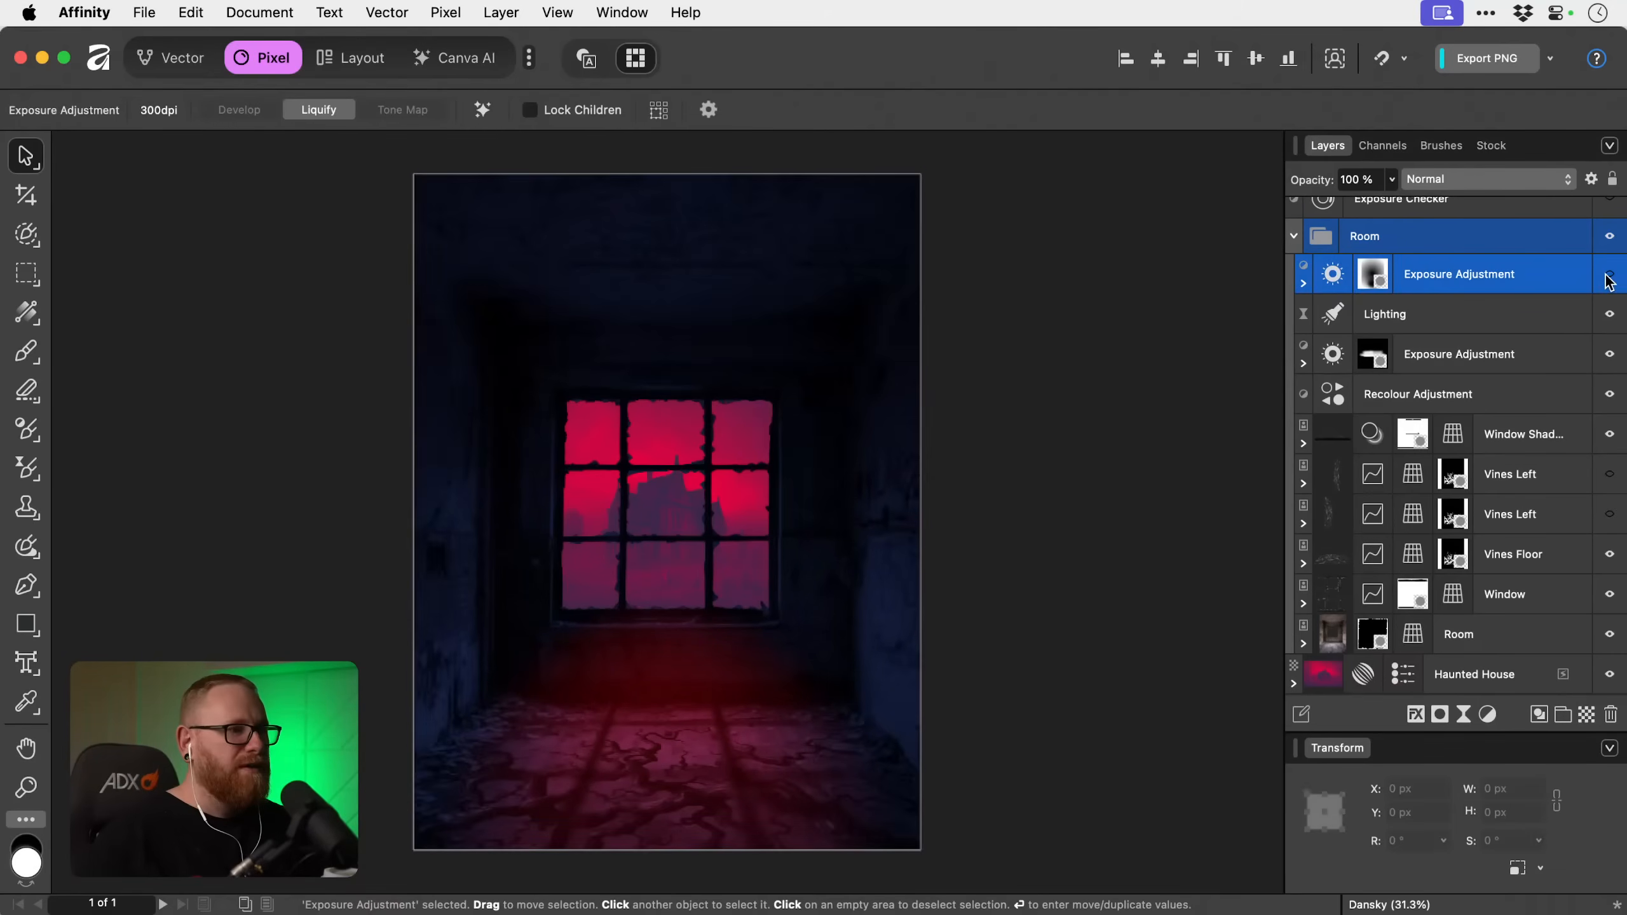
{"action": "left_click", "coordinate": [1608, 279]}
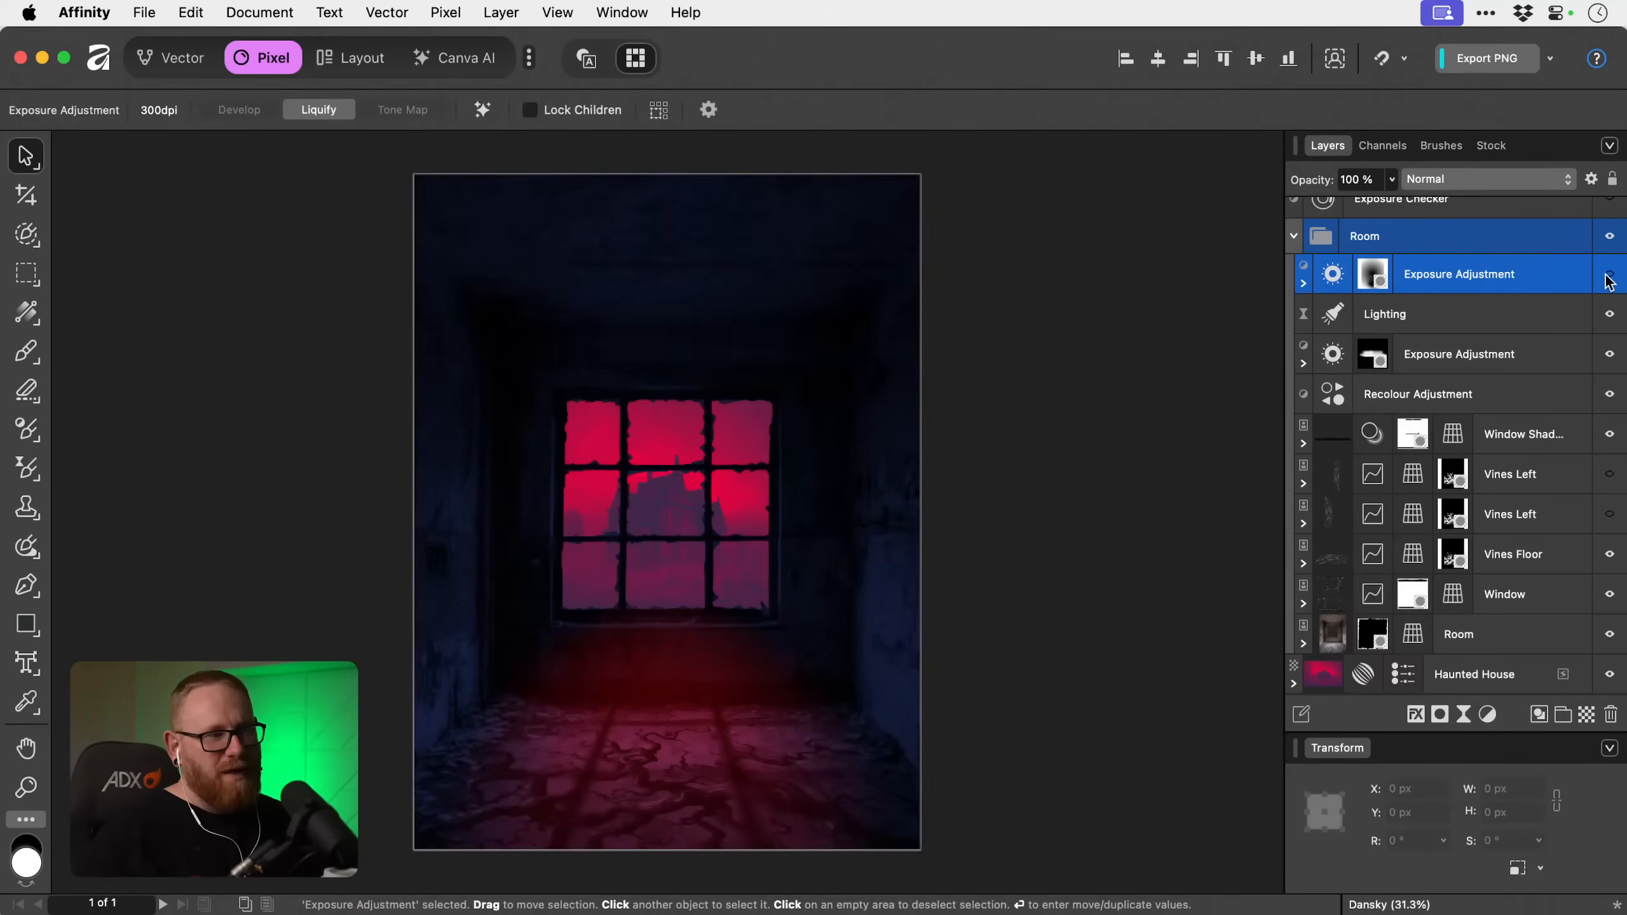
{"action": "left_click", "coordinate": [1608, 280]}
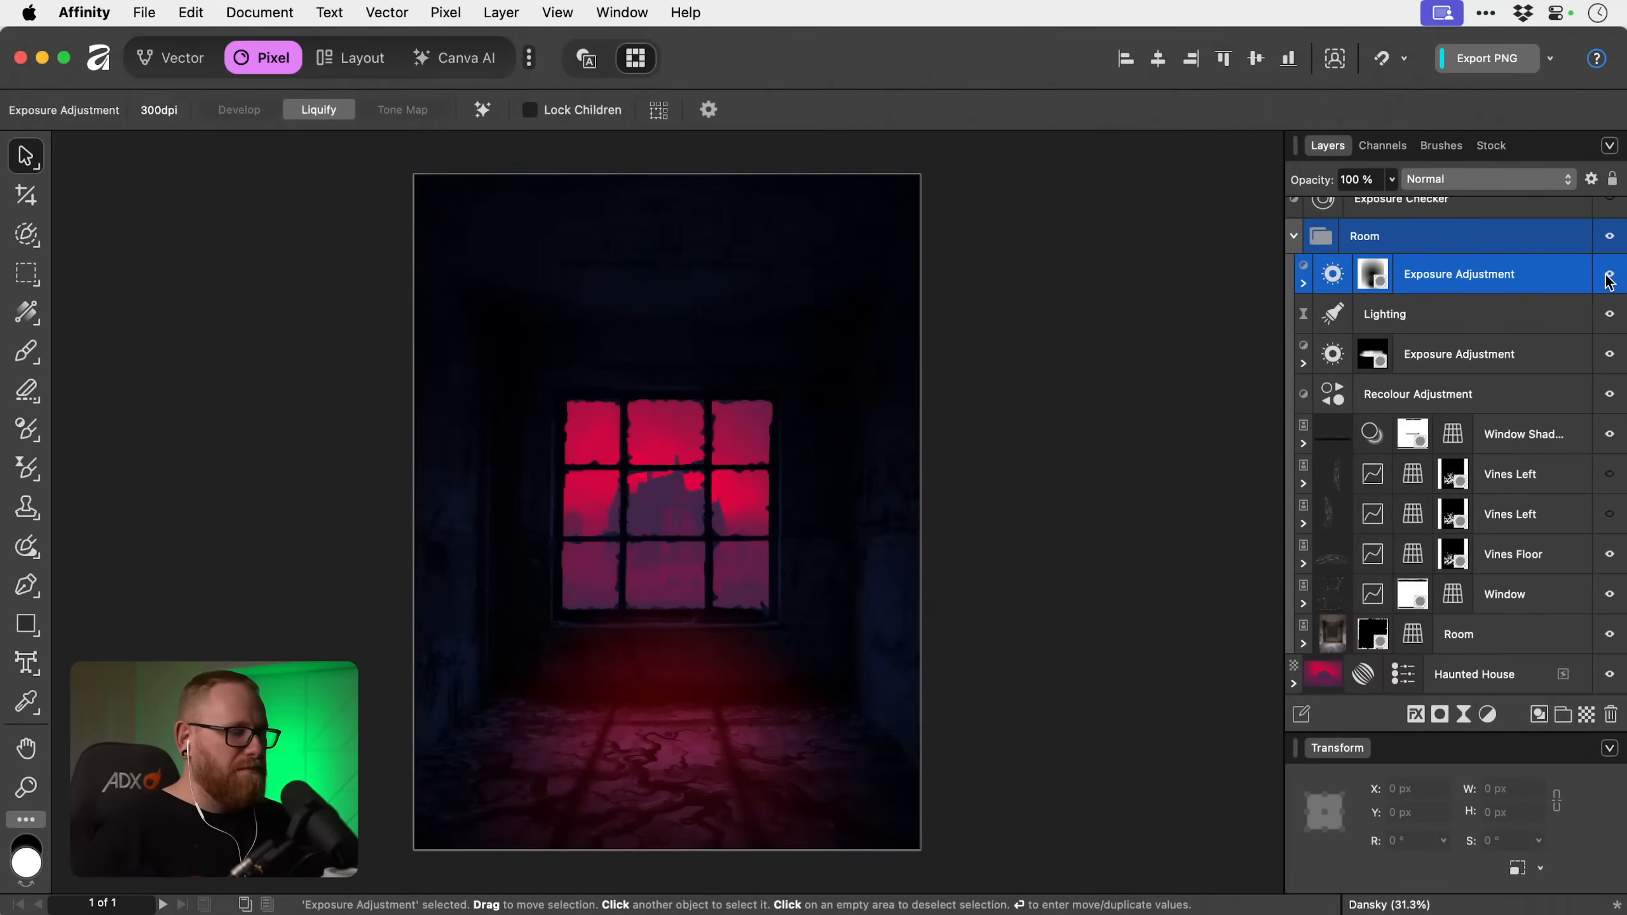
{"action": "key", "text": "super+s"}
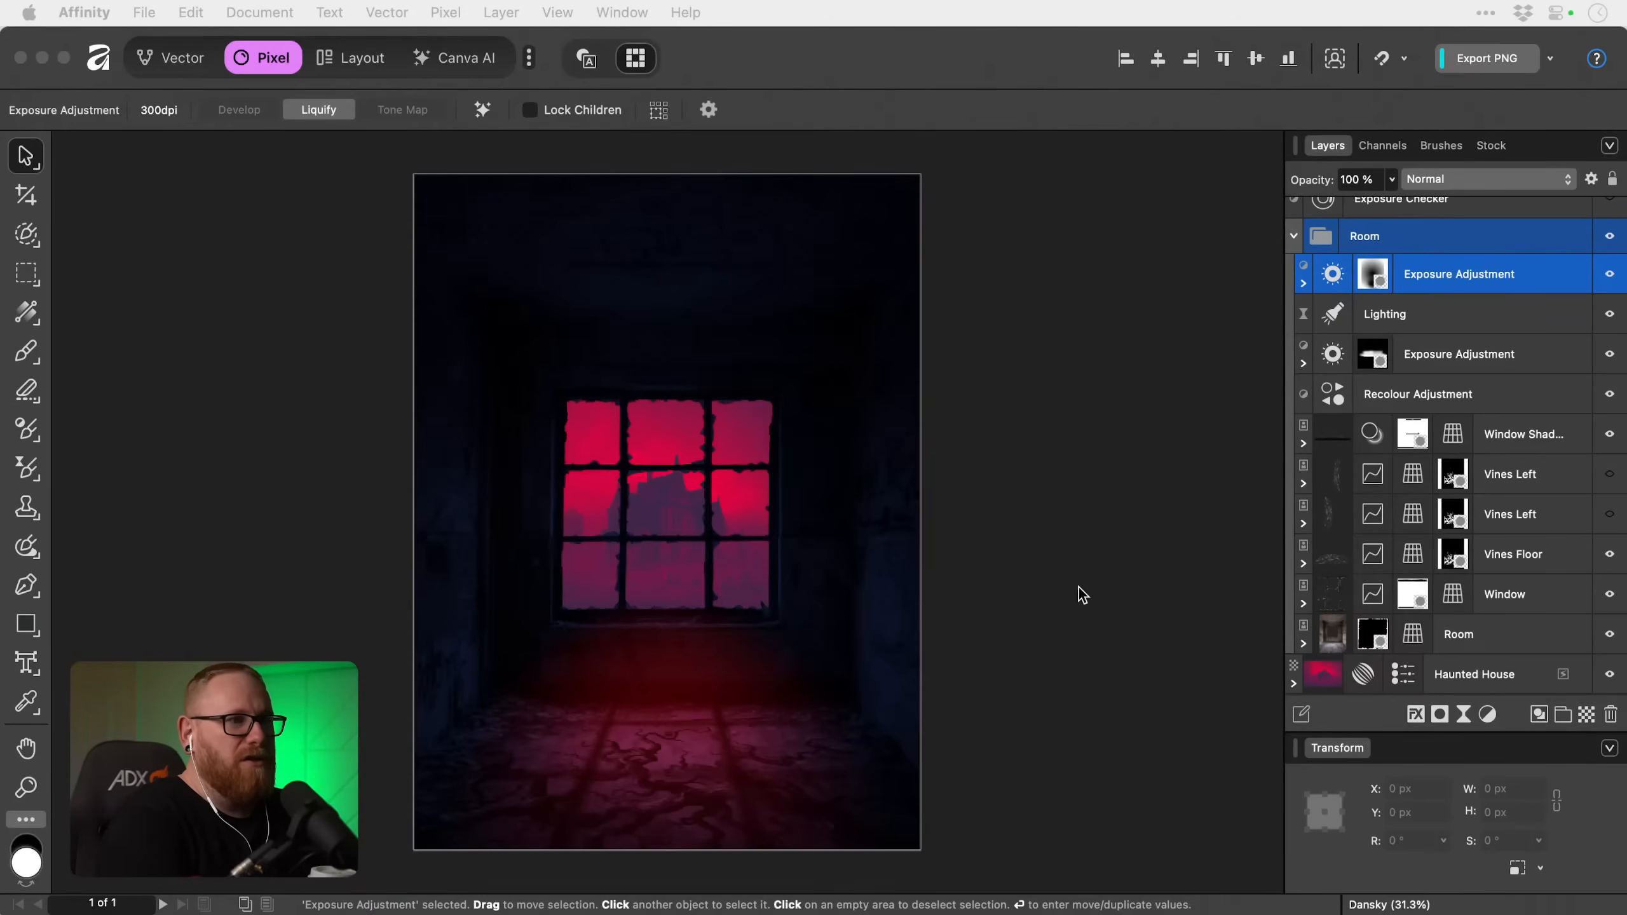
{"action": "left_click", "coordinate": [1112, 501]}
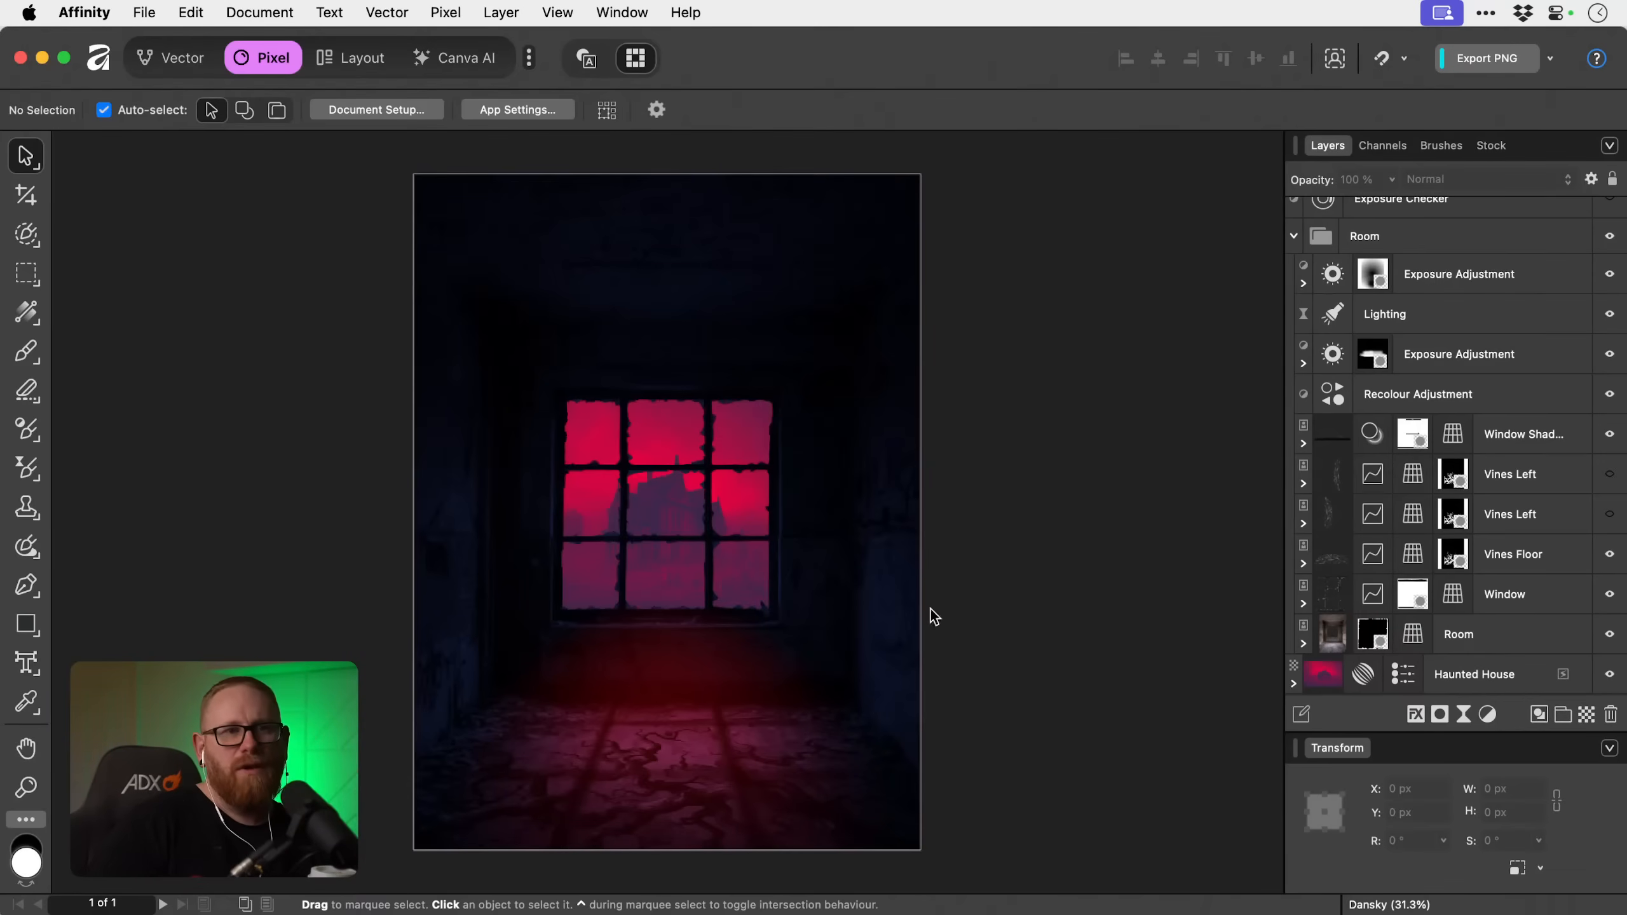
Toggle the Lighting filter's visibility to examine its contribution to the red light in the room.
{"action": "left_click", "coordinate": [1485, 318]}
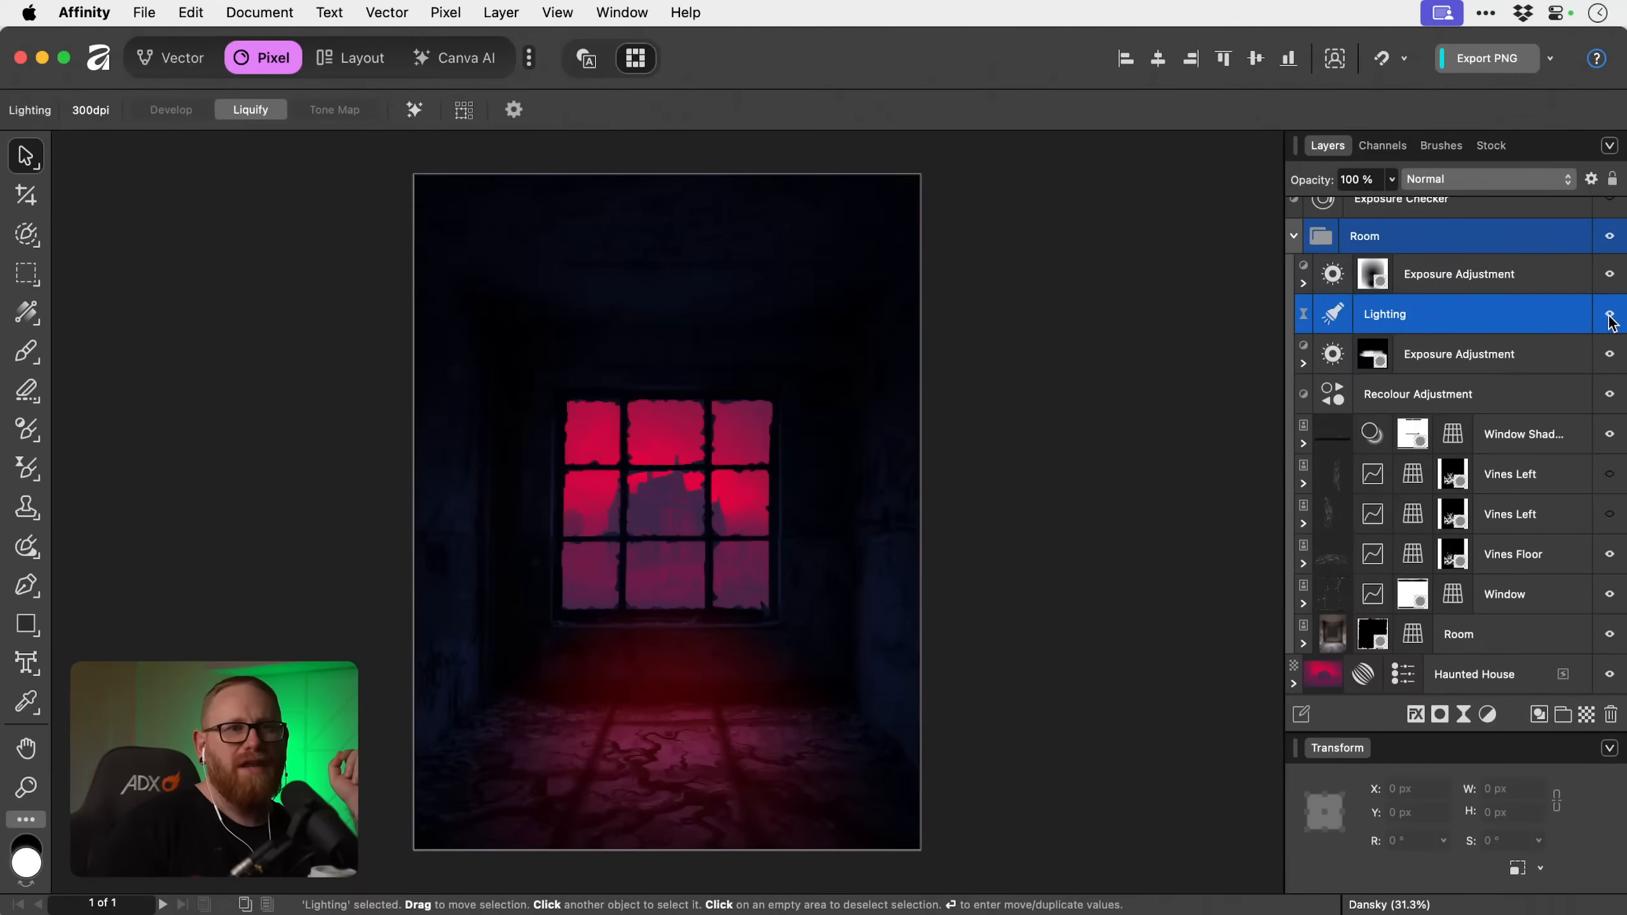
{"action": "left_click", "coordinate": [1609, 314]}
{"action": "left_click", "coordinate": [1610, 314]}
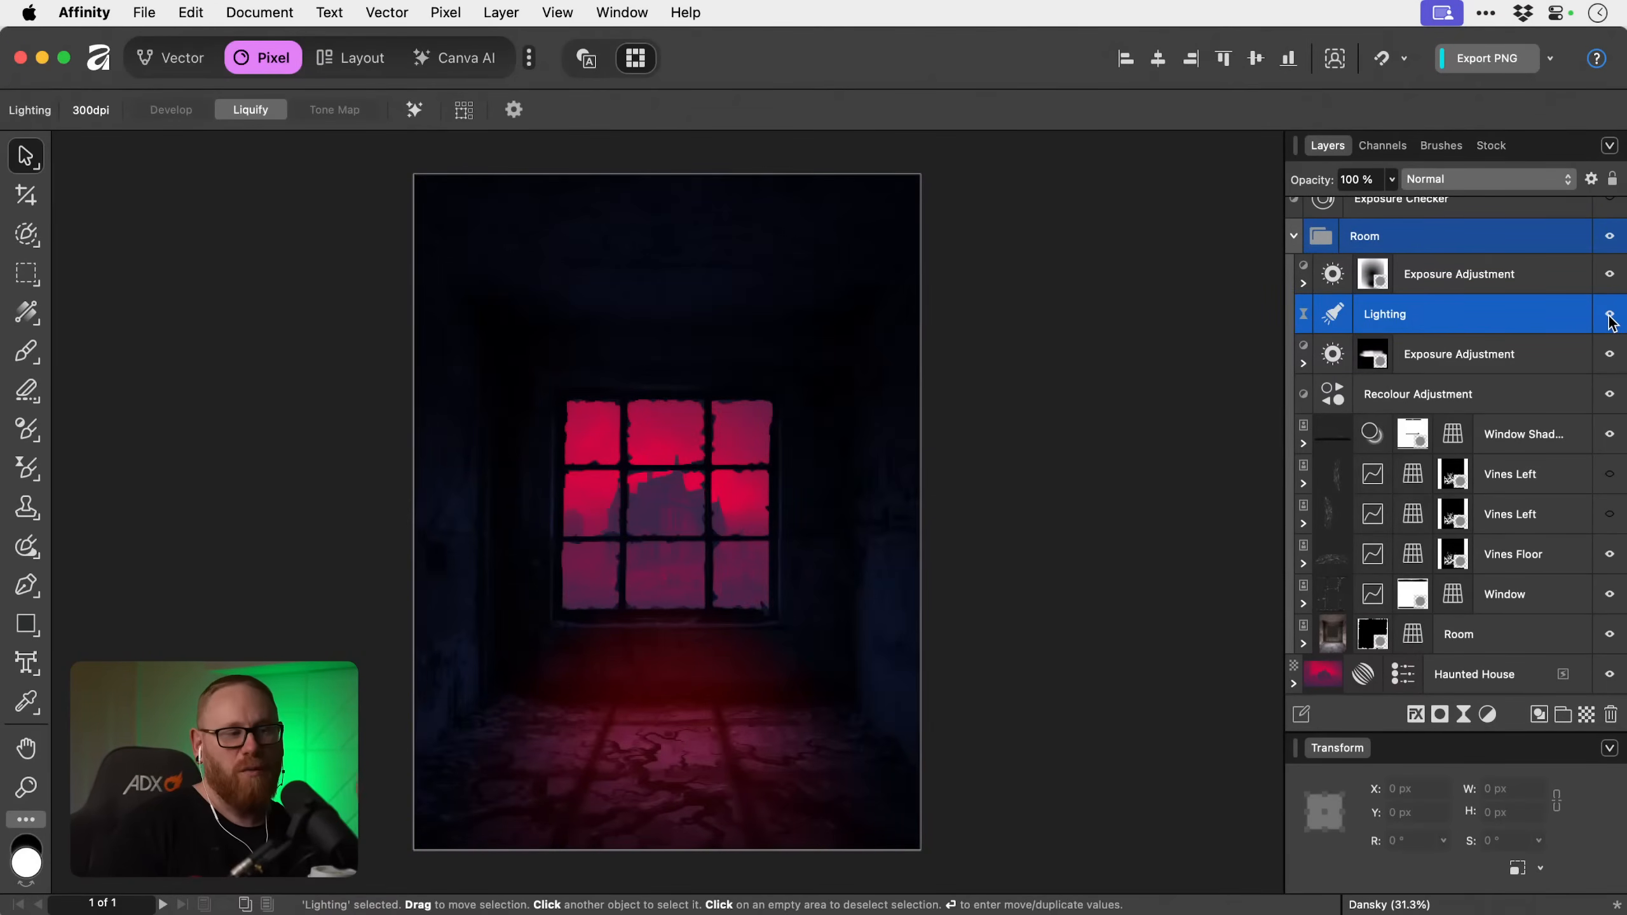
{"action": "left_click", "coordinate": [1609, 314]}
{"action": "left_click", "coordinate": [1609, 314]}
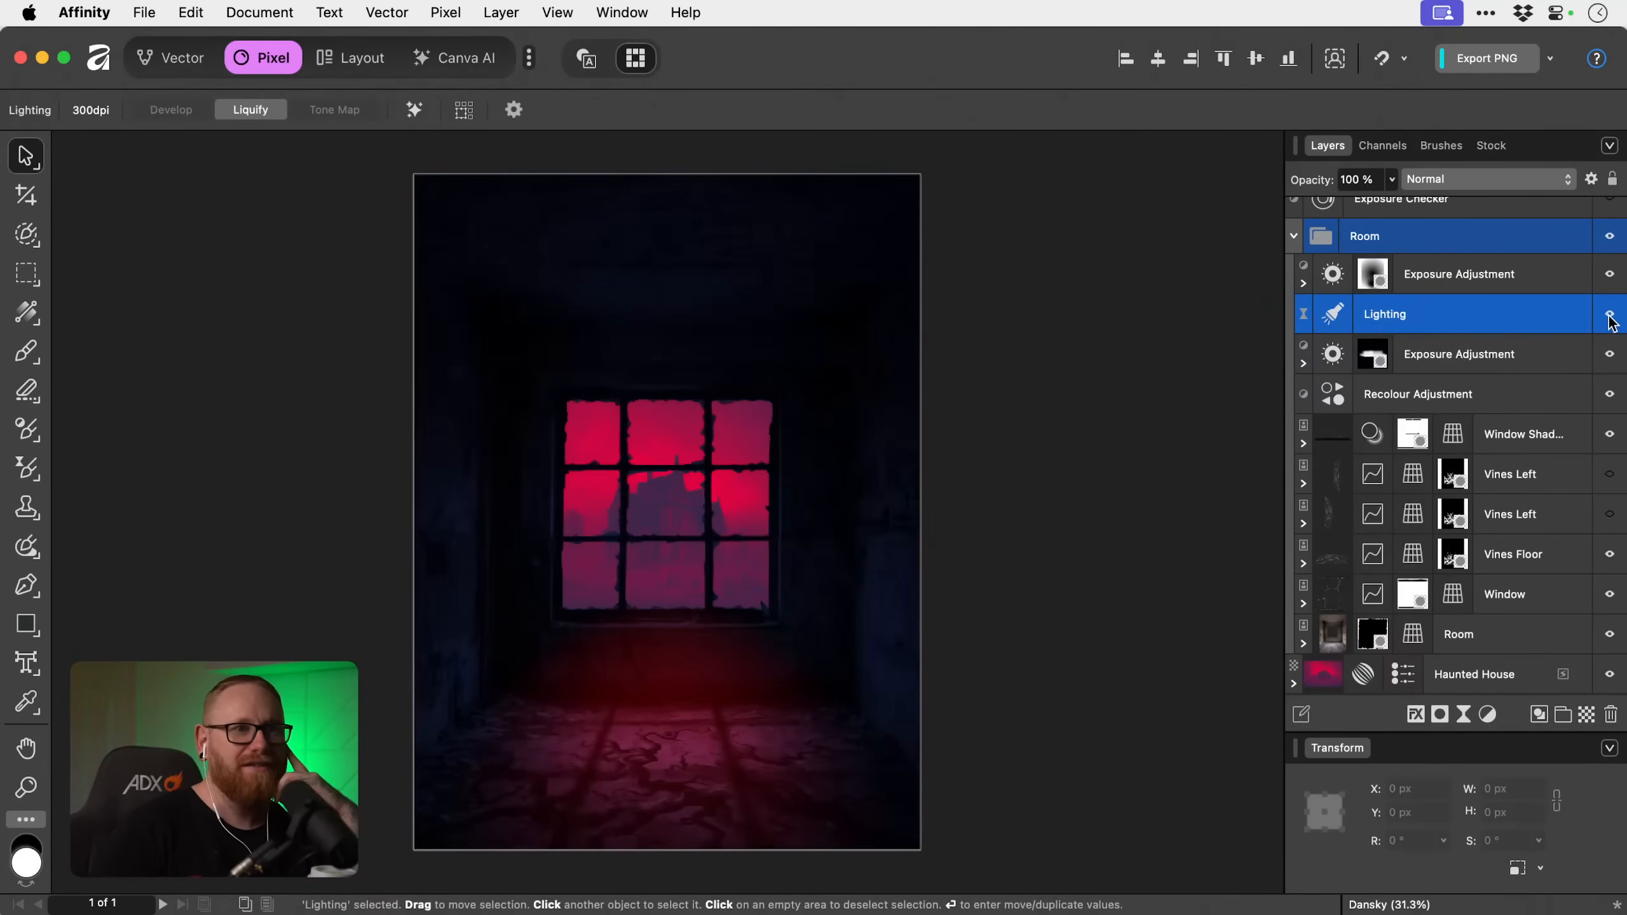
{"action": "left_click", "coordinate": [1477, 183]}
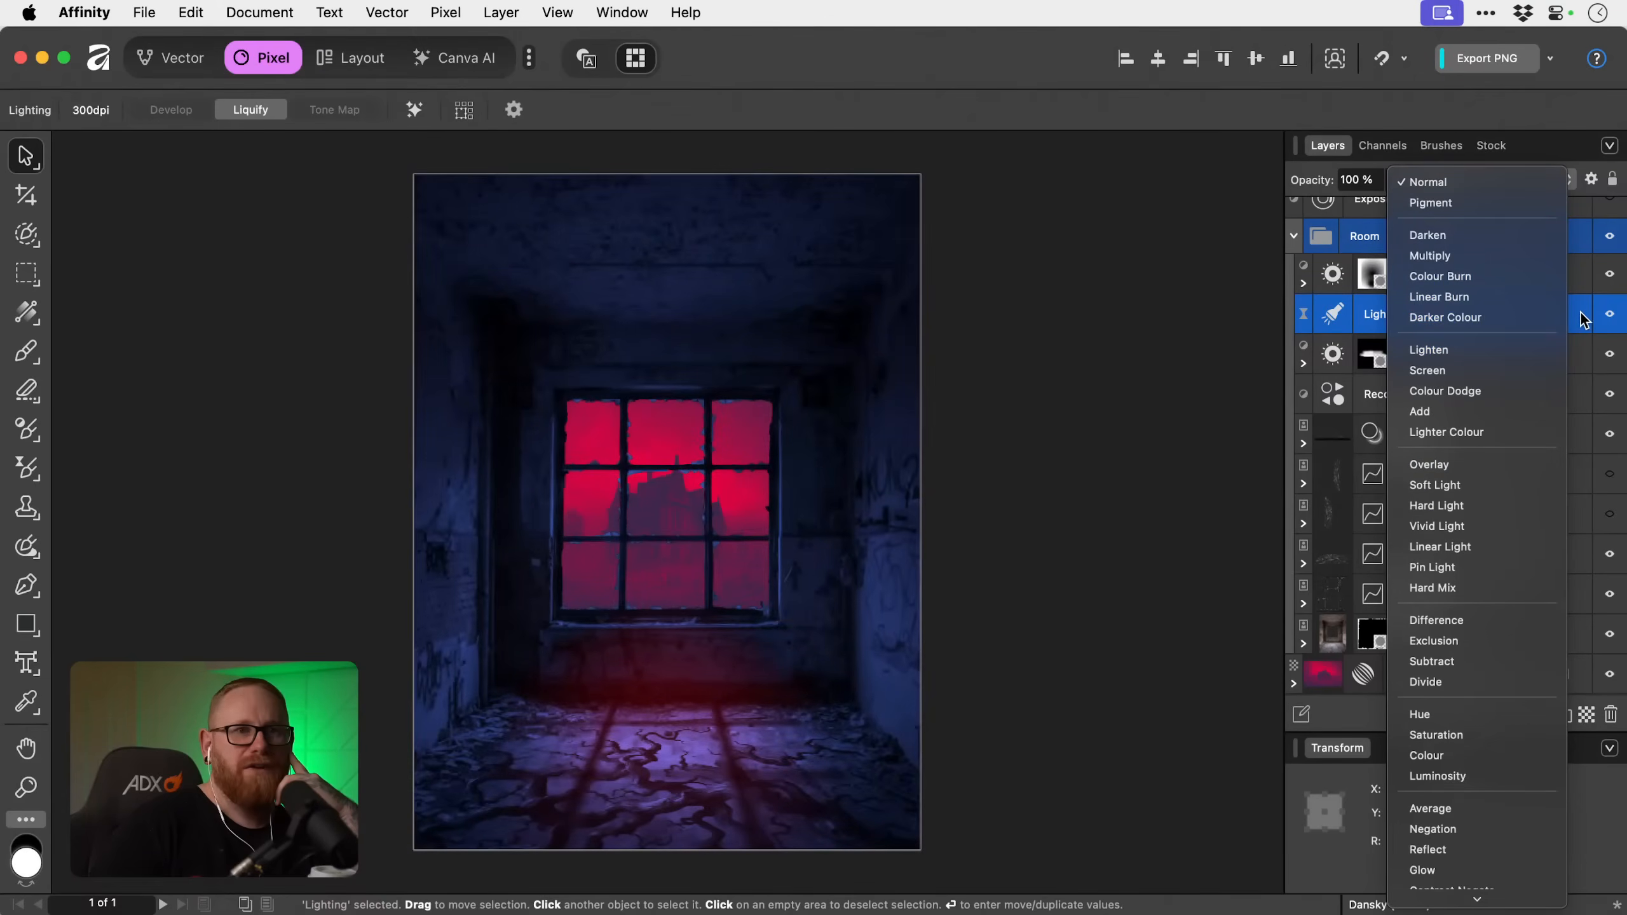
{"action": "key", "text": "Escape"}
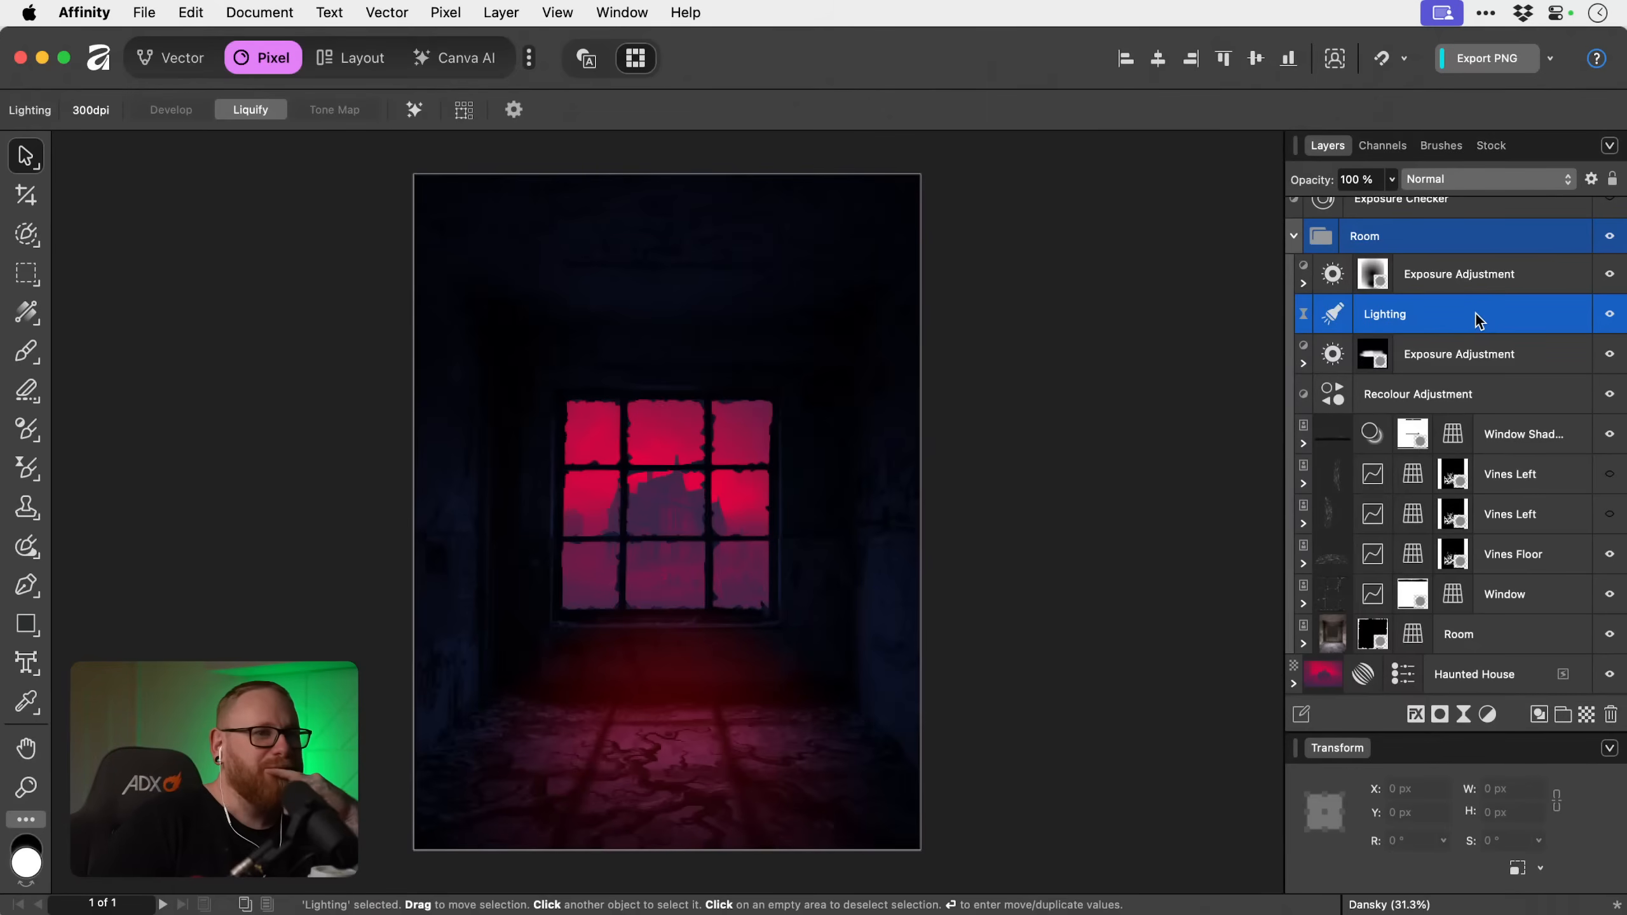
{"action": "left_click", "coordinate": [1391, 179]}
{"action": "mouse_move", "coordinate": [1395, 202]}
{"action": "left_mouse_down"}
{"action": "mouse_move", "coordinate": [1355, 204]}
{"action": "mouse_move", "coordinate": [1391, 202]}
{"action": "left_mouse_up"}
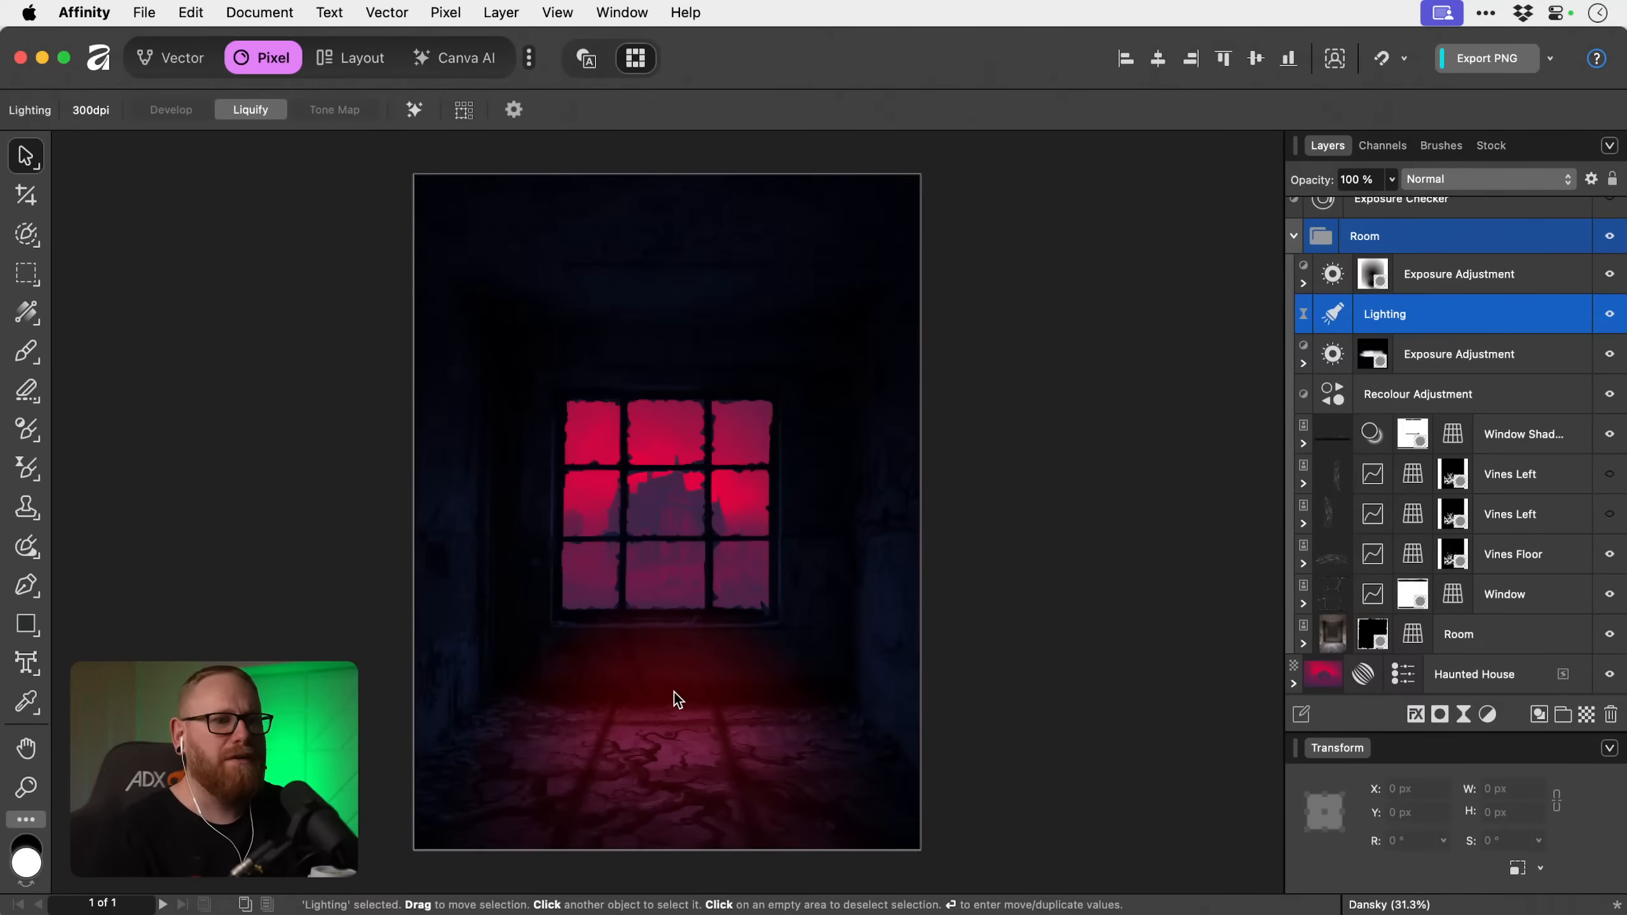
Add a new fill layer above the Lighting filter and colour it pinkish red (FF0047).
{"action": "left_click", "coordinate": [511, 12]}
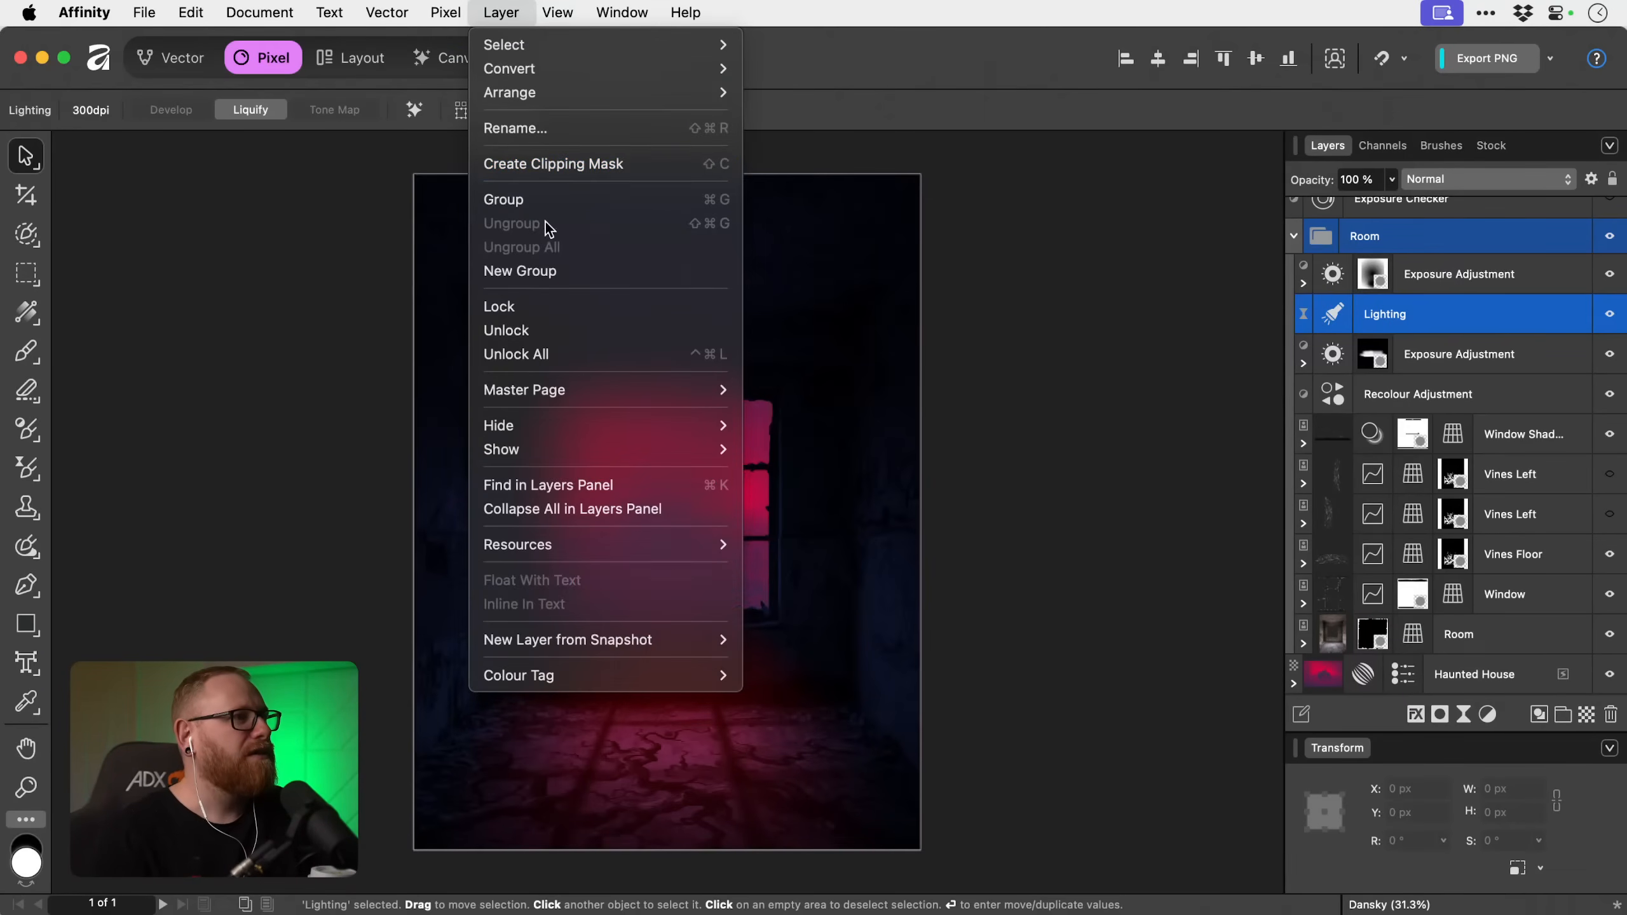
{"action": "mouse_move", "coordinate": [449, 8]}
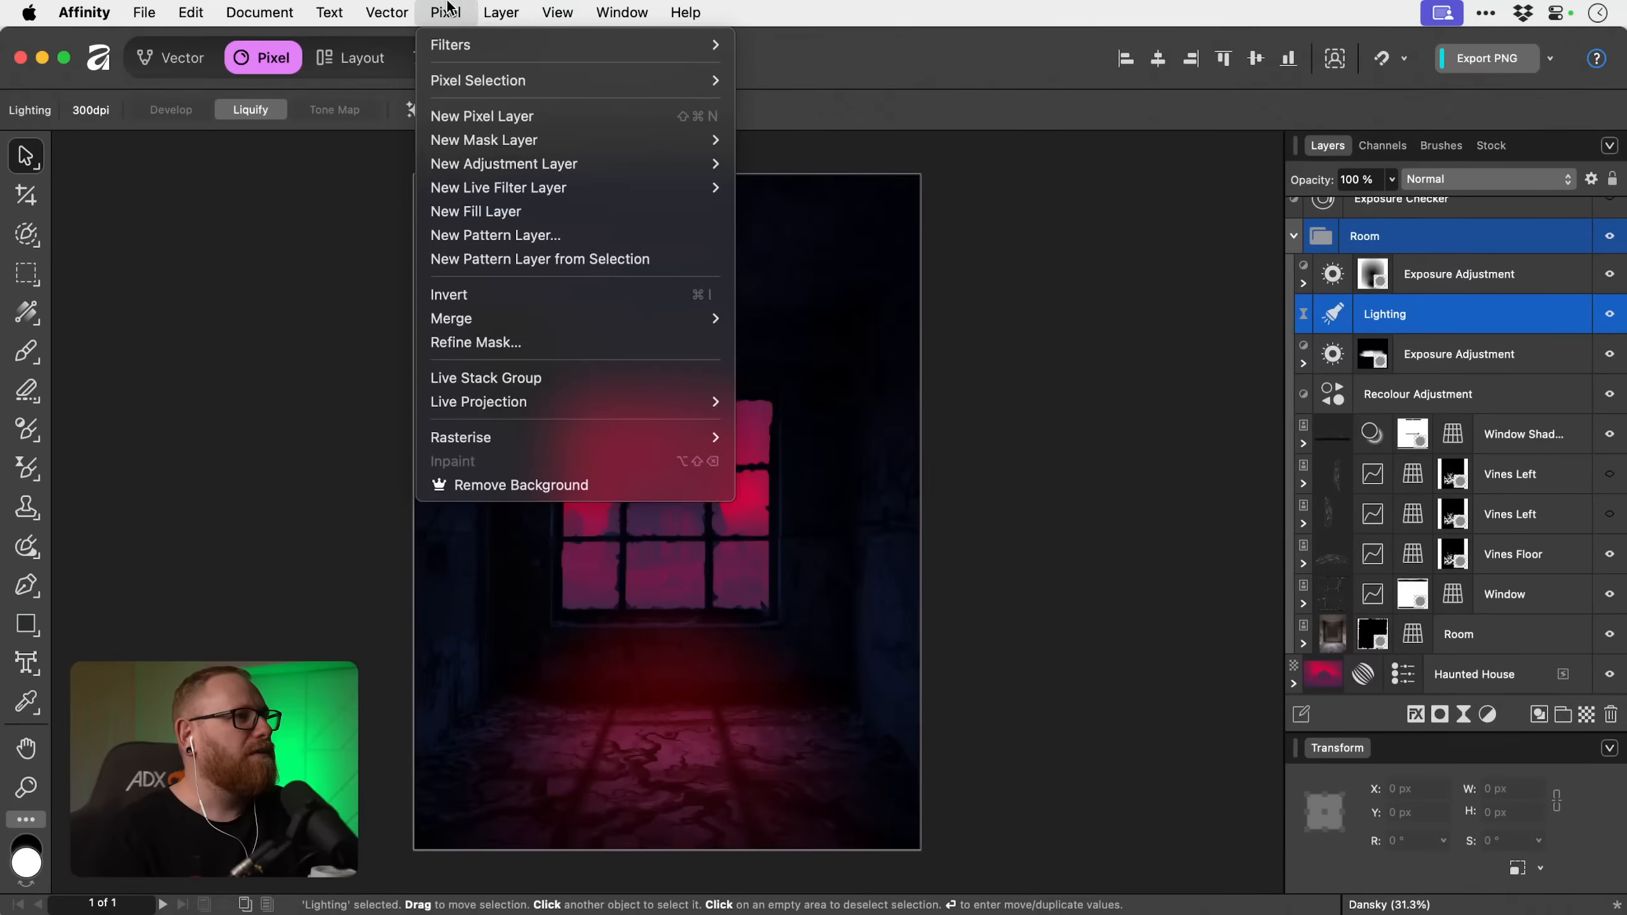
{"action": "left_click", "coordinate": [498, 211]}
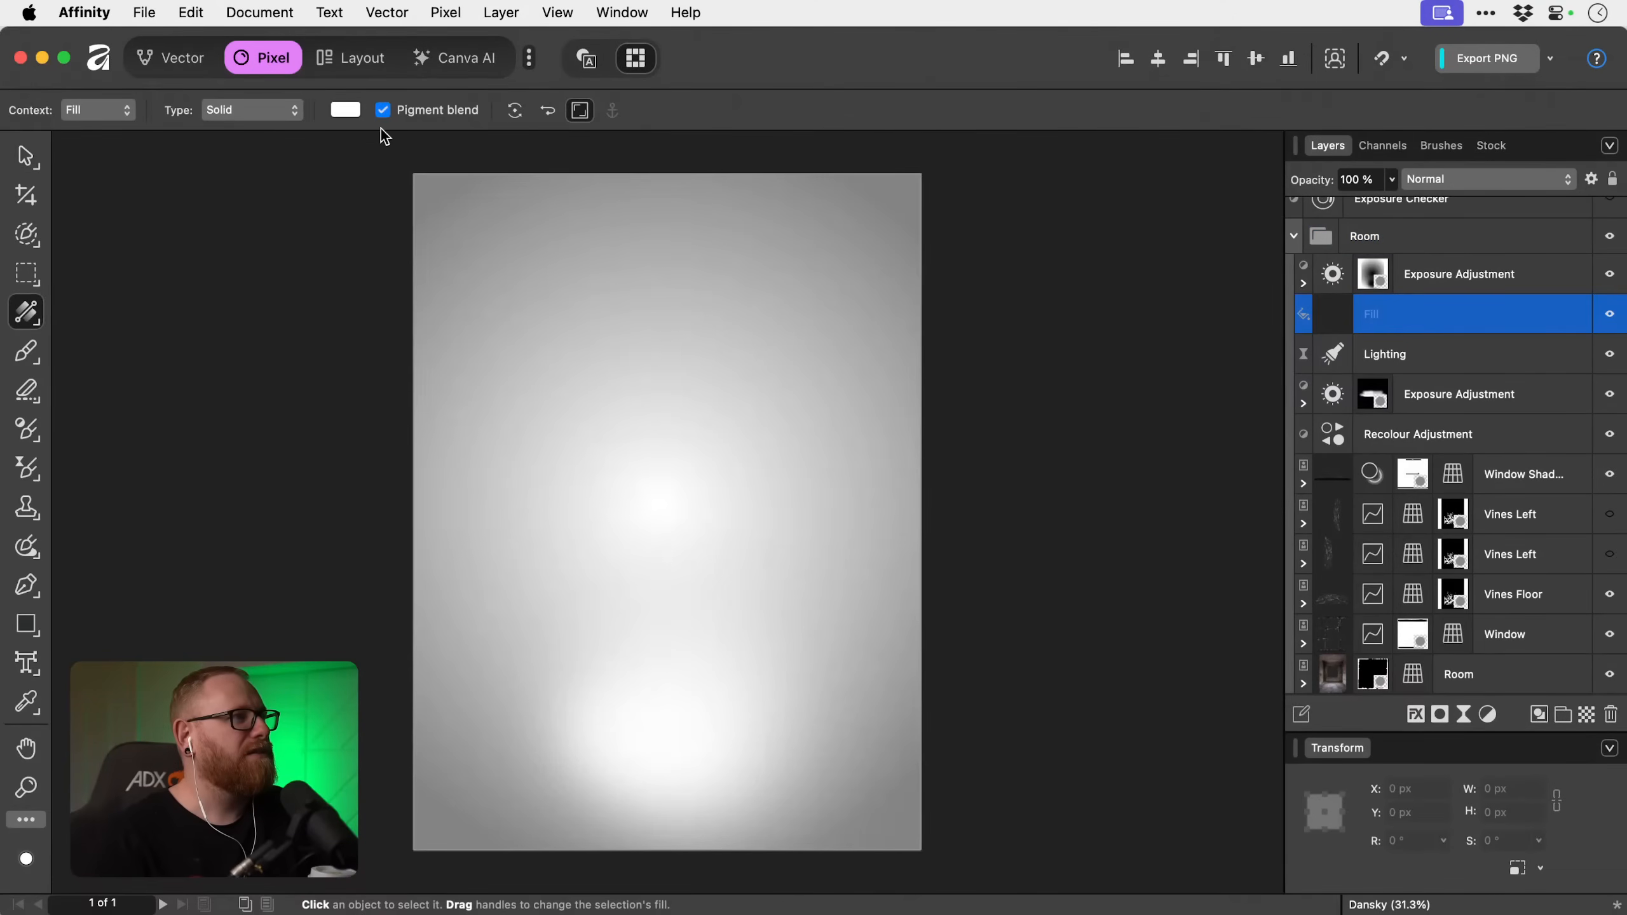
{"action": "left_click", "coordinate": [345, 109]}
{"action": "left_click", "coordinate": [587, 267]}
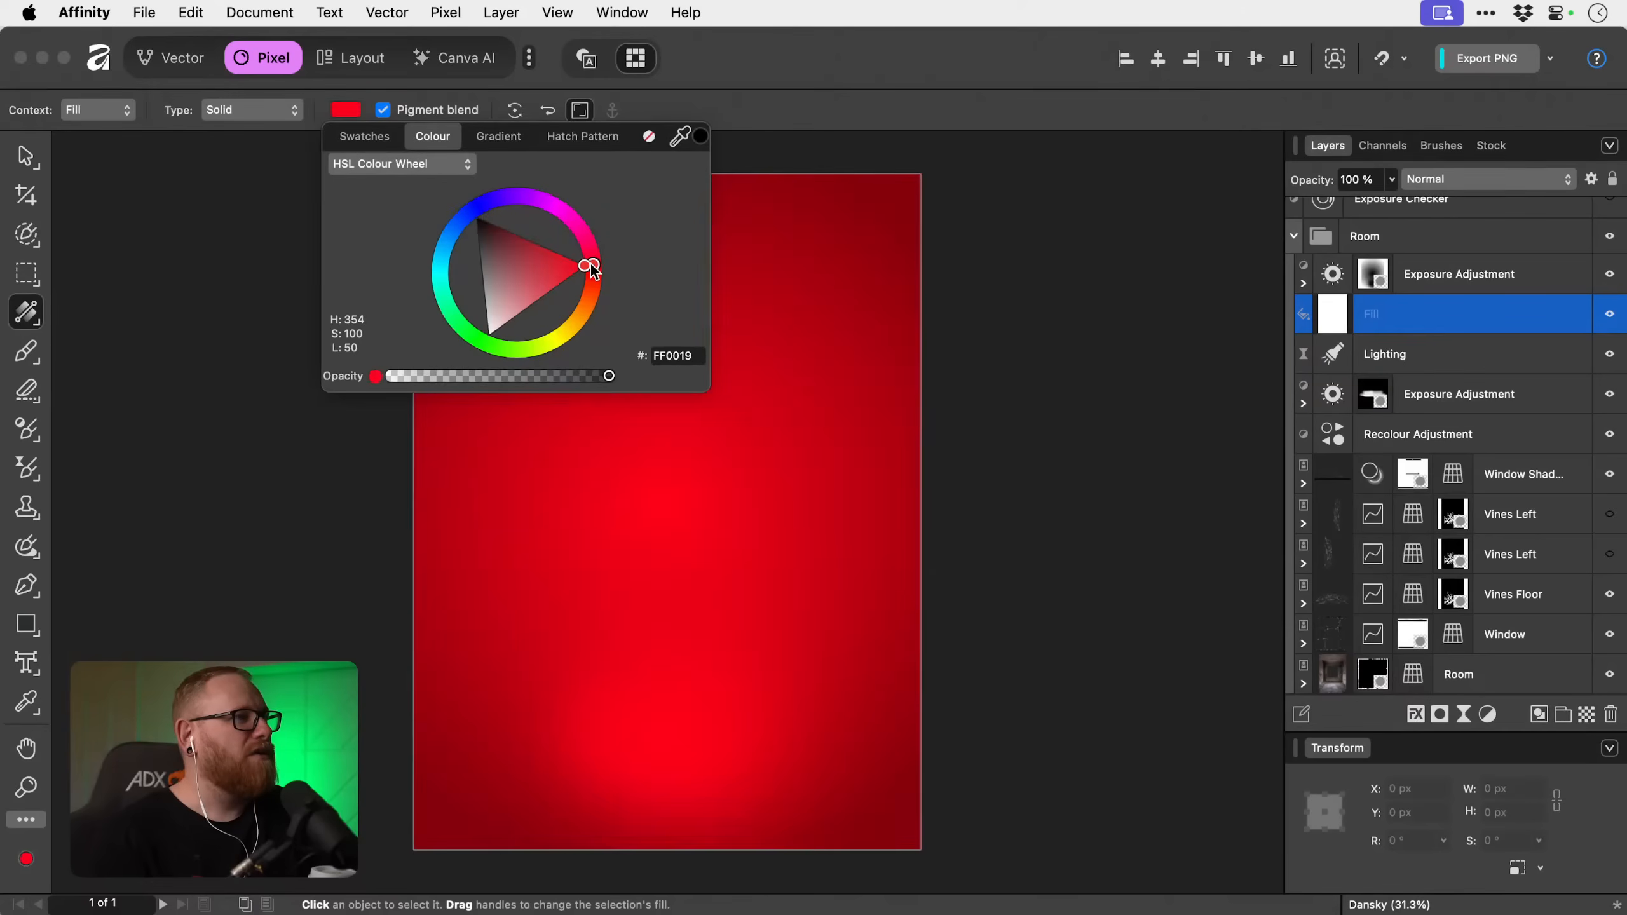
{"action": "left_click_drag", "start_coordinate": [591, 270], "coordinate": [594, 248]}
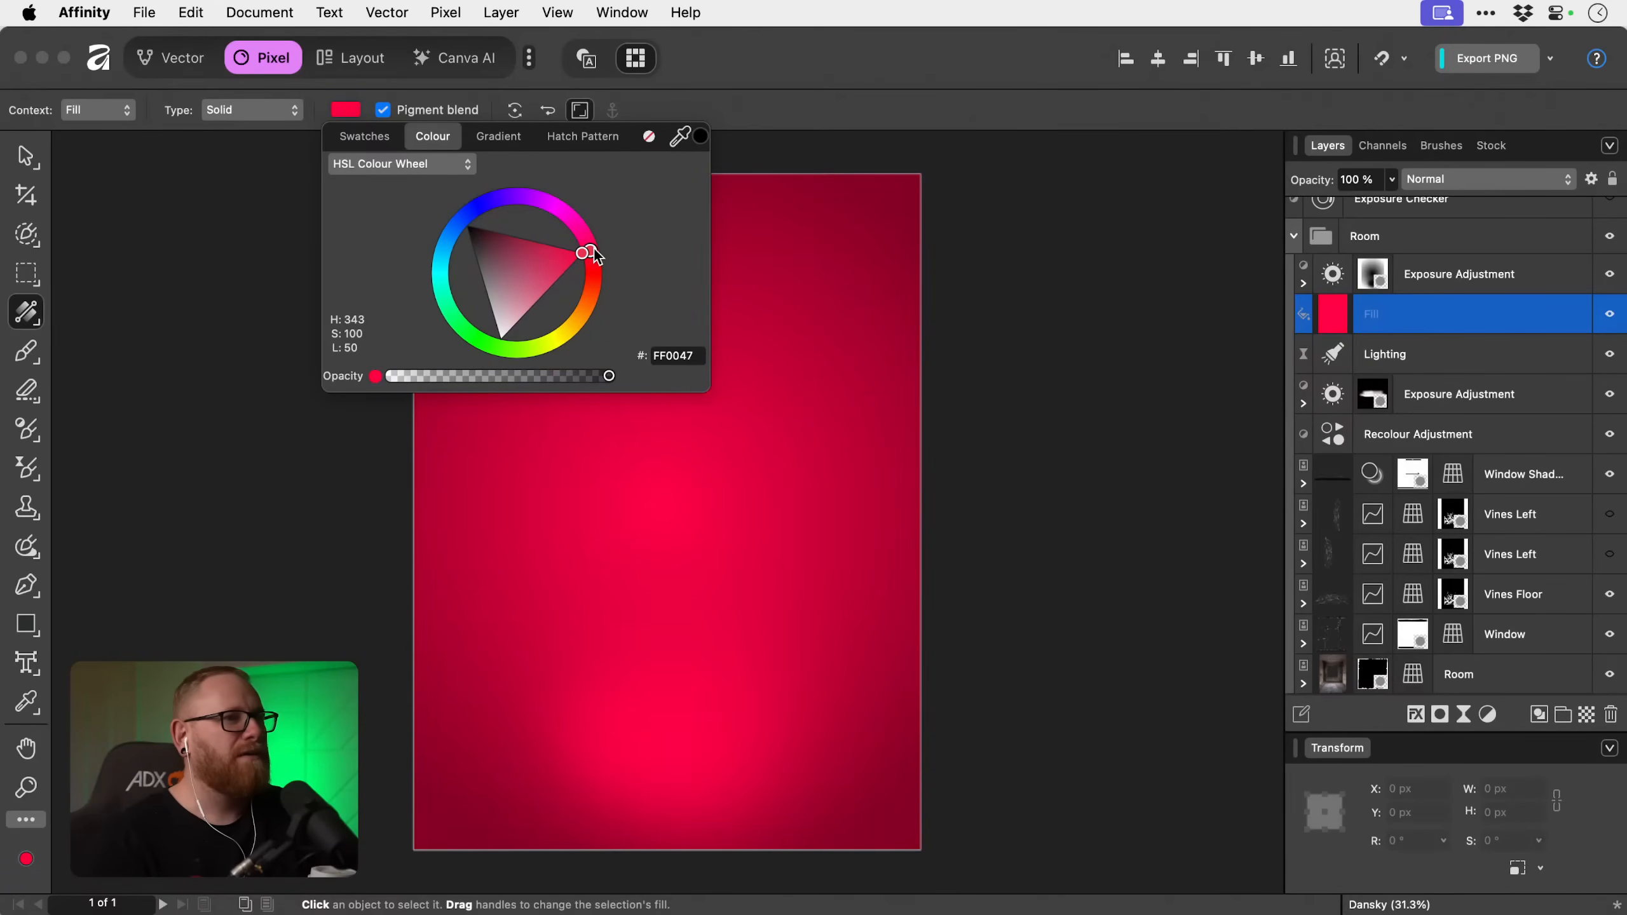
Move the red Fill layer above the top Exposure Adjustment in the Room group and give it an empty mask.
{"action": "left_click", "coordinate": [1427, 321]}
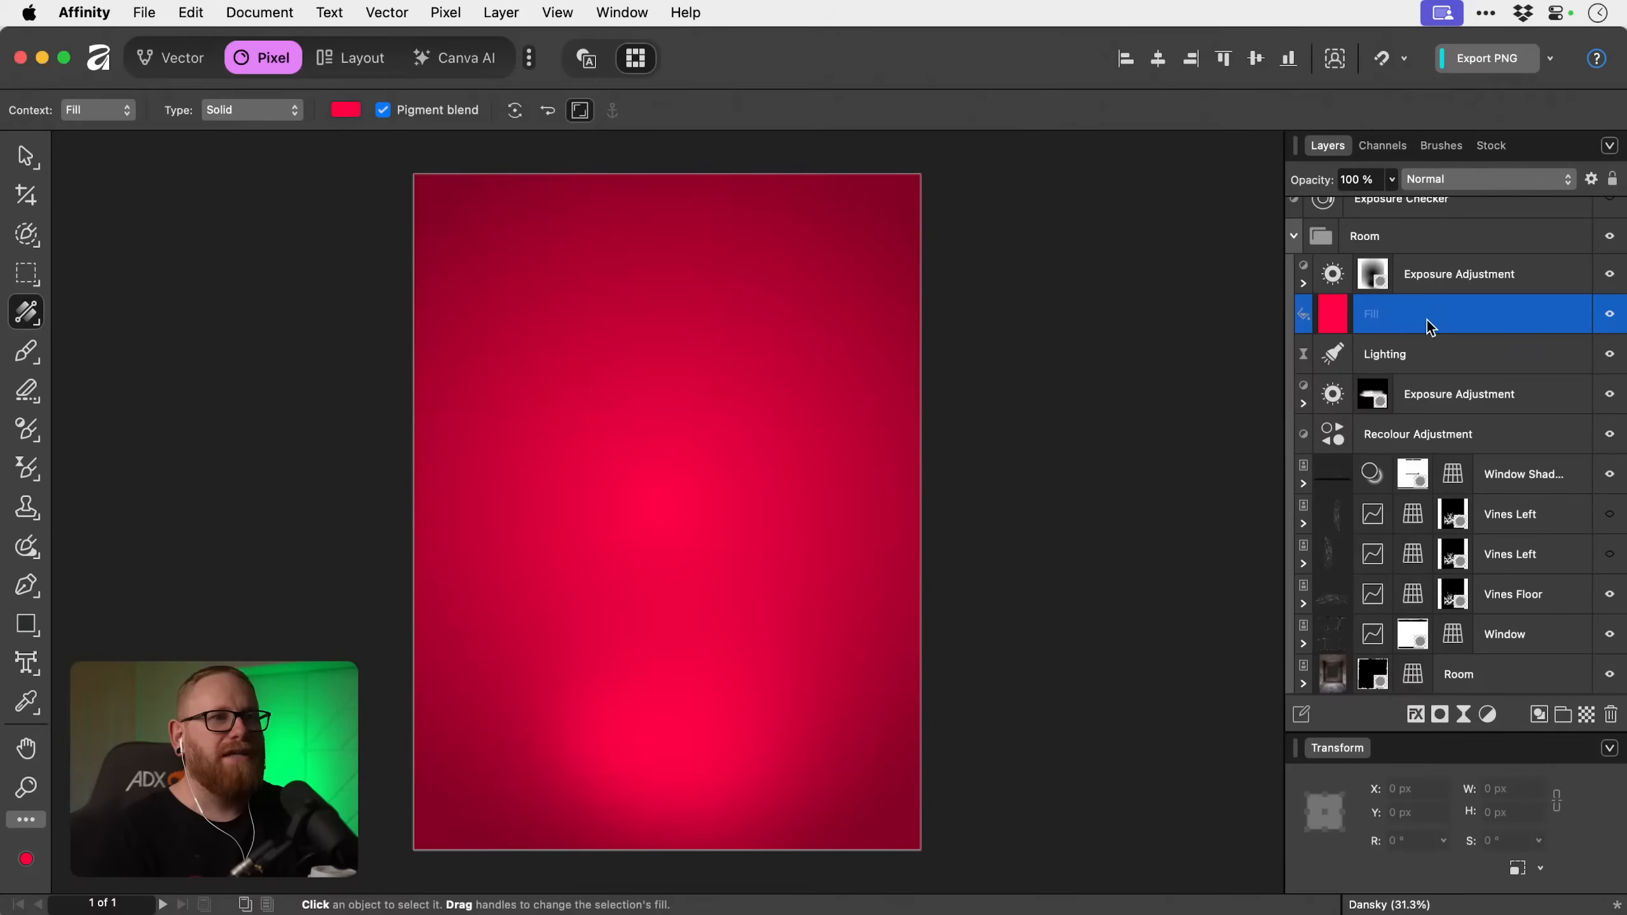
{"action": "left_click_drag", "start_coordinate": [1426, 321], "coordinate": [1421, 254]}
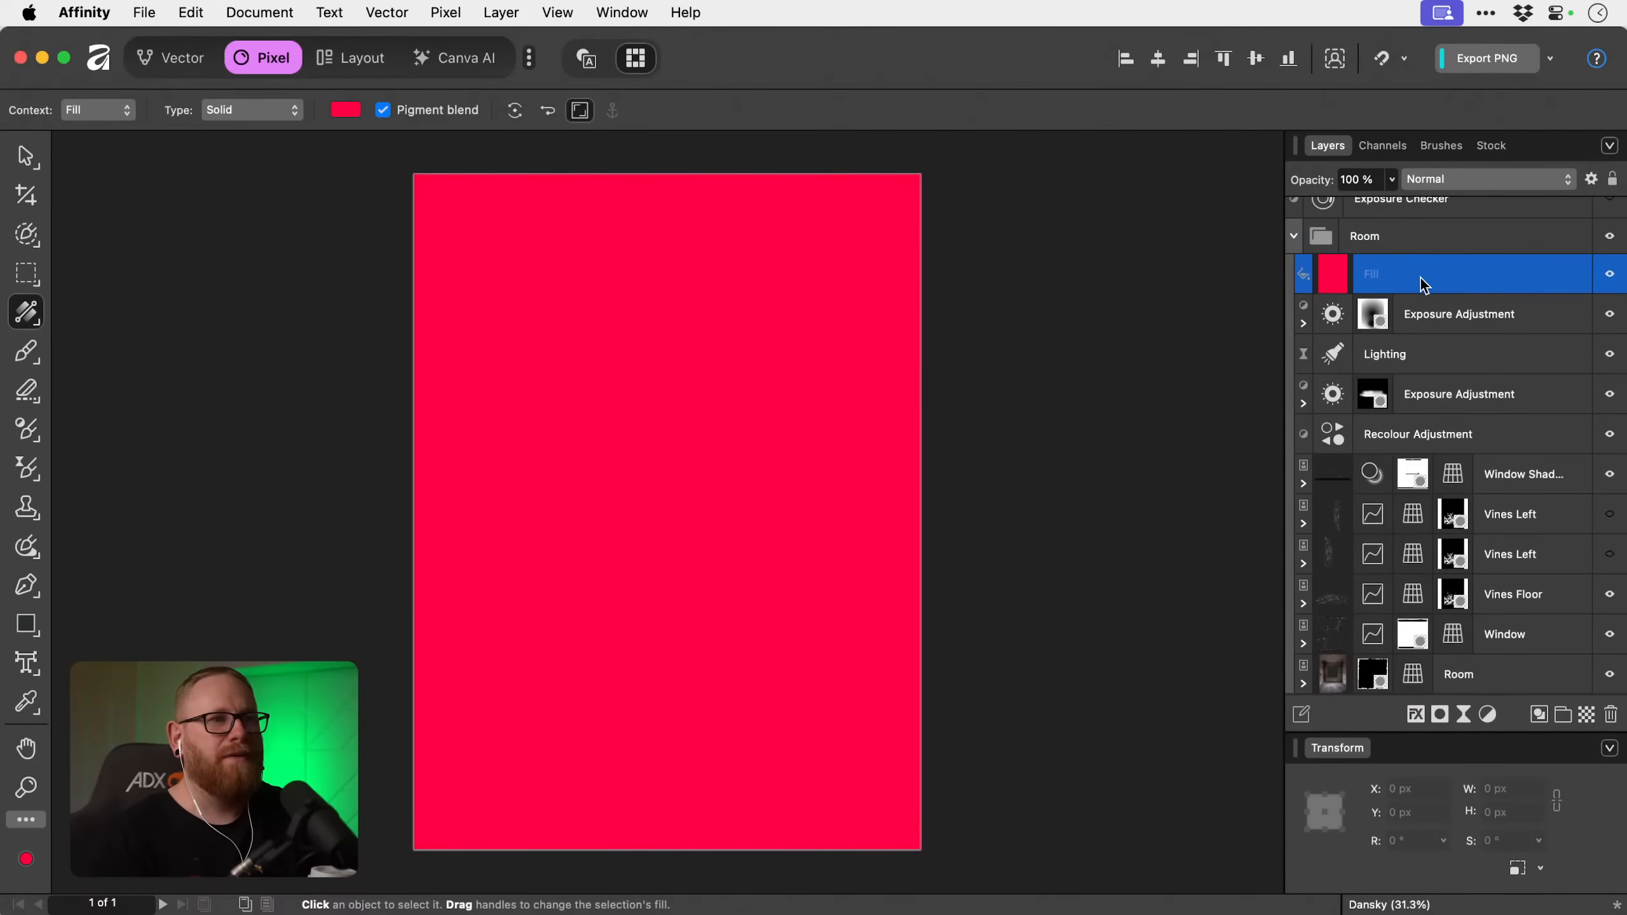
{"action": "left_click", "coordinate": [1440, 716]}
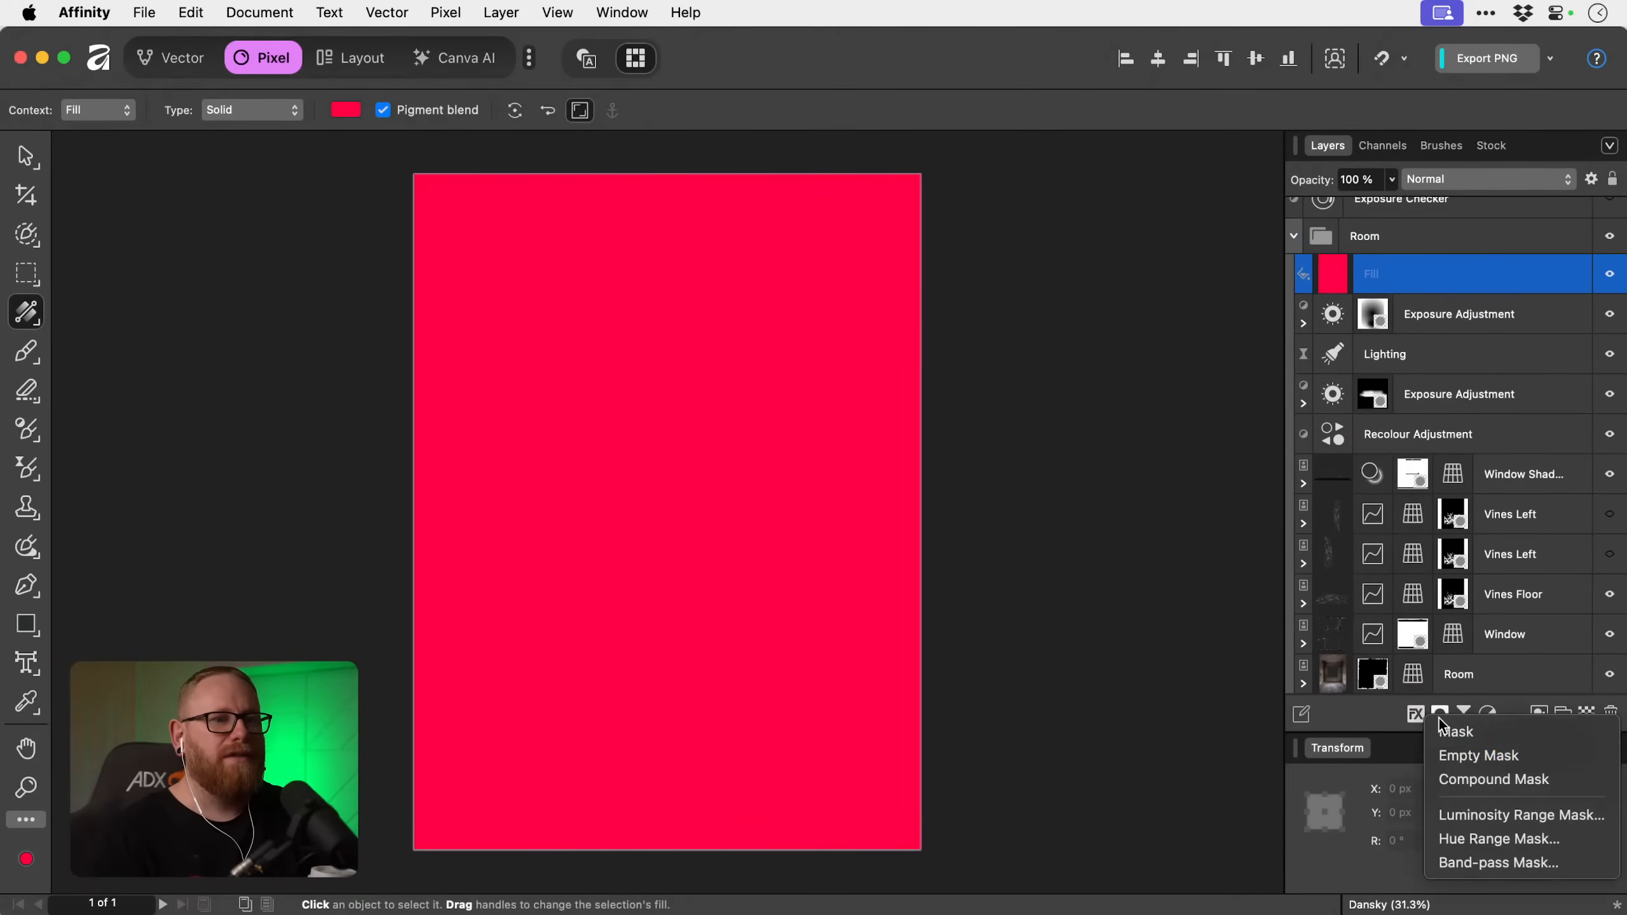
{"action": "left_click", "coordinate": [1461, 754]}
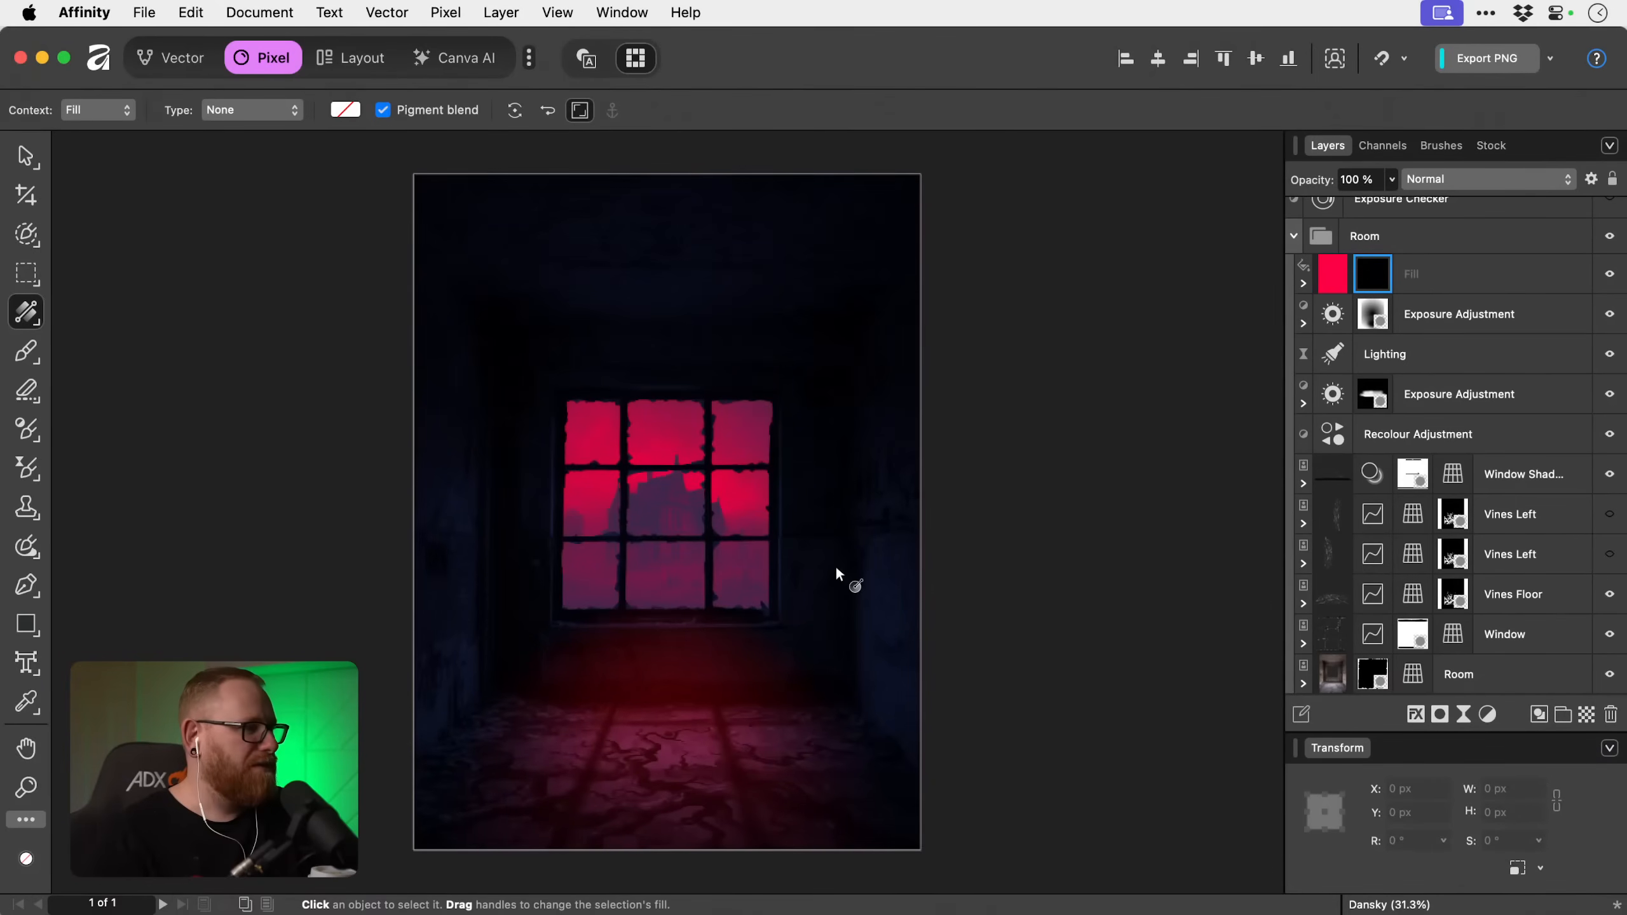
Select the Fill layer's mask for painting with the Paint Brush, using default colours with white as the foreground.
{"action": "key", "text": "b"}
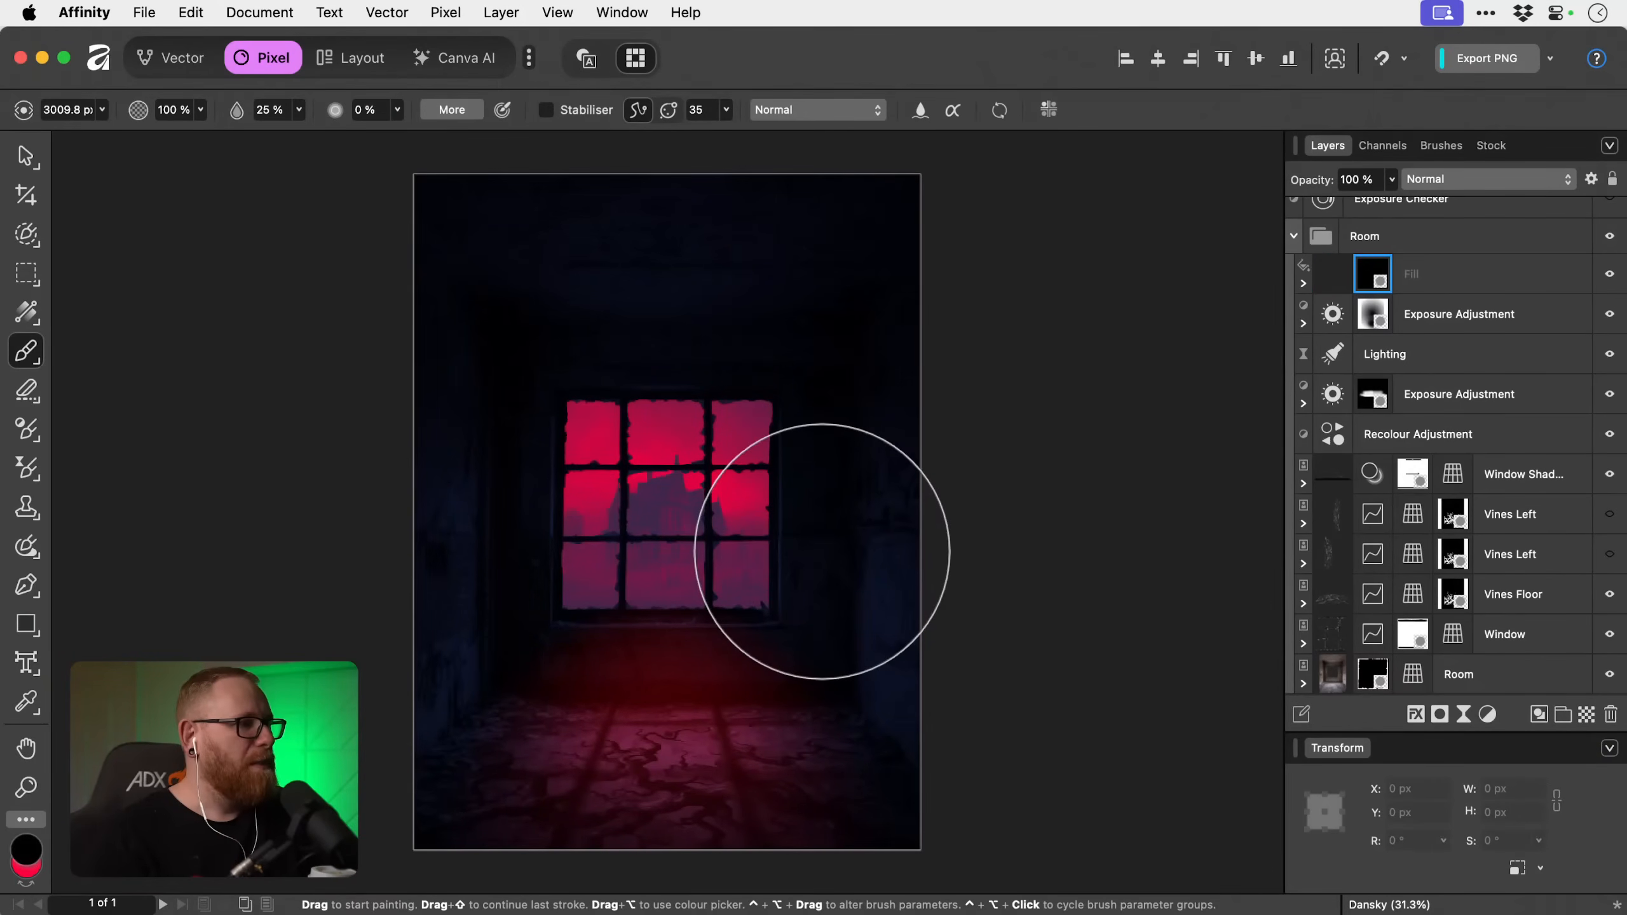
{"action": "key", "text": "d"}
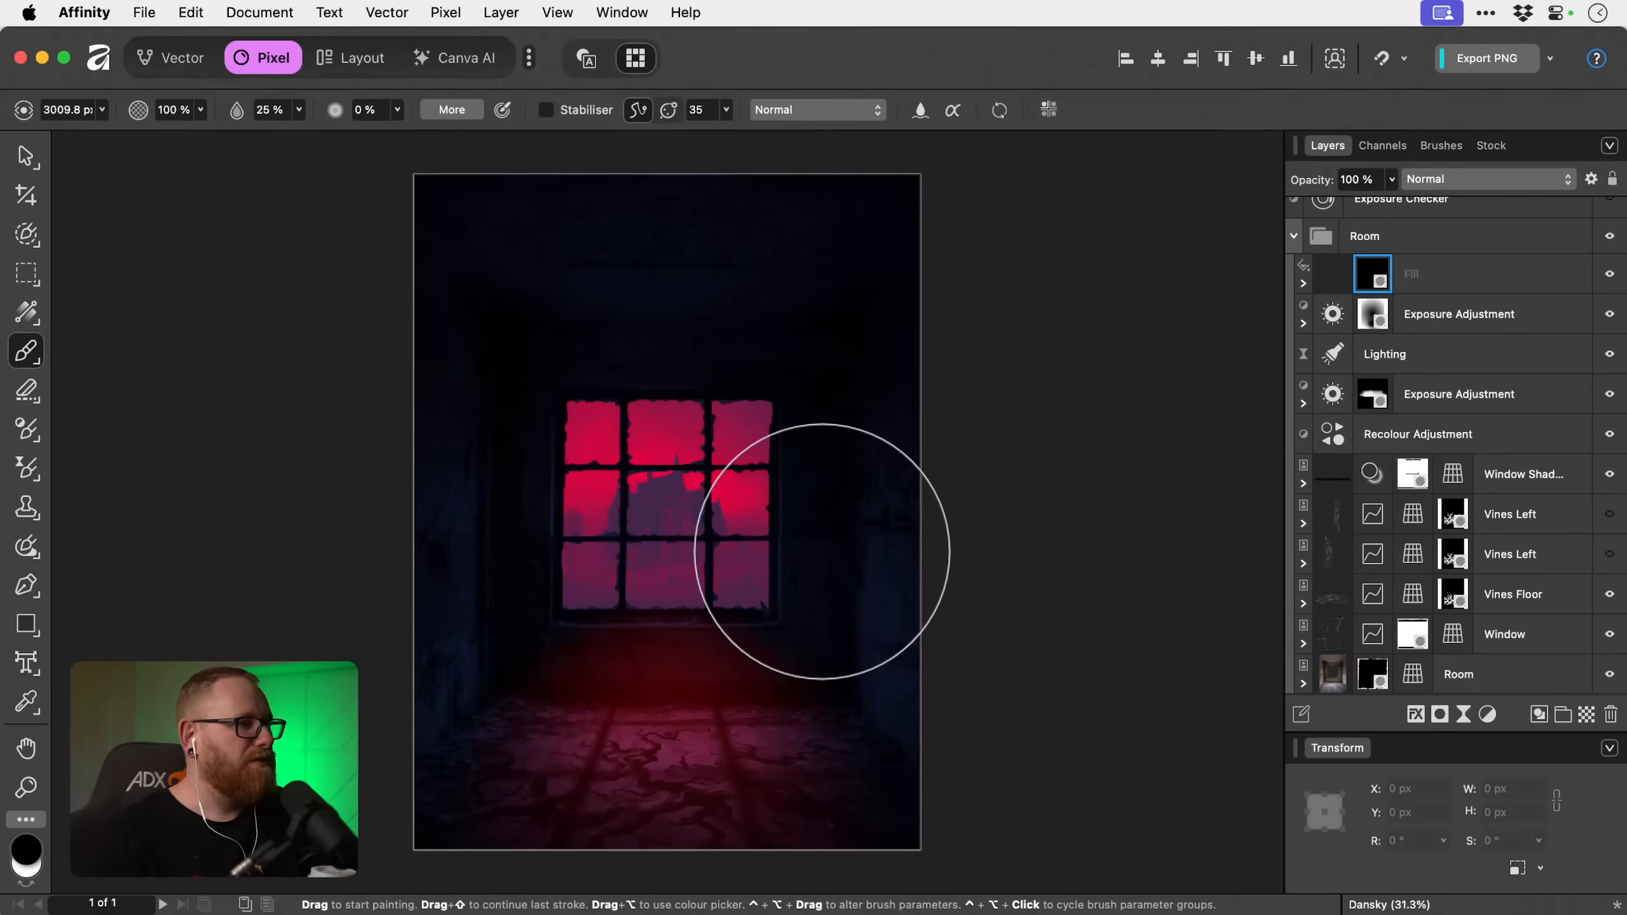
{"action": "left_click", "coordinate": [1305, 284]}
{"action": "left_click", "coordinate": [1340, 315]}
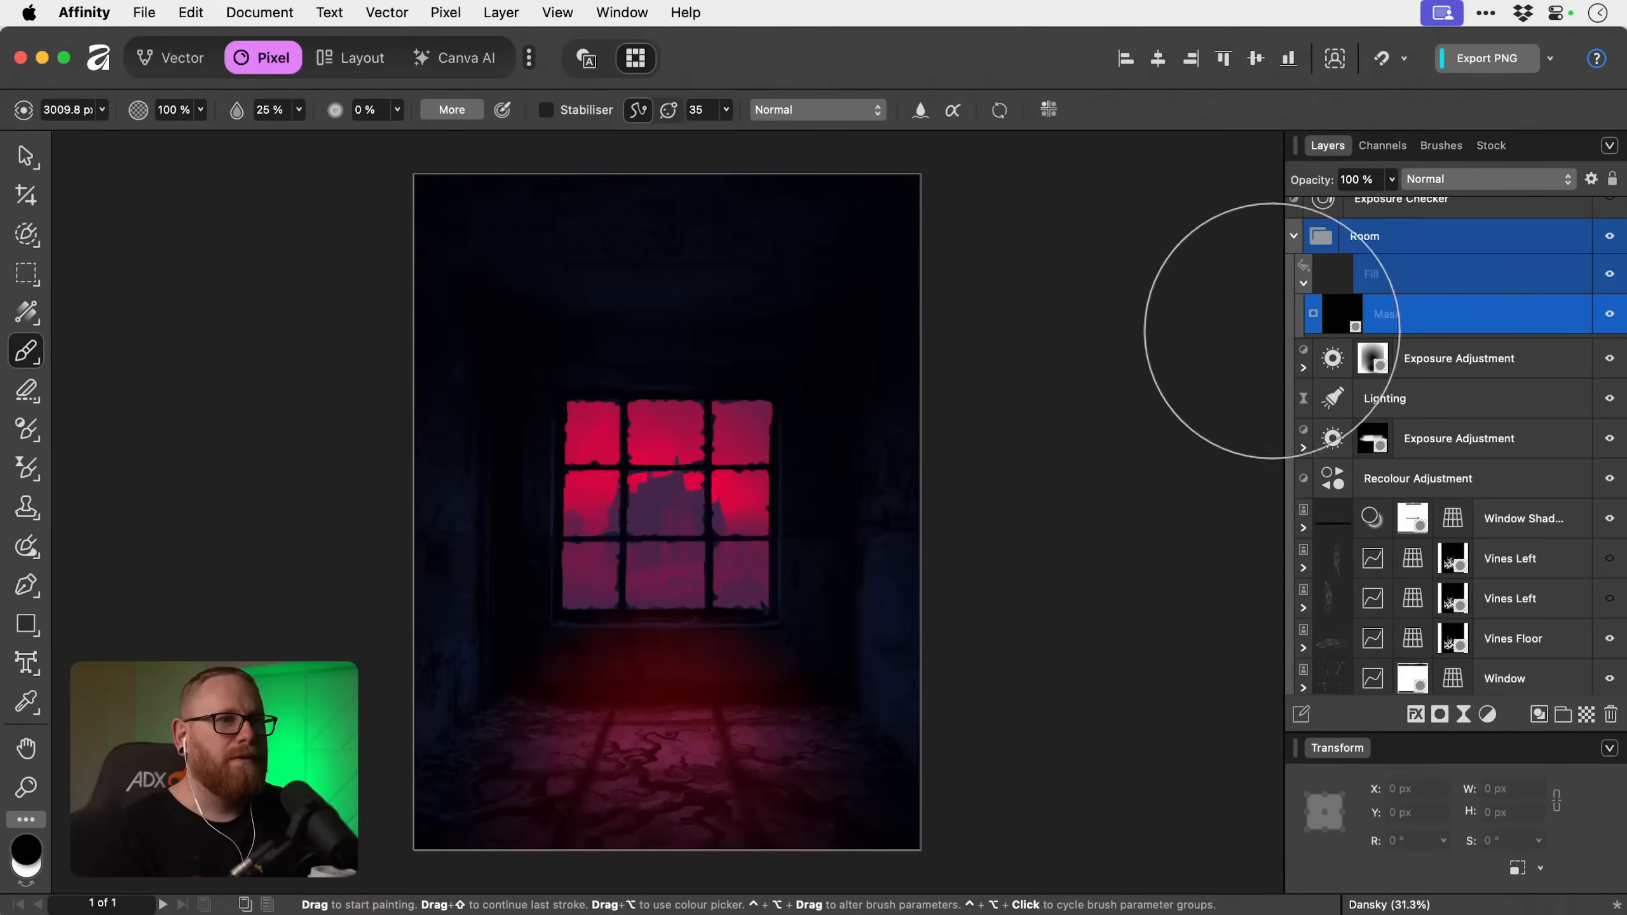
{"action": "key", "text": "x"}
{"action": "mouse_move", "coordinate": [712, 503]}
{"action": "left_mouse_down"}
{"action": "mouse_move", "coordinate": [581, 589]}
{"action": "mouse_move", "coordinate": [488, 403]}
{"action": "mouse_move", "coordinate": [843, 432]}
{"action": "mouse_move", "coordinate": [554, 599]}
{"action": "mouse_move", "coordinate": [729, 430]}
{"action": "mouse_move", "coordinate": [834, 547]}
{"action": "mouse_move", "coordinate": [461, 612]}
{"action": "mouse_move", "coordinate": [507, 364]}
{"action": "mouse_move", "coordinate": [644, 656]}
{"action": "left_mouse_up"}
{"action": "key", "text": "super+z"}
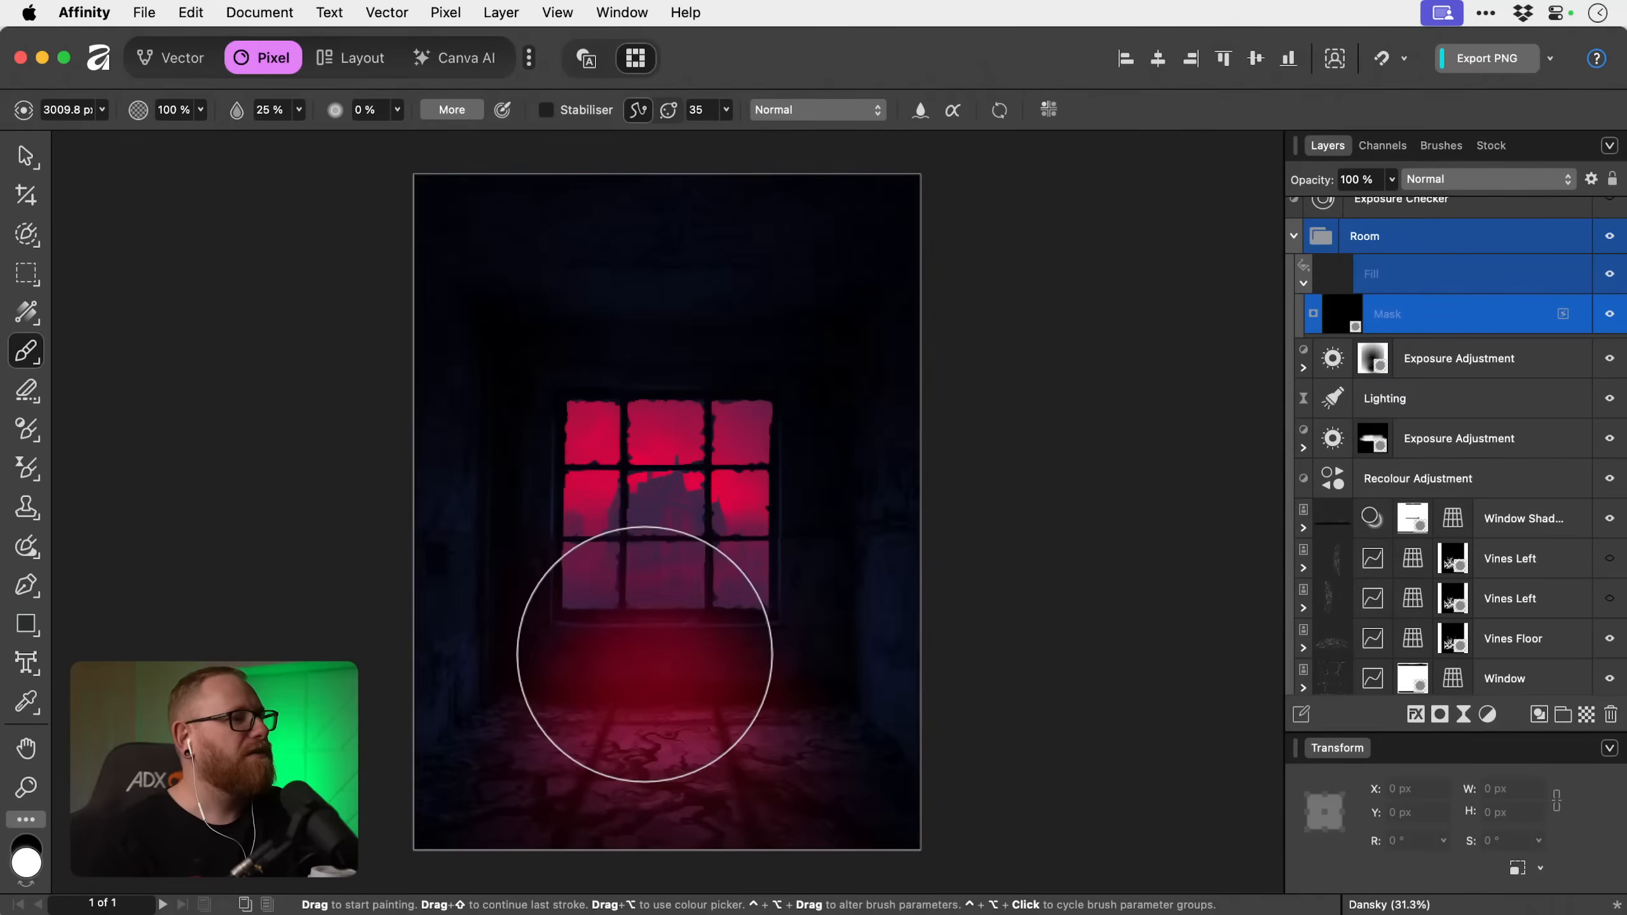
{"action": "left_click", "coordinate": [644, 654]}
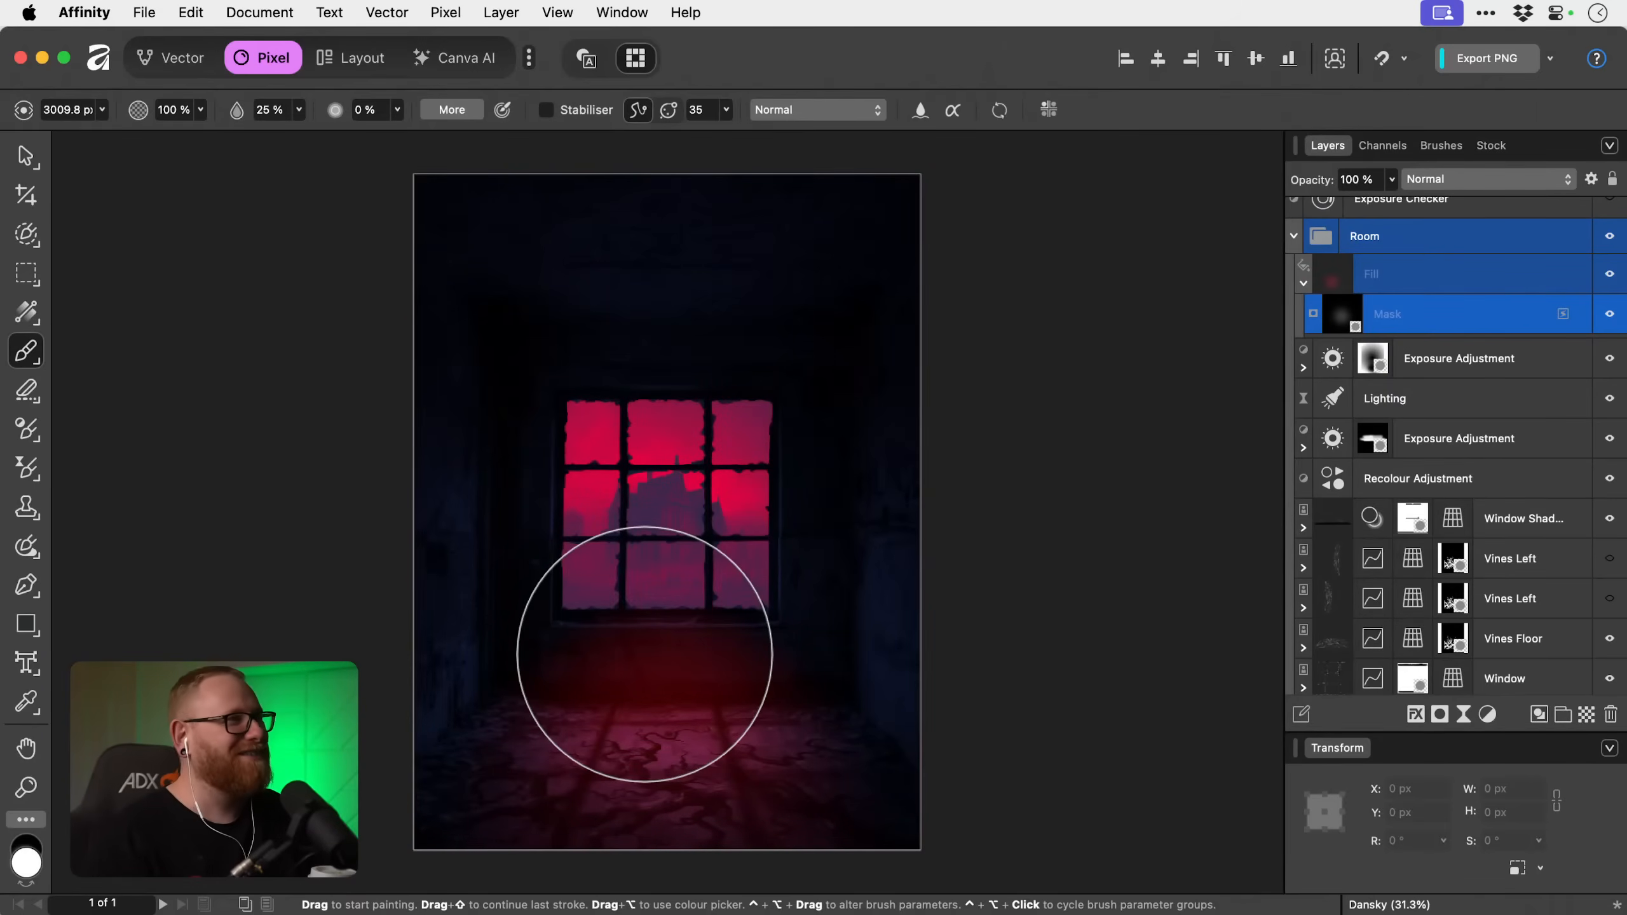
Undo the last dab on the Fill layer's mask and set the brush to 7% flow and about 1571 px wide.
{"action": "left_click", "coordinate": [298, 111]}
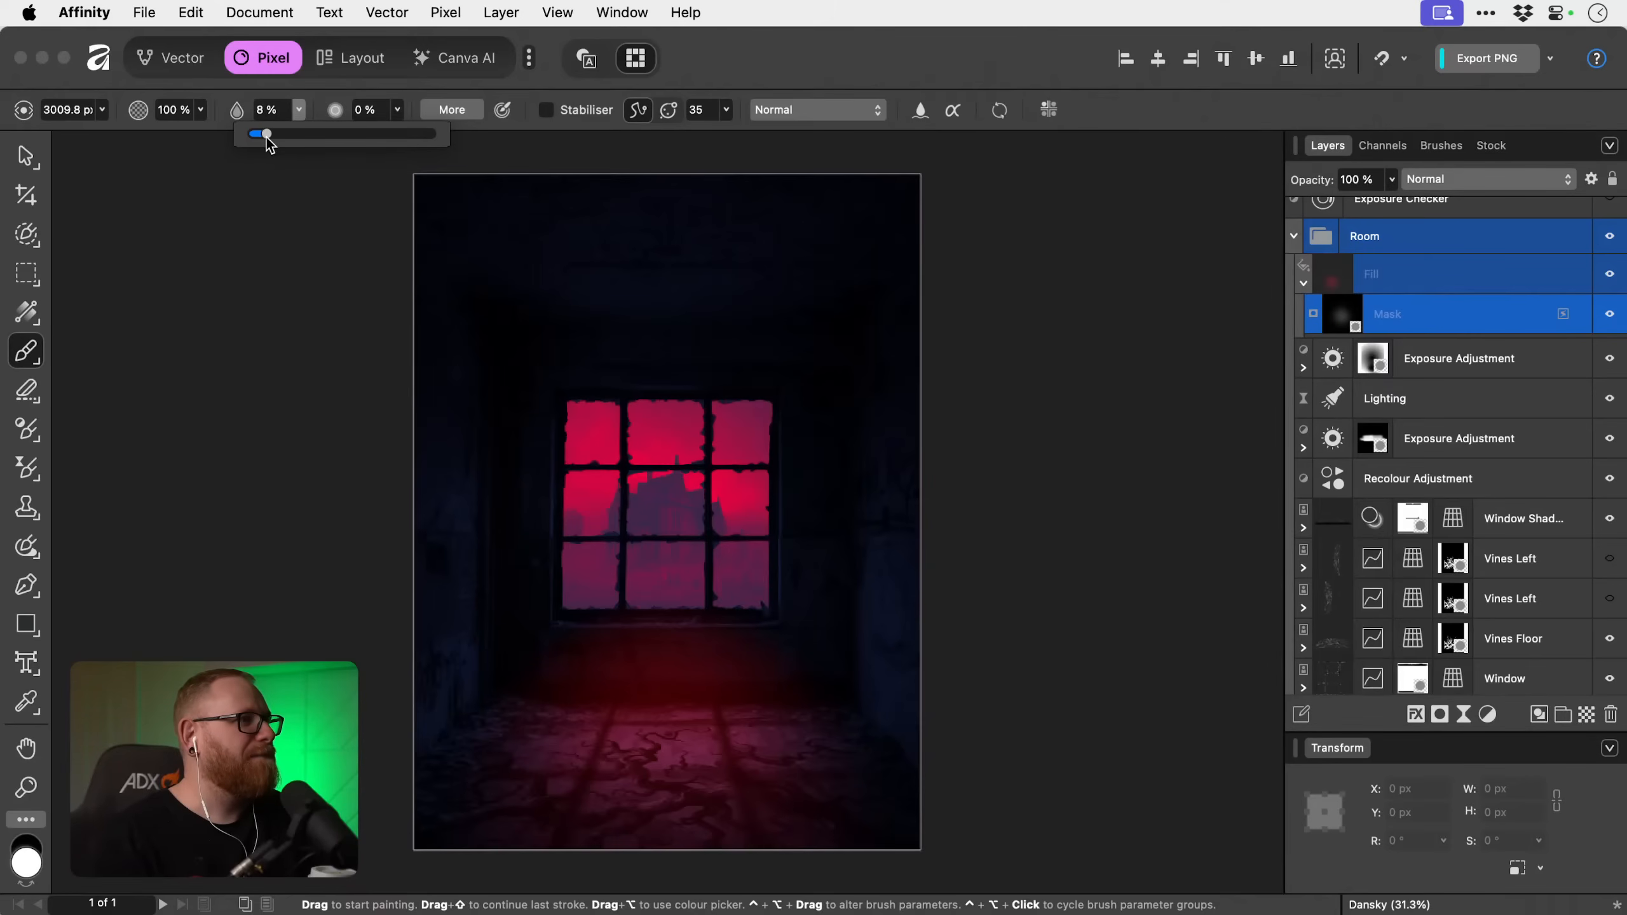
{"action": "left_click", "coordinate": [259, 583]}
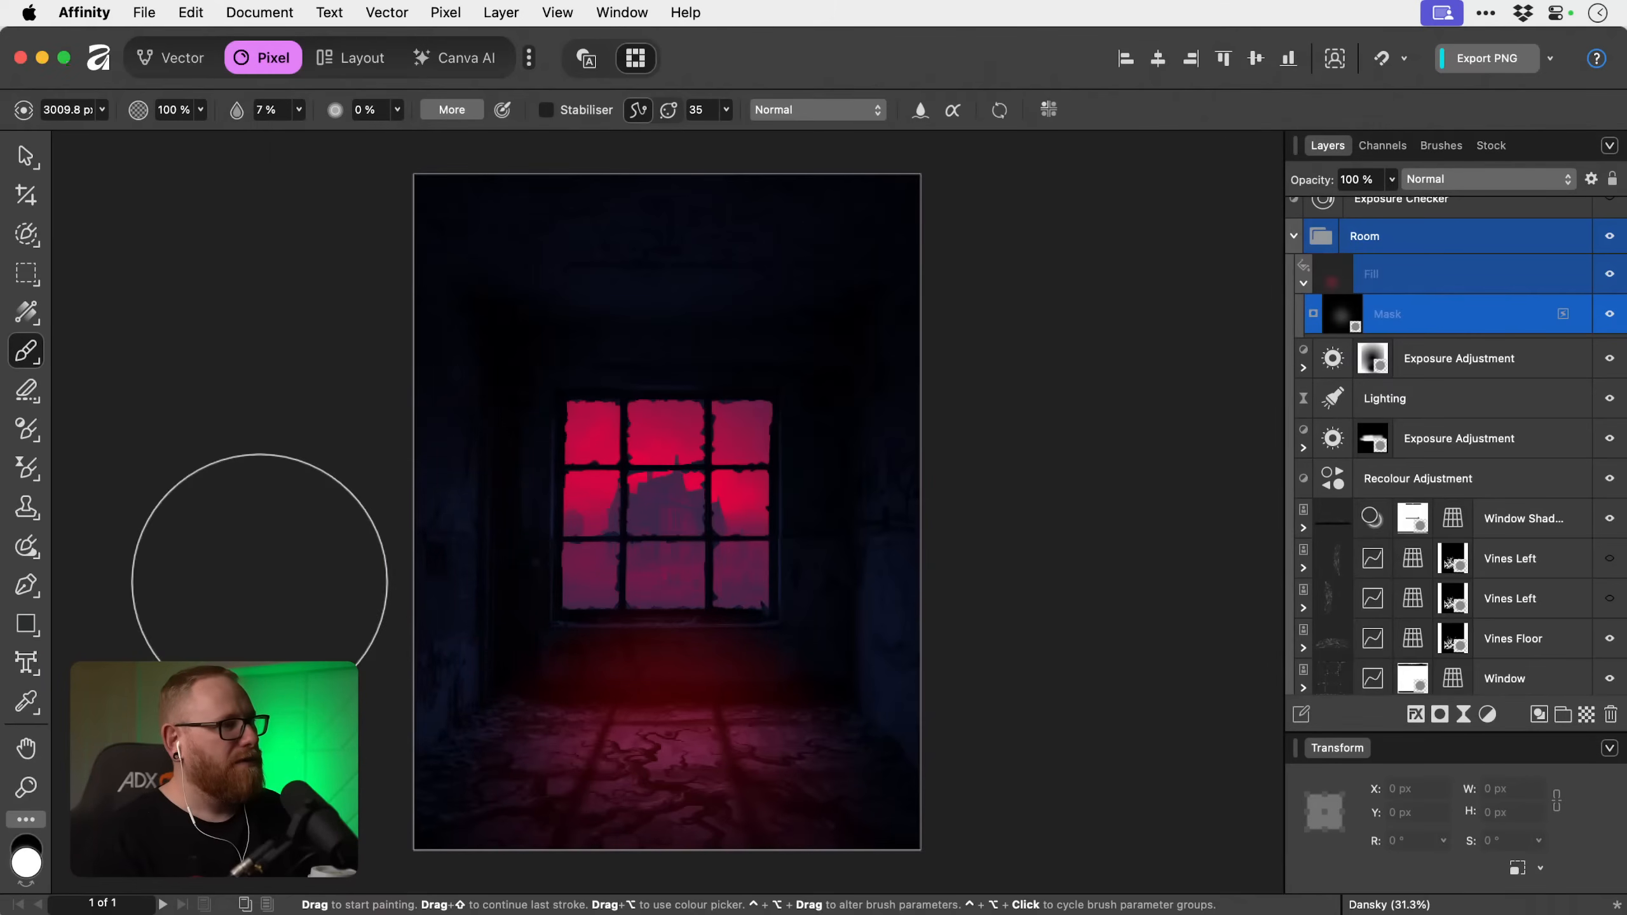
{"action": "key", "text": "bracketleft"}
{"action": "key", "text": "bracketleft"}
{"action": "key", "text": "bracketleft"}
{"action": "key", "text": "super+z"}
{"action": "key", "text": "bracketleft"}
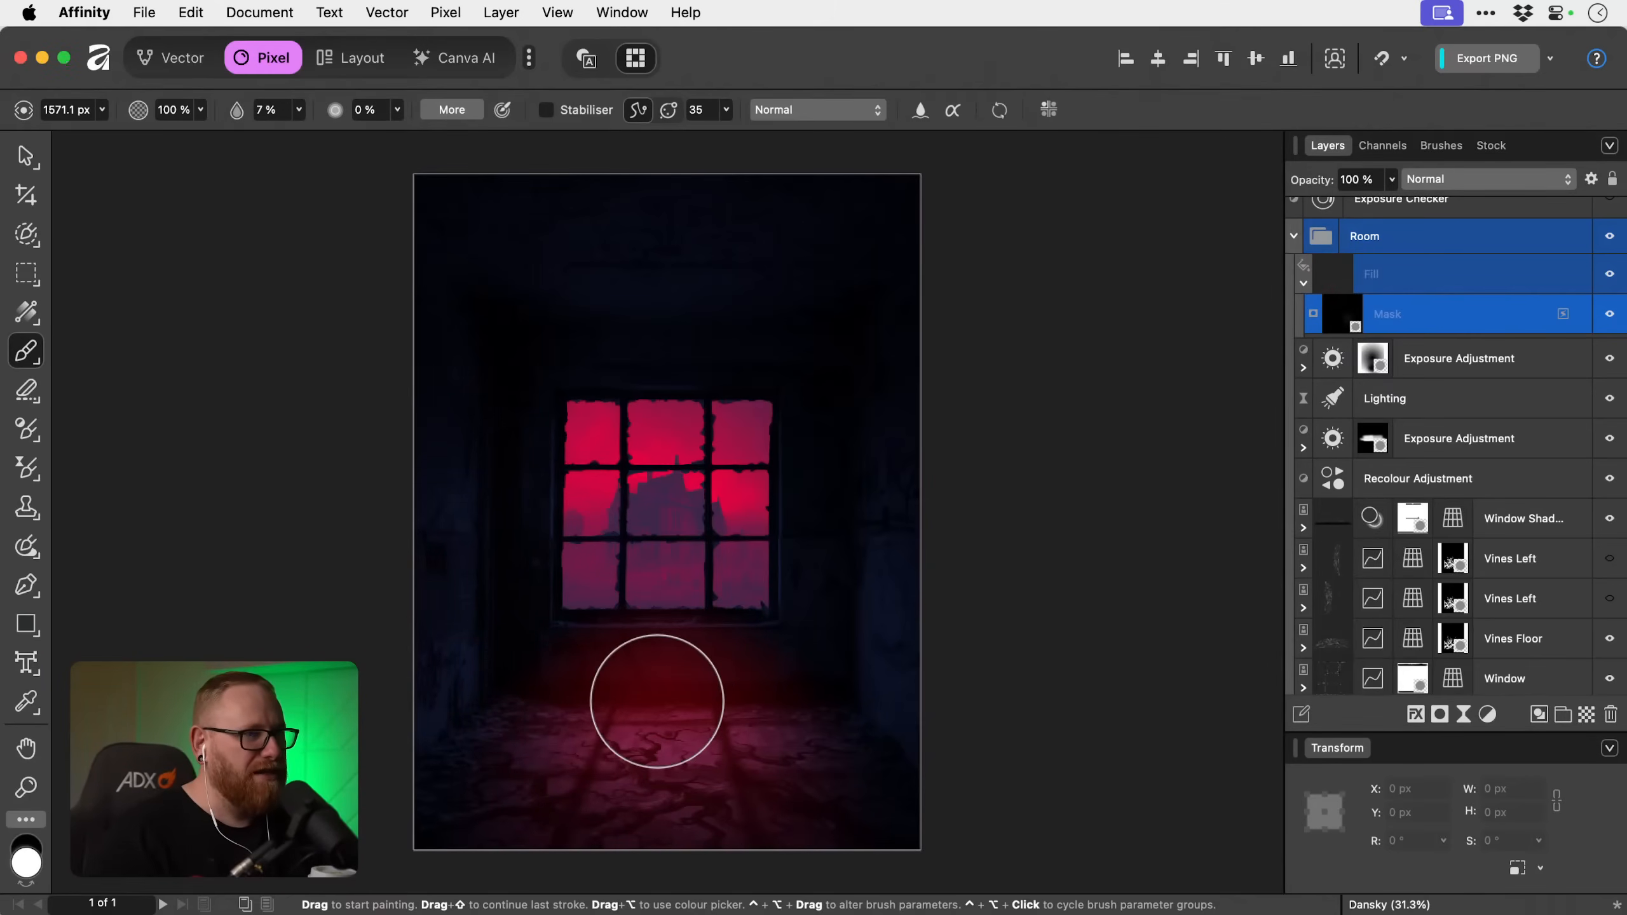
Paint white on the Fill layer's mask across the floor below the window, adjusting the brush width between about 1576 and 2336 px.
{"action": "key", "text": "bracketright"}
{"action": "key", "text": "bracketright"}
{"action": "key", "text": "bracketleft"}
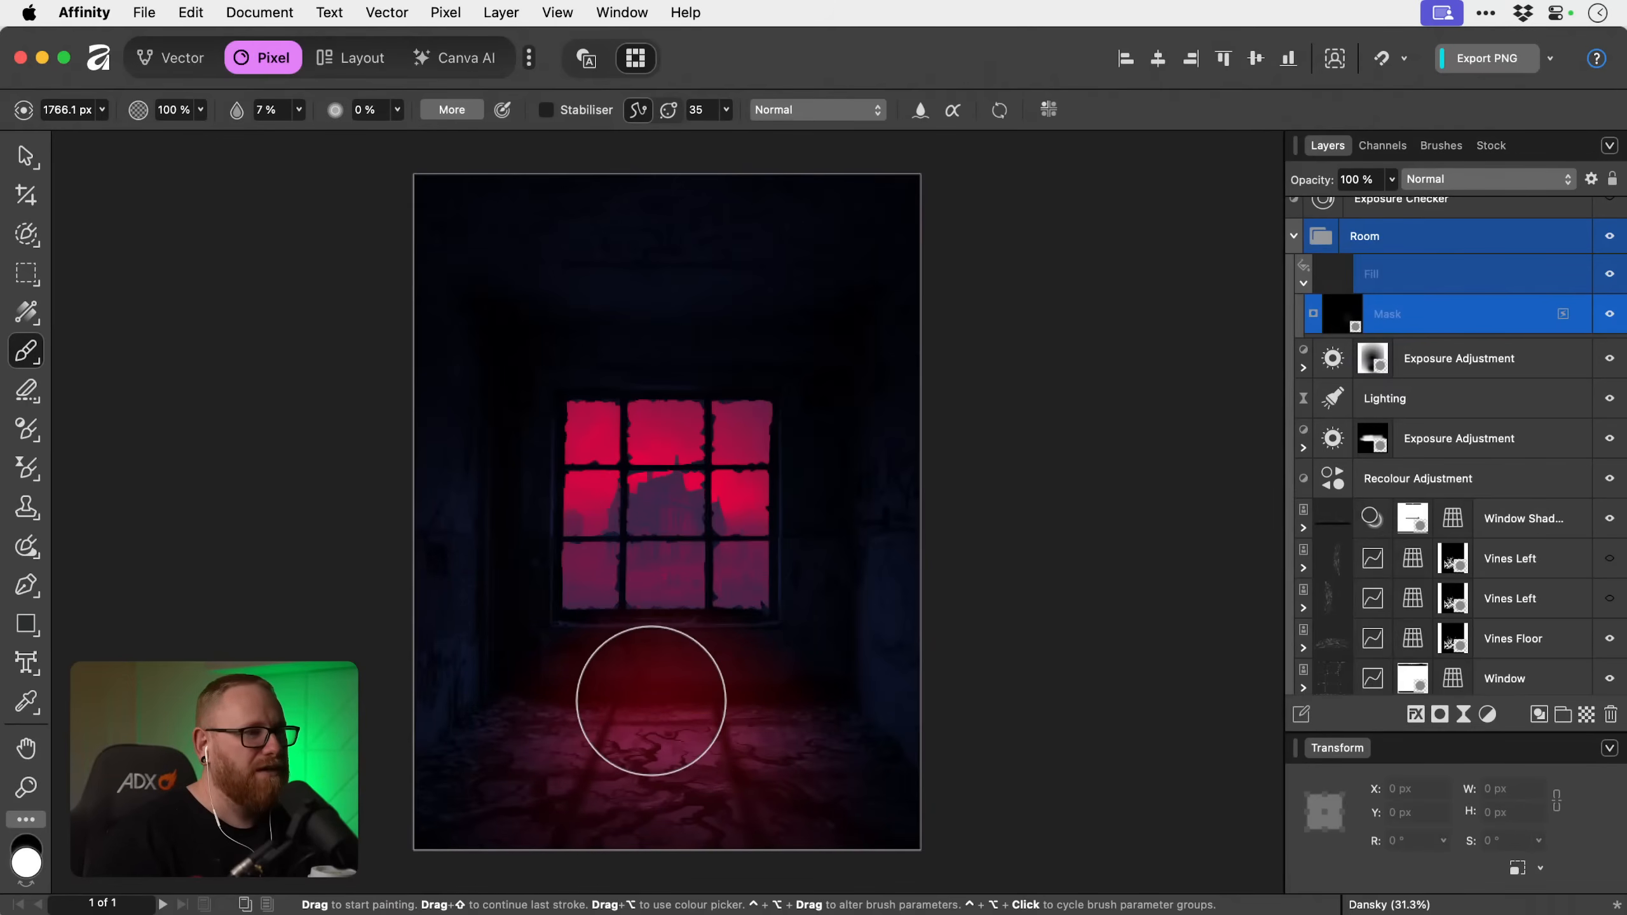
{"action": "key", "text": "bracketright"}
{"action": "key", "text": "bracketright"}
{"action": "key", "text": "bracketright"}
{"action": "key", "text": "bracketright"}
{"action": "key", "text": "bracketright"}
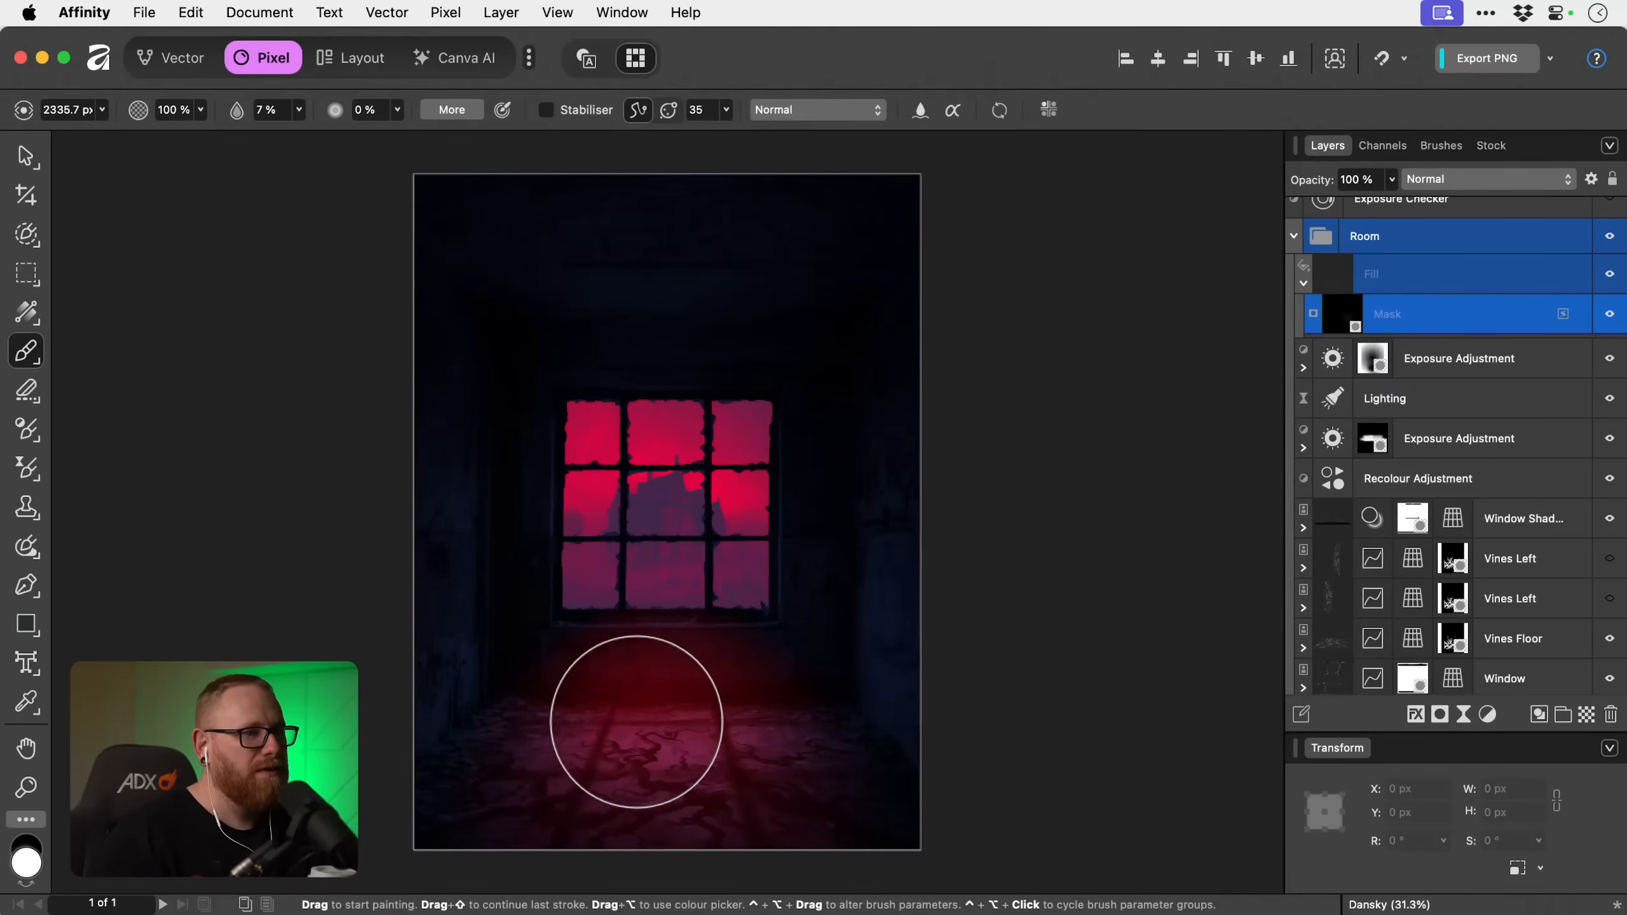
{"action": "key", "text": "bracketleft"}
{"action": "key", "text": "bracketleft"}
{"action": "key", "text": "bracketleft"}
{"action": "key", "text": "bracketleft"}
{"action": "key", "text": "bracketleft"}
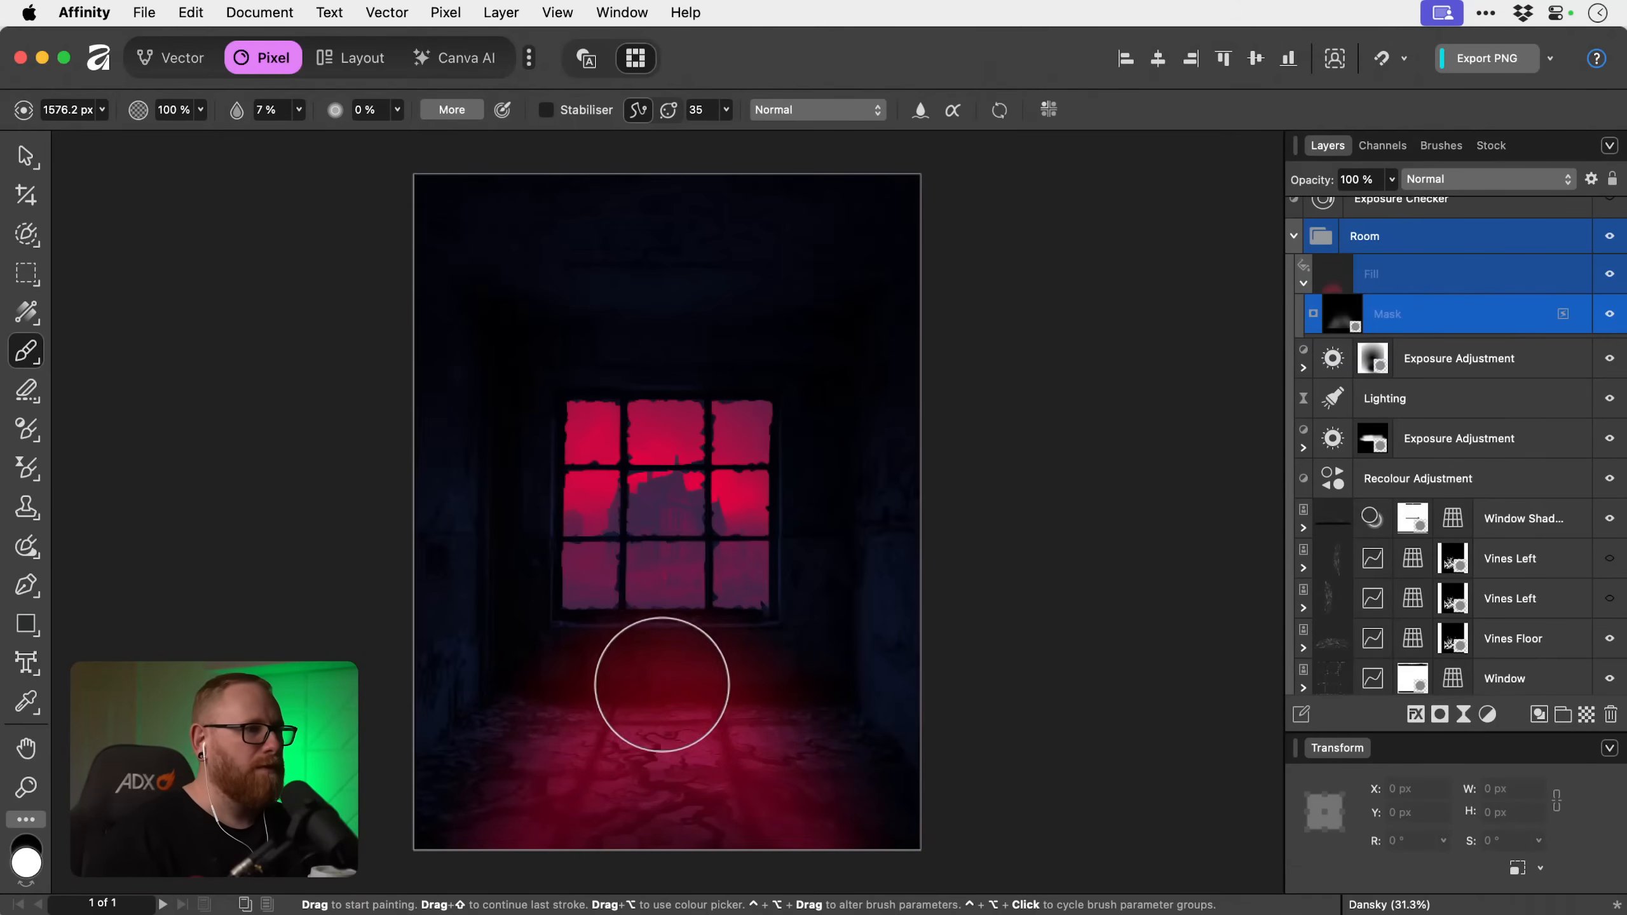
{"action": "key", "text": "x"}
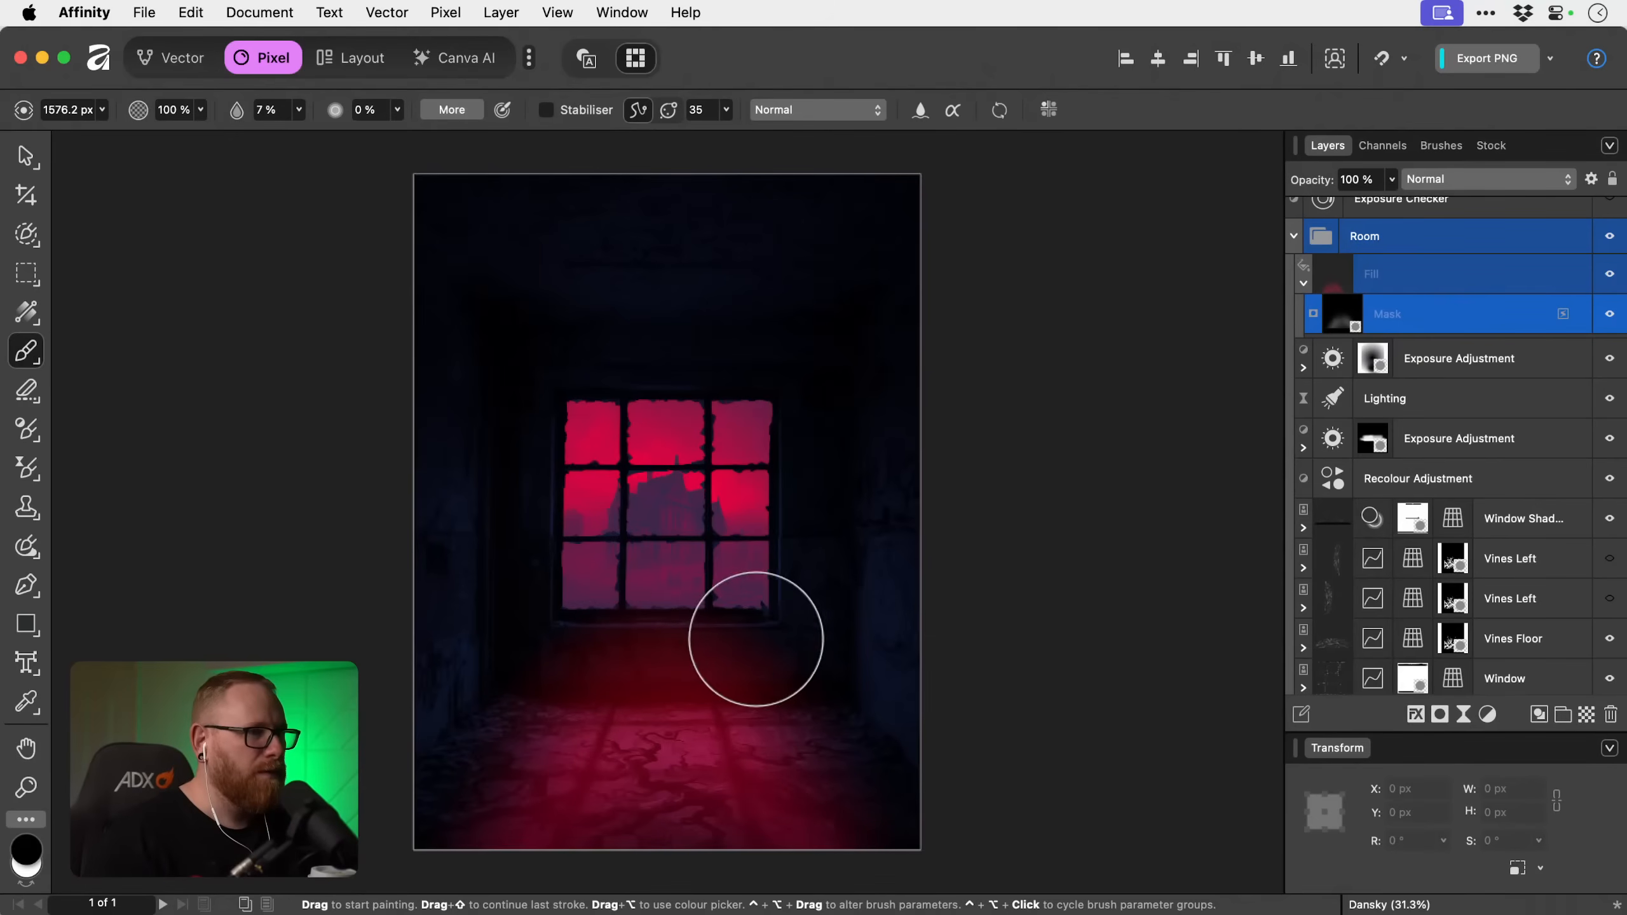
{"action": "key", "text": "x"}
{"action": "left_click_drag", "start_coordinate": [644, 414], "coordinate": [482, 103]}
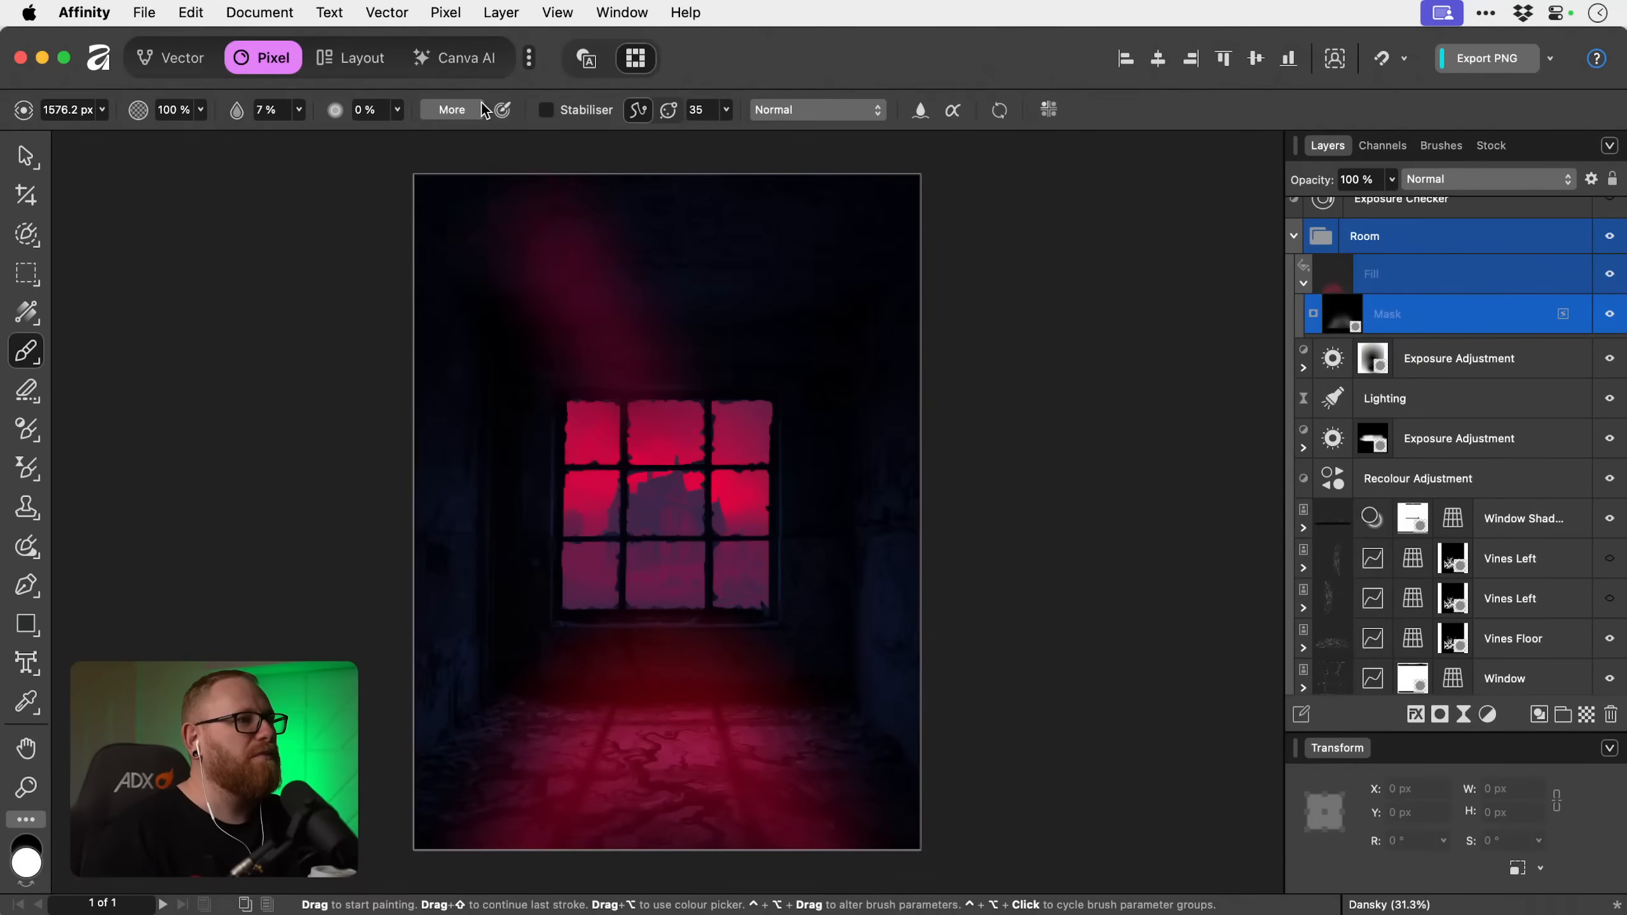
{"action": "key", "text": "super+z"}
Paint white strokes on the Fill layer's mask fanning out from the window's top edge across the ceiling to both upper corners.
{"action": "left_click_drag", "start_coordinate": [628, 396], "coordinate": [439, 142]}
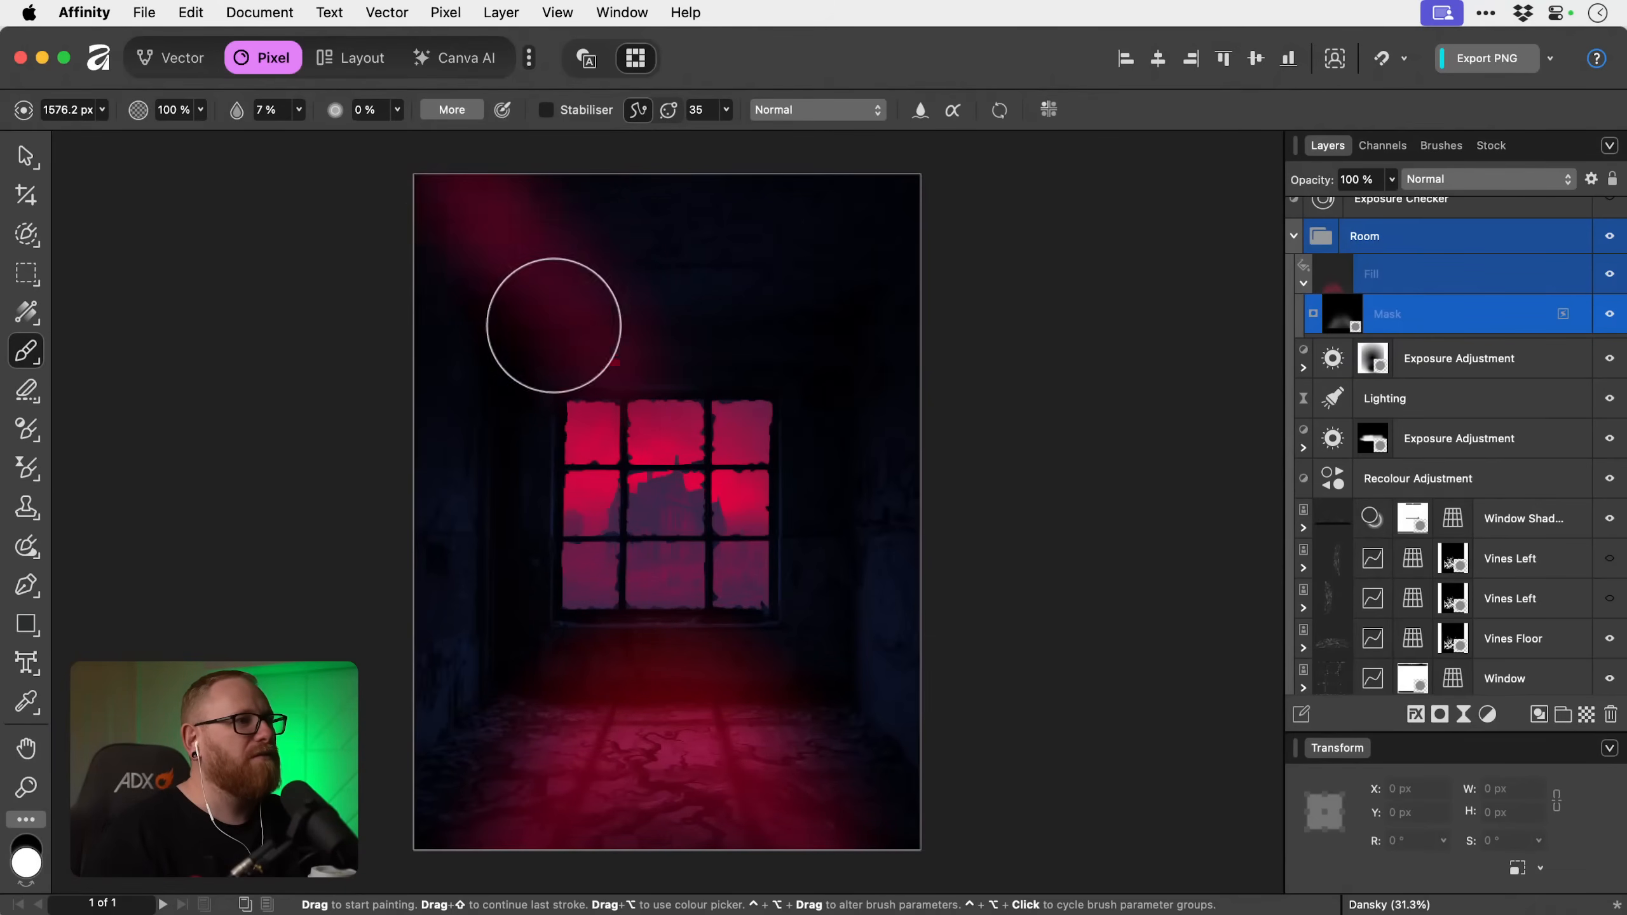
{"action": "left_click_drag", "start_coordinate": [659, 401], "coordinate": [516, 87]}
{"action": "key", "text": "super+z"}
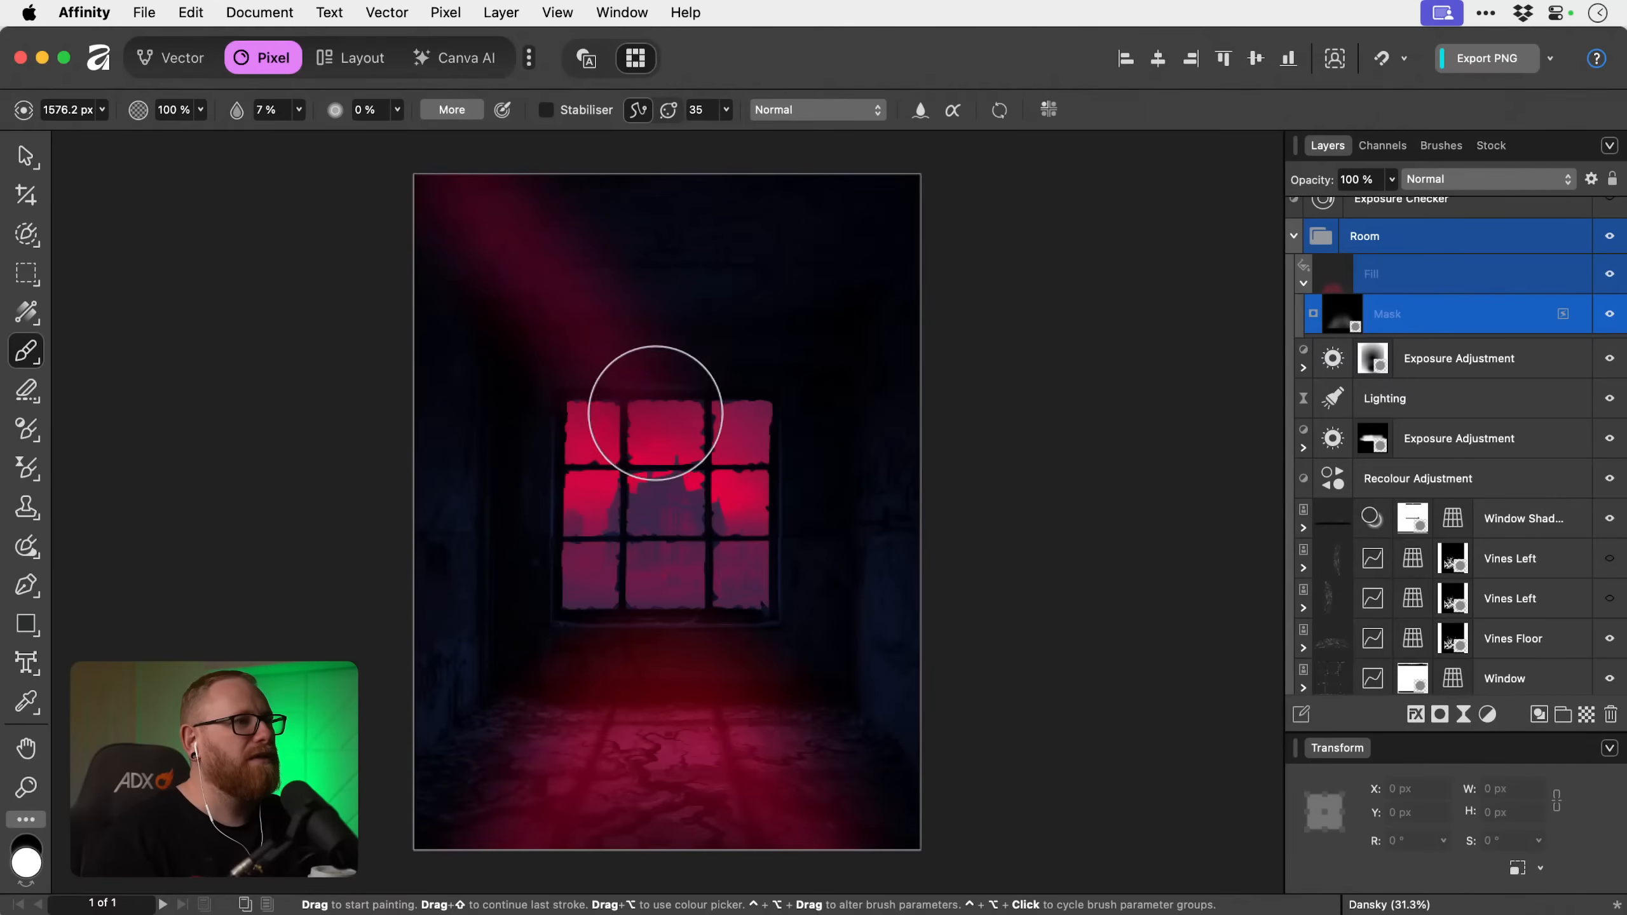
{"action": "left_click_drag", "start_coordinate": [647, 374], "coordinate": [581, 145]}
{"action": "left_click_drag", "start_coordinate": [660, 385], "coordinate": [671, 50]}
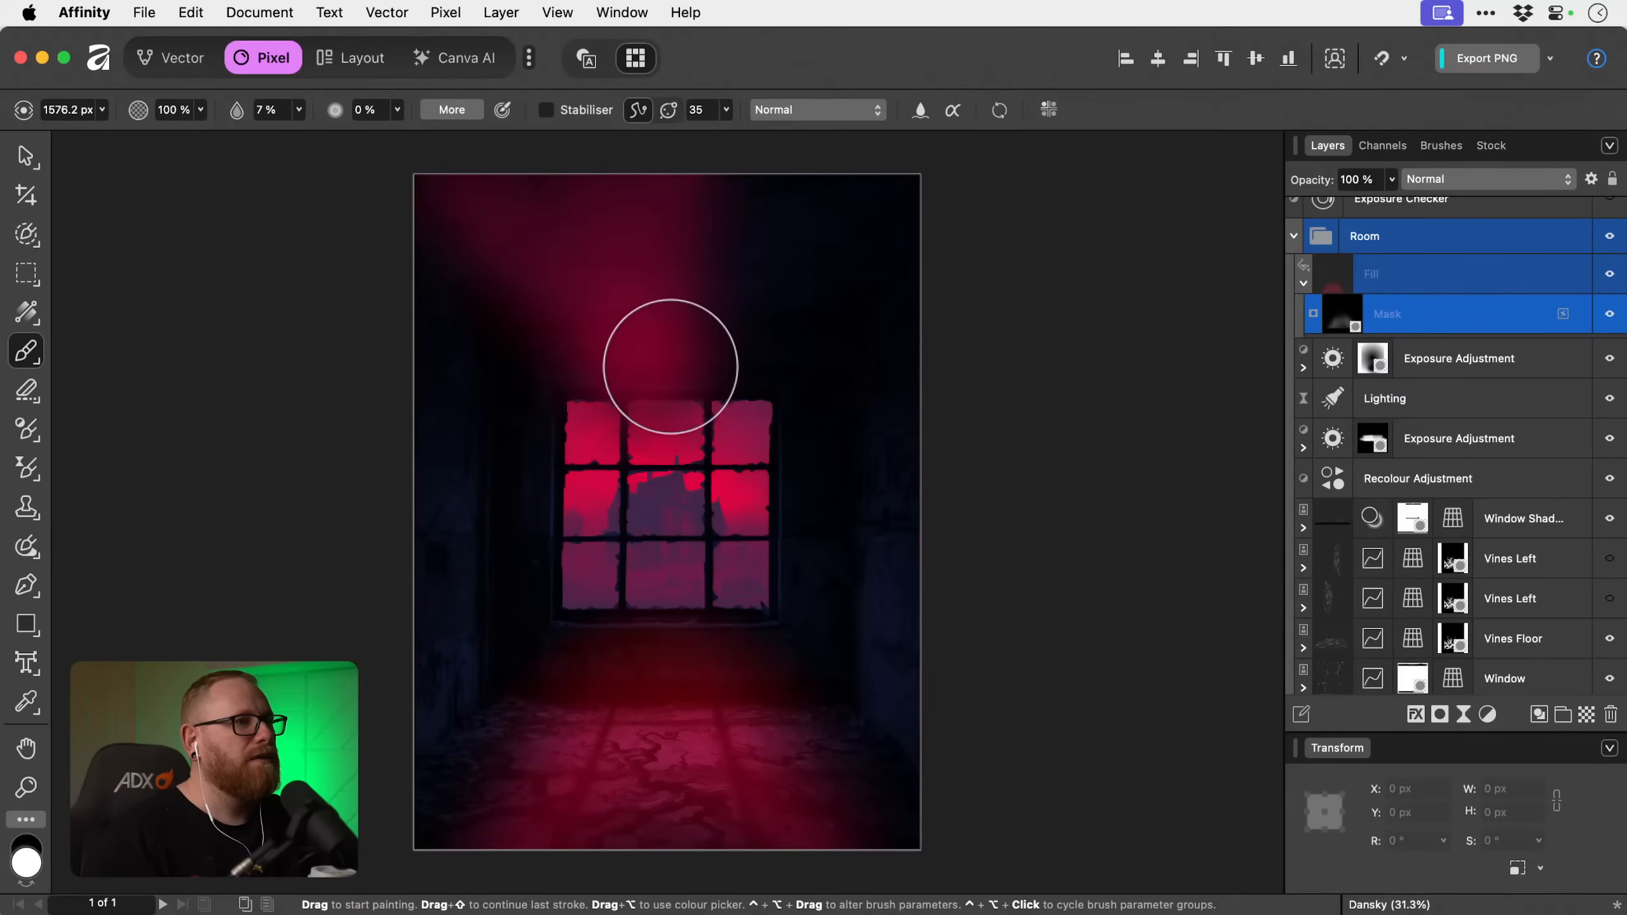
{"action": "left_click_drag", "start_coordinate": [672, 363], "coordinate": [762, 91]}
{"action": "left_click_drag", "start_coordinate": [727, 381], "coordinate": [781, 291]}
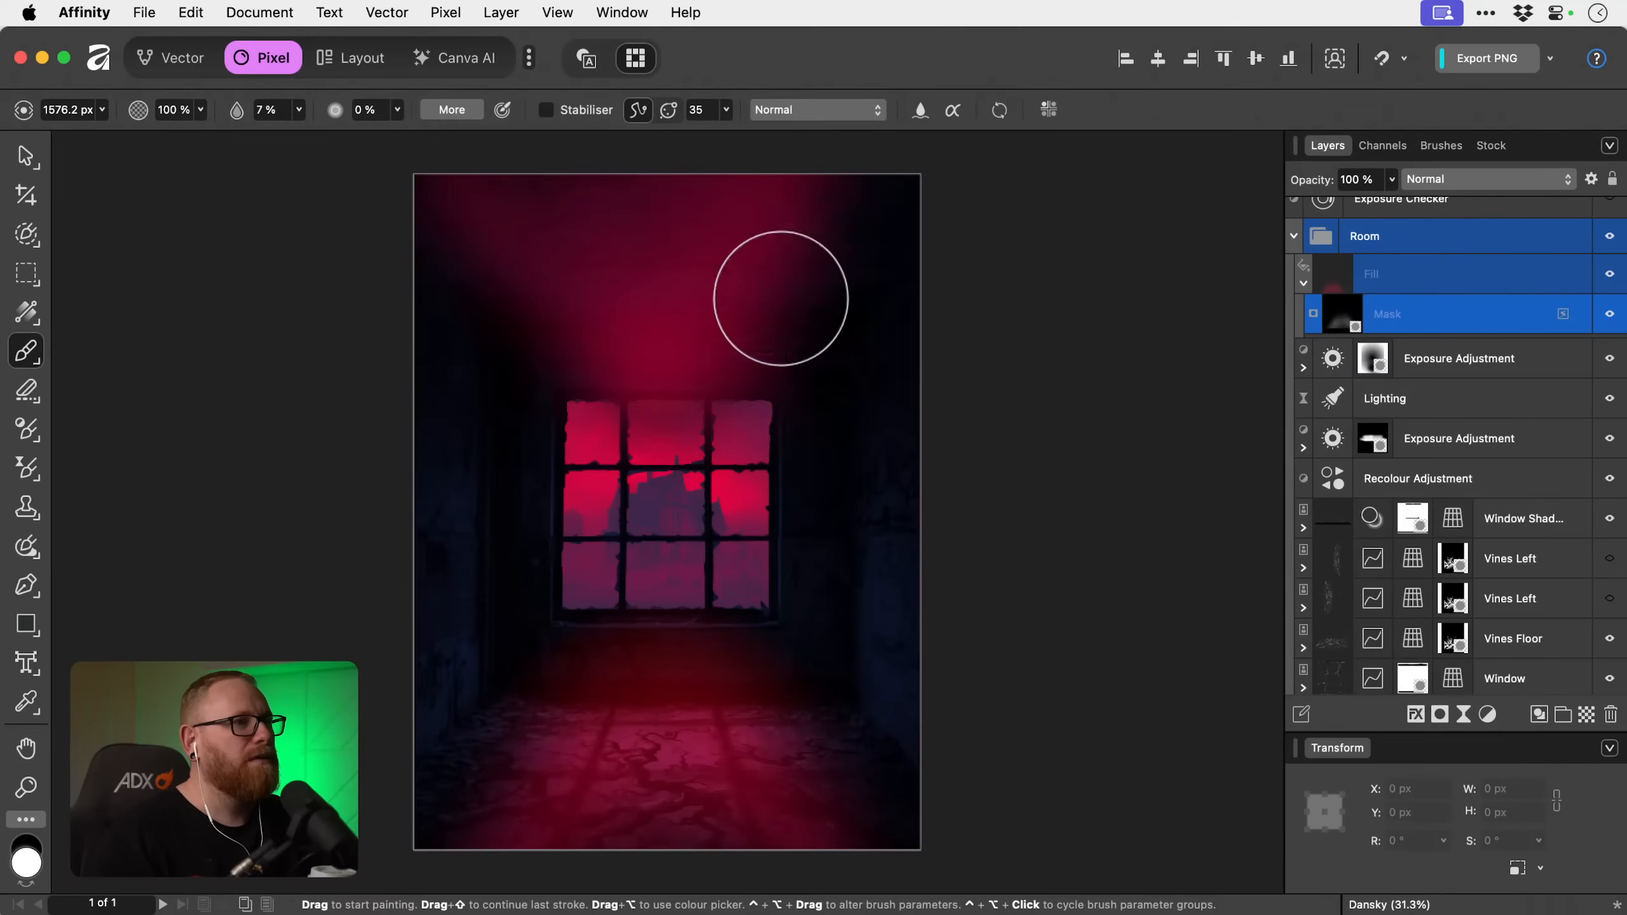
{"action": "left_click_drag", "start_coordinate": [733, 374], "coordinate": [801, 128]}
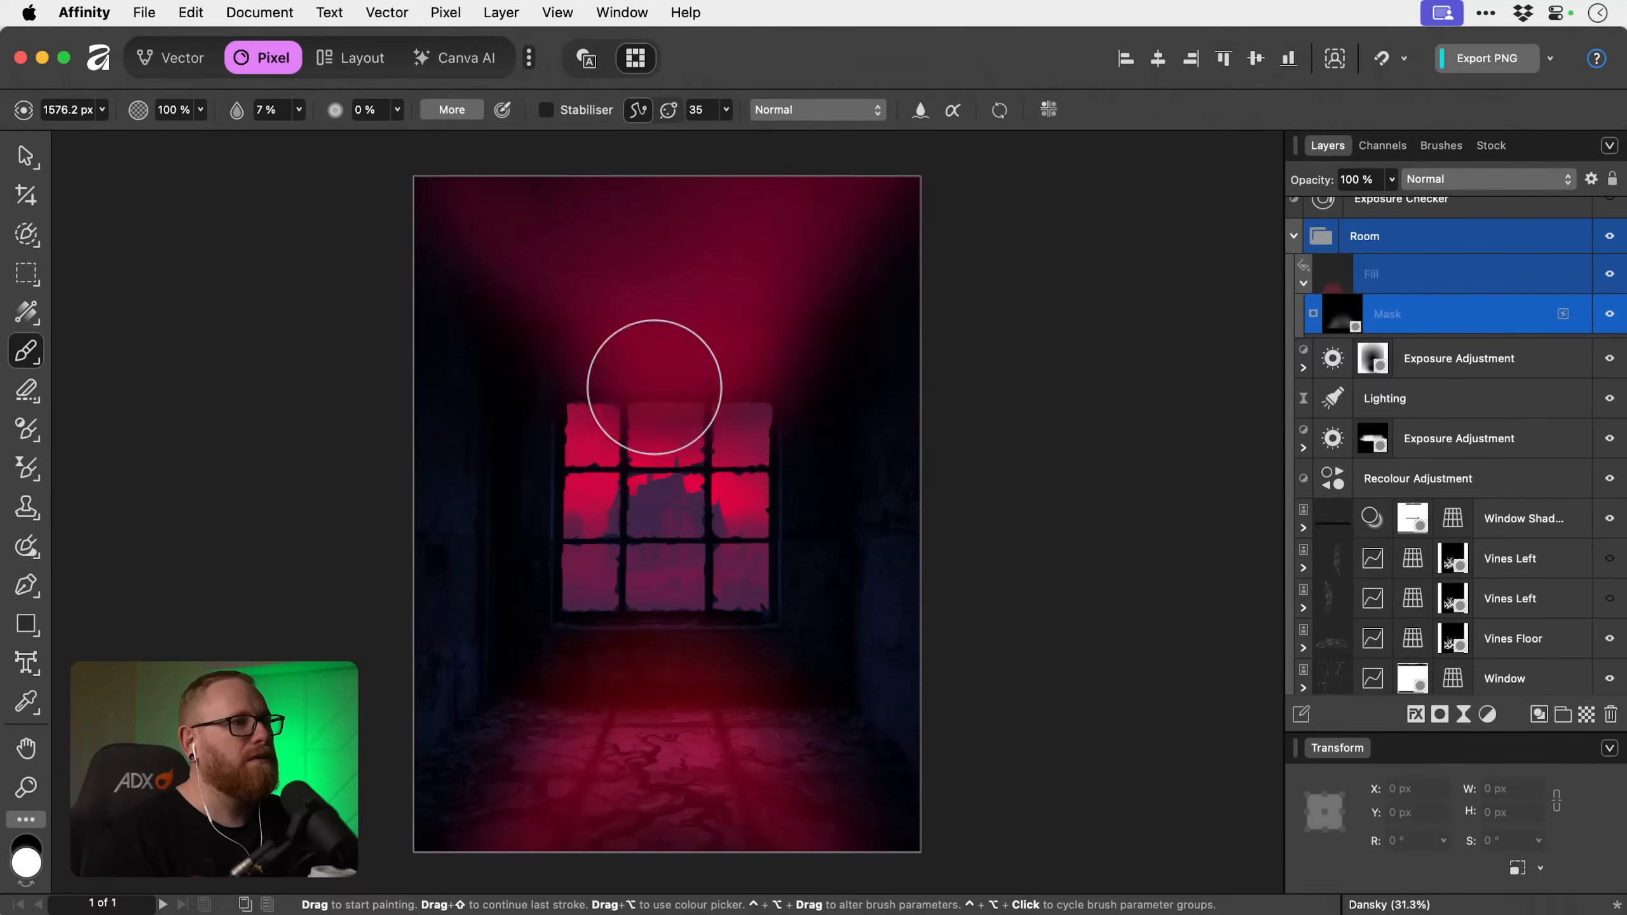
{"action": "left_click_drag", "start_coordinate": [595, 368], "coordinate": [410, 129]}
{"action": "key", "text": "super+z"}
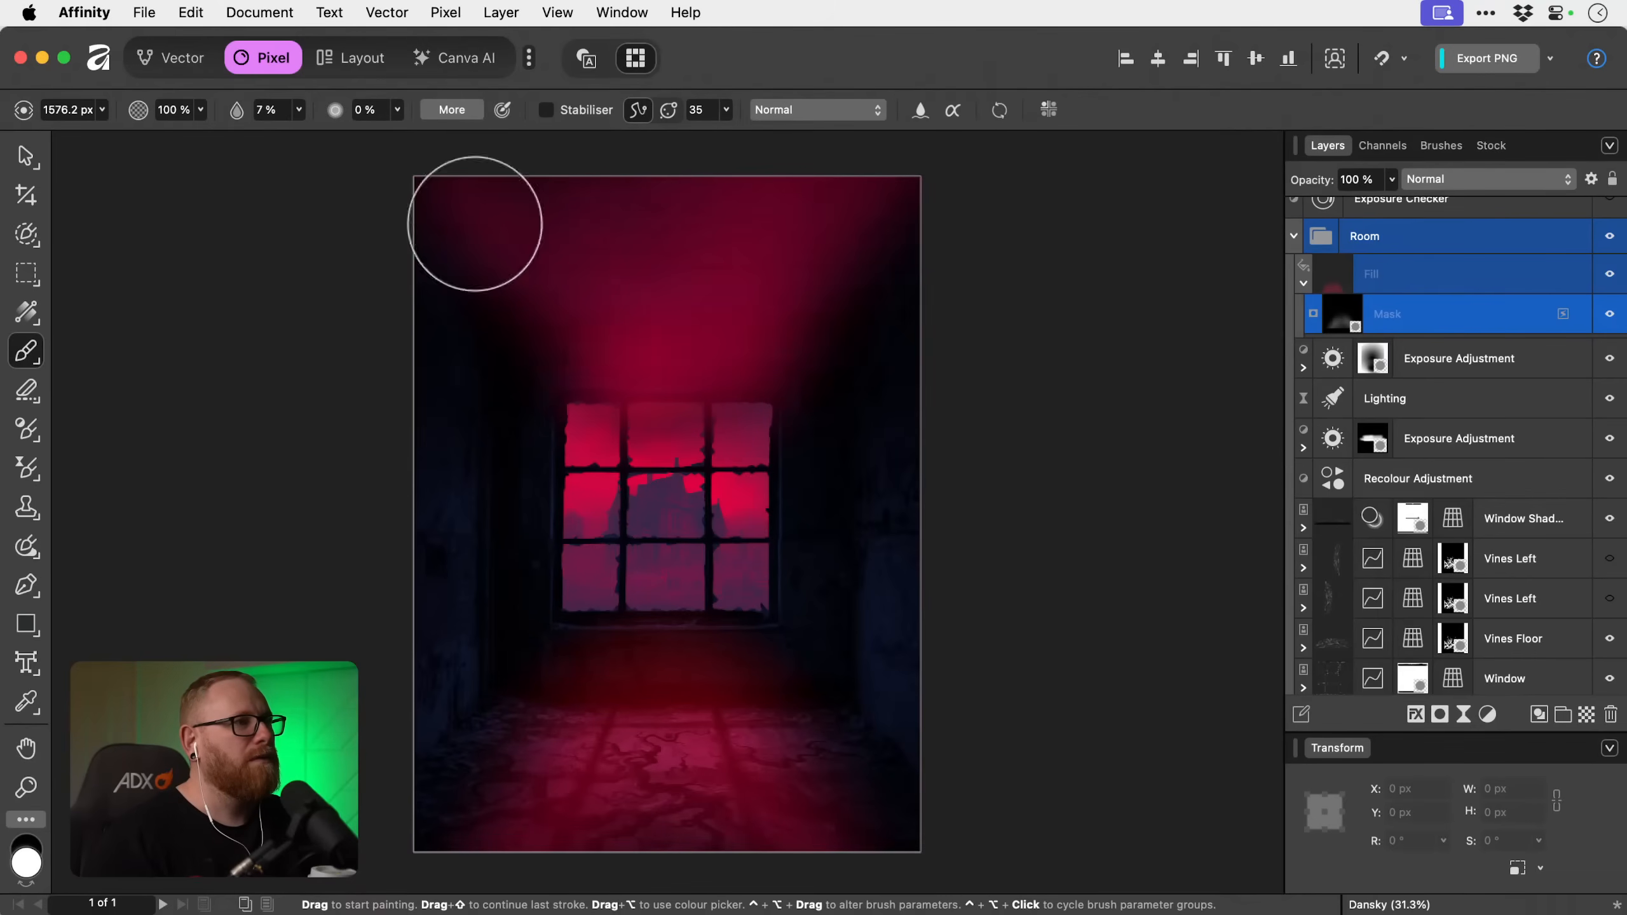
{"action": "key", "text": "super+shift+z"}
Extend the red light on the floor by painting white on the mask toward both lower corners of the room.
{"action": "scroll", "coordinate": [599, 567], "scroll_direction": "down", "scroll_amount": 1}
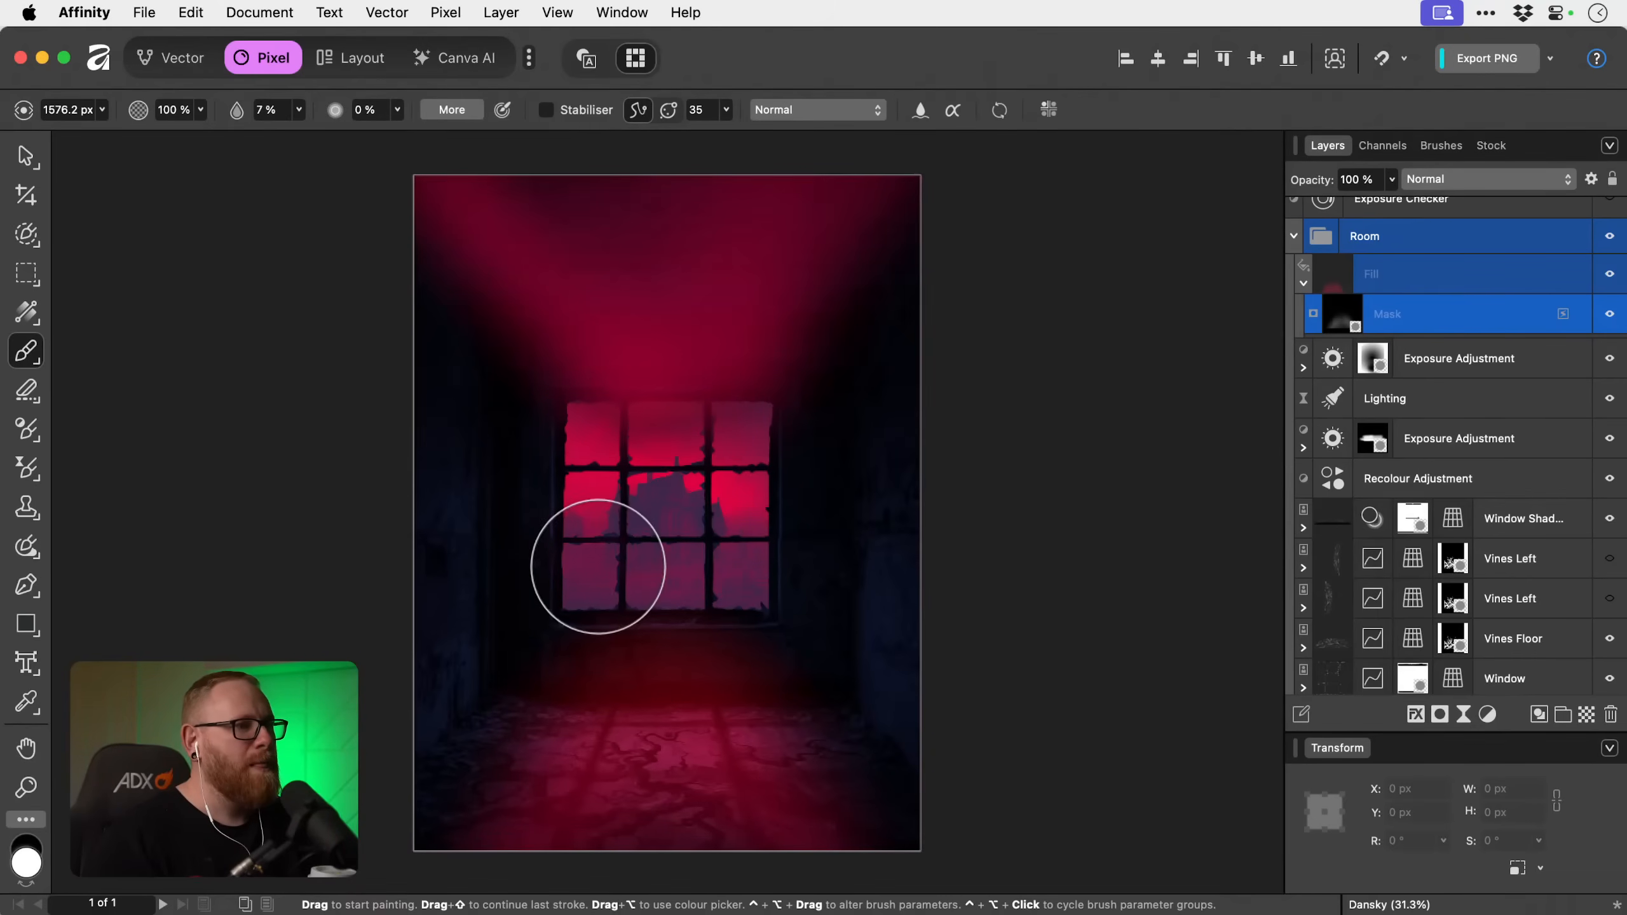
{"action": "scroll", "coordinate": [598, 567], "scroll_direction": "left", "scroll_amount": 1}
{"action": "left_click_drag", "start_coordinate": [574, 695], "coordinate": [289, 814]}
{"action": "mouse_move", "coordinate": [598, 870]}
{"action": "left_mouse_down"}
{"action": "mouse_move", "coordinate": [680, 818]}
{"action": "mouse_move", "coordinate": [724, 696]}
{"action": "mouse_move", "coordinate": [832, 781]}
{"action": "left_mouse_up"}
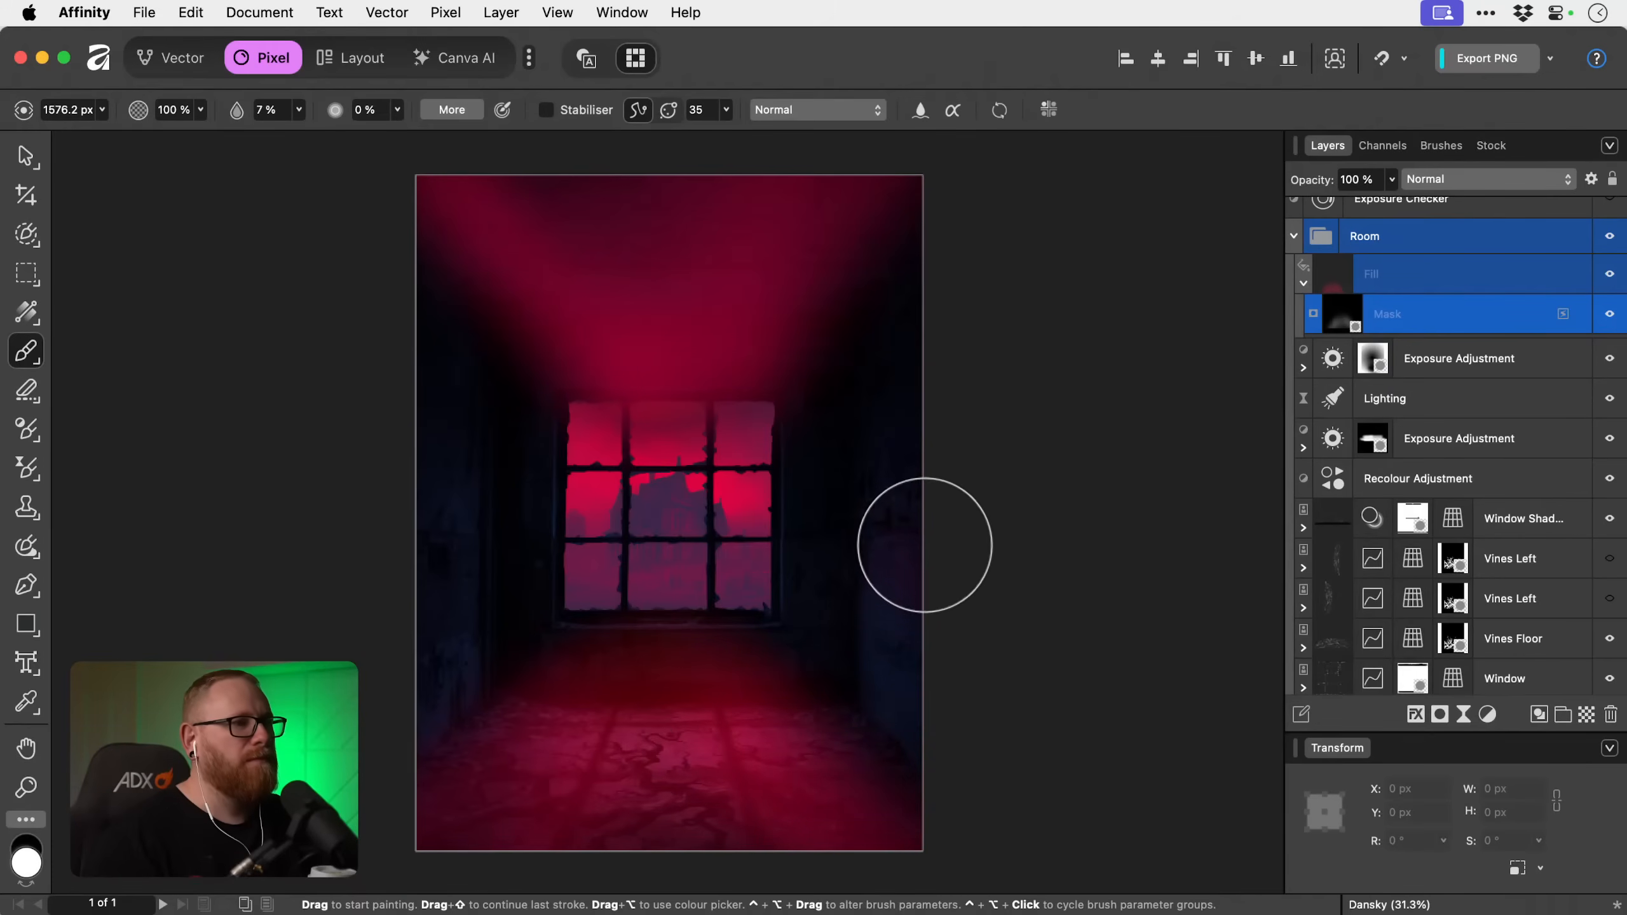
{"action": "key", "text": "v"}
{"action": "left_click", "coordinate": [1435, 189]}
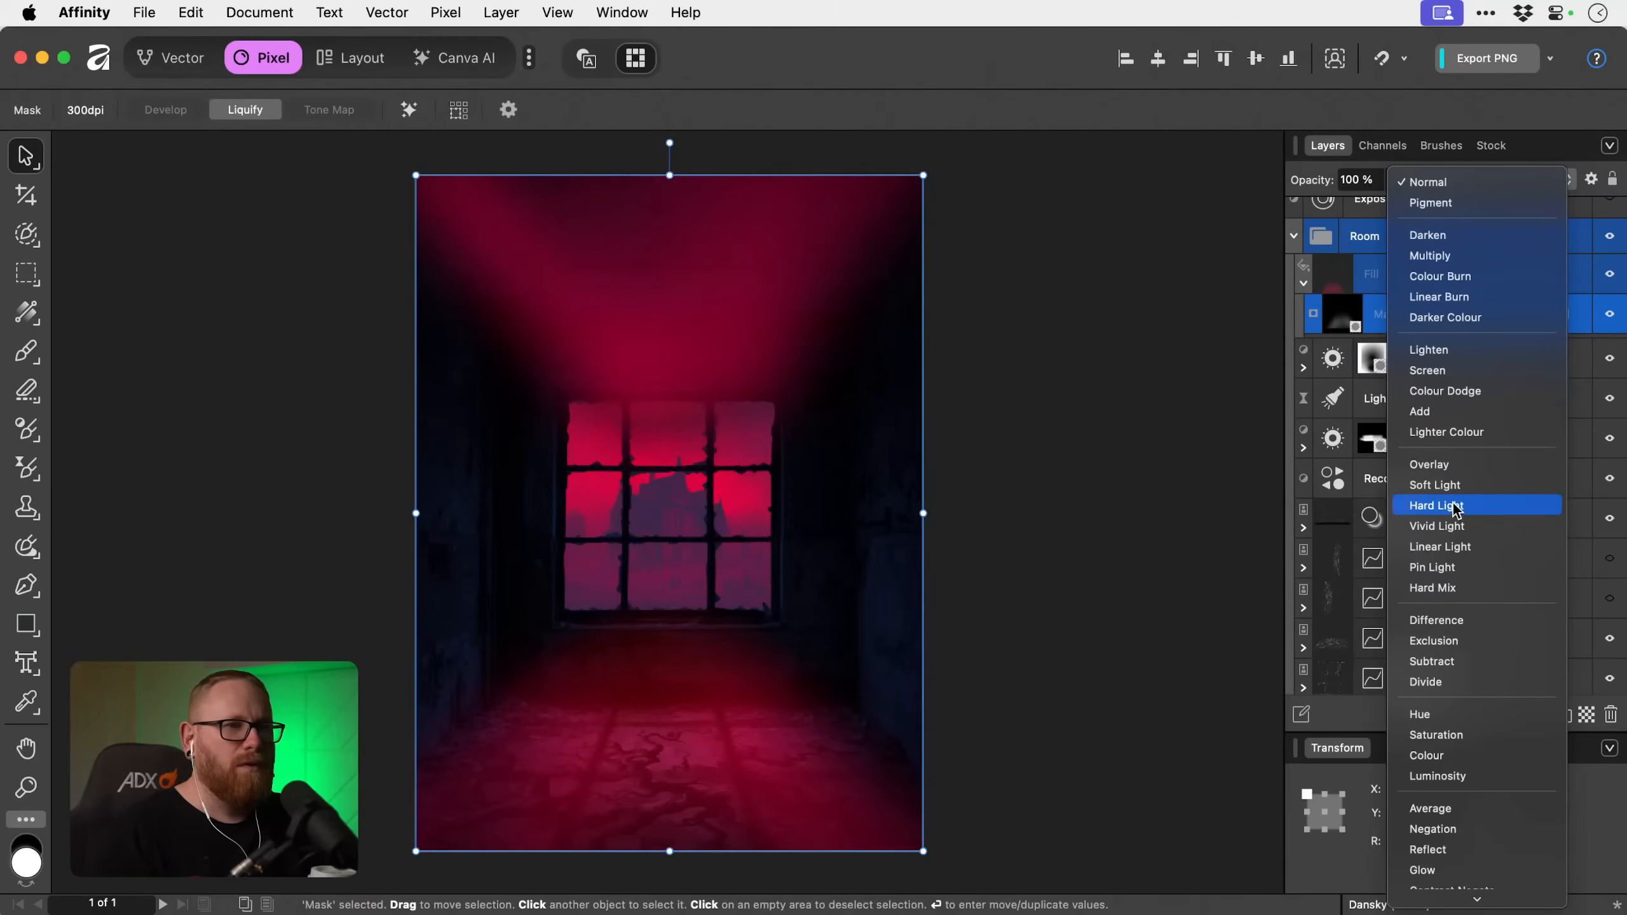
{"action": "left_click", "coordinate": [1455, 411]}
{"action": "key", "text": "super+z"}
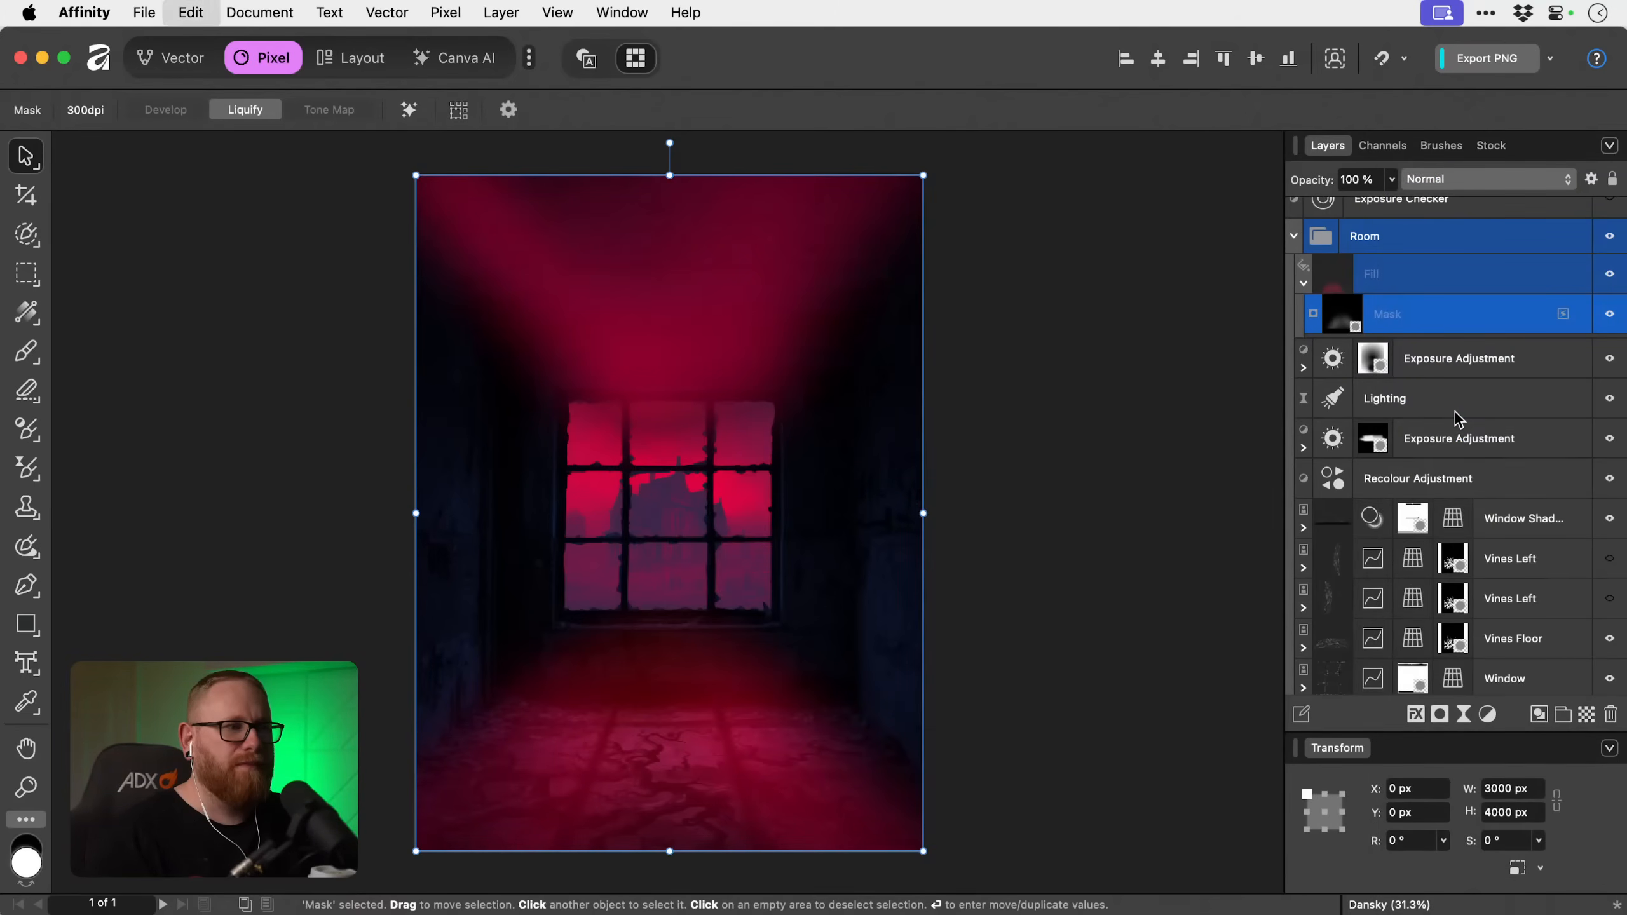
{"action": "key", "text": "super+shift+z"}
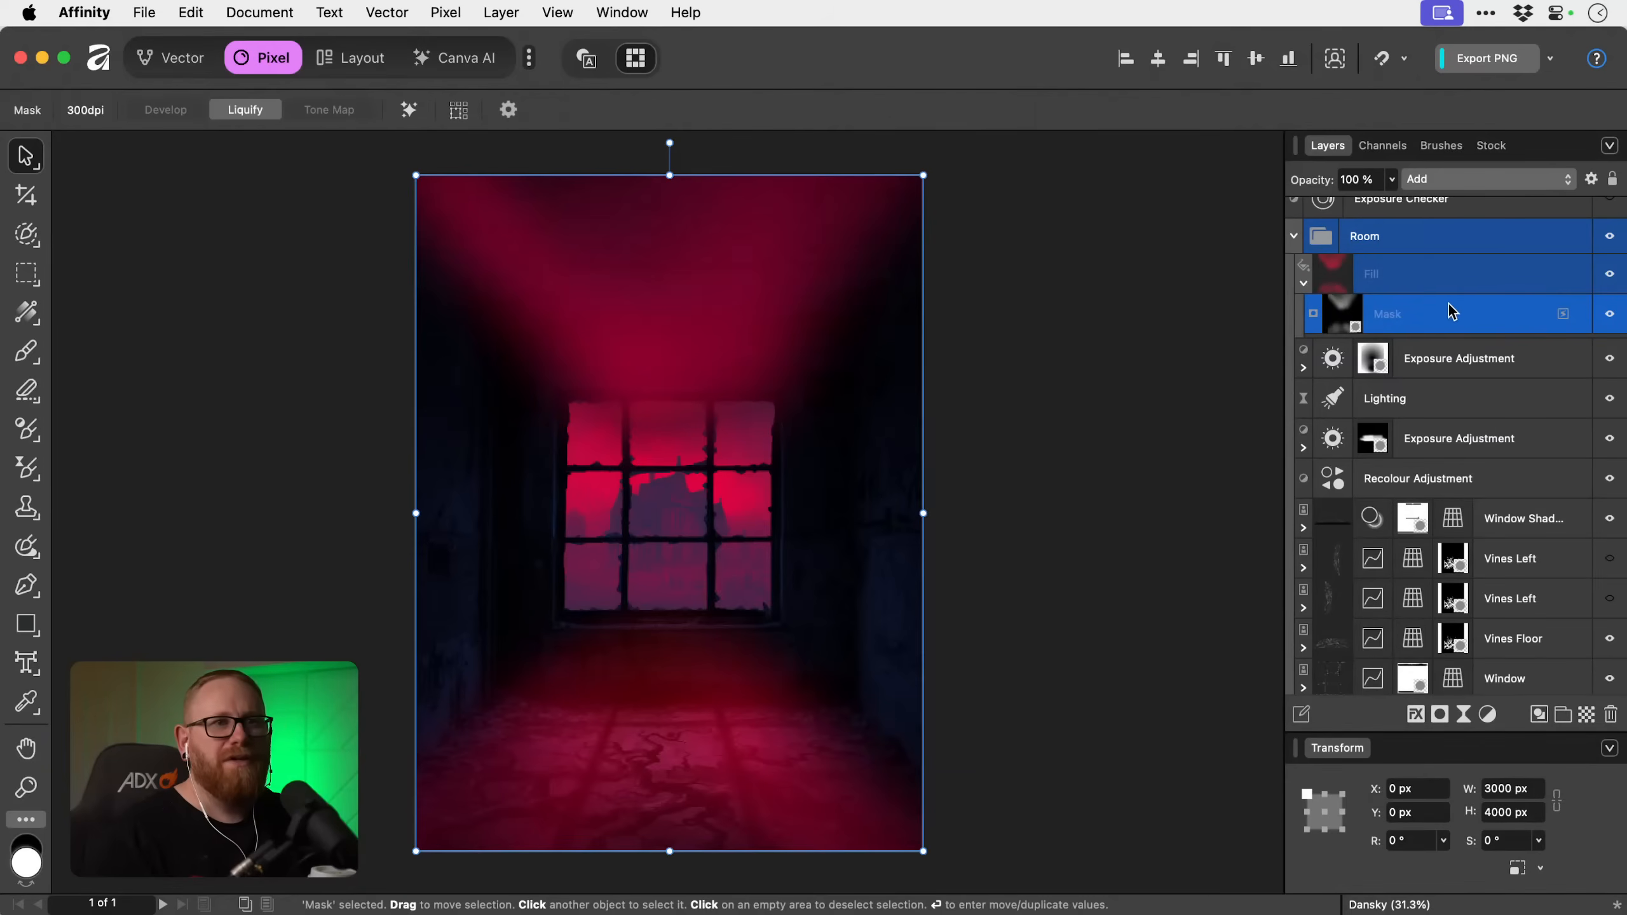
{"action": "left_click", "coordinate": [1421, 279]}
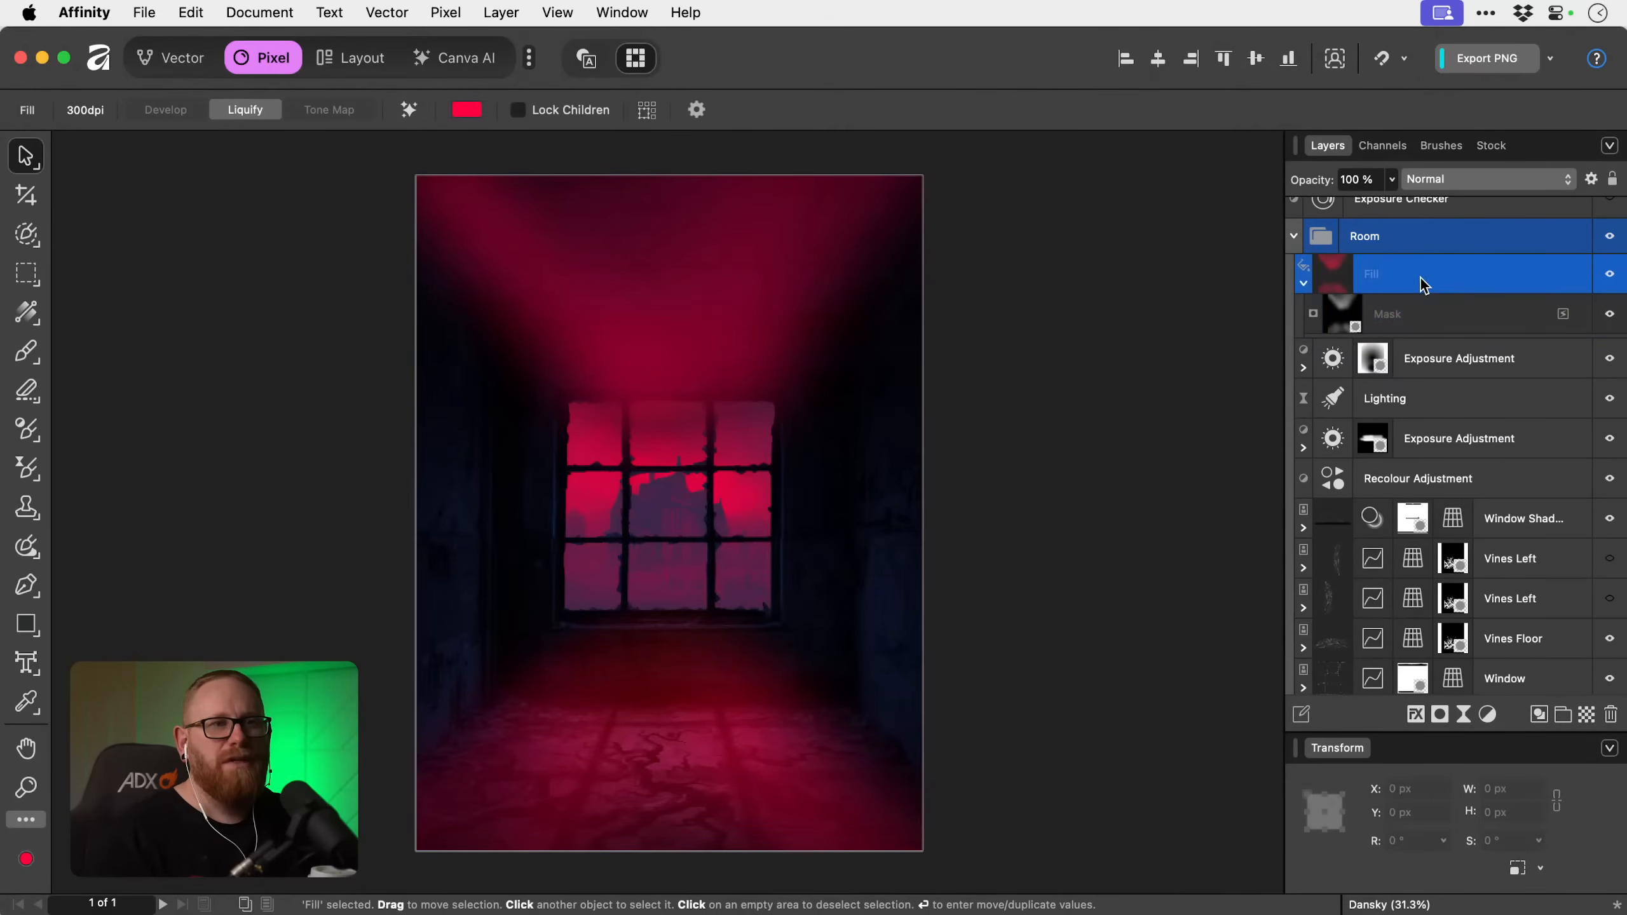
{"action": "left_click", "coordinate": [1303, 283]}
{"action": "left_click", "coordinate": [1303, 284]}
{"action": "left_click", "coordinate": [1425, 321]}
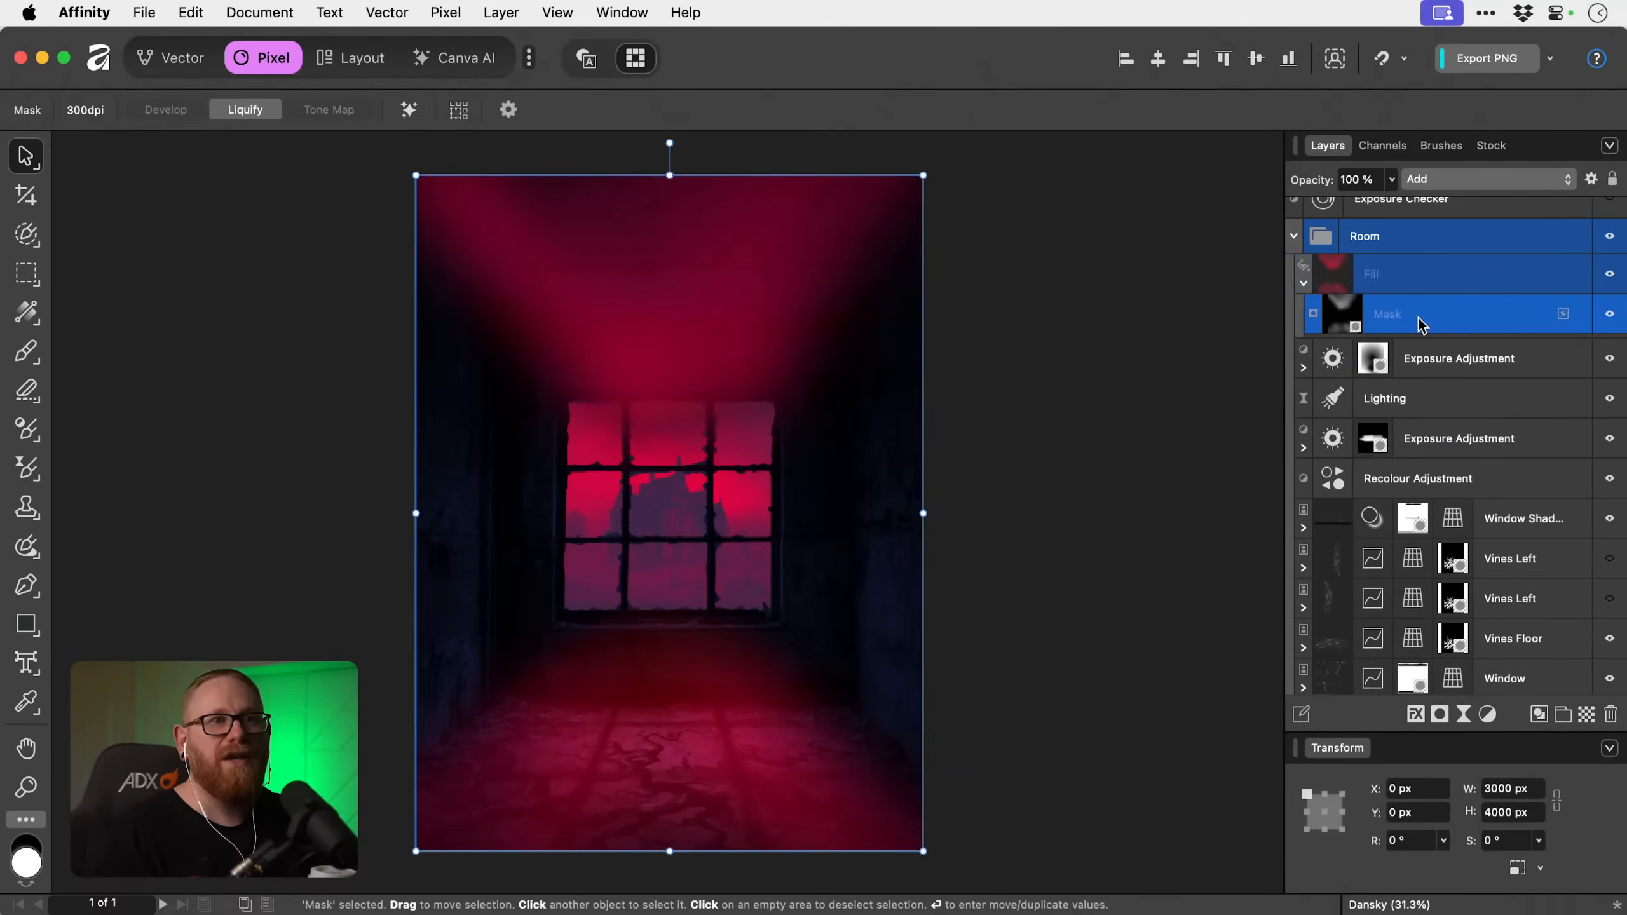
{"action": "left_click", "coordinate": [1471, 185]}
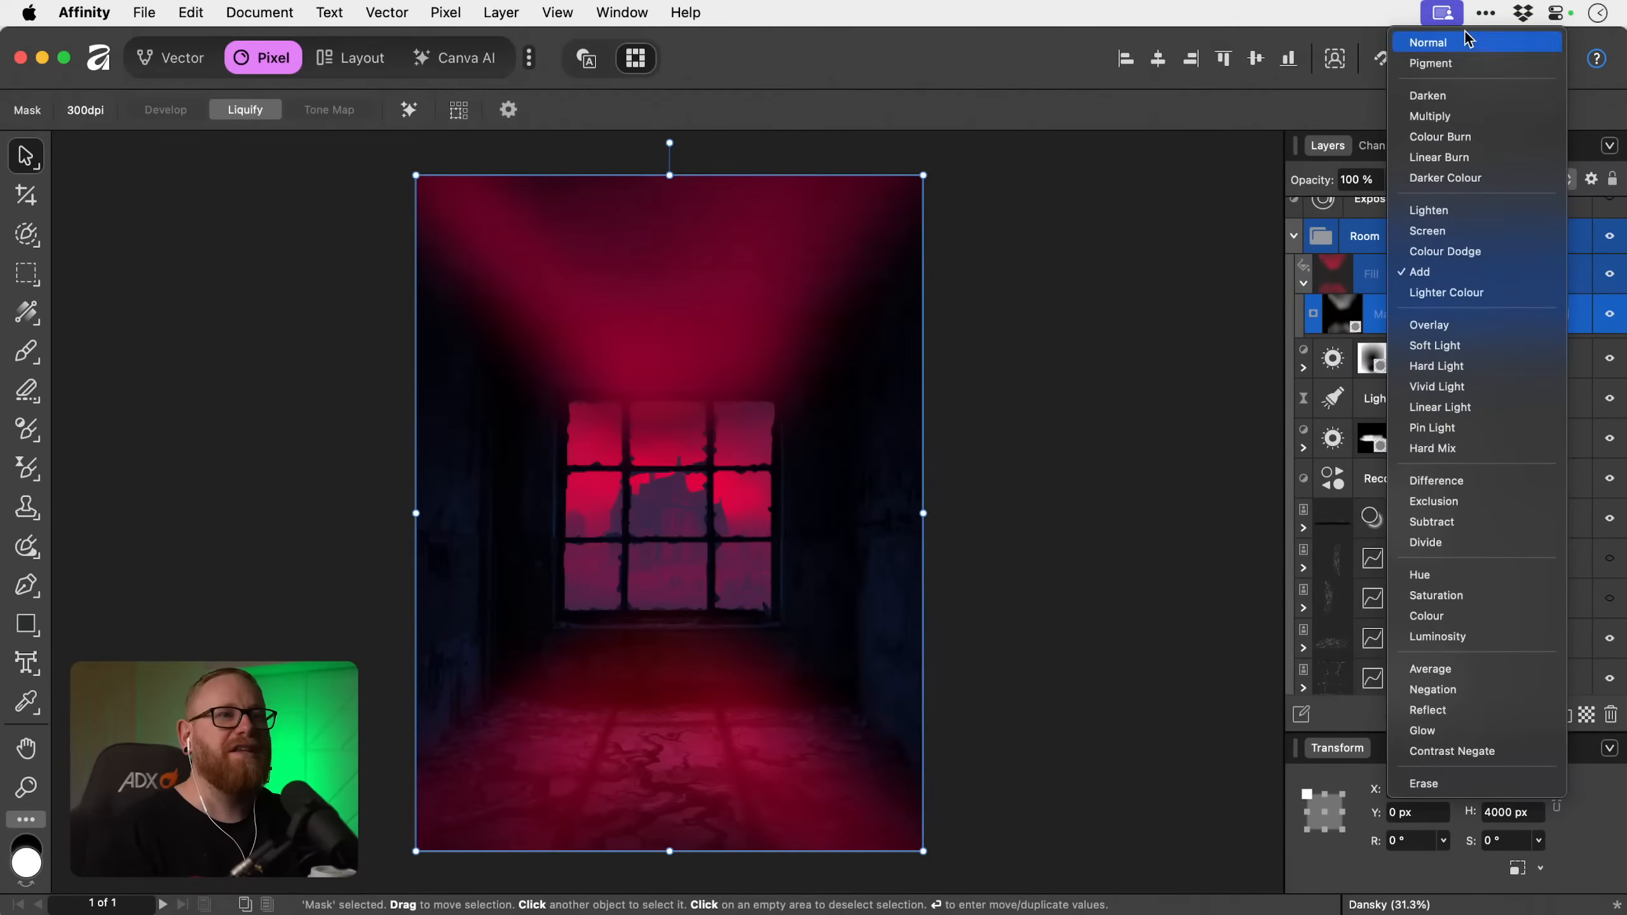
{"action": "left_click", "coordinate": [1471, 40]}
Set the blend mode of the Fill layer itself, not its mask, to Screen.
{"action": "left_click", "coordinate": [1421, 270]}
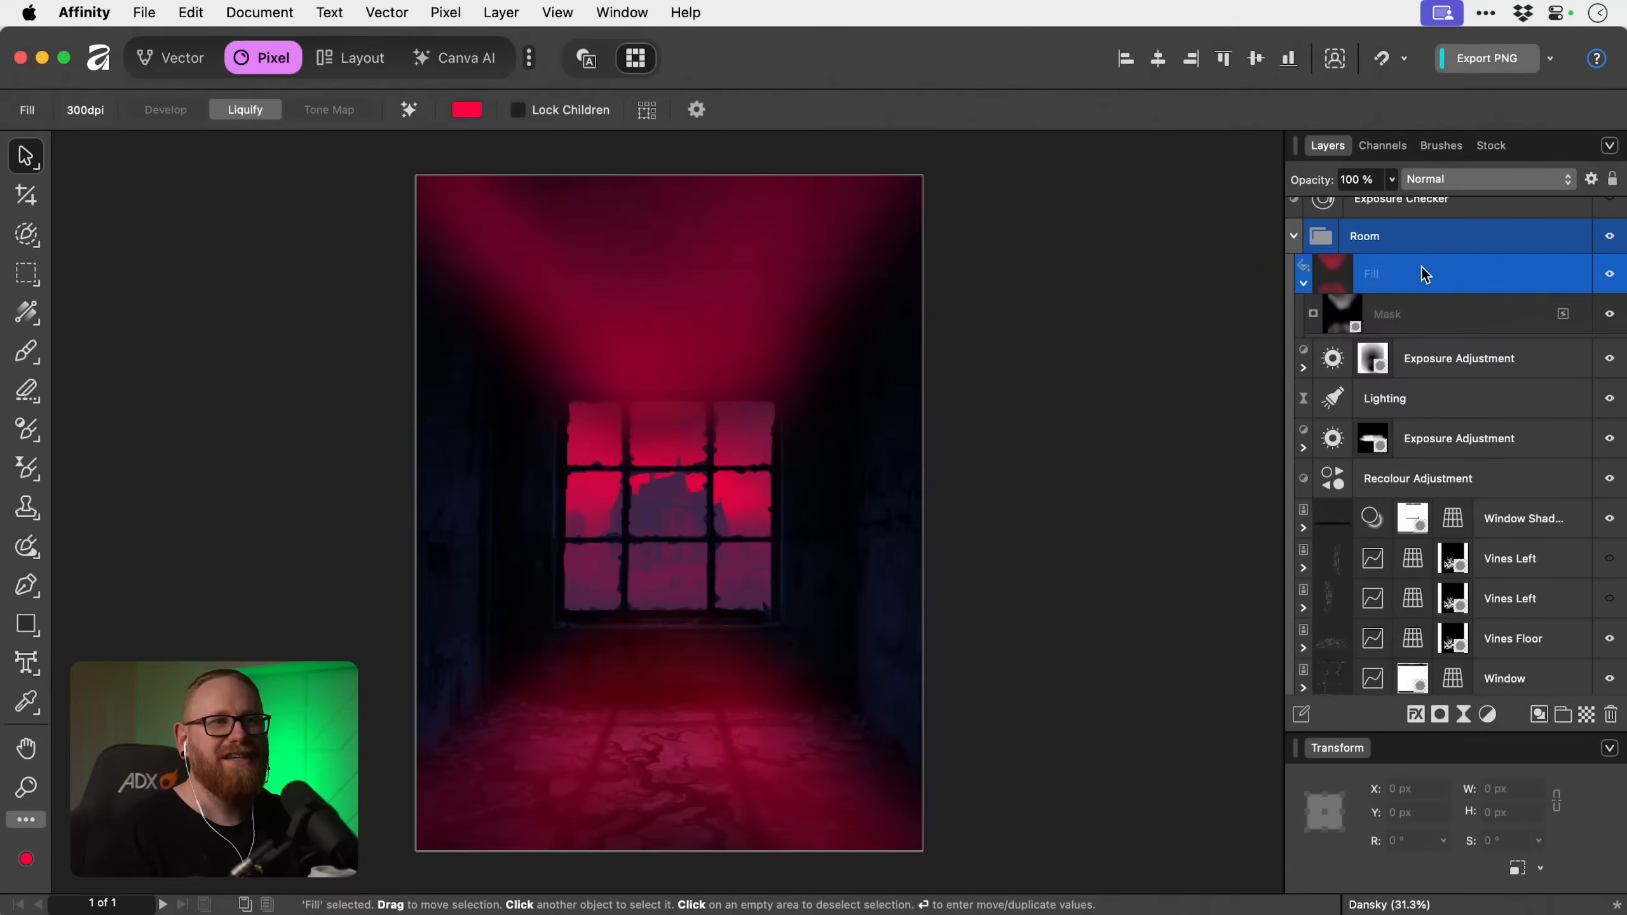
{"action": "left_click", "coordinate": [1464, 180]}
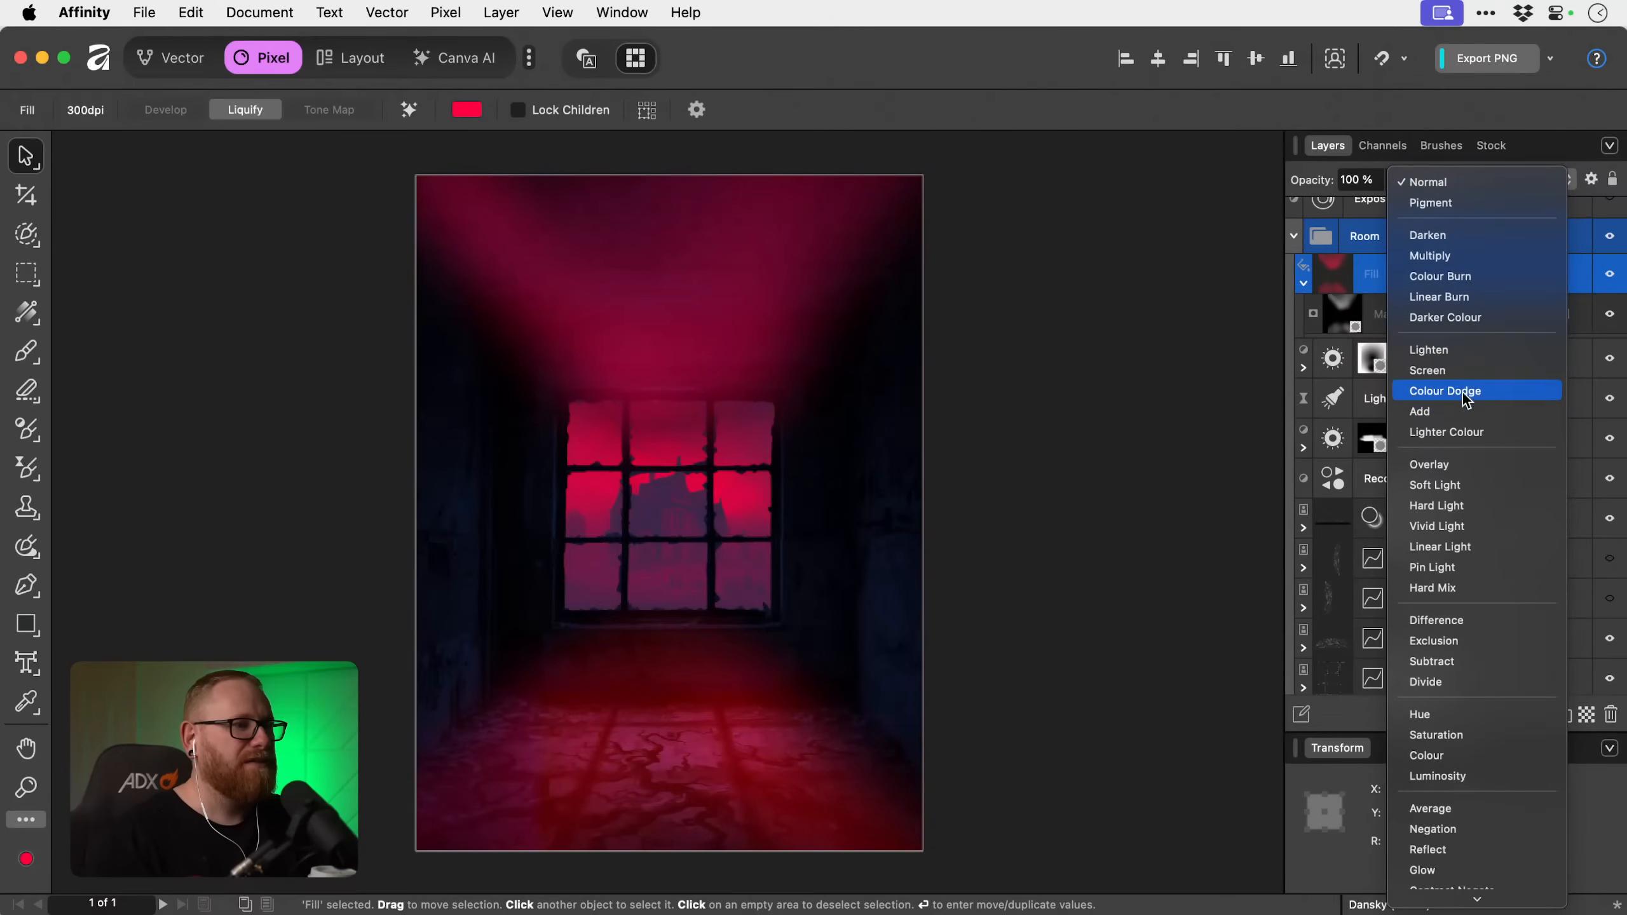
{"action": "left_click", "coordinate": [1463, 371]}
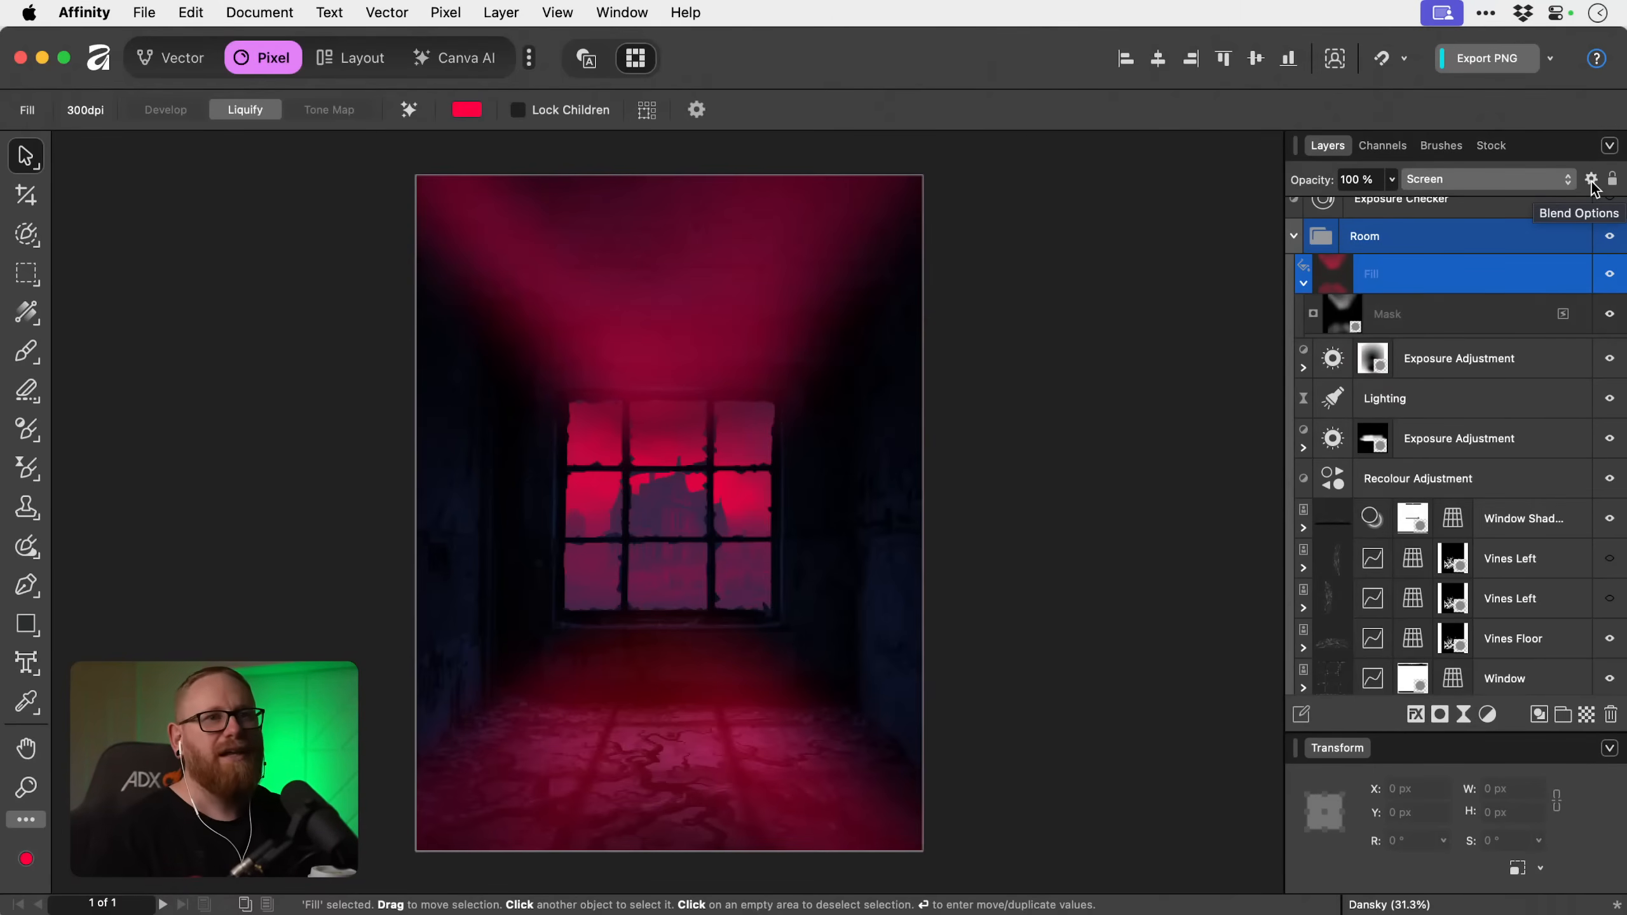
In the Fill layer's Blend Options, set the source range's dark point to 2% in, 86% out and the underlying one to 0% in, 75% out.
{"action": "key", "text": "super+Tab"}
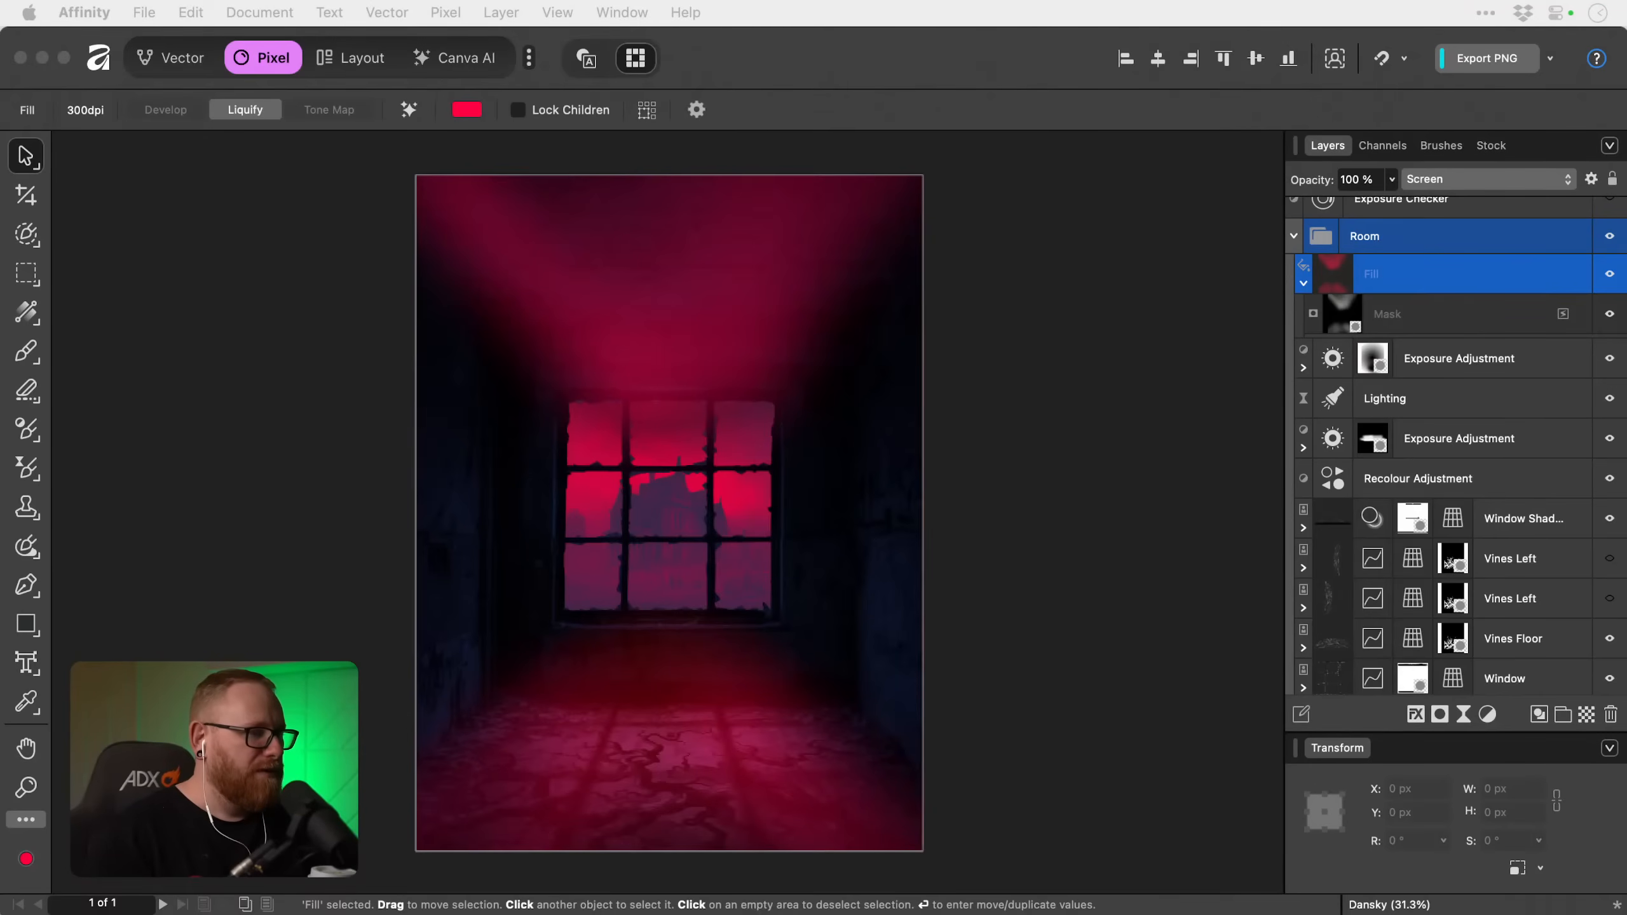
{"action": "left_click_drag", "start_coordinate": [1296, 371], "coordinate": [1373, 68]}
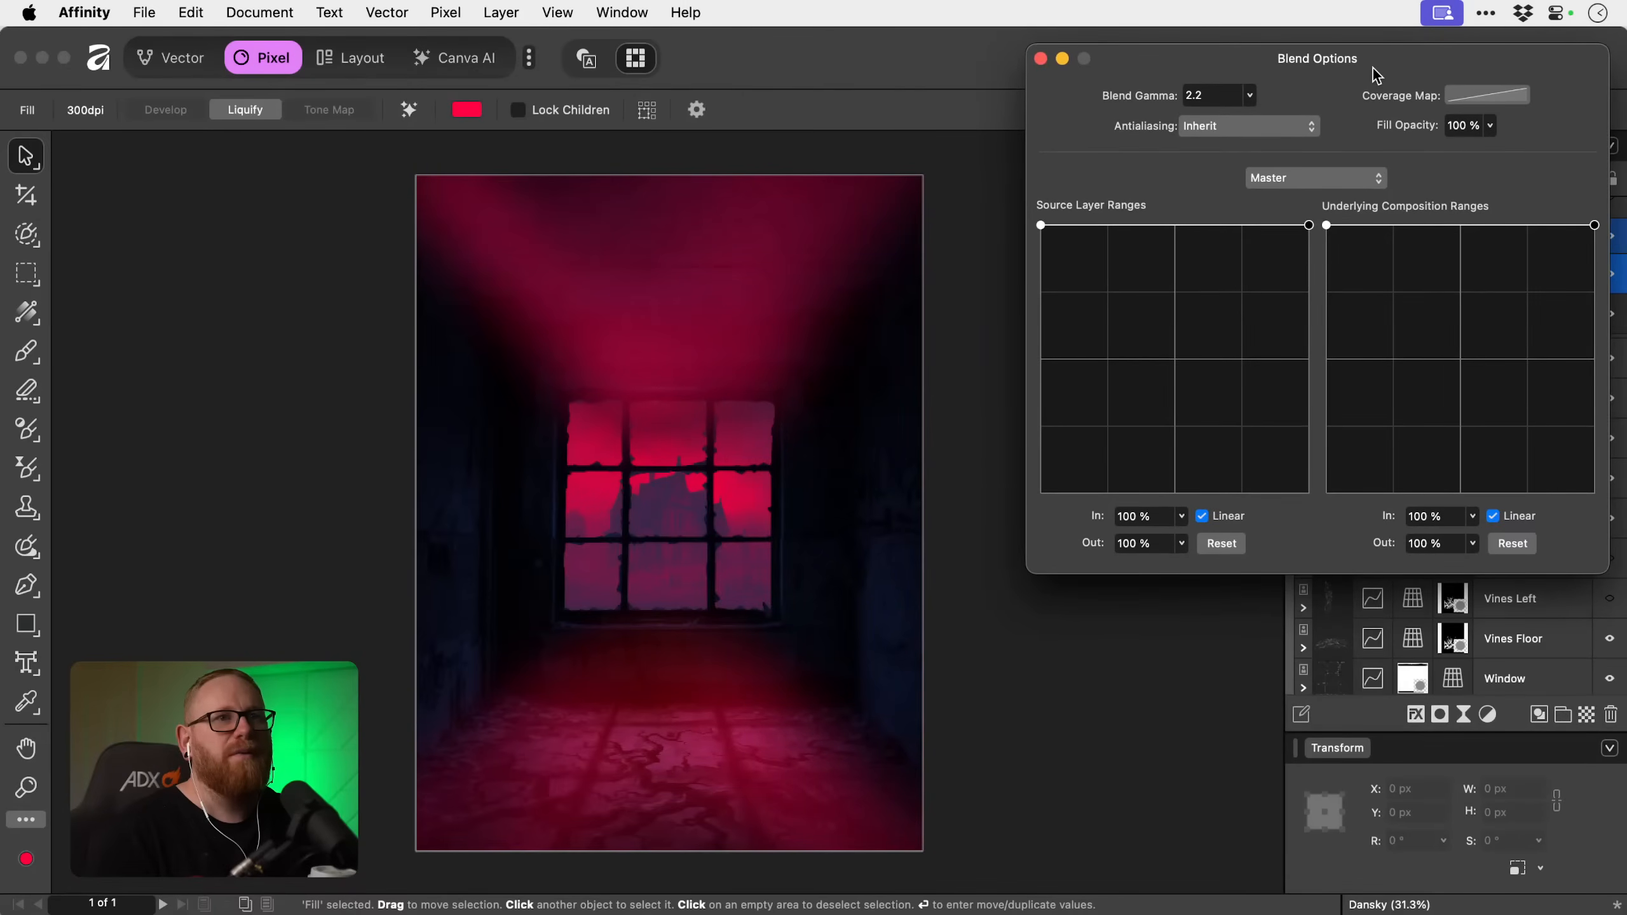
{"action": "left_click_drag", "start_coordinate": [1040, 225], "coordinate": [1064, 434]}
{"action": "left_click_drag", "start_coordinate": [1047, 339], "coordinate": [1038, 224]}
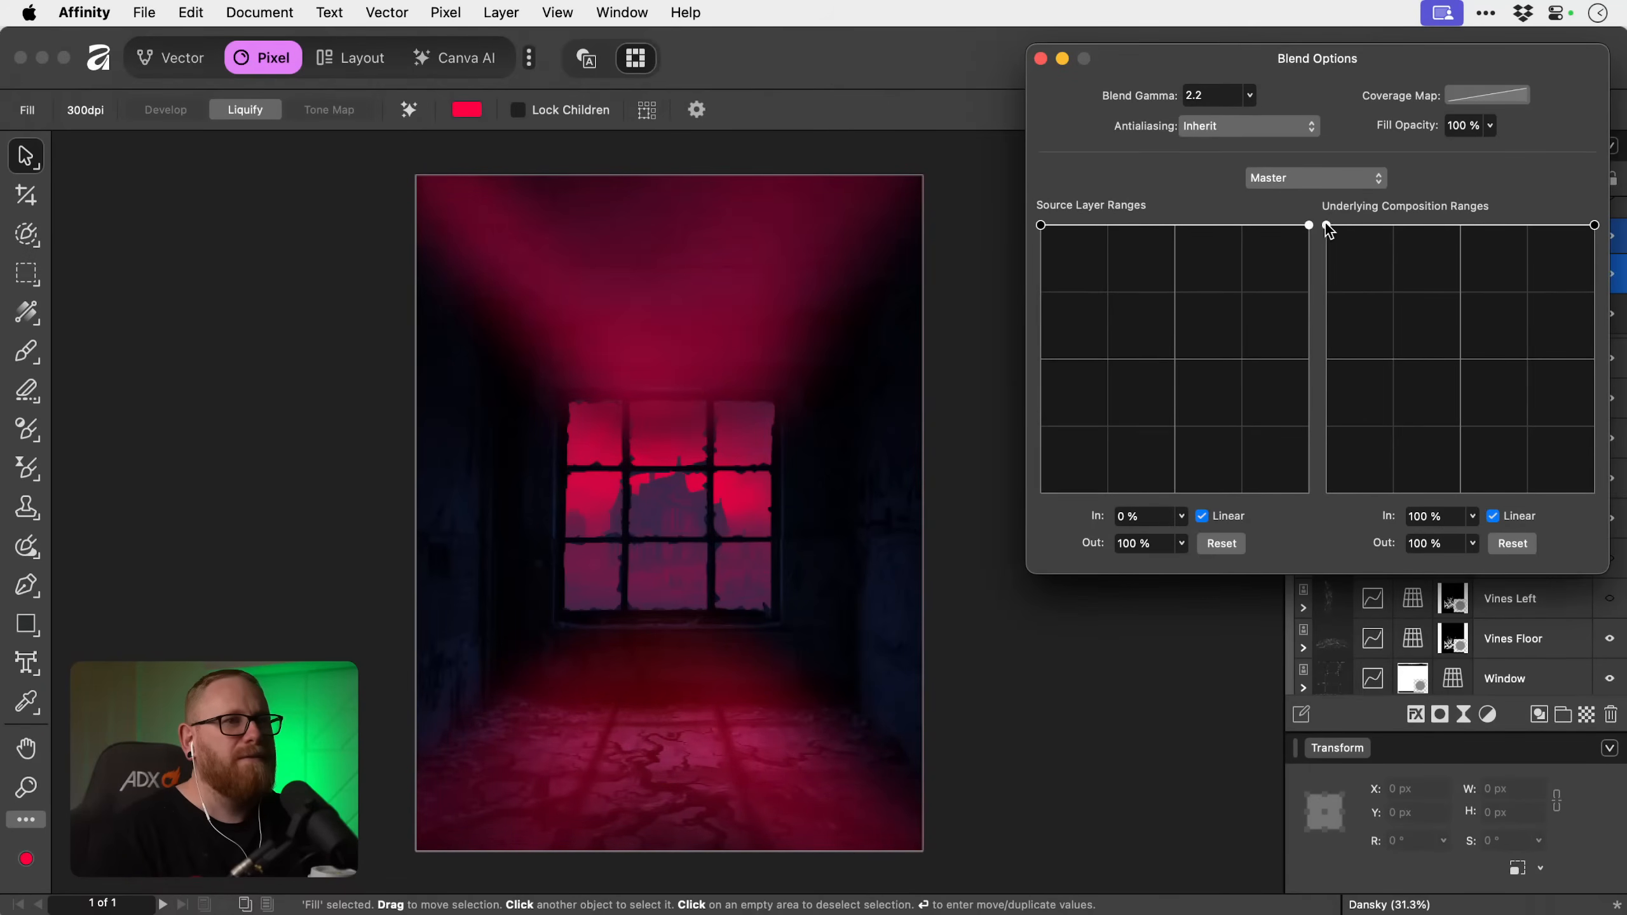
{"action": "left_click_drag", "start_coordinate": [1324, 224], "coordinate": [1335, 402]}
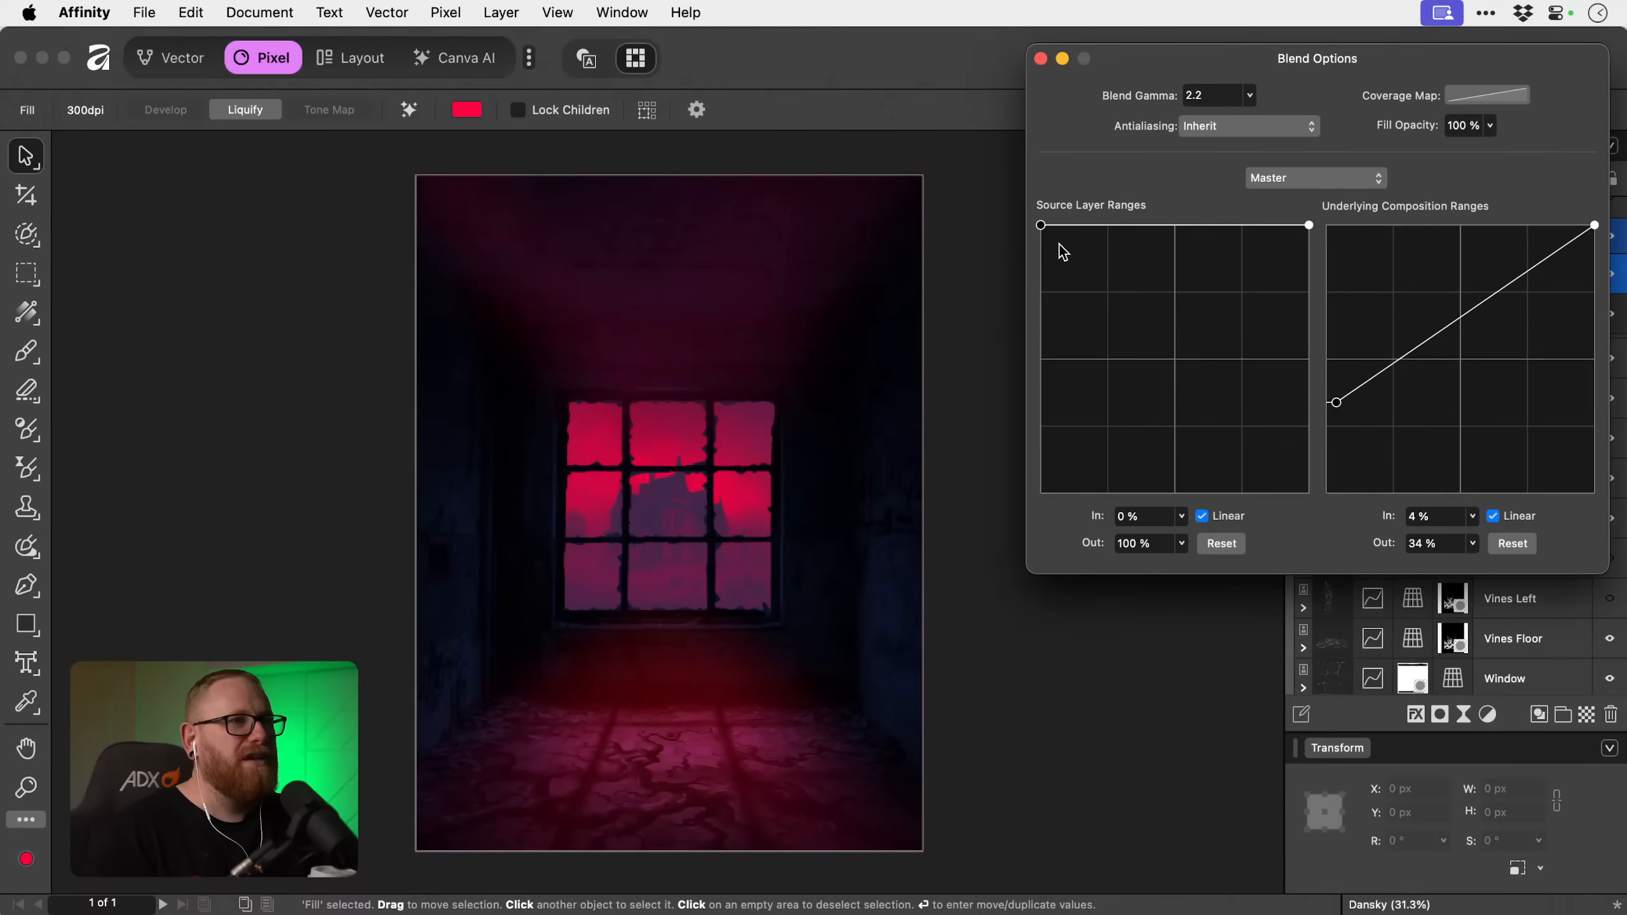
{"action": "left_click_drag", "start_coordinate": [1041, 225], "coordinate": [1047, 263]}
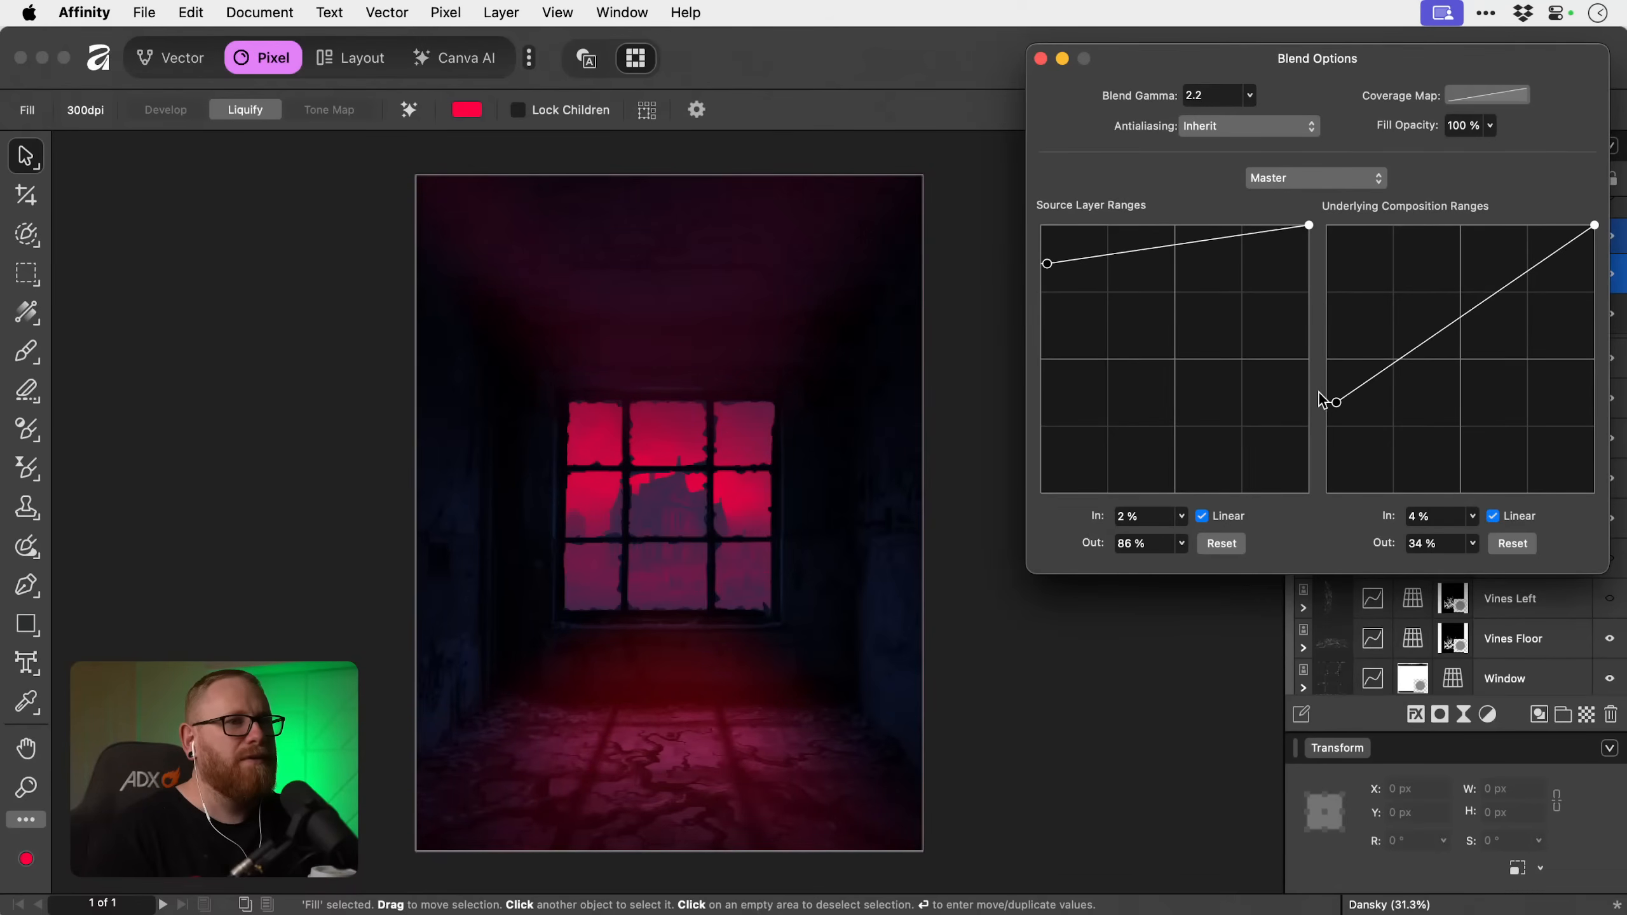
{"action": "left_click_drag", "start_coordinate": [1336, 401], "coordinate": [1323, 294]}
{"action": "mouse_move", "coordinate": [1308, 225]}
{"action": "left_mouse_down"}
{"action": "mouse_move", "coordinate": [1313, 257]}
{"action": "mouse_move", "coordinate": [1331, 229]}
{"action": "left_mouse_up"}
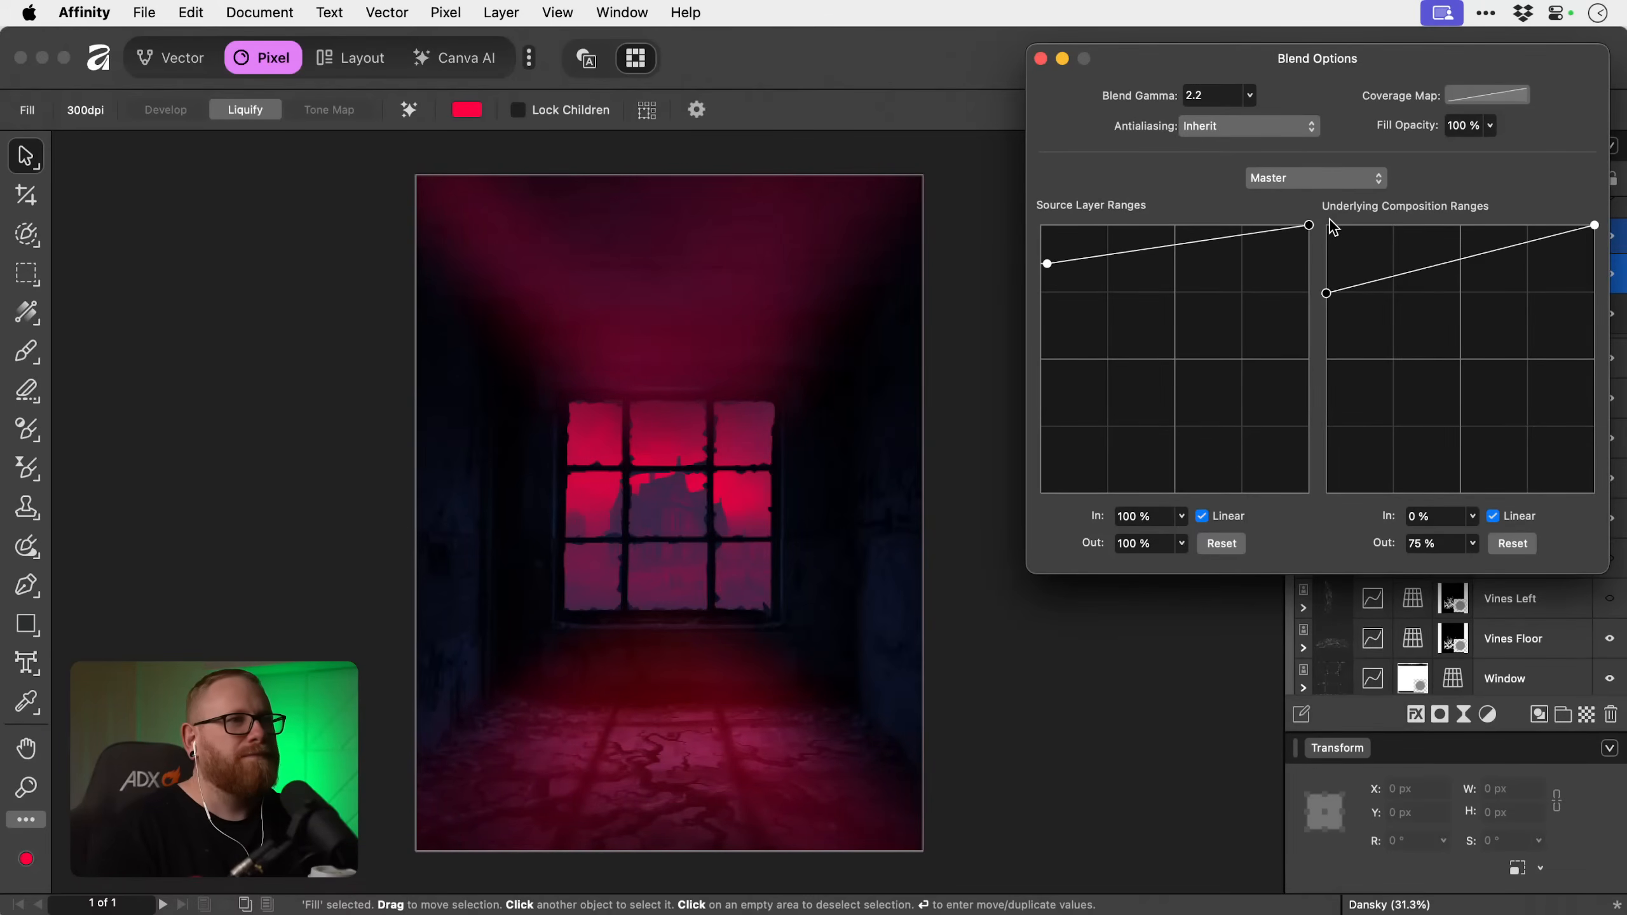
{"action": "left_click", "coordinate": [1041, 59]}
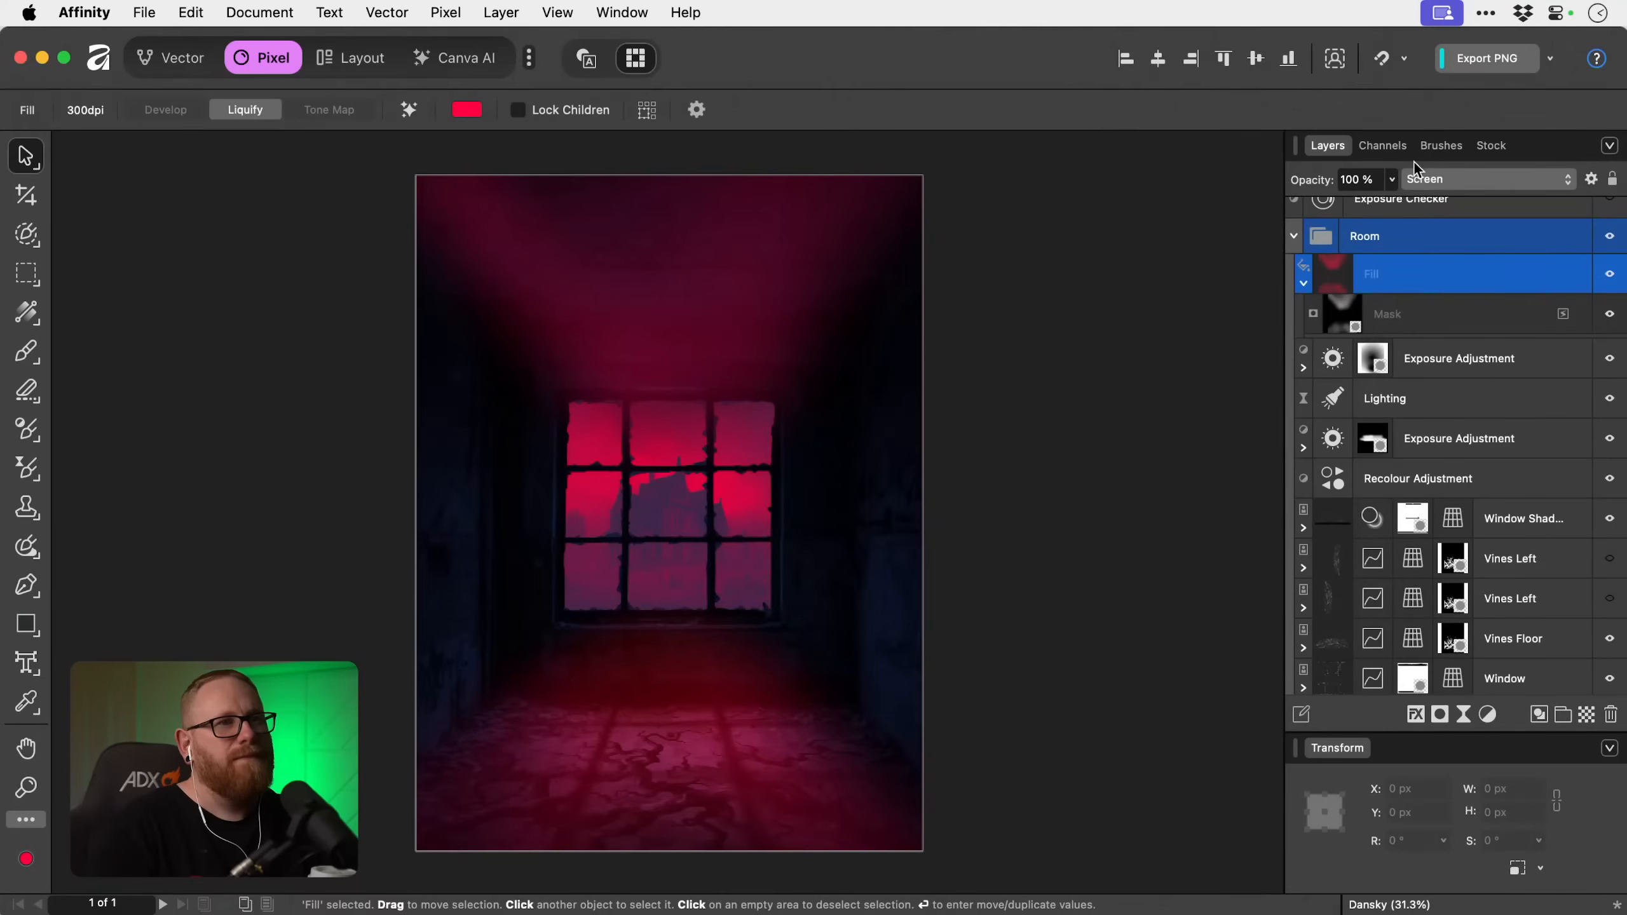
Keep the red Fill layer's blend mode on Screen and reduce its opacity to 40 %.
{"action": "left_click", "coordinate": [1435, 178]}
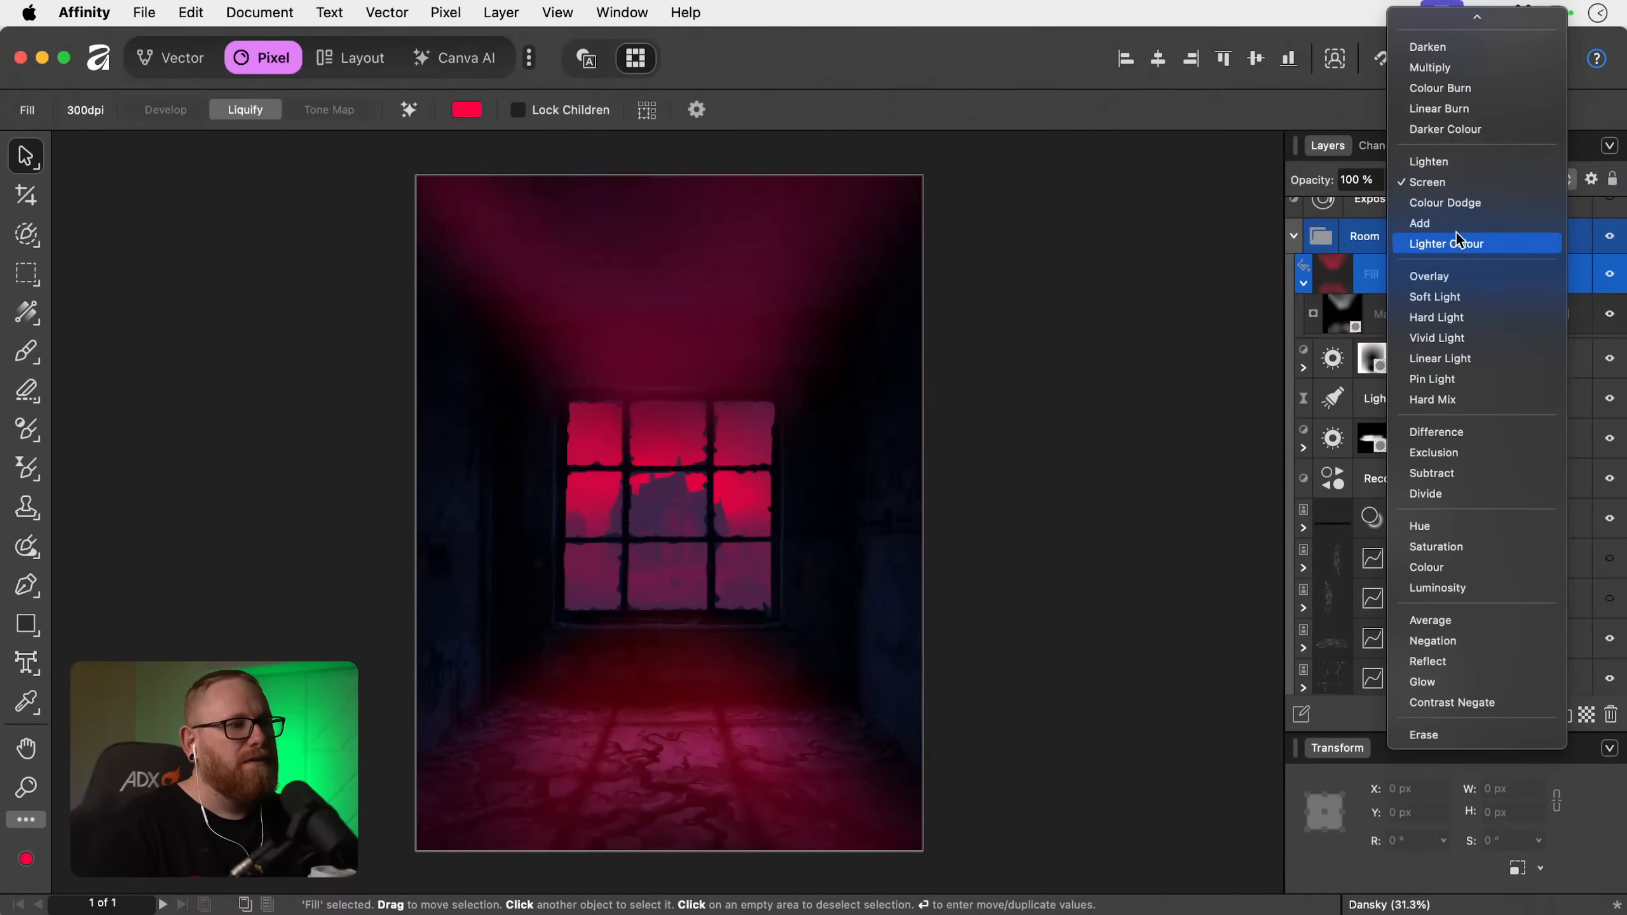
{"action": "left_click", "coordinate": [1438, 183]}
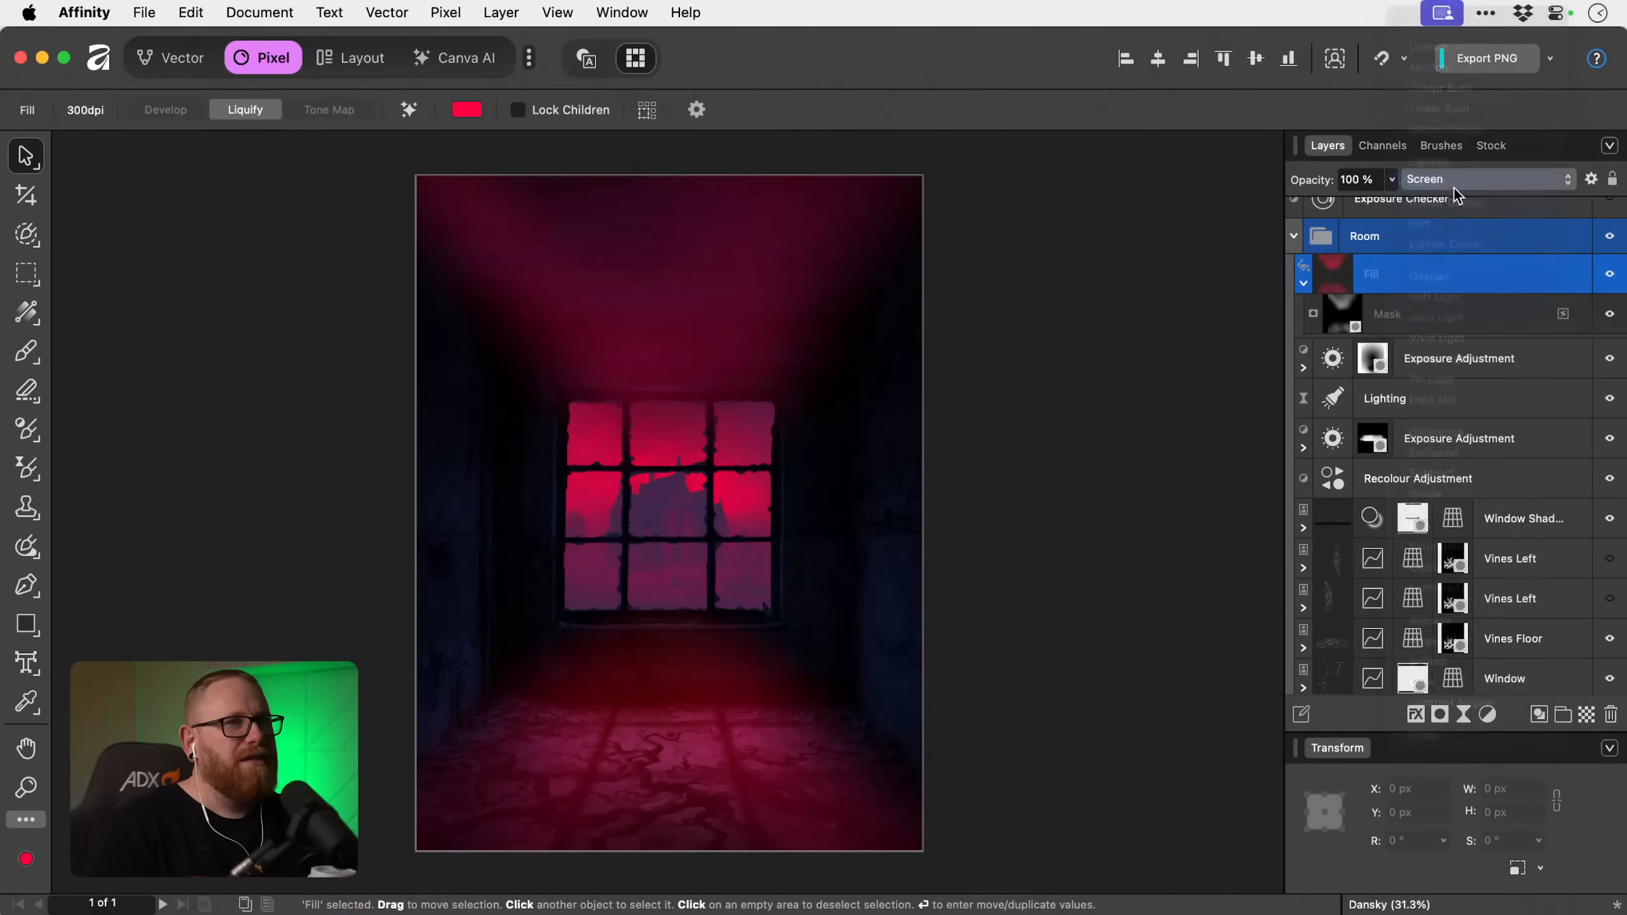
{"action": "left_click", "coordinate": [1390, 180]}
{"action": "left_click_drag", "start_coordinate": [1386, 207], "coordinate": [1286, 207]}
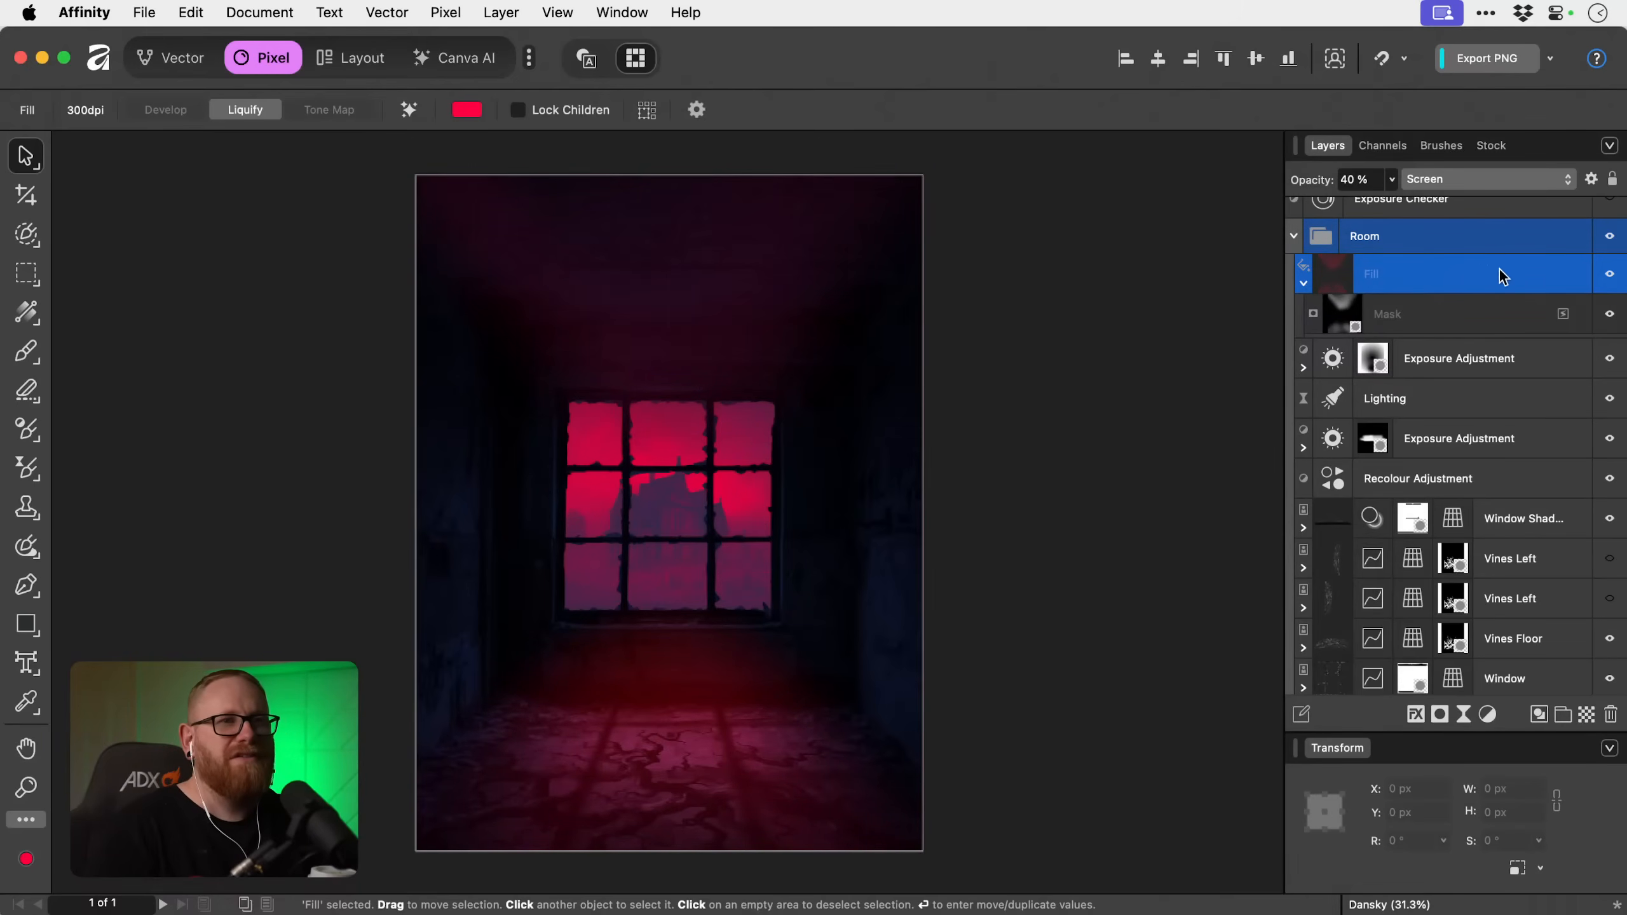
Compare the room with and without the red Fill layer, then deselect it and fit the whole image in view.
{"action": "left_click", "coordinate": [1609, 274]}
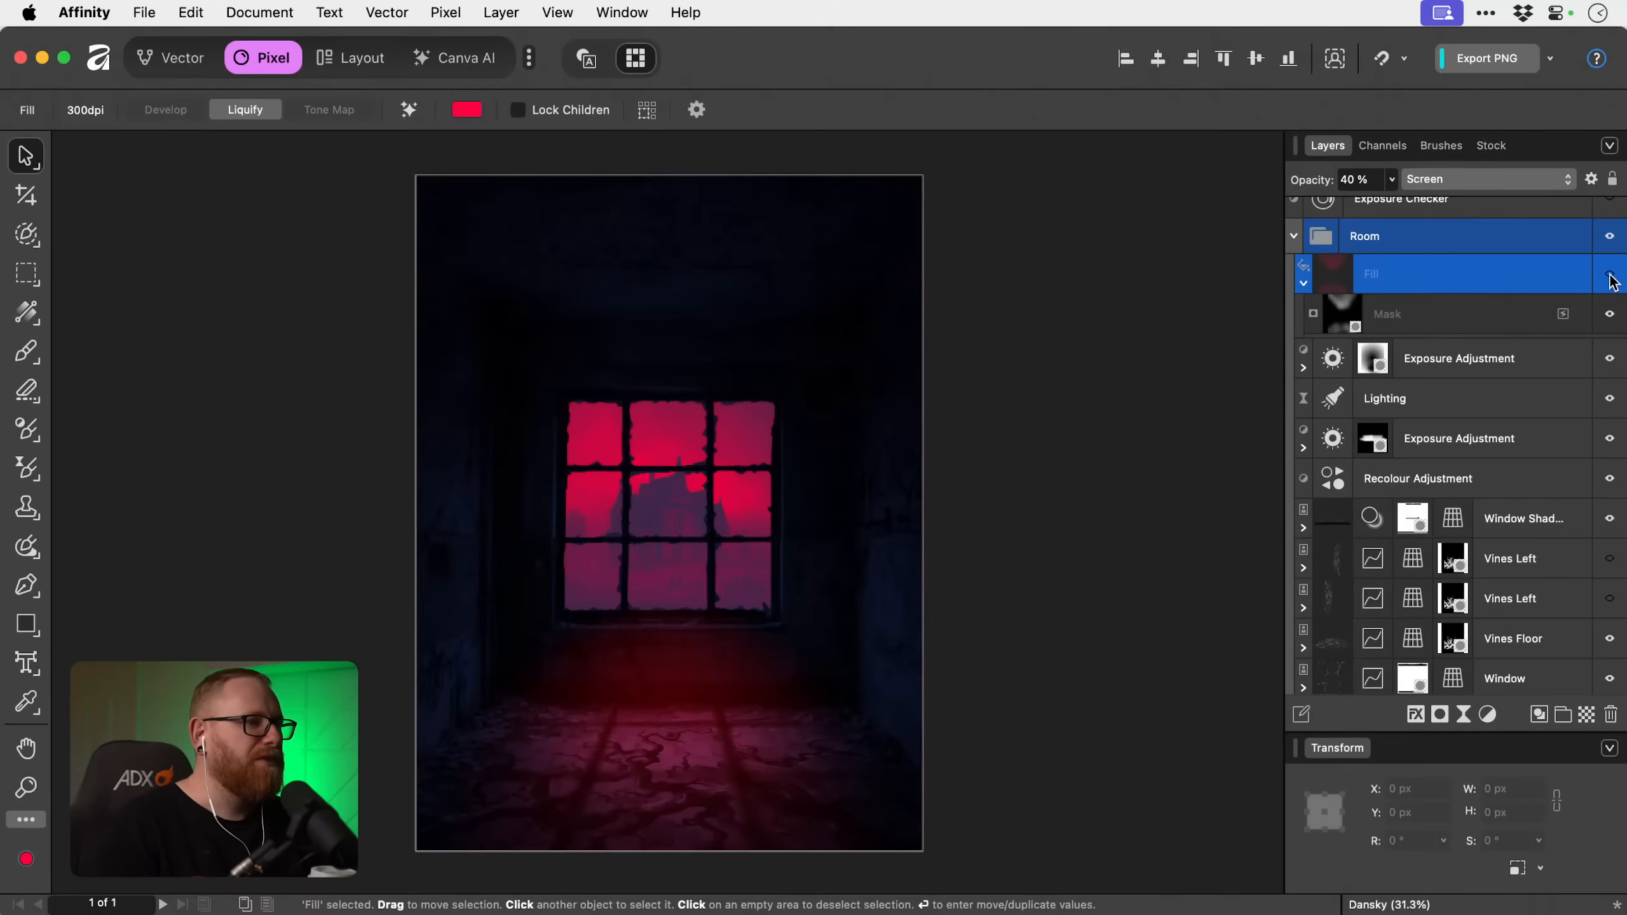
{"action": "left_click", "coordinate": [1610, 275]}
{"action": "left_click", "coordinate": [1609, 274]}
{"action": "left_click", "coordinate": [1609, 275]}
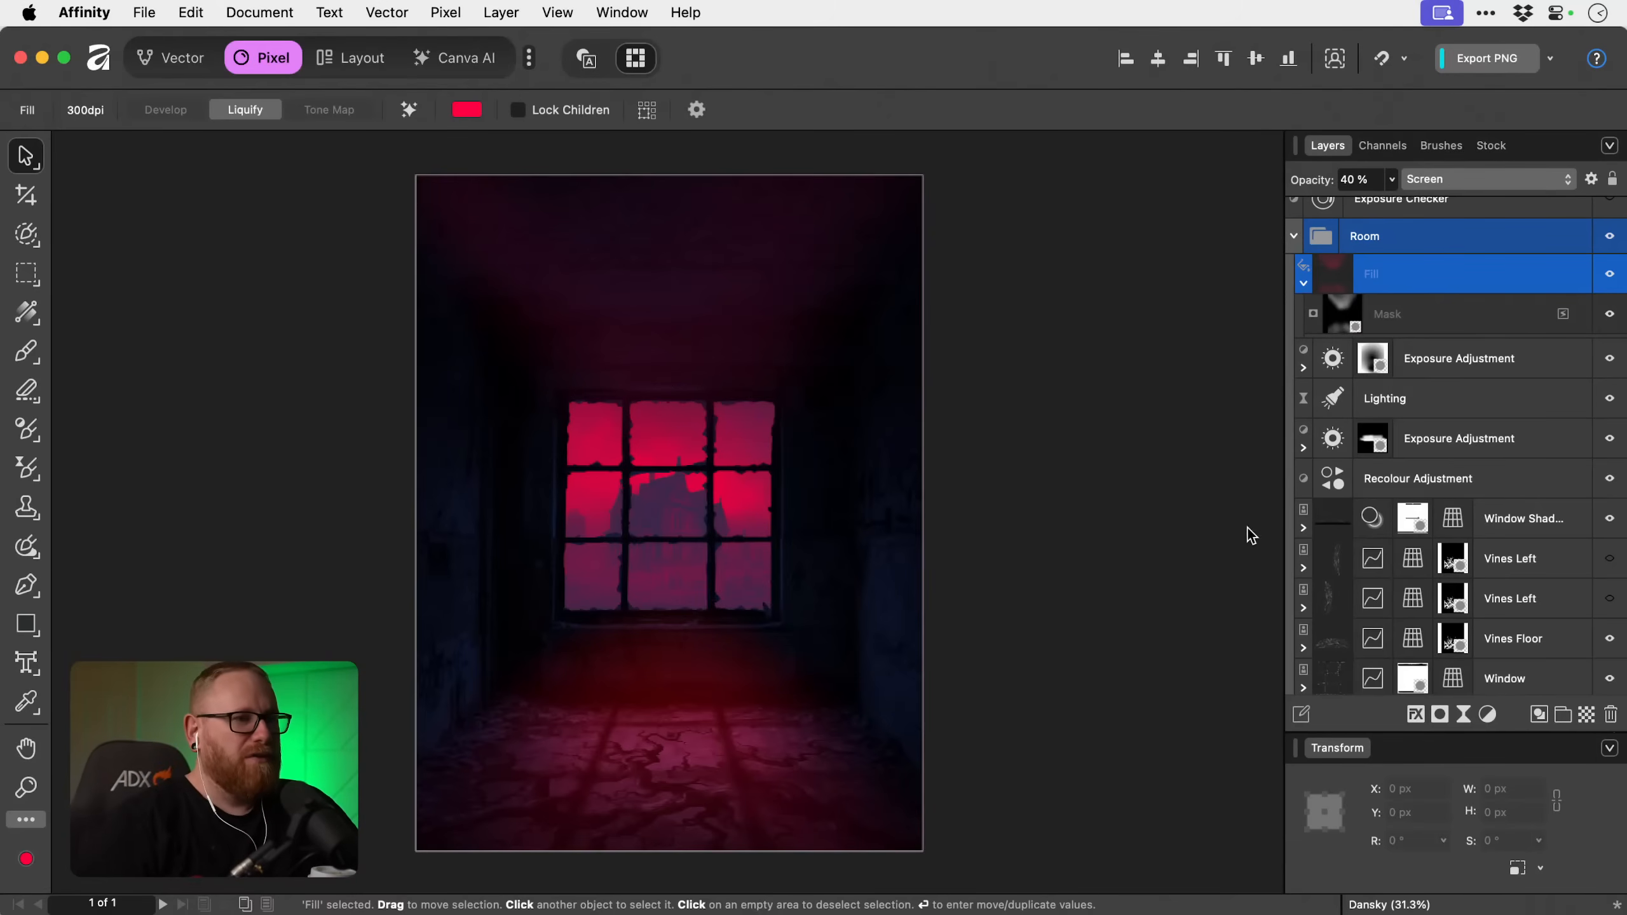
{"action": "left_click", "coordinate": [1147, 499]}
{"action": "key", "text": "super+0"}
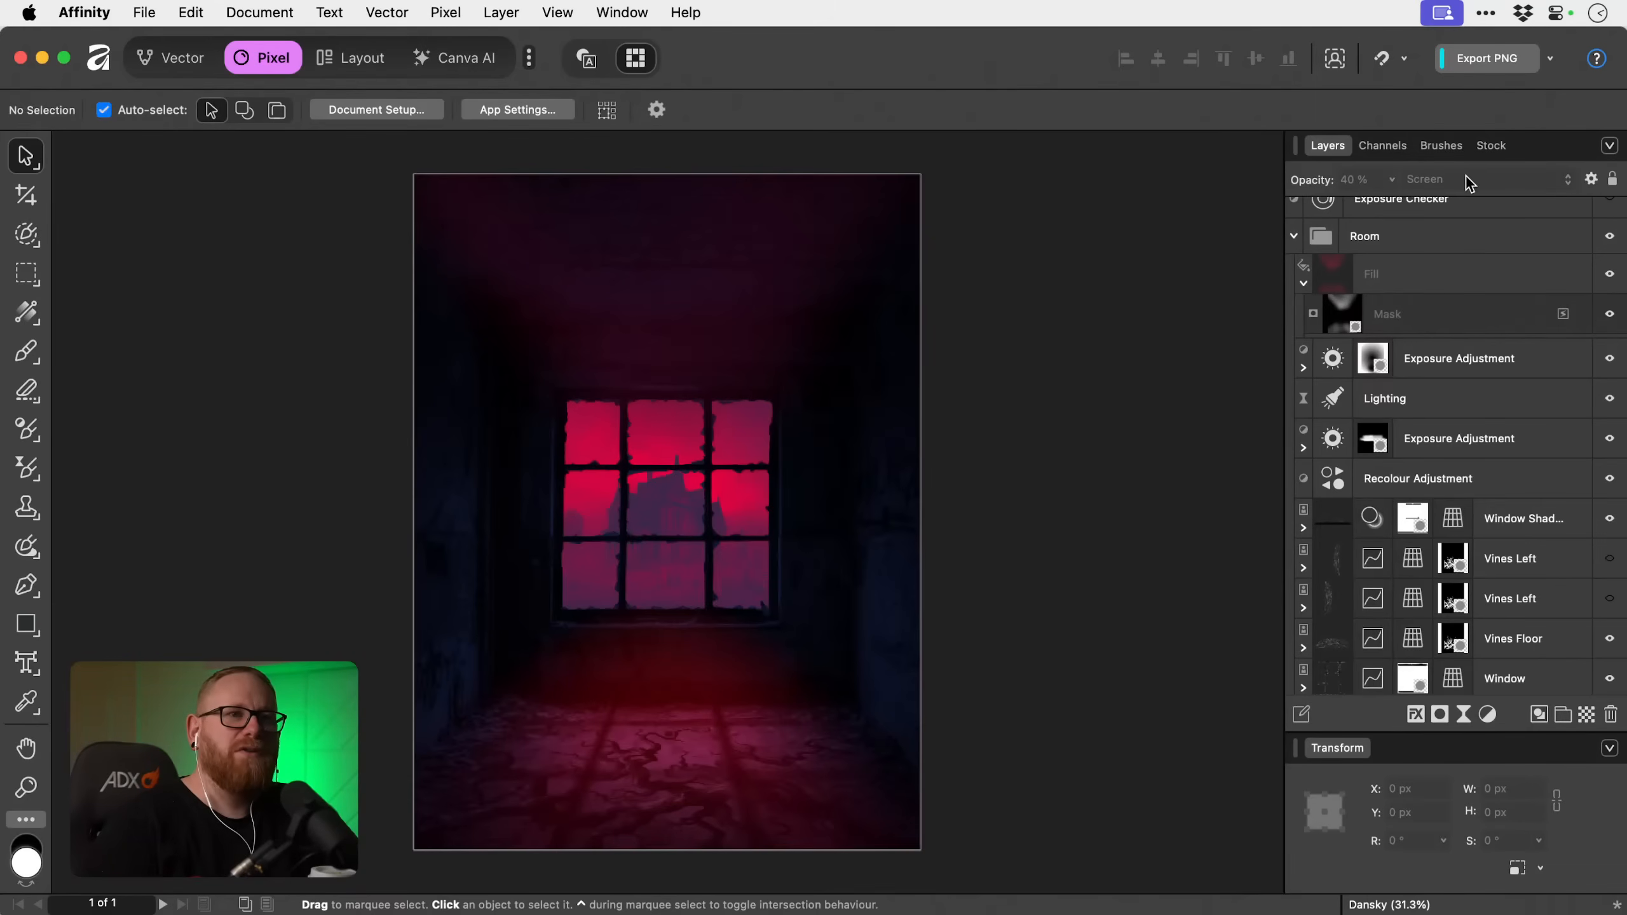
Duplicate the red Fill layer and delete the mask from the upper copy.
{"action": "left_click", "coordinate": [1302, 284]}
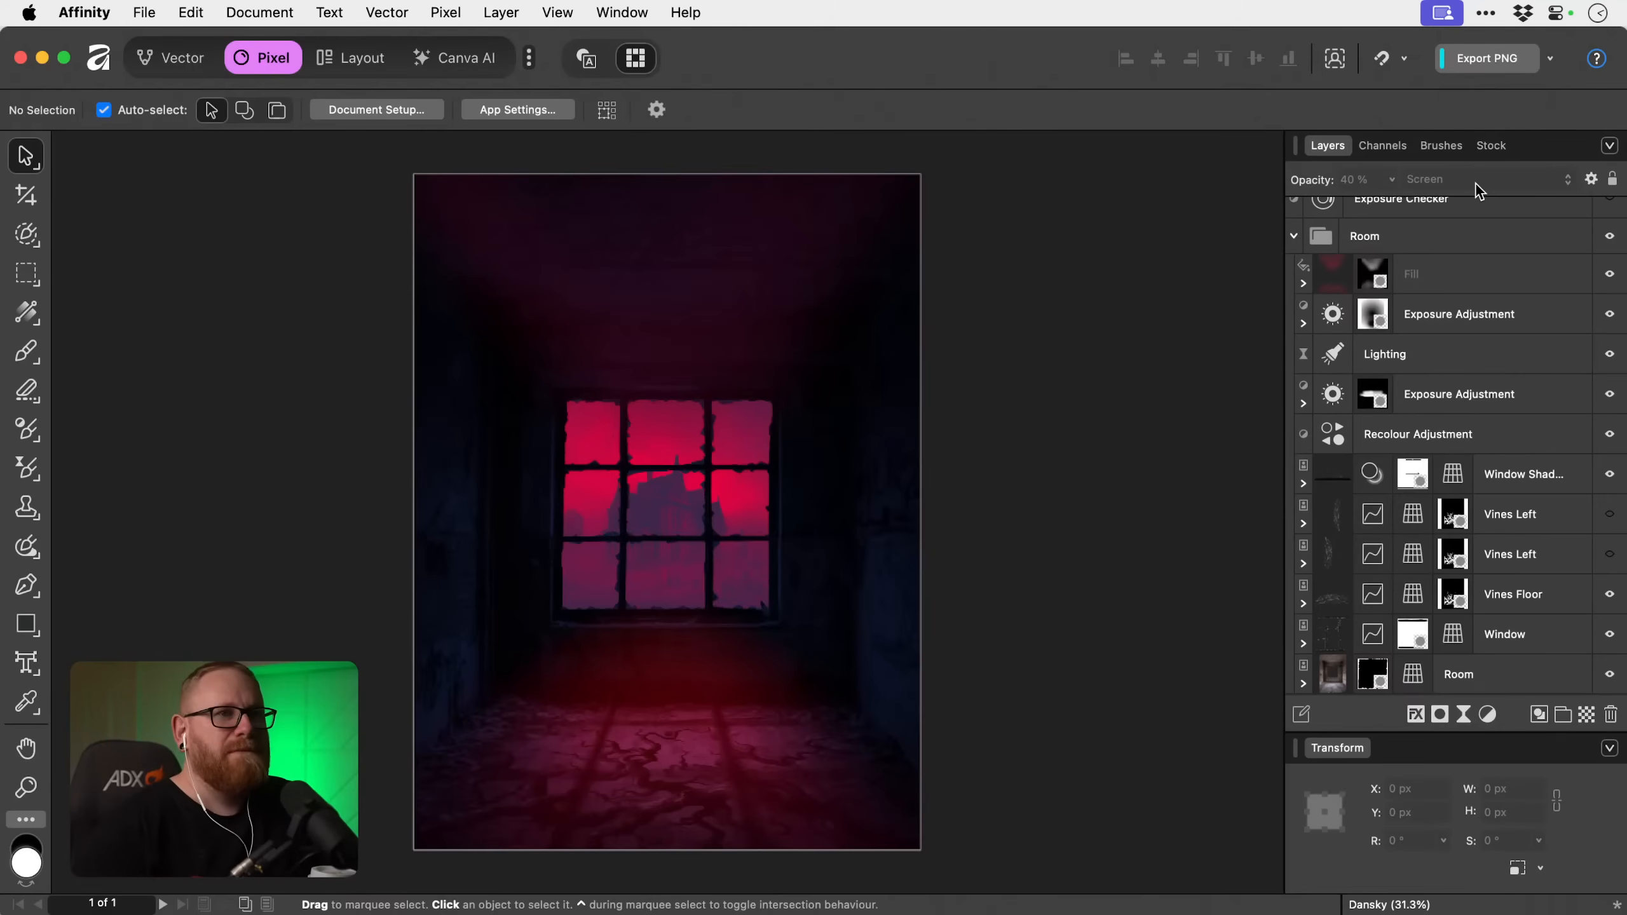
{"action": "left_click", "coordinate": [1458, 277]}
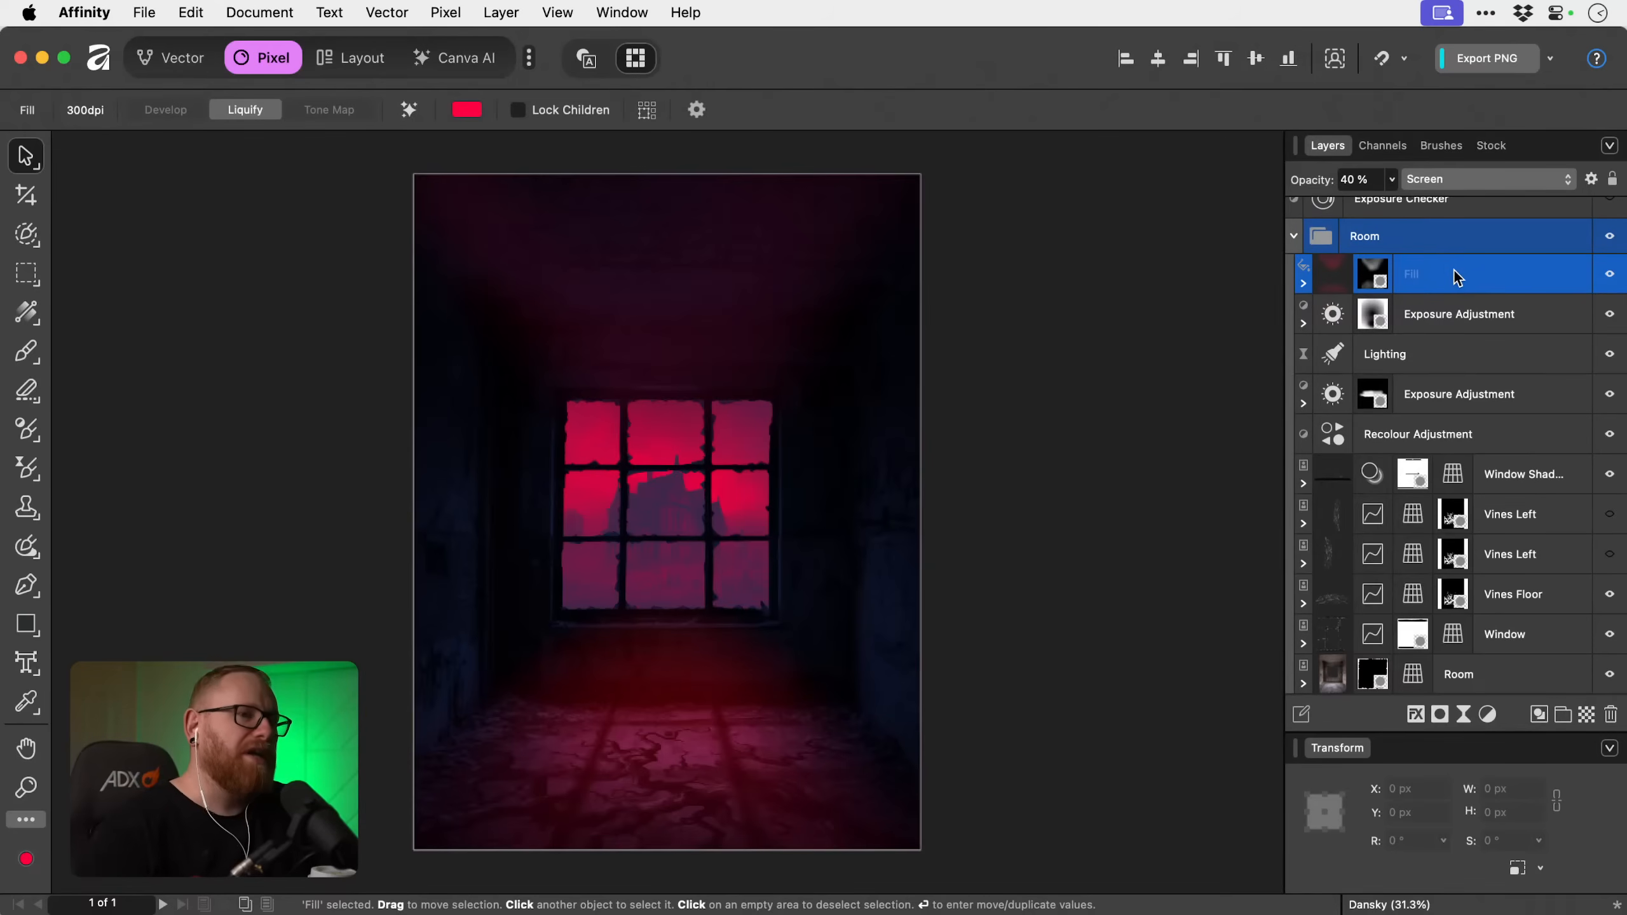
{"action": "key", "text": "super+j"}
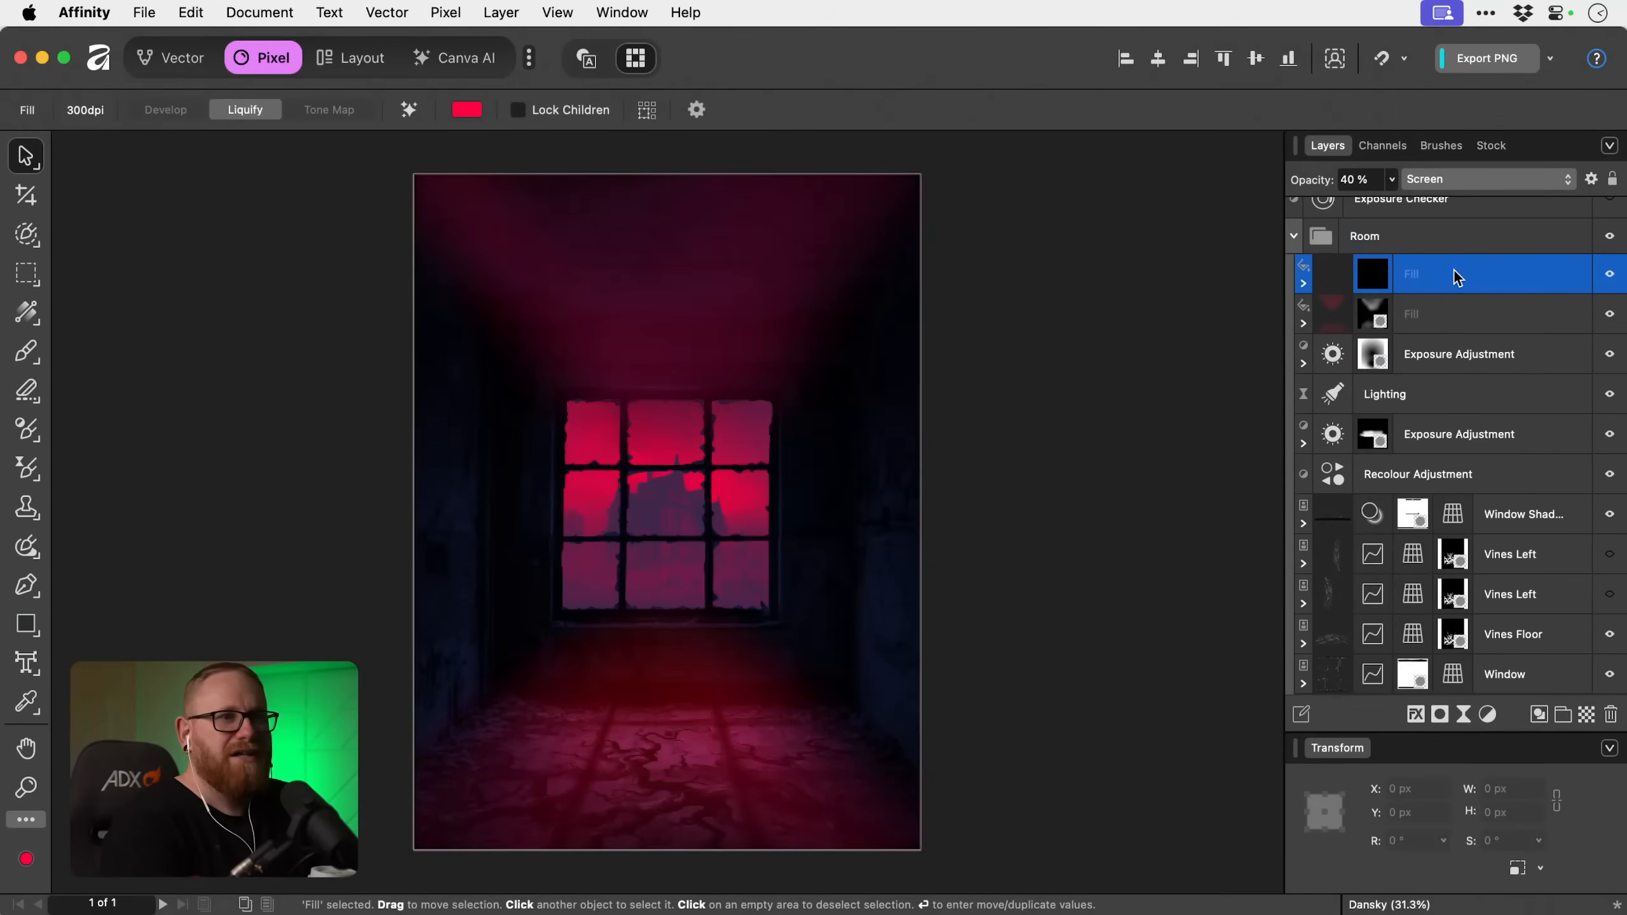
{"action": "right_click", "coordinate": [1388, 274]}
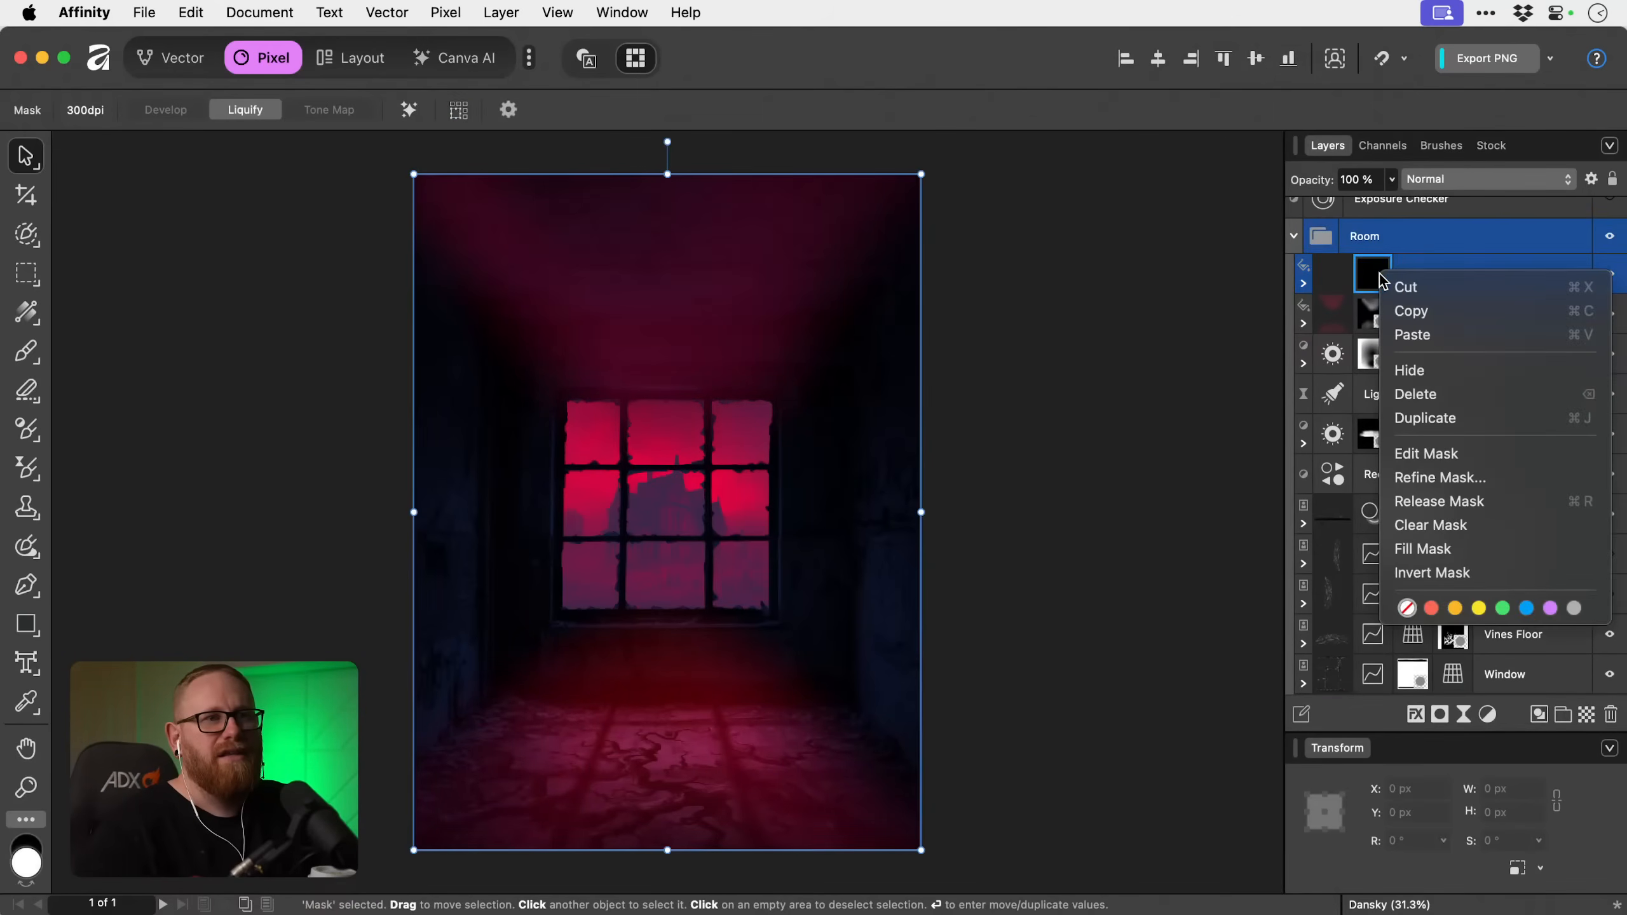
{"action": "left_click", "coordinate": [1425, 395]}
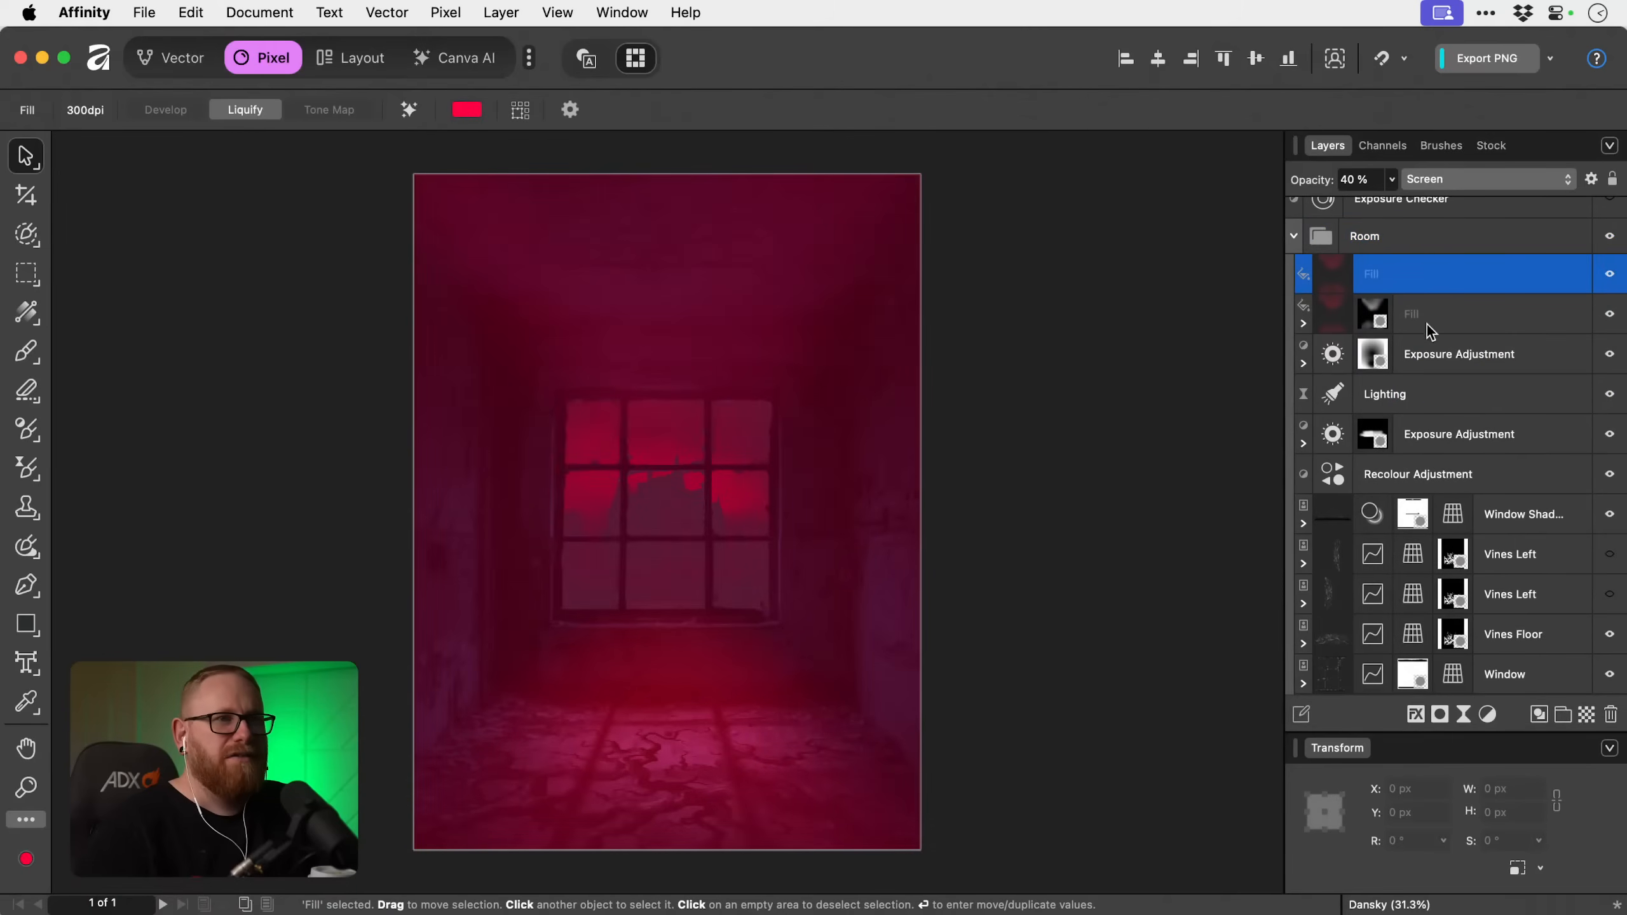
Raise the duplicated Fill layer's opacity to 100 % and add an empty mask to it.
{"action": "left_click", "coordinate": [1391, 179]}
{"action": "left_click_drag", "start_coordinate": [1394, 199], "coordinate": [1535, 208]}
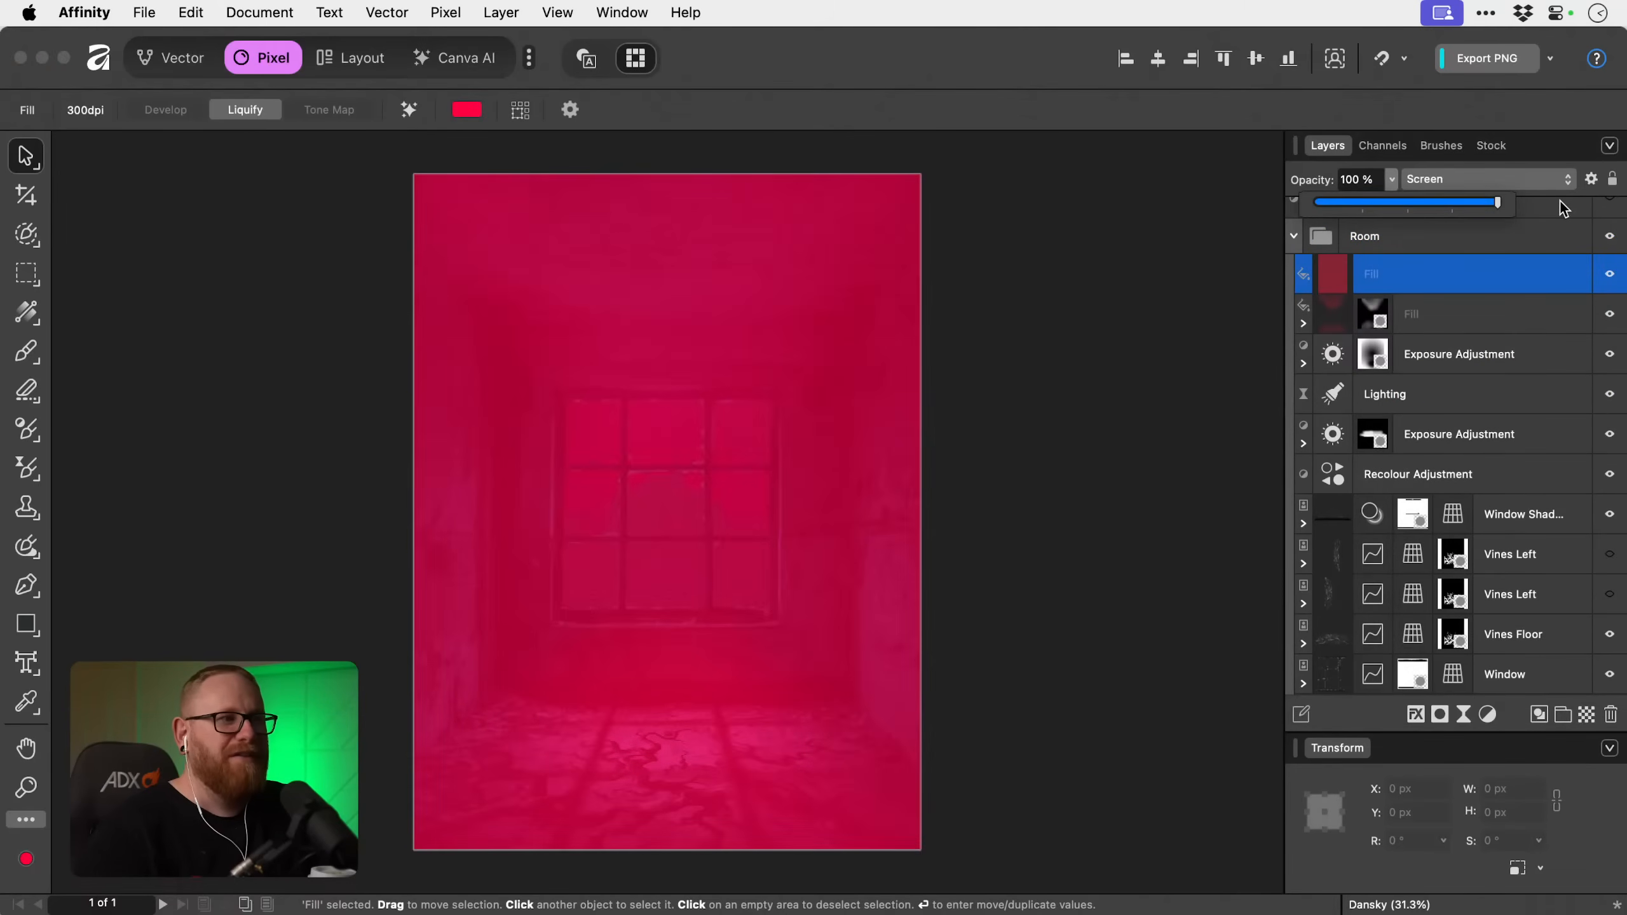
{"action": "left_click", "coordinate": [1441, 713]}
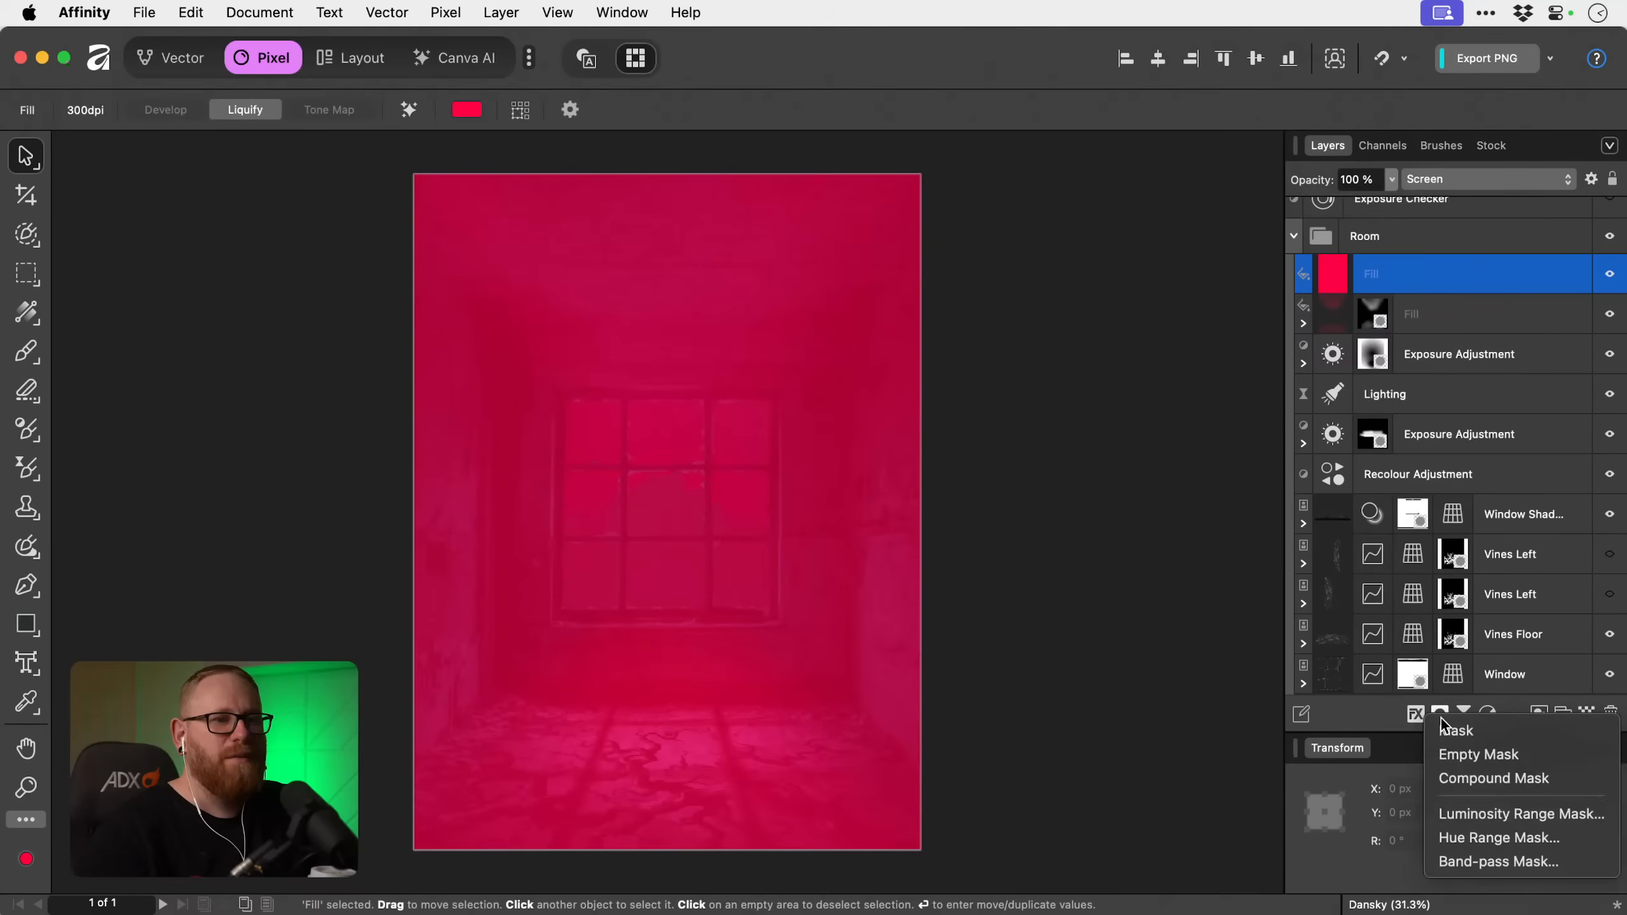
{"action": "left_click", "coordinate": [1467, 753]}
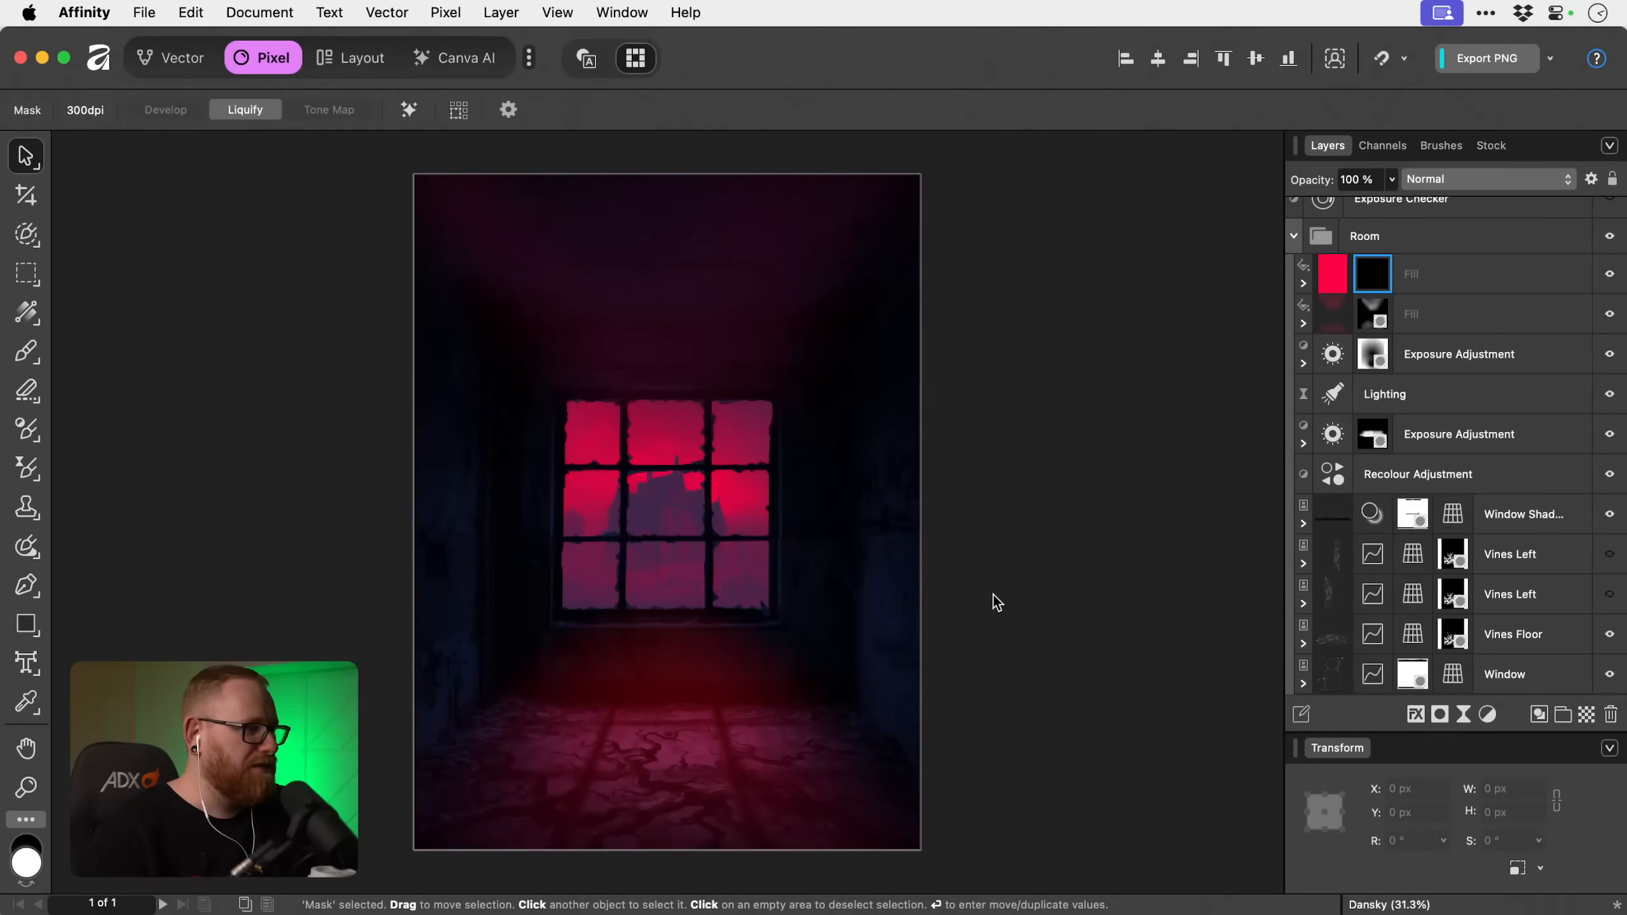
Paint a soft white glow over the window on the new mask at 4 % flow, enlarging the brush up to 4096 px.
{"action": "key", "text": "b"}
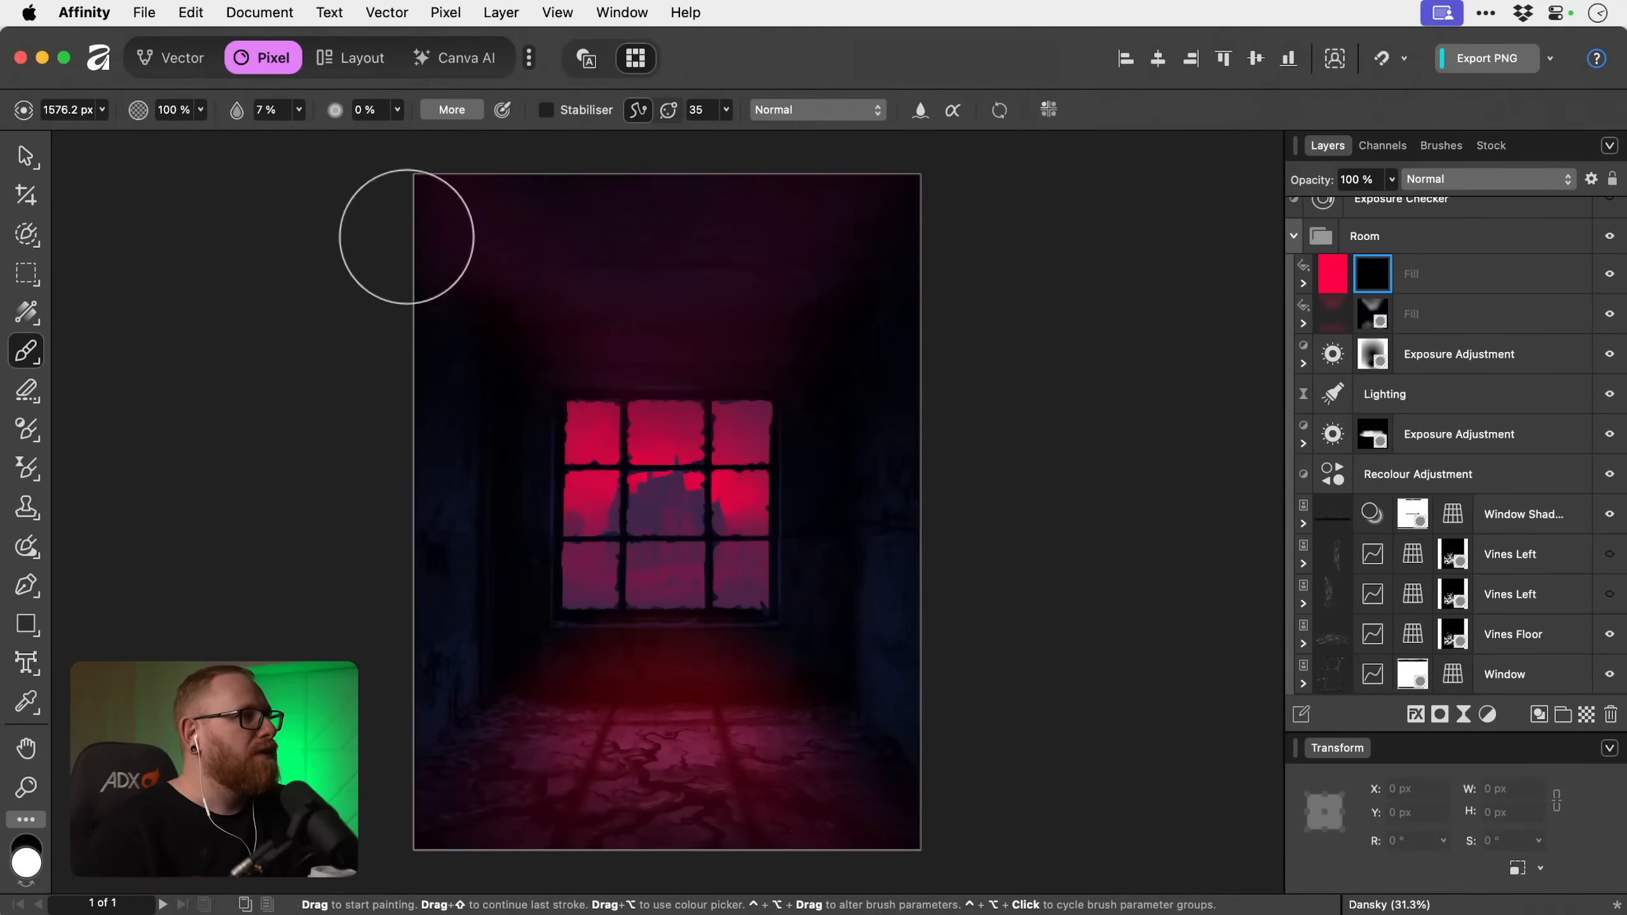
{"action": "left_click", "coordinate": [299, 110]}
{"action": "left_click", "coordinate": [292, 133]}
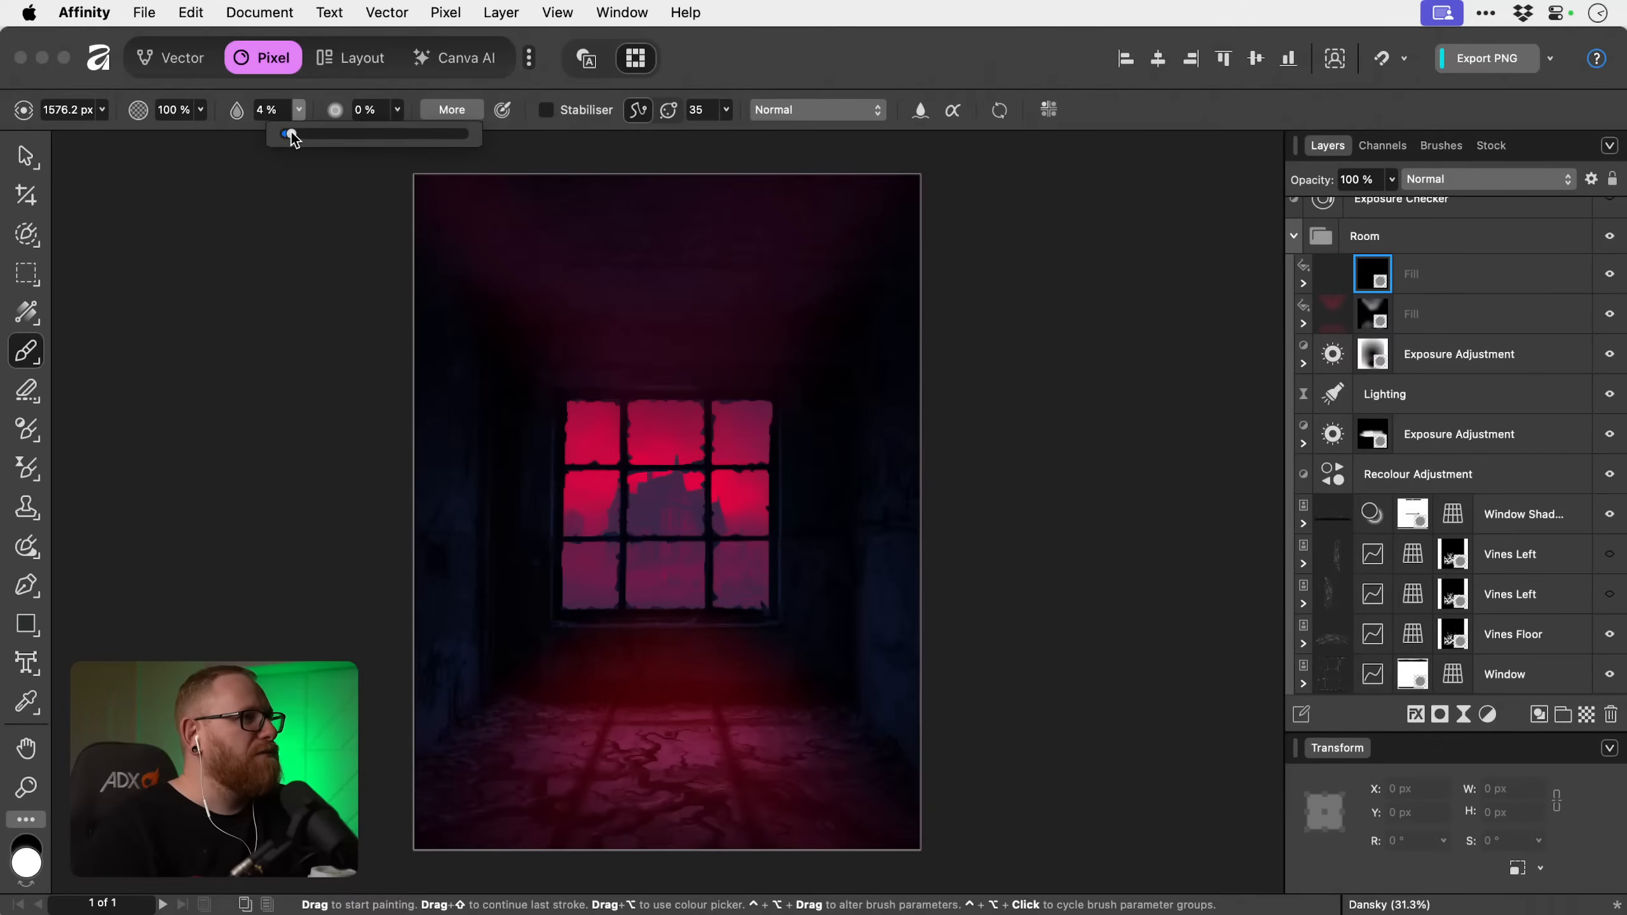
{"action": "key", "text": "bracketright"}
{"action": "key", "text": "bracketright"}
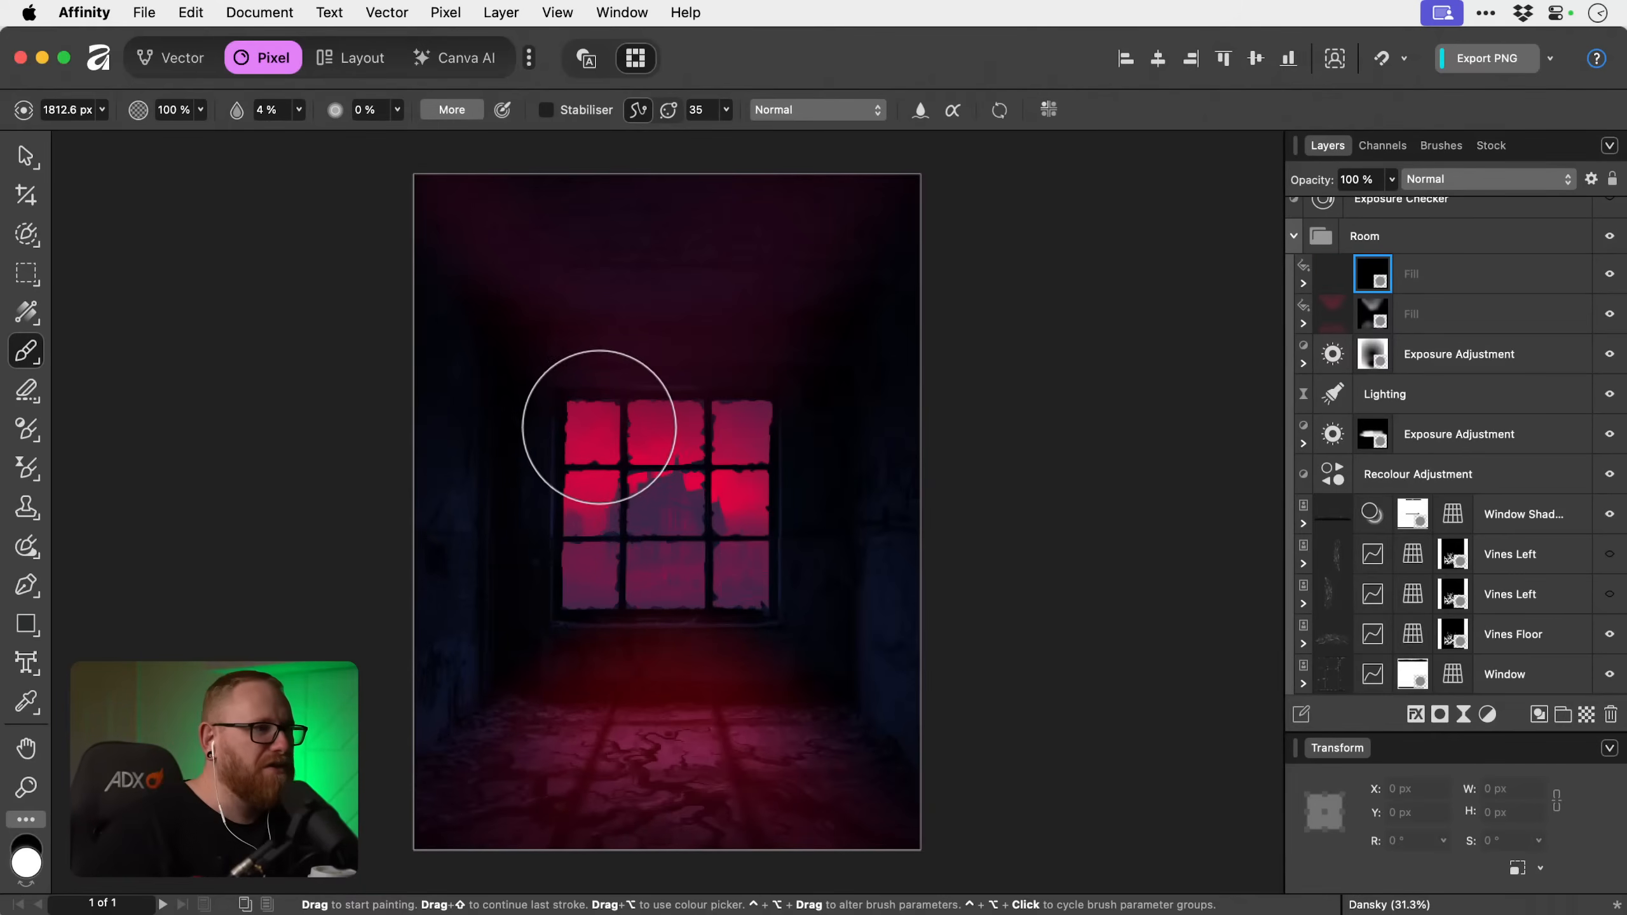
{"action": "key", "text": "bracketleft"}
{"action": "mouse_move", "coordinate": [590, 591]}
{"action": "left_mouse_down"}
{"action": "mouse_move", "coordinate": [642, 562]}
{"action": "mouse_move", "coordinate": [679, 451]}
{"action": "mouse_move", "coordinate": [648, 443]}
{"action": "mouse_move", "coordinate": [743, 438]}
{"action": "mouse_move", "coordinate": [754, 520]}
{"action": "mouse_move", "coordinate": [728, 572]}
{"action": "mouse_move", "coordinate": [721, 531]}
{"action": "mouse_move", "coordinate": [658, 566]}
{"action": "mouse_move", "coordinate": [736, 567]}
{"action": "left_mouse_up"}
{"action": "key", "text": "bracketright"}
{"action": "key", "text": "bracketright"}
{"action": "key", "text": "bracketright"}
{"action": "key", "text": "bracketright"}
{"action": "key", "text": "bracketright"}
{"action": "key", "text": "bracketright"}
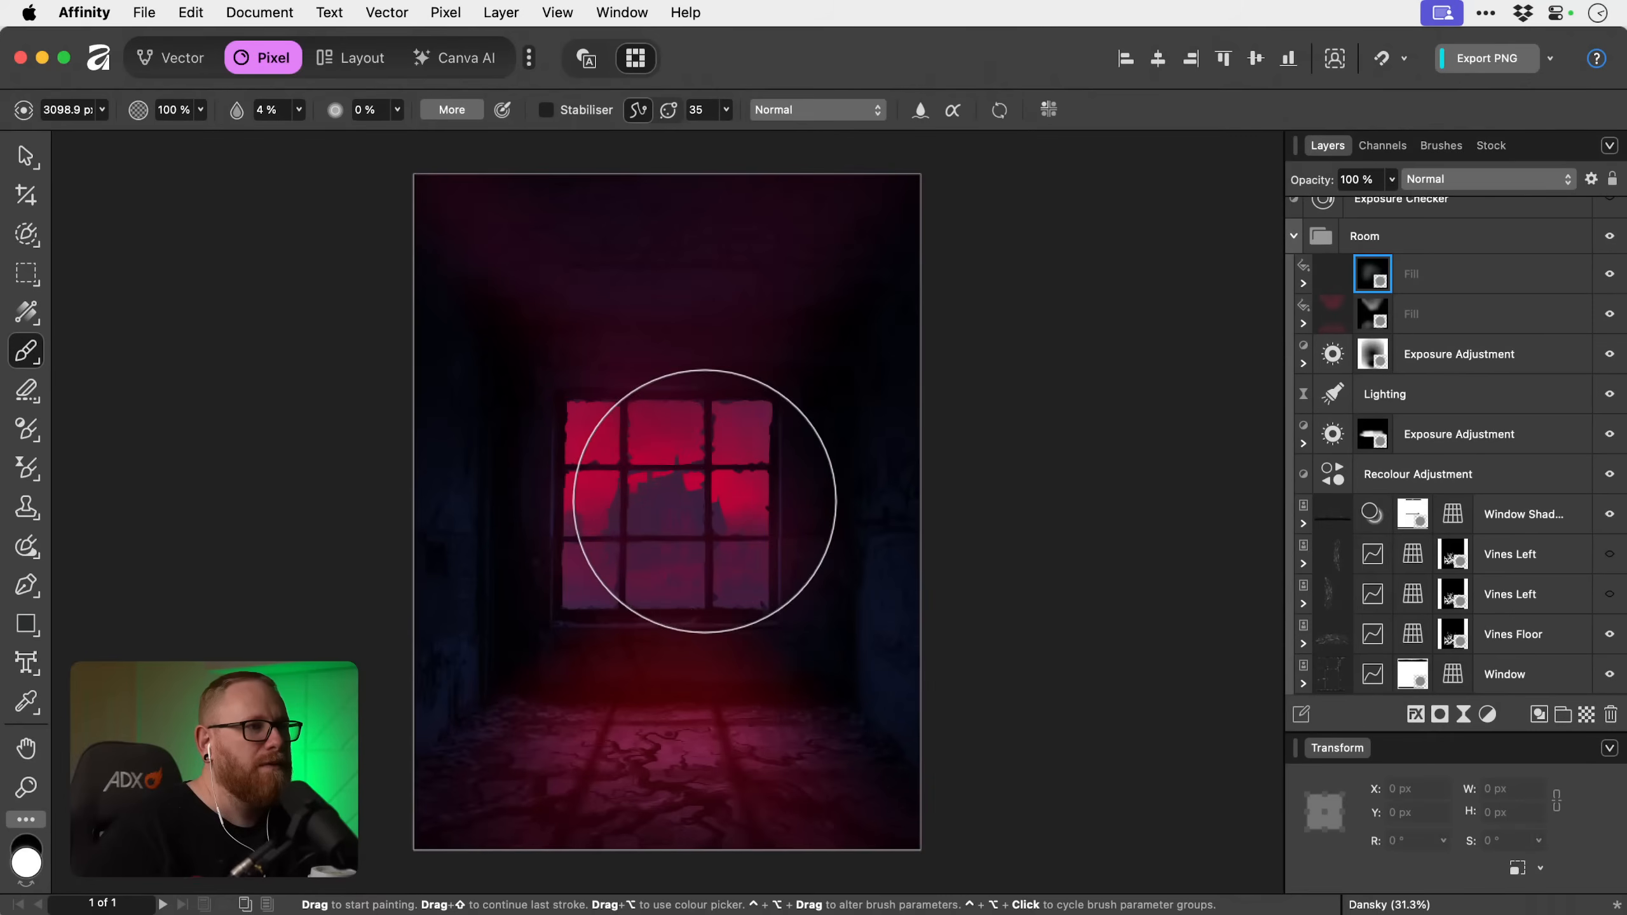
{"action": "mouse_move", "coordinate": [678, 489]}
{"action": "left_mouse_down"}
{"action": "mouse_move", "coordinate": [617, 509]}
{"action": "mouse_move", "coordinate": [638, 517]}
{"action": "mouse_move", "coordinate": [660, 509]}
{"action": "mouse_move", "coordinate": [604, 482]}
{"action": "mouse_move", "coordinate": [592, 513]}
{"action": "mouse_move", "coordinate": [545, 488]}
{"action": "mouse_move", "coordinate": [787, 503]}
{"action": "mouse_move", "coordinate": [633, 470]}
{"action": "left_mouse_up"}
Set the upper Fill layer's mask to the Add blend mode and check the backdrop with the Room group temporarily hidden.
{"action": "left_click", "coordinate": [1436, 183]}
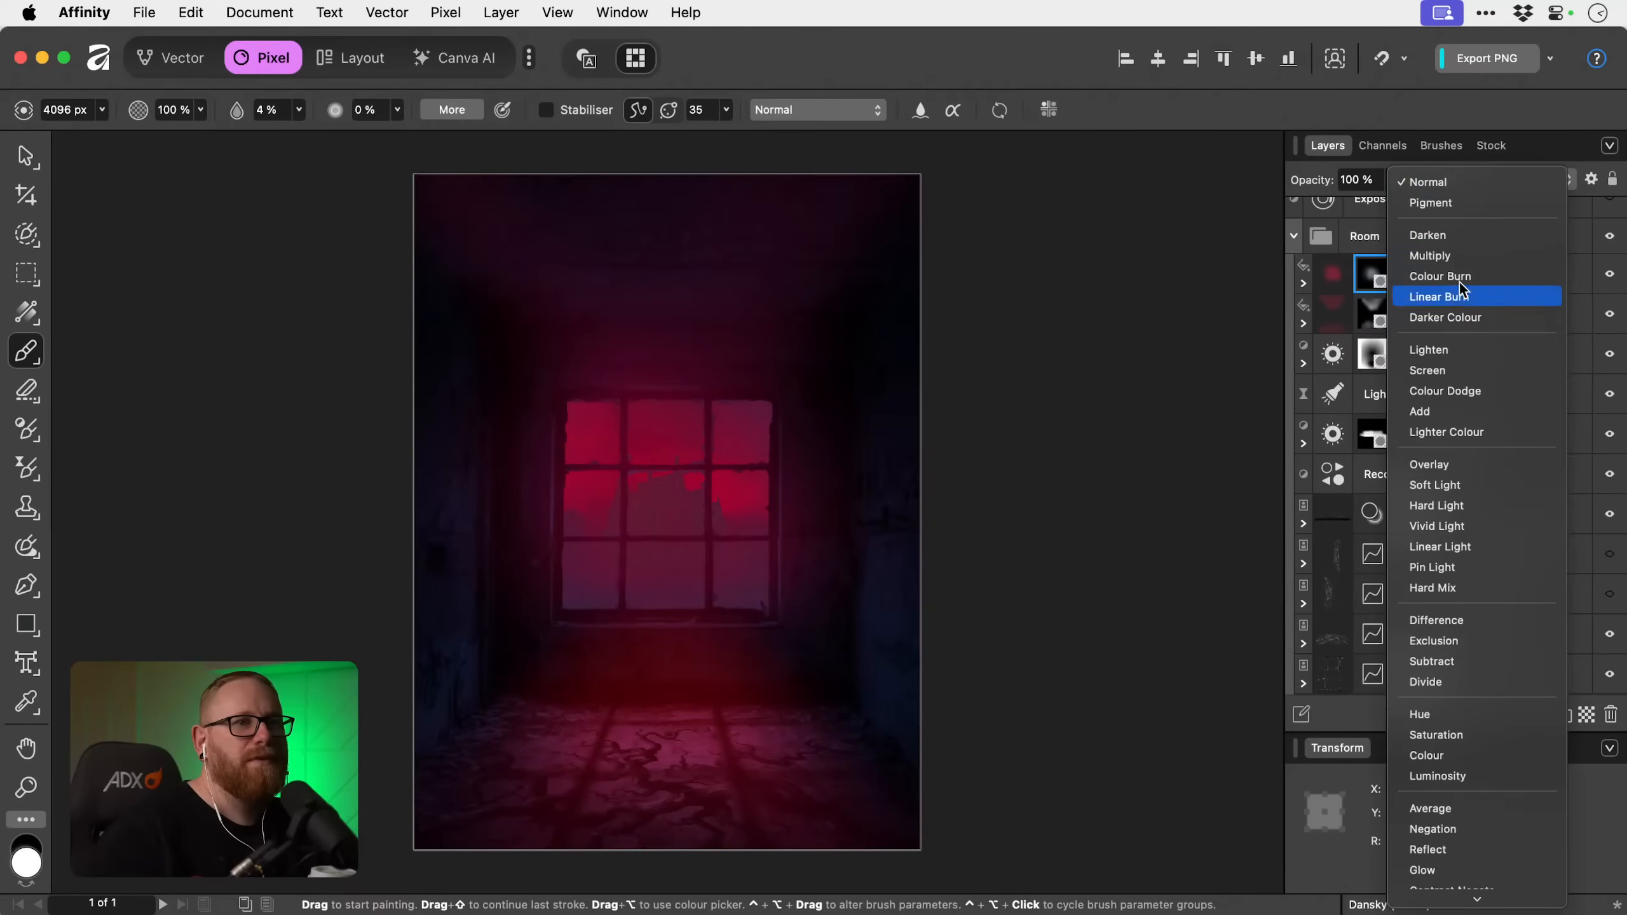
{"action": "left_click", "coordinate": [1449, 411]}
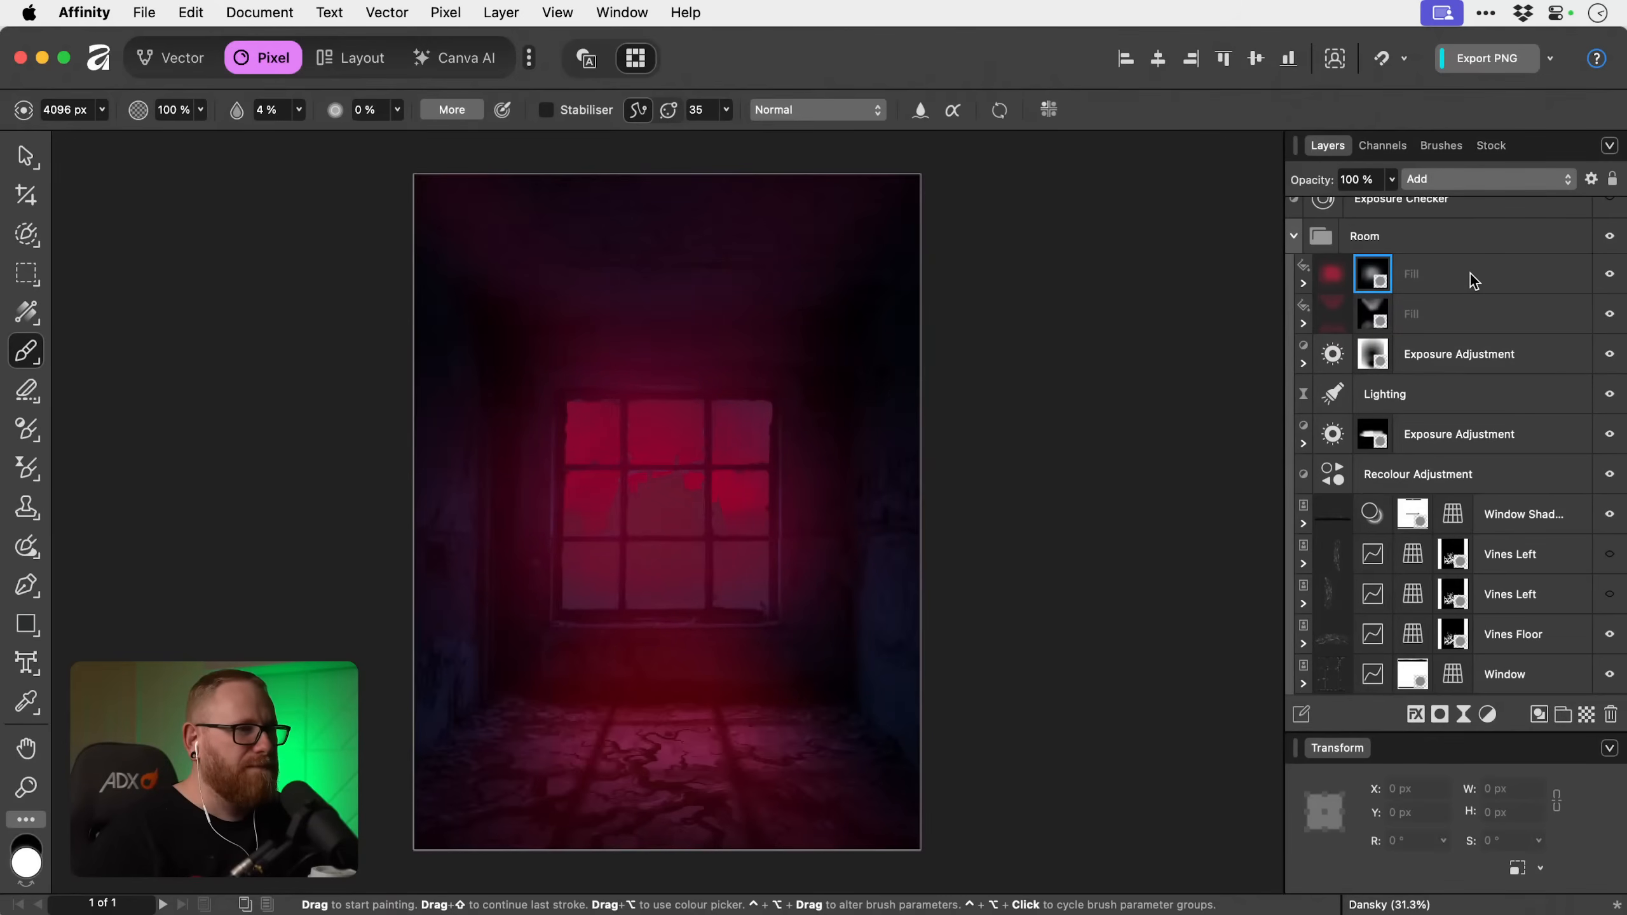
{"action": "left_click", "coordinate": [1293, 236]}
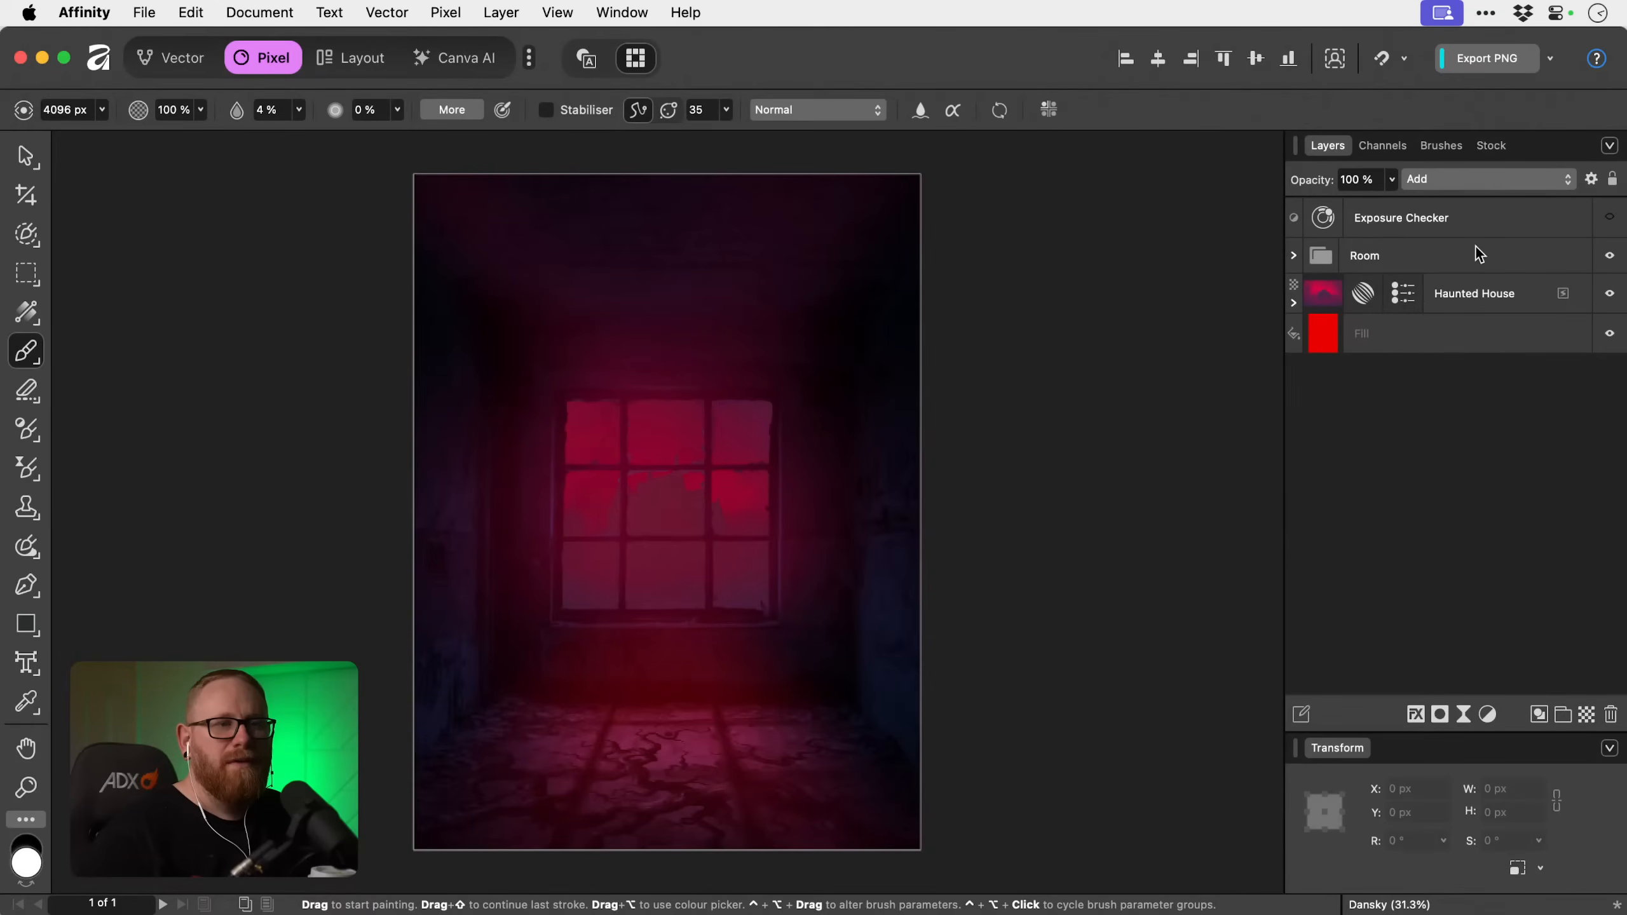
{"action": "left_click", "coordinate": [1608, 256]}
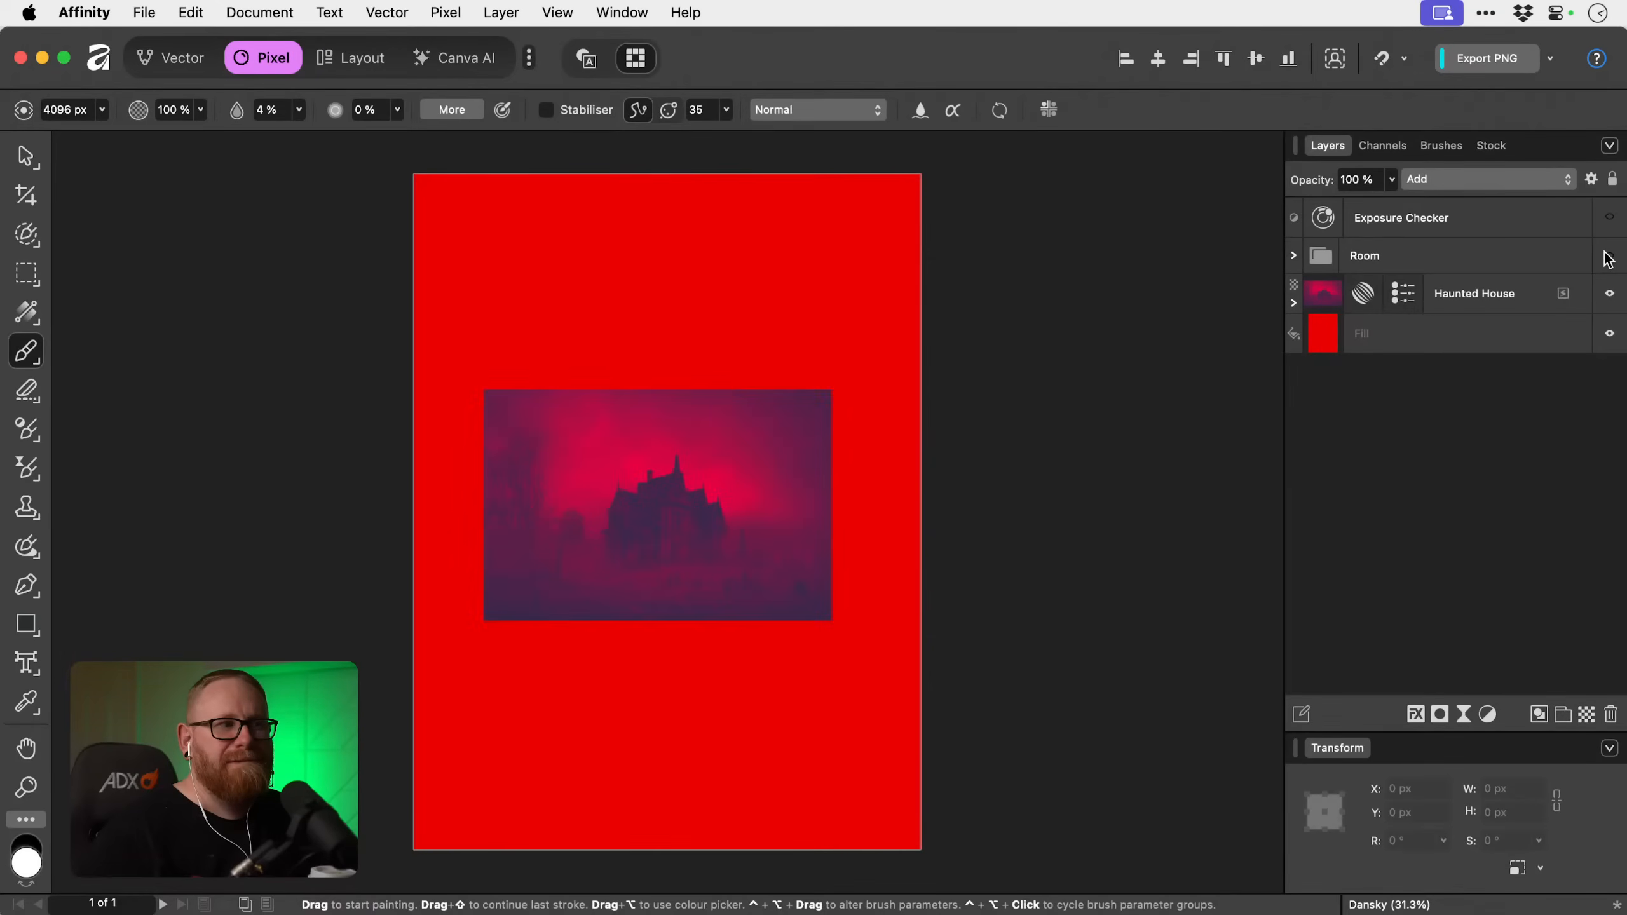
{"action": "left_click", "coordinate": [1608, 256]}
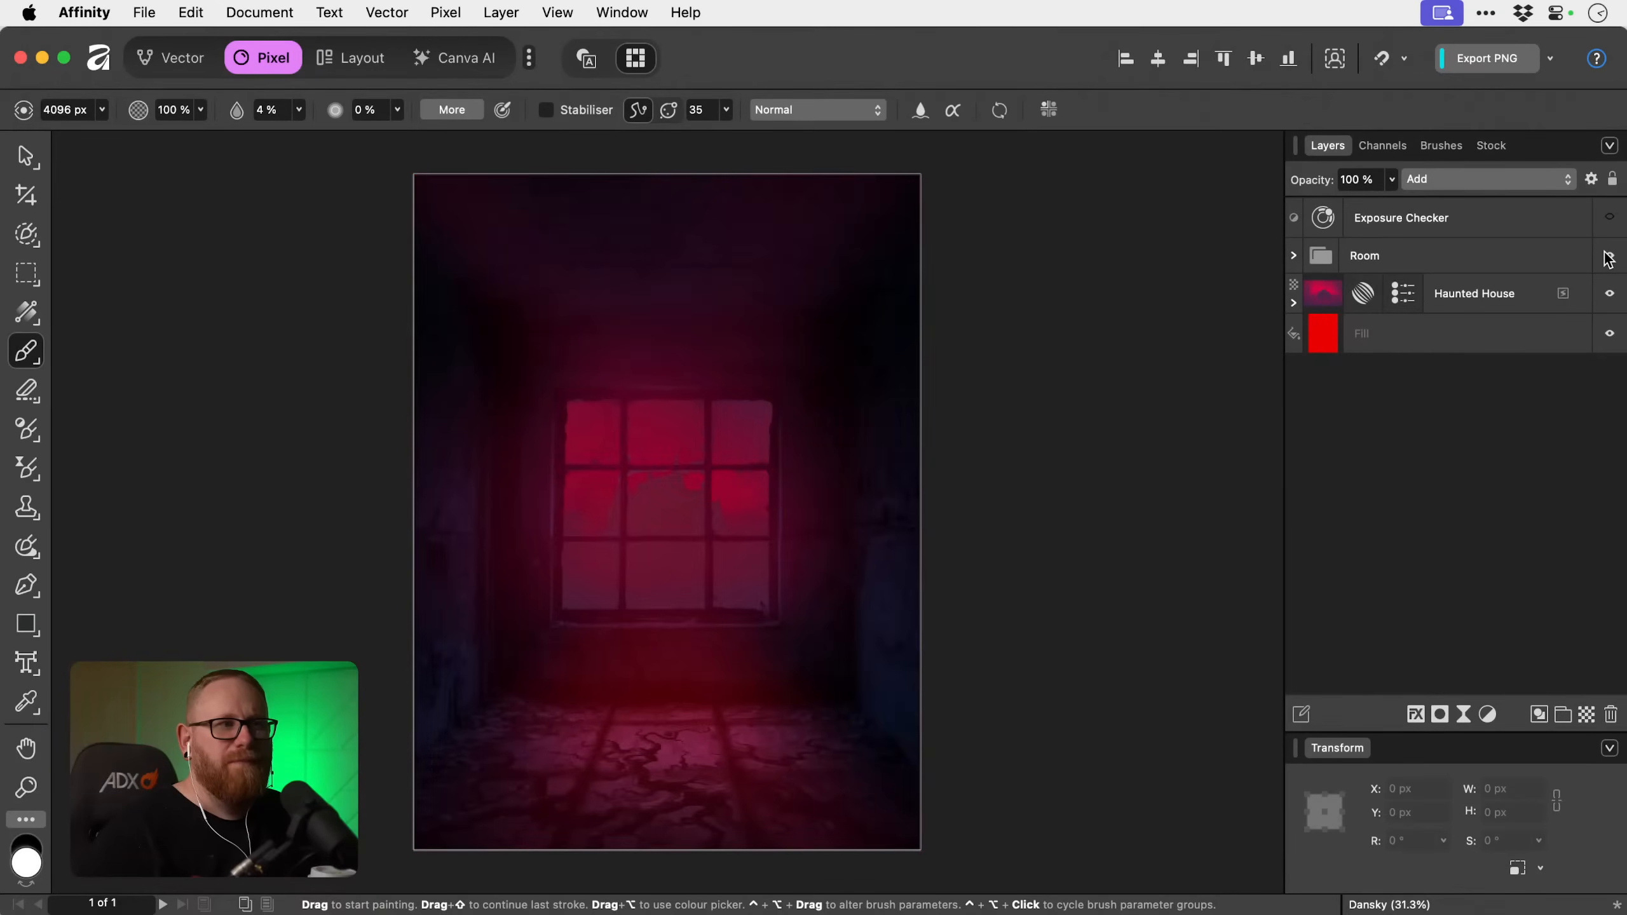
Expand the Room group and hide both red Fill layers.
{"action": "left_click", "coordinate": [1293, 255]}
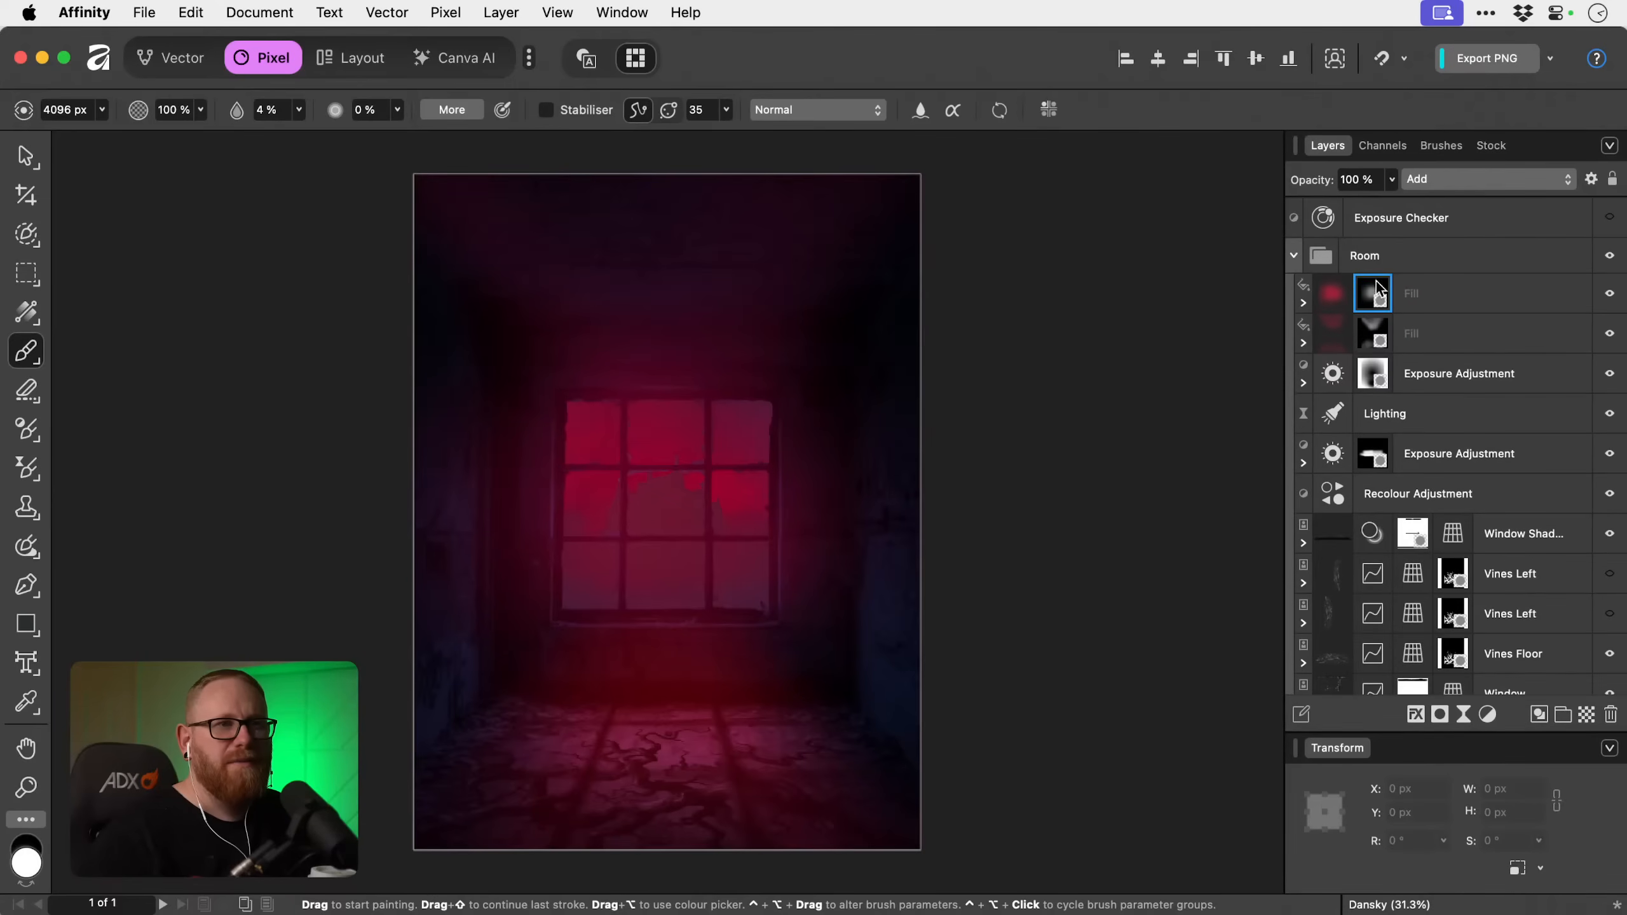
{"action": "left_click", "coordinate": [1453, 297]}
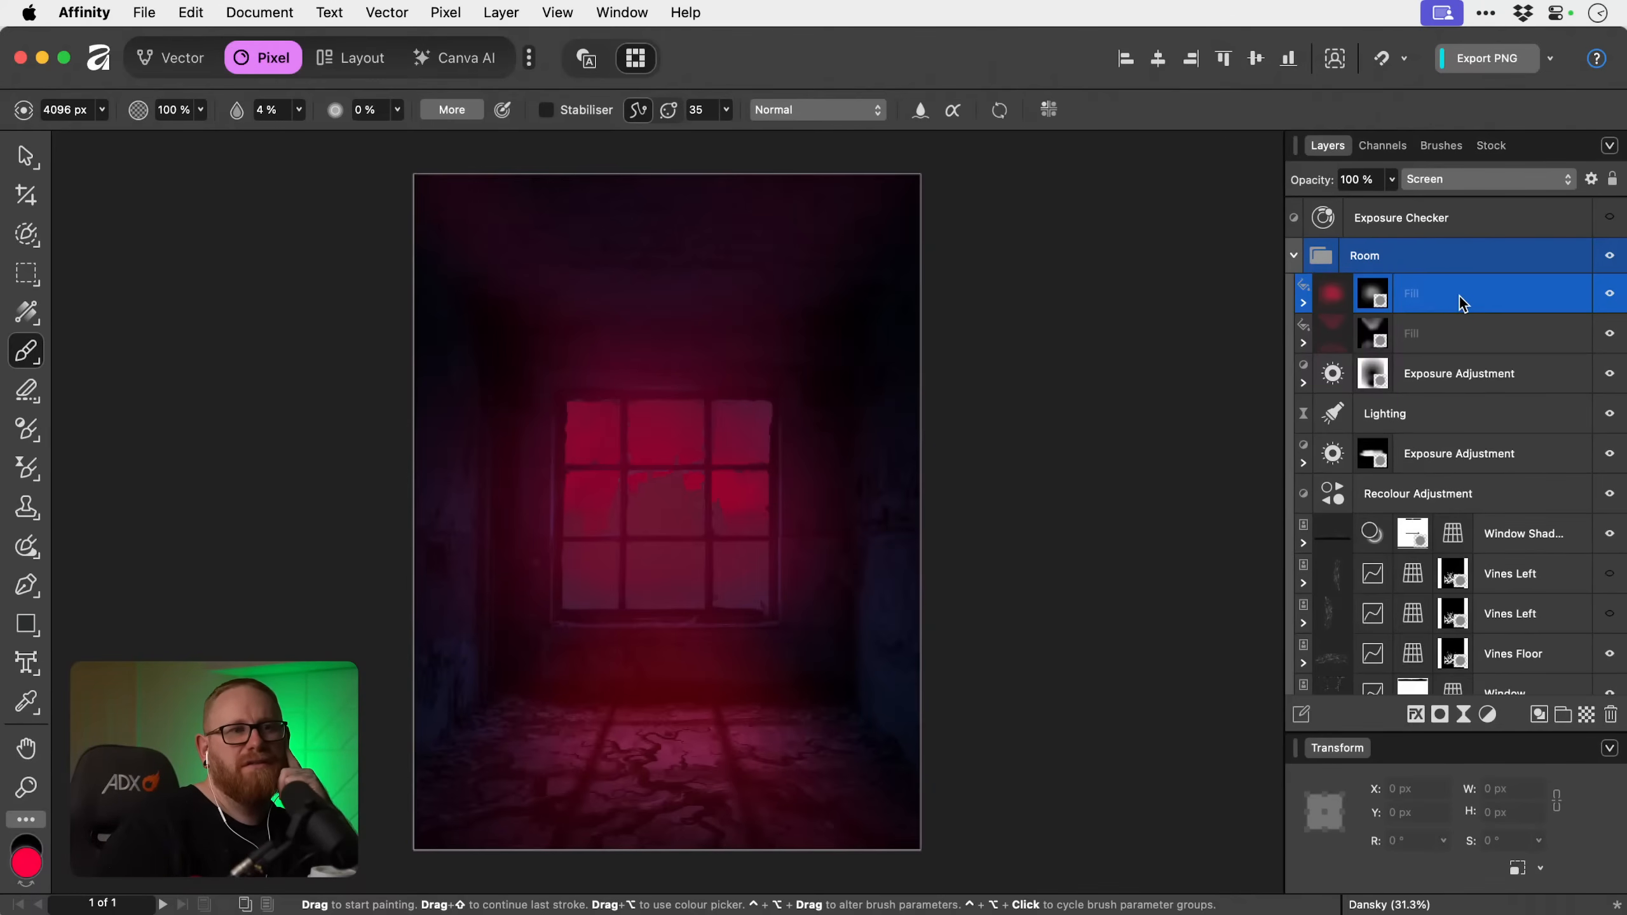
{"action": "left_click", "coordinate": [1608, 296]}
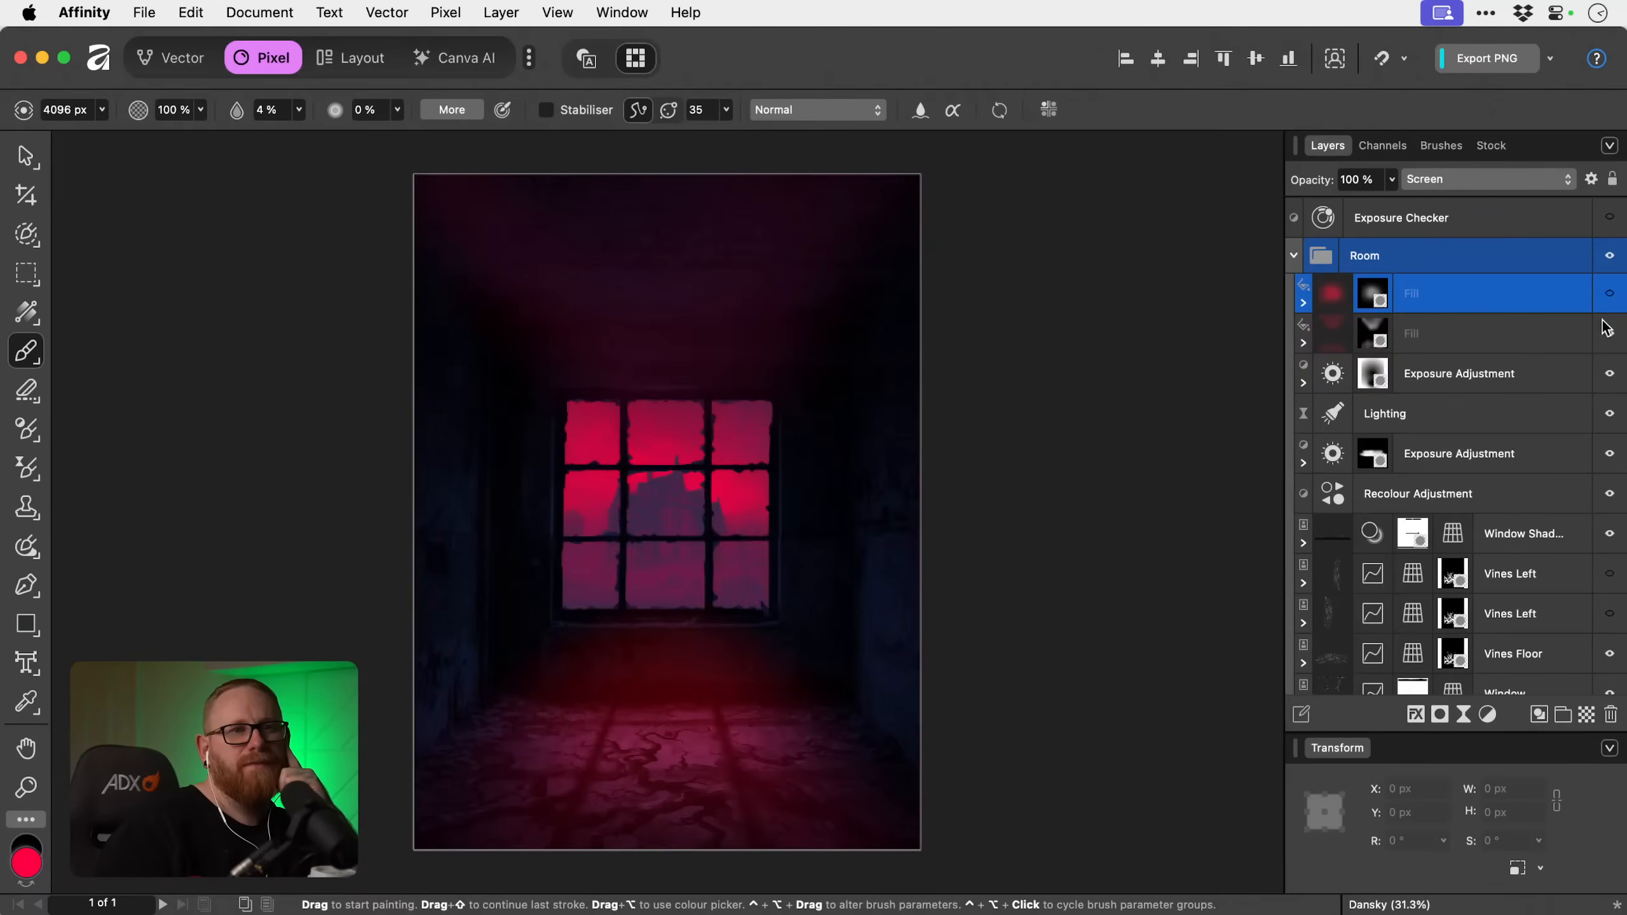
Add a pixel layer above the Fill layers and flood fill it with the pinkish red FF0D55.
{"action": "left_click", "coordinate": [1585, 715]}
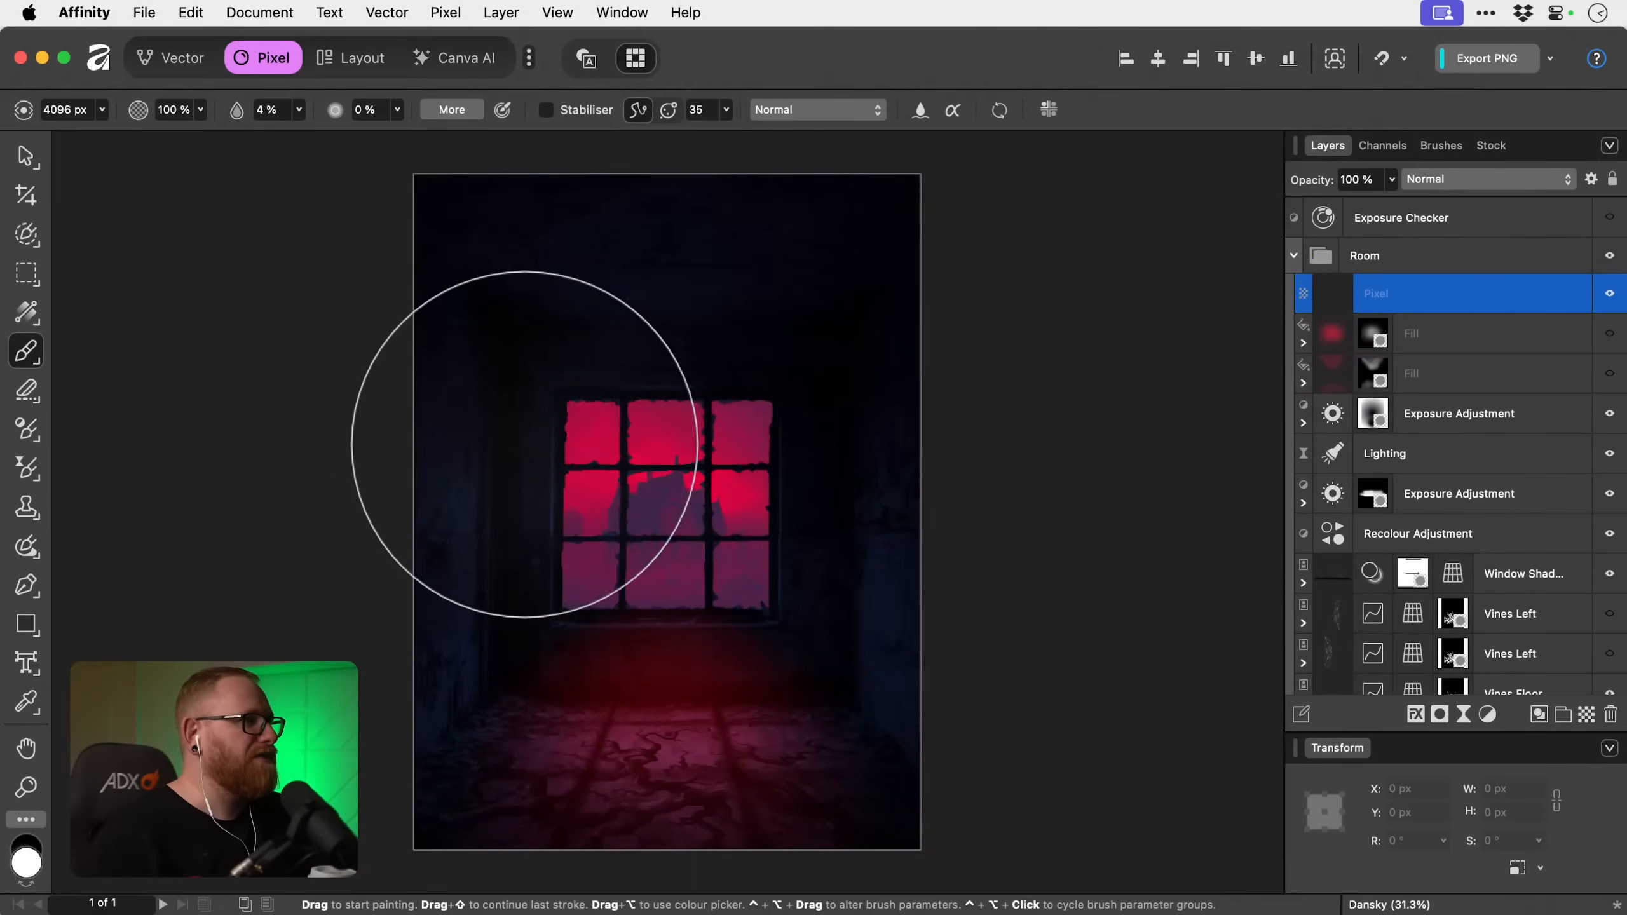
{"action": "left_click", "coordinate": [26, 312]}
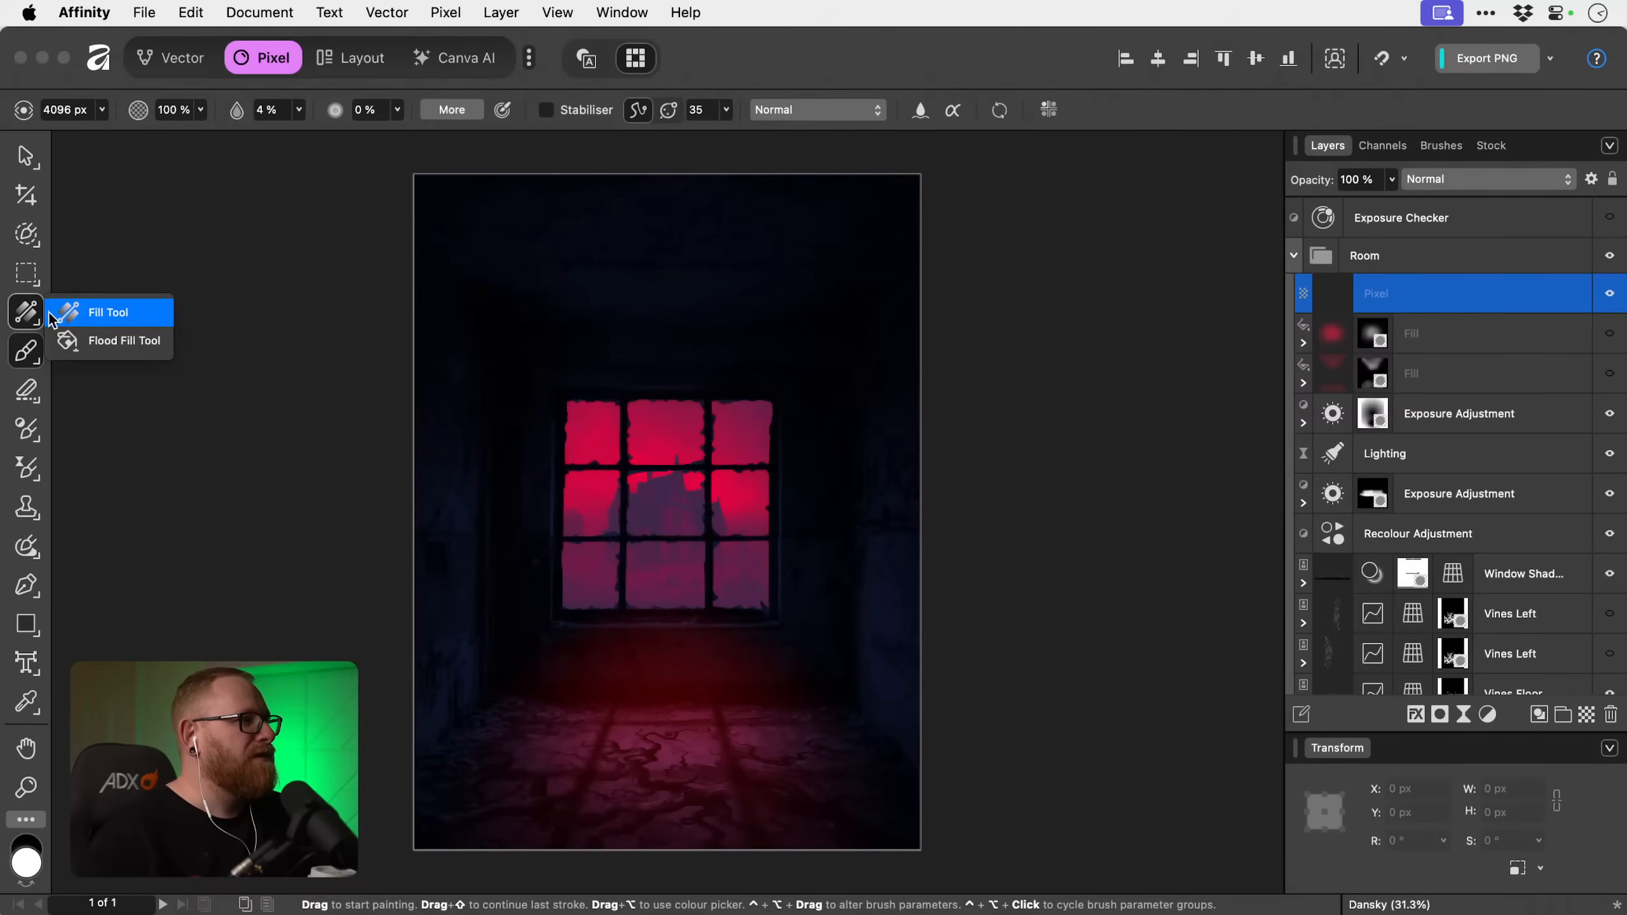
{"action": "left_click", "coordinate": [87, 340]}
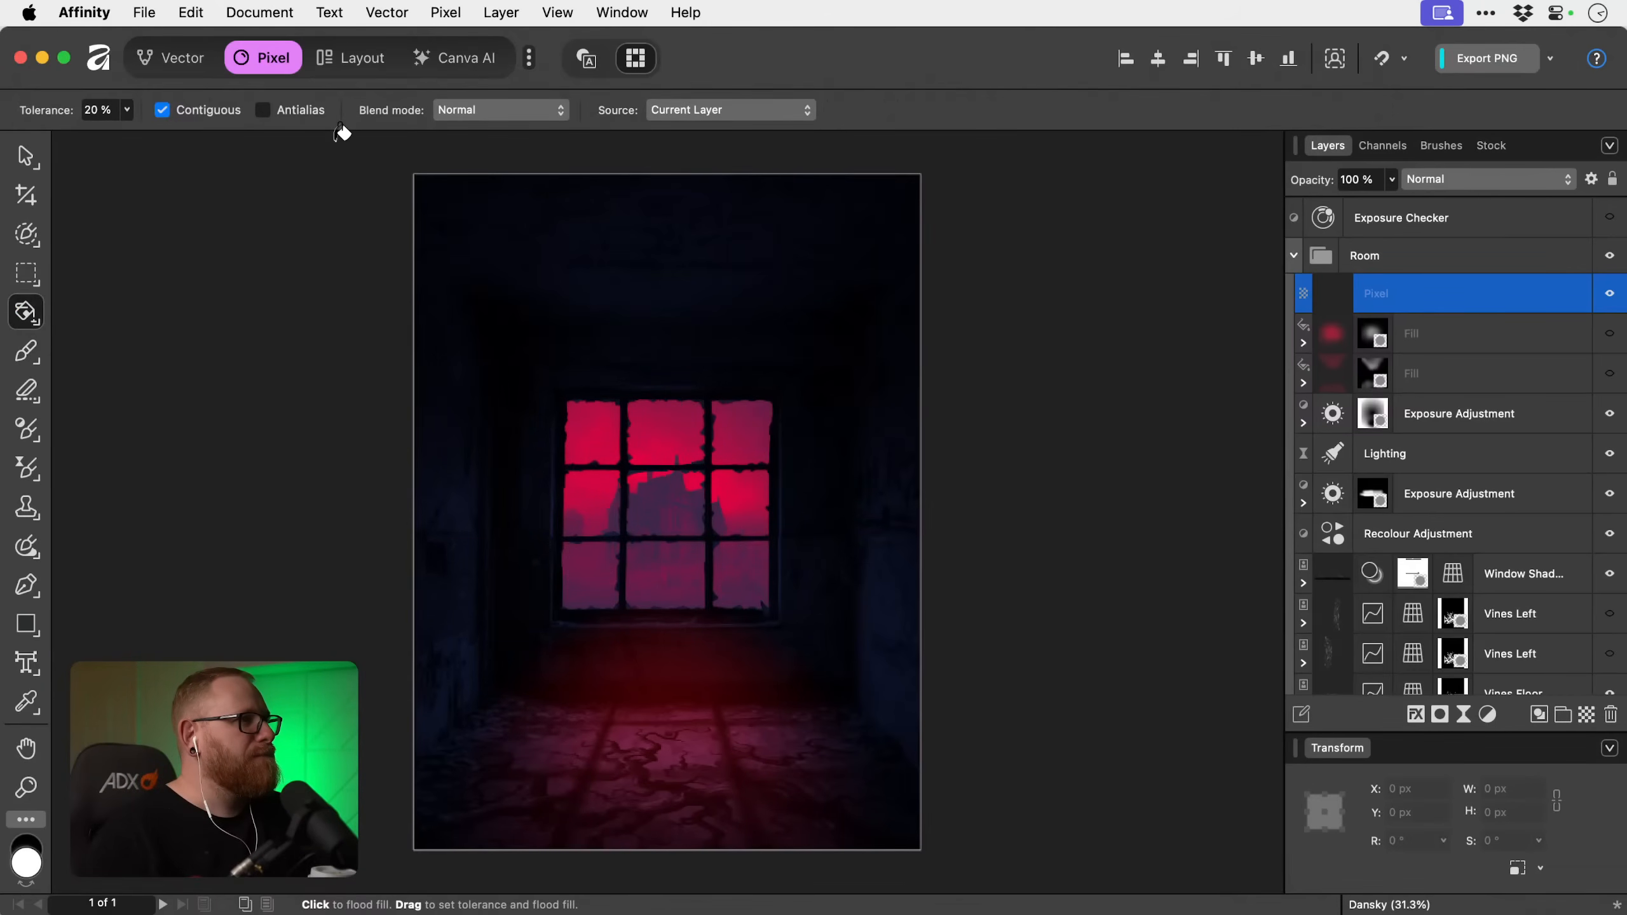
{"action": "double_click", "coordinate": [28, 865]}
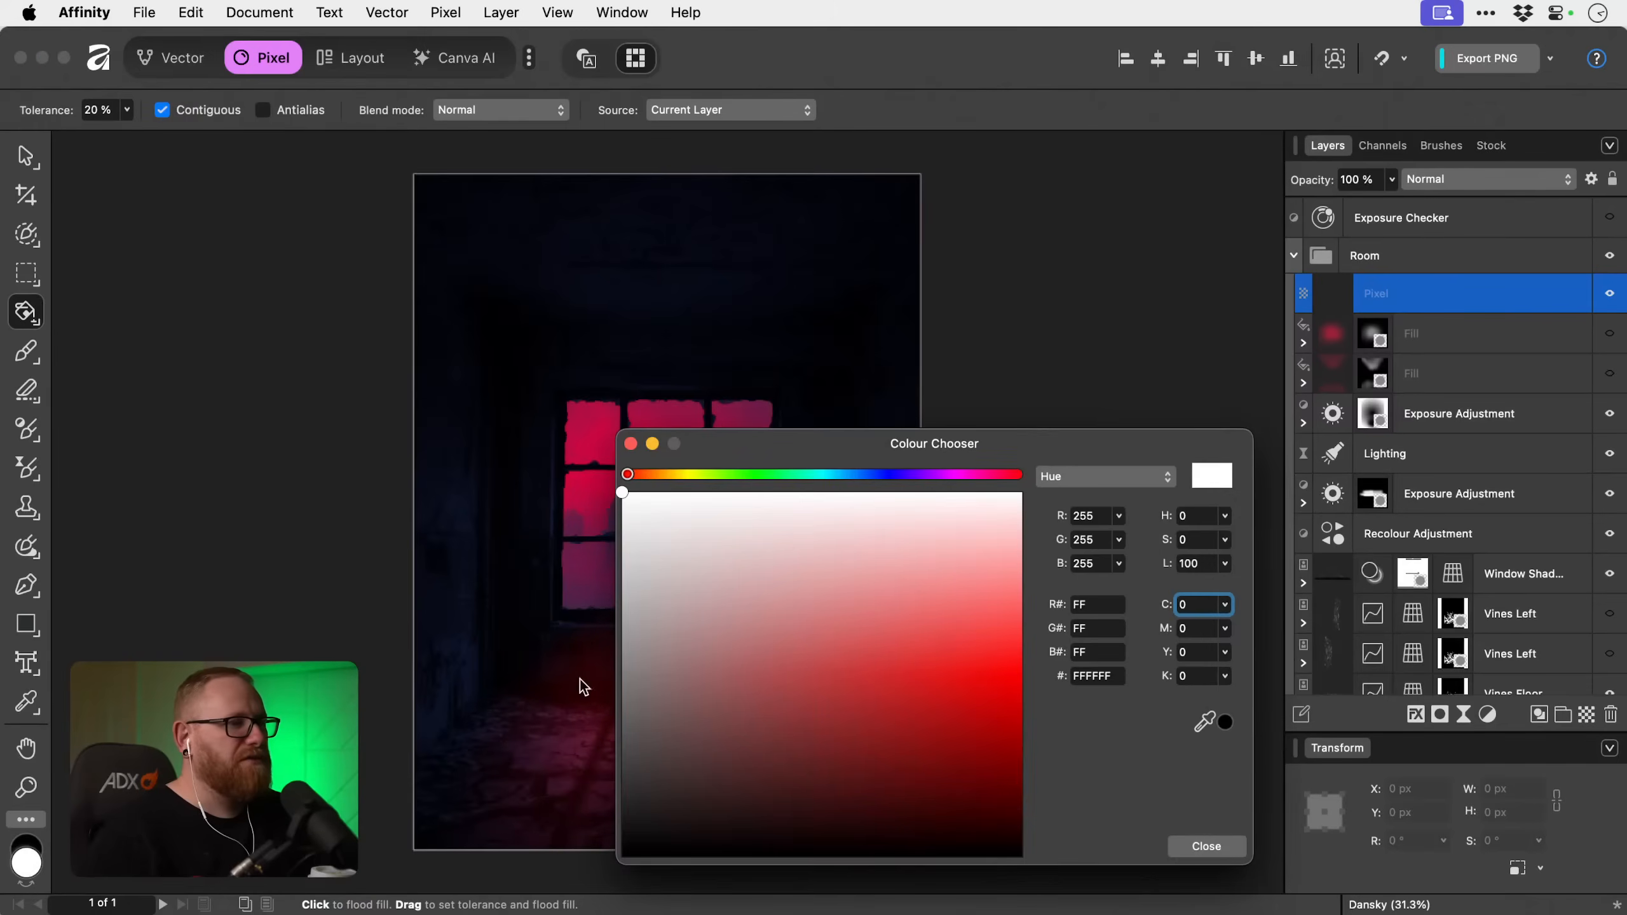
{"action": "left_click", "coordinate": [1022, 665]}
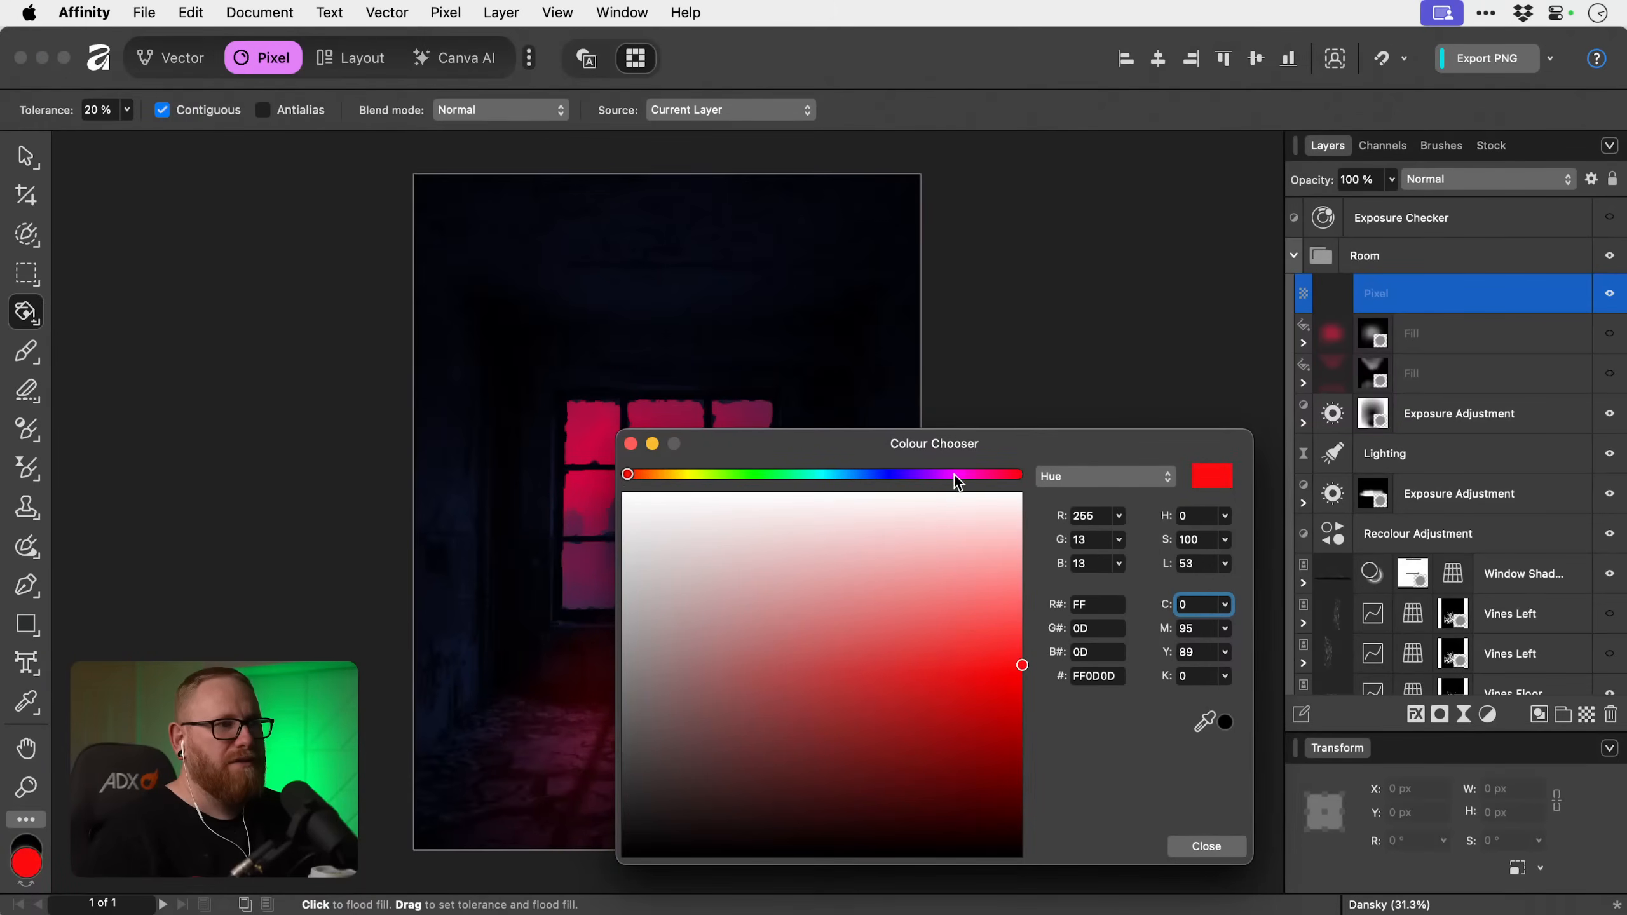
{"action": "left_click_drag", "start_coordinate": [956, 475], "coordinate": [998, 475]}
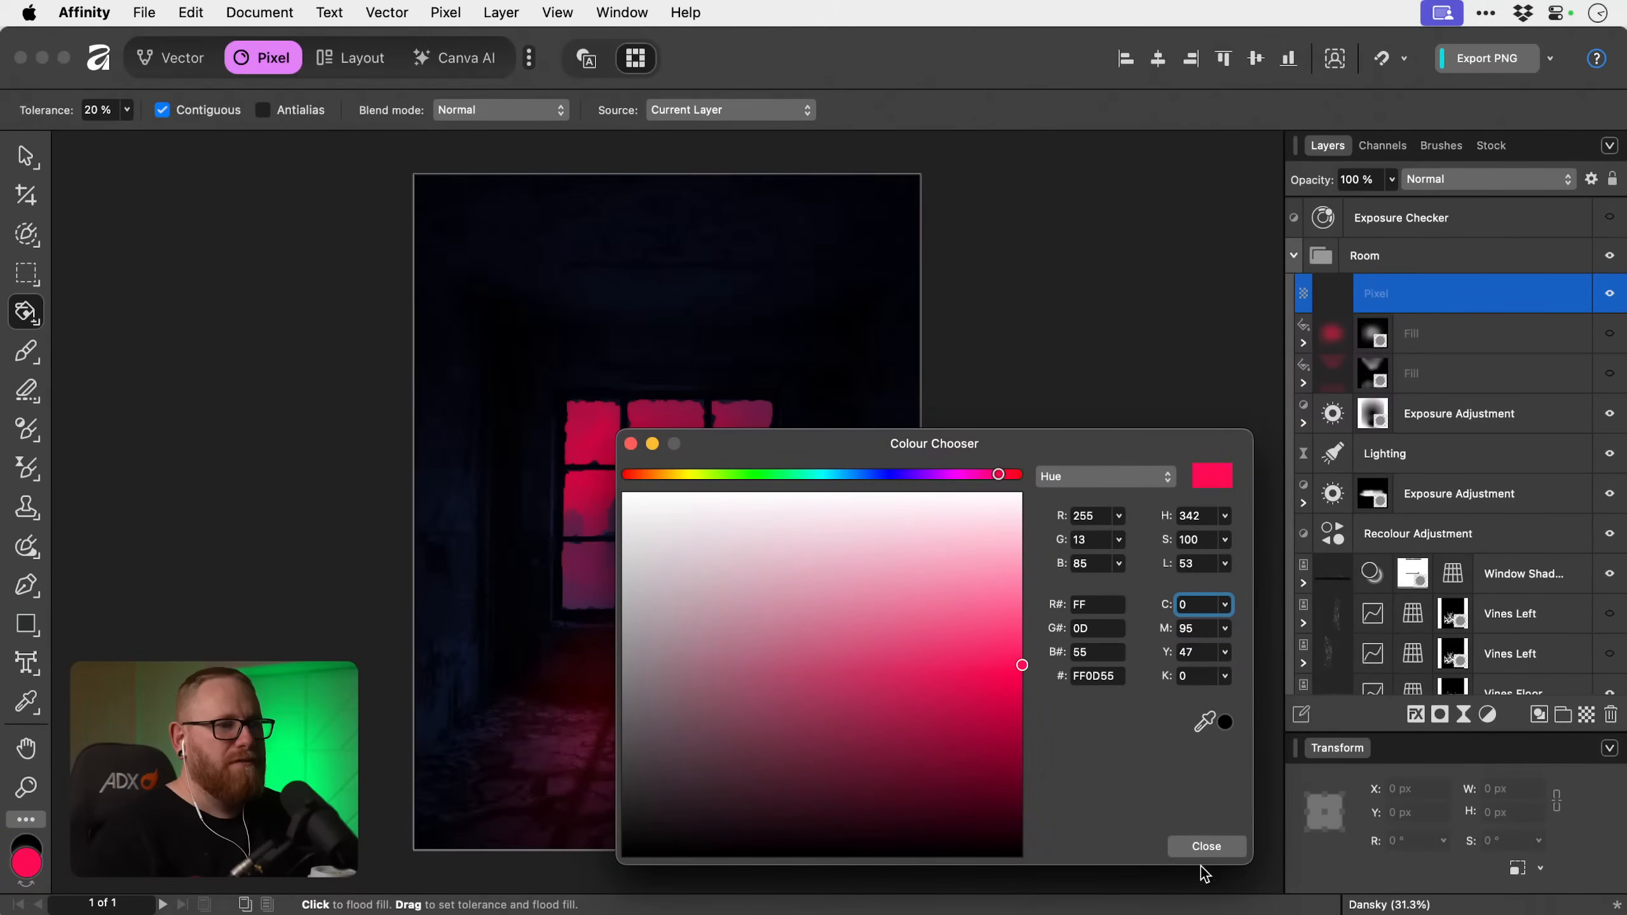
{"action": "left_click", "coordinate": [1206, 846]}
{"action": "left_click", "coordinate": [725, 348]}
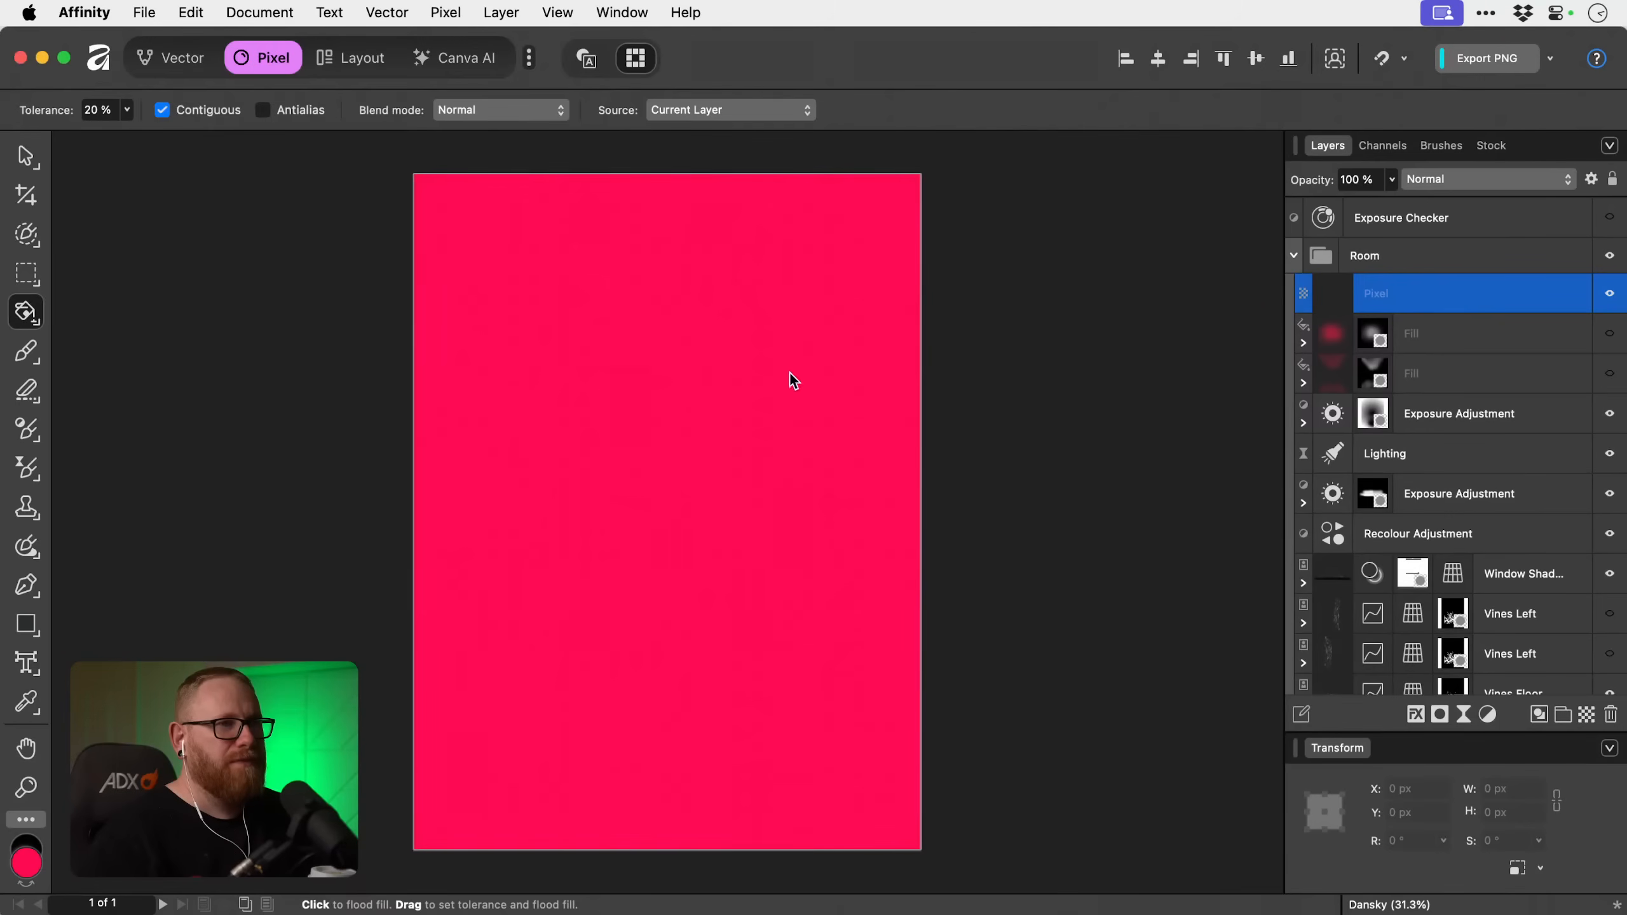
Try to move the glow mask from the upper Fill layer onto the red pixel layer, and undo the move.
{"action": "left_click_drag", "start_coordinate": [1378, 289], "coordinate": [1380, 289]}
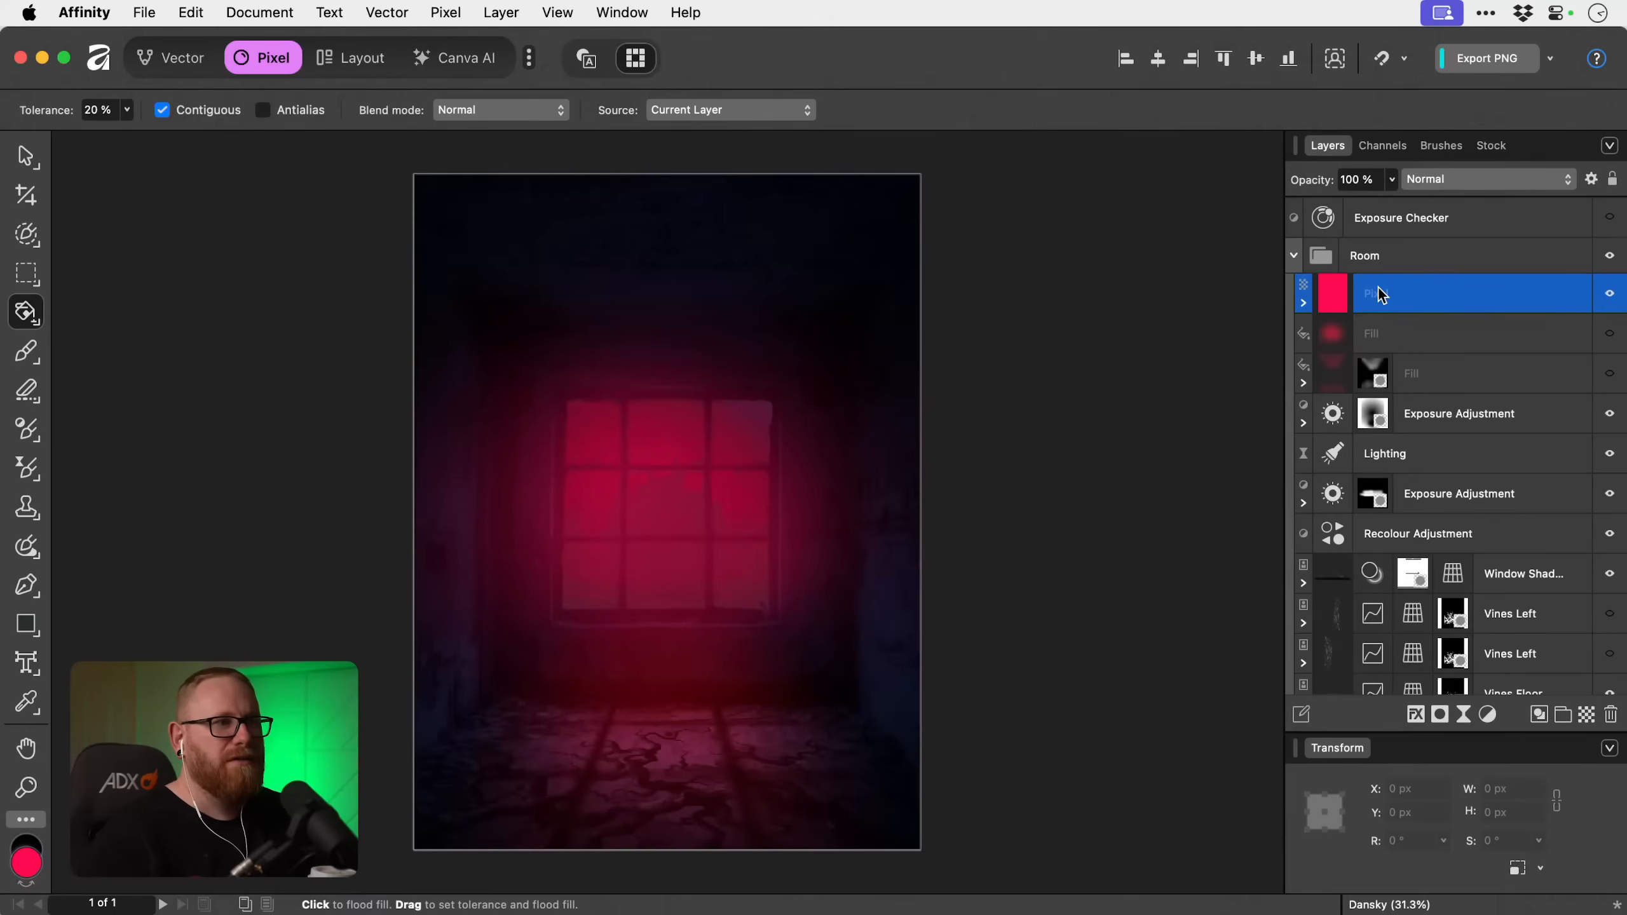
{"action": "key", "text": "super+z"}
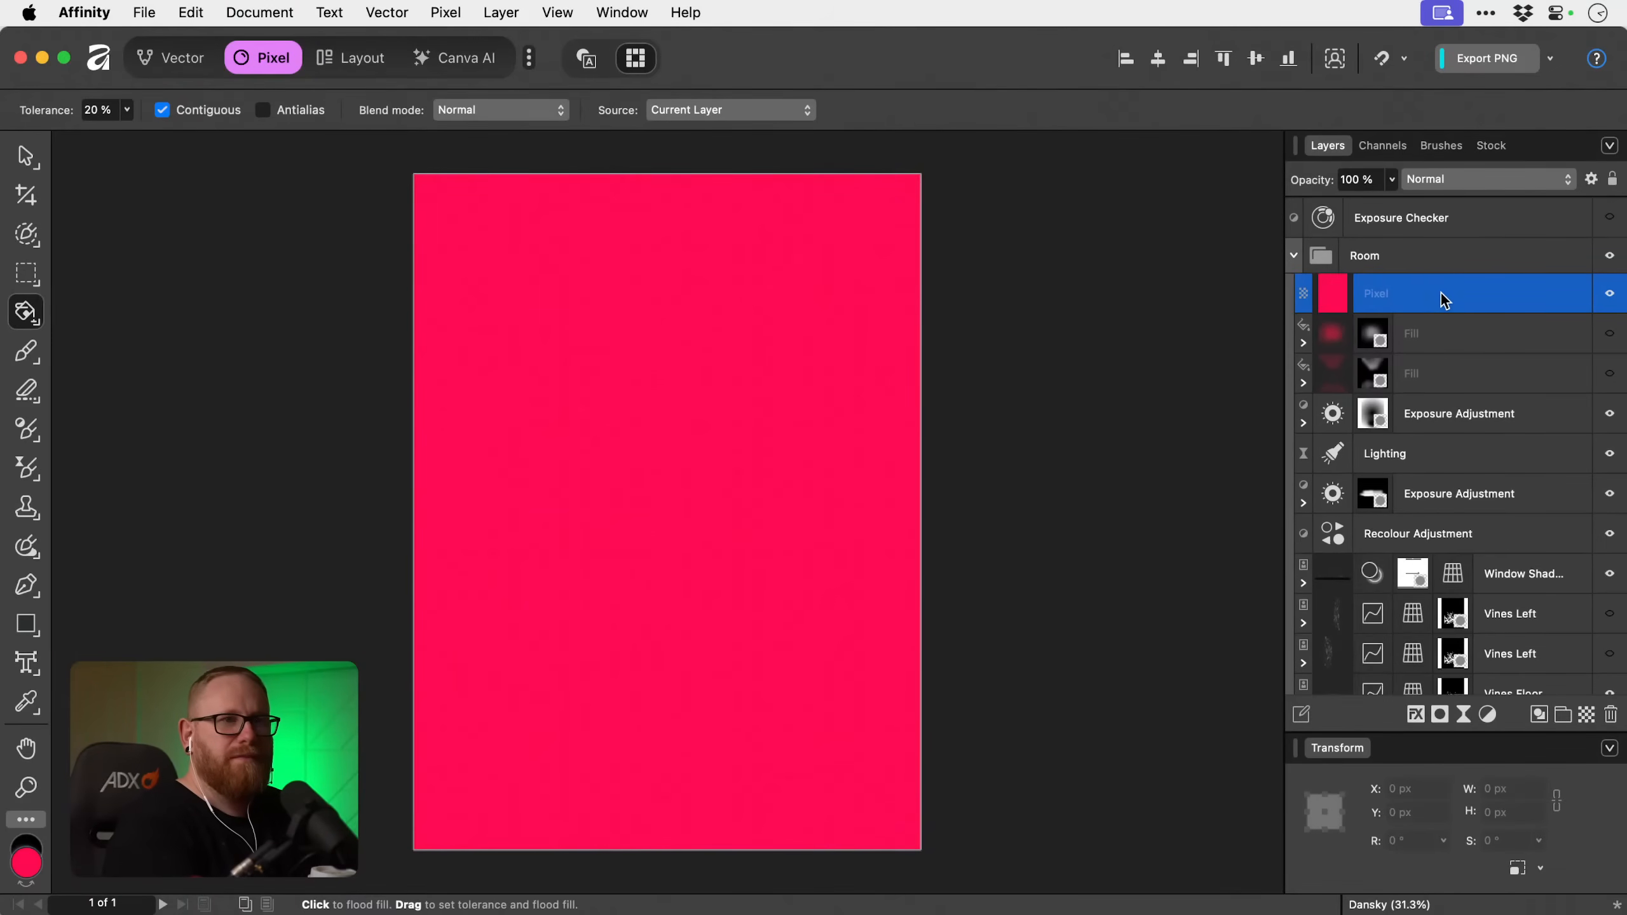
Undo adding the red pixel layer and hide the bright red Fill layer beneath the Haunted House layer.
{"action": "key", "text": "super+z"}
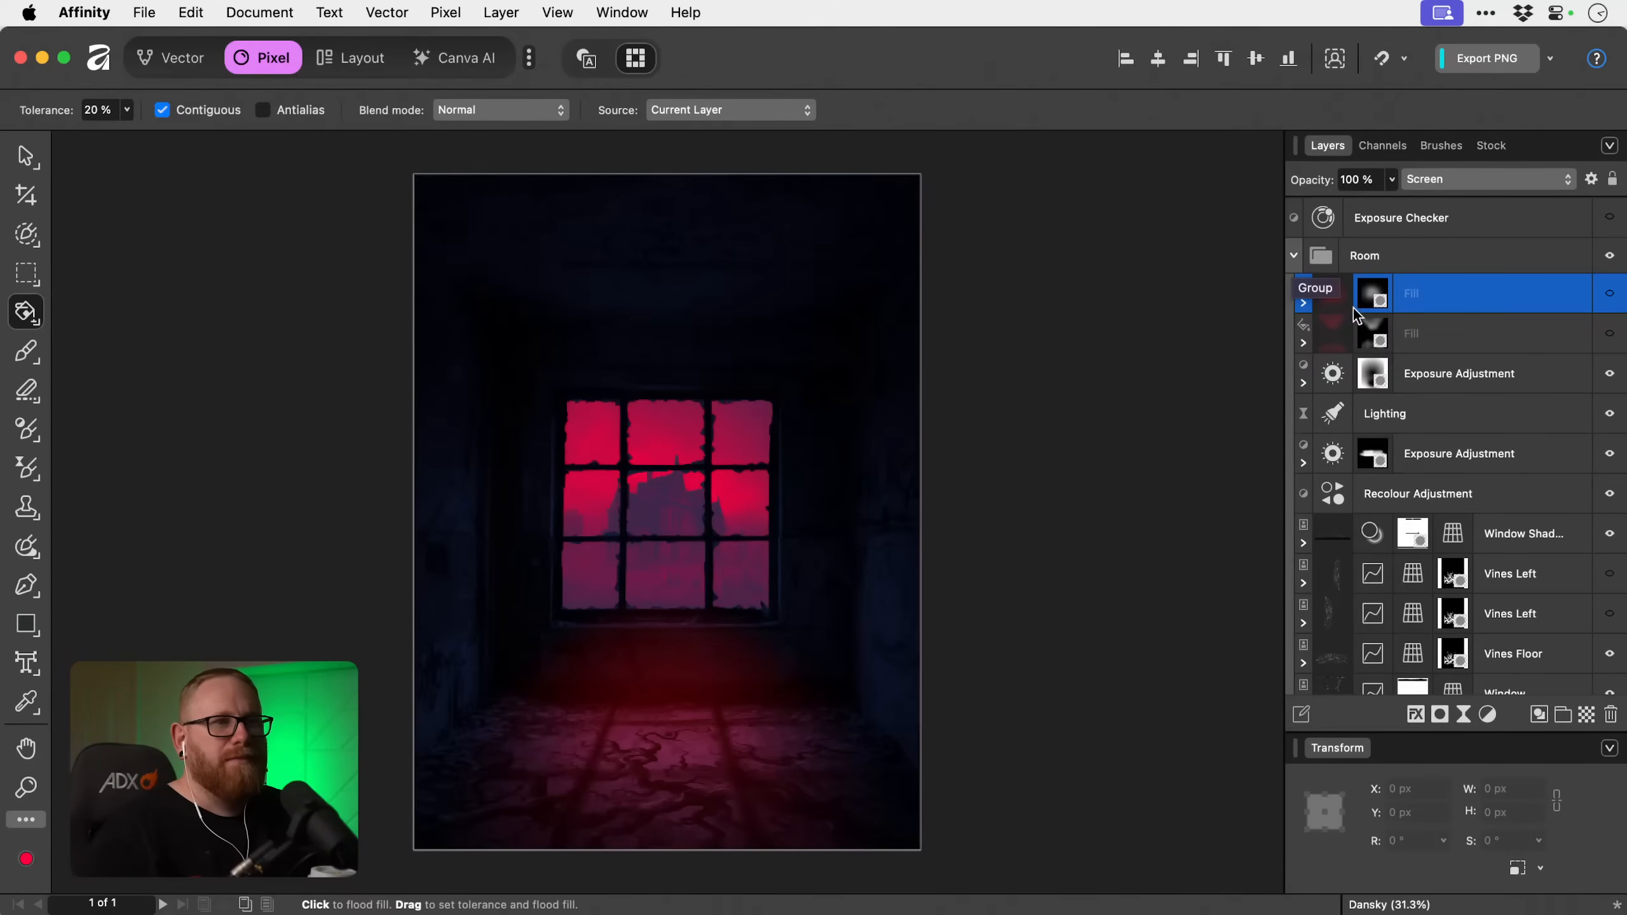
{"action": "scroll", "coordinate": [1426, 446], "scroll_direction": "down", "scroll_amount": 3}
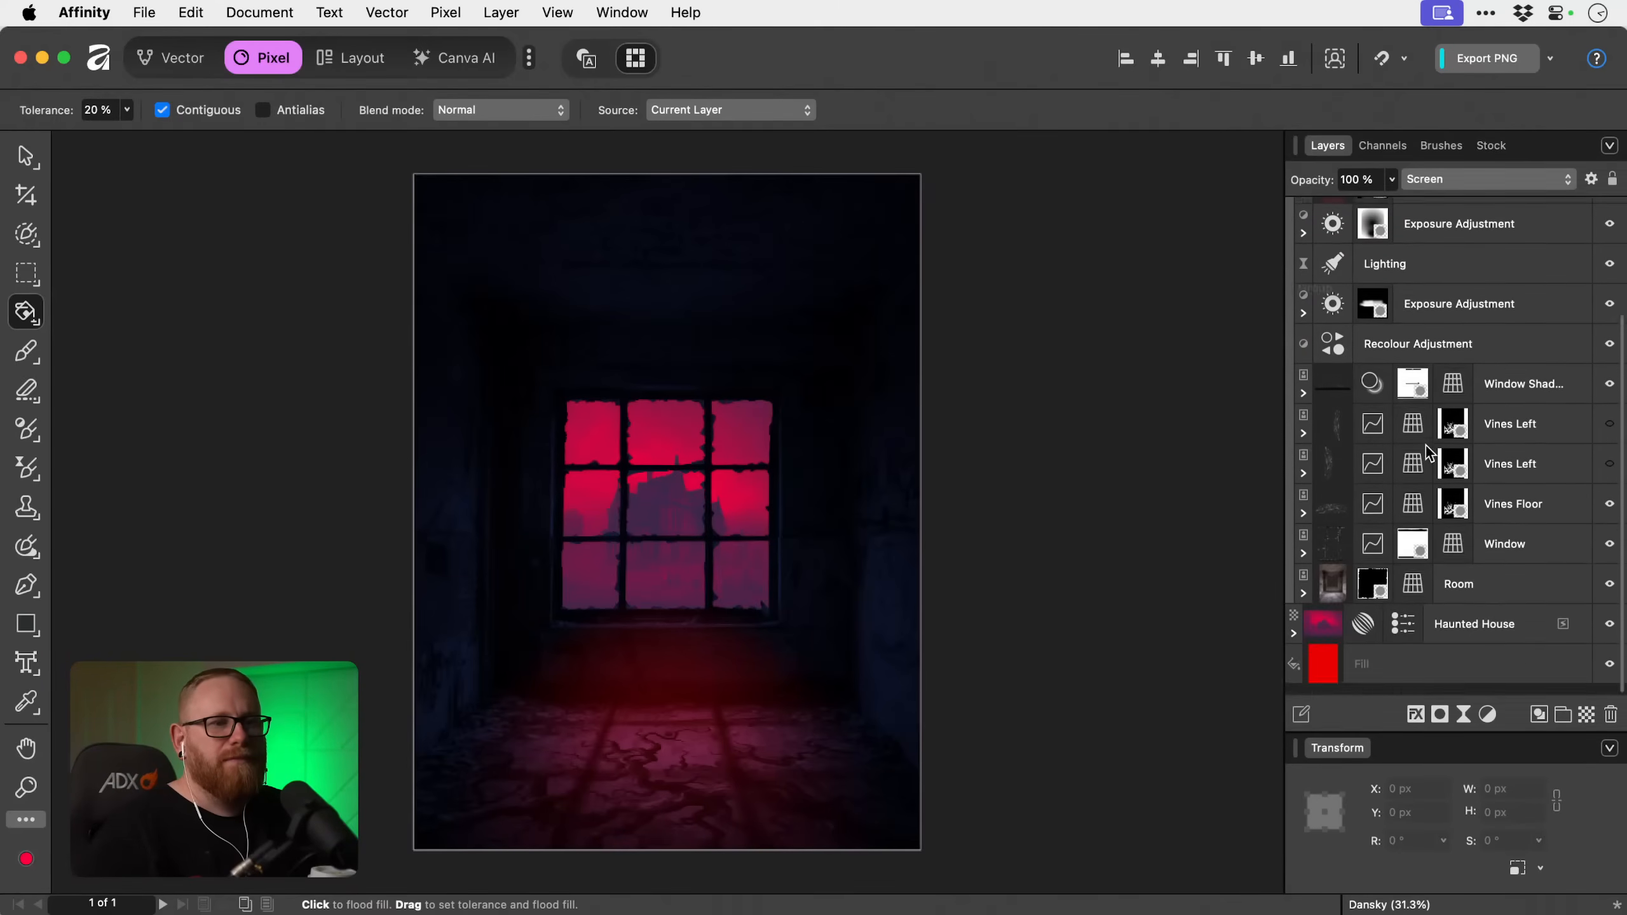
{"action": "left_click", "coordinate": [1609, 635]}
{"action": "left_click", "coordinate": [1610, 675]}
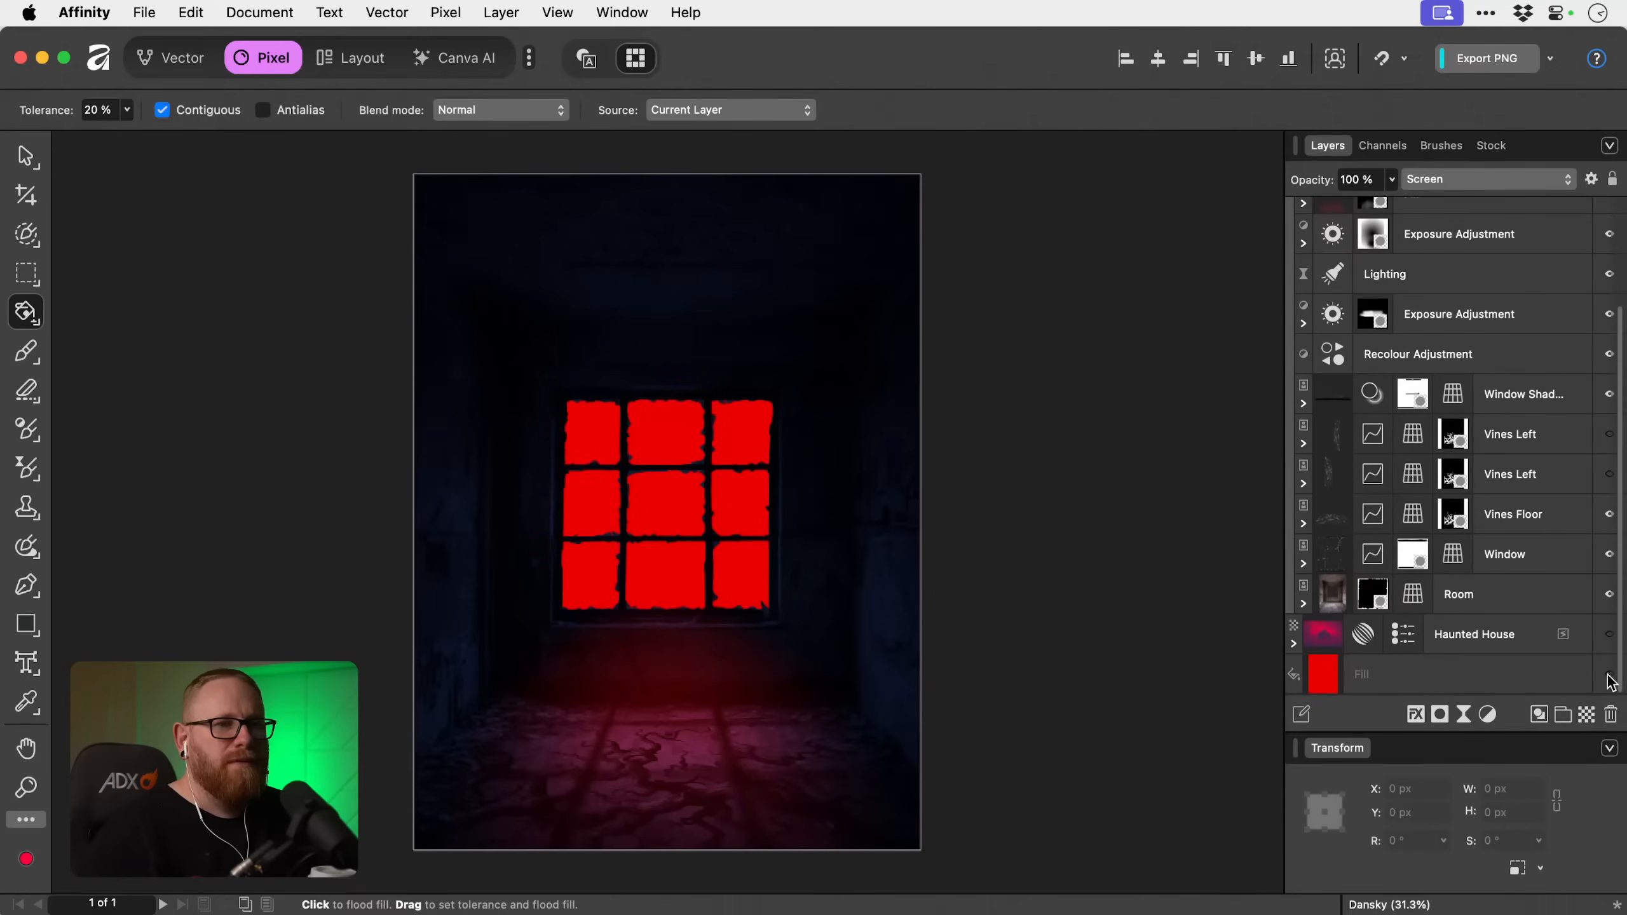
{"action": "left_click", "coordinate": [1609, 635]}
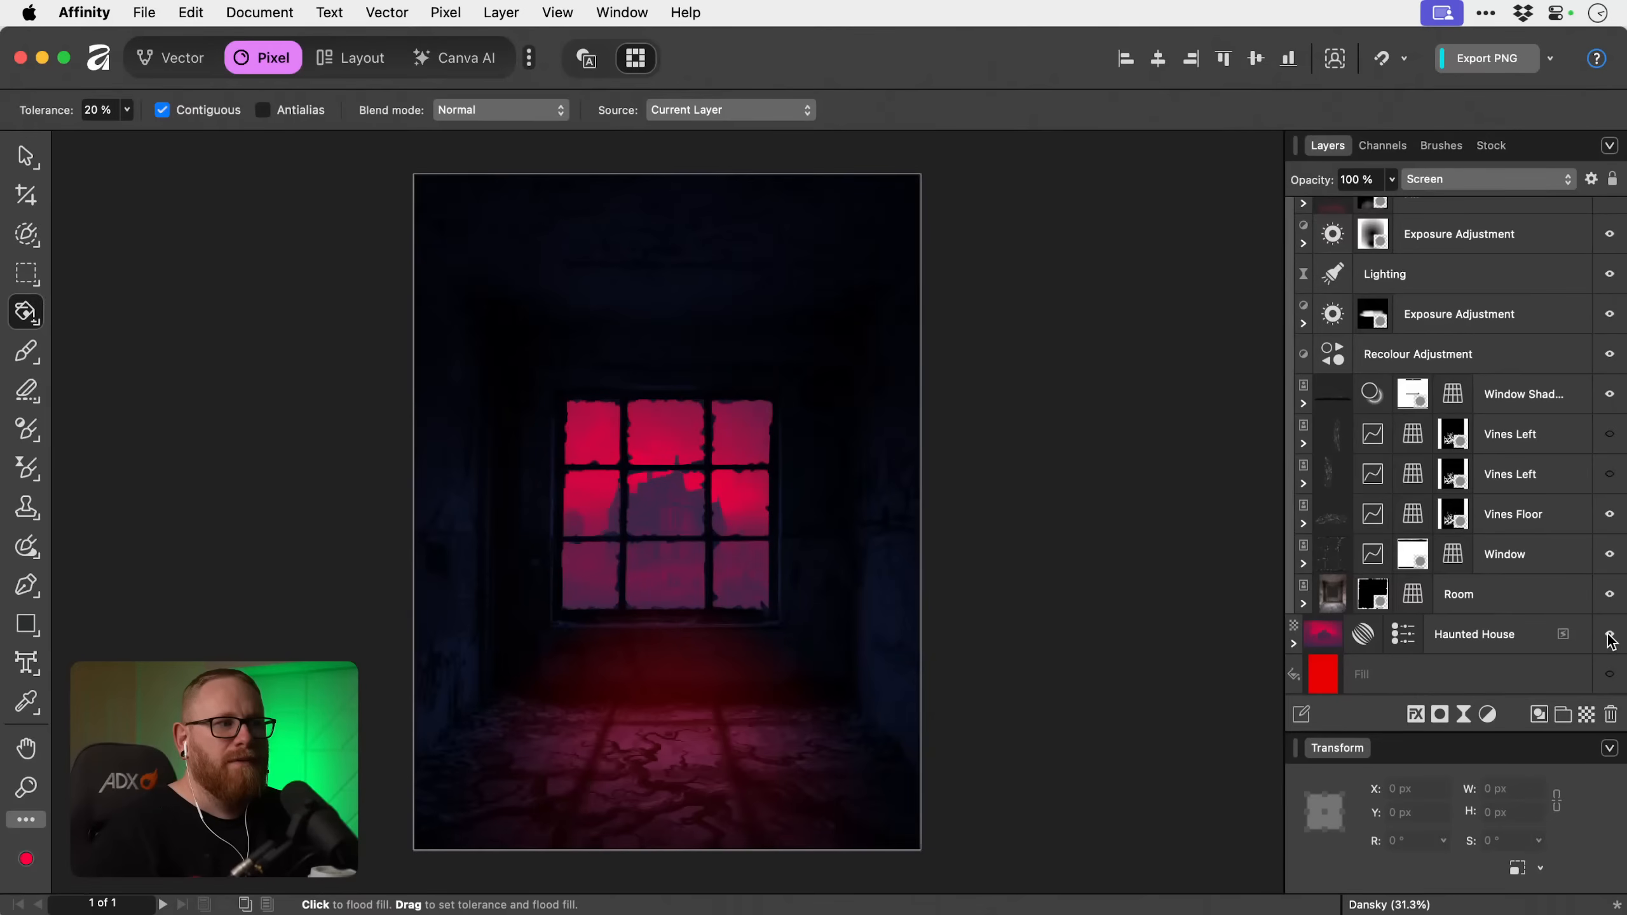
Show both red Fill layers in the Room group, comparing the picture with the upper one on and off.
{"action": "scroll", "coordinate": [1500, 599], "scroll_direction": "up", "scroll_amount": 5}
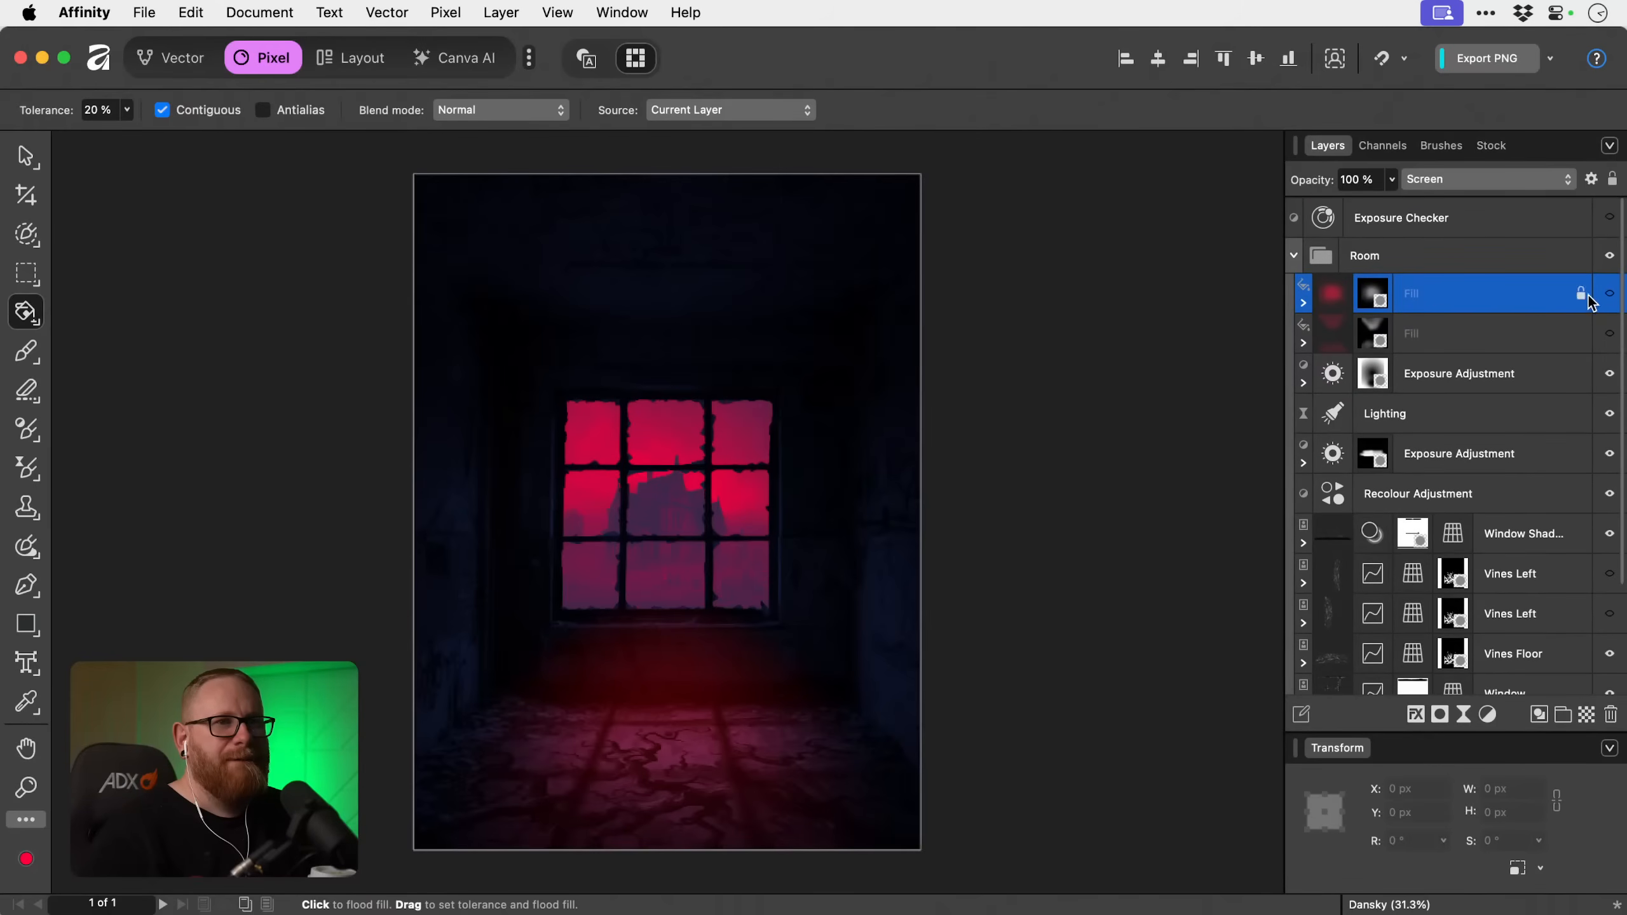
{"action": "left_click", "coordinate": [1610, 295]}
{"action": "left_click", "coordinate": [1609, 295]}
{"action": "left_click", "coordinate": [1610, 295]}
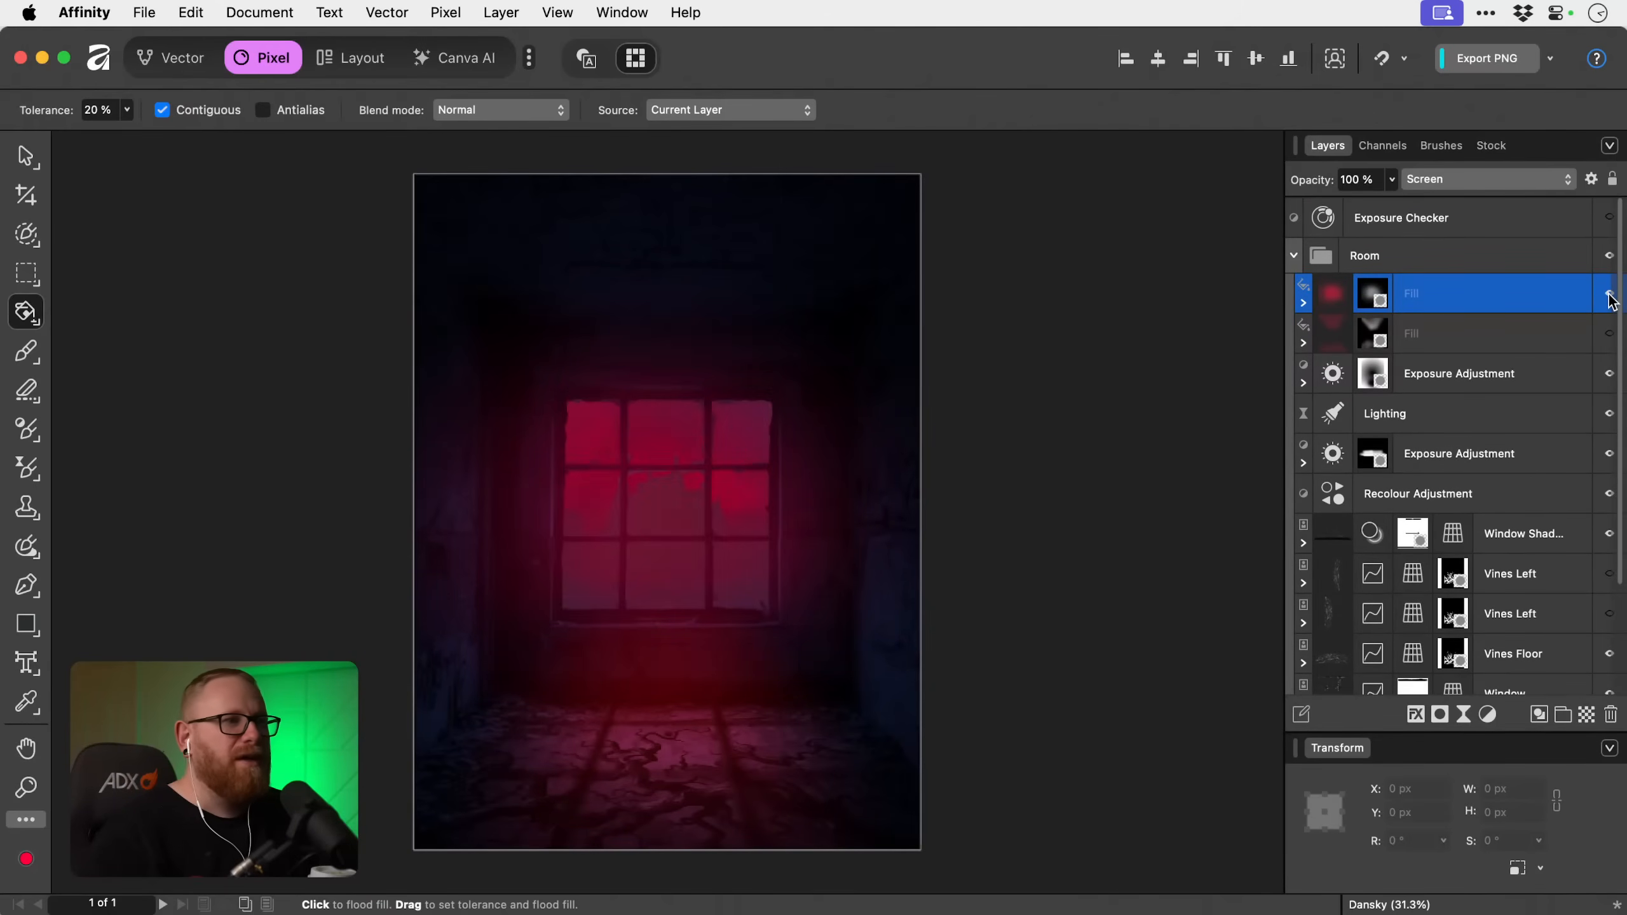
{"action": "left_click", "coordinate": [1609, 295]}
{"action": "left_click", "coordinate": [1610, 296]}
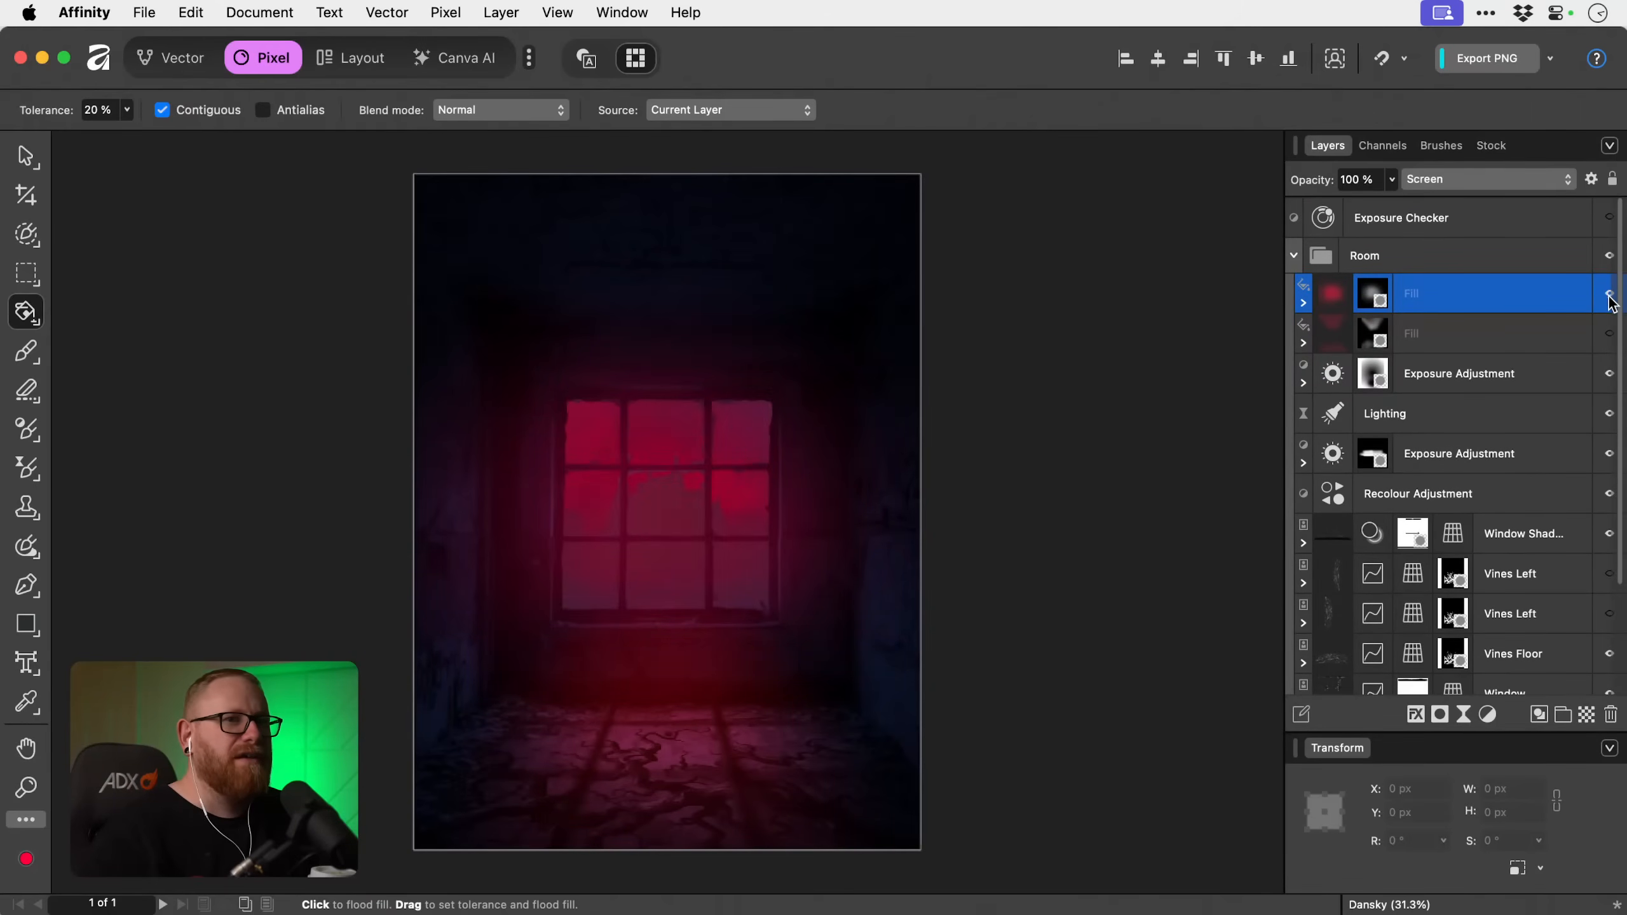
{"action": "left_click", "coordinate": [1610, 335]}
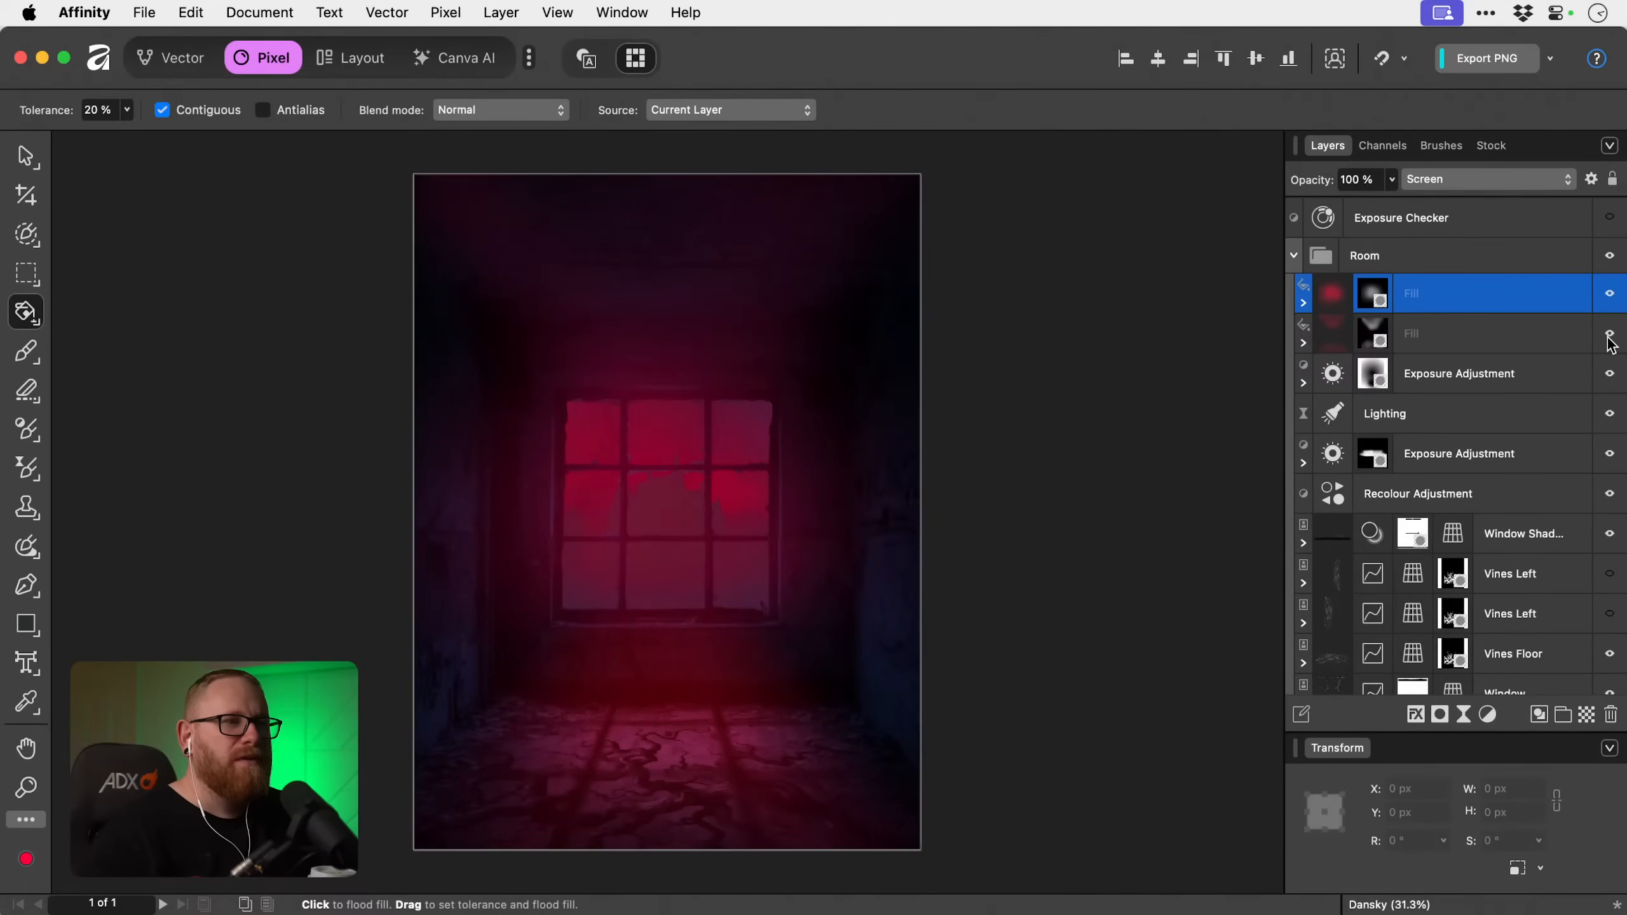
Preview alternative blend modes such as Soft Light on both red Fill layers without applying one.
{"action": "left_click", "coordinate": [1491, 339]}
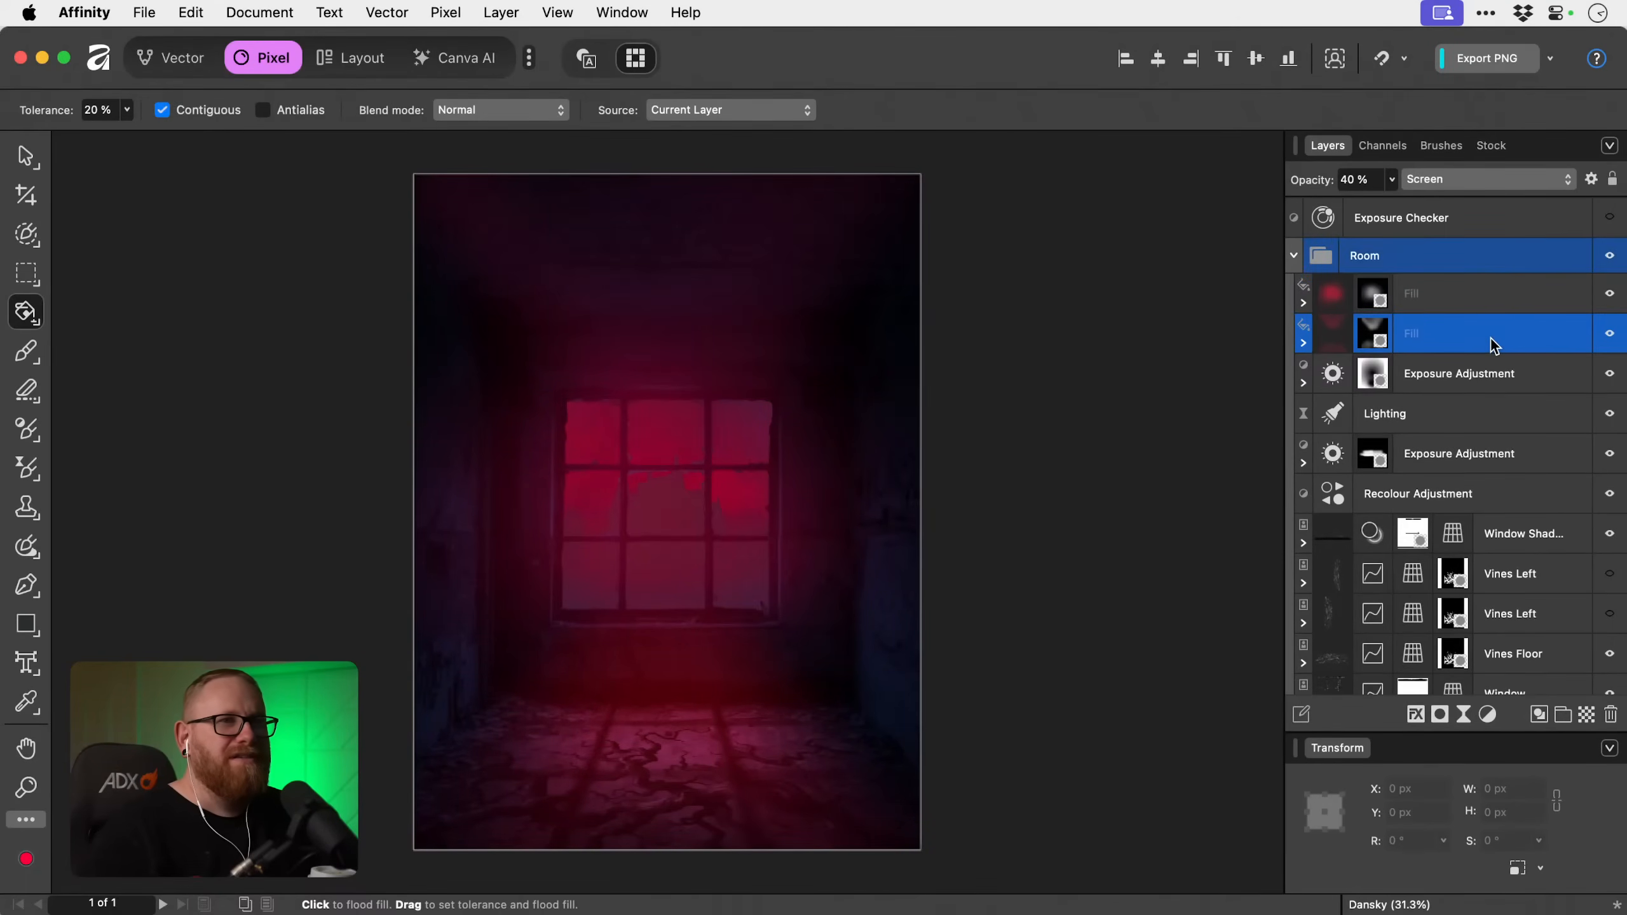
{"action": "left_click", "coordinate": [1471, 293], "text": "shift"}
{"action": "left_click", "coordinate": [1471, 178]}
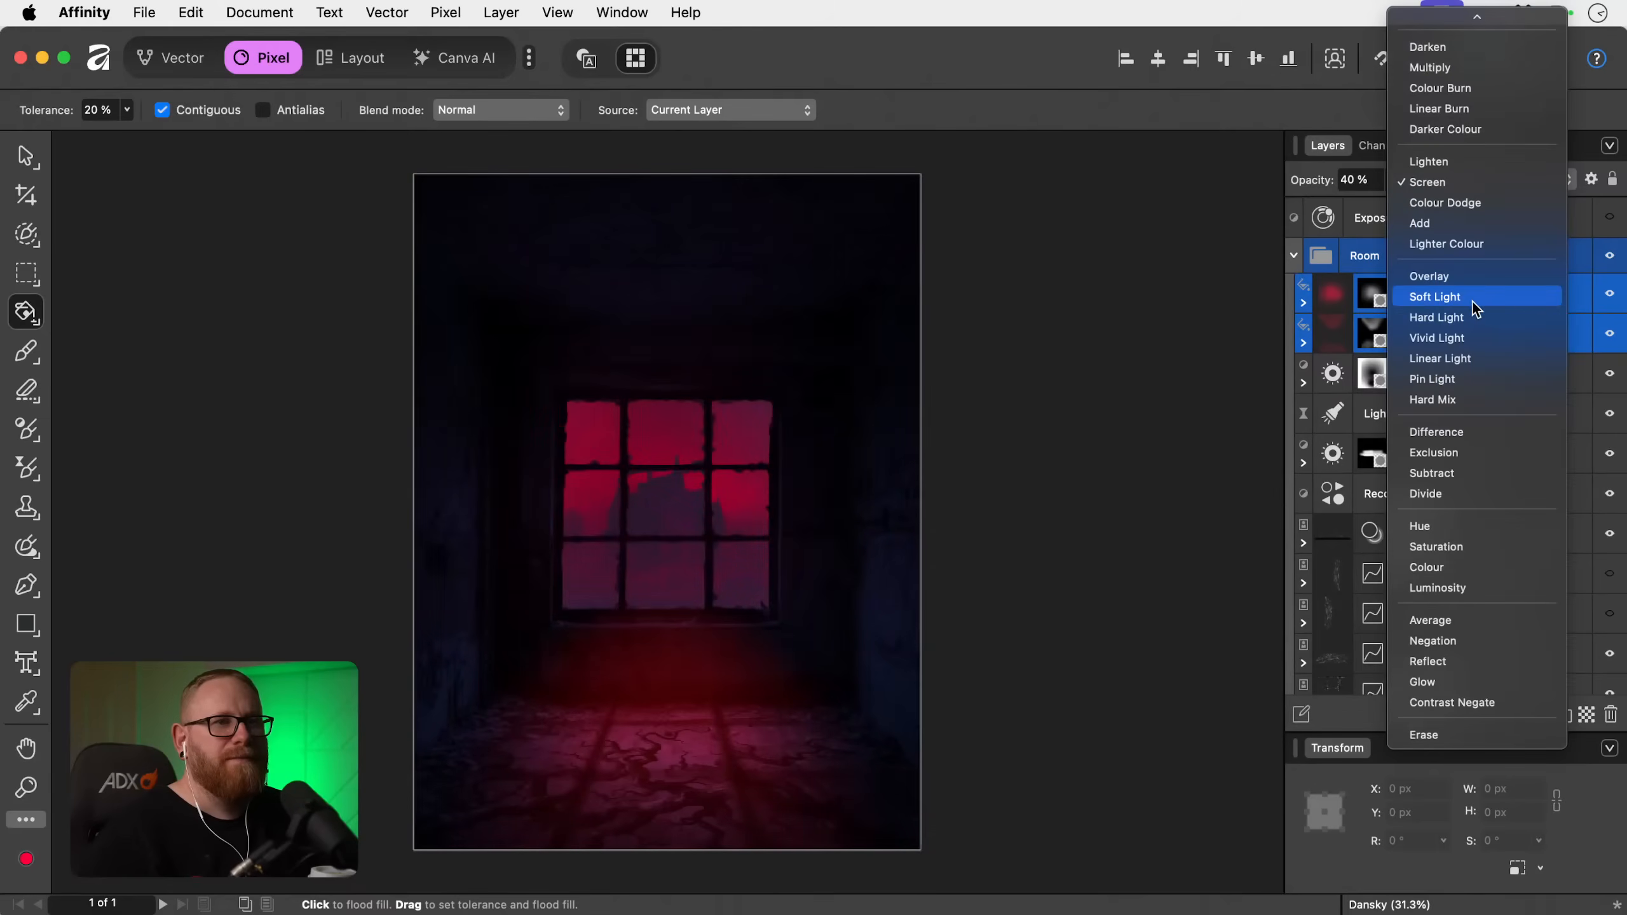
{"action": "left_click", "coordinate": [1285, 300]}
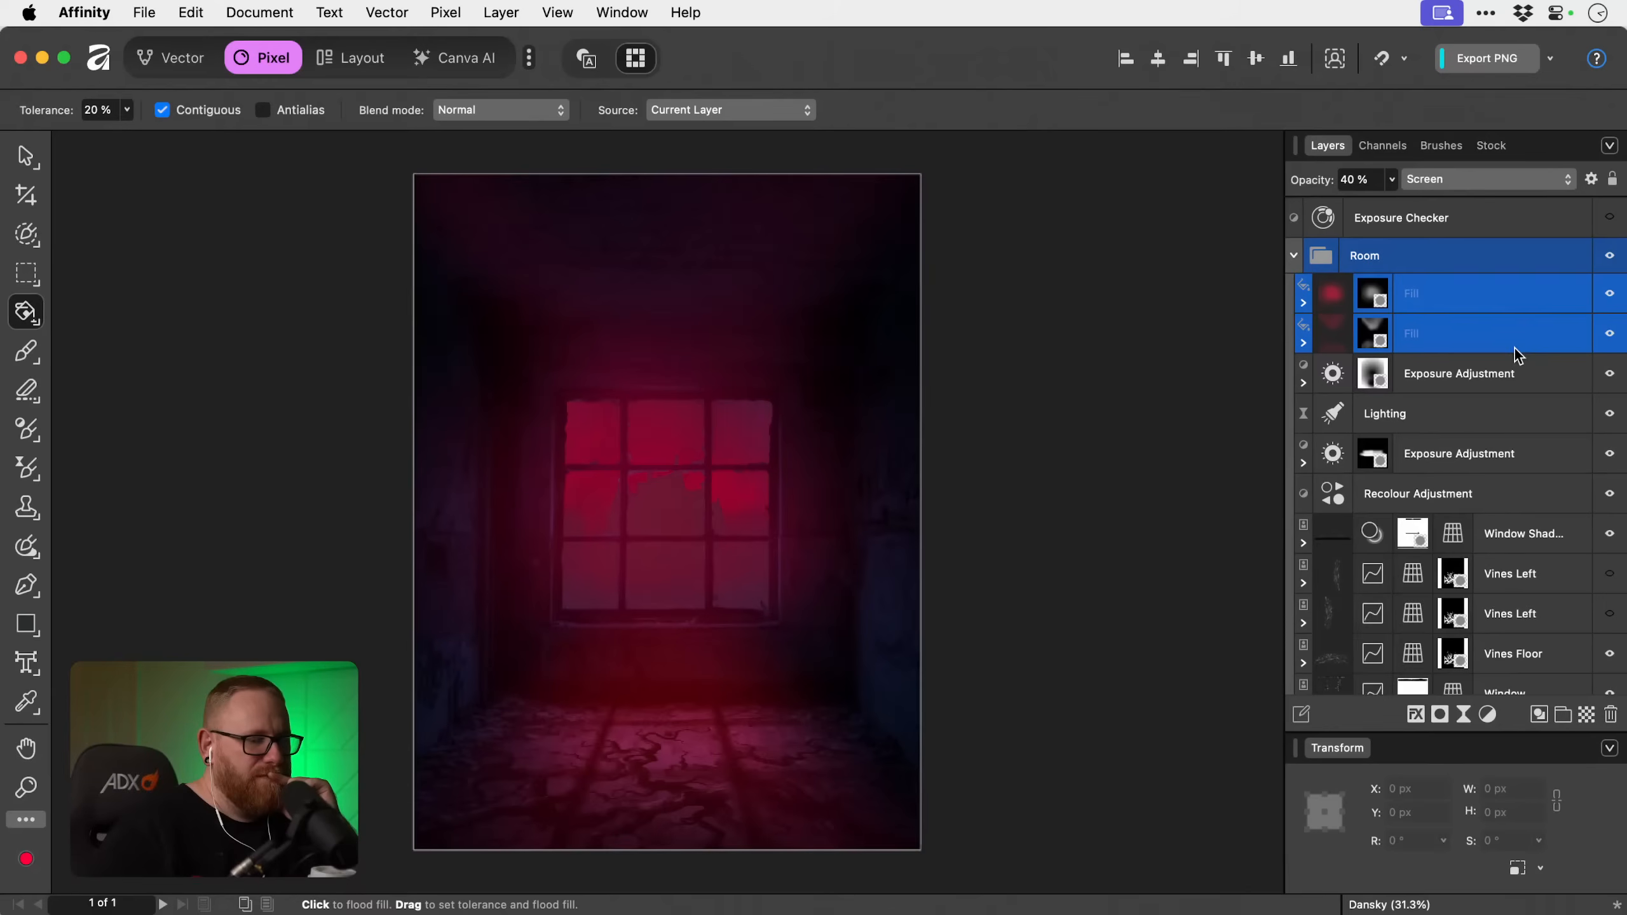
Check the contents of the Room and Haunted House layers and load the Window layer's outline as a selection.
{"action": "scroll", "coordinate": [1516, 349], "scroll_direction": "down", "scroll_amount": 5}
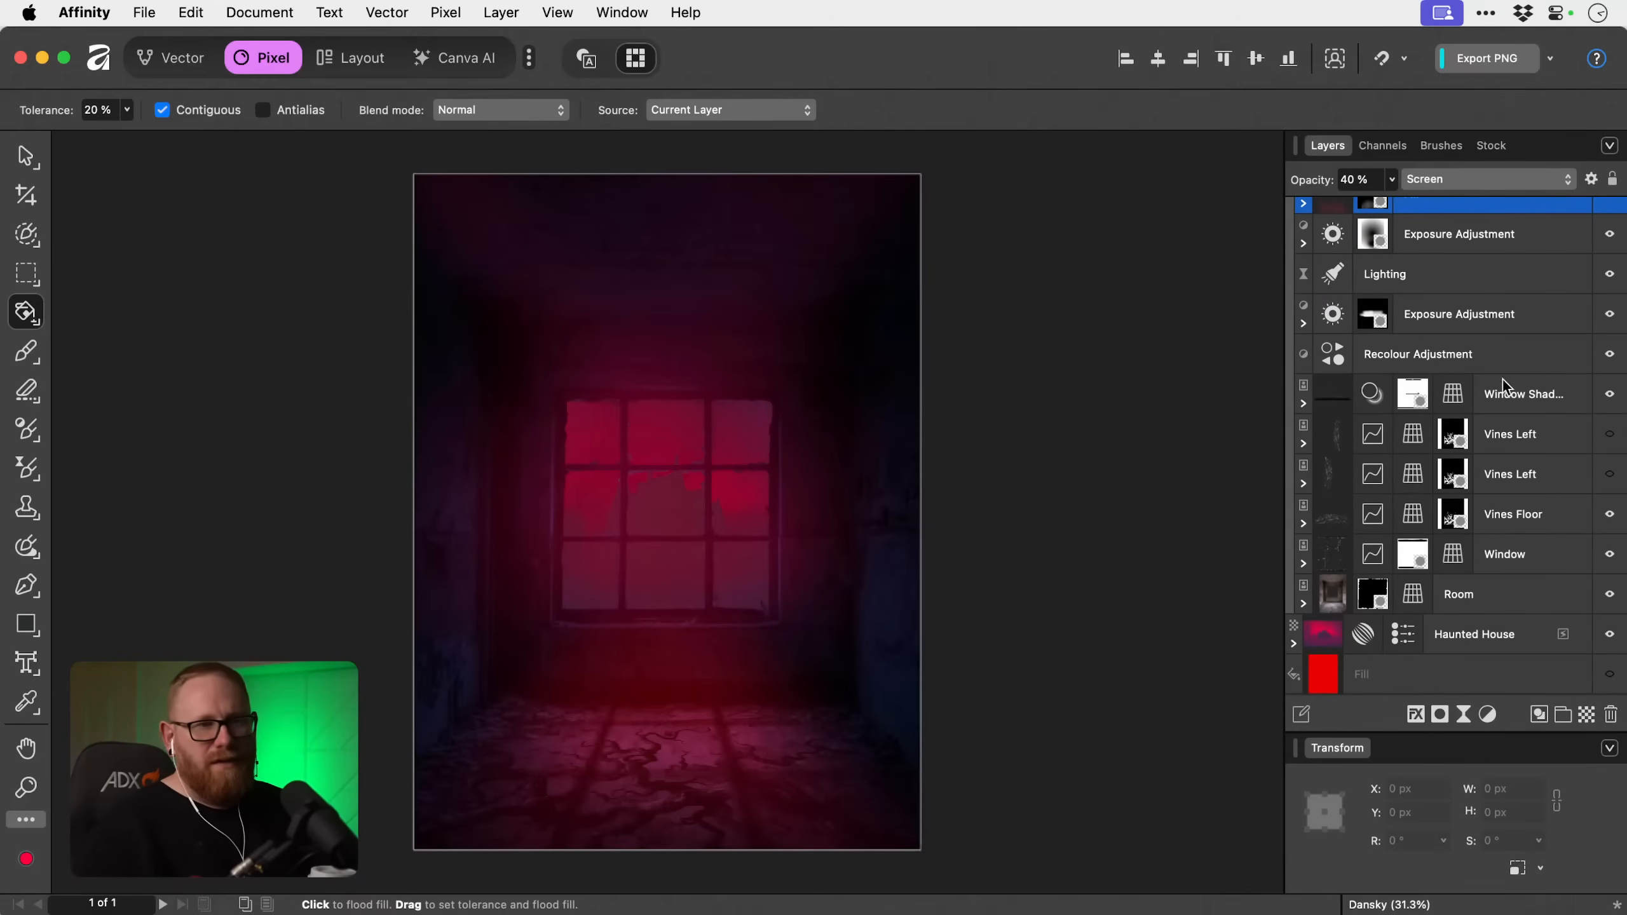
{"action": "left_click", "coordinate": [1304, 603]}
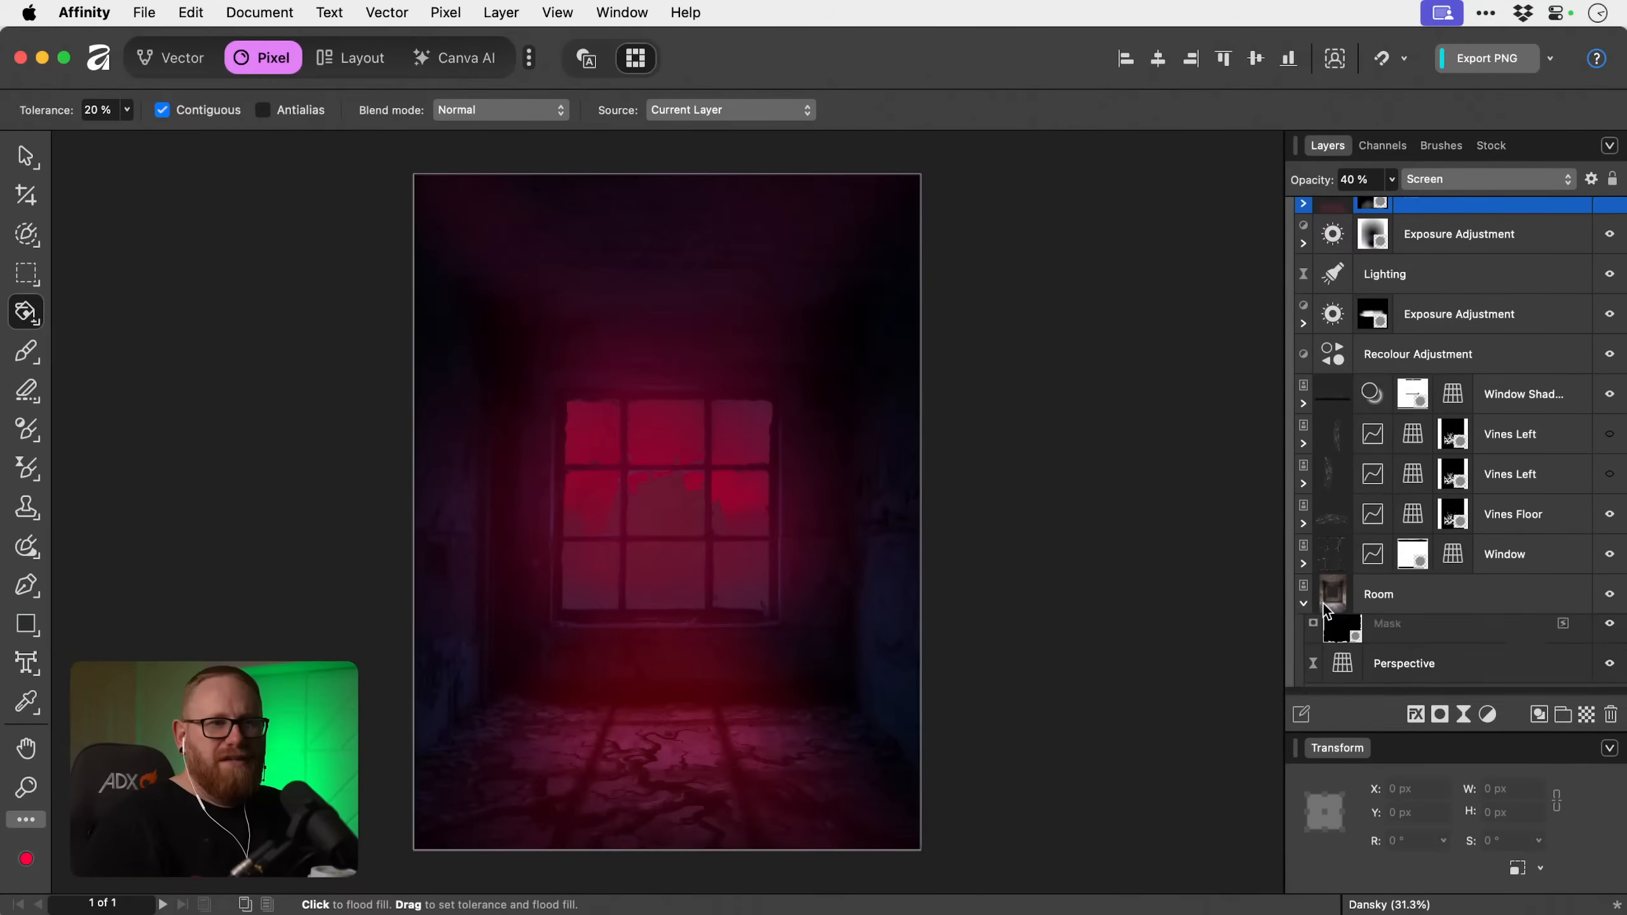
{"action": "left_click", "coordinate": [1304, 603]}
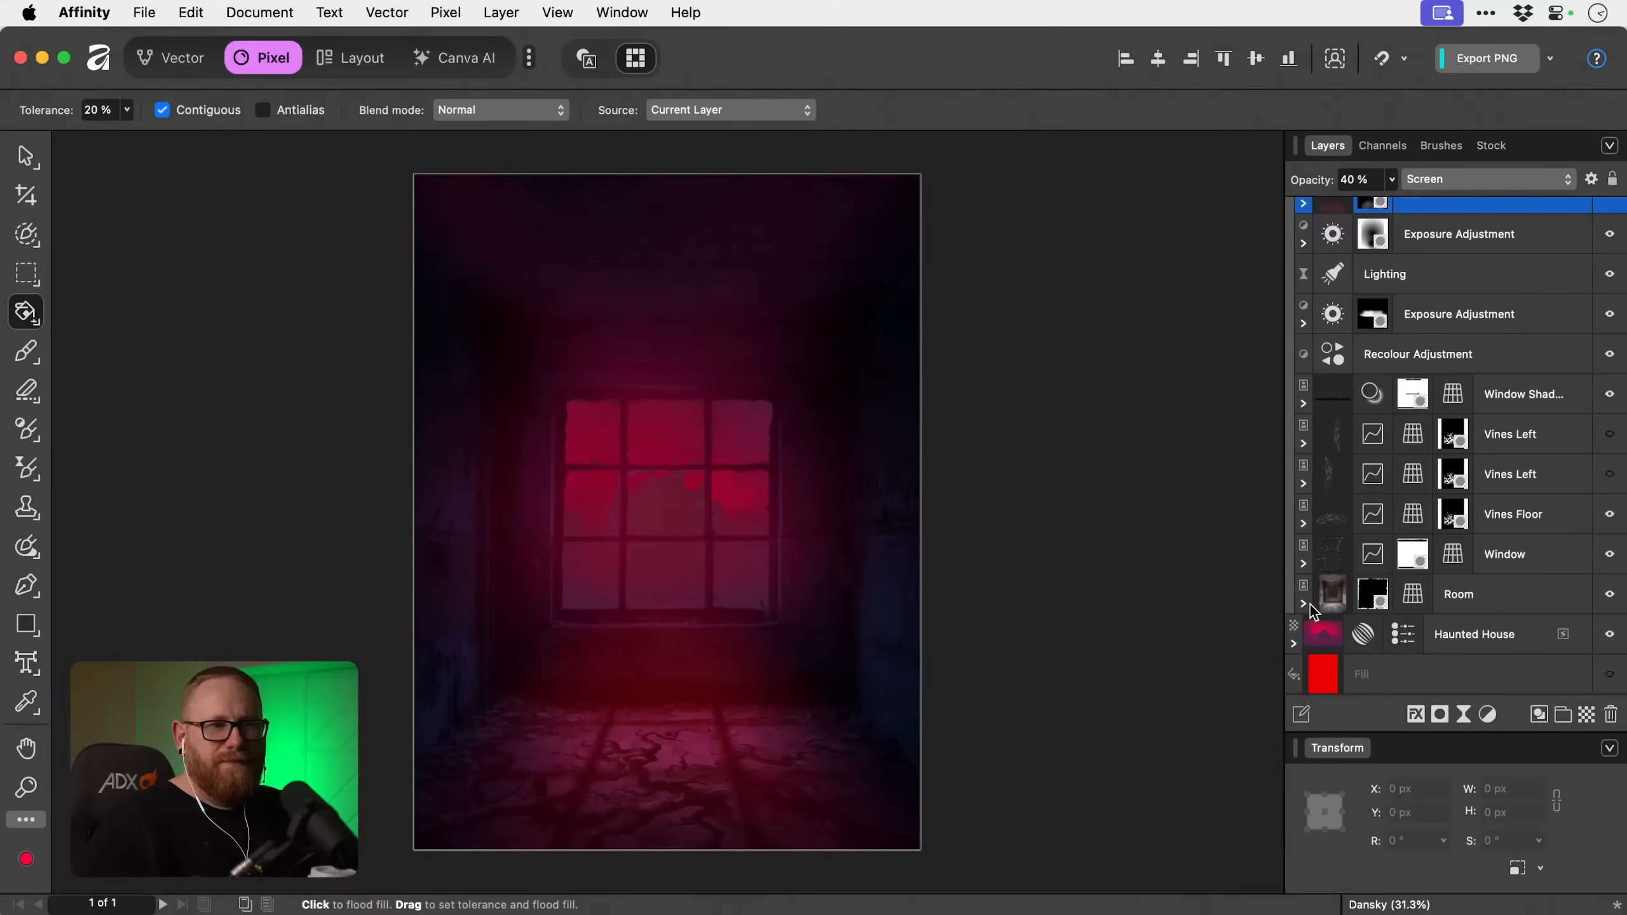
{"action": "left_click", "coordinate": [1294, 642]}
{"action": "left_click", "coordinate": [1295, 642]}
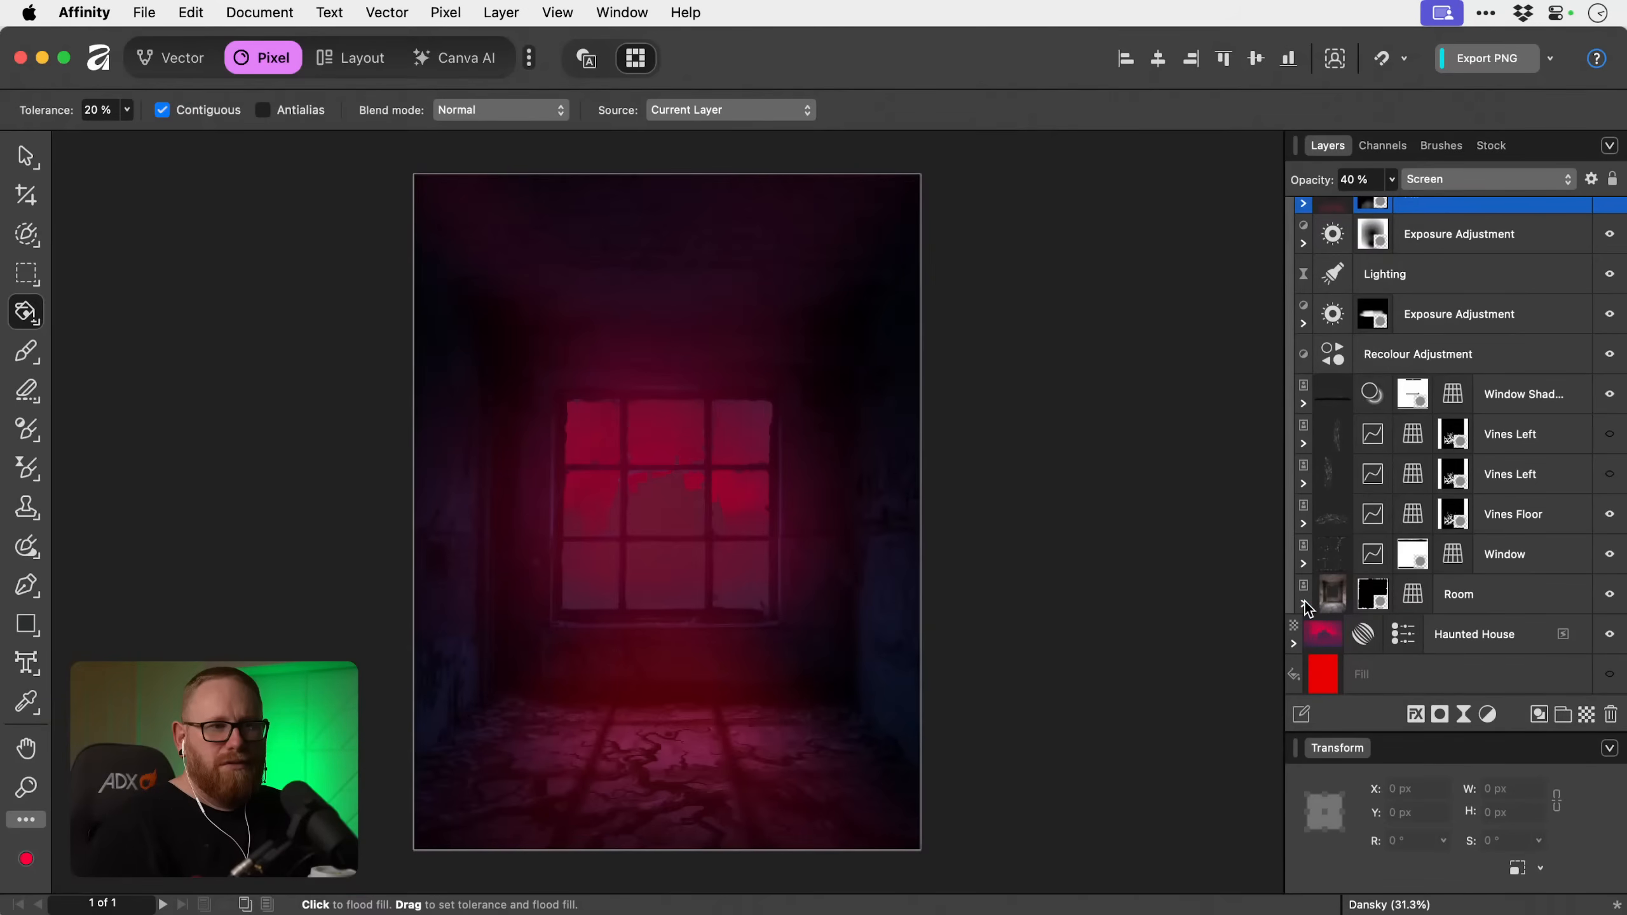
{"action": "left_click", "coordinate": [1371, 590]}
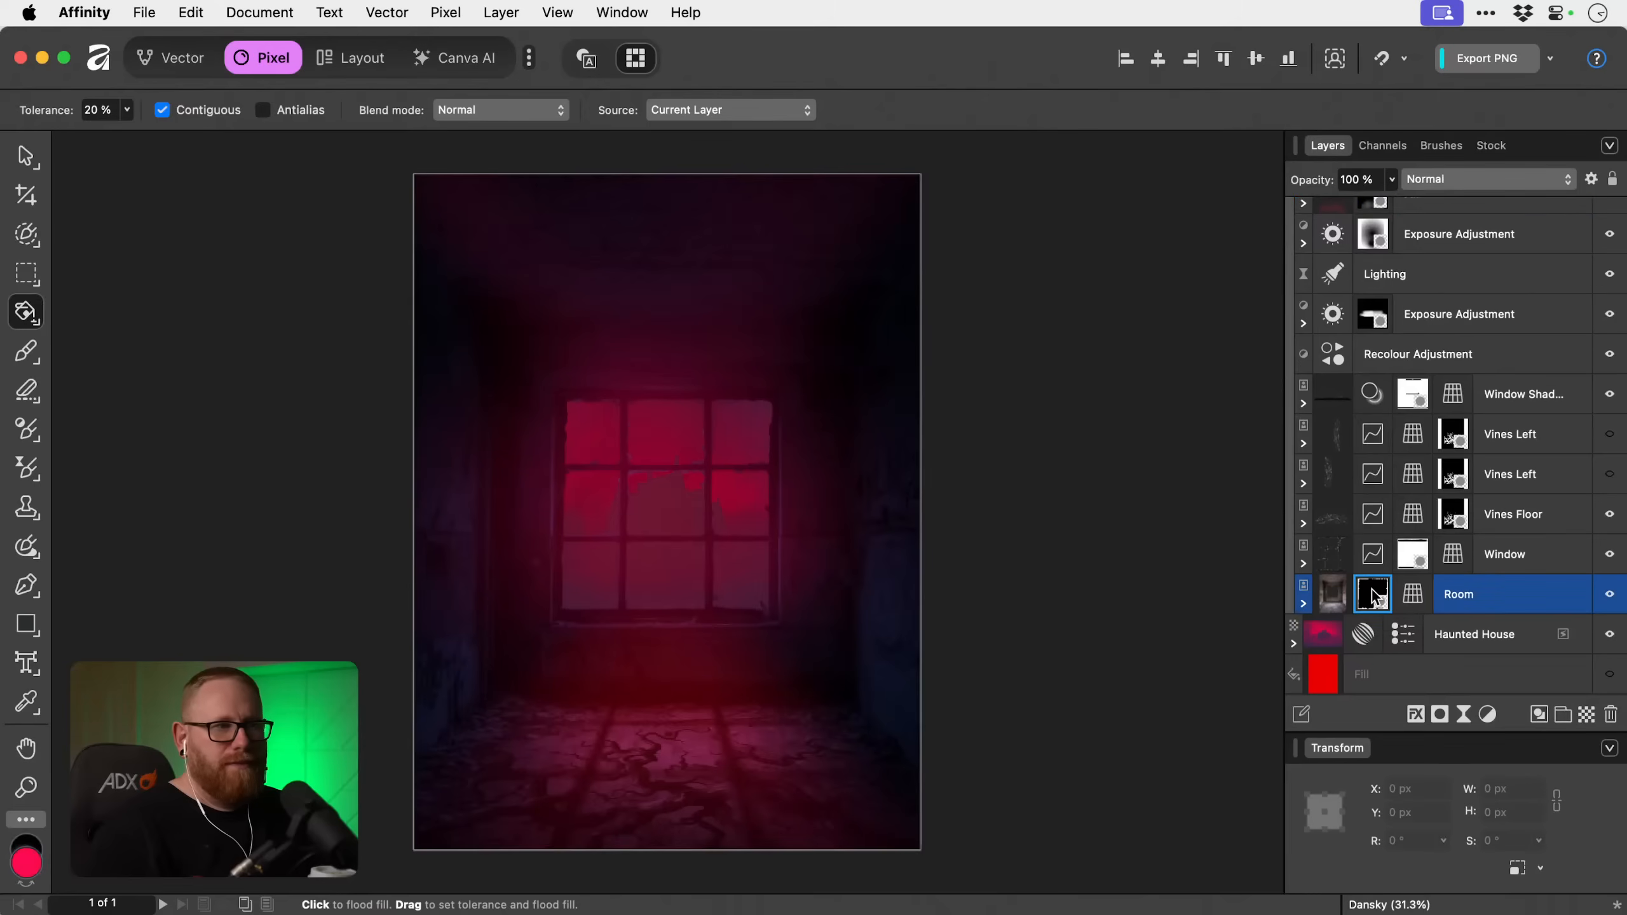
{"action": "left_click", "coordinate": [1489, 558]}
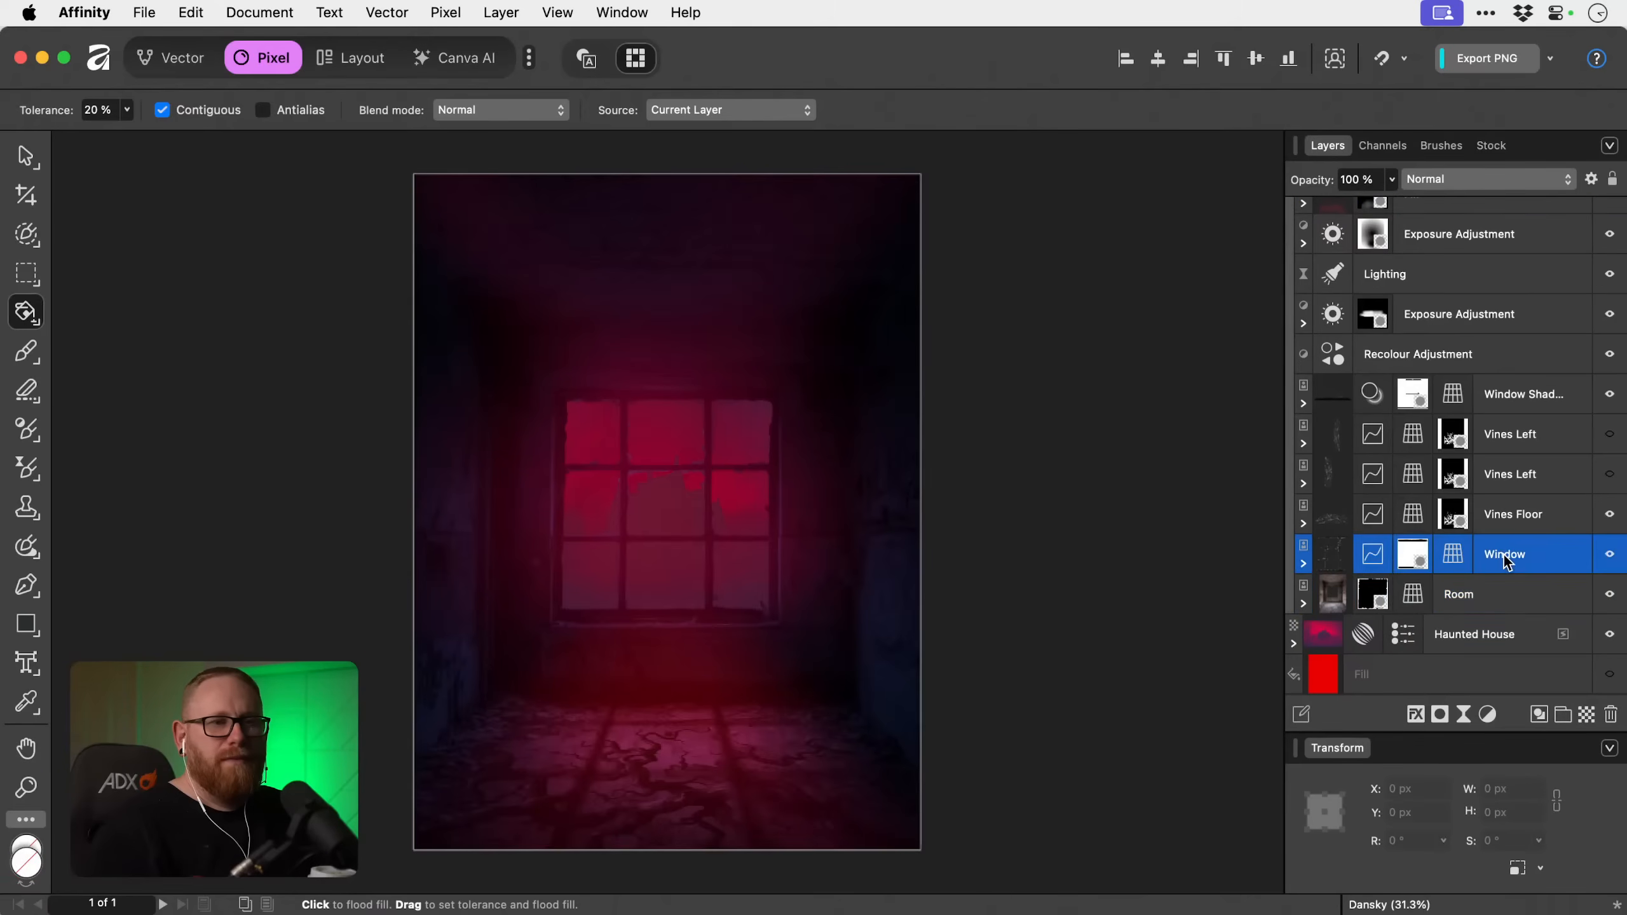
{"action": "left_click", "coordinate": [1327, 552], "text": "super"}
{"action": "scroll", "coordinate": [1379, 555], "scroll_direction": "up", "scroll_amount": 3}
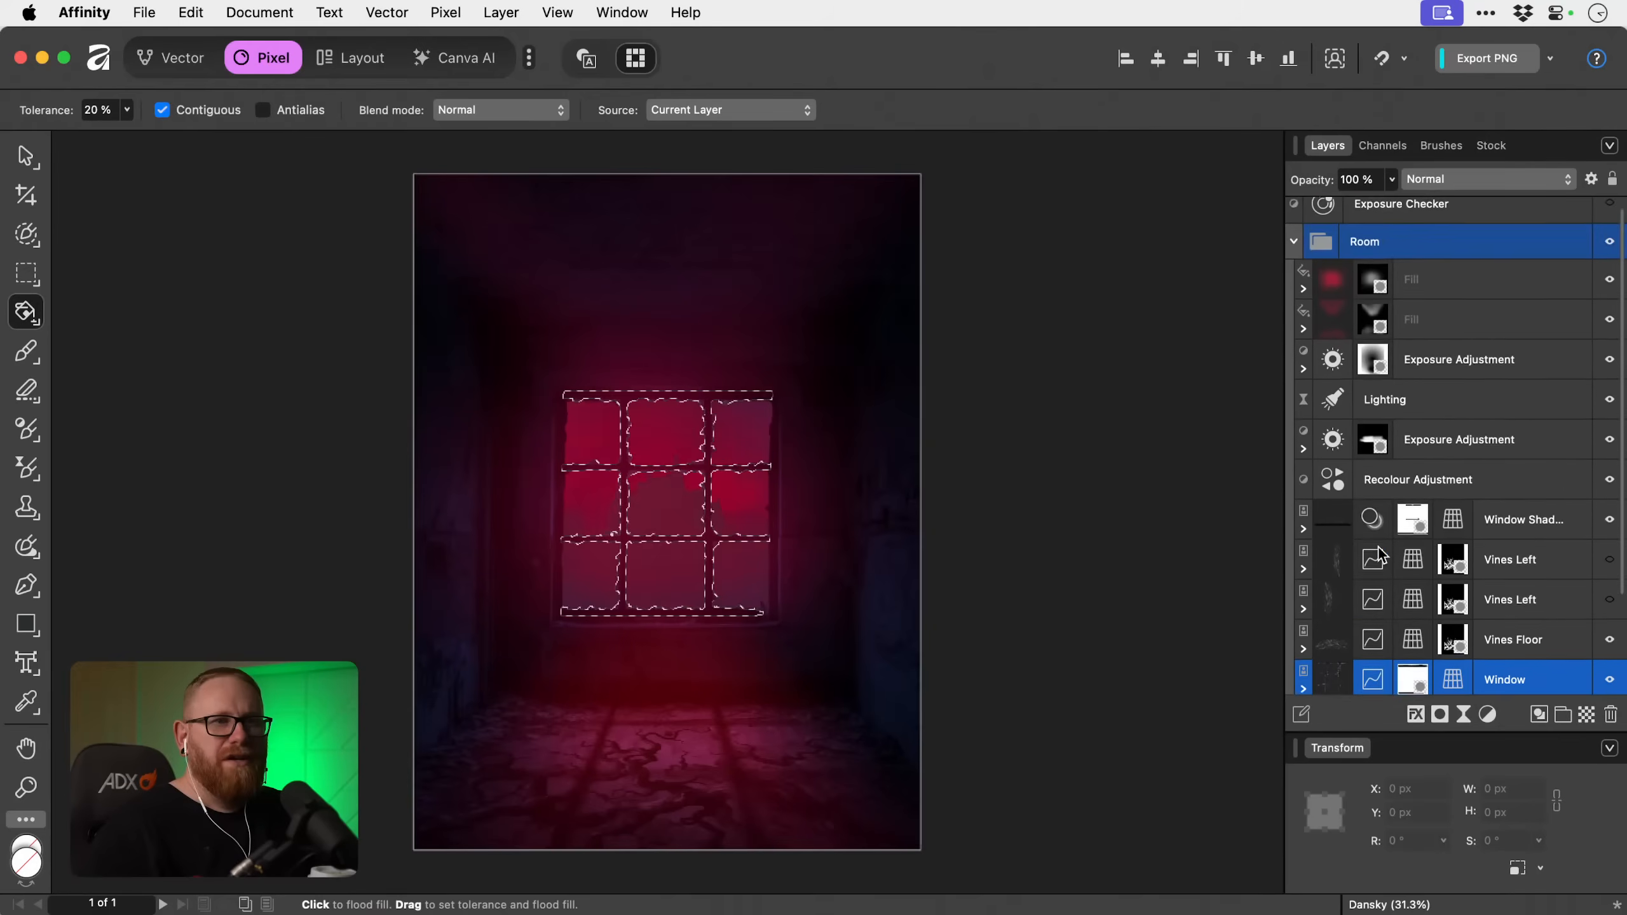
Prepare a black paint brush with 100% flow on the lower red Fill's mask and clear the window selection.
{"action": "left_click", "coordinate": [1369, 318]}
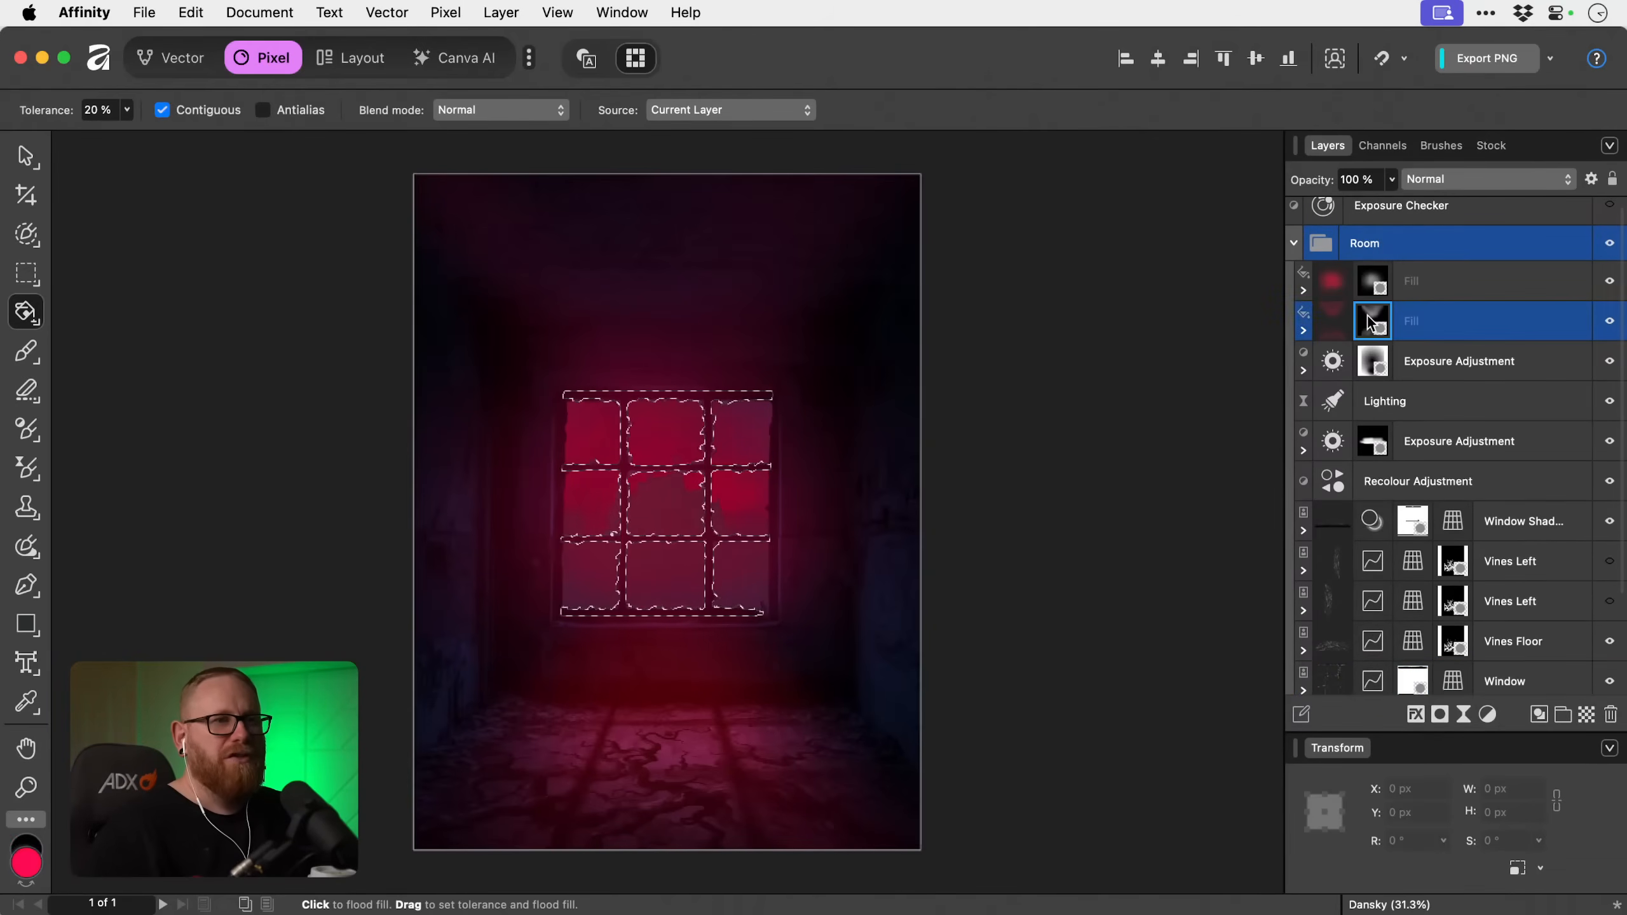
{"action": "key", "text": "b"}
{"action": "left_click", "coordinate": [300, 109]}
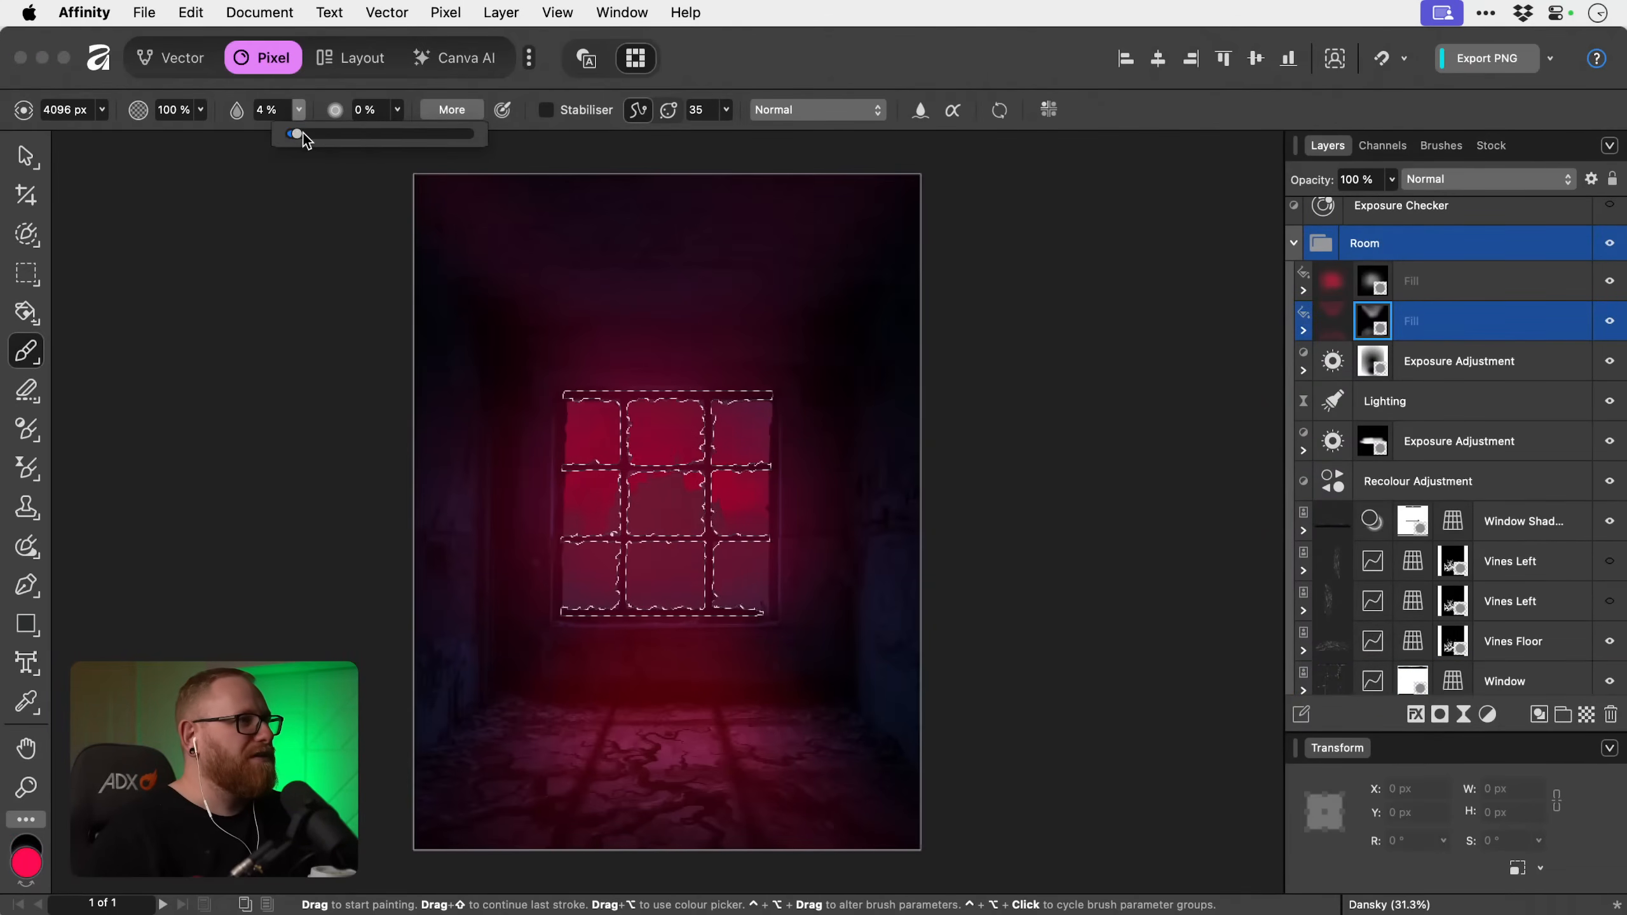
{"action": "left_click_drag", "start_coordinate": [303, 133], "coordinate": [474, 134]}
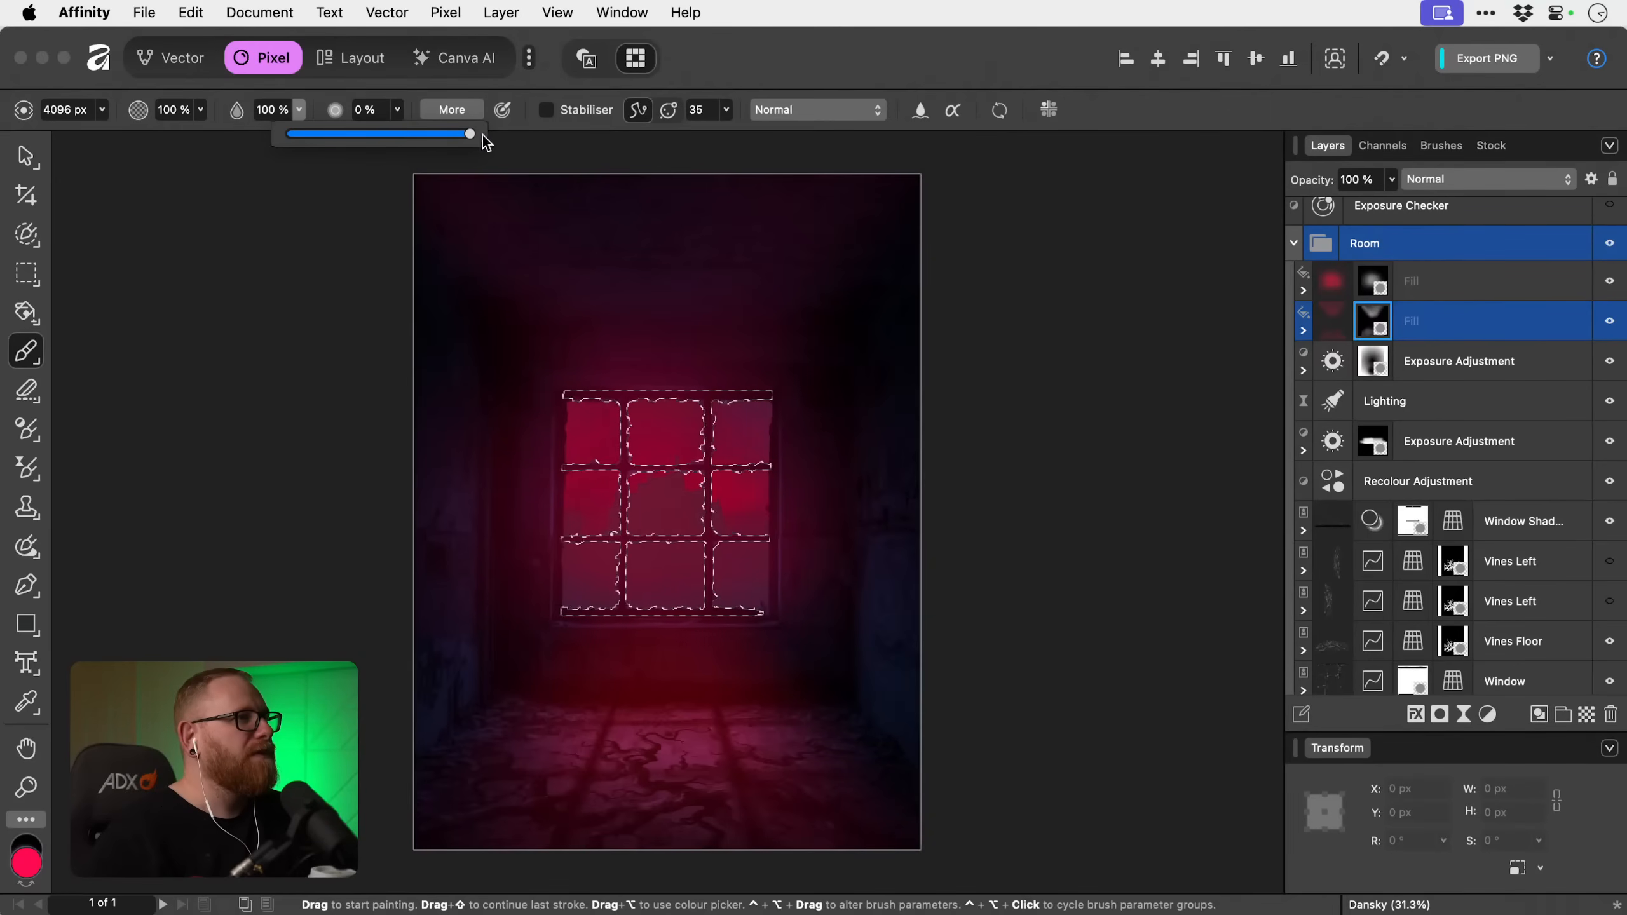
{"action": "key", "text": "x"}
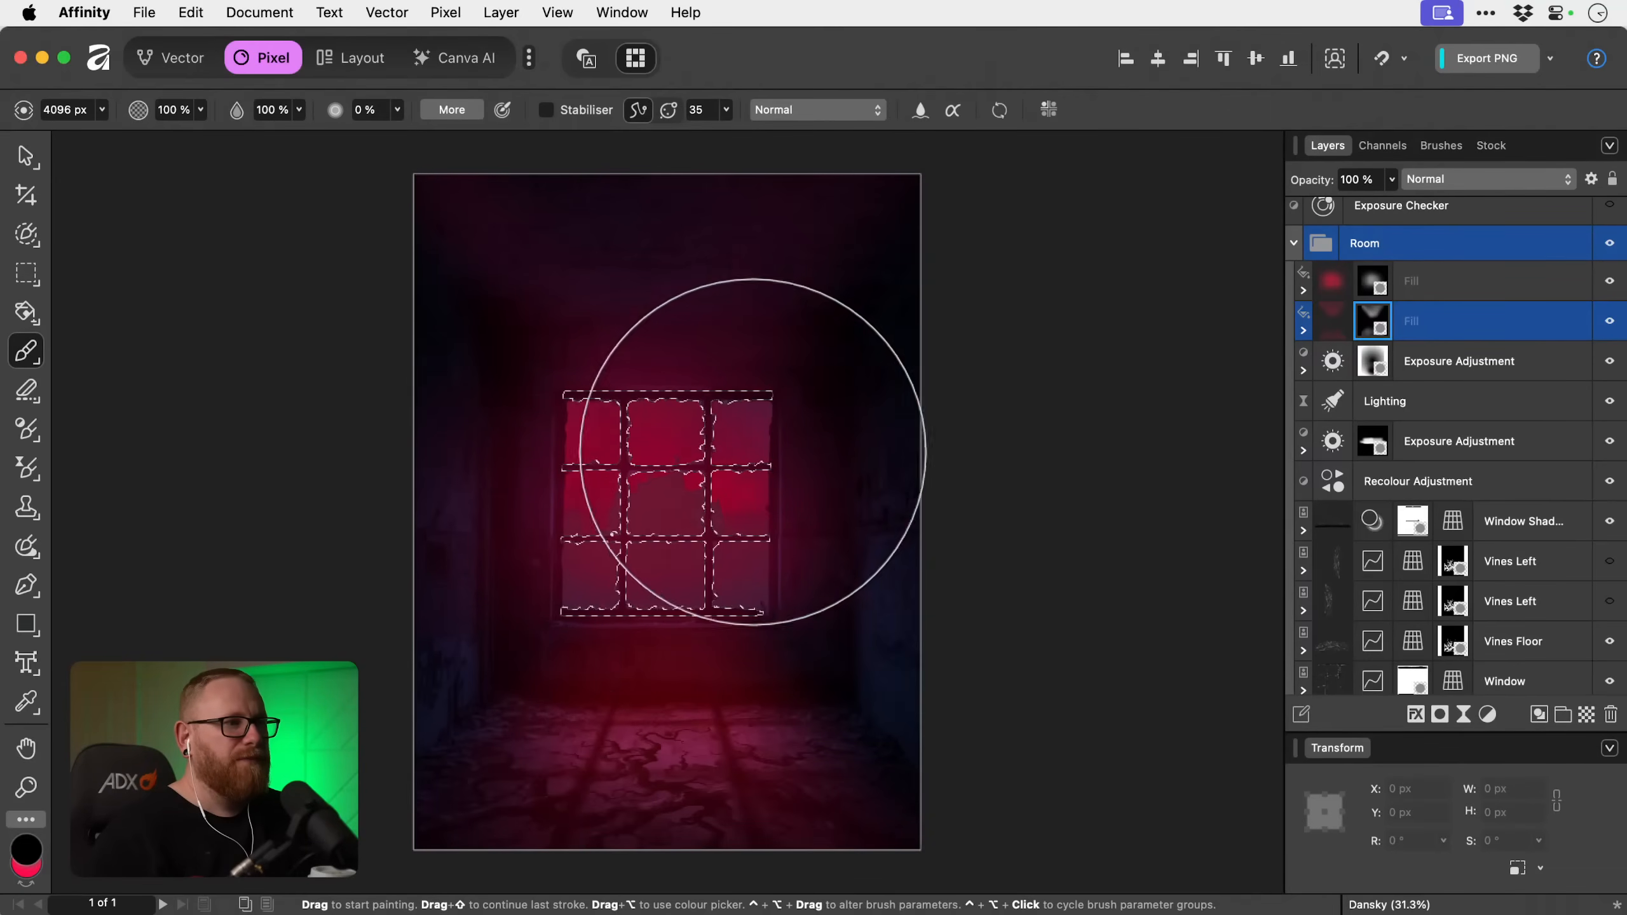
{"action": "key", "text": "super+d"}
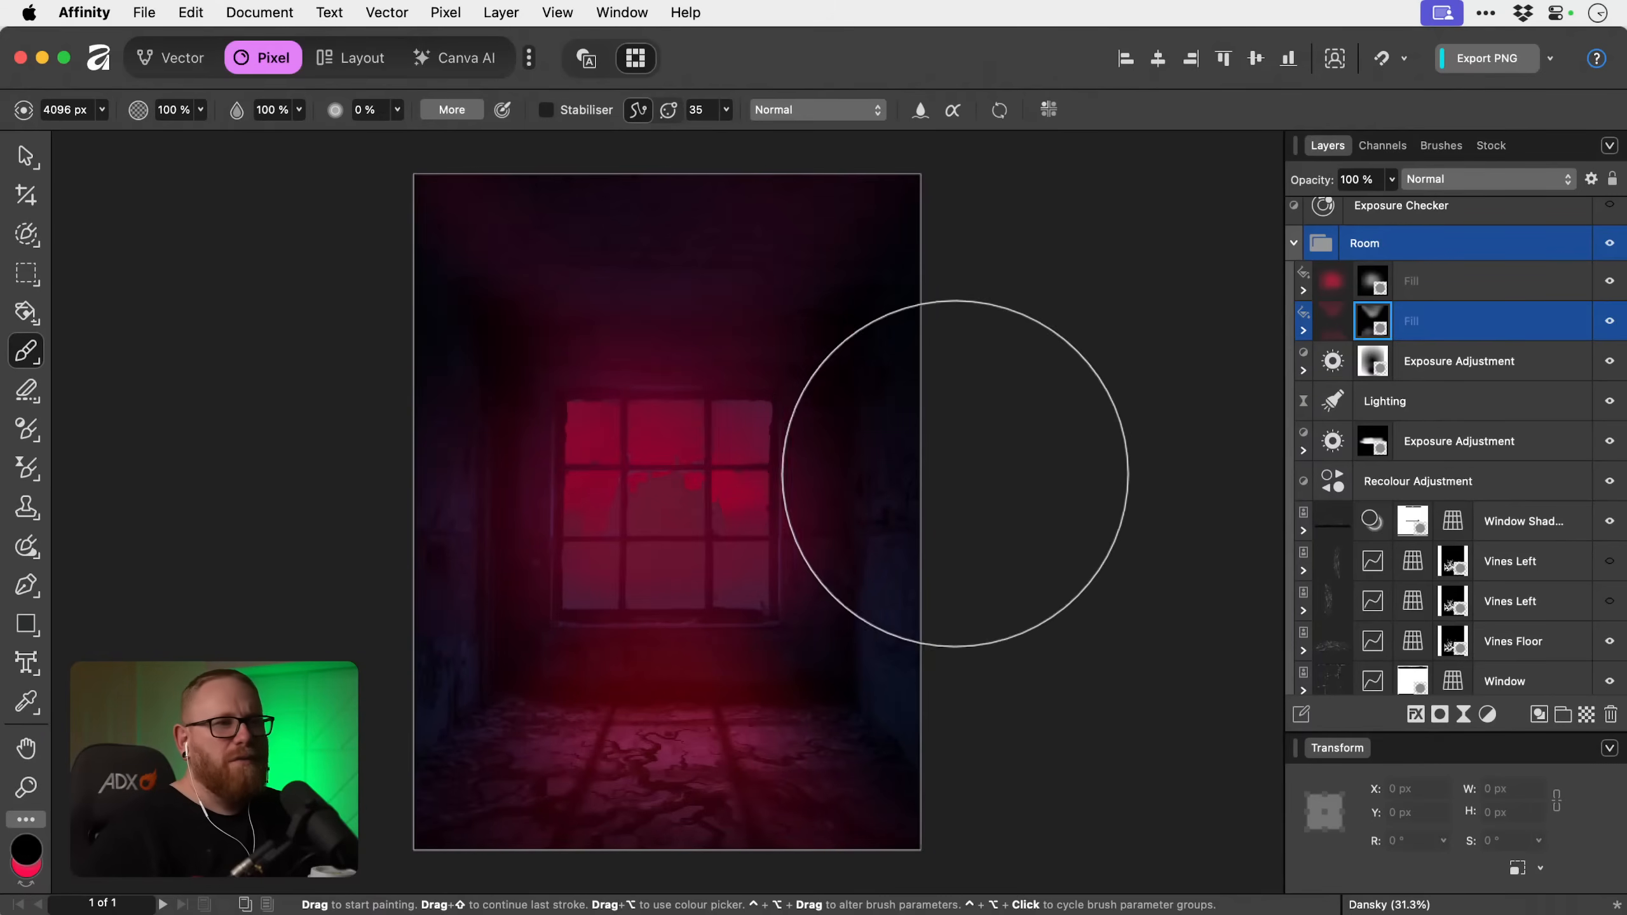
Compare the red lighting with the upper Fill temporarily hidden and the lower Fill toggled on and off.
{"action": "left_click", "coordinate": [1502, 283]}
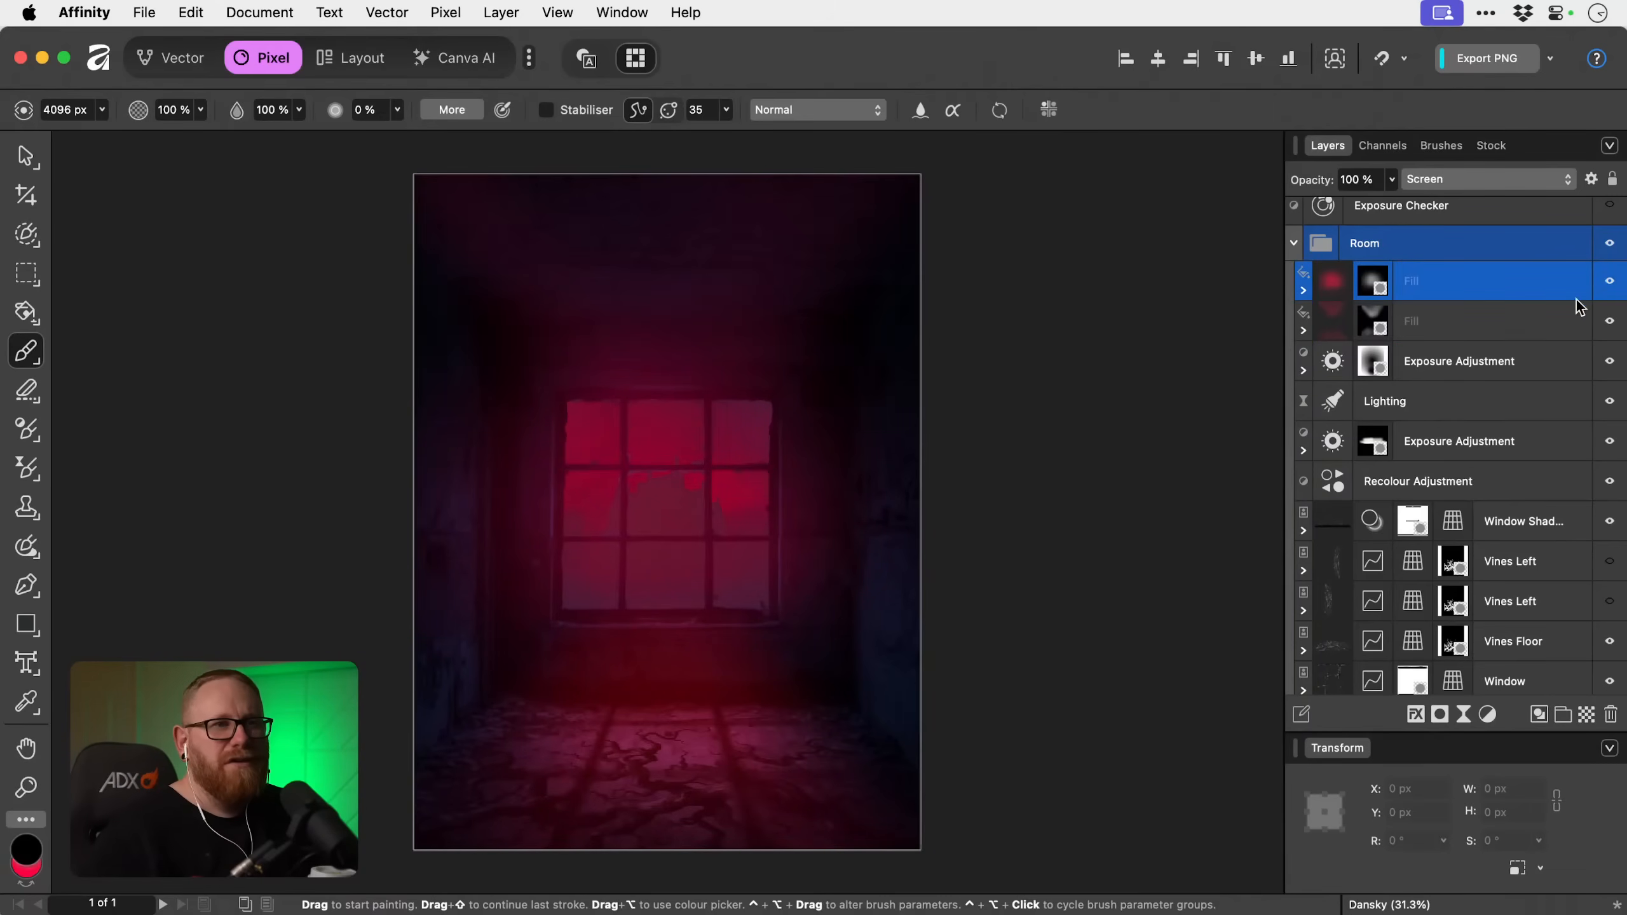
{"action": "left_click", "coordinate": [1609, 281]}
{"action": "left_click", "coordinate": [1609, 320]}
{"action": "left_click", "coordinate": [1609, 321]}
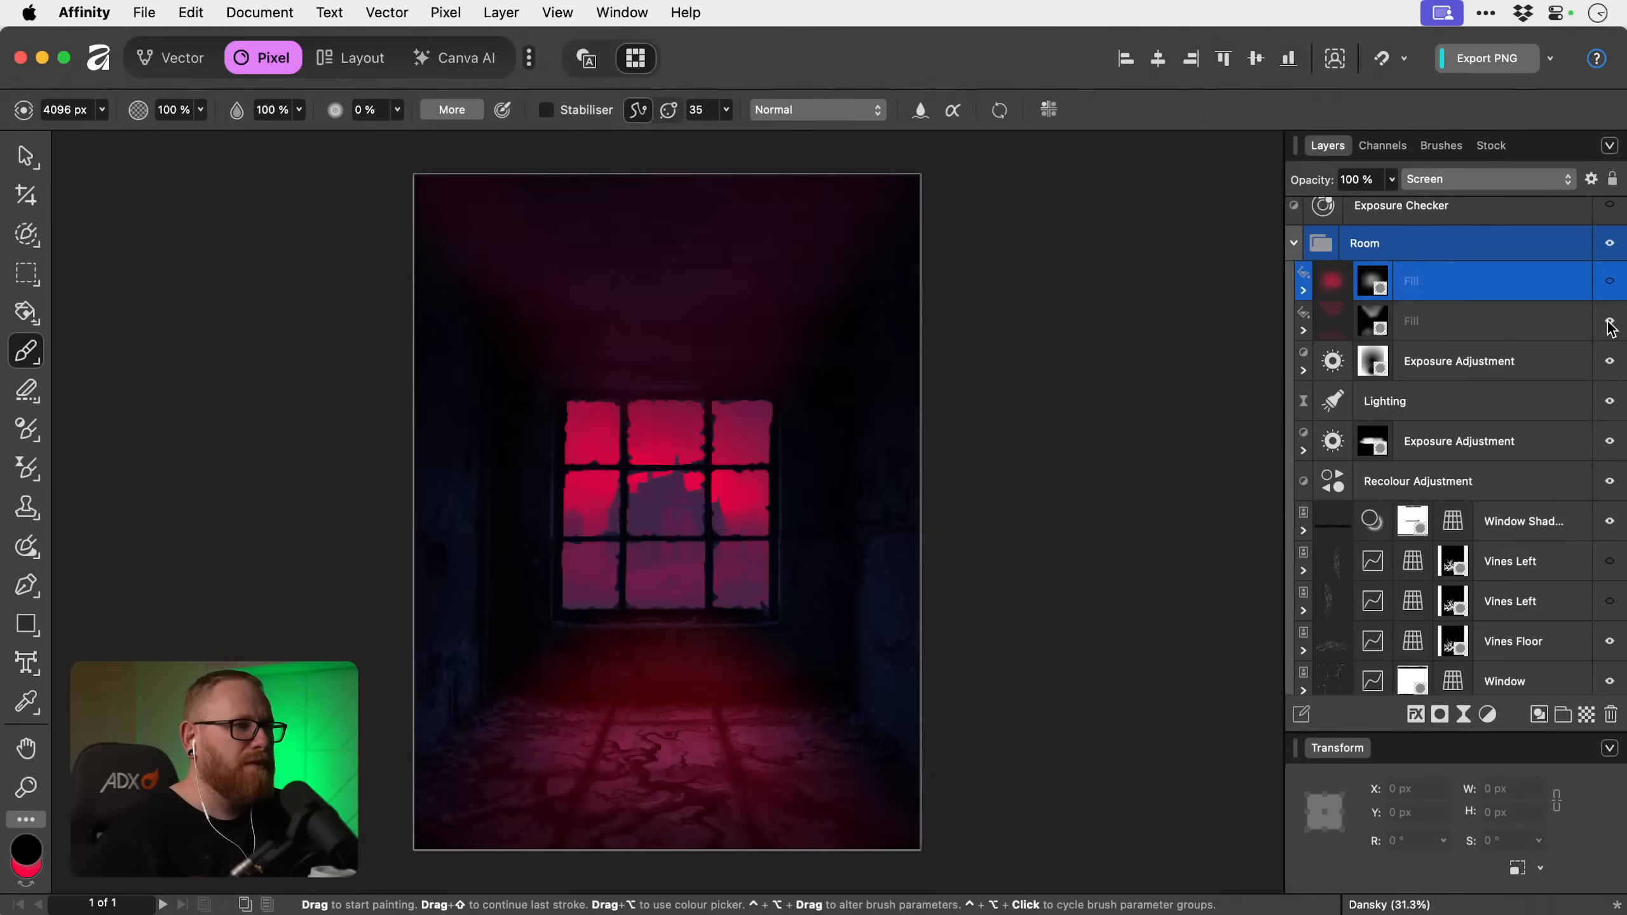
{"action": "left_click", "coordinate": [1610, 321]}
{"action": "left_click", "coordinate": [1610, 322]}
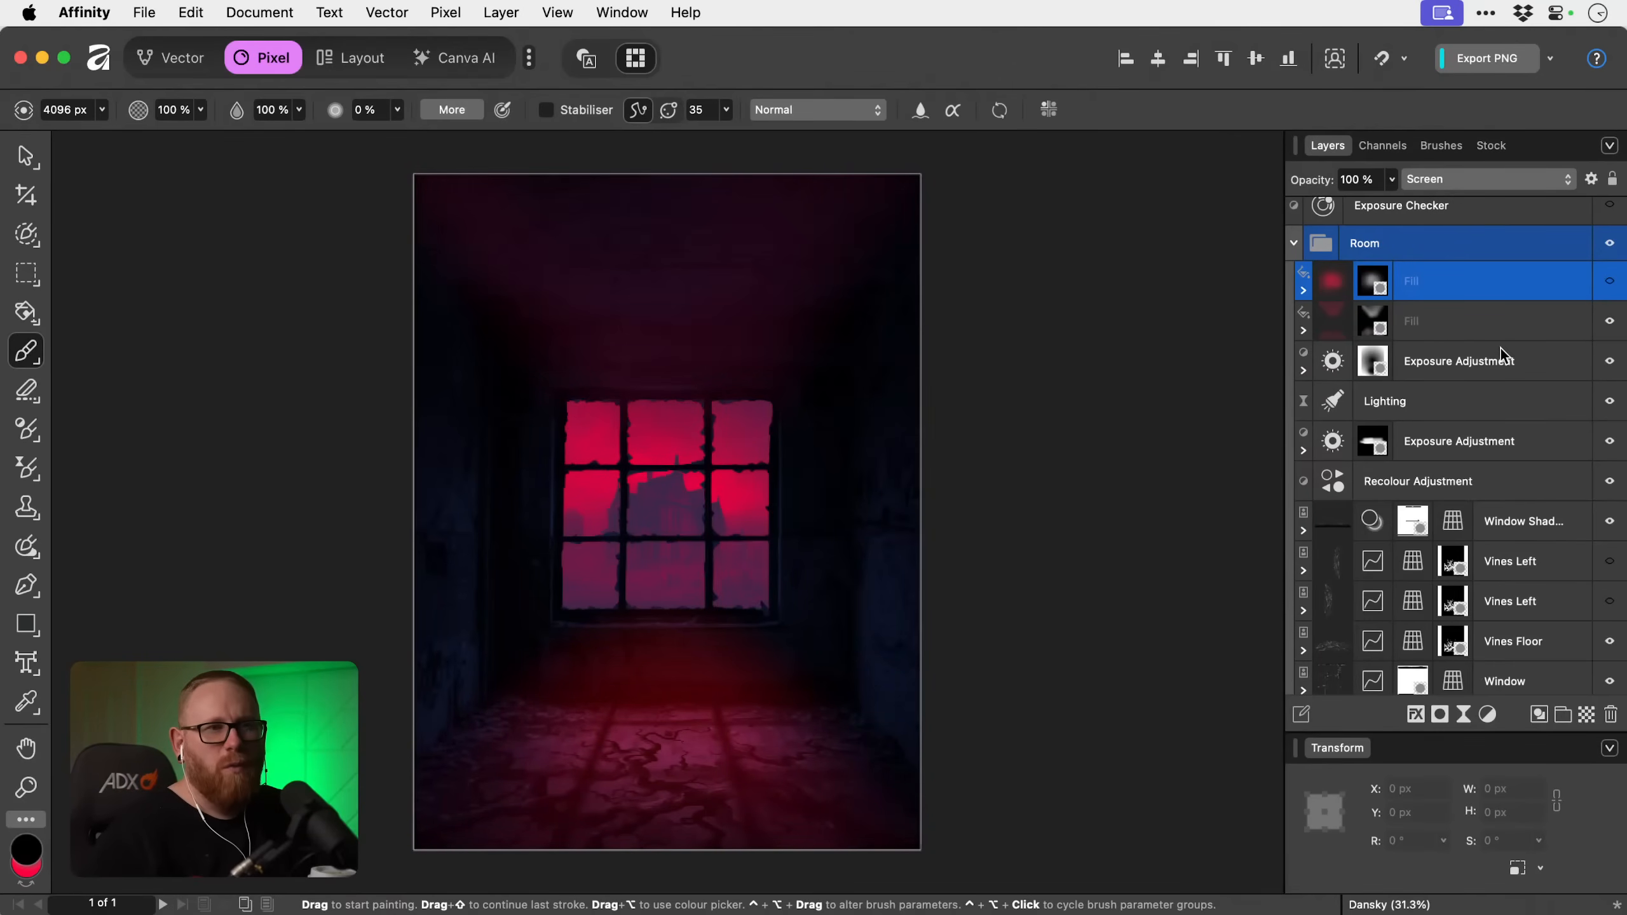
{"action": "scroll", "coordinate": [1500, 349], "scroll_direction": "down", "scroll_amount": 3}
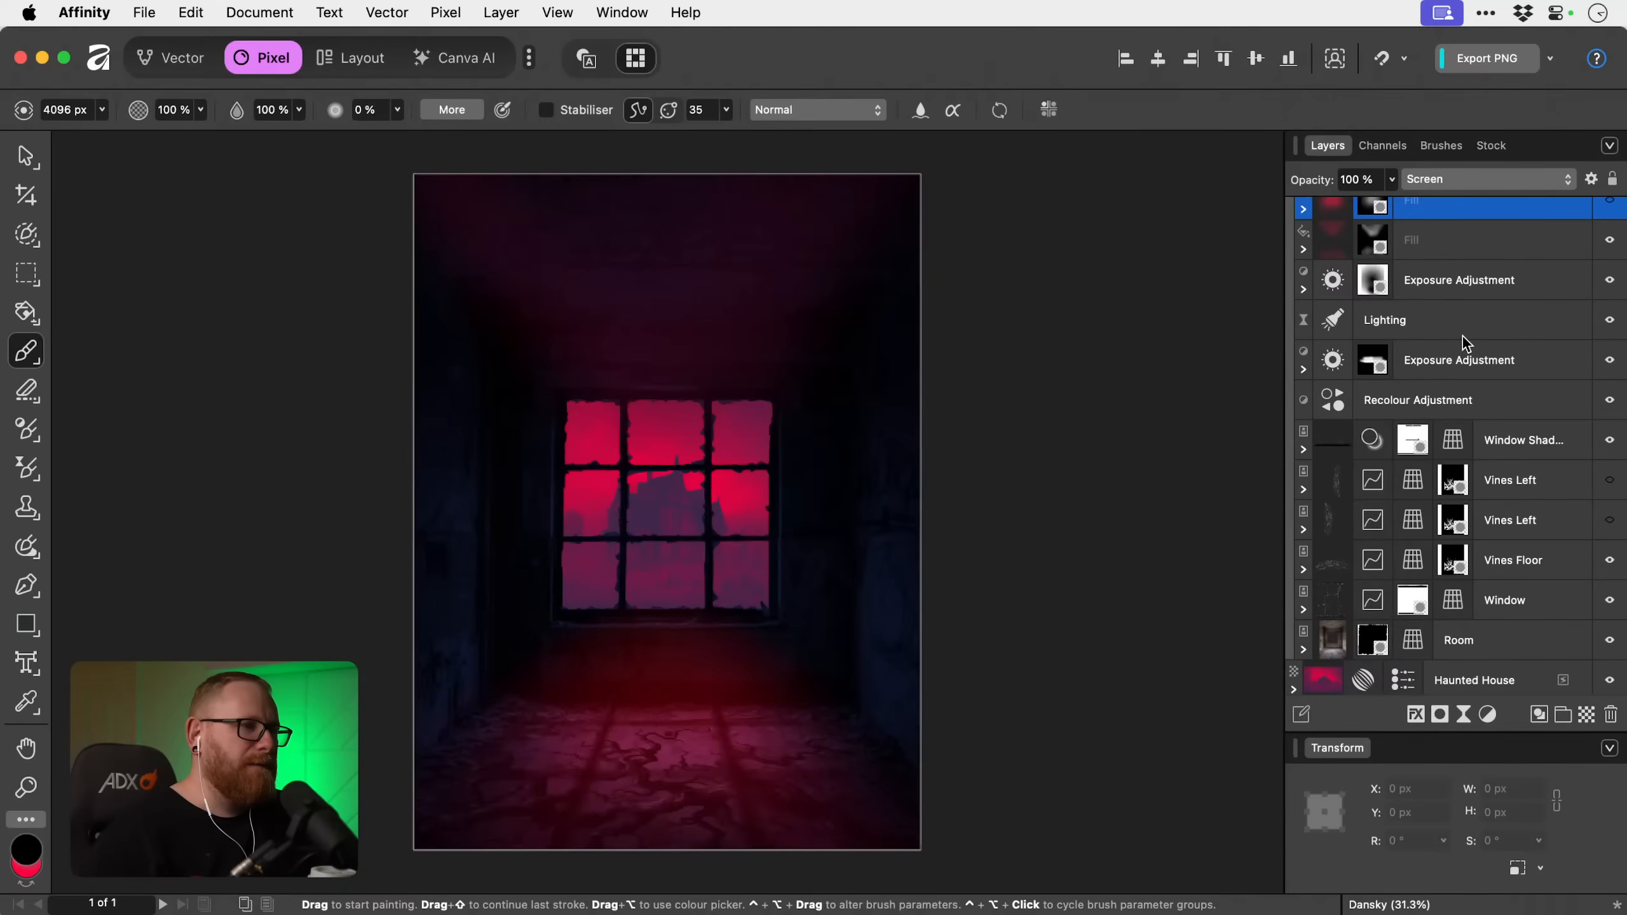
{"action": "scroll", "coordinate": [1462, 336], "scroll_direction": "down", "scroll_amount": 2}
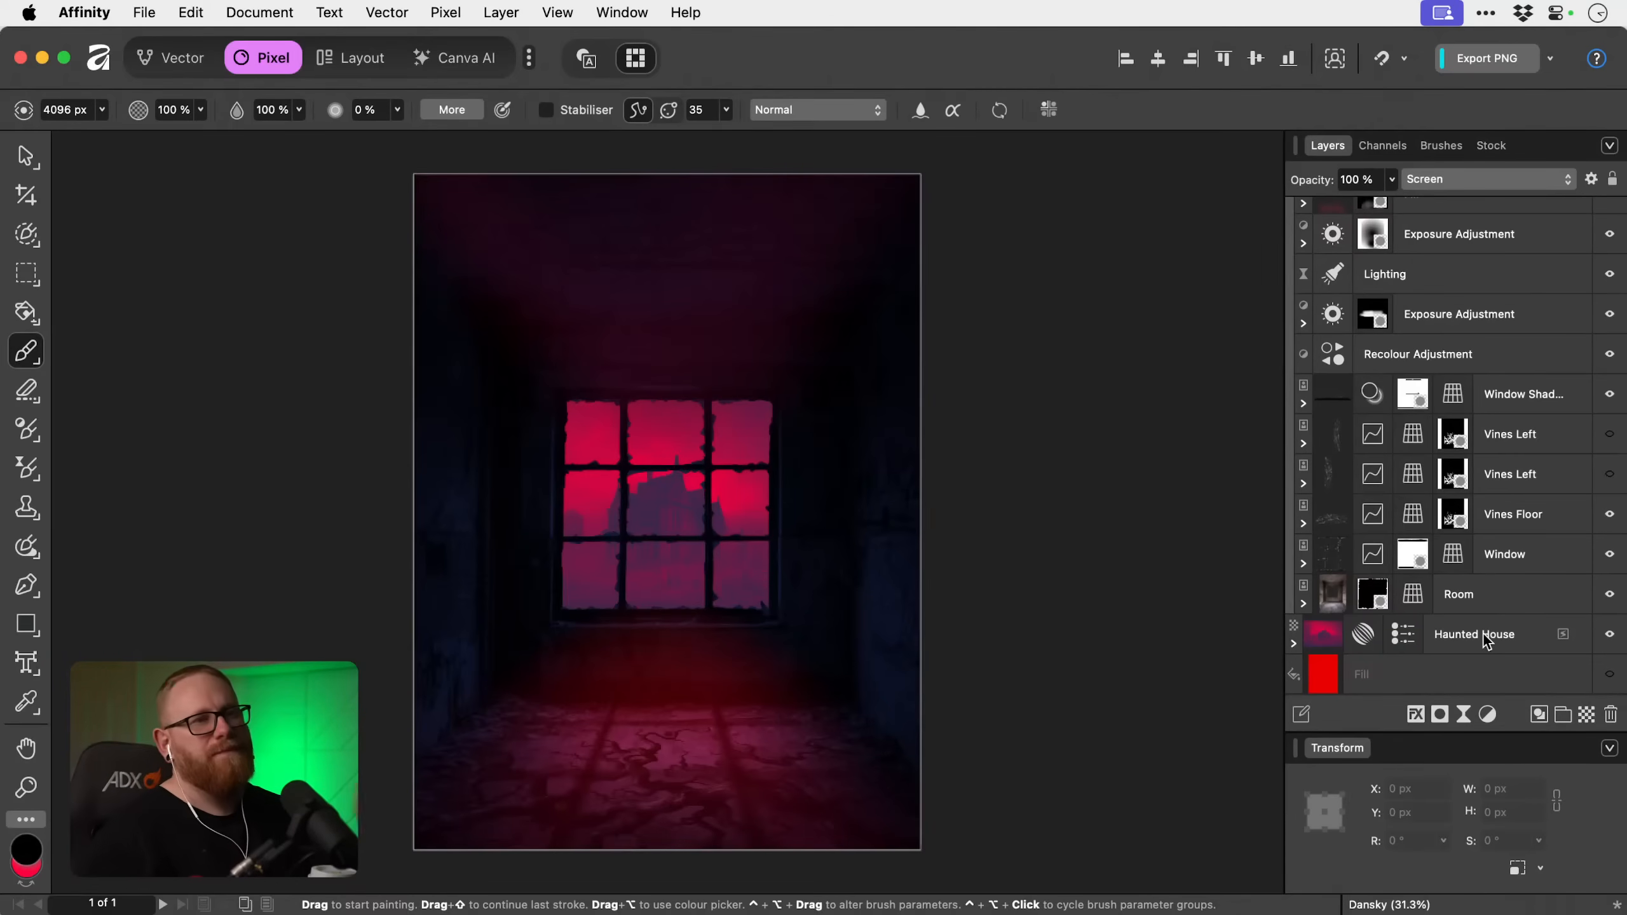
{"action": "scroll", "coordinate": [1458, 542], "scroll_direction": "up", "scroll_amount": 5}
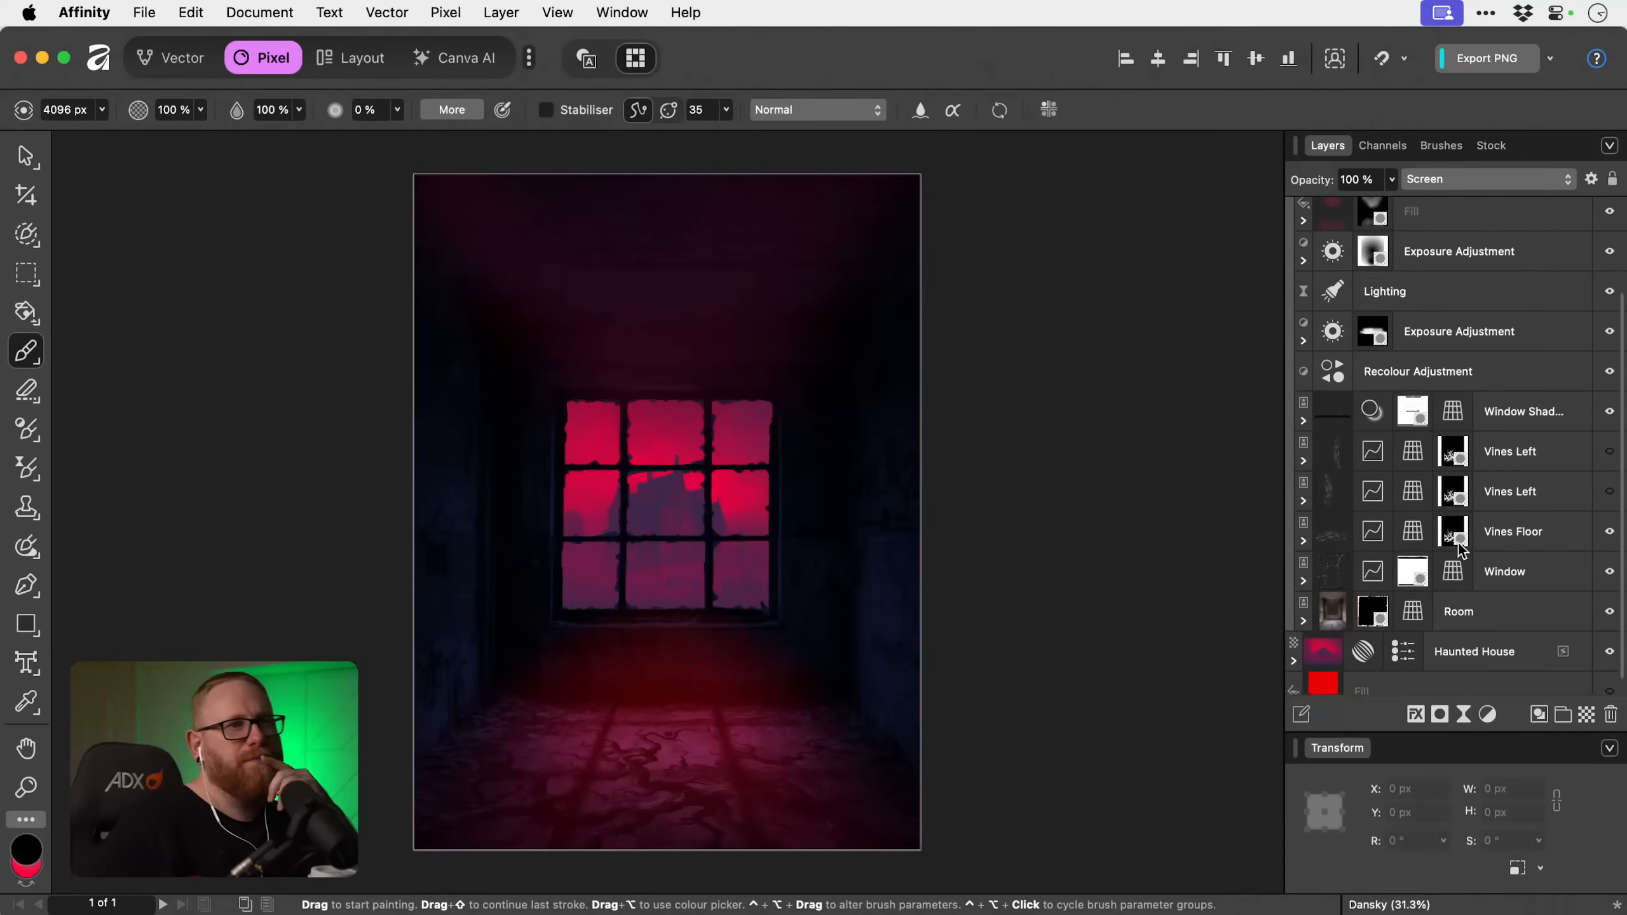
{"action": "left_click", "coordinate": [1609, 292]}
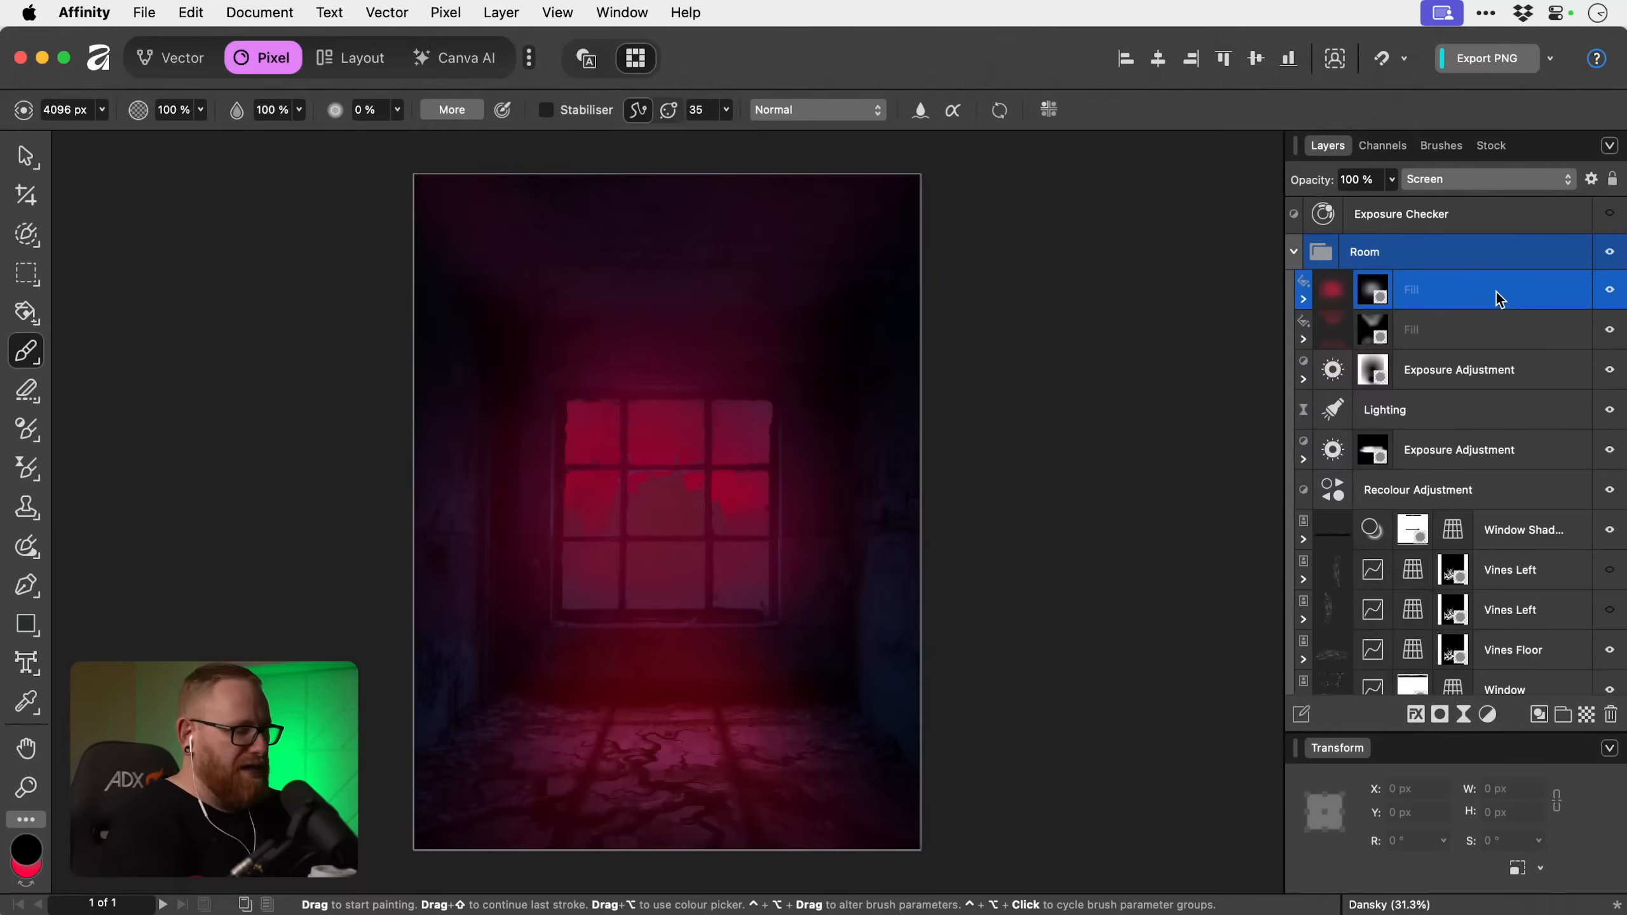
Duplicate the upper red Fill layer and delete the copy's mask.
{"action": "key", "text": "super+j"}
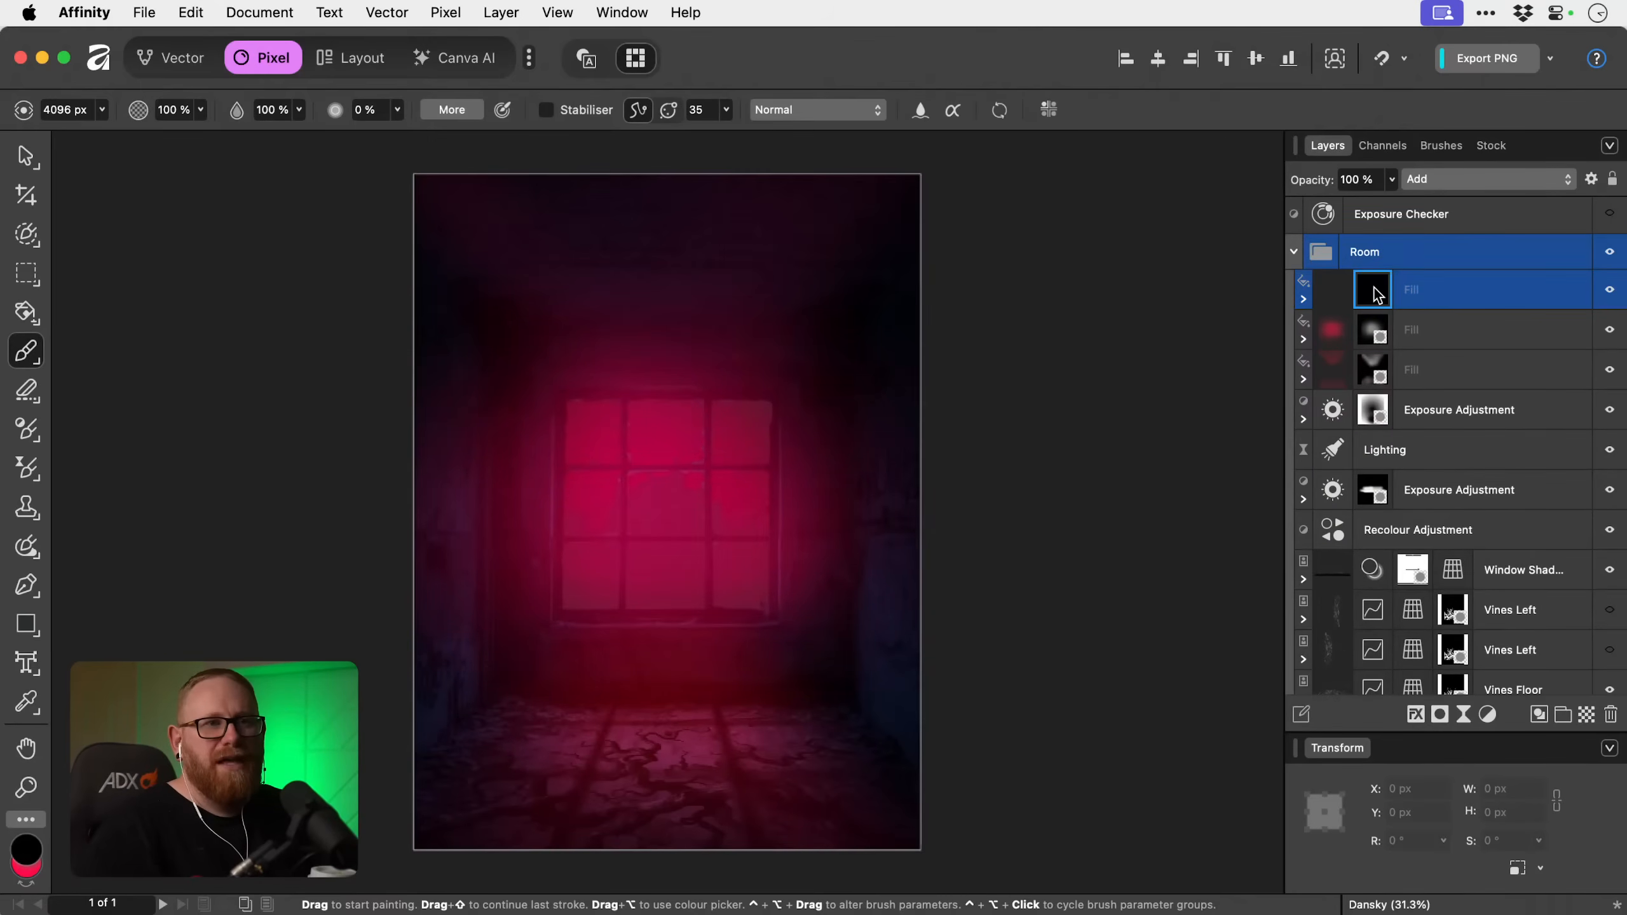
{"action": "right_click", "coordinate": [1372, 290]}
{"action": "left_click", "coordinate": [1412, 408]}
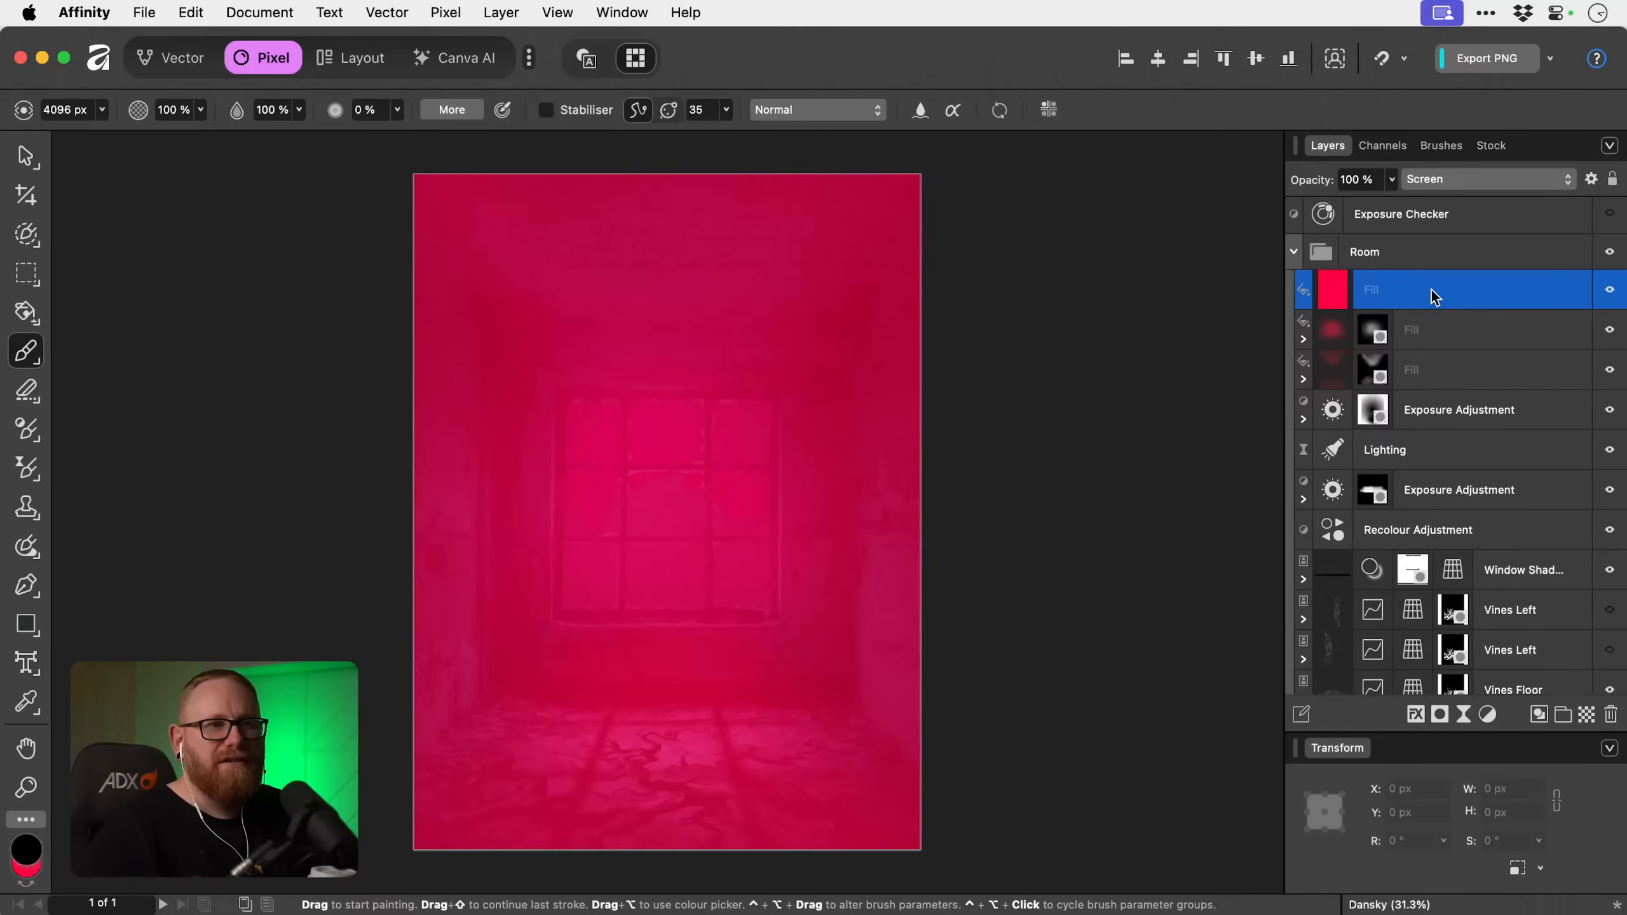
Test the unmasked Fill copy between the Room and Haunted House layers, and place it directly below the Recolour Adjustment.
{"action": "left_click_drag", "start_coordinate": [1434, 297], "coordinate": [1454, 546]}
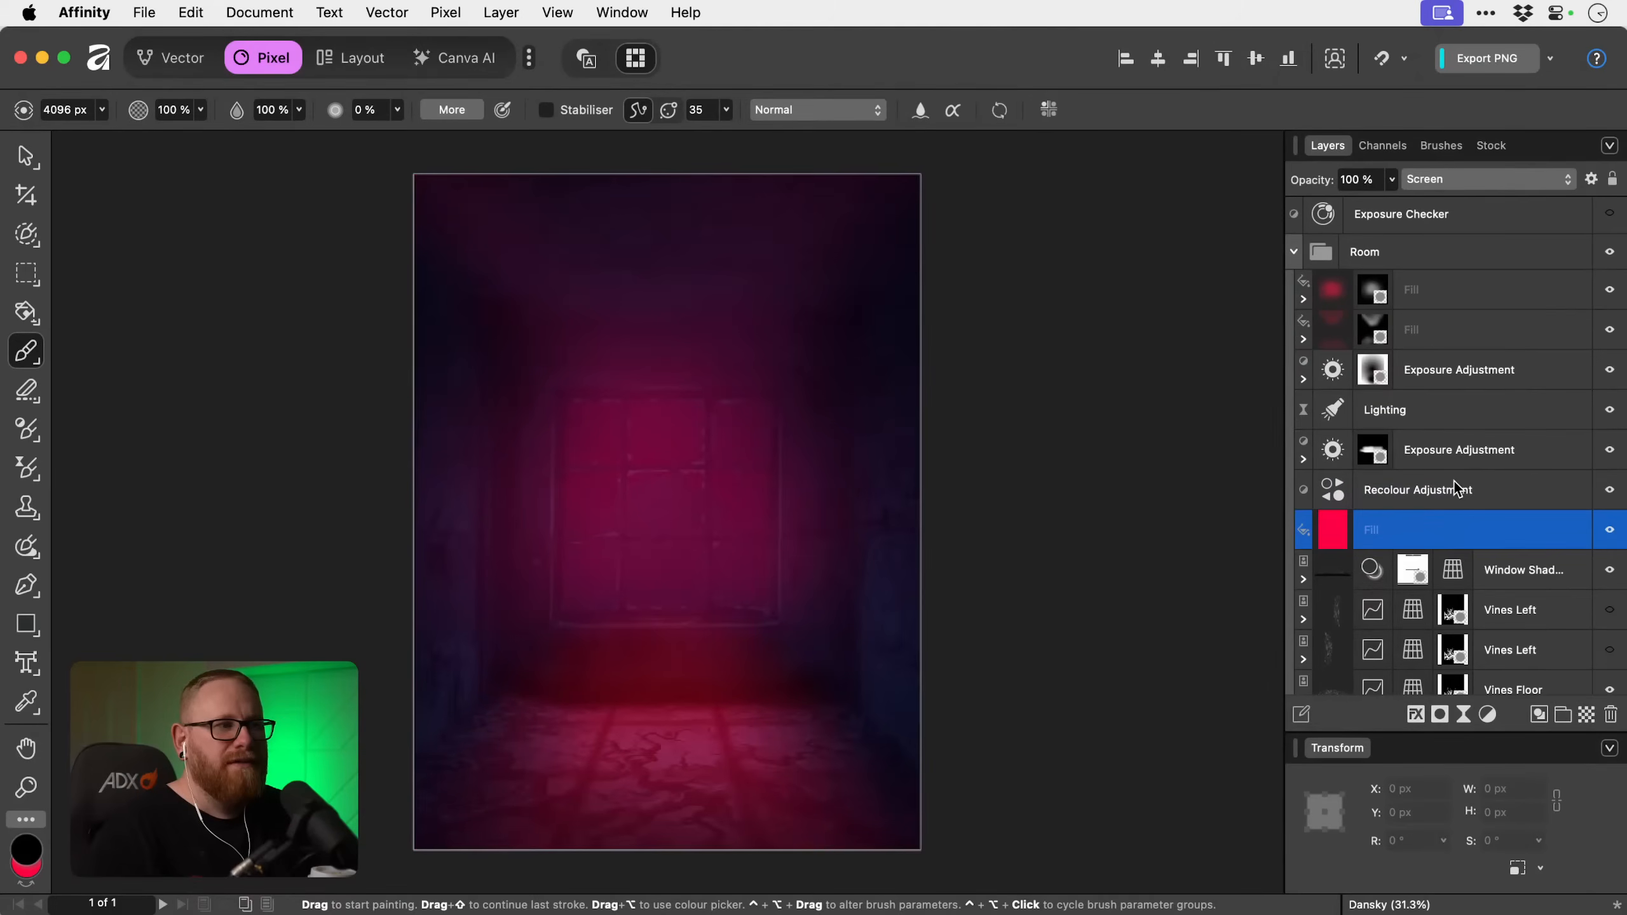
{"action": "key", "text": "super+z"}
{"action": "scroll", "coordinate": [1456, 486], "scroll_direction": "down", "scroll_amount": 3}
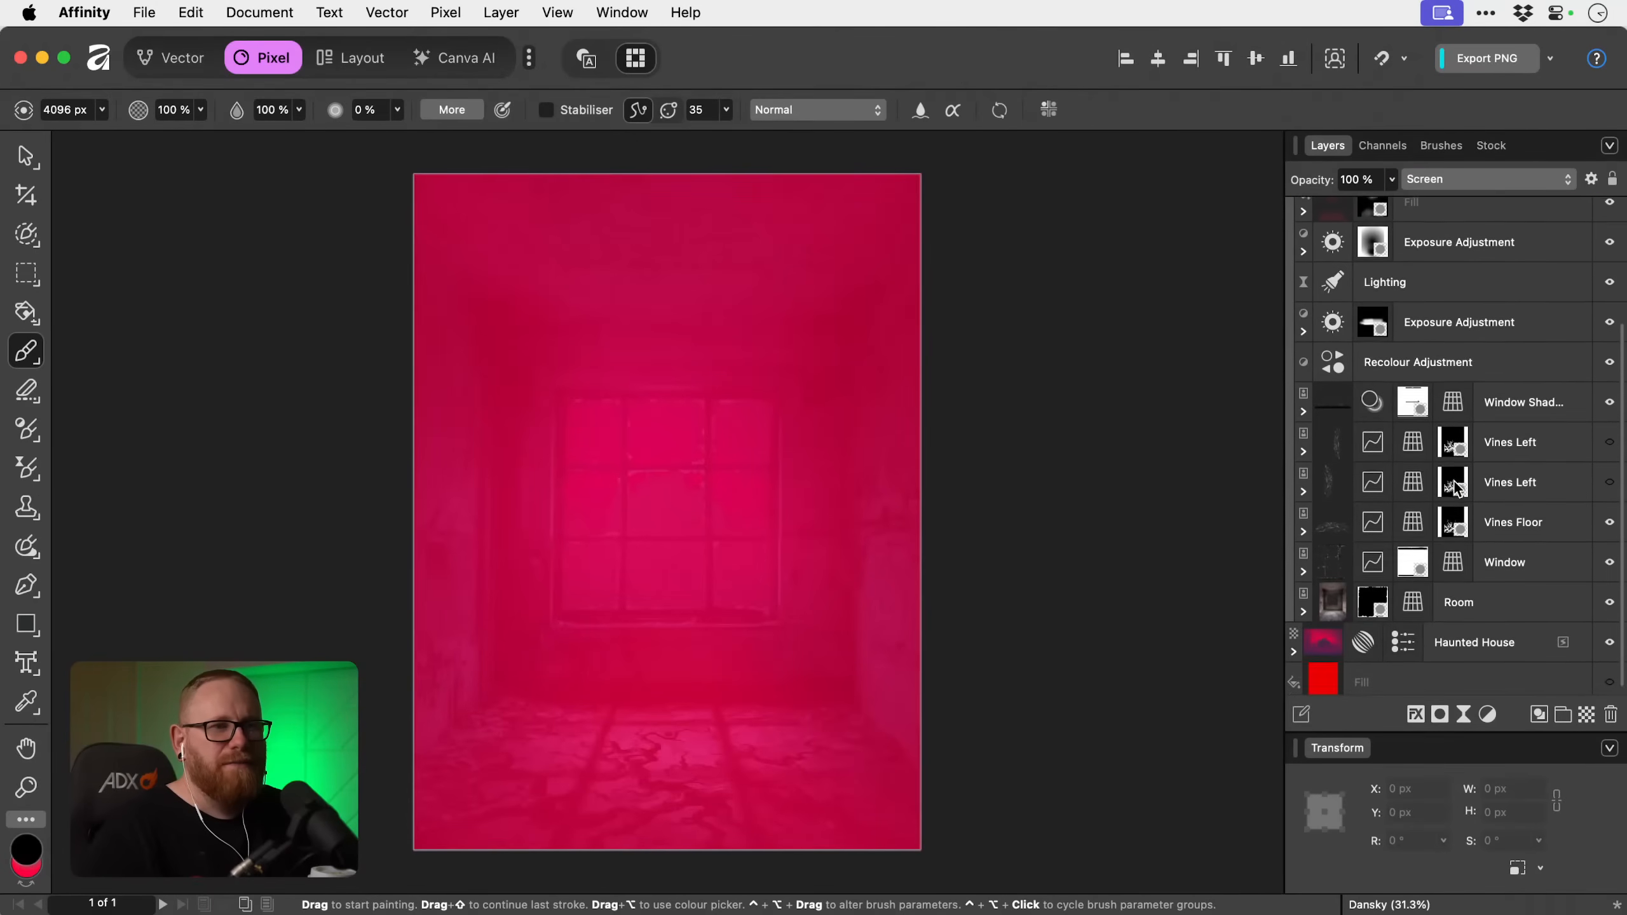
{"action": "key", "text": "super+shift+z"}
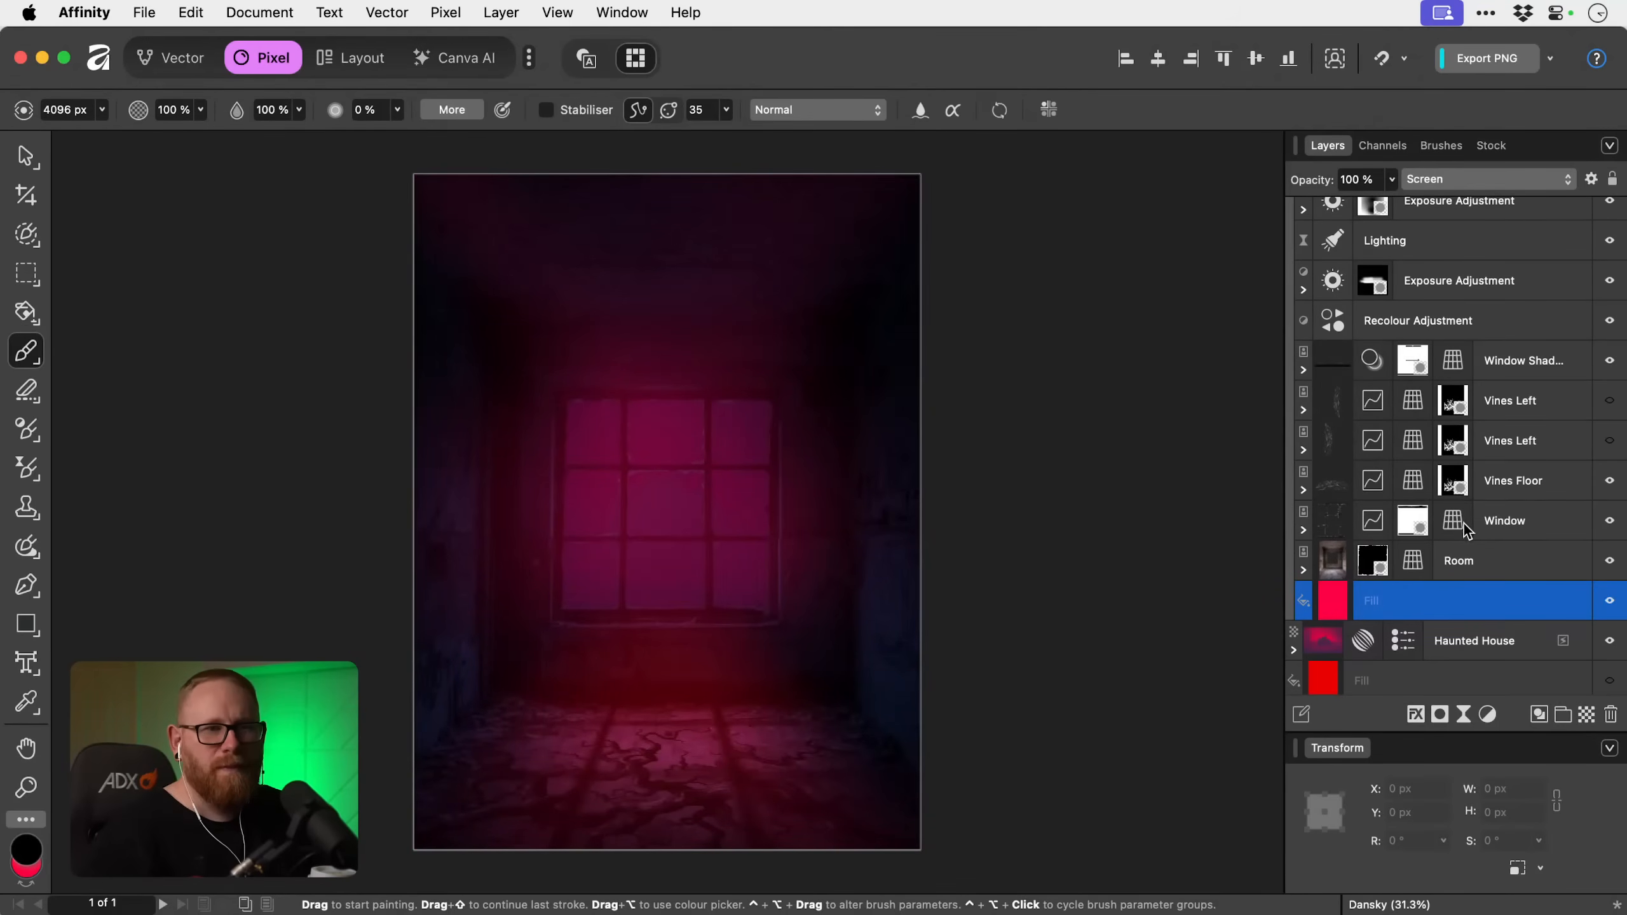
{"action": "left_click_drag", "start_coordinate": [1443, 610], "coordinate": [1492, 346]}
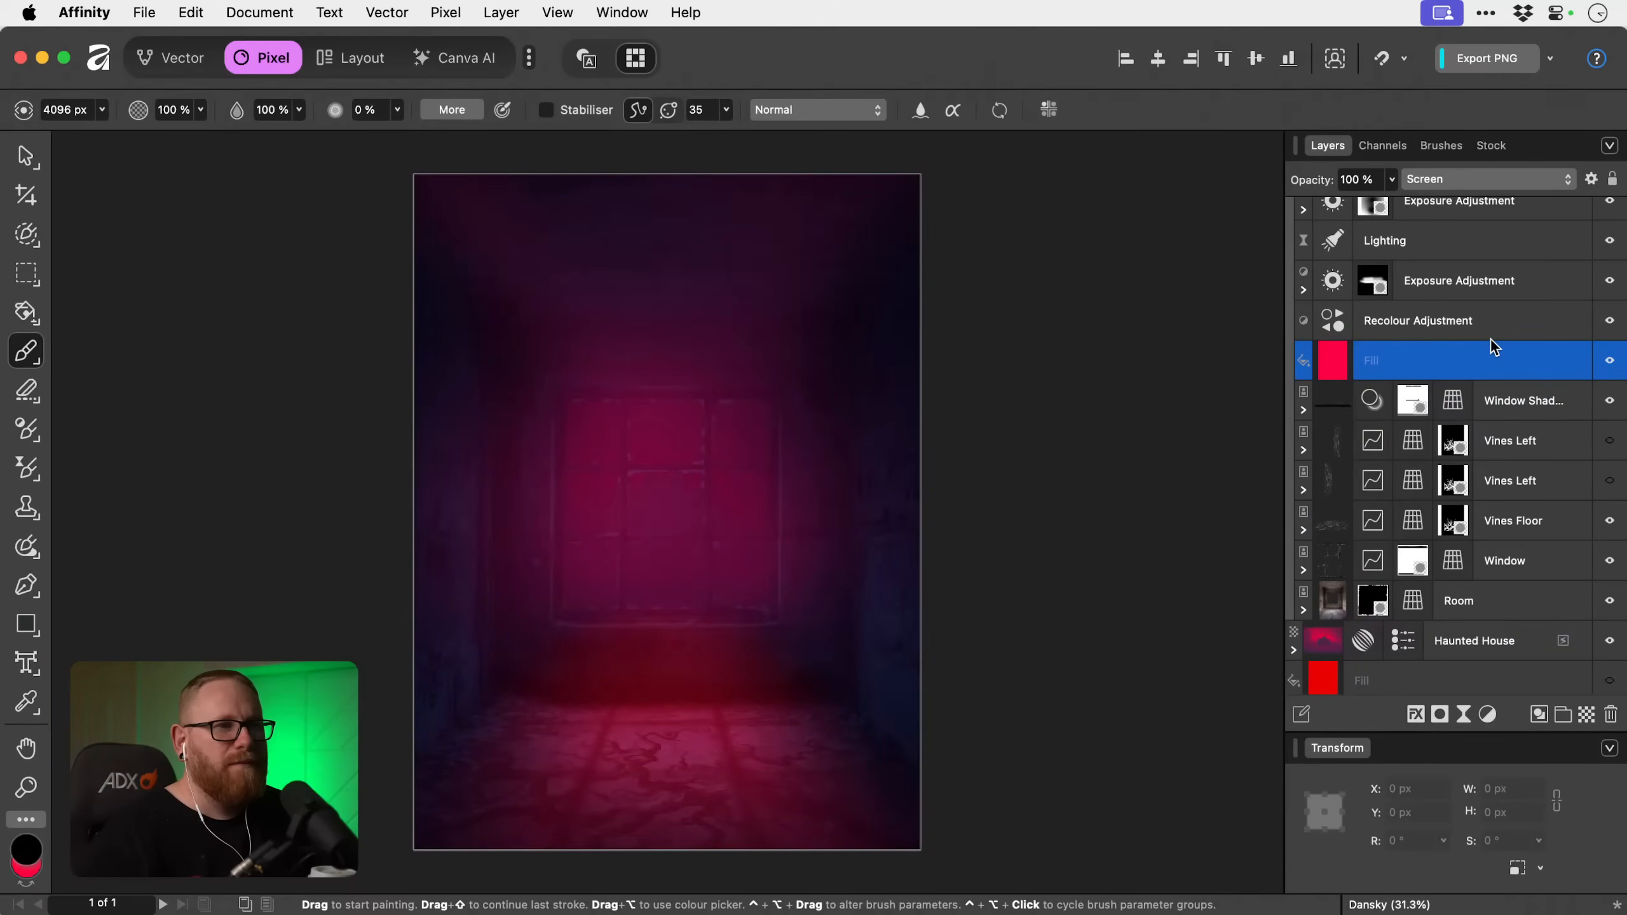
Delete the unmasked Fill copy from between the Recolour Adjustment and Window Shadow layers.
{"action": "key", "text": "Delete"}
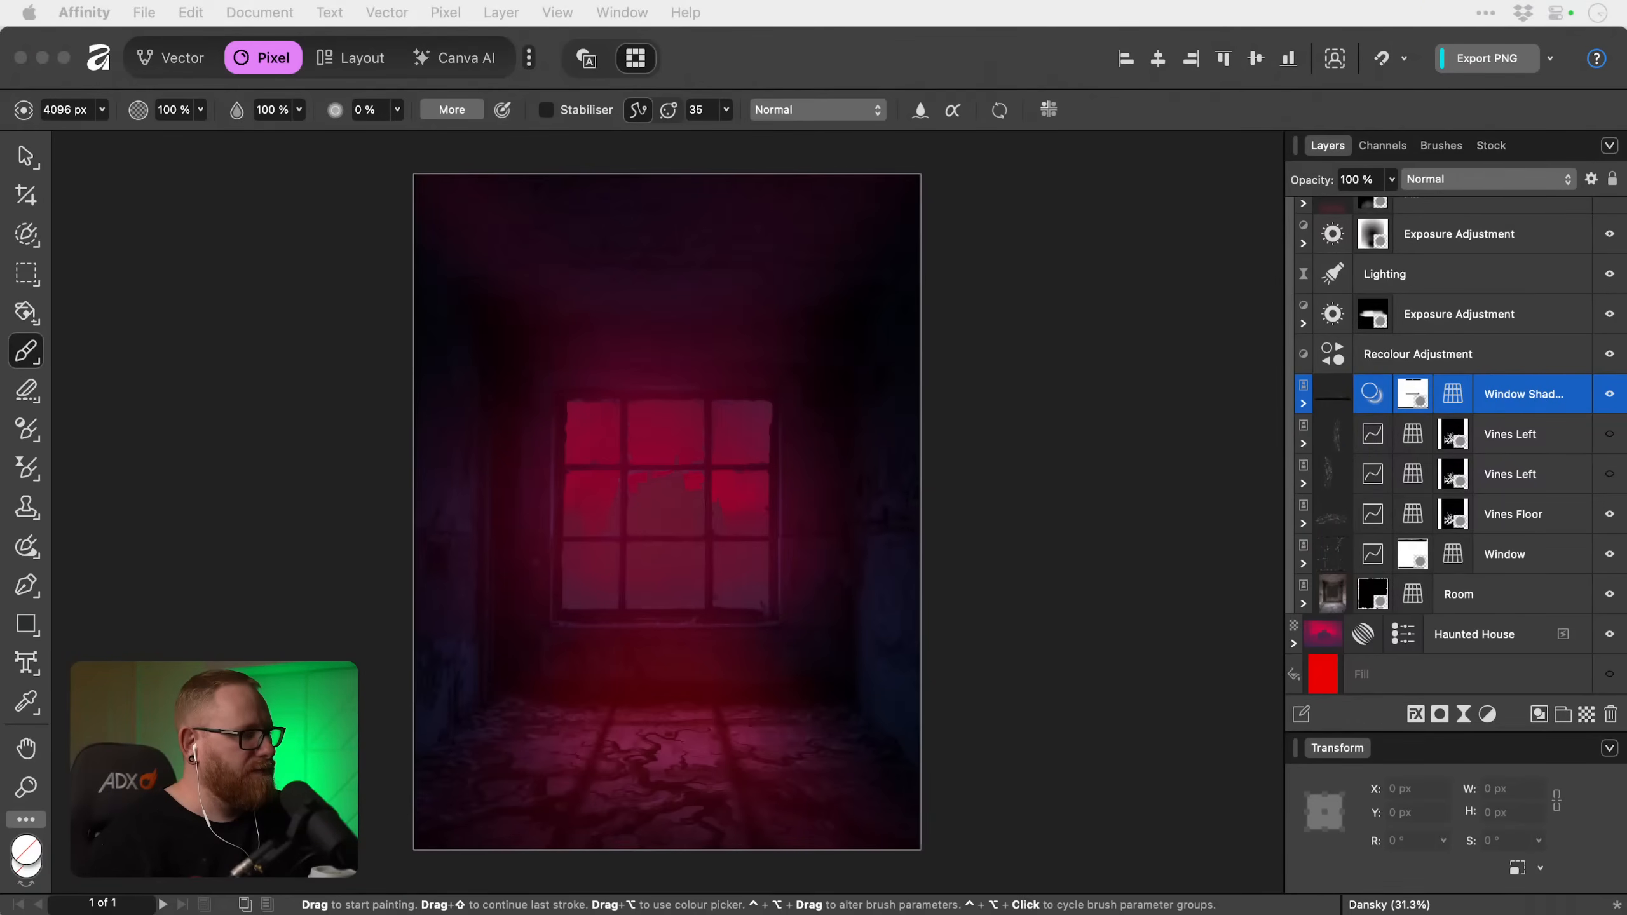
{"action": "left_click", "coordinate": [1530, 406]}
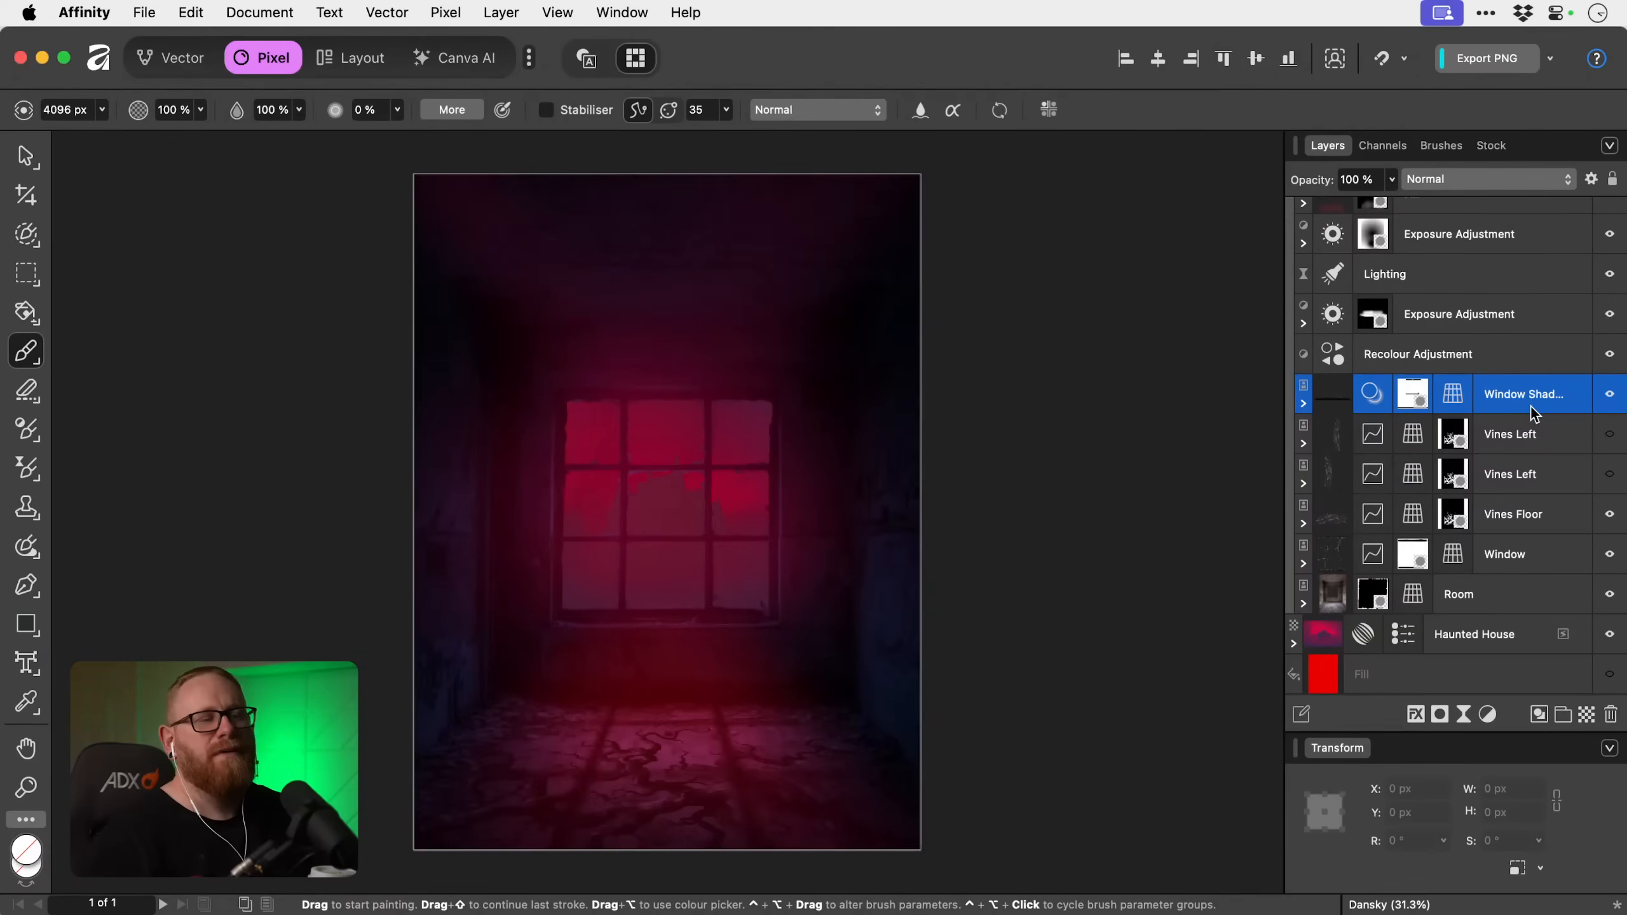
Flatten the upper red Fill's source and underlying blend ranges so both curves run level at 100%.
{"action": "scroll", "coordinate": [1531, 406], "scroll_direction": "up", "scroll_amount": 4}
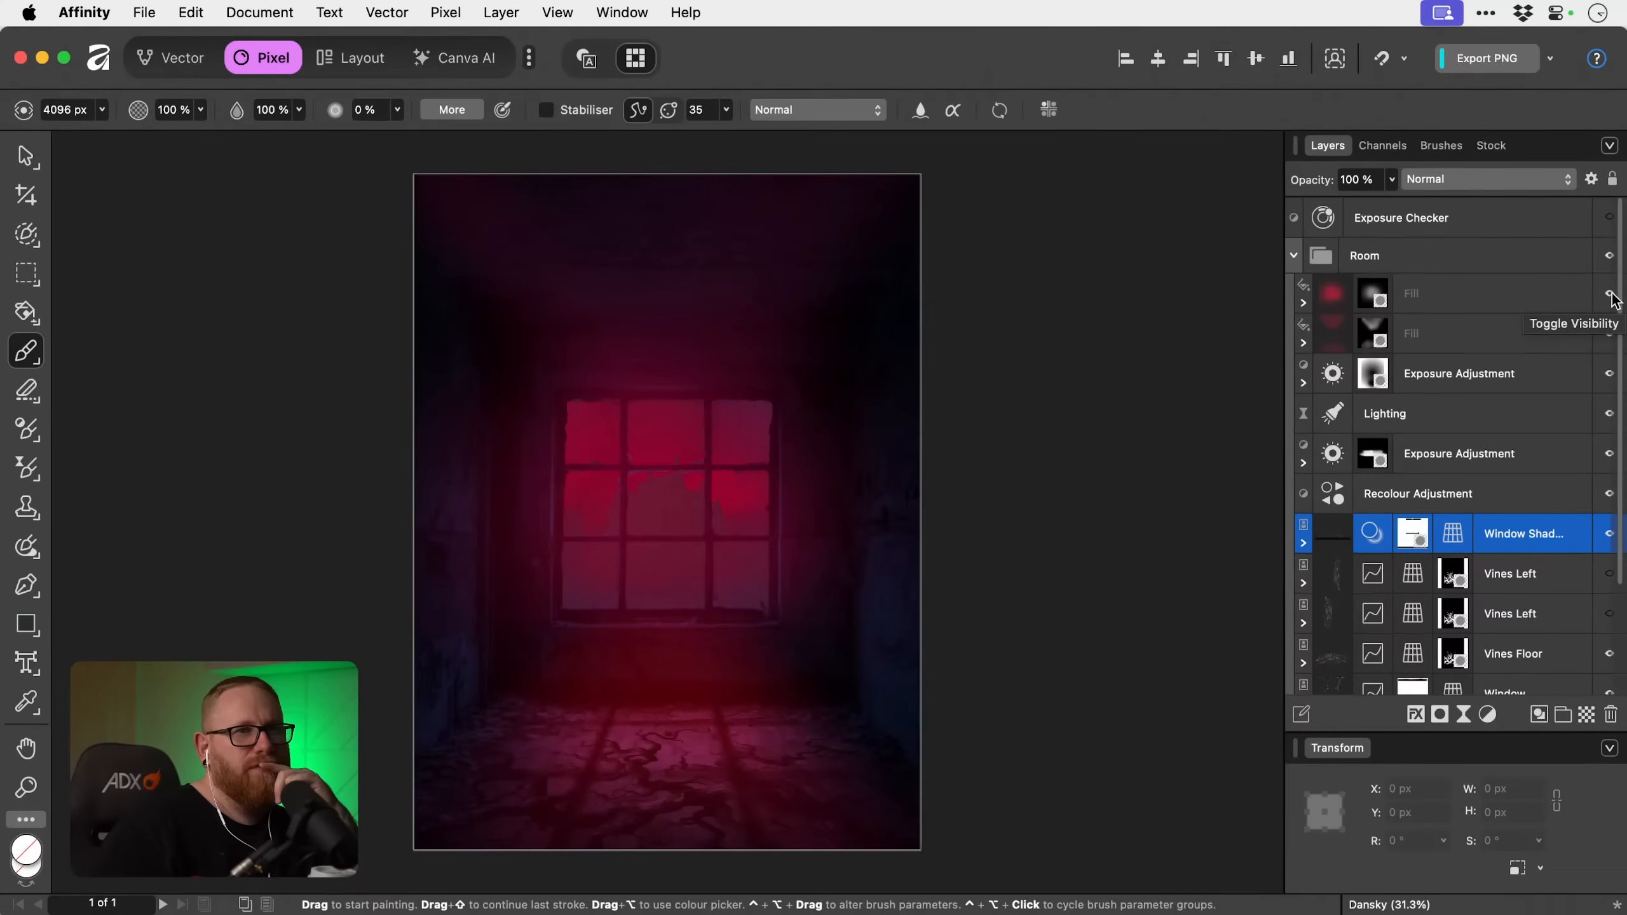
{"action": "left_click", "coordinate": [1536, 302]}
{"action": "left_click", "coordinate": [1592, 180]}
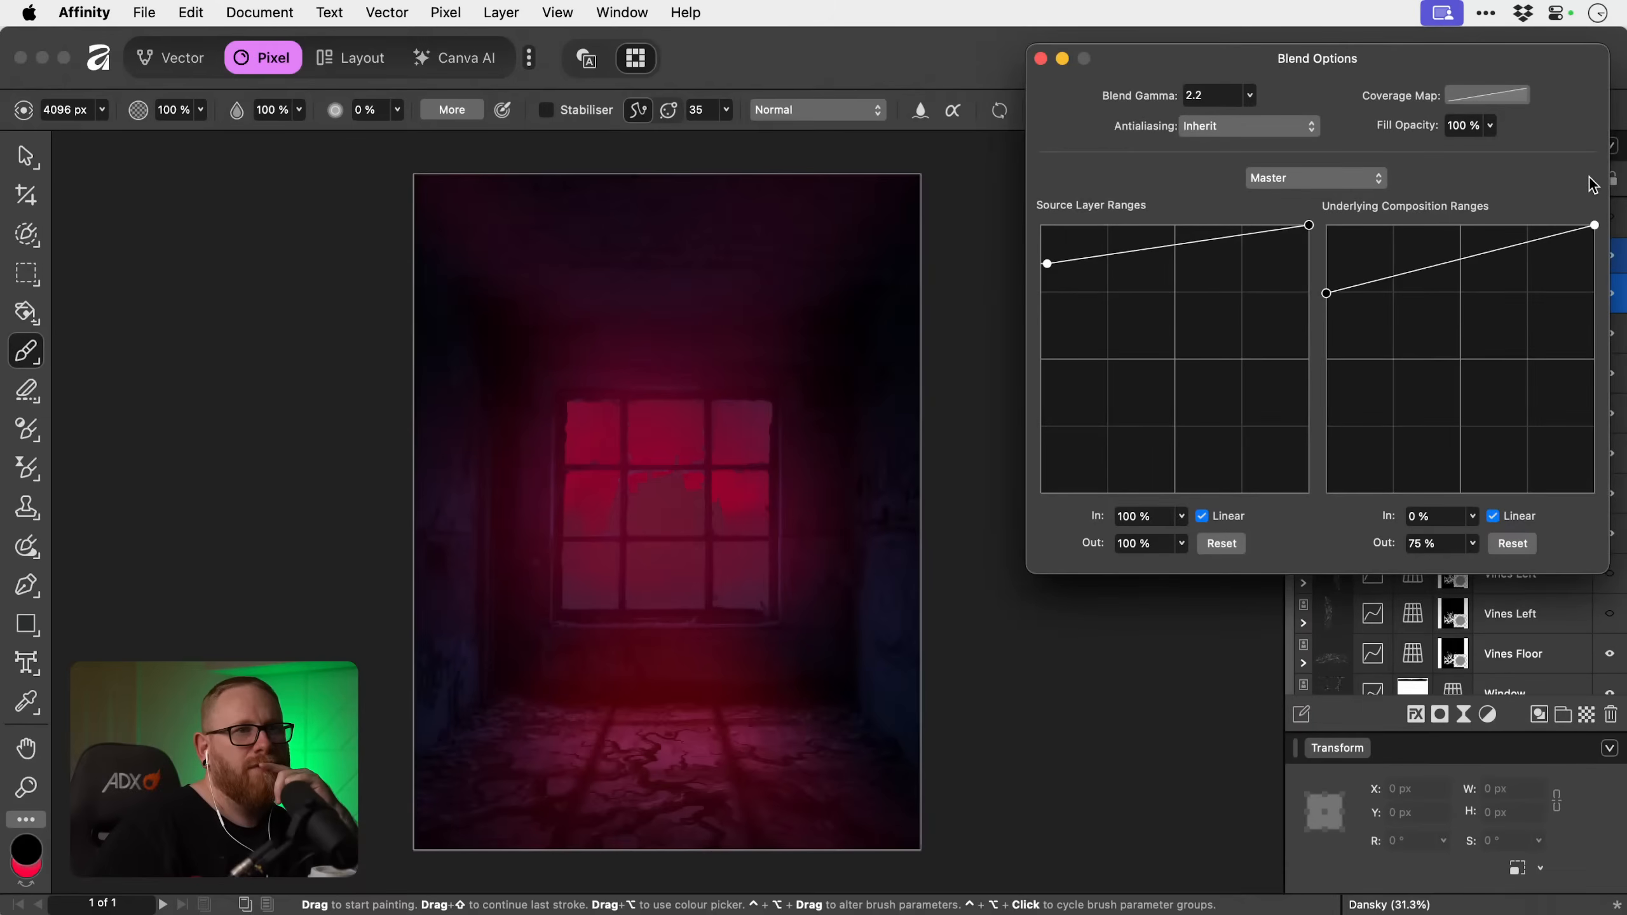
{"action": "left_click_drag", "start_coordinate": [1048, 263], "coordinate": [1028, 182]}
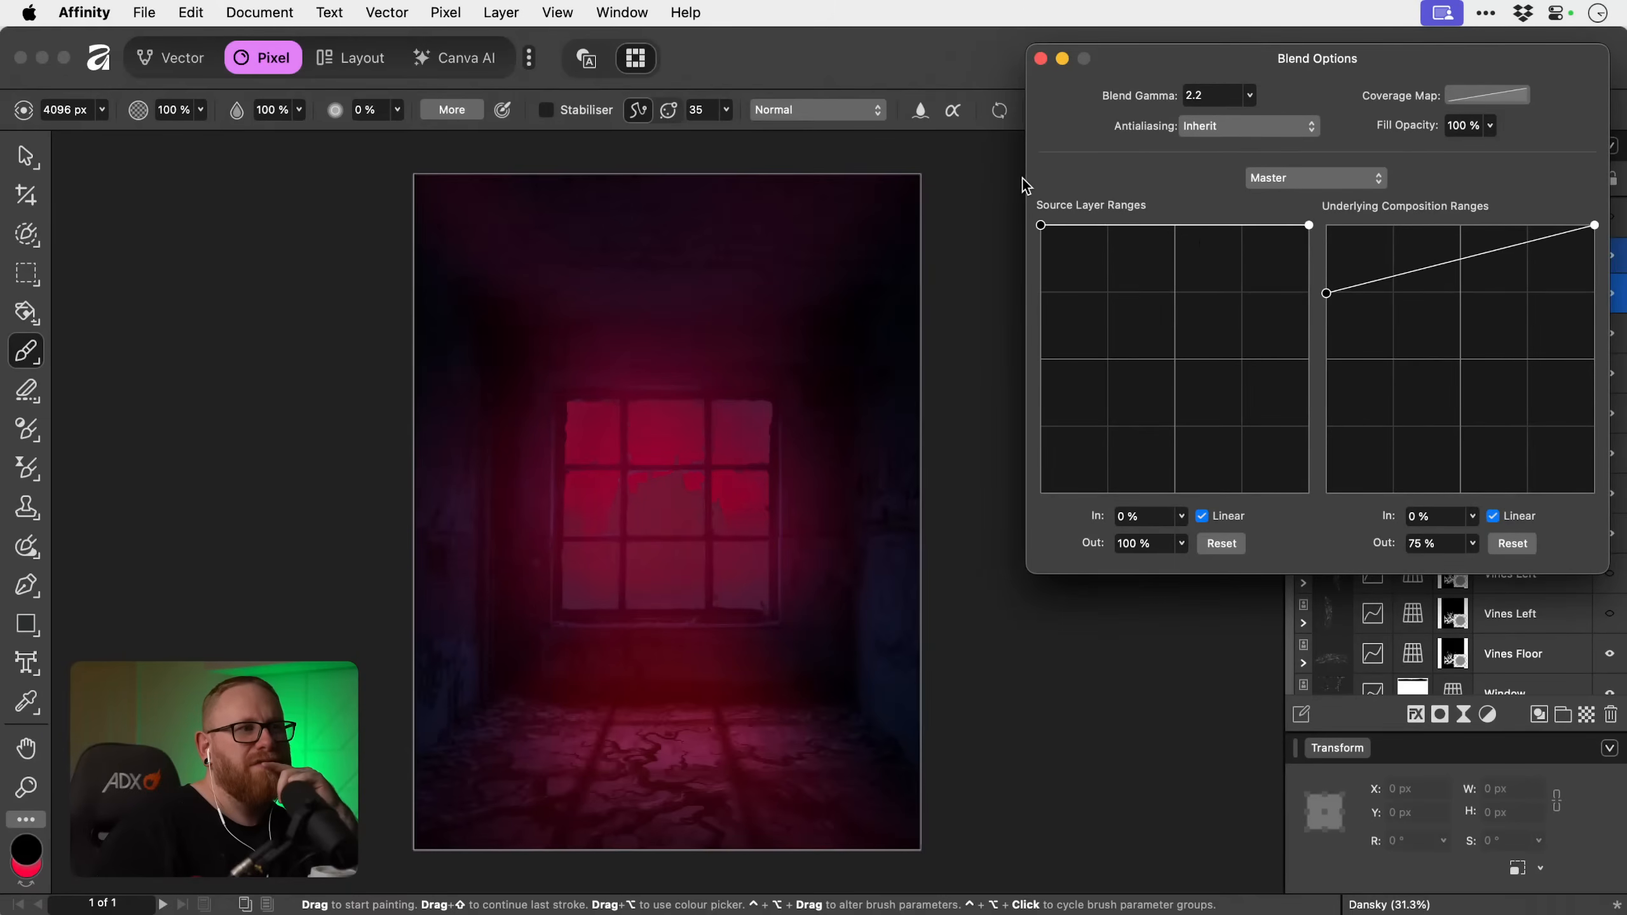
{"action": "left_click_drag", "start_coordinate": [1326, 293], "coordinate": [1278, 163]}
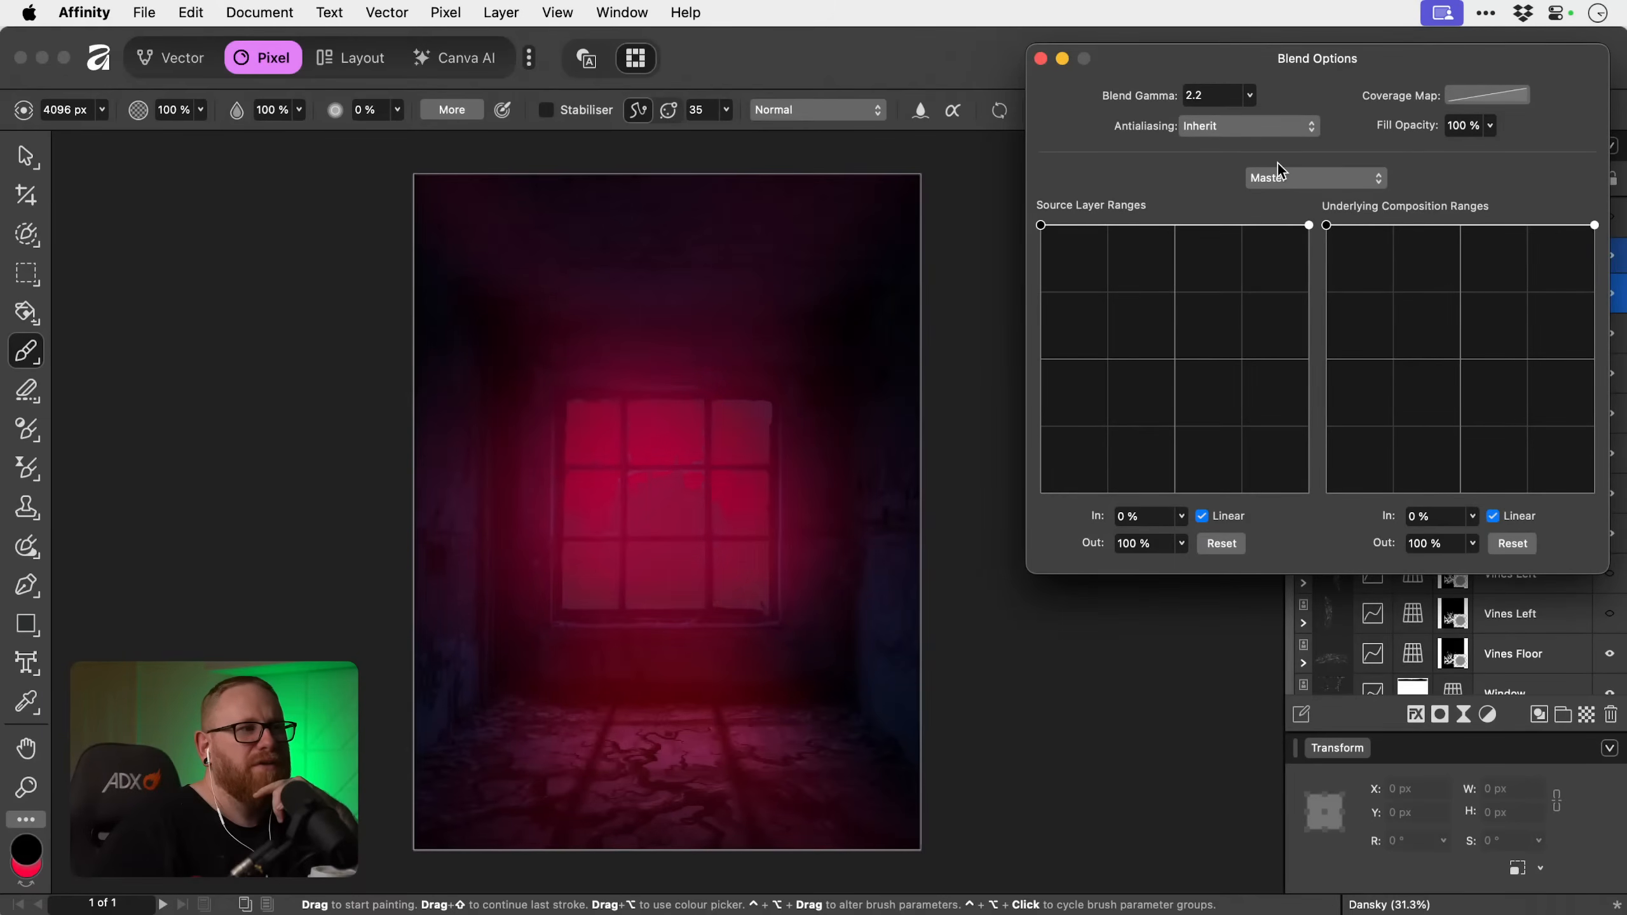
{"action": "left_click", "coordinate": [1043, 58]}
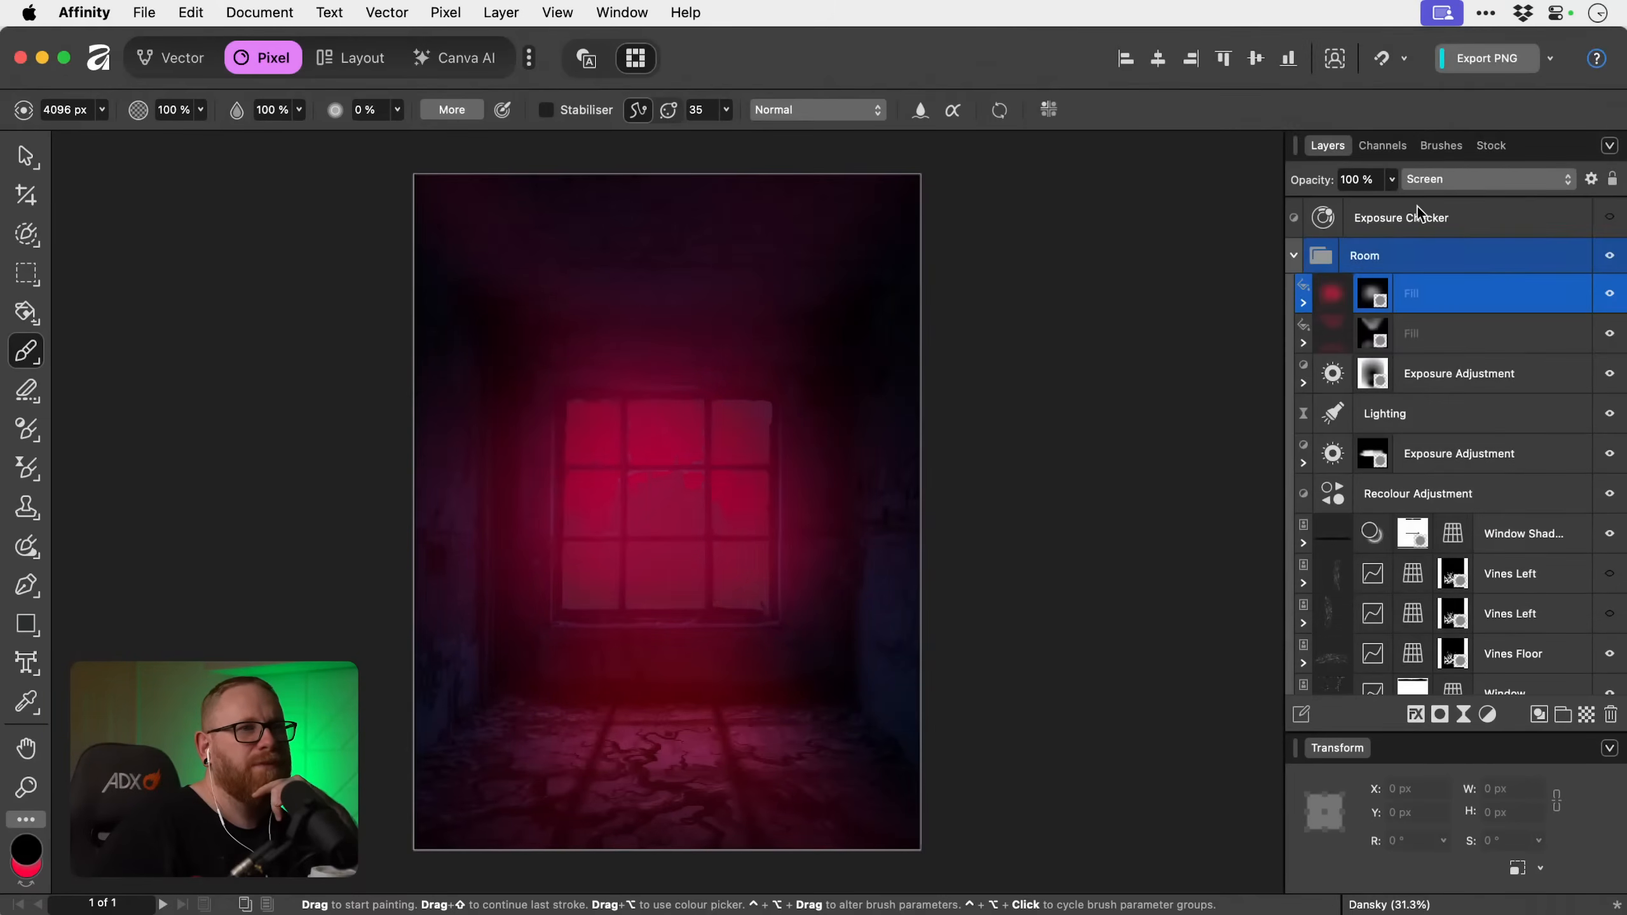
Level the lower red Fill's source and underlying blend range curves at 100% output.
{"action": "left_click", "coordinate": [1536, 328]}
{"action": "left_click", "coordinate": [1591, 180]}
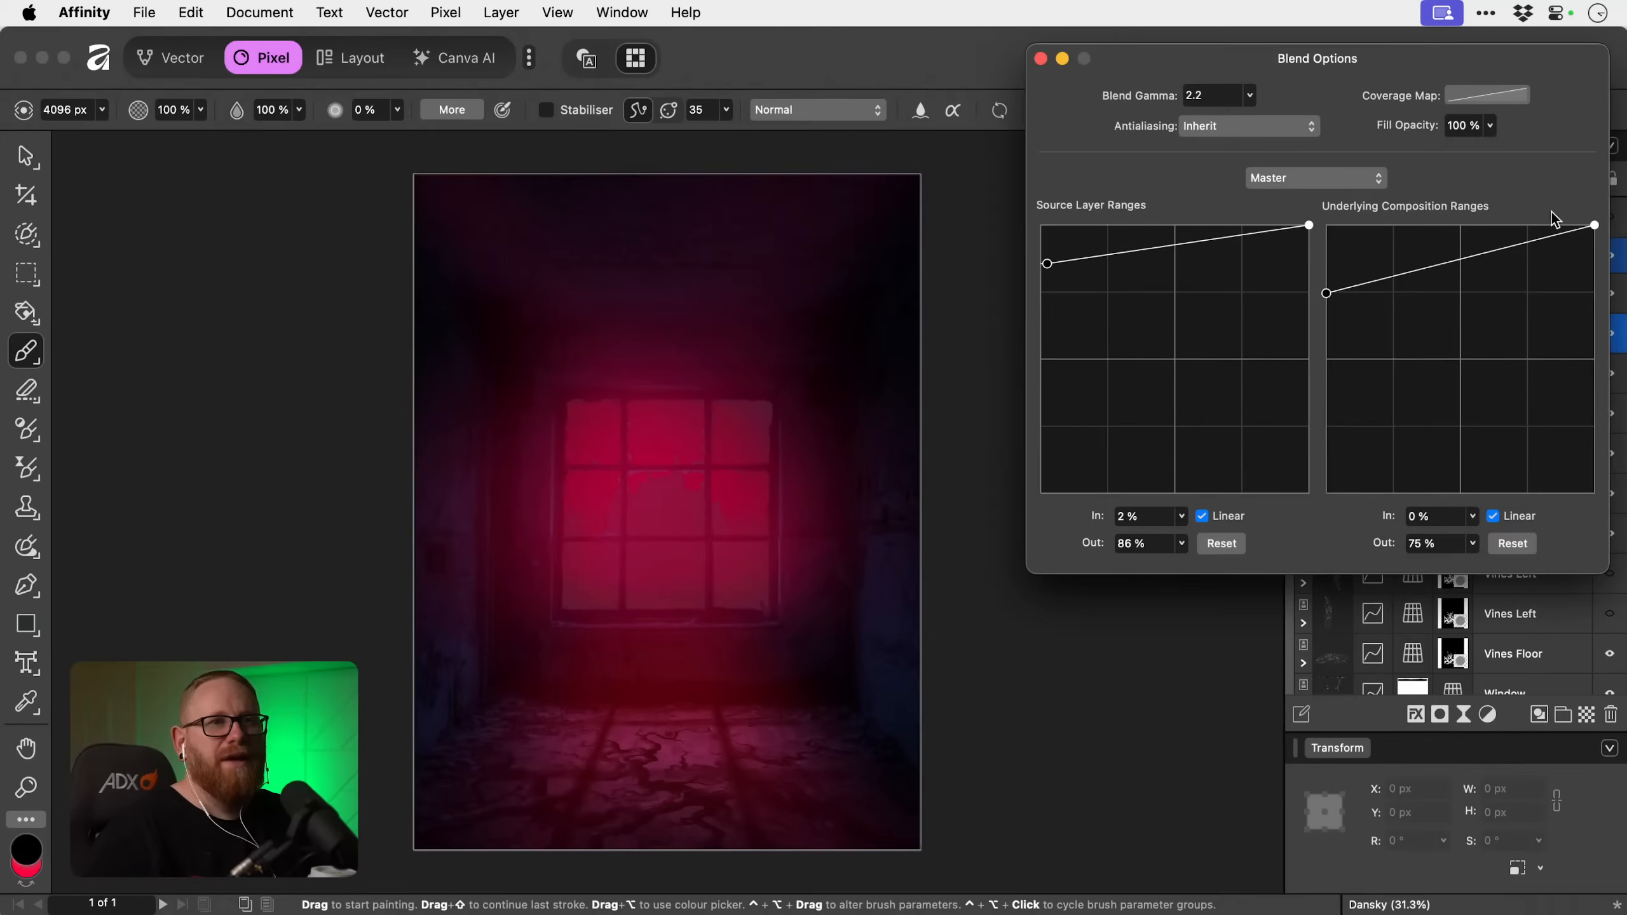
{"action": "left_click_drag", "start_coordinate": [1389, 278], "coordinate": [1294, 192]}
{"action": "left_click_drag", "start_coordinate": [1331, 290], "coordinate": [1029, 217]}
{"action": "left_click", "coordinate": [1041, 59]}
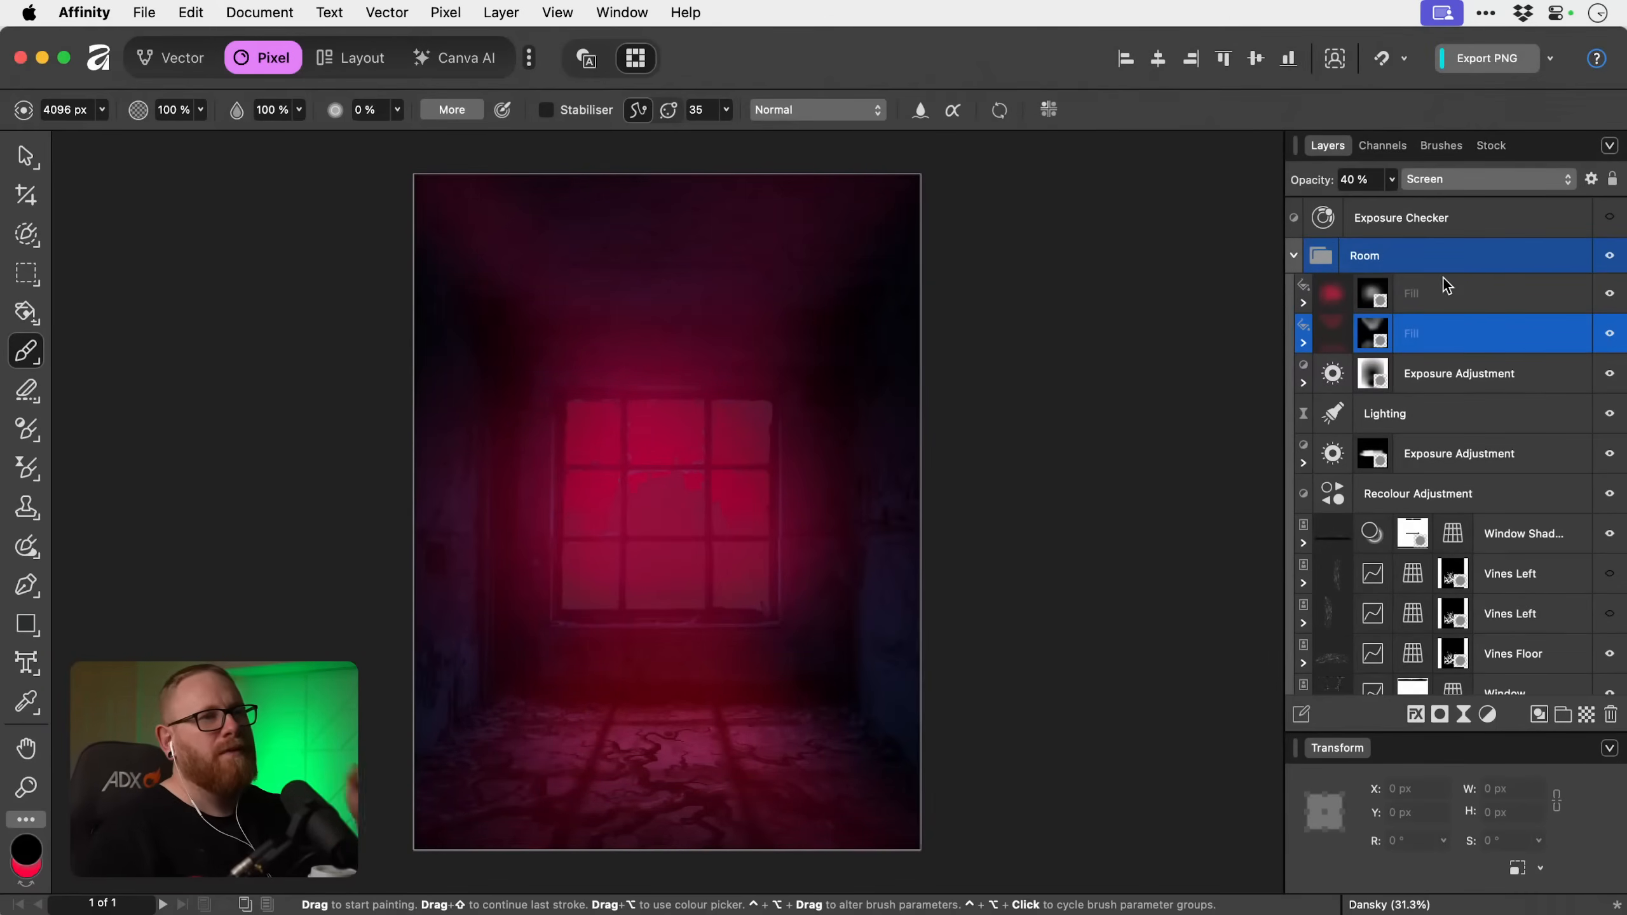
Compare the red glow with the upper Fill hidden and the lower Fill toggled off and on, leaving both Fills visible.
{"action": "left_click", "coordinate": [1487, 296]}
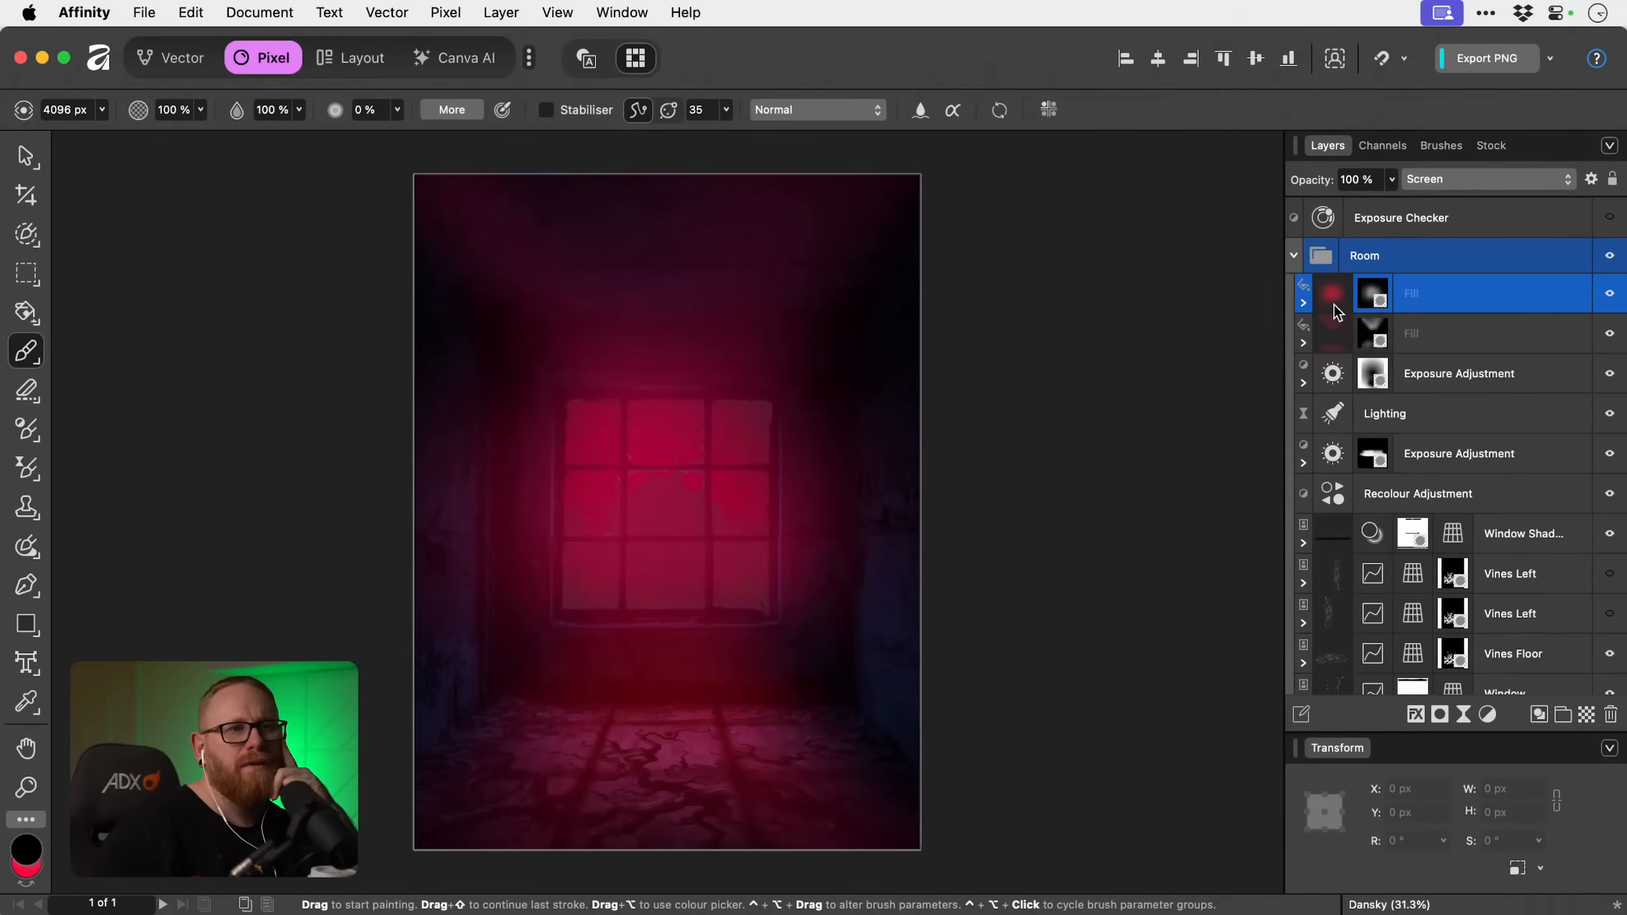
{"action": "left_click", "coordinate": [1304, 302]}
{"action": "left_click", "coordinate": [1304, 304]}
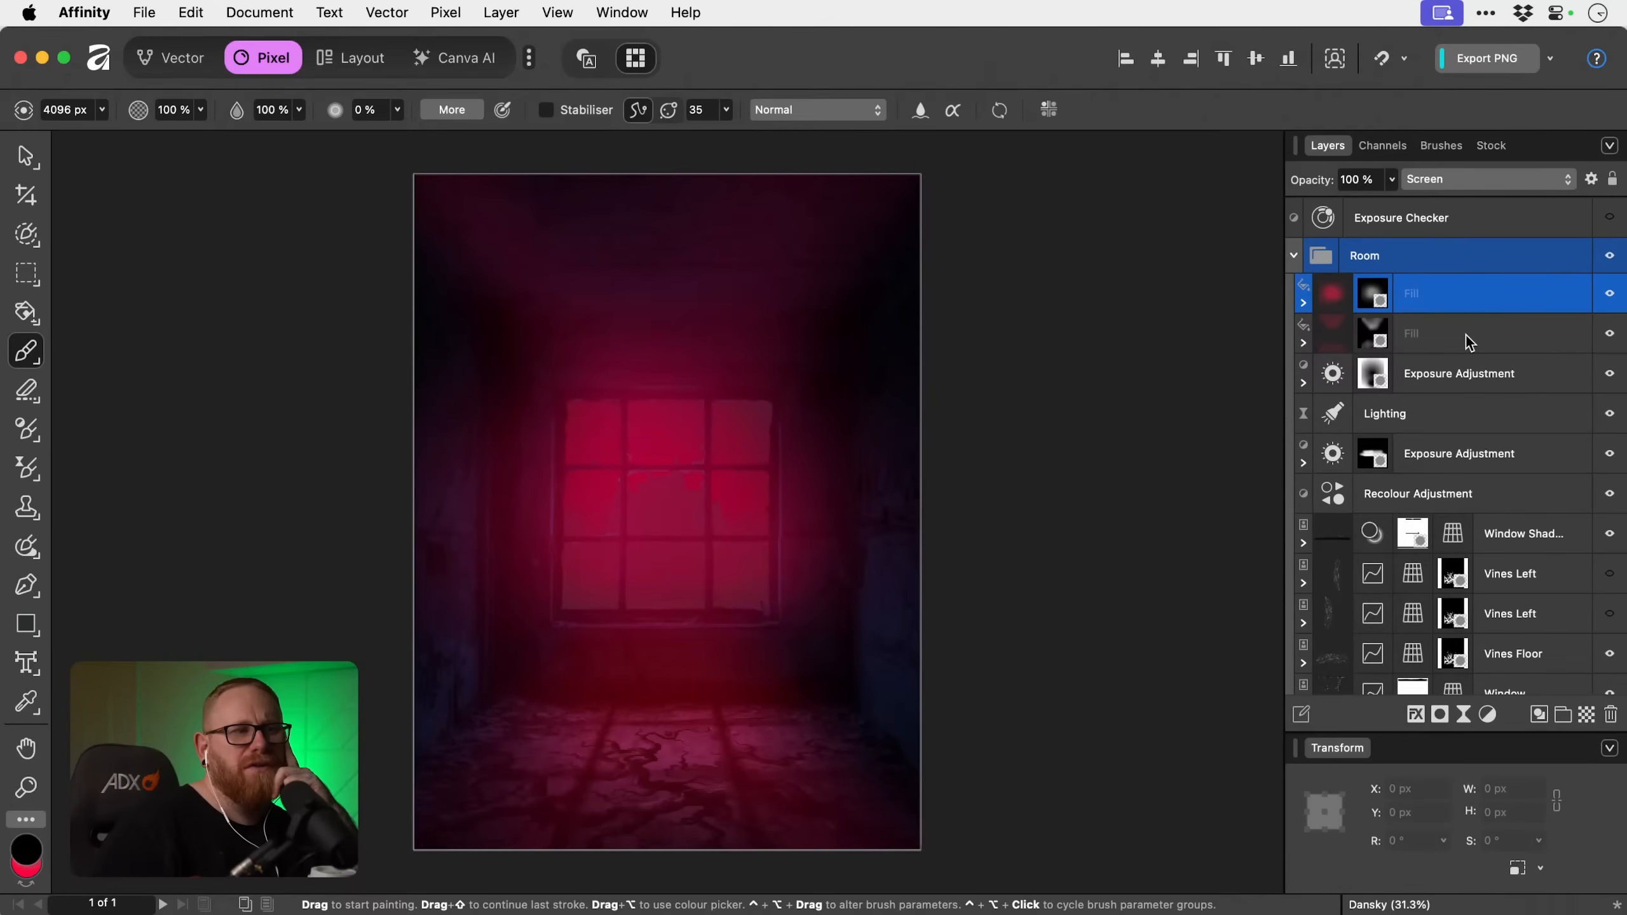
{"action": "scroll", "coordinate": [1465, 336], "scroll_direction": "down", "scroll_amount": 1}
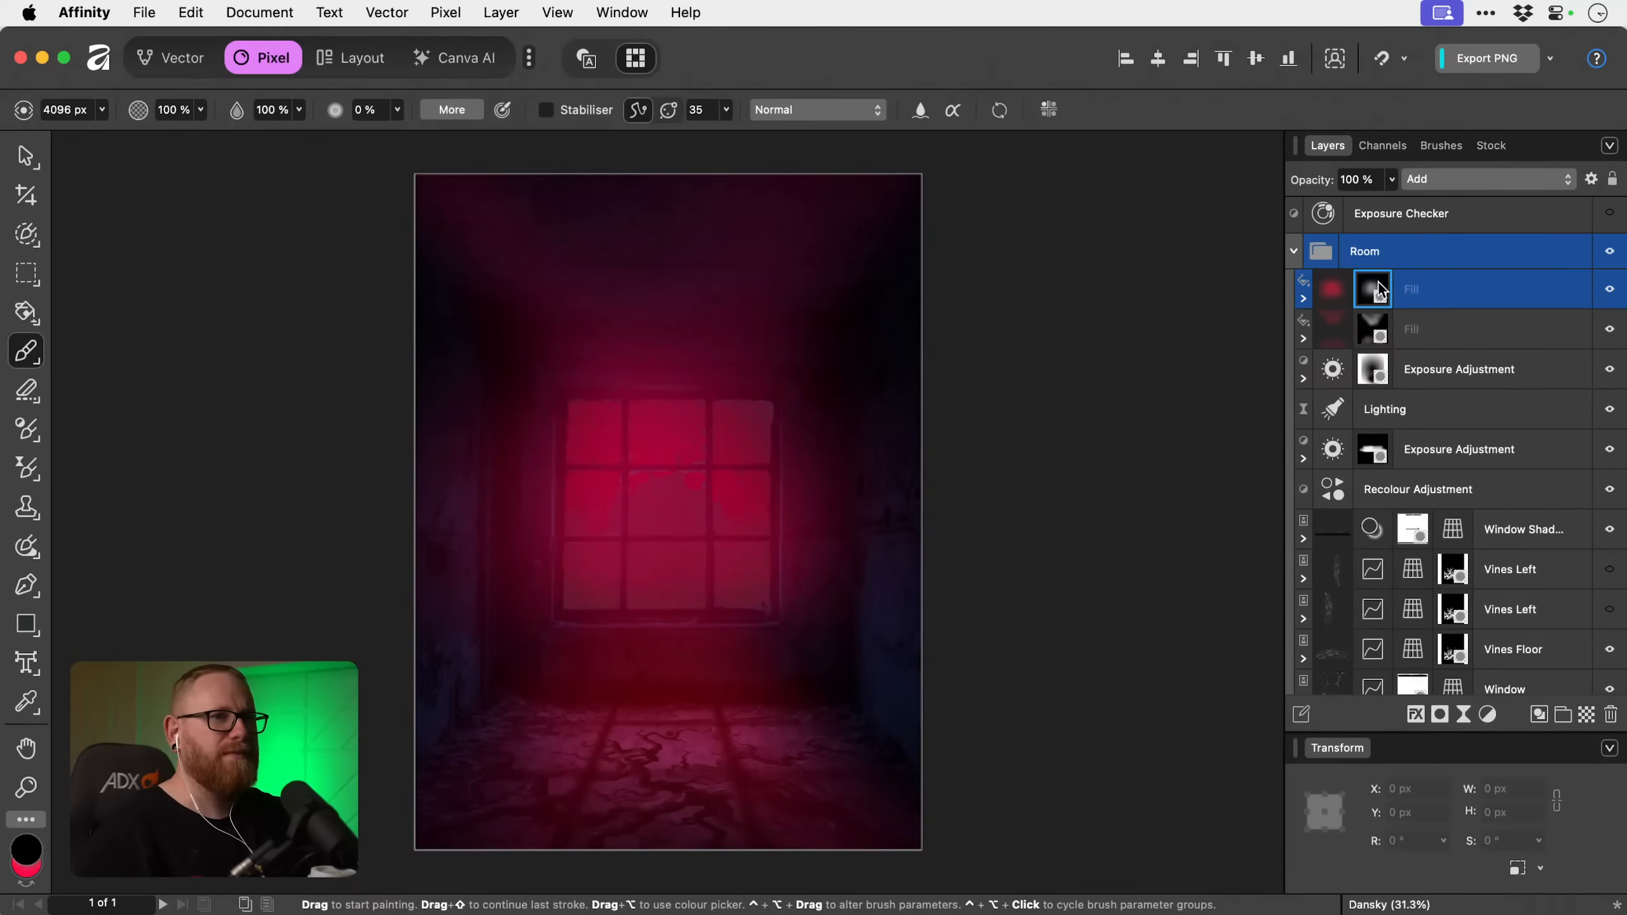
{"action": "left_click", "coordinate": [1609, 291]}
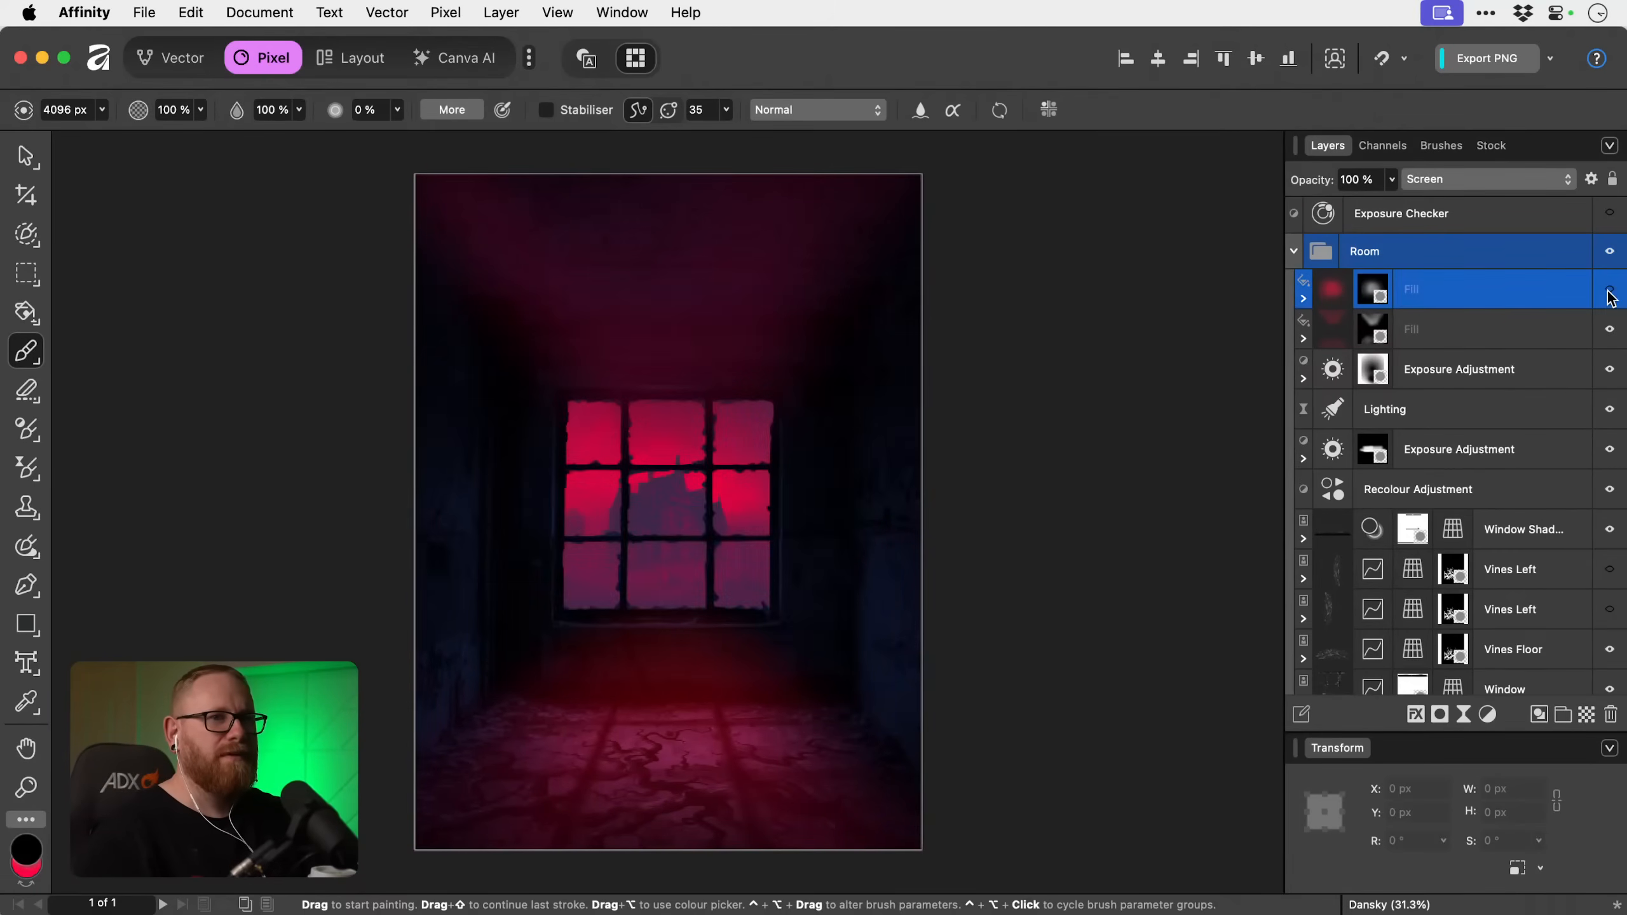
{"action": "left_click", "coordinate": [1610, 330]}
{"action": "left_click", "coordinate": [1609, 330]}
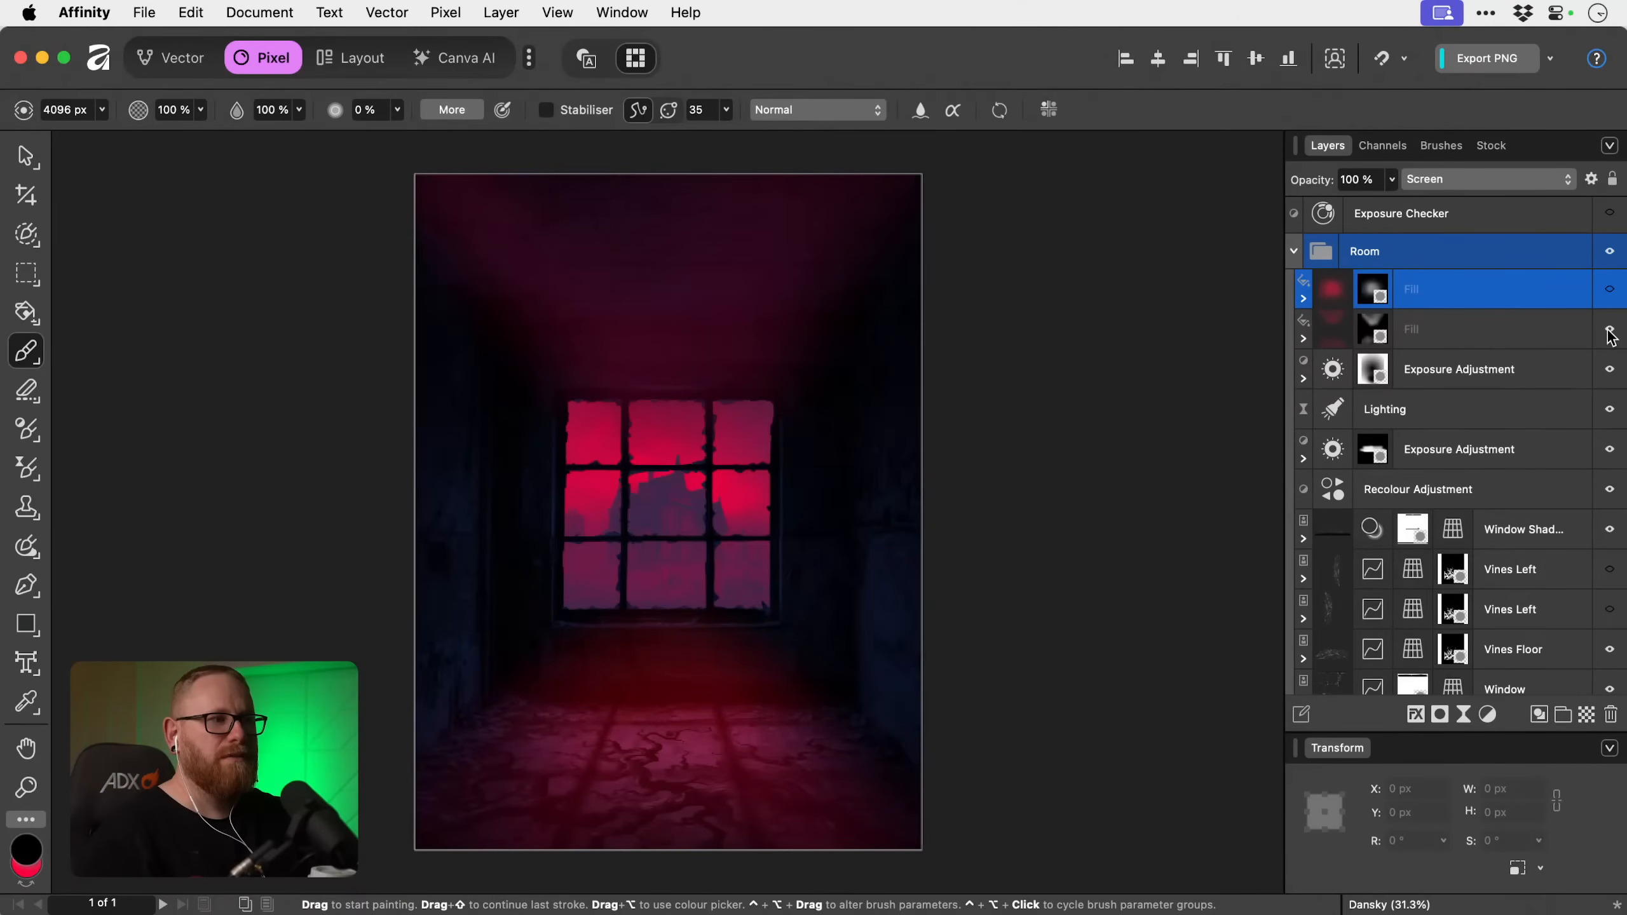
{"action": "left_click", "coordinate": [1609, 330]}
{"action": "left_click", "coordinate": [1608, 329]}
{"action": "left_click", "coordinate": [1609, 289]}
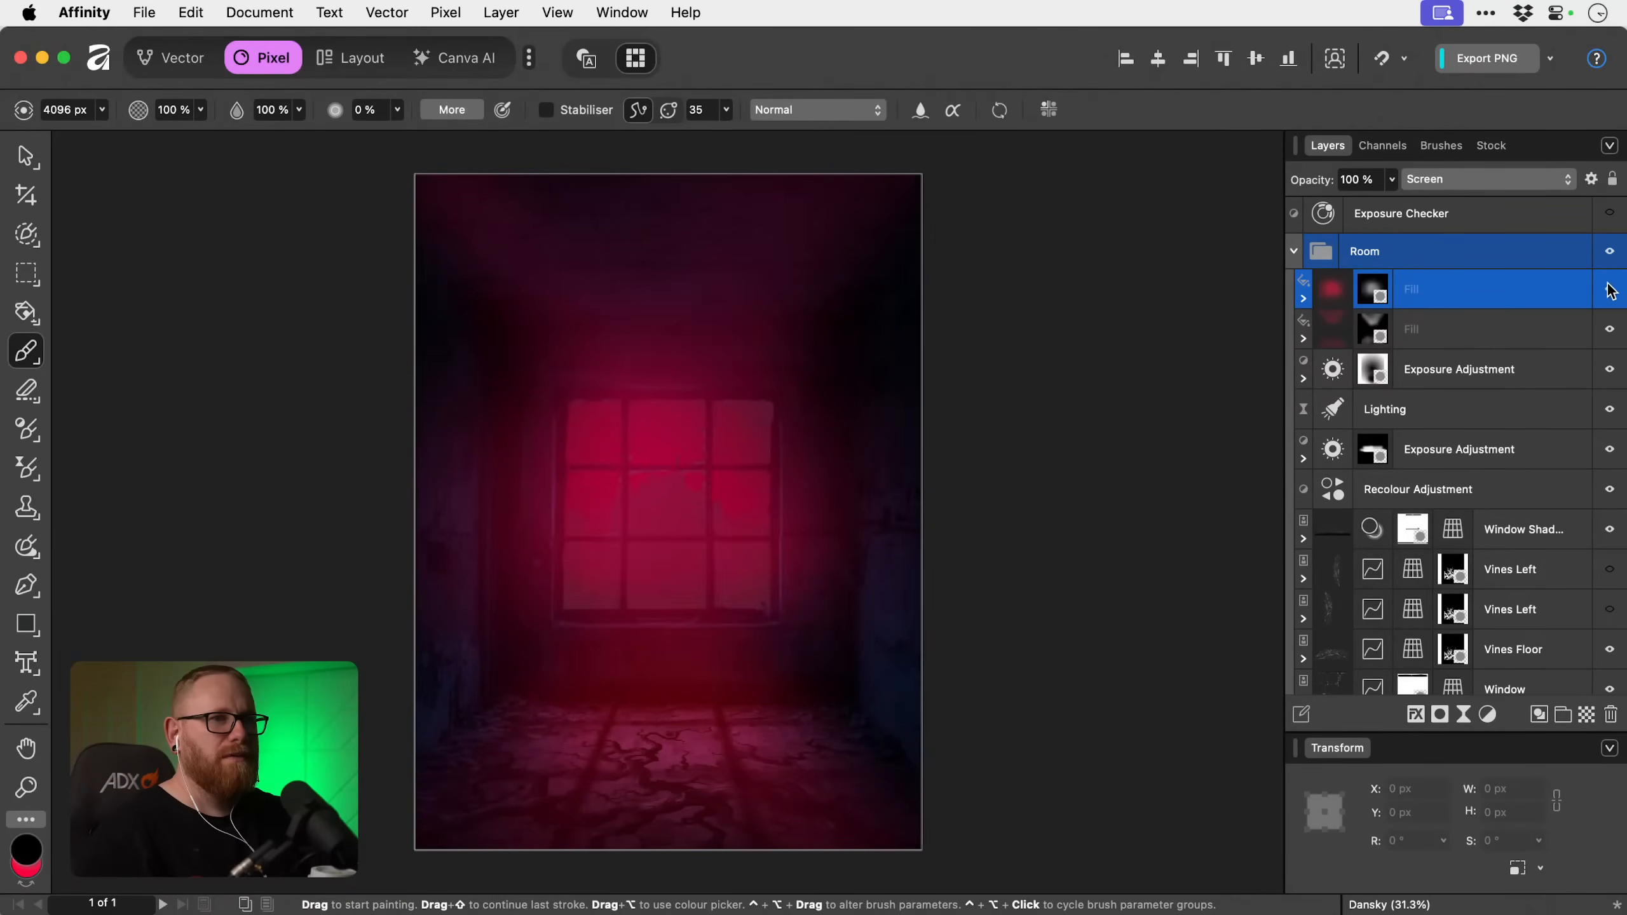
Paint black on the upper Fill's mask over the window panes, reducing the brush to about 1066 px to clear the glow there.
{"action": "left_click", "coordinate": [1380, 290]}
{"action": "left_click", "coordinate": [772, 442]}
{"action": "scroll", "coordinate": [772, 442], "scroll_direction": "up", "scroll_amount": 1}
{"action": "scroll", "coordinate": [772, 443], "scroll_direction": "down", "scroll_amount": 1}
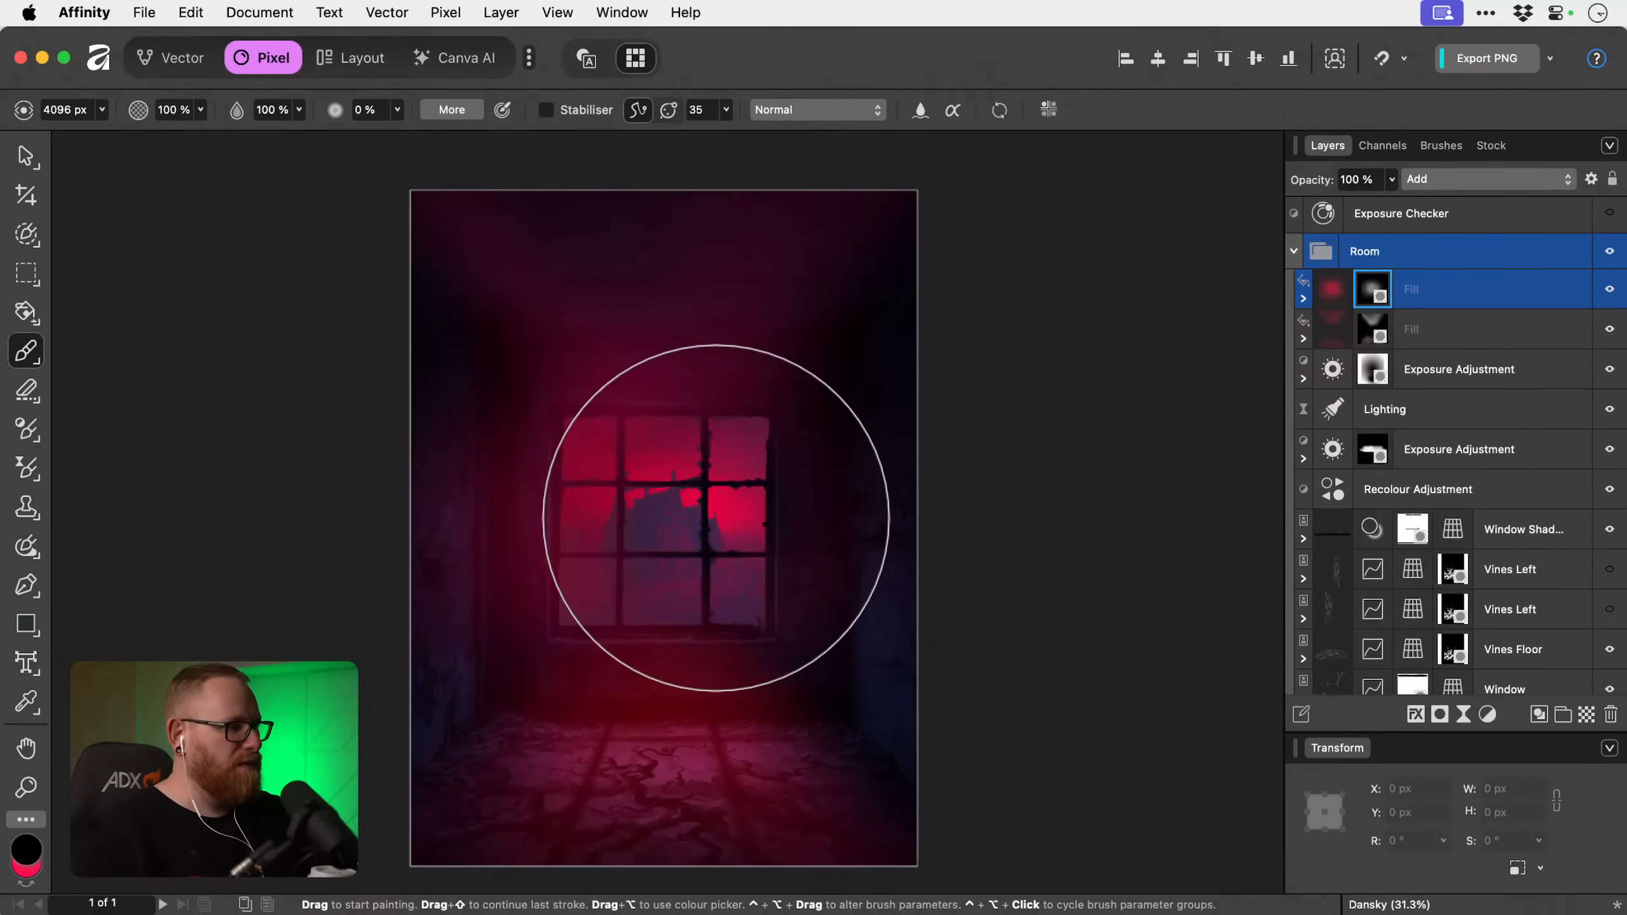
{"action": "key", "text": "bracketleft"}
{"action": "key", "text": "bracketleft"}
{"action": "key", "text": "bracketleft"}
{"action": "key", "text": "bracketleft"}
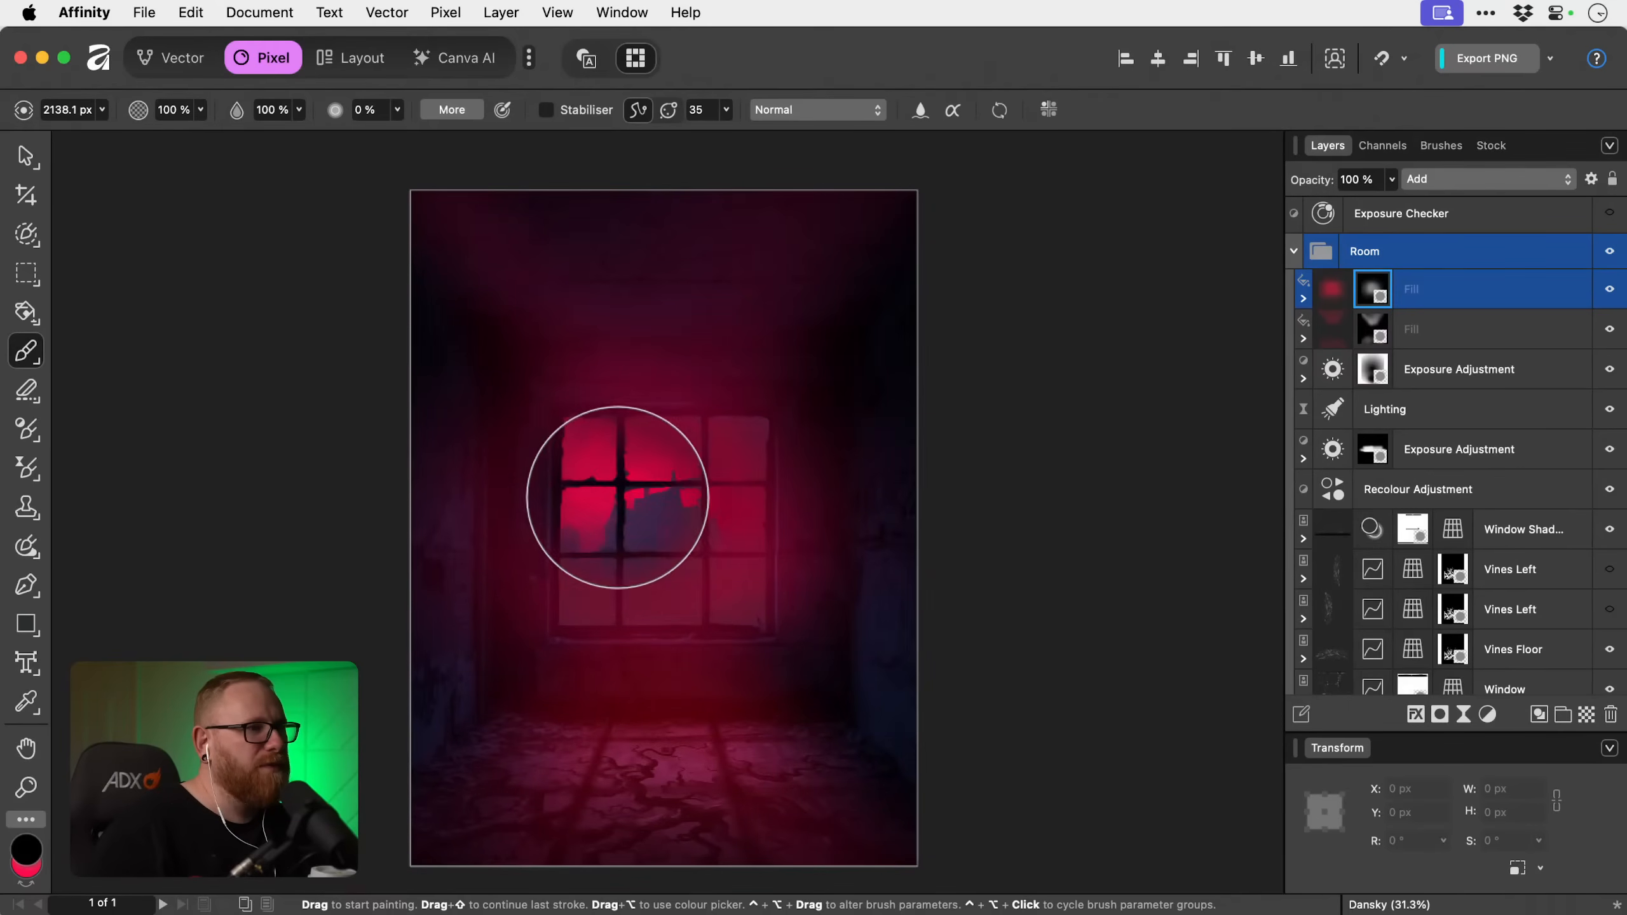
{"action": "key", "text": "bracketleft"}
{"action": "key", "text": "bracketleft"}
{"action": "key", "text": "bracketleft"}
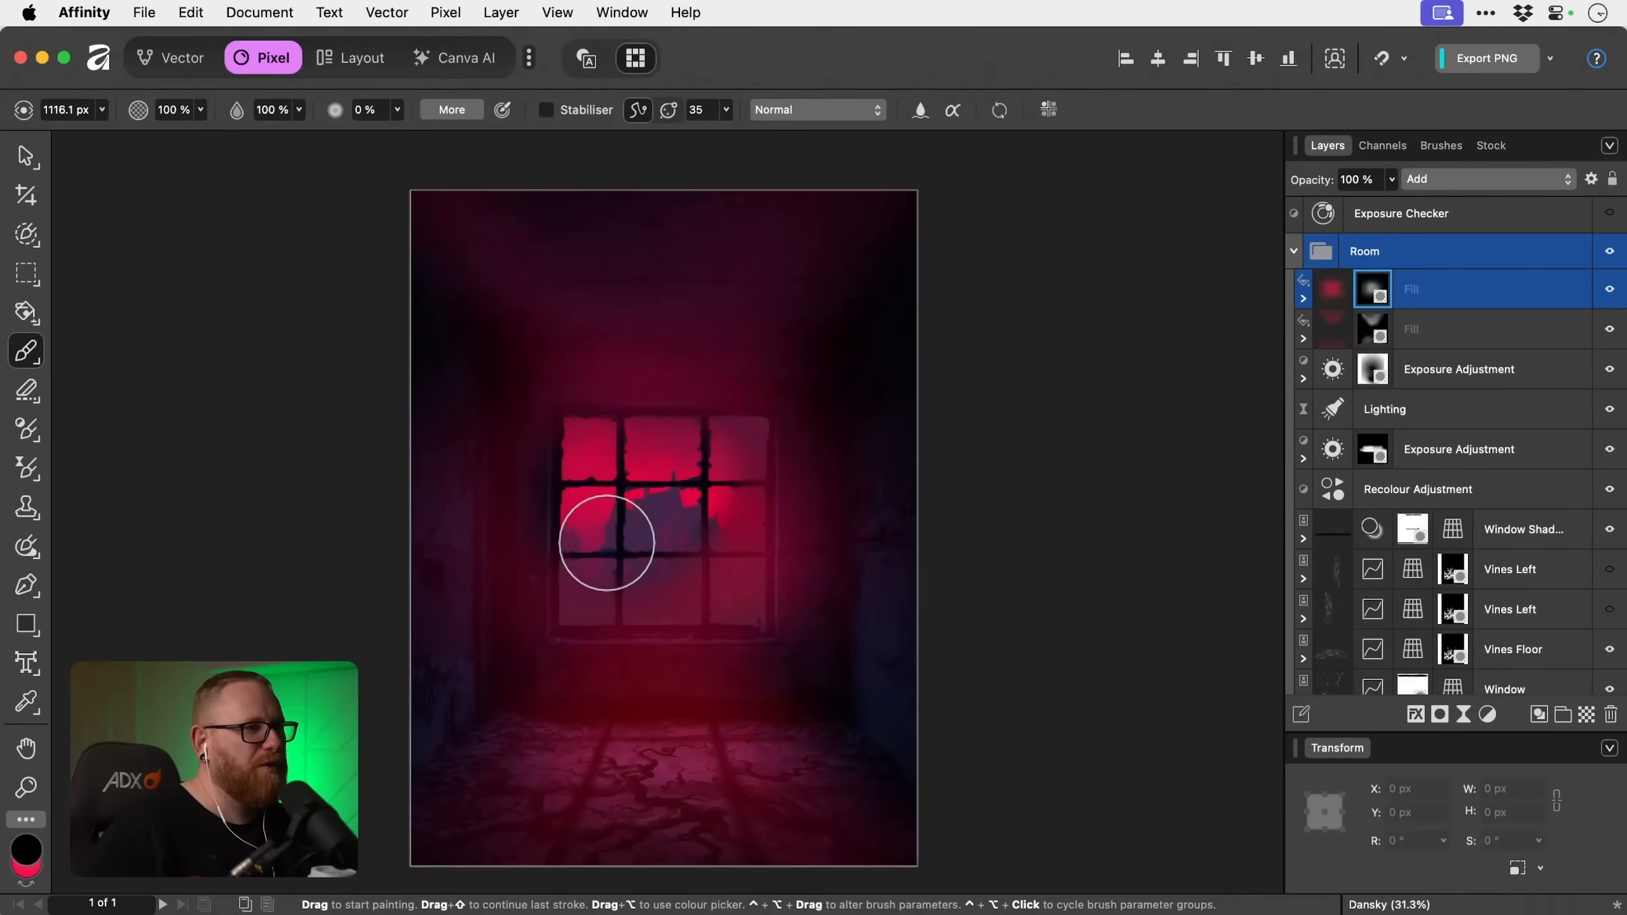
{"action": "mouse_move", "coordinate": [666, 595]}
{"action": "left_mouse_down"}
{"action": "mouse_move", "coordinate": [740, 596]}
{"action": "mouse_move", "coordinate": [724, 542]}
{"action": "mouse_move", "coordinate": [738, 447]}
{"action": "left_mouse_up"}
{"action": "key", "text": "bracketleft"}
{"action": "key", "text": "bracketleft"}
{"action": "key", "text": "bracketright"}
{"action": "key", "text": "bracketright"}
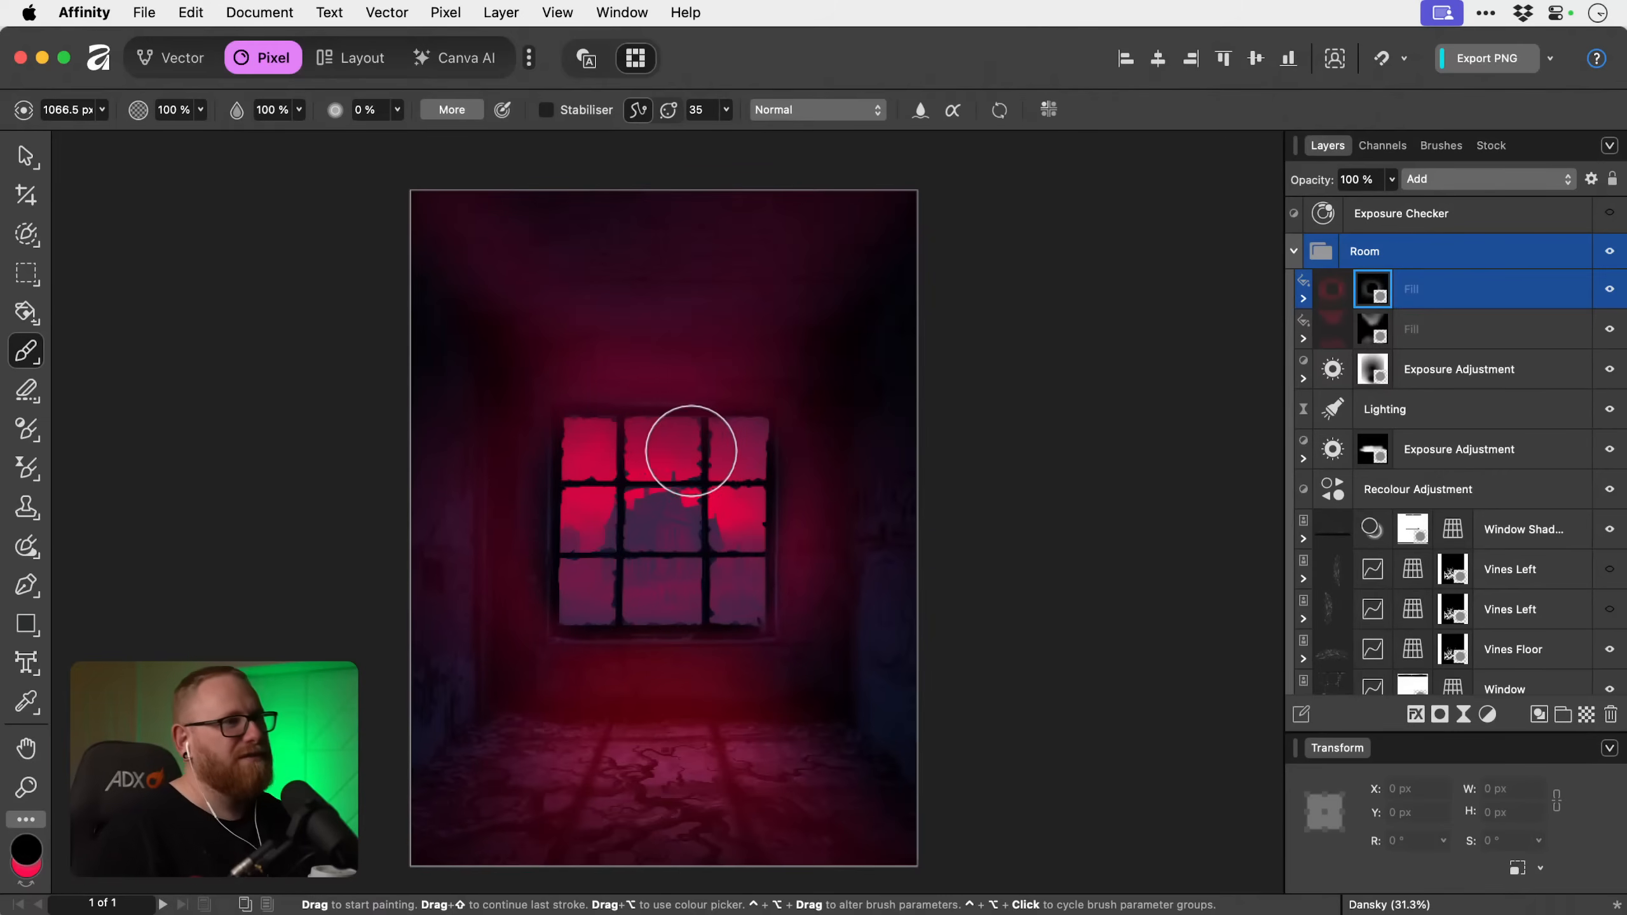
Lower the upper red Fill layer's opacity to 40%.
{"action": "key", "text": "v"}
{"action": "left_click", "coordinate": [1417, 289]}
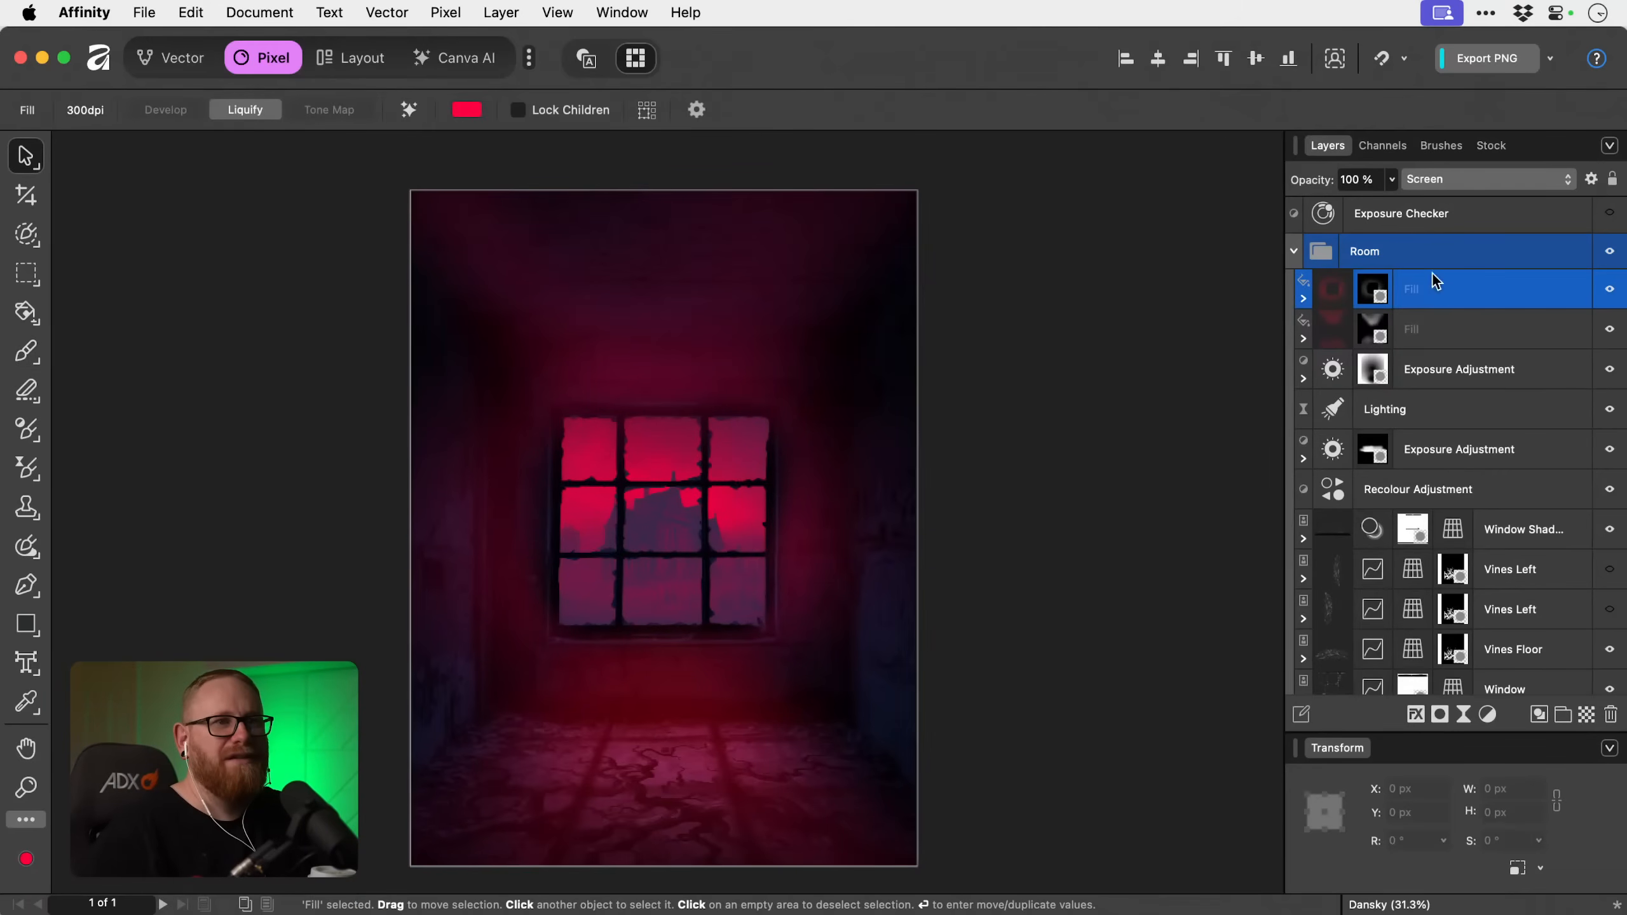
{"action": "left_click", "coordinate": [1392, 178]}
{"action": "left_click_drag", "start_coordinate": [1389, 203], "coordinate": [1306, 195]}
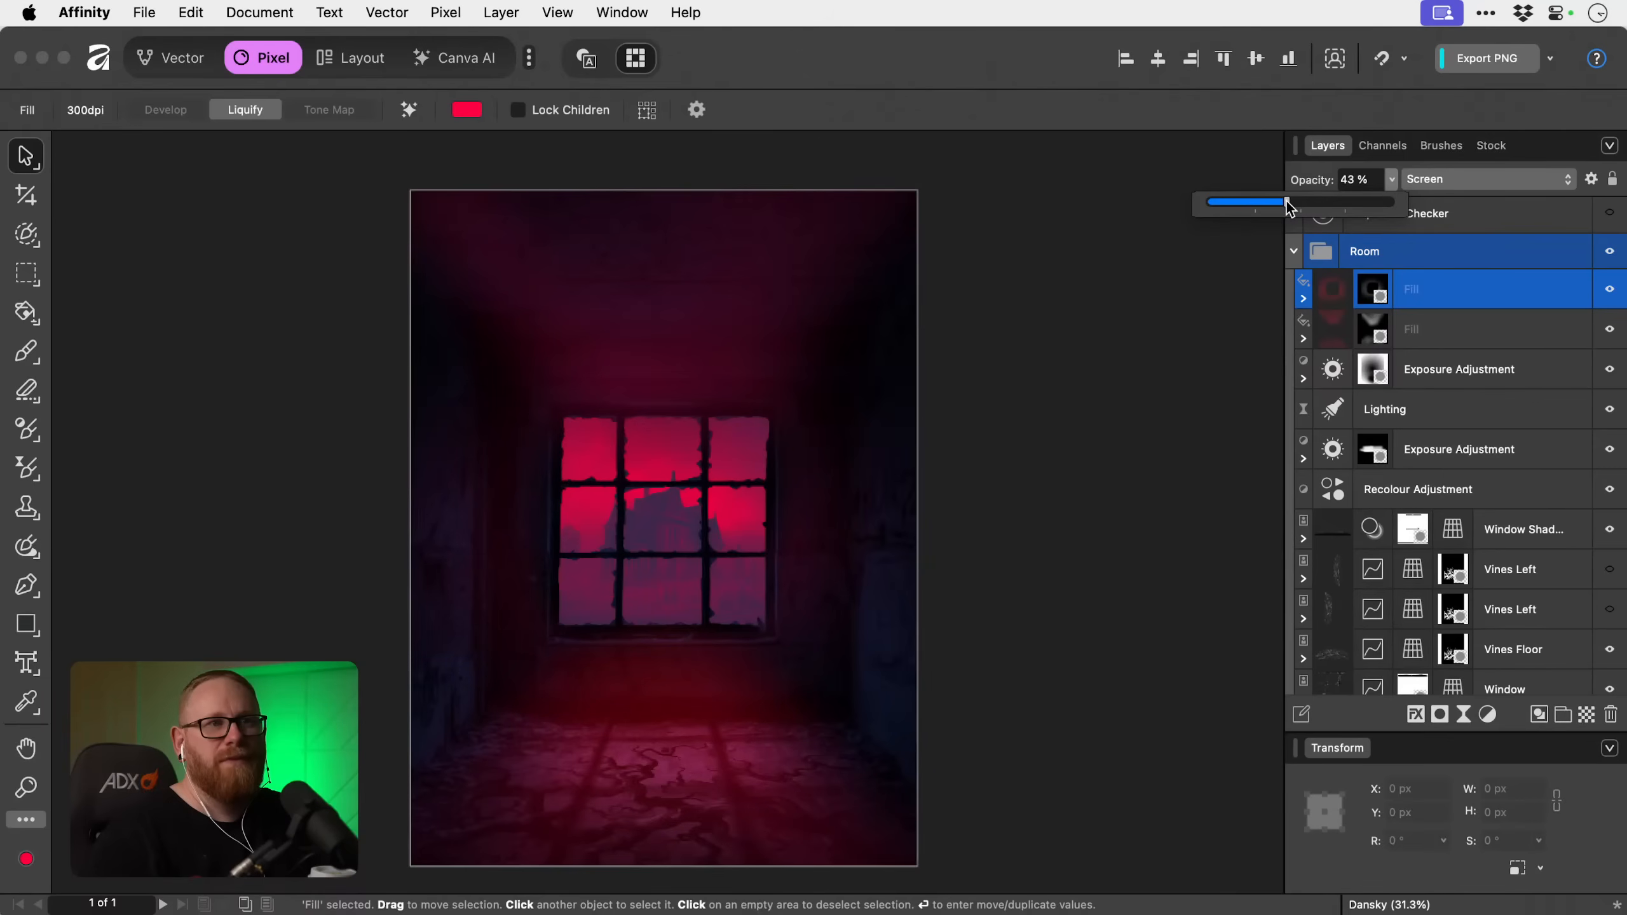
{"action": "left_click_drag", "start_coordinate": [1288, 207], "coordinate": [1280, 207]}
Toggle the lower red Fill off and on to judge its effect, and lower its opacity.
{"action": "left_click", "coordinate": [1540, 340]}
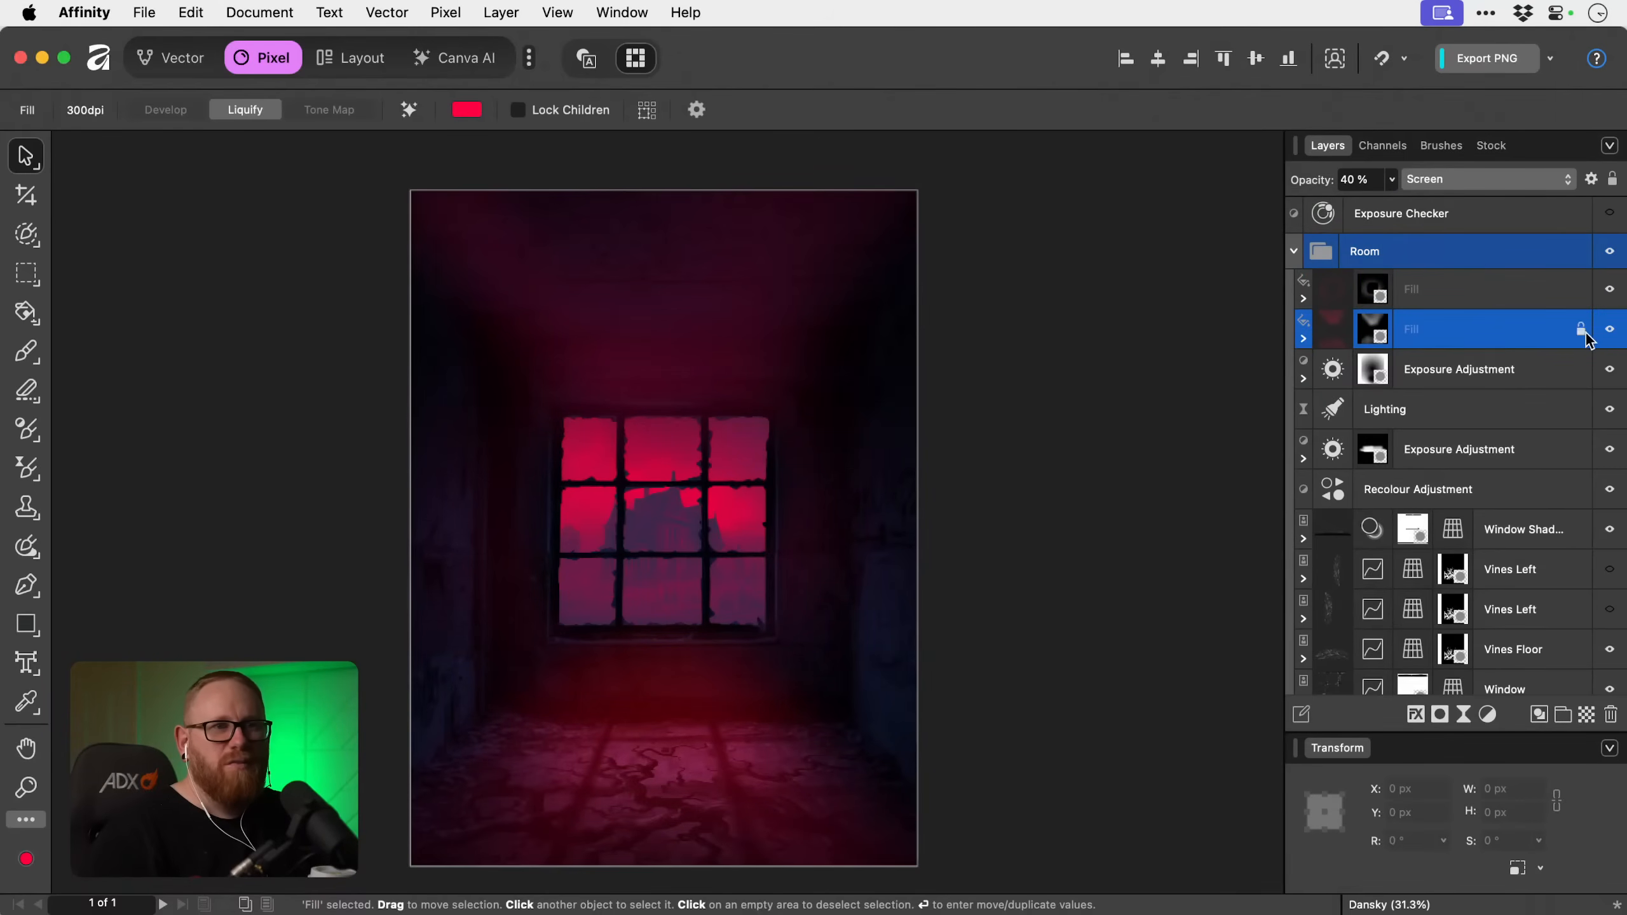
{"action": "left_click", "coordinate": [1610, 333]}
{"action": "left_click", "coordinate": [1610, 333]}
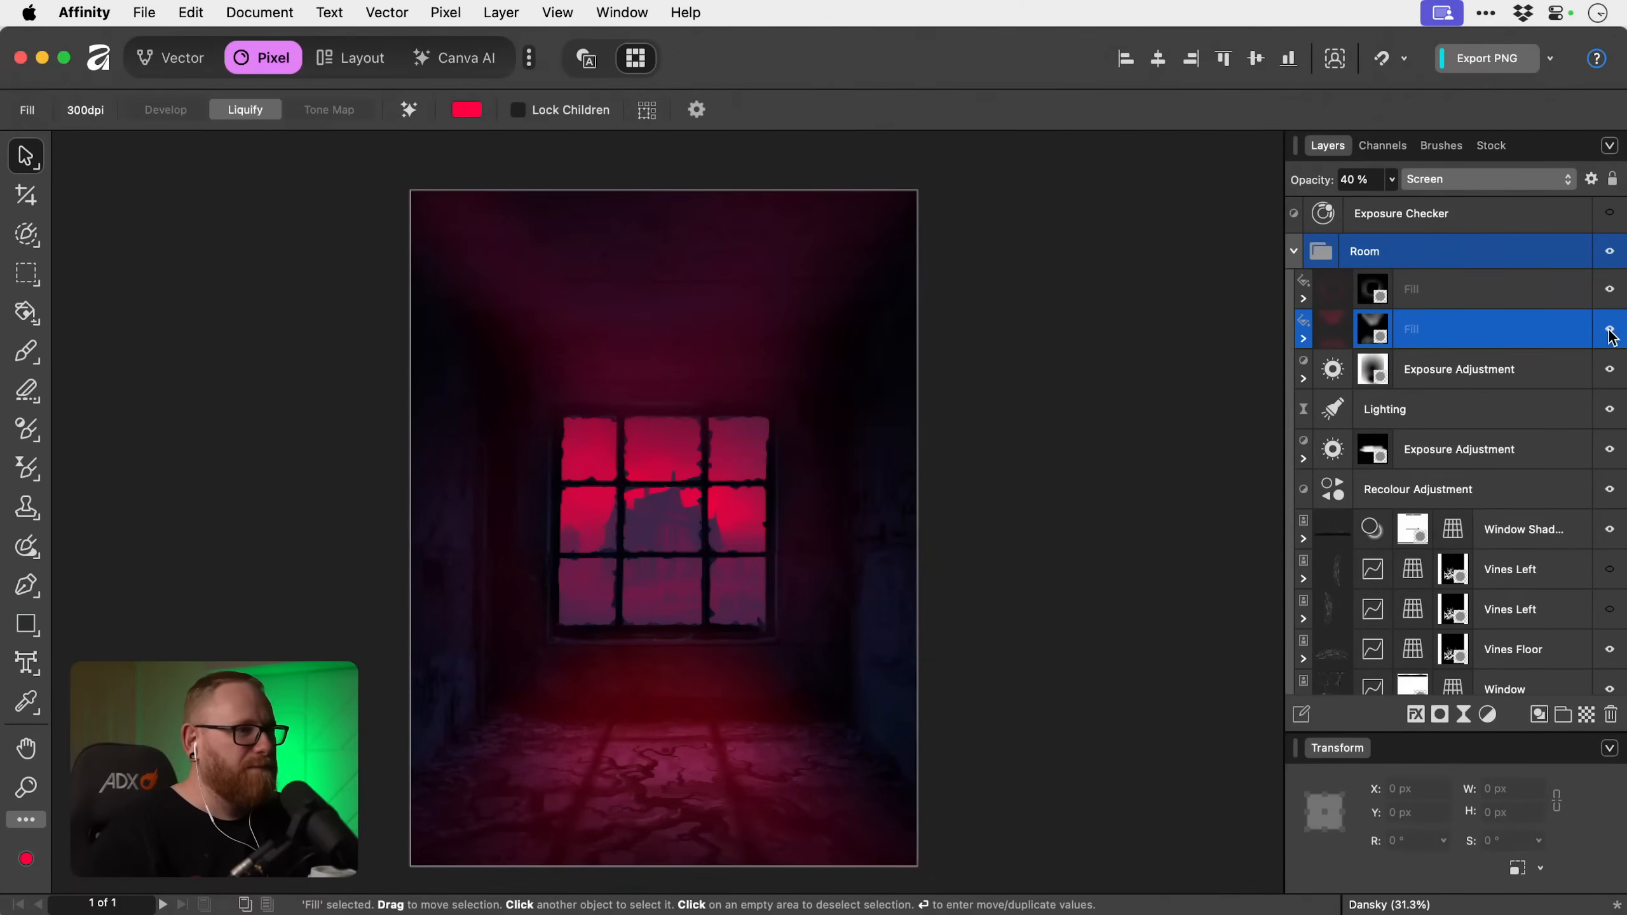
{"action": "left_click", "coordinate": [1610, 332]}
{"action": "left_click", "coordinate": [1610, 331]}
{"action": "left_click", "coordinate": [1358, 177]}
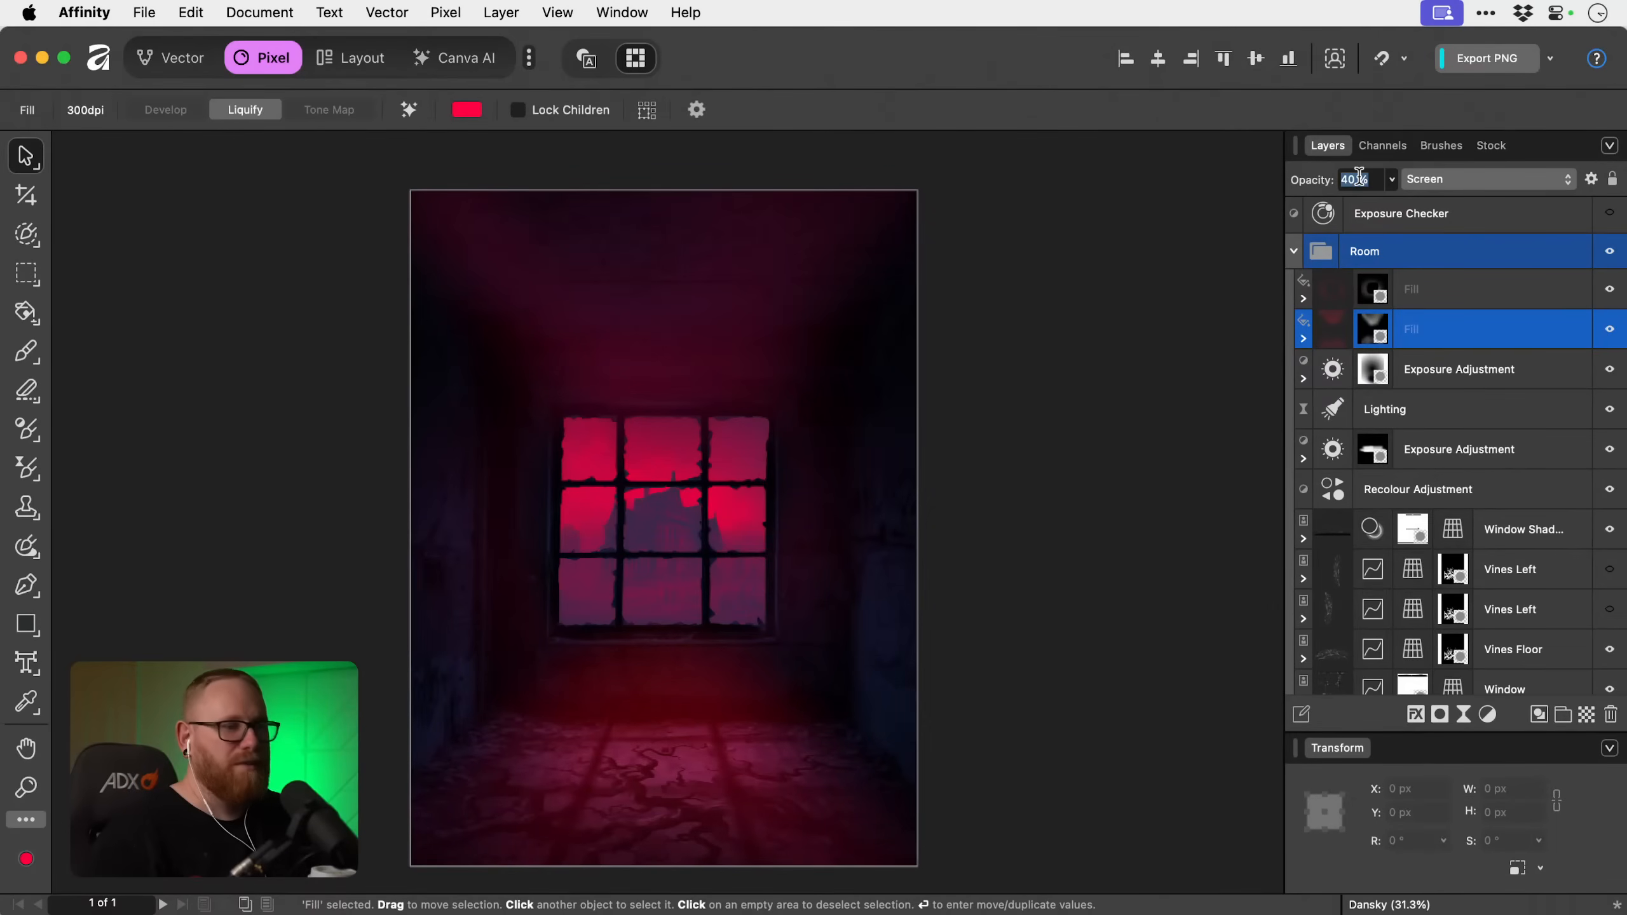
Set the upper red Fill layer's opacity to 30%.
{"action": "left_click", "coordinate": [1467, 290]}
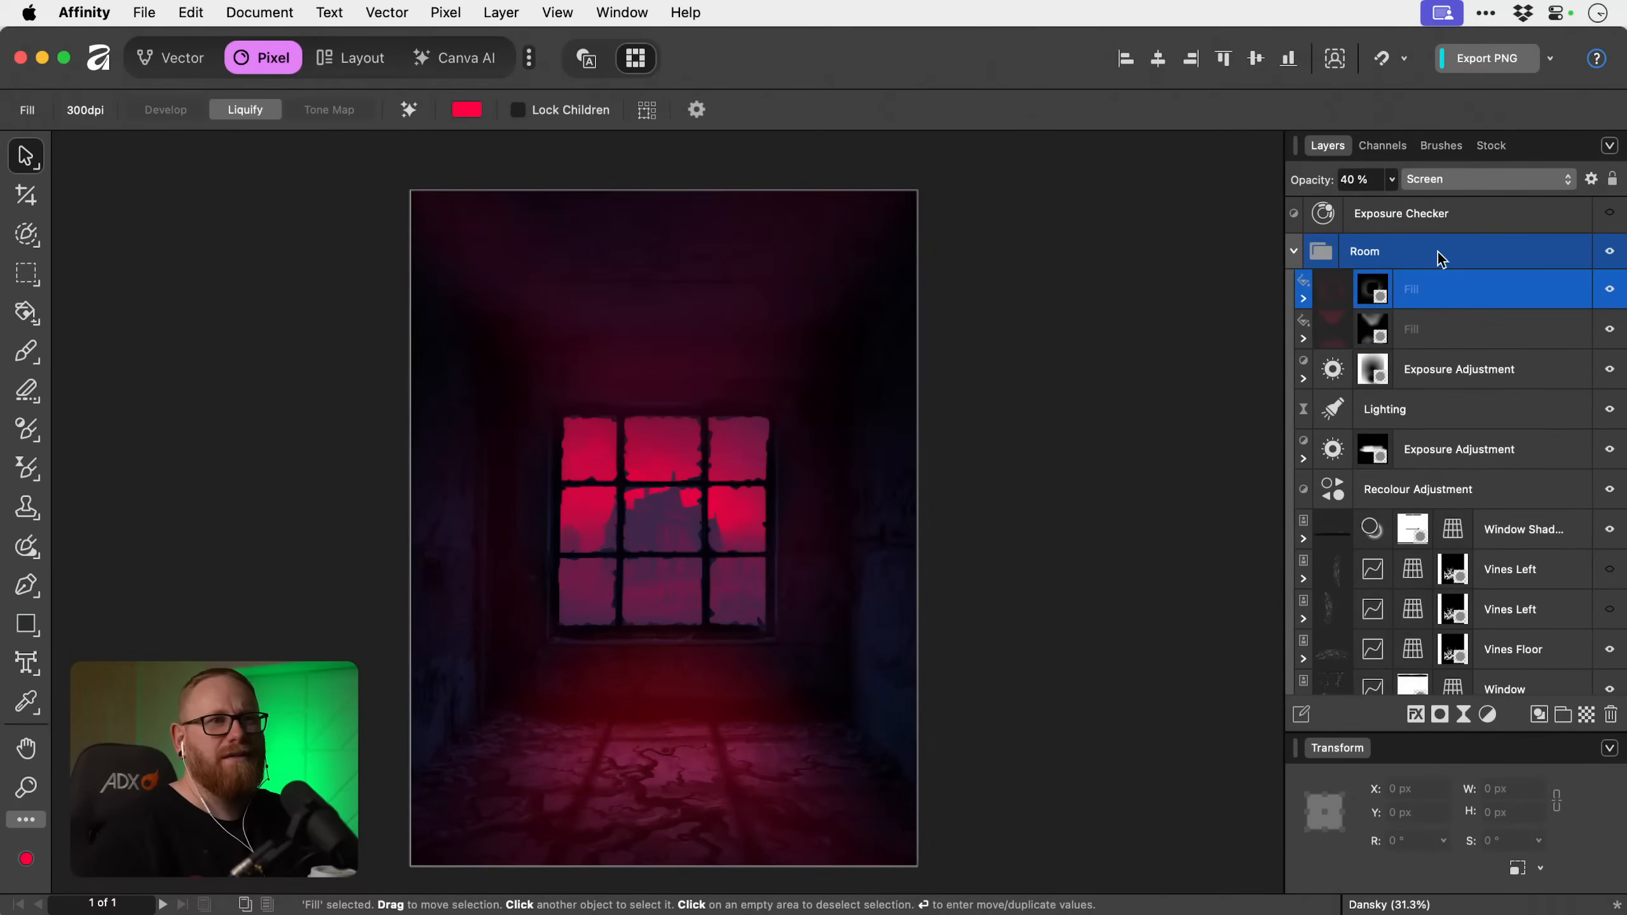
{"action": "left_click", "coordinate": [1359, 178]}
{"action": "type", "text": "30"}
{"action": "key", "text": "Return"}
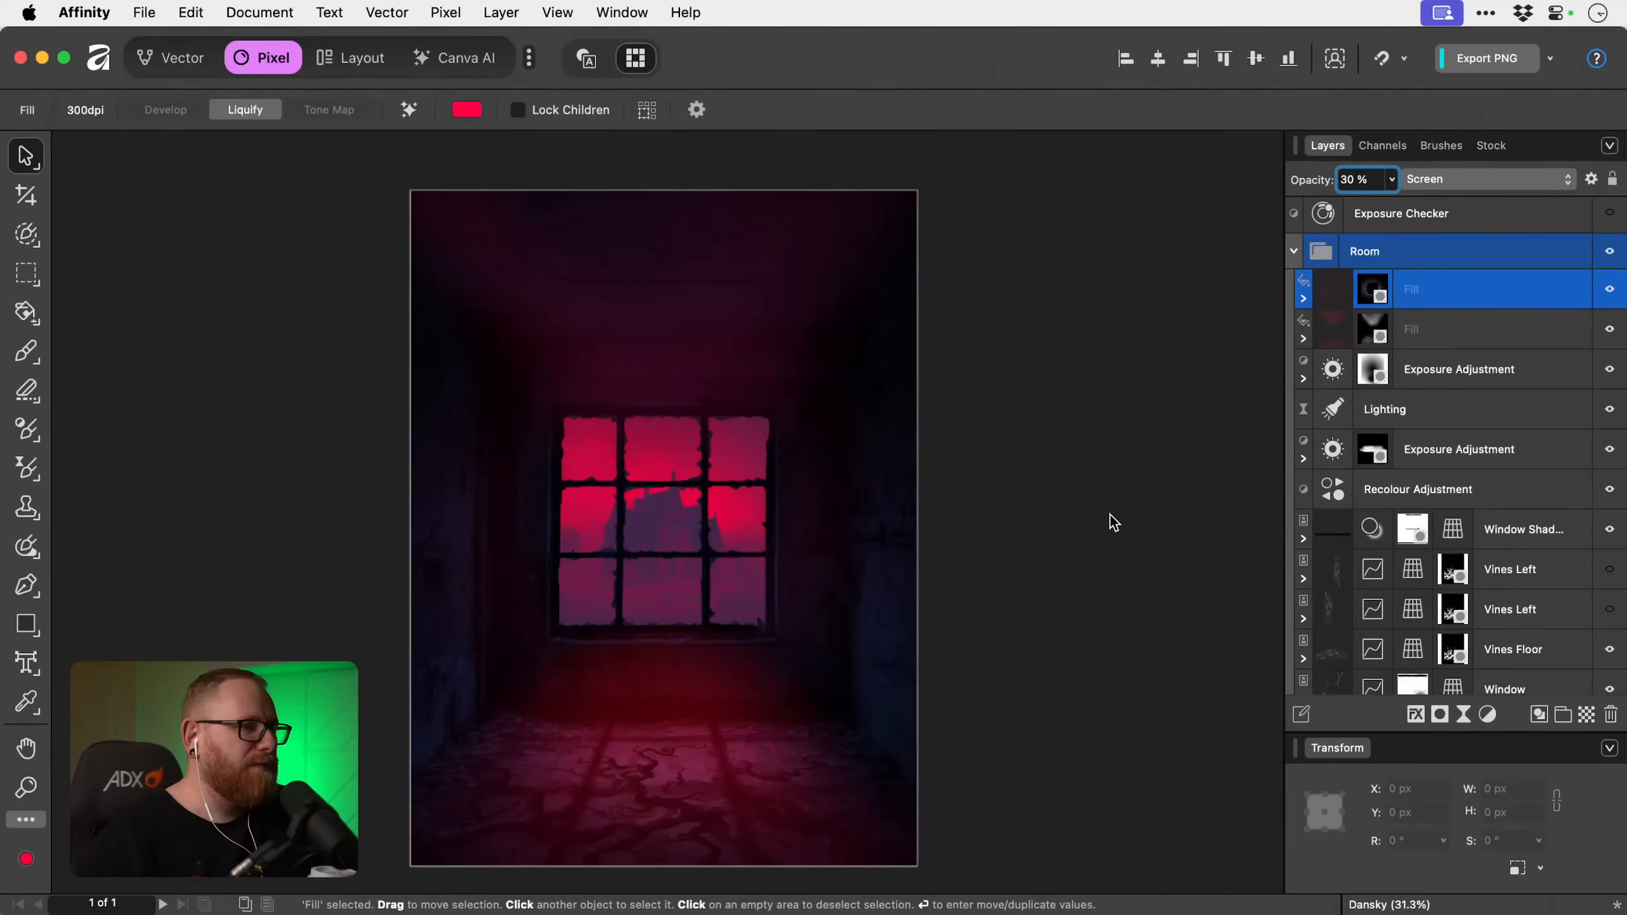
Add a Recolour adjustment directly above the Window layer in the Room group.
{"action": "left_click", "coordinate": [1441, 383]}
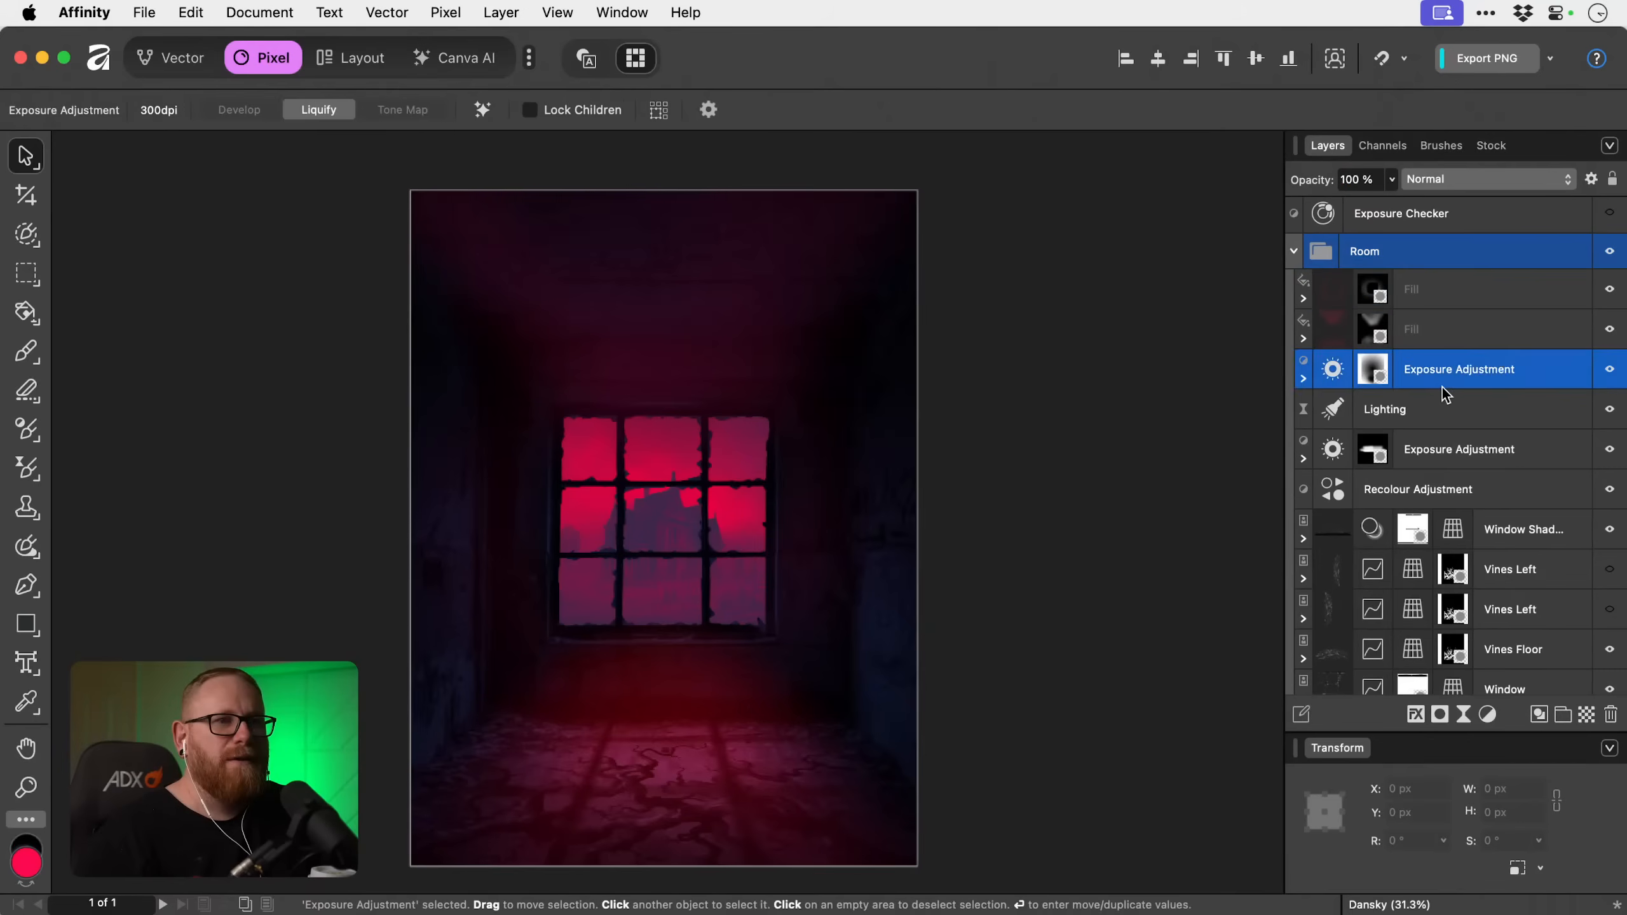
{"action": "key", "text": "z"}
{"action": "left_click", "coordinate": [679, 527]}
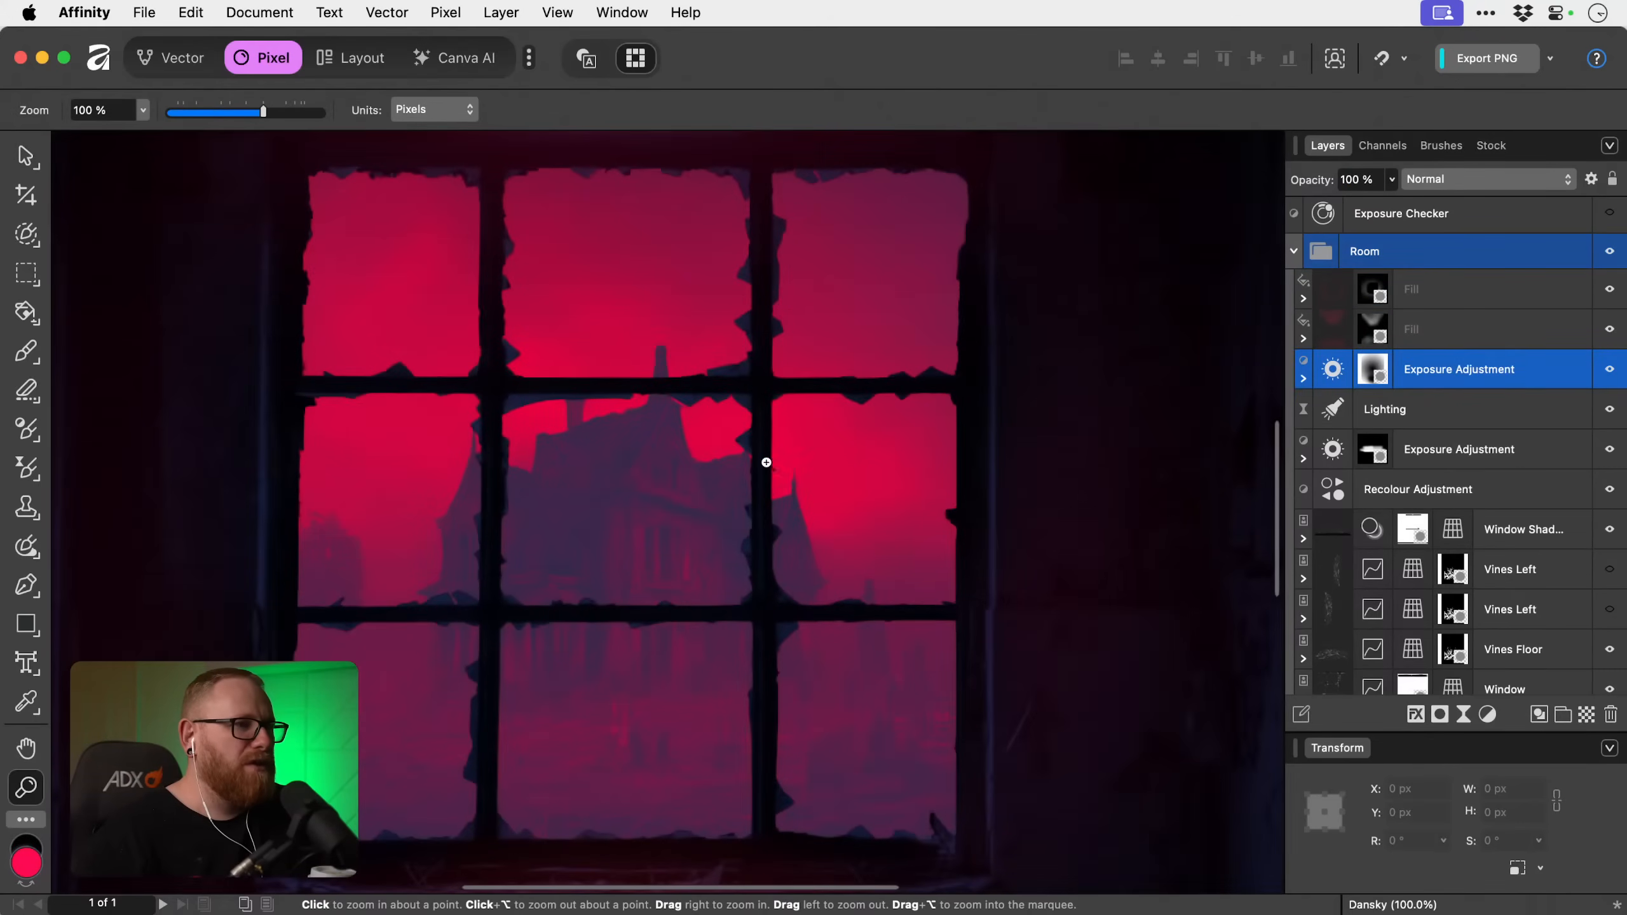
{"action": "key", "text": "v"}
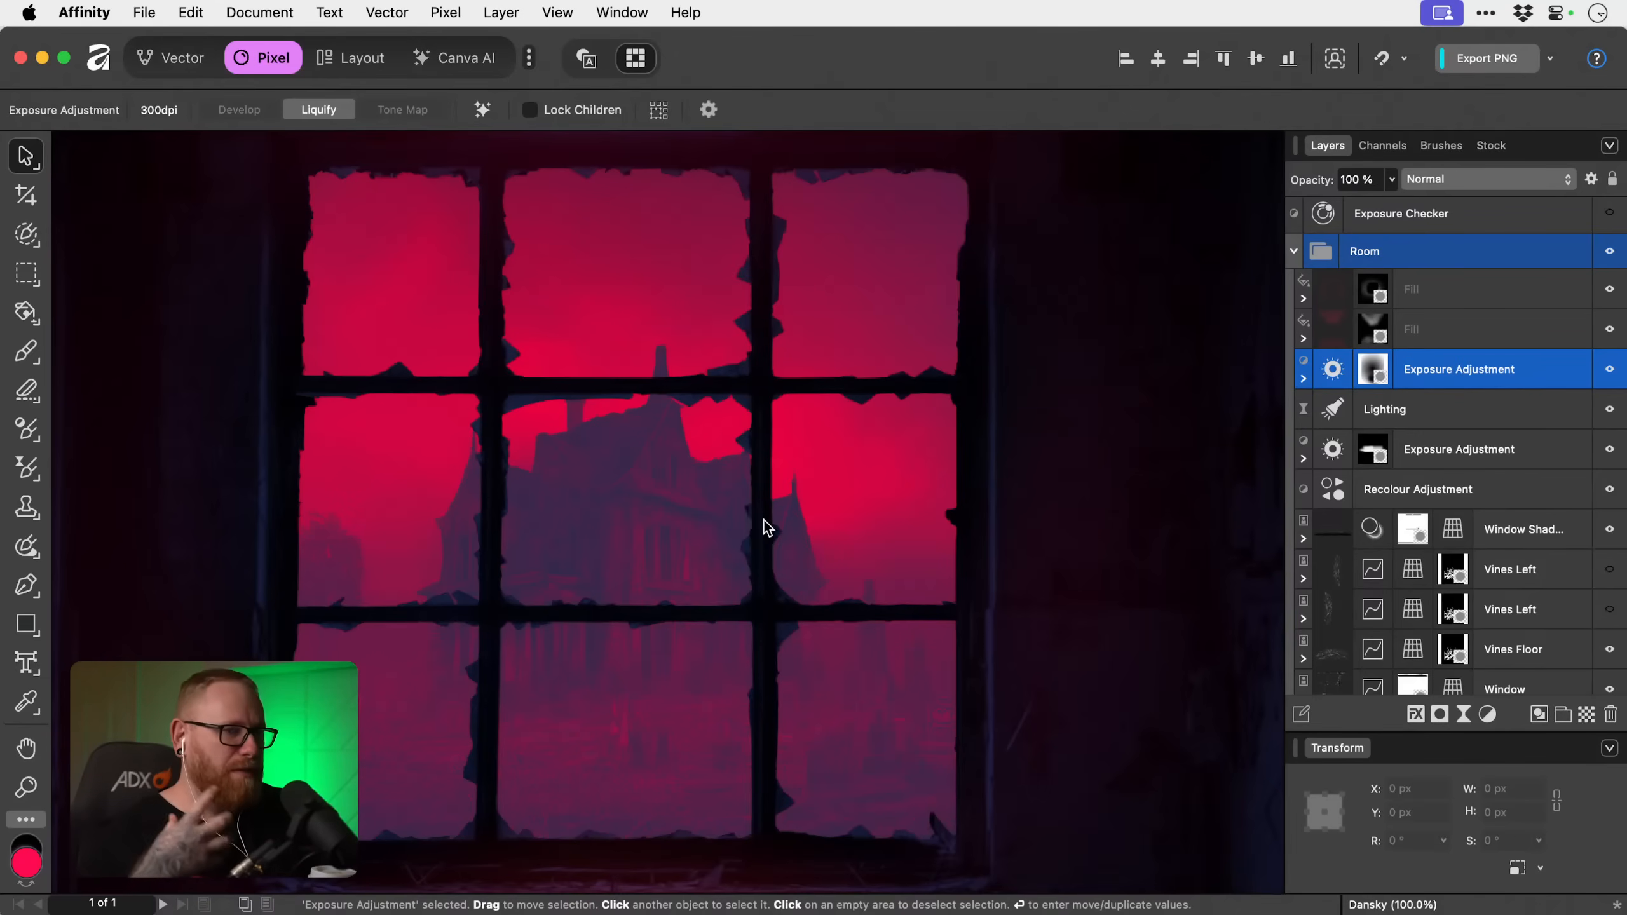
{"action": "scroll", "coordinate": [1497, 519], "scroll_direction": "down", "scroll_amount": 4}
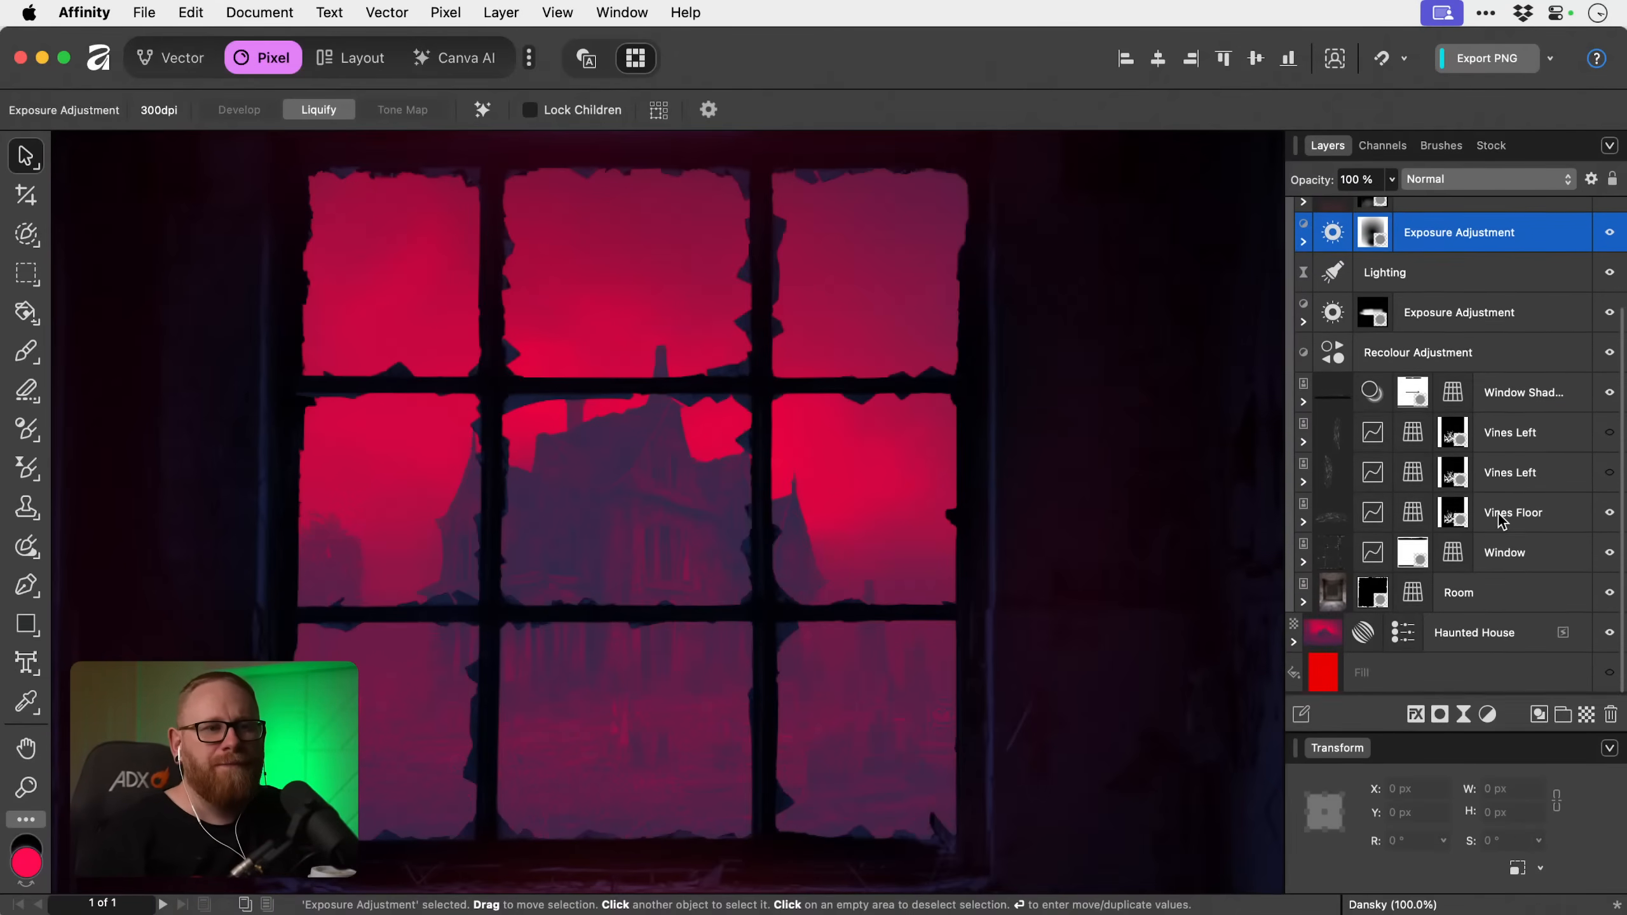
{"action": "left_click", "coordinate": [1498, 401]}
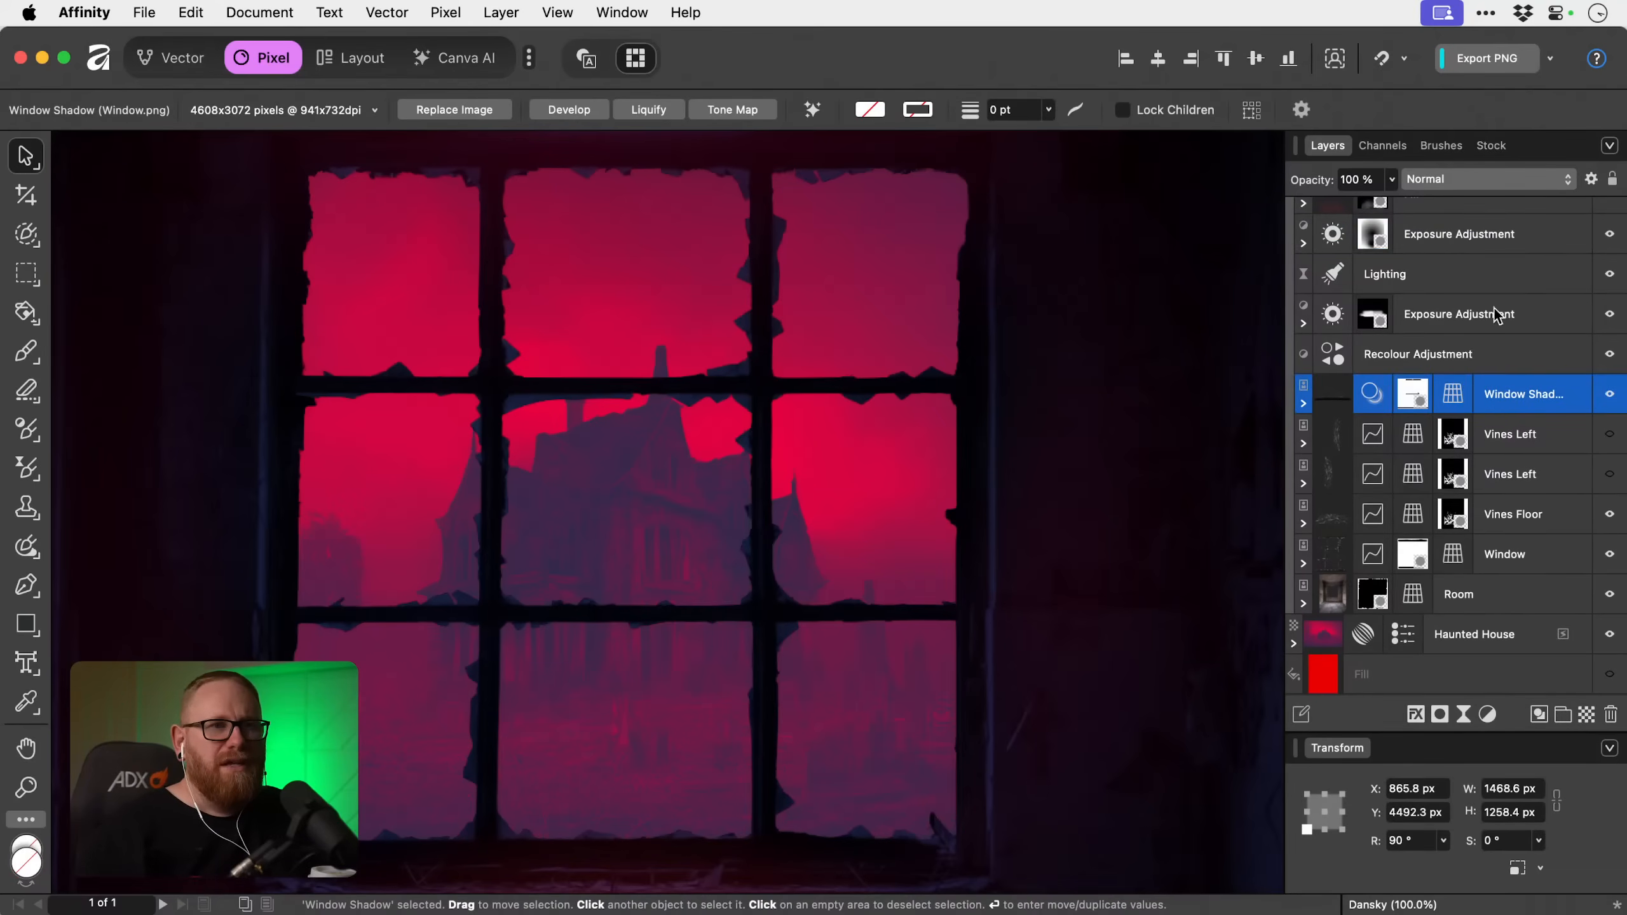
{"action": "left_click", "coordinate": [1494, 558]}
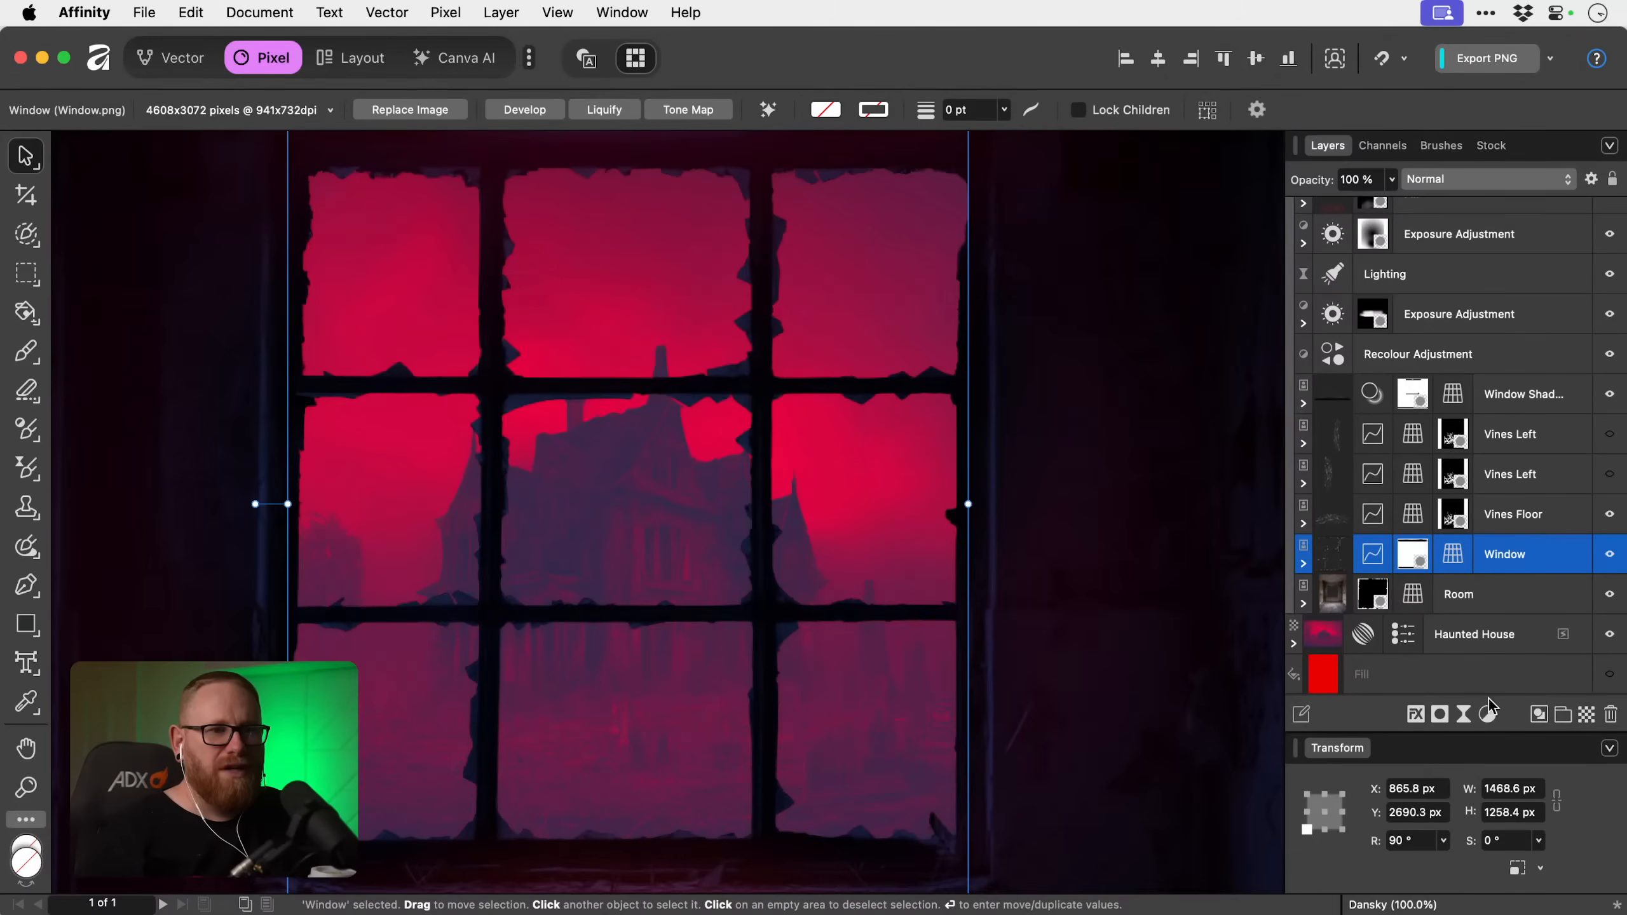
{"action": "left_click", "coordinate": [1303, 564]}
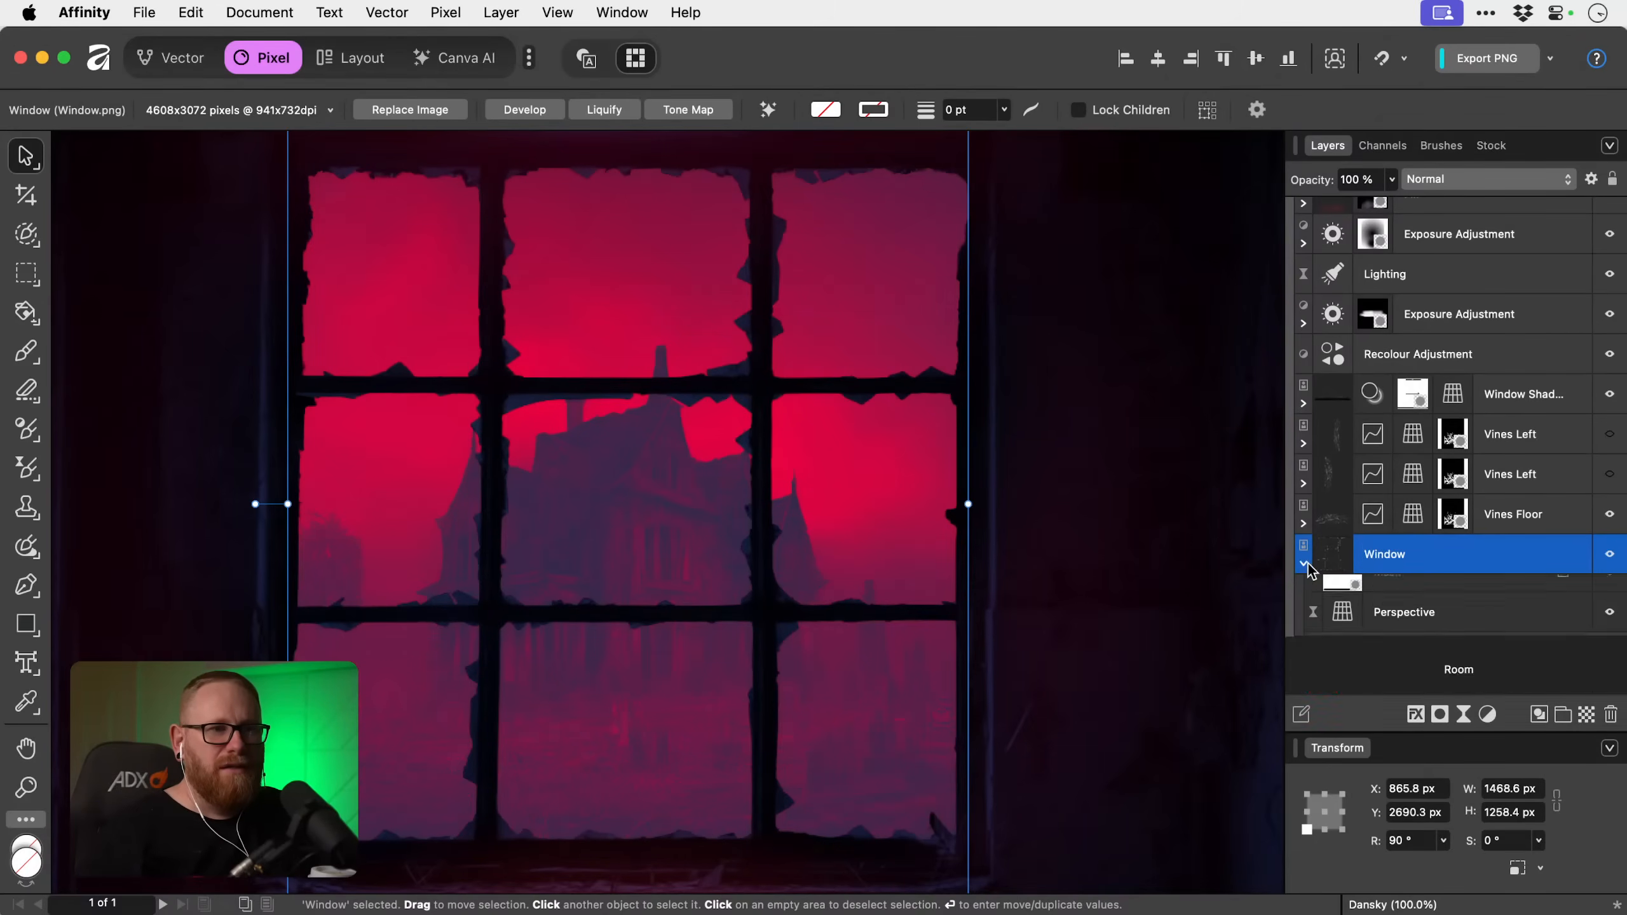
{"action": "left_click", "coordinate": [1433, 596]}
{"action": "left_click", "coordinate": [1487, 713]}
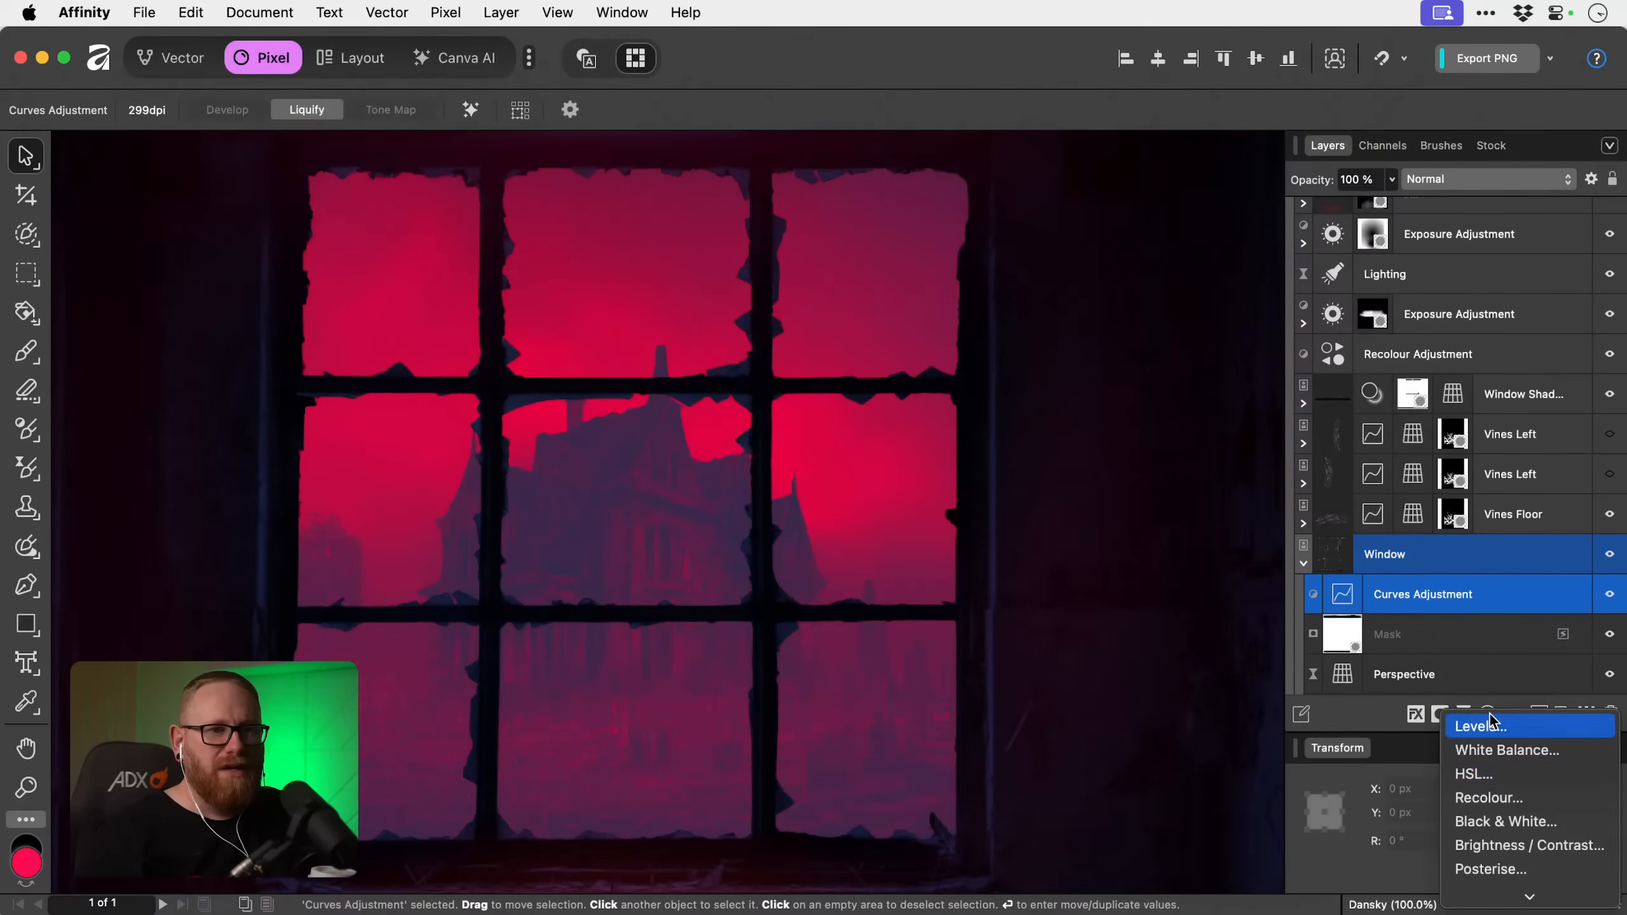
{"action": "left_click", "coordinate": [1487, 798]}
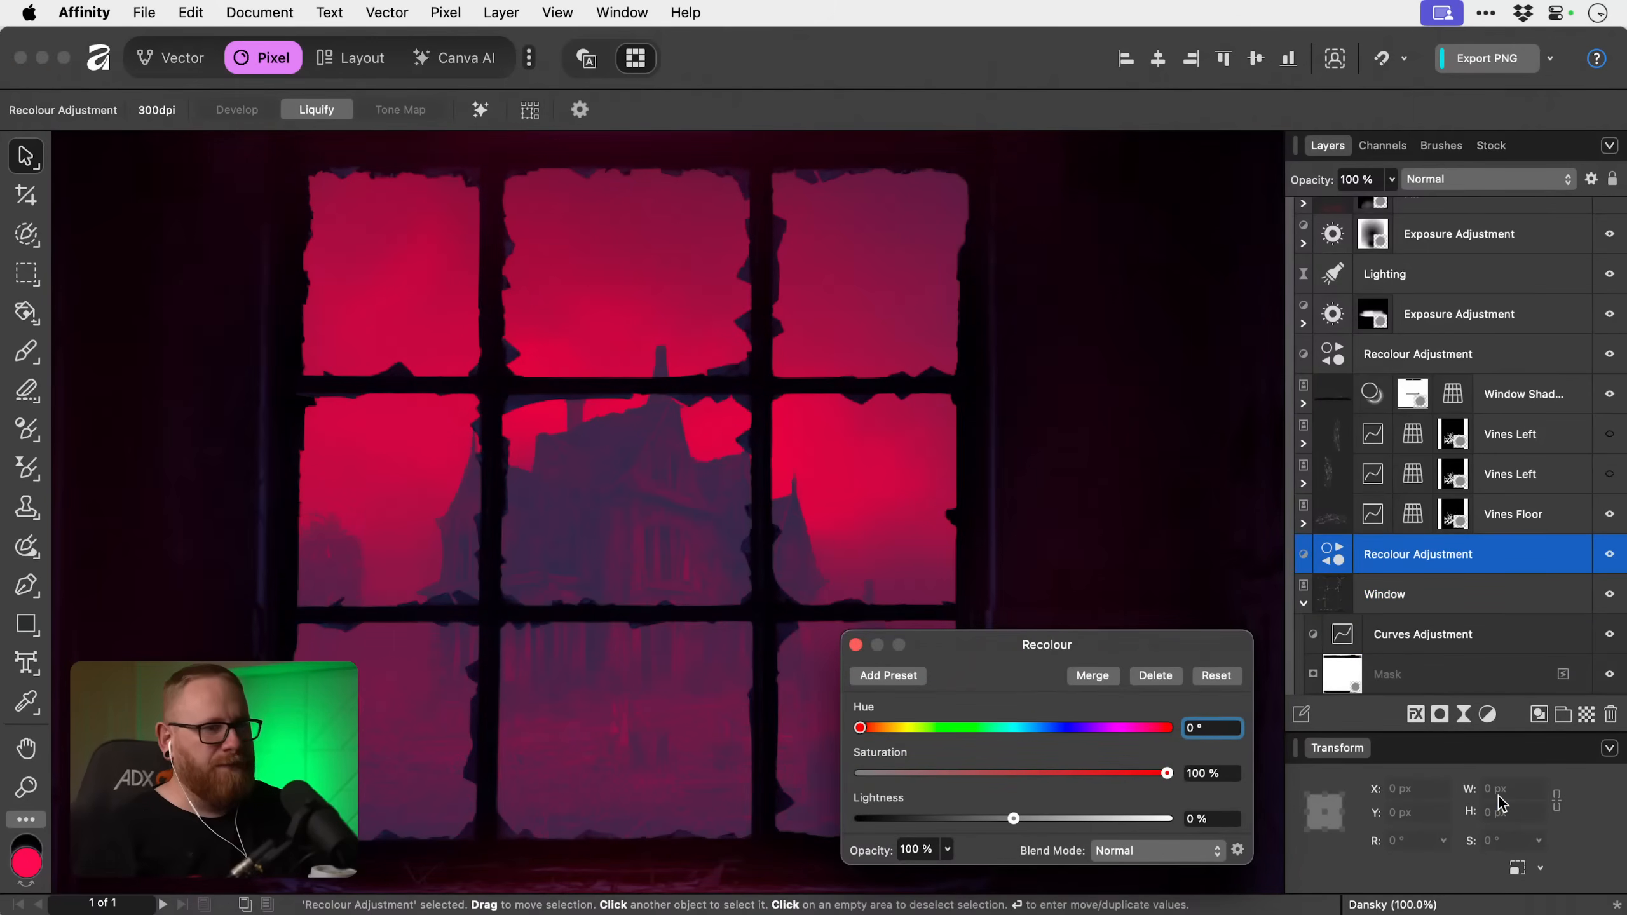
Try a hue of 359.2° and 100% lightness on the new Recolour adjustment, and undo both changes.
{"action": "left_click_drag", "start_coordinate": [1114, 725], "coordinate": [1166, 728]}
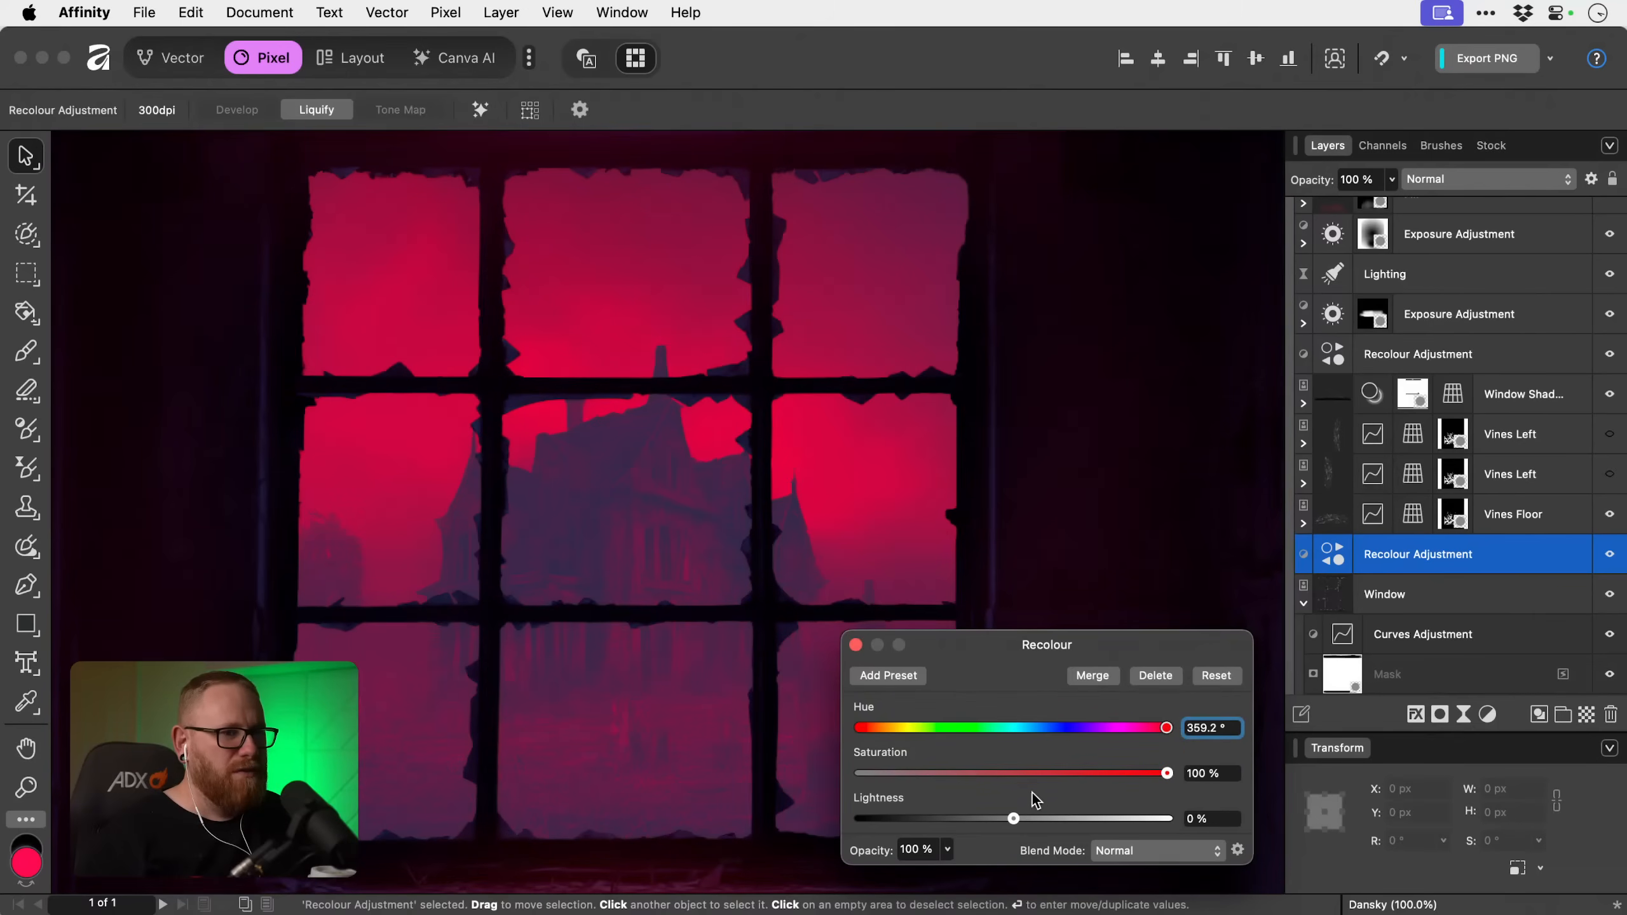
{"action": "left_click_drag", "start_coordinate": [1013, 819], "coordinate": [1186, 828]}
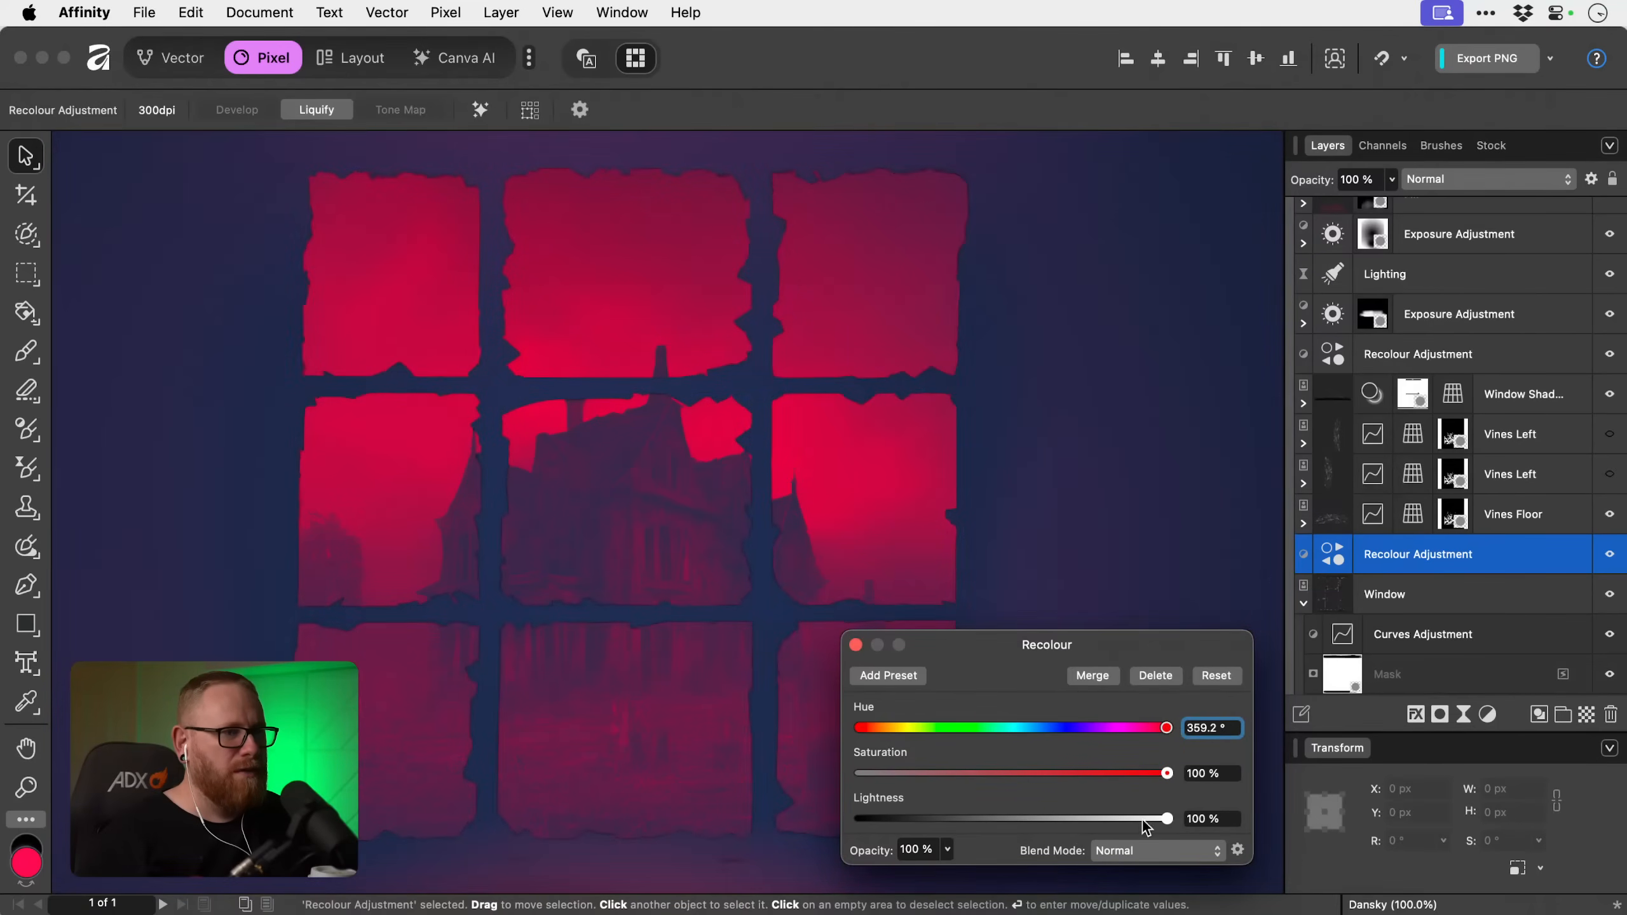
{"action": "key", "text": "super+z"}
{"action": "key", "text": "super+z"}
Nest the Recolour adjustment inside the Window layer and set its hue to 267.6° and lightness to 54%.
{"action": "left_click_drag", "start_coordinate": [1160, 729], "coordinate": [1150, 730]}
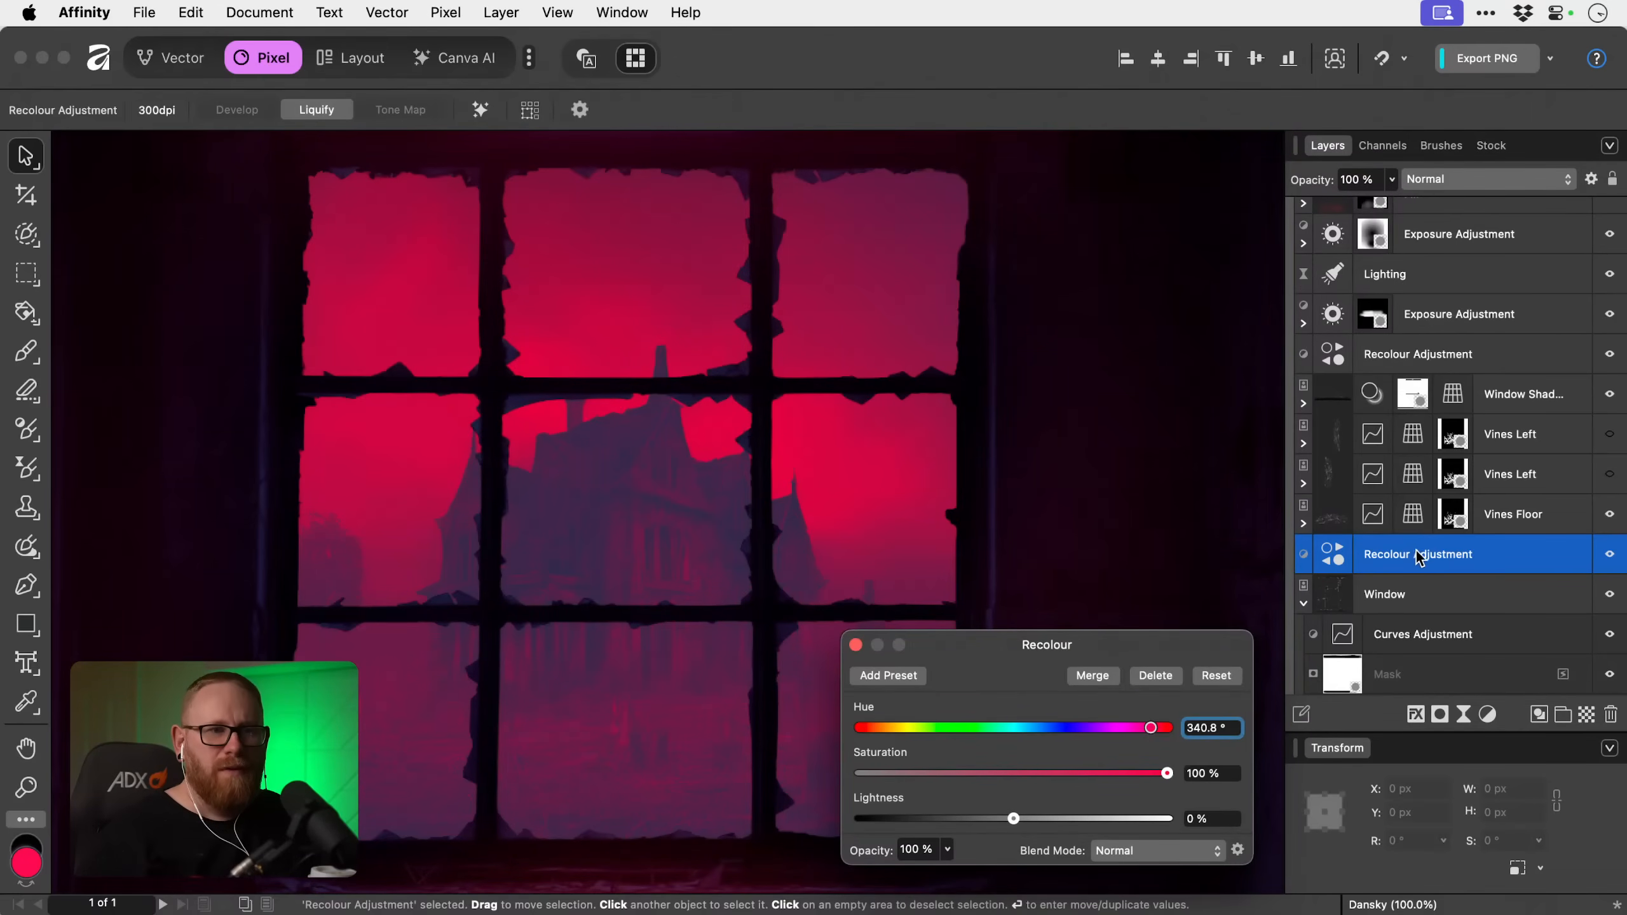
{"action": "left_click_drag", "start_coordinate": [1416, 553], "coordinate": [1417, 610]}
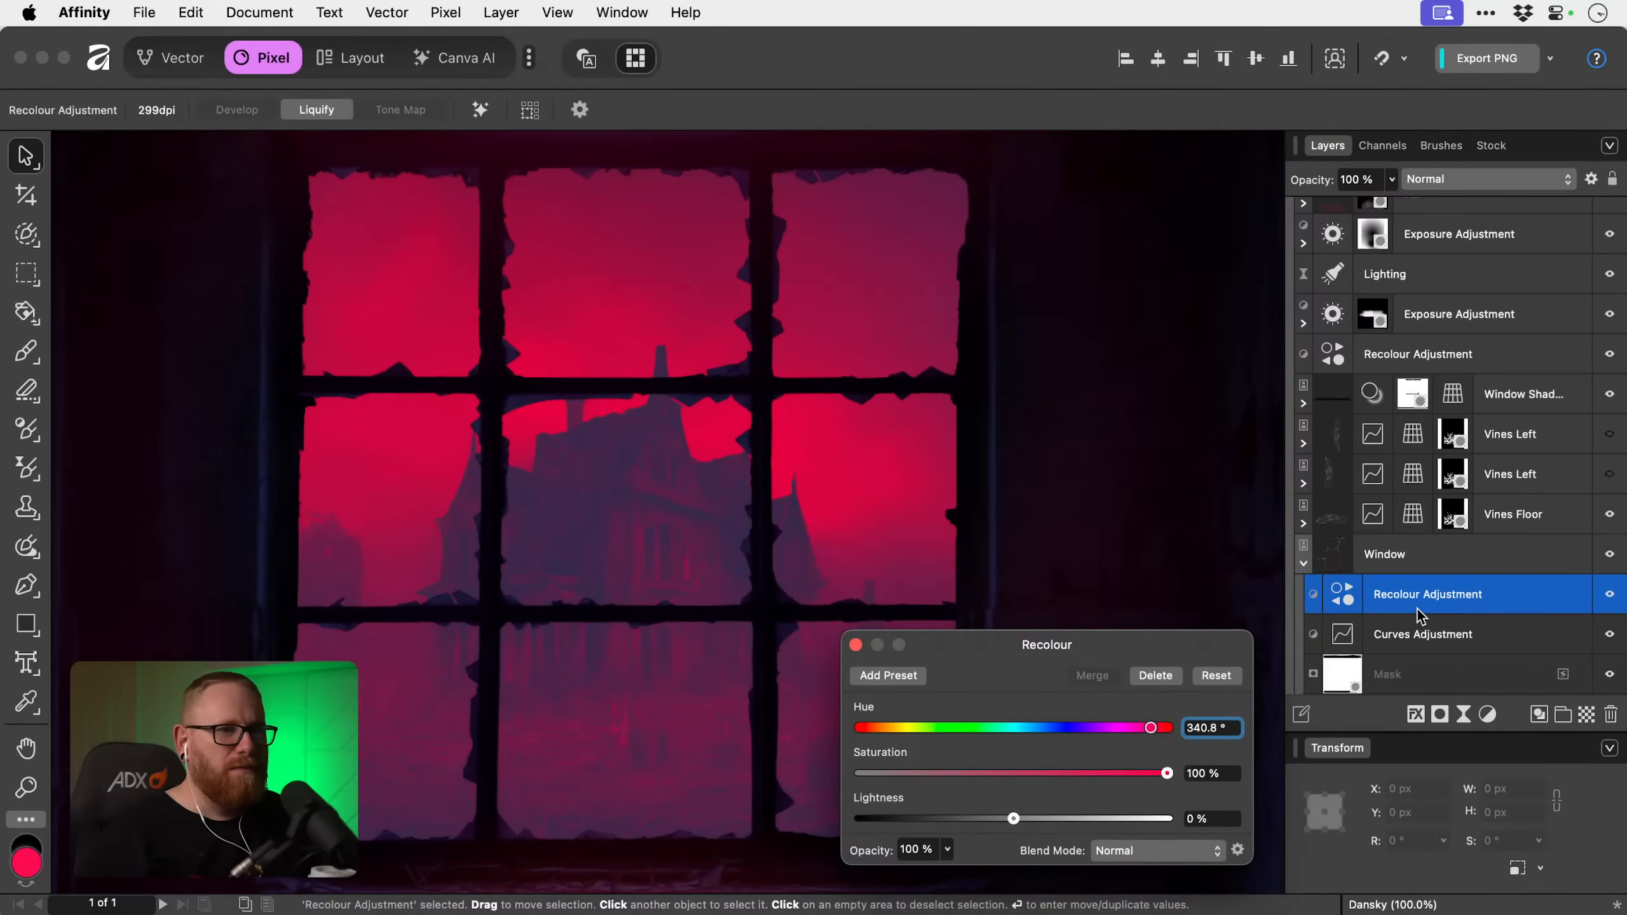
{"action": "left_click_drag", "start_coordinate": [1013, 818], "coordinate": [1096, 820]}
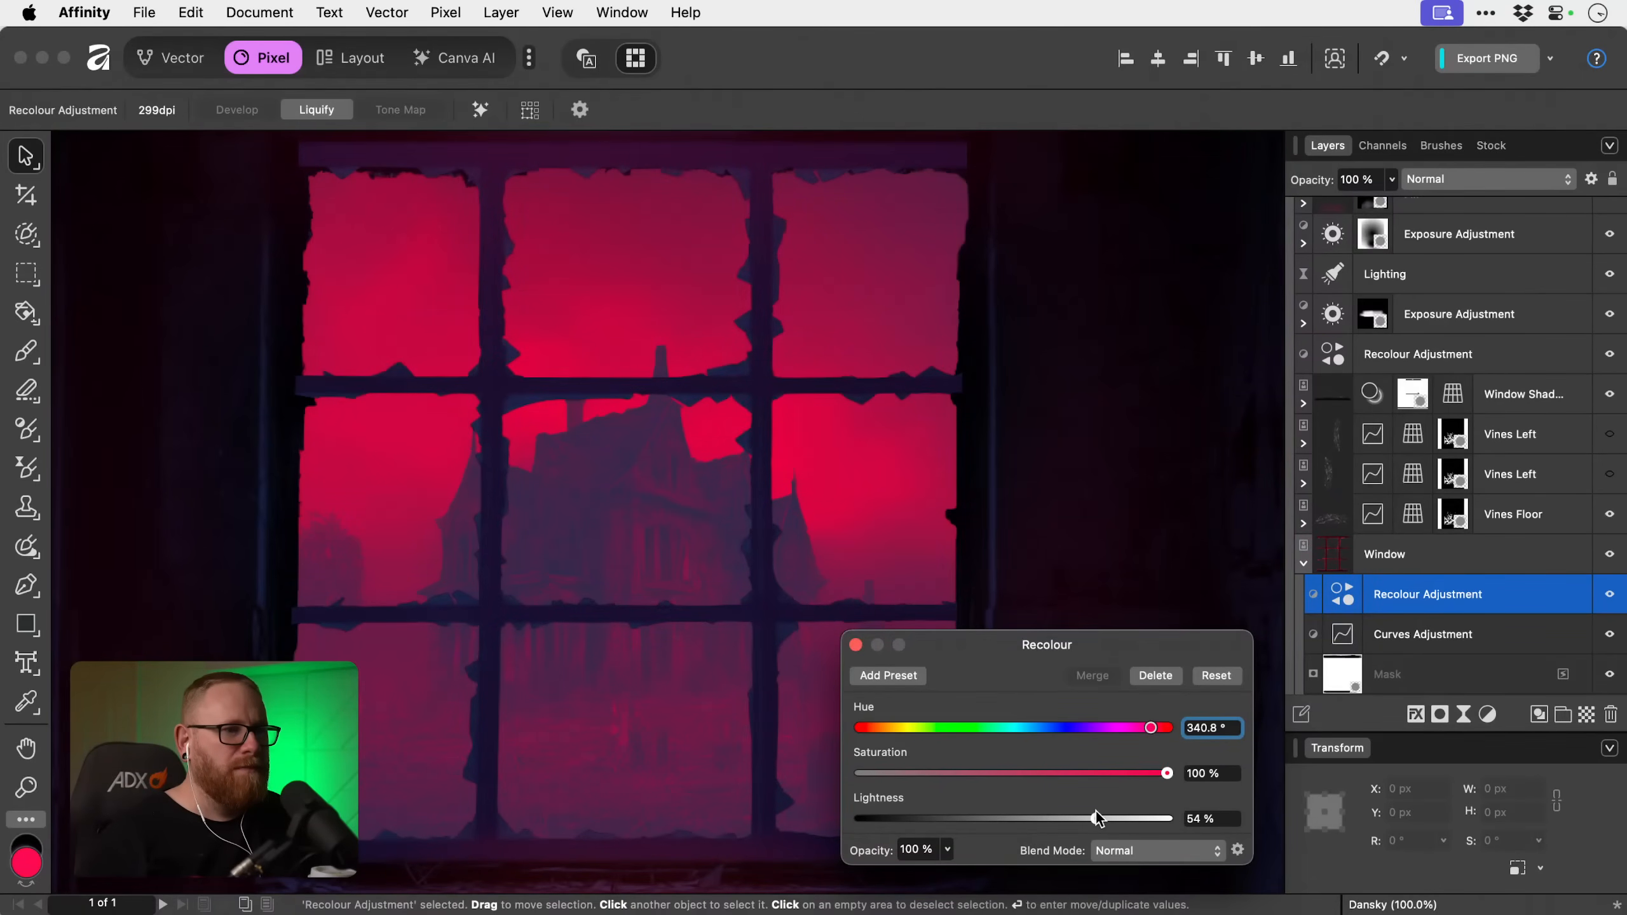
{"action": "mouse_move", "coordinate": [1144, 727]}
{"action": "left_mouse_down"}
{"action": "mouse_move", "coordinate": [1118, 727]}
{"action": "mouse_move", "coordinate": [1134, 726]}
{"action": "left_mouse_up"}
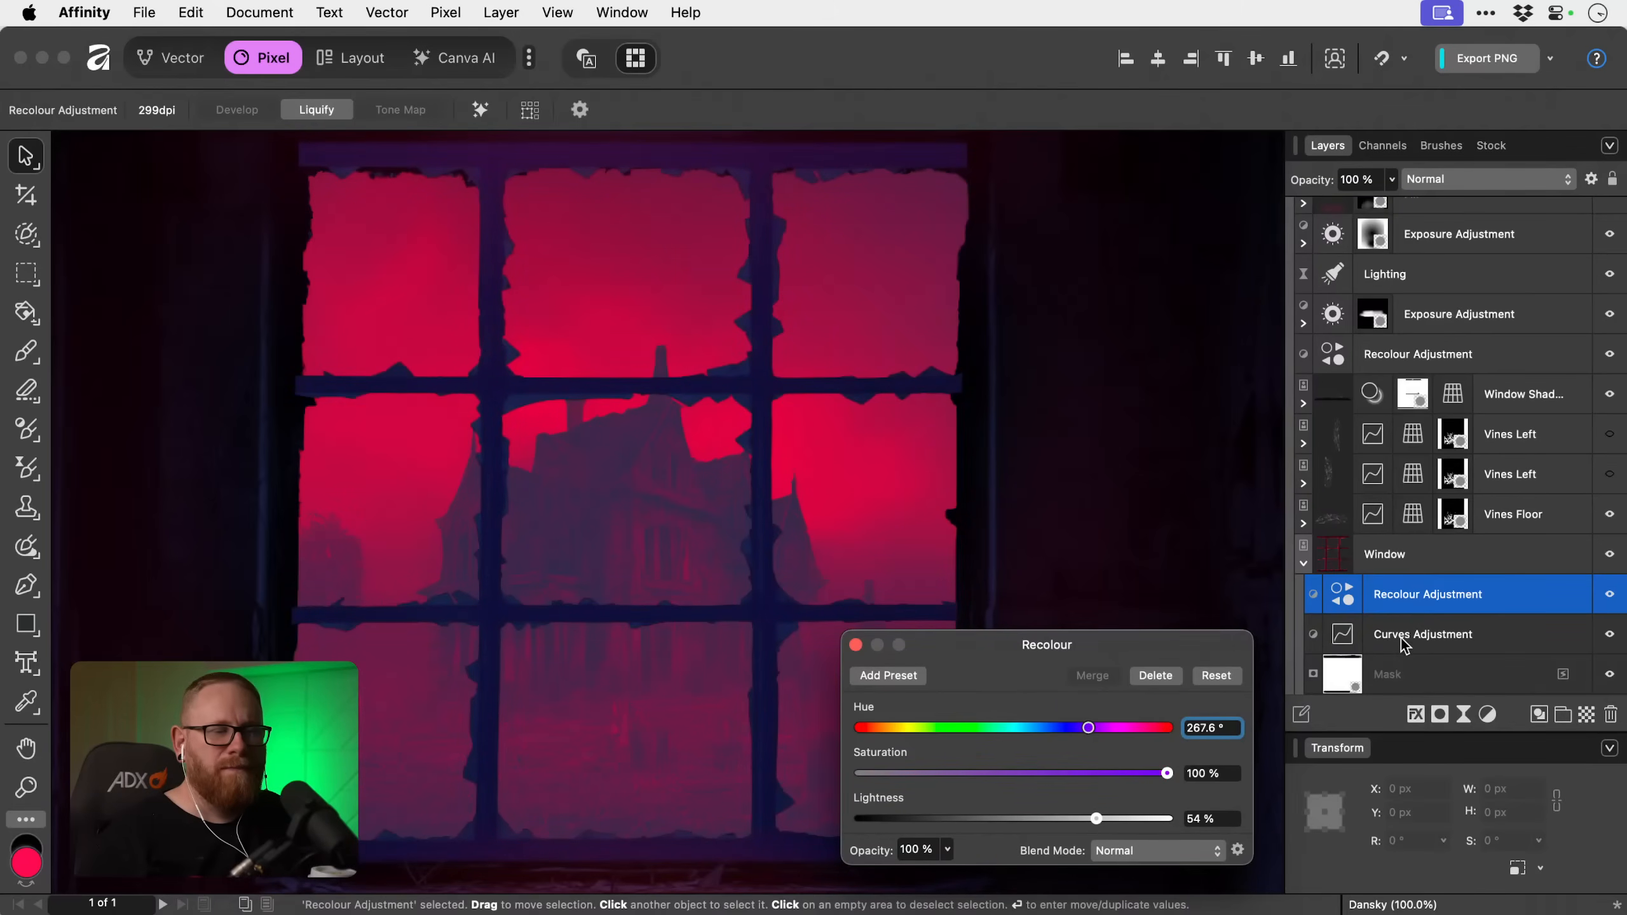
{"action": "scroll", "coordinate": [1400, 638], "scroll_direction": "down", "scroll_amount": 2}
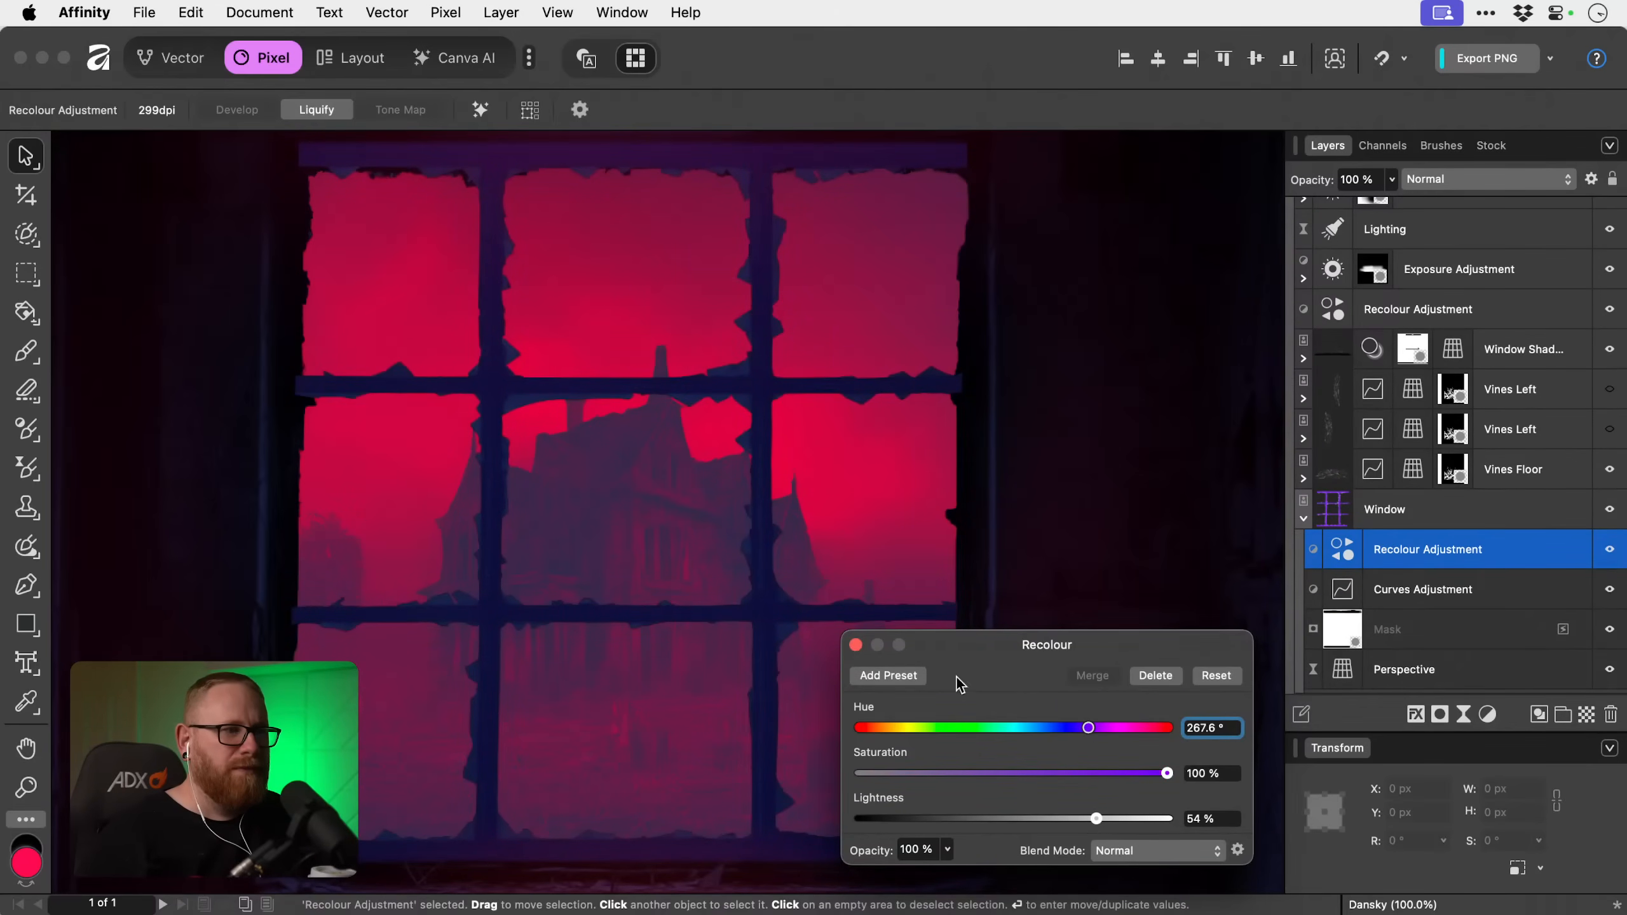
{"action": "left_click", "coordinate": [856, 644]}
Add a pixel layer and nest it as a clipping mask inside the Window layer, above the Recolour adjustment.
{"action": "left_click", "coordinate": [1449, 517]}
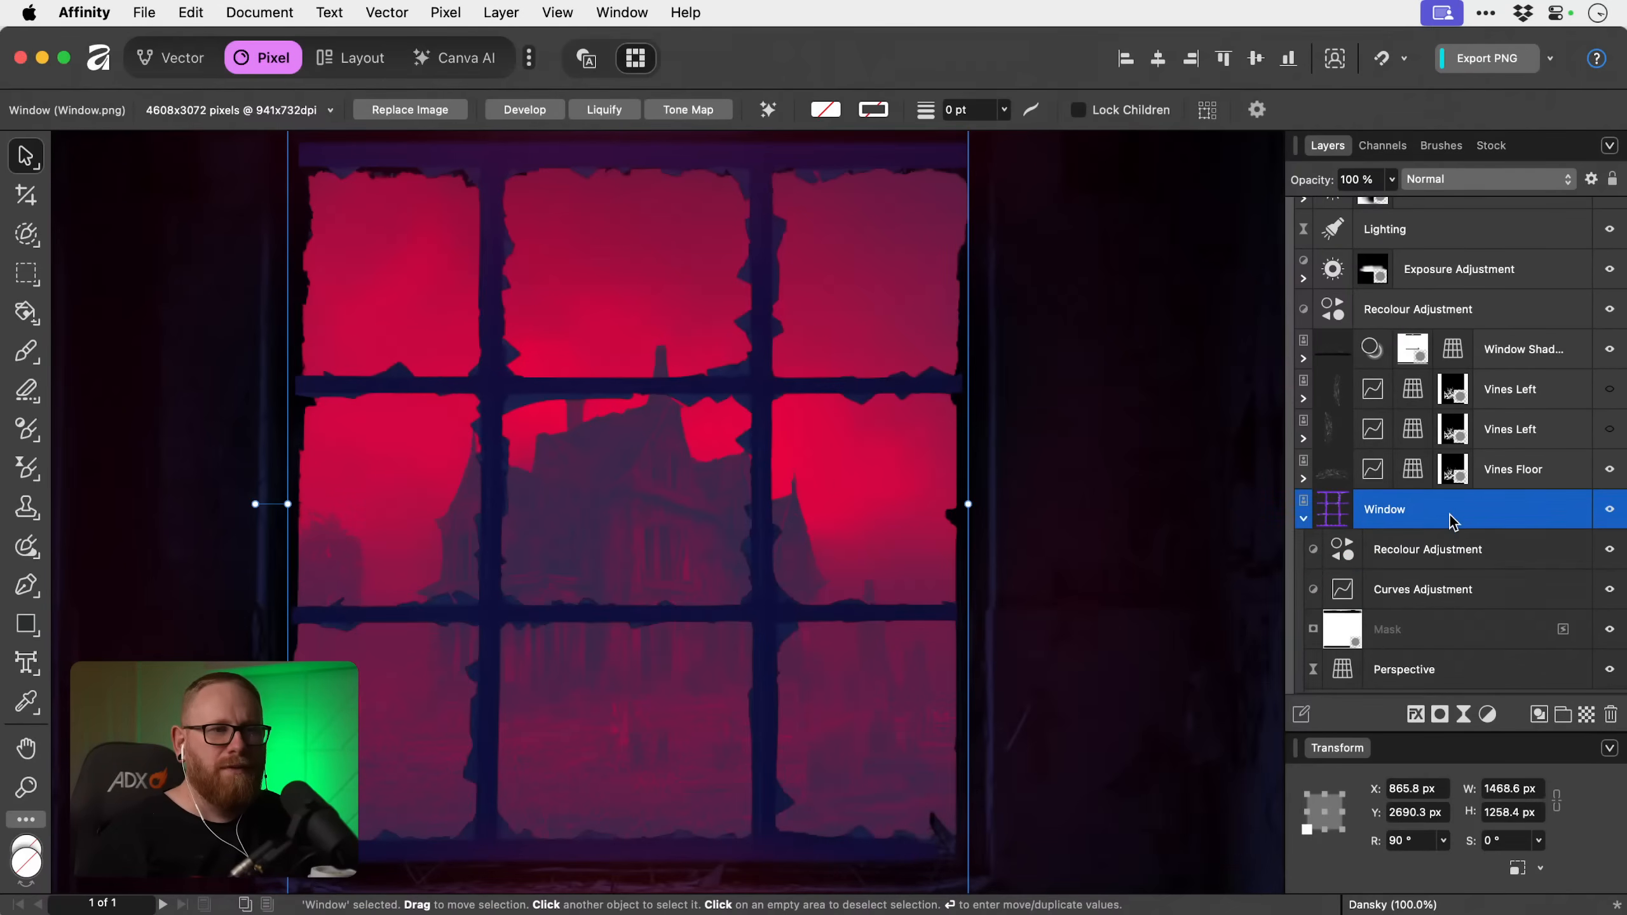
{"action": "left_click", "coordinate": [1434, 561]}
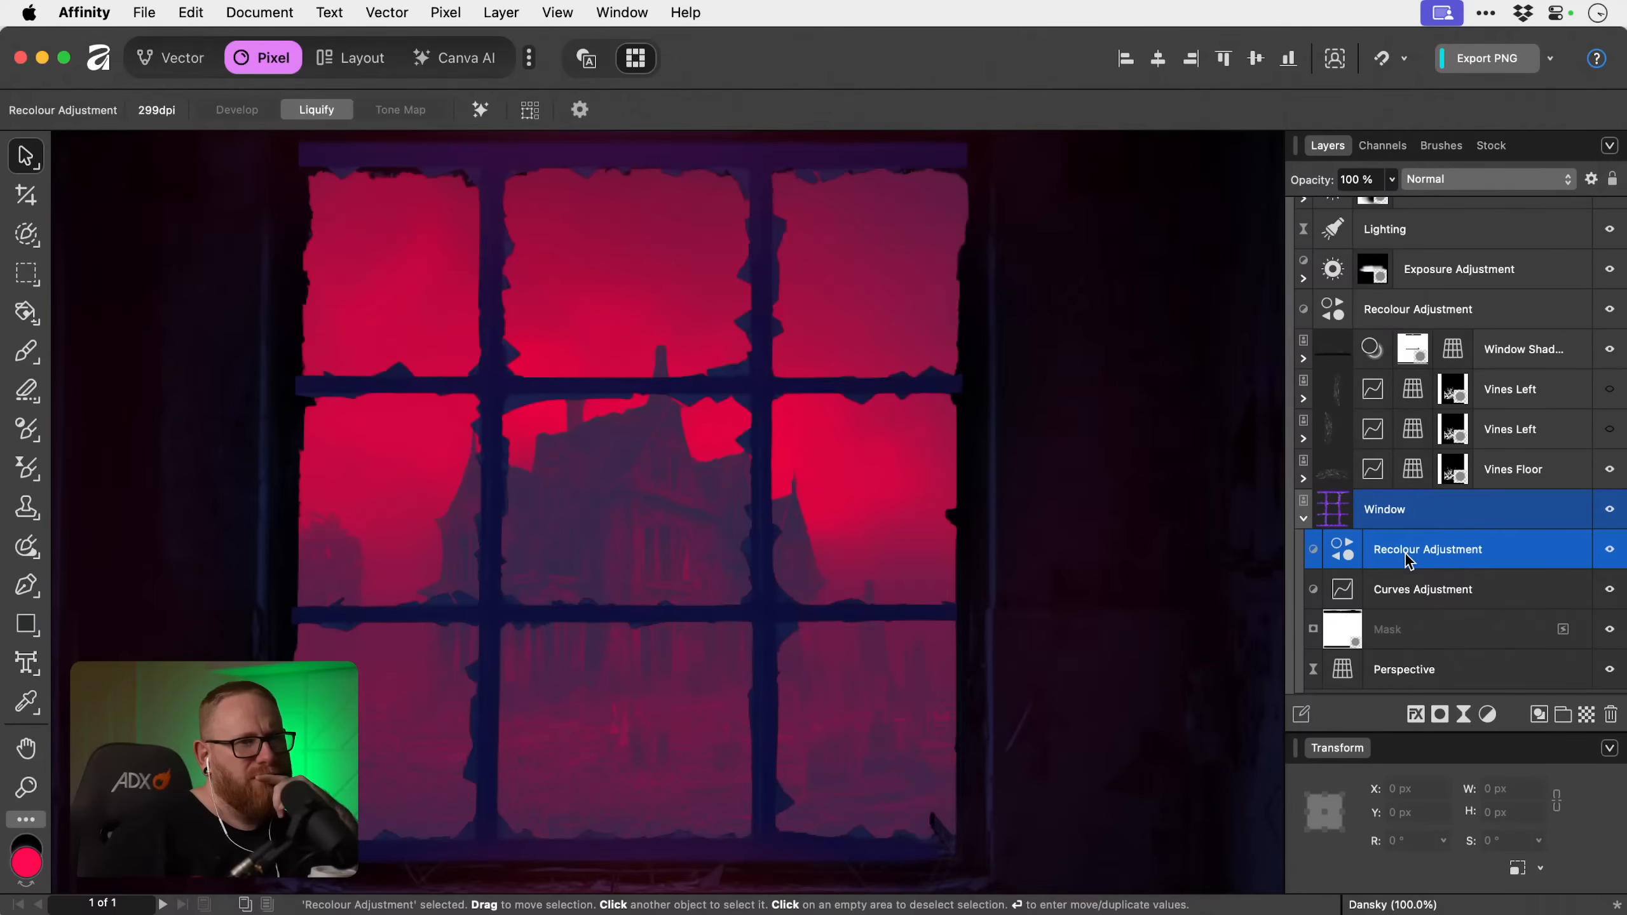
{"action": "left_click", "coordinate": [1587, 716]}
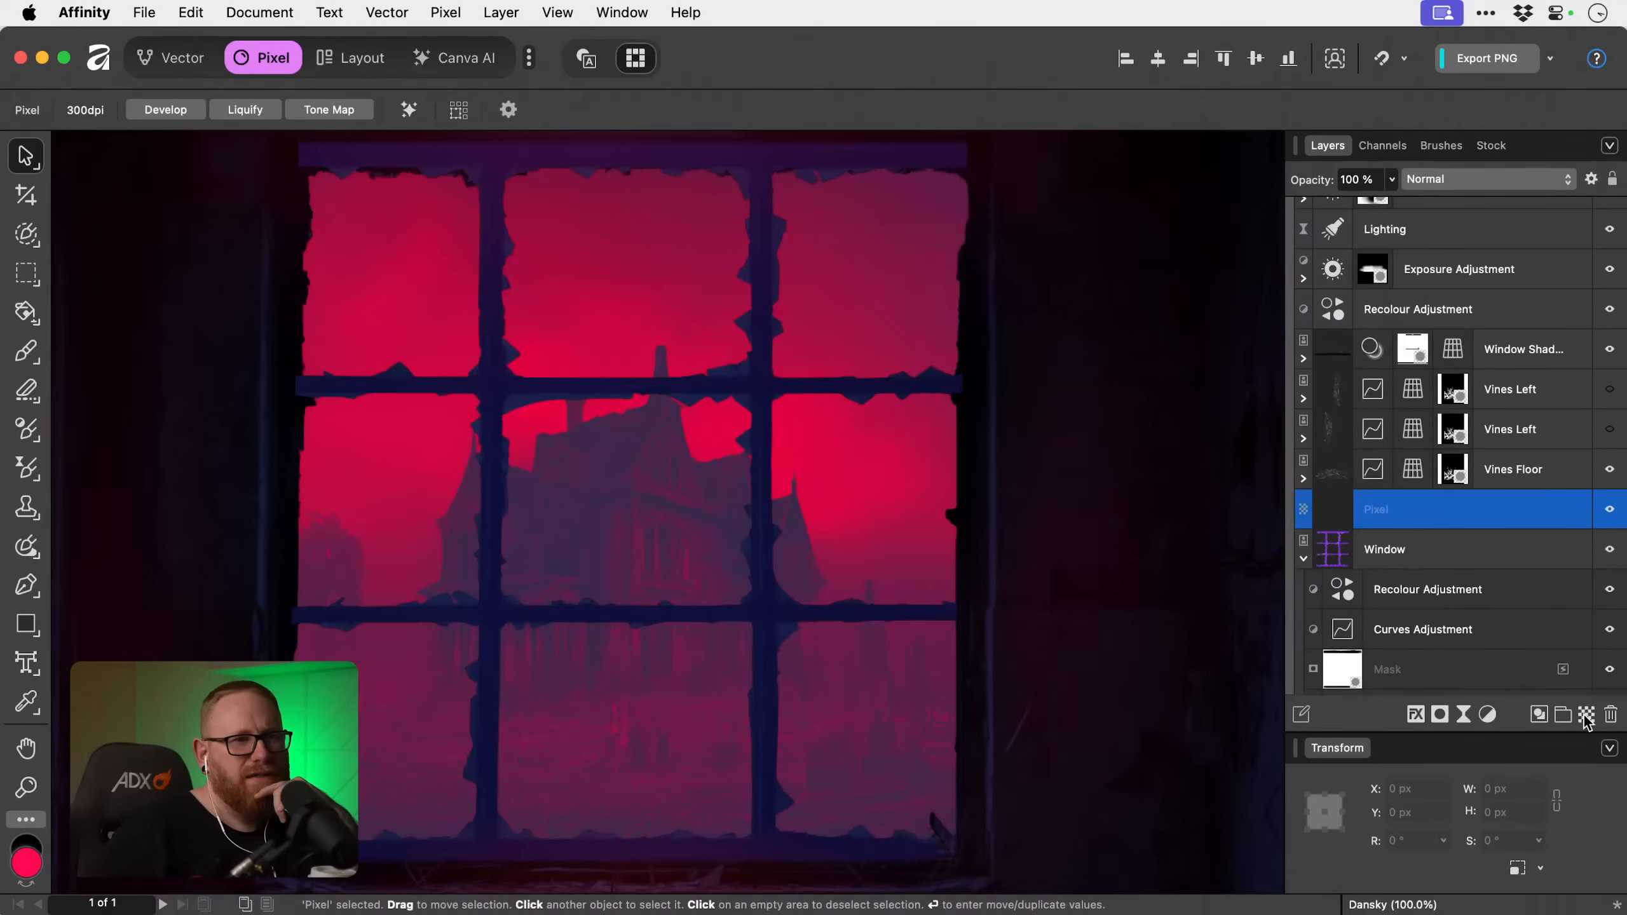
{"action": "left_click_drag", "start_coordinate": [1434, 588], "coordinate": [1439, 580]}
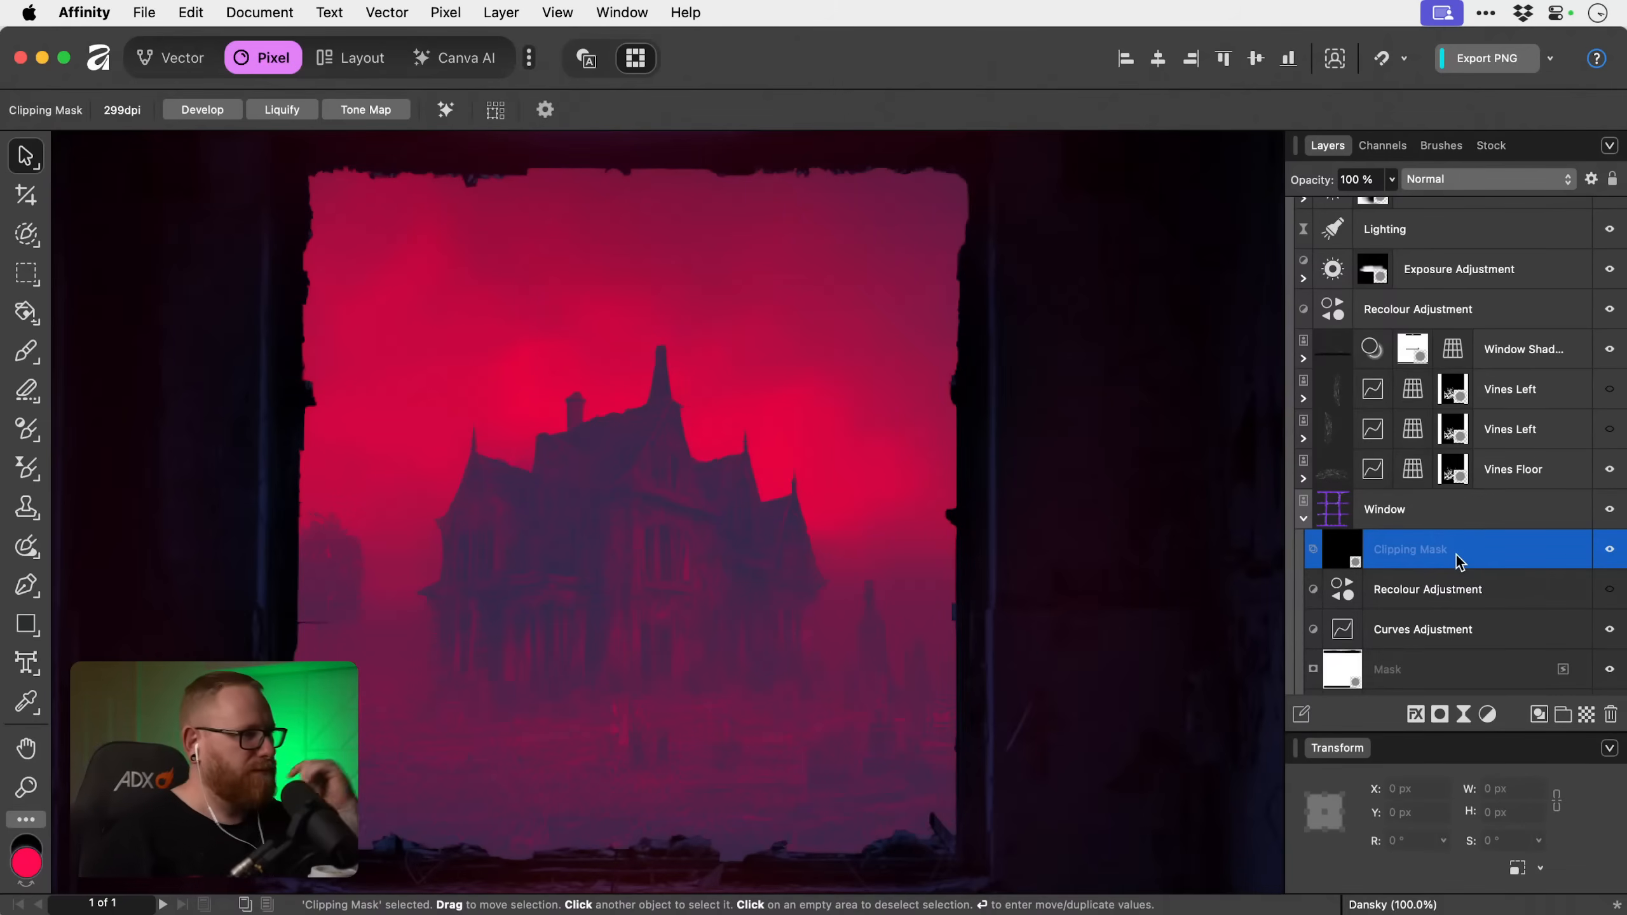
Paint the clipping mask across the window with the 1066.5 px brush, undoing the first stroke and swapping the brush colours.
{"action": "key", "text": "b"}
{"action": "mouse_move", "coordinate": [677, 518]}
{"action": "left_mouse_down"}
{"action": "mouse_move", "coordinate": [479, 497]}
{"action": "mouse_move", "coordinate": [613, 610]}
{"action": "mouse_move", "coordinate": [562, 351]}
{"action": "mouse_move", "coordinate": [443, 513]}
{"action": "mouse_move", "coordinate": [807, 301]}
{"action": "mouse_move", "coordinate": [680, 457]}
{"action": "mouse_move", "coordinate": [800, 467]}
{"action": "mouse_move", "coordinate": [700, 392]}
{"action": "mouse_move", "coordinate": [749, 411]}
{"action": "mouse_move", "coordinate": [817, 339]}
{"action": "mouse_move", "coordinate": [841, 662]}
{"action": "mouse_move", "coordinate": [873, 695]}
{"action": "mouse_move", "coordinate": [879, 743]}
{"action": "mouse_move", "coordinate": [237, 733]}
{"action": "mouse_move", "coordinate": [602, 783]}
{"action": "mouse_move", "coordinate": [828, 769]}
{"action": "left_mouse_up"}
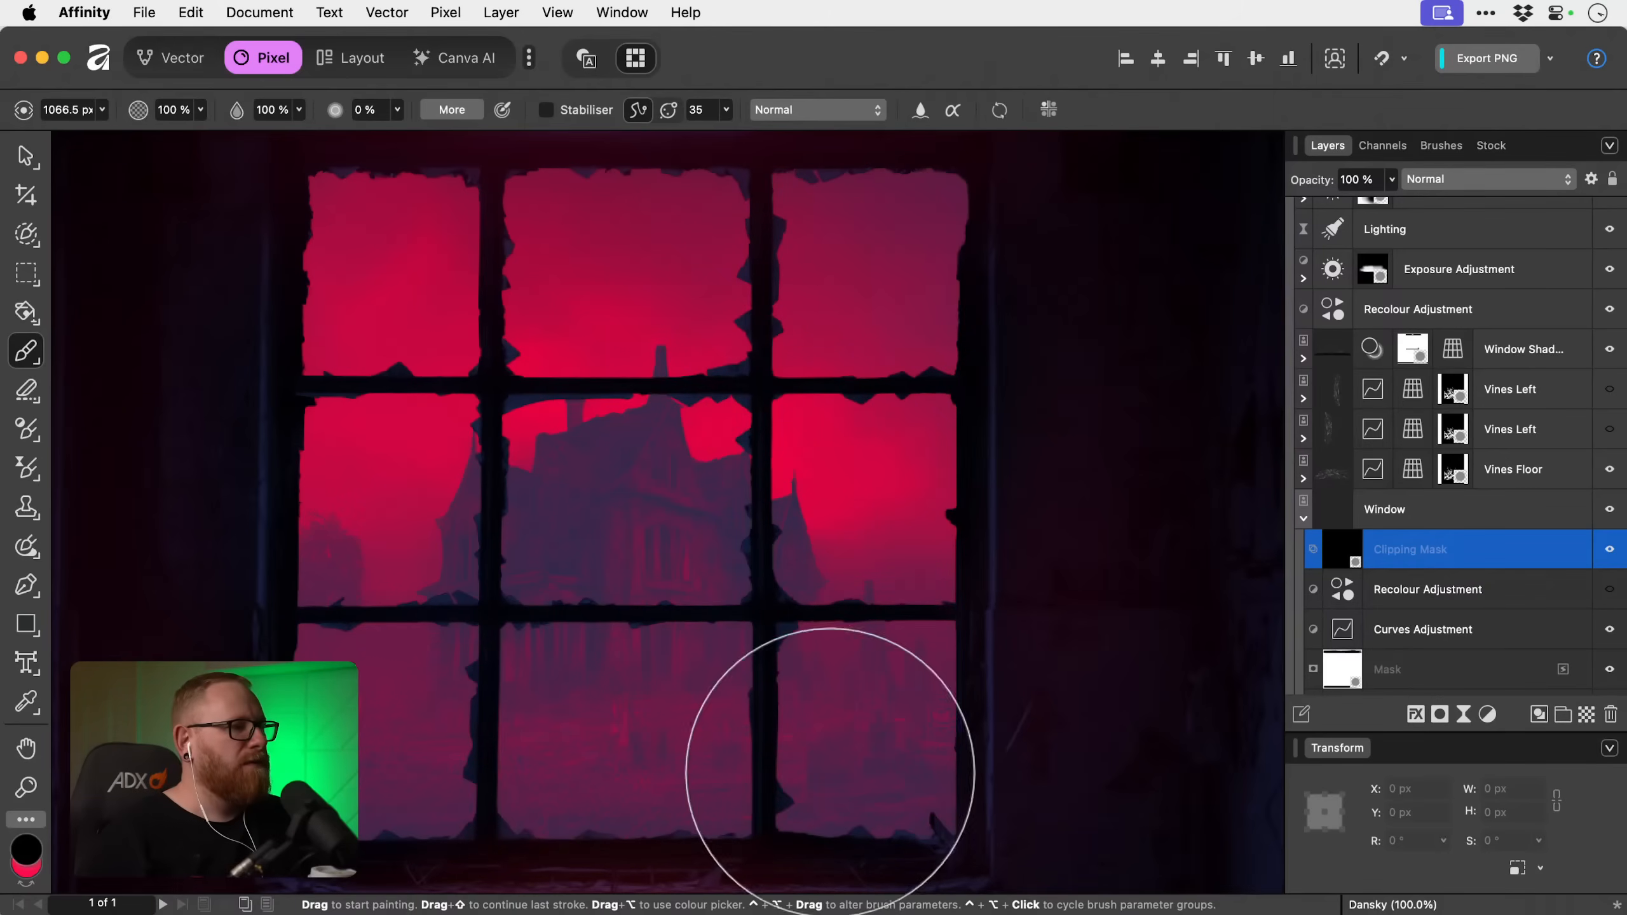
{"action": "key", "text": "super+z"}
{"action": "key", "text": "x"}
{"action": "mouse_move", "coordinate": [500, 698]}
{"action": "left_mouse_down"}
{"action": "mouse_move", "coordinate": [345, 582]}
{"action": "mouse_move", "coordinate": [490, 200]}
{"action": "mouse_move", "coordinate": [690, 273]}
{"action": "mouse_move", "coordinate": [799, 653]}
{"action": "left_mouse_up"}
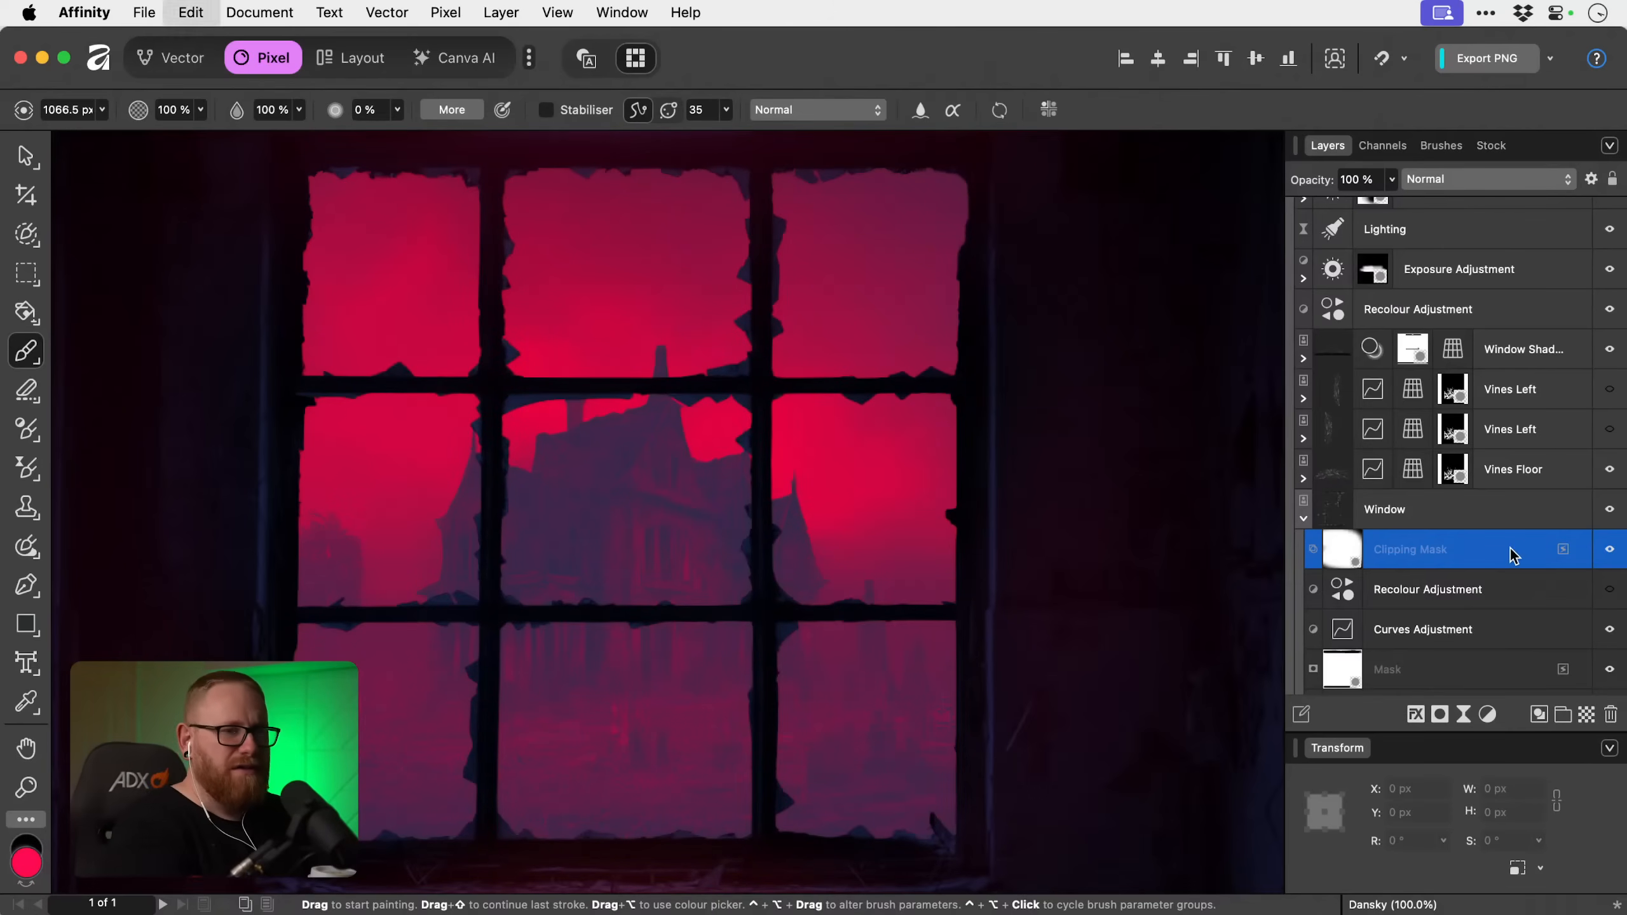
Delete the clipping mask from the Window layer and show its Recolour adjustment again.
{"action": "key", "text": "Delete"}
{"action": "key", "text": "v"}
{"action": "left_click", "coordinate": [1611, 549]}
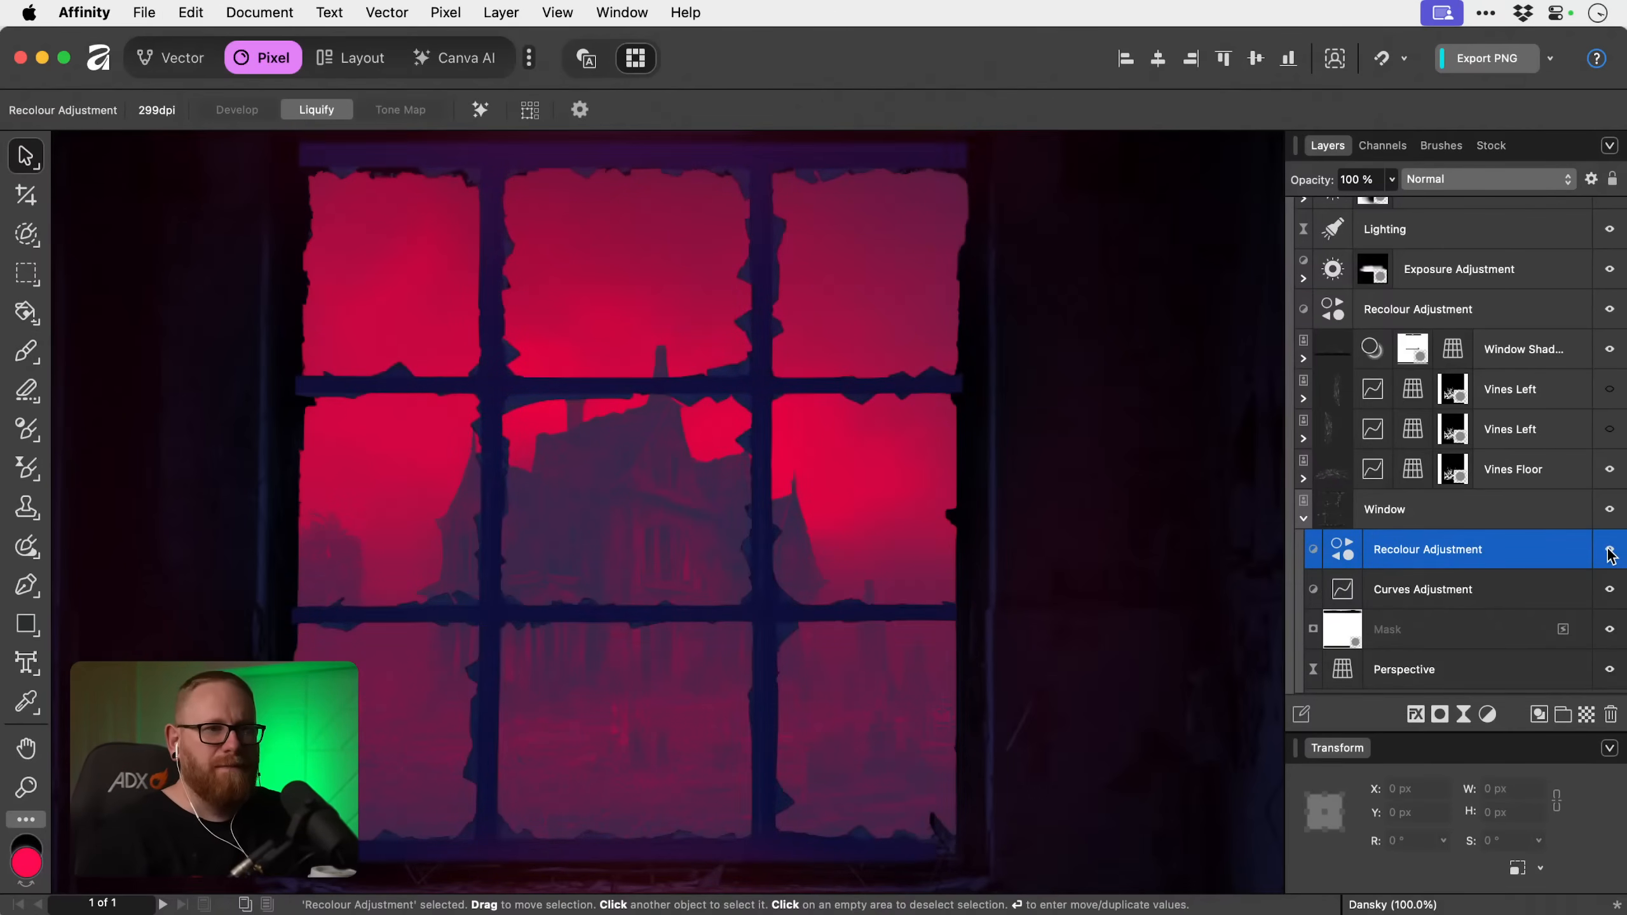
Move the Window layer out of the Room group, placing it between the group and the Haunted House layer.
{"action": "scroll", "coordinate": [1441, 535], "scroll_direction": "up", "scroll_amount": 5}
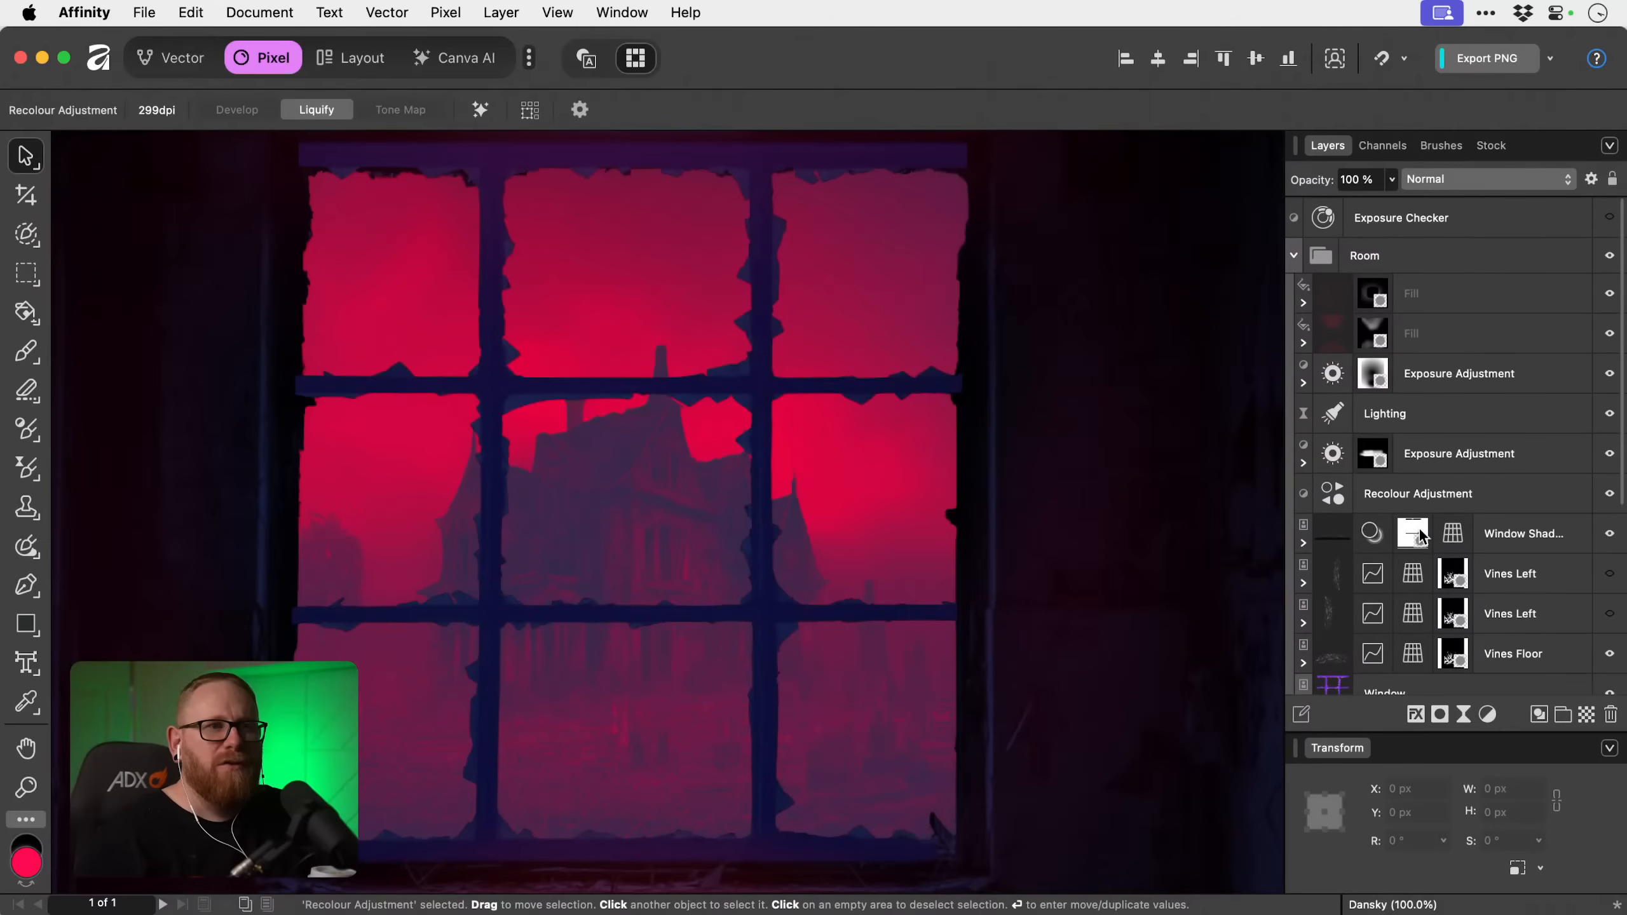
{"action": "left_click", "coordinate": [1295, 255]}
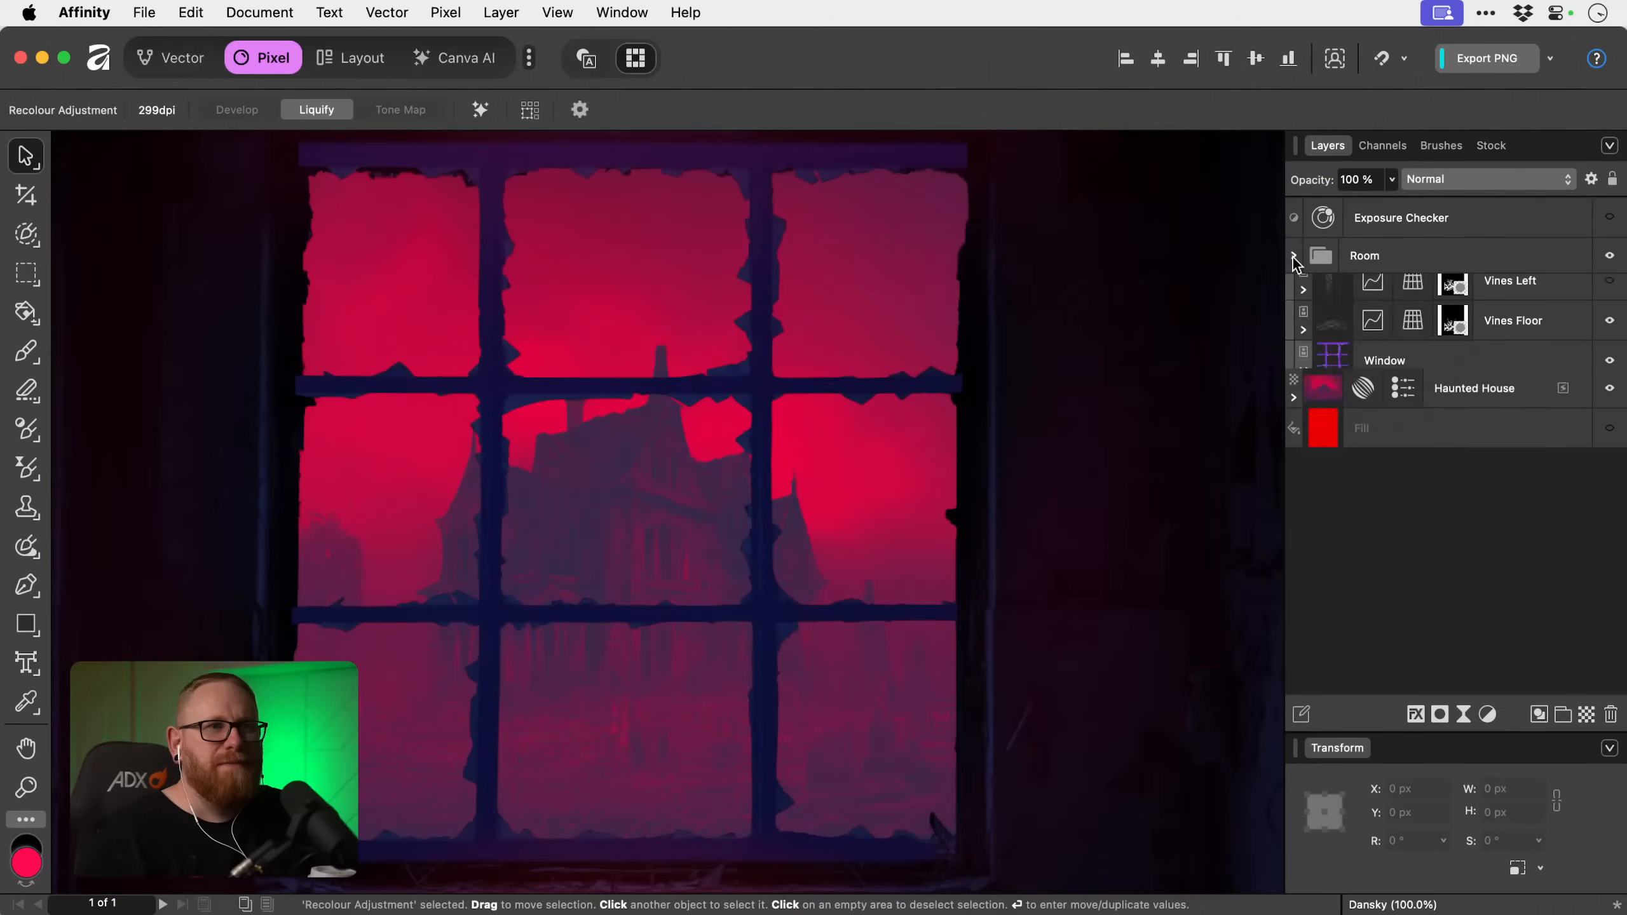
{"action": "left_click", "coordinate": [1295, 254]}
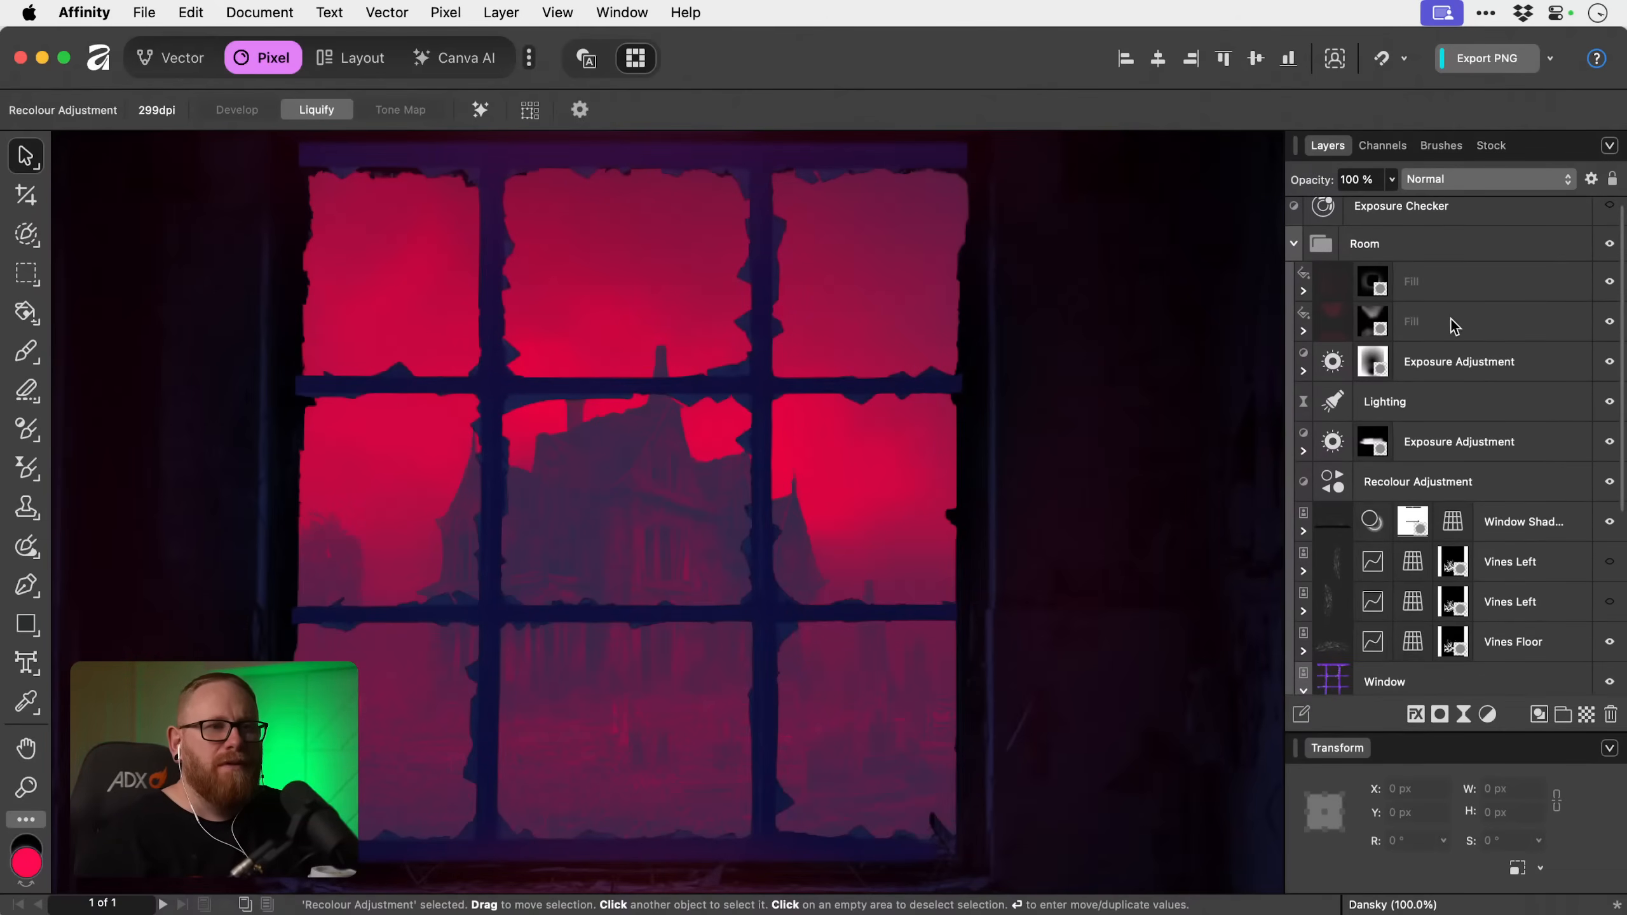
{"action": "scroll", "coordinate": [1470, 518], "scroll_direction": "down", "scroll_amount": 1}
{"action": "scroll", "coordinate": [1451, 467], "scroll_direction": "down", "scroll_amount": 5}
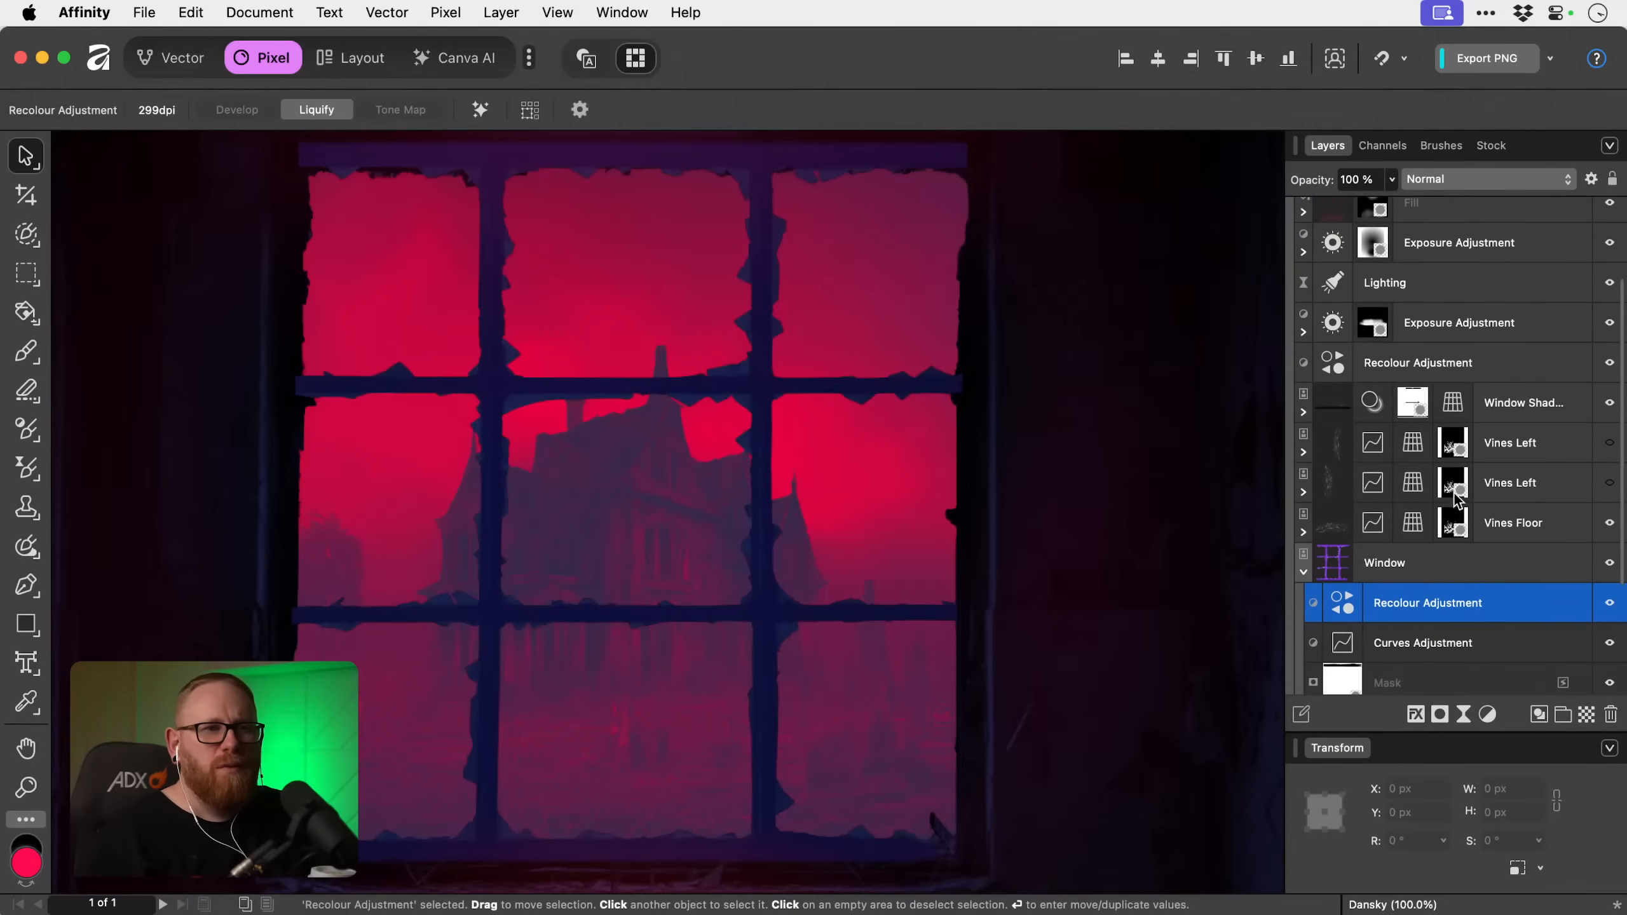
{"action": "left_click", "coordinate": [1436, 580]}
{"action": "left_click", "coordinate": [1304, 576]}
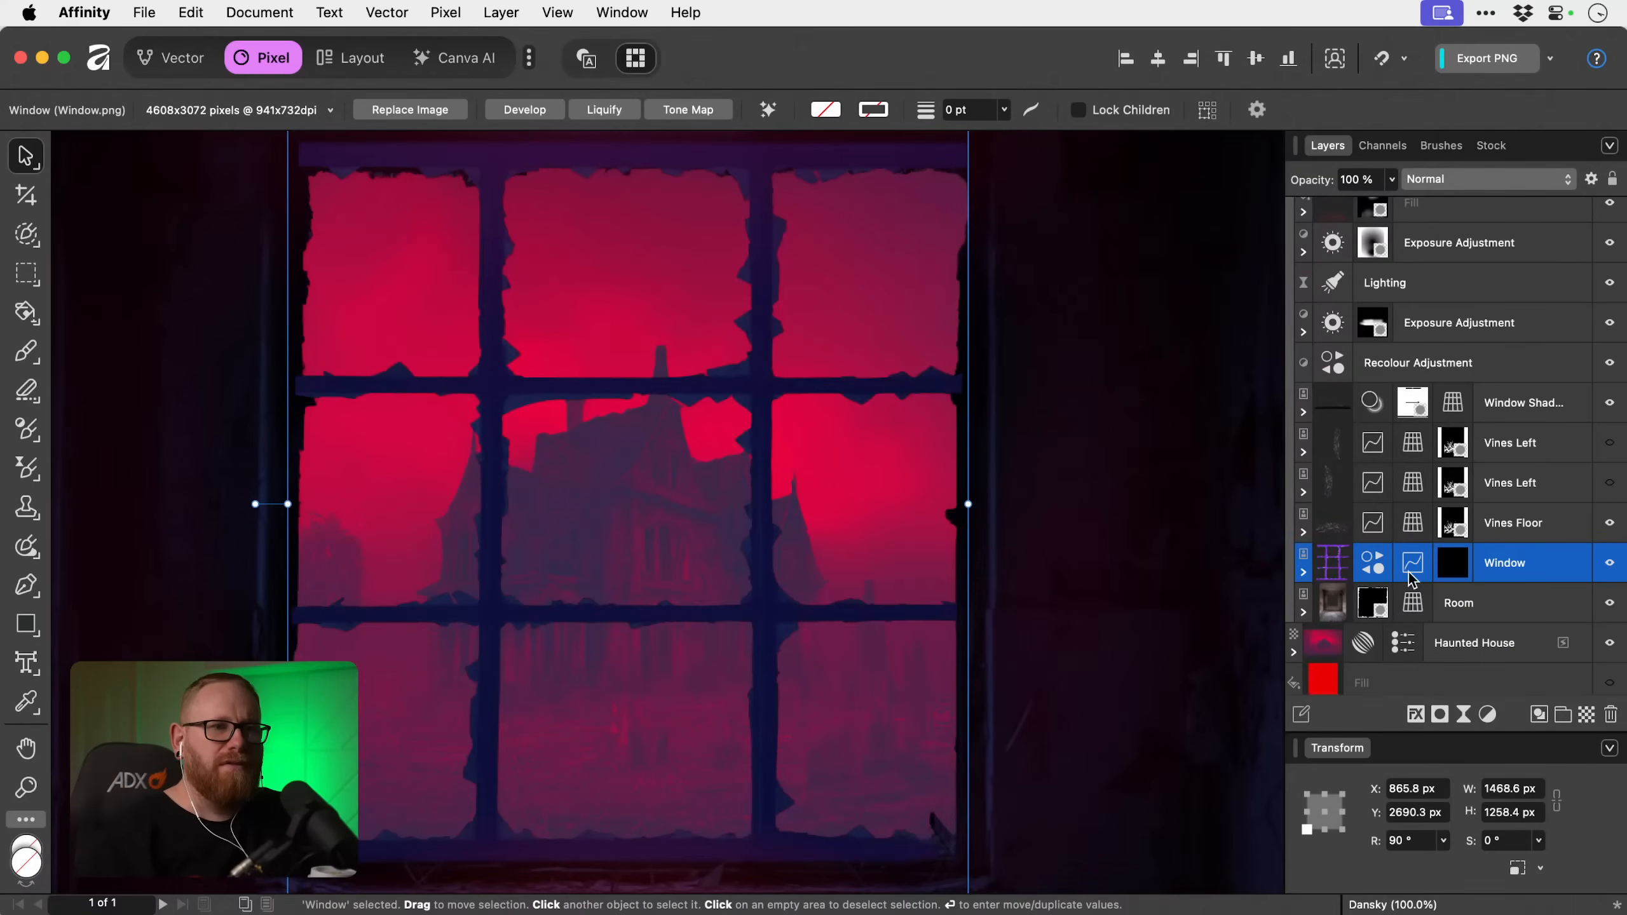
{"action": "left_click_drag", "start_coordinate": [1537, 570], "coordinate": [1535, 637]}
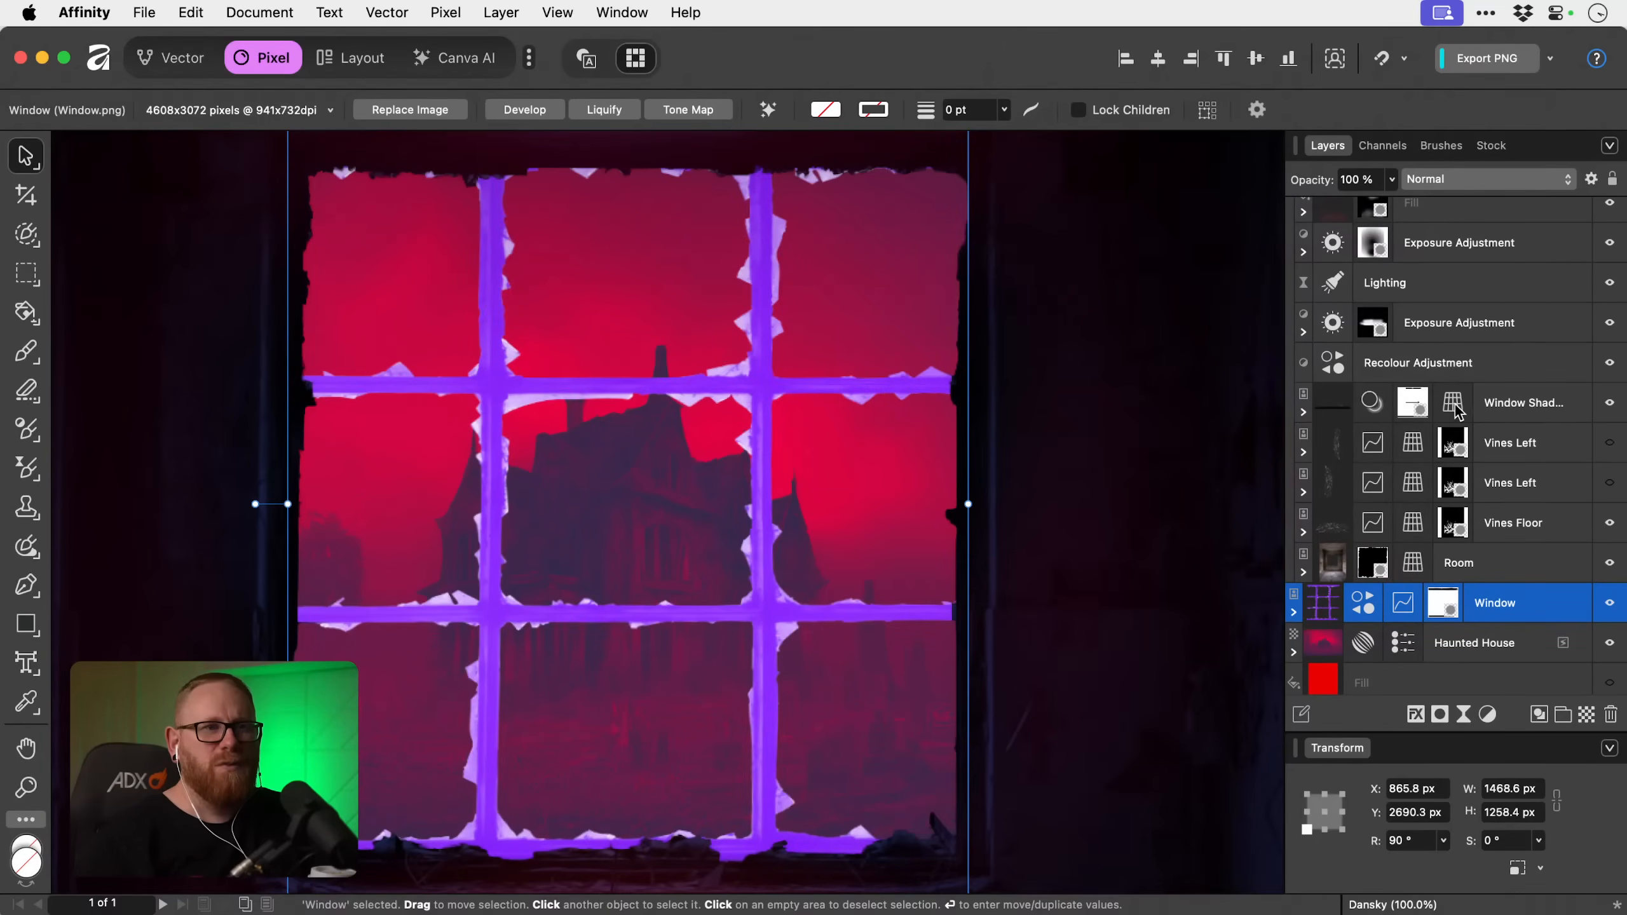
Collapse the Room group and set the hue of the Window layer's Recolour adjustment to 339.8°.
{"action": "scroll", "coordinate": [1486, 436], "scroll_direction": "up", "scroll_amount": 4}
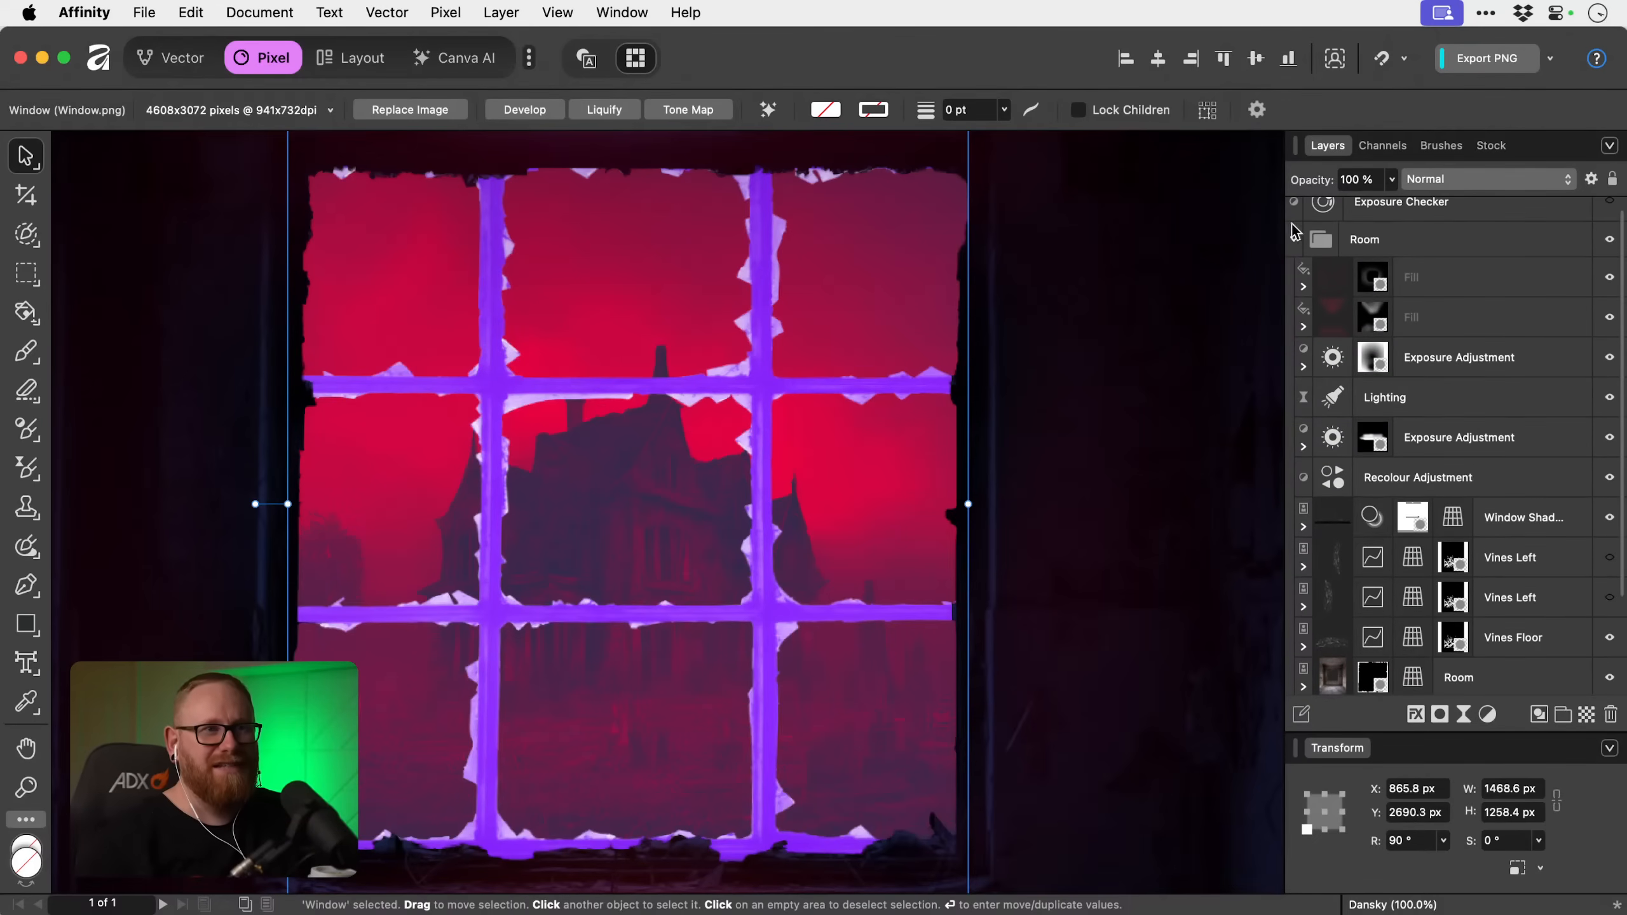
{"action": "left_click", "coordinate": [1295, 241]}
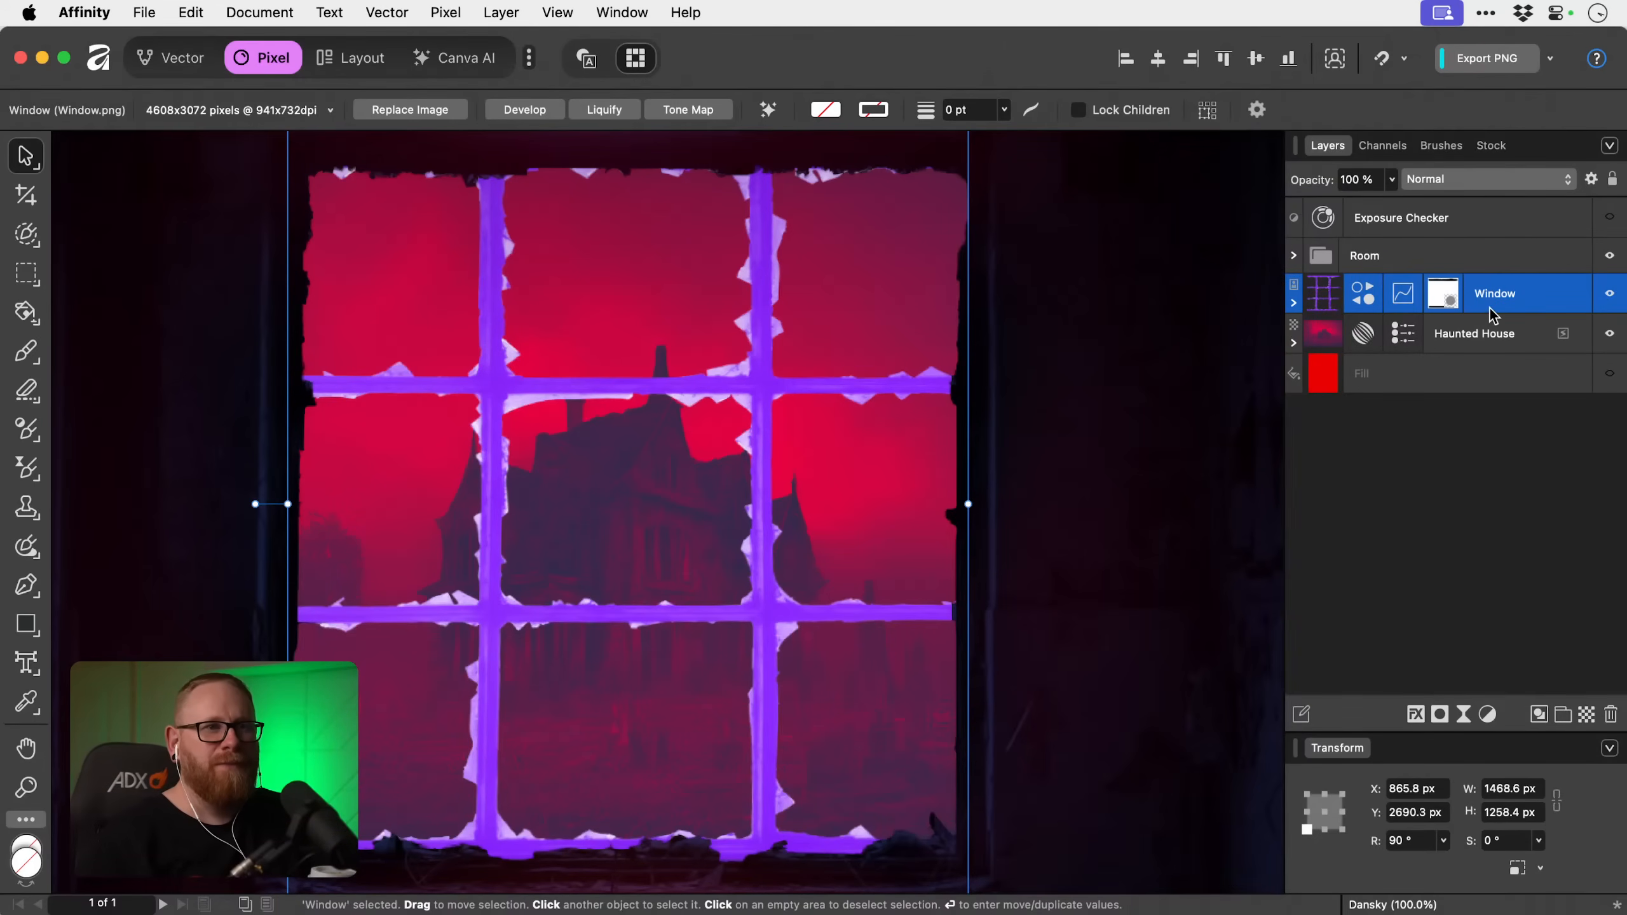
{"action": "left_click", "coordinate": [1293, 303]}
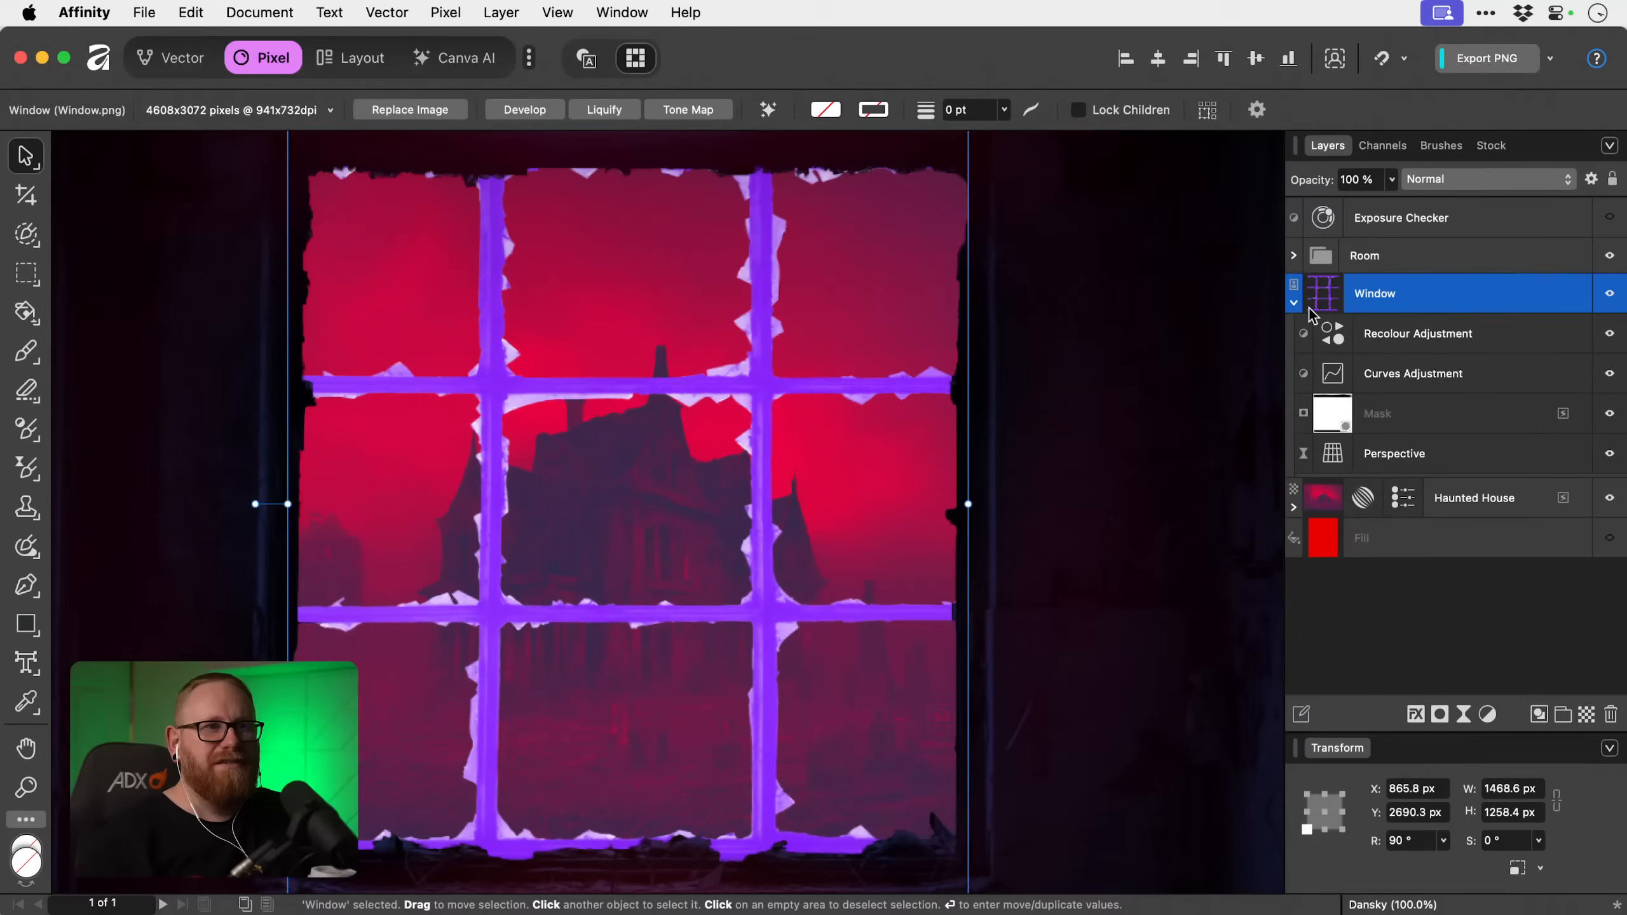
{"action": "left_click", "coordinate": [1426, 341]}
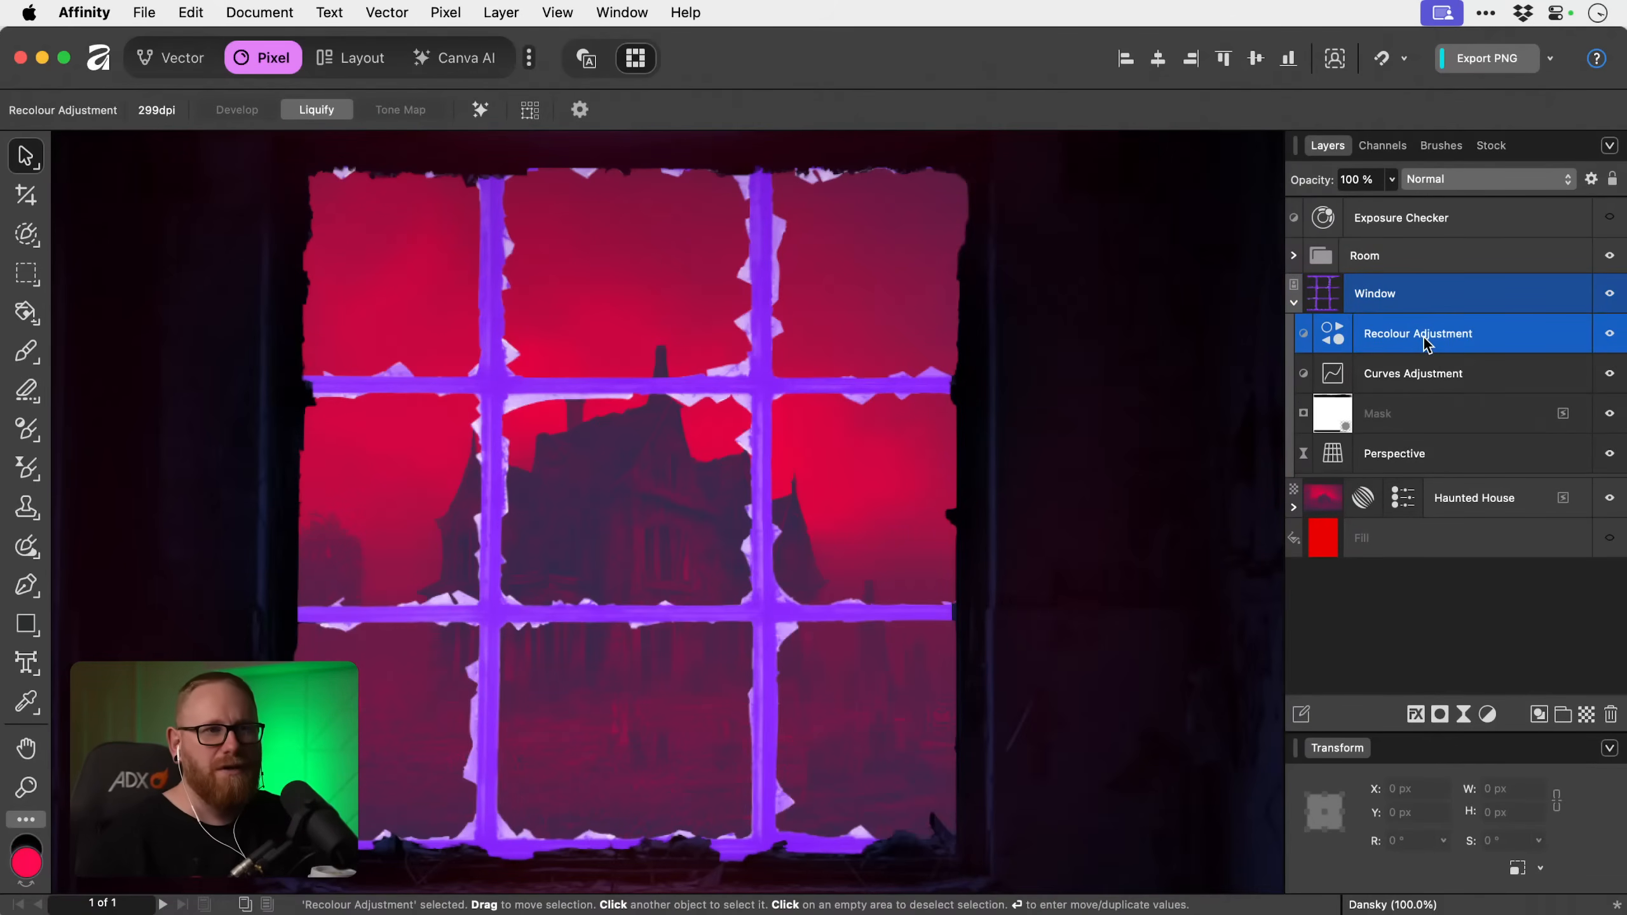
{"action": "left_click", "coordinate": [1325, 335]}
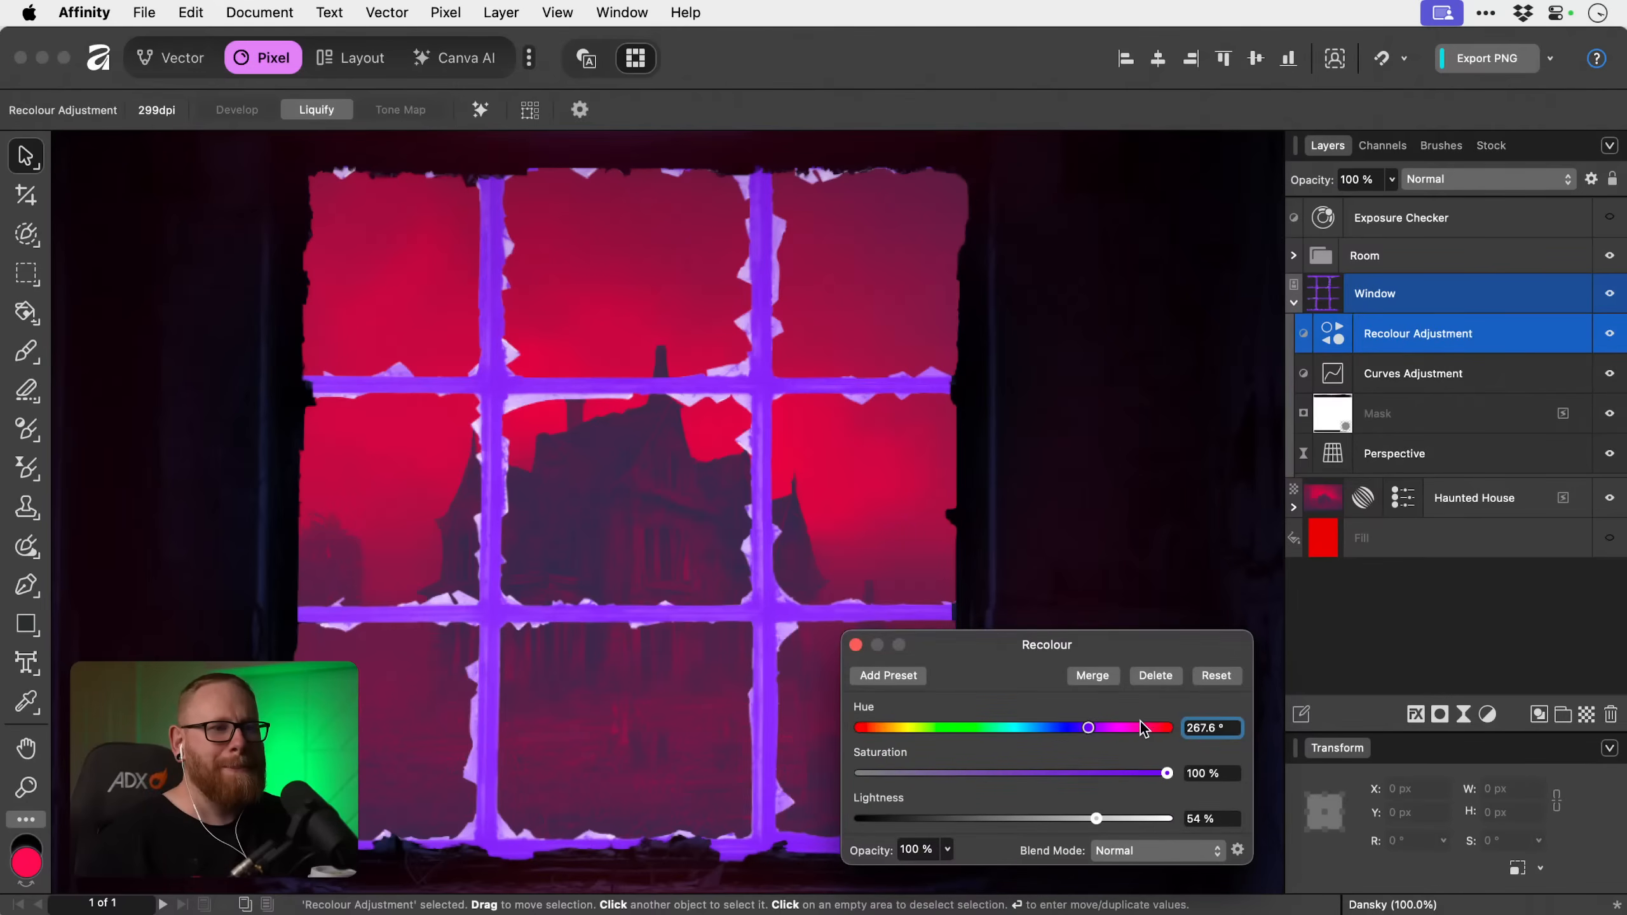
{"action": "left_click_drag", "start_coordinate": [1140, 728], "coordinate": [1151, 732]}
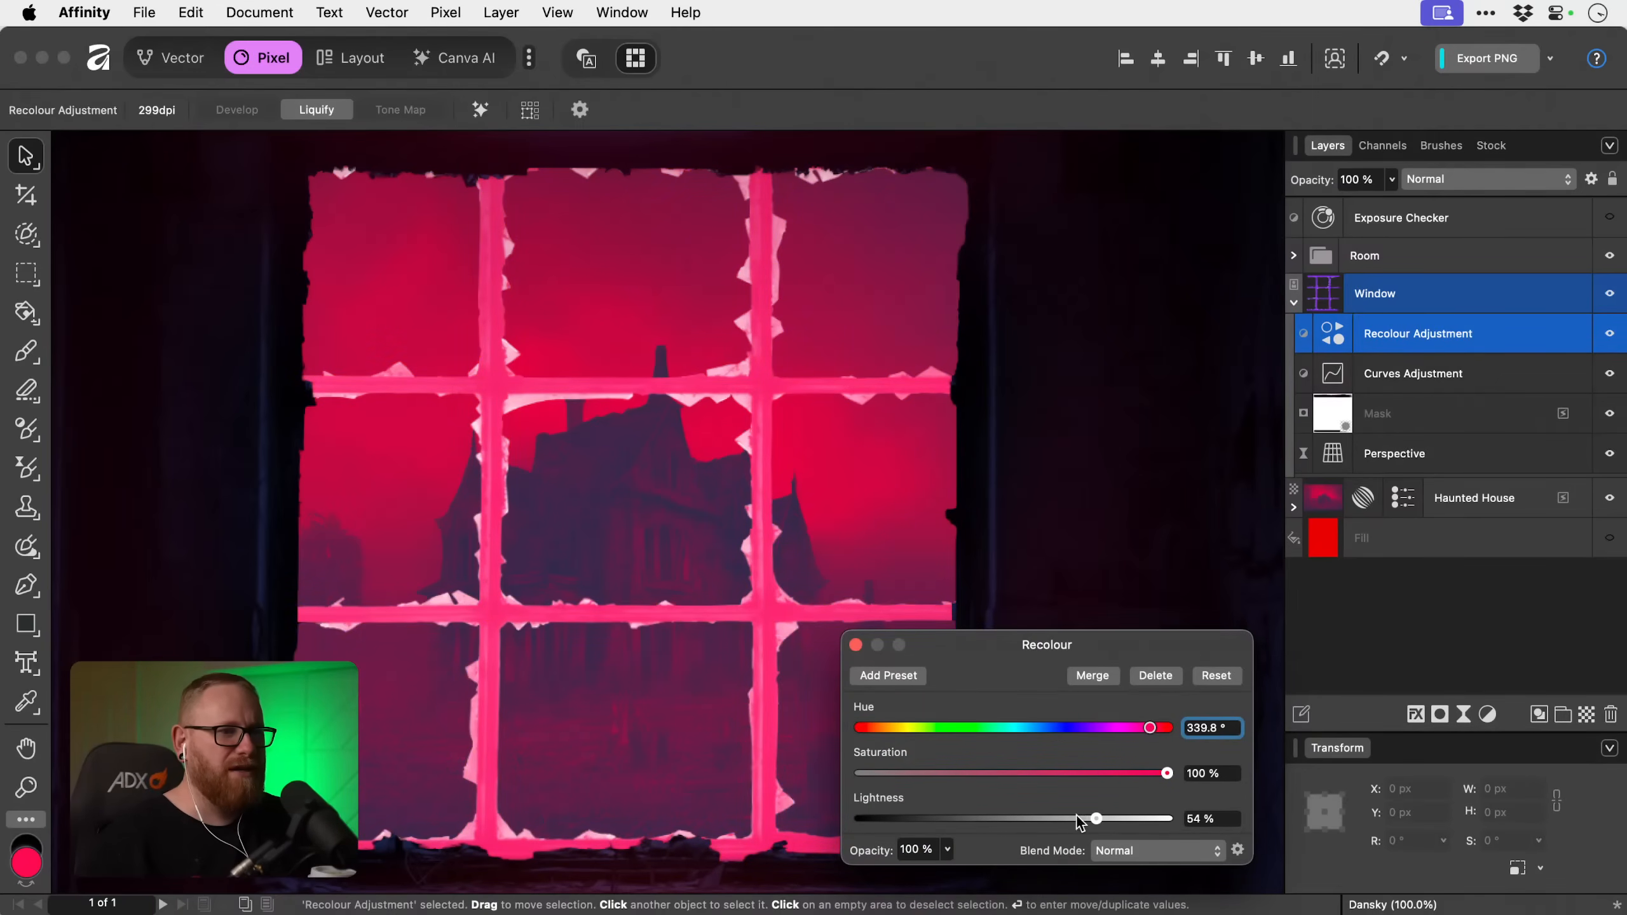
Set the lightness of the Window layer's Recolour adjustment to -33 % and close its settings.
{"action": "left_click_drag", "start_coordinate": [1082, 817], "coordinate": [963, 819]}
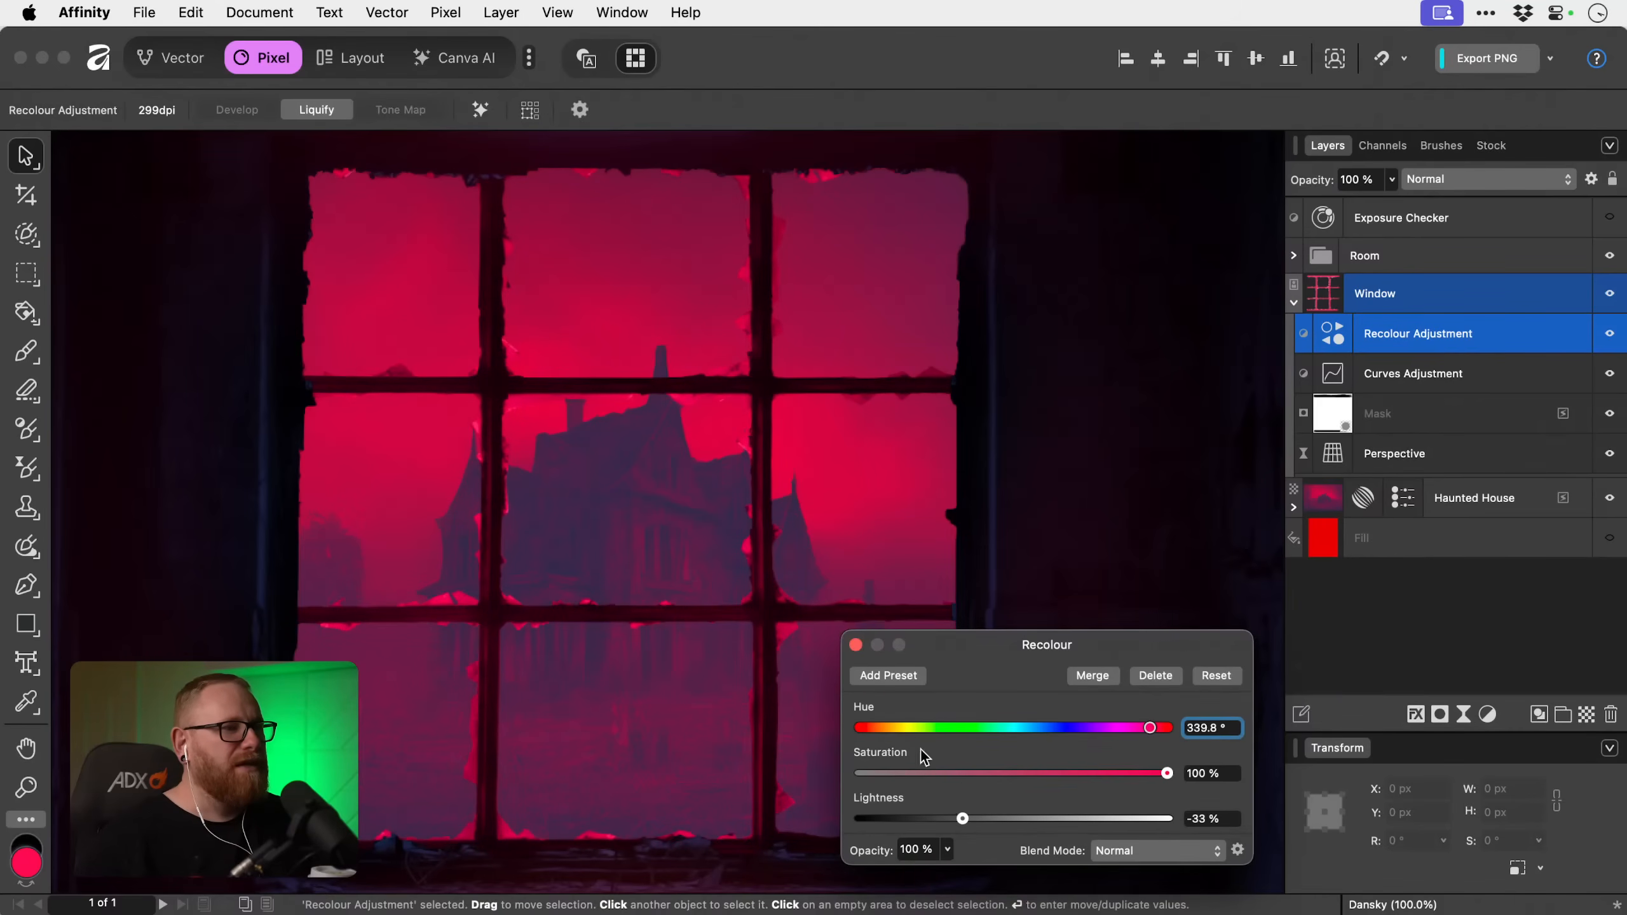
{"action": "left_click", "coordinate": [856, 644]}
{"action": "scroll", "coordinate": [861, 646], "scroll_direction": "up", "scroll_amount": 1}
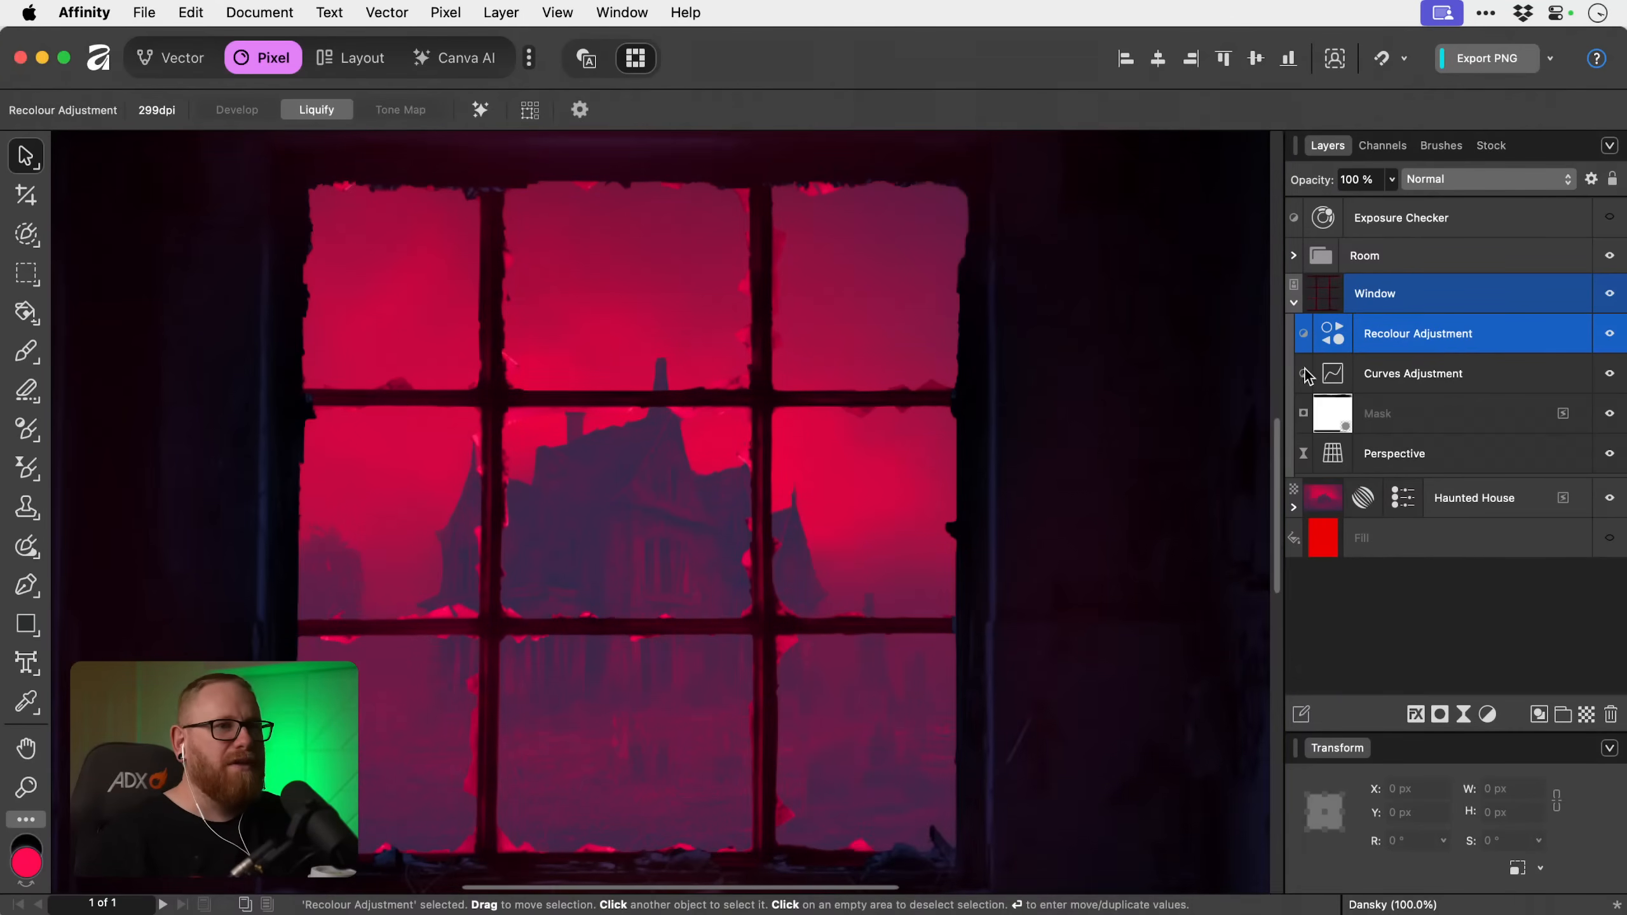
Reduce the opacity of the Window layer's Recolour adjustment to 80 % and fit the whole image in view.
{"action": "left_click", "coordinate": [1387, 182]}
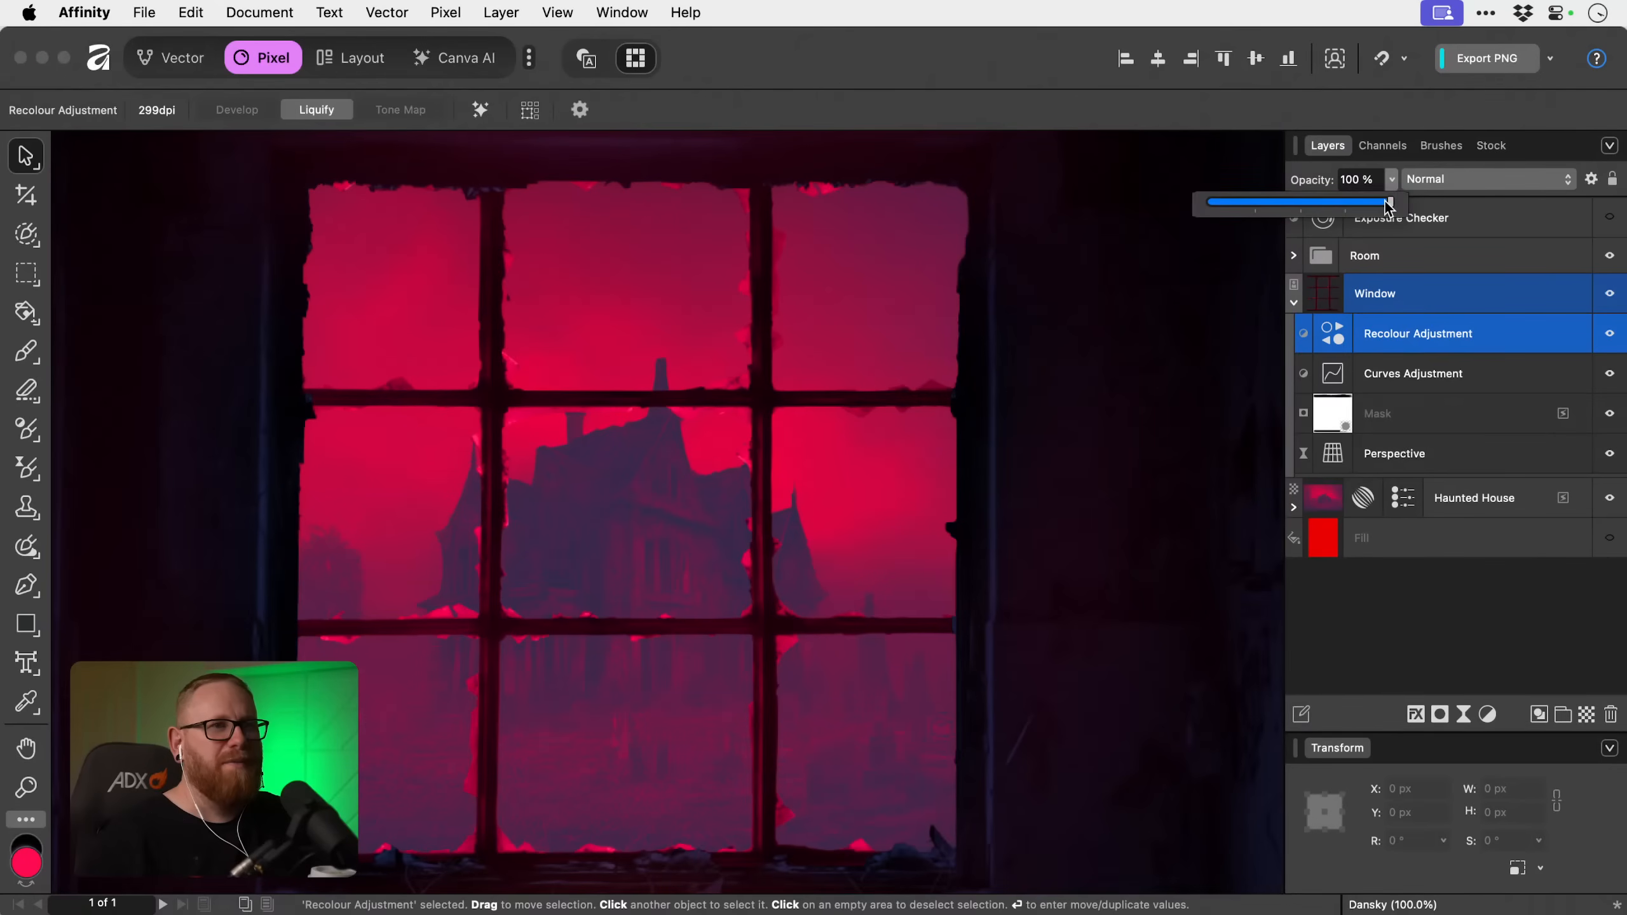
{"action": "left_click_drag", "start_coordinate": [1389, 204], "coordinate": [1232, 204]}
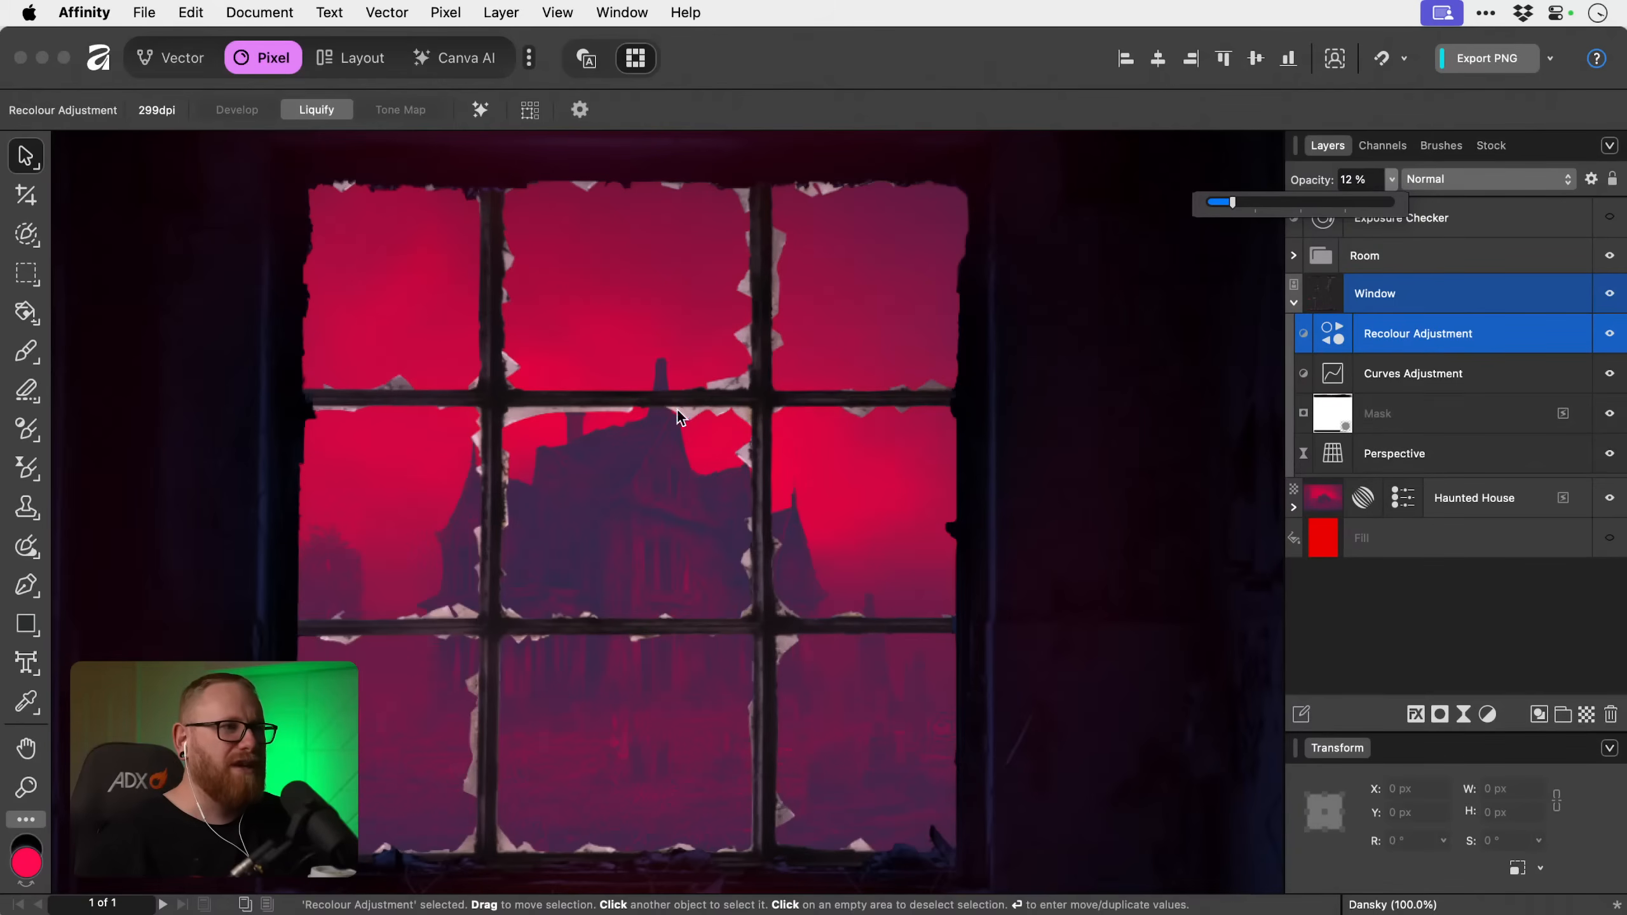
{"action": "left_click_drag", "start_coordinate": [1255, 203], "coordinate": [1357, 204]}
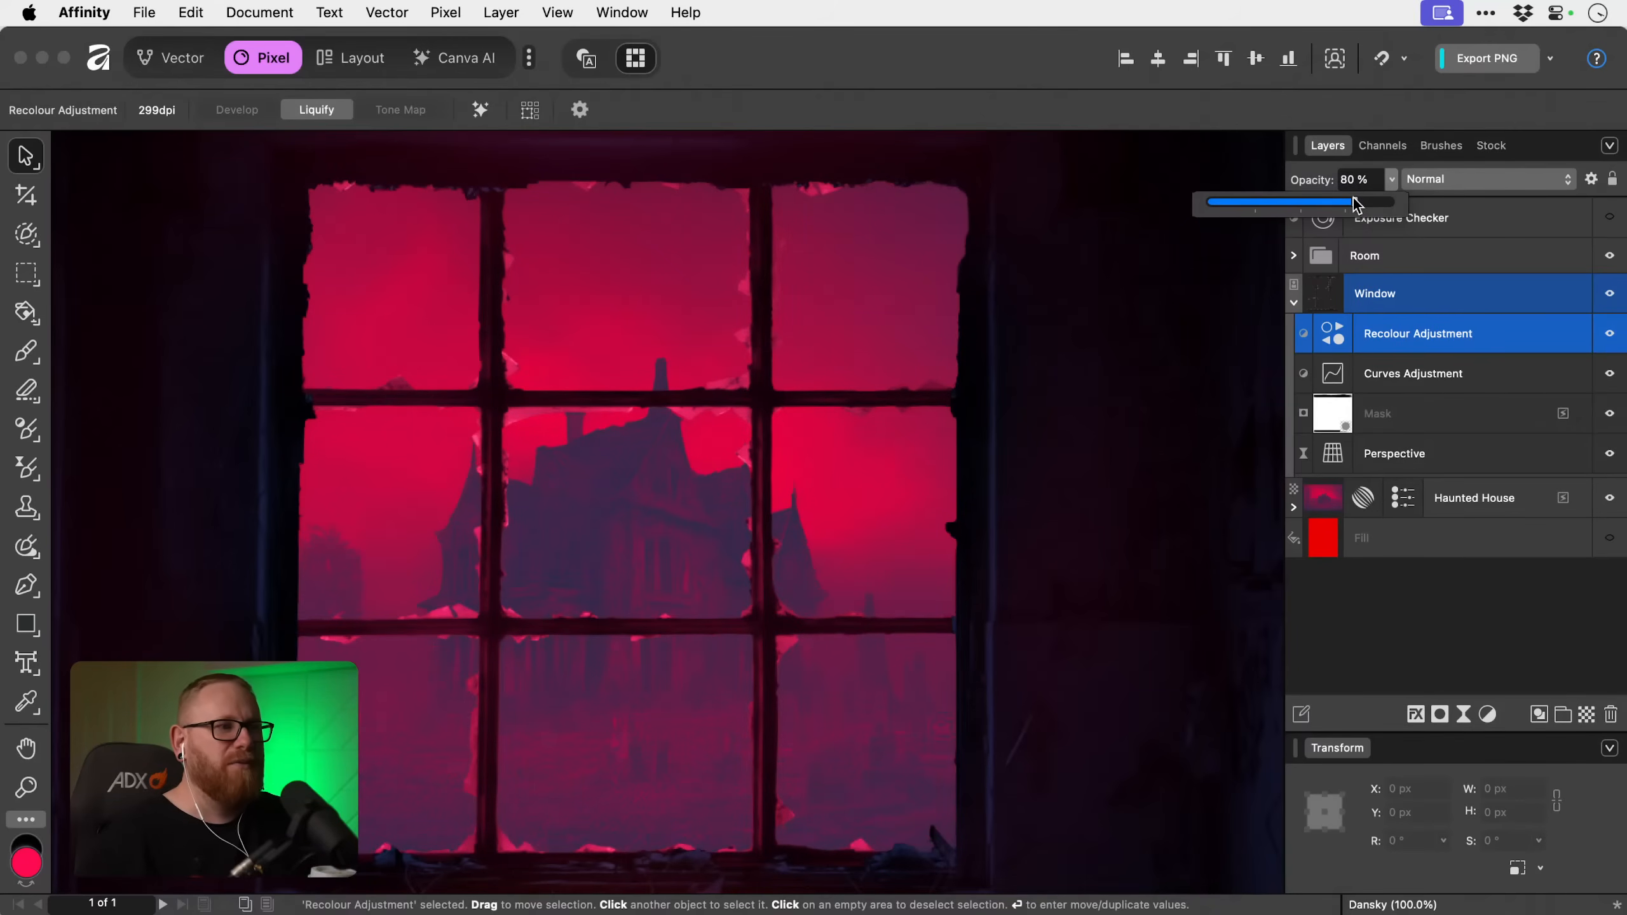
{"action": "left_click", "coordinate": [1518, 330]}
{"action": "key", "text": "super+0"}
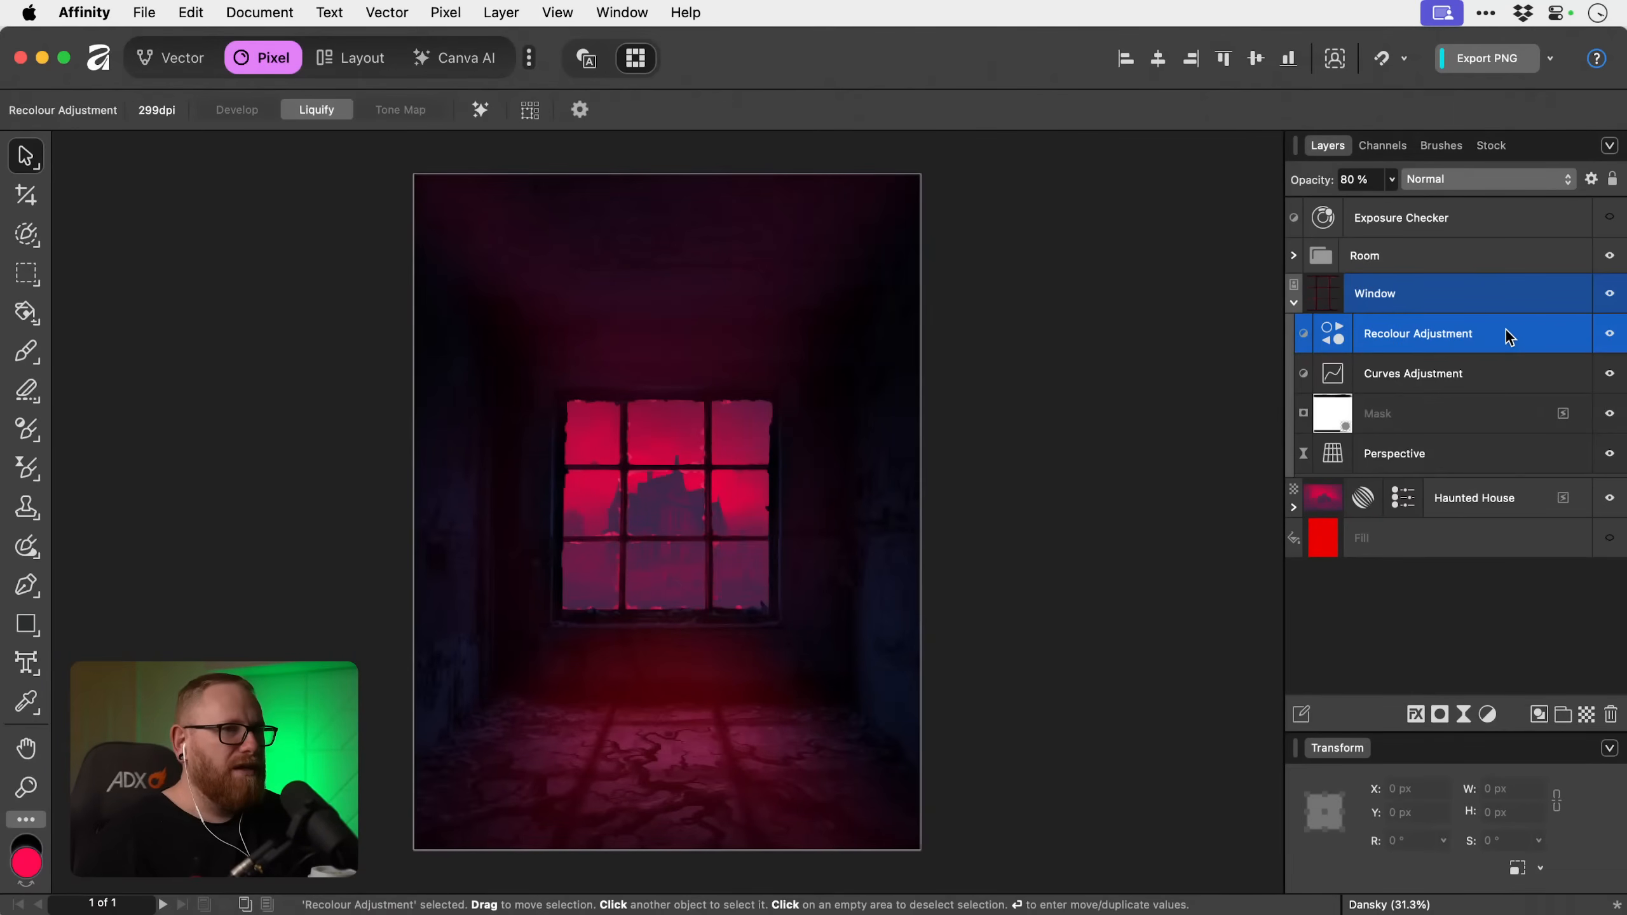
Collapse the Window layer and briefly expand the Room group to check its contents.
{"action": "left_click", "coordinate": [1293, 302]}
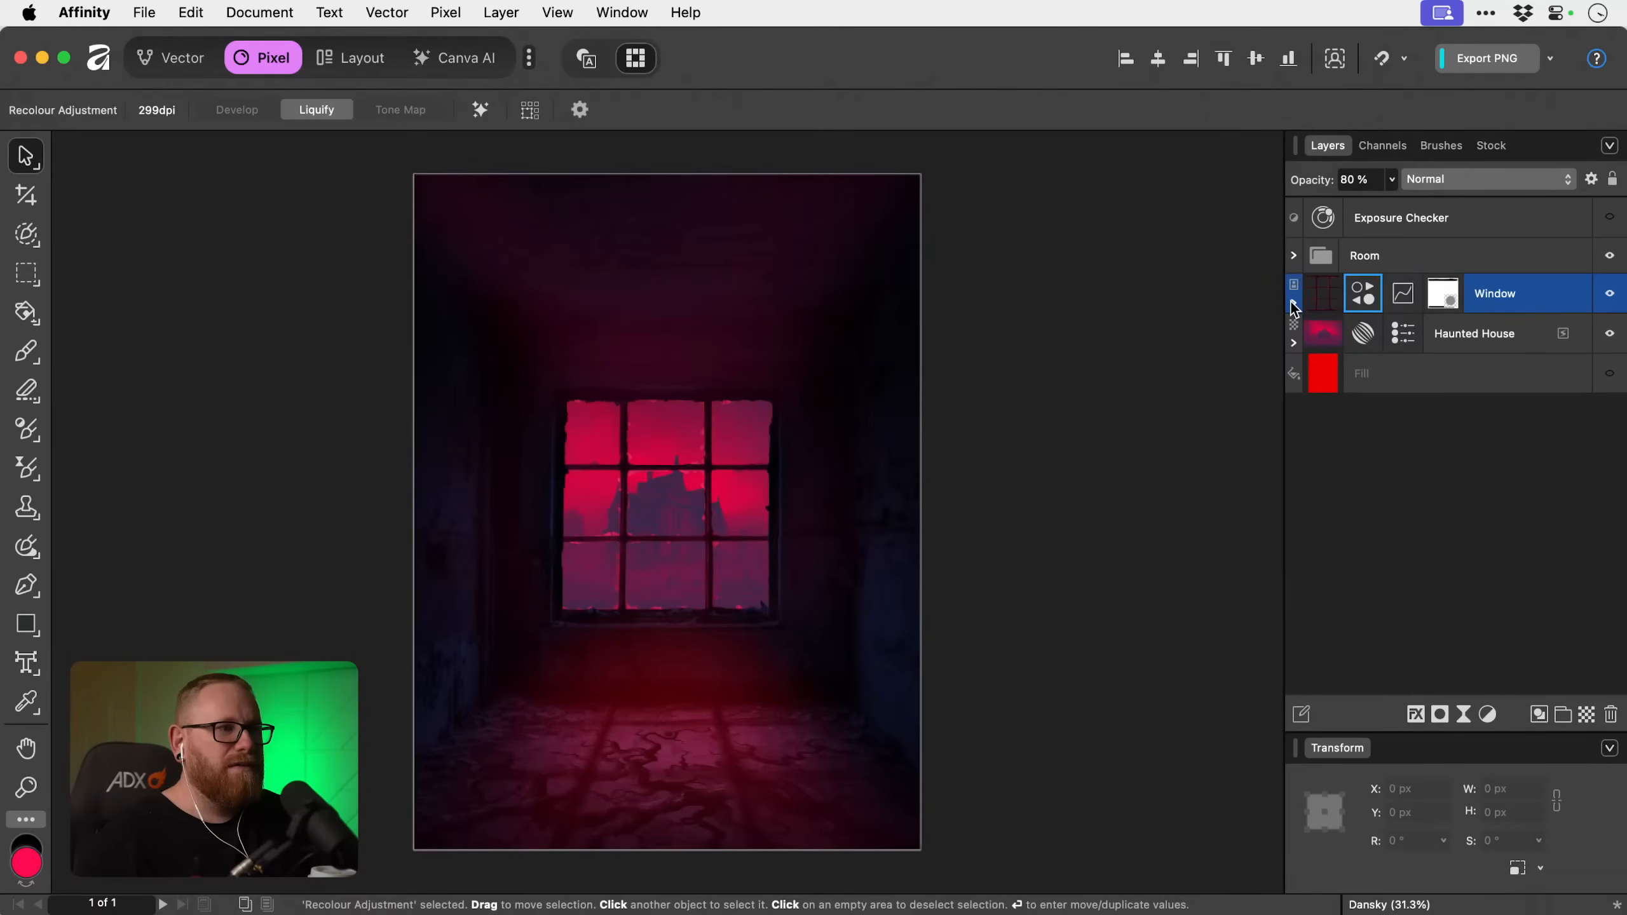
{"action": "left_click", "coordinate": [1293, 256]}
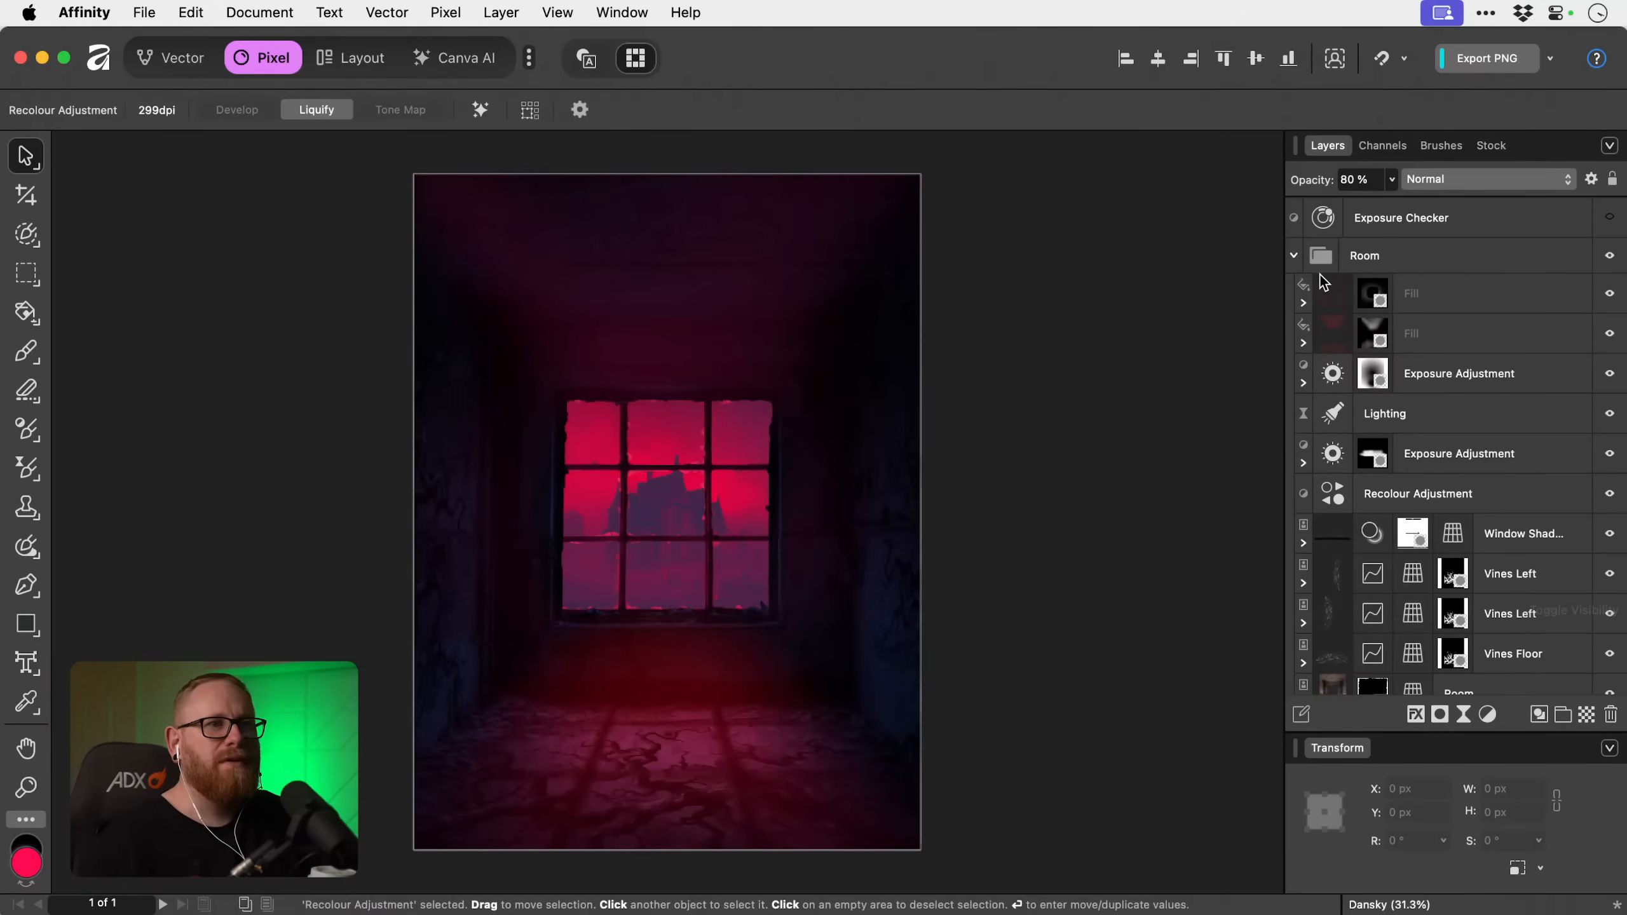
{"action": "left_click", "coordinate": [1294, 256]}
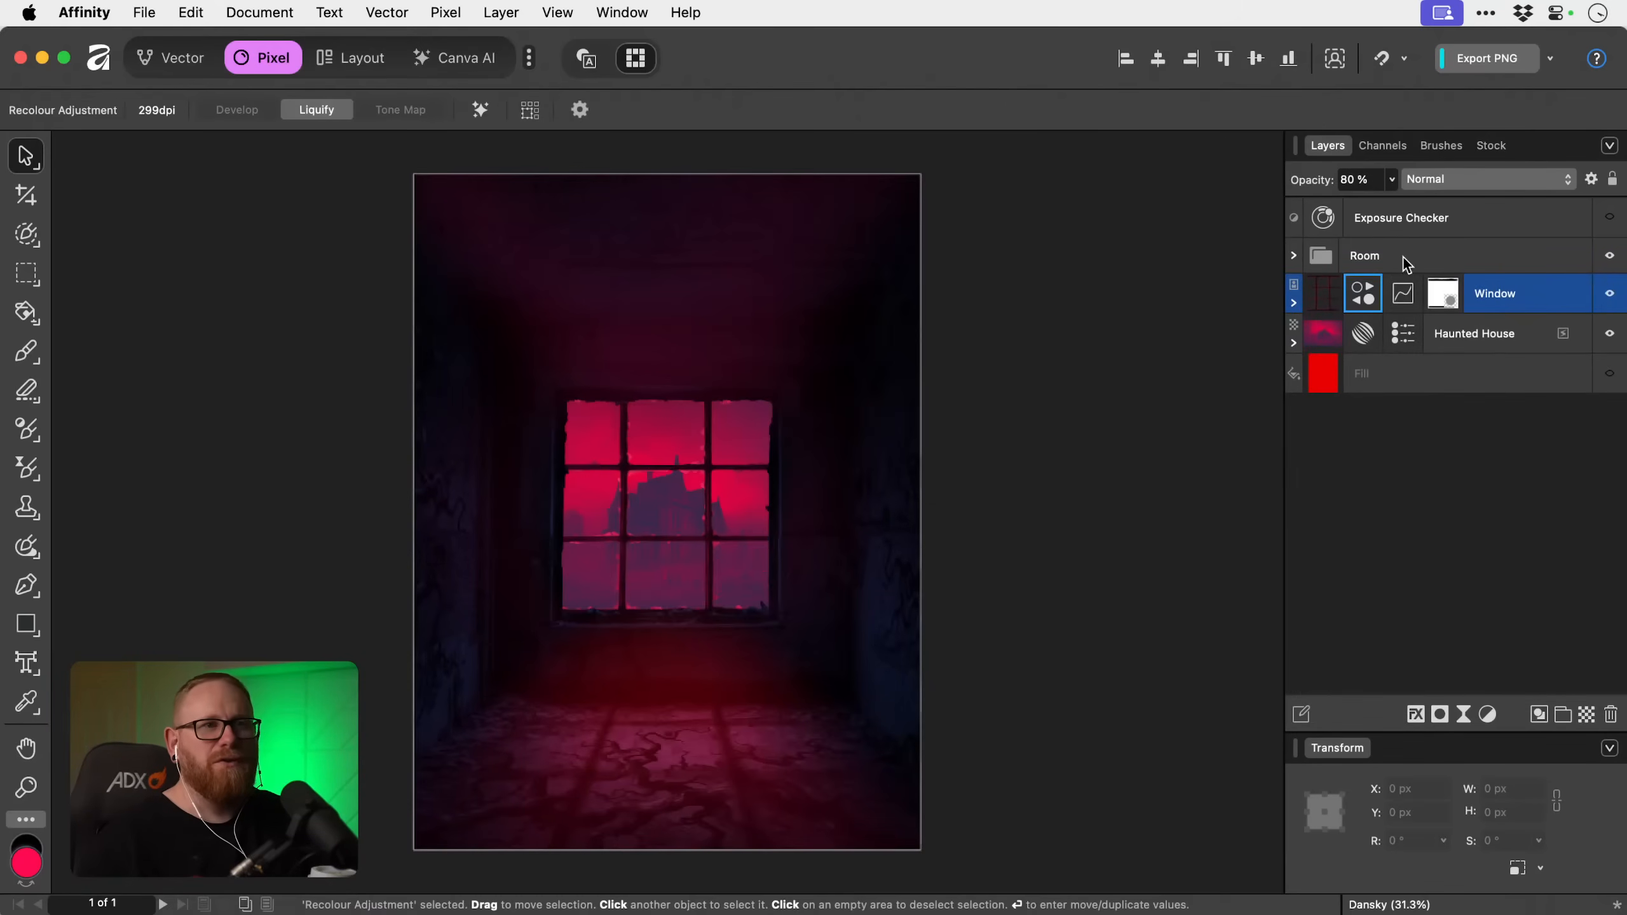
Create an empty group directly above the Room group and name it Glow Fx.
{"action": "left_click", "coordinate": [1450, 264]}
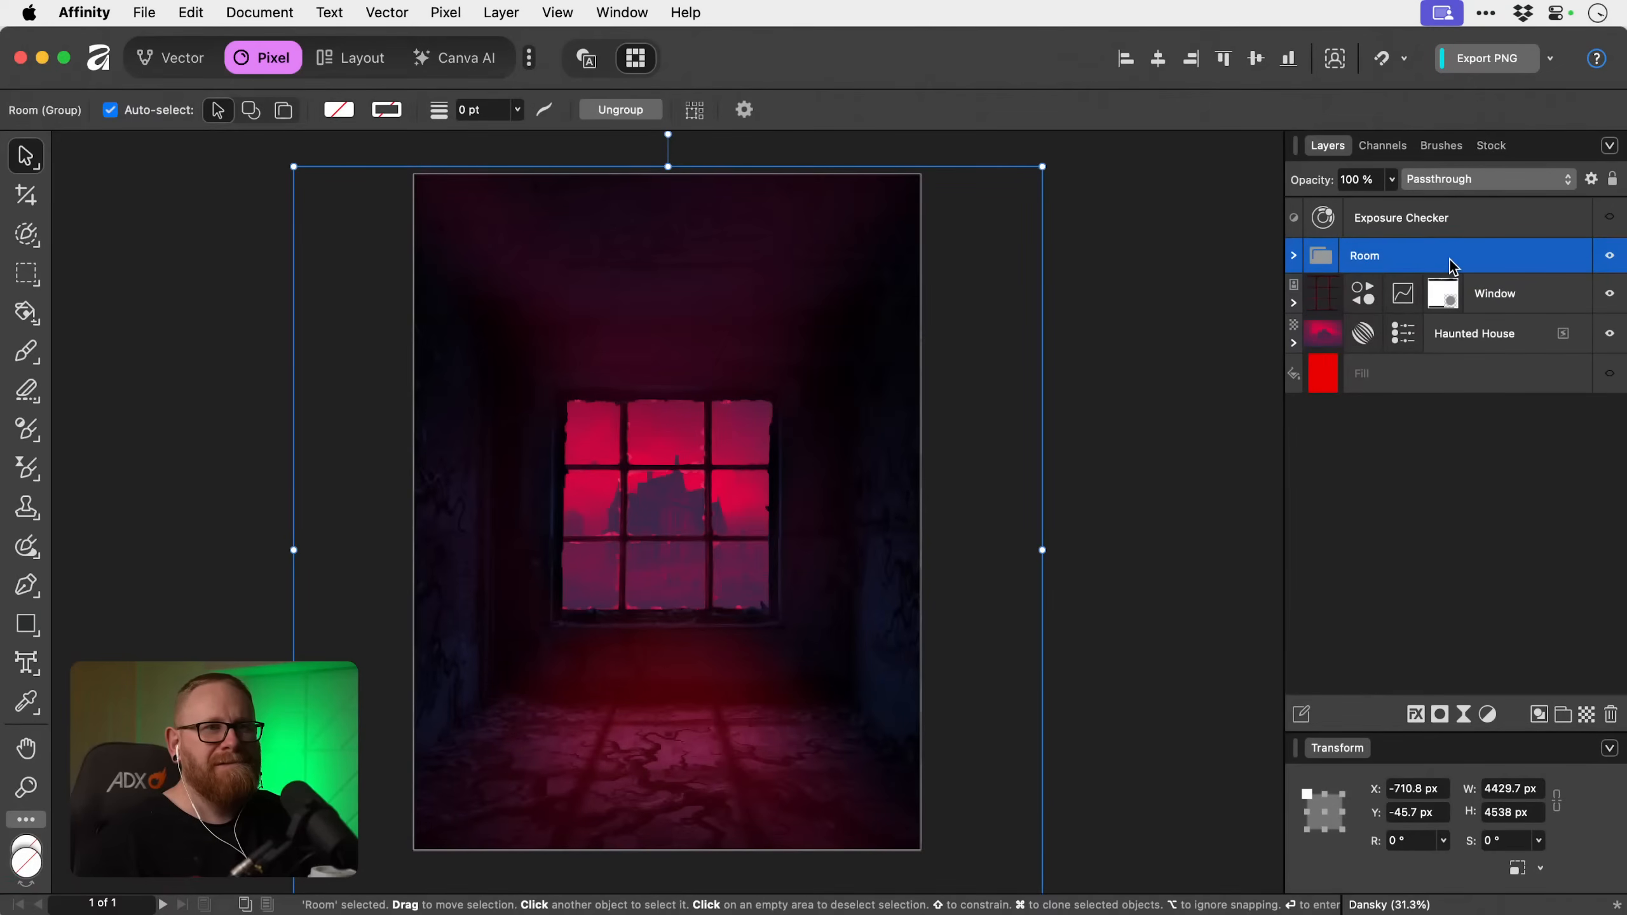
{"action": "left_click", "coordinate": [1566, 720]}
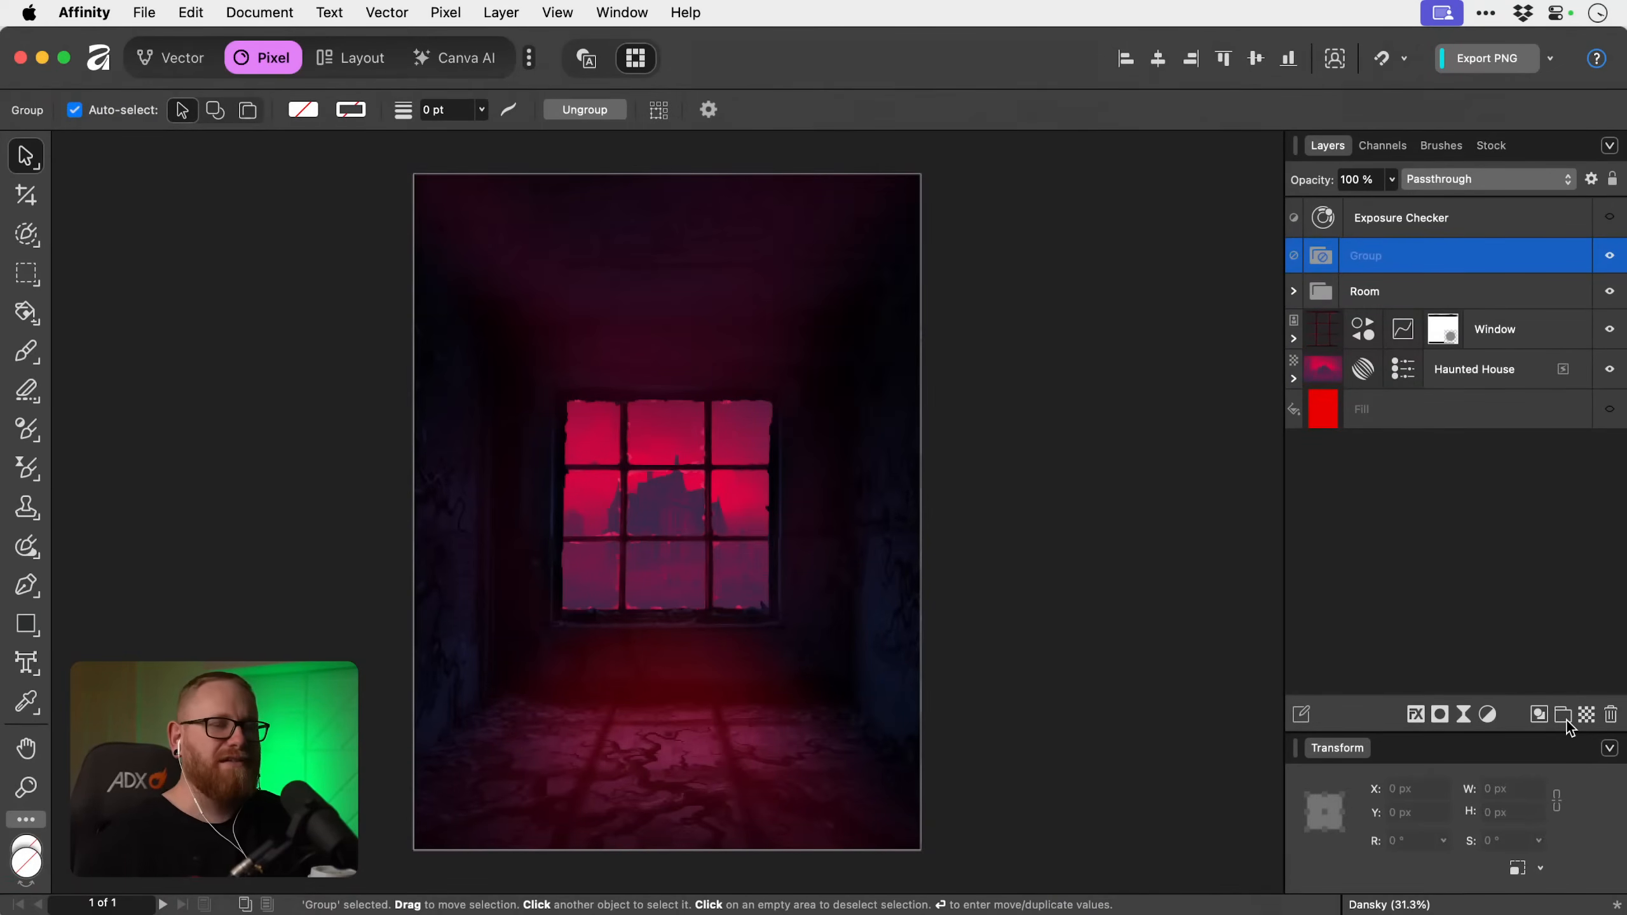
{"action": "double_click", "coordinate": [1378, 254]}
{"action": "type", "text": "Glow F"}
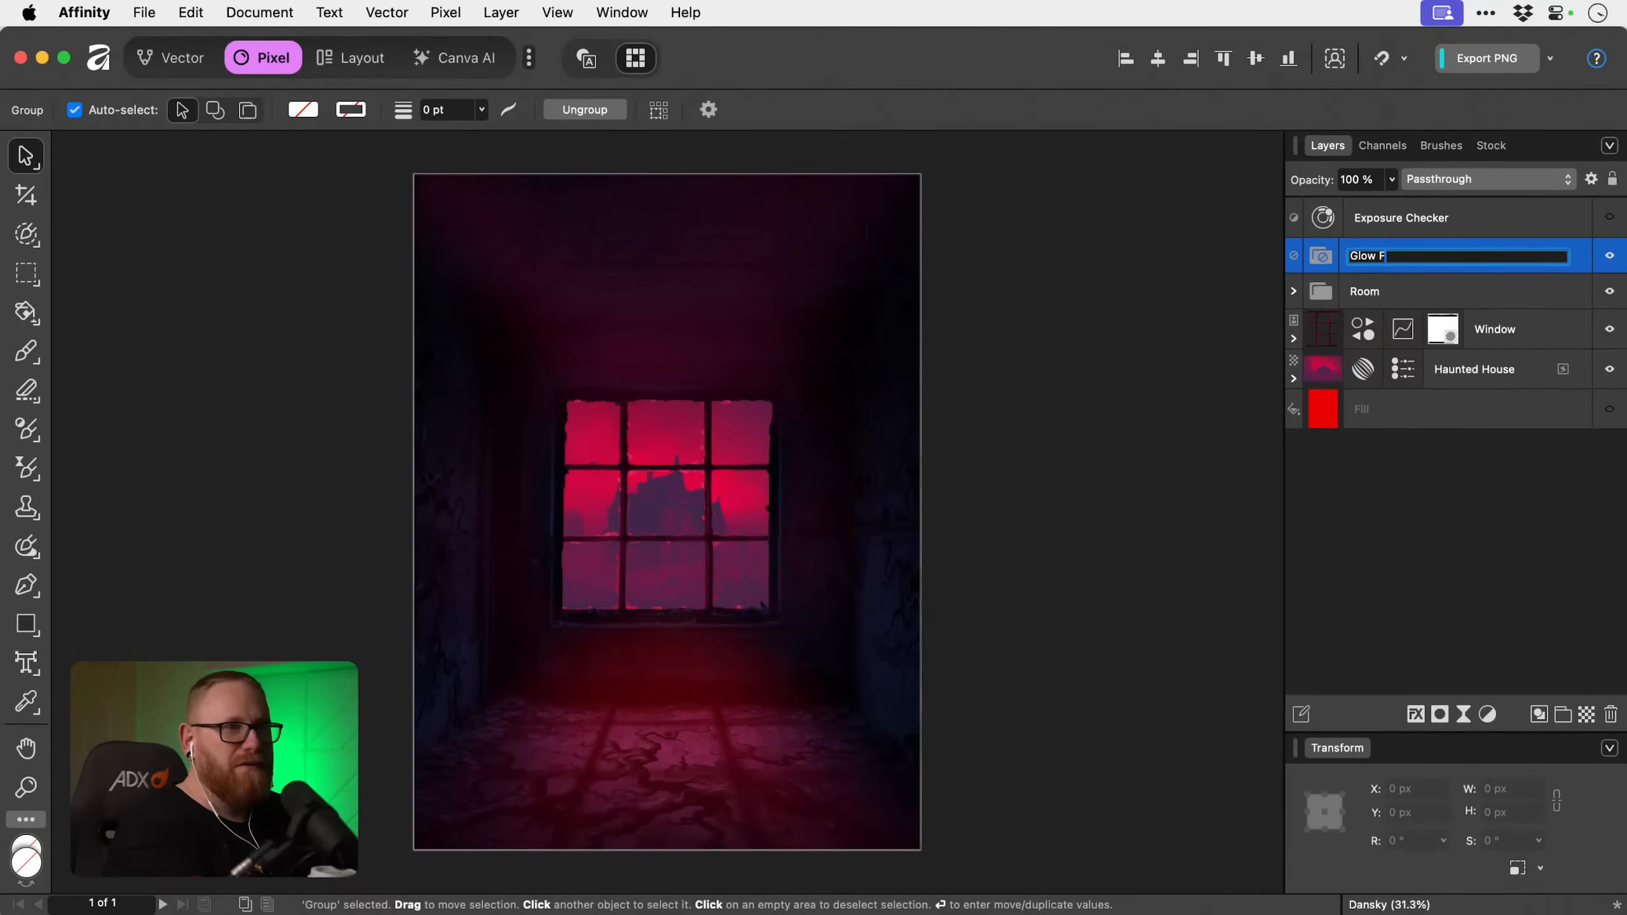
{"action": "type", "text": "x"}
{"action": "key", "text": "Return"}
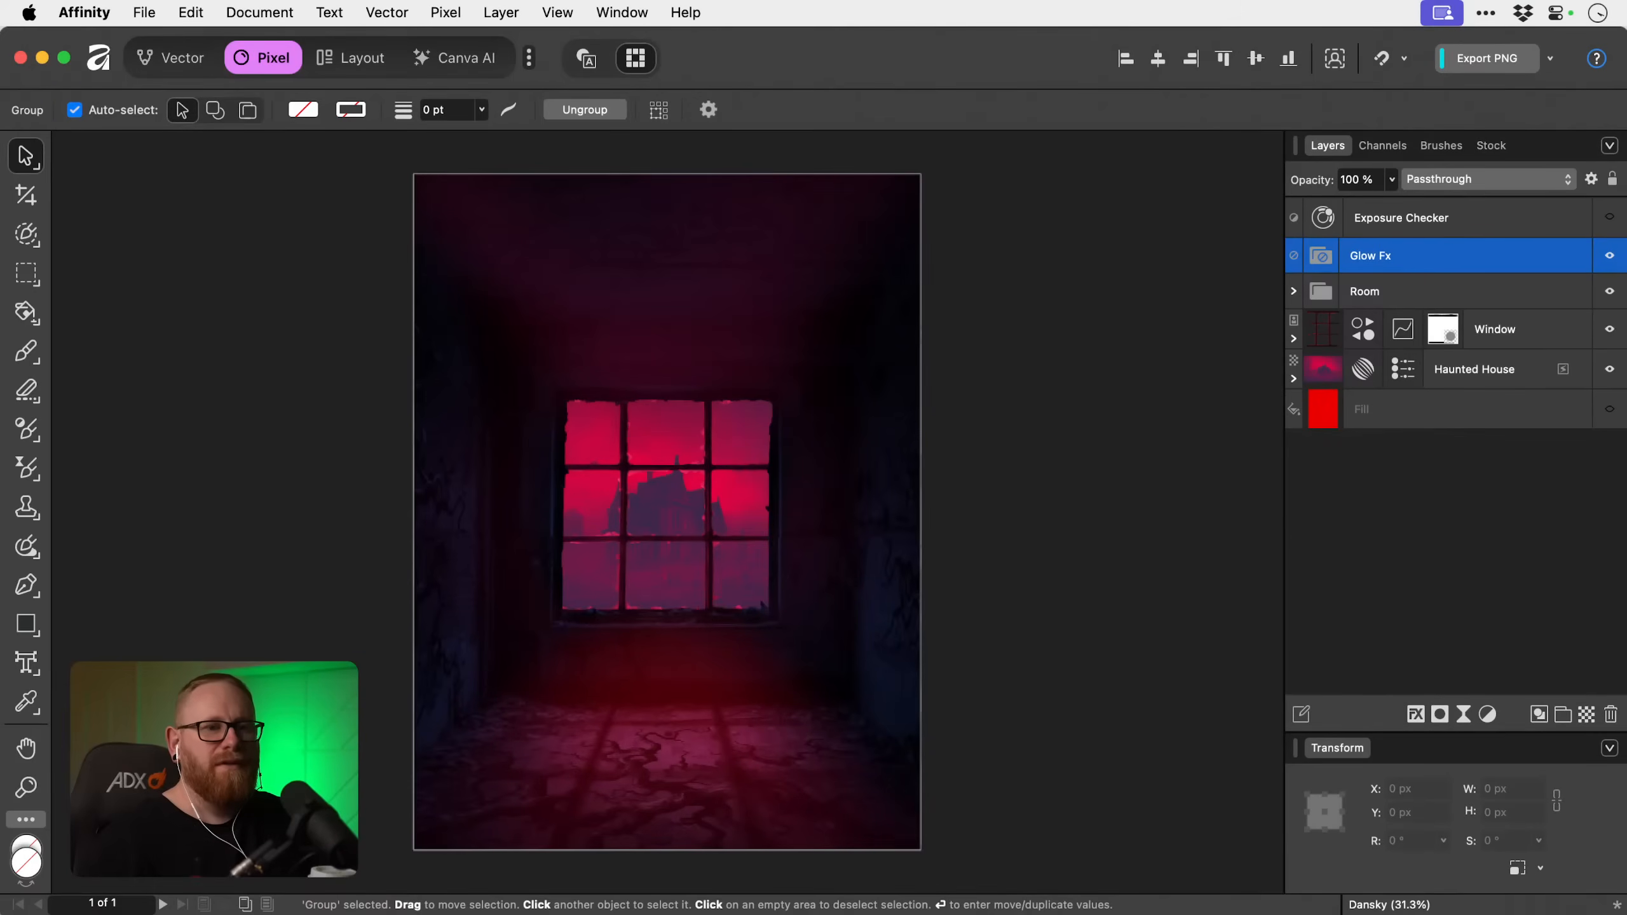
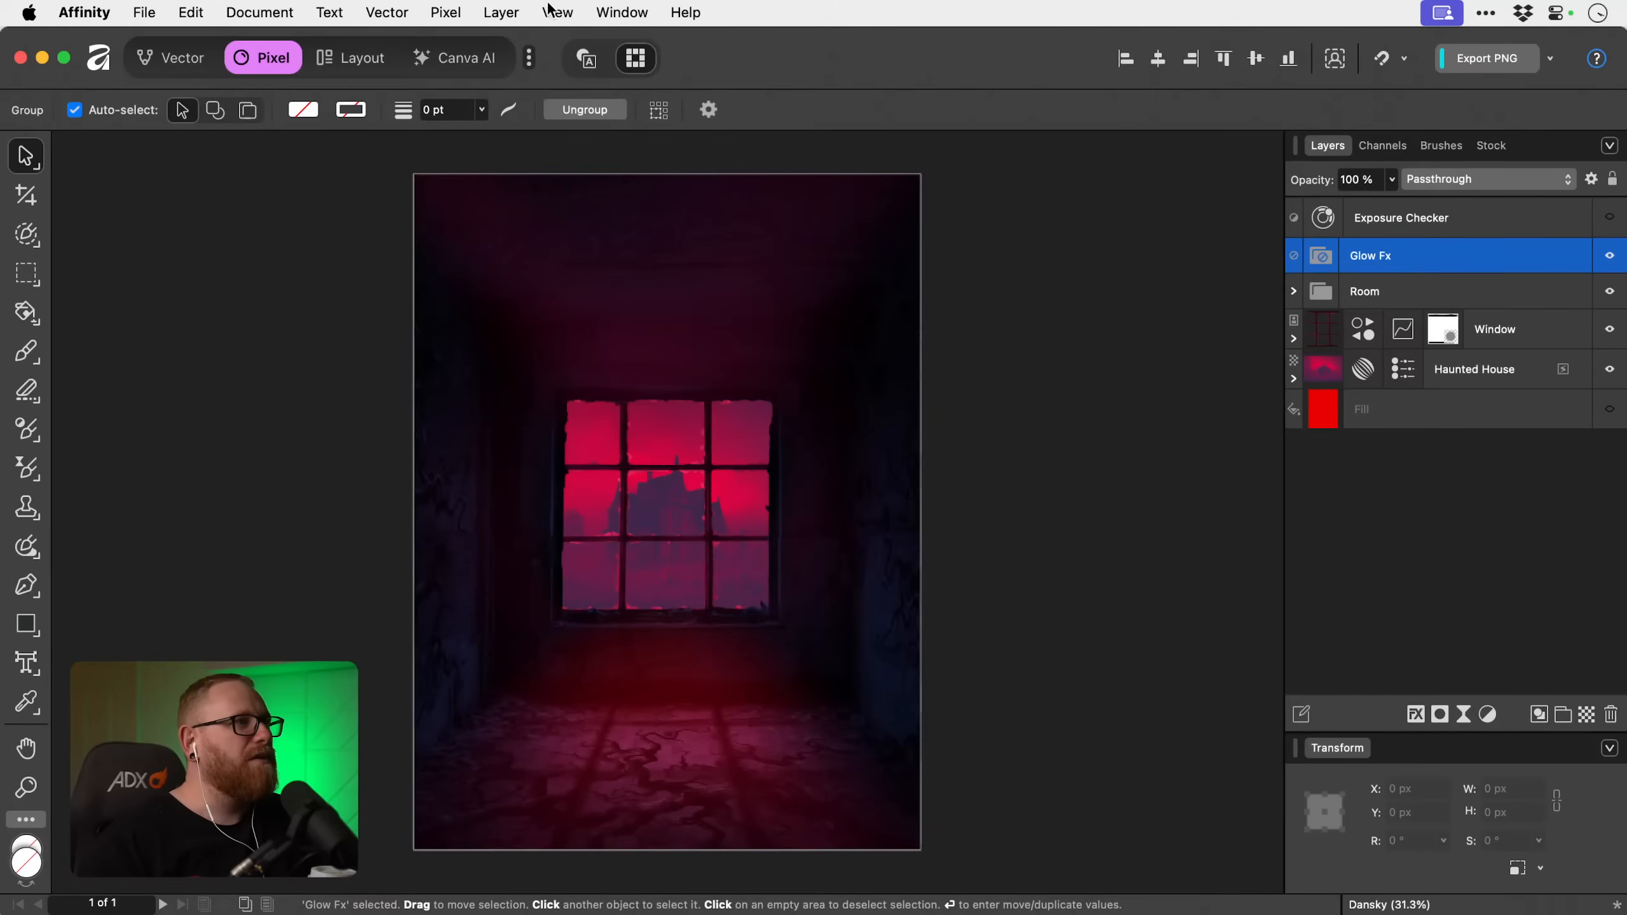
Add a red fill layer directly above the Glow Fx group and hide it with a black mask.
{"action": "left_click", "coordinate": [442, 12]}
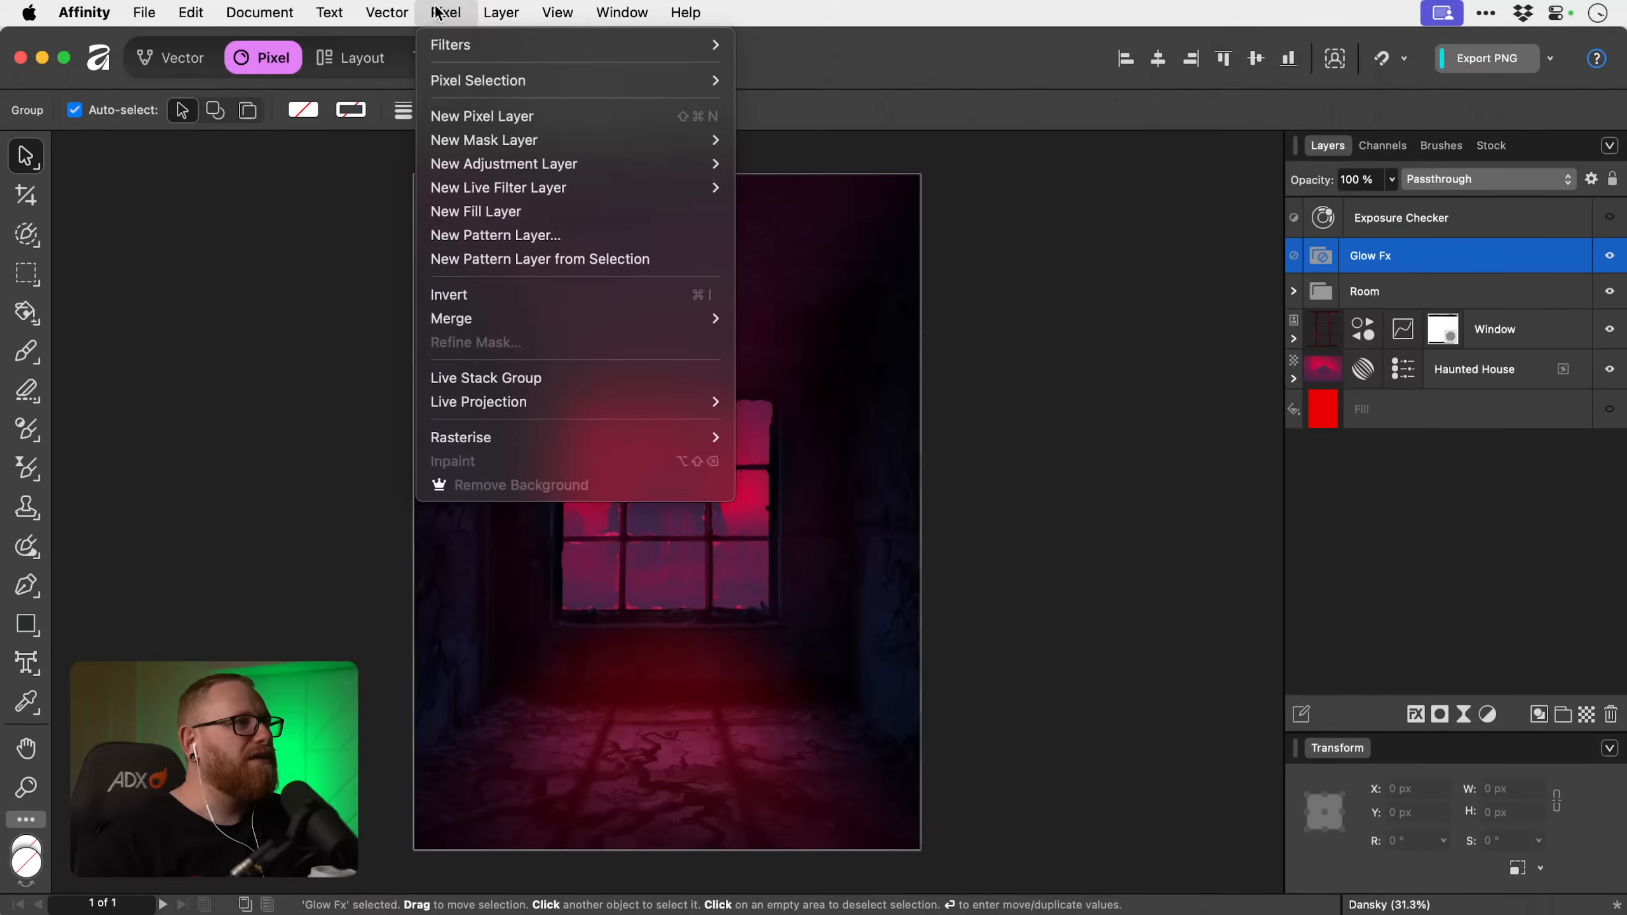
{"action": "left_click", "coordinate": [581, 211]}
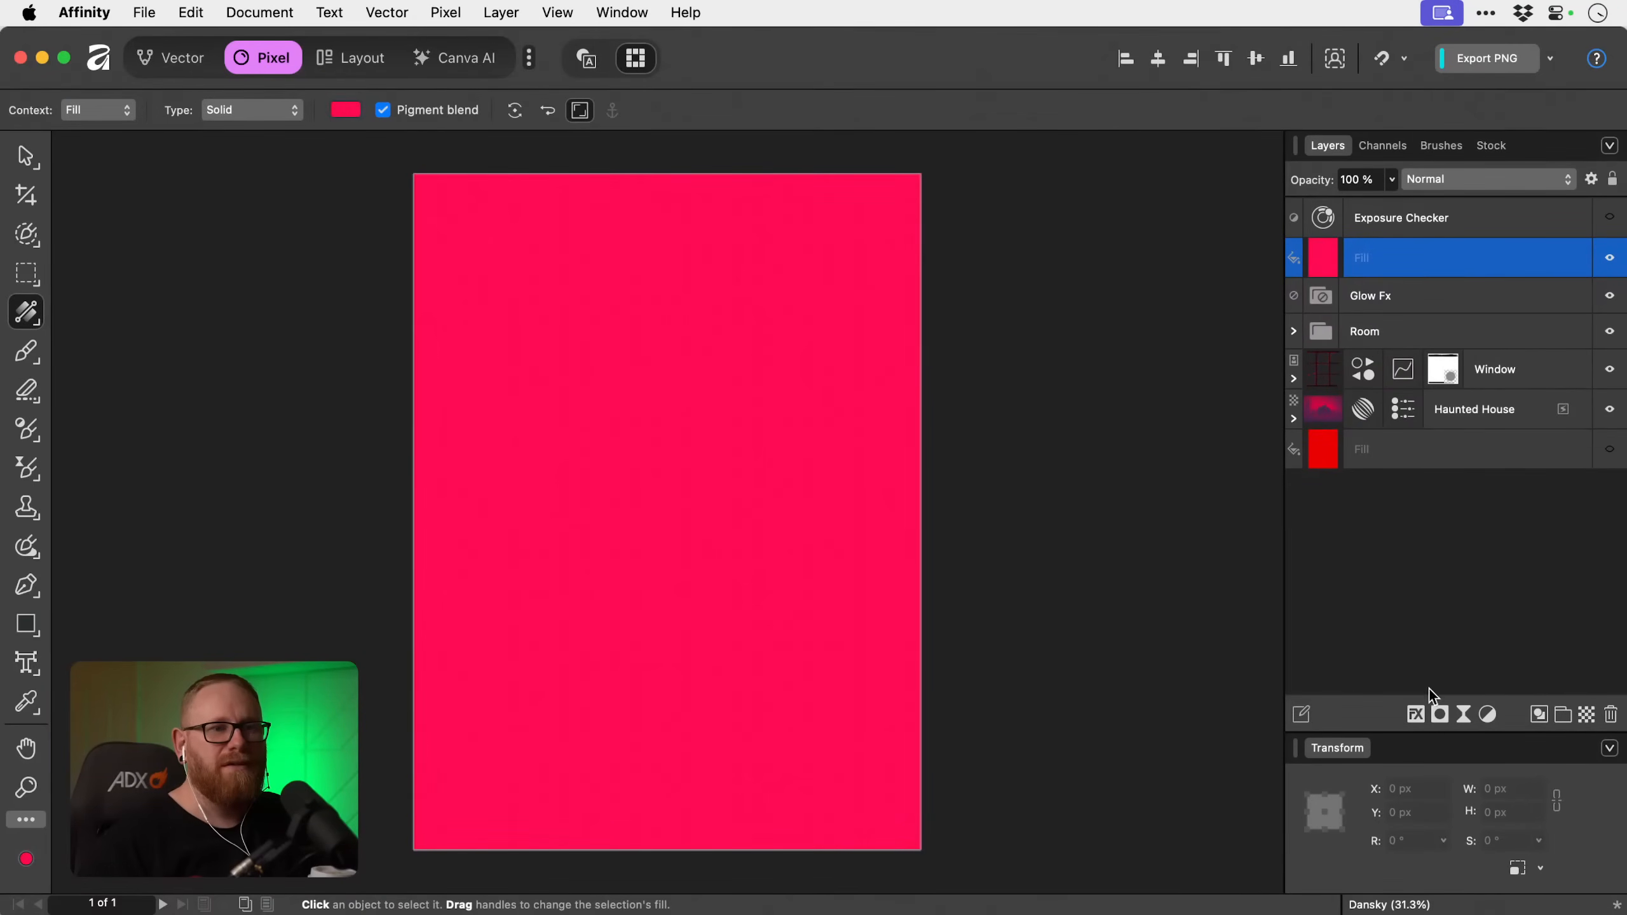
{"action": "left_click", "coordinate": [1440, 715]}
{"action": "left_click", "coordinate": [1465, 756]}
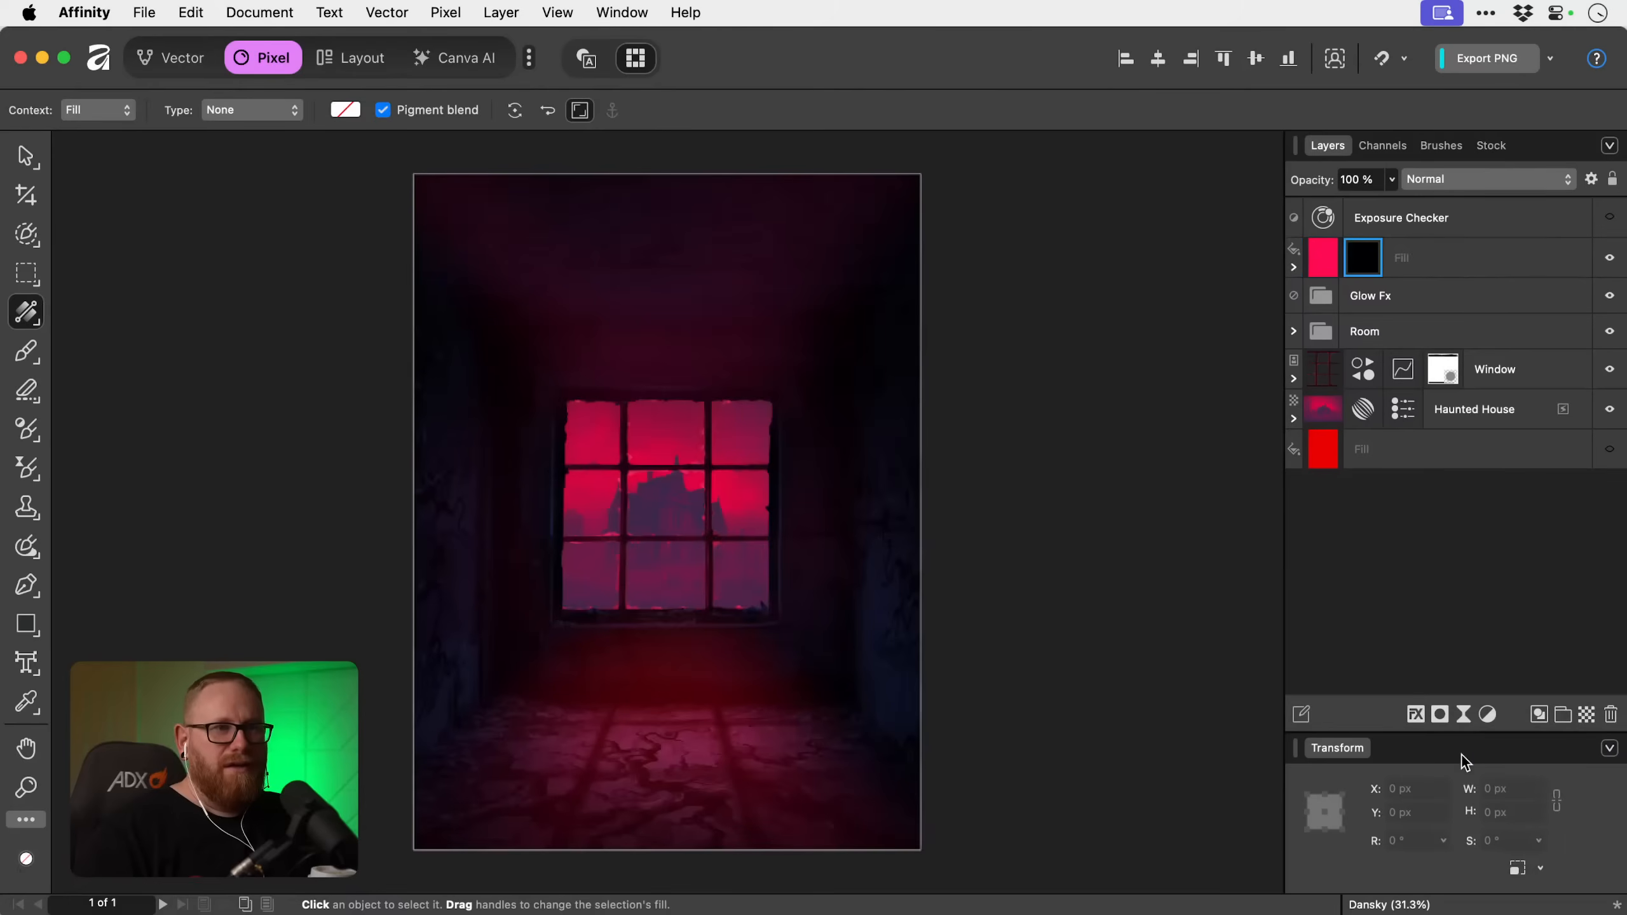
Set up a white paint brush using brush 115 from the 100 Mist Photoshop Stamp Brushes set.
{"action": "key", "text": "b"}
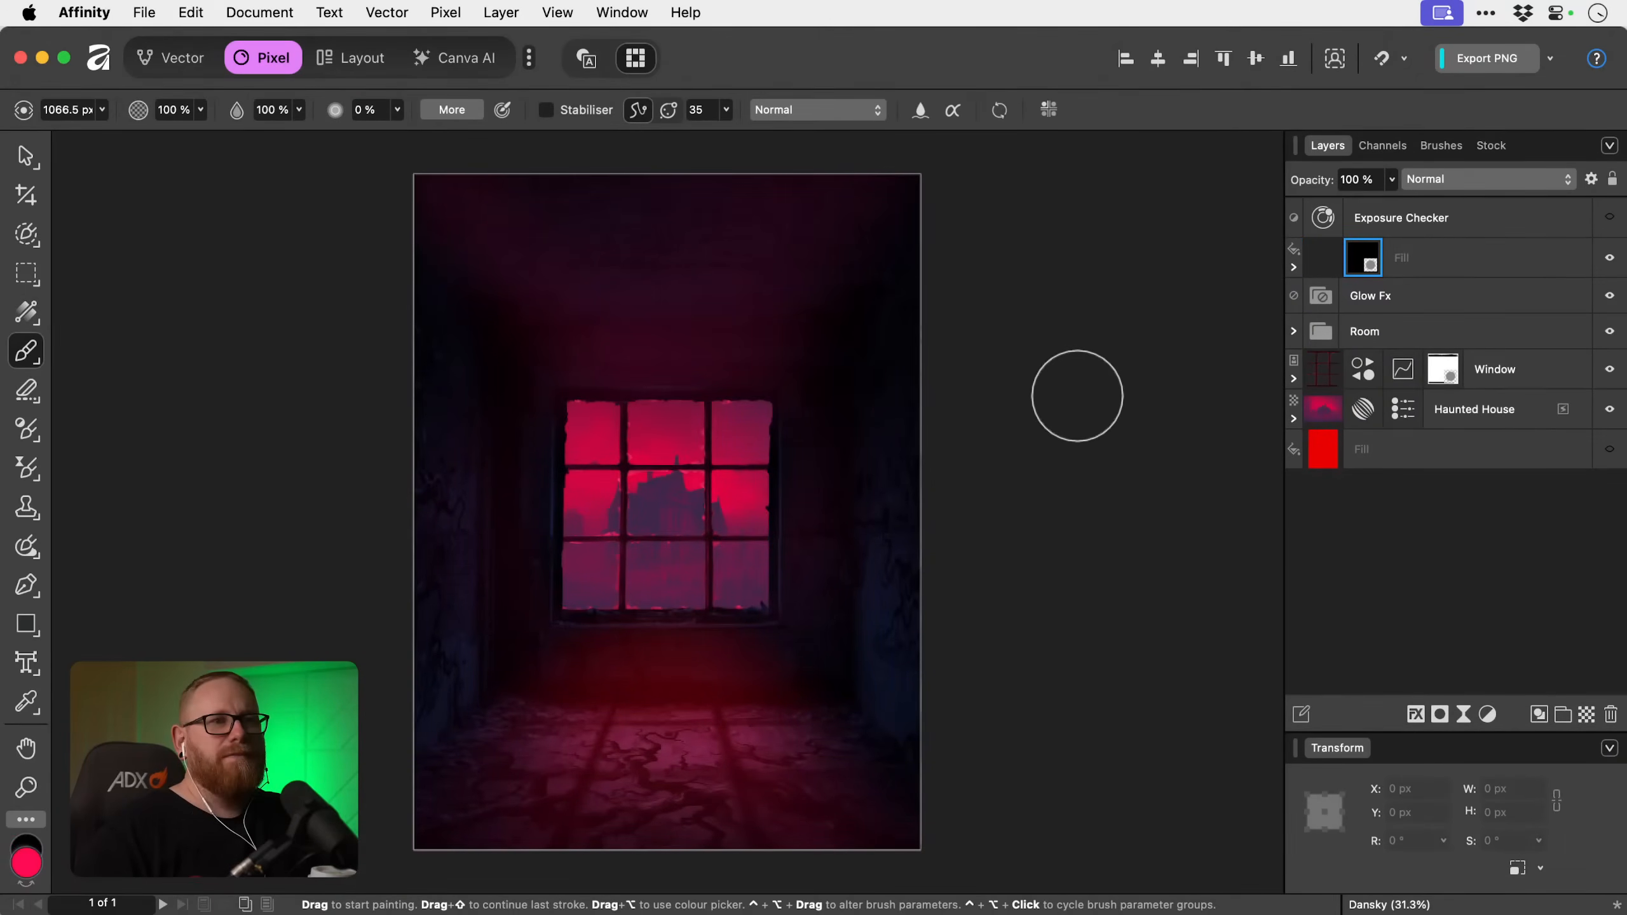
{"action": "key", "text": "d"}
{"action": "key", "text": "x"}
{"action": "key", "text": "x"}
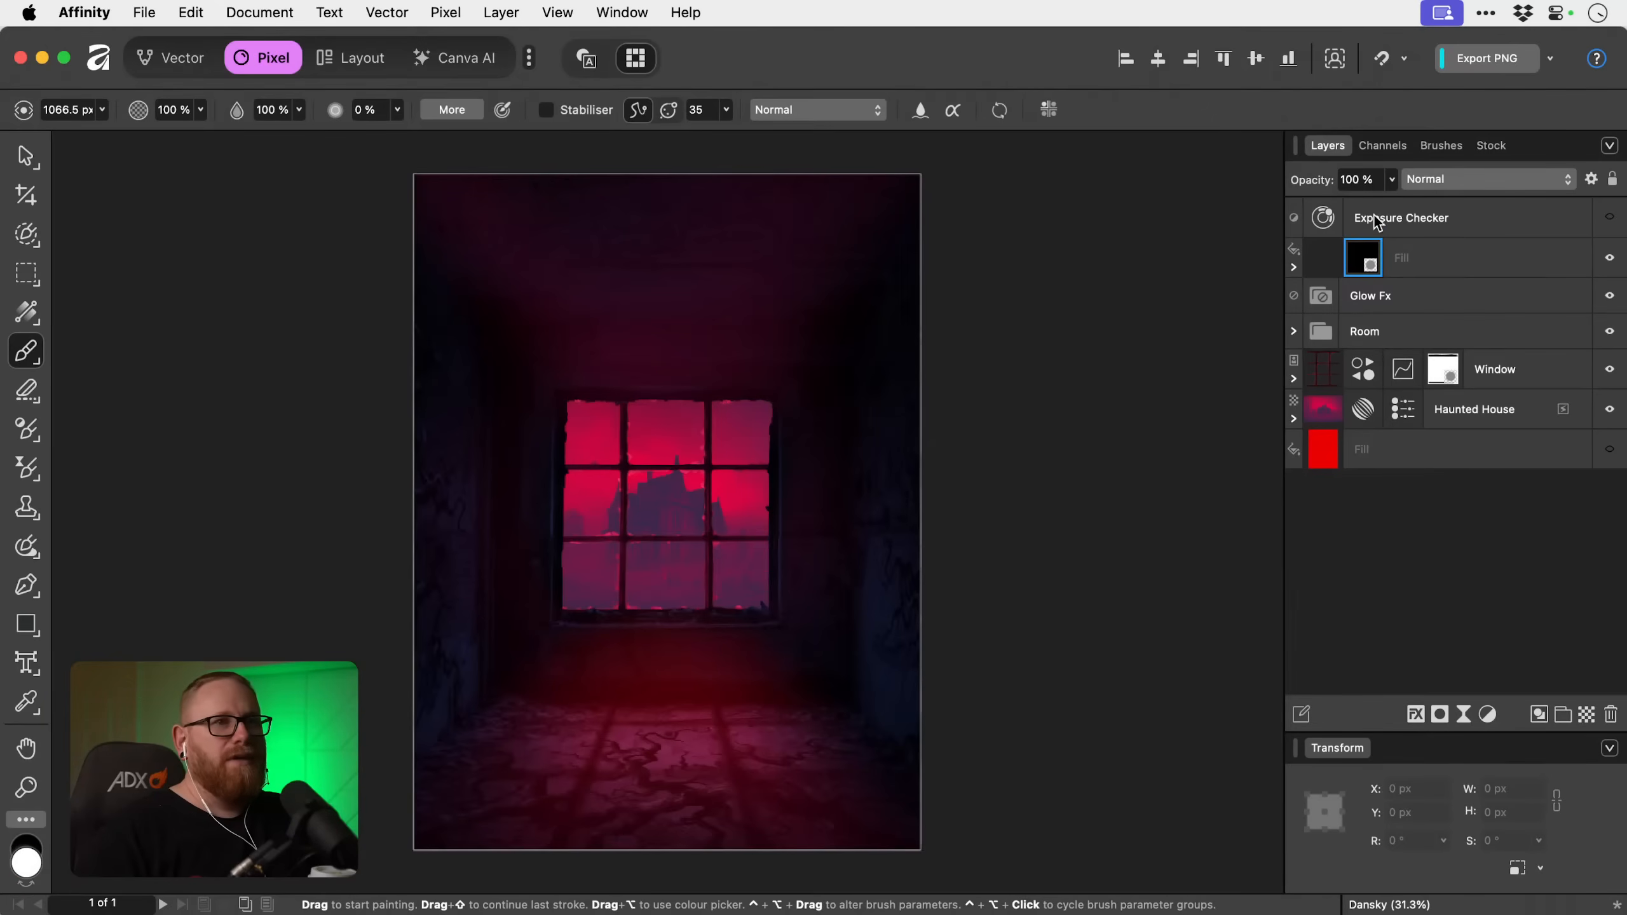
{"action": "left_click", "coordinate": [1440, 148]}
{"action": "left_click", "coordinate": [1439, 205]}
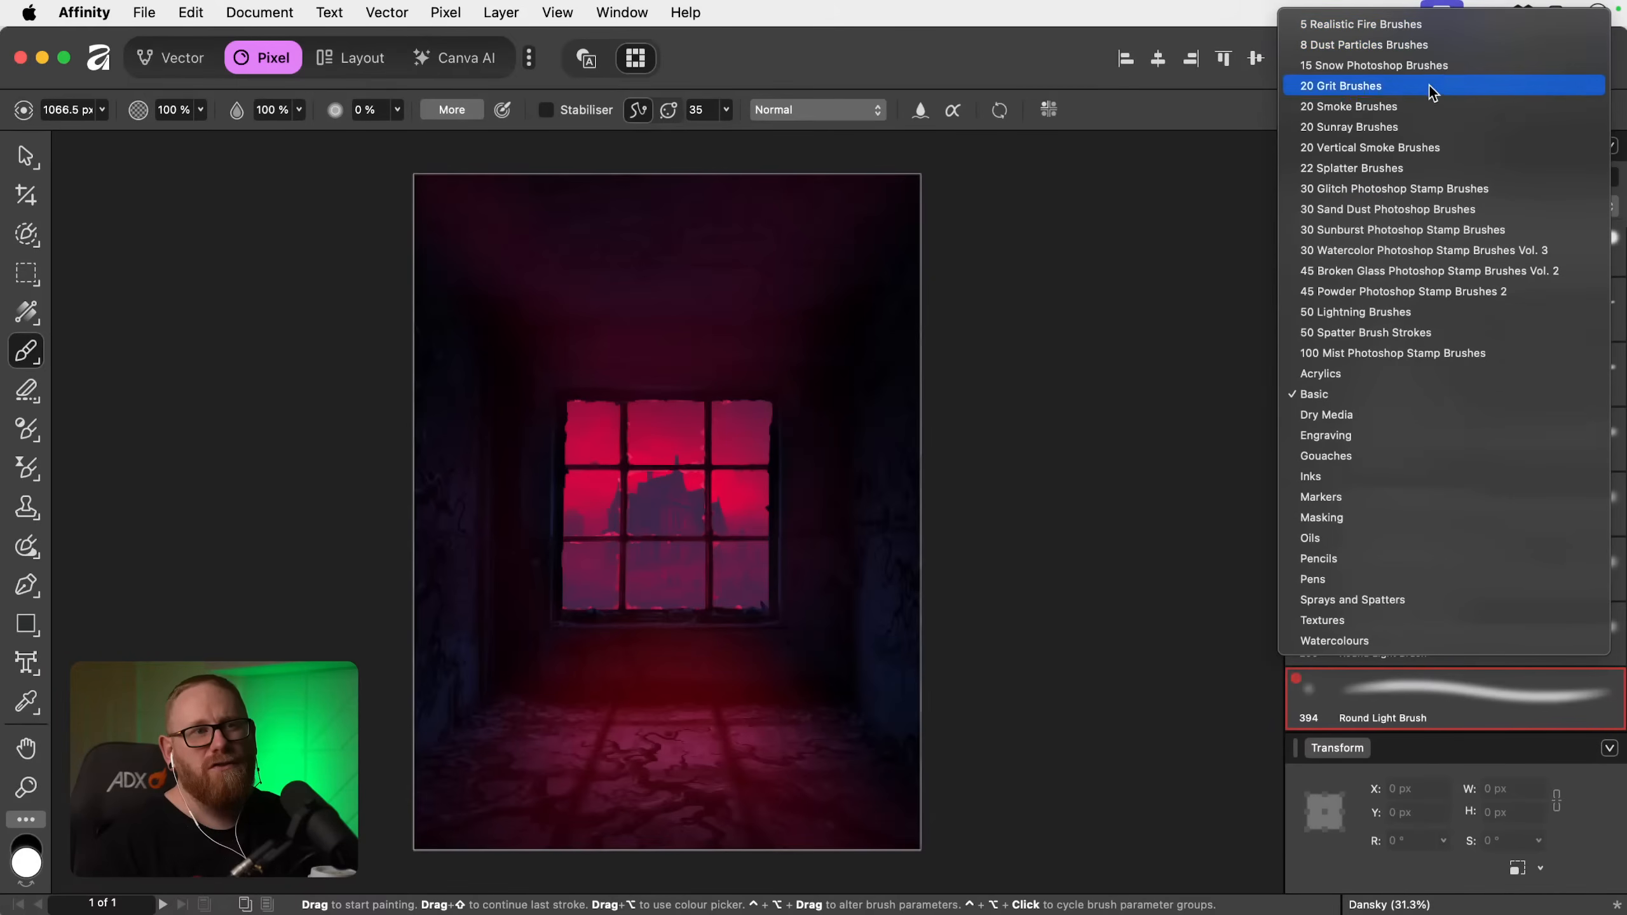
{"action": "left_click", "coordinate": [1425, 352]}
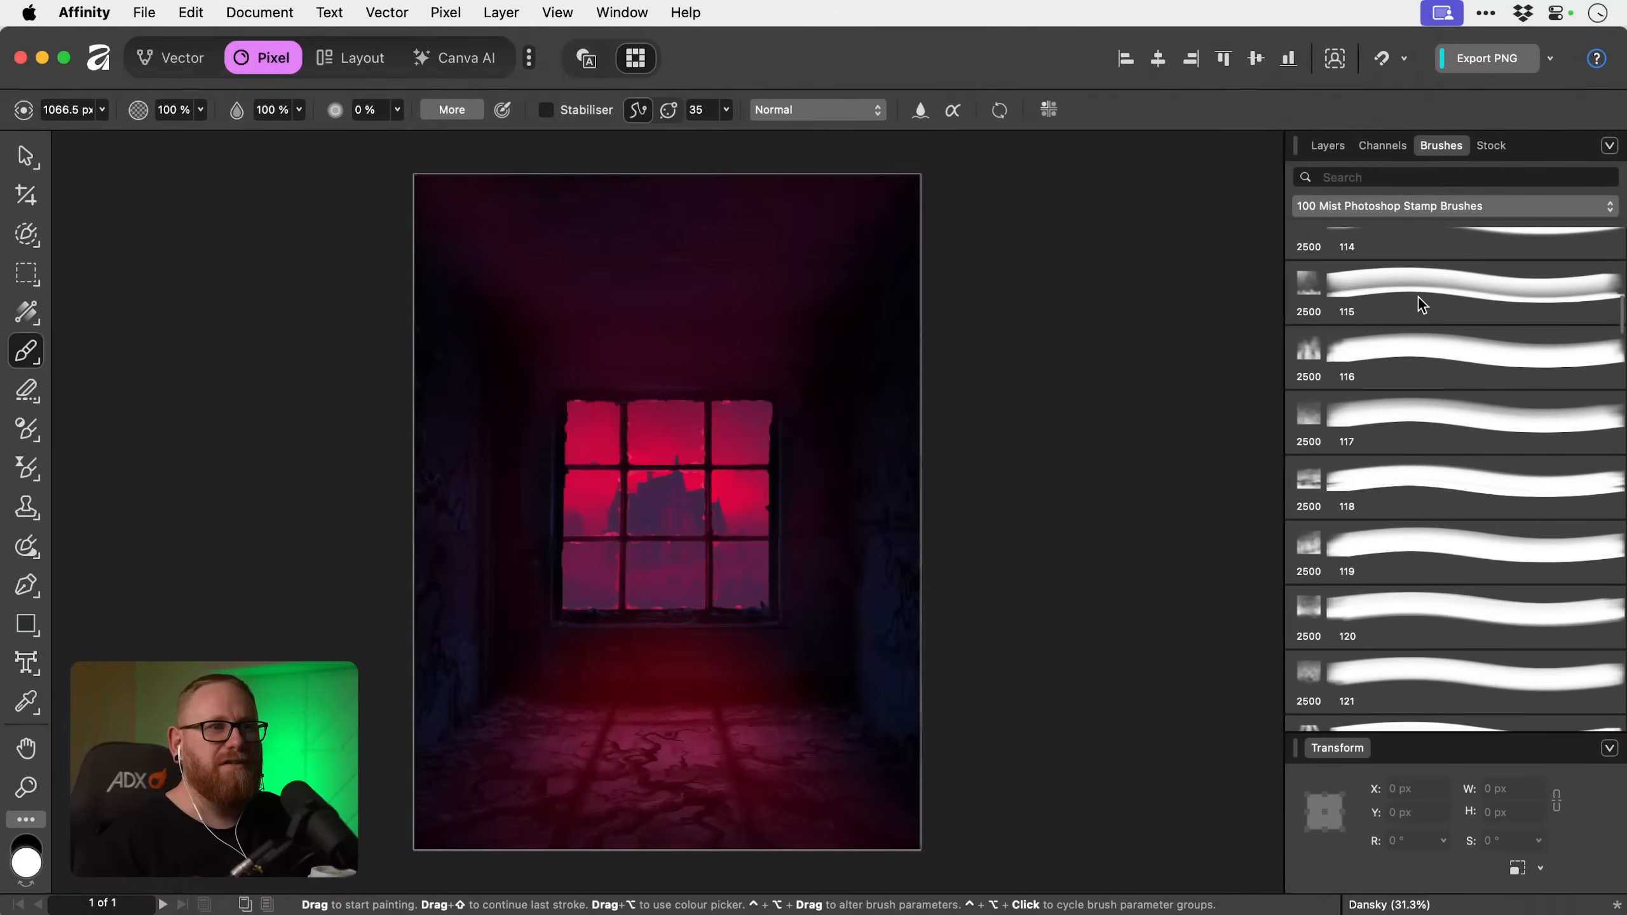
{"action": "left_click", "coordinate": [1429, 318]}
Stamp mist over the room on the fill's mask with the brush enlarged to 4096 px, and lower the mask's opacity to 31 %.
{"action": "mouse_move", "coordinate": [872, 536]}
{"action": "left_mouse_down"}
{"action": "mouse_move", "coordinate": [716, 575]}
{"action": "mouse_move", "coordinate": [577, 647]}
{"action": "left_mouse_up"}
{"action": "scroll", "coordinate": [1407, 562], "scroll_direction": "up", "scroll_amount": 1}
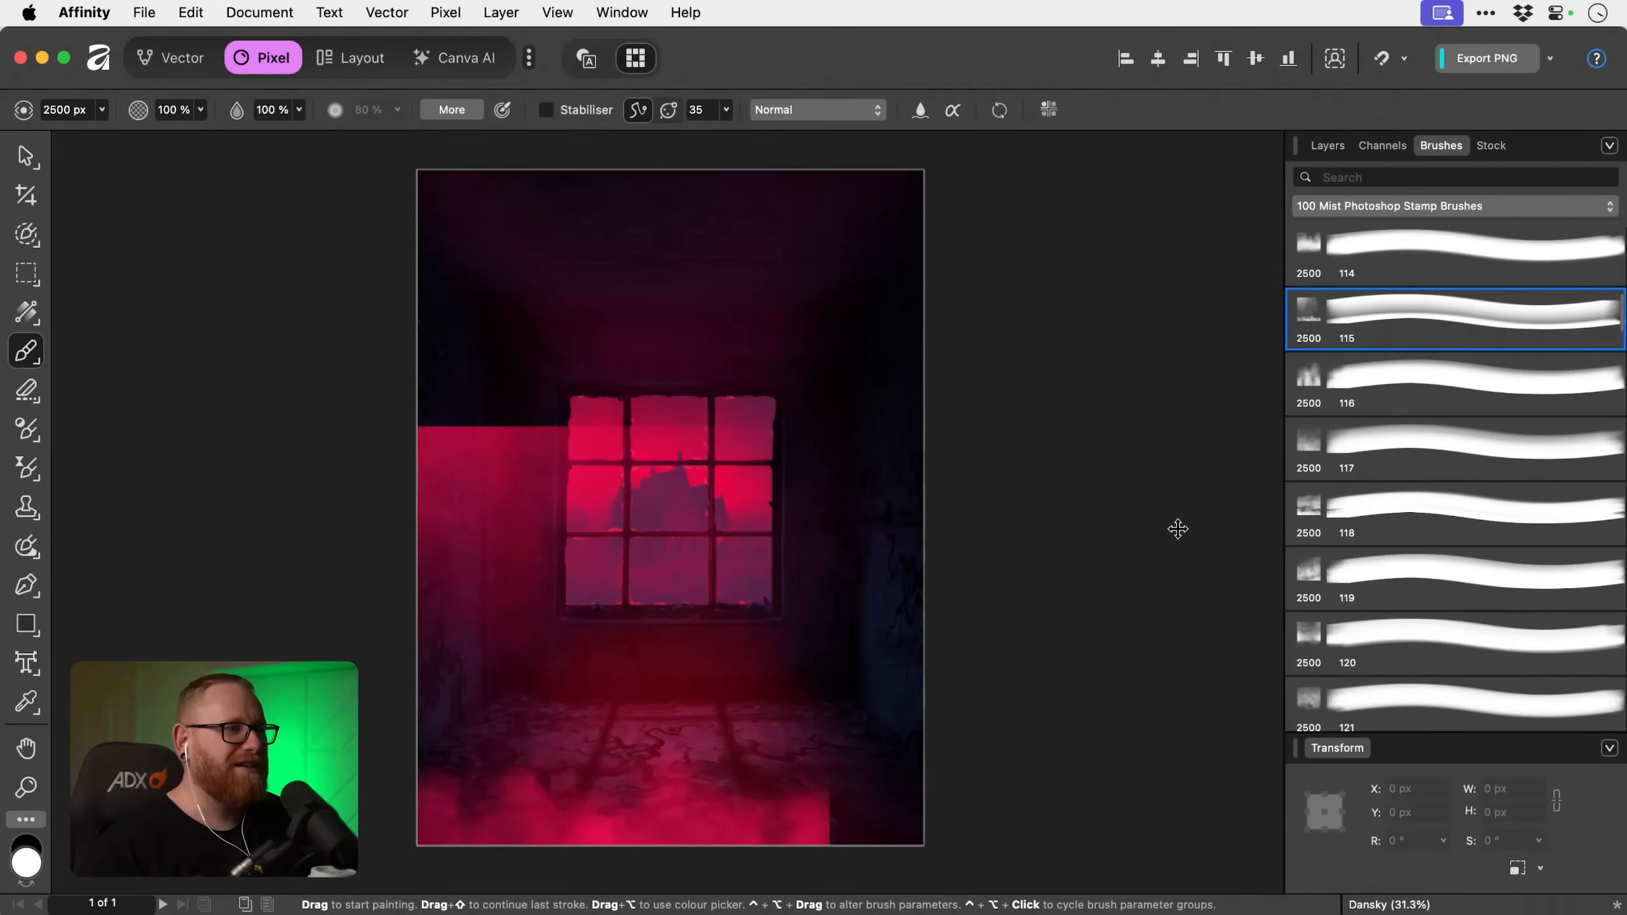
{"action": "key", "text": "bracketright"}
{"action": "key", "text": "bracketright"}
{"action": "key", "text": "bracketright"}
{"action": "key", "text": "bracketright"}
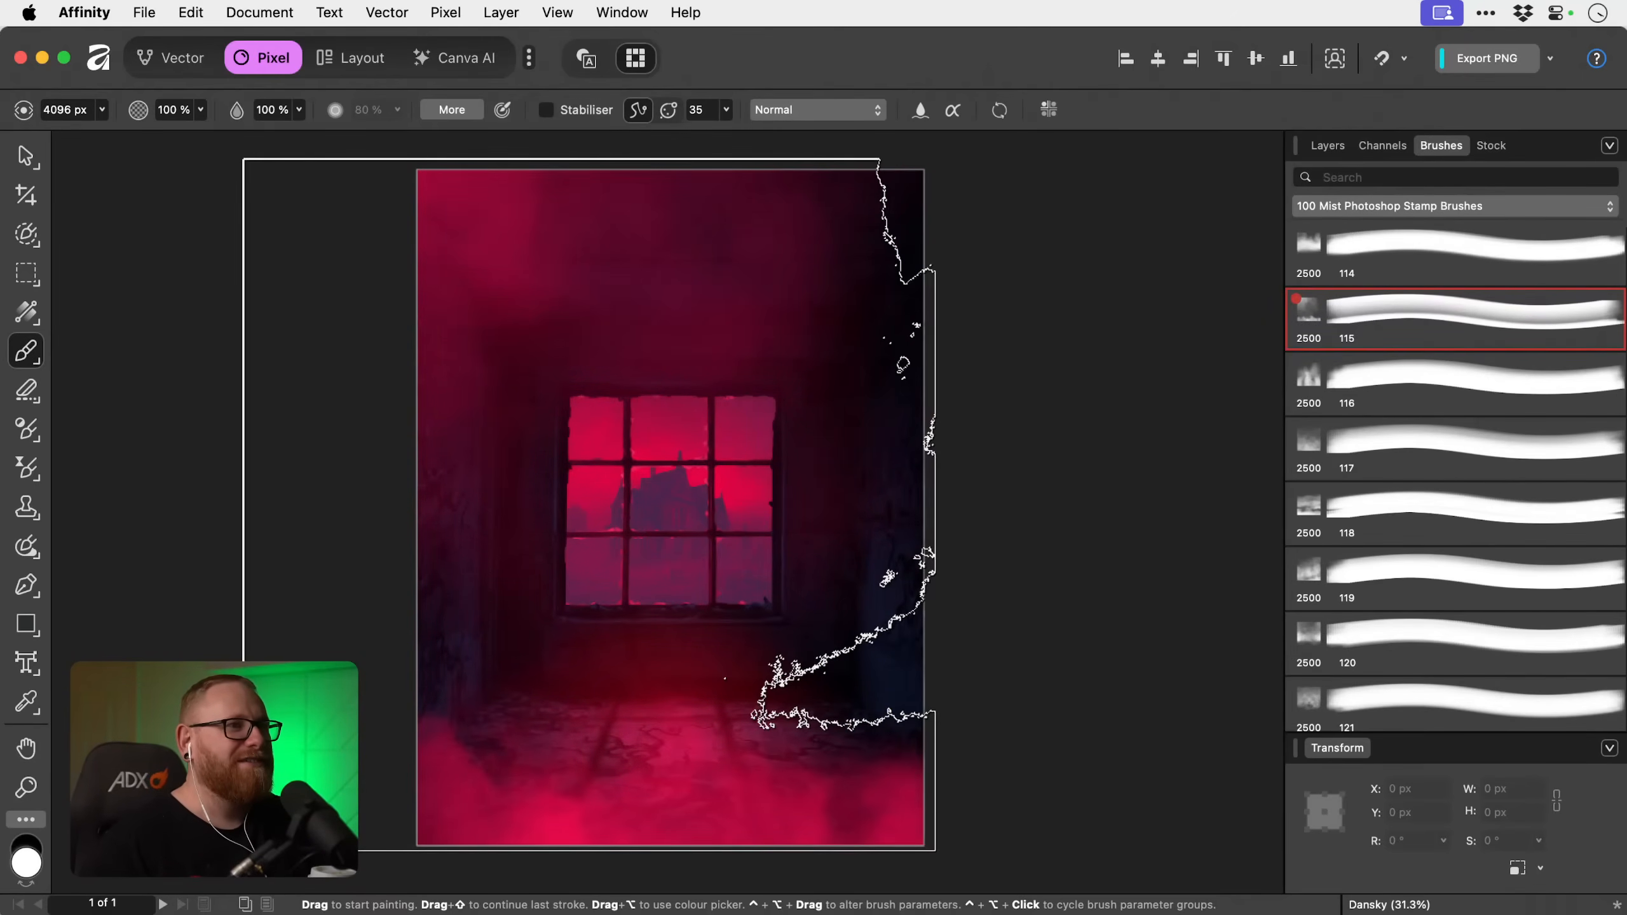
{"action": "left_click", "coordinate": [589, 506]}
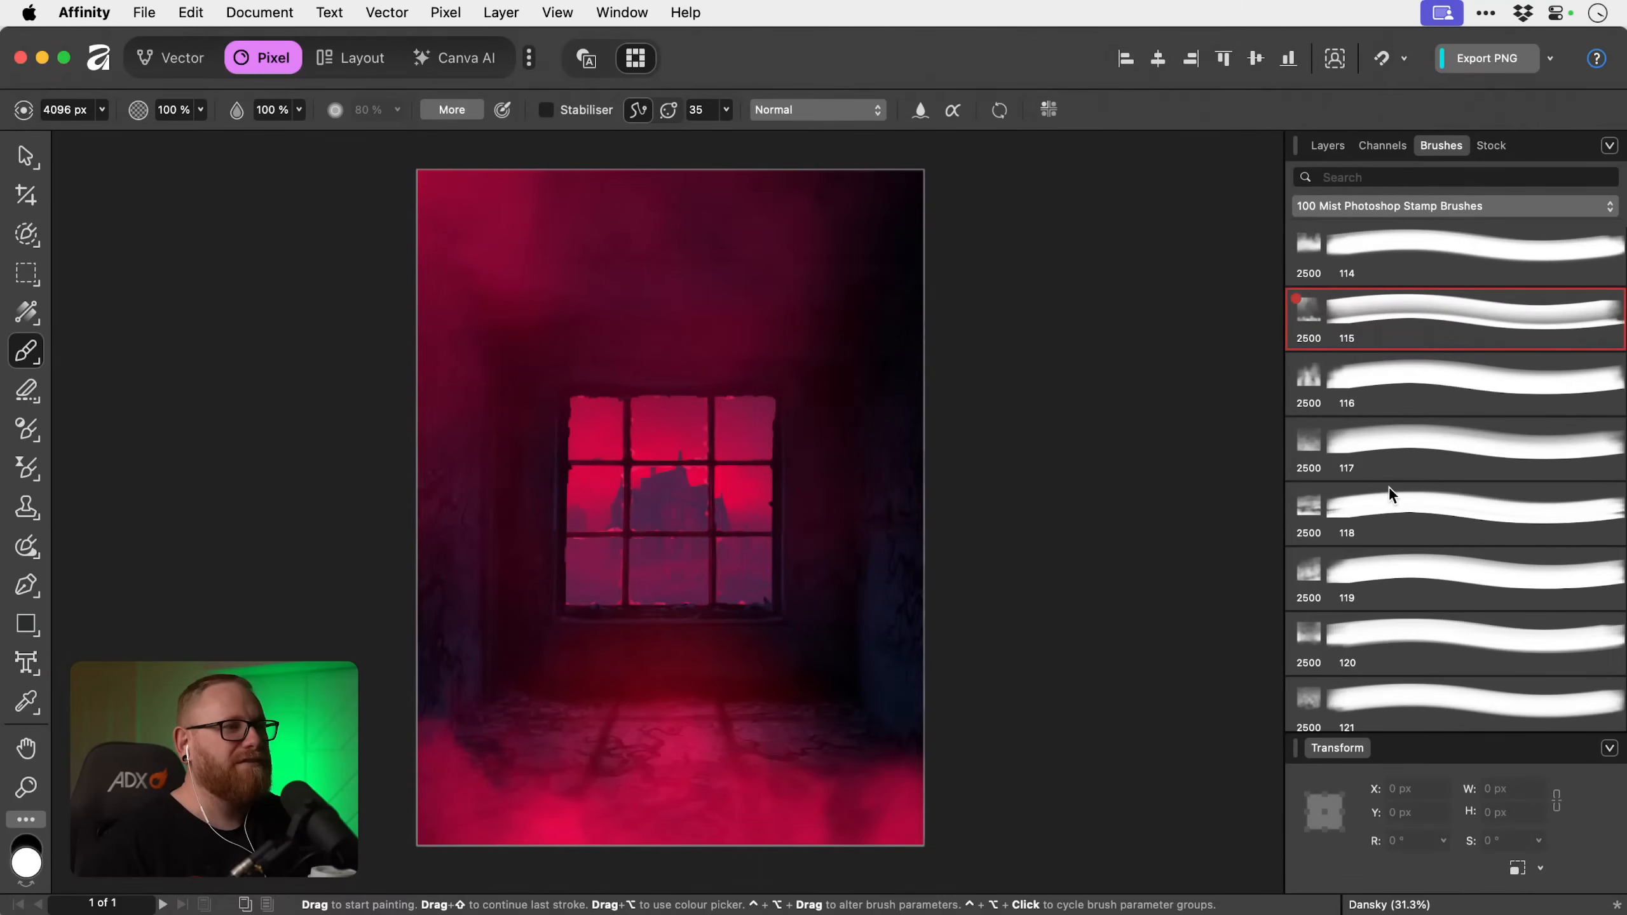
{"action": "left_click", "coordinate": [1321, 145]}
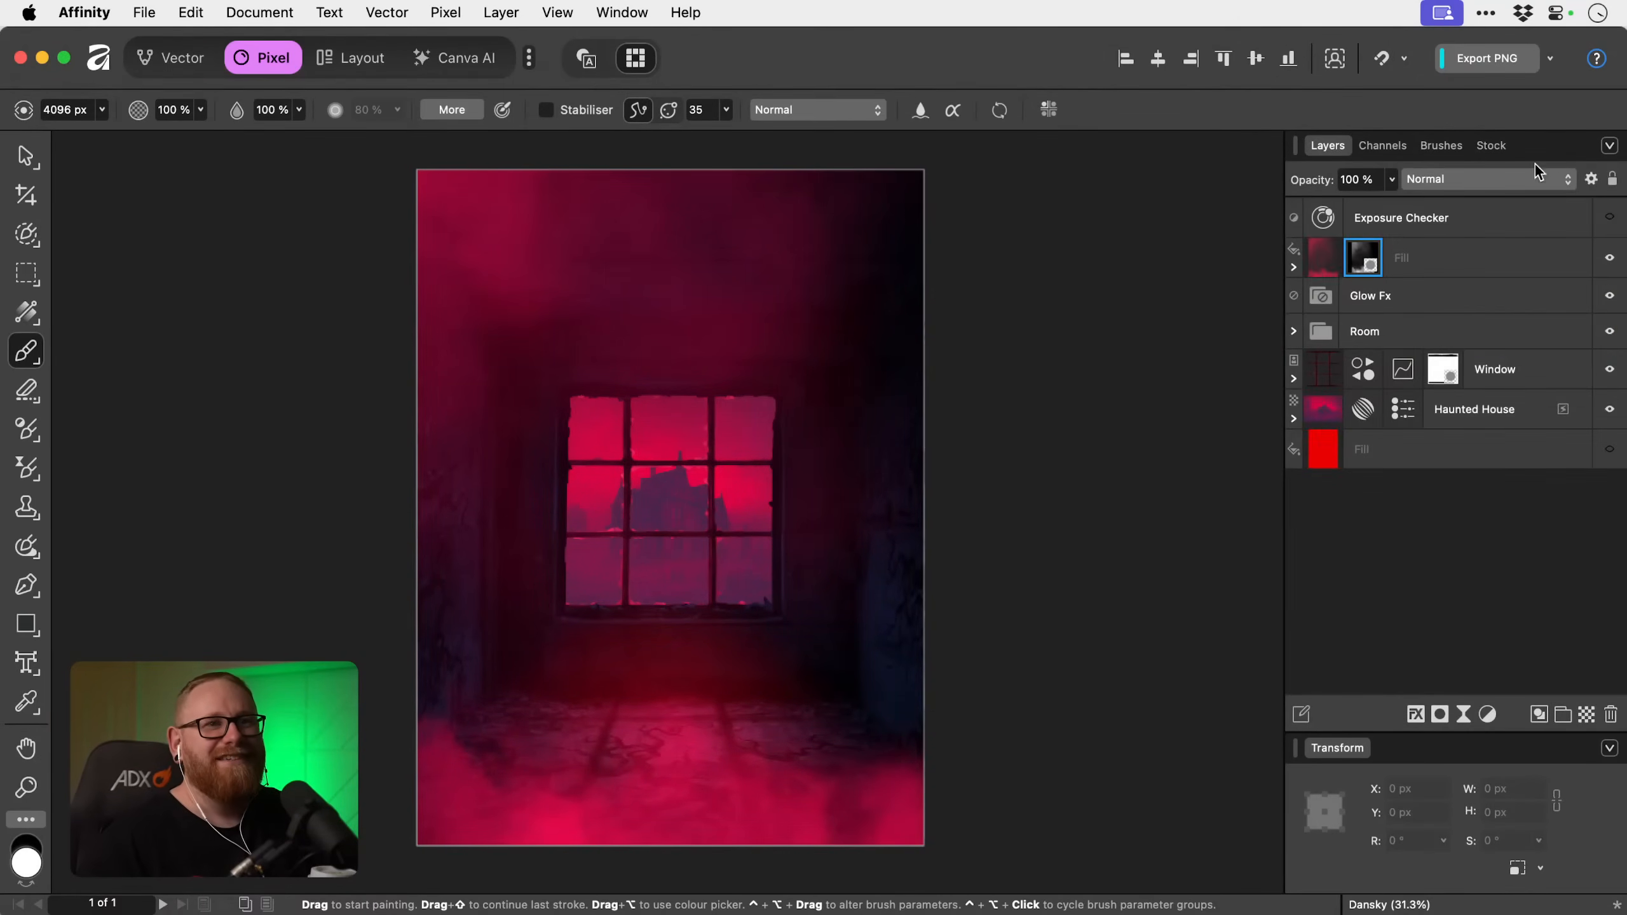
{"action": "left_click_drag", "start_coordinate": [1390, 181], "coordinate": [1268, 201]}
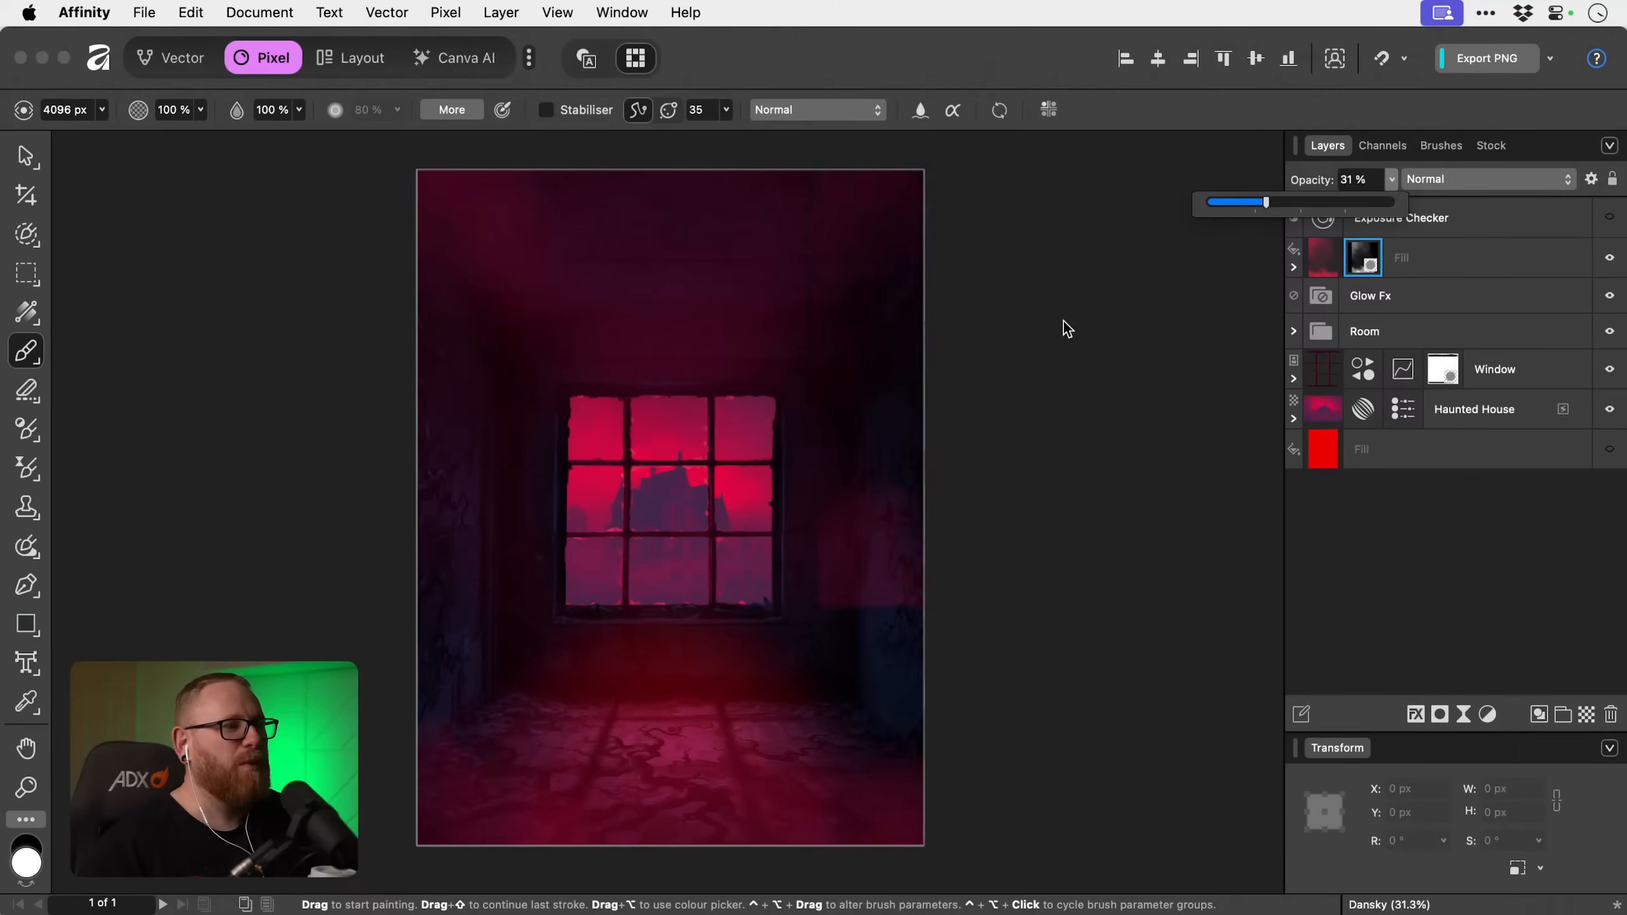
Duplicate the masked fill layer and replace the copy's mask with a new black mask.
{"action": "left_click", "coordinate": [1484, 279]}
{"action": "left_click", "coordinate": [1481, 272]}
{"action": "key", "text": "super+j"}
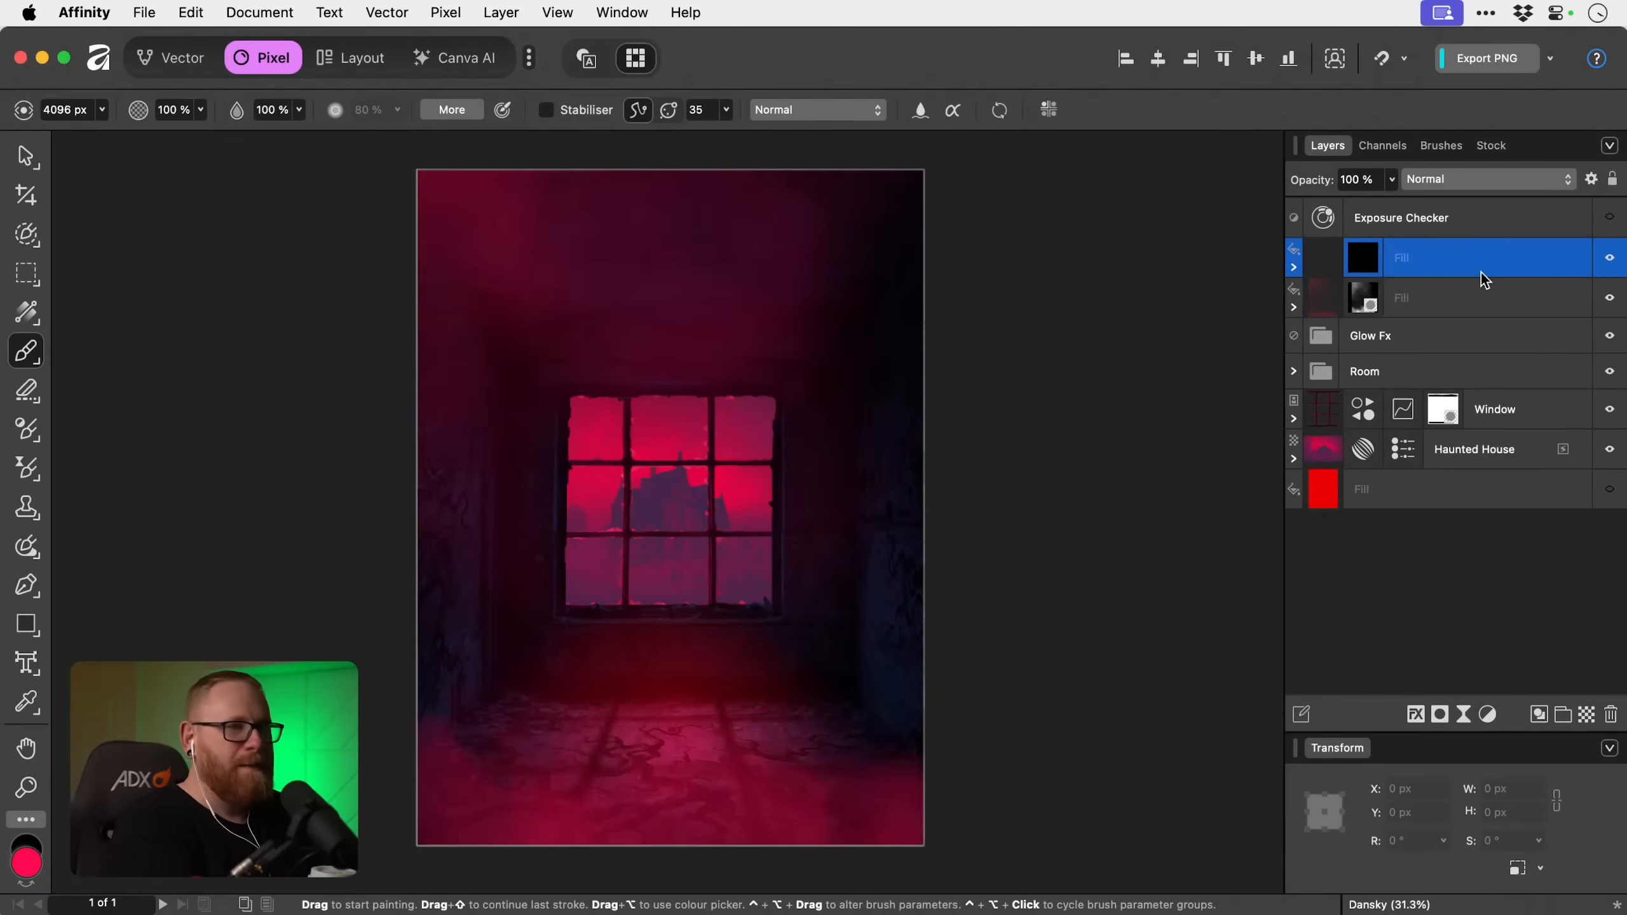
{"action": "right_click", "coordinate": [1370, 266]}
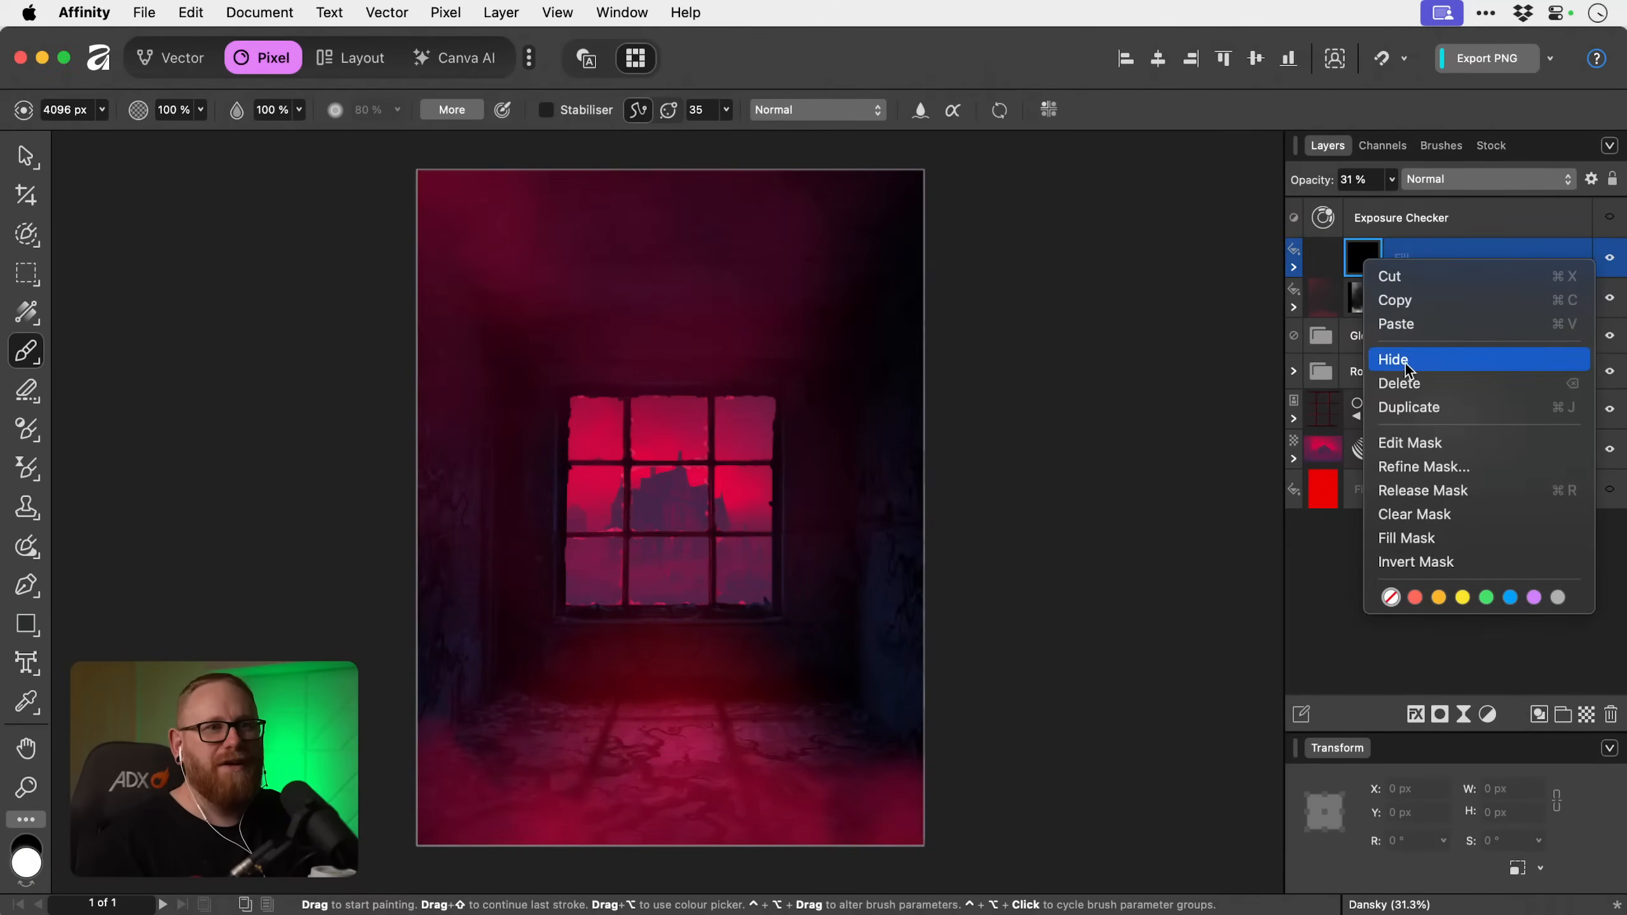
{"action": "left_click", "coordinate": [1405, 381]}
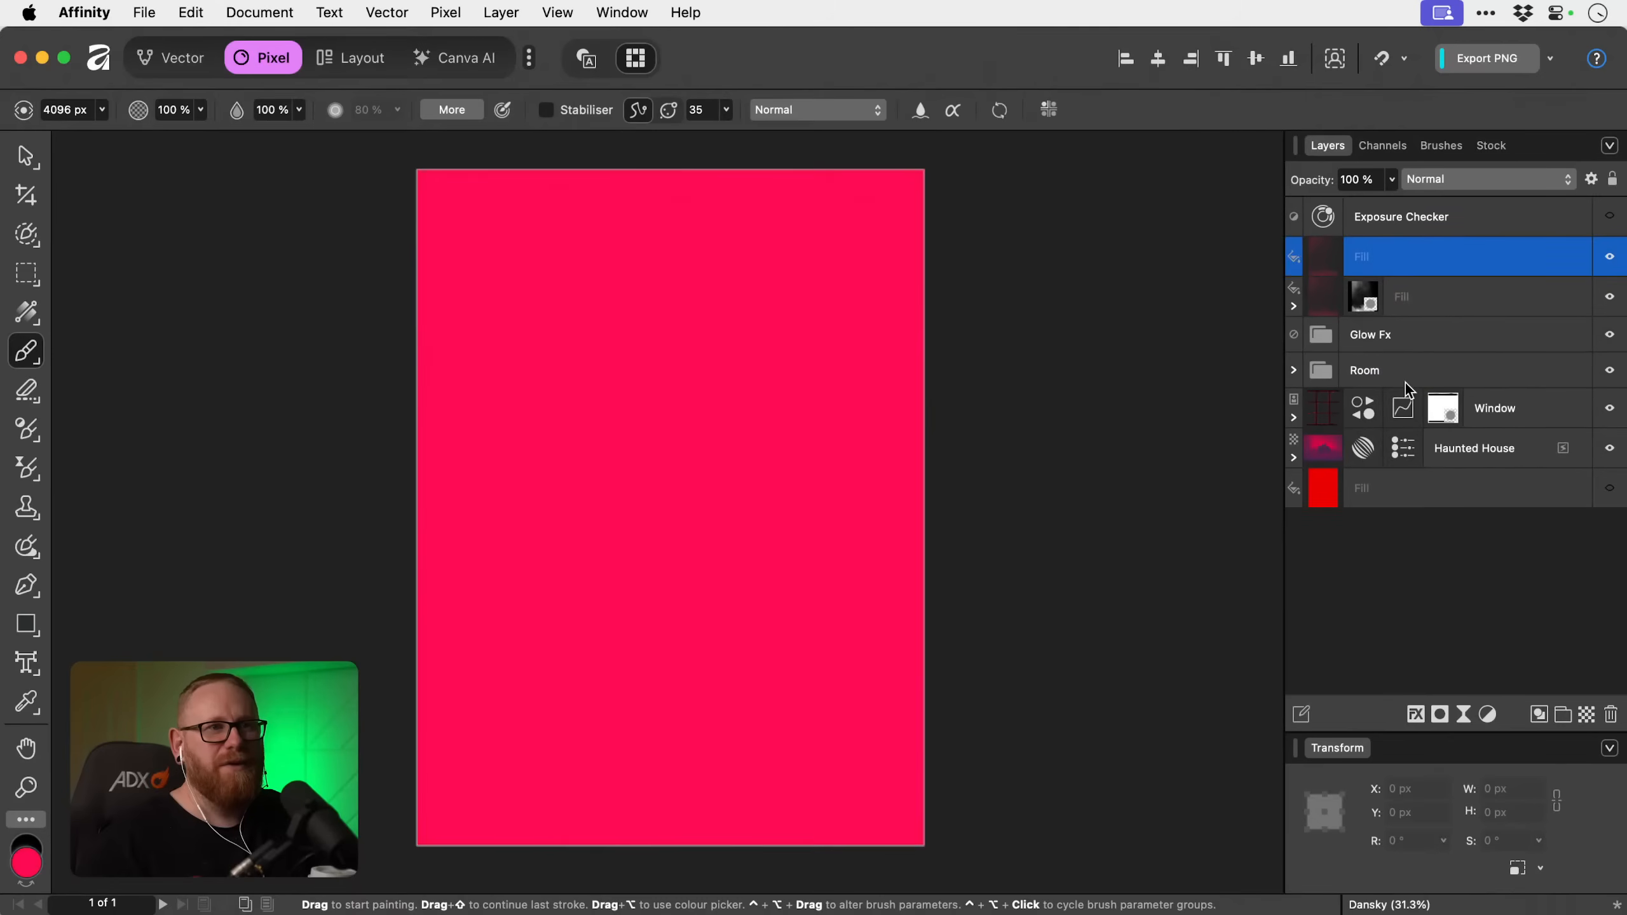
{"action": "left_click", "coordinate": [1440, 714]}
{"action": "left_click", "coordinate": [1464, 752]}
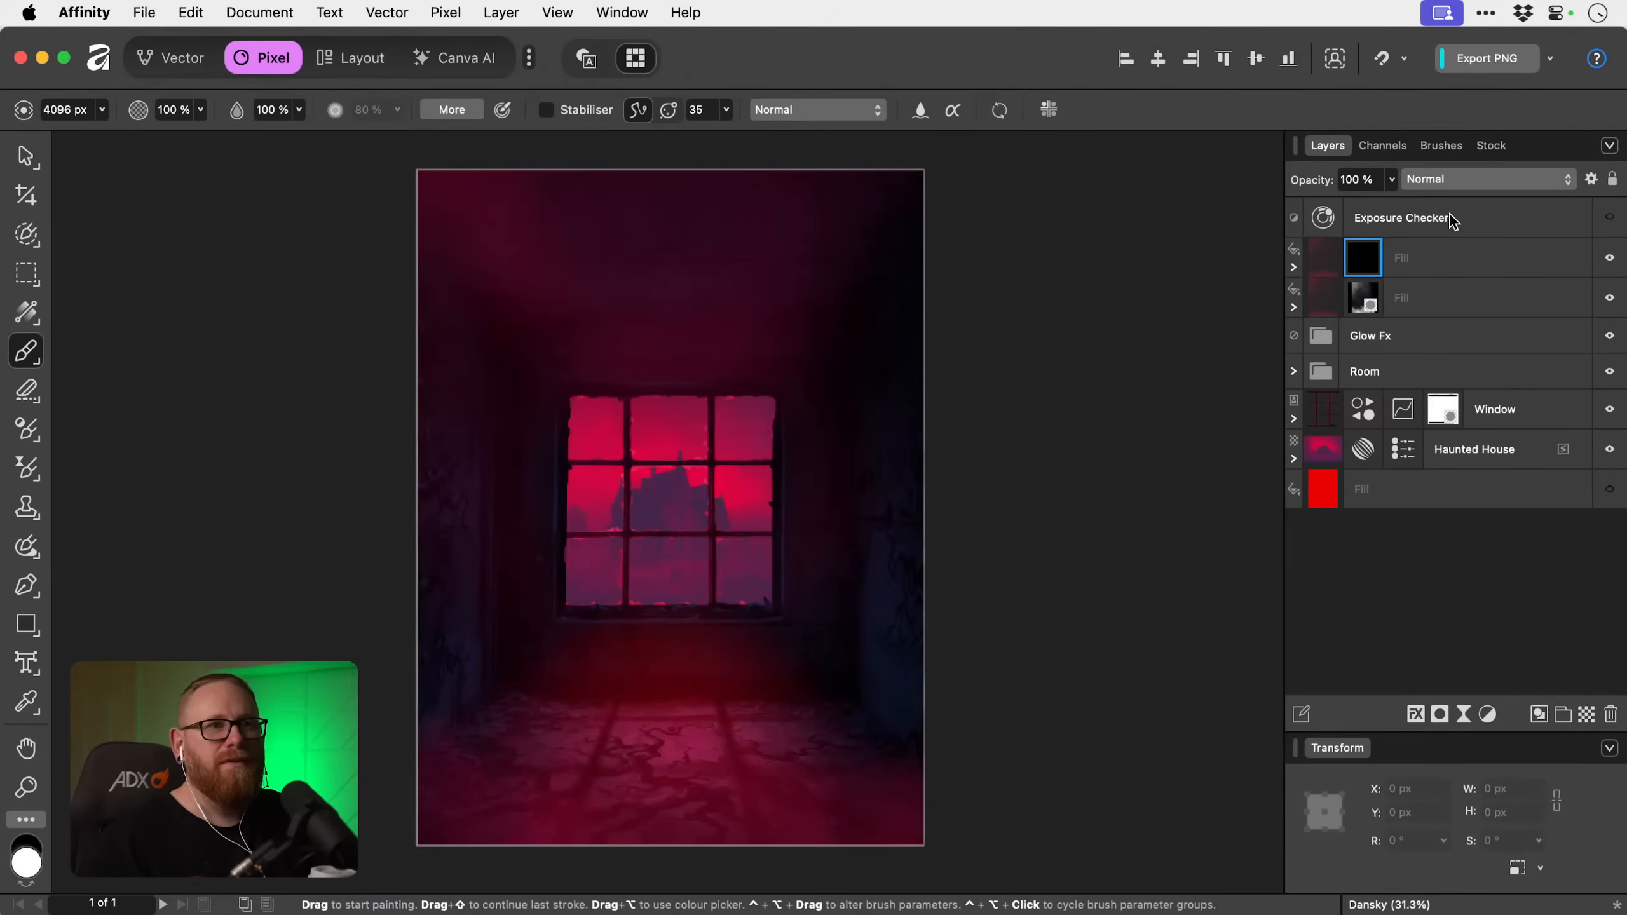
Stamp a band of mist across the lower part of the window using mist brush 131 at about 3232 px.
{"action": "left_click", "coordinate": [1439, 146]}
{"action": "scroll", "coordinate": [1425, 526], "scroll_direction": "down", "scroll_amount": 10}
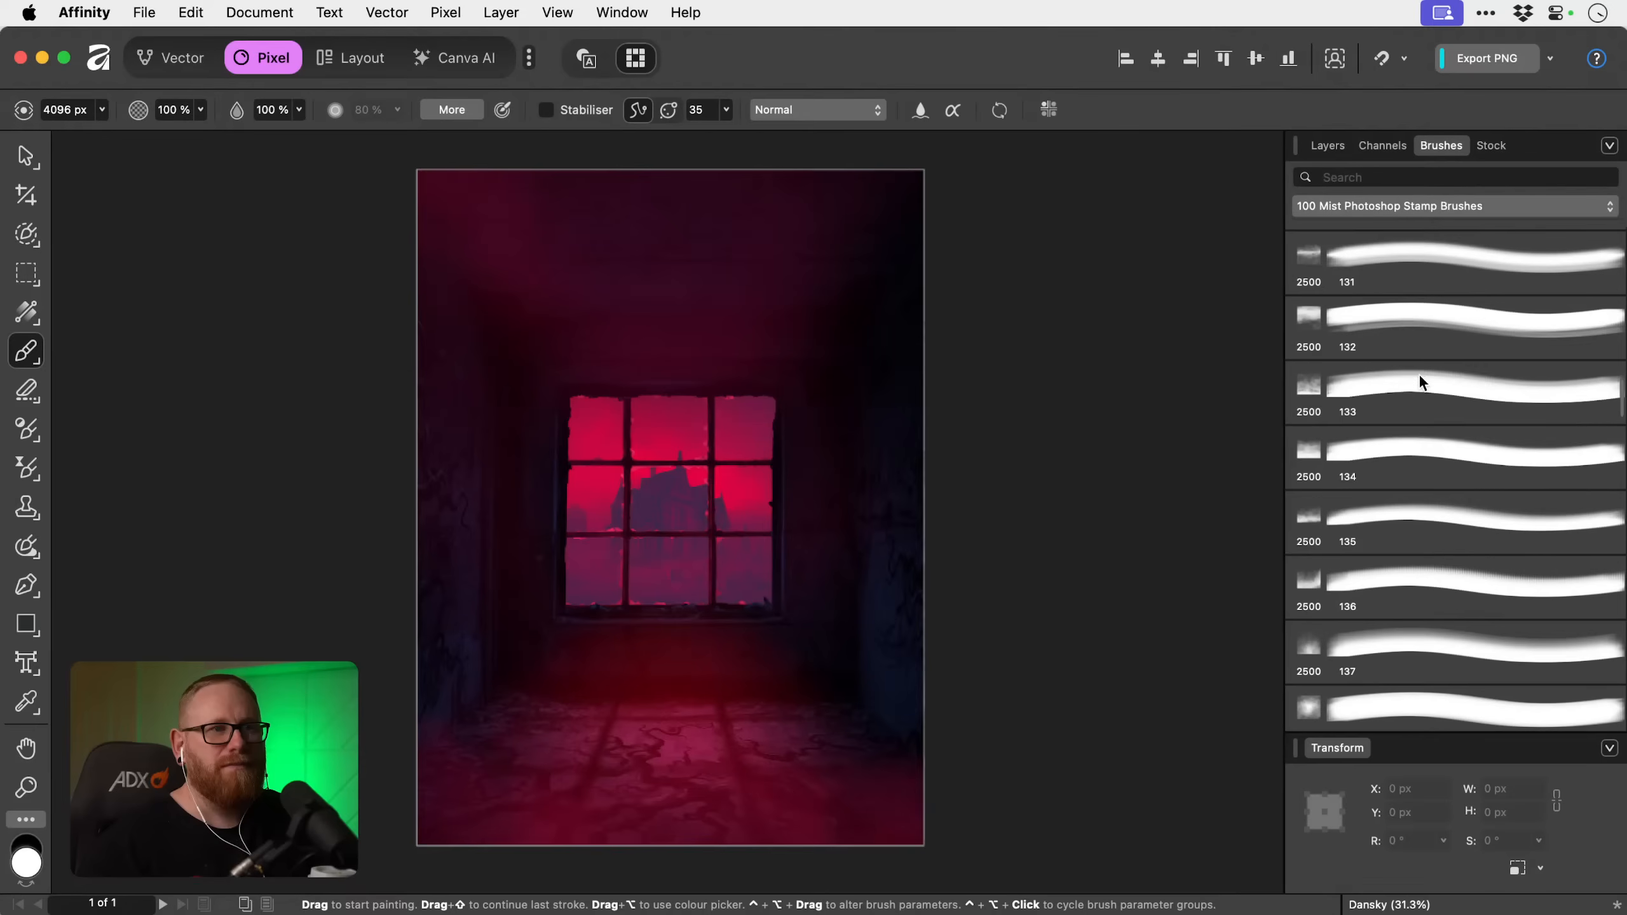
{"action": "left_click", "coordinate": [1429, 290]}
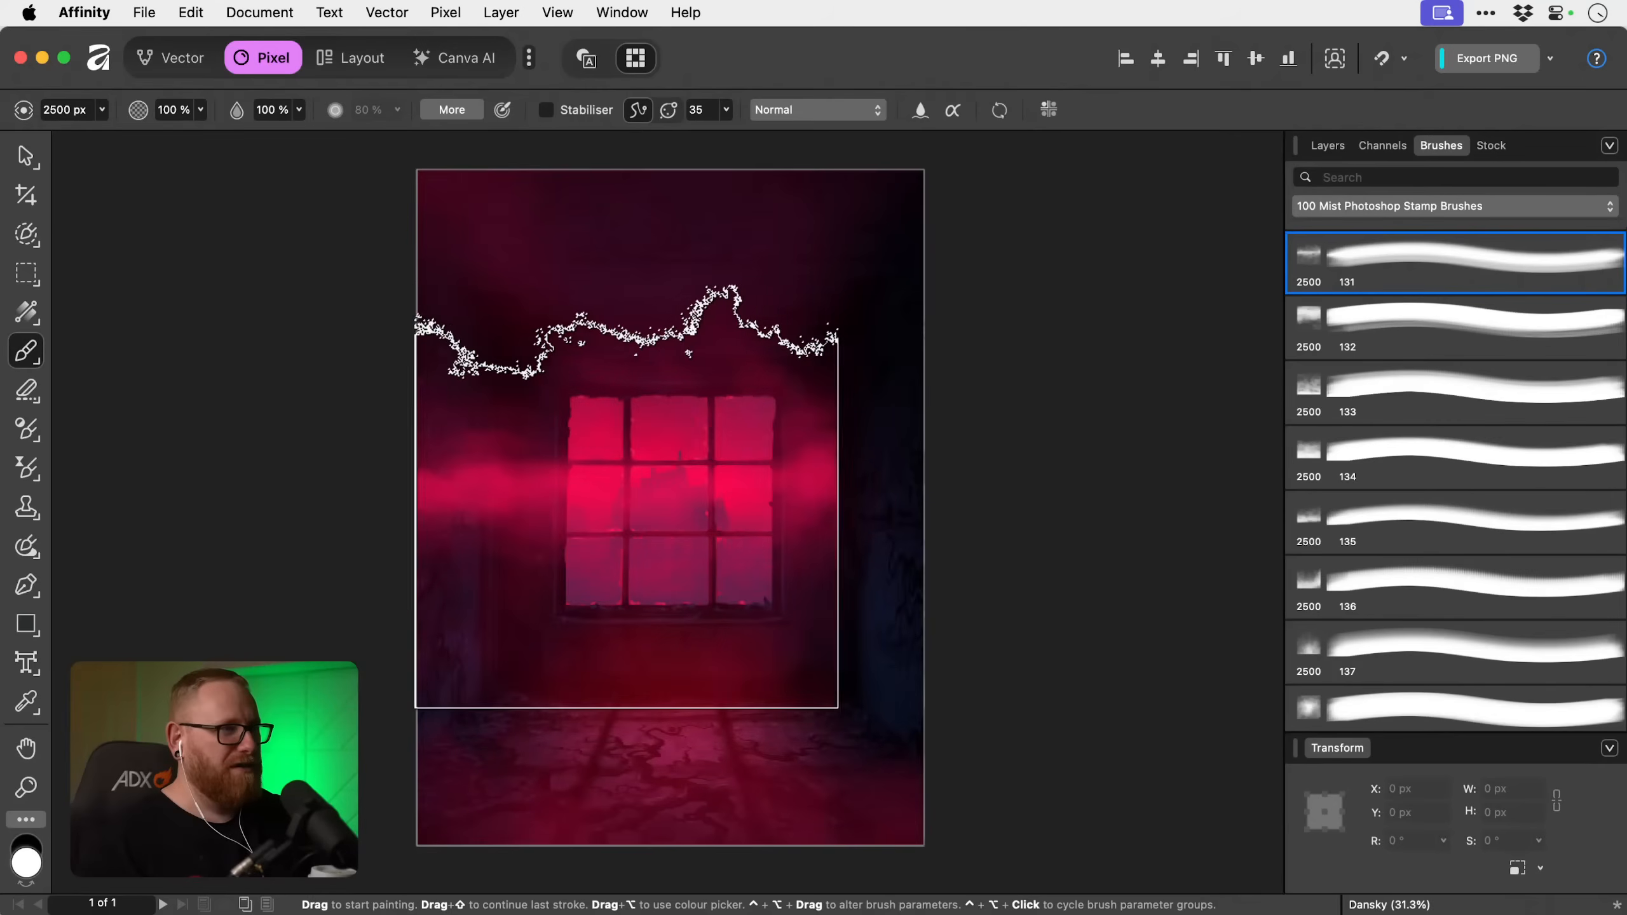
{"action": "key", "text": "bracketright"}
{"action": "key", "text": "bracketright"}
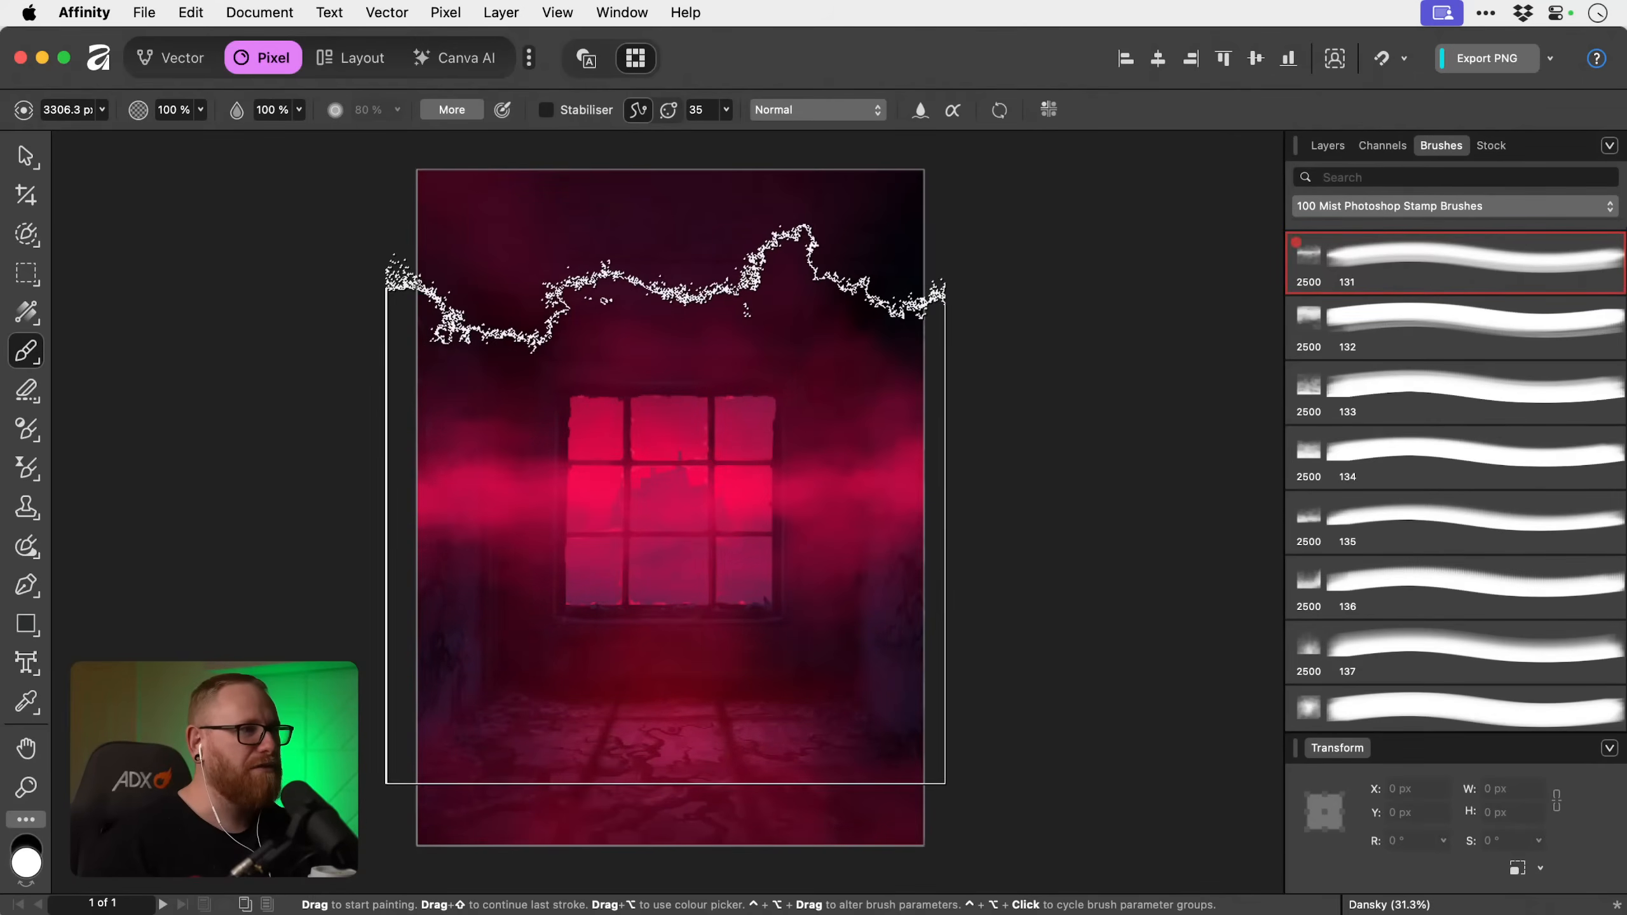
{"action": "key", "text": "bracketleft"}
{"action": "key", "text": "bracketright"}
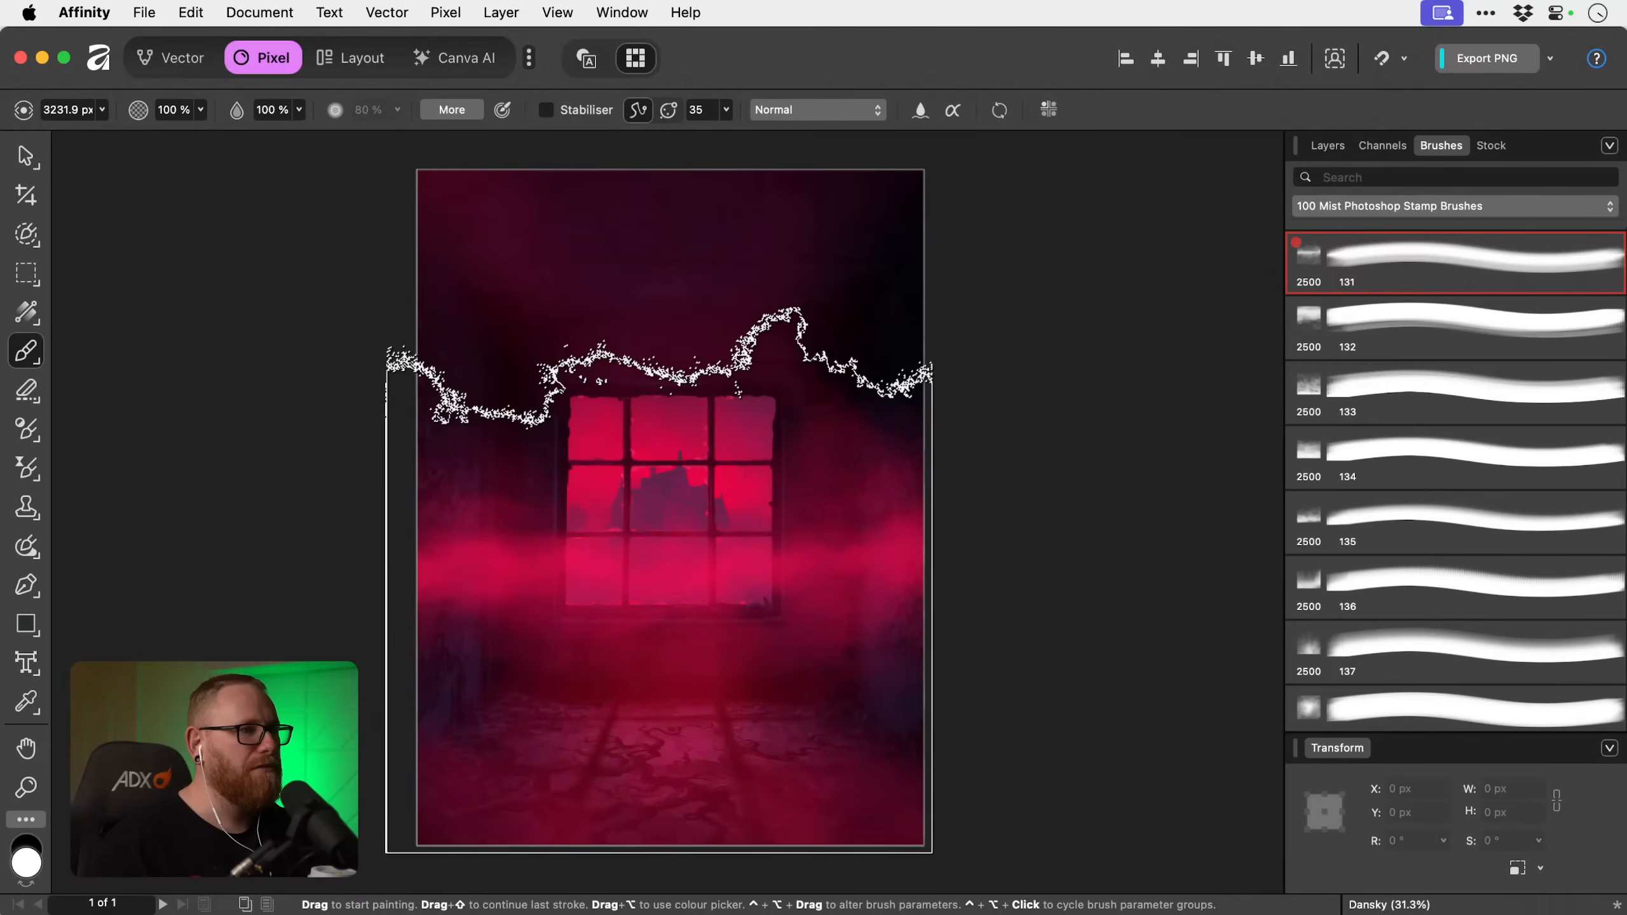
Add a second mask to the upper fill layer, alongside its existing mist mask.
{"action": "key", "text": "v"}
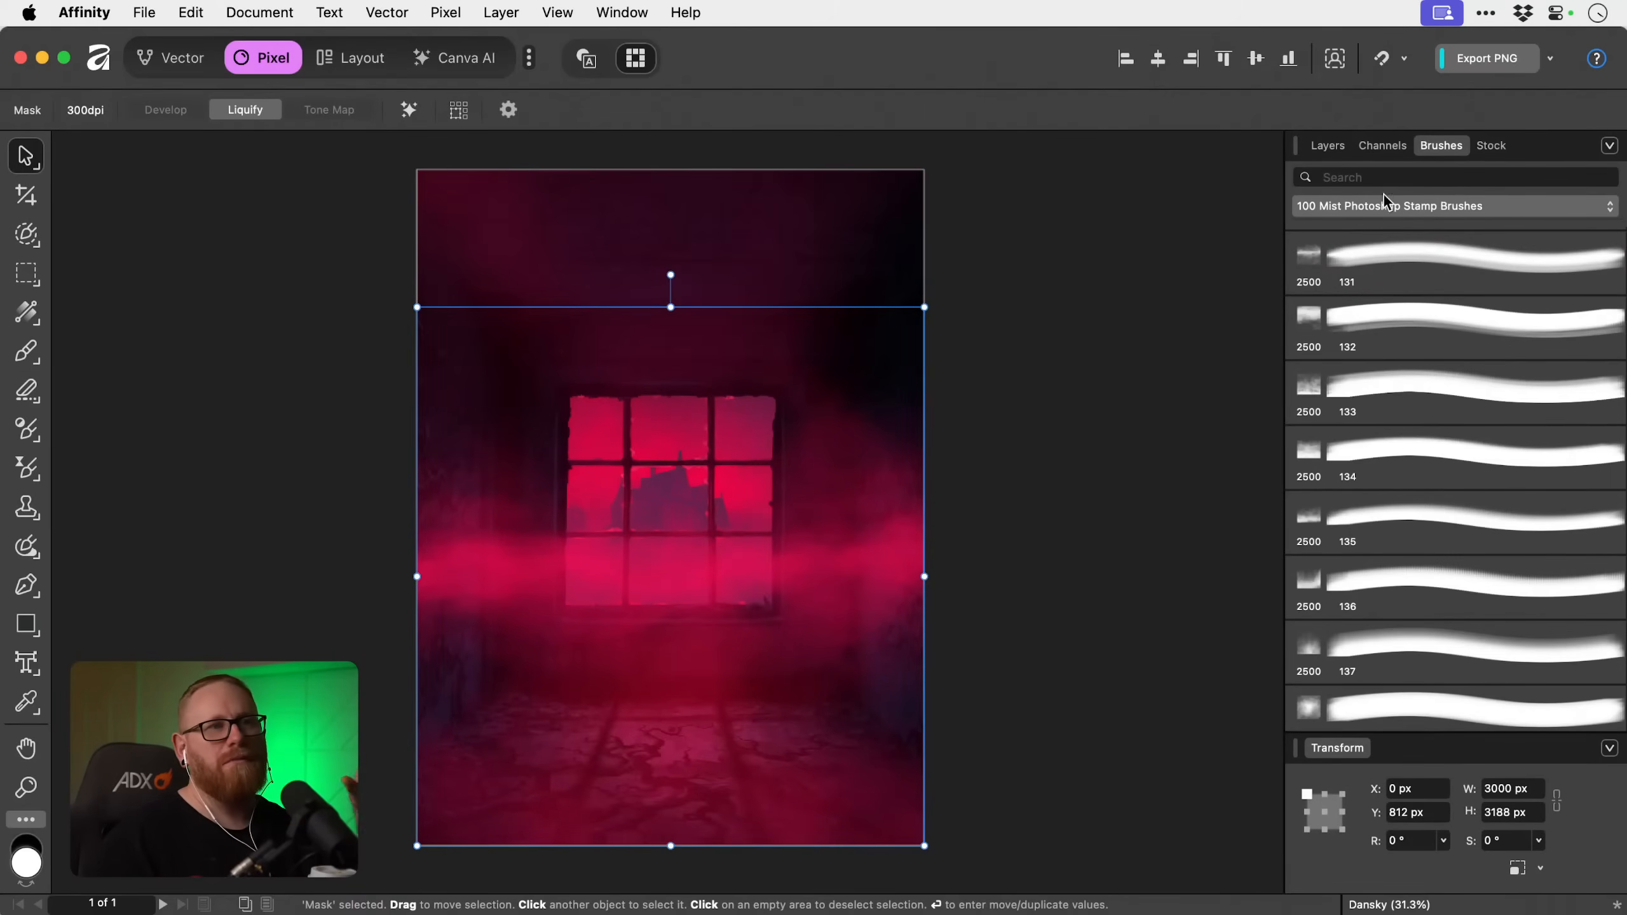
{"action": "left_click", "coordinate": [1342, 151]}
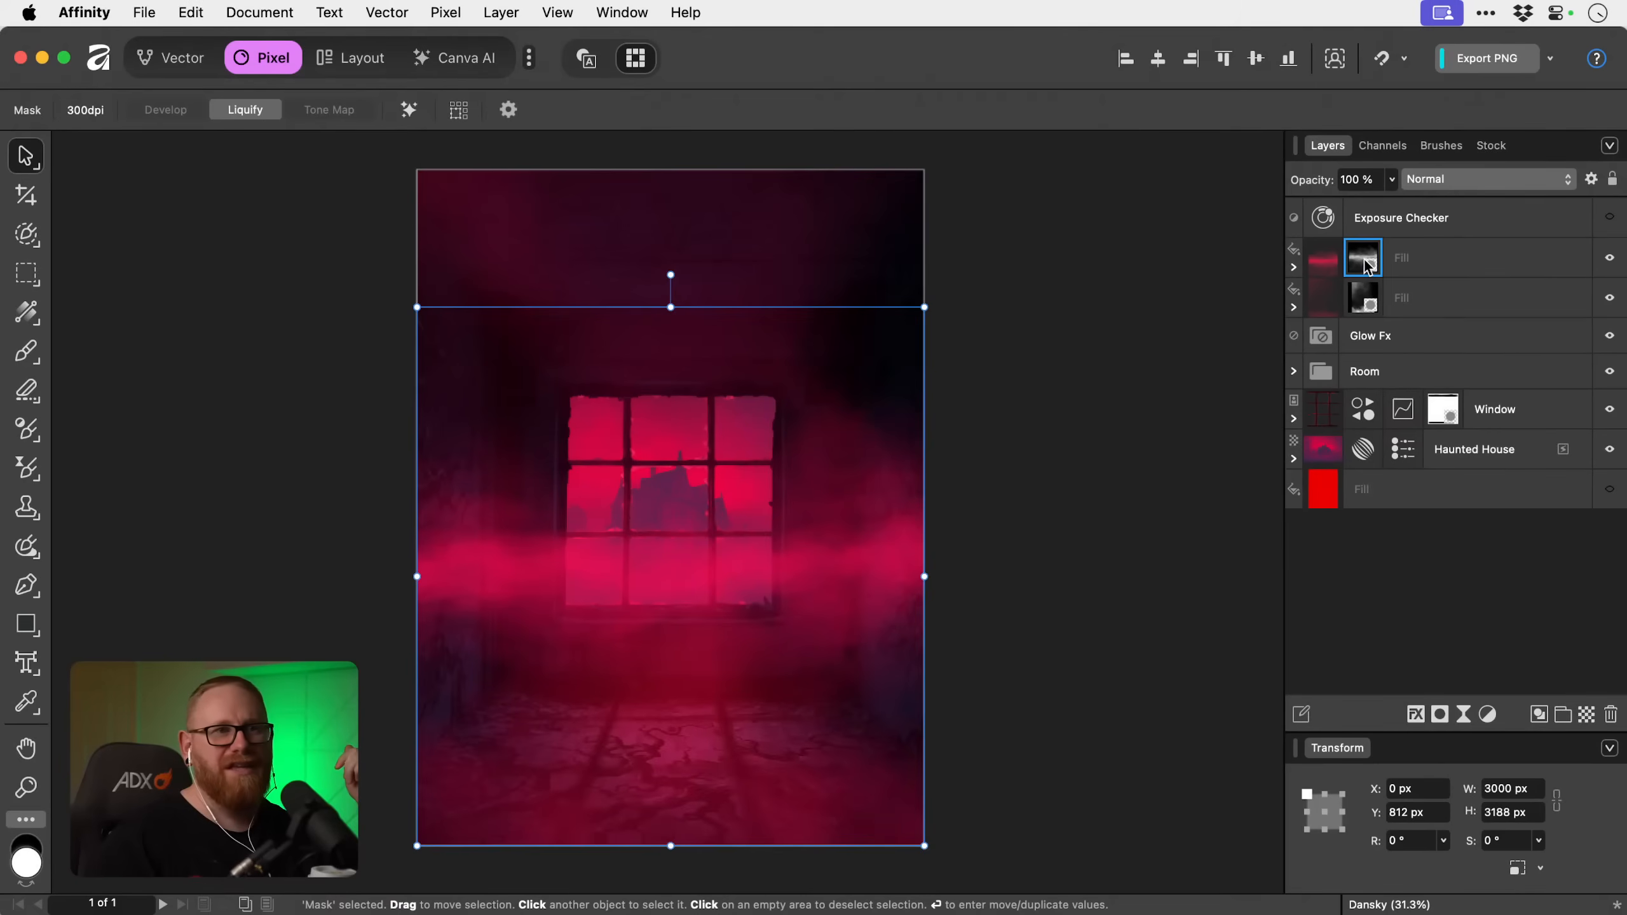
{"action": "left_click", "coordinate": [1430, 263]}
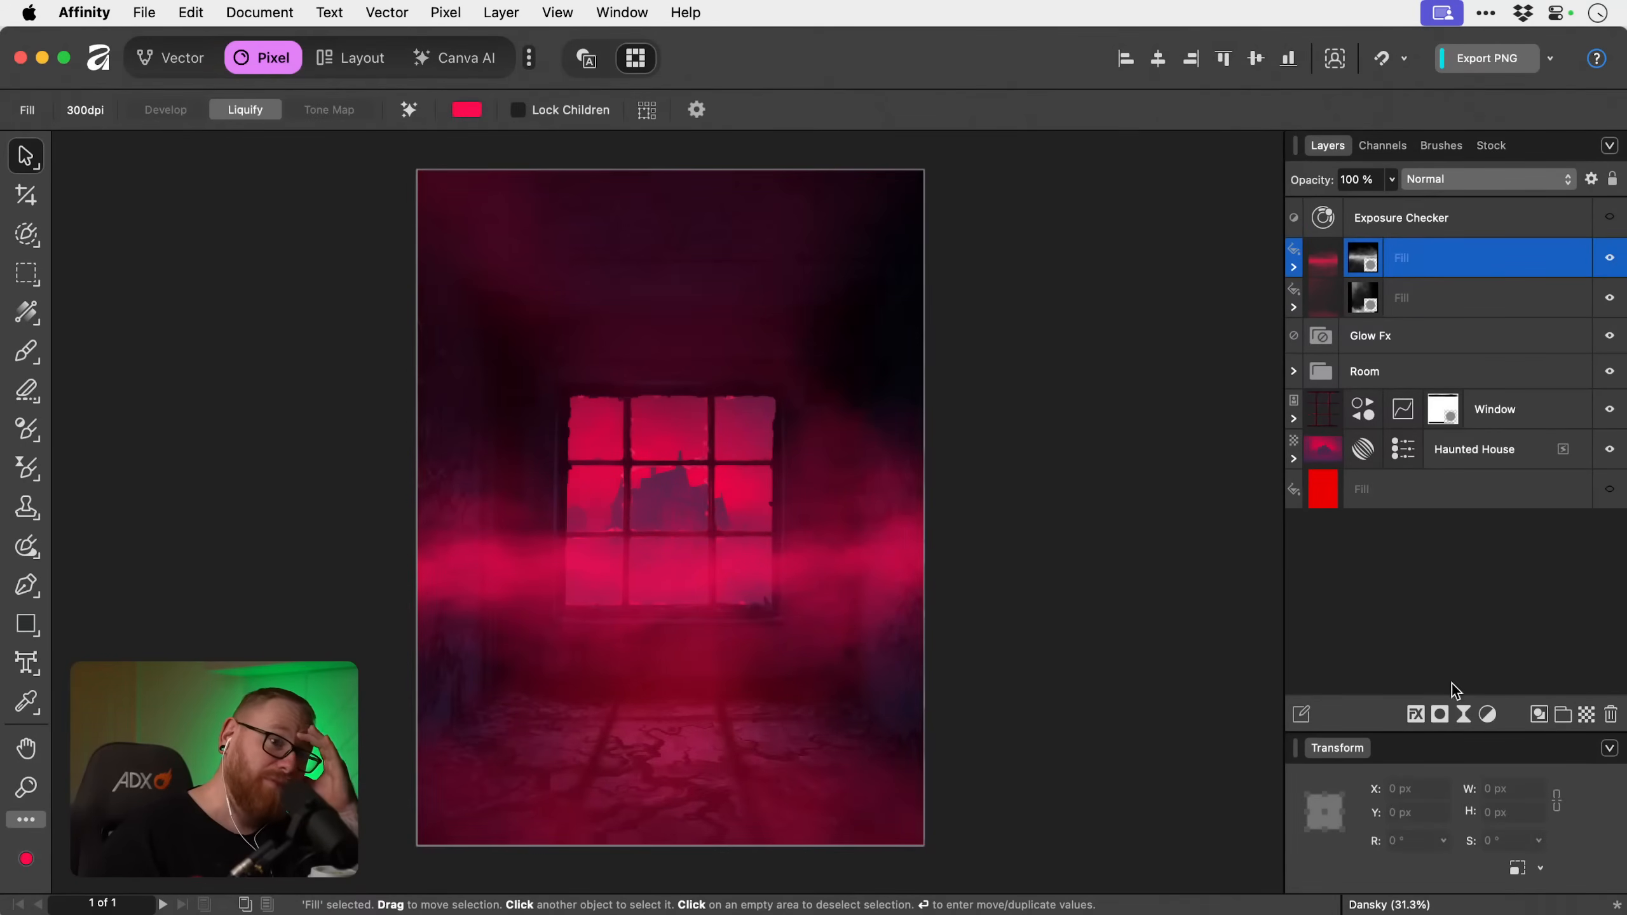
{"action": "left_click", "coordinate": [1442, 715], "text": "alt"}
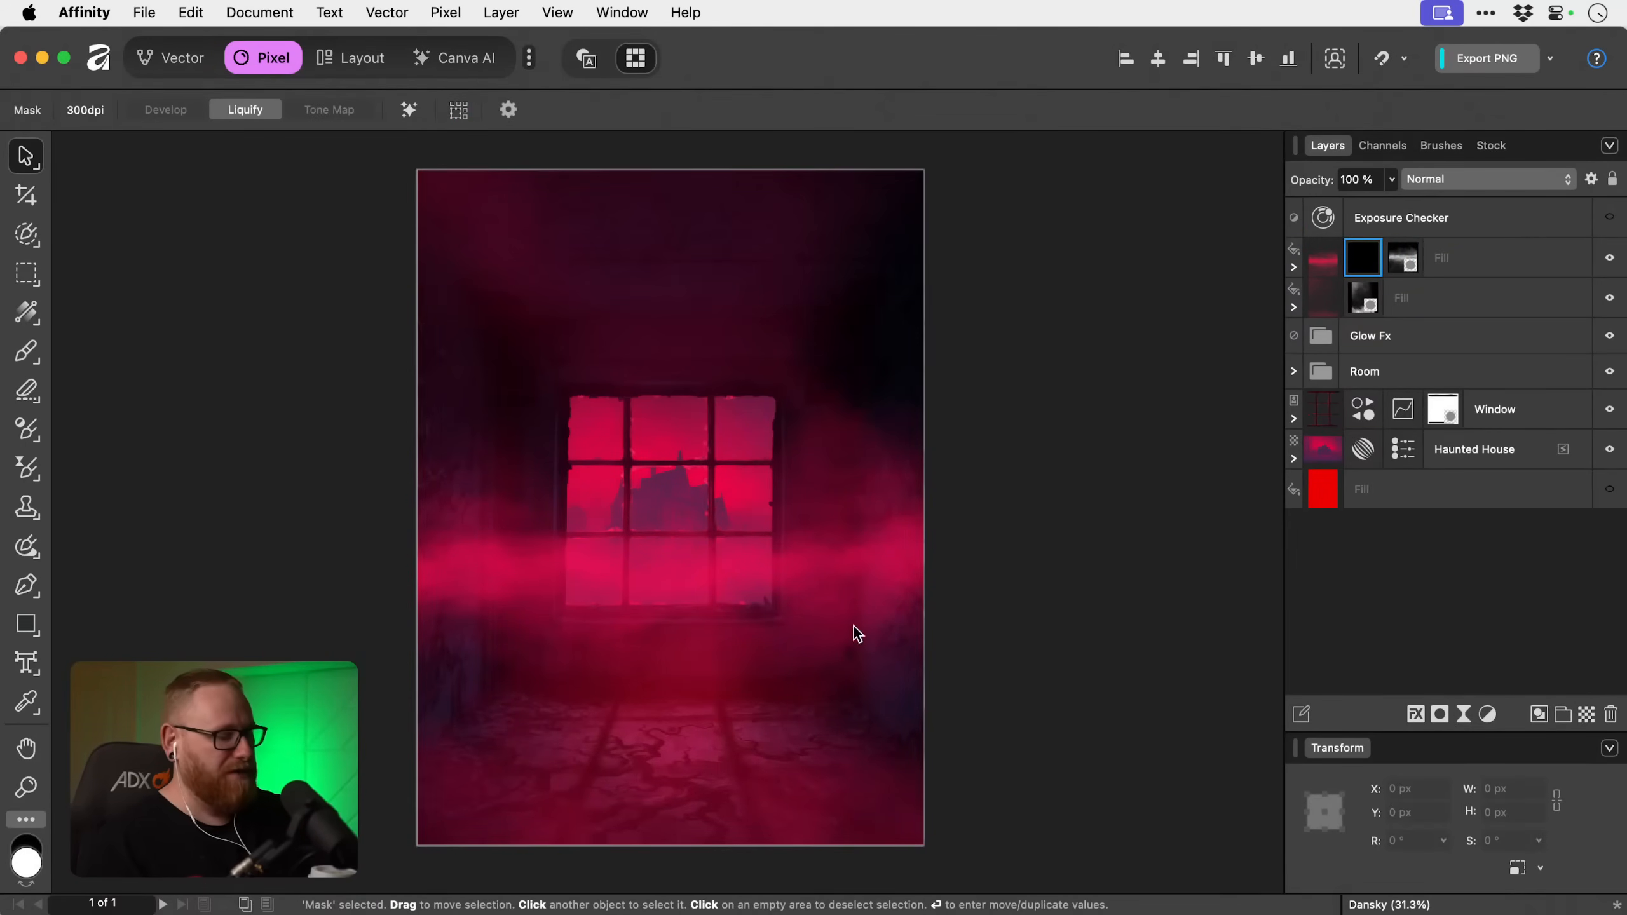
Choose the 394 px Round Light Brush from the Basic set, with black as the colour and flow at 10 %.
{"action": "key", "text": "b"}
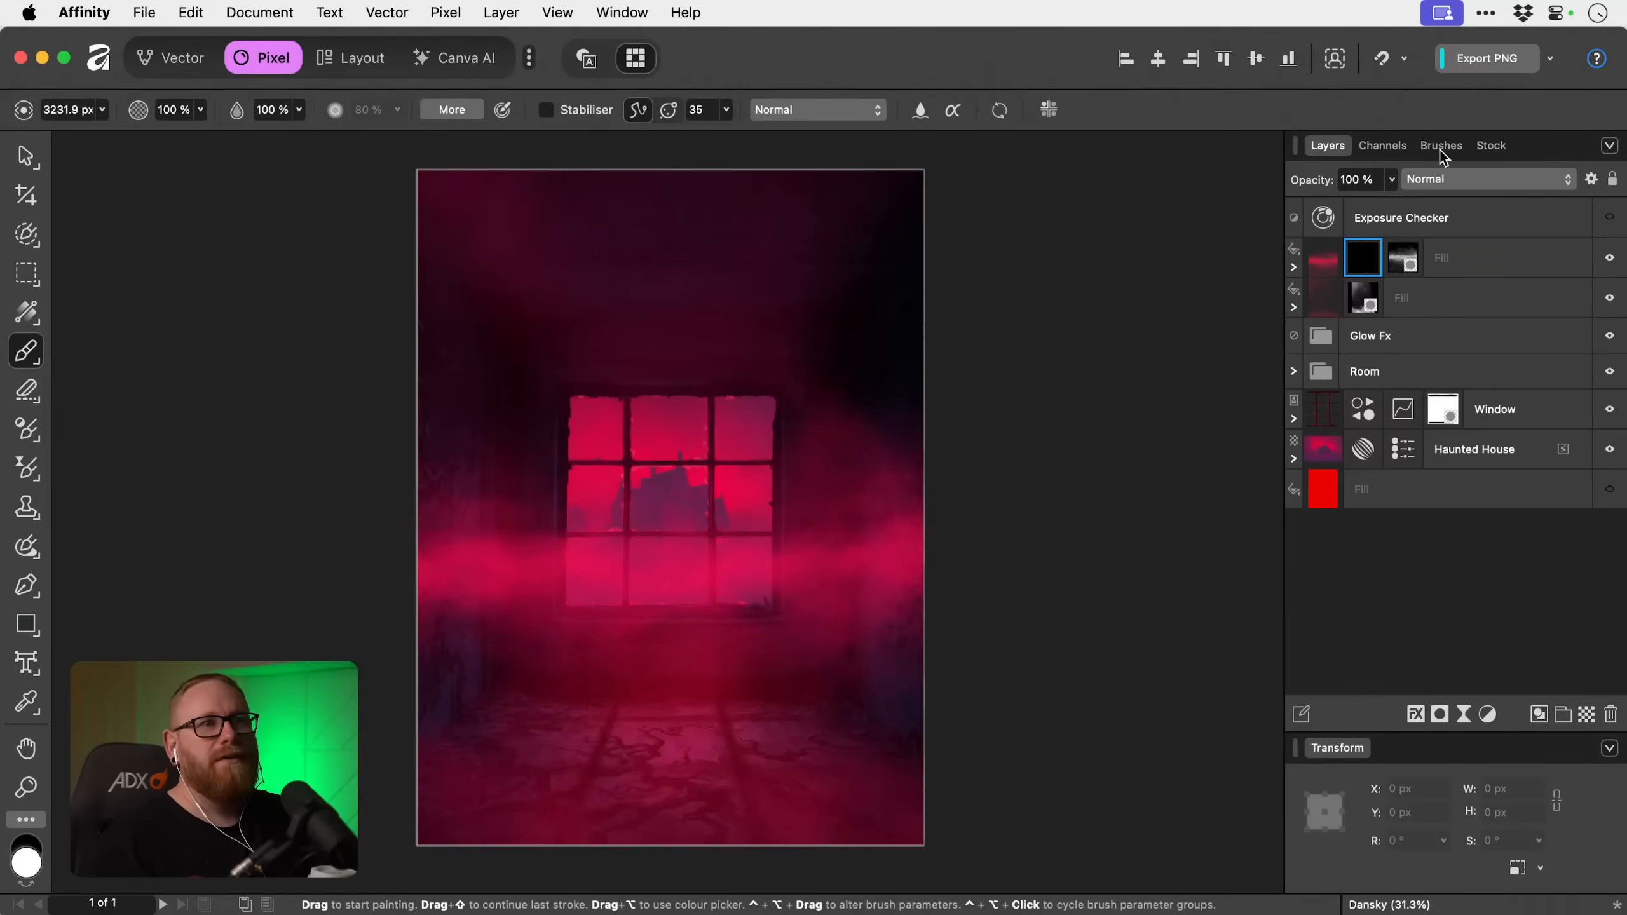
{"action": "left_click", "coordinate": [1441, 148]}
{"action": "left_click", "coordinate": [1444, 198]}
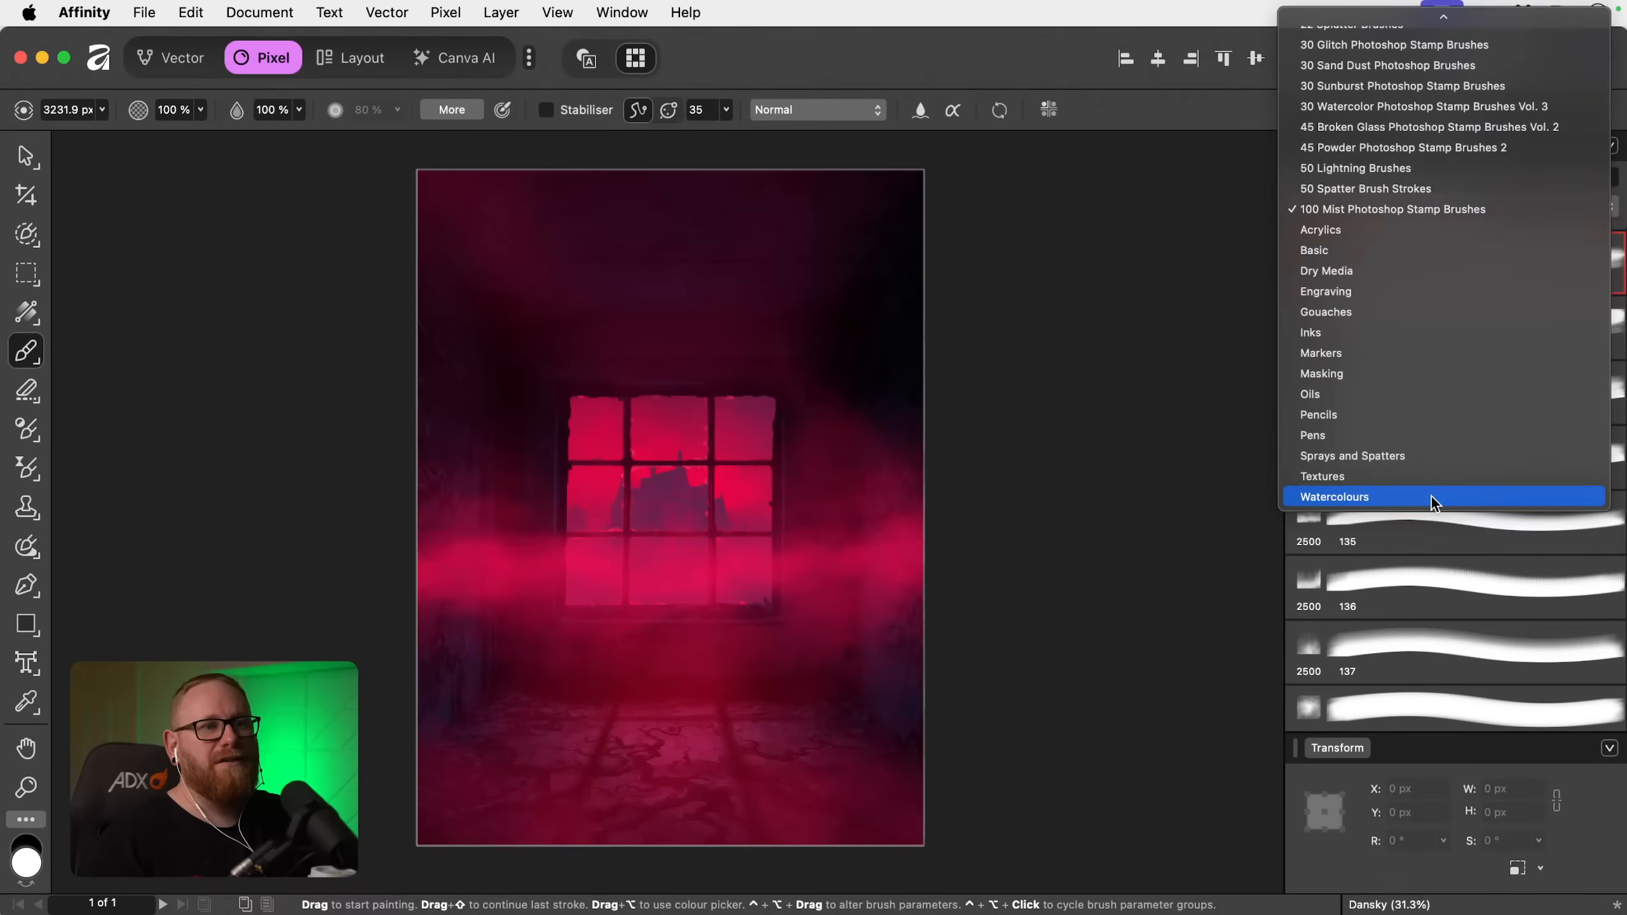
{"action": "left_click", "coordinate": [1429, 251]}
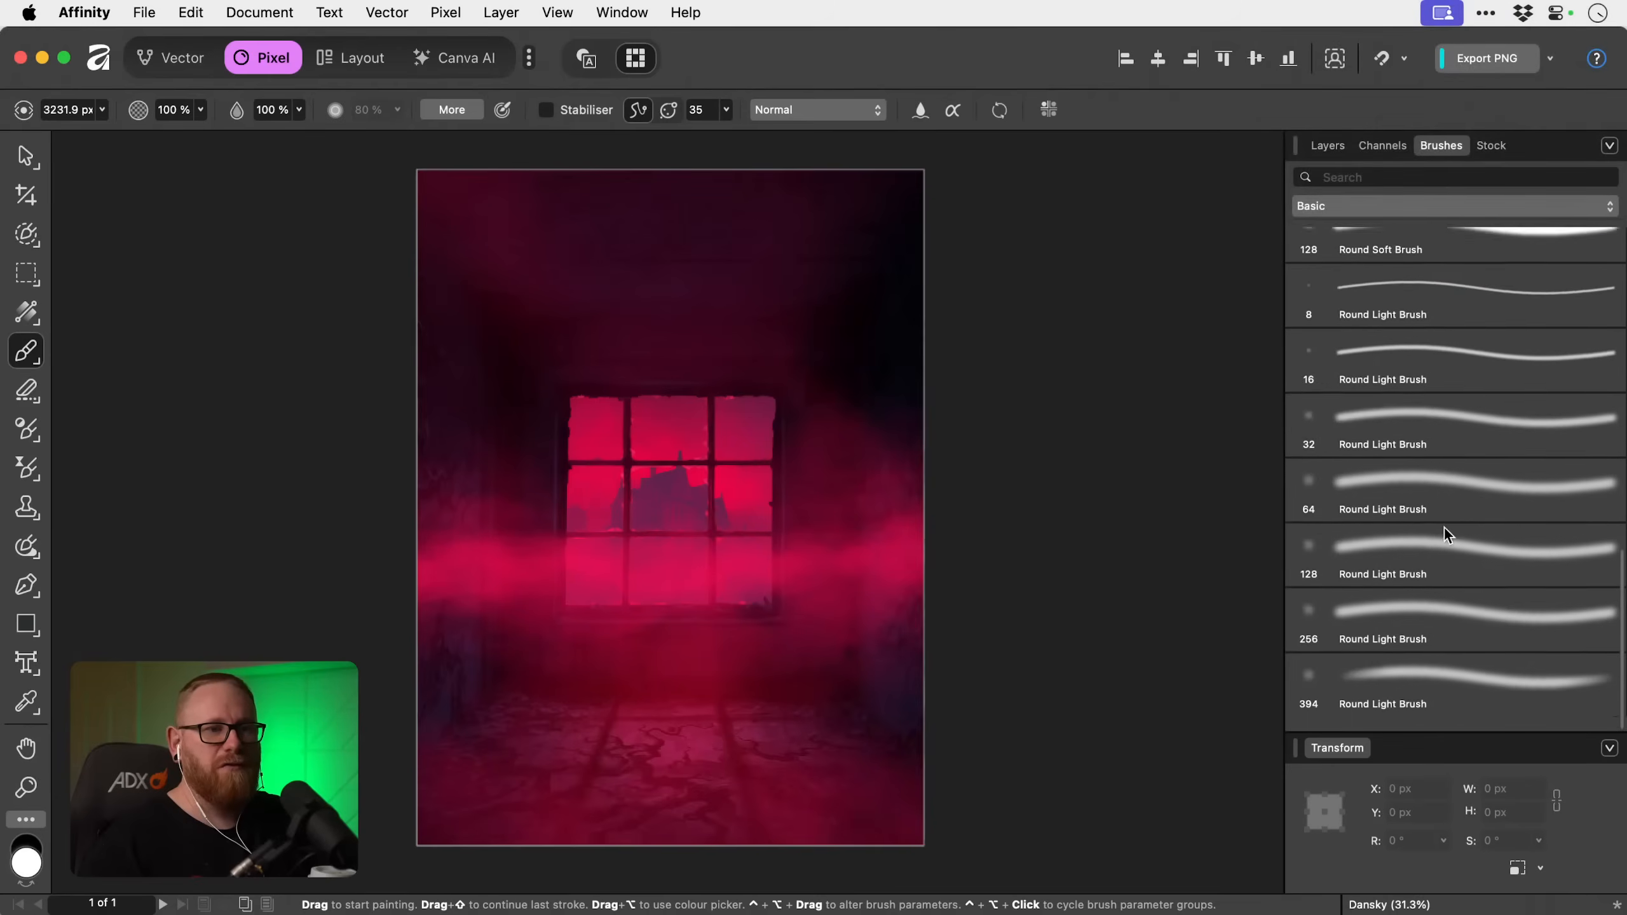
{"action": "left_click", "coordinate": [1431, 699]}
{"action": "left_click", "coordinate": [1334, 150]}
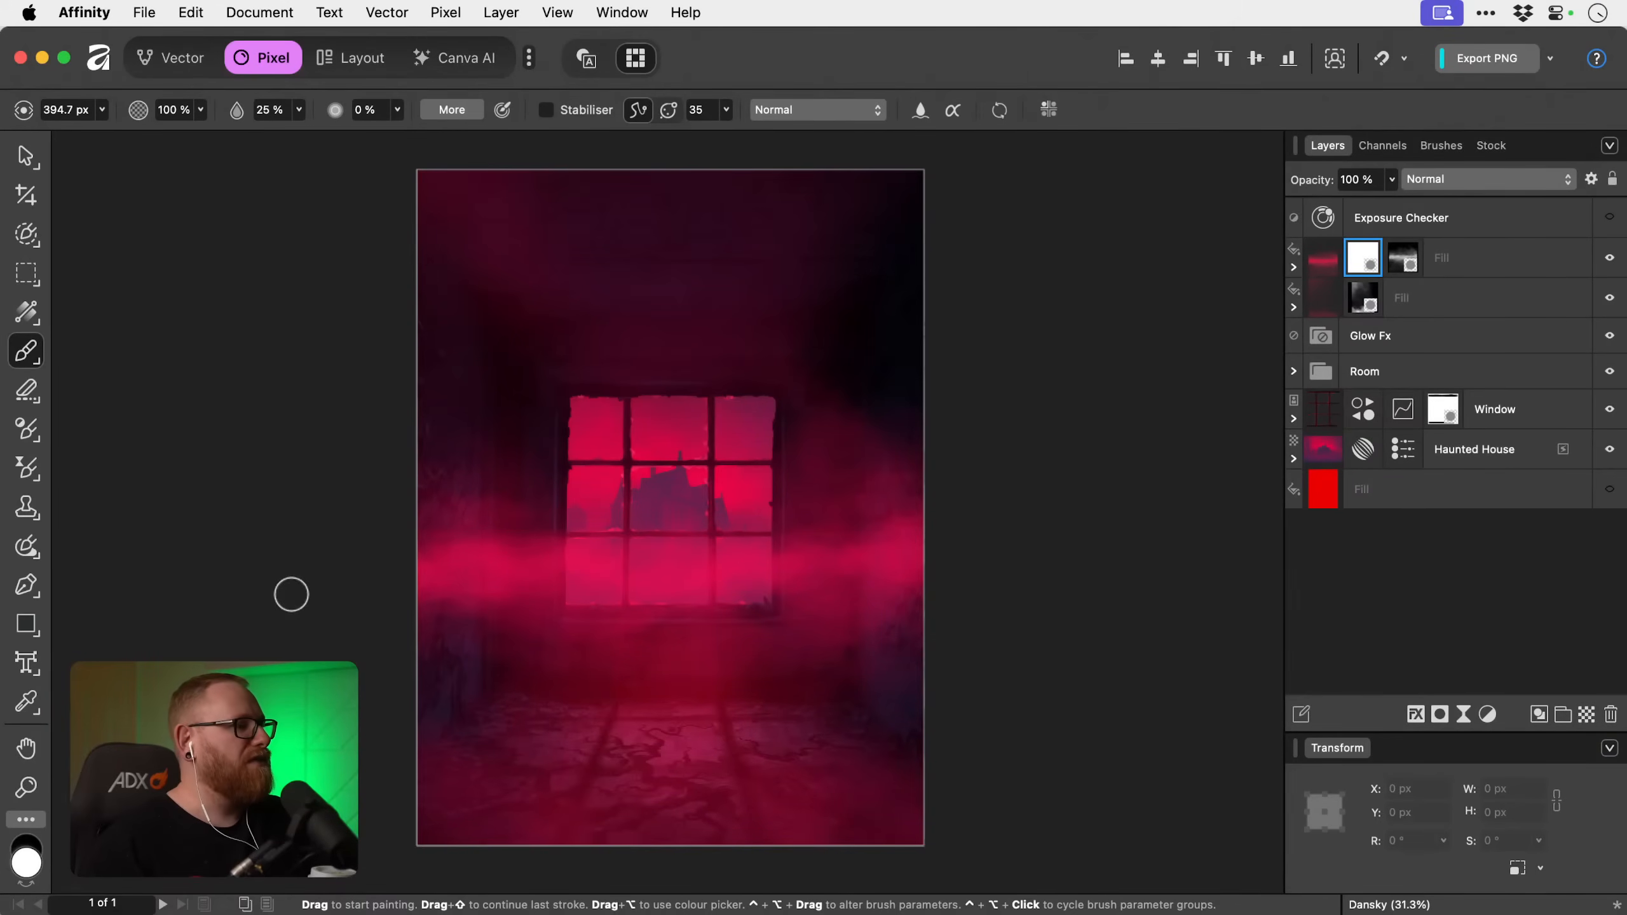
{"action": "key", "text": "x"}
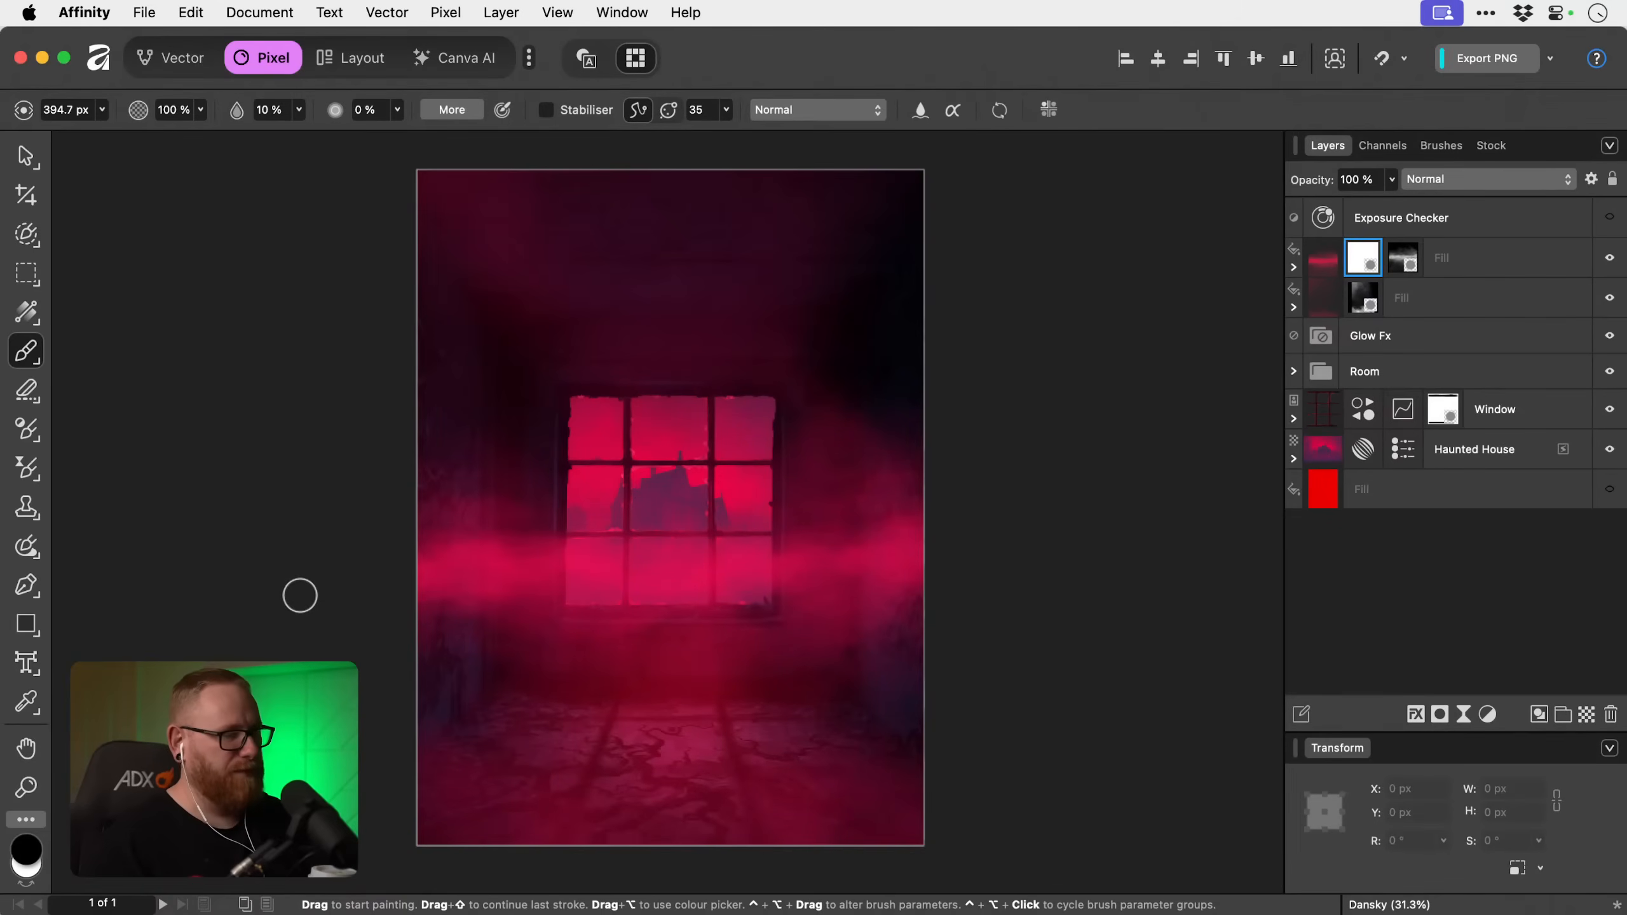
Fade the mist along both side walls by painting black on the second mask with the brush enlarged to about 3212 px.
{"action": "key", "text": "bracketright"}
{"action": "key", "text": "bracketright"}
{"action": "key", "text": "bracketright"}
{"action": "key", "text": "bracketright"}
{"action": "key", "text": "bracketright"}
{"action": "key", "text": "bracketright"}
{"action": "key", "text": "bracketright"}
{"action": "key", "text": "bracketright"}
{"action": "key", "text": "bracketright"}
{"action": "key", "text": "bracketright"}
{"action": "key", "text": "bracketright"}
{"action": "key", "text": "bracketright"}
{"action": "key", "text": "bracketright"}
{"action": "key", "text": "bracketright"}
{"action": "key", "text": "bracketright"}
{"action": "key", "text": "bracketright"}
{"action": "key", "text": "bracketright"}
{"action": "key", "text": "bracketright"}
{"action": "key", "text": "bracketright"}
{"action": "key", "text": "bracketright"}
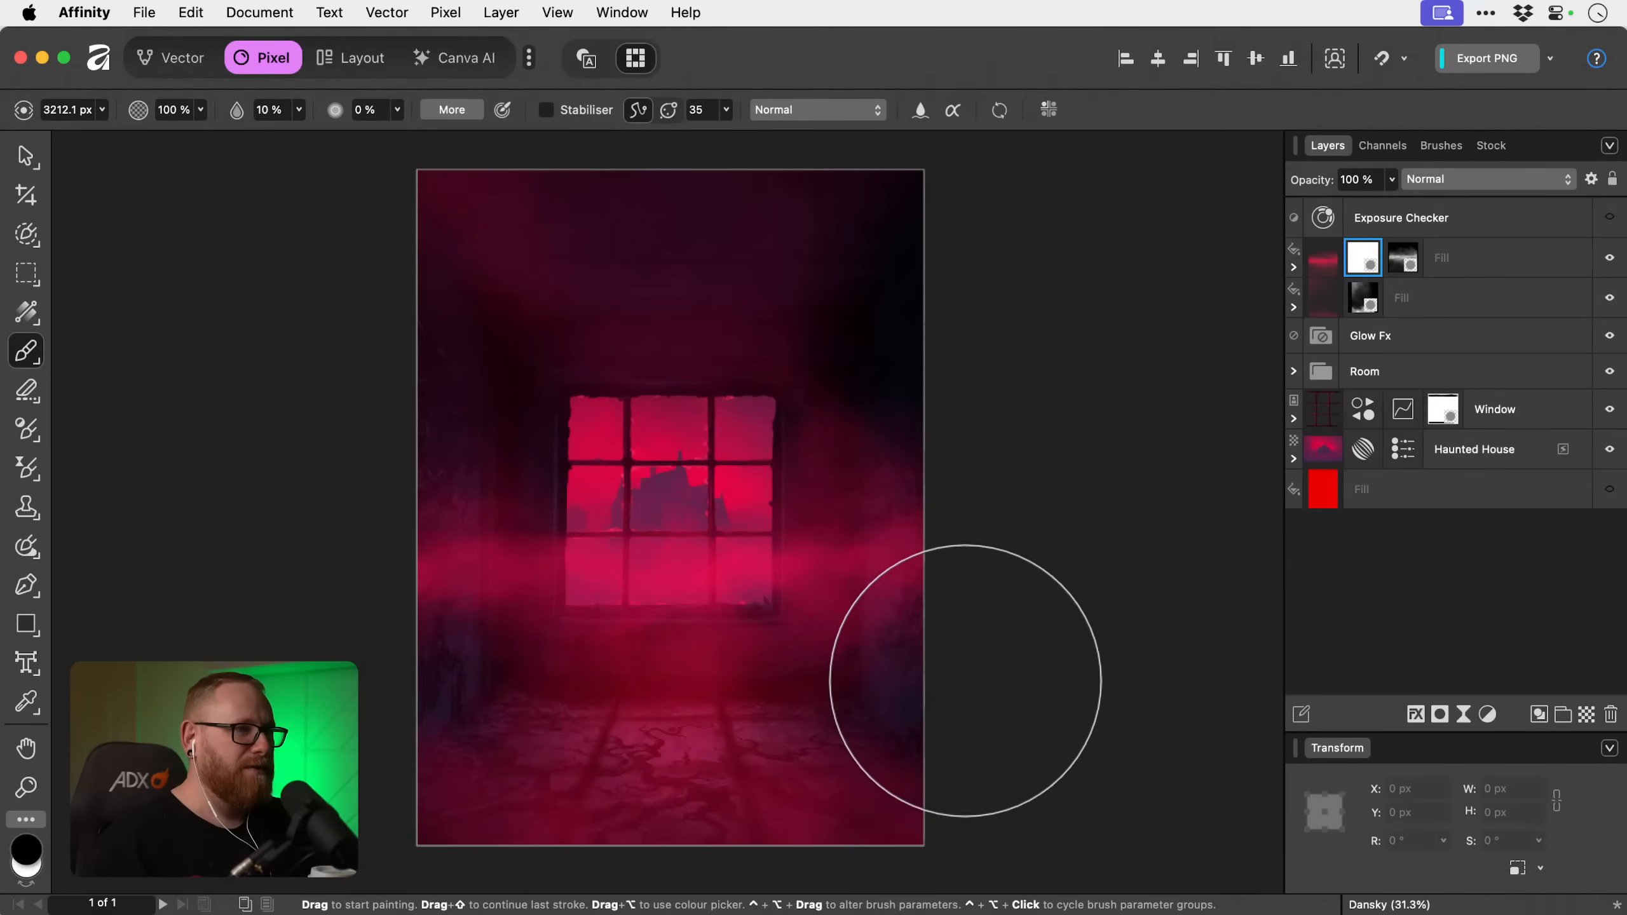
{"action": "mouse_move", "coordinate": [945, 355]}
{"action": "left_mouse_down"}
{"action": "mouse_move", "coordinate": [987, 673]}
{"action": "mouse_move", "coordinate": [808, 270]}
{"action": "left_mouse_up"}
{"action": "mouse_move", "coordinate": [480, 333]}
{"action": "left_mouse_down"}
{"action": "mouse_move", "coordinate": [424, 431]}
{"action": "mouse_move", "coordinate": [475, 256]}
{"action": "left_mouse_up"}
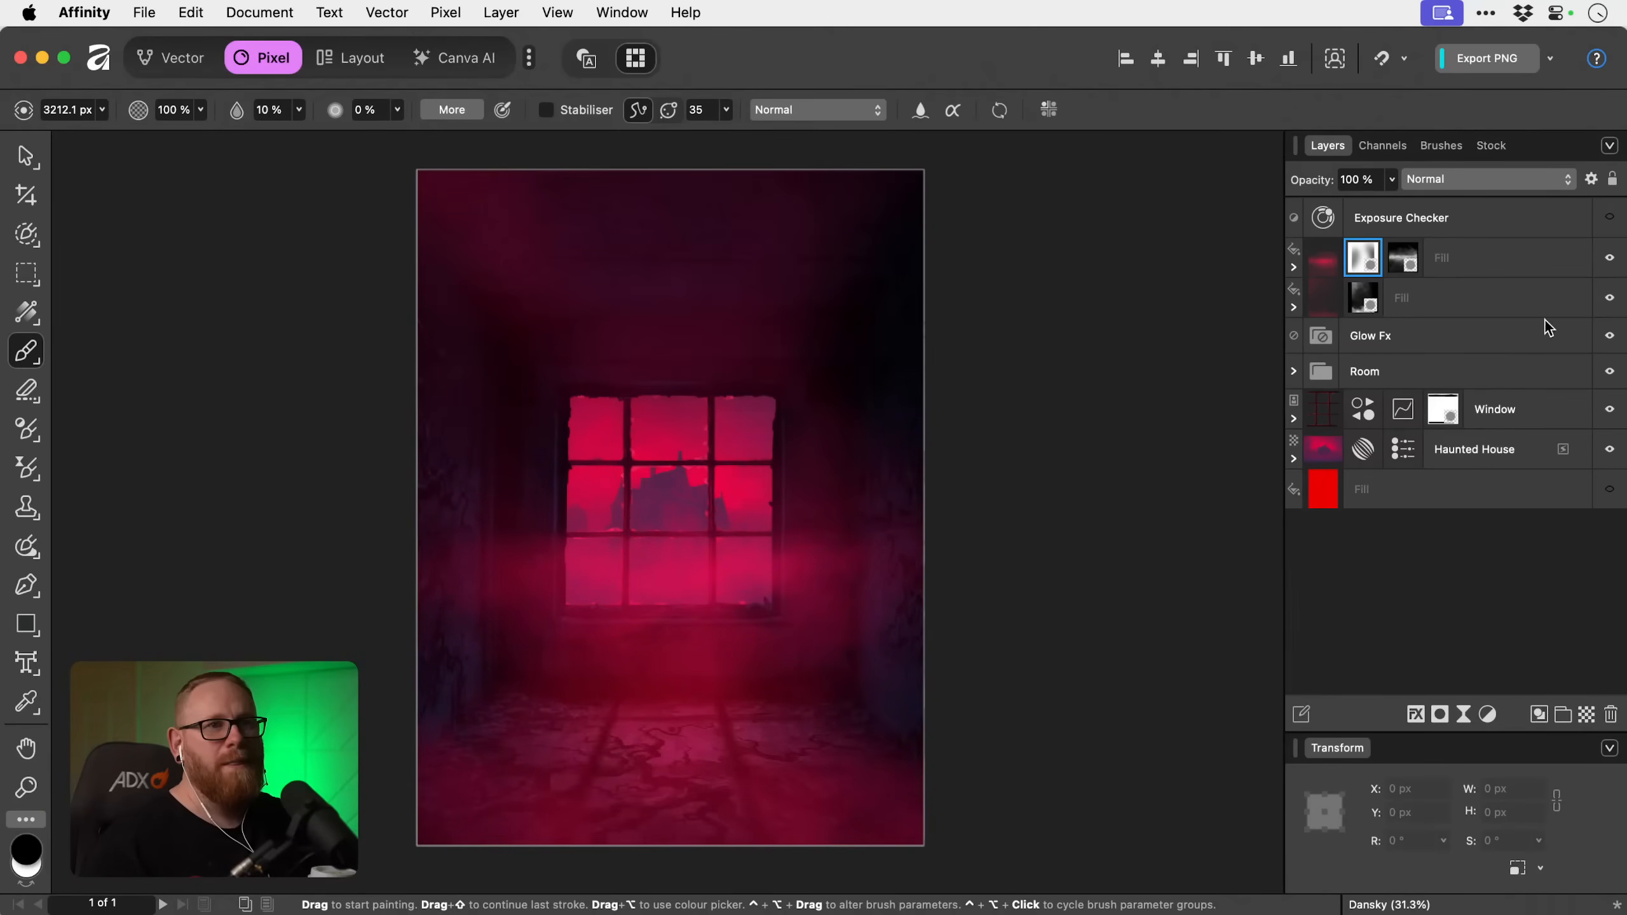
Toggle the lower fill layer's visibility to compare its effect, and set that layer's opacity to 40 %.
{"action": "left_click", "coordinate": [1608, 297]}
{"action": "left_click", "coordinate": [1609, 299]}
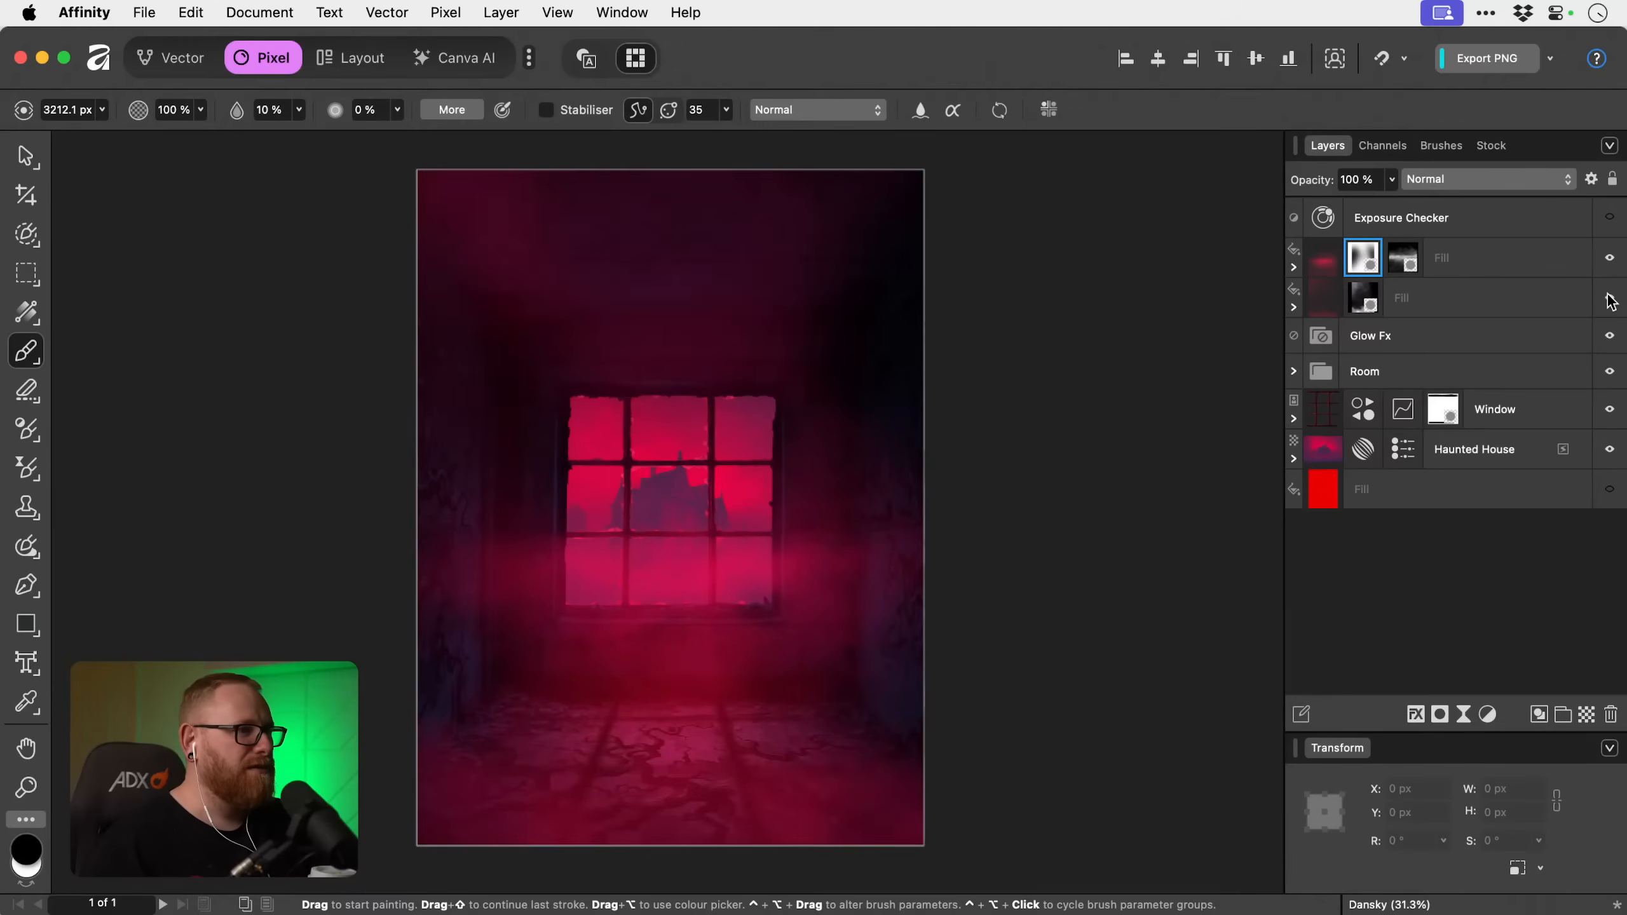
{"action": "left_click", "coordinate": [1553, 293]}
{"action": "key", "text": "v"}
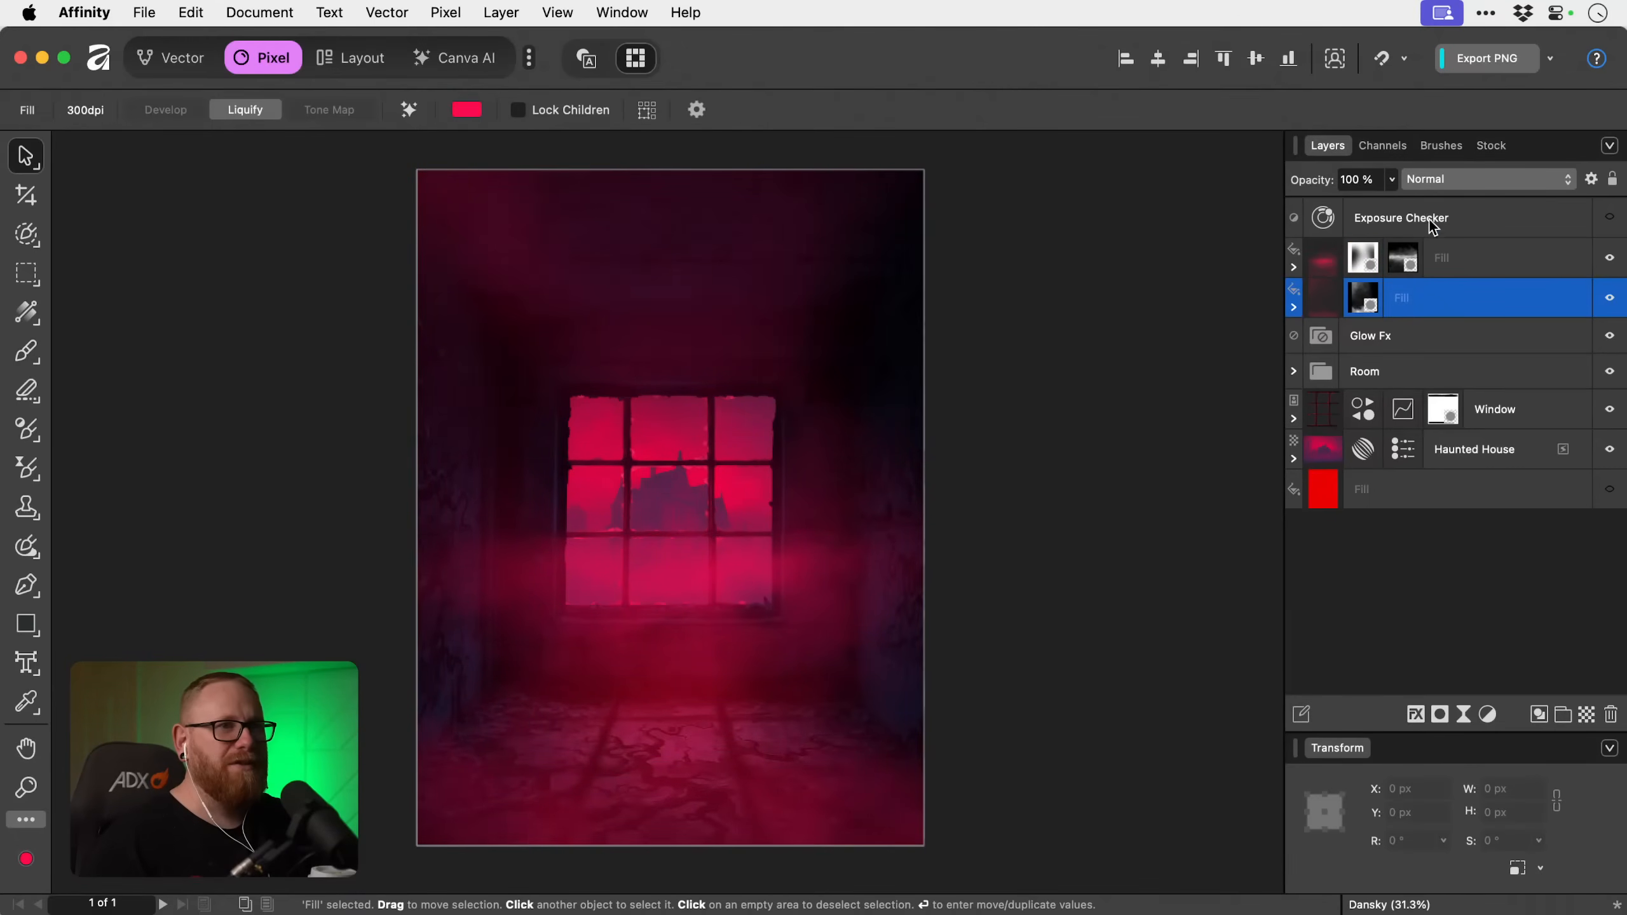
{"action": "left_click", "coordinate": [1390, 181]}
{"action": "left_click_drag", "start_coordinate": [1341, 206], "coordinate": [1284, 208]}
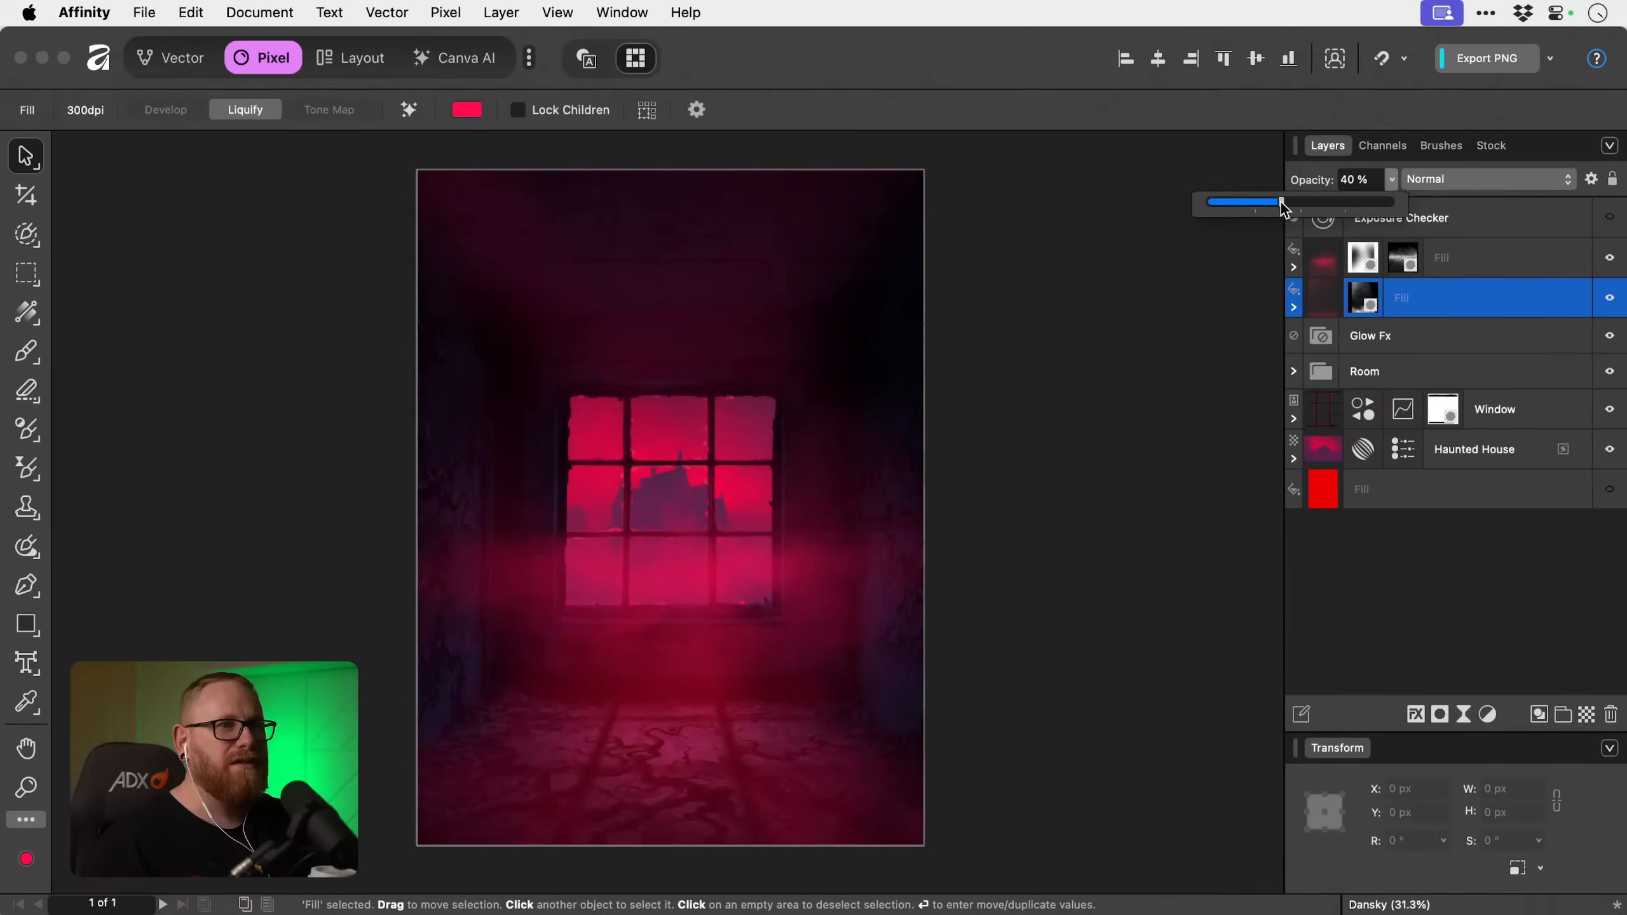
Raise and lower the opacity of the lower fill layer and its mask to fine-tune the mist's strength.
{"action": "left_click", "coordinate": [1296, 304]}
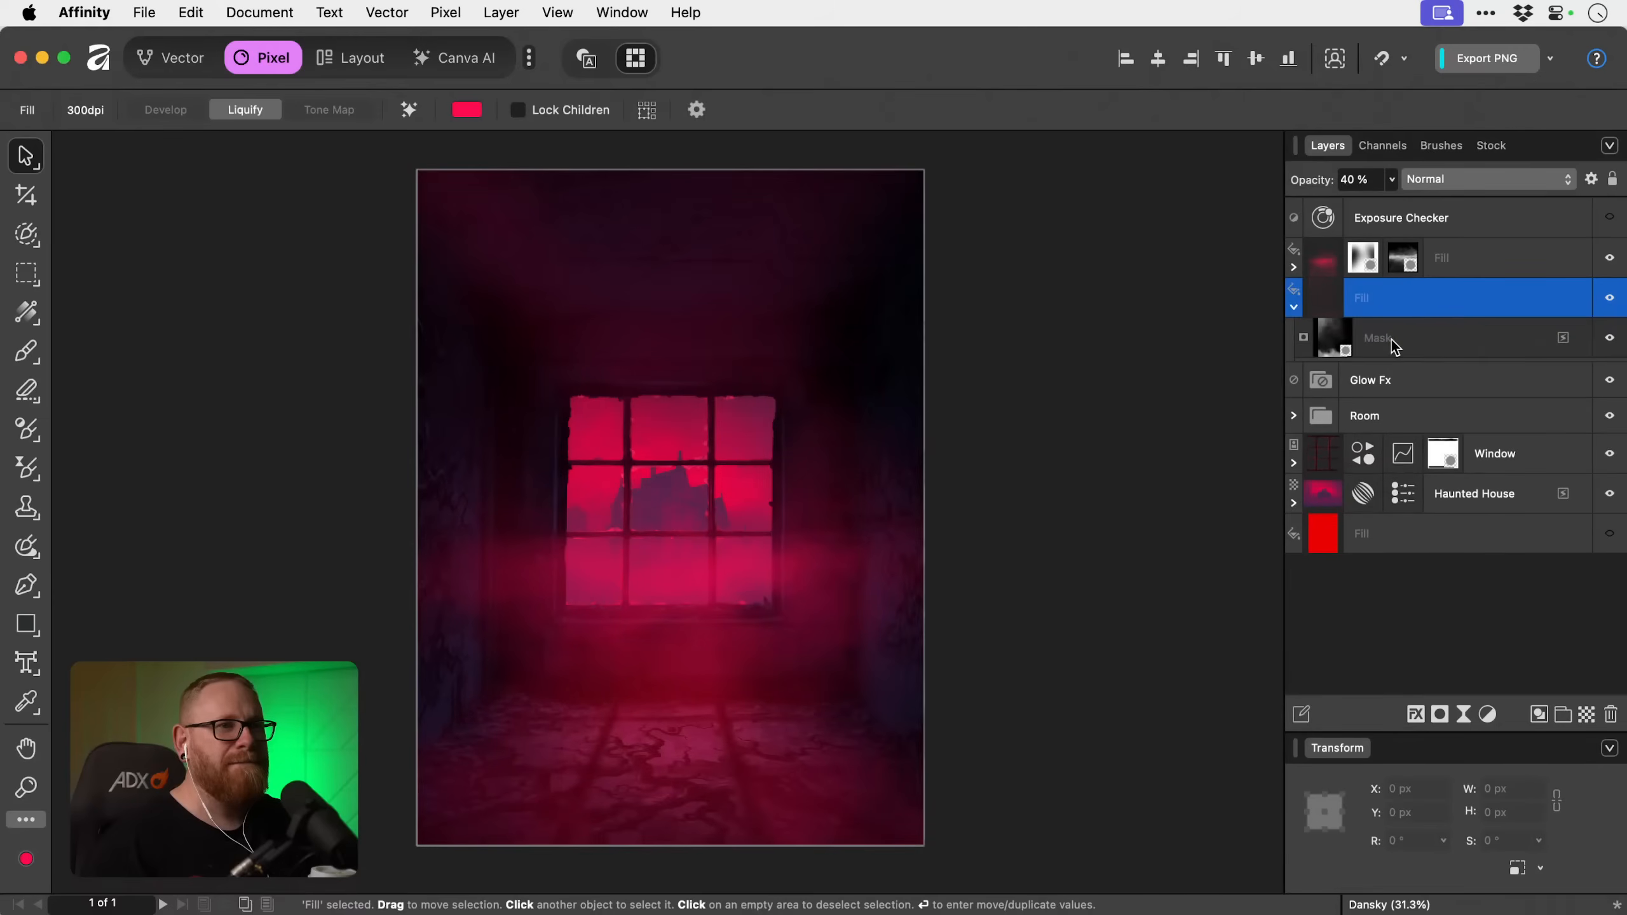
{"action": "left_click", "coordinate": [1392, 341]}
{"action": "left_click", "coordinate": [1393, 180]}
{"action": "left_click_drag", "start_coordinate": [1389, 203], "coordinate": [1518, 202]}
{"action": "left_click", "coordinate": [1297, 307]}
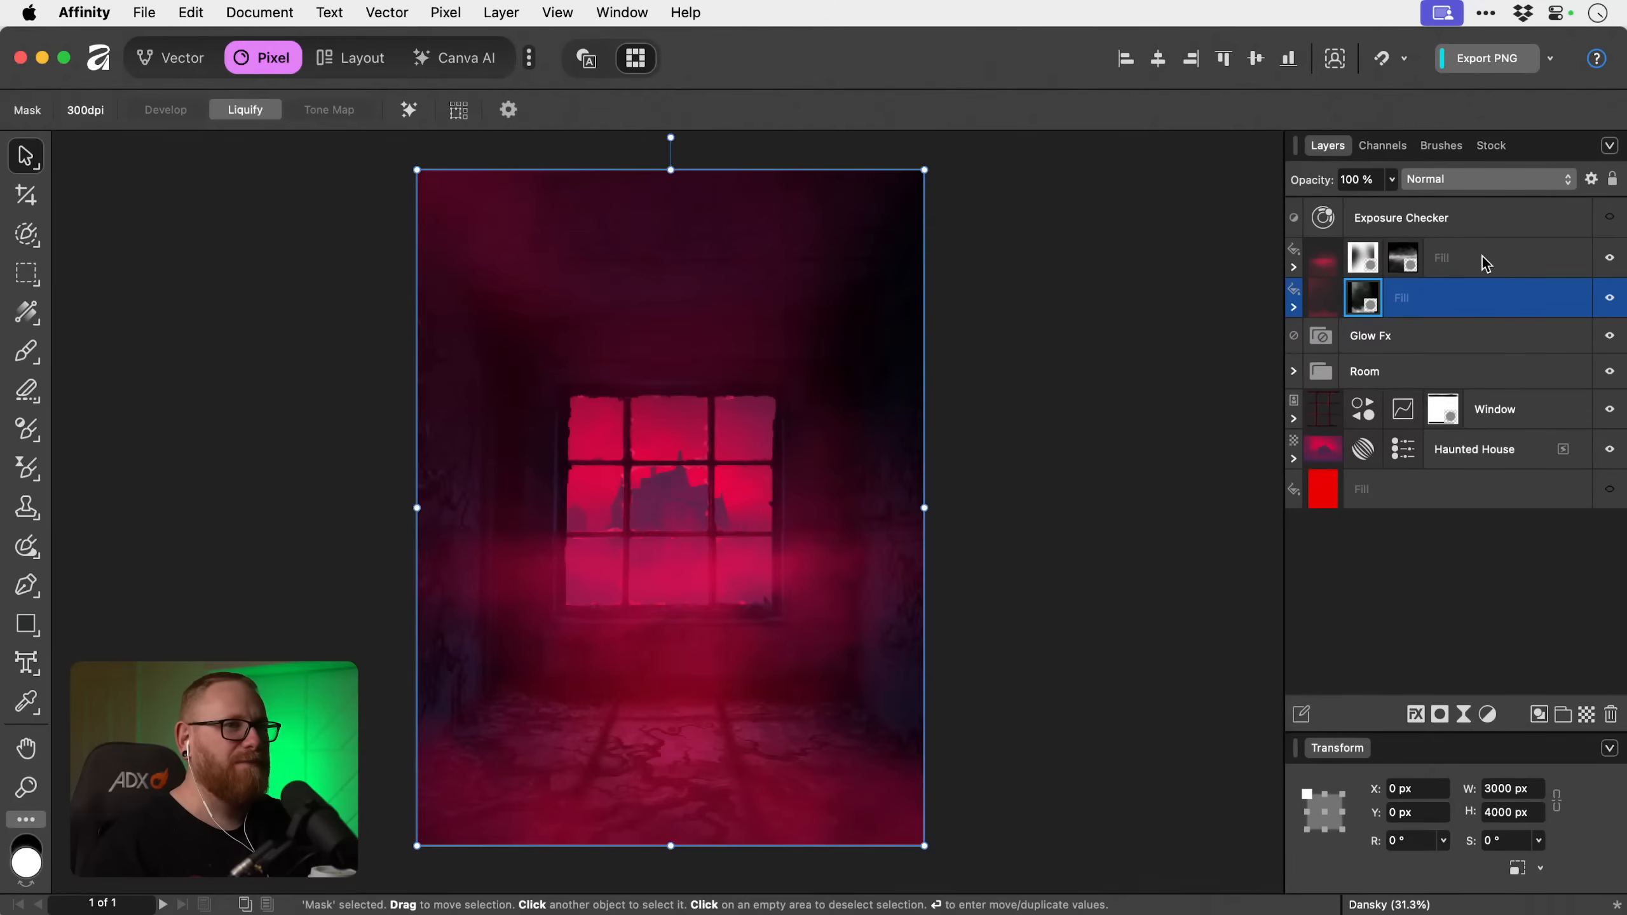
{"action": "left_click", "coordinate": [1387, 182]}
{"action": "left_click", "coordinate": [1401, 182]}
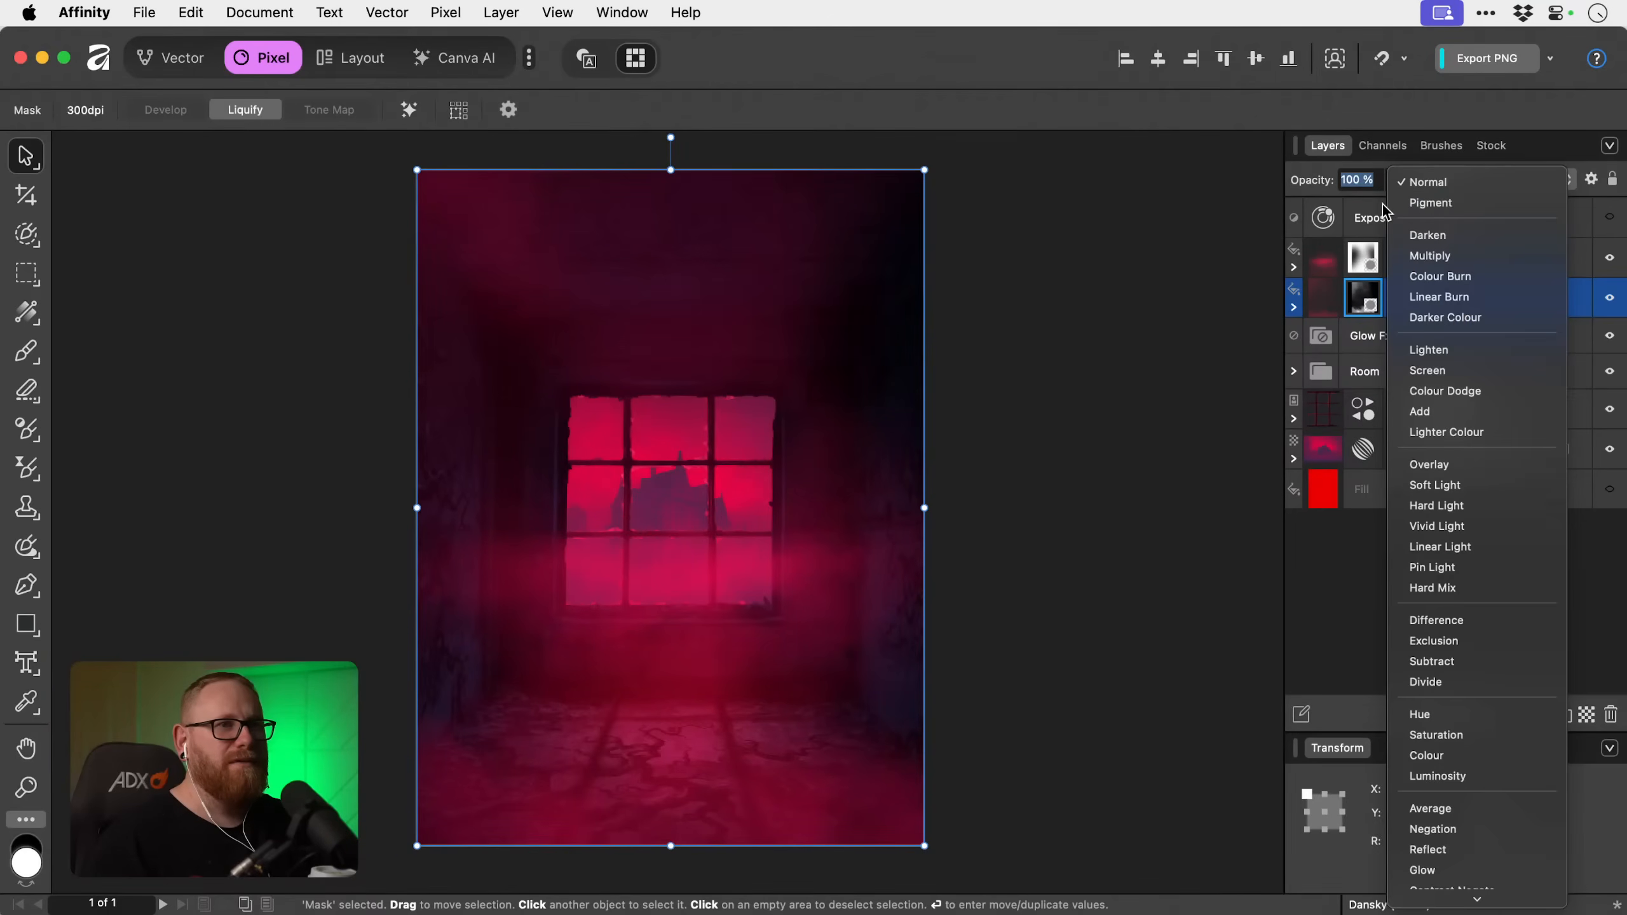
{"action": "left_click", "coordinate": [1390, 181]}
{"action": "left_click", "coordinate": [1393, 181]}
{"action": "left_click_drag", "start_coordinate": [1385, 209], "coordinate": [1239, 206]}
Set the opacity of the upper fill layer to 69 % and fit the artwork in view.
{"action": "left_click", "coordinate": [1452, 257]}
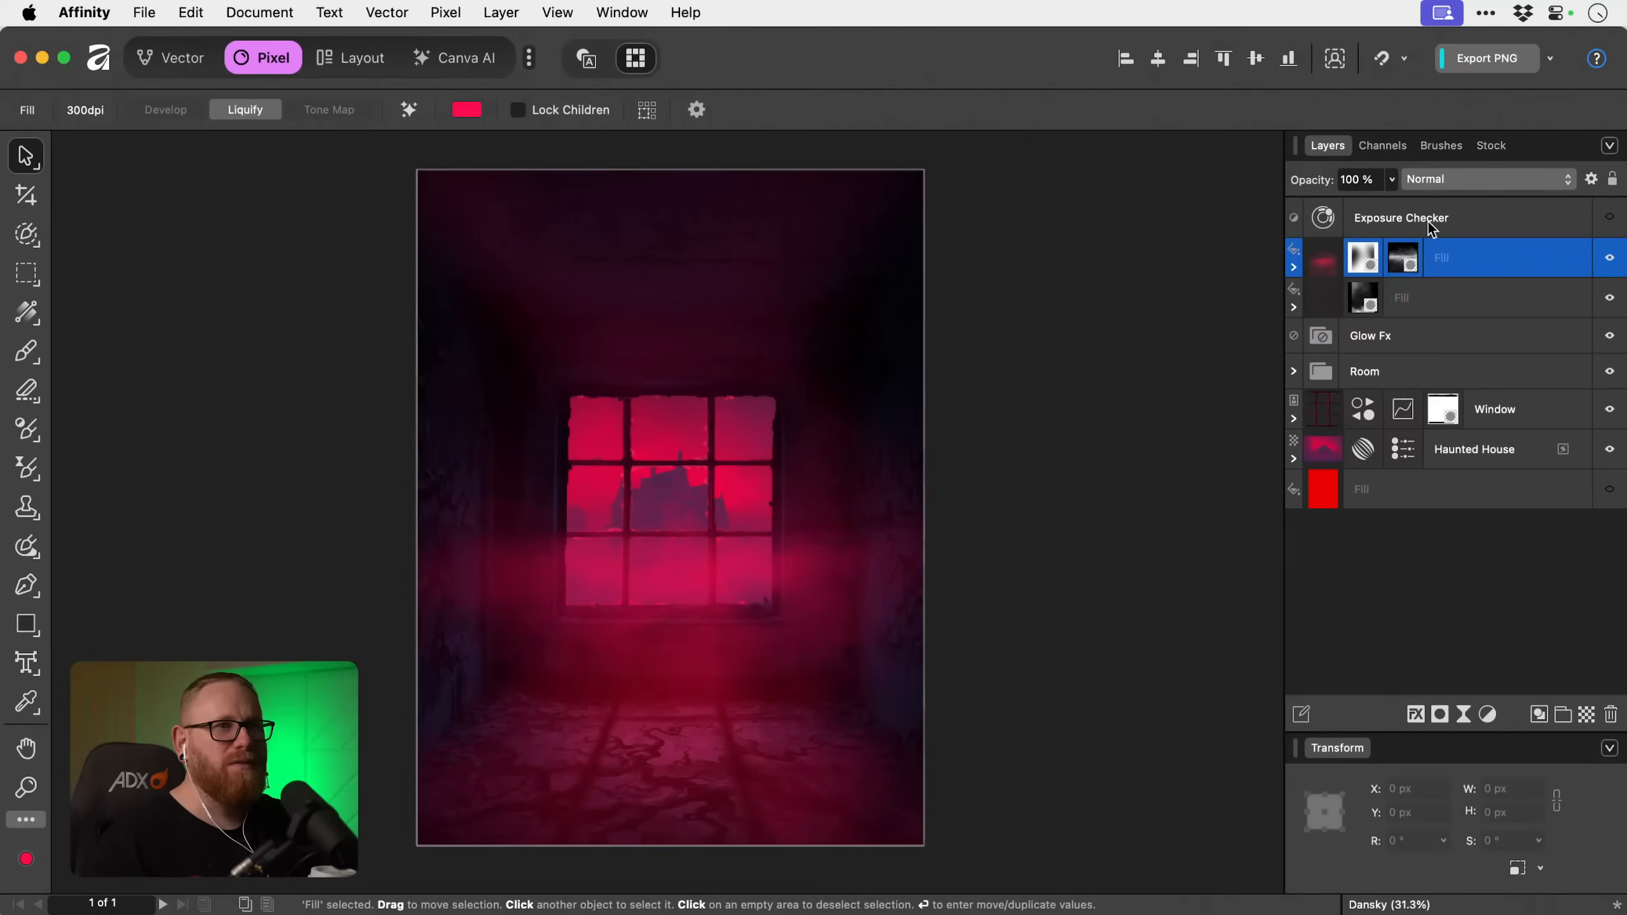
{"action": "left_click", "coordinate": [1394, 182]}
{"action": "left_click_drag", "start_coordinate": [1385, 204], "coordinate": [1309, 206]}
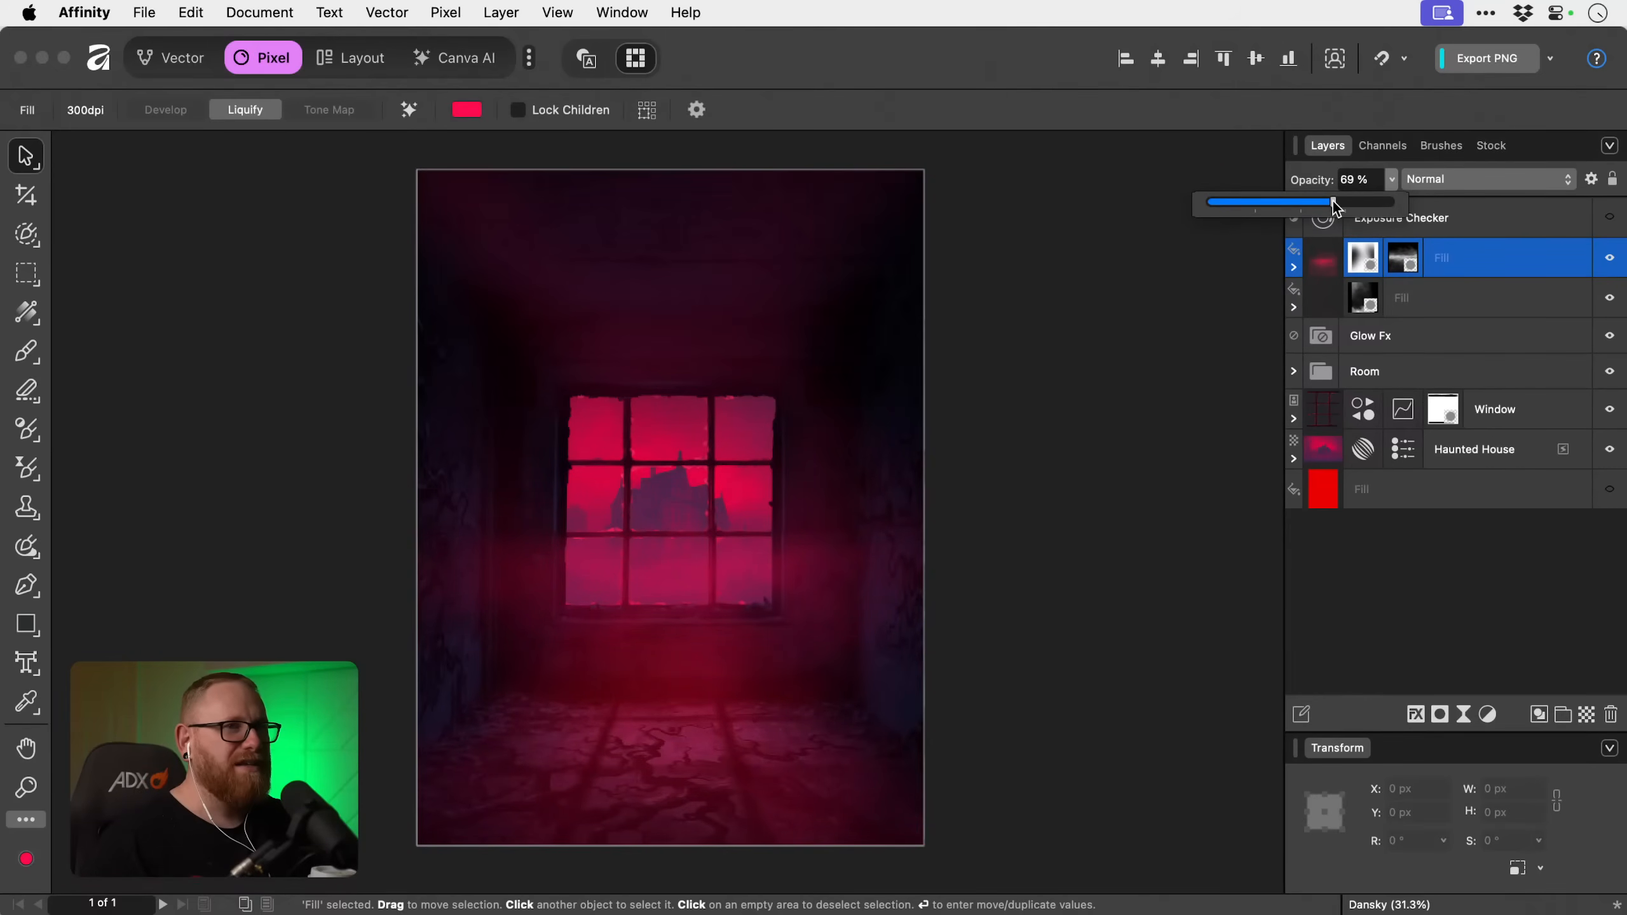
{"action": "left_click", "coordinate": [1472, 256]}
{"action": "key", "text": "super+0"}
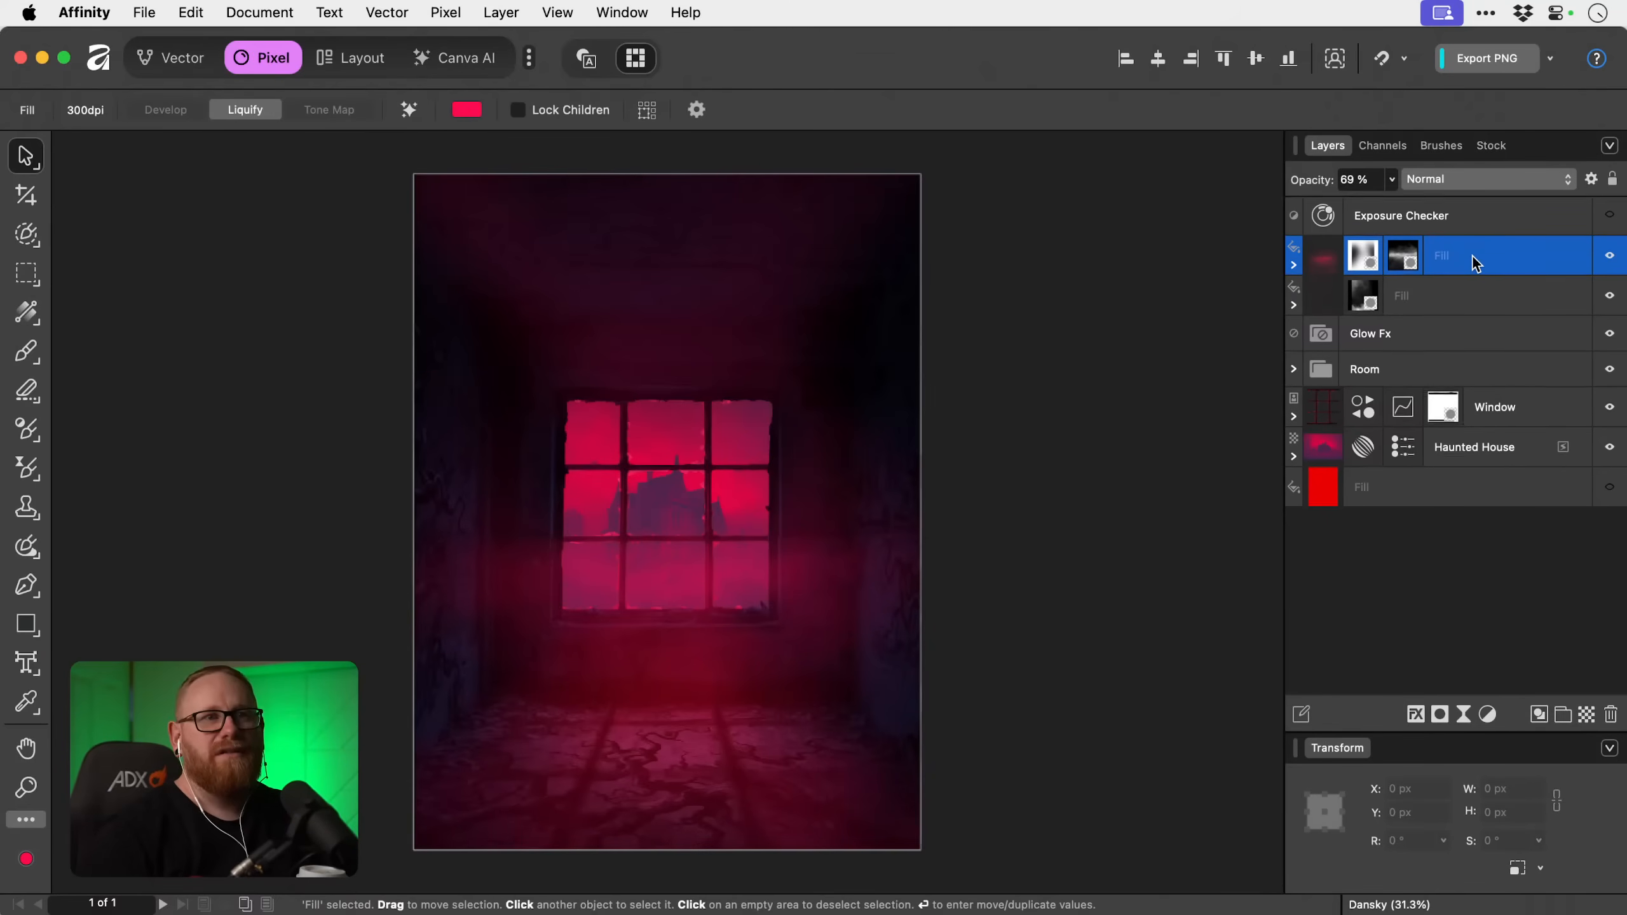
Look through the installed brush categories, from the fire and smoke sets to the mist stamp brushes.
{"action": "left_click", "coordinate": [1444, 146]}
{"action": "left_click", "coordinate": [1466, 207]}
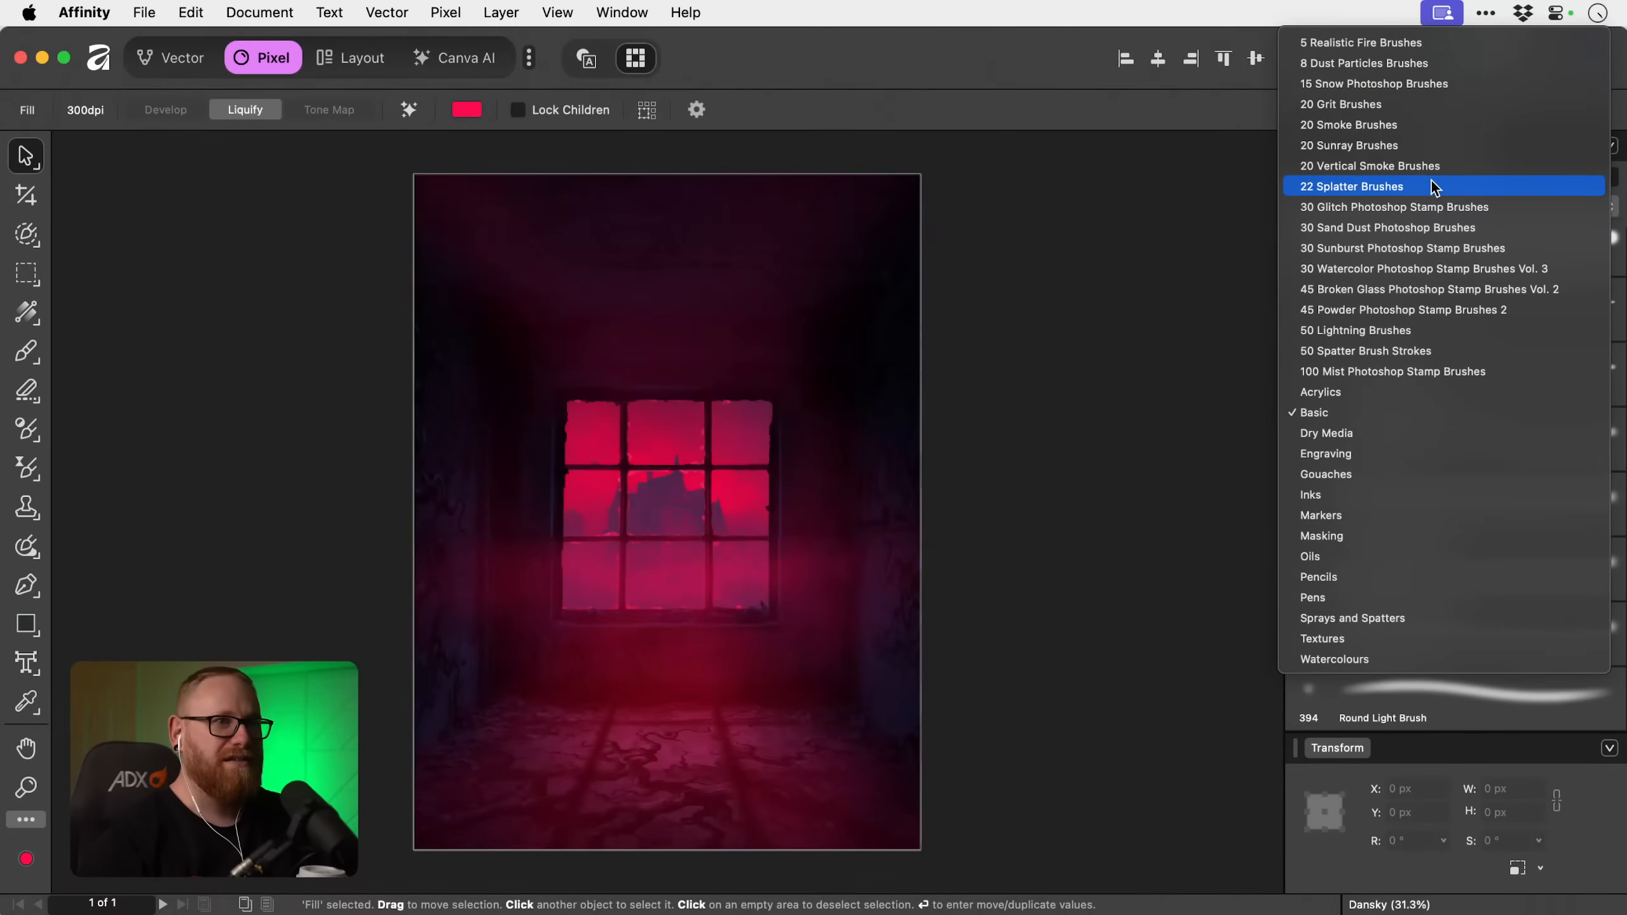
{"action": "left_click", "coordinate": [1145, 345]}
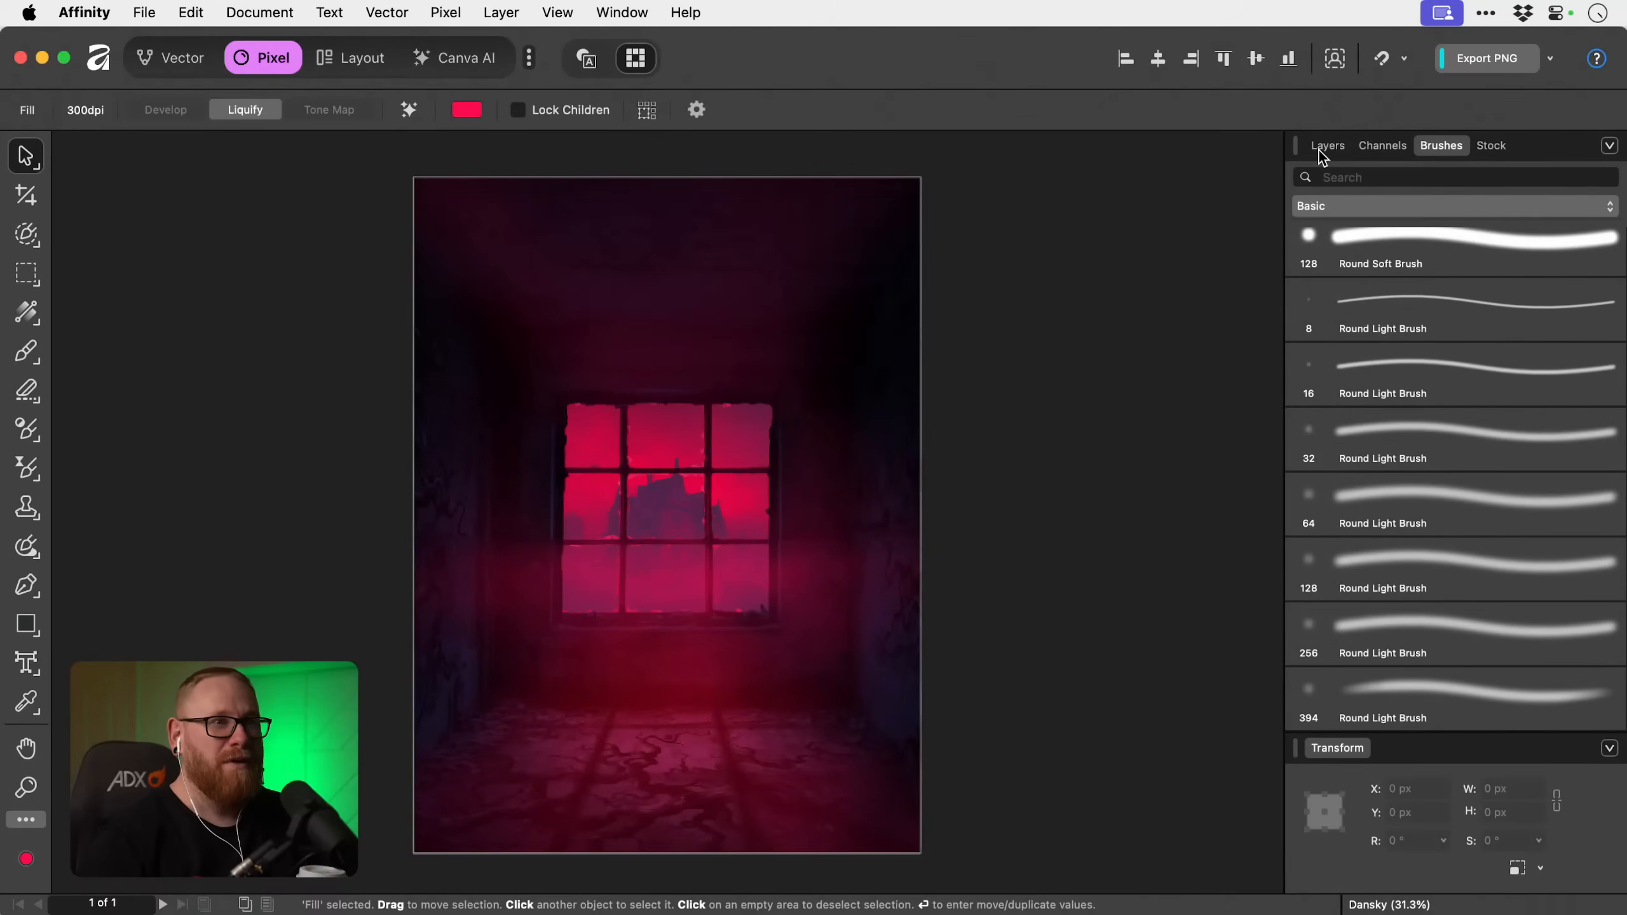
{"action": "left_click", "coordinate": [1442, 204]}
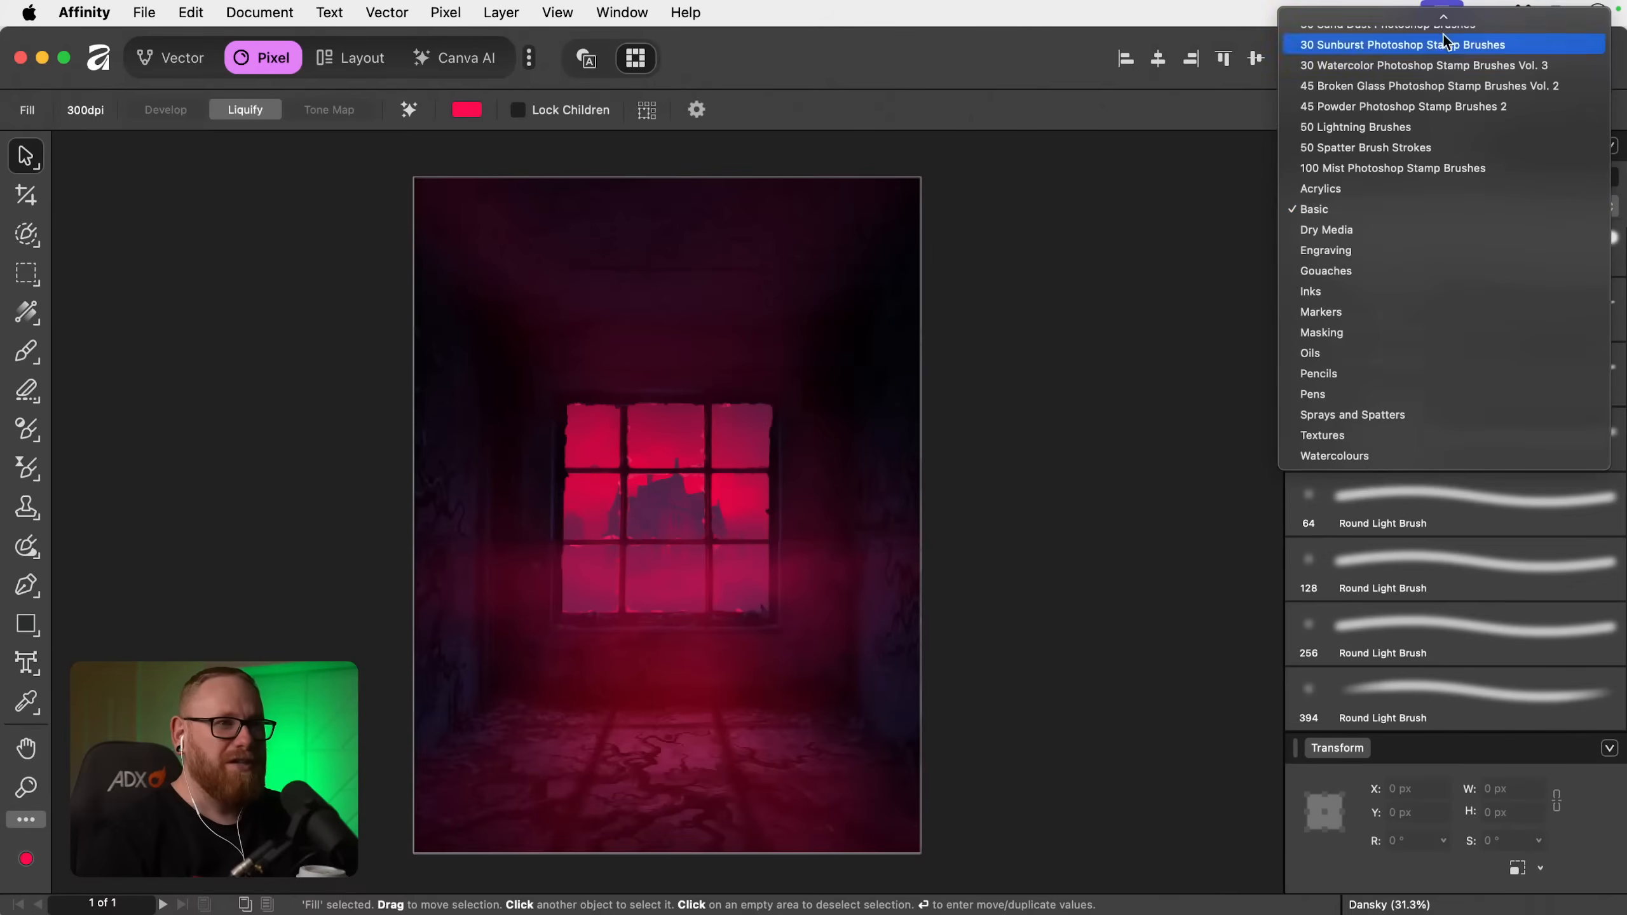
{"action": "mouse_move", "coordinate": [1443, 17]}
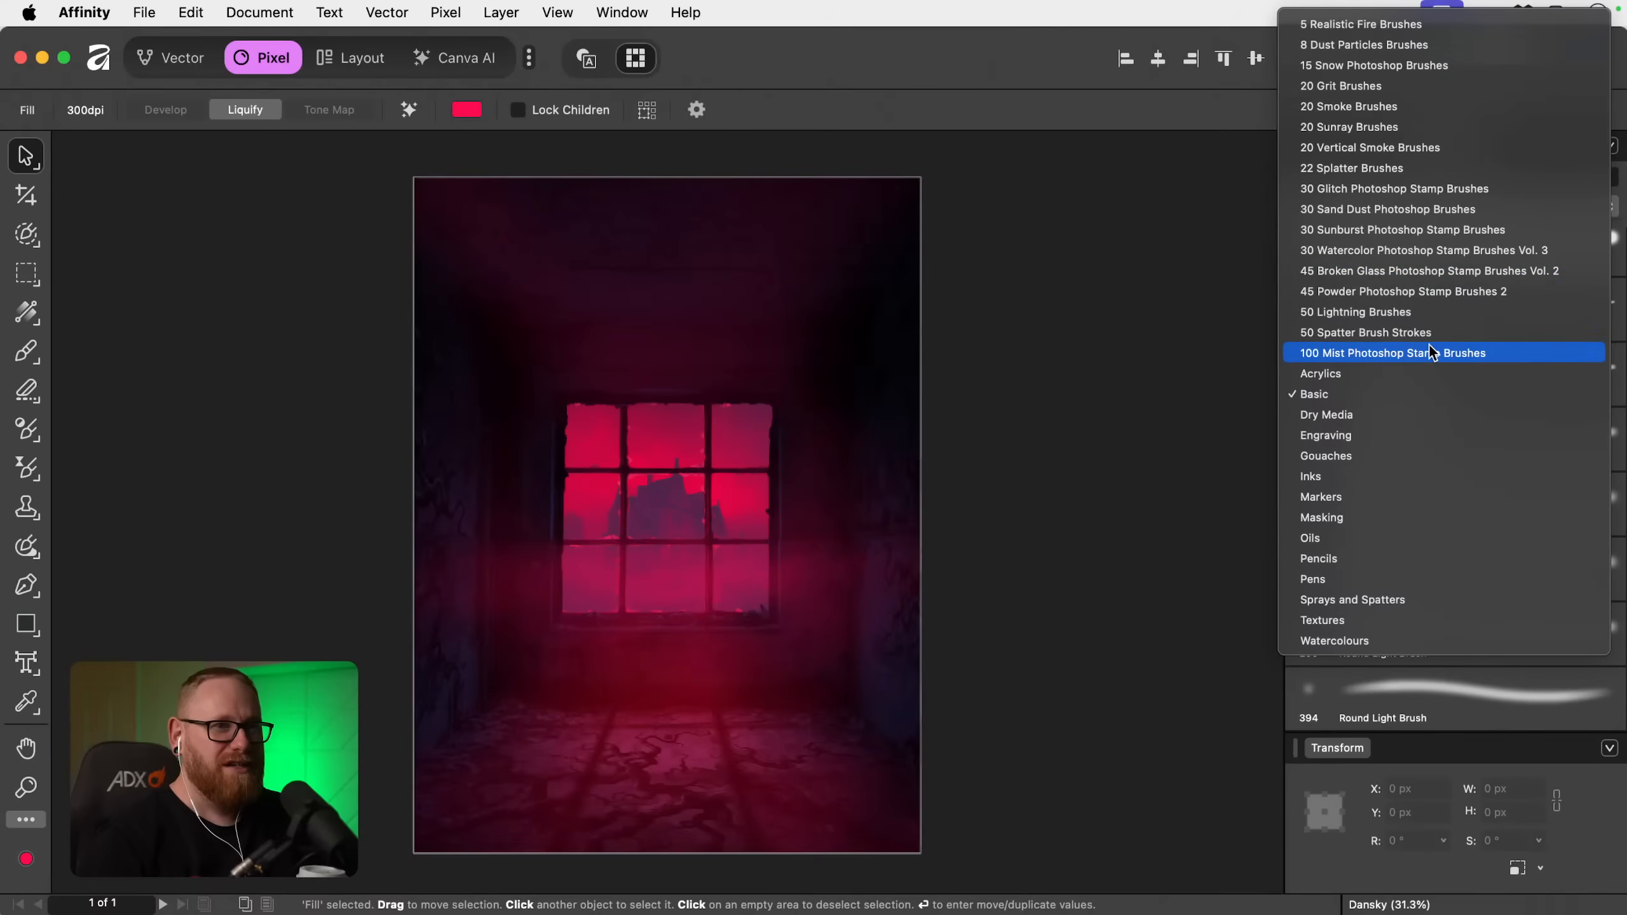
{"action": "left_click", "coordinate": [1180, 345]}
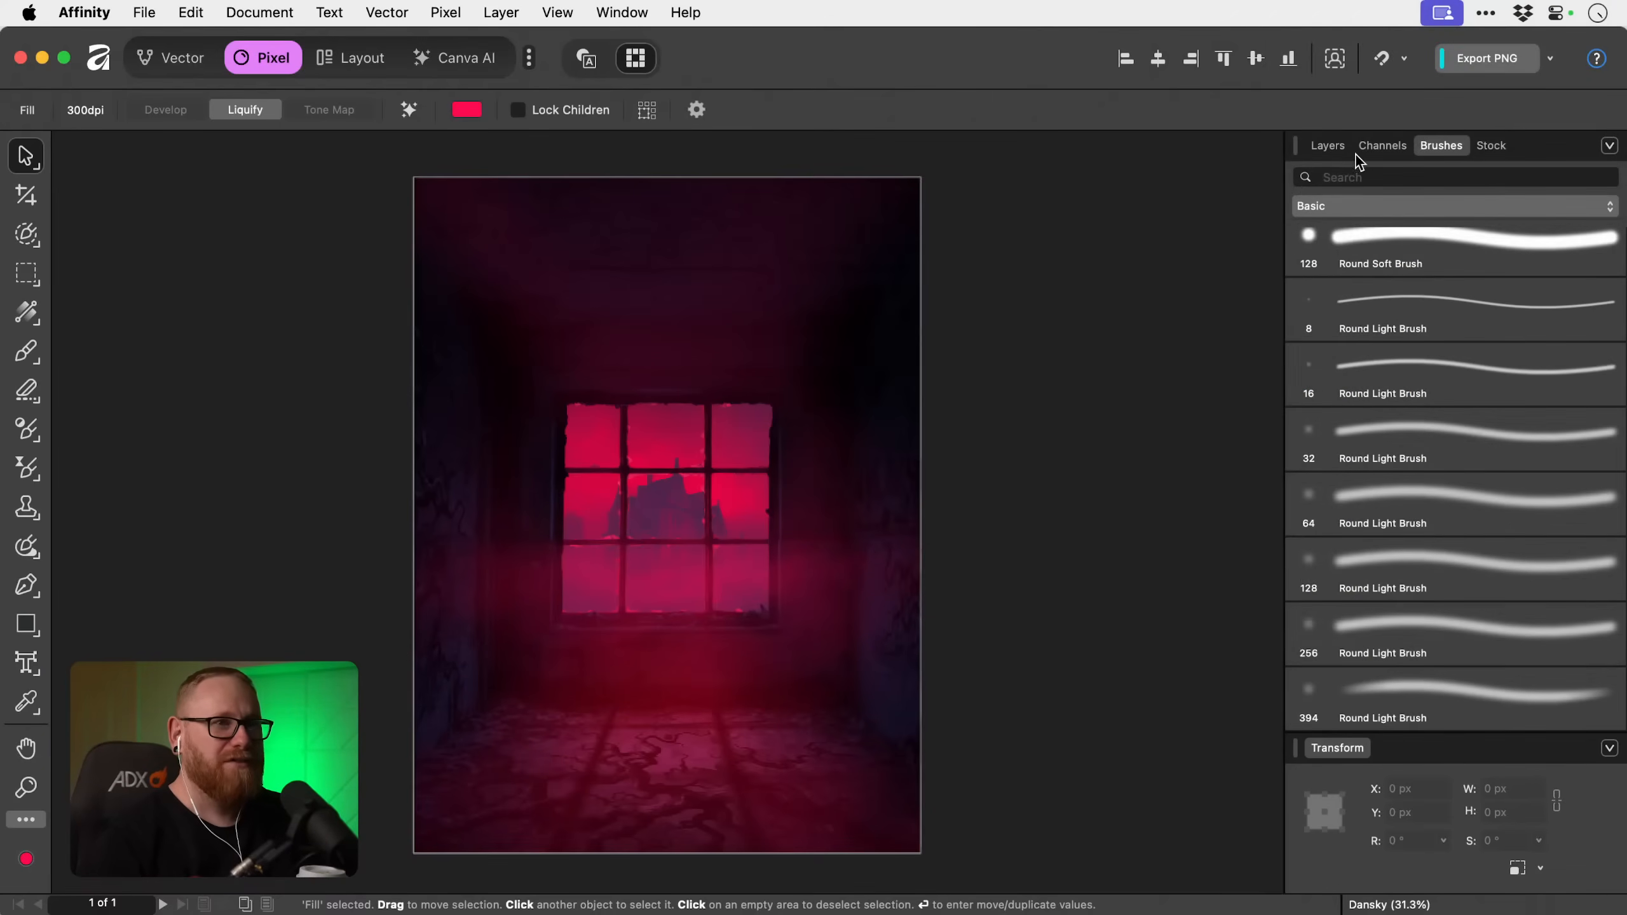
{"action": "left_click", "coordinate": [1340, 147]}
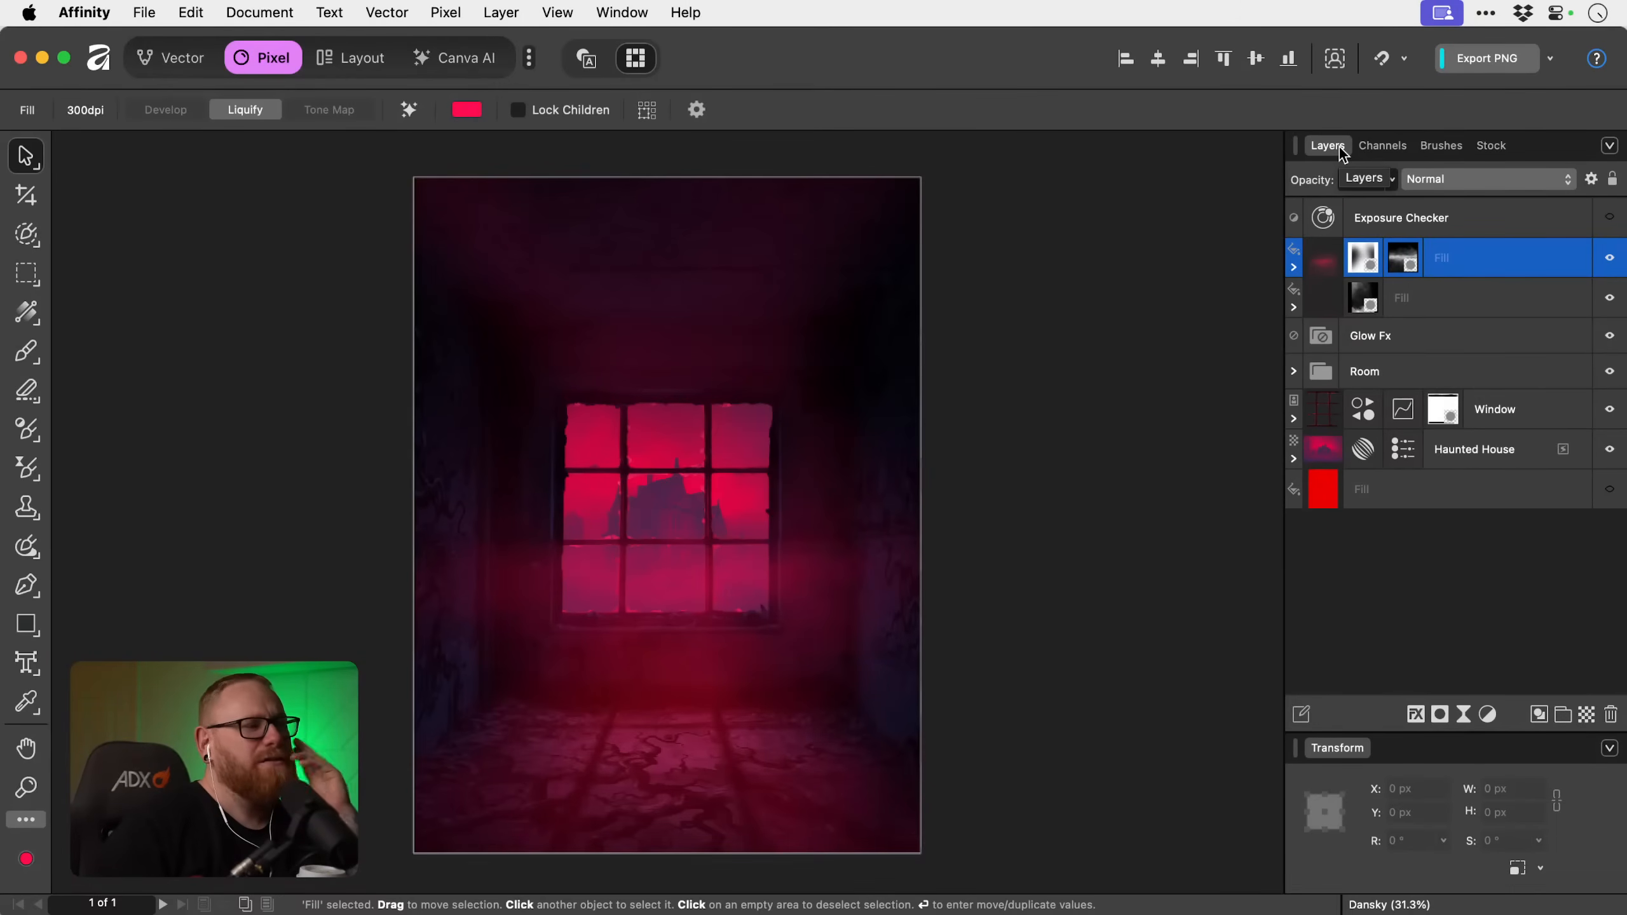
Duplicate the upper fill layer and replace the copy's two masks with a single empty mask.
{"action": "left_click", "coordinate": [1294, 268]}
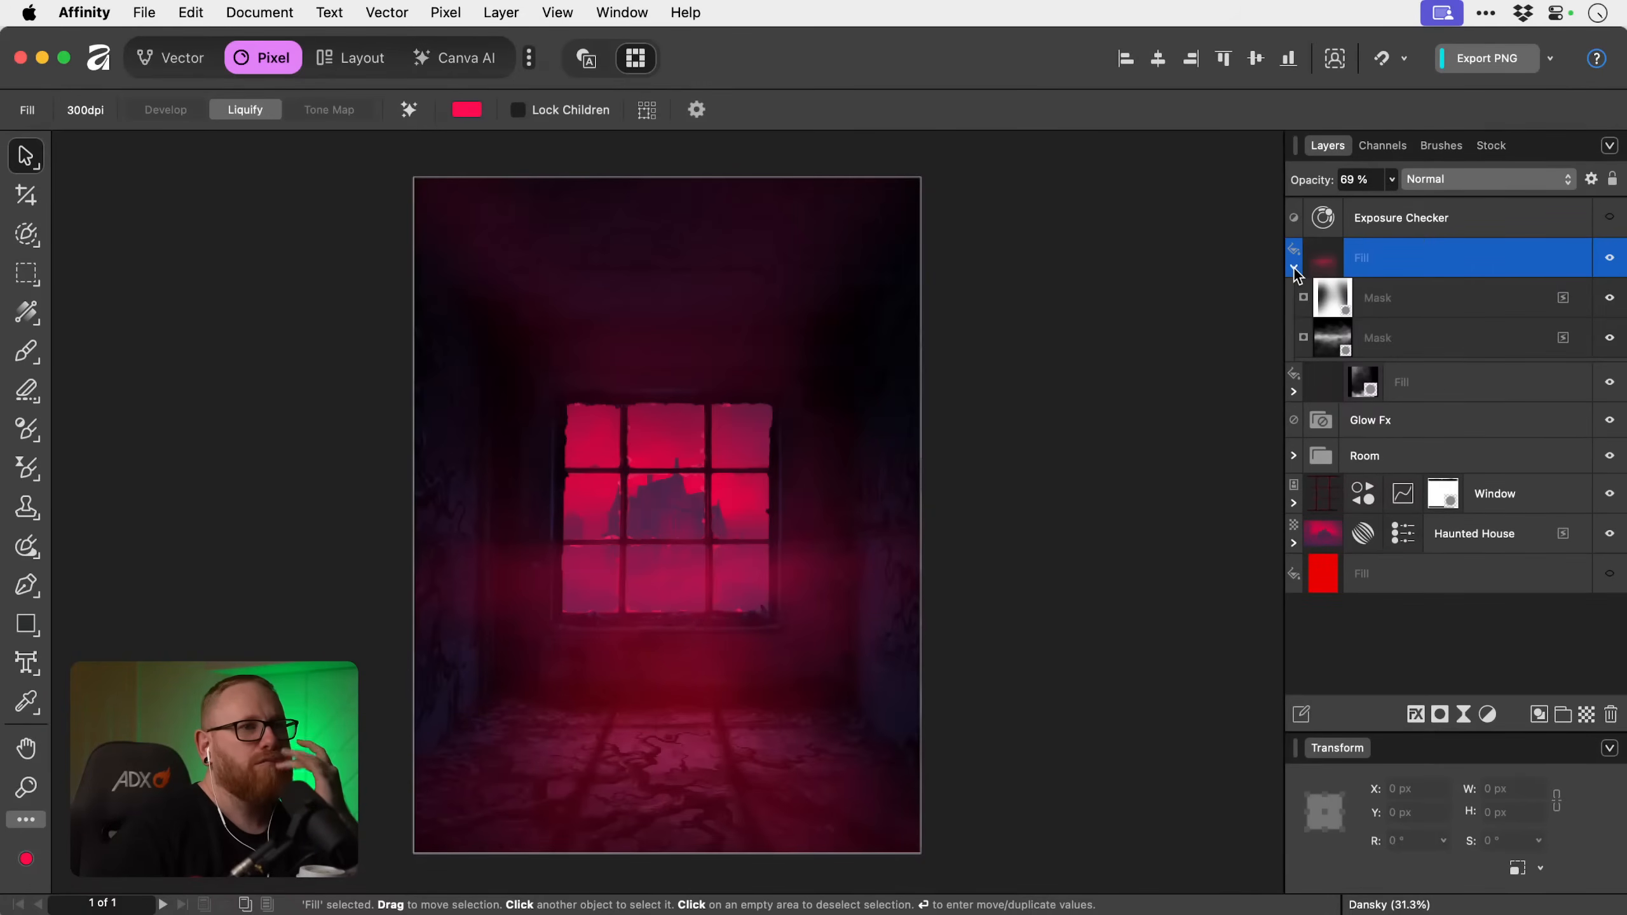
{"action": "left_click", "coordinate": [1294, 269]}
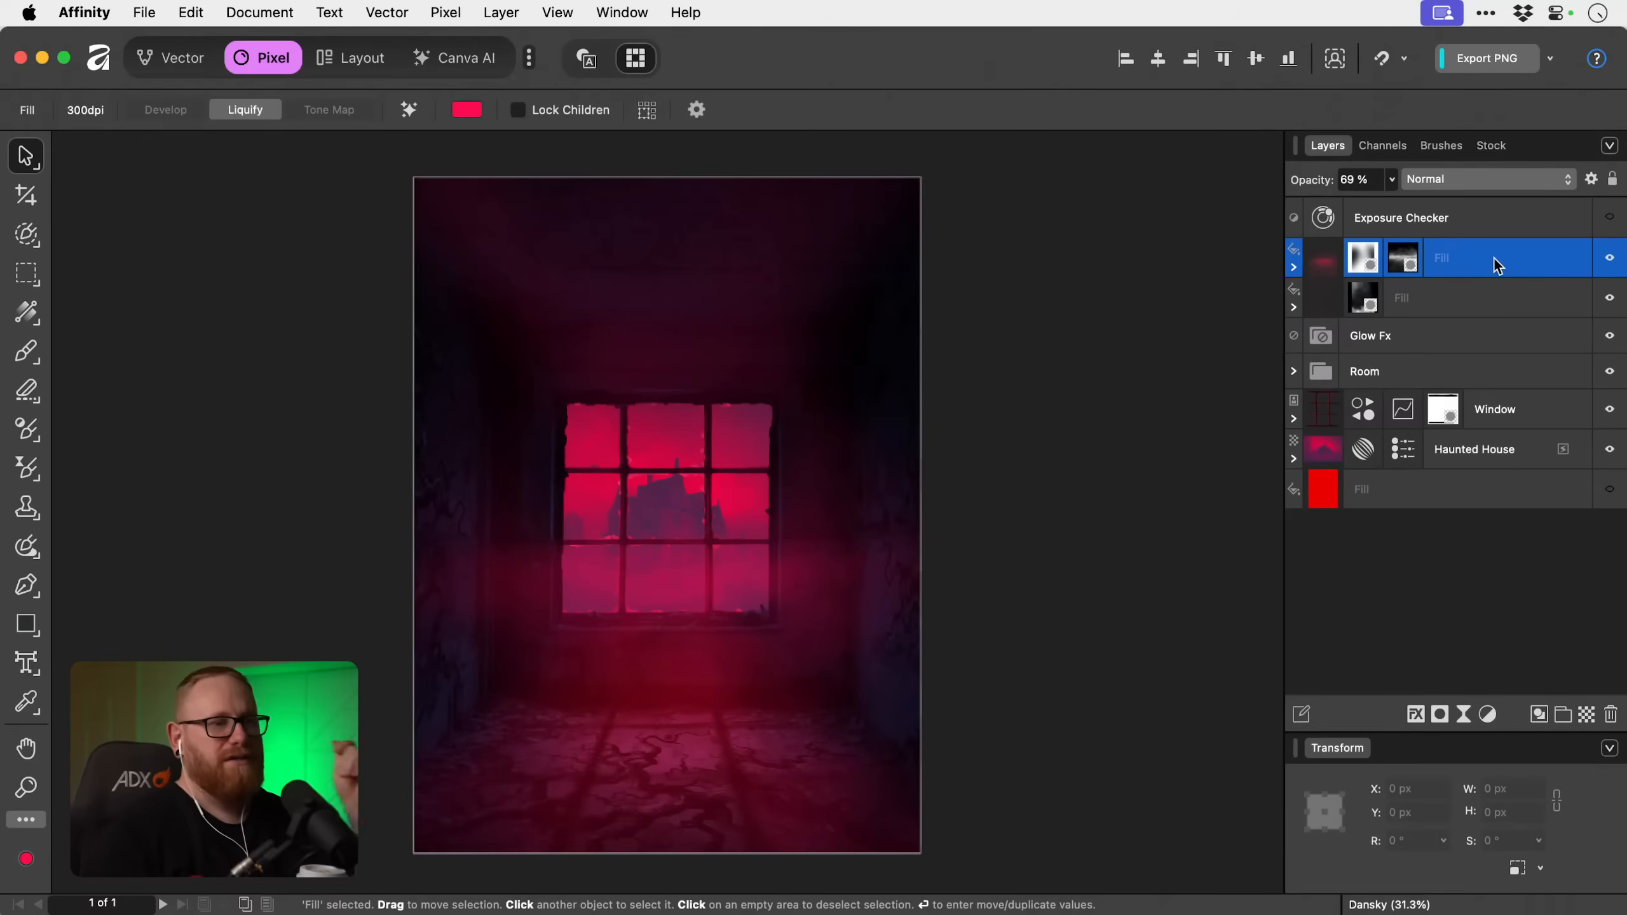
{"action": "key", "text": "super+j"}
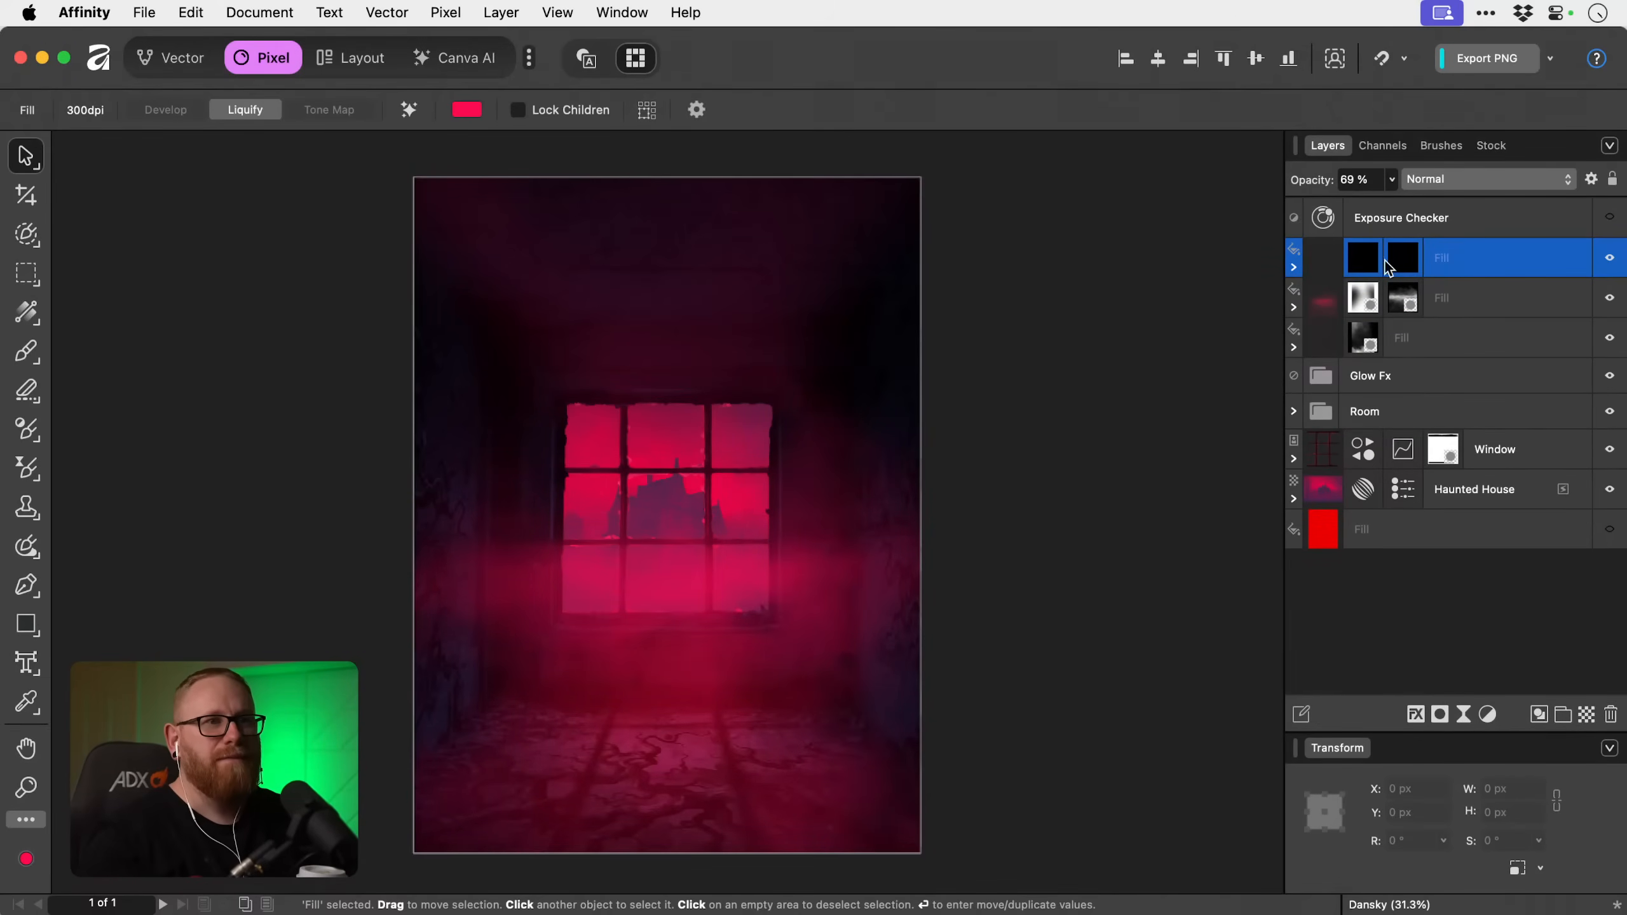
{"action": "left_click", "coordinate": [1403, 258]}
{"action": "left_click", "coordinate": [1403, 257], "text": "shift"}
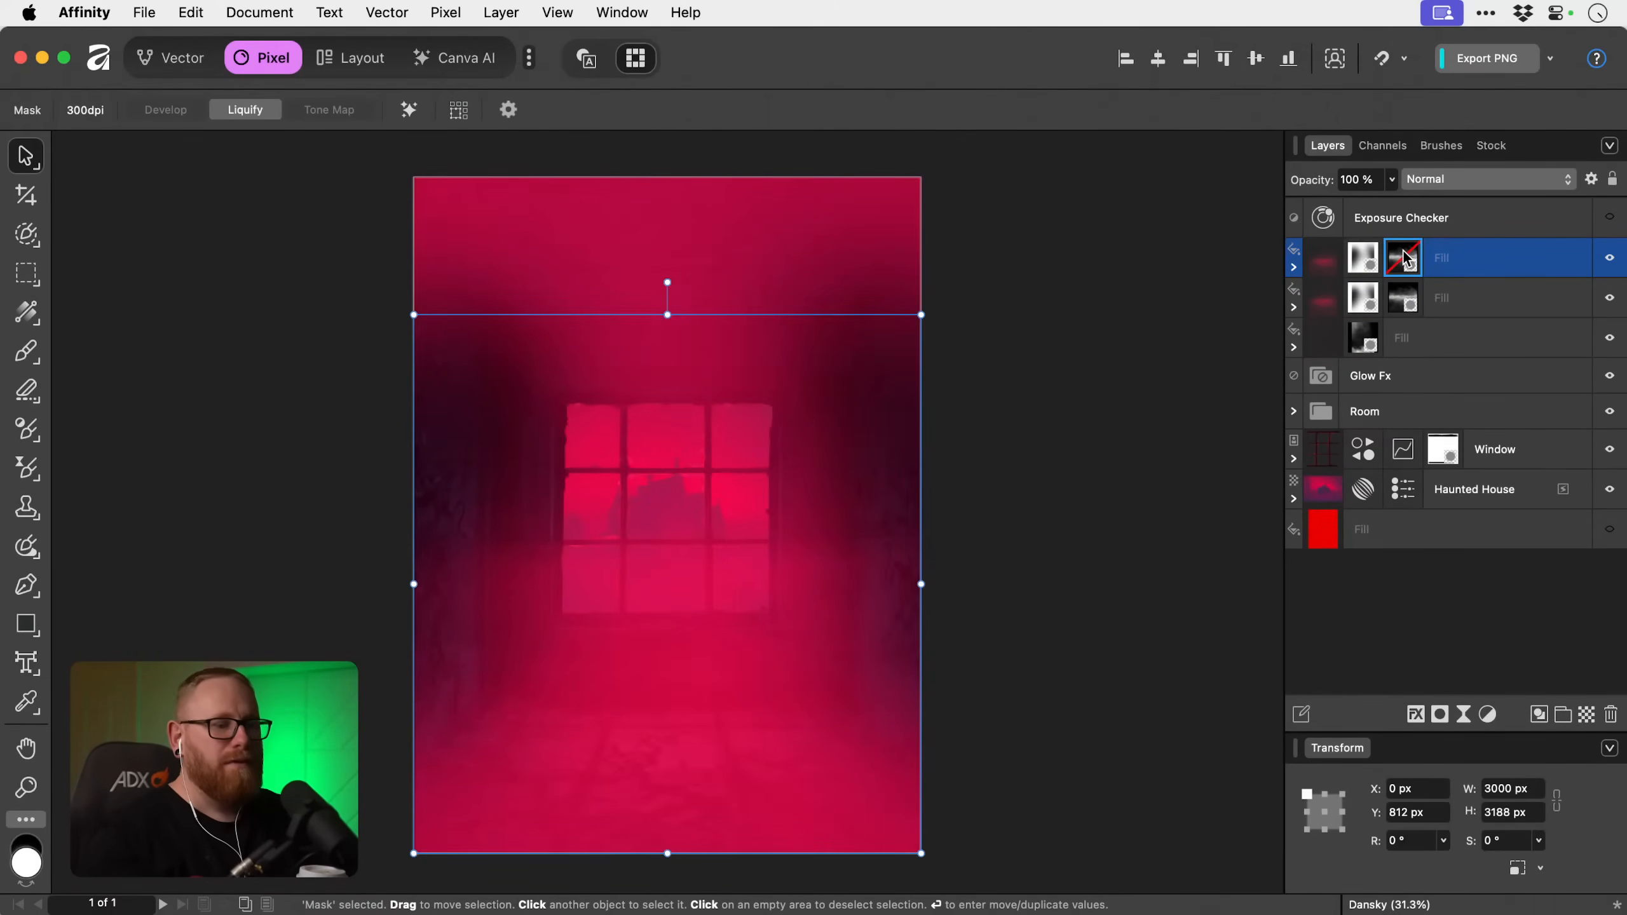
{"action": "key", "text": "Delete"}
{"action": "key", "text": "Delete"}
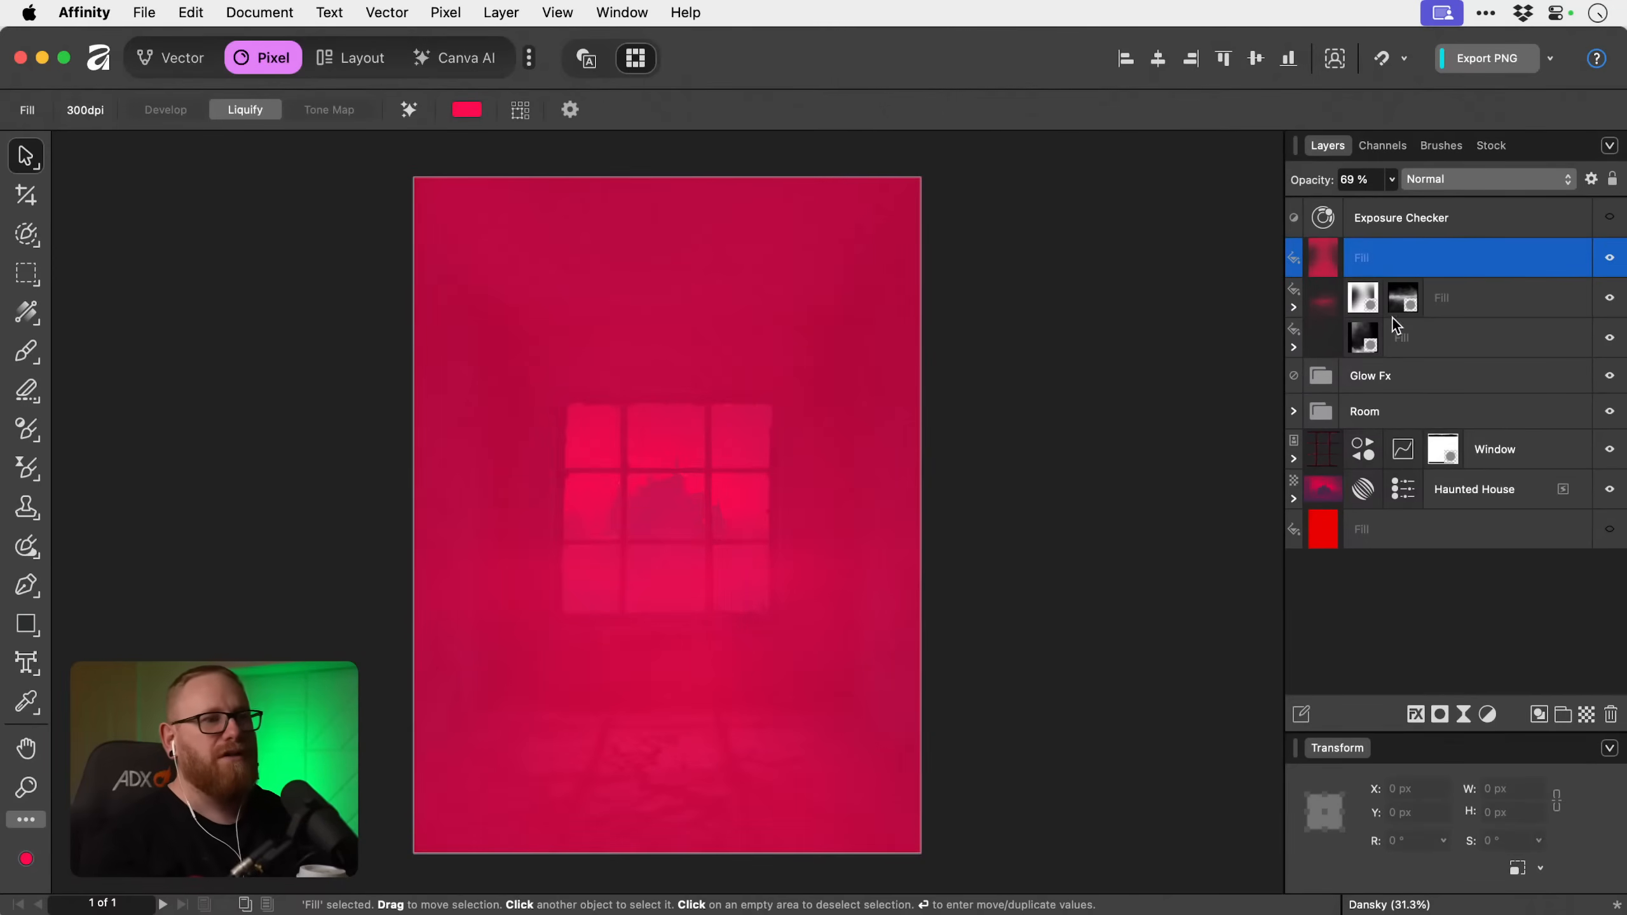
{"action": "left_click", "coordinate": [1436, 714]}
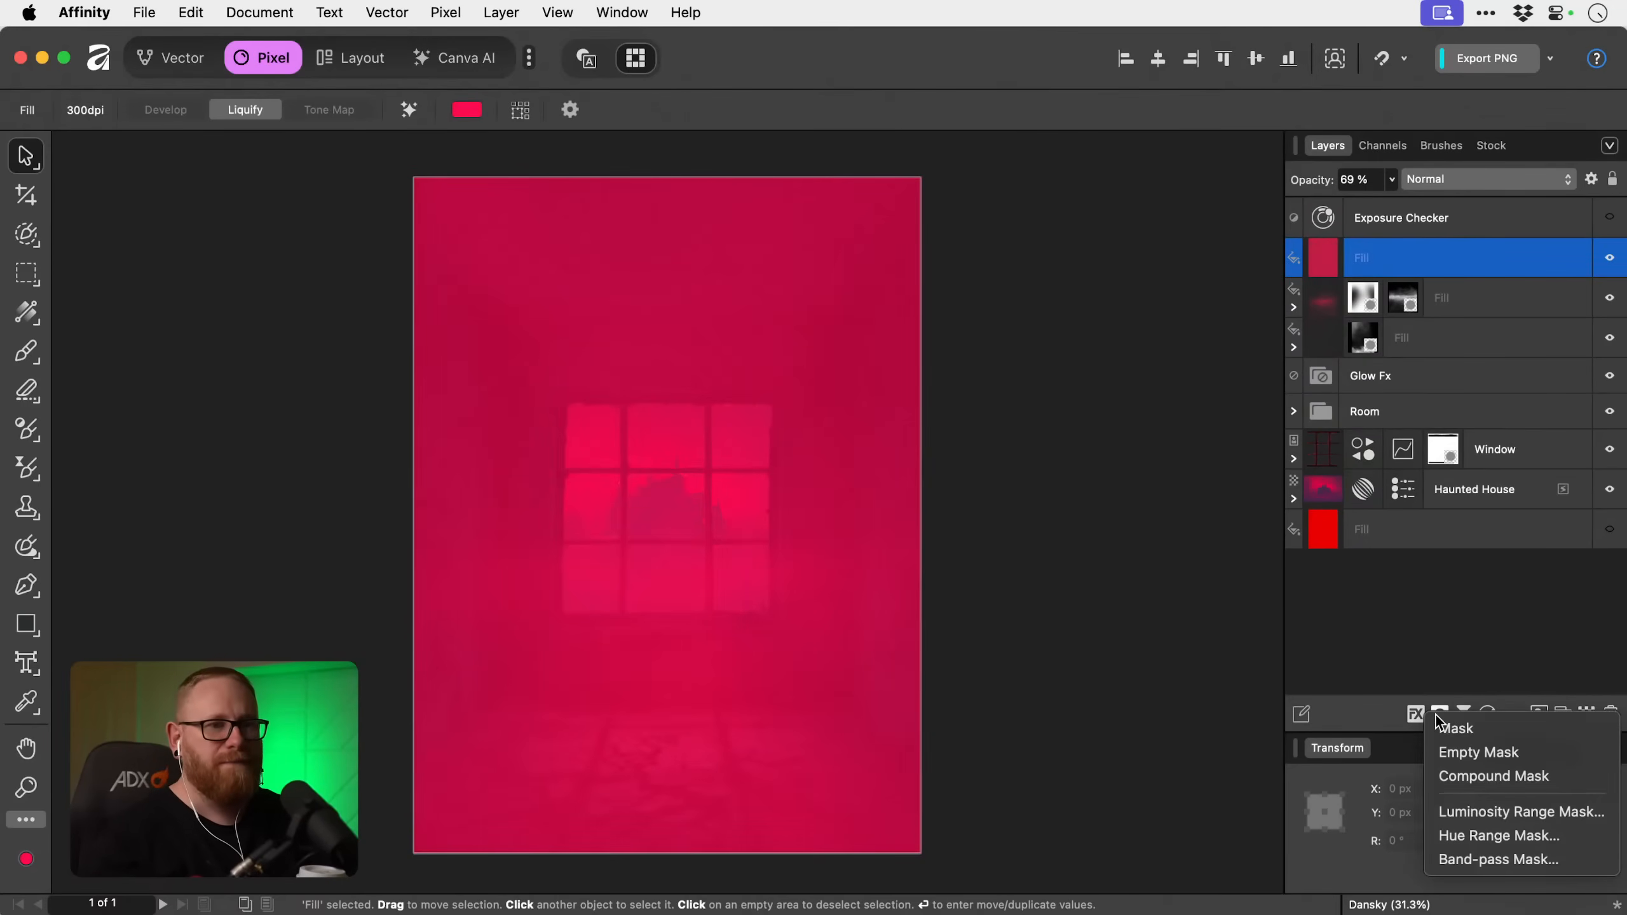
{"action": "left_click", "coordinate": [1473, 759]}
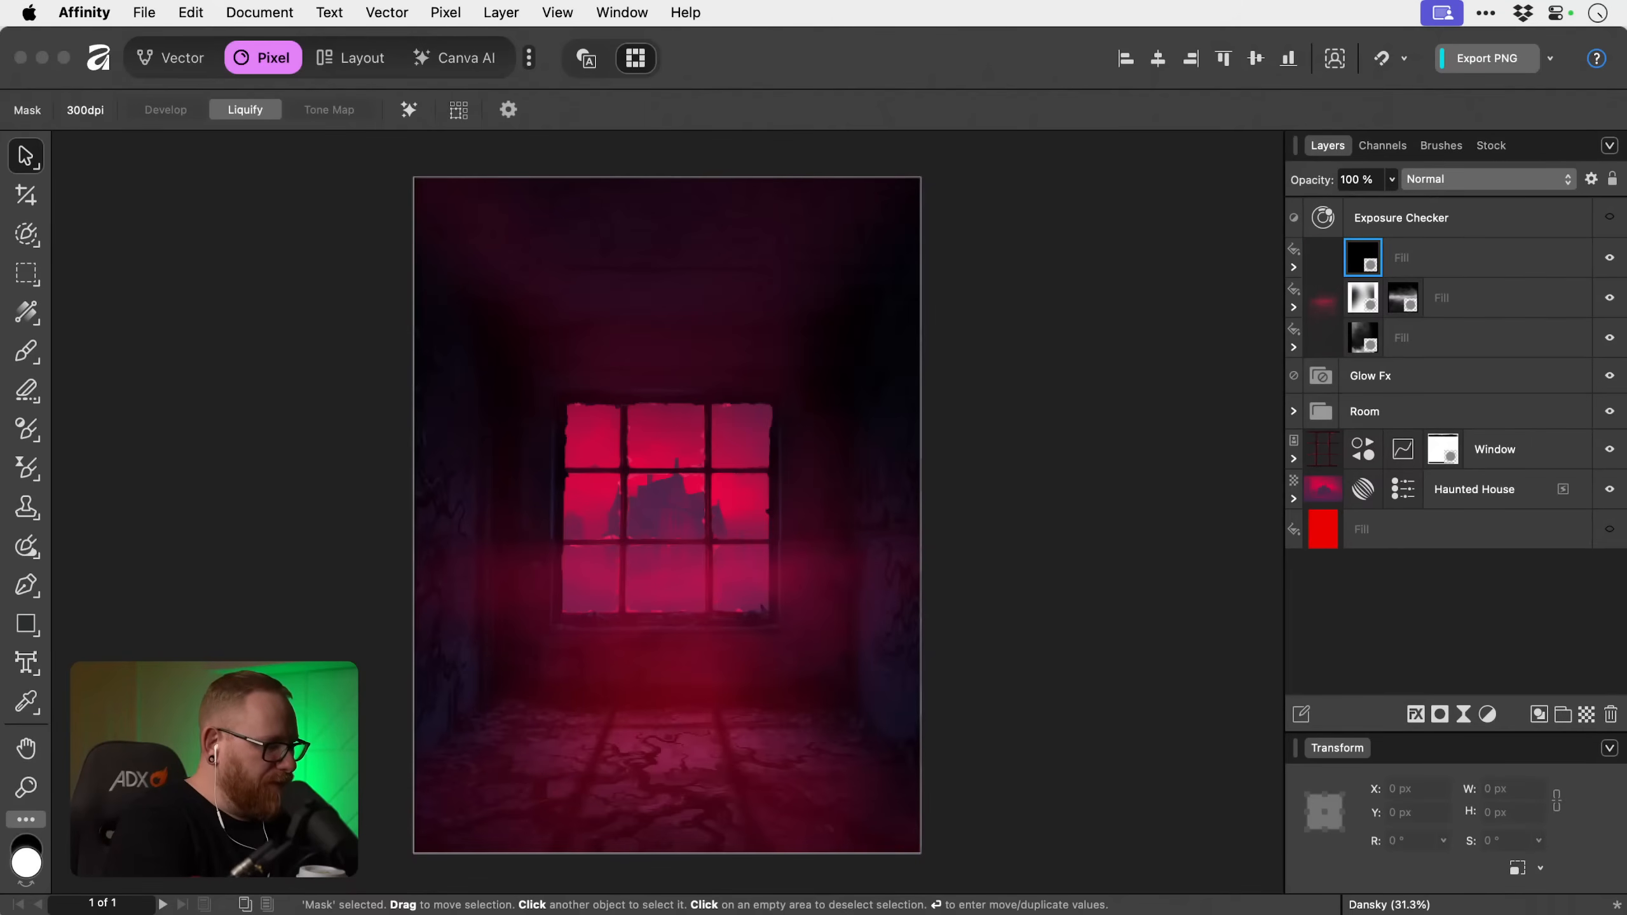
{"action": "key", "text": "super+Tab"}
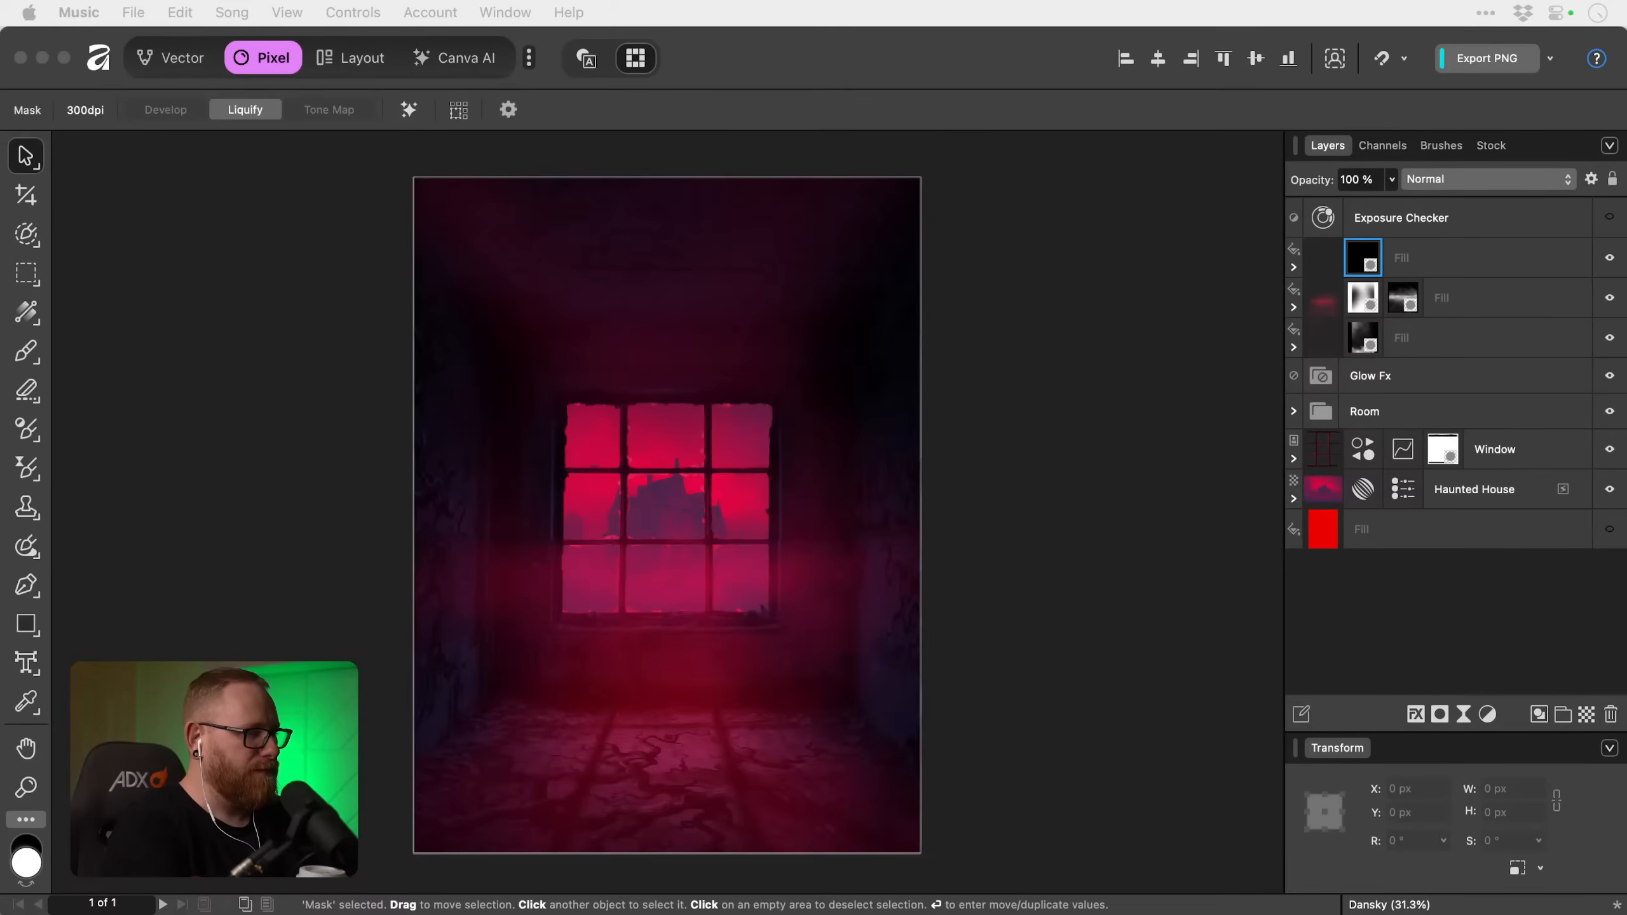
{"action": "key", "text": "super+Tab"}
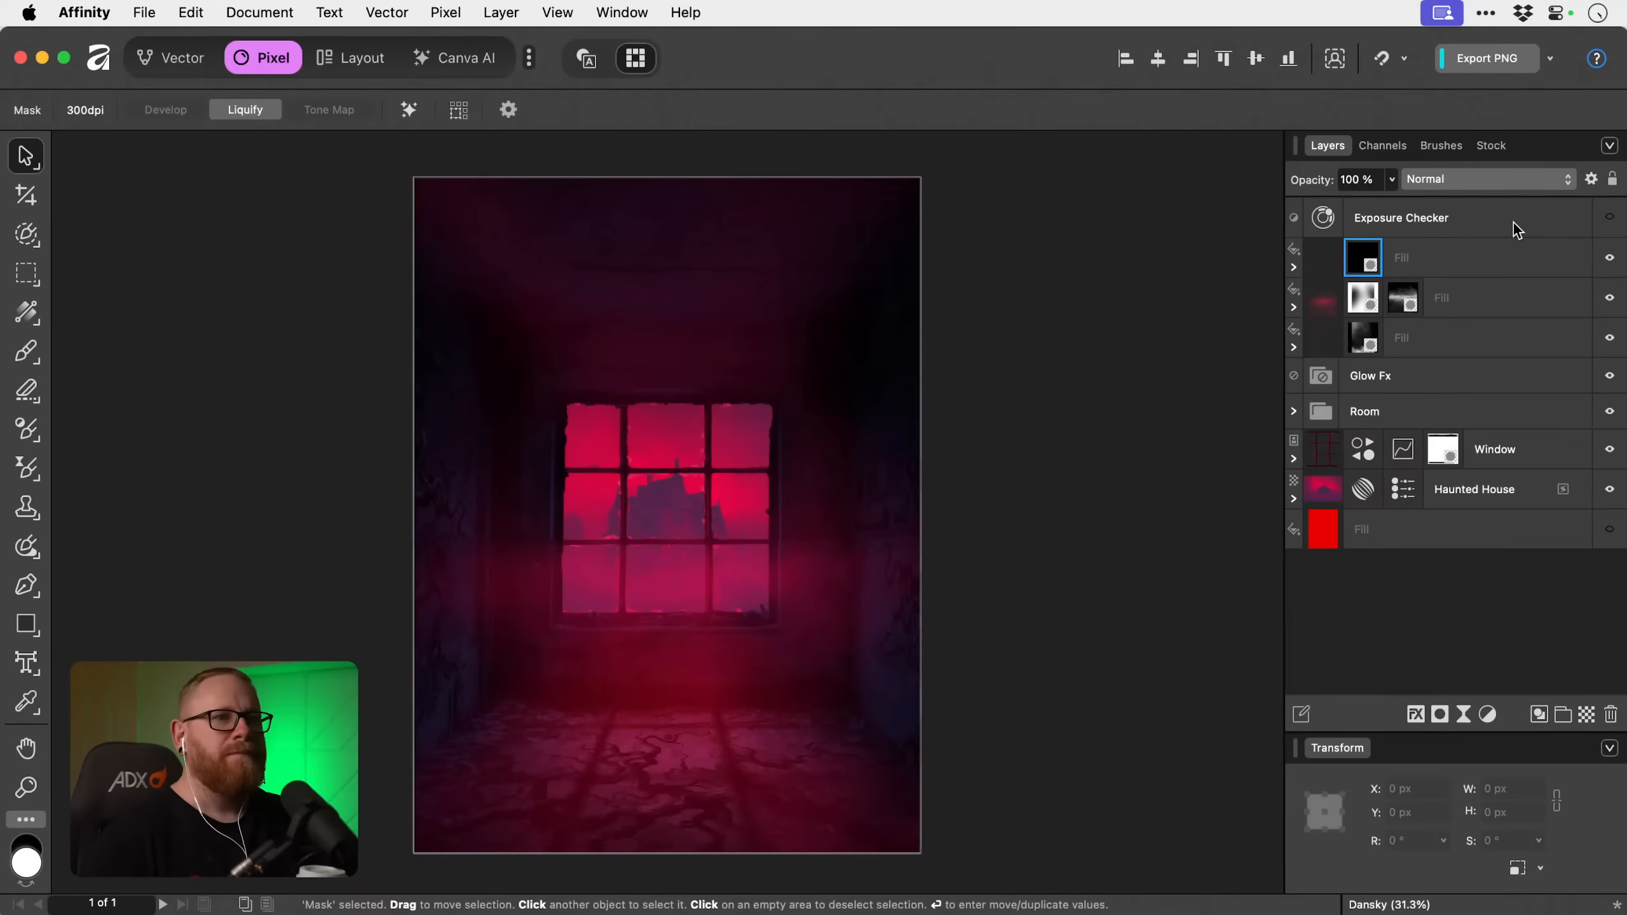
Move the three masked fill layers into the Glow Fx group, and expand the group.
{"action": "left_click", "coordinate": [1472, 257]}
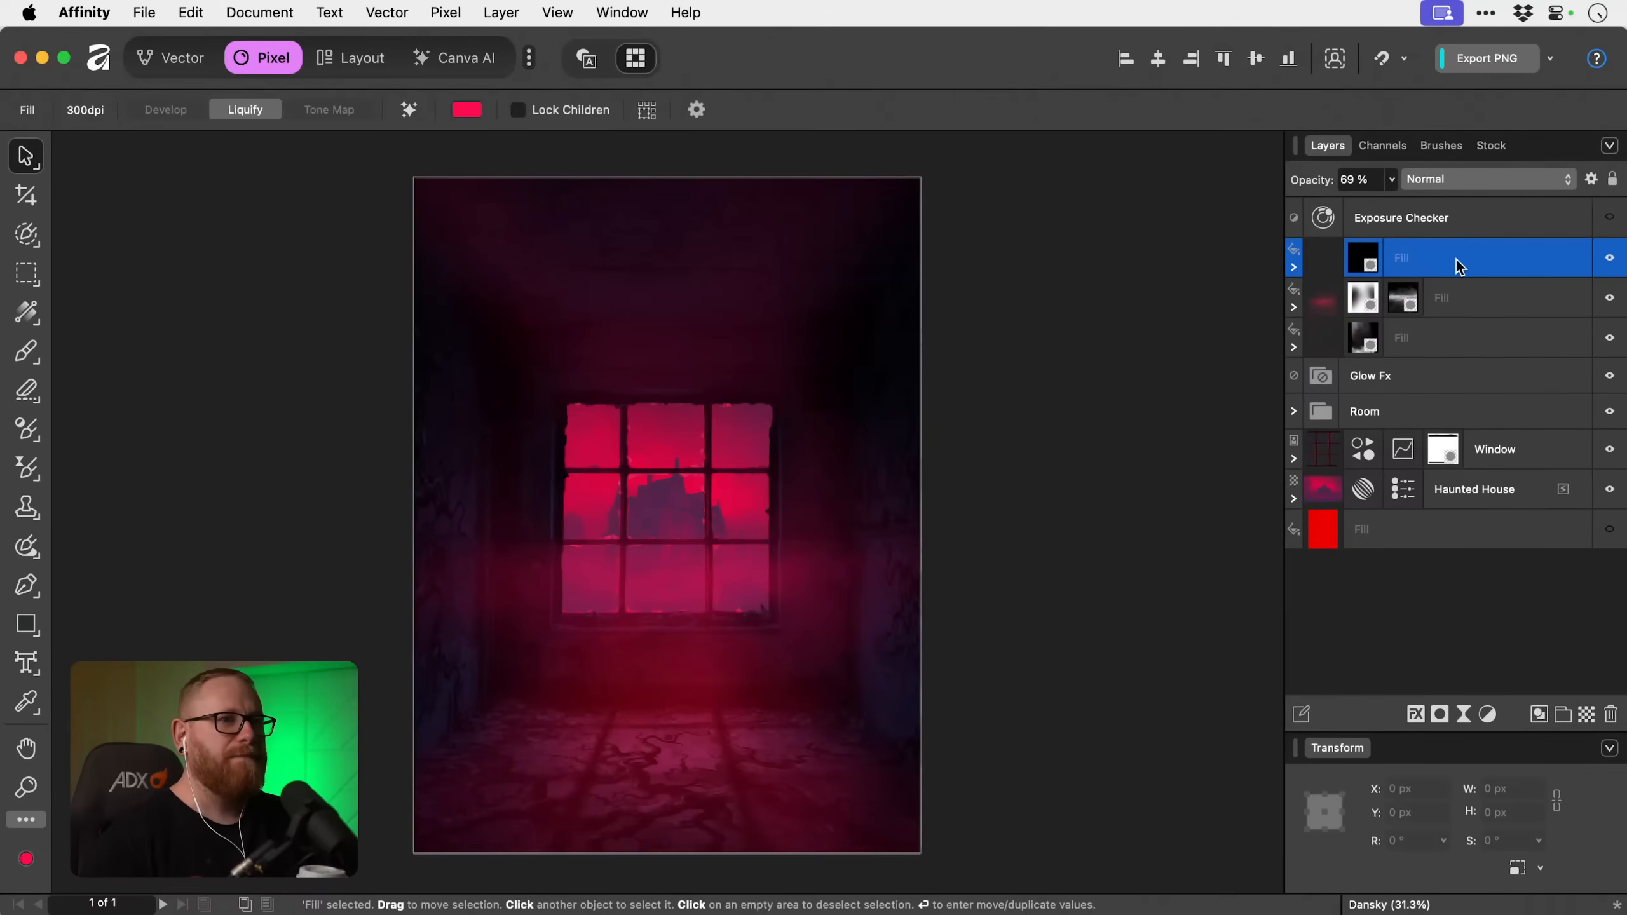
{"action": "left_click", "coordinate": [1457, 338], "text": "shift"}
{"action": "left_click_drag", "start_coordinate": [1459, 288], "coordinate": [1451, 377]}
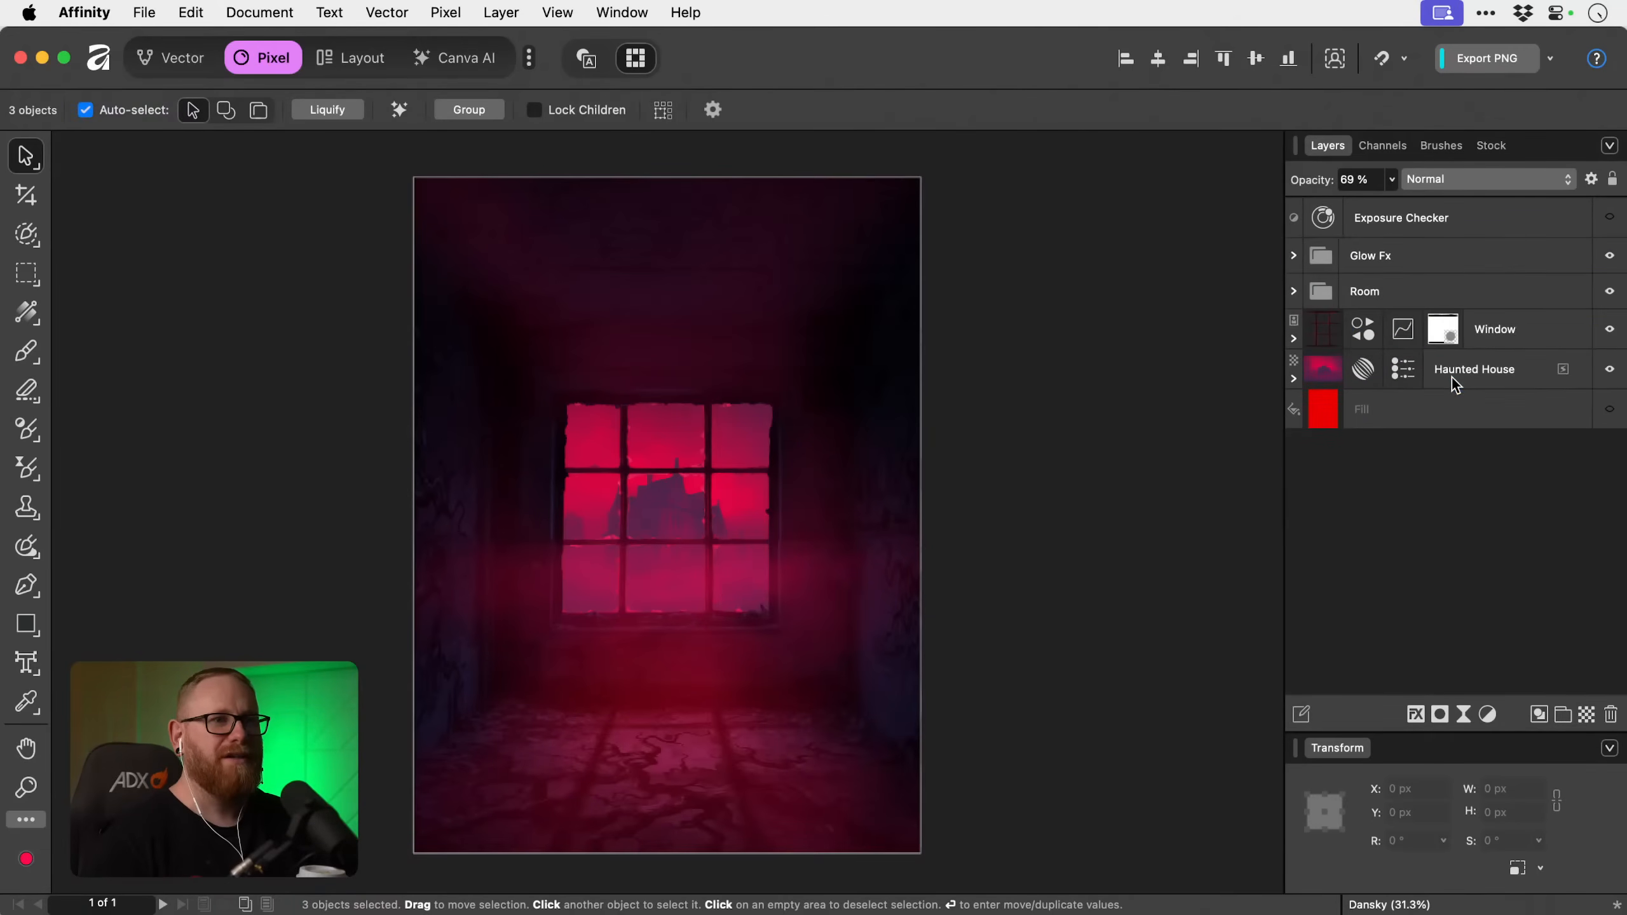
{"action": "left_click", "coordinate": [1294, 256]}
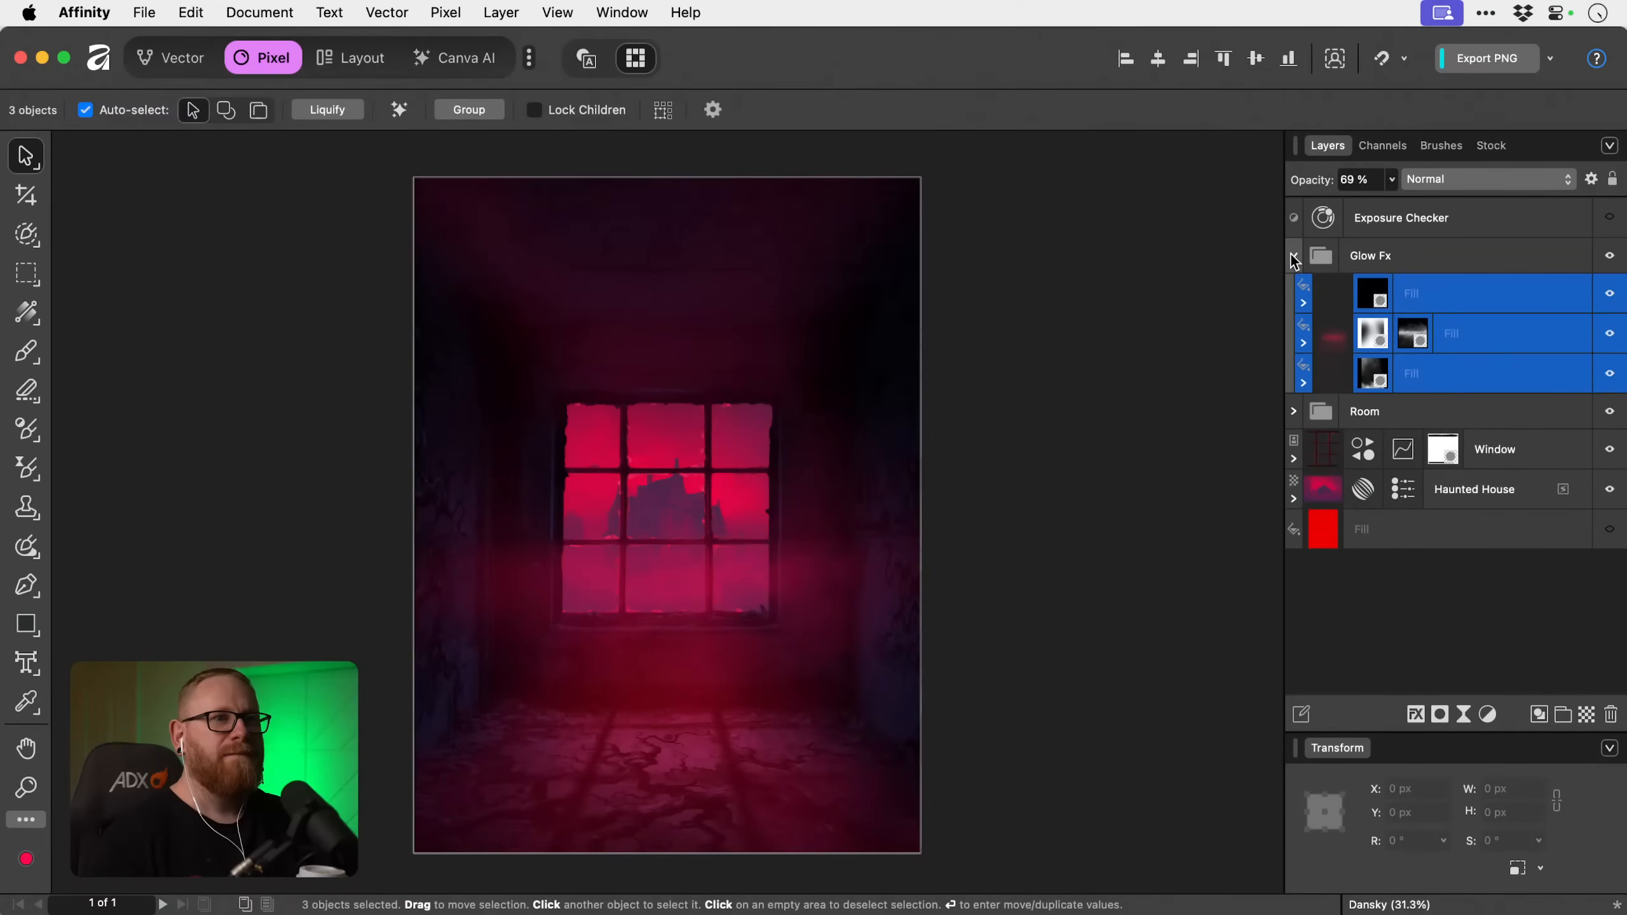
{"action": "left_click", "coordinate": [1426, 254]}
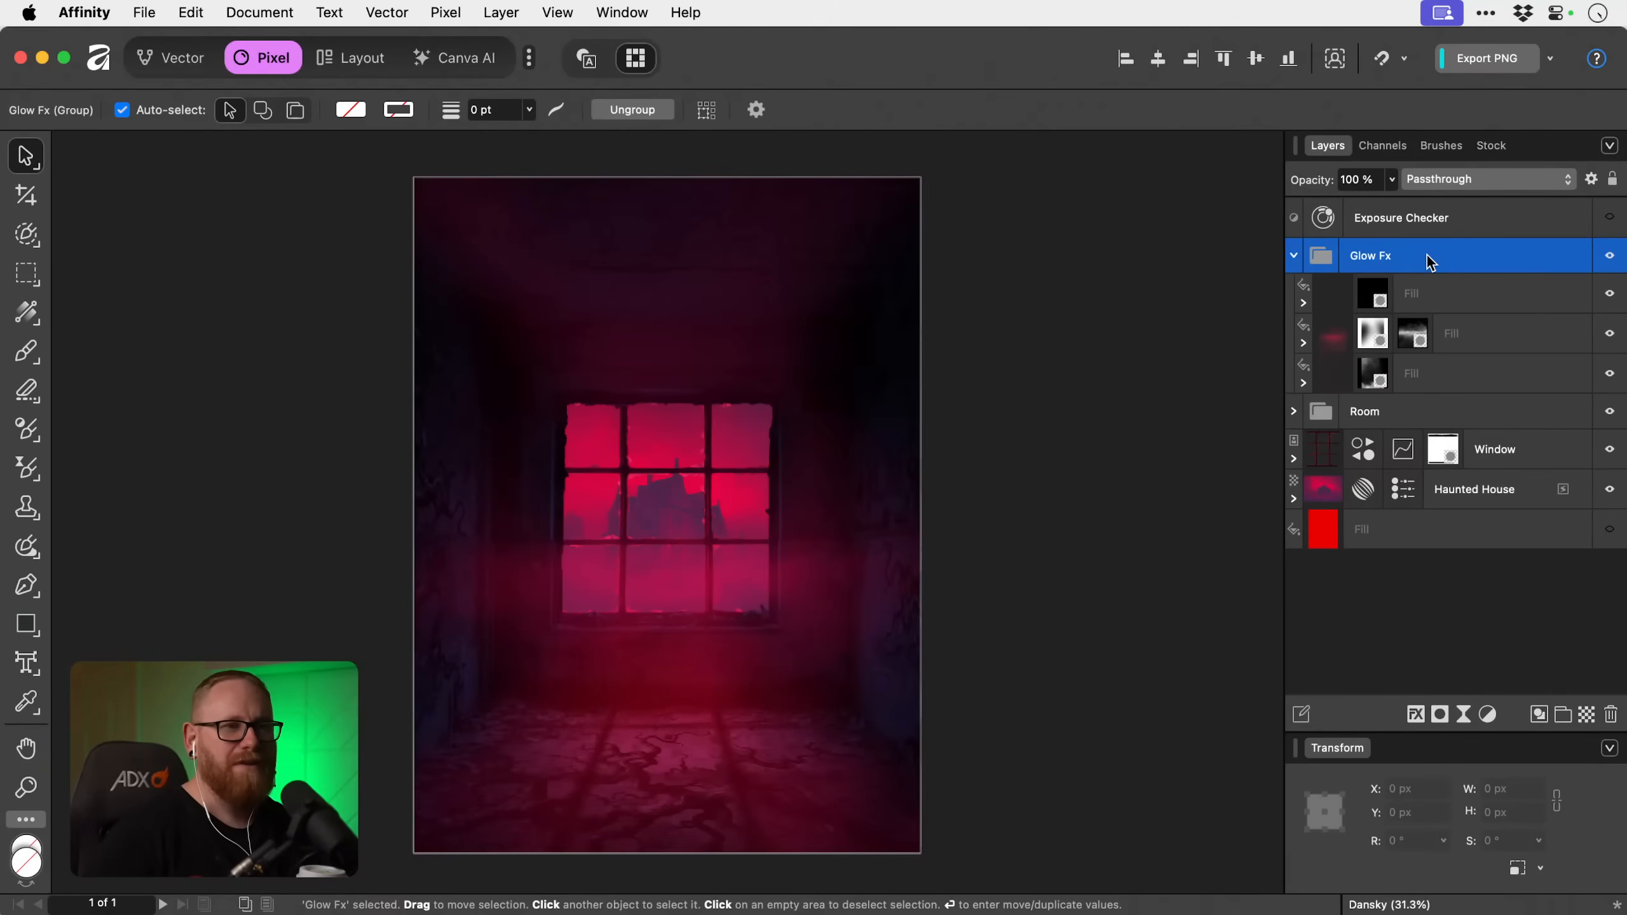
Show thumbnails for groups in the layer list, and restore the plain folder display.
{"action": "left_click", "coordinate": [1608, 147]}
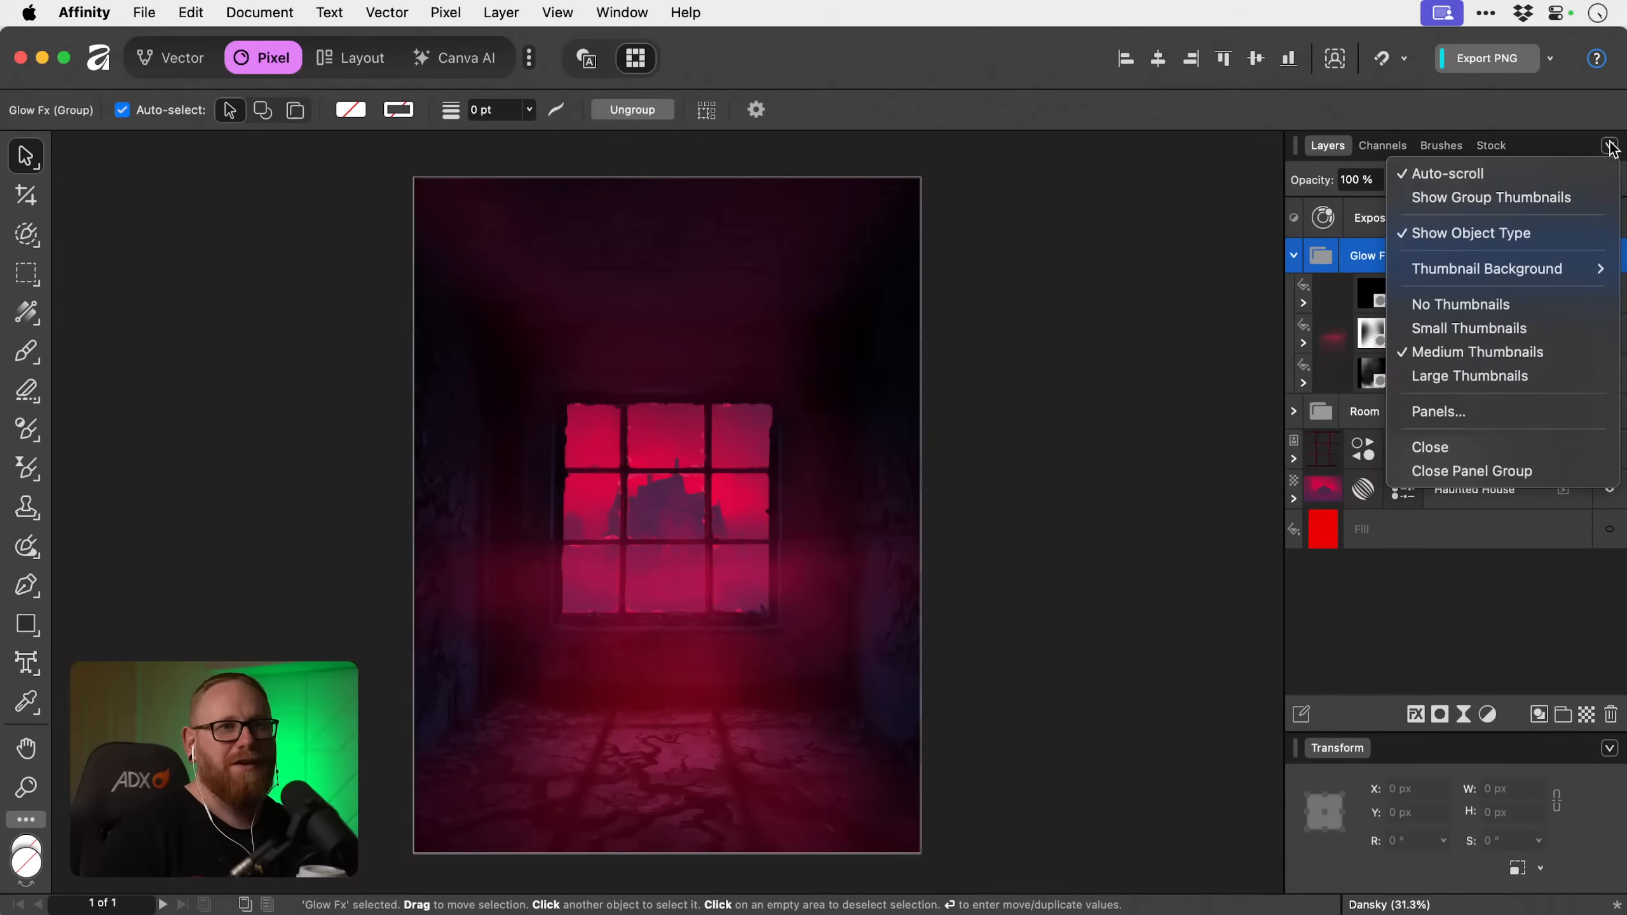
{"action": "left_click", "coordinate": [1539, 201]}
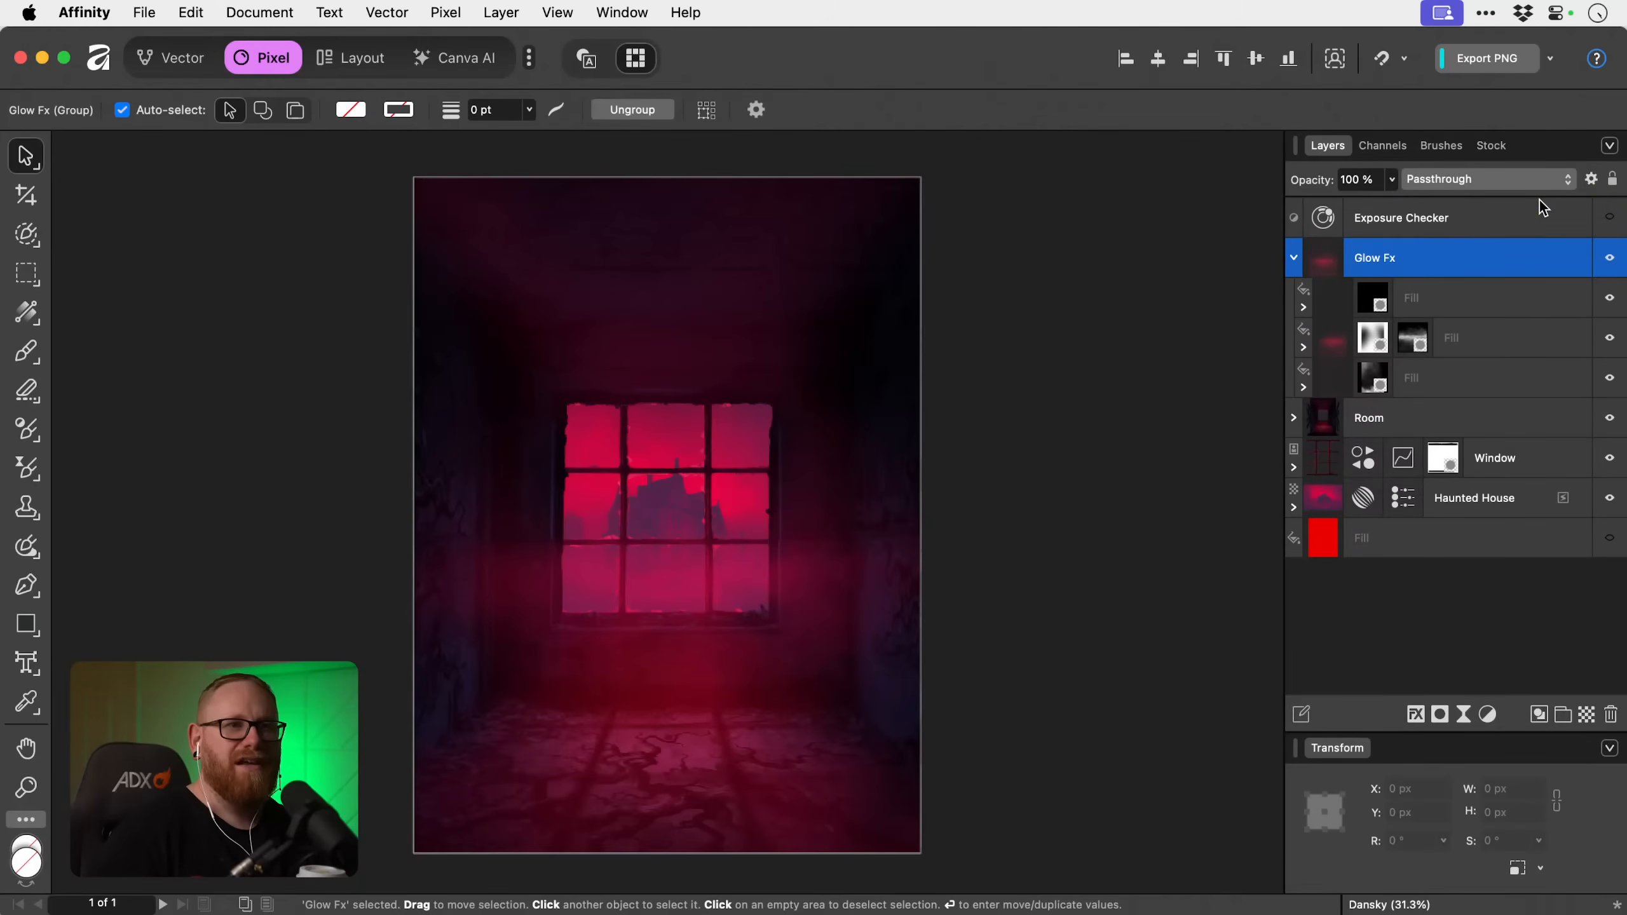
{"action": "left_click", "coordinate": [1610, 148]}
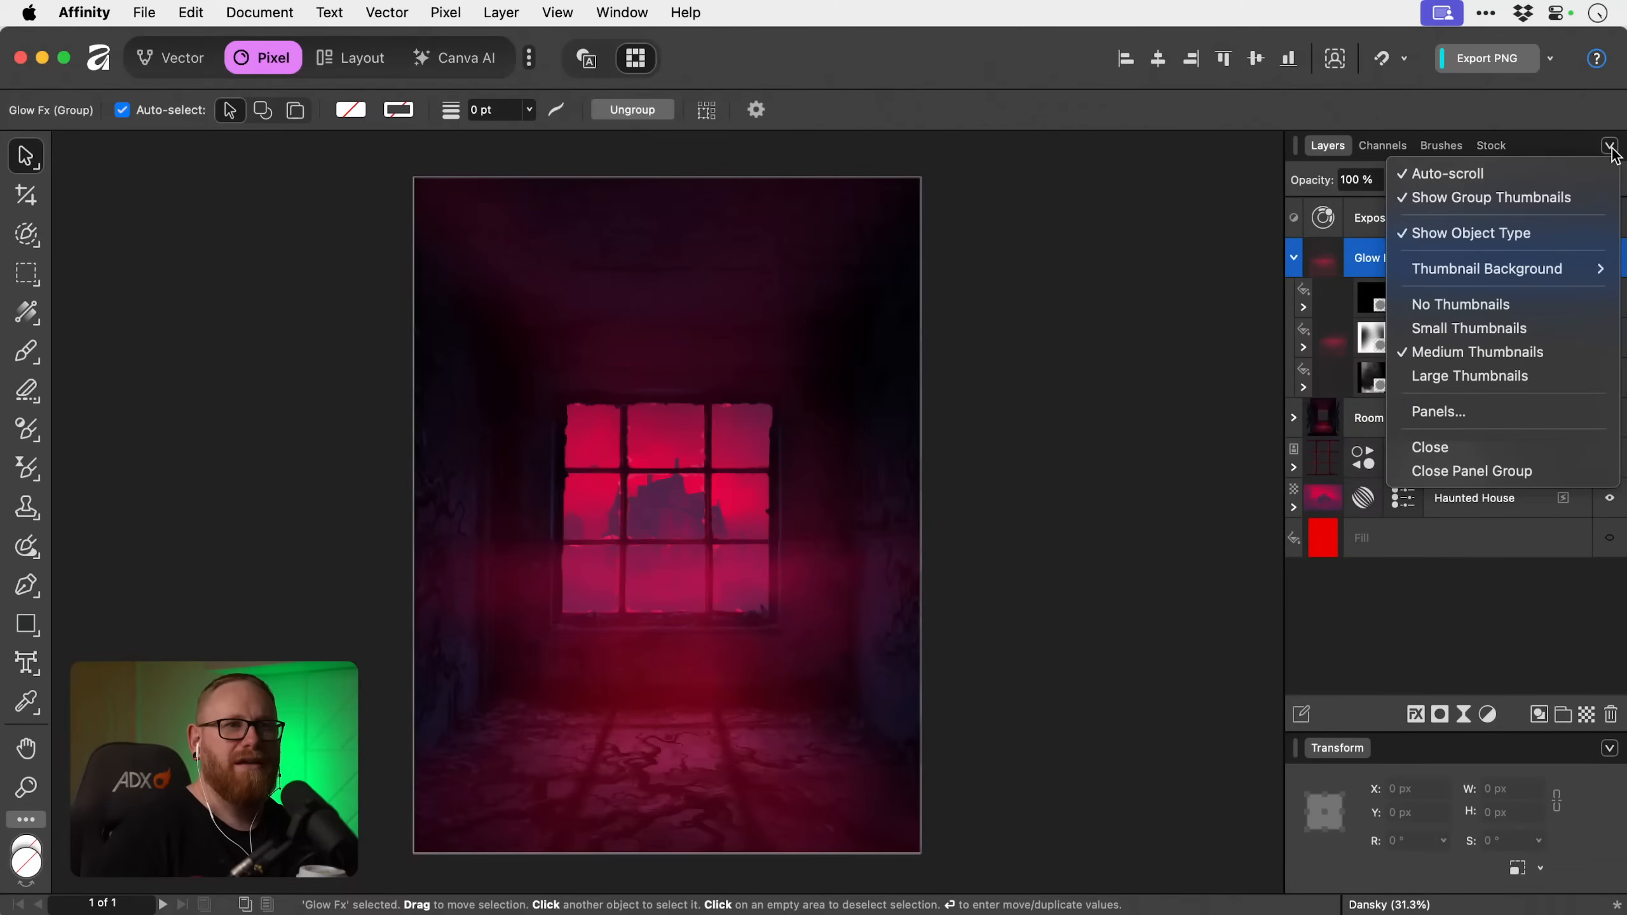
{"action": "left_click", "coordinate": [1551, 195]}
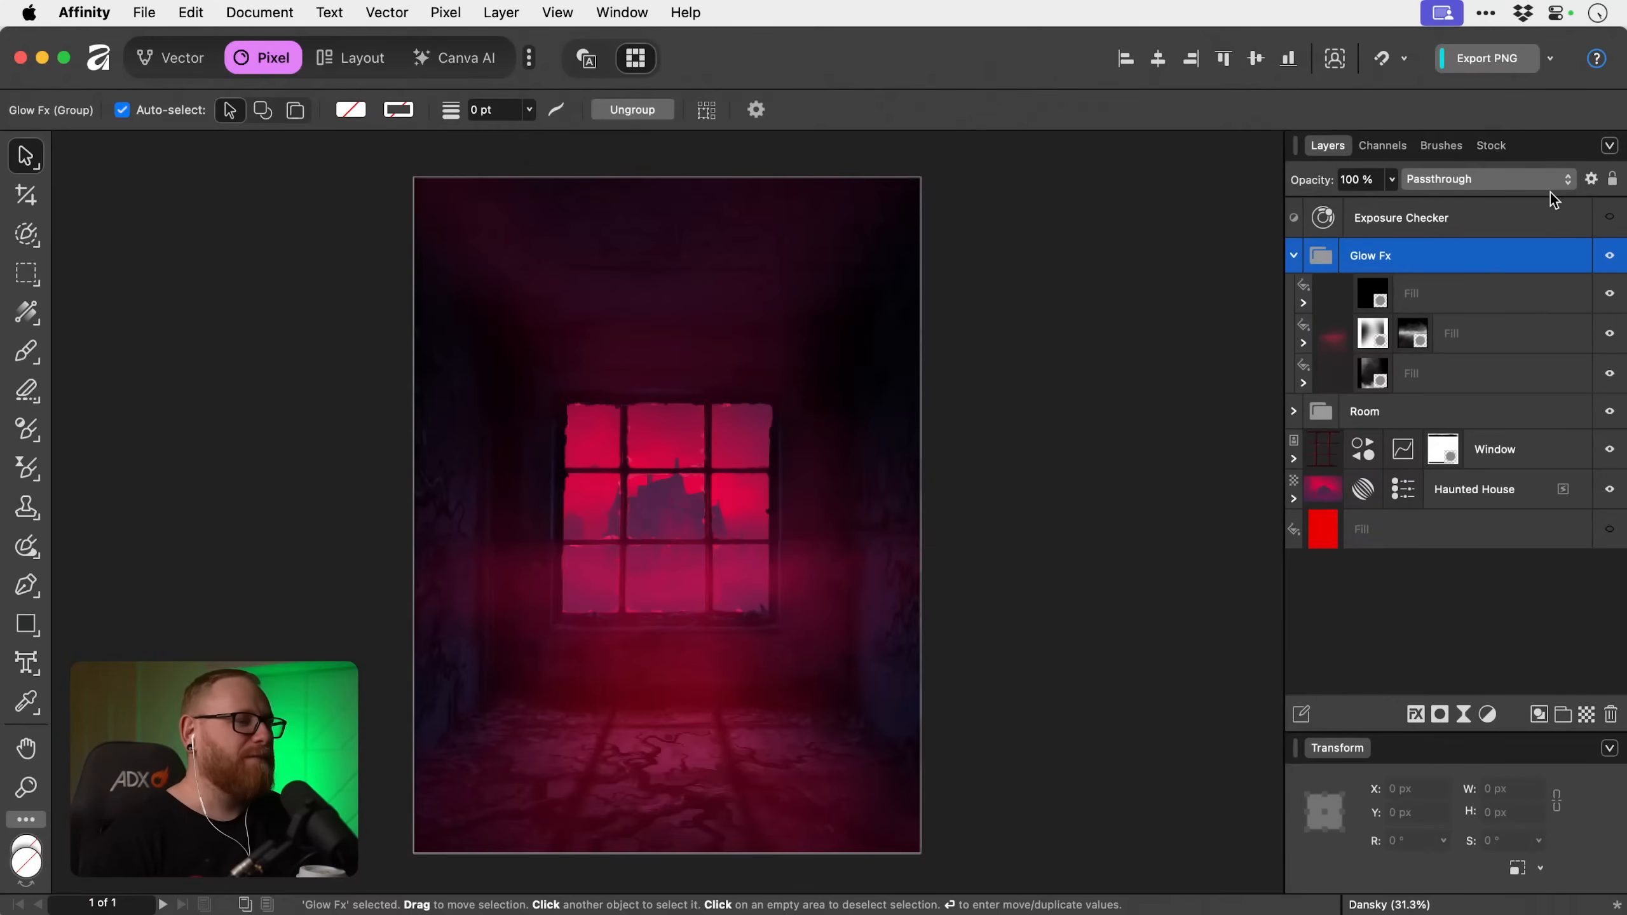
Target the top fill layer's empty mask with the Paint Brush and look through the 30 Sunburst Photoshop Stamp Brushes set.
{"action": "left_click", "coordinate": [1383, 296]}
{"action": "key", "text": "b"}
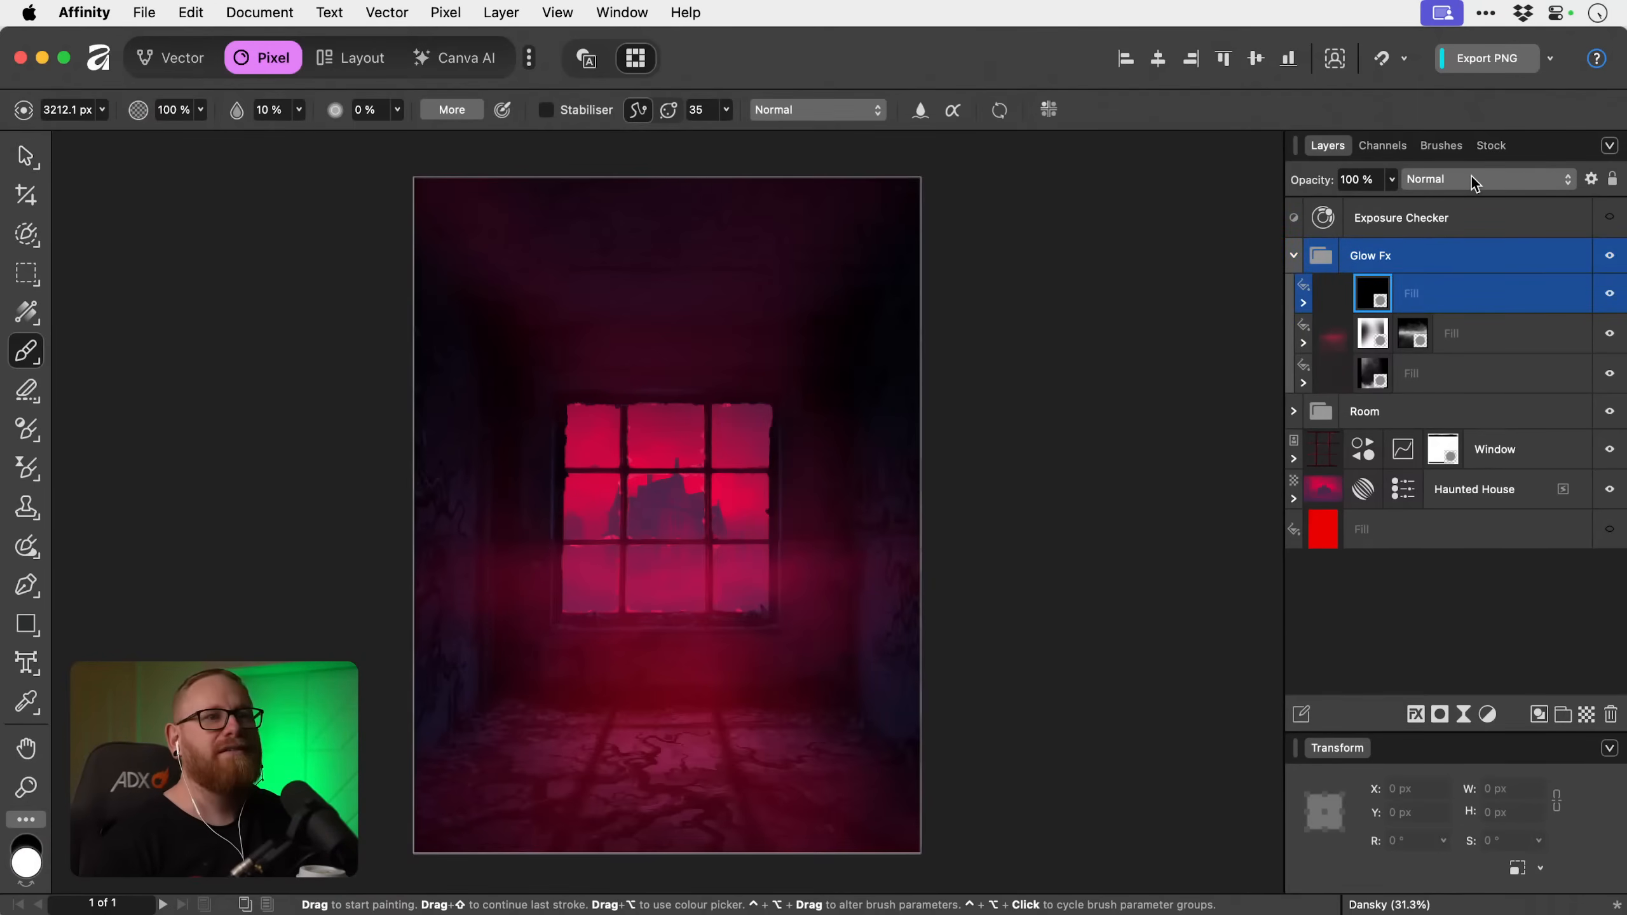
{"action": "left_click", "coordinate": [1447, 147]}
{"action": "left_click", "coordinate": [1446, 207]}
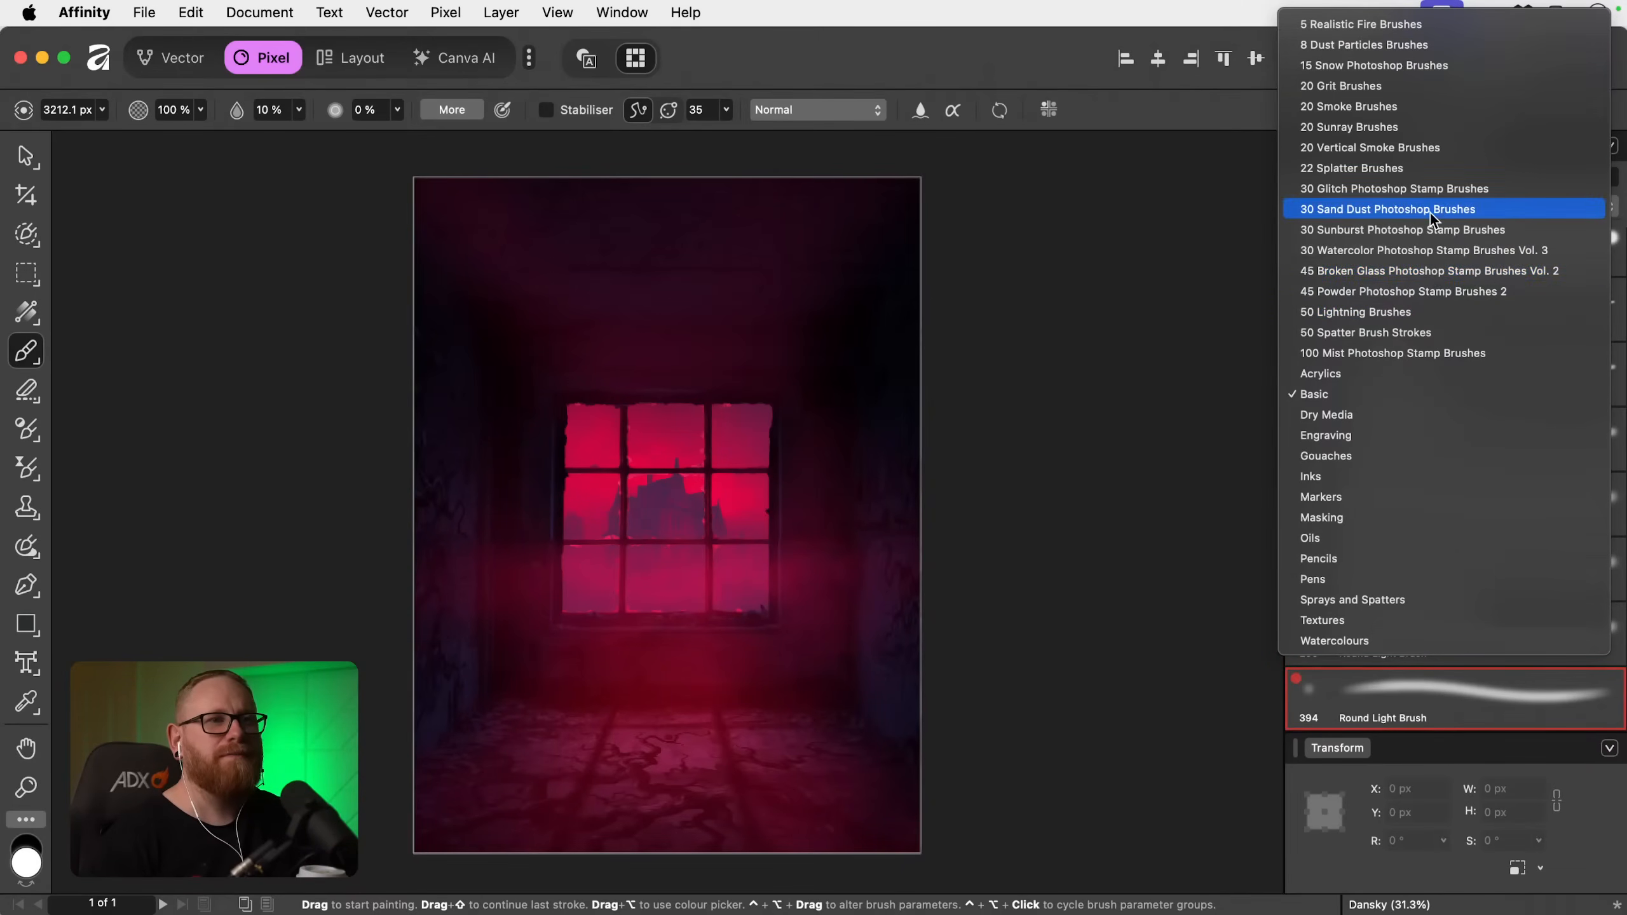
{"action": "left_click", "coordinate": [1427, 230]}
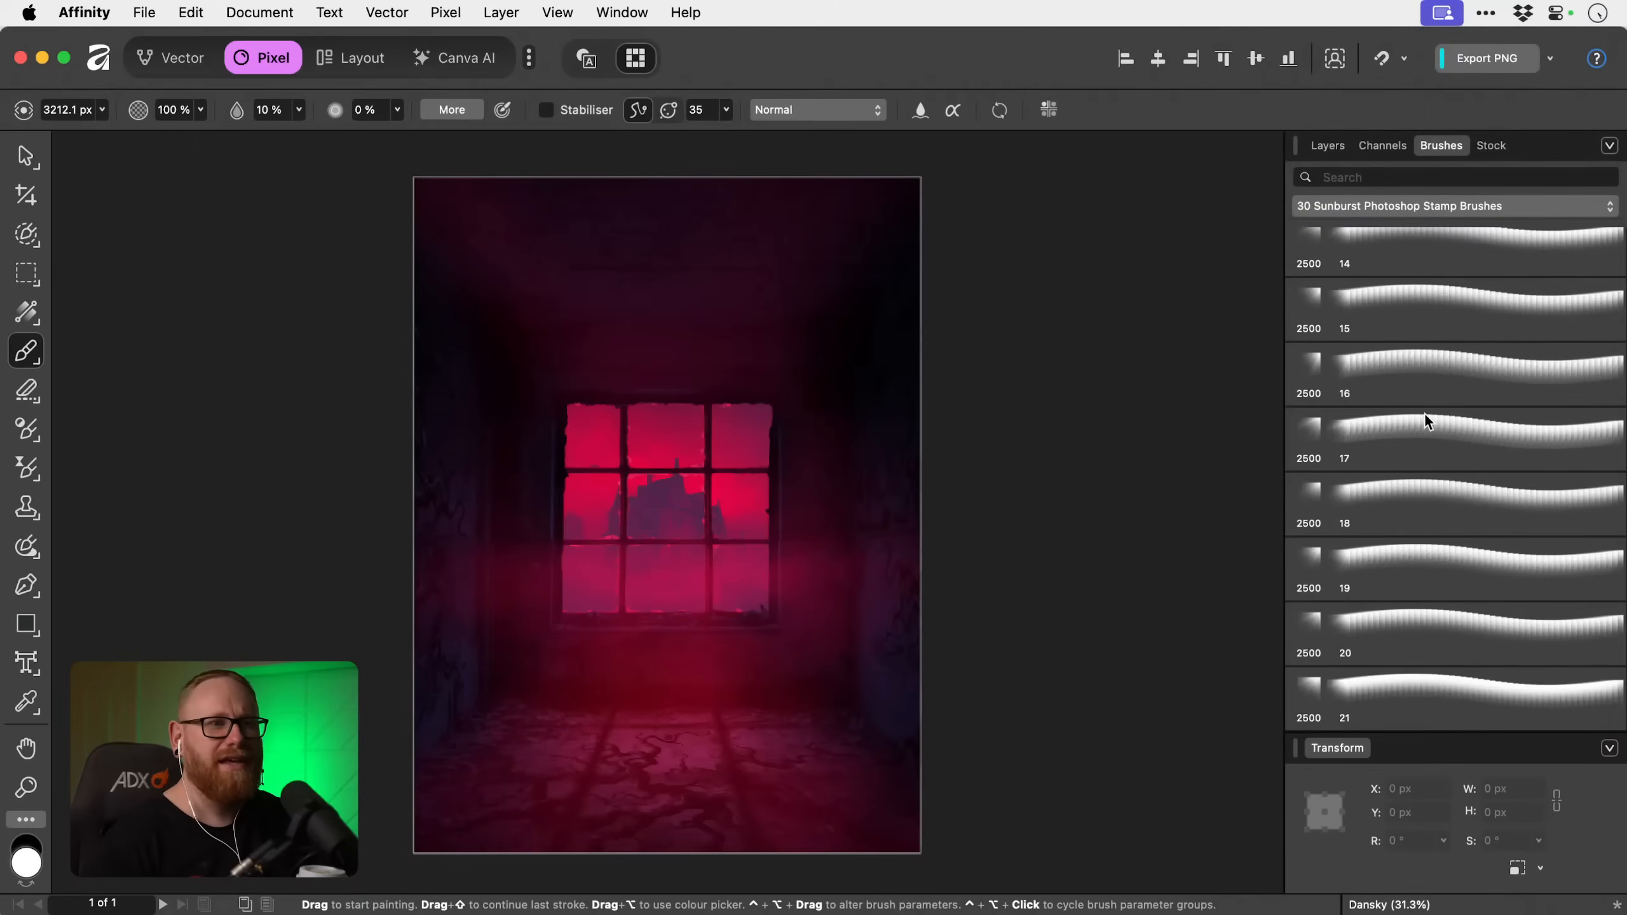
{"action": "scroll", "coordinate": [1425, 413], "scroll_direction": "down", "scroll_amount": 2}
{"action": "scroll", "coordinate": [1426, 414], "scroll_direction": "down", "scroll_amount": 15}
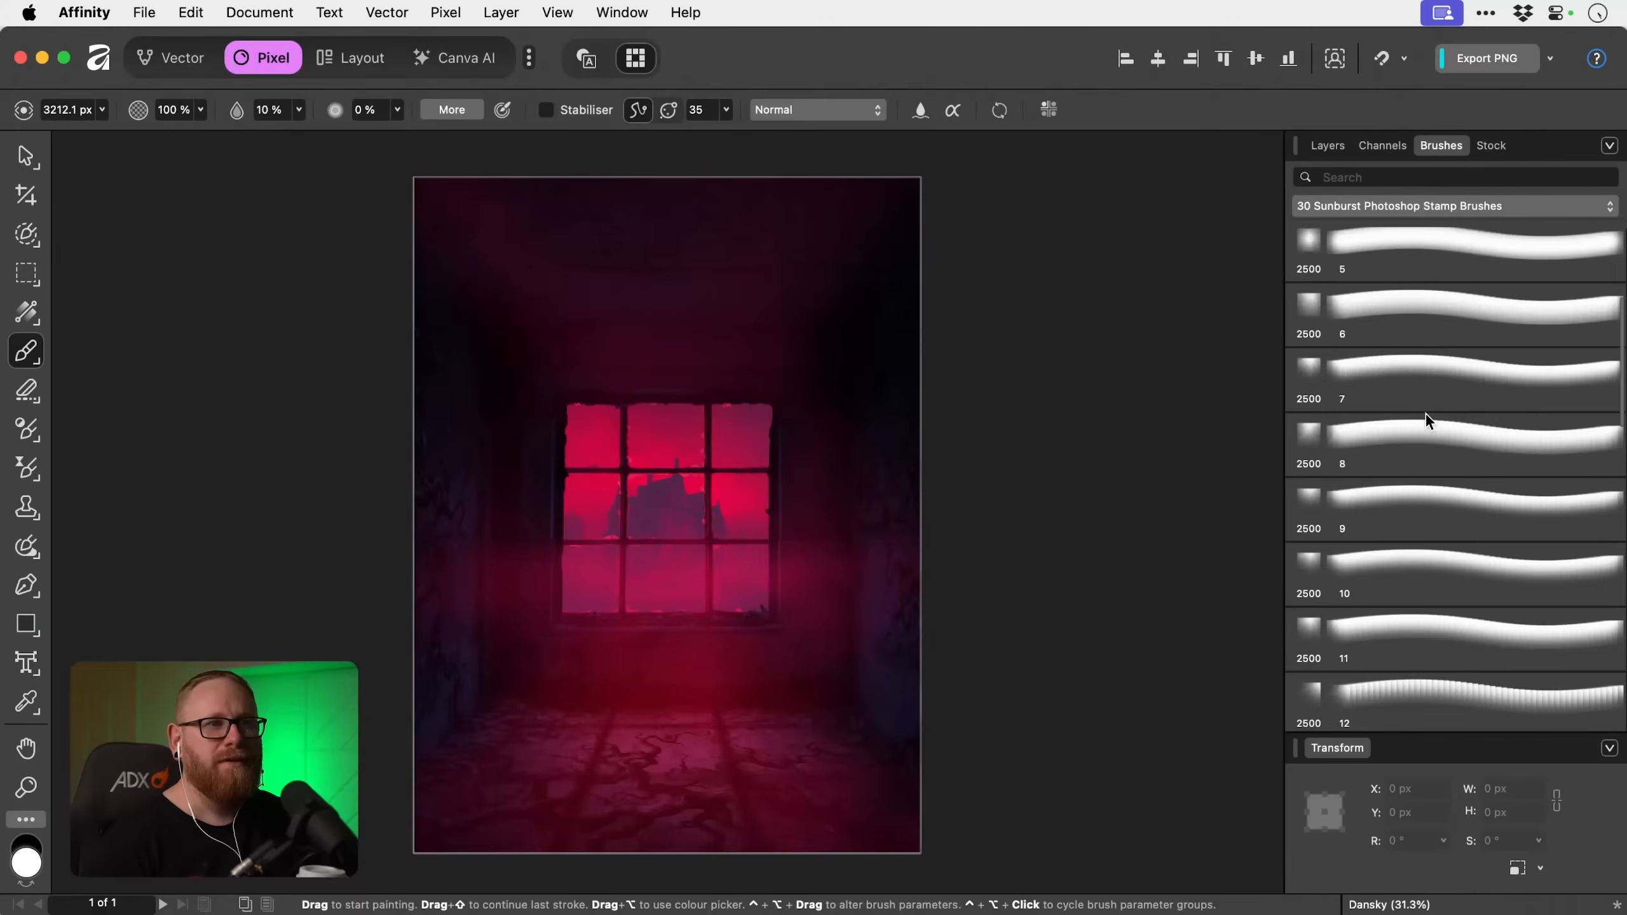
{"action": "scroll", "coordinate": [1425, 412], "scroll_direction": "up", "scroll_amount": 10}
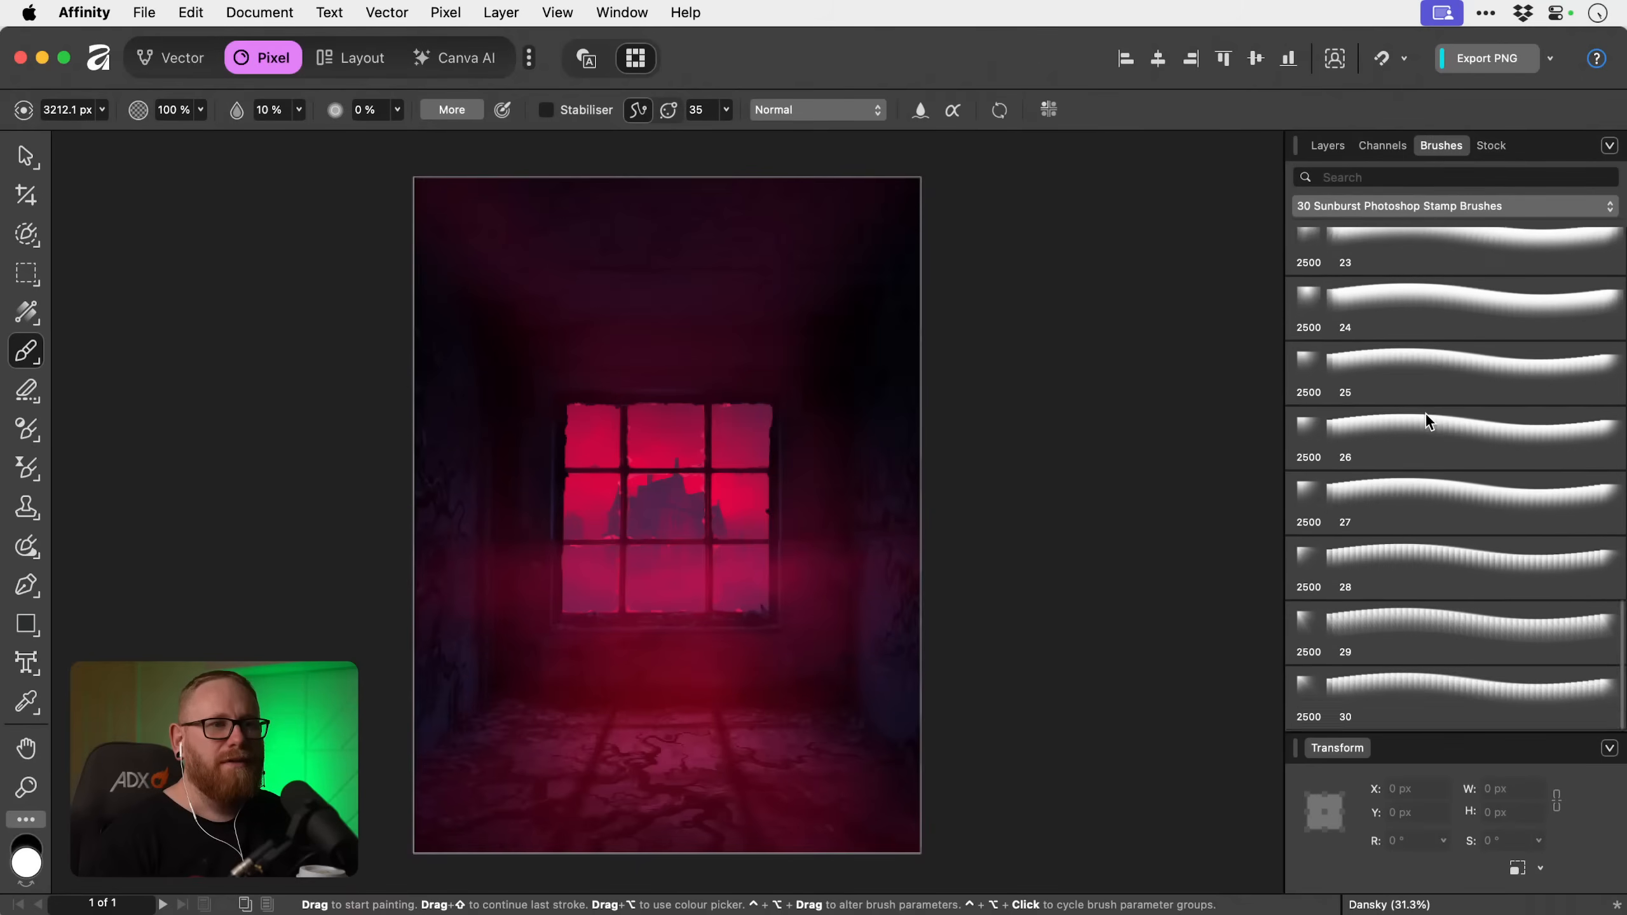
{"action": "scroll", "coordinate": [1425, 412], "scroll_direction": "up", "scroll_amount": 4}
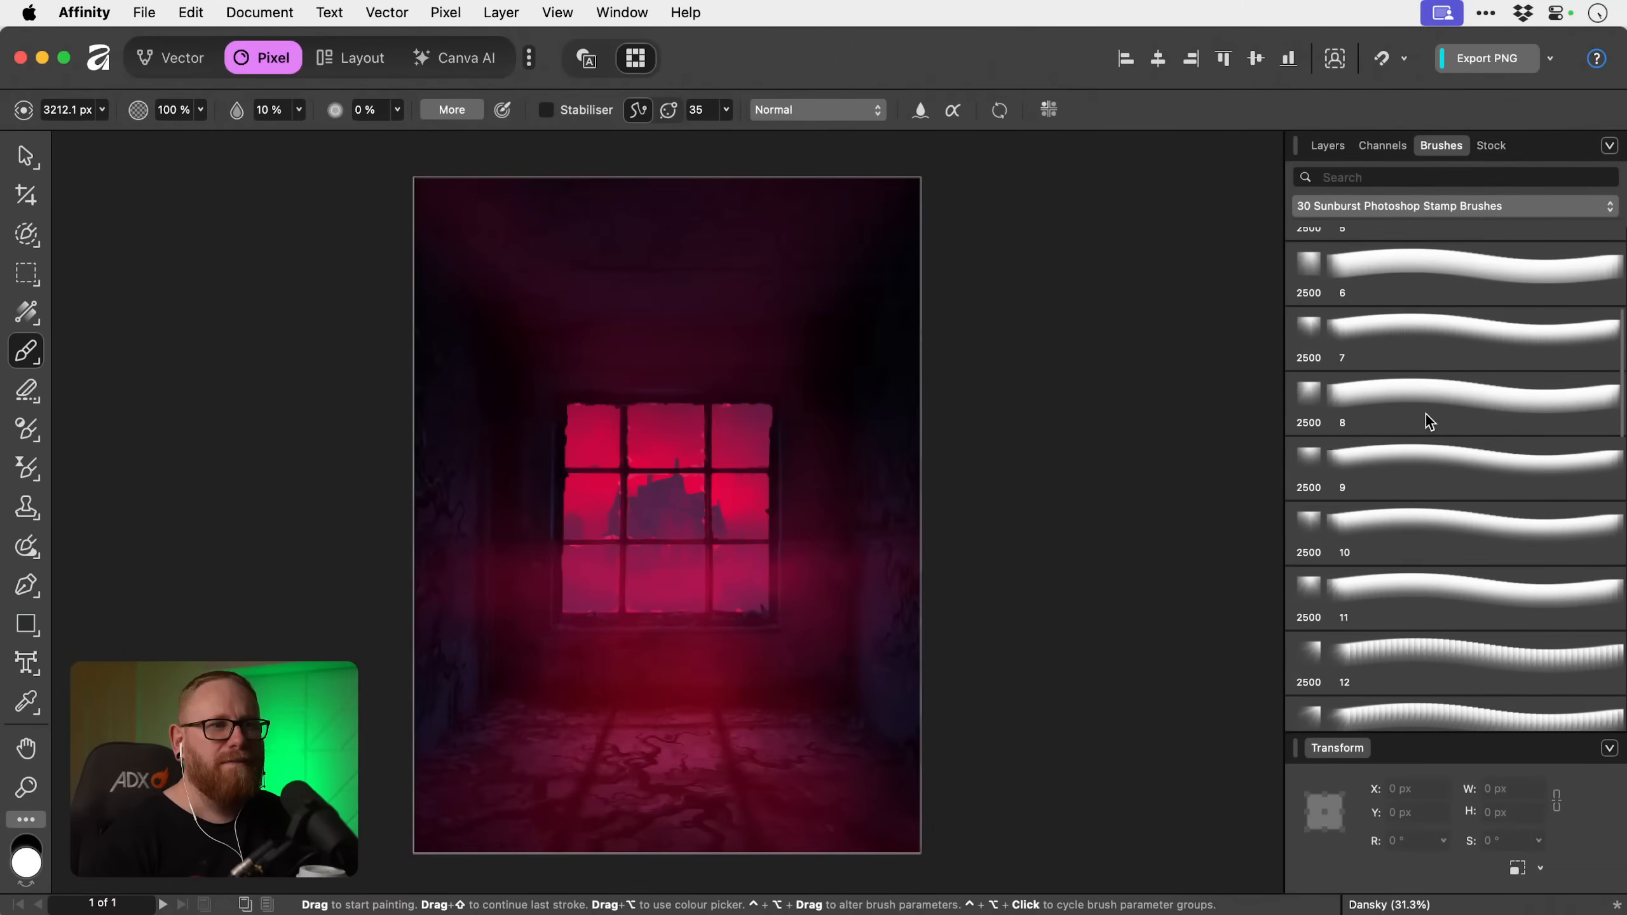
Preview sunburst brushes 9 and 1 over the window, and choose sunburst brush 3.
{"action": "left_click", "coordinate": [1443, 466]}
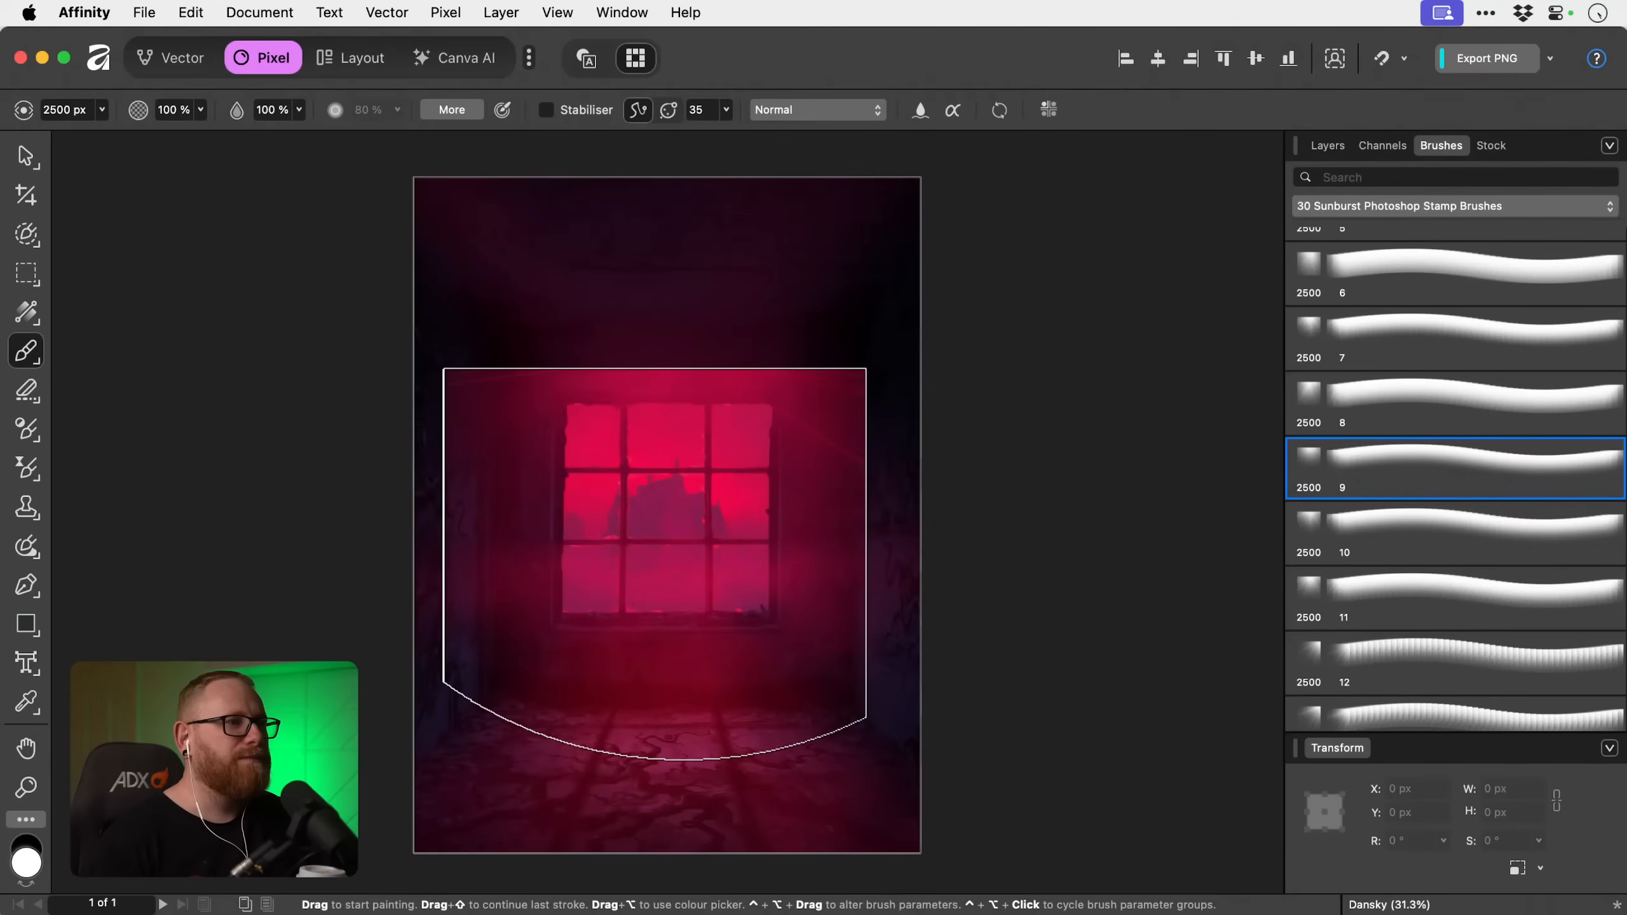
{"action": "scroll", "coordinate": [1351, 470], "scroll_direction": "up", "scroll_amount": 4}
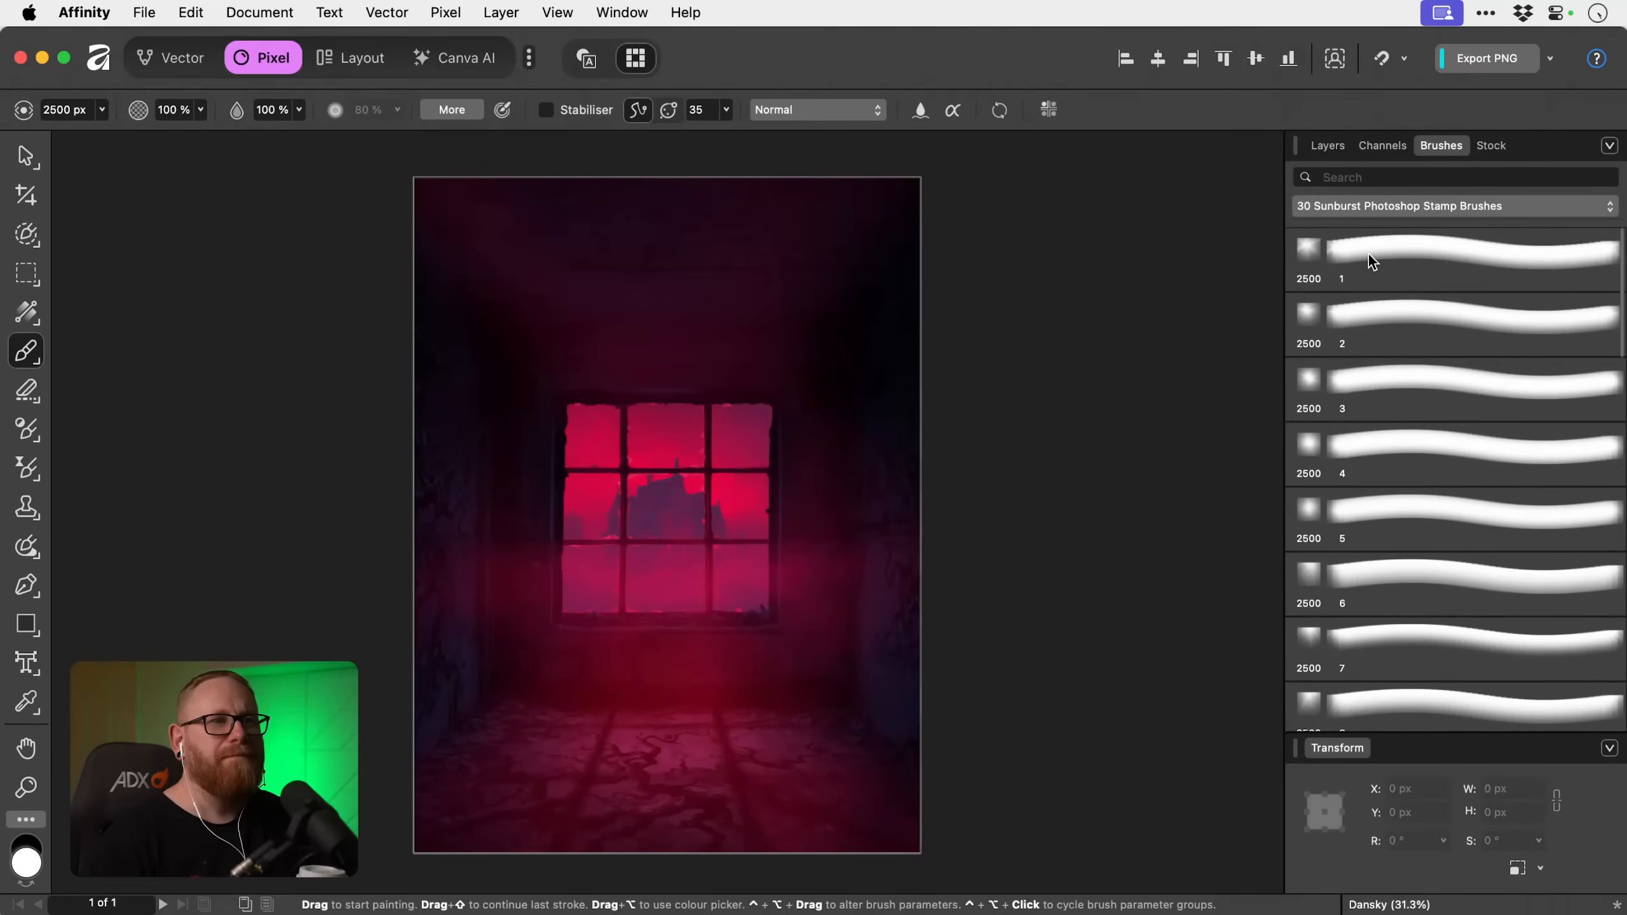
{"action": "left_click", "coordinate": [1367, 255]}
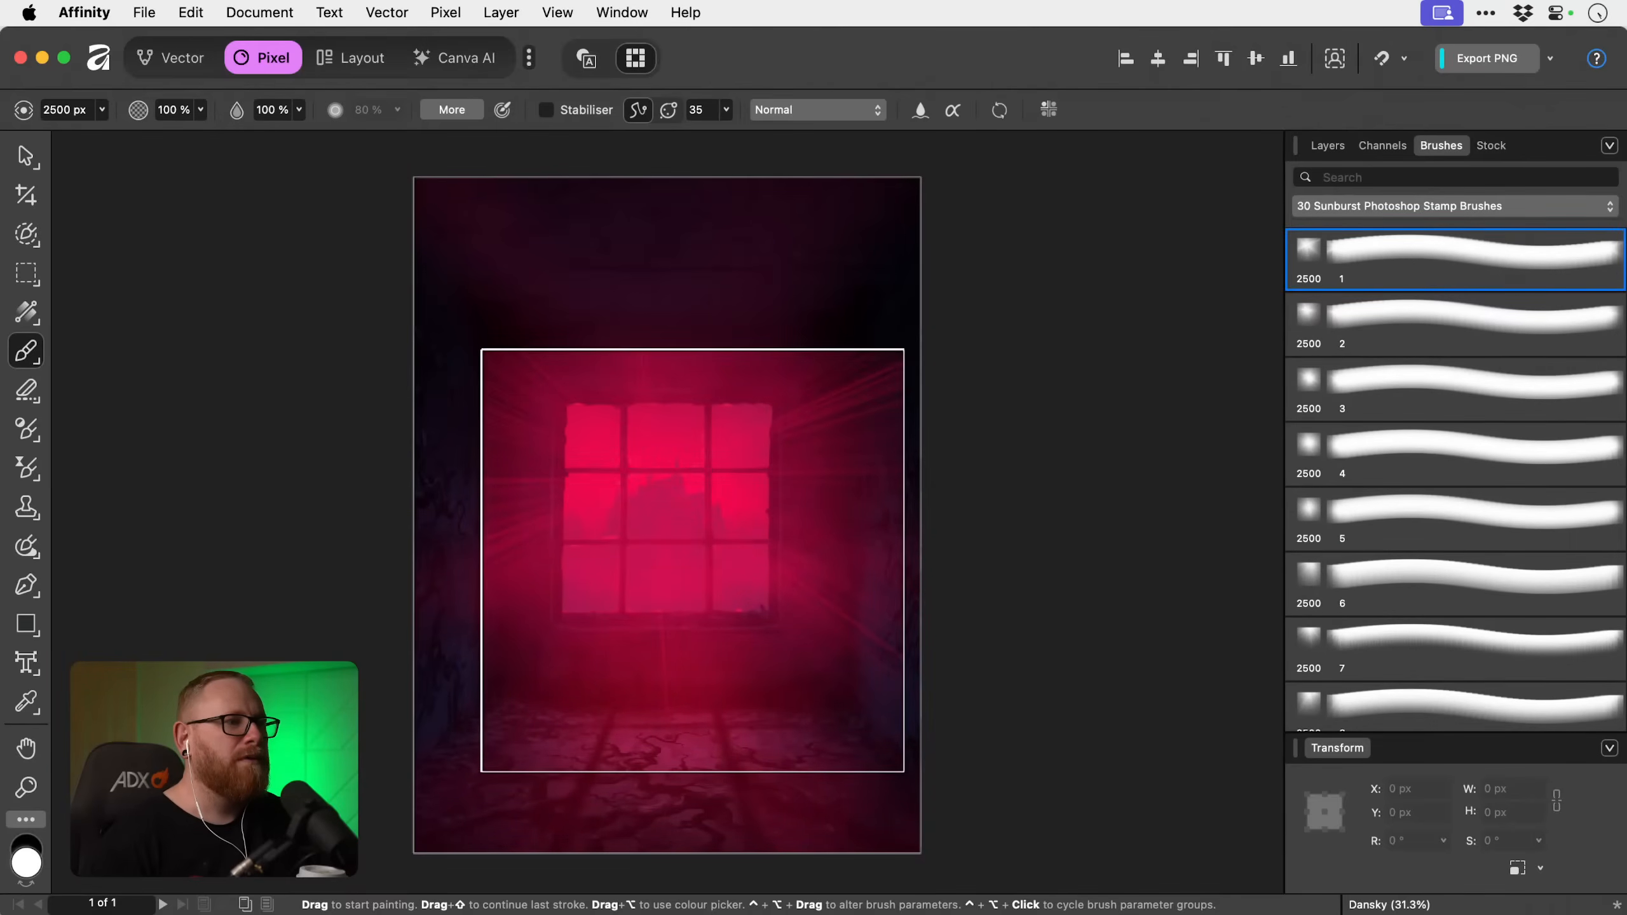
{"action": "left_click", "coordinate": [692, 560]}
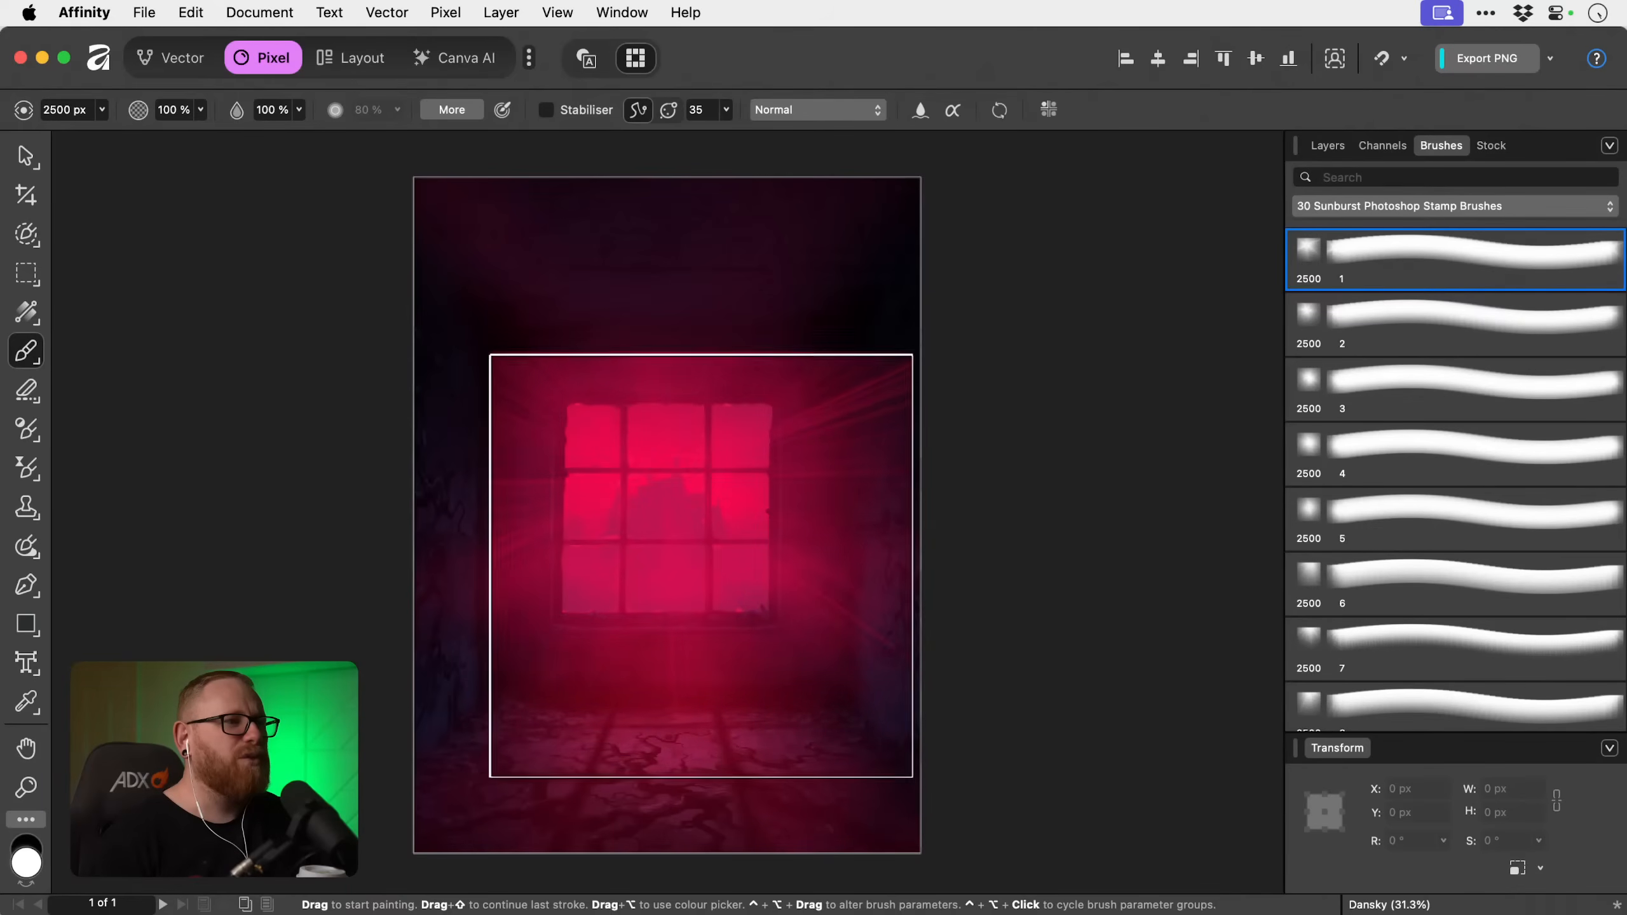
{"action": "left_click", "coordinate": [1366, 389]}
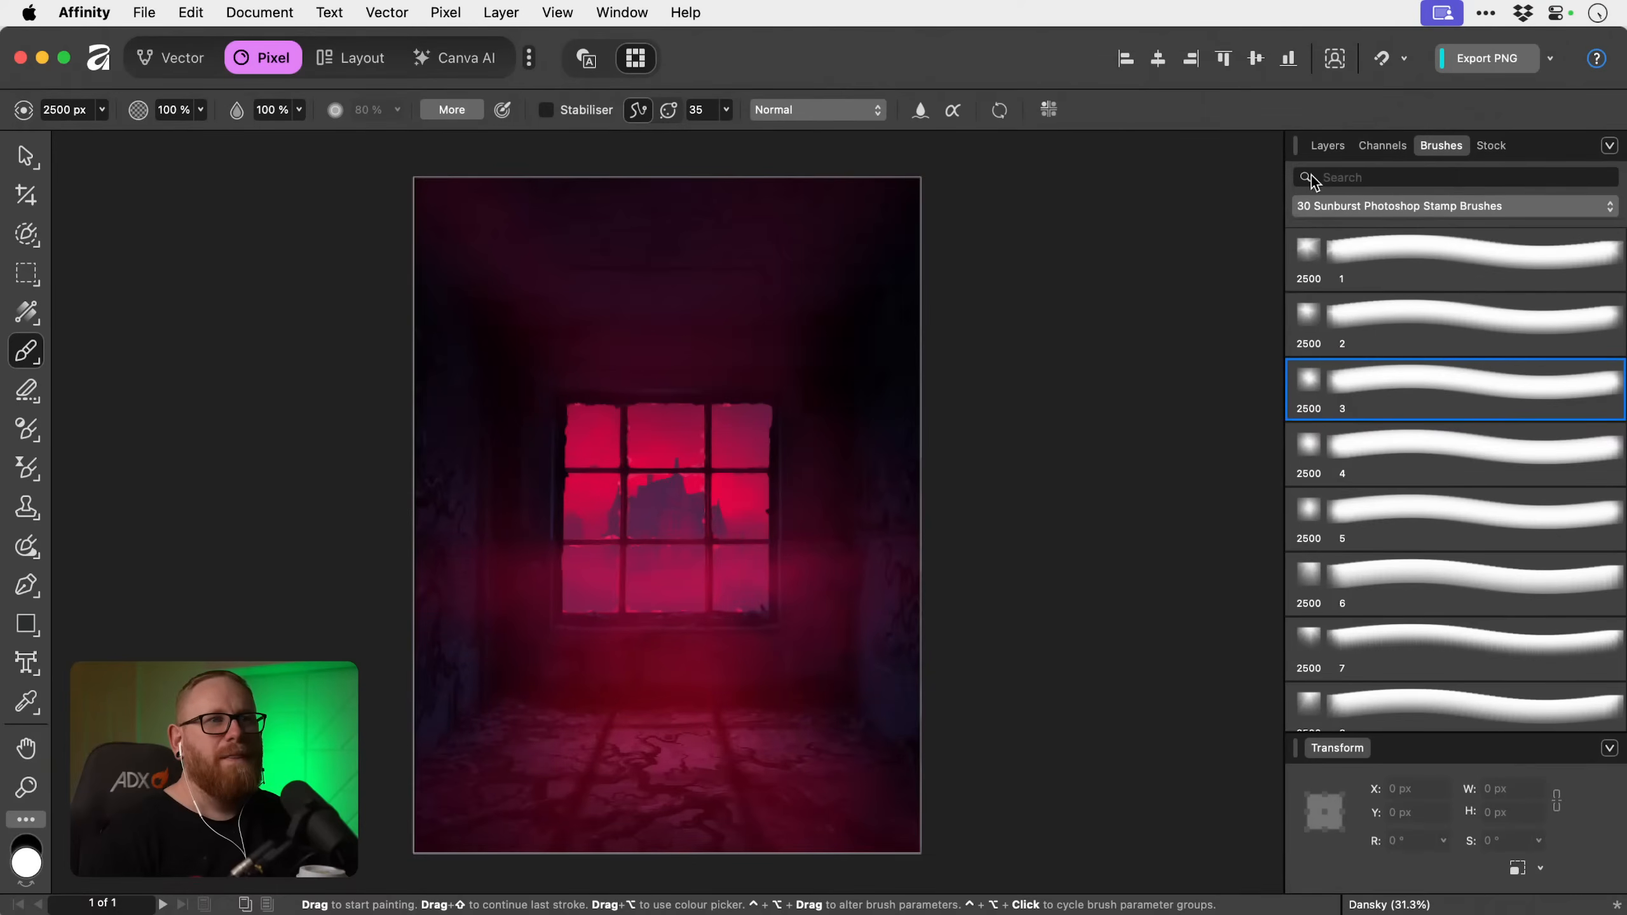
Enlarge the sunburst brush to 3231.9 px and stamp it once over the window in the top fill's mask.
{"action": "left_click", "coordinate": [1326, 147]}
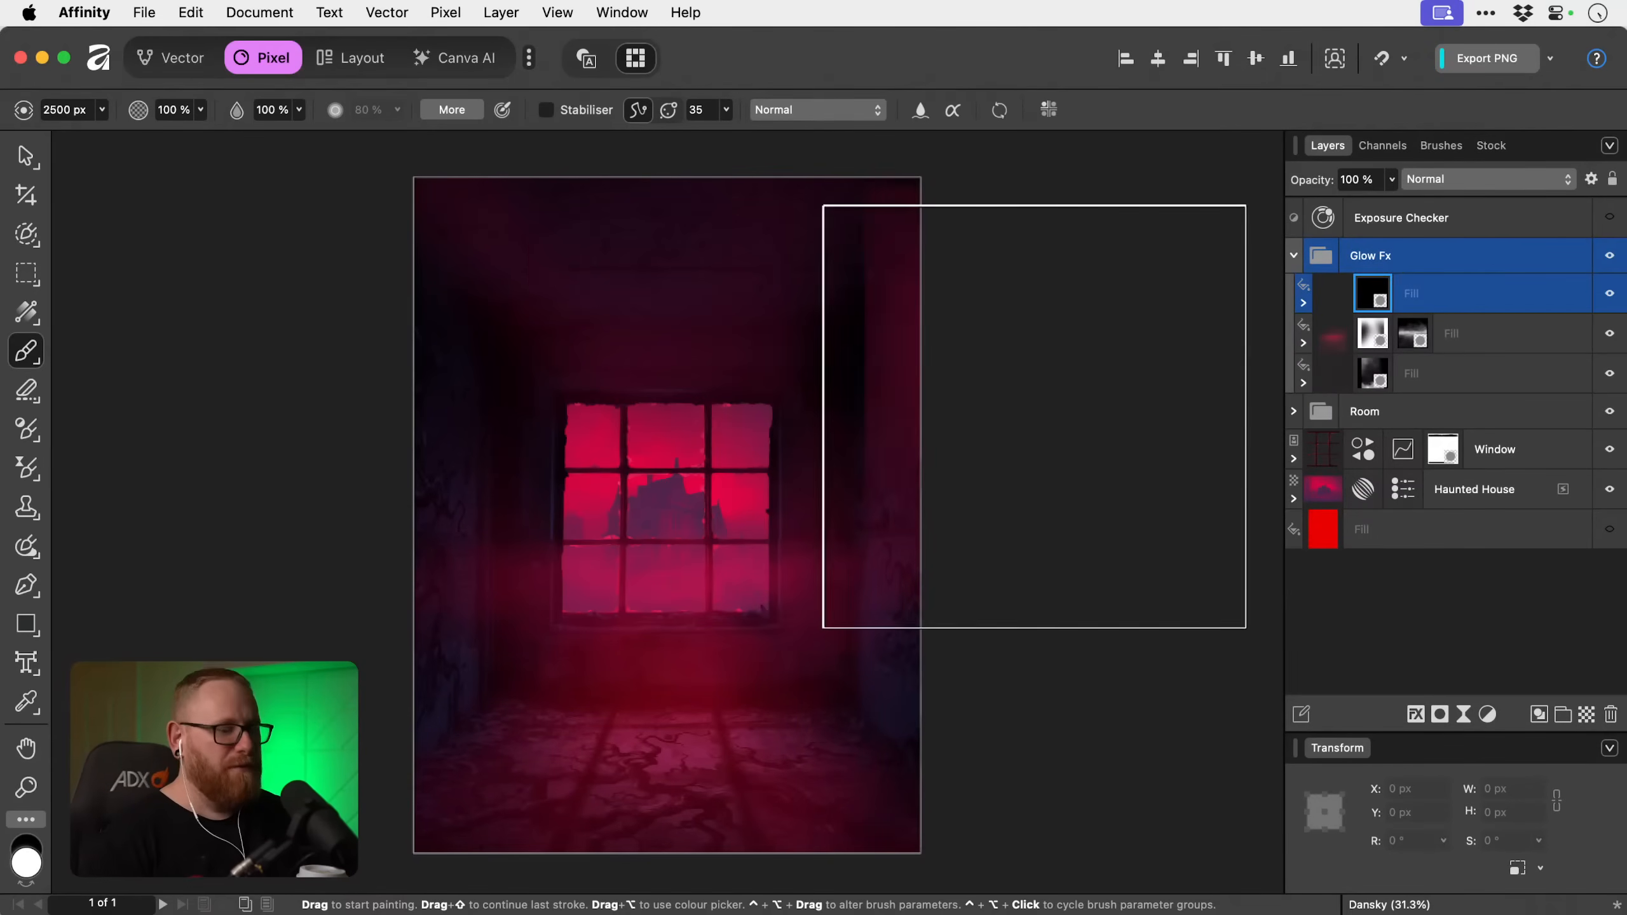
{"action": "key", "text": "]"}
{"action": "key", "text": "]"}
{"action": "key", "text": "]"}
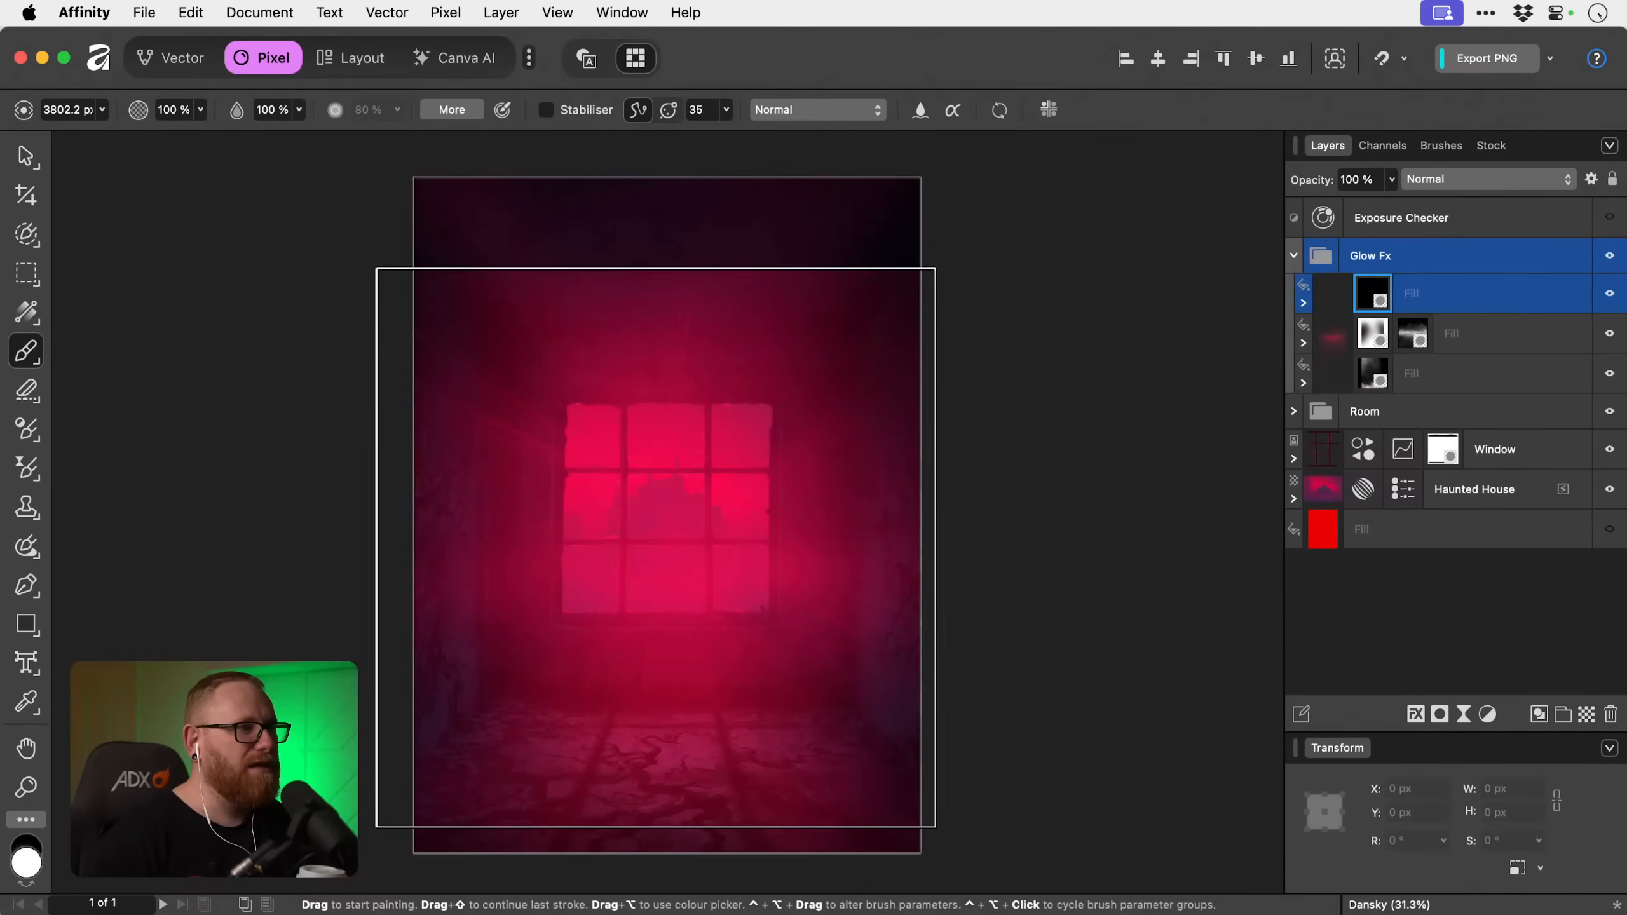
{"action": "key", "text": "["}
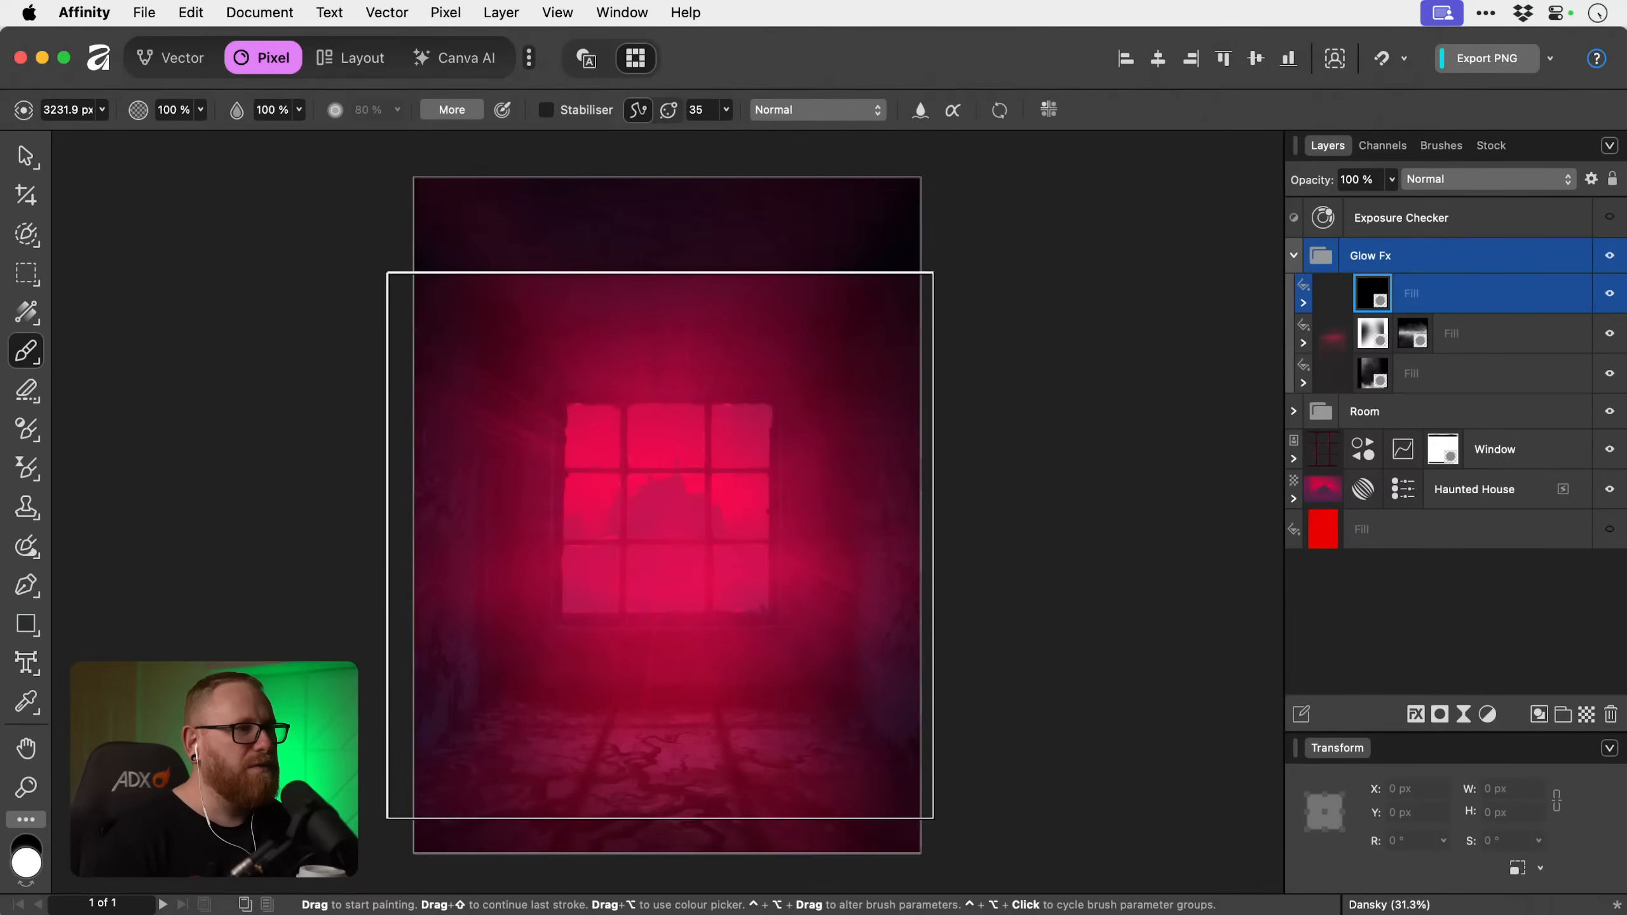
{"action": "left_click", "coordinate": [661, 544]}
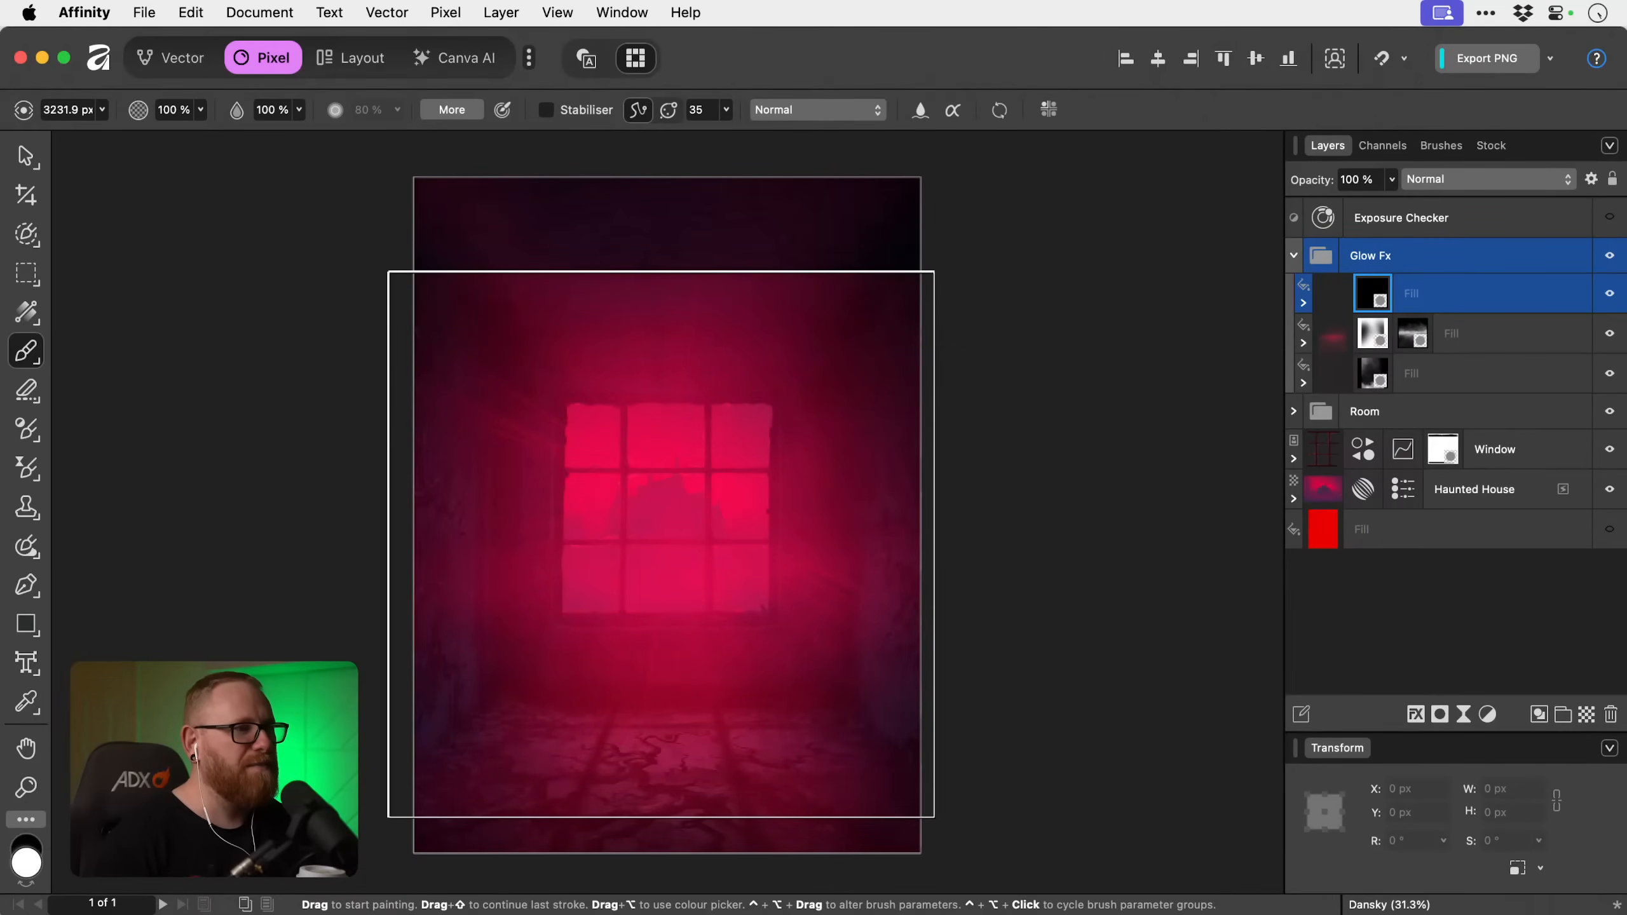
{"action": "key", "text": "v"}
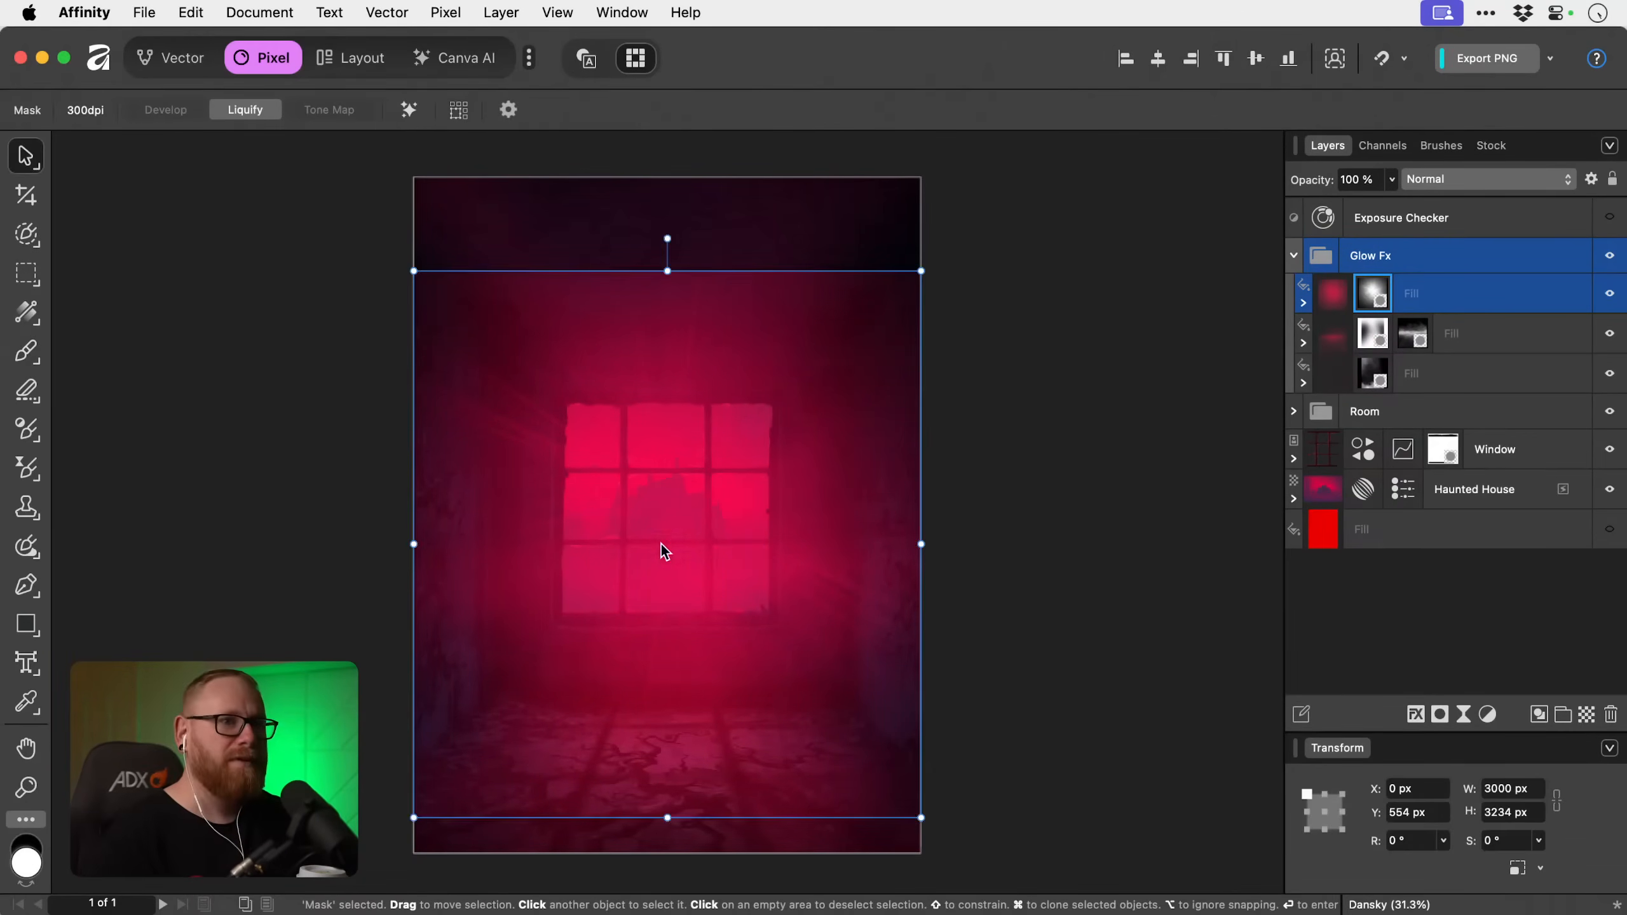
{"action": "scroll", "coordinate": [758, 536], "scroll_direction": "down", "scroll_amount": 5}
{"action": "scroll", "coordinate": [757, 536], "scroll_direction": "up", "scroll_amount": 5}
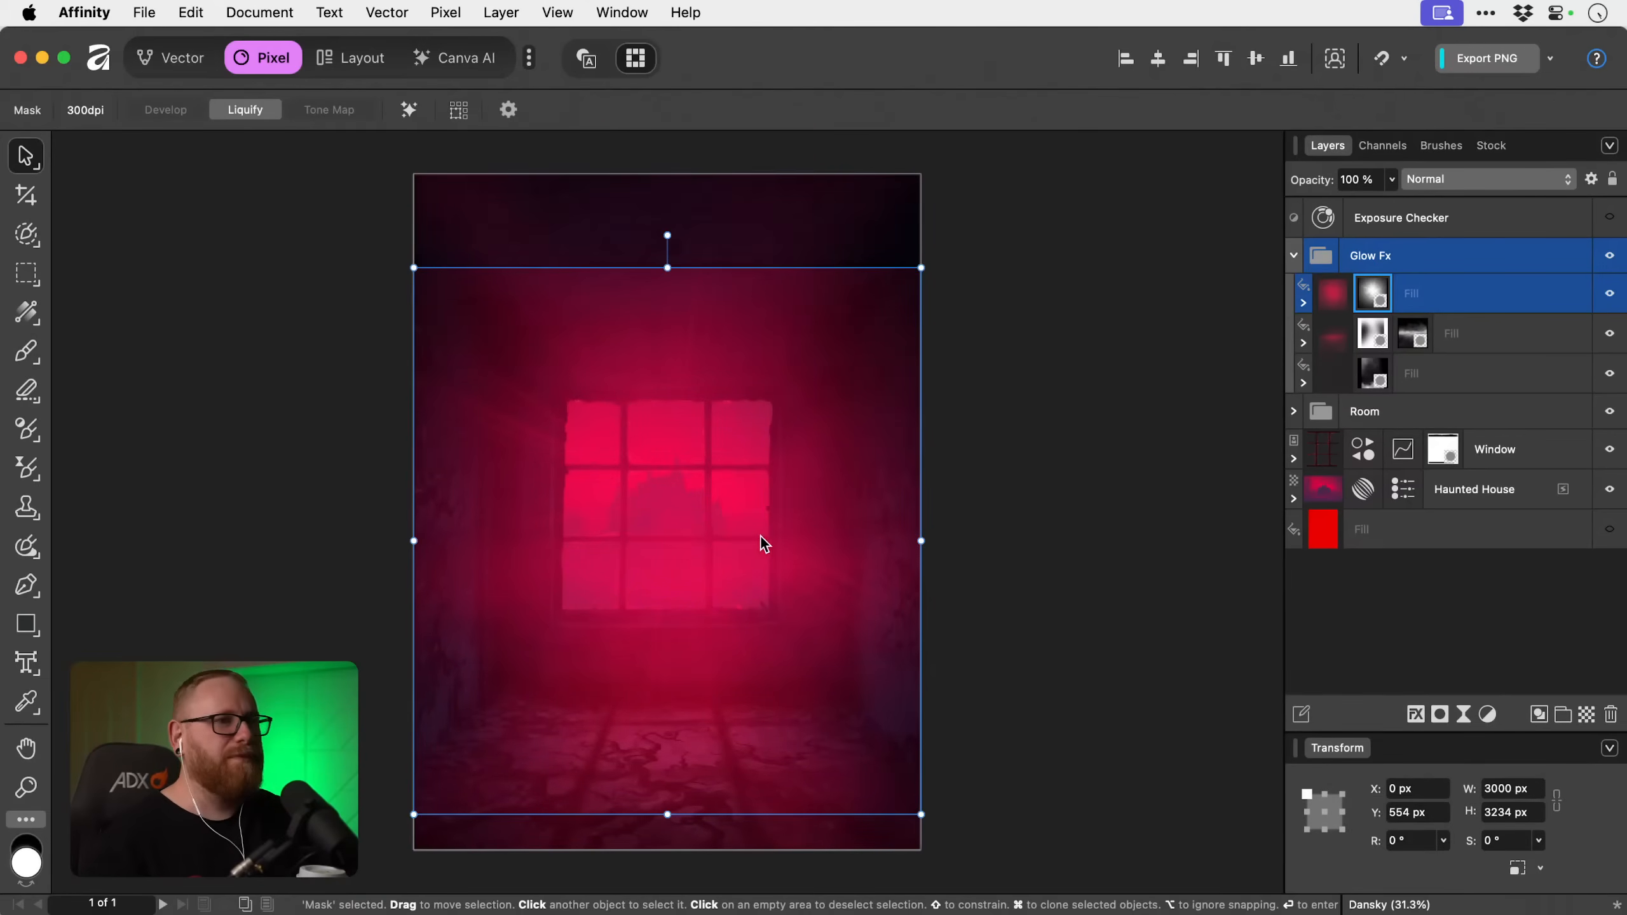
Add a live Gaussian Blur with a 22.2 px radius to the top fill layer in the Glow Fx group.
{"action": "left_click", "coordinate": [1477, 288]}
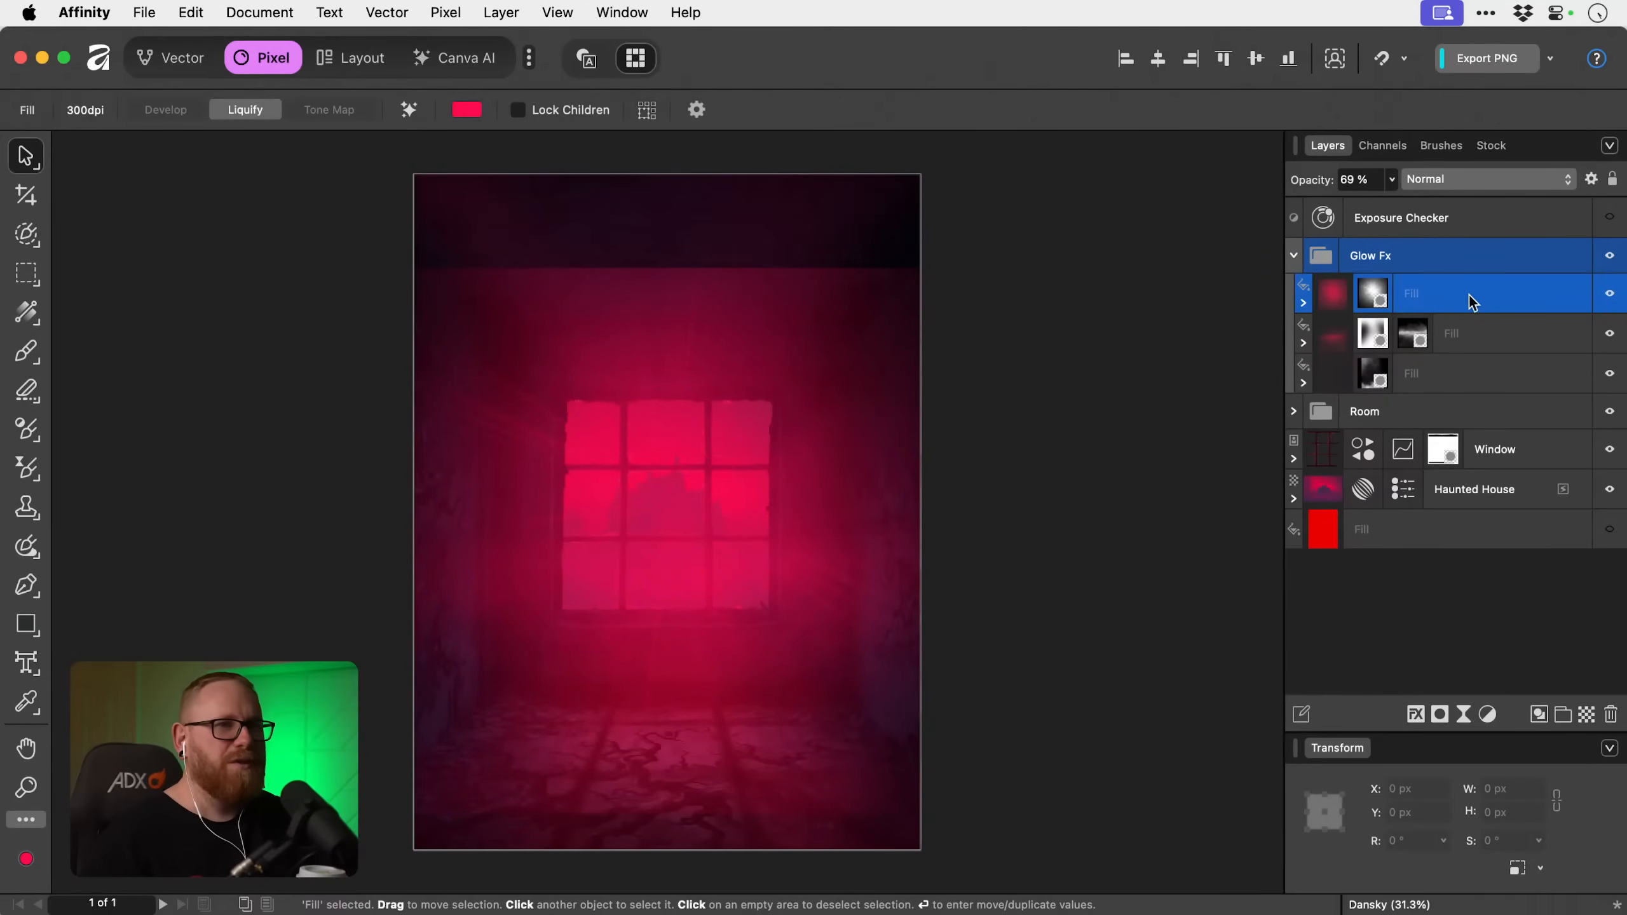
{"action": "left_click", "coordinate": [1485, 716]}
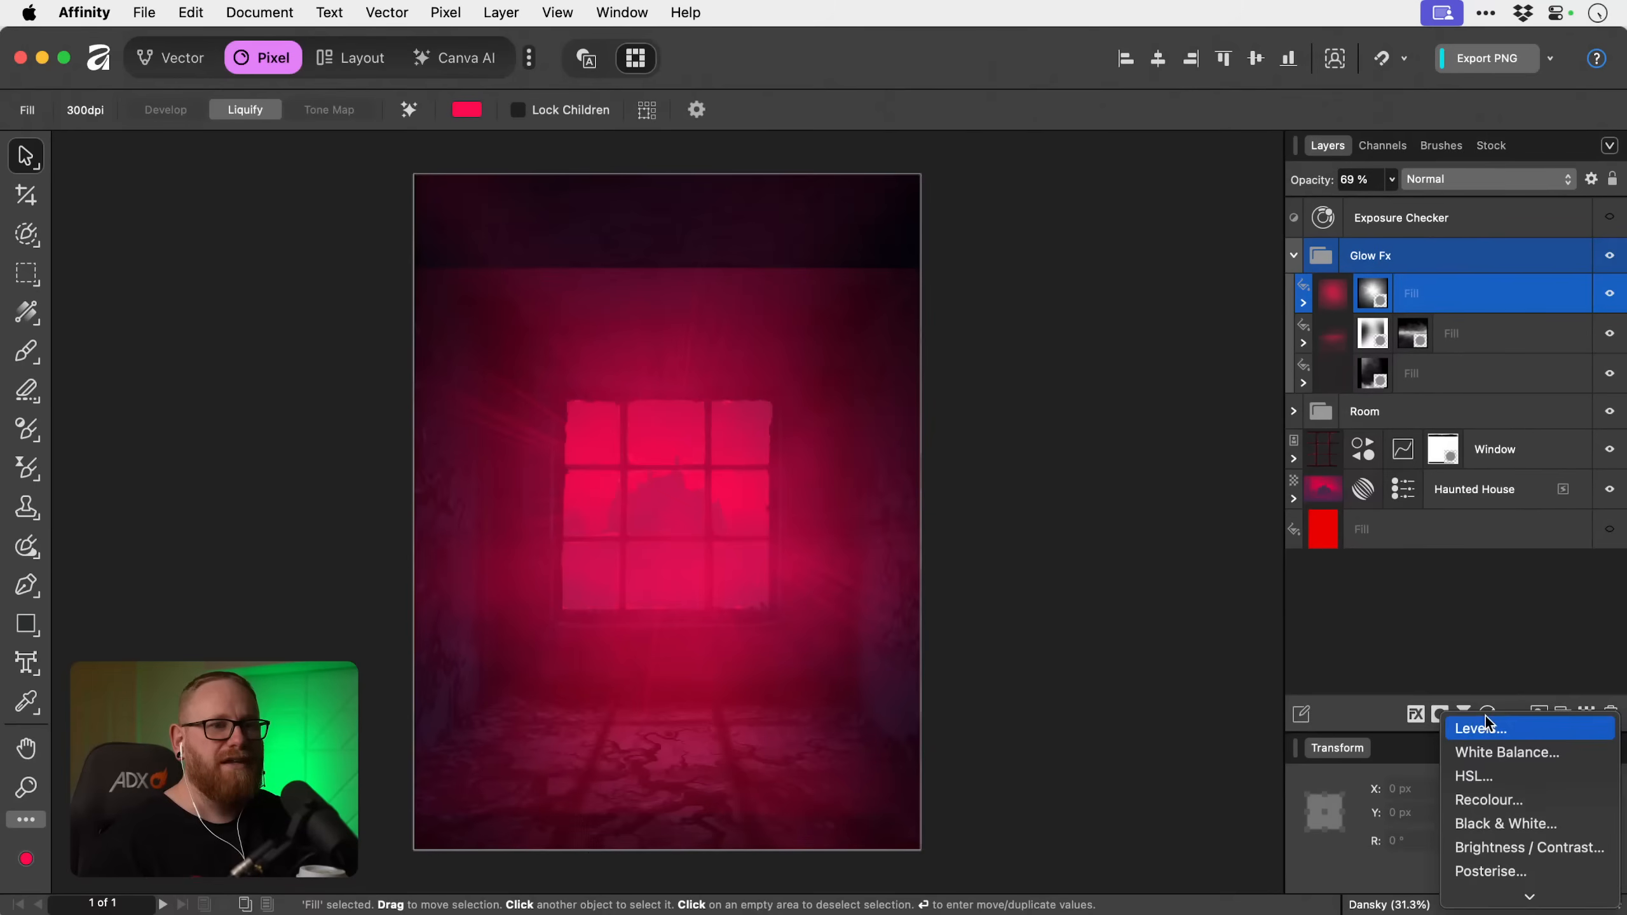
{"action": "left_click", "coordinate": [1383, 634]}
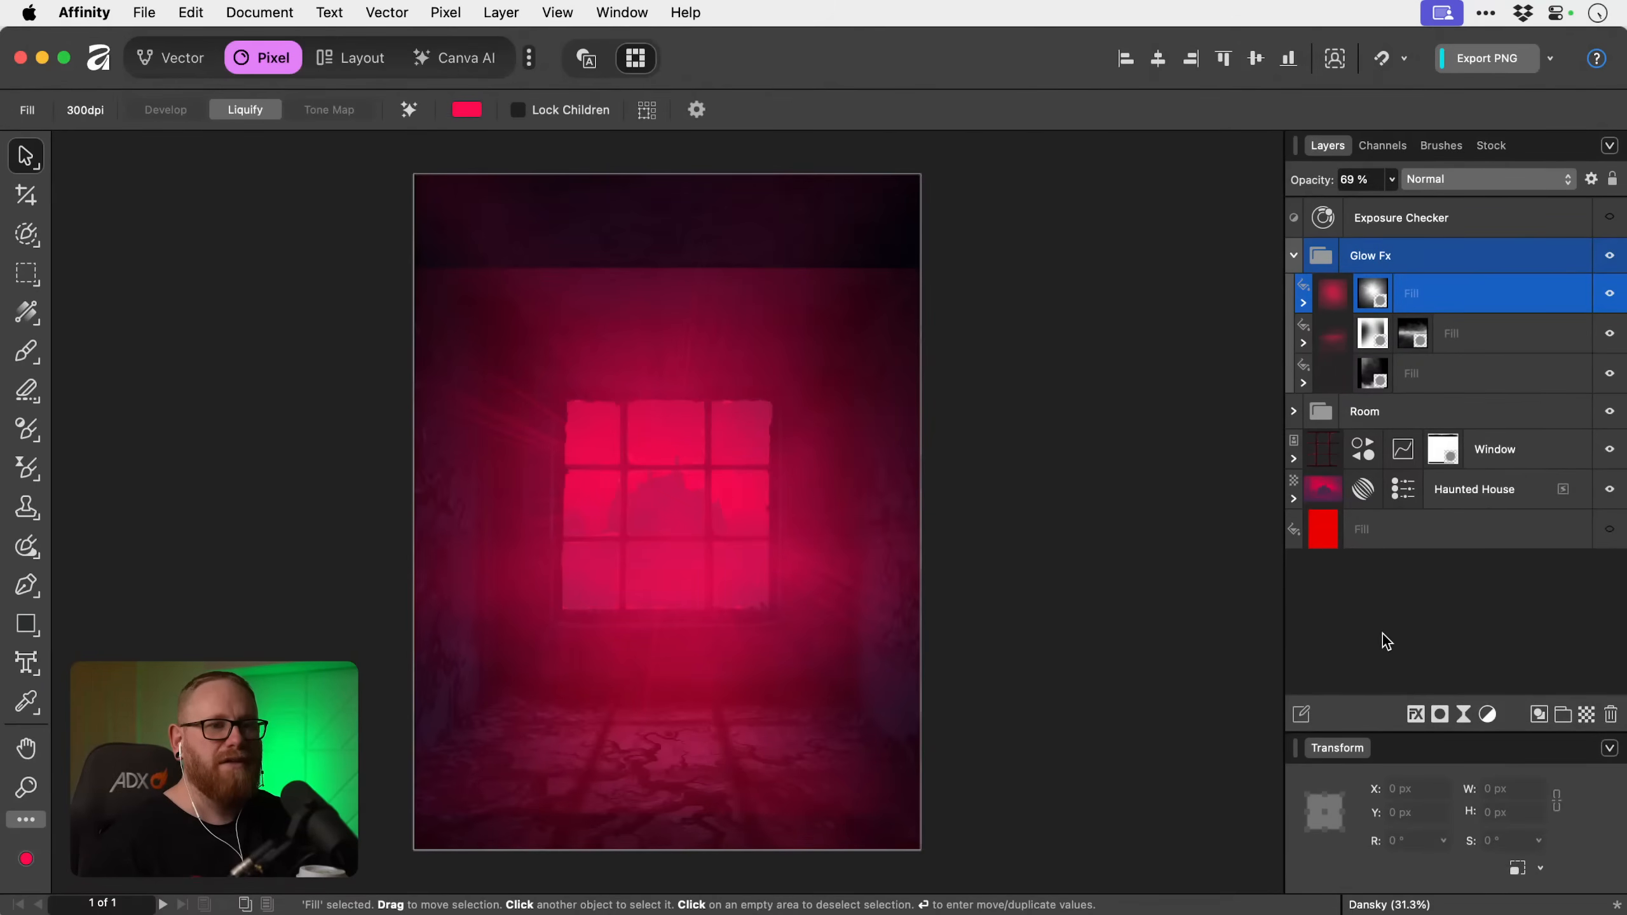
{"action": "left_click", "coordinate": [1461, 712]}
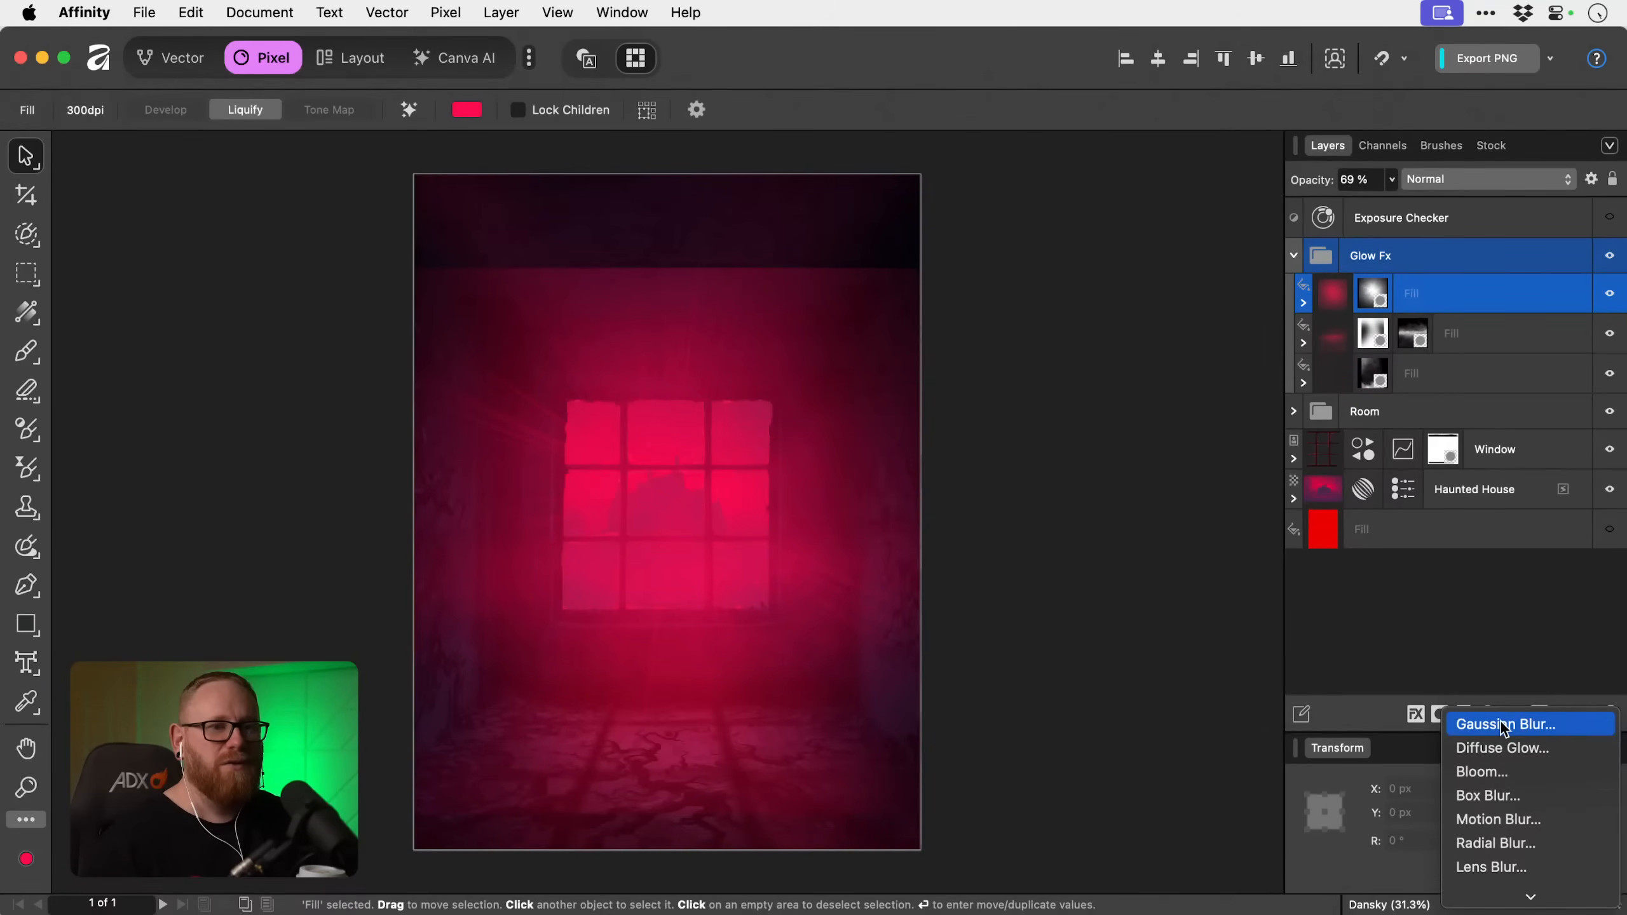
{"action": "left_click", "coordinate": [1474, 722]}
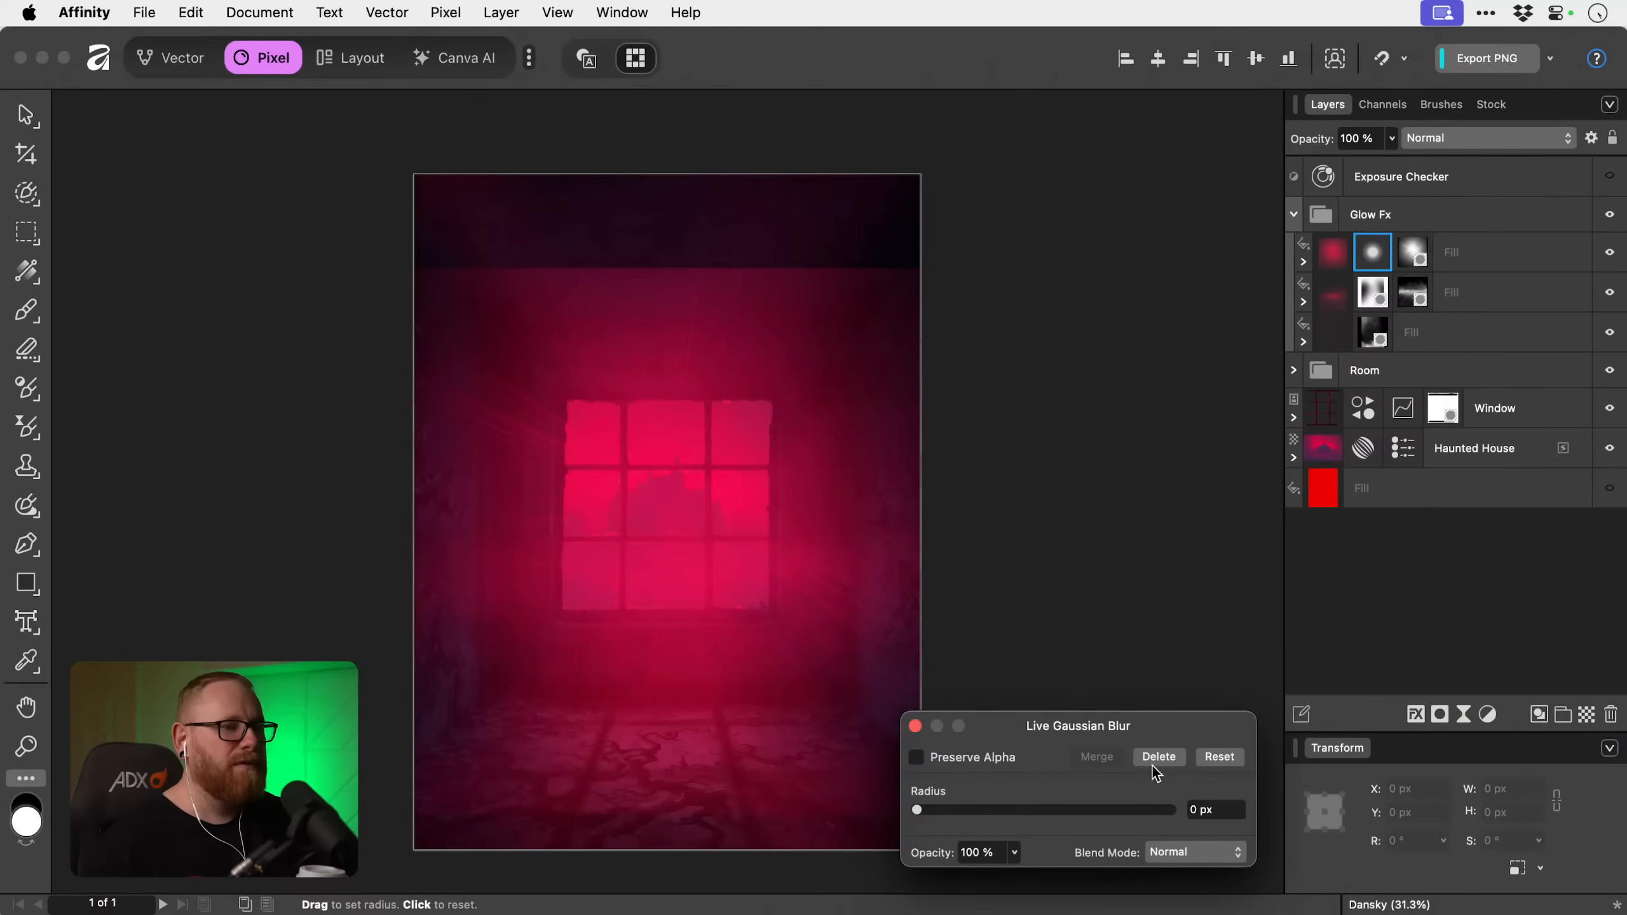
{"action": "left_click_drag", "start_coordinate": [915, 810], "coordinate": [1063, 812]}
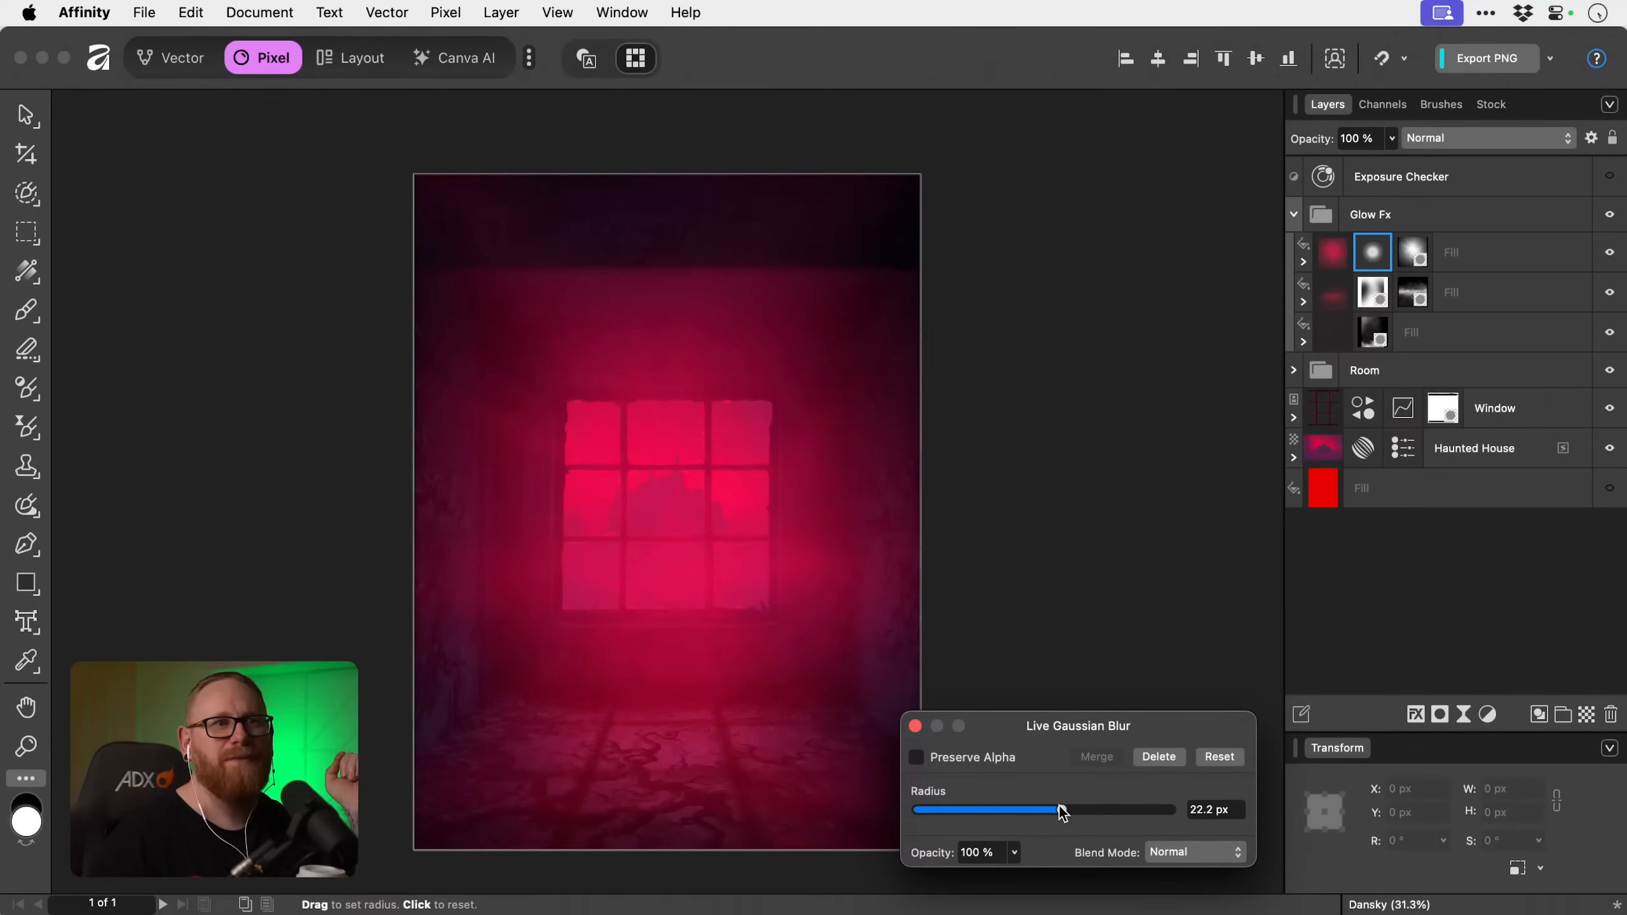
{"action": "left_click", "coordinate": [1393, 141]}
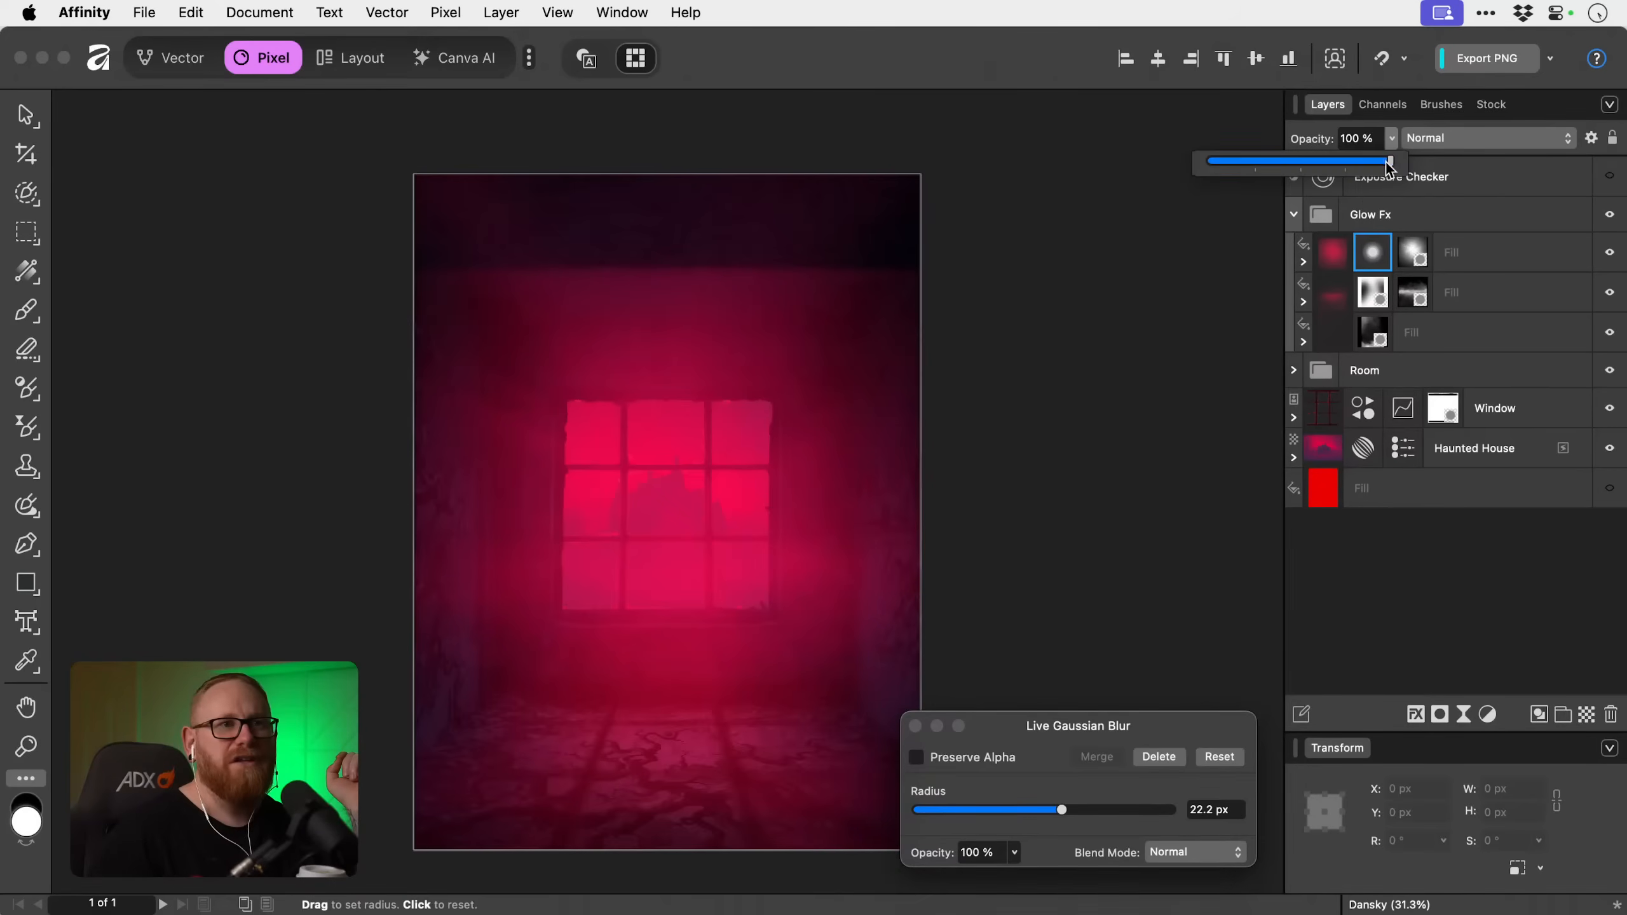
{"action": "mouse_move", "coordinate": [1390, 160]}
{"action": "left_mouse_down"}
{"action": "mouse_move", "coordinate": [1255, 160]}
{"action": "mouse_move", "coordinate": [1394, 160]}
{"action": "left_mouse_up"}
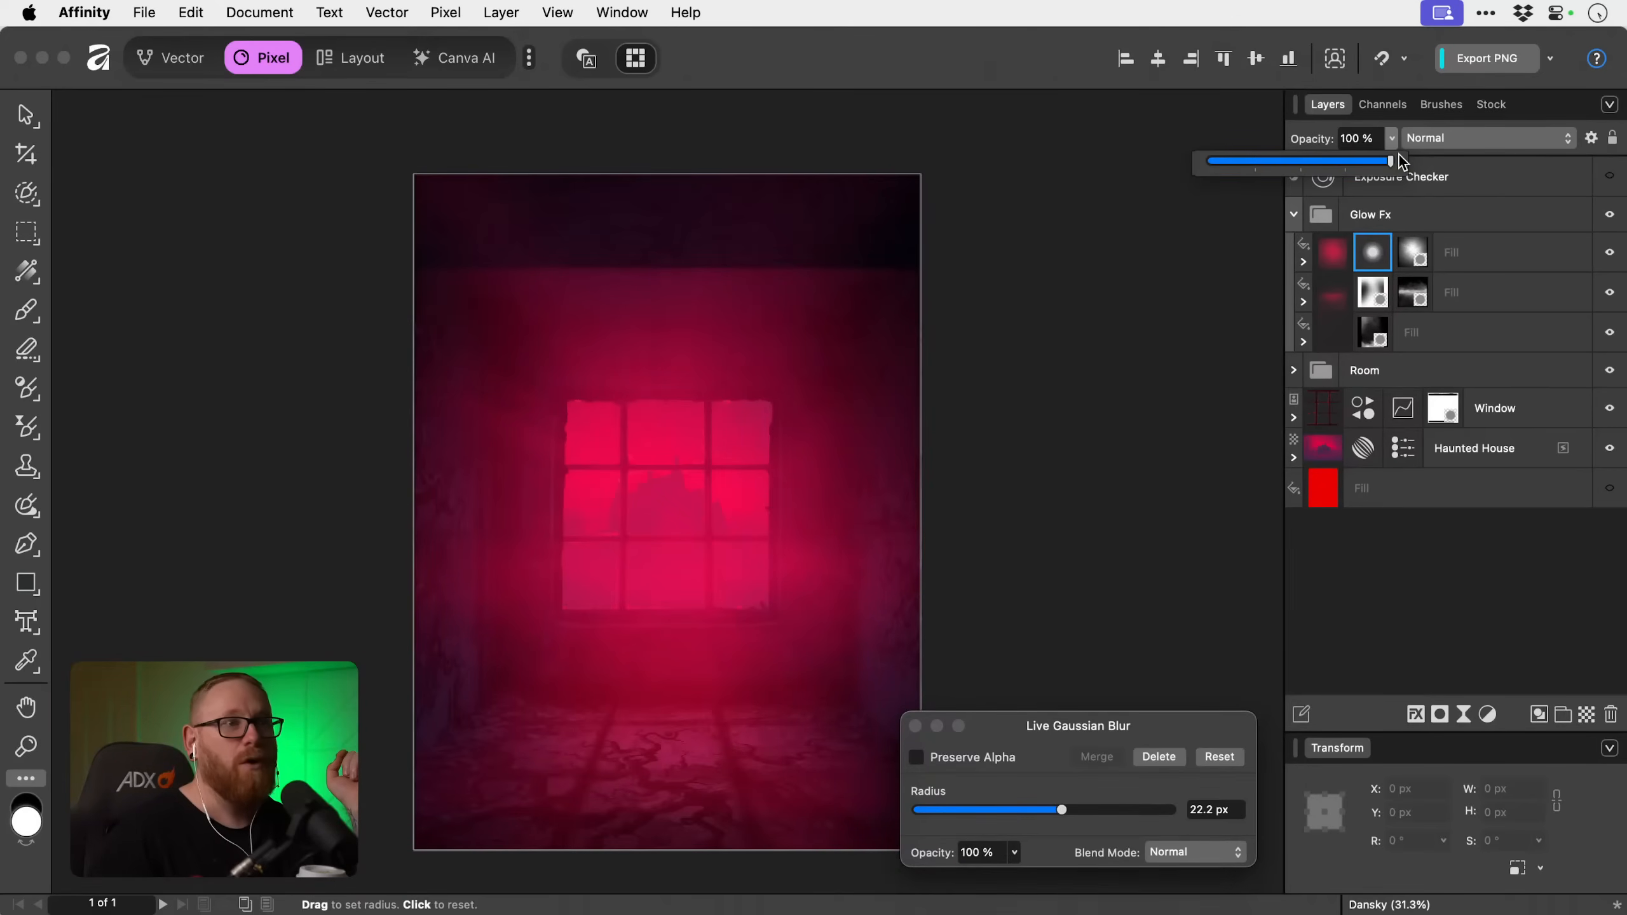
{"action": "left_click", "coordinate": [916, 727]}
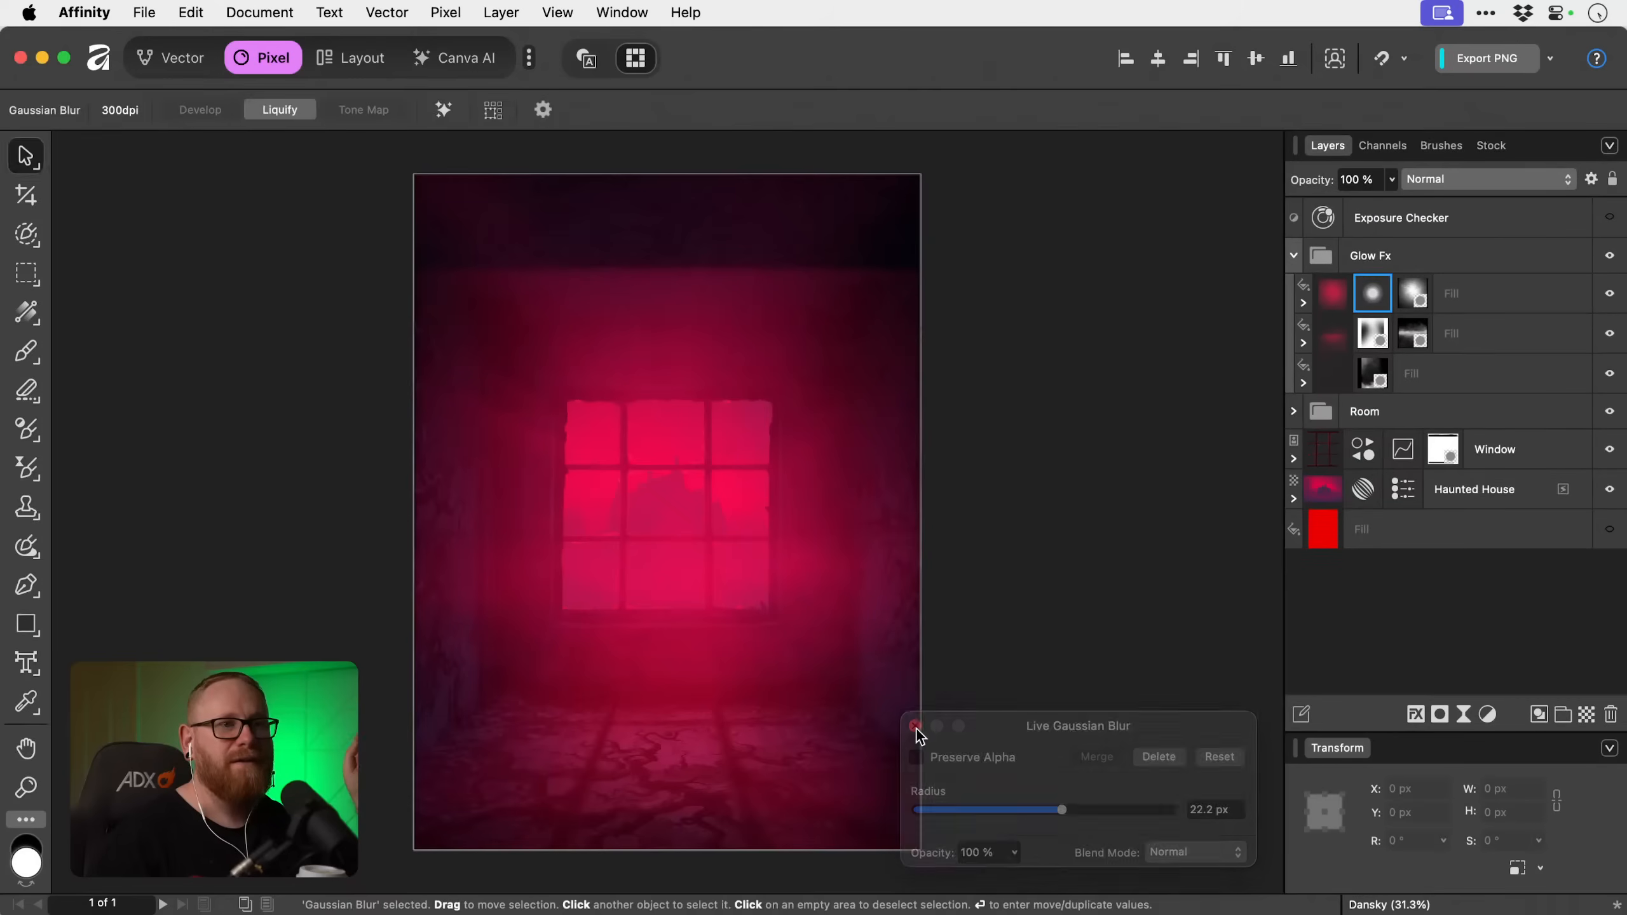
Set the top fill layer's blend mode to Screen and its opacity to 54%.
{"action": "left_click", "coordinate": [1469, 279]}
{"action": "left_click", "coordinate": [1390, 179]}
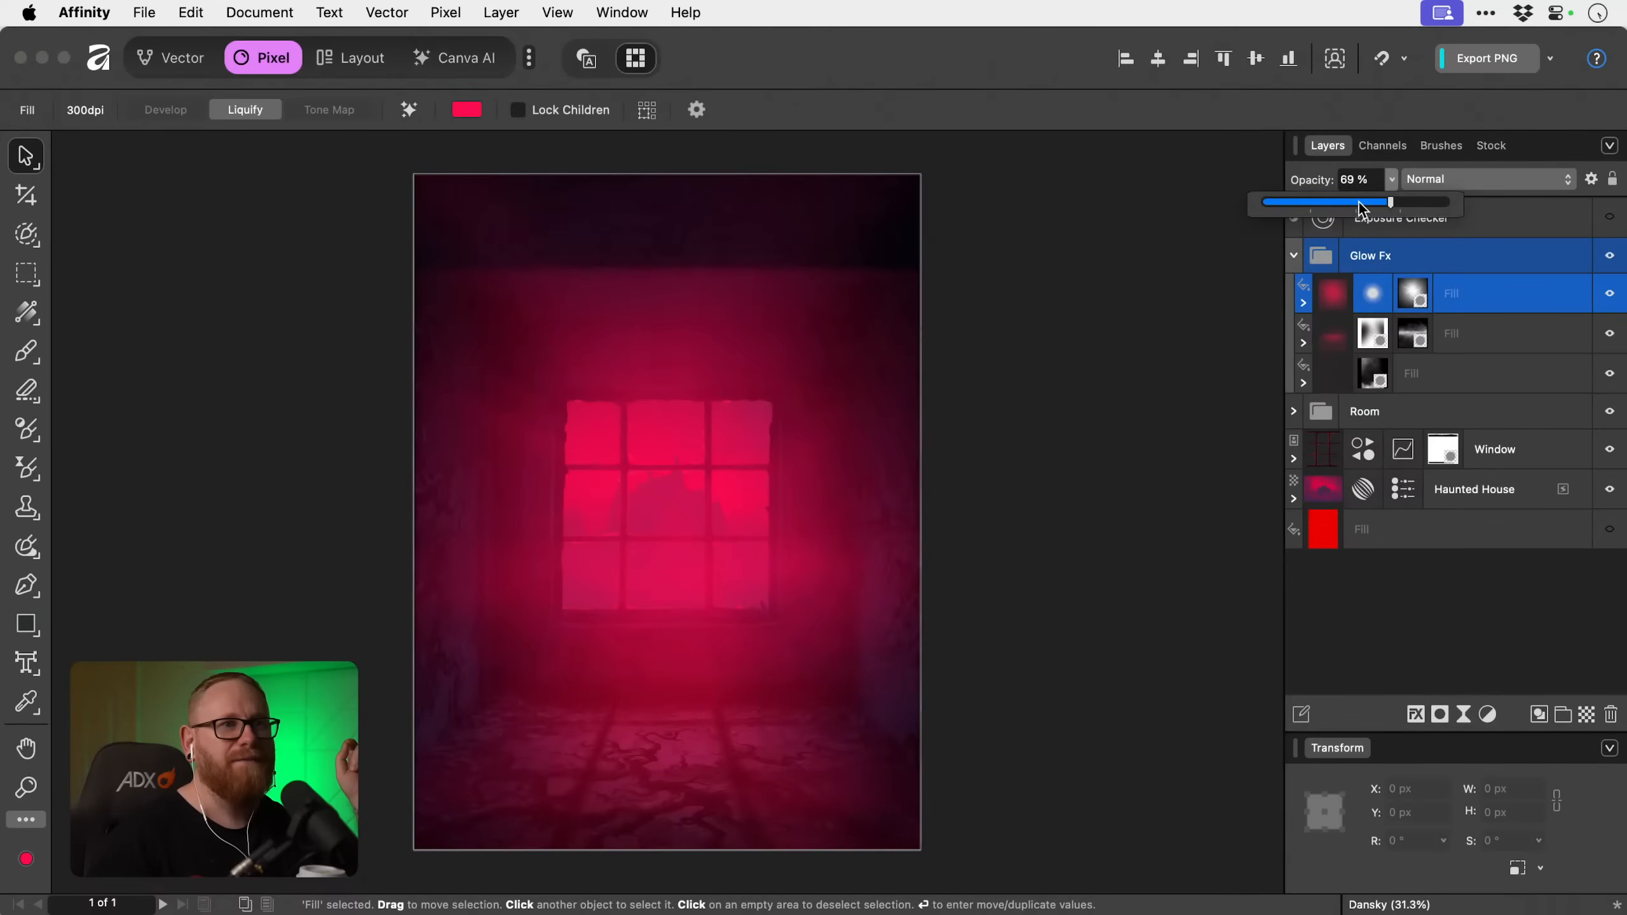
{"action": "left_click_drag", "start_coordinate": [1359, 203], "coordinate": [1454, 202]}
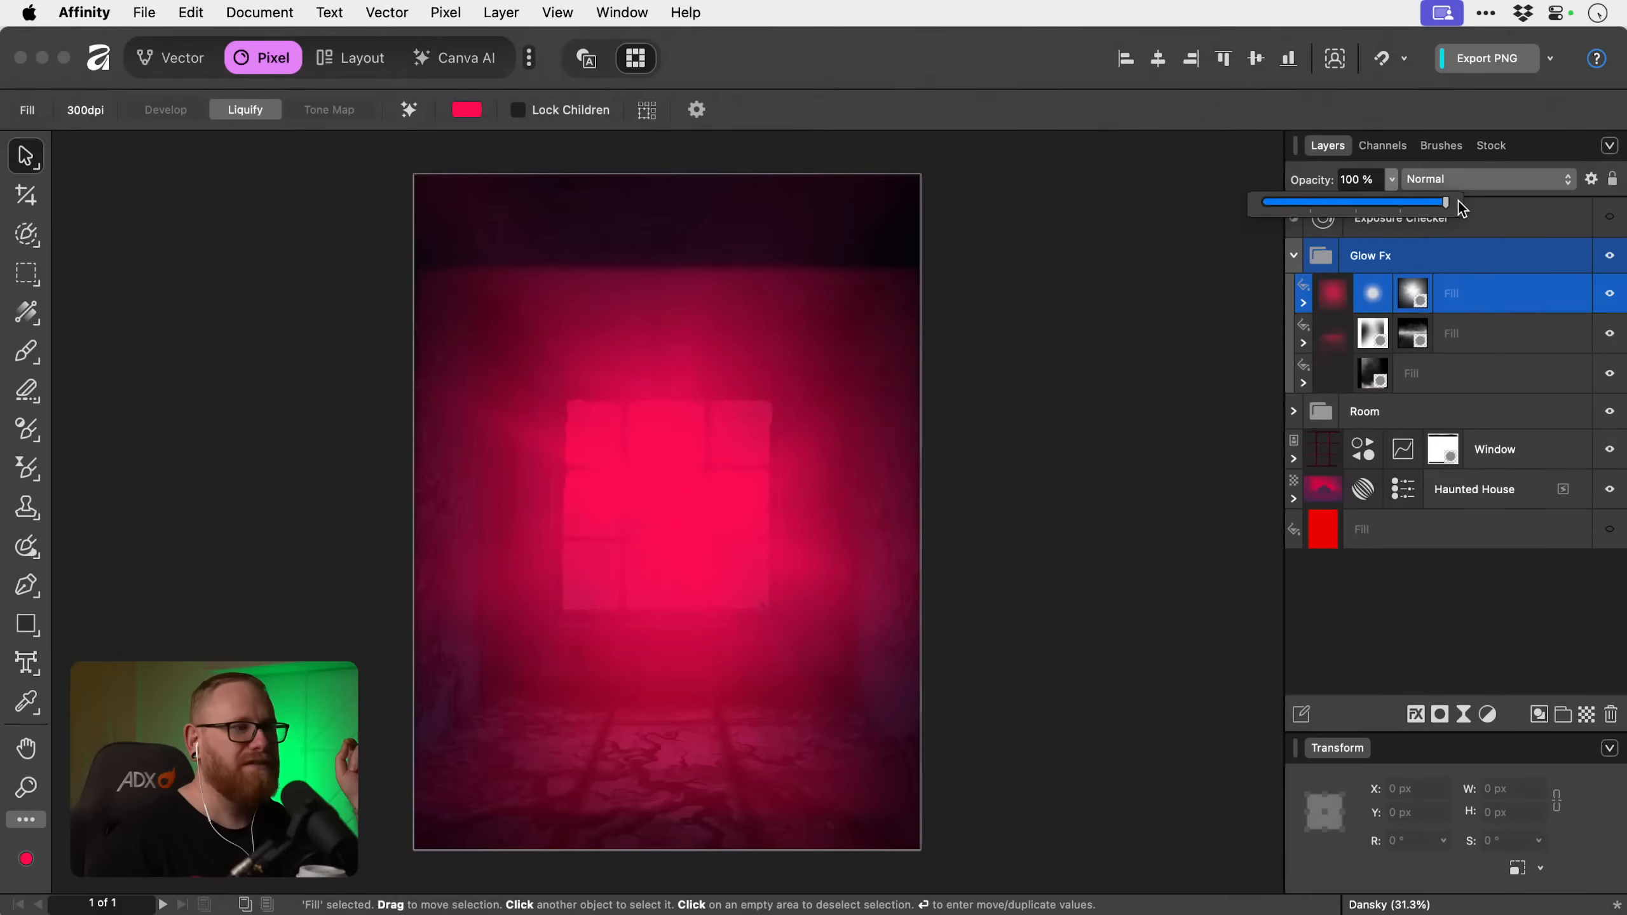
{"action": "left_click", "coordinate": [1462, 180]}
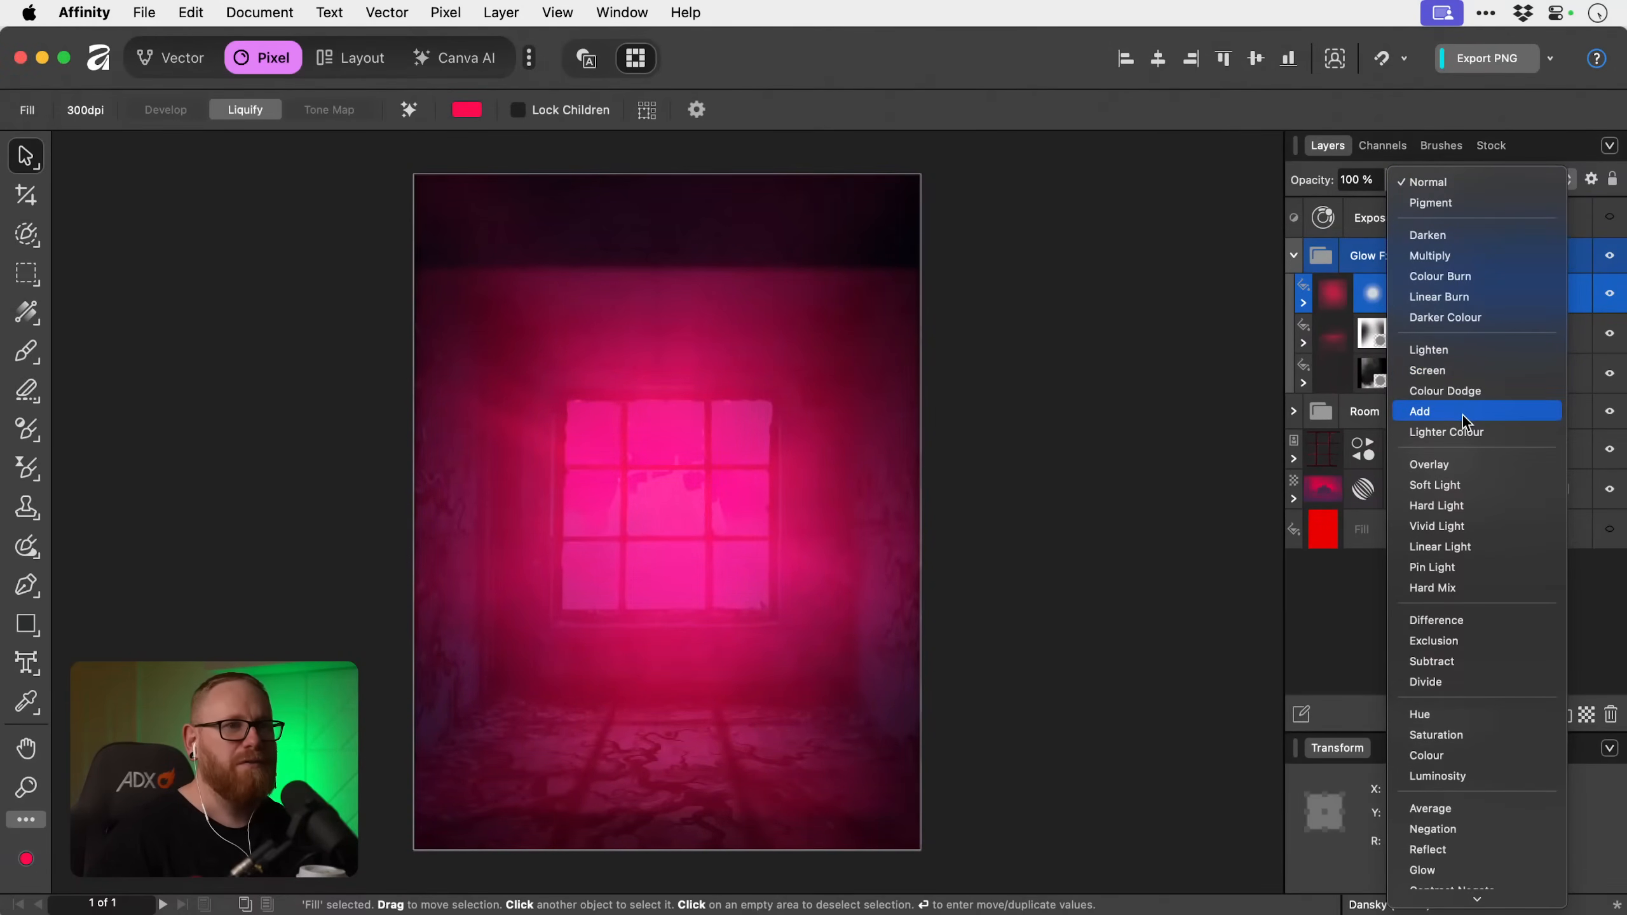
{"action": "left_click", "coordinate": [1464, 375]}
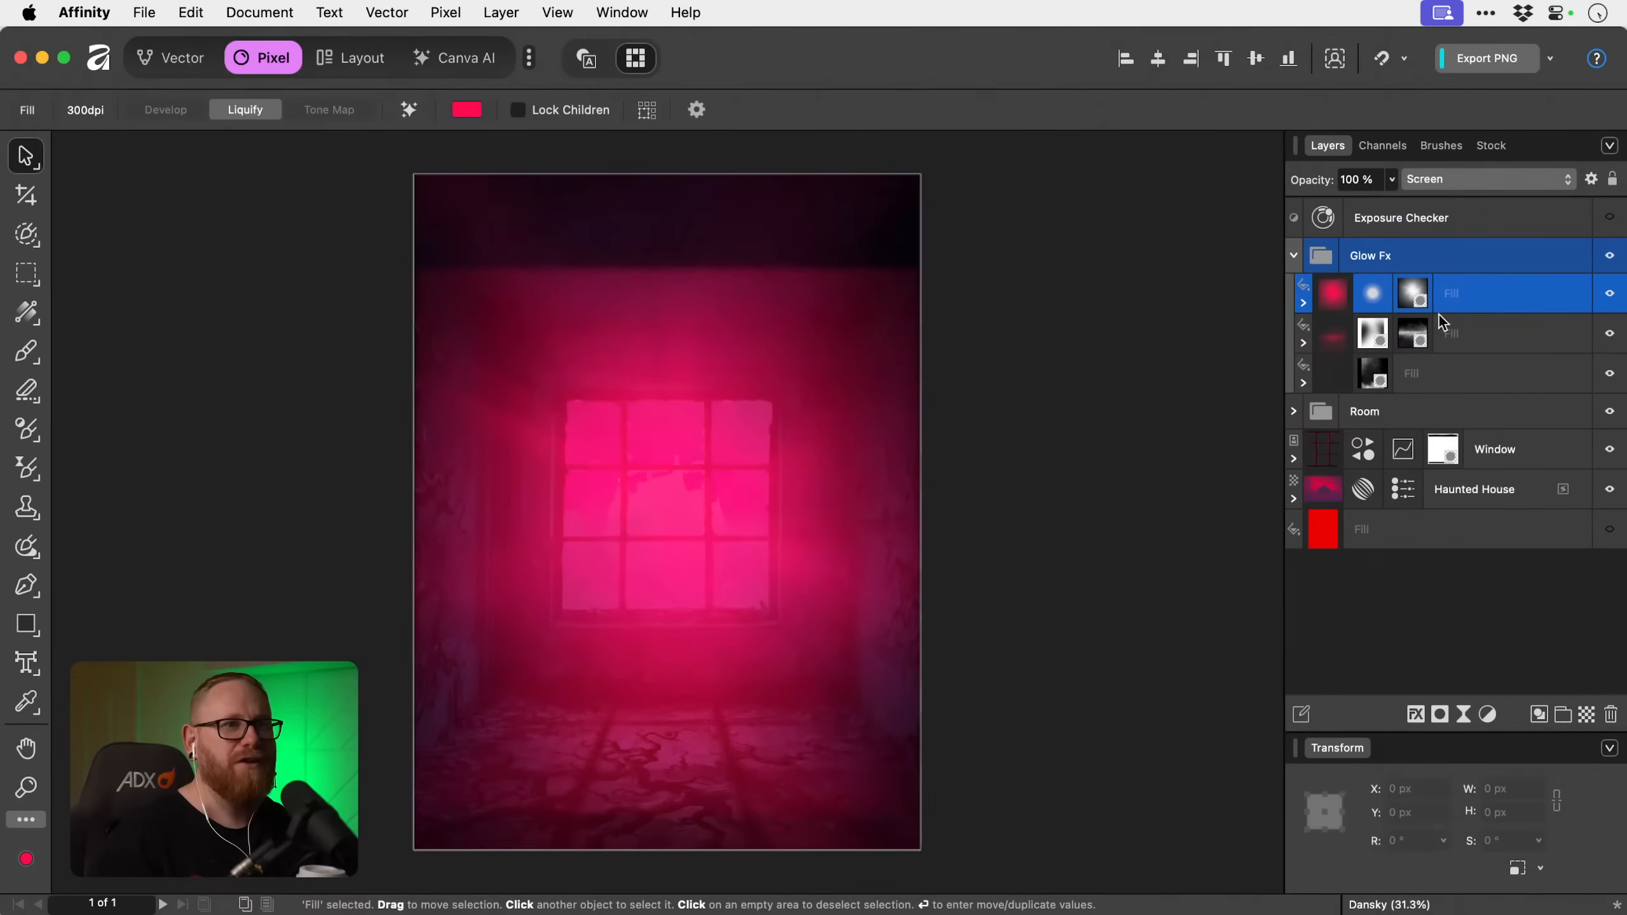
{"action": "left_click", "coordinate": [1391, 181]}
{"action": "mouse_move", "coordinate": [1275, 196]}
{"action": "left_mouse_down"}
{"action": "mouse_move", "coordinate": [1183, 193]}
{"action": "mouse_move", "coordinate": [1300, 193]}
{"action": "left_mouse_up"}
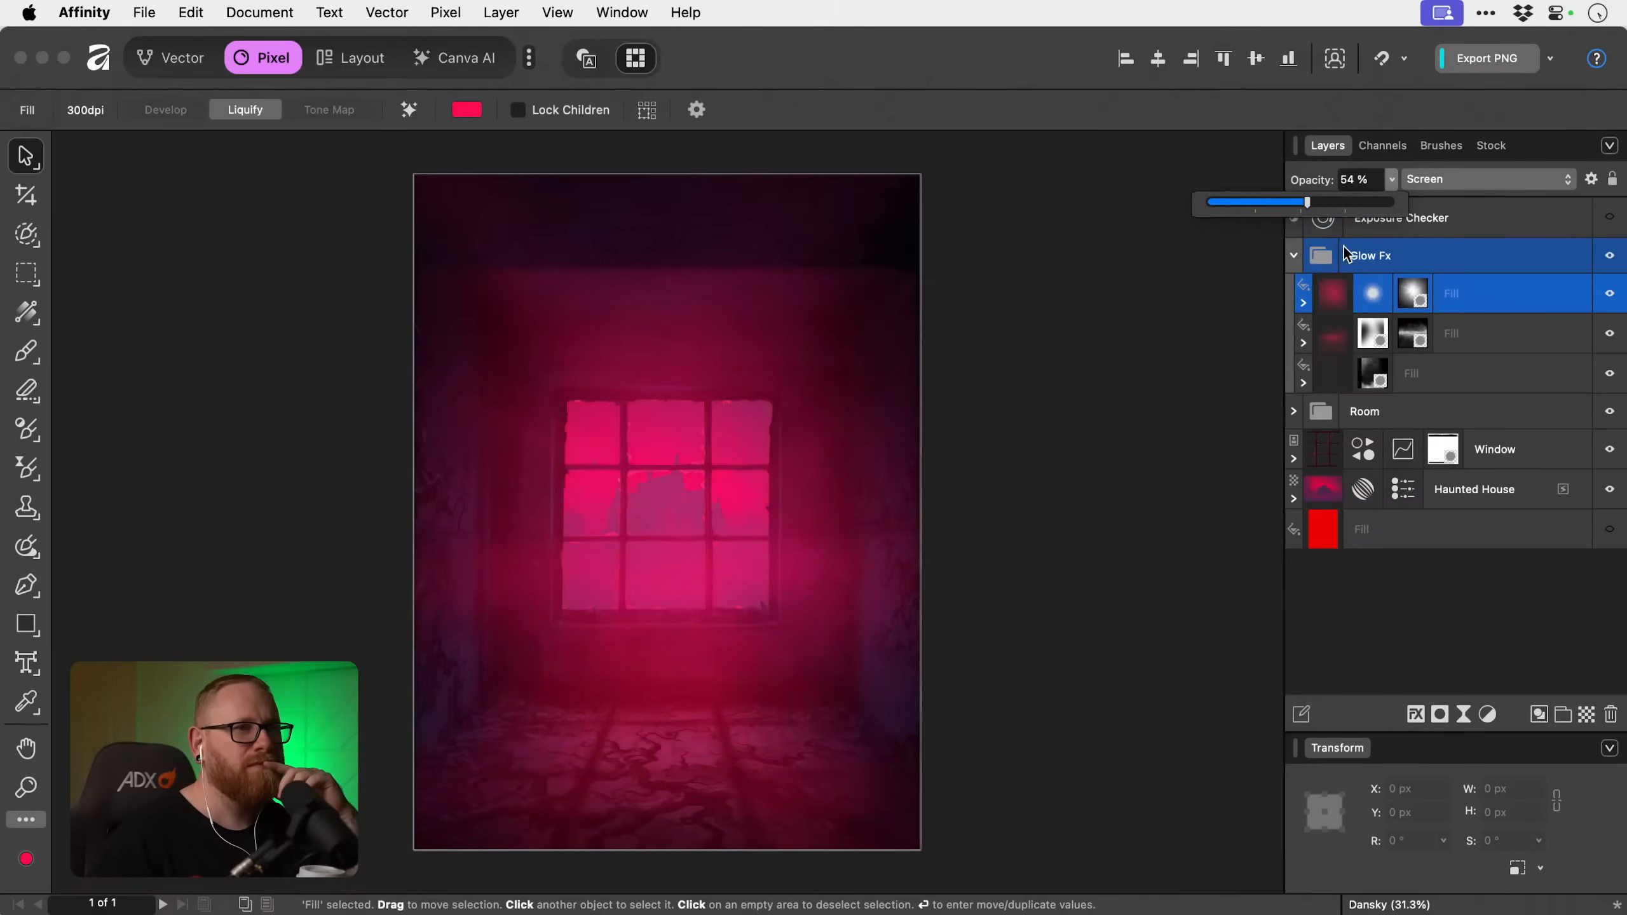
Select the top fill's mask in Glow Fx and choose the 394 Round Light Brush from the Basic brushes.
{"action": "left_click", "coordinate": [1403, 300]}
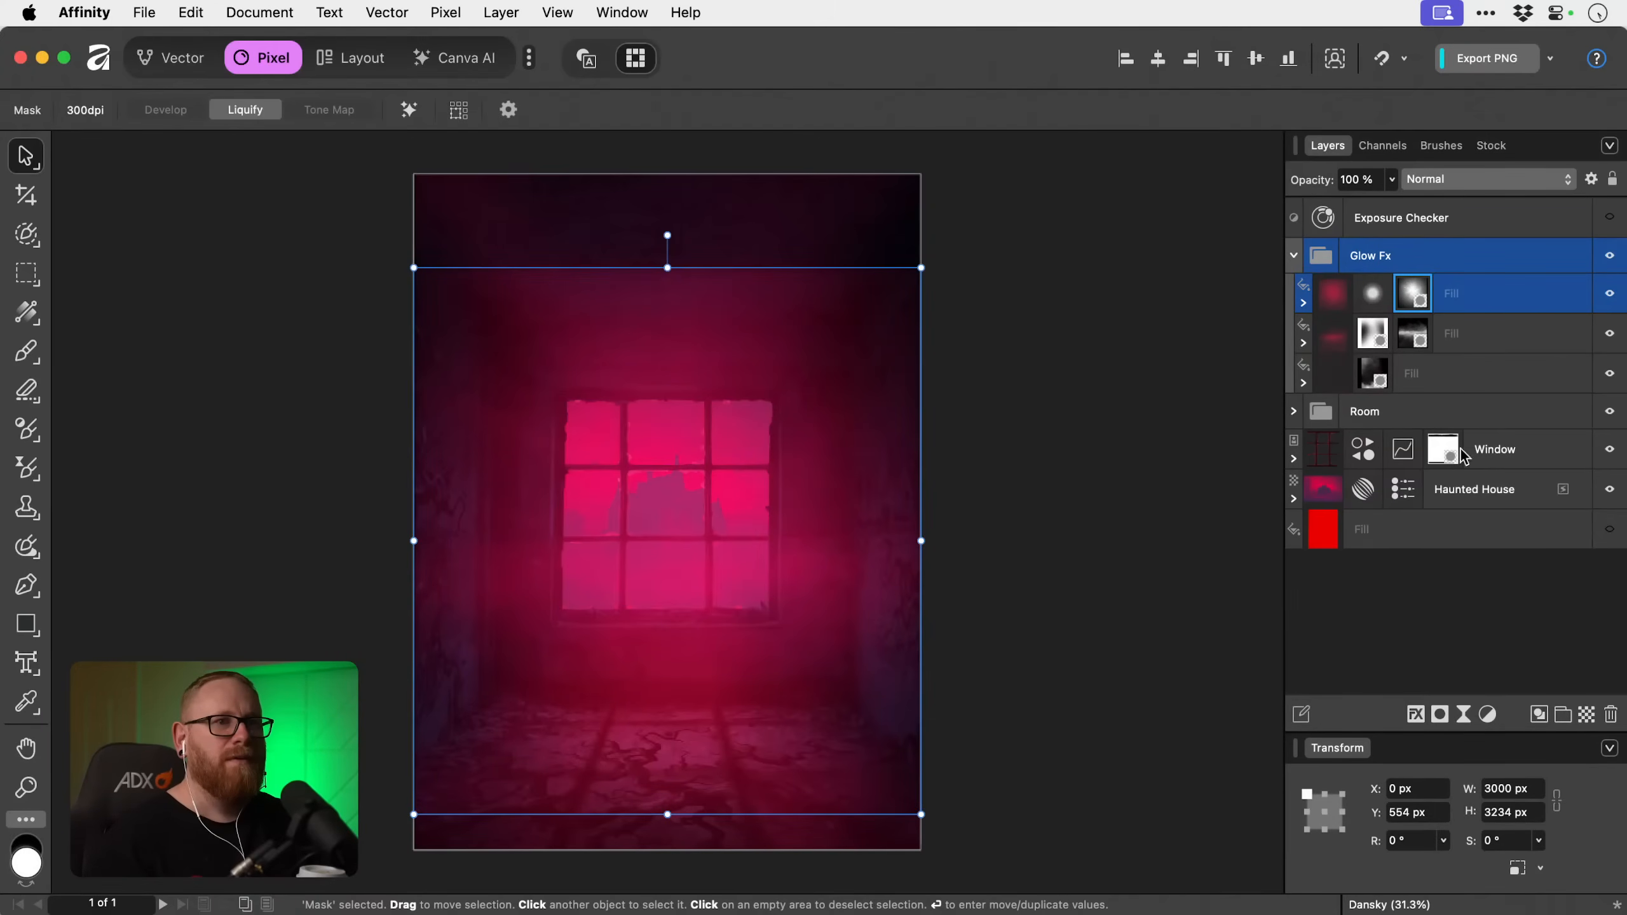
{"action": "key", "text": "b"}
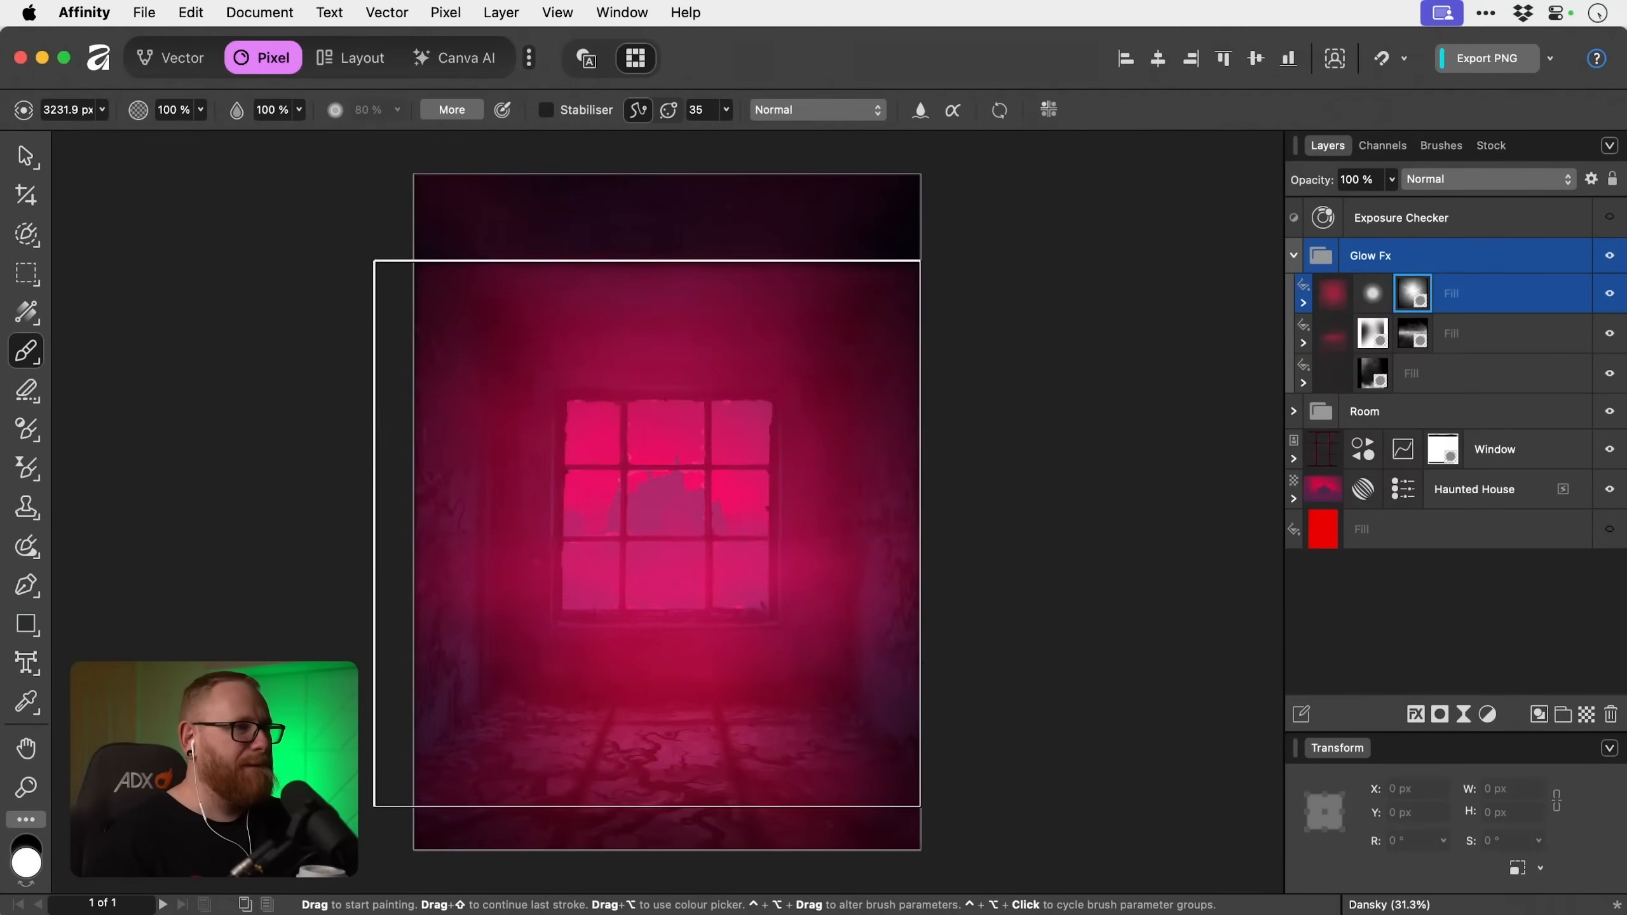
{"action": "left_click", "coordinate": [1437, 146]}
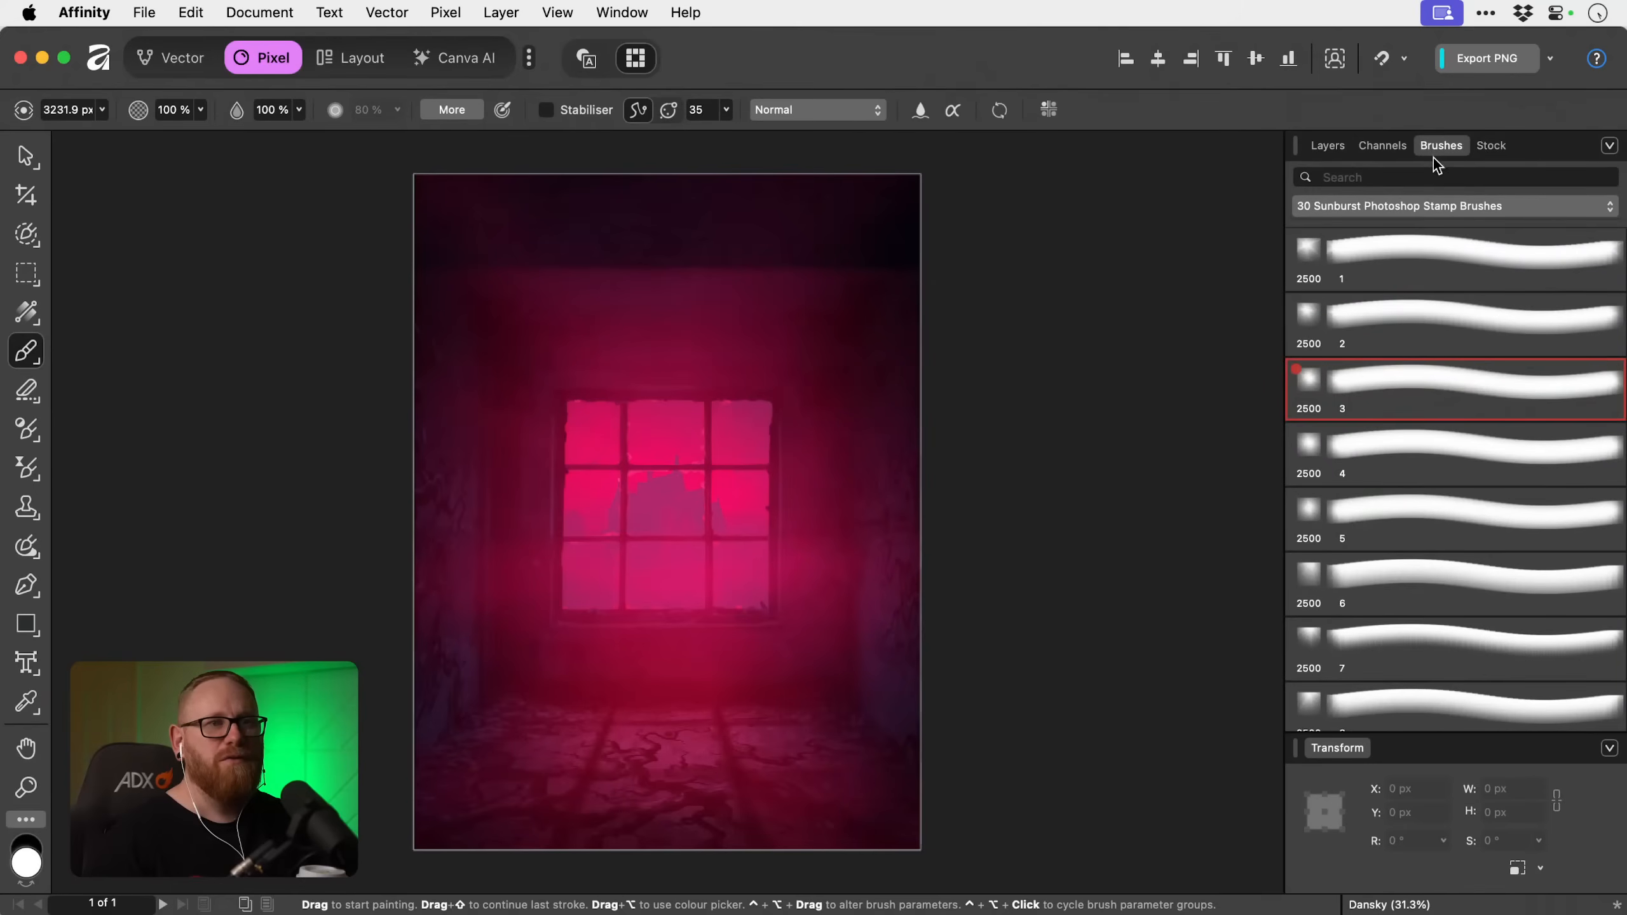
{"action": "left_click", "coordinate": [1421, 210]}
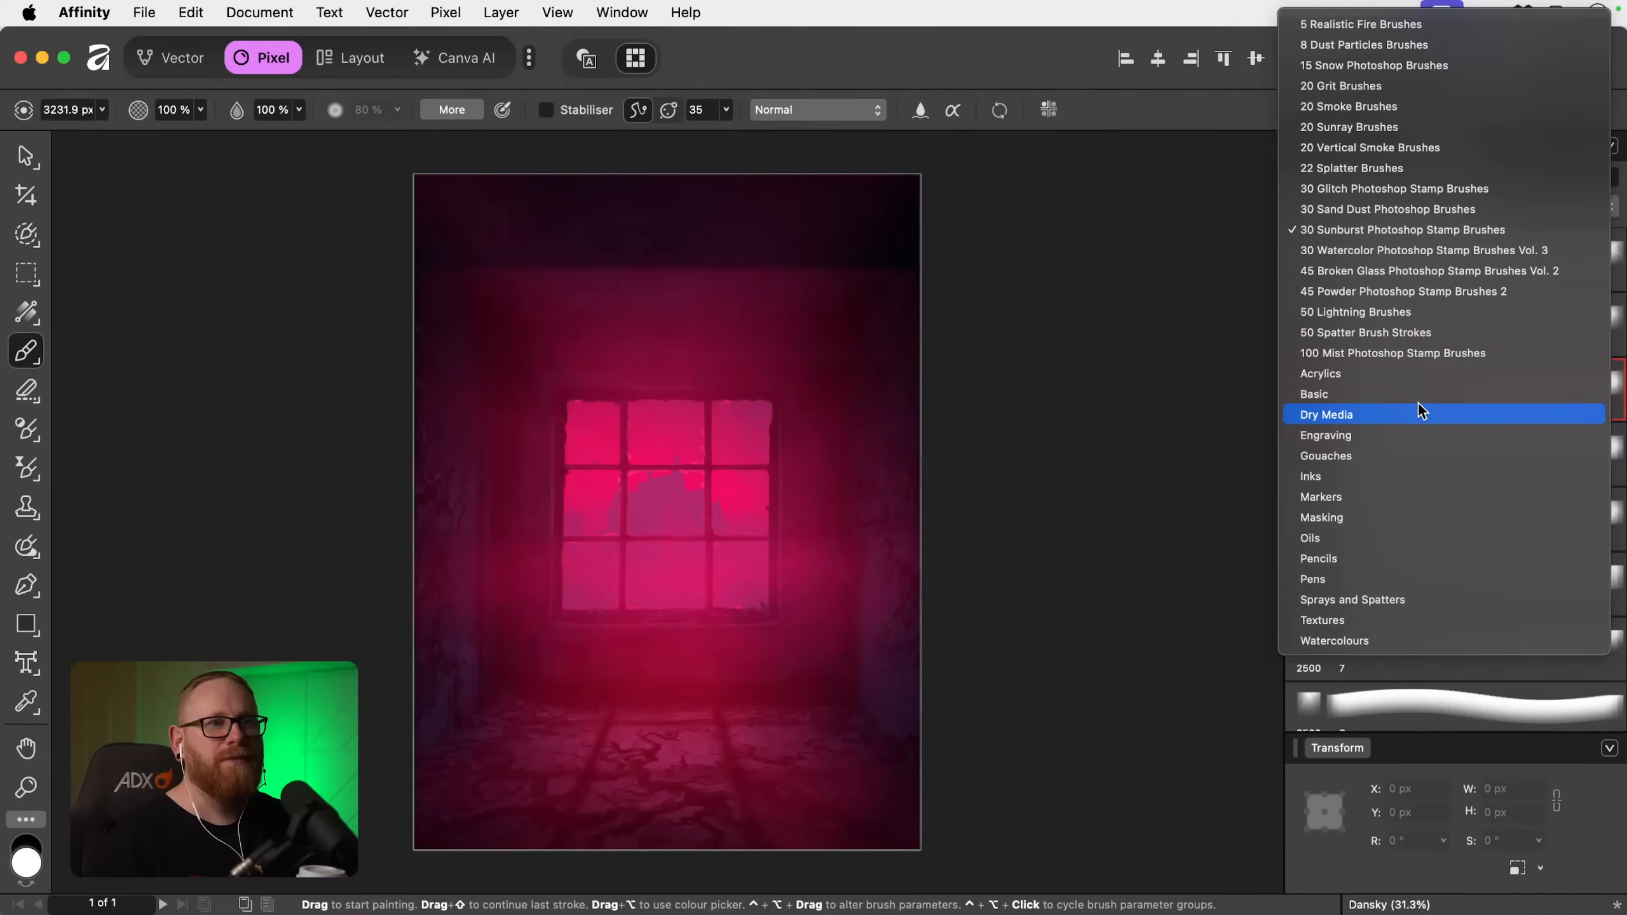
{"action": "left_click", "coordinate": [1419, 397]}
{"action": "left_click", "coordinate": [1418, 204]}
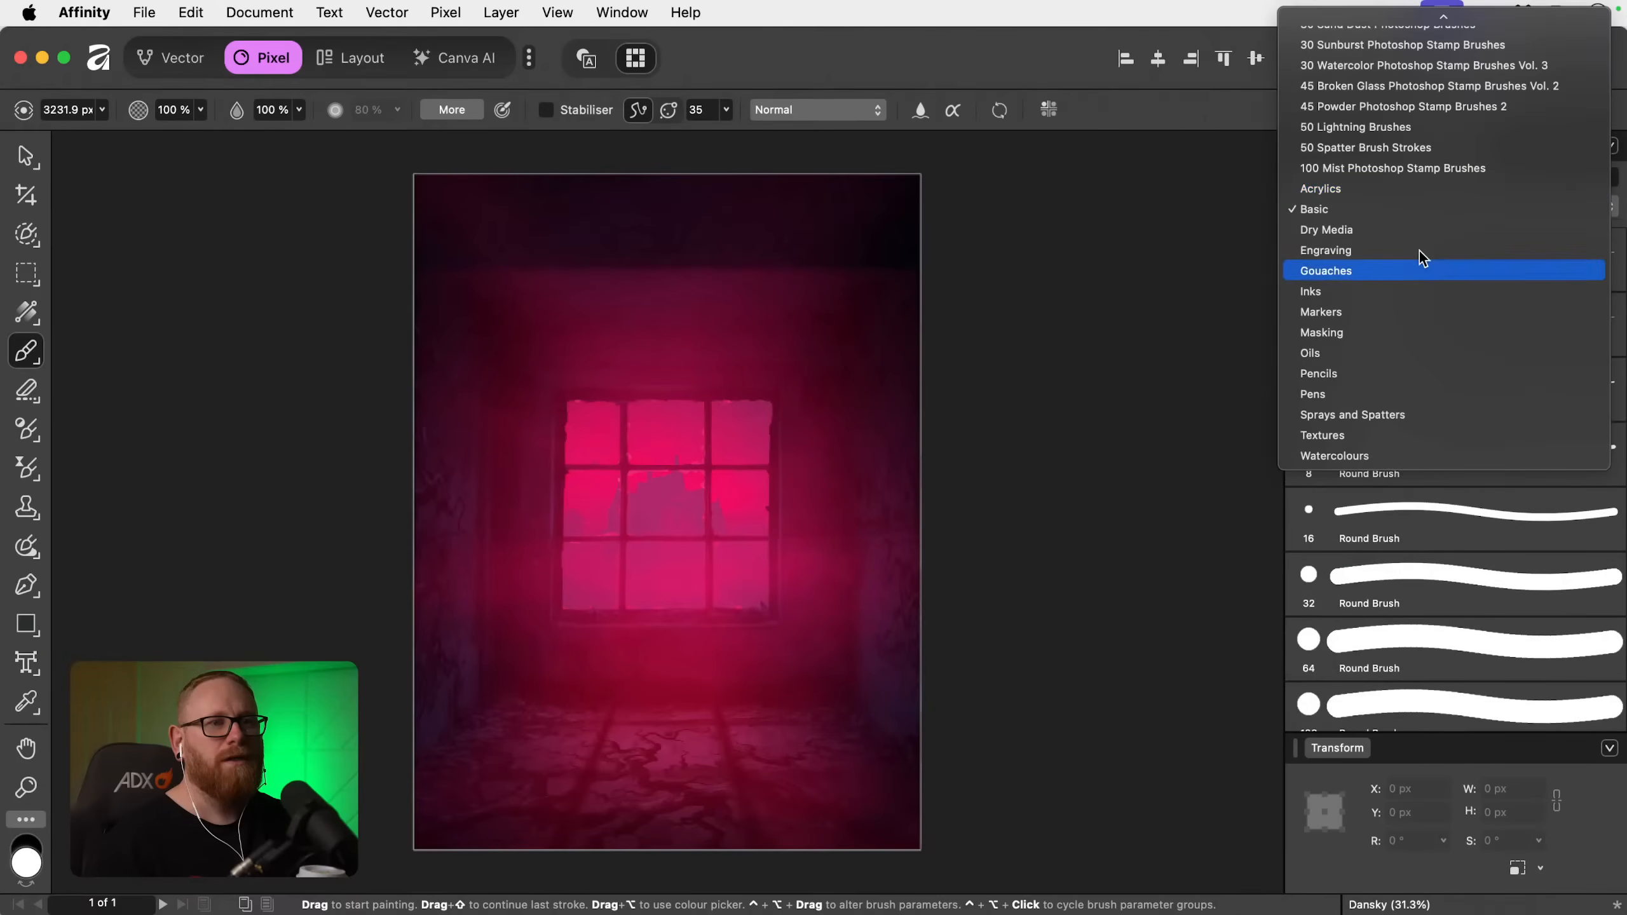
{"action": "left_click", "coordinate": [1416, 593]}
{"action": "scroll", "coordinate": [1417, 609], "scroll_direction": "down", "scroll_amount": 10}
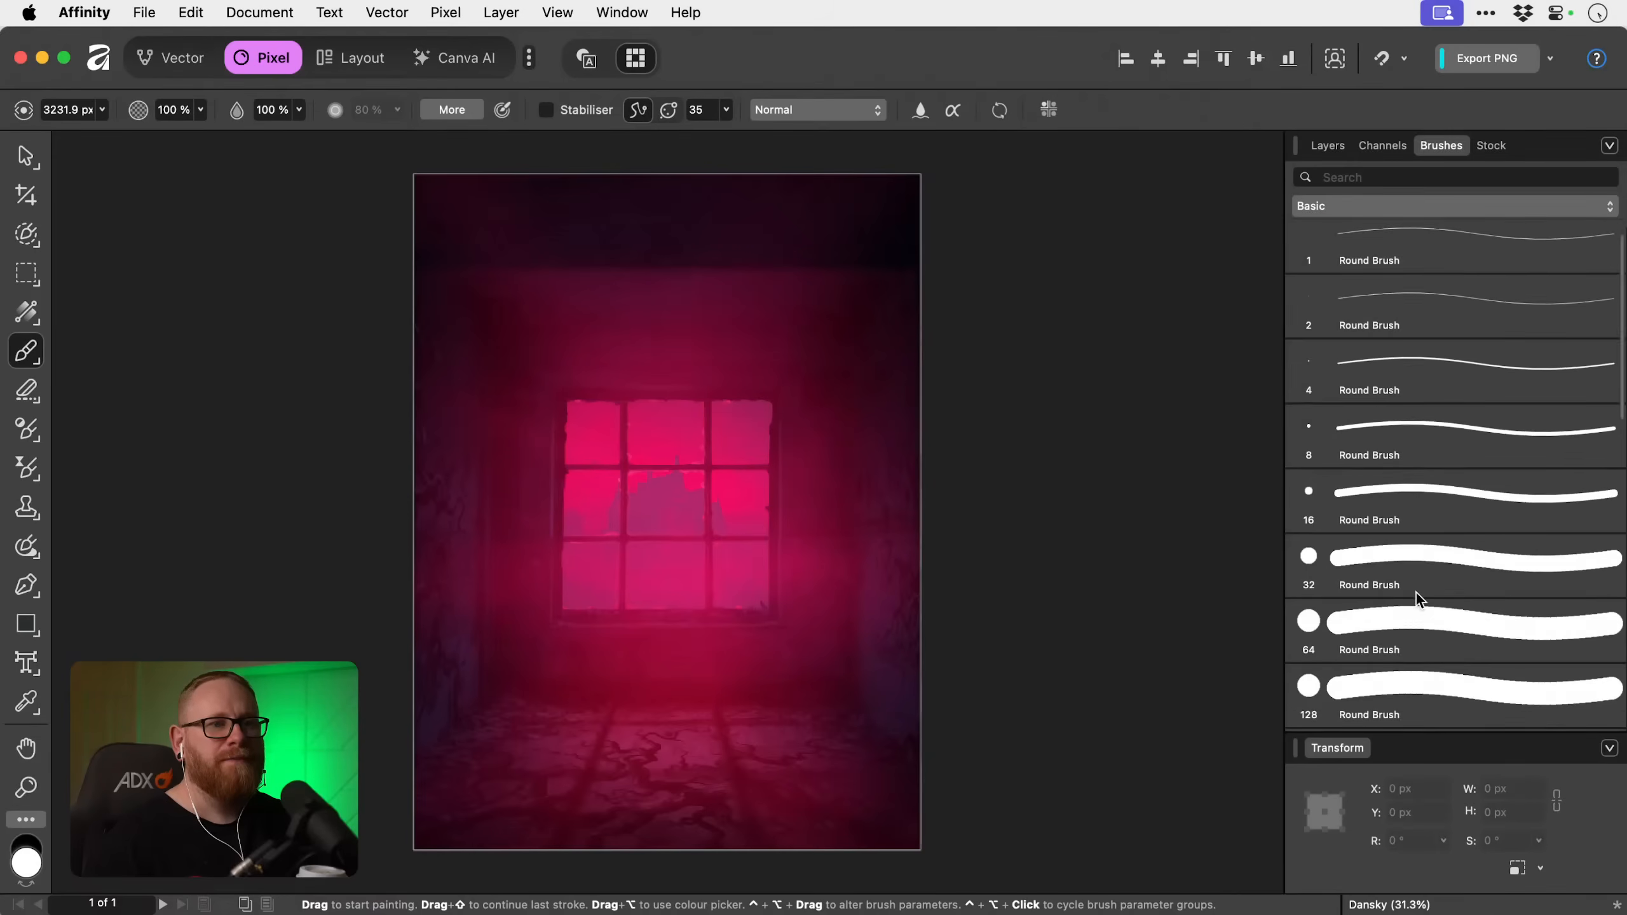
{"action": "left_click", "coordinate": [1418, 708]}
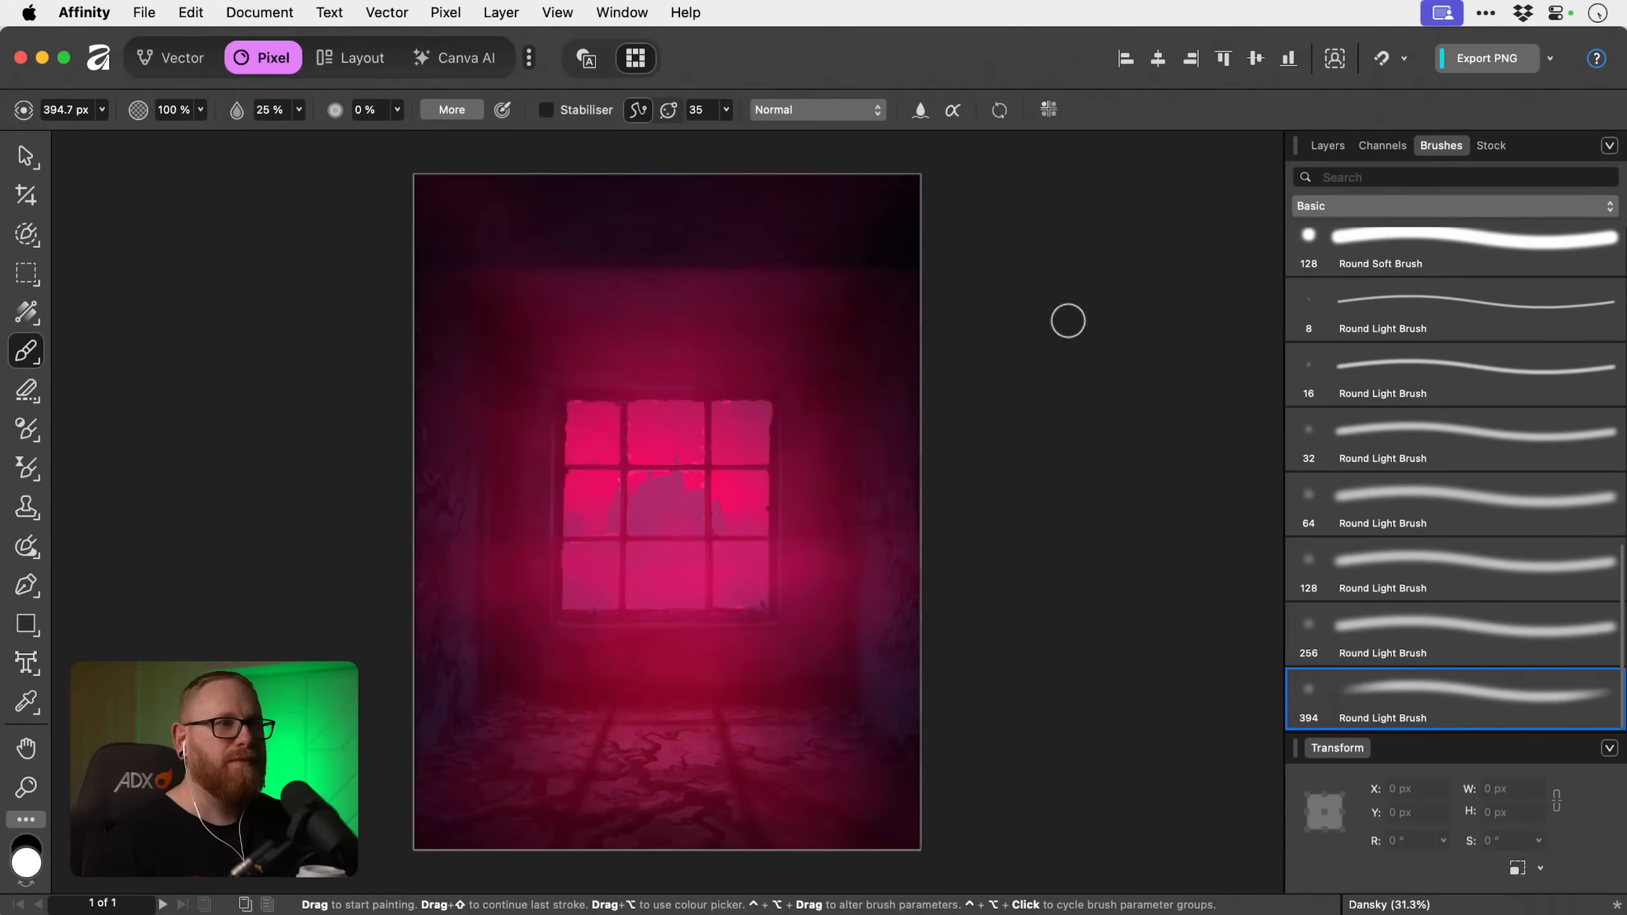
Paint black over the window in the top fill's mask with a 2112 px brush, and compare the result with the layer hidden and shown.
{"action": "key", "text": "x"}
{"action": "key", "text": "bracketright"}
{"action": "key", "text": "bracketright"}
{"action": "key", "text": "bracketright"}
{"action": "key", "text": "bracketright"}
{"action": "key", "text": "bracketright"}
{"action": "key", "text": "bracketright"}
{"action": "key", "text": "bracketright"}
{"action": "key", "text": "bracketright"}
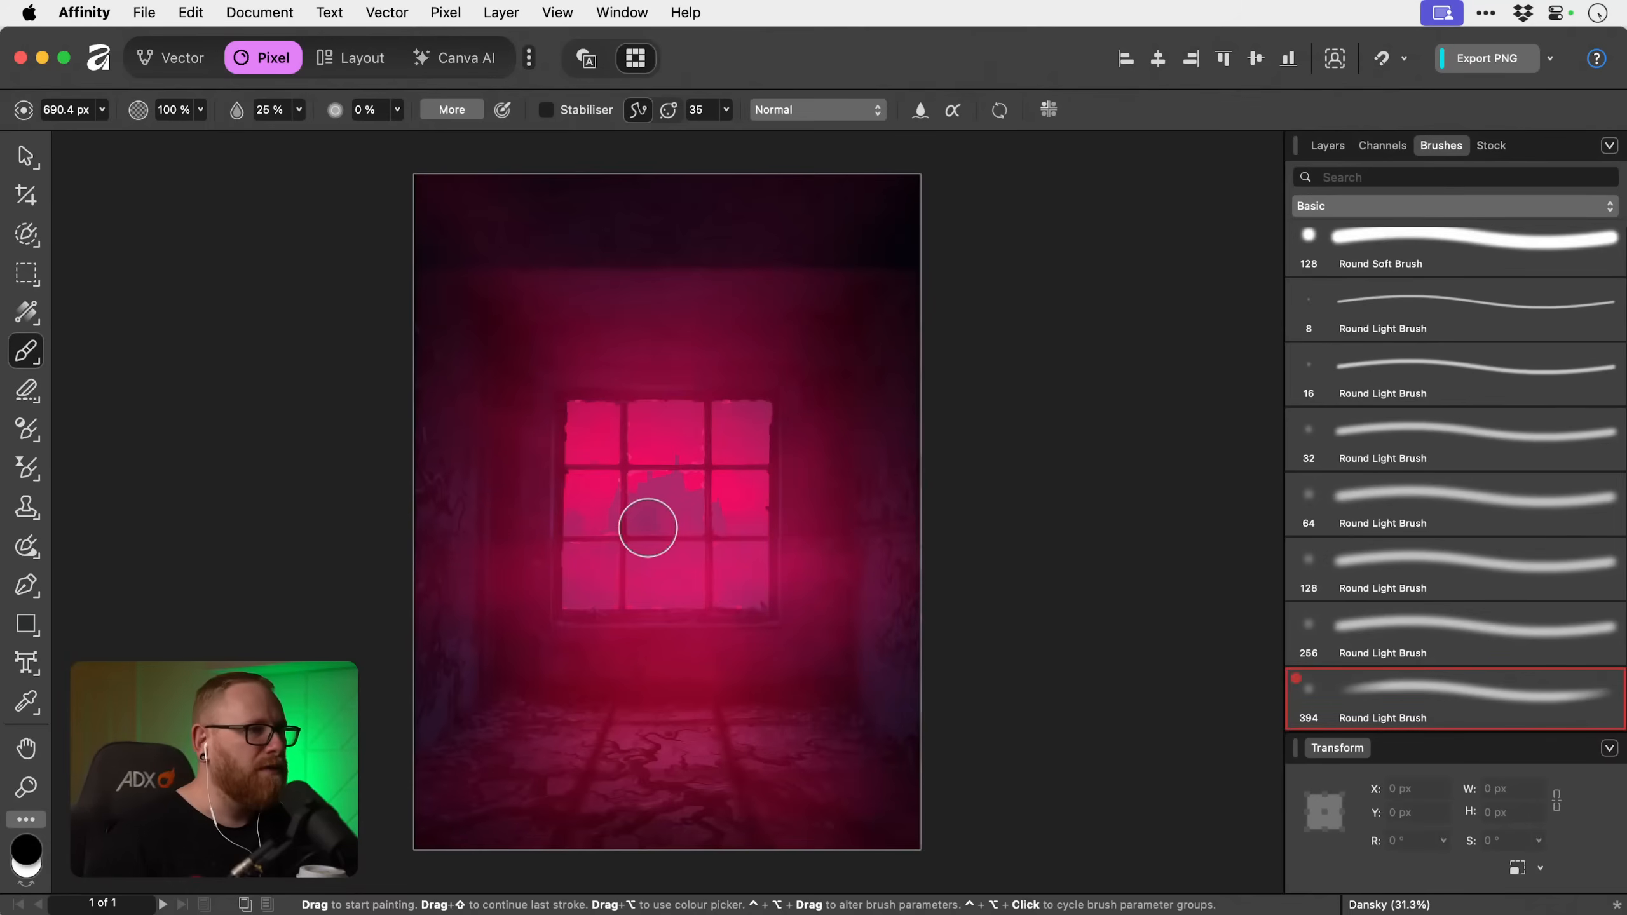
{"action": "key", "text": "bracketright"}
{"action": "key", "text": "bracketright"}
{"action": "key", "text": "bracketright"}
{"action": "key", "text": "bracketright"}
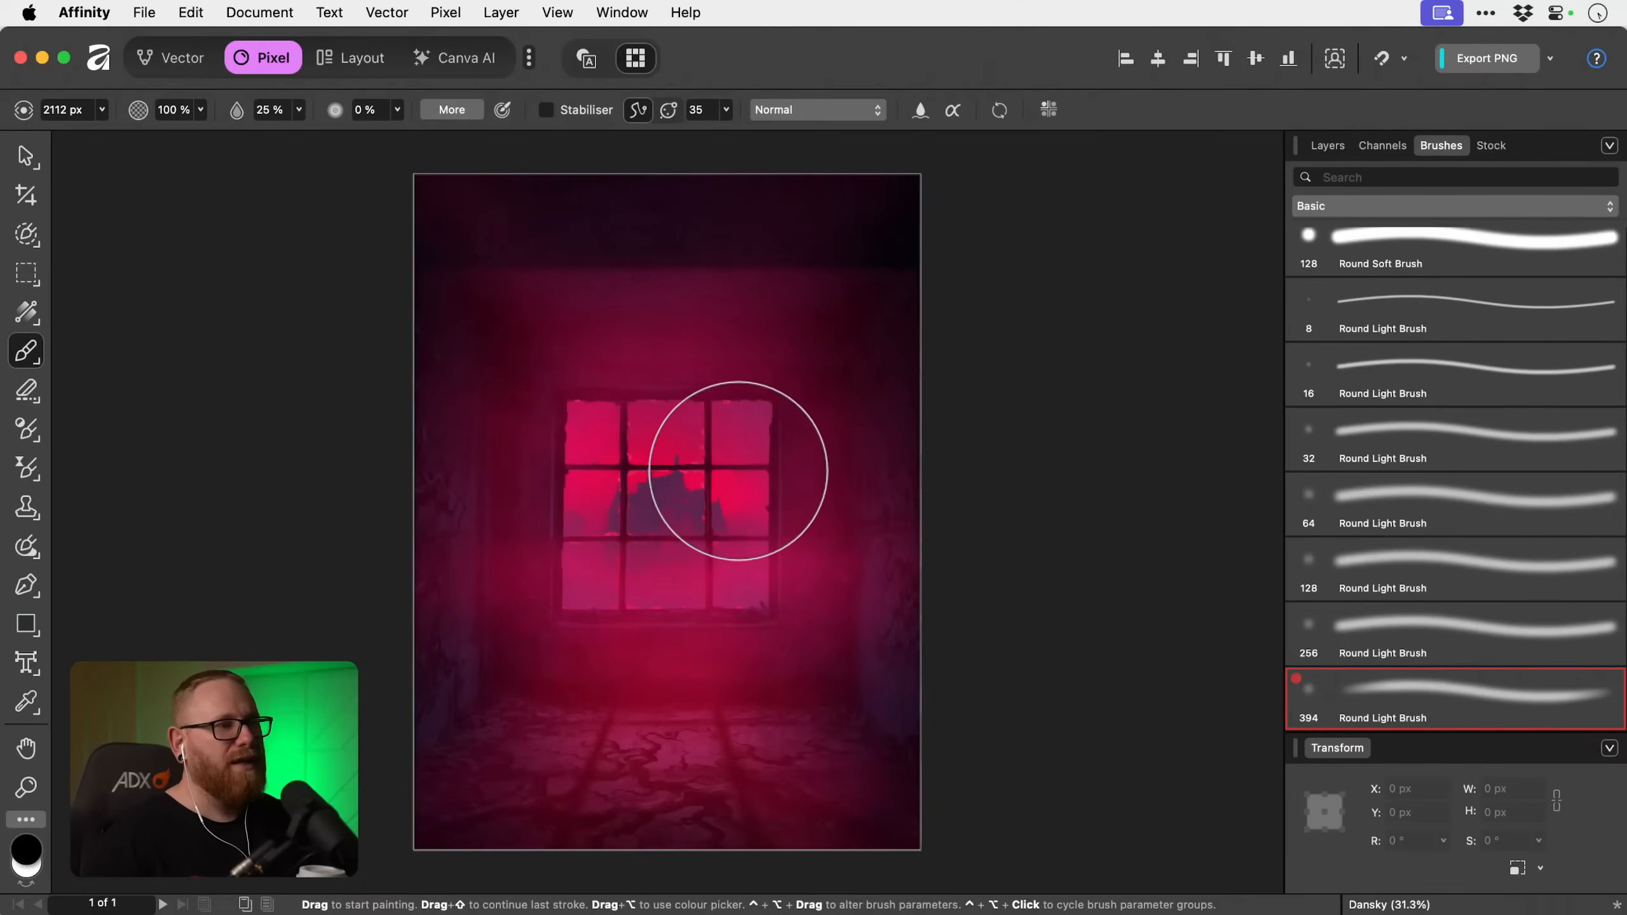
{"action": "key", "text": "v"}
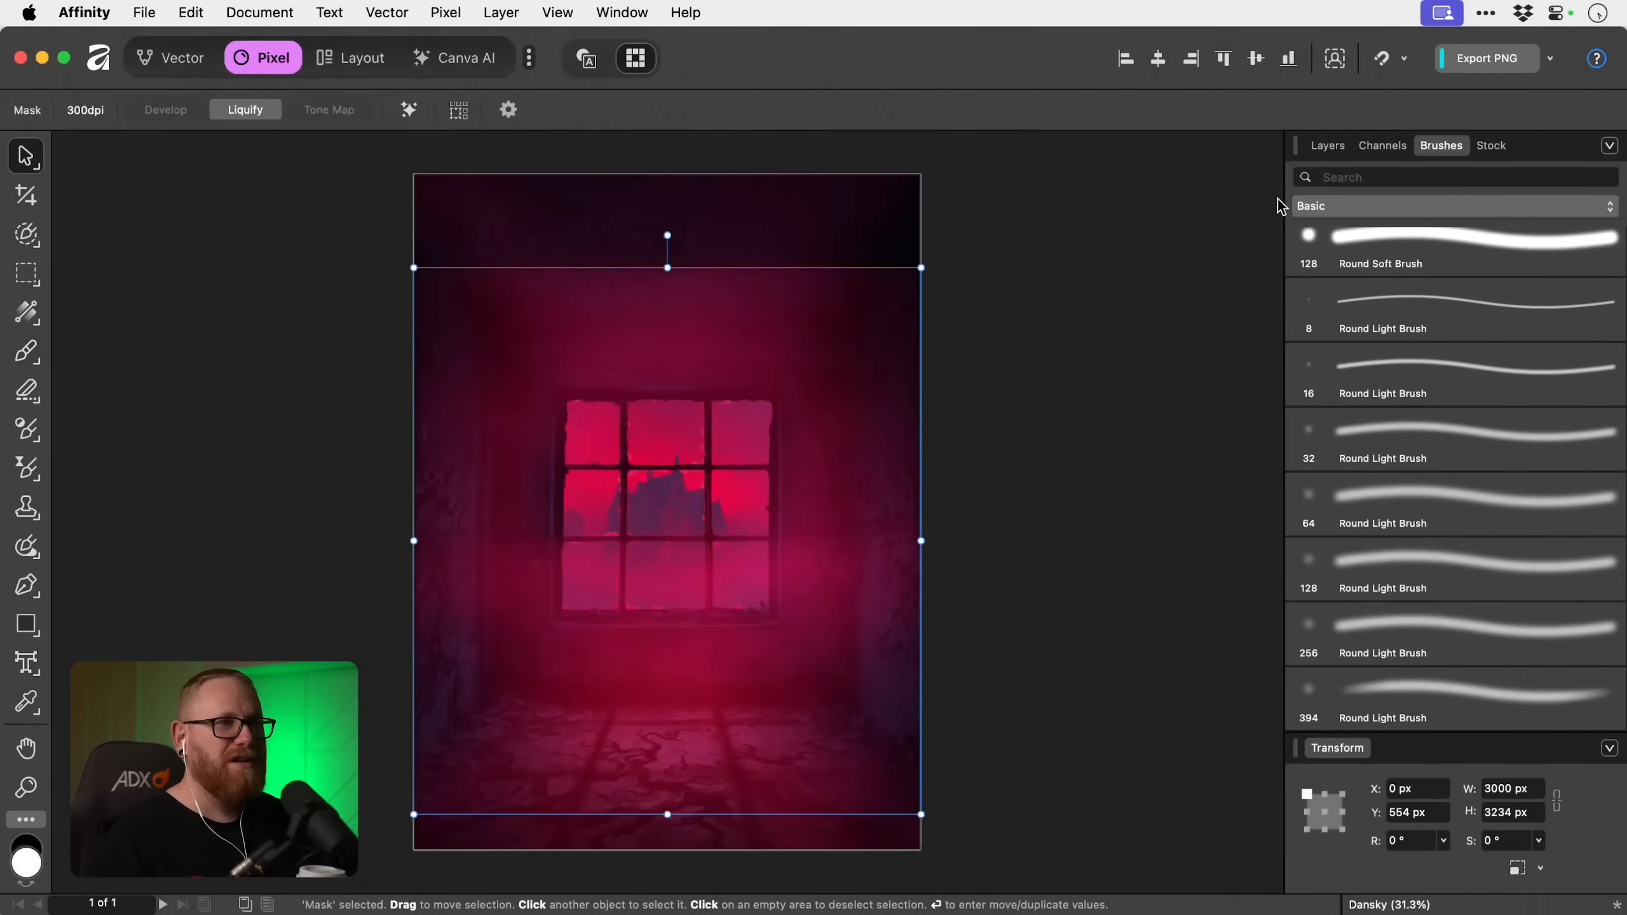
{"action": "left_click", "coordinate": [1325, 147]}
{"action": "left_click", "coordinate": [1100, 431]}
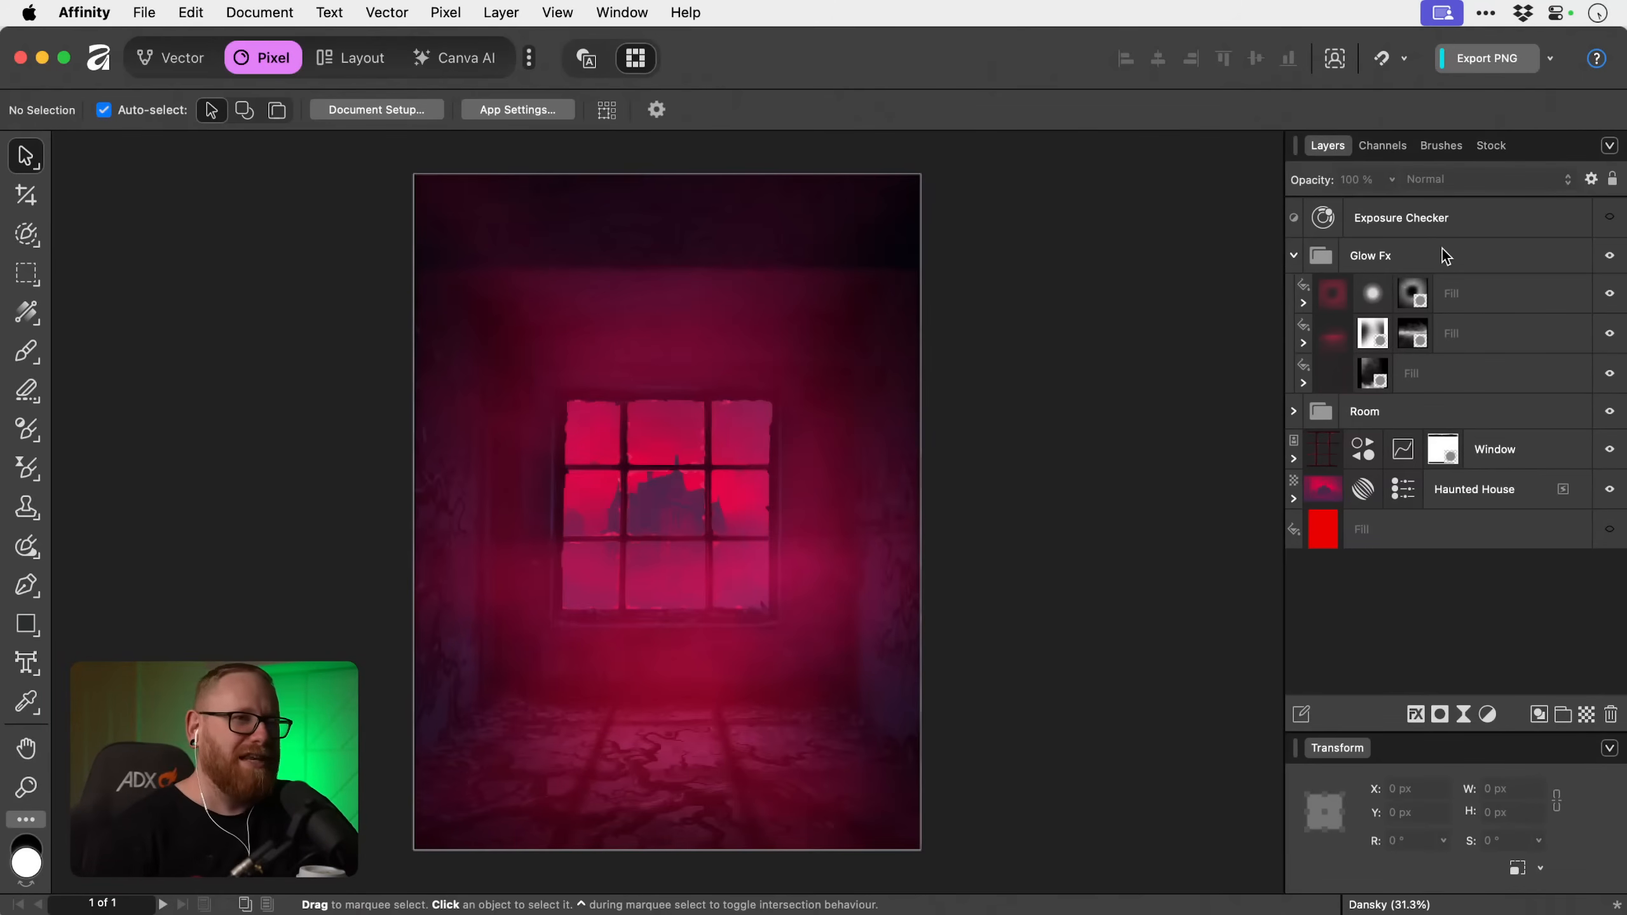
{"action": "left_click", "coordinate": [1609, 295]}
{"action": "left_click", "coordinate": [1608, 295]}
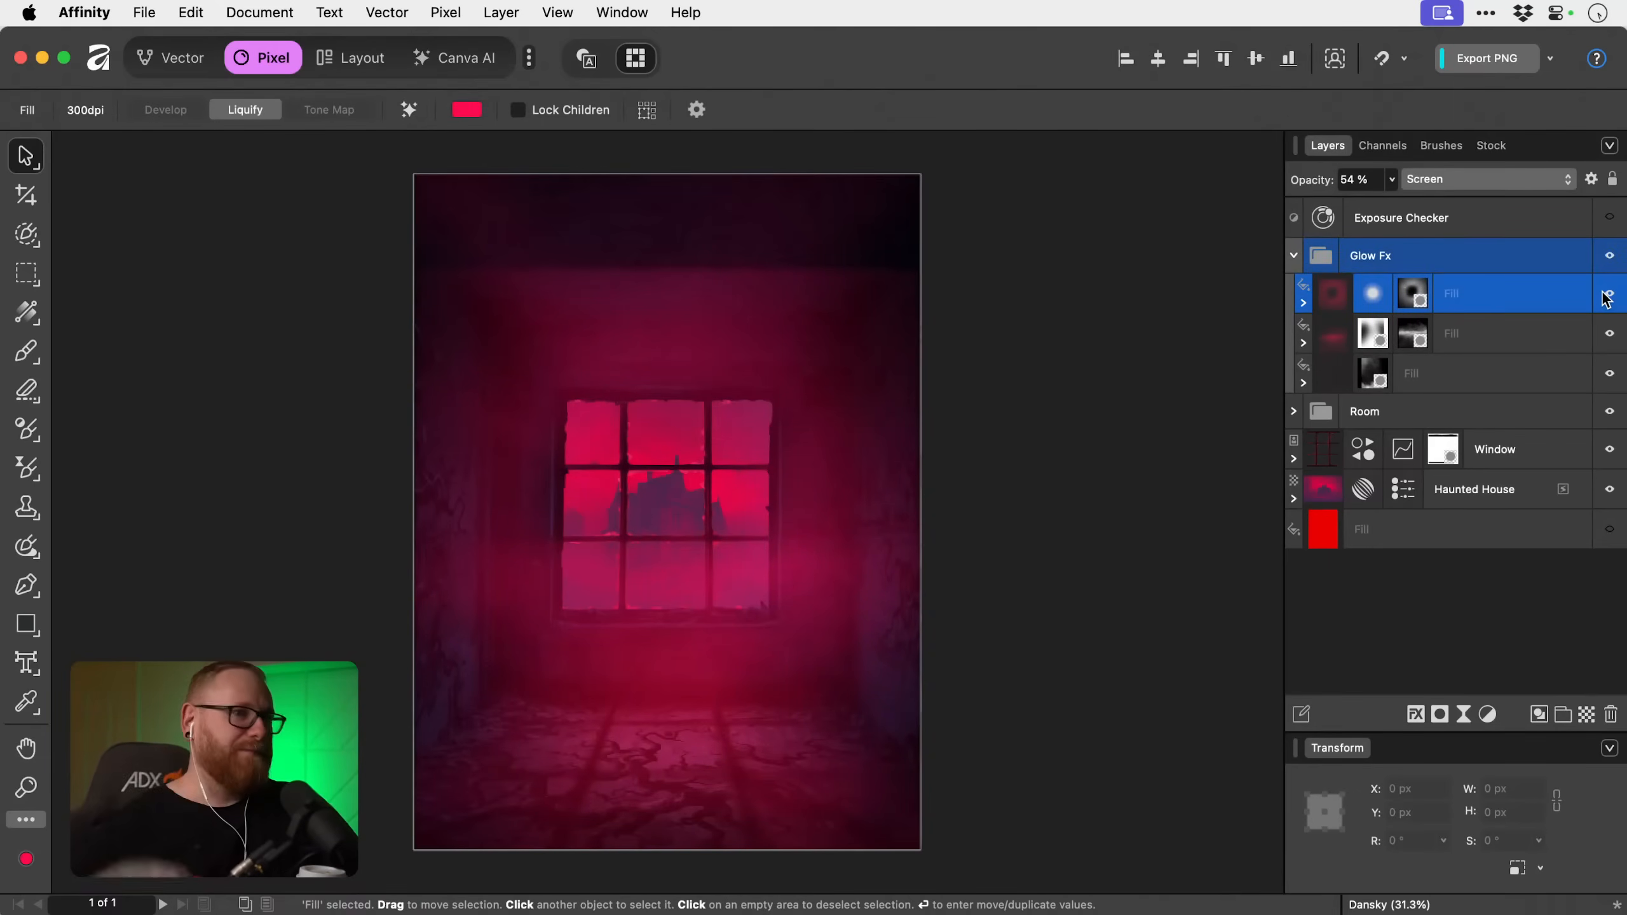
Paint black across the upper part of the room in the top fill's mask to fade the glow's hard edge.
{"action": "left_click", "coordinate": [1408, 298]}
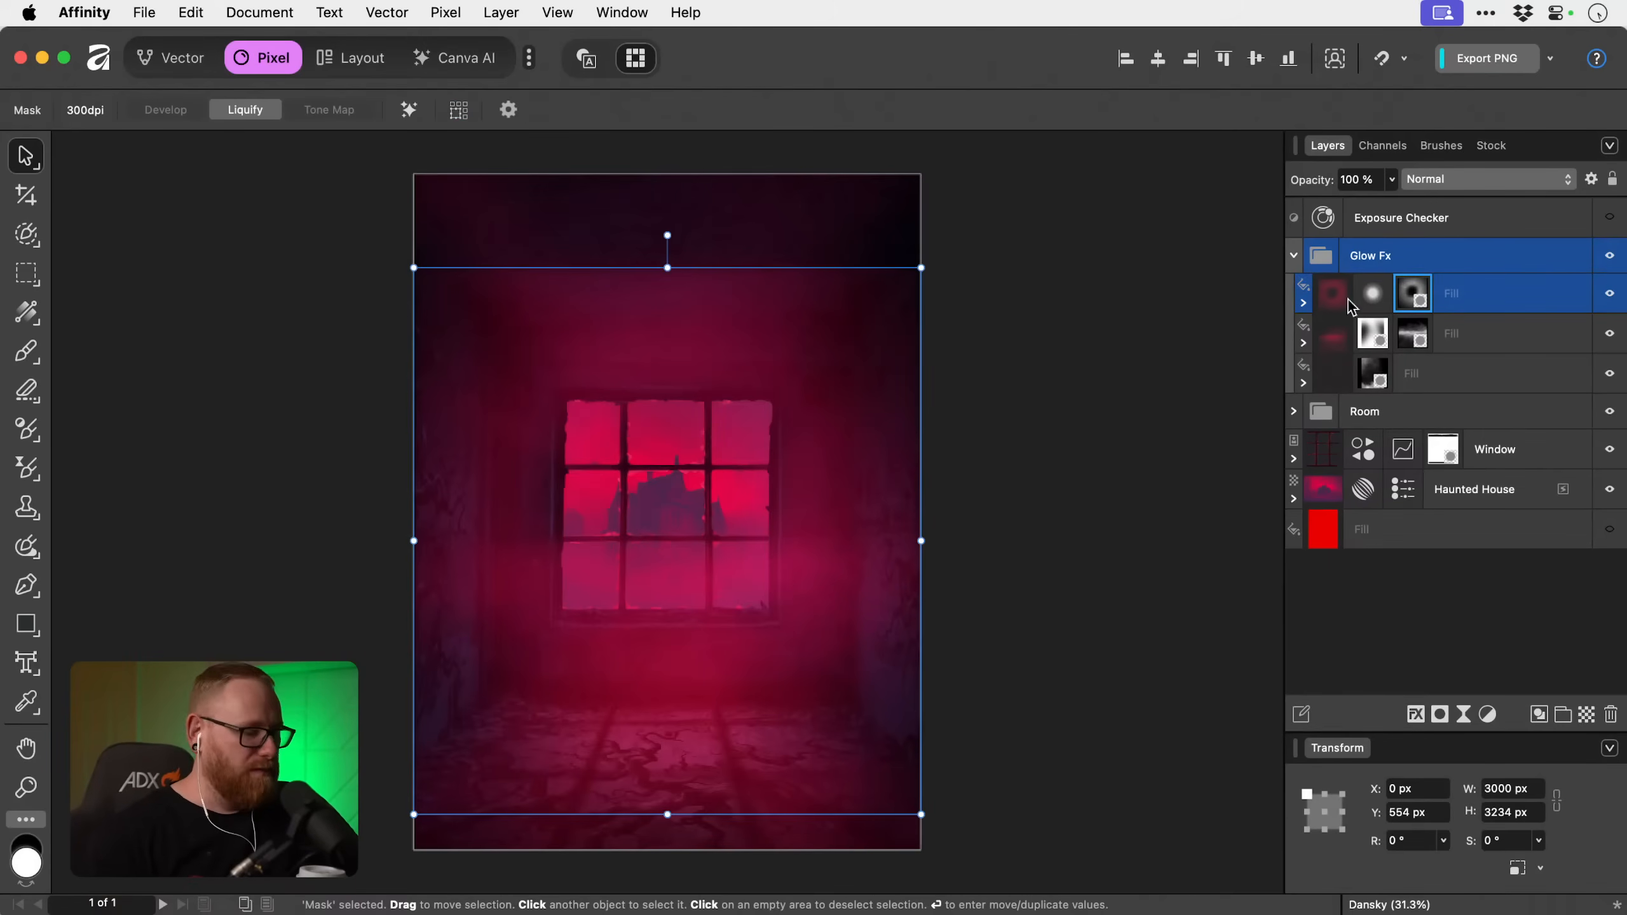
{"action": "key", "text": "b"}
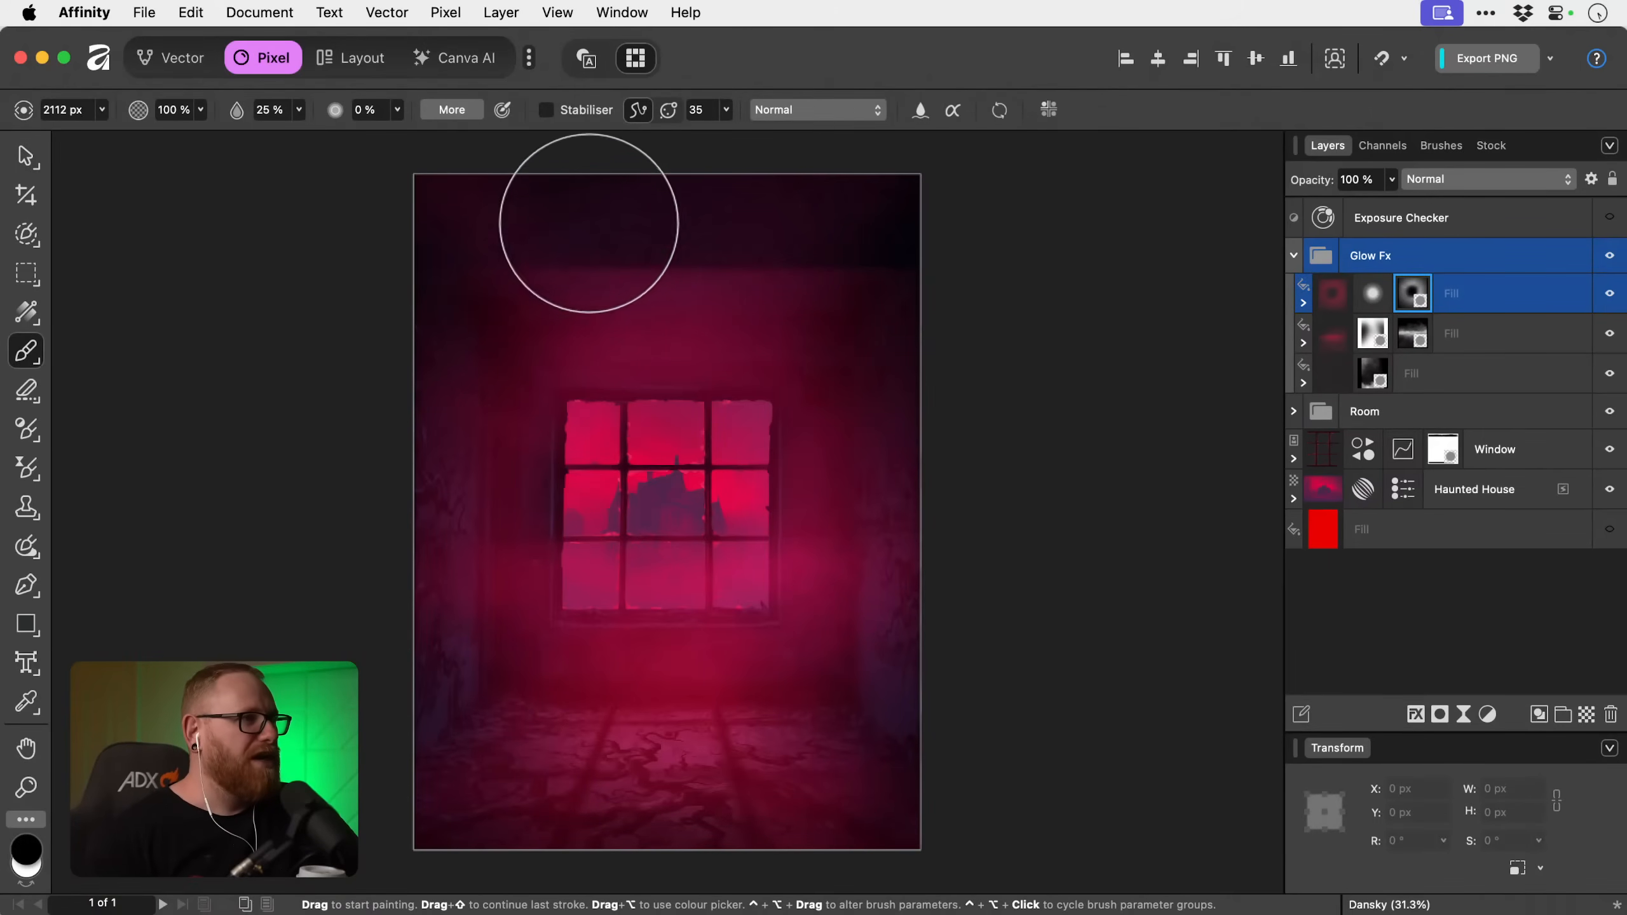
{"action": "mouse_move", "coordinate": [589, 223]}
{"action": "left_mouse_down"}
{"action": "mouse_move", "coordinate": [996, 215]}
{"action": "mouse_move", "coordinate": [559, 232]}
{"action": "mouse_move", "coordinate": [814, 204]}
{"action": "mouse_move", "coordinate": [417, 231]}
{"action": "left_mouse_up"}
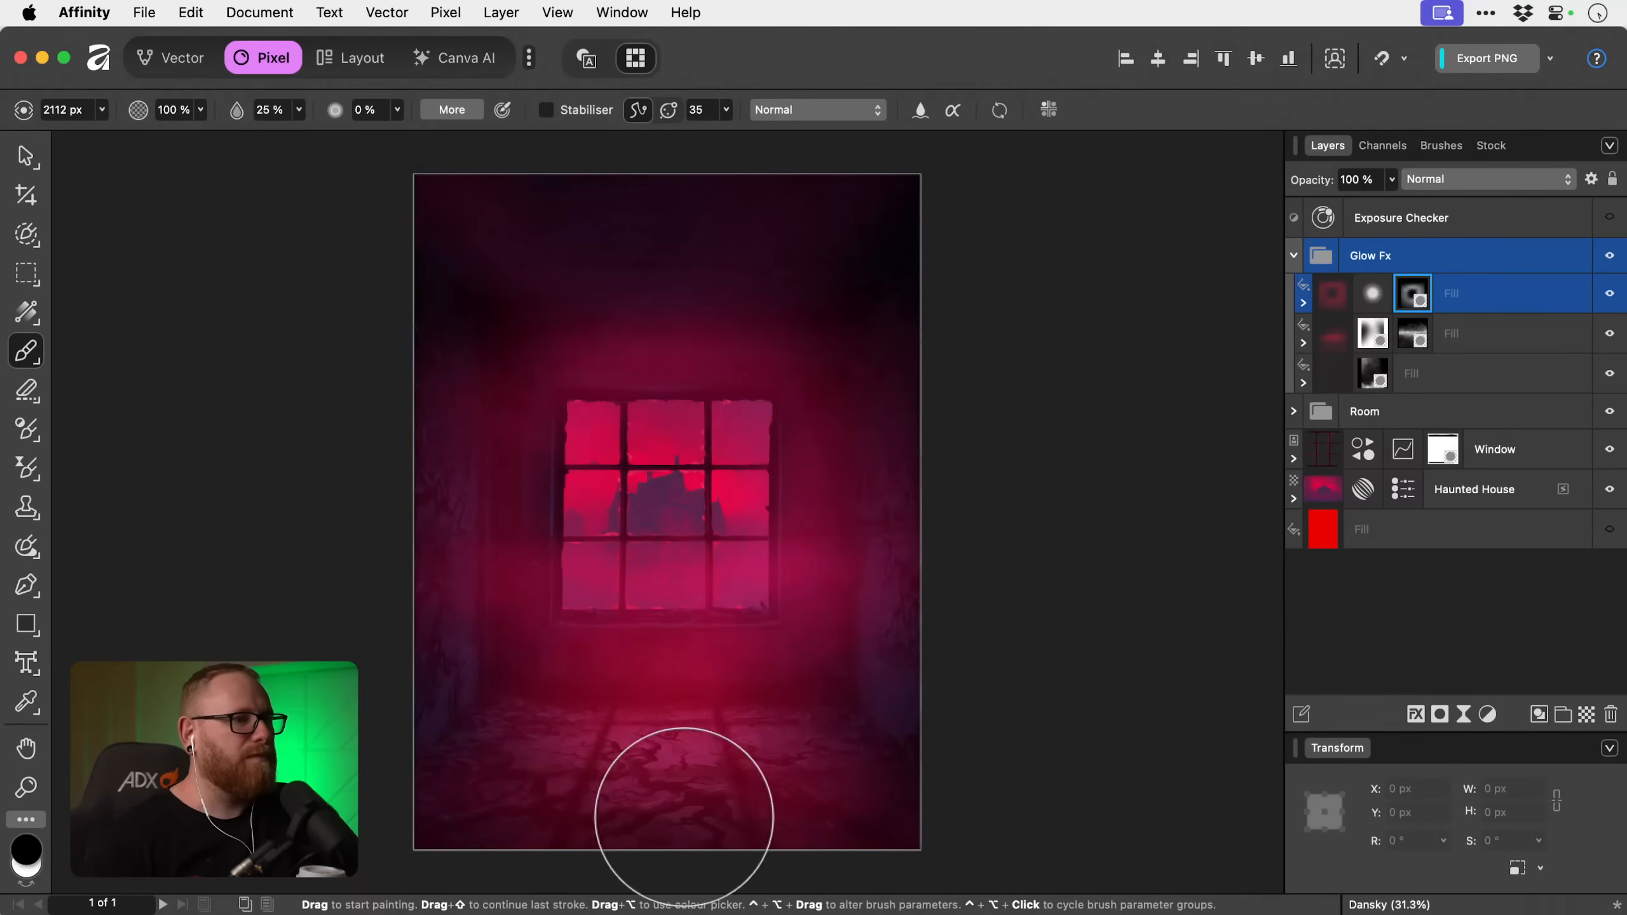
Reduce the opacity of the top Glow Fx fill to 25% and of the fill directly below it to 38%.
{"action": "left_click", "coordinate": [1500, 302]}
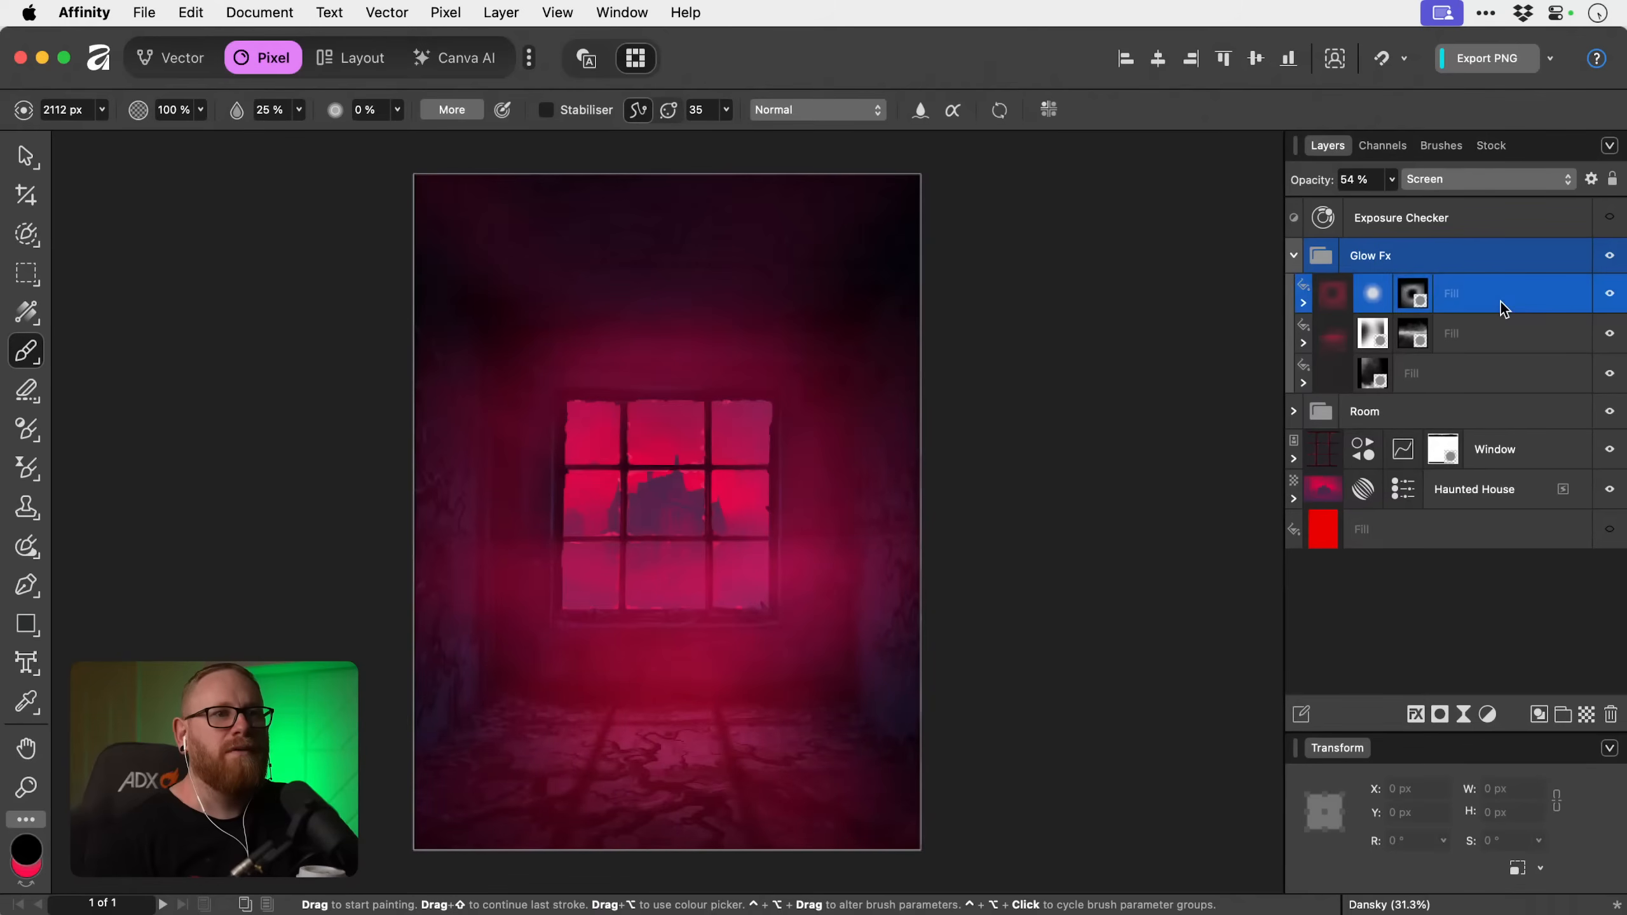
{"action": "left_click", "coordinate": [1392, 180]}
{"action": "left_click_drag", "start_coordinate": [1373, 201], "coordinate": [1329, 200]}
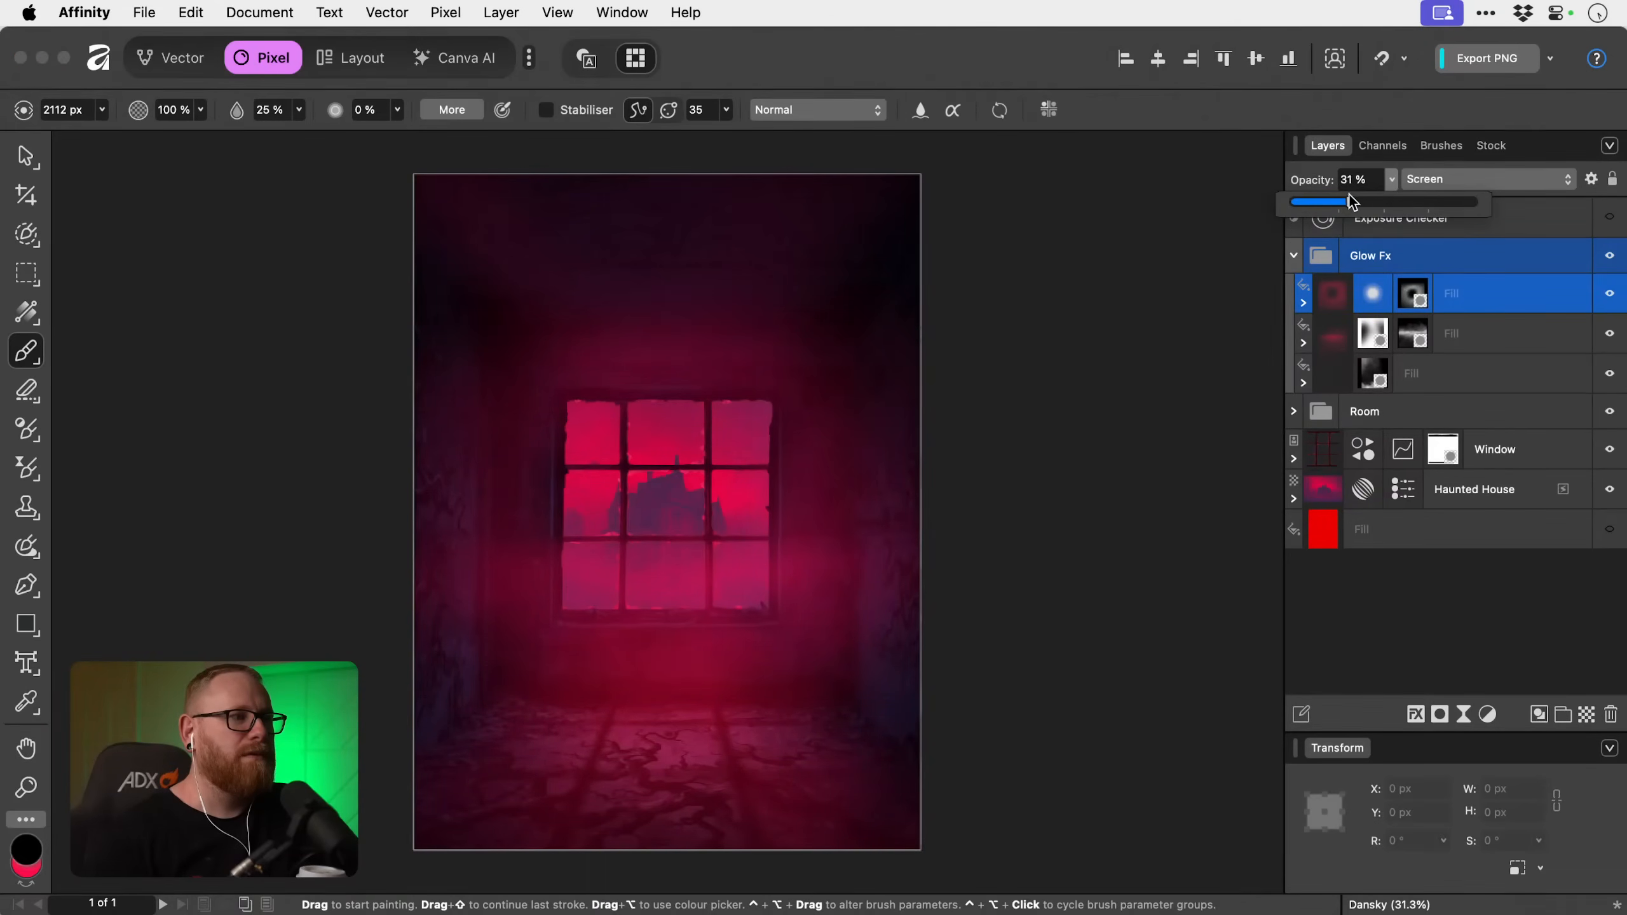
{"action": "left_click", "coordinate": [1457, 331]}
{"action": "left_click", "coordinate": [1392, 181]}
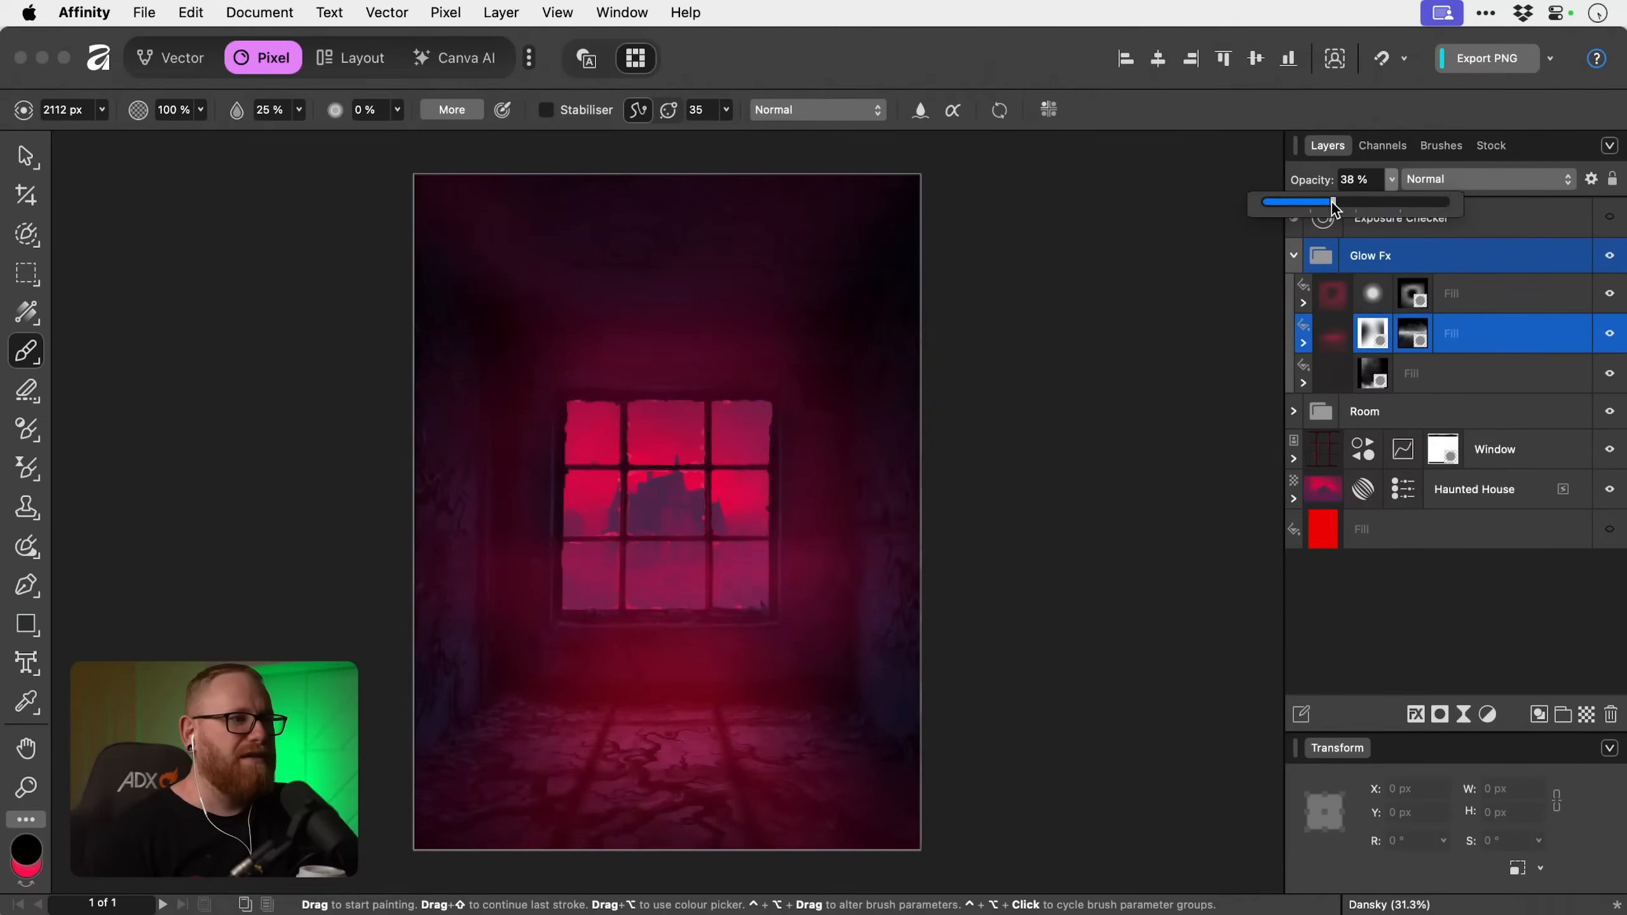
{"action": "left_click", "coordinate": [1492, 301]}
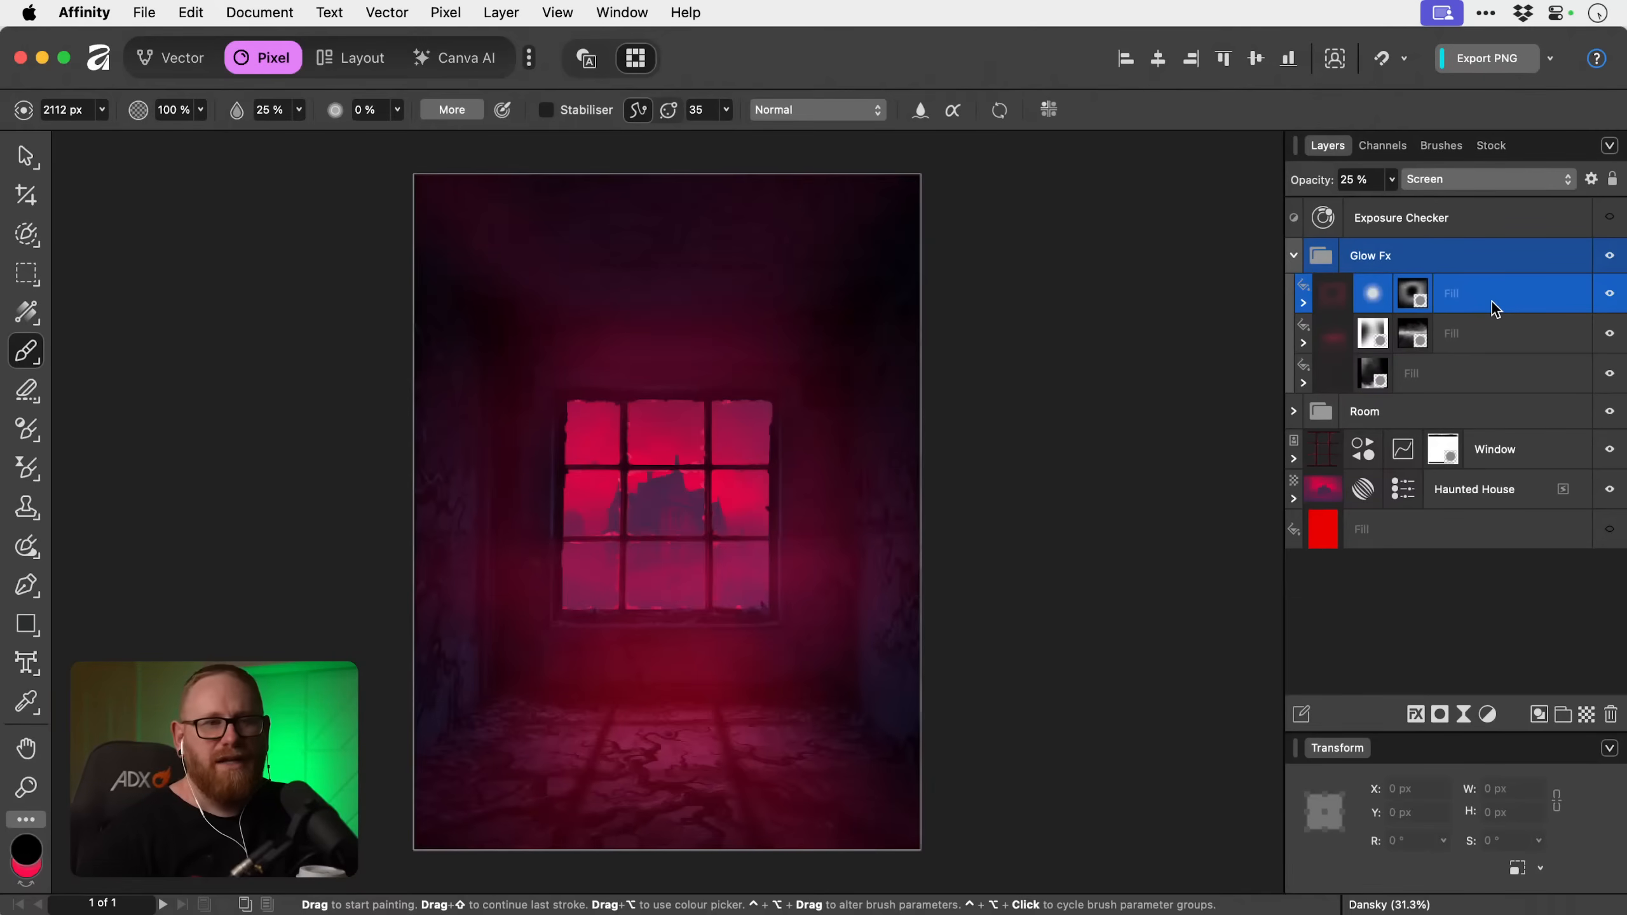
Add a pixel layer above Haunted House and choose Lightning Brush 16 from the 50 Lightning Brushes, with white as the colour.
{"action": "left_click", "coordinate": [1482, 498]}
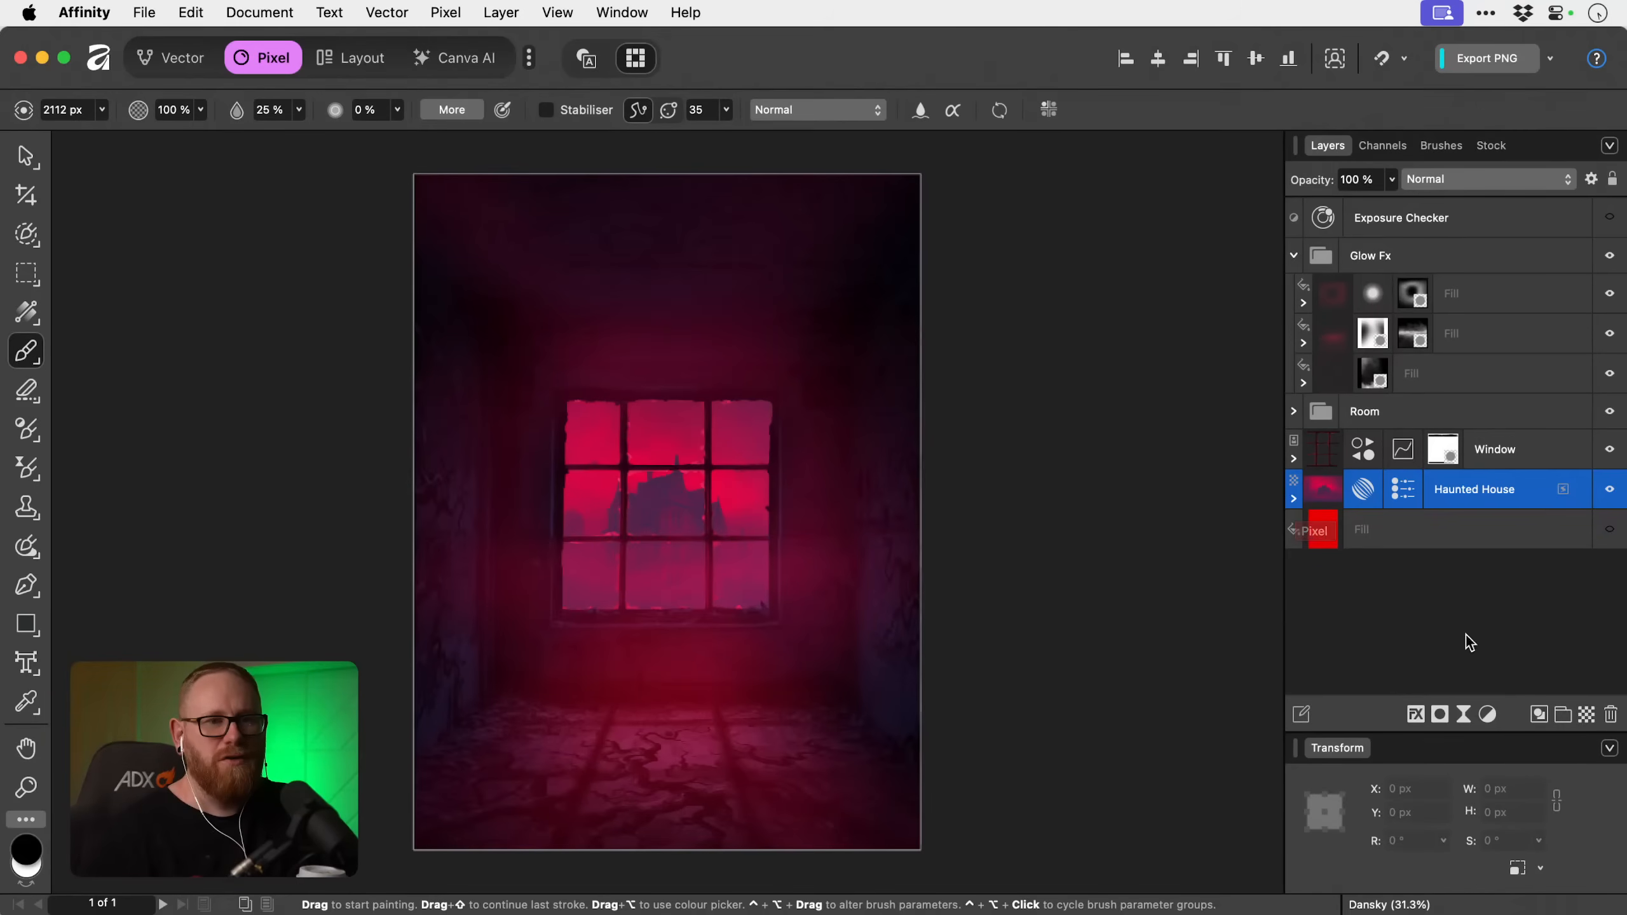
{"action": "left_click", "coordinate": [1585, 716]}
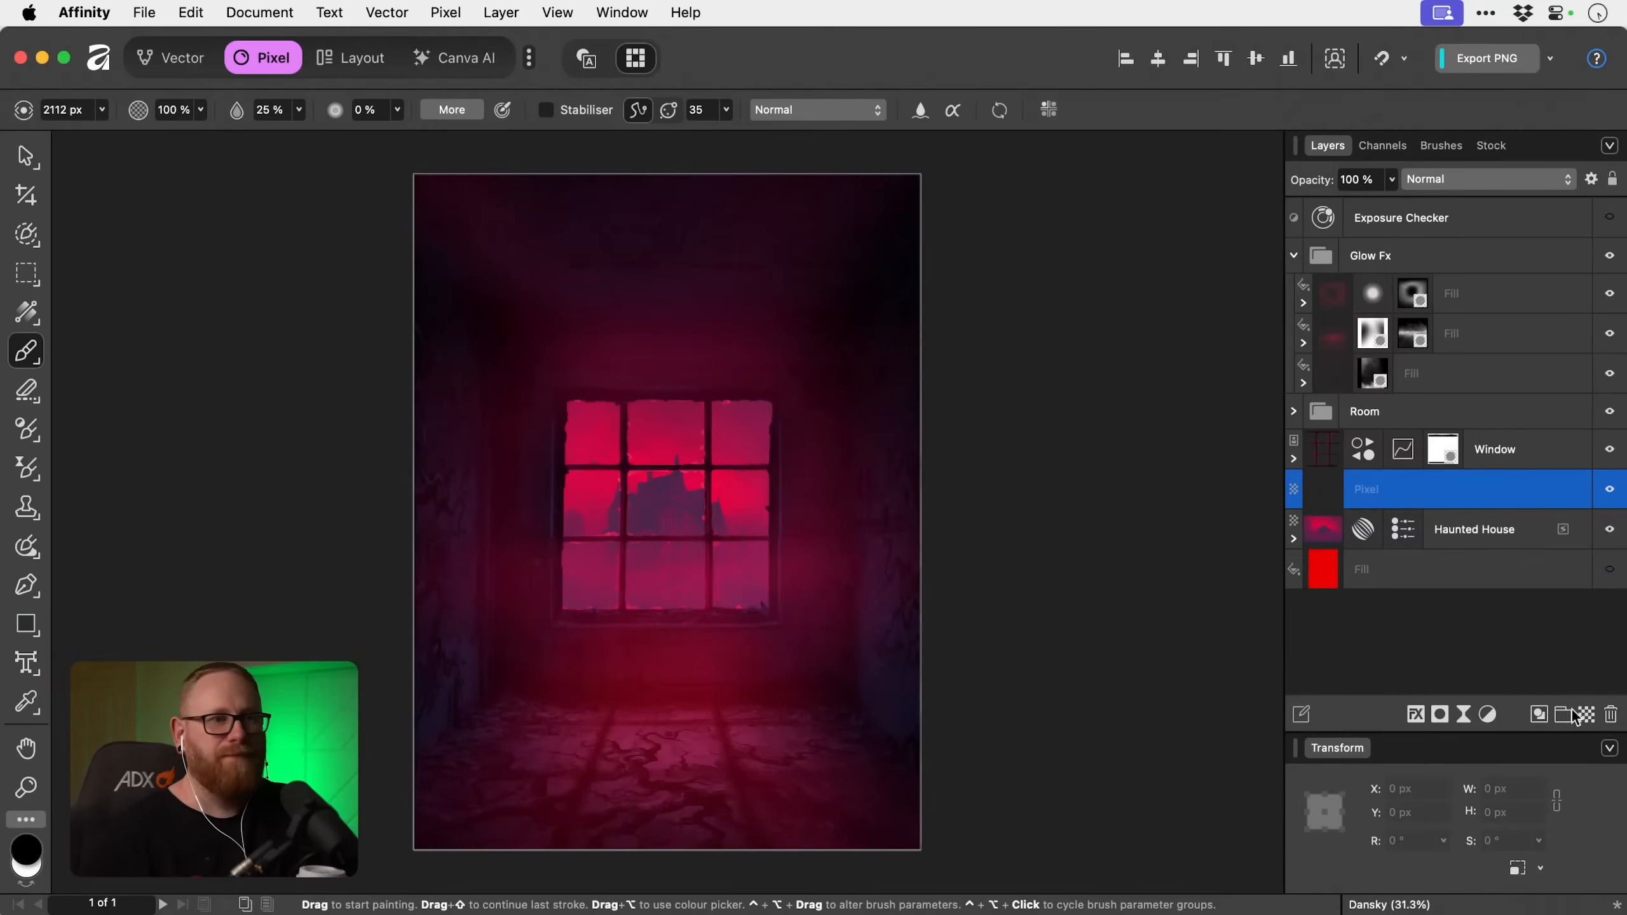
{"action": "key", "text": "x"}
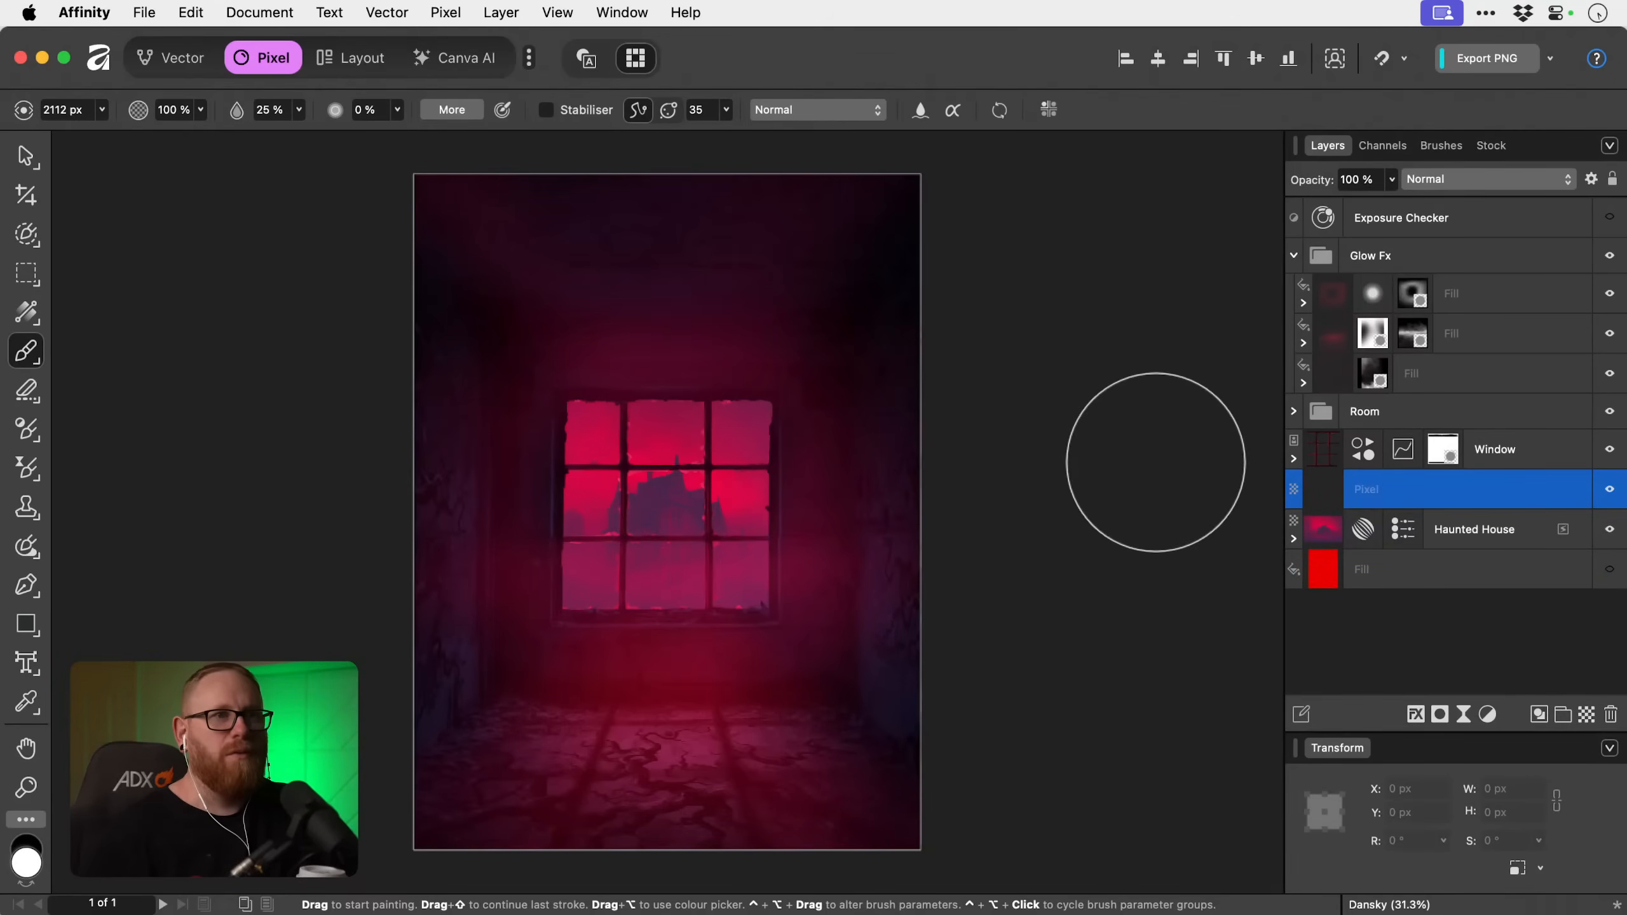
{"action": "left_click", "coordinate": [1425, 150]}
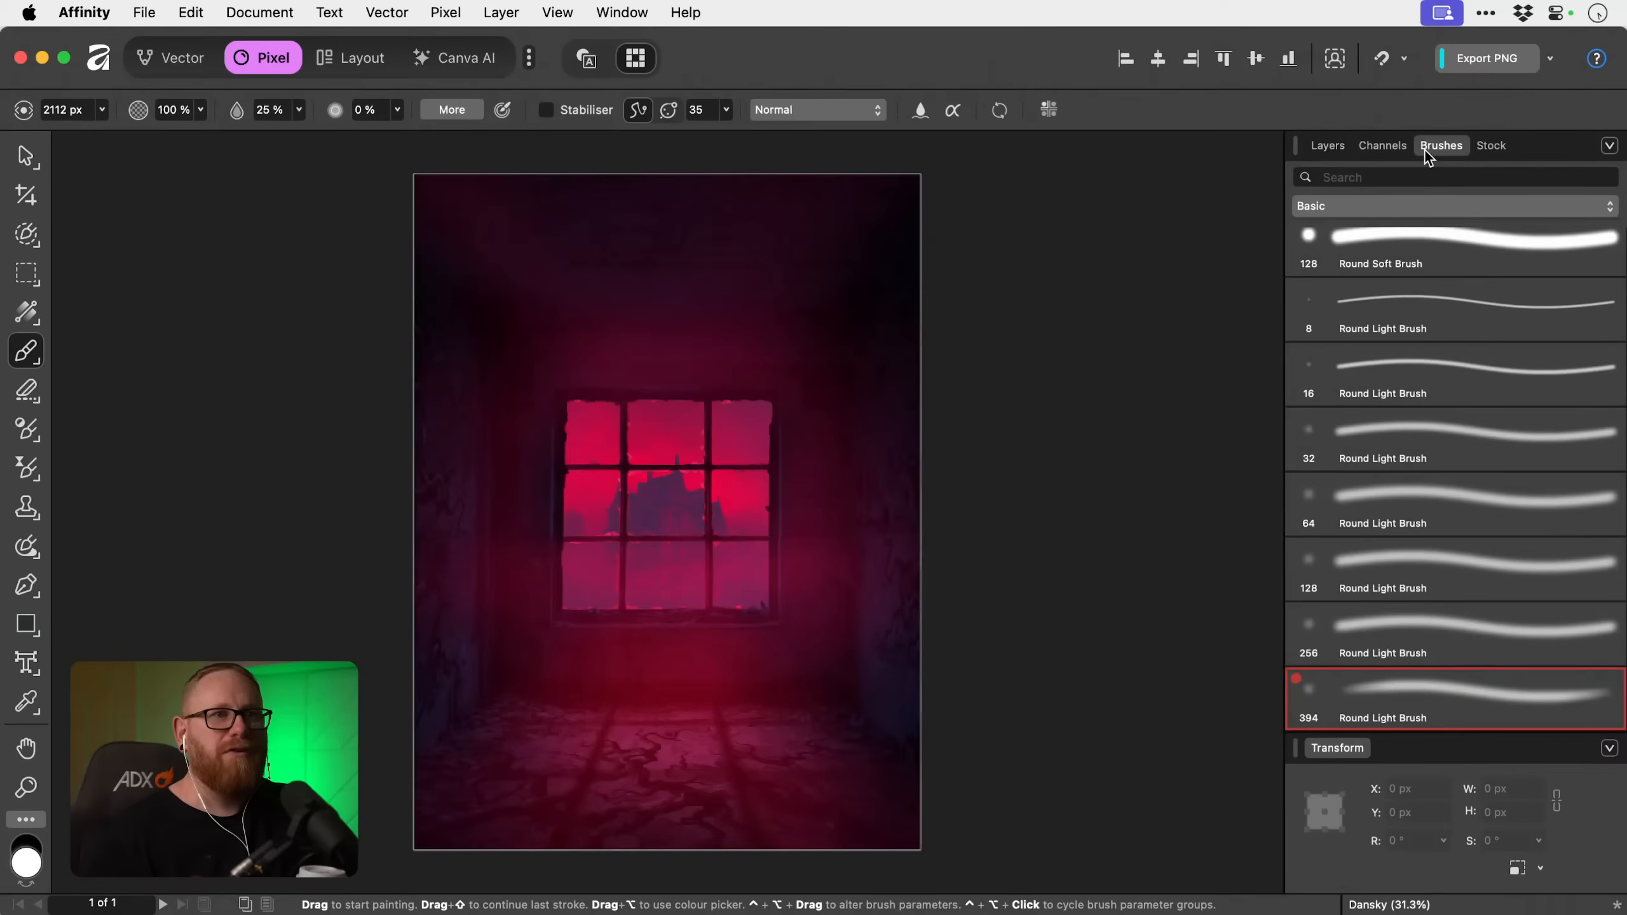
{"action": "left_click", "coordinate": [1423, 204]}
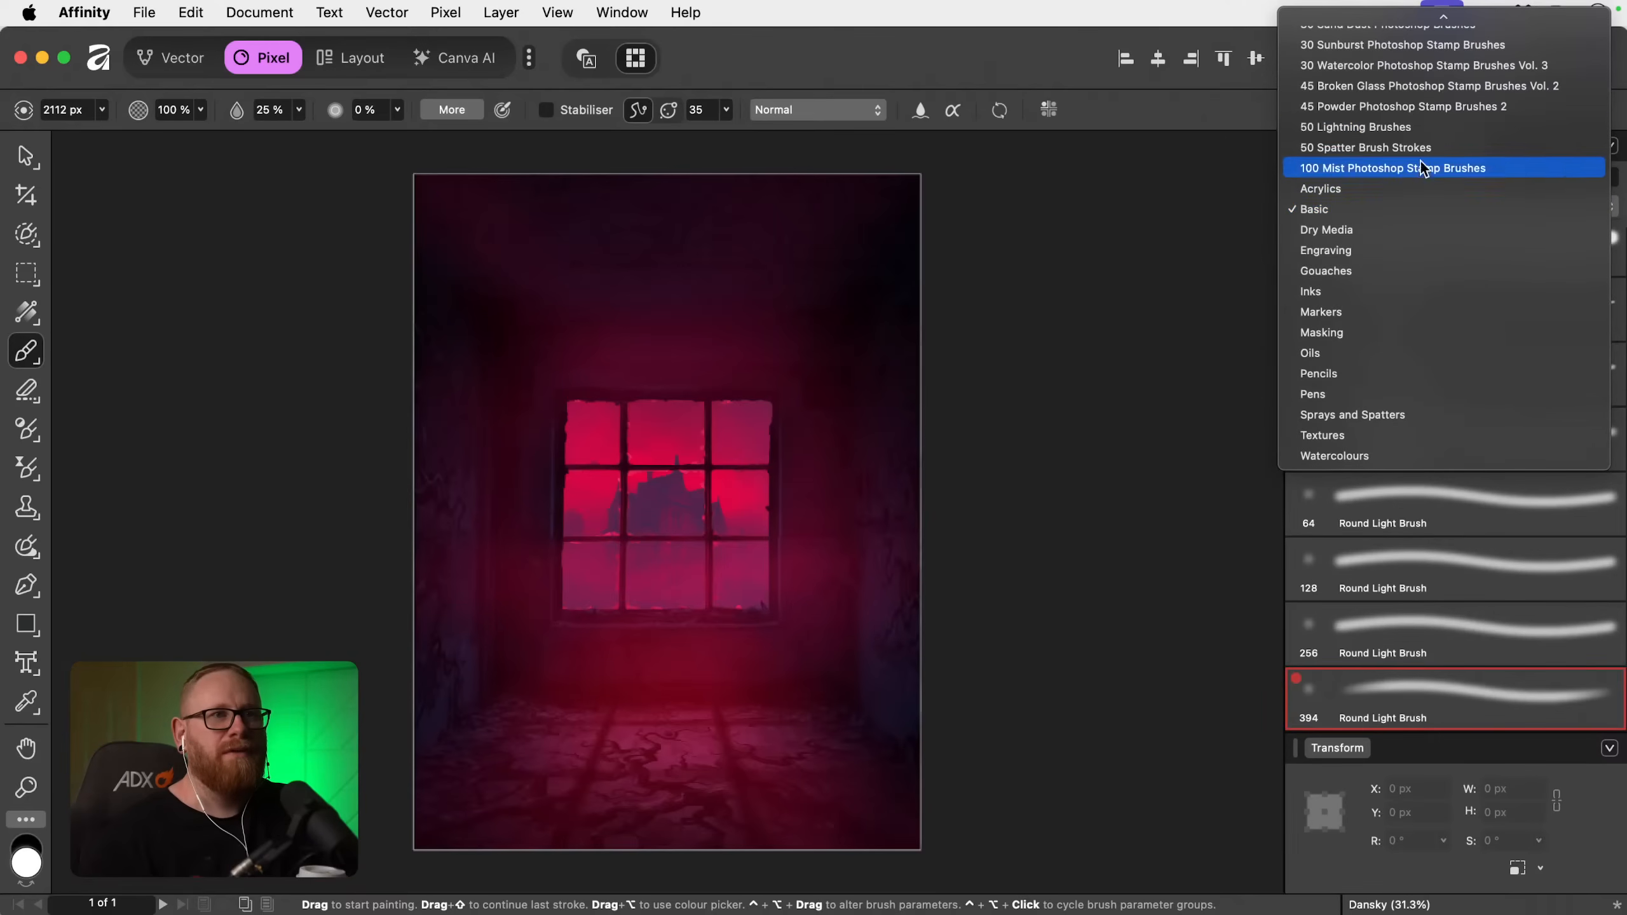
{"action": "left_click", "coordinate": [1419, 131]}
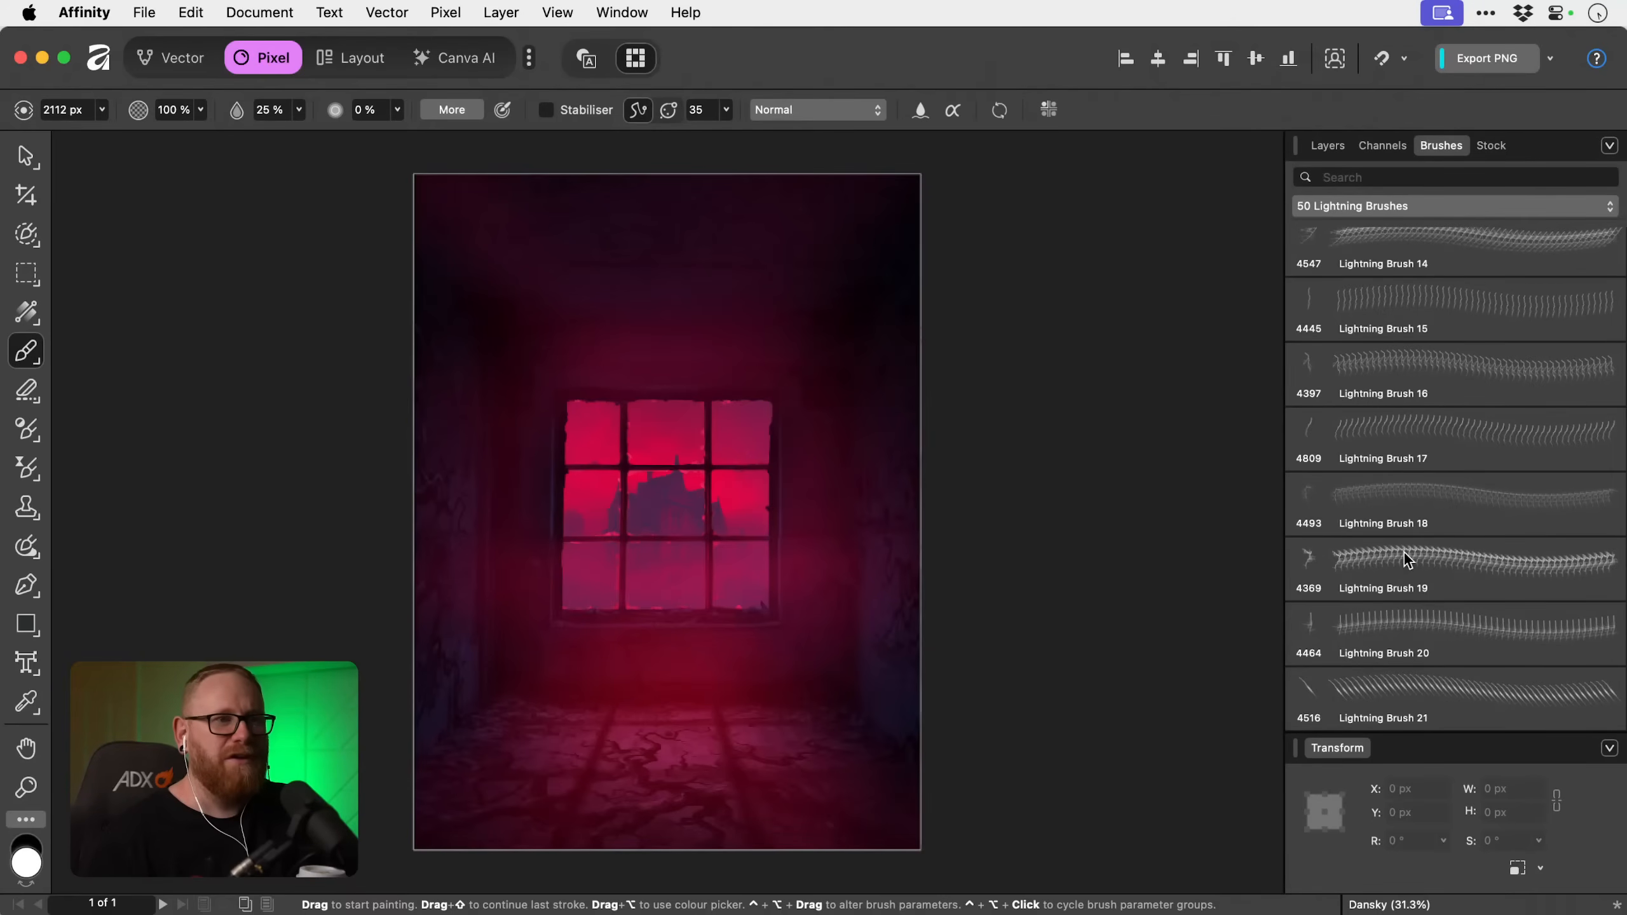
{"action": "left_click", "coordinate": [1386, 373]}
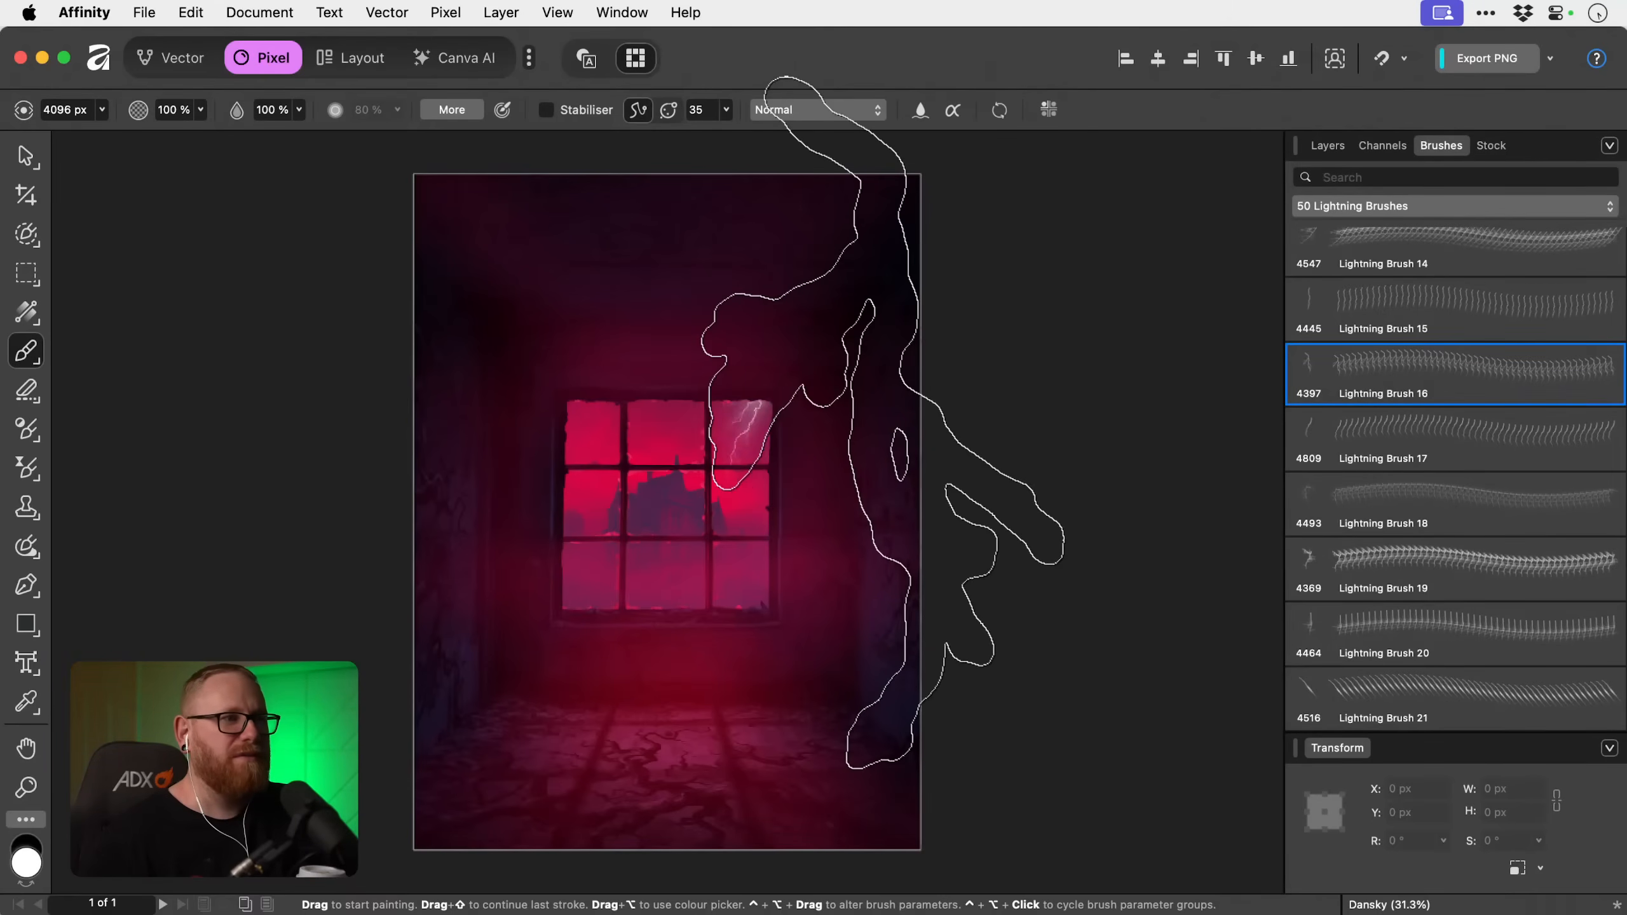
Reduce the lightning brush to 1171.2 px and stamp one bolt over the window's middle panes.
{"action": "key", "text": "["}
{"action": "key", "text": "["}
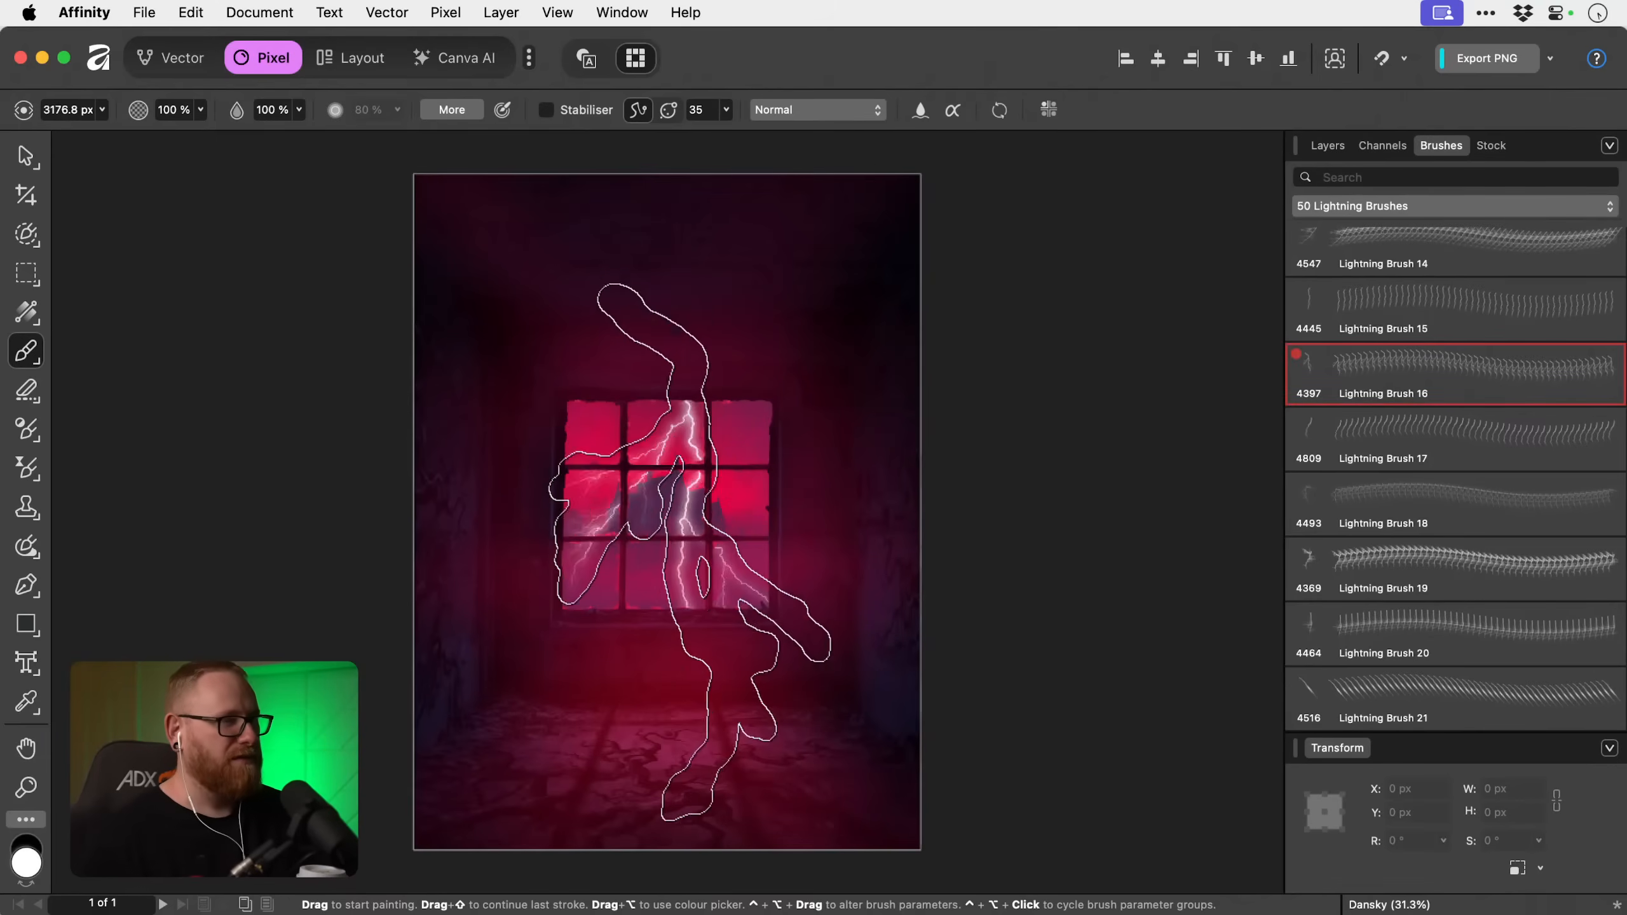
{"action": "key", "text": "["}
{"action": "key", "text": "["}
{"action": "key", "text": "["}
{"action": "key", "text": "["}
{"action": "key", "text": "["}
{"action": "key", "text": "["}
{"action": "key", "text": "["}
{"action": "key", "text": "["}
{"action": "key", "text": "["}
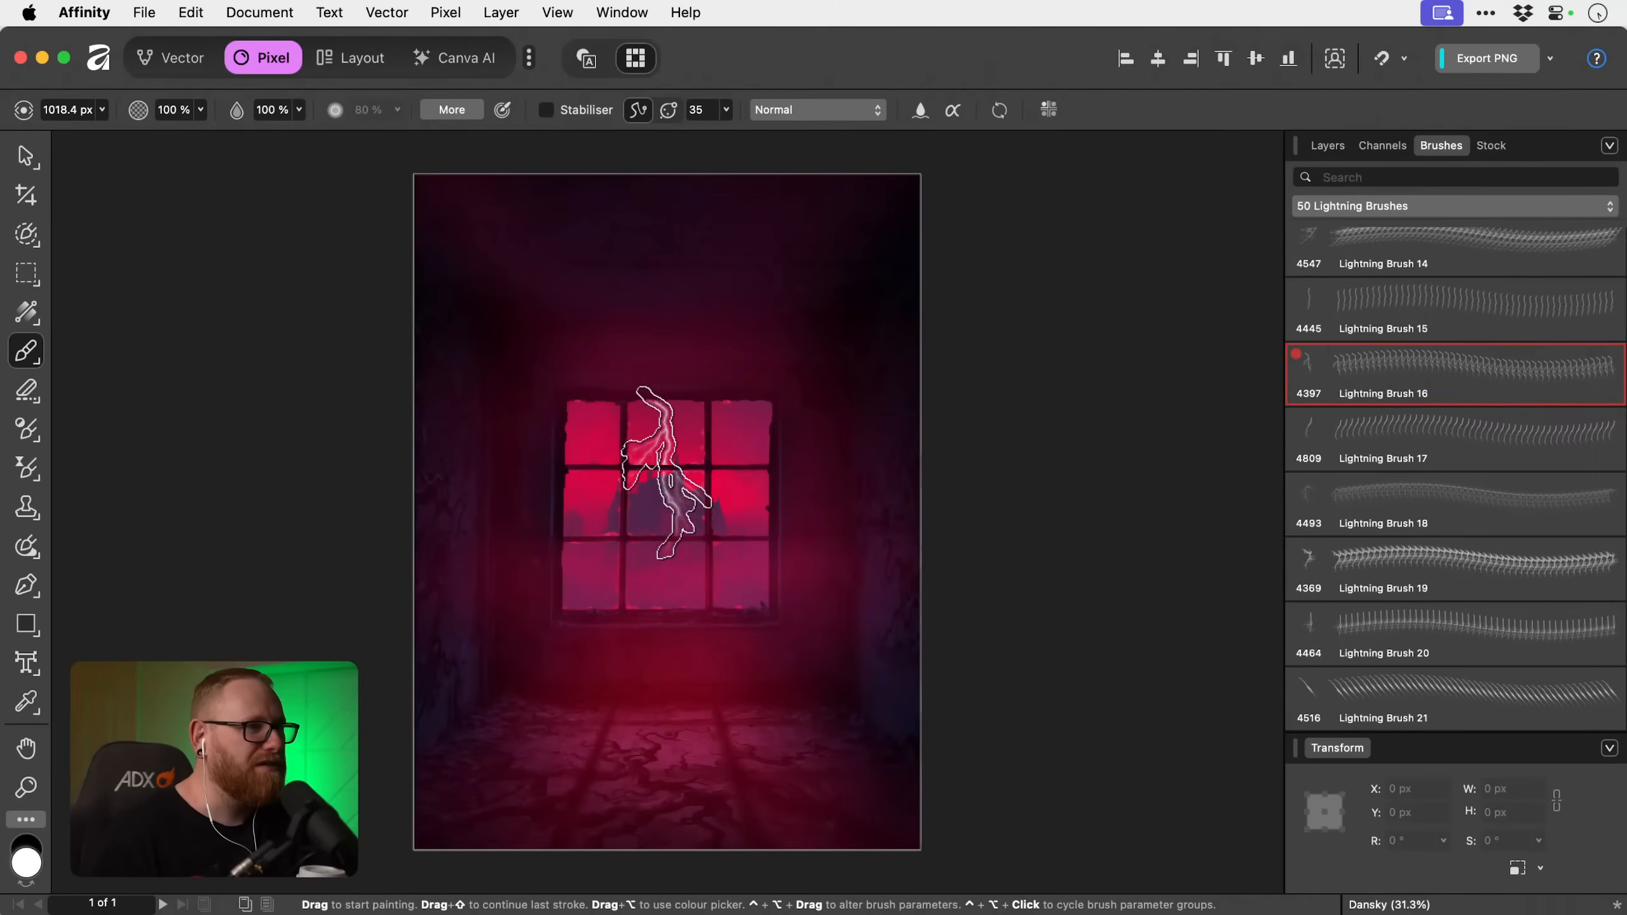
{"action": "key", "text": "bracketright"}
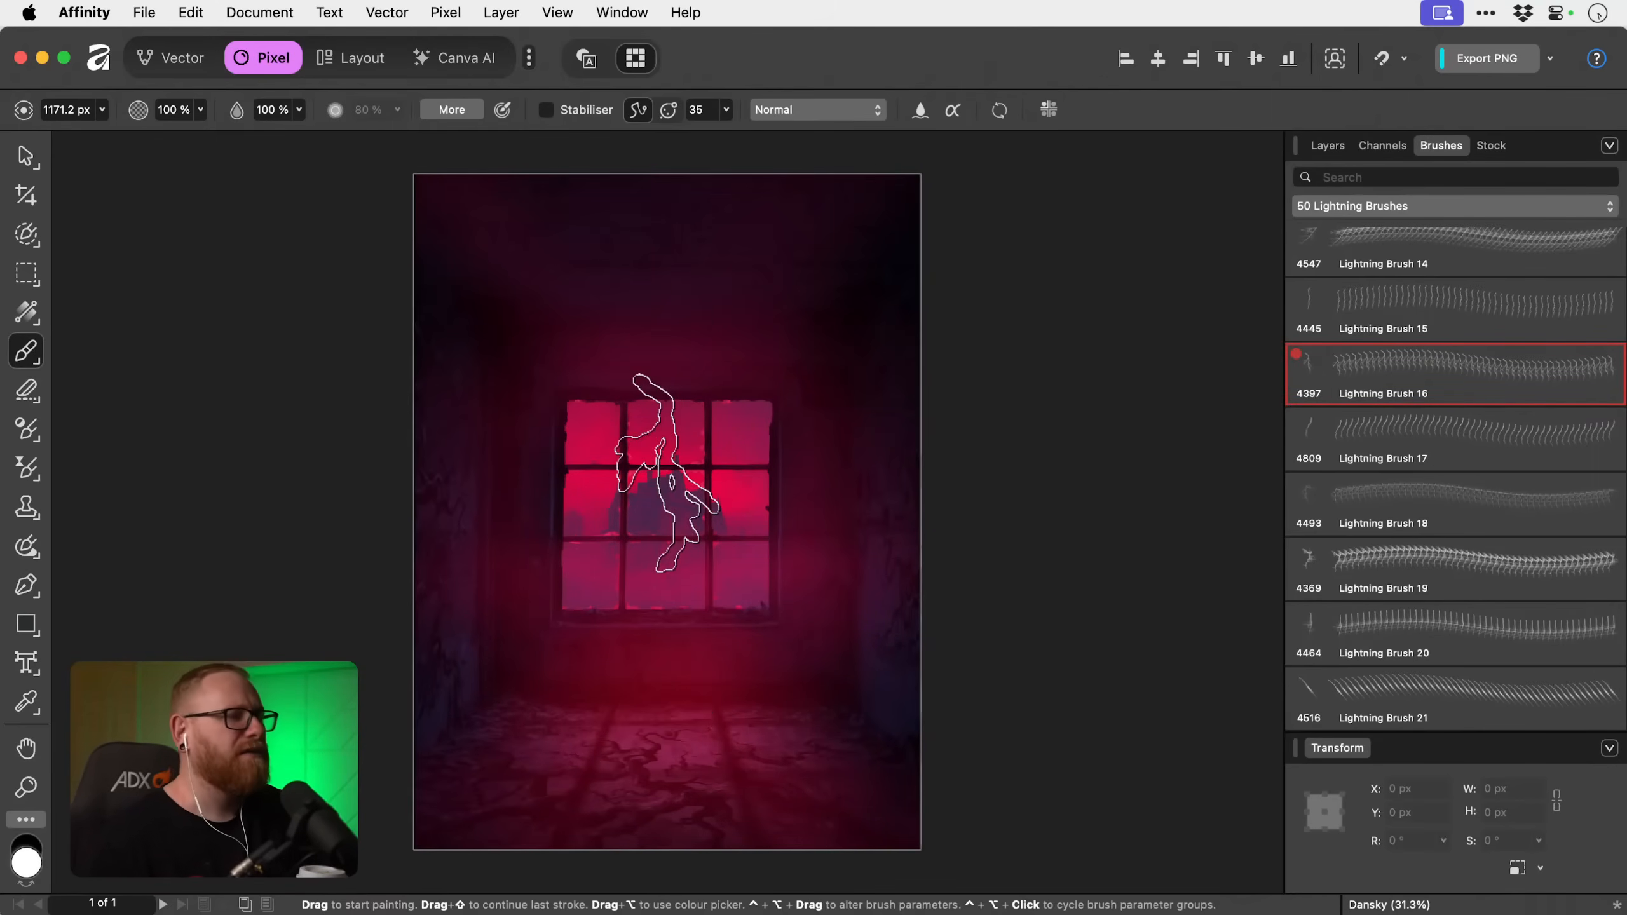
{"action": "left_click", "coordinate": [666, 472]}
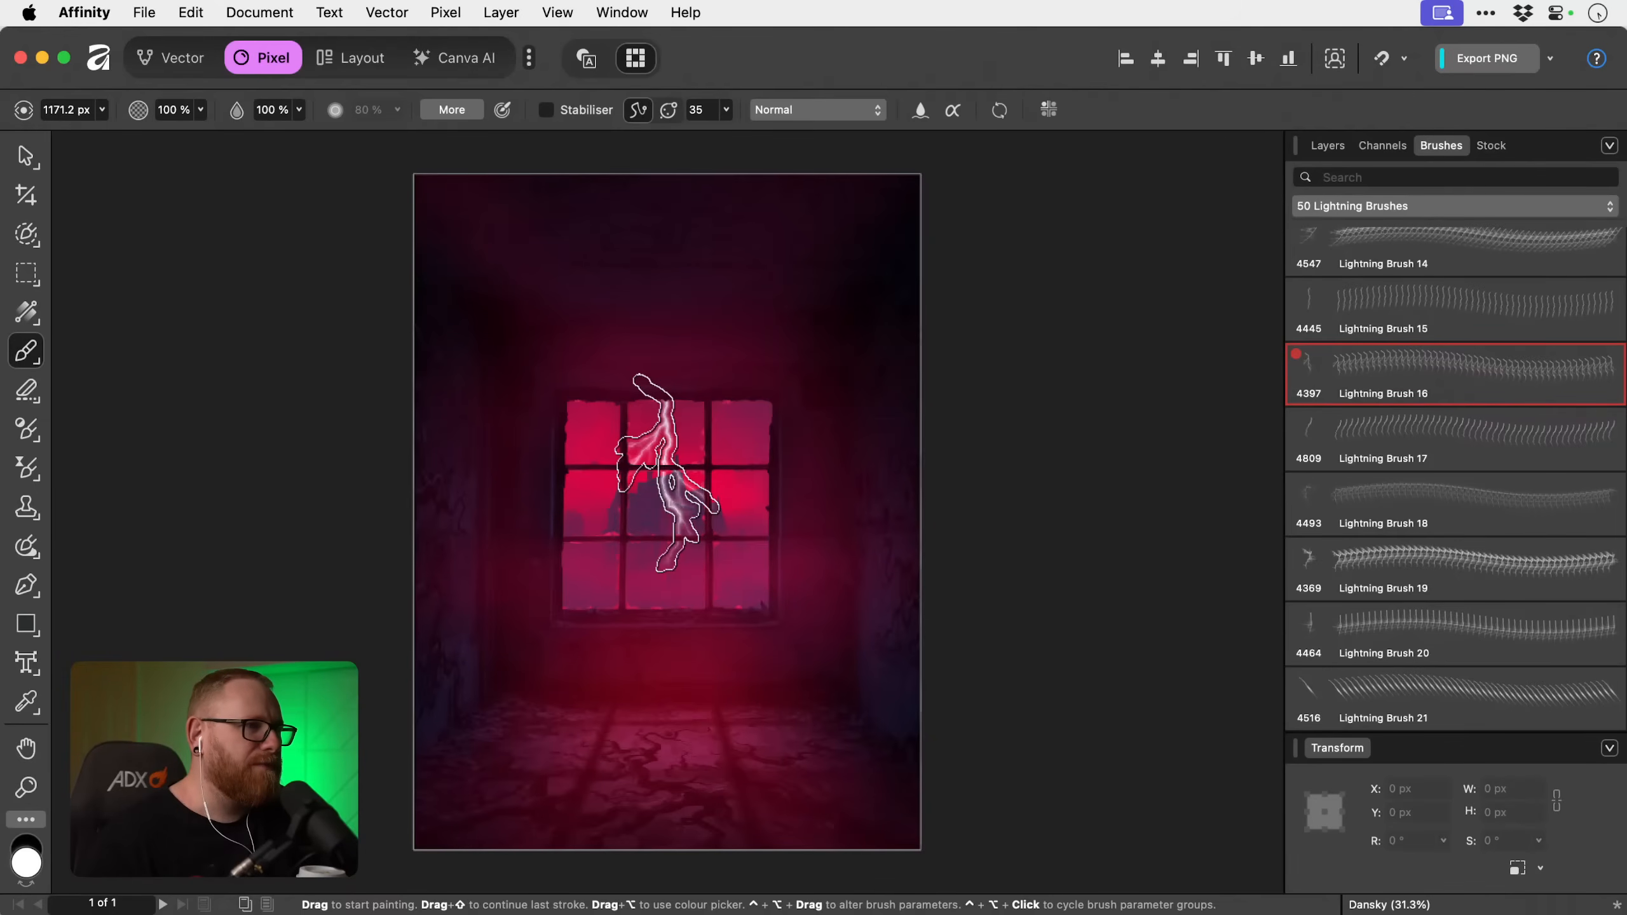
Rename the new pixel layer as Lightning.
{"action": "key", "text": "v"}
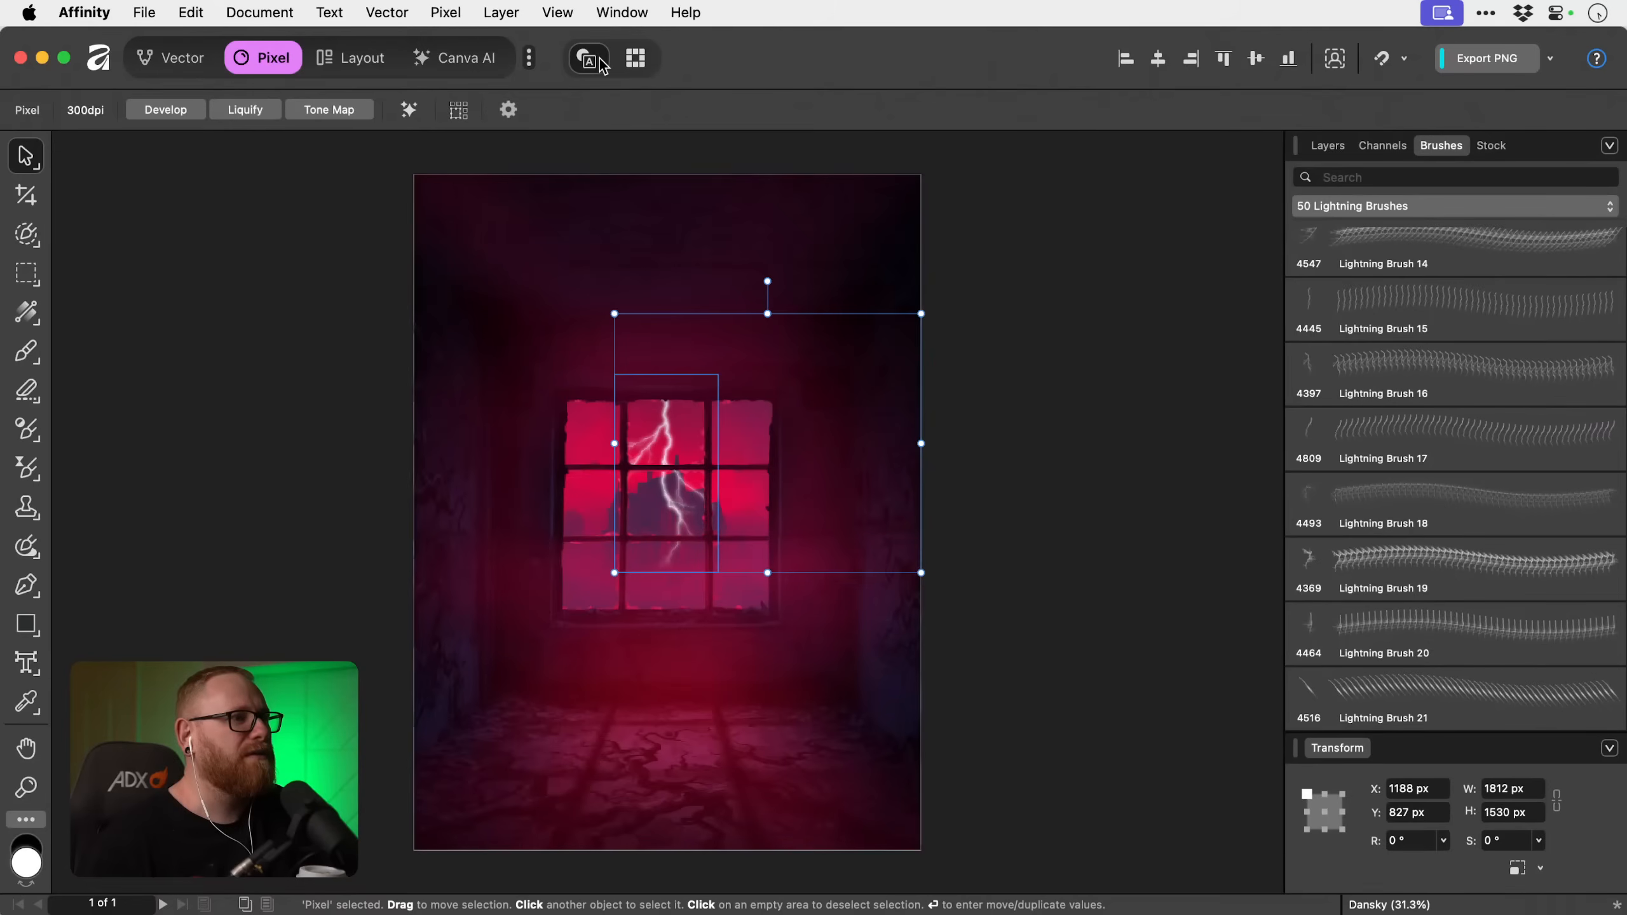
{"action": "left_click", "coordinate": [636, 58]}
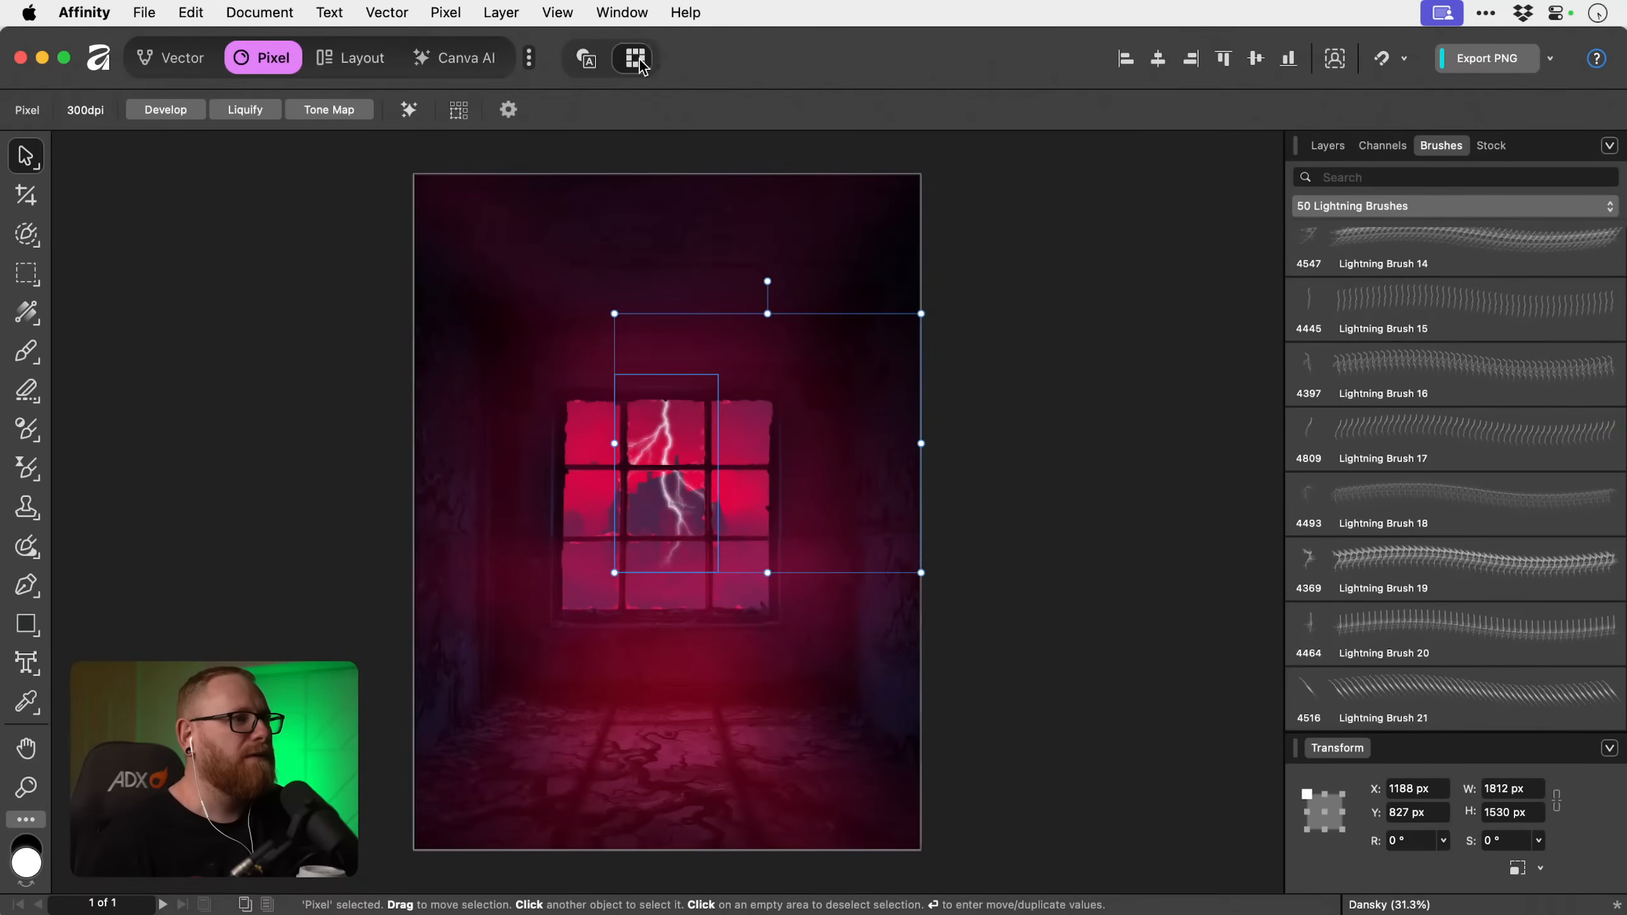
{"action": "left_click", "coordinate": [1327, 146]}
{"action": "double_click", "coordinate": [1382, 489]}
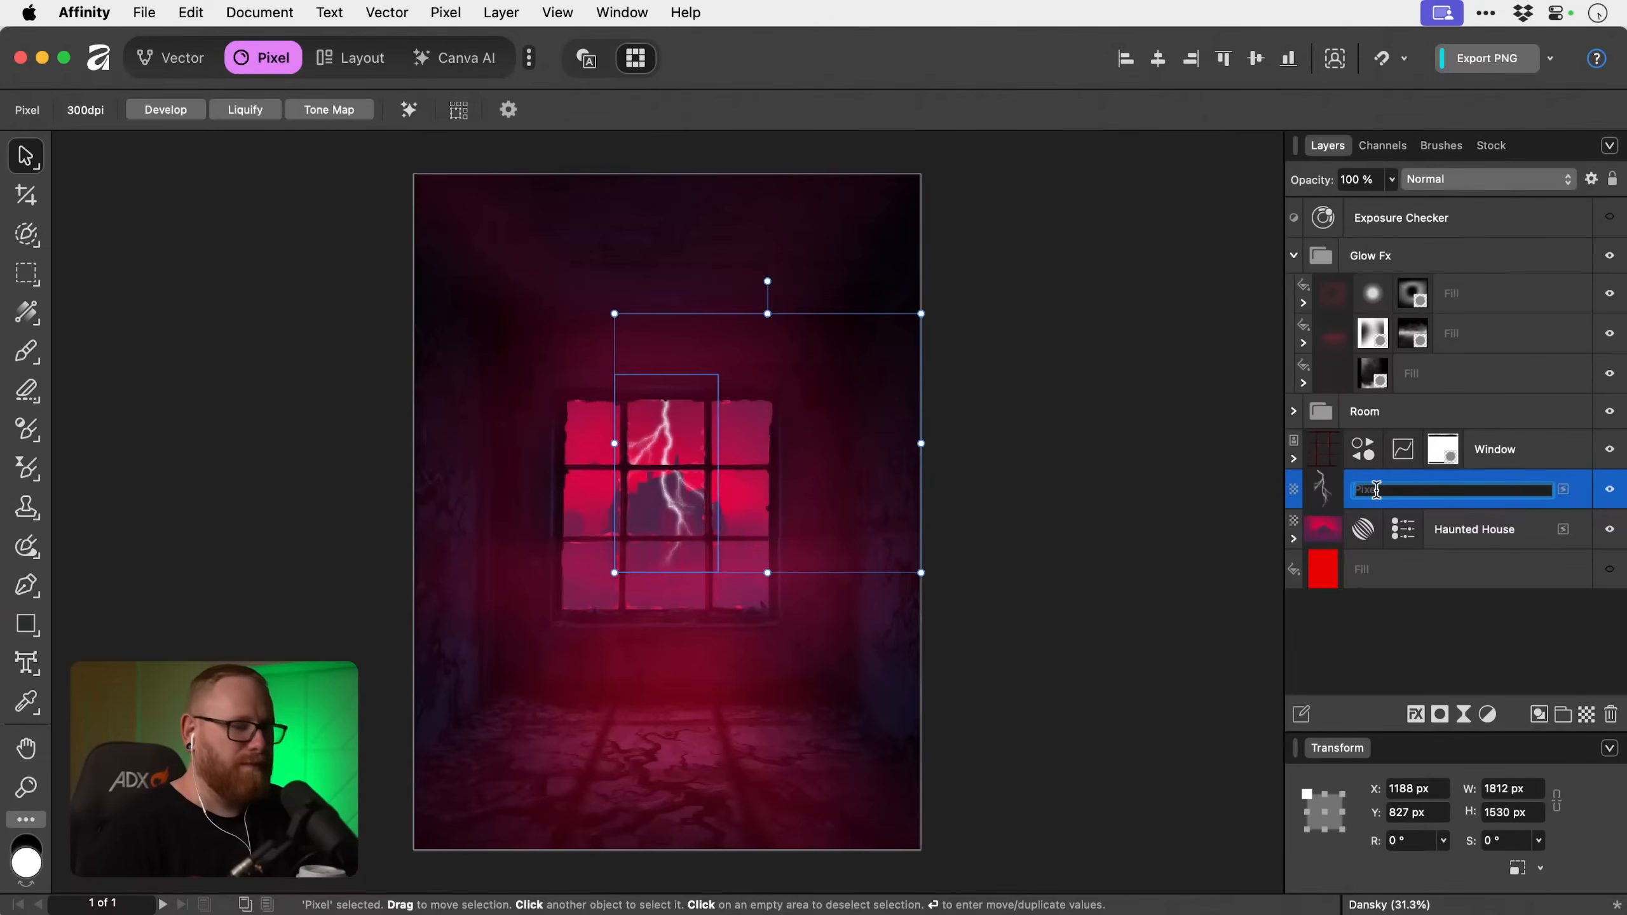
{"action": "type", "text": "Lightning"}
{"action": "key", "text": "Return"}
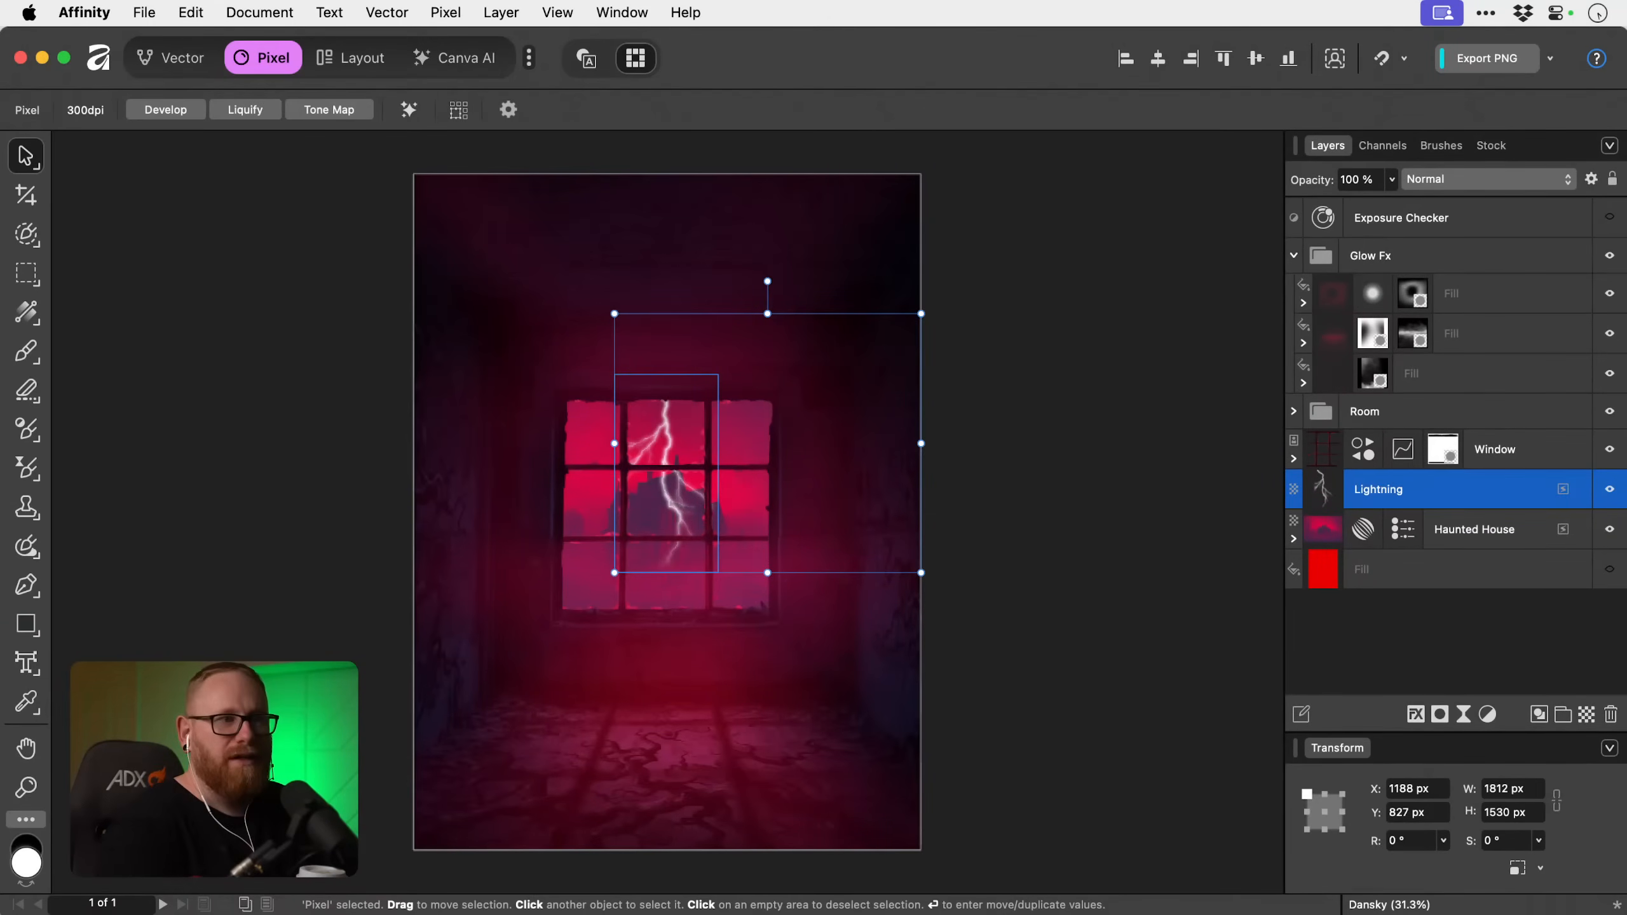
Scale the Lightning layer down to about 965 × 815 px and place the bolt in the window's upper middle pane.
{"action": "left_click_drag", "start_coordinate": [914, 568], "coordinate": [806, 476]}
{"action": "left_click_drag", "start_coordinate": [614, 314], "coordinate": [644, 338]}
{"action": "left_click_drag", "start_coordinate": [670, 423], "coordinate": [664, 427]}
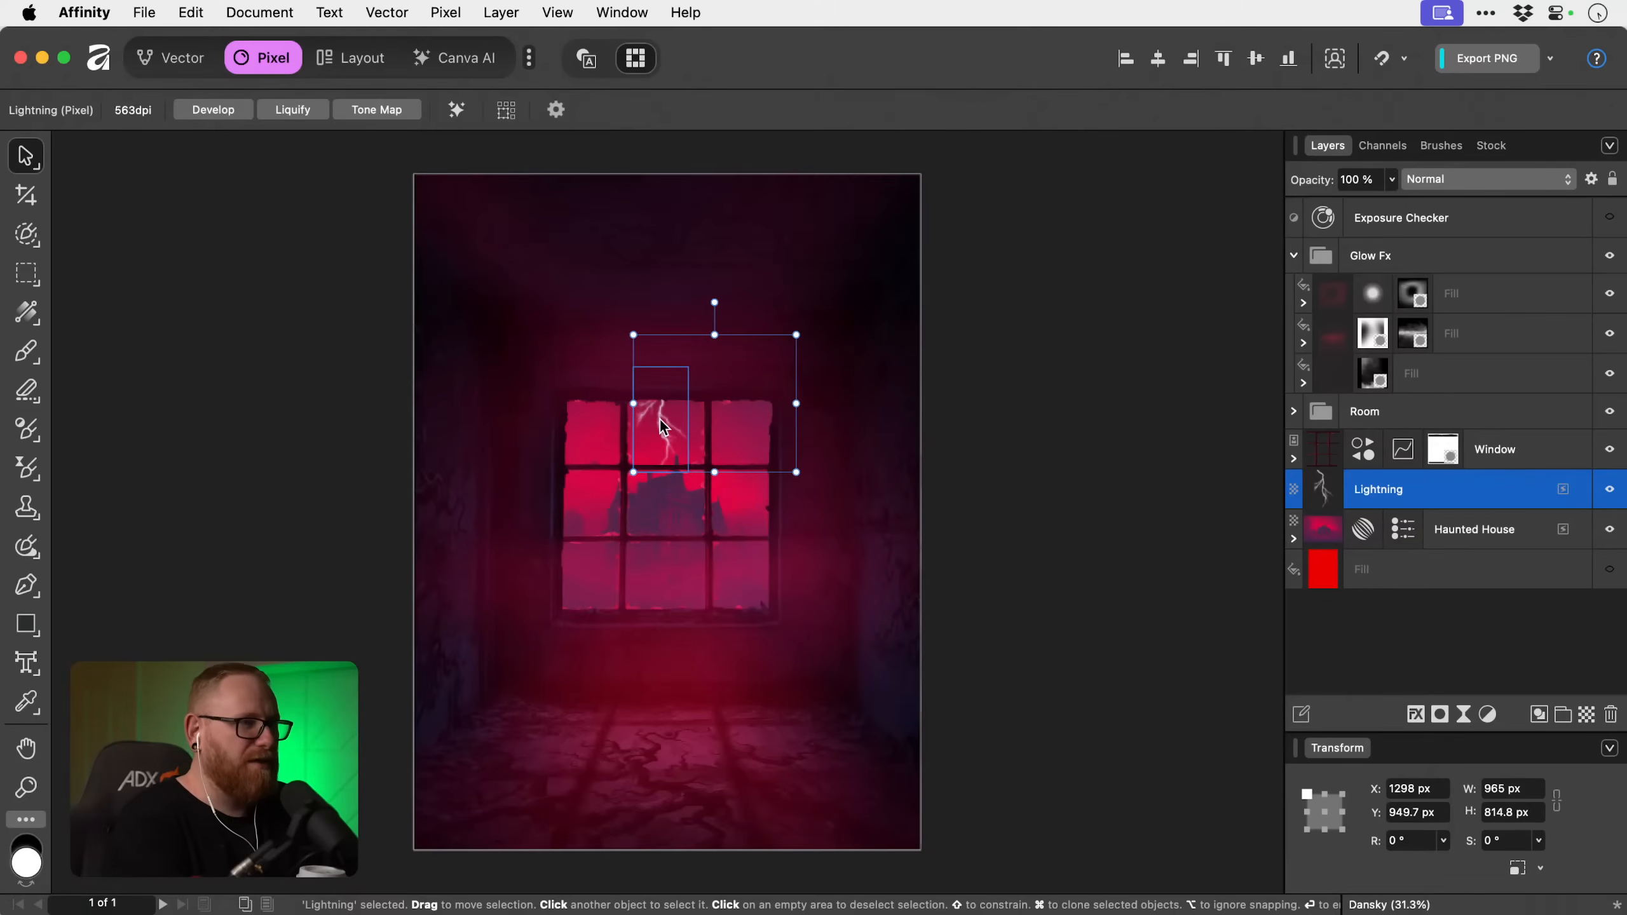
Nudge the Lightning and Haunted House layers together so that they sit 30 px lower behind the window.
{"action": "left_click", "coordinate": [1367, 621]}
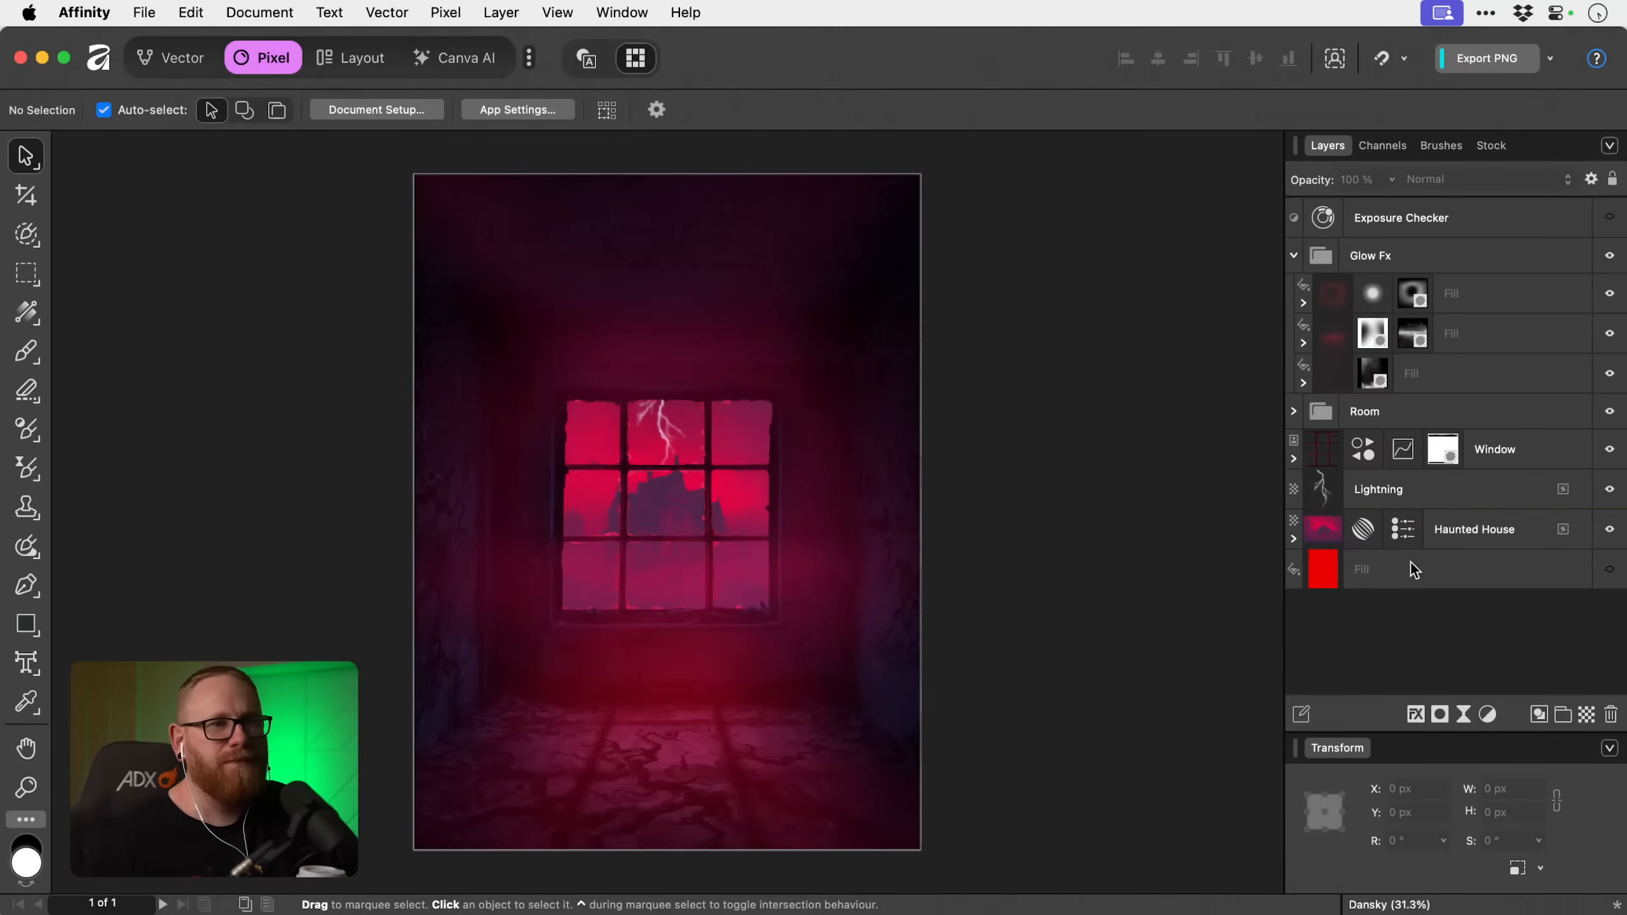
{"action": "left_click_drag", "start_coordinate": [1445, 497], "coordinate": [1463, 526]}
{"action": "key", "text": "shift+Down"}
{"action": "key", "text": "shift+Down"}
{"action": "key", "text": "shift+Down"}
{"action": "key", "text": "shift+Down"}
{"action": "key", "text": "shift+Down"}
{"action": "key", "text": "shift+Down"}
{"action": "key", "text": "shift+Down"}
{"action": "key", "text": "shift+Down"}
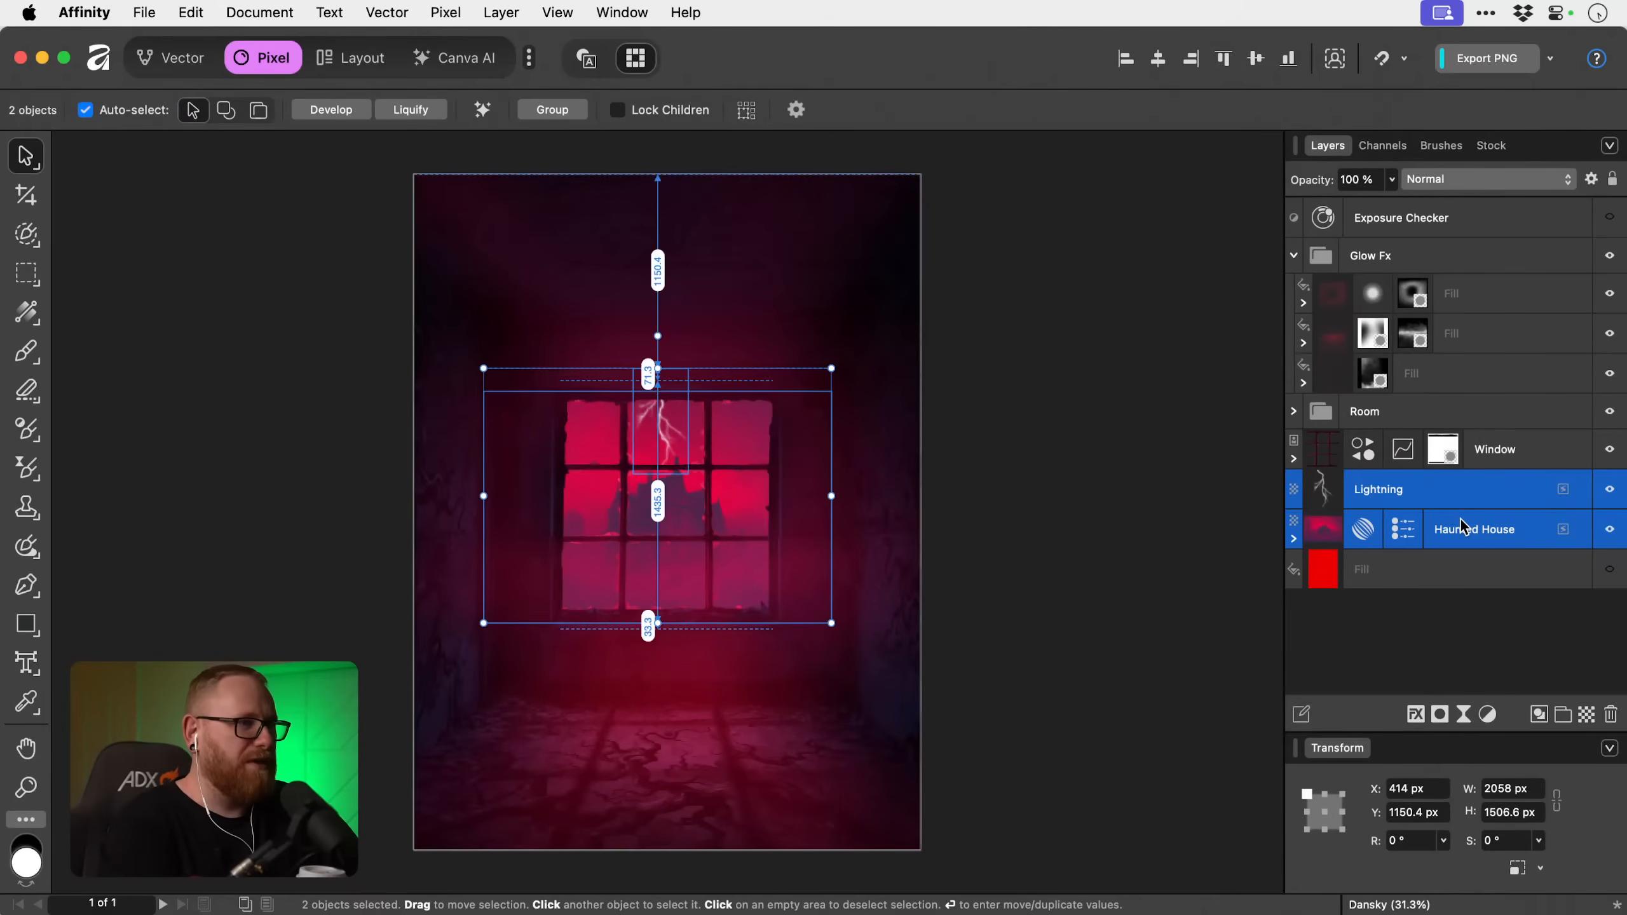
{"action": "key", "text": "shift+Up"}
{"action": "key", "text": "shift+Up"}
{"action": "key", "text": "shift+Up"}
{"action": "key", "text": "shift+Up"}
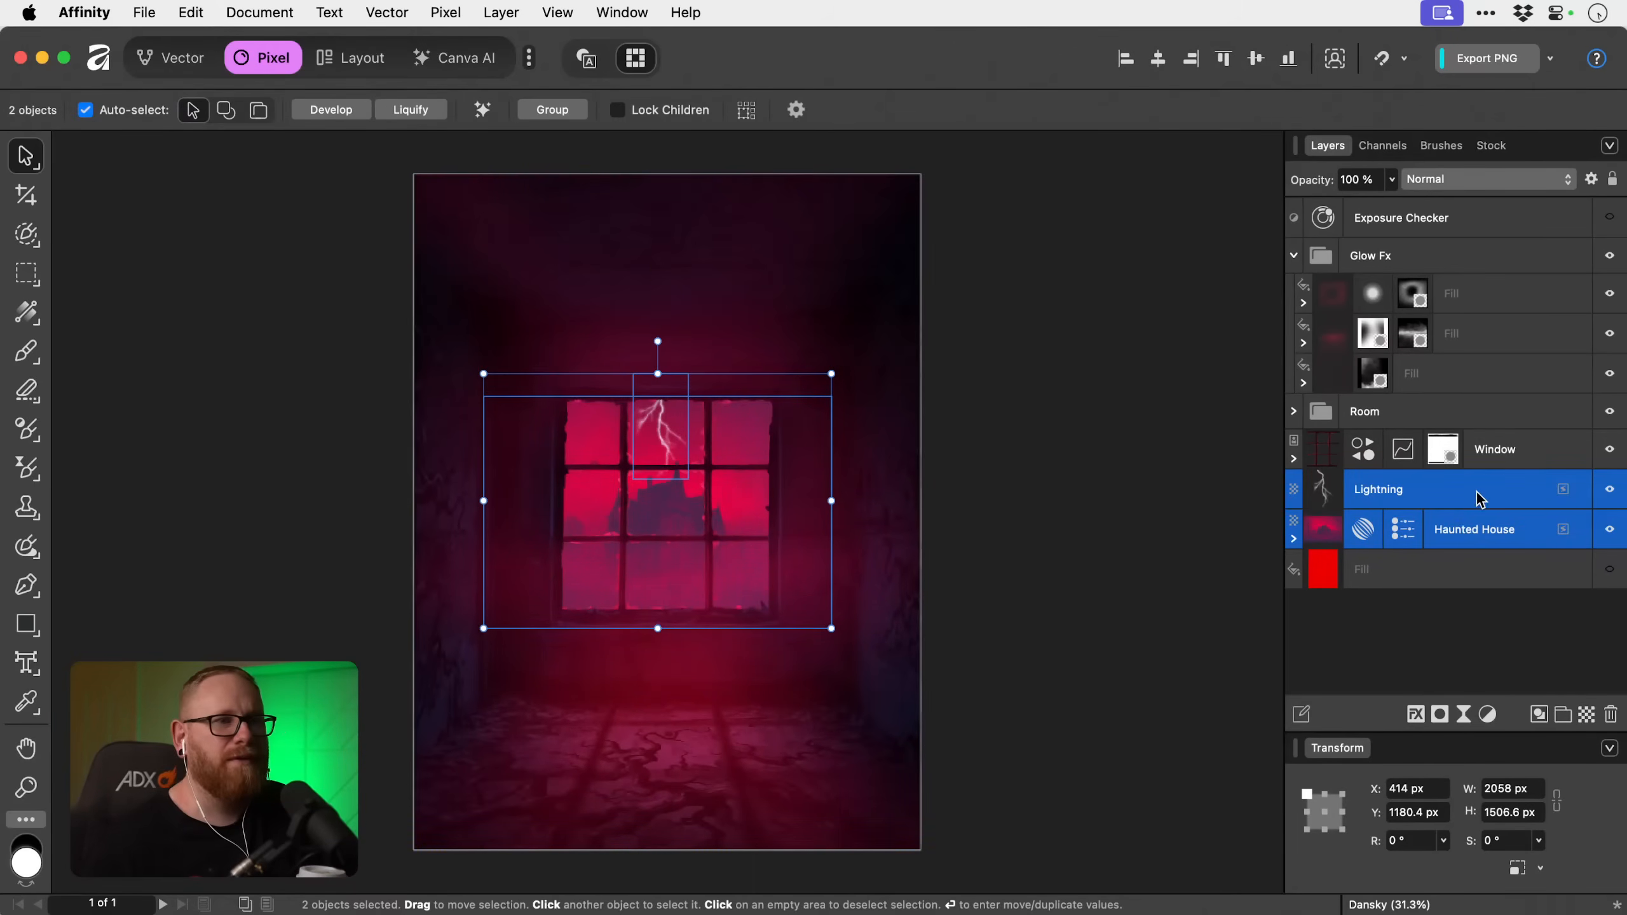
{"action": "left_click", "coordinate": [1478, 498]}
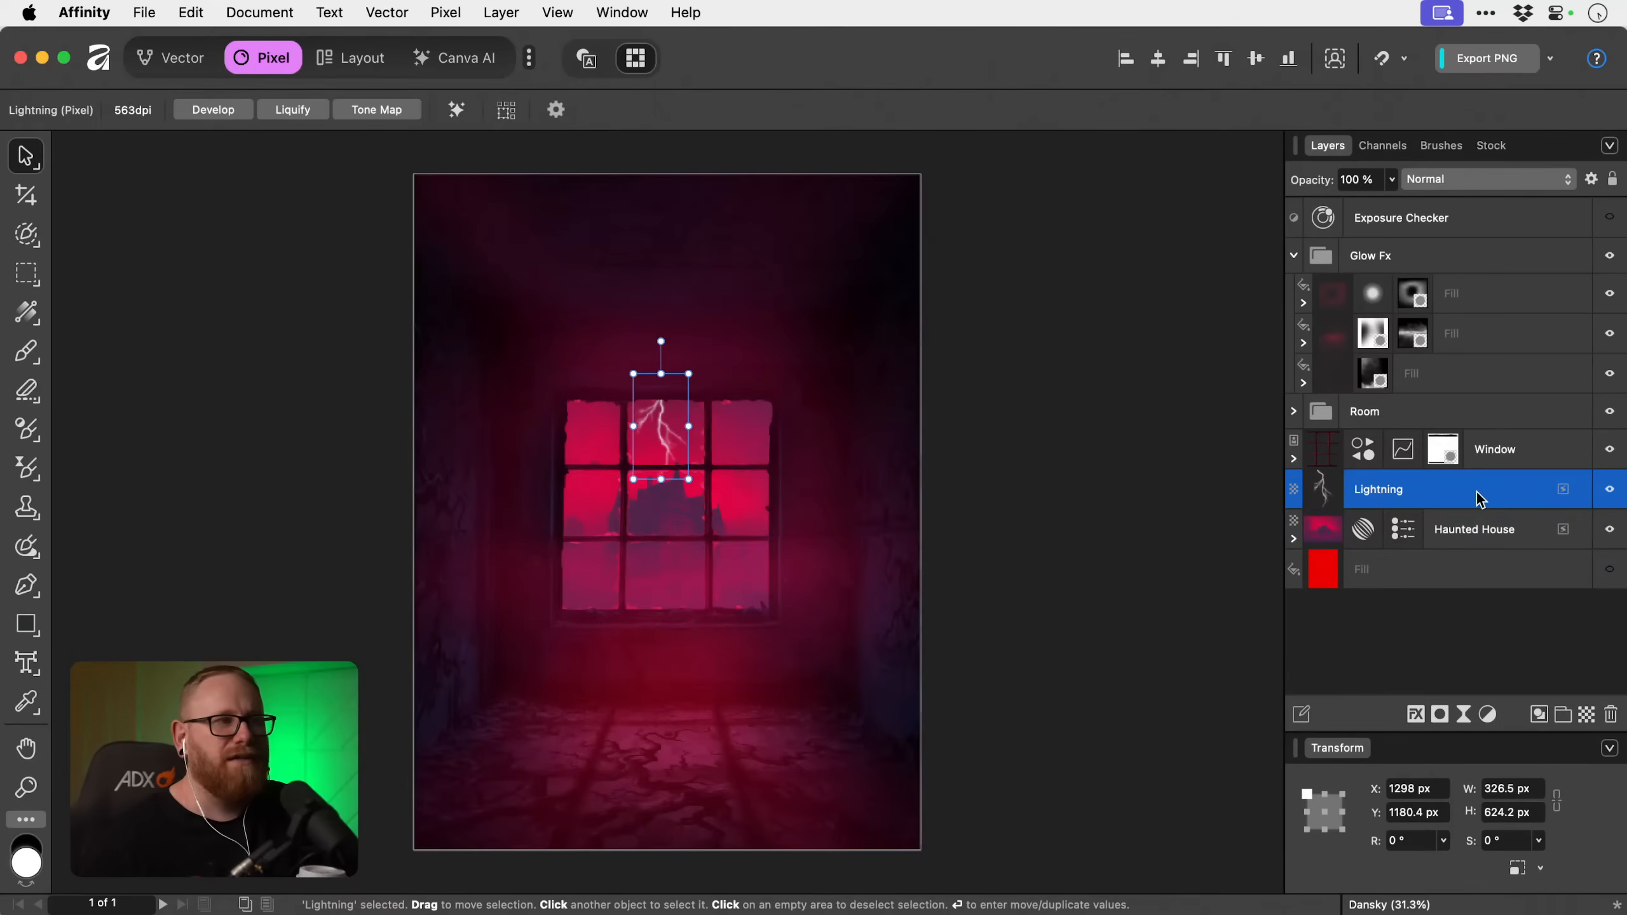
{"action": "key", "text": "z"}
{"action": "left_click_drag", "start_coordinate": [654, 422], "coordinate": [606, 313]}
{"action": "key", "text": "v"}
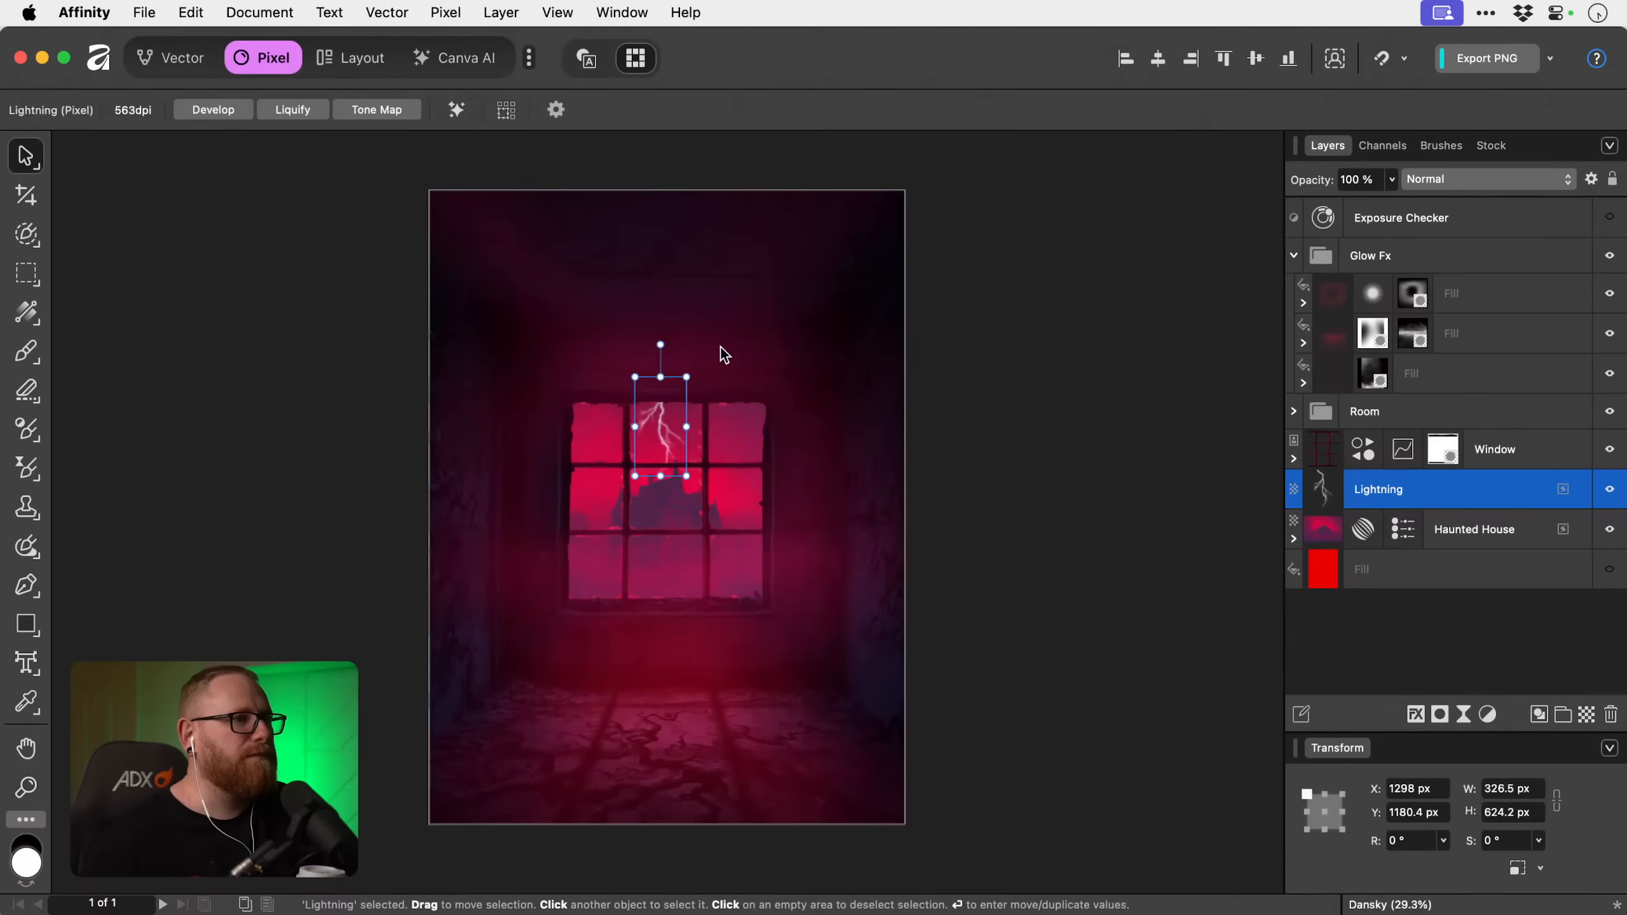
{"action": "key", "text": "super+0"}
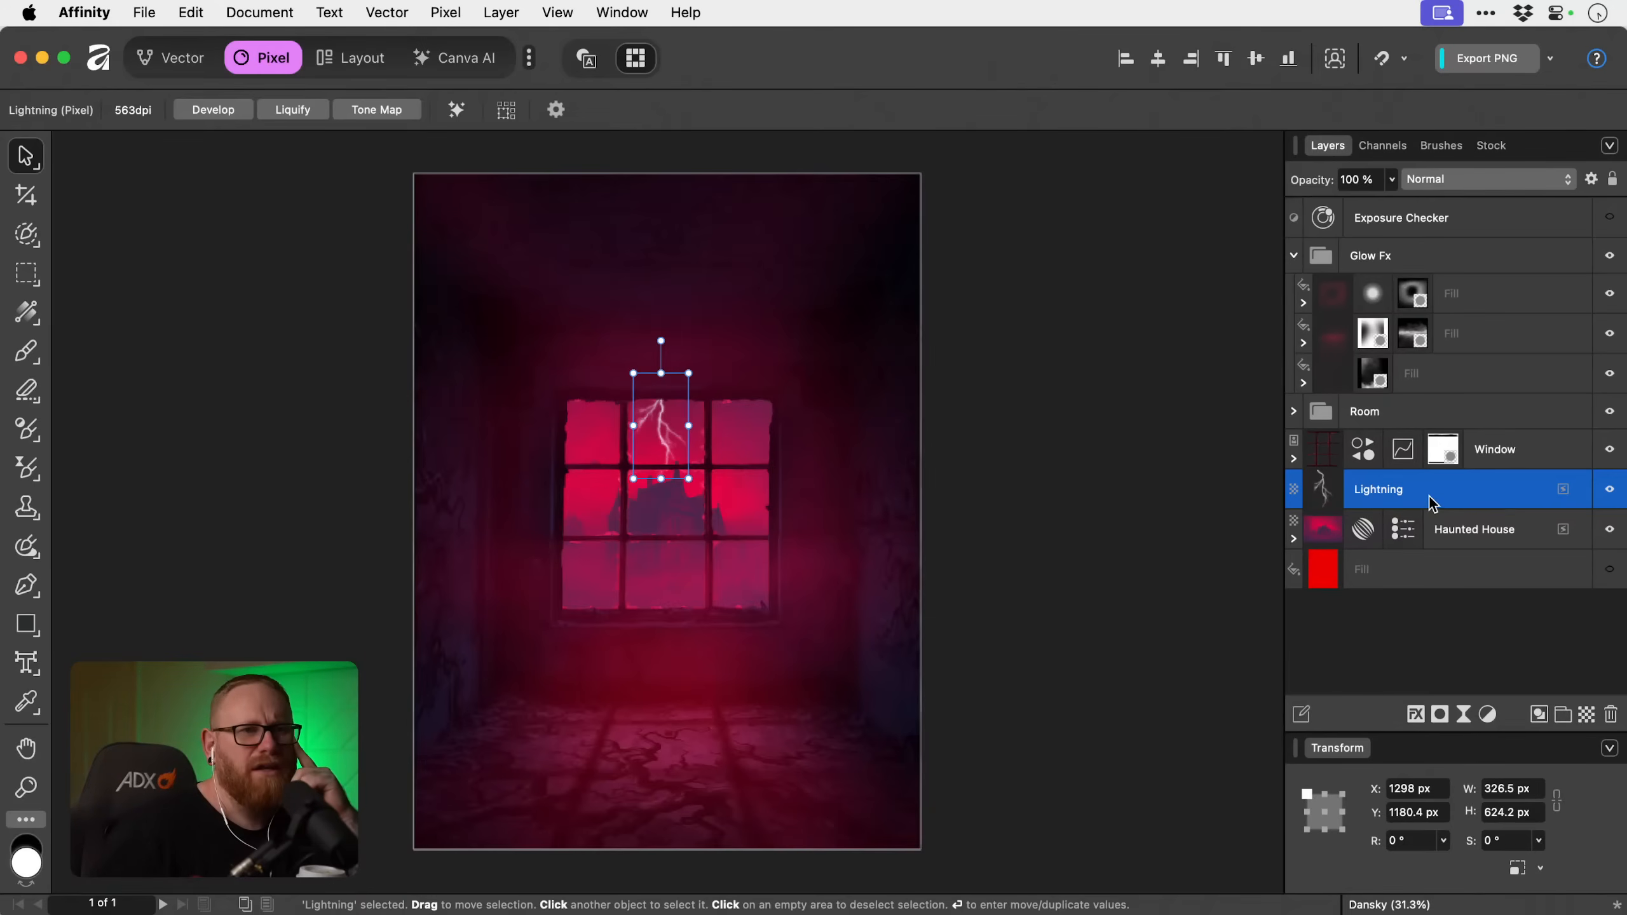
Hide the Lightning layer and stamp a bolt with the lightning brush at 4096 px on a new pixel layer.
{"action": "left_click", "coordinate": [1609, 491]}
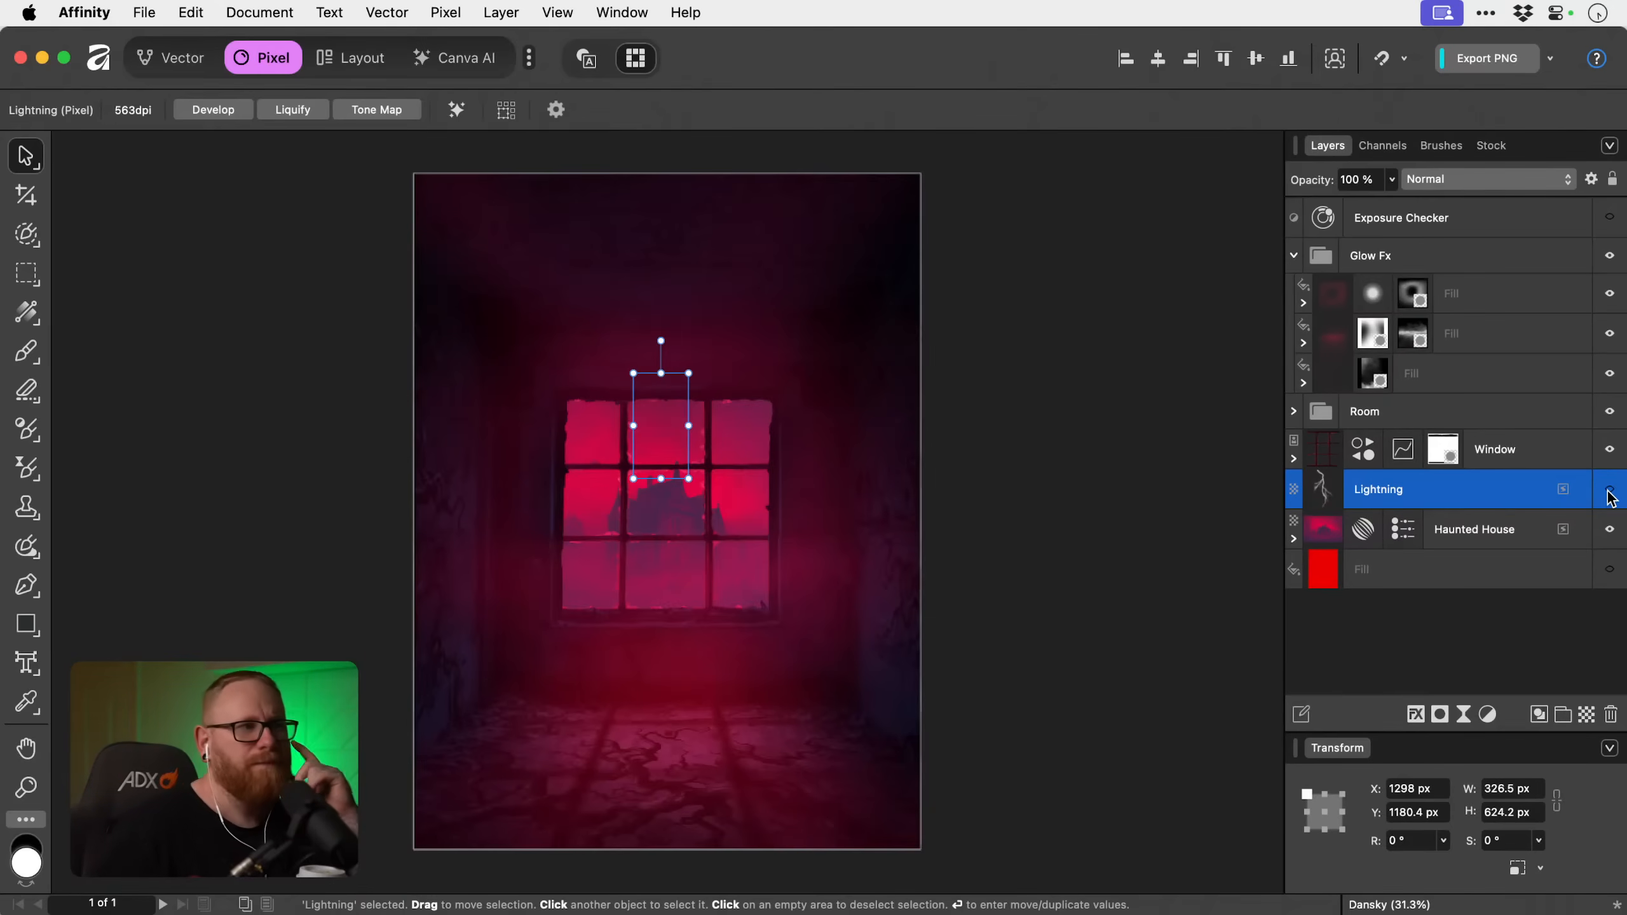
{"action": "left_click", "coordinate": [1587, 715]}
{"action": "key", "text": "b"}
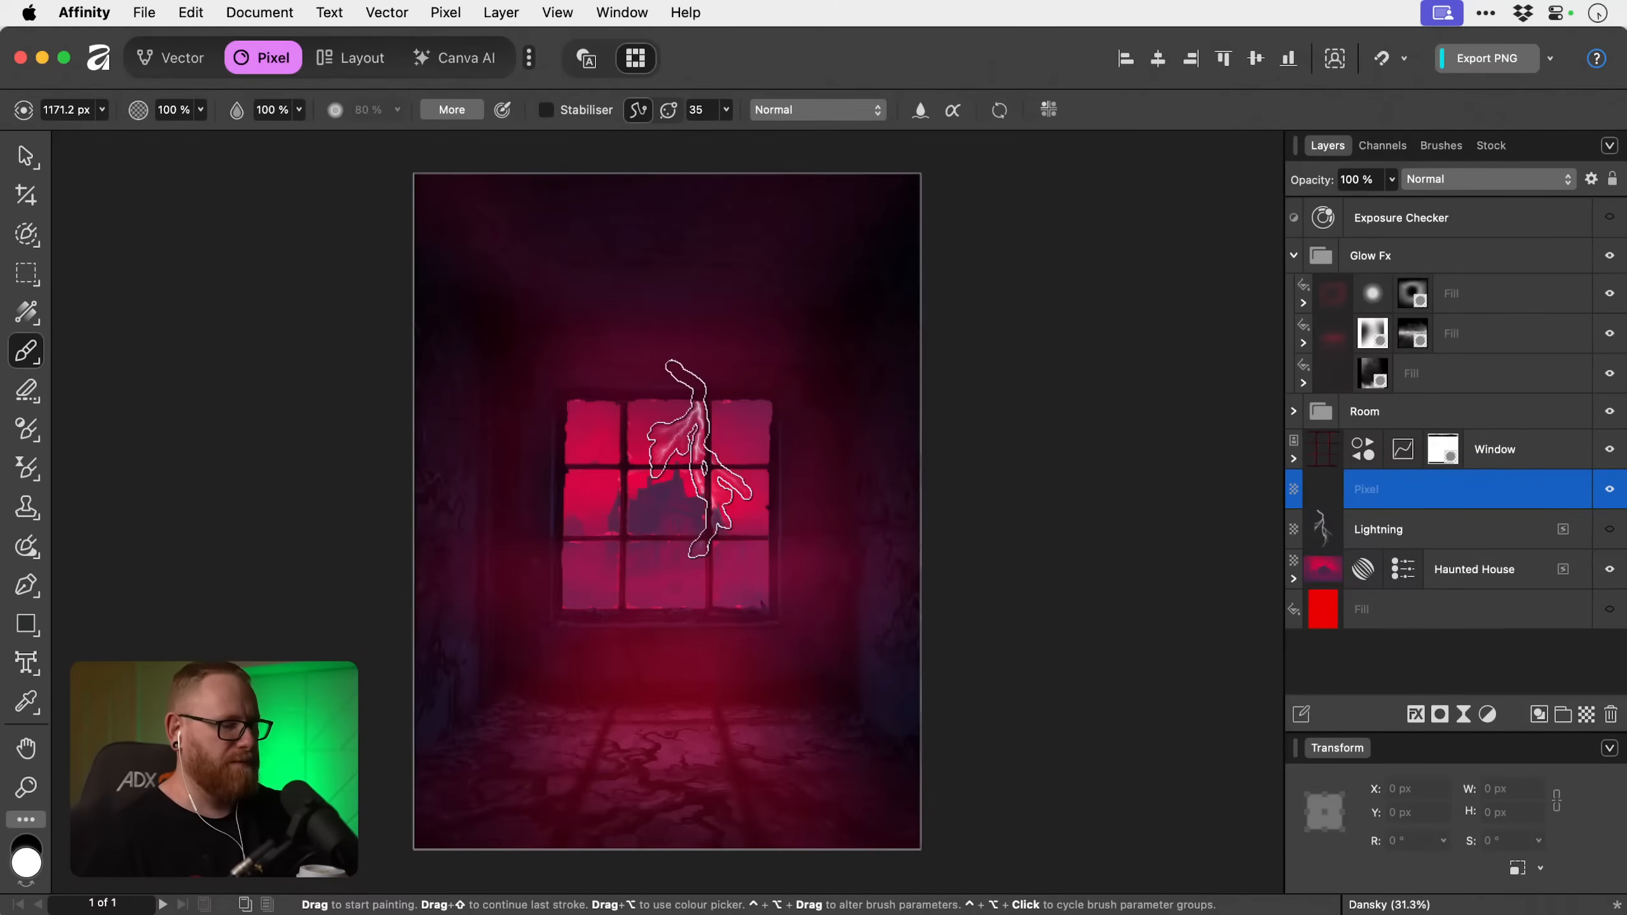
{"action": "key", "text": "bracketright"}
{"action": "key", "text": "bracketright"}
{"action": "key", "text": "bracketright"}
{"action": "key", "text": "bracketright"}
{"action": "key", "text": "bracketright"}
{"action": "key", "text": "bracketright"}
{"action": "key", "text": "bracketright"}
{"action": "key", "text": "bracketright"}
{"action": "key", "text": "bracketright"}
{"action": "key", "text": "bracketright"}
{"action": "key", "text": "bracketright"}
{"action": "key", "text": "bracketright"}
{"action": "key", "text": "bracketright"}
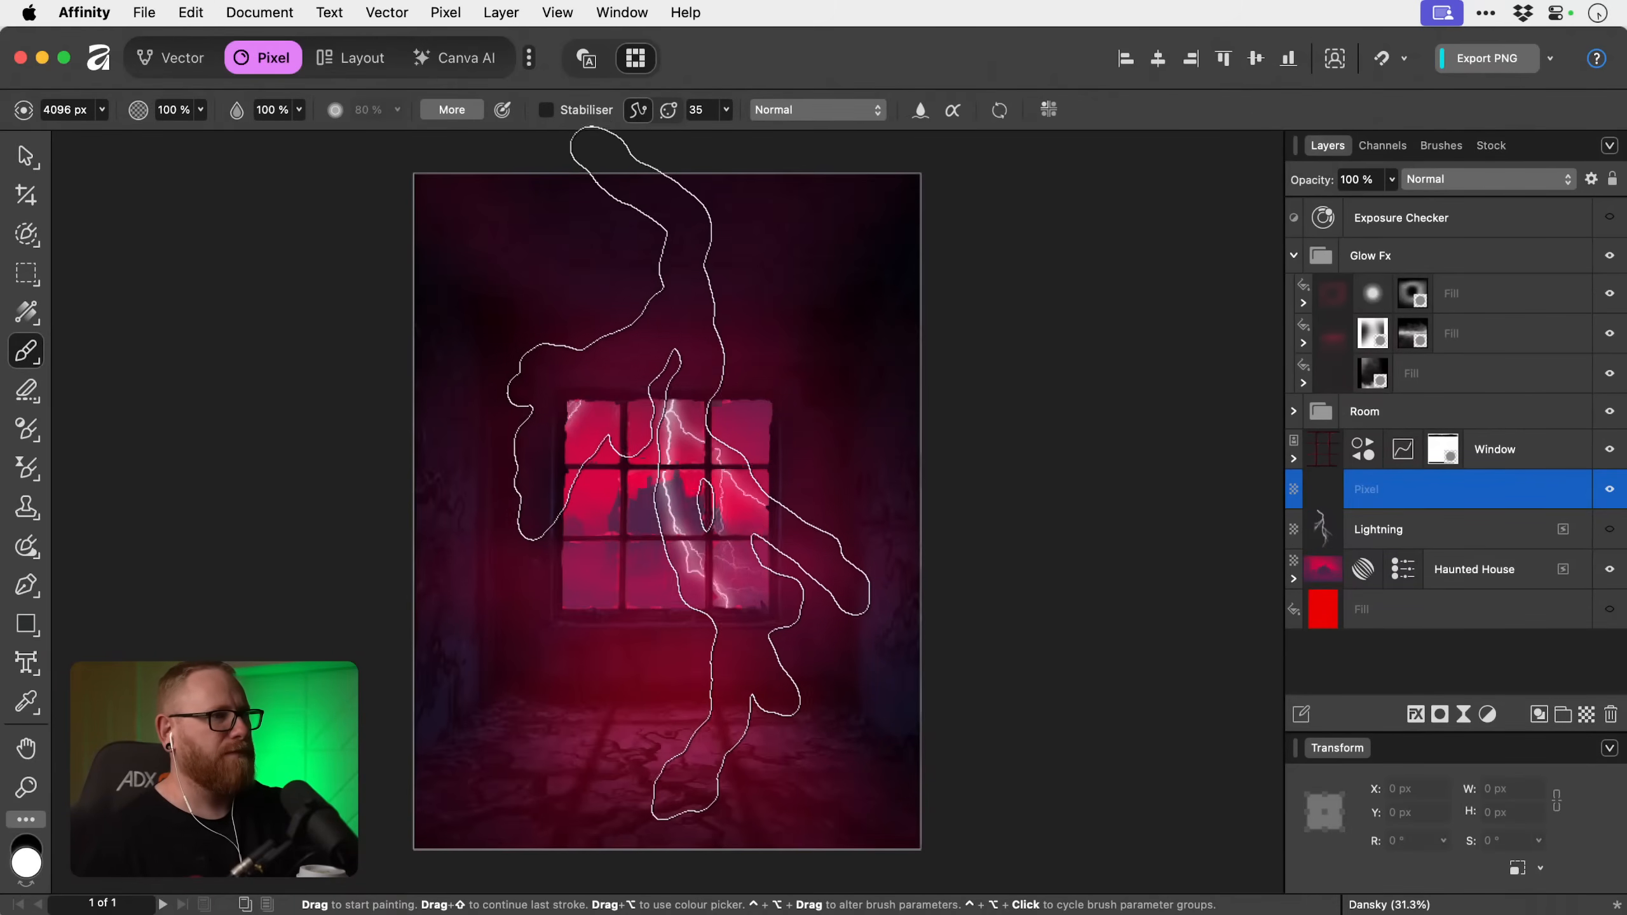
{"action": "left_click", "coordinate": [689, 476]}
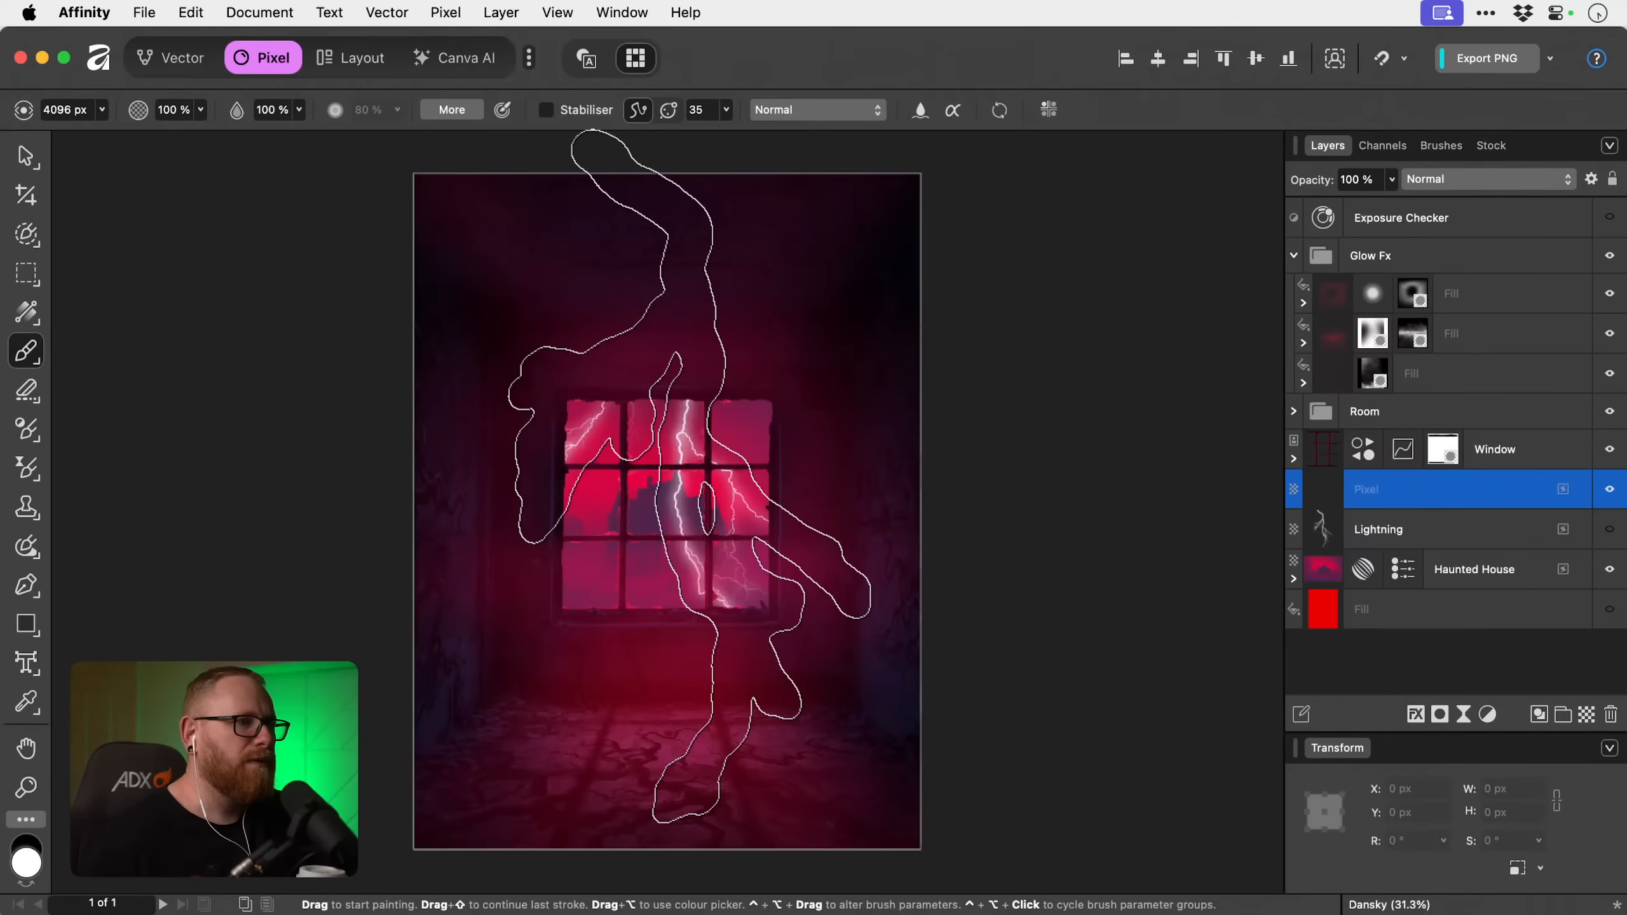
Scale the new bolt layer down to about 542 × 695 px and place it in the window's upper middle pane.
{"action": "key", "text": "v"}
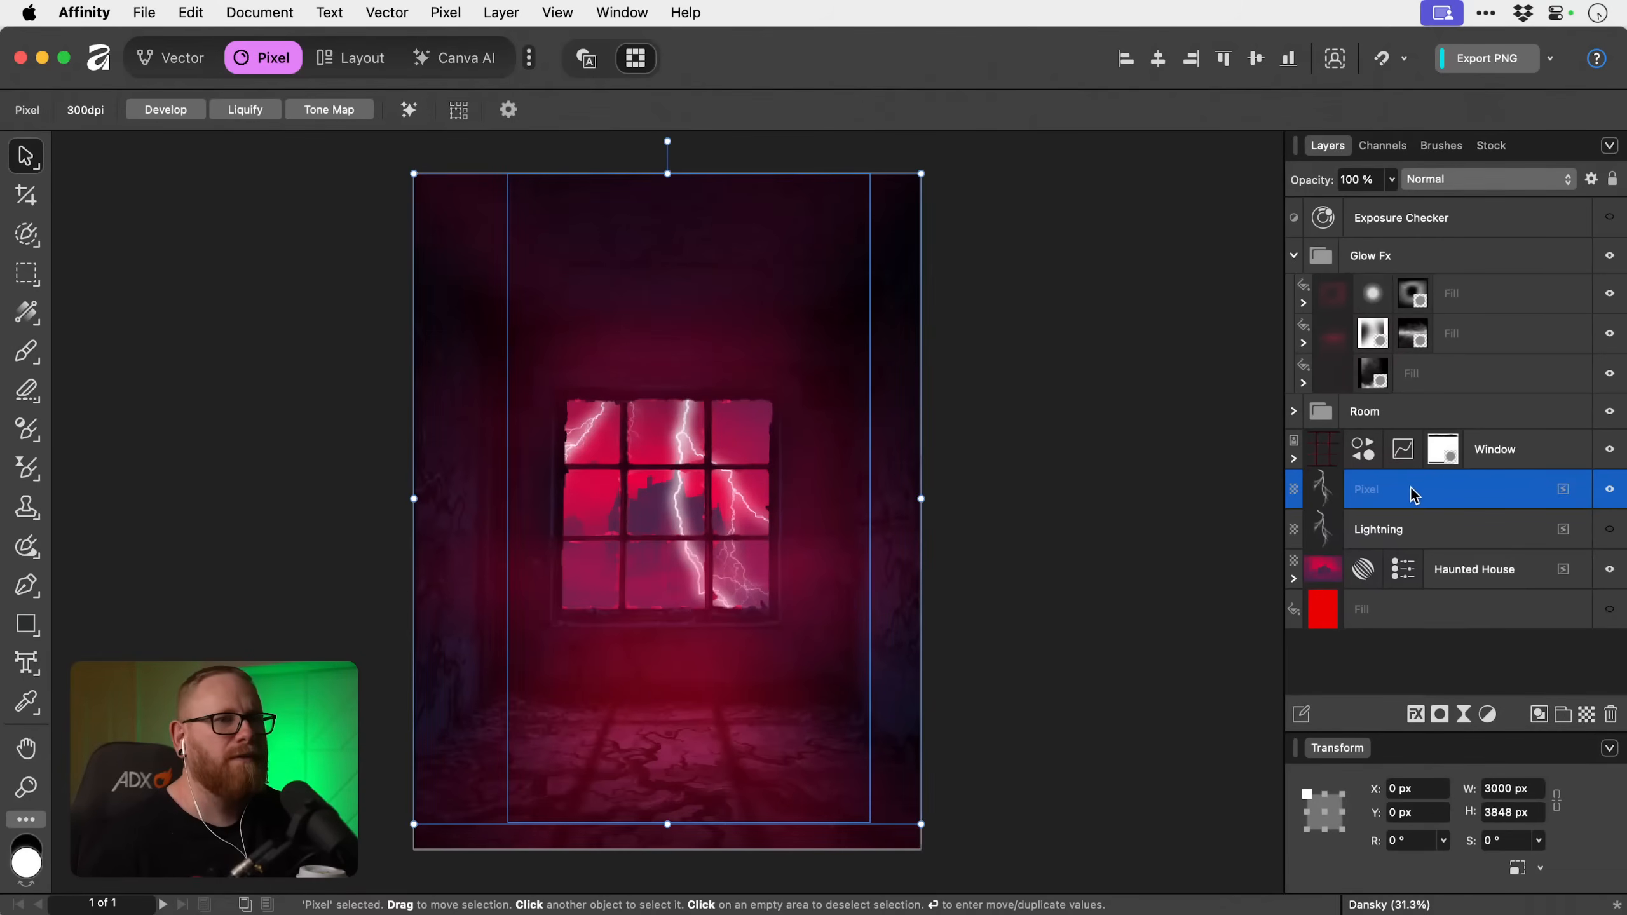
{"action": "left_click_drag", "start_coordinate": [921, 174], "coordinate": [563, 635]}
{"action": "left_click_drag", "start_coordinate": [503, 697], "coordinate": [664, 420]}
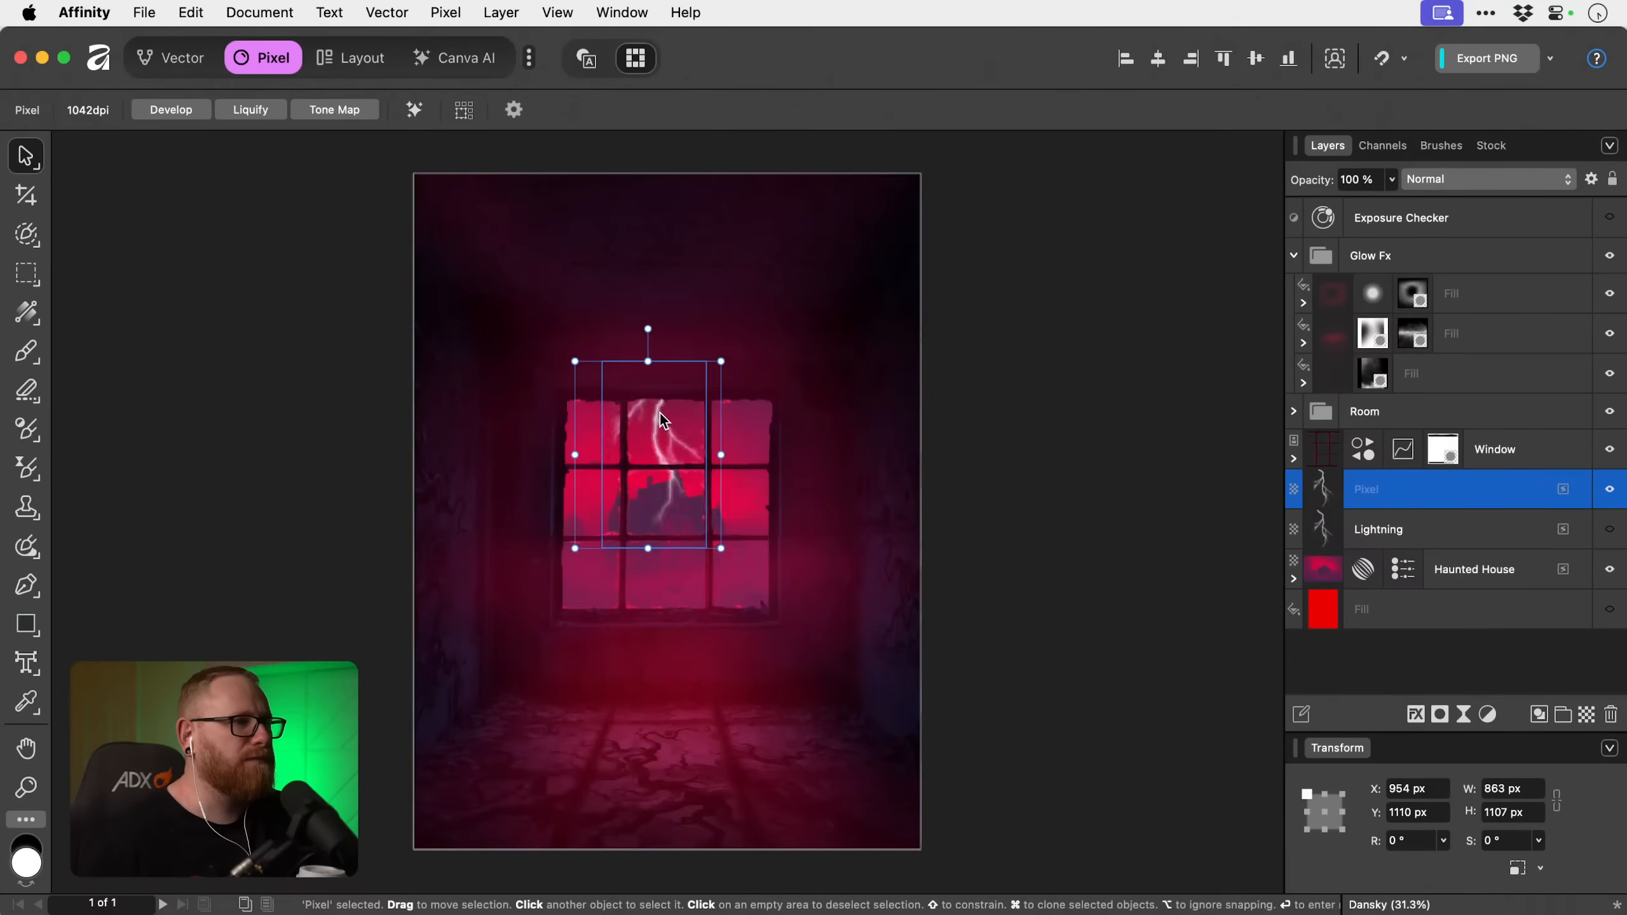
{"action": "left_click_drag", "start_coordinate": [722, 361], "coordinate": [679, 414]}
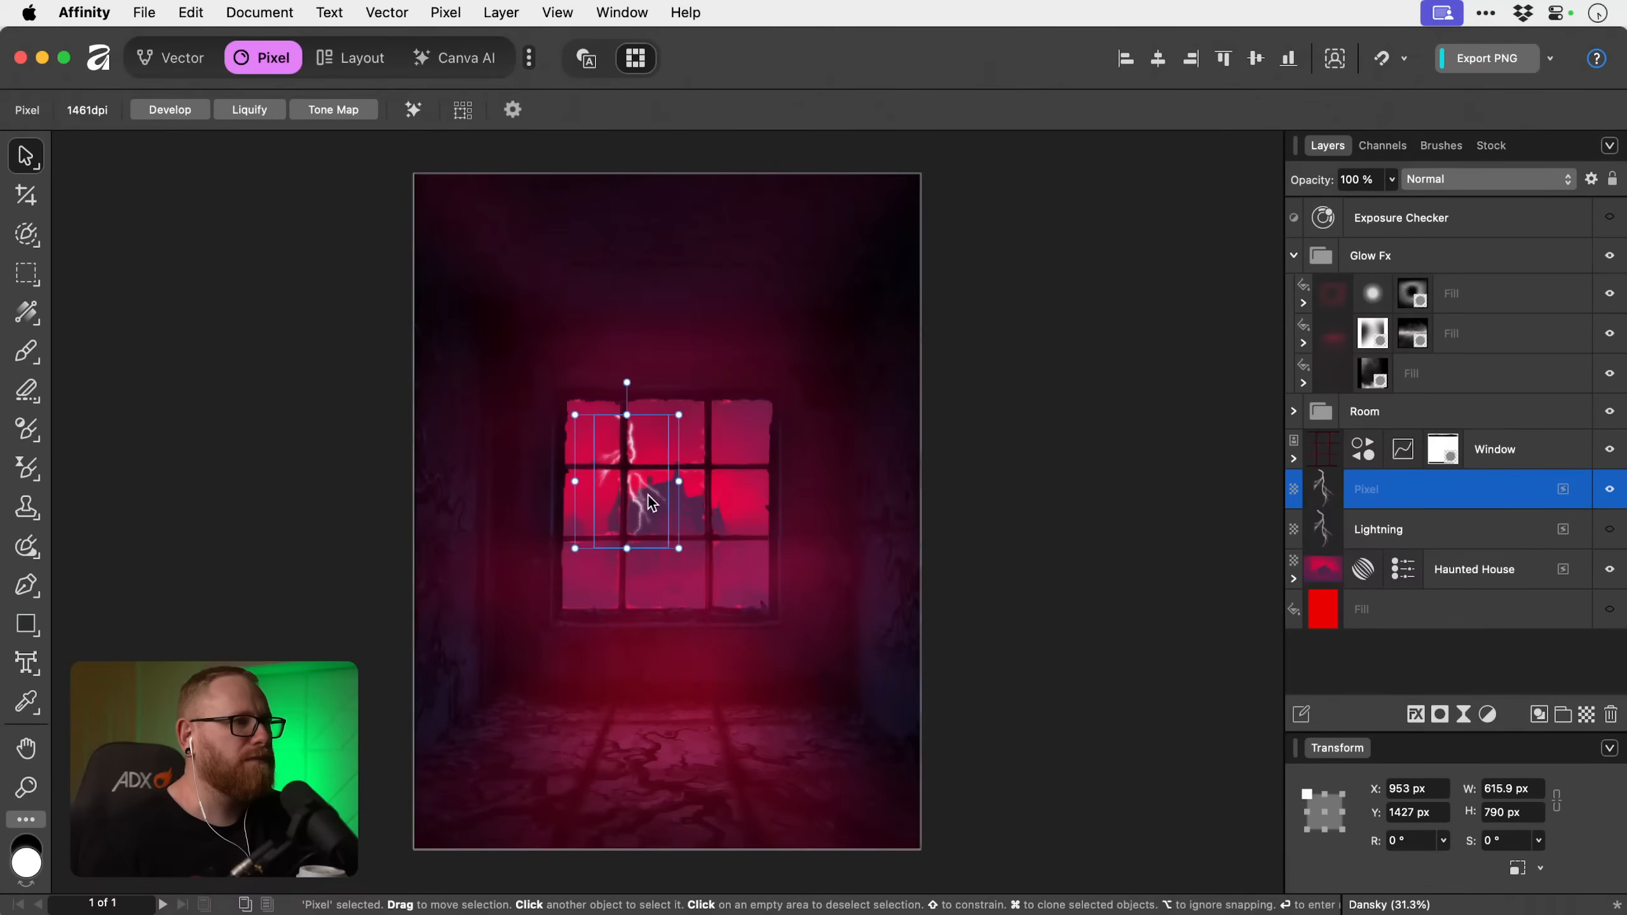
{"action": "left_click_drag", "start_coordinate": [652, 503], "coordinate": [686, 436]}
{"action": "left_click_drag", "start_coordinate": [714, 349], "coordinate": [702, 361]}
{"action": "key", "text": "Return"}
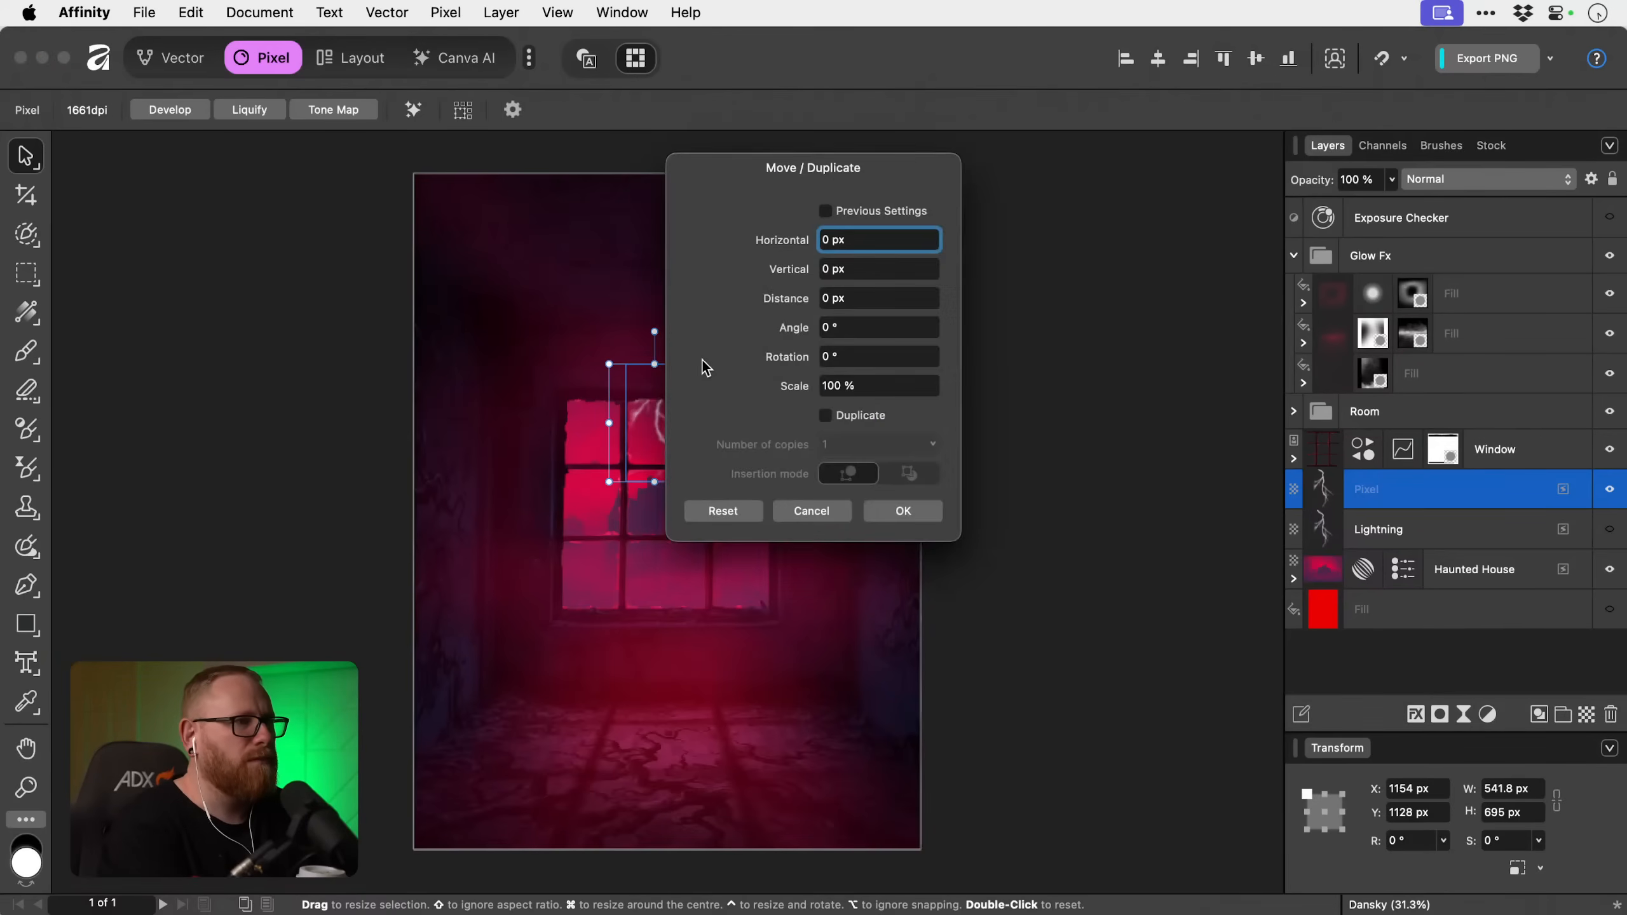
{"action": "key", "text": "Escape"}
Compare the two bolt layers, delete the unnamed pixel layer and show the Lightning layer again.
{"action": "left_click", "coordinate": [1459, 532]}
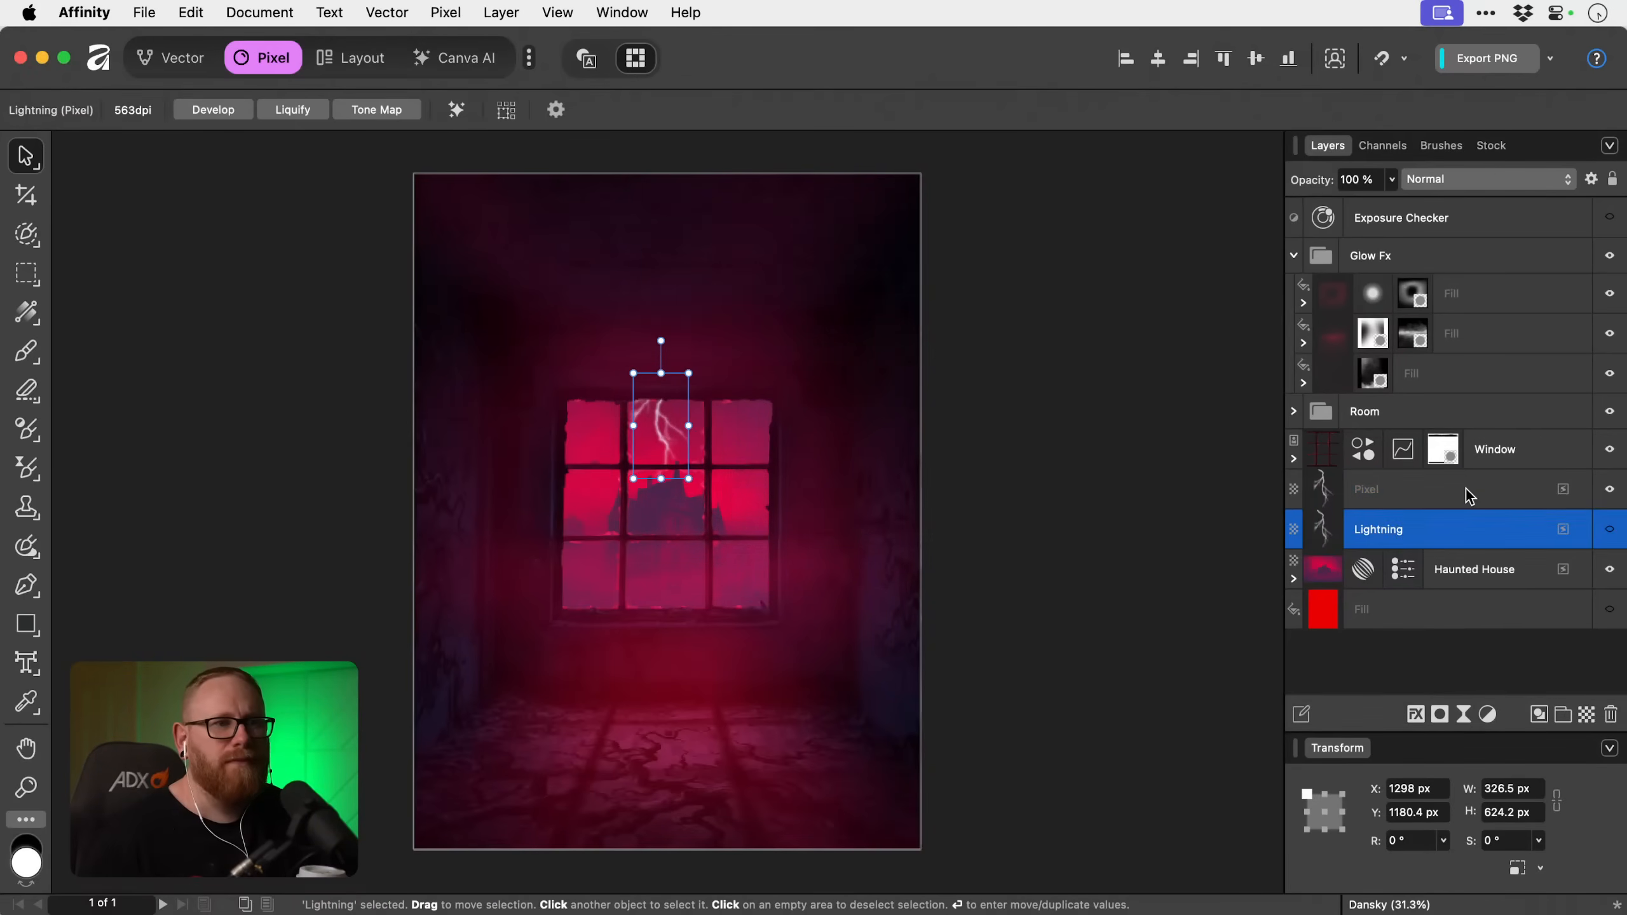
{"action": "left_click", "coordinate": [1469, 495]}
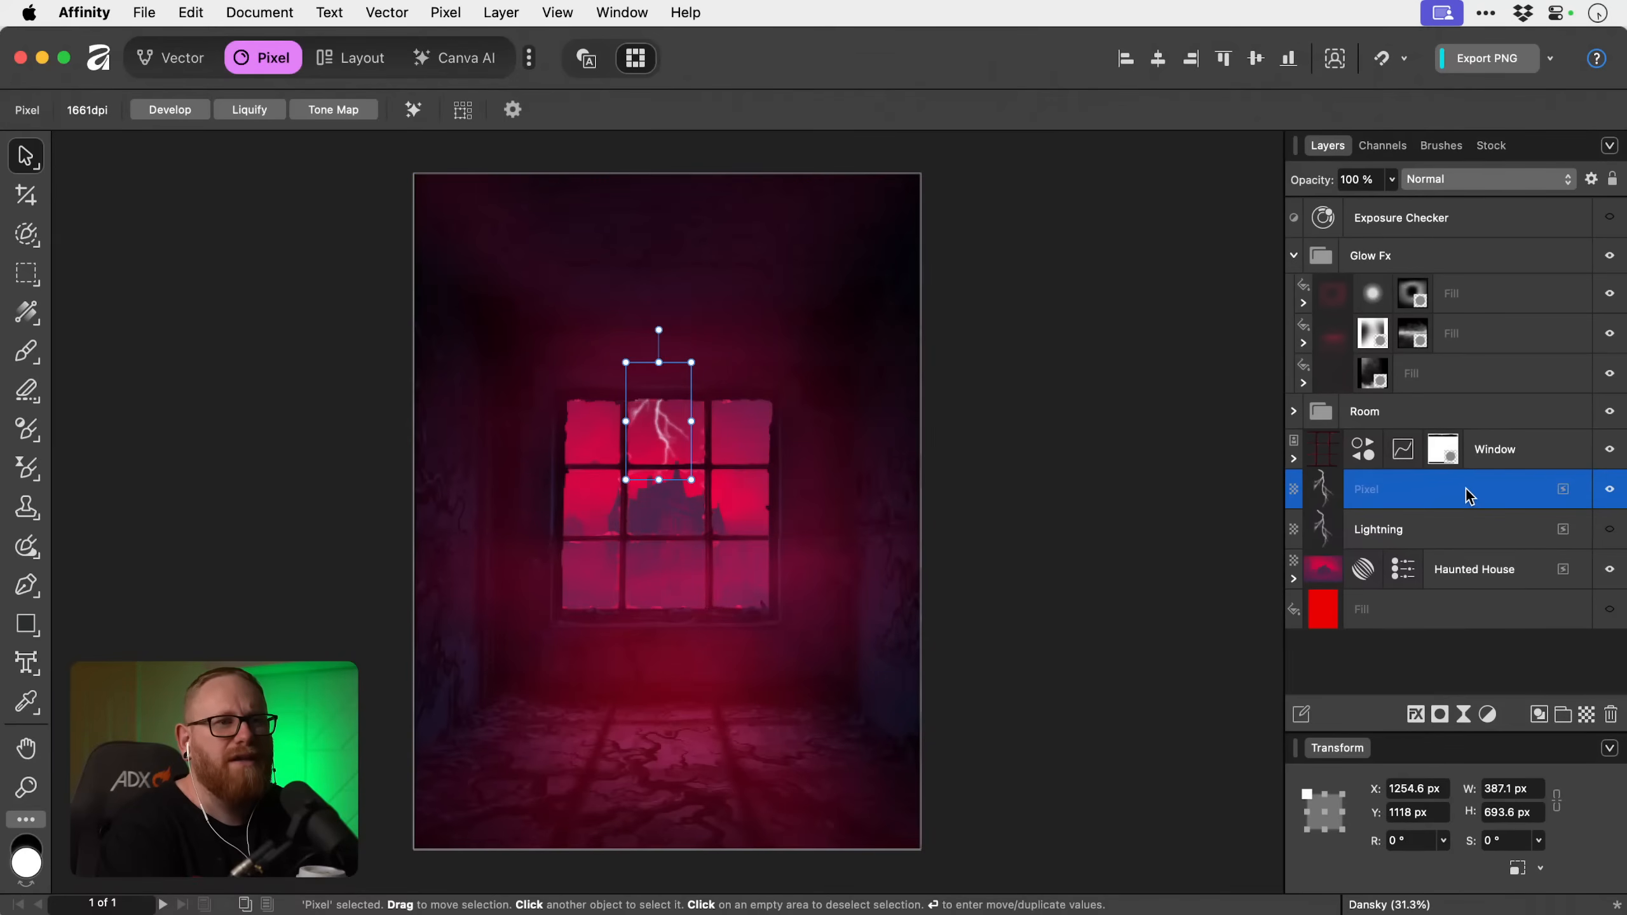
{"action": "key", "text": "Delete"}
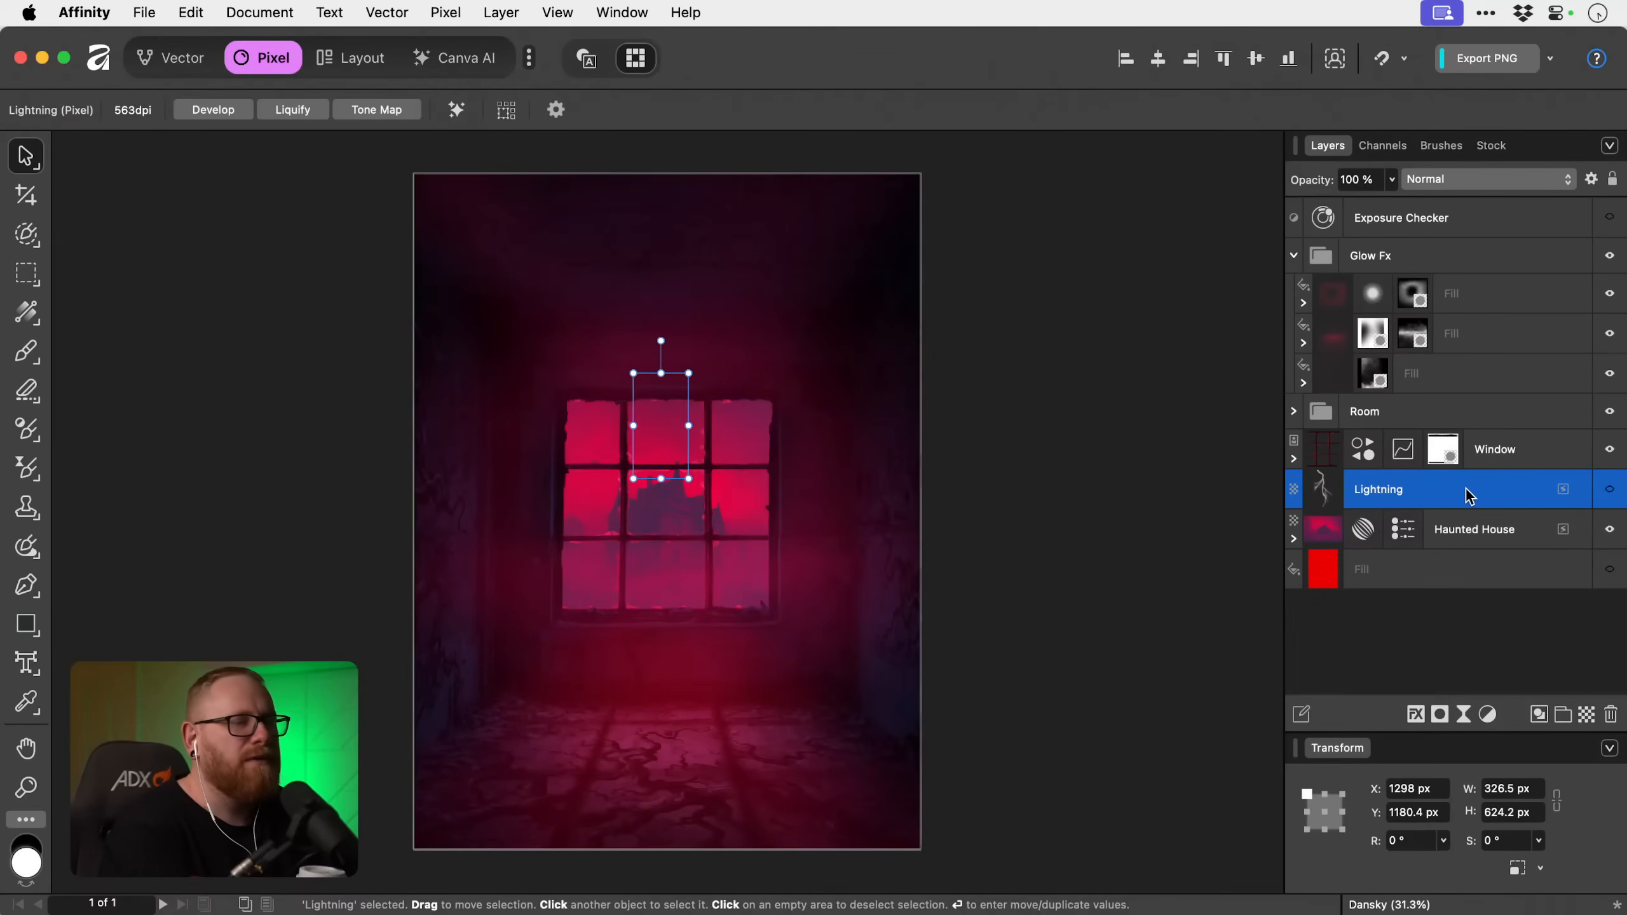
{"action": "left_click", "coordinate": [1611, 492]}
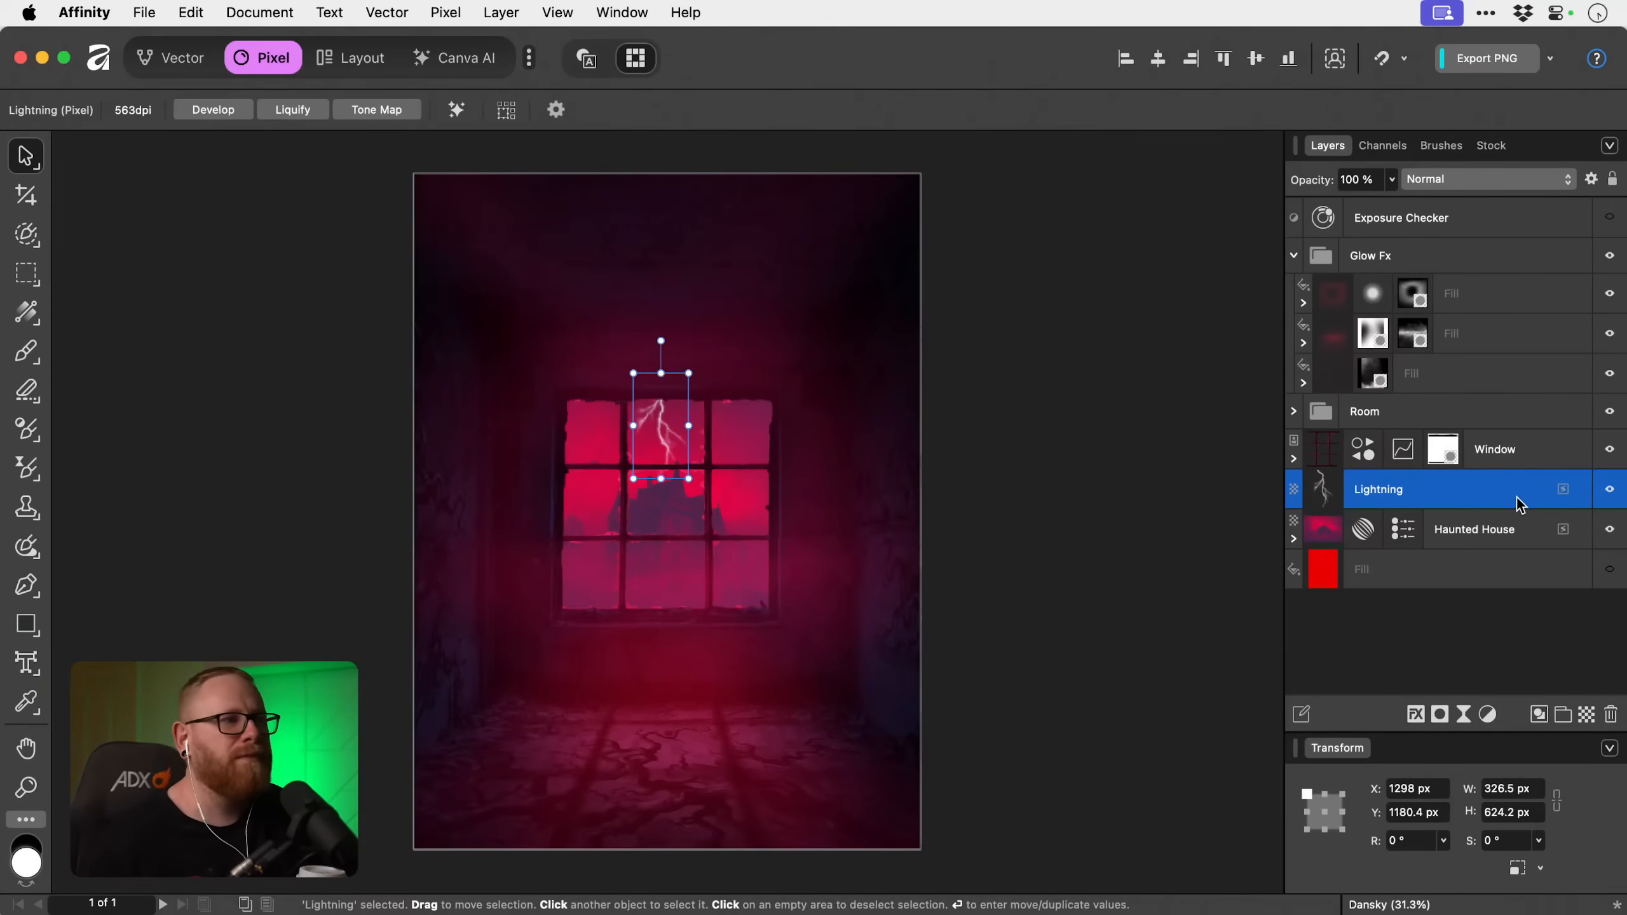
{"action": "left_click", "coordinate": [1493, 182]}
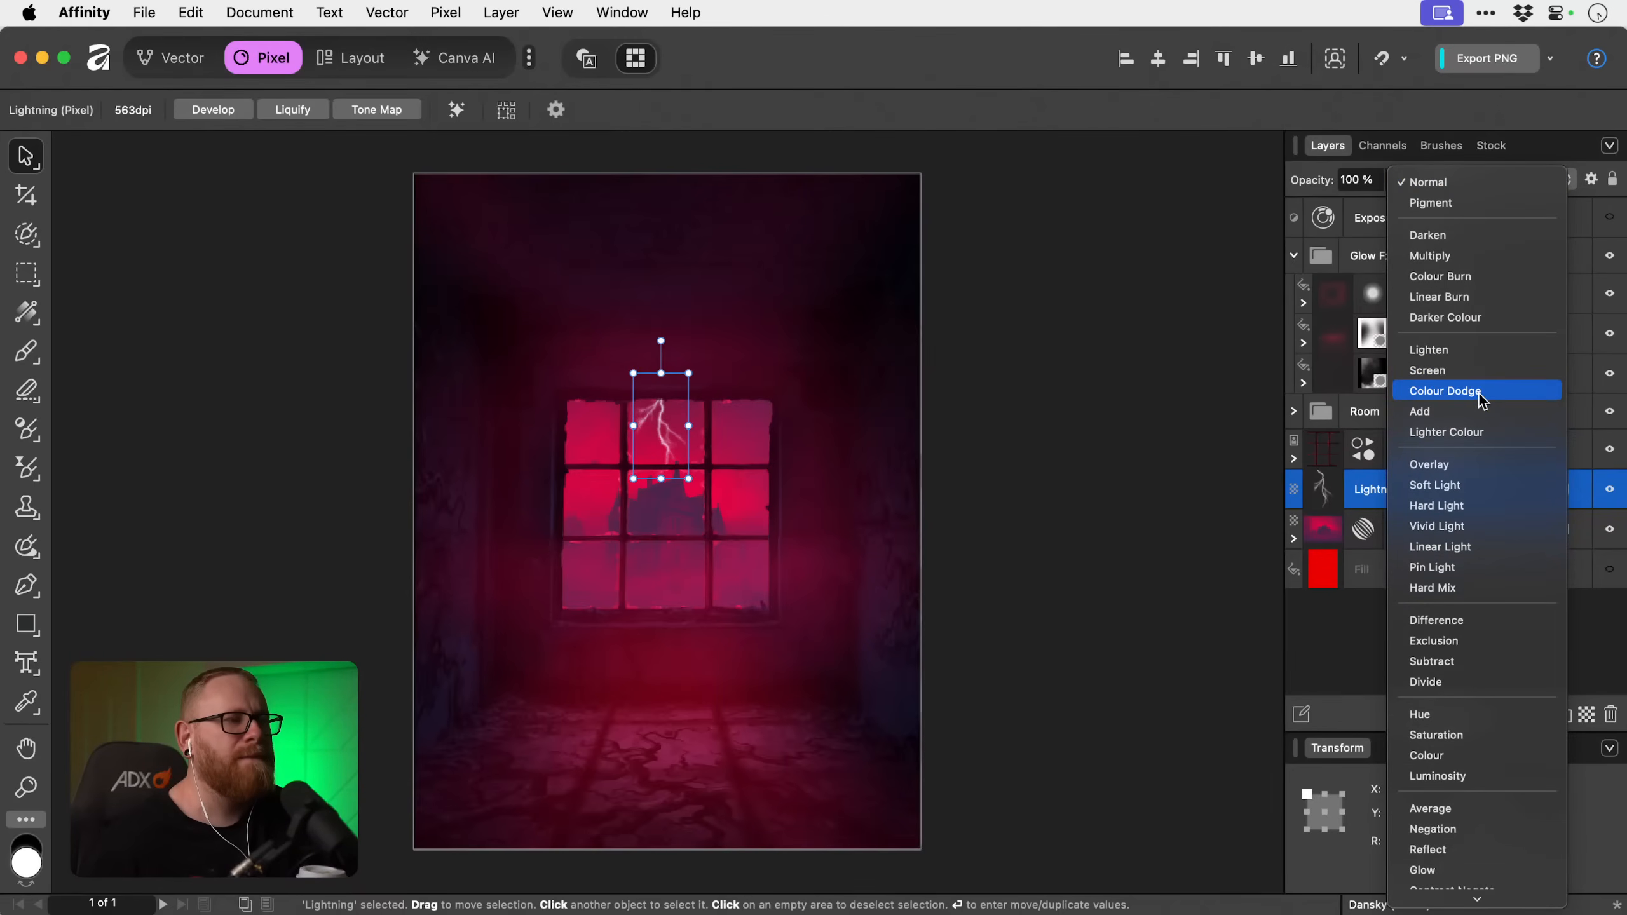
{"action": "left_click", "coordinate": [1471, 185]}
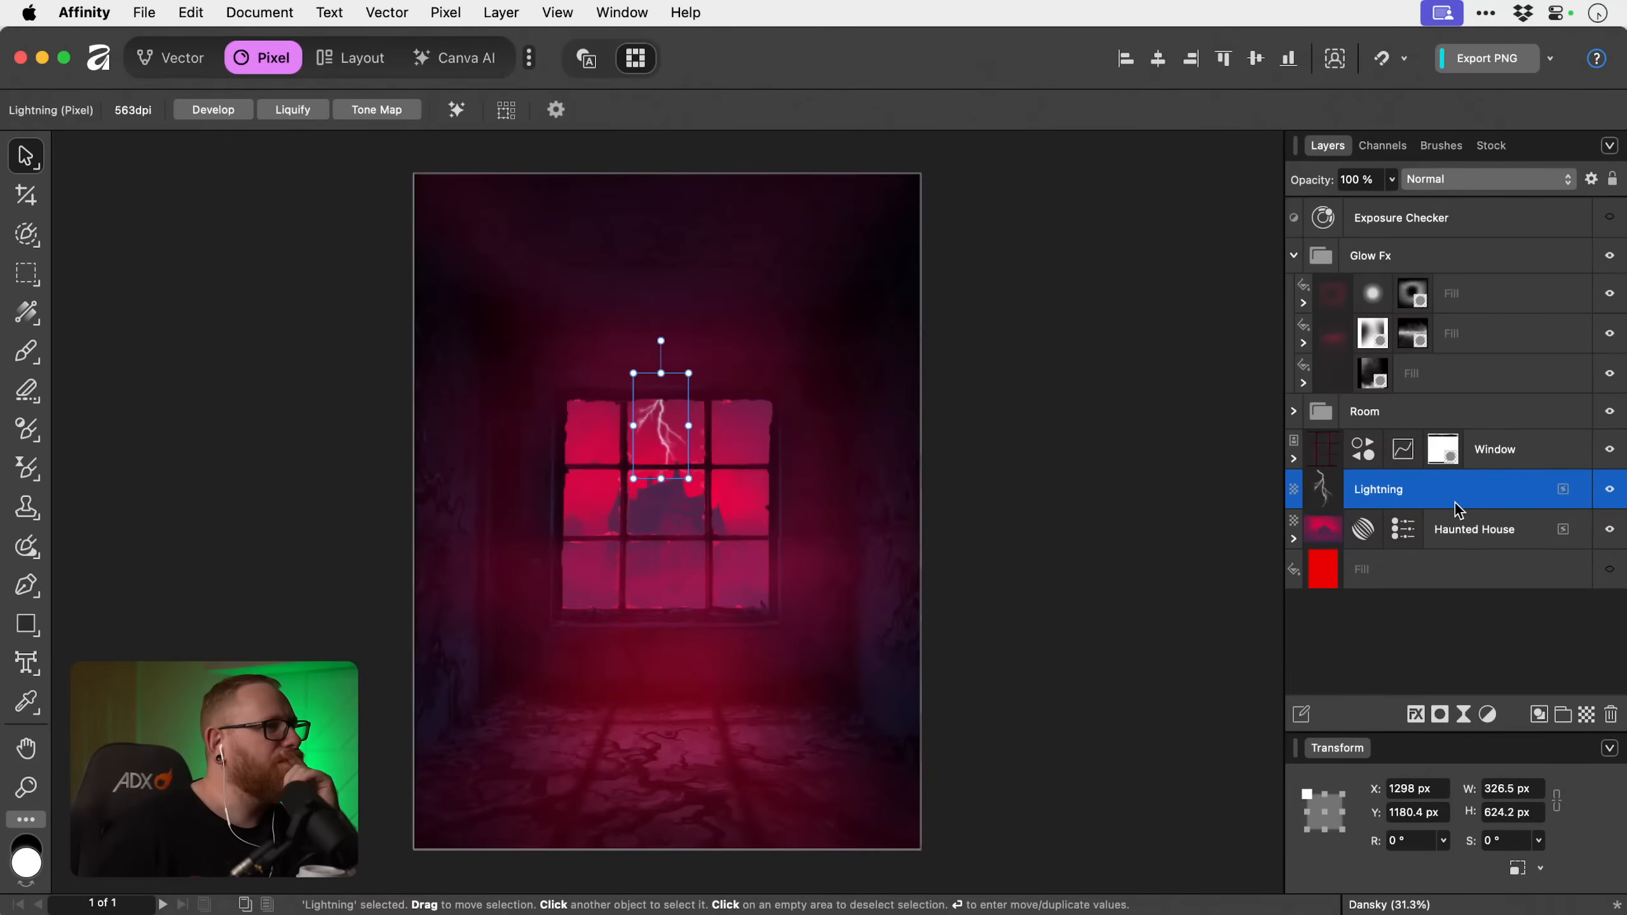
{"action": "left_click", "coordinate": [595, 69]}
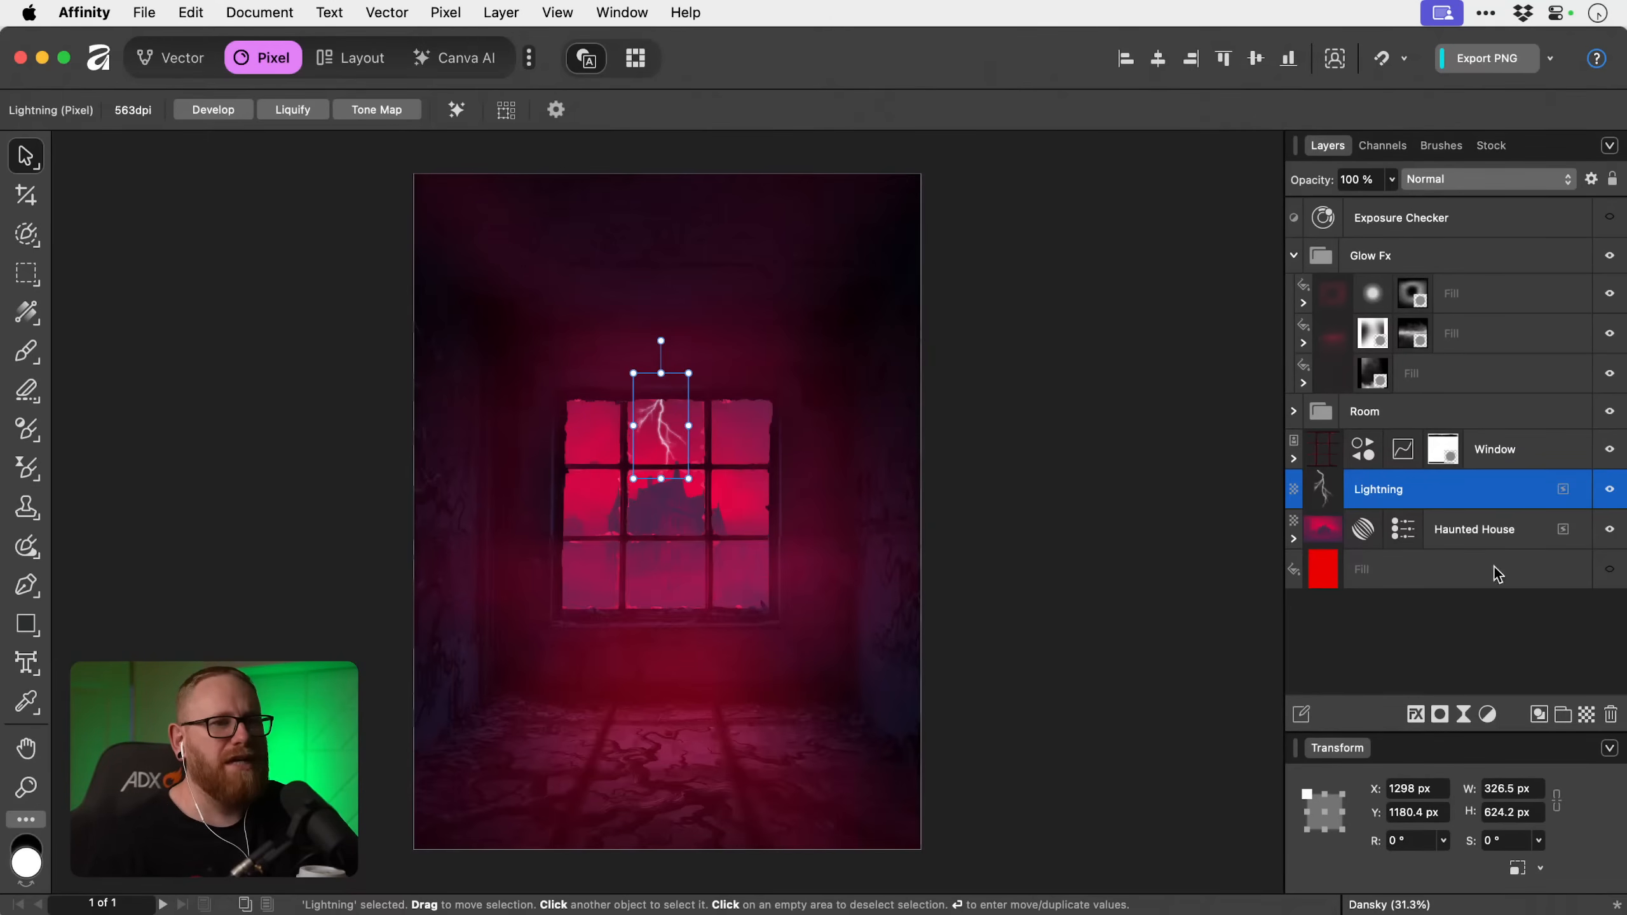
Add a Recolour adjustment and nest it inside the Lightning layer so that only the bolt is affected.
{"action": "left_click", "coordinate": [1487, 713]}
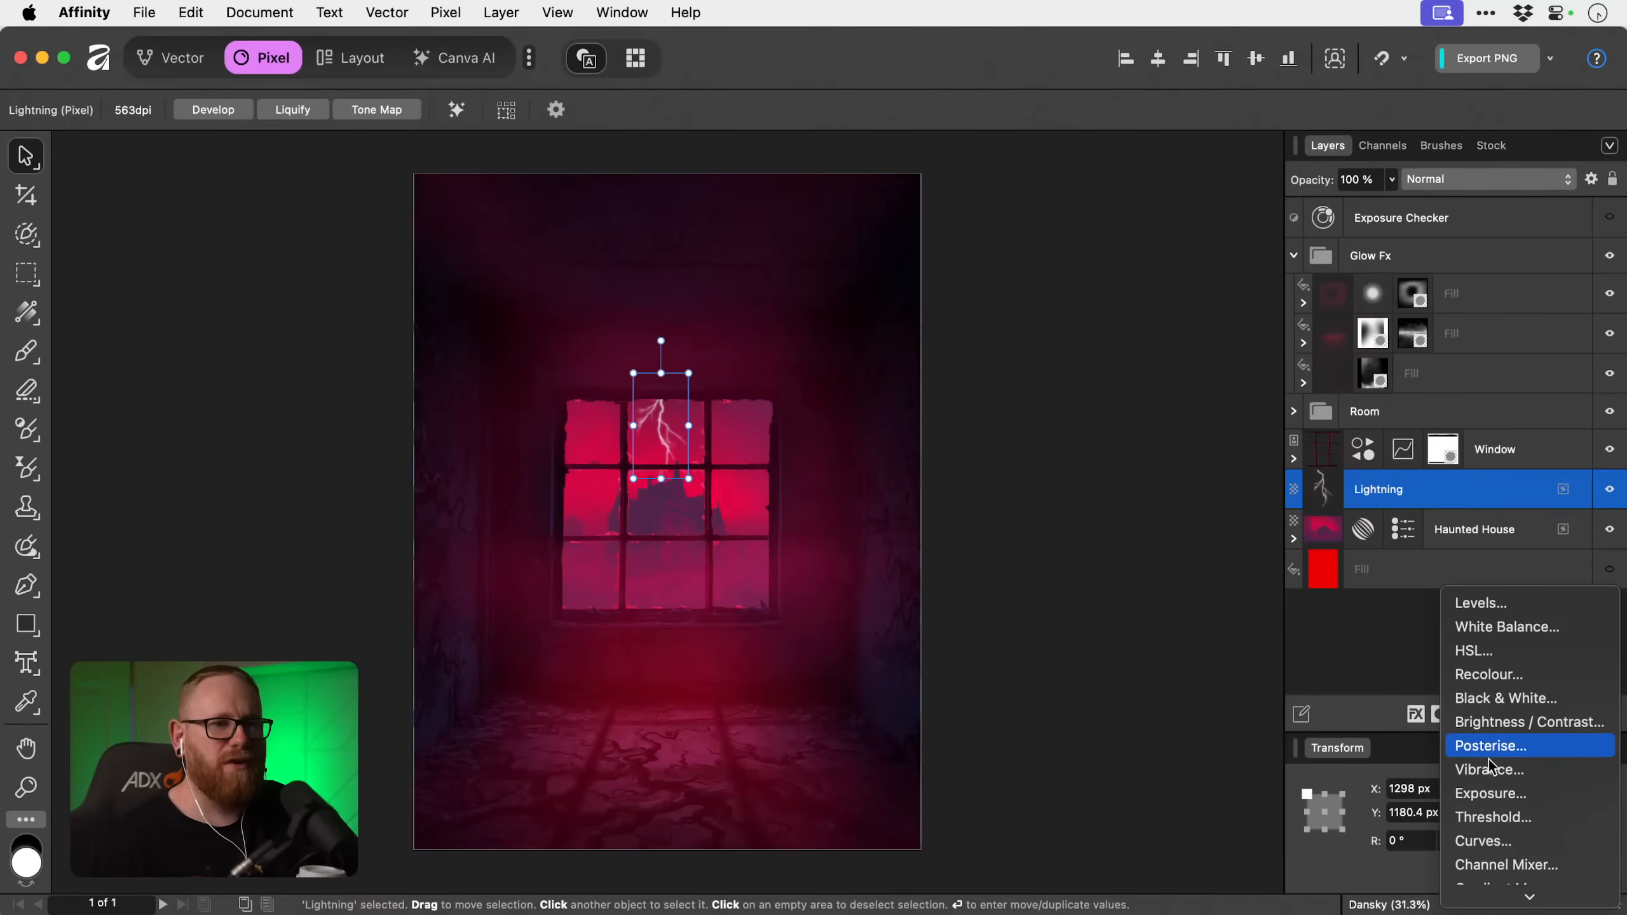
{"action": "left_click", "coordinate": [1483, 678]}
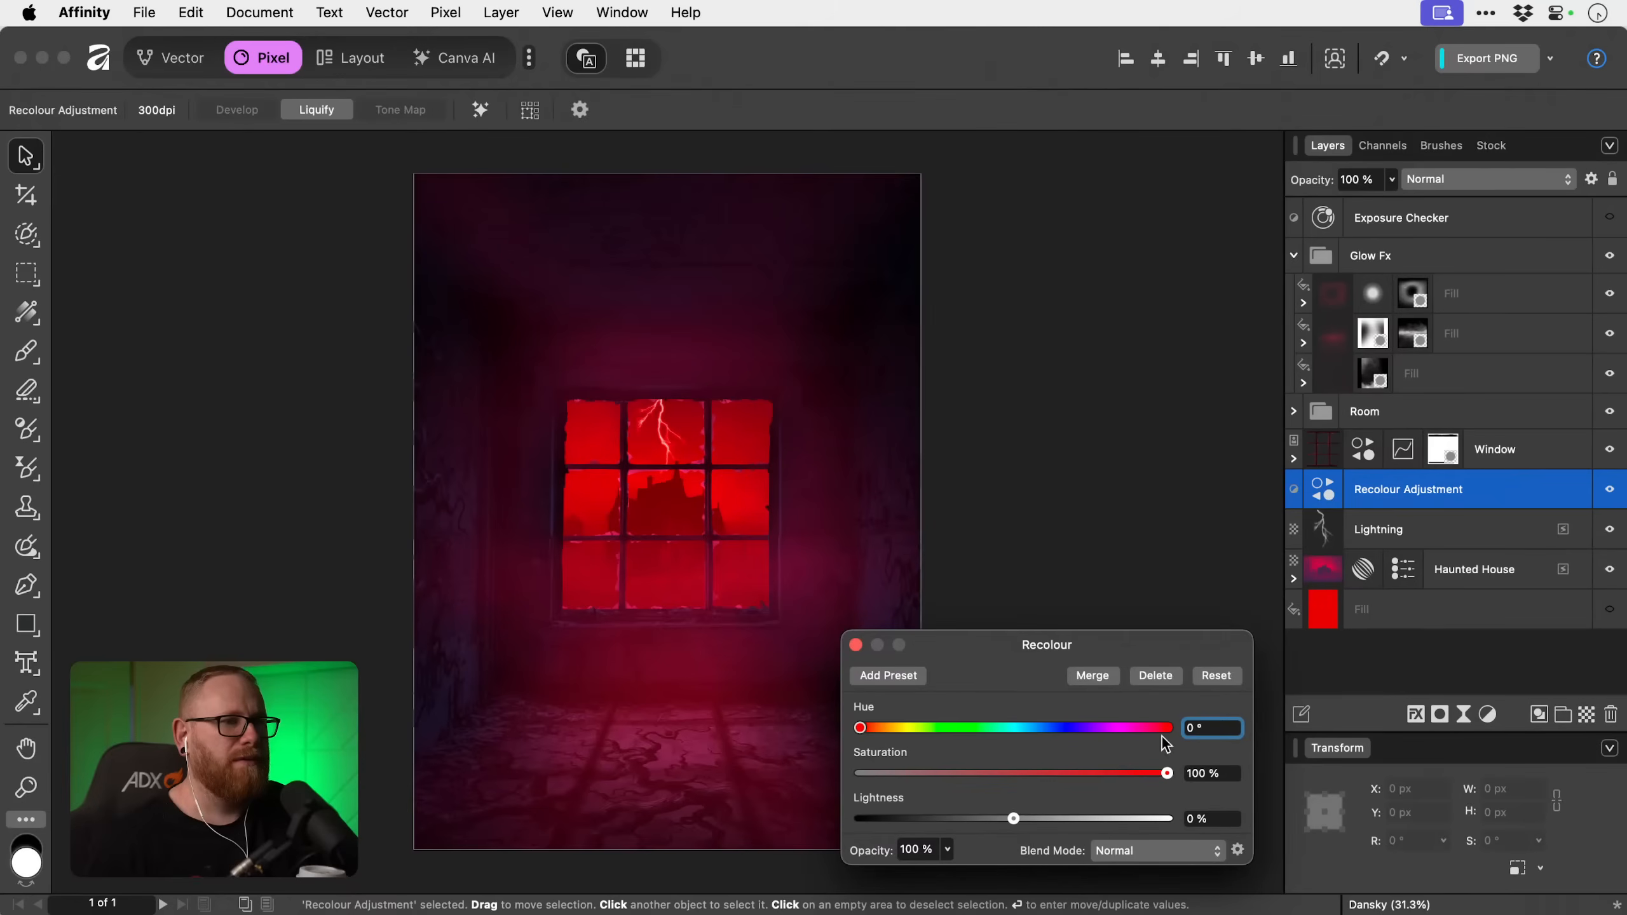
{"action": "left_click_drag", "start_coordinate": [1410, 506], "coordinate": [1322, 524]}
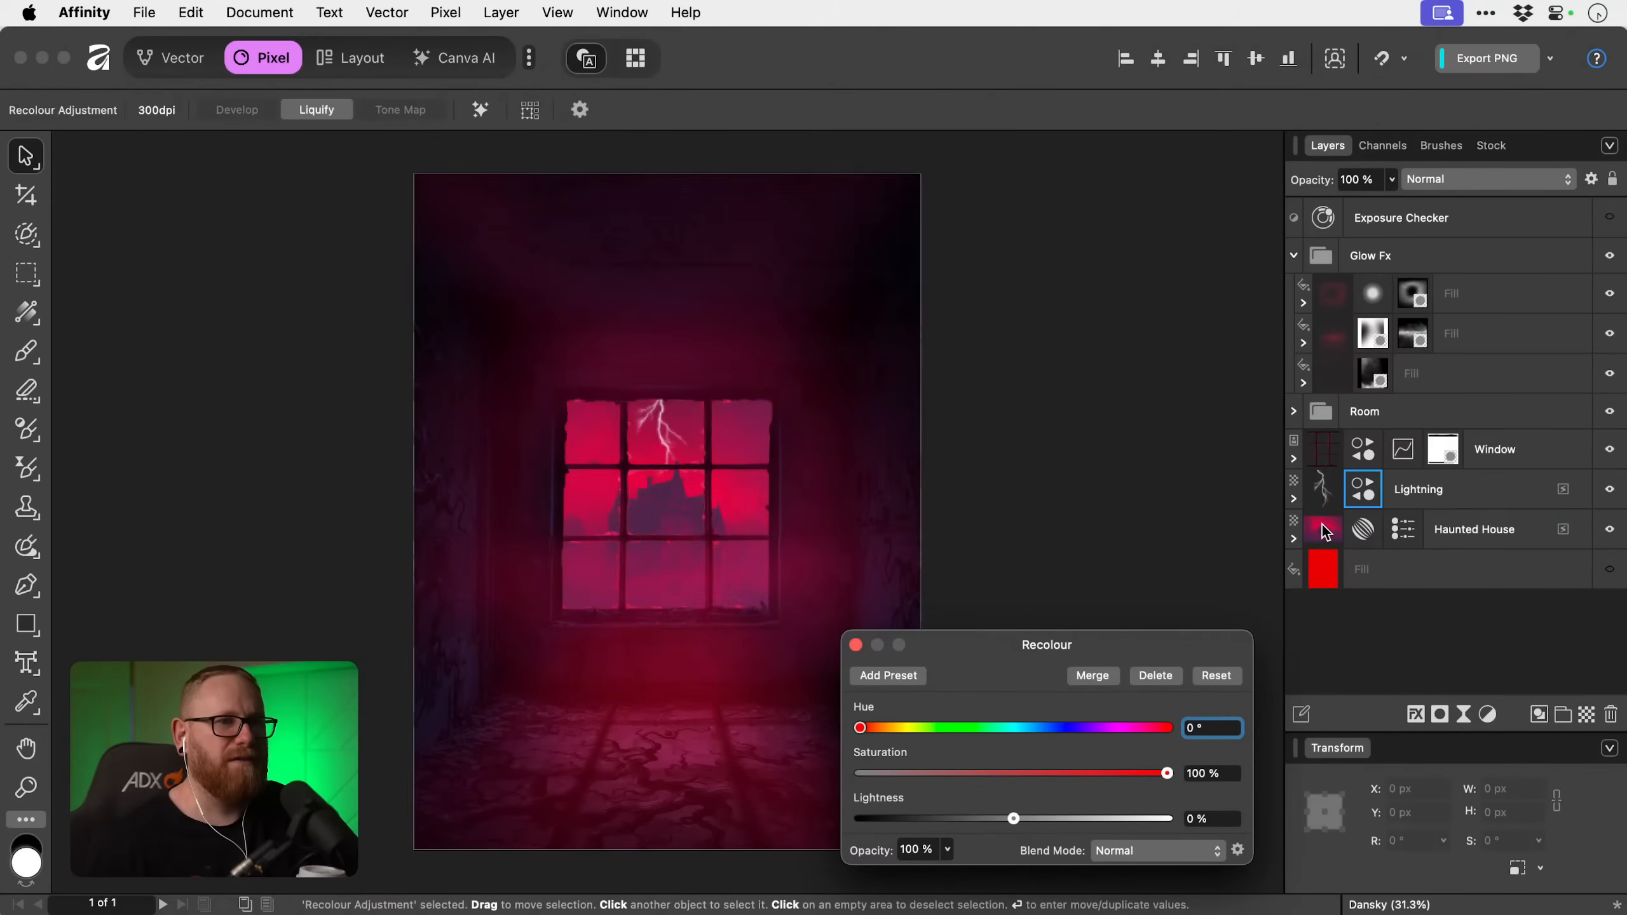
{"action": "left_click", "coordinate": [1293, 498]}
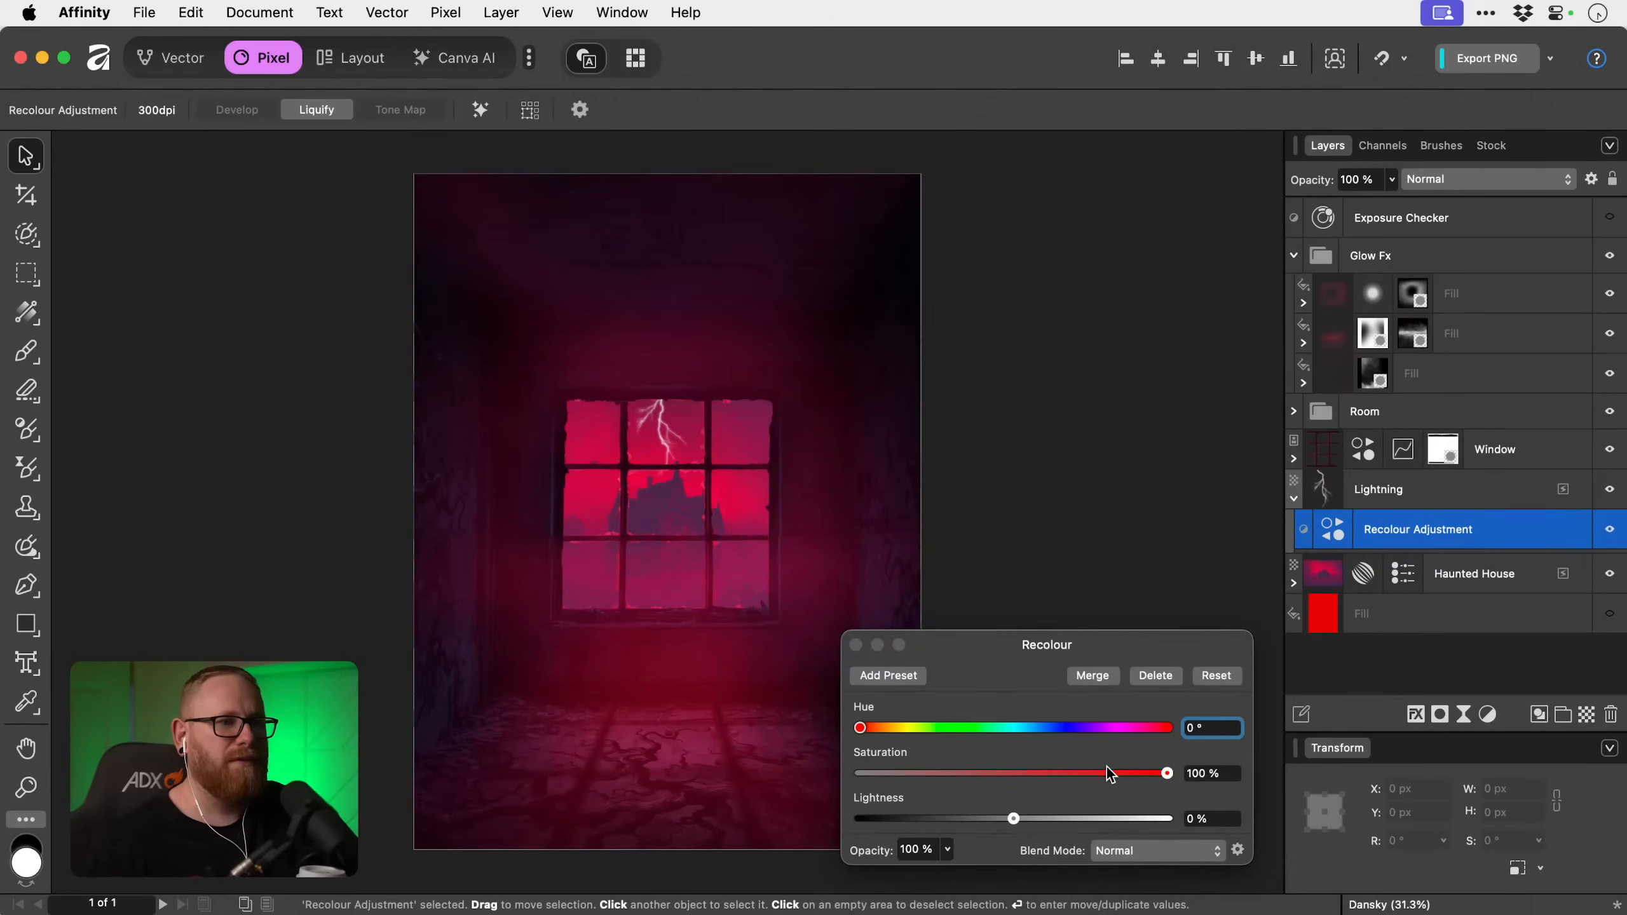
Set the bolt's Recolour adjustment to a hue of 339.9° and a lightness of -46 %.
{"action": "left_click_drag", "start_coordinate": [1115, 728], "coordinate": [1153, 728]}
{"action": "left_click_drag", "start_coordinate": [1013, 819], "coordinate": [946, 816]}
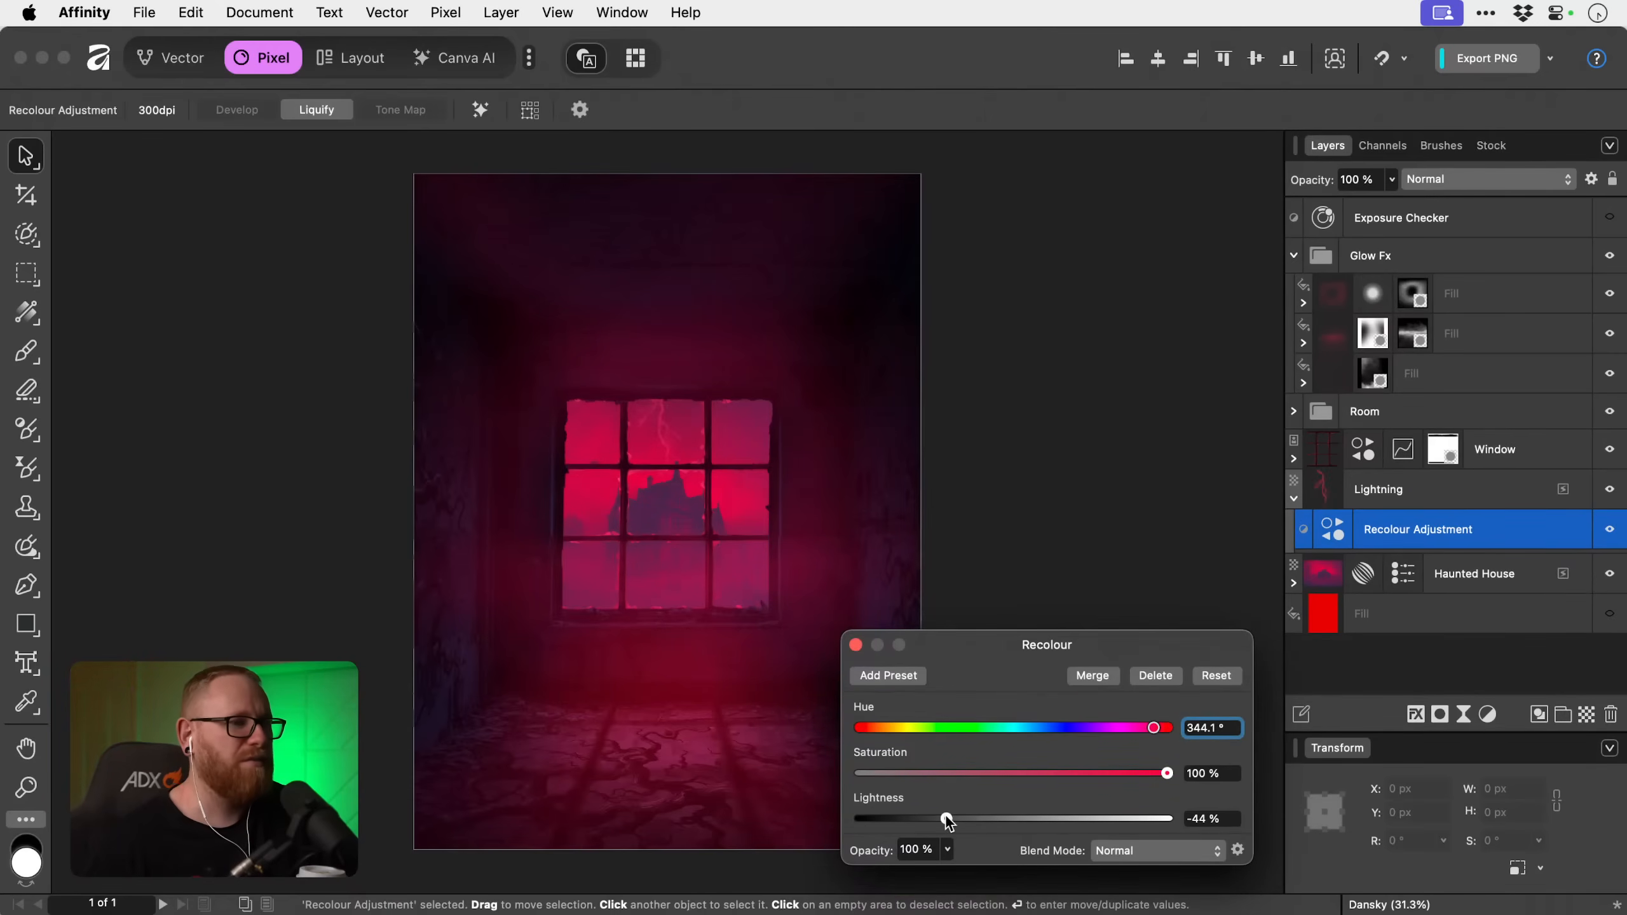
{"action": "mouse_move", "coordinate": [1164, 730]}
{"action": "left_mouse_down"}
{"action": "mouse_move", "coordinate": [1032, 728]}
{"action": "mouse_move", "coordinate": [1152, 723]}
{"action": "left_mouse_up"}
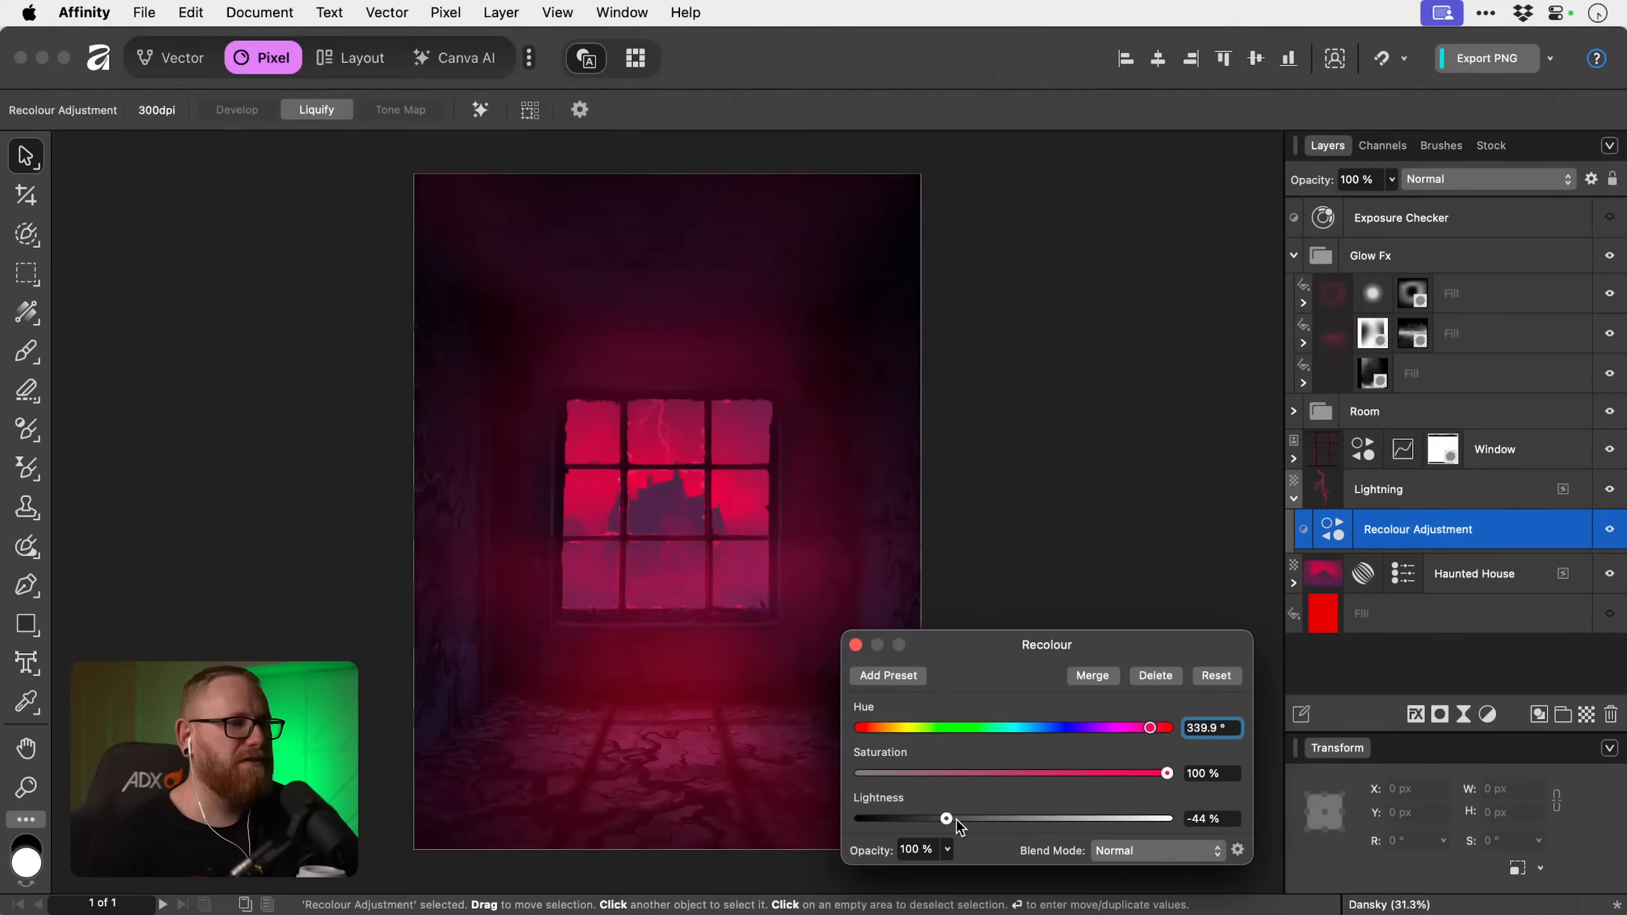
{"action": "mouse_move", "coordinate": [949, 817]}
{"action": "left_mouse_down"}
{"action": "mouse_move", "coordinate": [970, 820]}
{"action": "mouse_move", "coordinate": [945, 818]}
{"action": "left_mouse_up"}
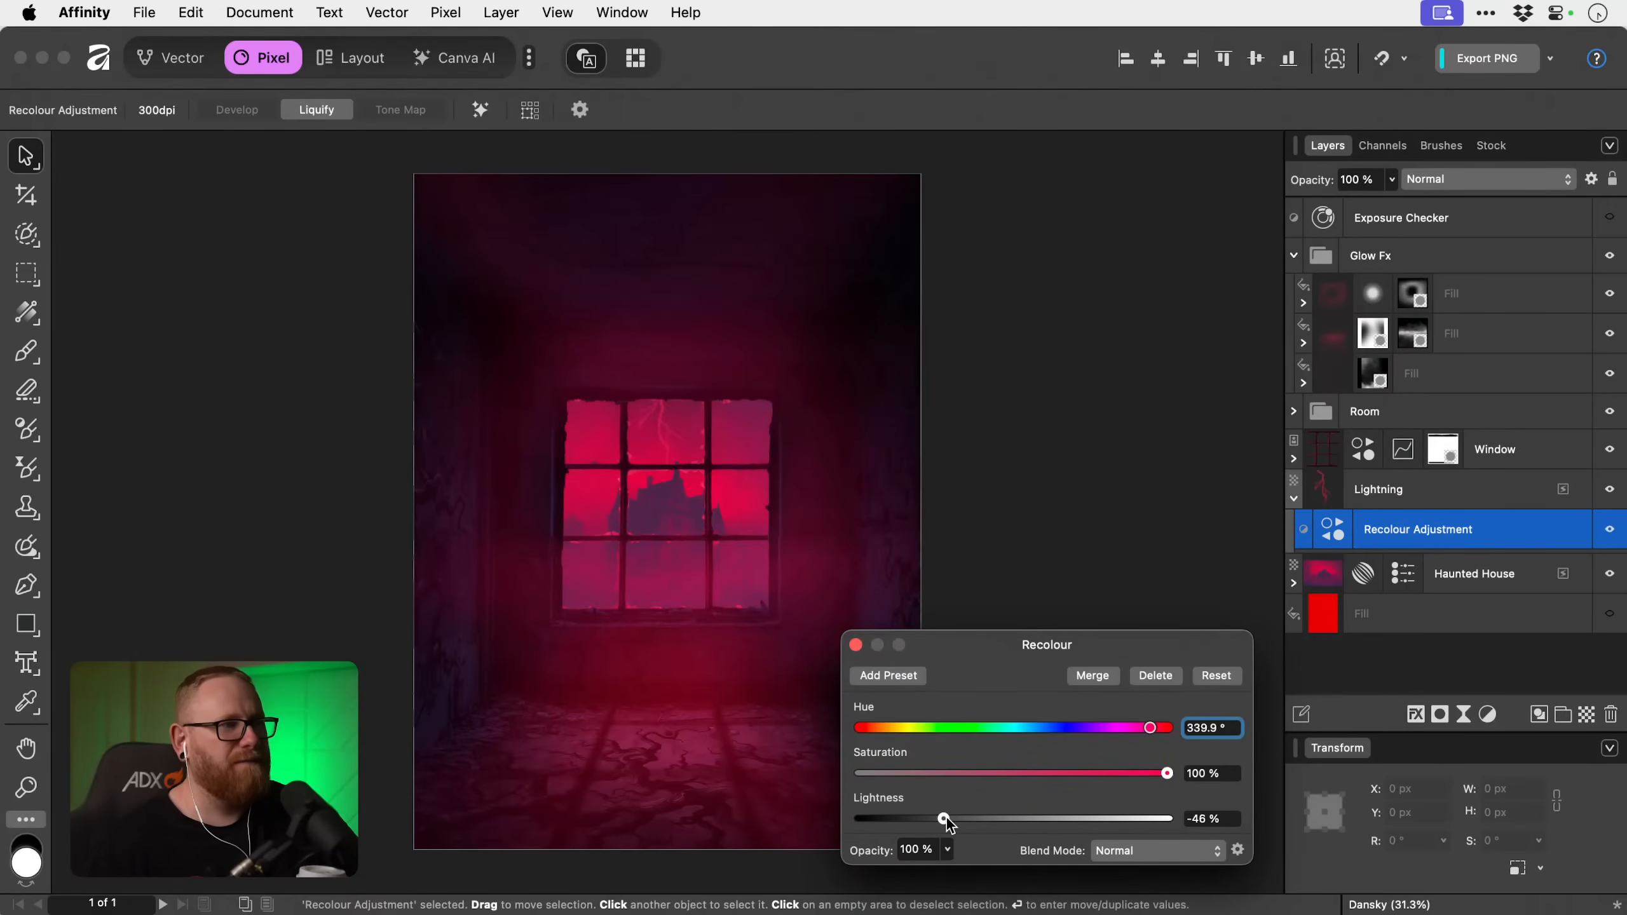
{"action": "left_click", "coordinate": [852, 643]}
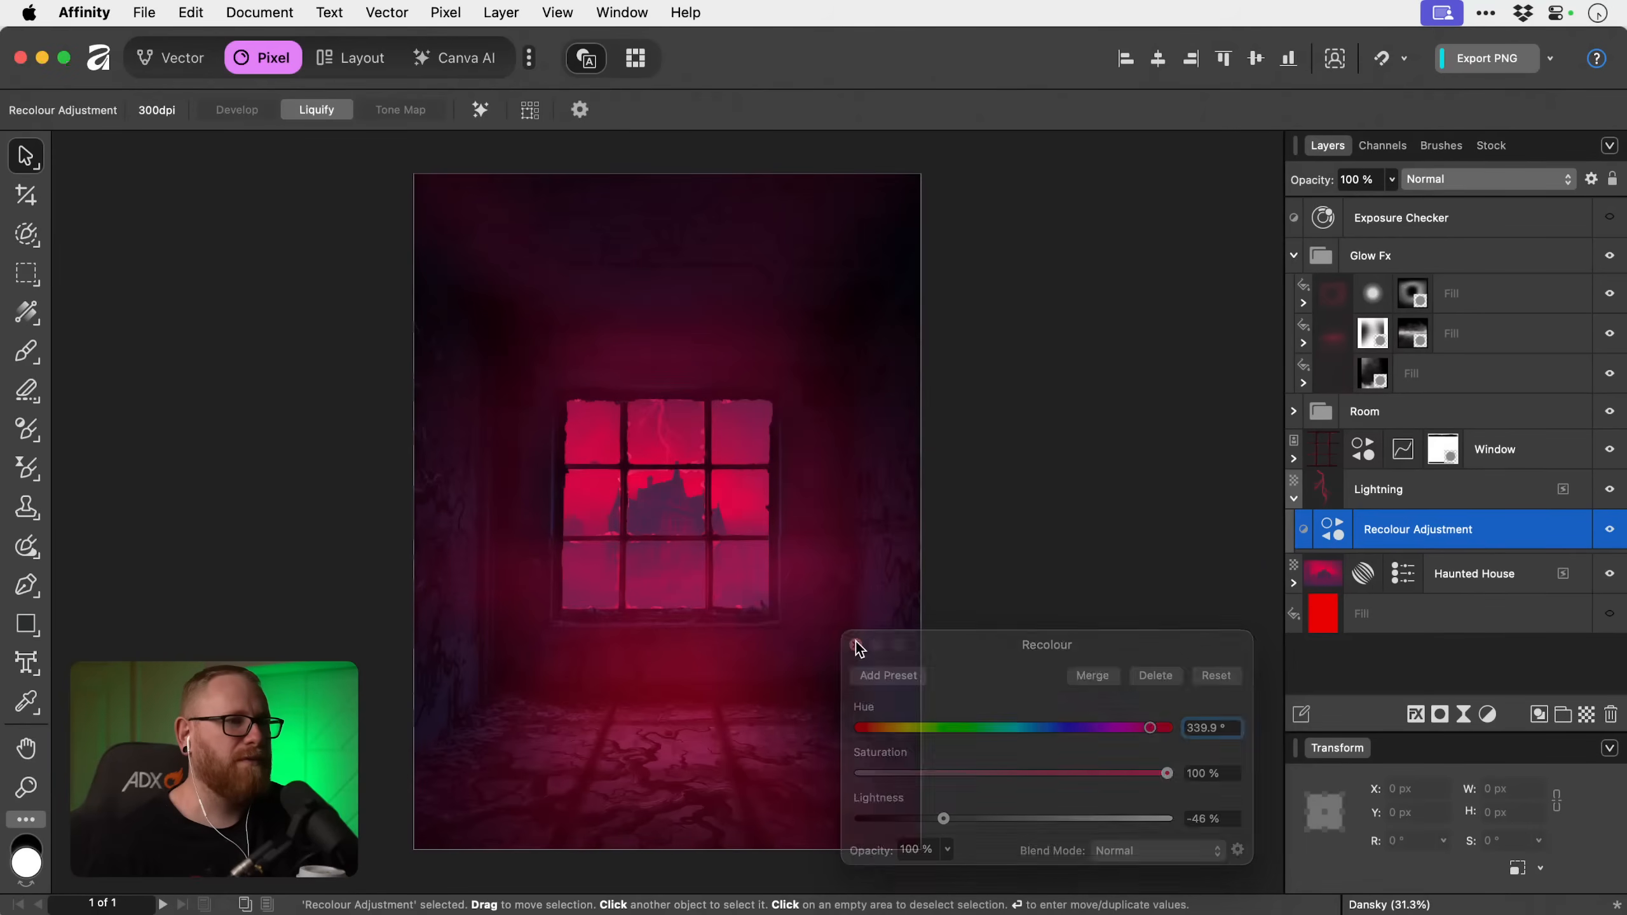
Duplicate the recoloured Lightning layer, set the copy to Lighter Colour at 50 % opacity and hide it.
{"action": "left_click", "coordinate": [1433, 499]}
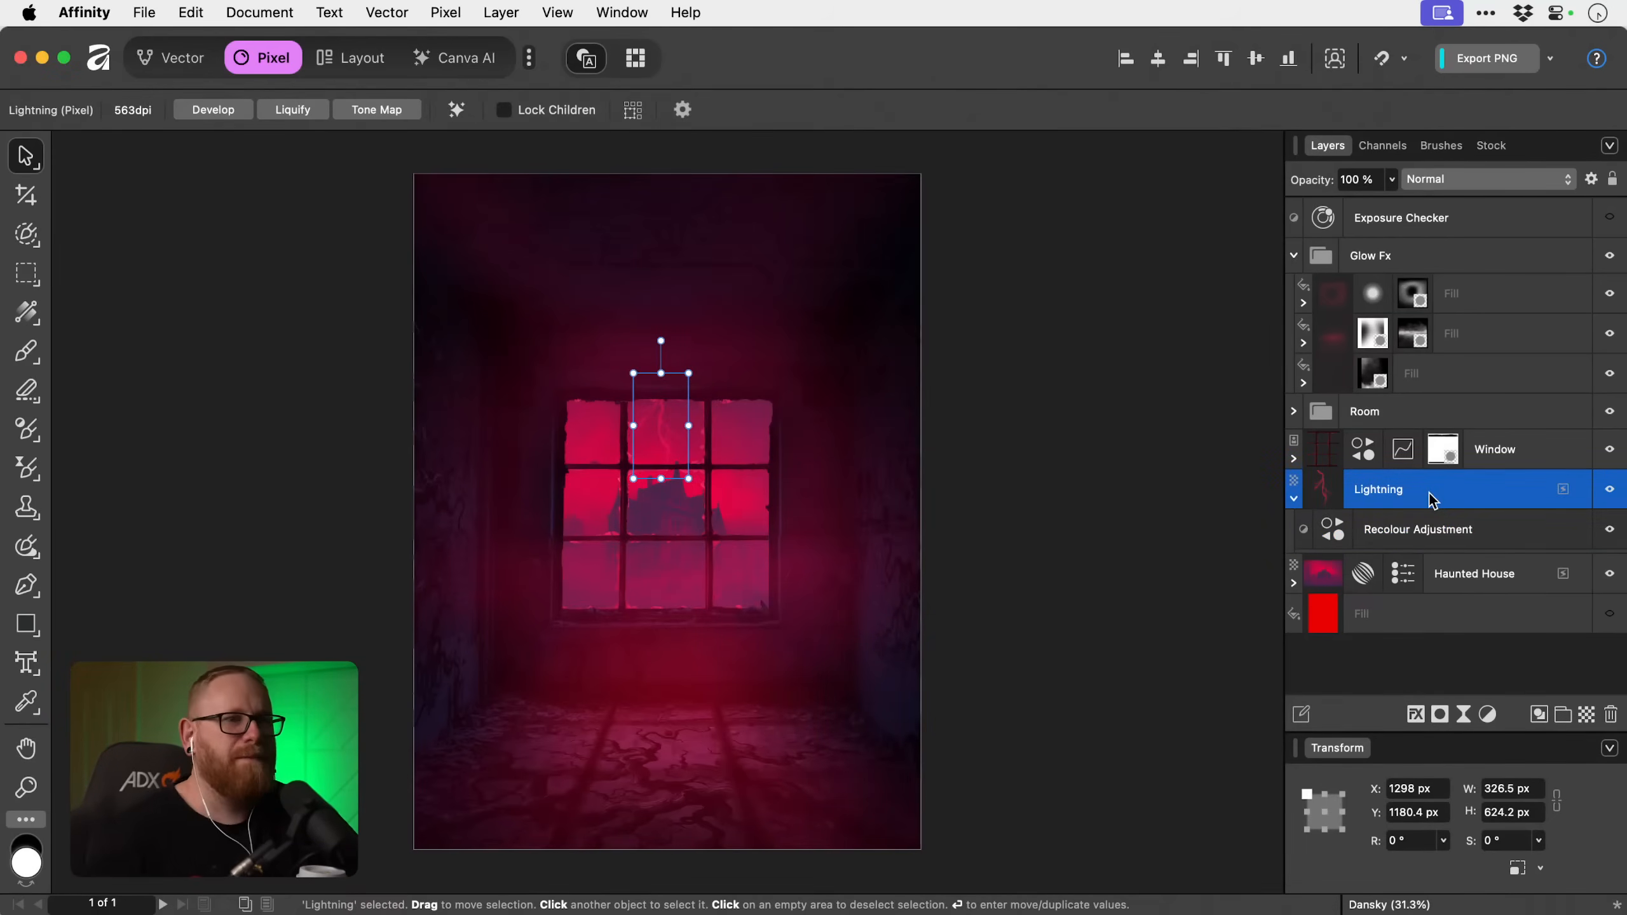
{"action": "key", "text": "super+j"}
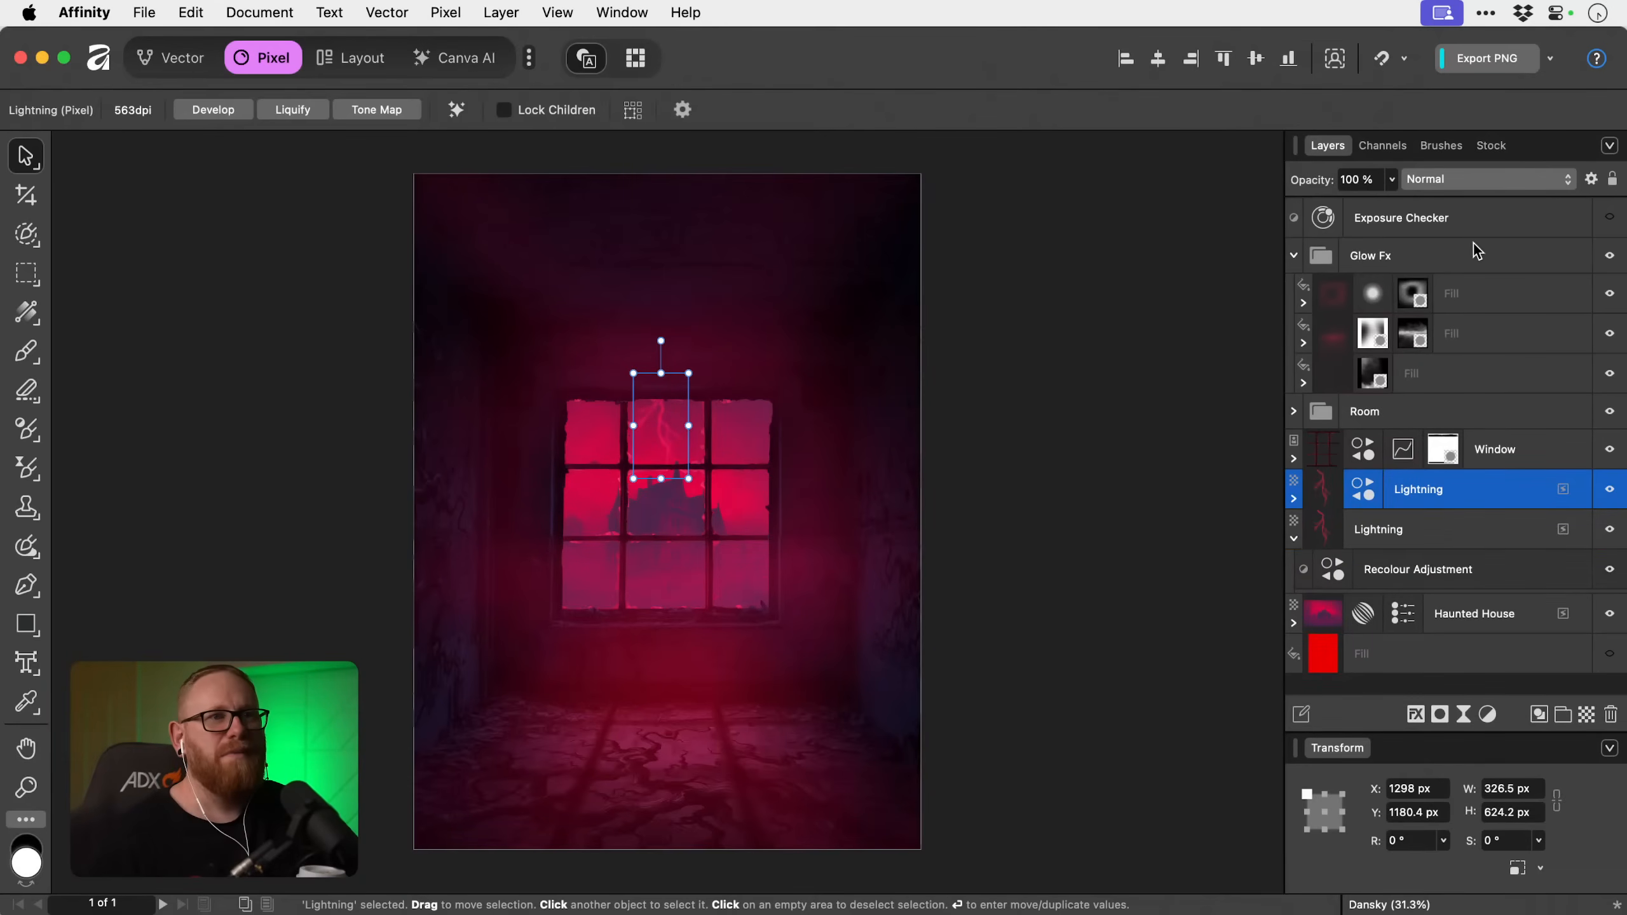
{"action": "left_click", "coordinate": [1476, 179]}
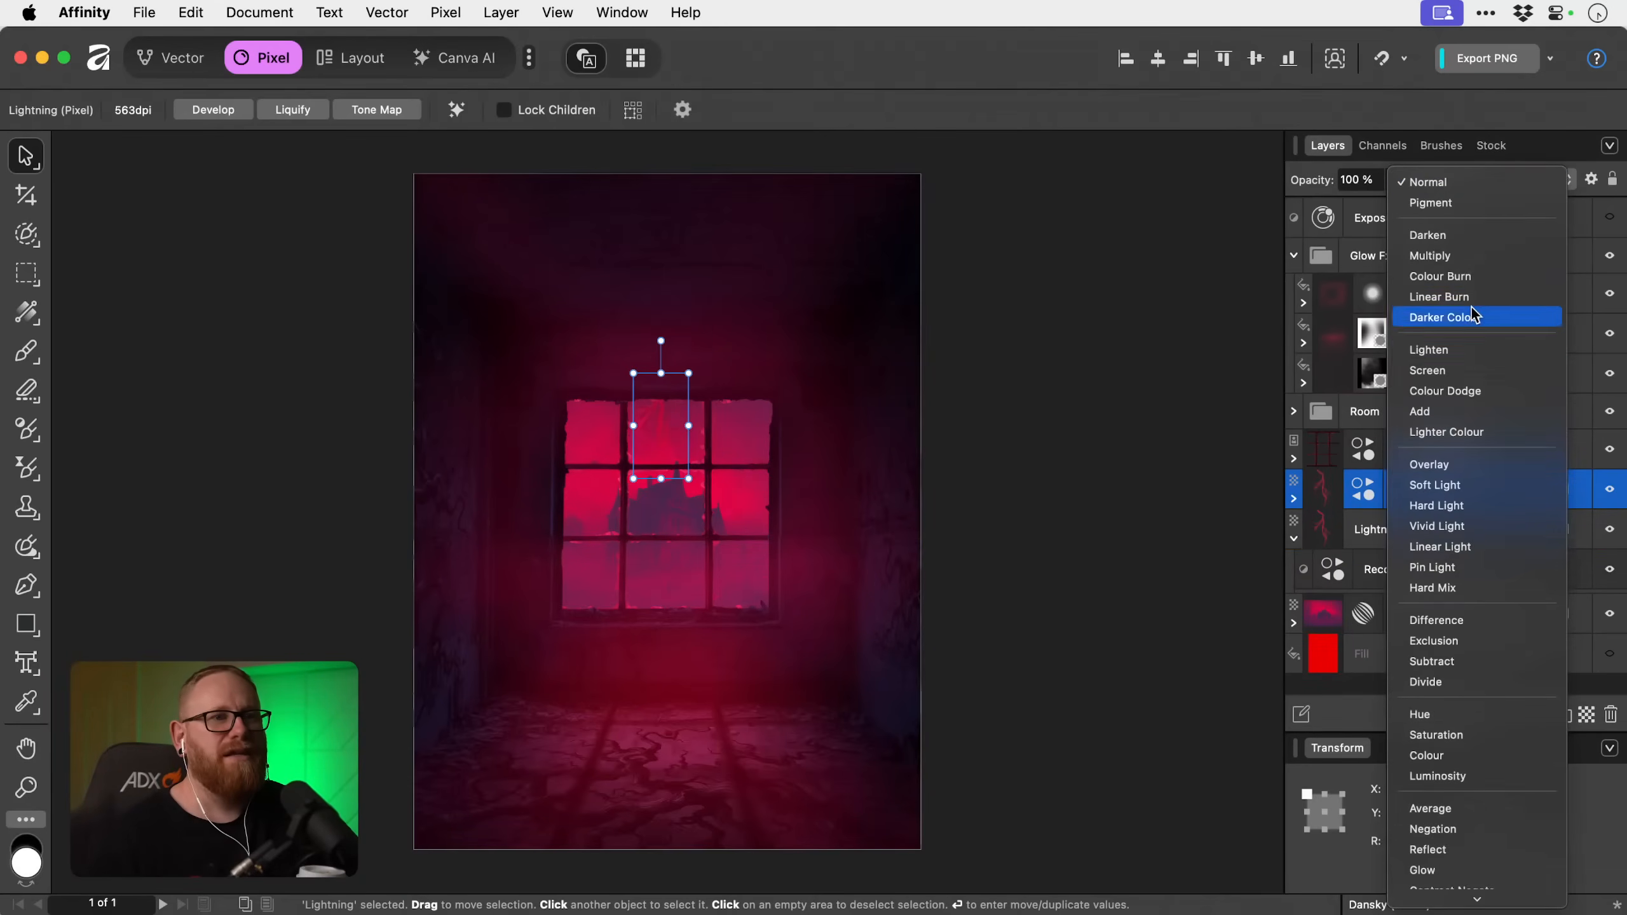
{"action": "left_click", "coordinate": [1466, 432]}
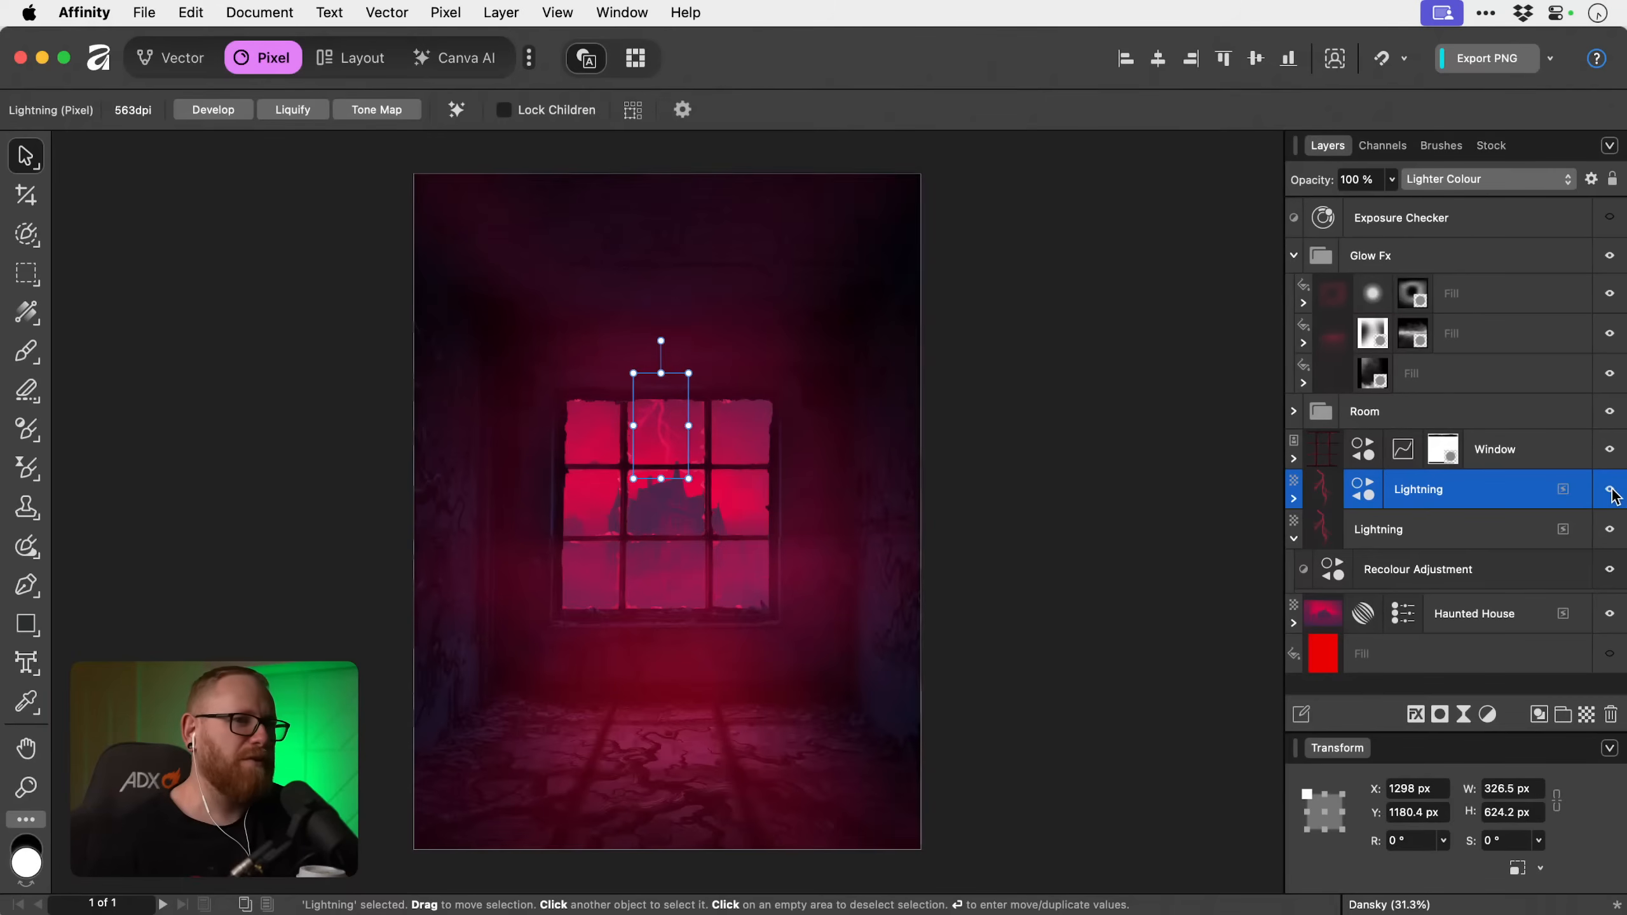
{"action": "key", "text": "5"}
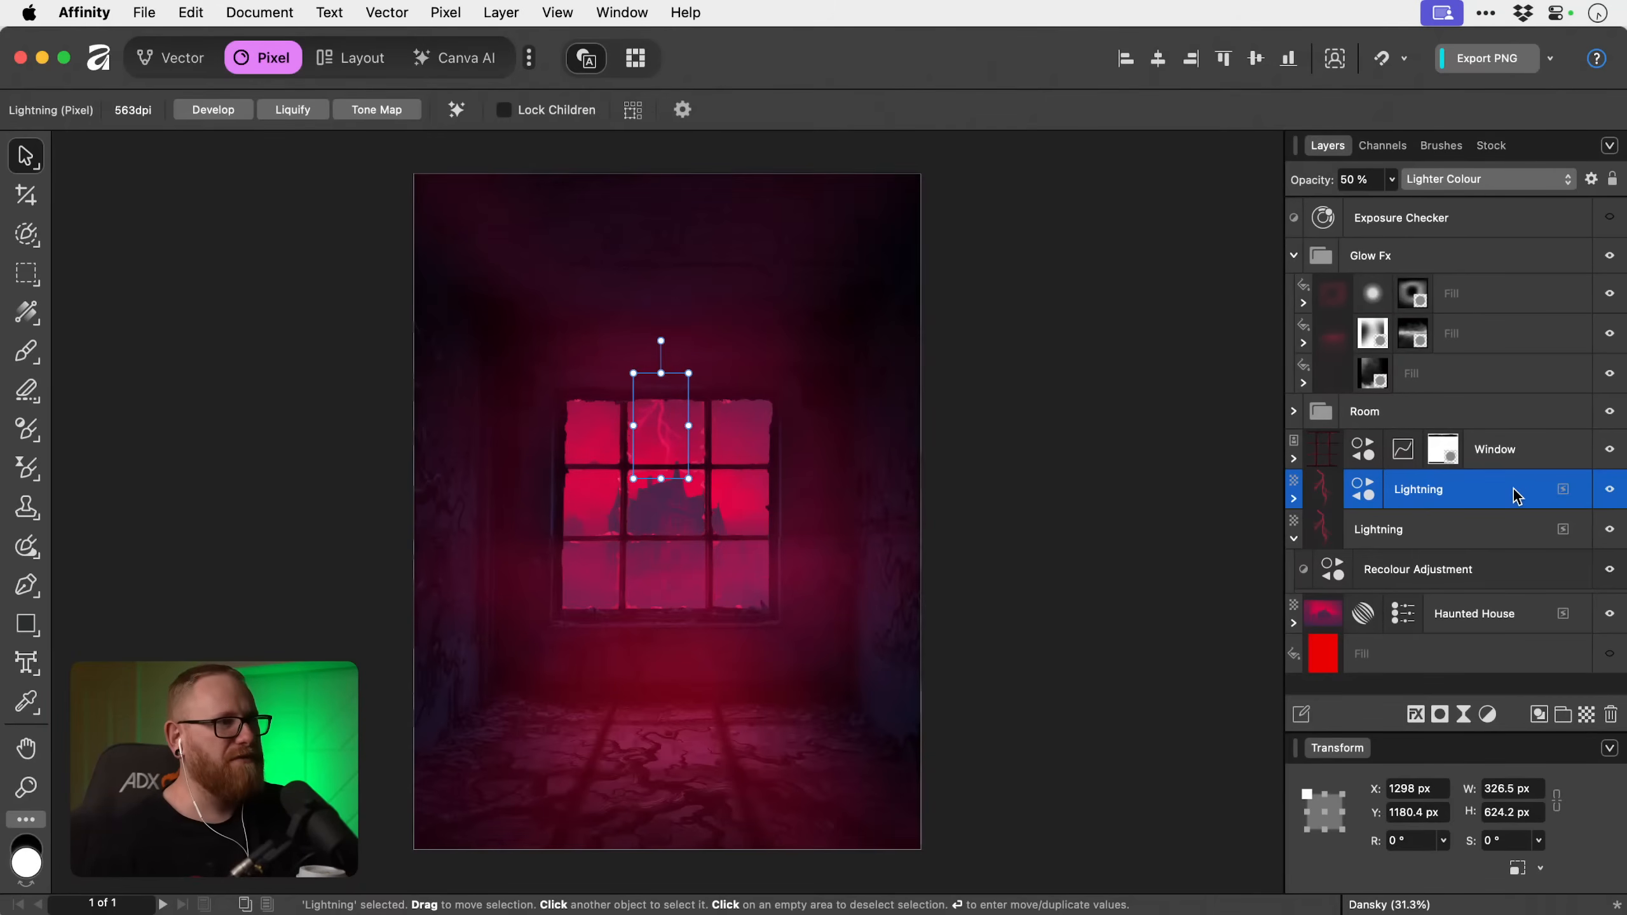
{"action": "left_click", "coordinate": [1611, 490]}
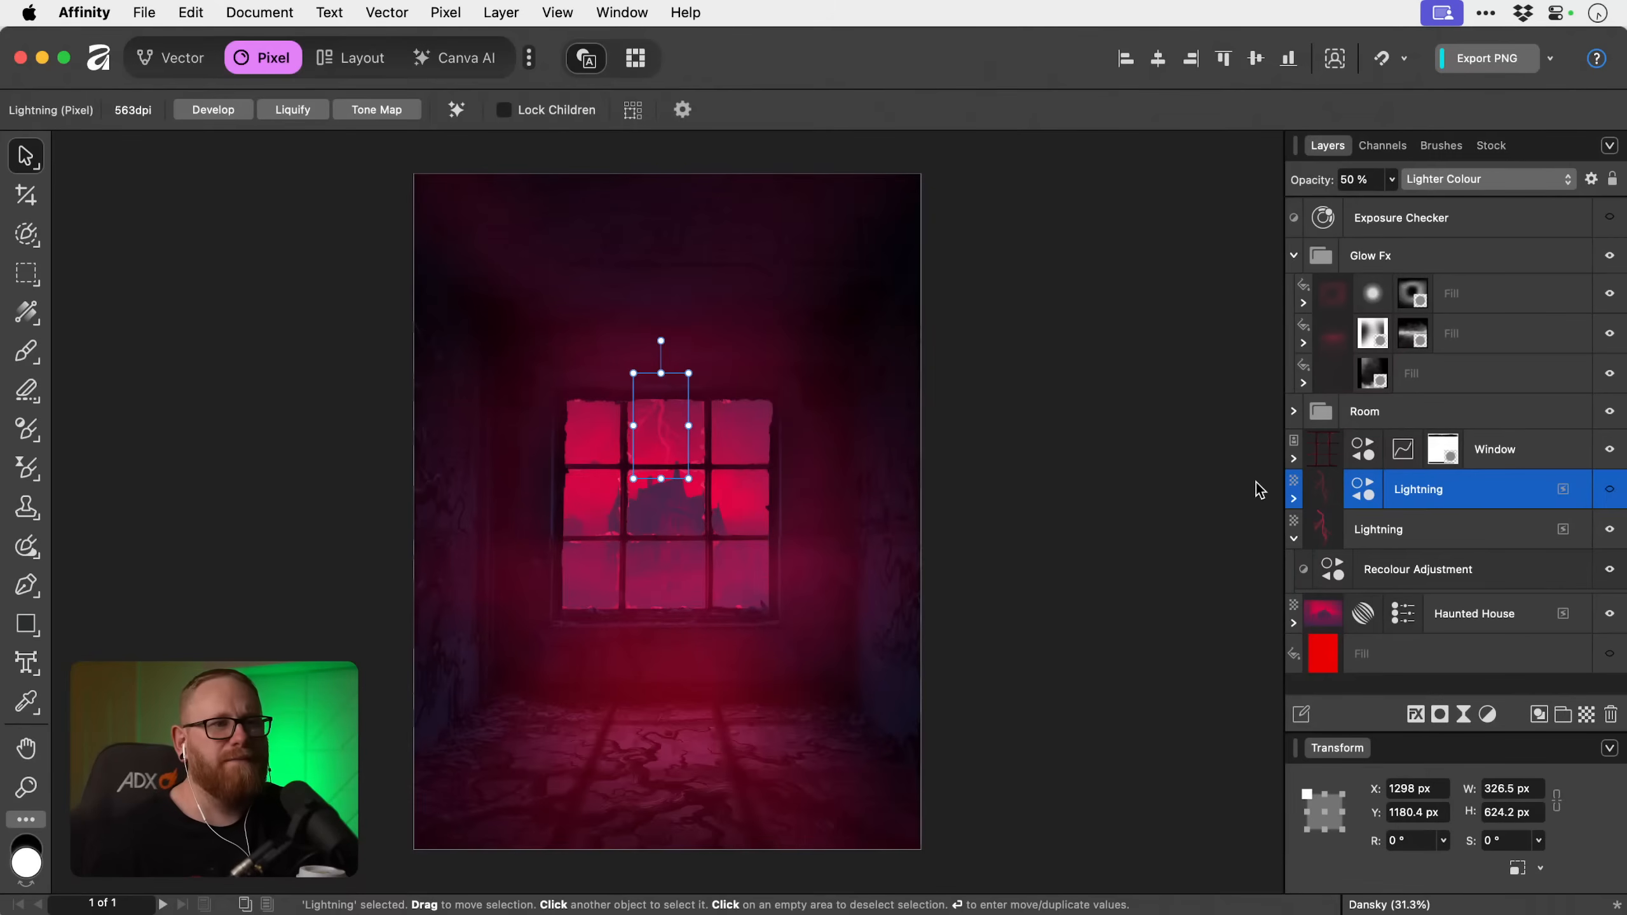
Delete the hidden Lightning copy set to Lighter Colour, keeping the layer with the nested Recolour adjustment.
{"action": "left_click", "coordinate": [1231, 490]}
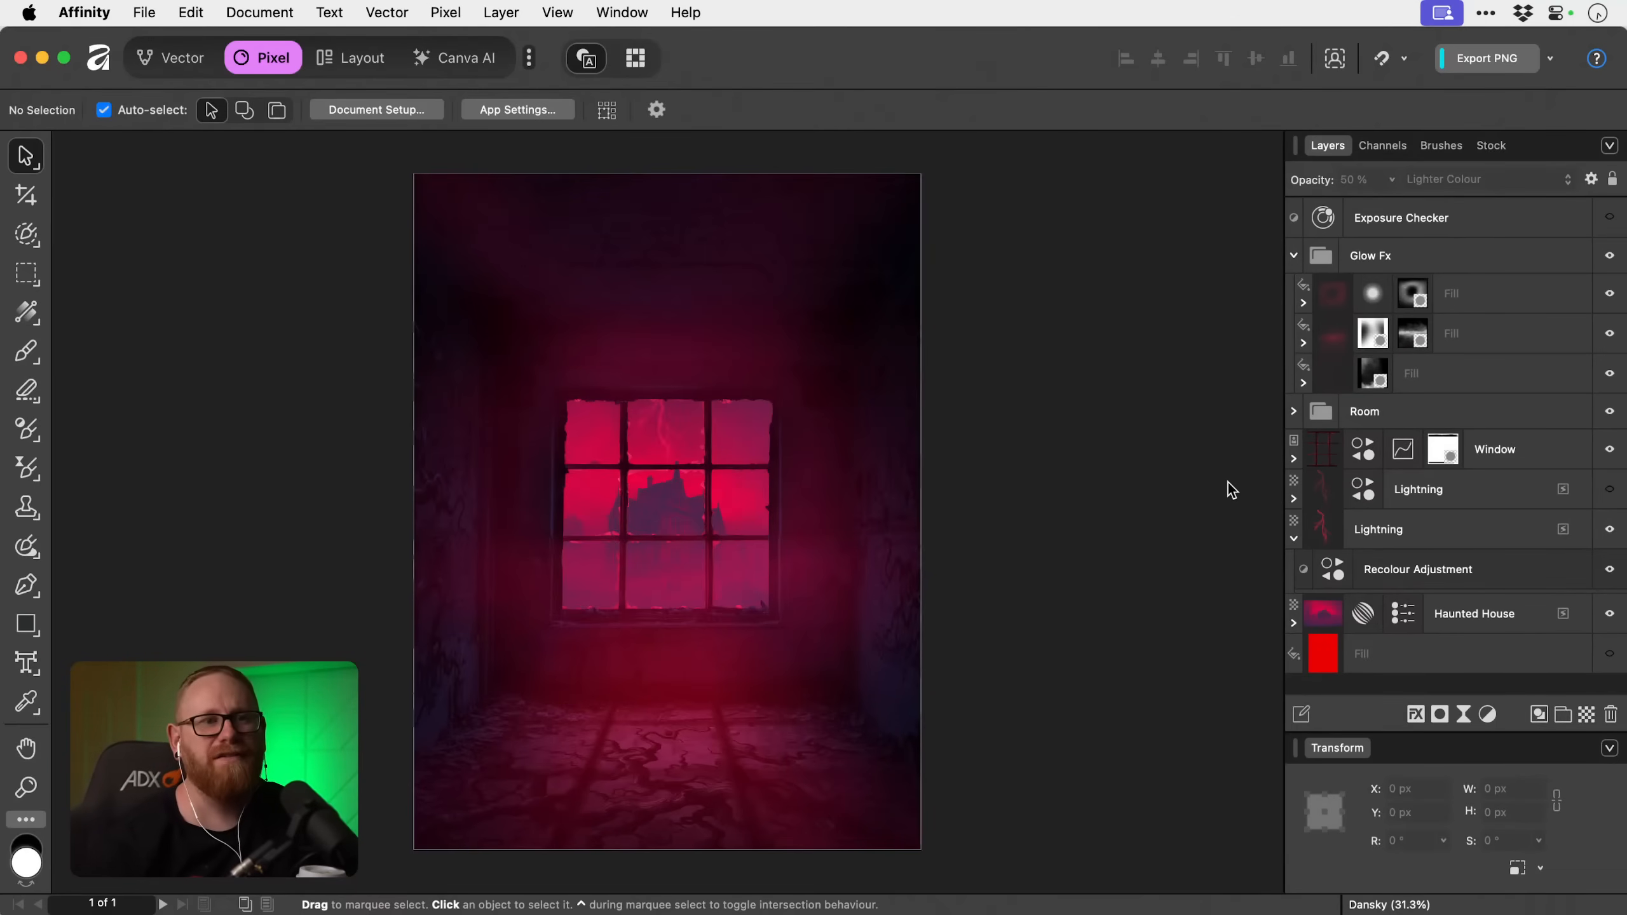
{"action": "left_click", "coordinate": [1472, 486]}
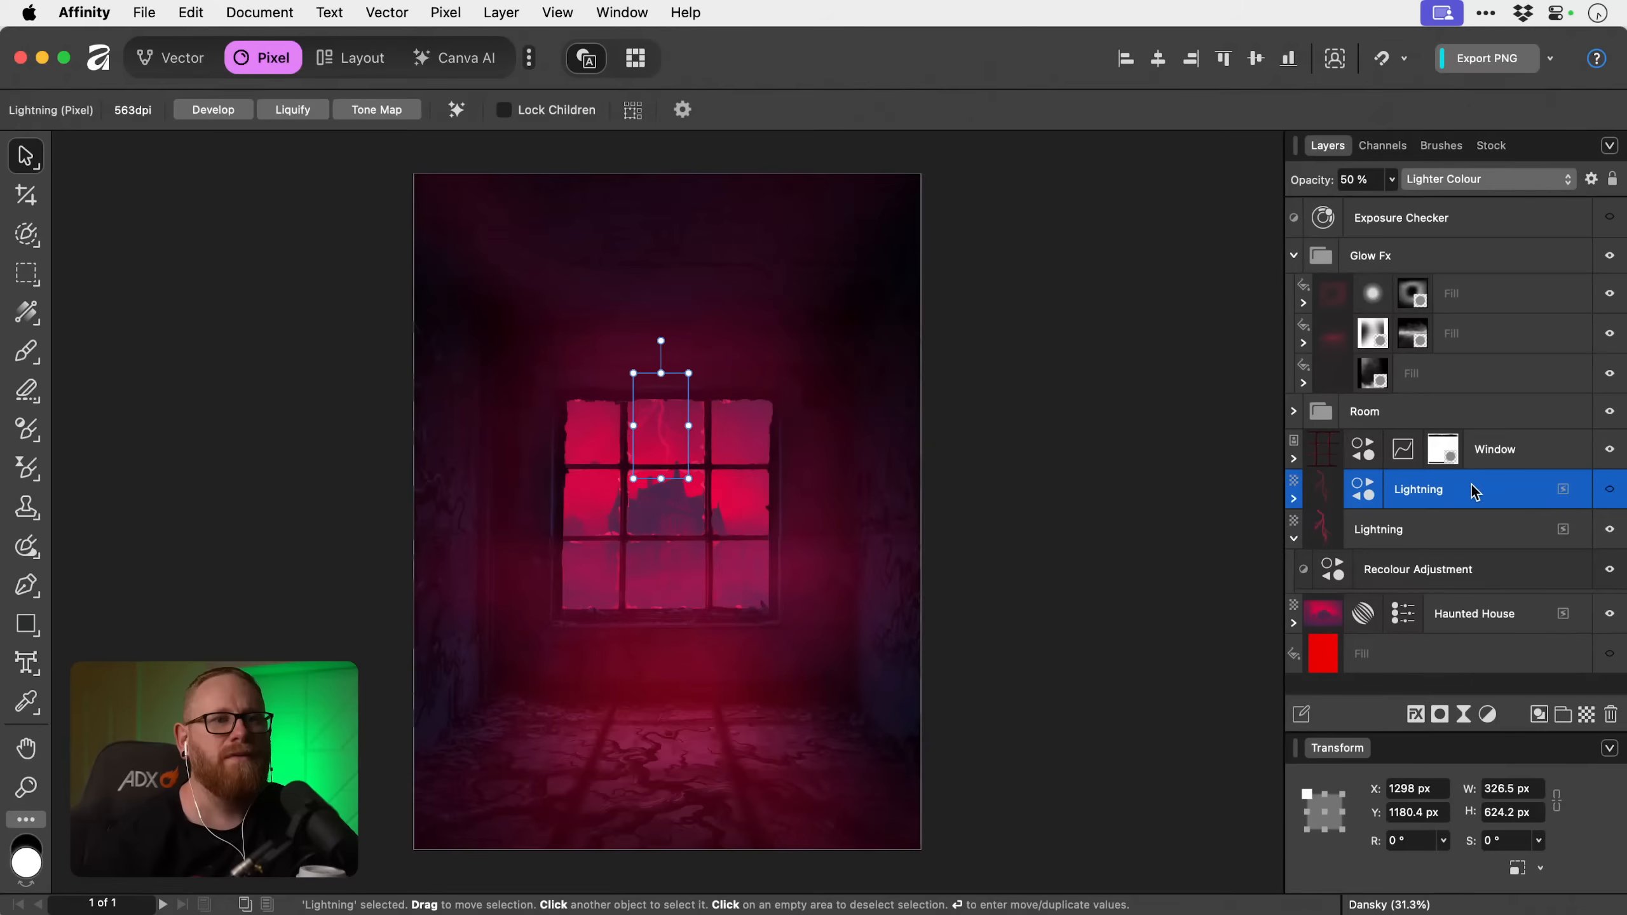
{"action": "key", "text": "Delete"}
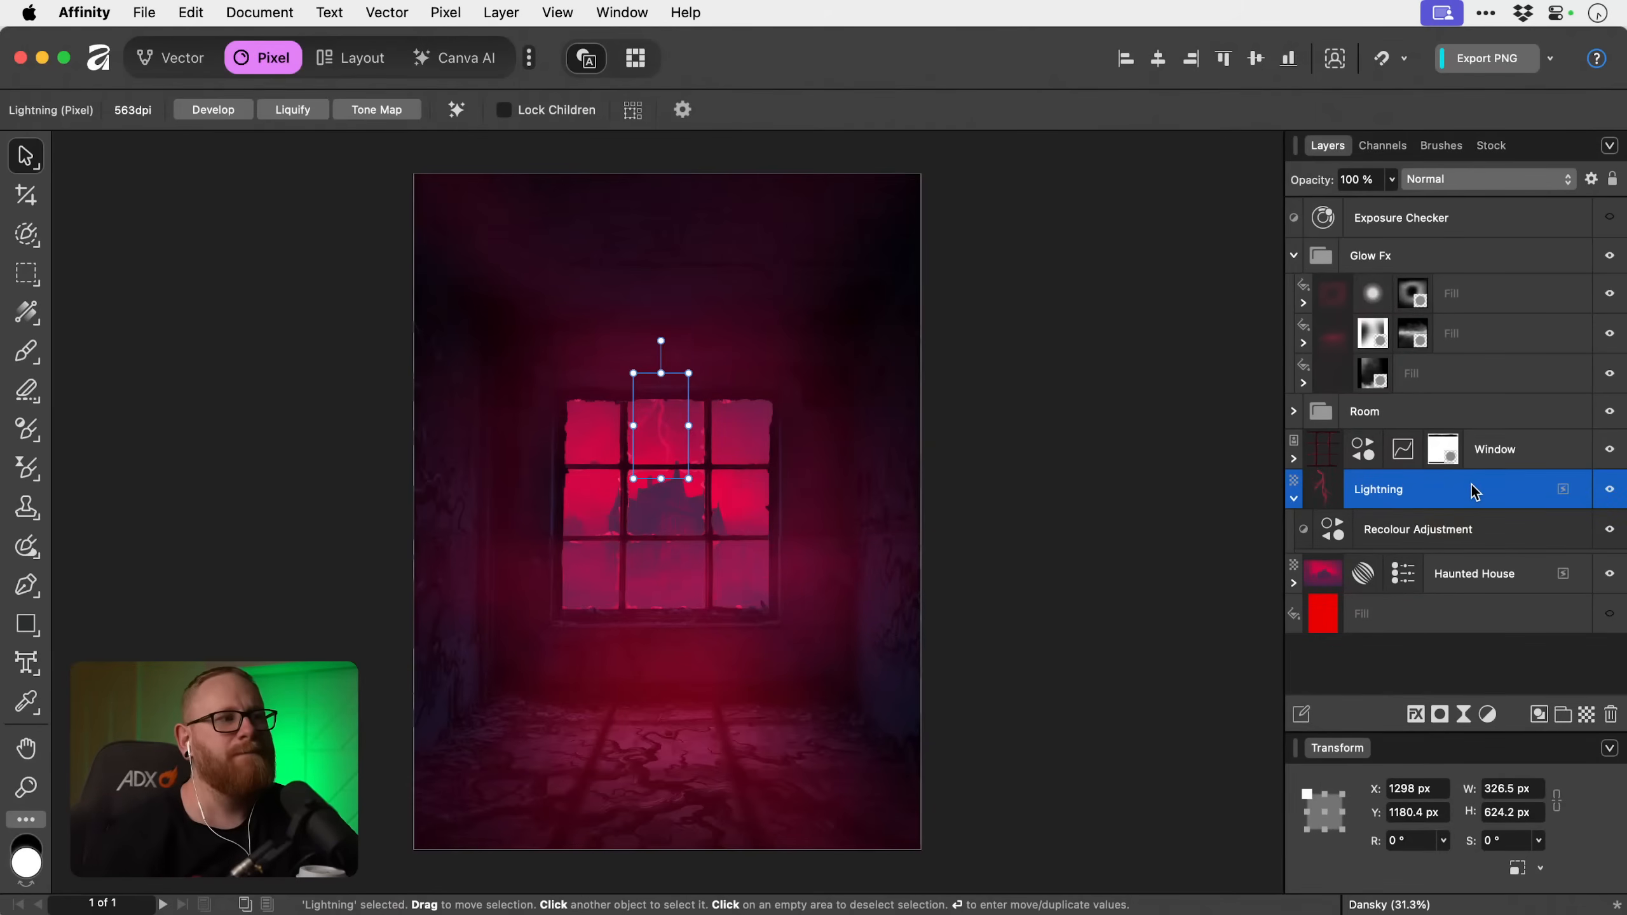
Add a Curves adjustment and nest it inside the Lightning layer above its Recolour adjustment.
{"action": "left_click", "coordinate": [1416, 537], "text": "shift"}
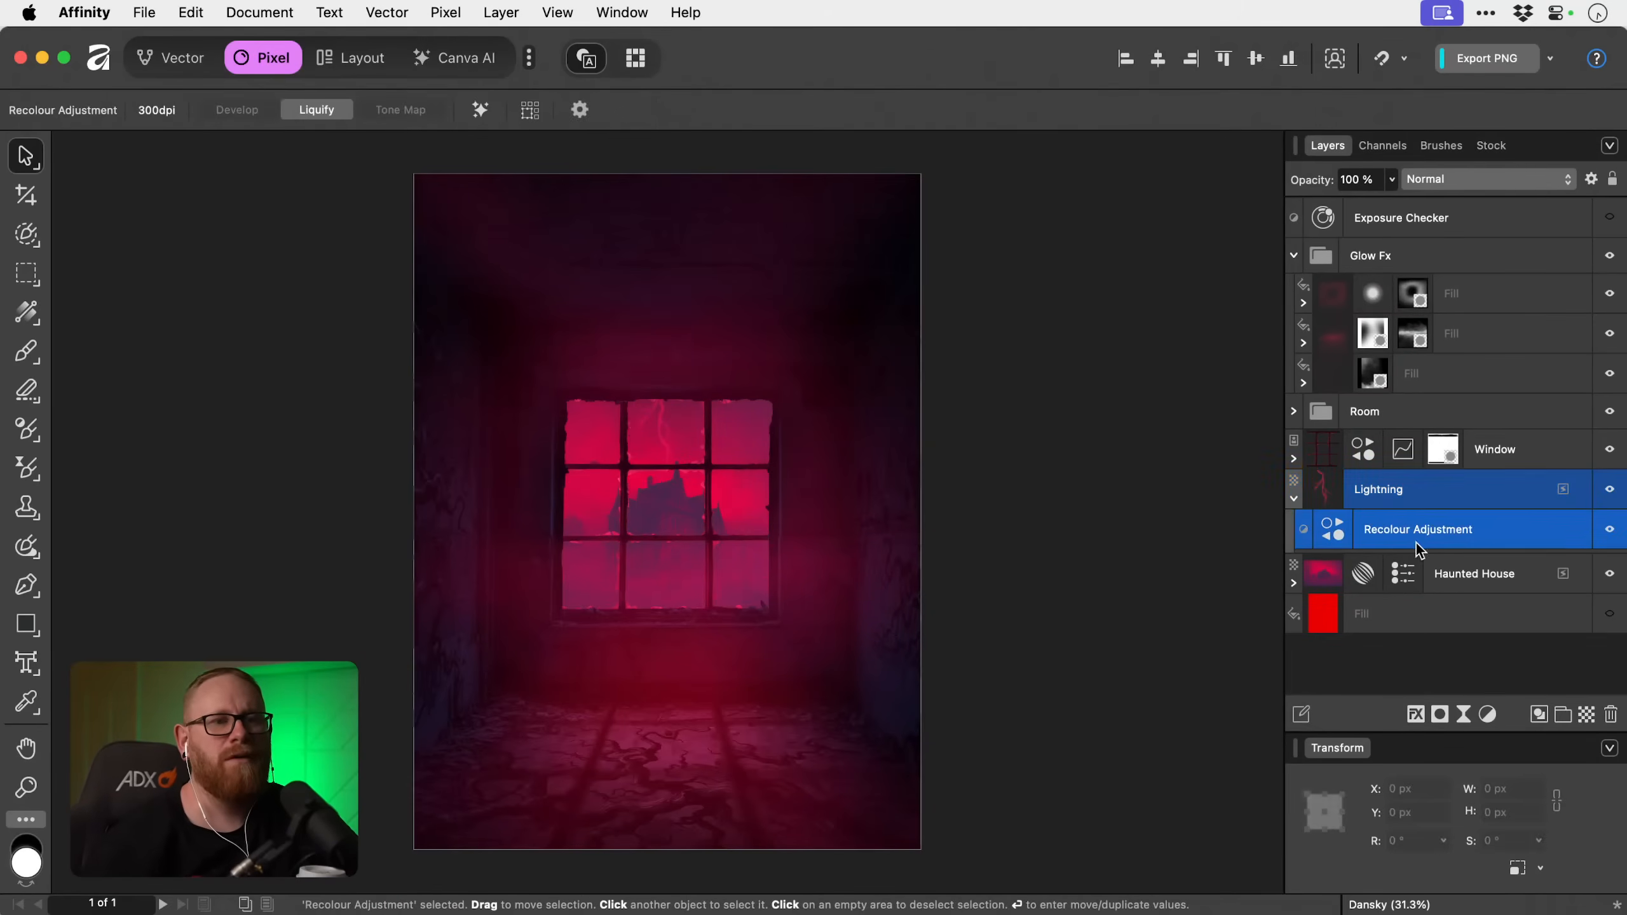
{"action": "left_click", "coordinate": [1486, 714]}
{"action": "scroll", "coordinate": [1487, 720], "scroll_direction": "down", "scroll_amount": 5}
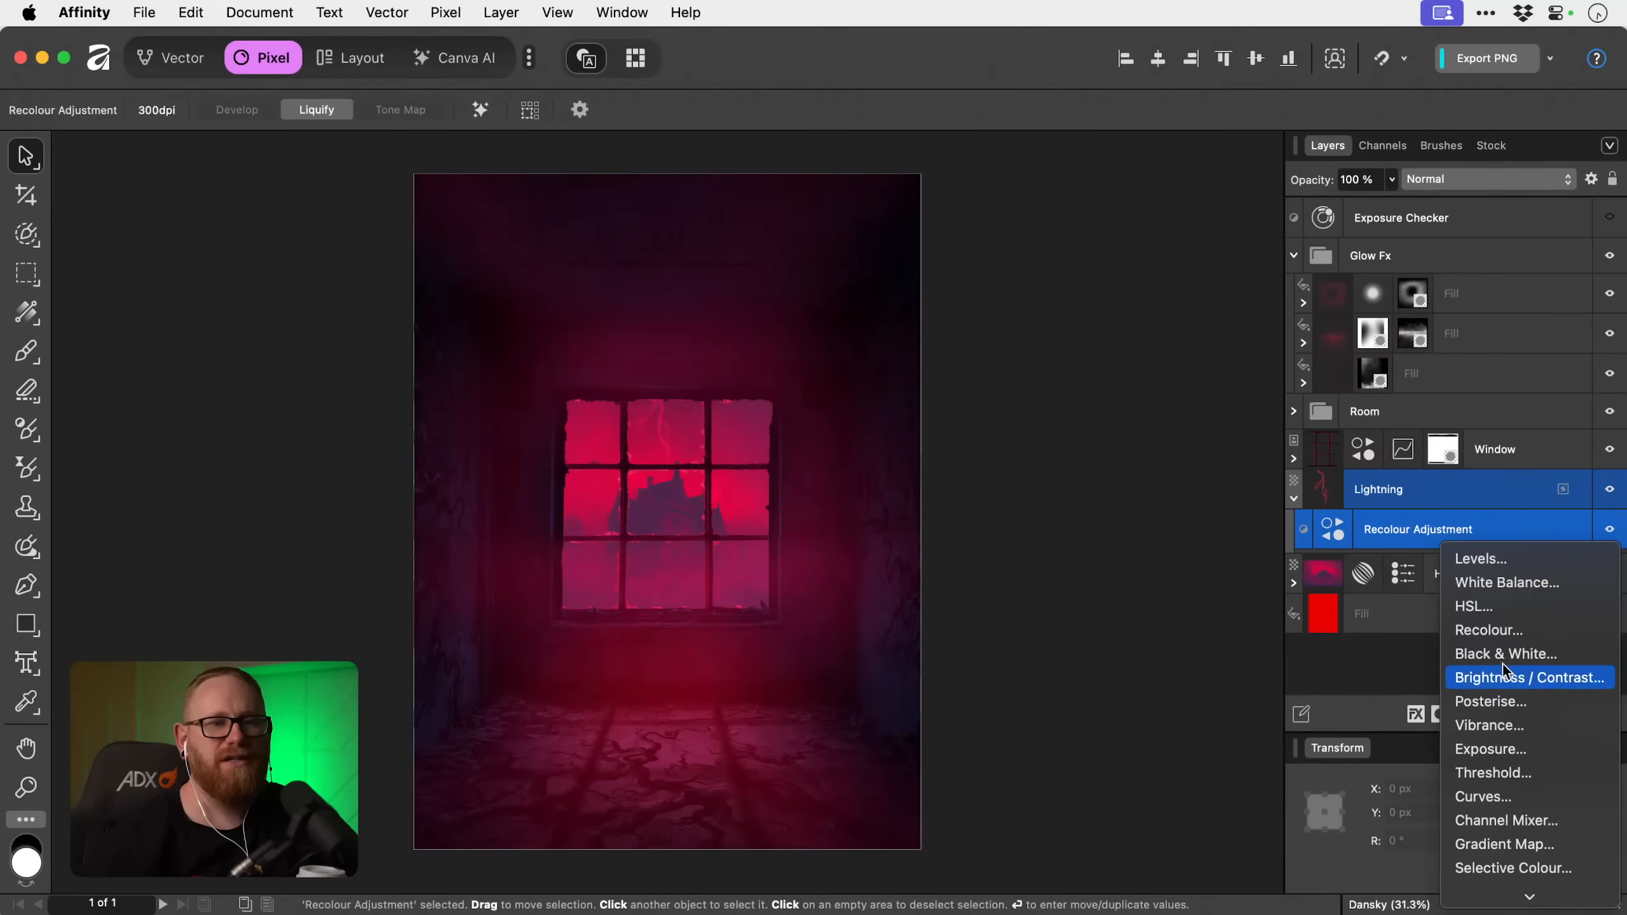
{"action": "left_click", "coordinate": [1502, 799]}
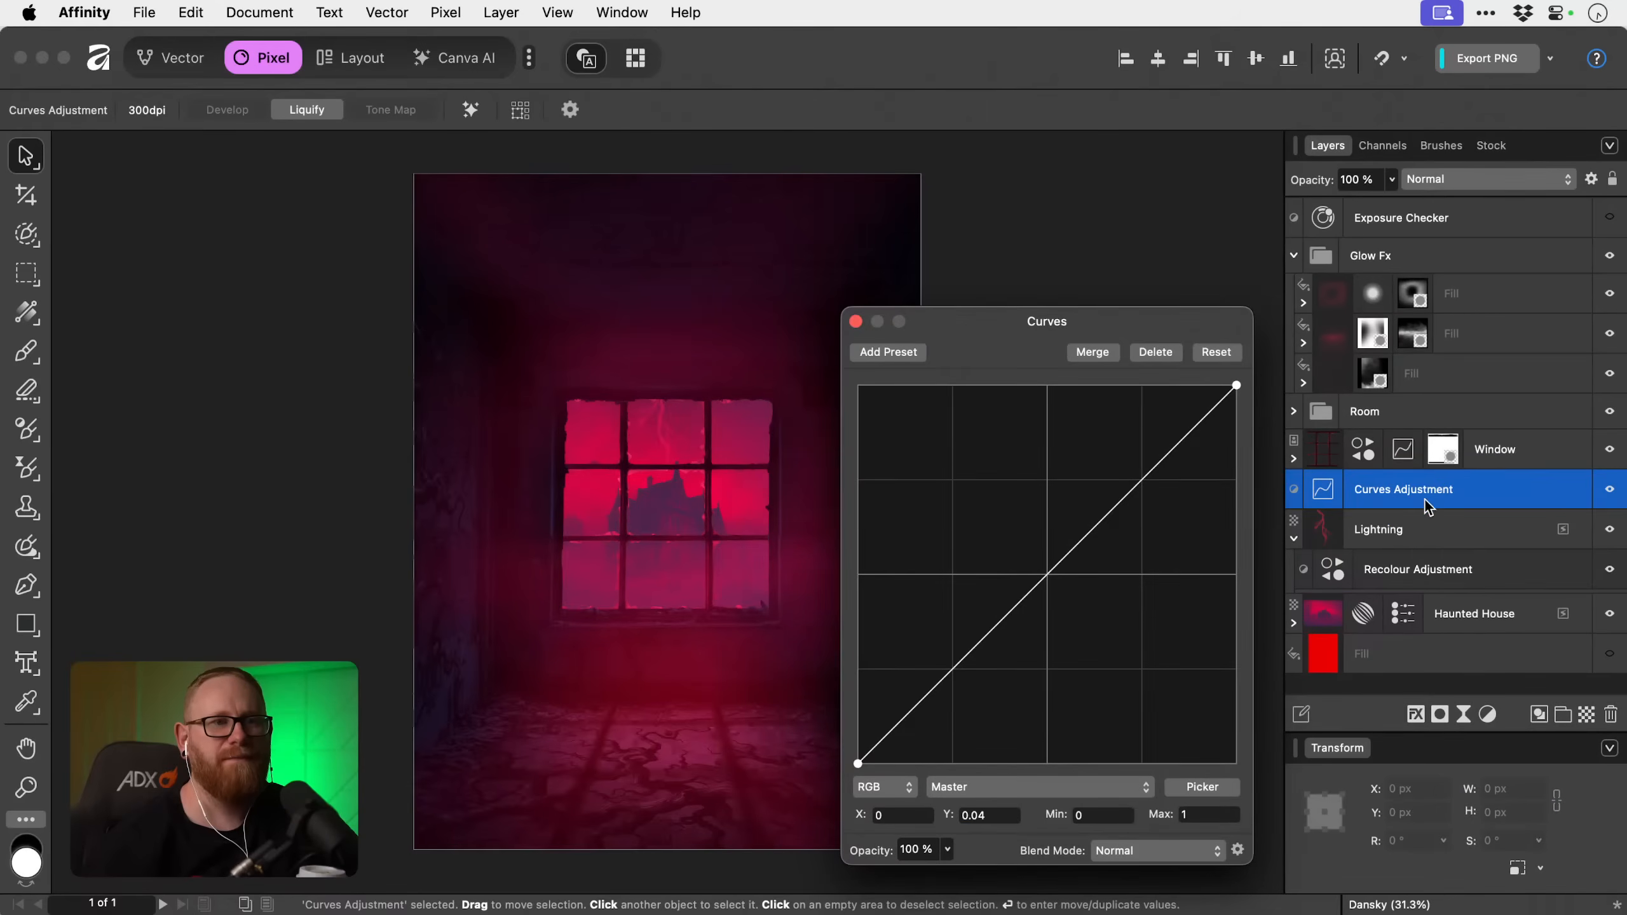
{"action": "left_click_drag", "start_coordinate": [1430, 500], "coordinate": [1308, 543]}
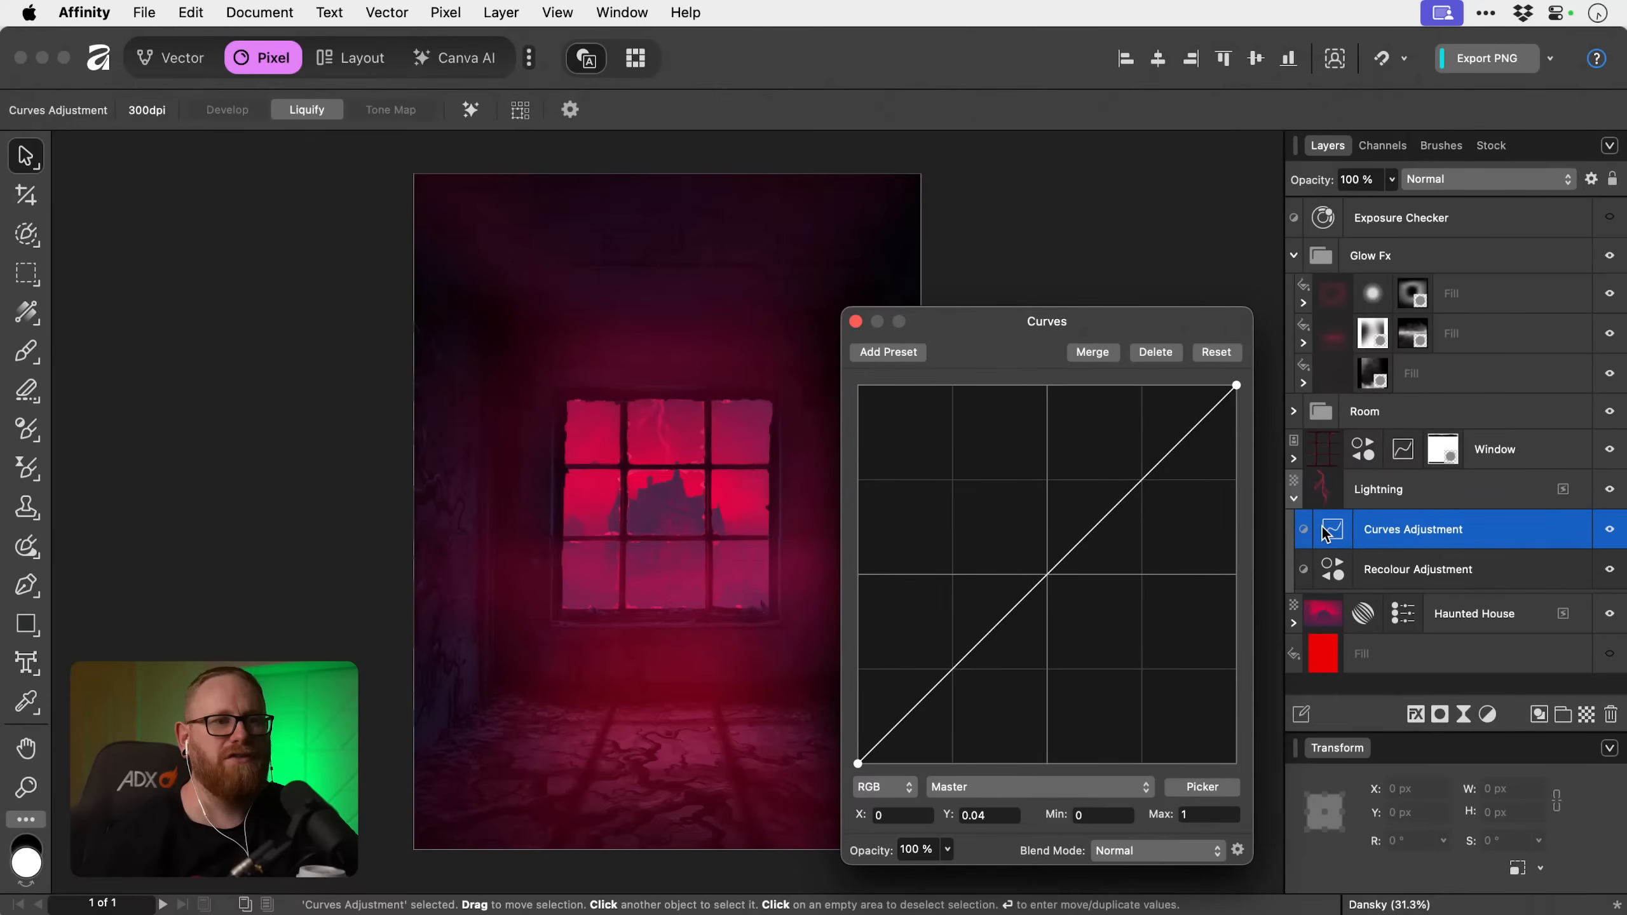
Brighten the bolt by raising the master curve's midtones to about 0.4/0.68 with a second point at about 0.243/0.421.
{"action": "left_click_drag", "start_coordinate": [1048, 576], "coordinate": [1010, 509]}
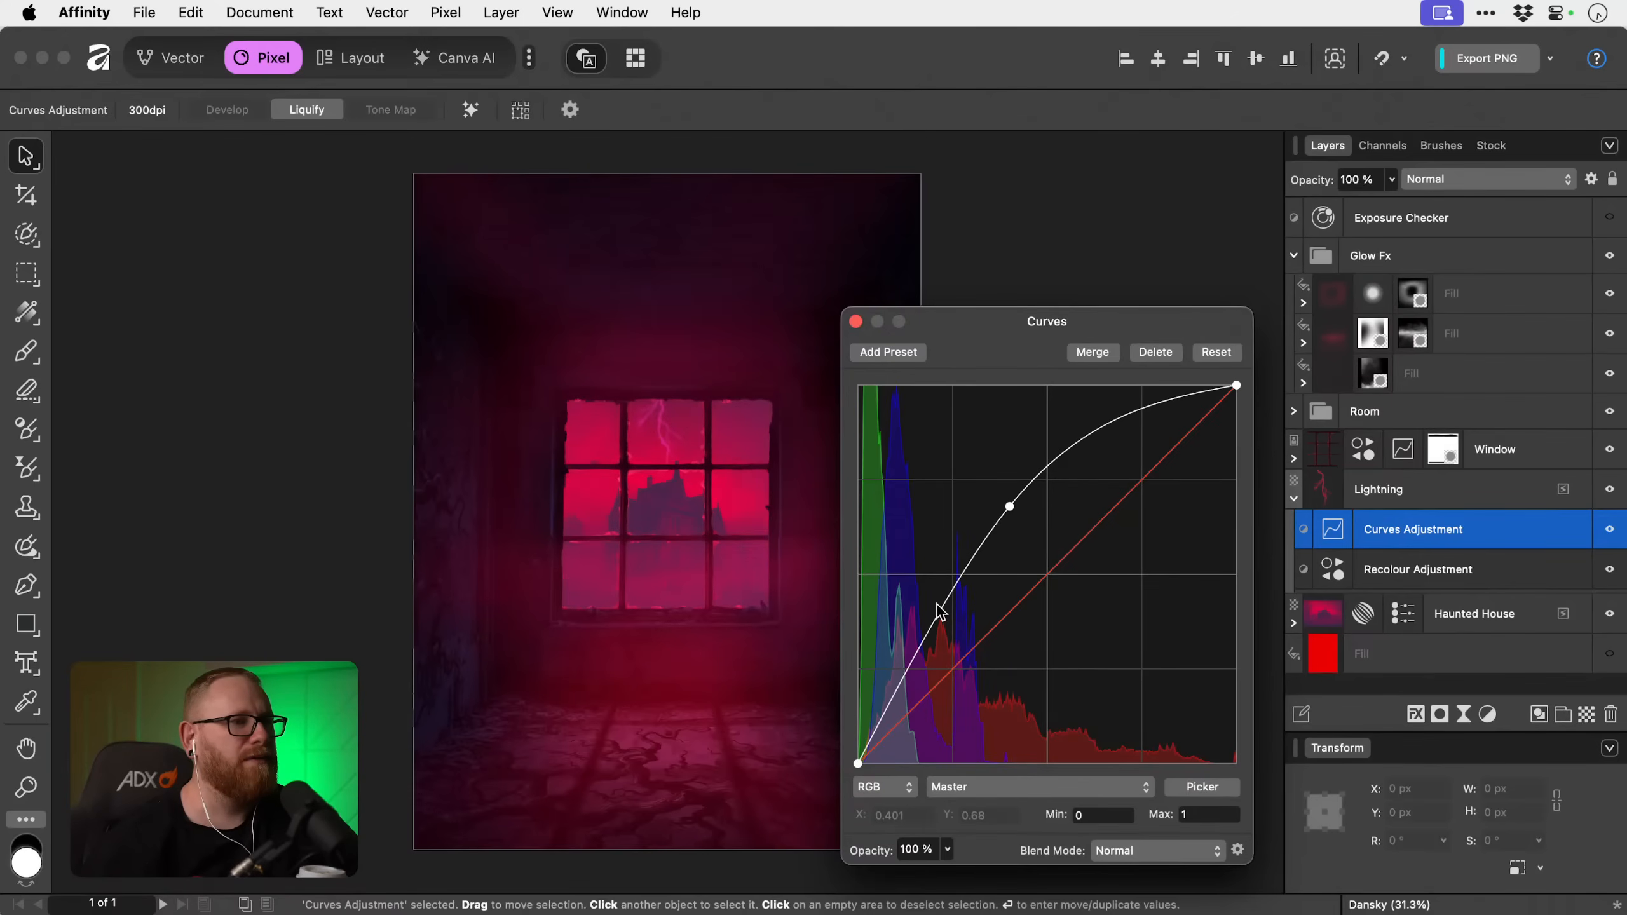
{"action": "mouse_move", "coordinate": [949, 606]}
{"action": "left_mouse_down"}
{"action": "mouse_move", "coordinate": [938, 654]}
{"action": "mouse_move", "coordinate": [963, 647]}
{"action": "mouse_move", "coordinate": [952, 609]}
{"action": "left_mouse_up"}
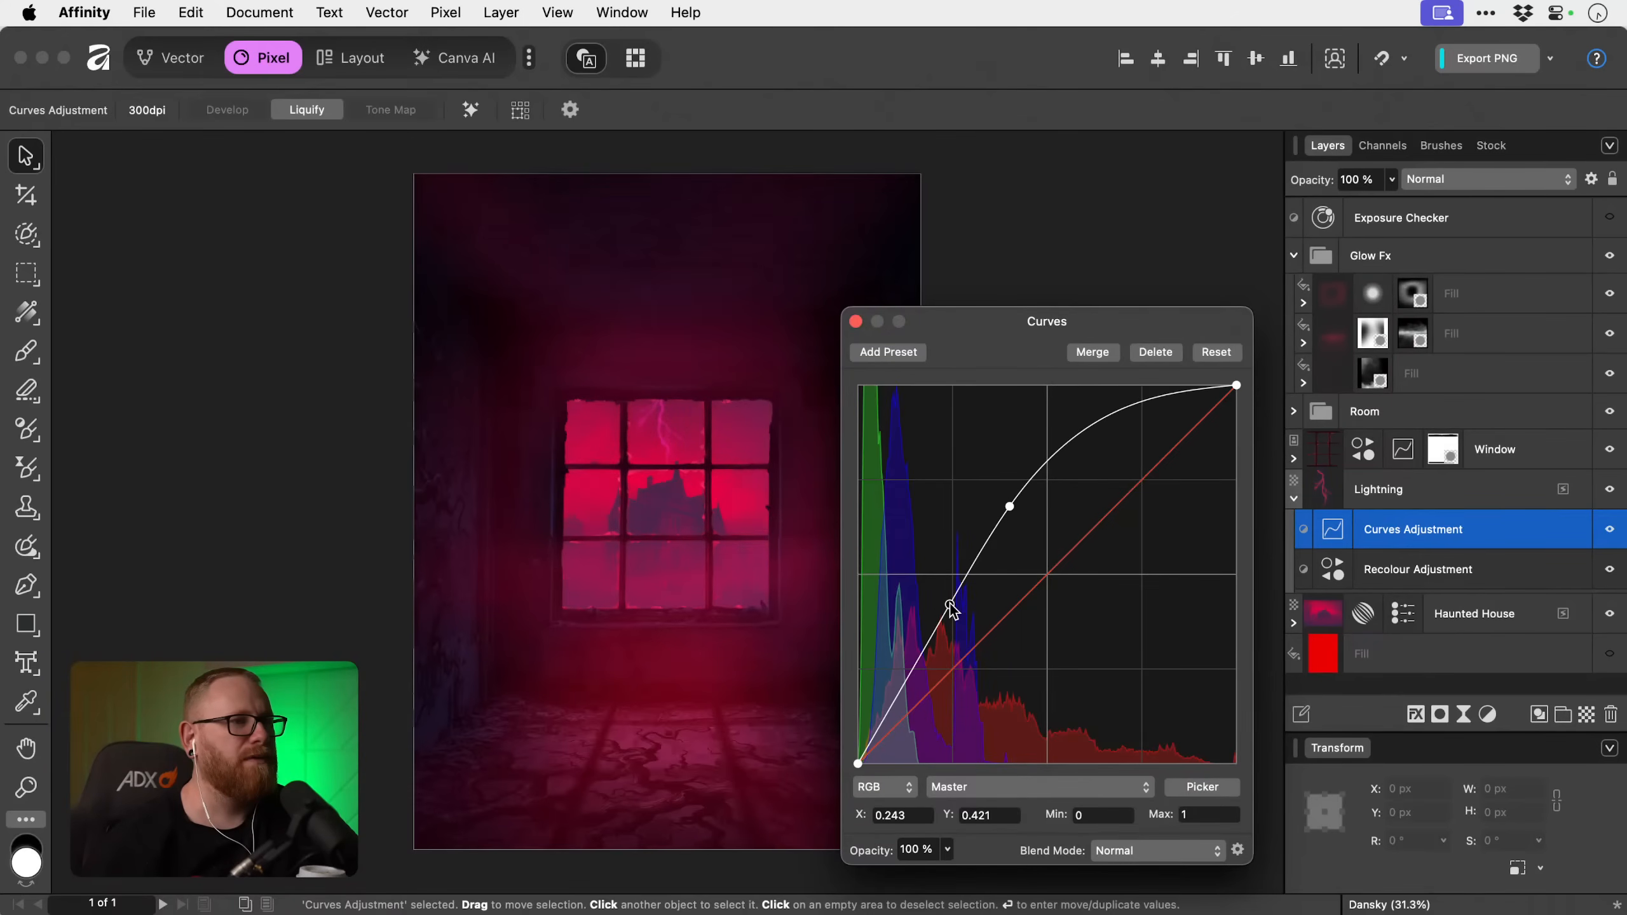
{"action": "left_click", "coordinate": [856, 322]}
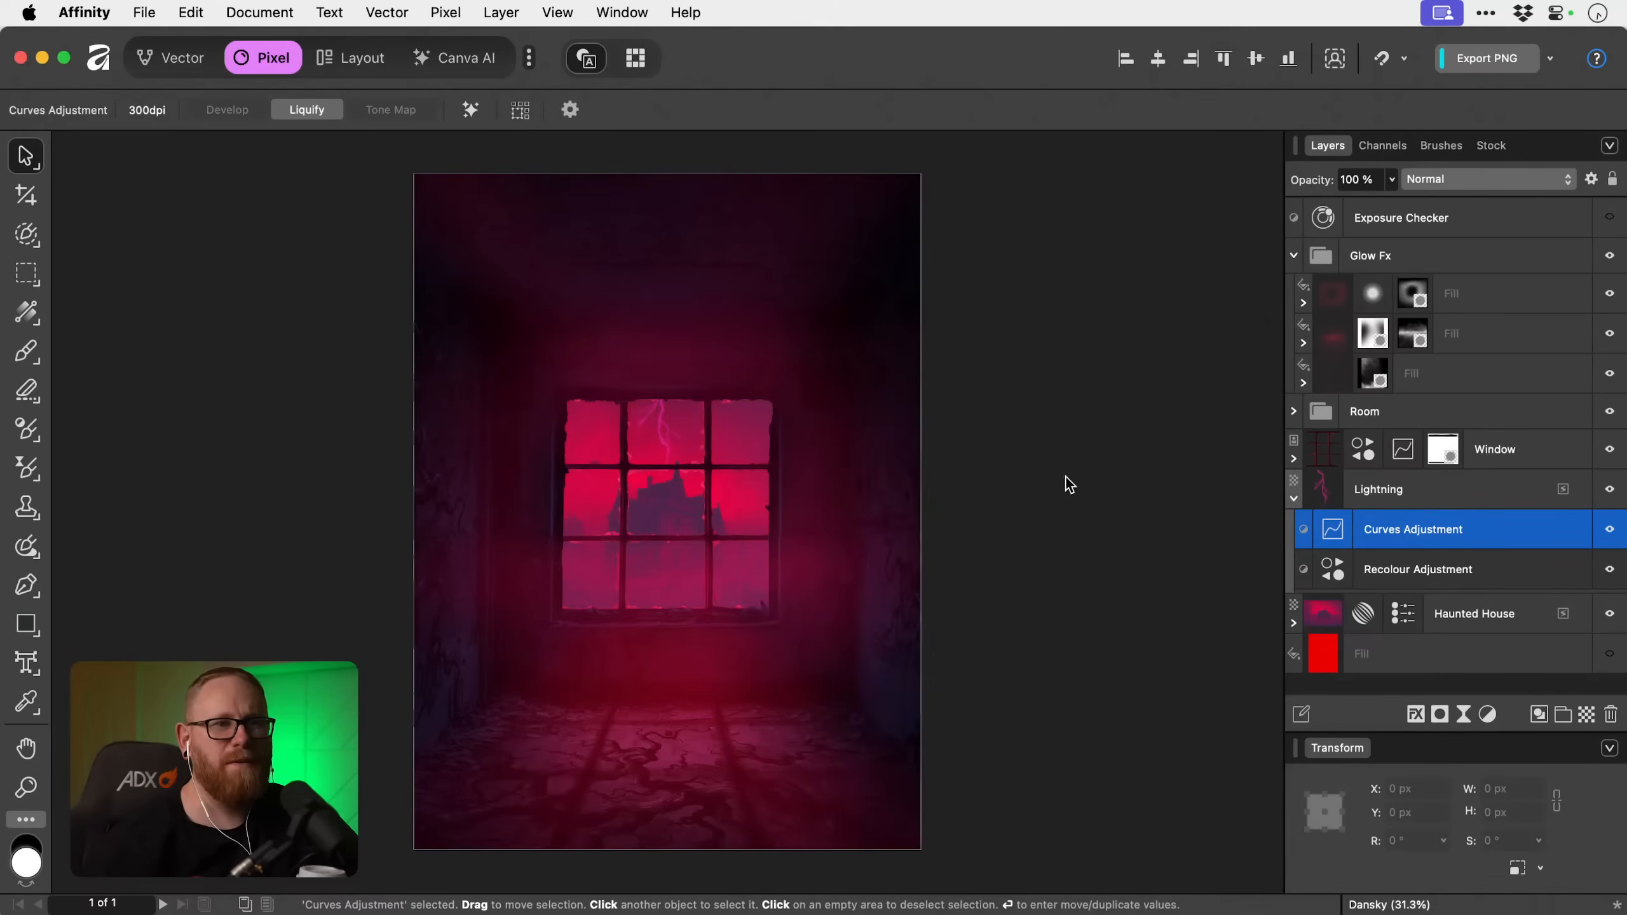
Shift the hue of the bolt's Recolour adjustment to 352.2°.
{"action": "double_click", "coordinate": [1327, 568]}
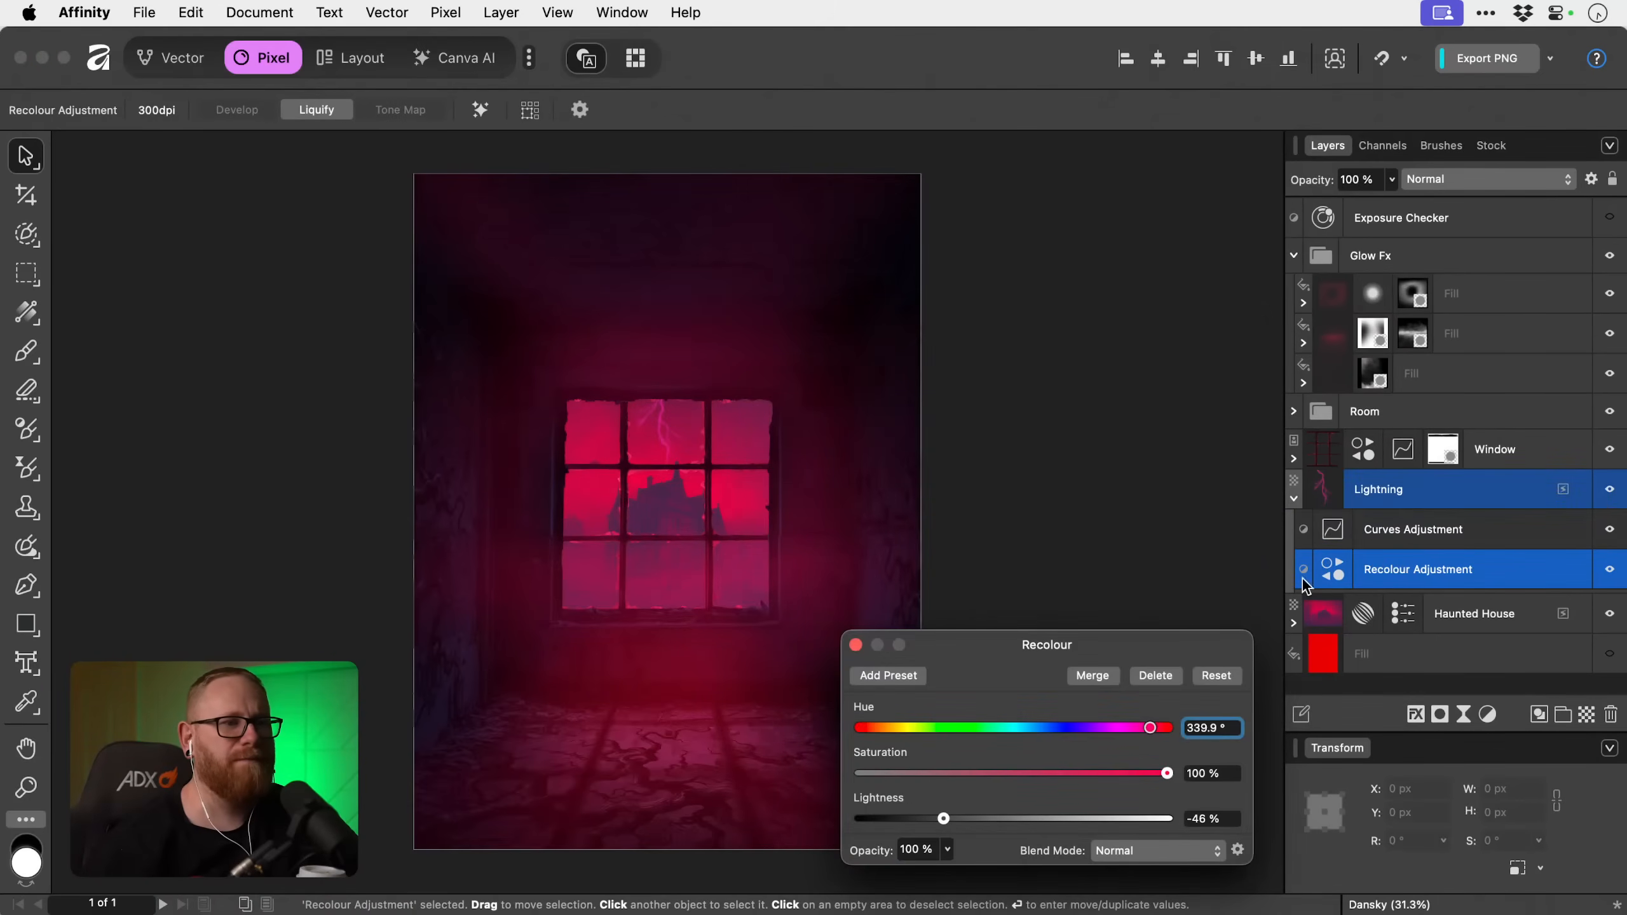
{"action": "left_click_drag", "start_coordinate": [1158, 731], "coordinate": [1163, 729]}
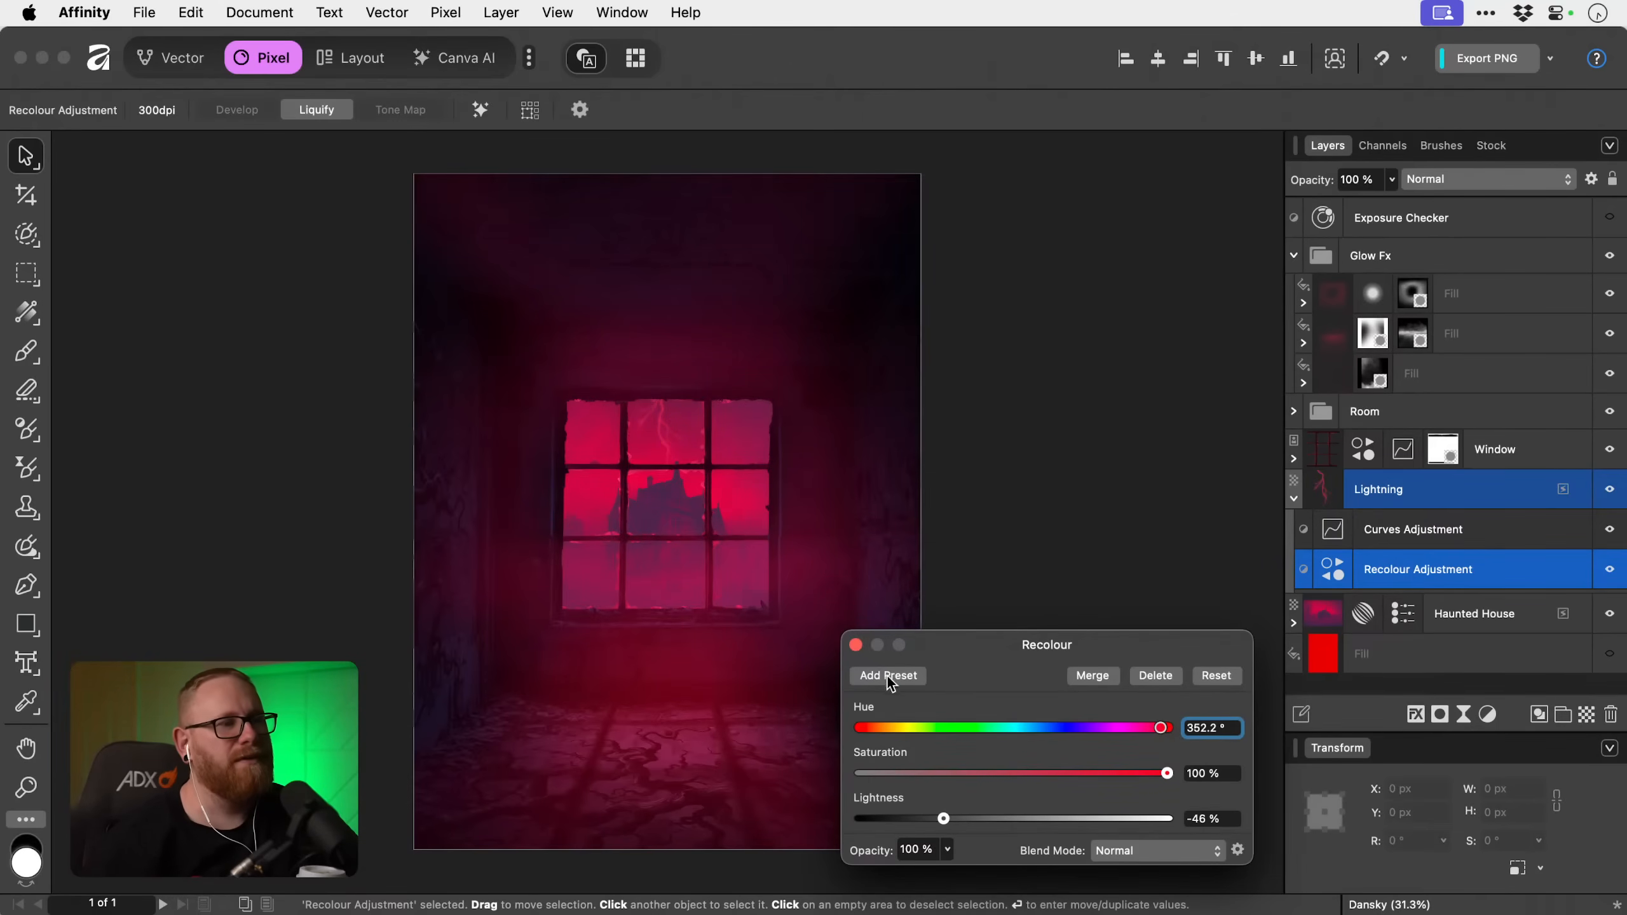
{"action": "left_click", "coordinate": [856, 645]}
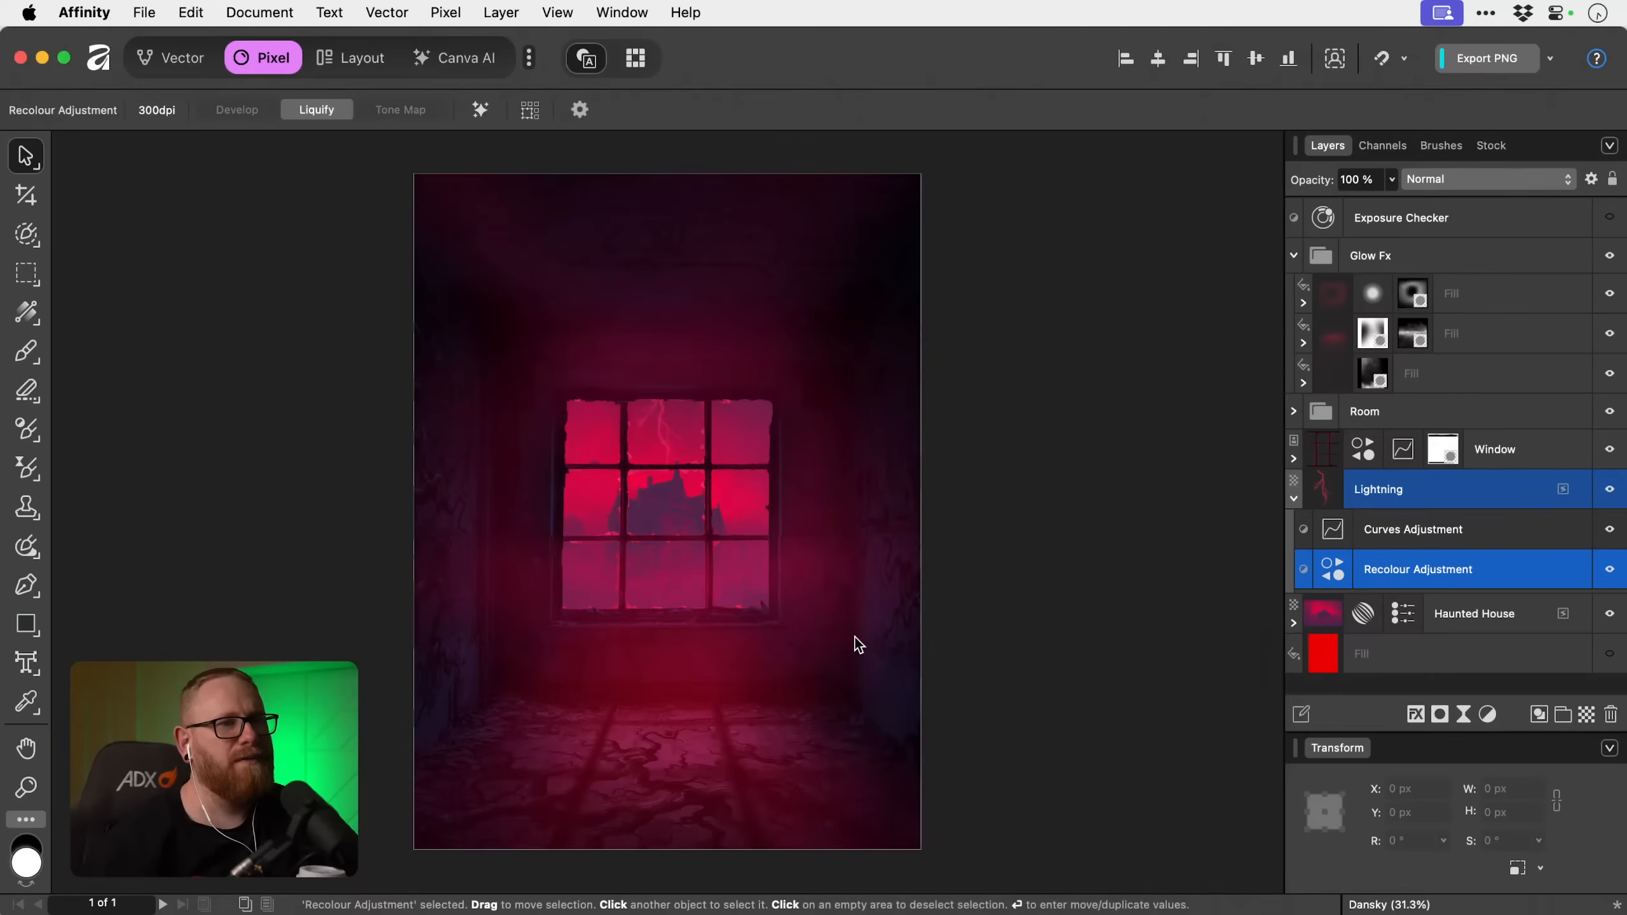
Set the Lightning layer's blend mode to Colour Dodge and deselect it.
{"action": "left_click", "coordinate": [1434, 501]}
{"action": "left_click", "coordinate": [1485, 183]}
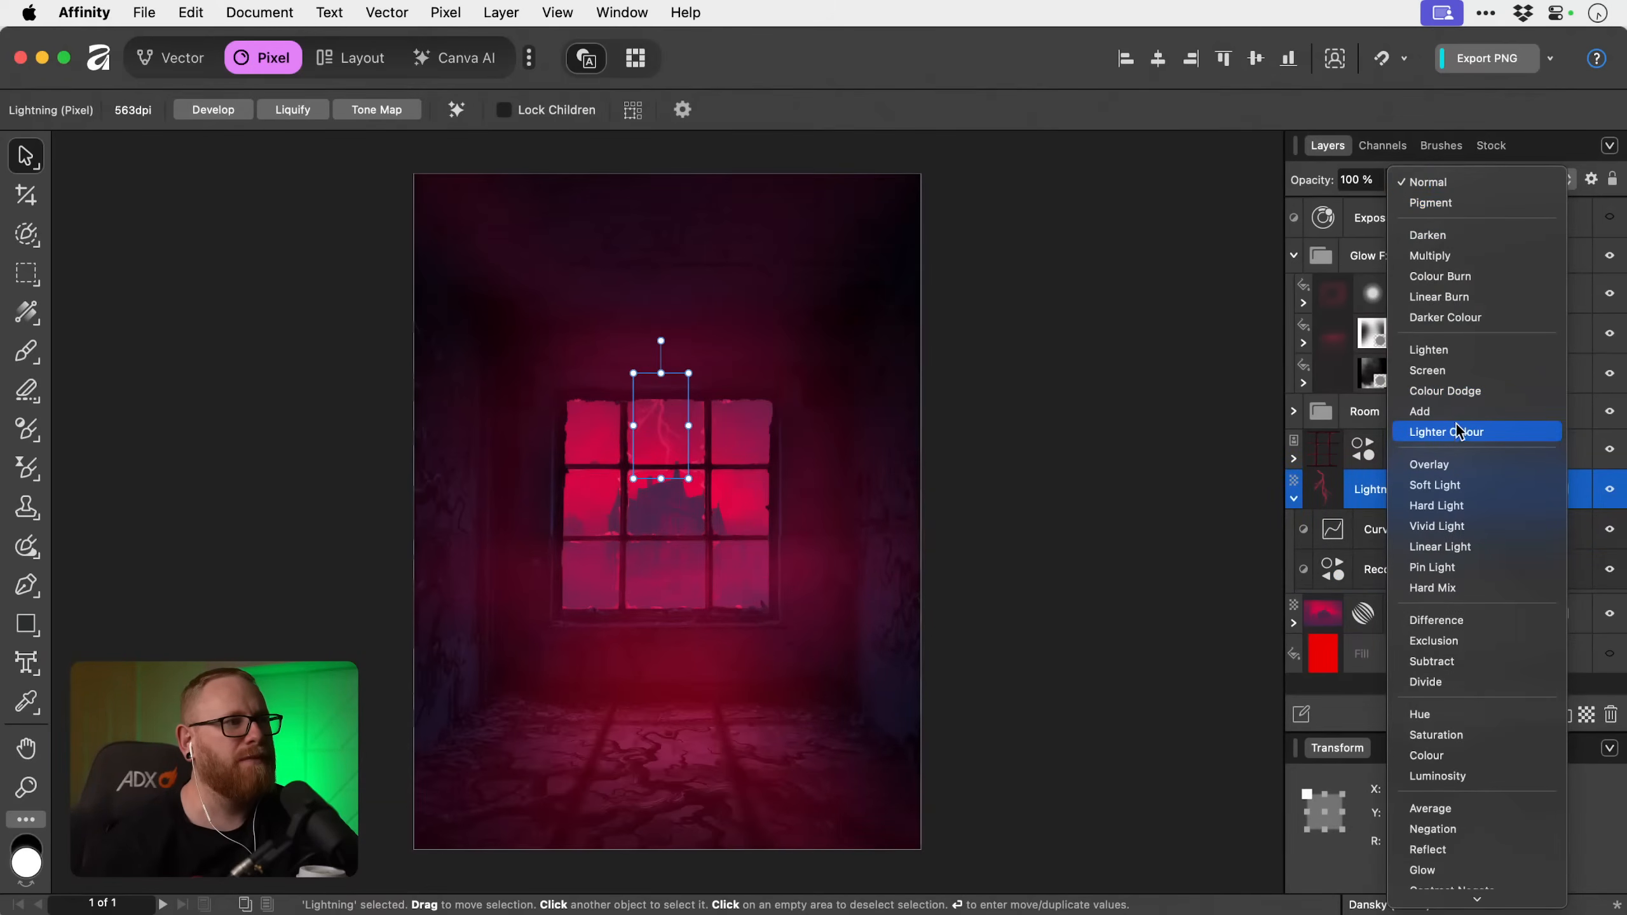
{"action": "left_click", "coordinate": [1457, 393]}
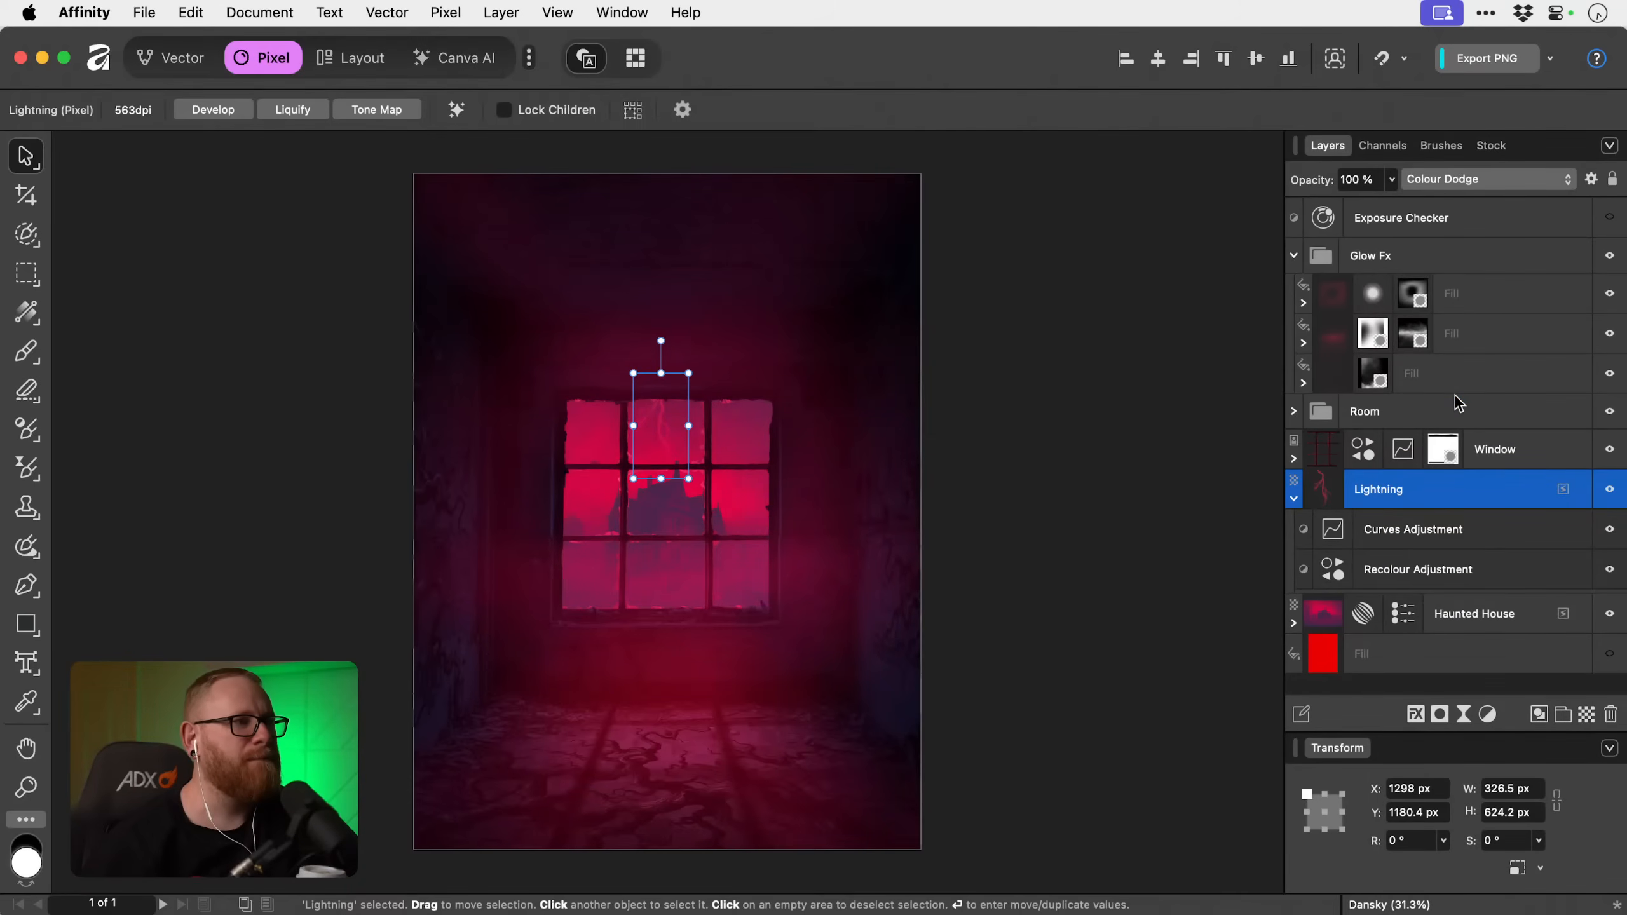
{"action": "left_click", "coordinate": [1146, 477]}
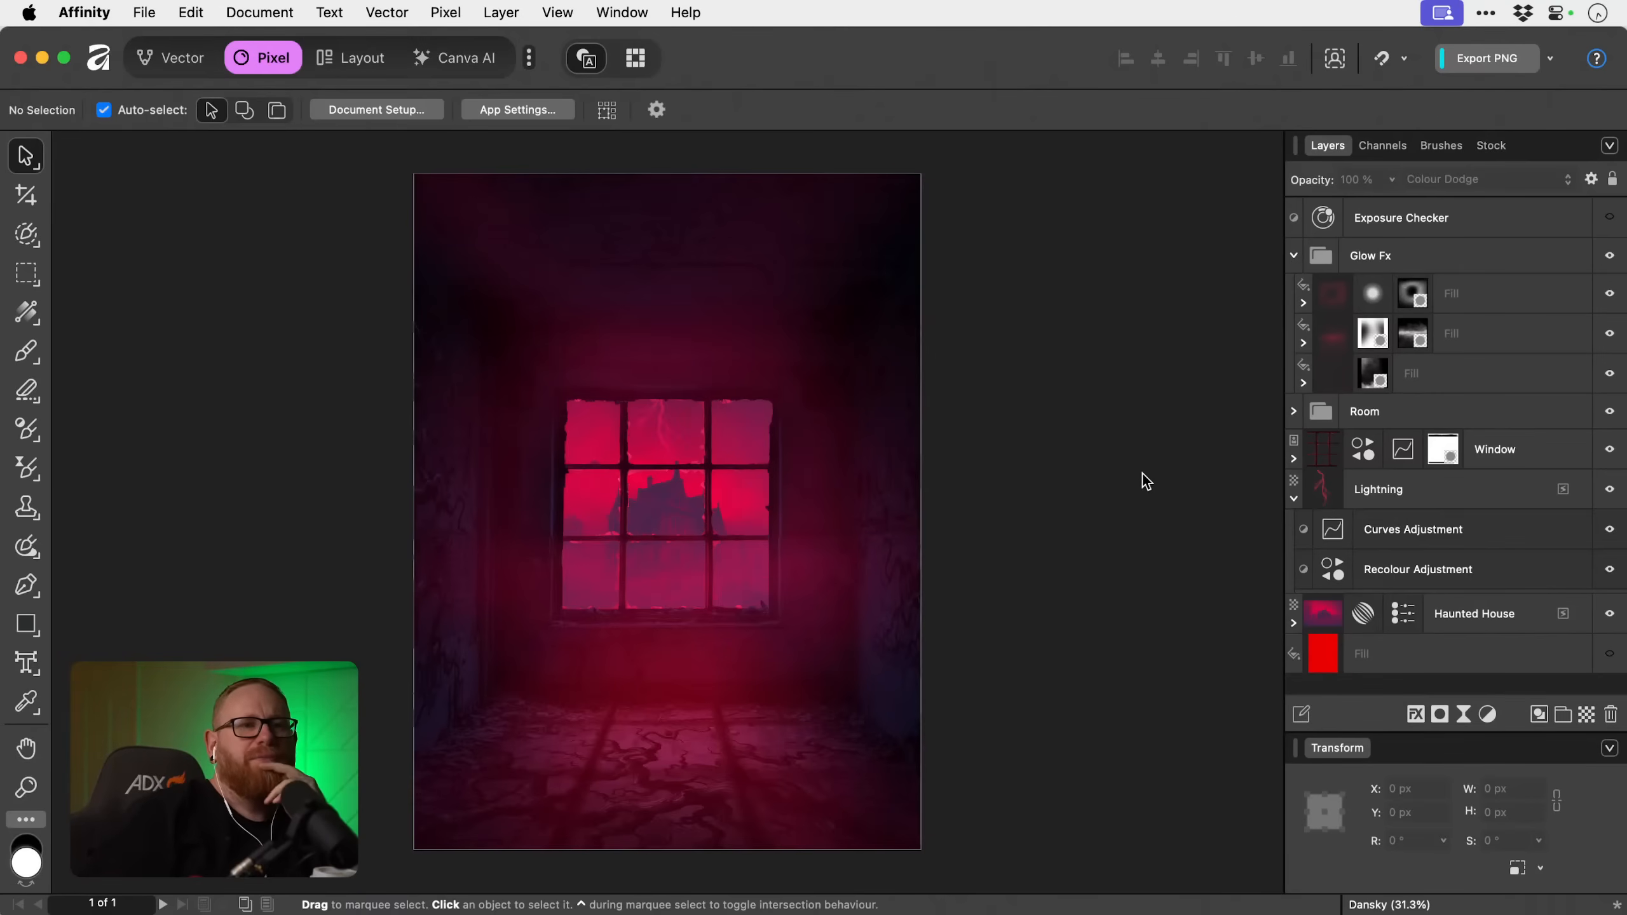
Expand the Room group and enable an Outer Shadow layer effect on the Vines Floor layer.
{"action": "left_click", "coordinate": [1293, 411]}
{"action": "scroll", "coordinate": [1416, 438], "scroll_direction": "down", "scroll_amount": 1}
{"action": "scroll", "coordinate": [1416, 438], "scroll_direction": "down", "scroll_amount": 10}
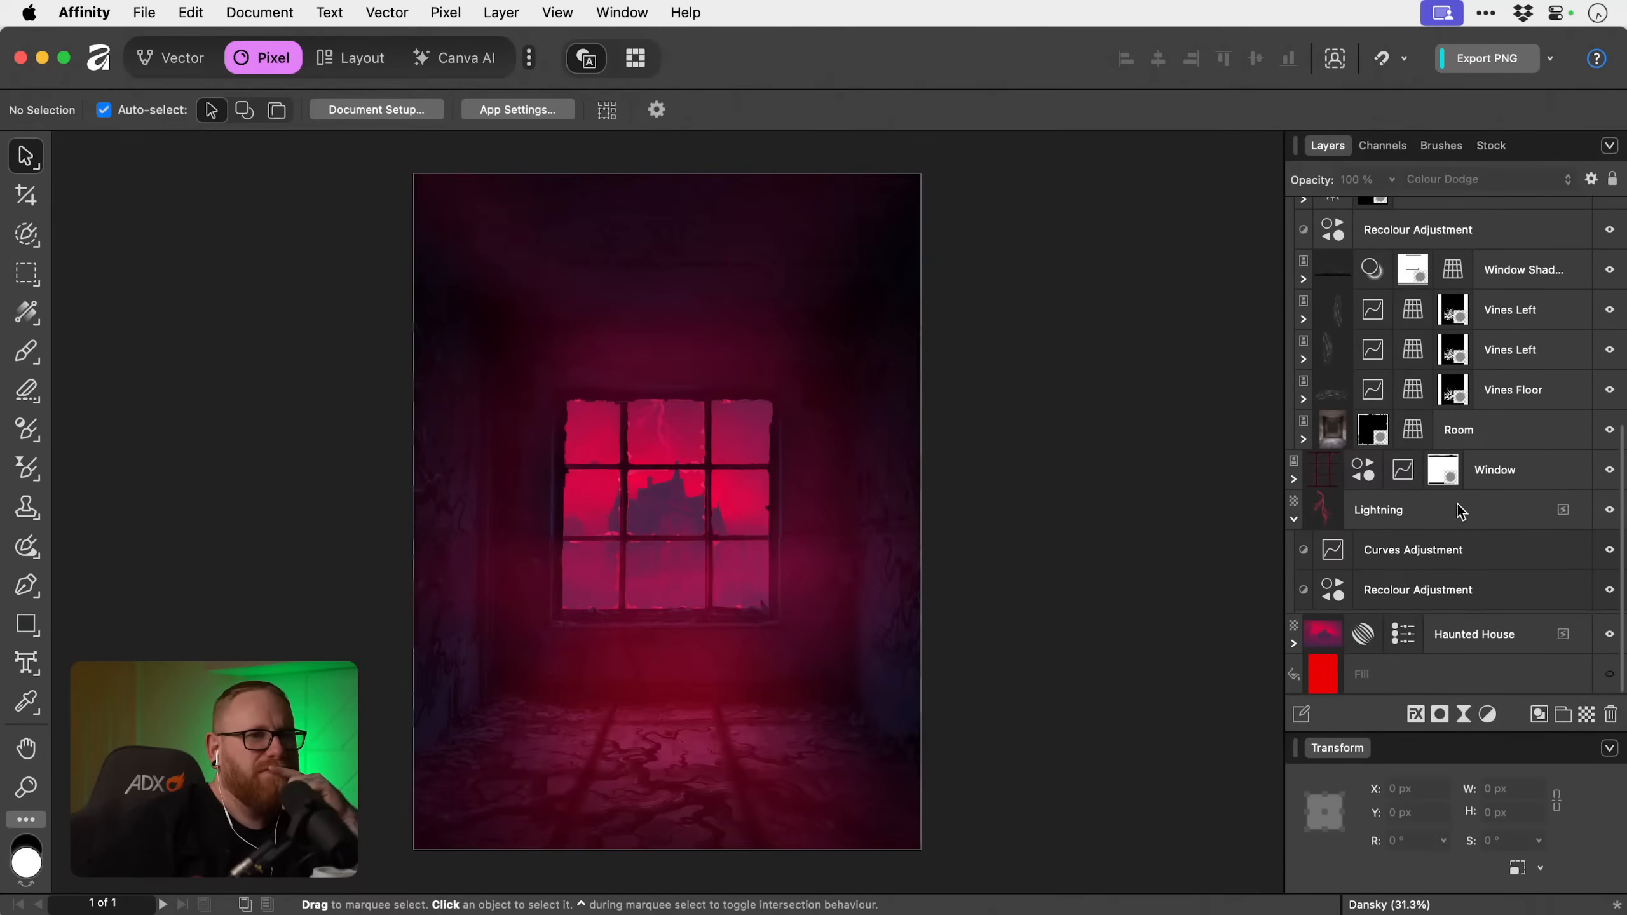
{"action": "scroll", "coordinate": [1457, 504], "scroll_direction": "up", "scroll_amount": 3}
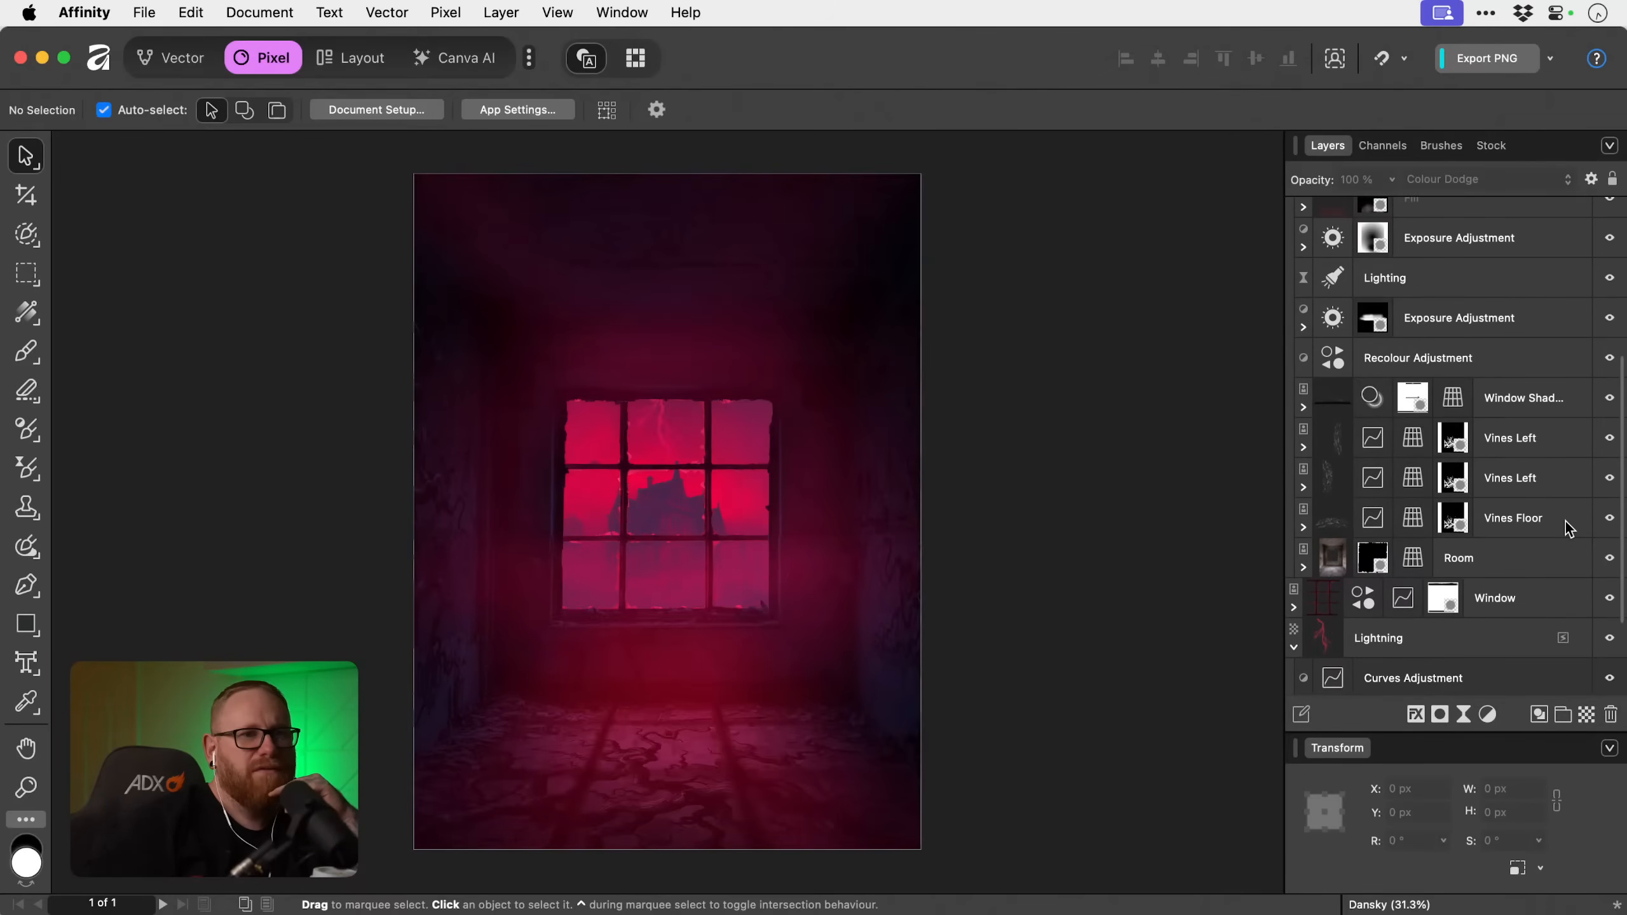
{"action": "left_click", "coordinate": [1539, 493]}
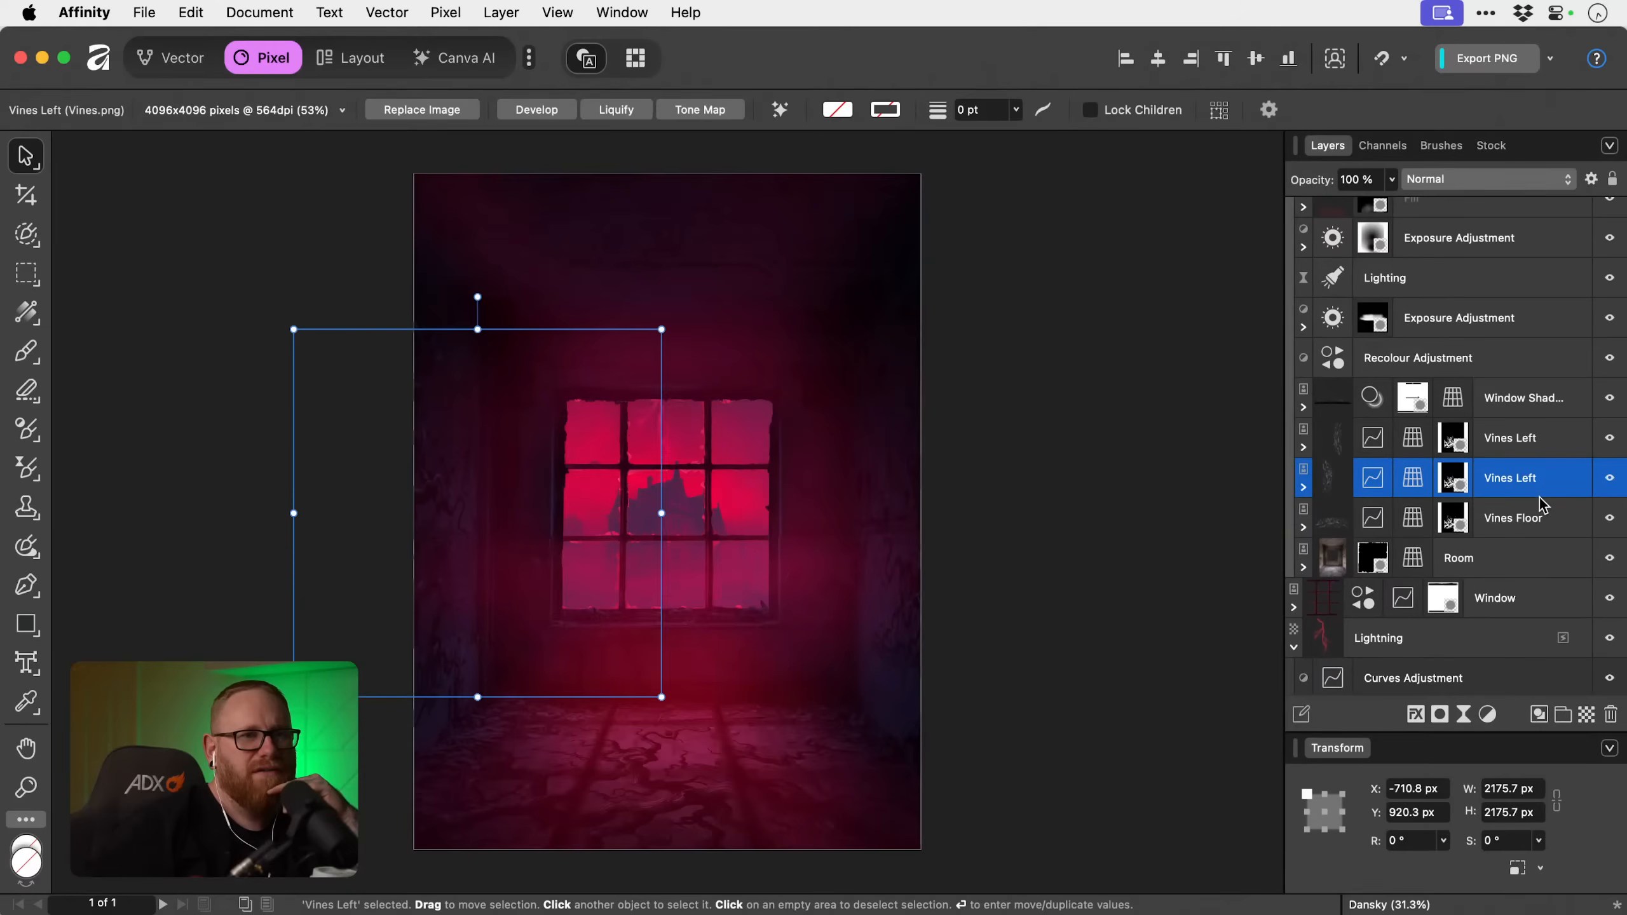
{"action": "left_click", "coordinate": [1539, 519]}
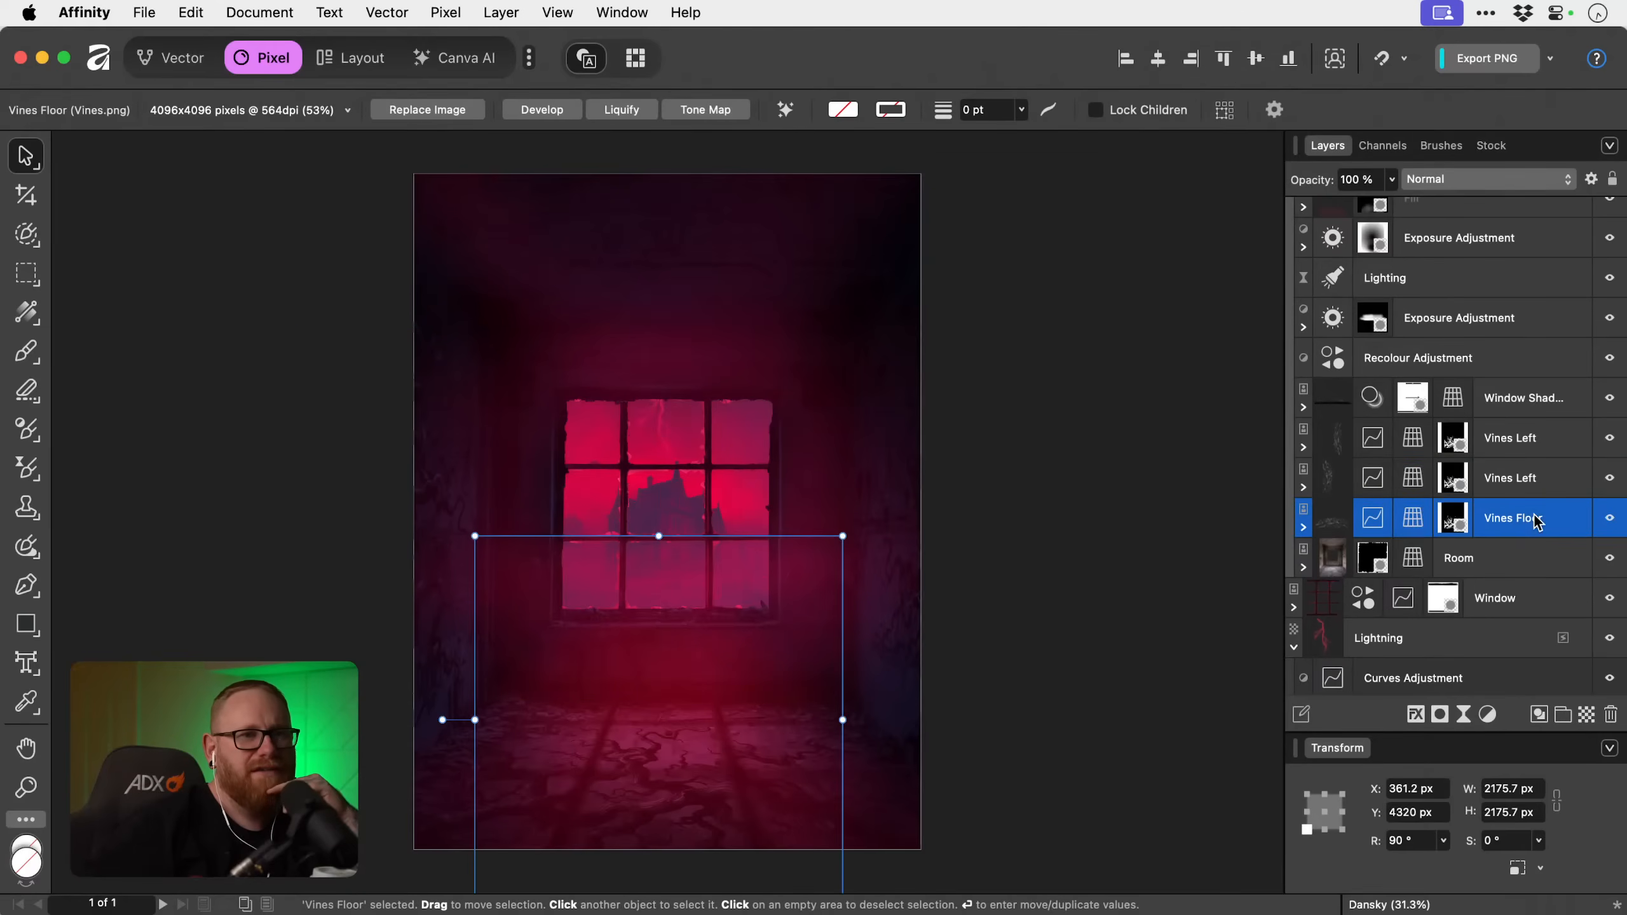
{"action": "left_click", "coordinate": [1409, 717]}
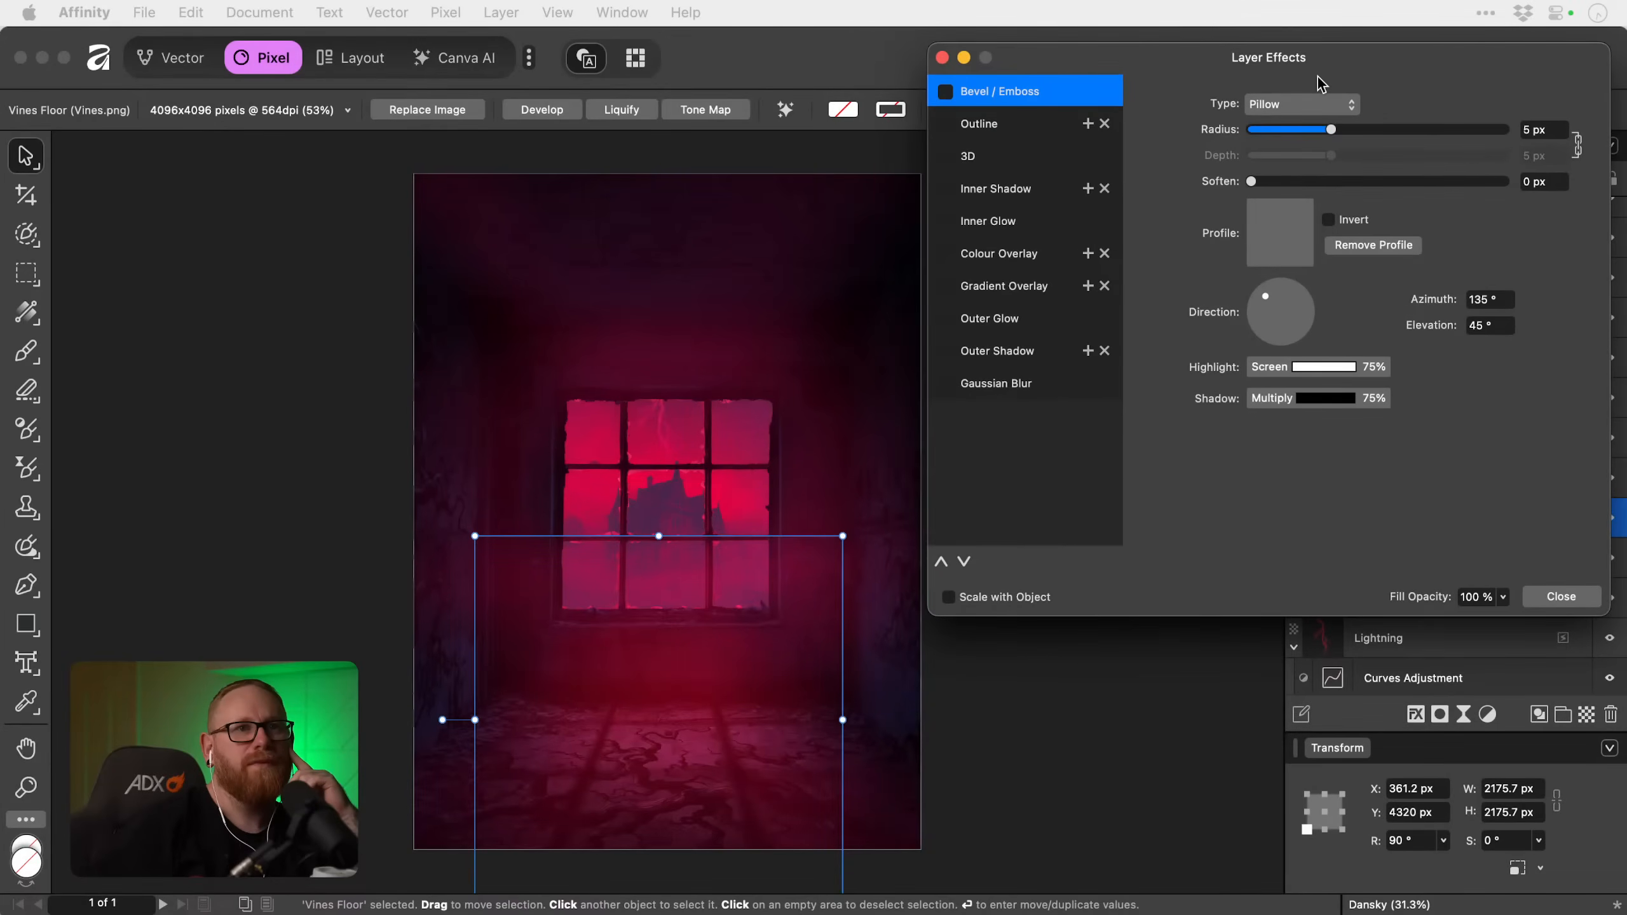
{"action": "left_click", "coordinate": [945, 352]}
{"action": "left_click", "coordinate": [1013, 359]}
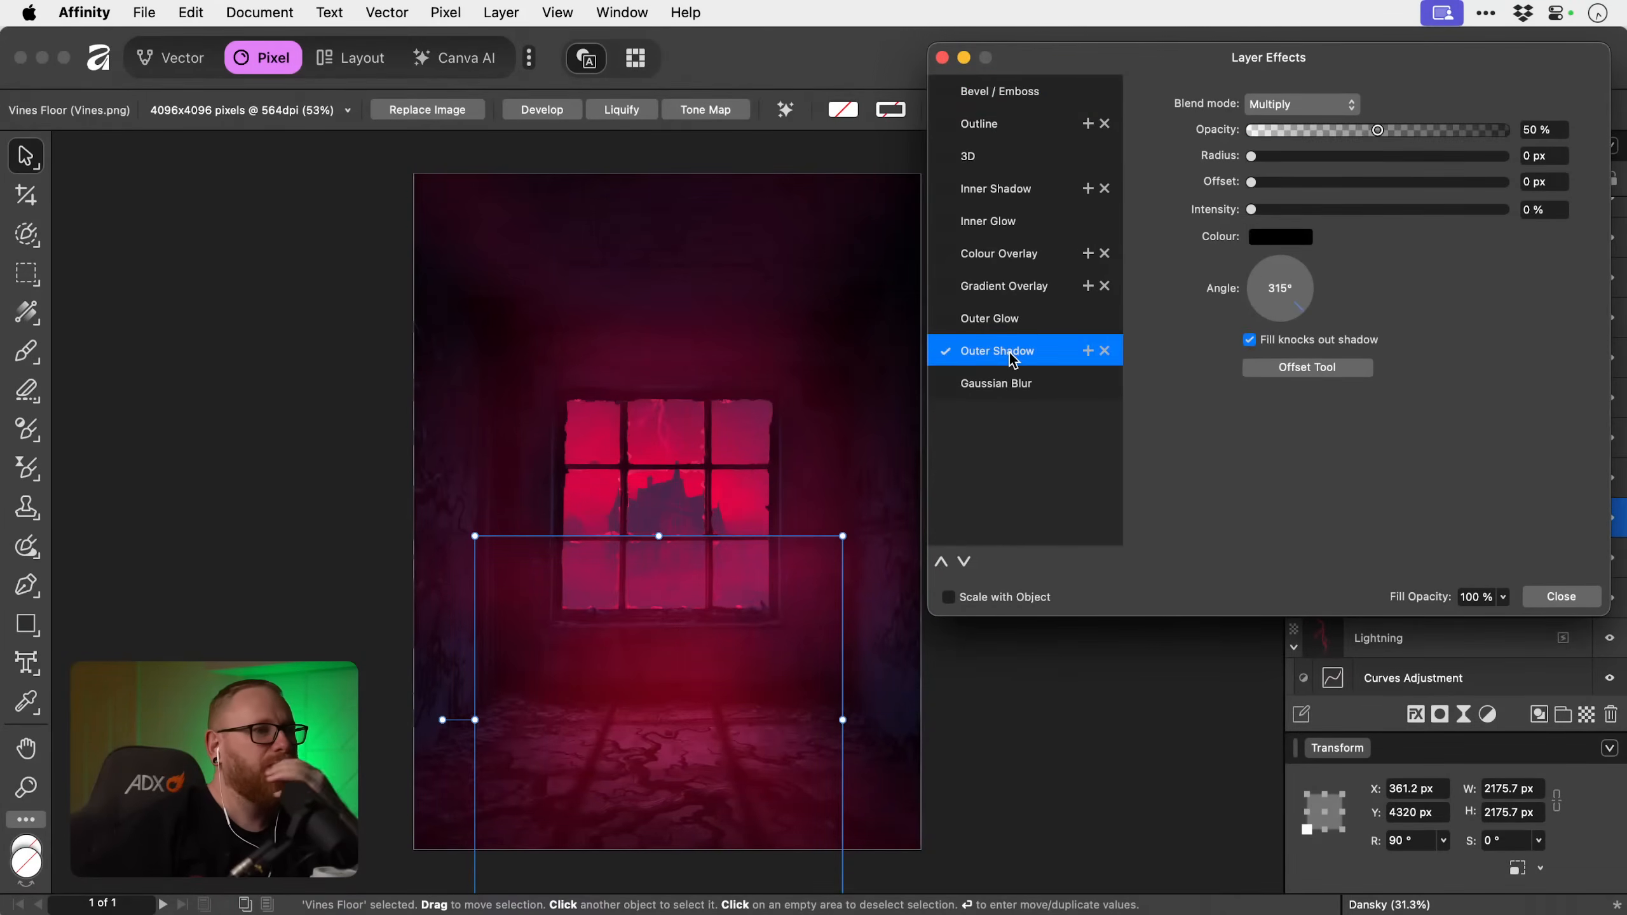
Set the Vines Floor shadow to 98 % opacity, 7.7 px radius and 42 px offset.
{"action": "left_click_drag", "start_coordinate": [1303, 134], "coordinate": [1535, 134]}
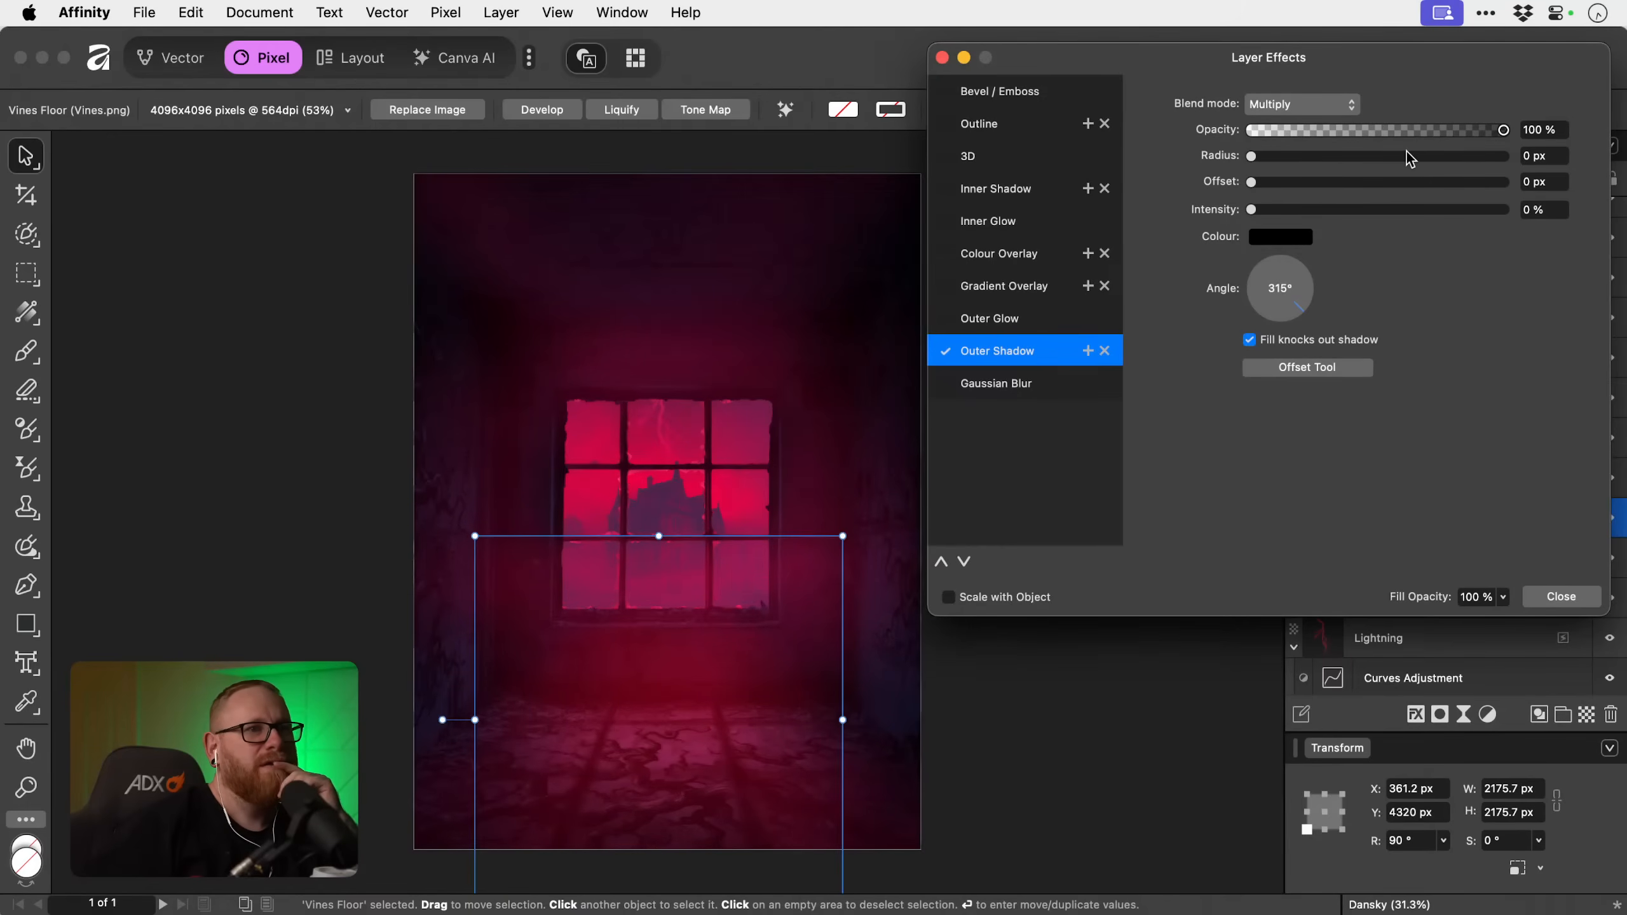
{"action": "left_click_drag", "start_coordinate": [1316, 155], "coordinate": [1477, 157]}
{"action": "left_click_drag", "start_coordinate": [1282, 183], "coordinate": [1345, 155]}
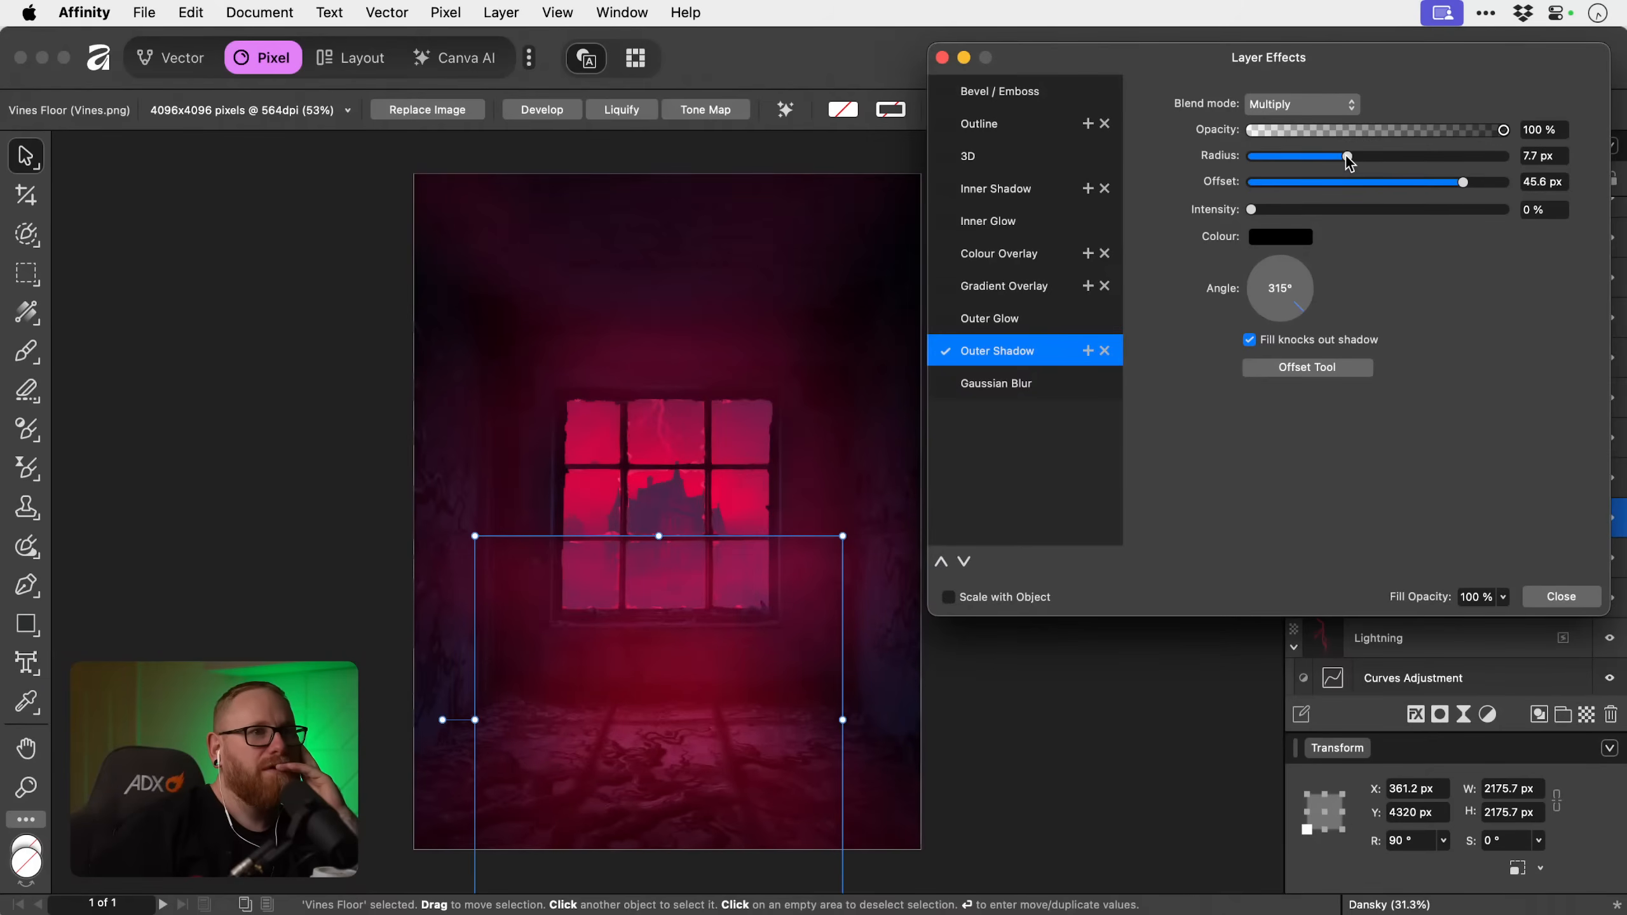
{"action": "mouse_move", "coordinate": [1462, 182]}
{"action": "left_mouse_down"}
{"action": "mouse_move", "coordinate": [1510, 179]}
{"action": "mouse_move", "coordinate": [1386, 183]}
{"action": "mouse_move", "coordinate": [1452, 183]}
{"action": "left_mouse_up"}
{"action": "left_click_drag", "start_coordinate": [1418, 131], "coordinate": [1507, 134]}
{"action": "left_click_drag", "start_coordinate": [1501, 135], "coordinate": [1498, 136]}
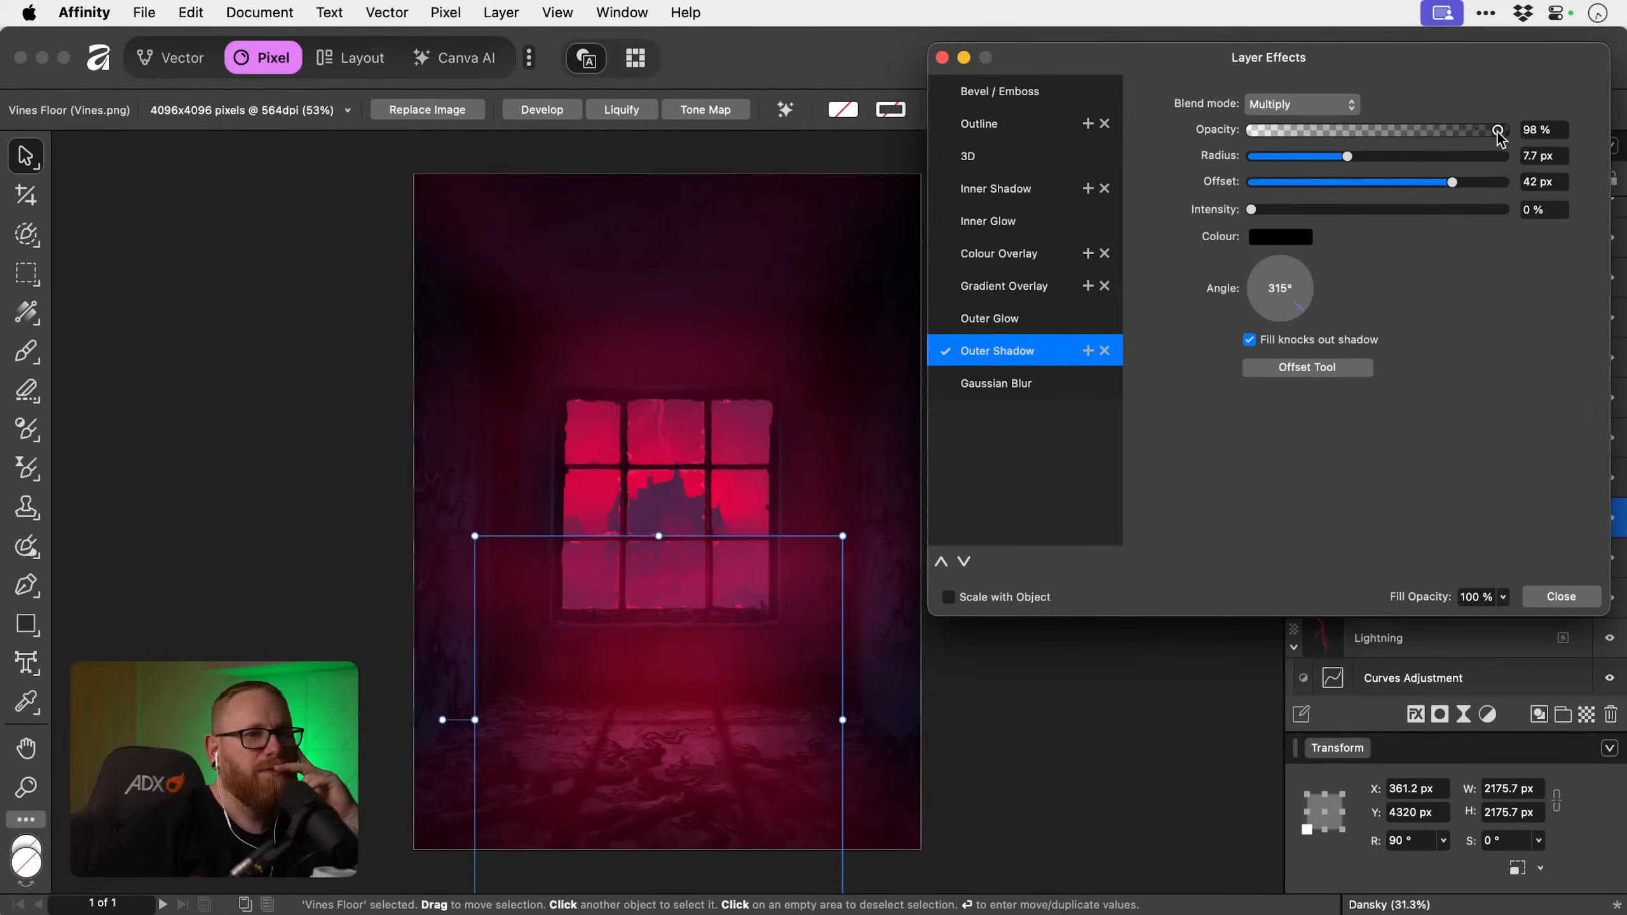
{"action": "left_click", "coordinate": [1552, 599]}
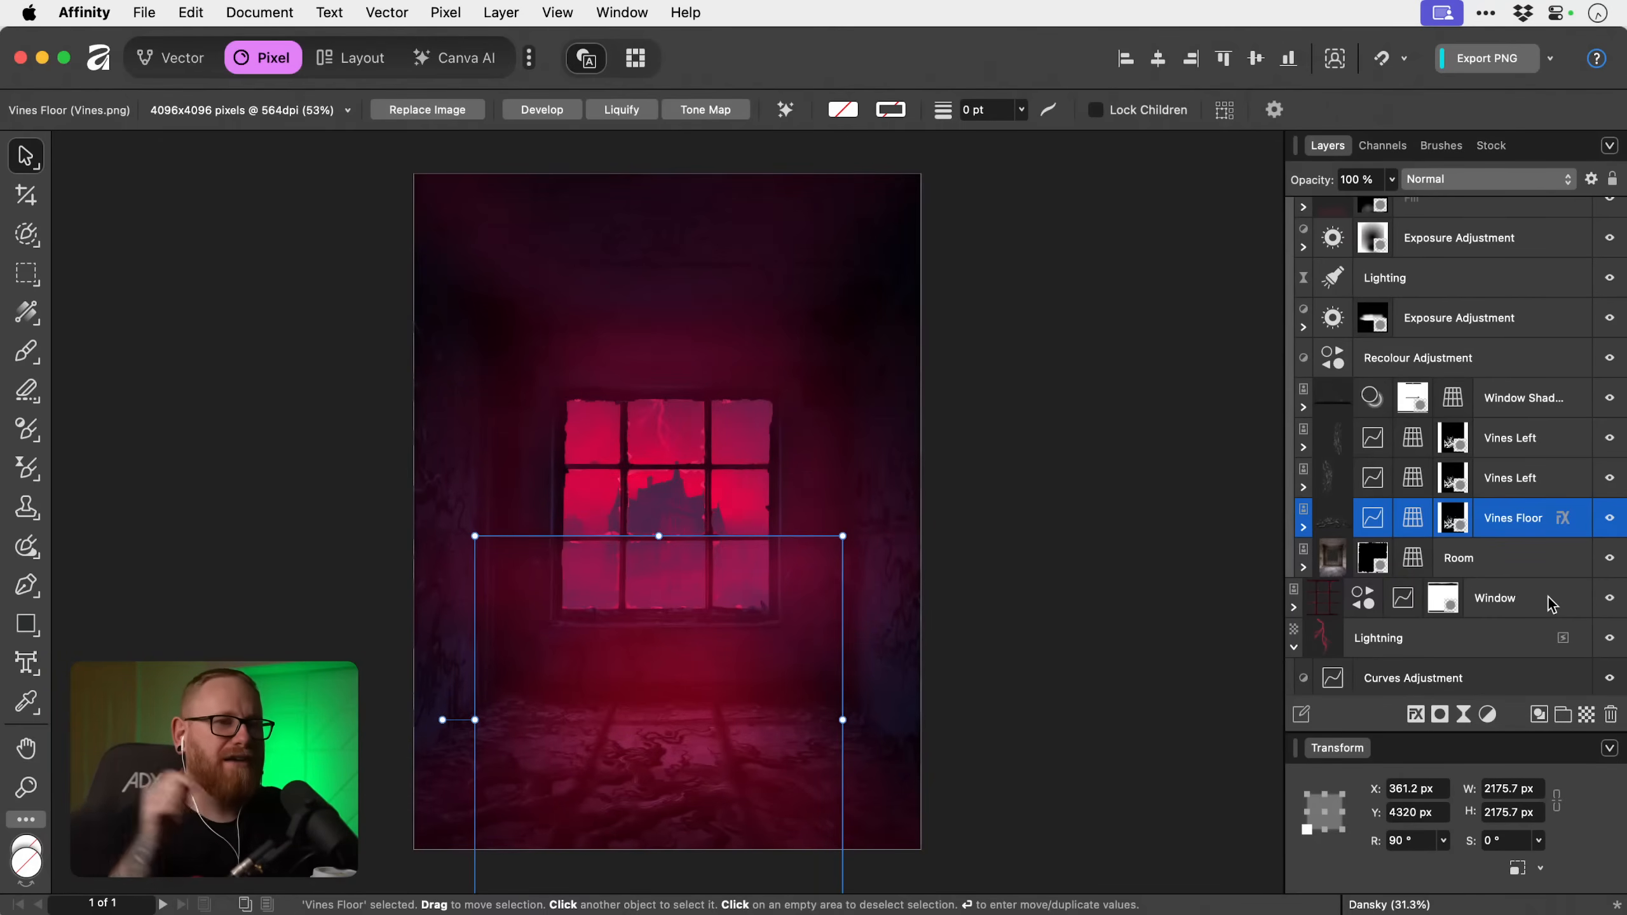
Try a duplicate of the shadowed Vines Floor layer and delete the copy again.
{"action": "left_click", "coordinate": [1562, 518]}
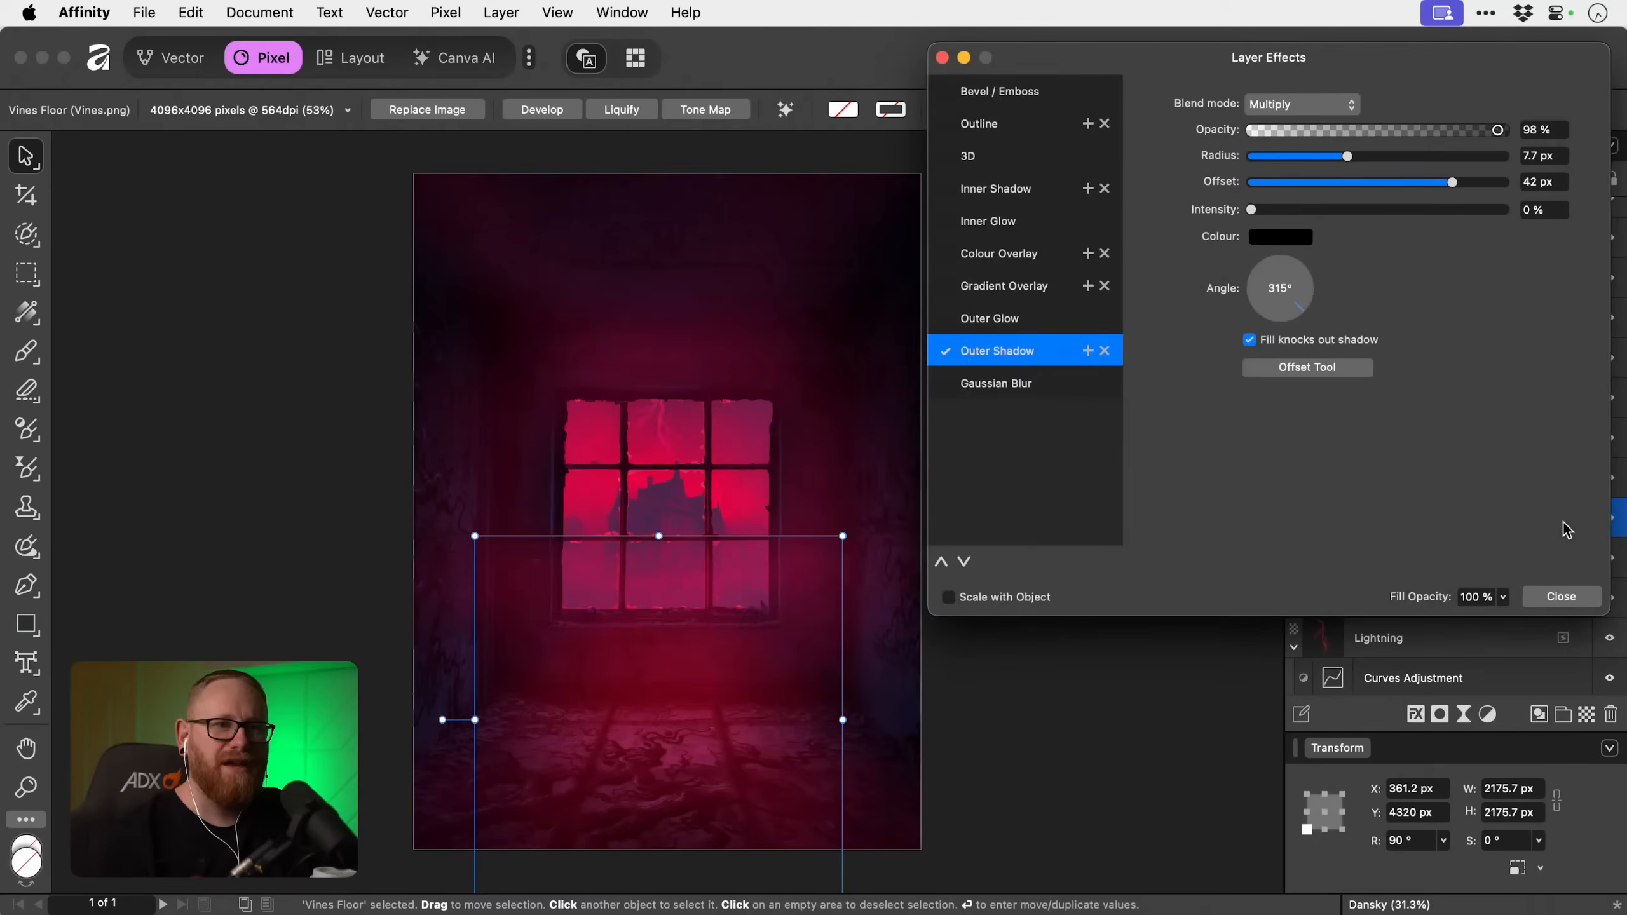
{"action": "left_click", "coordinate": [1561, 597]}
{"action": "right_click", "coordinate": [1563, 522]}
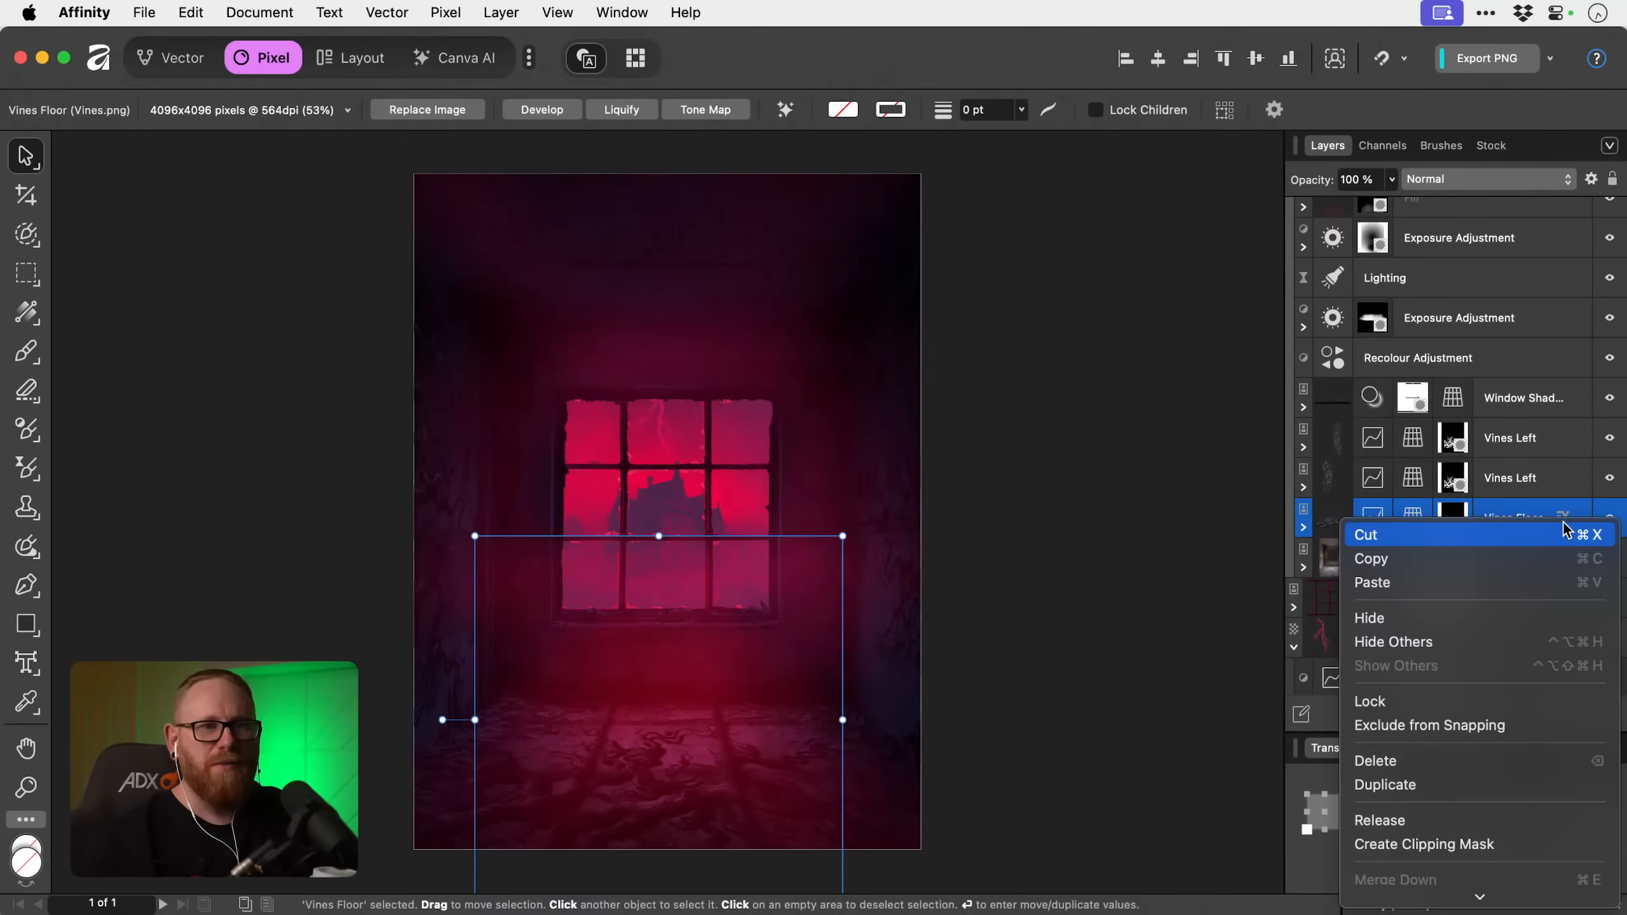
{"action": "scroll", "coordinate": [1563, 532], "scroll_direction": "down", "scroll_amount": 10}
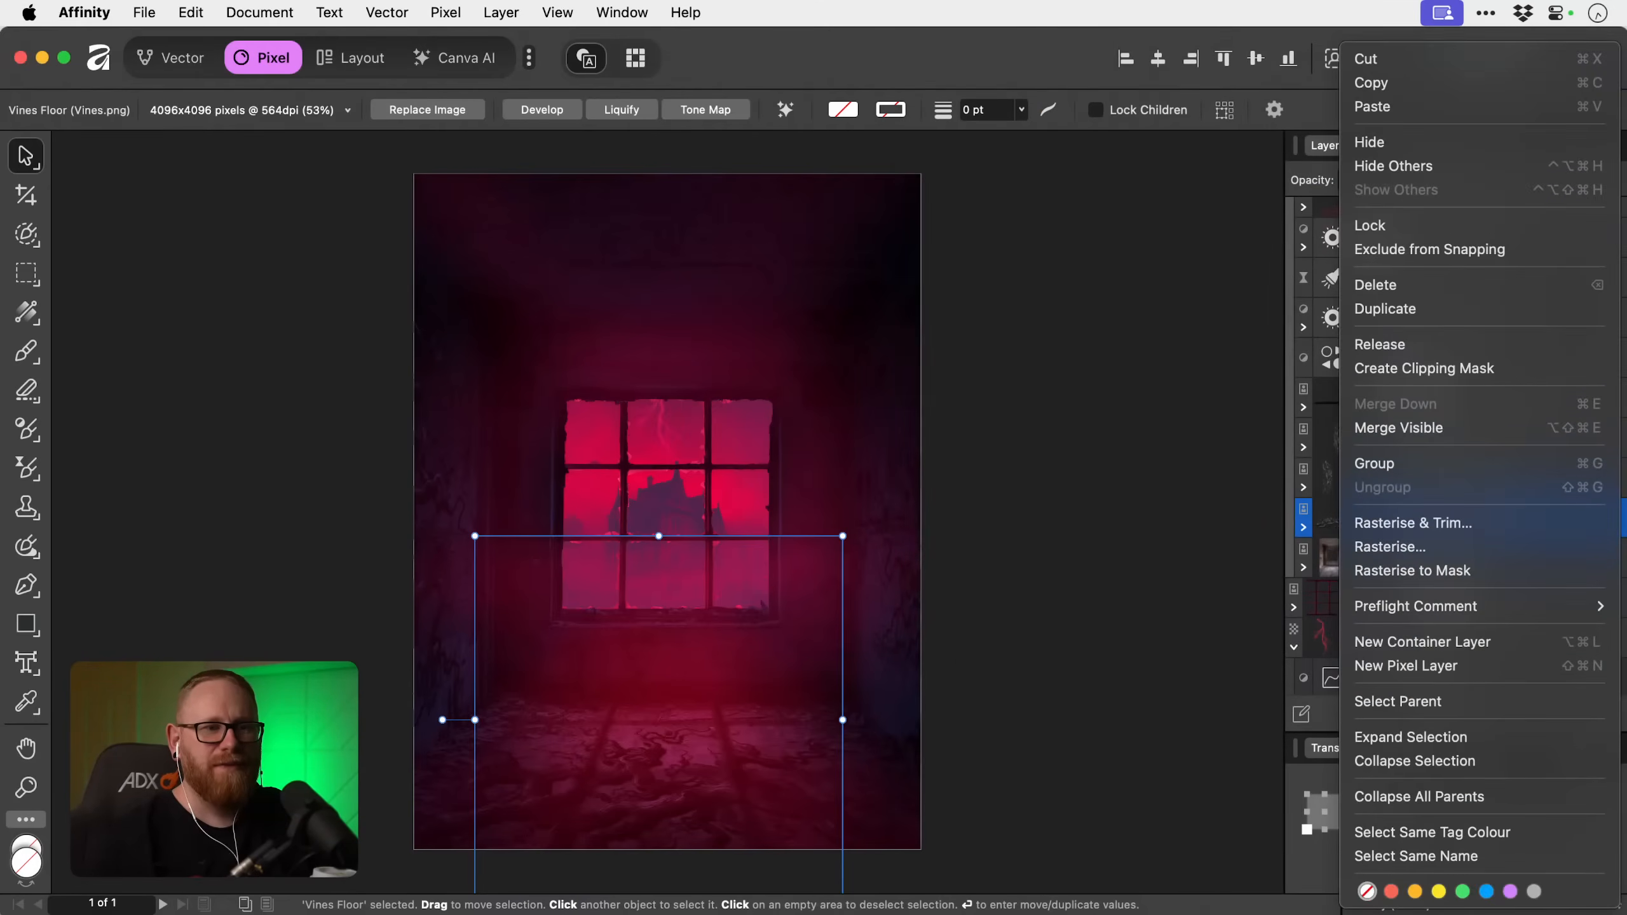
{"action": "left_click", "coordinate": [1071, 562]}
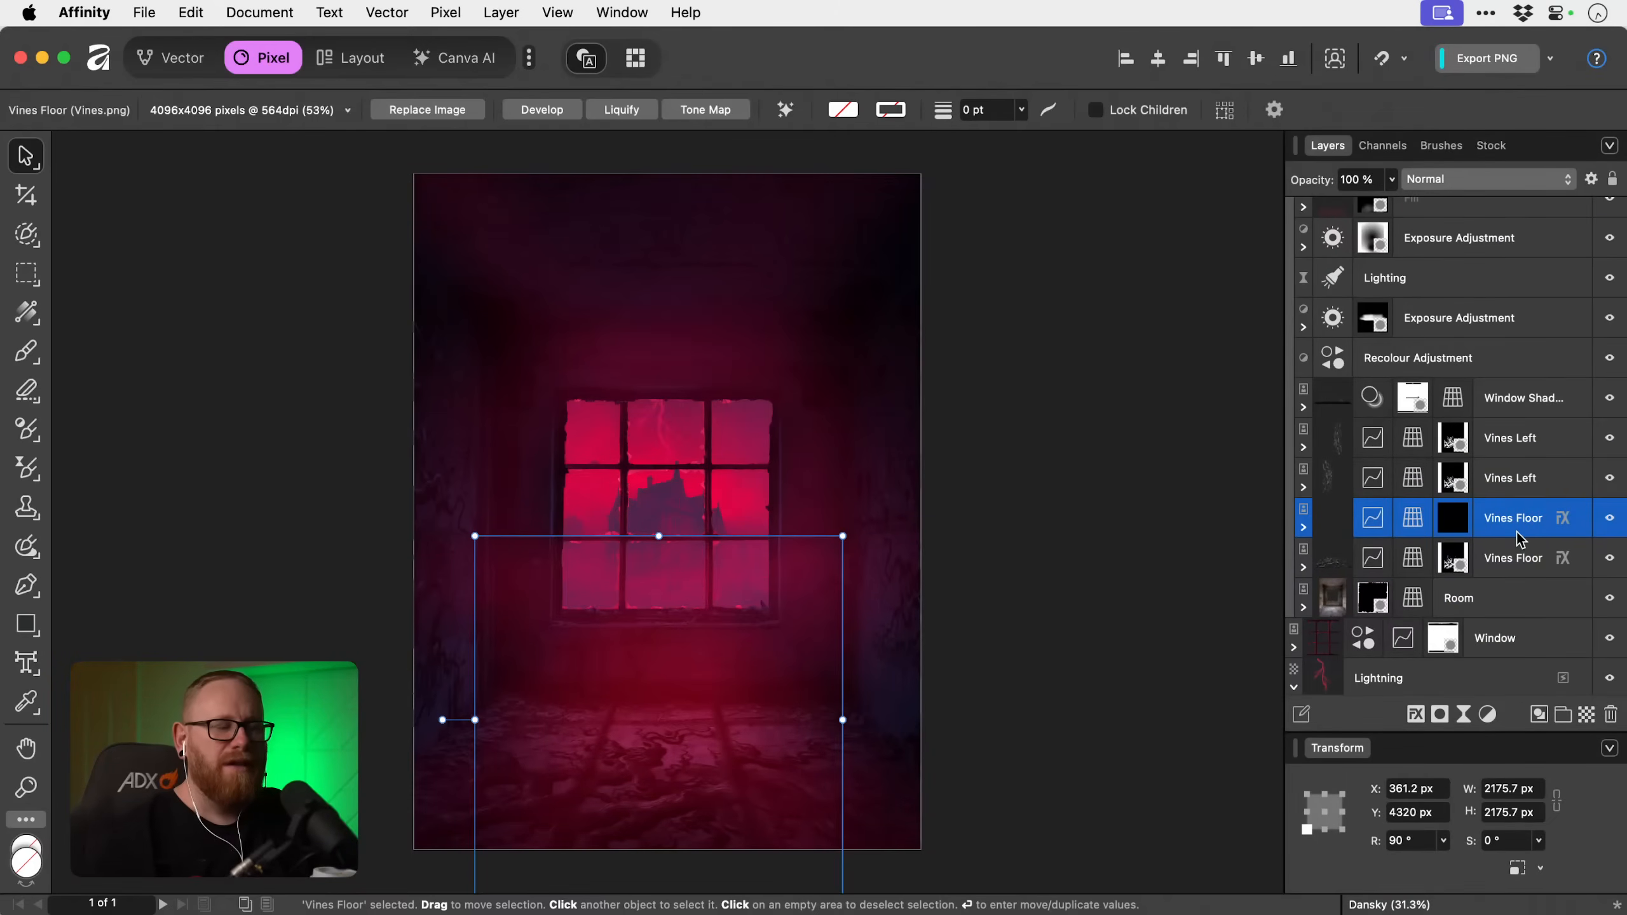
{"action": "key", "text": "super+d"}
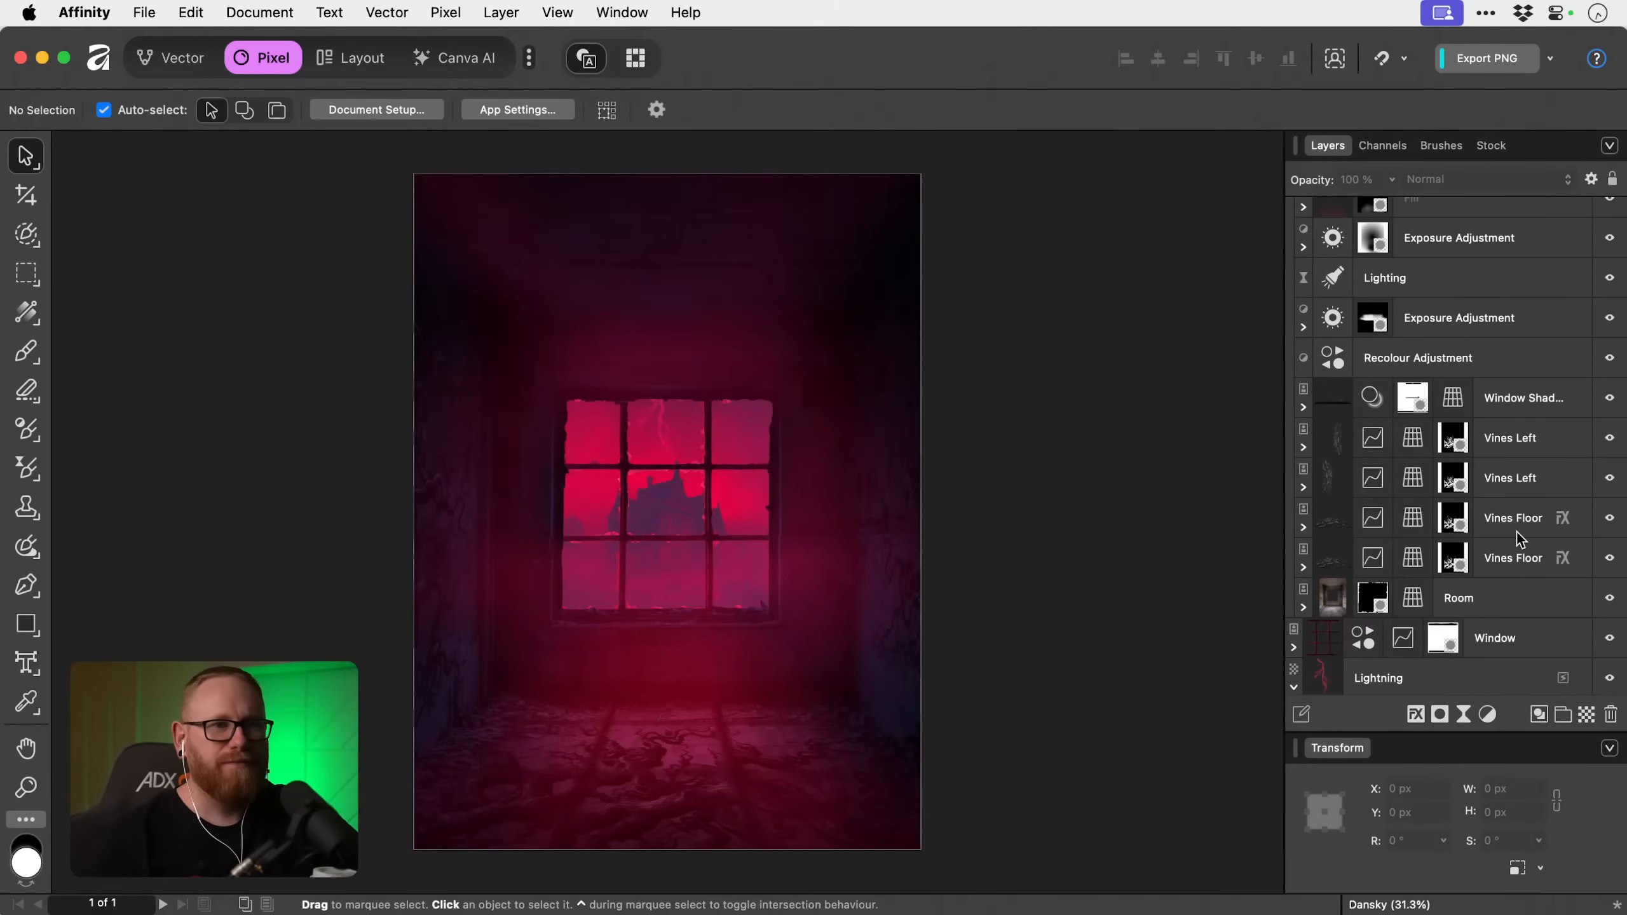
{"action": "left_click", "coordinate": [1517, 531]}
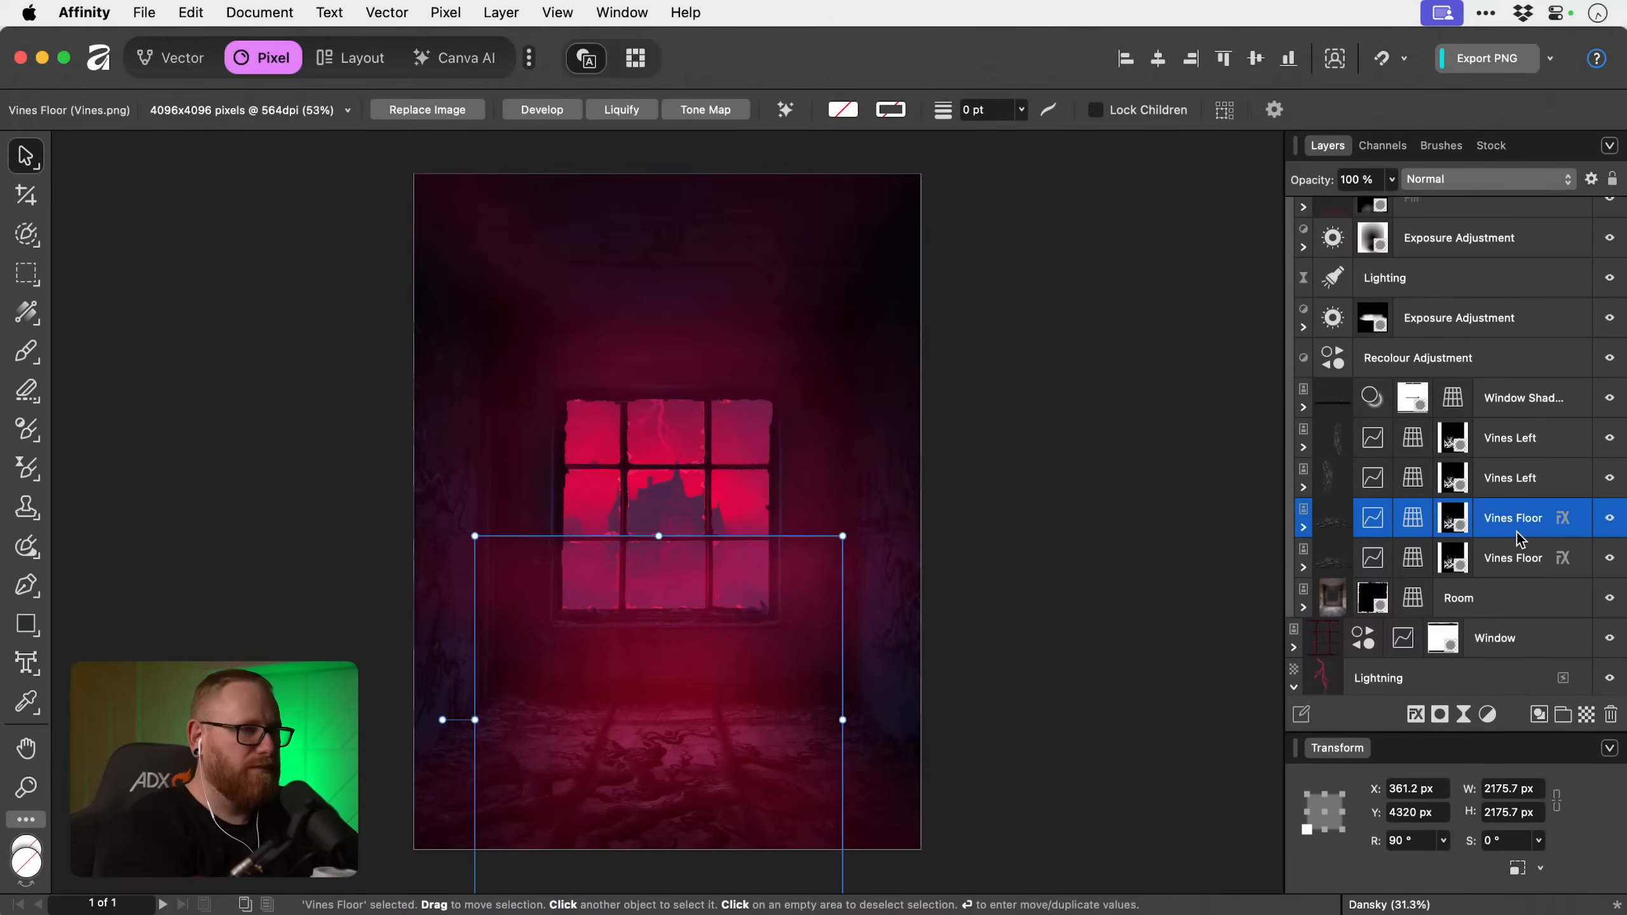
{"action": "key", "text": "Delete"}
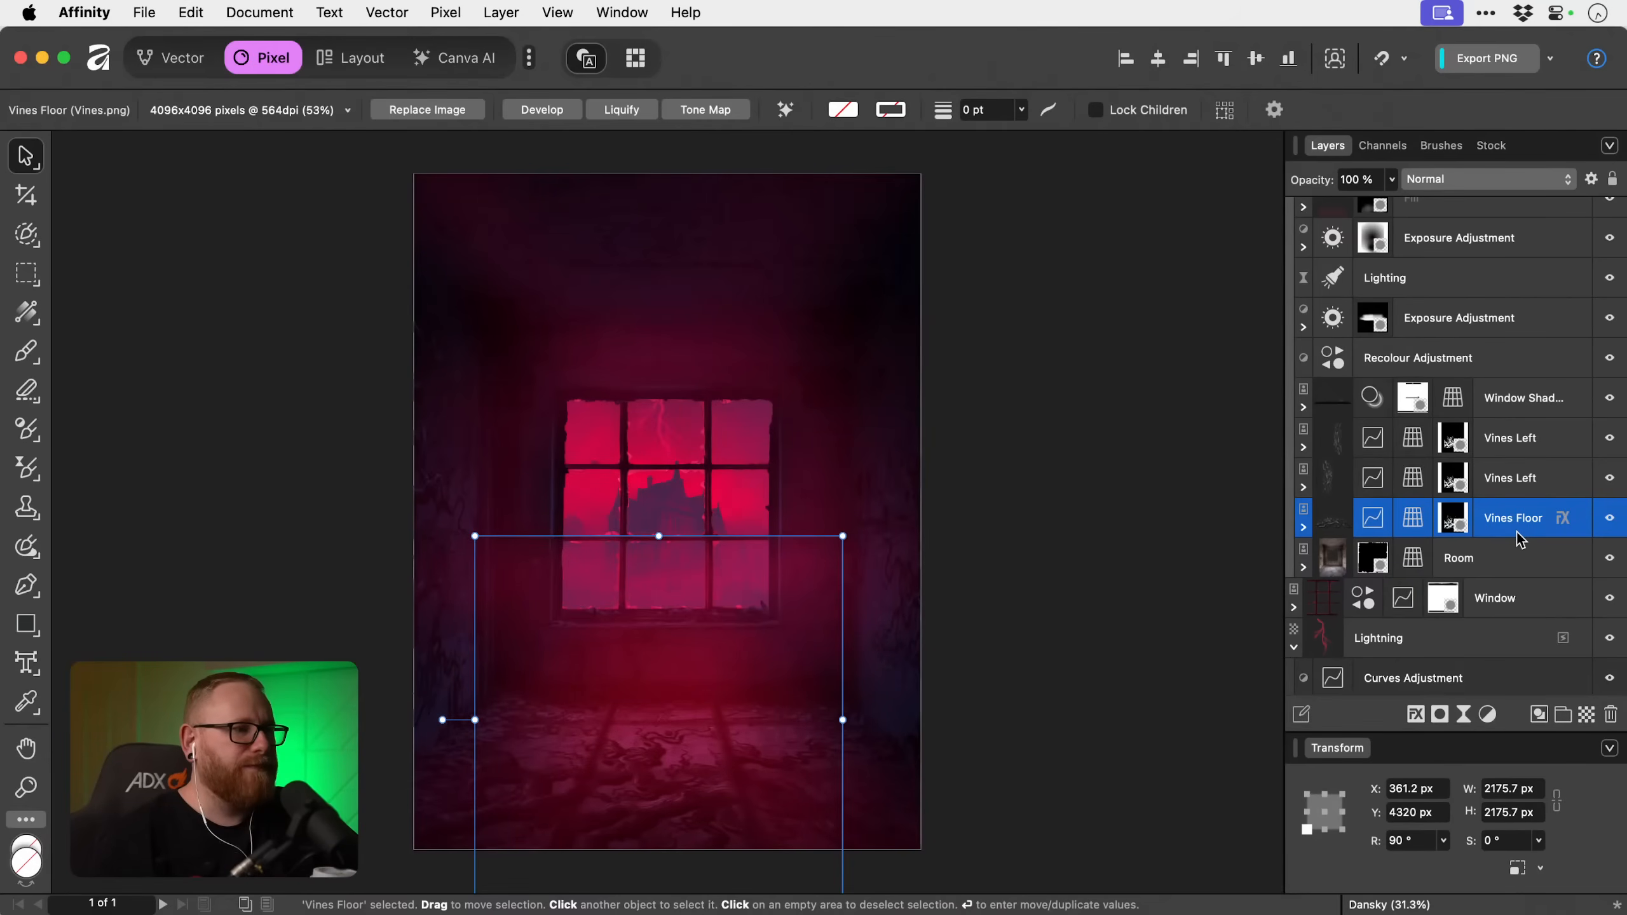
Move the Vines Floor layer straight down to about Y 4431 px and deselect it.
{"action": "mouse_move", "coordinate": [664, 766]}
{"action": "left_mouse_down"}
{"action": "mouse_move", "coordinate": [645, 798]}
{"action": "mouse_move", "coordinate": [647, 782]}
{"action": "left_mouse_up"}
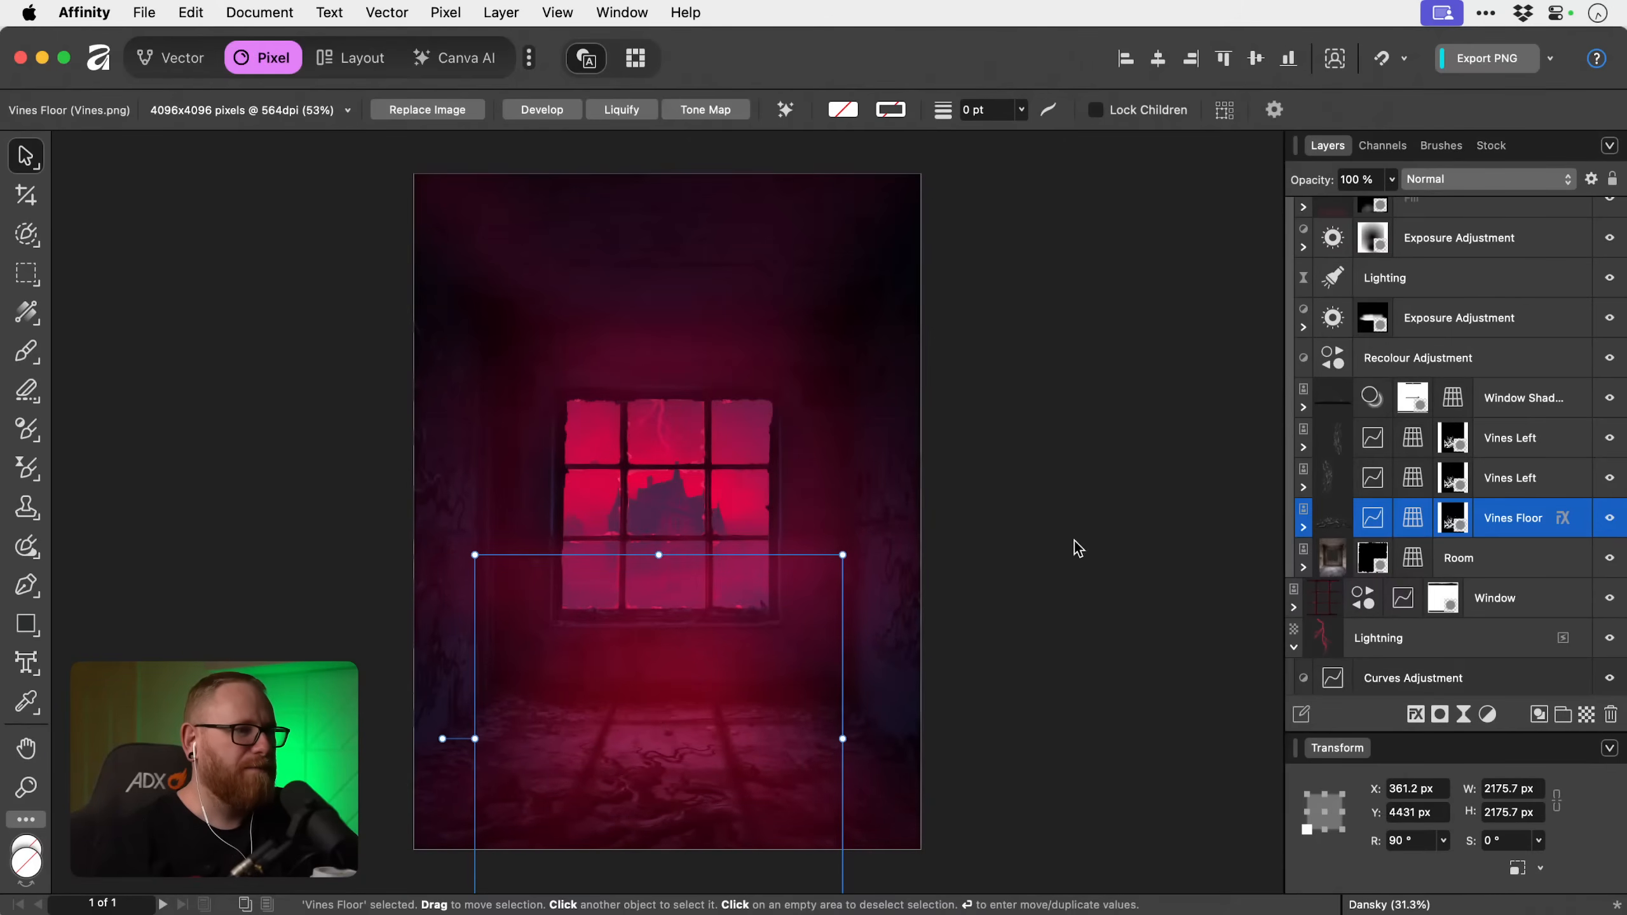
{"action": "left_click", "coordinate": [1198, 464]}
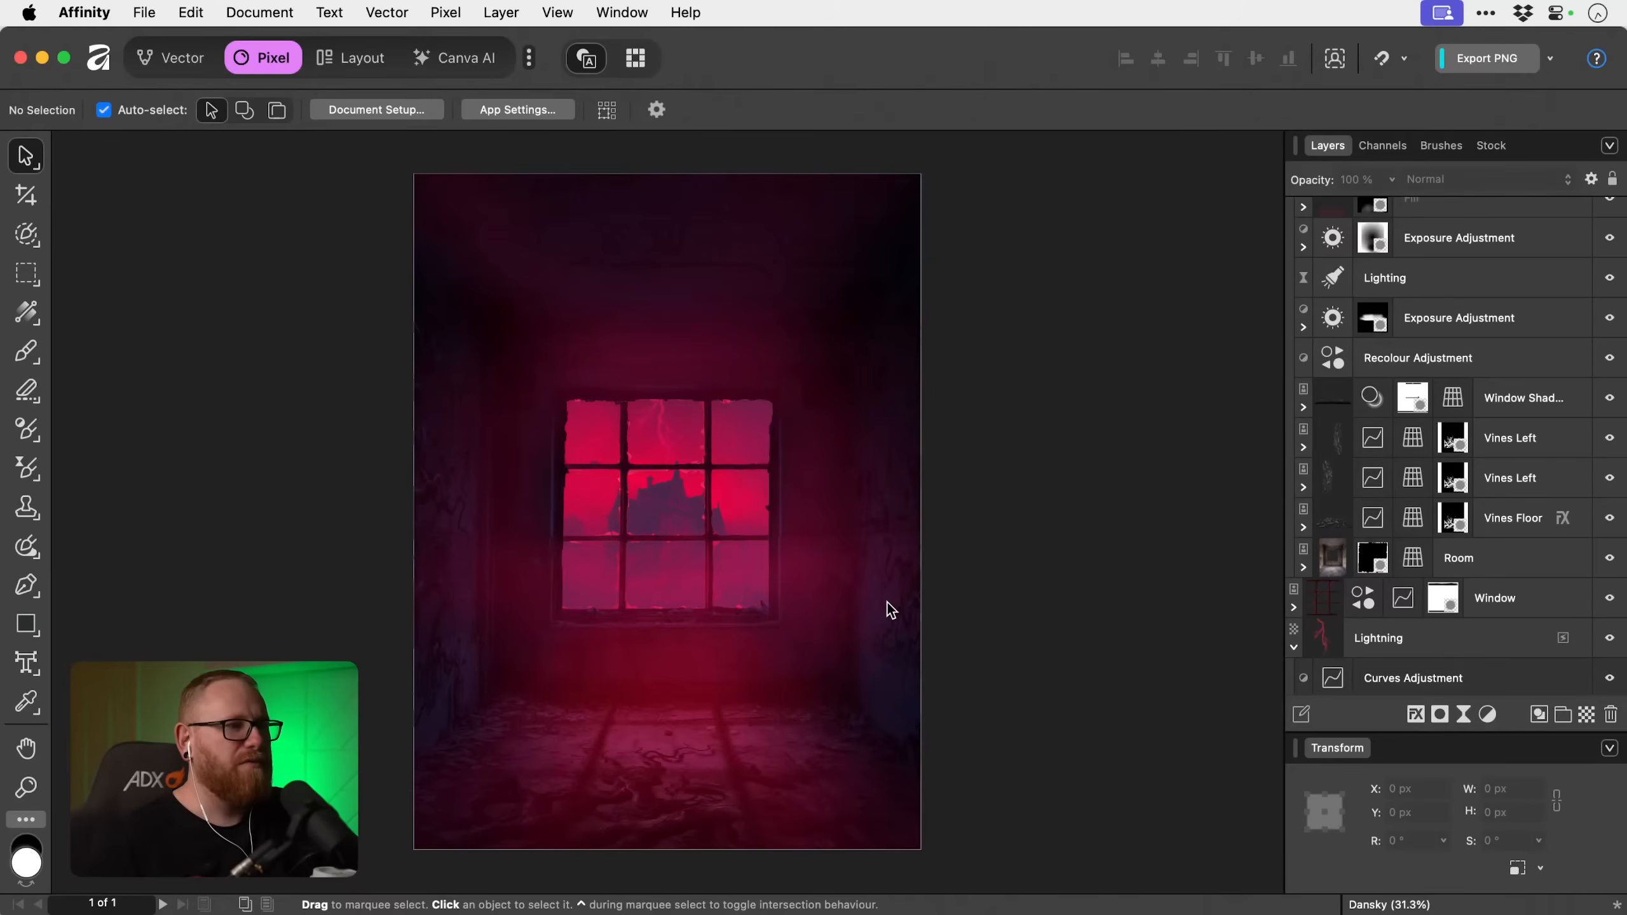
Add a new pixel layer directly above the Glow Fx group.
{"action": "scroll", "coordinate": [1476, 333], "scroll_direction": "up", "scroll_amount": 5}
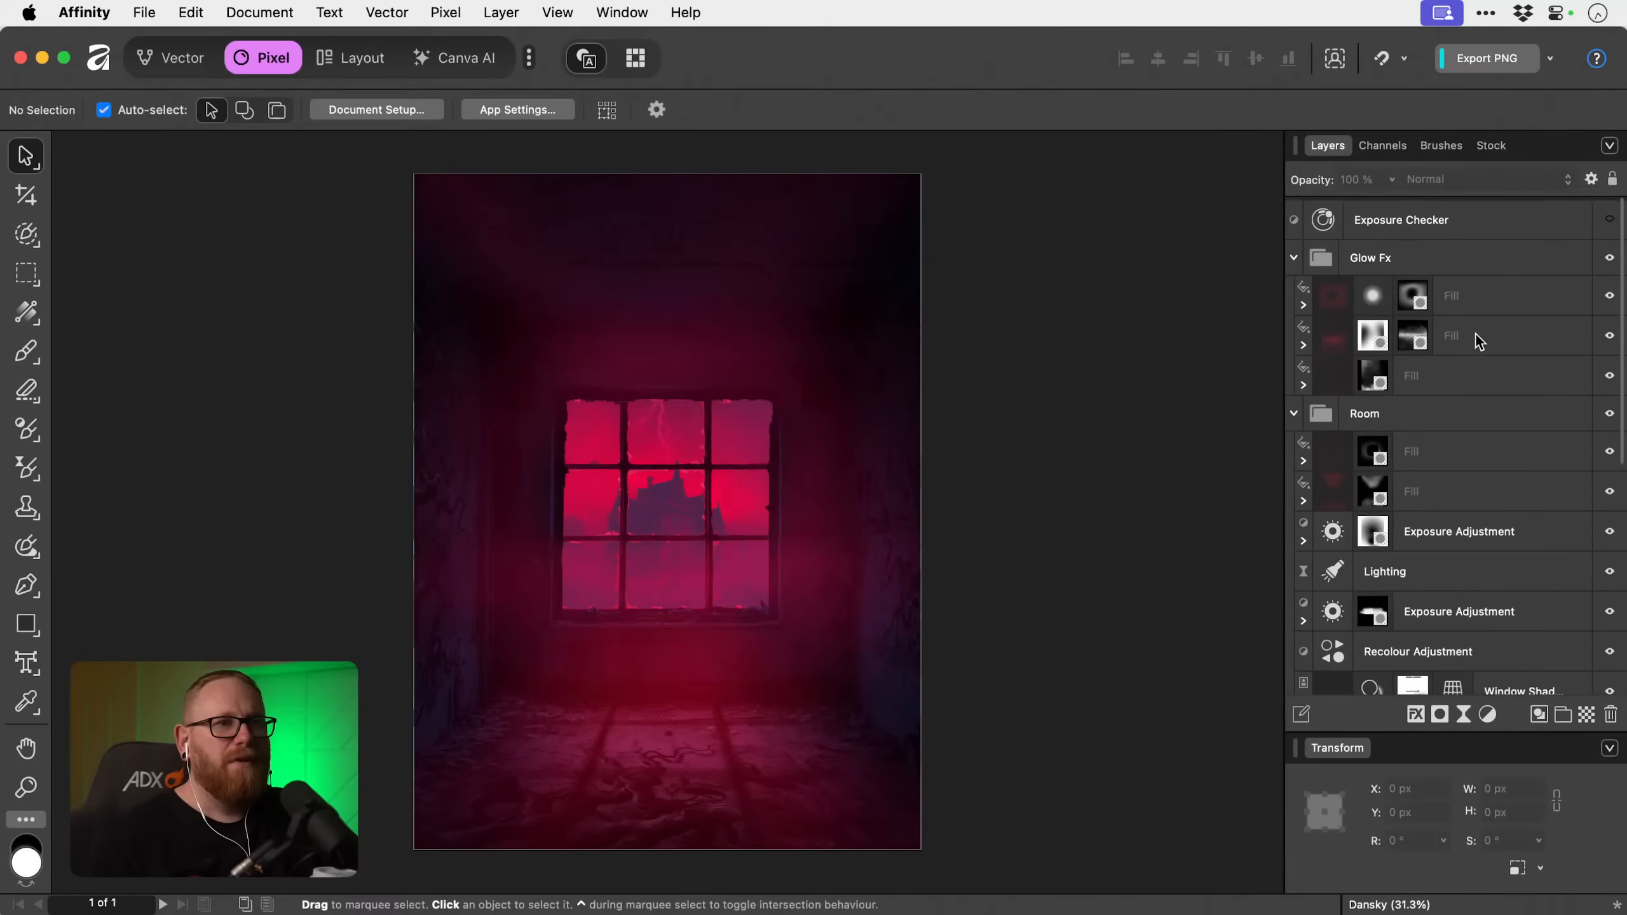
{"action": "left_click", "coordinate": [1477, 295]}
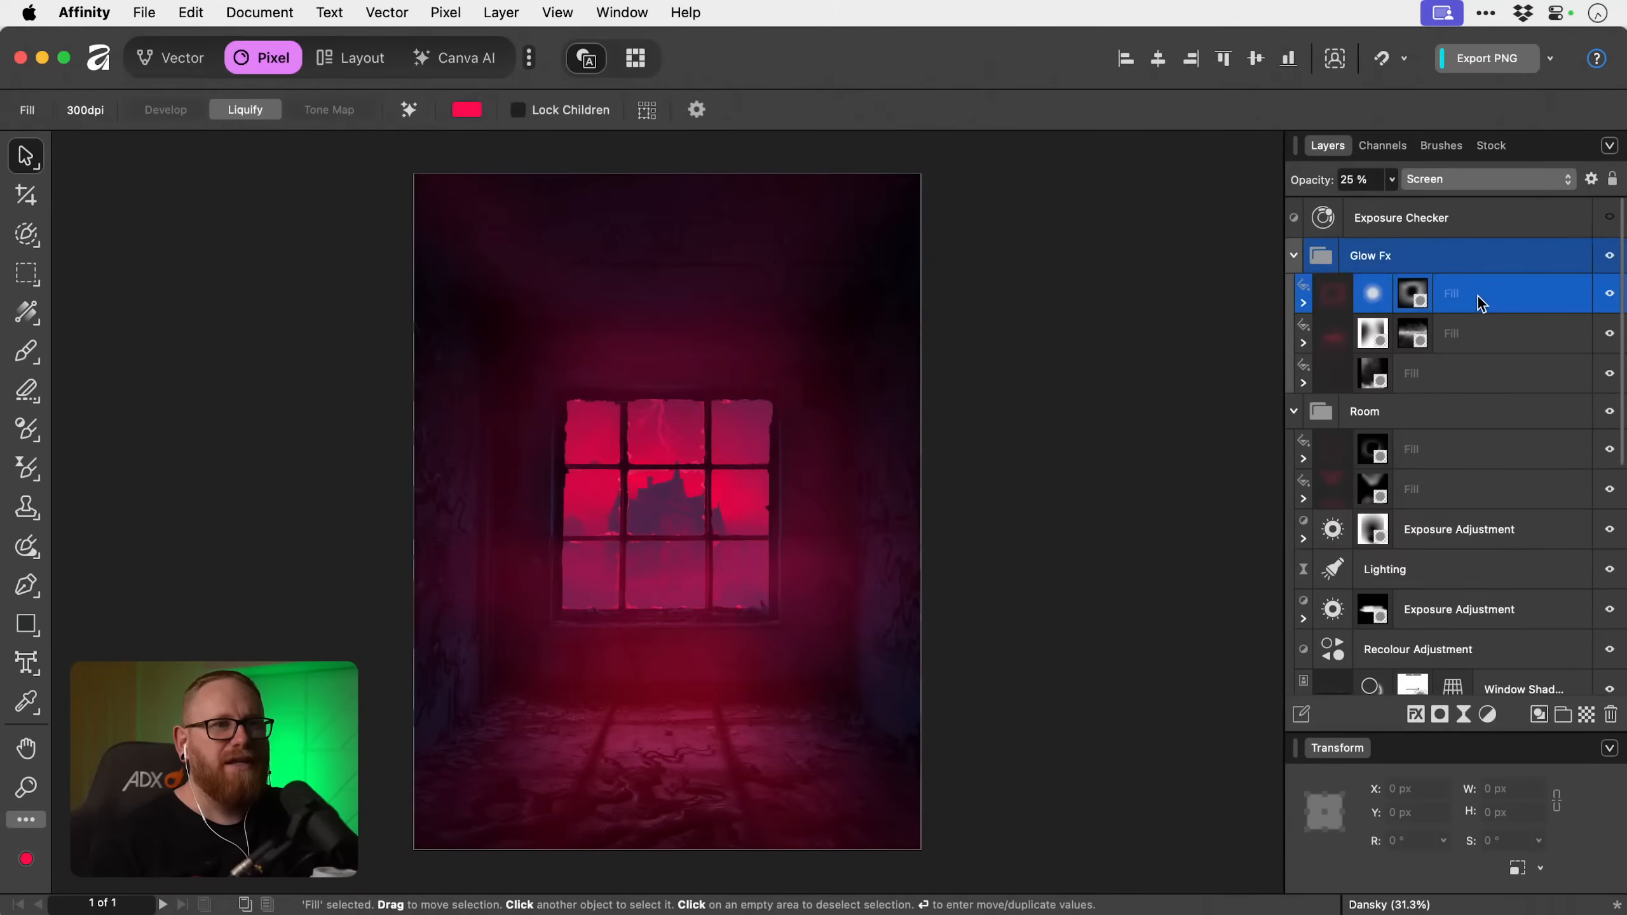
{"action": "left_click", "coordinate": [1476, 259]}
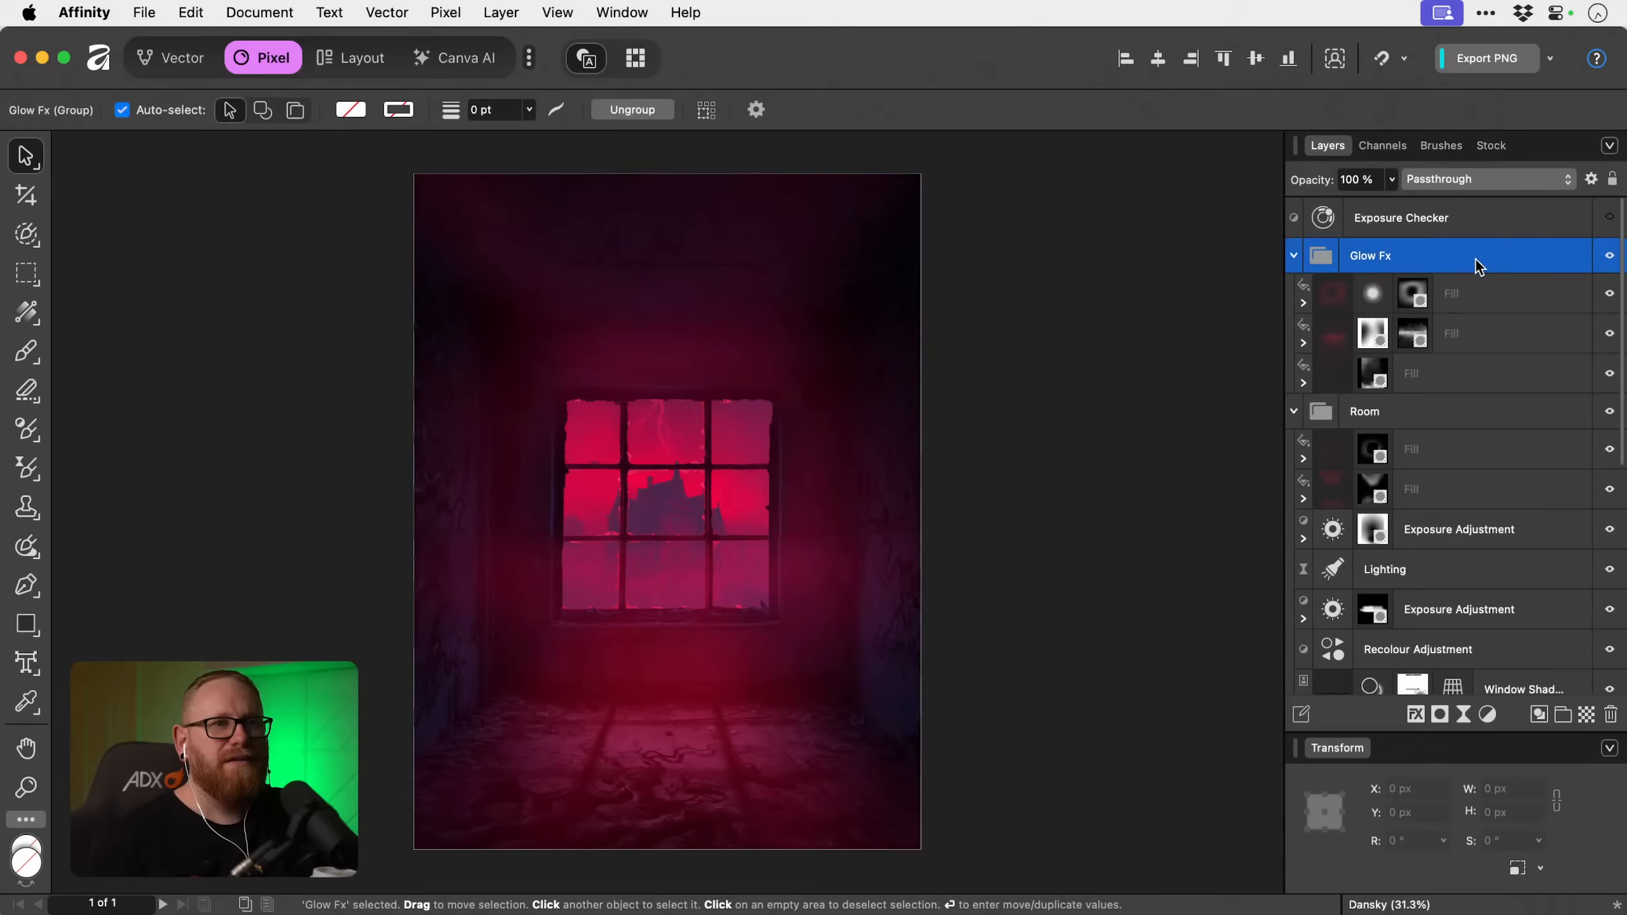
{"action": "left_click", "coordinate": [1585, 715]}
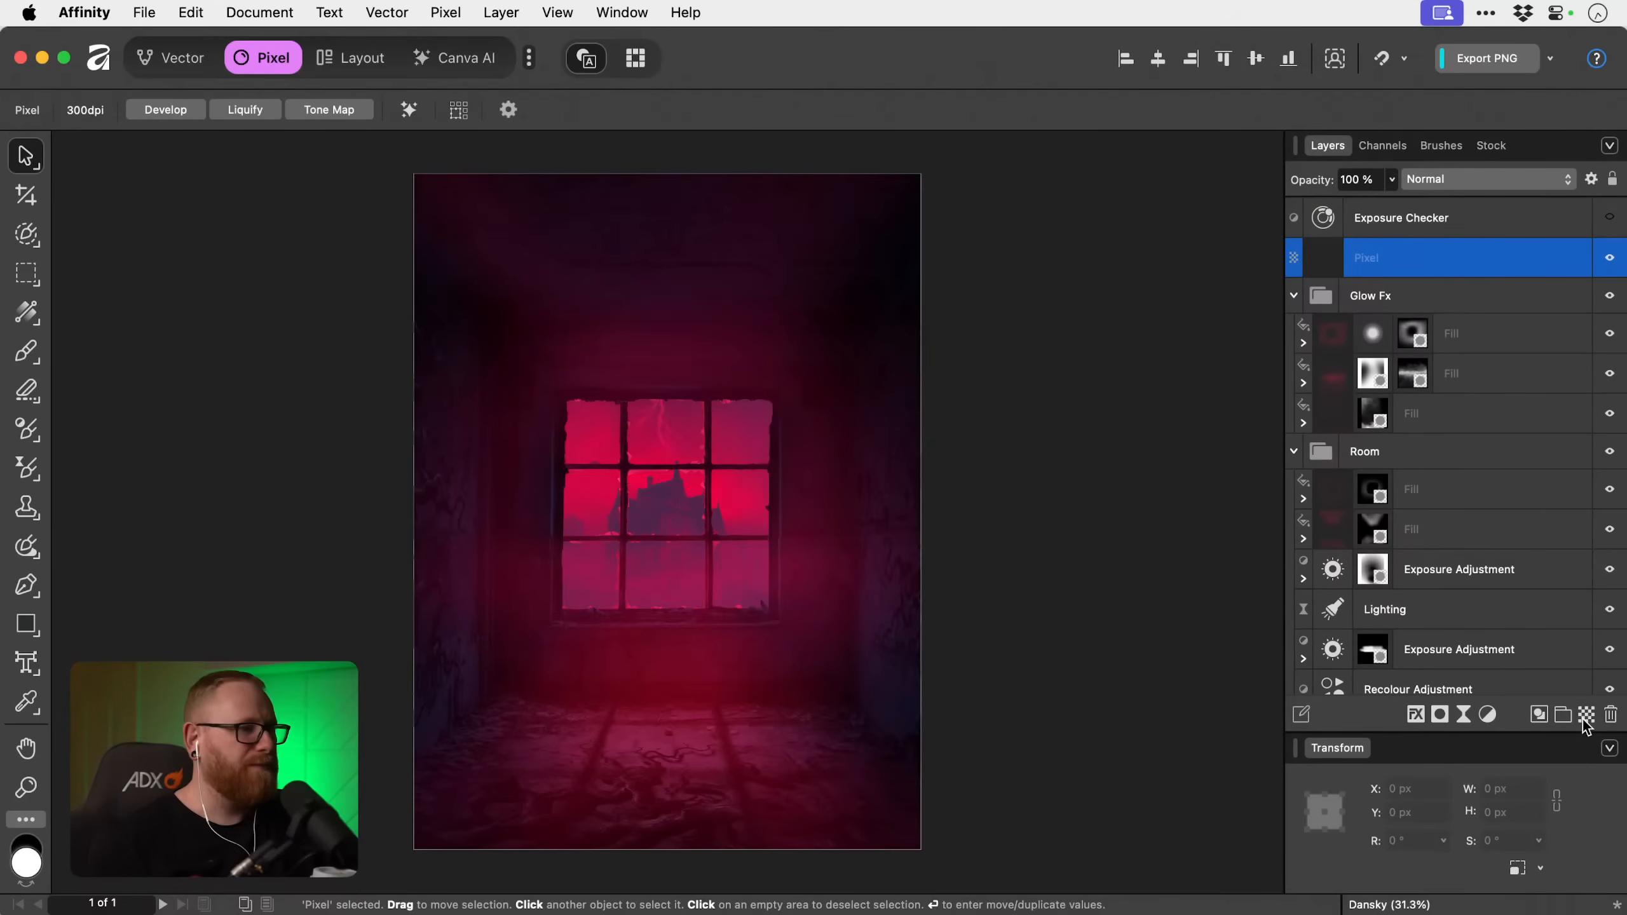
Switch to the Paint Brush and choose Dust Particles 2 from the 8 Dust Particles Brushes set.
{"action": "key", "text": "b"}
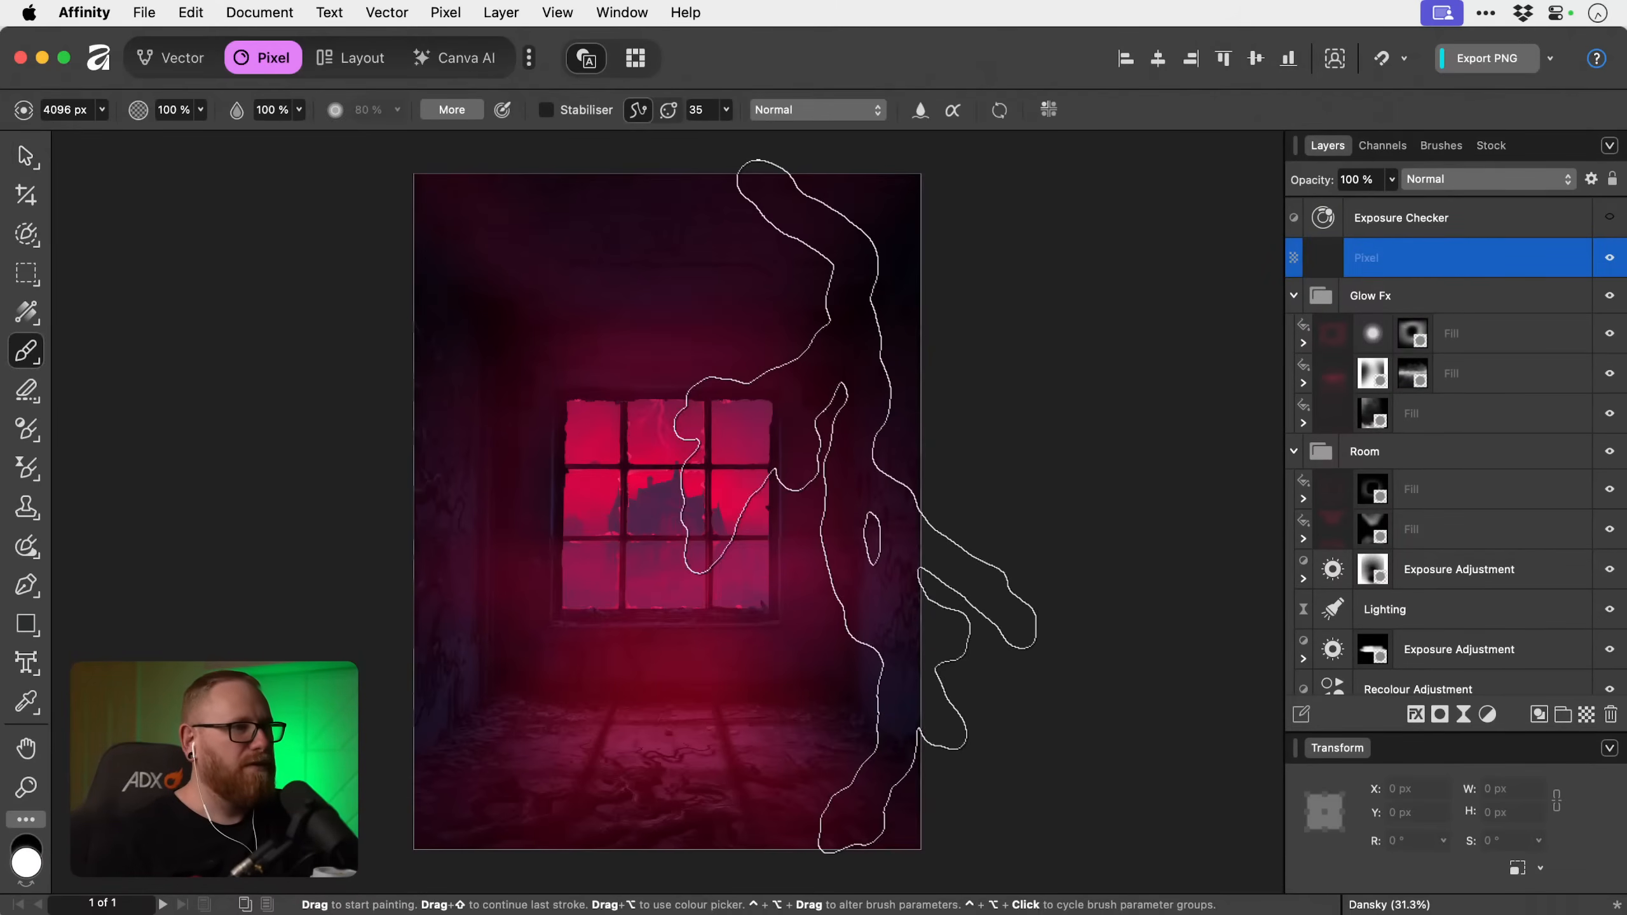
{"action": "left_click", "coordinate": [1447, 146]}
{"action": "left_click", "coordinate": [1442, 211]}
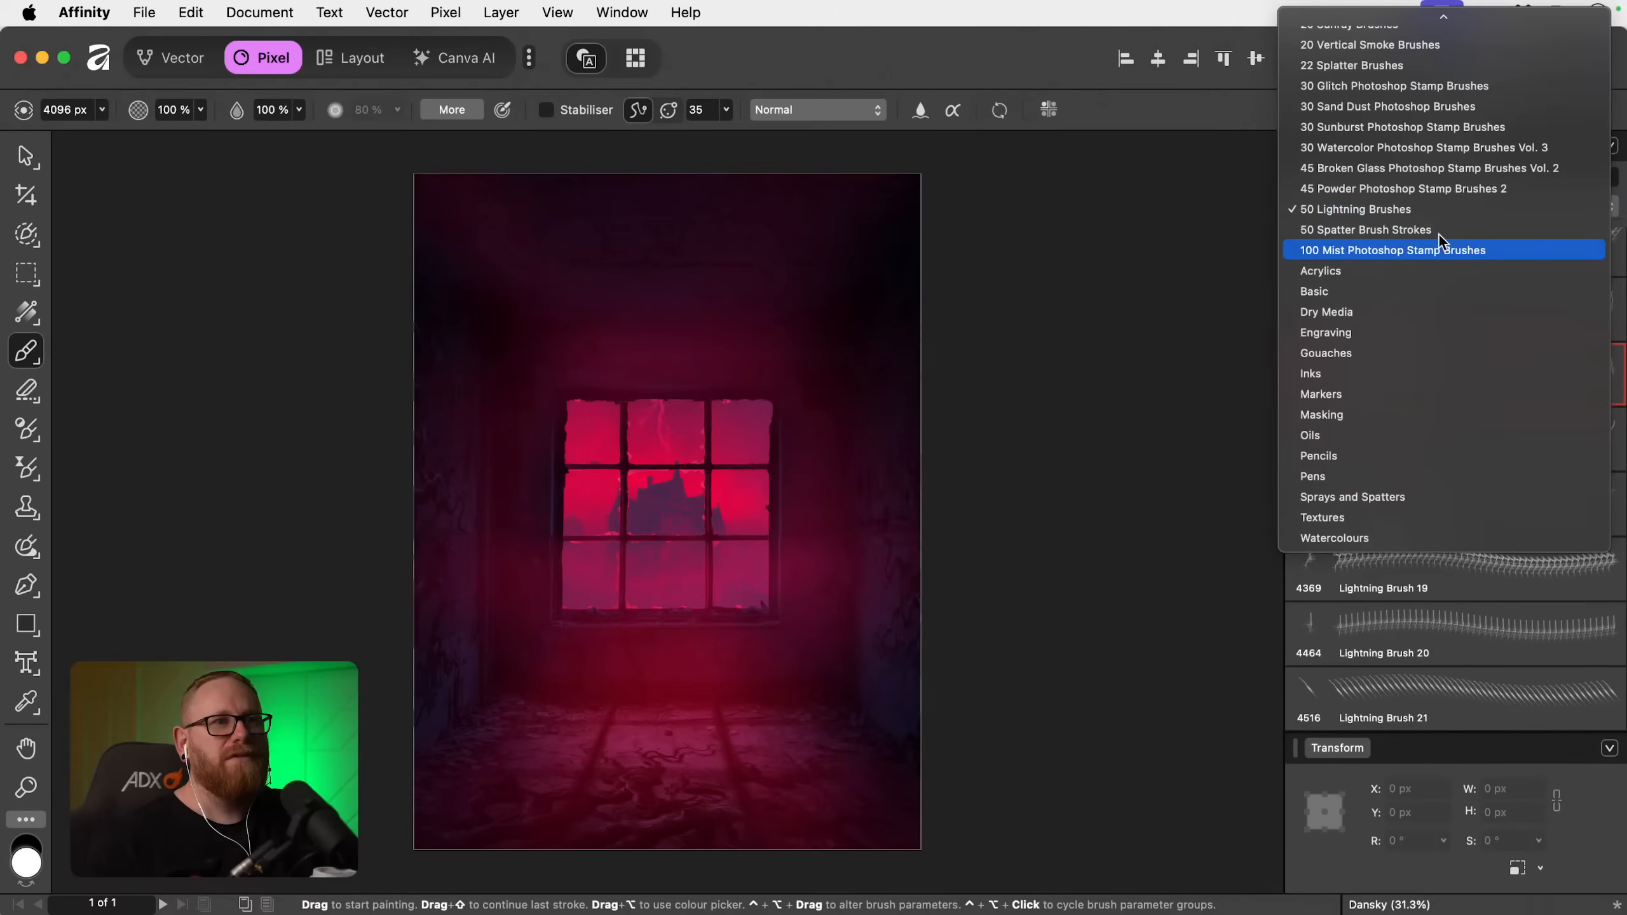
{"action": "mouse_move", "coordinate": [1420, 16]}
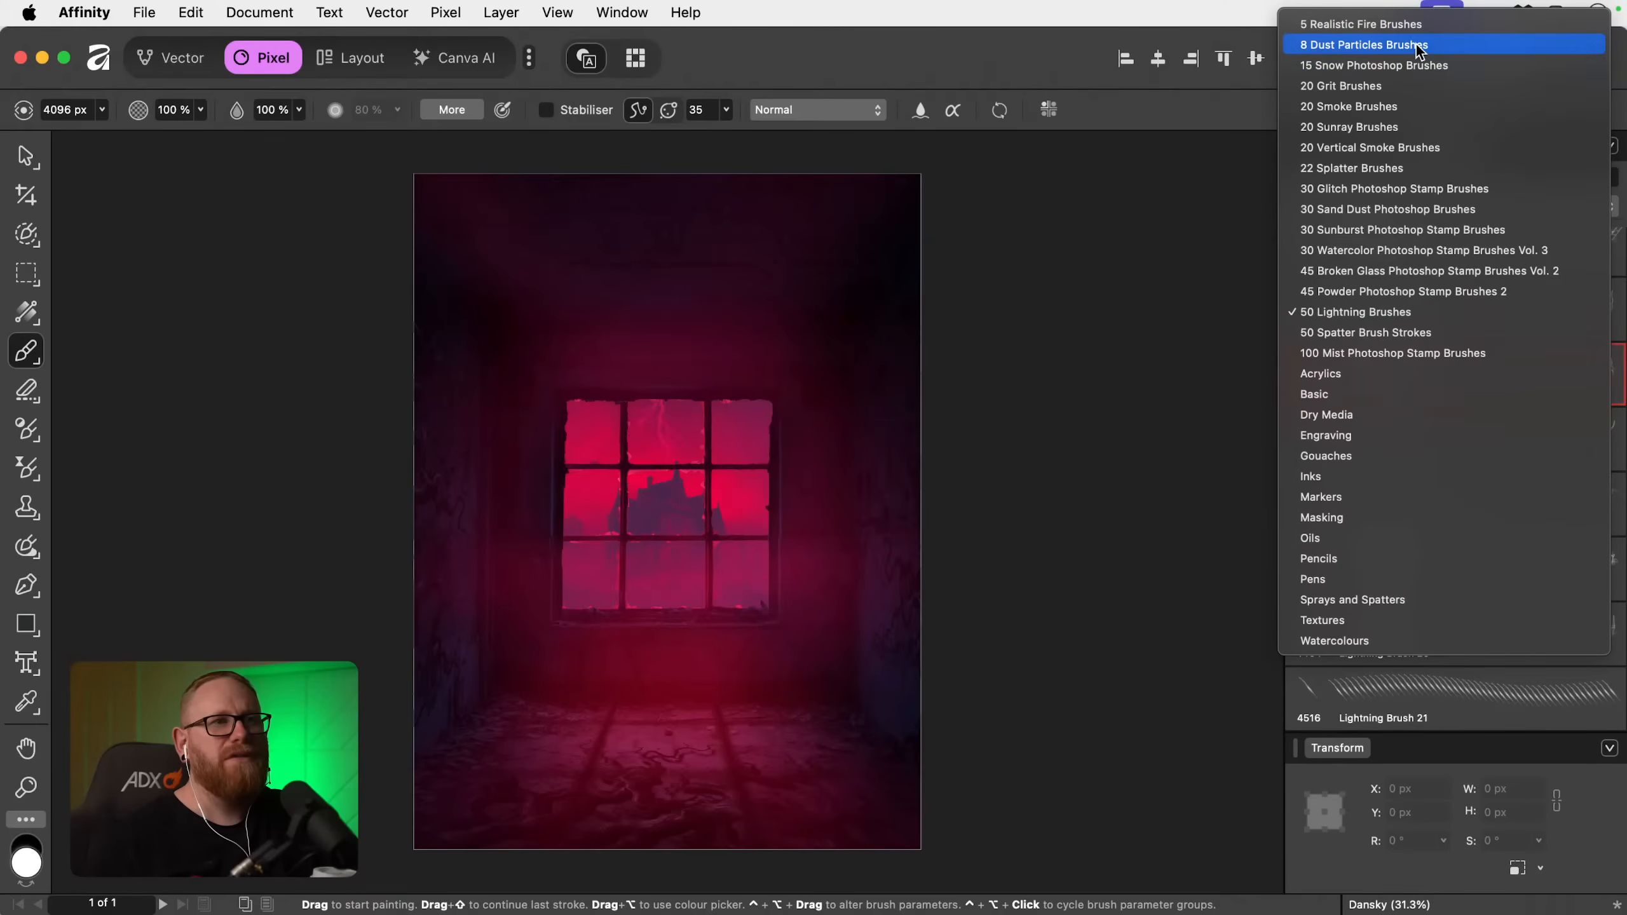
{"action": "left_click", "coordinate": [1416, 43]}
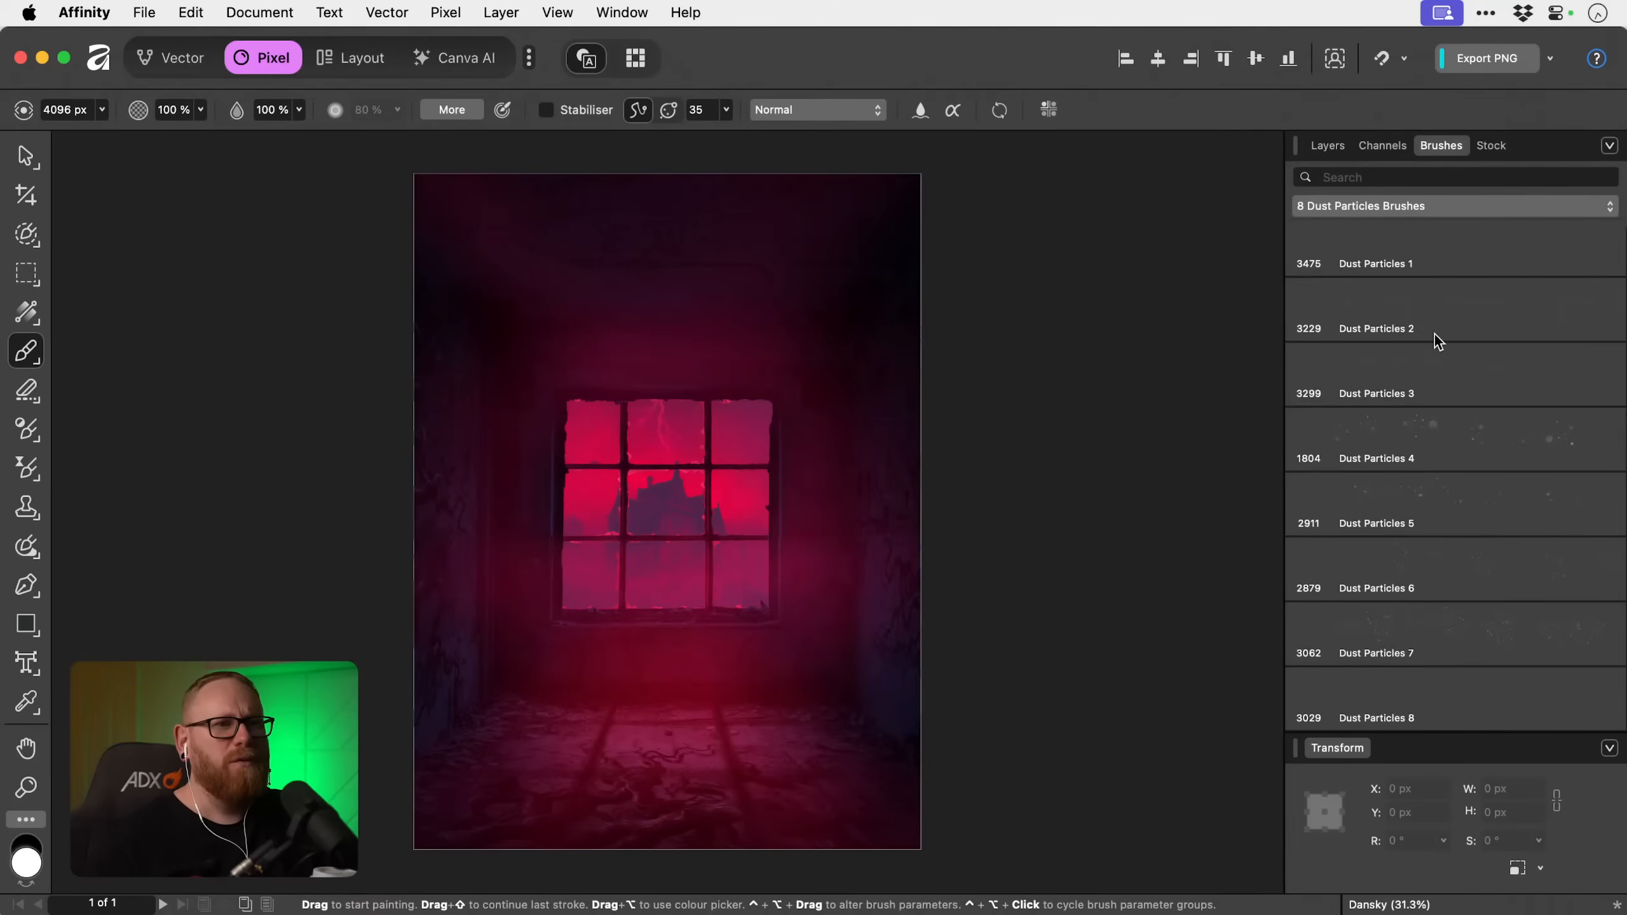
{"action": "left_click", "coordinate": [1434, 333]}
Paint white dust particles around and across the window, varying the brush size between about 1430 and 3229 px.
{"action": "mouse_move", "coordinate": [807, 545]}
{"action": "left_mouse_down"}
{"action": "mouse_move", "coordinate": [727, 574]}
{"action": "mouse_move", "coordinate": [625, 531]}
{"action": "mouse_move", "coordinate": [435, 534]}
{"action": "mouse_move", "coordinate": [931, 516]}
{"action": "left_mouse_up"}
{"action": "key", "text": "Left"}
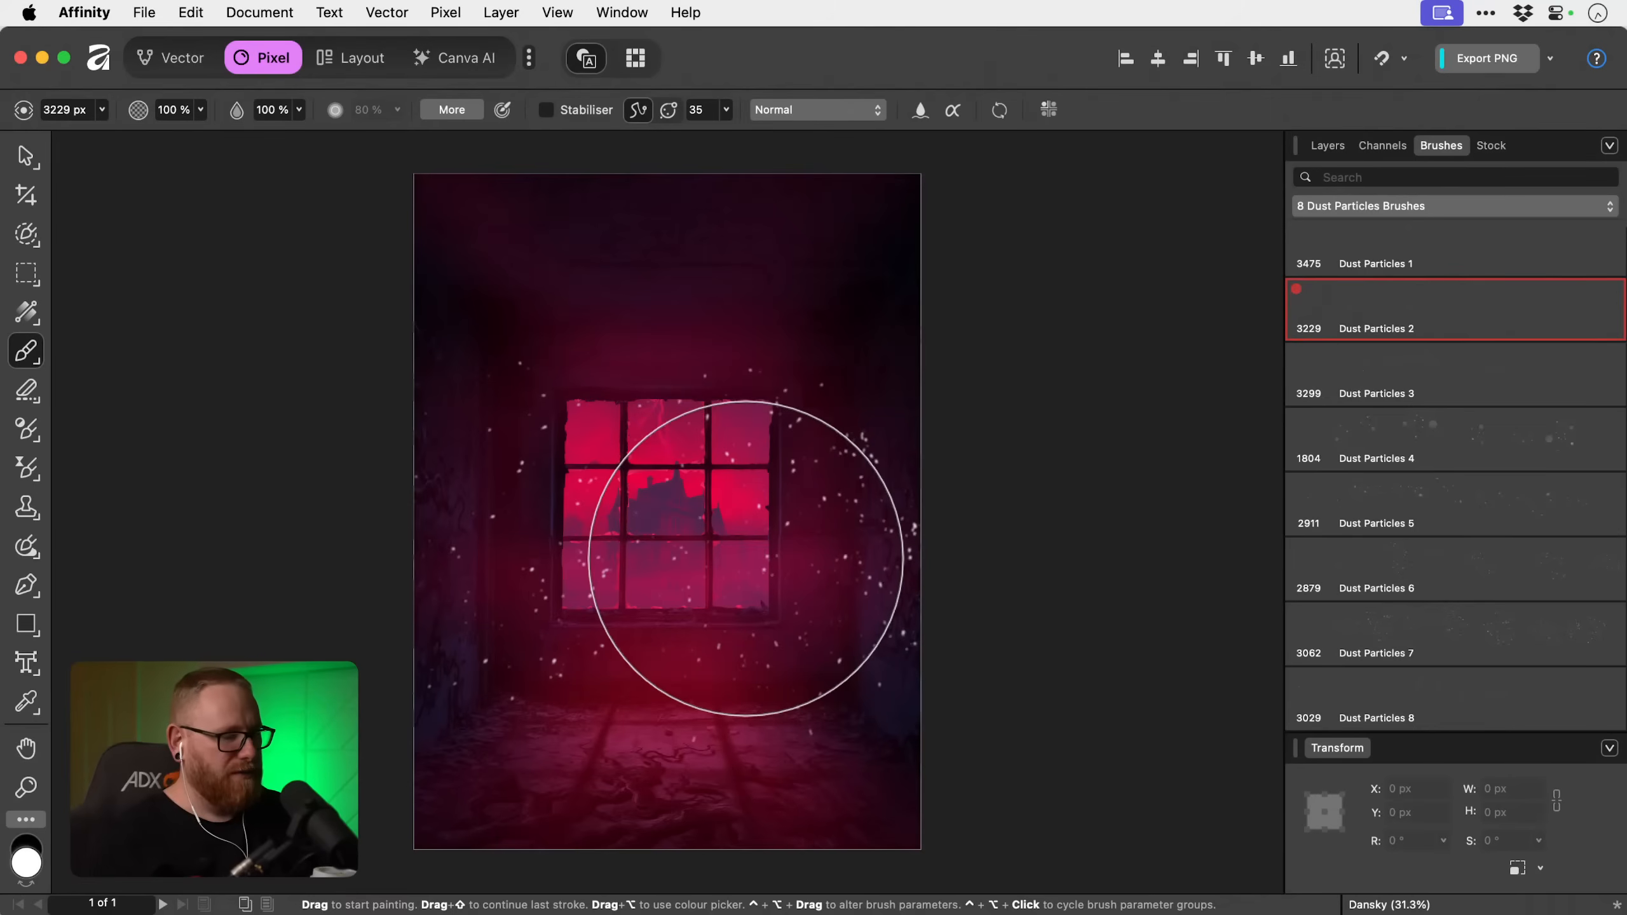
{"action": "key", "text": "bracketleft"}
{"action": "key", "text": "bracketleft"}
{"action": "key", "text": "bracketleft"}
{"action": "key", "text": "bracketleft"}
{"action": "key", "text": "bracketleft"}
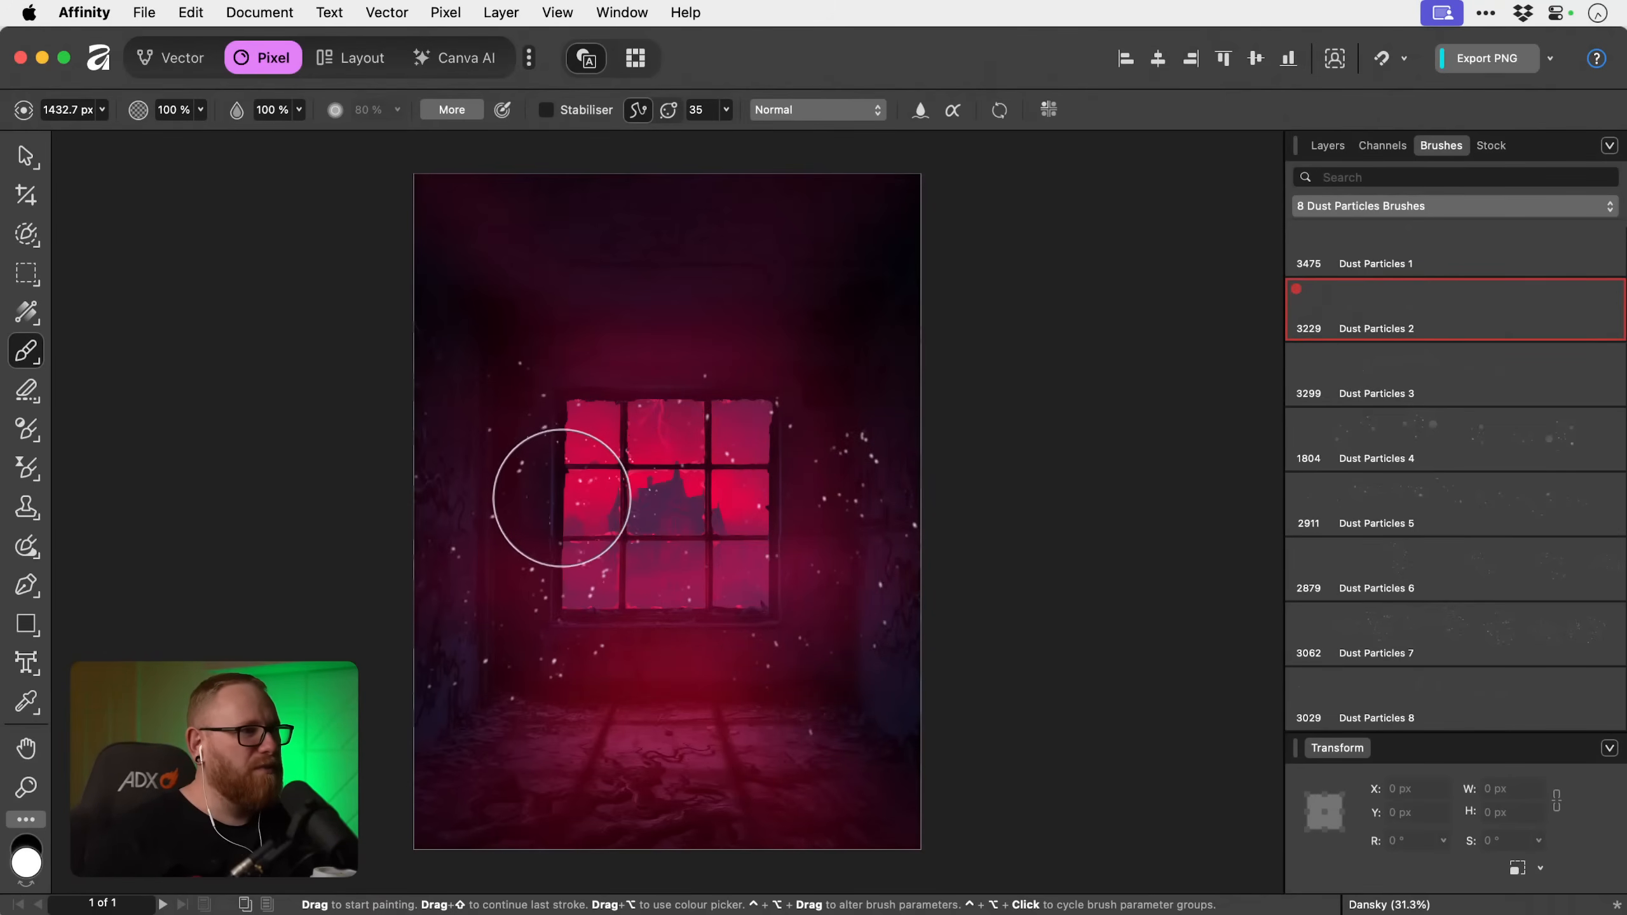
{"action": "key", "text": "bracketright"}
{"action": "key", "text": "bracketright"}
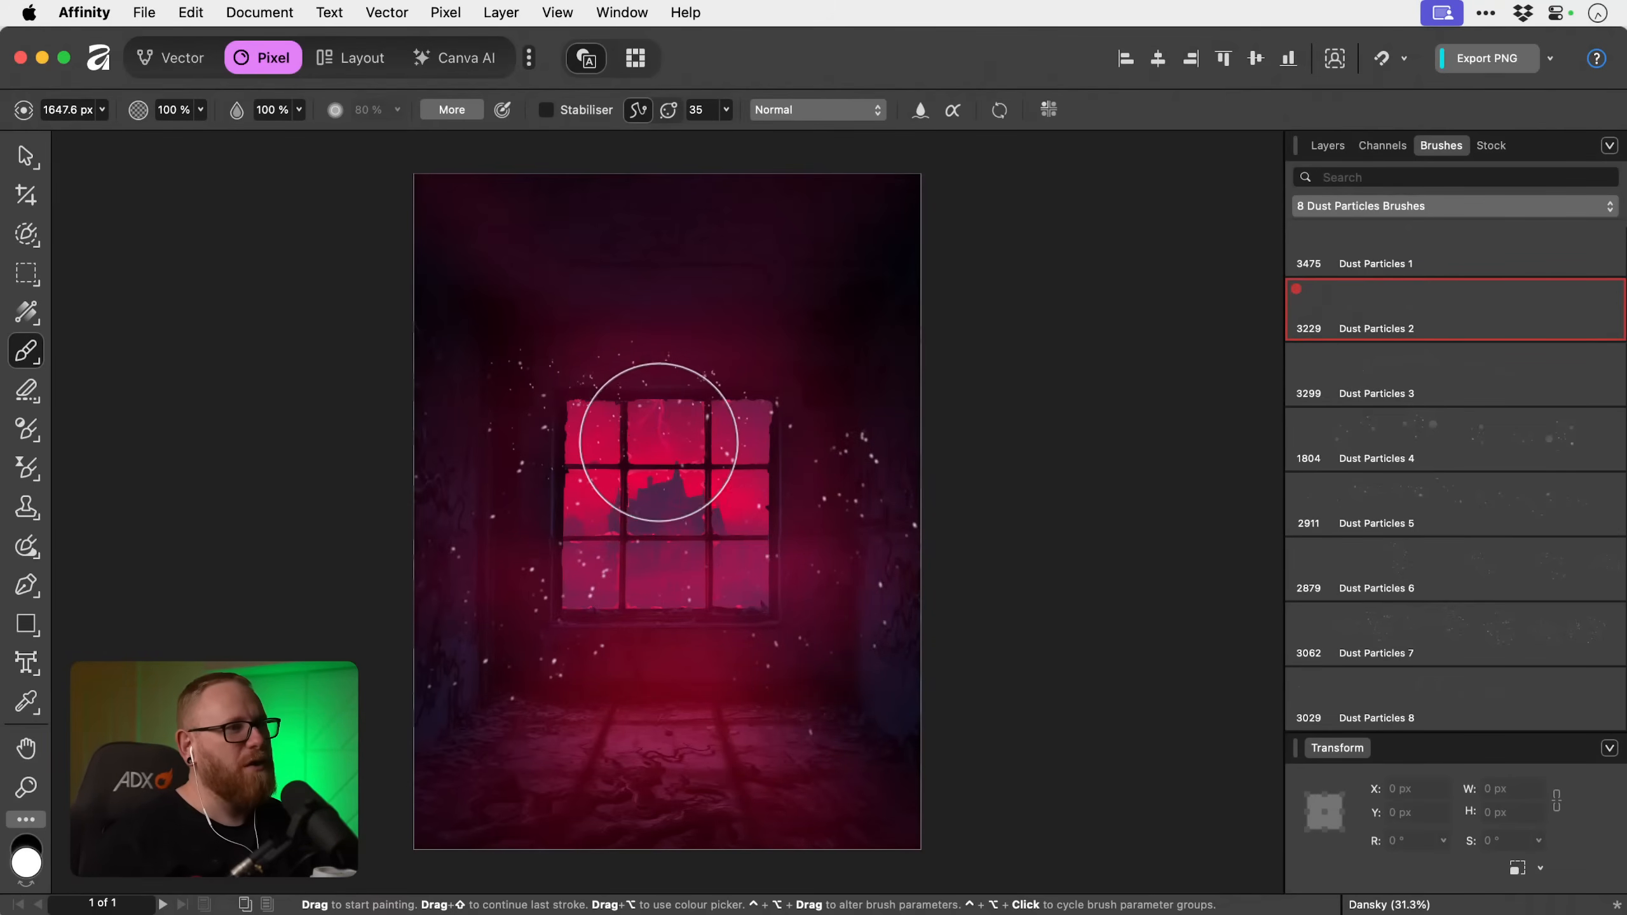
{"action": "key", "text": "bracketright"}
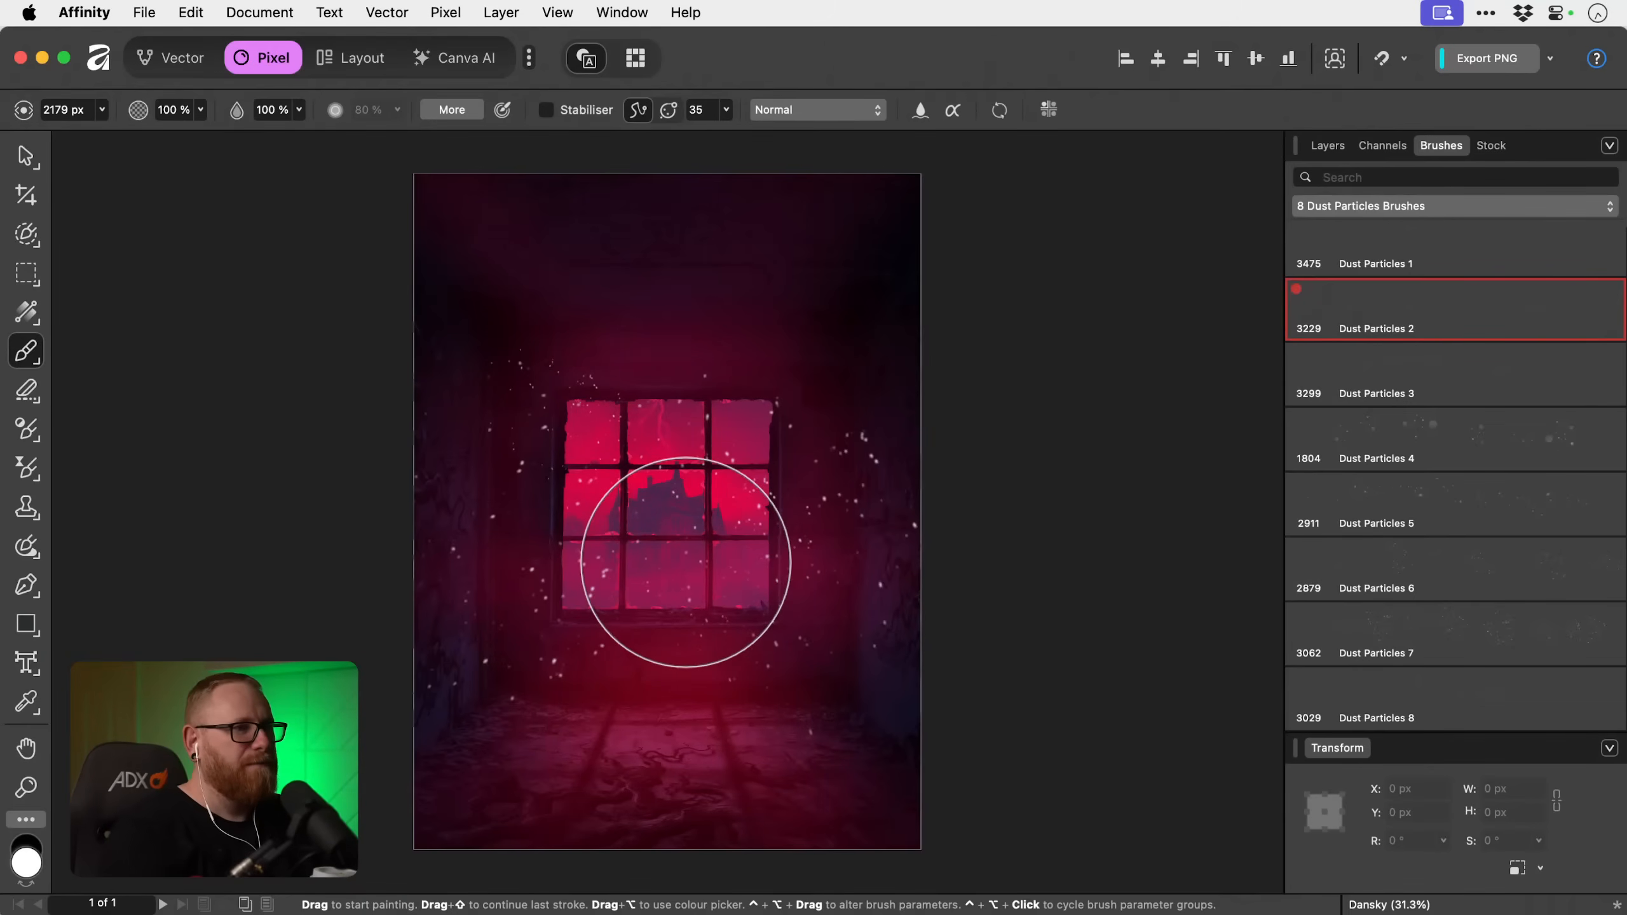
{"action": "key", "text": "bracketleft"}
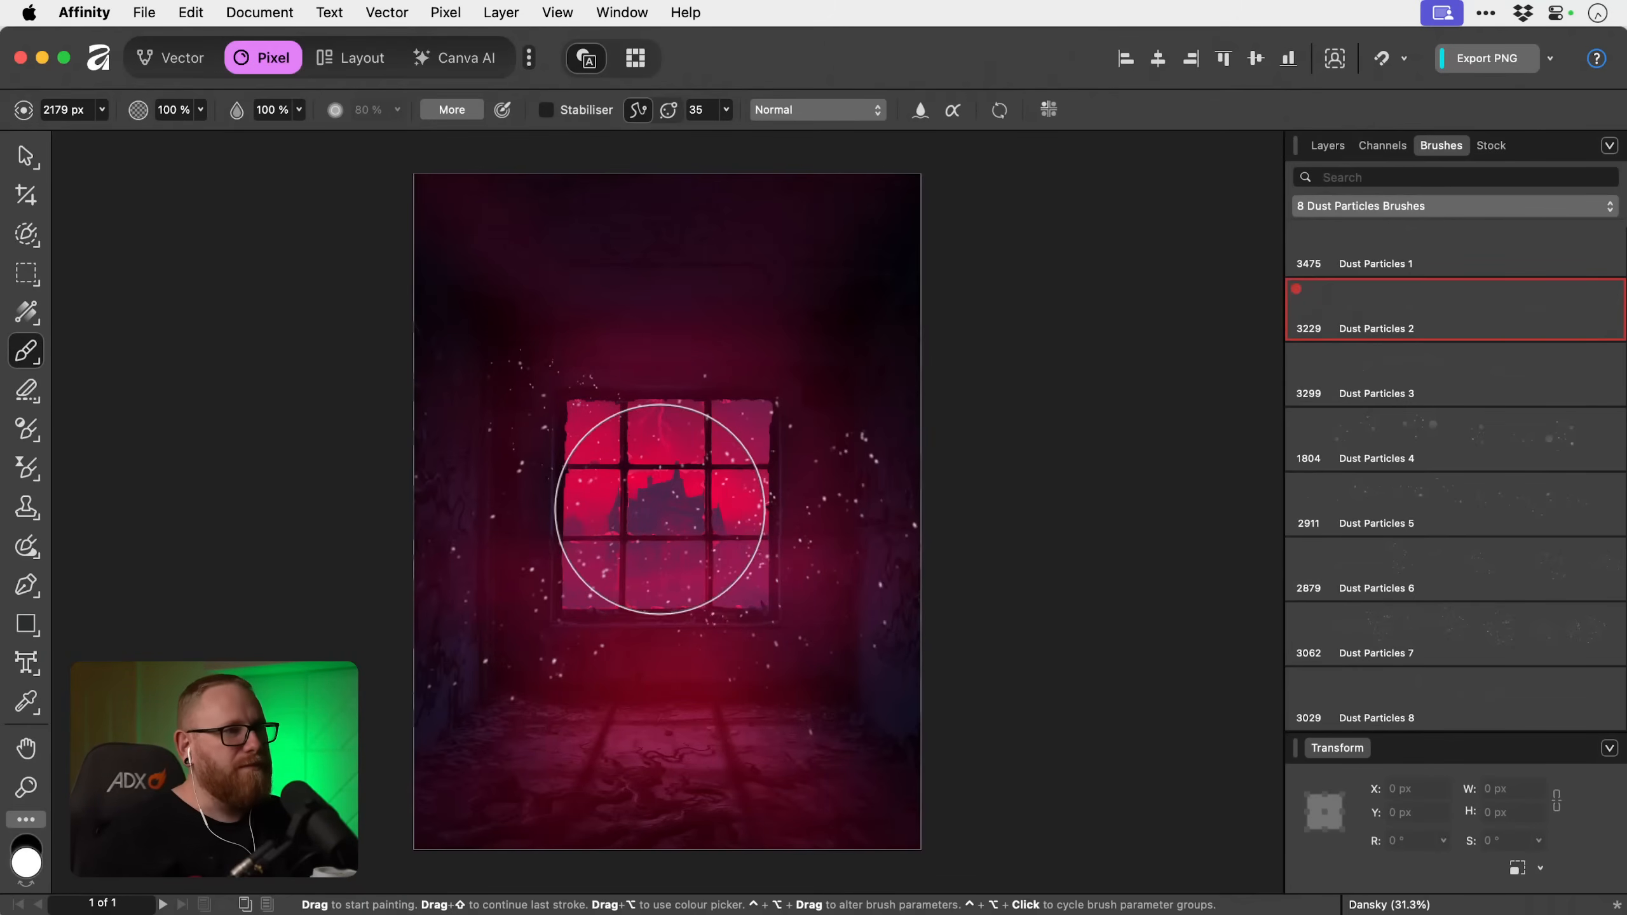
{"action": "key", "text": "bracketleft"}
{"action": "key", "text": "bracketright"}
{"action": "key", "text": "bracketright"}
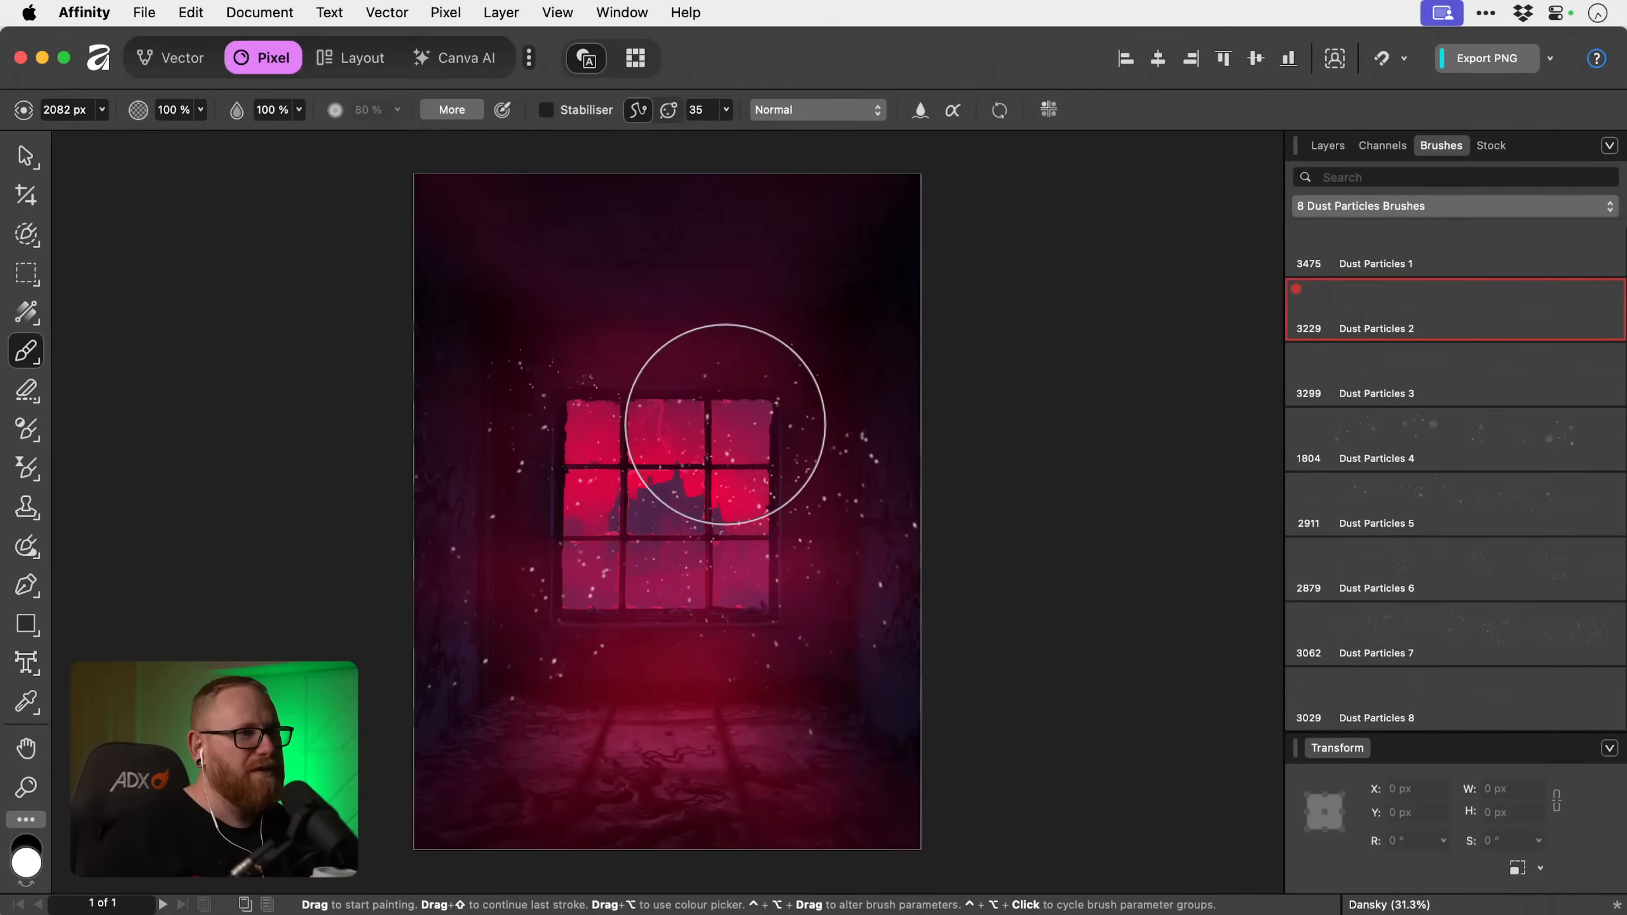
{"action": "key", "text": "bracketleft"}
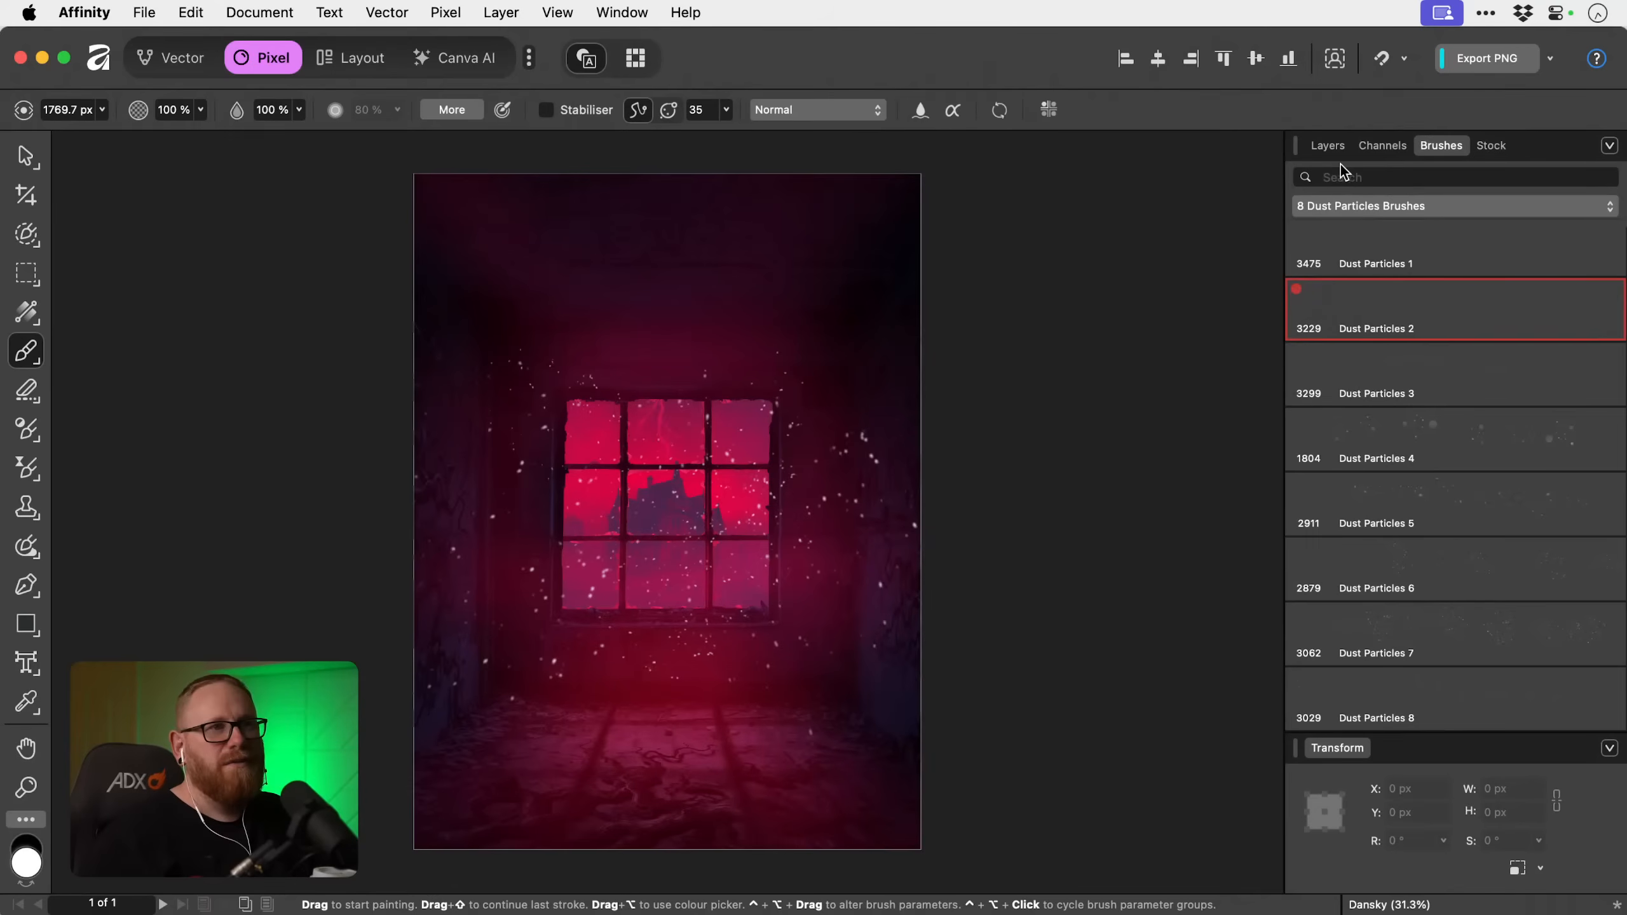
Add another pixel layer above the white dust layer and set the brush colour to pinkish red FF2660.
{"action": "left_click", "coordinate": [1330, 147]}
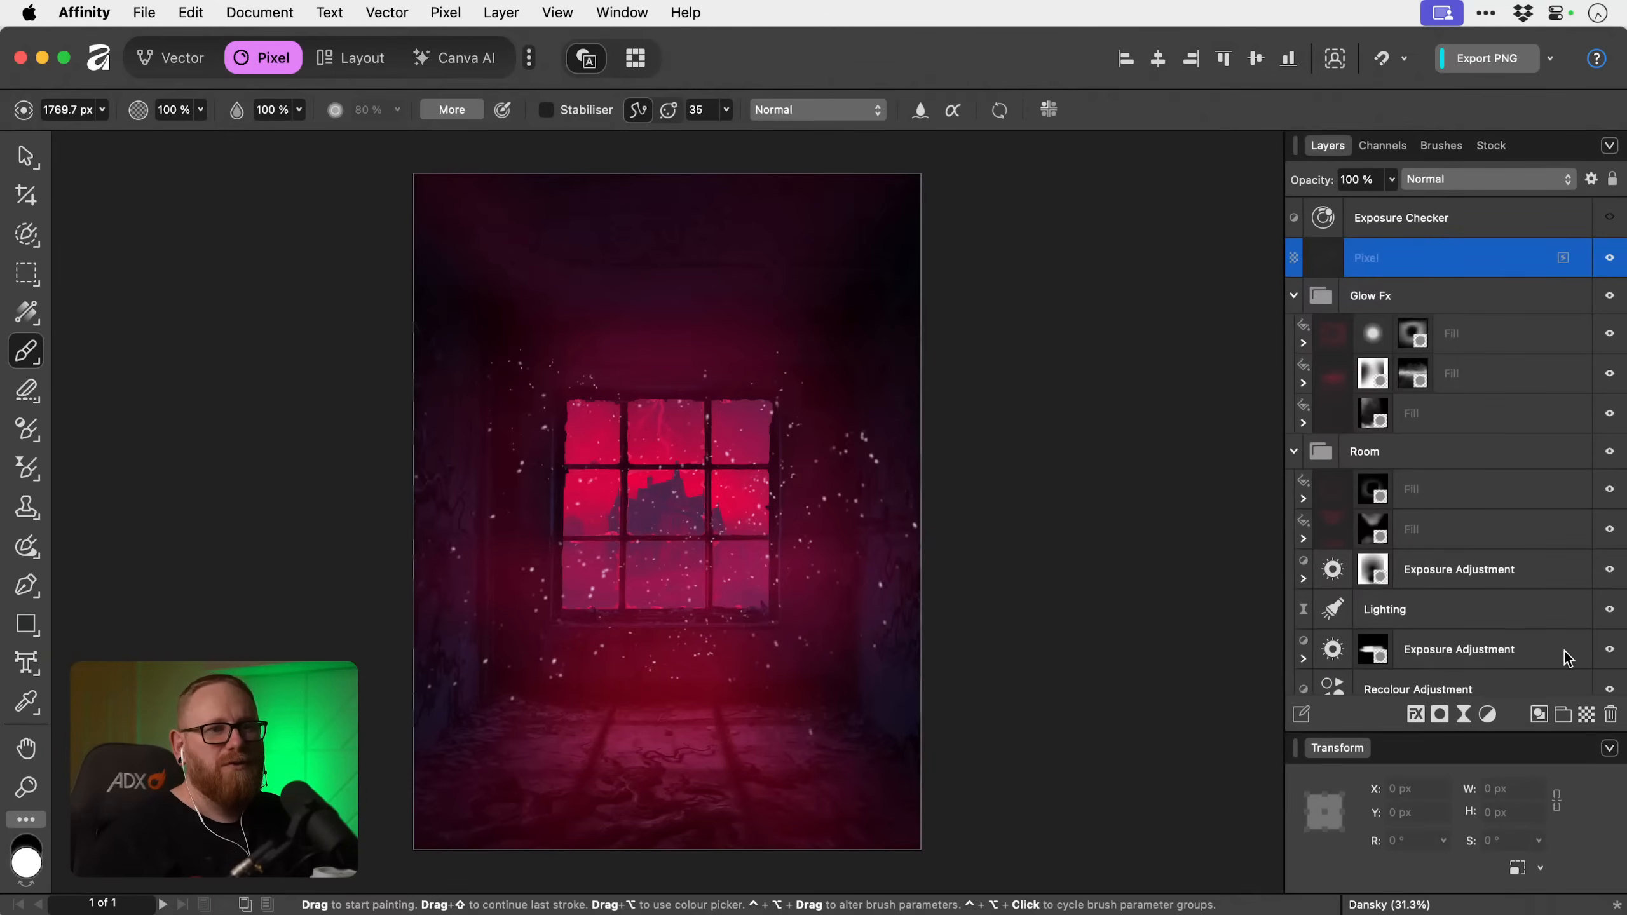
{"action": "left_click", "coordinate": [1587, 713]}
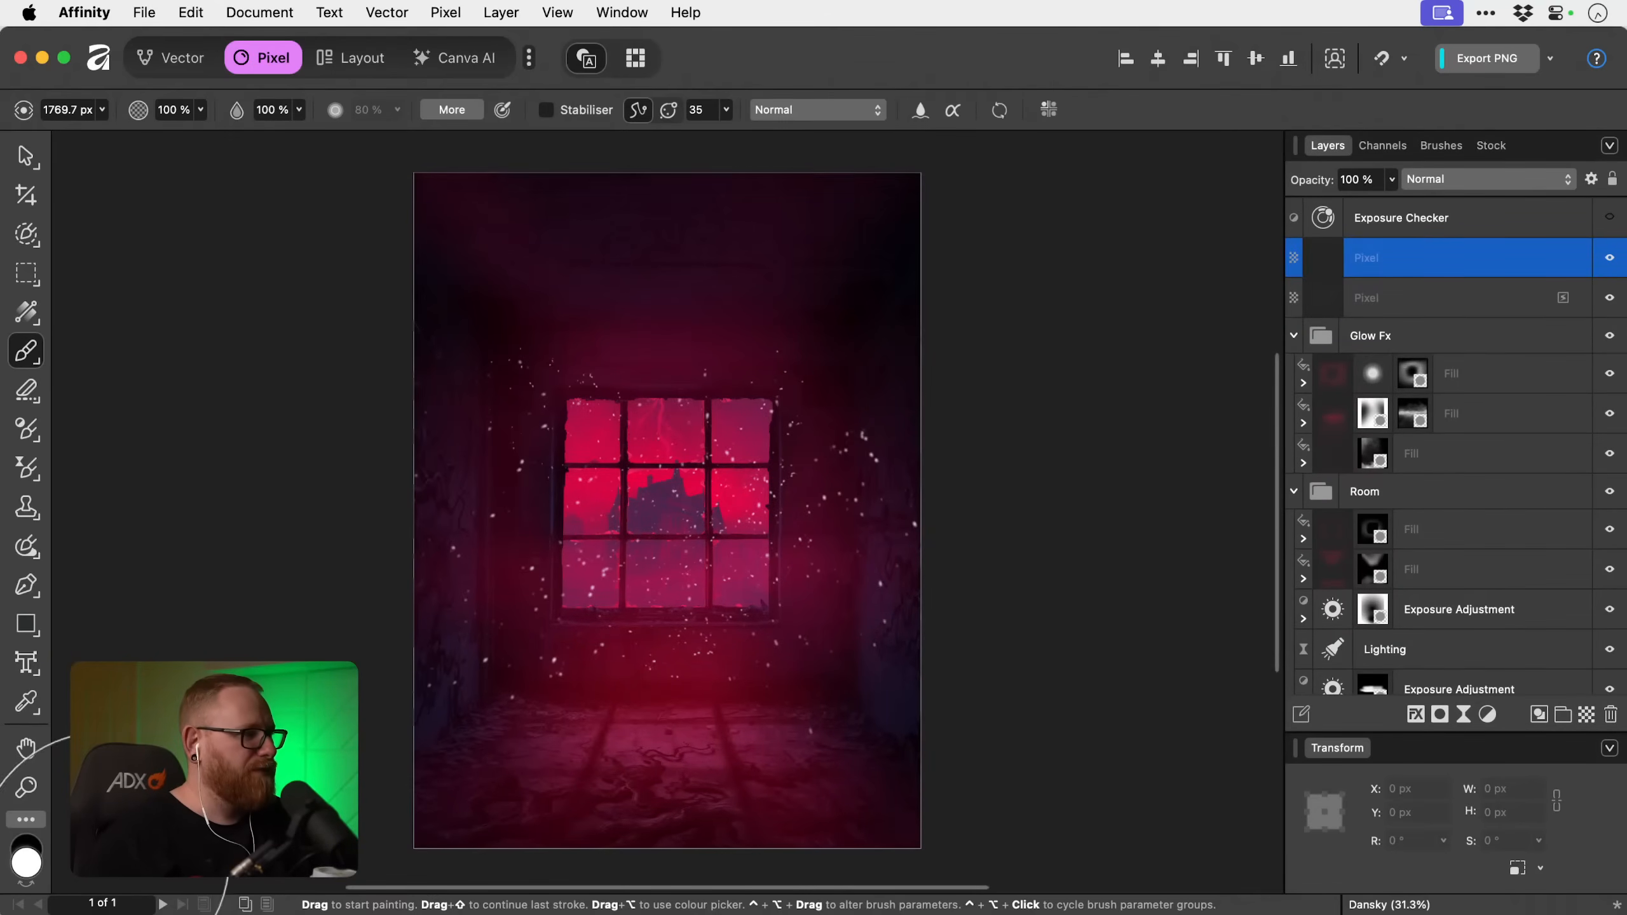
{"action": "double_click", "coordinate": [26, 862]}
{"action": "left_click", "coordinate": [1000, 708]}
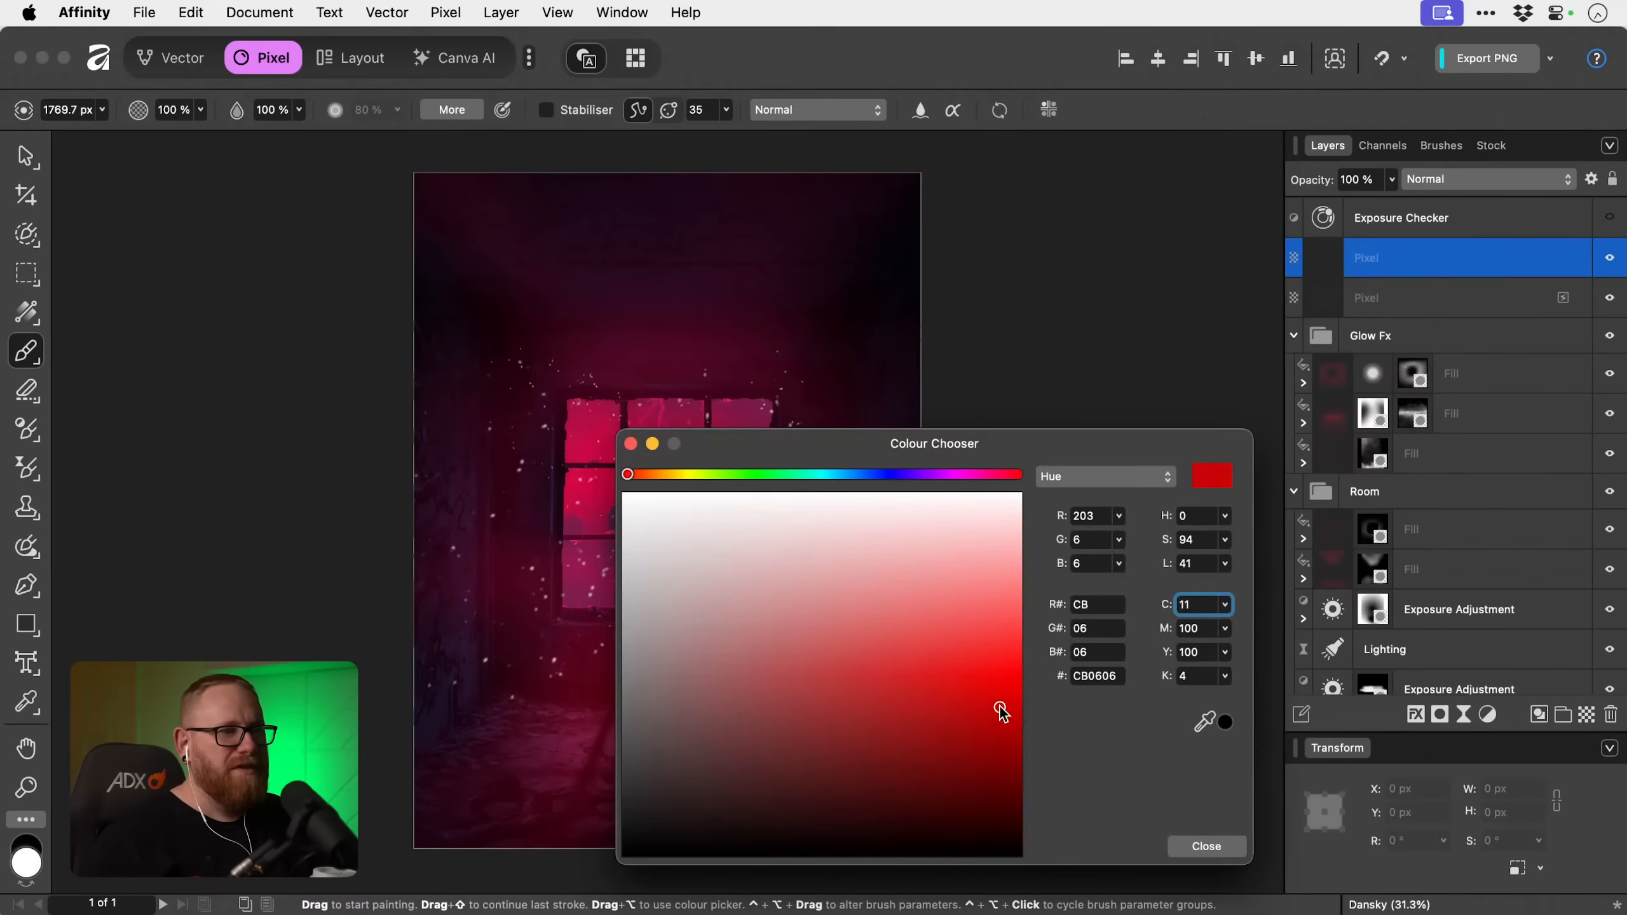
{"action": "left_click_drag", "start_coordinate": [1003, 713], "coordinate": [1023, 704]}
{"action": "left_click_drag", "start_coordinate": [971, 476], "coordinate": [1000, 474]}
{"action": "left_click", "coordinate": [990, 678]}
{"action": "left_click_drag", "start_coordinate": [990, 678], "coordinate": [1023, 648]}
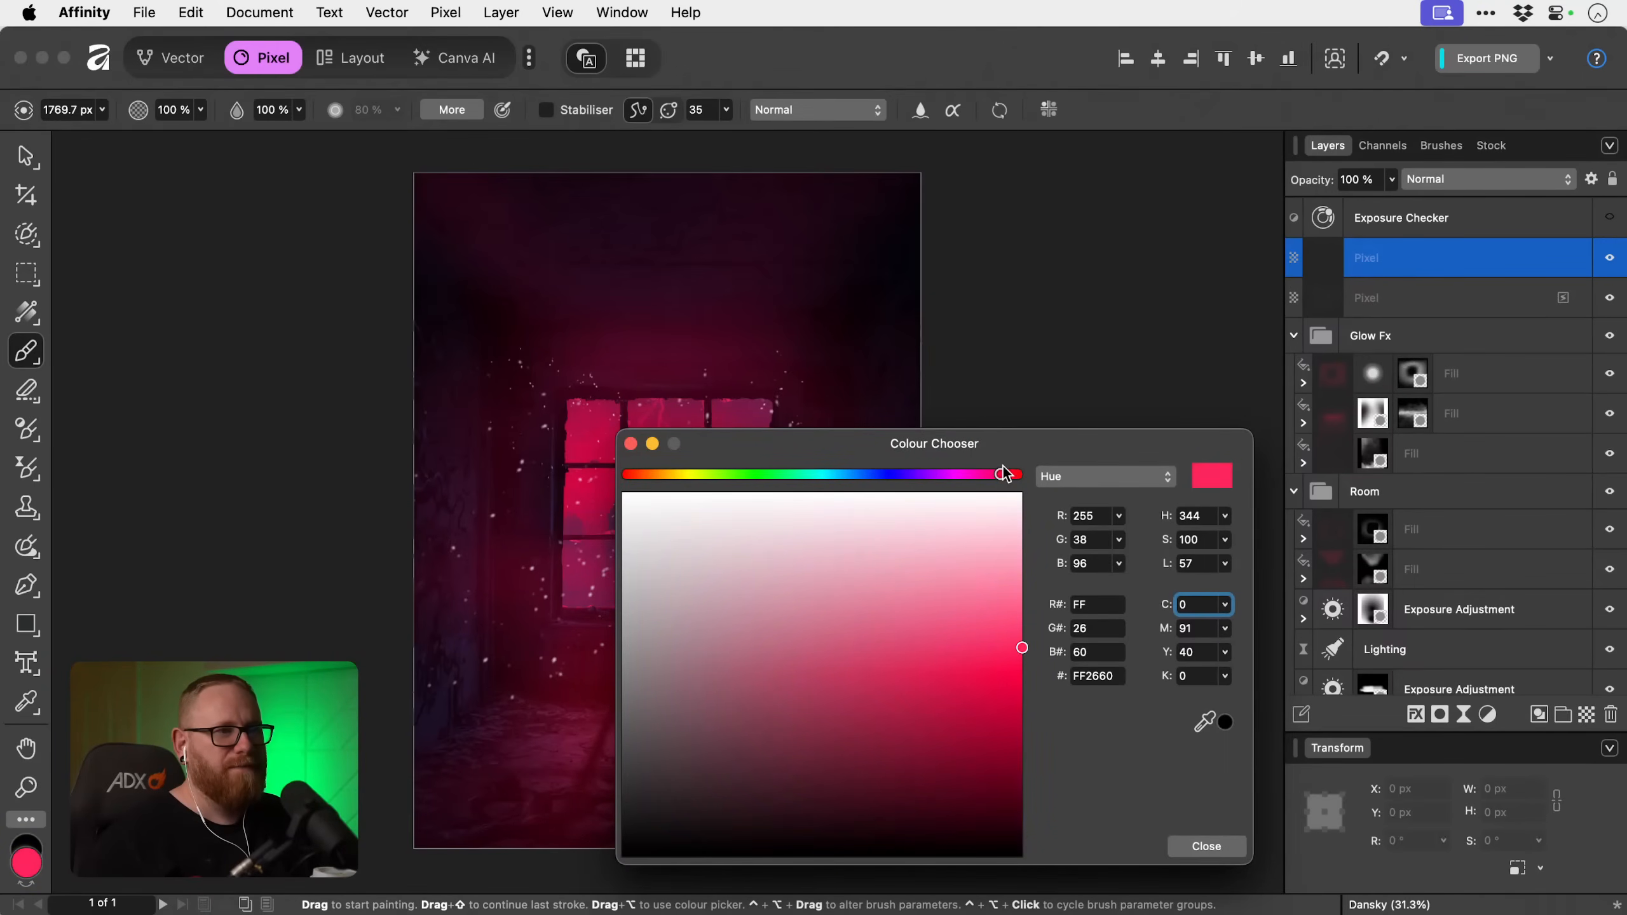
{"action": "left_click", "coordinate": [1213, 851]}
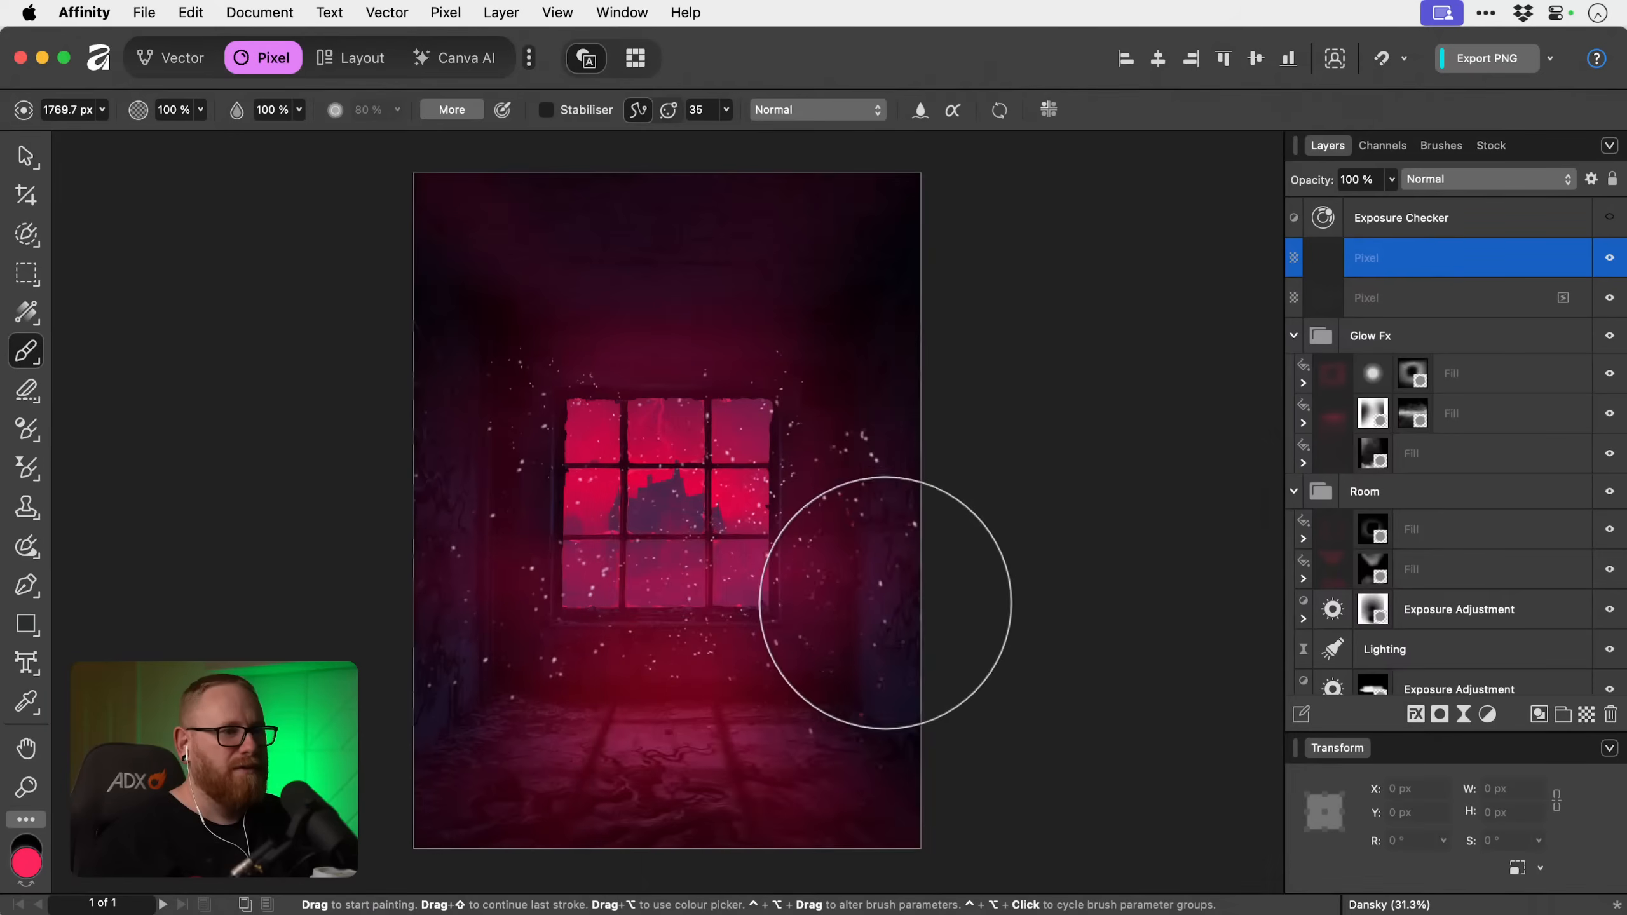
Try the Dust Particles 5, 6 and 7 brushes over the window area, shrinking Dust Particles 7 to 32.3 px.
{"action": "scroll", "coordinate": [877, 599], "scroll_direction": "up", "scroll_amount": 2}
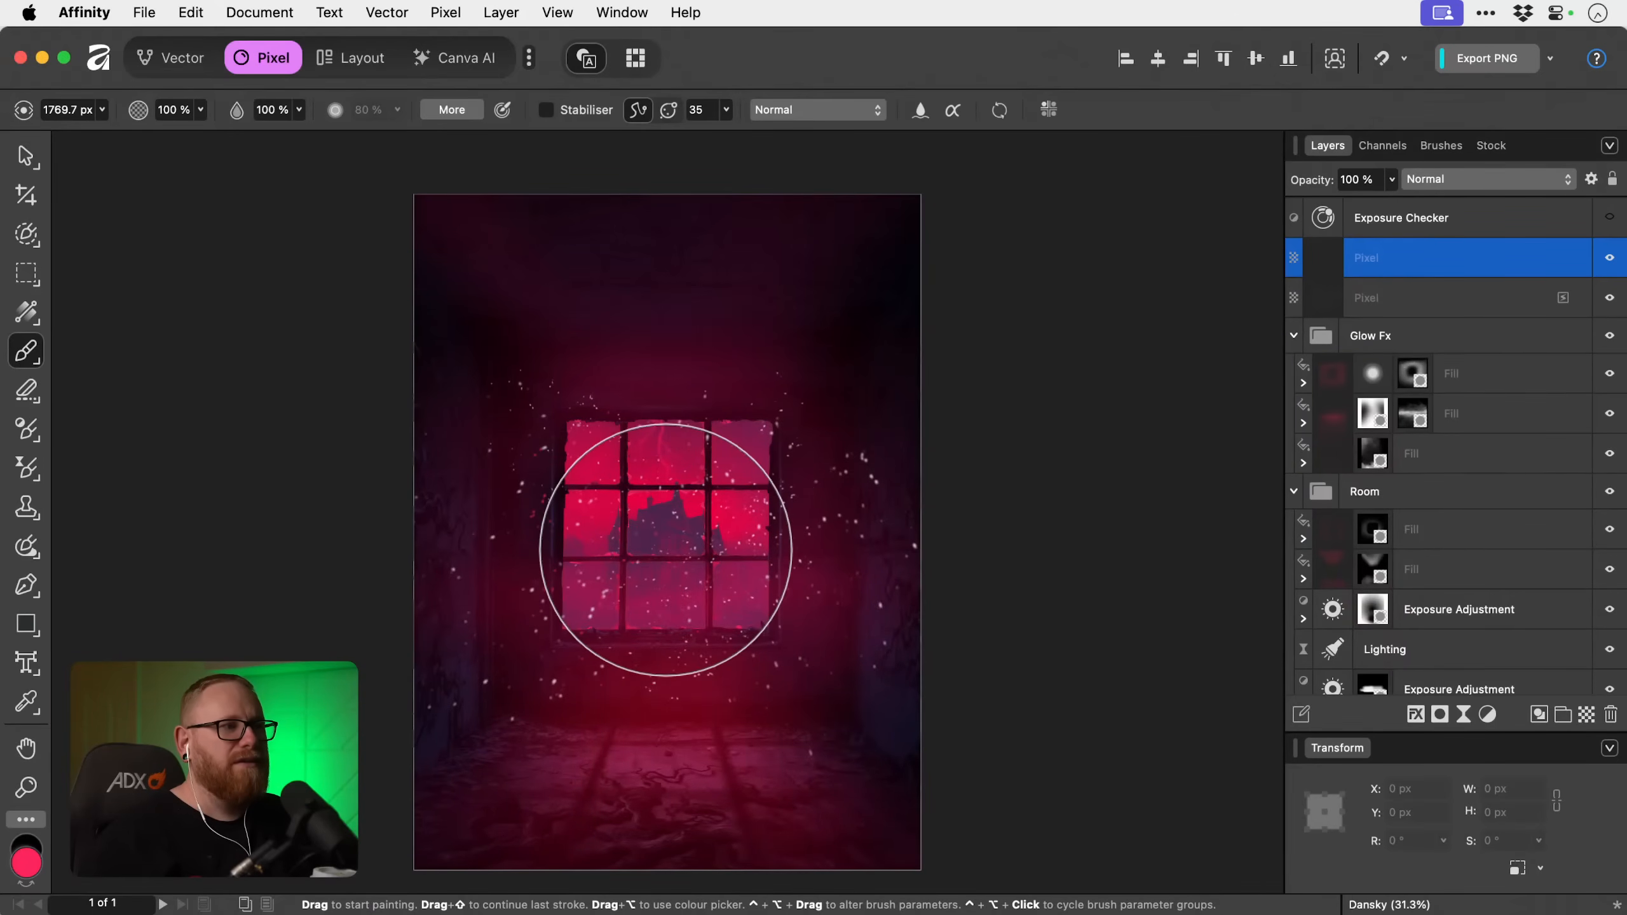
{"action": "left_click", "coordinate": [1442, 145]}
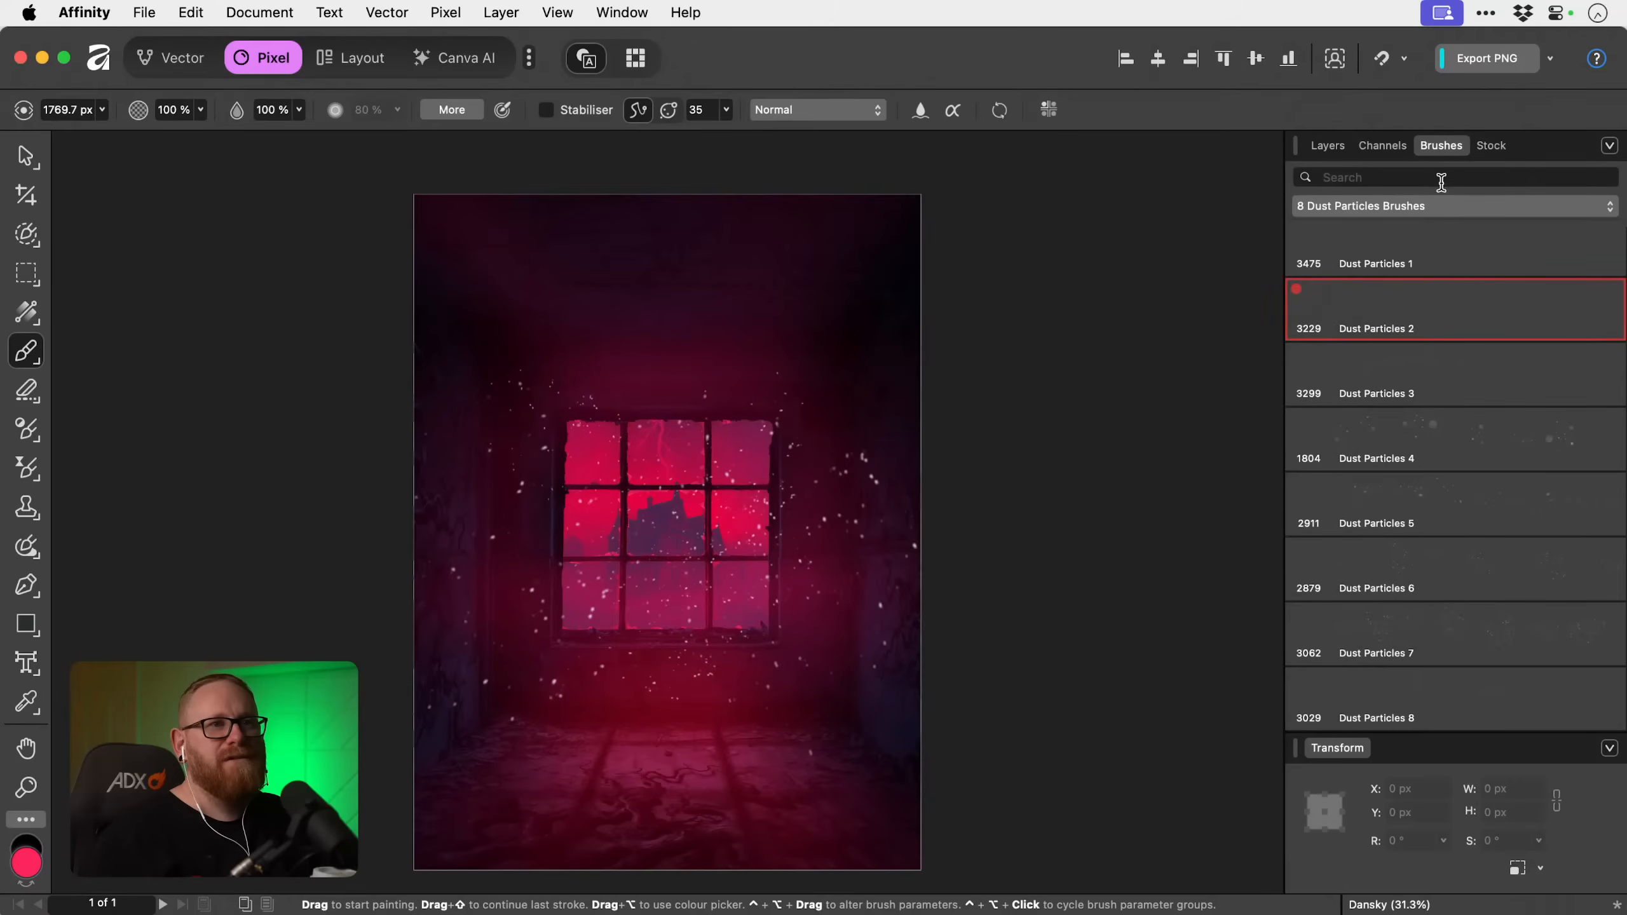
{"action": "left_click", "coordinate": [1437, 505]}
{"action": "scroll", "coordinate": [640, 564], "scroll_direction": "down", "scroll_amount": 1}
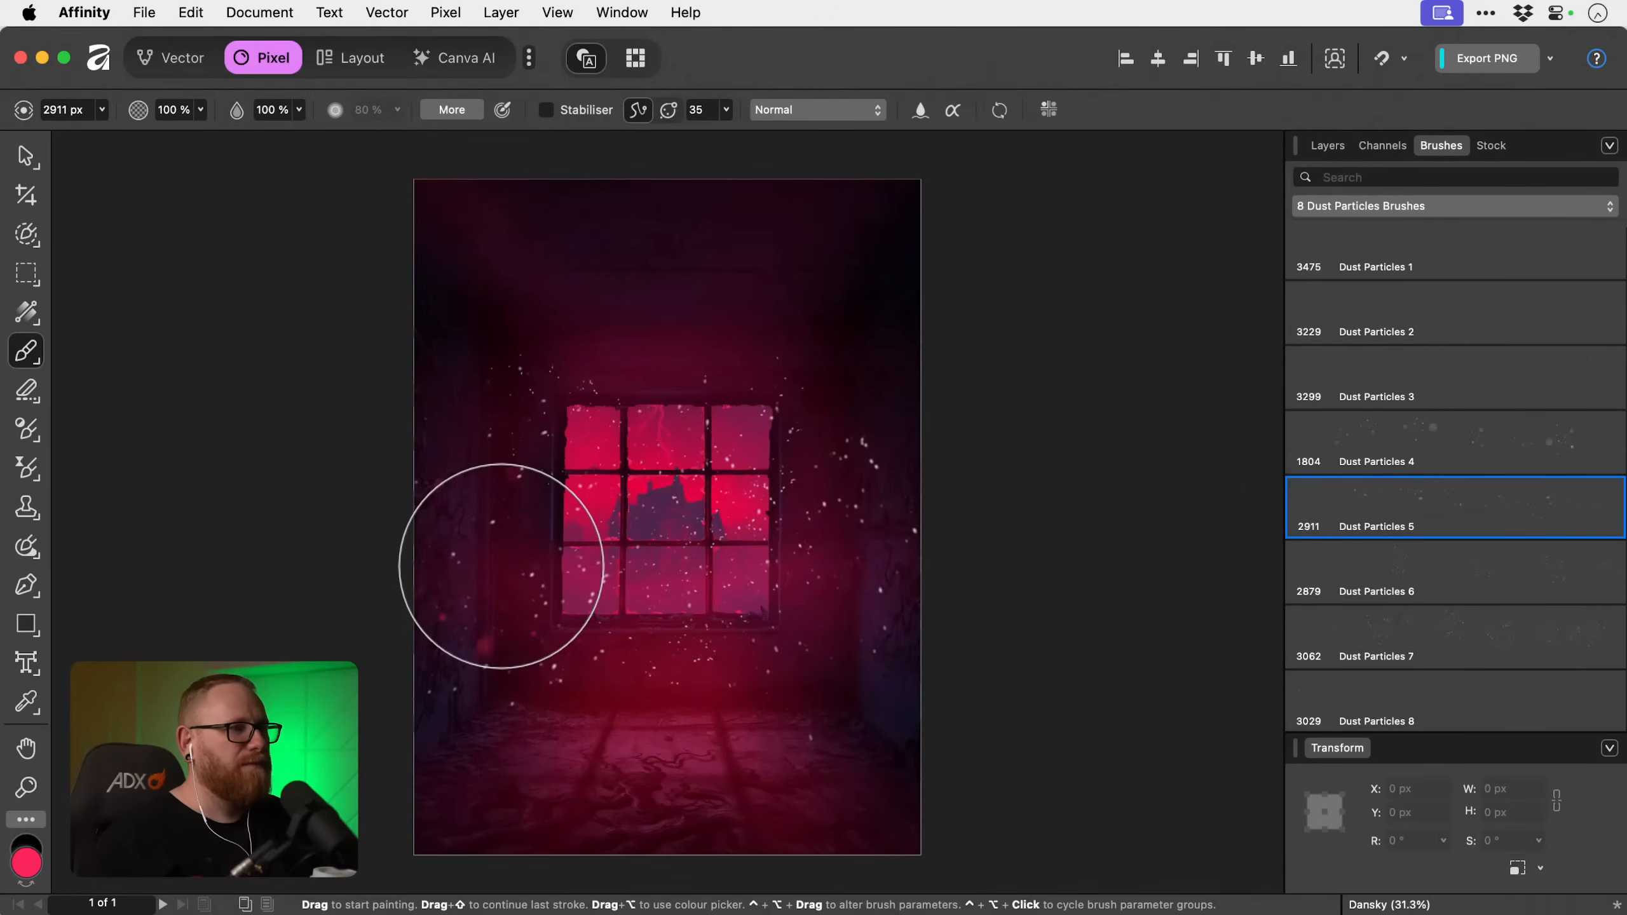
{"action": "left_click", "coordinate": [1348, 586]}
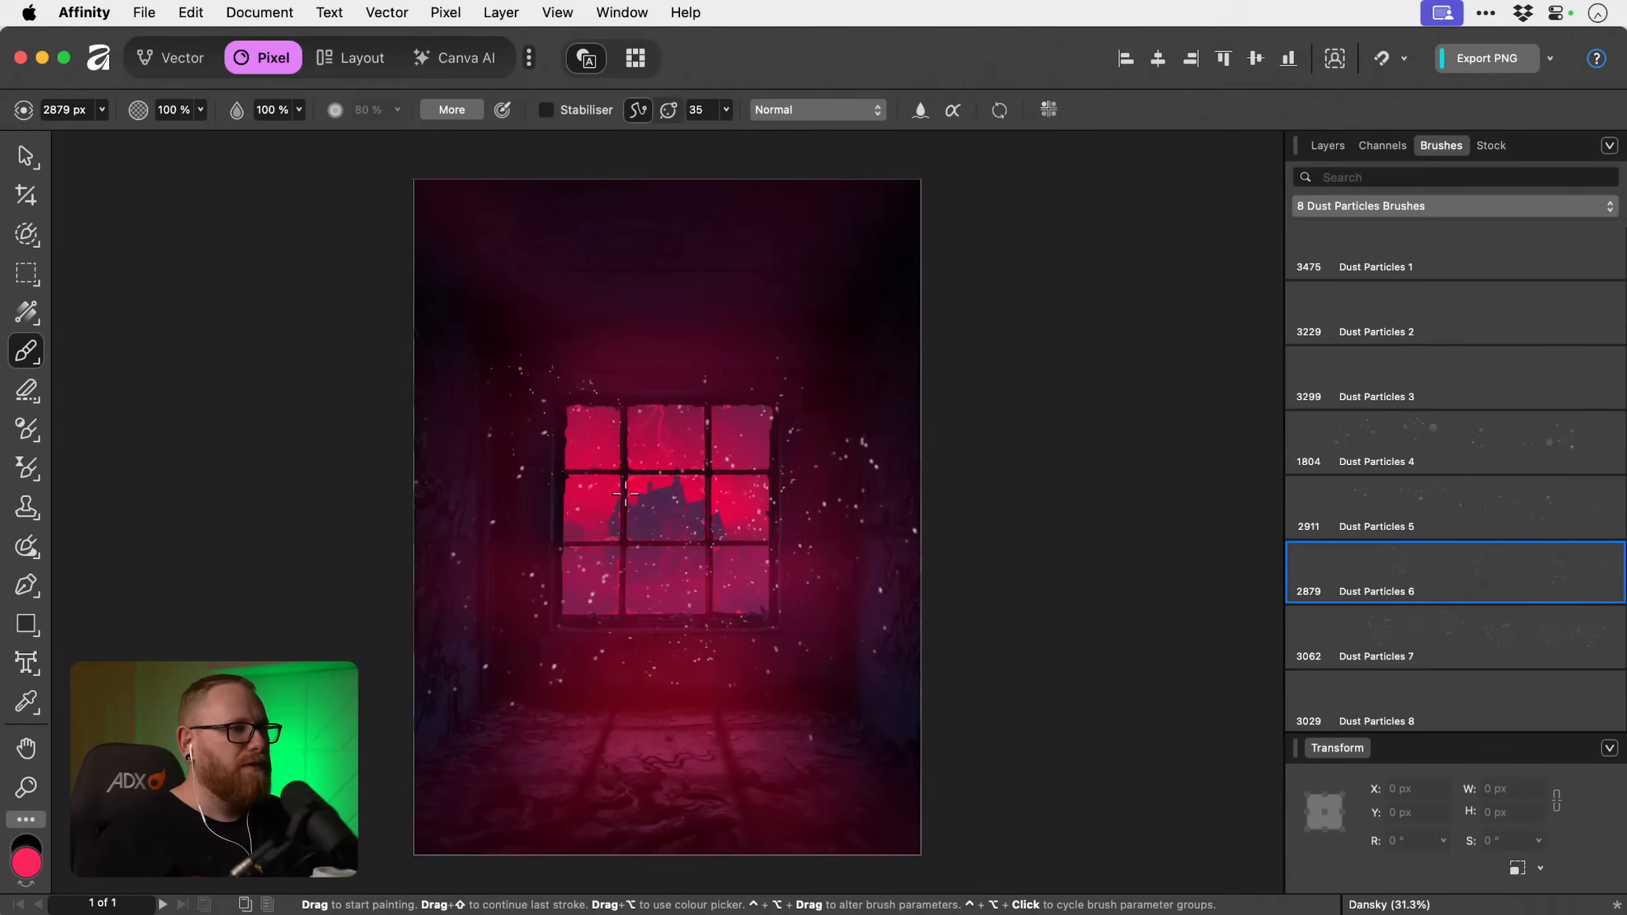
{"action": "left_click", "coordinate": [1369, 625]}
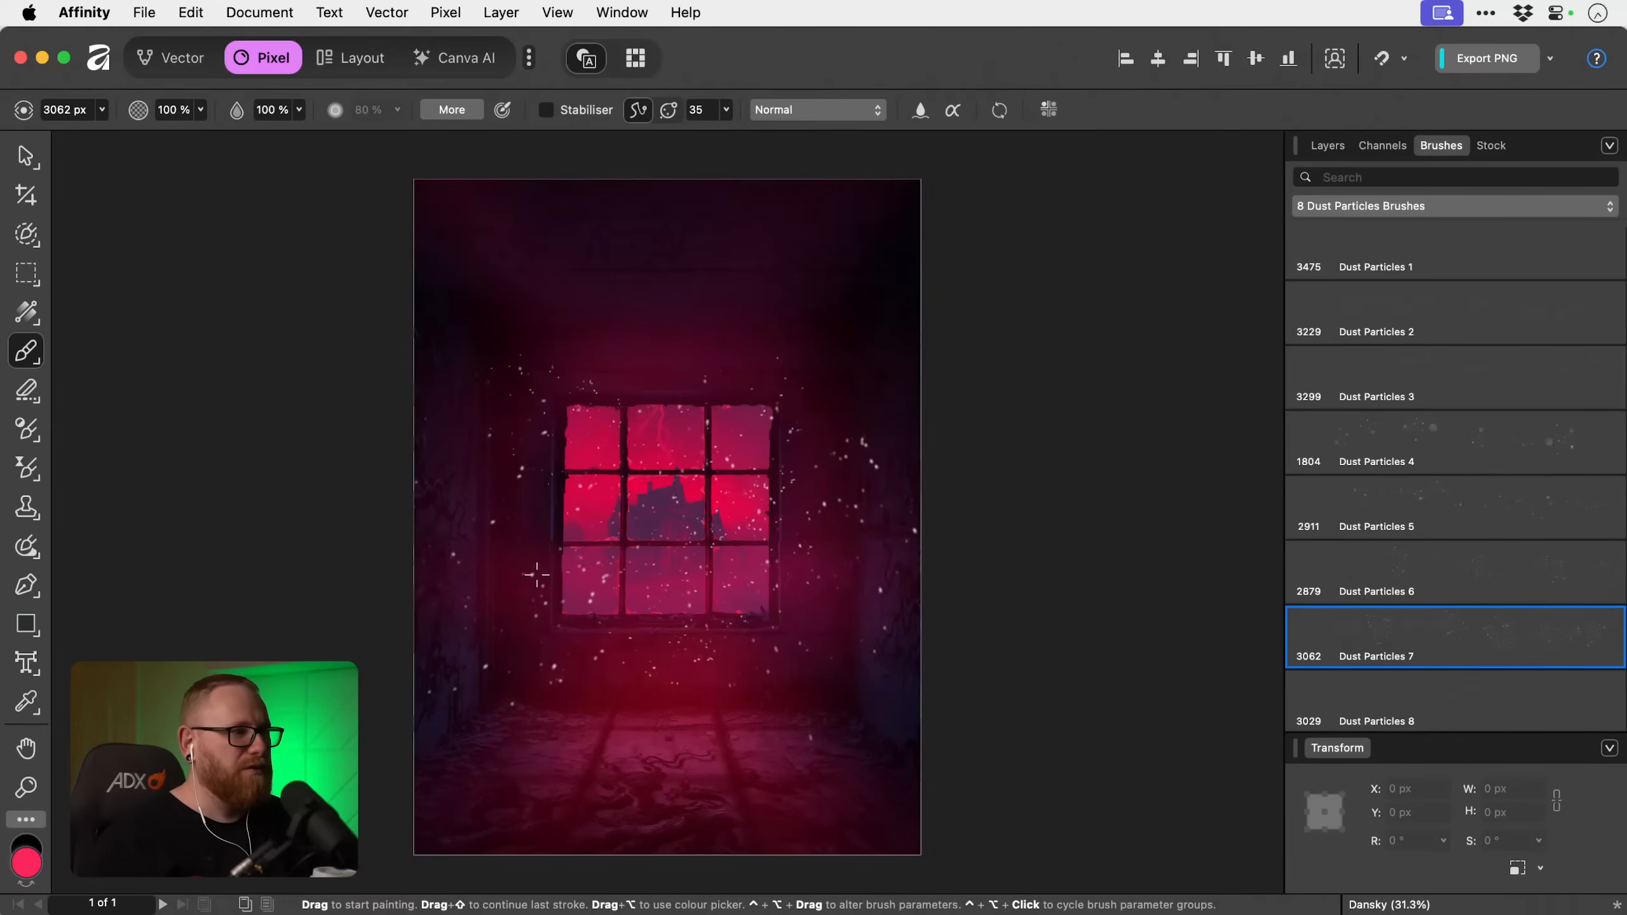
{"action": "key", "text": "bracketleft"}
{"action": "key", "text": "bracketleft"}
{"action": "key", "text": "bracketleft"}
{"action": "key", "text": "bracketleft"}
{"action": "key", "text": "bracketleft"}
{"action": "key", "text": "bracketleft"}
{"action": "key", "text": "bracketleft"}
{"action": "key", "text": "bracketleft"}
{"action": "key", "text": "bracketleft"}
{"action": "key", "text": "bracketleft"}
{"action": "key", "text": "bracketleft"}
{"action": "key", "text": "bracketleft"}
{"action": "key", "text": "bracketleft"}
{"action": "key", "text": "bracketleft"}
{"action": "key", "text": "bracketleft"}
{"action": "key", "text": "bracketleft"}
{"action": "key", "text": "bracketleft"}
{"action": "key", "text": "bracketleft"}
{"action": "key", "text": "bracketleft"}
{"action": "key", "text": "bracketleft"}
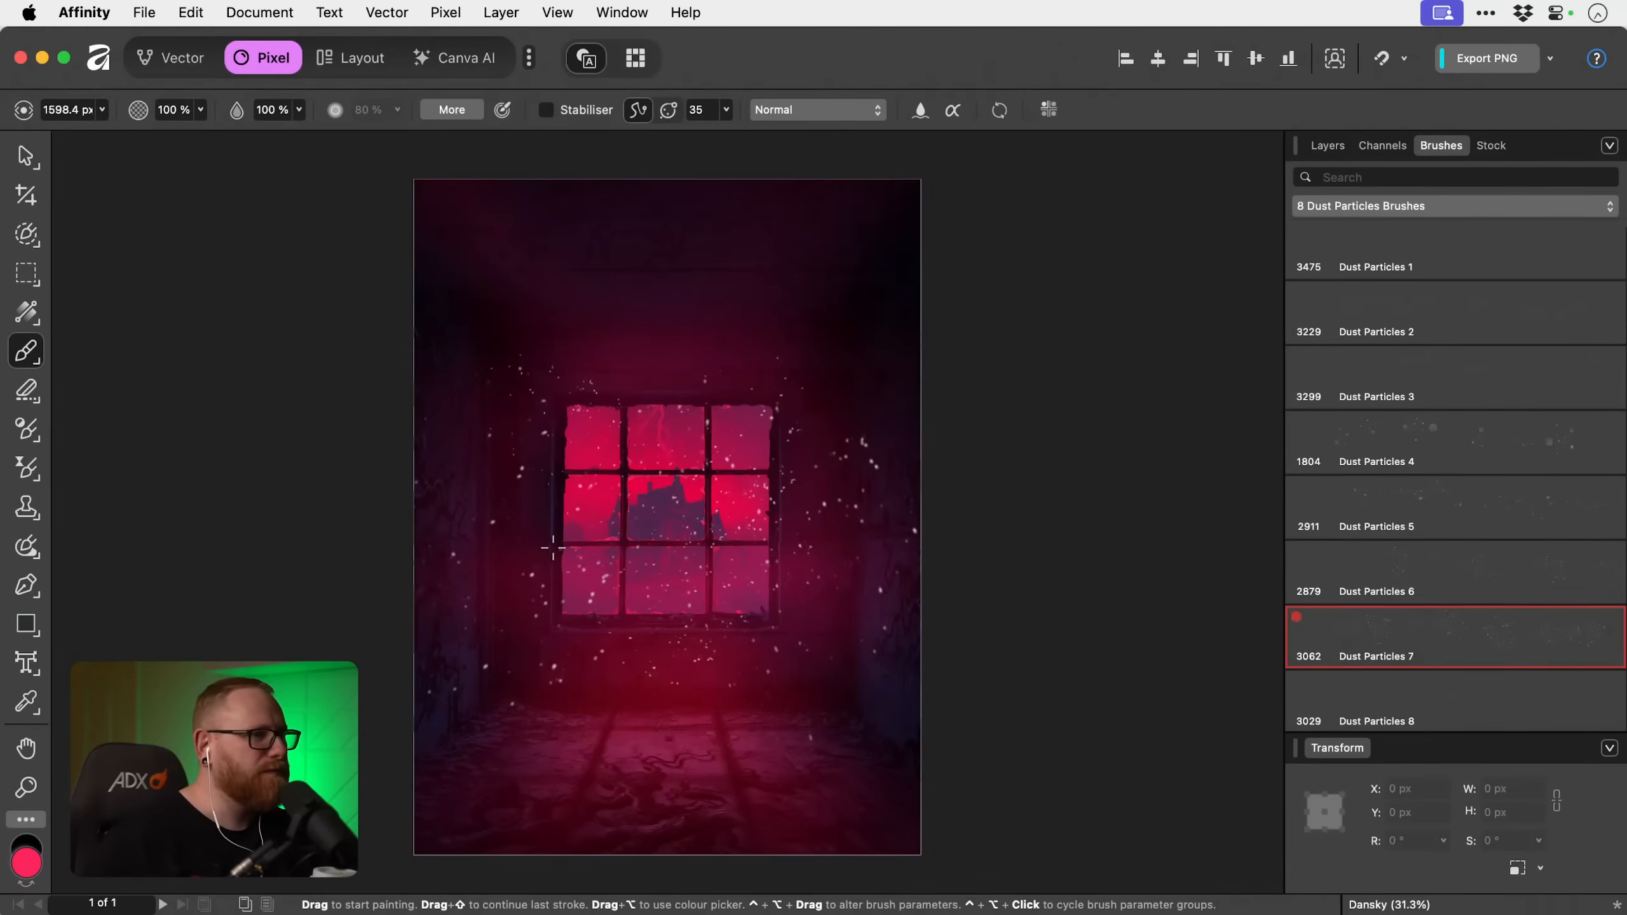
{"action": "key", "text": "bracketleft"}
{"action": "key", "text": "bracketleft"}
{"action": "key", "text": "bracketleft"}
{"action": "key", "text": "bracketleft"}
{"action": "key", "text": "bracketleft"}
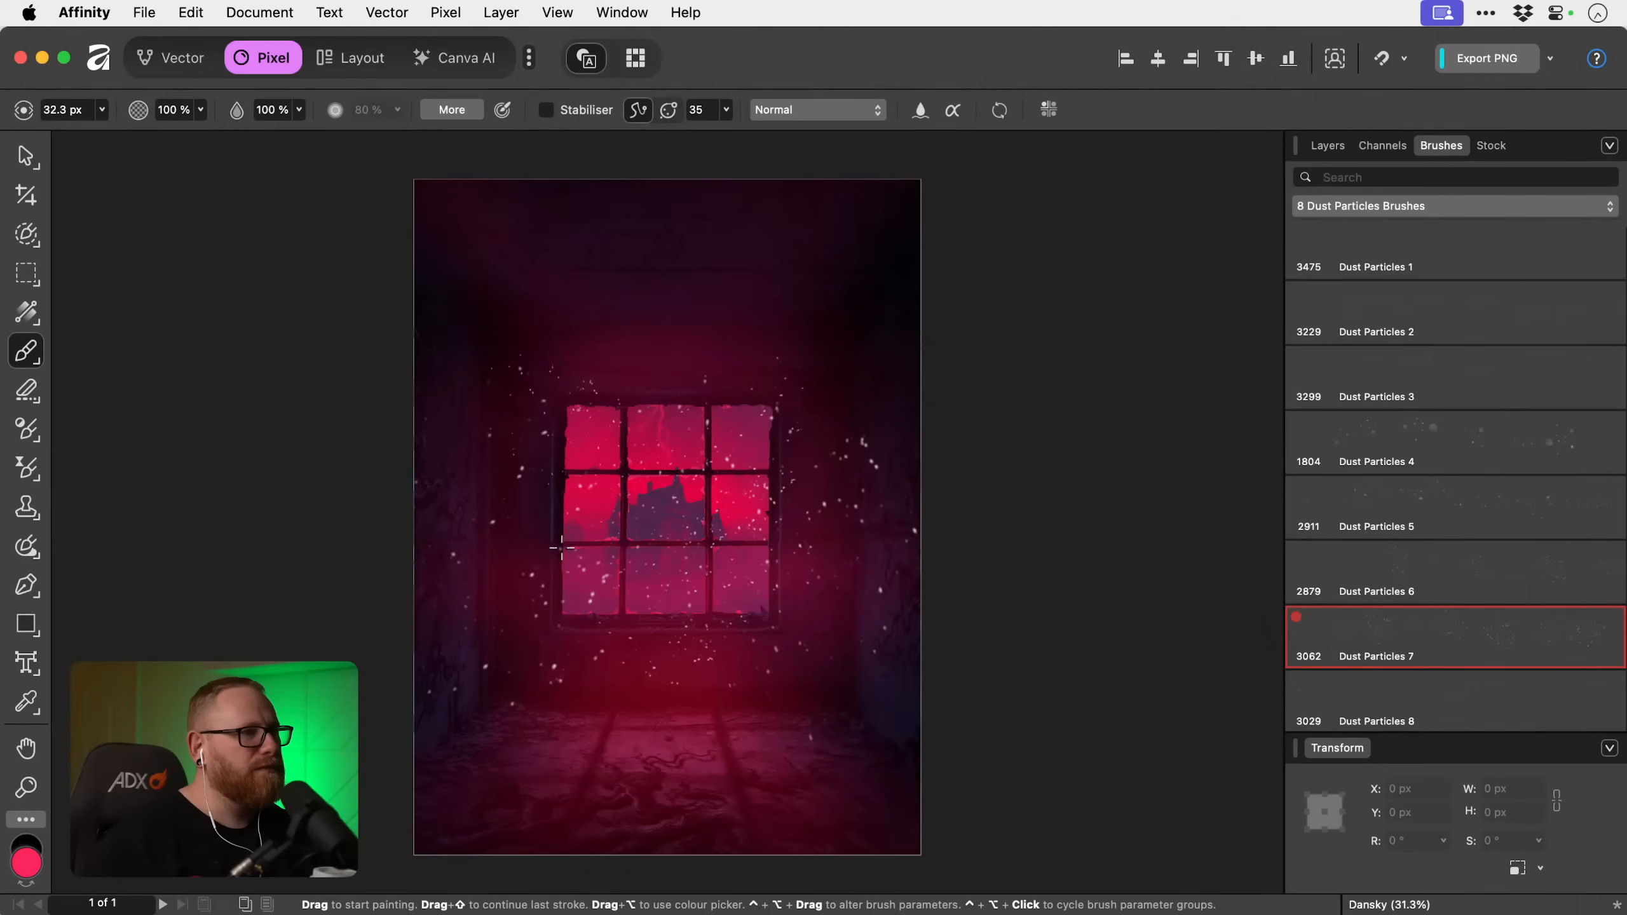
Stamp soft pinkish-red particles down the left side of the room with the Dust Particles 8 brush, varying its size.
{"action": "left_click", "coordinate": [1345, 705]}
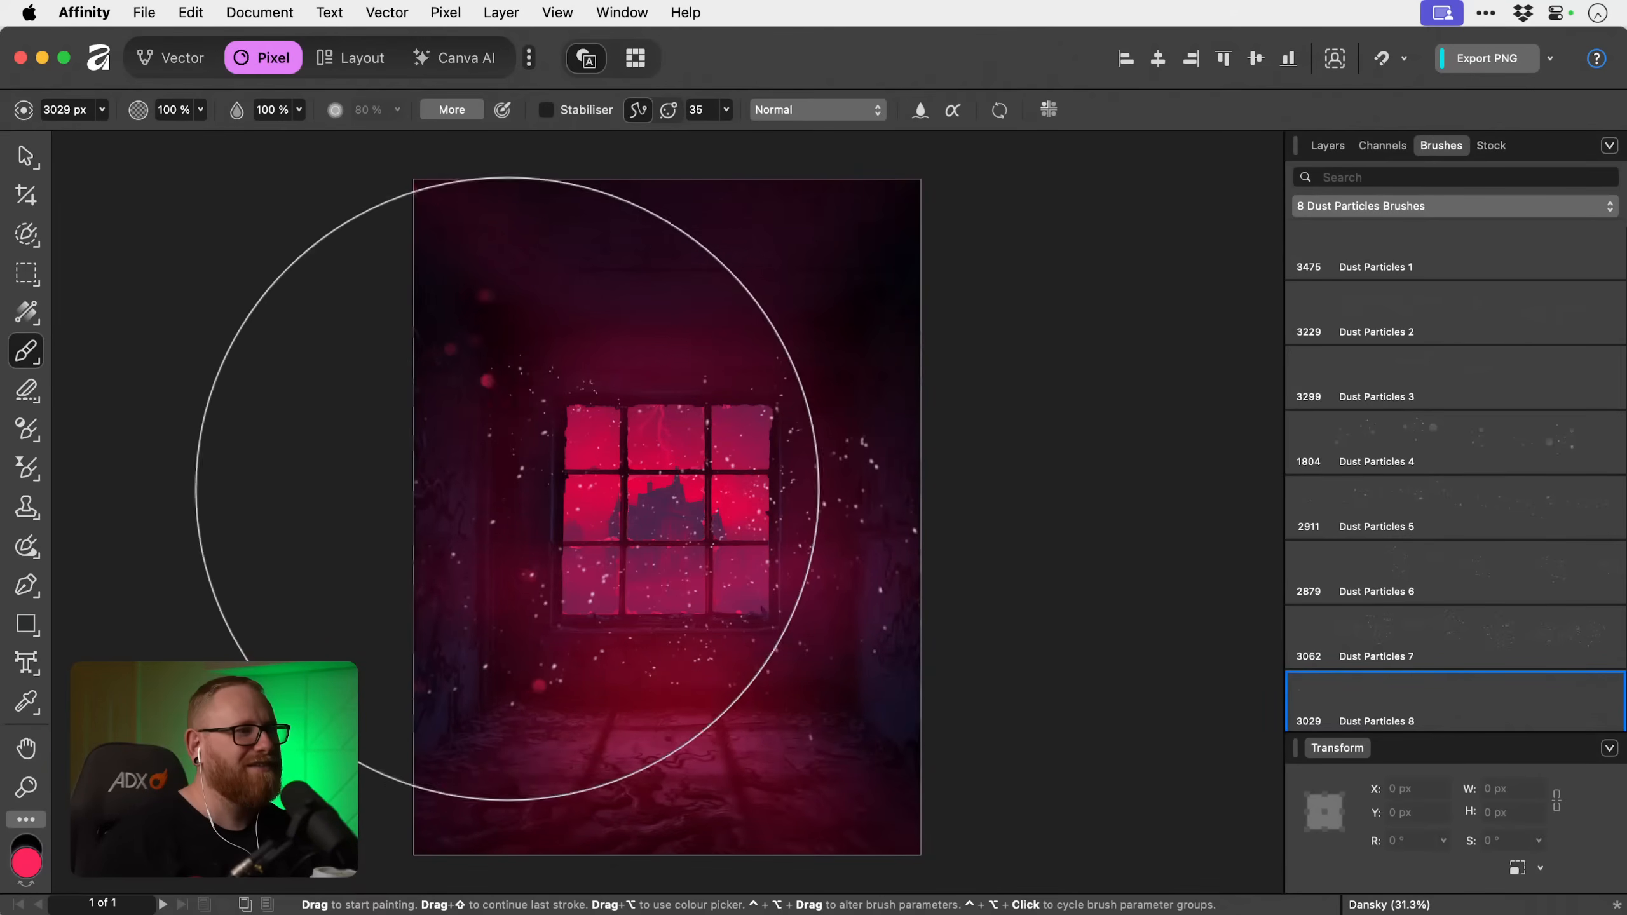
{"action": "key", "text": "bracketleft"}
{"action": "key", "text": "bracketleft"}
{"action": "key", "text": "bracketleft"}
{"action": "key", "text": "bracketright"}
{"action": "key", "text": "bracketright"}
{"action": "key", "text": "bracketright"}
{"action": "key", "text": "bracketright"}
{"action": "key", "text": "bracketright"}
{"action": "key", "text": "bracketright"}
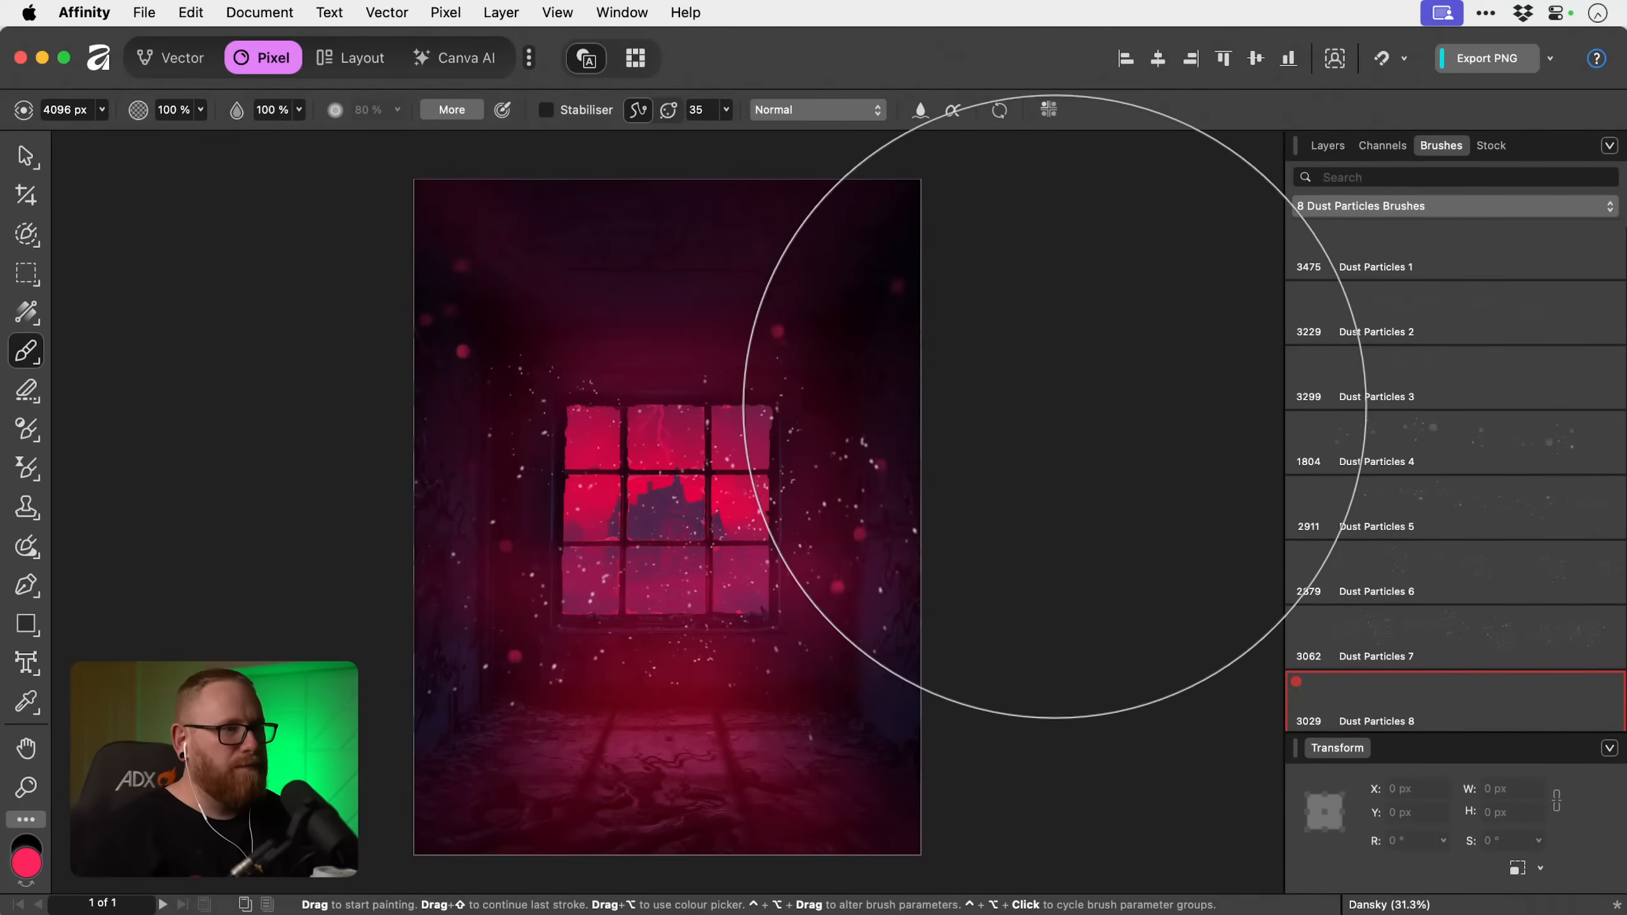
{"action": "key", "text": "bracketleft"}
{"action": "key", "text": "bracketleft"}
{"action": "key", "text": "bracketleft"}
{"action": "key", "text": "bracketleft"}
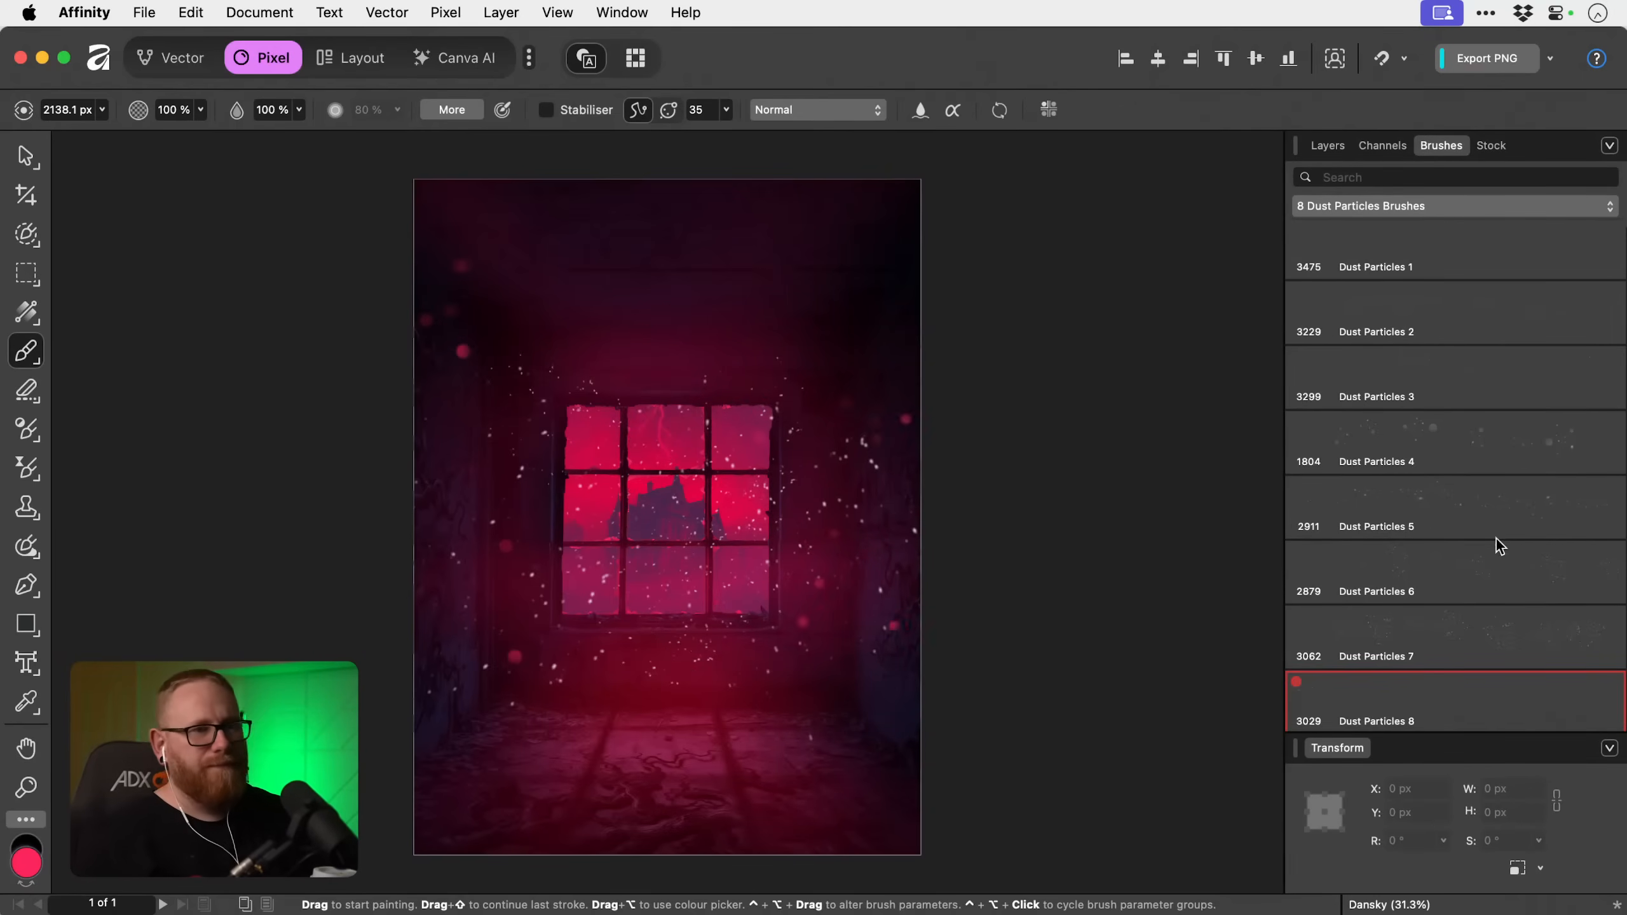
Try the Dust Particles 1, 4, 3, 6 and 7 brushes, and stamp soft pinkish-red particles across the upper room with Dust Particles 8 at 3029 px.
{"action": "scroll", "coordinate": [1505, 506], "scroll_direction": "up", "scroll_amount": 2}
{"action": "left_click", "coordinate": [1423, 282]}
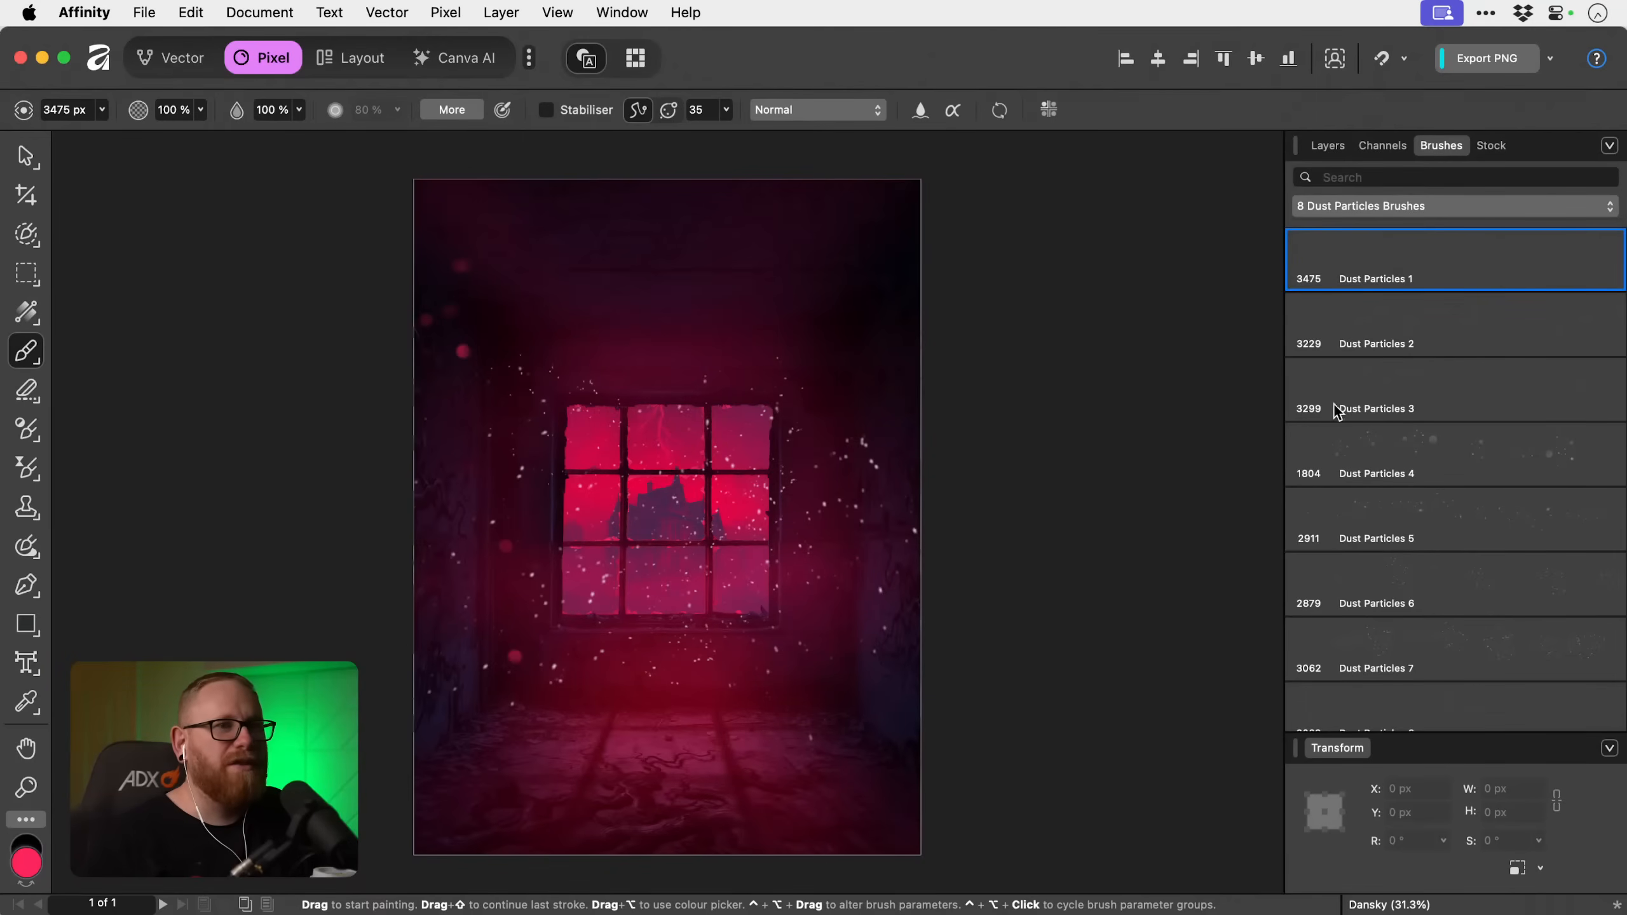
{"action": "left_click", "coordinate": [1370, 448]}
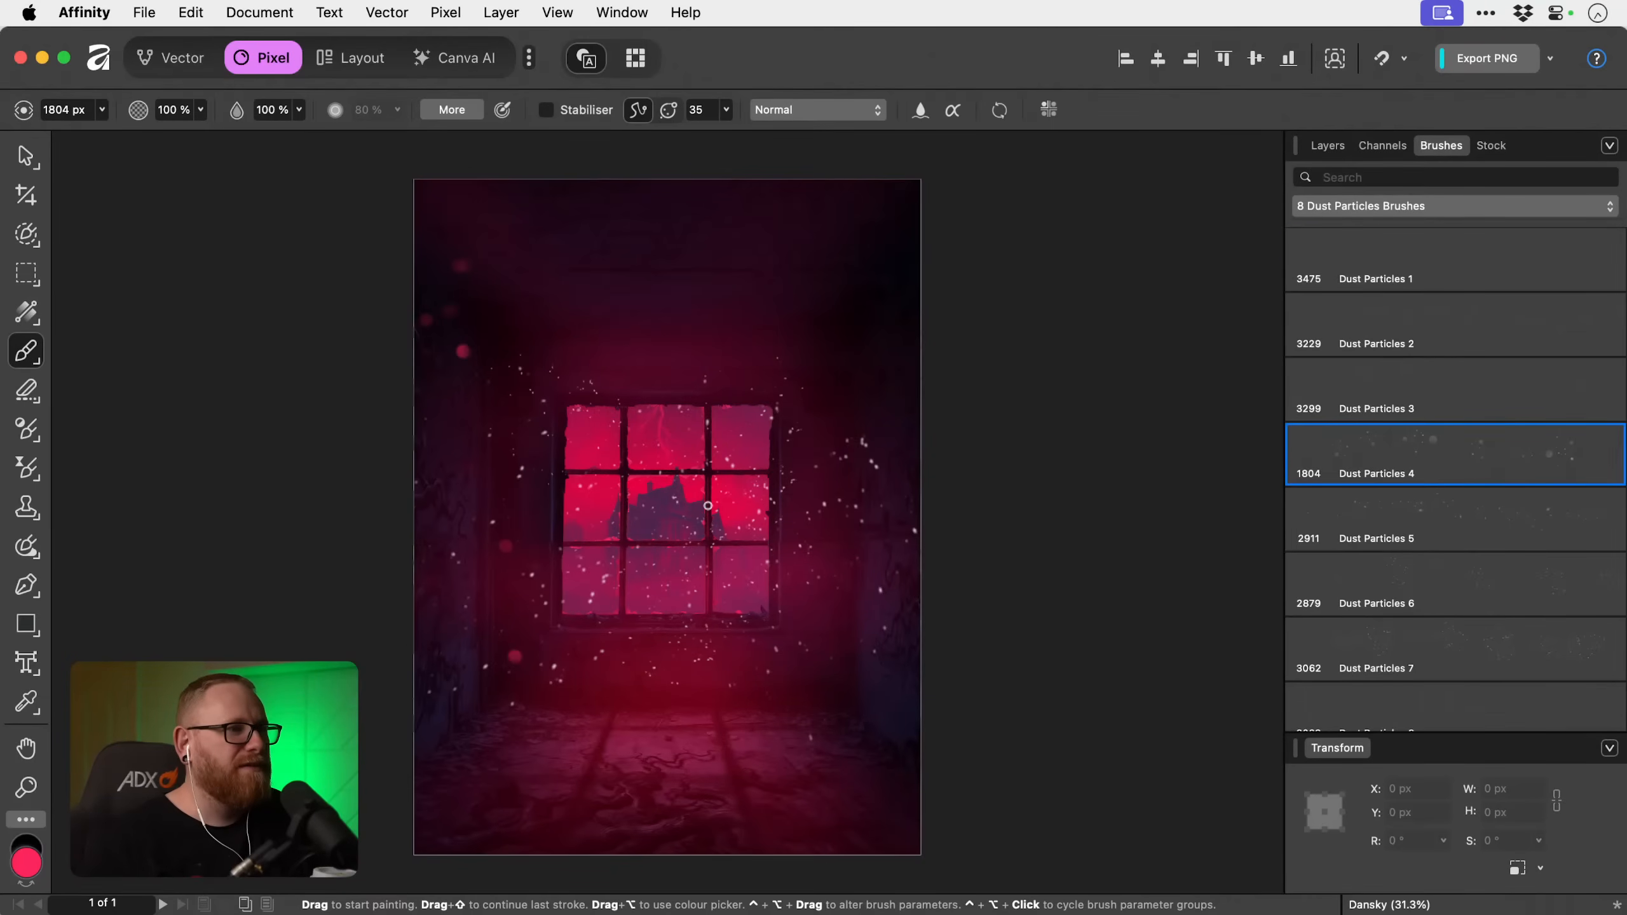
{"action": "left_click", "coordinate": [1441, 400]}
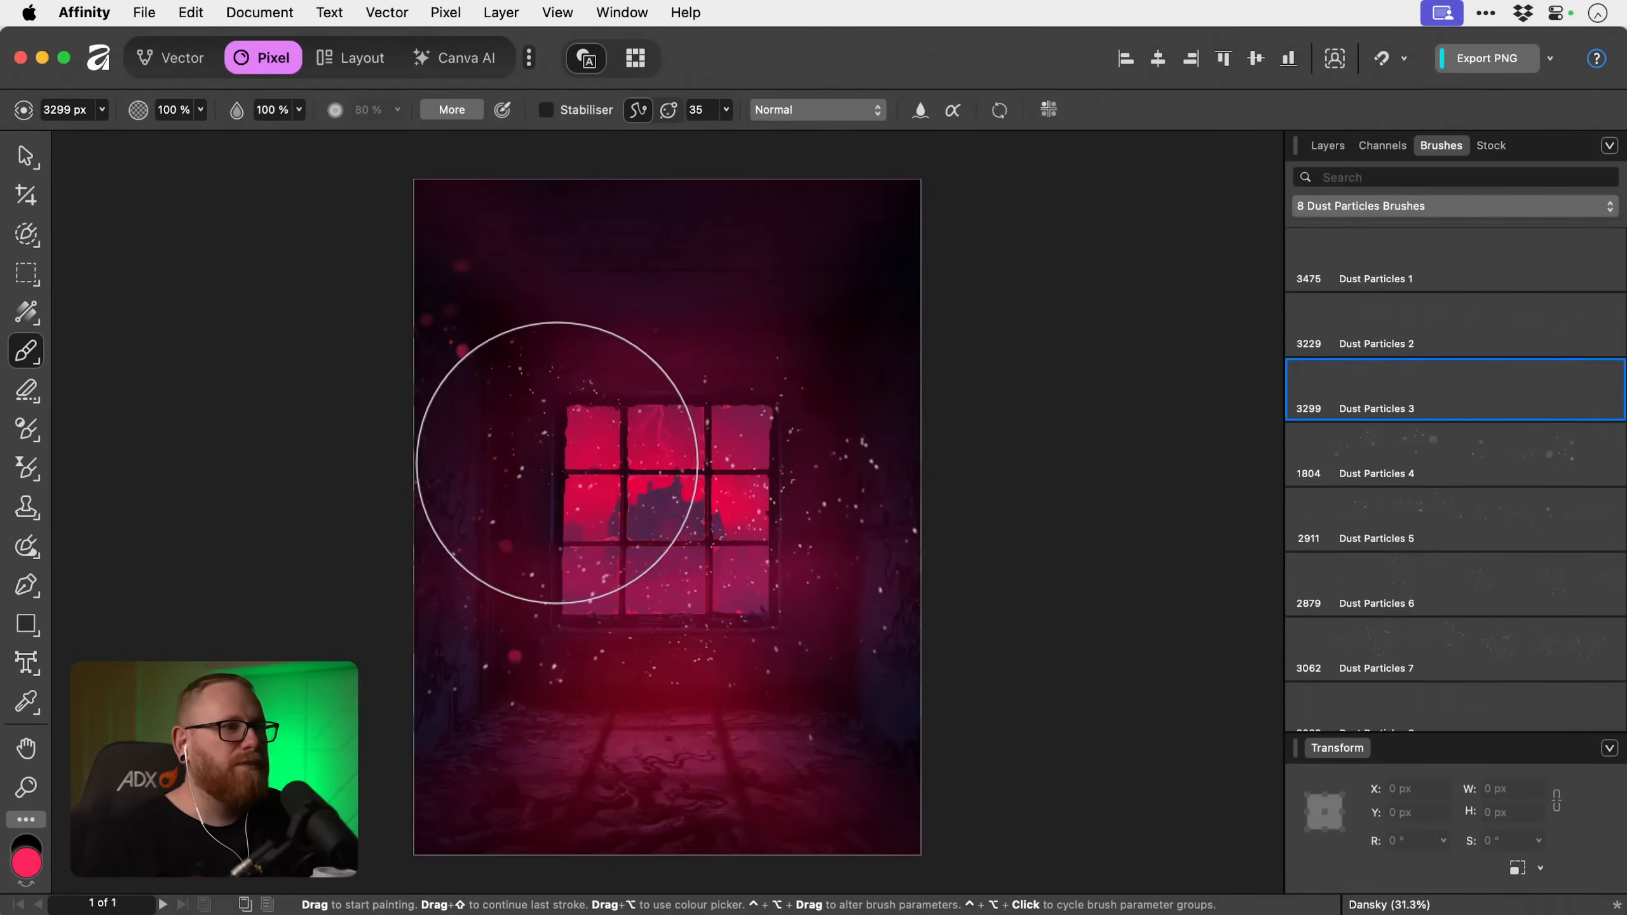
{"action": "left_click", "coordinate": [1349, 568]}
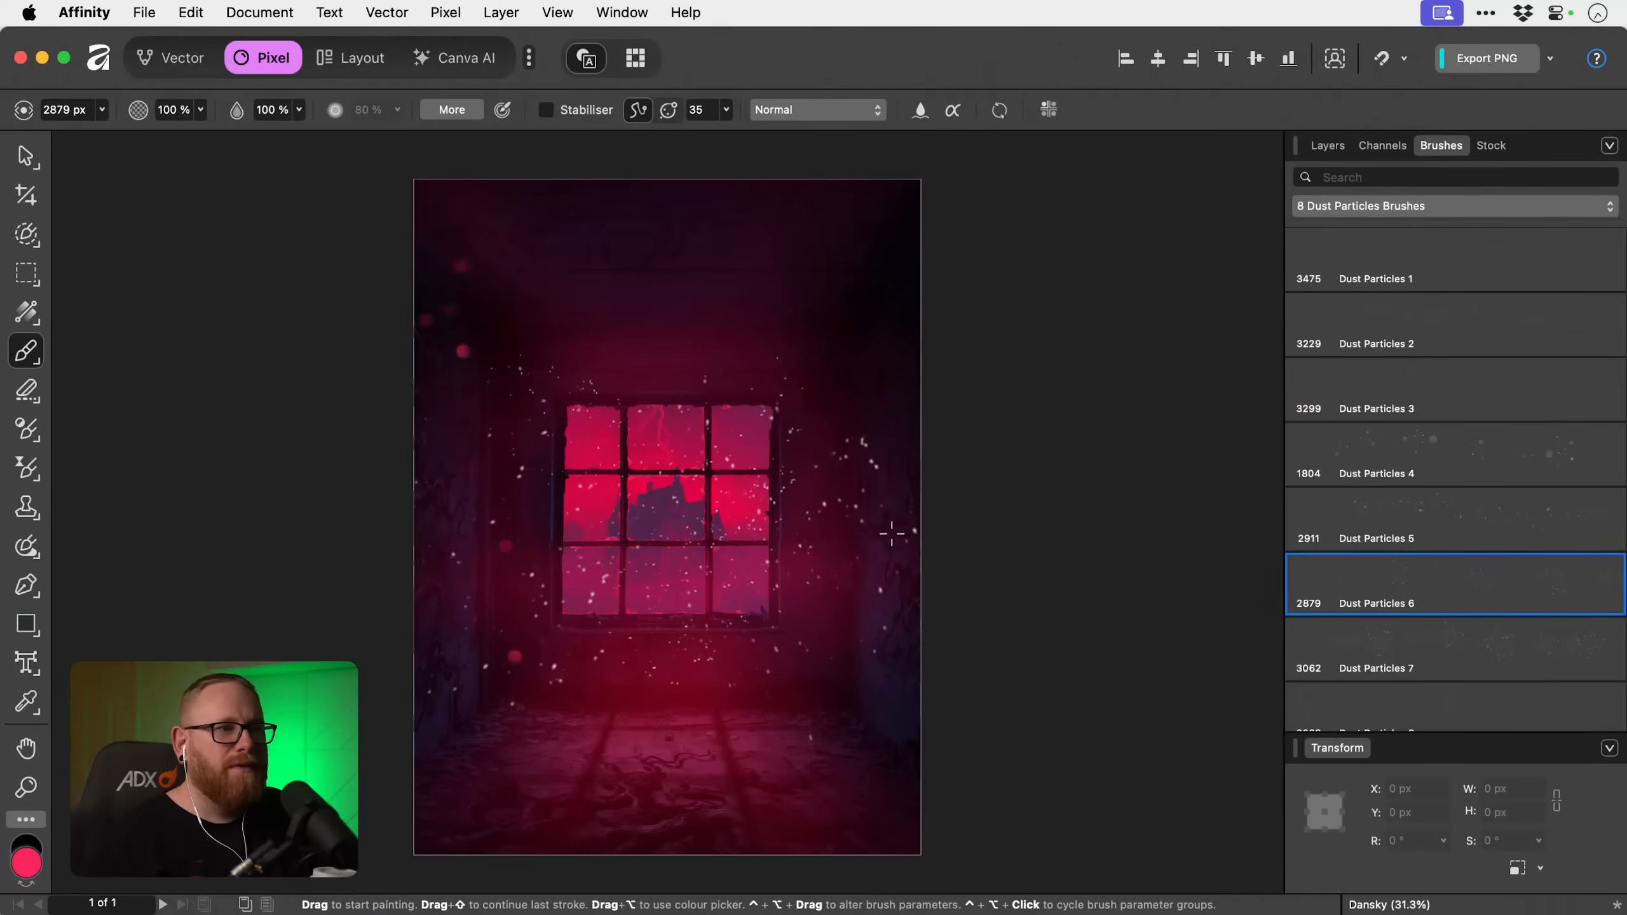
{"action": "scroll", "coordinate": [1463, 633], "scroll_direction": "down", "scroll_amount": 1}
{"action": "left_click", "coordinate": [1464, 633]}
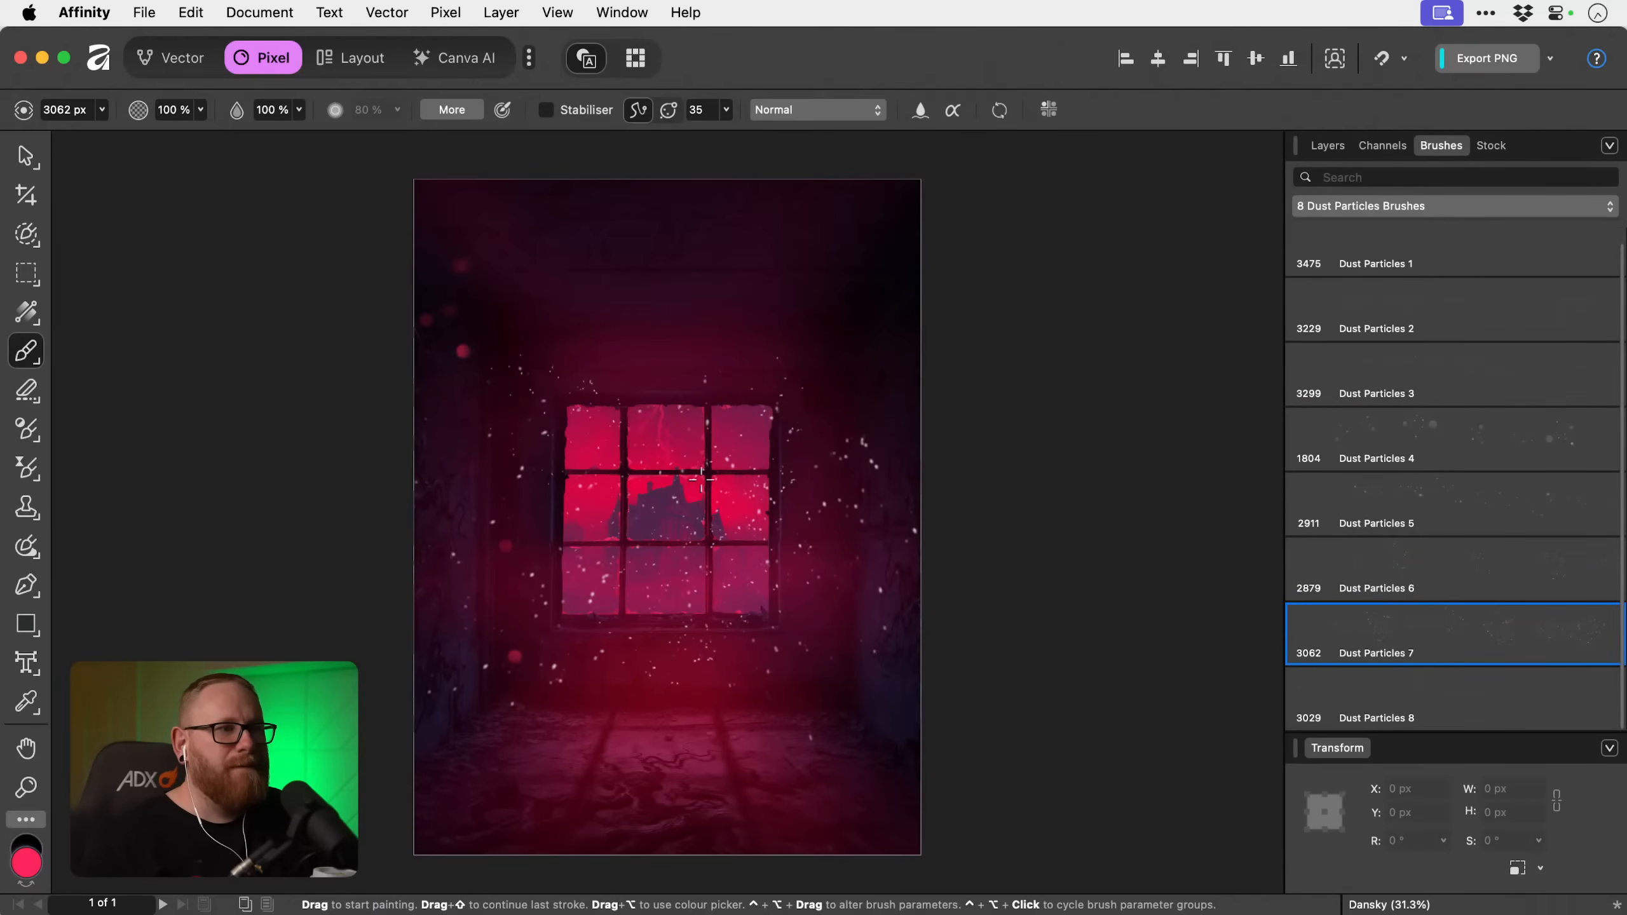
{"action": "left_click", "coordinate": [1345, 695]}
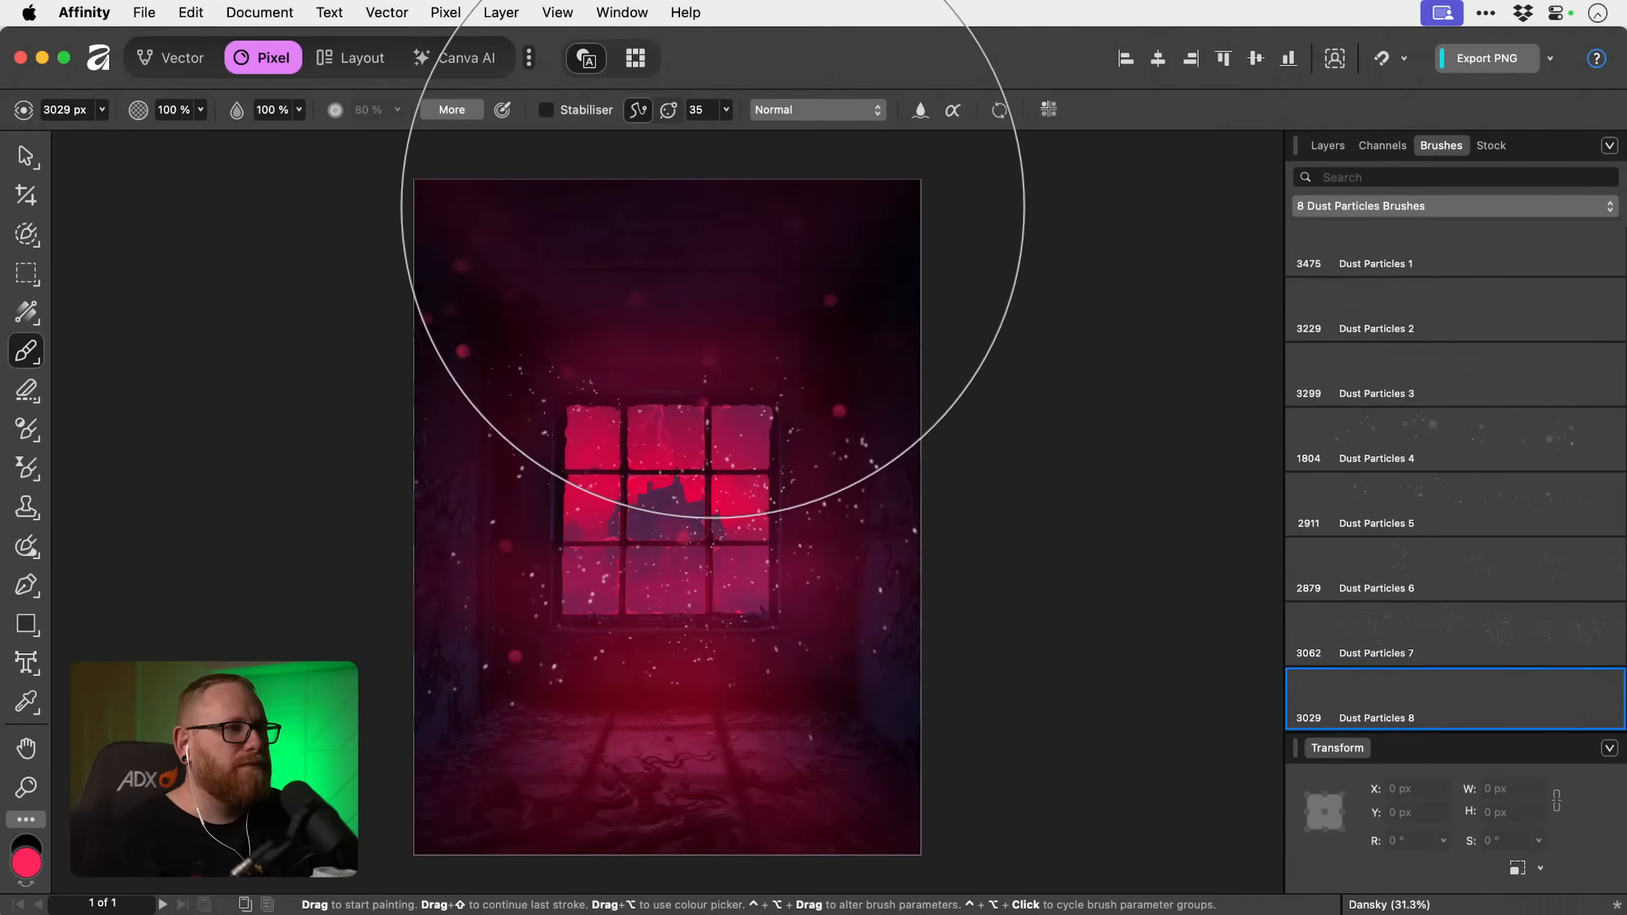
Lower the opacity of the upper pixel layer holding the red particles to 45%.
{"action": "key", "text": "v"}
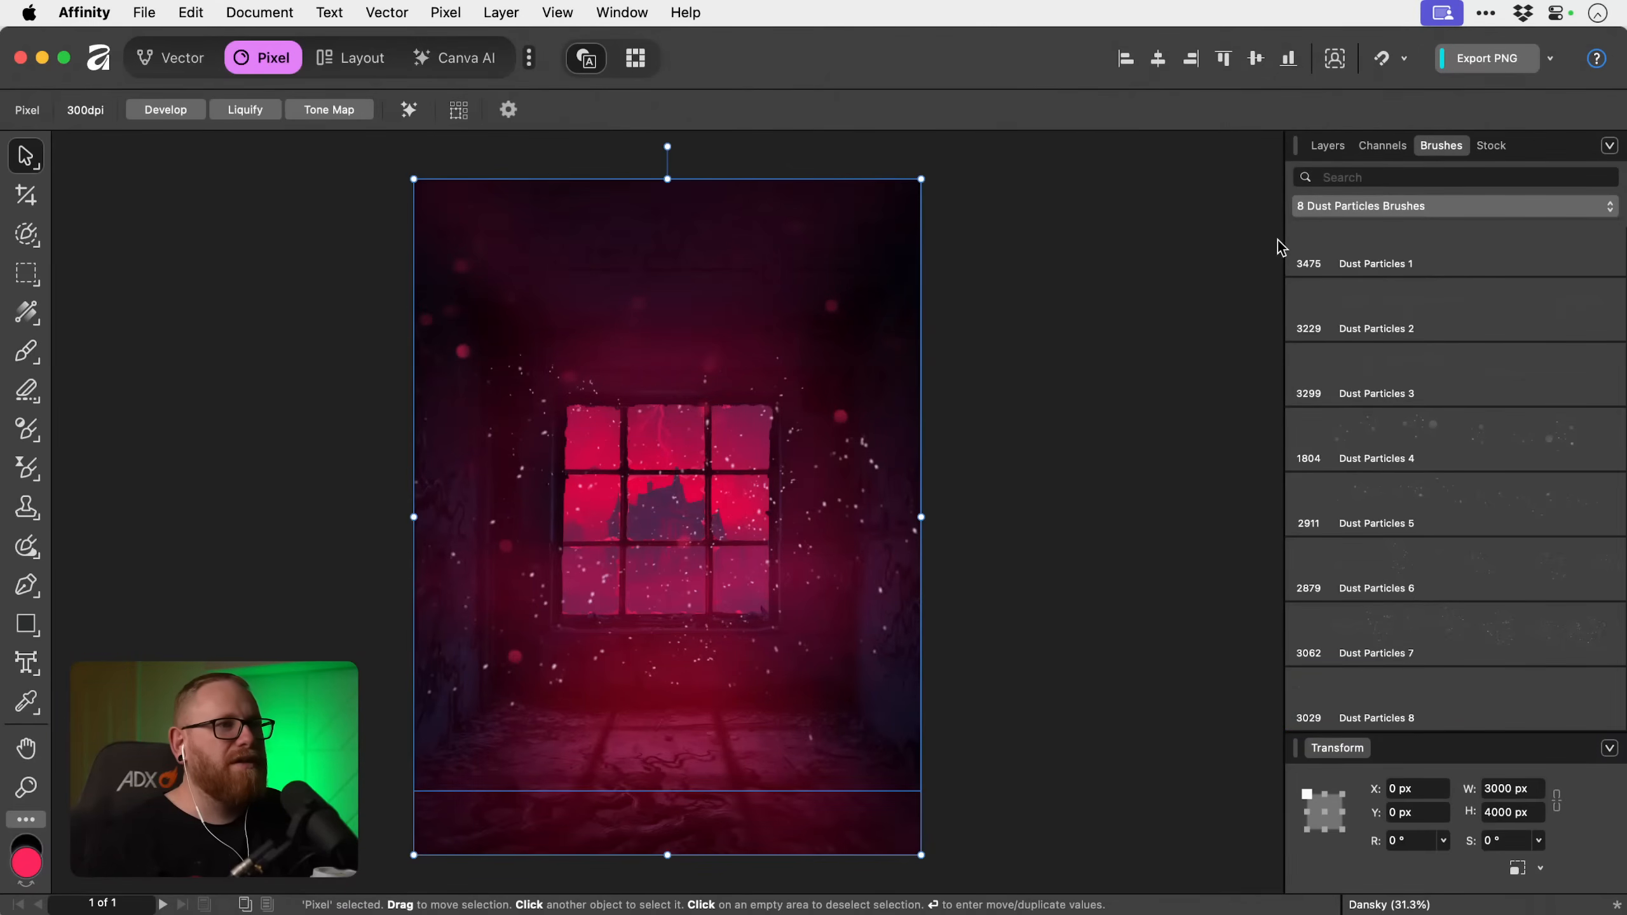
{"action": "left_click", "coordinate": [1327, 145]}
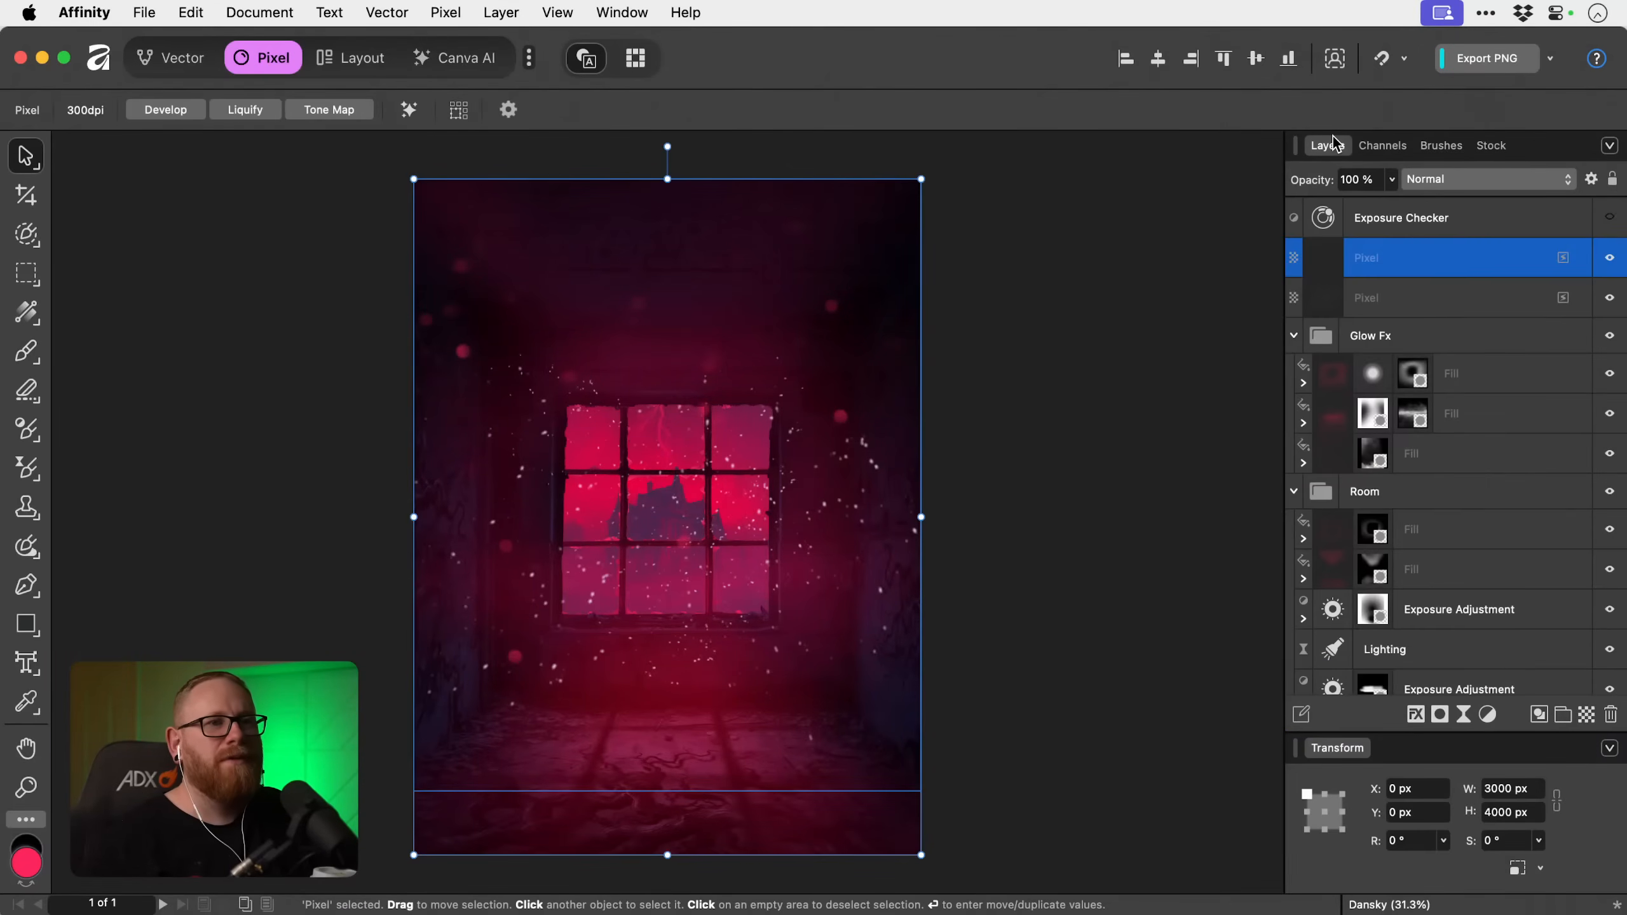
{"action": "left_click", "coordinate": [1391, 179]}
{"action": "left_click_drag", "start_coordinate": [1391, 202], "coordinate": [1302, 208]}
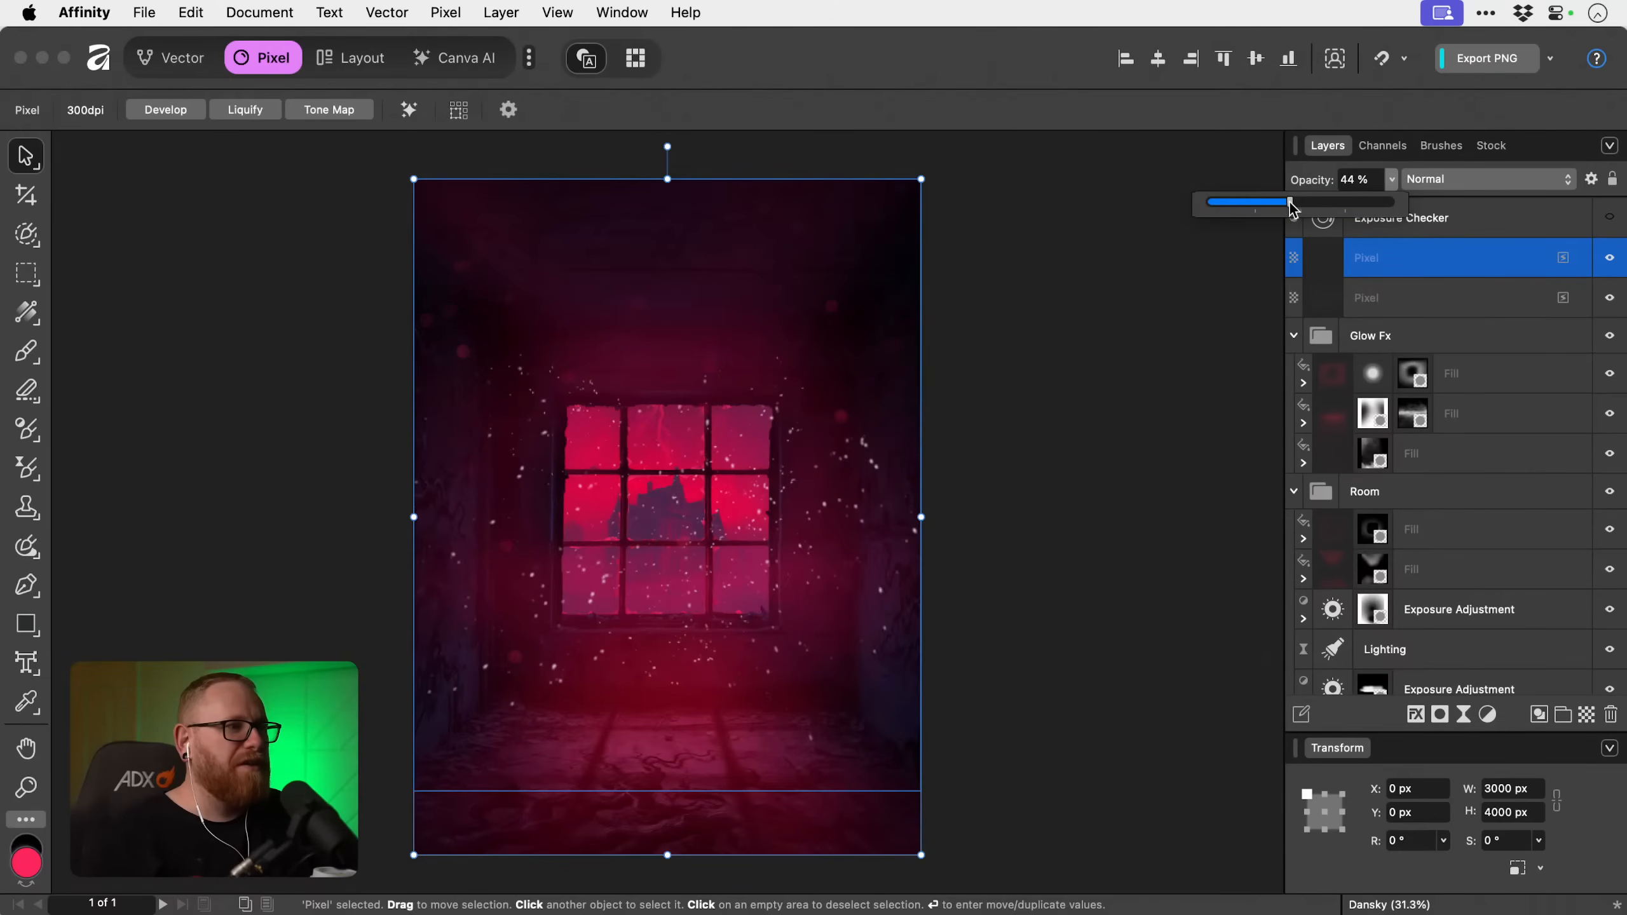
Set the white dust layer's opacity to 78% and keep its blend mode at Normal.
{"action": "left_click", "coordinate": [1457, 307]}
{"action": "left_click", "coordinate": [1451, 185]}
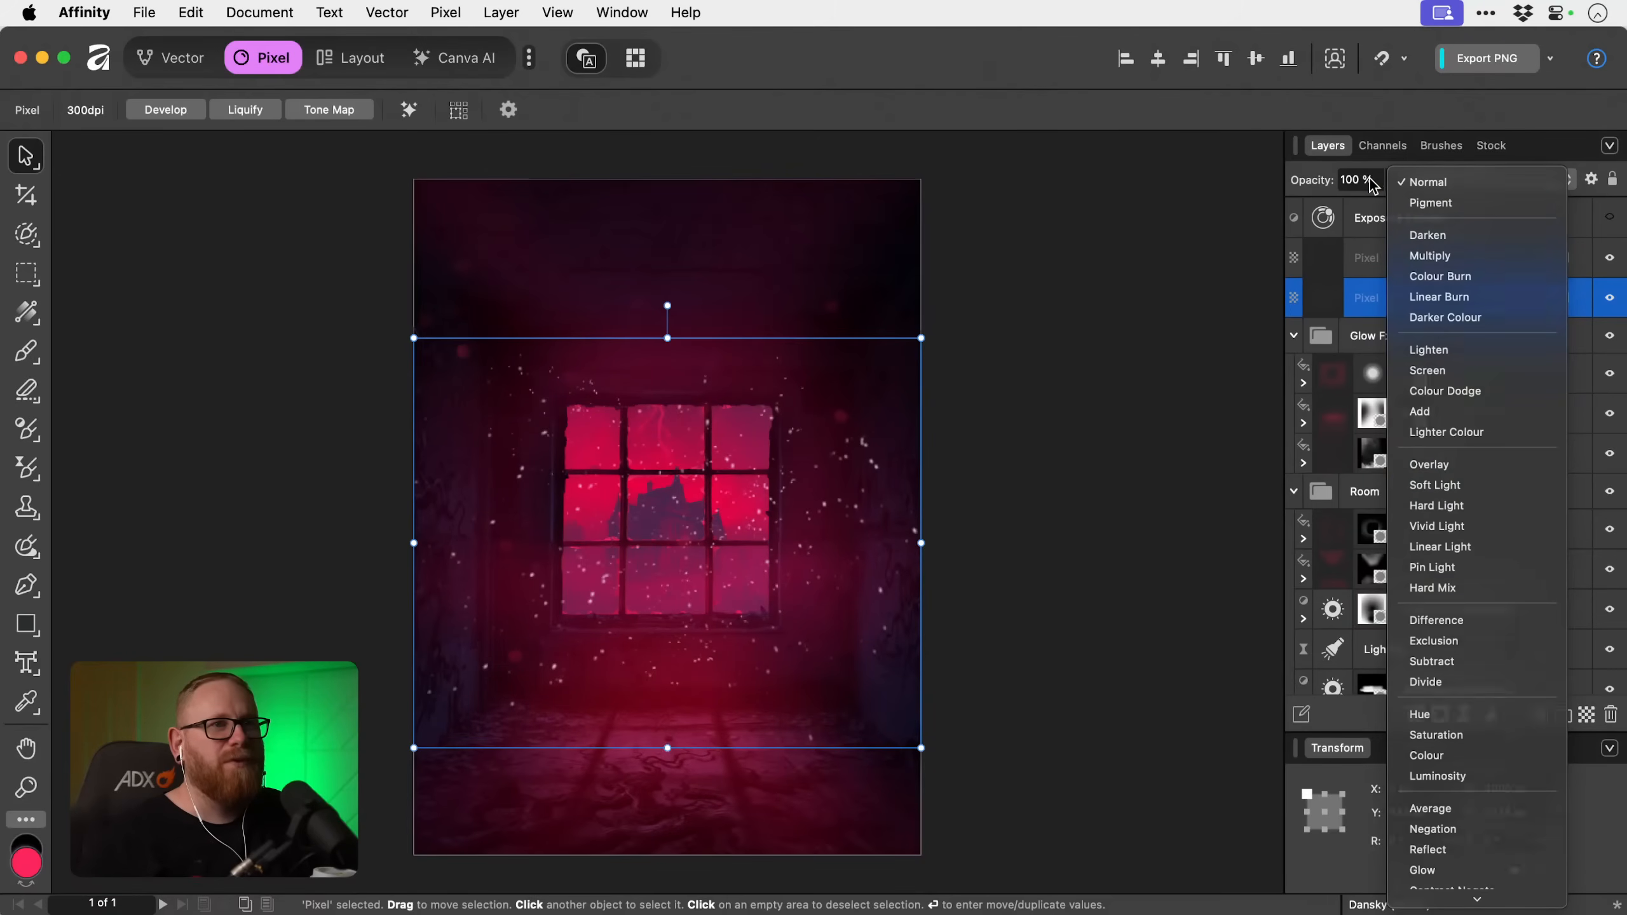
{"action": "left_click", "coordinate": [1422, 182]}
{"action": "left_click", "coordinate": [1391, 179]}
{"action": "left_click_drag", "start_coordinate": [1389, 202], "coordinate": [1357, 218]}
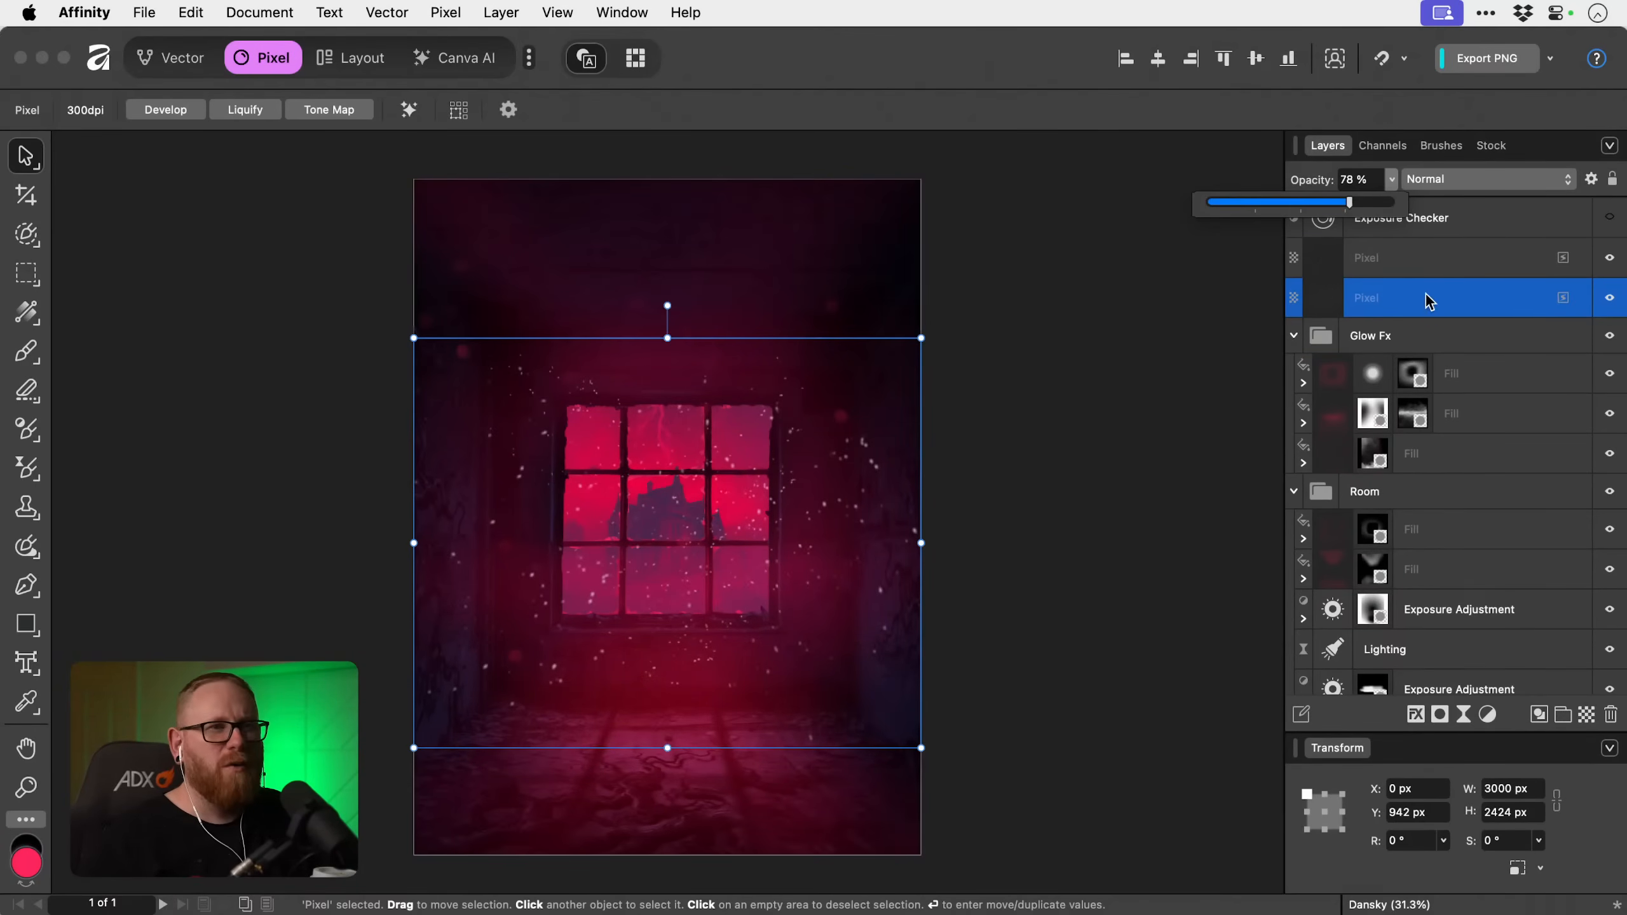
Add a mask to the white dust layer, reset the colours to black and white, and reduce the paint brush to 1344 px.
{"action": "scroll", "coordinate": [1441, 385], "scroll_direction": "down", "scroll_amount": 1}
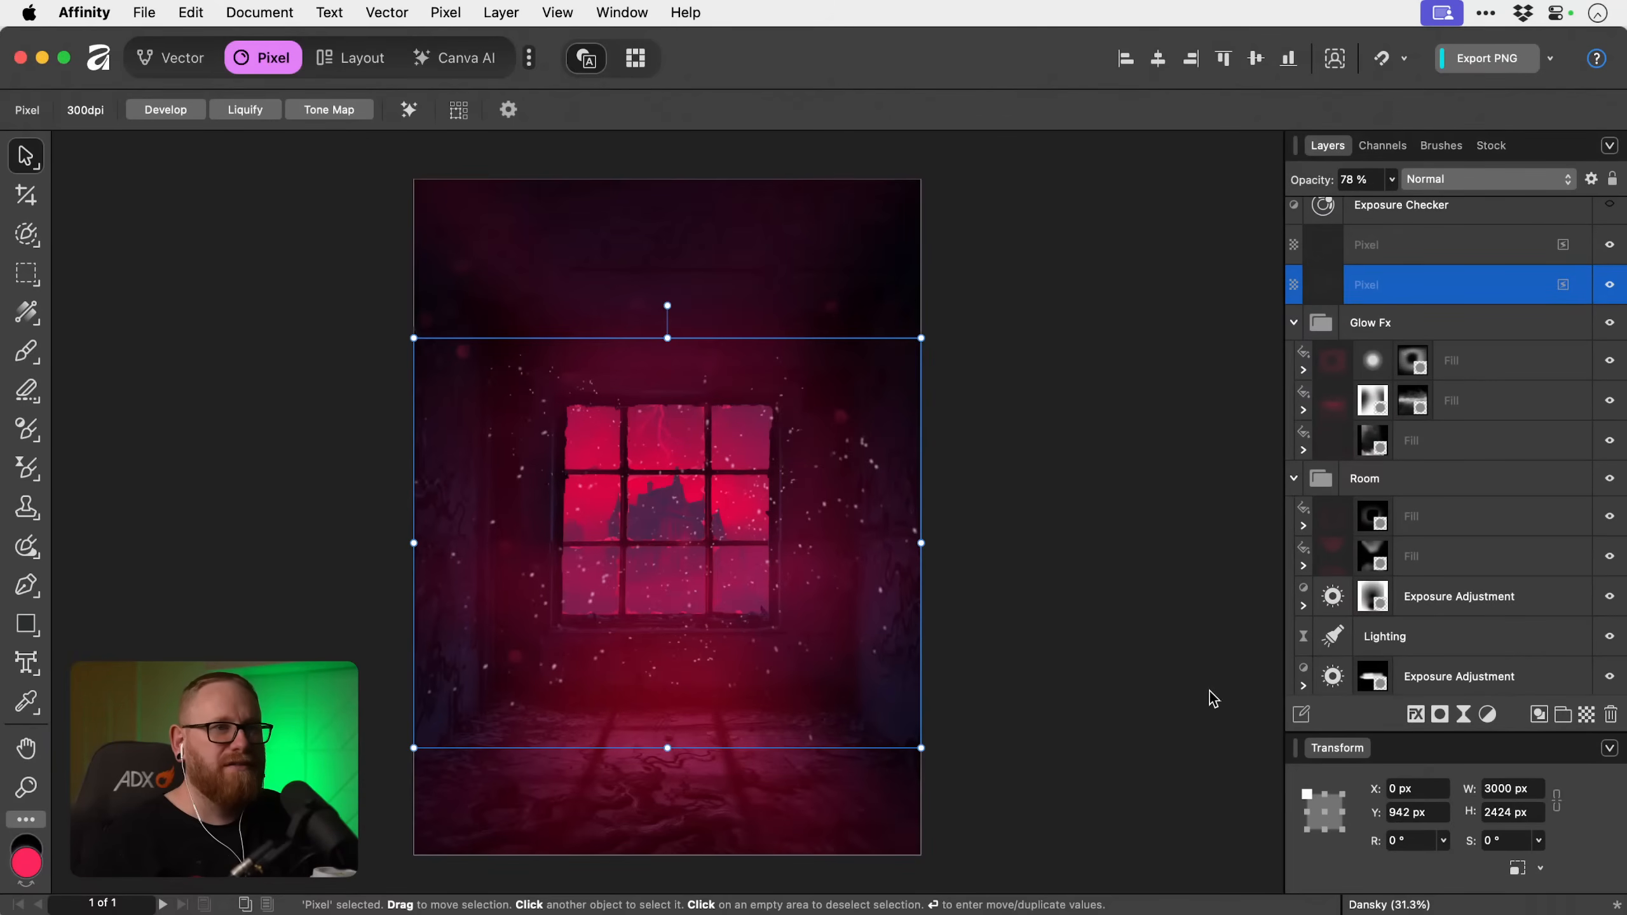
{"action": "scroll", "coordinate": [1214, 698], "scroll_direction": "down", "scroll_amount": 1}
{"action": "left_click", "coordinate": [1440, 716]}
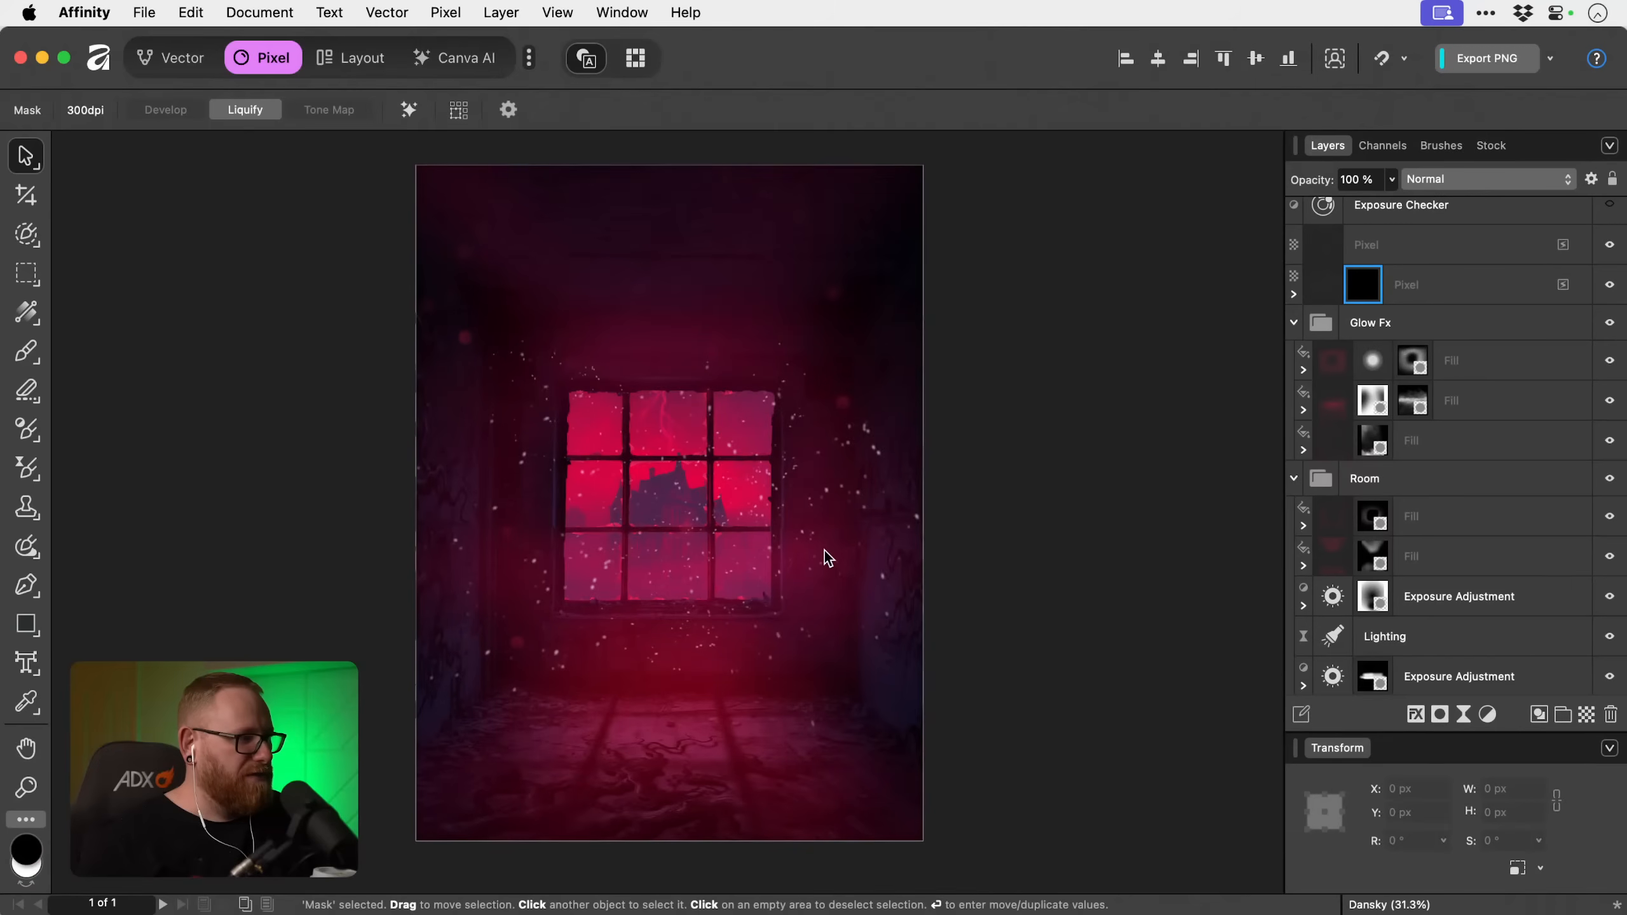
{"action": "key", "text": "d"}
{"action": "key", "text": "b"}
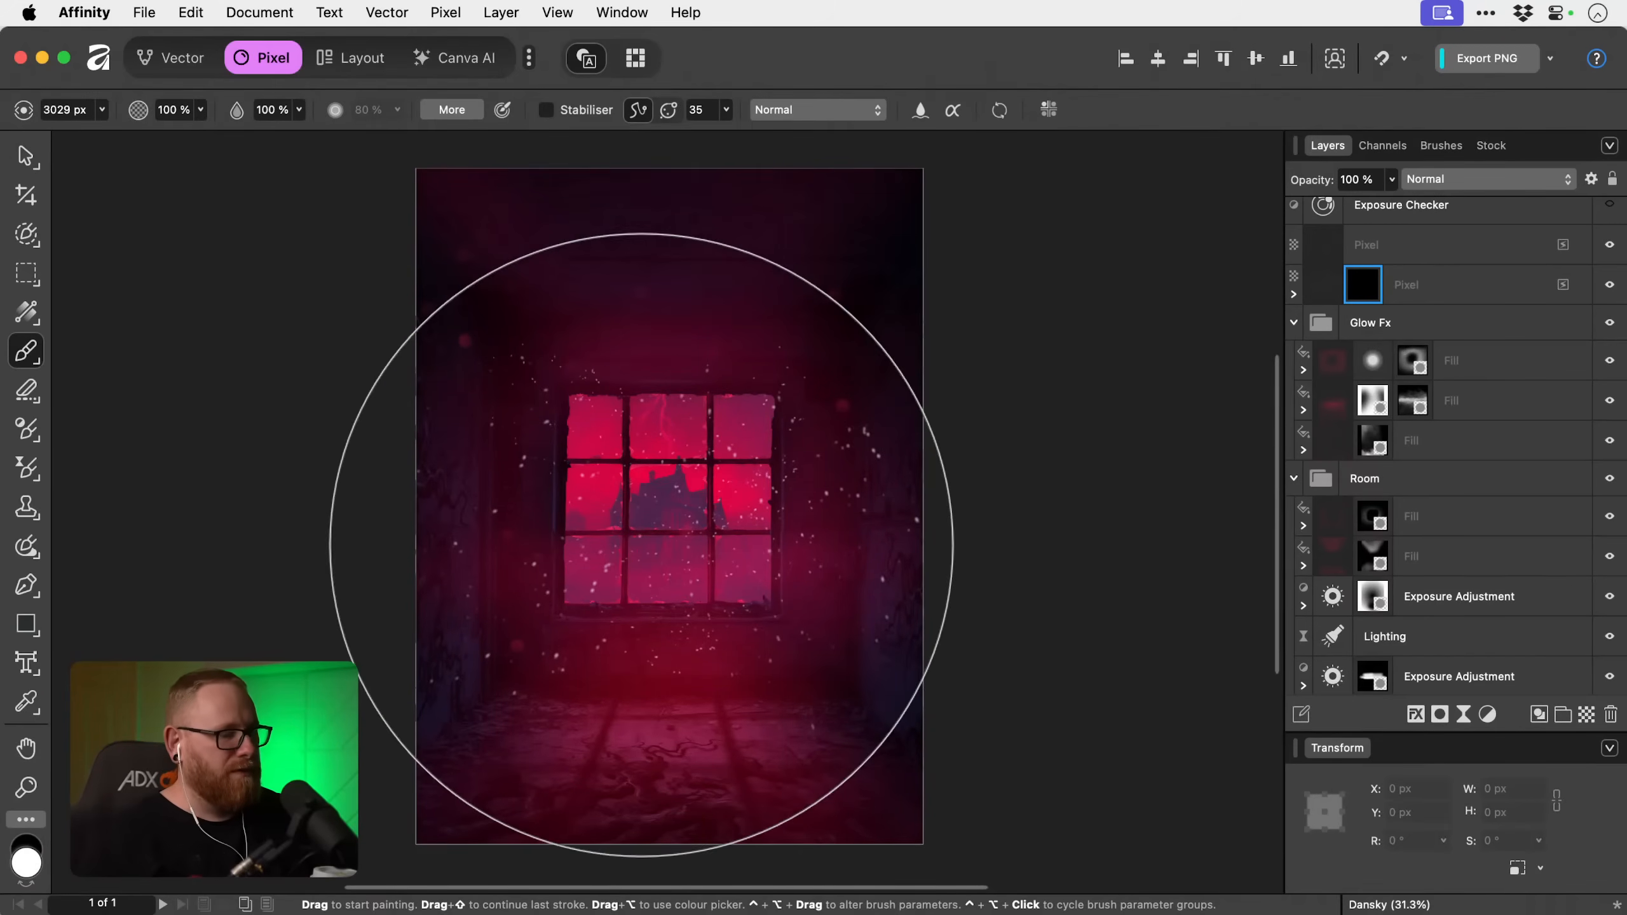
{"action": "key", "text": "bracketleft"}
{"action": "key", "text": "bracketleft"}
{"action": "key", "text": "bracketleft"}
{"action": "key", "text": "bracketleft"}
{"action": "key", "text": "bracketleft"}
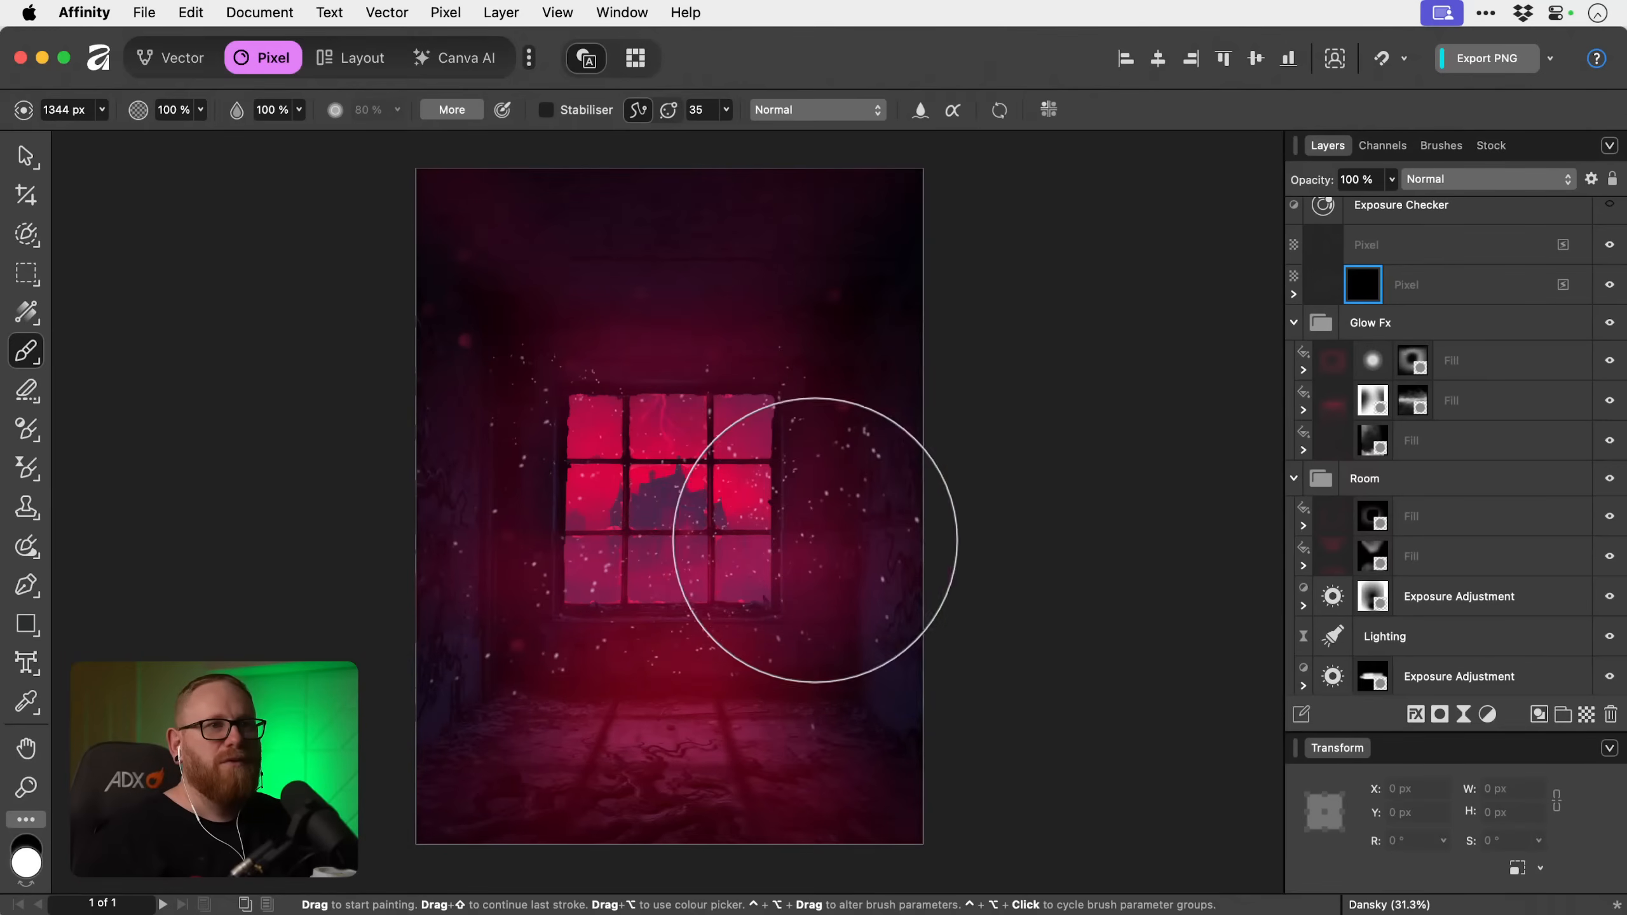
Paint black on the mask with the Basic set's 394 px Round Light Brush at 20% flow to fade the white dust around the window.
{"action": "left_click", "coordinate": [1441, 146]}
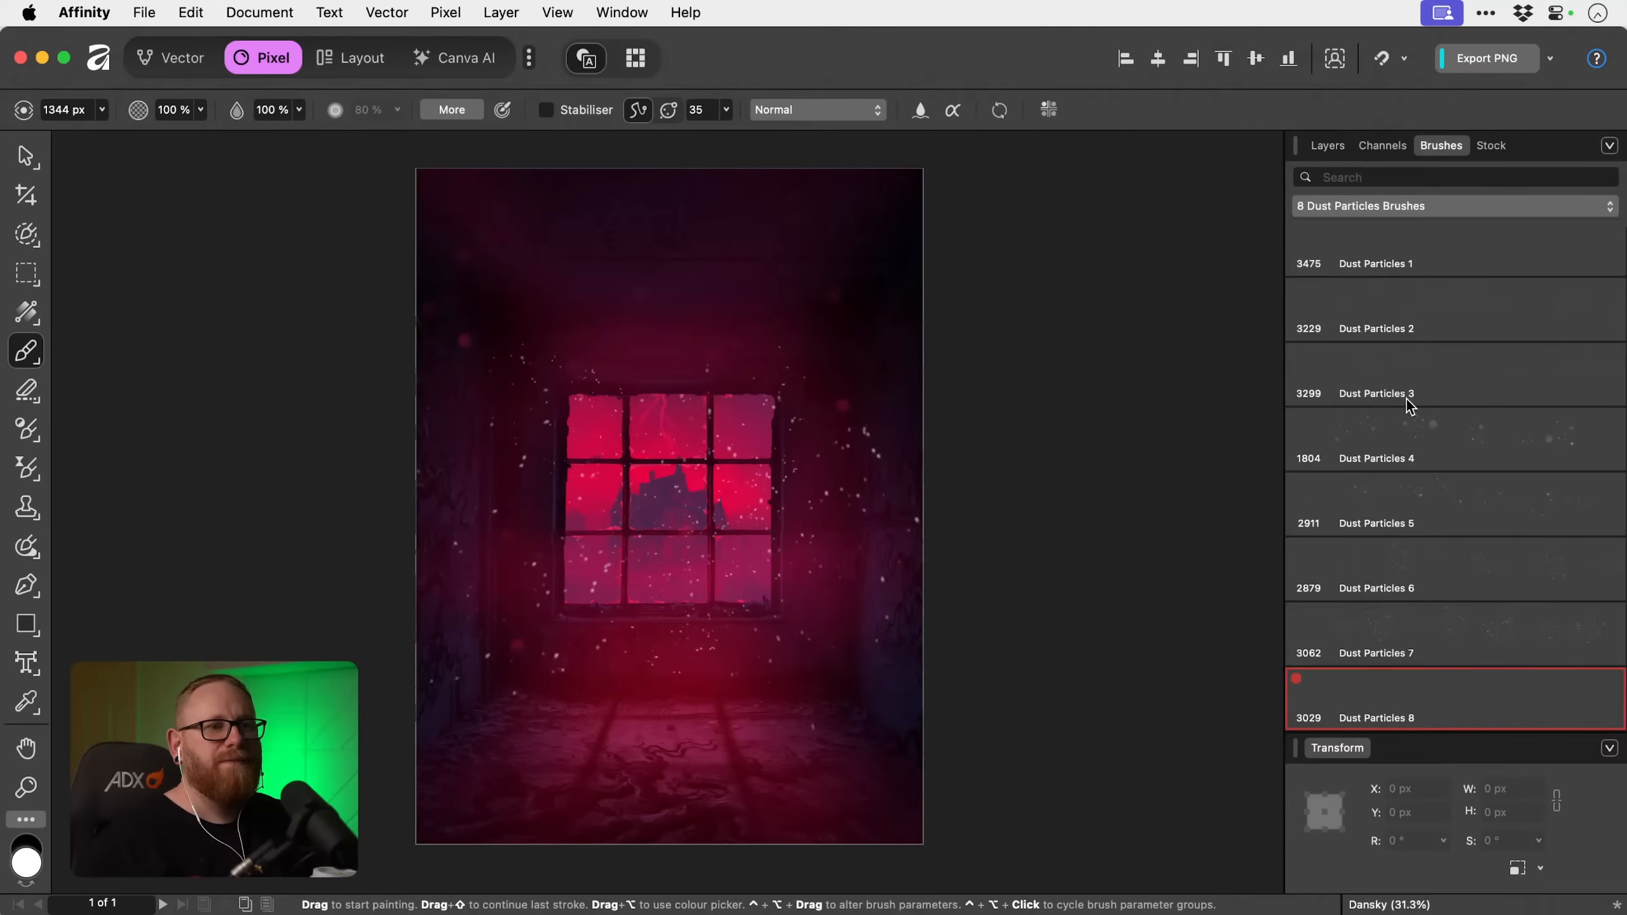
{"action": "left_click", "coordinate": [1388, 208]}
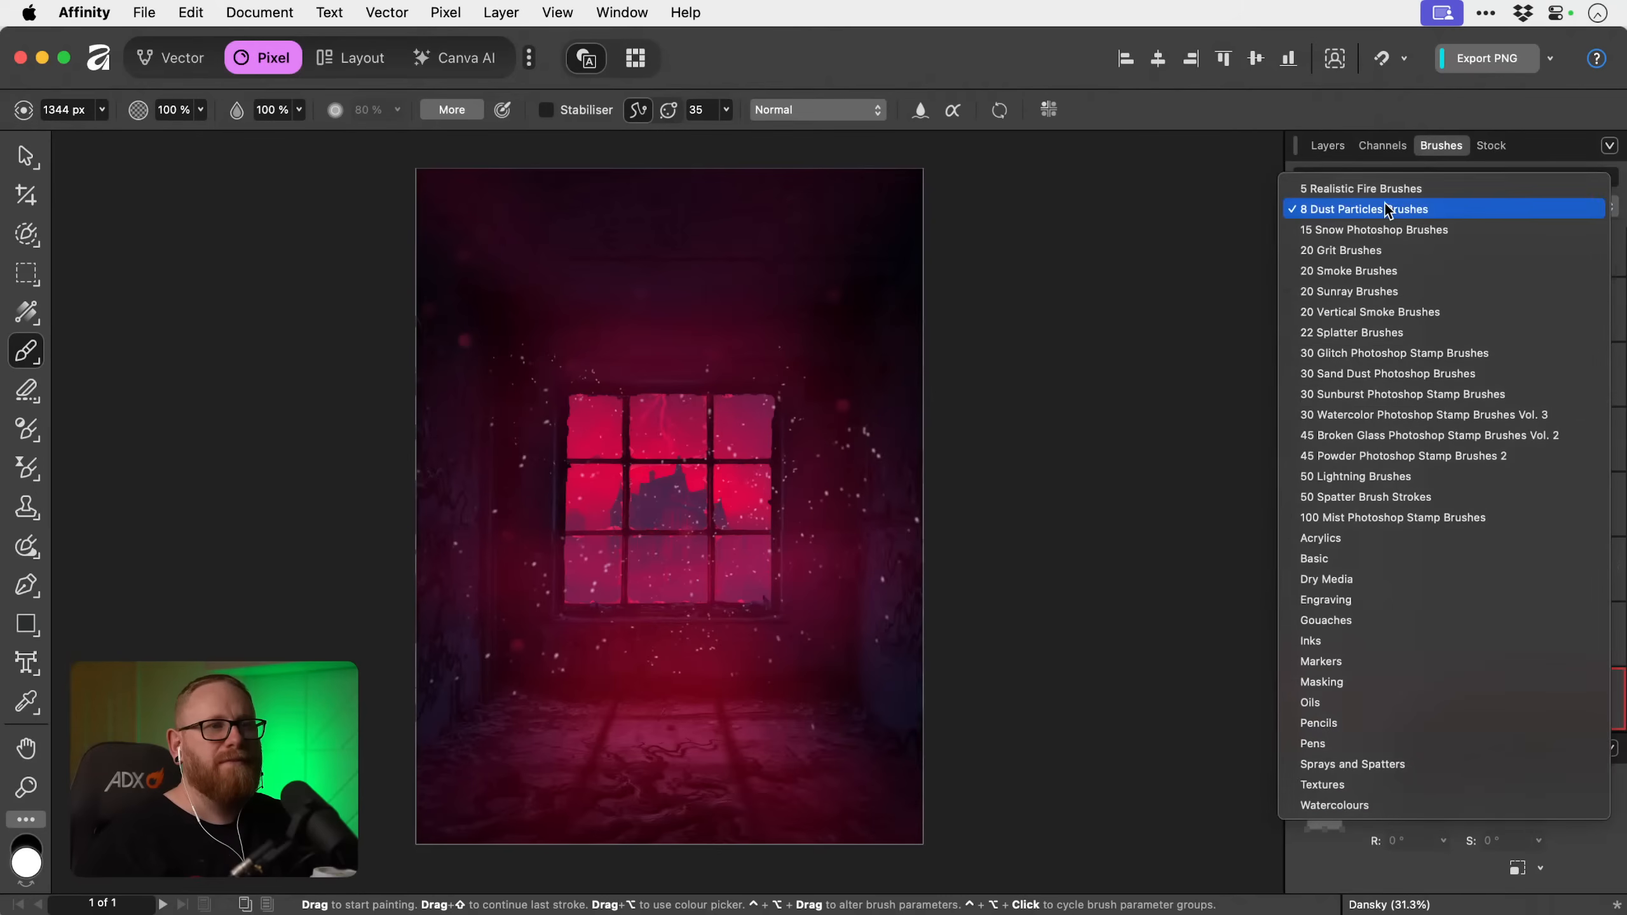
{"action": "left_click", "coordinate": [1378, 557]}
{"action": "scroll", "coordinate": [1383, 609], "scroll_direction": "down", "scroll_amount": 3}
{"action": "left_click", "coordinate": [1380, 696]}
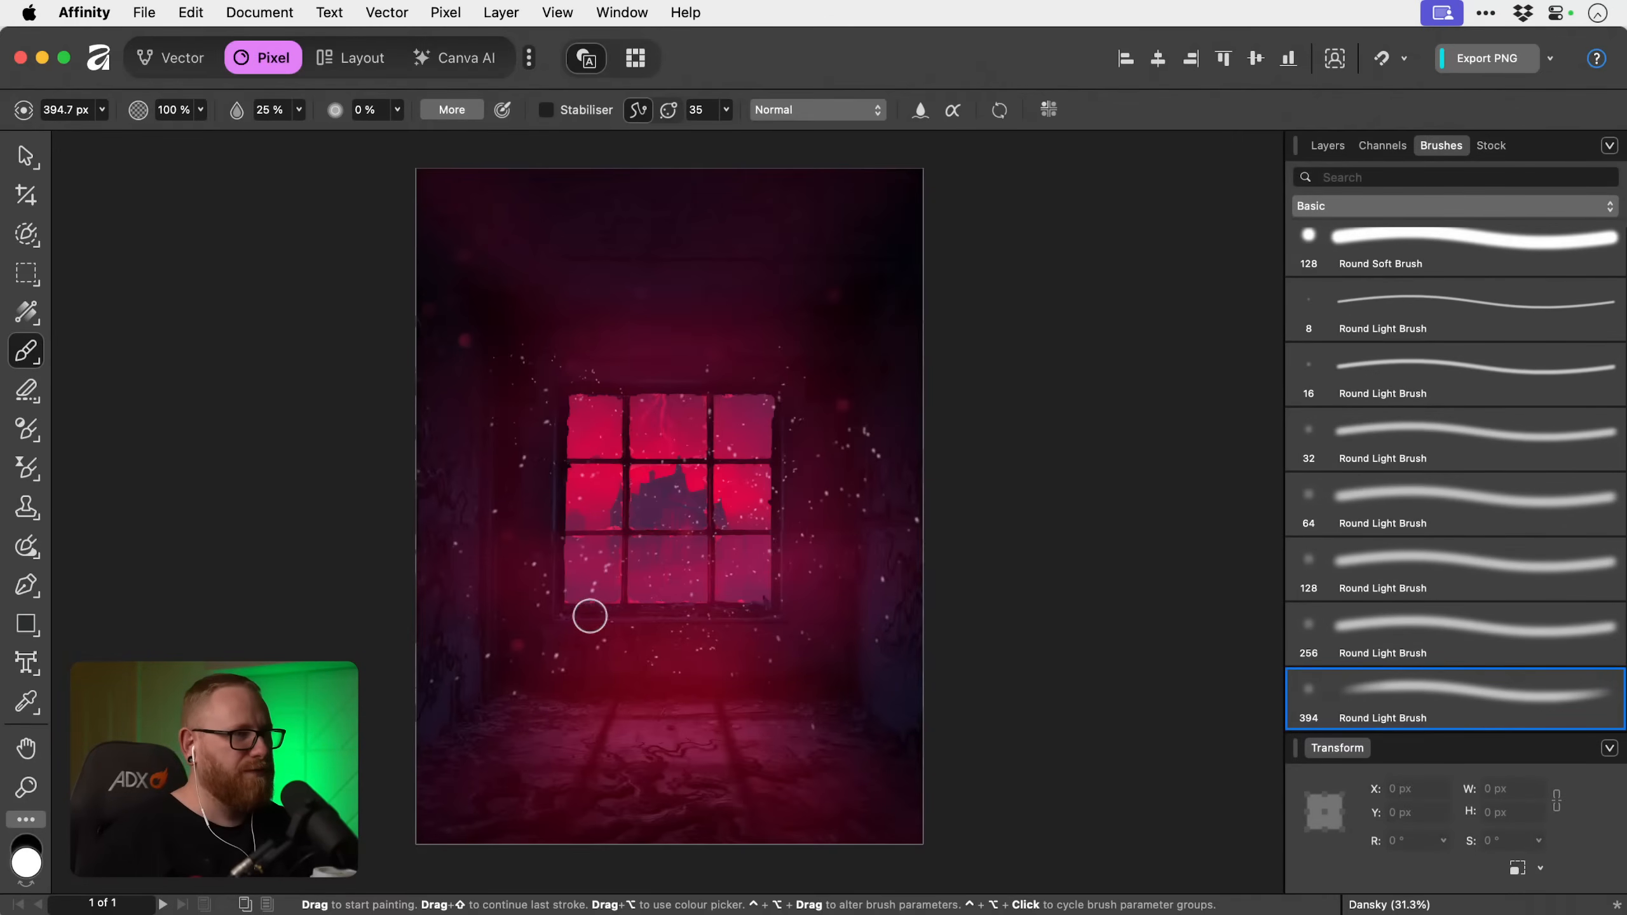
{"action": "key", "text": "x"}
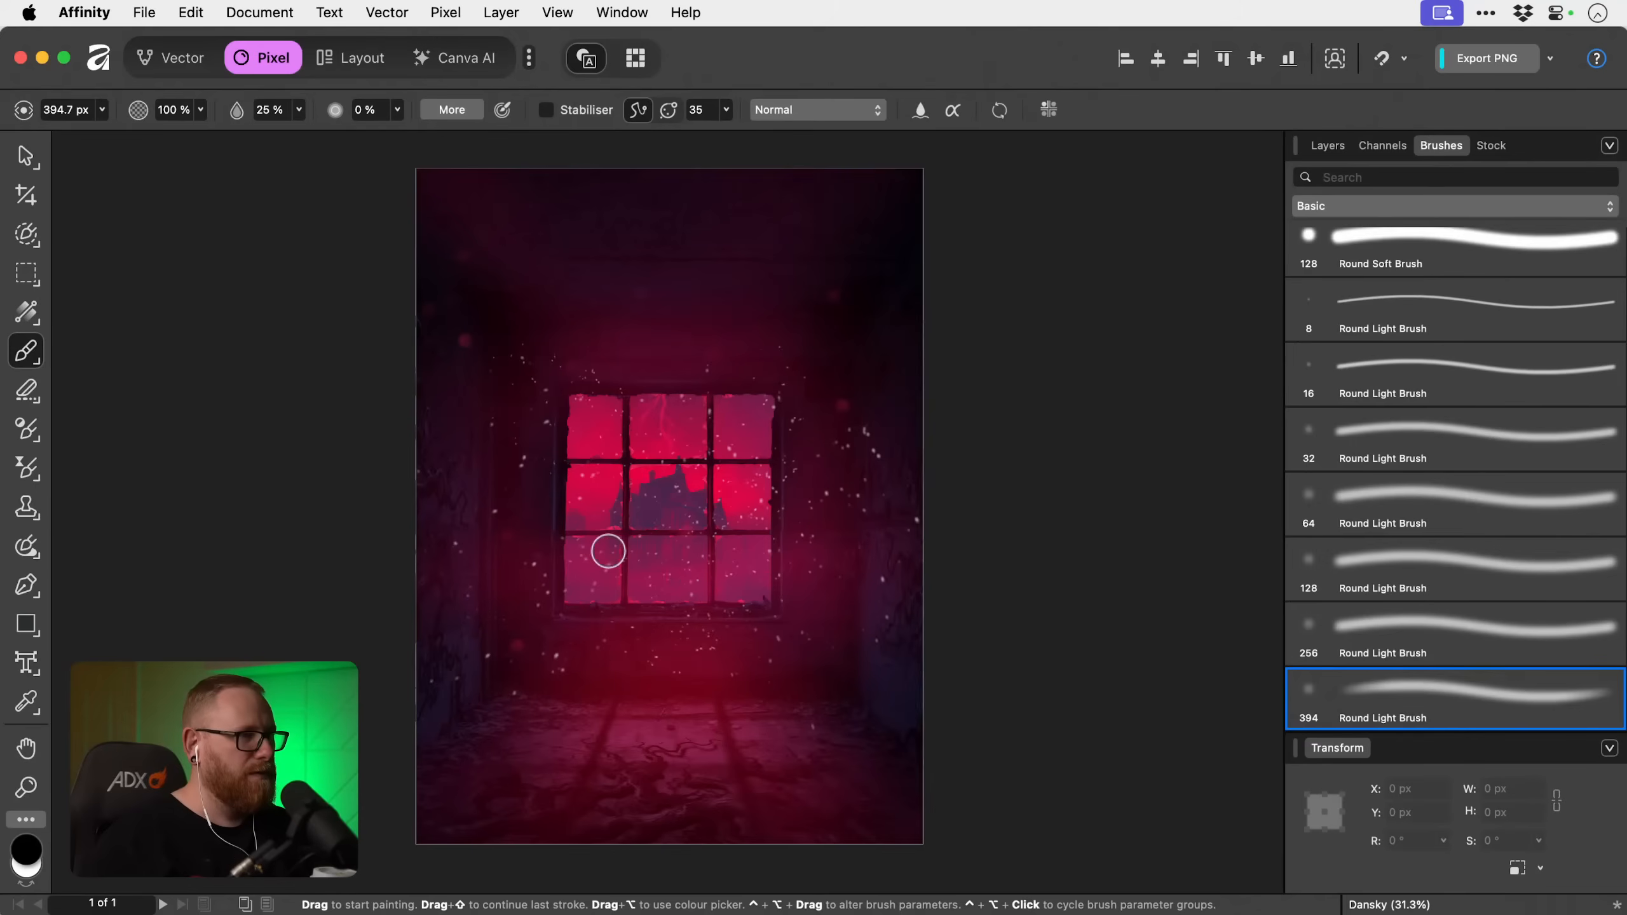
{"action": "key", "text": "super+z"}
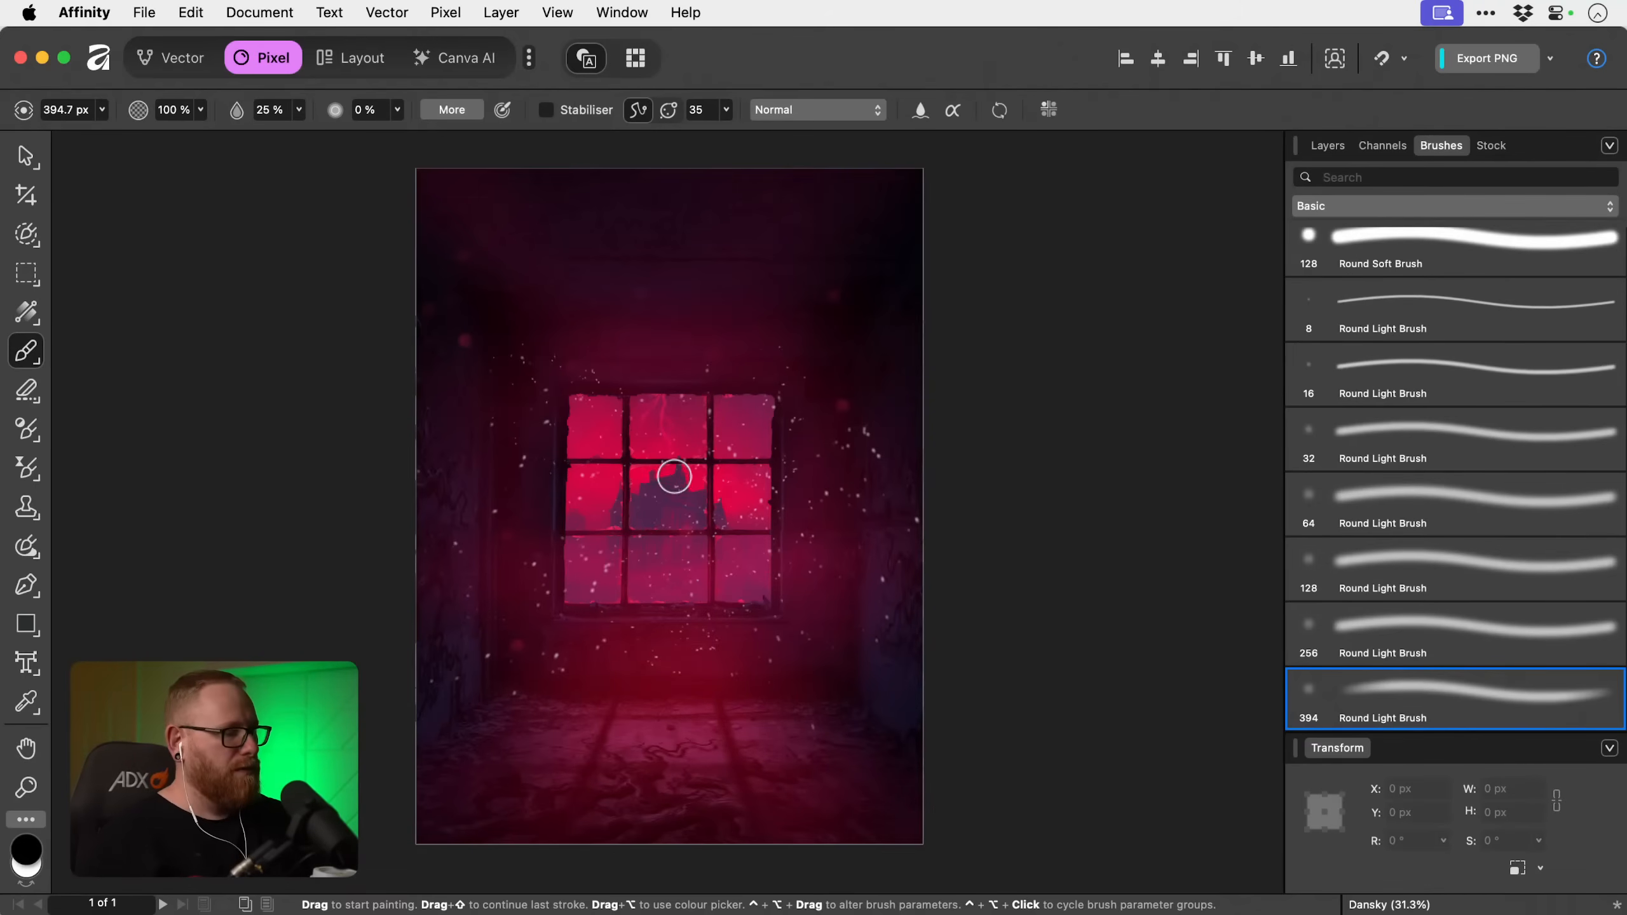
{"action": "key", "text": "shift+2"}
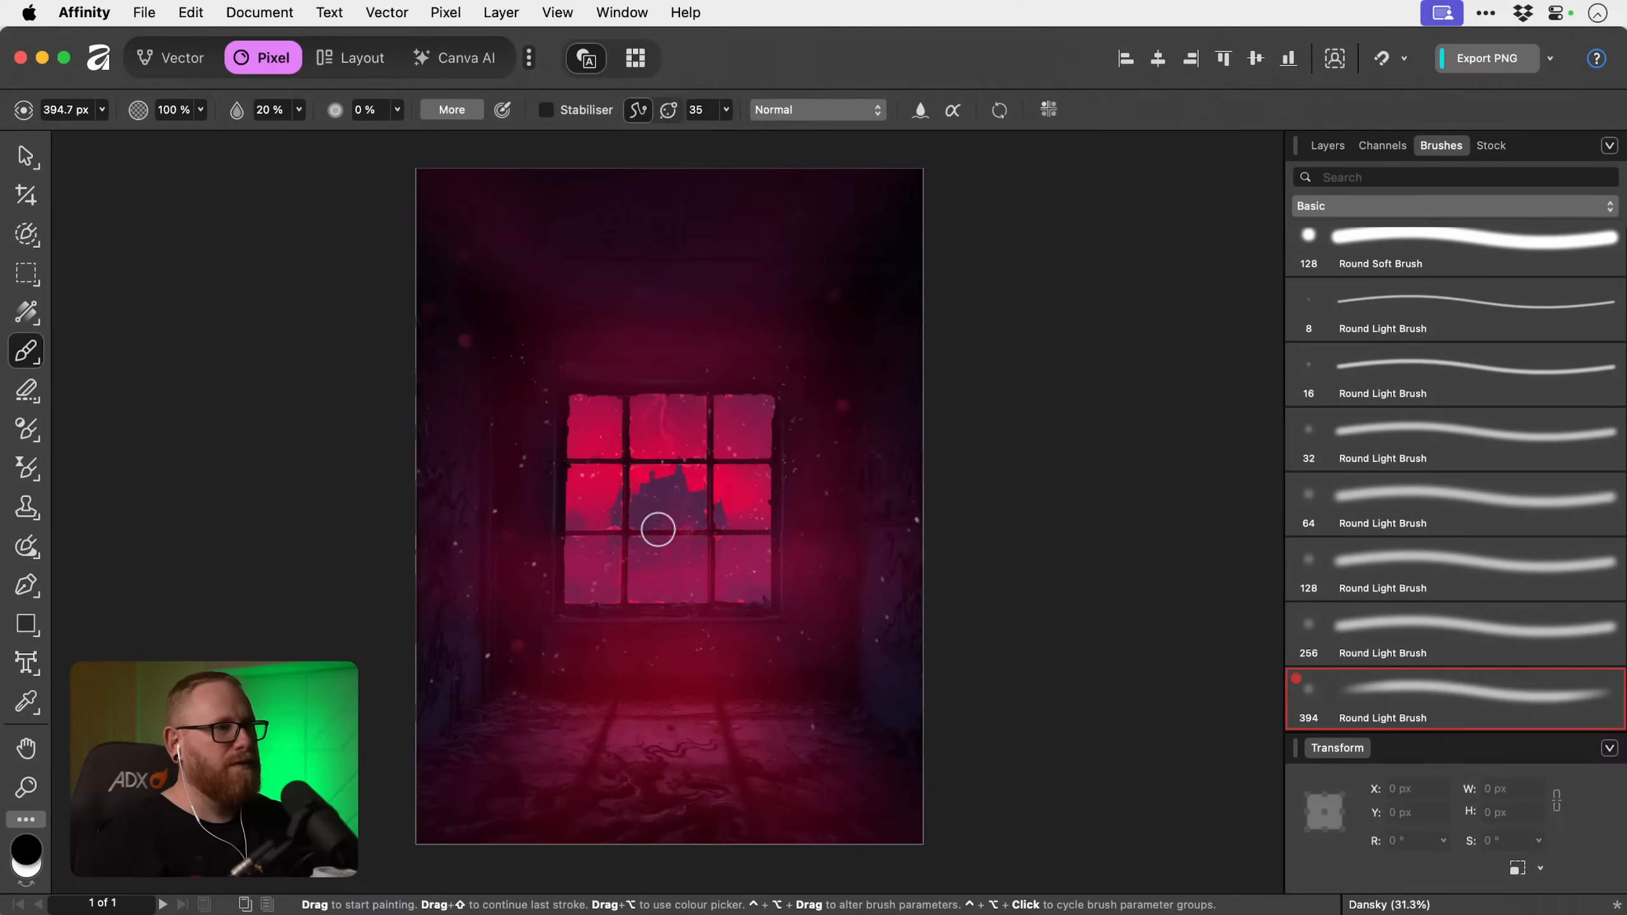
Rename the masked white dust layer Particles 1 and the red particle layer Particles 2, and toggle Particles 1's visibility to compare.
{"action": "left_click", "coordinate": [1326, 146]}
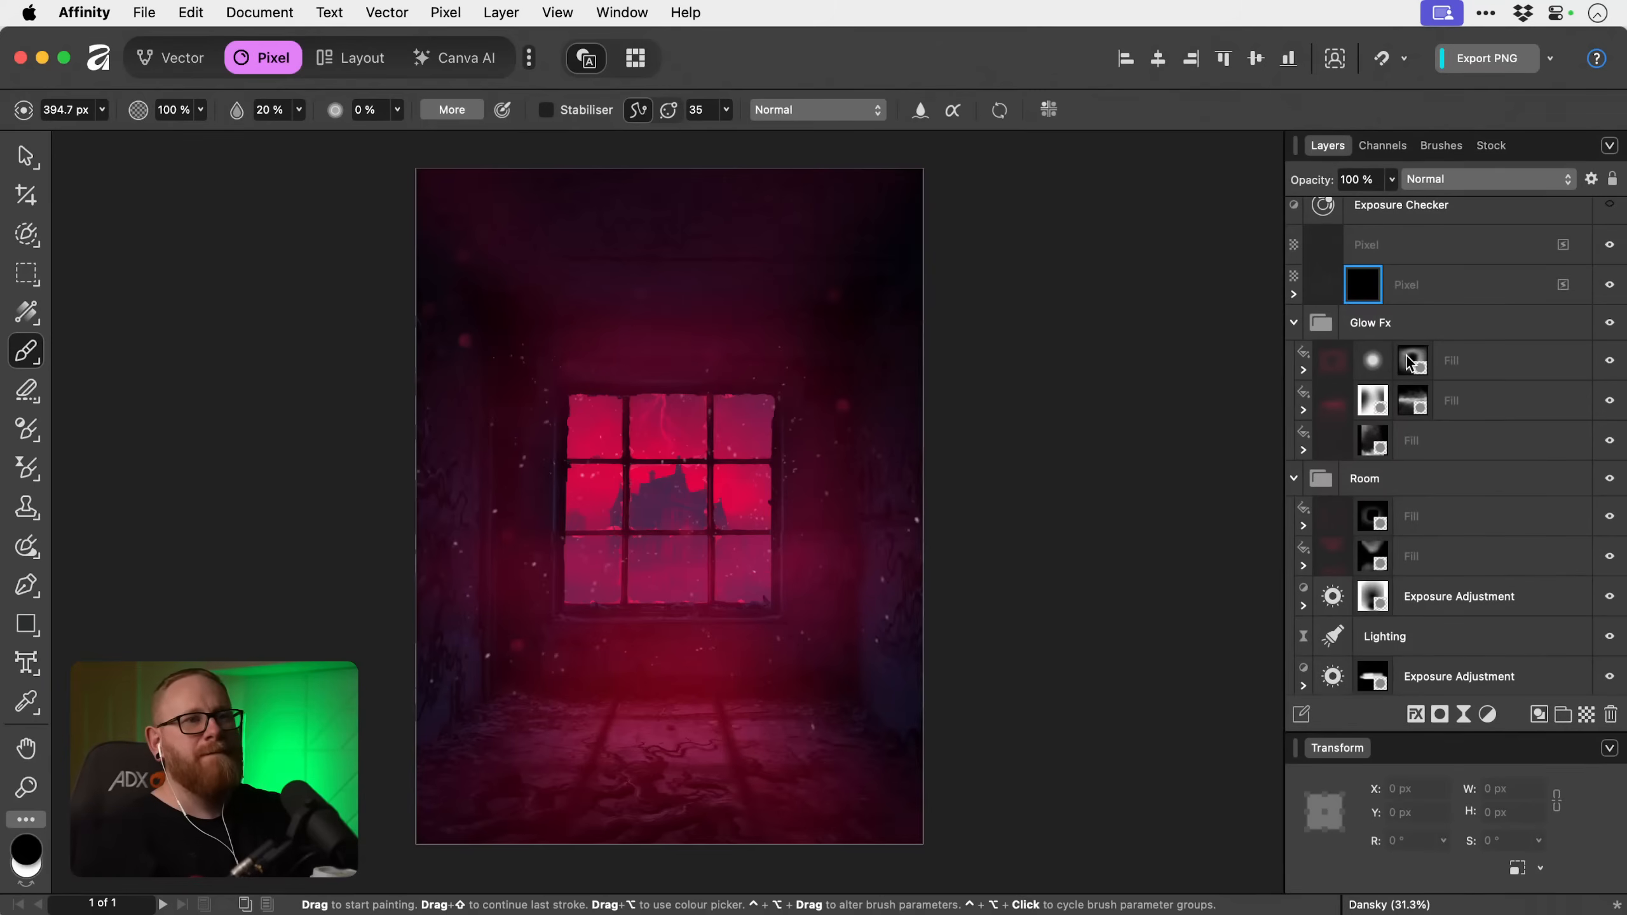
{"action": "double_click", "coordinate": [1406, 297]}
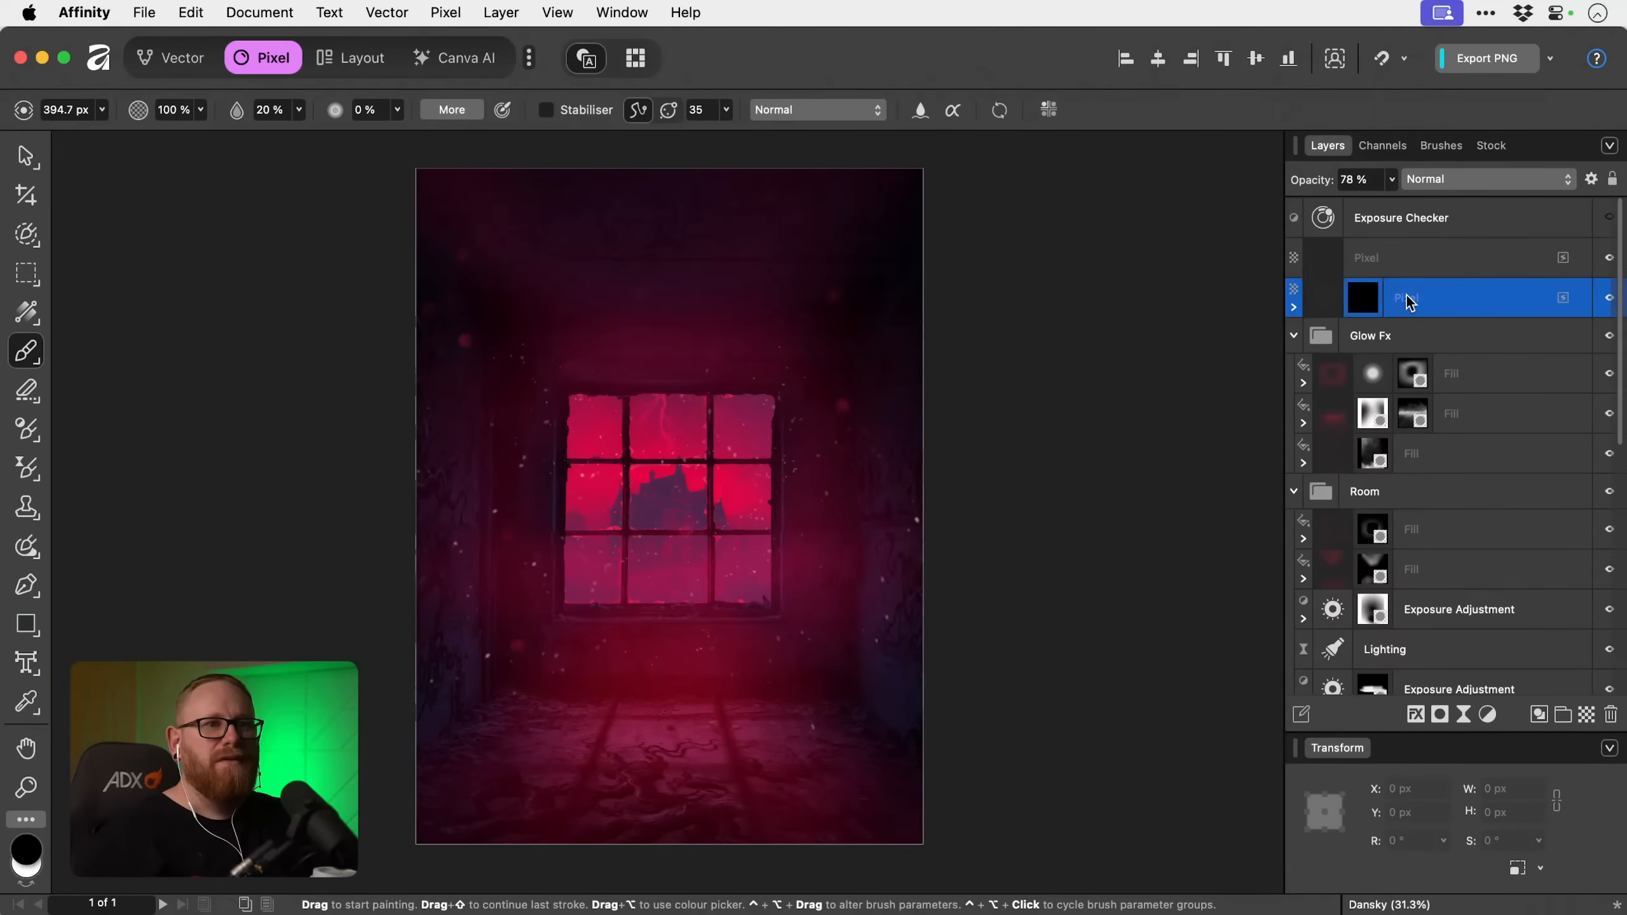
{"action": "type", "text": "Particles 1"}
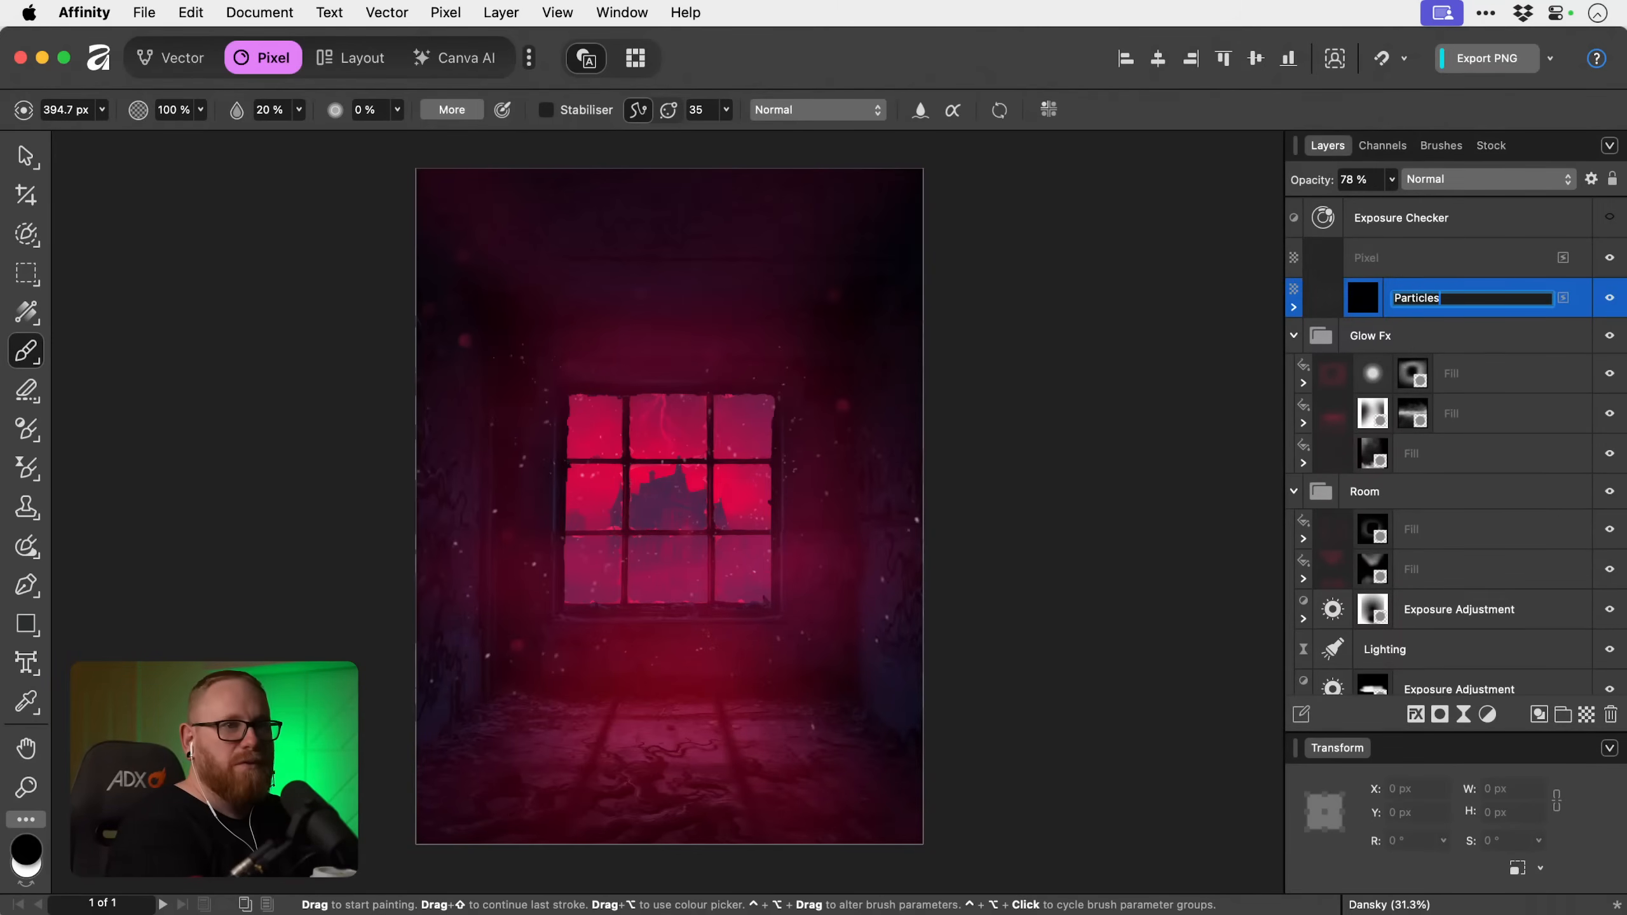
{"action": "left_click", "coordinate": [1365, 263]}
{"action": "double_click", "coordinate": [1365, 259]}
{"action": "type", "text": "Particles 2"}
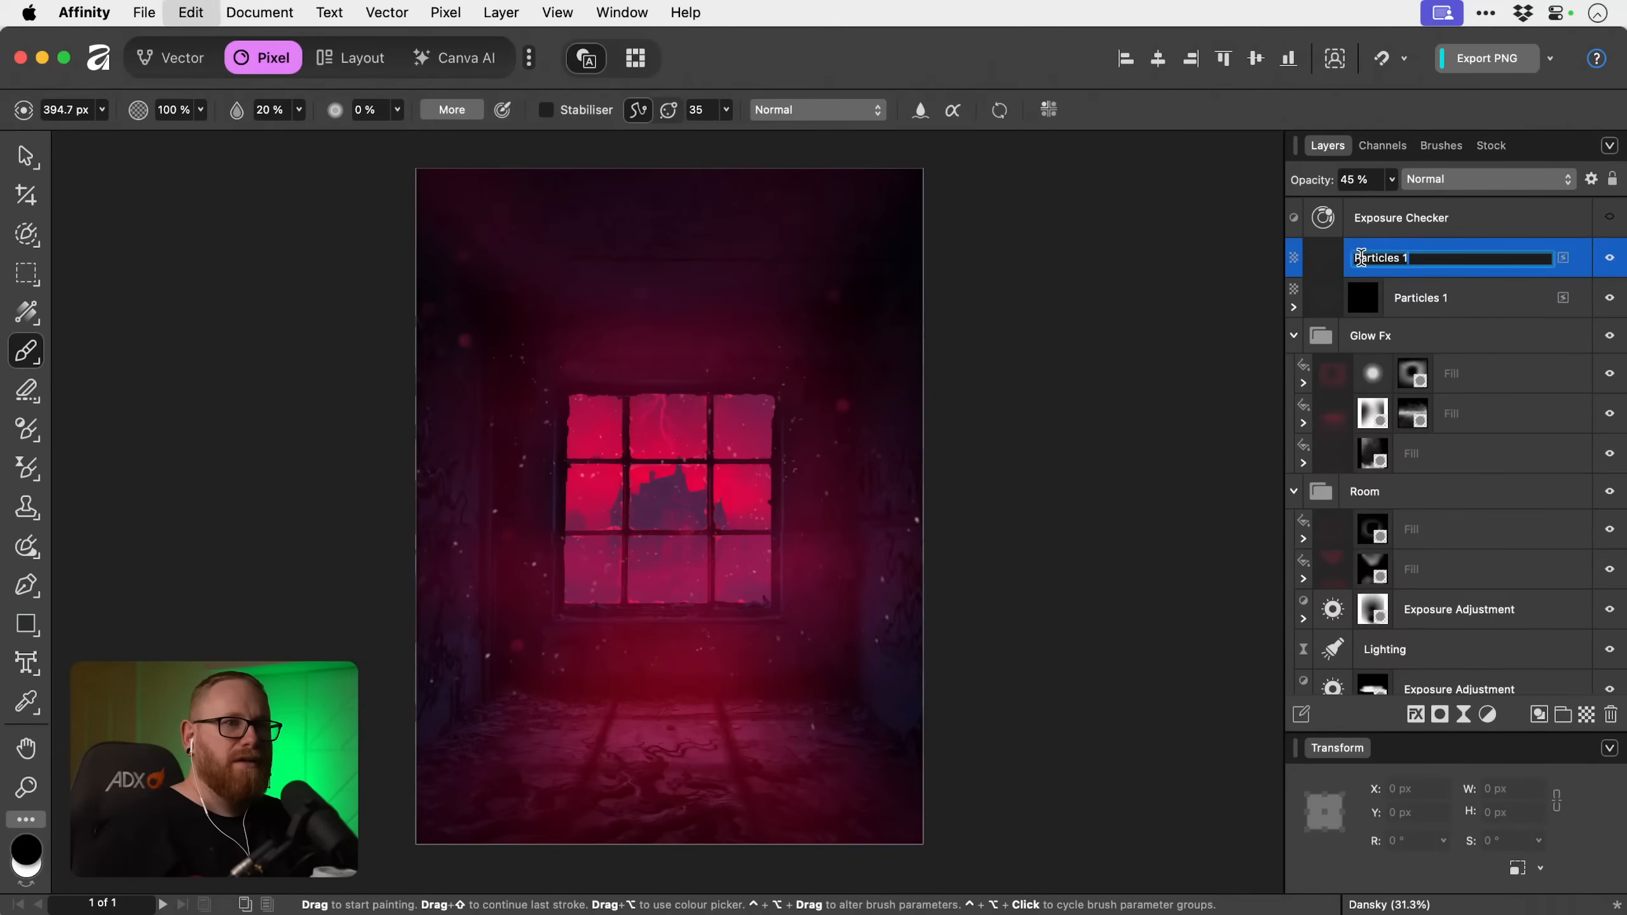
{"action": "key", "text": "Return"}
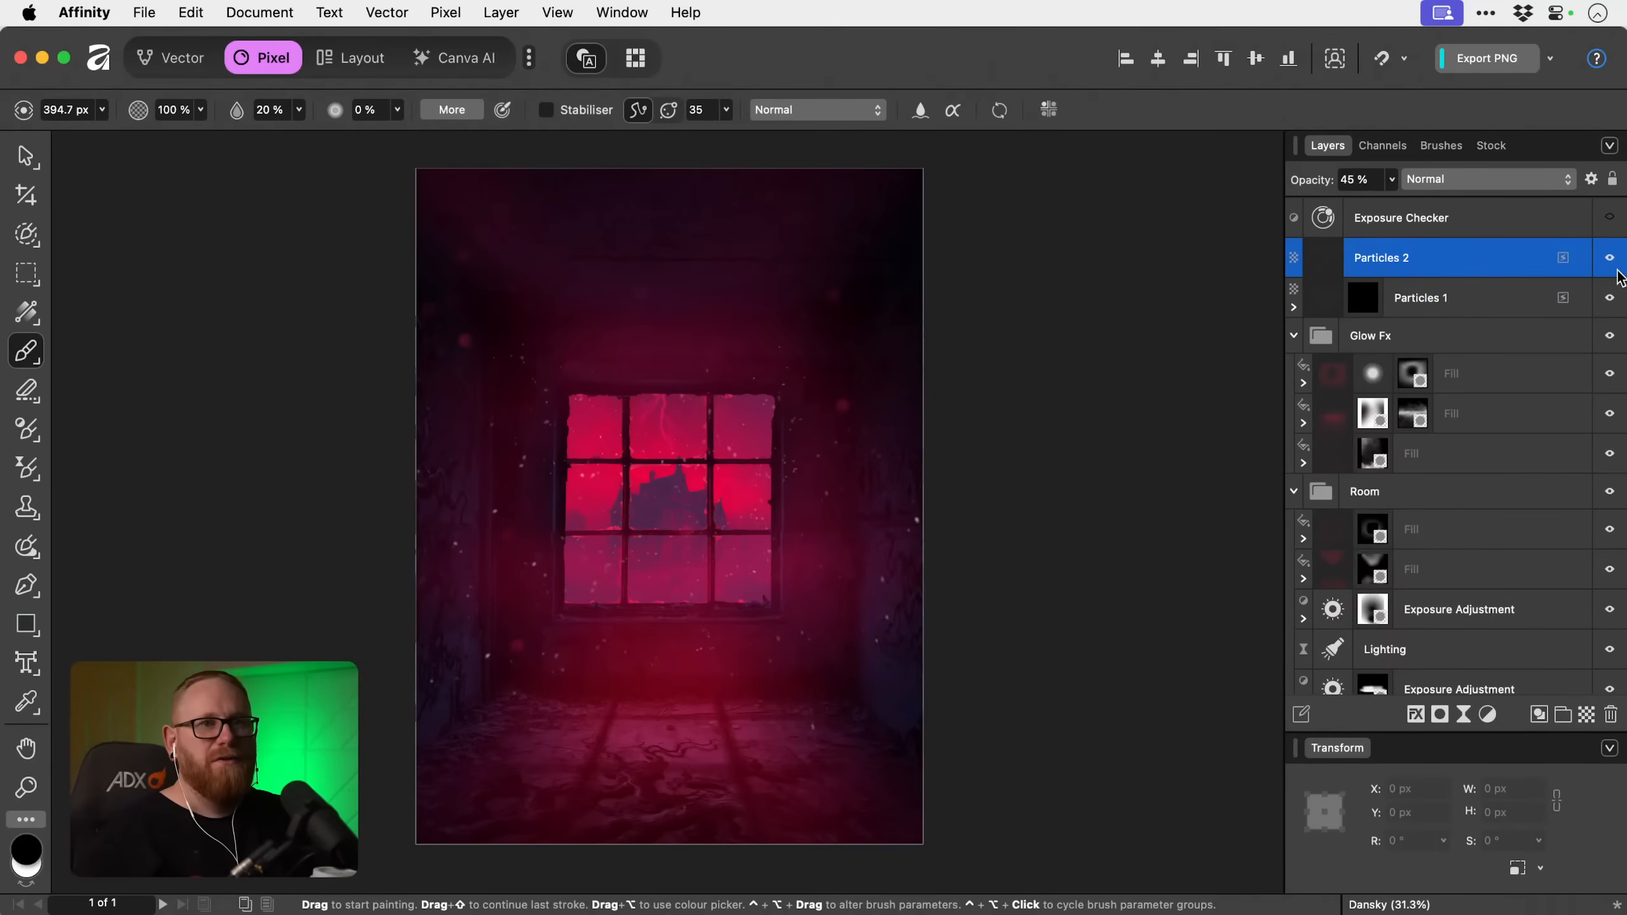
{"action": "left_click", "coordinate": [1610, 300]}
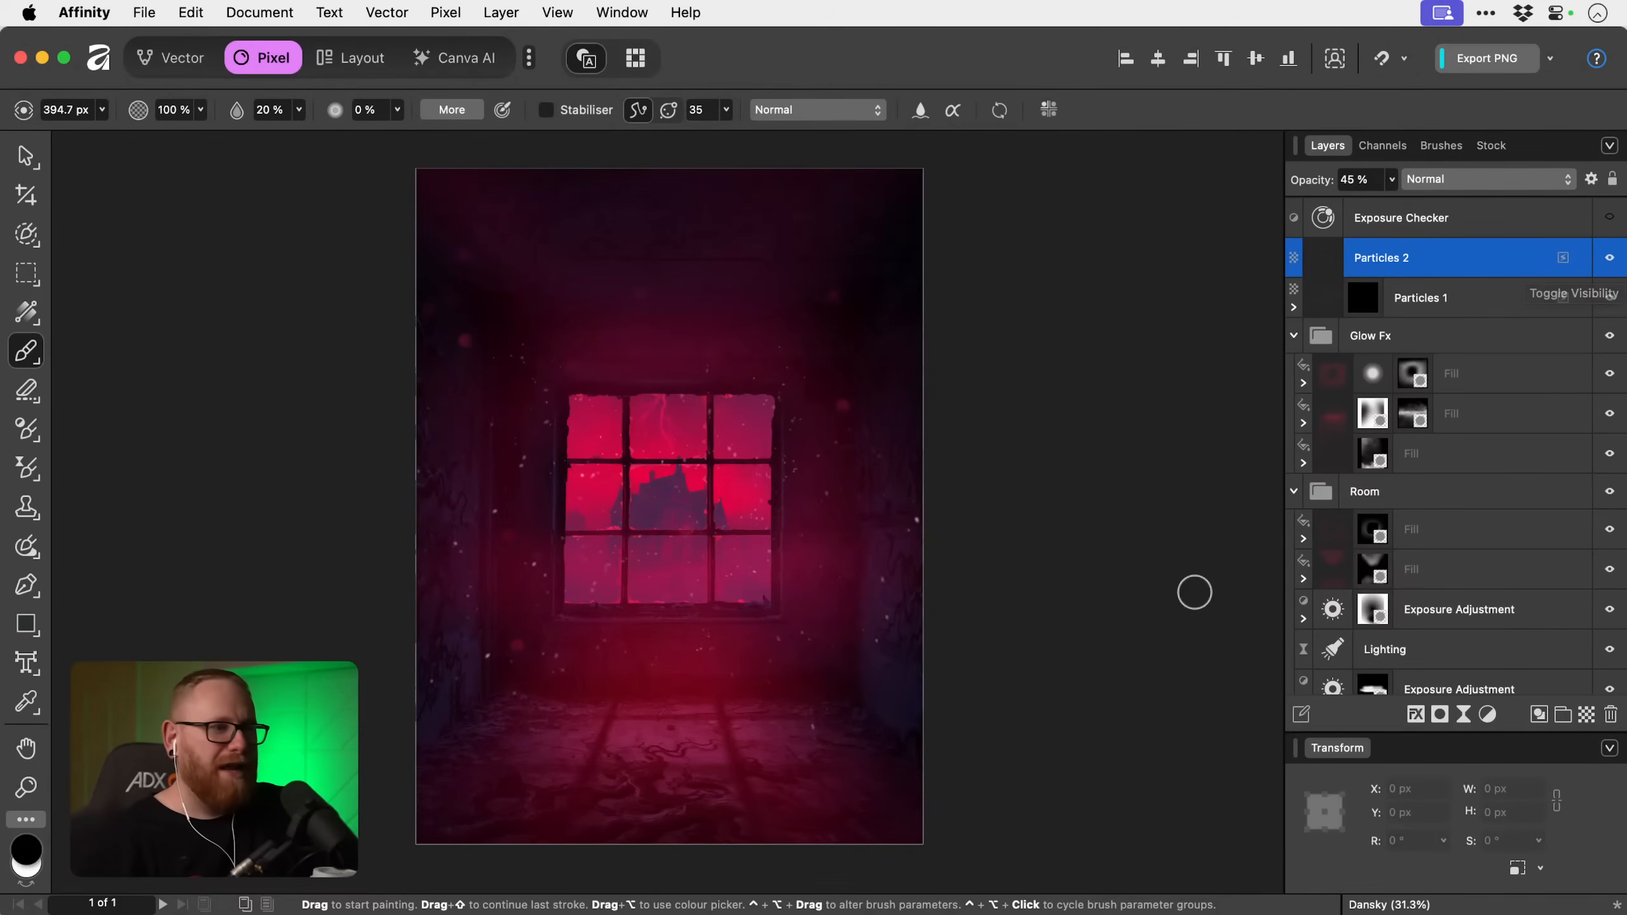
Turn off the Outer Shadow effect on the Vines Floor layer.
{"action": "key", "text": "v"}
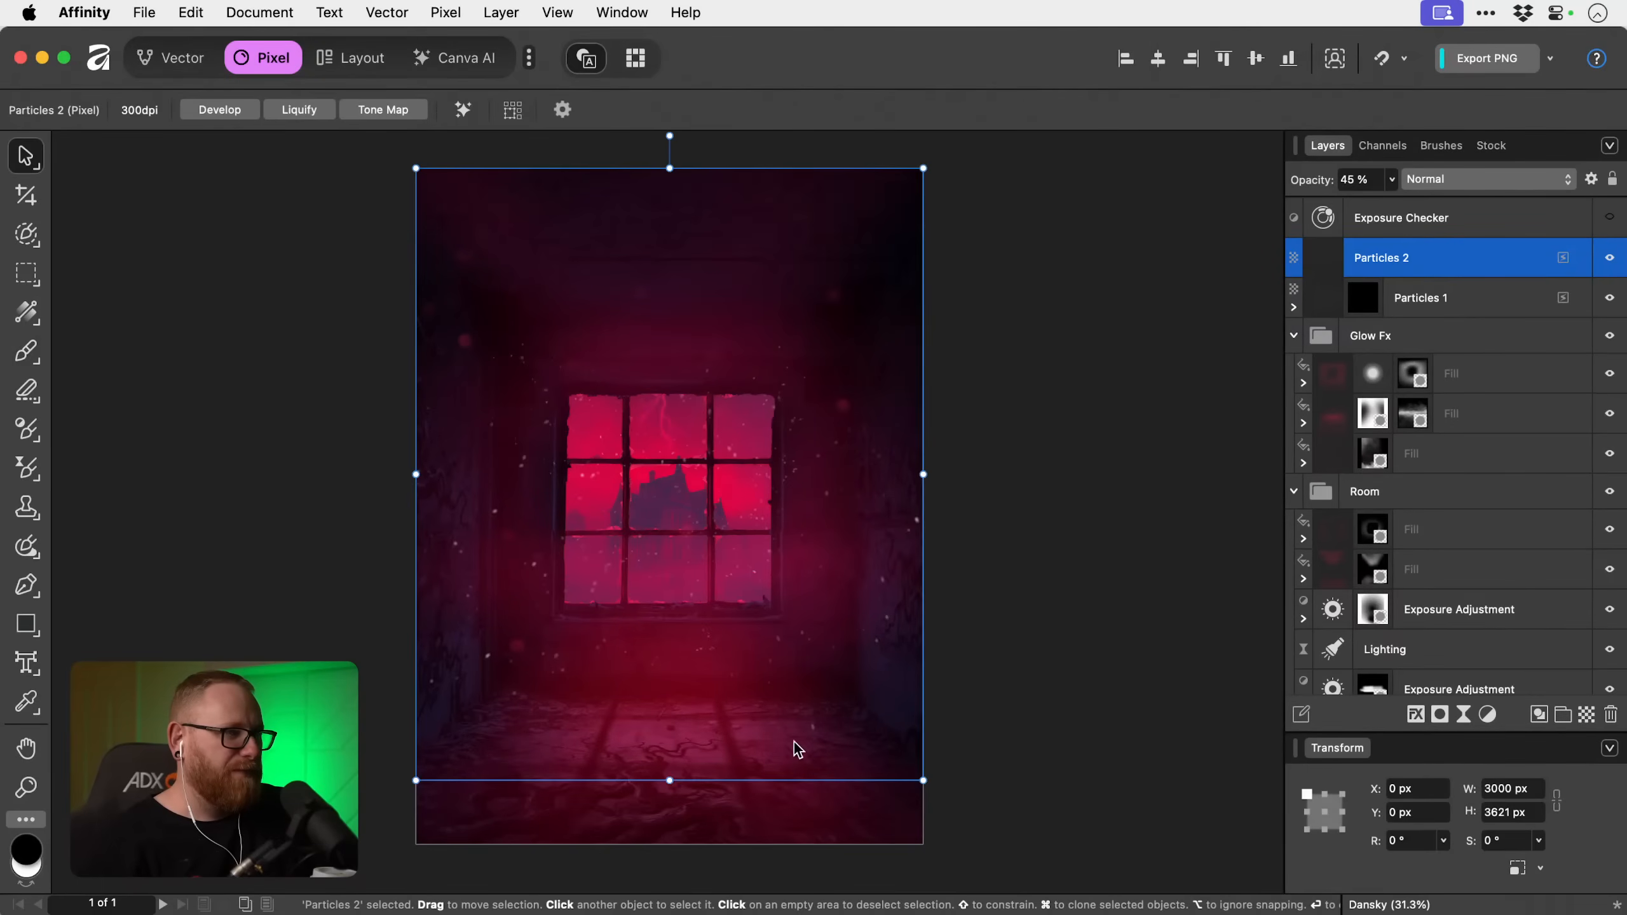
{"action": "scroll", "coordinate": [1395, 618], "scroll_direction": "down", "scroll_amount": 4}
{"action": "scroll", "coordinate": [1395, 618], "scroll_direction": "down", "scroll_amount": 7}
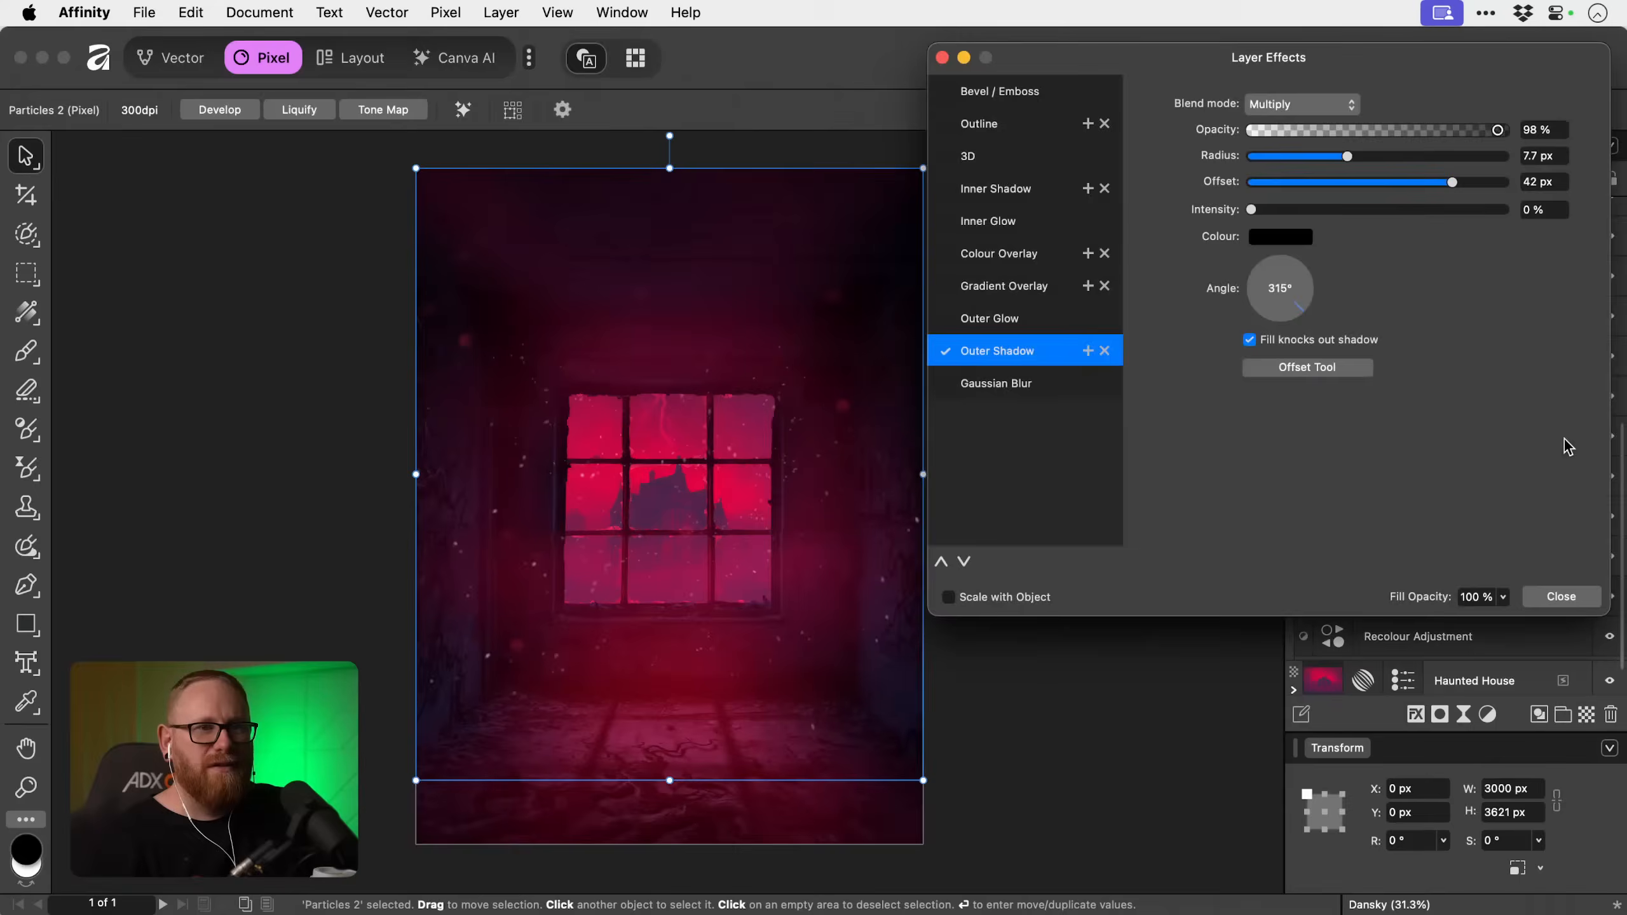
{"action": "left_click", "coordinate": [1563, 436]}
{"action": "left_click", "coordinate": [945, 351]}
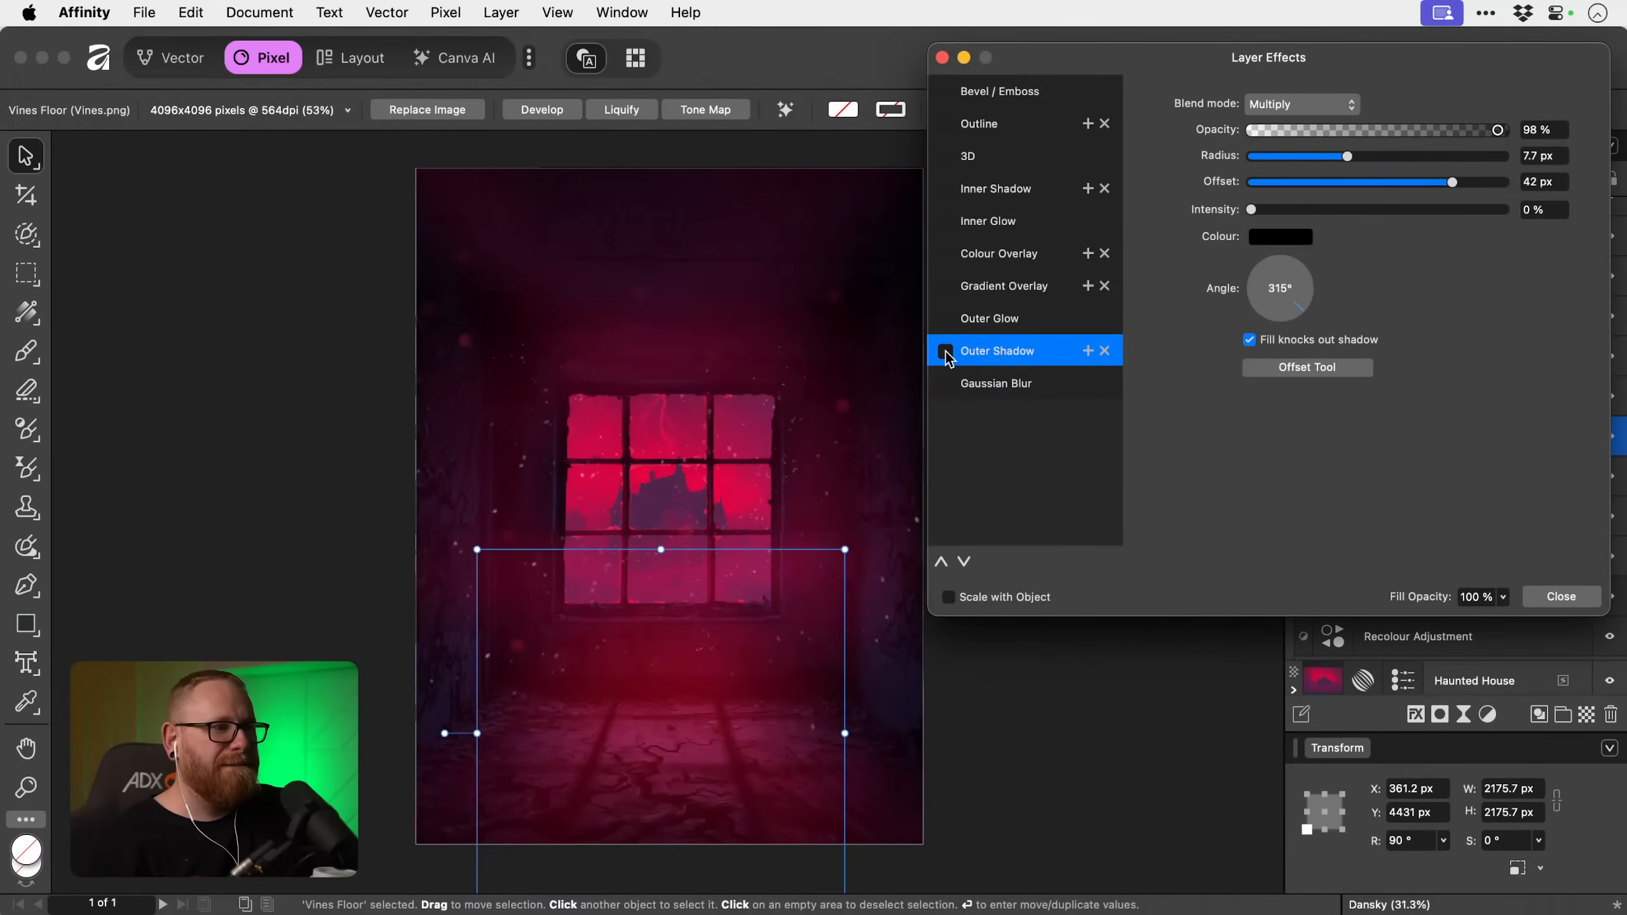
{"action": "left_click", "coordinate": [1535, 593]}
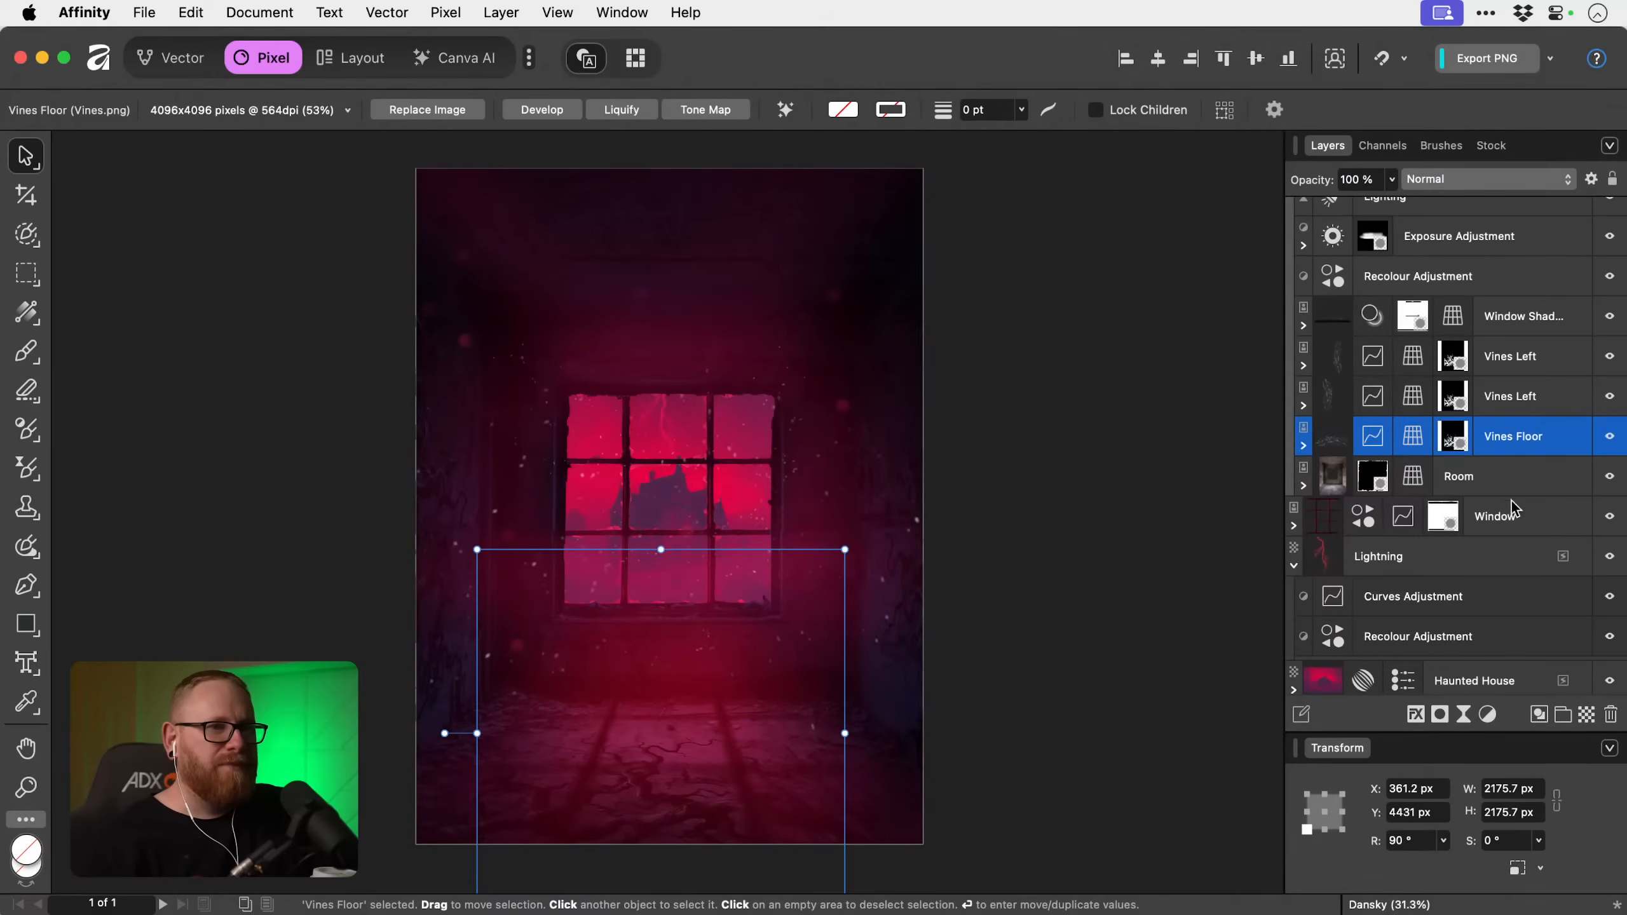
Darken the Vines Floor layer's Curves Adjustment by lowering the black point to Y 0.067 and the next point to X 0.392, Y 0.36.
{"action": "left_click", "coordinate": [1305, 448]}
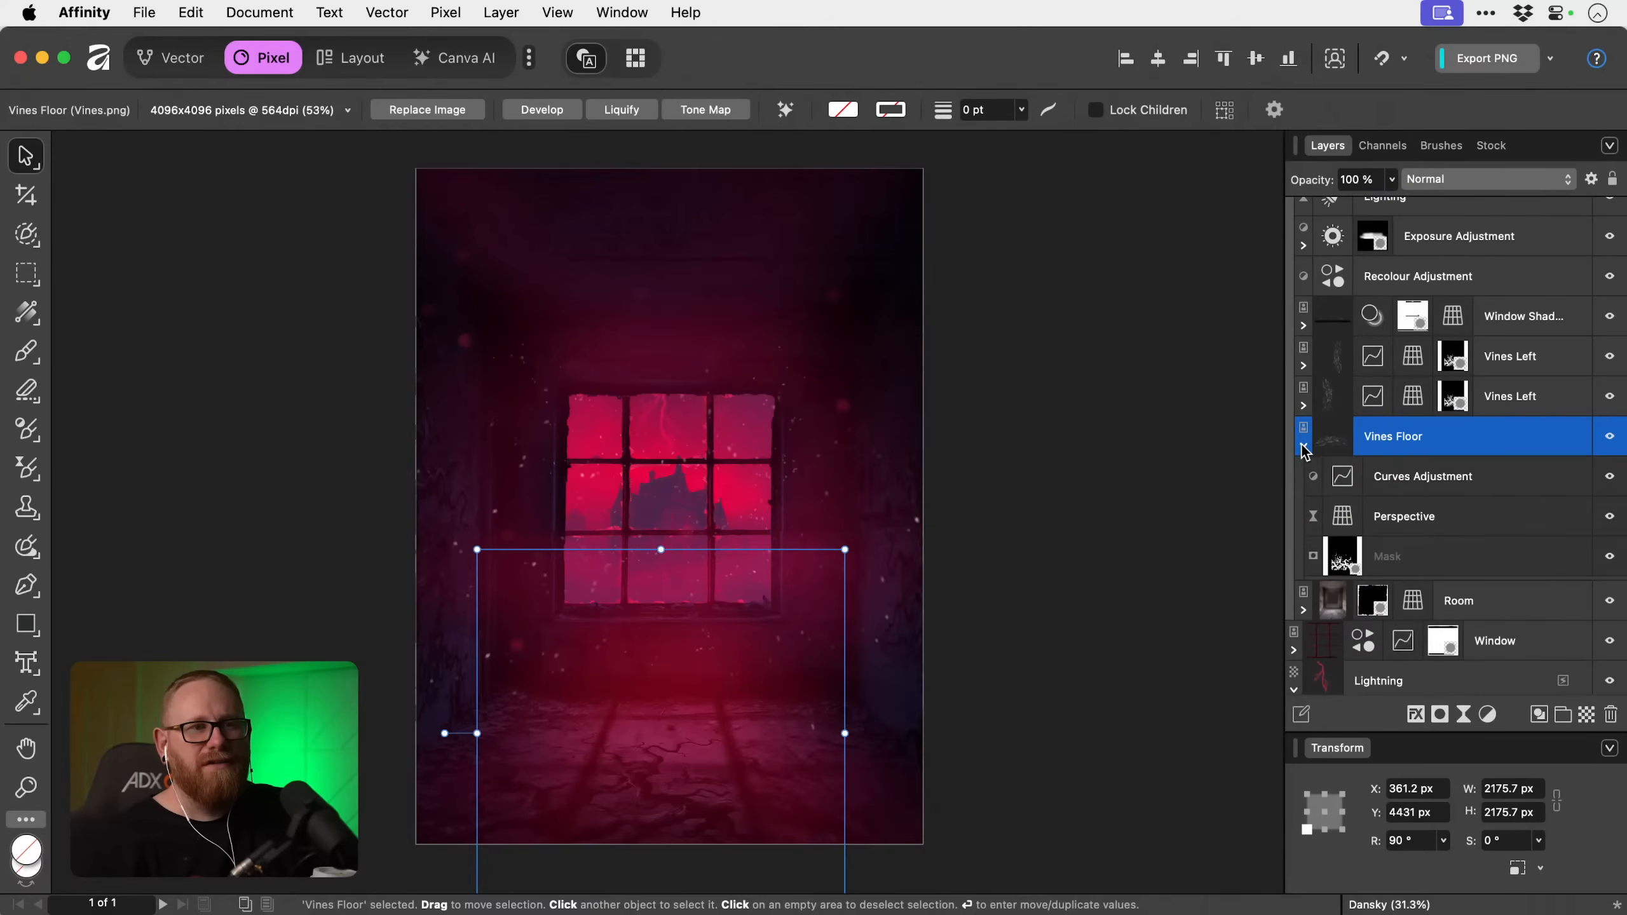
{"action": "left_click", "coordinate": [1345, 479]}
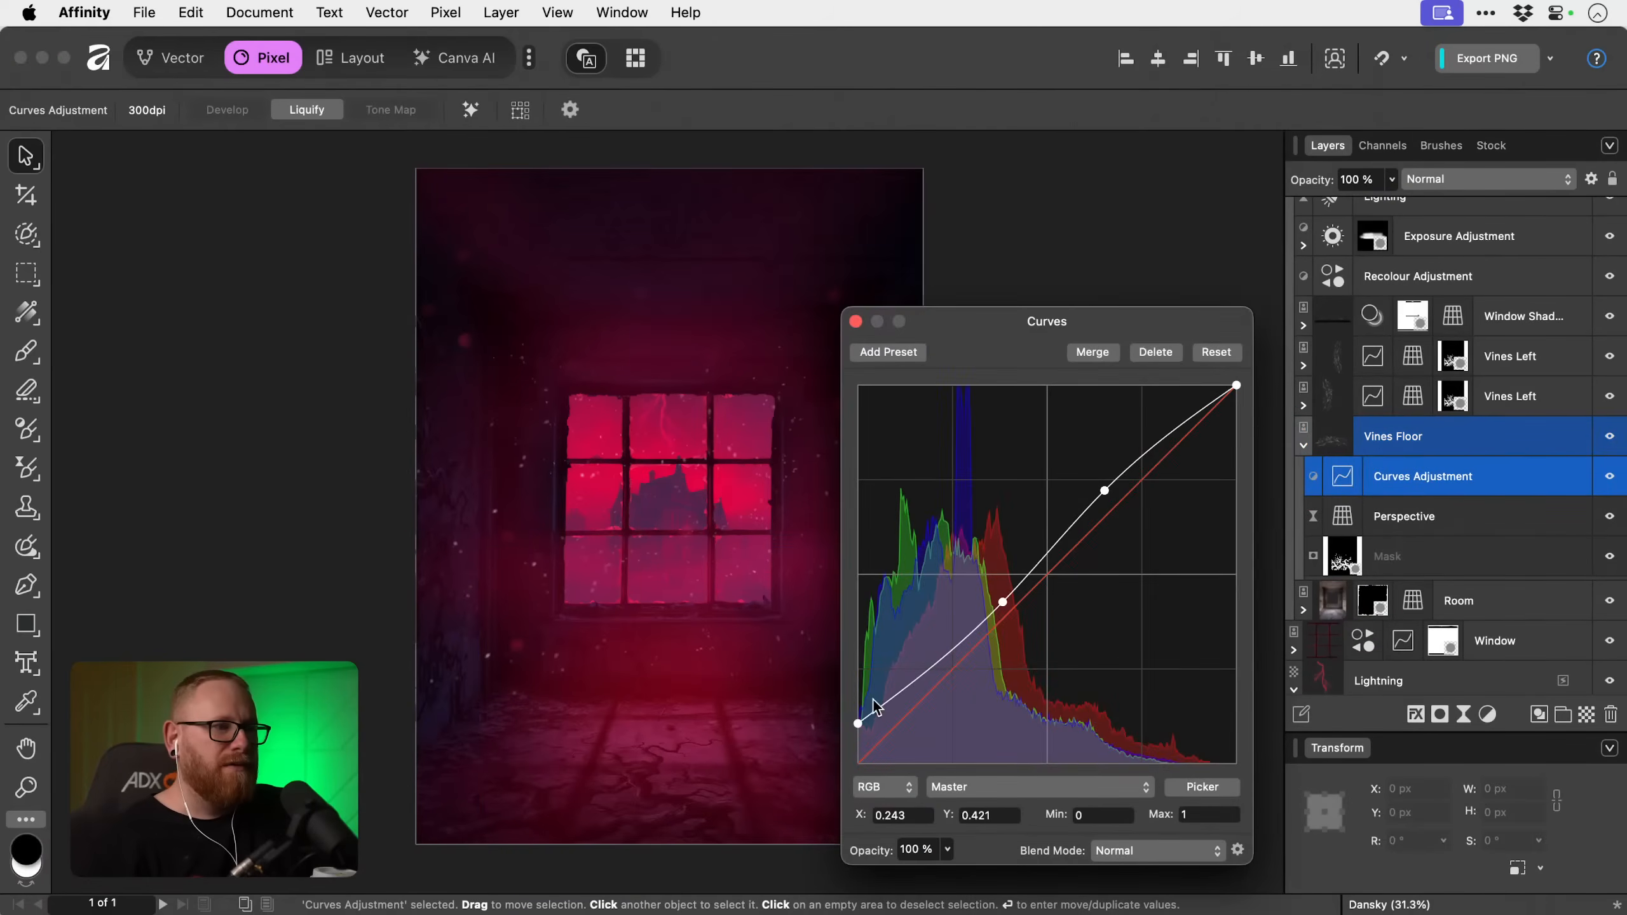
{"action": "left_click_drag", "start_coordinate": [858, 726], "coordinate": [858, 738]}
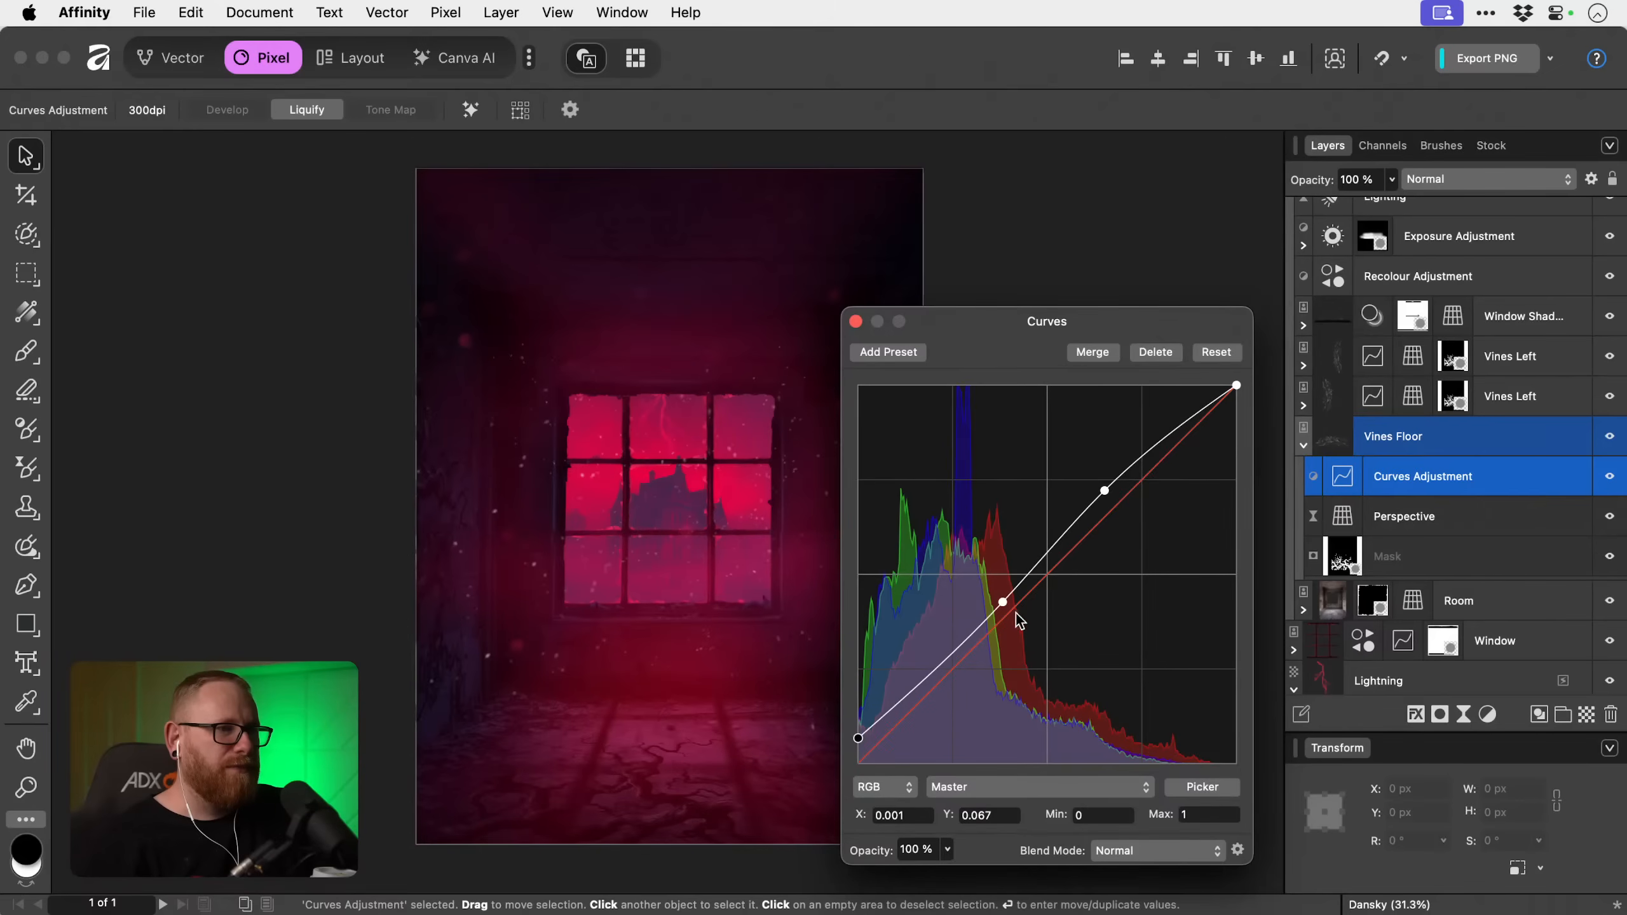
{"action": "left_click_drag", "start_coordinate": [1002, 603], "coordinate": [1007, 633]}
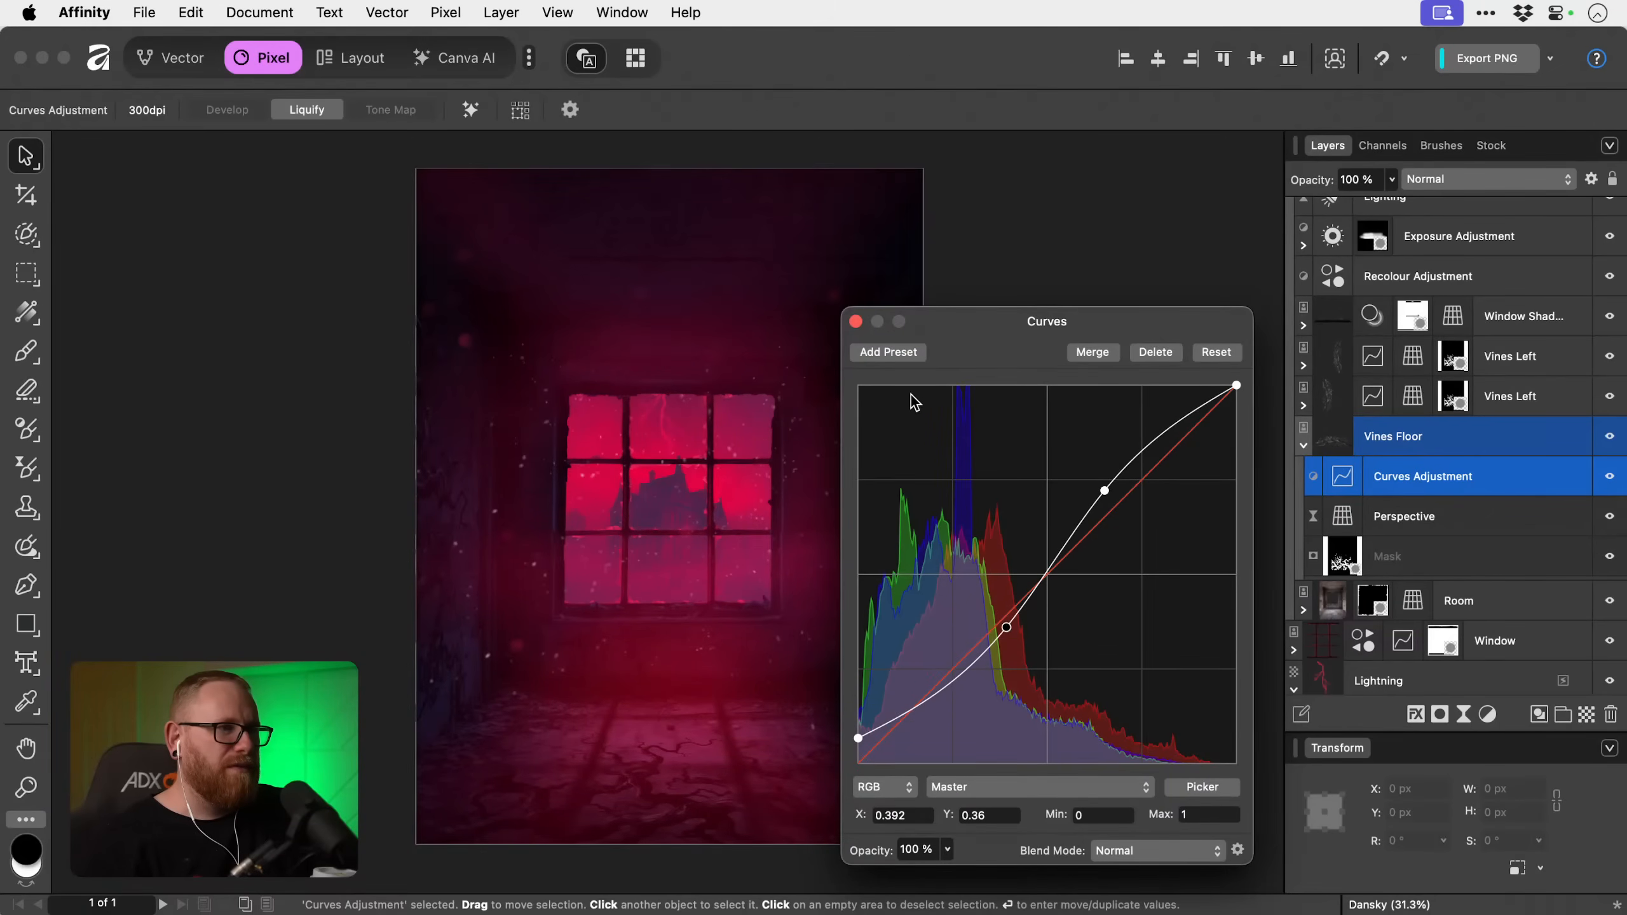
{"action": "left_click", "coordinate": [856, 321]}
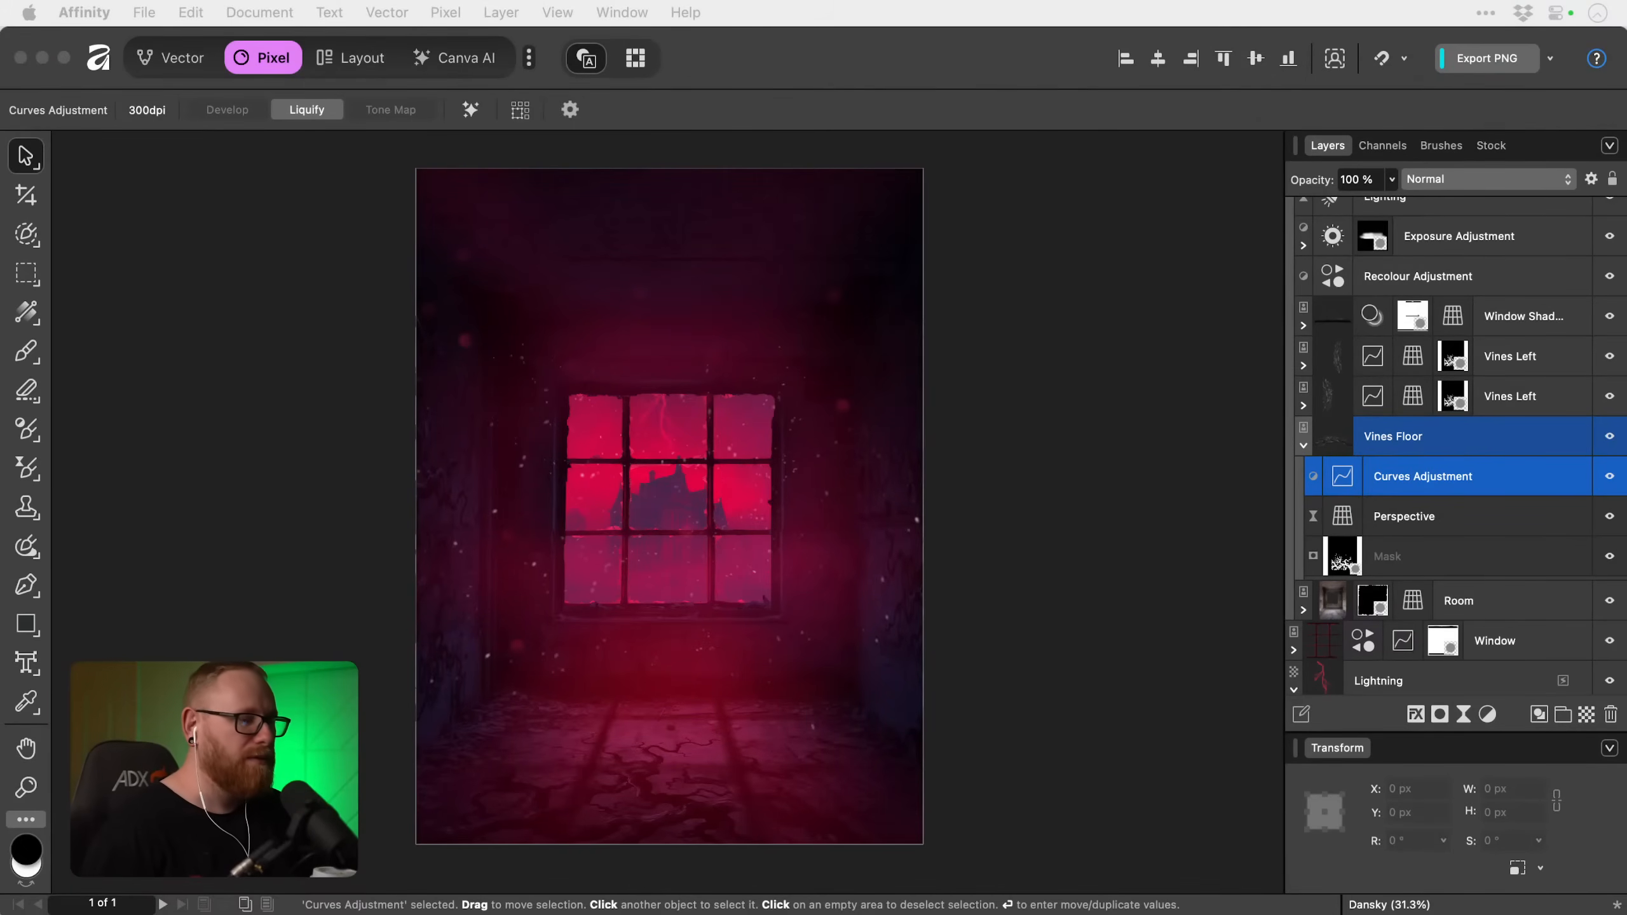
{"action": "left_click_drag", "start_coordinate": [1624, 275], "coordinate": [1139, 172]}
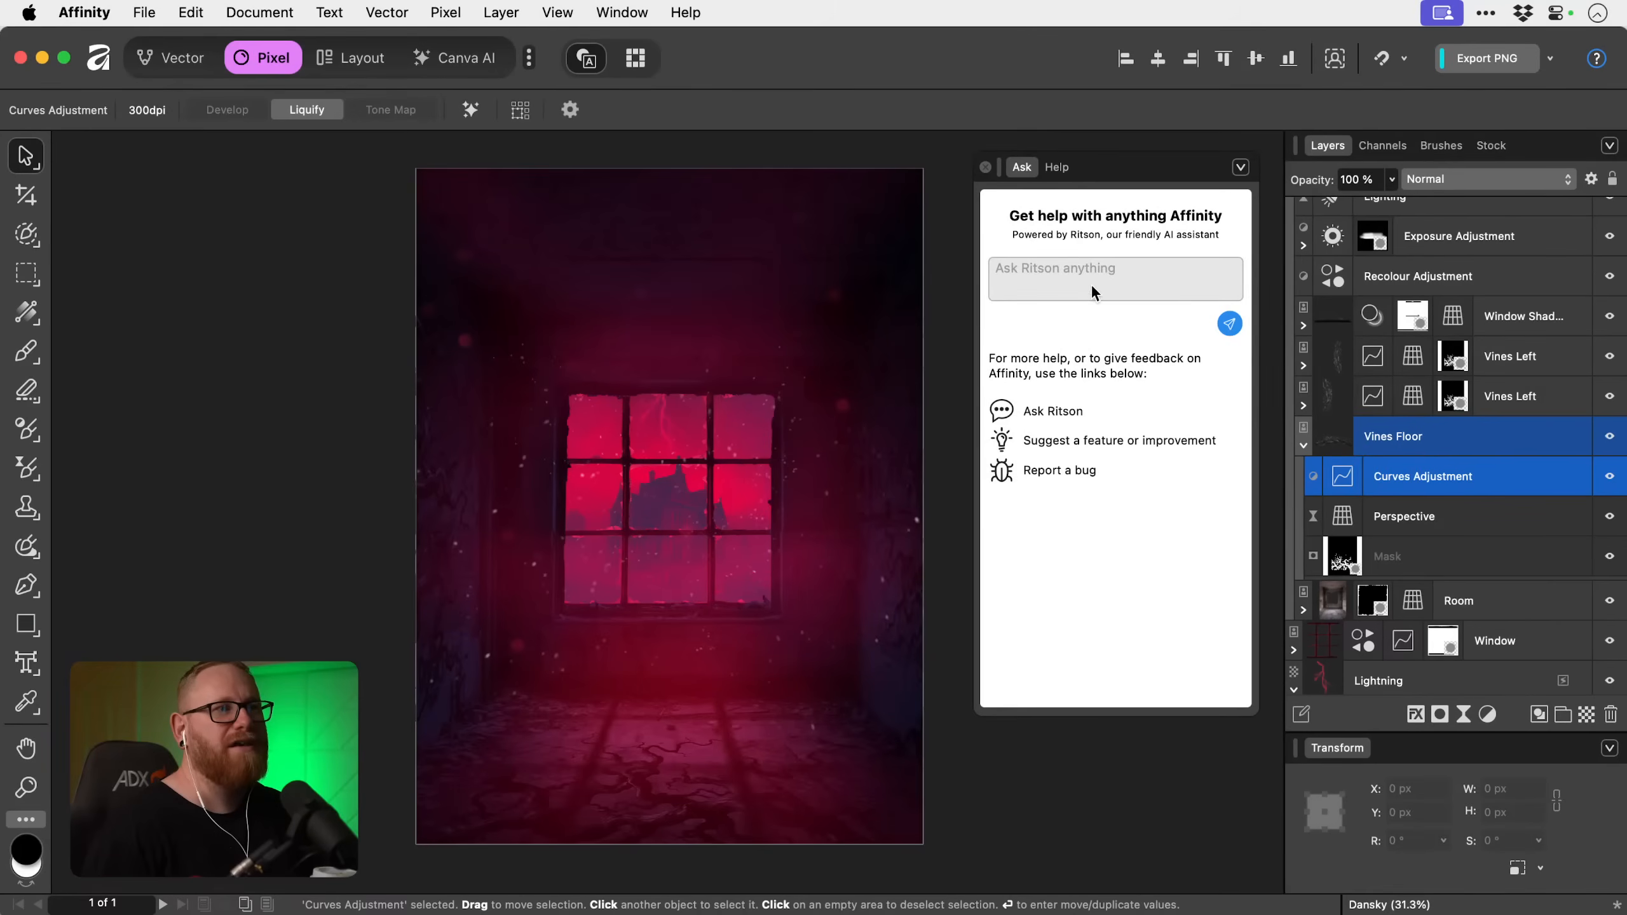
{"action": "left_click", "coordinate": [985, 168]}
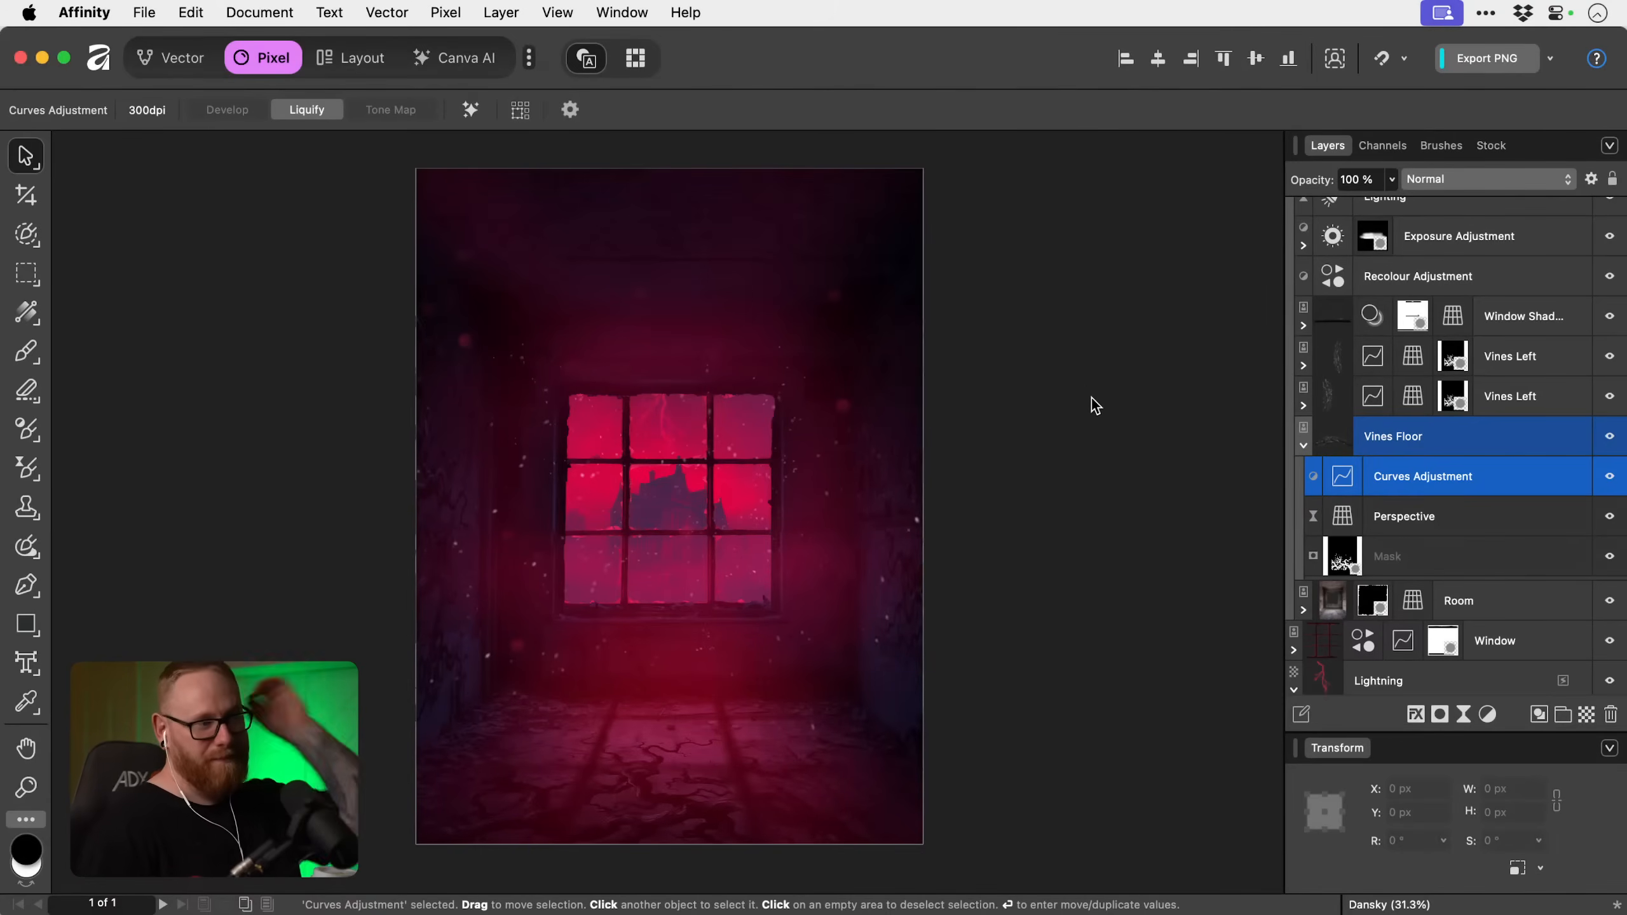
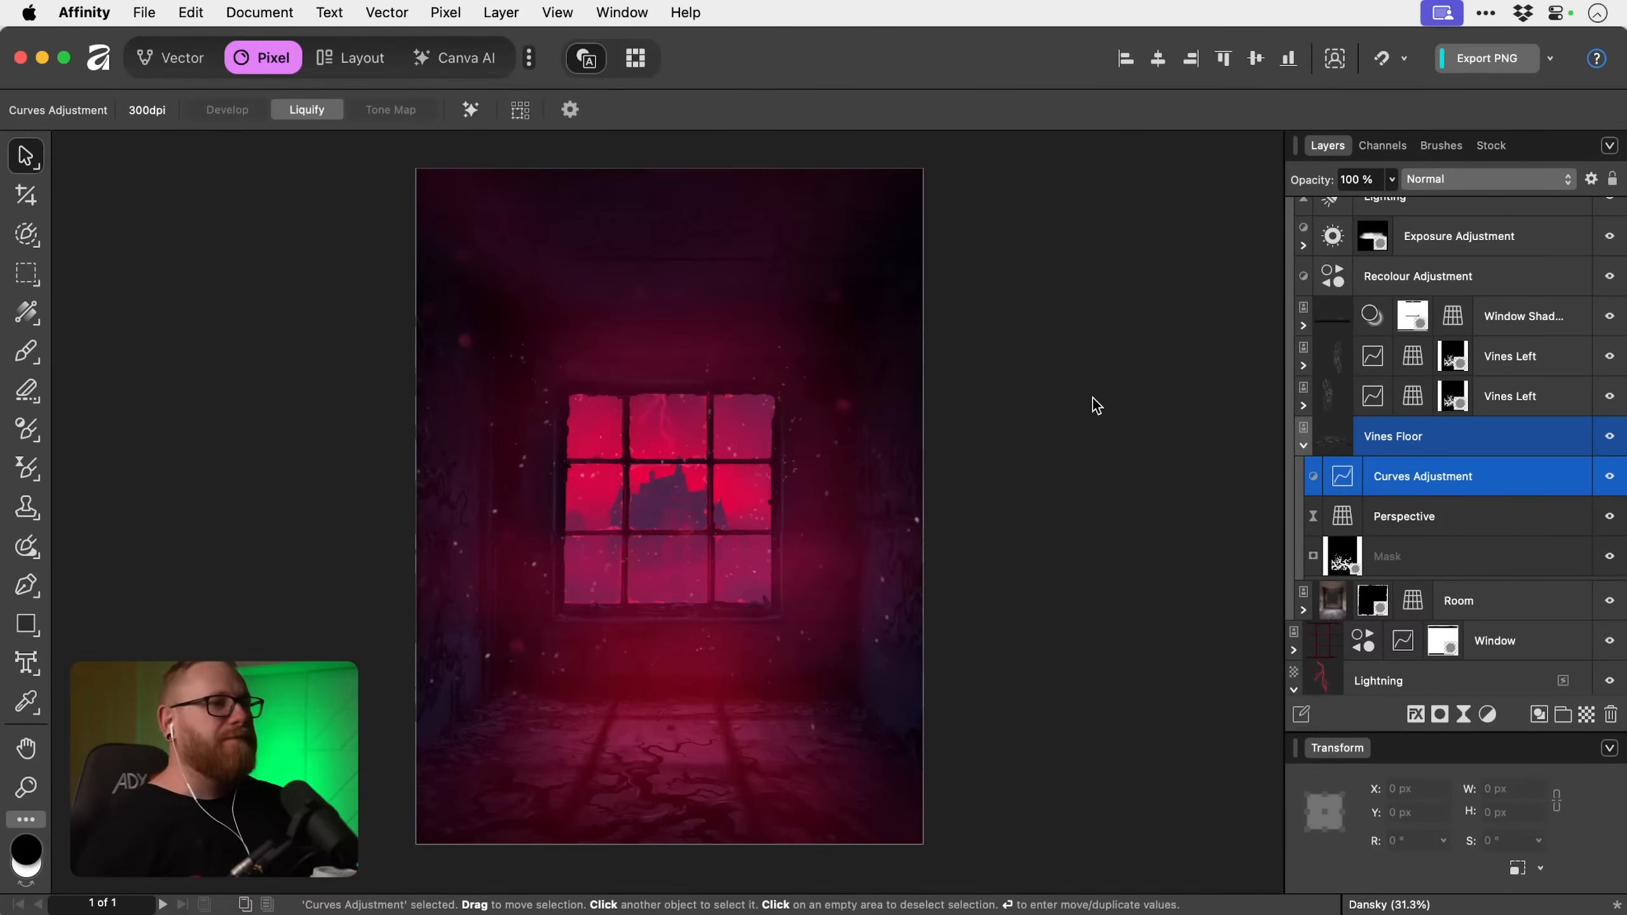
Select the Window layer and toggle its visibility to examine the window frame up close.
{"action": "key", "text": "super+equal"}
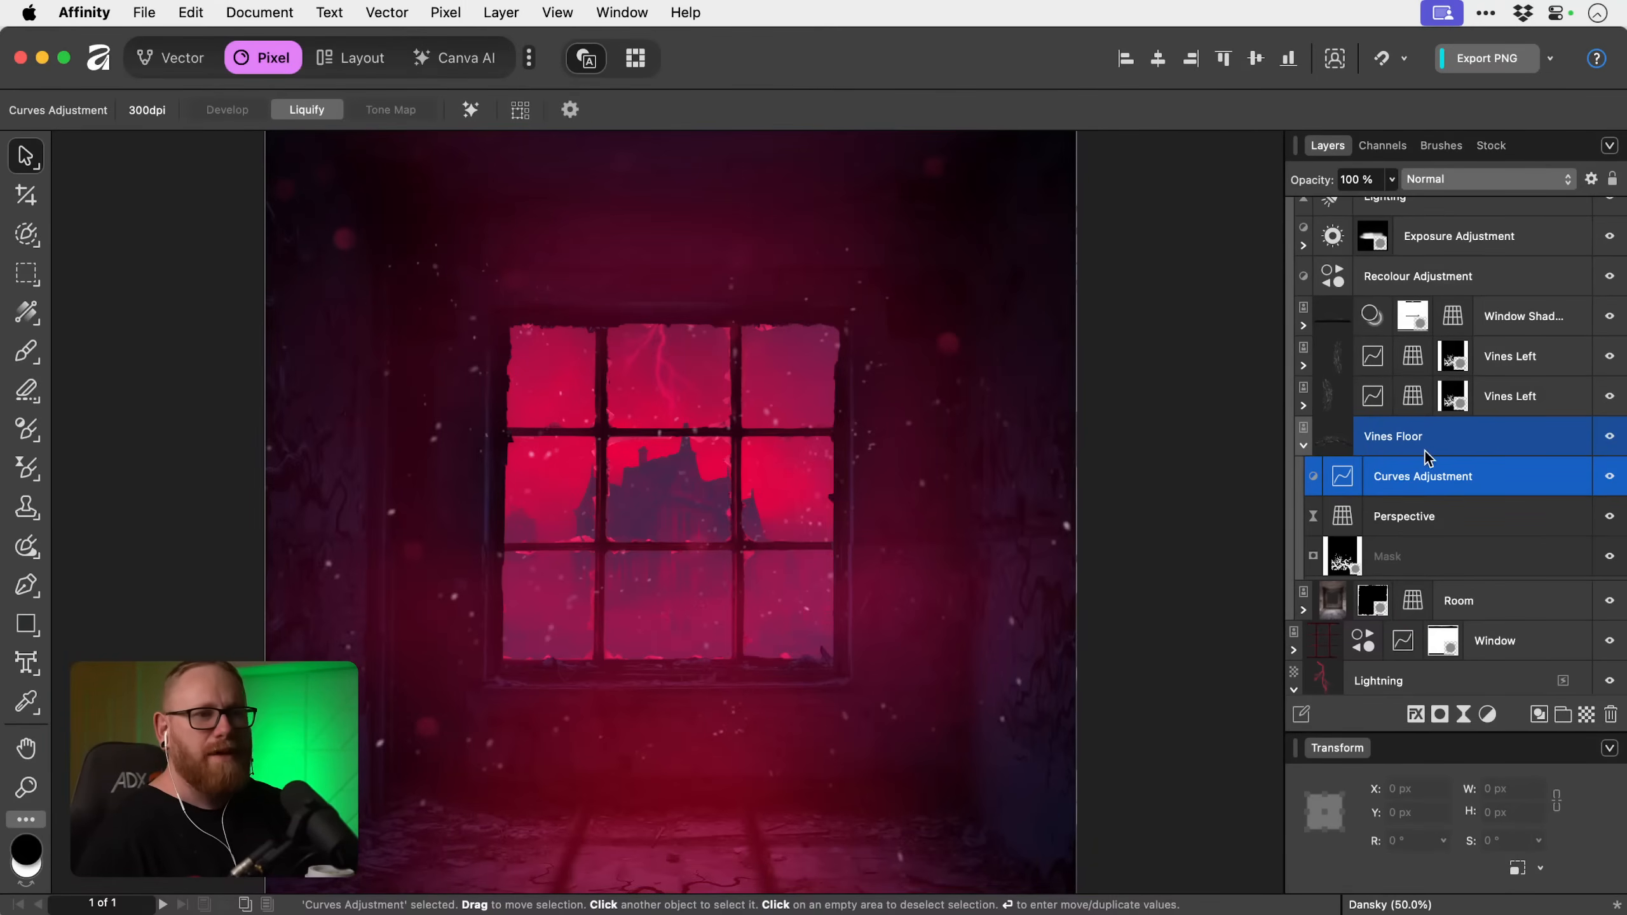
{"action": "scroll", "coordinate": [1426, 454], "scroll_direction": "down", "scroll_amount": 3}
{"action": "left_click", "coordinate": [1523, 544]}
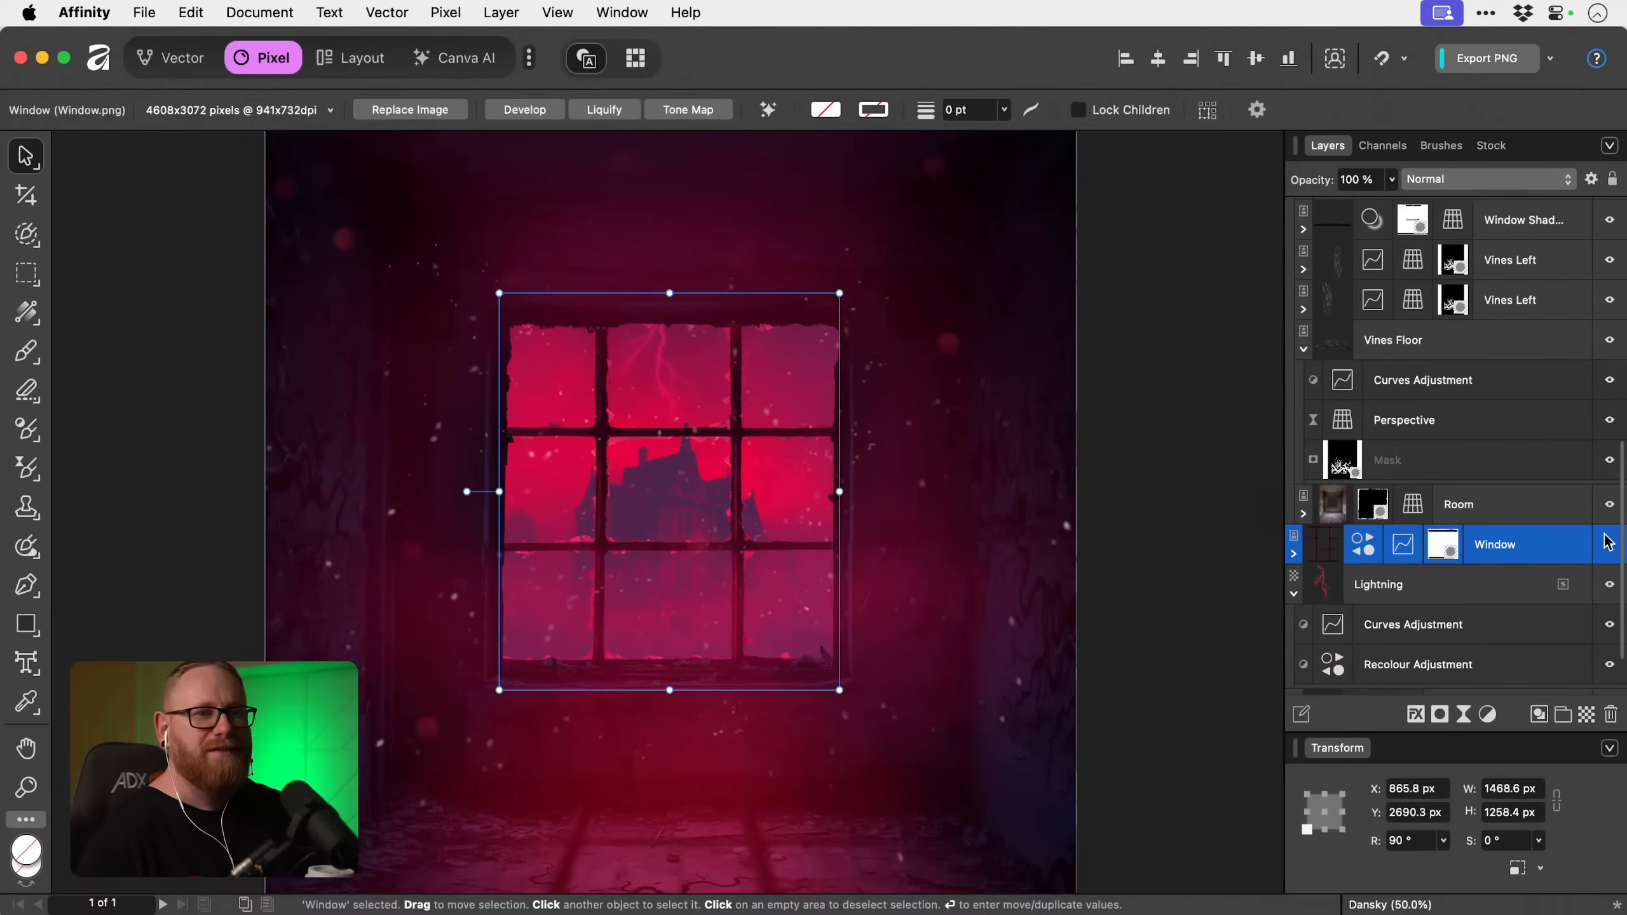
{"action": "left_click", "coordinate": [1608, 544]}
{"action": "left_click", "coordinate": [1608, 545]}
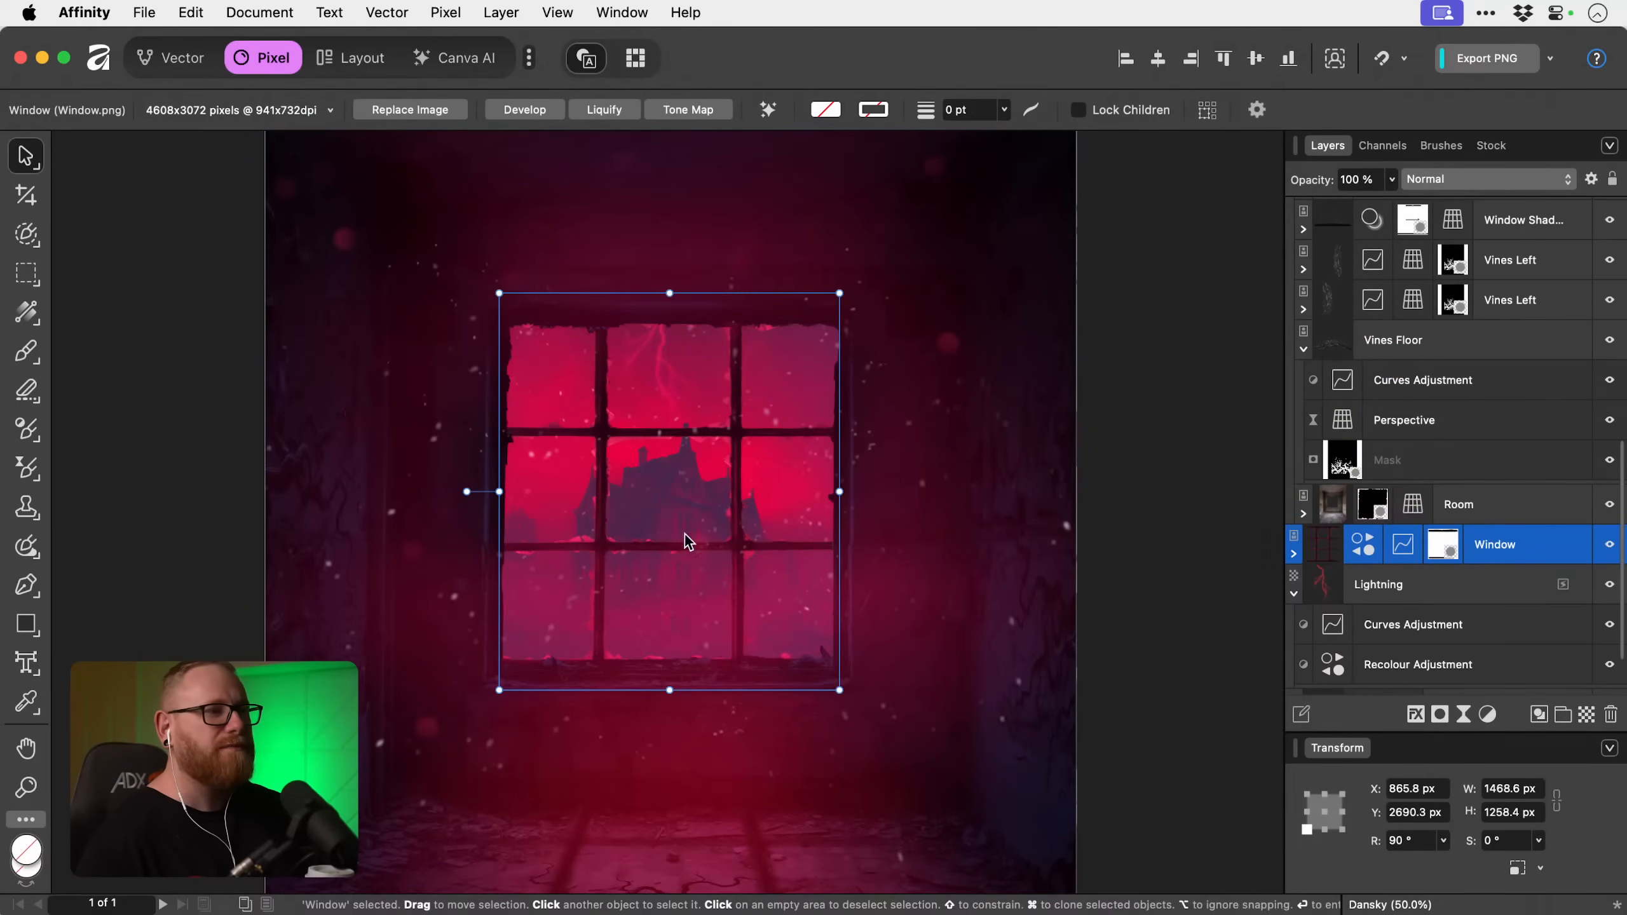
{"action": "key", "text": "z"}
{"action": "left_click", "coordinate": [669, 506]}
{"action": "left_click", "coordinate": [670, 509]}
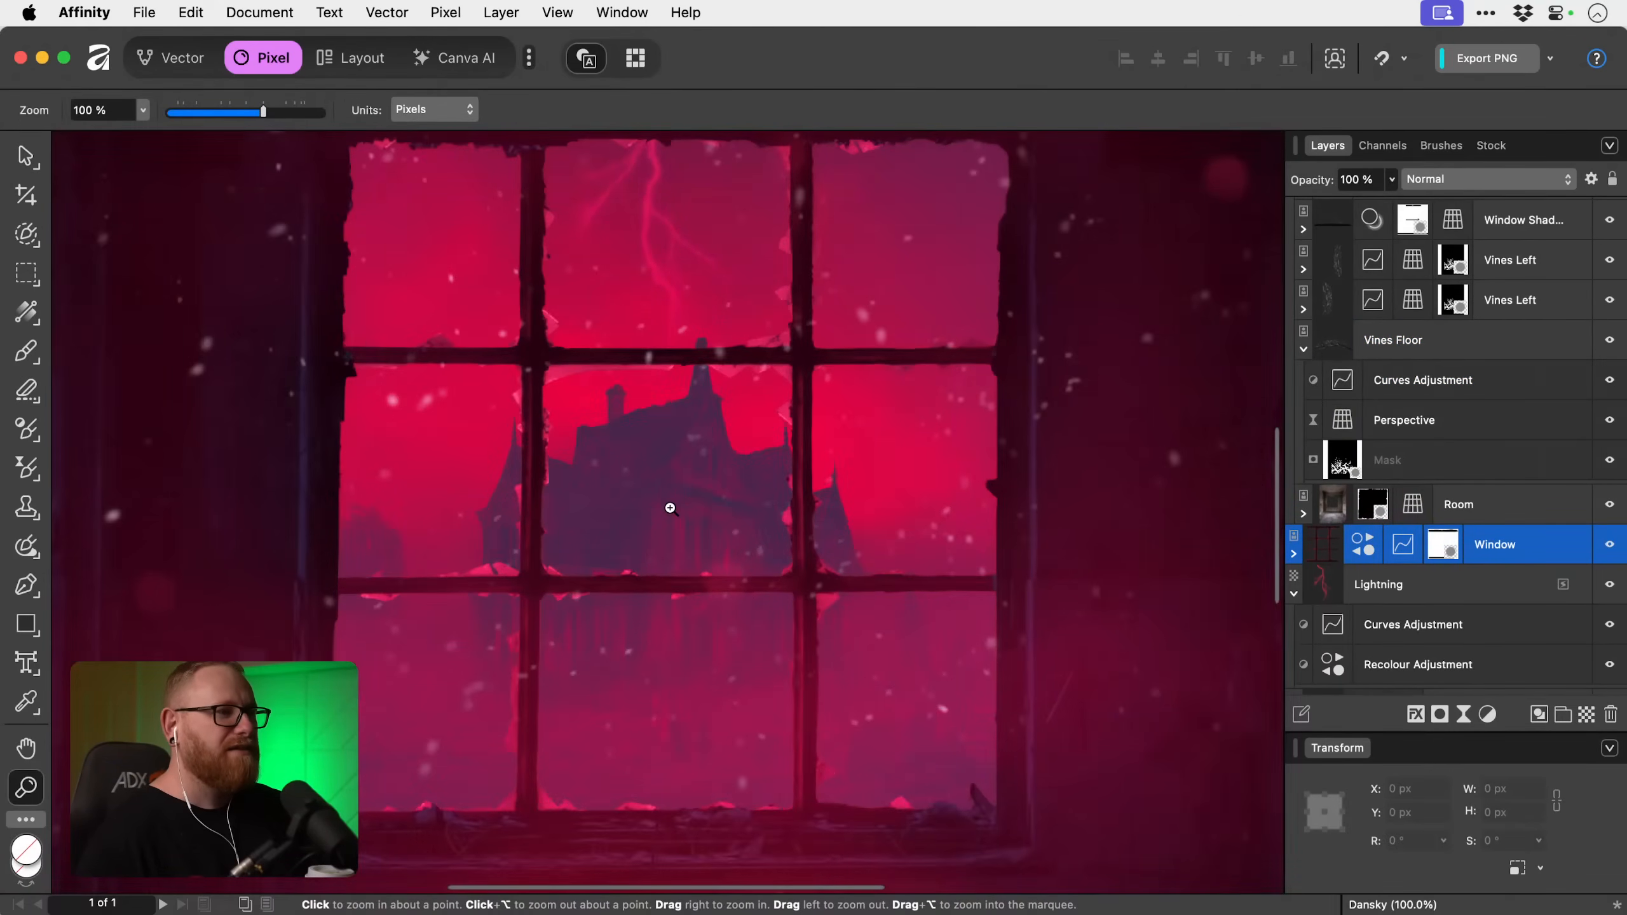
{"action": "key", "text": "v"}
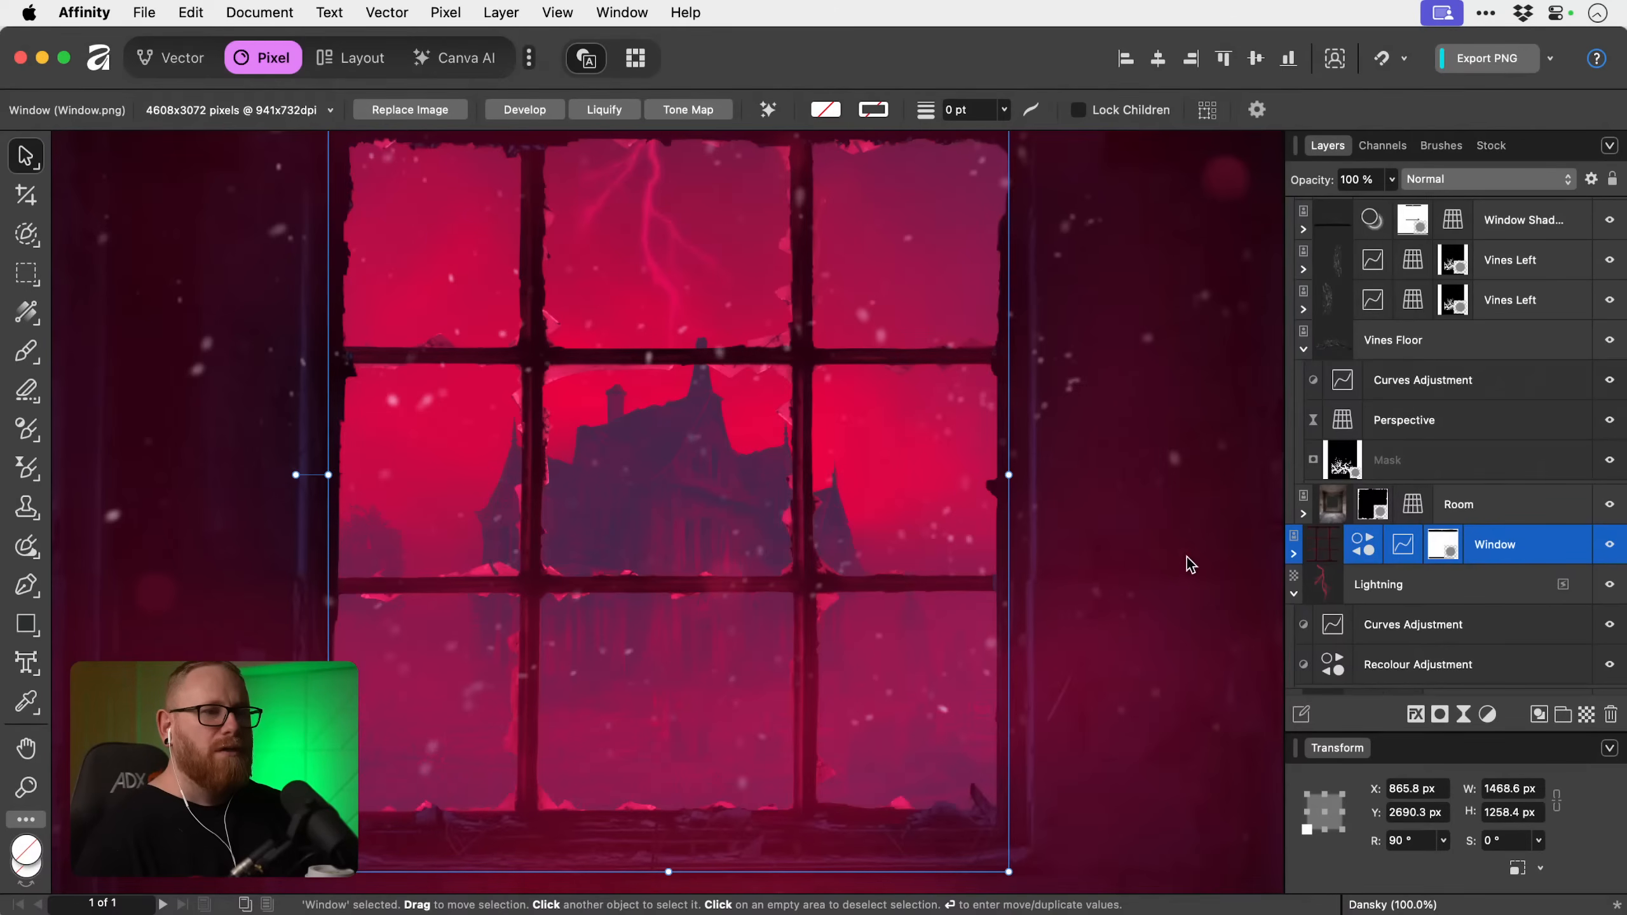
Add a Recolour adjustment directly above the Window layer with a hue of 352° and a lightness of 63%.
{"action": "left_click", "coordinate": [1294, 554]}
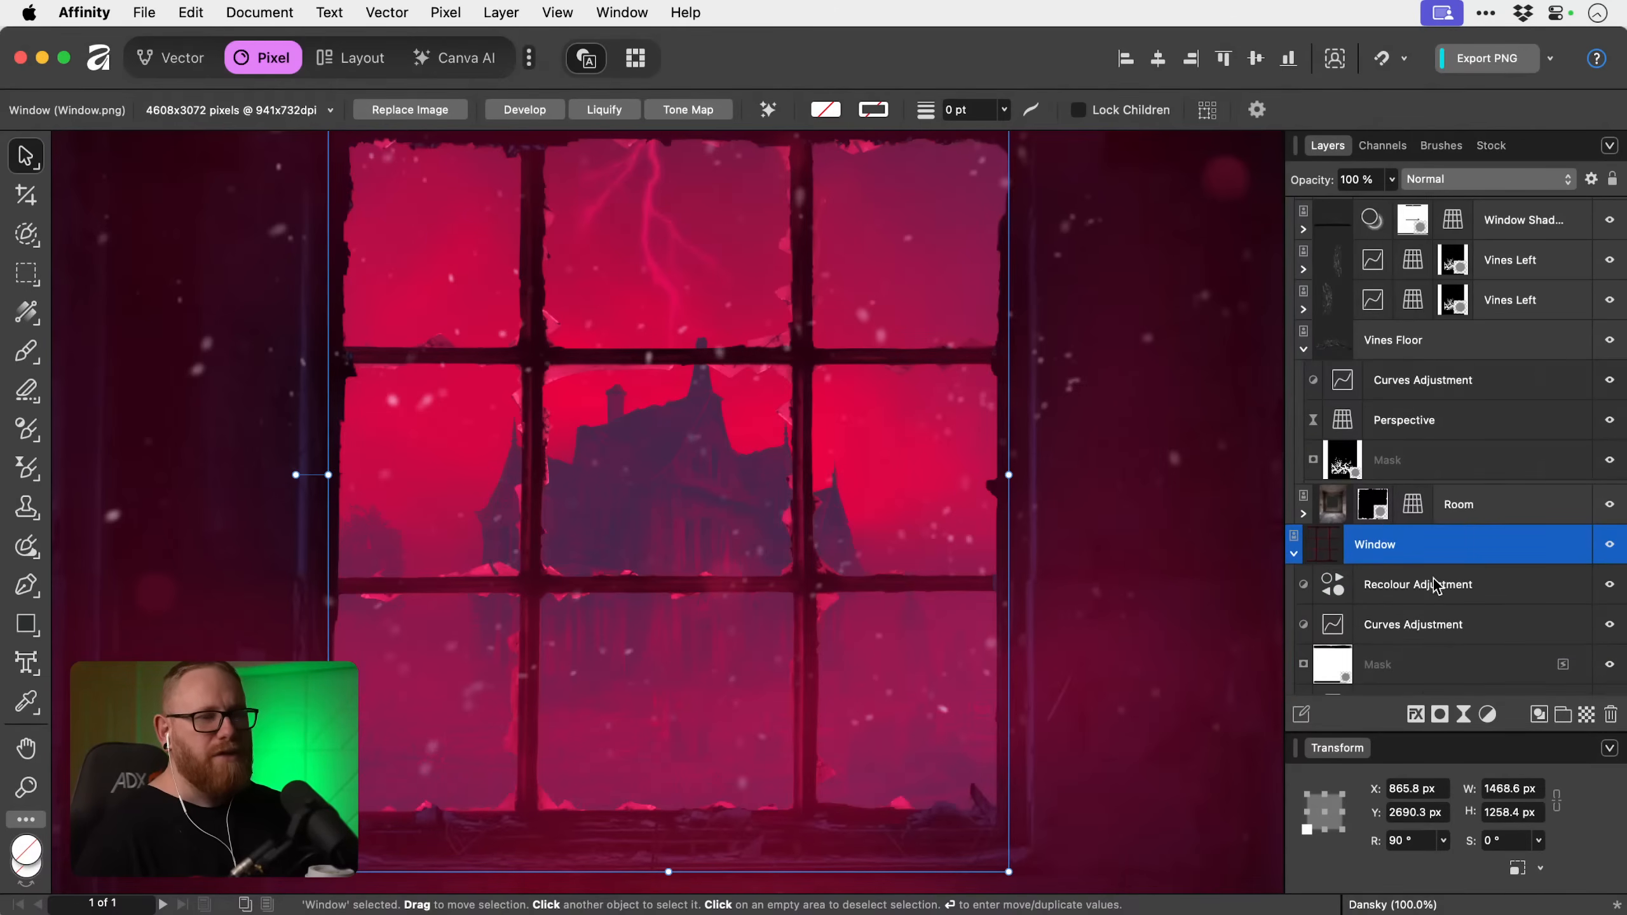
{"action": "left_click", "coordinate": [1472, 585]}
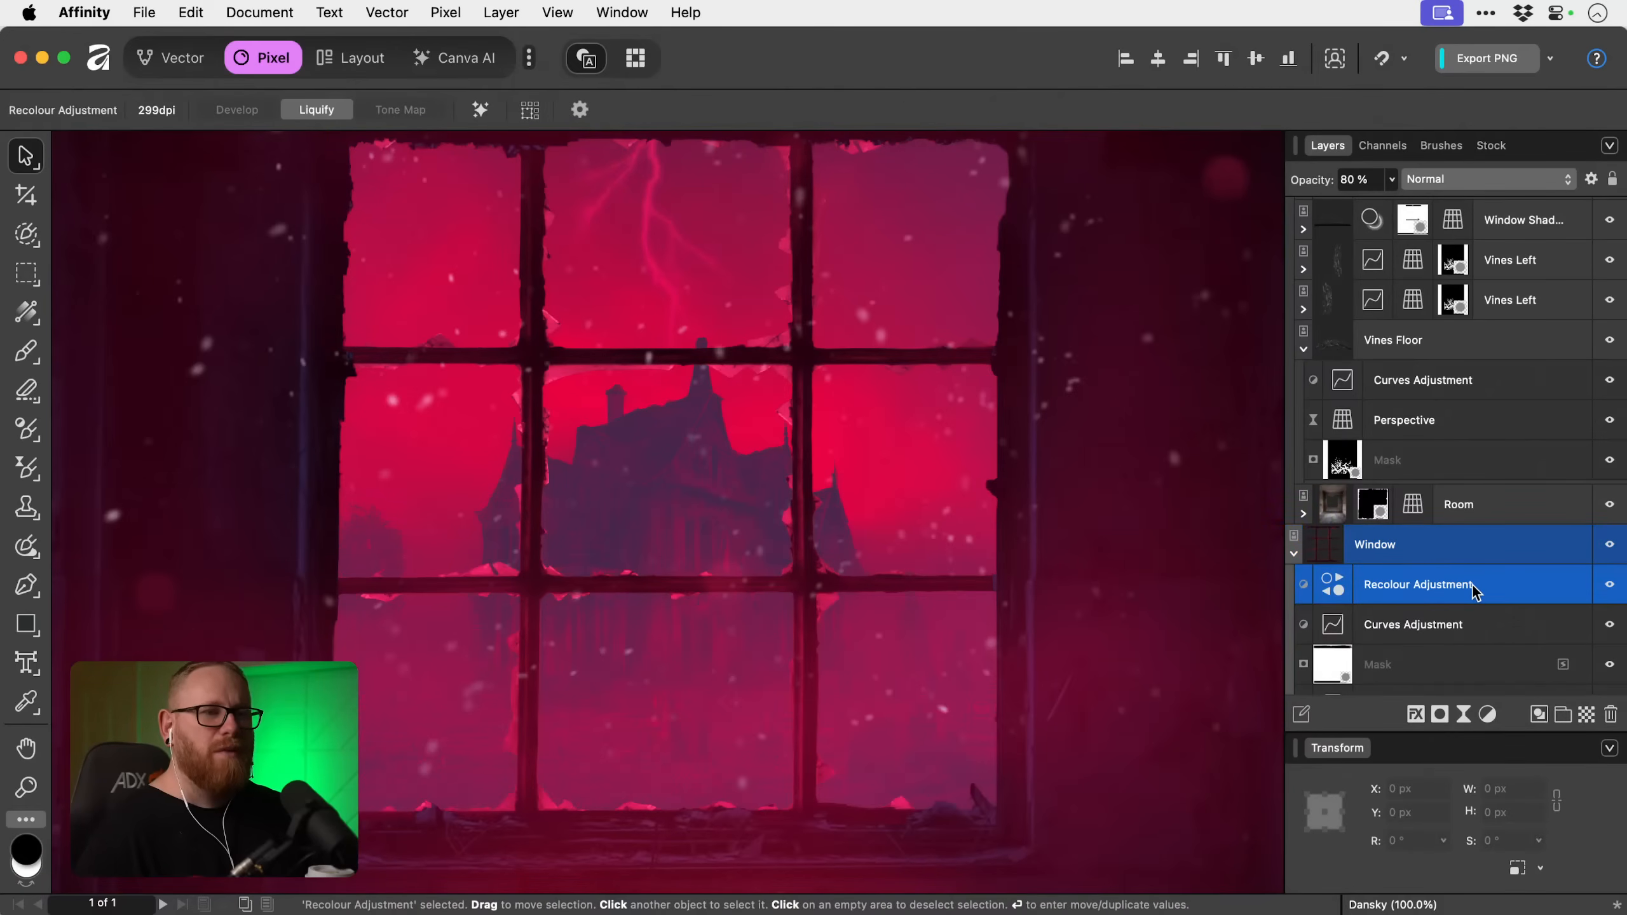
{"action": "left_click", "coordinate": [1487, 714]}
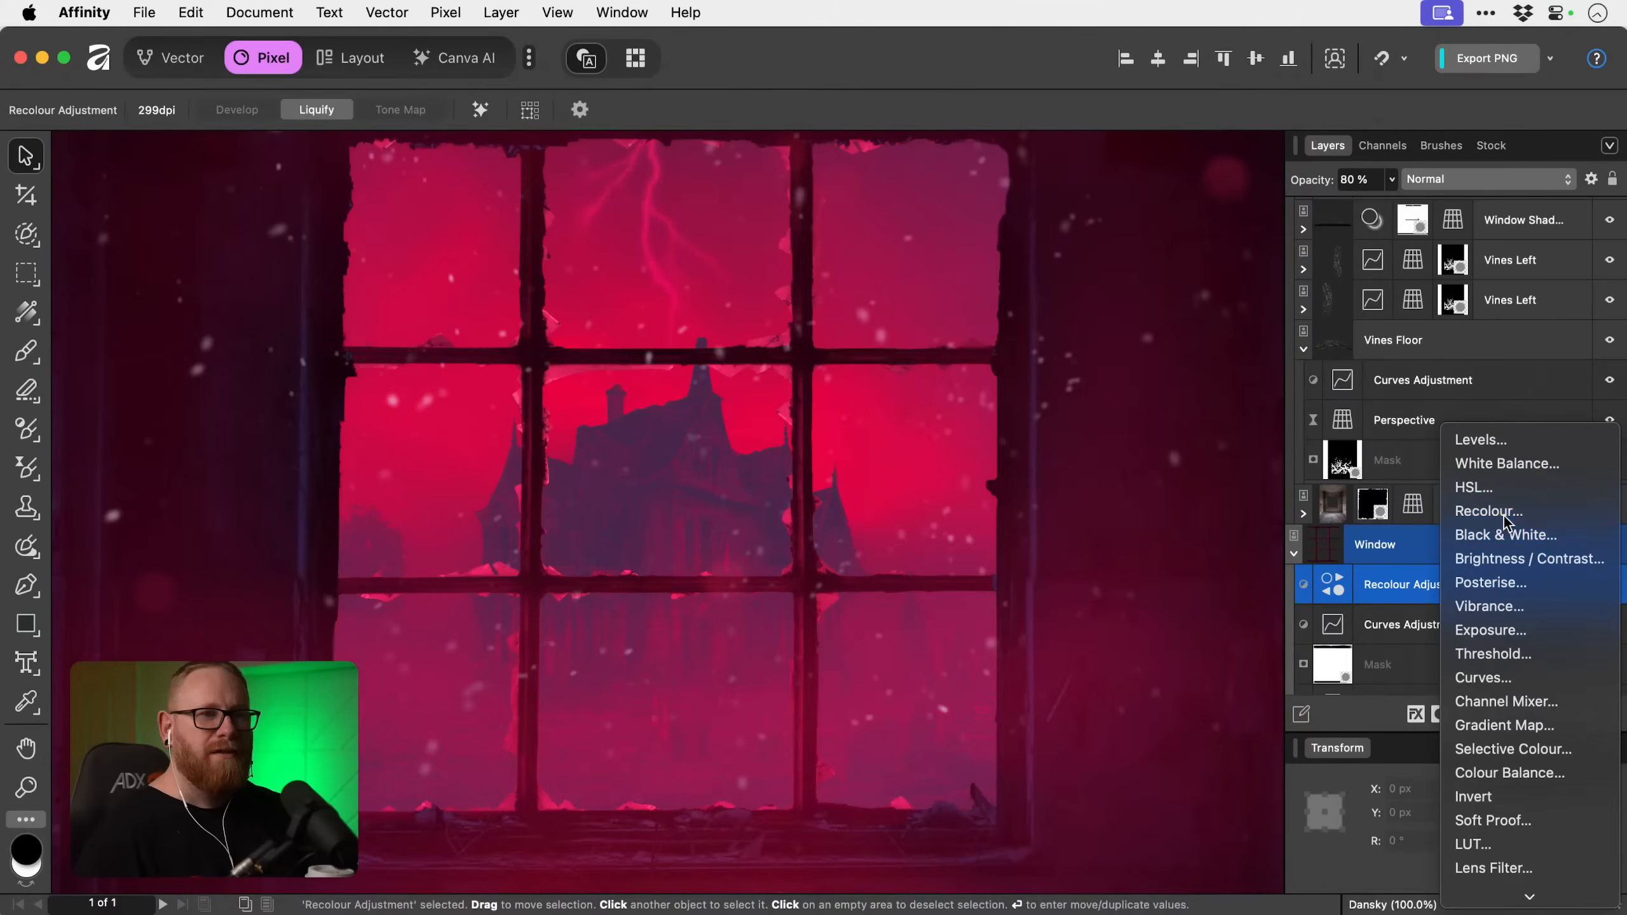
{"action": "left_click", "coordinate": [1504, 517]}
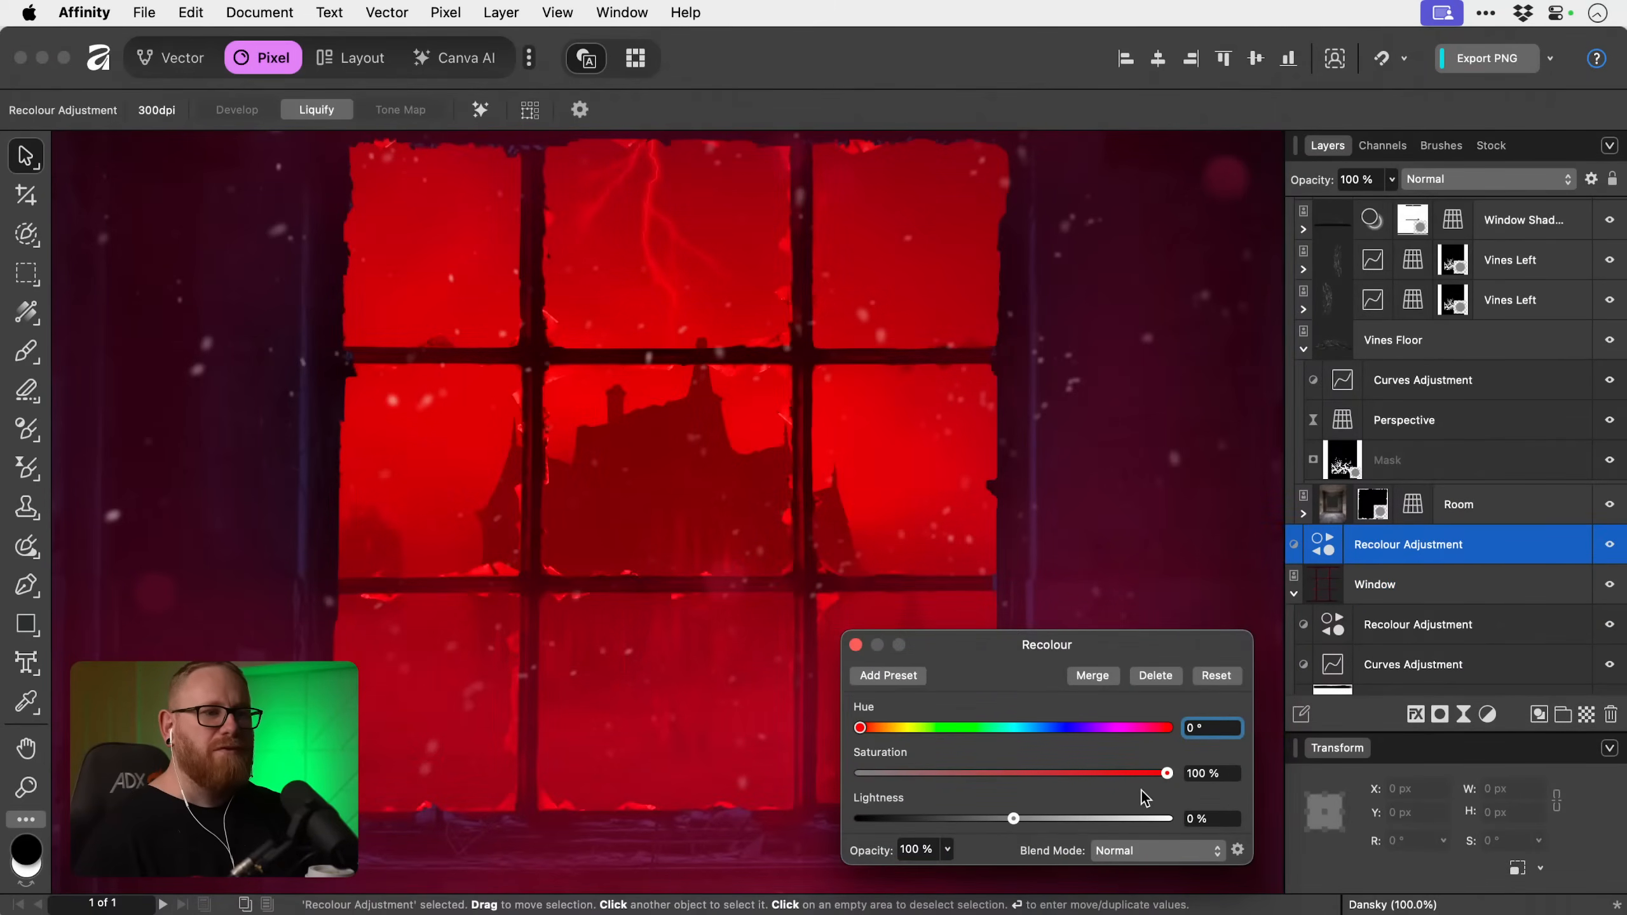
{"action": "left_click_drag", "start_coordinate": [1080, 819], "coordinate": [1113, 827]}
{"action": "left_click", "coordinate": [1163, 729]}
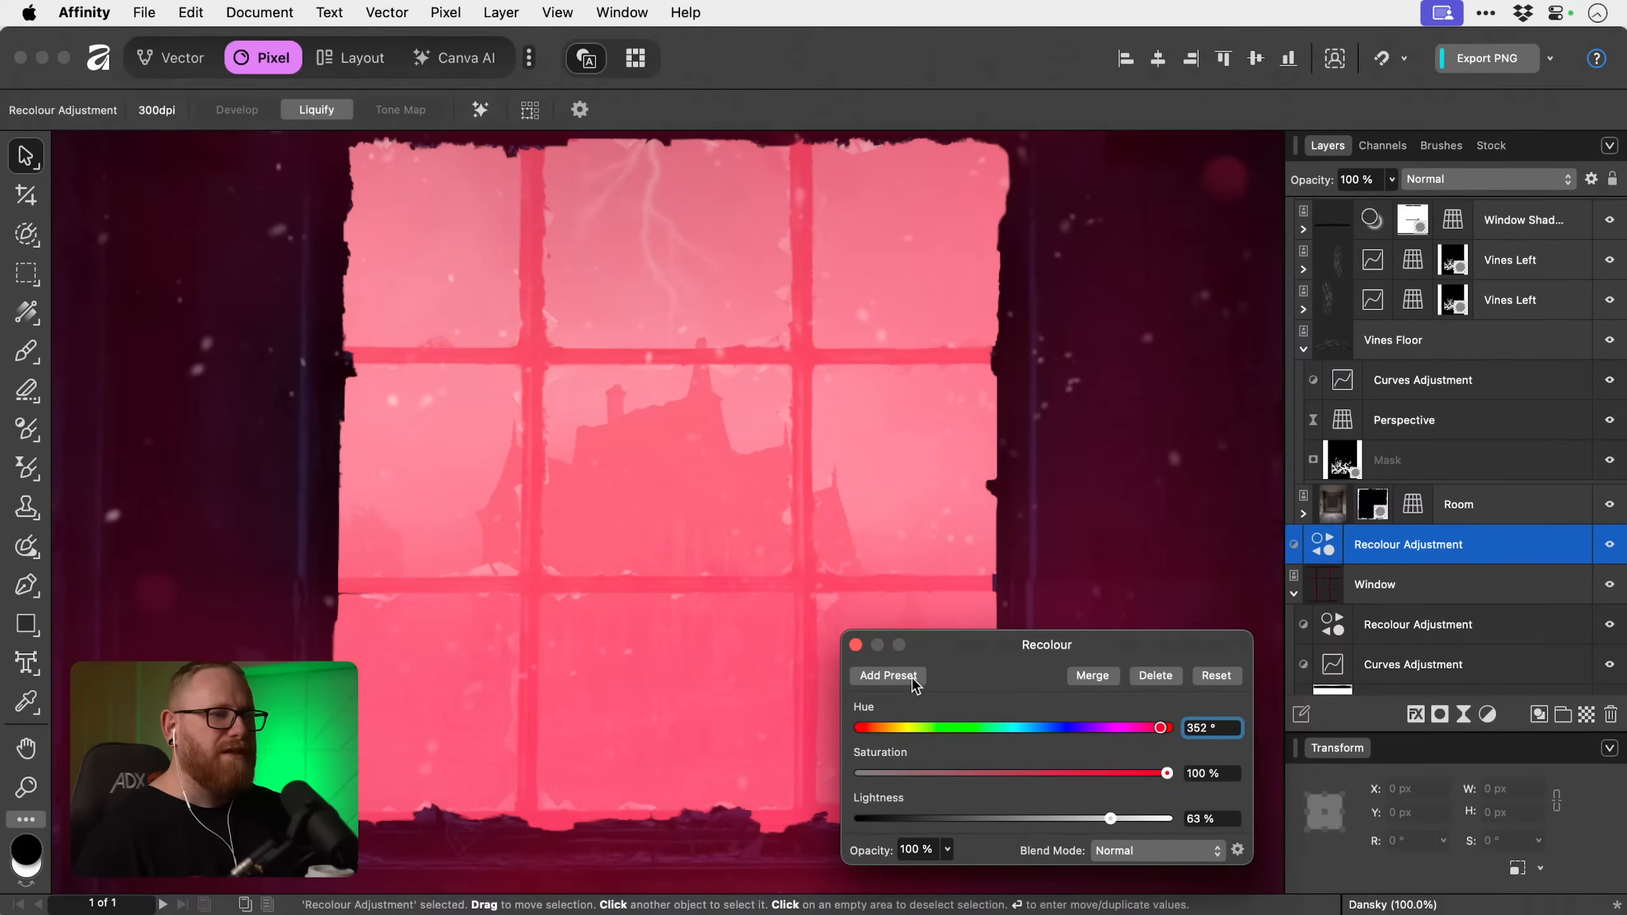
{"action": "left_click", "coordinate": [855, 645]}
Add an empty mask to the new Recolour adjustment and try a white brush stroke over the lower glazing bar.
{"action": "left_click", "coordinate": [1441, 714]}
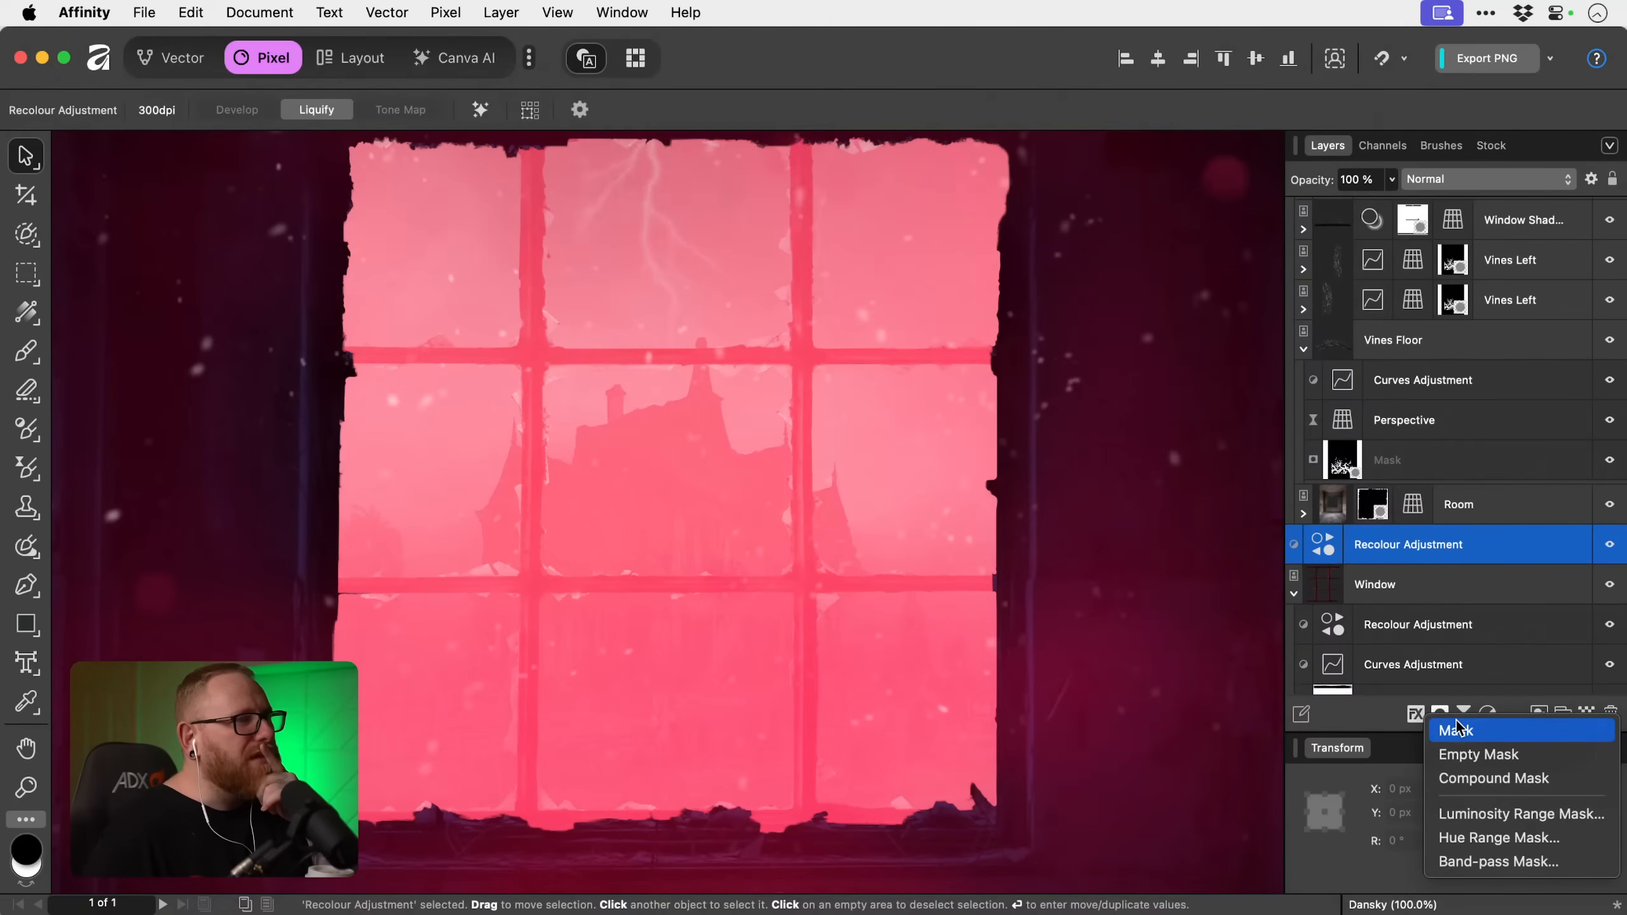
{"action": "left_click", "coordinate": [1489, 755]}
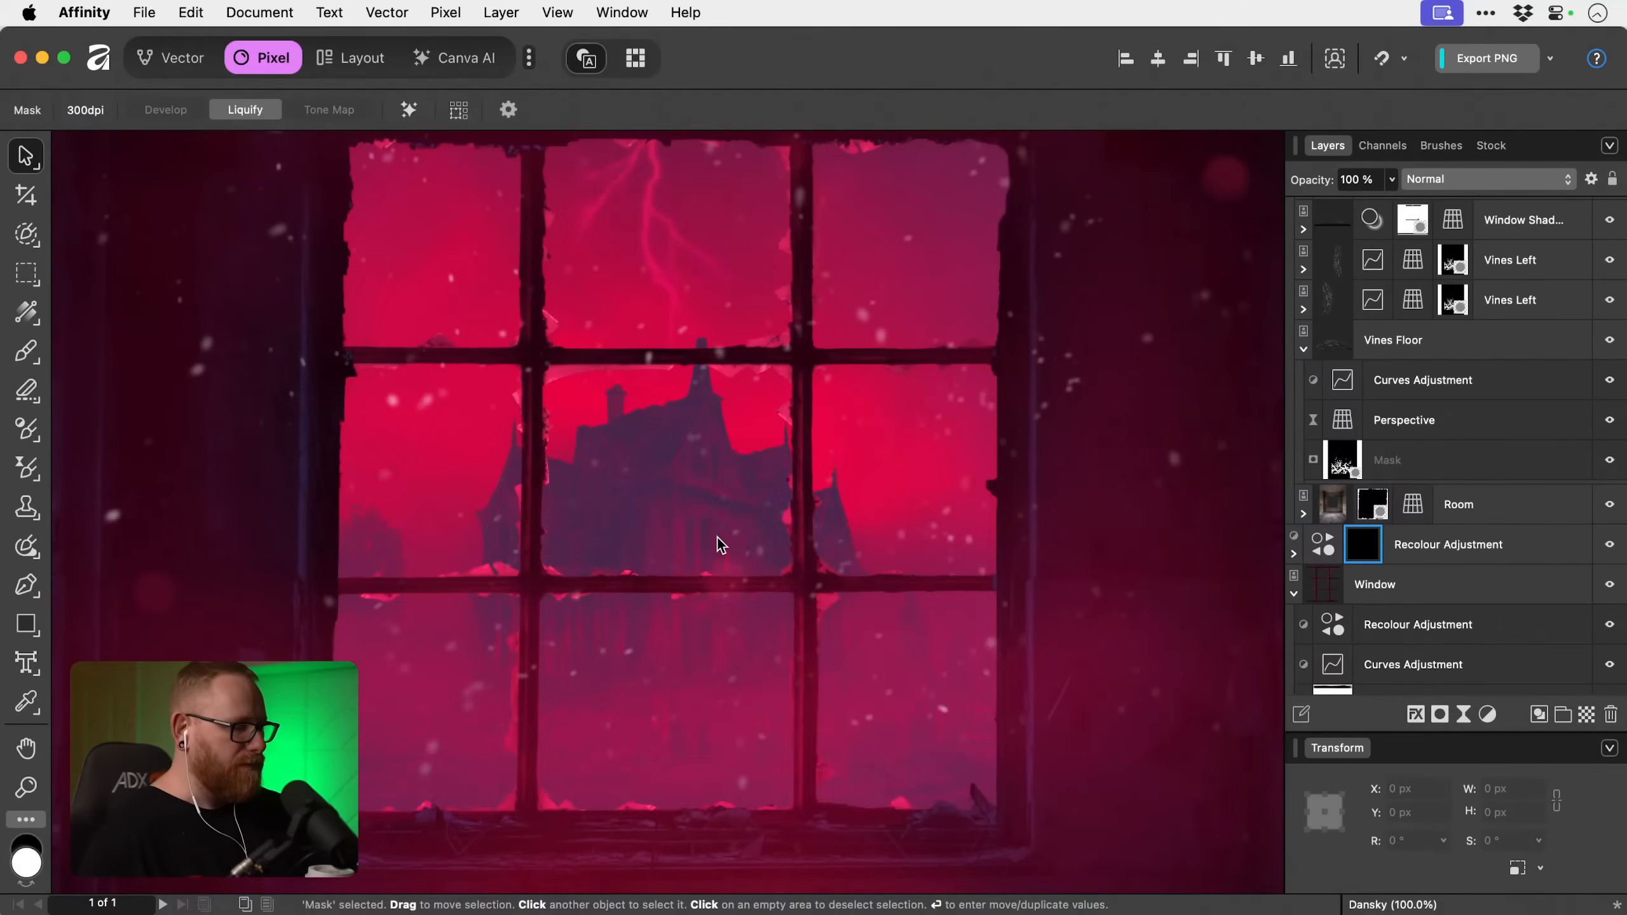
{"action": "key", "text": "b"}
{"action": "key", "text": "x"}
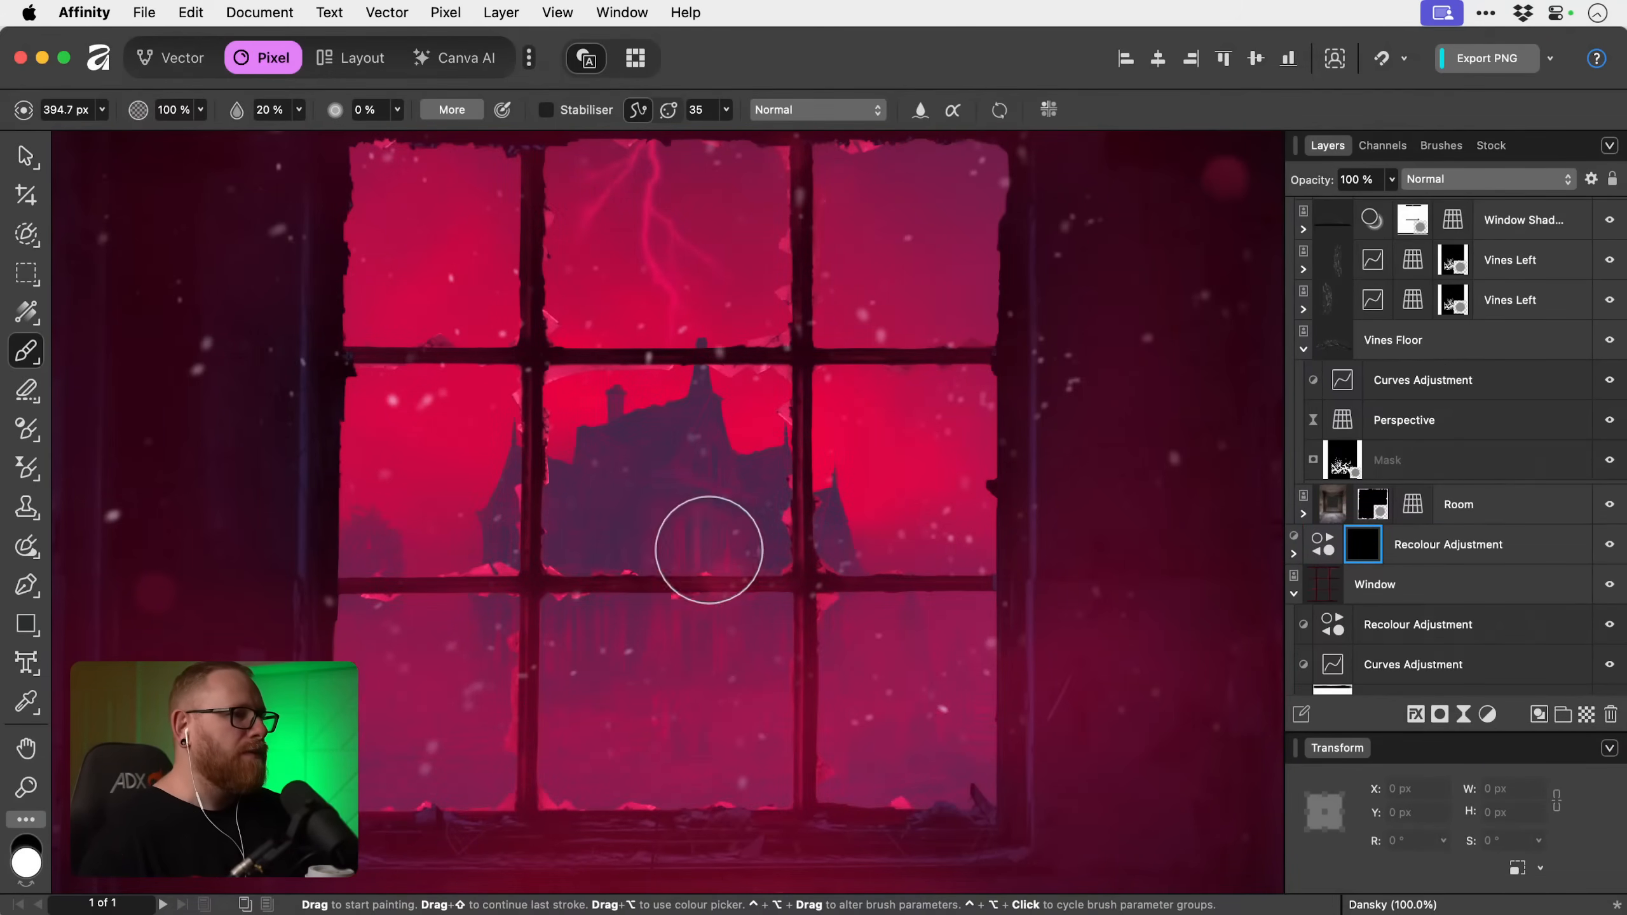
{"action": "mouse_move", "coordinate": [708, 545]}
{"action": "left_mouse_down"}
{"action": "mouse_move", "coordinate": [630, 585]}
{"action": "mouse_move", "coordinate": [553, 575]}
{"action": "mouse_move", "coordinate": [623, 565]}
{"action": "mouse_move", "coordinate": [712, 582]}
{"action": "left_mouse_up"}
{"action": "key", "text": "super+z"}
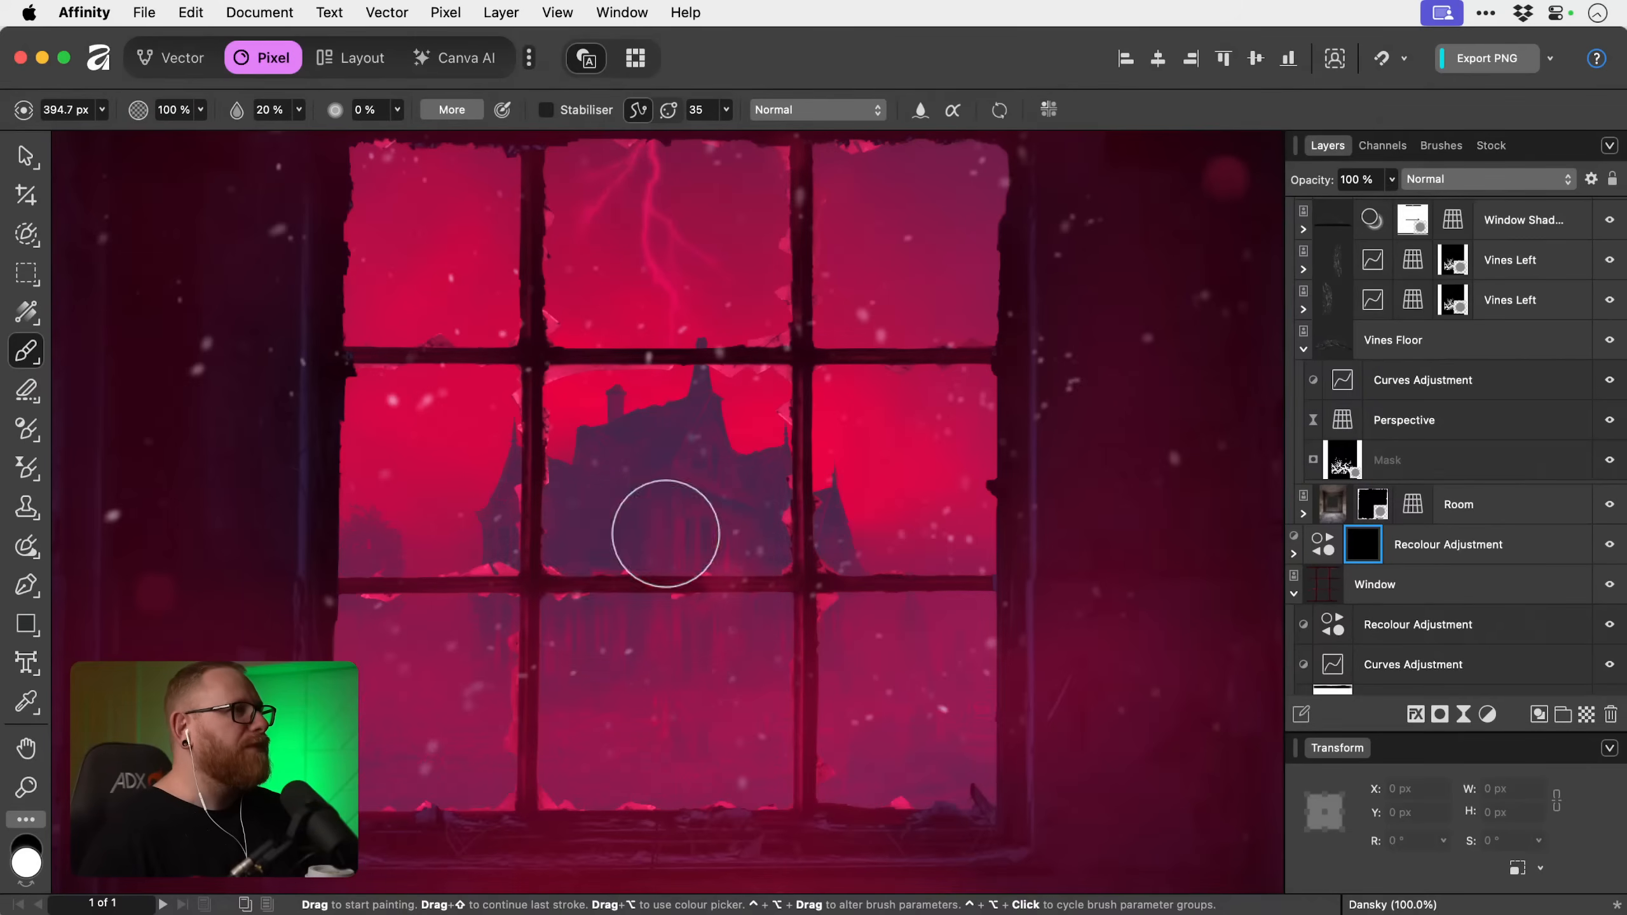
Set the paint brush flow to 97% and reduce the brush size to 21.2 px for detail work on the glazing bars.
{"action": "left_click", "coordinate": [298, 110]}
{"action": "mouse_move", "coordinate": [323, 136]}
{"action": "left_mouse_down"}
{"action": "mouse_move", "coordinate": [450, 137]}
{"action": "mouse_move", "coordinate": [434, 137]}
{"action": "left_mouse_up"}
{"action": "left_click_drag", "start_coordinate": [440, 506], "coordinate": [408, 560]}
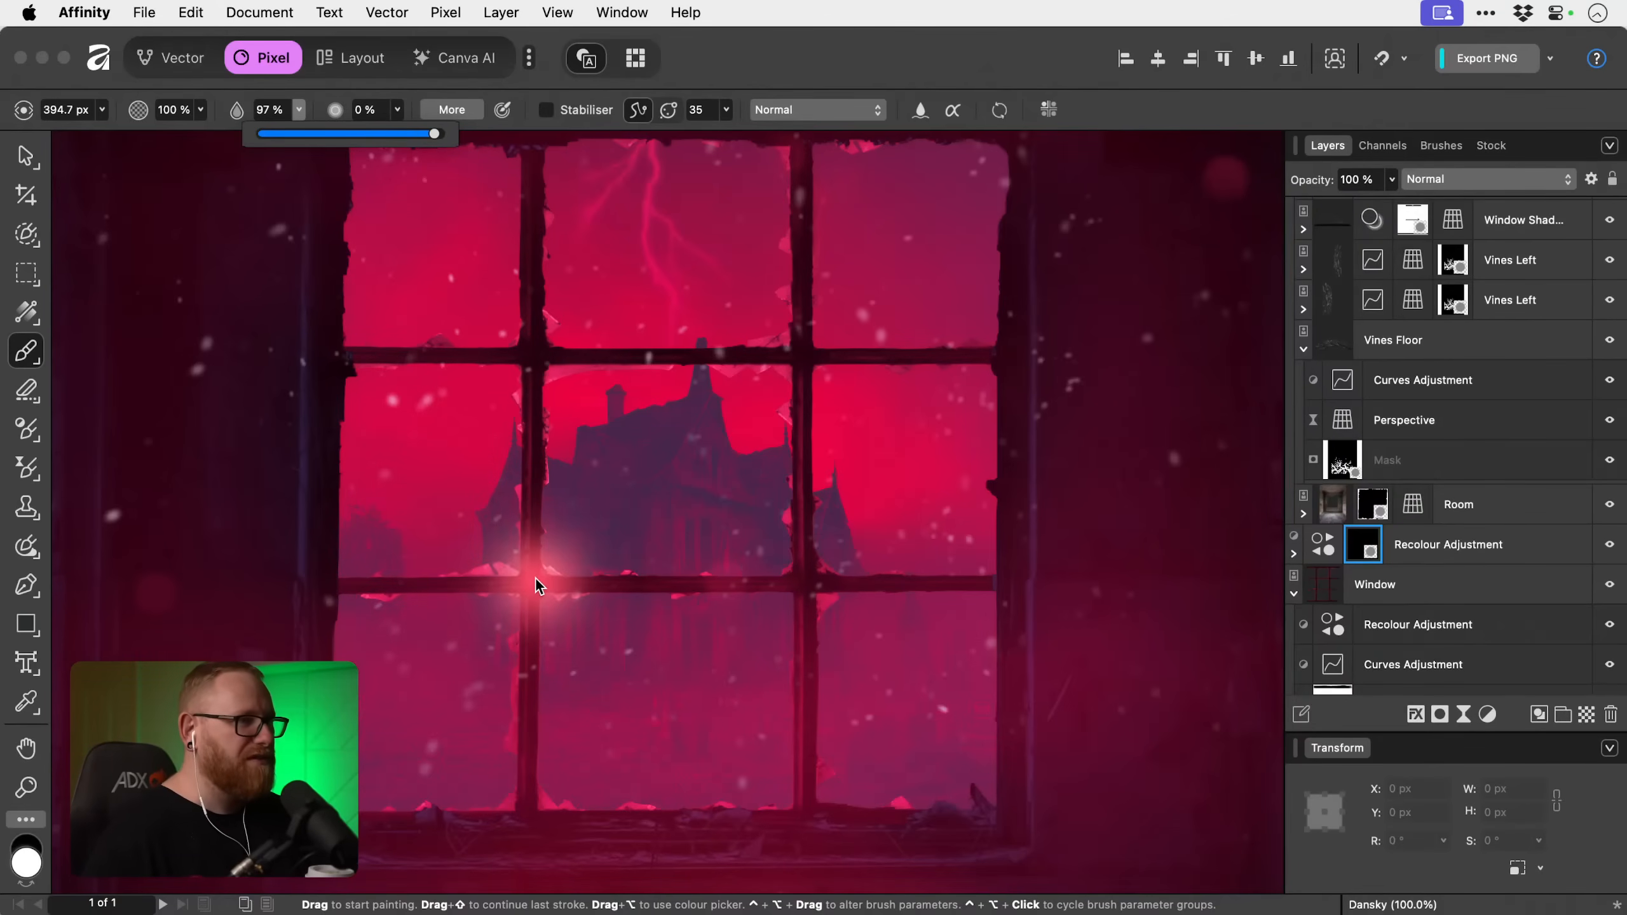
{"action": "left_click", "coordinate": [1097, 532]}
{"action": "key", "text": "["}
{"action": "key", "text": "["}
{"action": "key", "text": "["}
{"action": "key", "text": "["}
{"action": "key", "text": "["}
{"action": "key", "text": "["}
{"action": "key", "text": "["}
{"action": "key", "text": "["}
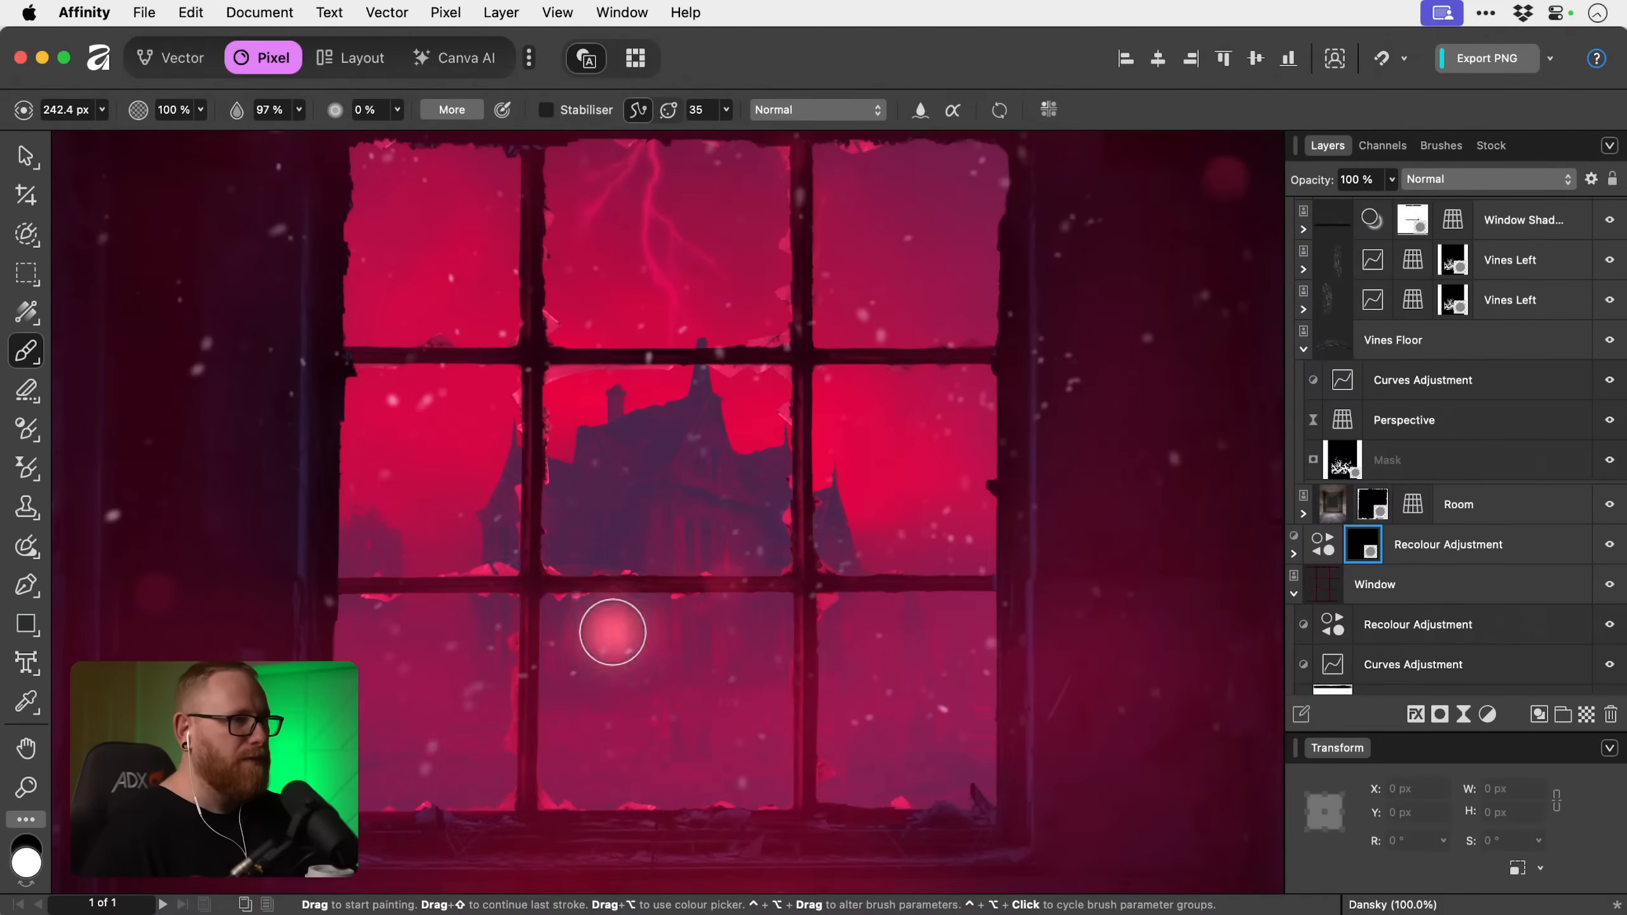
{"action": "key", "text": "["}
{"action": "key", "text": "["}
{"action": "key", "text": "["}
{"action": "key", "text": "["}
{"action": "key", "text": "["}
{"action": "key", "text": "["}
{"action": "key", "text": "["}
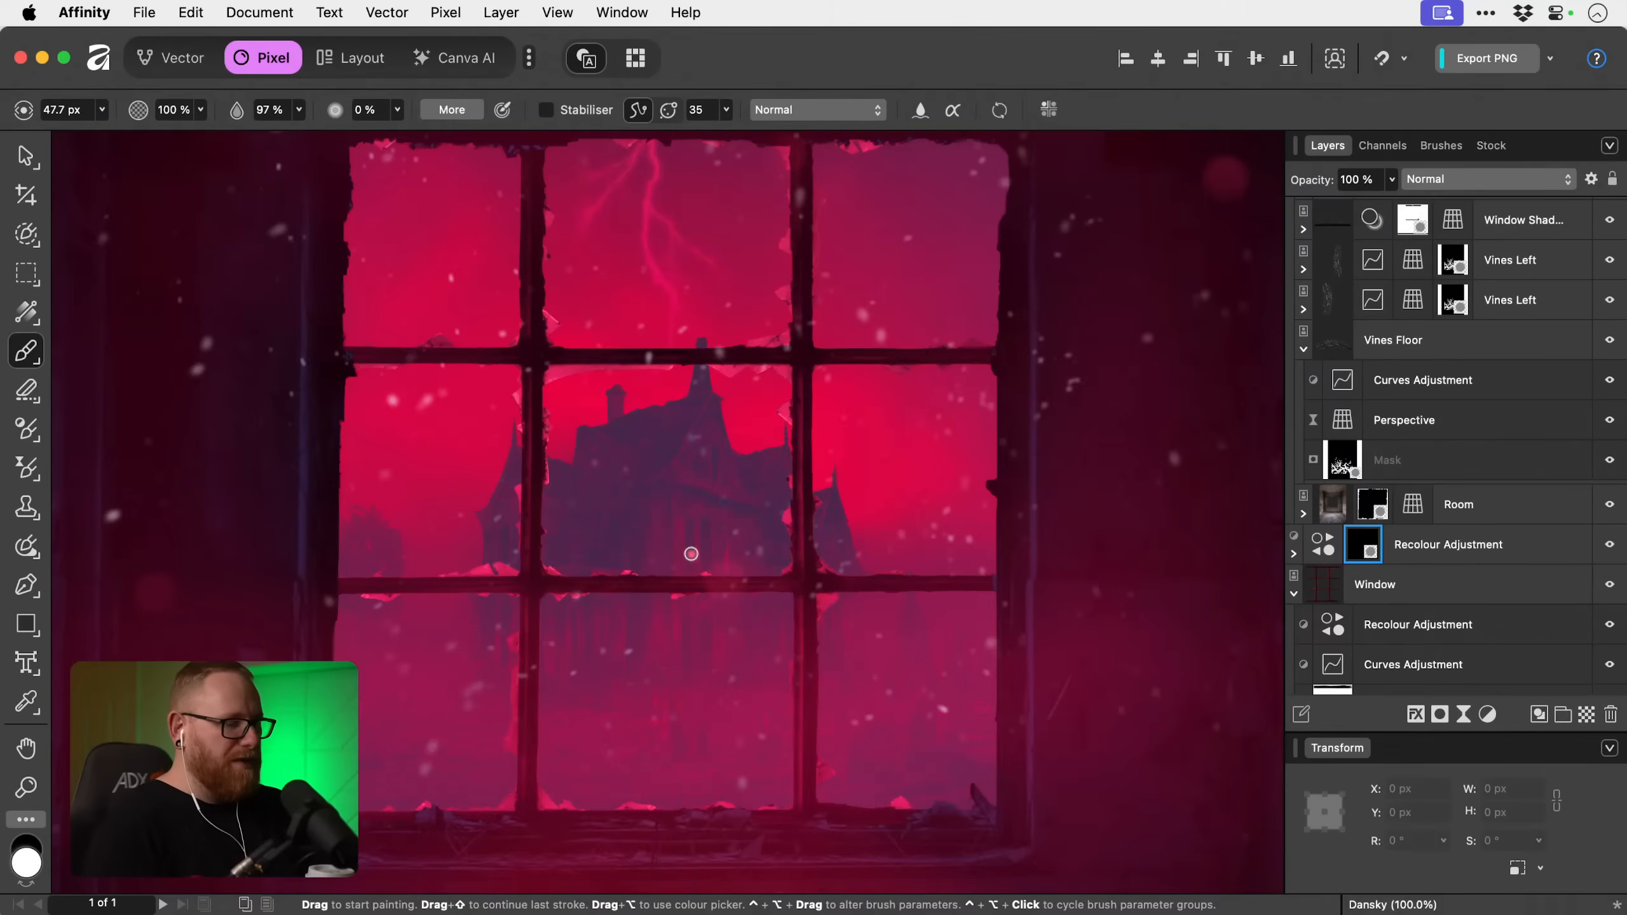
{"action": "key", "text": "super+2"}
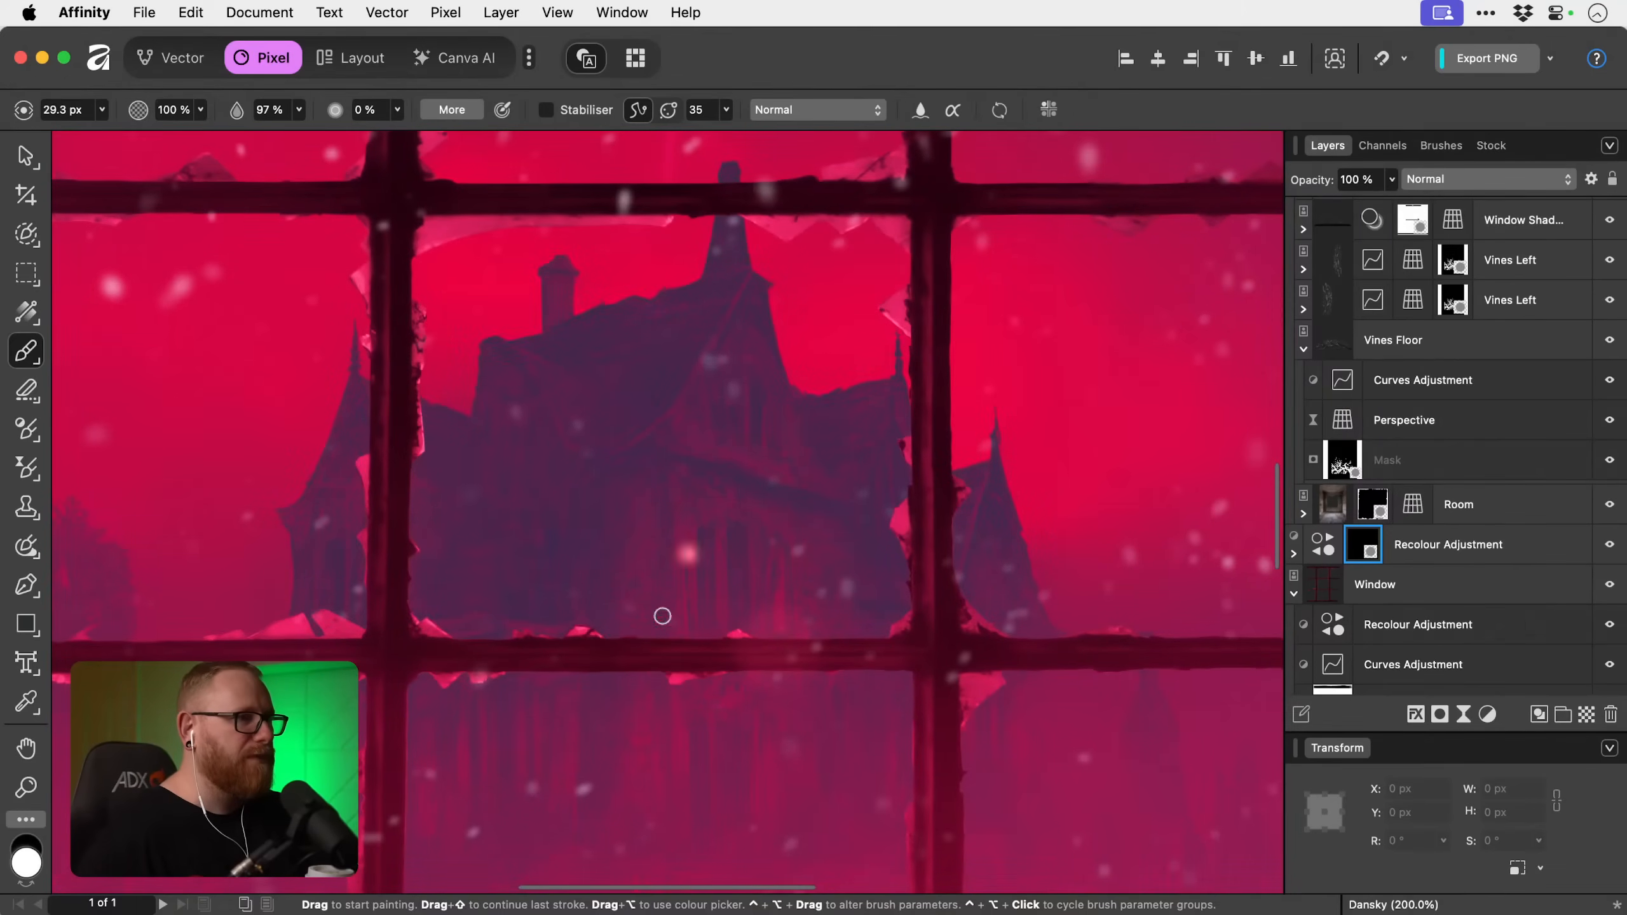
{"action": "key", "text": "["}
{"action": "key", "text": "["}
{"action": "key", "text": "["}
{"action": "key", "text": "["}
{"action": "key", "text": "["}
{"action": "key", "text": "["}
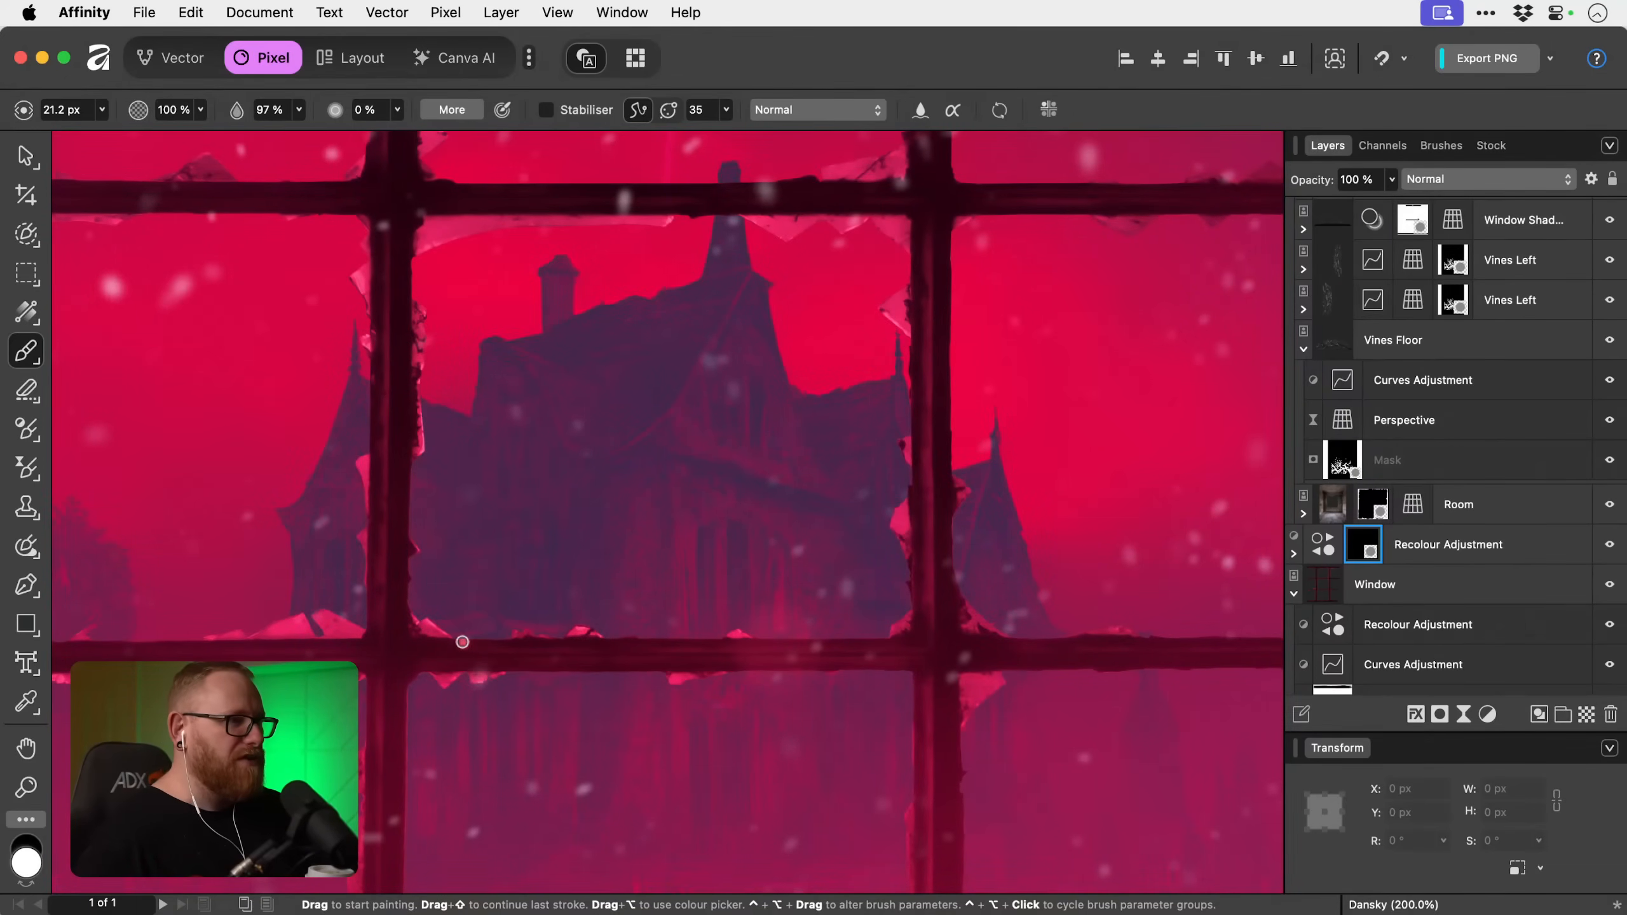
With an 11.1 px brush, paint a white mask highlight along the lower glazing bar's central section and trim its underside with black.
{"action": "left_click_drag", "start_coordinate": [462, 642], "coordinate": [872, 640]}
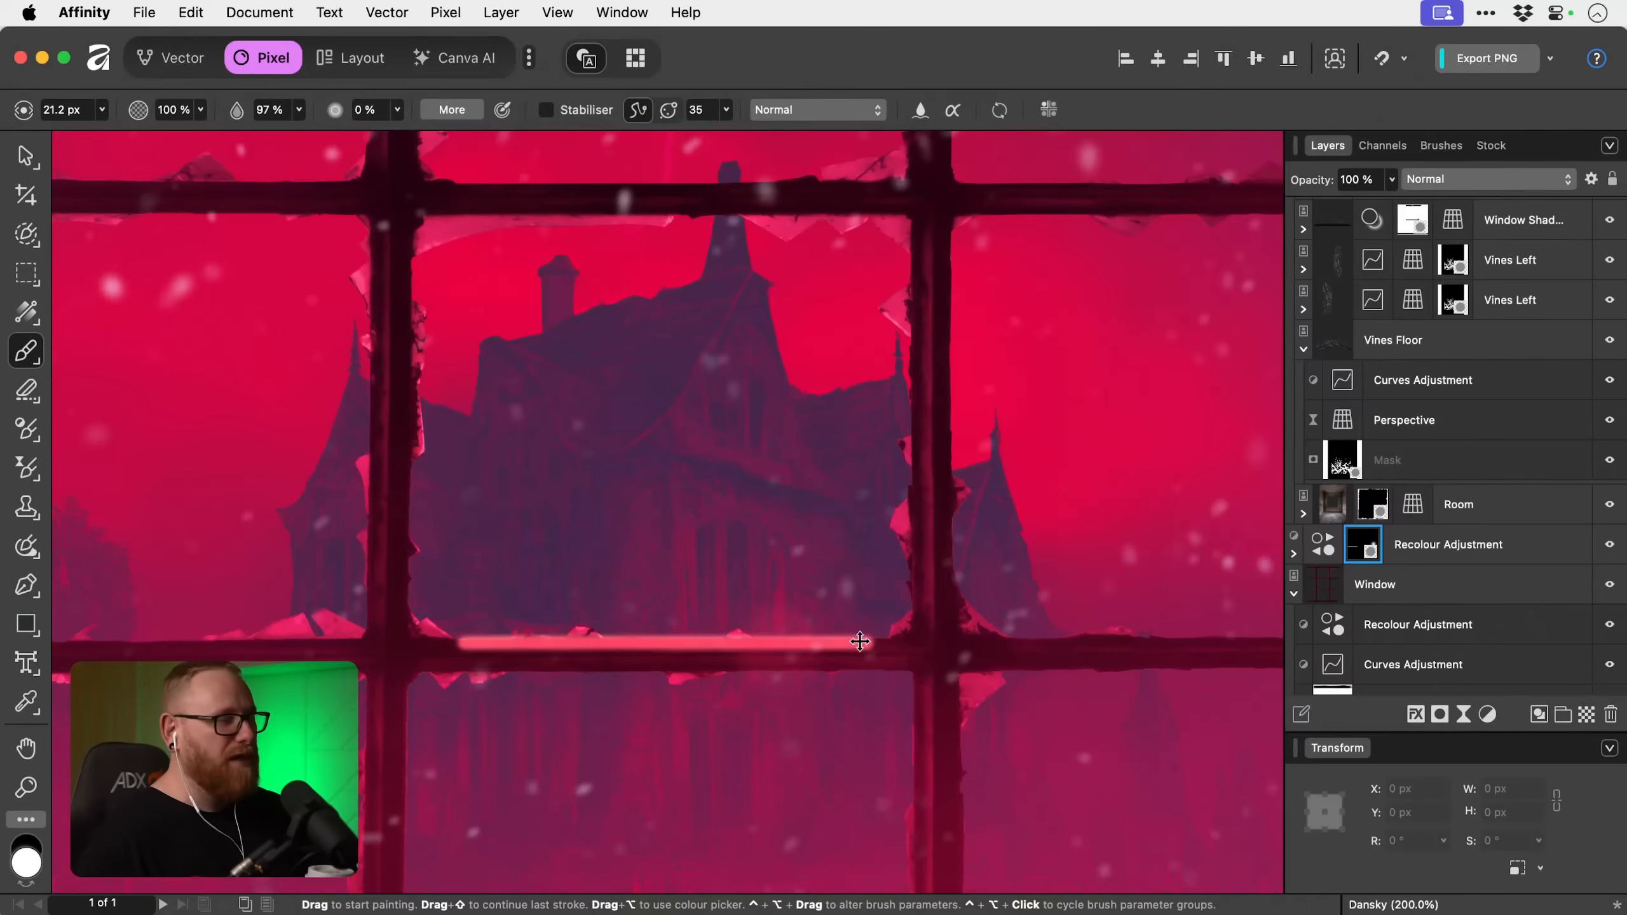
{"action": "key", "text": "super+z"}
{"action": "key", "text": "["}
{"action": "key", "text": "["}
{"action": "key", "text": "["}
{"action": "key", "text": "["}
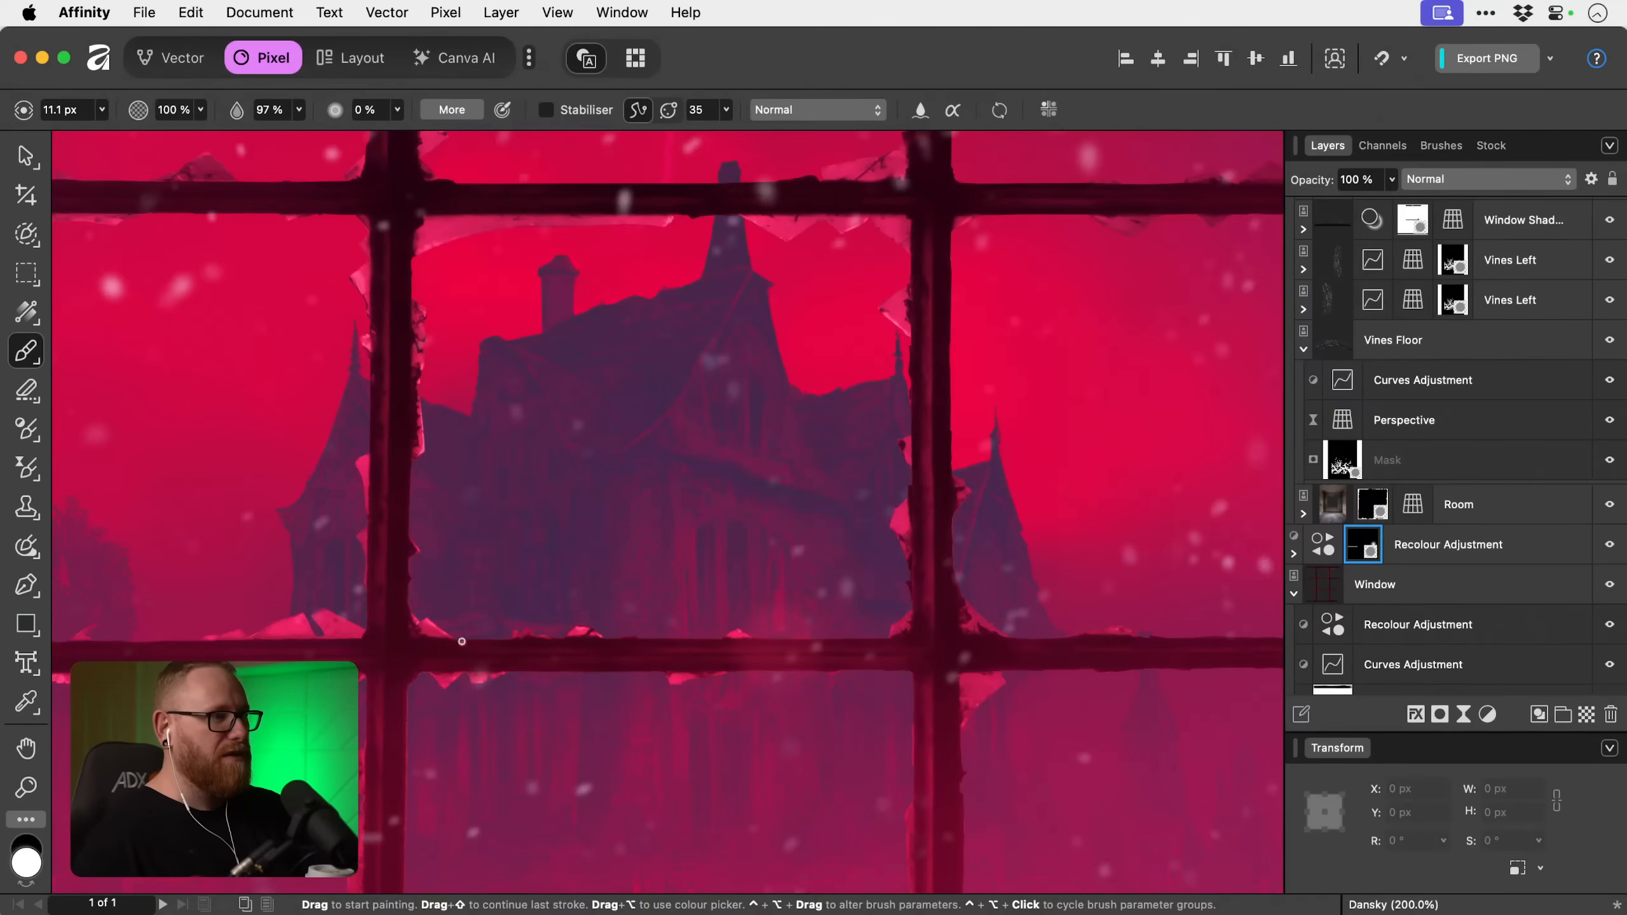
{"action": "left_click_drag", "start_coordinate": [444, 639], "coordinate": [942, 634]}
{"action": "key", "text": "x"}
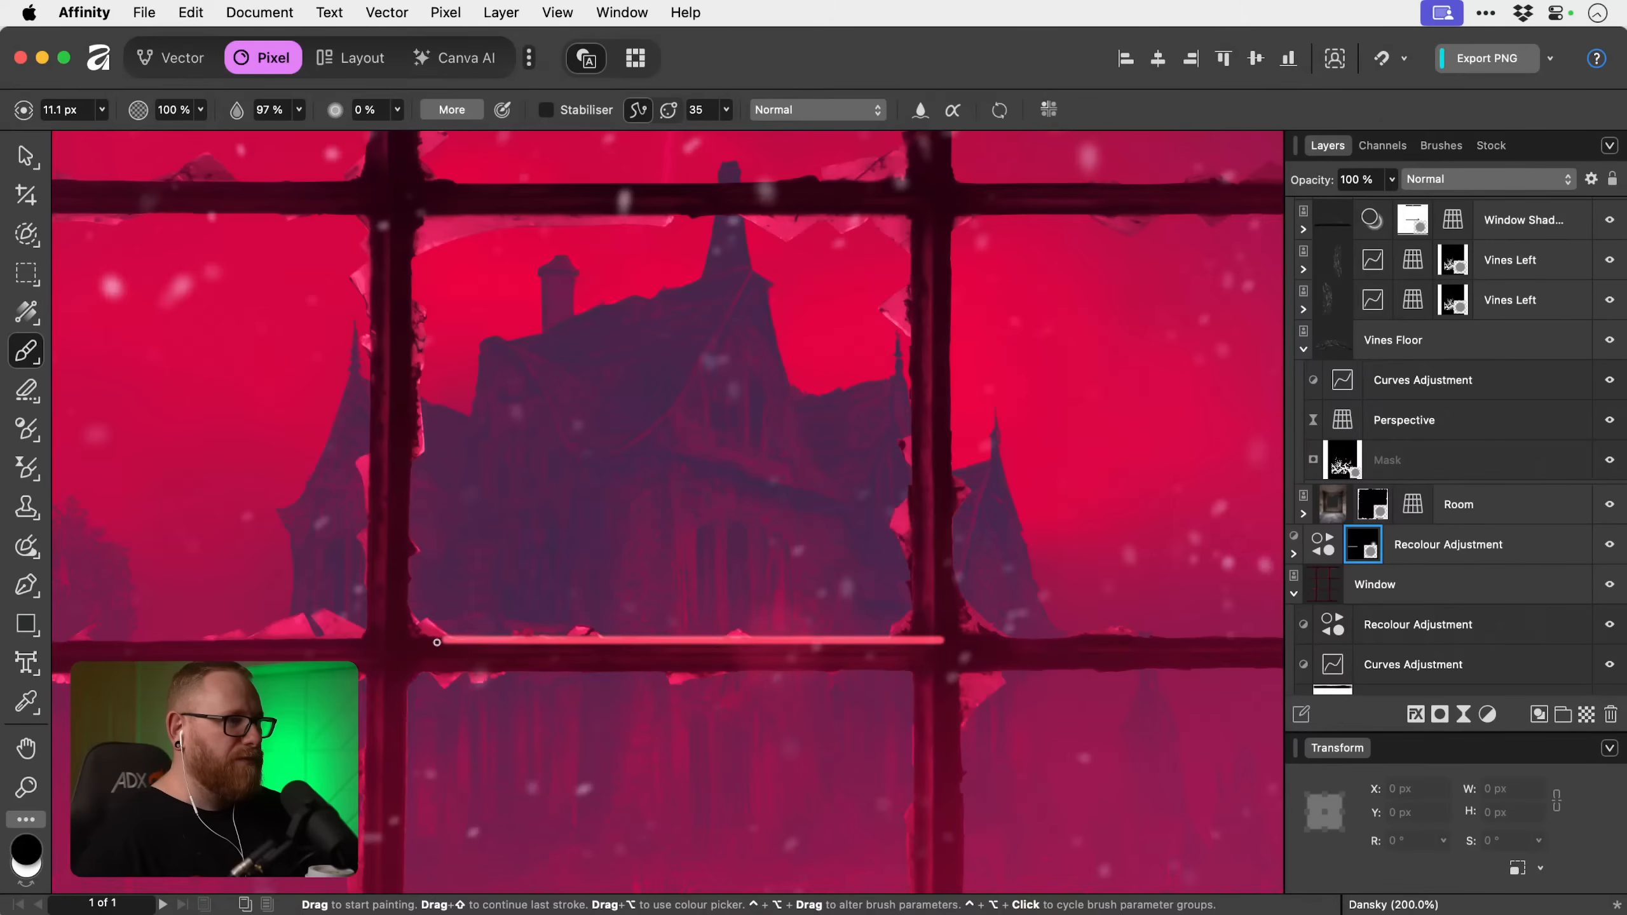
{"action": "left_click_drag", "start_coordinate": [437, 642], "coordinate": [1086, 638]}
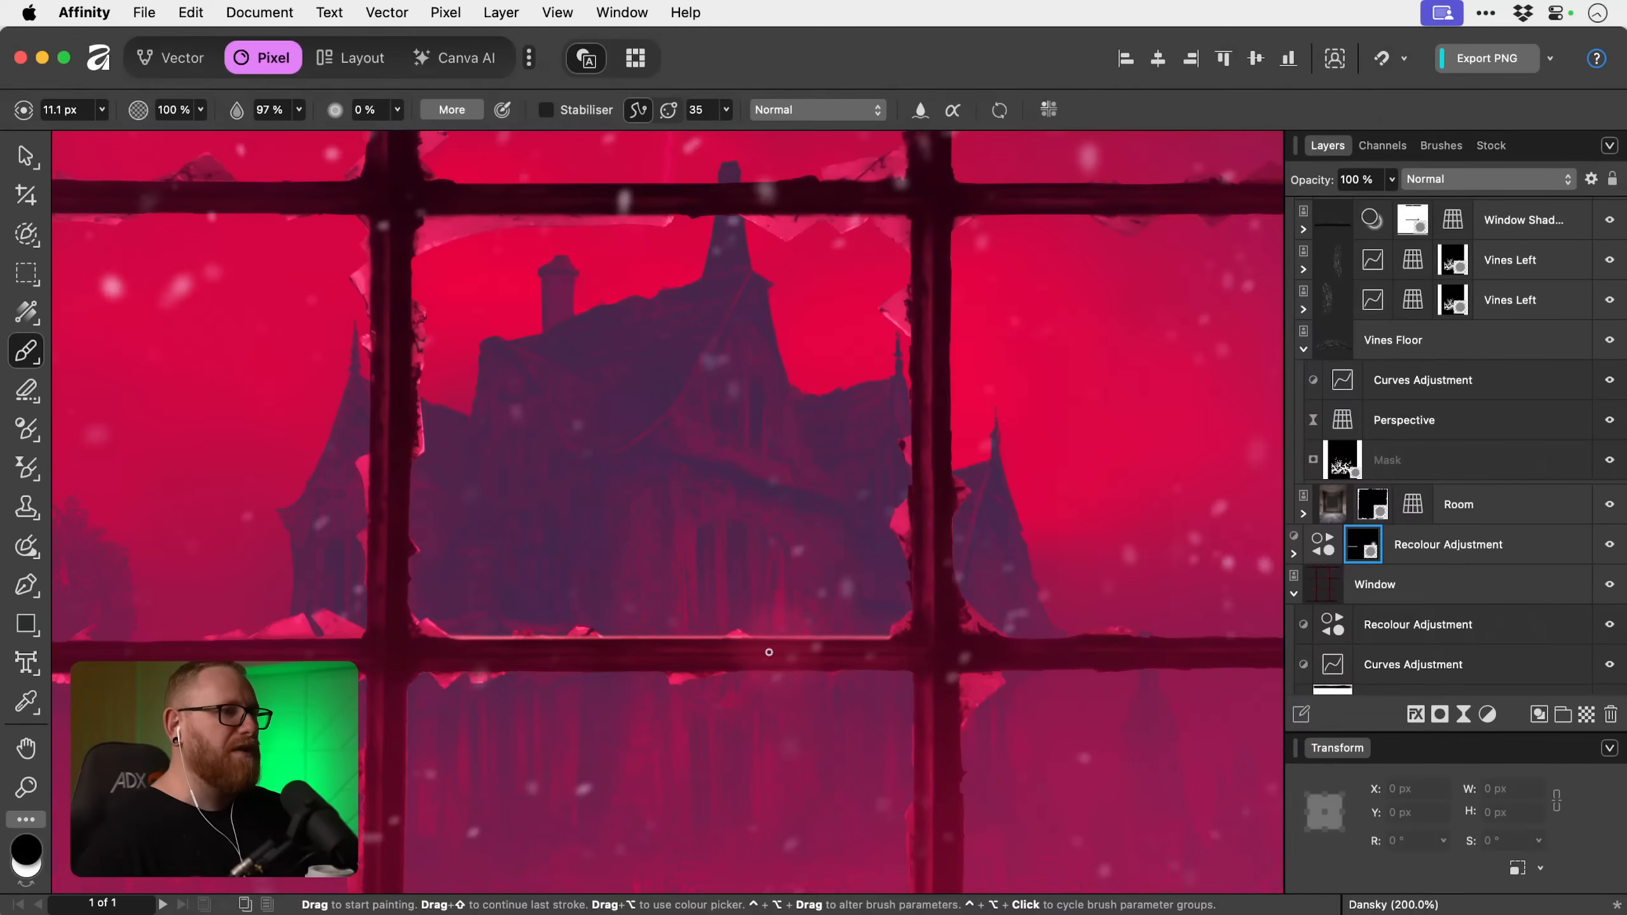
Set the black brush to 42.7 px and compare the window with the masked Recolour adjustment hidden and shown.
{"action": "key", "text": "bracketright"}
{"action": "key", "text": "bracketright"}
{"action": "key", "text": "bracketright"}
{"action": "key", "text": "bracketright"}
{"action": "key", "text": "bracketright"}
{"action": "key", "text": "bracketright"}
{"action": "key", "text": "bracketright"}
{"action": "key", "text": "bracketright"}
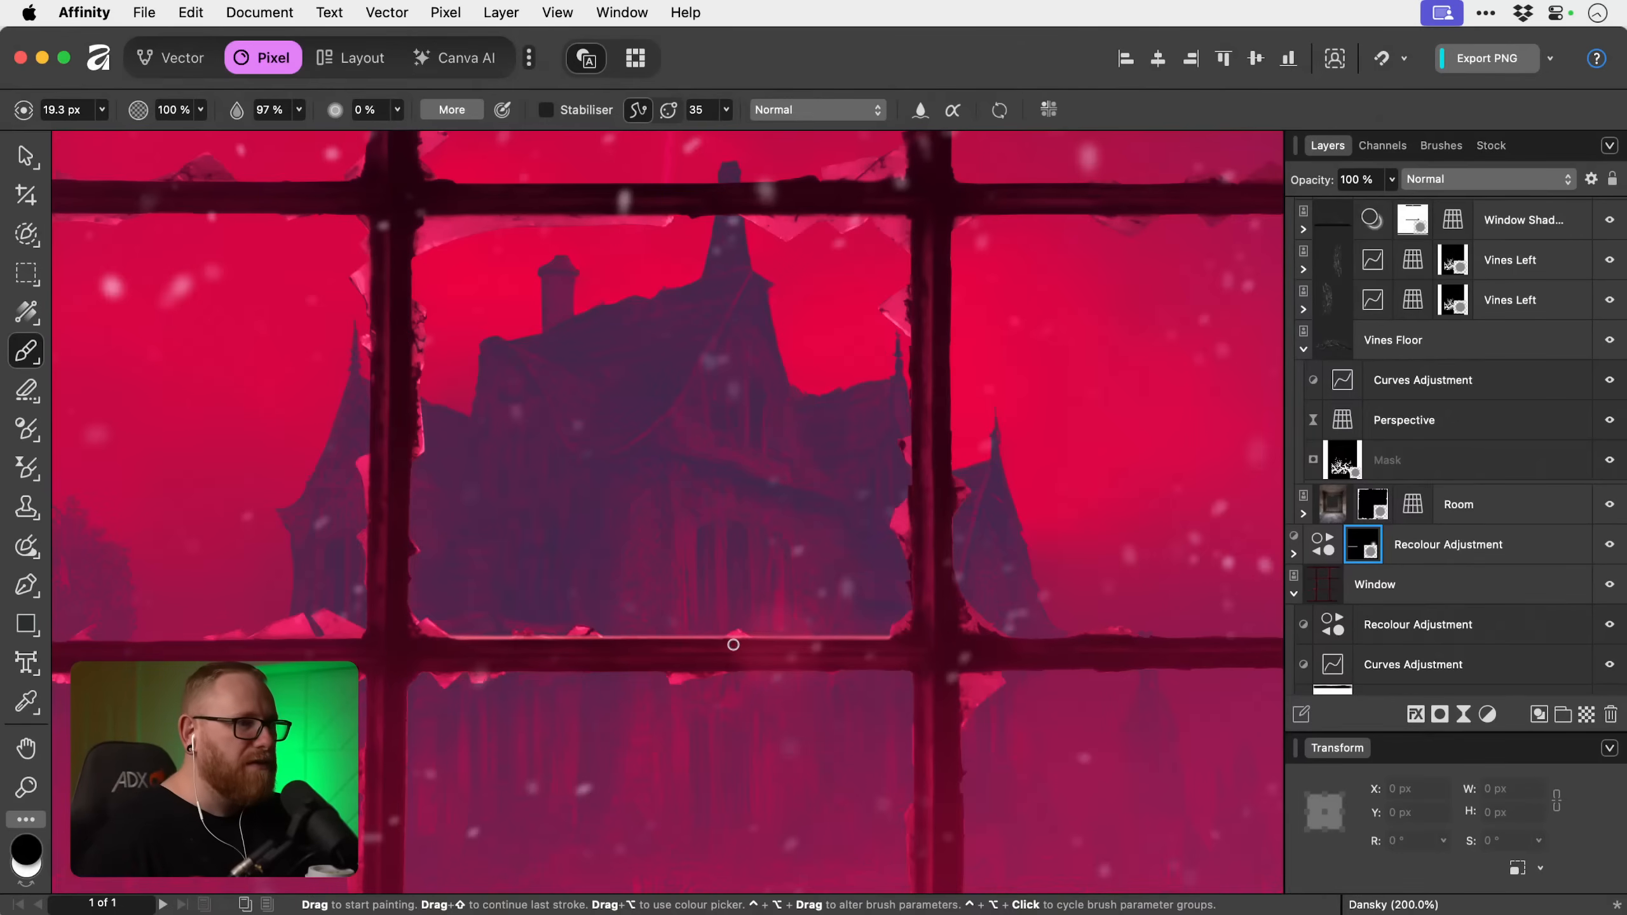
{"action": "key", "text": "bracketright"}
{"action": "key", "text": "bracketright"}
{"action": "key", "text": "bracketright"}
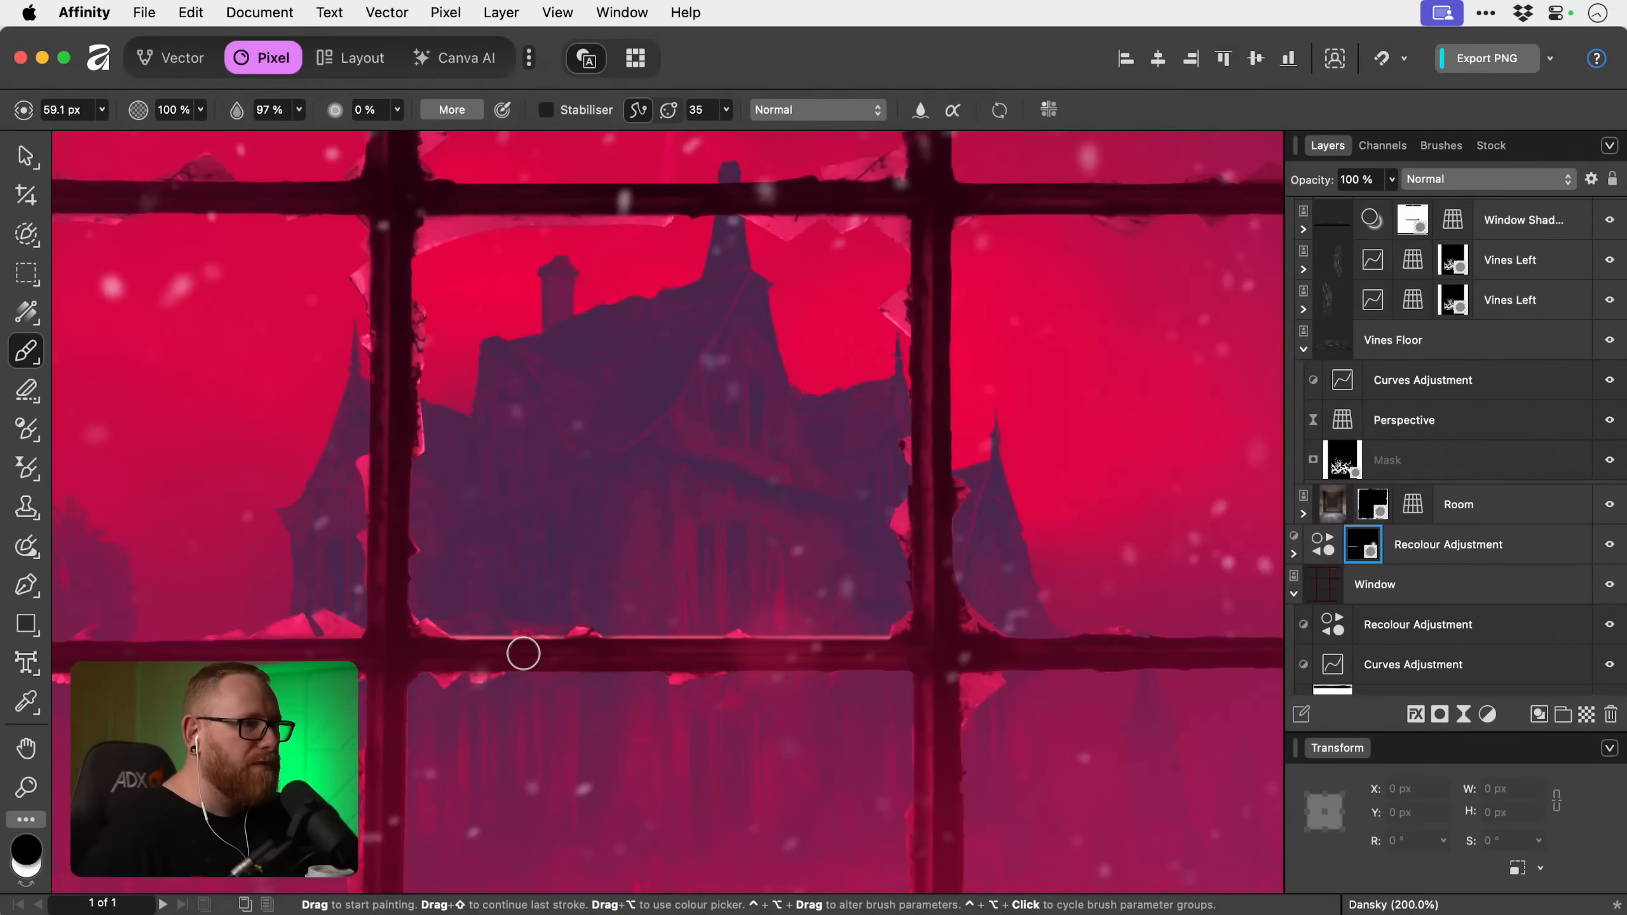
{"action": "key", "text": "bracketleft"}
{"action": "key", "text": "bracketleft"}
{"action": "key", "text": "bracketleft"}
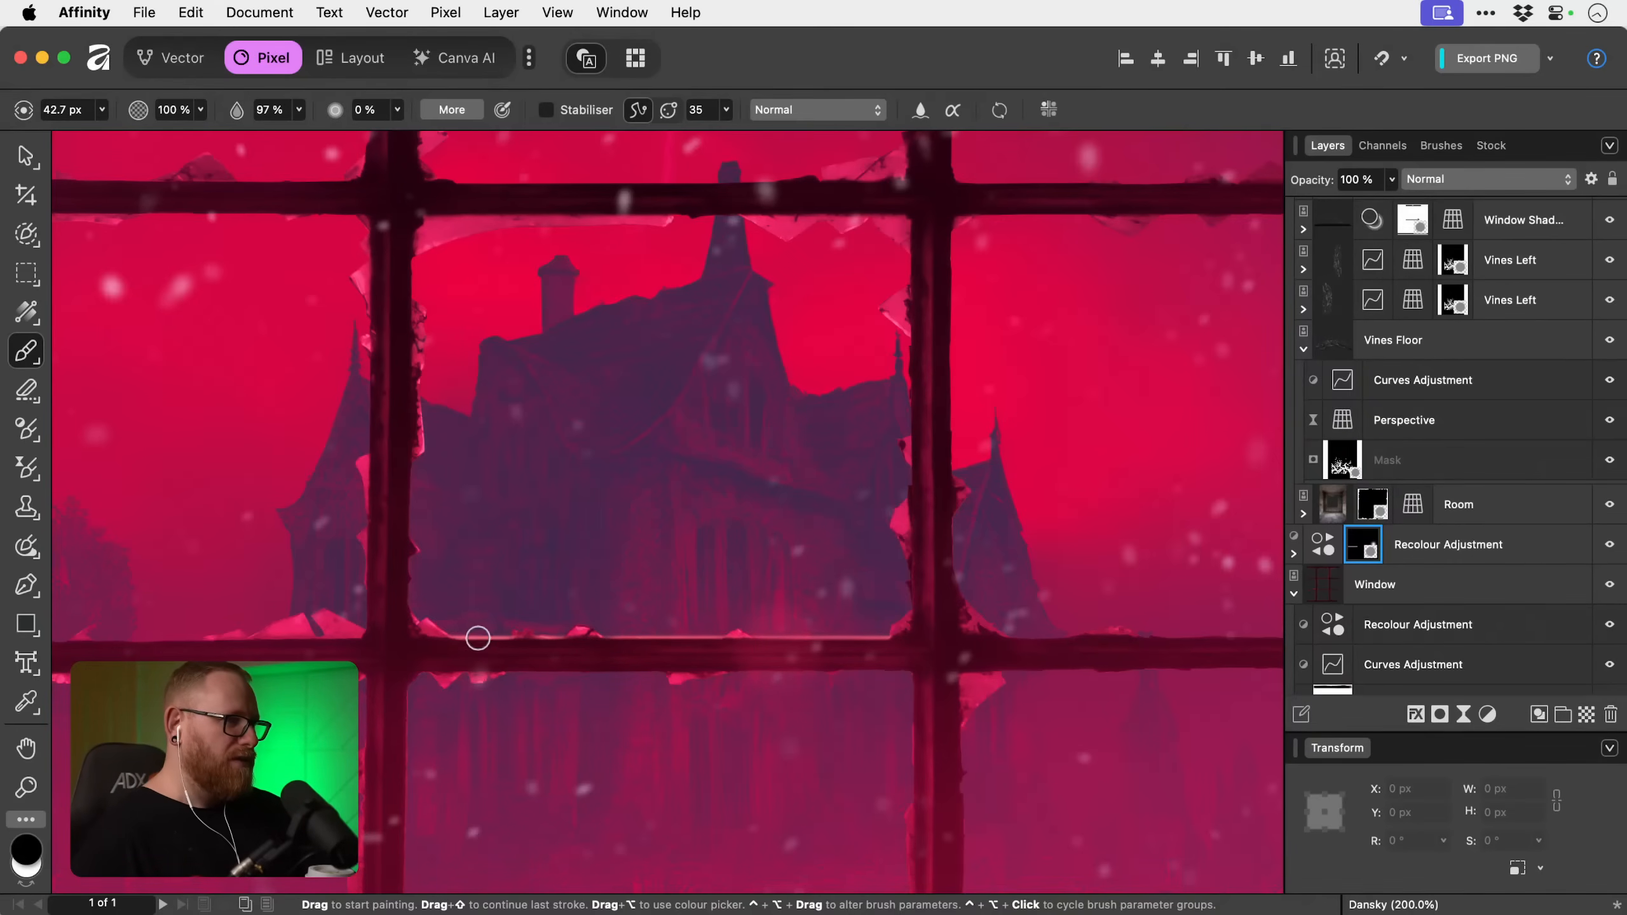
{"action": "left_click", "coordinate": [1609, 548]}
With an 11.6 px white brush, paint a straight mask highlight along the top edge of the lower glazing bar's left section.
{"action": "left_click_drag", "start_coordinate": [545, 536], "coordinate": [934, 531]}
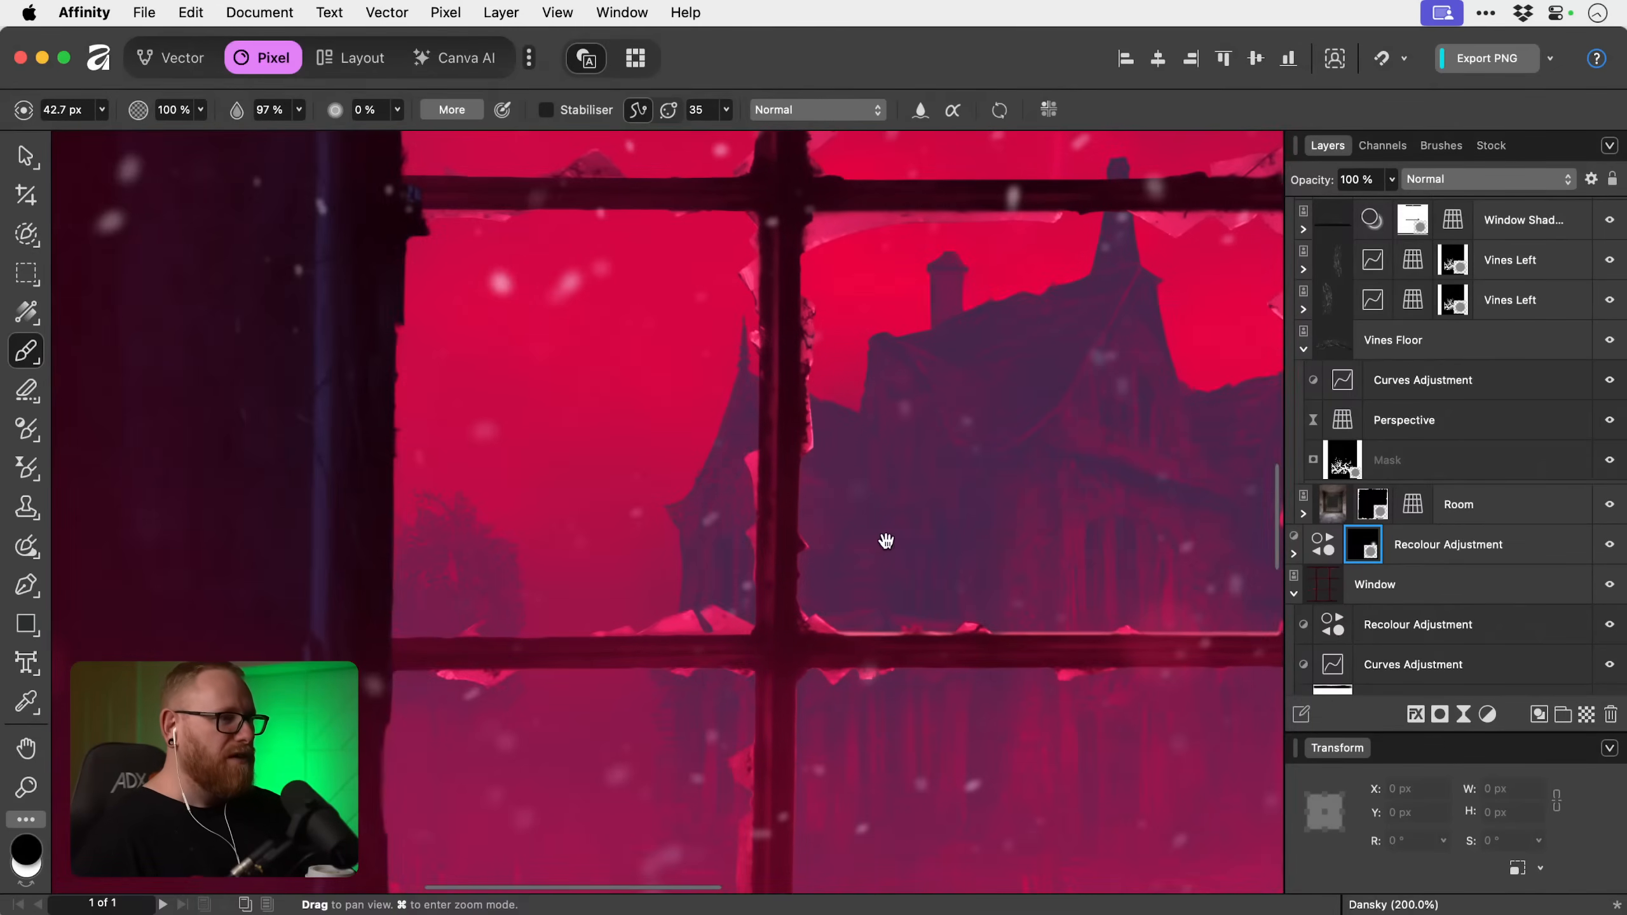
{"action": "key", "text": "x"}
{"action": "key", "text": "["}
{"action": "key", "text": "["}
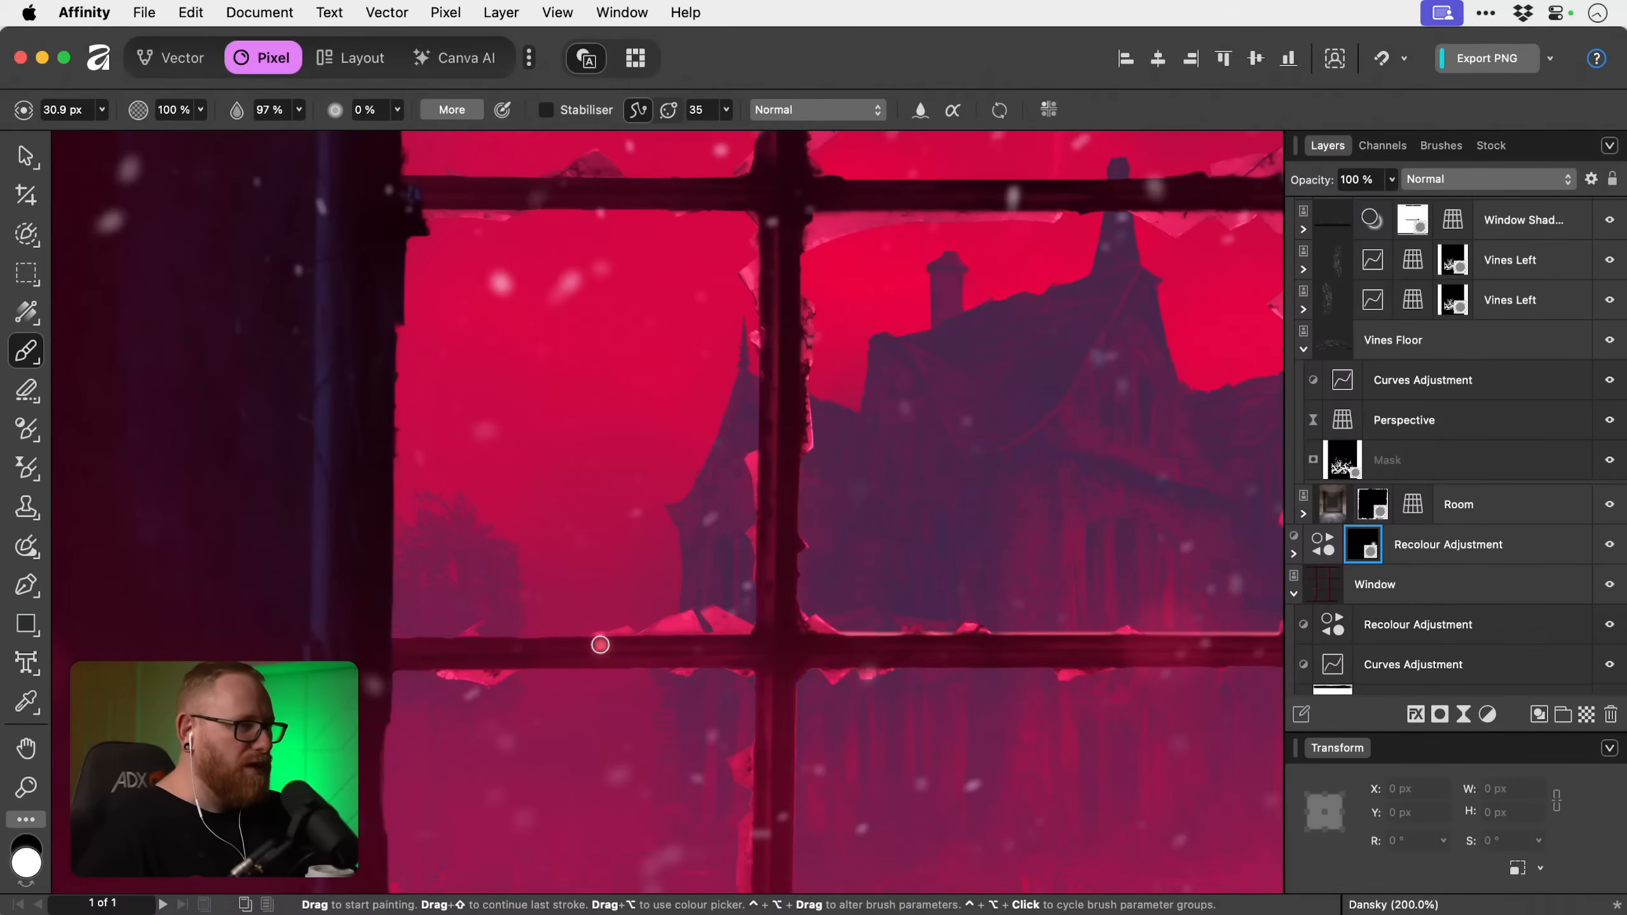
{"action": "key", "text": "["}
{"action": "key", "text": "["}
{"action": "key", "text": "["}
{"action": "key", "text": "["}
{"action": "key", "text": "["}
{"action": "key", "text": "["}
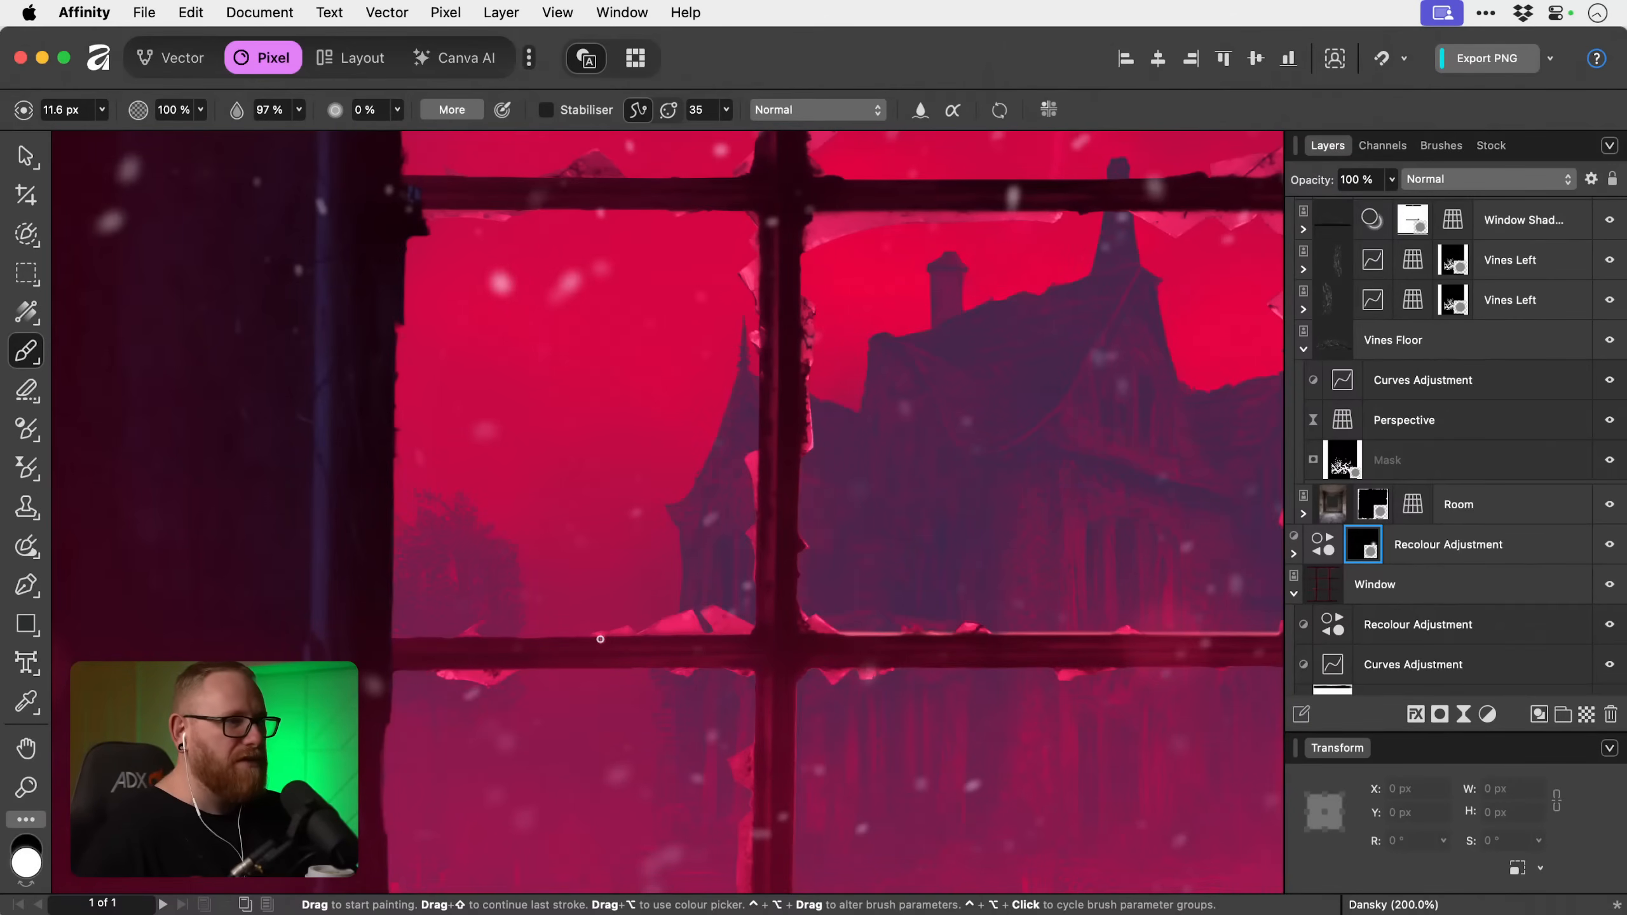
{"action": "left_click_drag", "start_coordinate": [598, 637], "coordinate": [367, 639]}
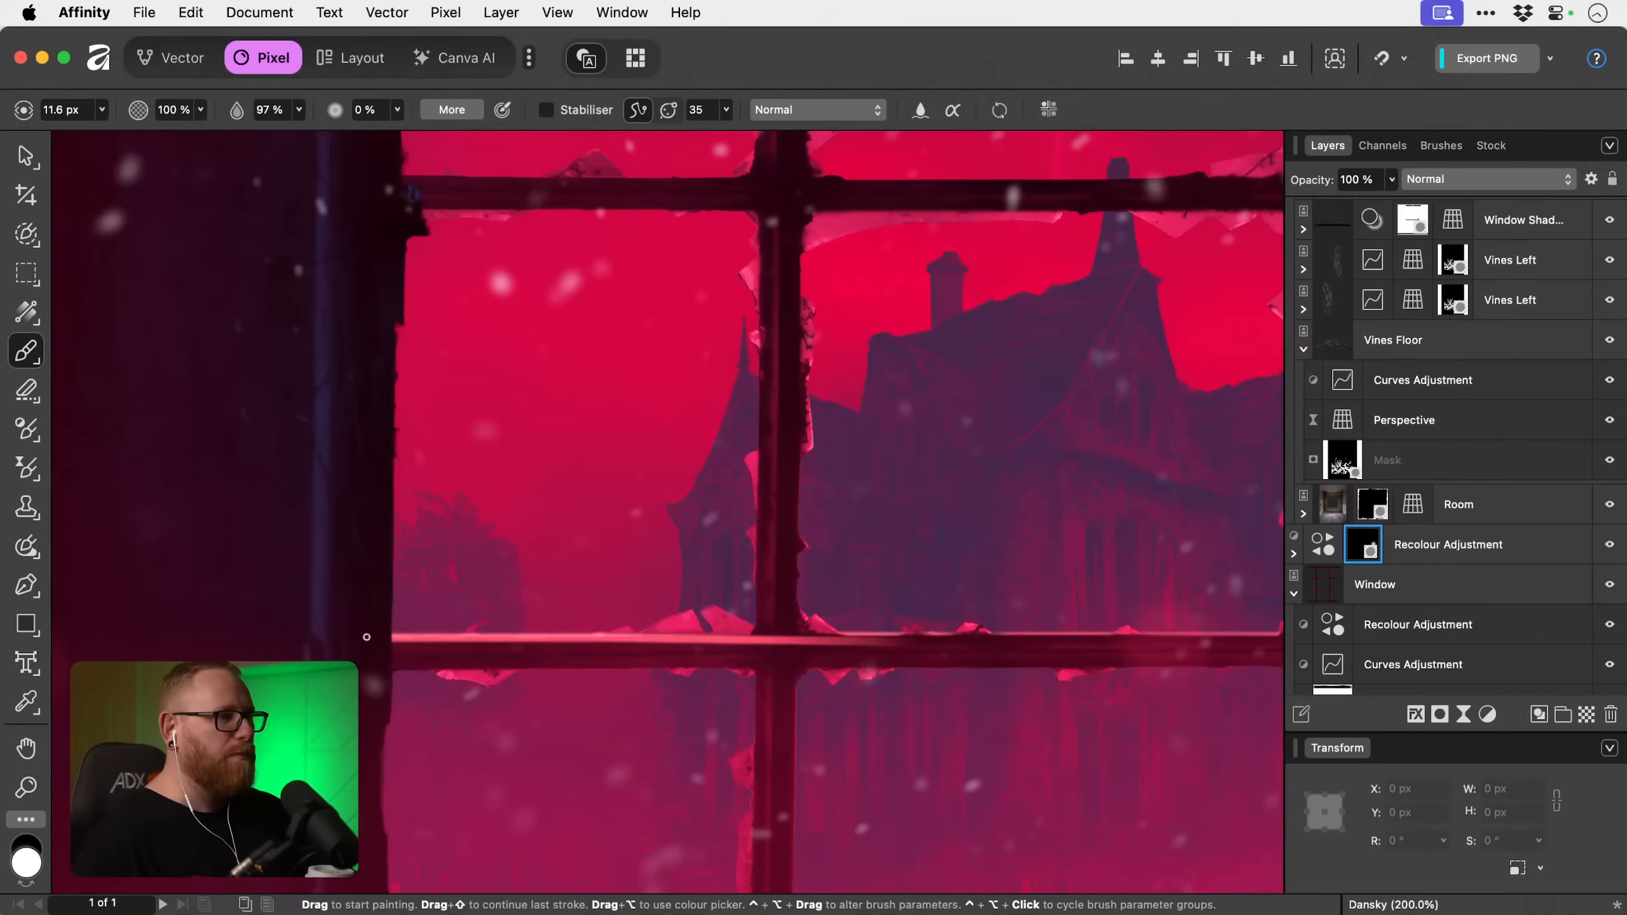
{"action": "key", "text": "super+z"}
{"action": "mouse_move", "coordinate": [535, 636]}
{"action": "left_mouse_down"}
{"action": "mouse_move", "coordinate": [599, 645]}
{"action": "mouse_move", "coordinate": [373, 637]}
{"action": "left_mouse_up"}
{"action": "key", "text": "super+z"}
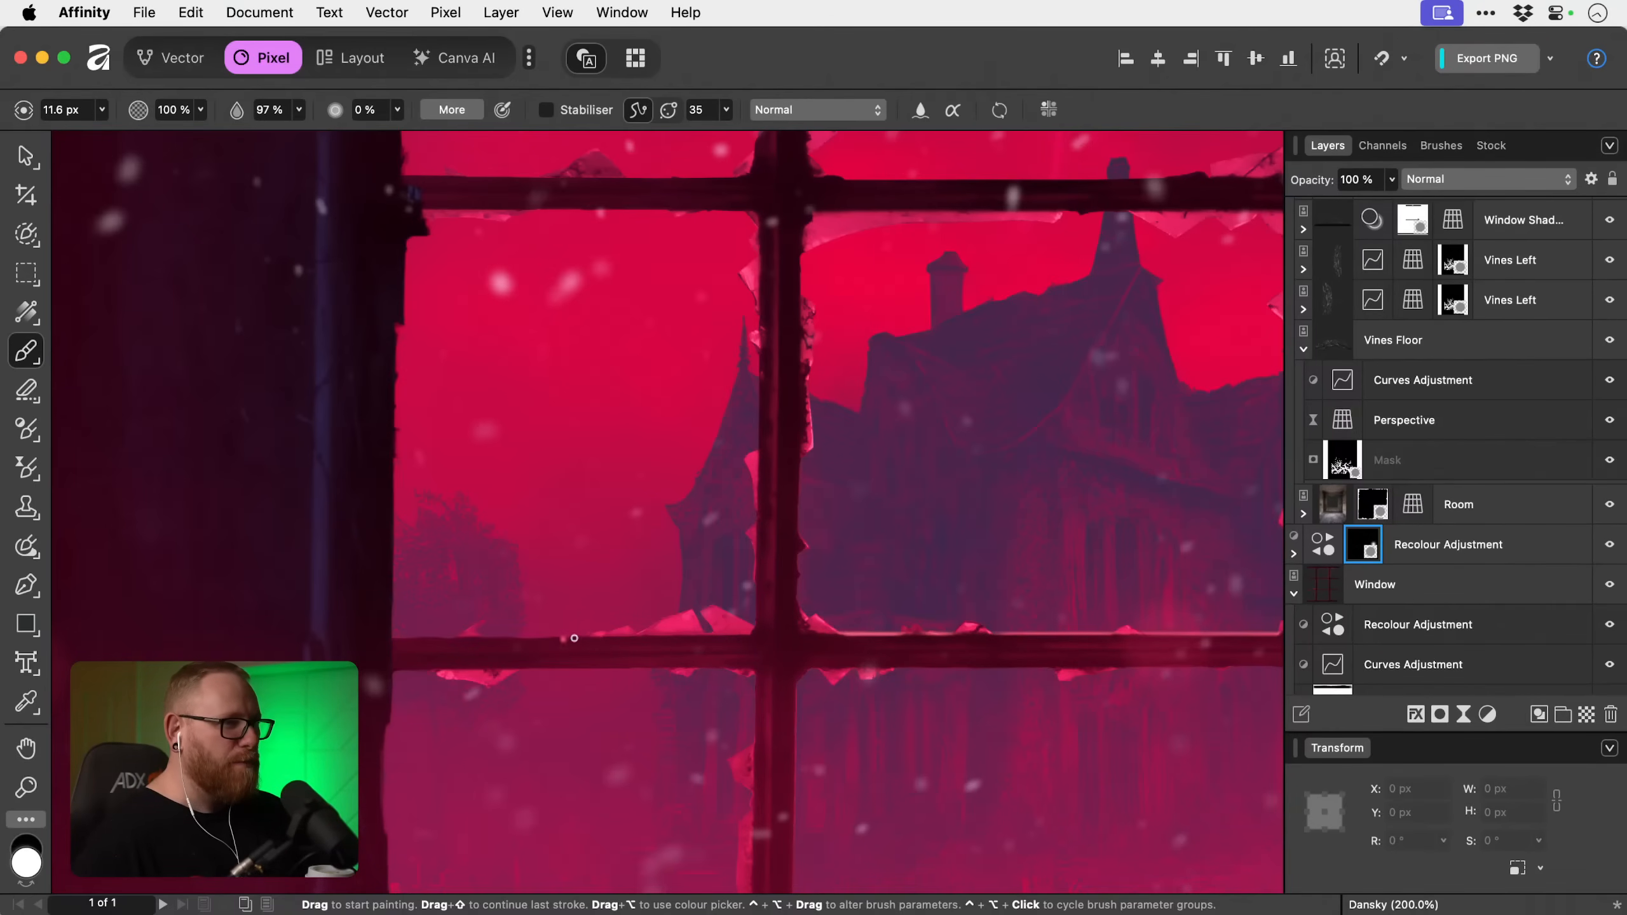
{"action": "left_click_drag", "start_coordinate": [594, 638], "coordinate": [347, 640]}
Paint a thin white mask highlight along the top edge of the upper glazing bar's central section.
{"action": "key", "text": "space"}
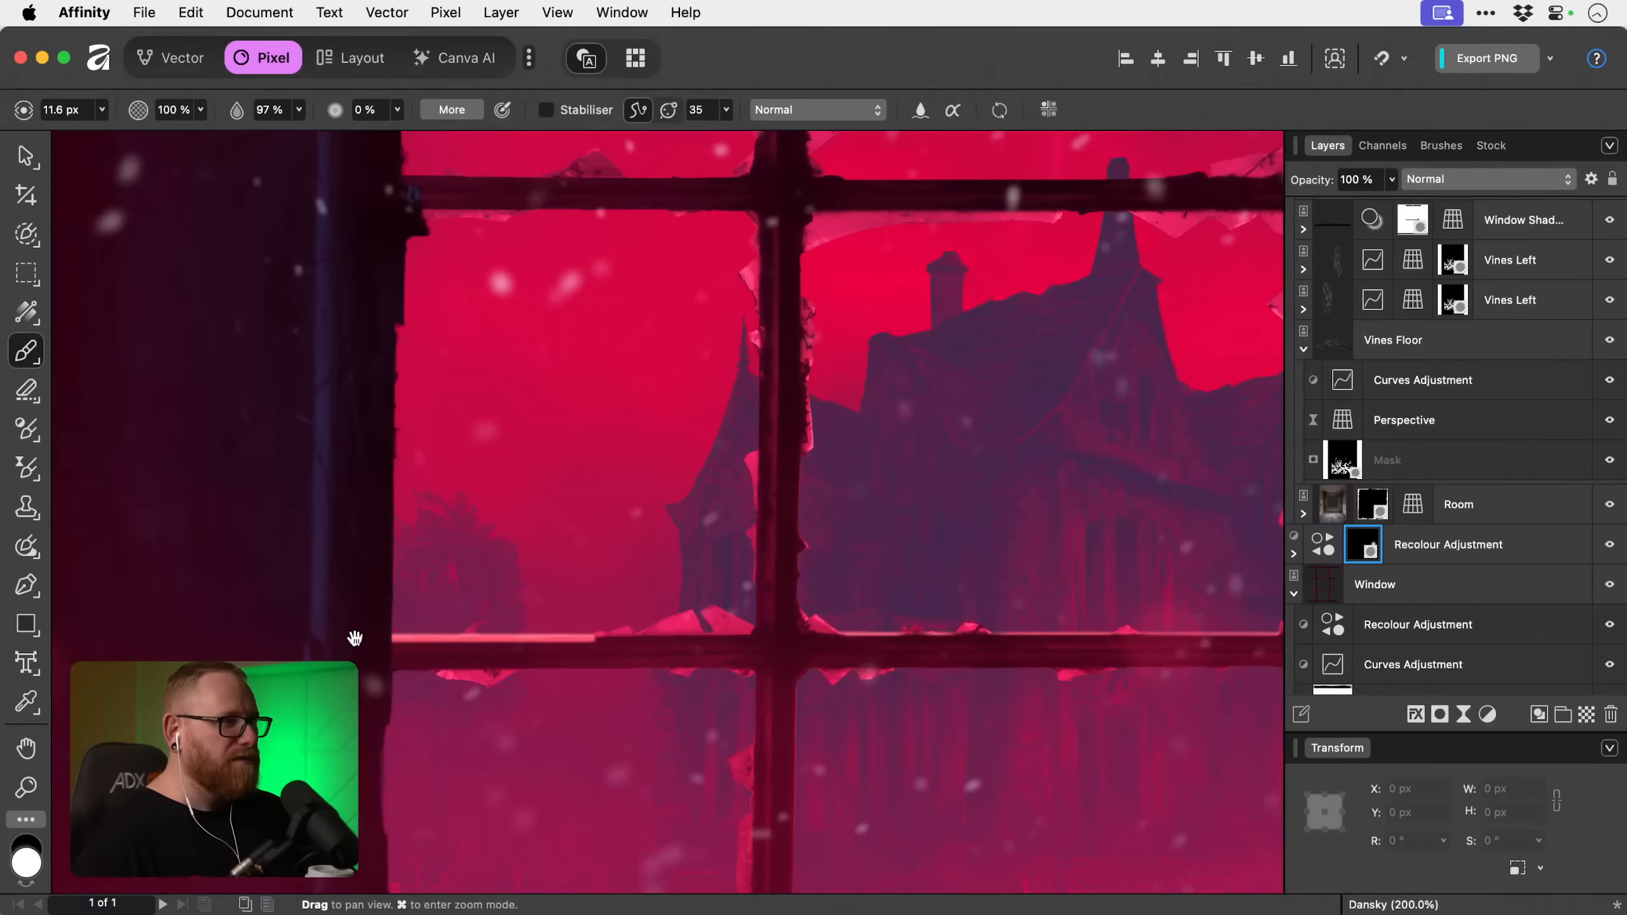
{"action": "left_click_drag", "start_coordinate": [636, 412], "coordinate": [403, 644]}
{"action": "left_click_drag", "start_coordinate": [635, 490], "coordinate": [549, 505]}
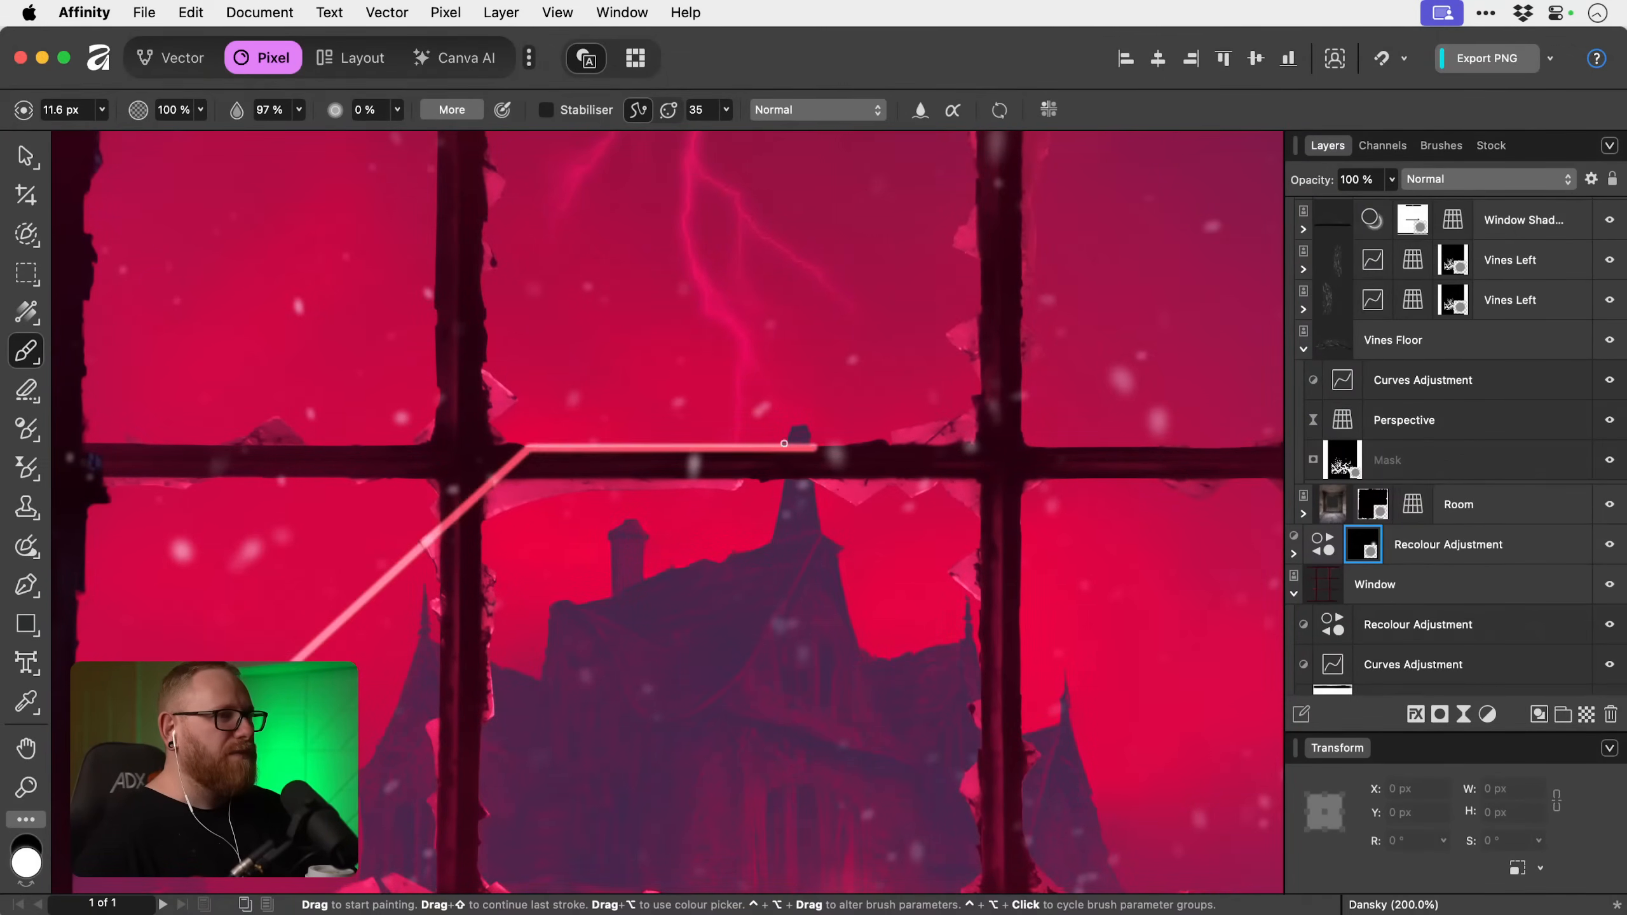
{"action": "left_click_drag", "start_coordinate": [528, 447], "coordinate": [851, 446]}
{"action": "left_click_drag", "start_coordinate": [345, 473], "coordinate": [605, 470]}
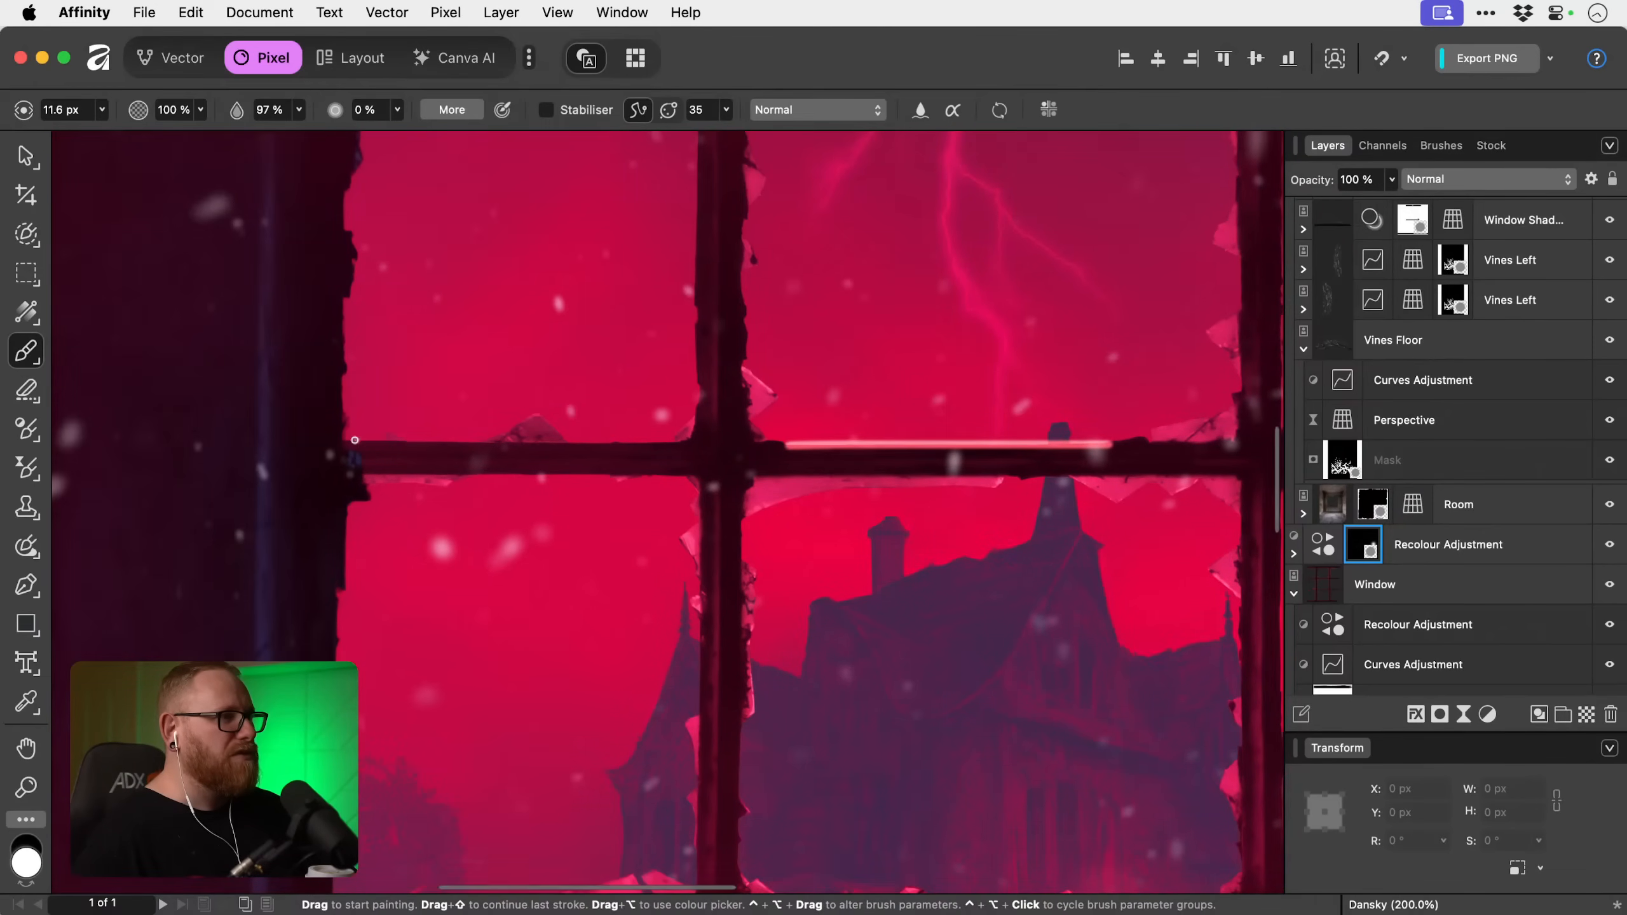
{"action": "left_click_drag", "start_coordinate": [683, 477], "coordinate": [415, 474]}
{"action": "left_click", "coordinate": [675, 467]}
{"action": "left_click_drag", "start_coordinate": [800, 473], "coordinate": [303, 451]}
{"action": "left_click_drag", "start_coordinate": [650, 451], "coordinate": [482, 451]}
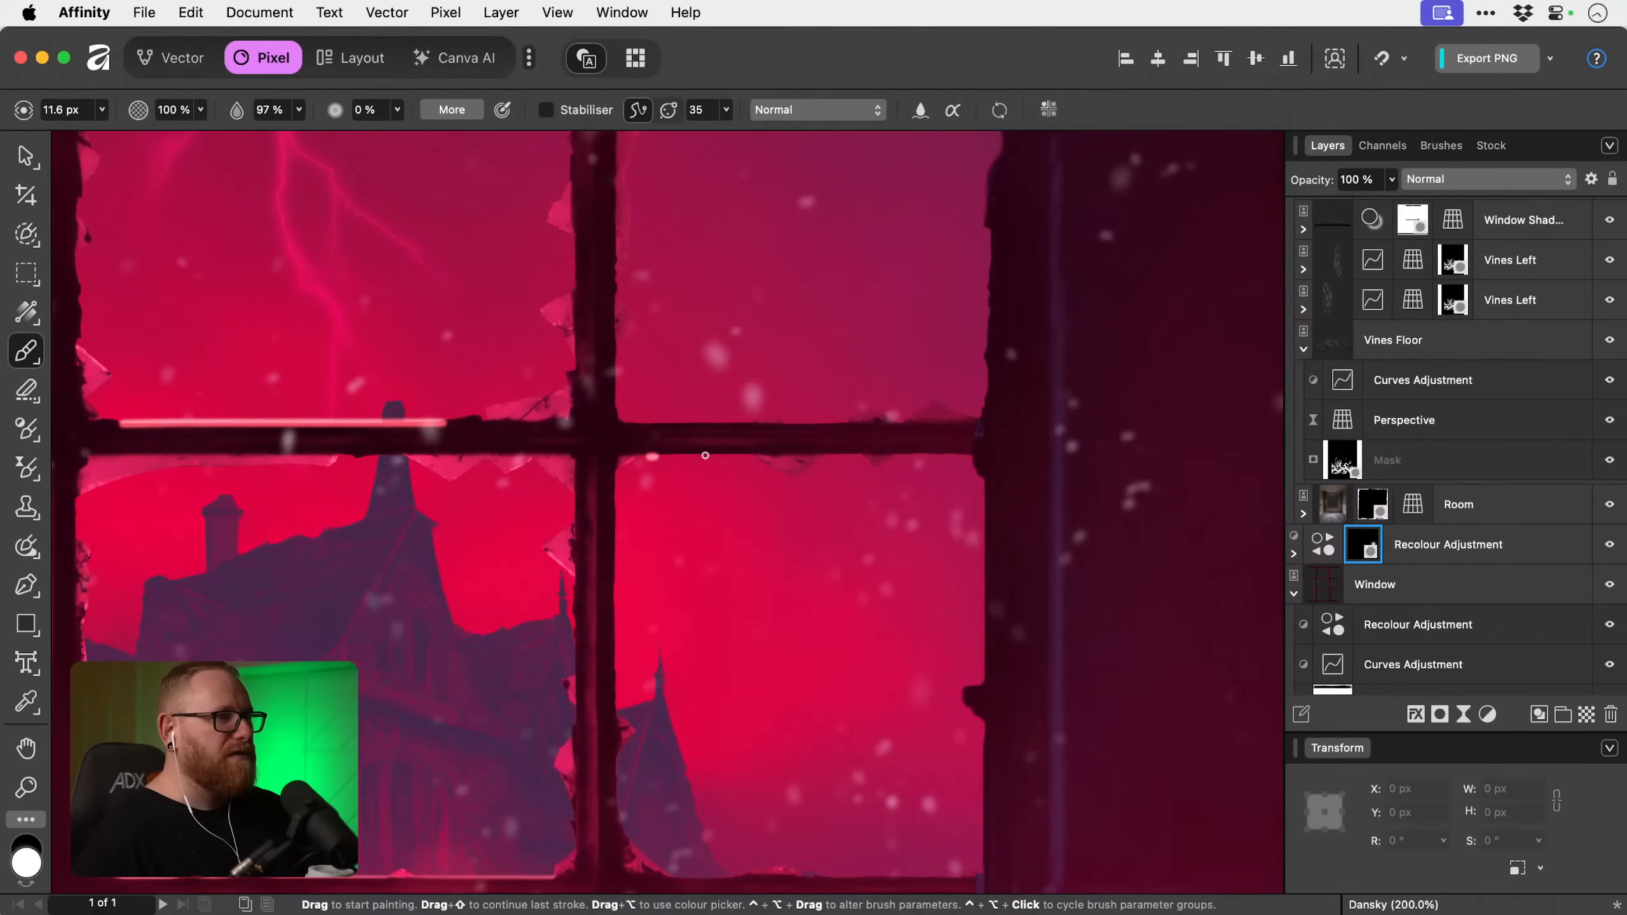
Paint white mask highlights beneath the upper glazing bar's right section and down the right edge of the right vertical bar in the middle row.
{"action": "left_click_drag", "start_coordinate": [706, 455], "coordinate": [973, 455]}
{"action": "left_click_drag", "start_coordinate": [710, 657], "coordinate": [753, 507]}
{"action": "left_click_drag", "start_coordinate": [799, 650], "coordinate": [799, 591]}
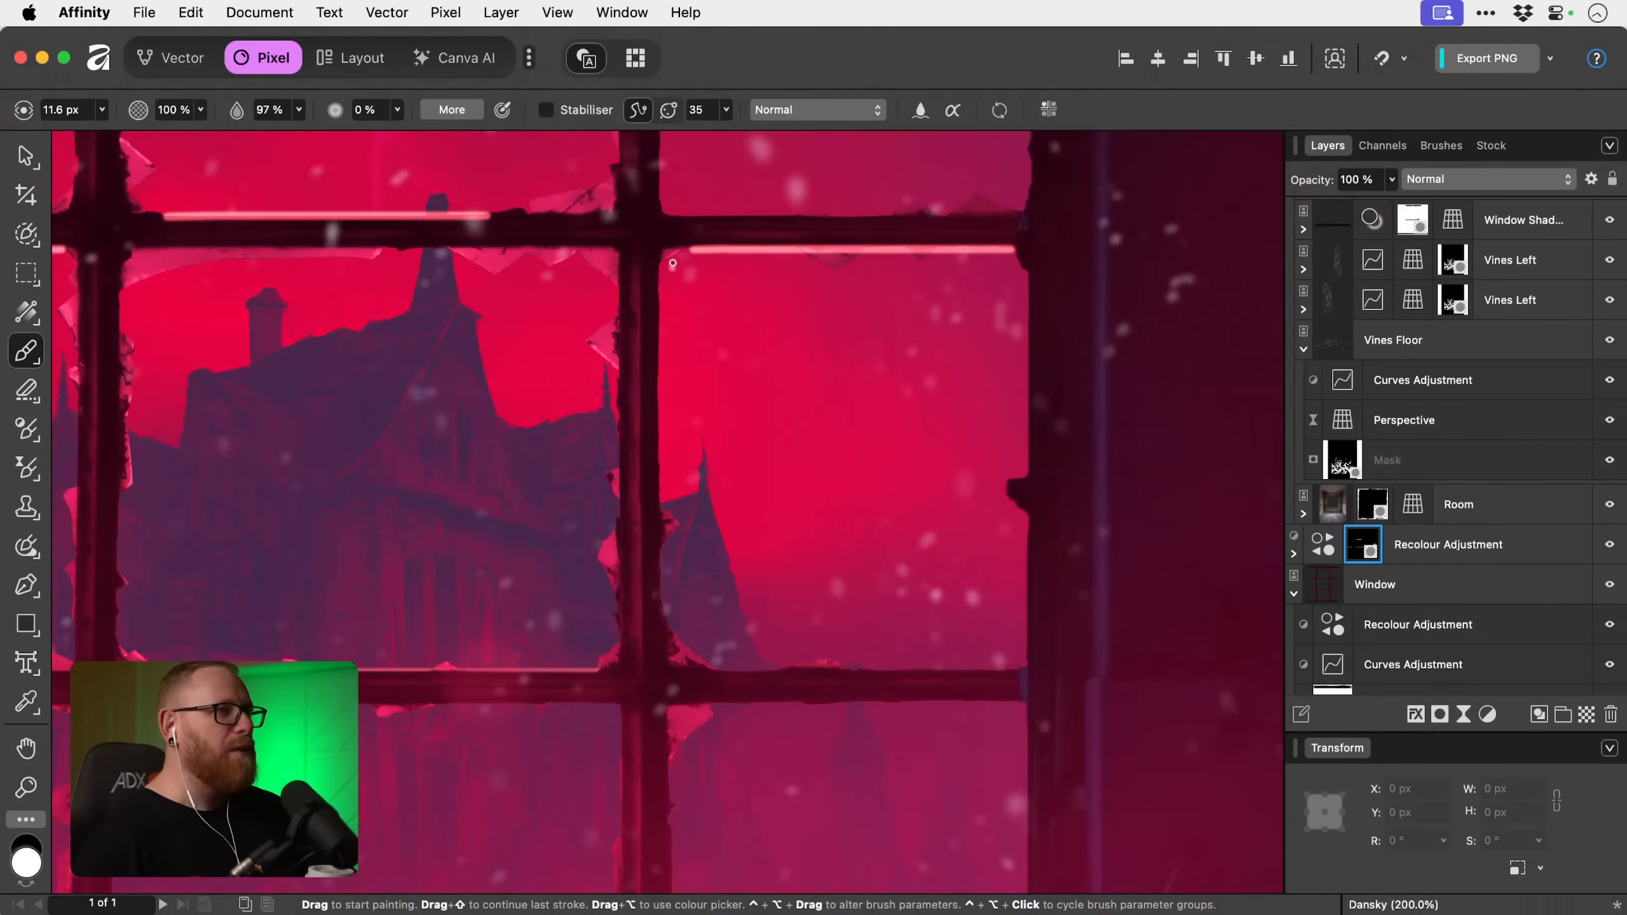
{"action": "left_click_drag", "start_coordinate": [660, 263], "coordinate": [666, 501]}
{"action": "left_click_drag", "start_coordinate": [663, 580], "coordinate": [674, 616]}
{"action": "left_click_drag", "start_coordinate": [674, 617], "coordinate": [676, 554]}
Paint a straight white mask highlight along the underside of the lower glazing bar's right section.
{"action": "mouse_move", "coordinate": [708, 642]}
{"action": "left_mouse_down"}
{"action": "mouse_move", "coordinate": [712, 441]}
{"action": "mouse_move", "coordinate": [955, 441]}
{"action": "left_mouse_up"}
{"action": "key", "text": "super+z"}
{"action": "left_click_drag", "start_coordinate": [708, 442], "coordinate": [1001, 441]}
Paint a vertical white mask highlight down the left edge of the right vertical bar in the bottom row of panes.
{"action": "key", "text": "space"}
{"action": "left_click_drag", "start_coordinate": [440, 560], "coordinate": [697, 469]}
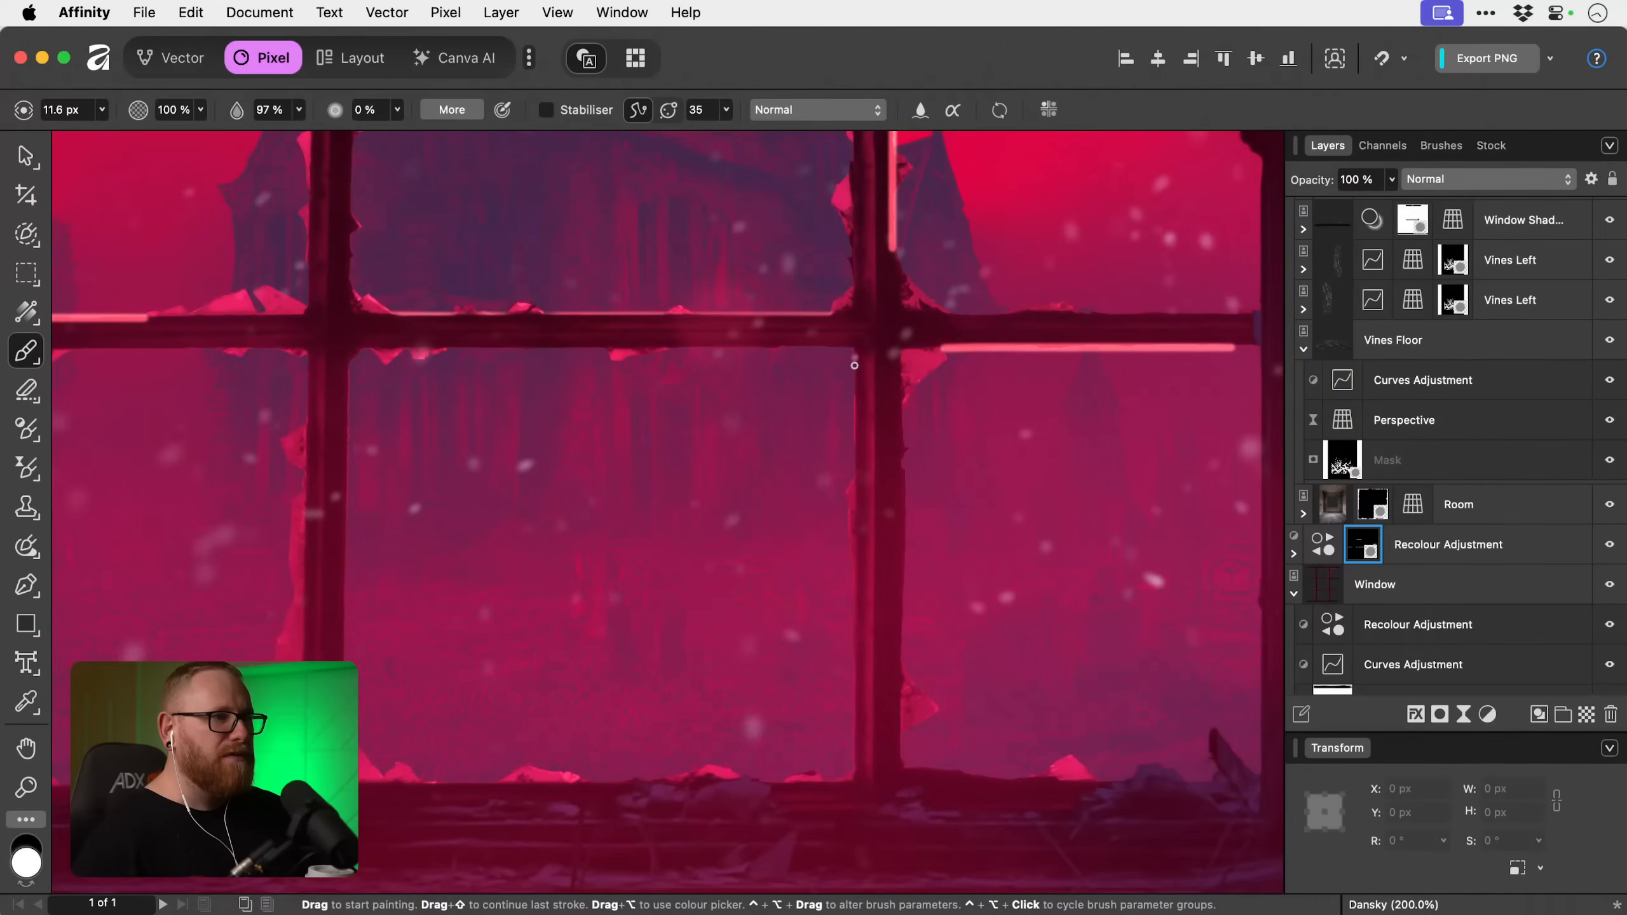
{"action": "left_click_drag", "start_coordinate": [854, 359], "coordinate": [853, 468]}
{"action": "key", "text": "super+z"}
{"action": "left_click_drag", "start_coordinate": [853, 358], "coordinate": [850, 737]}
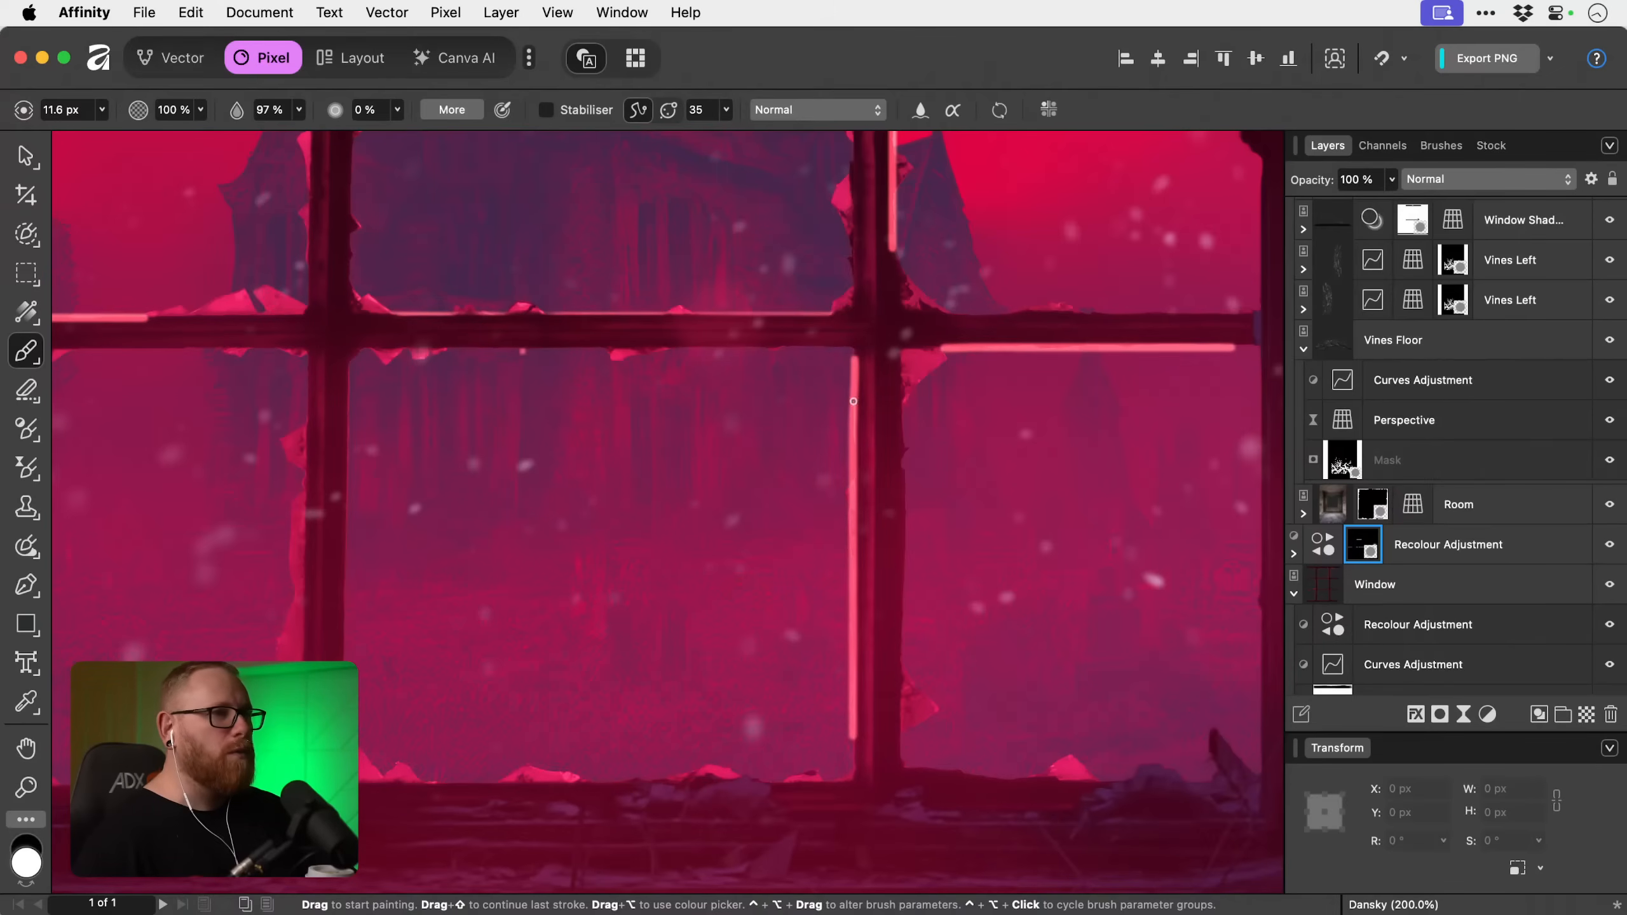
With an 11.6 px black brush, thin the mask highlight beneath the upper glazing bar's left section.
{"action": "key", "text": "space"}
{"action": "mouse_move", "coordinate": [327, 483]}
{"action": "left_mouse_down"}
{"action": "mouse_move", "coordinate": [552, 469]}
{"action": "mouse_move", "coordinate": [414, 592]}
{"action": "mouse_move", "coordinate": [250, 585]}
{"action": "mouse_move", "coordinate": [221, 417]}
{"action": "left_mouse_up"}
{"action": "left_click_drag", "start_coordinate": [531, 487], "coordinate": [563, 407]}
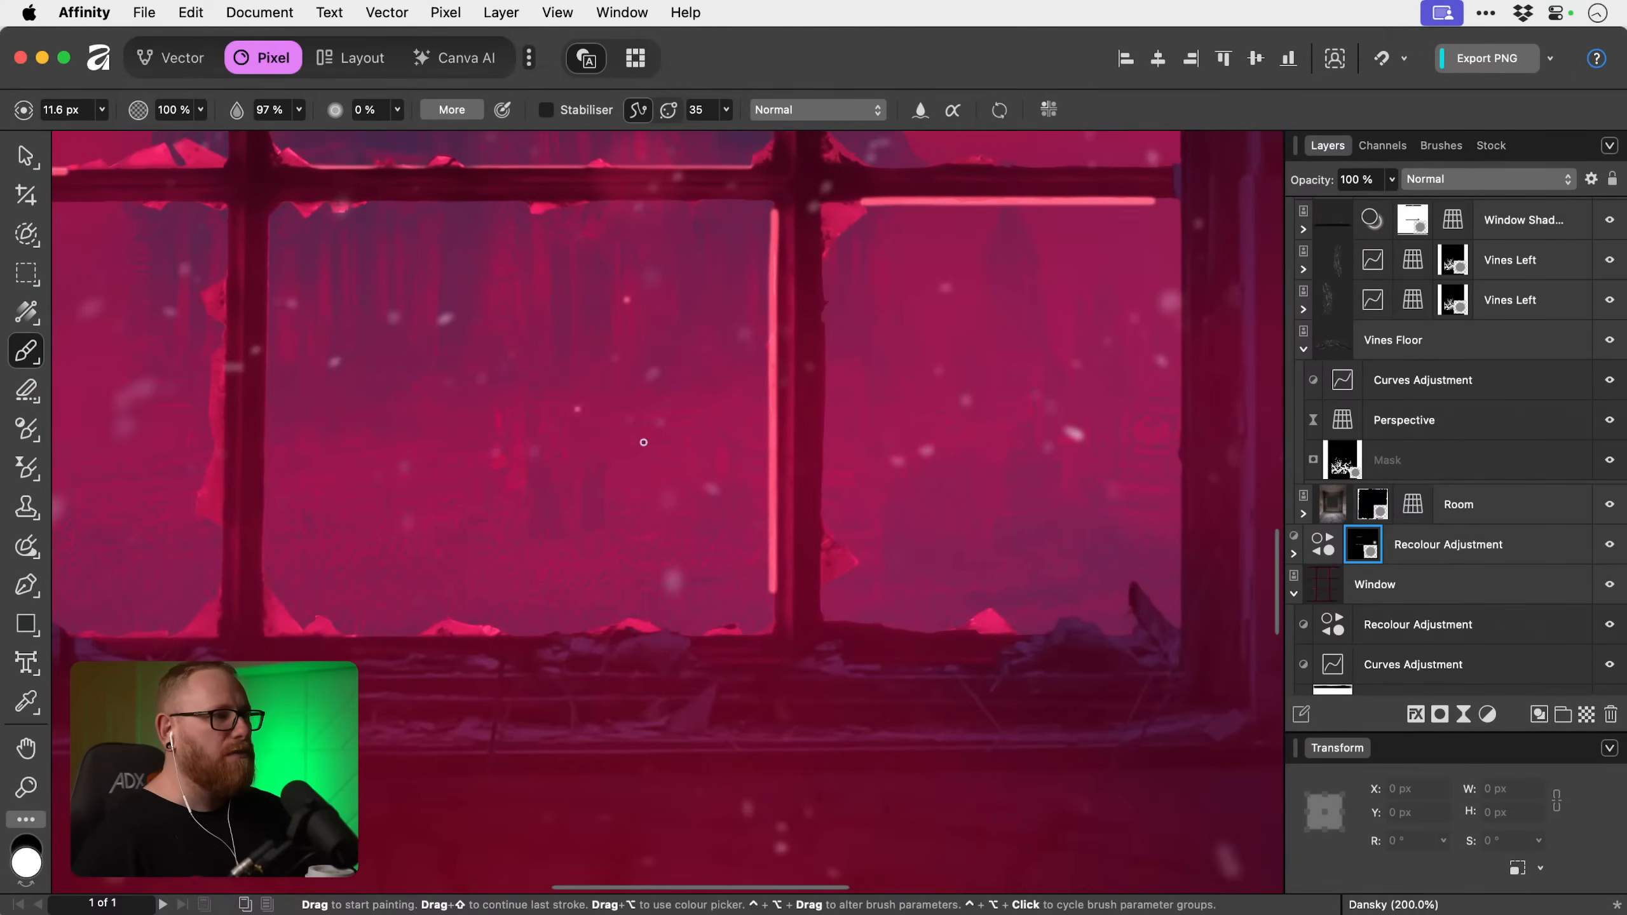
{"action": "key", "text": "super+minus"}
{"action": "key", "text": "super+minus"}
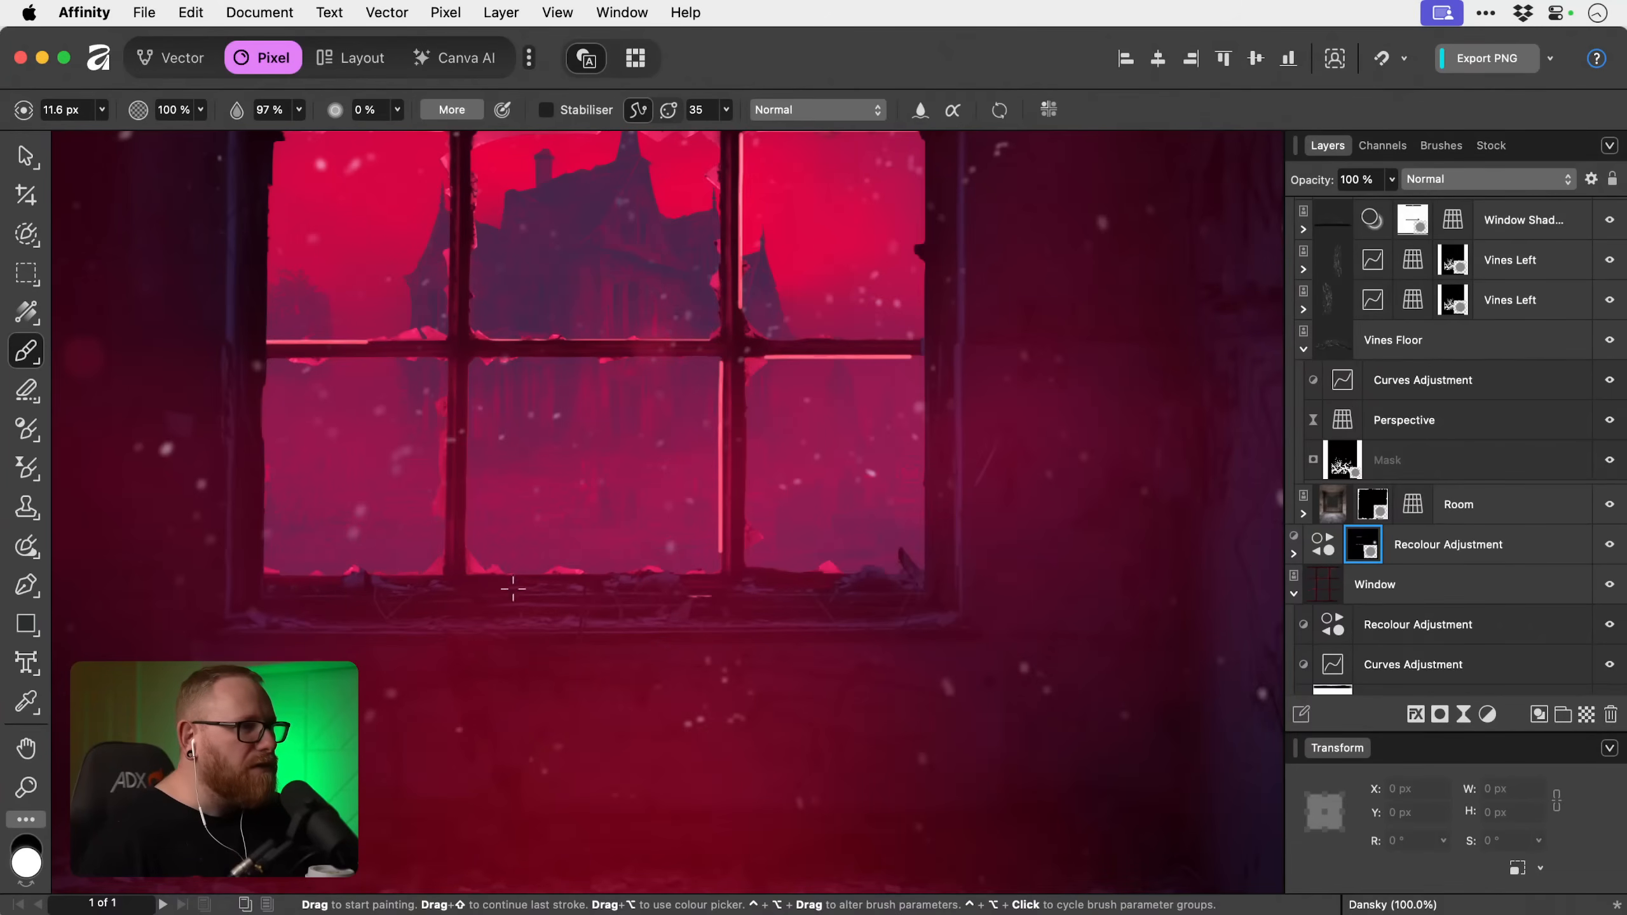
{"action": "scroll", "coordinate": [609, 537], "scroll_direction": "up", "scroll_amount": 5}
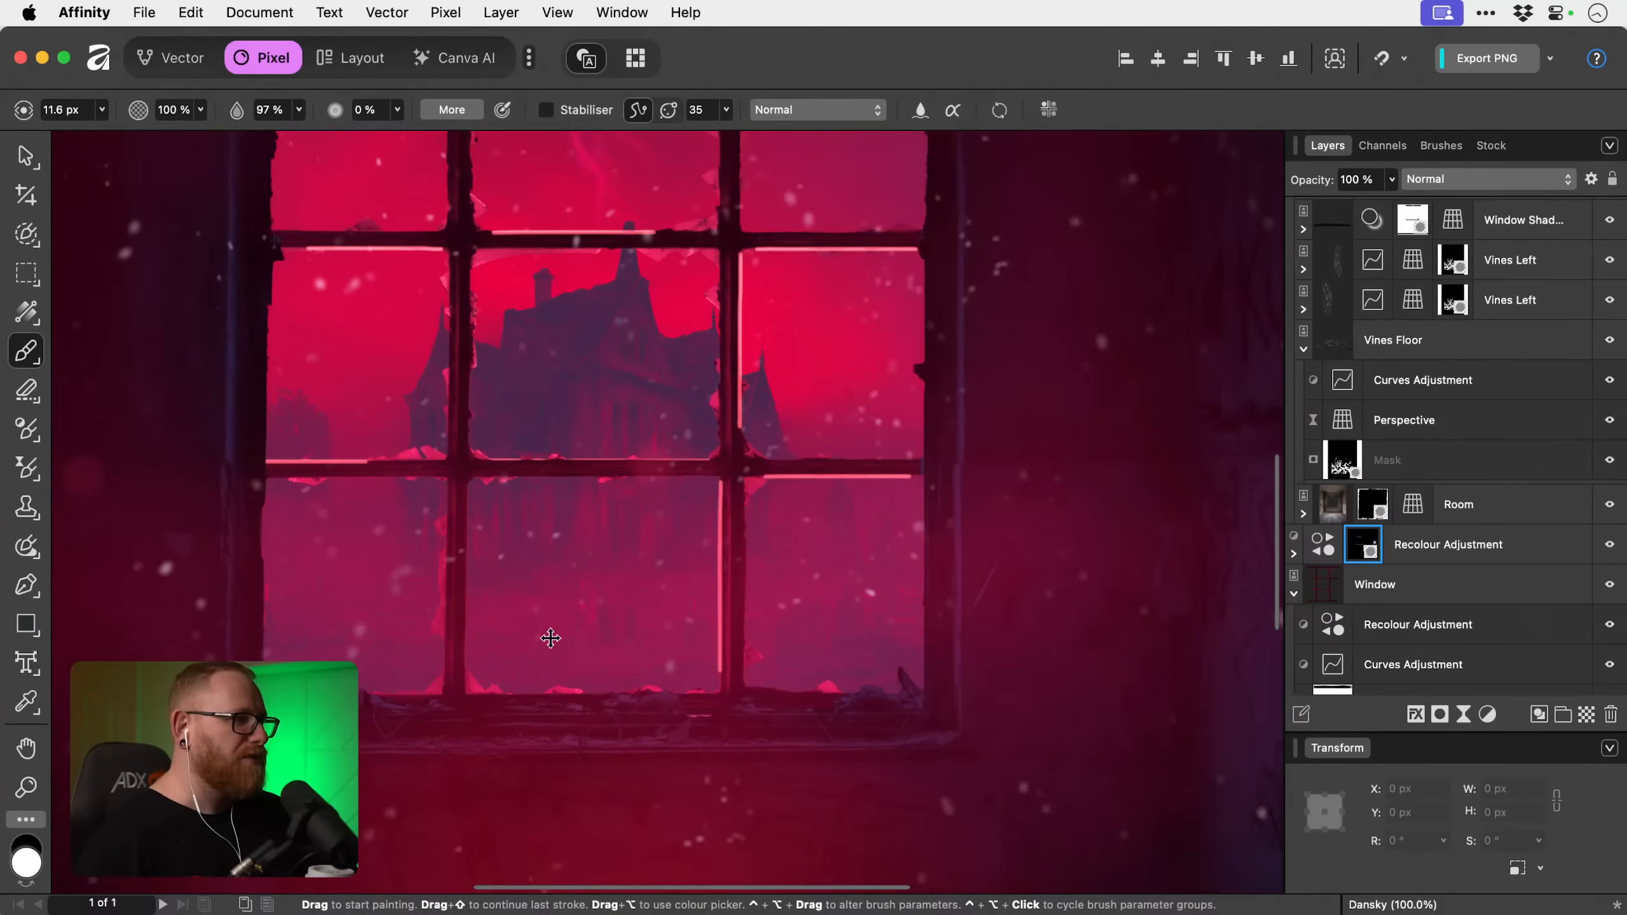
{"action": "scroll", "coordinate": [381, 442], "scroll_direction": "up", "scroll_amount": 5}
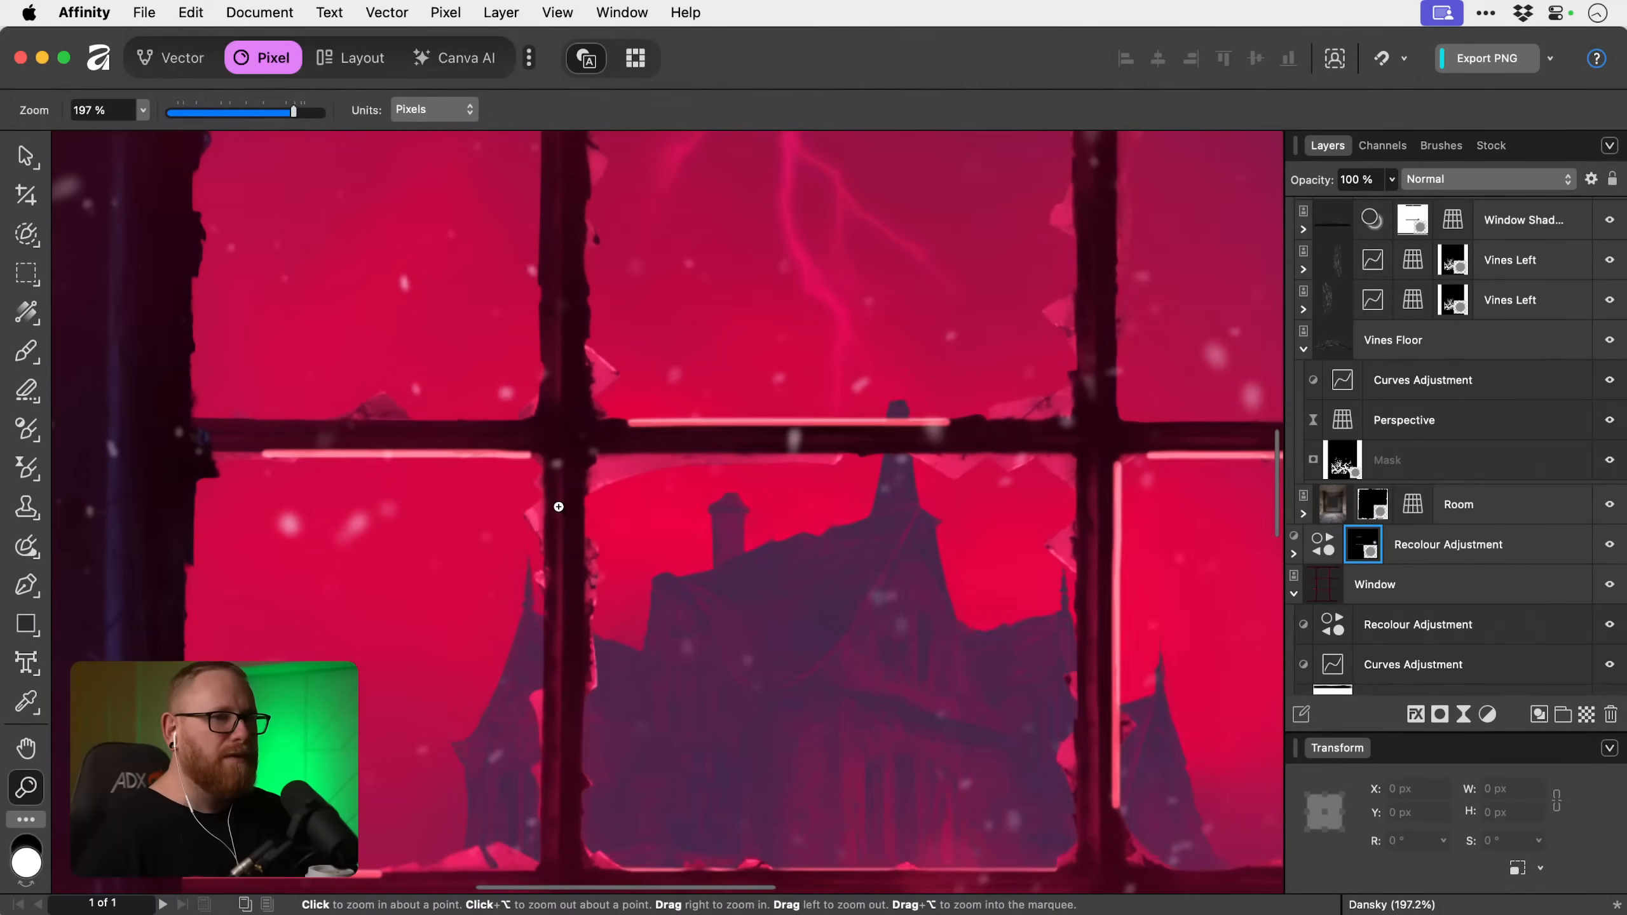
{"action": "key", "text": "x"}
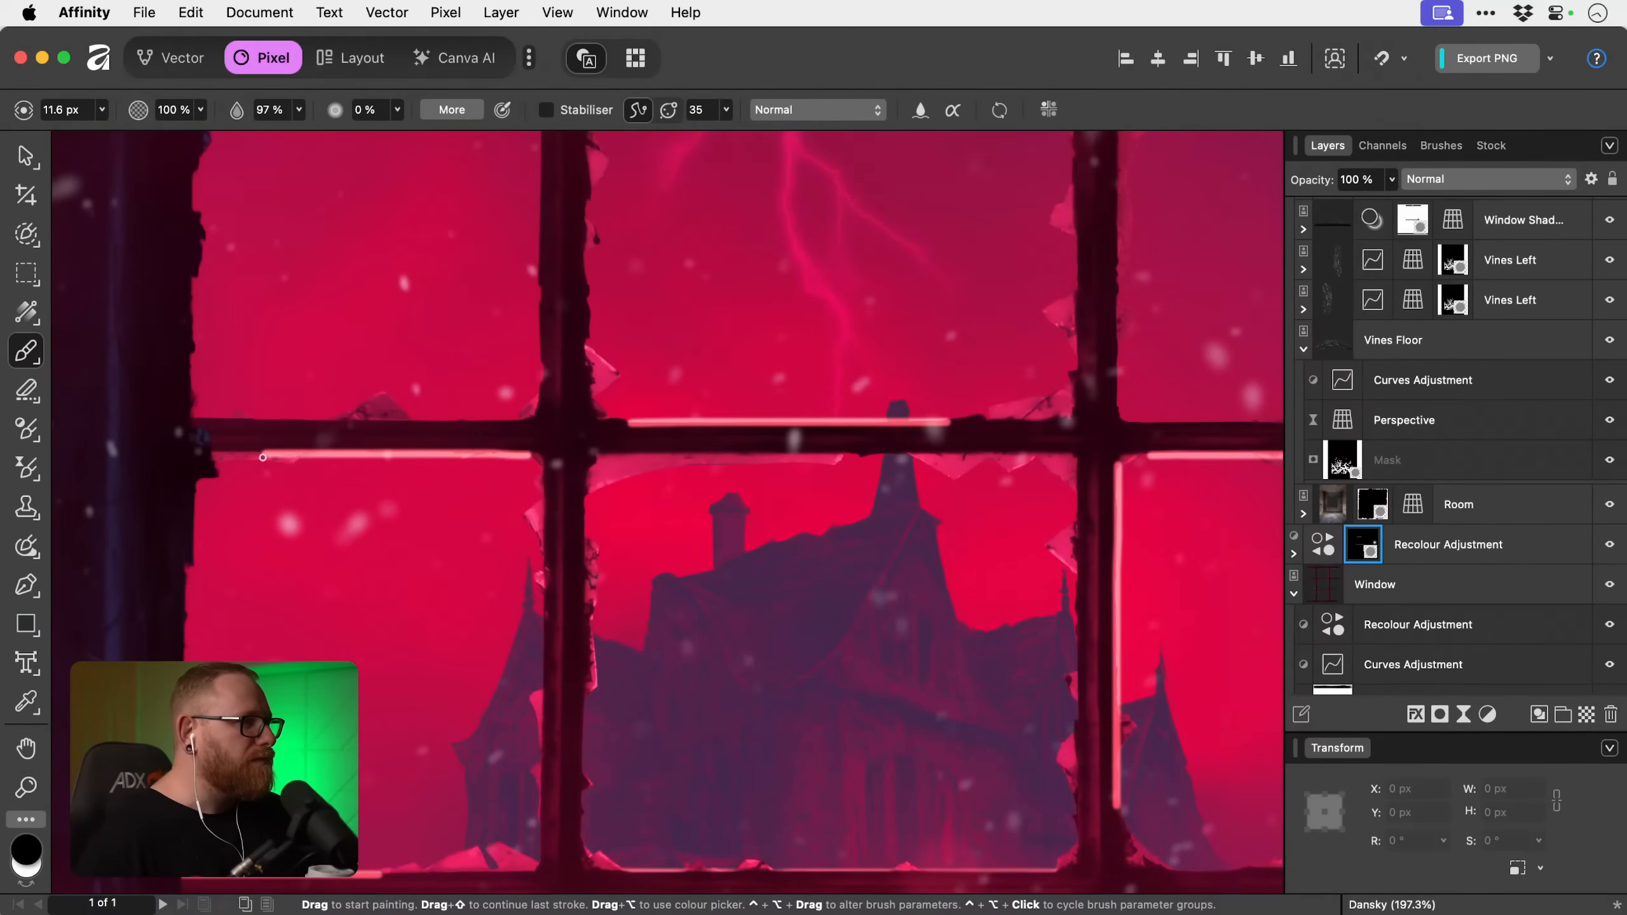
{"action": "mouse_move", "coordinate": [464, 463]}
{"action": "left_mouse_down"}
{"action": "mouse_move", "coordinate": [525, 466]}
{"action": "mouse_move", "coordinate": [206, 458]}
{"action": "mouse_move", "coordinate": [623, 457]}
{"action": "left_mouse_up"}
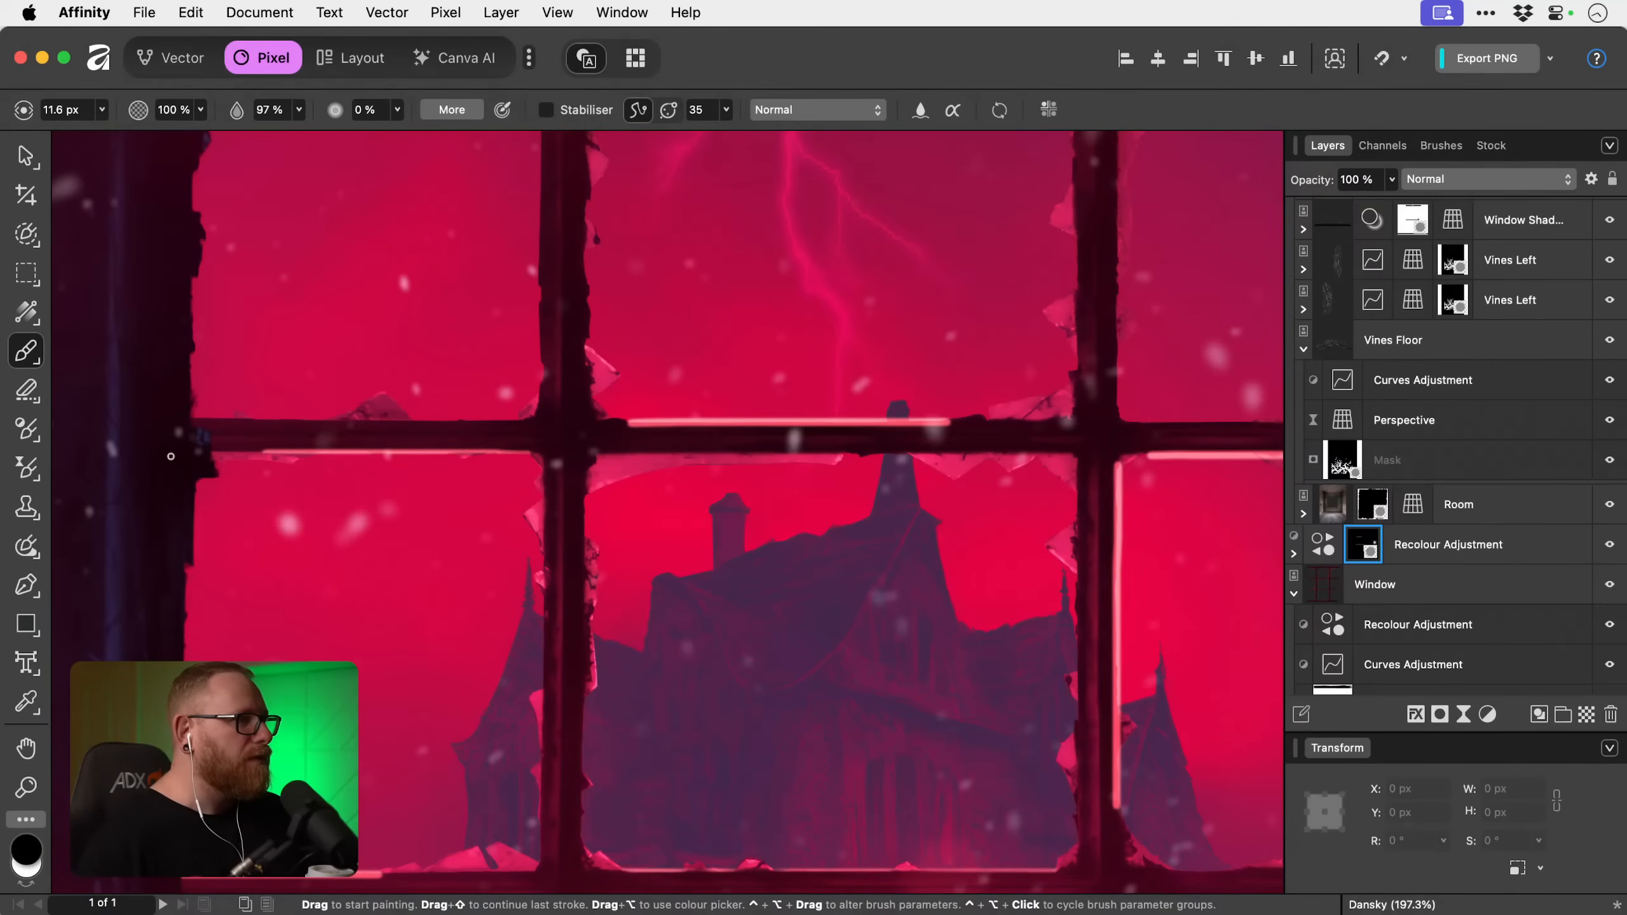
{"action": "left_click_drag", "start_coordinate": [293, 449], "coordinate": [255, 450]}
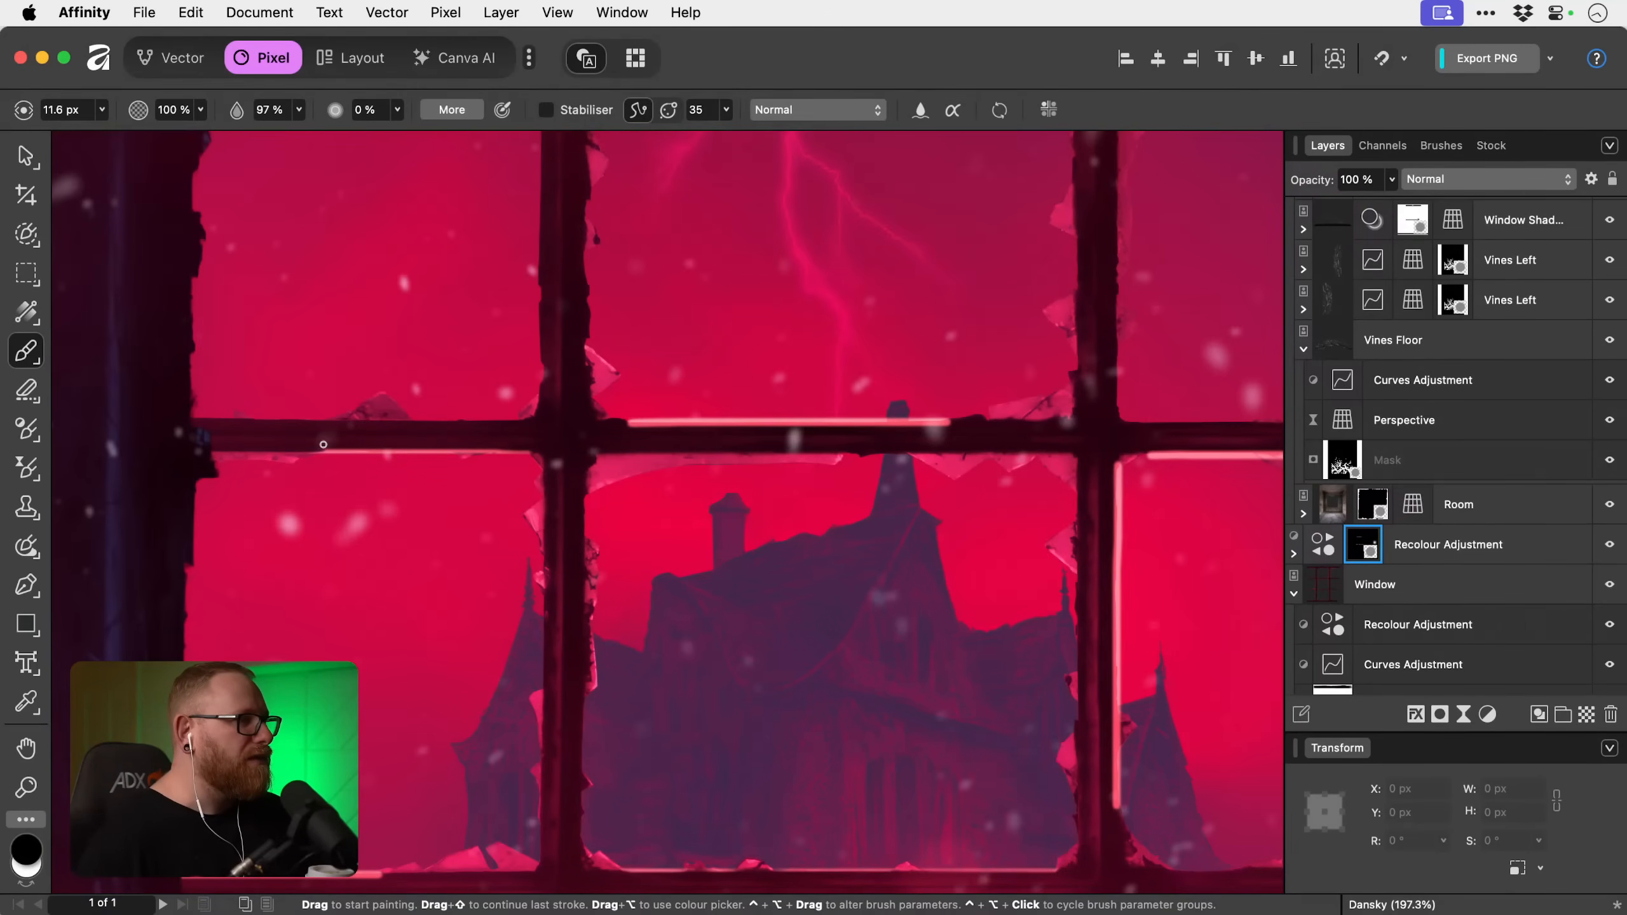
Undo the last trims and, with the black brush enlarged to 46 px, taper the highlight beneath the upper glazing bar's left section.
{"action": "key", "text": "super+z"}
{"action": "key", "text": "bracketright"}
{"action": "key", "text": "bracketright"}
{"action": "key", "text": "bracketright"}
{"action": "key", "text": "bracketright"}
{"action": "key", "text": "bracketright"}
{"action": "key", "text": "bracketright"}
{"action": "key", "text": "bracketright"}
{"action": "key", "text": "bracketright"}
{"action": "key", "text": "bracketright"}
{"action": "key", "text": "bracketright"}
{"action": "key", "text": "bracketright"}
{"action": "key", "text": "bracketright"}
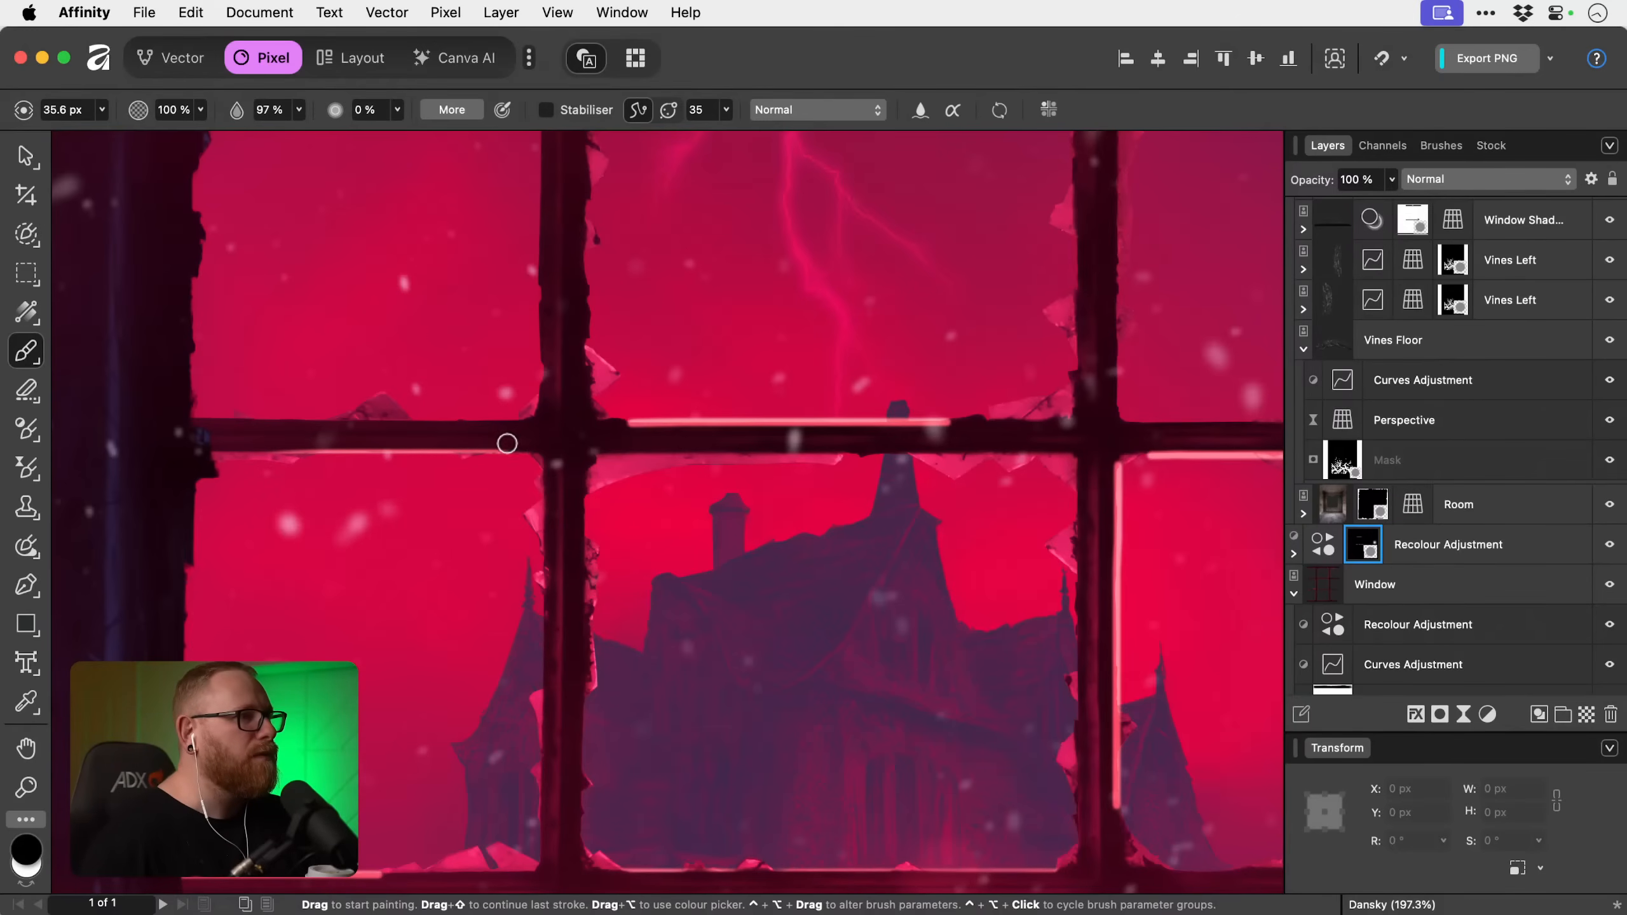
{"action": "key", "text": "bracketleft"}
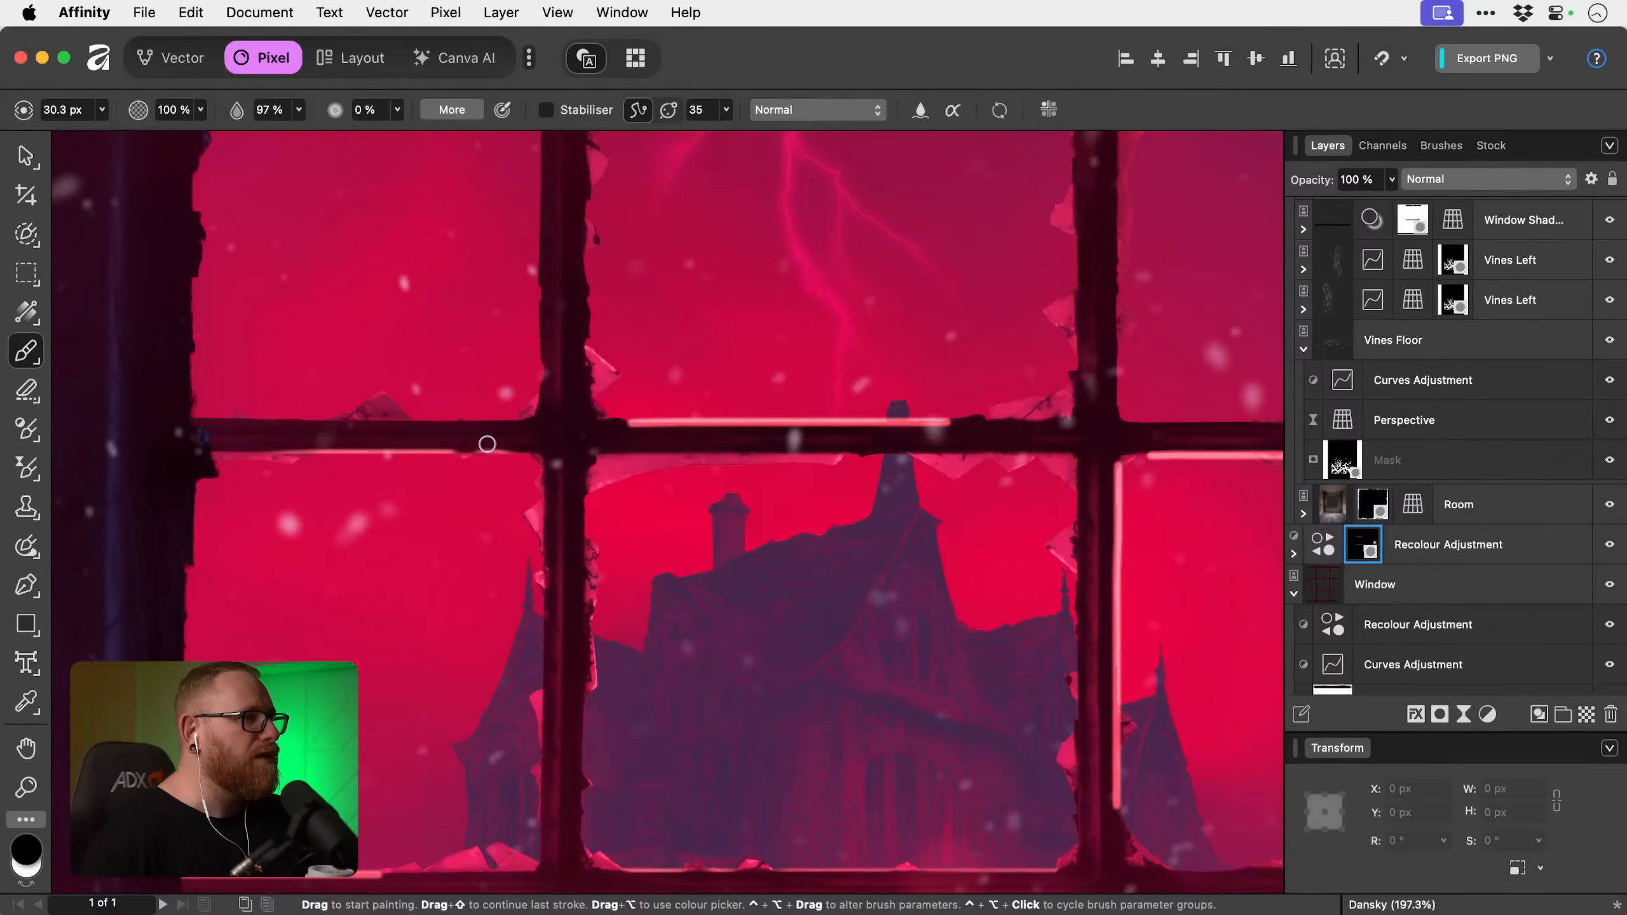
{"action": "key", "text": "super+z"}
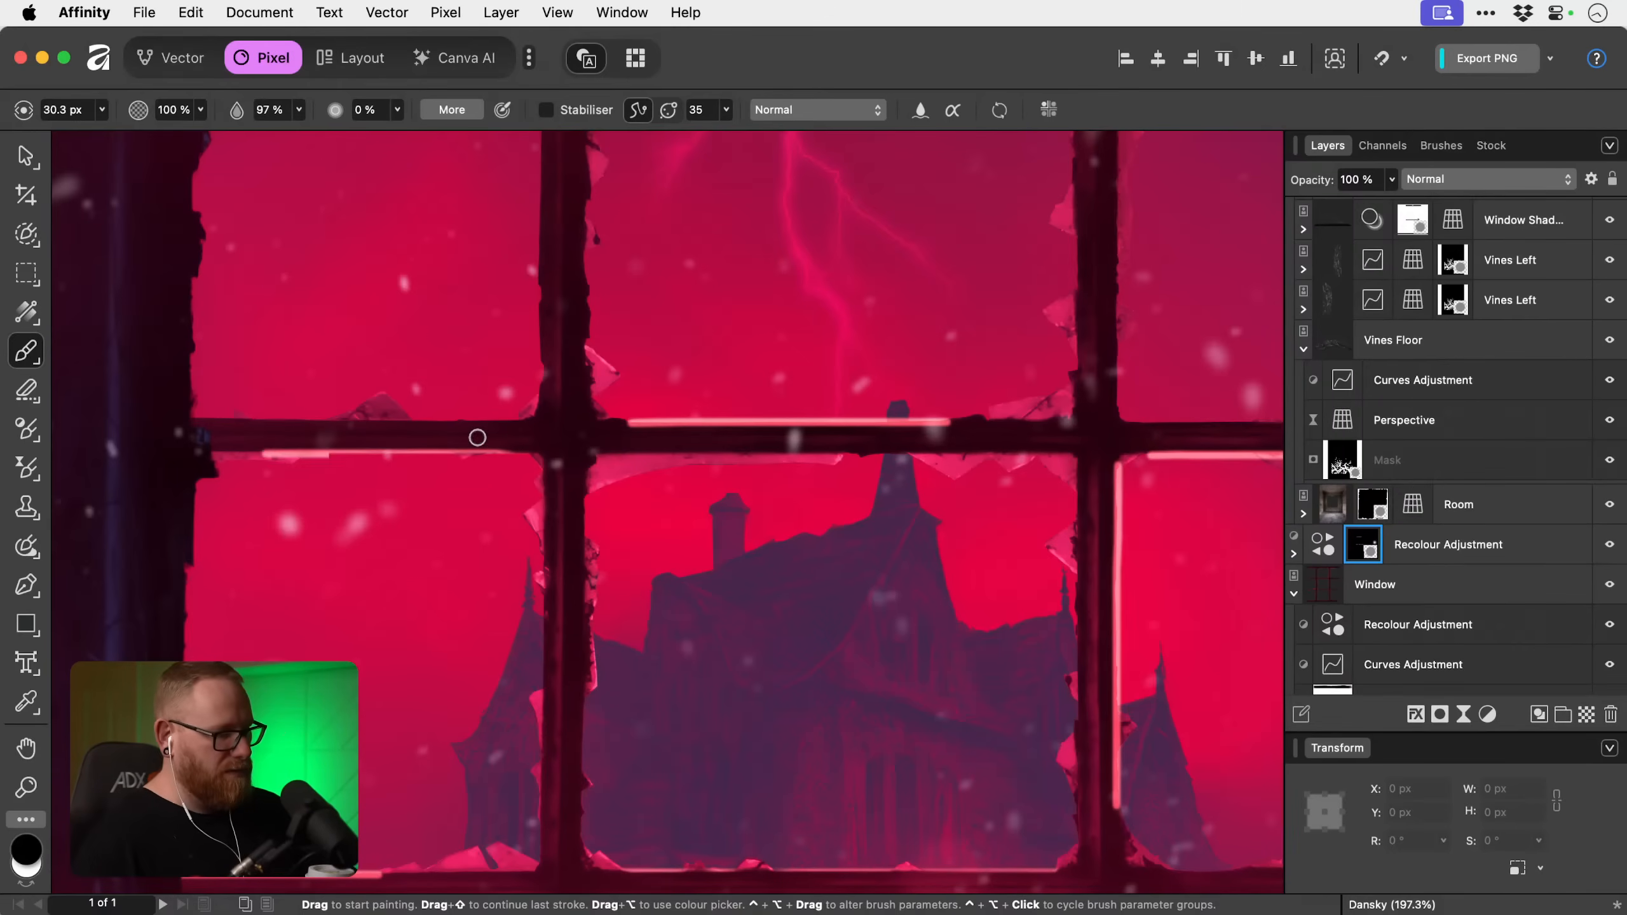
{"action": "key", "text": "bracketright"}
{"action": "key", "text": "bracketright"}
{"action": "key", "text": "bracketright"}
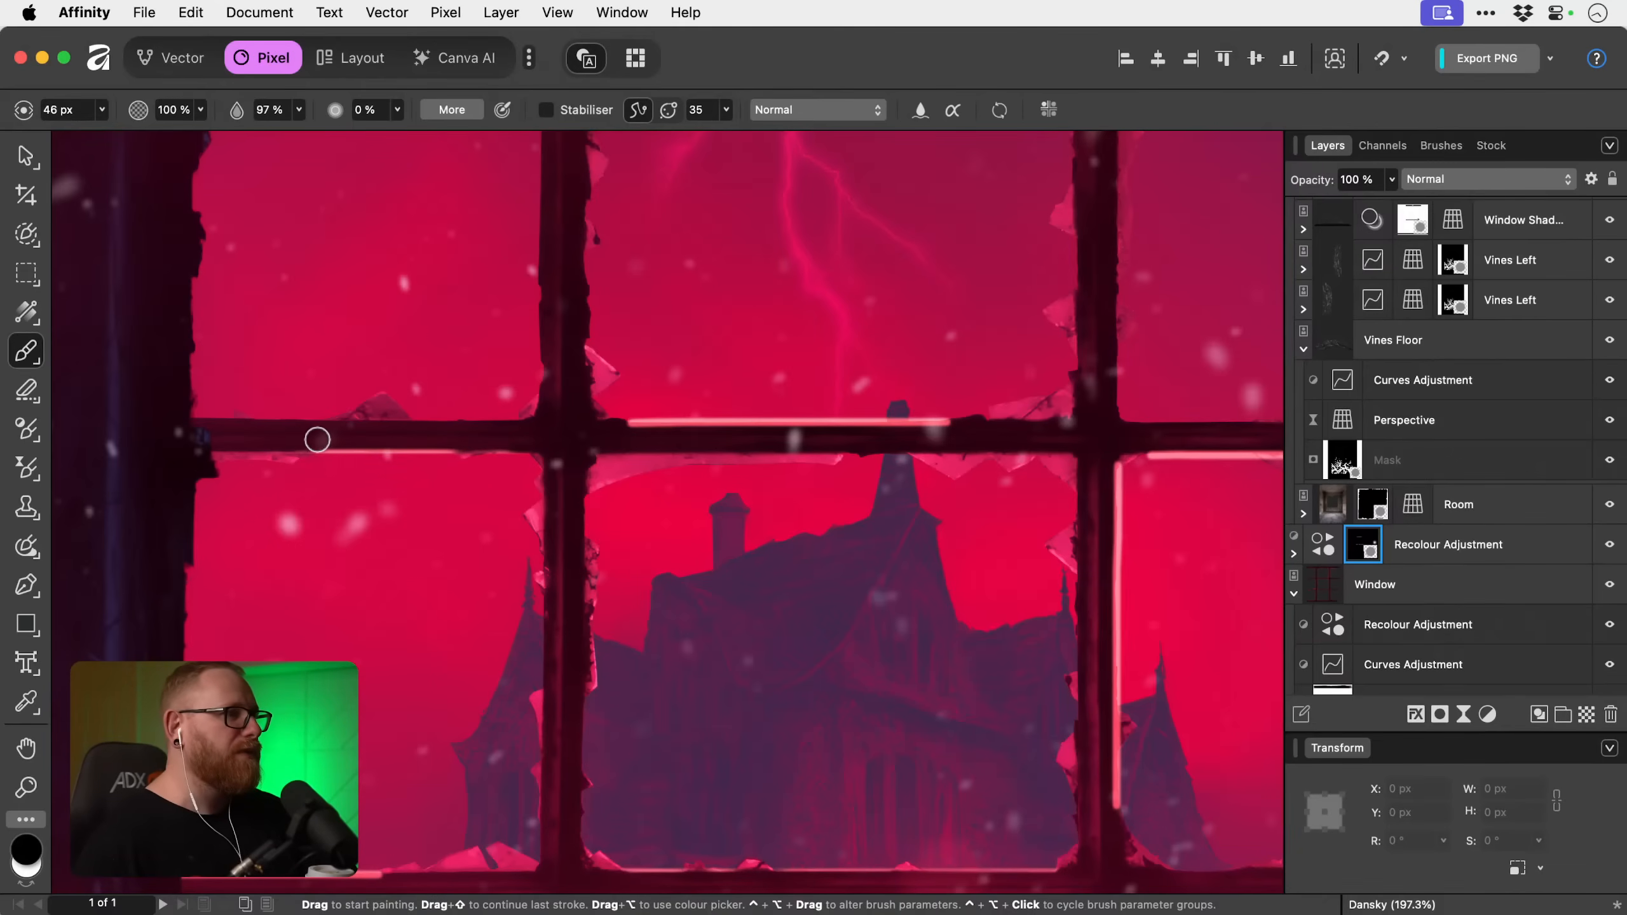
With the black brush reduced to 14.8 px, thin and taper the mask highlight on top of the upper glazing bar's central section.
{"action": "scroll", "coordinate": [349, 436], "scroll_direction": "right", "scroll_amount": 5}
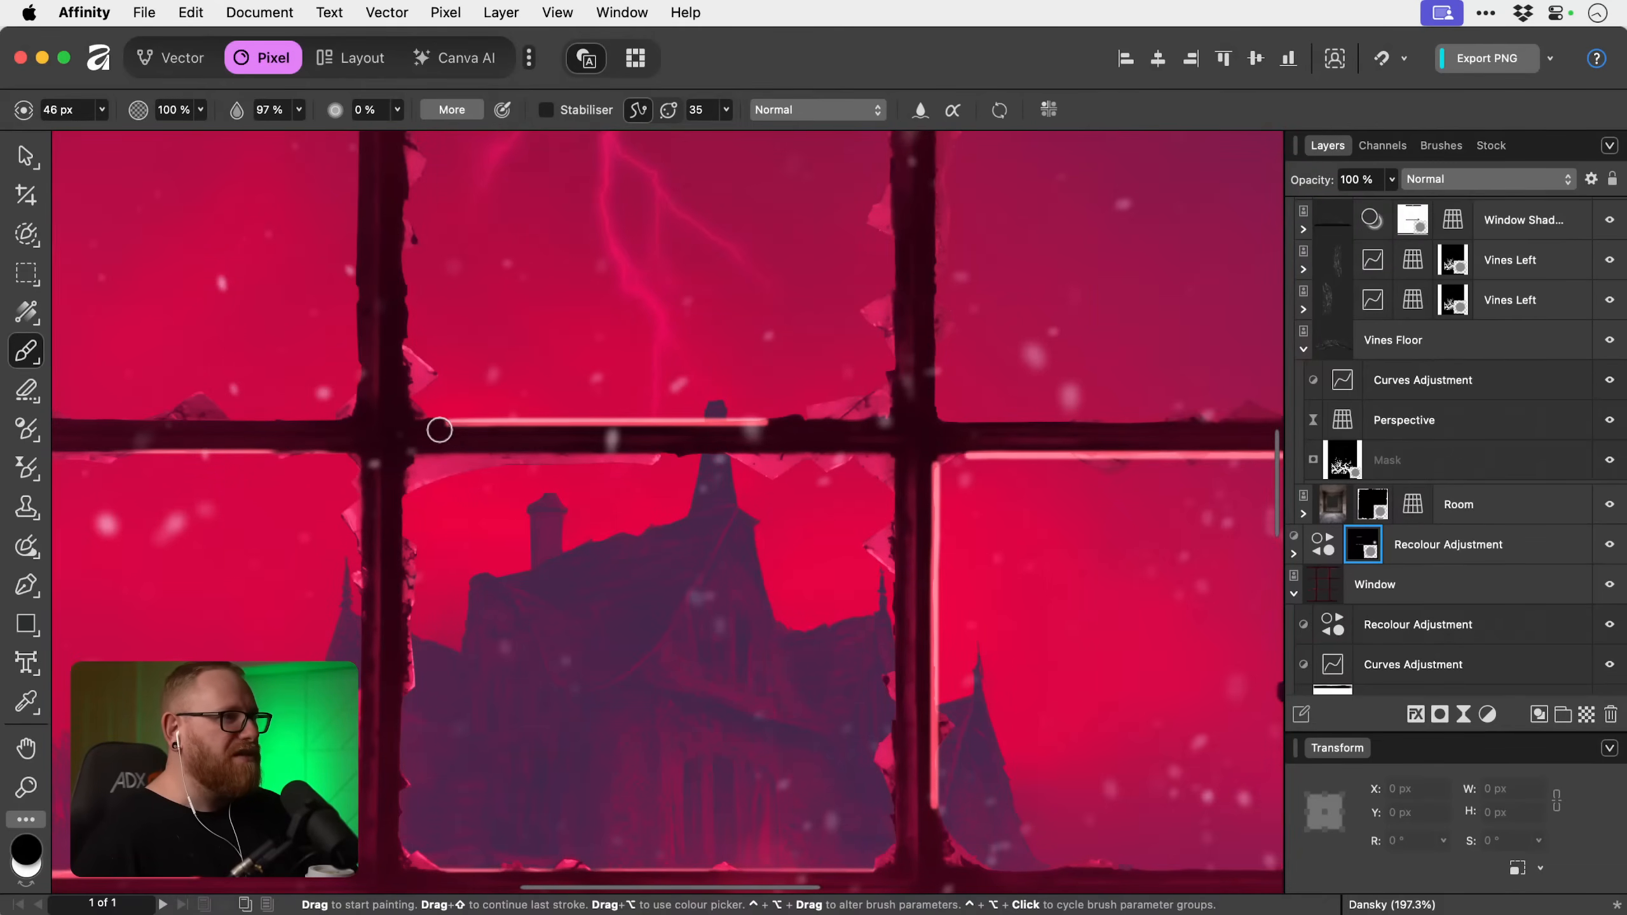
{"action": "key", "text": "super+z"}
{"action": "key", "text": "bracketleft"}
{"action": "key", "text": "bracketleft"}
{"action": "key", "text": "bracketleft"}
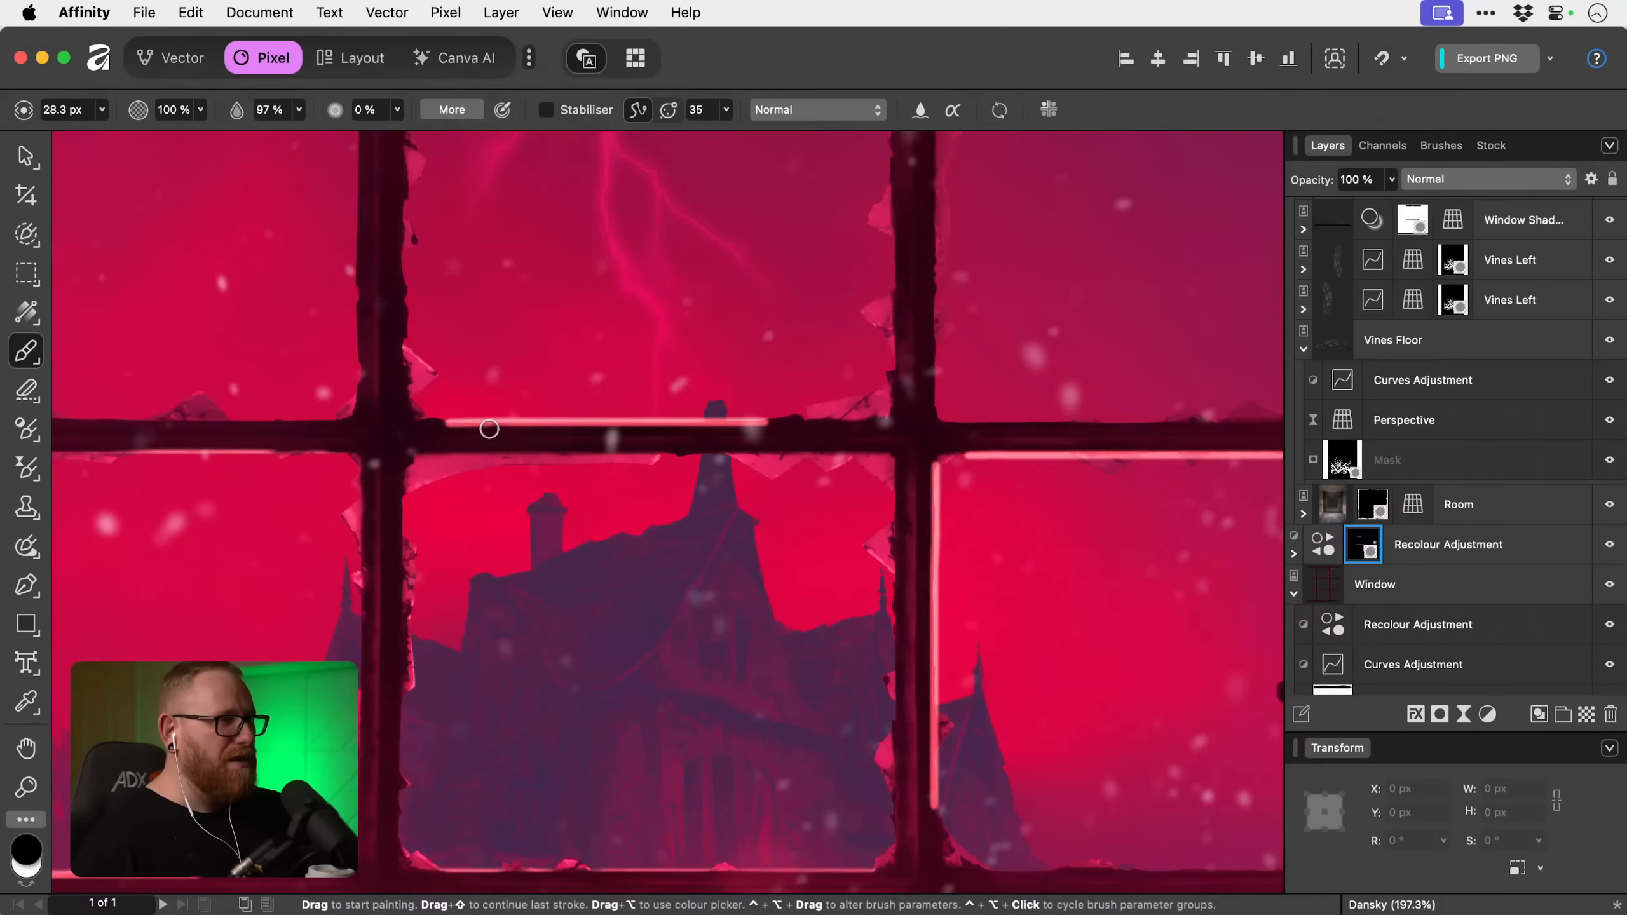
{"action": "key", "text": "bracketleft"}
{"action": "key", "text": "bracketleft"}
{"action": "key", "text": "bracketleft"}
{"action": "key", "text": "bracketleft"}
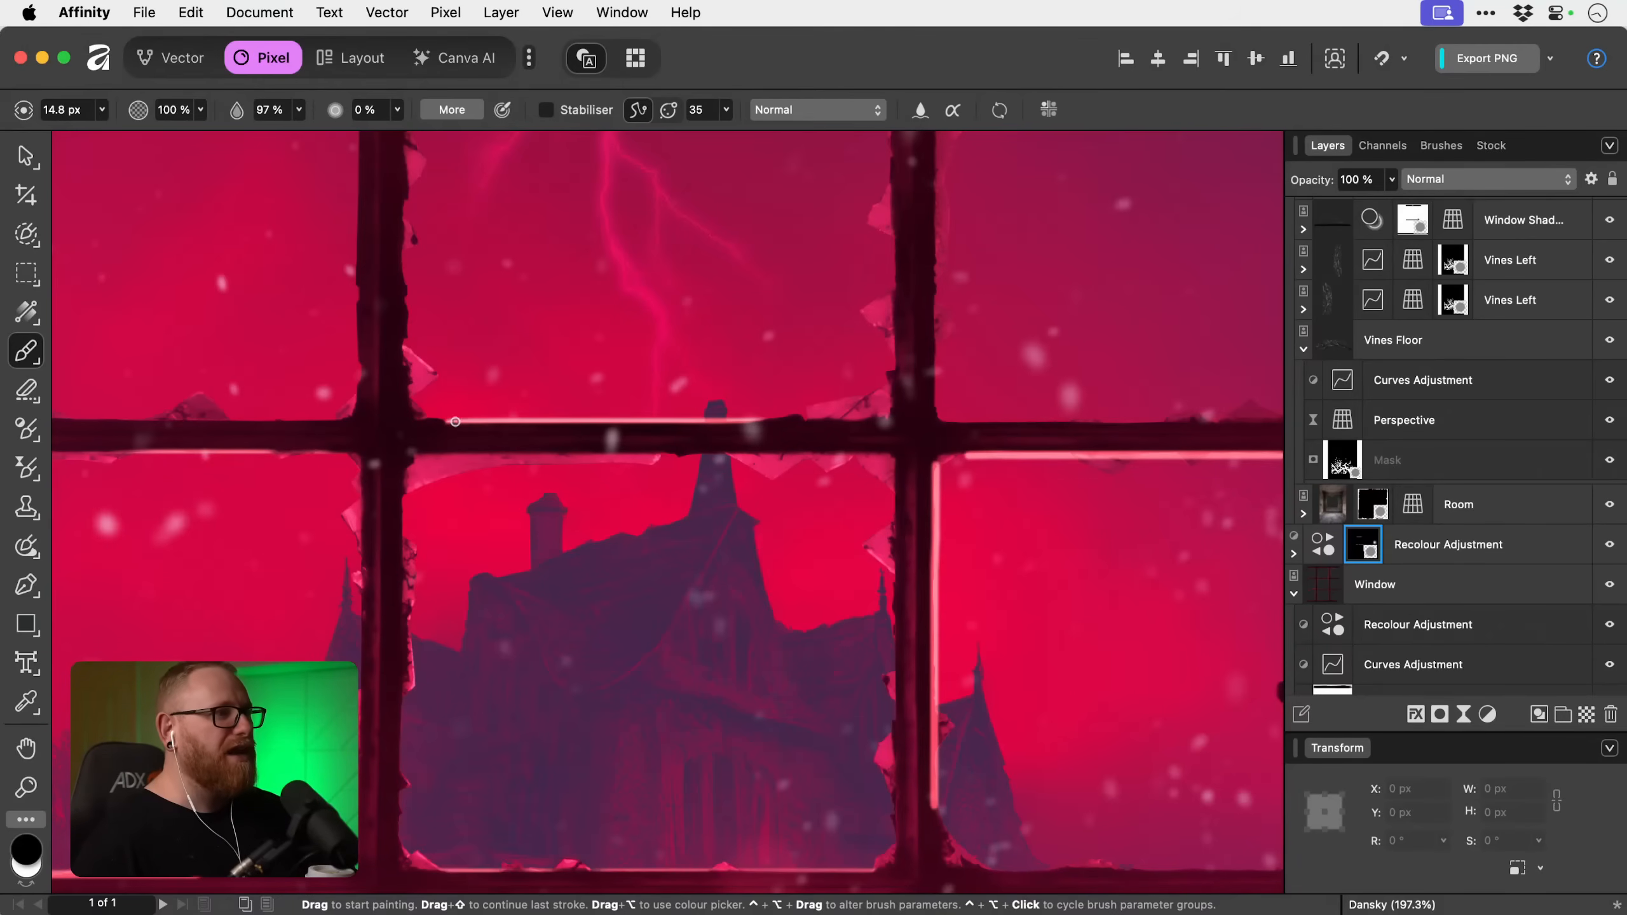
{"action": "left_click_drag", "start_coordinate": [450, 416], "coordinate": [815, 415]}
{"action": "key", "text": "super+z"}
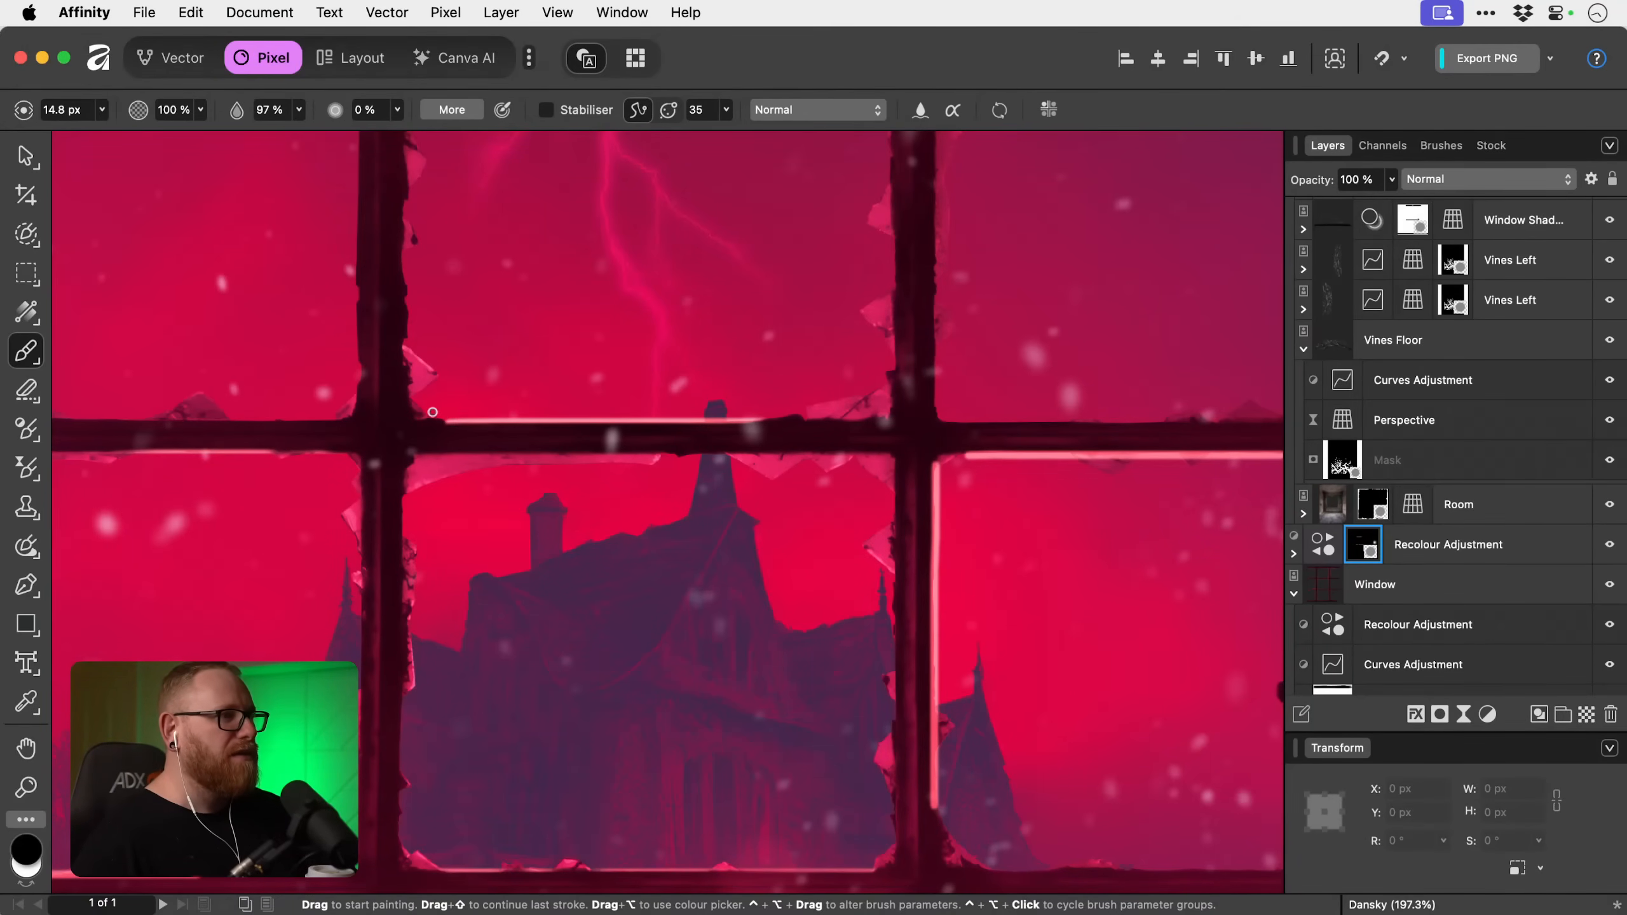
{"action": "mouse_move", "coordinate": [437, 415]}
{"action": "left_mouse_down"}
{"action": "mouse_move", "coordinate": [879, 413]}
{"action": "mouse_move", "coordinate": [348, 415]}
{"action": "left_mouse_up"}
Thin the mask highlight beneath the upper glazing bar's right section by painting black along its lower side.
{"action": "scroll", "coordinate": [766, 426], "scroll_direction": "right", "scroll_amount": 5}
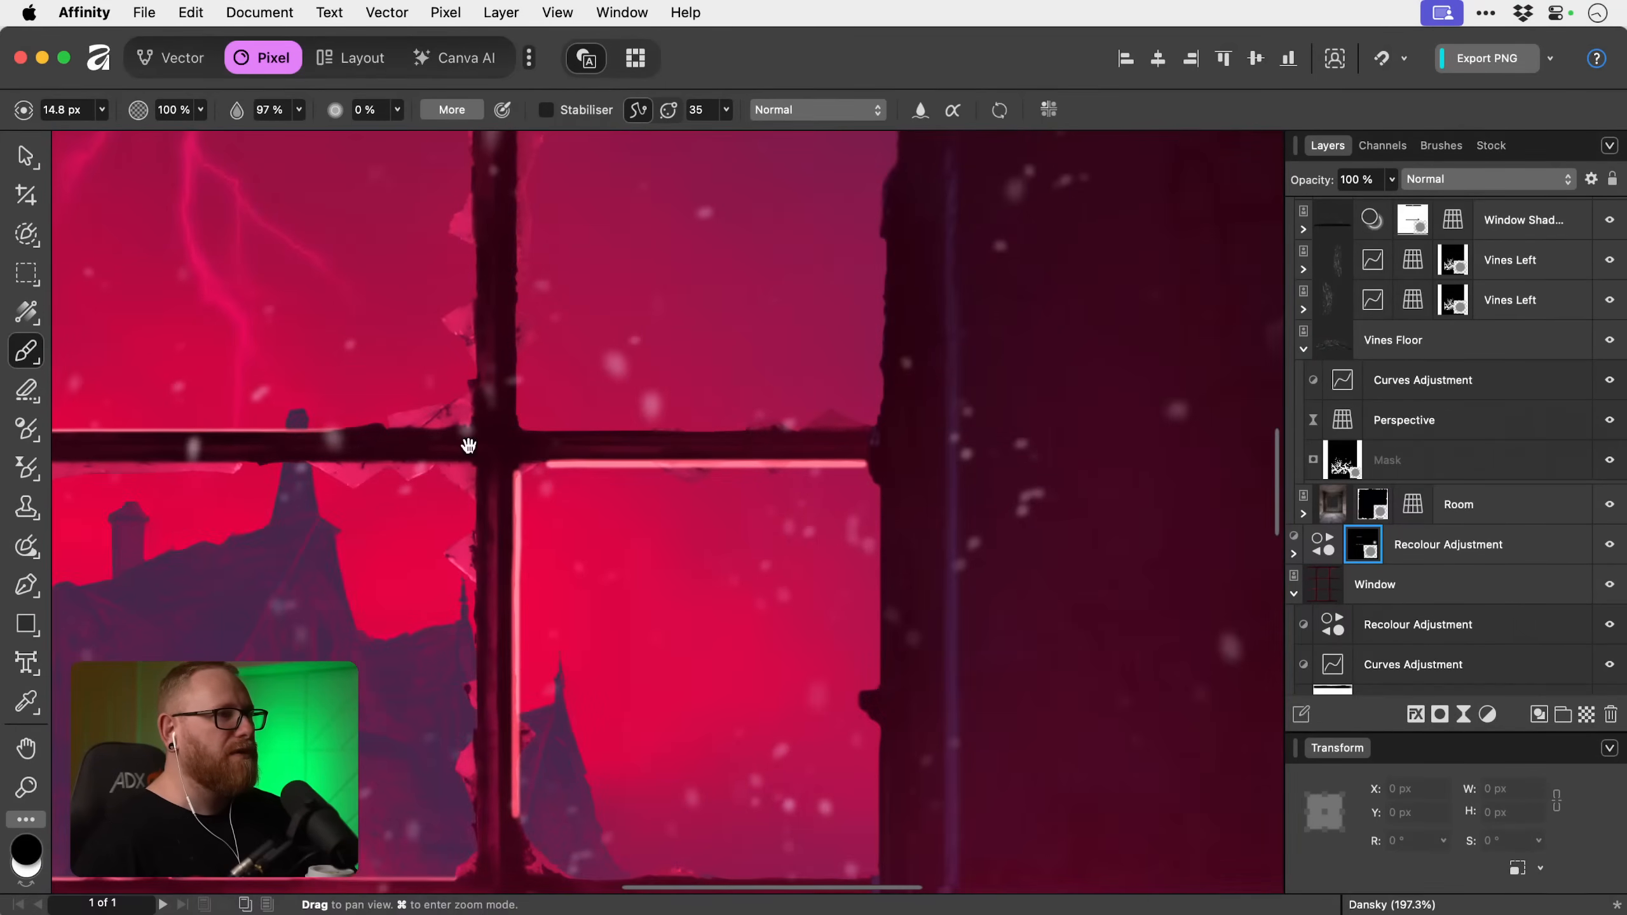
{"action": "left_click_drag", "start_coordinate": [541, 459], "coordinate": [917, 460]}
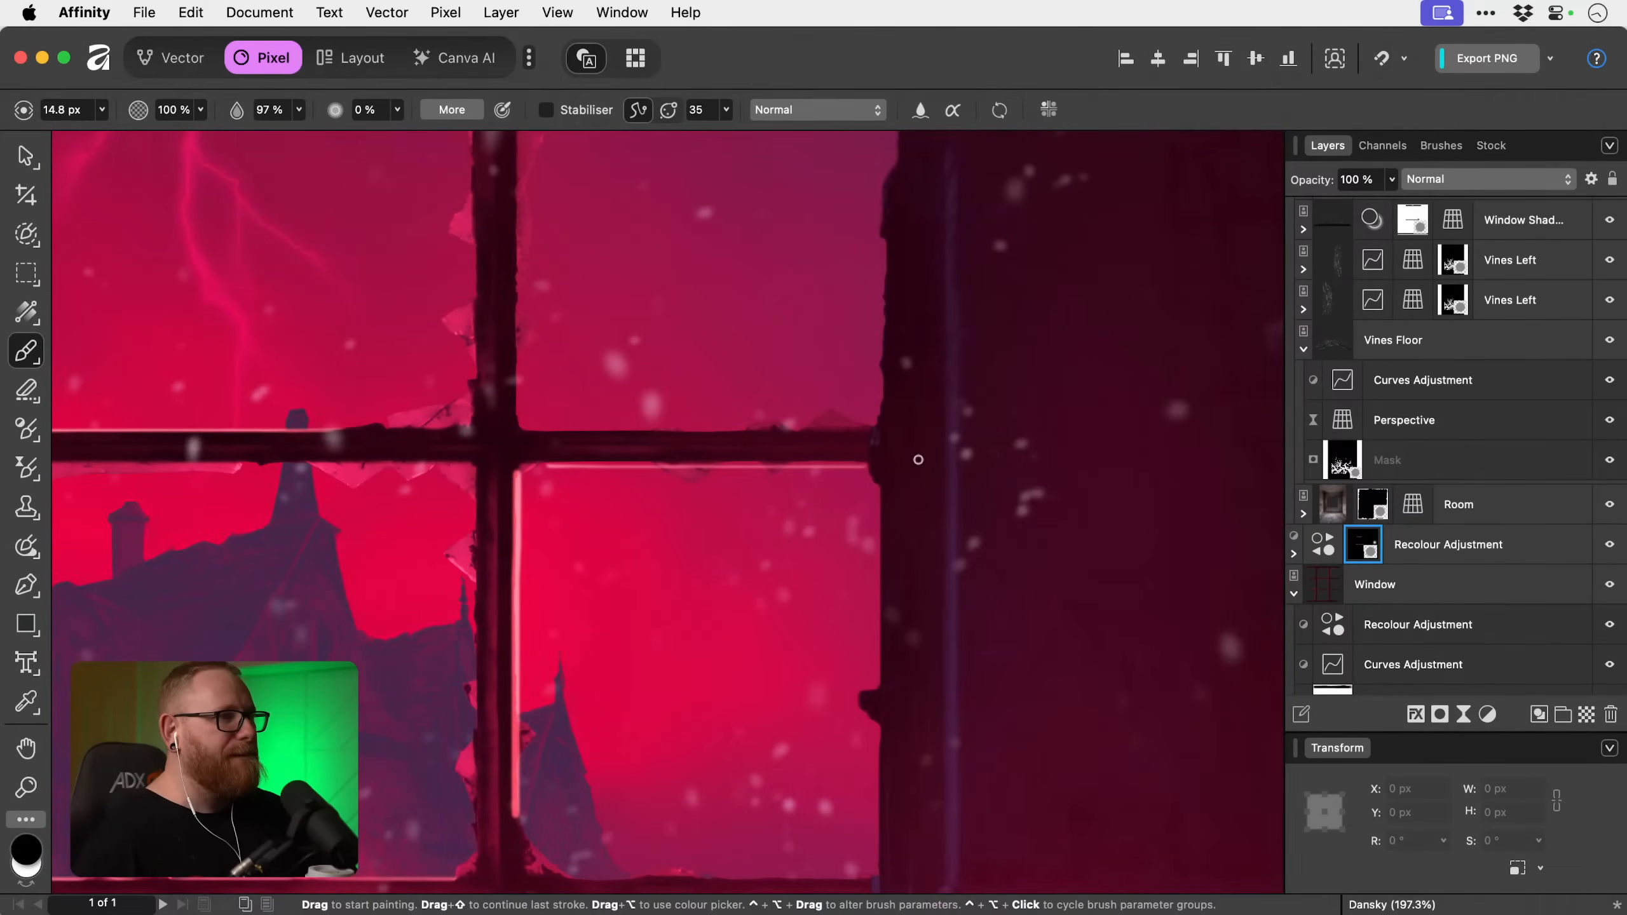
{"action": "key", "text": "super+z"}
{"action": "left_click_drag", "start_coordinate": [636, 467], "coordinate": [987, 469]}
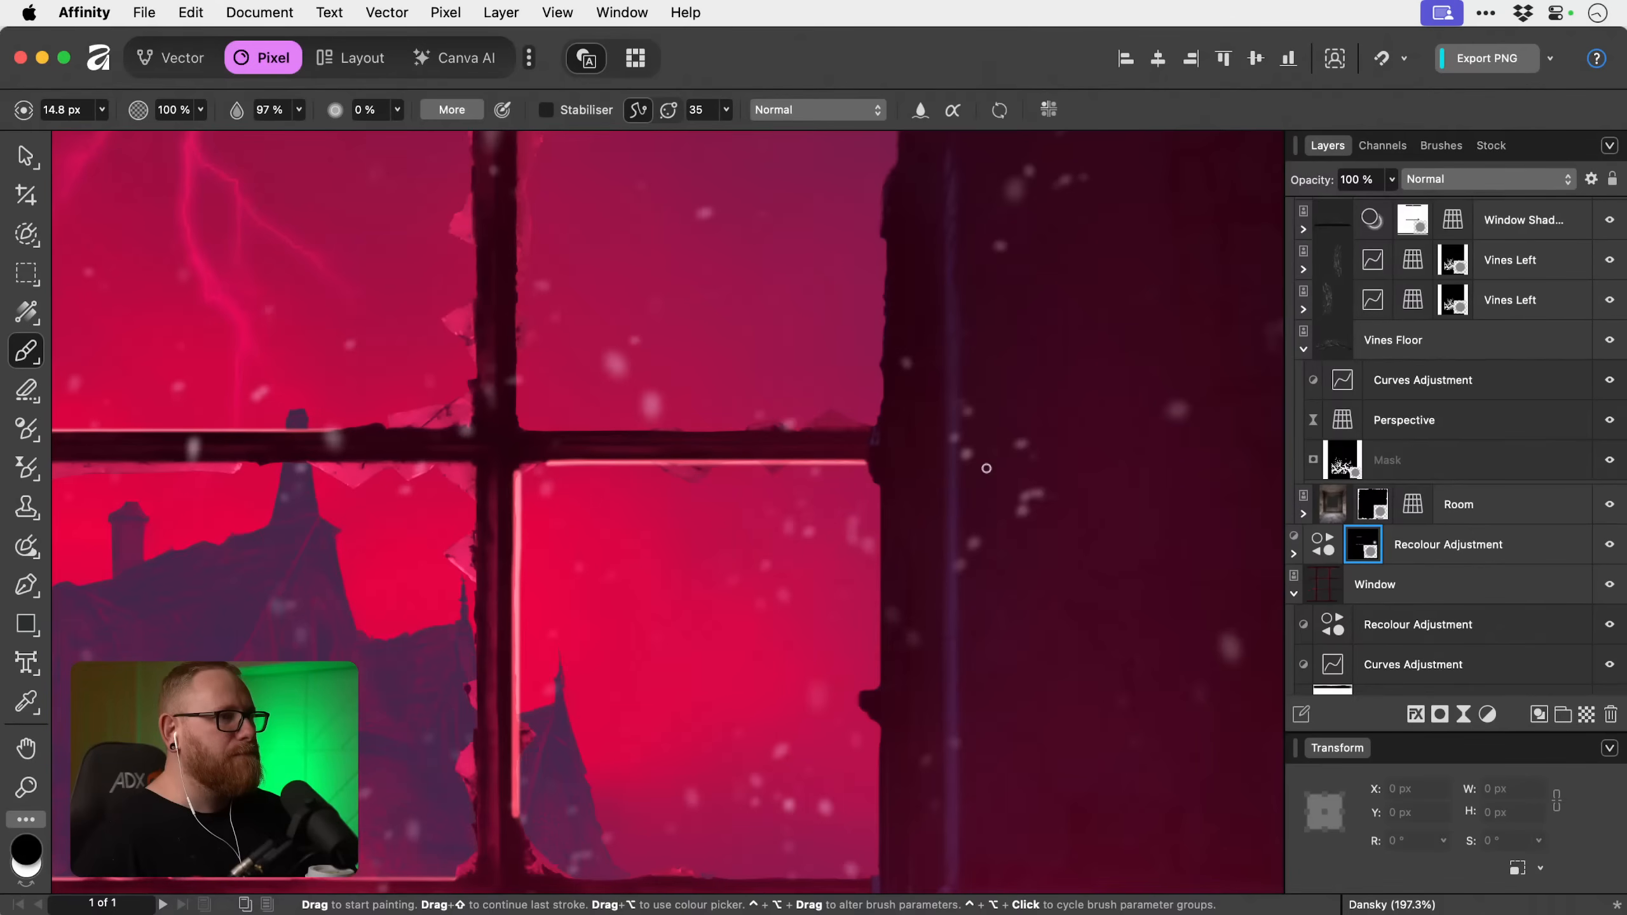
Thin the vertical mask highlight on the right vertical bar's right edge in the middle row with black, finishing with a 19.1 px brush.
{"action": "mouse_move", "coordinate": [558, 470]}
{"action": "left_mouse_down"}
{"action": "mouse_move", "coordinate": [507, 469]}
{"action": "mouse_move", "coordinate": [640, 417]}
{"action": "left_mouse_up"}
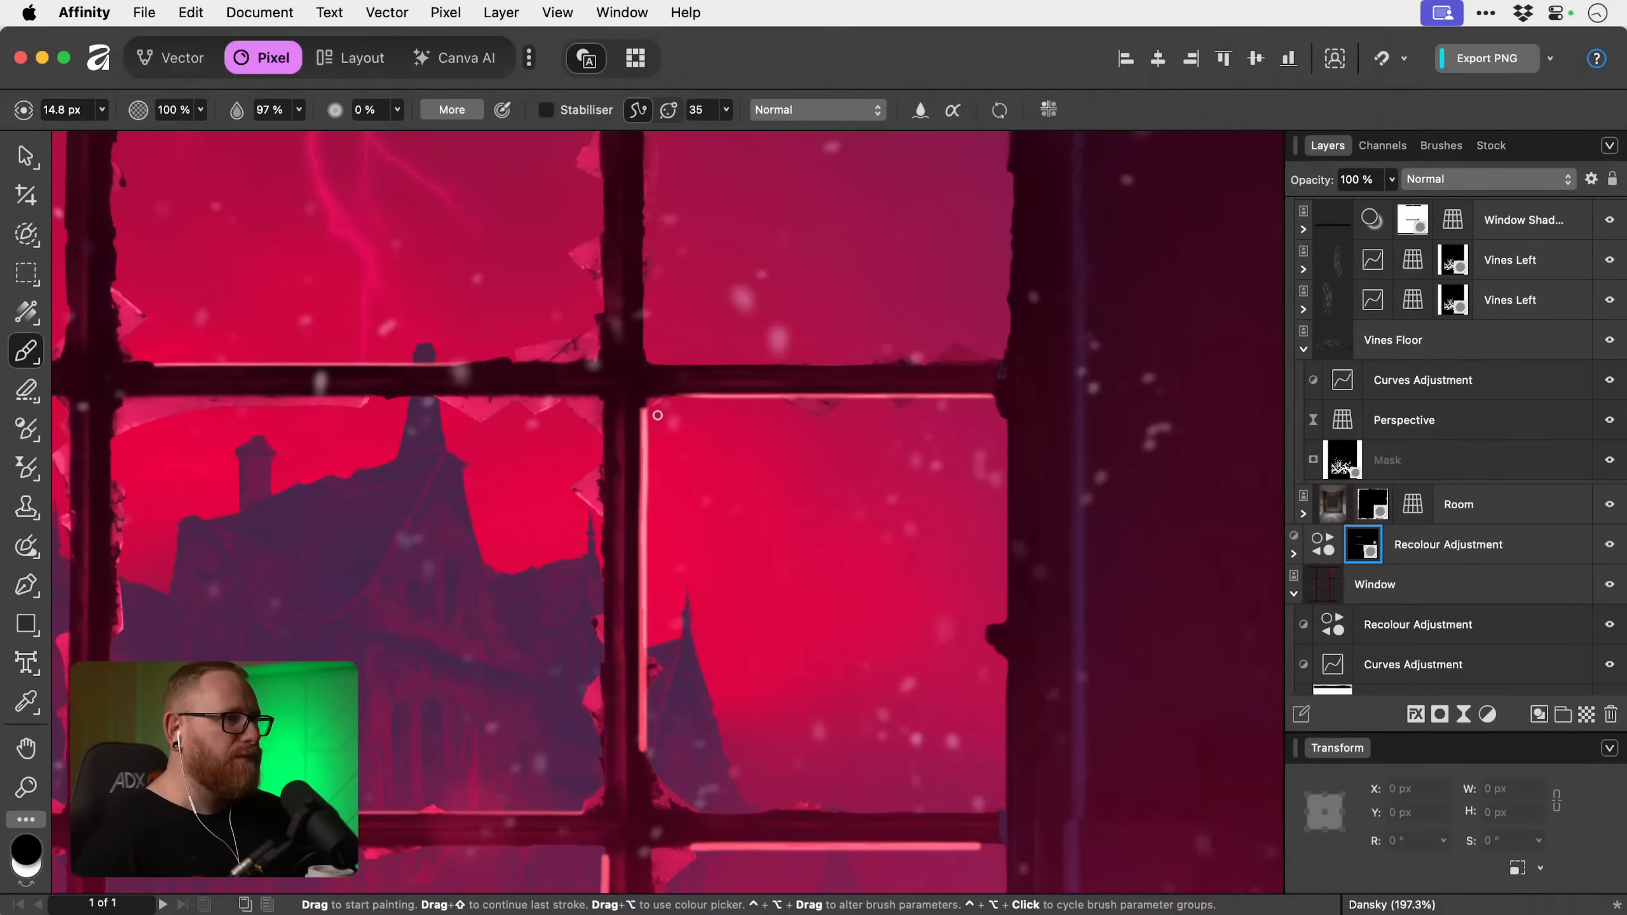
{"action": "left_click_drag", "start_coordinate": [650, 433], "coordinate": [649, 813]}
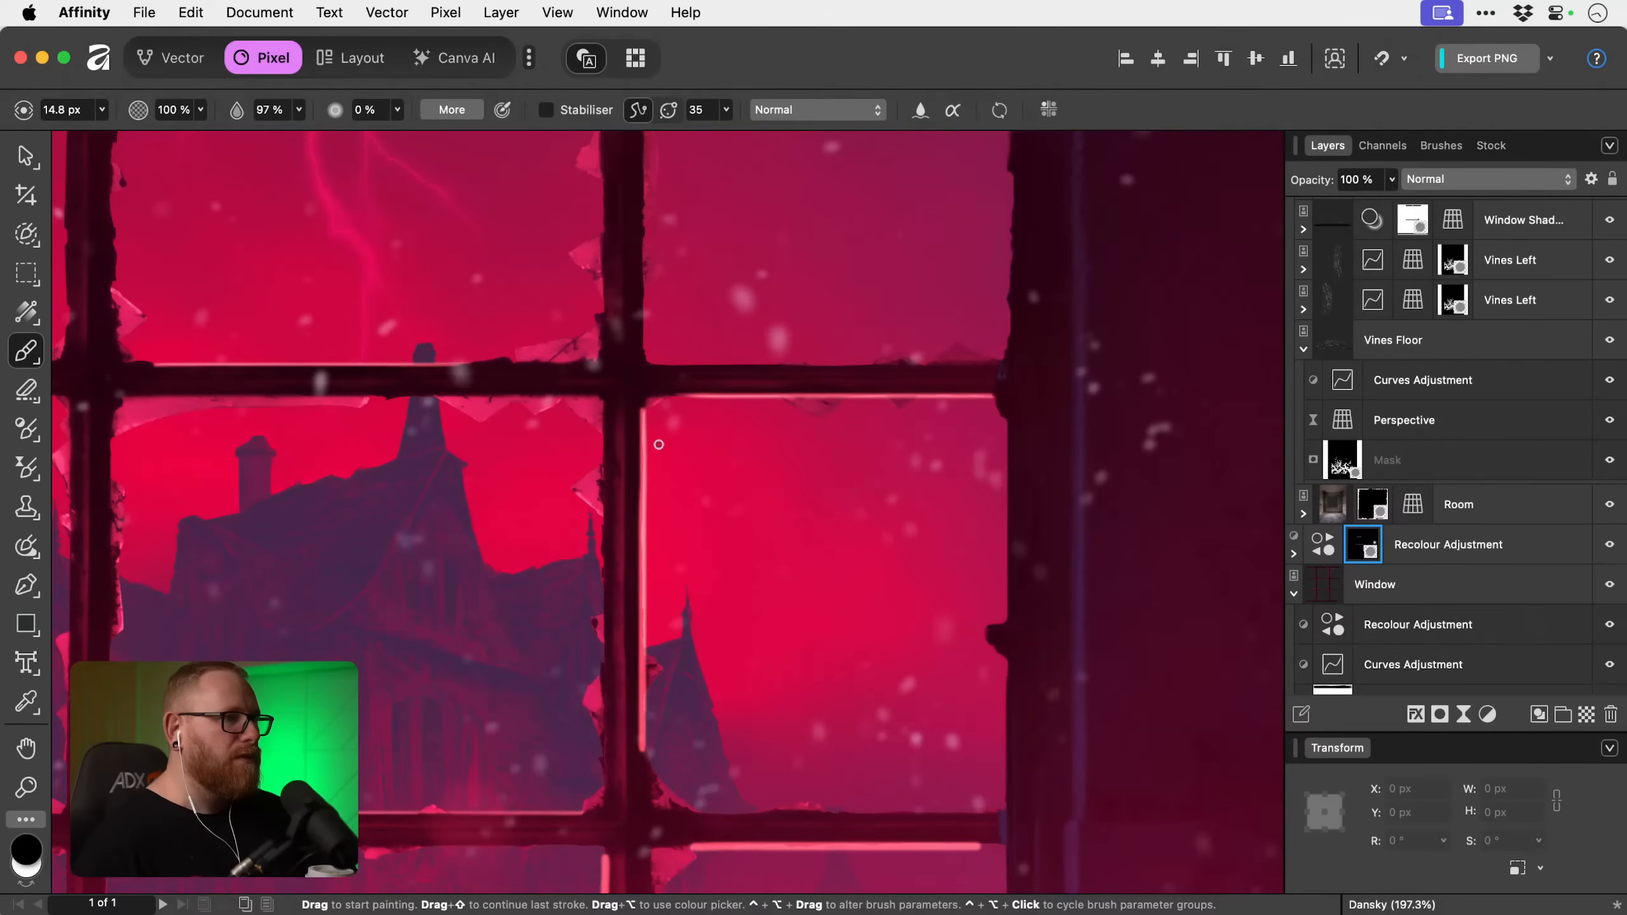
{"action": "left_click_drag", "start_coordinate": [638, 459], "coordinate": [631, 796]}
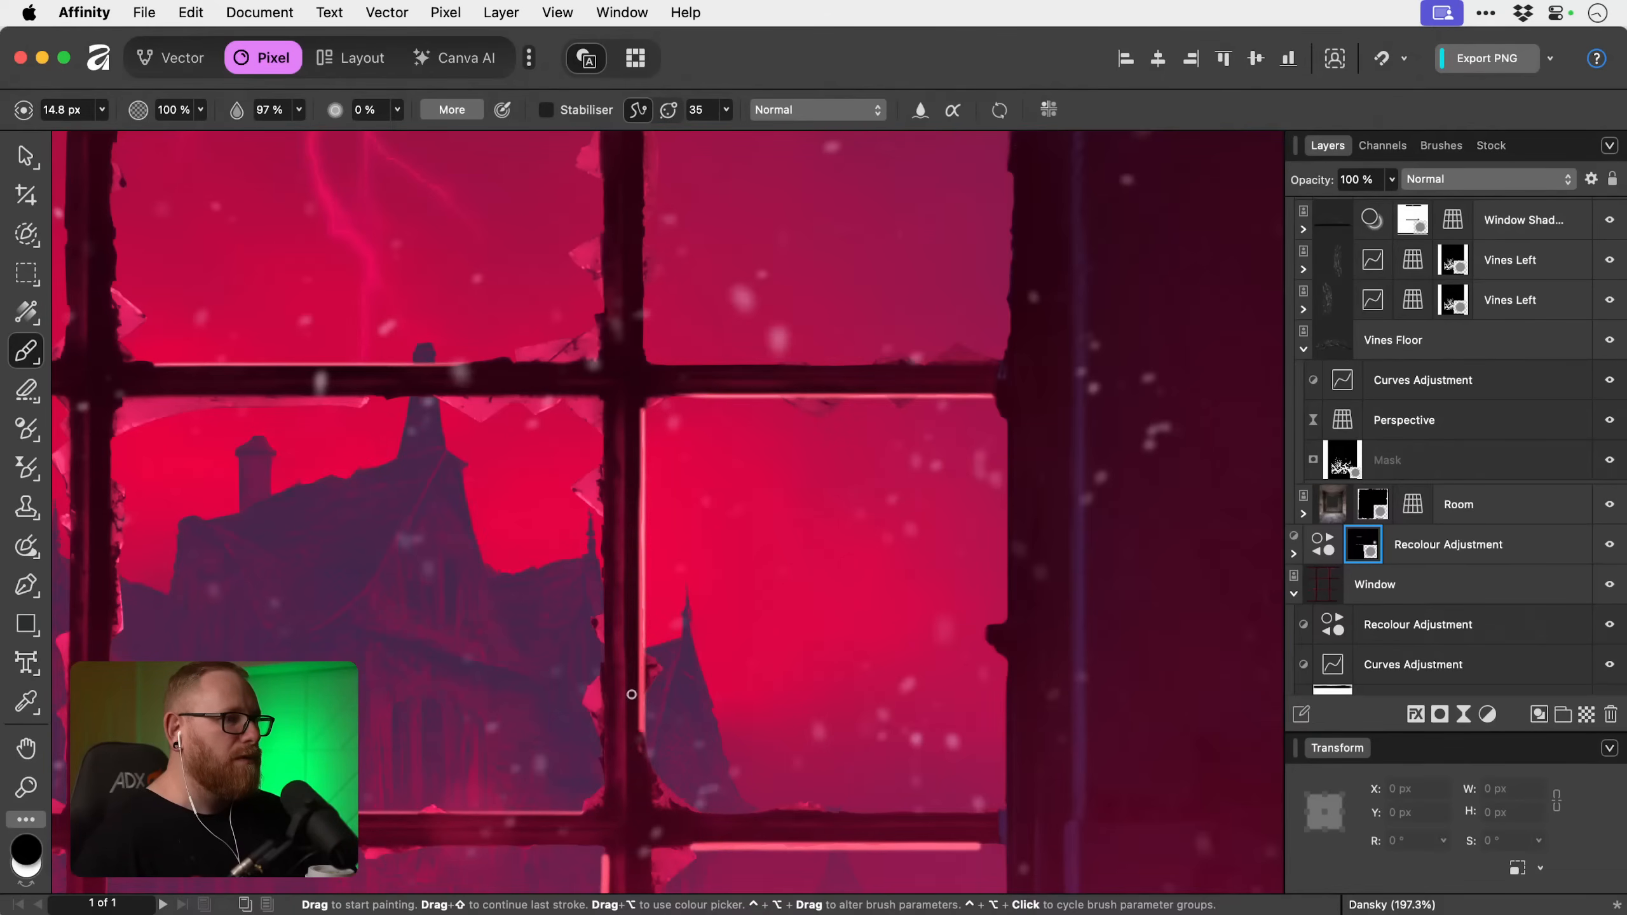
{"action": "key", "text": "bracketright"}
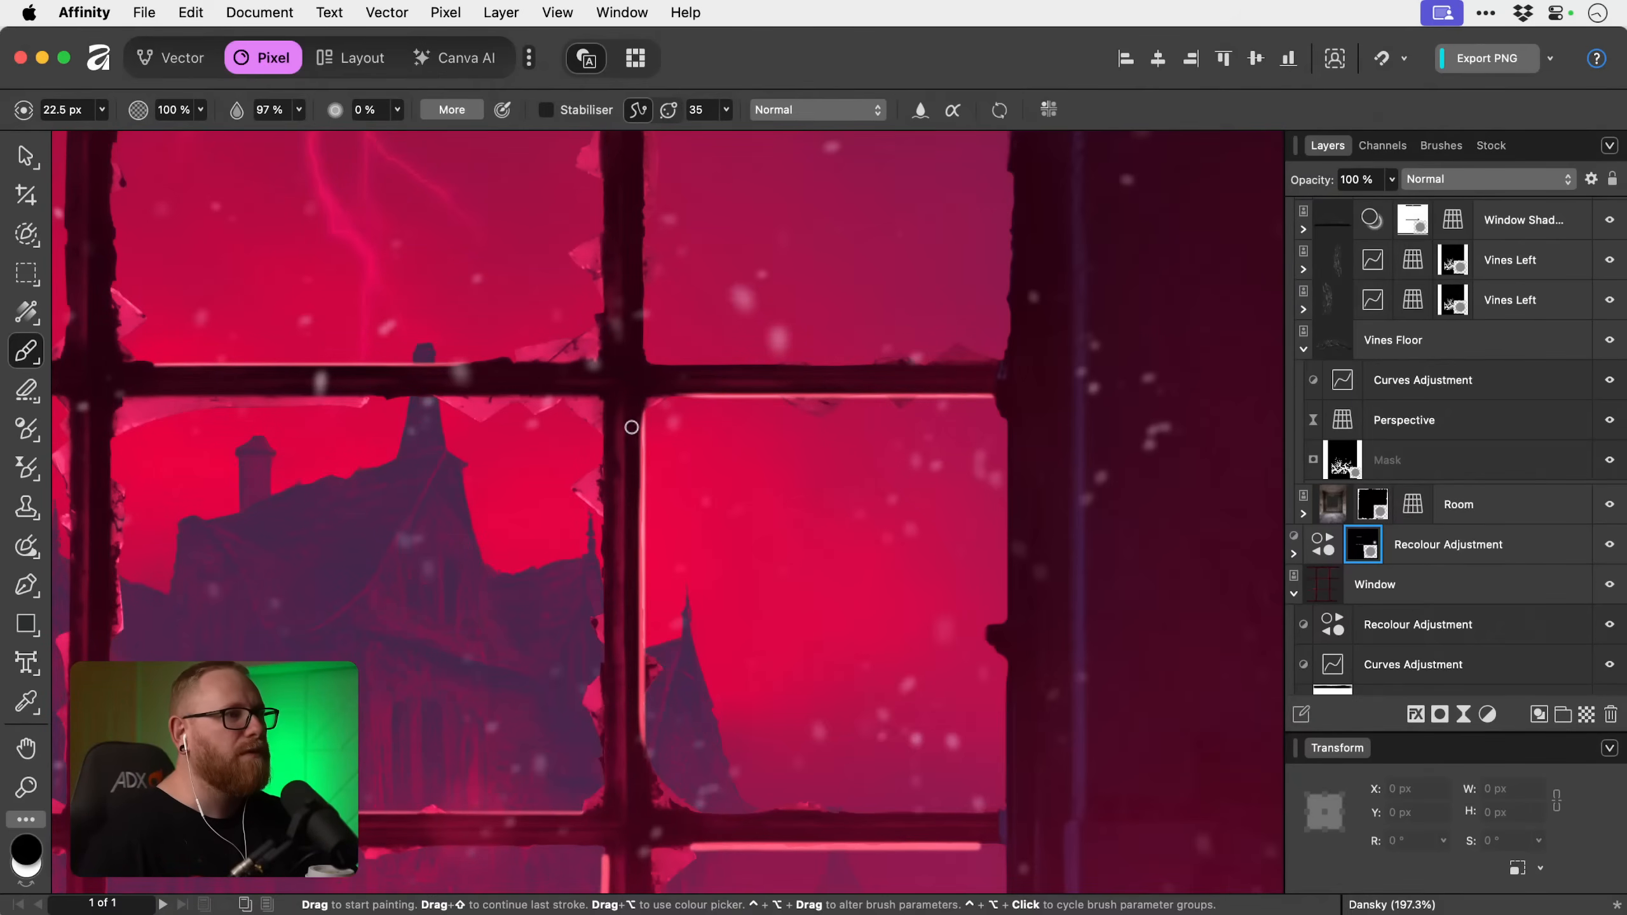
{"action": "key", "text": "bracketleft"}
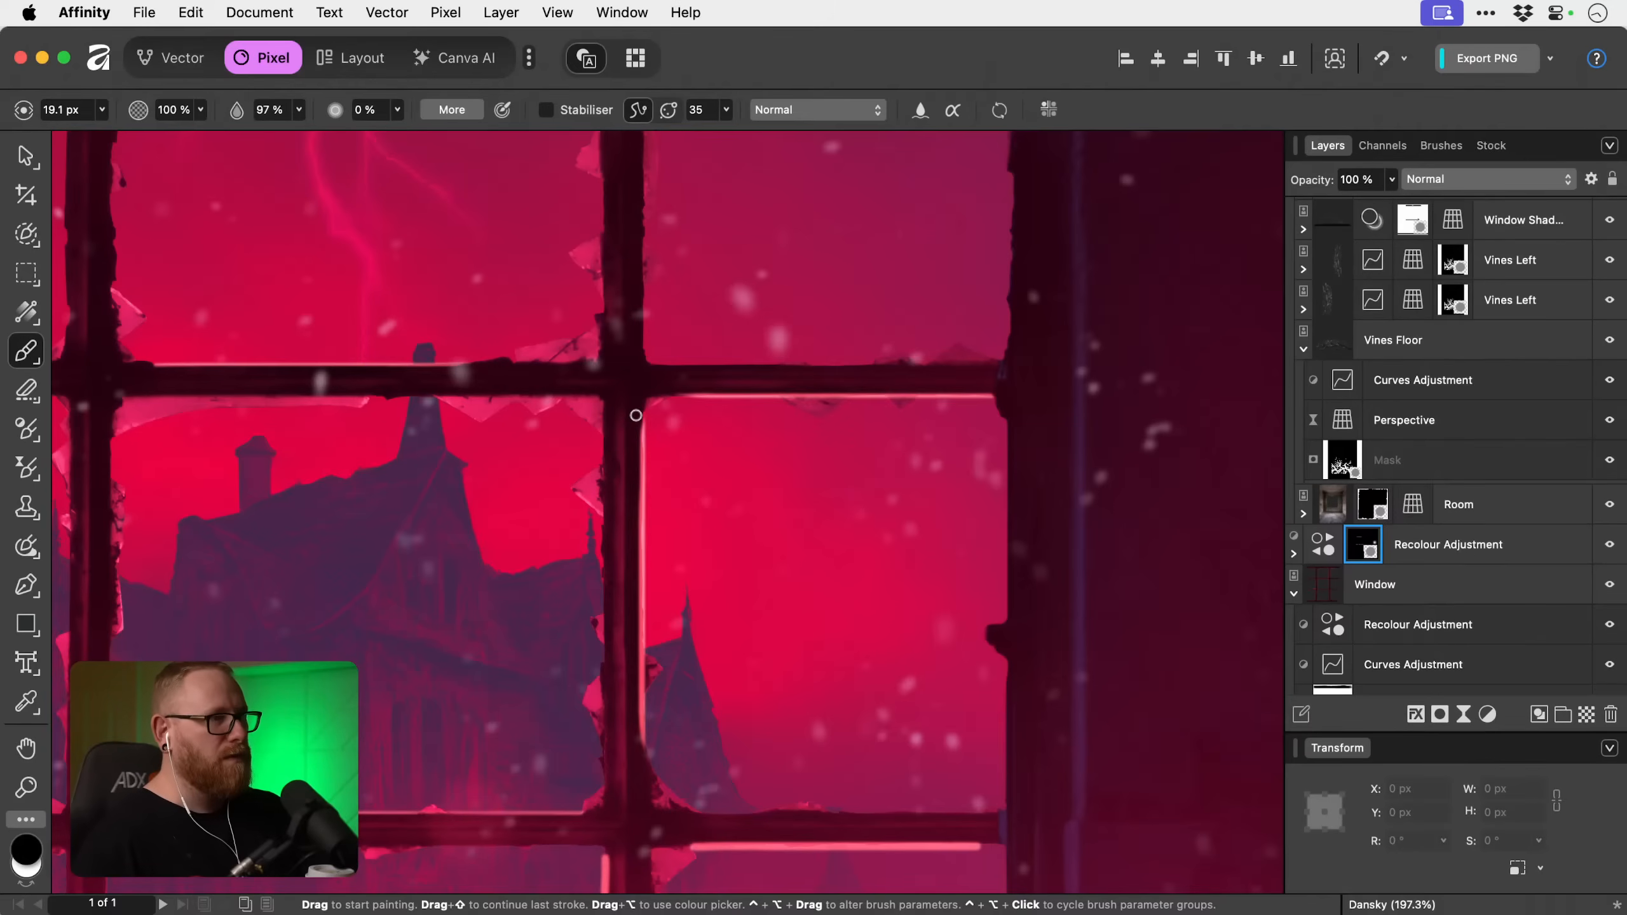
{"action": "left_click_drag", "start_coordinate": [633, 416], "coordinate": [634, 798]}
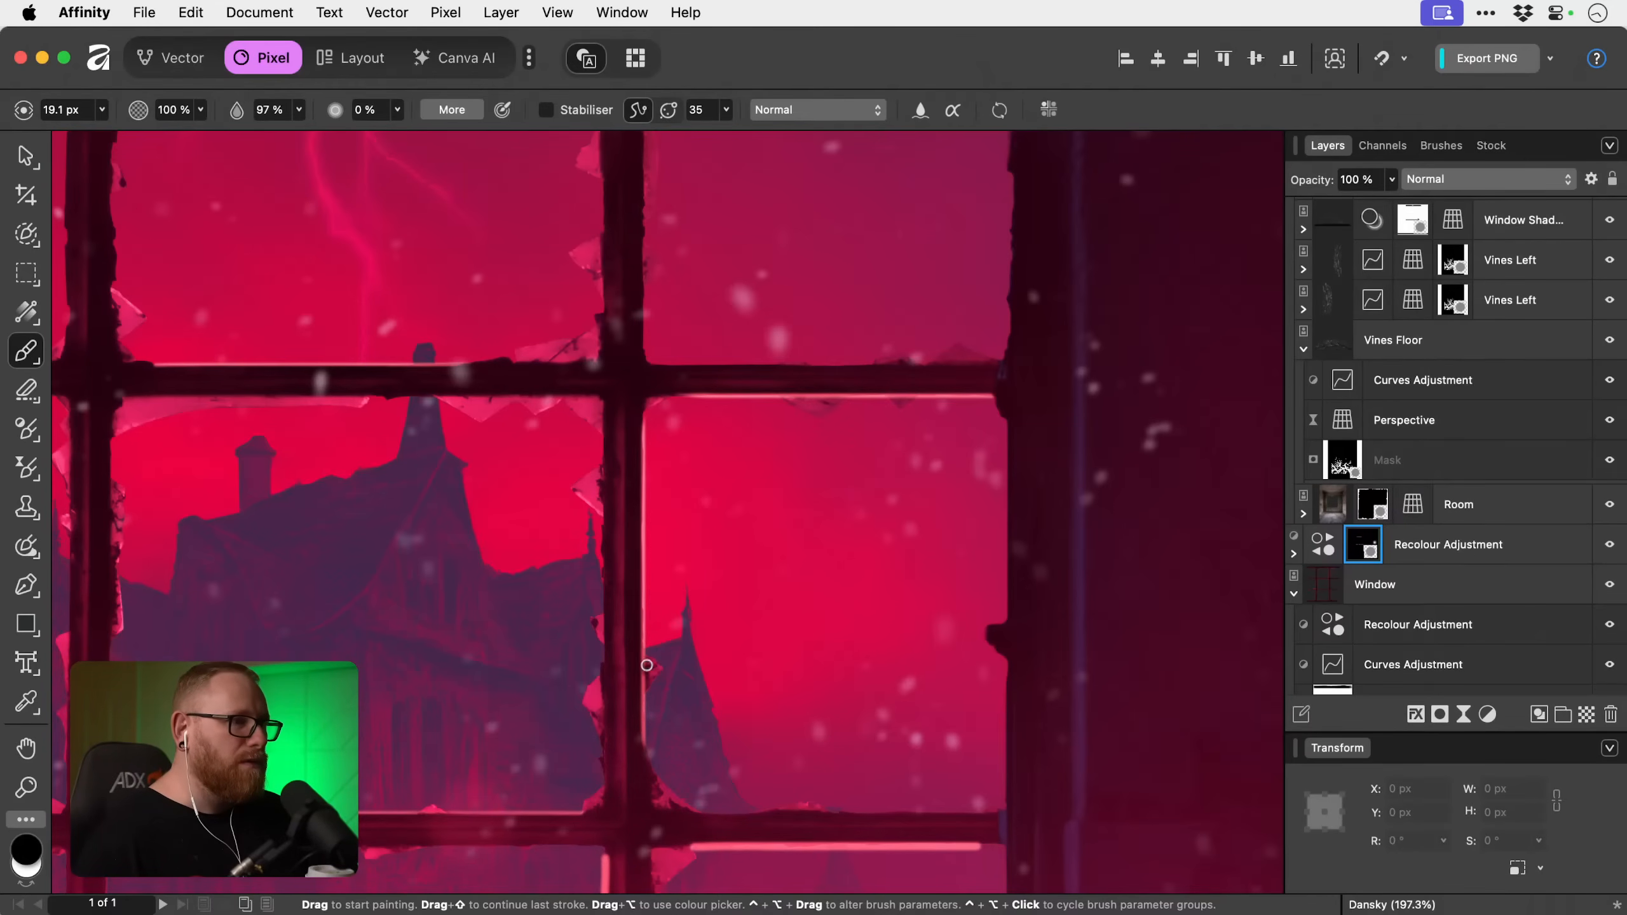
Enlarge the black brush to 55.8 px.
{"action": "key", "text": "bracketright"}
{"action": "key", "text": "bracketright"}
{"action": "key", "text": "bracketright"}
{"action": "key", "text": "bracketright"}
{"action": "key", "text": "bracketright"}
{"action": "key", "text": "bracketright"}
{"action": "key", "text": "bracketright"}
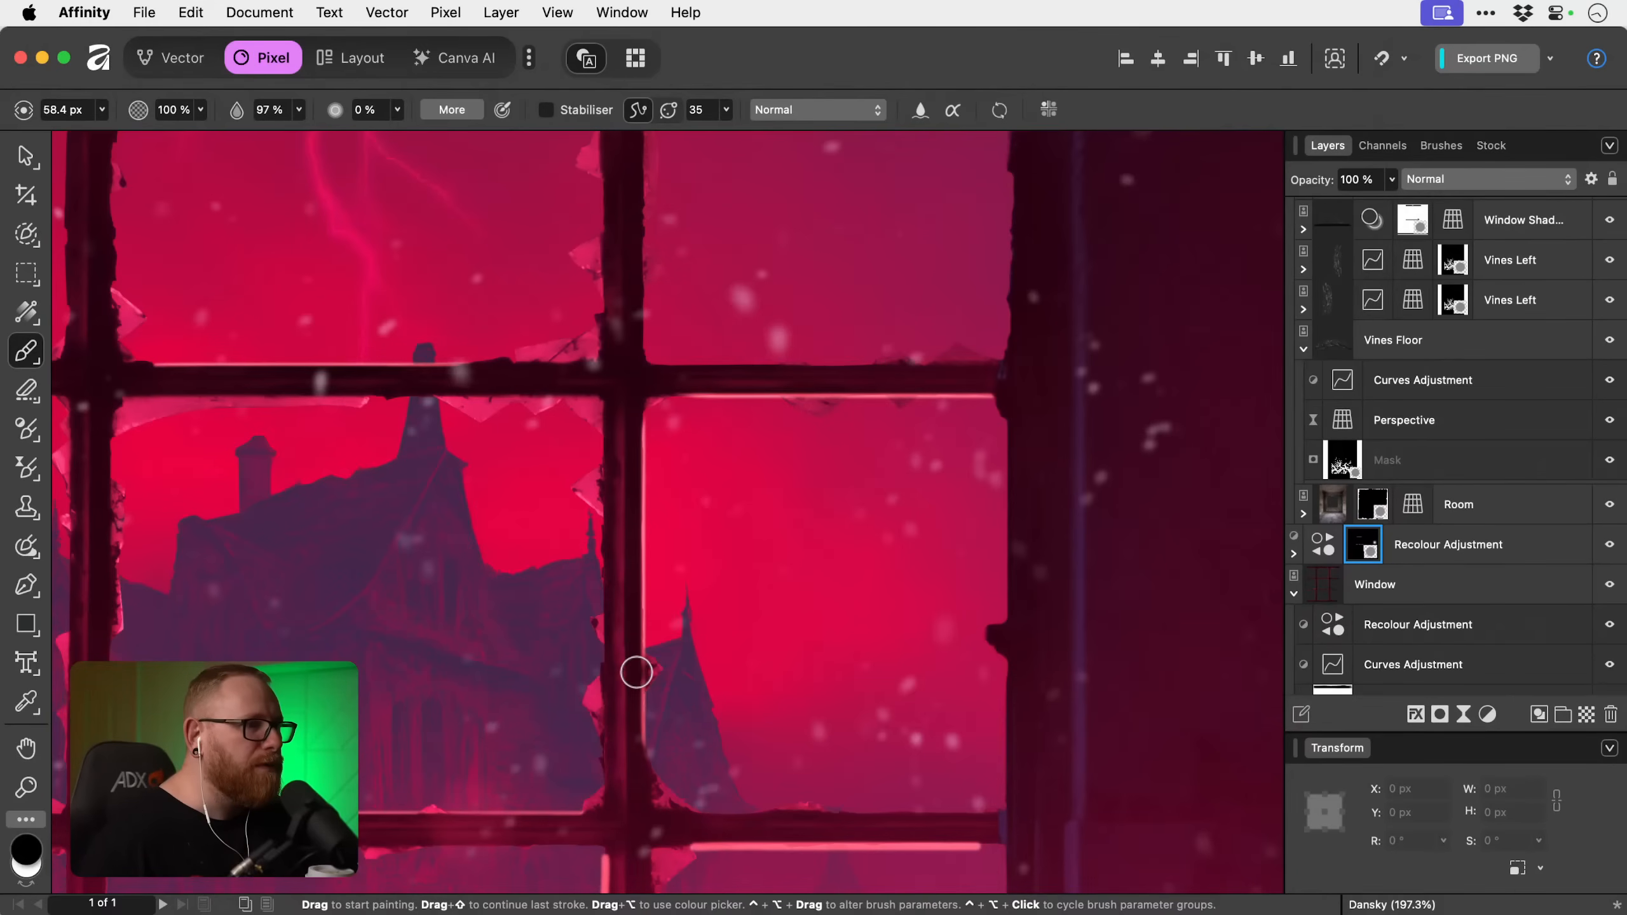
{"action": "key", "text": "bracketright"}
{"action": "key", "text": "bracketright"}
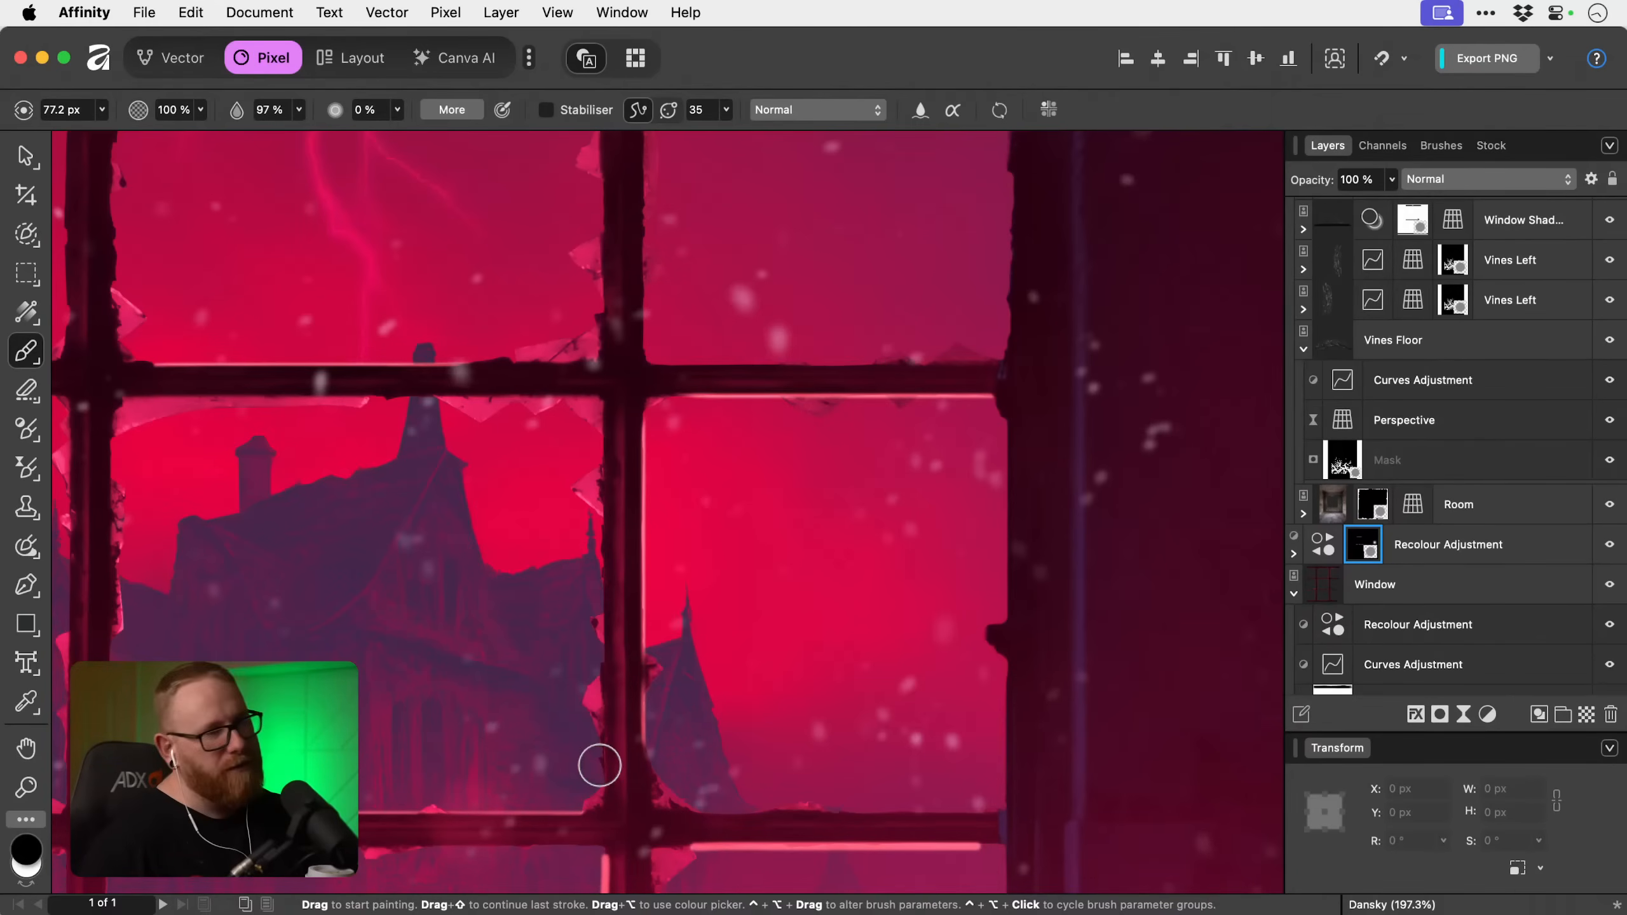
{"action": "key", "text": "bracketleft"}
{"action": "key", "text": "bracketleft"}
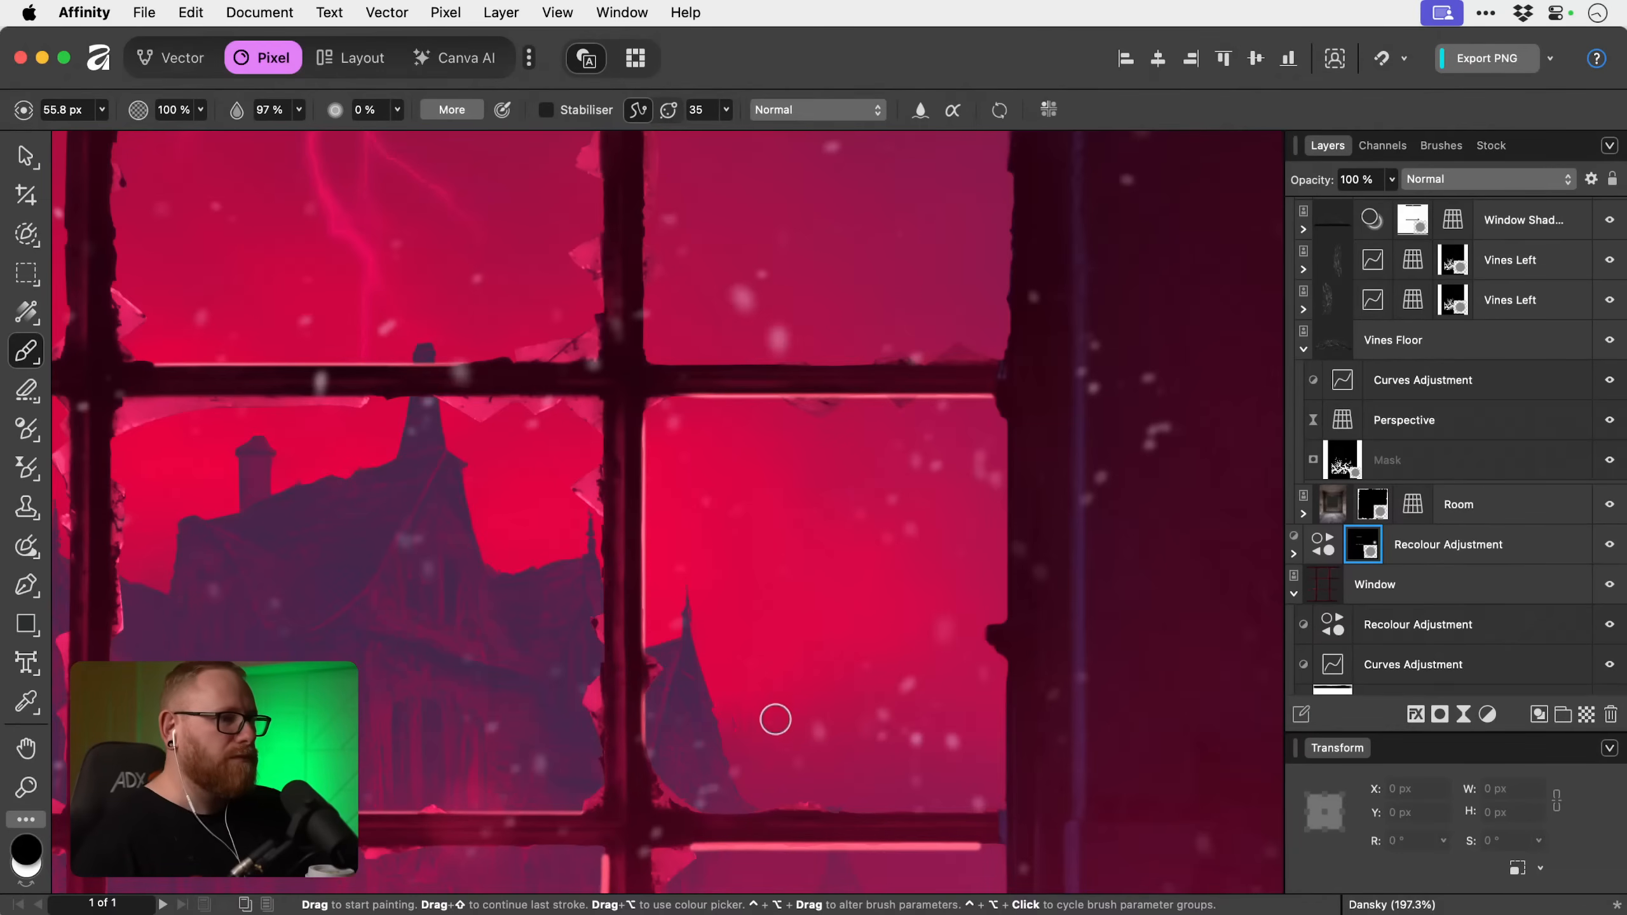
Try to trim the highlight beneath the lower glazing bar's right section with a 21 px black brush, and undo the stroke.
{"action": "left_click_drag", "start_coordinate": [790, 727], "coordinate": [786, 514]}
{"action": "key", "text": "bracketleft"}
{"action": "key", "text": "bracketleft"}
{"action": "key", "text": "bracketleft"}
{"action": "key", "text": "bracketleft"}
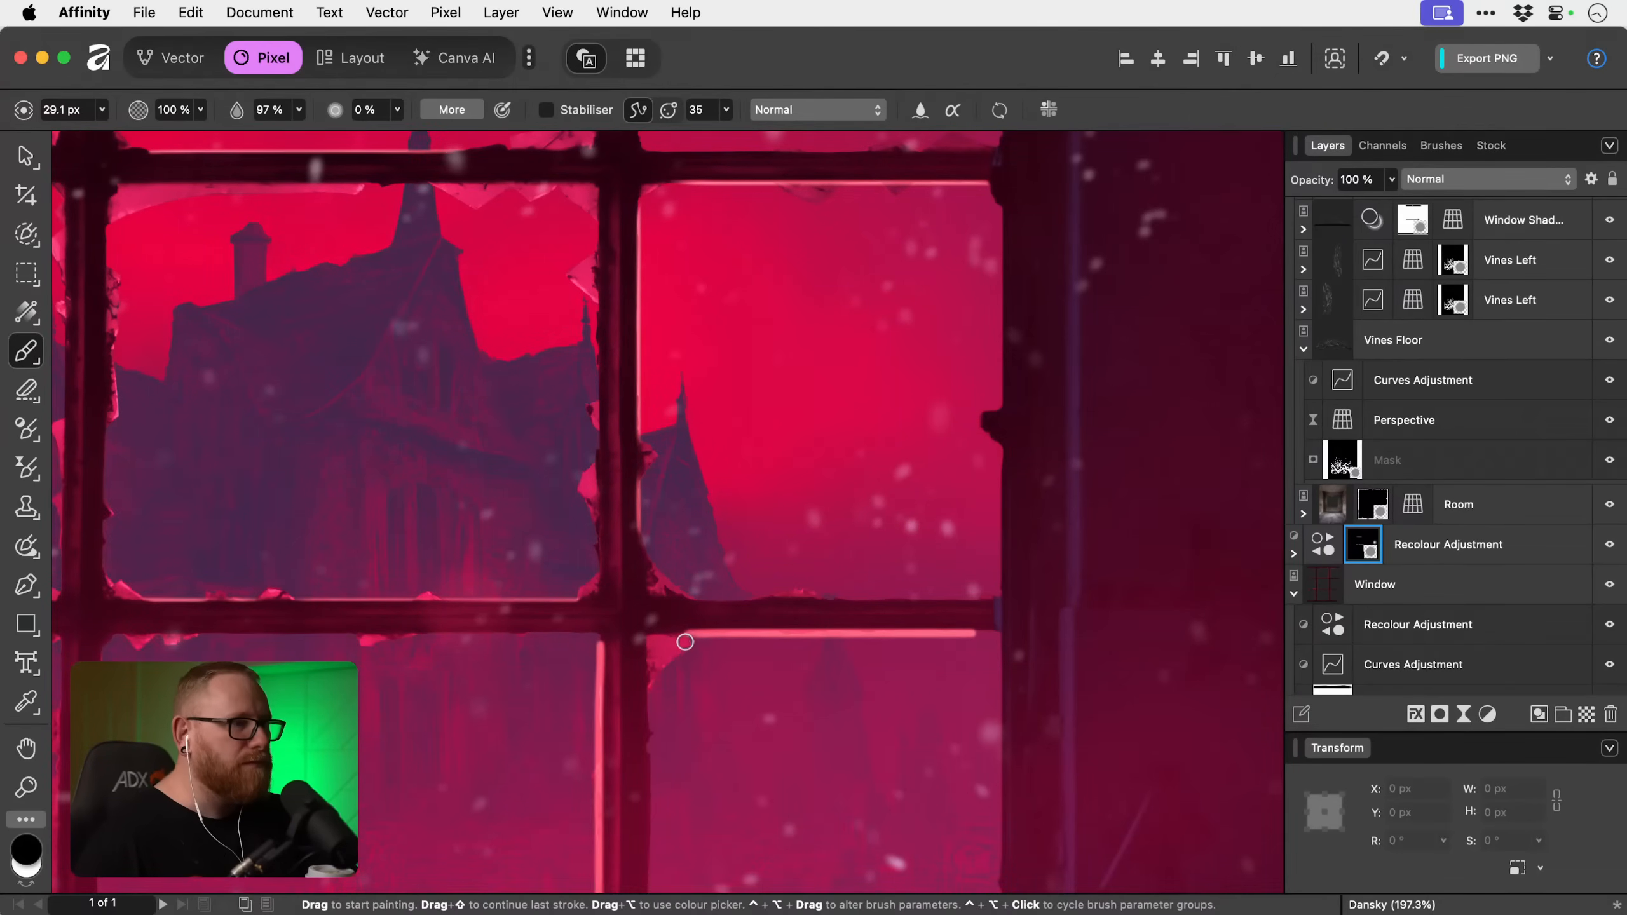
{"action": "key", "text": "bracketleft"}
{"action": "key", "text": "bracketleft"}
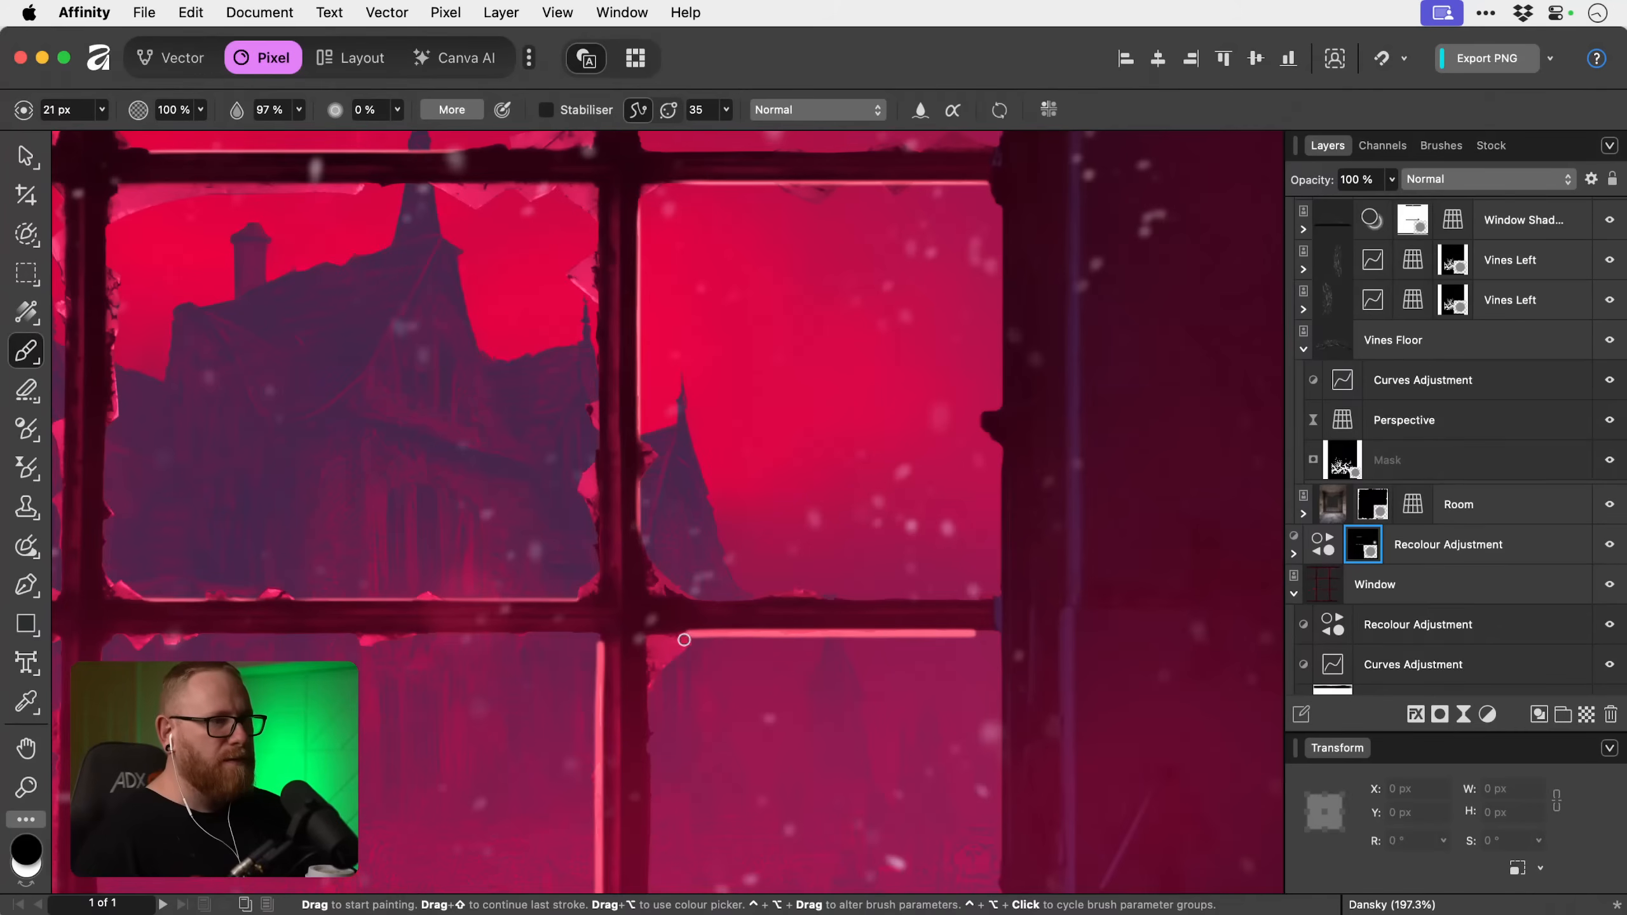
{"action": "left_click_drag", "start_coordinate": [684, 640], "coordinate": [1021, 639]}
{"action": "key", "text": "super+z"}
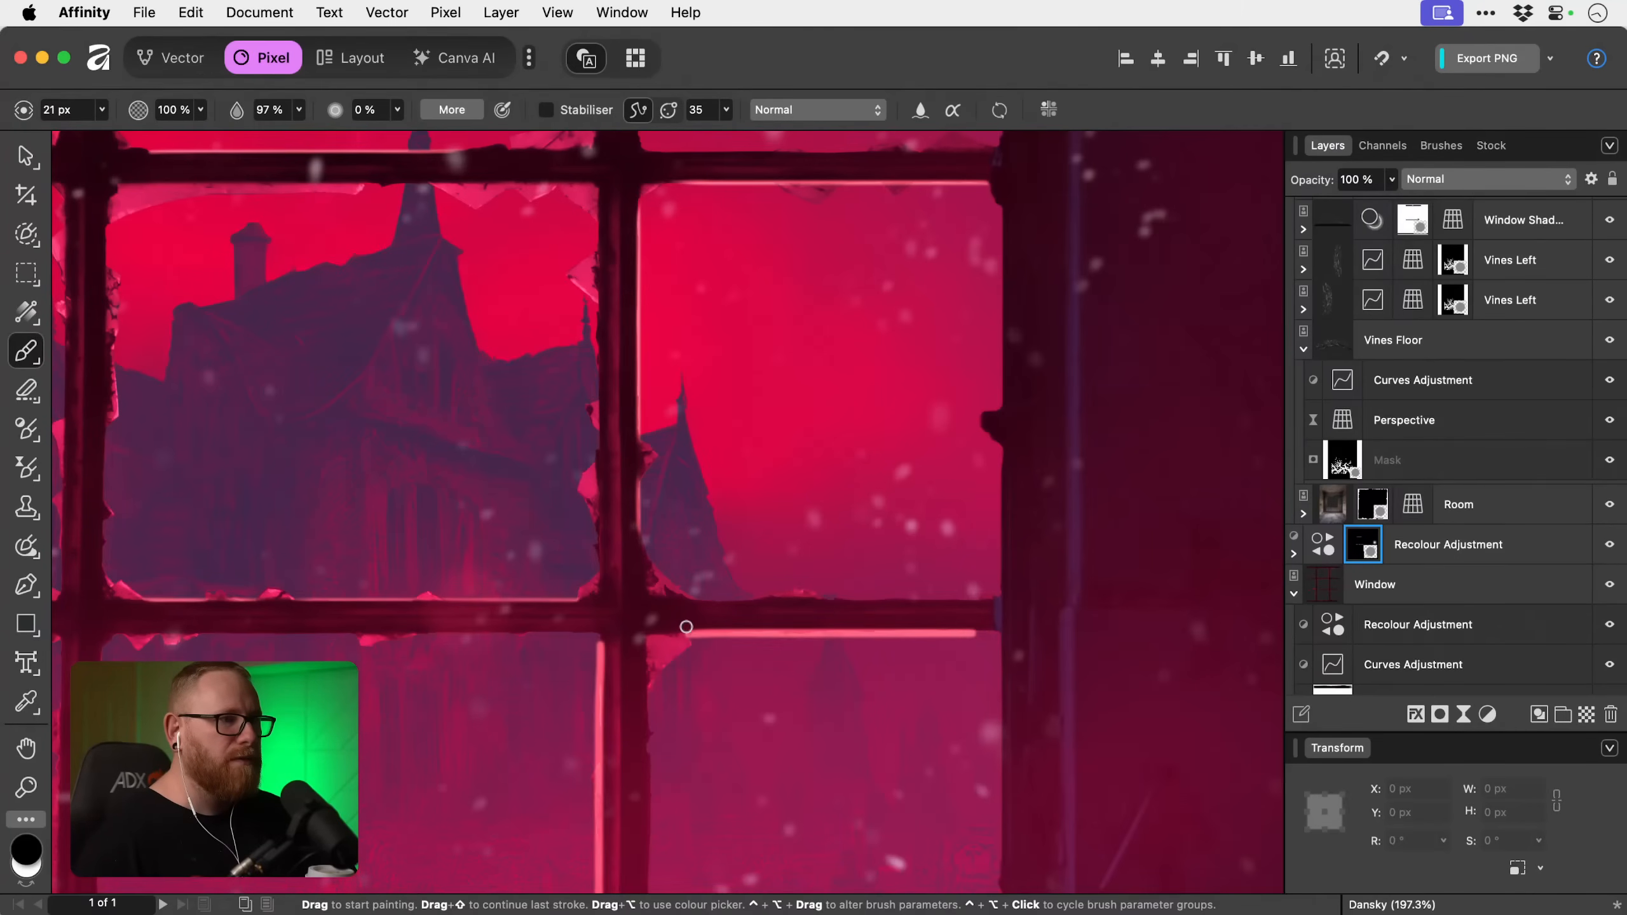
Thin the mask highlight beneath the lower glazing bar's right section with a 15.2 px black brush along its lower side.
{"action": "key", "text": "bracketleft"}
{"action": "key", "text": "bracketleft"}
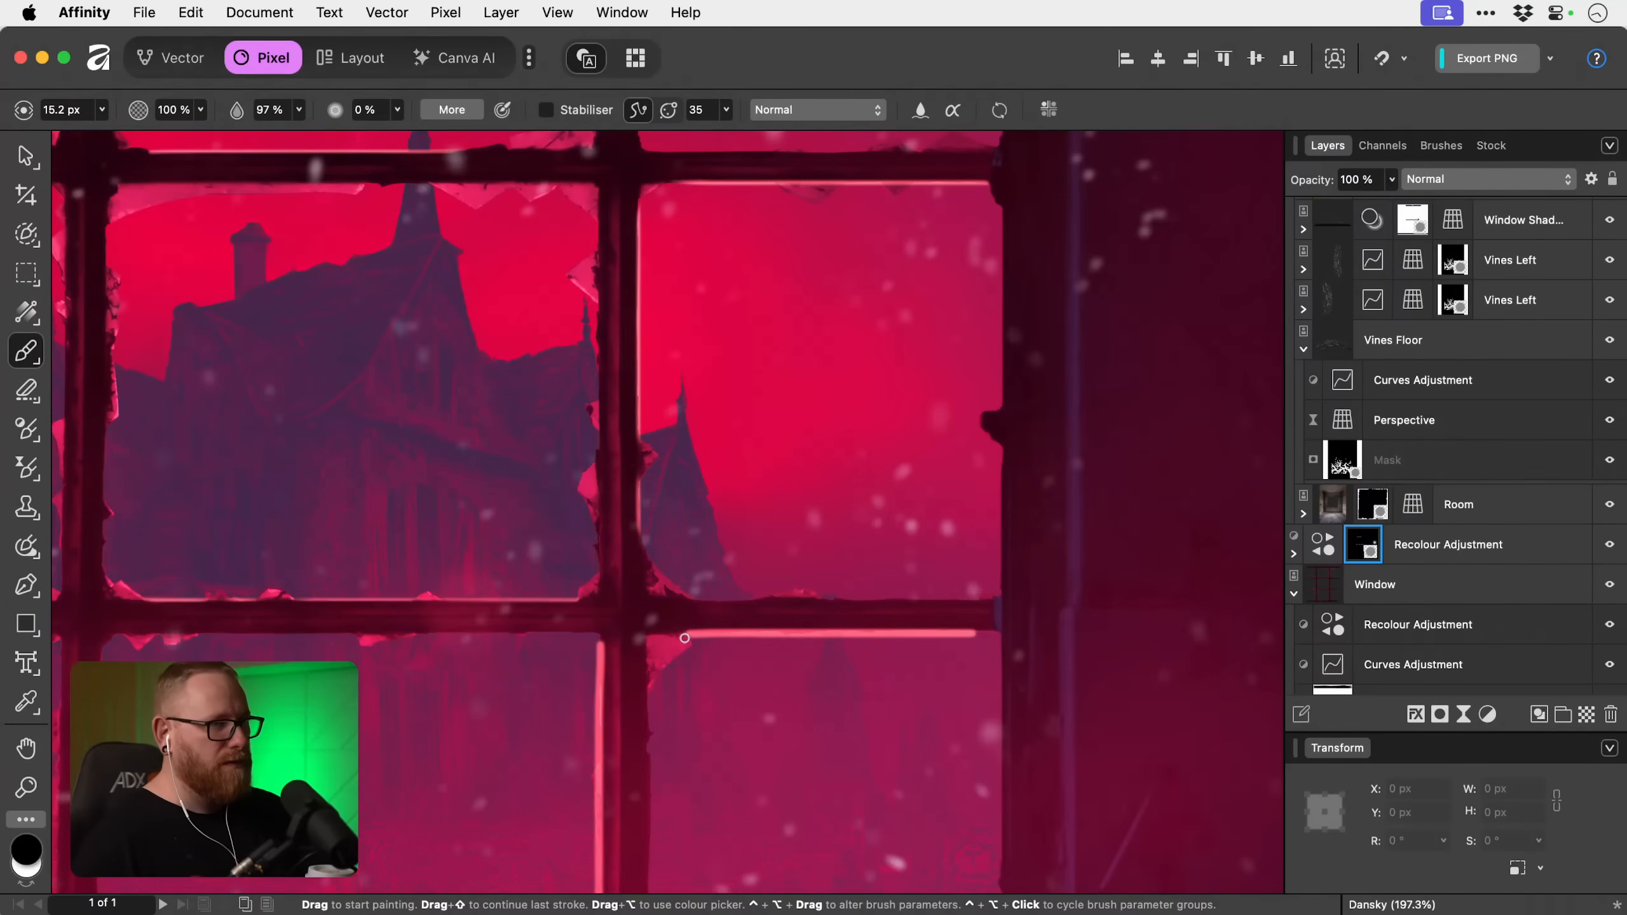
{"action": "left_click_drag", "start_coordinate": [815, 639], "coordinate": [985, 639]}
{"action": "key", "text": "super+z"}
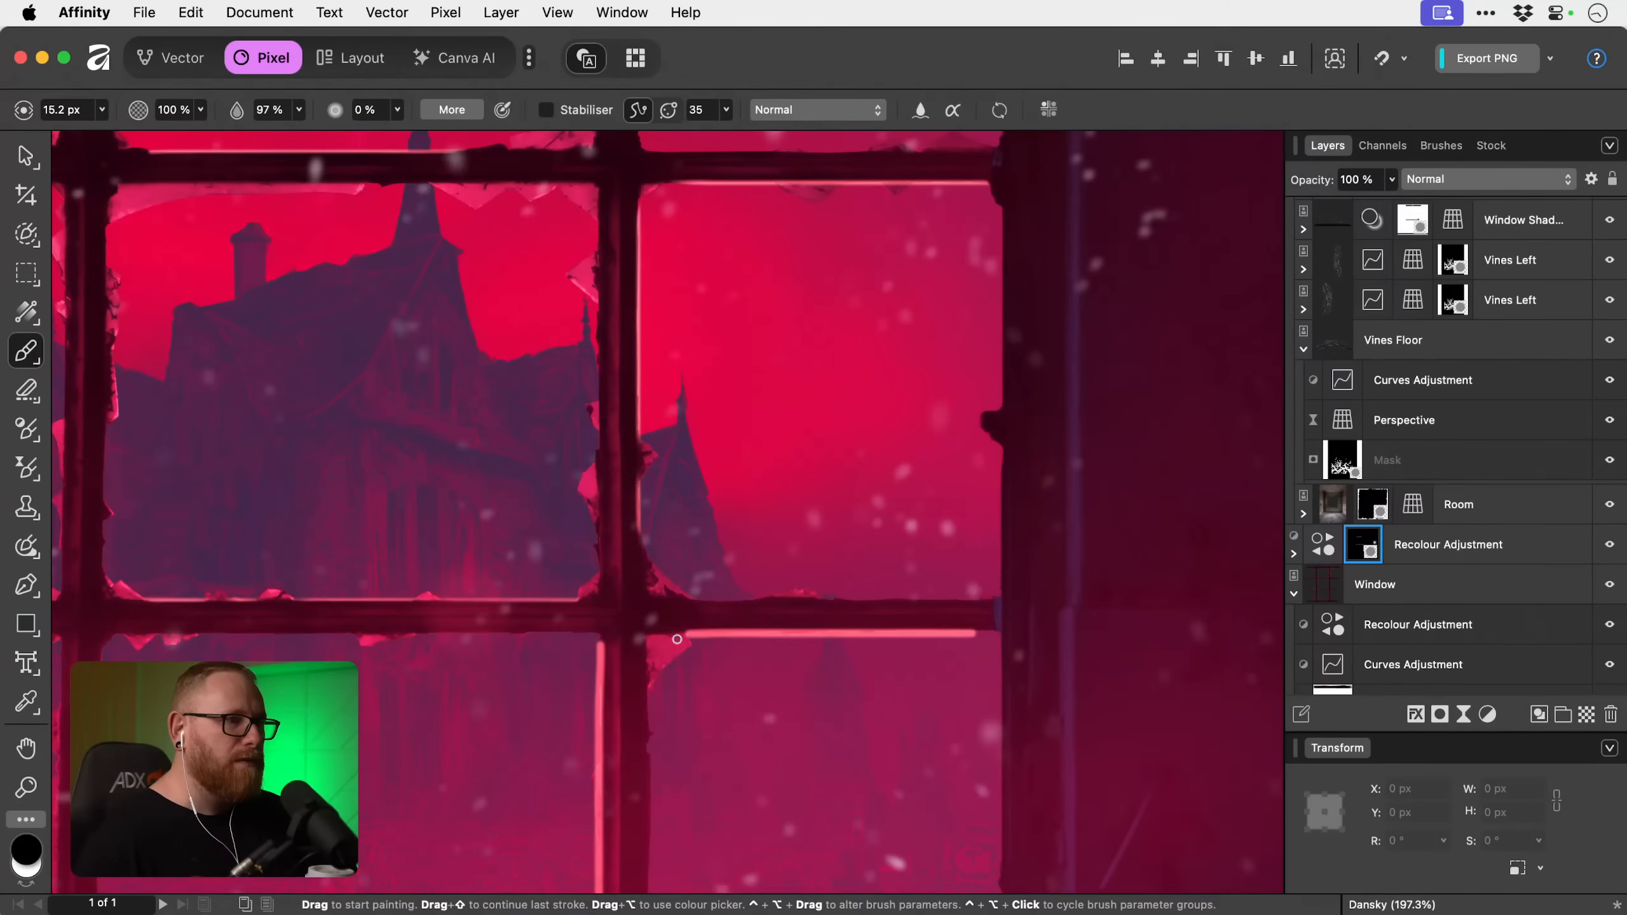
{"action": "left_click_drag", "start_coordinate": [693, 637], "coordinate": [1041, 639]}
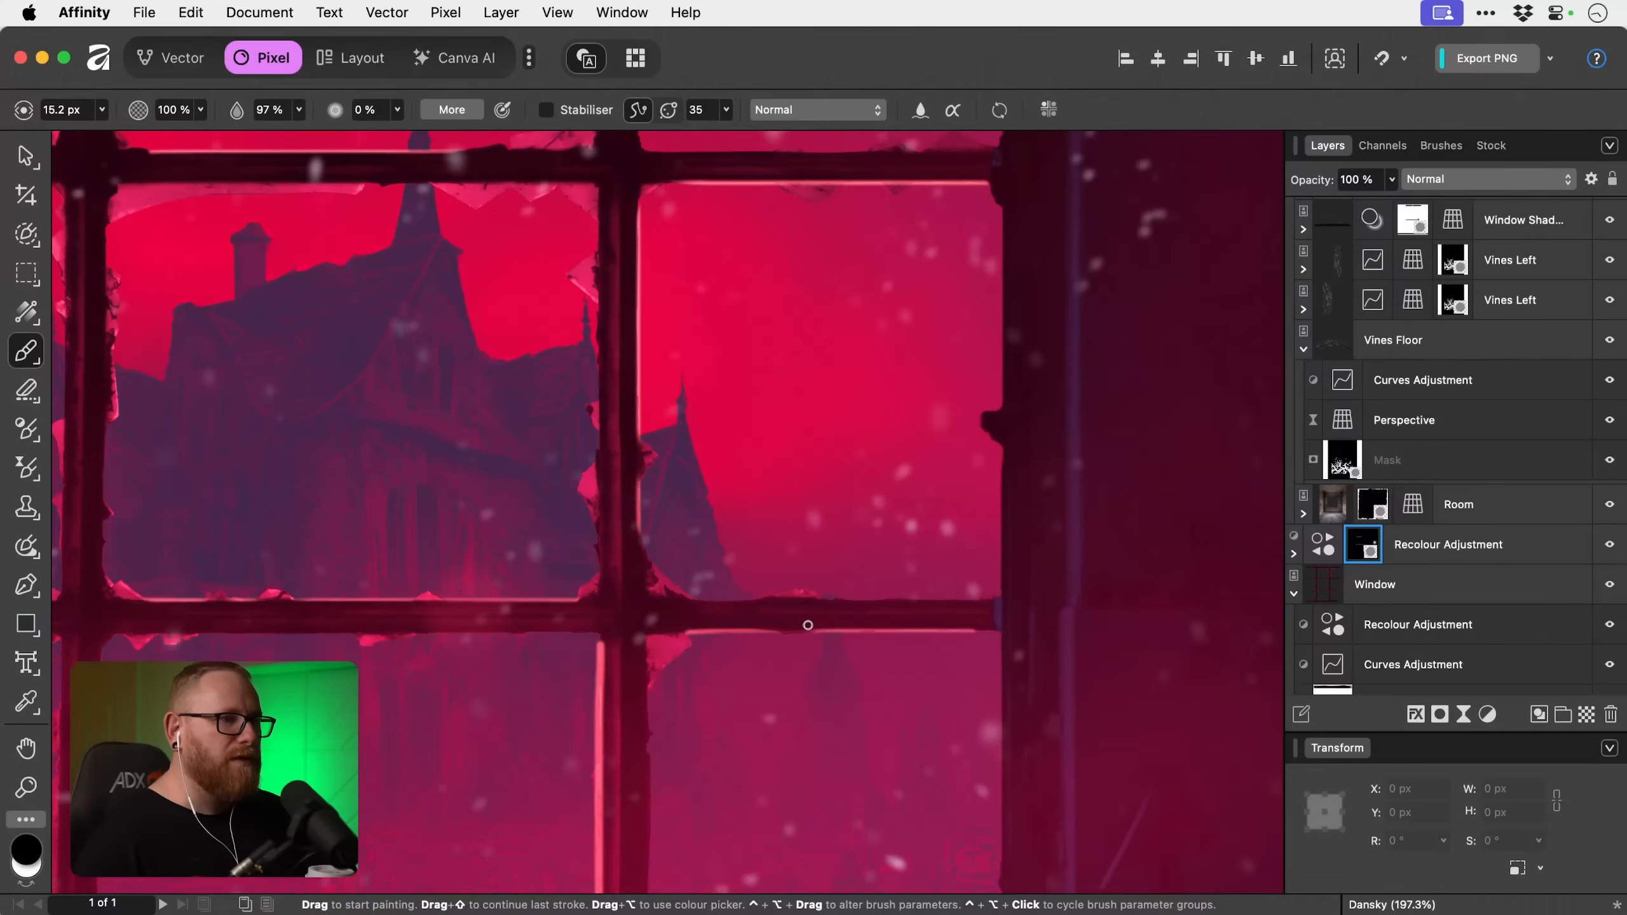
Thin the mask highlight above the lower glazing bar's left section by painting 15.2 px black along its upper side.
{"action": "scroll", "coordinate": [646, 610], "scroll_direction": "left", "scroll_amount": 5}
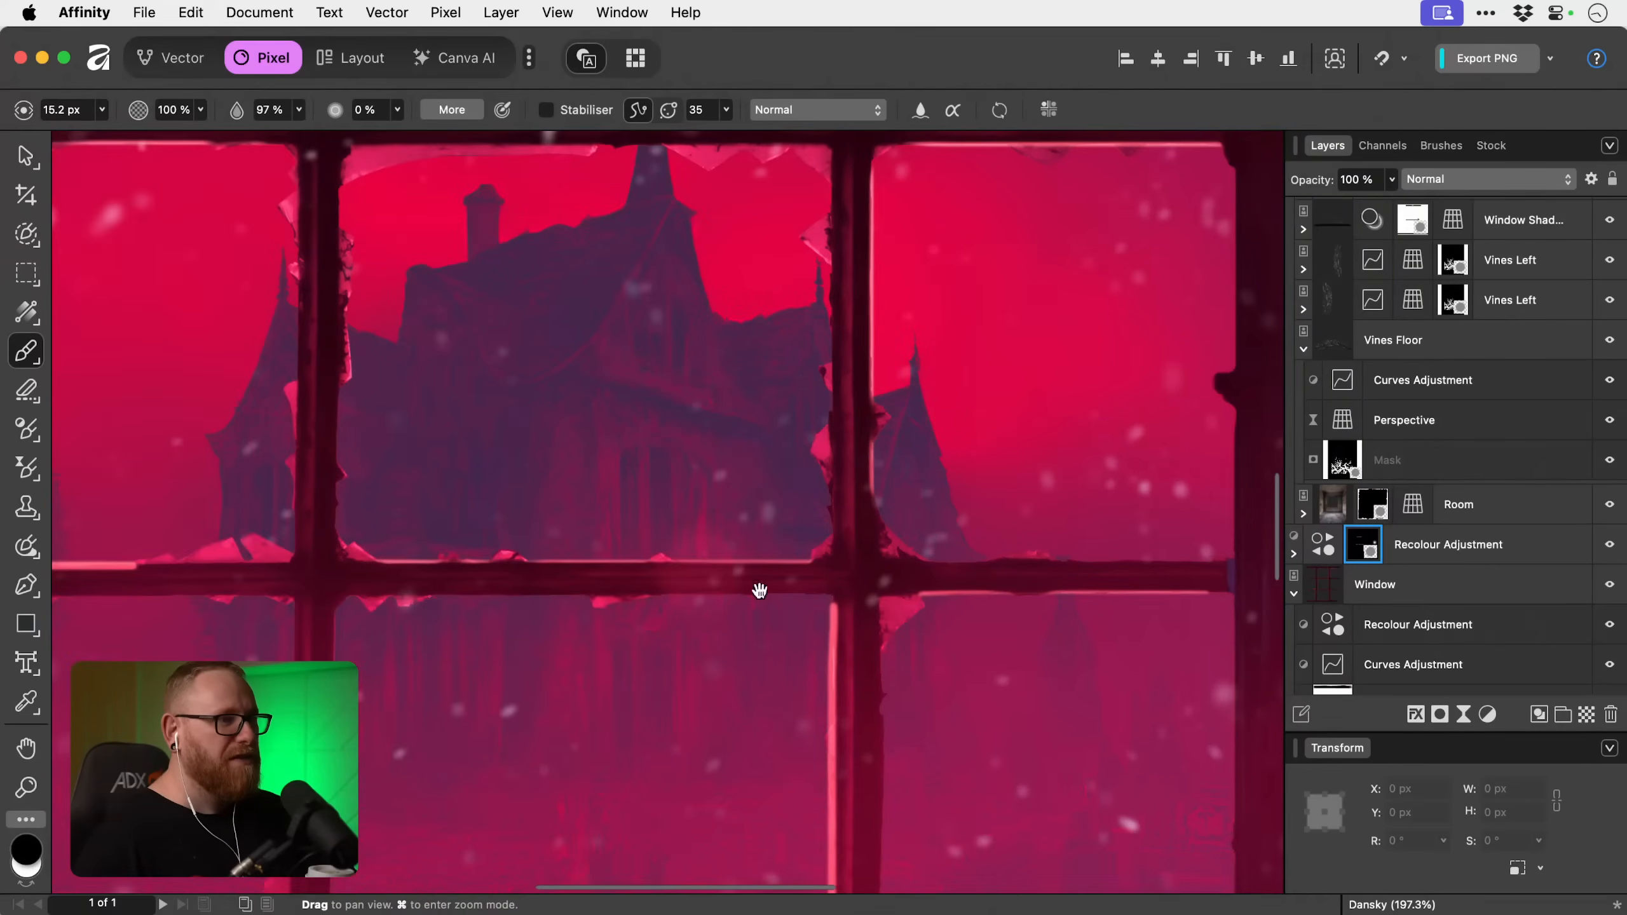
{"action": "scroll", "coordinate": [723, 574], "scroll_direction": "left", "scroll_amount": 10}
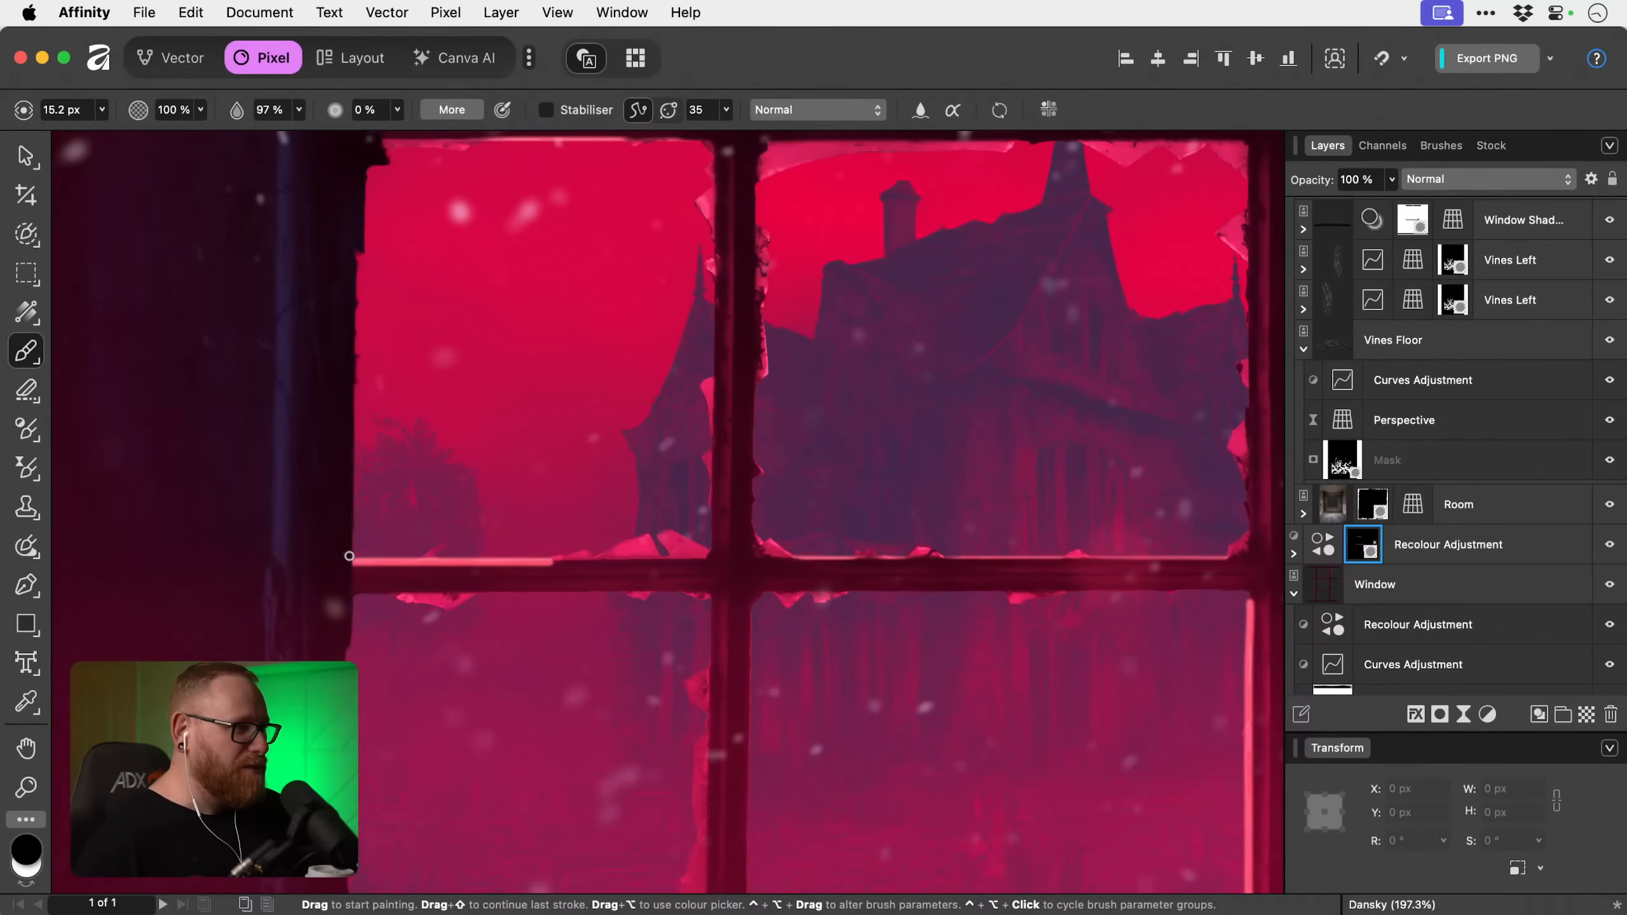
{"action": "left_click_drag", "start_coordinate": [573, 553], "coordinate": [615, 553]}
{"action": "left_click", "coordinate": [353, 556], "text": "shift"}
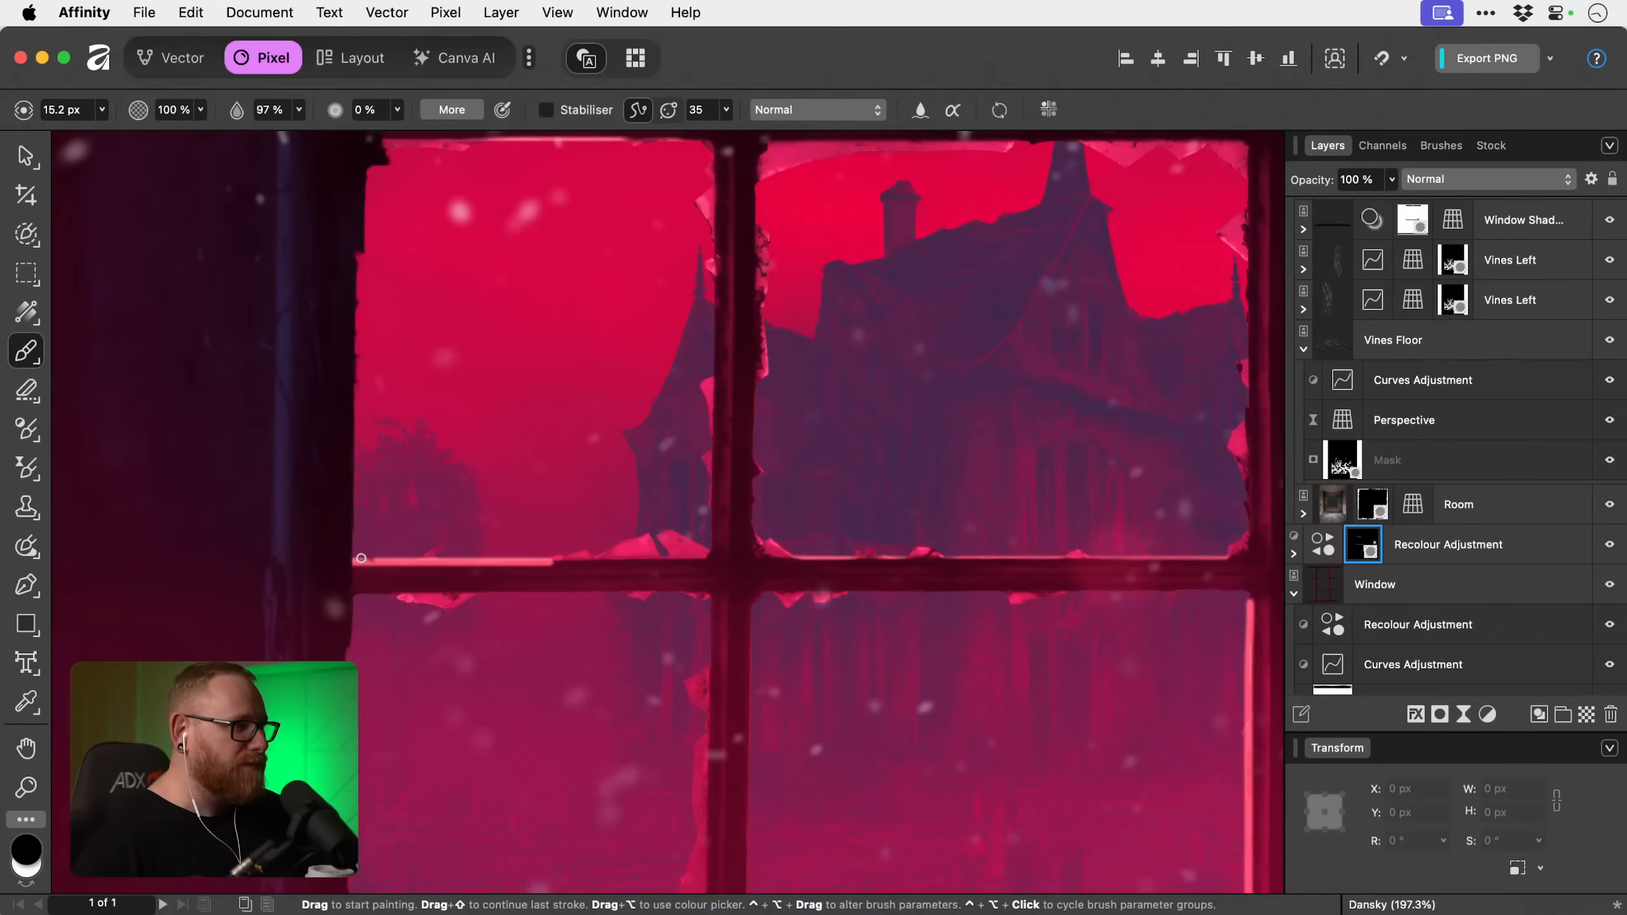
{"action": "left_click", "coordinate": [599, 558], "text": "shift"}
{"action": "key", "text": "super+z"}
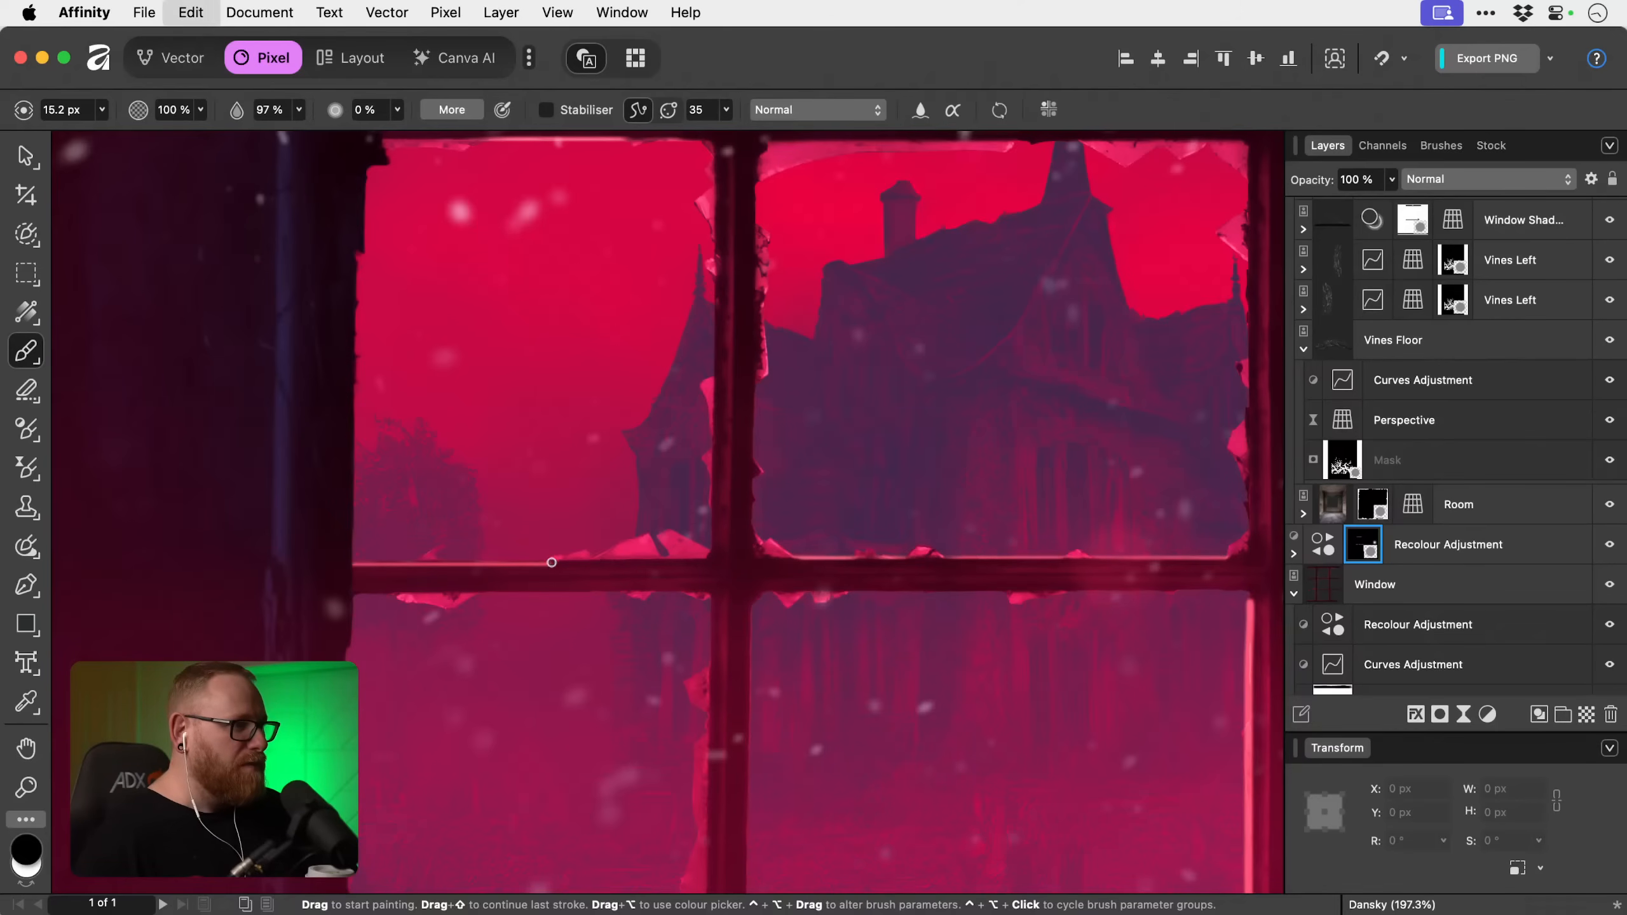
{"action": "left_click", "coordinate": [339, 553], "text": "shift"}
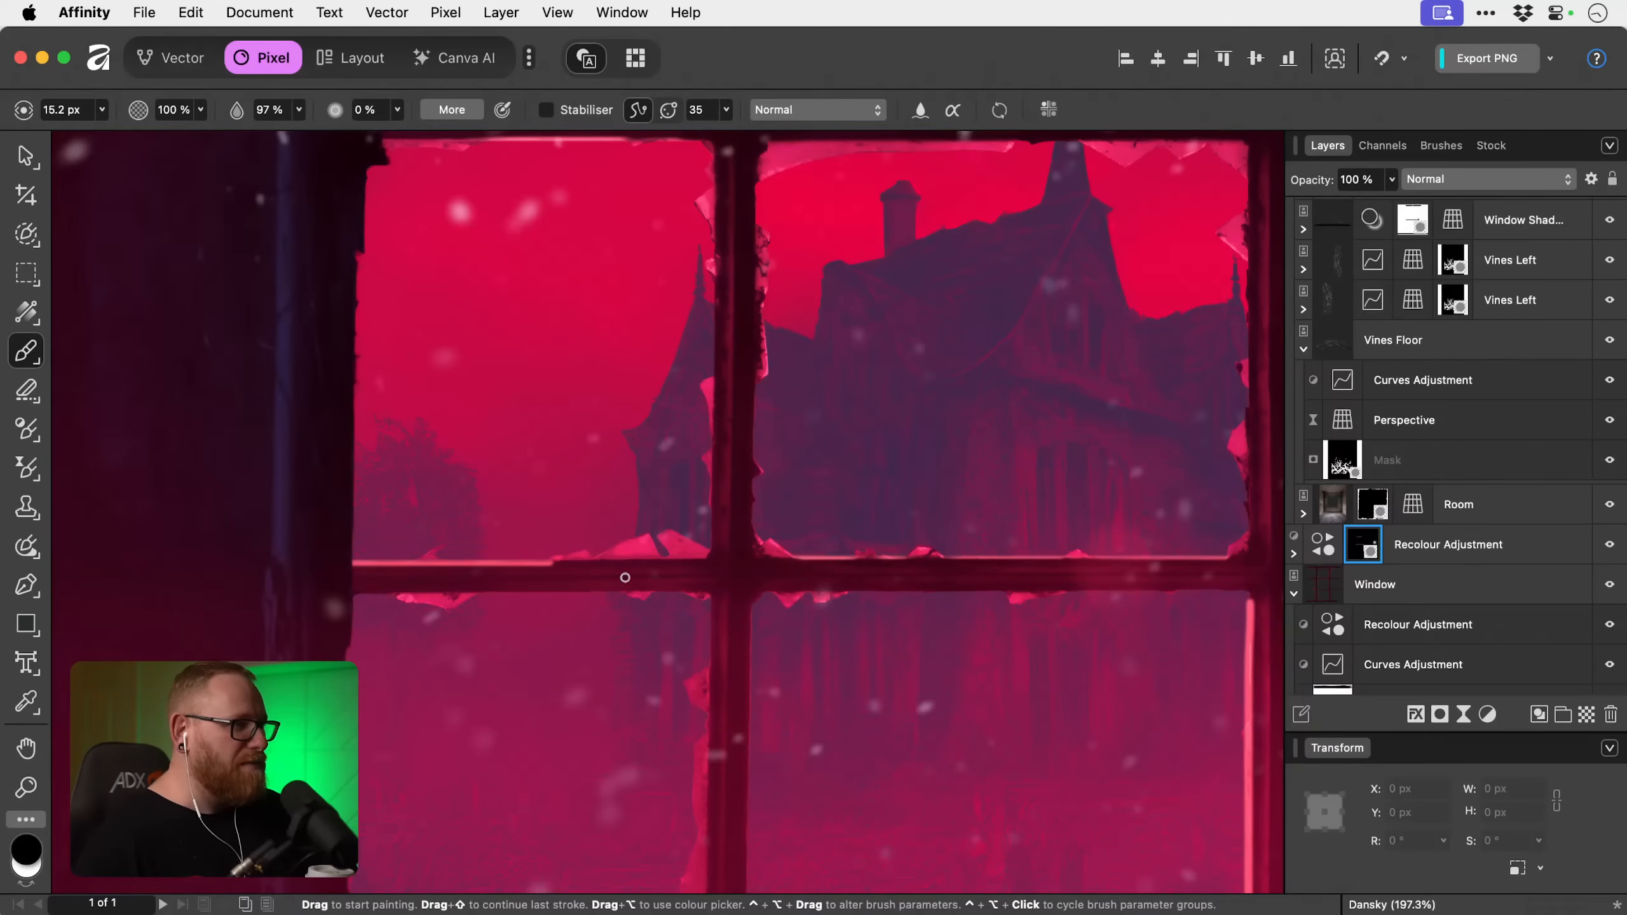
Touch up the inner end of the lower glazing bar's left-section highlight with black, enlarging the brush to 61.5 px.
{"action": "left_click_drag", "start_coordinate": [536, 569], "coordinate": [520, 573]}
{"action": "key", "text": "]"}
{"action": "key", "text": "]"}
{"action": "key", "text": "]"}
{"action": "key", "text": "]"}
{"action": "key", "text": "]"}
{"action": "key", "text": "]"}
{"action": "key", "text": "]"}
{"action": "key", "text": "]"}
{"action": "key", "text": "]"}
{"action": "key", "text": "]"}
{"action": "key", "text": "]"}
{"action": "key", "text": "]"}
{"action": "key", "text": "]"}
{"action": "key", "text": "]"}
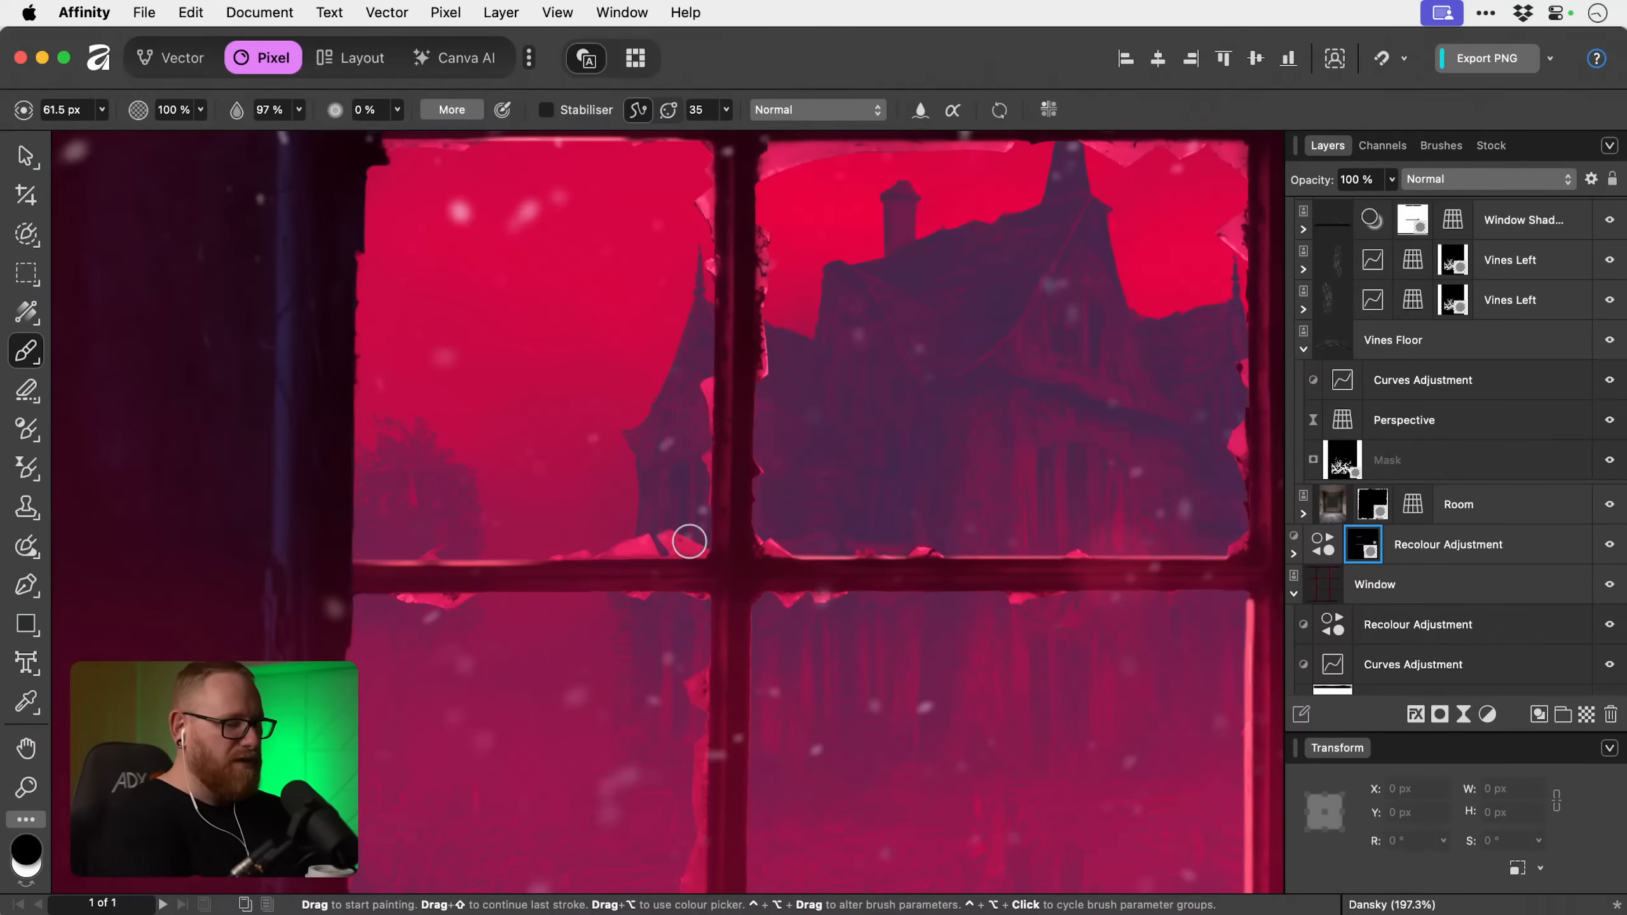
{"action": "mouse_move", "coordinate": [682, 537]}
{"action": "left_mouse_down"}
{"action": "mouse_move", "coordinate": [522, 542]}
{"action": "mouse_move", "coordinate": [363, 578]}
{"action": "mouse_move", "coordinate": [593, 567]}
{"action": "left_mouse_up"}
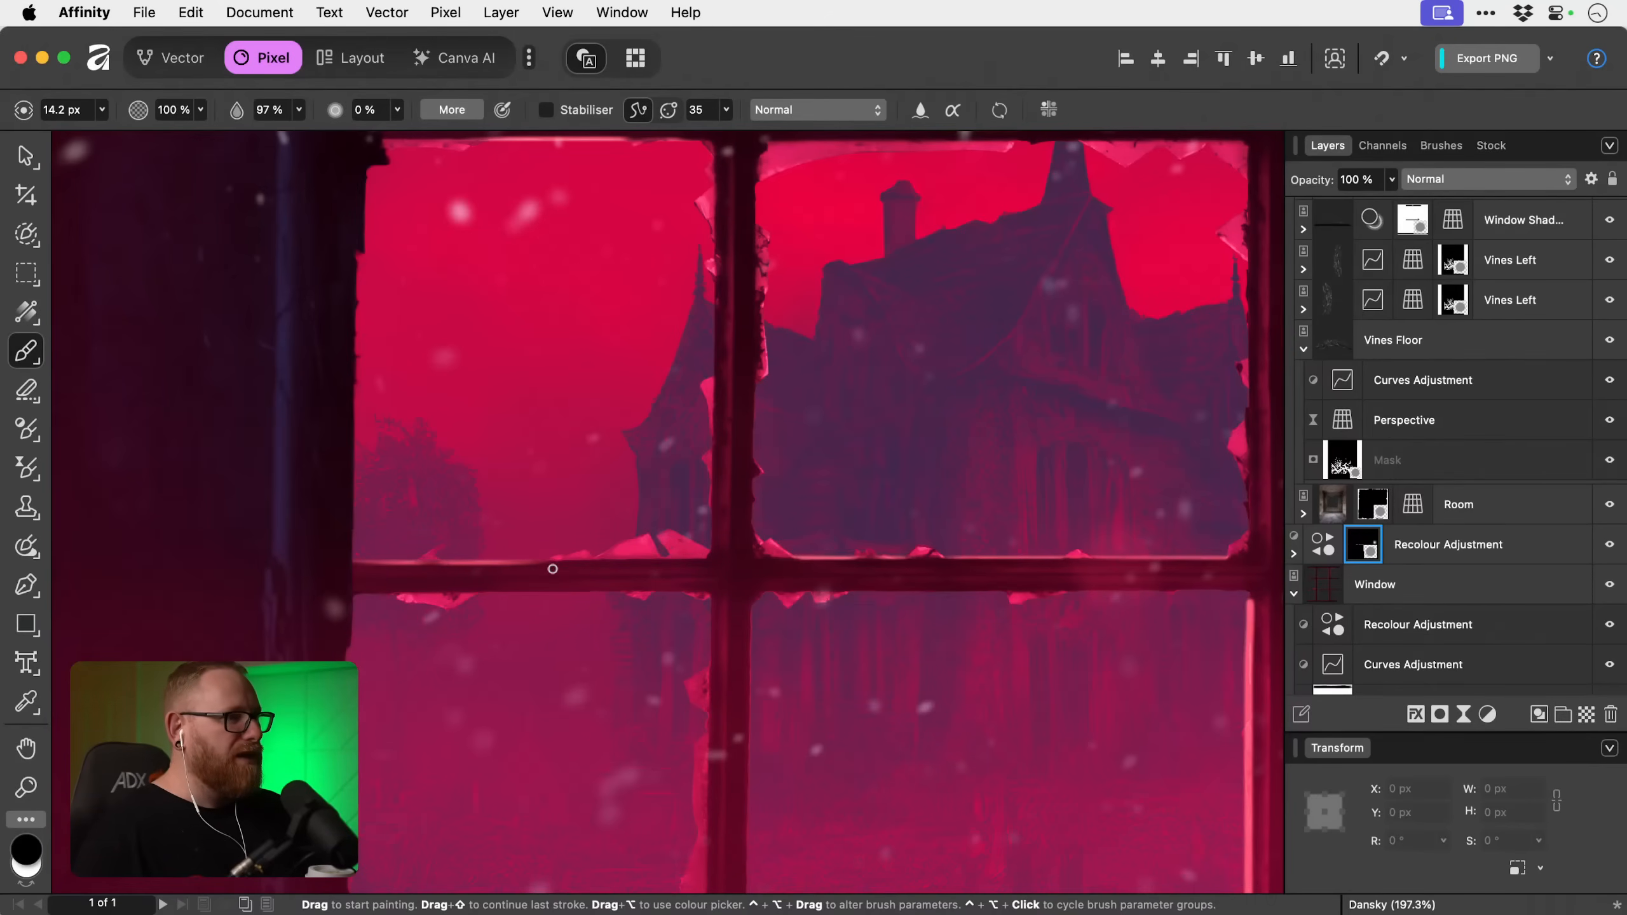
Thin the vertical highlight on the right vertical bar's left edge in the bottom row with a 14.2 px black brush.
{"action": "key", "text": "super+1"}
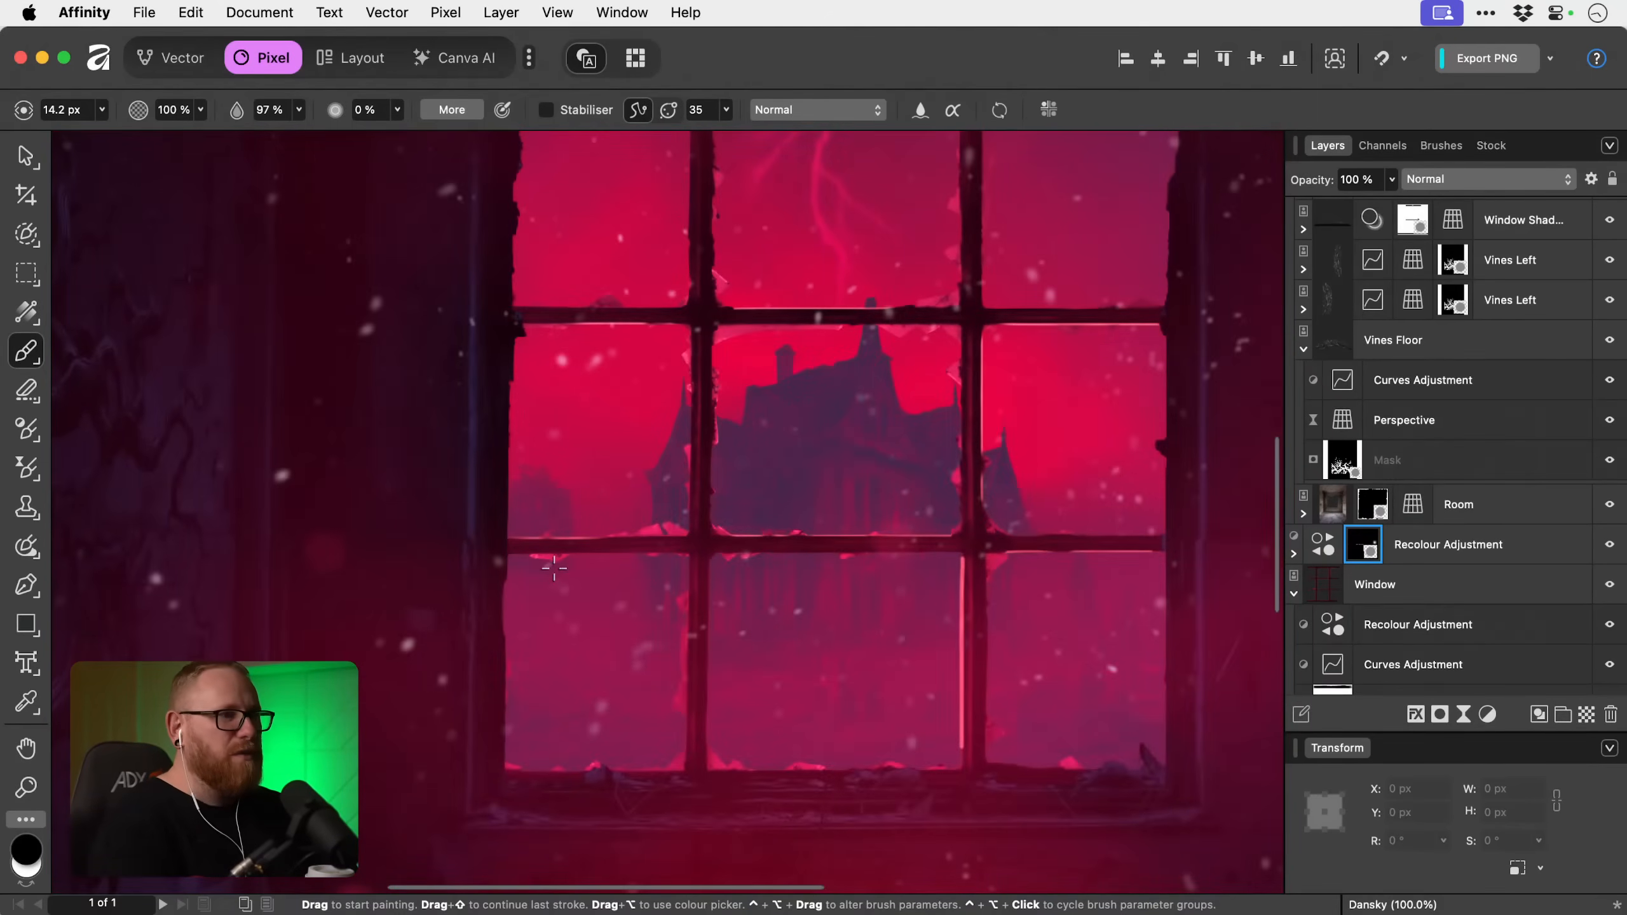
{"action": "key", "text": "space"}
{"action": "mouse_move", "coordinate": [898, 607]}
{"action": "left_mouse_down"}
{"action": "mouse_move", "coordinate": [526, 498]}
{"action": "mouse_move", "coordinate": [657, 515]}
{"action": "mouse_move", "coordinate": [641, 723]}
{"action": "left_mouse_up"}
{"action": "key", "text": "z"}
{"action": "key", "text": "b"}
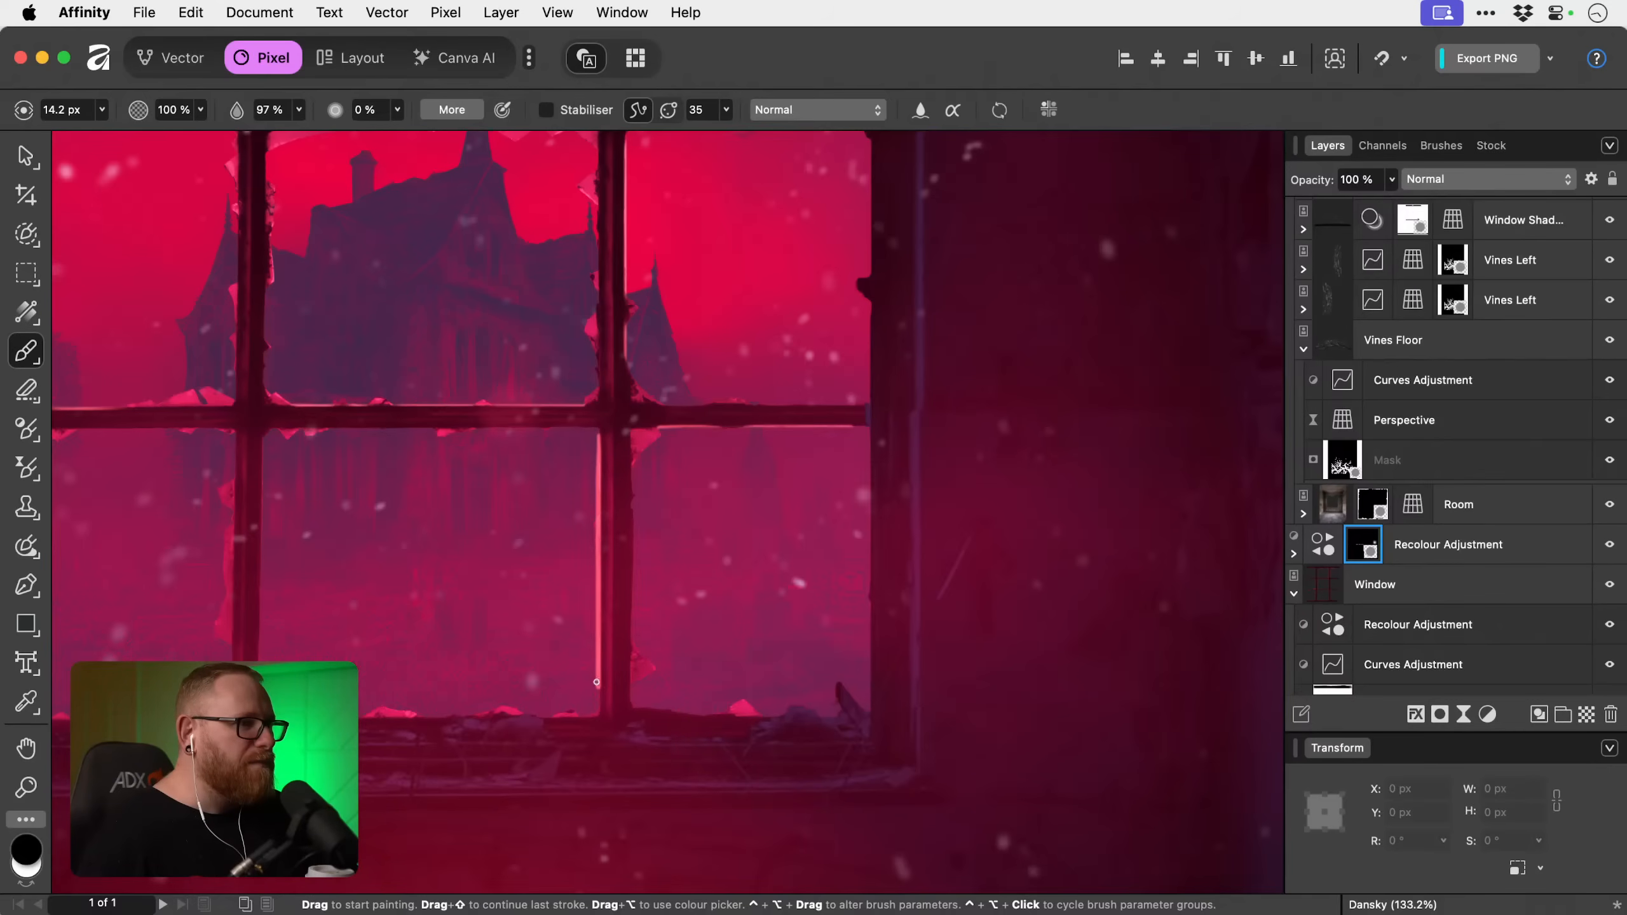
{"action": "left_click_drag", "start_coordinate": [601, 693], "coordinate": [595, 436]}
{"action": "key", "text": "super+z"}
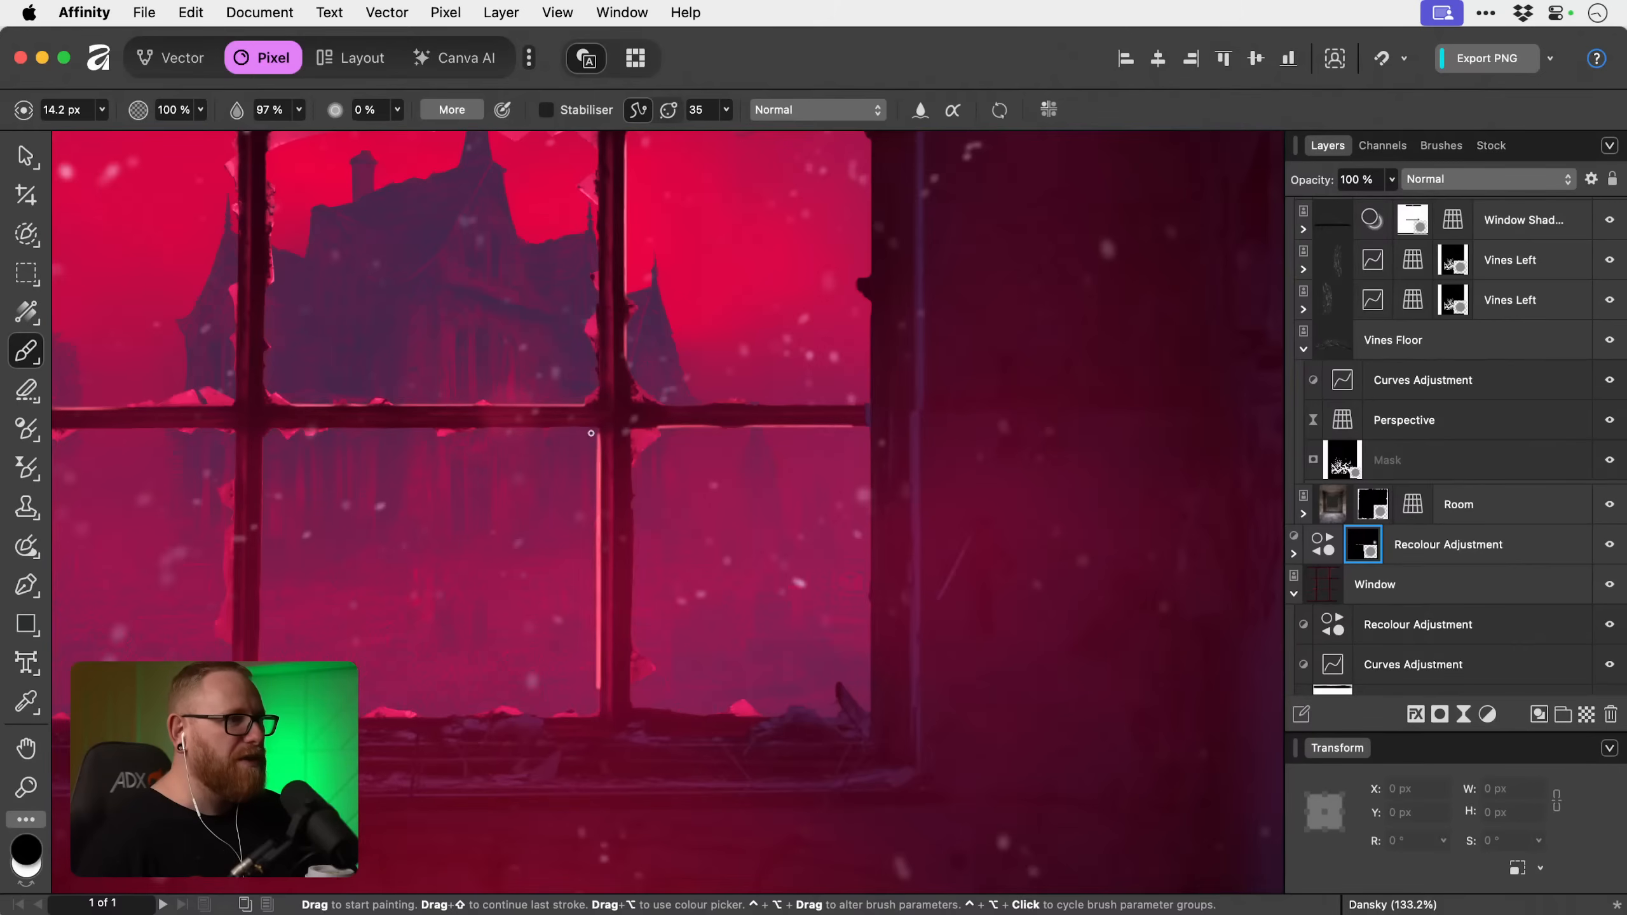
{"action": "left_click_drag", "start_coordinate": [595, 484], "coordinate": [588, 733]}
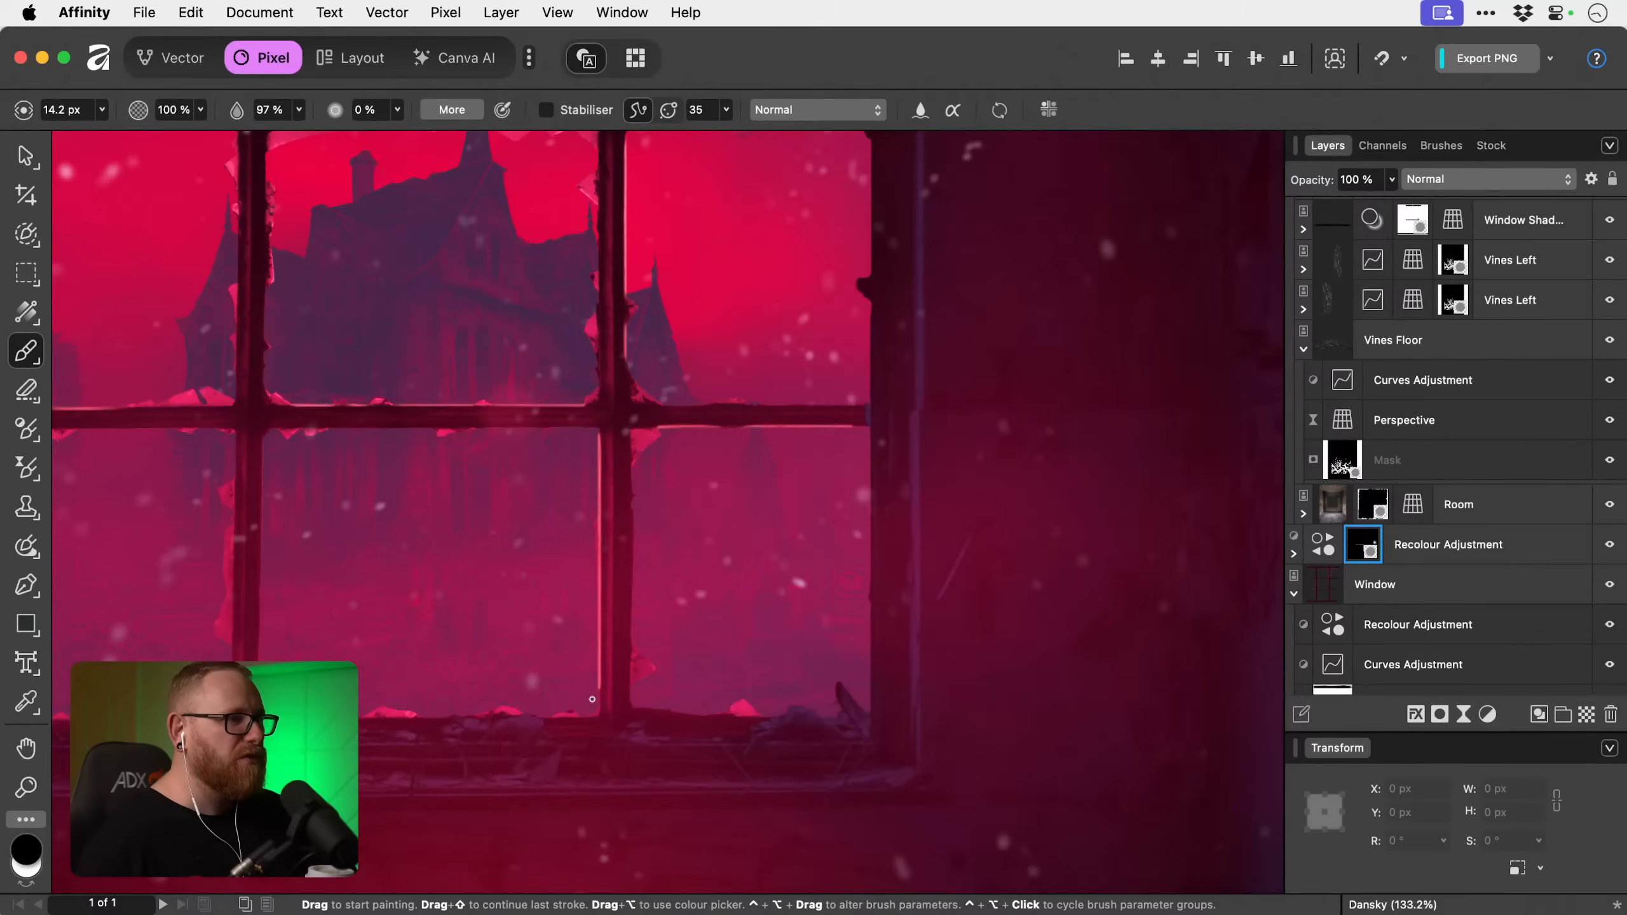
Trim the bar side of the bottom-row vertical highlight with a larger black brush, starting at 43.6 px.
{"action": "key", "text": "]"}
{"action": "key", "text": "]"}
{"action": "key", "text": "]"}
{"action": "key", "text": "]"}
{"action": "key", "text": "]"}
{"action": "key", "text": "]"}
{"action": "key", "text": "]"}
{"action": "key", "text": "]"}
{"action": "key", "text": "]"}
{"action": "key", "text": "]"}
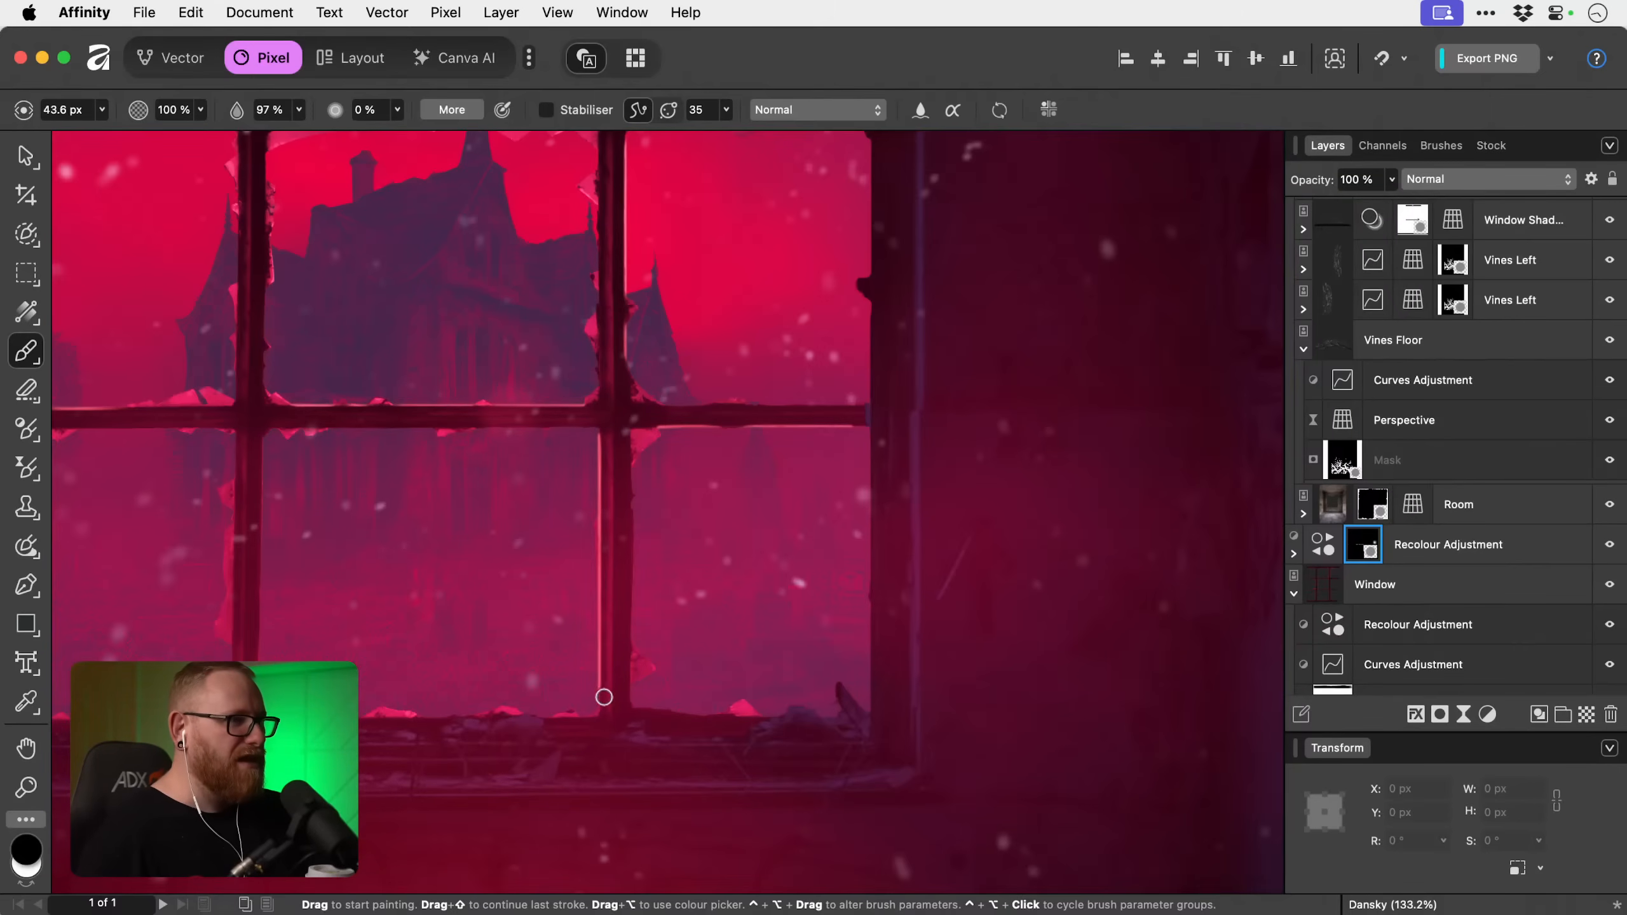
{"action": "left_click", "coordinate": [610, 680]}
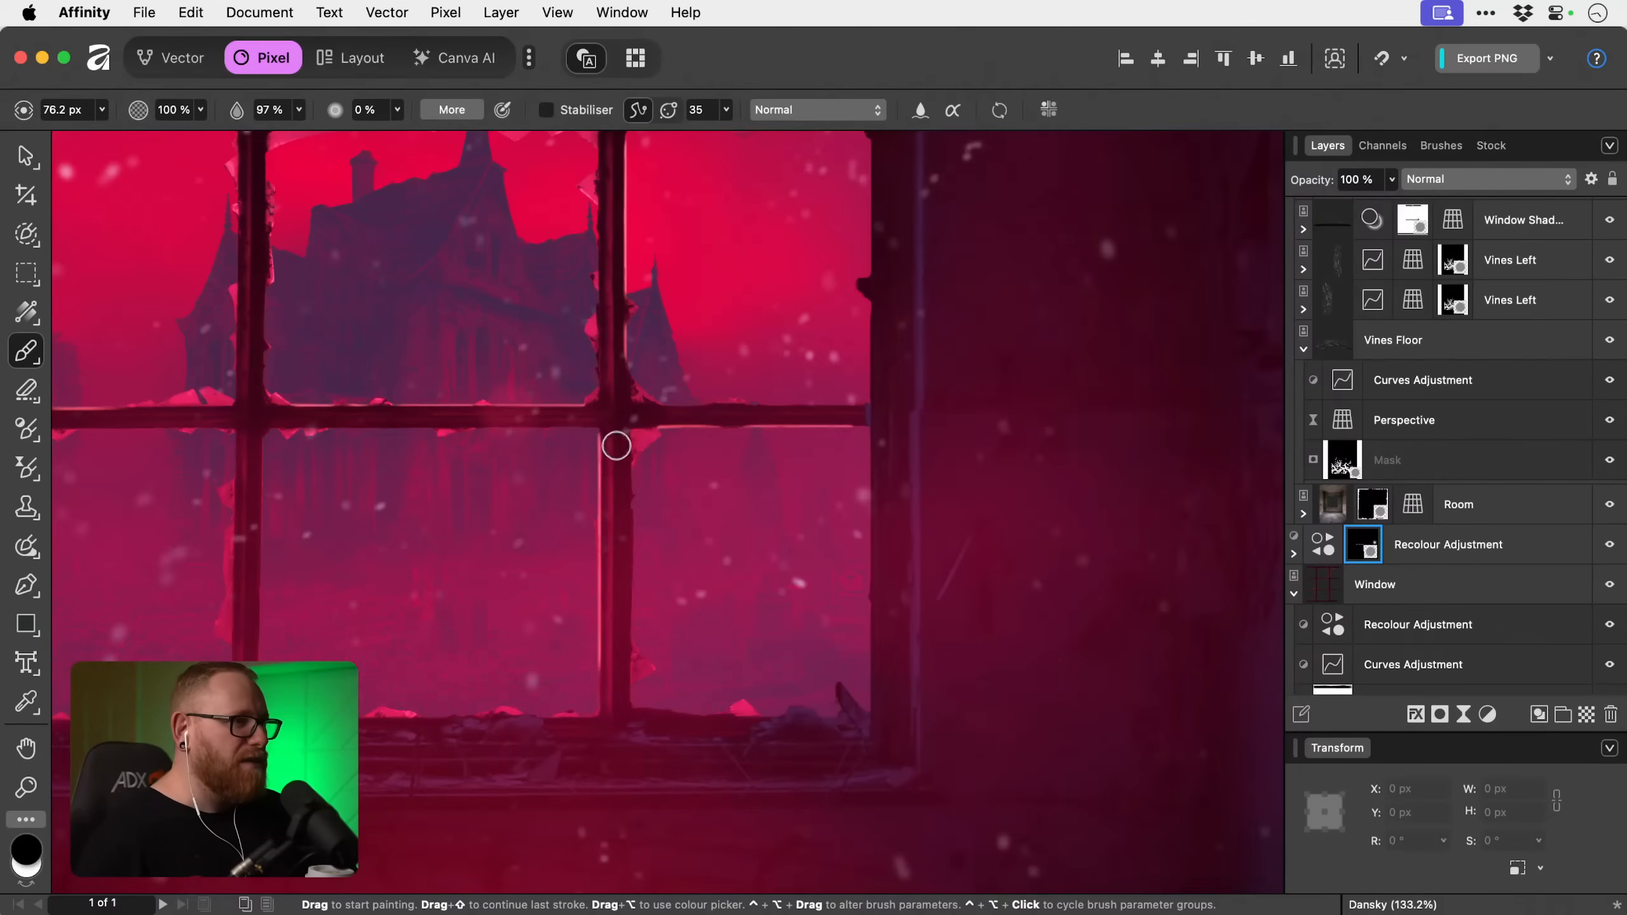
Resize the black brush to 20.8 px and then 36.3 px over the bottom-row vertical highlight.
{"action": "key", "text": "z"}
{"action": "left_click", "coordinate": [606, 524]}
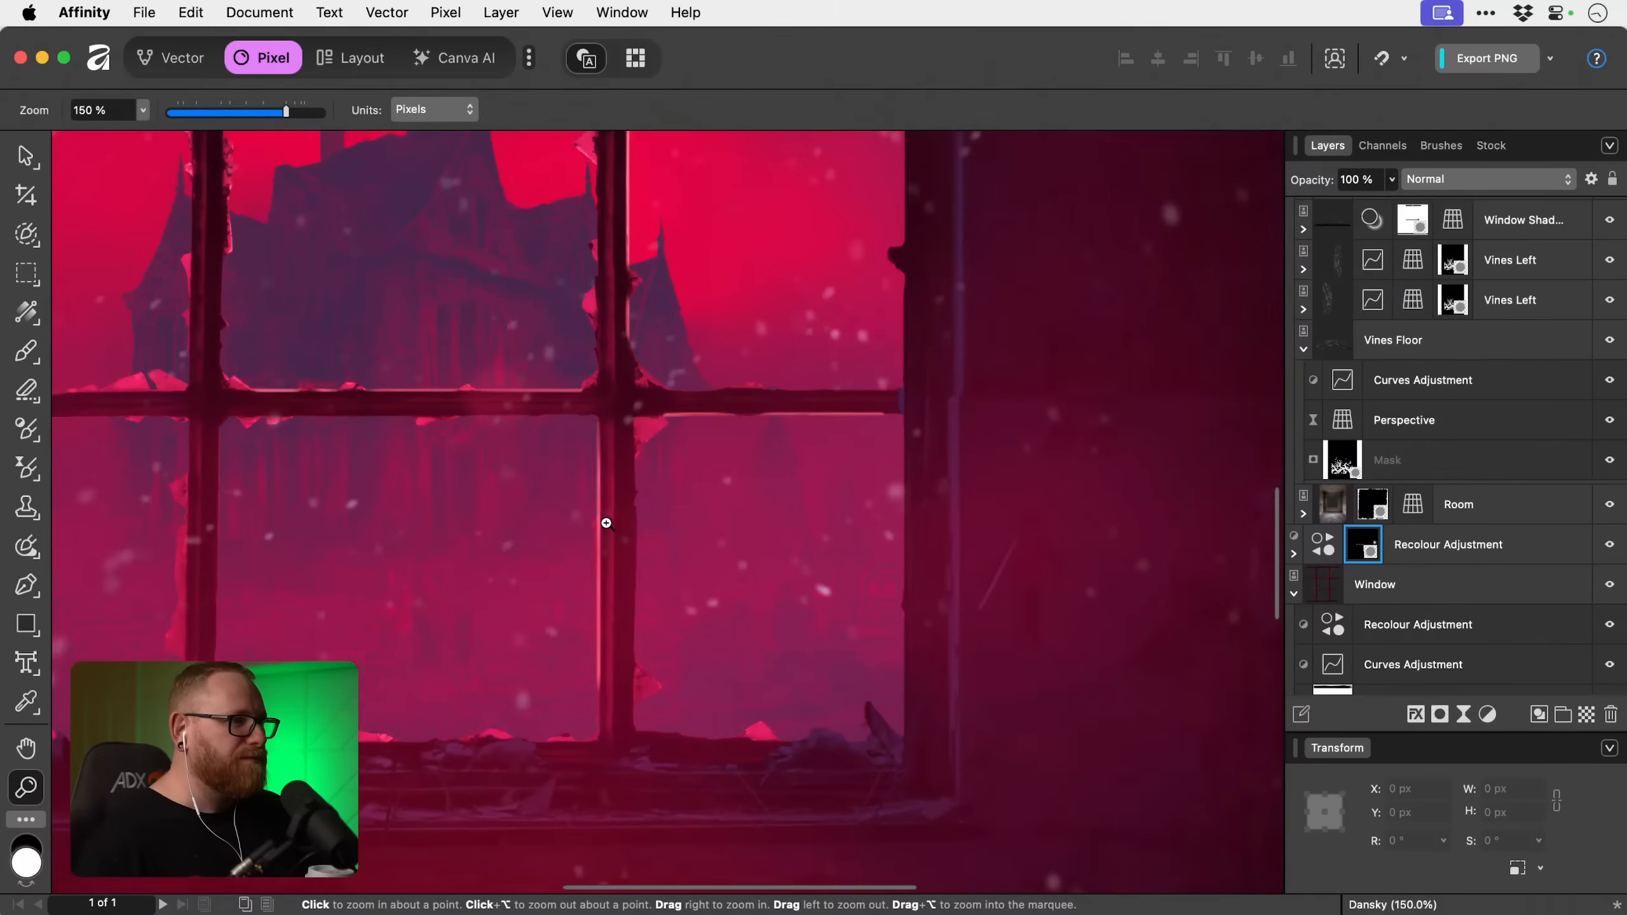
{"action": "left_click", "coordinate": [606, 551]}
{"action": "key", "text": "b"}
{"action": "key", "text": "bracketleft"}
{"action": "key", "text": "bracketleft"}
{"action": "key", "text": "bracketleft"}
{"action": "key", "text": "bracketleft"}
{"action": "key", "text": "bracketleft"}
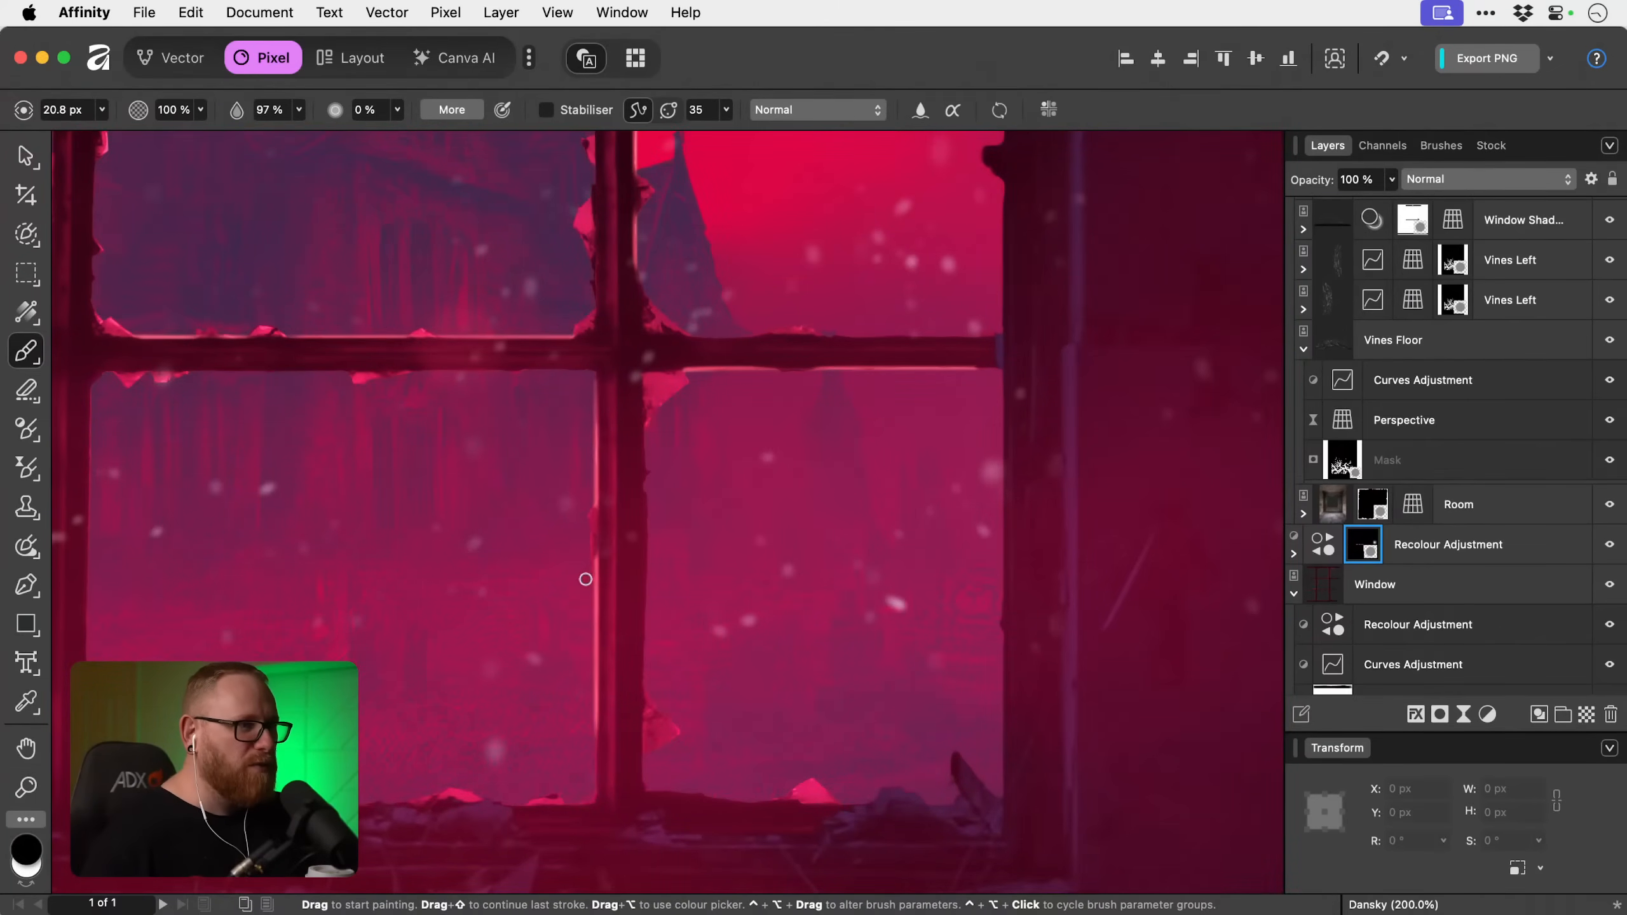
{"action": "key", "text": "bracketright"}
{"action": "key", "text": "bracketright"}
{"action": "key", "text": "bracketright"}
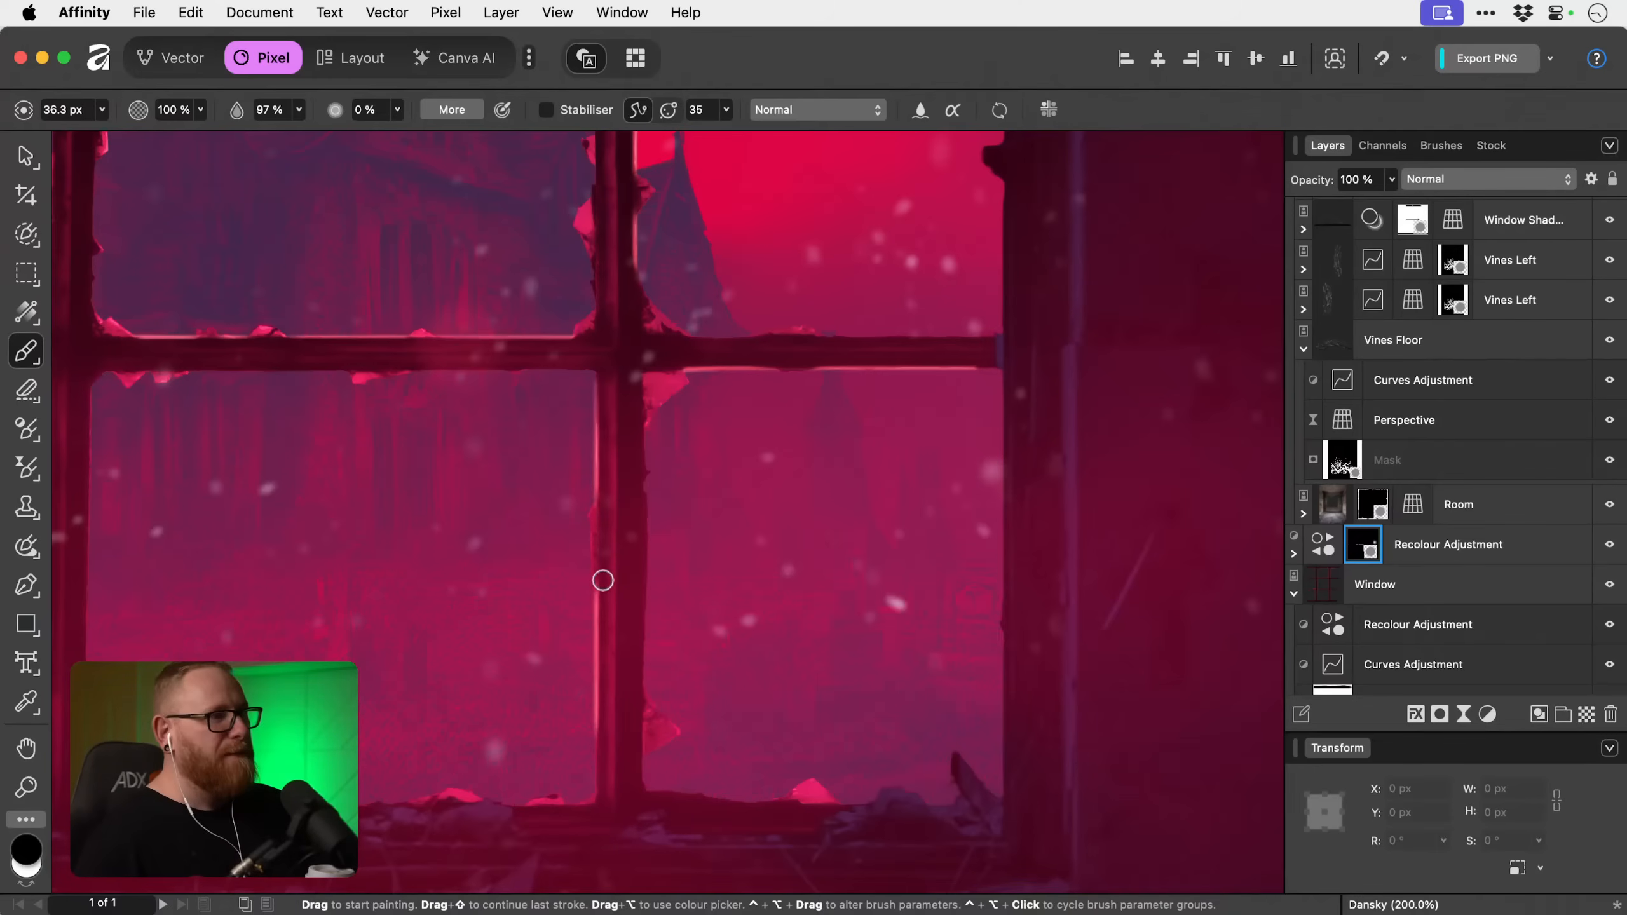
Set up a 13.7 px white mask brush with 10% flow, undoing a test stroke over the middle of the bottom-row vertical highlight.
{"action": "key", "text": "x"}
{"action": "key", "text": "bracketleft"}
{"action": "key", "text": "bracketleft"}
{"action": "key", "text": "bracketleft"}
{"action": "key", "text": "bracketleft"}
{"action": "key", "text": "bracketleft"}
{"action": "key", "text": "bracketleft"}
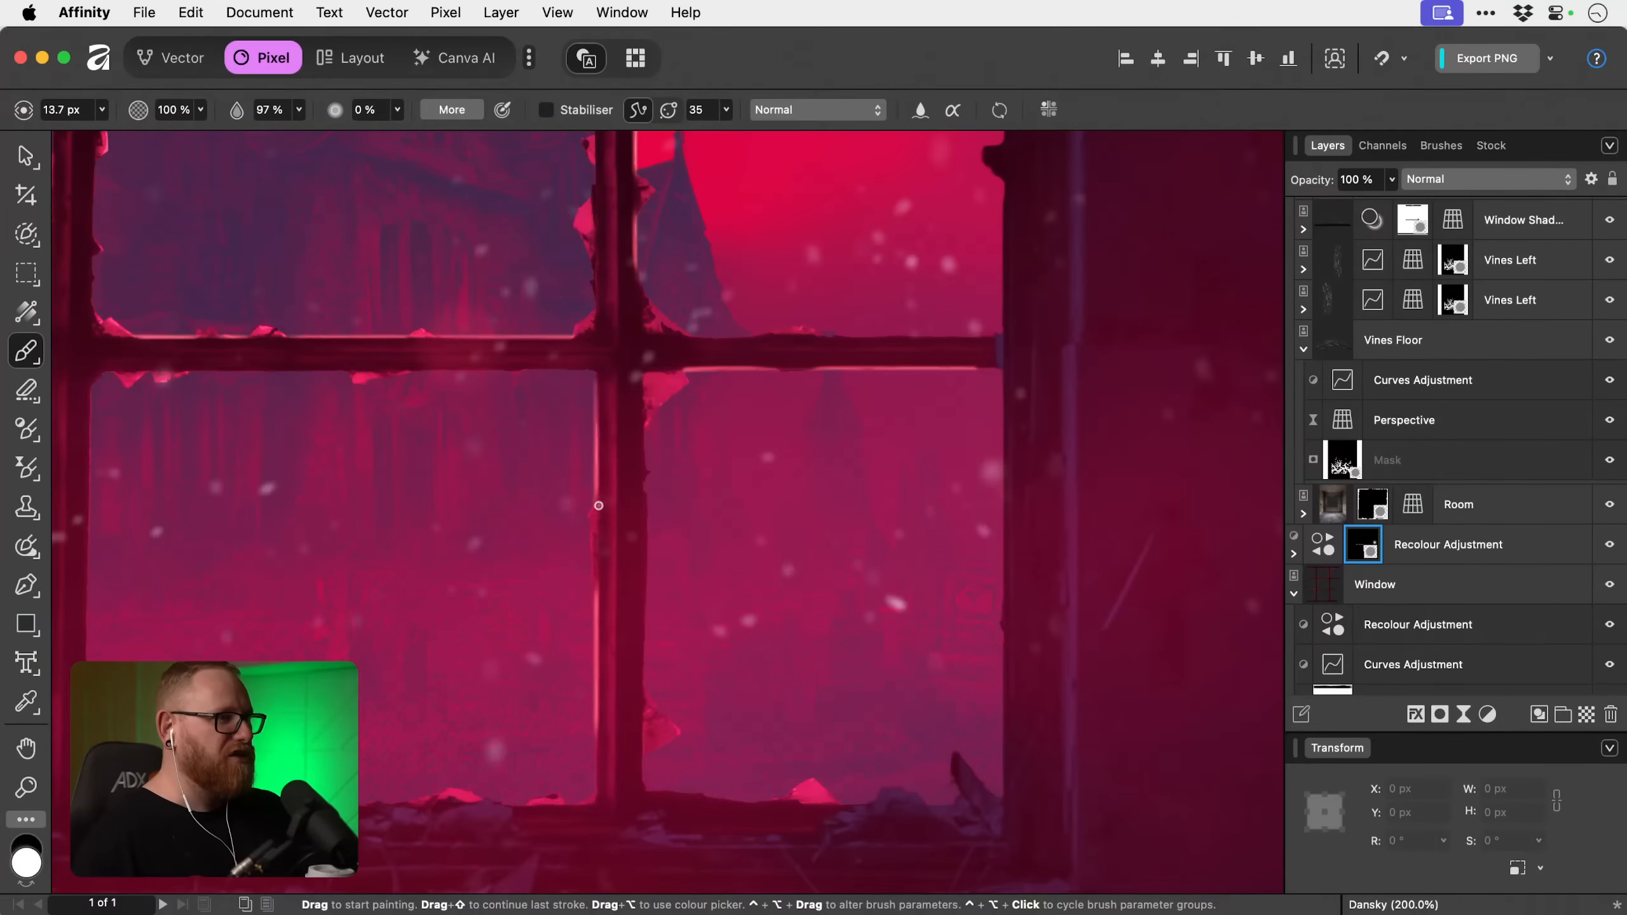
{"action": "left_click_drag", "start_coordinate": [597, 507], "coordinate": [596, 613]}
{"action": "key", "text": "super+z"}
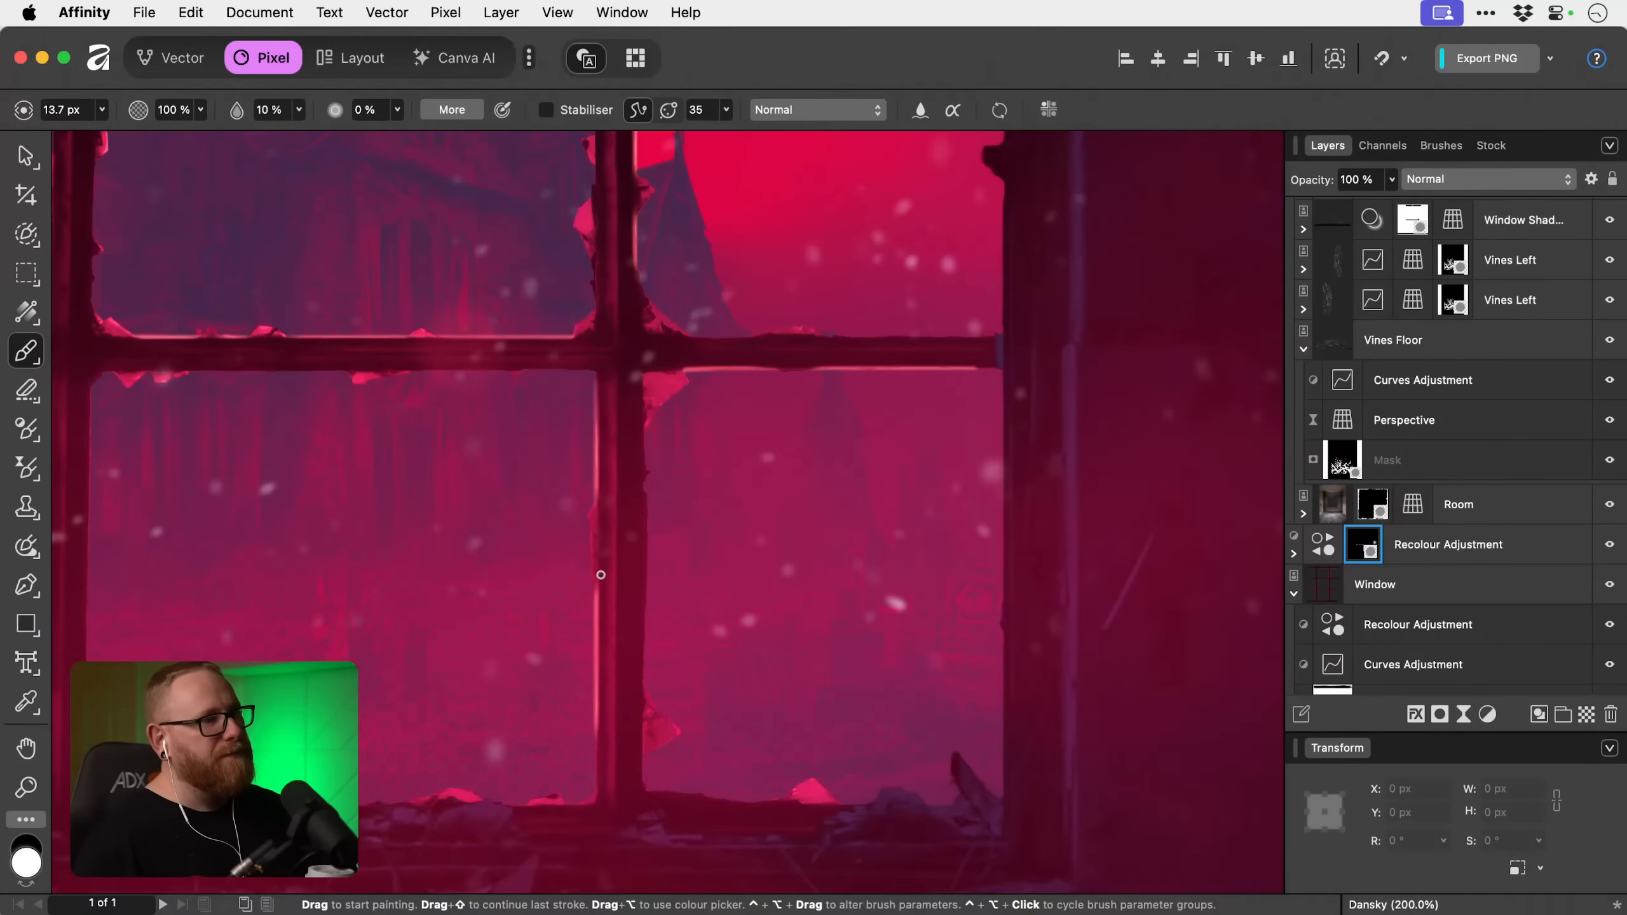
{"action": "key", "text": "x"}
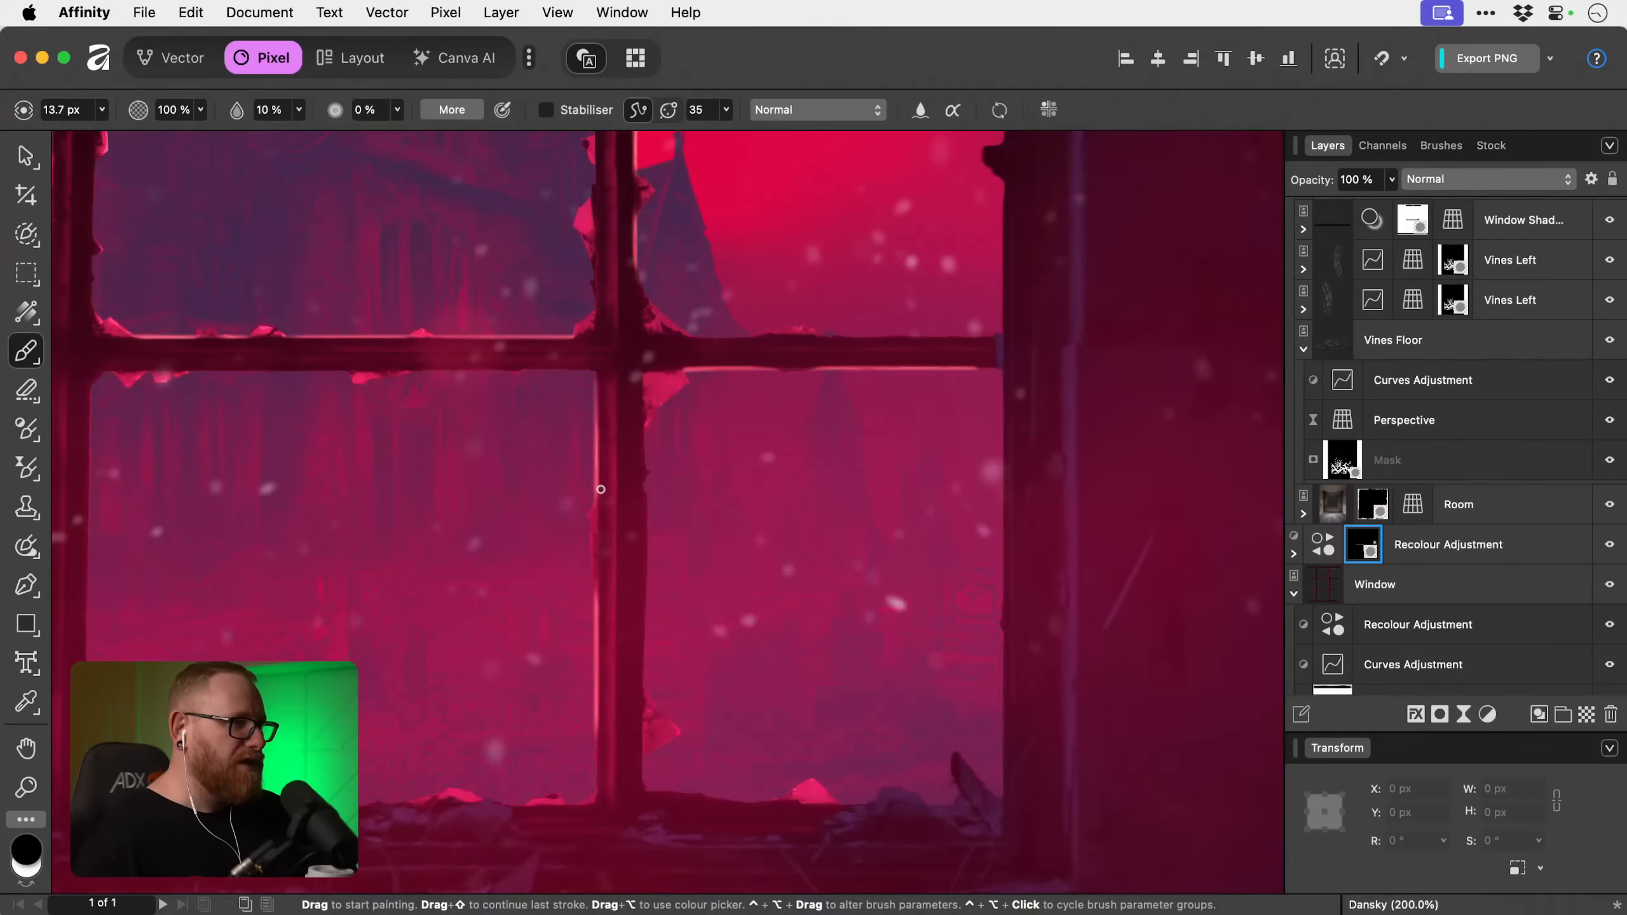
{"action": "key", "text": "x"}
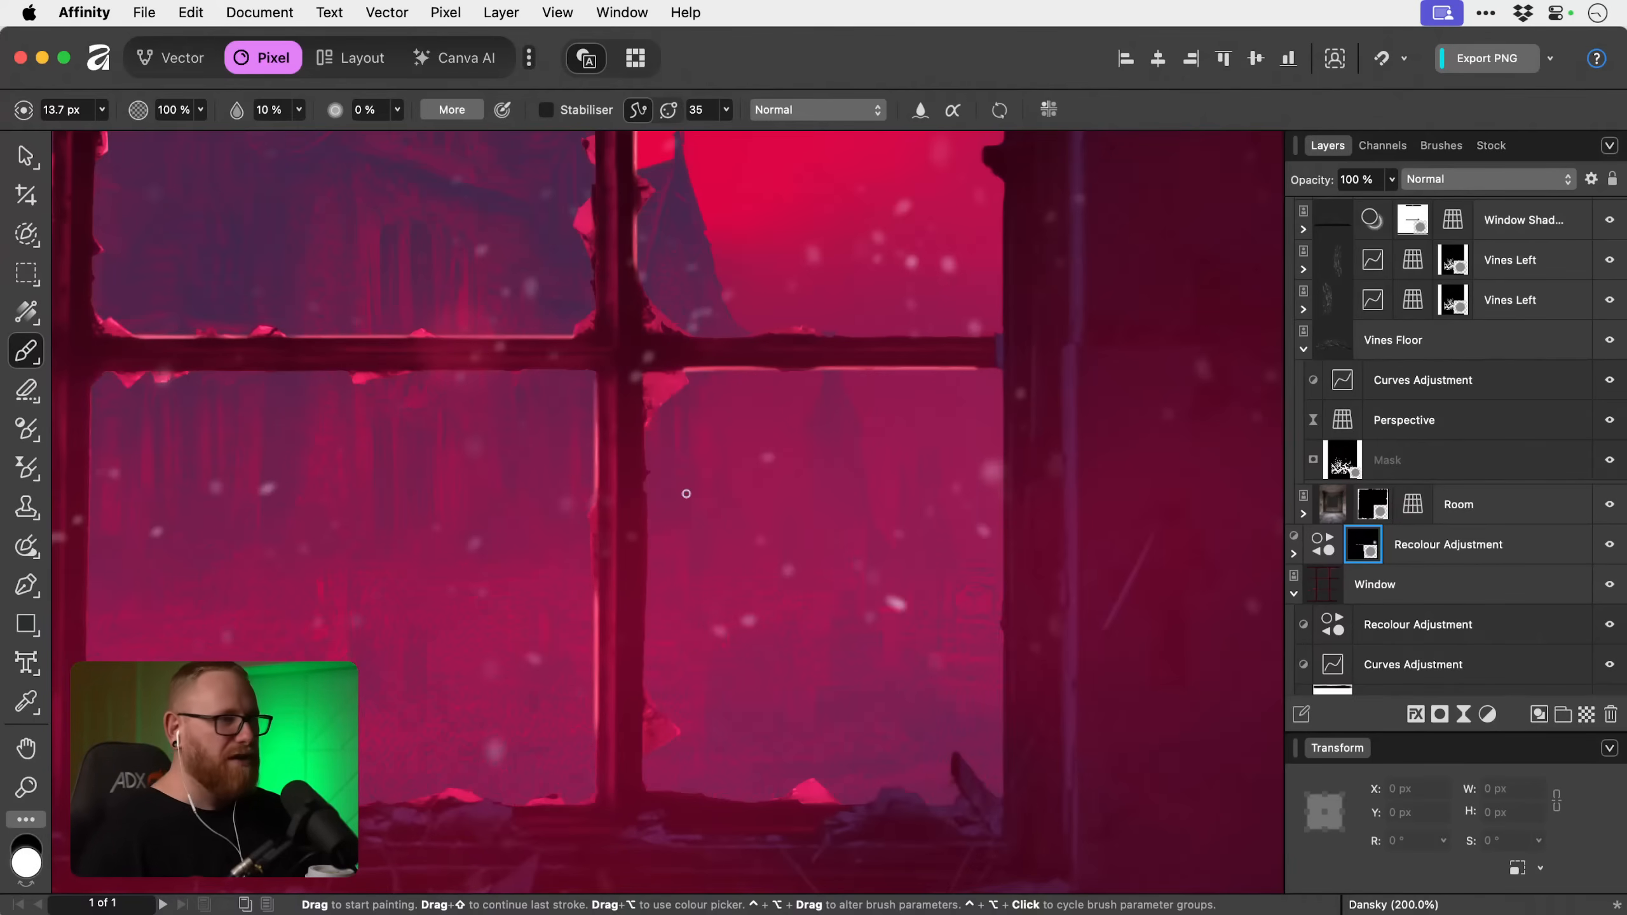
Try duplicating the masked Recolour Adjustment above the Window layer to intensify the highlights, and undo the duplication.
{"action": "key", "text": "v"}
{"action": "key", "text": "super+0"}
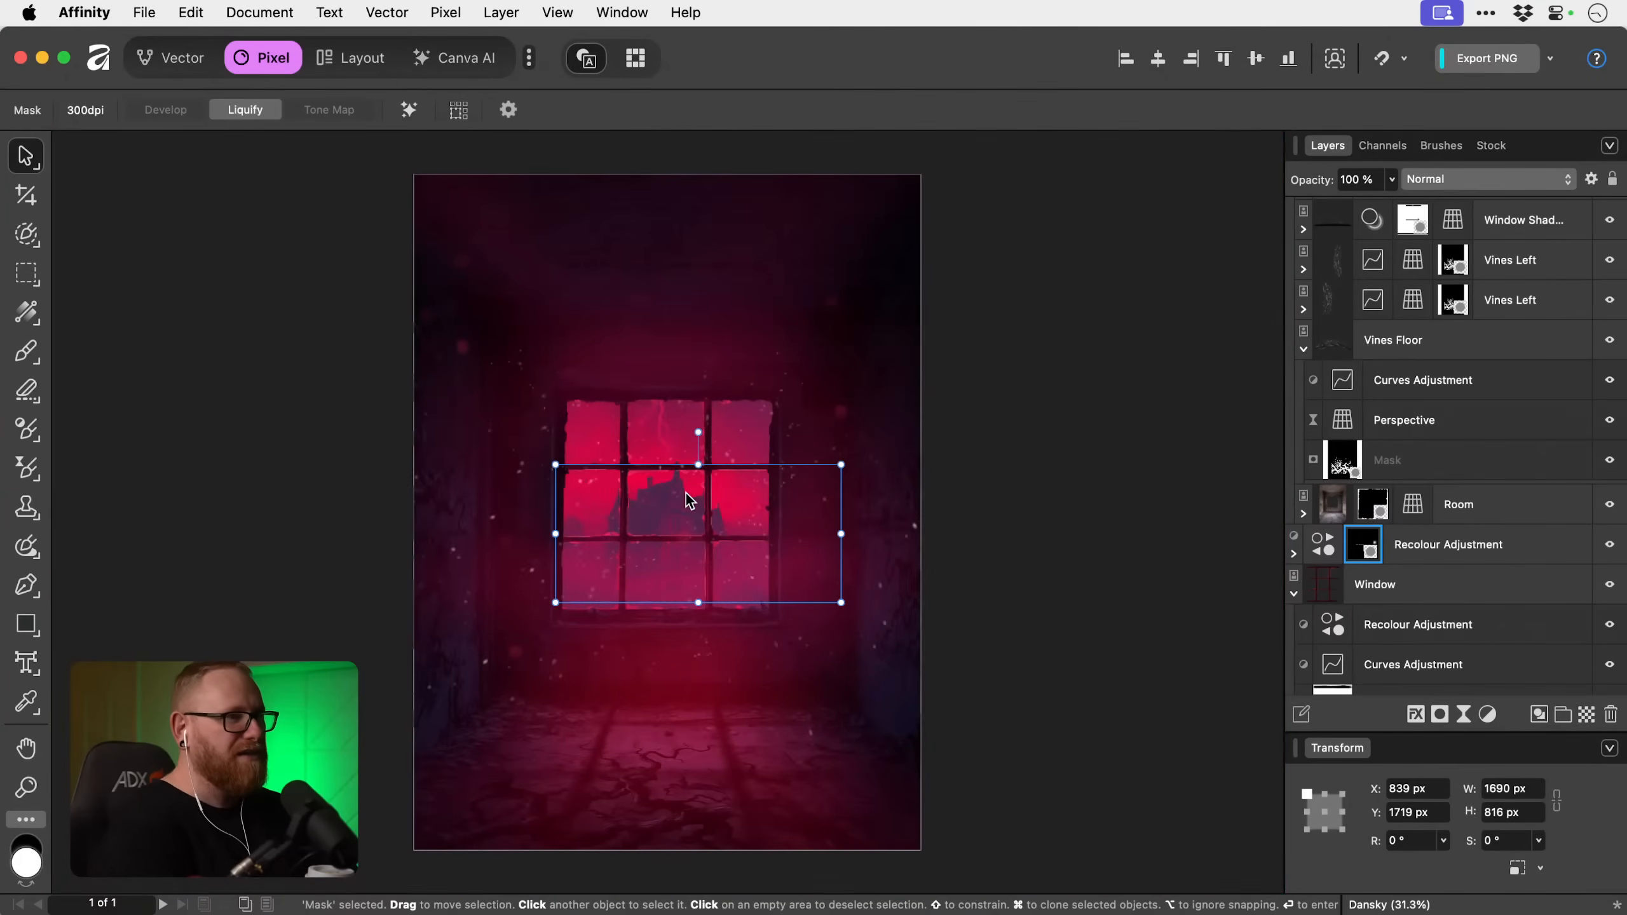
{"action": "key", "text": "z"}
{"action": "left_click", "coordinate": [641, 495]}
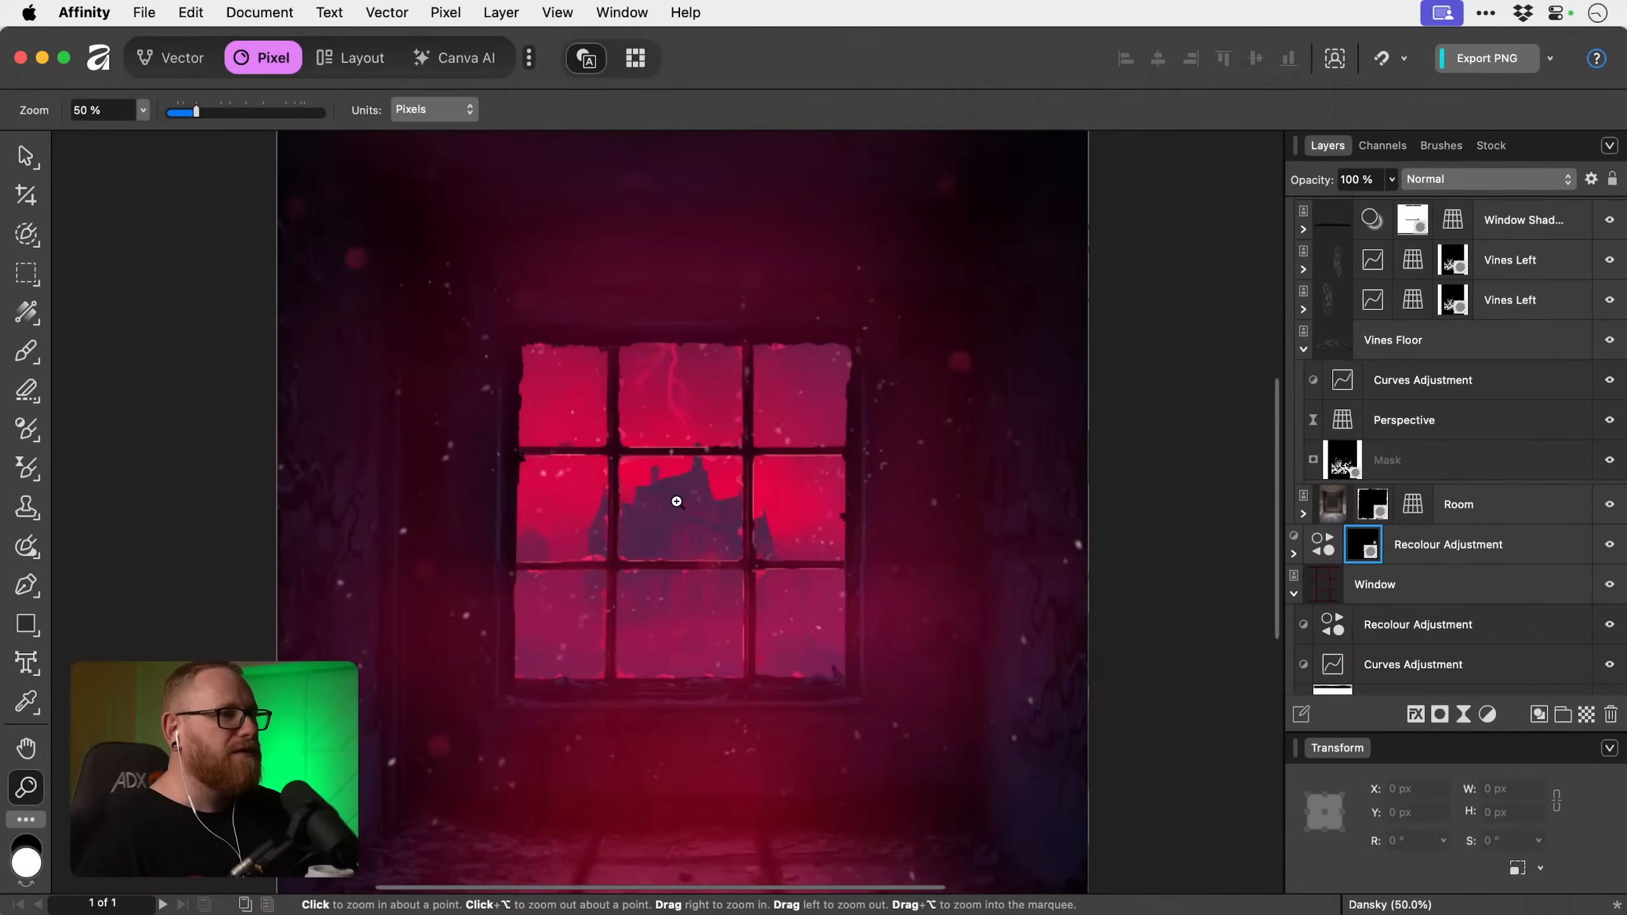
{"action": "key", "text": "v"}
{"action": "left_click", "coordinate": [1493, 546]}
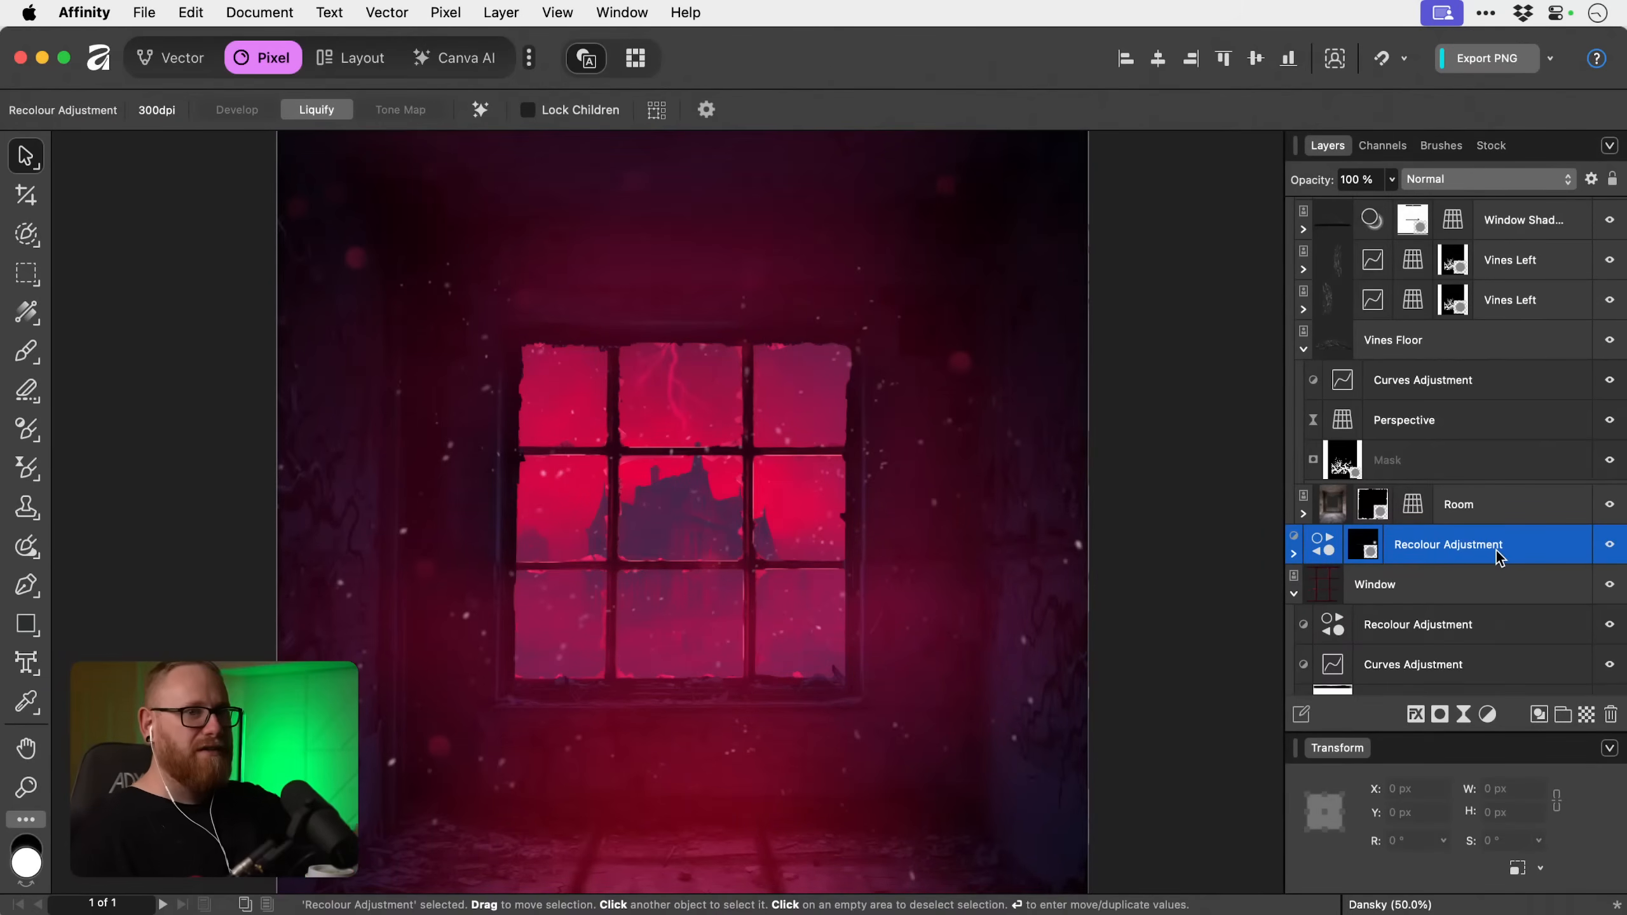
{"action": "key", "text": "super+j"}
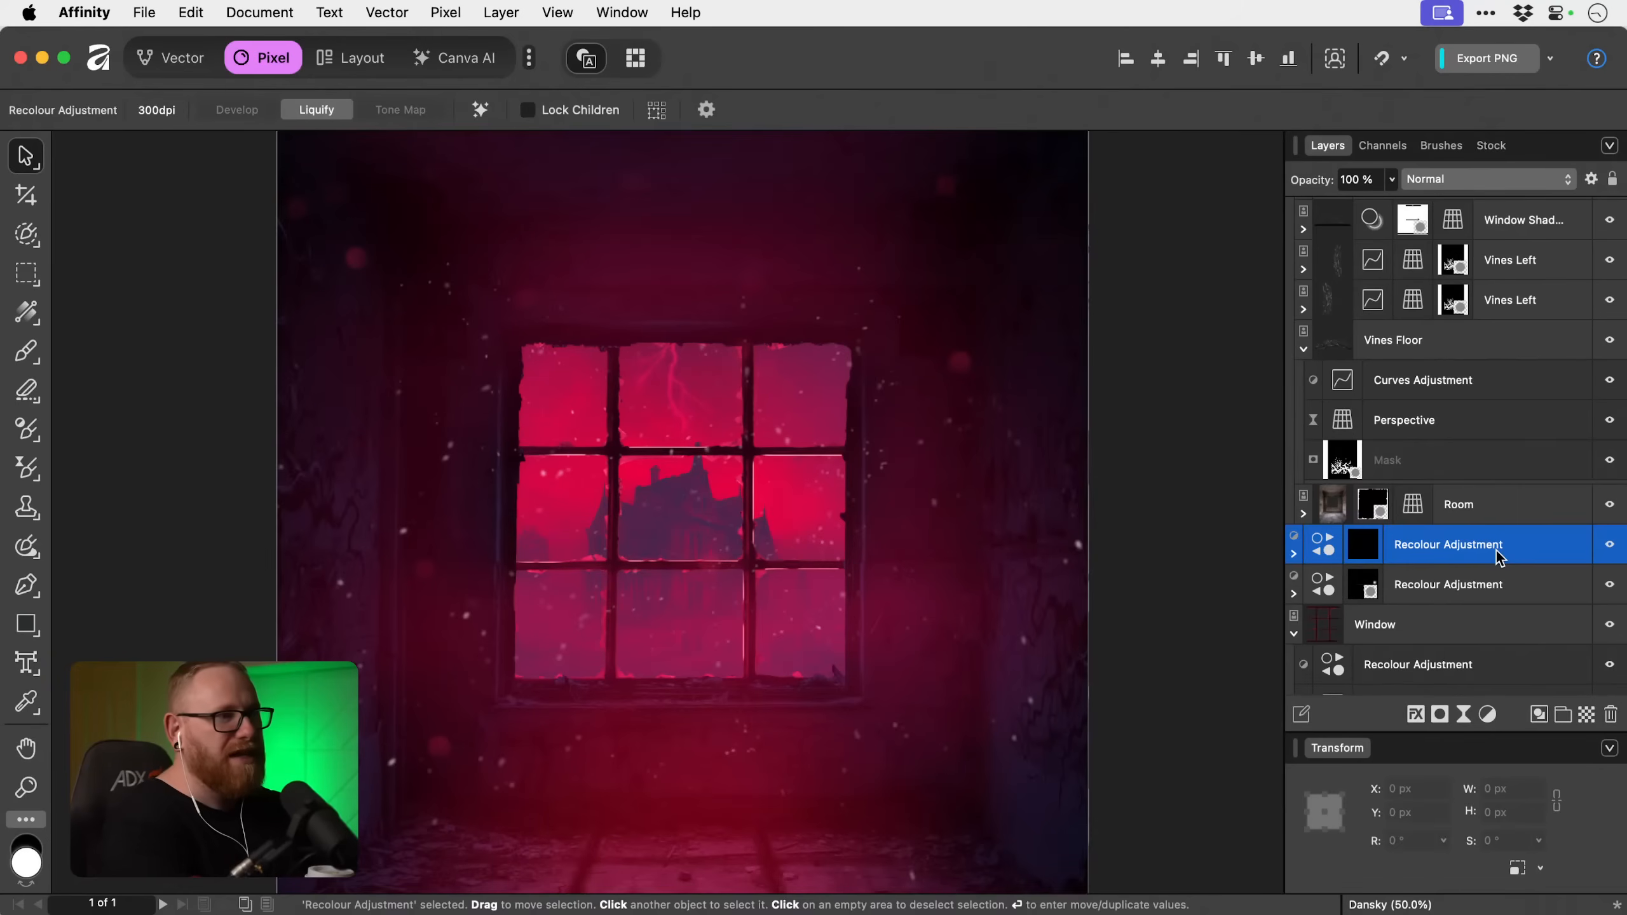
{"action": "key", "text": "super+z"}
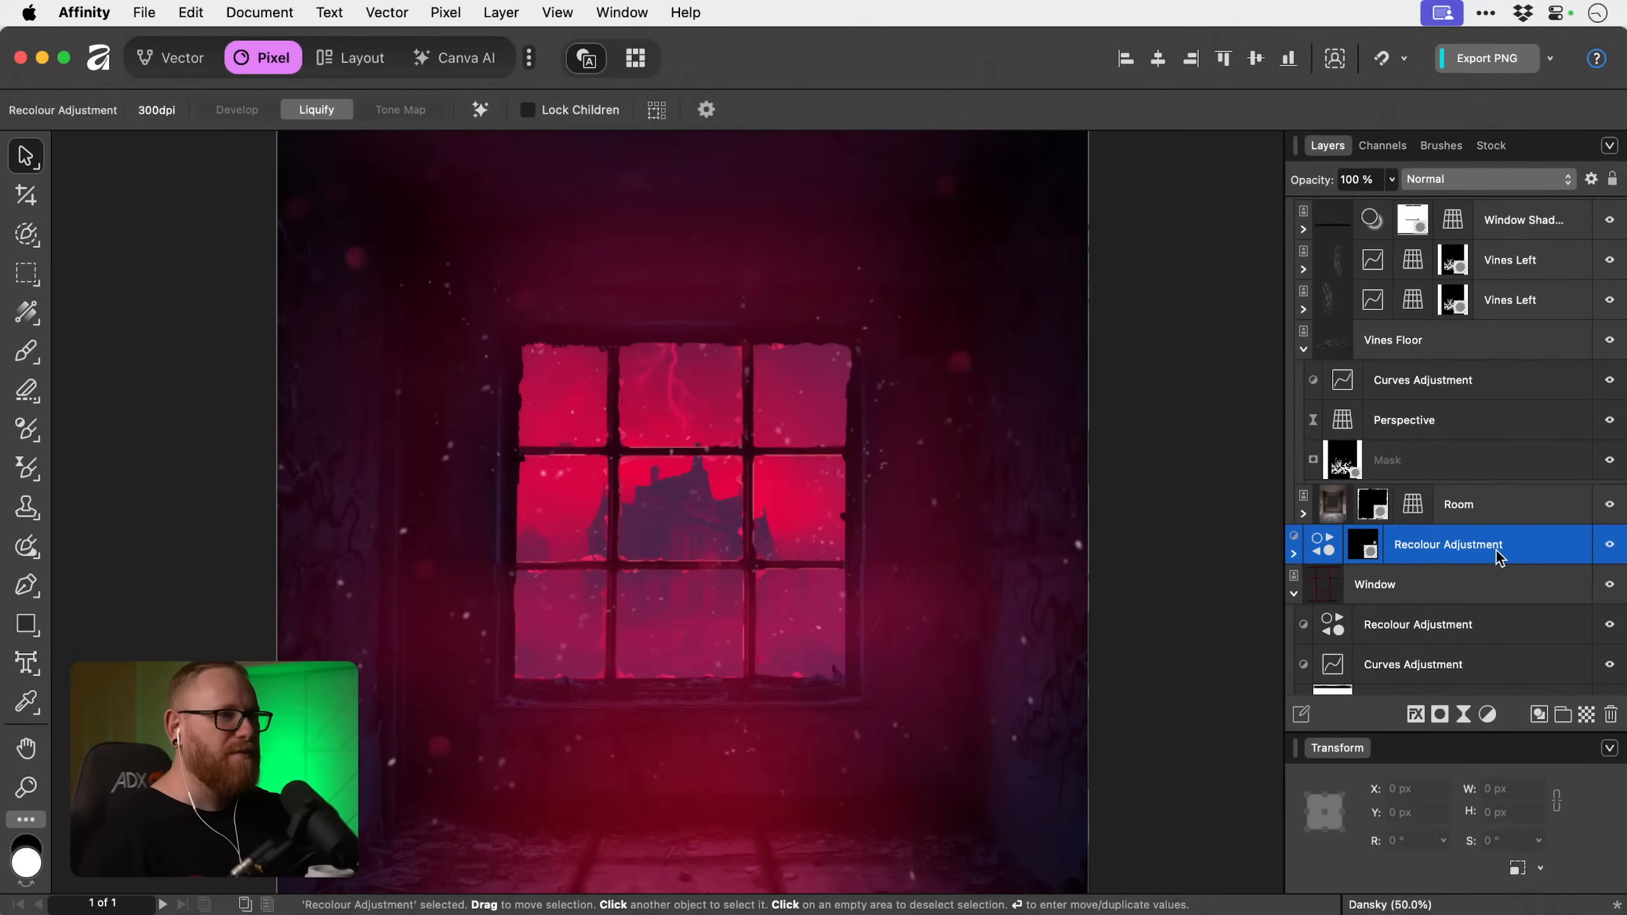
Add an empty pixel layer directly above the Window Shadow layer inside the Room group.
{"action": "left_click", "coordinate": [1210, 504]}
{"action": "key", "text": "super+0"}
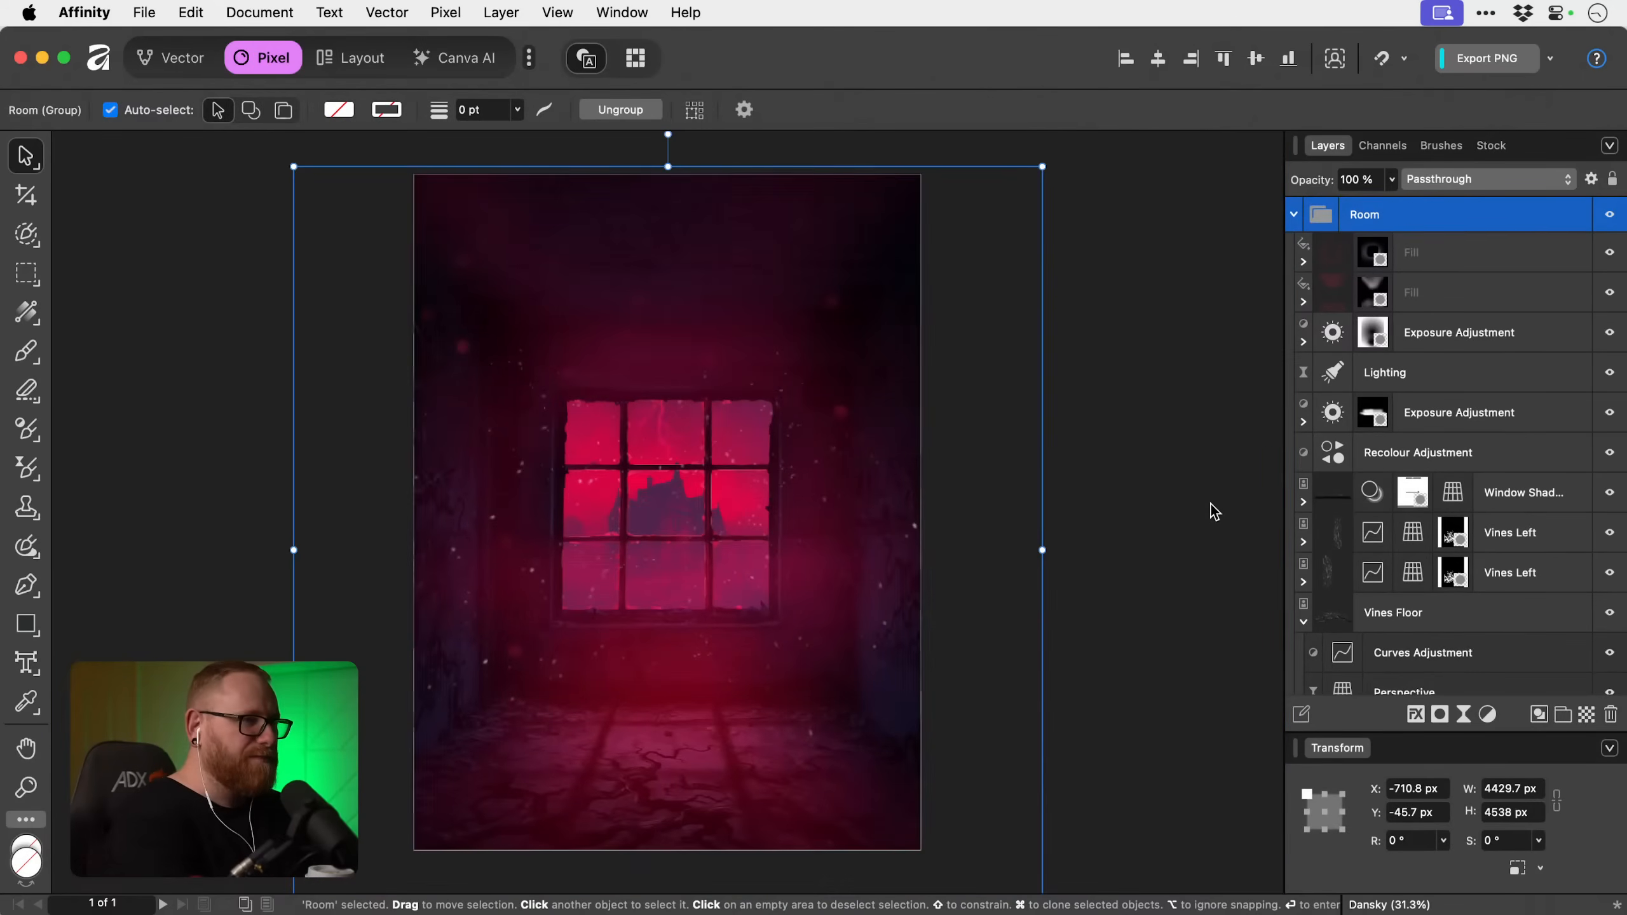
{"action": "left_click", "coordinate": [1210, 504]}
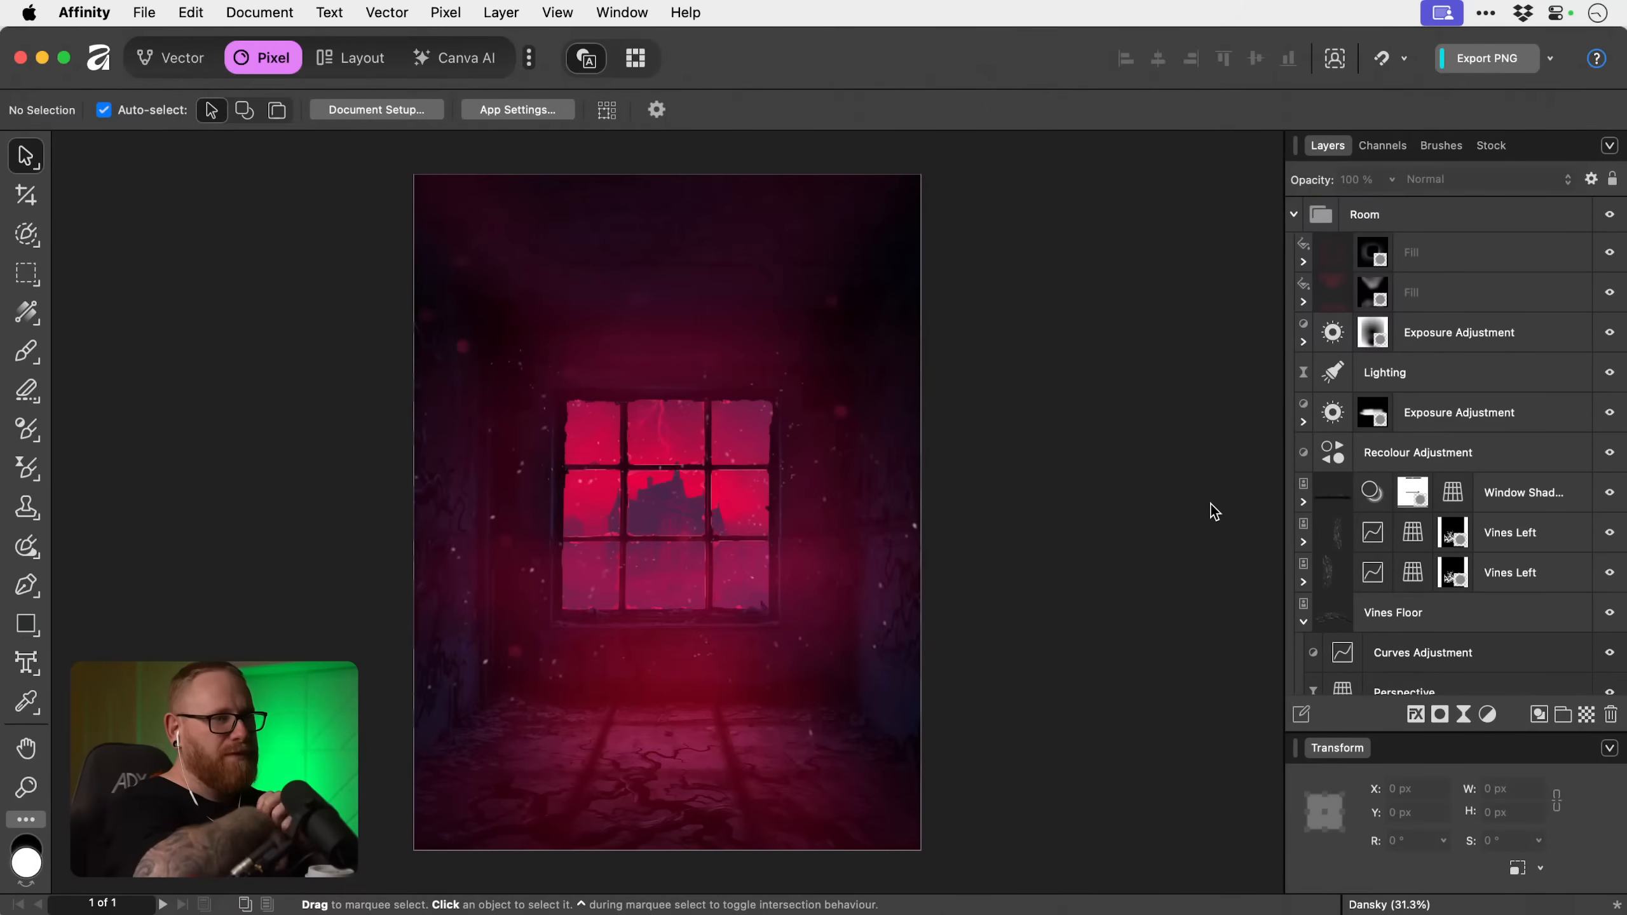
{"action": "key", "text": "z"}
{"action": "left_click_drag", "start_coordinate": [646, 625], "coordinate": [886, 643]}
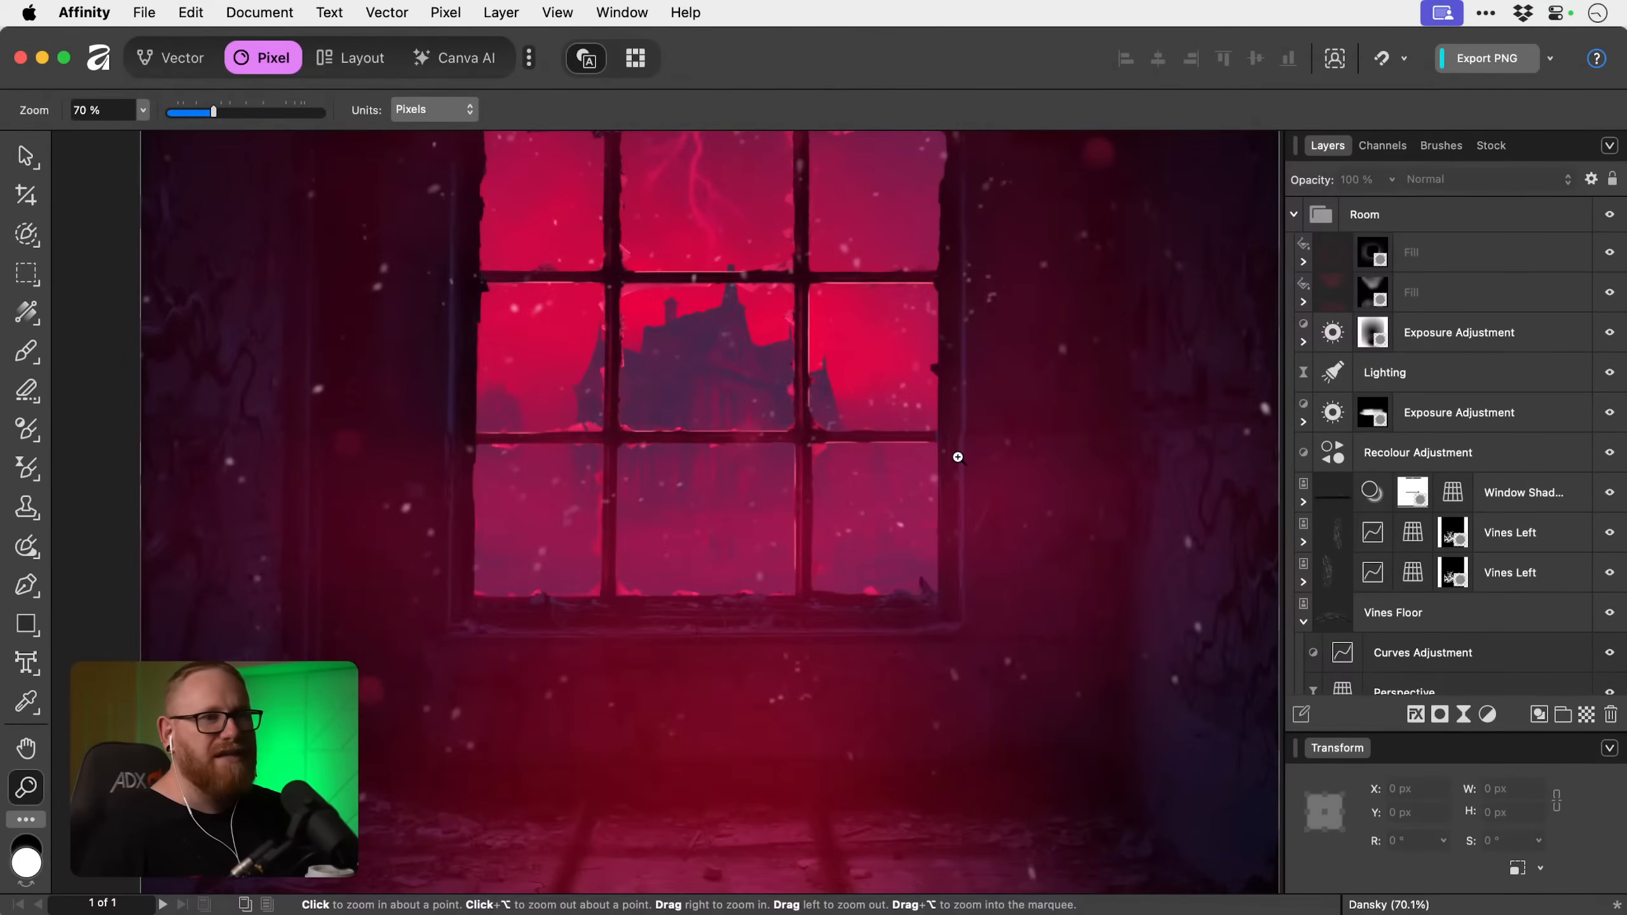
{"action": "left_click", "coordinate": [1512, 494]}
{"action": "left_click", "coordinate": [1586, 715]}
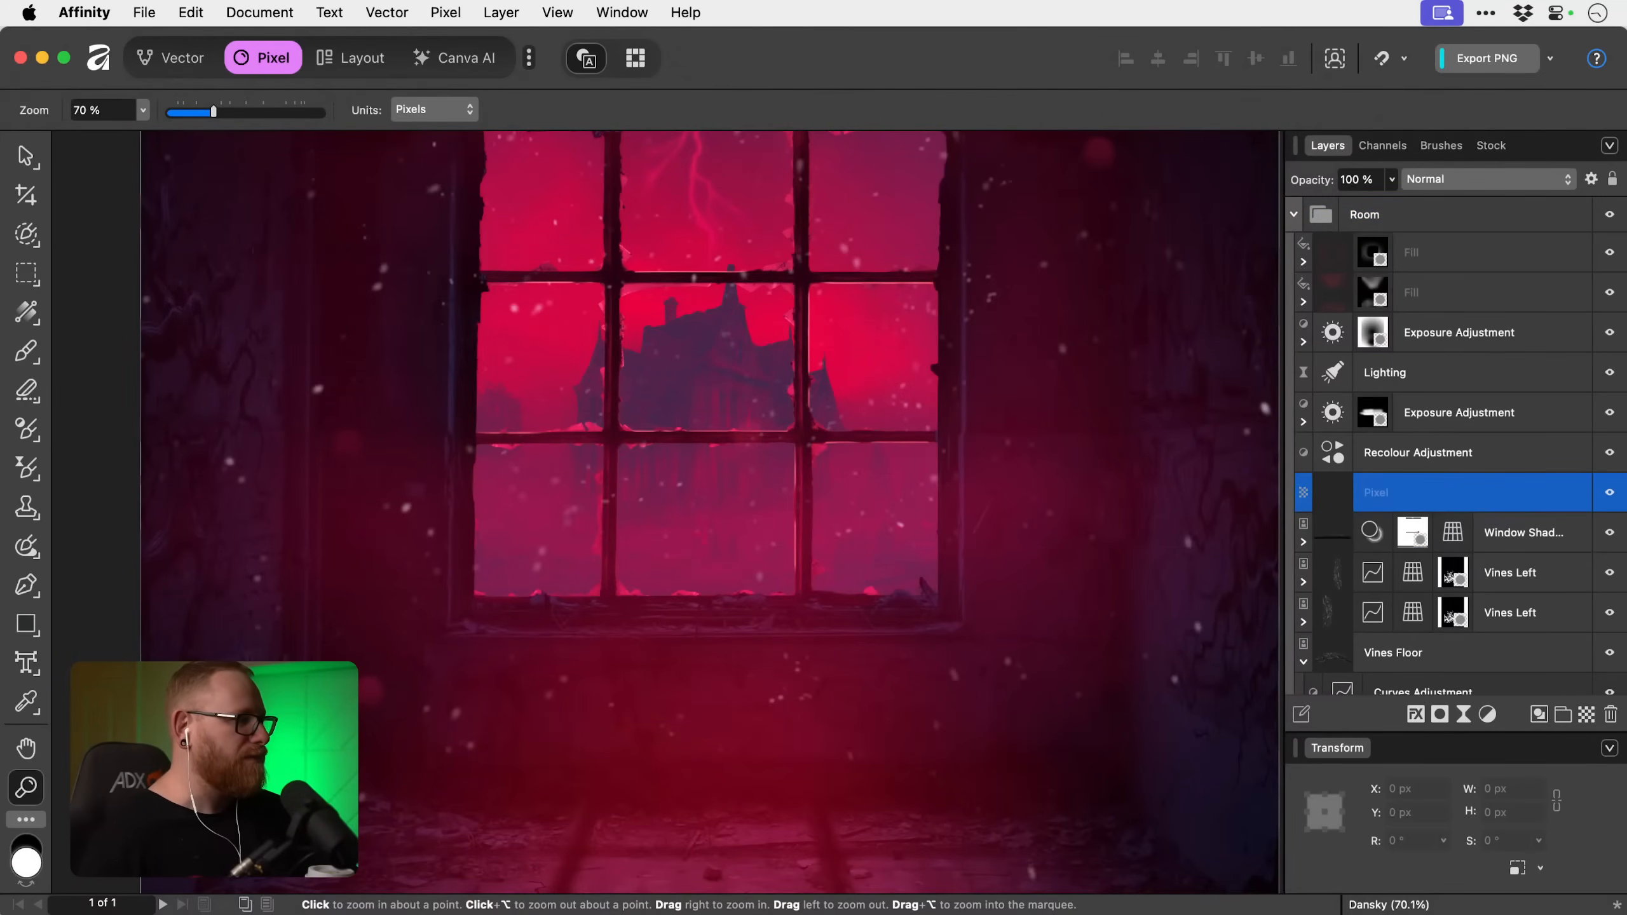
Set the painting colour to a bright pink-red and activate the Paint Brush for the new pixel layer.
{"action": "double_click", "coordinate": [27, 862]}
{"action": "left_click_drag", "start_coordinate": [954, 657], "coordinate": [1022, 652]}
{"action": "left_click_drag", "start_coordinate": [997, 477], "coordinate": [1000, 475]}
{"action": "left_click", "coordinate": [1208, 846]}
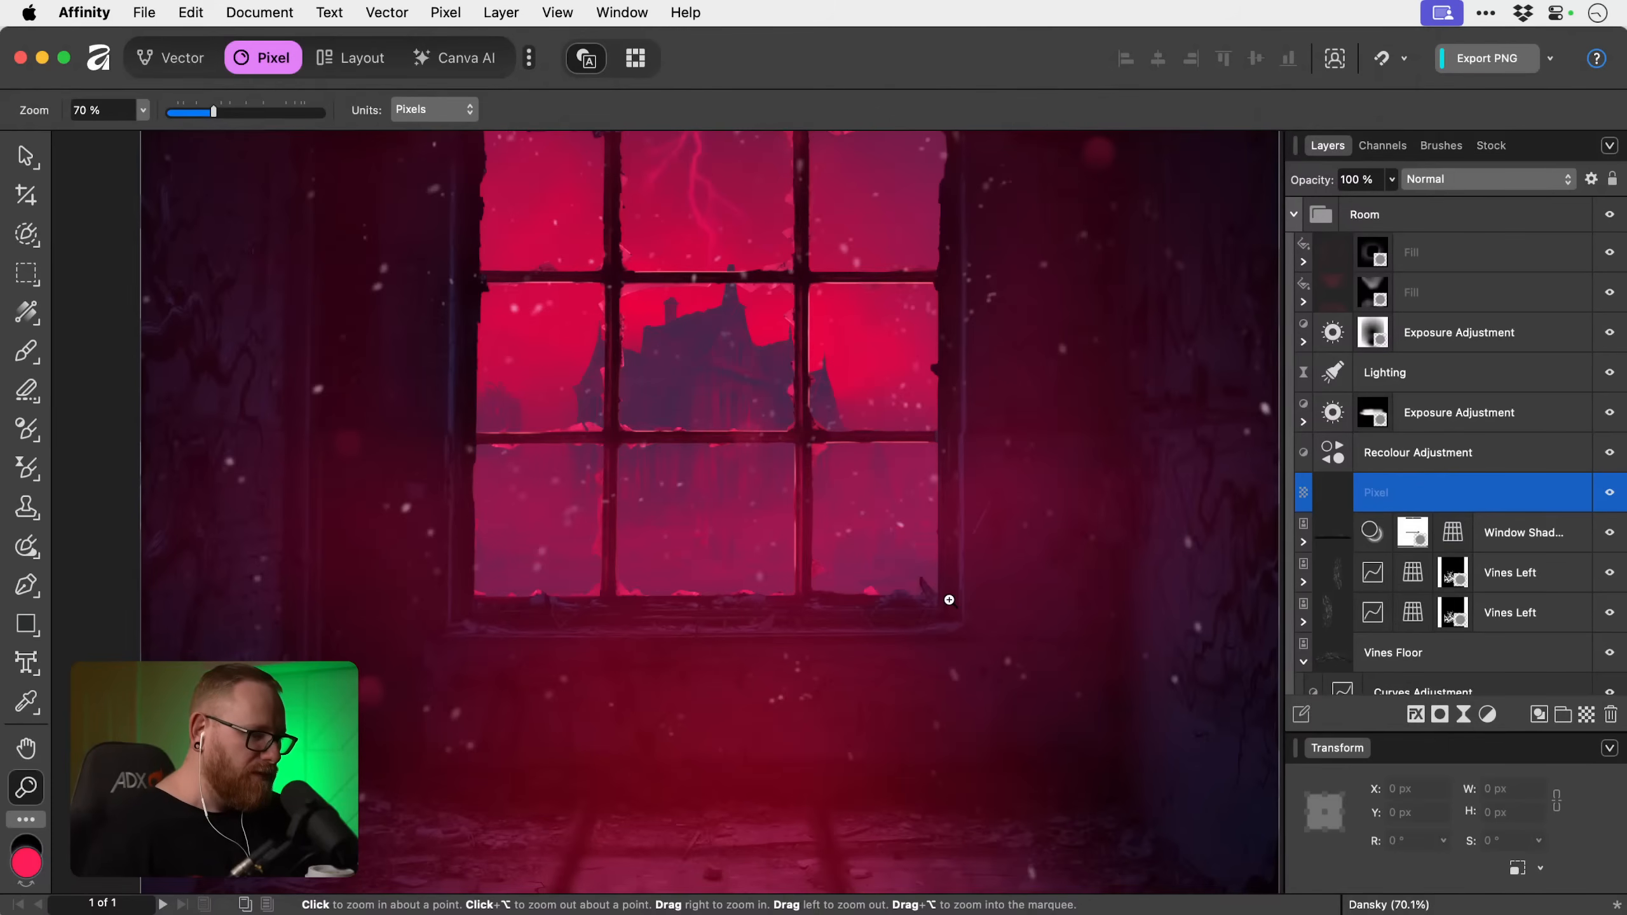
{"action": "scroll", "coordinate": [883, 537], "scroll_direction": "up", "scroll_amount": 3}
{"action": "key", "text": "b"}
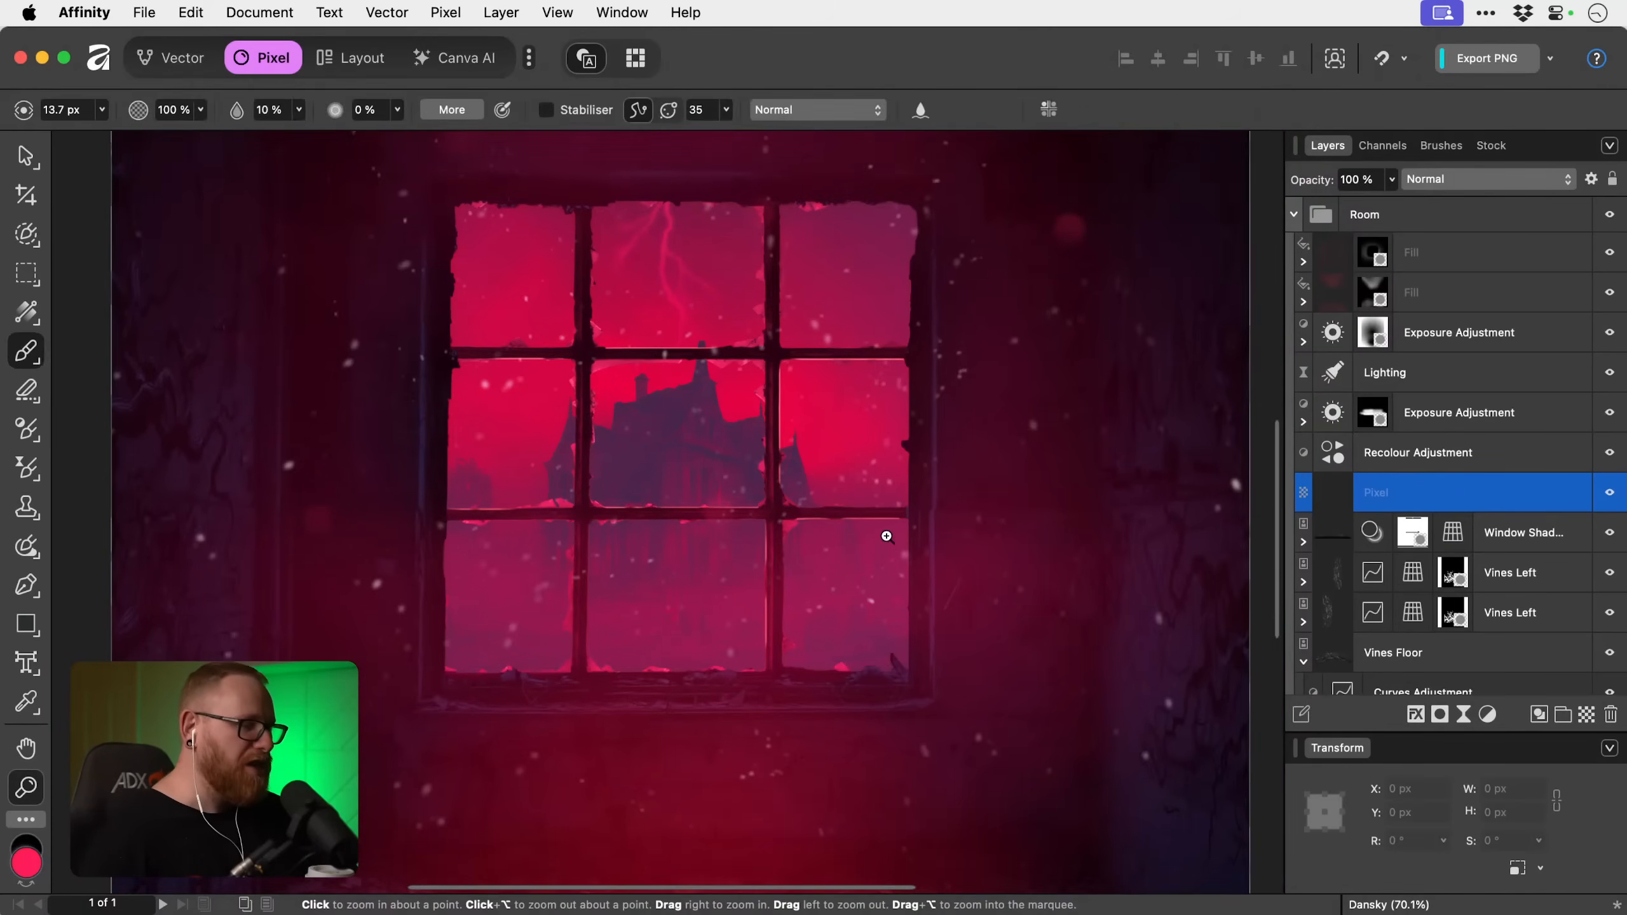
{"action": "scroll", "coordinate": [818, 563], "scroll_direction": "up", "scroll_amount": 2}
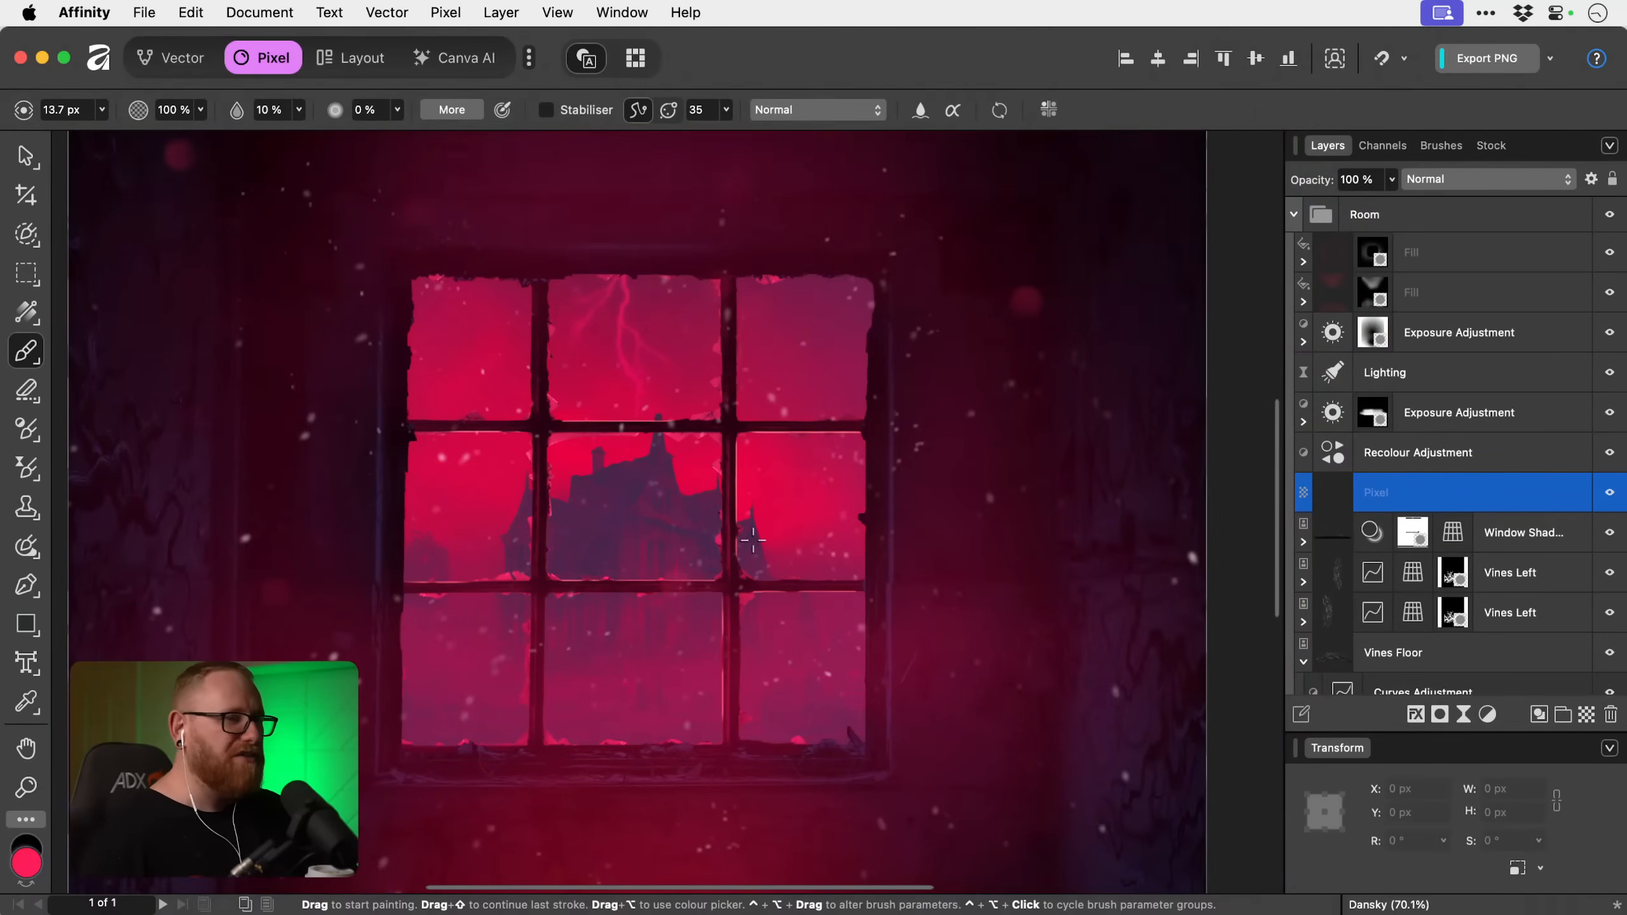
Adjust the paint brush width to 22.8 px for painting the glow on the new pixel layer.
{"action": "key", "text": "bracketleft"}
{"action": "key", "text": "bracketleft"}
{"action": "key", "text": "bracketleft"}
{"action": "key", "text": "bracketleft"}
{"action": "key", "text": "bracketleft"}
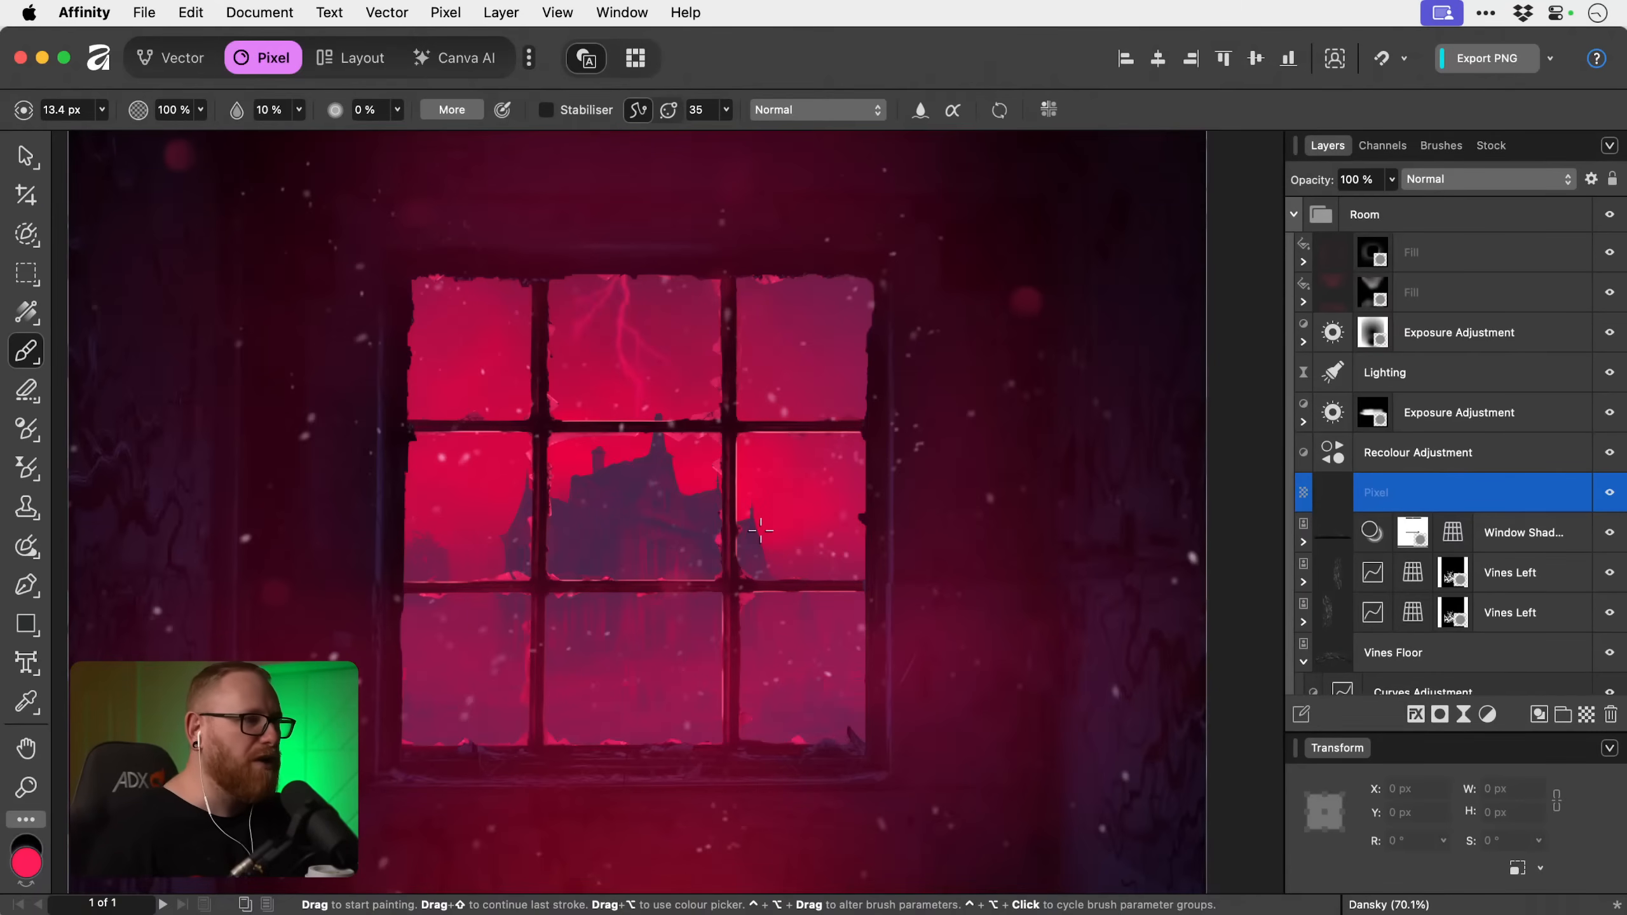
{"action": "key", "text": "bracketleft"}
{"action": "key", "text": "bracketleft"}
{"action": "key", "text": "bracketleft"}
{"action": "key", "text": "bracketleft"}
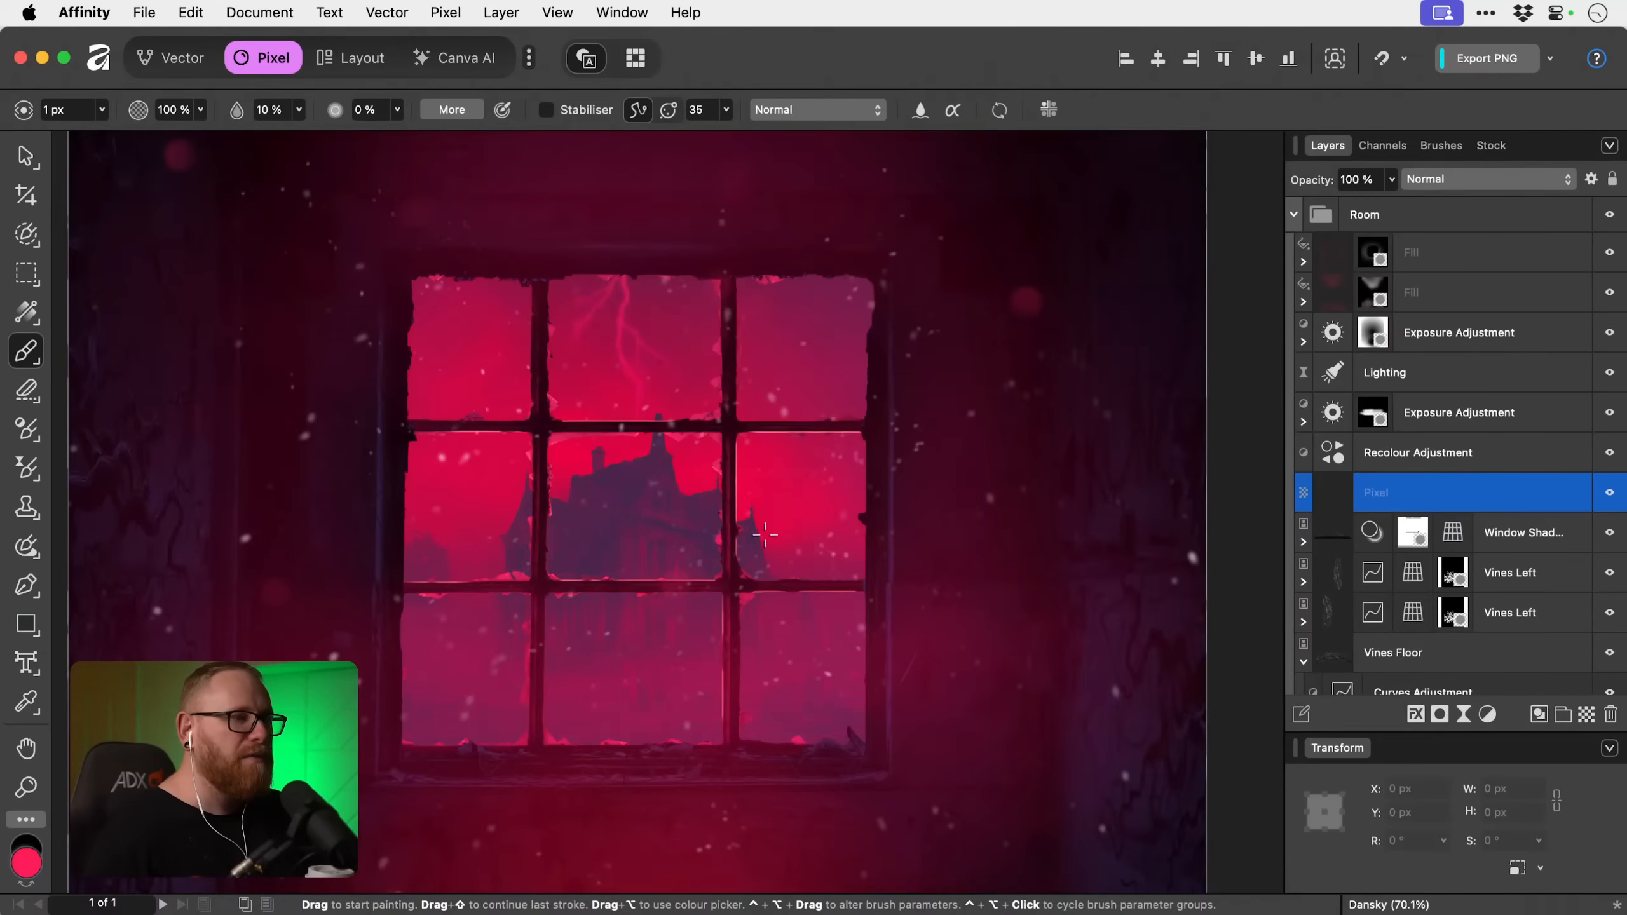
{"action": "key", "text": "bracketright"}
{"action": "key", "text": "bracketright"}
{"action": "key", "text": "bracketright"}
{"action": "key", "text": "bracketright"}
{"action": "key", "text": "bracketright"}
{"action": "key", "text": "bracketright"}
{"action": "key", "text": "bracketright"}
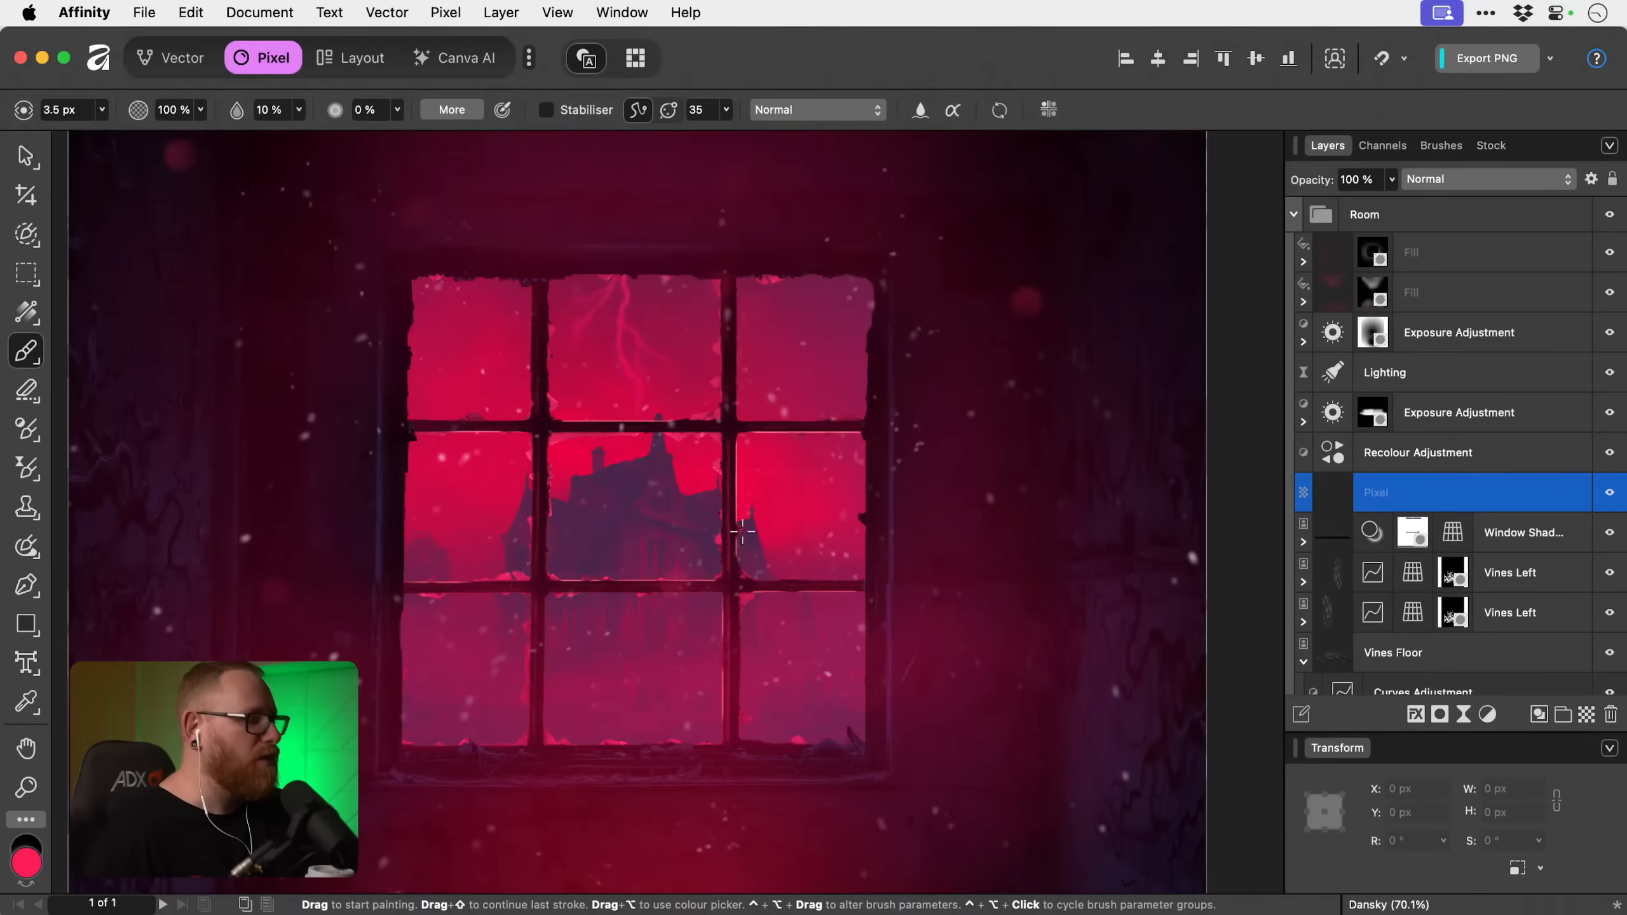
{"action": "key", "text": "bracketright"}
{"action": "key", "text": "bracketright"}
{"action": "key", "text": "bracketright"}
{"action": "key", "text": "bracketright"}
{"action": "key", "text": "bracketright"}
{"action": "key", "text": "bracketright"}
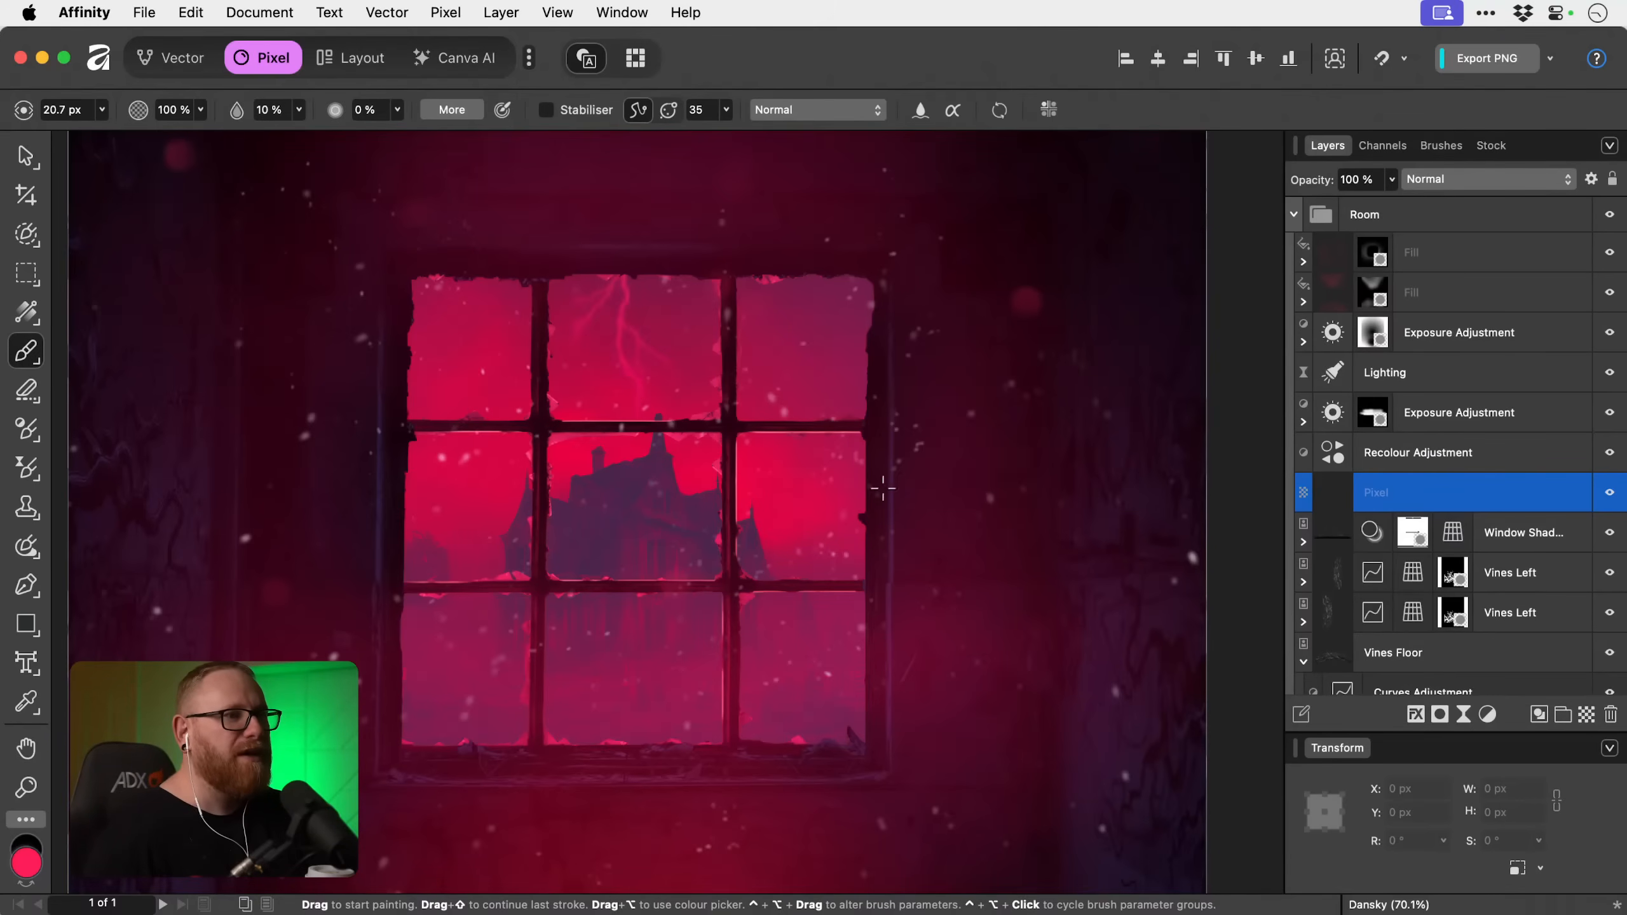
{"action": "key", "text": "bracketright"}
{"action": "key", "text": "bracketright"}
{"action": "key", "text": "bracketright"}
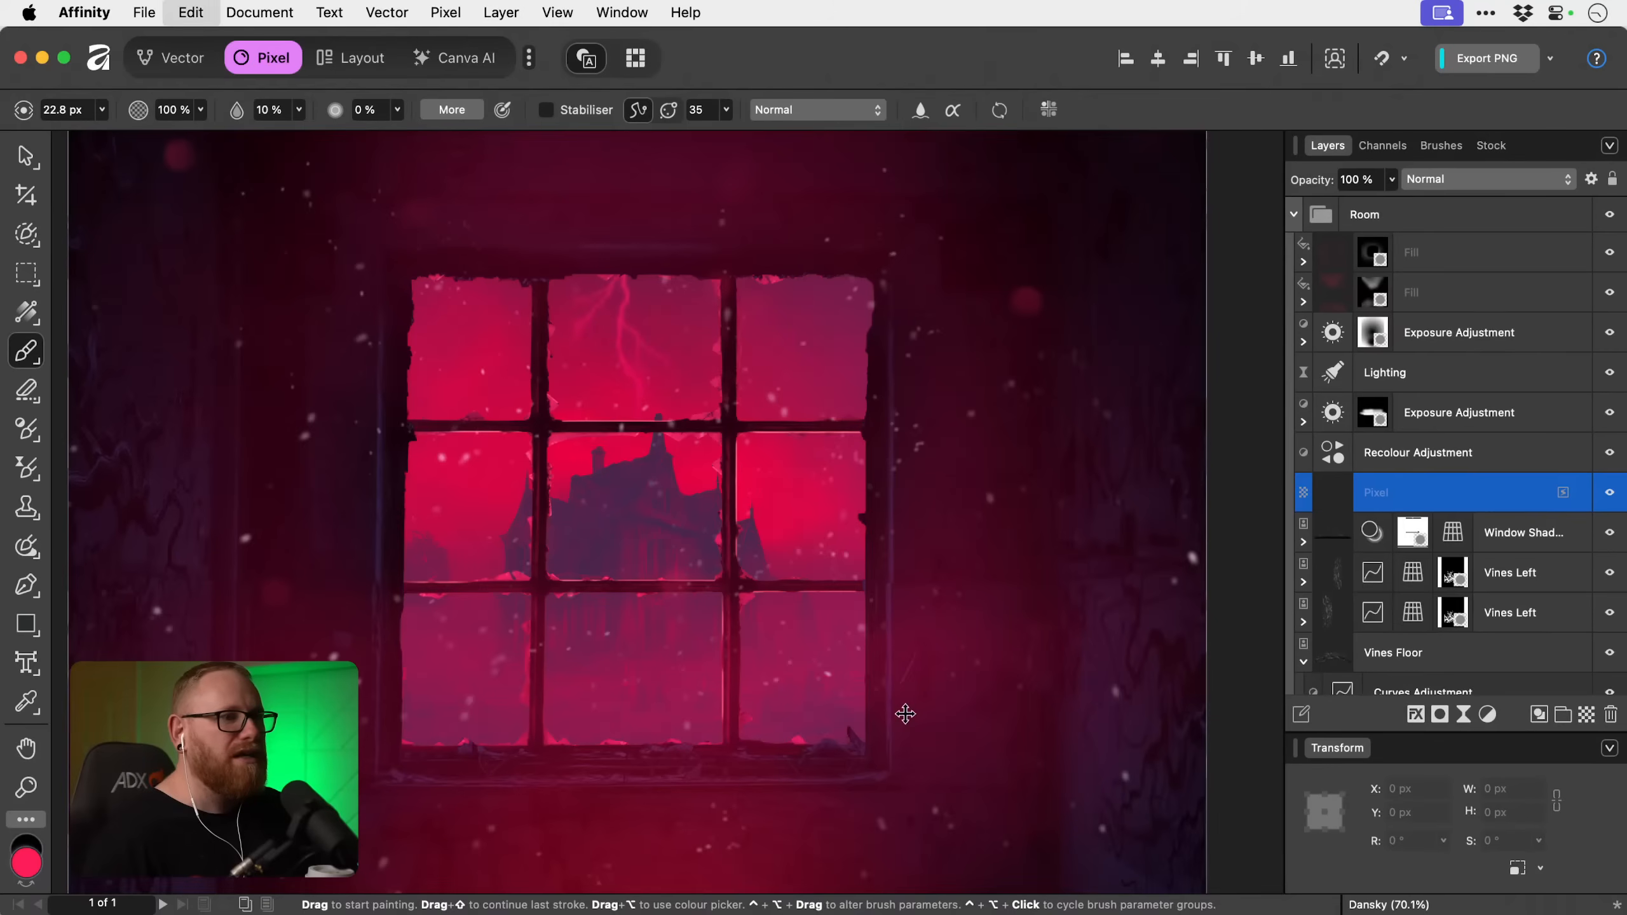
Move the empty pixel layer to the top of the Glow Fx group, undoing a test stroke down the frame's right edge.
{"action": "scroll", "coordinate": [1439, 504], "scroll_direction": "up", "scroll_amount": 3}
{"action": "left_click_drag", "start_coordinate": [1441, 605], "coordinate": [1432, 282]}
{"action": "left_click_drag", "start_coordinate": [882, 282], "coordinate": [880, 729]}
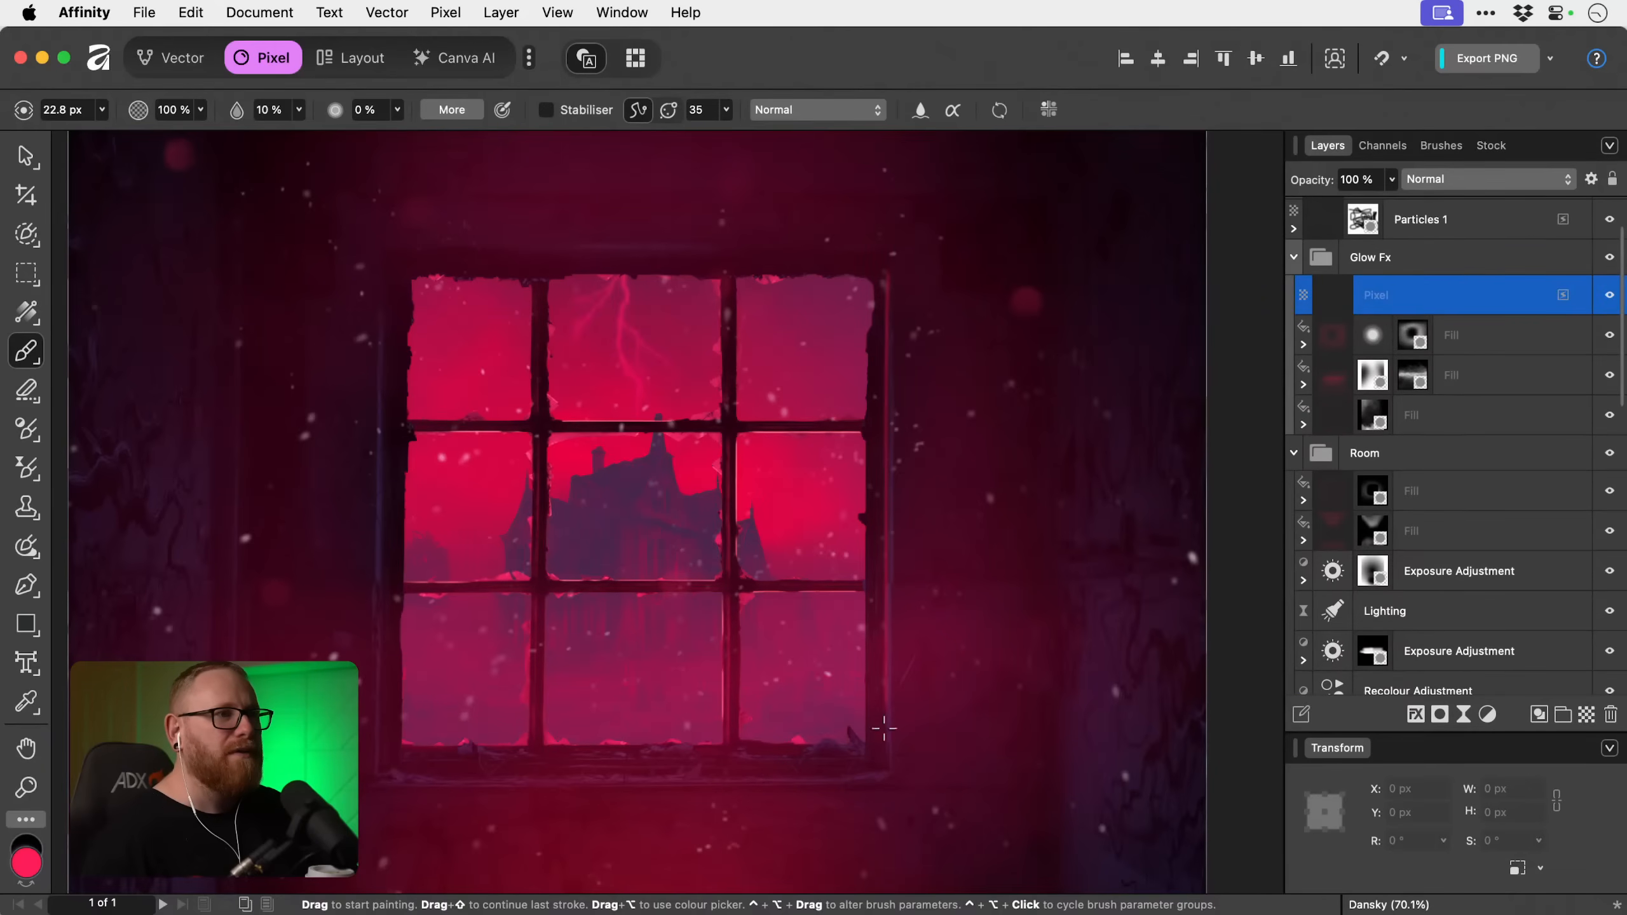
{"action": "scroll", "coordinate": [883, 741], "scroll_direction": "up", "scroll_amount": 1}
{"action": "key", "text": "super+z"}
{"action": "scroll", "coordinate": [1477, 460], "scroll_direction": "up", "scroll_amount": 1}
{"action": "scroll", "coordinate": [1477, 460], "scroll_direction": "up", "scroll_amount": 2}
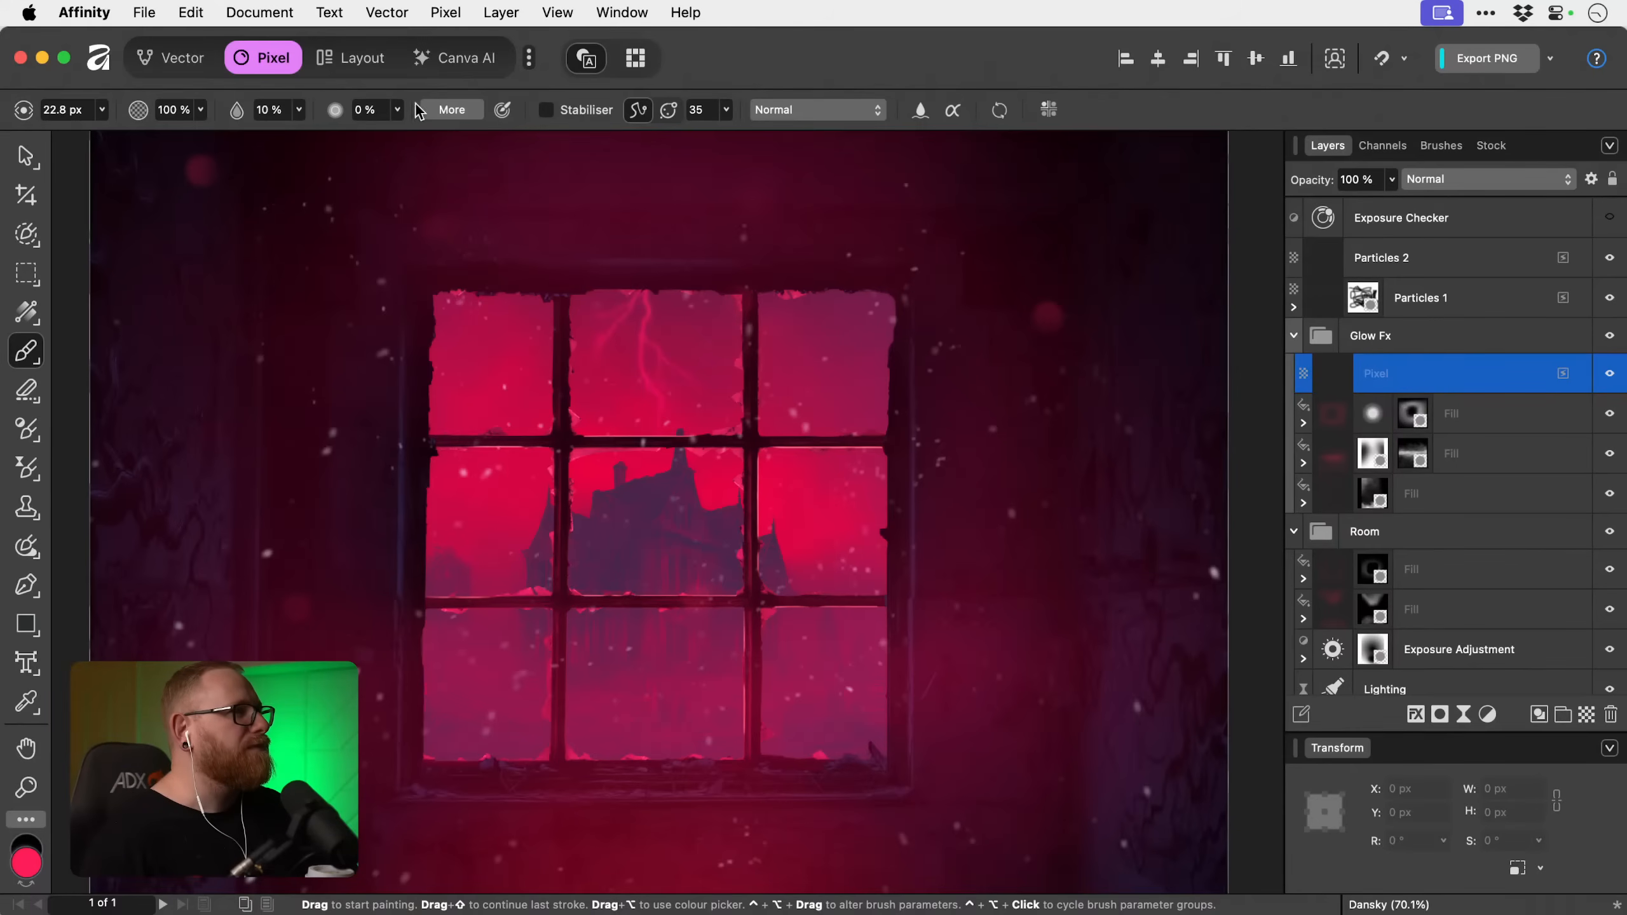
Set the brush flow to 100% and try vertical strokes along the window frame's right outer edge, undoing them.
{"action": "left_click", "coordinate": [275, 109]}
{"action": "left_click", "coordinate": [299, 110]}
{"action": "left_click_drag", "start_coordinate": [301, 135], "coordinate": [518, 172]}
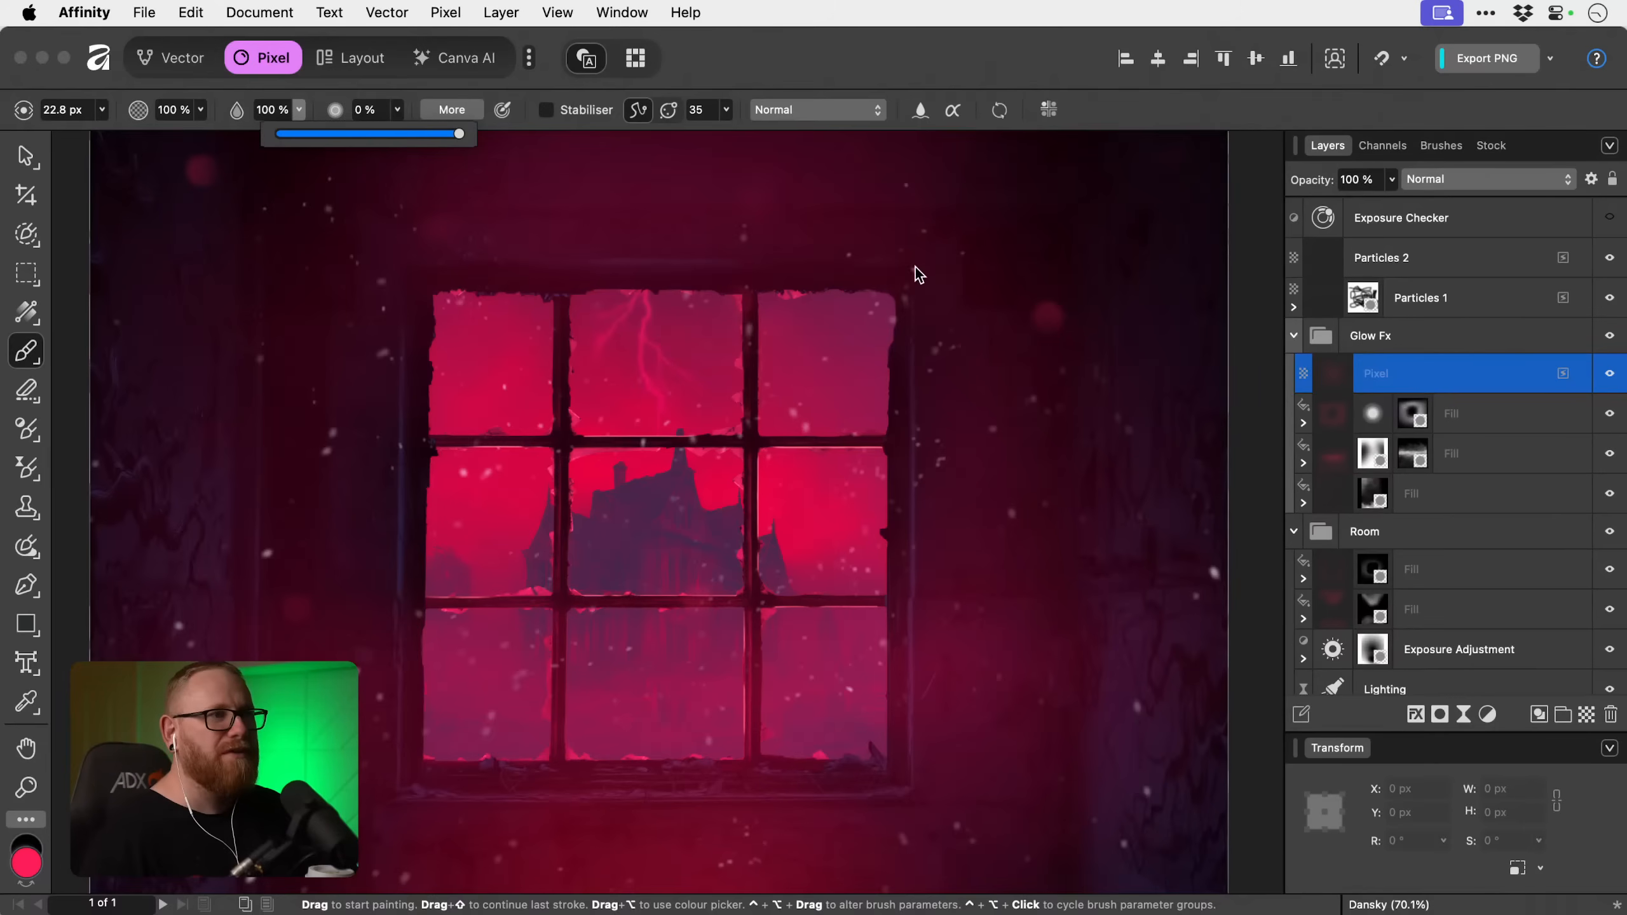
{"action": "left_click_drag", "start_coordinate": [912, 267], "coordinate": [932, 656]}
{"action": "key", "text": "super+z"}
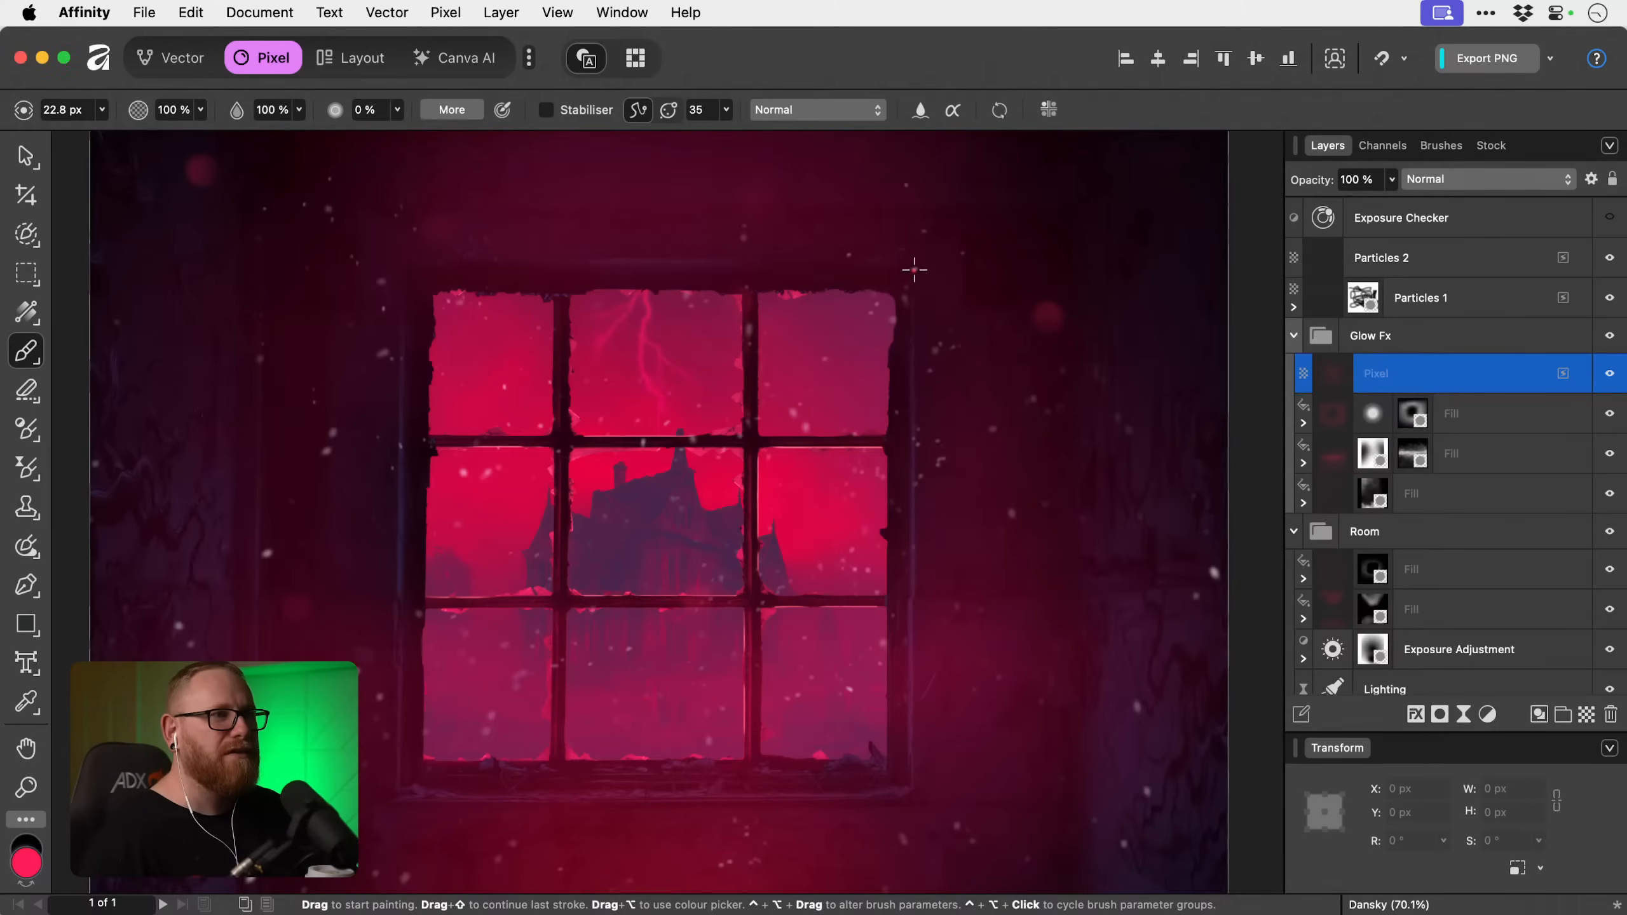
{"action": "left_click_drag", "start_coordinate": [912, 269], "coordinate": [926, 678]}
{"action": "key", "text": "super+z"}
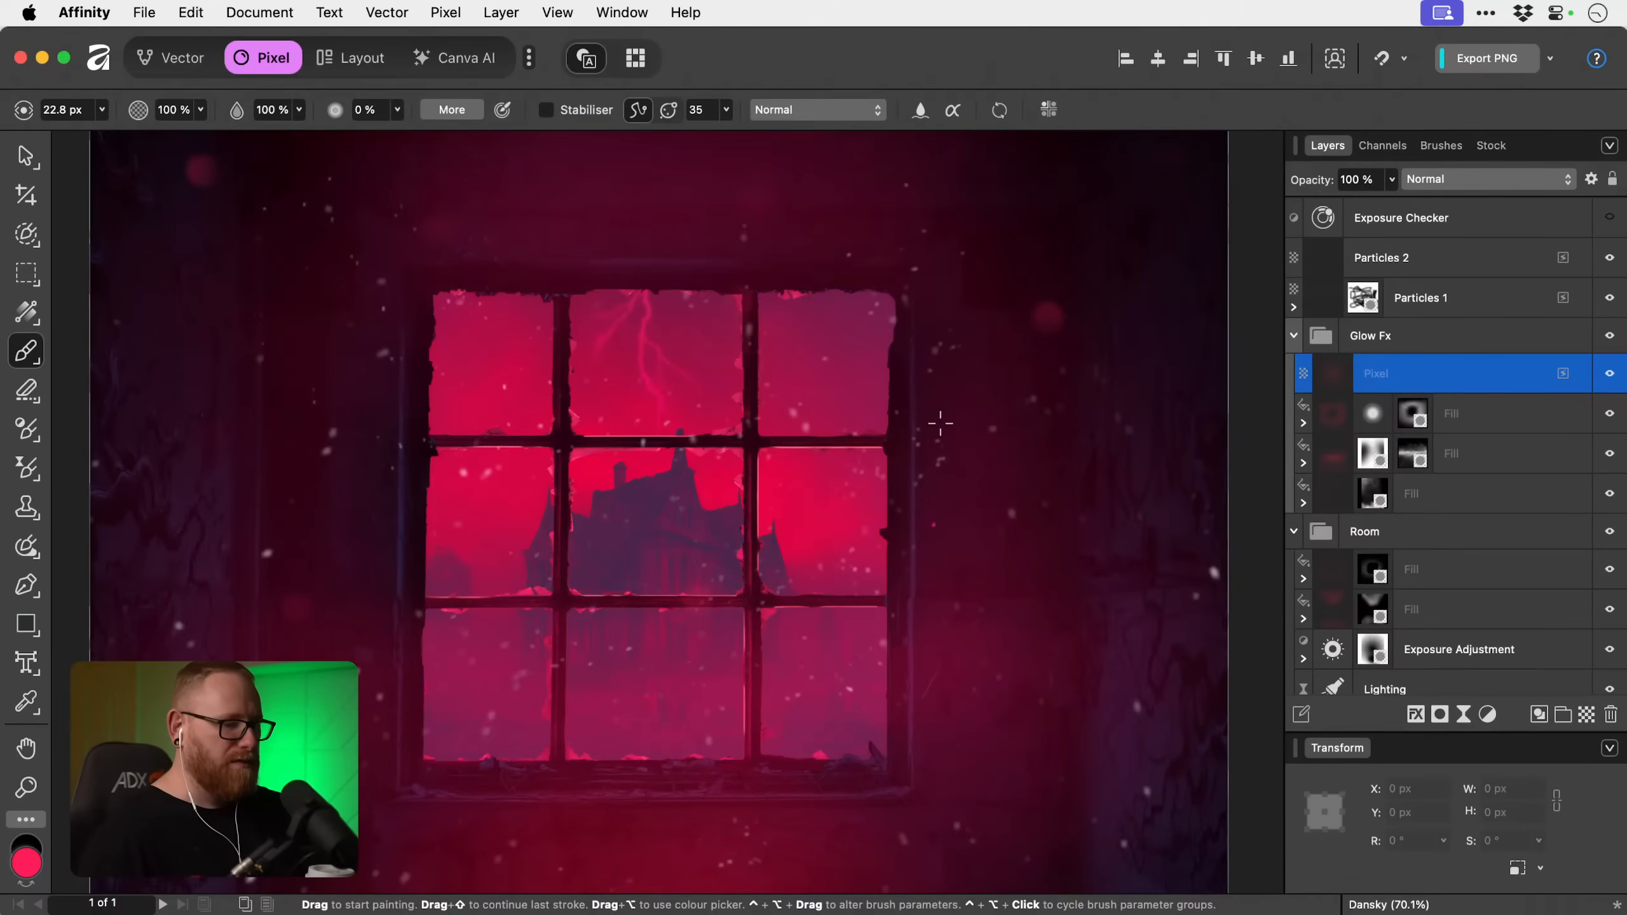
Paint straight vertical pink-red lines down the right and left outer edges of the window frame with a 14 px brush.
{"action": "key", "text": "bracketleft"}
{"action": "left_click_drag", "start_coordinate": [914, 264], "coordinate": [909, 786]}
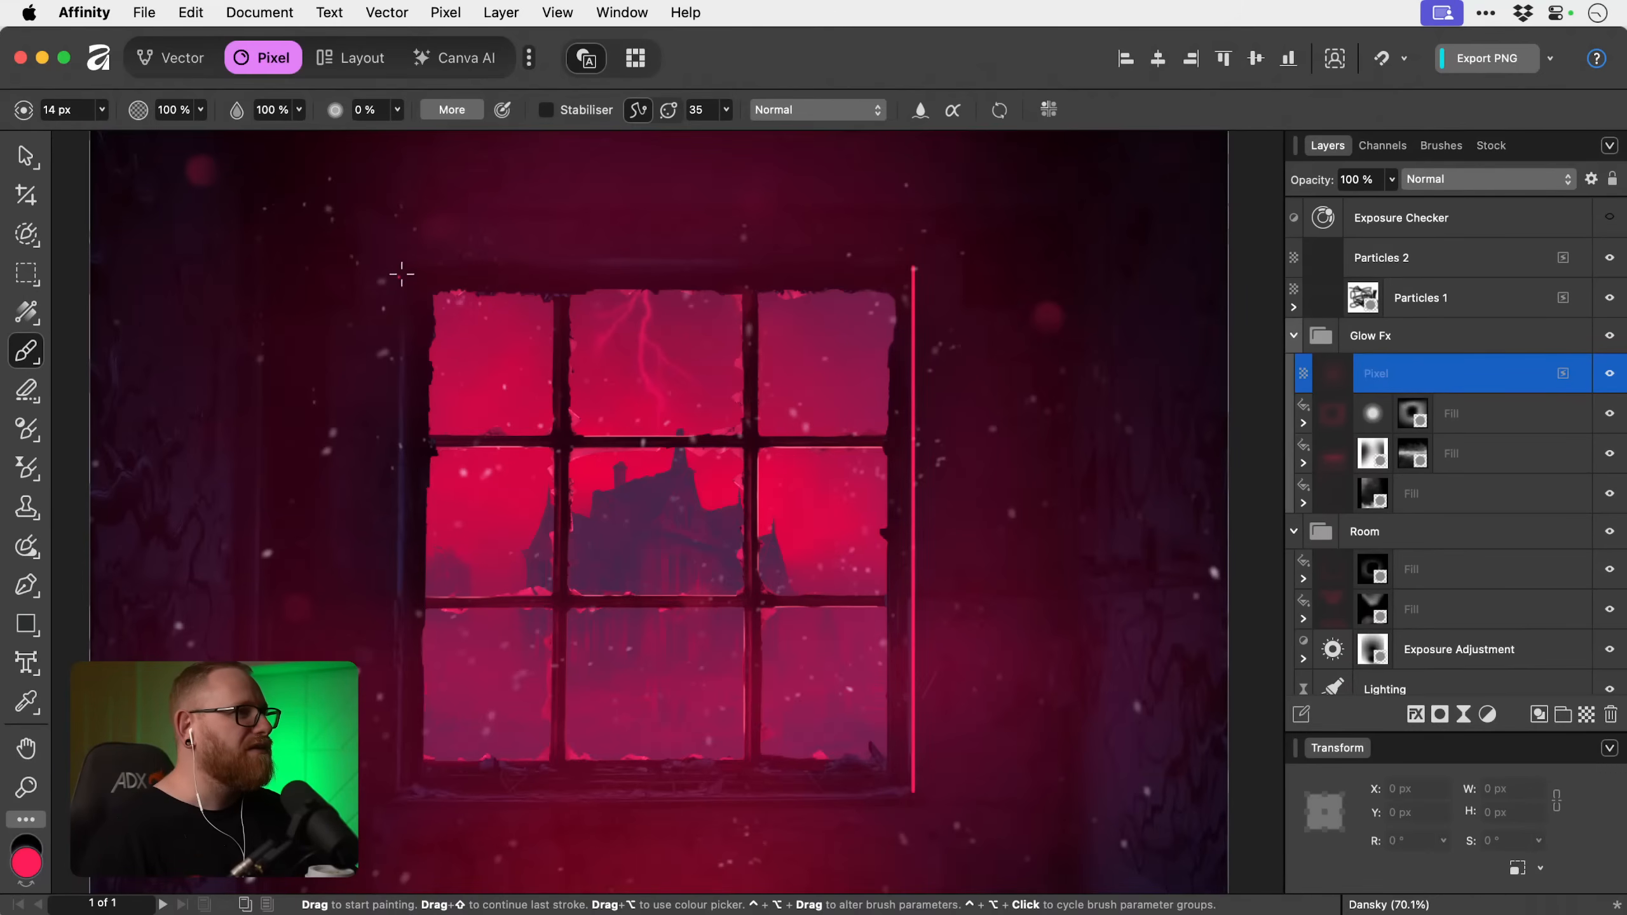
{"action": "left_click_drag", "start_coordinate": [407, 275], "coordinate": [393, 751]}
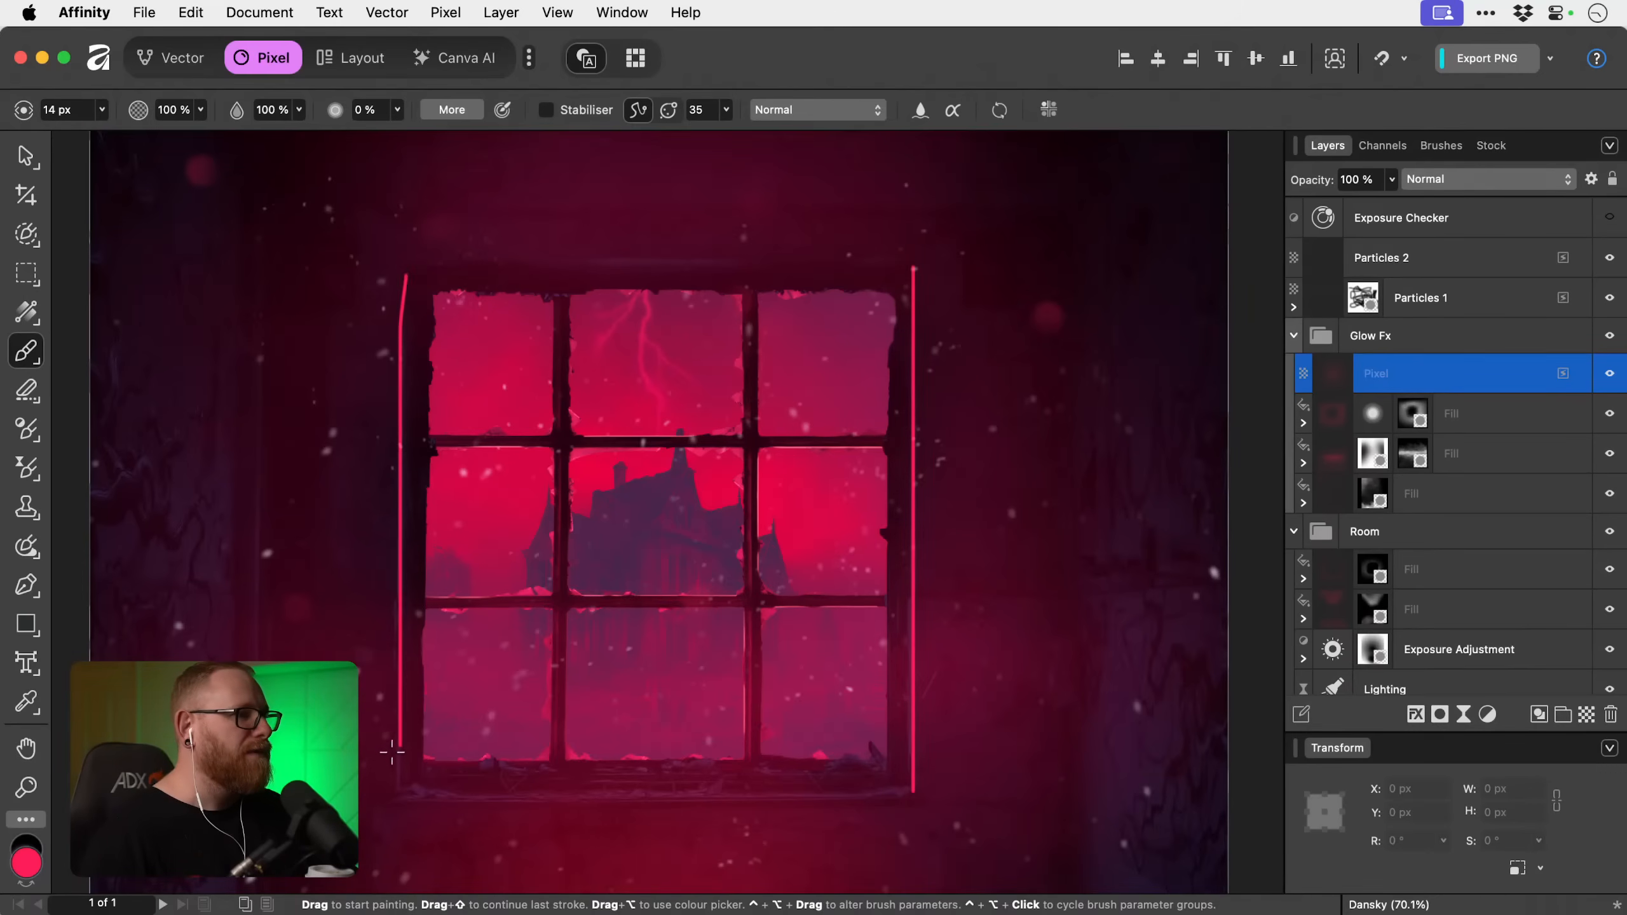
{"action": "key", "text": "super+z"}
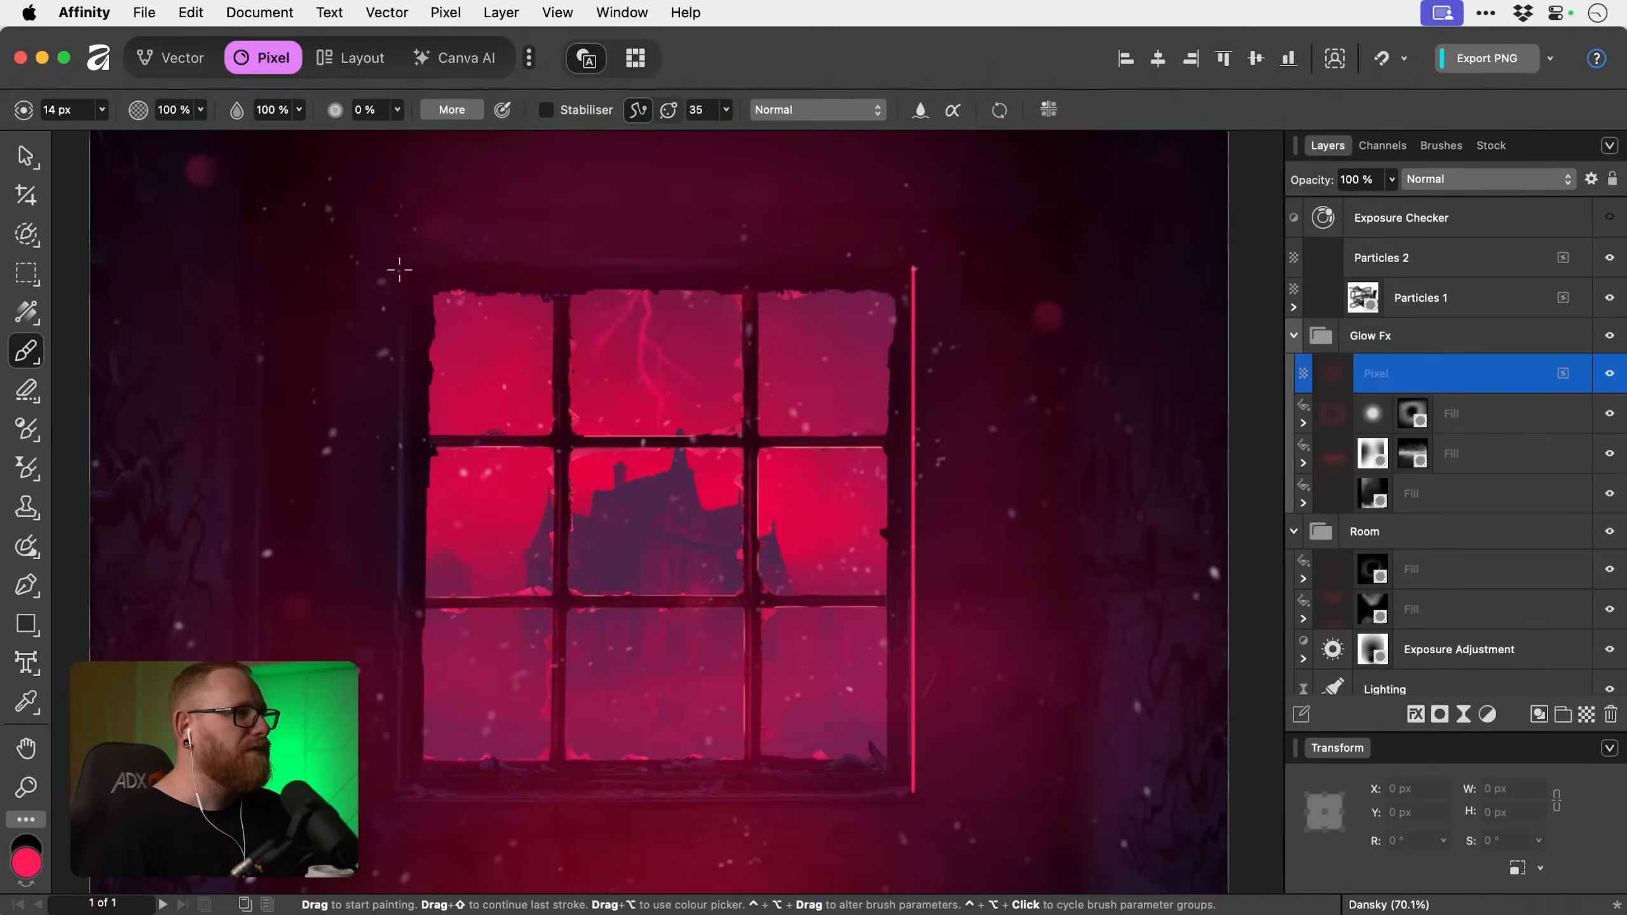
{"action": "left_click_drag", "start_coordinate": [399, 270], "coordinate": [394, 738]}
{"action": "key", "text": "super+z"}
{"action": "left_click_drag", "start_coordinate": [399, 275], "coordinate": [401, 791]}
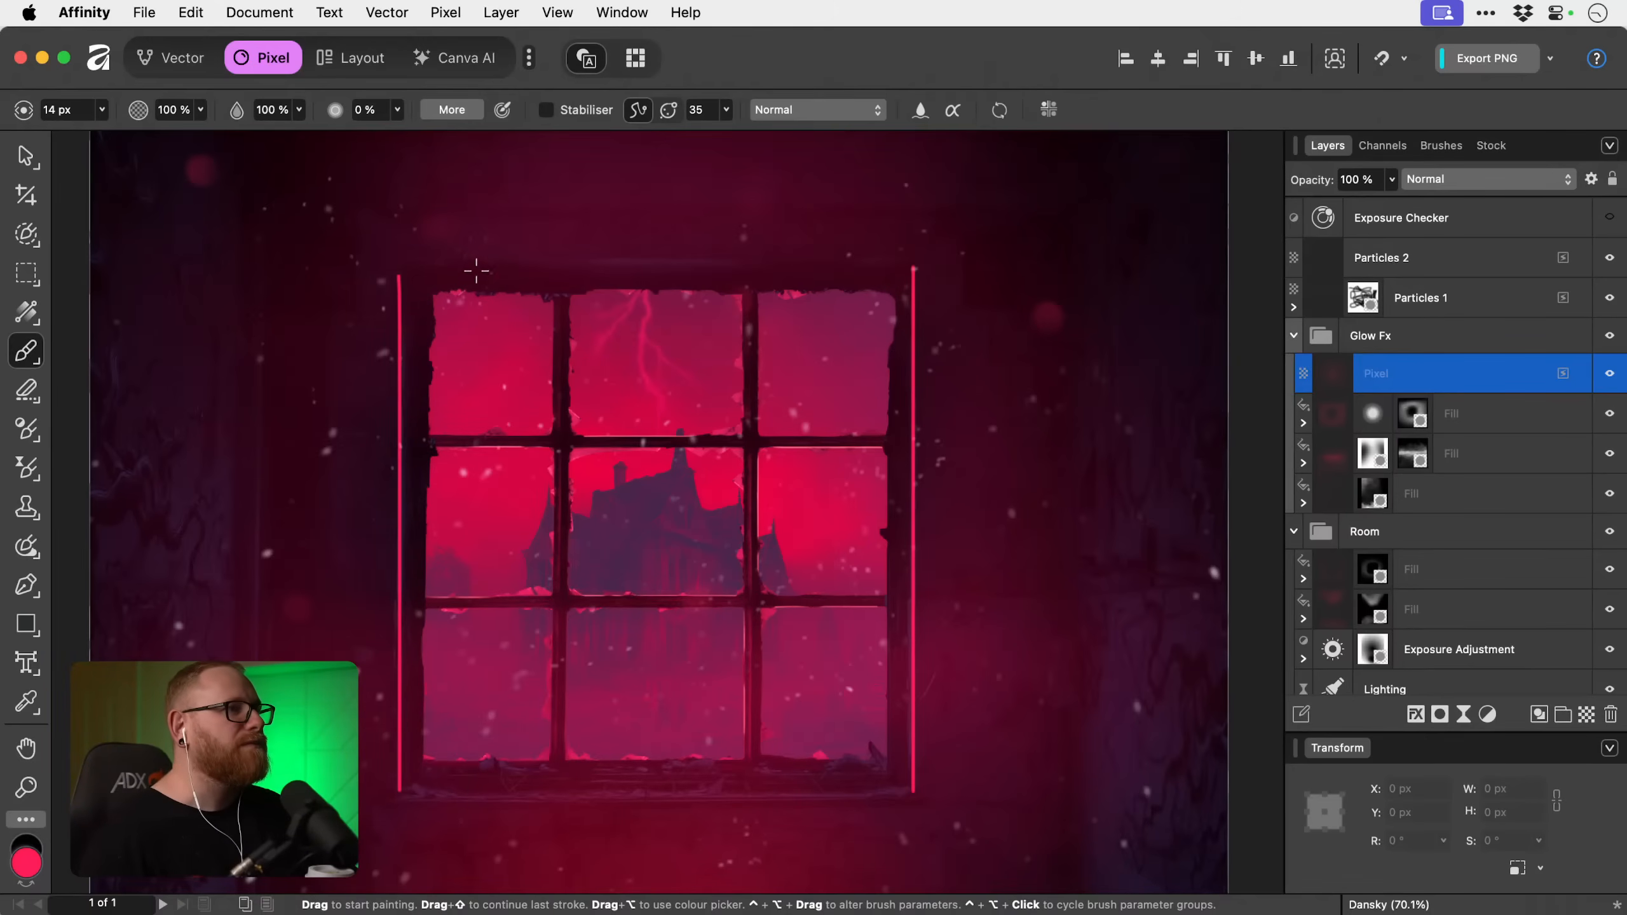
Paint a straight horizontal pink-red line along the window frame's top edge and thicken it with a 32.4 px brush.
{"action": "left_click_drag", "start_coordinate": [438, 259], "coordinate": [831, 258]}
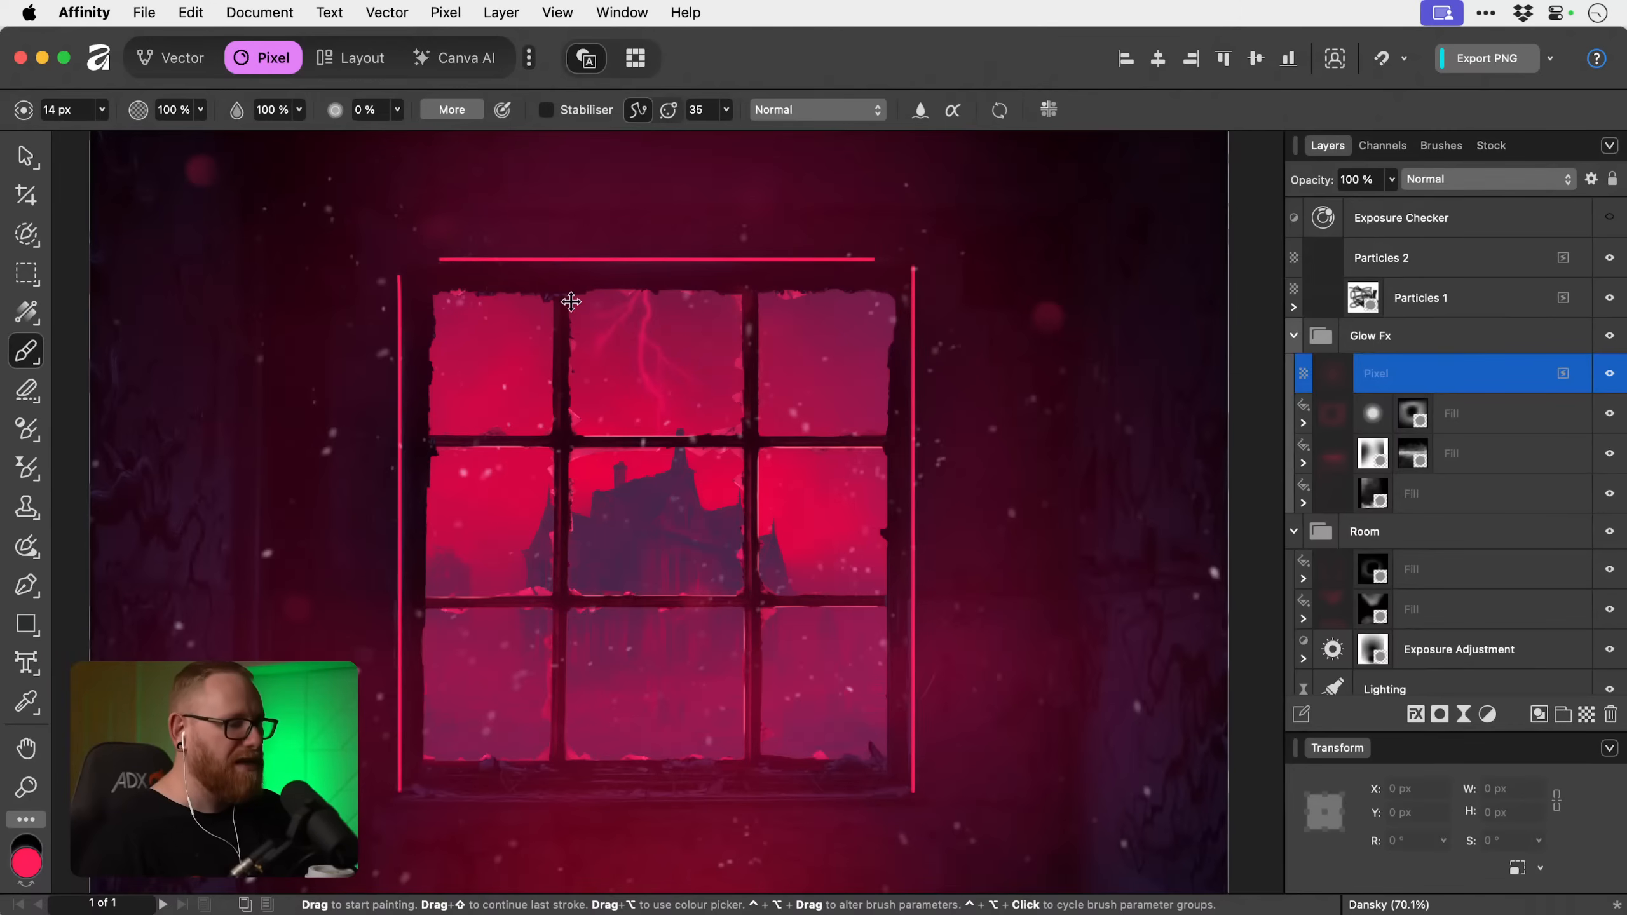
{"action": "key", "text": "bracketright"}
{"action": "key", "text": "bracketright"}
{"action": "key", "text": "bracketright"}
{"action": "key", "text": "bracketright"}
{"action": "key", "text": "bracketright"}
{"action": "key", "text": "bracketright"}
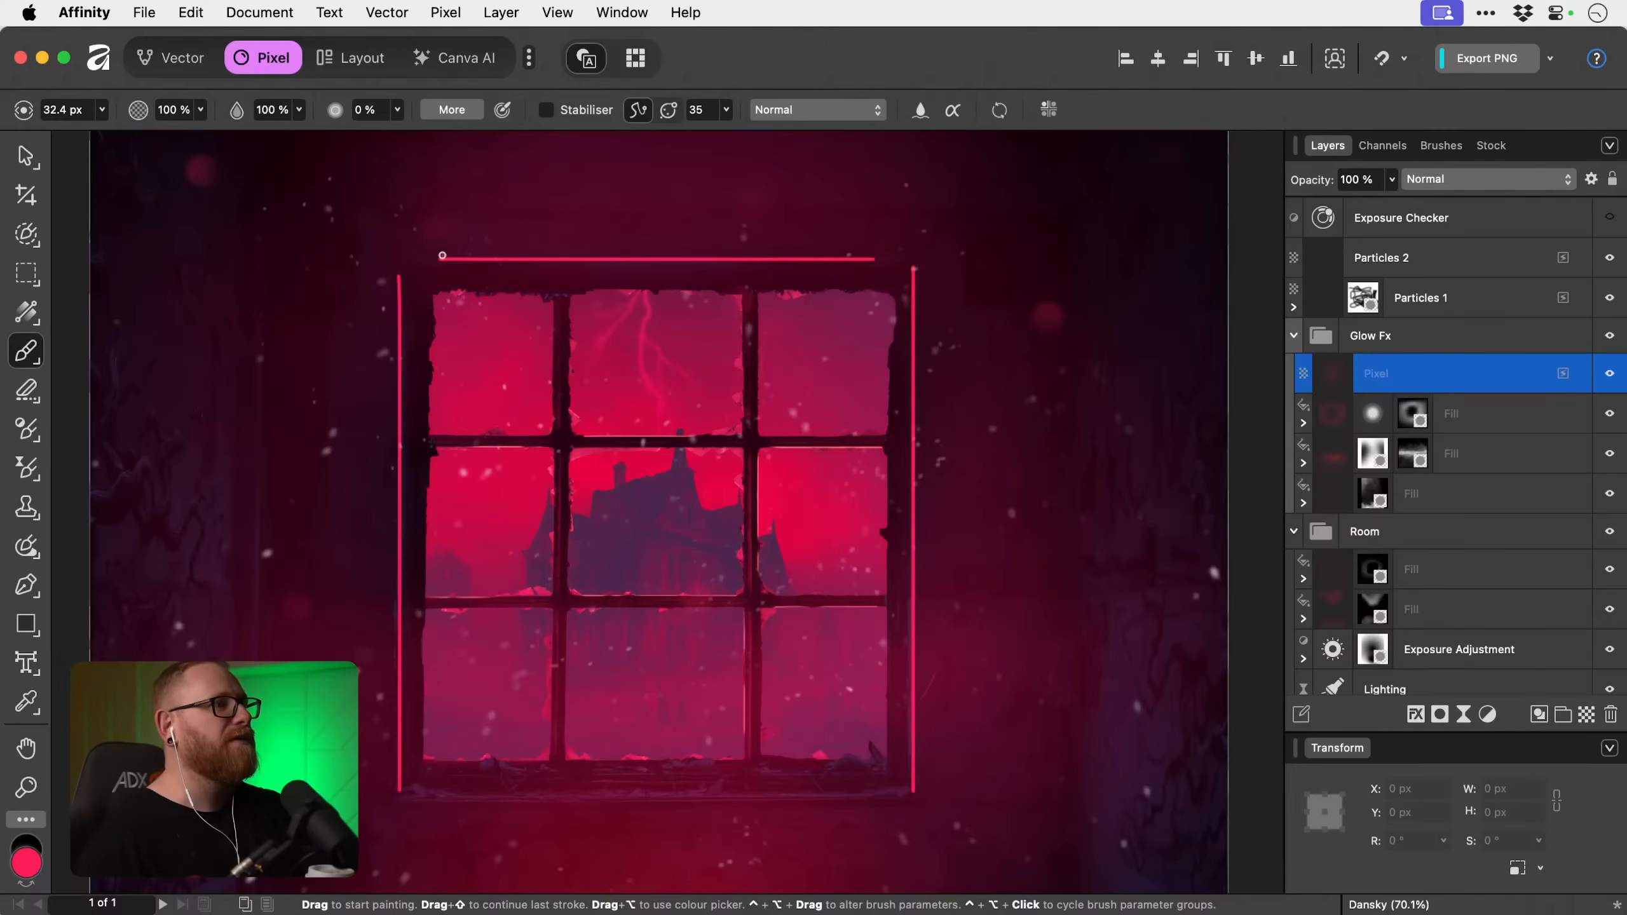
{"action": "left_click_drag", "start_coordinate": [440, 257], "coordinate": [874, 257]}
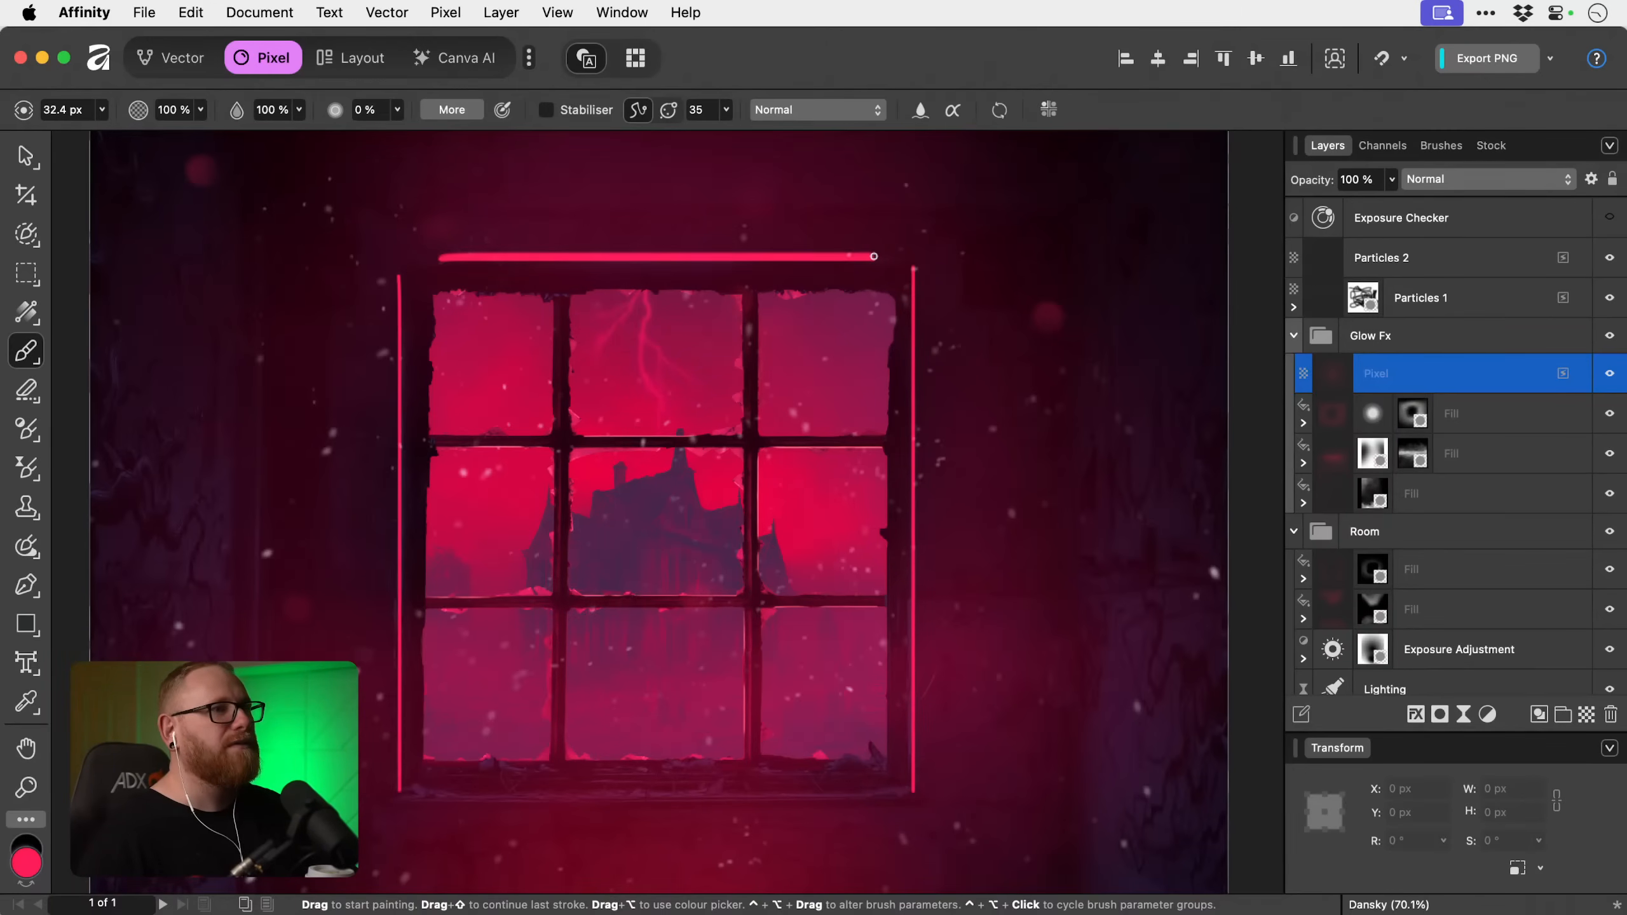
Paint a thin horizontal pink-red line along the inner sill just below the bottom panes with a 12.2 px brush.
{"action": "key", "text": "space"}
{"action": "left_click_drag", "start_coordinate": [661, 549], "coordinate": [683, 364]}
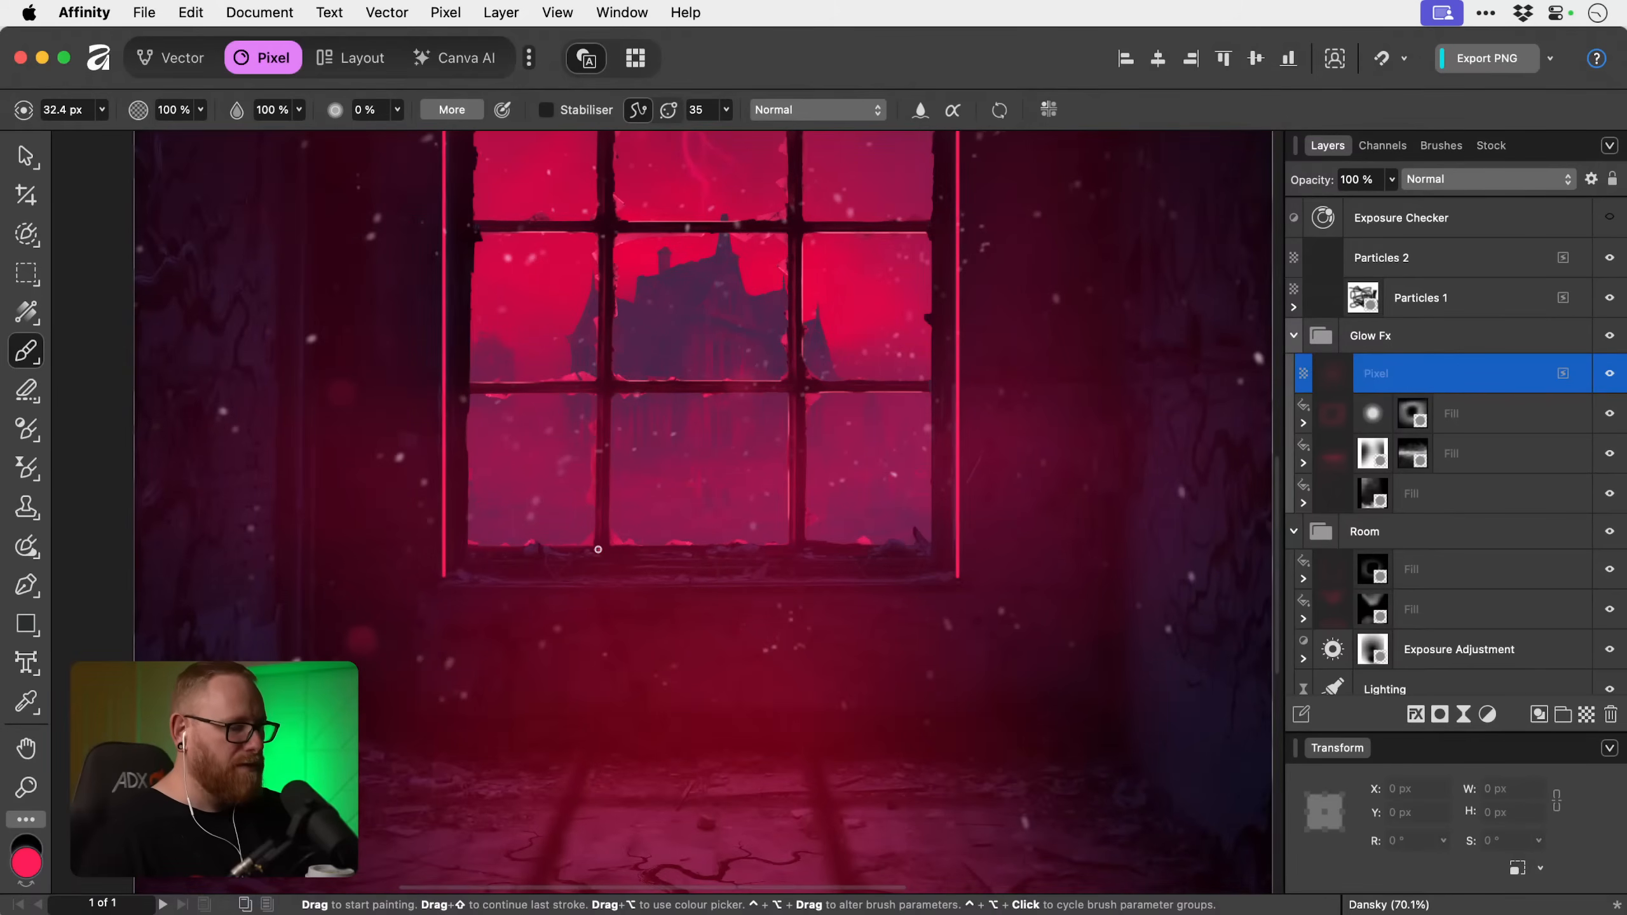
{"action": "key", "text": "bracketleft"}
{"action": "key", "text": "bracketleft"}
{"action": "key", "text": "bracketleft"}
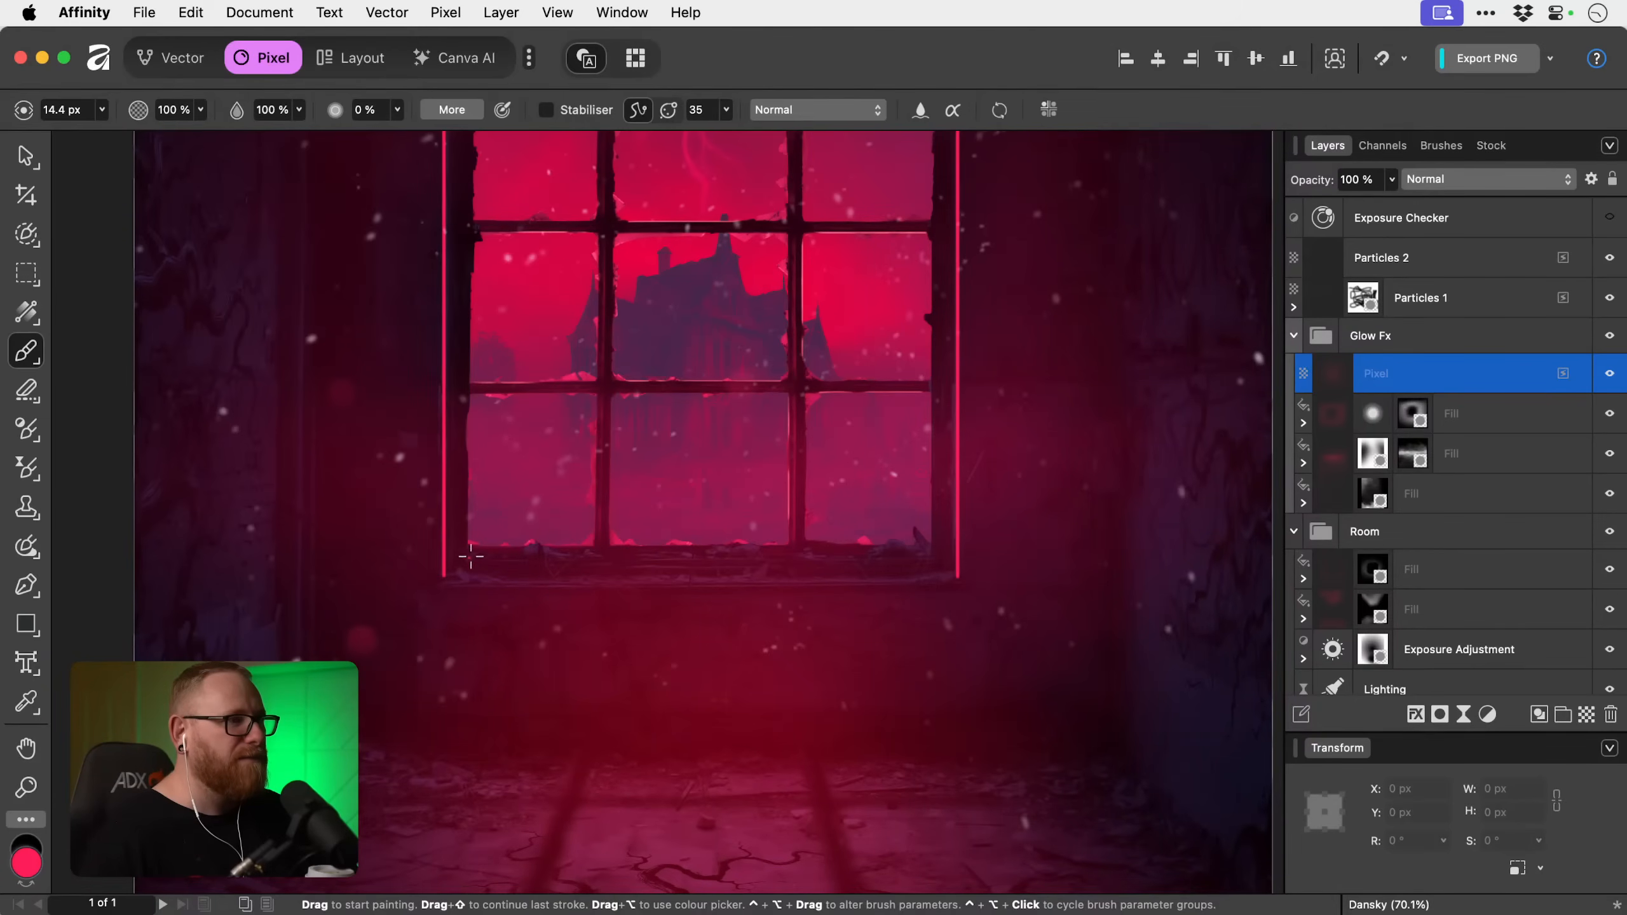
{"action": "left_click_drag", "start_coordinate": [464, 561], "coordinate": [923, 561]}
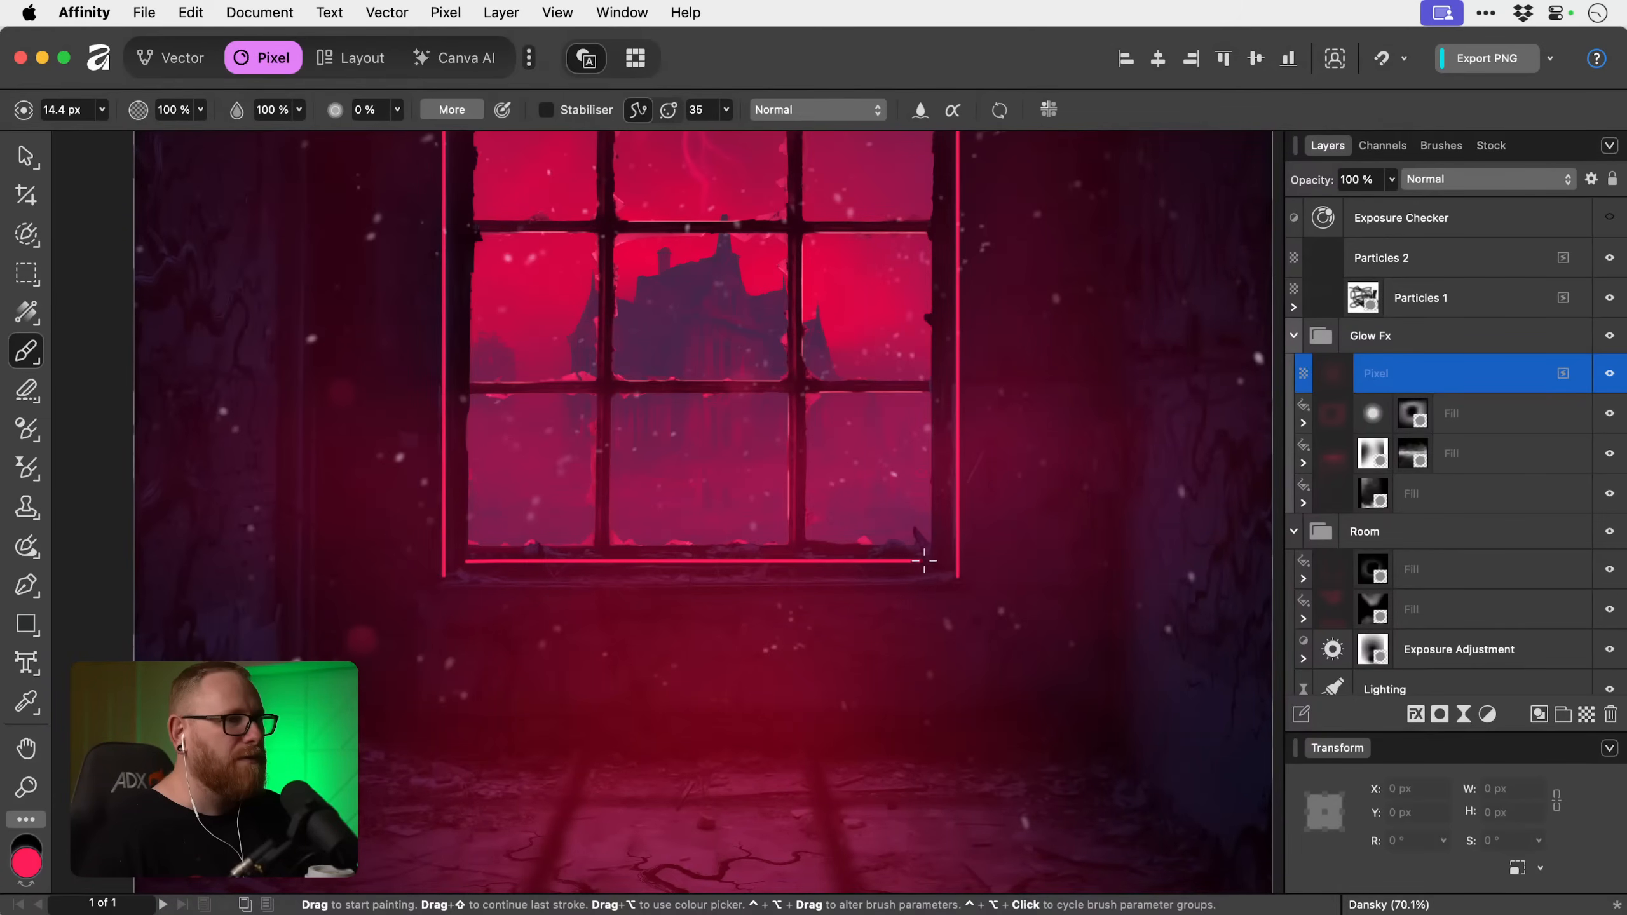
{"action": "key", "text": "super+z"}
{"action": "key", "text": "bracketleft"}
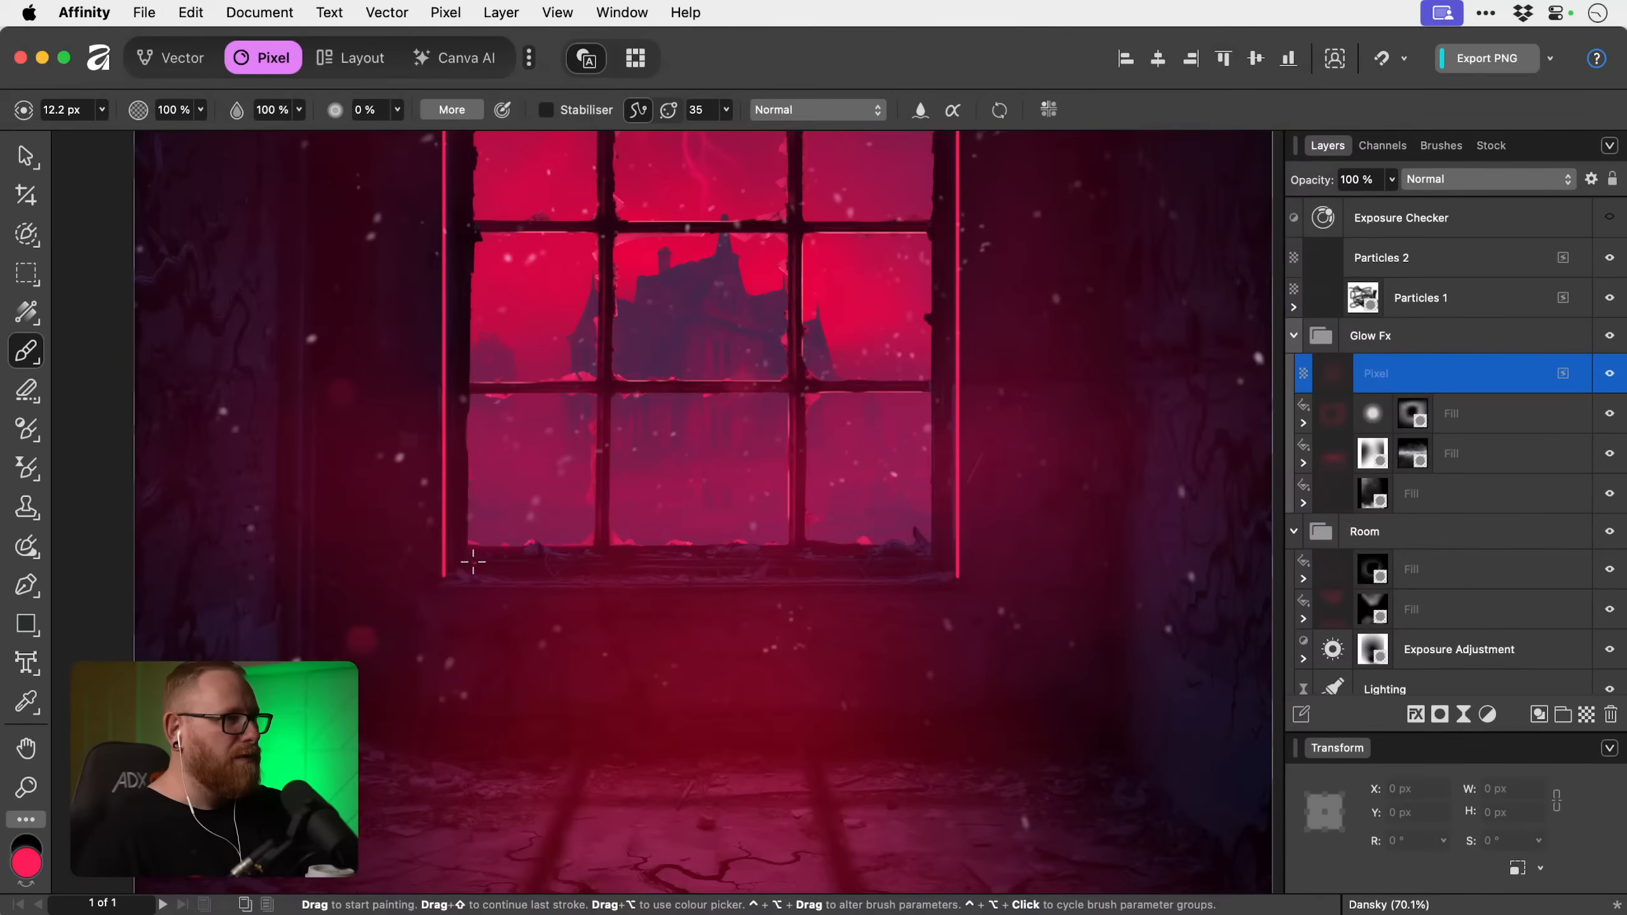
{"action": "left_click_drag", "start_coordinate": [468, 561], "coordinate": [882, 561]}
{"action": "key", "text": "super+z"}
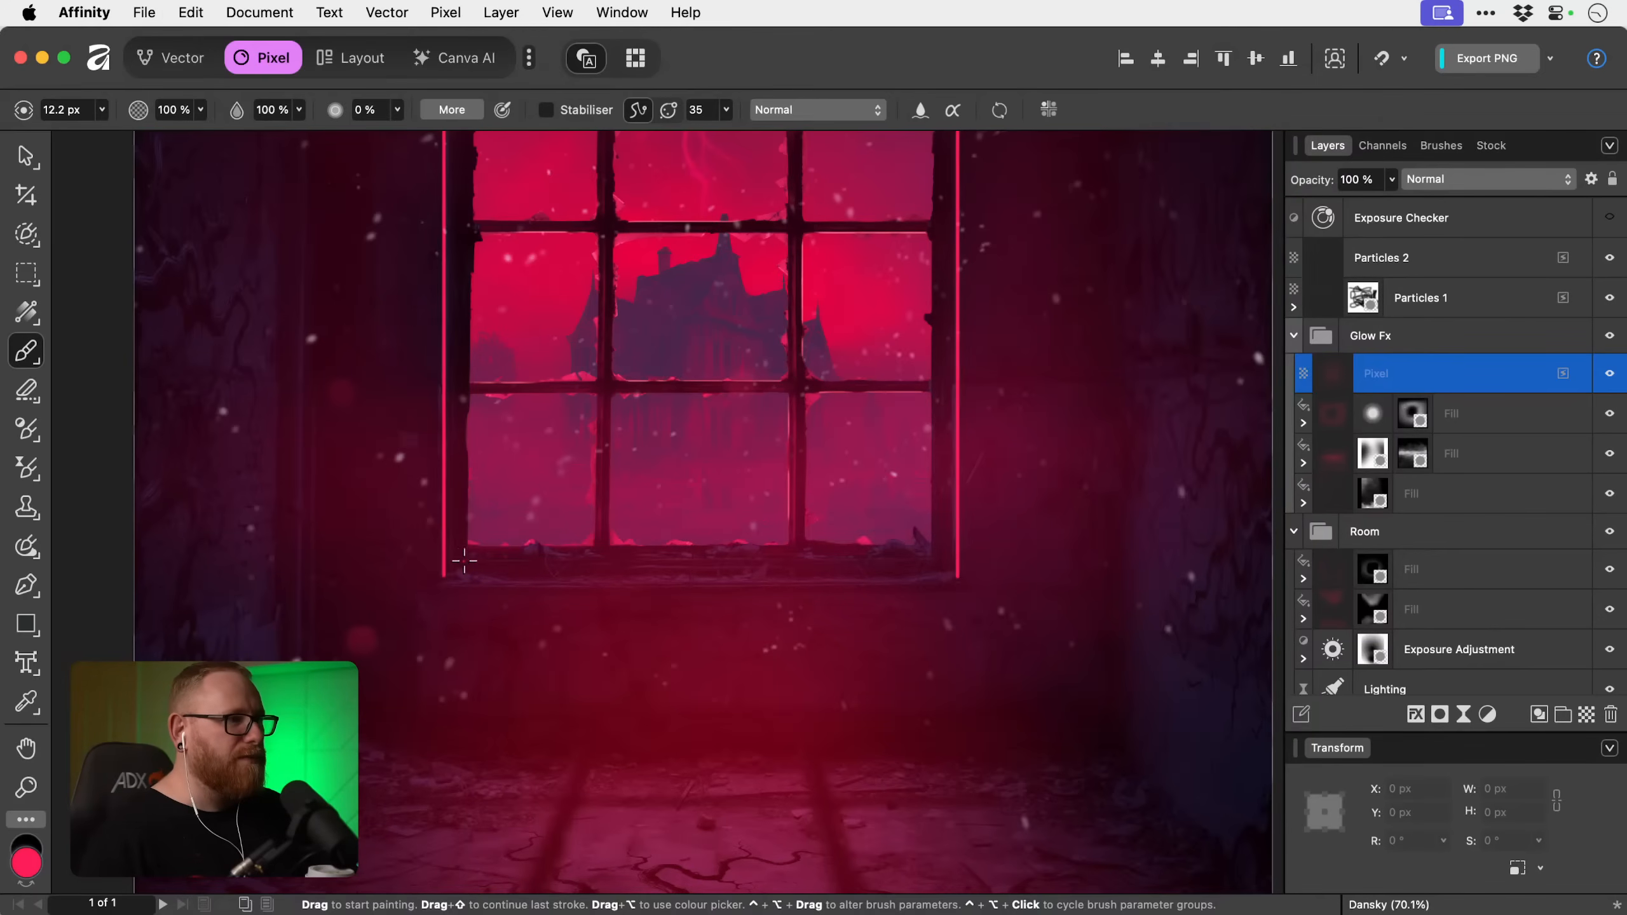
{"action": "left_click_drag", "start_coordinate": [468, 561], "coordinate": [932, 557]}
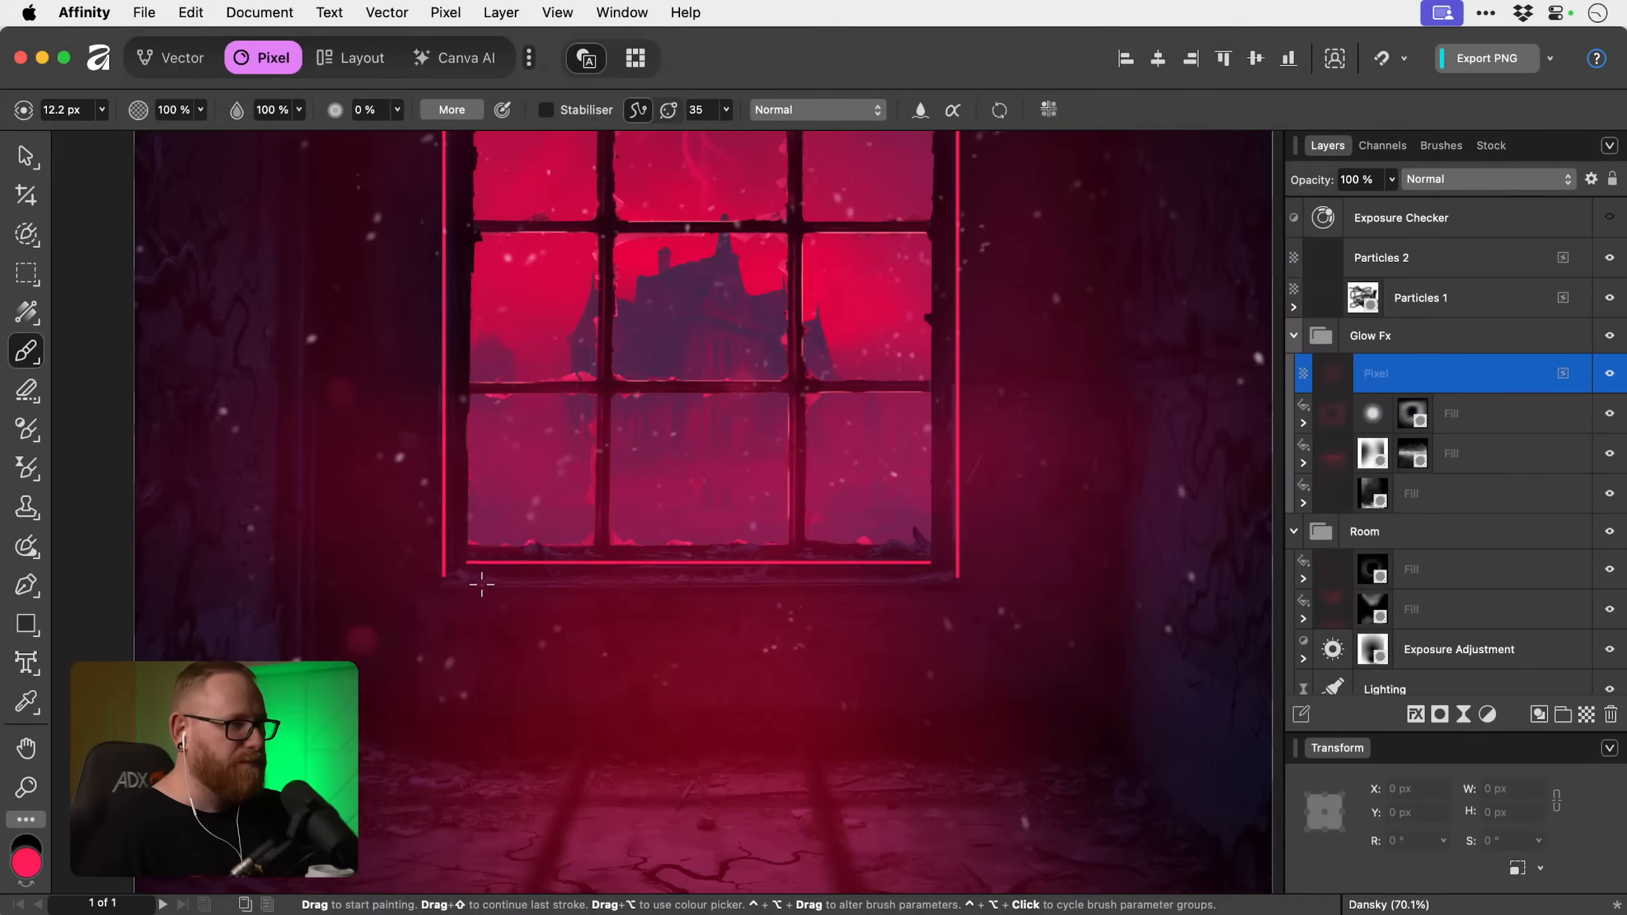
Paint a second horizontal pink-red line along the outer lower edge of the windowsill with a 14 px brush.
{"action": "key", "text": "bracketright"}
{"action": "left_click_drag", "start_coordinate": [428, 585], "coordinate": [959, 584]}
{"action": "scroll", "coordinate": [668, 624], "scroll_direction": "up", "scroll_amount": 5}
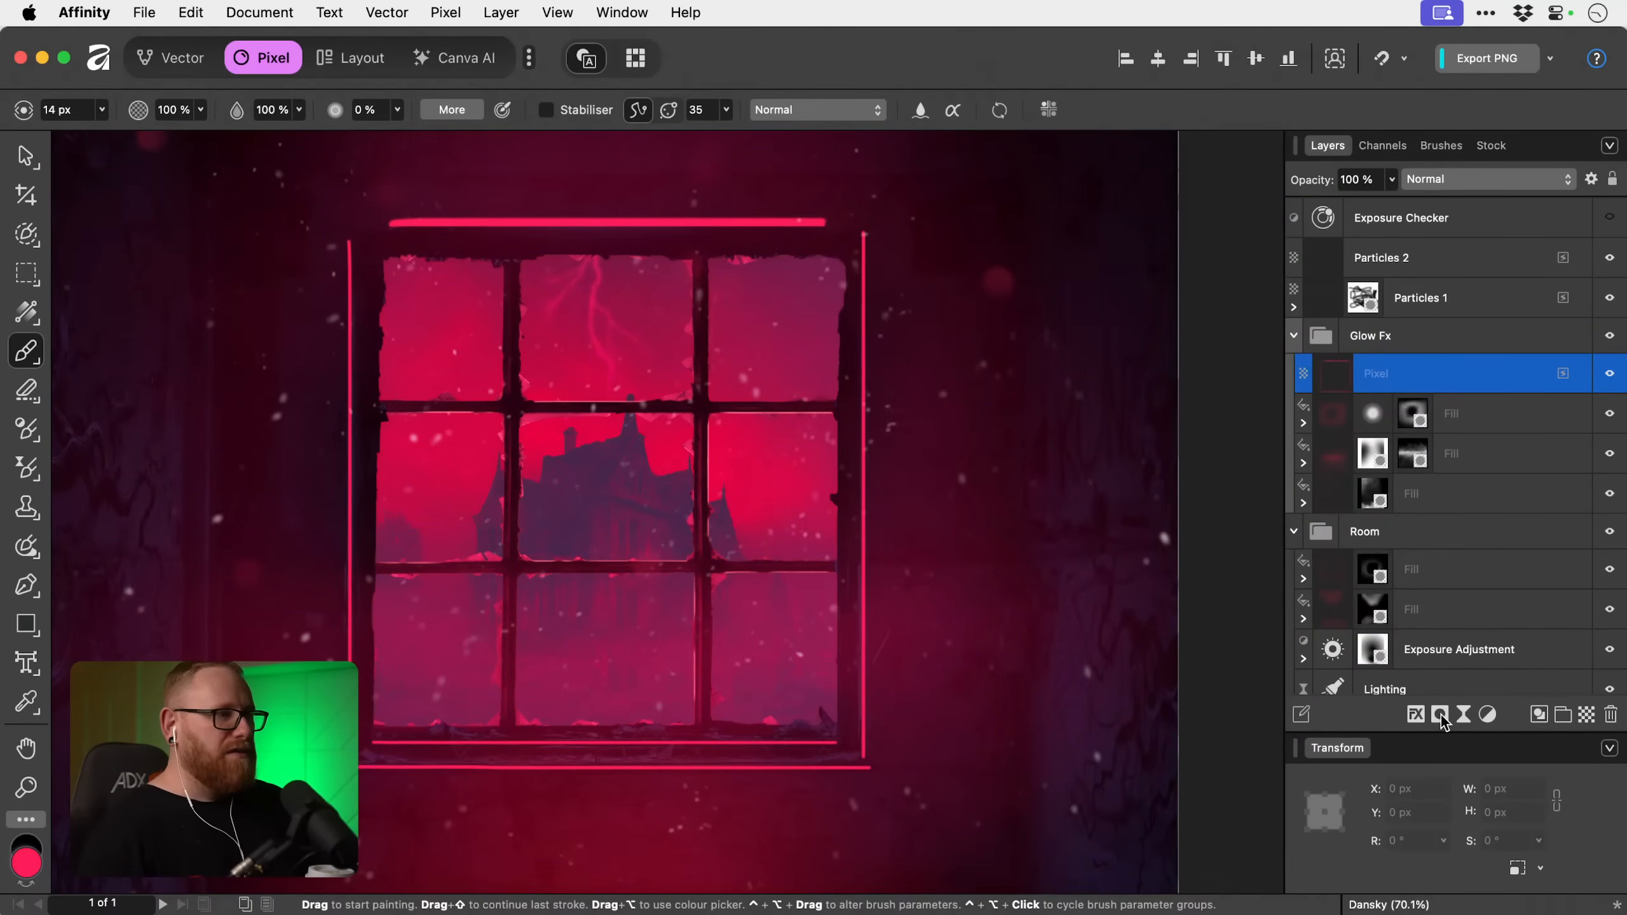
{"action": "scroll", "coordinate": [227, 492], "scroll_direction": "up", "scroll_amount": 1}
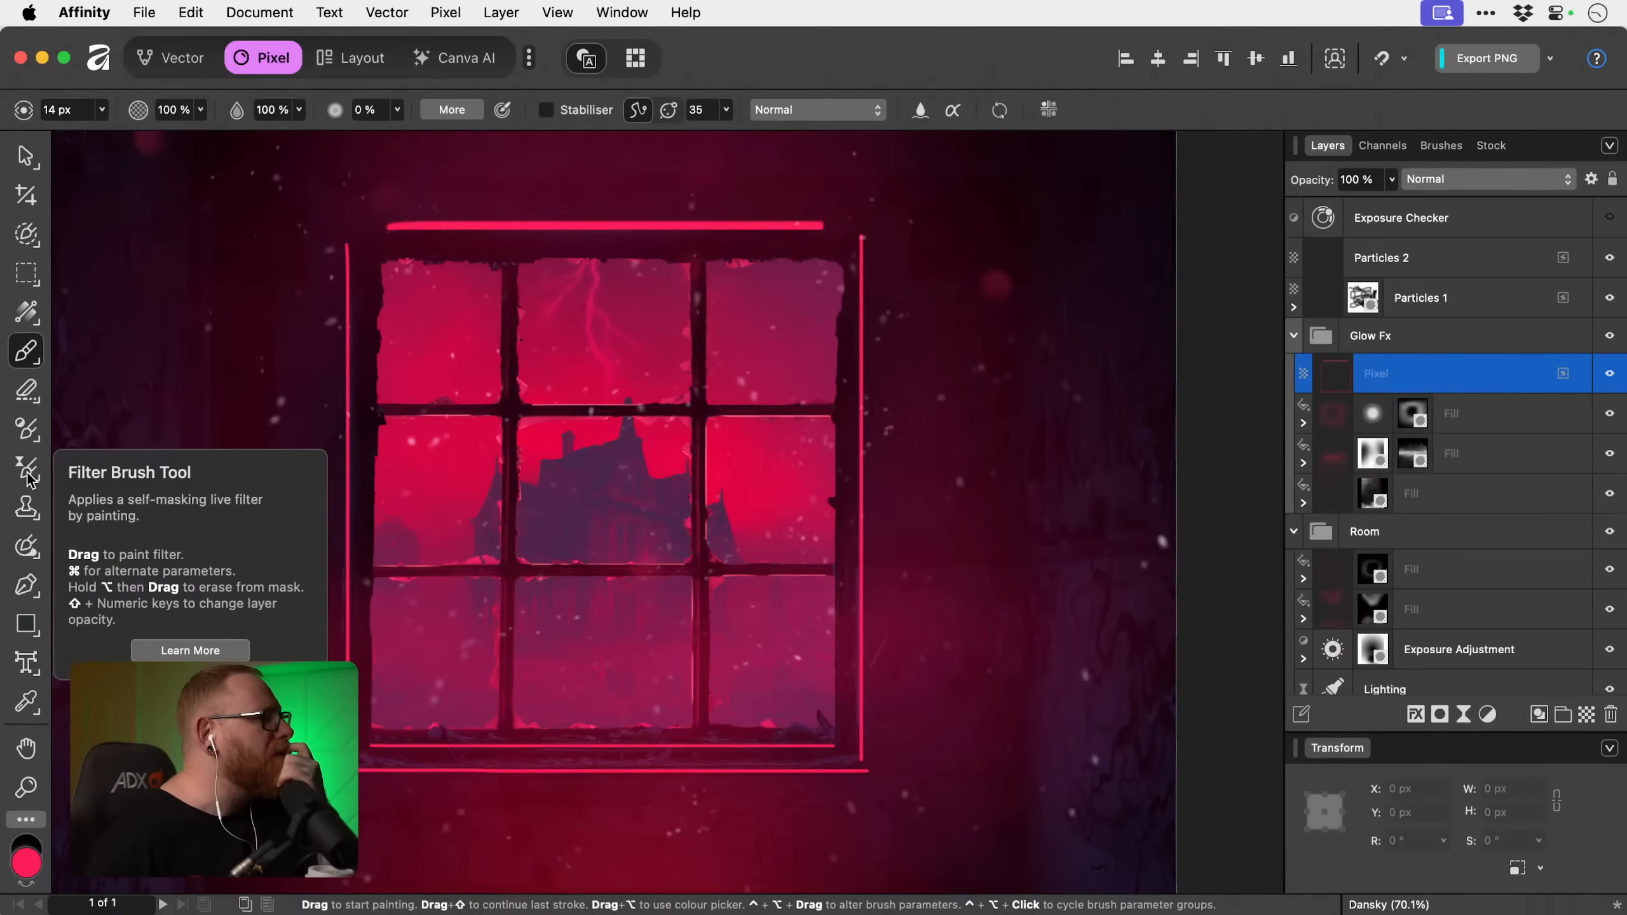
{"action": "left_click", "coordinate": [20, 516]}
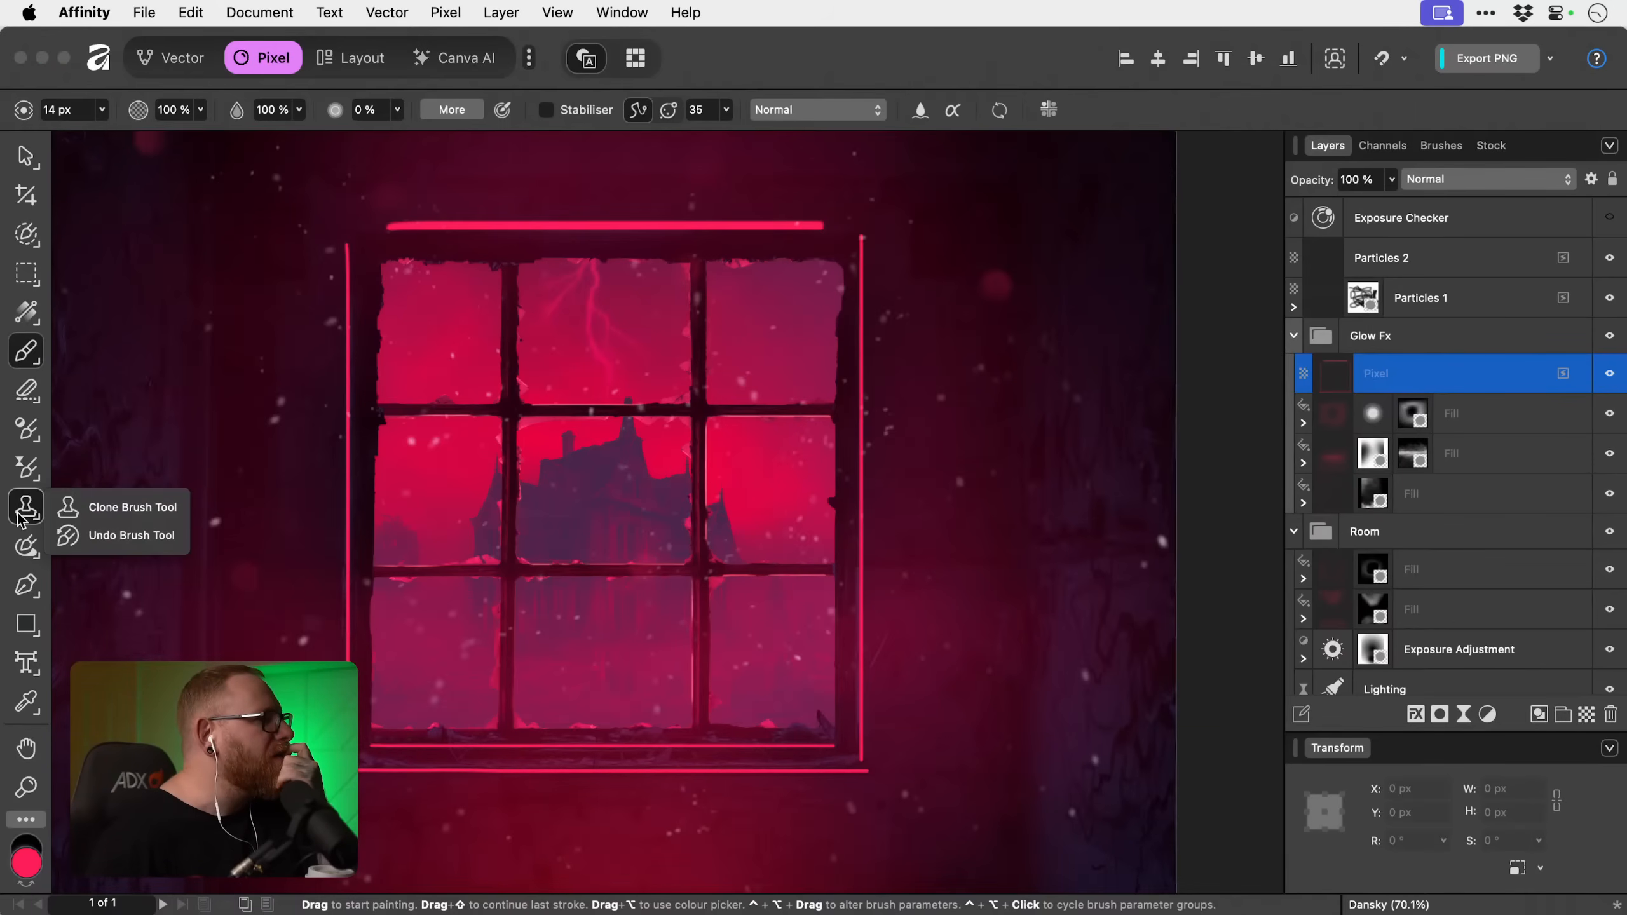
{"action": "left_click", "coordinate": [25, 545]}
{"action": "left_click", "coordinate": [25, 546]}
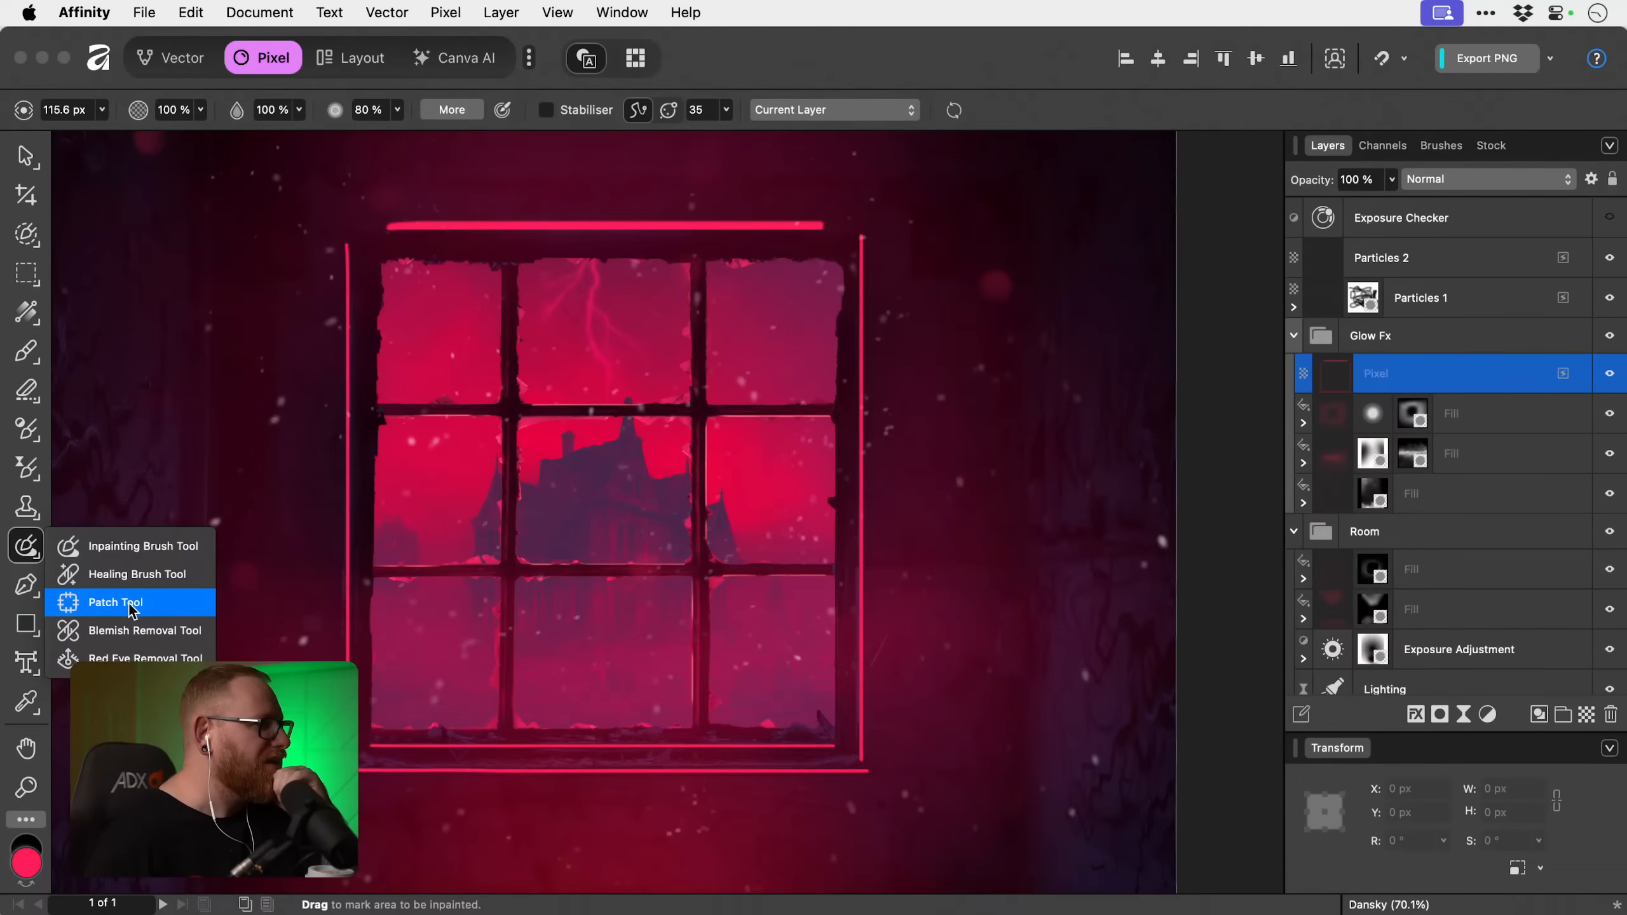
{"action": "left_click", "coordinate": [14, 544]}
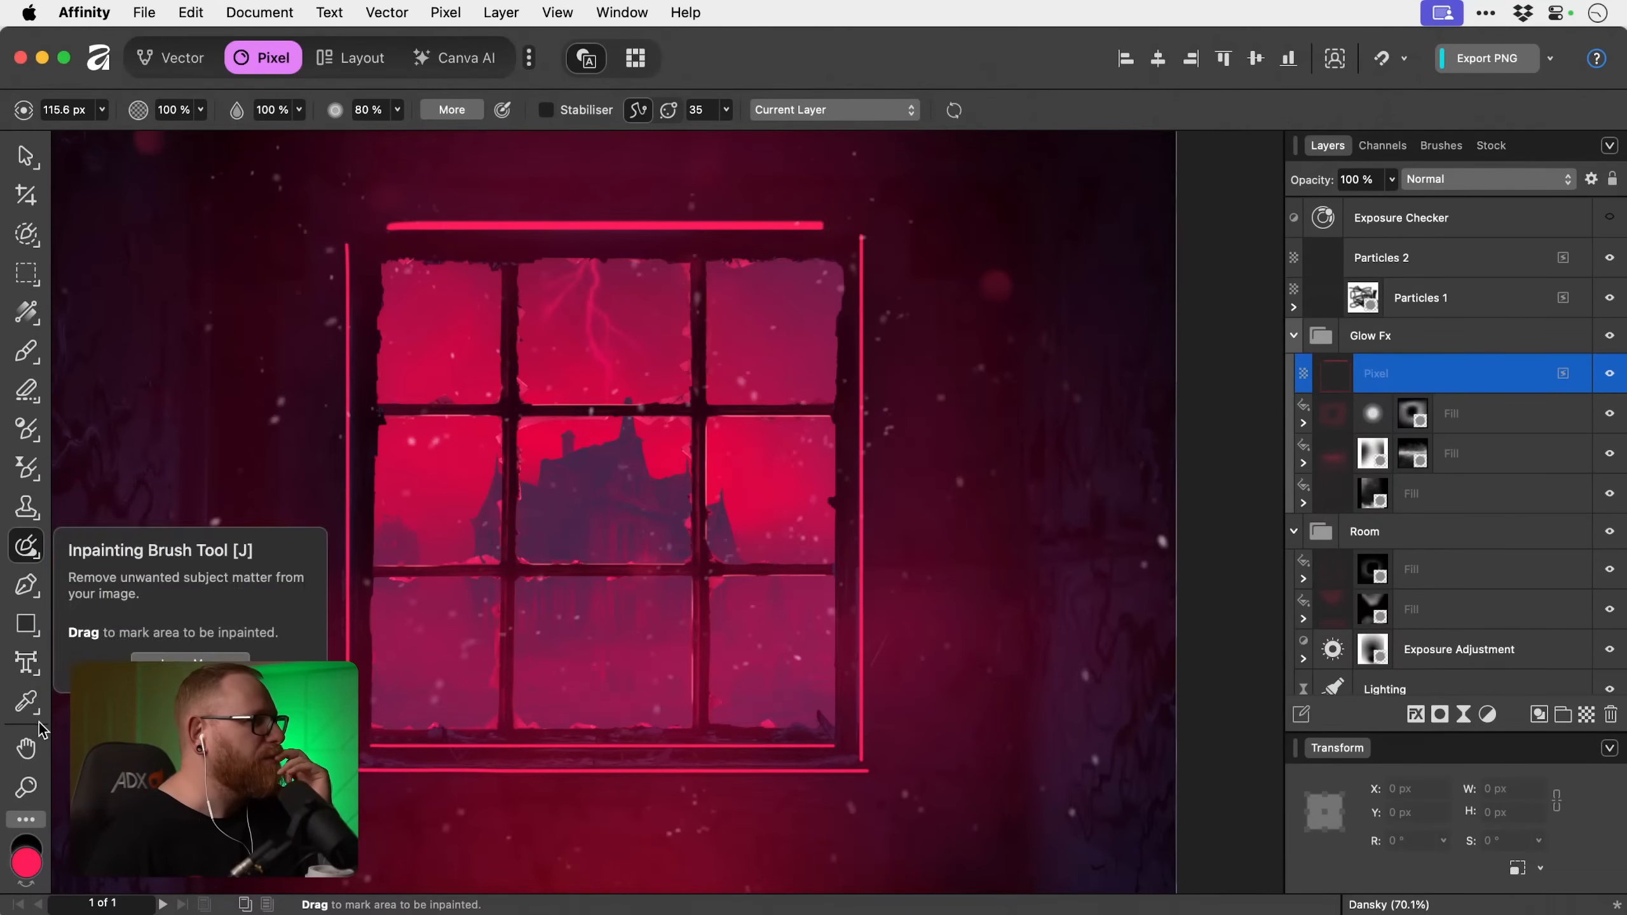
{"action": "left_click", "coordinate": [27, 823]}
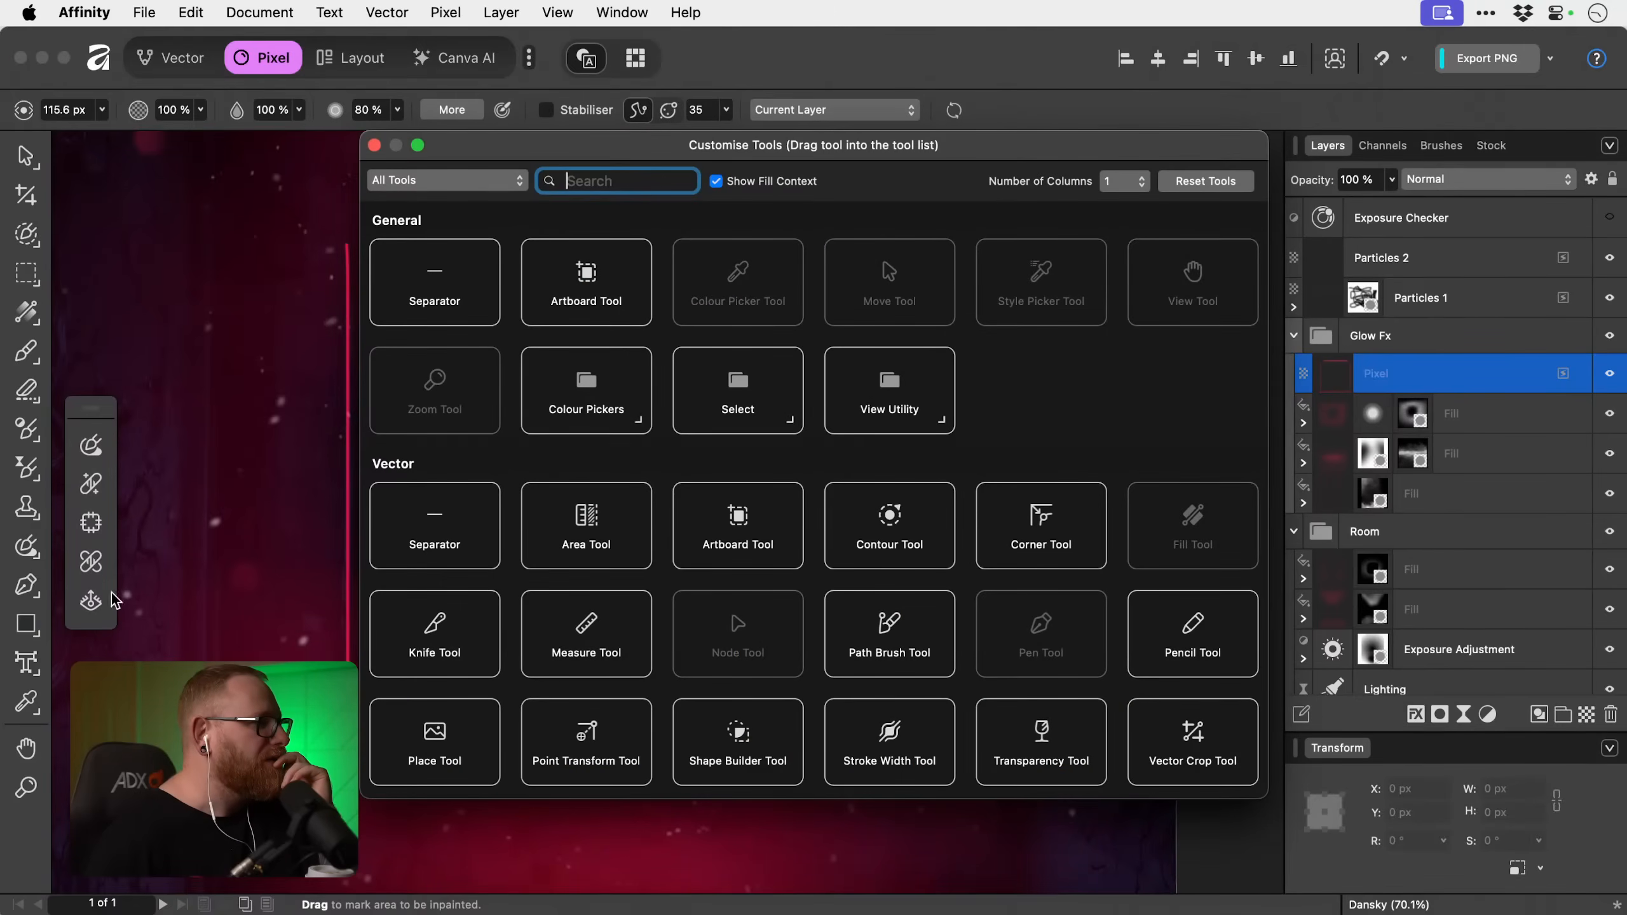
{"action": "left_click", "coordinate": [375, 145]}
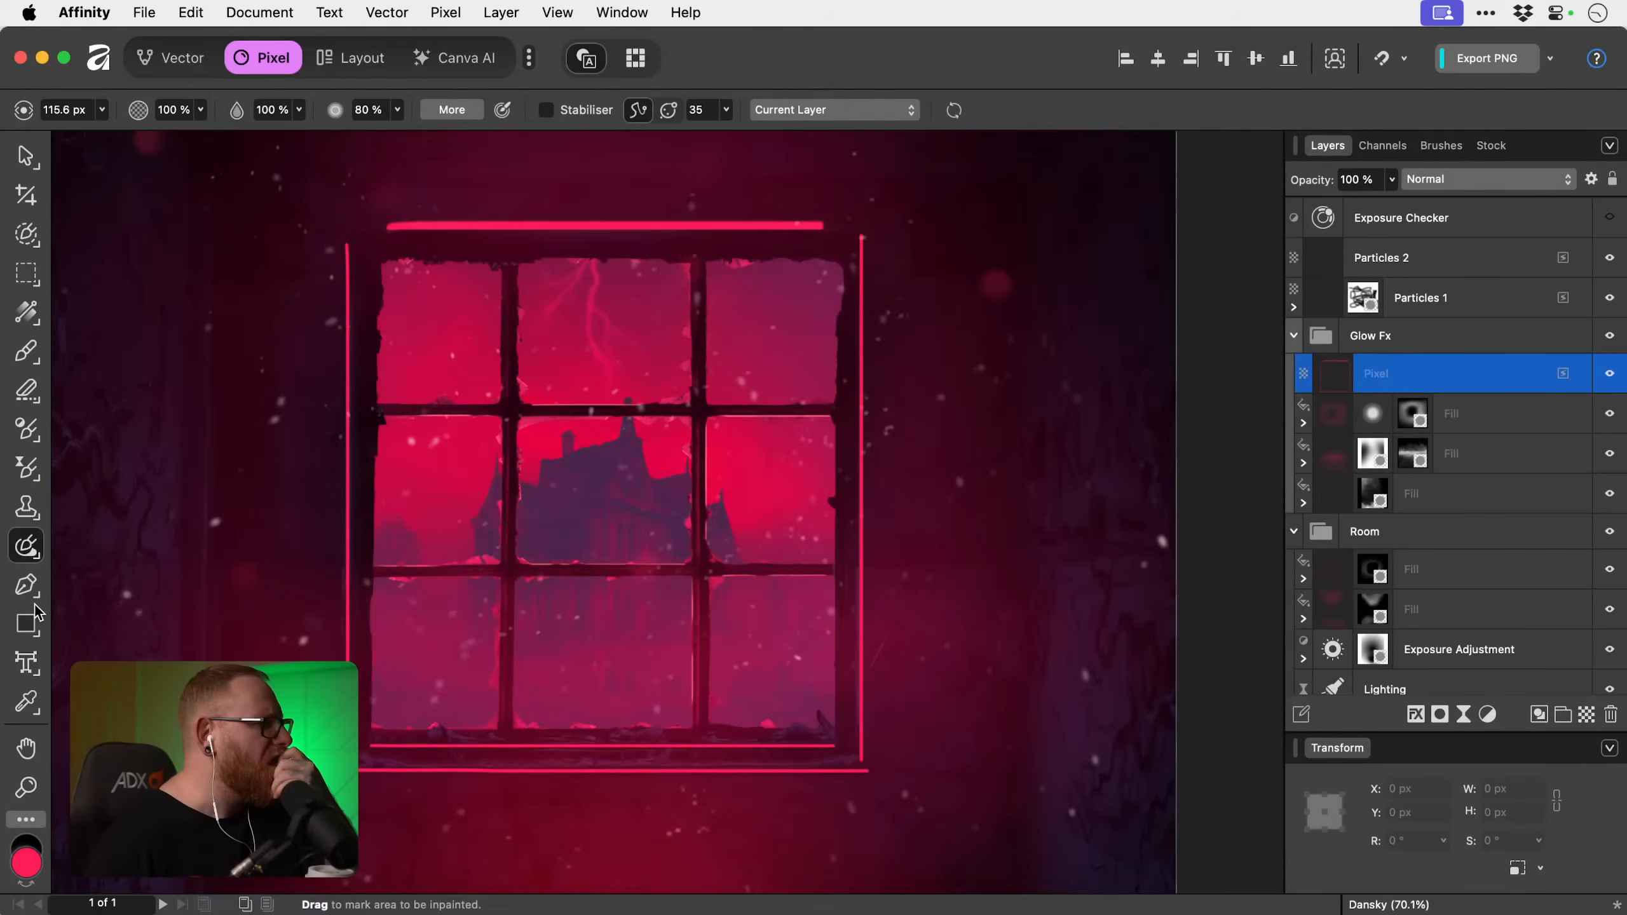
Activate the Blur Brush Tool to soften the painted pink-red lines around the window frame.
{"action": "left_click", "coordinate": [28, 430]}
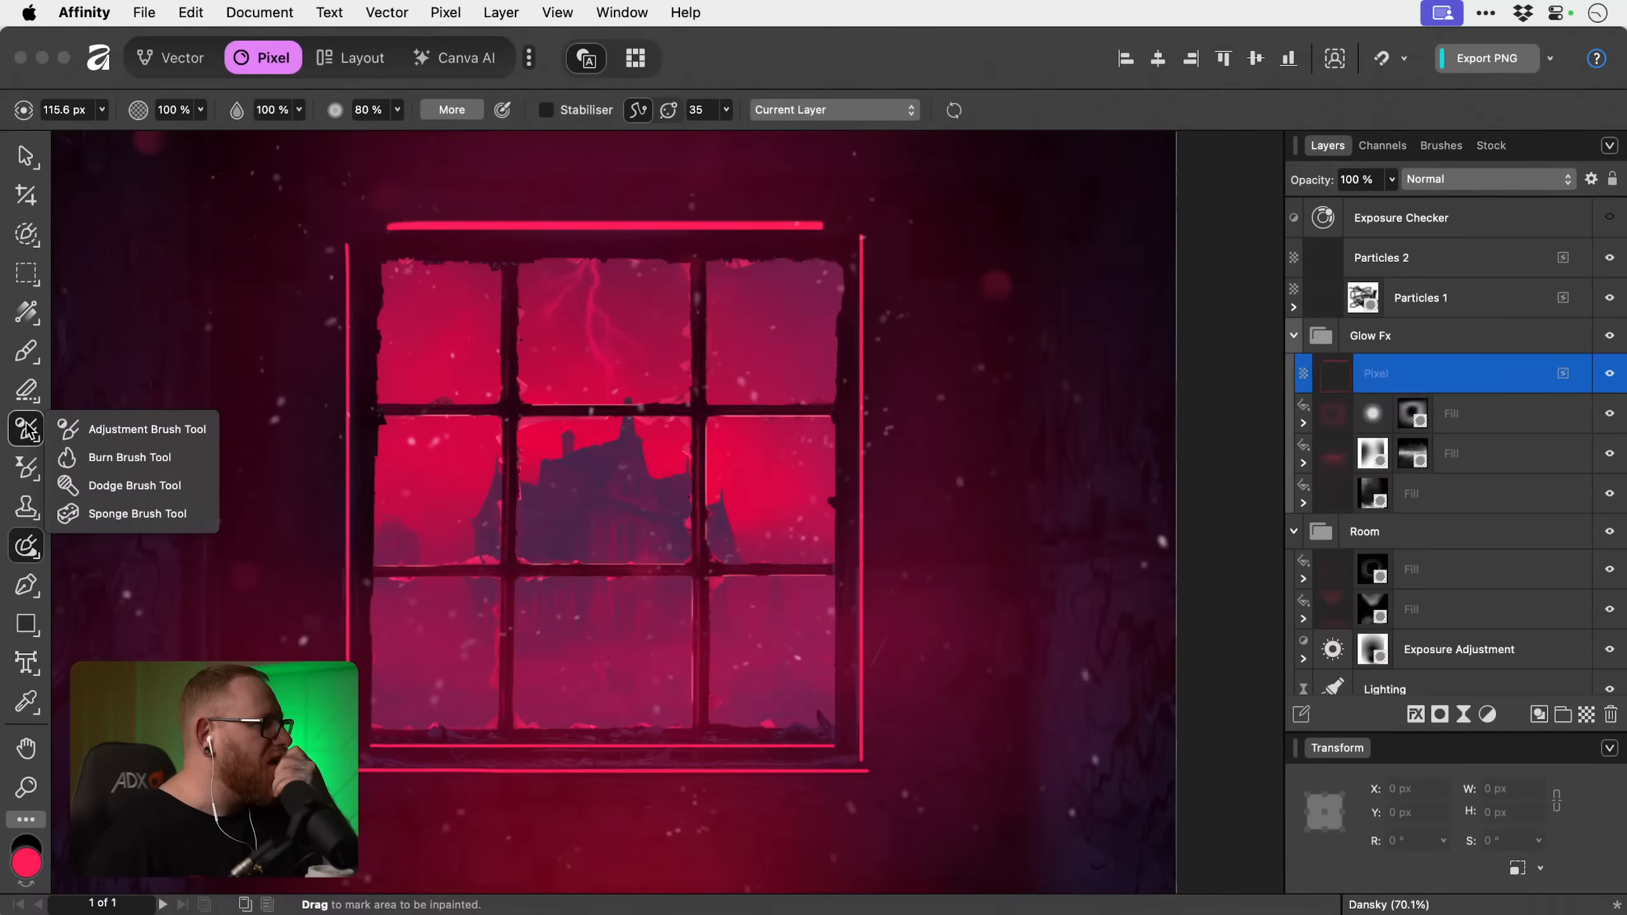
{"action": "left_click", "coordinate": [26, 464]}
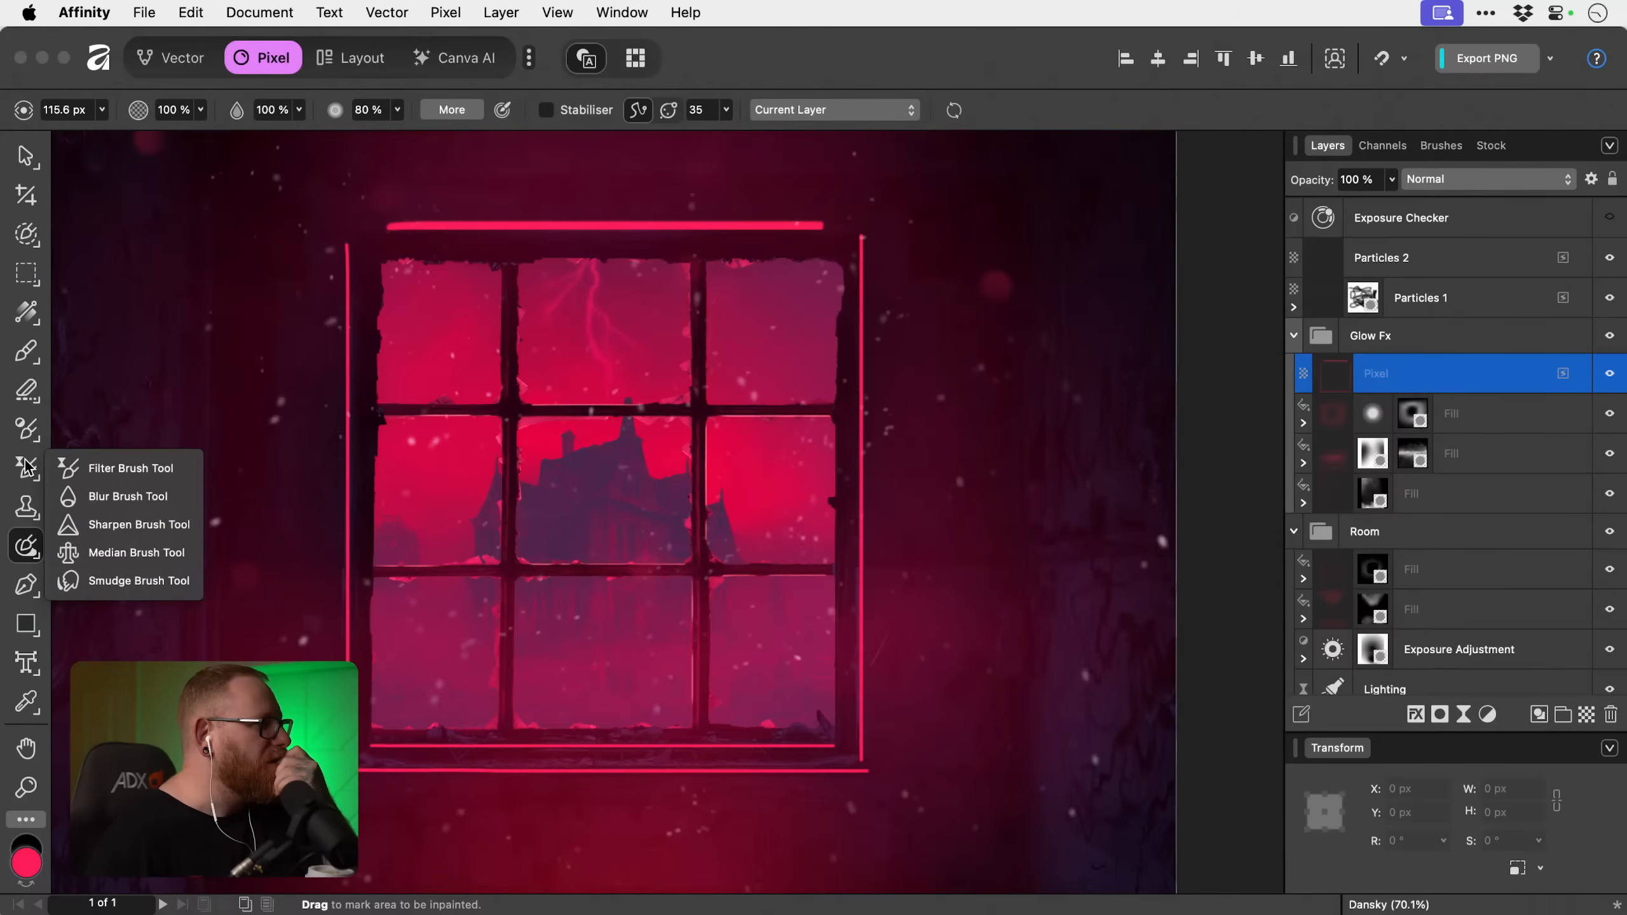
{"action": "left_click", "coordinate": [69, 485]}
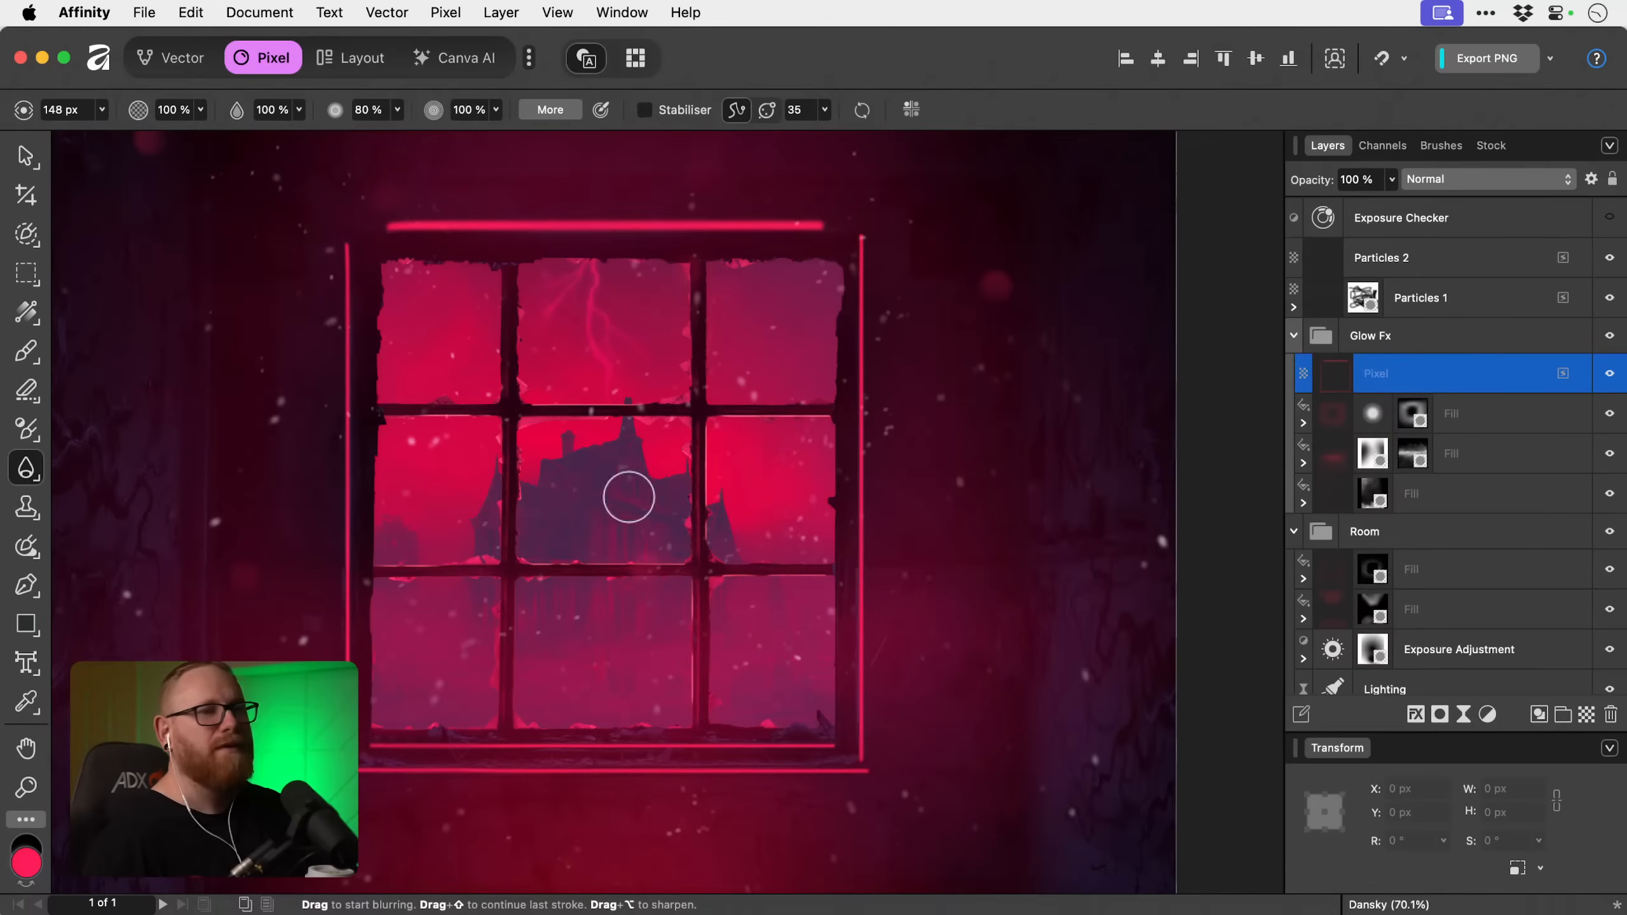
Add a mask to the Pixel layer holding the painted frame lines in the Glow Fx group.
{"action": "left_click", "coordinate": [1440, 714]}
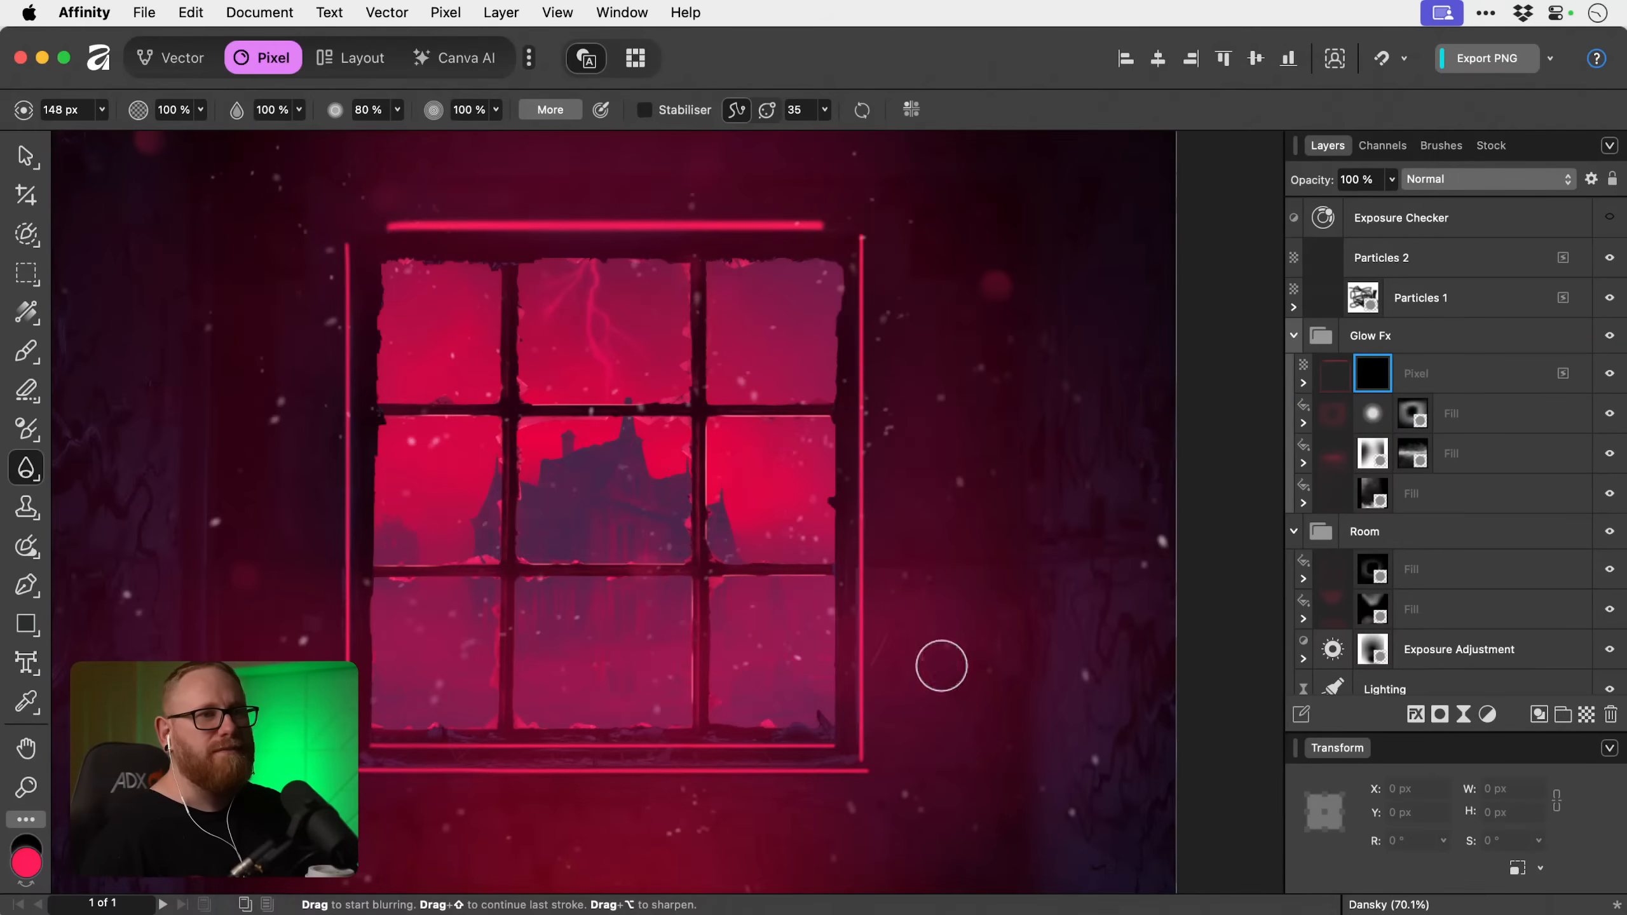
{"action": "scroll", "coordinate": [631, 625], "scroll_direction": "up", "scroll_amount": 2}
{"action": "scroll", "coordinate": [568, 531], "scroll_direction": "up", "scroll_amount": 2}
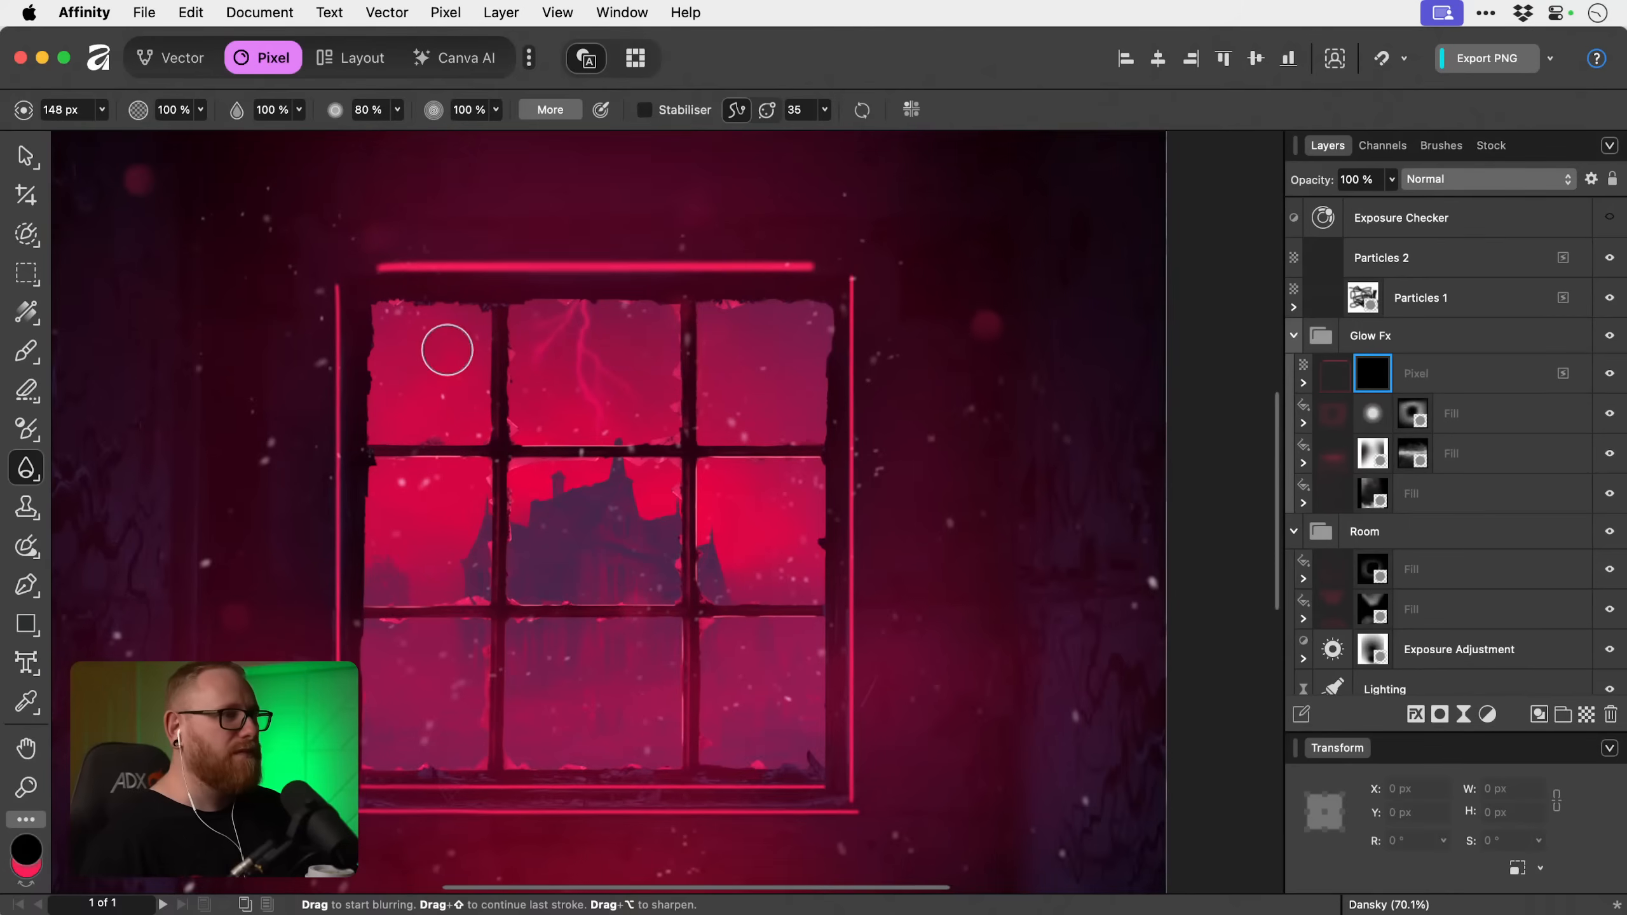
Reduce the Blur Brush width to 40.3 px and swap the foreground and background colours.
{"action": "key", "text": "bracketleft"}
{"action": "key", "text": "bracketleft"}
{"action": "key", "text": "bracketleft"}
{"action": "key", "text": "bracketleft"}
{"action": "key", "text": "bracketleft"}
{"action": "key", "text": "bracketleft"}
{"action": "key", "text": "bracketleft"}
{"action": "key", "text": "bracketleft"}
{"action": "key", "text": "bracketleft"}
{"action": "key", "text": "bracketleft"}
{"action": "key", "text": "x"}
{"action": "key", "text": "bracketleft"}
{"action": "key", "text": "bracketleft"}
{"action": "key", "text": "bracketleft"}
{"action": "key", "text": "bracketleft"}
{"action": "key", "text": "bracketleft"}
{"action": "key", "text": "bracketleft"}
{"action": "key", "text": "bracketleft"}
{"action": "key", "text": "bracketleft"}
{"action": "key", "text": "bracketleft"}
{"action": "key", "text": "bracketleft"}
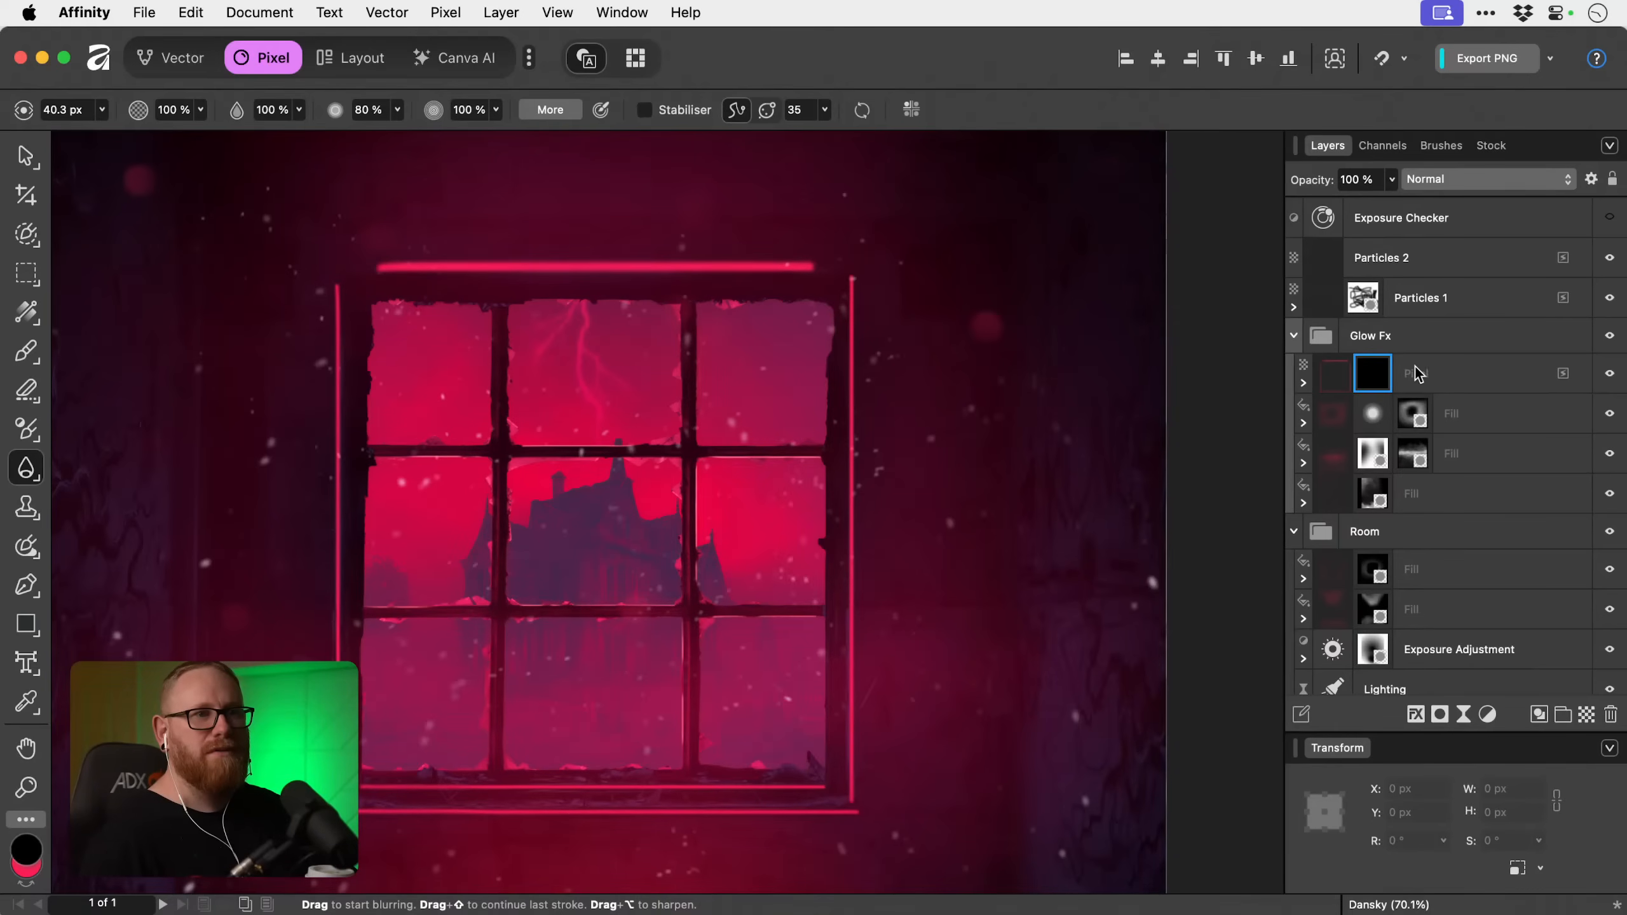
Invert the Pixel layer's mask and reset the painting colours to black and white.
{"action": "left_click", "coordinate": [1374, 375]}
{"action": "left_click", "coordinate": [1303, 383]}
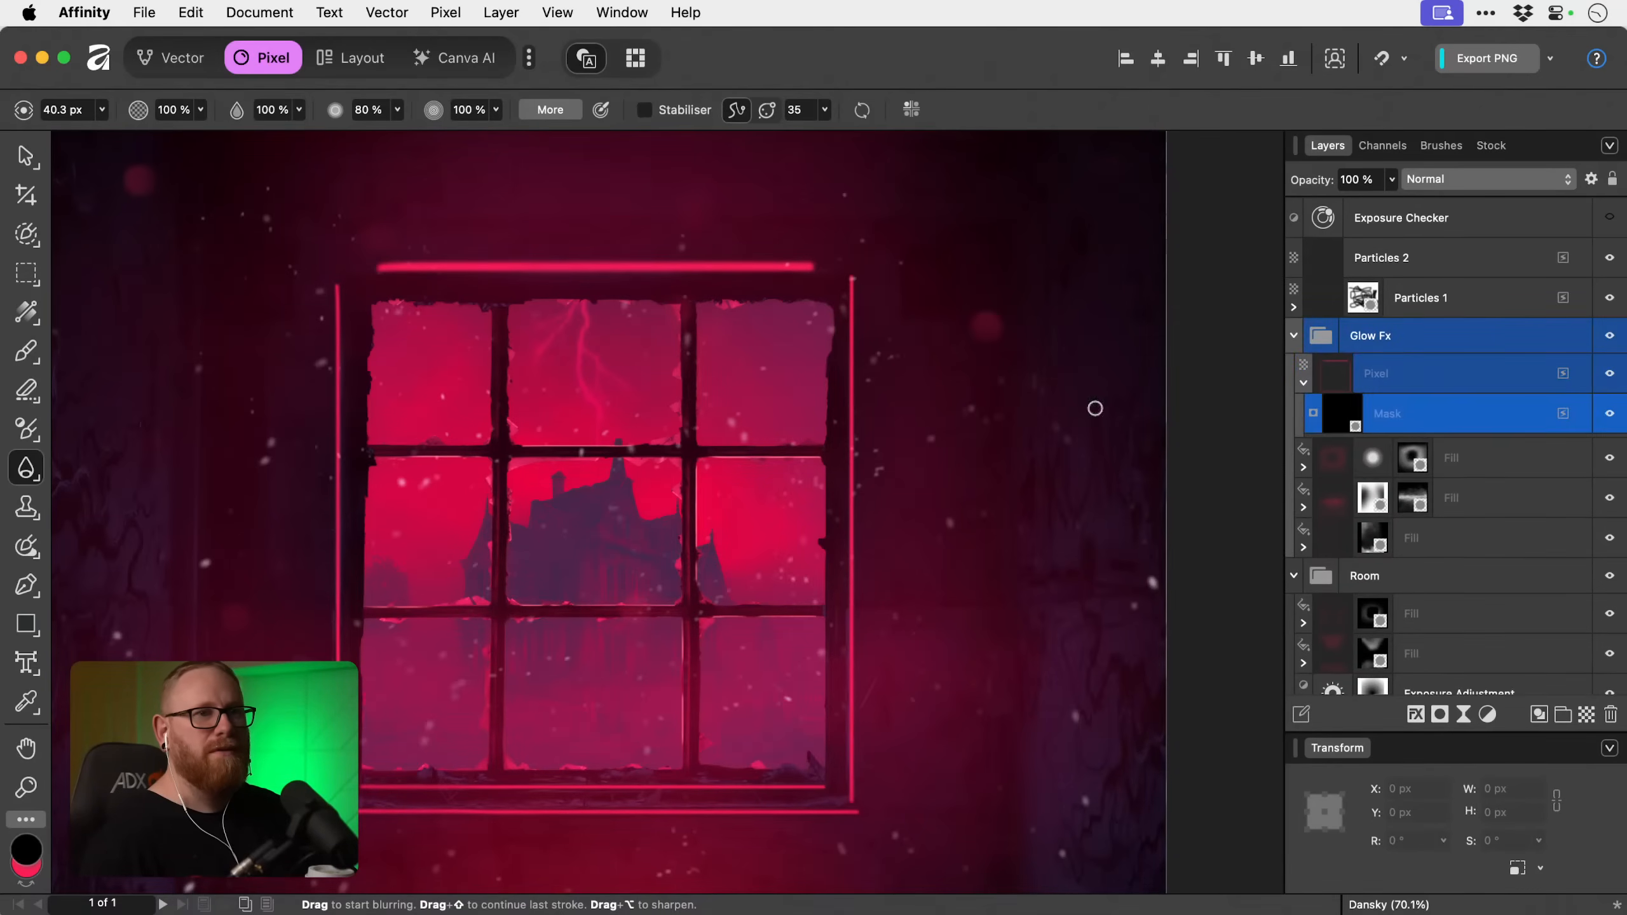
{"action": "scroll", "coordinate": [549, 272], "scroll_direction": "up", "scroll_amount": 3}
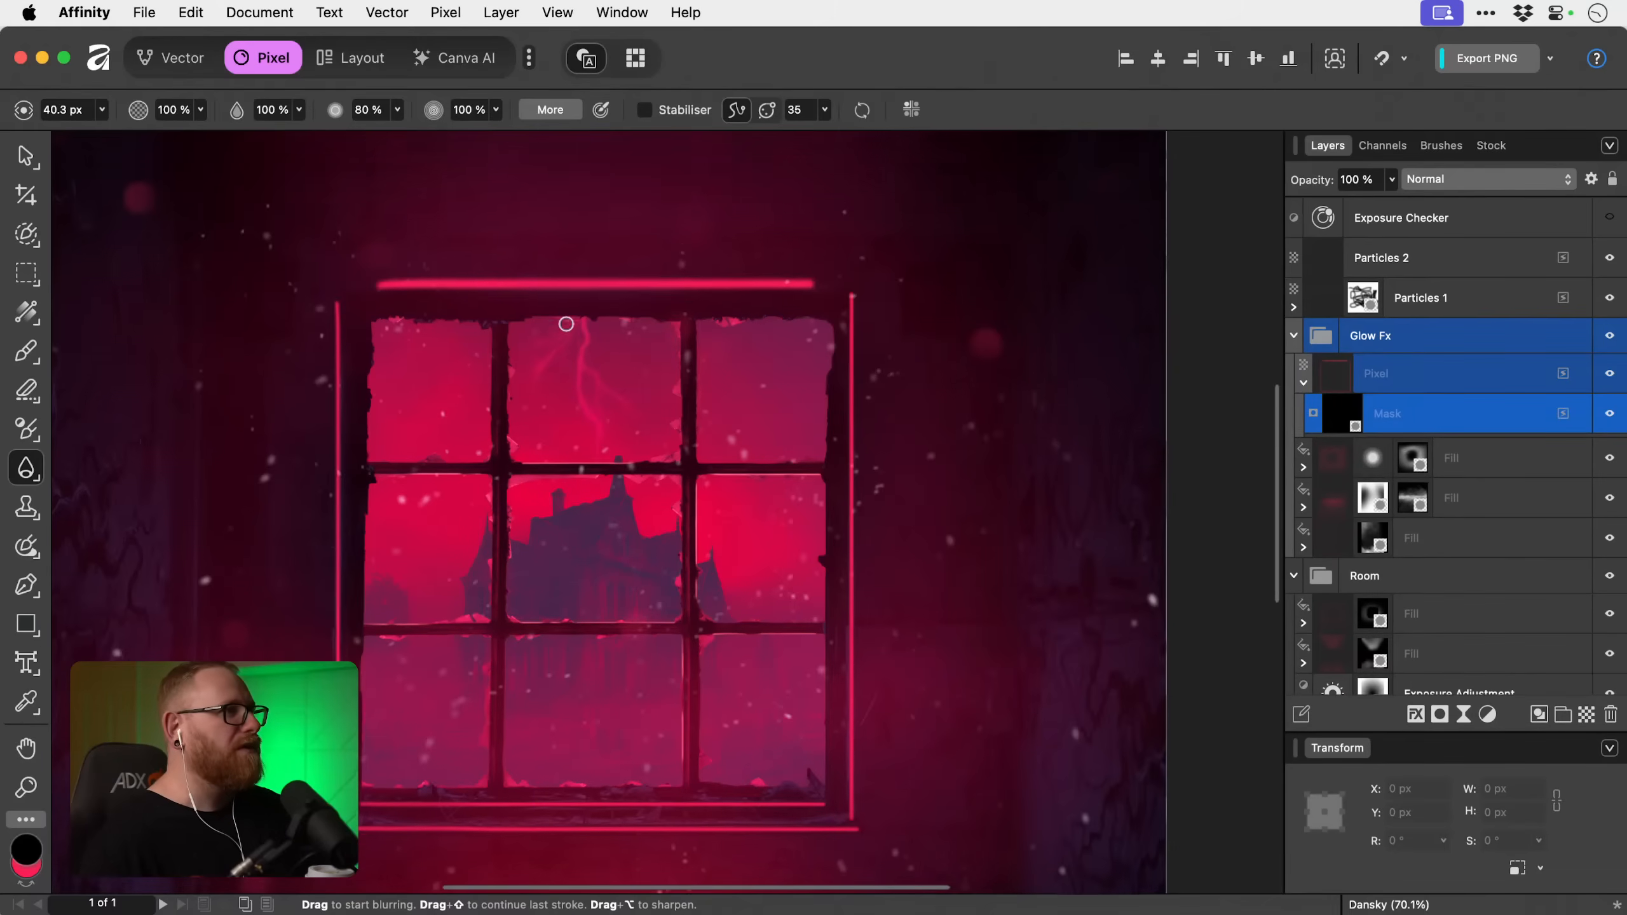
{"action": "key", "text": "super+i"}
{"action": "scroll", "coordinate": [1449, 364], "scroll_direction": "down", "scroll_amount": 1}
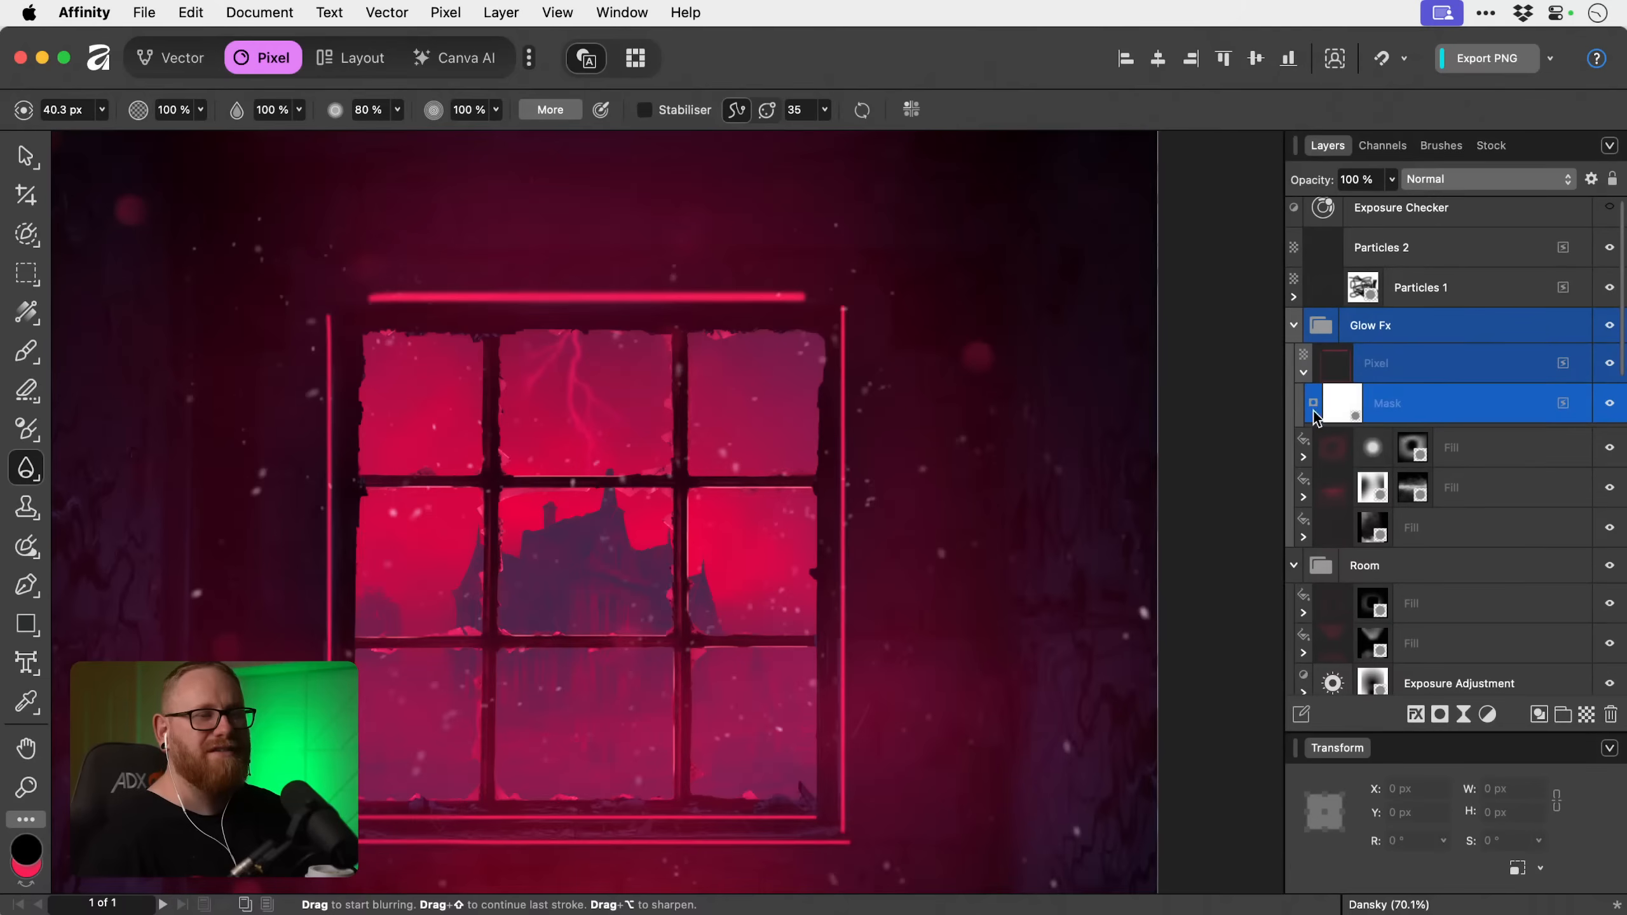
{"action": "key", "text": "d"}
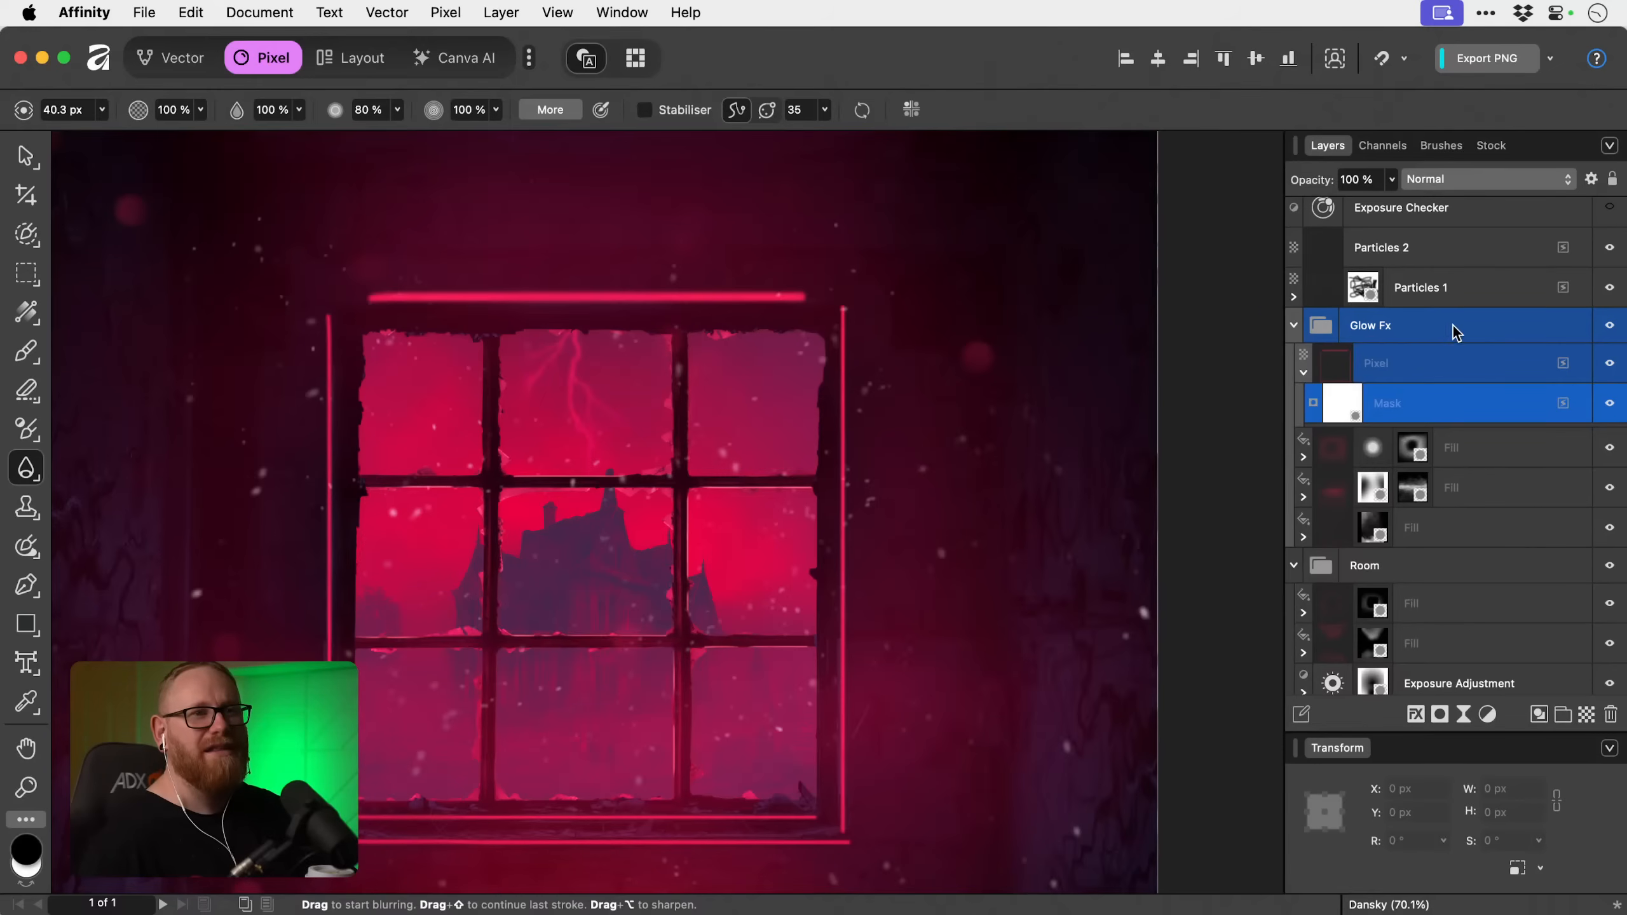
Delete the existing mask from the Pixel layer in the Glow Fx group and add a new one in its place.
{"action": "left_click", "coordinate": [1304, 374]}
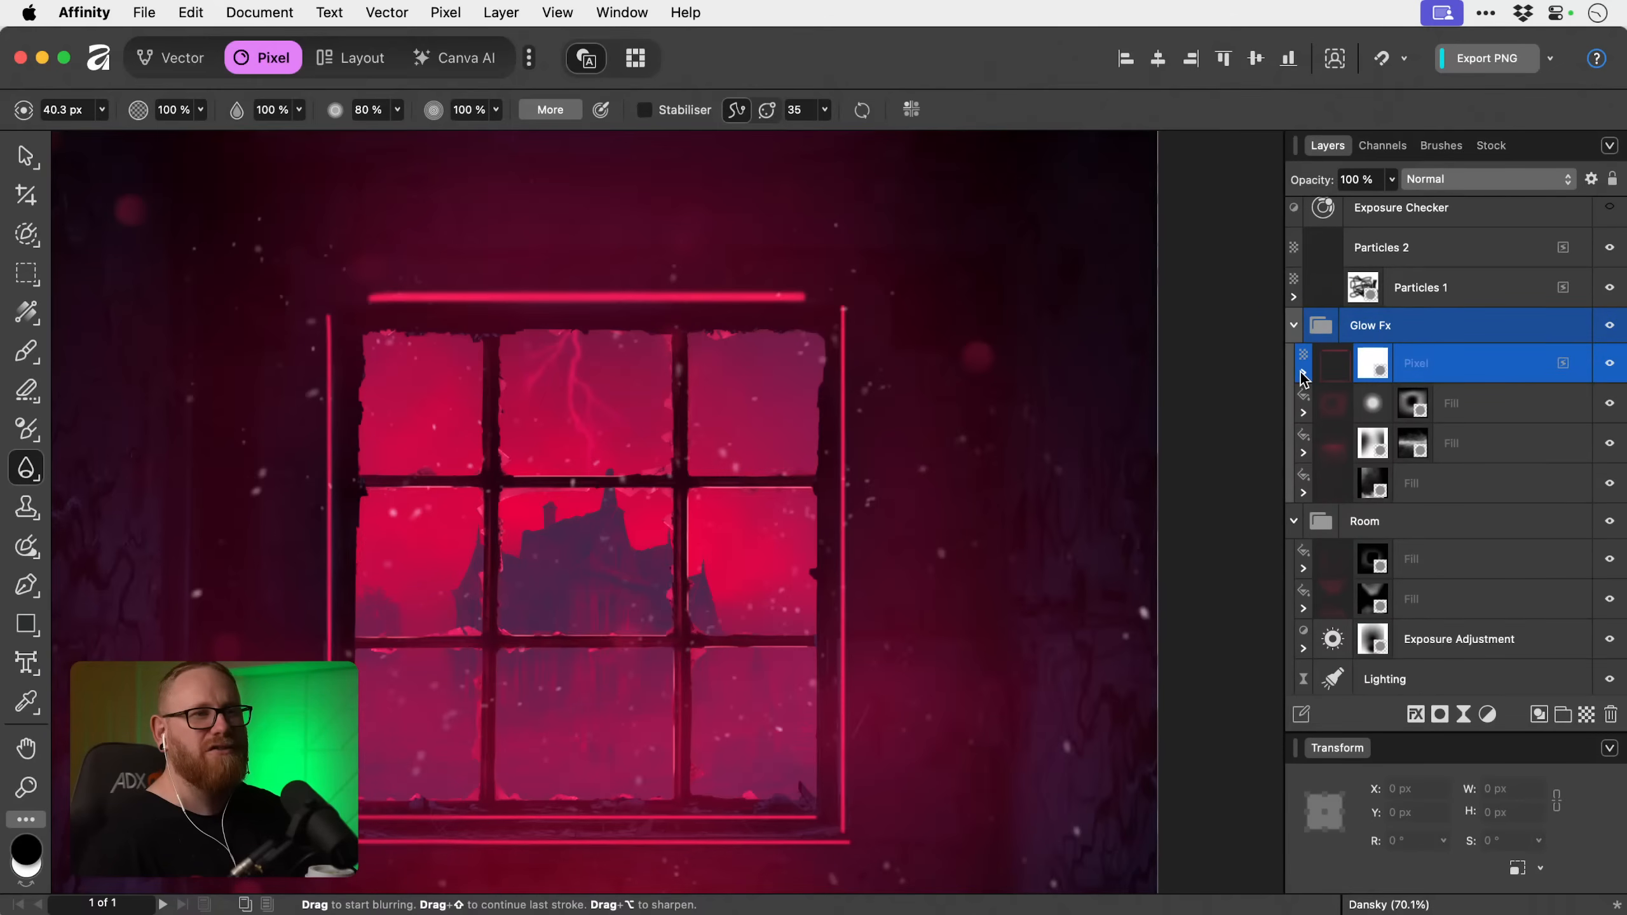
{"action": "left_click", "coordinate": [1303, 374]}
{"action": "left_click", "coordinate": [1343, 399]}
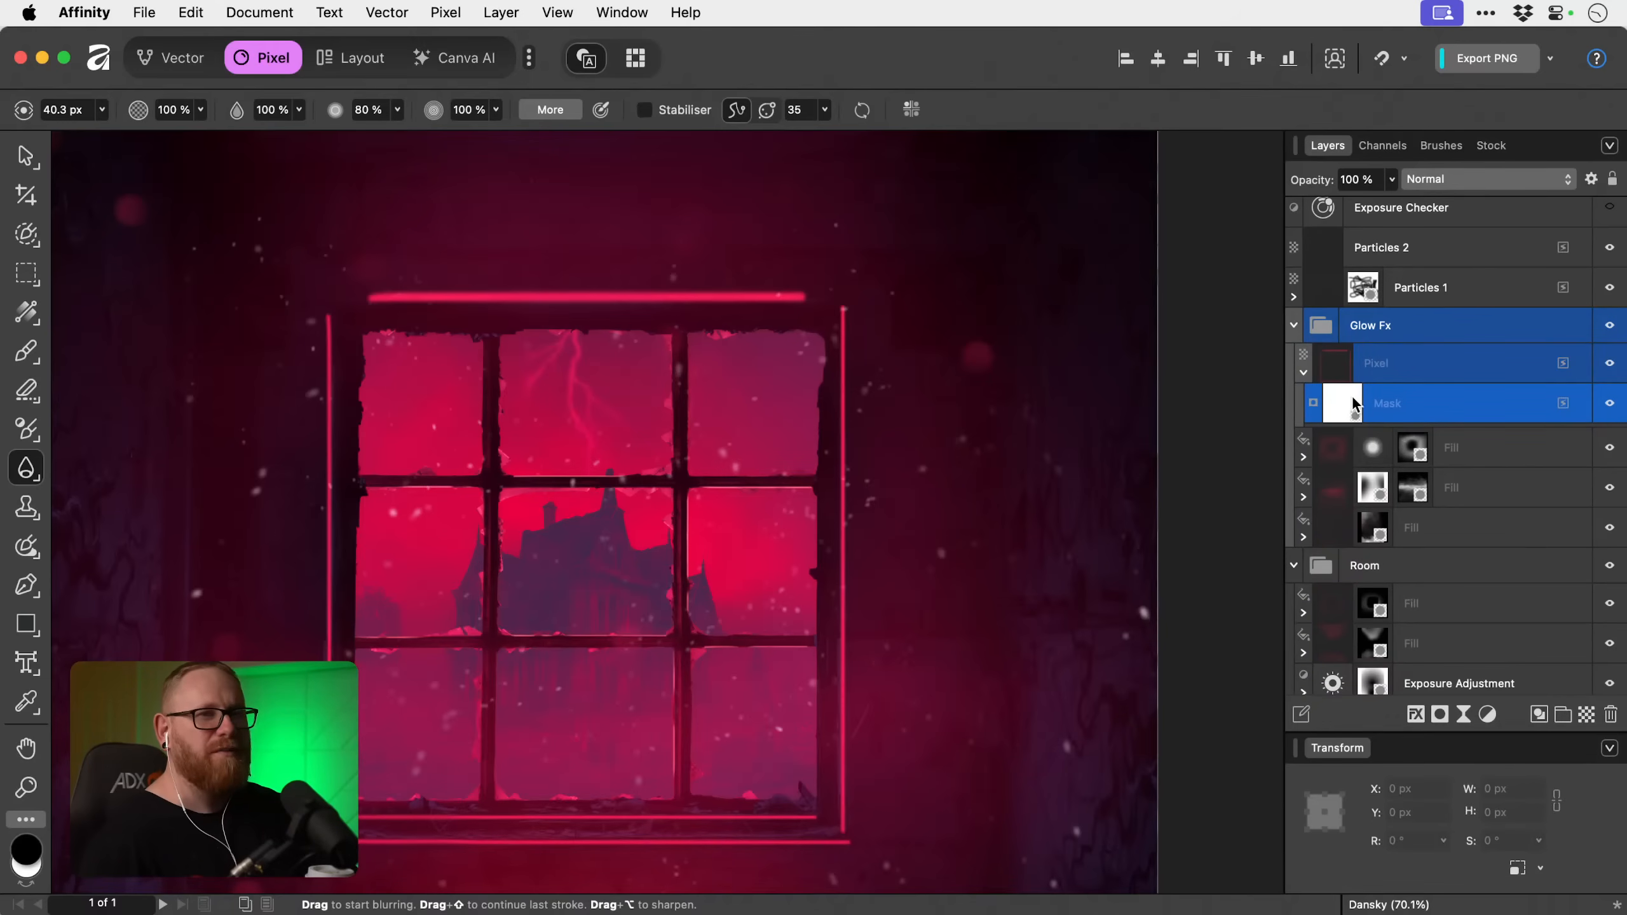
{"action": "scroll", "coordinate": [872, 485], "scroll_direction": "down", "scroll_amount": 1}
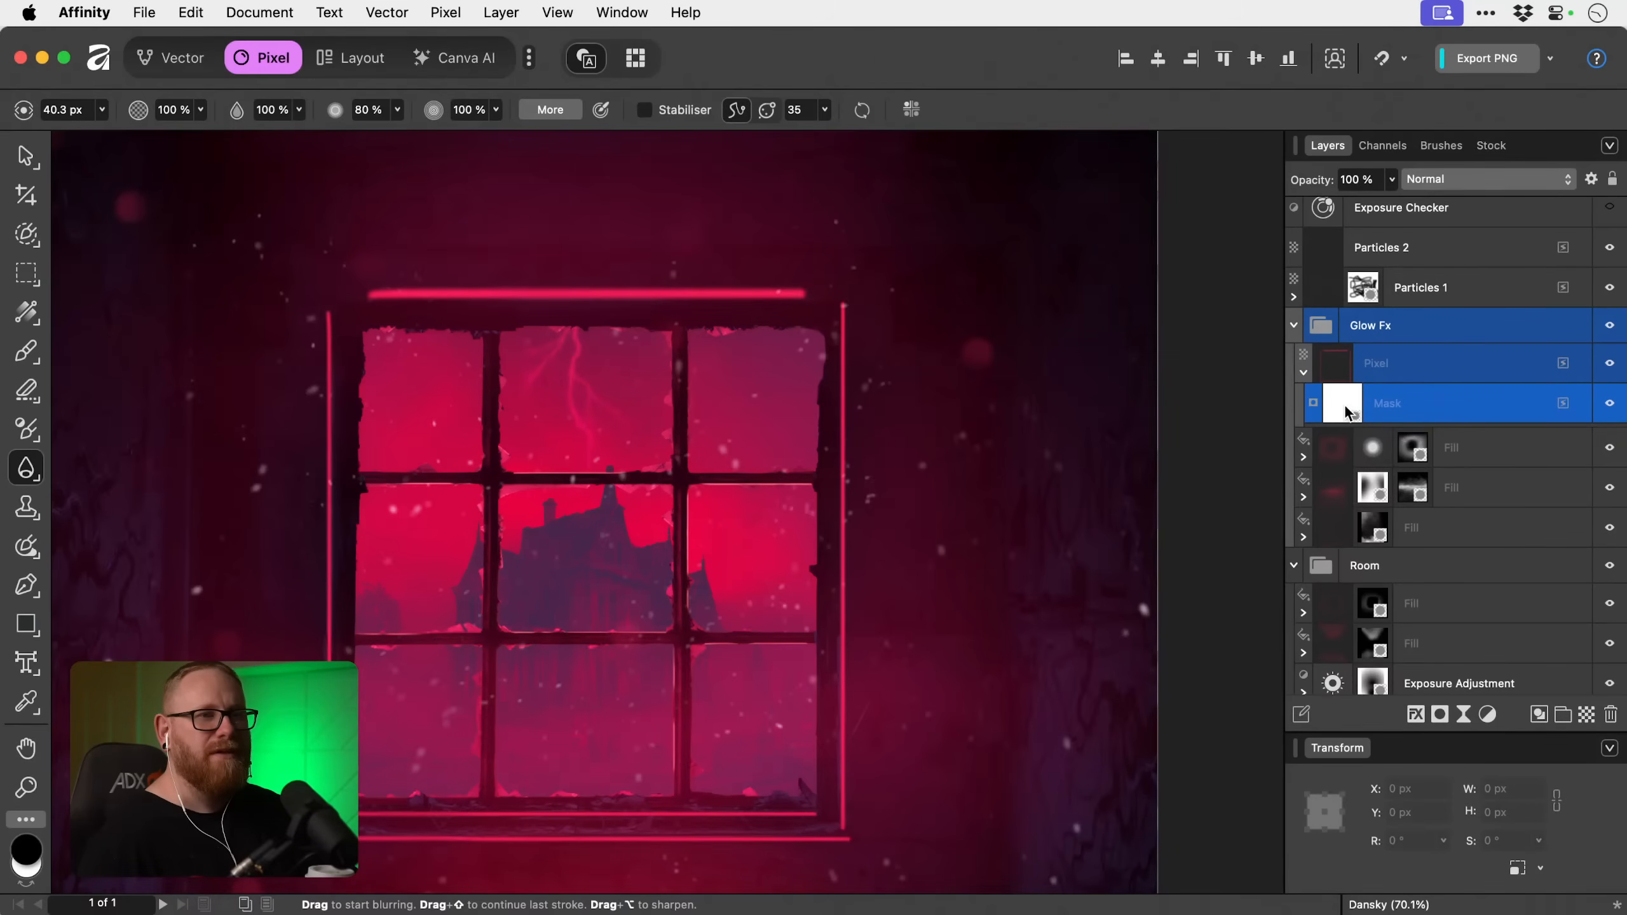
{"action": "right_click", "coordinate": [1345, 412]}
{"action": "left_click", "coordinate": [1407, 519]}
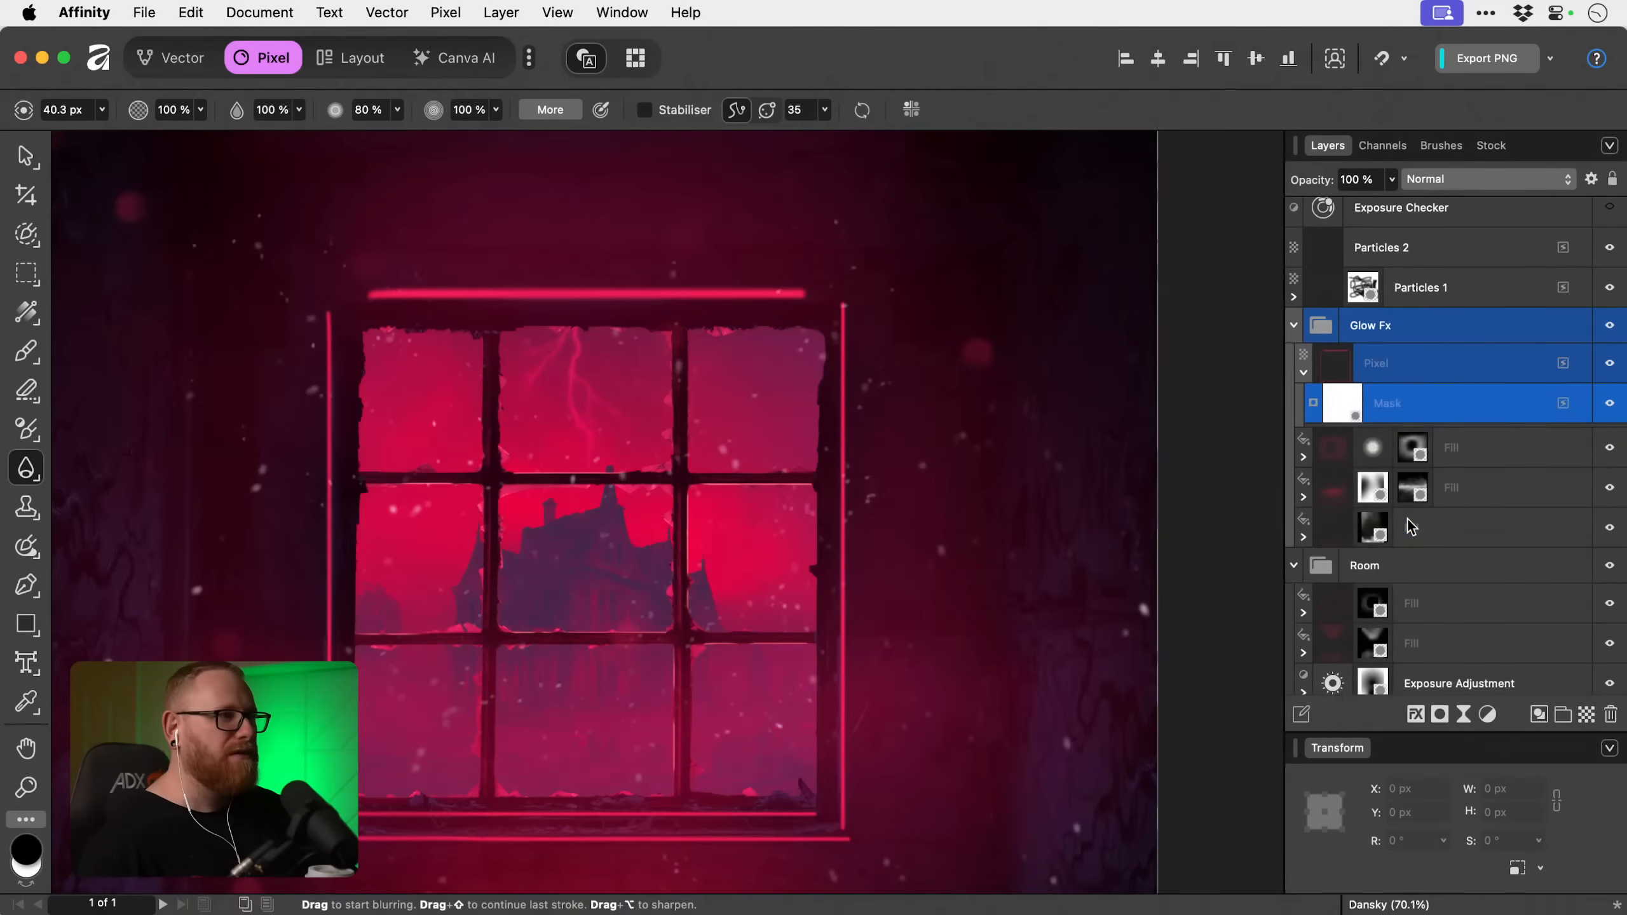
{"action": "left_click", "coordinate": [1441, 714]}
{"action": "left_click", "coordinate": [1447, 748]}
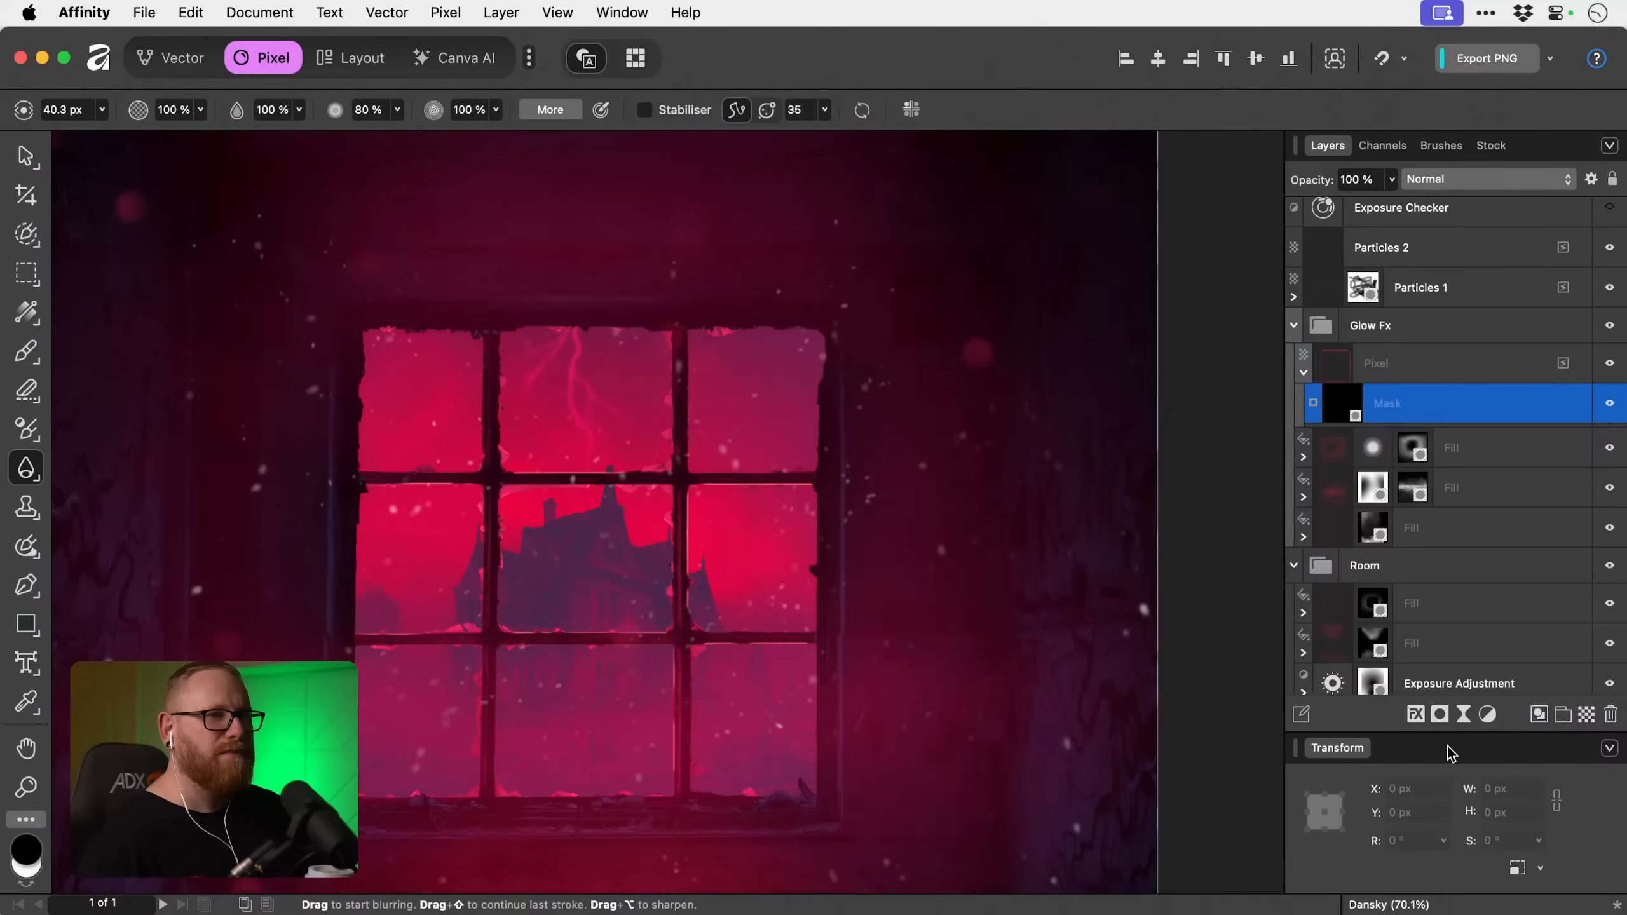
{"action": "key", "text": "Delete"}
{"action": "left_click", "coordinate": [1442, 714]}
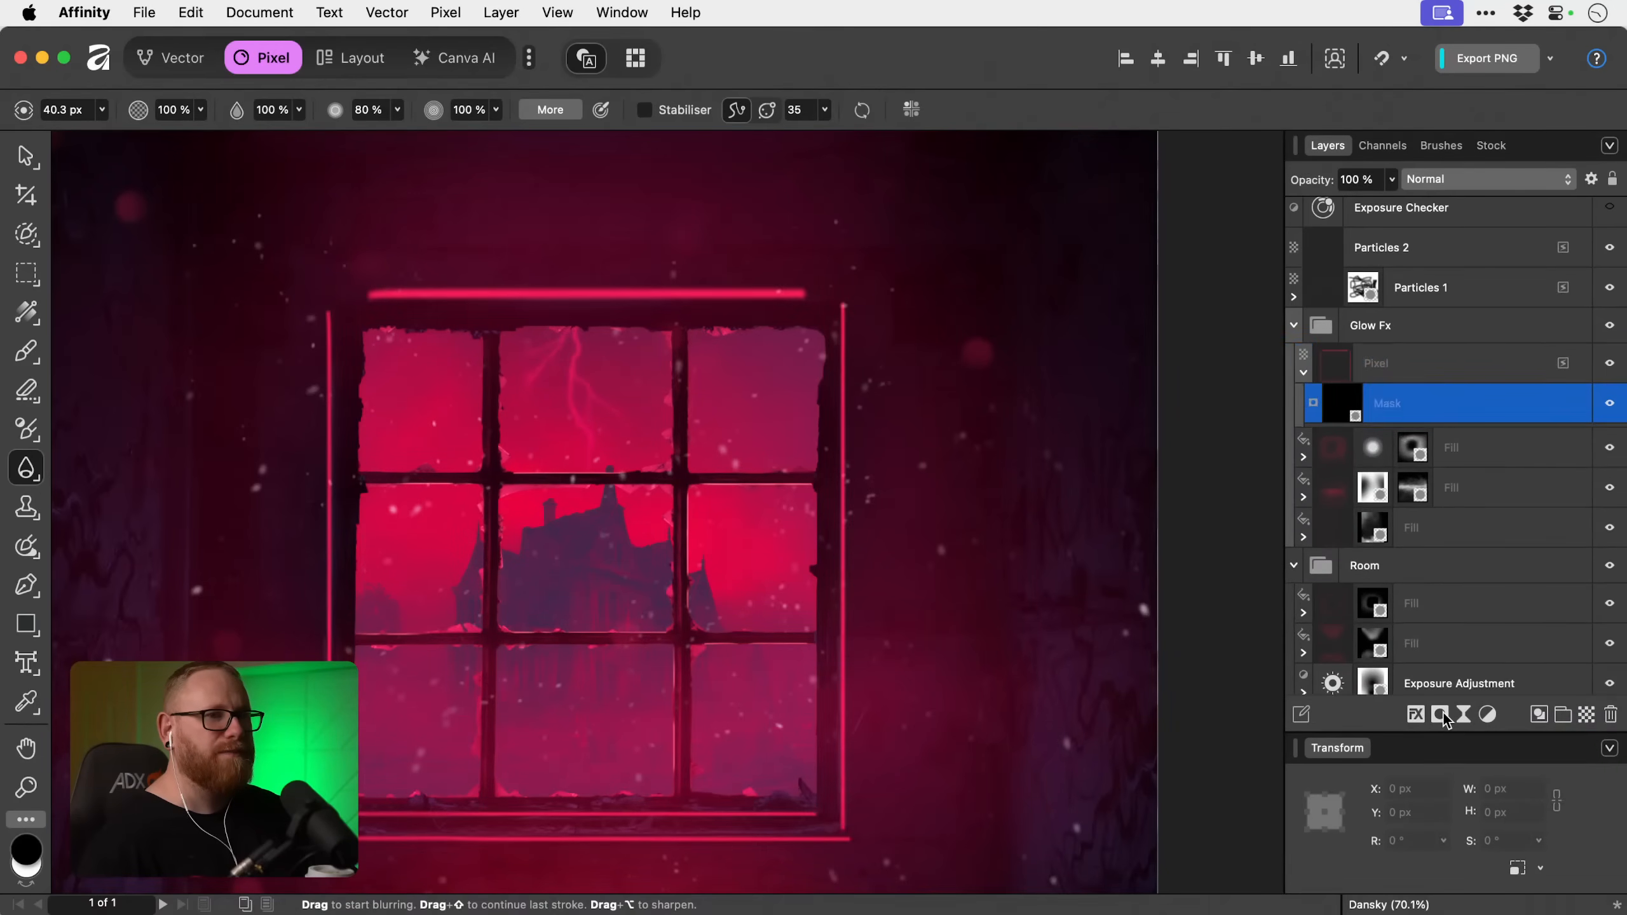
Invert the new mask and select its thumbnail on the collapsed Pixel layer.
{"action": "scroll", "coordinate": [1172, 515], "scroll_direction": "up", "scroll_amount": 2}
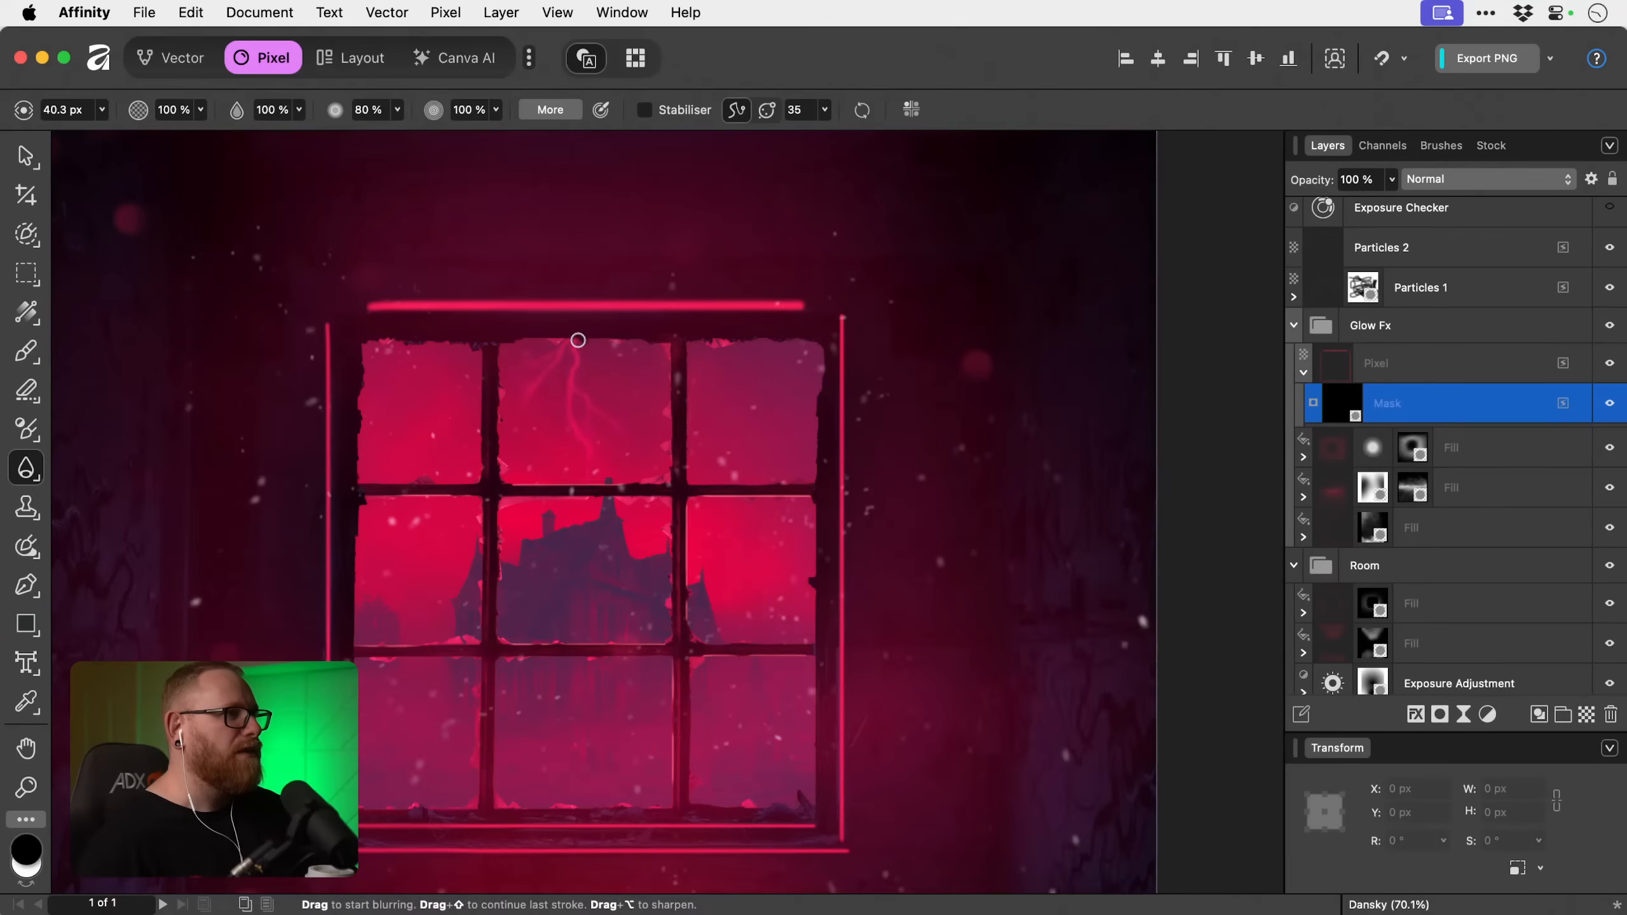
{"action": "left_click_drag", "start_coordinate": [588, 356], "coordinate": [620, 354]}
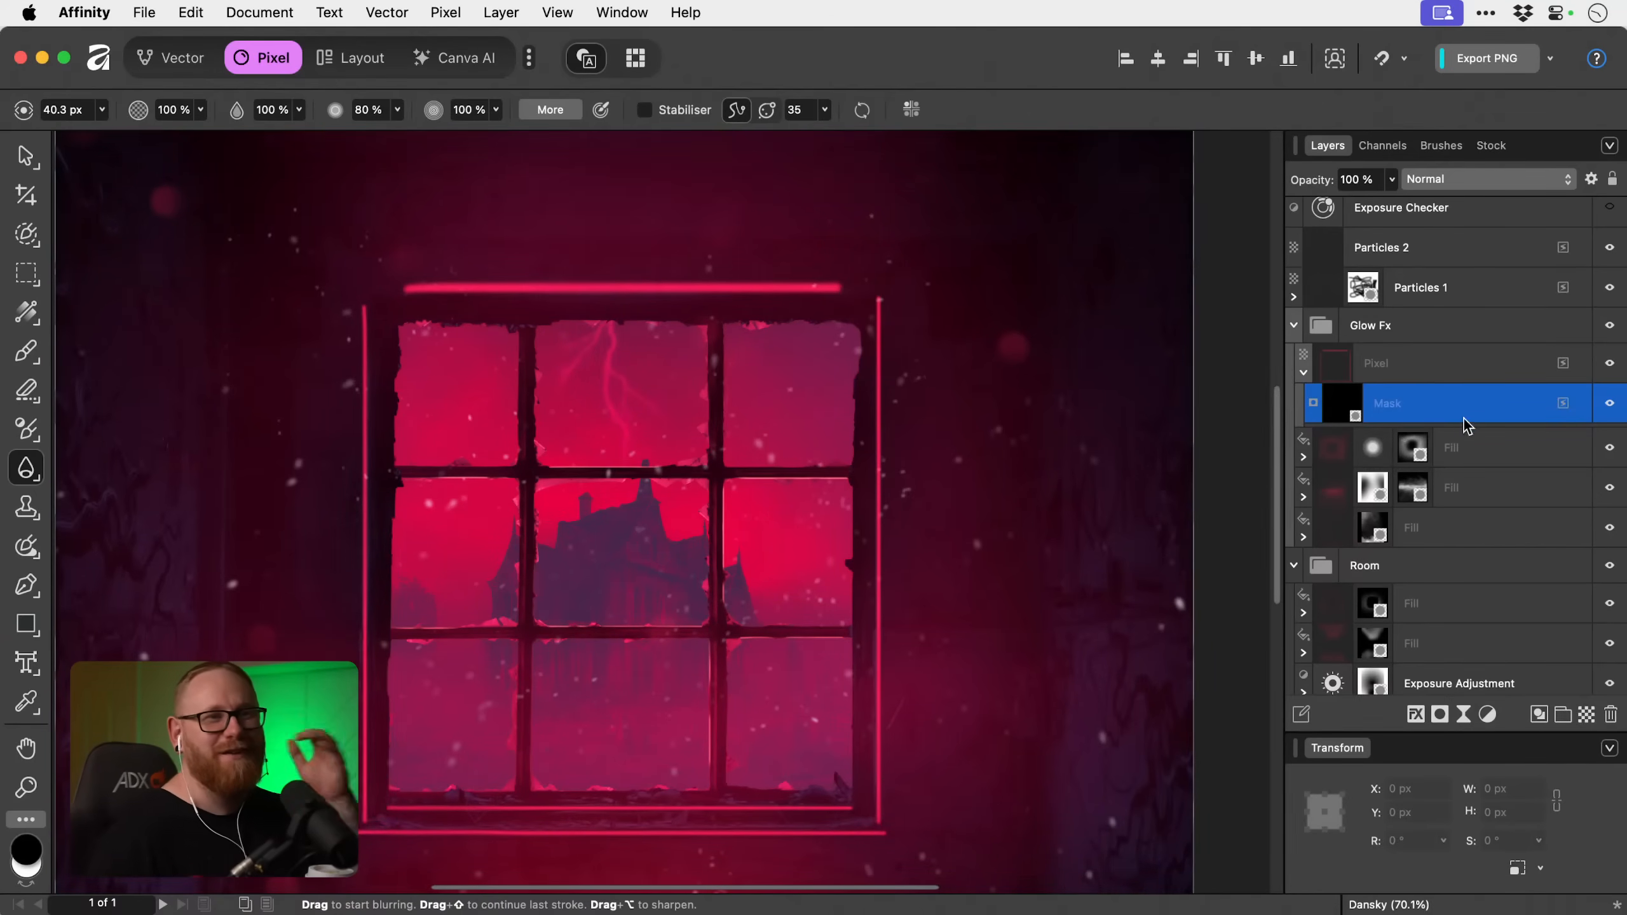
{"action": "key", "text": "super+i"}
{"action": "left_click", "coordinate": [1304, 375]}
{"action": "left_click", "coordinate": [1377, 359]}
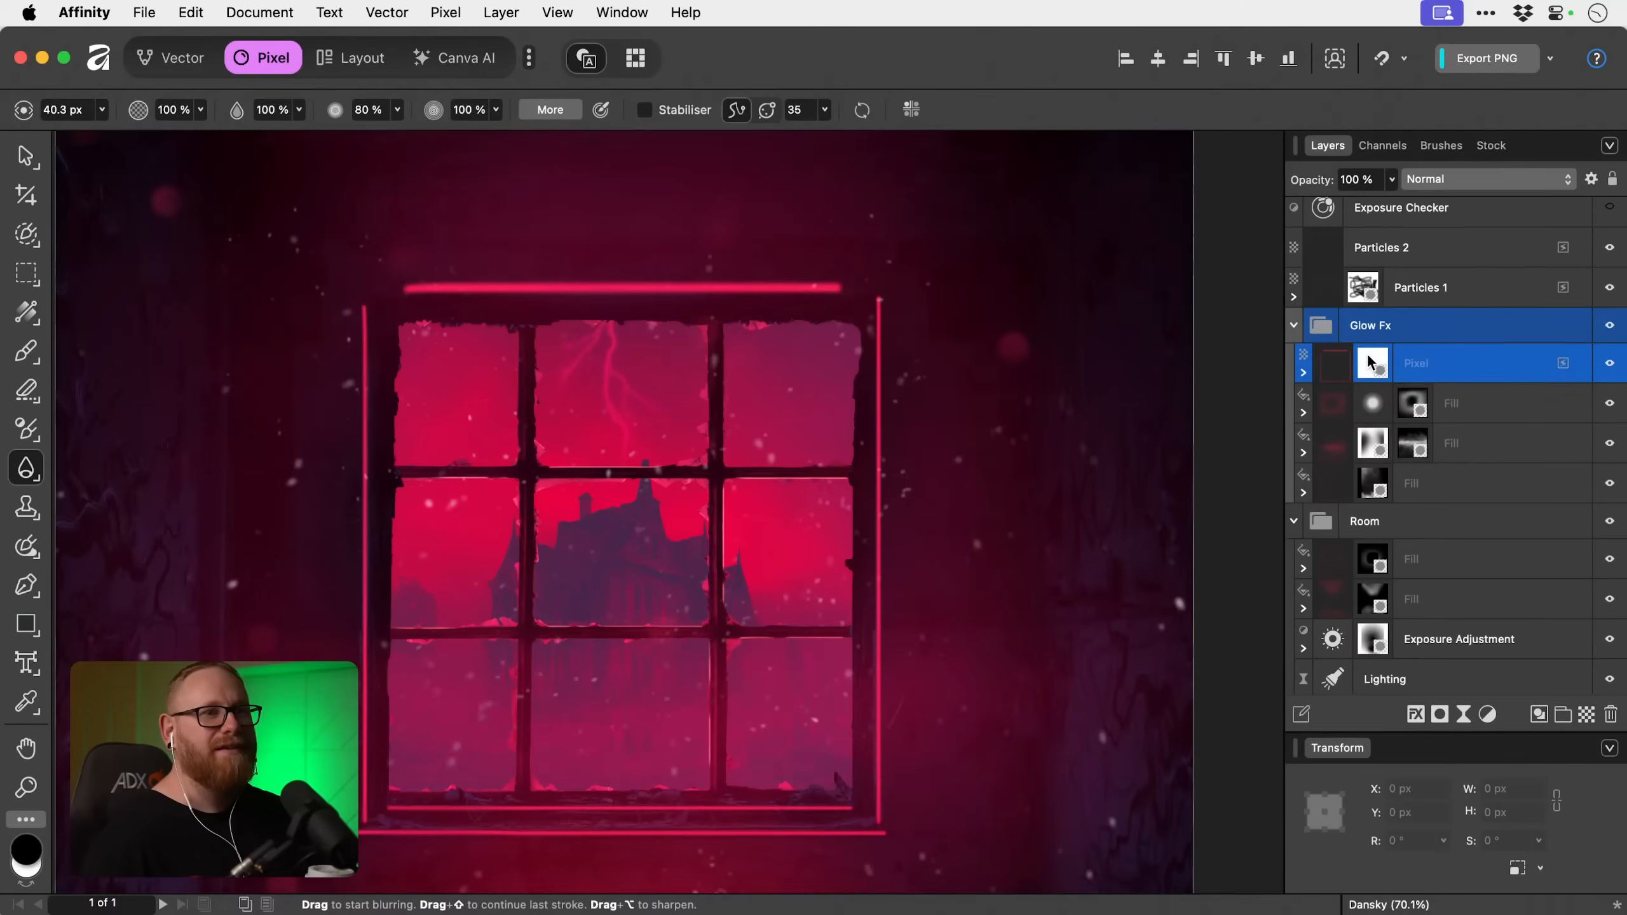
Try inverting the Pixel layer's mask again with white as the foreground colour, and inspect the nested mask.
{"action": "key", "text": "super+i"}
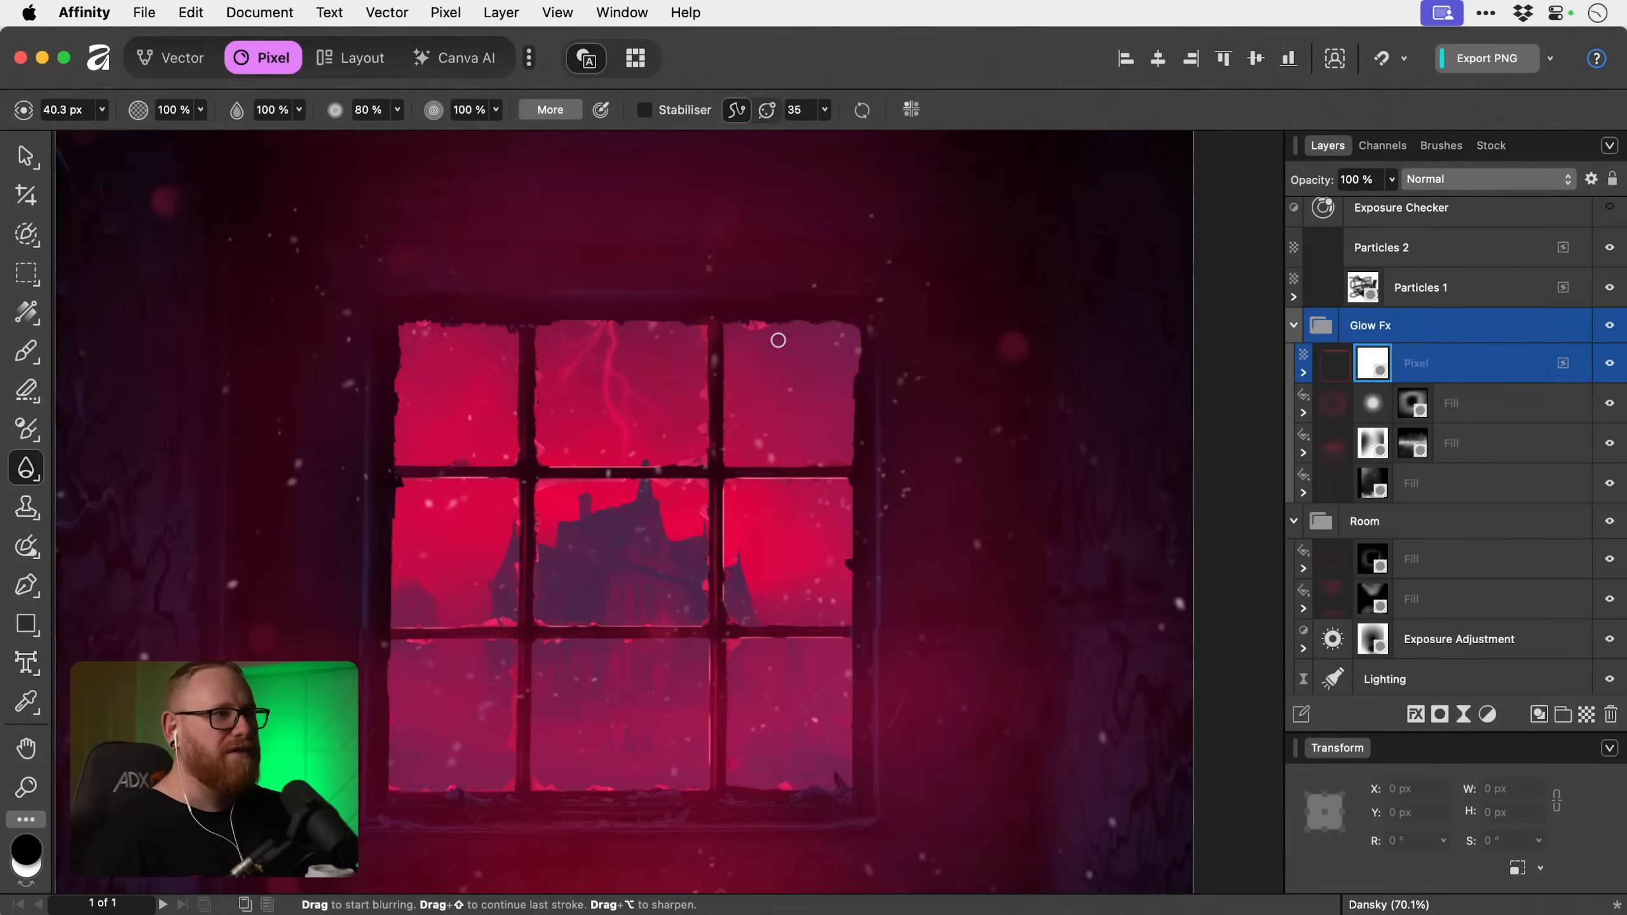
{"action": "key", "text": "x"}
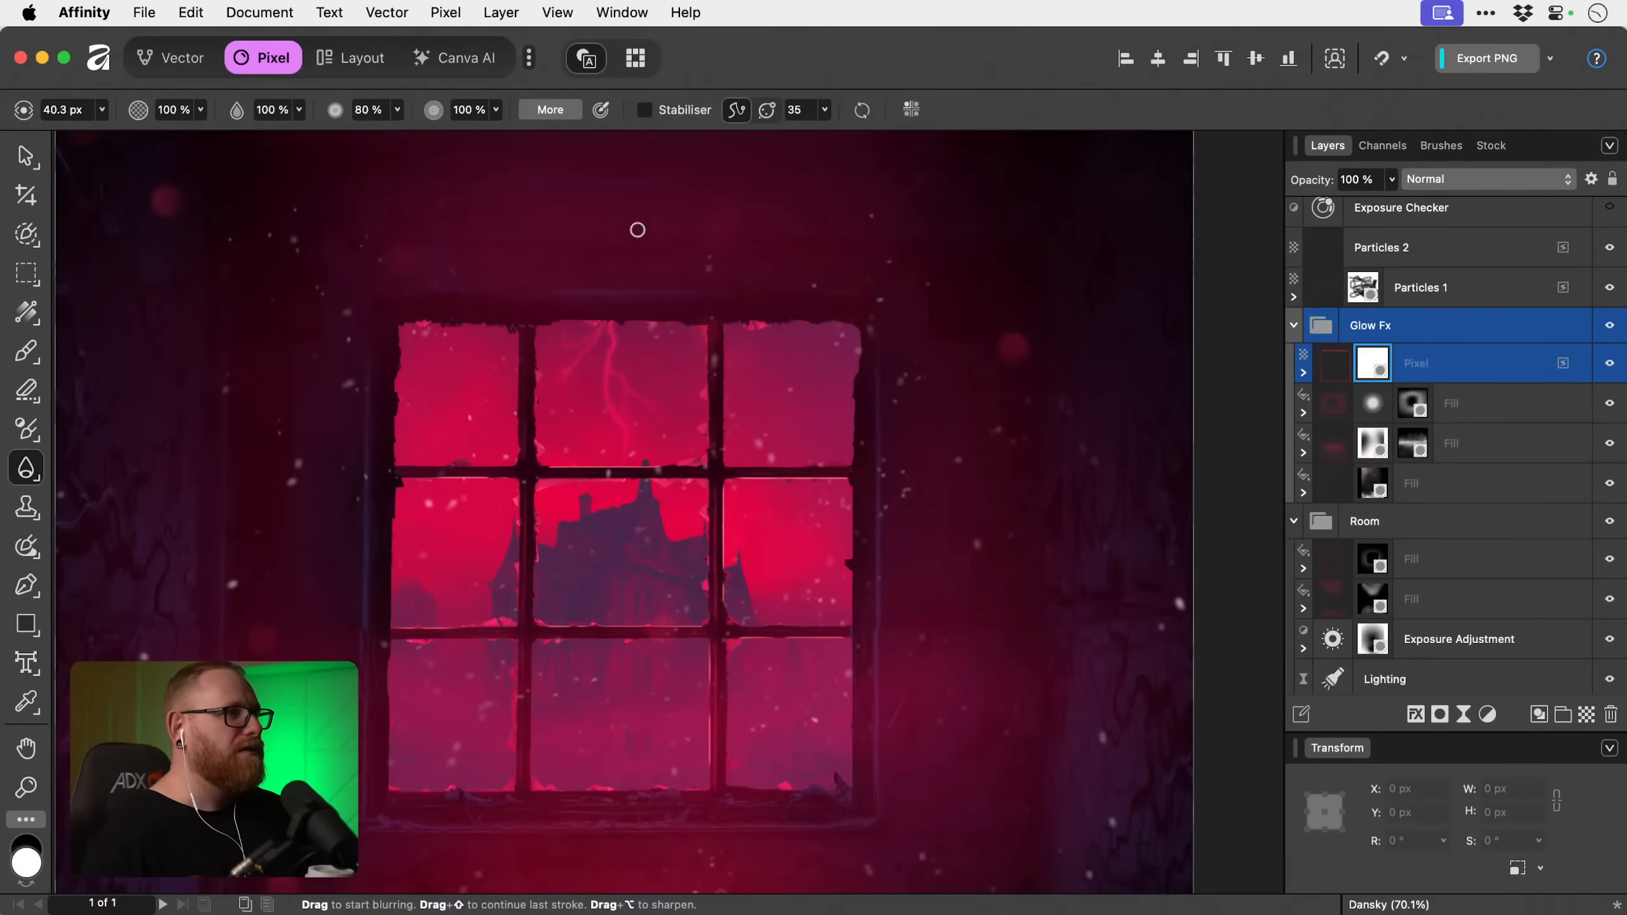
{"action": "scroll", "coordinate": [561, 270], "scroll_direction": "up", "scroll_amount": 1}
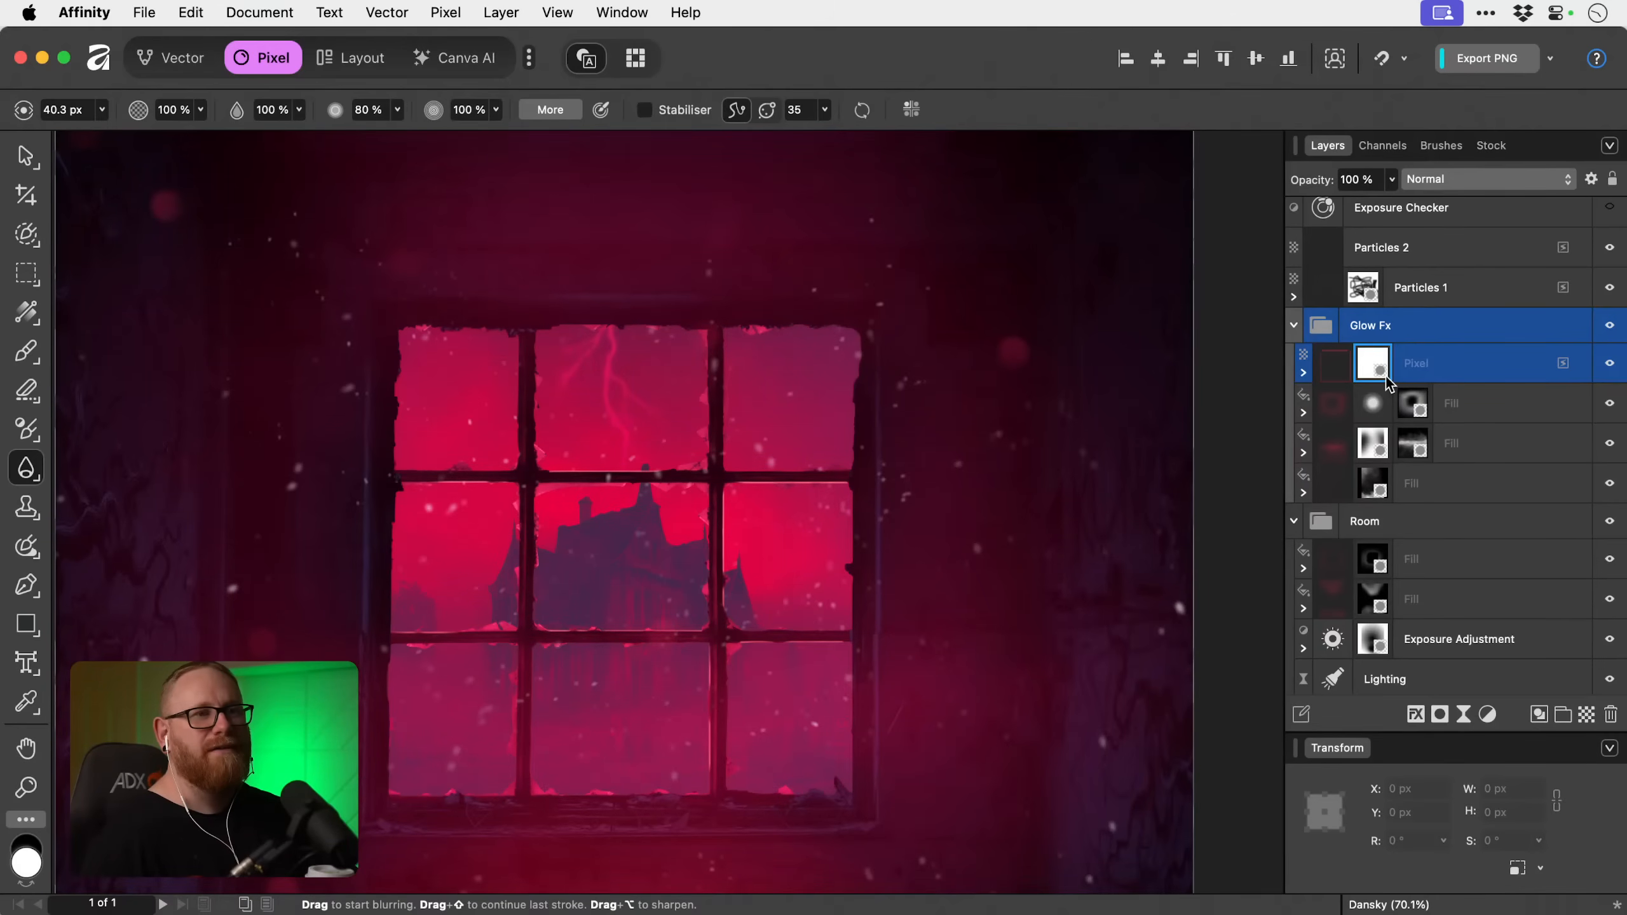
{"action": "key", "text": "super+i"}
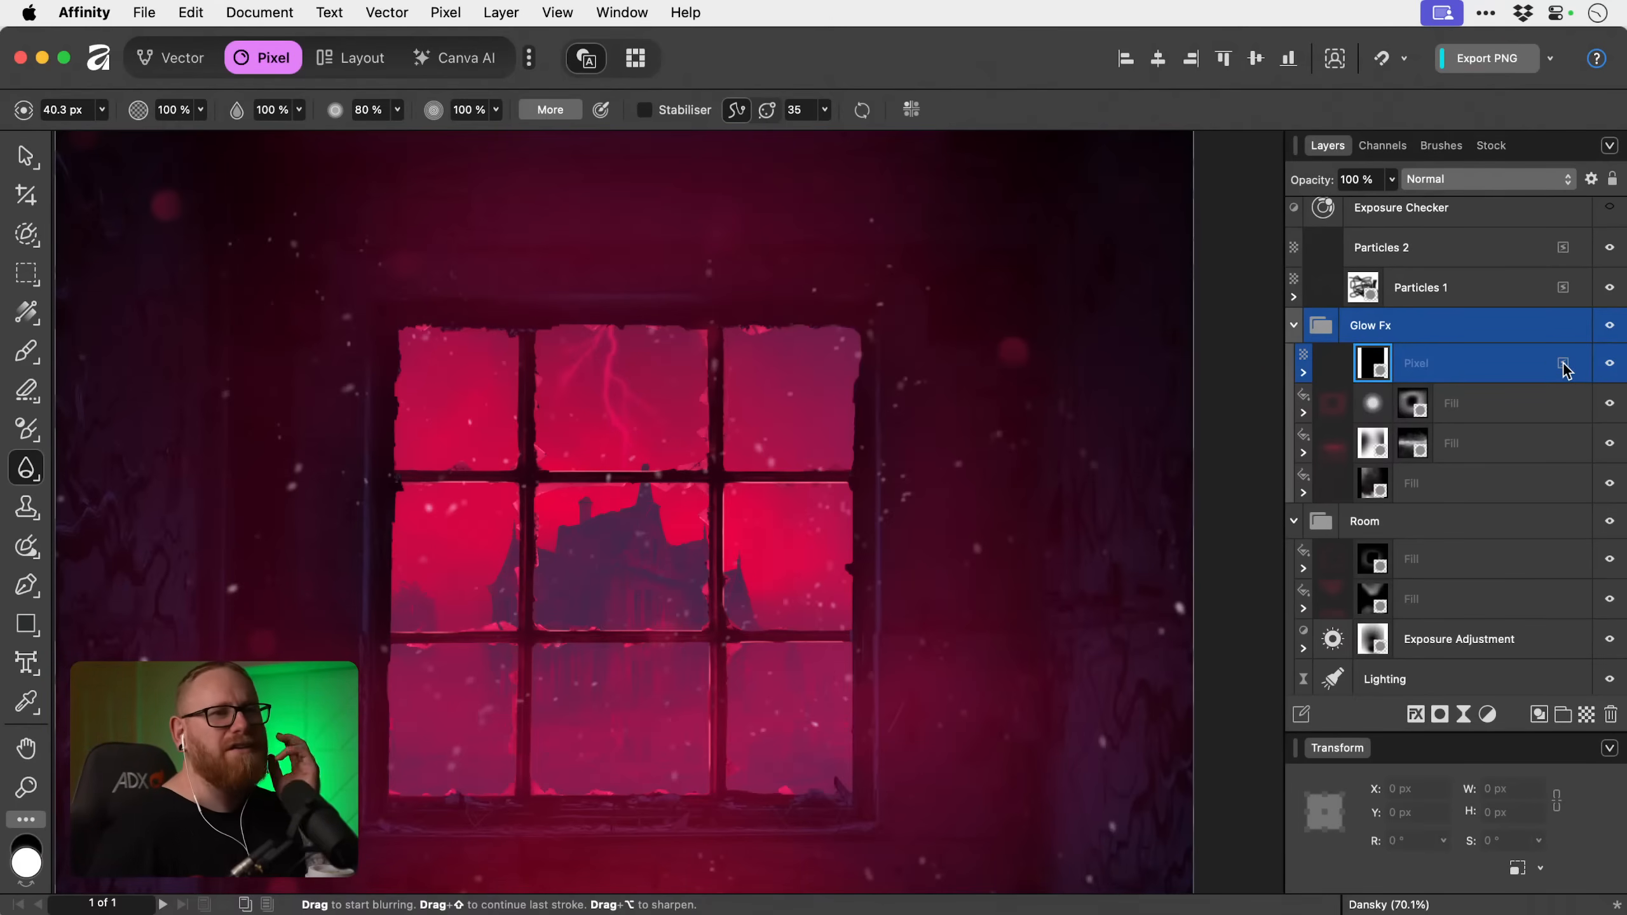
{"action": "left_click", "coordinate": [1304, 373]}
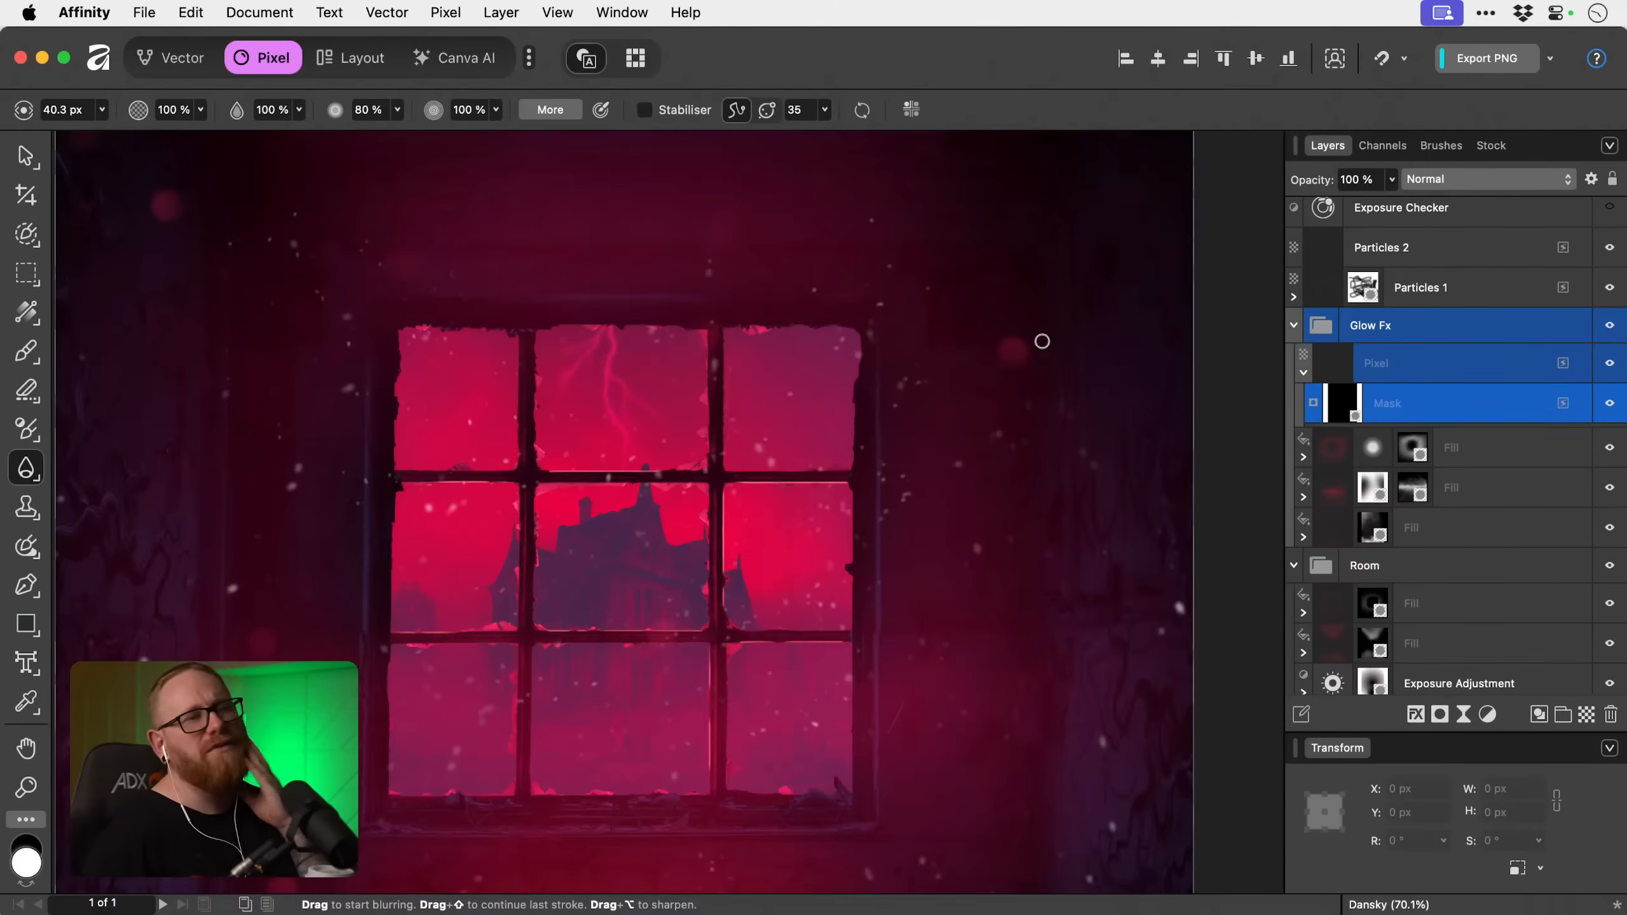
{"action": "left_click", "coordinate": [1304, 373]}
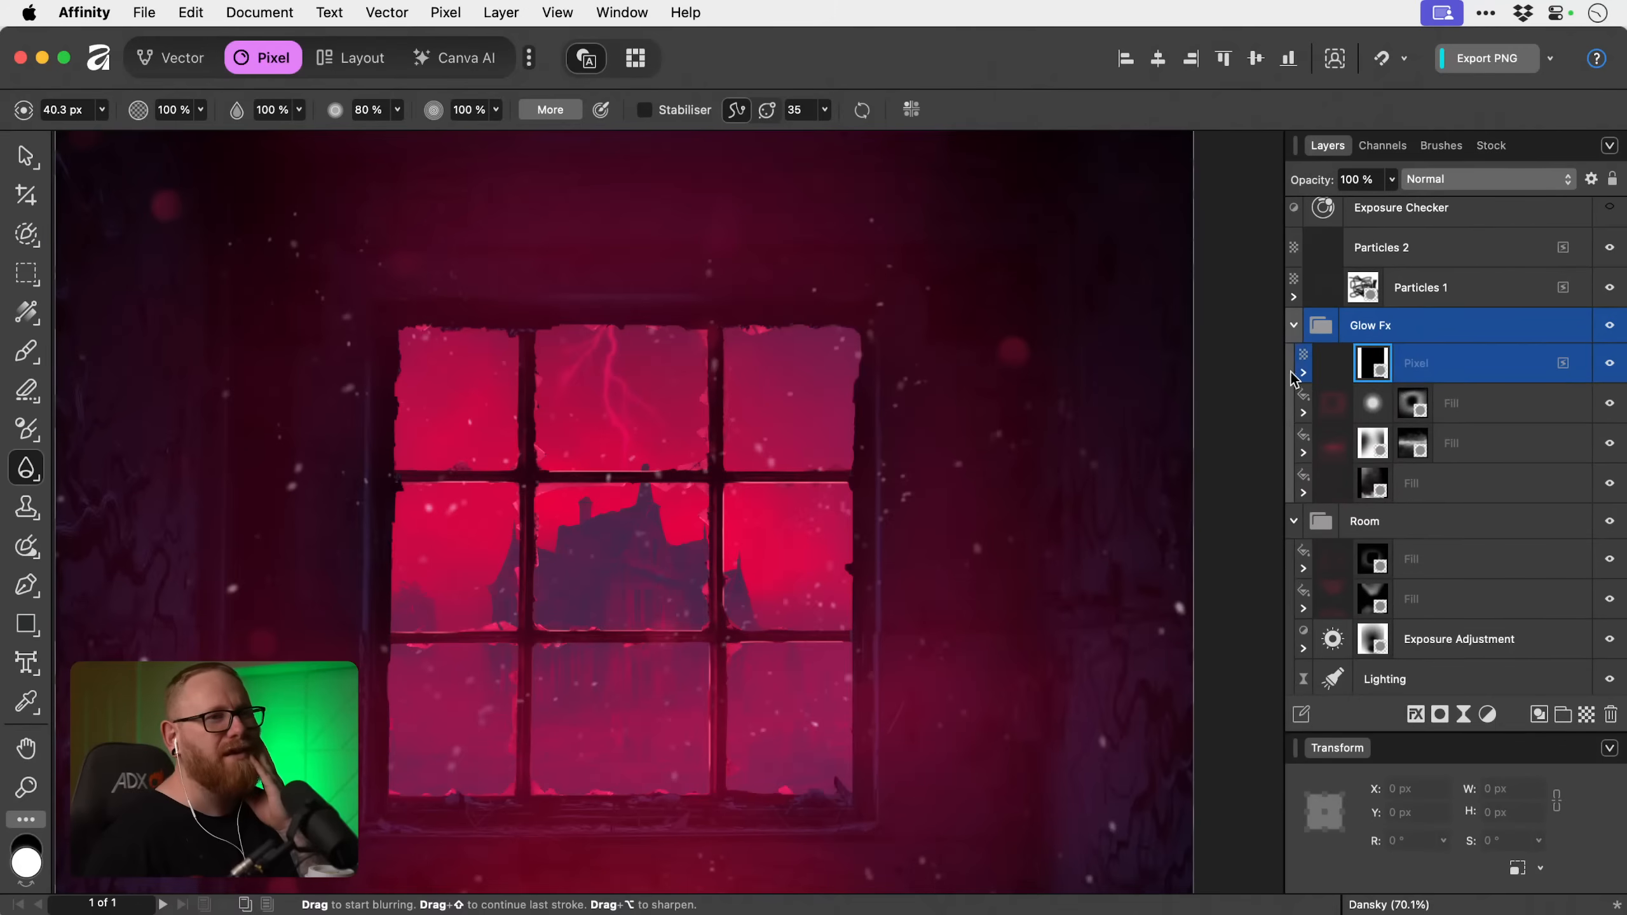
Mask out the upper edge of the line above the window frame with a black 128.5 px Paint Brush stroke.
{"action": "left_click", "coordinate": [26, 351]}
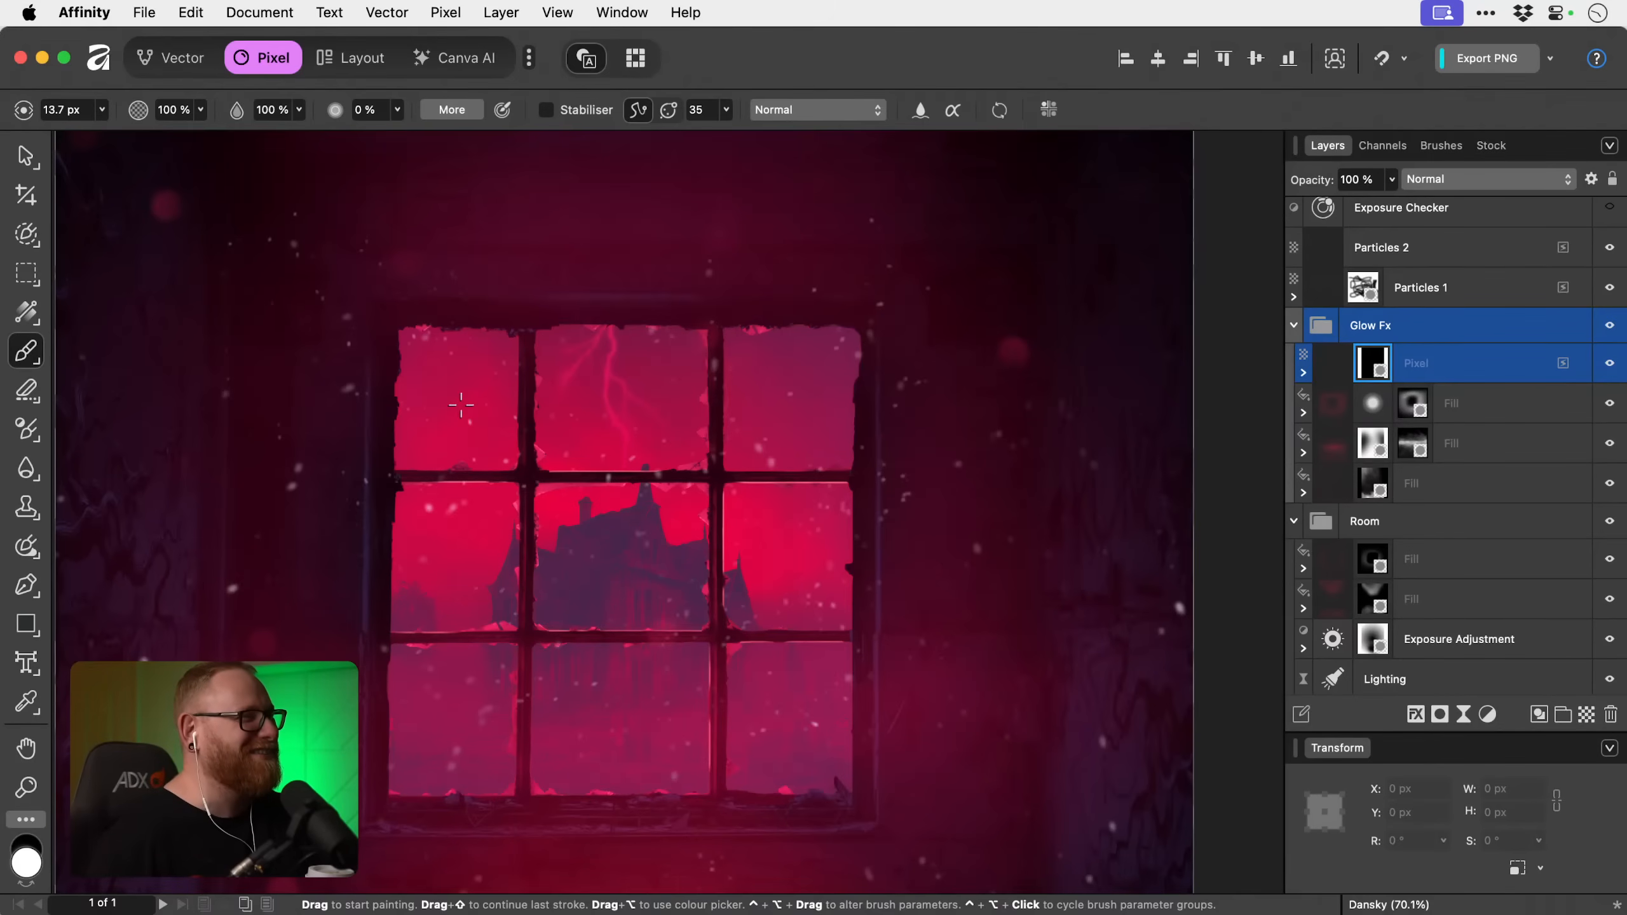
{"action": "key", "text": "bracketright"}
{"action": "key", "text": "bracketright"}
{"action": "key", "text": "bracketright"}
{"action": "key", "text": "bracketright"}
{"action": "key", "text": "bracketright"}
{"action": "key", "text": "bracketright"}
{"action": "key", "text": "bracketright"}
{"action": "key", "text": "bracketright"}
{"action": "key", "text": "bracketright"}
{"action": "key", "text": "bracketright"}
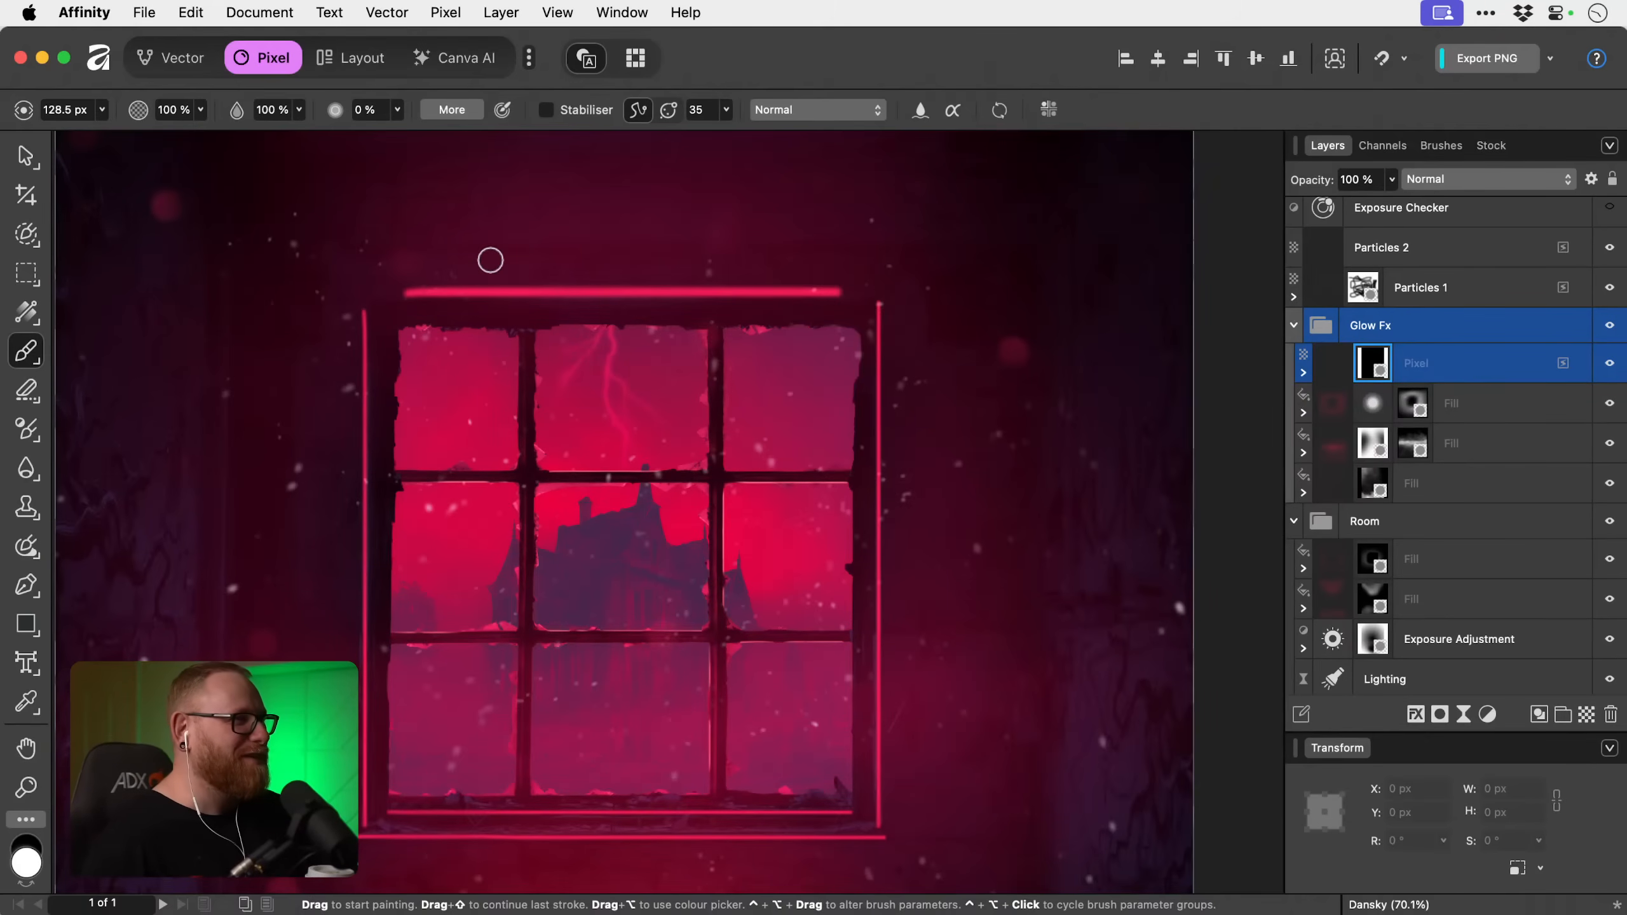
{"action": "key", "text": "x"}
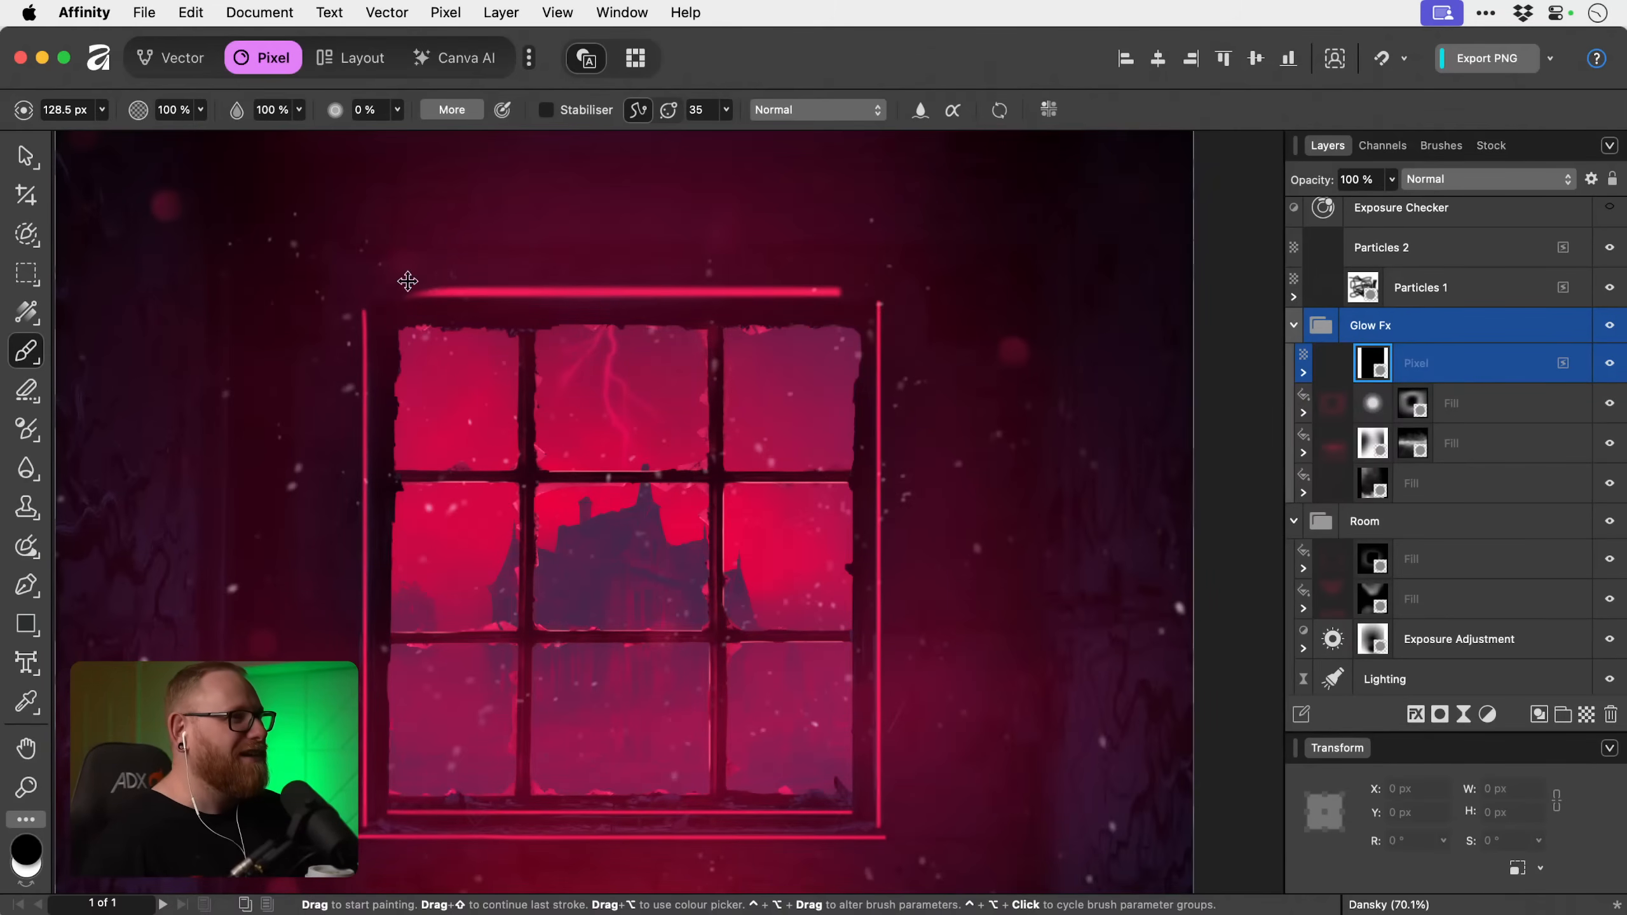
{"action": "left_click_drag", "start_coordinate": [399, 279], "coordinate": [948, 265]}
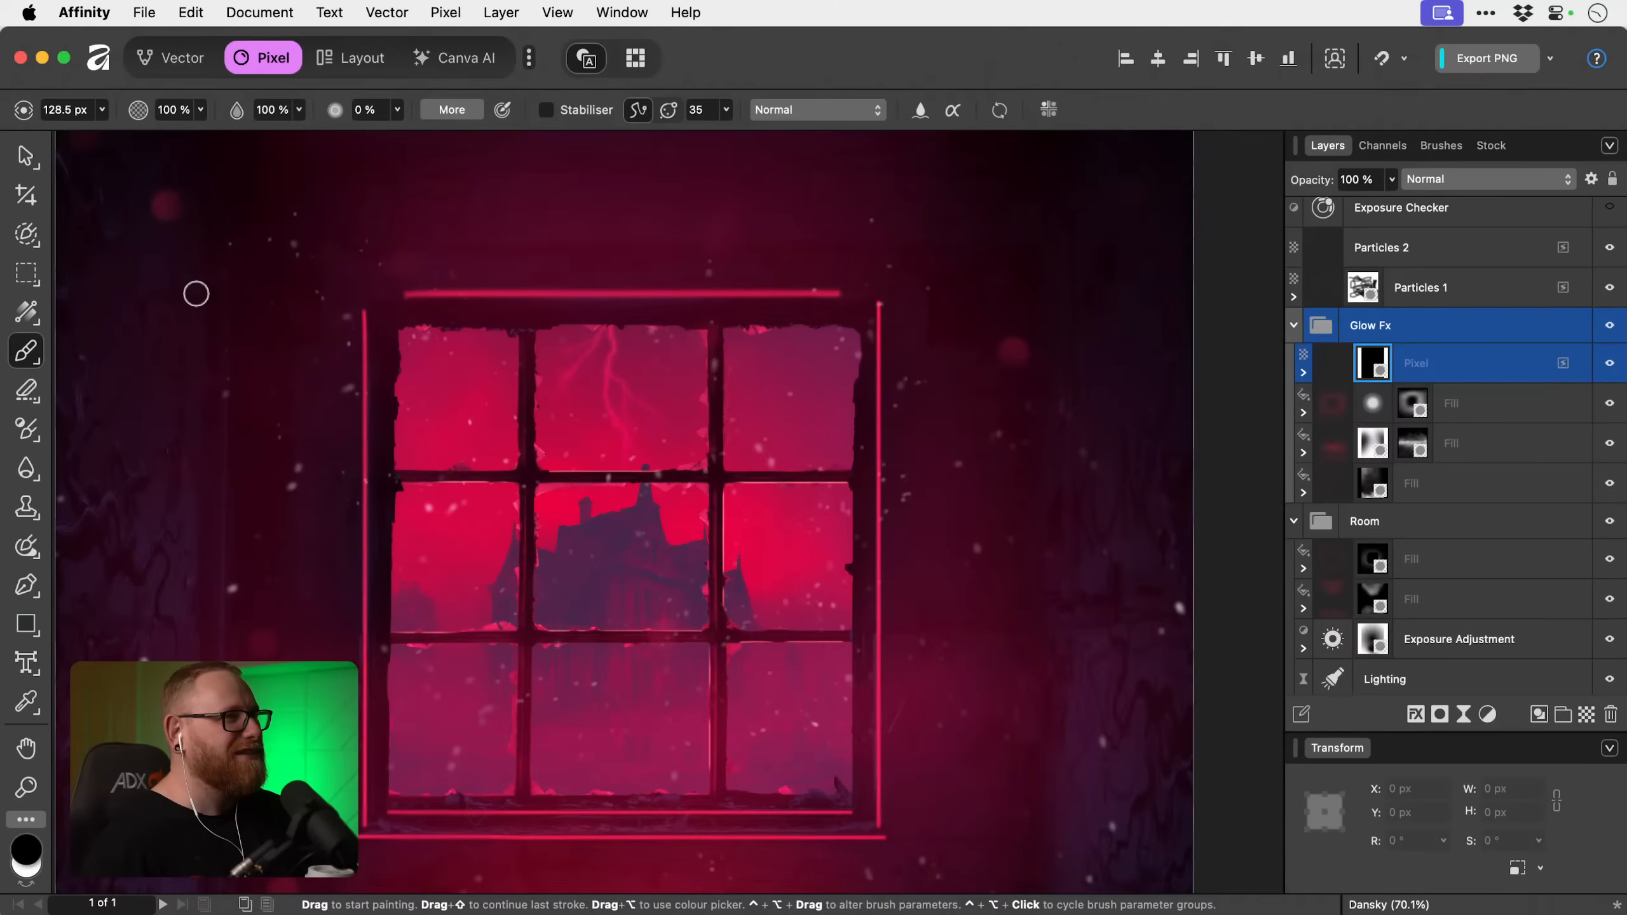
Fade both ends of the line above the frame on the mask, using a black 597.8 px brush at 30% flow.
{"action": "key", "text": "bracketright"}
{"action": "key", "text": "bracketright"}
{"action": "key", "text": "bracketright"}
{"action": "key", "text": "bracketright"}
{"action": "key", "text": "bracketright"}
{"action": "key", "text": "bracketright"}
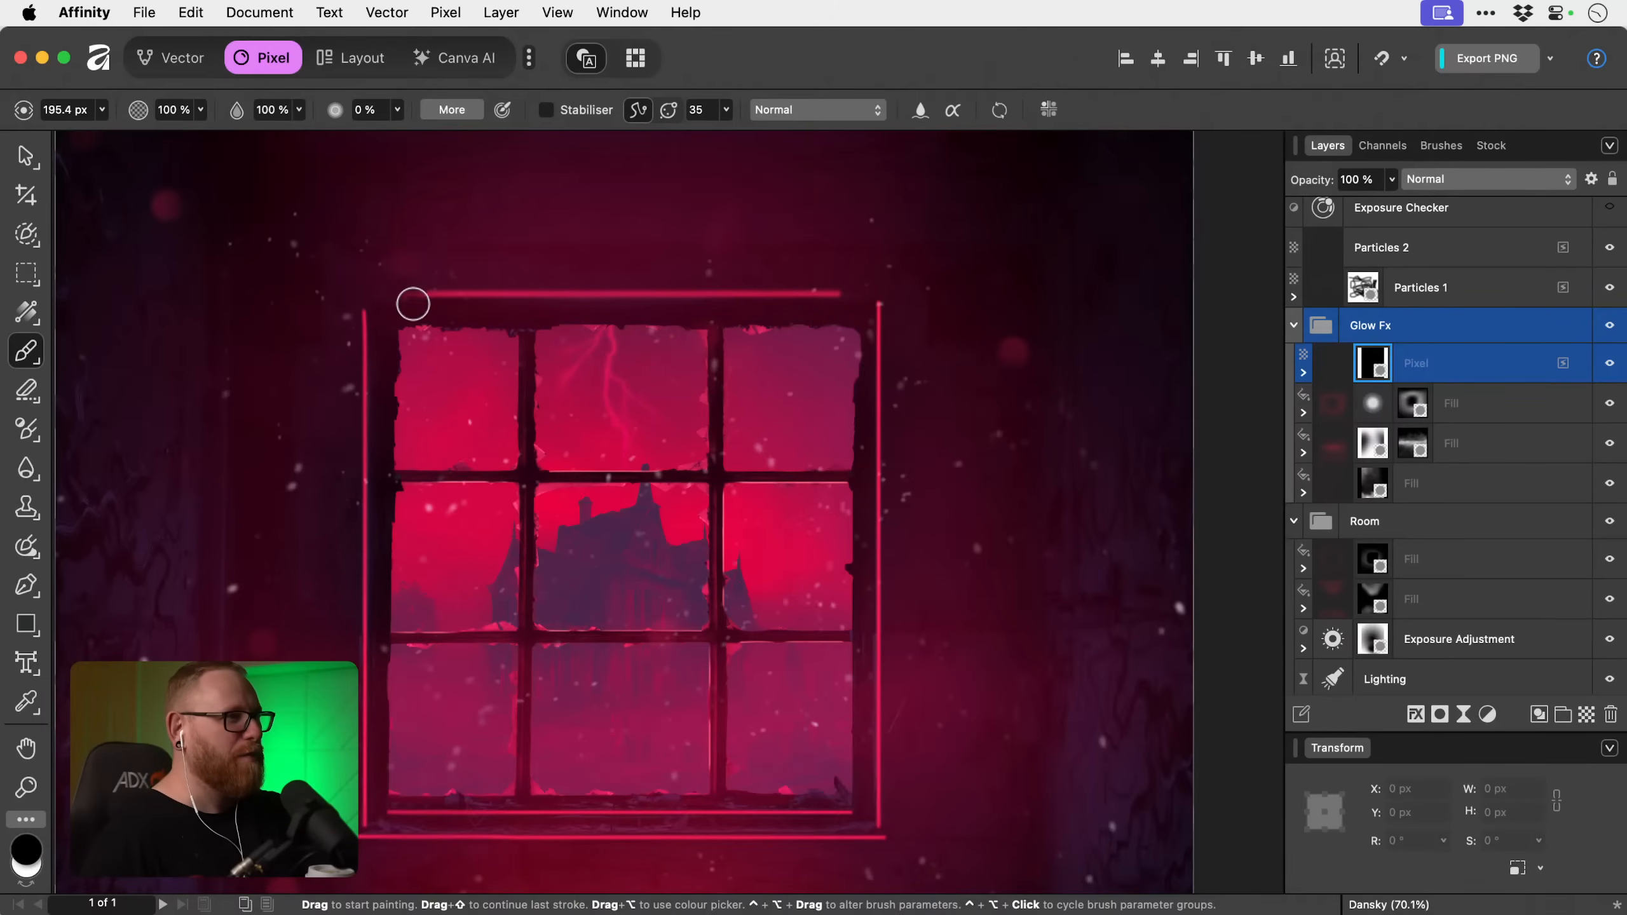
{"action": "left_click_drag", "start_coordinate": [411, 299], "coordinate": [404, 257]}
{"action": "key", "text": "bracketright"}
{"action": "key", "text": "bracketright"}
{"action": "key", "text": "bracketright"}
{"action": "key", "text": "bracketright"}
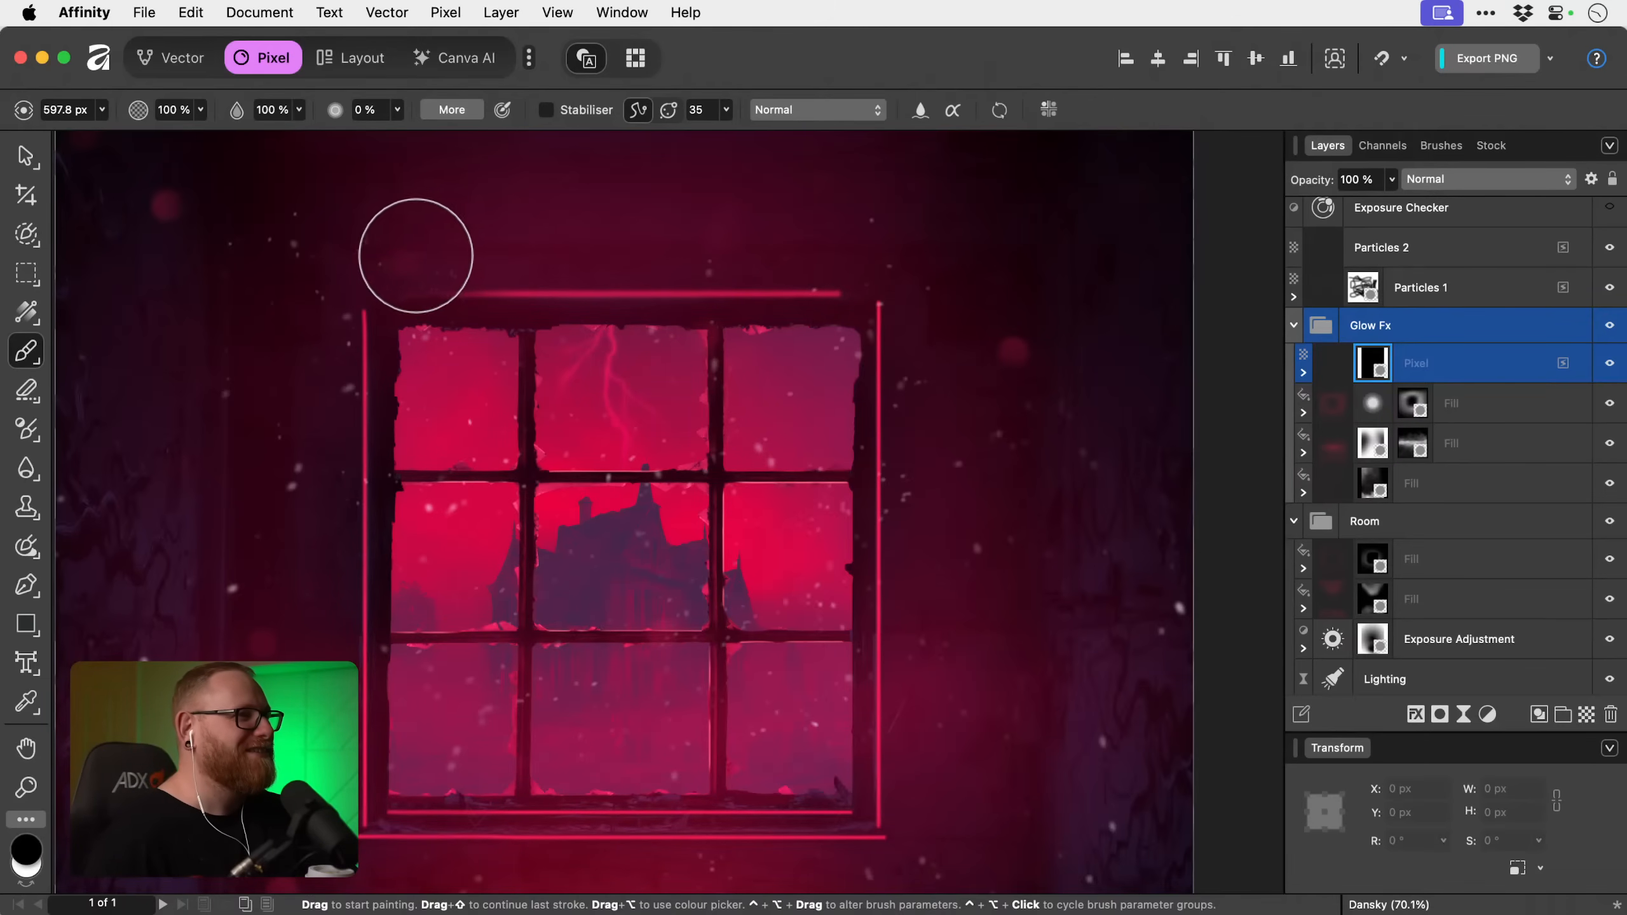
{"action": "key", "text": "shift+3"}
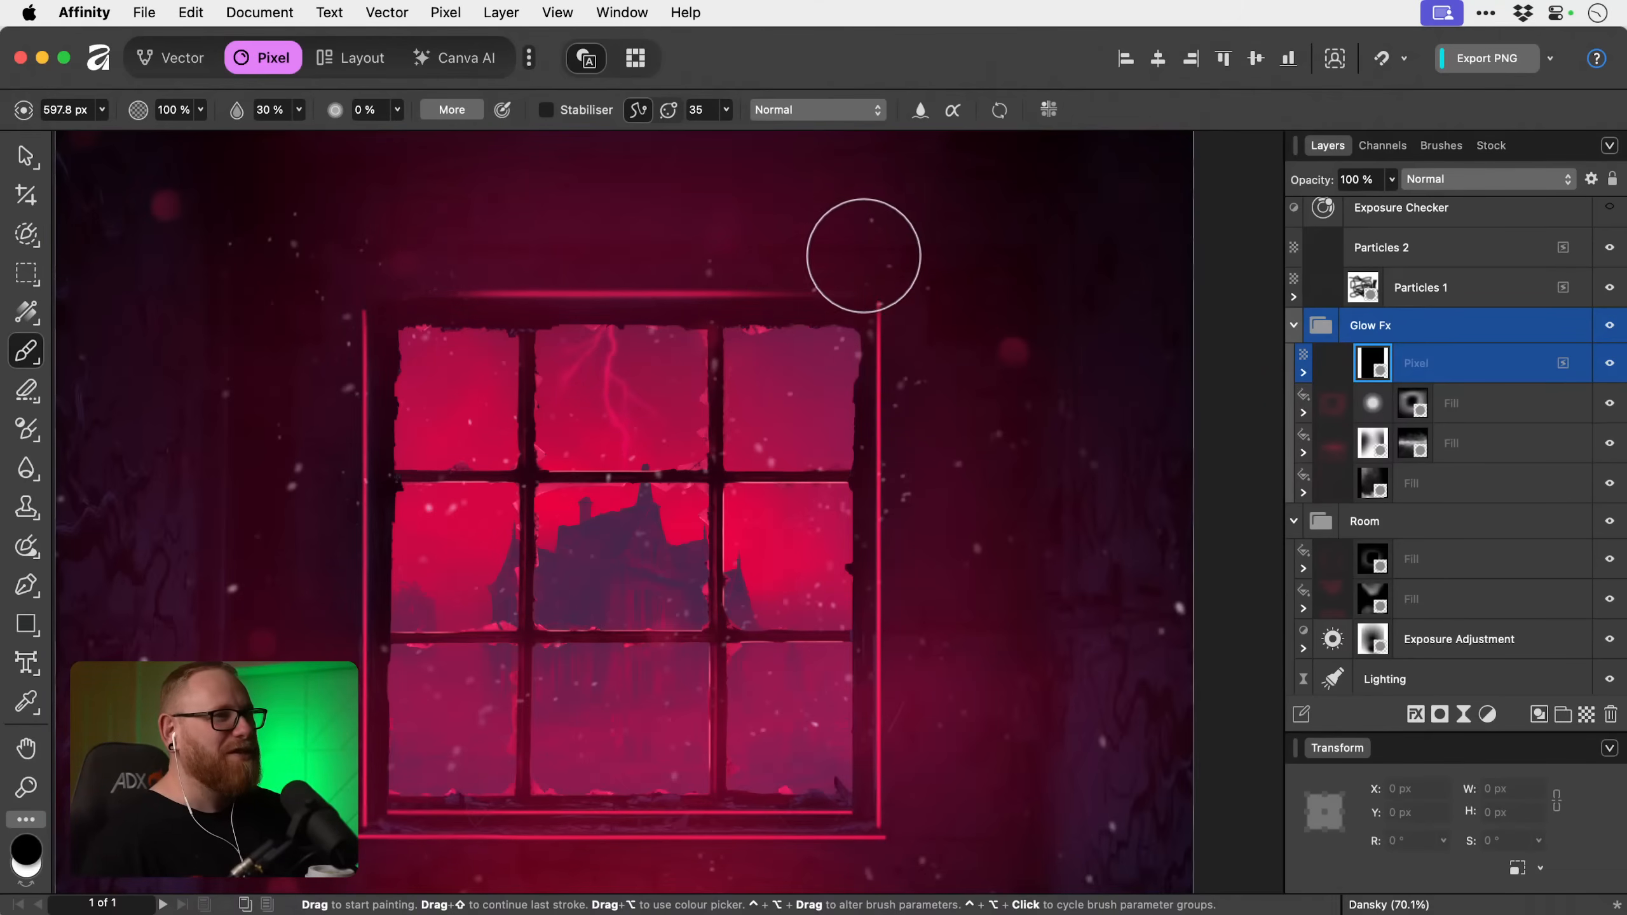
Paint a black 44.4 px stroke on the mask along the line above the frame to thin it.
{"action": "scroll", "coordinate": [568, 245], "scroll_direction": "up", "scroll_amount": 1}
{"action": "scroll", "coordinate": [568, 245], "scroll_direction": "up", "scroll_amount": 1}
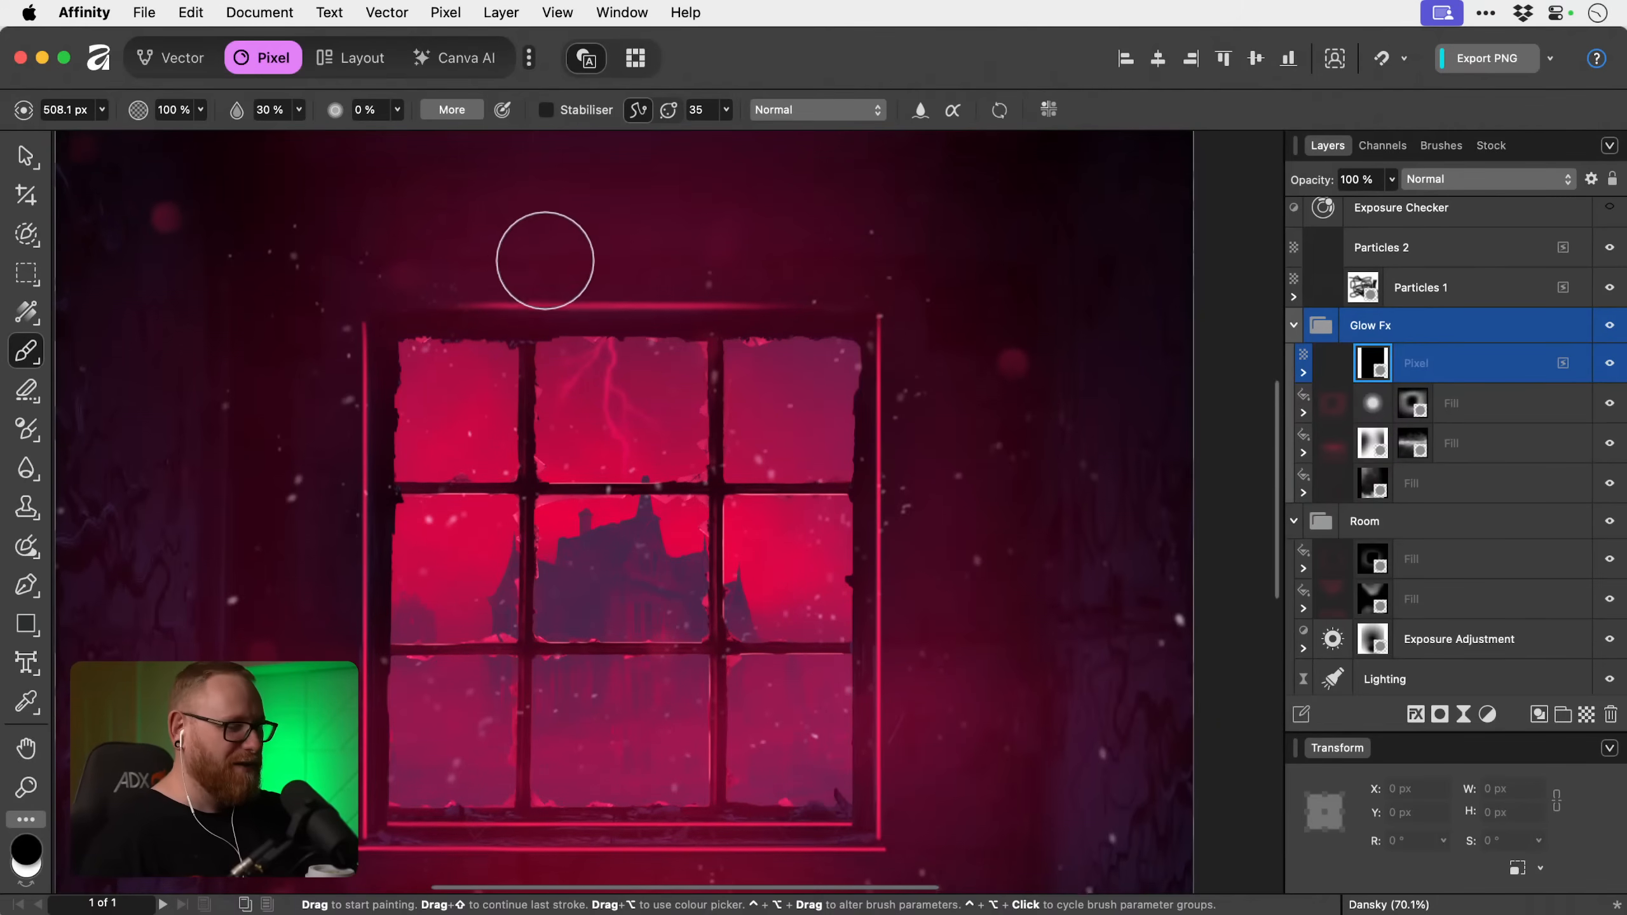
{"action": "key", "text": "bracketleft"}
{"action": "key", "text": "bracketleft"}
{"action": "key", "text": "bracketleft"}
{"action": "key", "text": "bracketleft"}
{"action": "key", "text": "bracketleft"}
{"action": "key", "text": "bracketleft"}
{"action": "key", "text": "bracketleft"}
{"action": "key", "text": "bracketleft"}
{"action": "key", "text": "bracketleft"}
{"action": "key", "text": "bracketleft"}
{"action": "key", "text": "bracketleft"}
{"action": "key", "text": "bracketleft"}
{"action": "key", "text": "bracketleft"}
{"action": "key", "text": "bracketleft"}
{"action": "key", "text": "bracketleft"}
{"action": "key", "text": "bracketleft"}
{"action": "key", "text": "bracketleft"}
{"action": "key", "text": "bracketleft"}
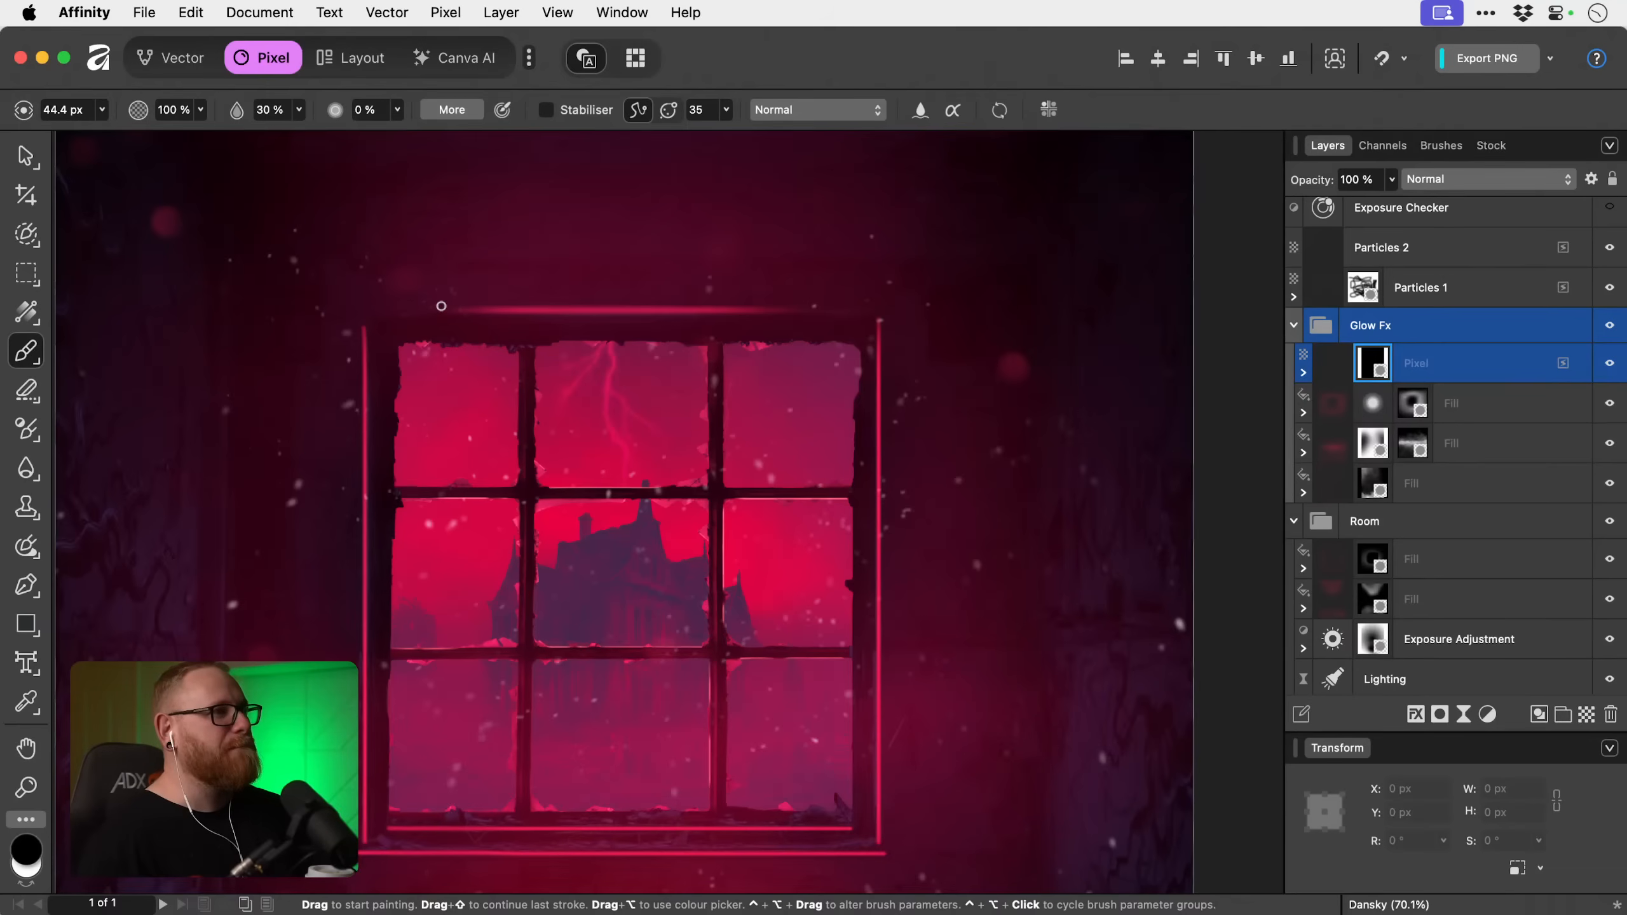
{"action": "left_click_drag", "start_coordinate": [440, 306], "coordinate": [808, 304]}
Fade the upper end of the frame's left vertical line on the mask with a soft 415.3 px brush.
{"action": "scroll", "coordinate": [540, 358], "scroll_direction": "down", "scroll_amount": 3}
{"action": "scroll", "coordinate": [539, 357], "scroll_direction": "left", "scroll_amount": 1}
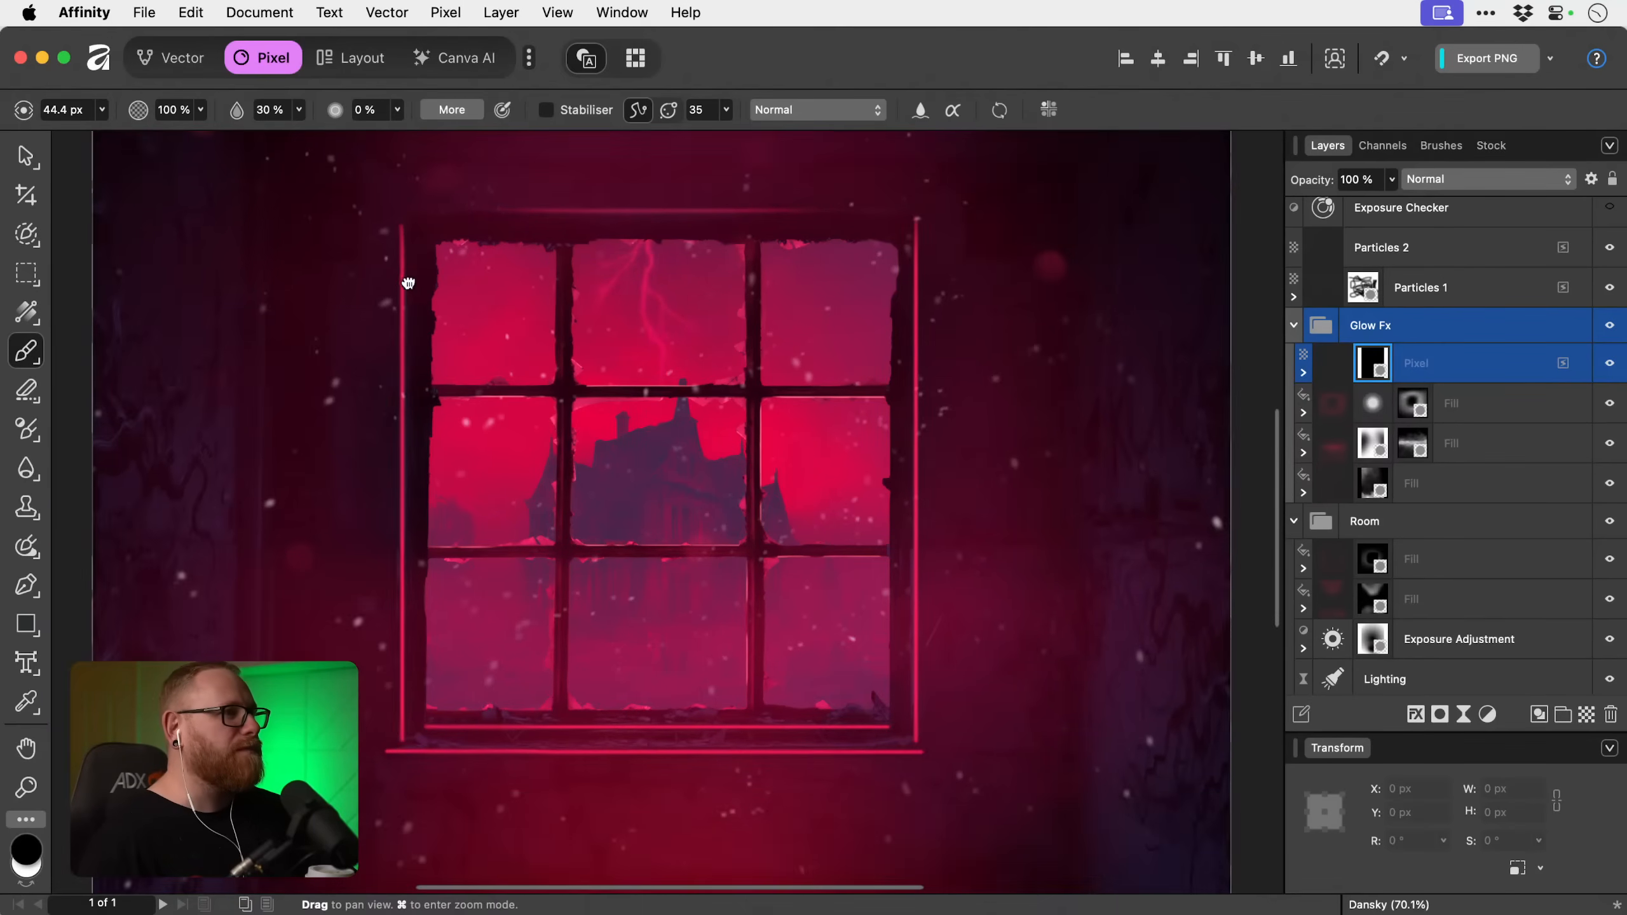
{"action": "key", "text": "bracketright"}
{"action": "key", "text": "bracketright"}
{"action": "key", "text": "bracketright"}
{"action": "key", "text": "bracketright"}
{"action": "key", "text": "bracketright"}
{"action": "key", "text": "bracketright"}
{"action": "key", "text": "bracketright"}
{"action": "key", "text": "bracketright"}
{"action": "key", "text": "bracketright"}
{"action": "key", "text": "bracketright"}
{"action": "key", "text": "bracketright"}
{"action": "key", "text": "bracketright"}
{"action": "key", "text": "bracketright"}
{"action": "key", "text": "bracketright"}
{"action": "key", "text": "bracketright"}
{"action": "key", "text": "bracketright"}
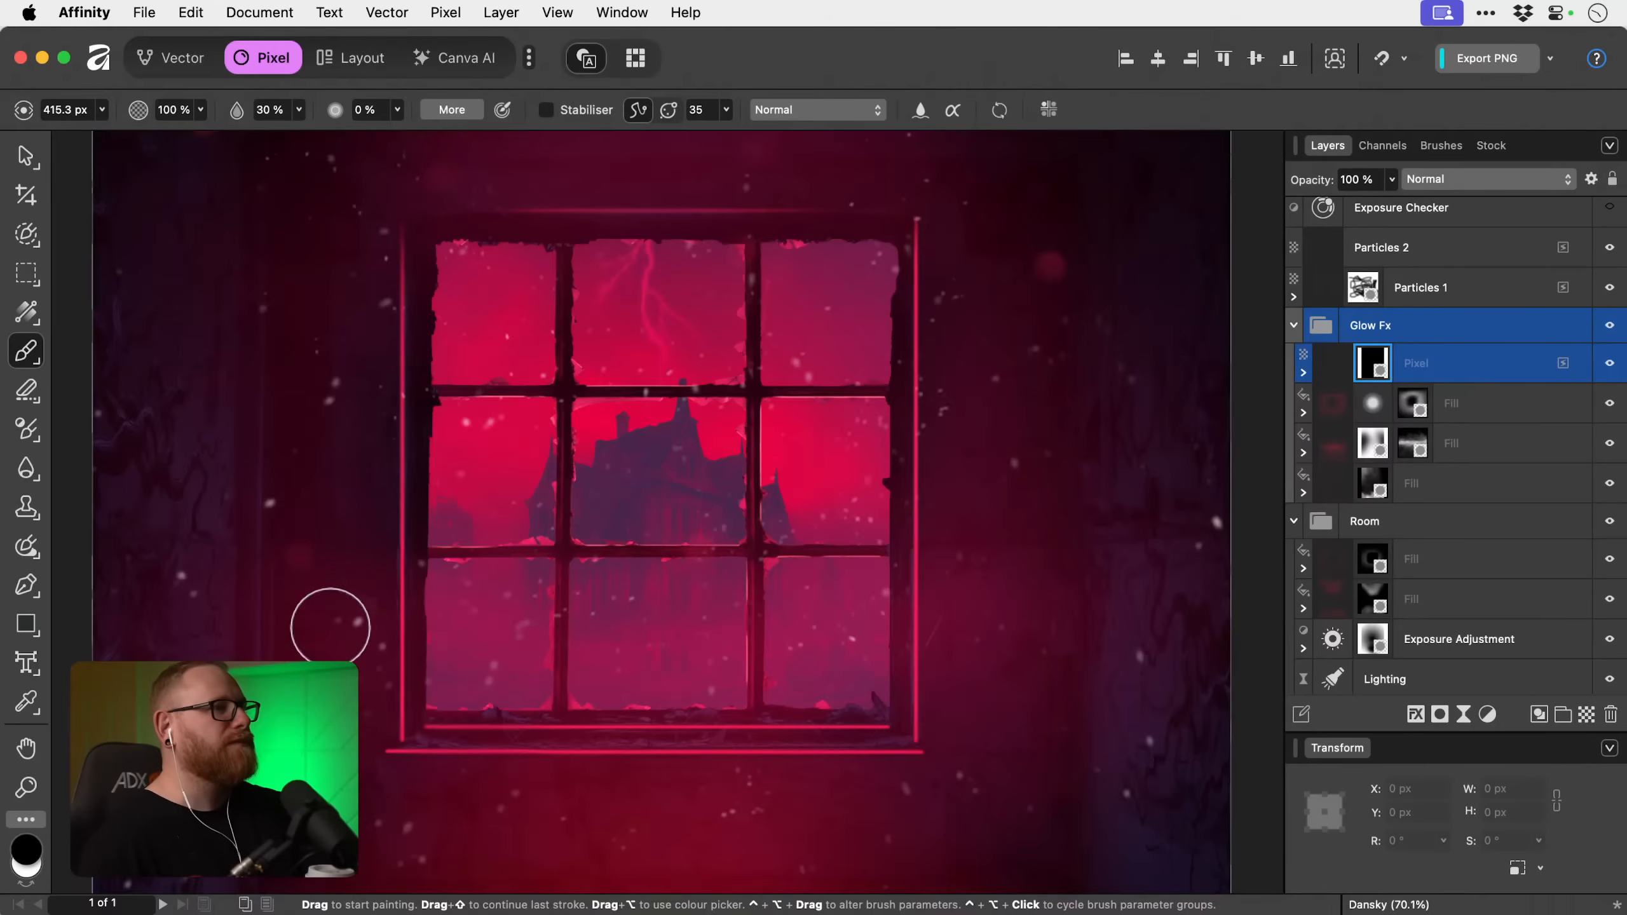
Fade the glow lines at the frame's lower-left corner on the mask with a soft 370.7 px brush.
{"action": "key", "text": "bracketleft"}
{"action": "key", "text": "bracketleft"}
{"action": "key", "text": "bracketleft"}
{"action": "key", "text": "bracketleft"}
{"action": "key", "text": "bracketleft"}
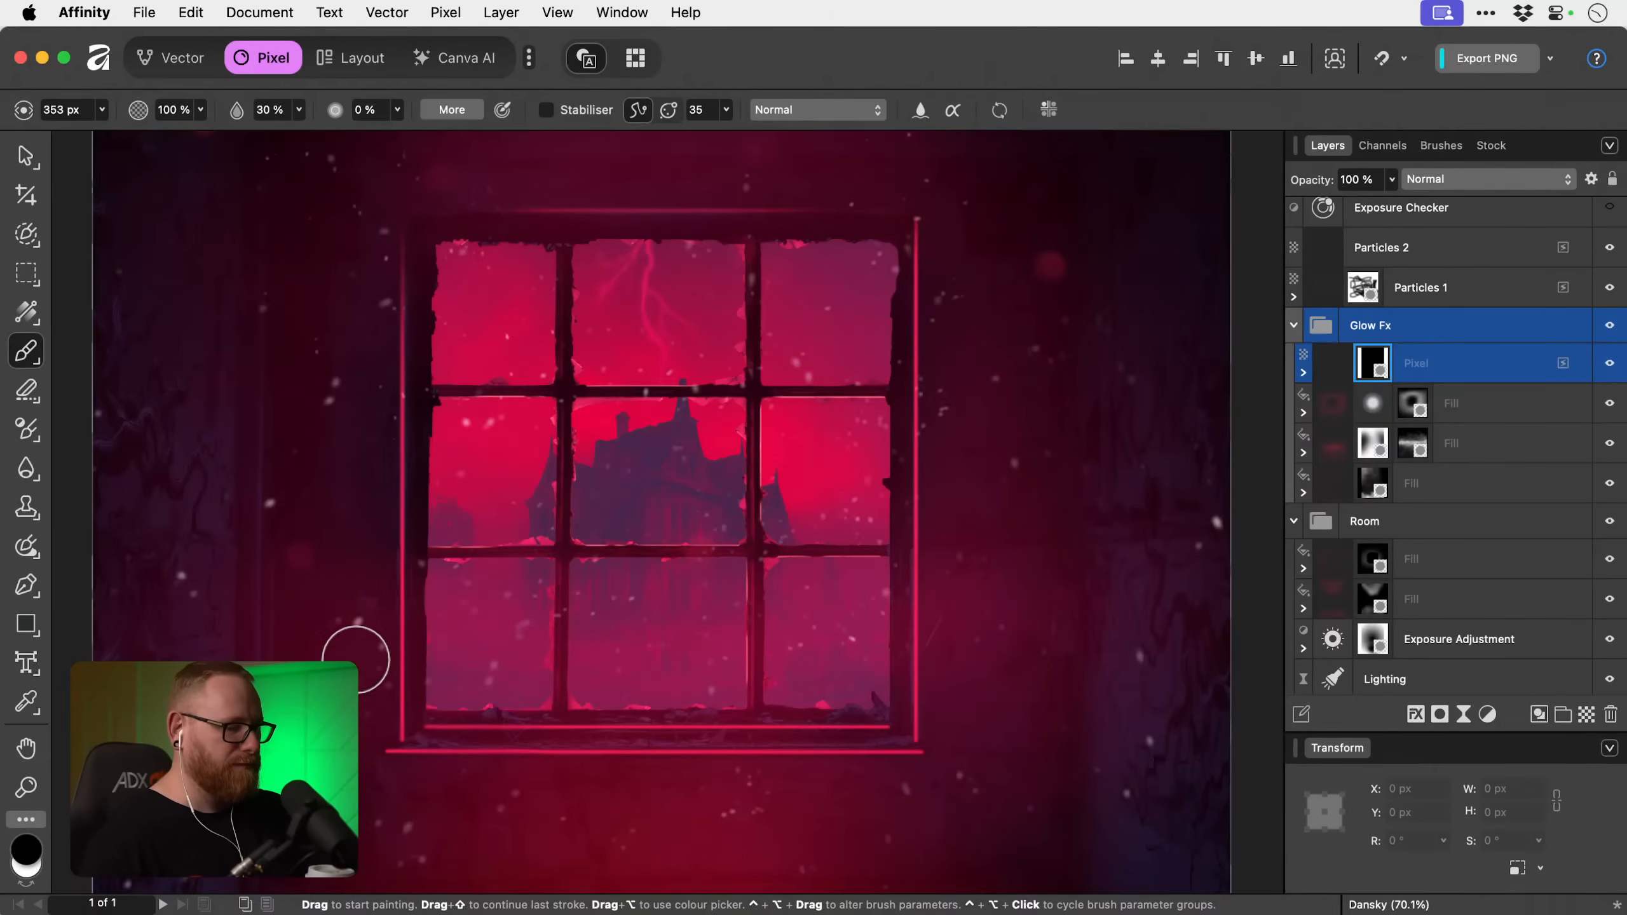
{"action": "key", "text": "bracketright"}
{"action": "key", "text": "bracketright"}
{"action": "key", "text": "bracketright"}
{"action": "key", "text": "bracketright"}
{"action": "key", "text": "bracketright"}
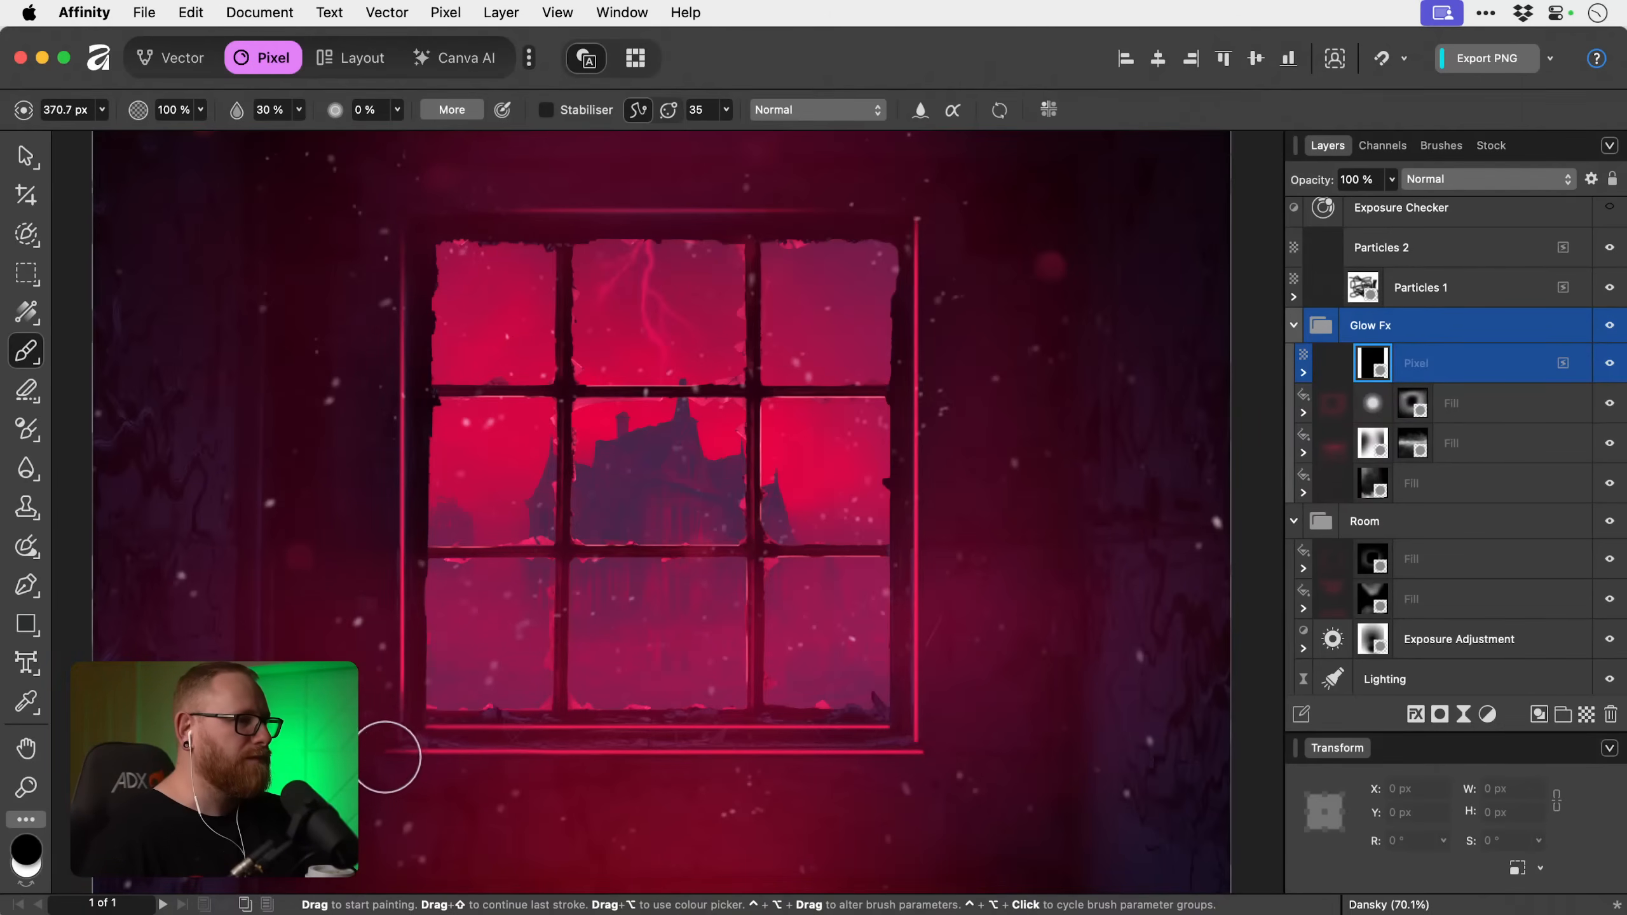
Fade the glow lines at the frame's lower-right and upper-right corners on the mask with a large soft brush.
{"action": "key", "text": "bracketright"}
{"action": "key", "text": "bracketright"}
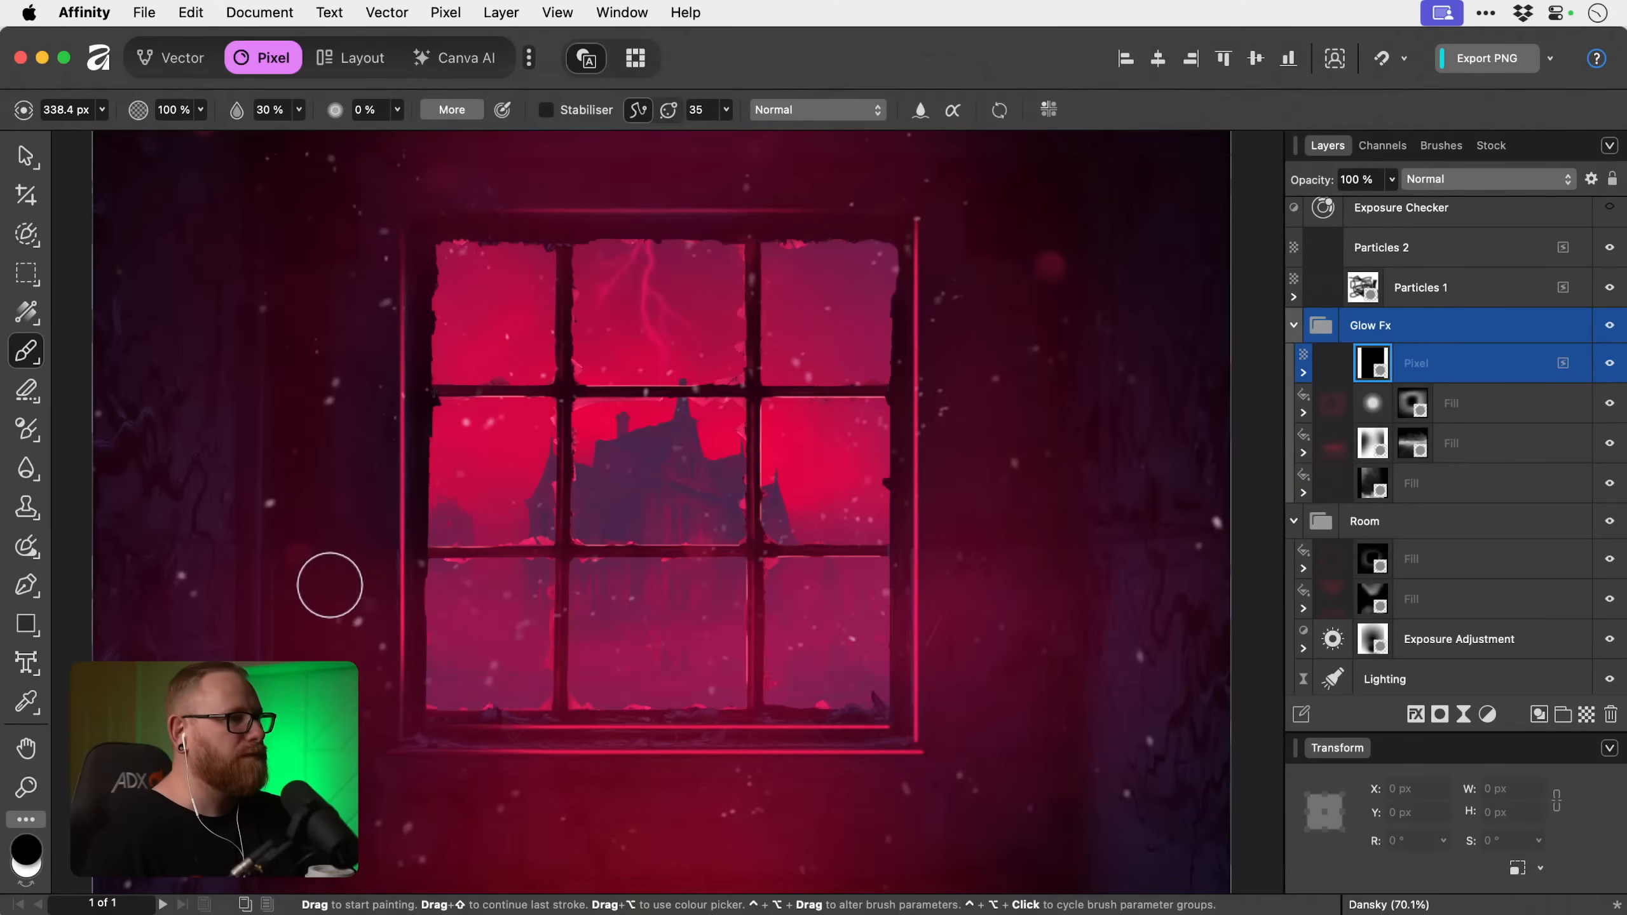
{"action": "mouse_move", "coordinate": [943, 695]}
{"action": "left_mouse_down"}
{"action": "mouse_move", "coordinate": [949, 766]}
{"action": "mouse_move", "coordinate": [857, 712]}
{"action": "mouse_move", "coordinate": [887, 707]}
{"action": "mouse_move", "coordinate": [951, 741]}
{"action": "left_mouse_up"}
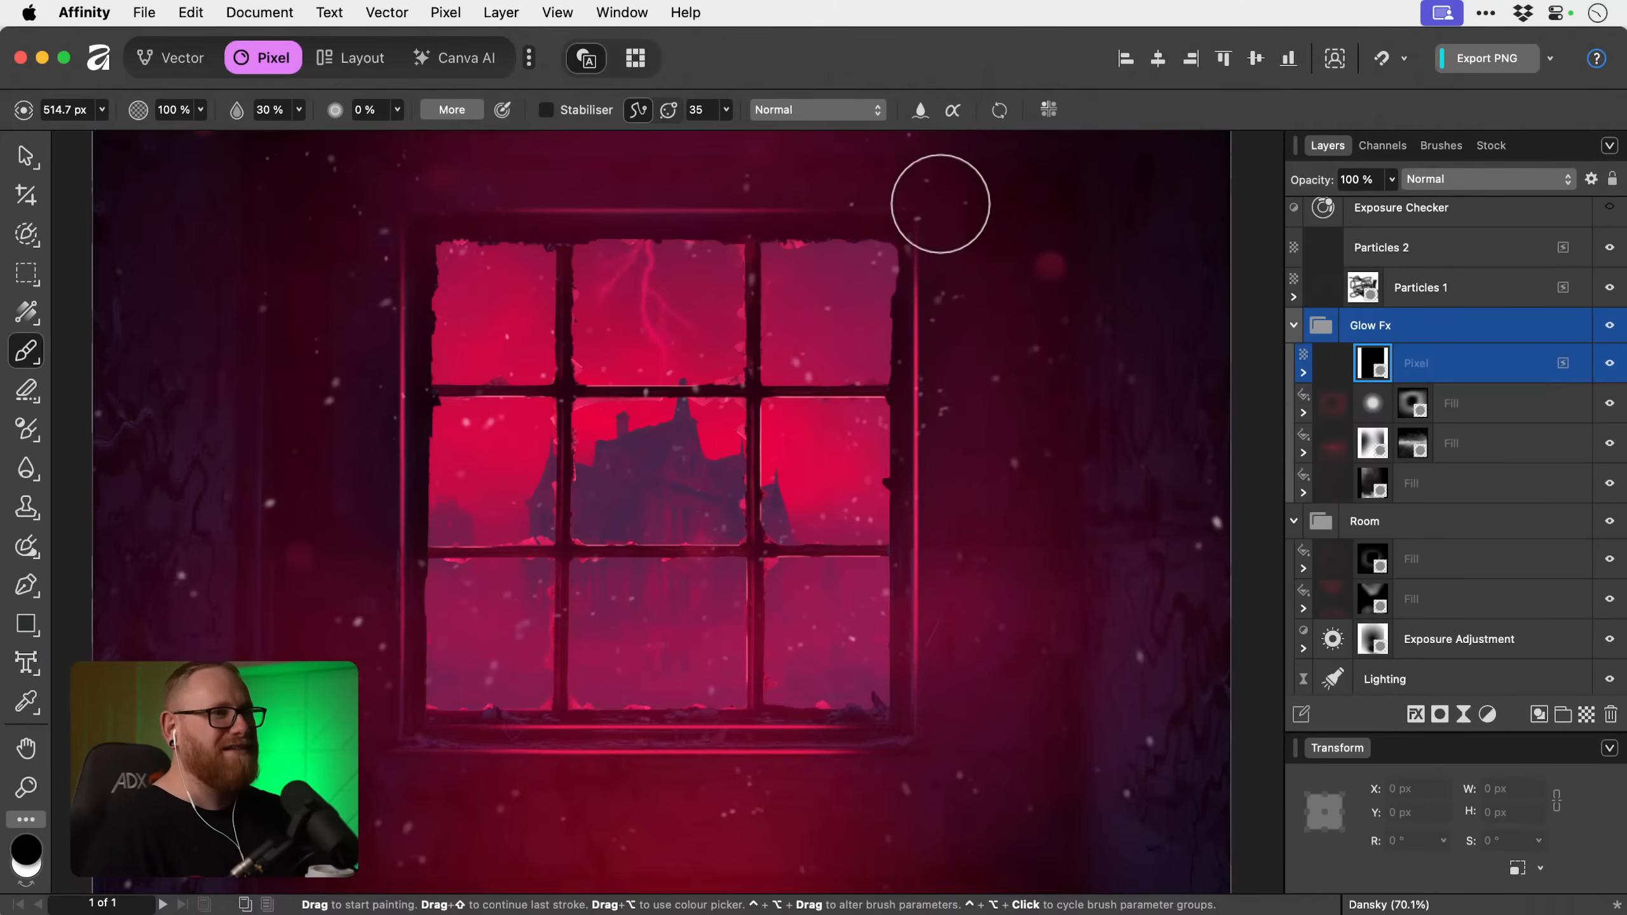
Fit the whole poster in view and clear the selection to review the faded window glow.
{"action": "key", "text": "space"}
{"action": "left_click_drag", "start_coordinate": [752, 494], "coordinate": [729, 519]}
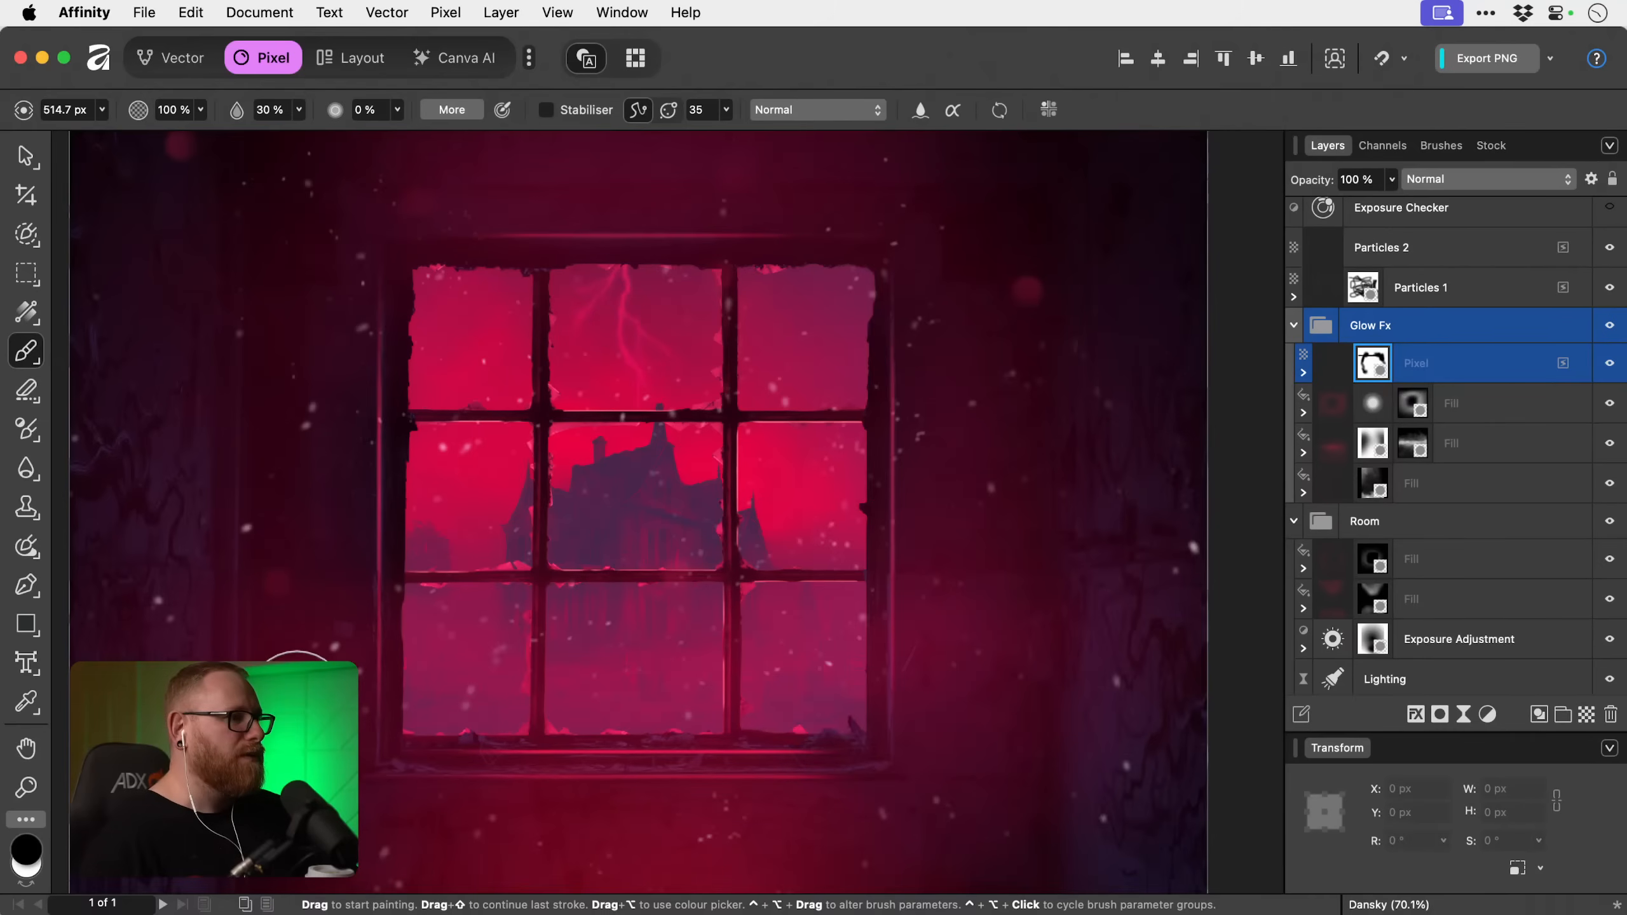
{"action": "key", "text": "v"}
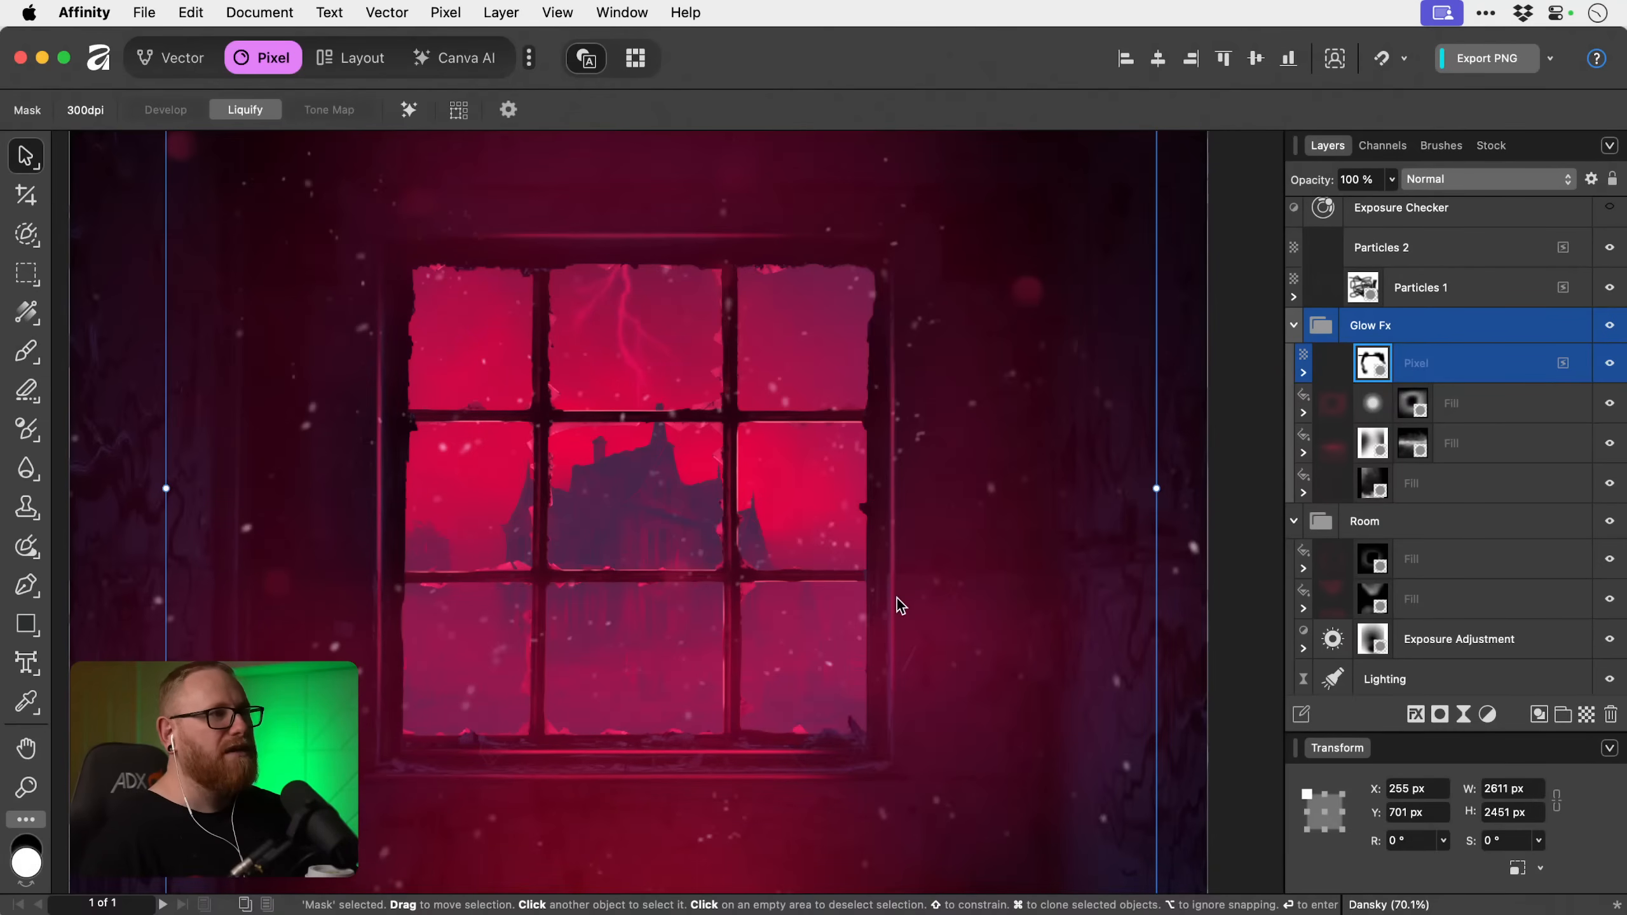
{"action": "key", "text": "super+0"}
{"action": "left_click", "coordinate": [897, 598]}
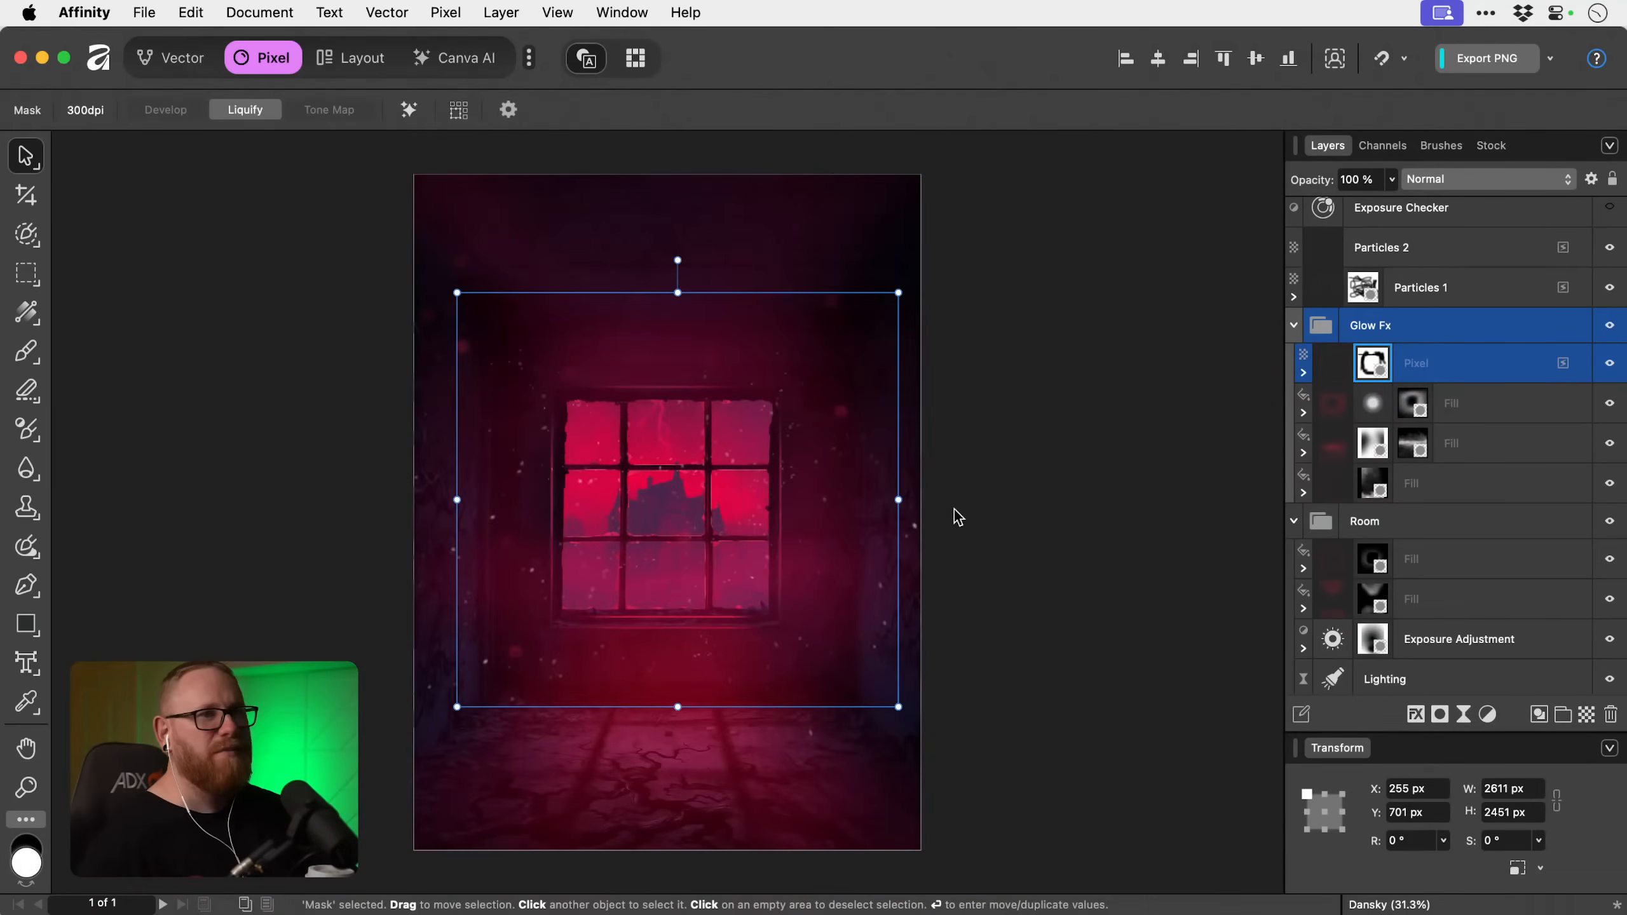
{"action": "left_click", "coordinate": [1504, 357]}
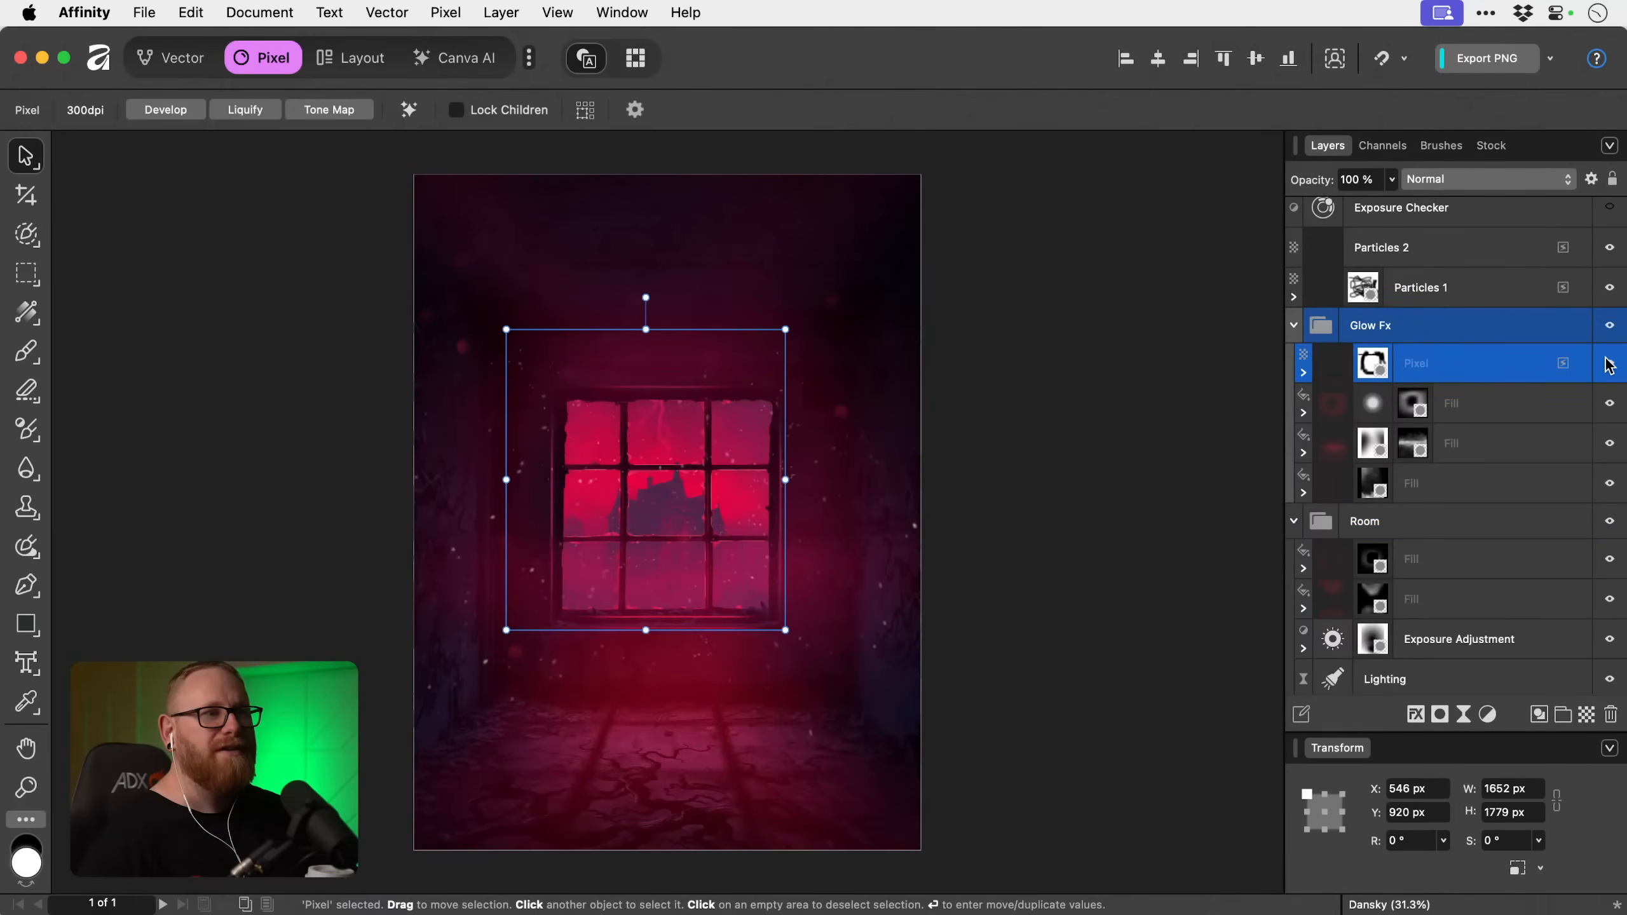
{"action": "left_click", "coordinate": [1271, 456]}
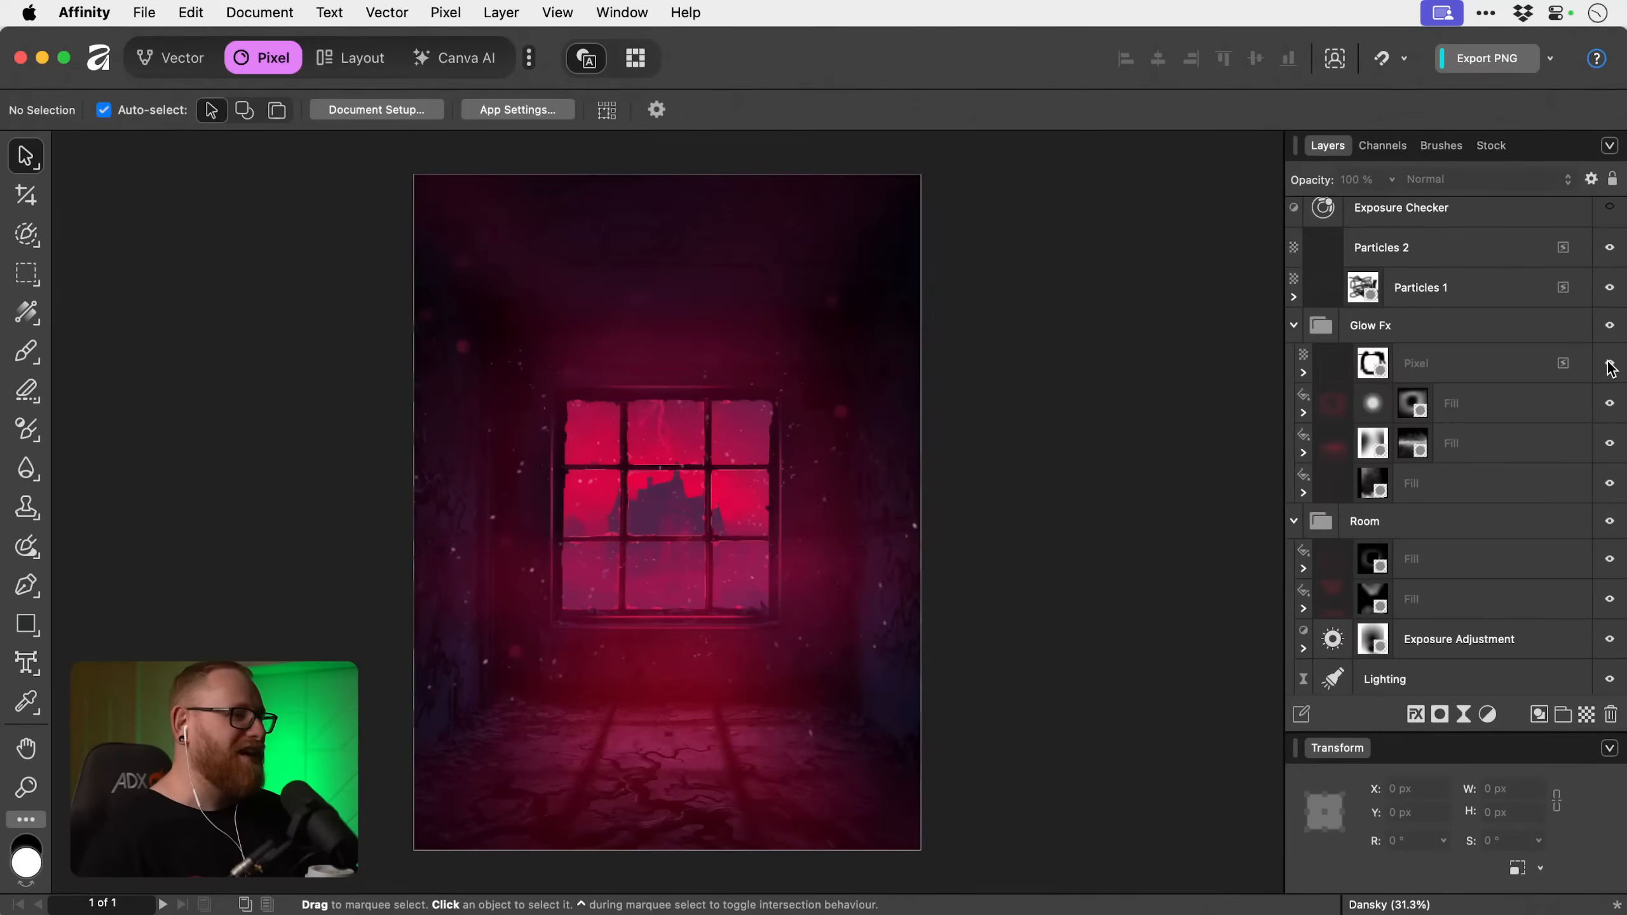
Rename the masked pixel layer in the Glow Fx group as Windowsill Highlights.
{"action": "left_click", "coordinate": [1510, 366]}
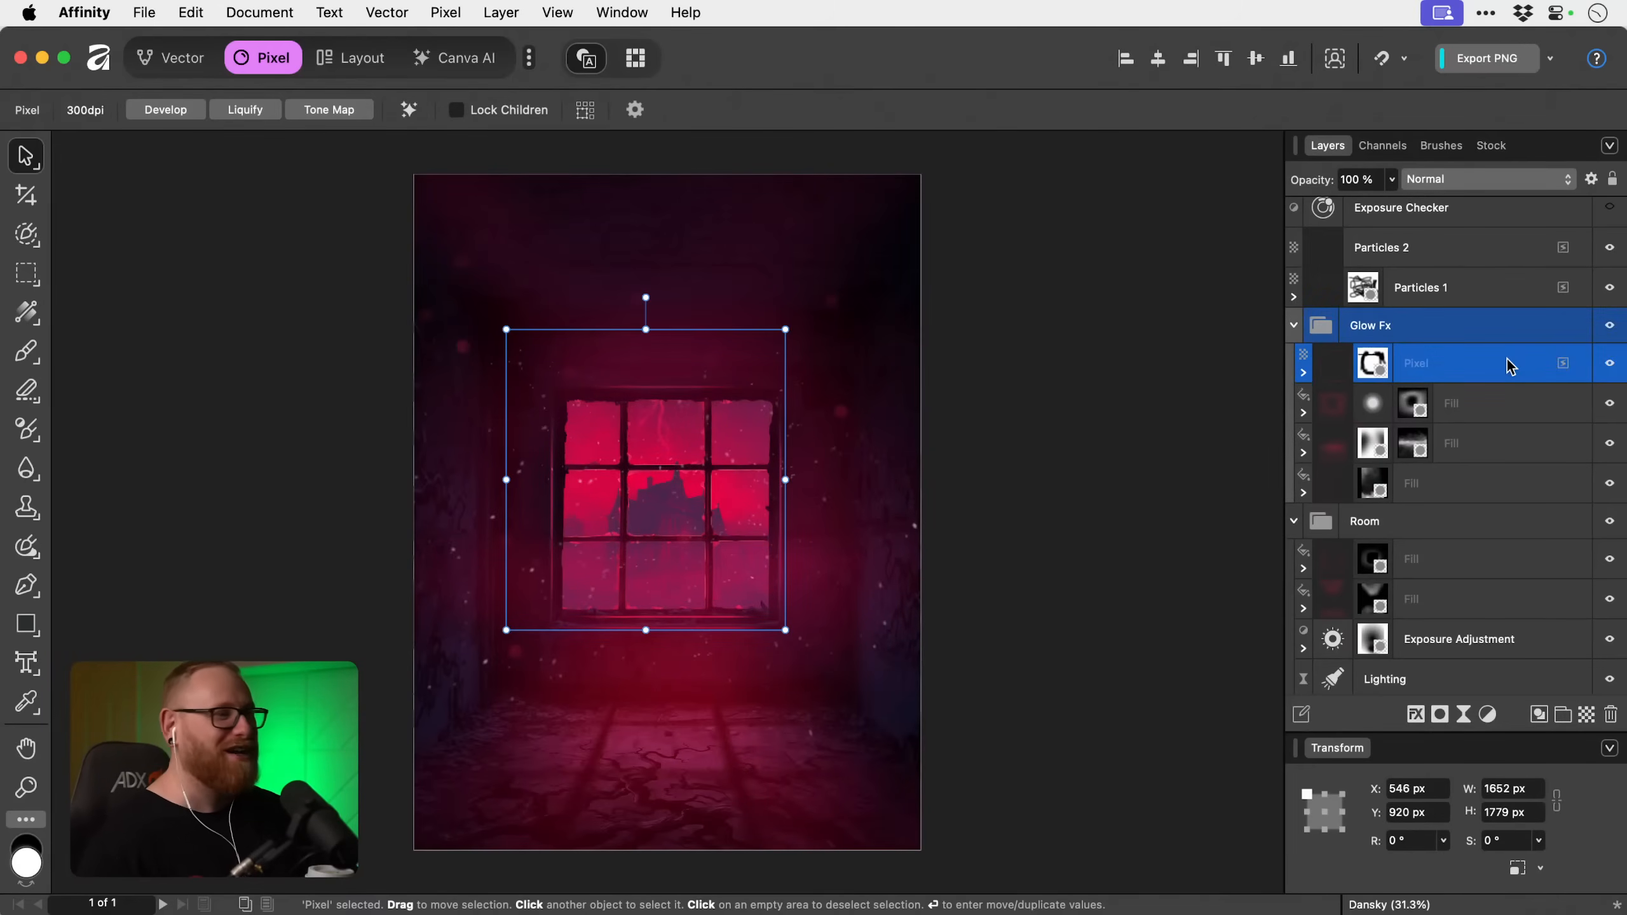
{"action": "double_click", "coordinate": [1421, 365]}
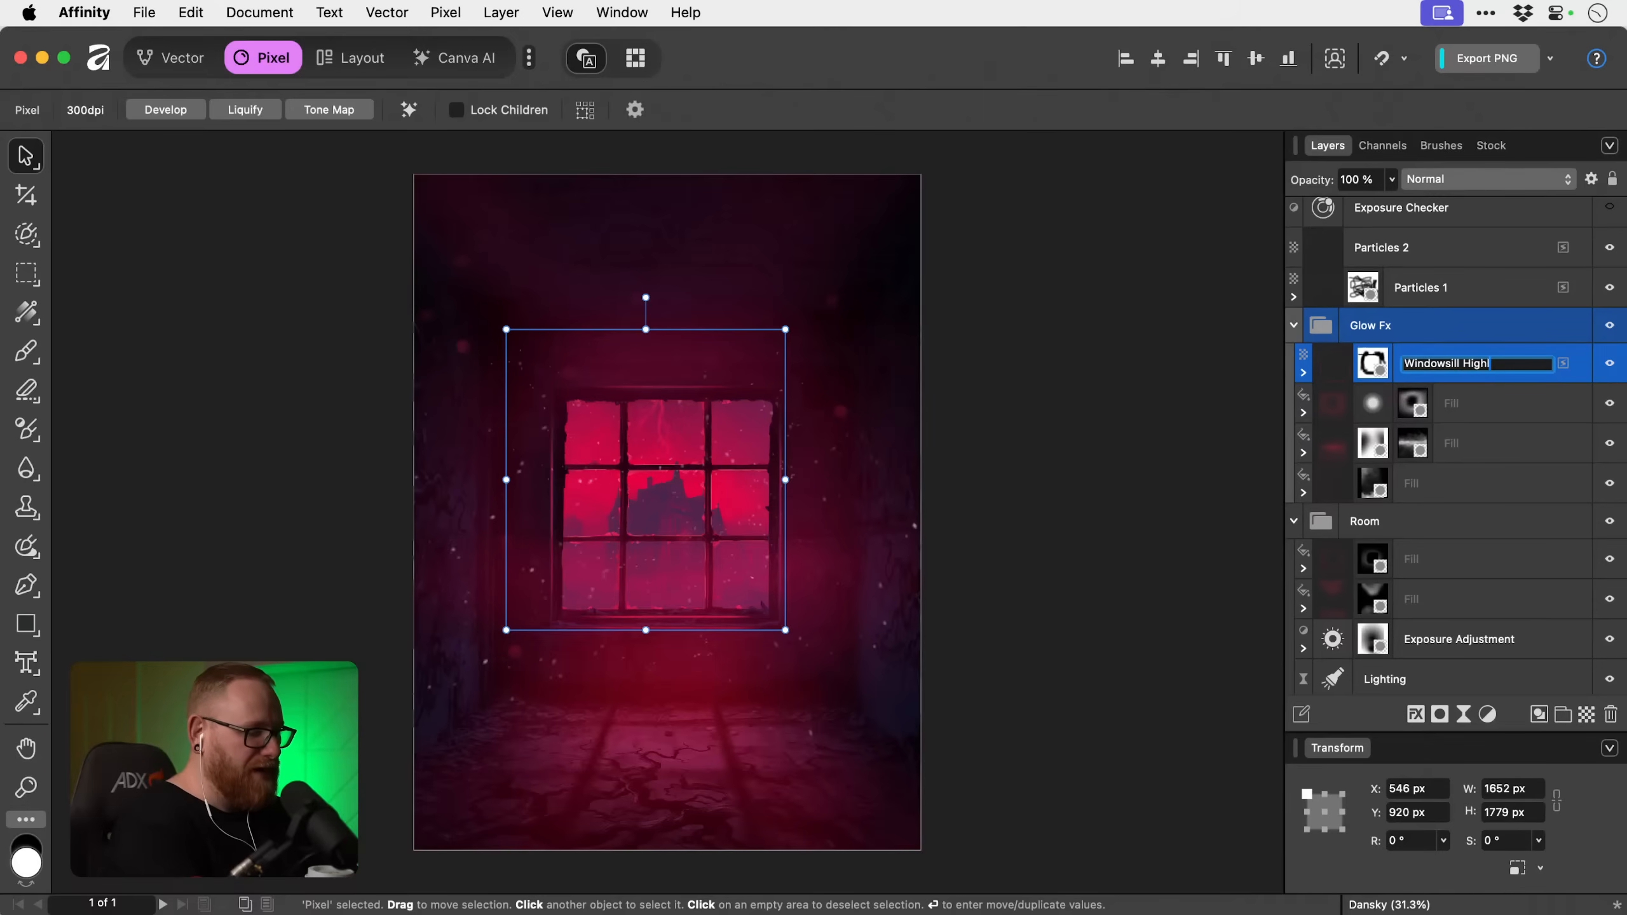
{"action": "key", "text": "Return"}
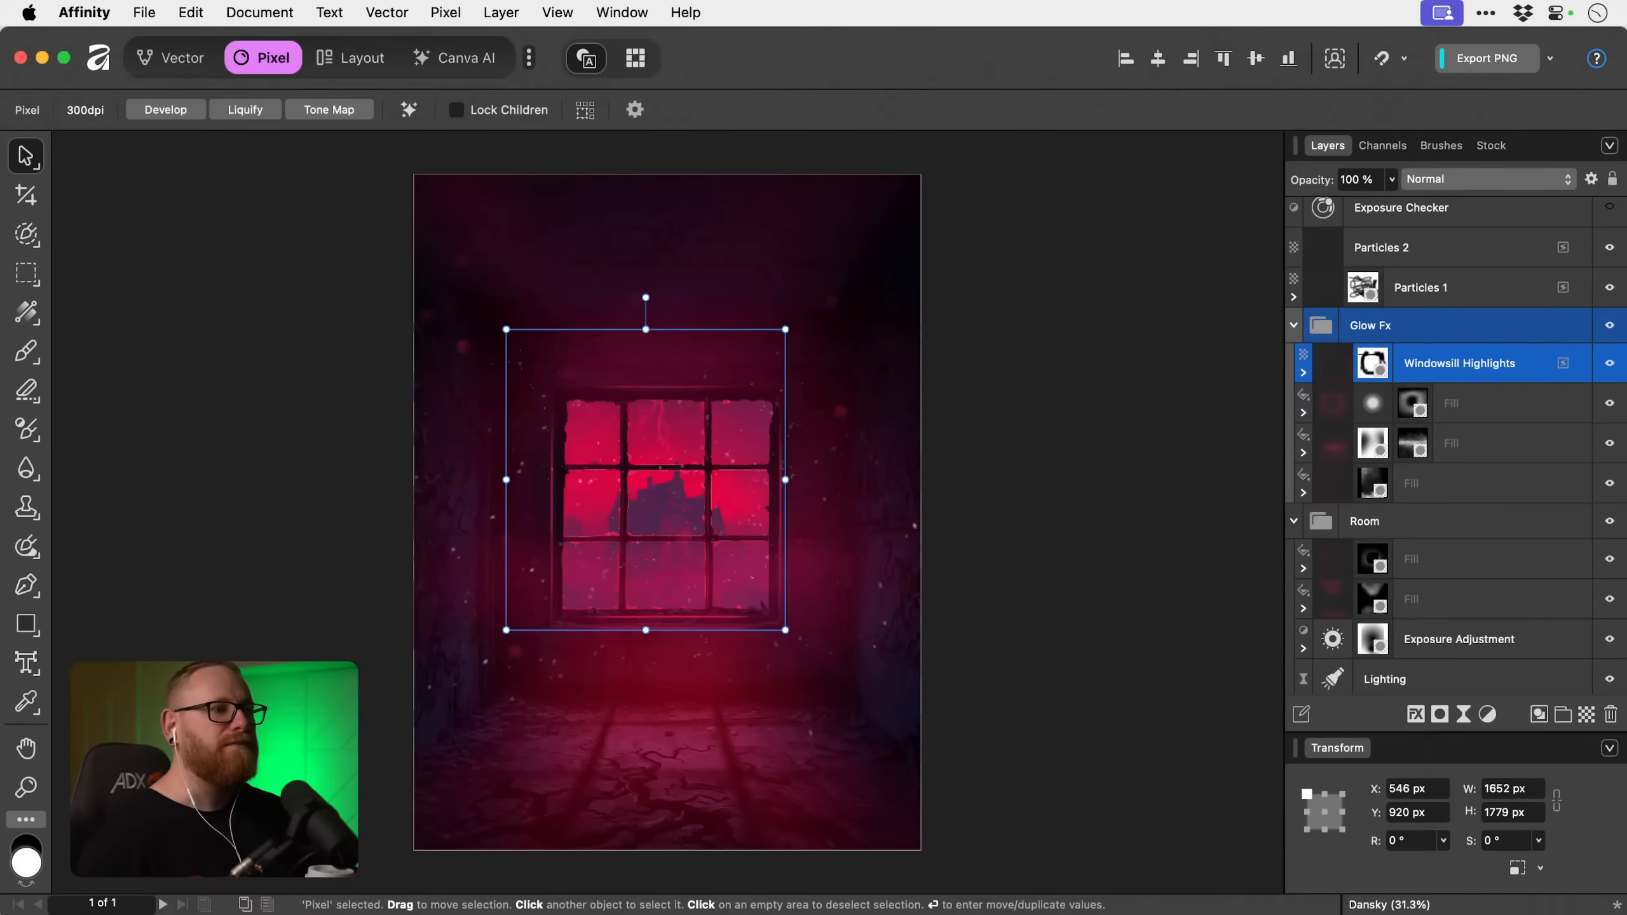
{"action": "left_click", "coordinate": [1185, 410]}
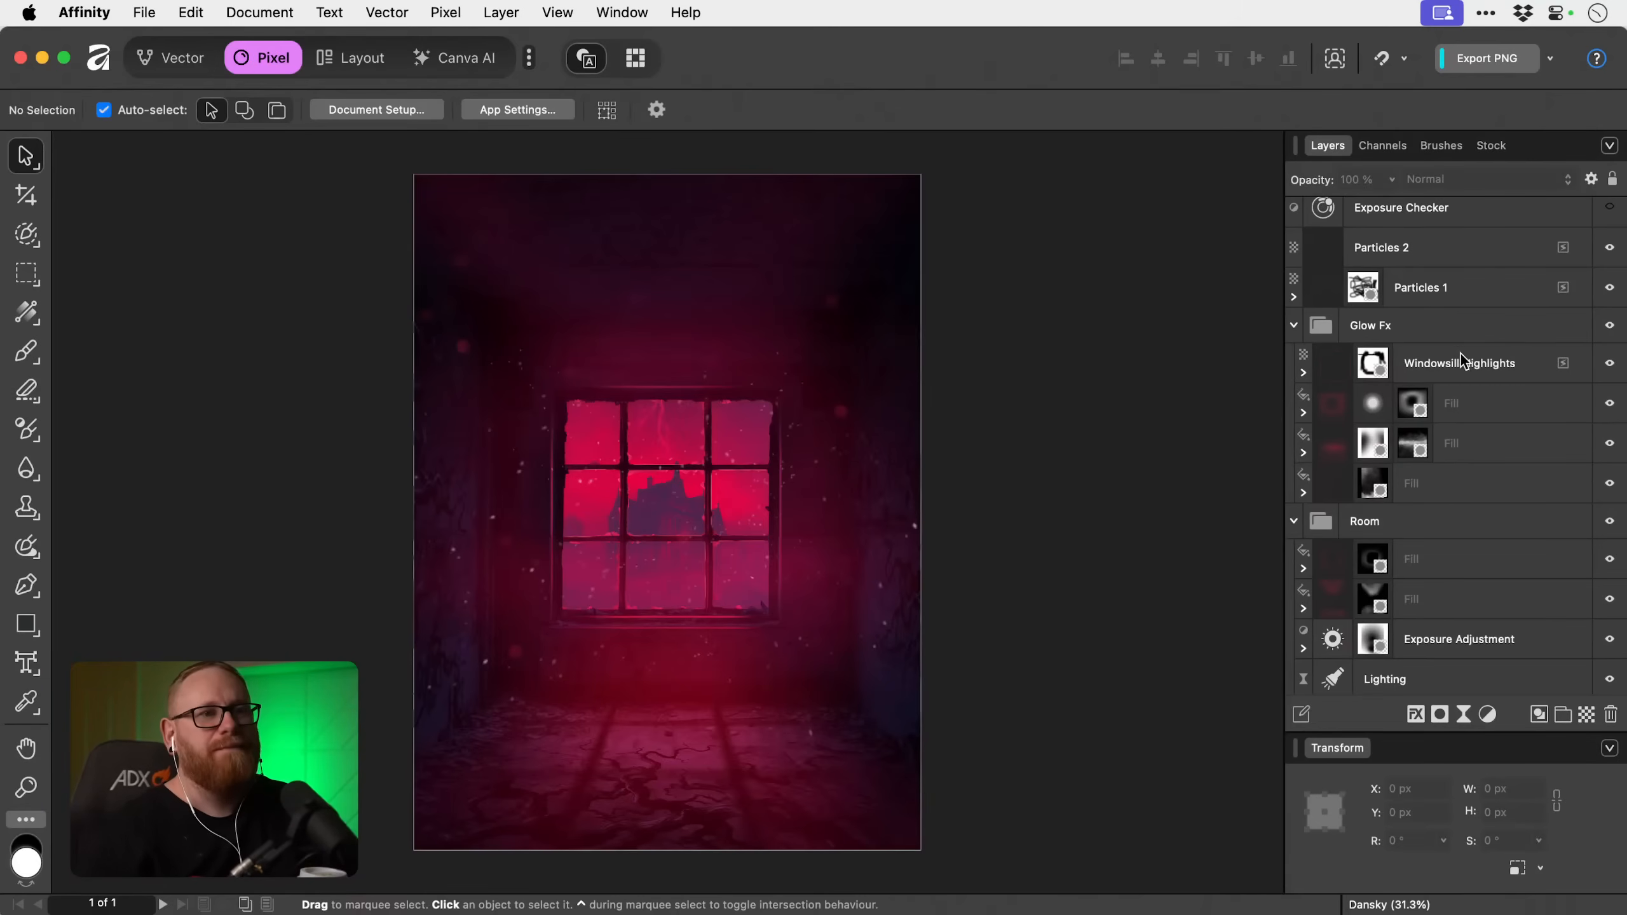
Add a pixel layer directly above the uppermost fill in Glow Fx and sample a bright pink-red from the window.
{"action": "left_click", "coordinate": [1480, 405]}
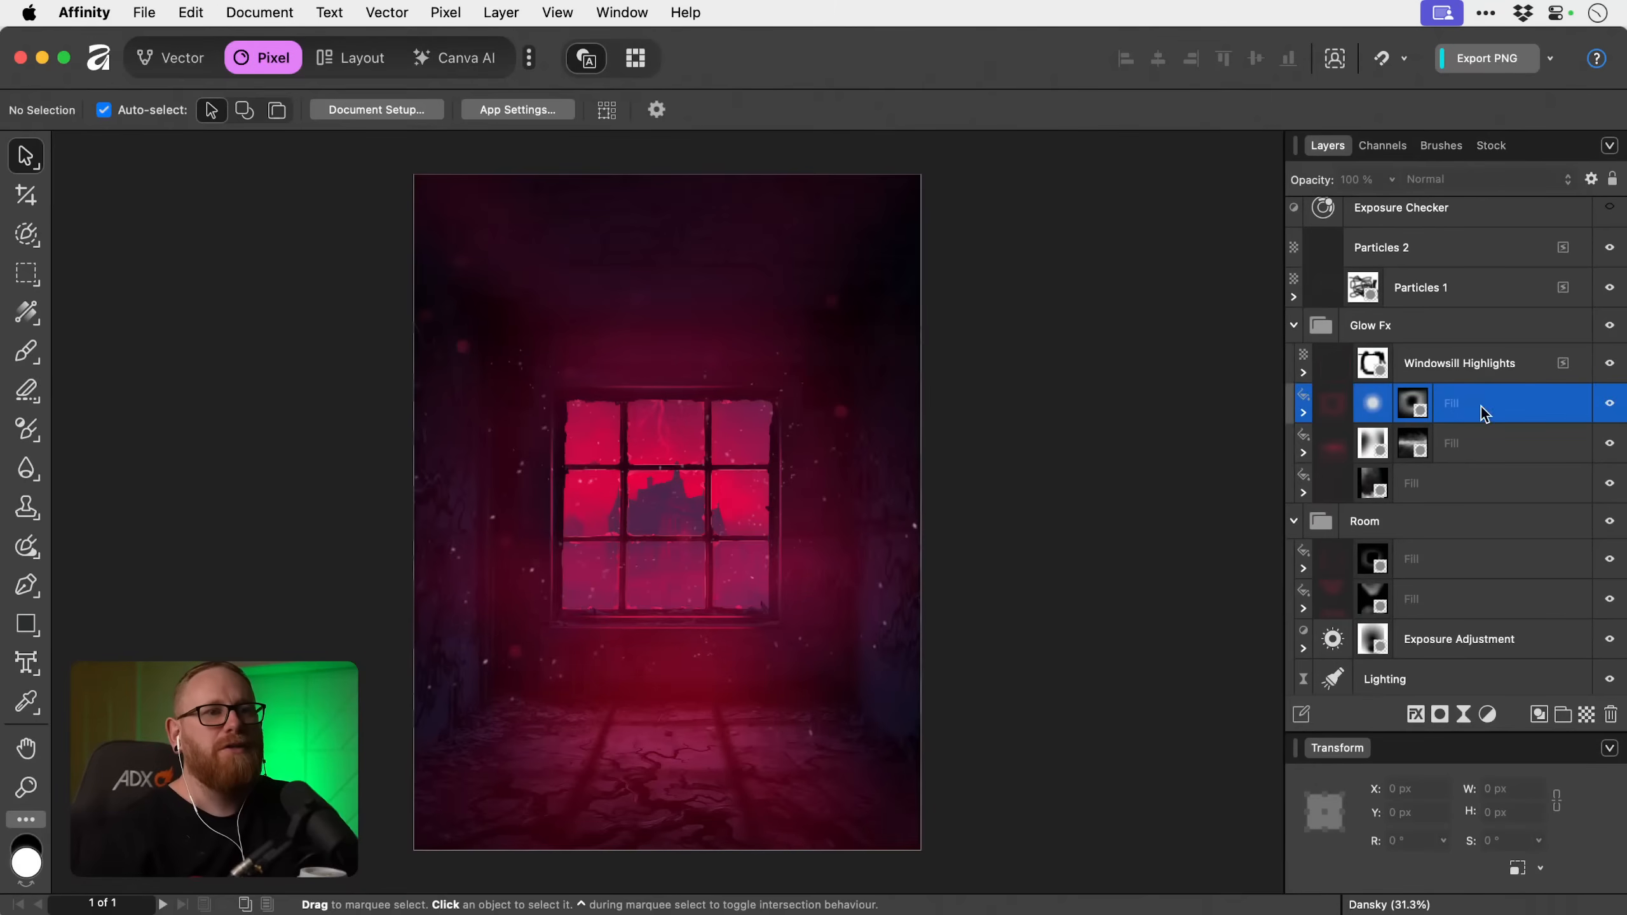
{"action": "left_click", "coordinate": [1586, 715]}
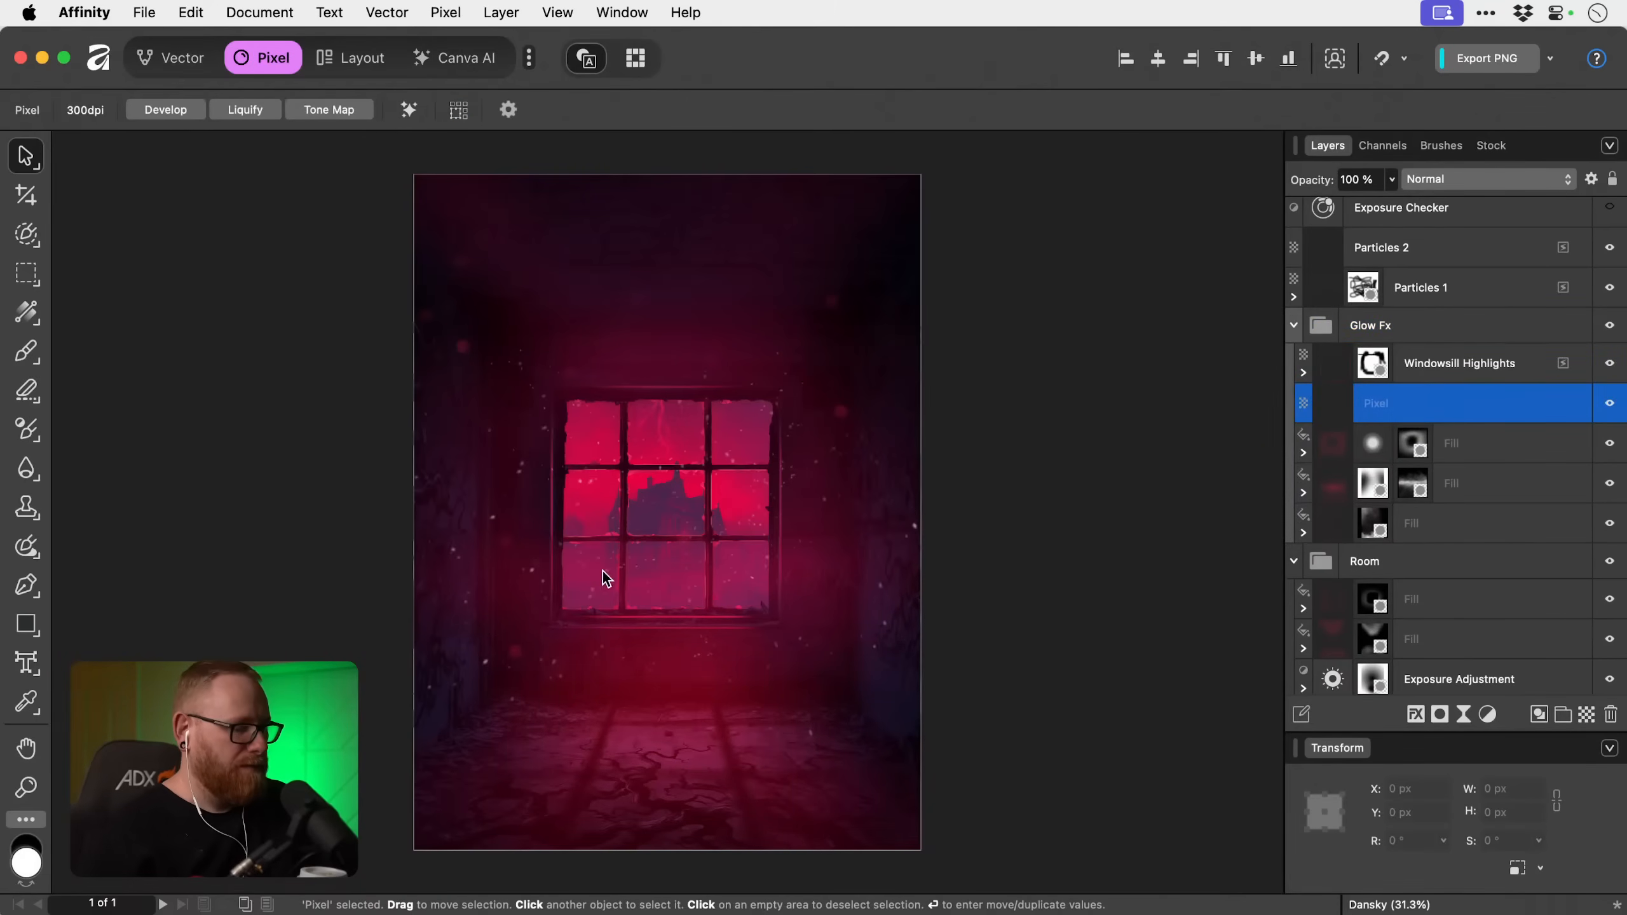
{"action": "key", "text": "i"}
{"action": "left_click", "coordinate": [729, 495]}
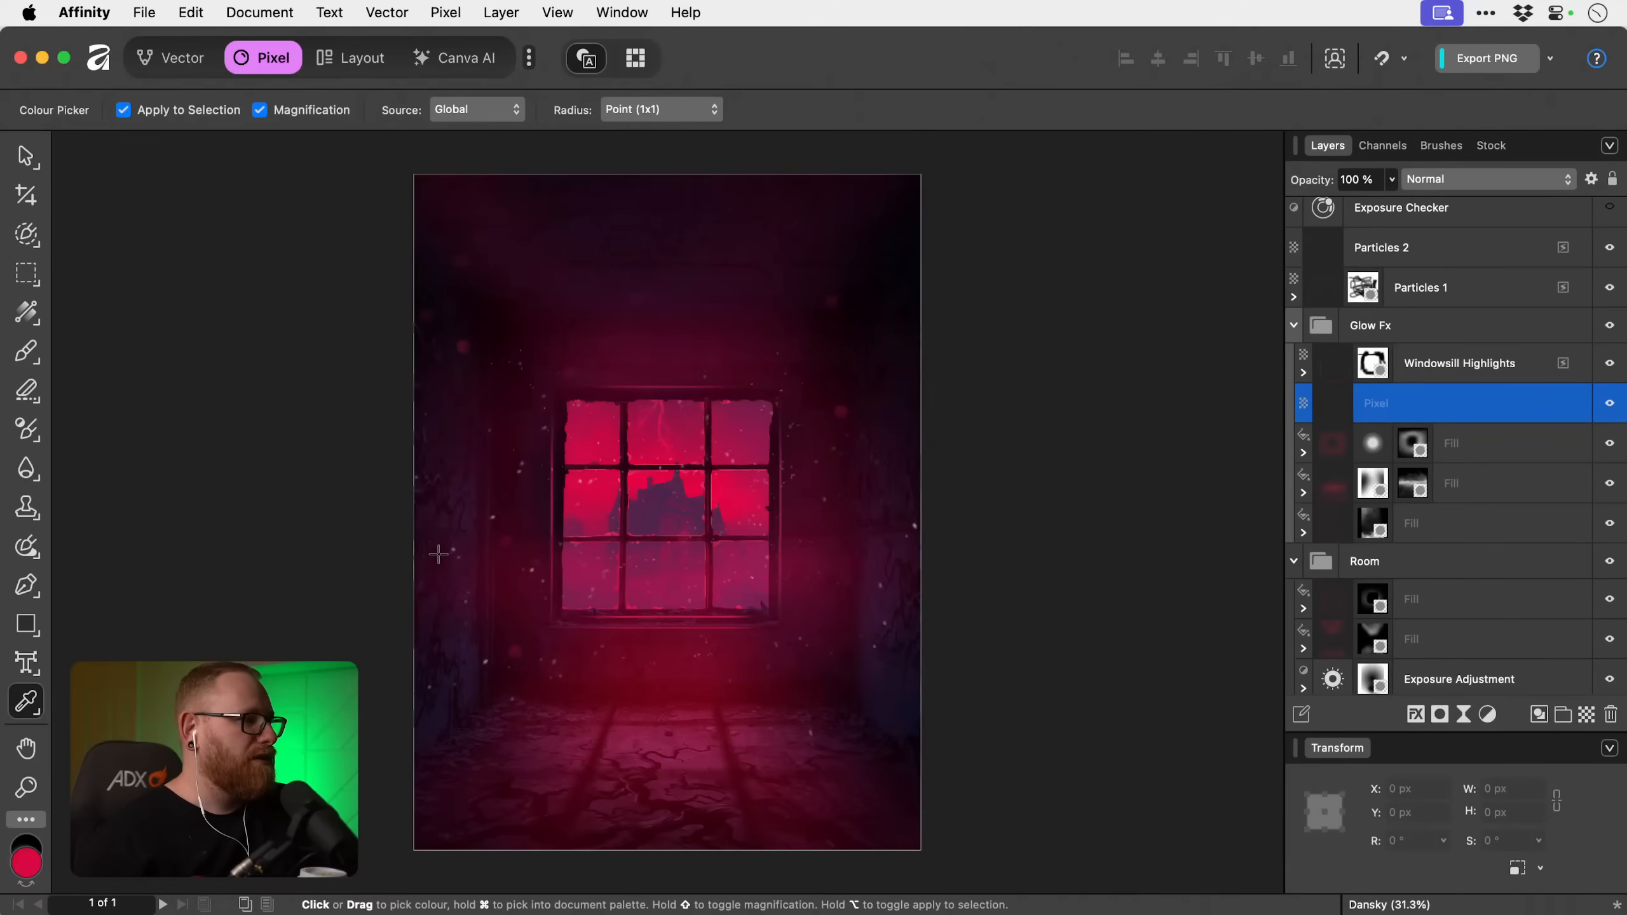
{"action": "key", "text": "b"}
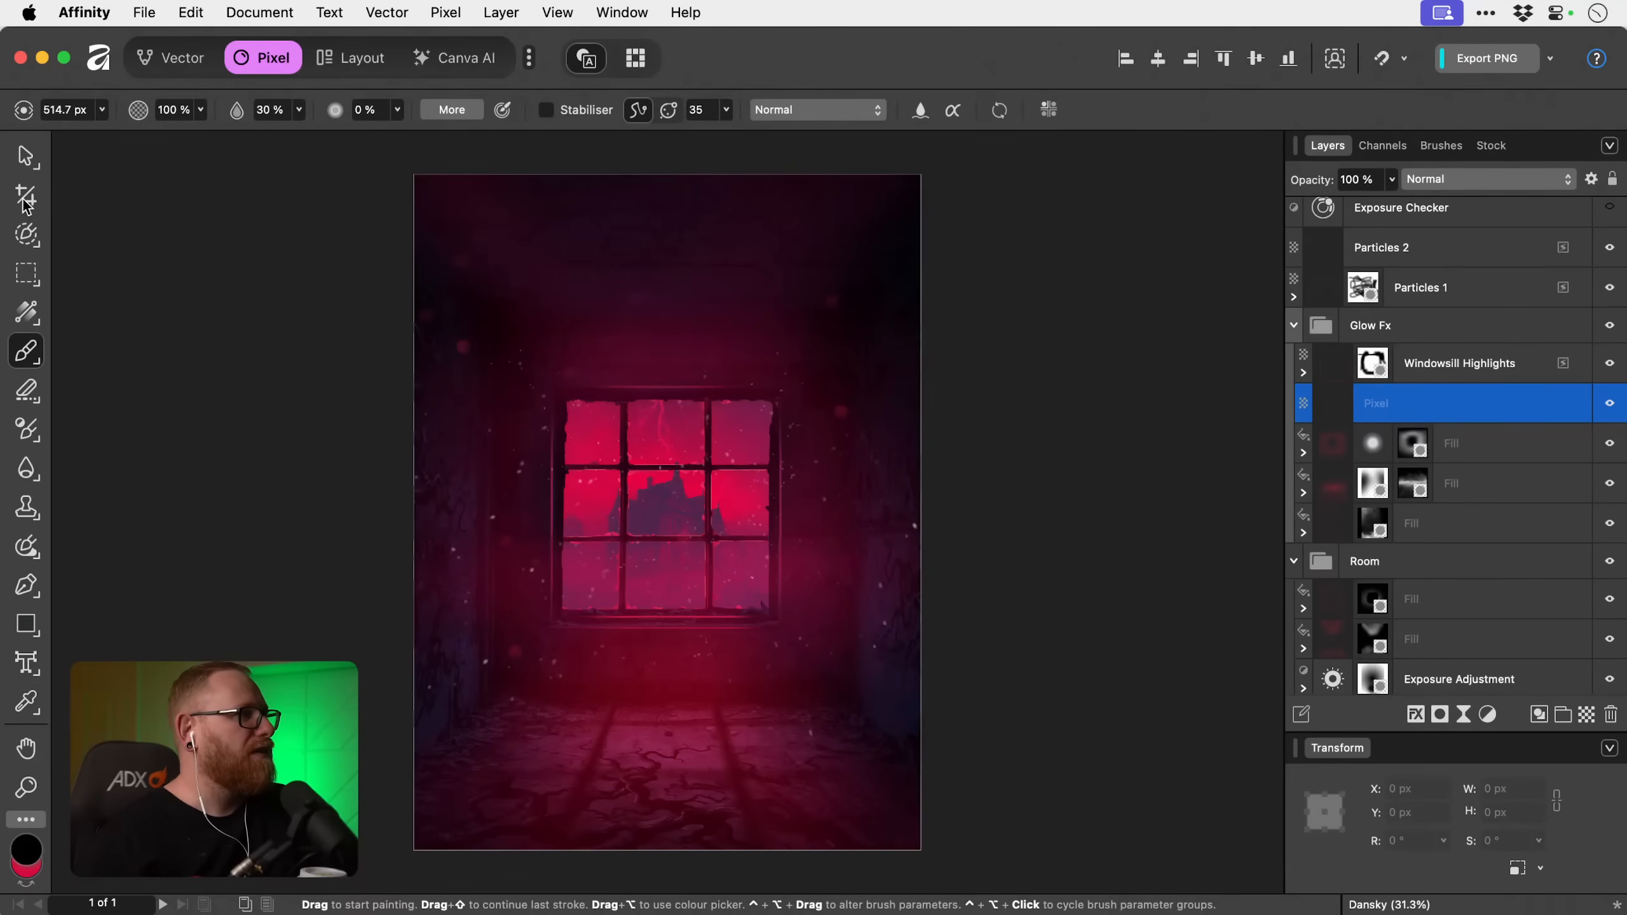
Select a straight-edged floor-light area with the Freehand Selection tool, spreading from the window's lower corners past the canvas's lower edge.
{"action": "left_click_drag", "start_coordinate": [26, 274], "coordinate": [104, 387]}
{"action": "scroll", "coordinate": [664, 624], "scroll_direction": "down", "scroll_amount": 5}
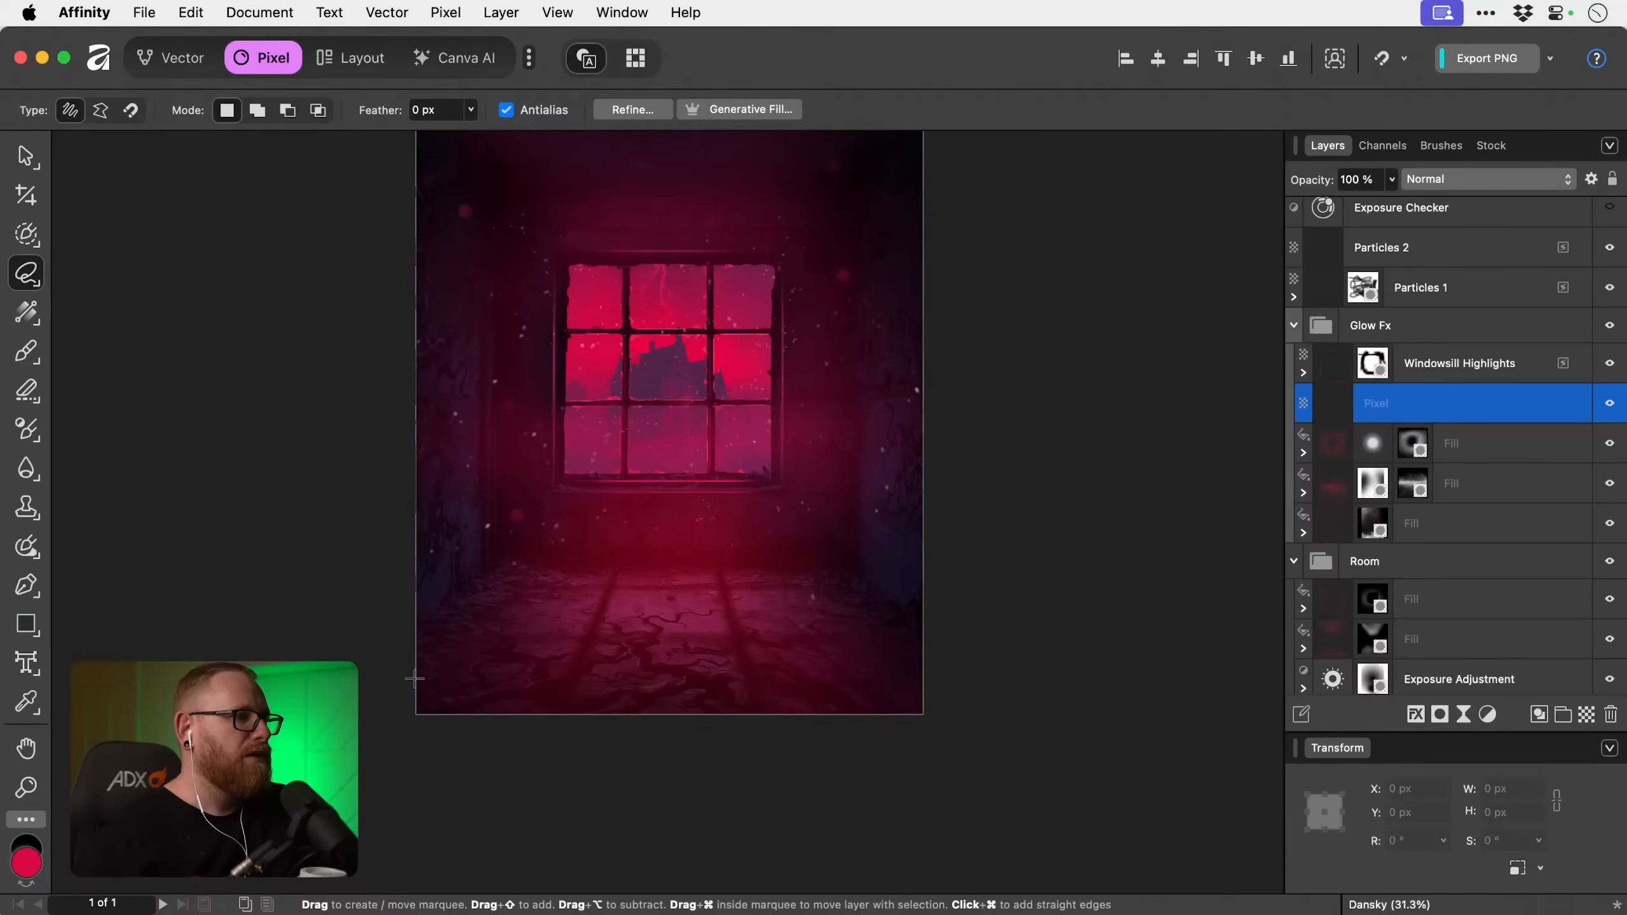
{"action": "left_click", "coordinate": [565, 466]}
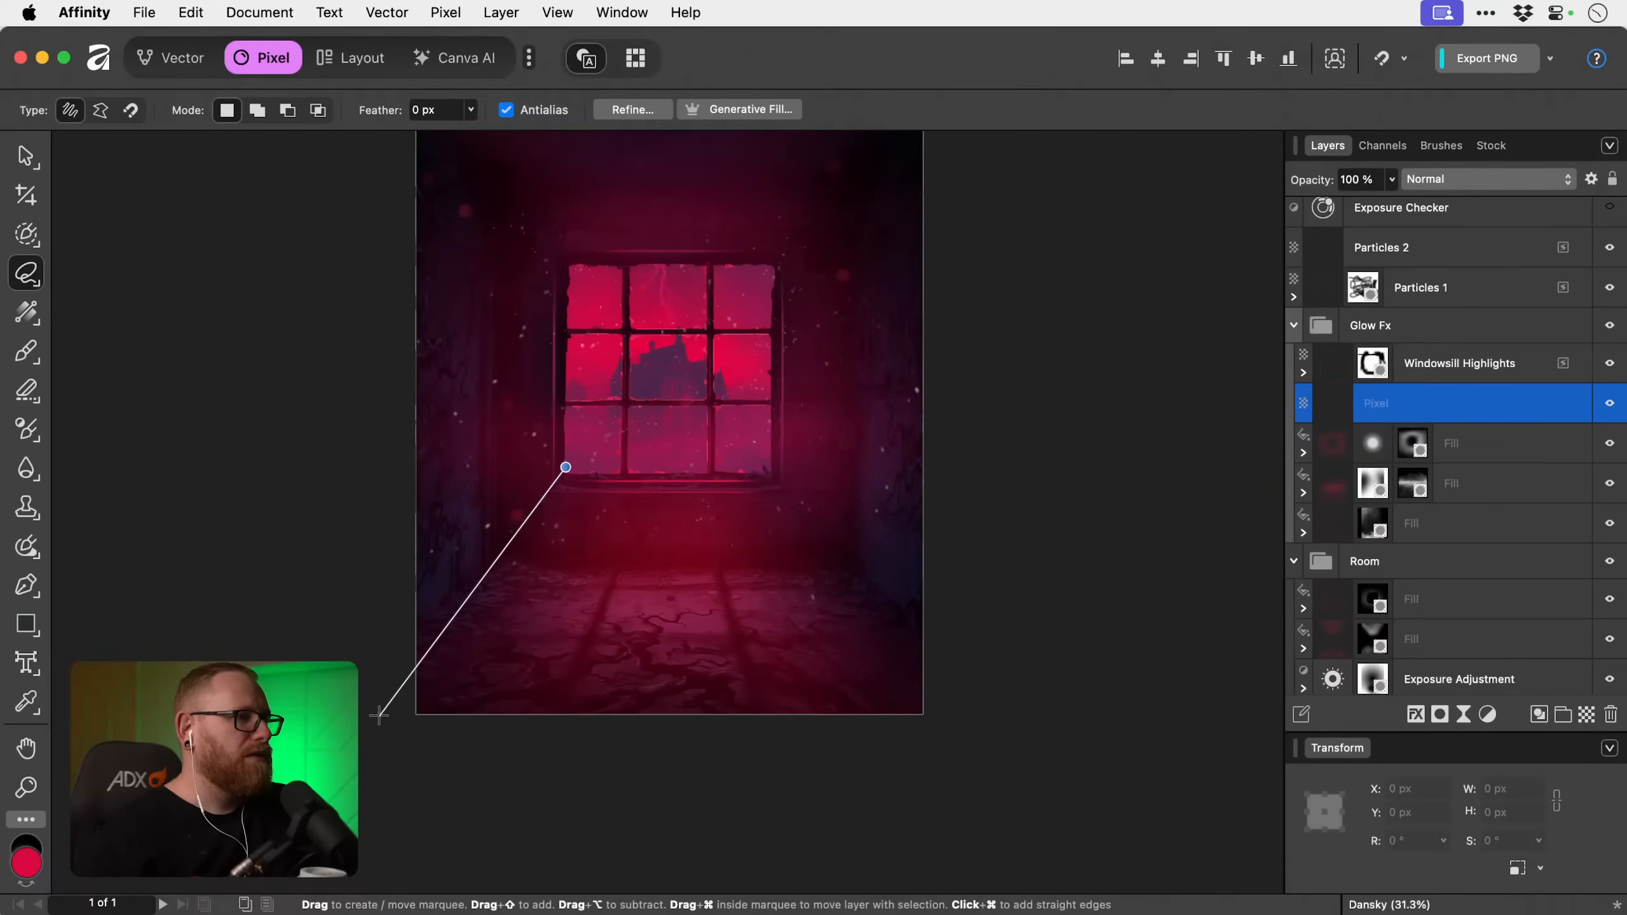
{"action": "left_click", "coordinate": [365, 736]}
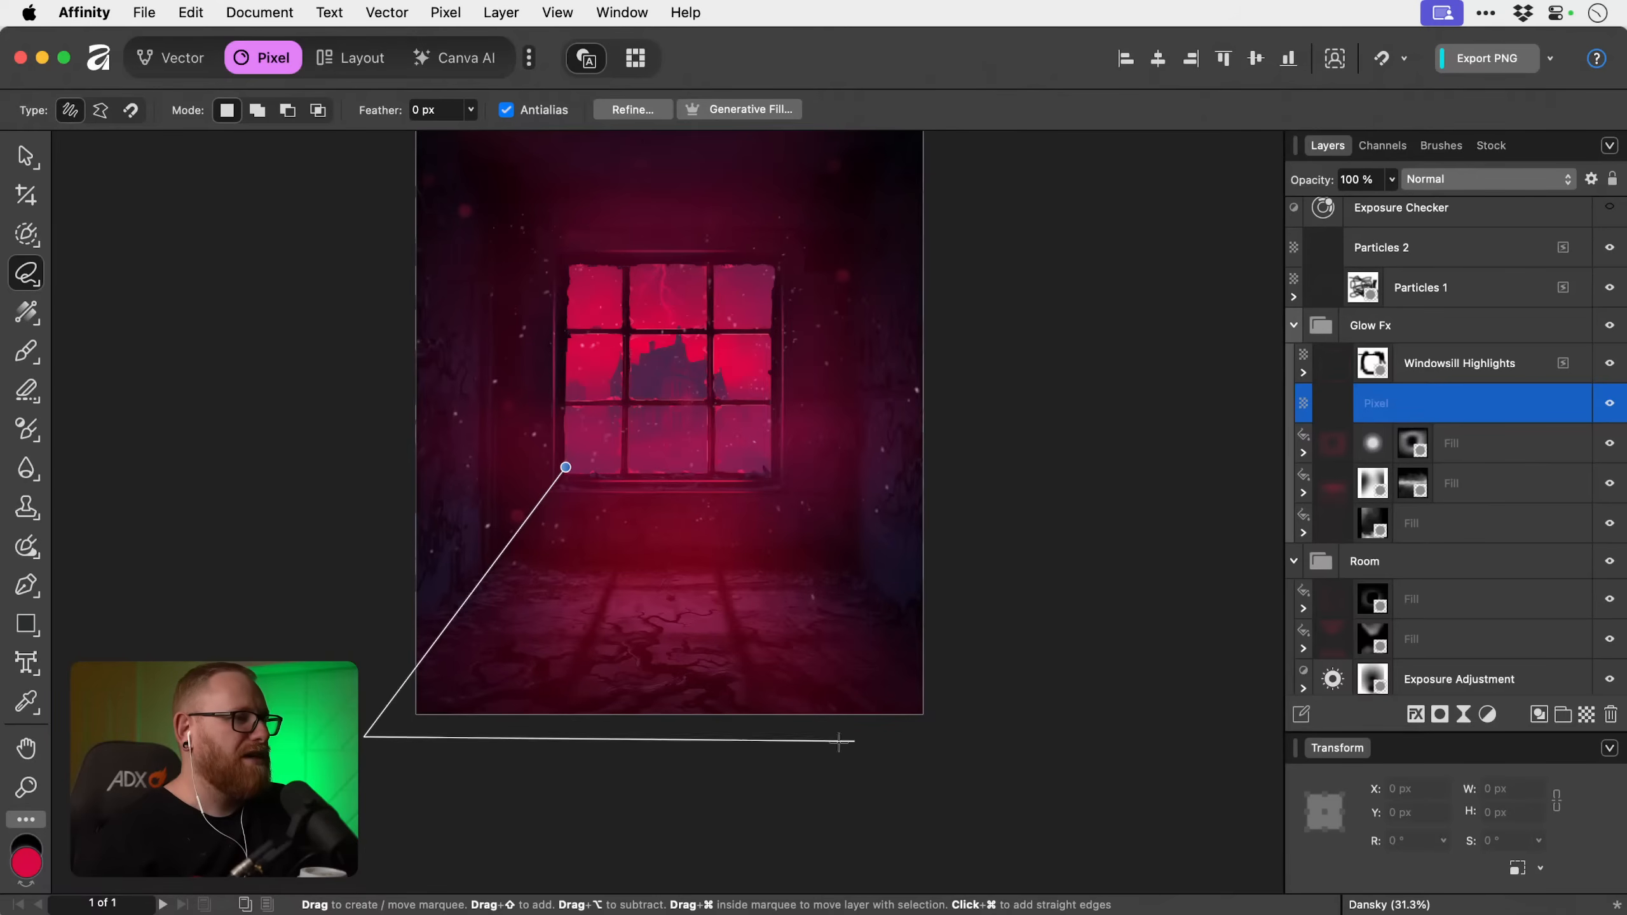
{"action": "left_click", "coordinate": [969, 737]}
{"action": "left_click", "coordinate": [973, 674]}
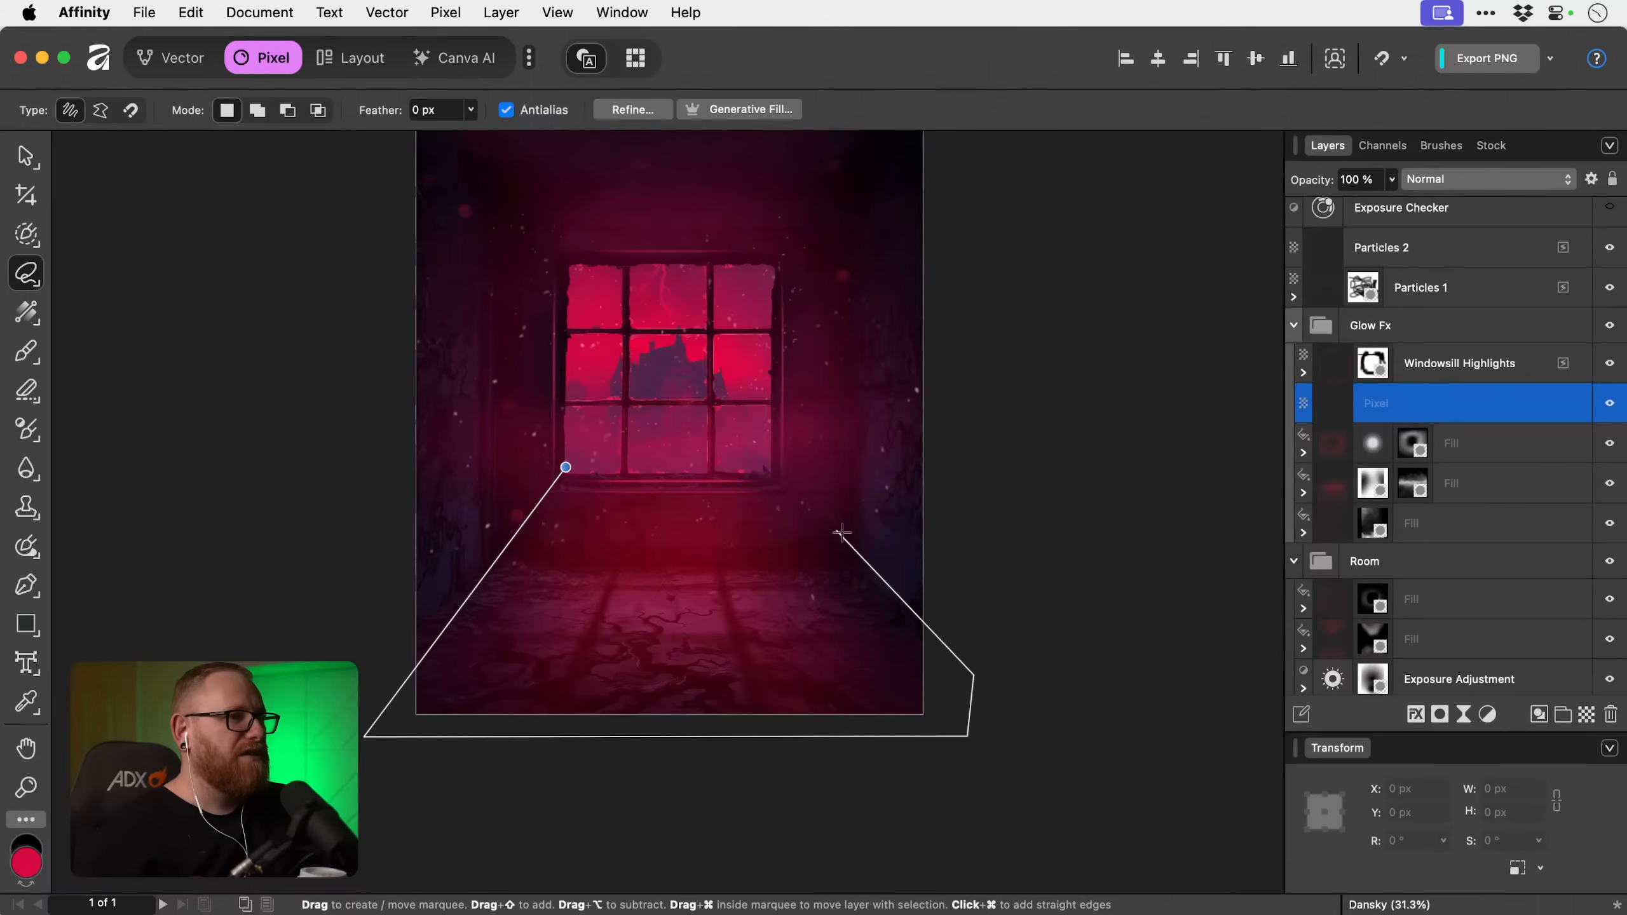
{"action": "left_click", "coordinate": [775, 473]}
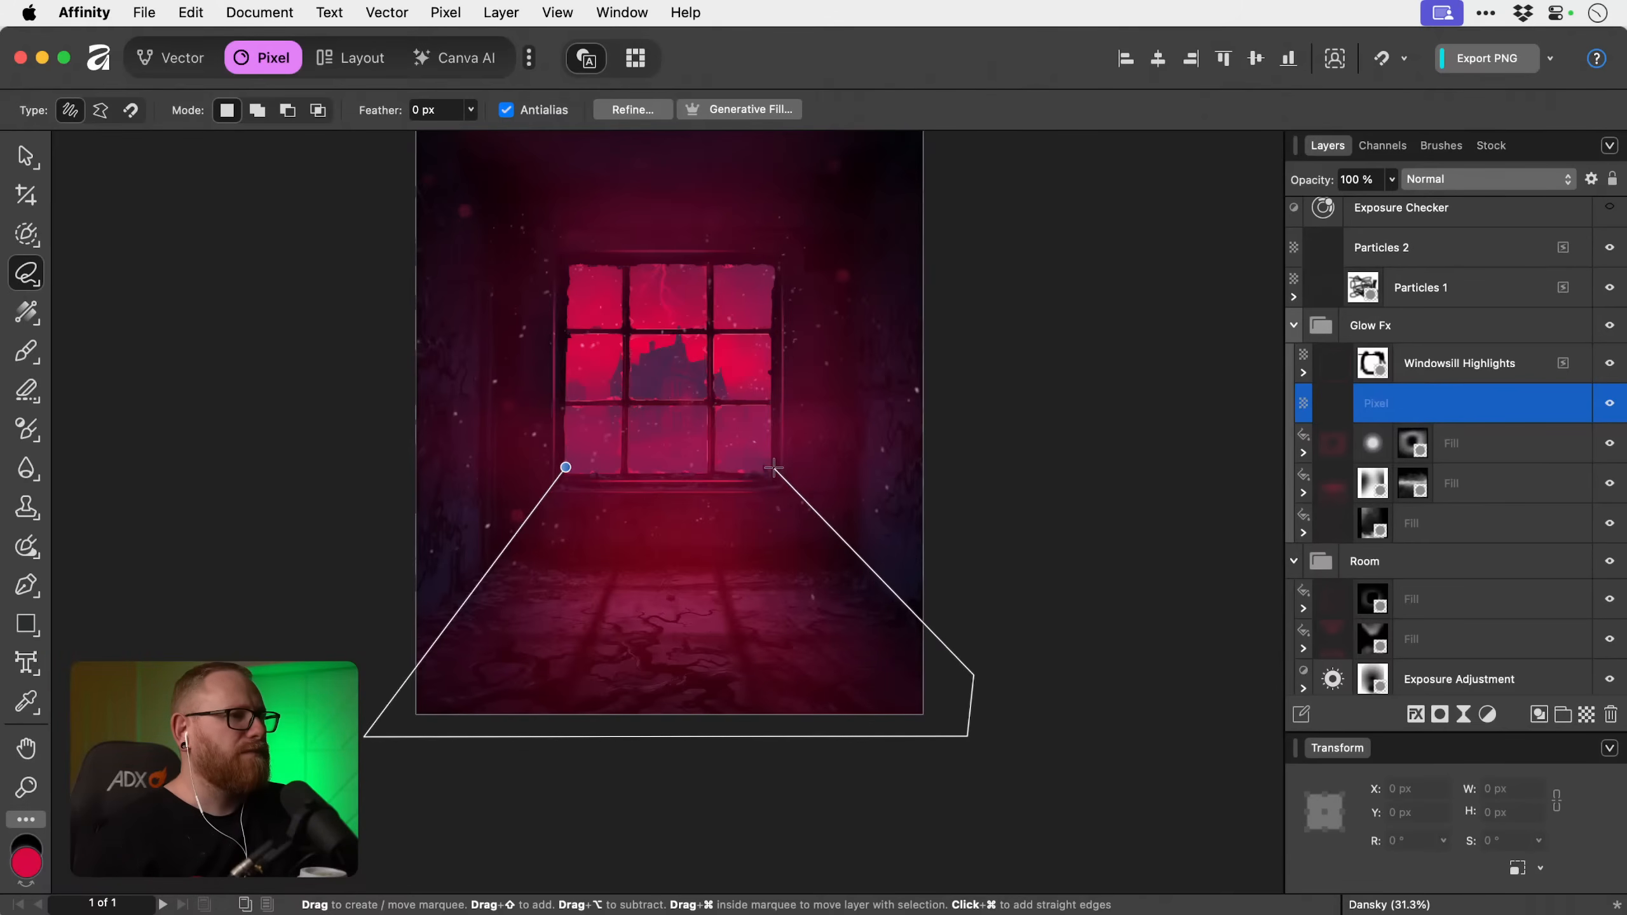
{"action": "left_click", "coordinate": [566, 467]}
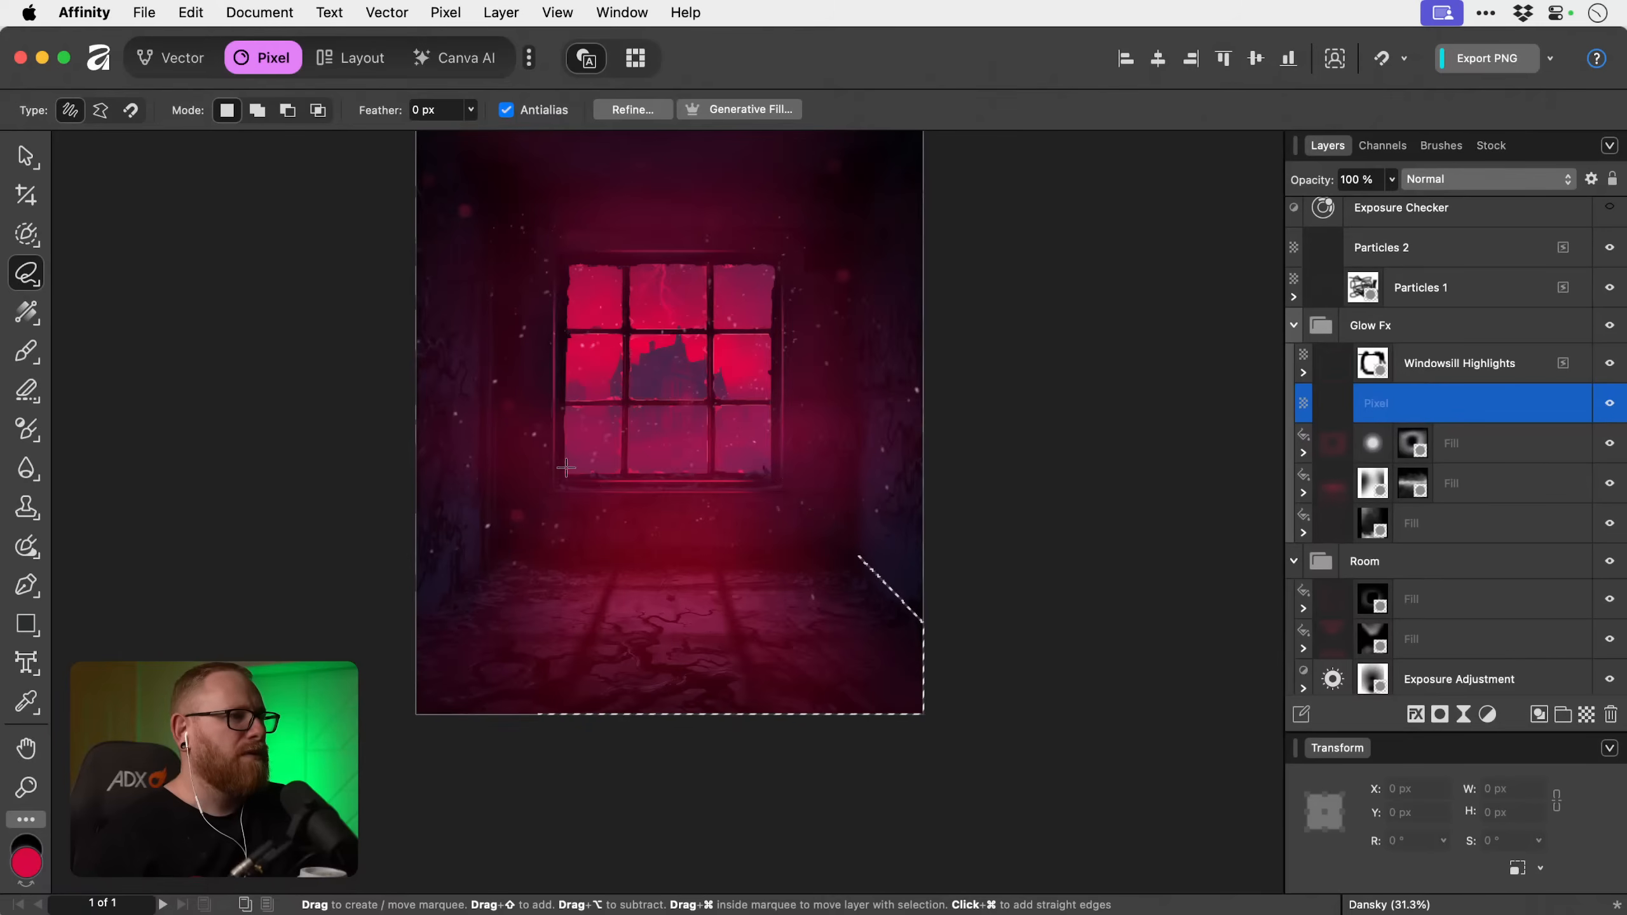
Flood fill the selected floor area with the sampled pink-red and deselect it.
{"action": "key", "text": "g"}
{"action": "left_click", "coordinate": [618, 575]}
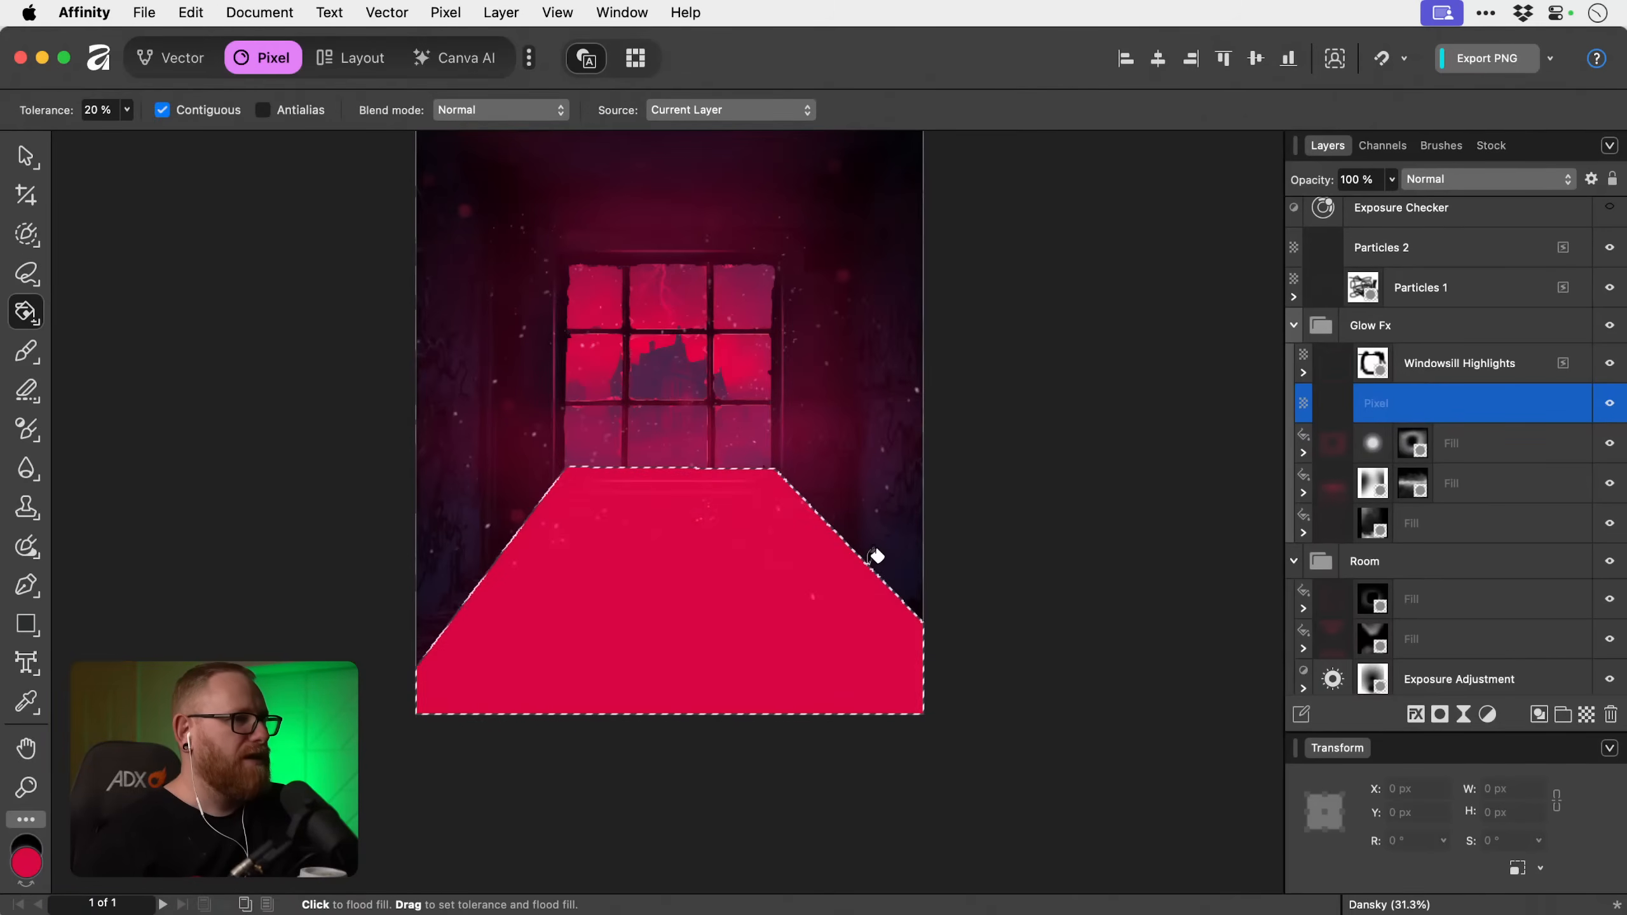
{"action": "key", "text": "super+d"}
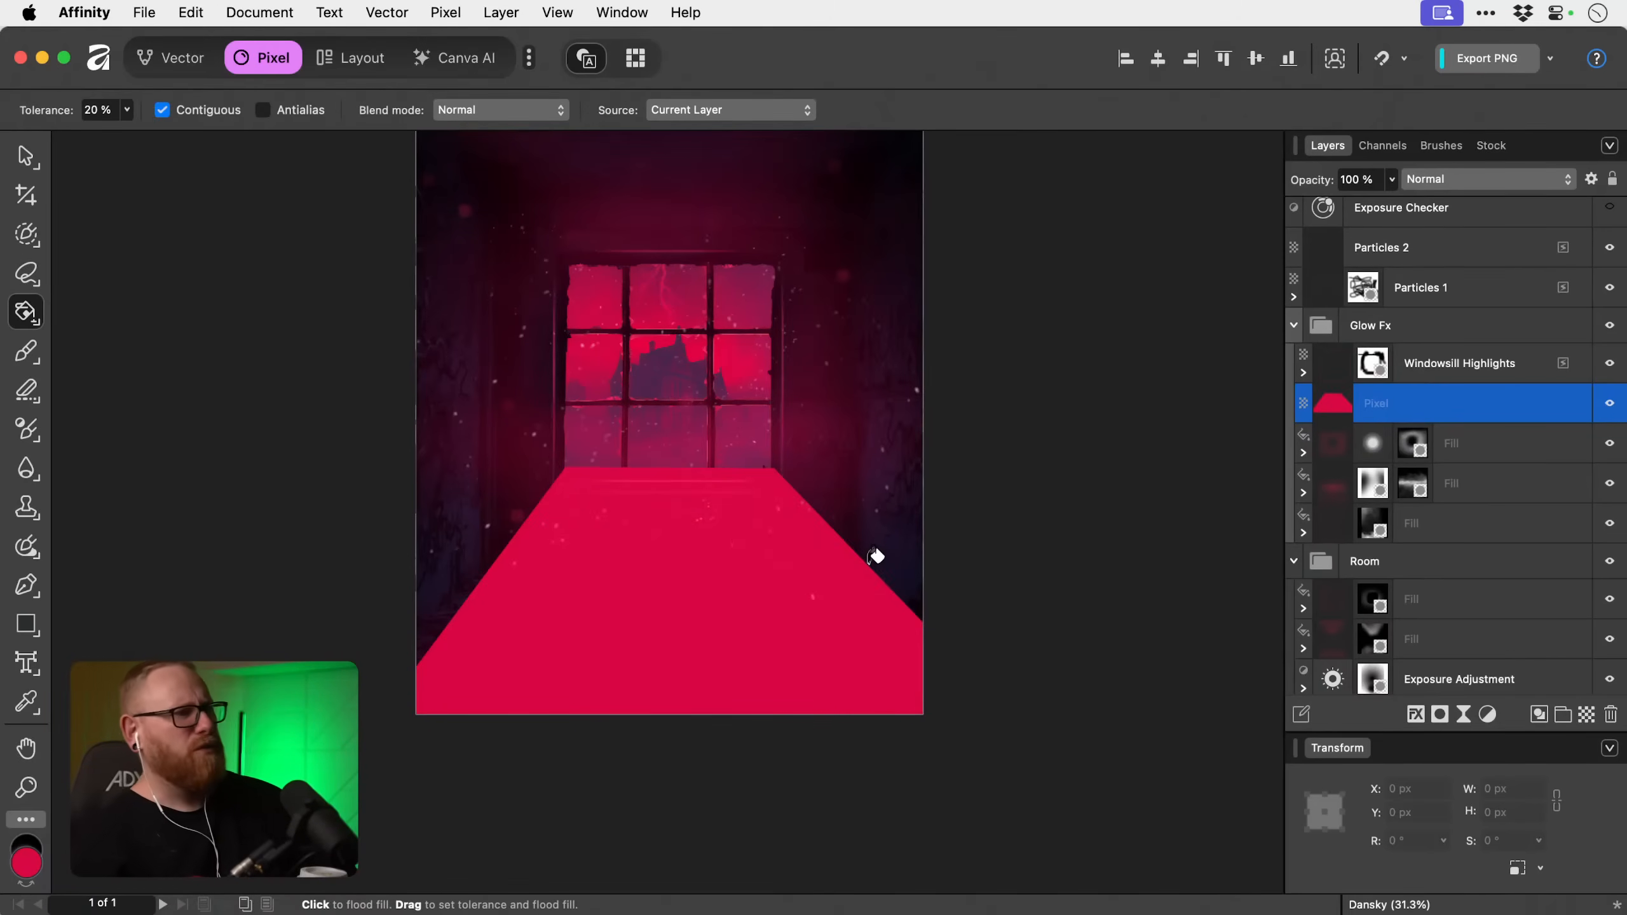
{"action": "key", "text": "v"}
{"action": "scroll", "coordinate": [872, 561], "scroll_direction": "up", "scroll_amount": 4}
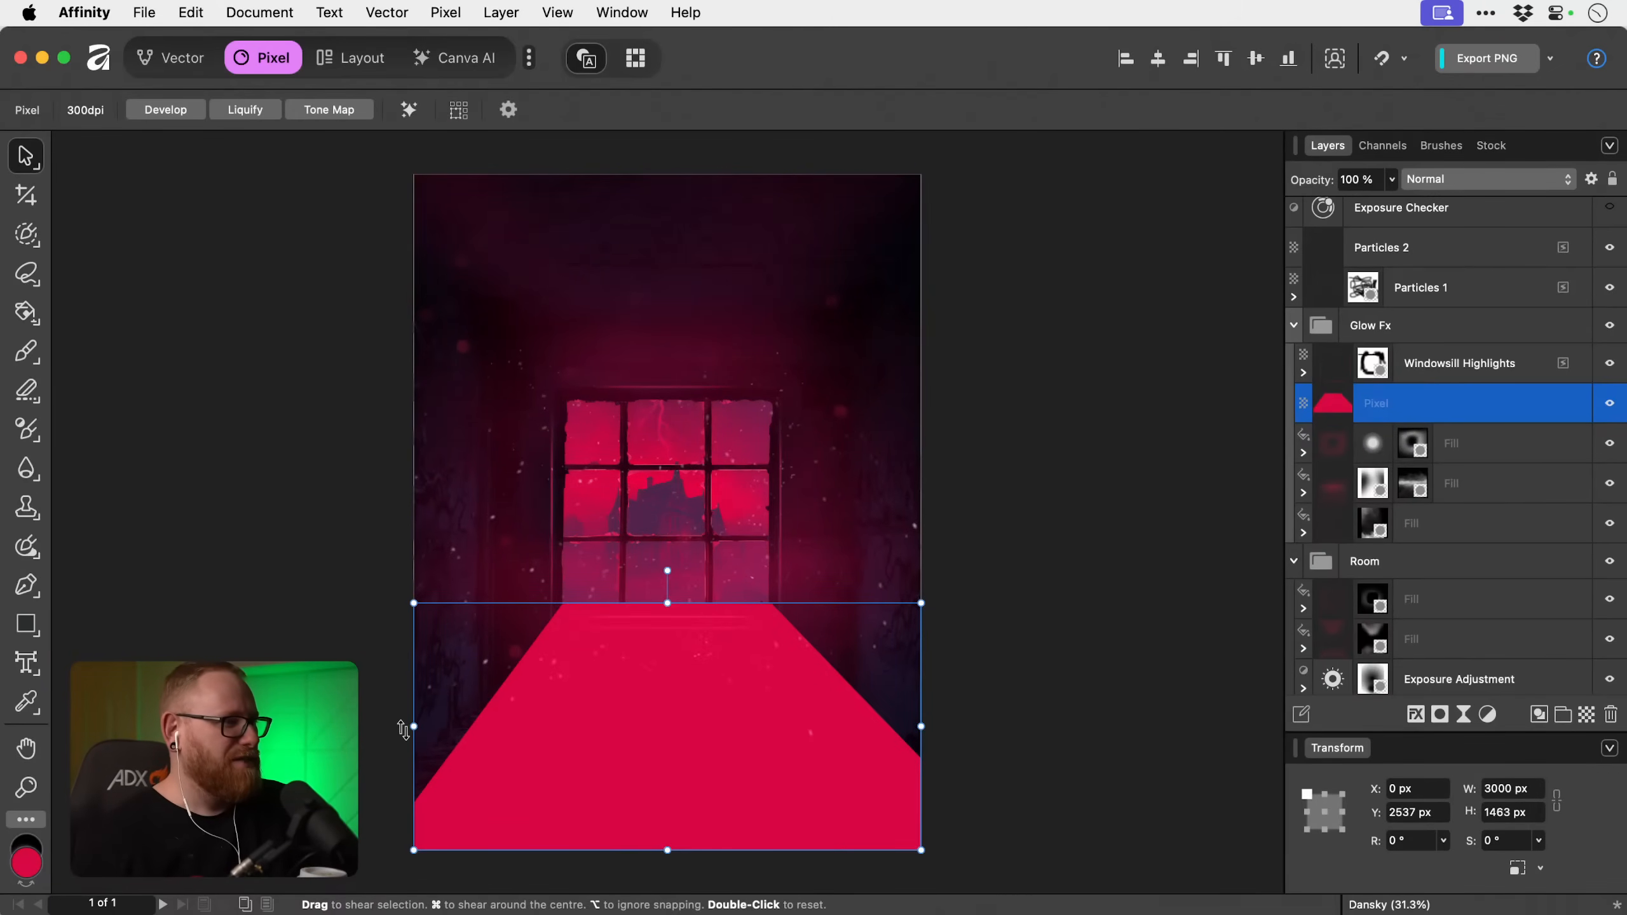
{"action": "left_click_drag", "start_coordinate": [412, 727], "coordinate": [388, 728]}
{"action": "key", "text": "super+z"}
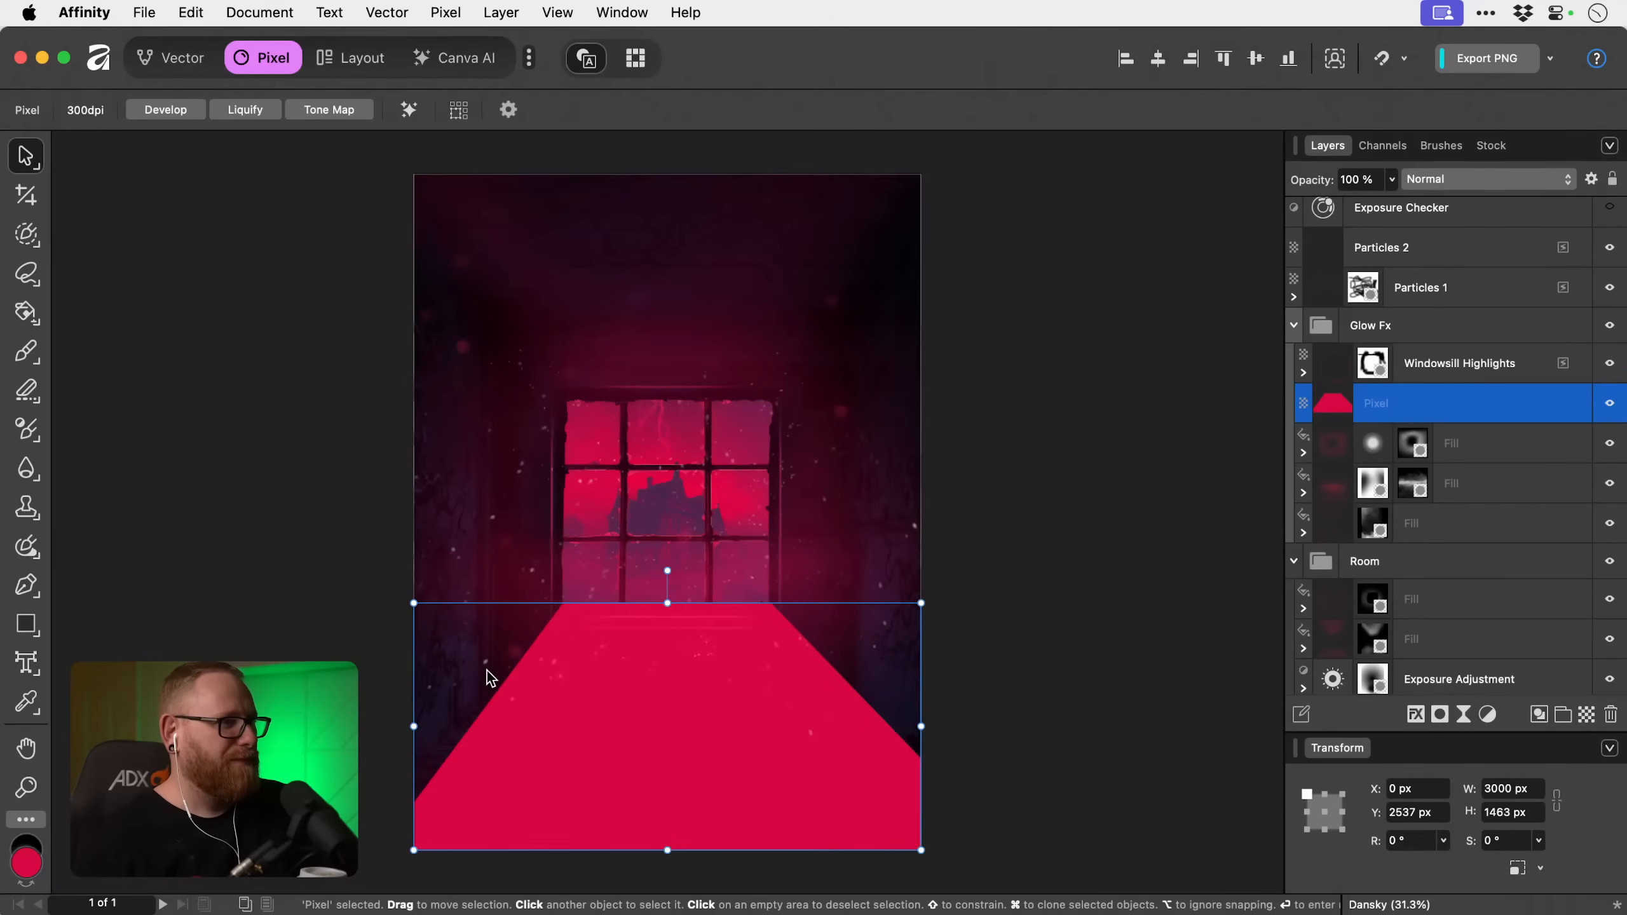
{"action": "key", "text": "a"}
{"action": "key", "text": "v"}
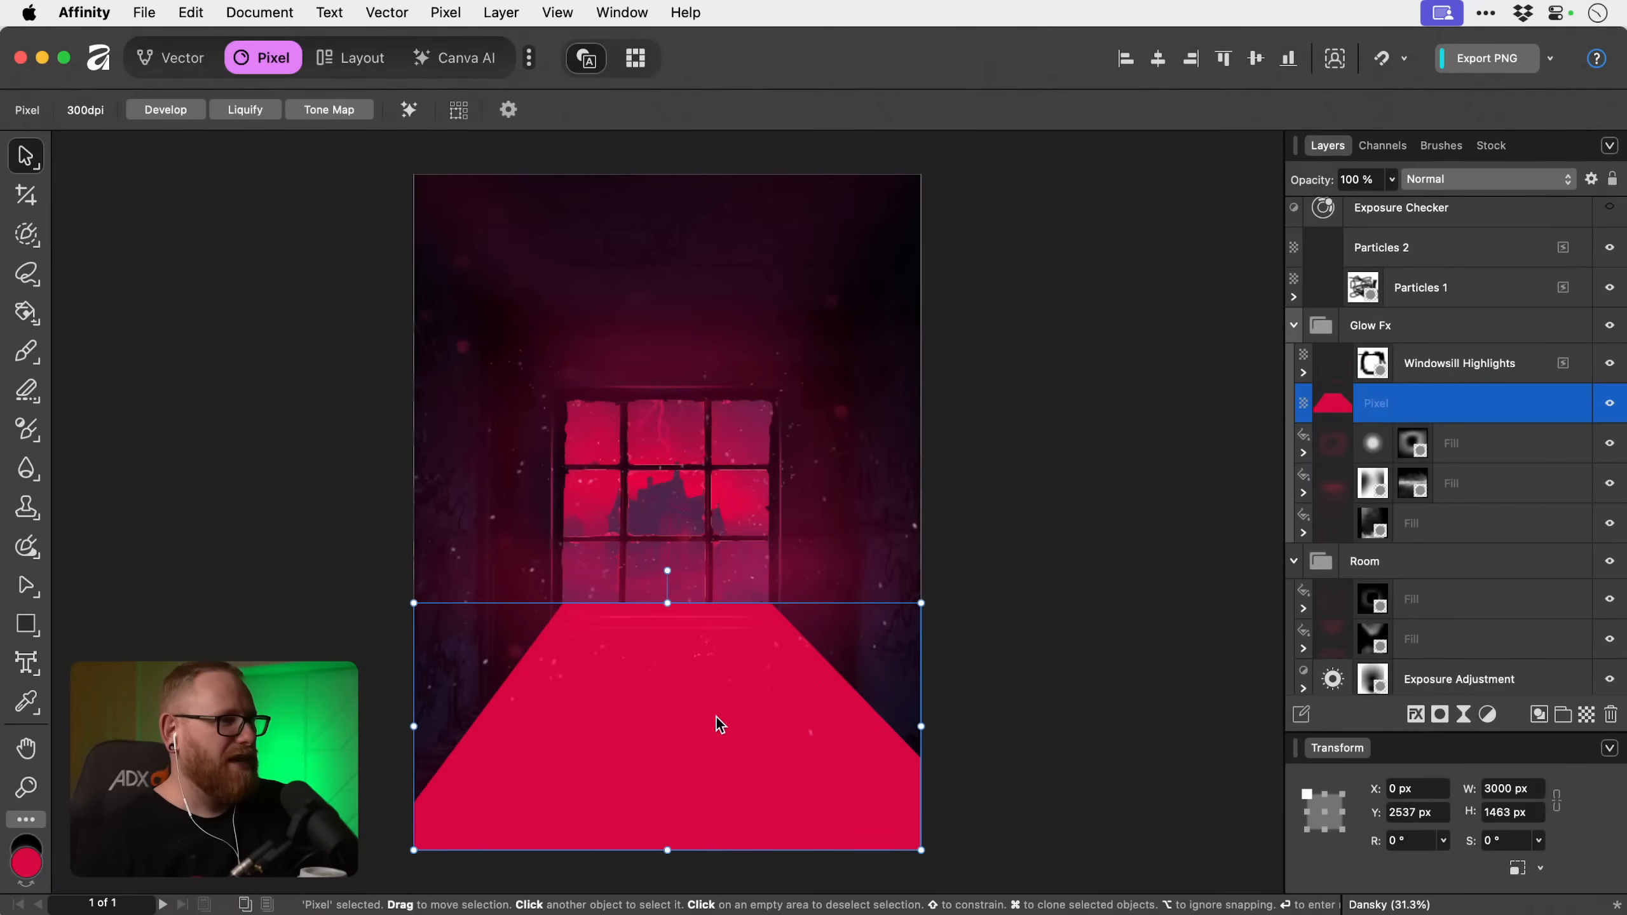
Move the pink-red floor pixel layer above Windowsill Highlights in the Glow Fx group.
{"action": "left_click", "coordinate": [1070, 567]}
{"action": "left_click", "coordinate": [652, 731]}
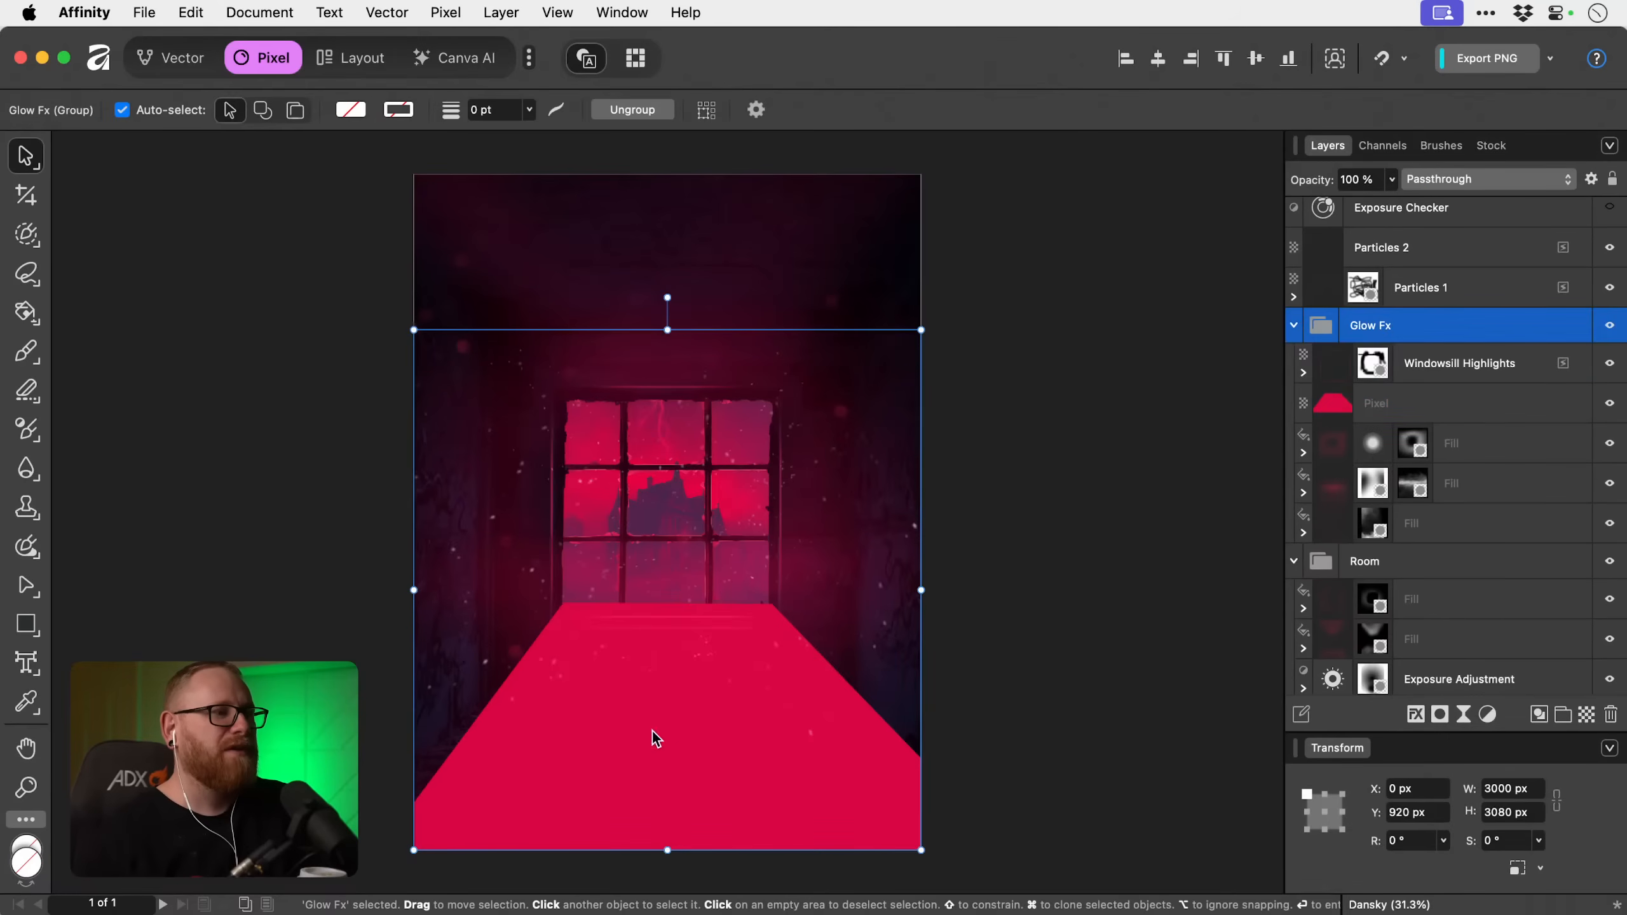
{"action": "left_click", "coordinate": [1459, 371]}
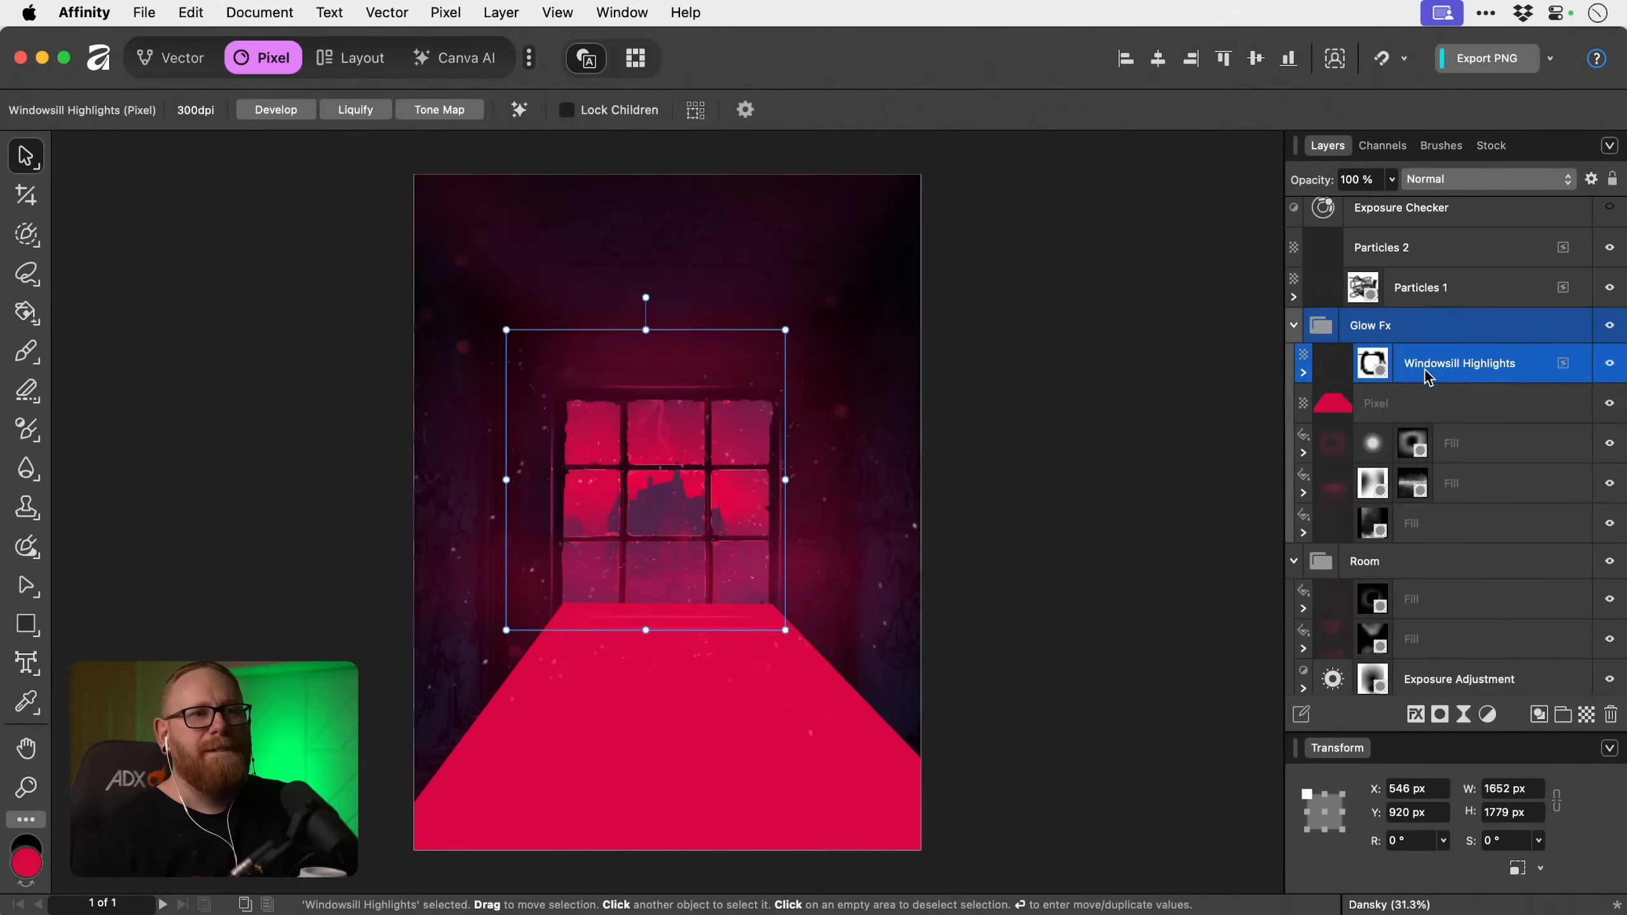
{"action": "left_click_drag", "start_coordinate": [1422, 394], "coordinate": [1430, 348]}
{"action": "left_click", "coordinate": [1417, 359]}
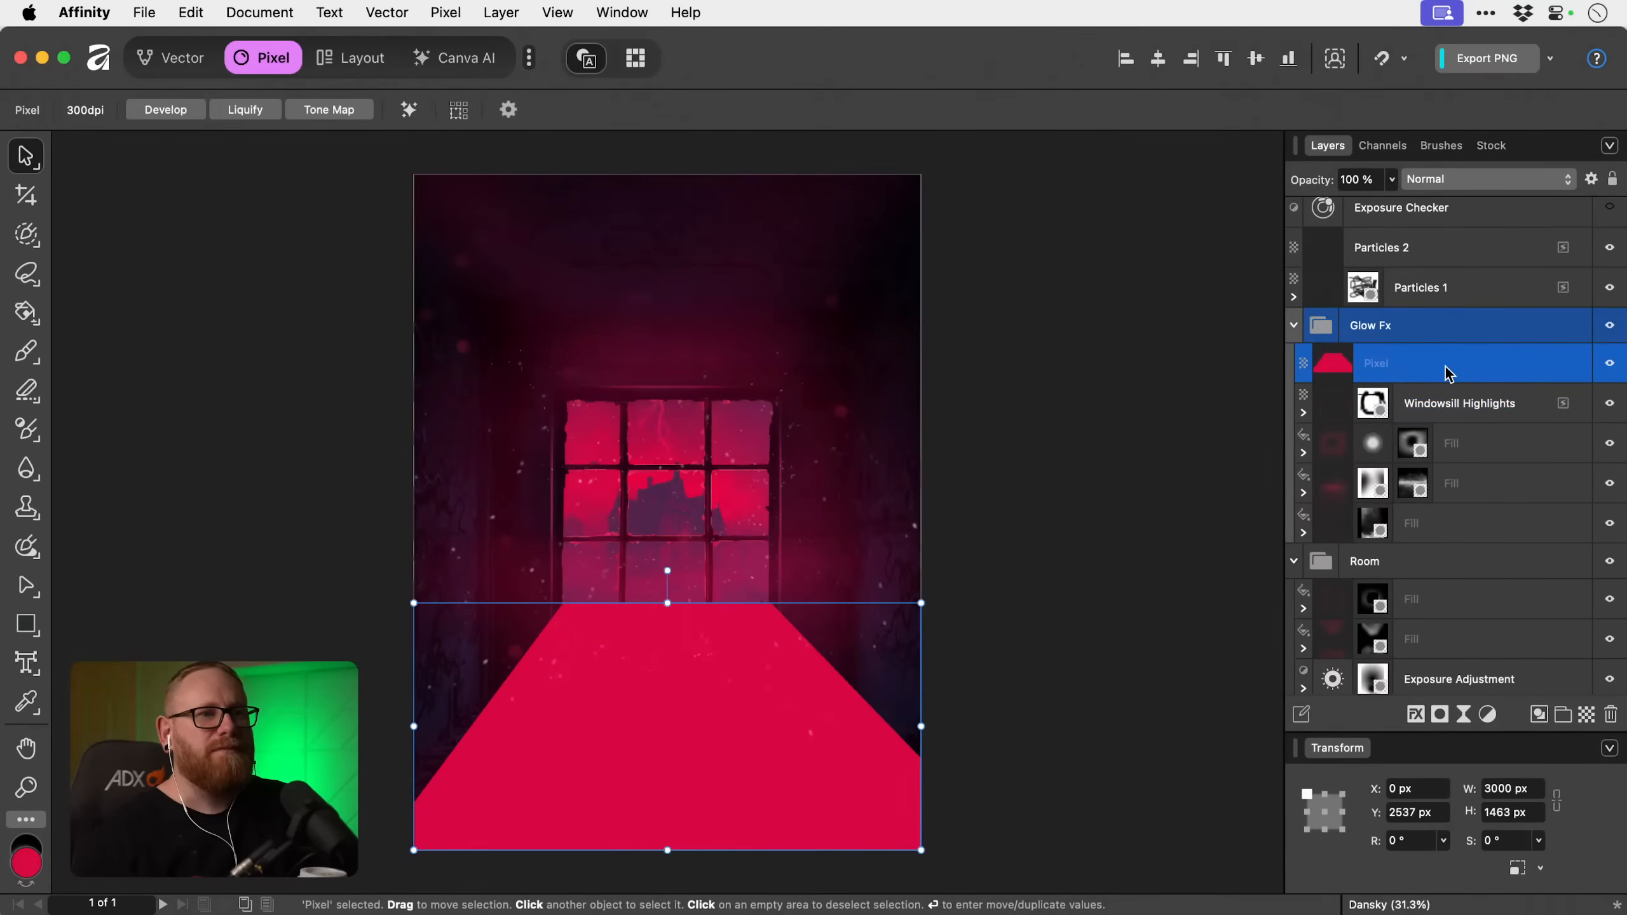
Add a live Depth of Field blur to the pink-red floor layer and set its mode to Tilt Shift.
{"action": "left_click", "coordinate": [1488, 715]}
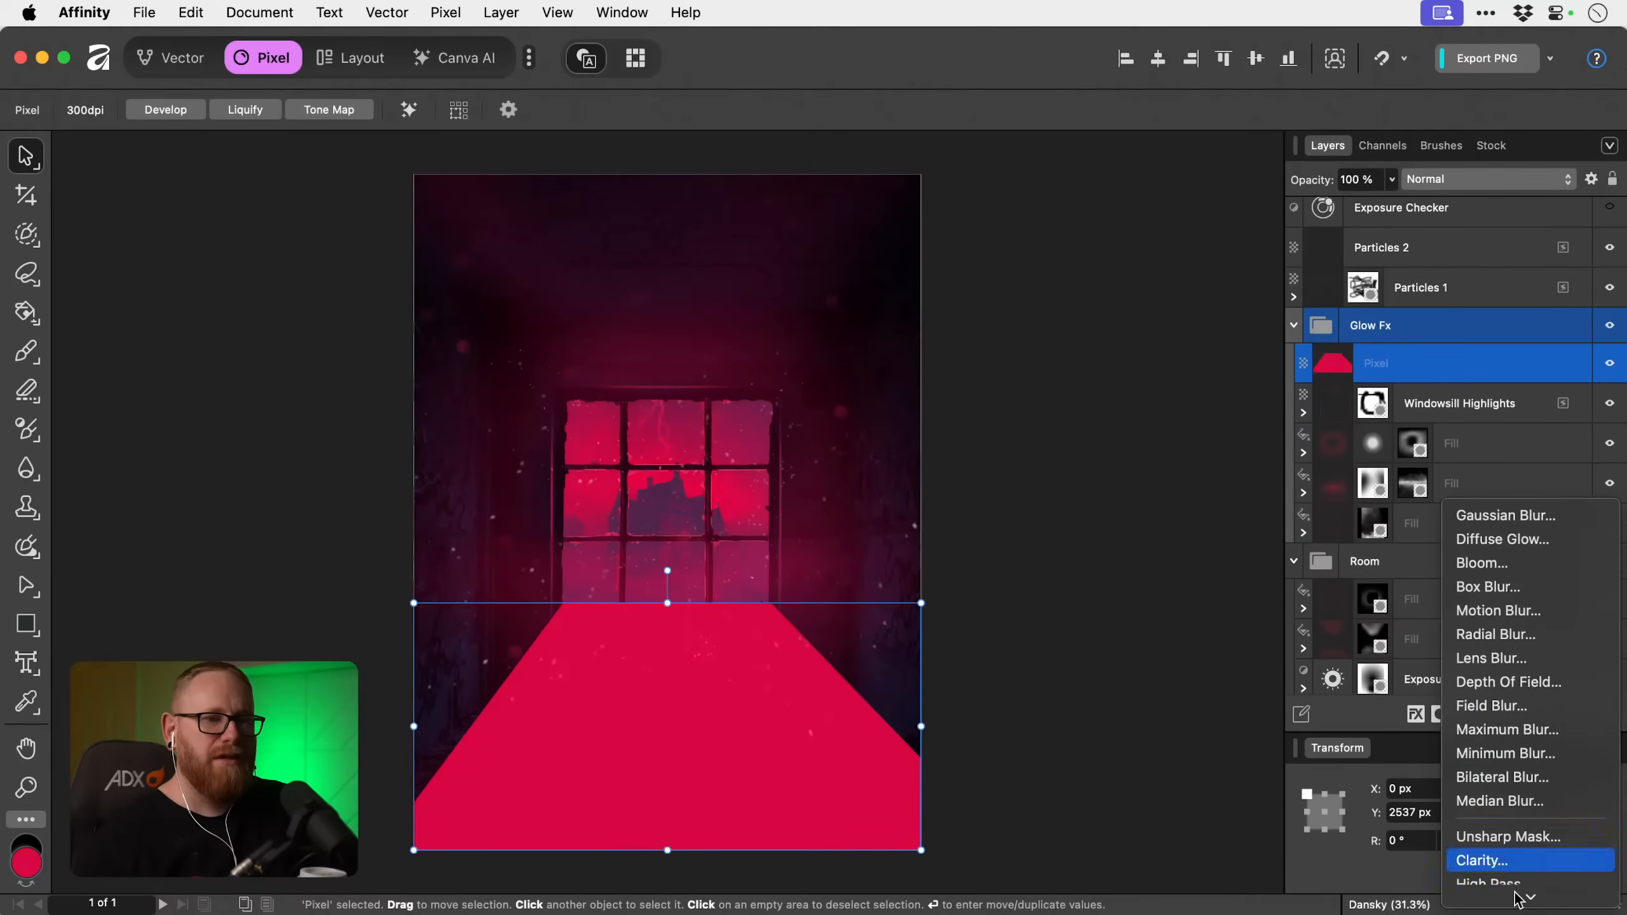
{"action": "left_click", "coordinate": [1512, 683]}
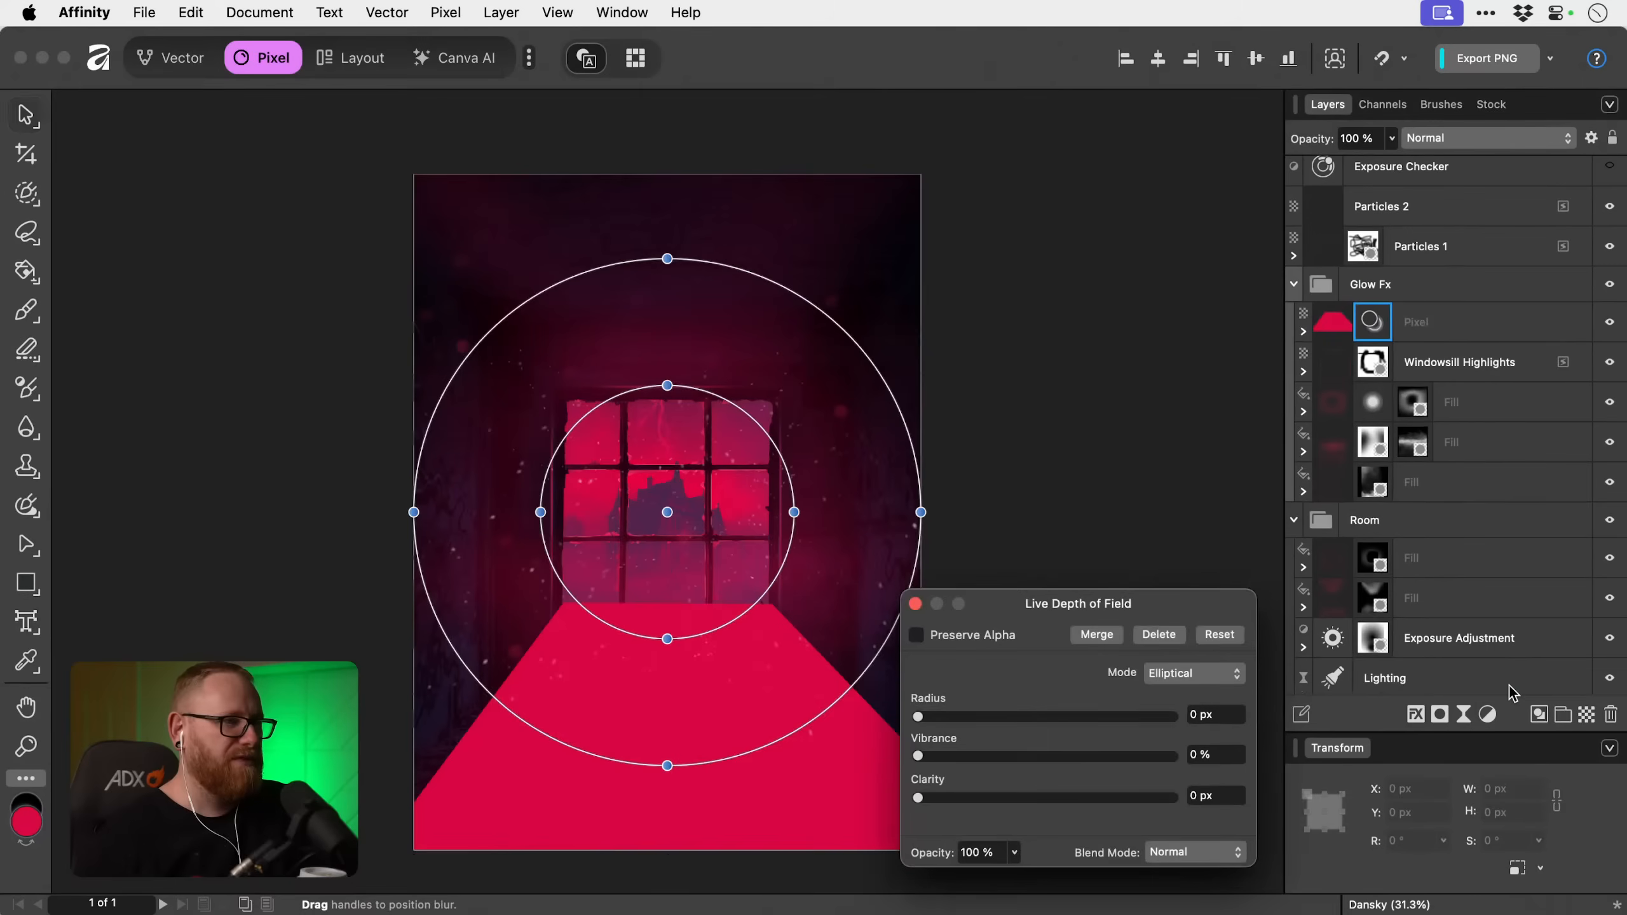
{"action": "left_click", "coordinate": [1230, 674]}
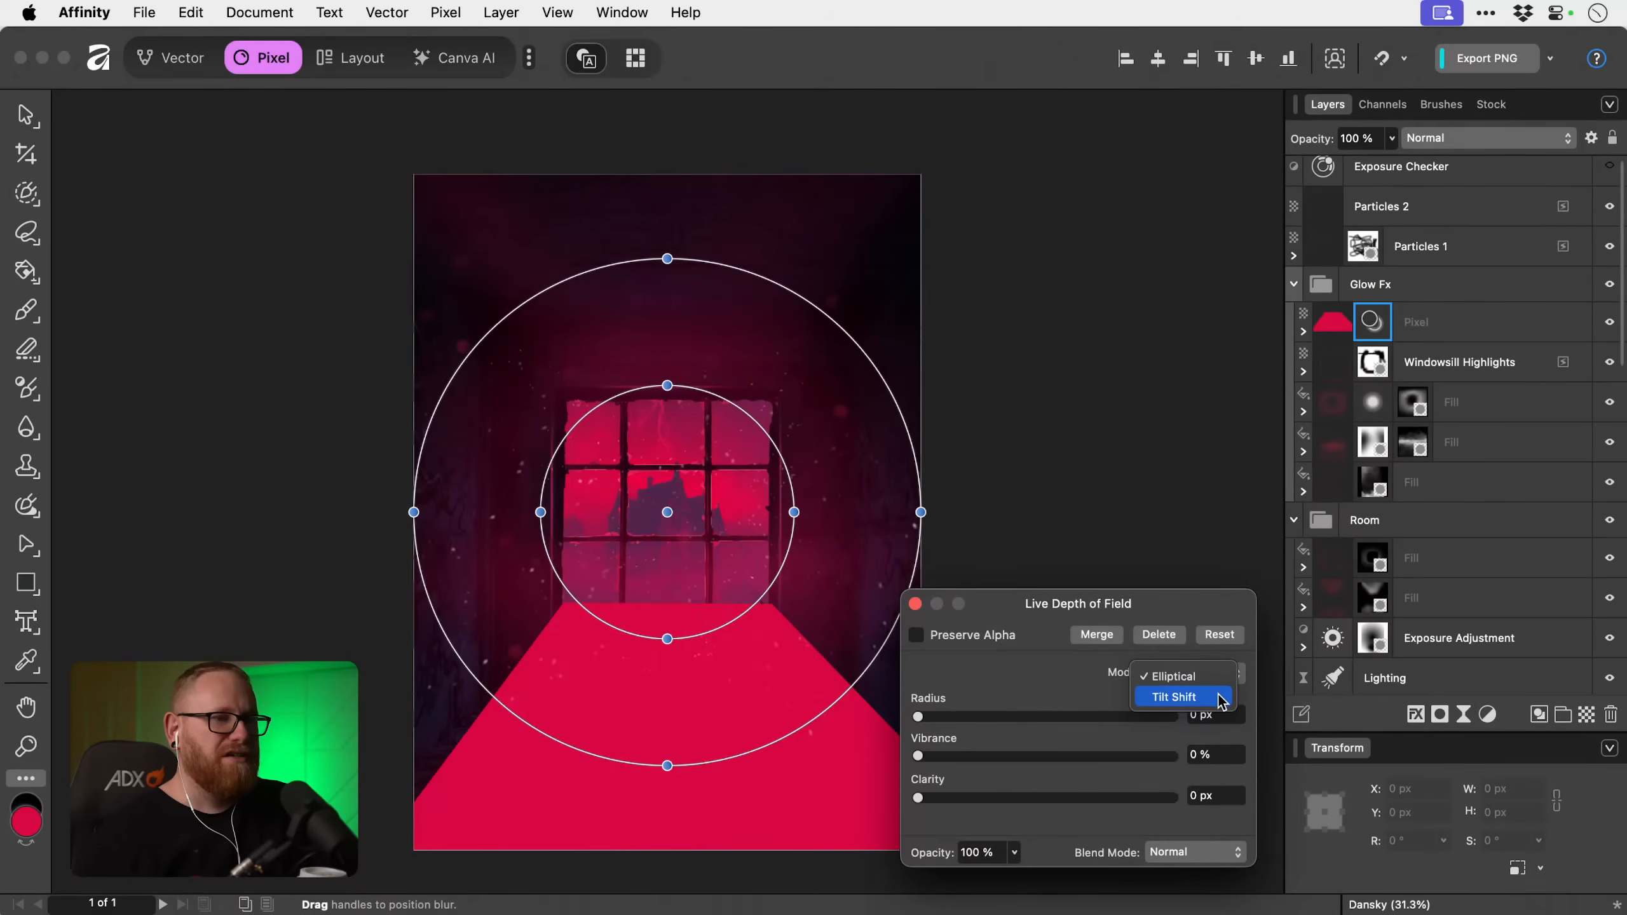
{"action": "left_click", "coordinate": [1217, 692]}
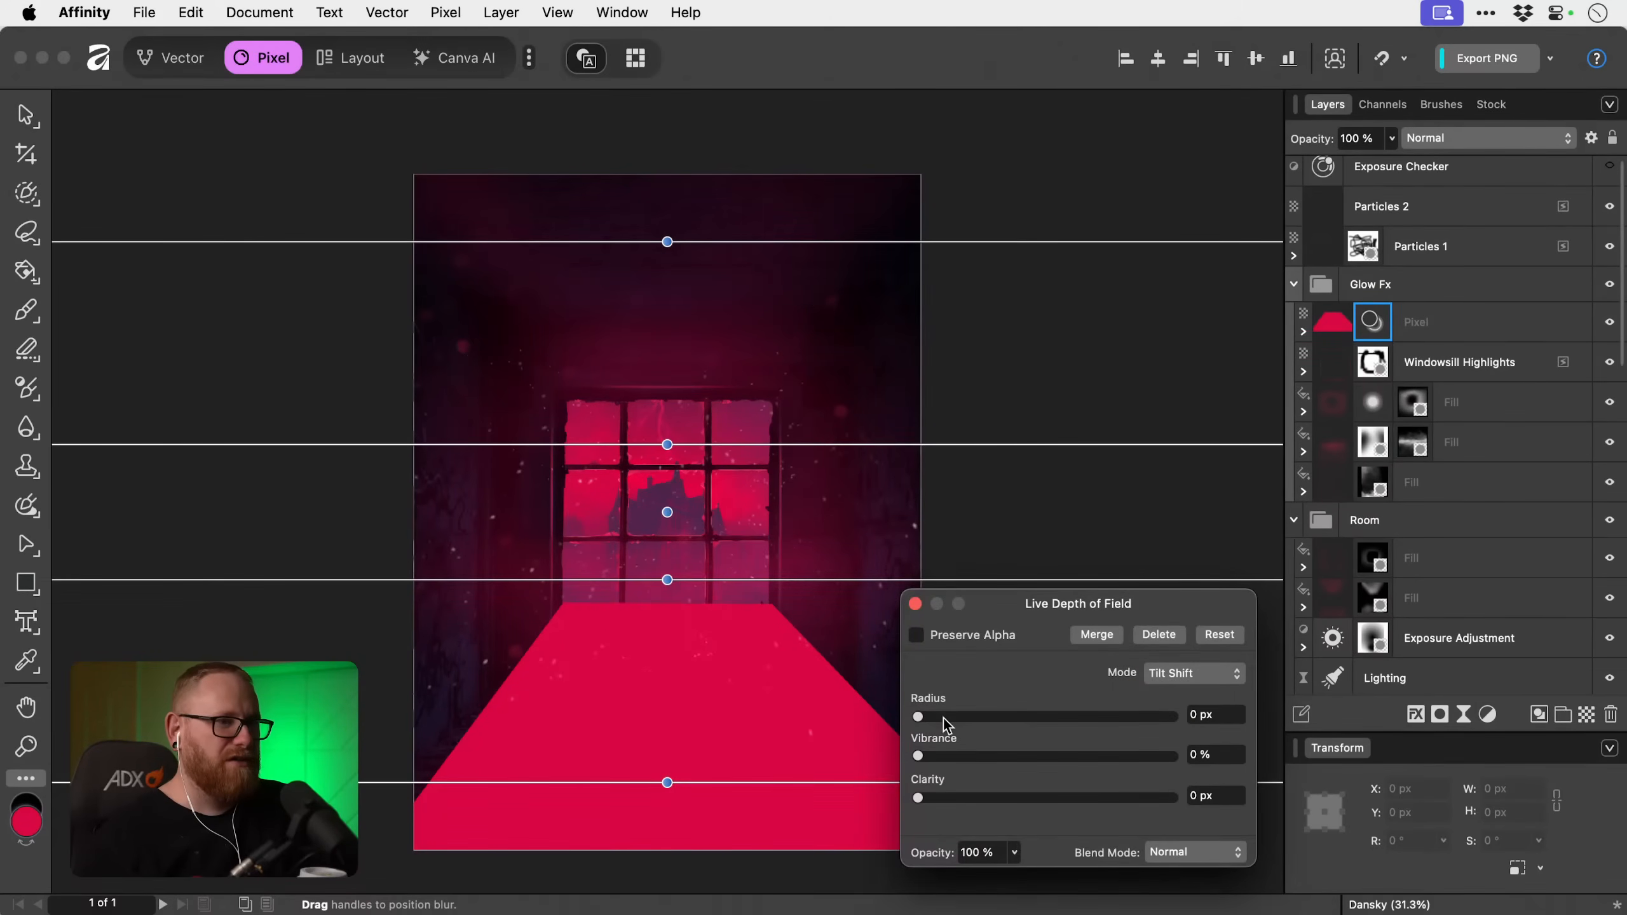
Set the blur radius to 200 px and shift the two lower tilt-shift lines to just above the window's base and near the canvas's lower edge.
{"action": "left_click_drag", "start_coordinate": [941, 716], "coordinate": [1179, 717]}
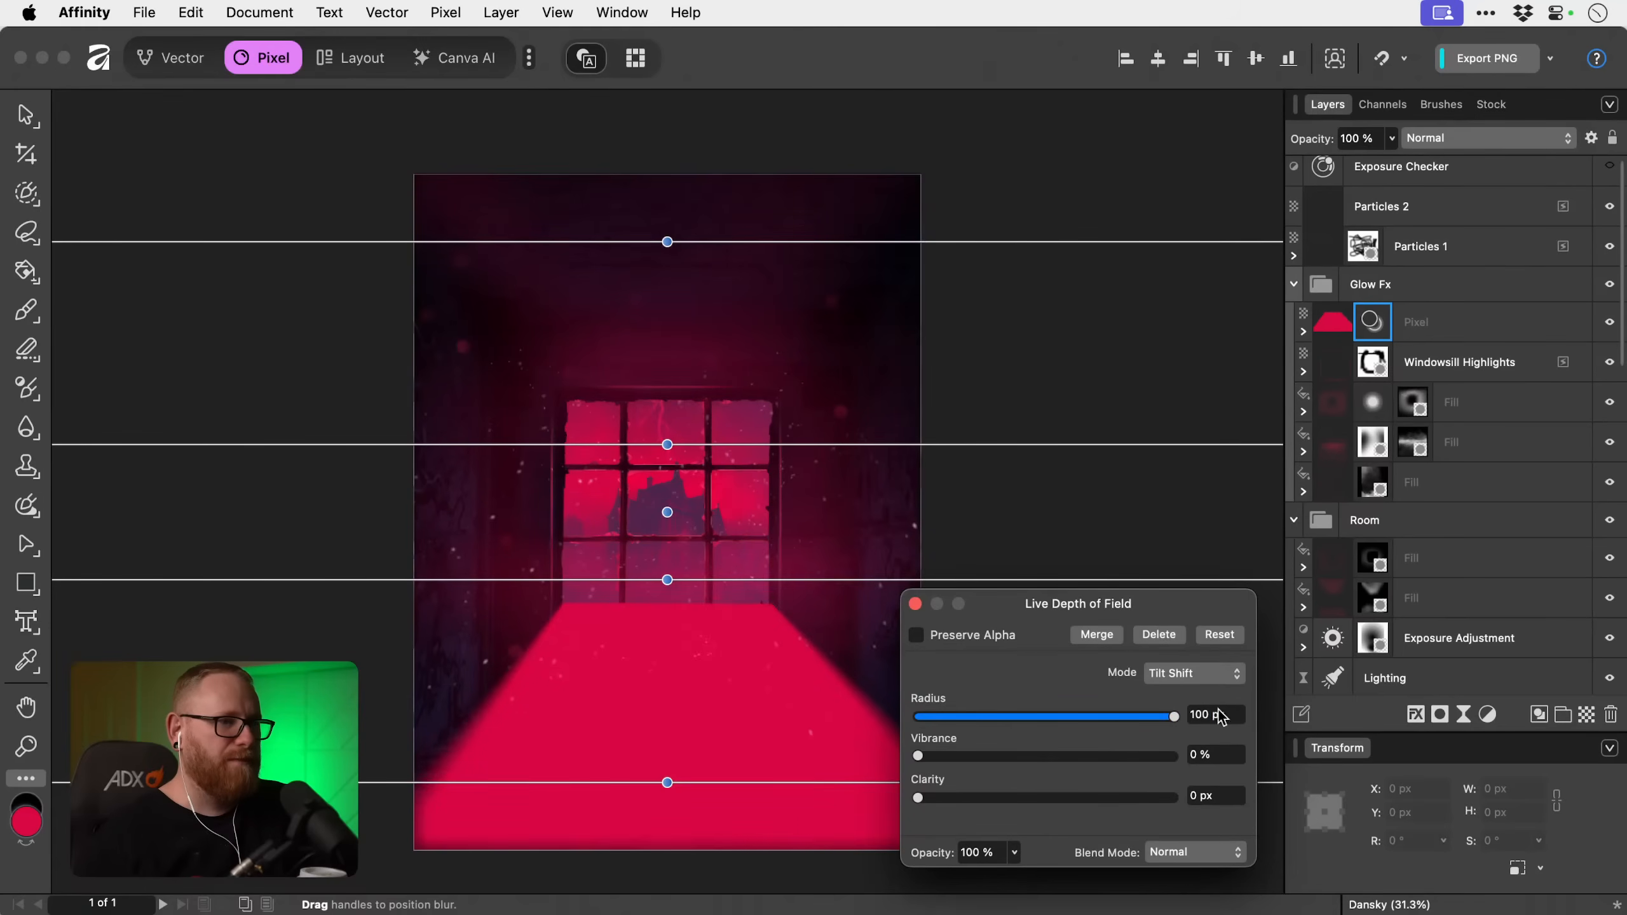
{"action": "left_click", "coordinate": [1223, 714]}
{"action": "type", "text": "200"}
{"action": "key", "text": "Tab"}
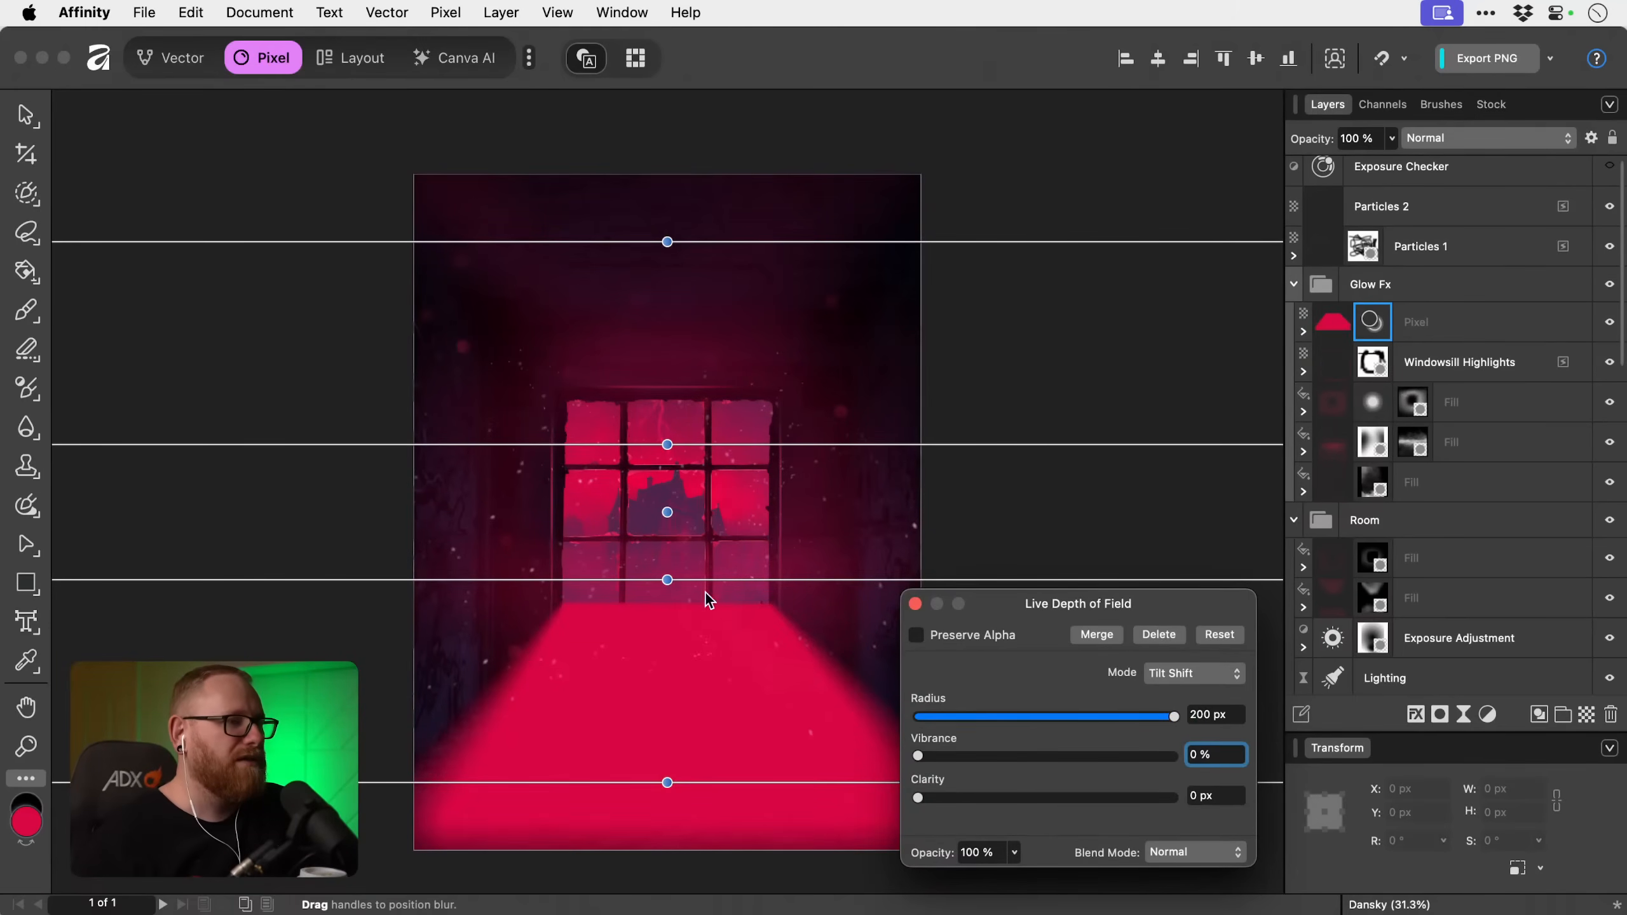
{"action": "mouse_move", "coordinate": [667, 579]}
{"action": "left_mouse_down"}
{"action": "mouse_move", "coordinate": [667, 513]}
{"action": "mouse_move", "coordinate": [668, 577]}
{"action": "left_mouse_up"}
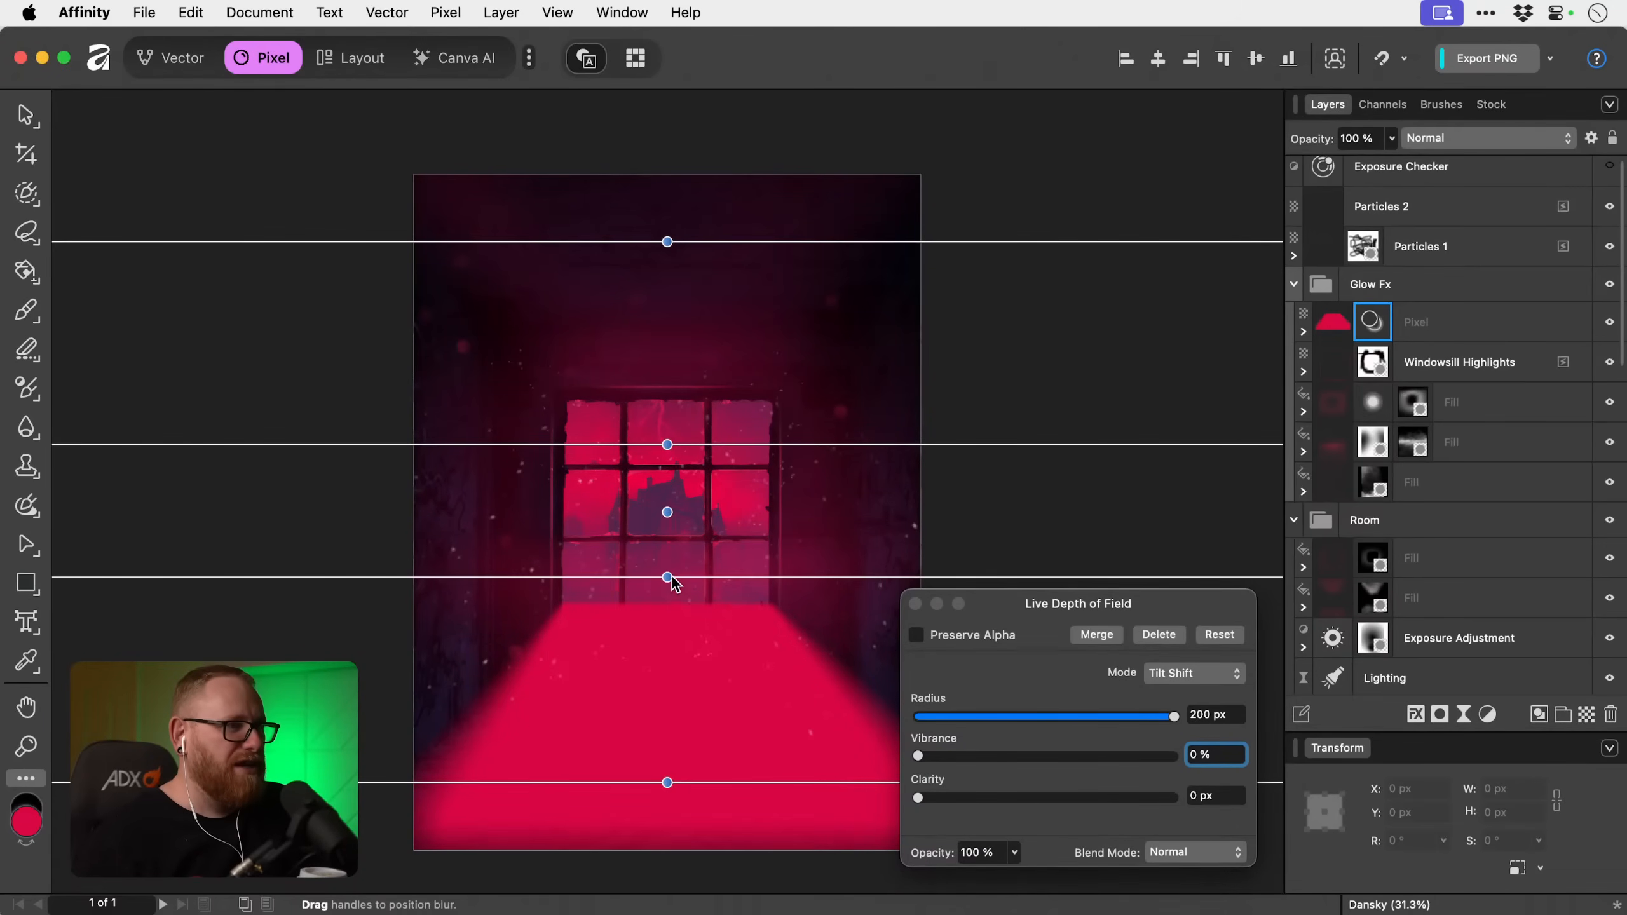
{"action": "left_click_drag", "start_coordinate": [667, 782], "coordinate": [667, 833]}
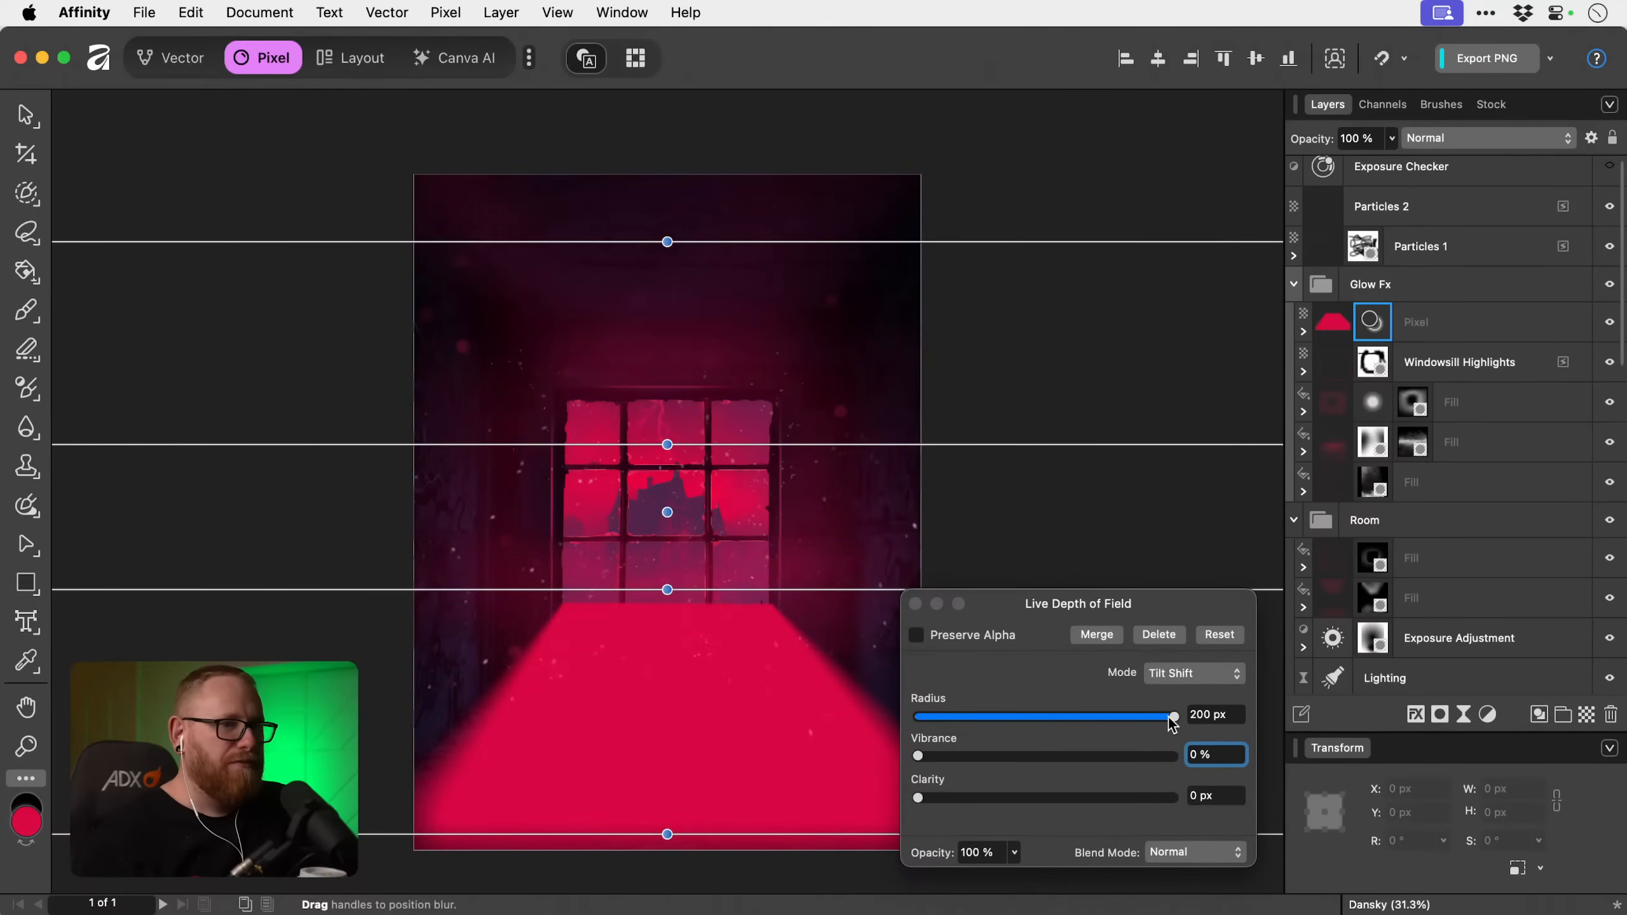
Set the Depth of Field blur radius to 300 px and close its settings.
{"action": "left_click", "coordinate": [1208, 714]}
{"action": "type", "text": "300"}
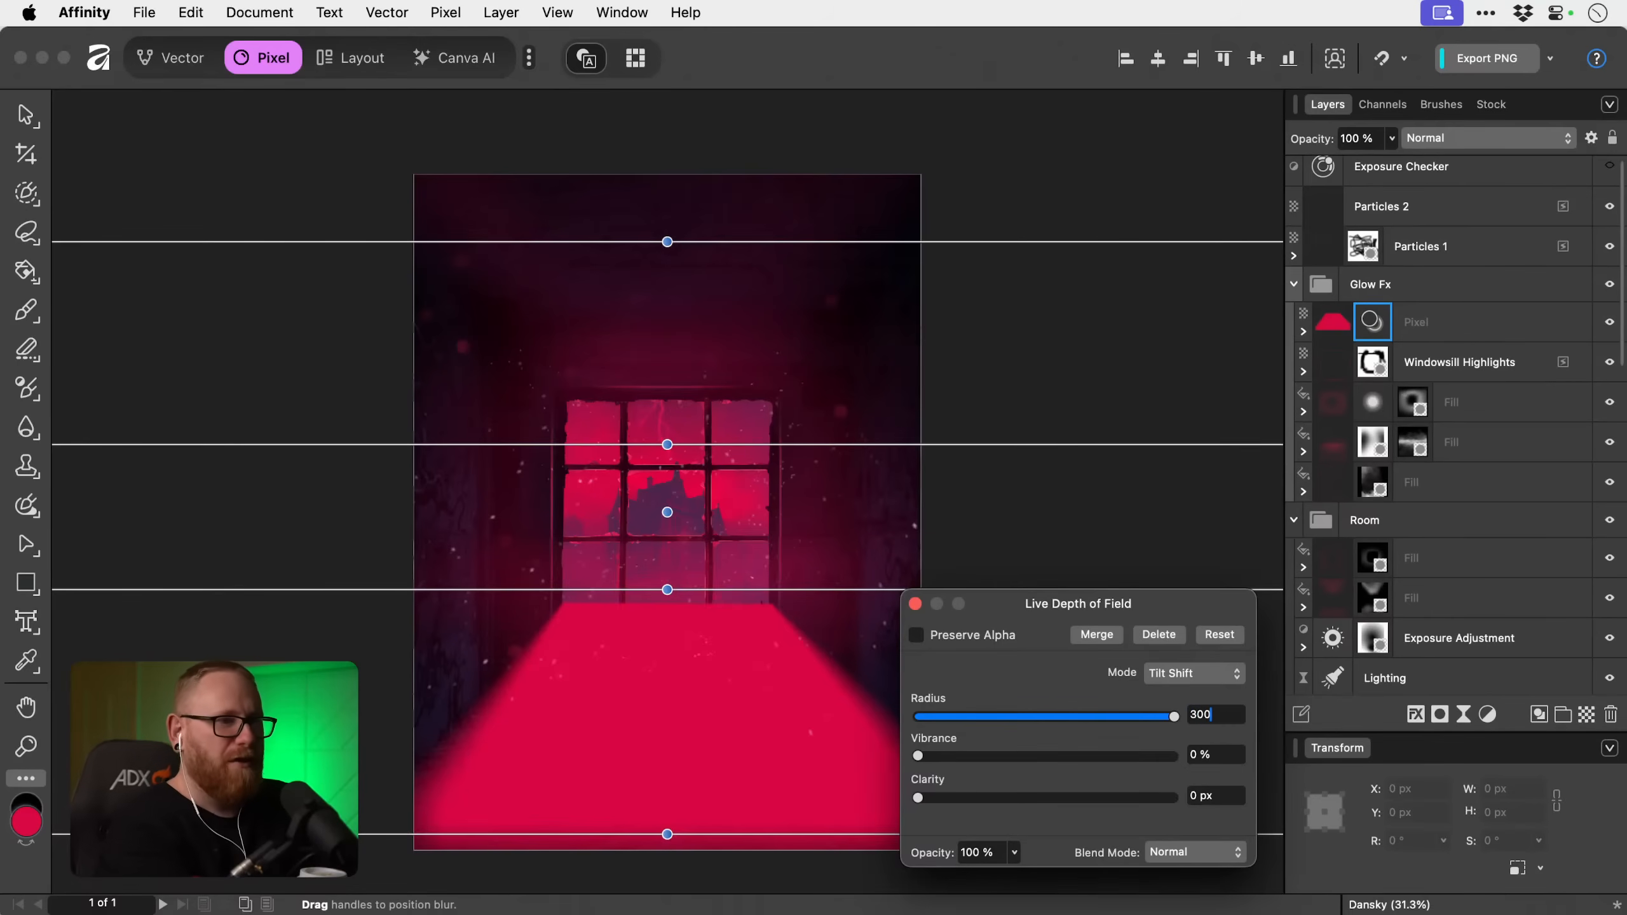
{"action": "key", "text": "Tab"}
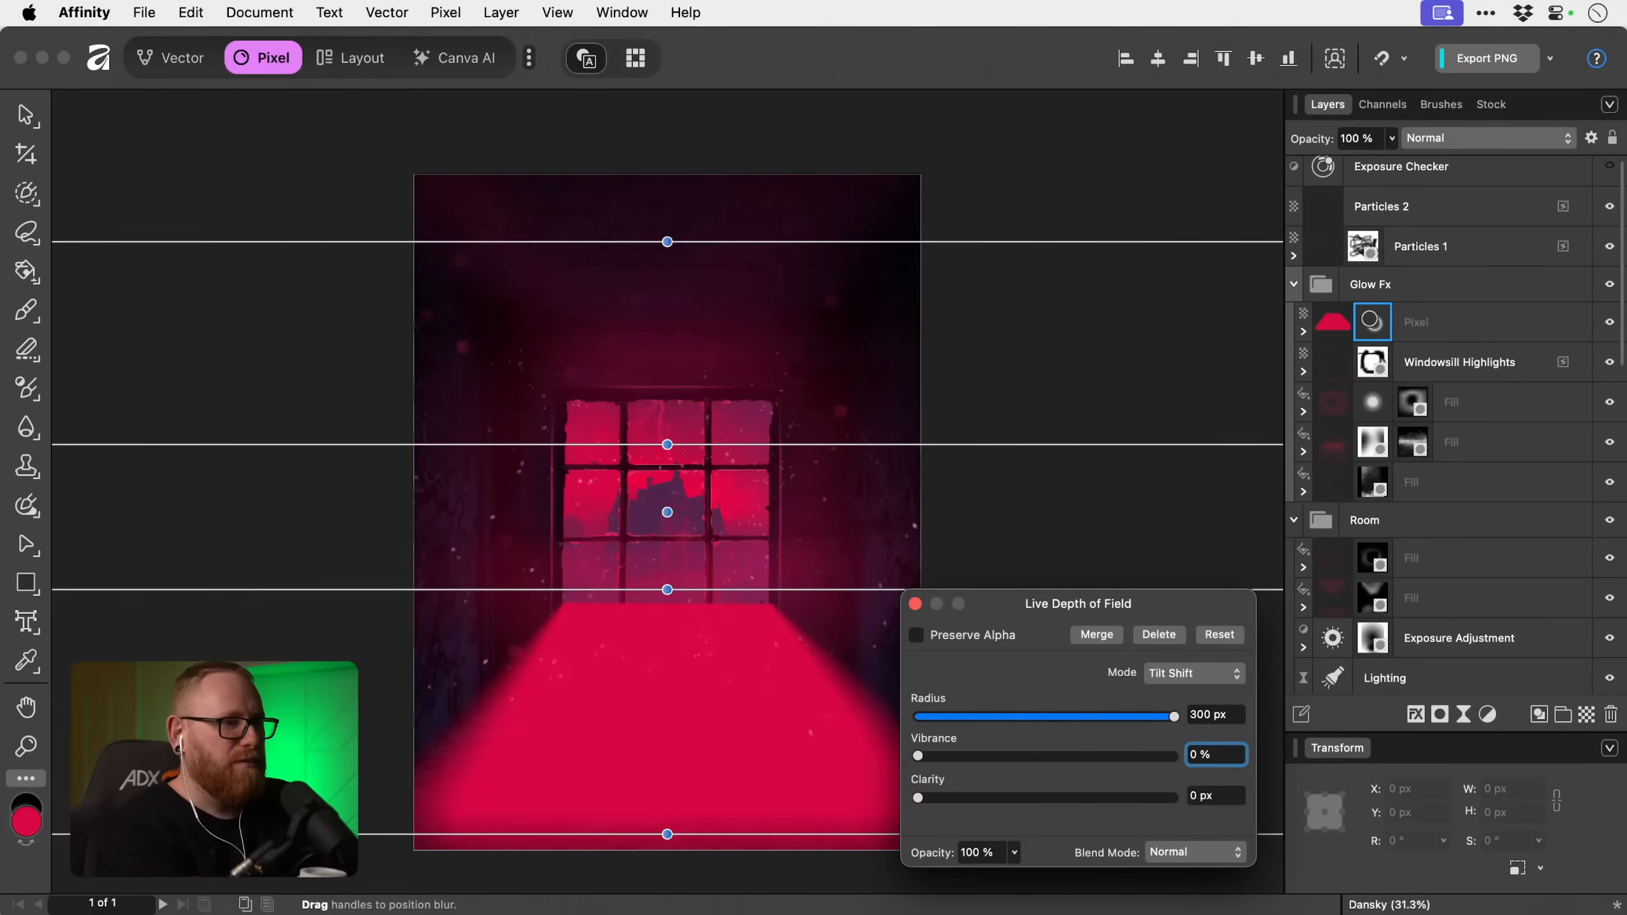
{"action": "left_click", "coordinate": [915, 604]}
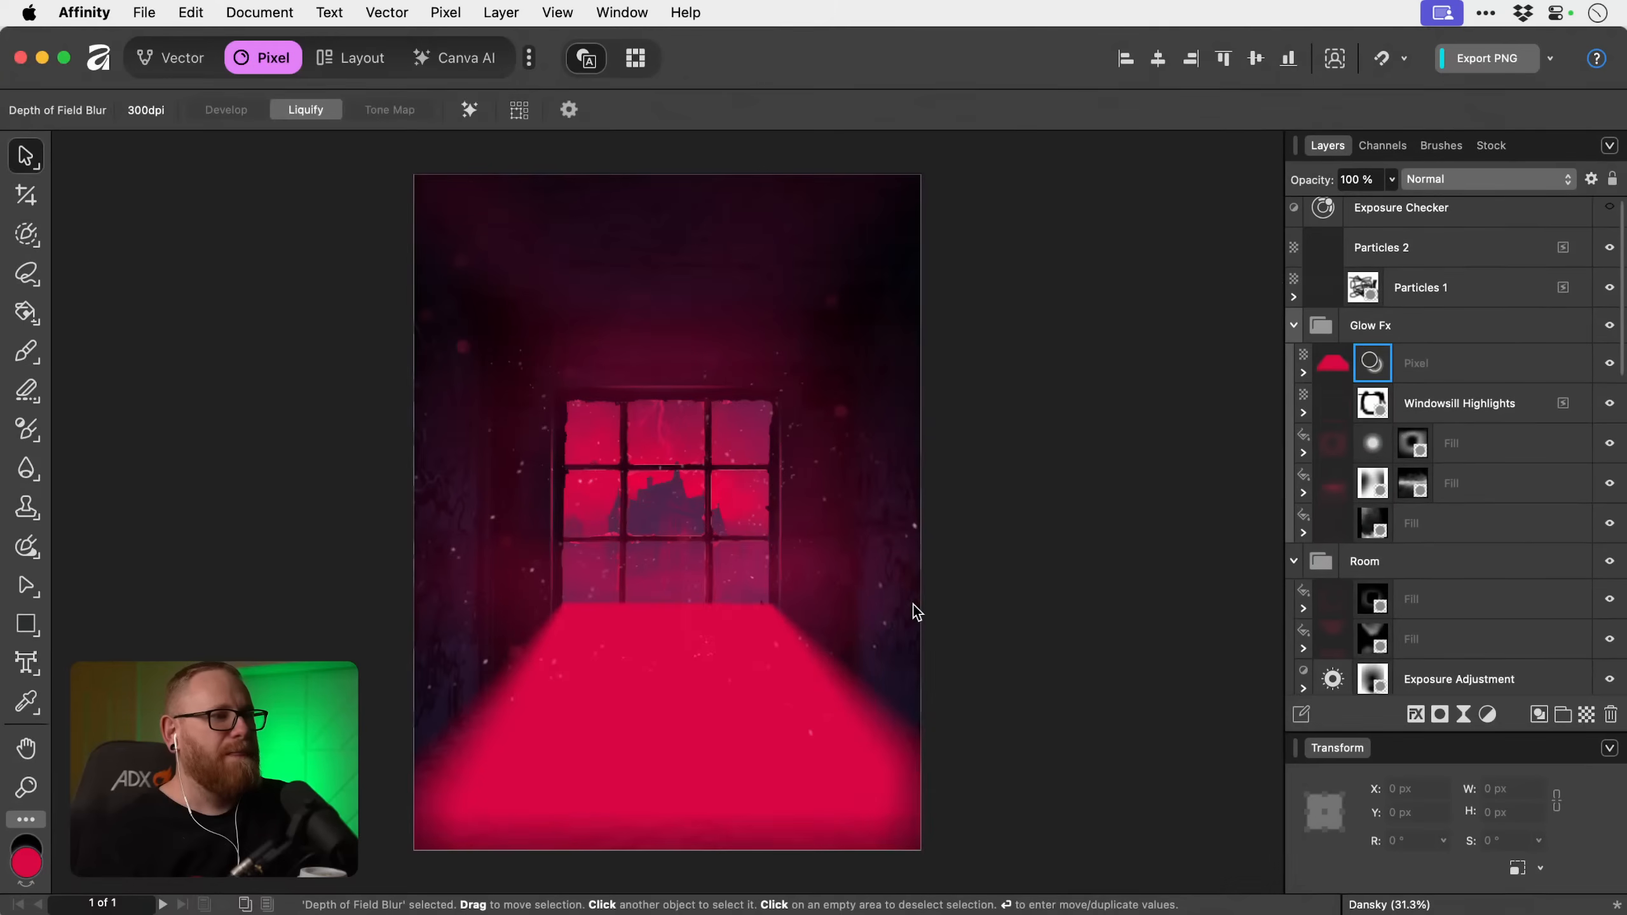
Scale the pink-red floor layer to about 3234 × 1577 px, extending it past the canvas's sides and lower edge.
{"action": "left_click", "coordinate": [772, 700]}
{"action": "scroll", "coordinate": [756, 705], "scroll_direction": "down", "scroll_amount": 3}
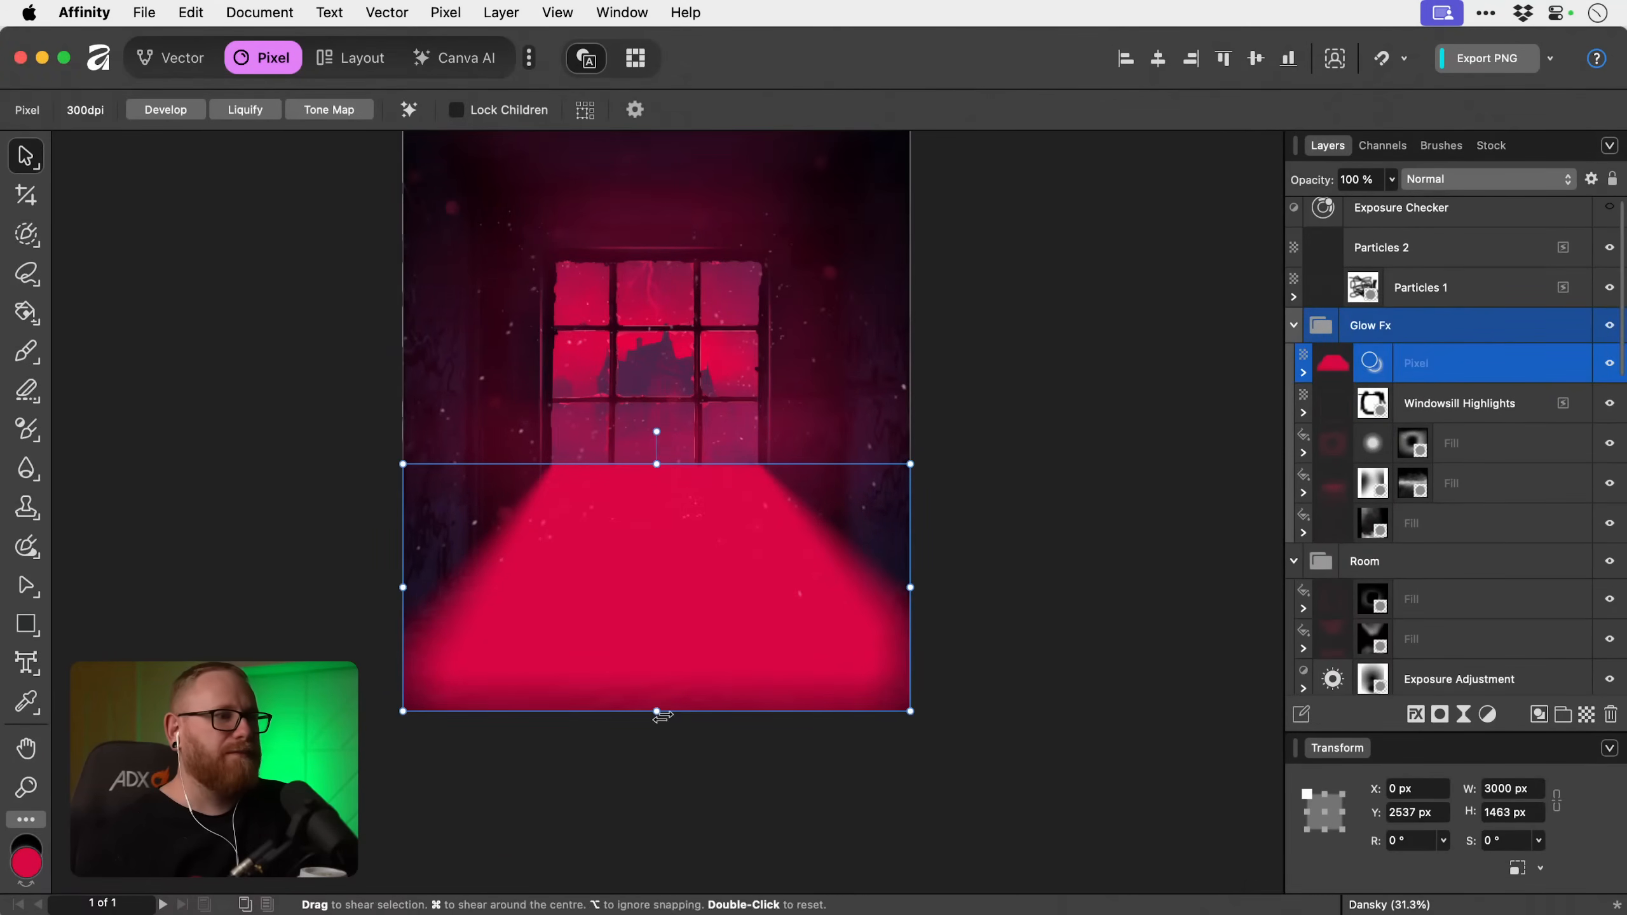
{"action": "left_click_drag", "start_coordinate": [656, 711], "coordinate": [658, 760]}
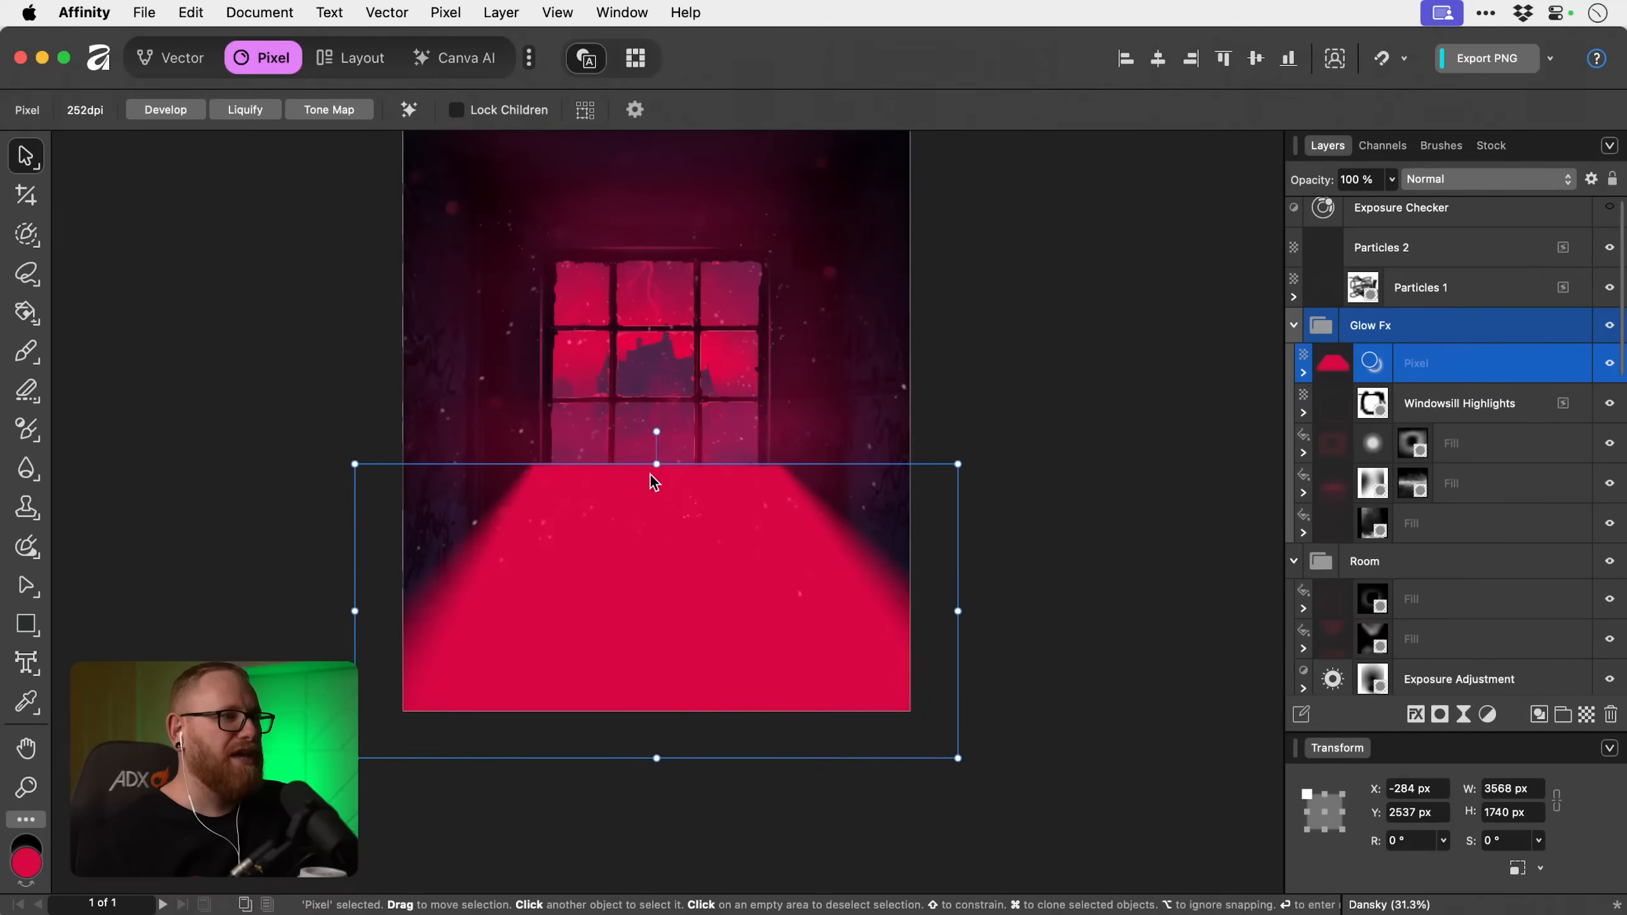
{"action": "mouse_move", "coordinate": [657, 464]}
{"action": "left_mouse_down"}
{"action": "mouse_move", "coordinate": [657, 520]}
{"action": "mouse_move", "coordinate": [665, 475]}
{"action": "left_mouse_up"}
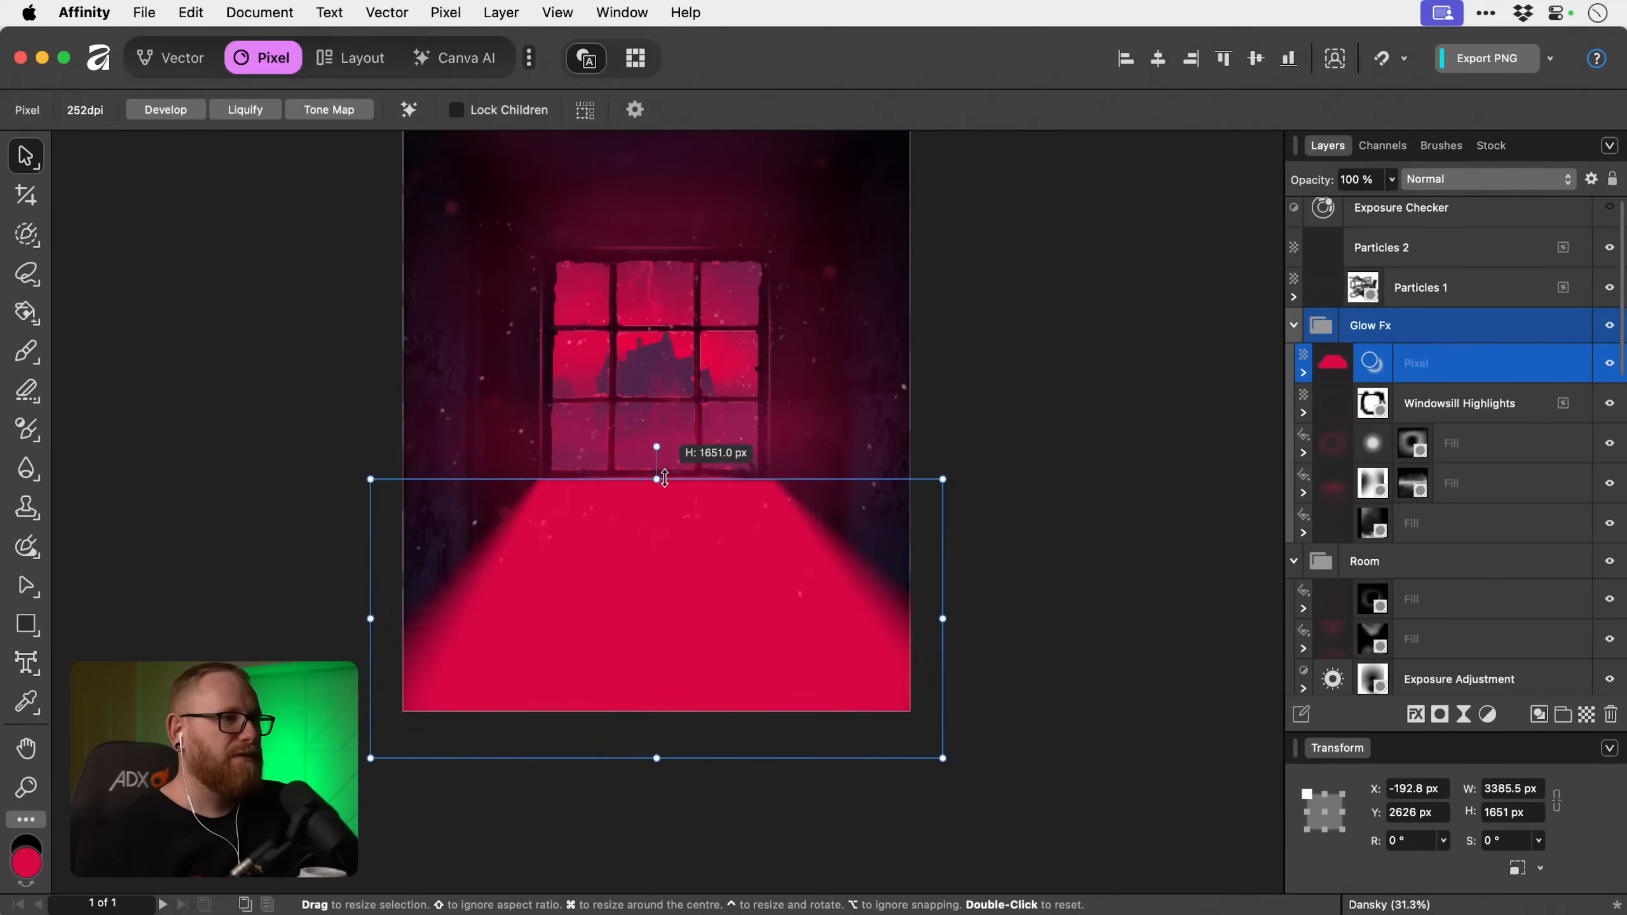
{"action": "left_click_drag", "start_coordinate": [678, 609], "coordinate": [678, 595]}
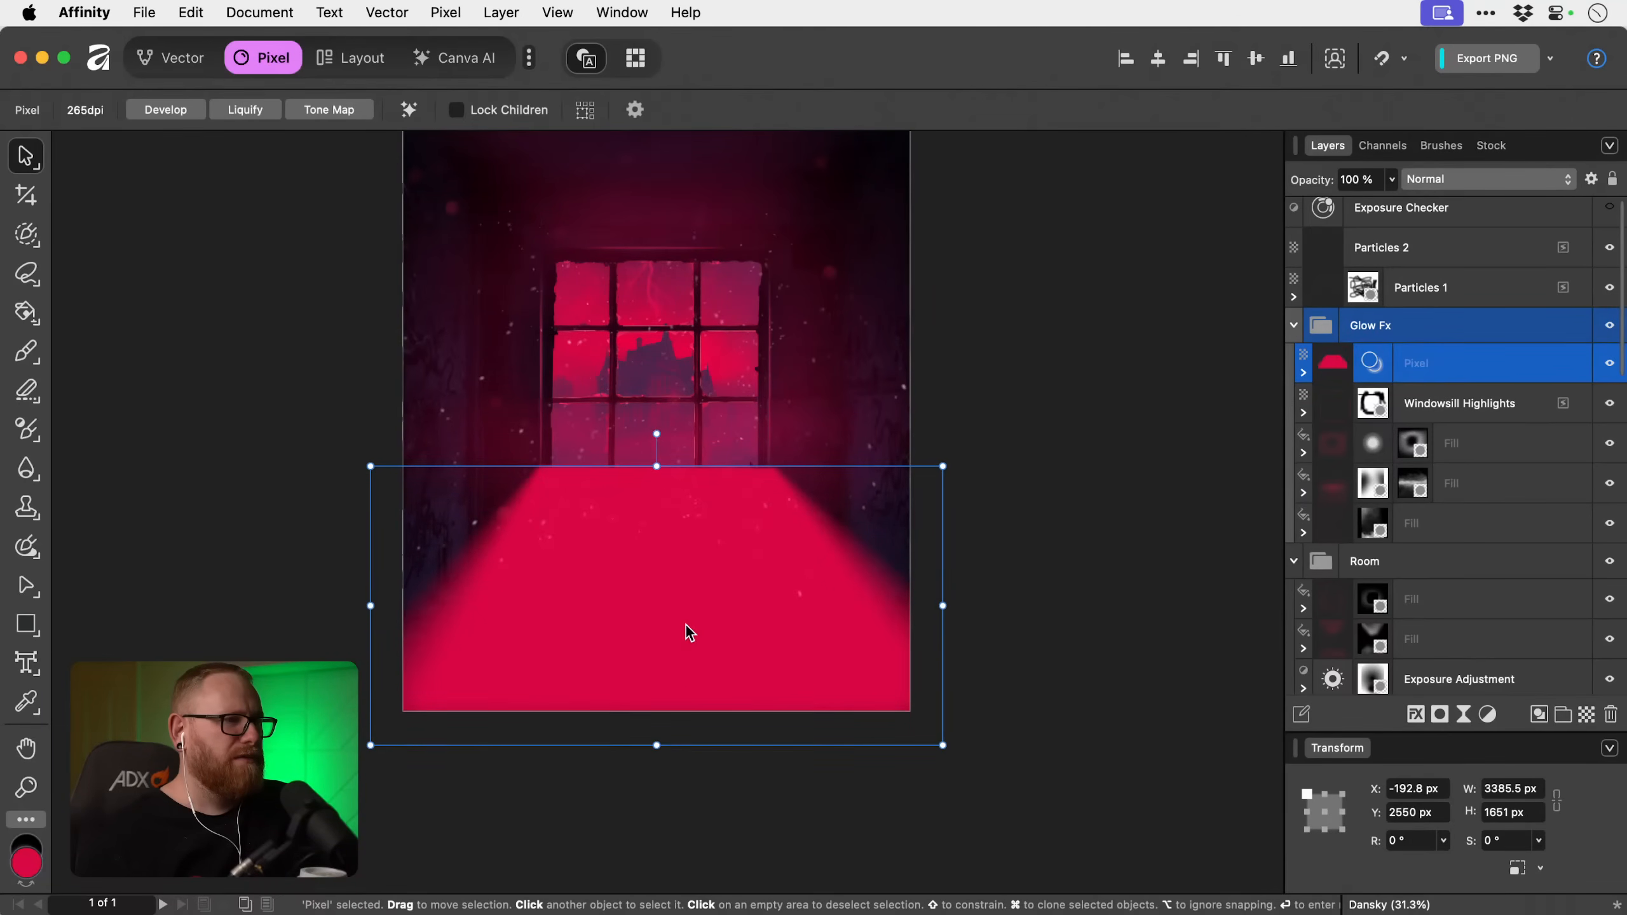
{"action": "left_click_drag", "start_coordinate": [942, 606], "coordinate": [932, 603]}
Nudge the pink-red floor layer up and slightly left to about X -119 px, Y 2570 px.
{"action": "key", "text": "Up"}
{"action": "key", "text": "Up"}
{"action": "key", "text": "Up"}
{"action": "key", "text": "Up"}
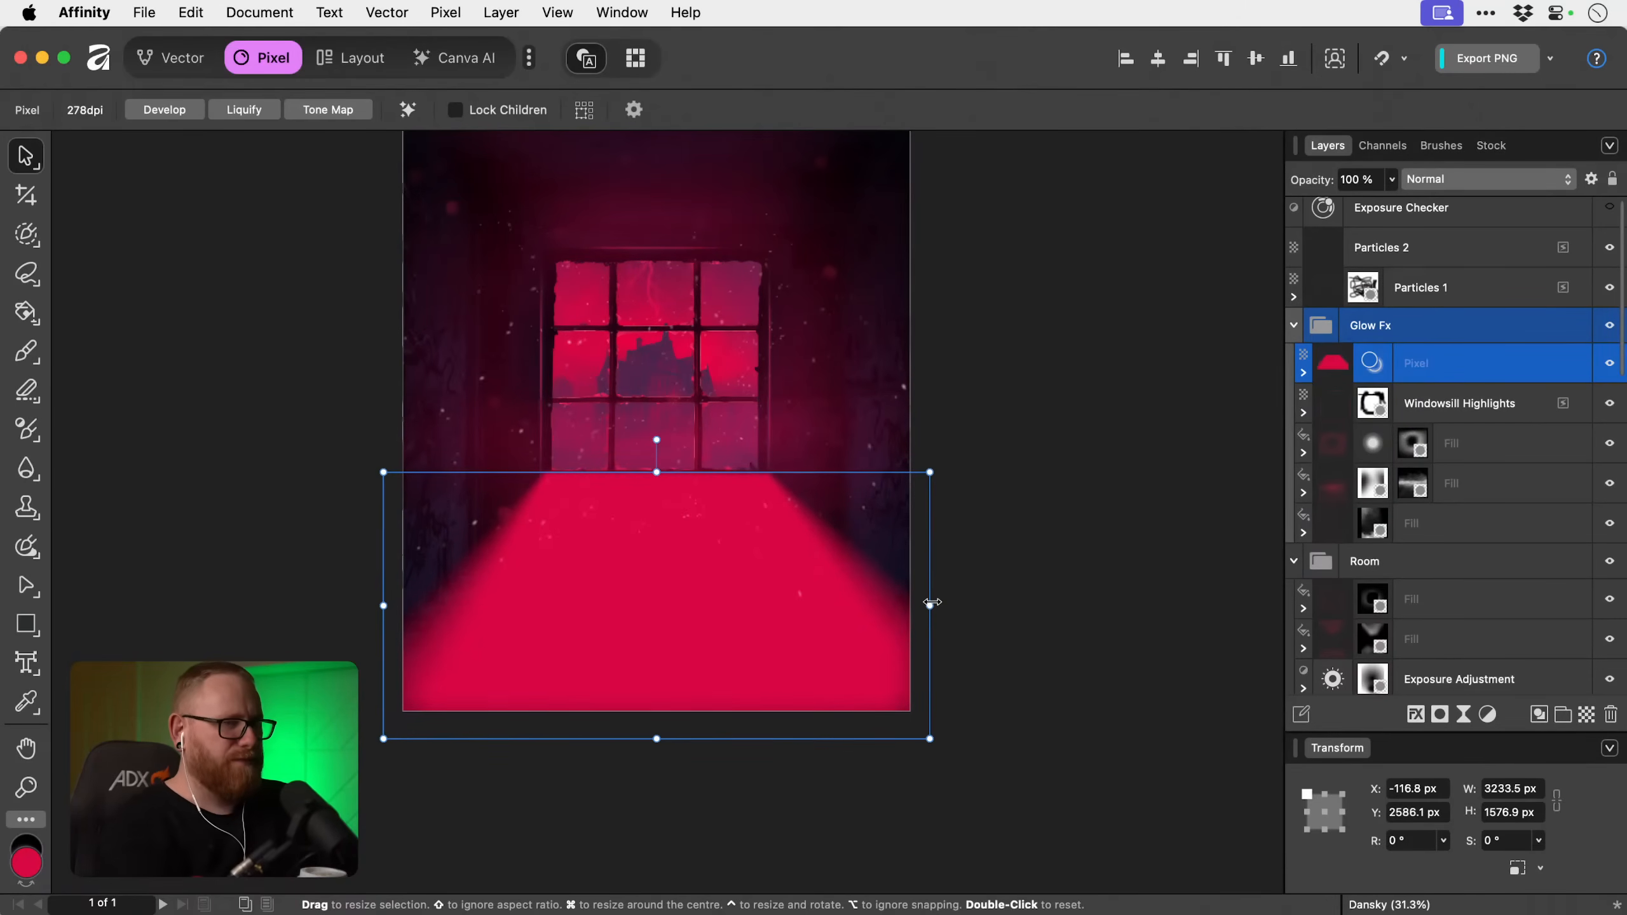
{"action": "key", "text": "Left"}
{"action": "key", "text": "Left"}
{"action": "key", "text": "shift+Up"}
{"action": "key", "text": "Up"}
{"action": "key", "text": "Up"}
{"action": "key", "text": "Up"}
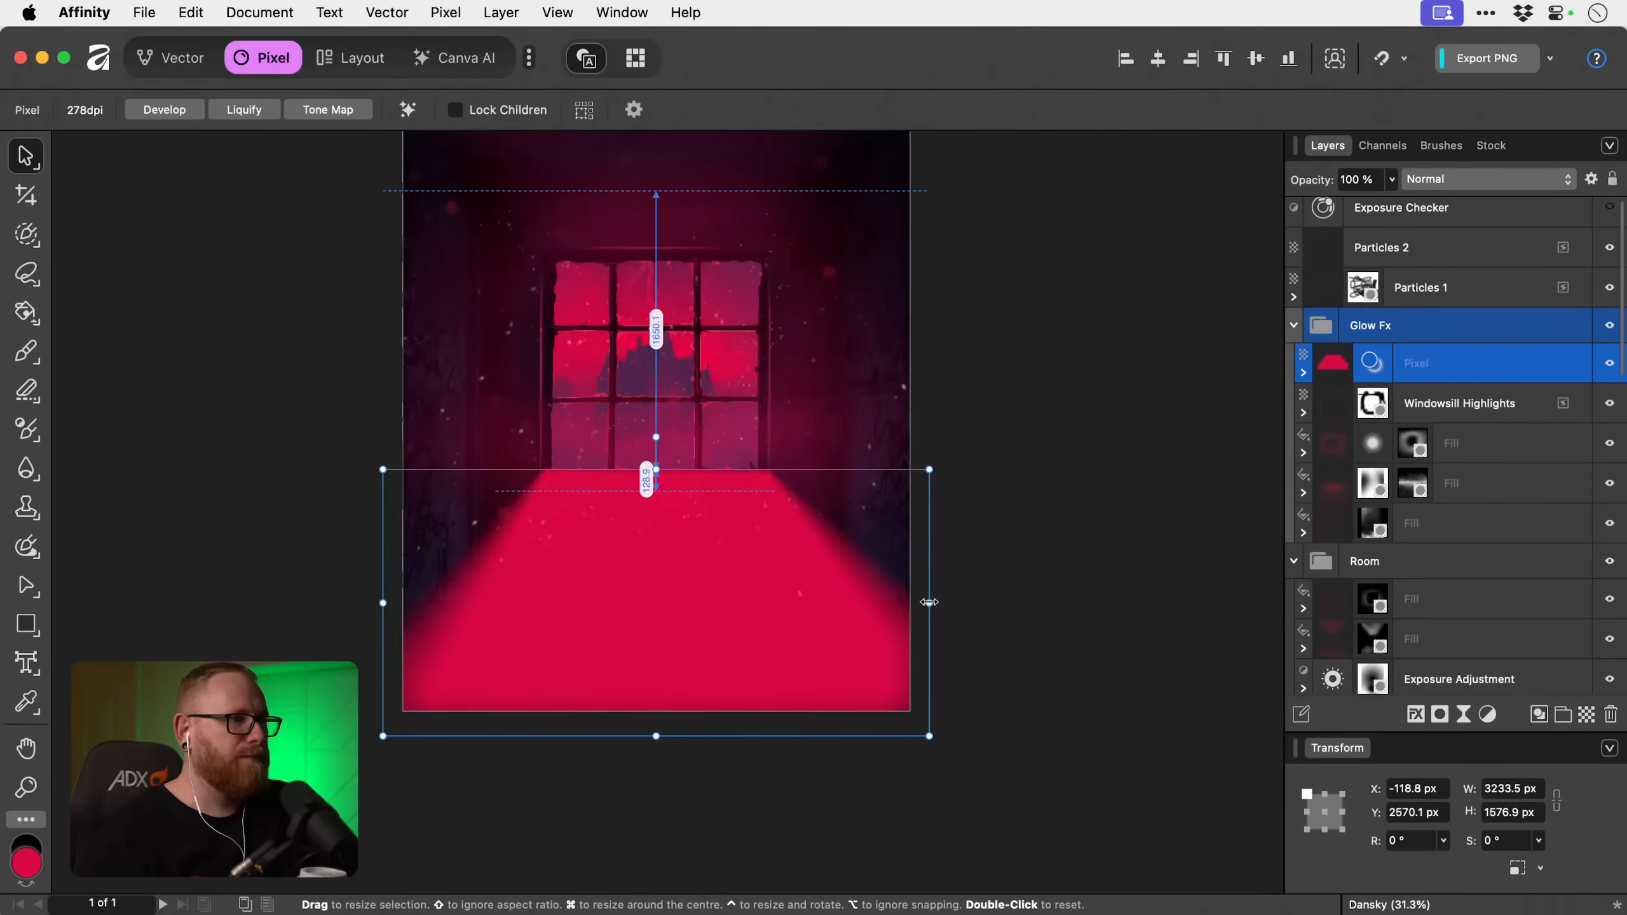
Stretch the floor layer's height to about 1671 px, nudge it down to about Y 2566 px, and deselect it.
{"action": "left_click_drag", "start_coordinate": [650, 473], "coordinate": [653, 454]}
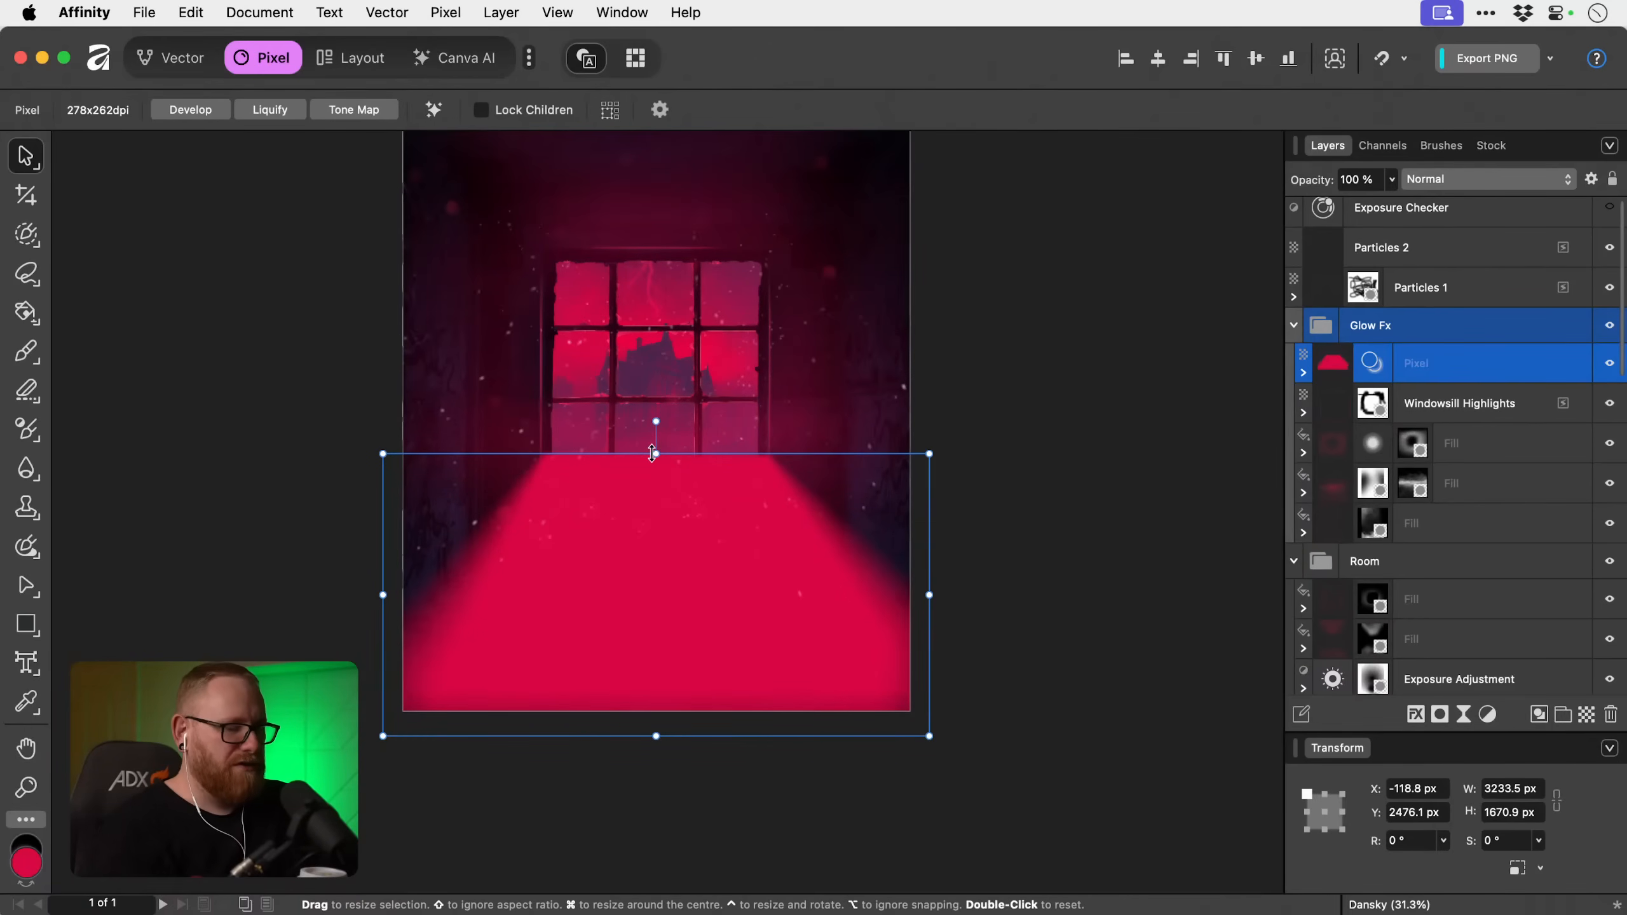
{"action": "key", "text": "shift+Down"}
{"action": "key", "text": "shift+Down"}
{"action": "key", "text": "shift+Down"}
{"action": "key", "text": "shift+Down"}
{"action": "key", "text": "shift+Down"}
{"action": "key", "text": "shift+Down"}
{"action": "key", "text": "shift+Down"}
{"action": "key", "text": "shift+Down"}
{"action": "key", "text": "shift+Down"}
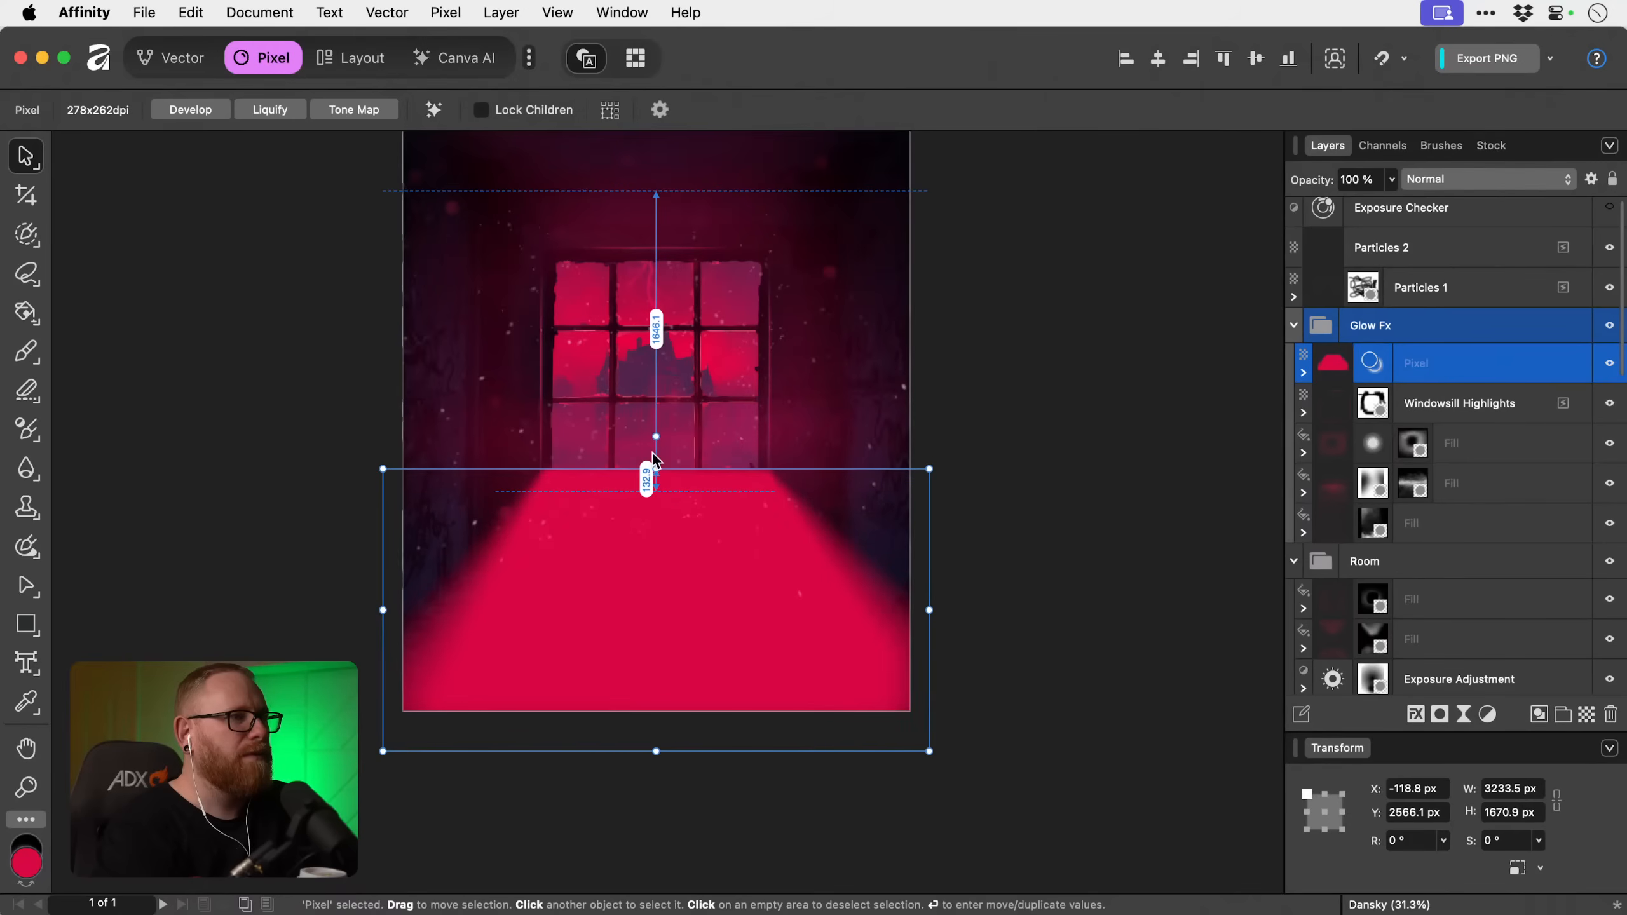
{"action": "left_click", "coordinate": [1152, 379]}
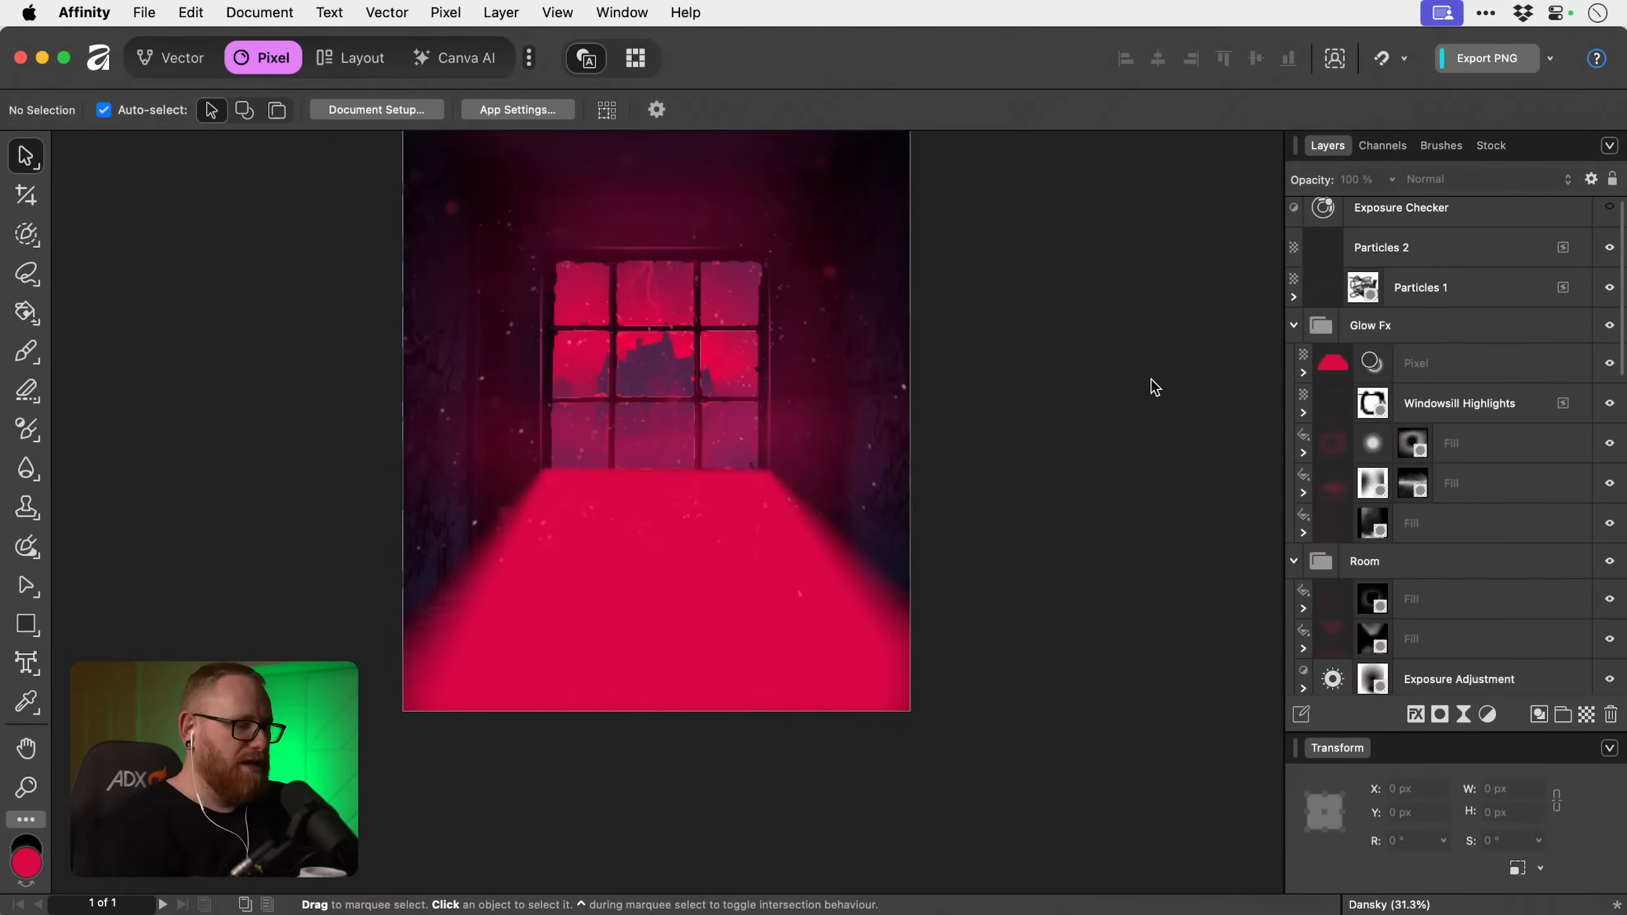
Set the pink-red floor layer's blend mode to Screen.
{"action": "scroll", "coordinate": [1152, 379], "scroll_direction": "up", "scroll_amount": 3}
{"action": "left_click", "coordinate": [1453, 364]}
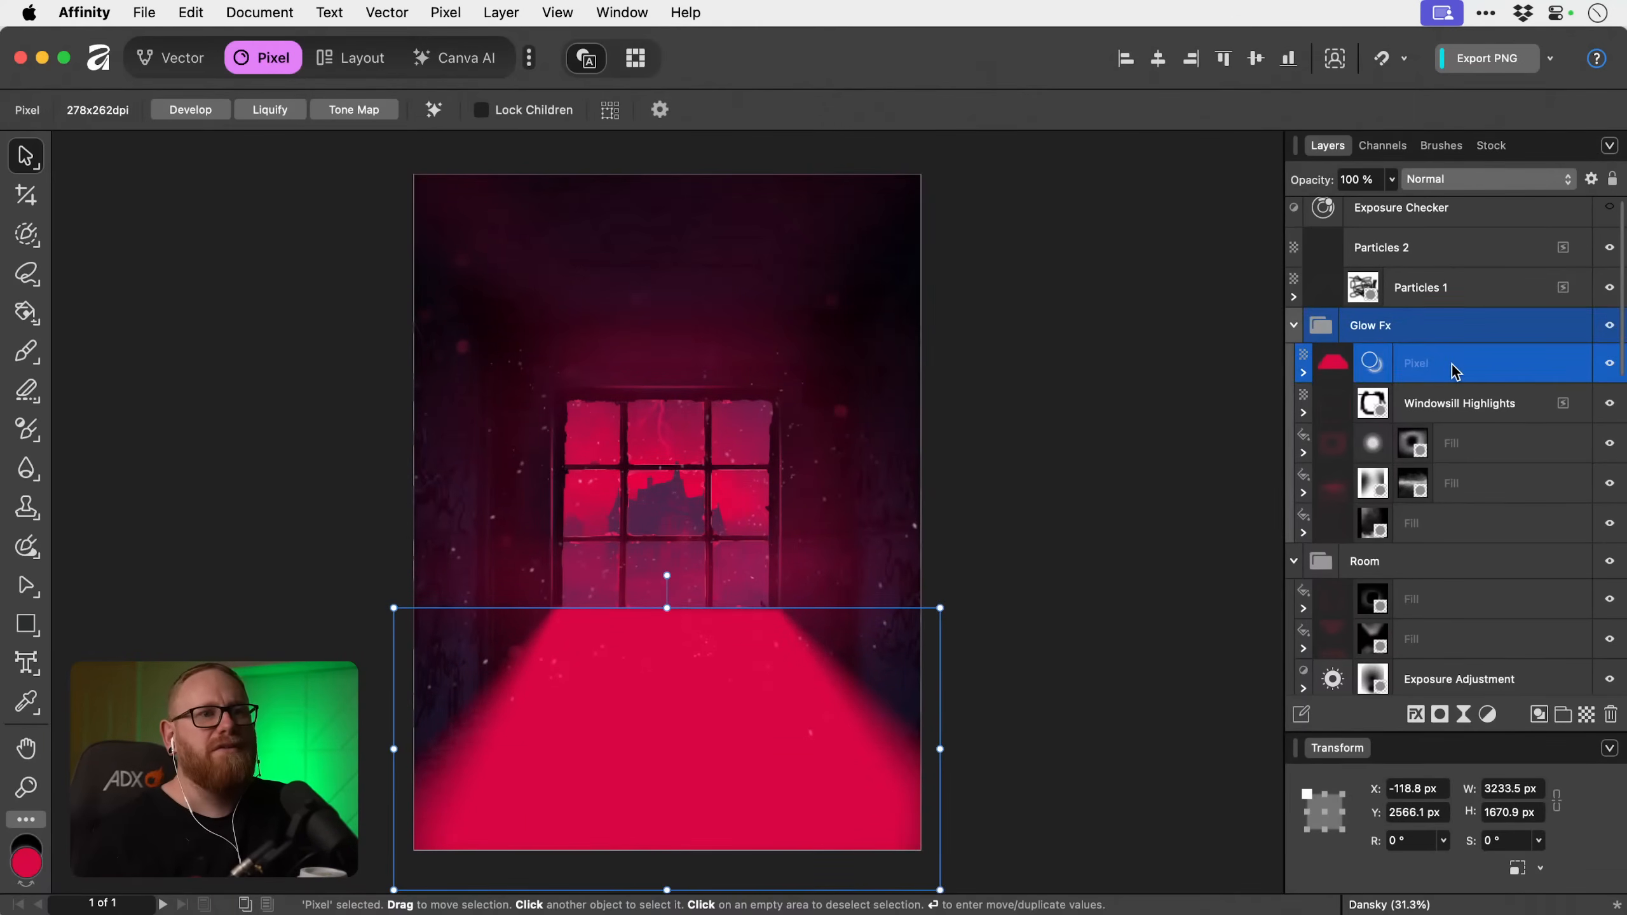
{"action": "left_click", "coordinate": [1462, 179]}
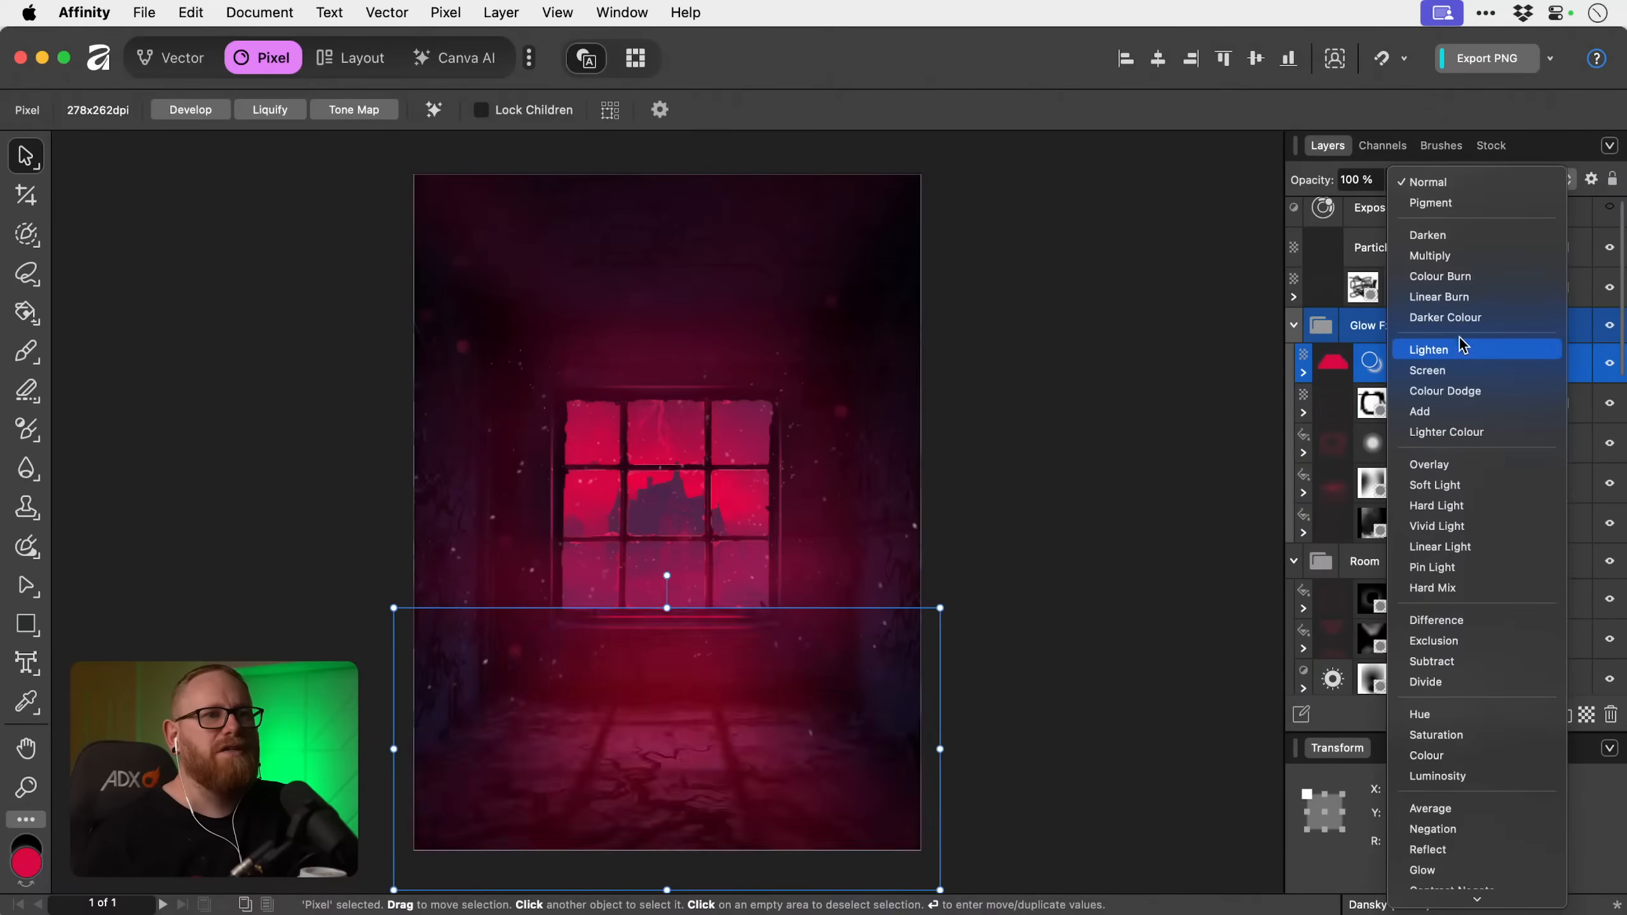
{"action": "left_click", "coordinate": [1451, 375]}
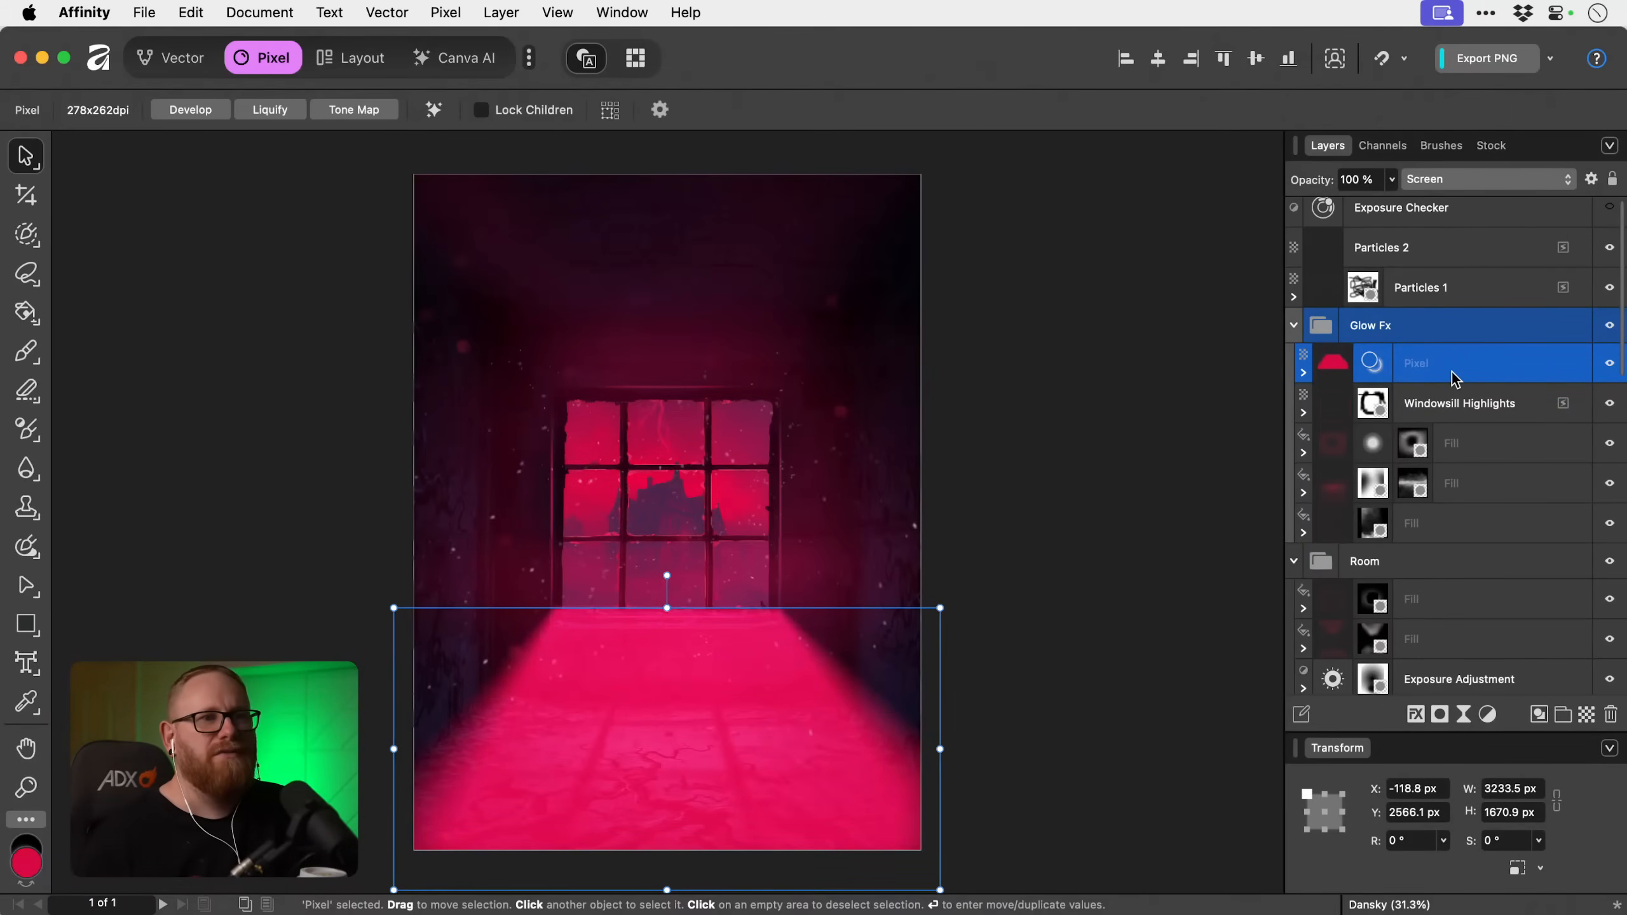
Lower the dark end of the floor layer's source blend range to 42% output.
{"action": "left_click", "coordinate": [1592, 179]}
{"action": "left_click_drag", "start_coordinate": [1043, 228], "coordinate": [1039, 379]}
{"action": "left_click", "coordinate": [1041, 59]}
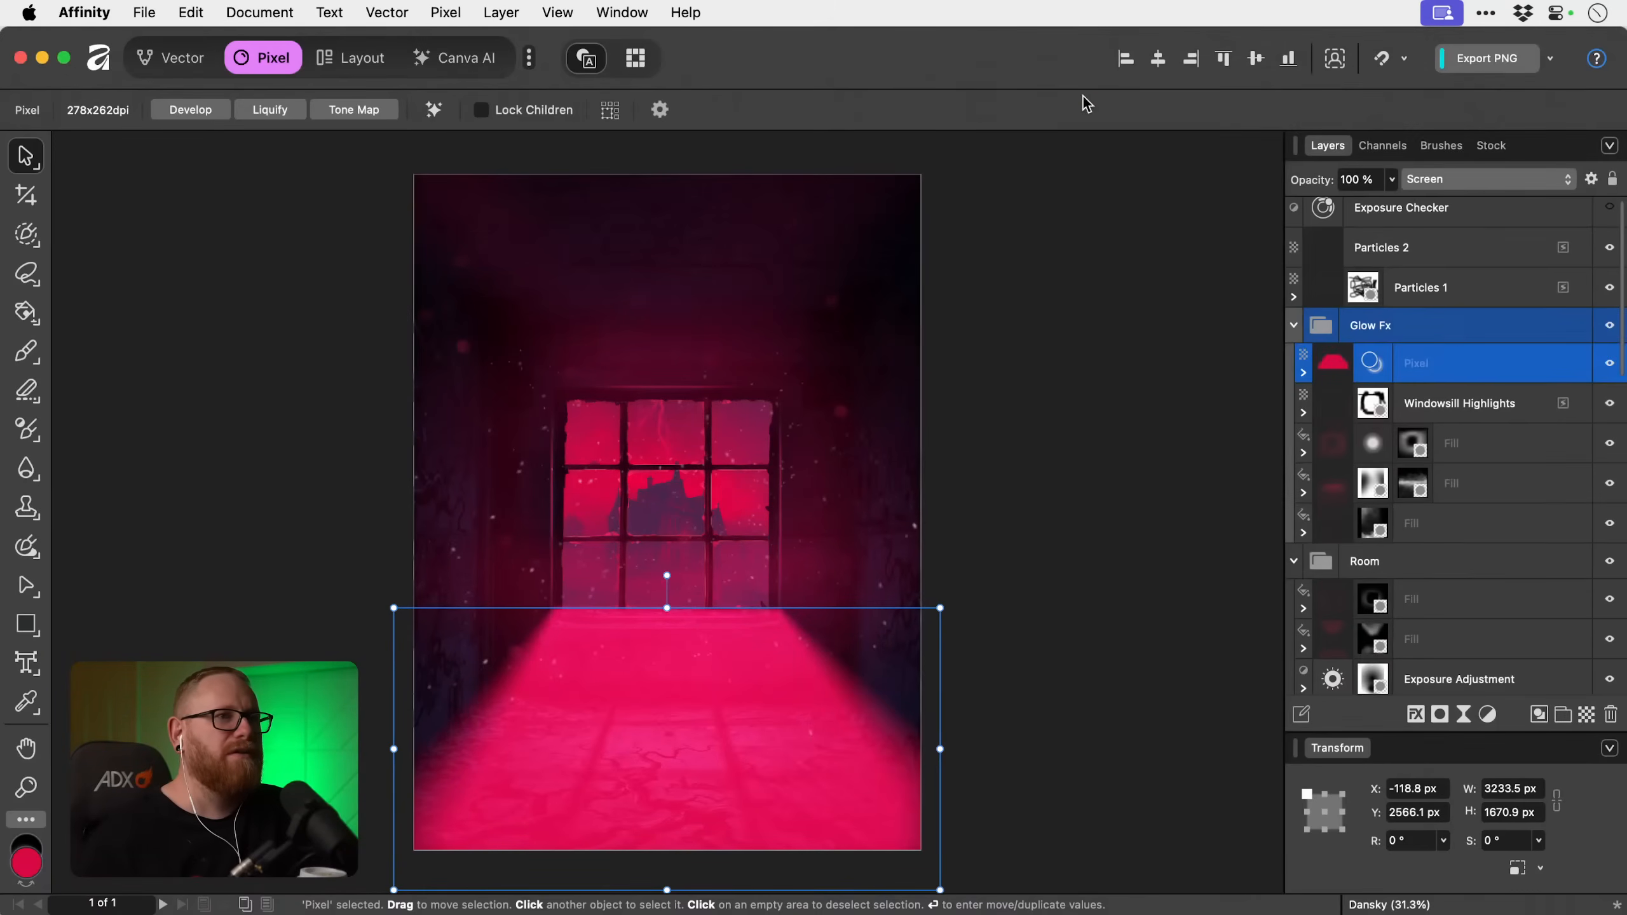
Duplicate the pink-red floor layer, hide the original, and rasterise the copy.
{"action": "key", "text": "super+j"}
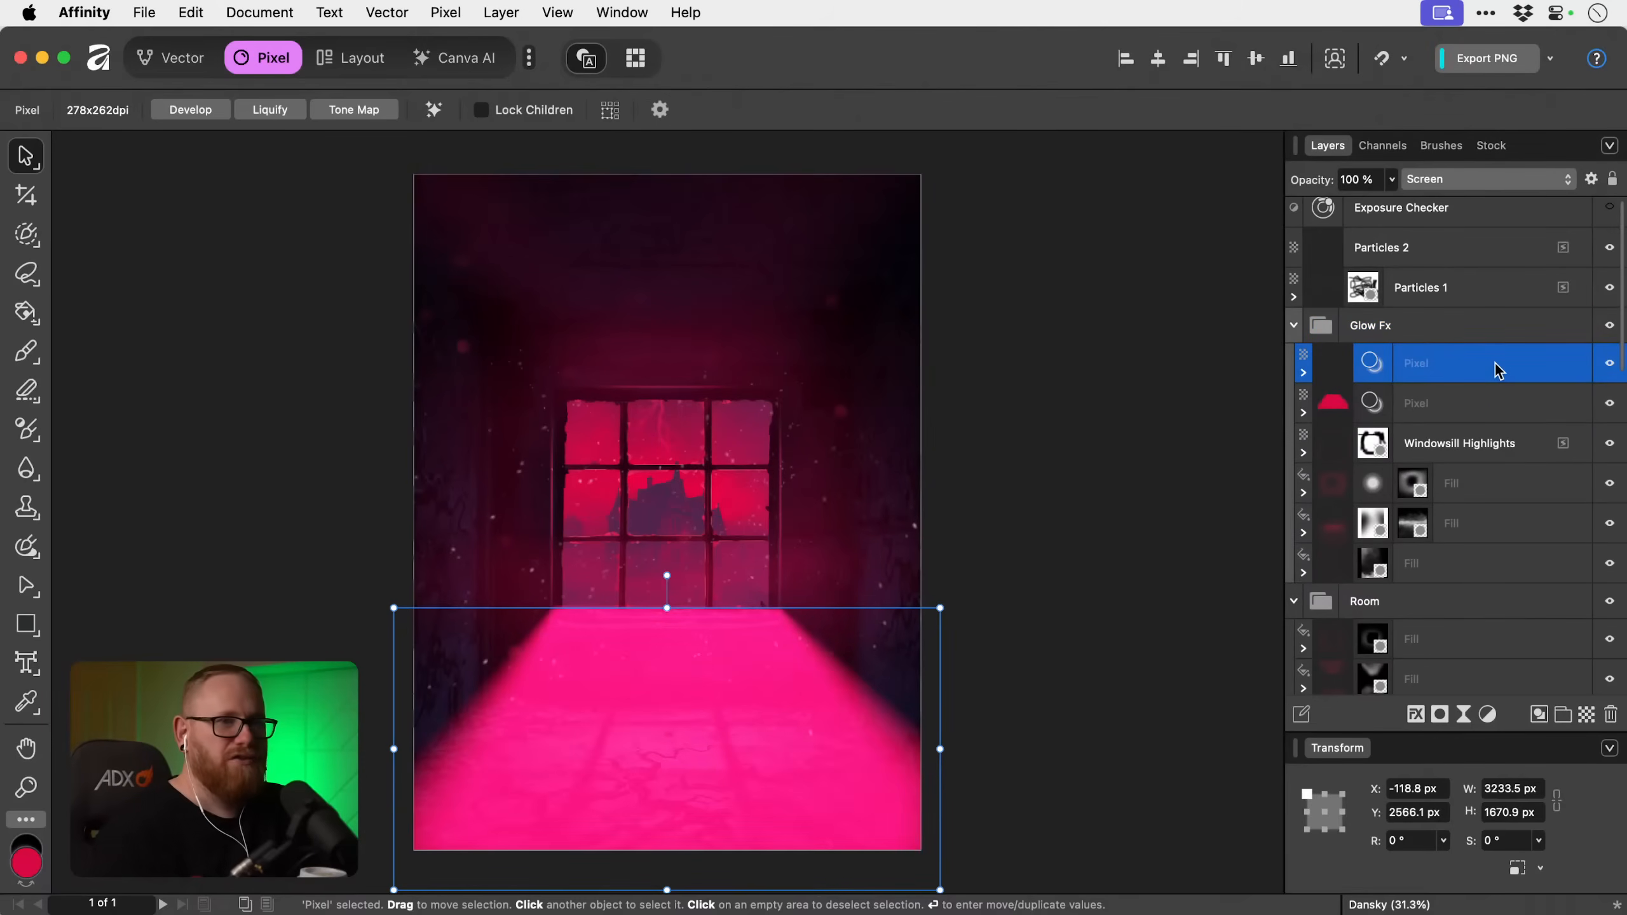
{"action": "left_click", "coordinate": [1610, 405]}
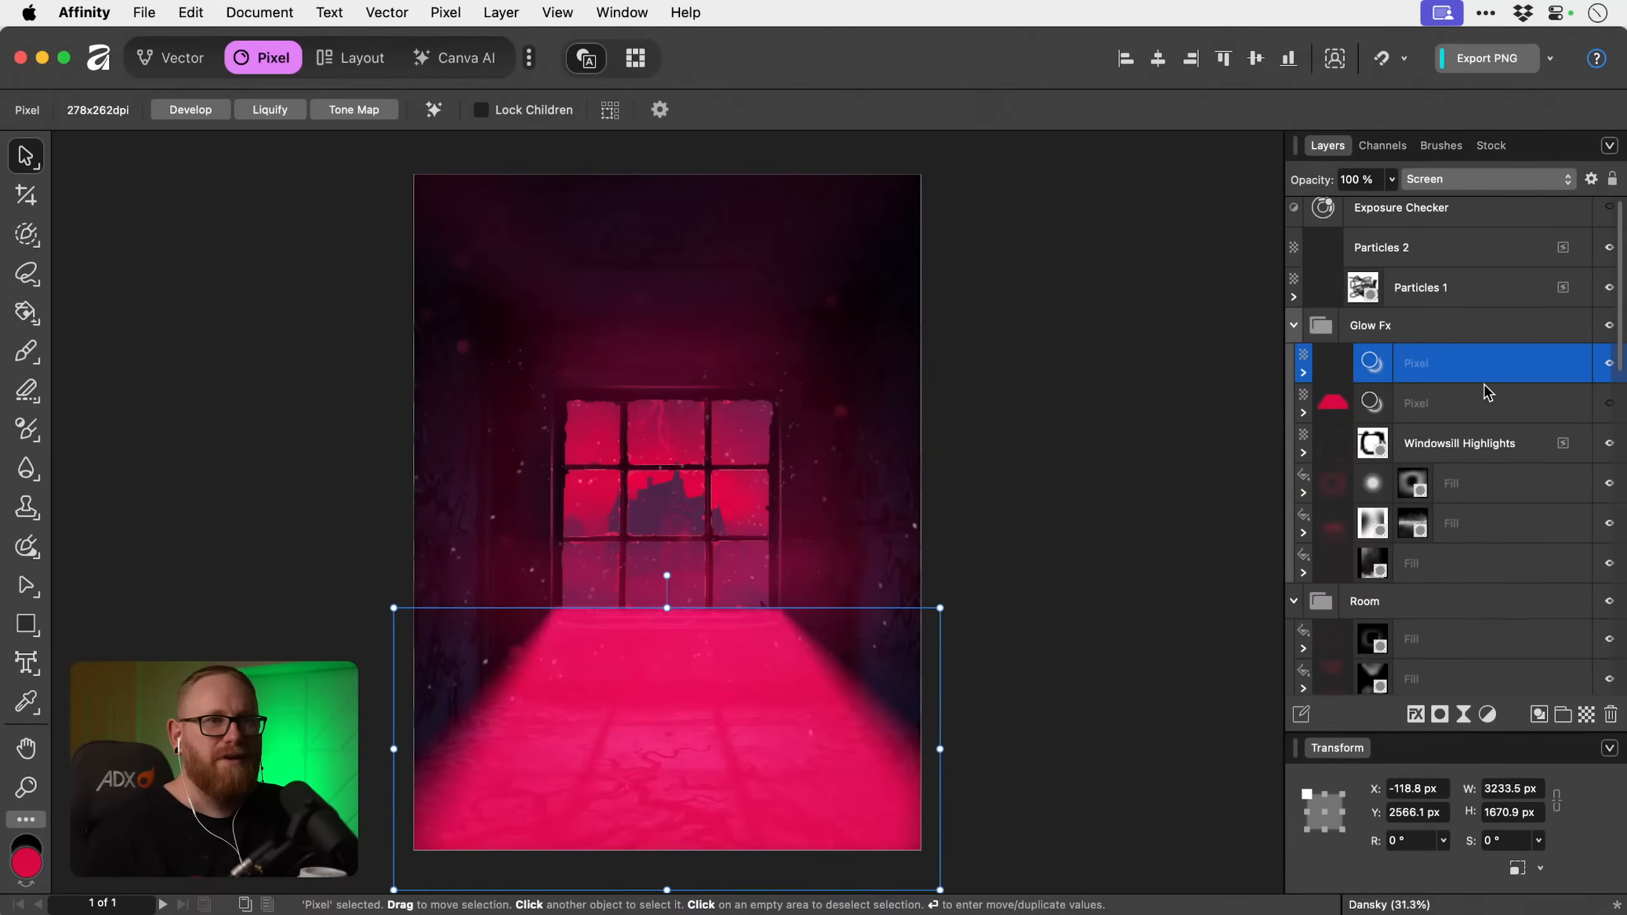
{"action": "right_click", "coordinate": [1453, 367]}
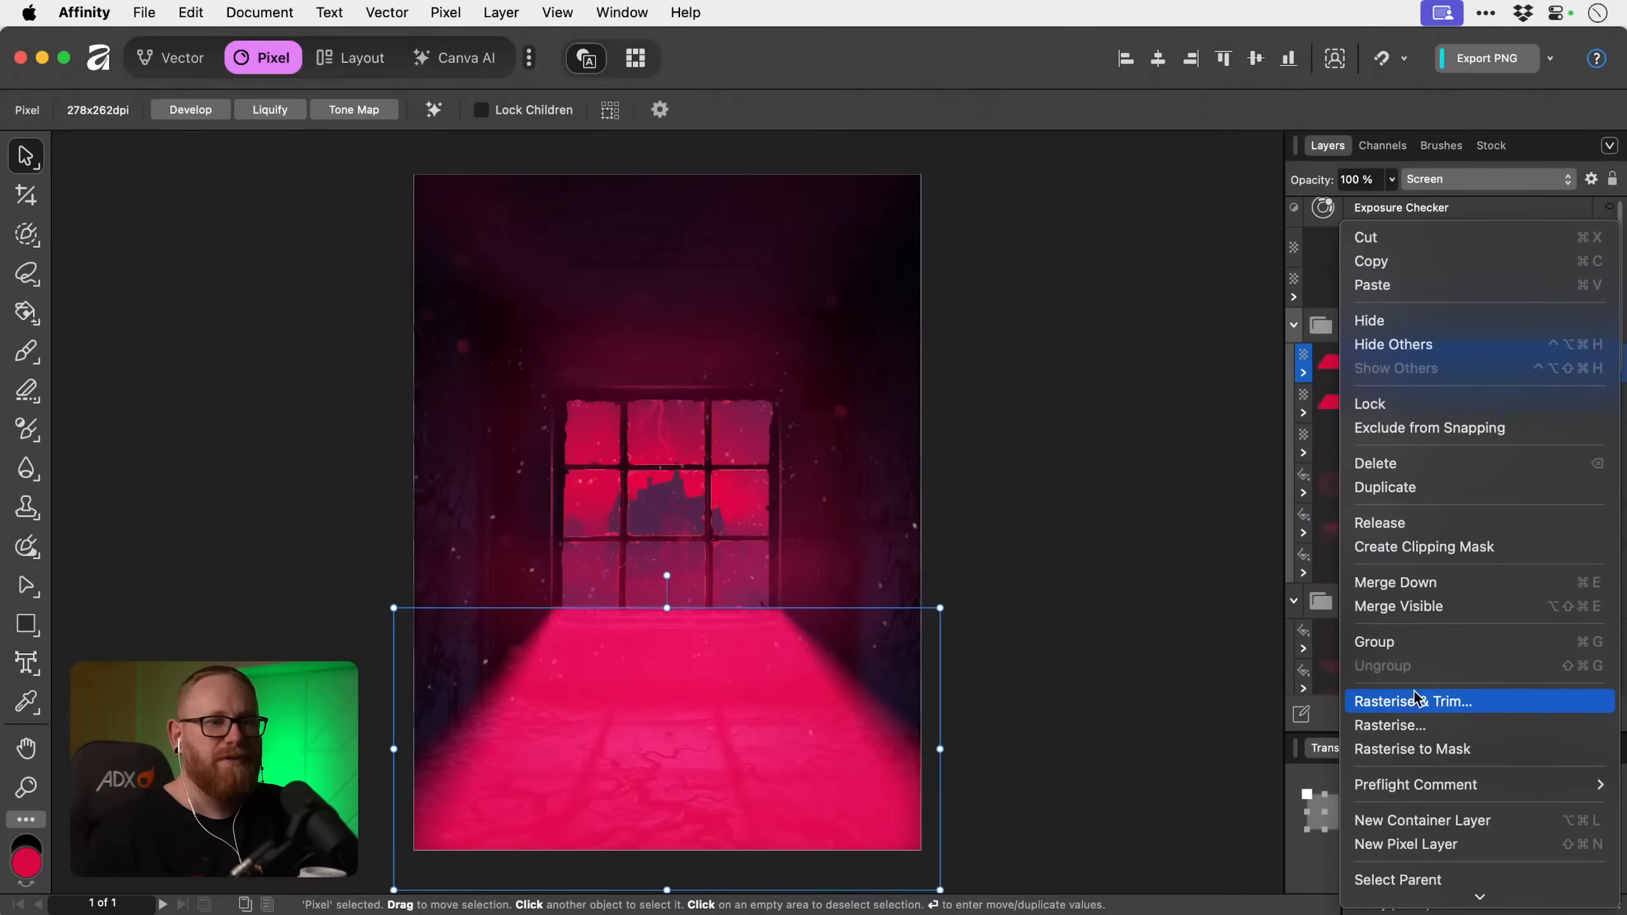
{"action": "left_click", "coordinate": [1406, 722]}
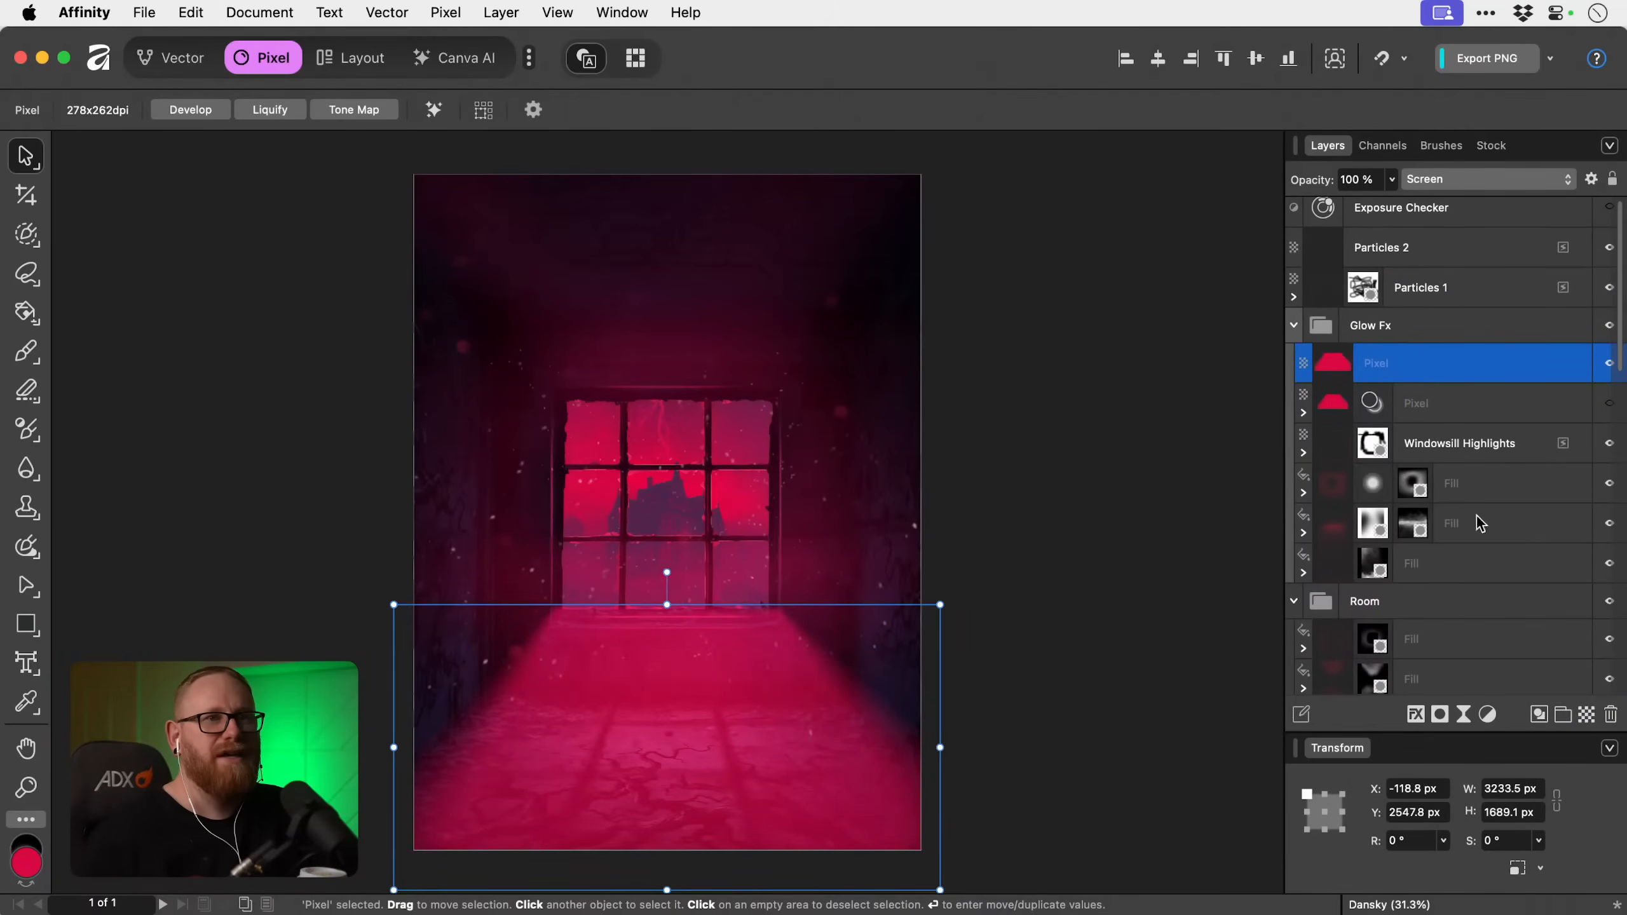
Lower the dark ends of the rasterised copy's blend ranges to 0% for the source and 26% for the underlying composition.
{"action": "left_click", "coordinate": [1591, 179]}
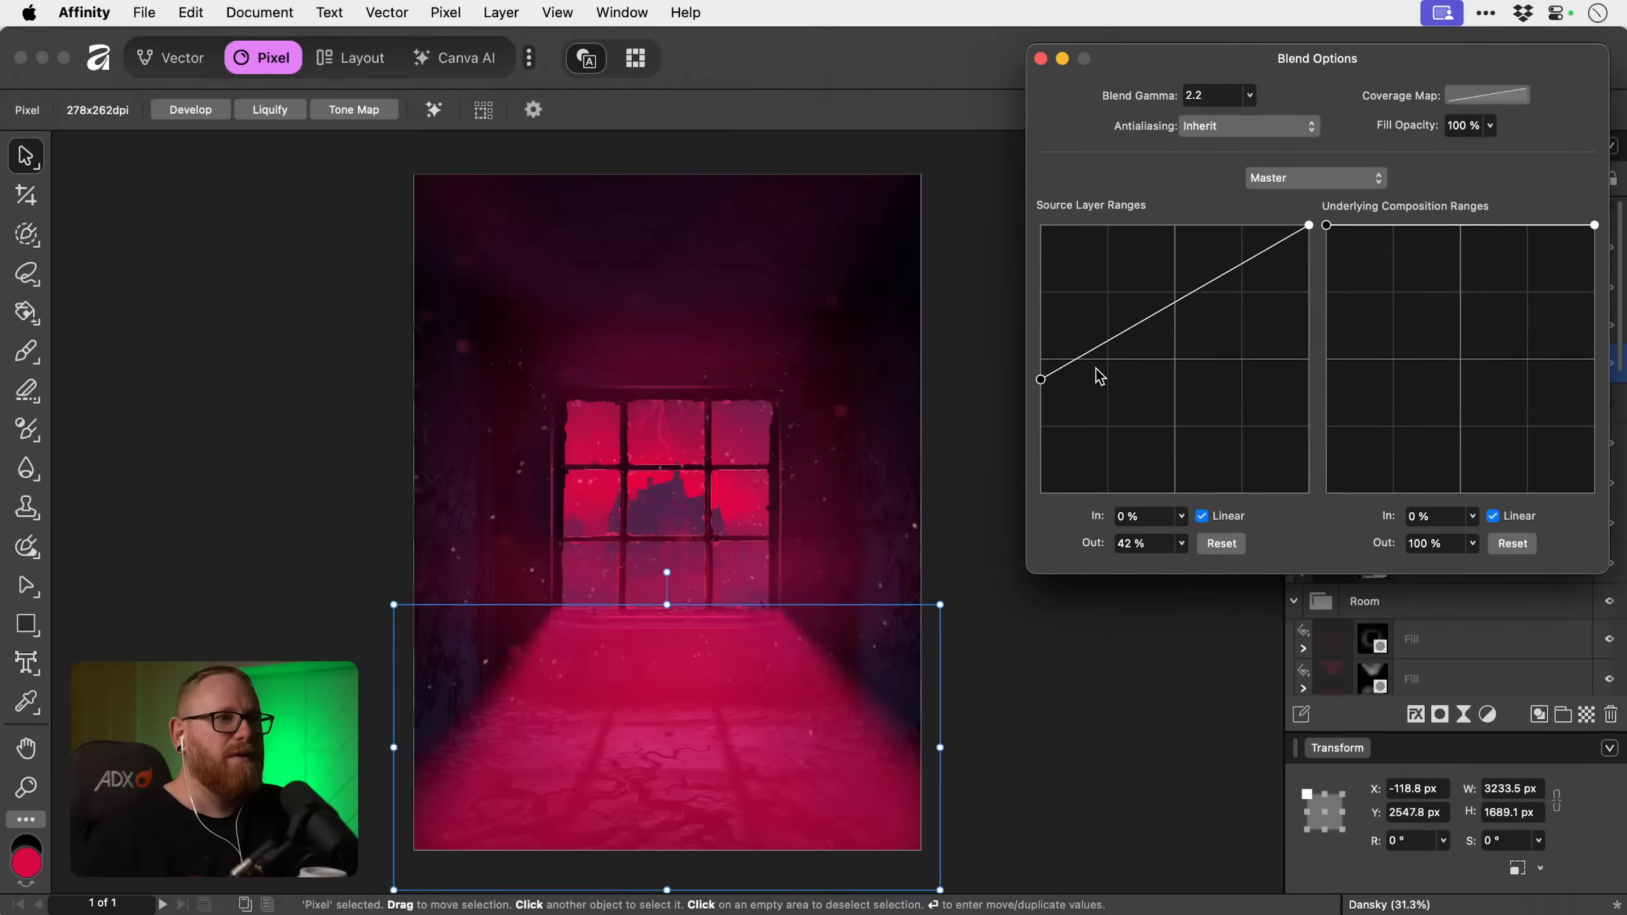
{"action": "left_click_drag", "start_coordinate": [1041, 377], "coordinate": [1015, 587]}
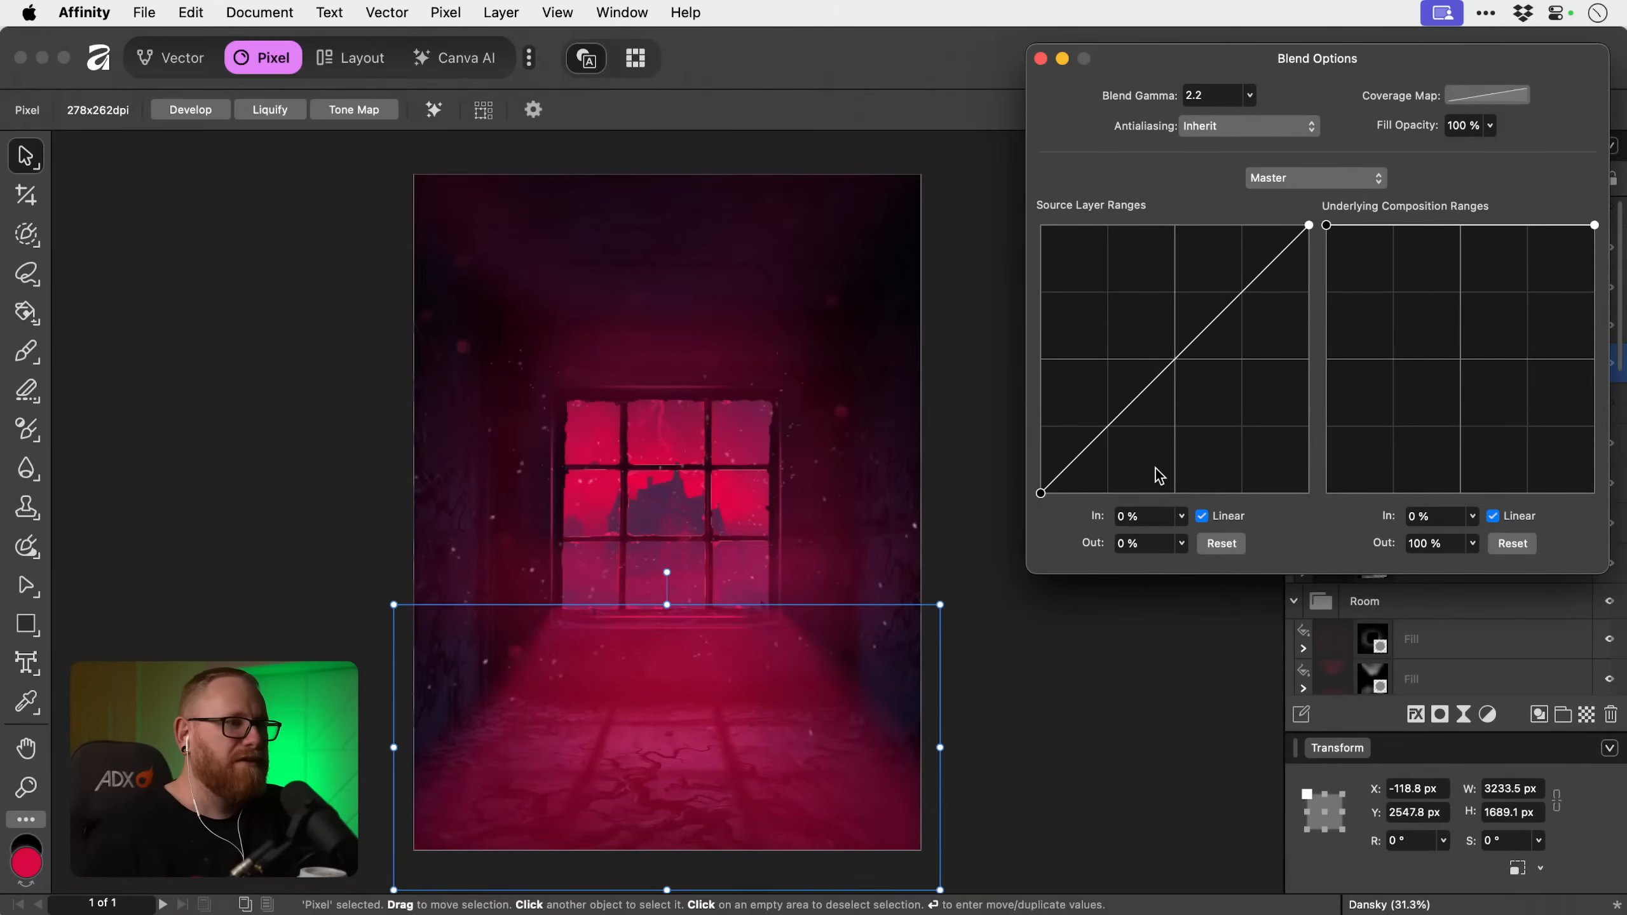
{"action": "left_click_drag", "start_coordinate": [1331, 232], "coordinate": [1289, 429]}
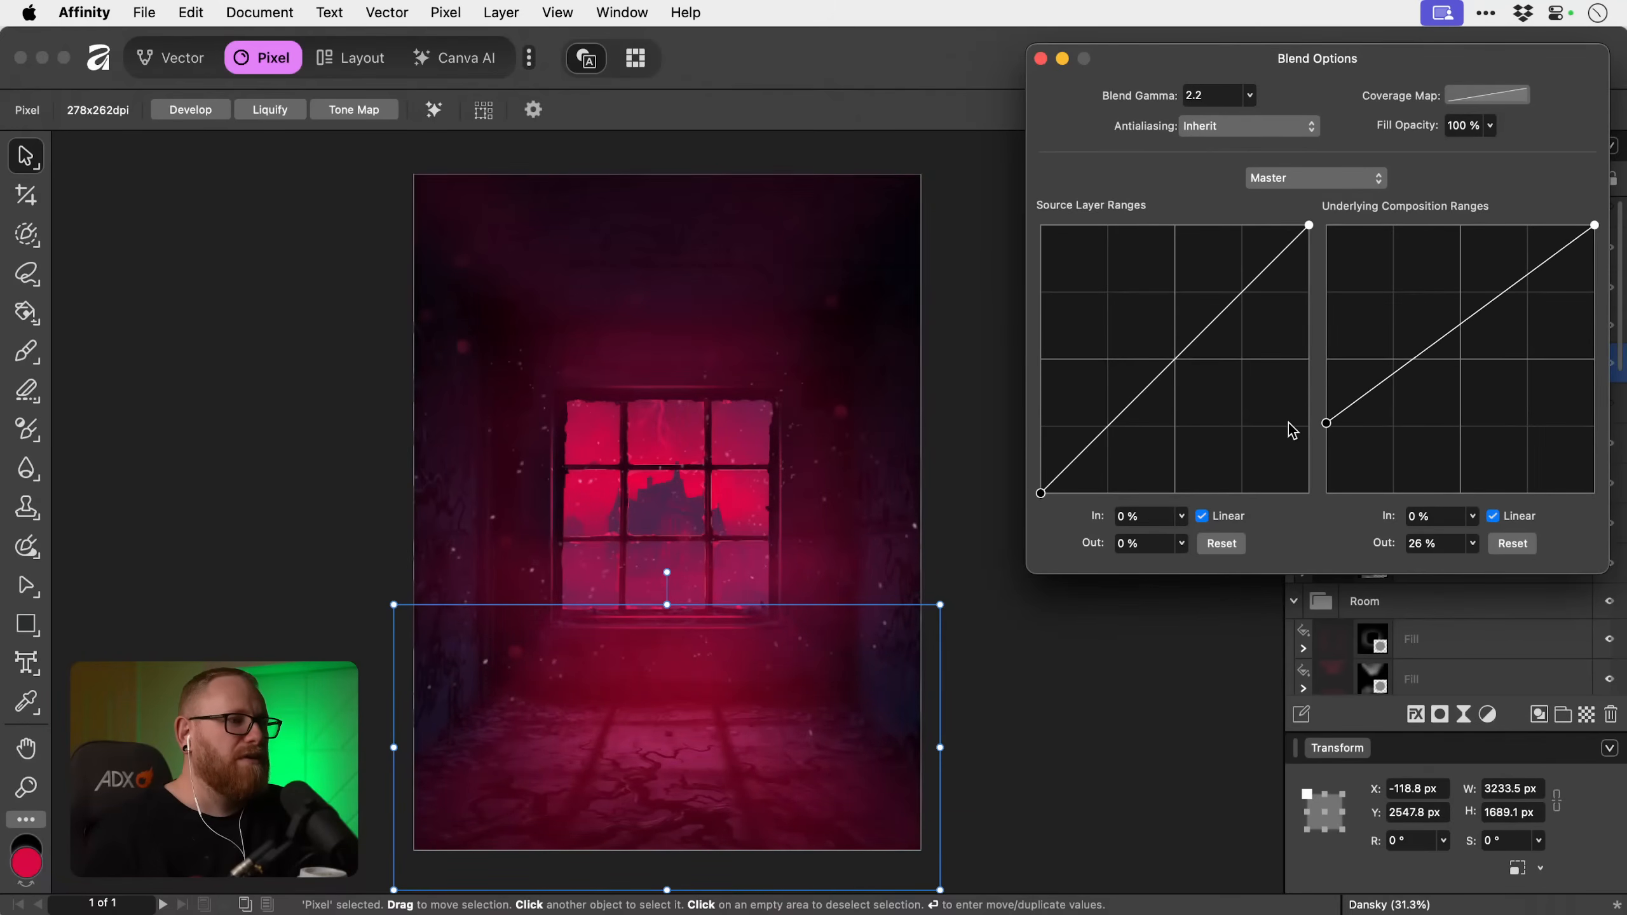
{"action": "left_click", "coordinate": [1040, 59]}
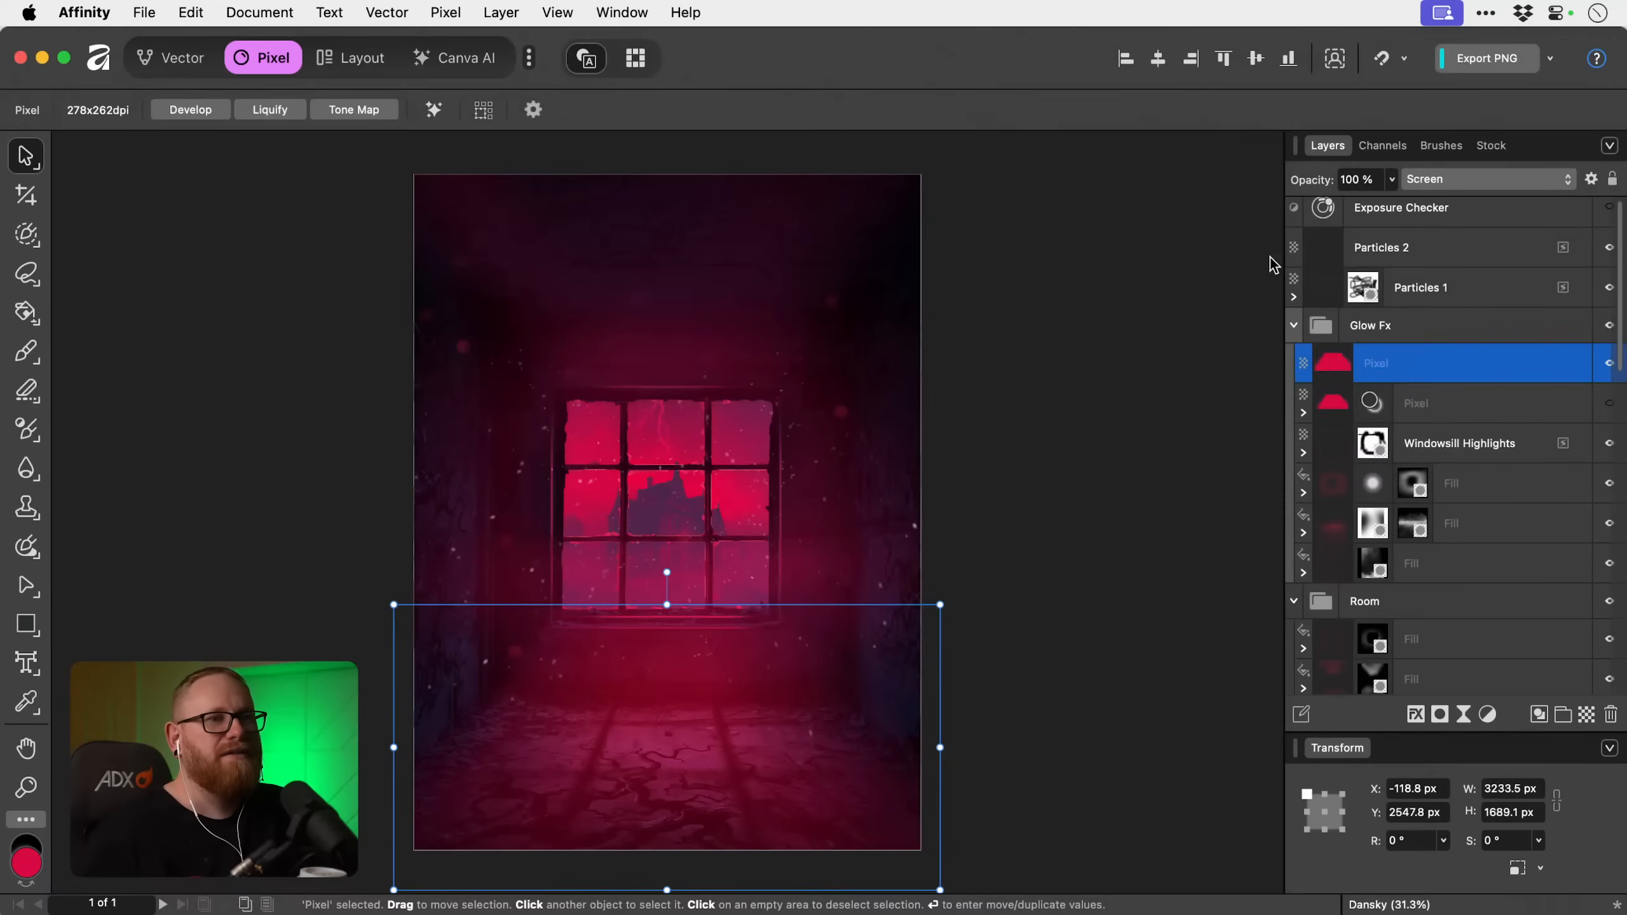
{"action": "left_click", "coordinate": [1194, 427]}
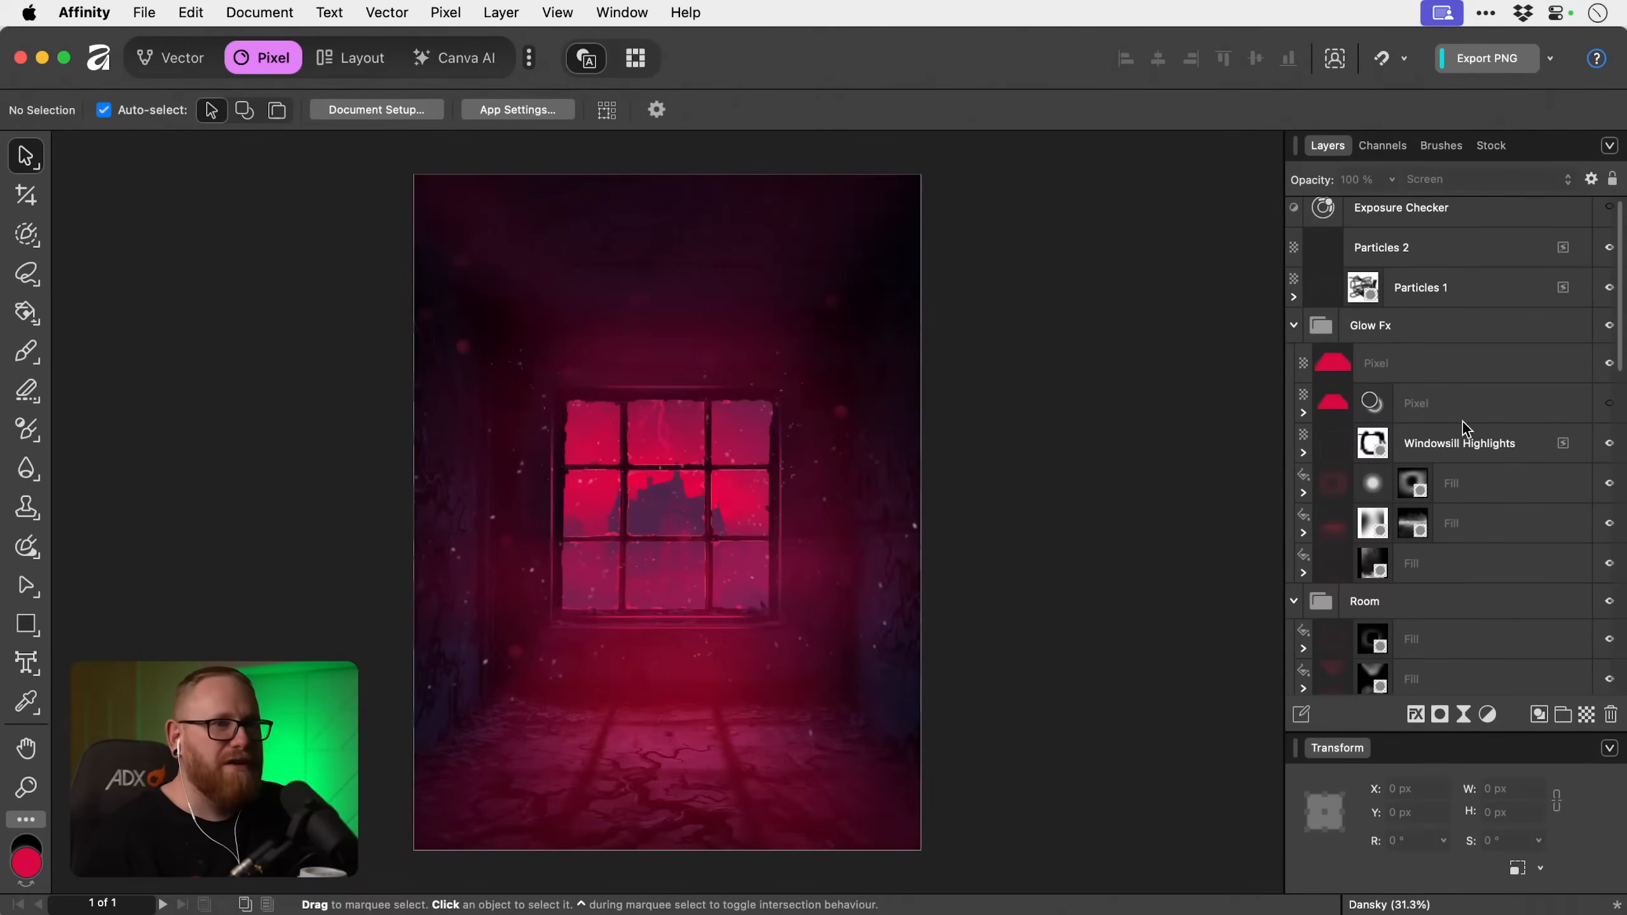
Mask the rasterised floor layer and fade its light along the canvas's lower edge with a soft black brush about 3167 px wide.
{"action": "left_click", "coordinate": [1416, 367]}
{"action": "left_click", "coordinate": [1441, 715], "text": "alt"}
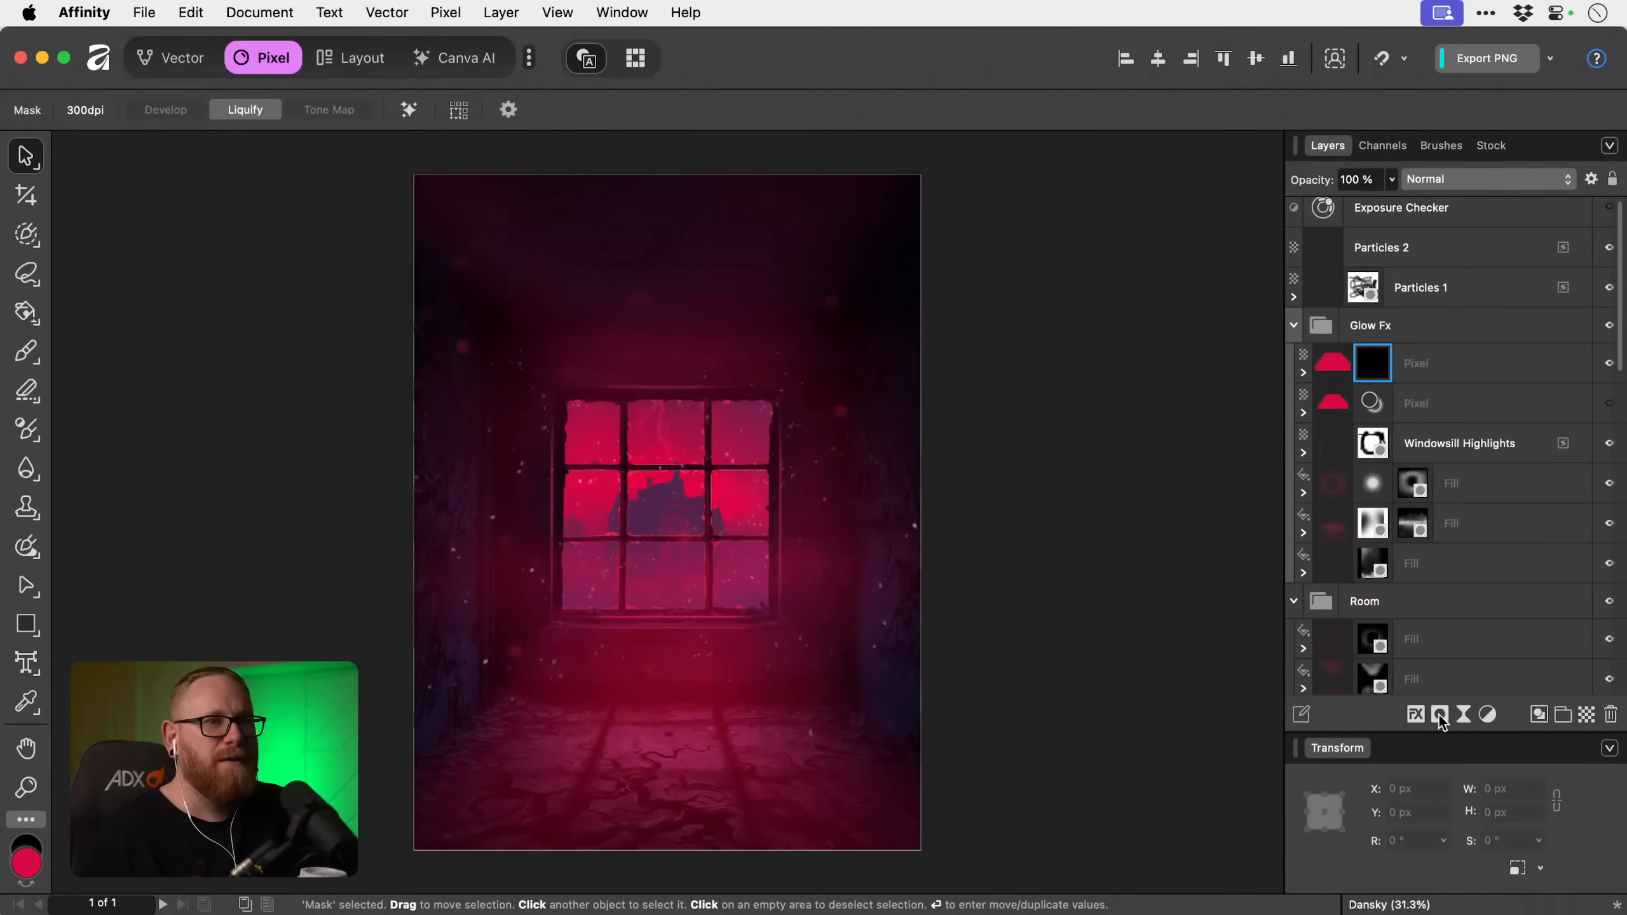
{"action": "key", "text": "b"}
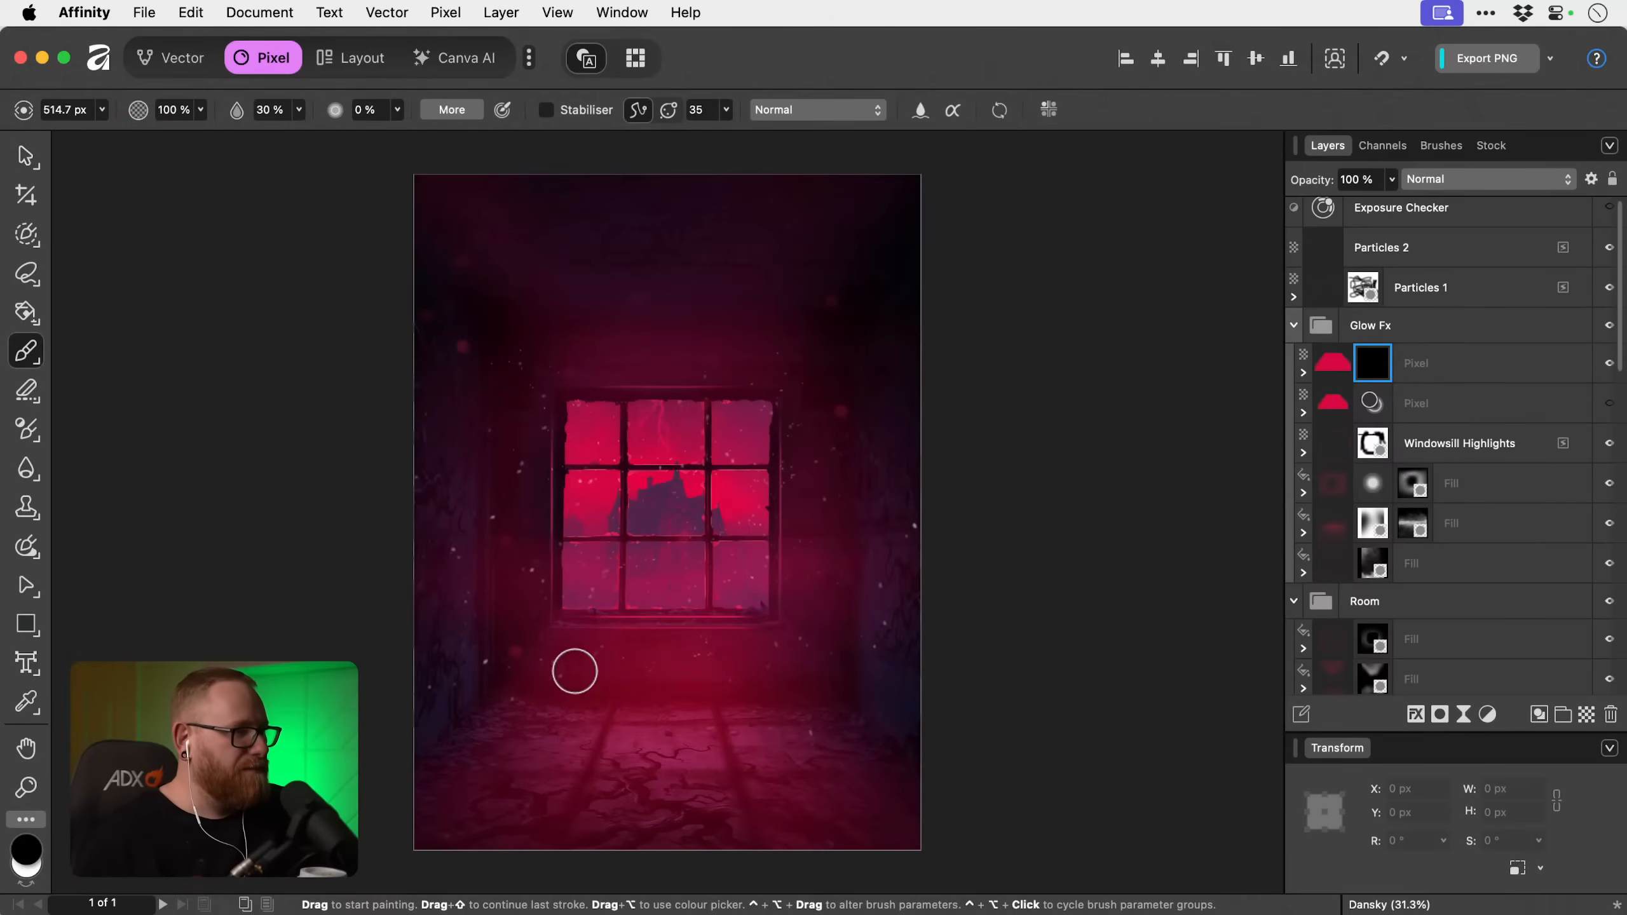
{"action": "scroll", "coordinate": [570, 640], "scroll_direction": "down", "scroll_amount": 5}
{"action": "key", "text": "bracketright"}
{"action": "key", "text": "bracketright"}
{"action": "key", "text": "bracketright"}
{"action": "key", "text": "bracketright"}
{"action": "key", "text": "bracketright"}
{"action": "key", "text": "bracketright"}
{"action": "key", "text": "bracketright"}
{"action": "key", "text": "bracketright"}
{"action": "key", "text": "bracketright"}
{"action": "key", "text": "bracketright"}
{"action": "key", "text": "bracketright"}
{"action": "key", "text": "bracketright"}
{"action": "key", "text": "bracketright"}
{"action": "key", "text": "bracketright"}
{"action": "key", "text": "bracketright"}
{"action": "key", "text": "bracketright"}
{"action": "key", "text": "bracketright"}
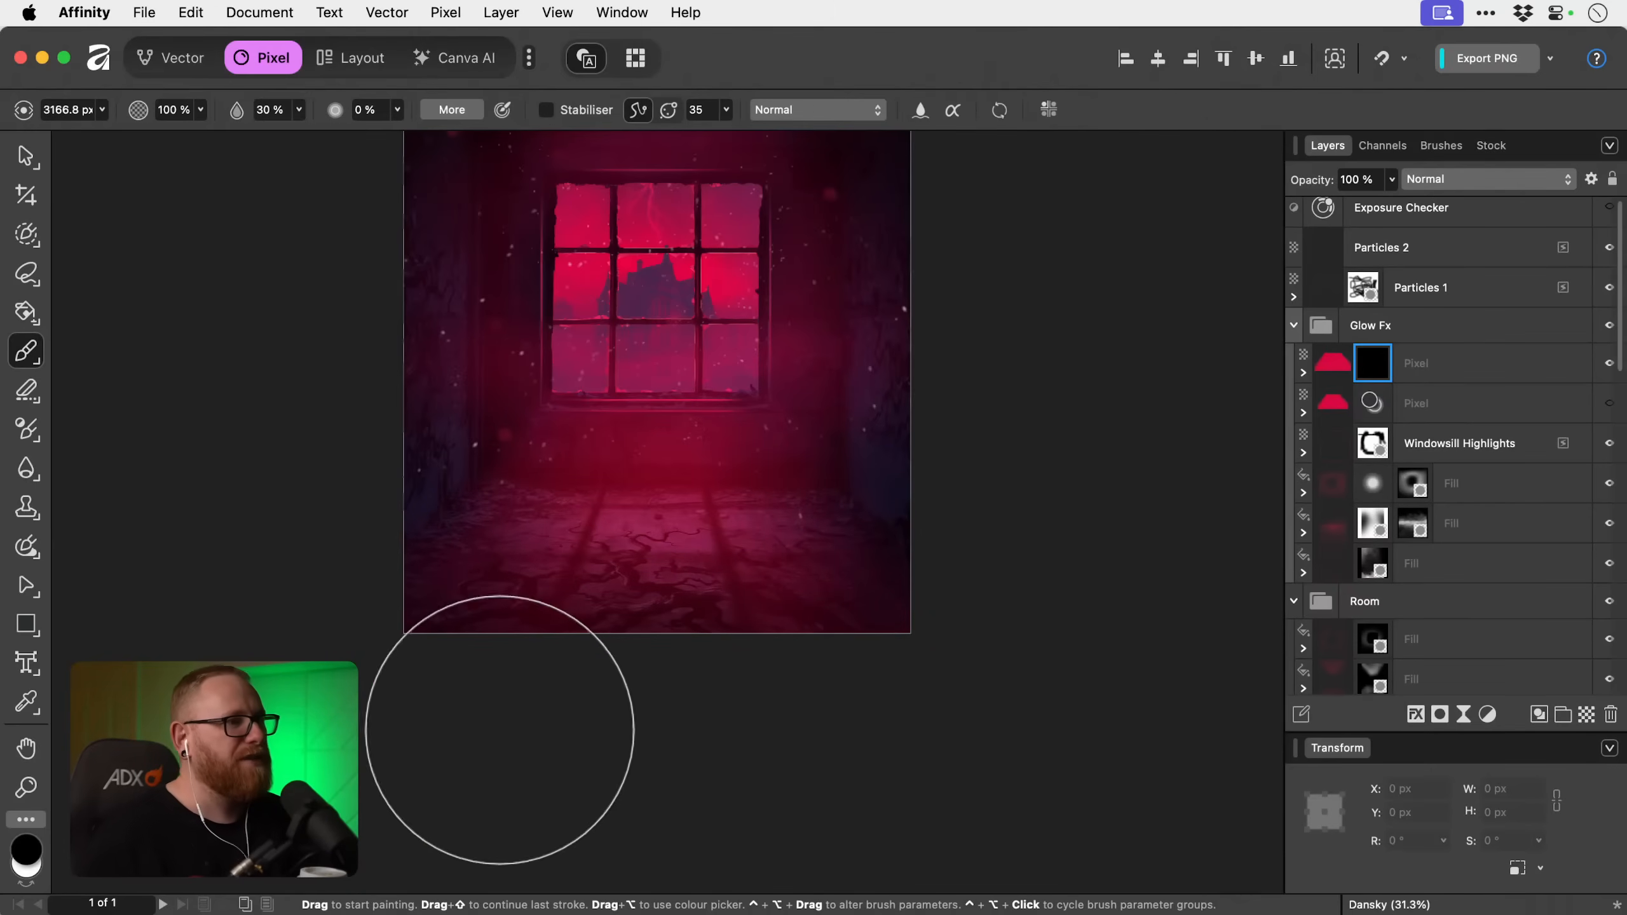
{"action": "key", "text": "v"}
{"action": "scroll", "coordinate": [900, 674], "scroll_direction": "up", "scroll_amount": 5}
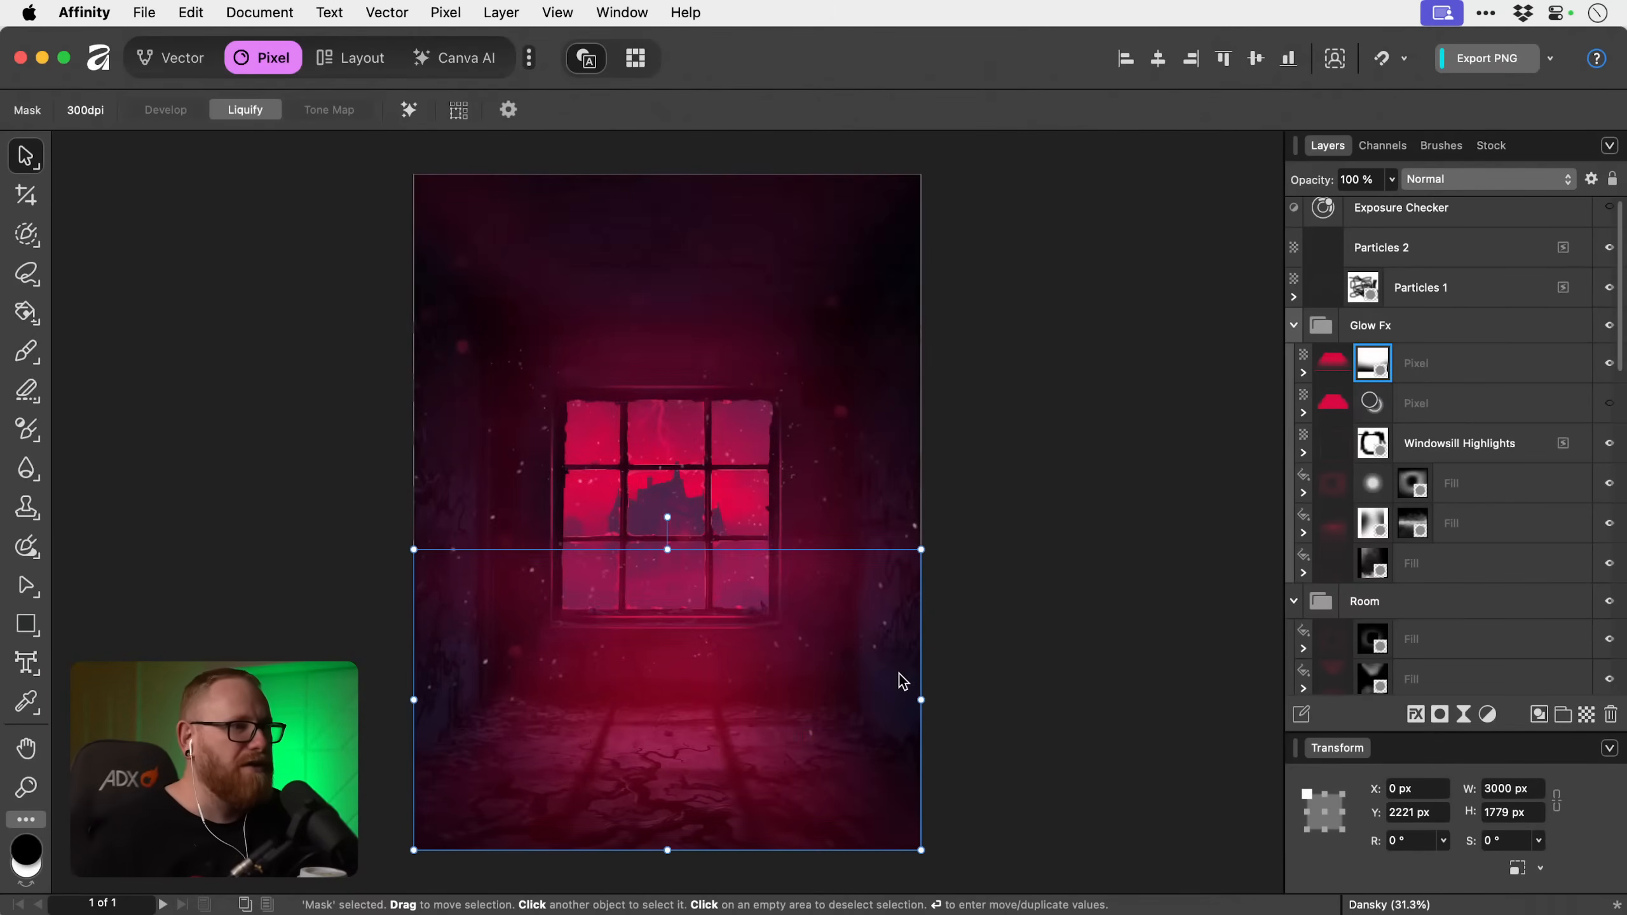
{"action": "left_click", "coordinate": [1074, 659]}
Rename both the masked floor layer and the hidden original below it as Light Blur.
{"action": "key", "text": "z"}
{"action": "left_click", "coordinate": [609, 667]}
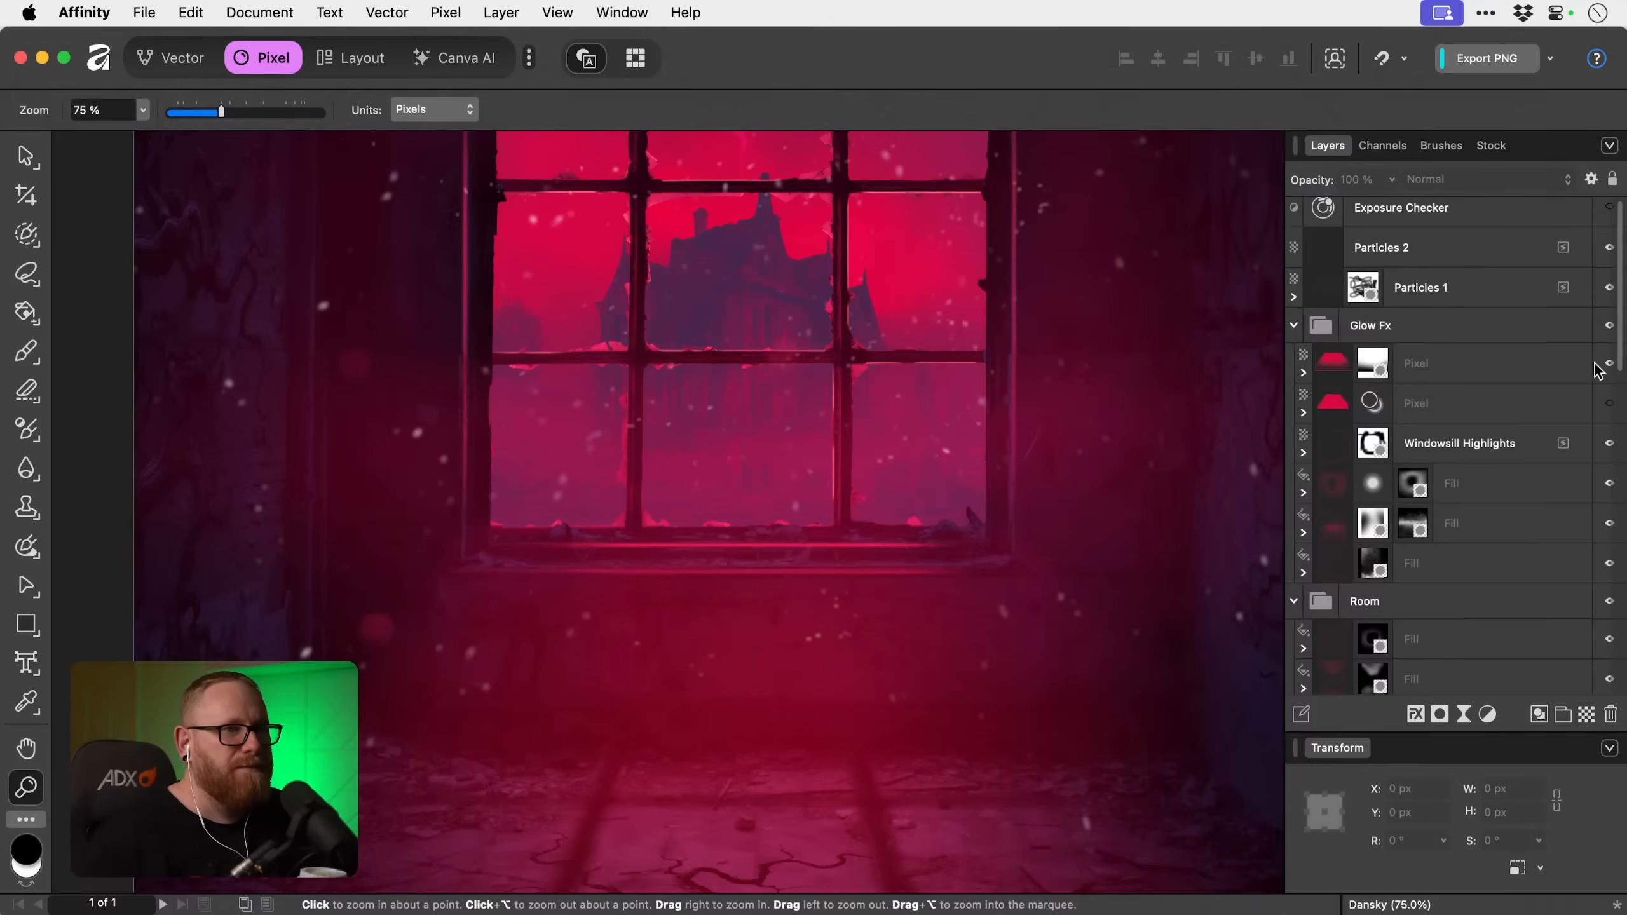
{"action": "left_click", "coordinate": [1501, 372]}
{"action": "double_click", "coordinate": [1417, 365]}
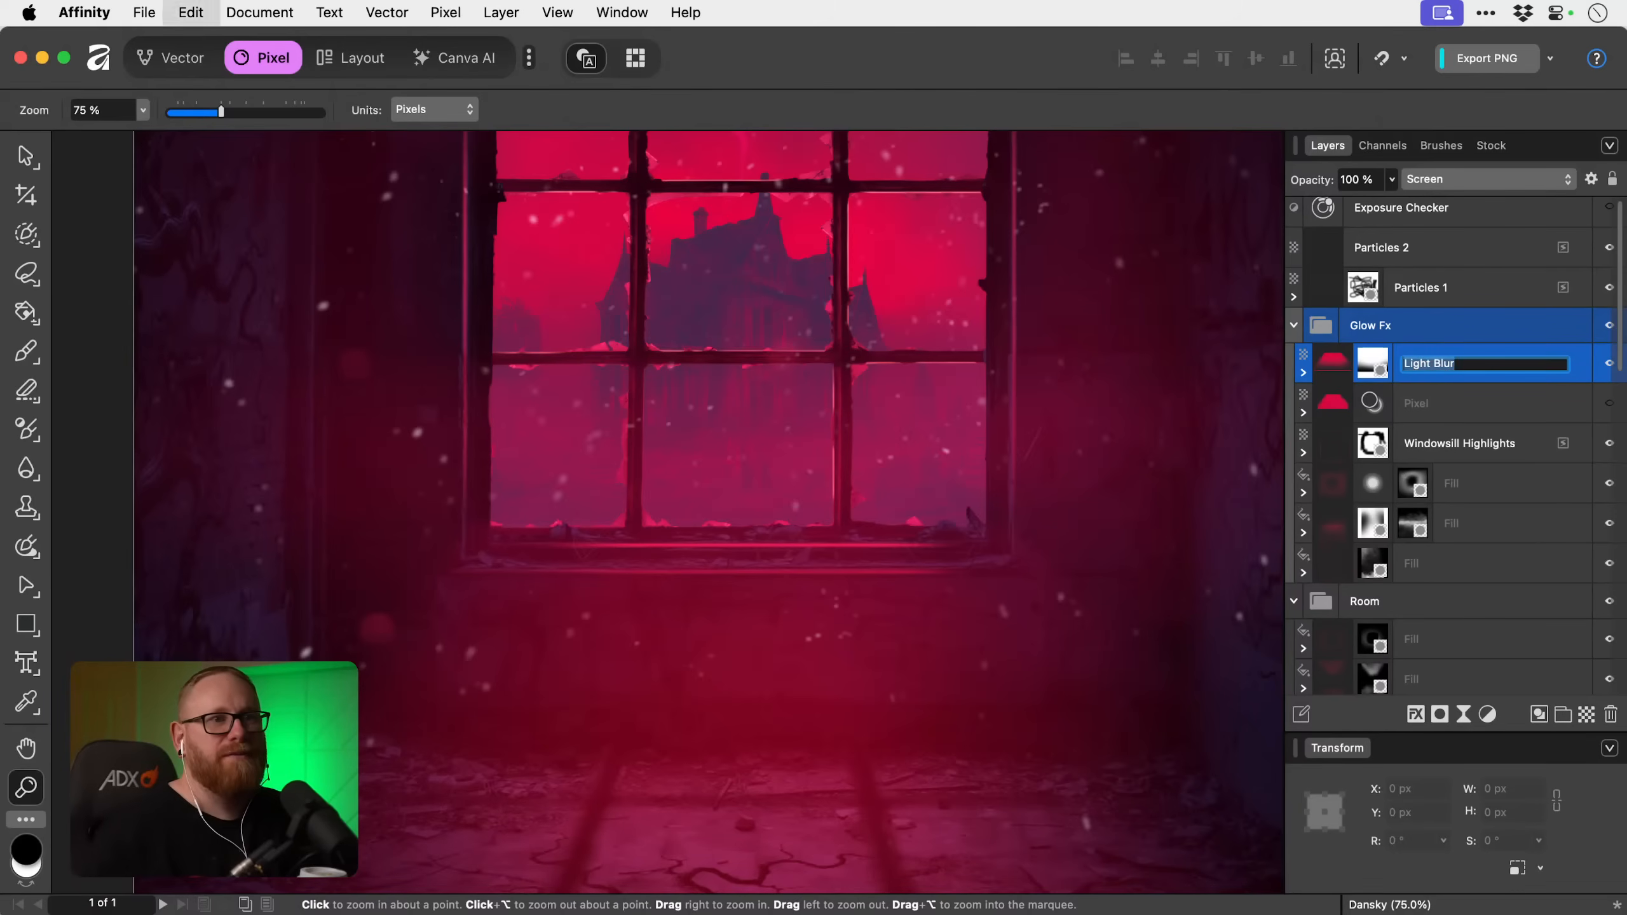
{"action": "left_click", "coordinate": [1419, 408]}
{"action": "double_click", "coordinate": [1418, 404]}
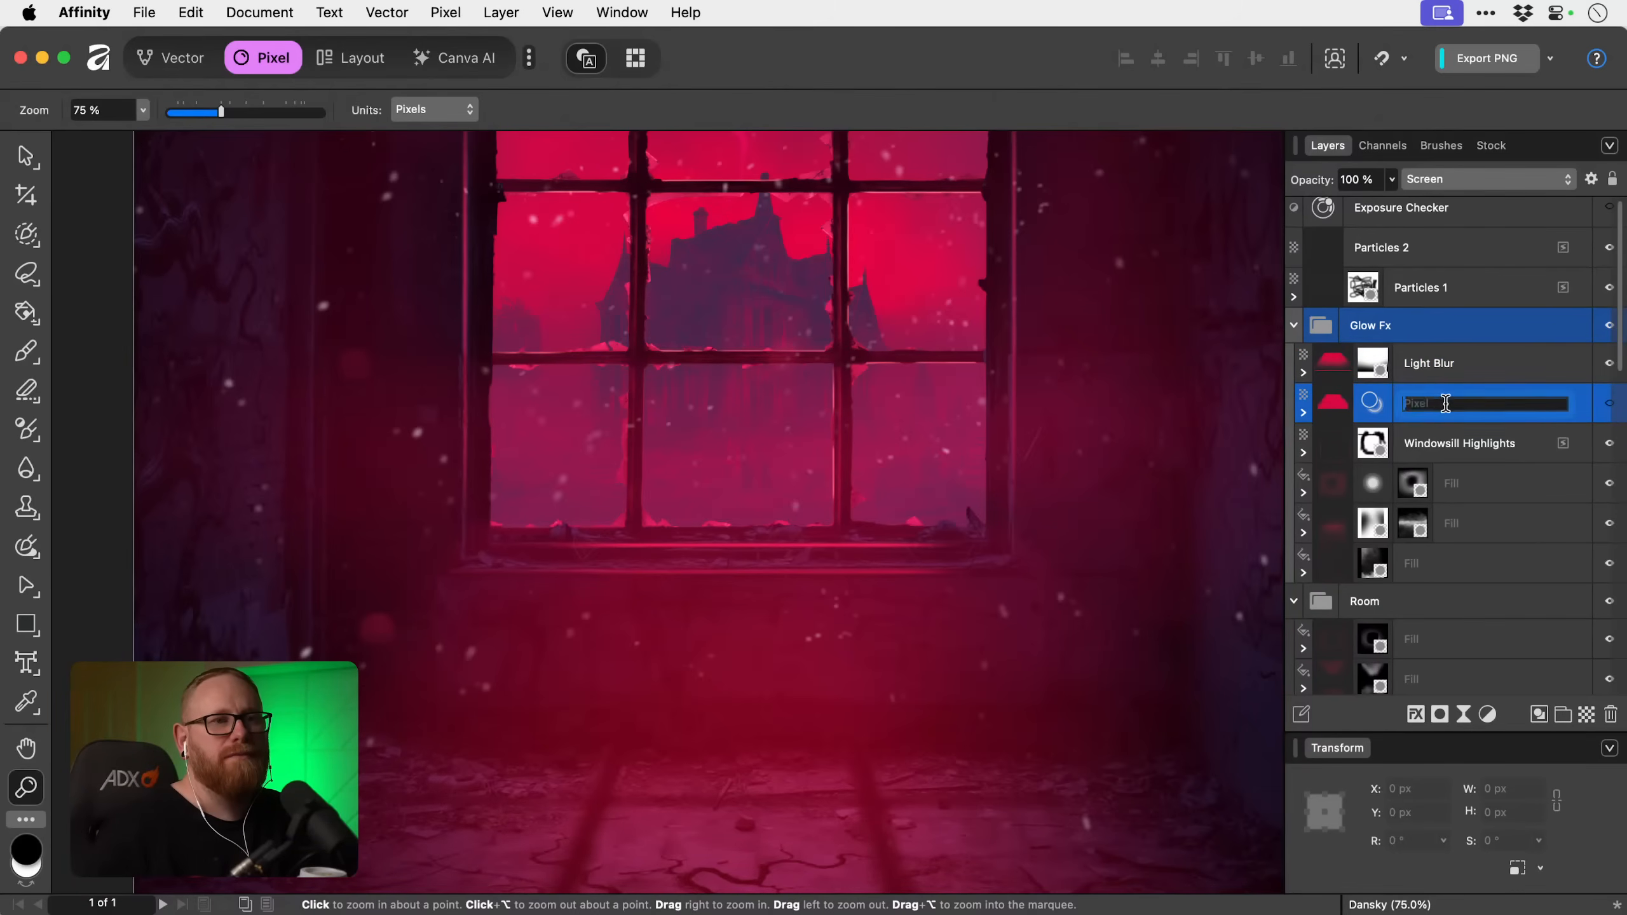
{"action": "type", "text": "Light Blur"}
Collapse the Glow Fx layer group.
{"action": "left_click", "coordinate": [1363, 328]}
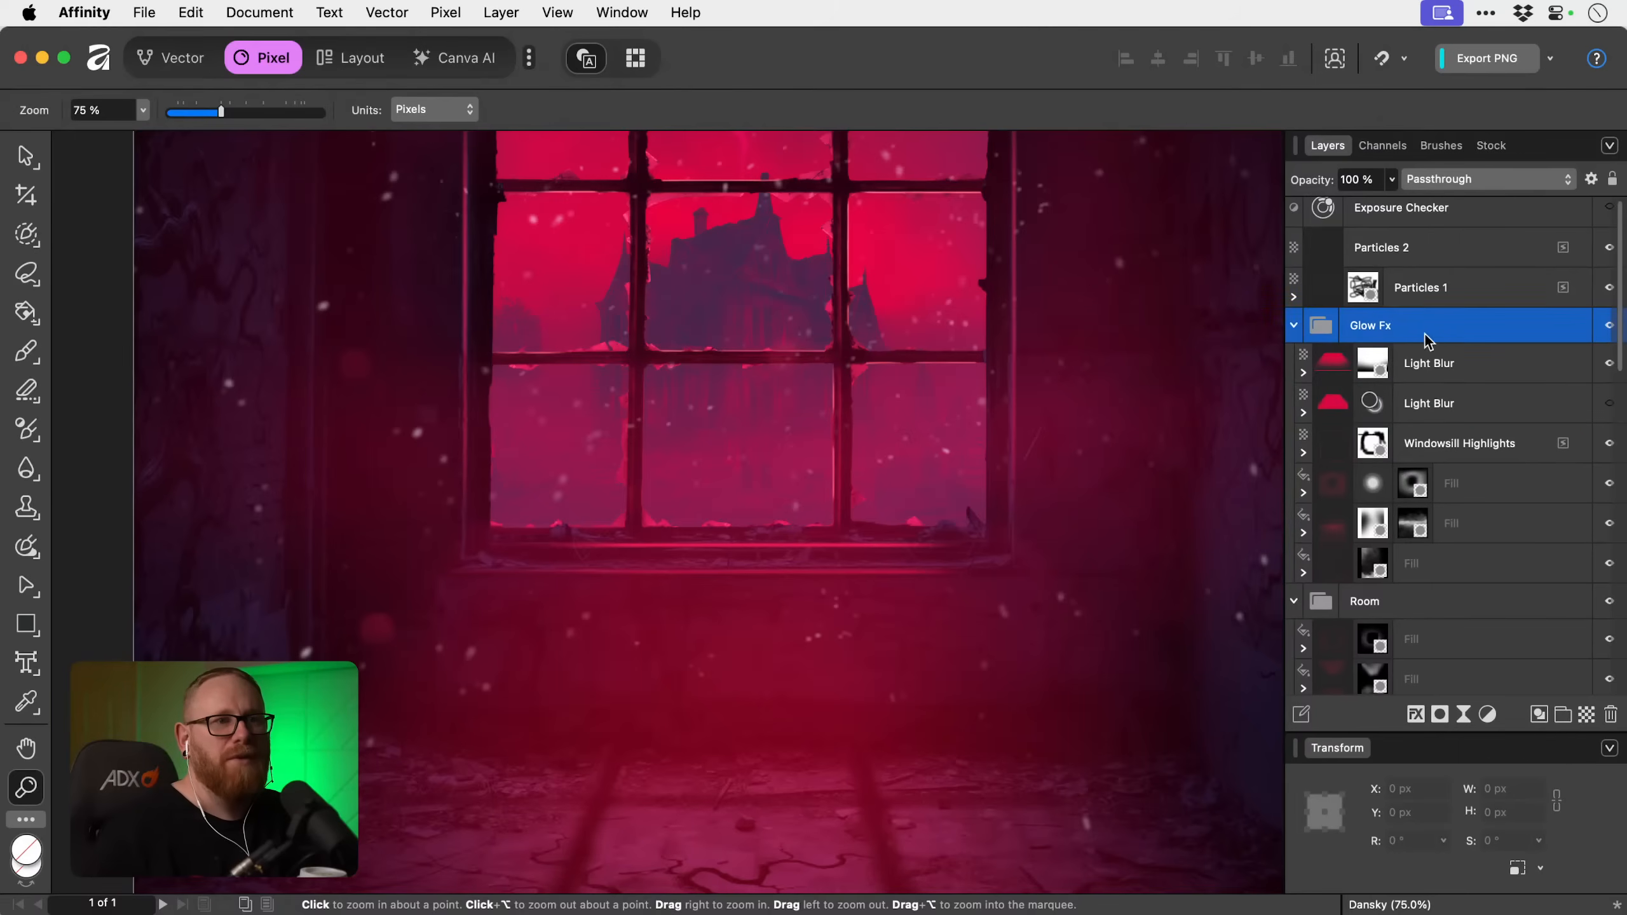
{"action": "left_click", "coordinate": [1296, 327]}
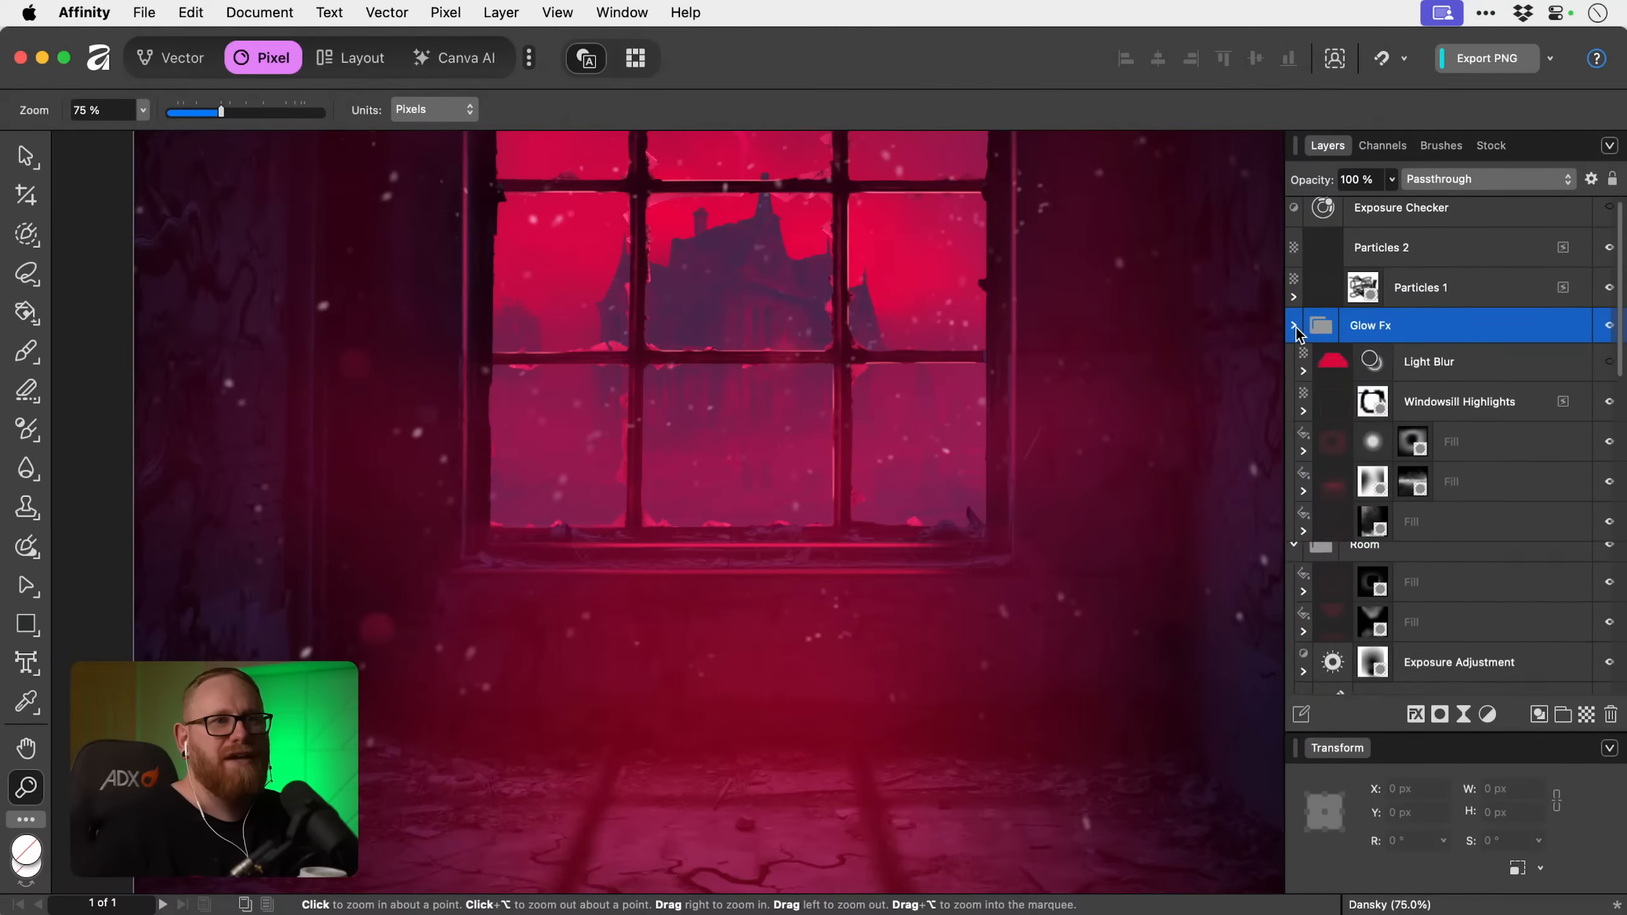
{"action": "key", "text": "super+0"}
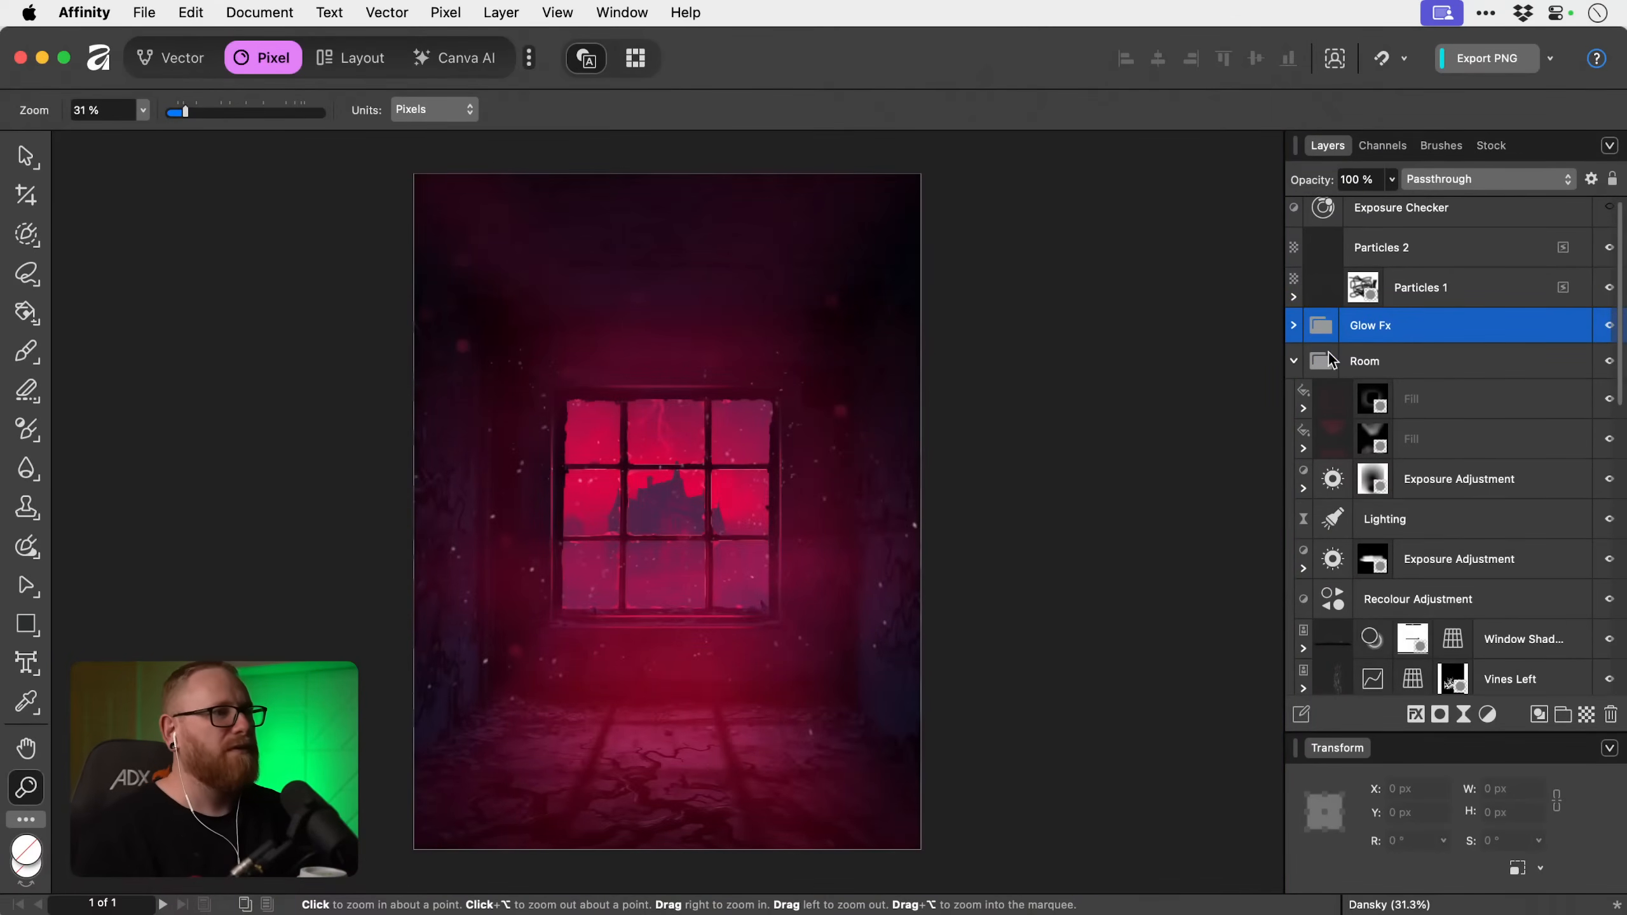
Add a mask to the Window Shadow layer in the Room group and invert it to white.
{"action": "key", "text": "v"}
{"action": "key", "text": "super+d"}
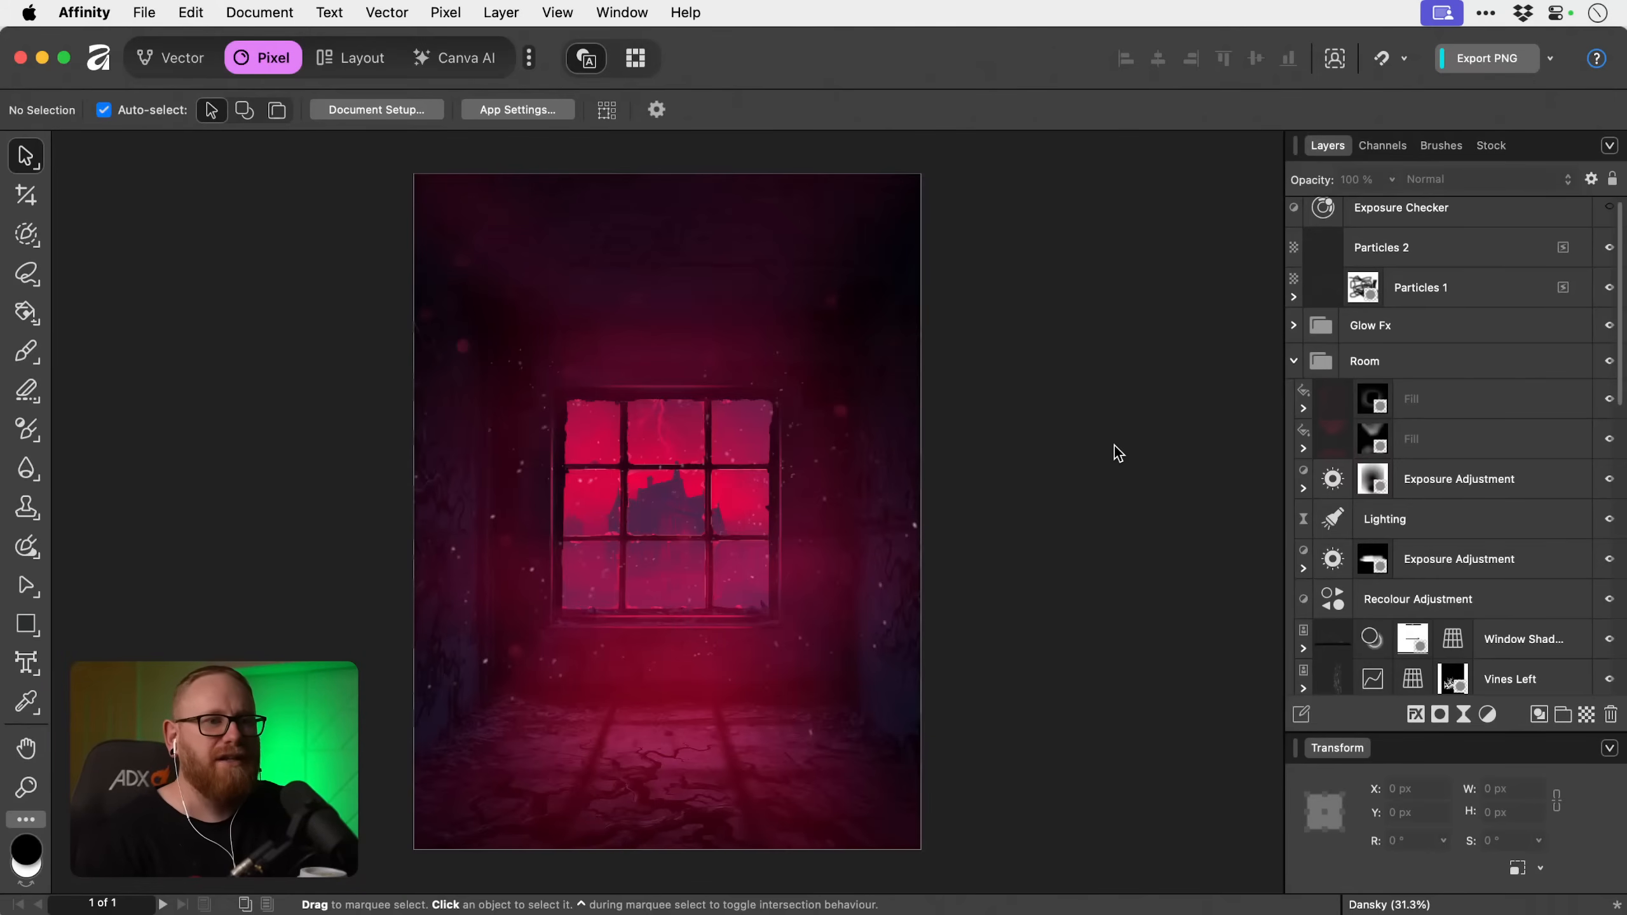
{"action": "left_click", "coordinate": [1533, 640]}
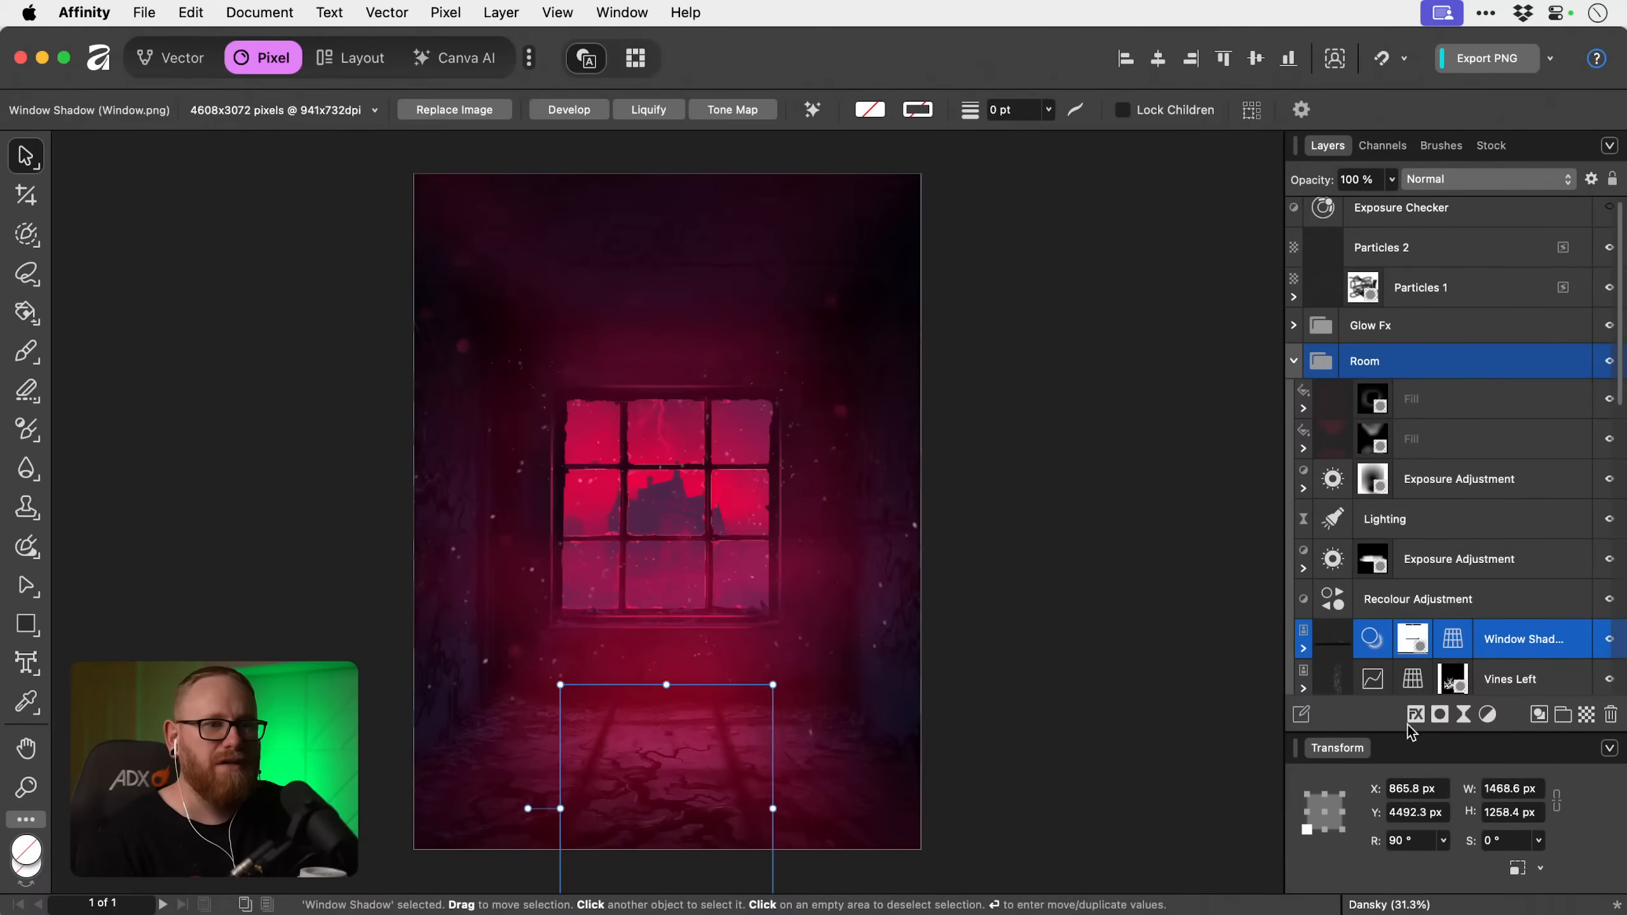
{"action": "left_click", "coordinate": [1440, 714]}
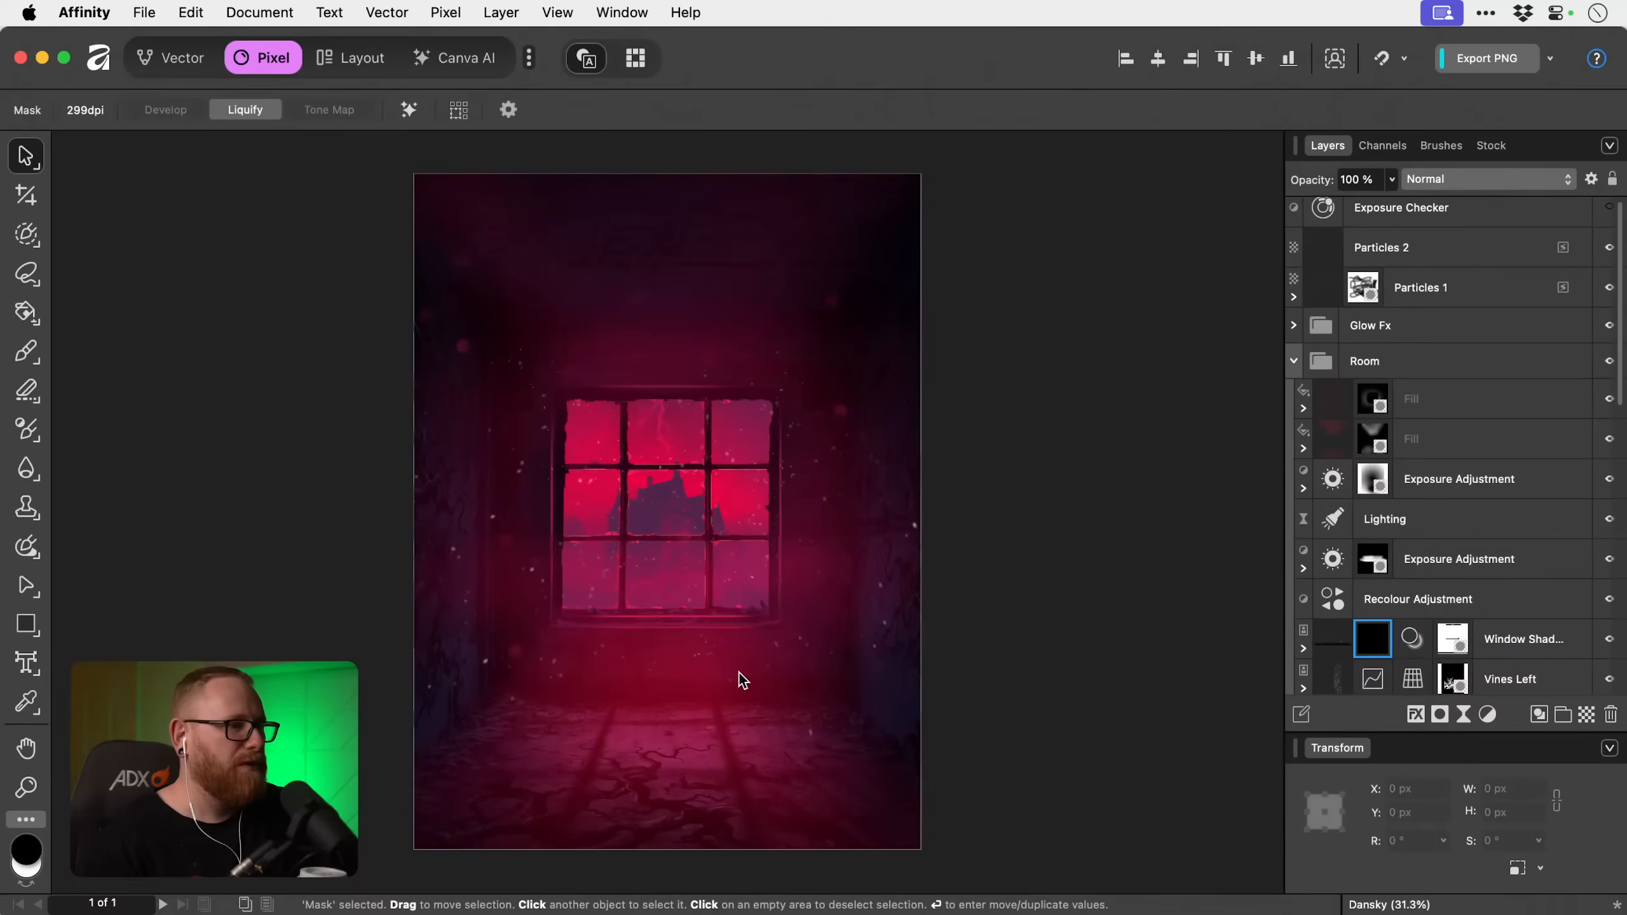
{"action": "scroll", "coordinate": [739, 673], "scroll_direction": "down", "scroll_amount": 2}
{"action": "key", "text": "super+i"}
Fade the window shadow's near end on its mask with a soft black brush about 3167 px wide at 10% flow.
{"action": "key", "text": "b"}
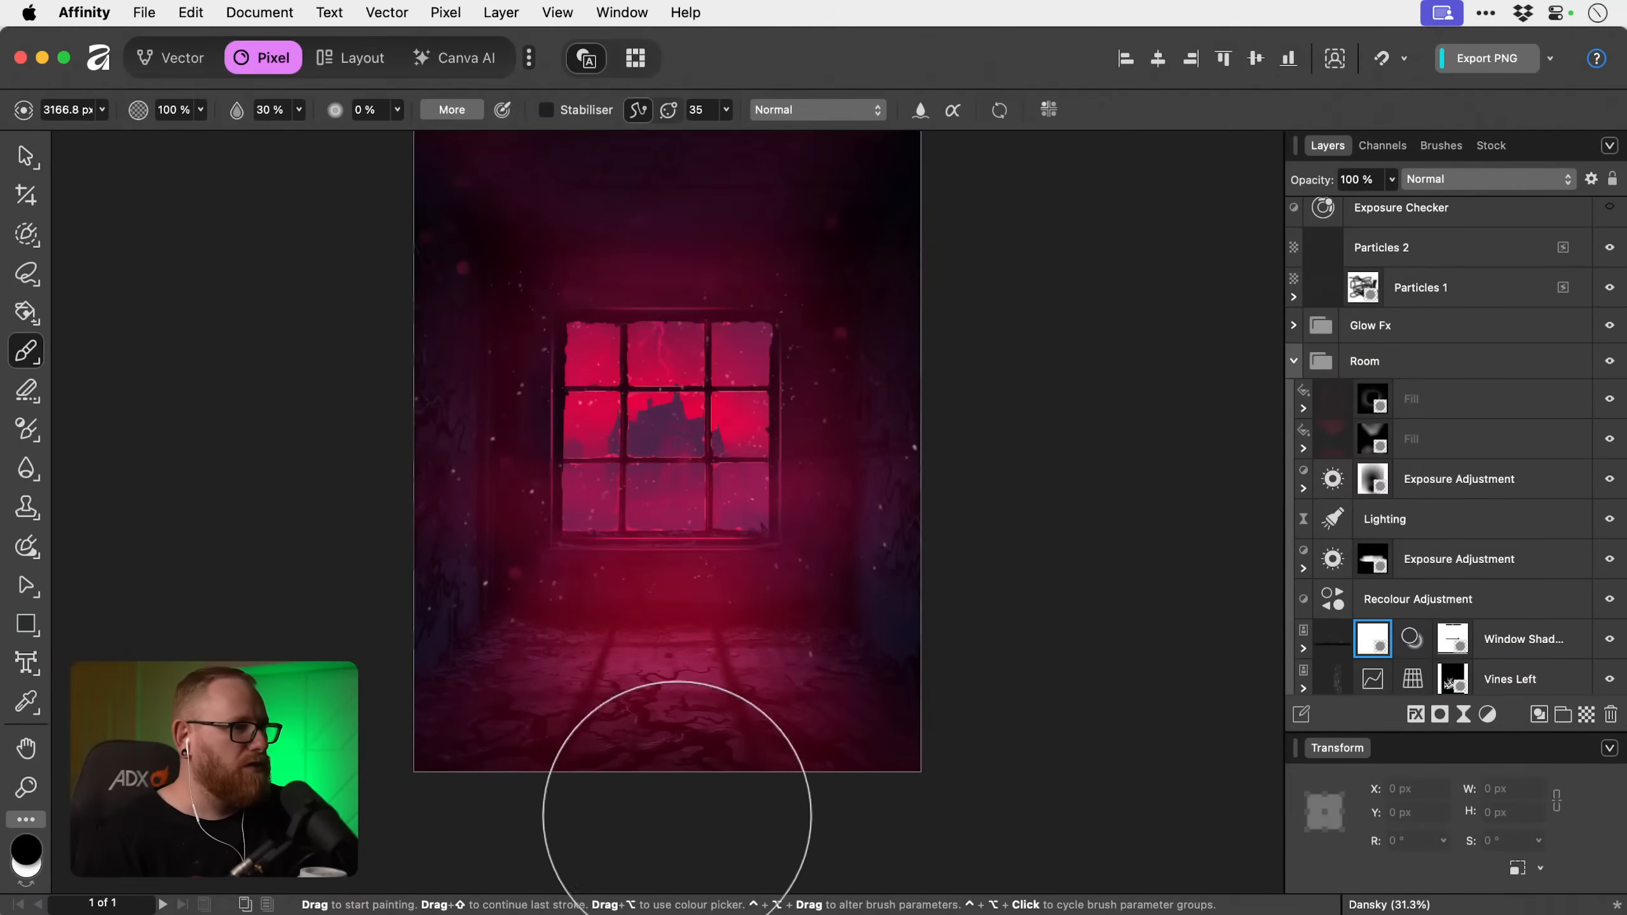
{"action": "scroll", "coordinate": [727, 727], "scroll_direction": "down", "scroll_amount": 2}
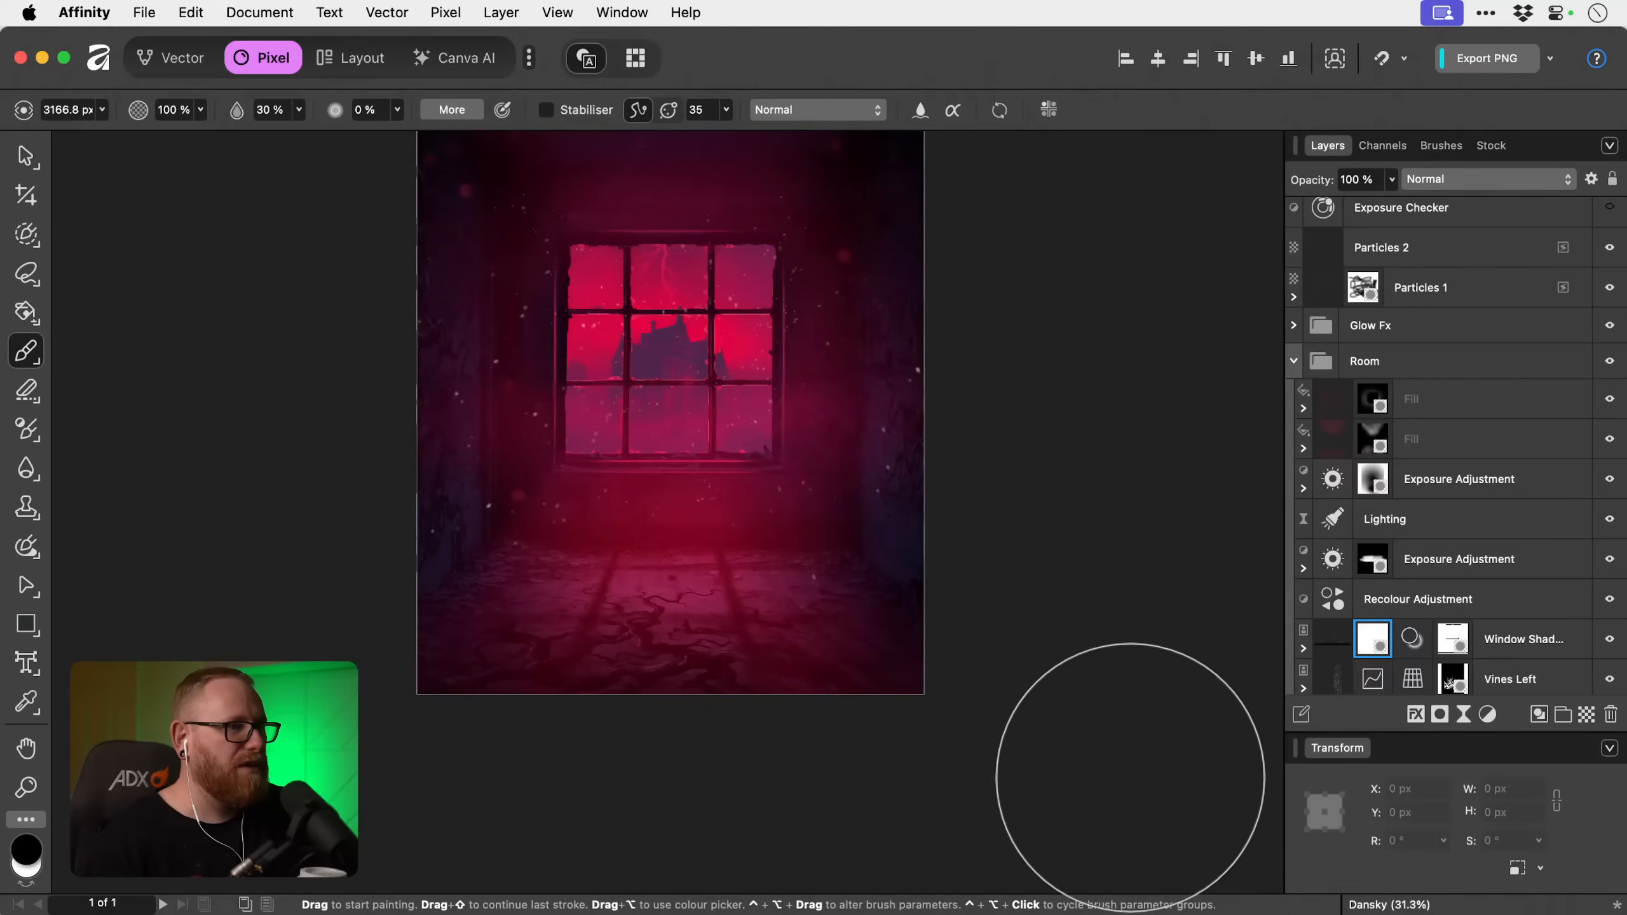
{"action": "key", "text": "1"}
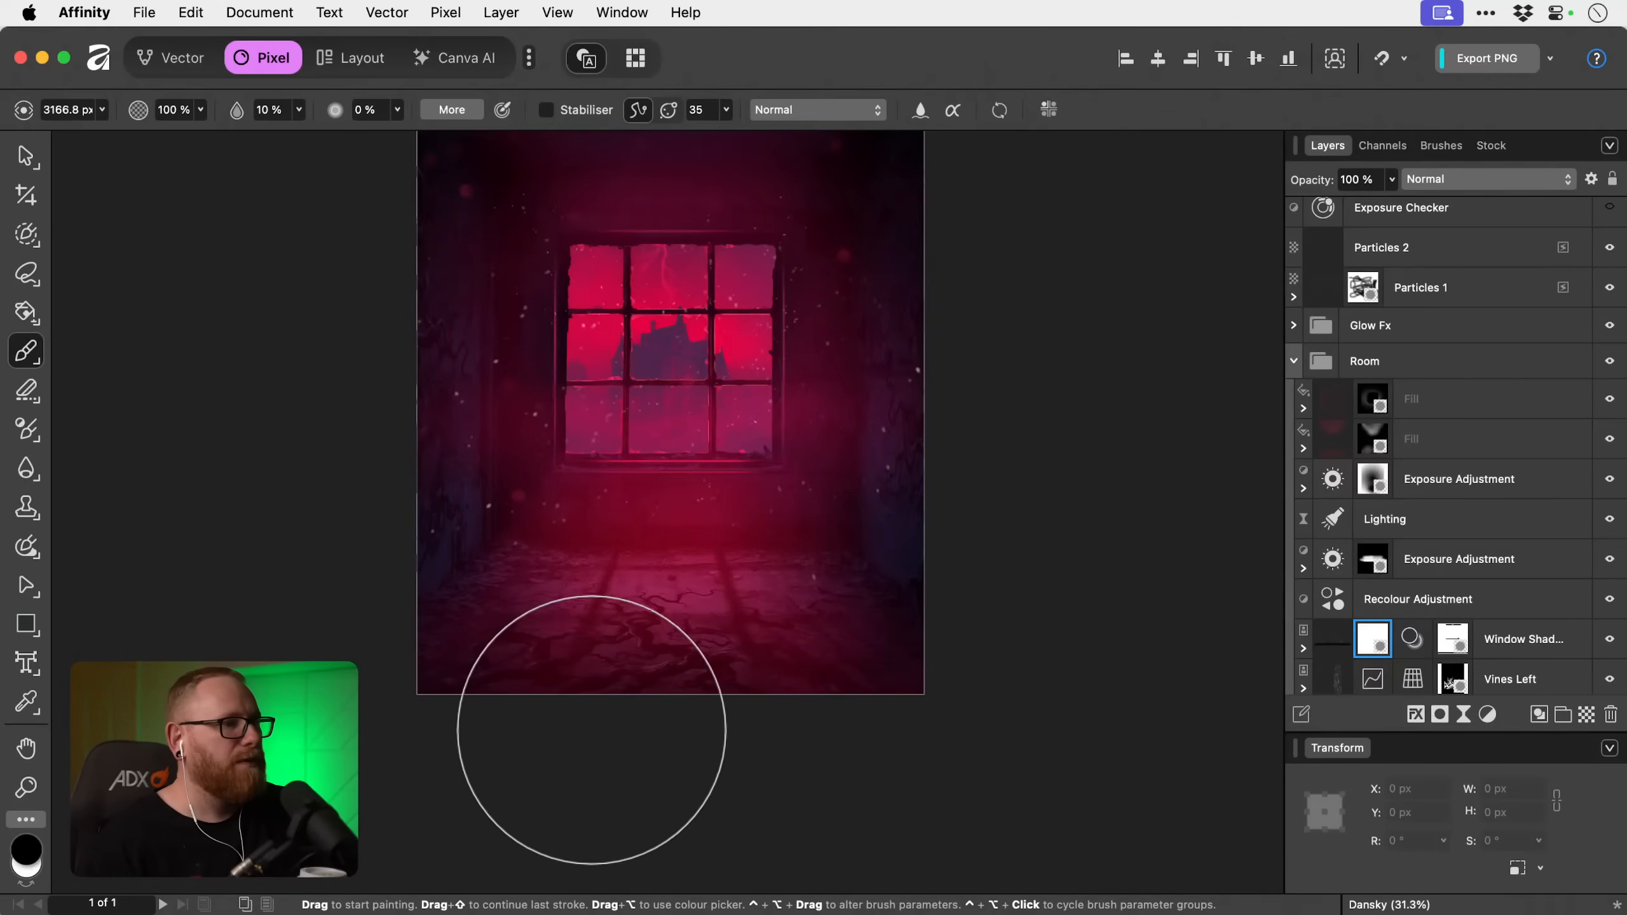
{"action": "left_click", "coordinate": [1369, 633]}
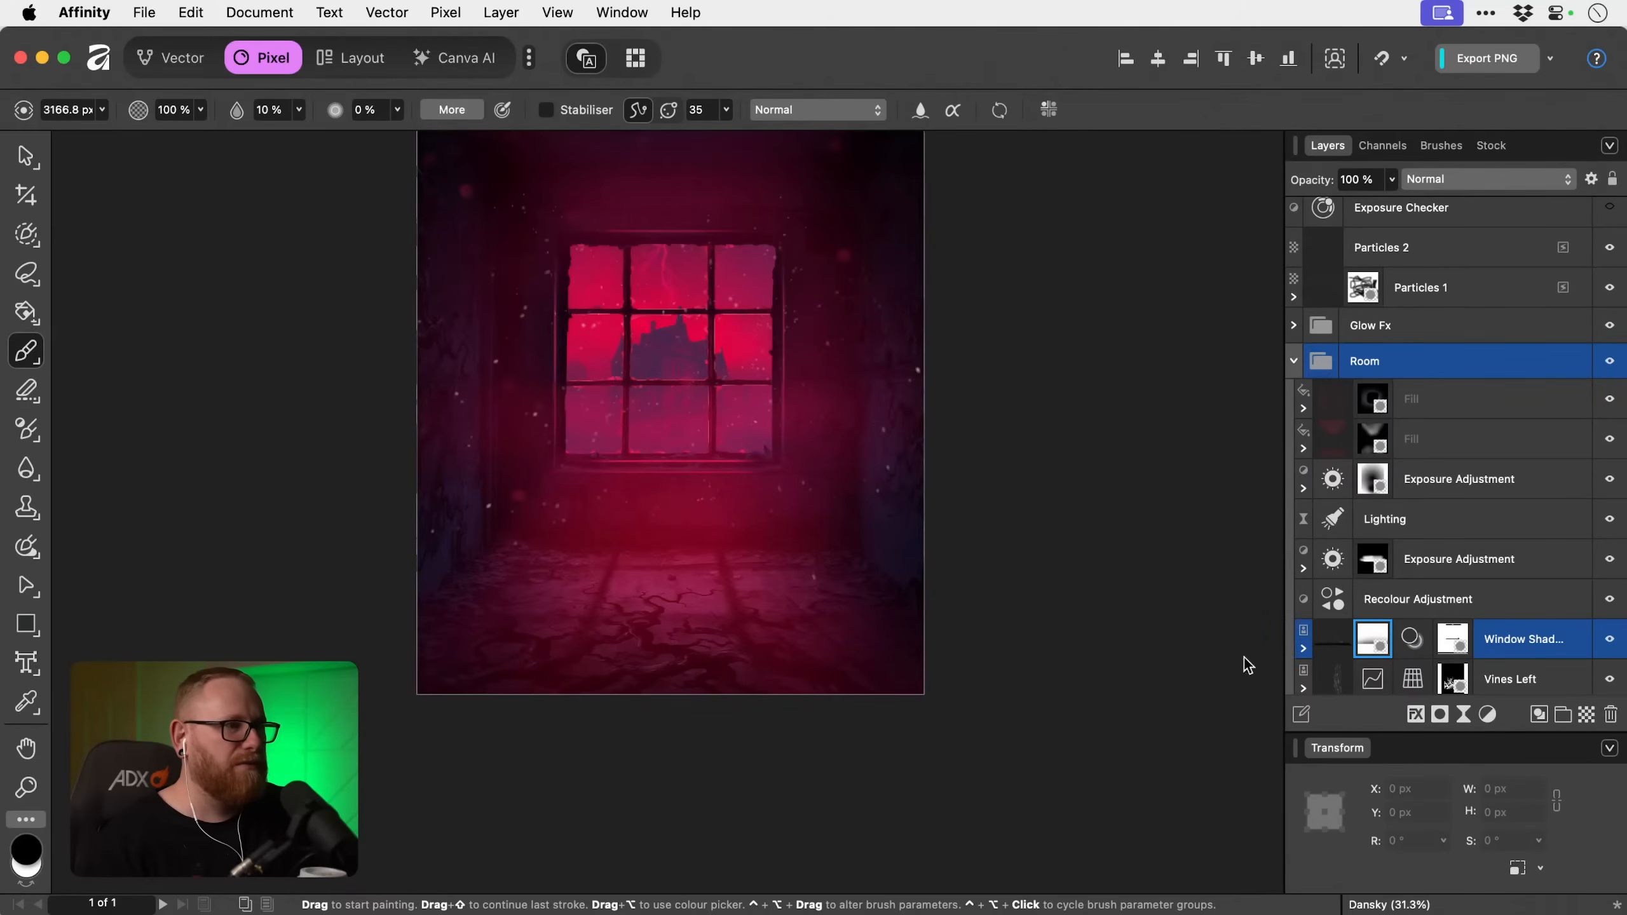
{"action": "key", "text": "x"}
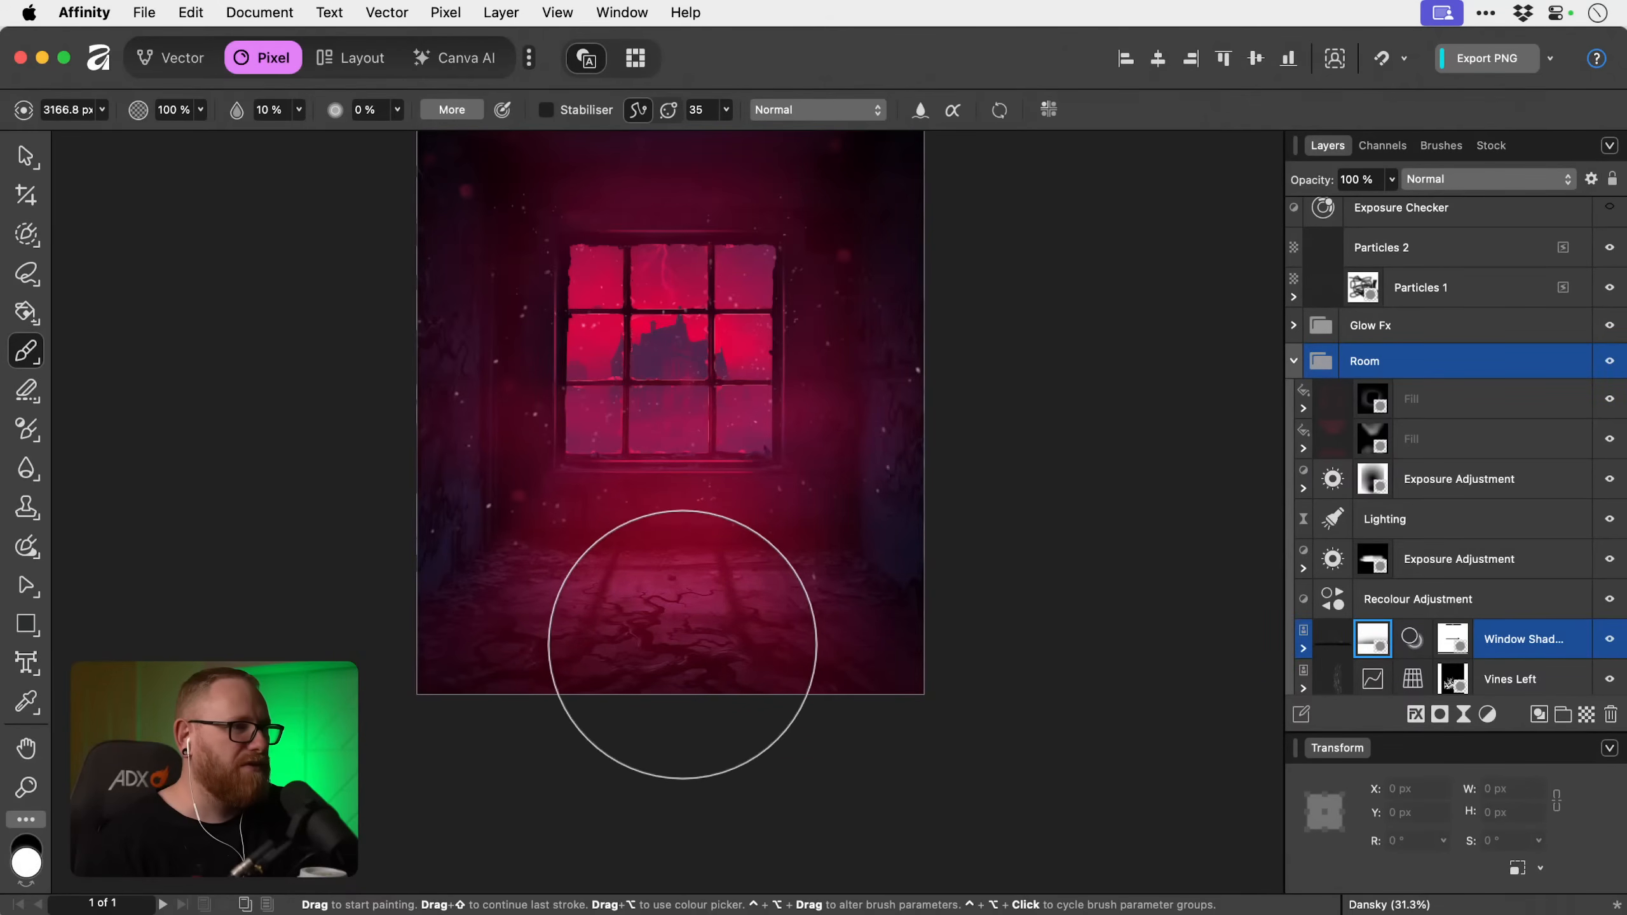
{"action": "key", "text": "v"}
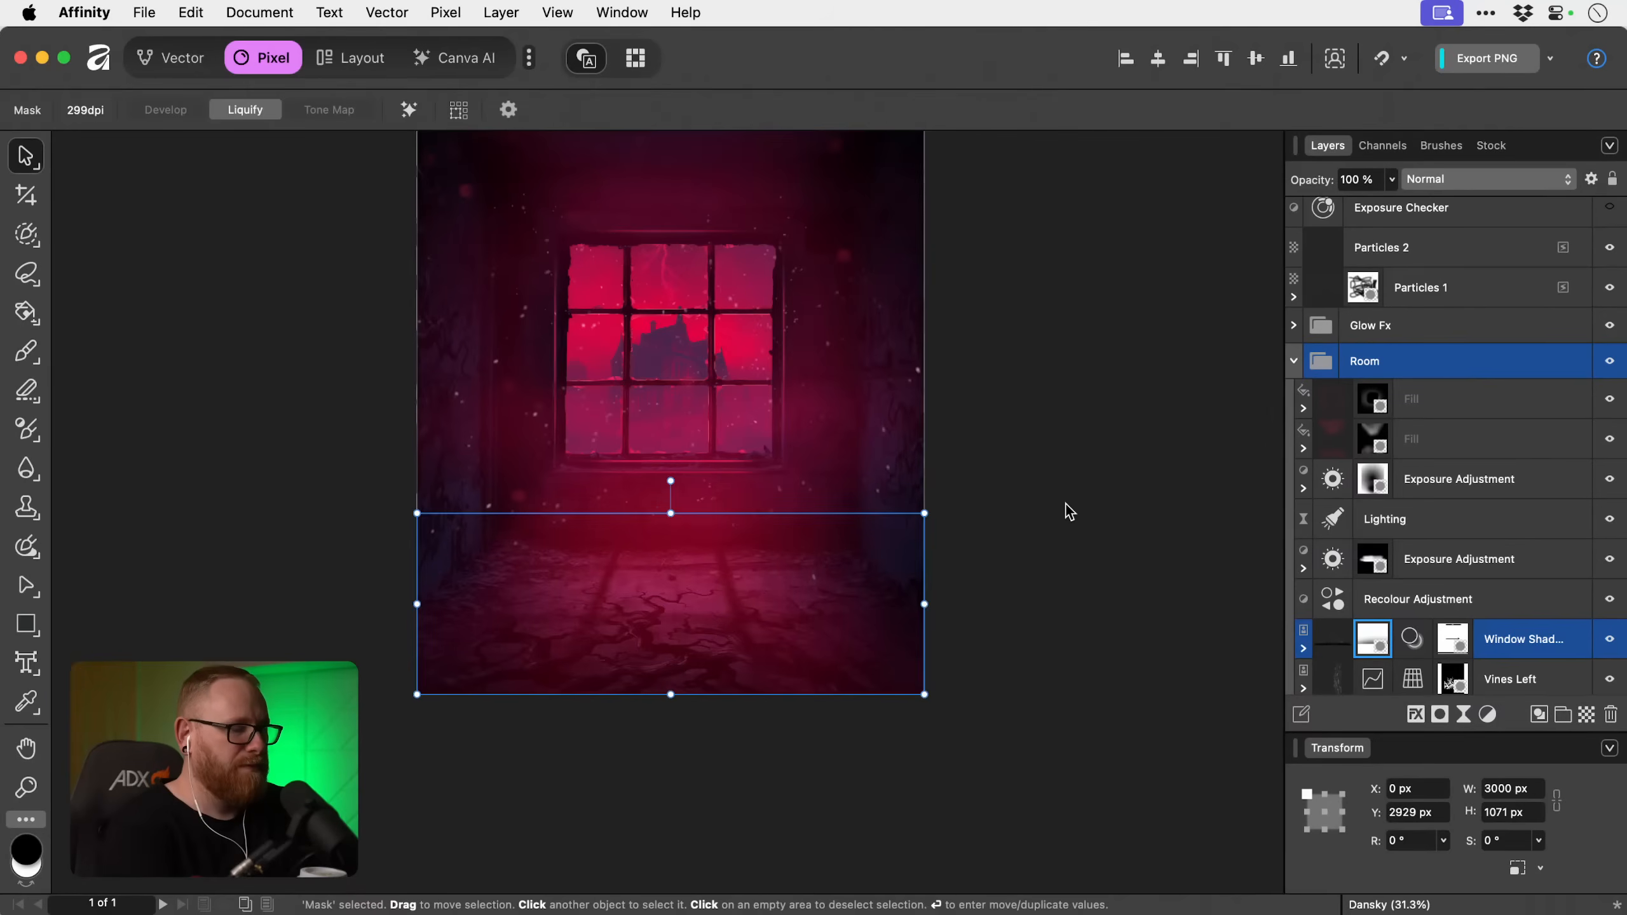
{"action": "scroll", "coordinate": [1065, 507], "scroll_direction": "up", "scroll_amount": 3}
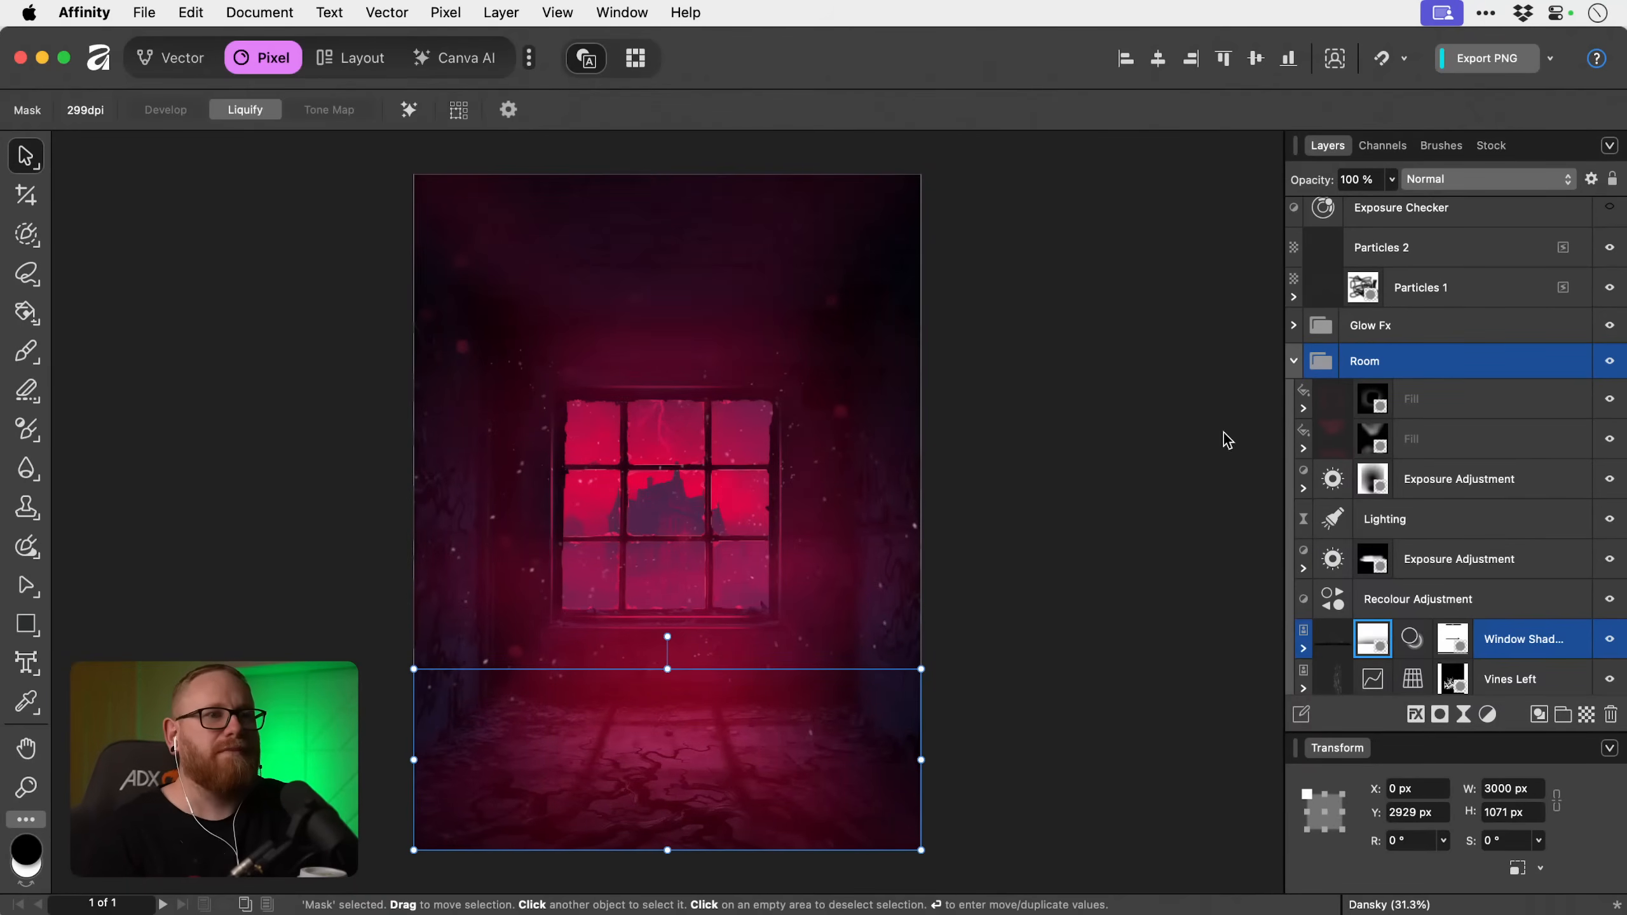
Add an empty pixel layer directly above Particles 2.
{"action": "left_click", "coordinate": [1472, 361]}
{"action": "scroll", "coordinate": [1469, 356], "scroll_direction": "up", "scroll_amount": 1}
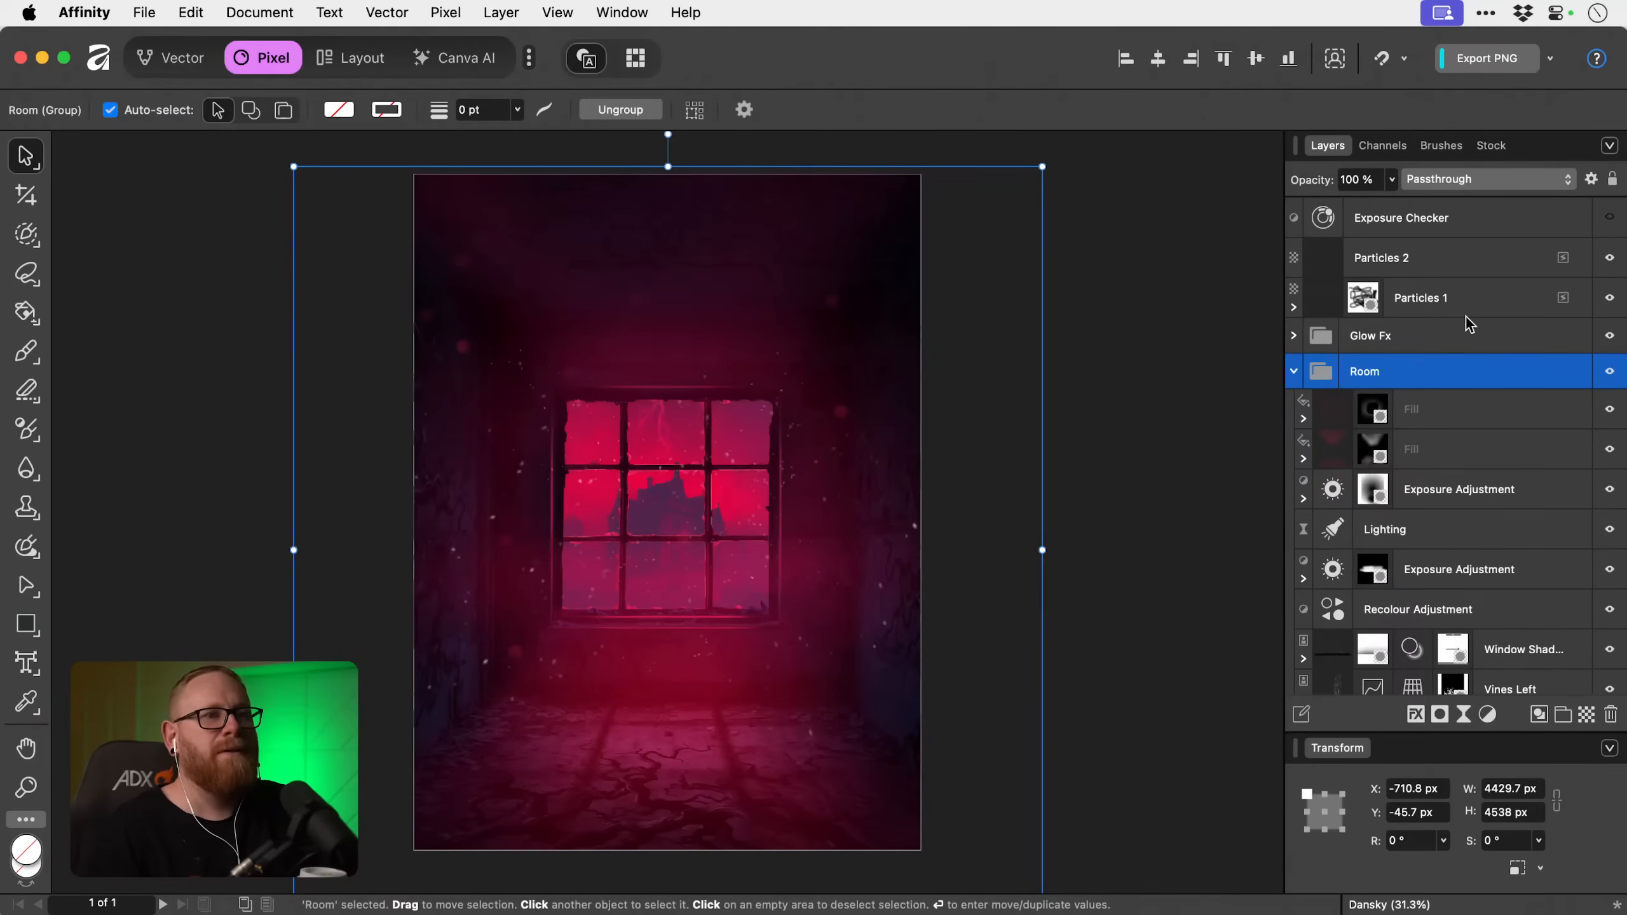
{"action": "left_click", "coordinate": [1463, 263]}
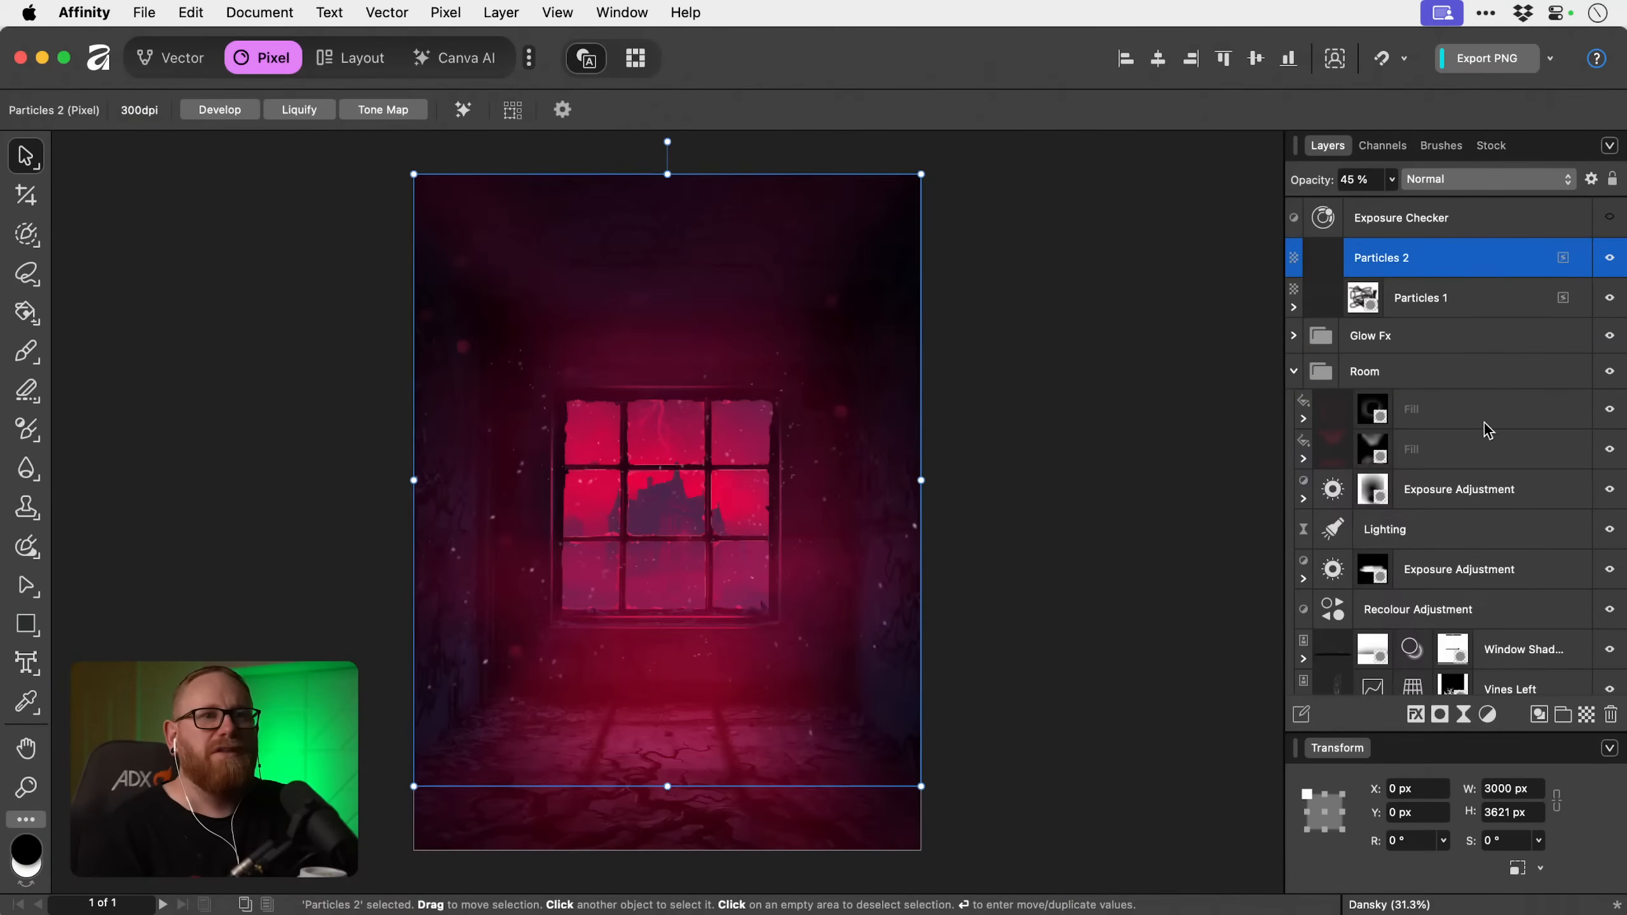
{"action": "left_click", "coordinate": [1587, 715]}
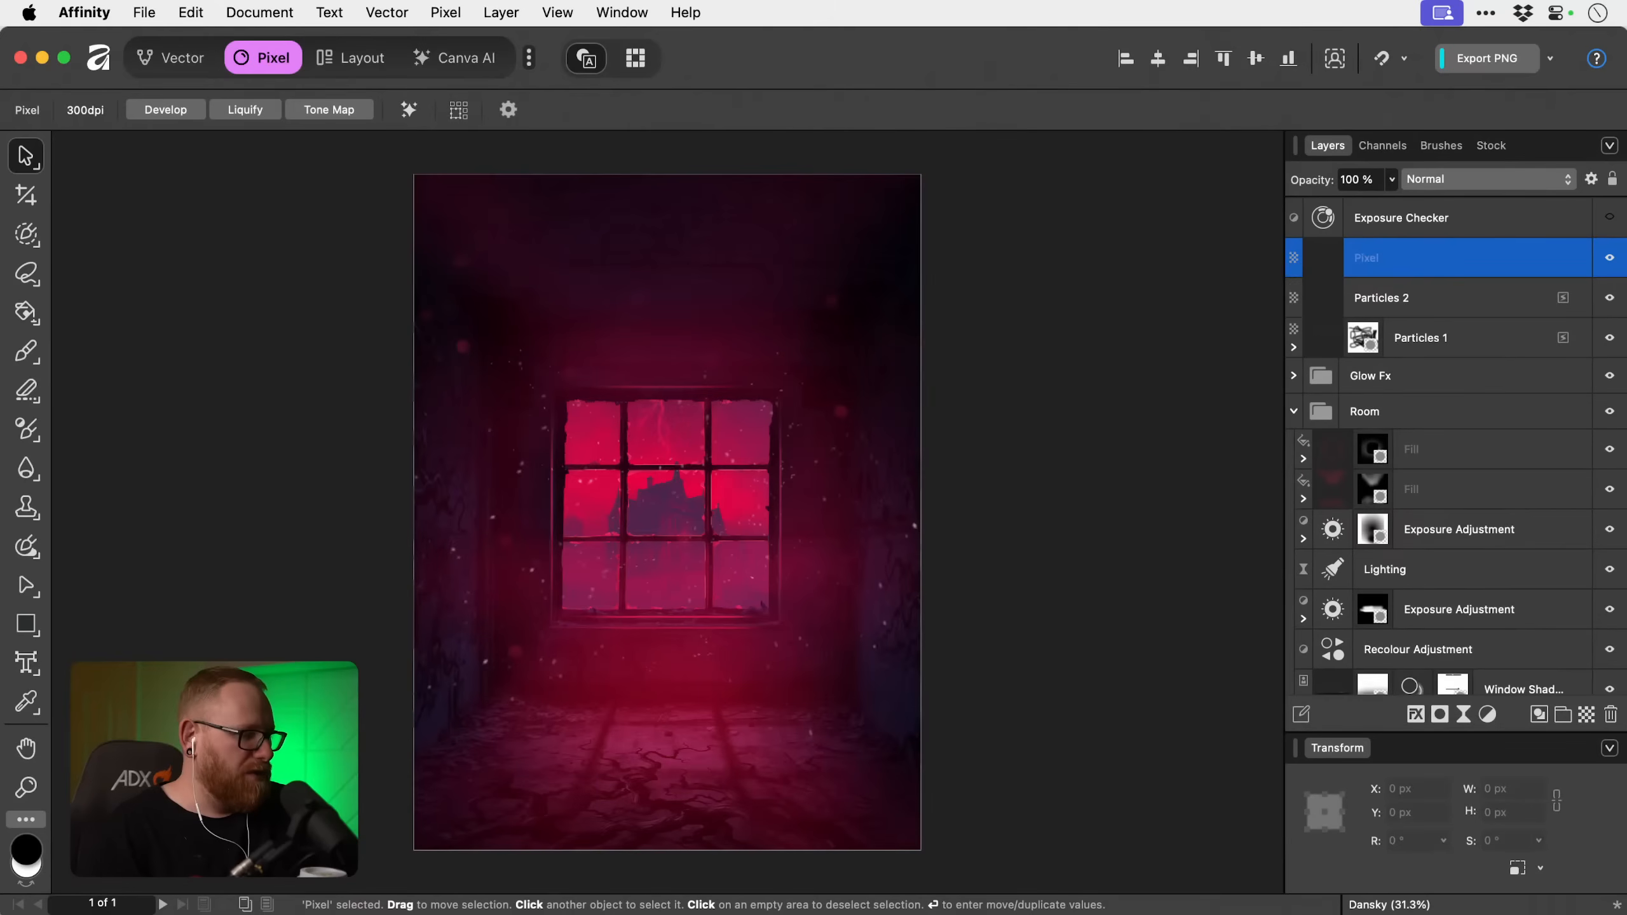
Set the paint brush colour to the pink-red FF0742.
{"action": "key", "text": "b"}
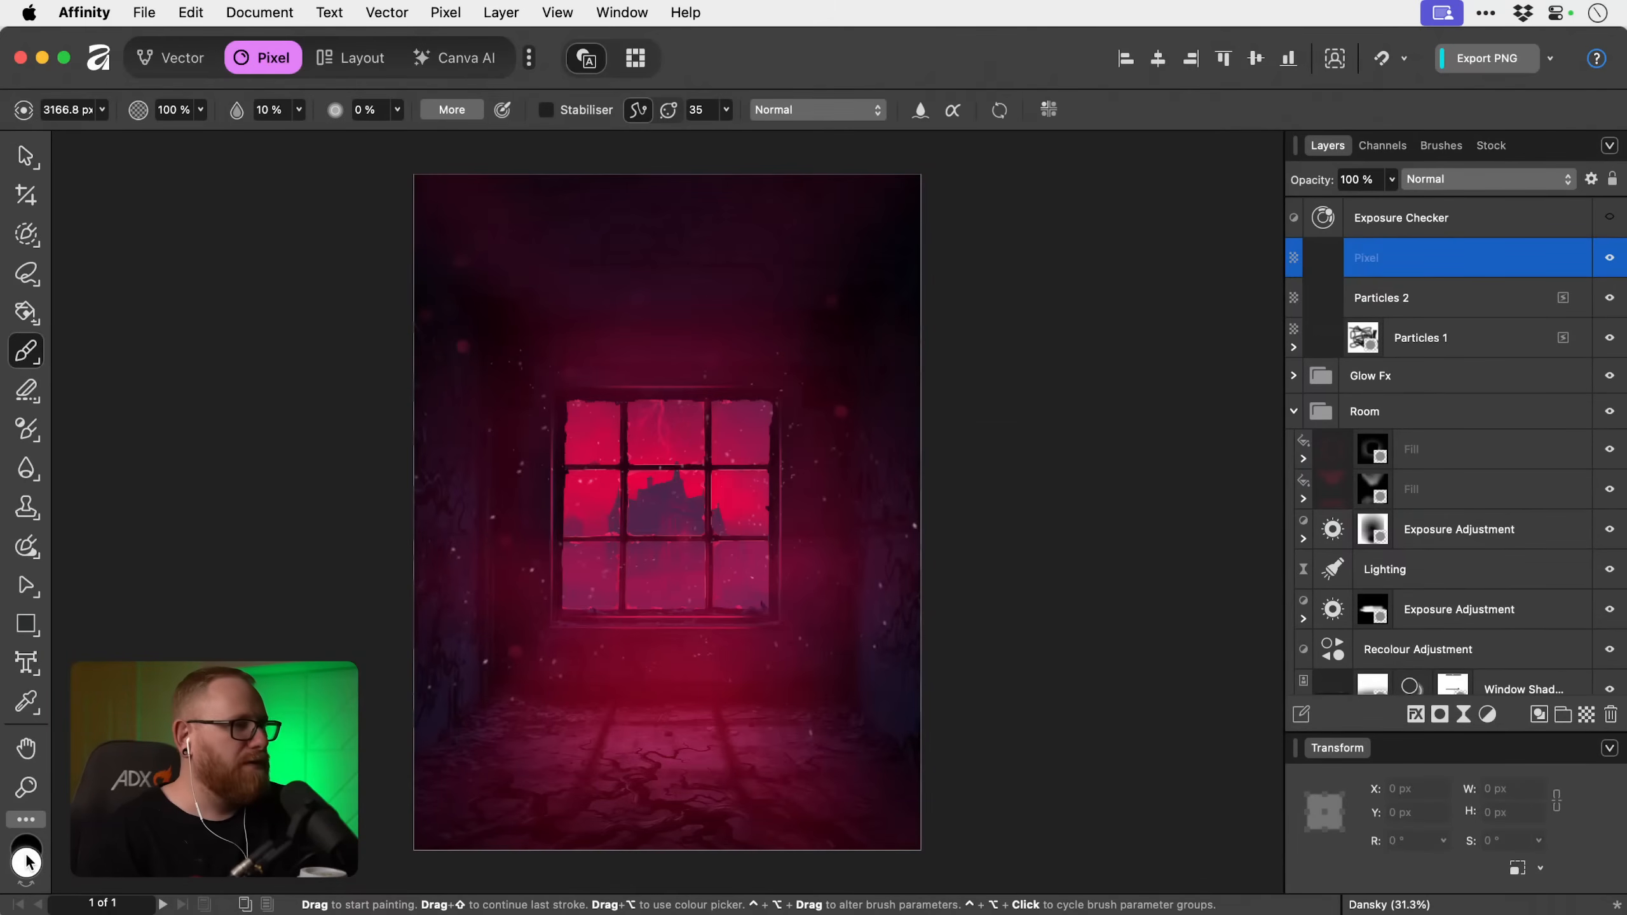
{"action": "double_click", "coordinate": [27, 861]}
{"action": "left_click", "coordinate": [1023, 669]}
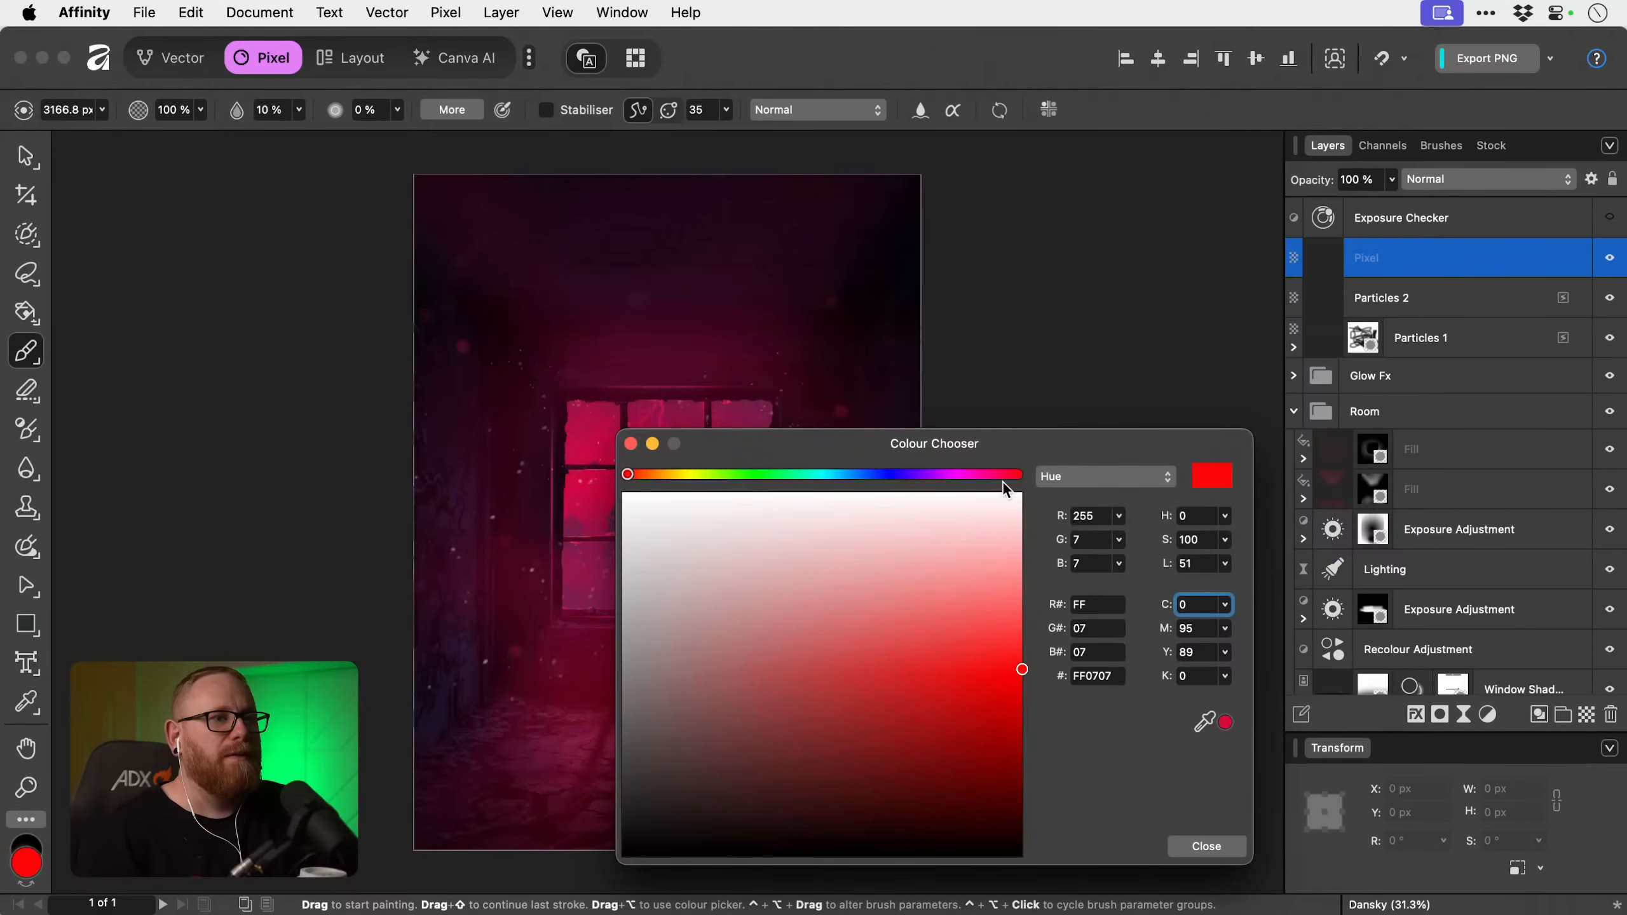
{"action": "left_click_drag", "start_coordinate": [1004, 476], "coordinate": [1003, 479]}
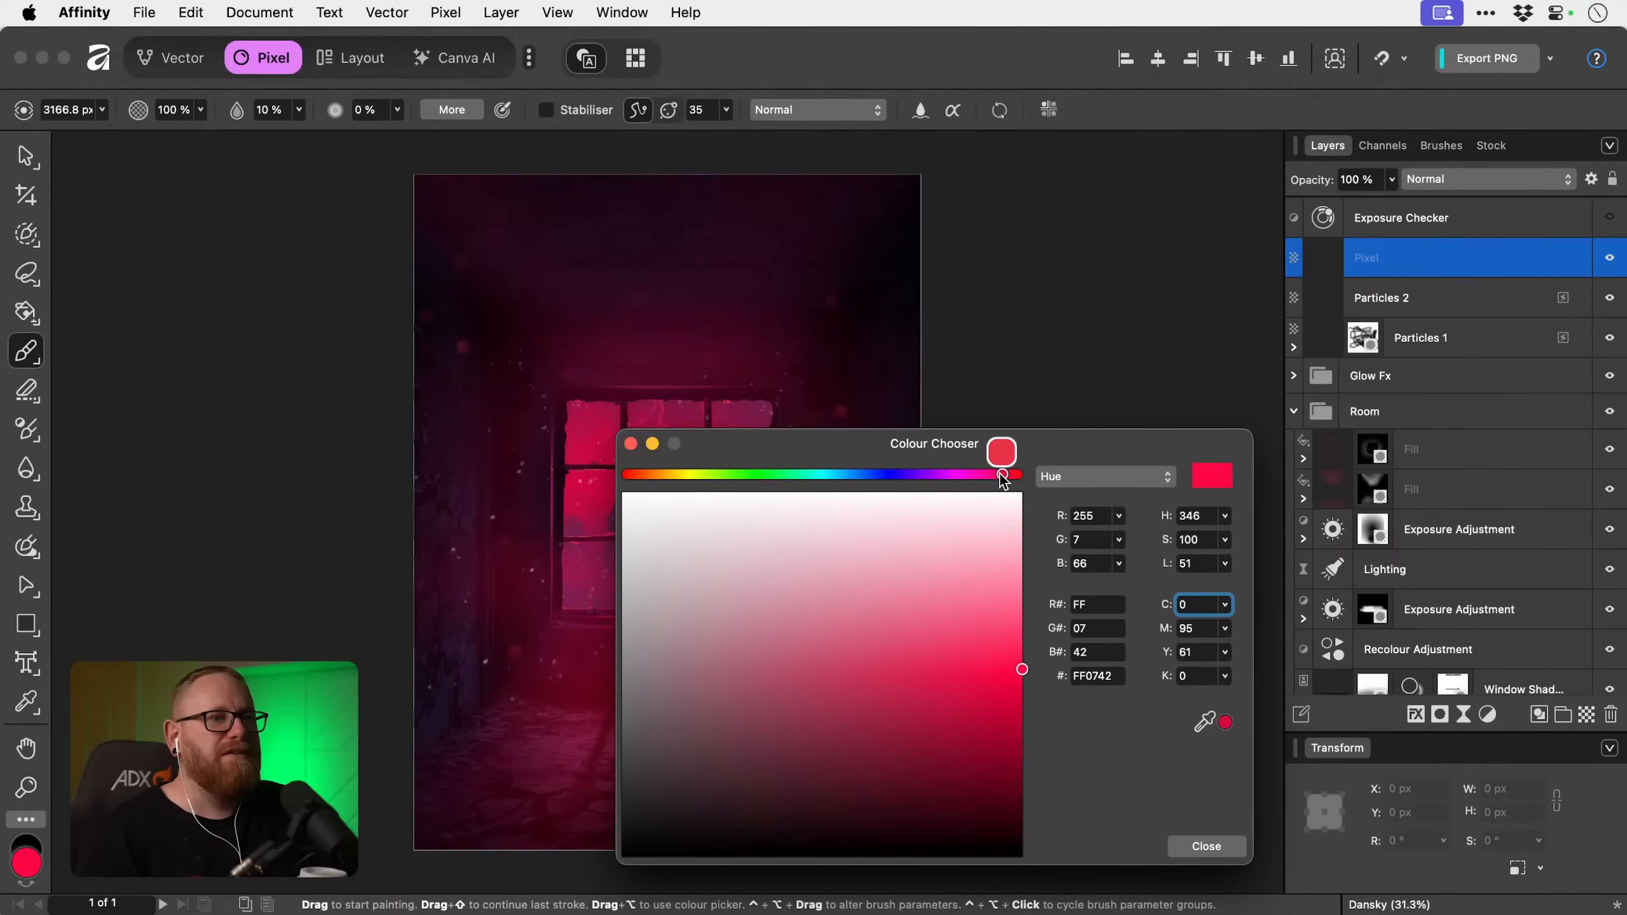
{"action": "left_click", "coordinate": [1195, 846]}
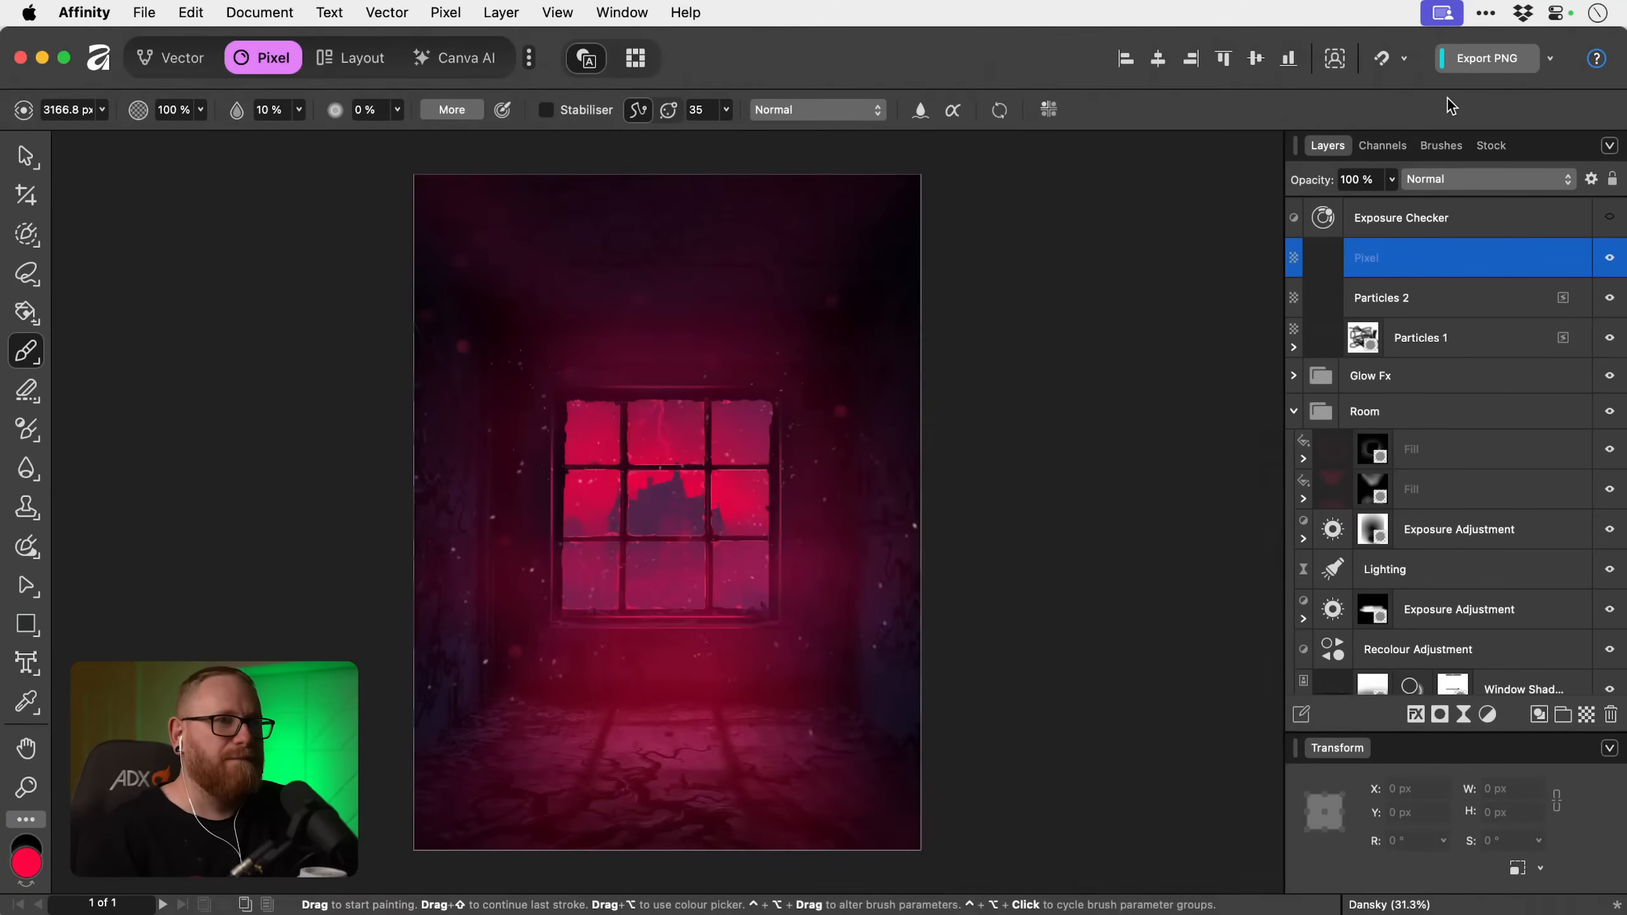
Choose the Dust Particles 1 brush from the 8 Dust Particles Brushes set.
{"action": "left_click", "coordinate": [1440, 146]}
{"action": "left_click", "coordinate": [1438, 207]}
{"action": "scroll", "coordinate": [1435, 193], "scroll_direction": "up", "scroll_amount": 5}
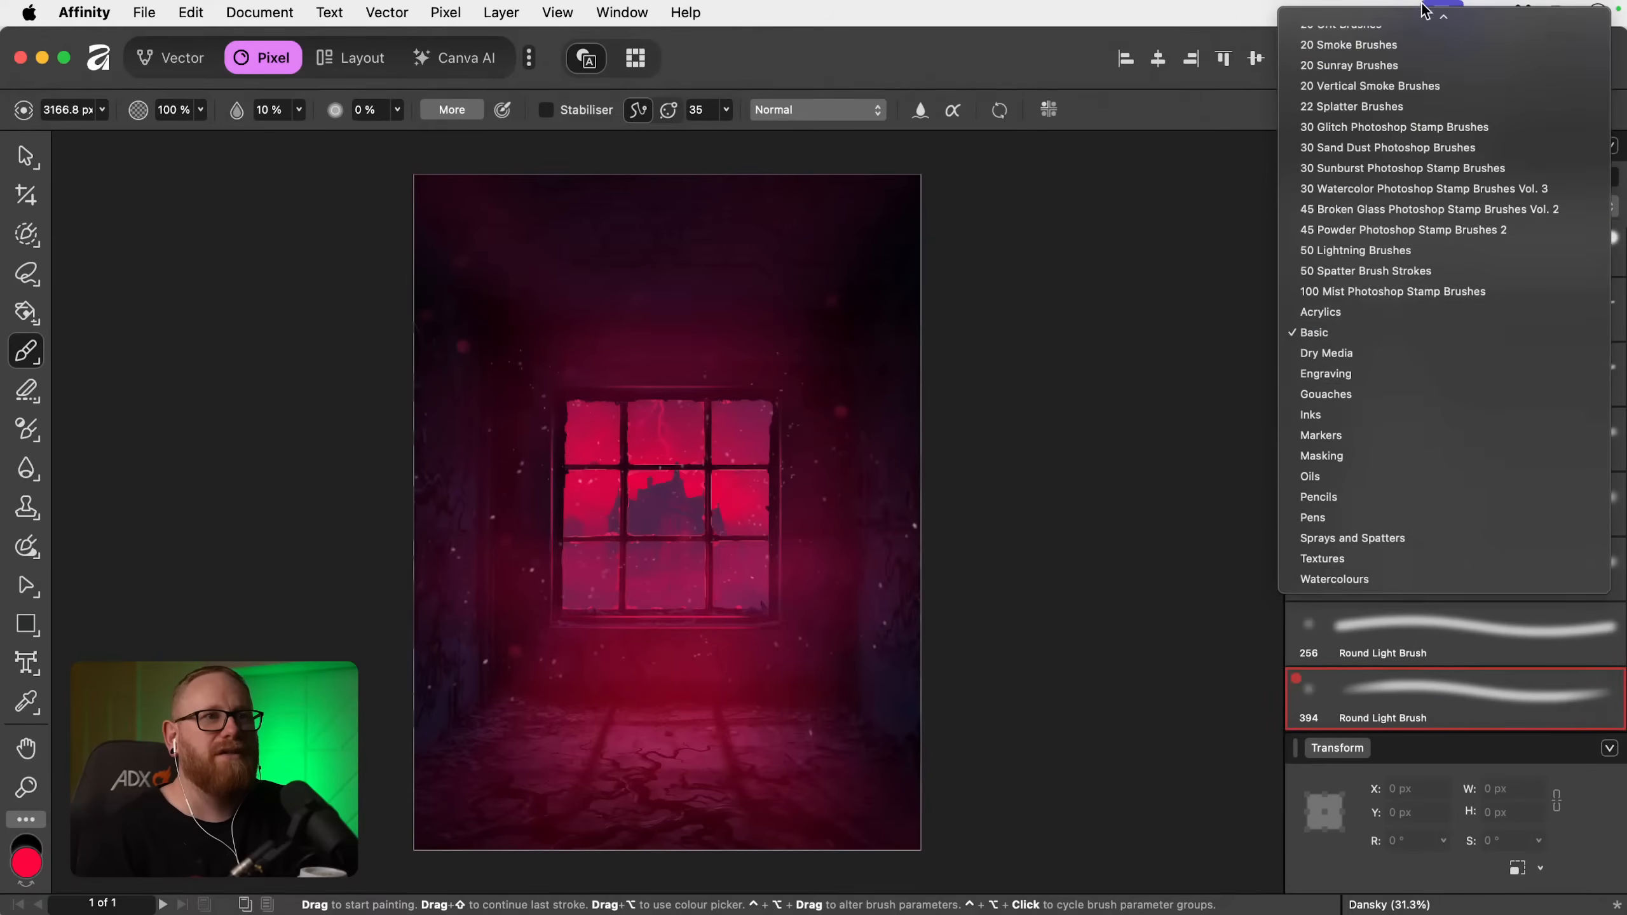
{"action": "scroll", "coordinate": [1415, 142], "scroll_direction": "up", "scroll_amount": 1}
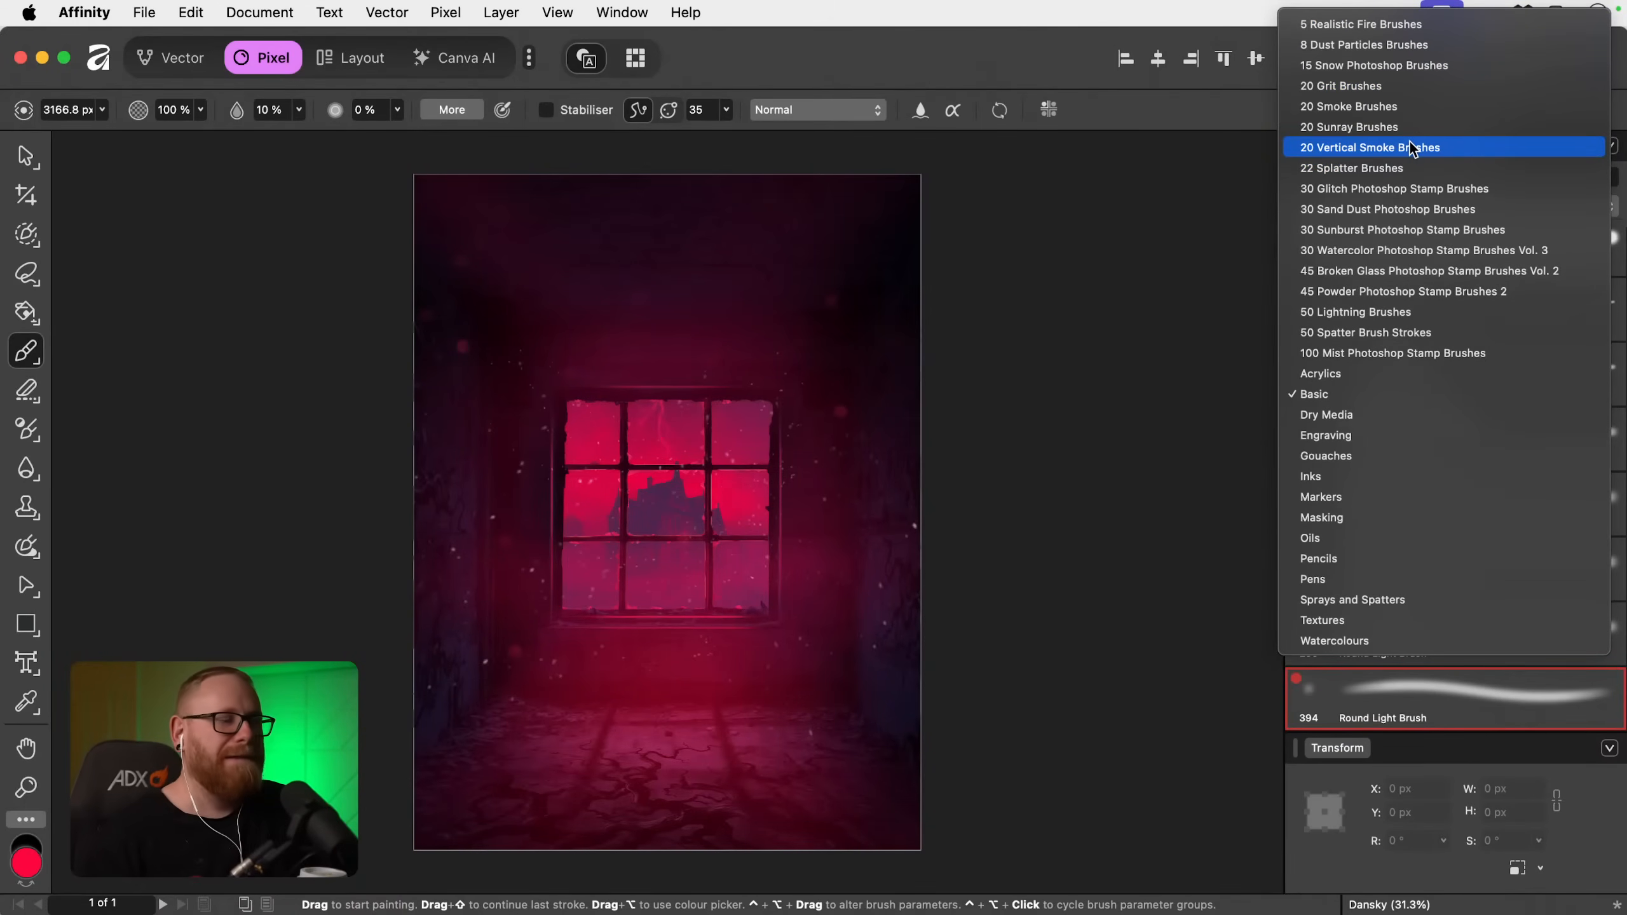
{"action": "left_click", "coordinate": [1399, 44]}
{"action": "left_click", "coordinate": [1411, 264]}
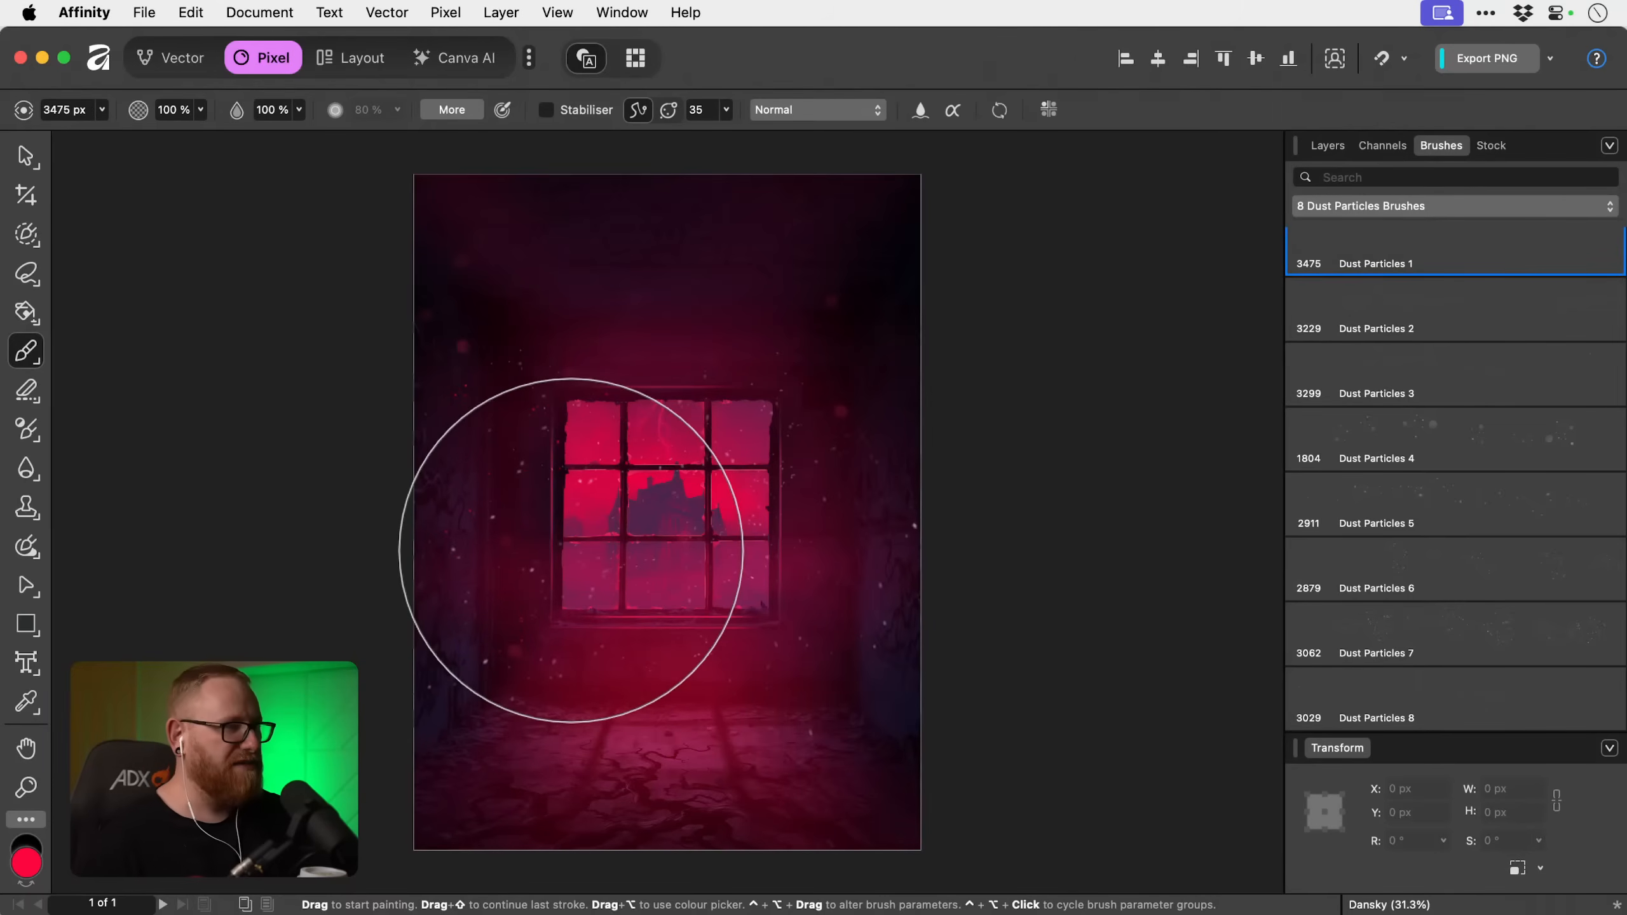
Stamp pink-red dust particles over the room on the new layer, varying the brush size between about 1814 and 2399 px.
{"action": "key", "text": "bracketleft"}
{"action": "key", "text": "bracketleft"}
{"action": "key", "text": "bracketleft"}
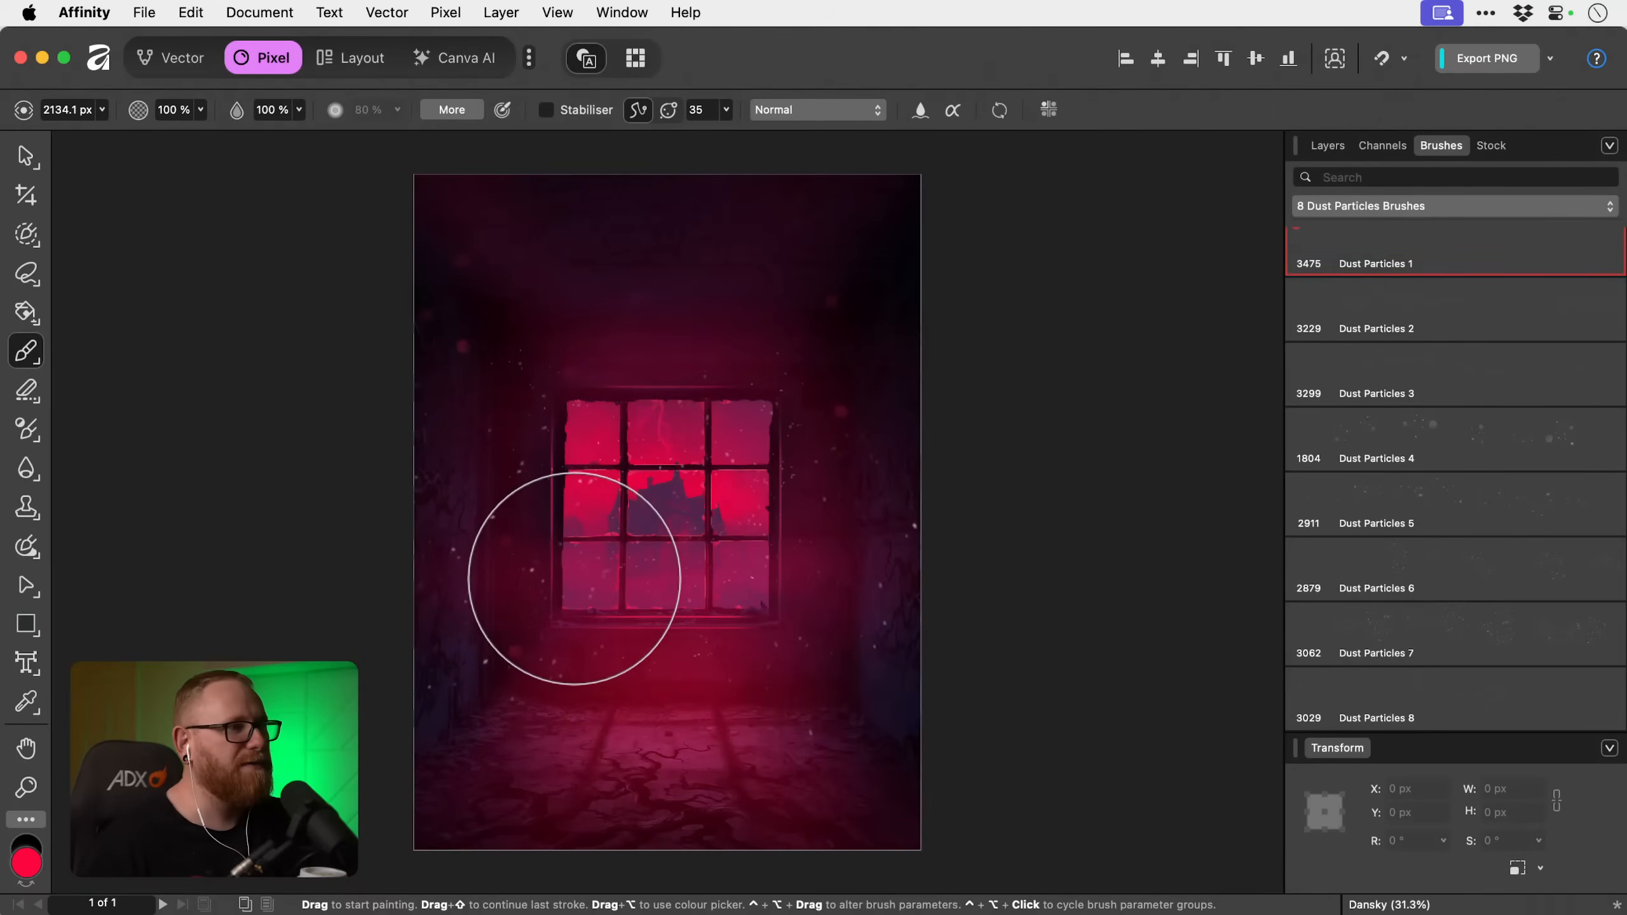
{"action": "key", "text": "bracketleft"}
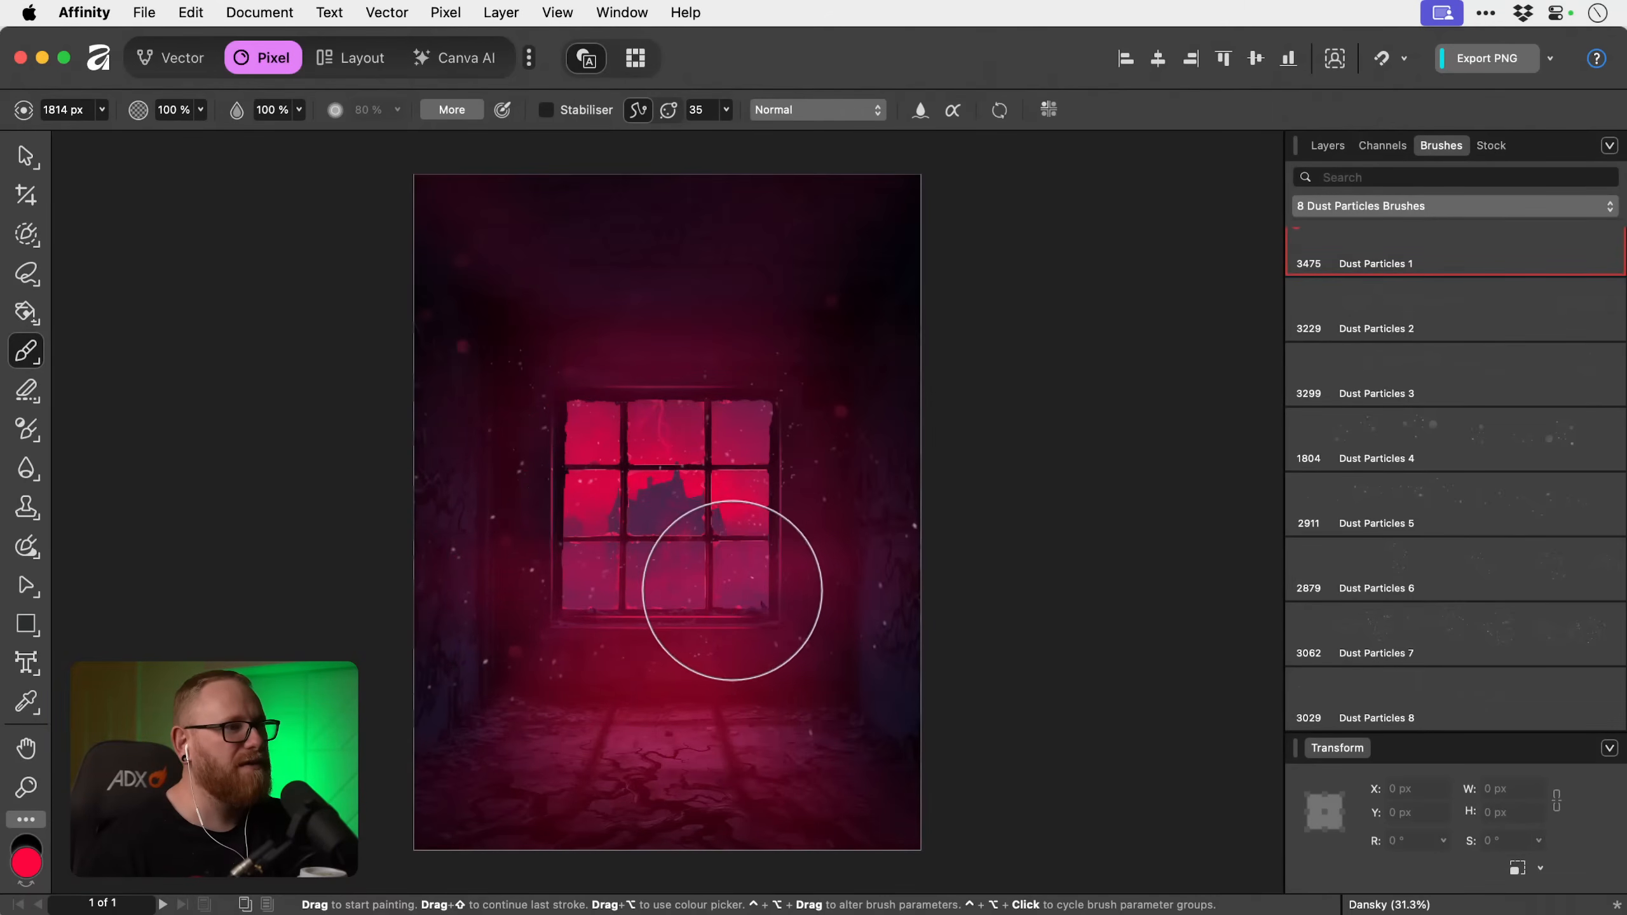
{"action": "key", "text": "bracketright"}
{"action": "key", "text": "bracketright"}
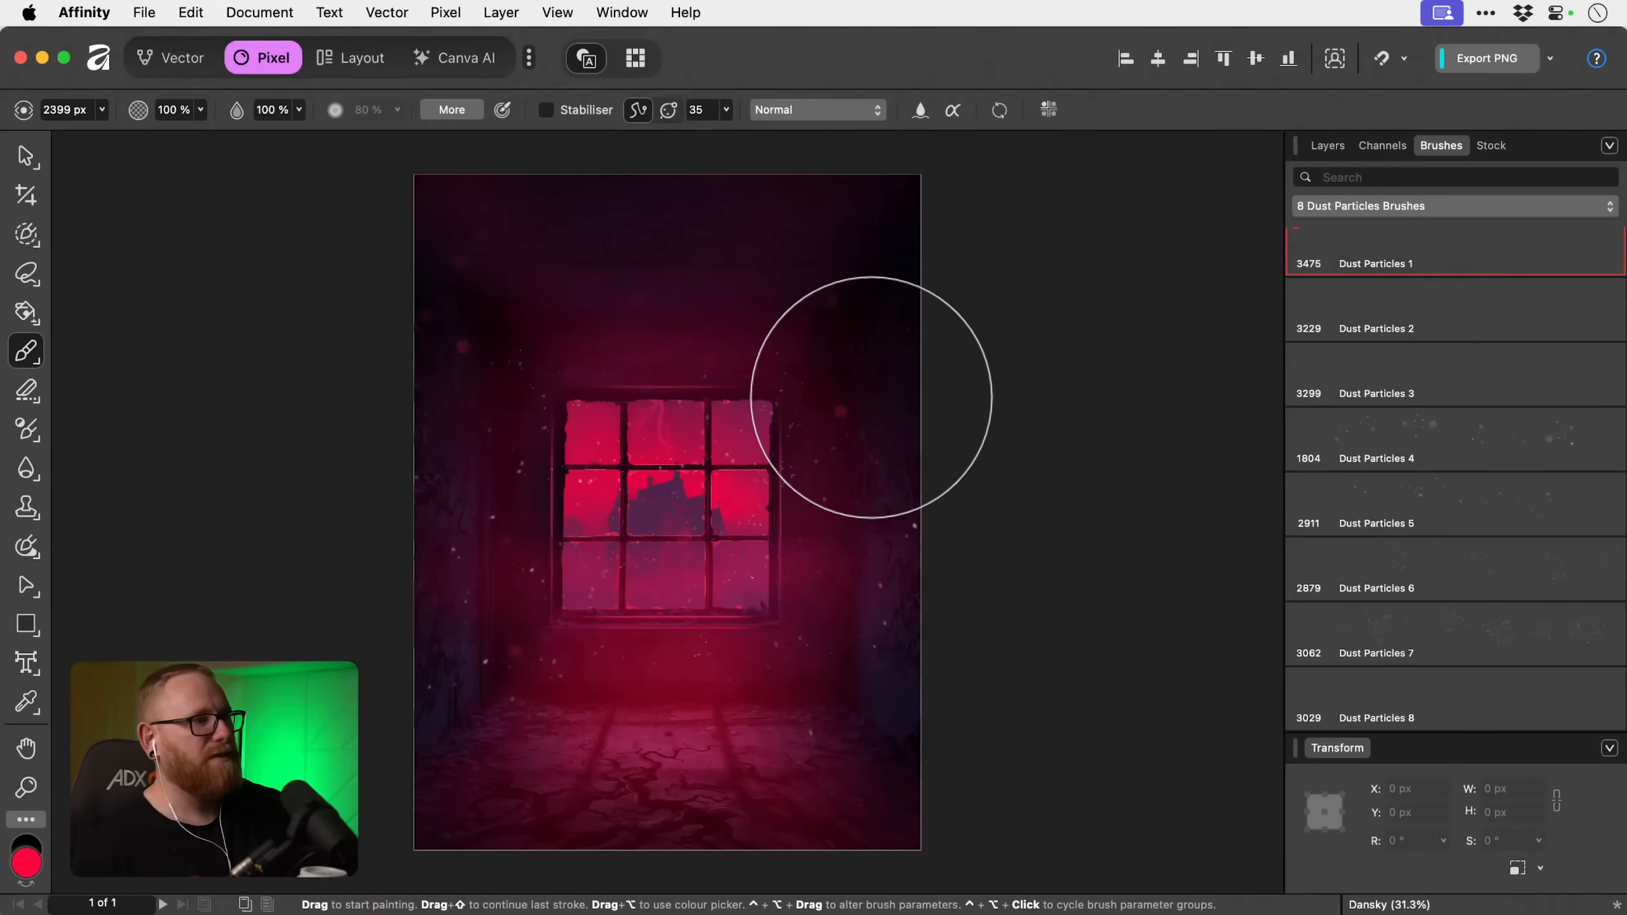
Rename the new dust layer as Particles 3.
{"action": "left_click", "coordinate": [1331, 146]}
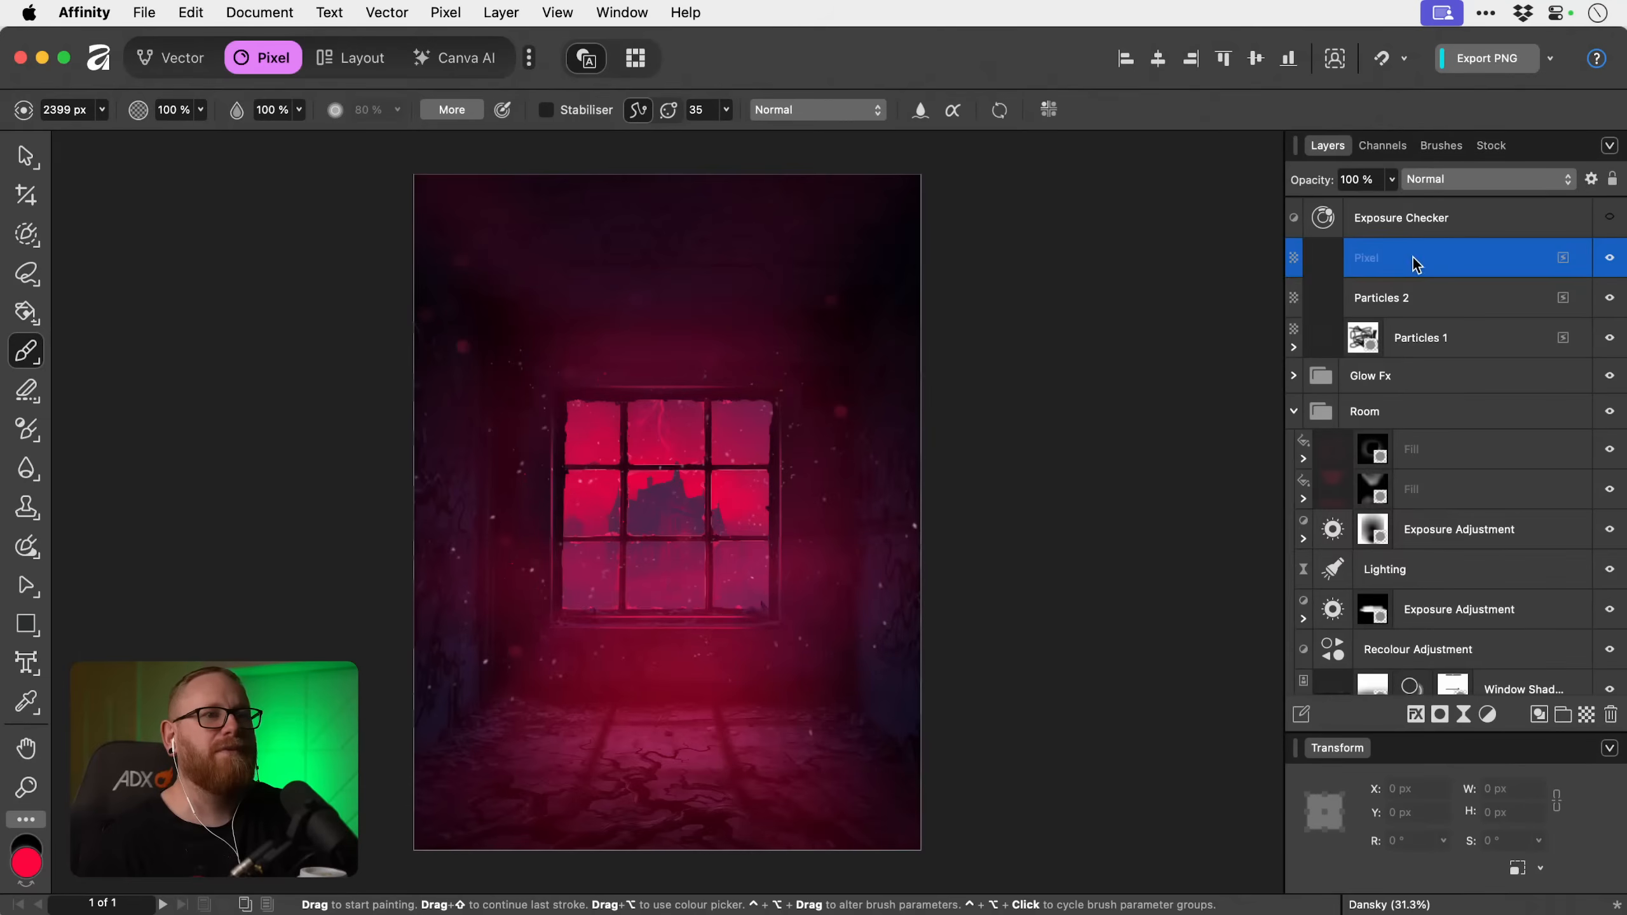
{"action": "double_click", "coordinate": [1370, 258]}
{"action": "type", "text": "Particles 3"}
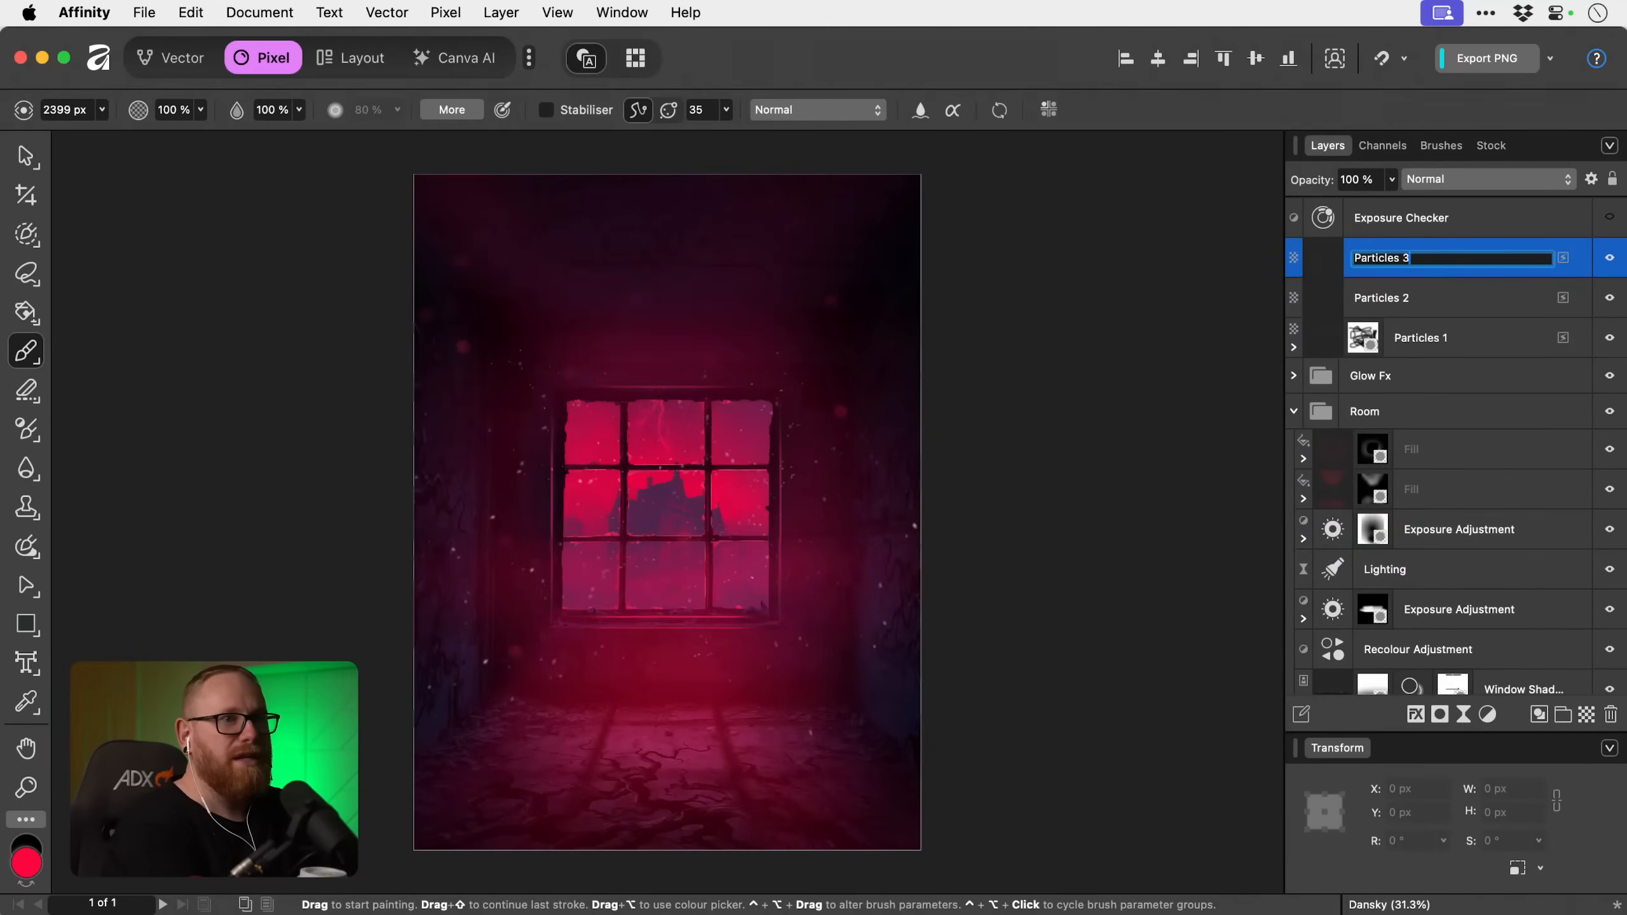
{"action": "key", "text": "Return"}
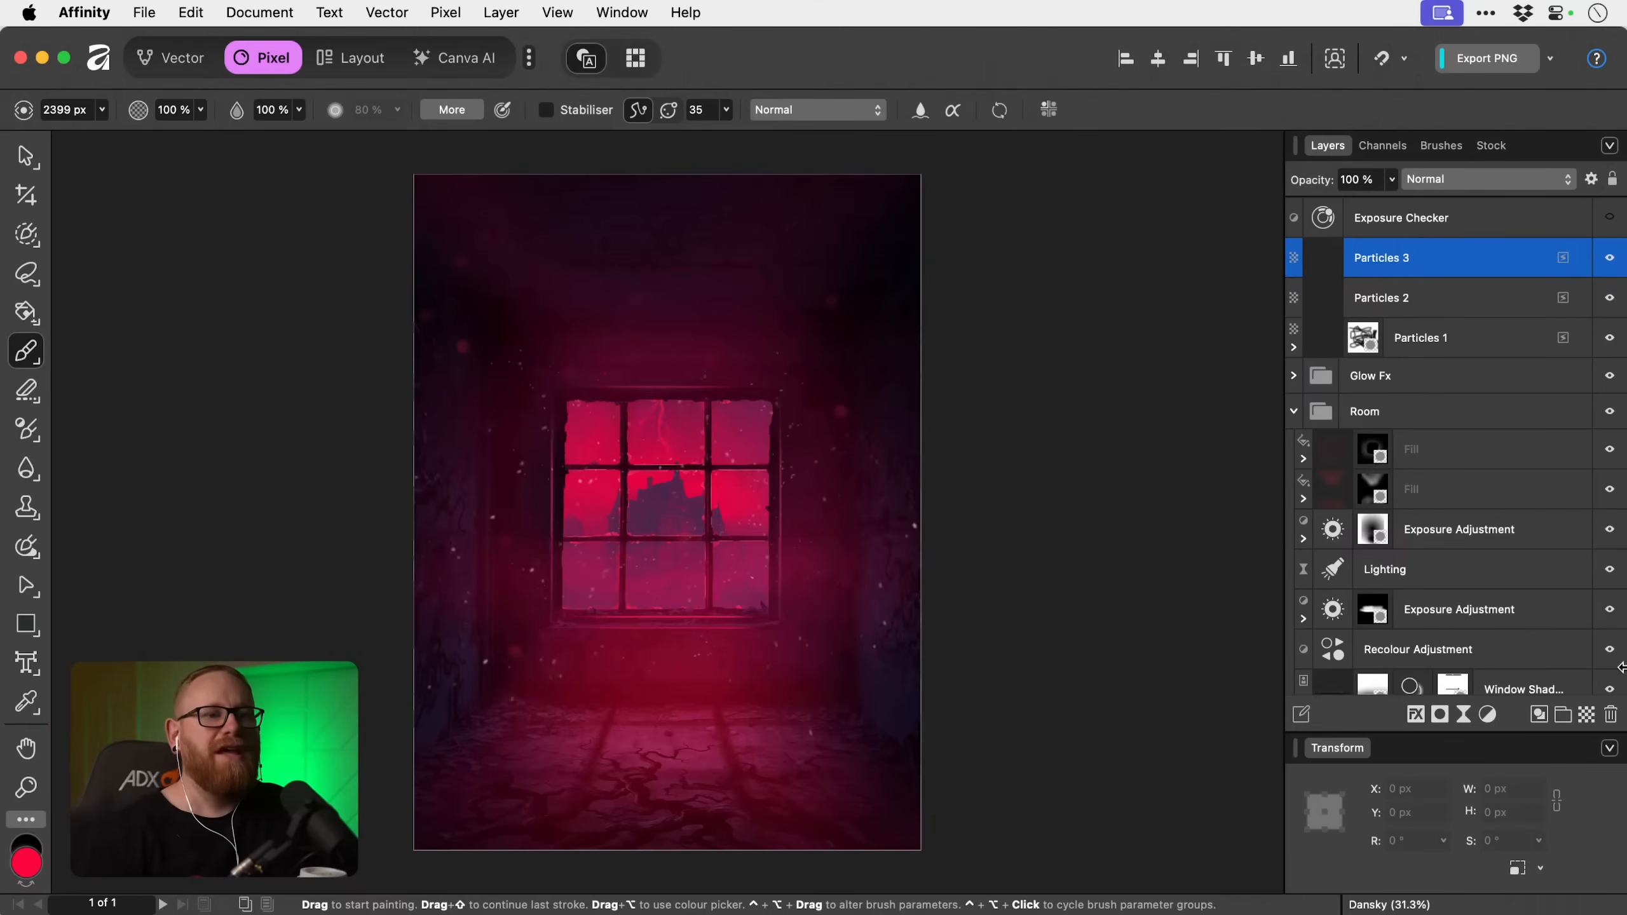
Add a live Clarity filter to Particles 3 with a strength of 58%.
{"action": "left_click", "coordinate": [1465, 716]}
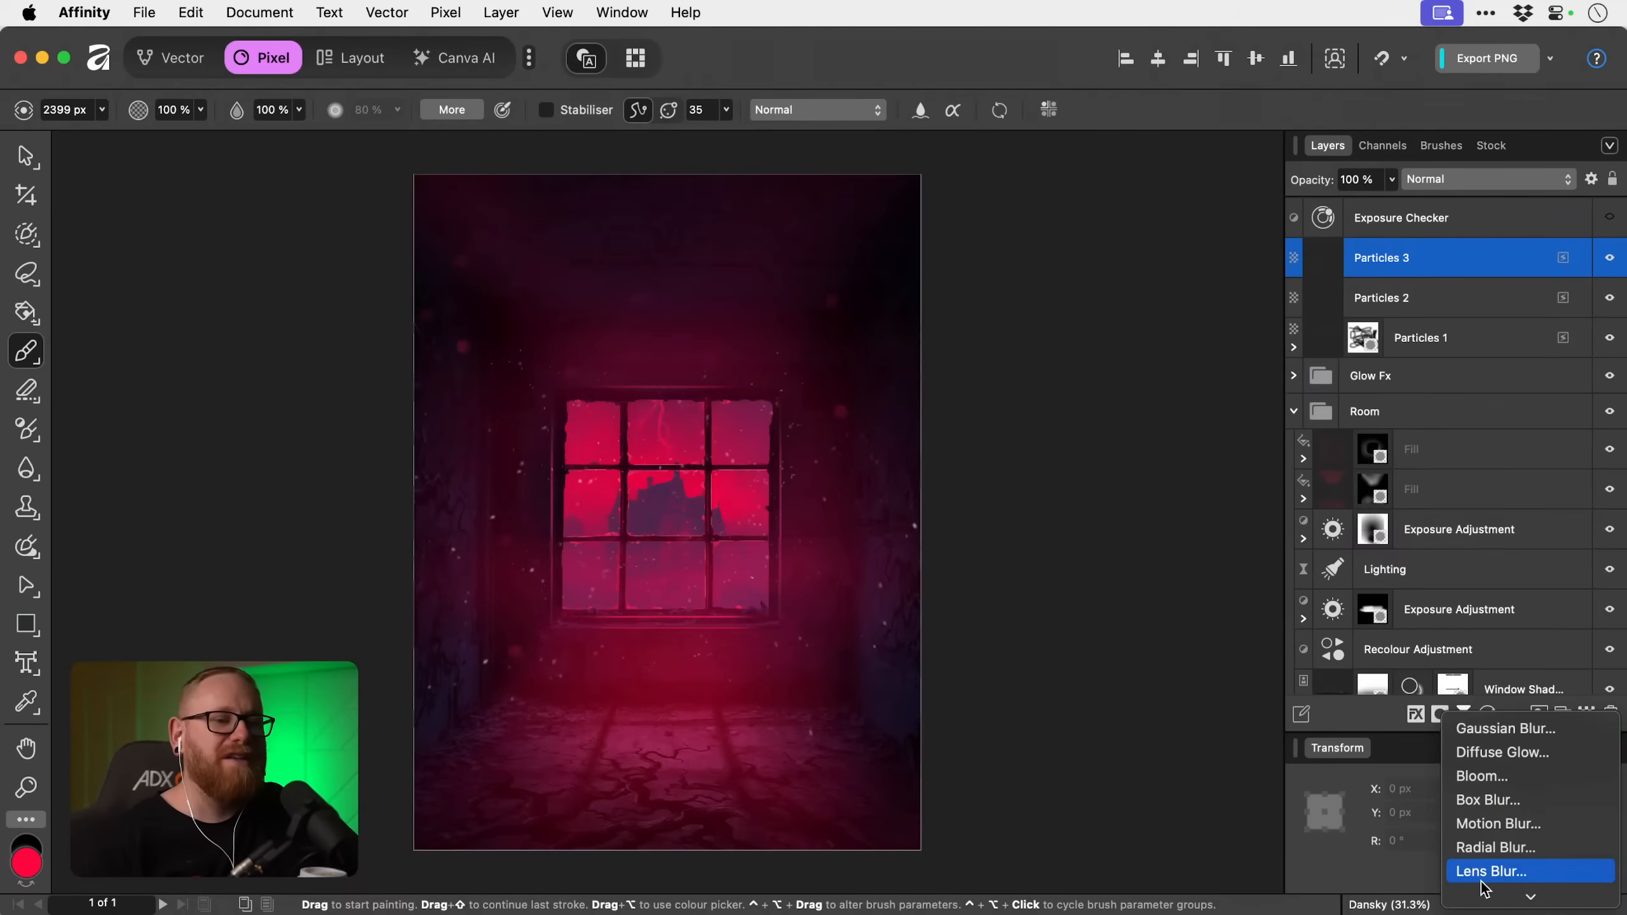
{"action": "mouse_move", "coordinate": [1482, 895]}
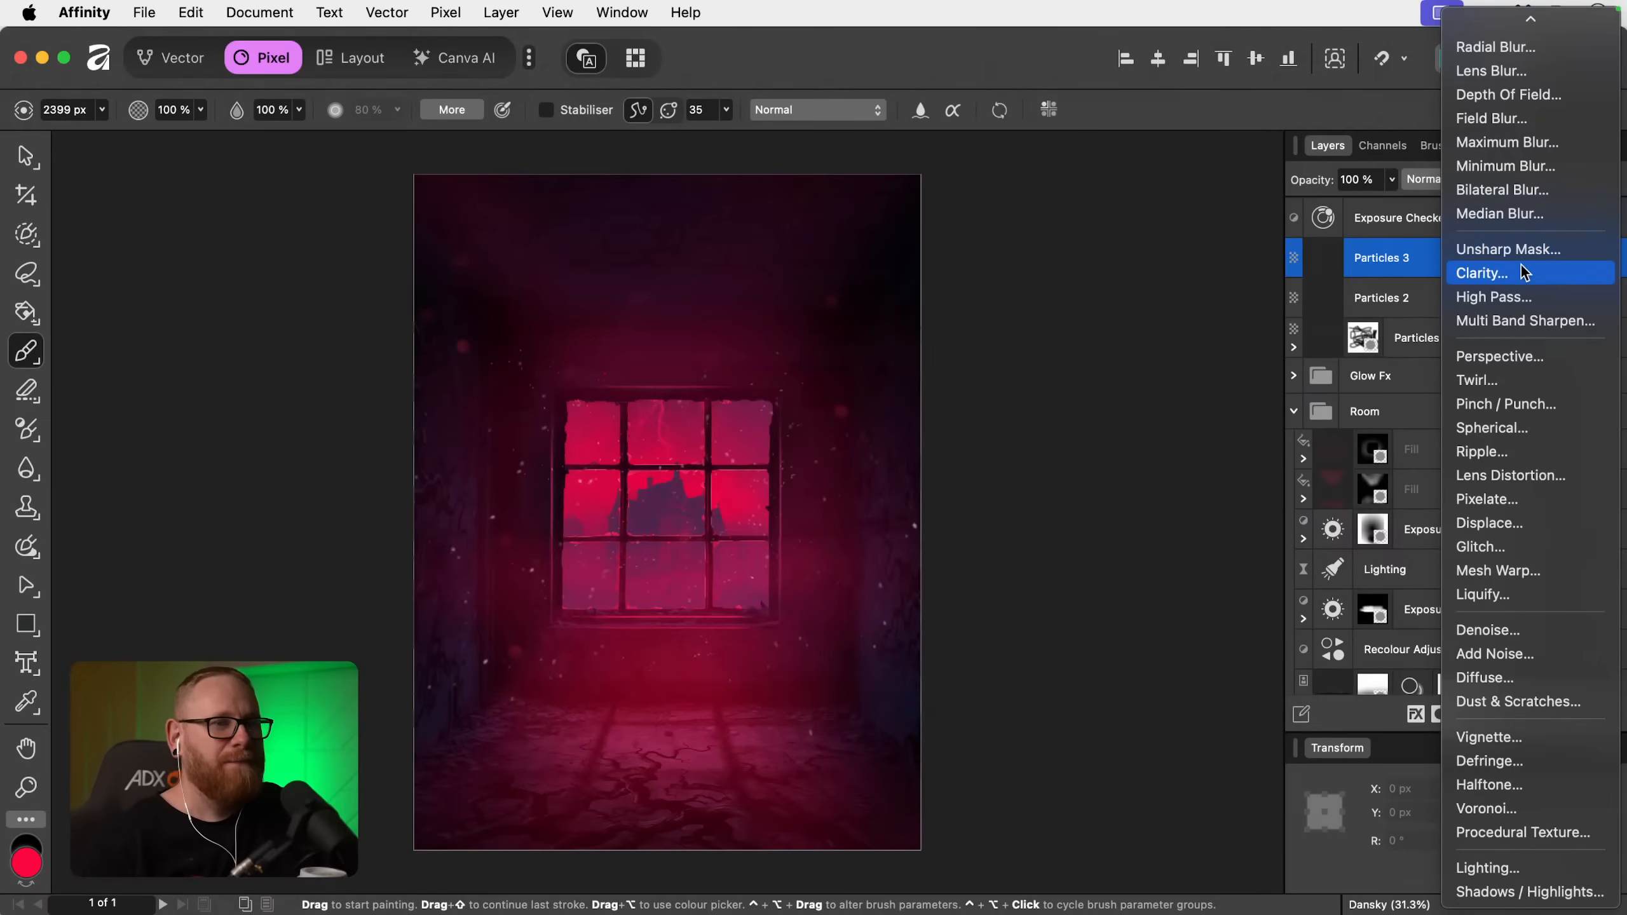
{"action": "left_click", "coordinate": [1523, 272]}
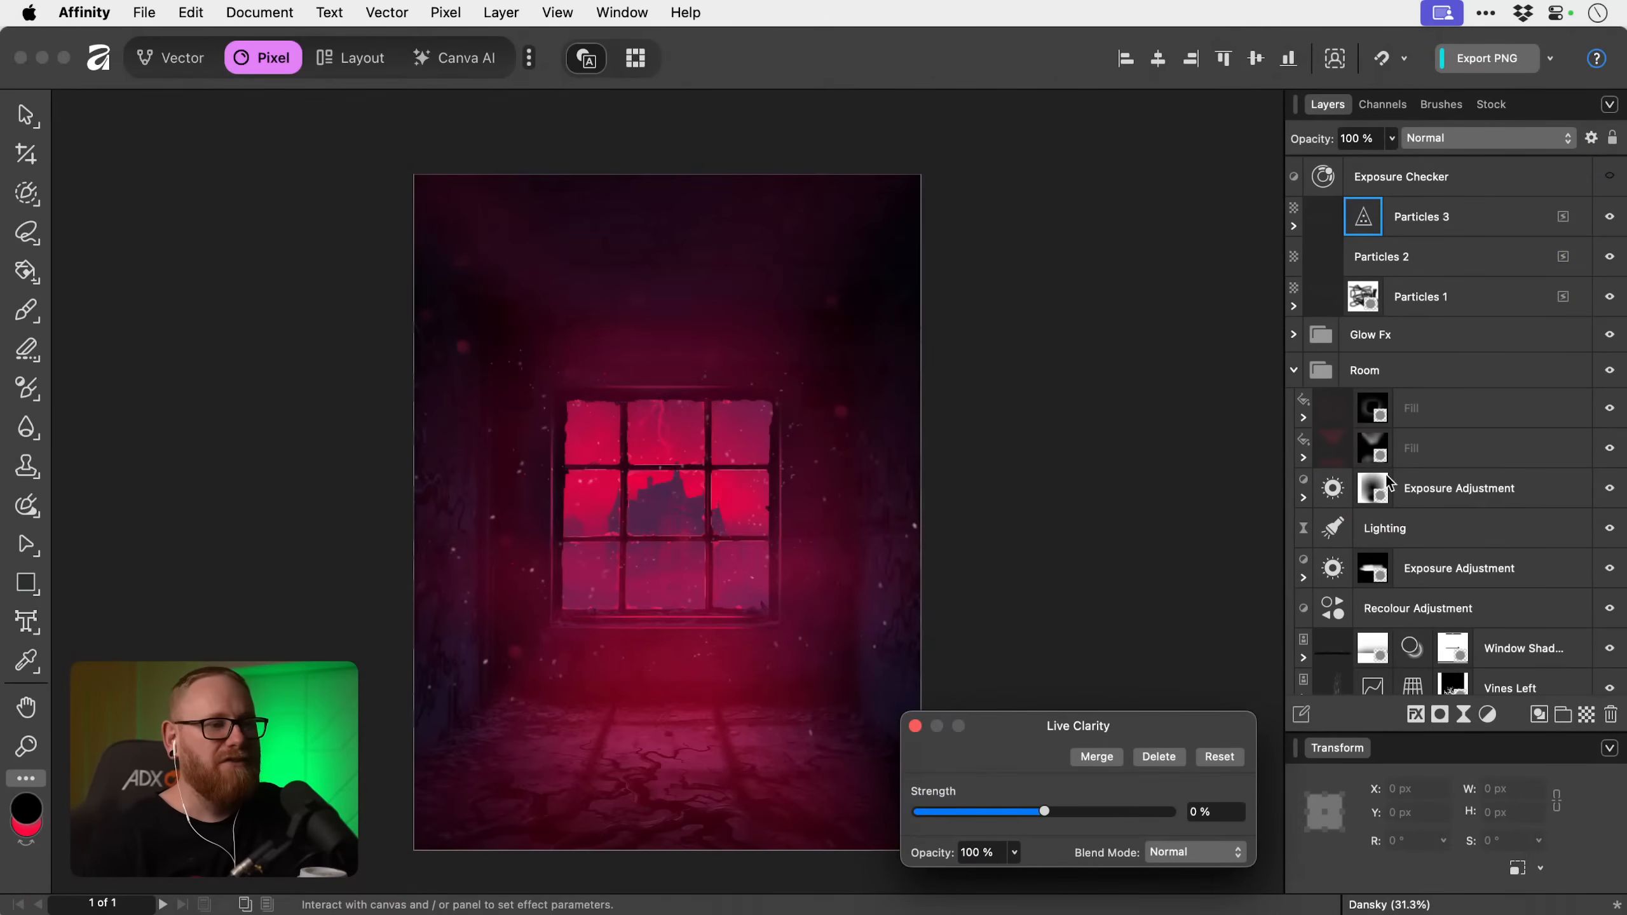
{"action": "left_click_drag", "start_coordinate": [1044, 812], "coordinate": [1118, 816]}
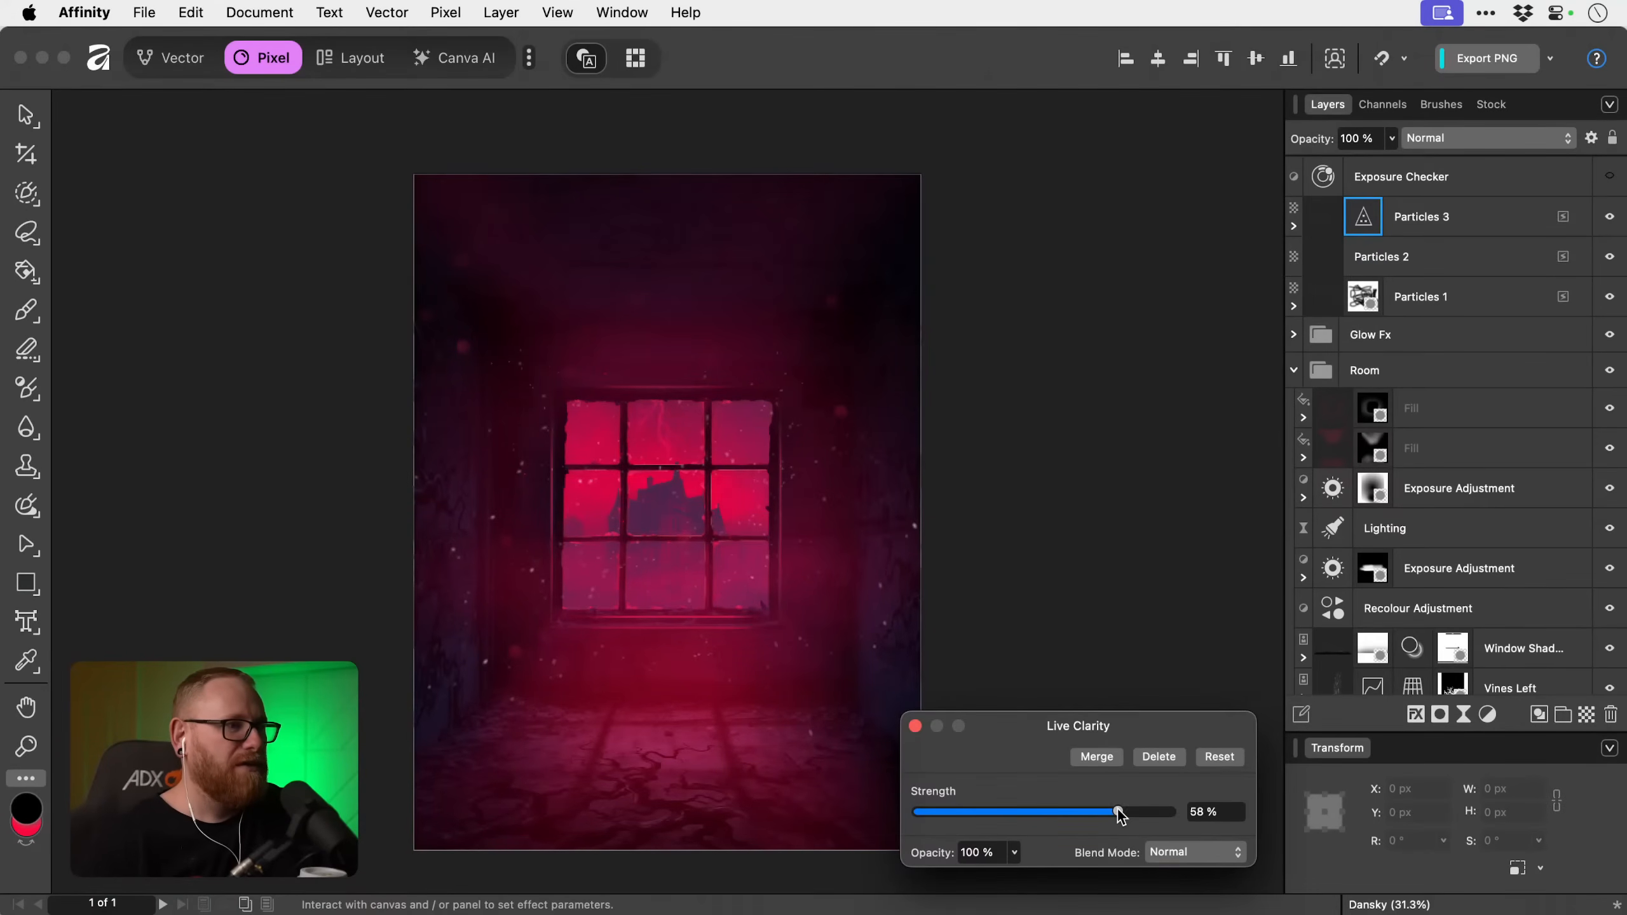
{"action": "left_click", "coordinate": [915, 726]}
Move the Clarity filter out of Particles 3 so it sits above all particle layers, below Exposure Checker.
{"action": "key", "text": "b"}
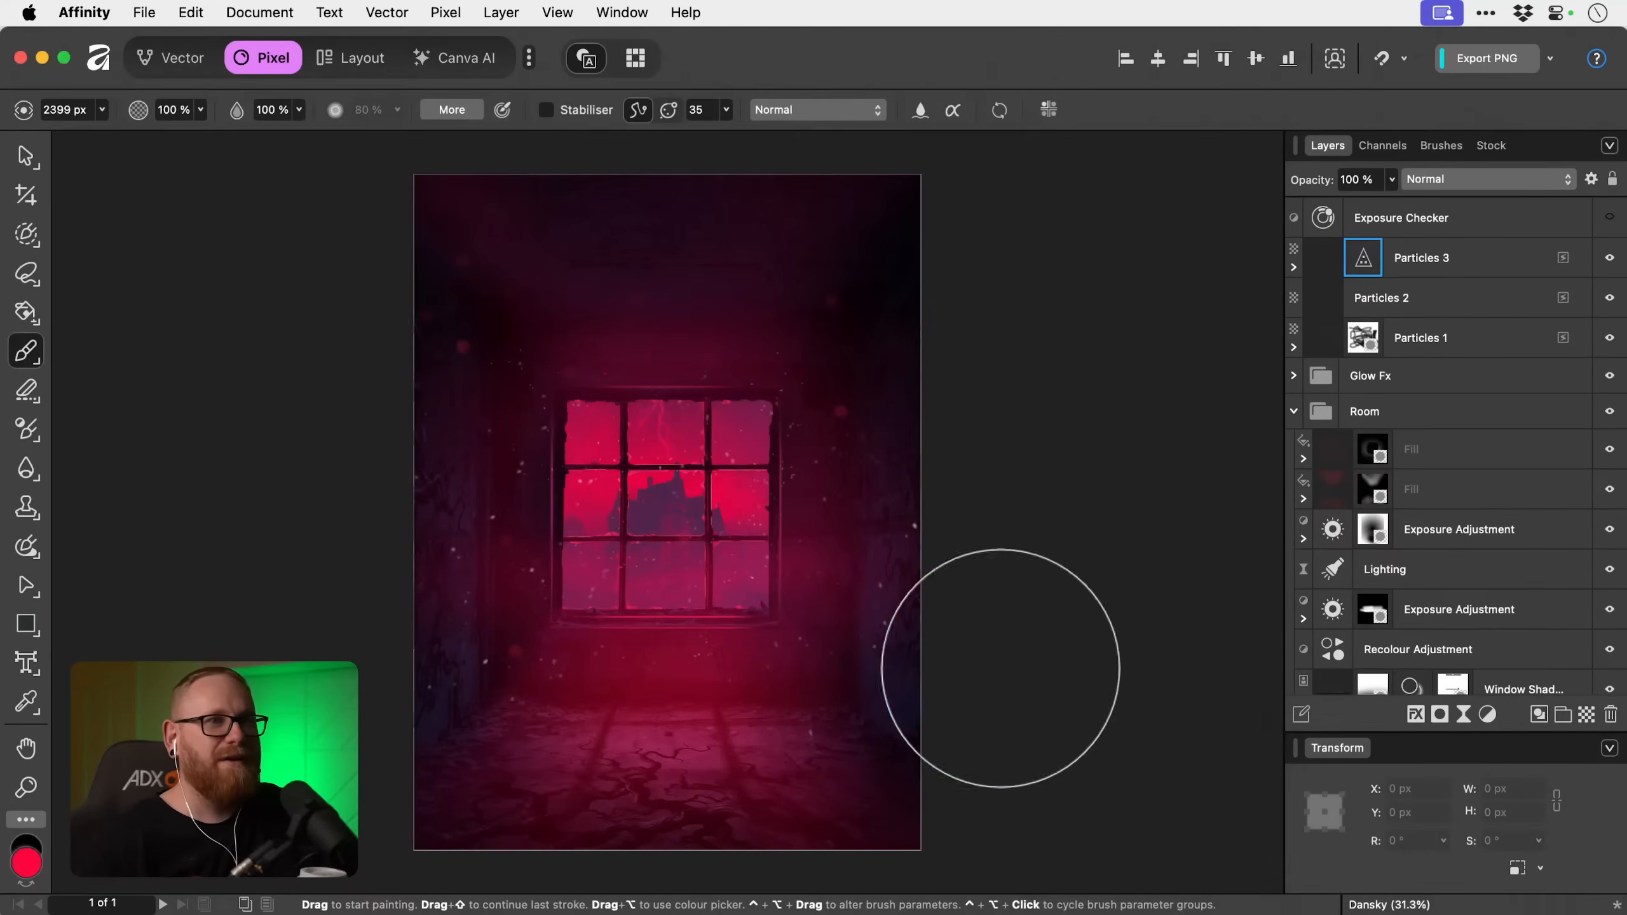
{"action": "scroll", "coordinate": [1406, 364], "scroll_direction": "down", "scroll_amount": 10}
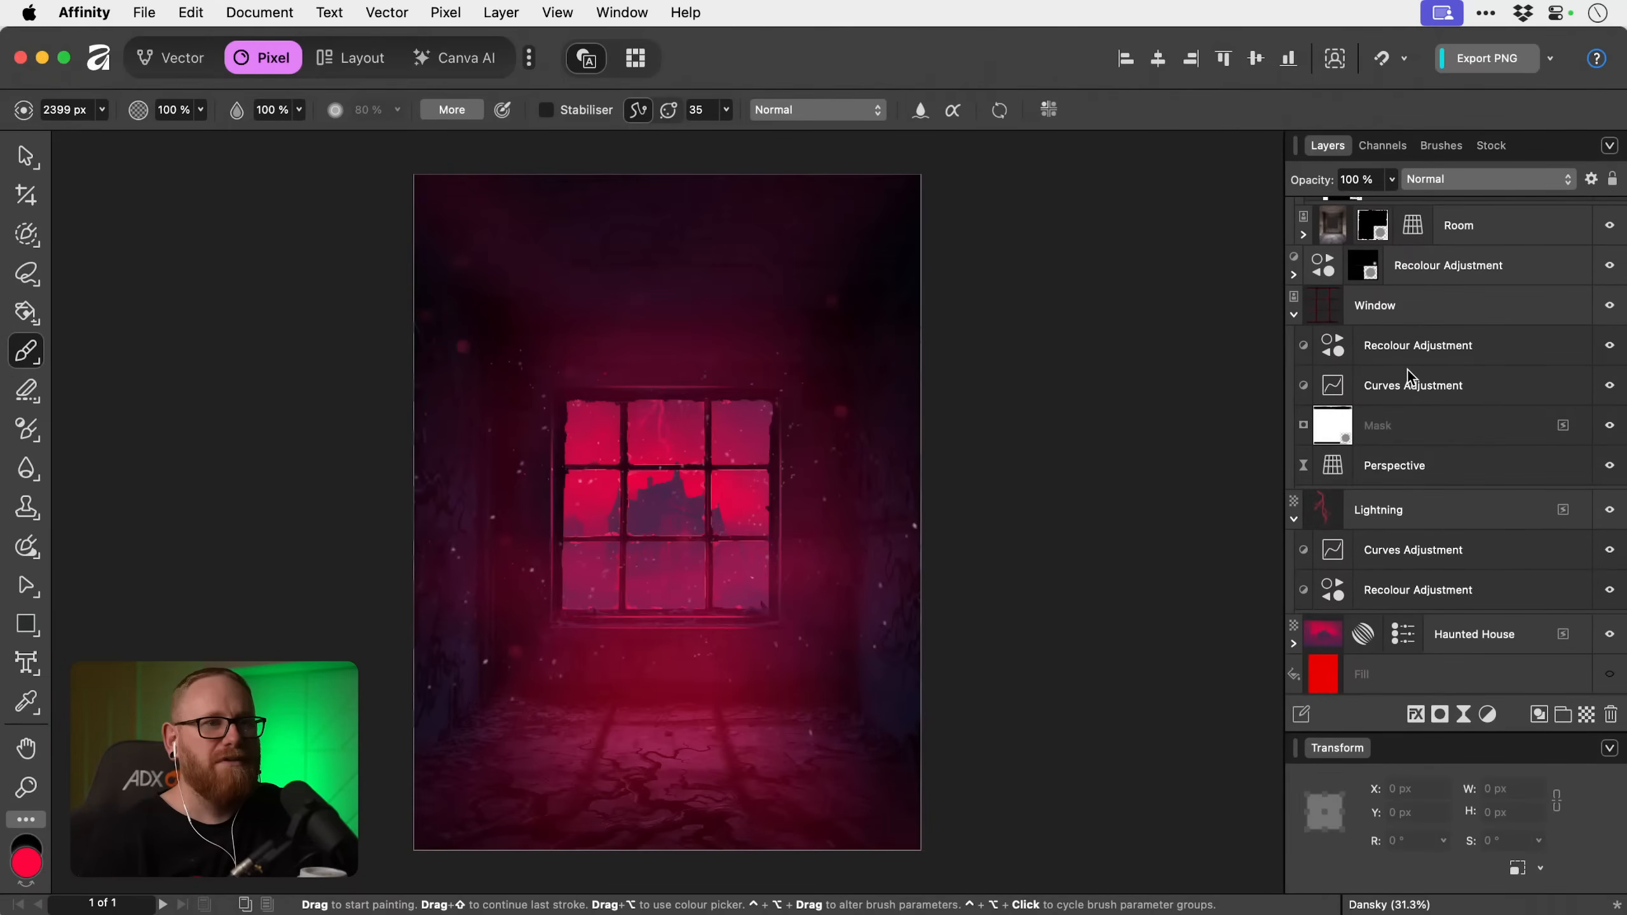
{"action": "scroll", "coordinate": [1407, 368], "scroll_direction": "up", "scroll_amount": 10}
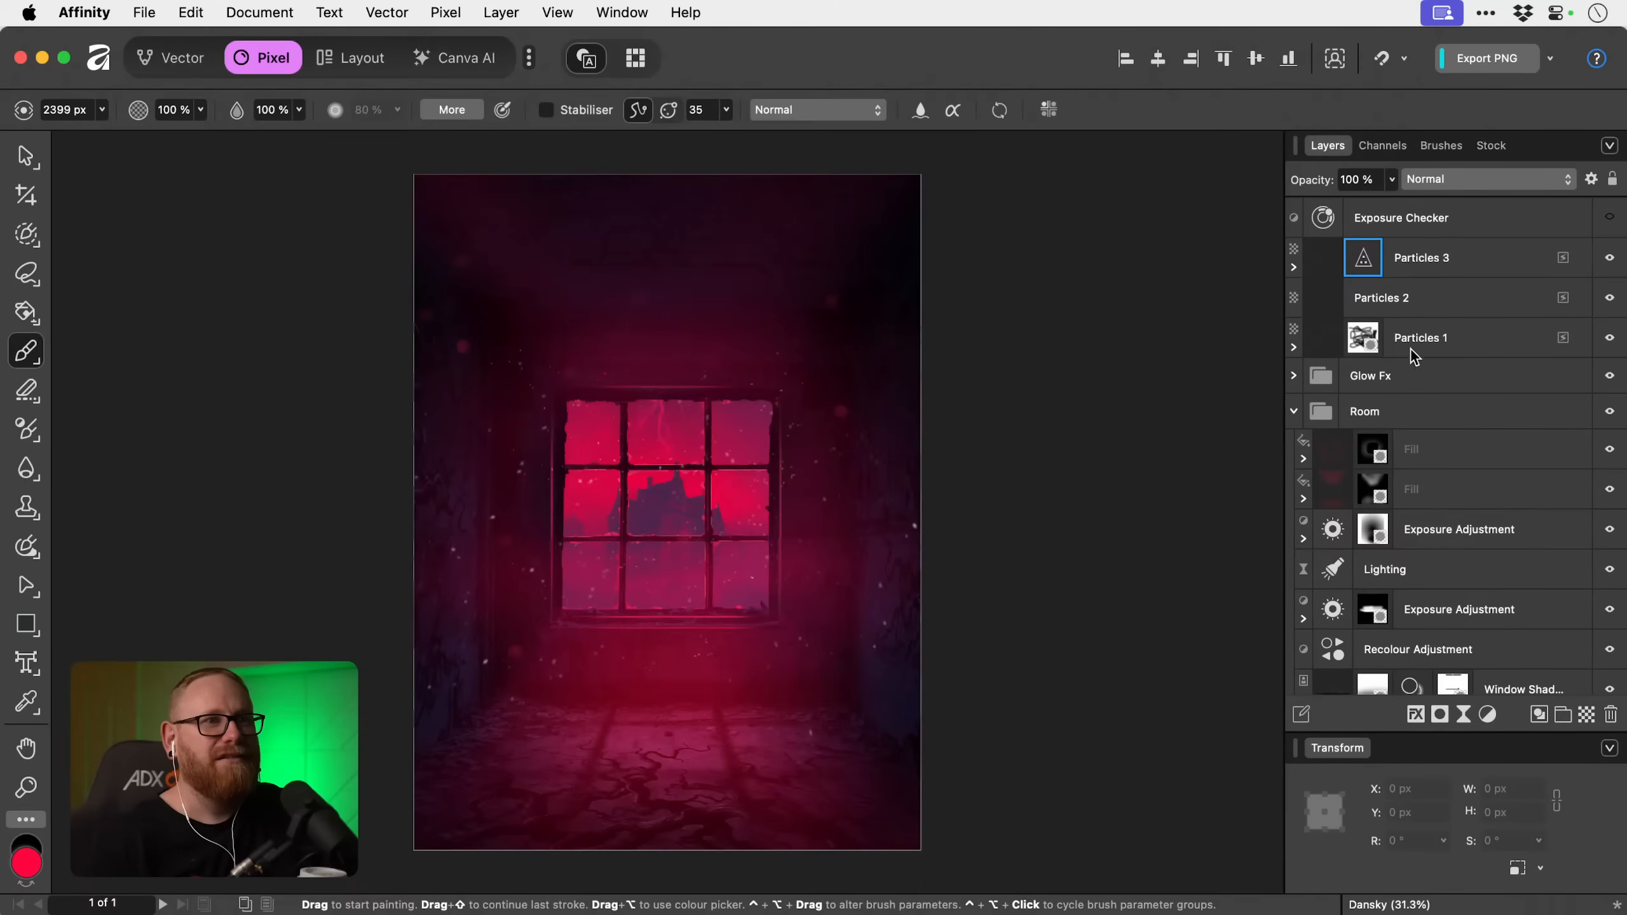
{"action": "left_click", "coordinate": [1436, 263]}
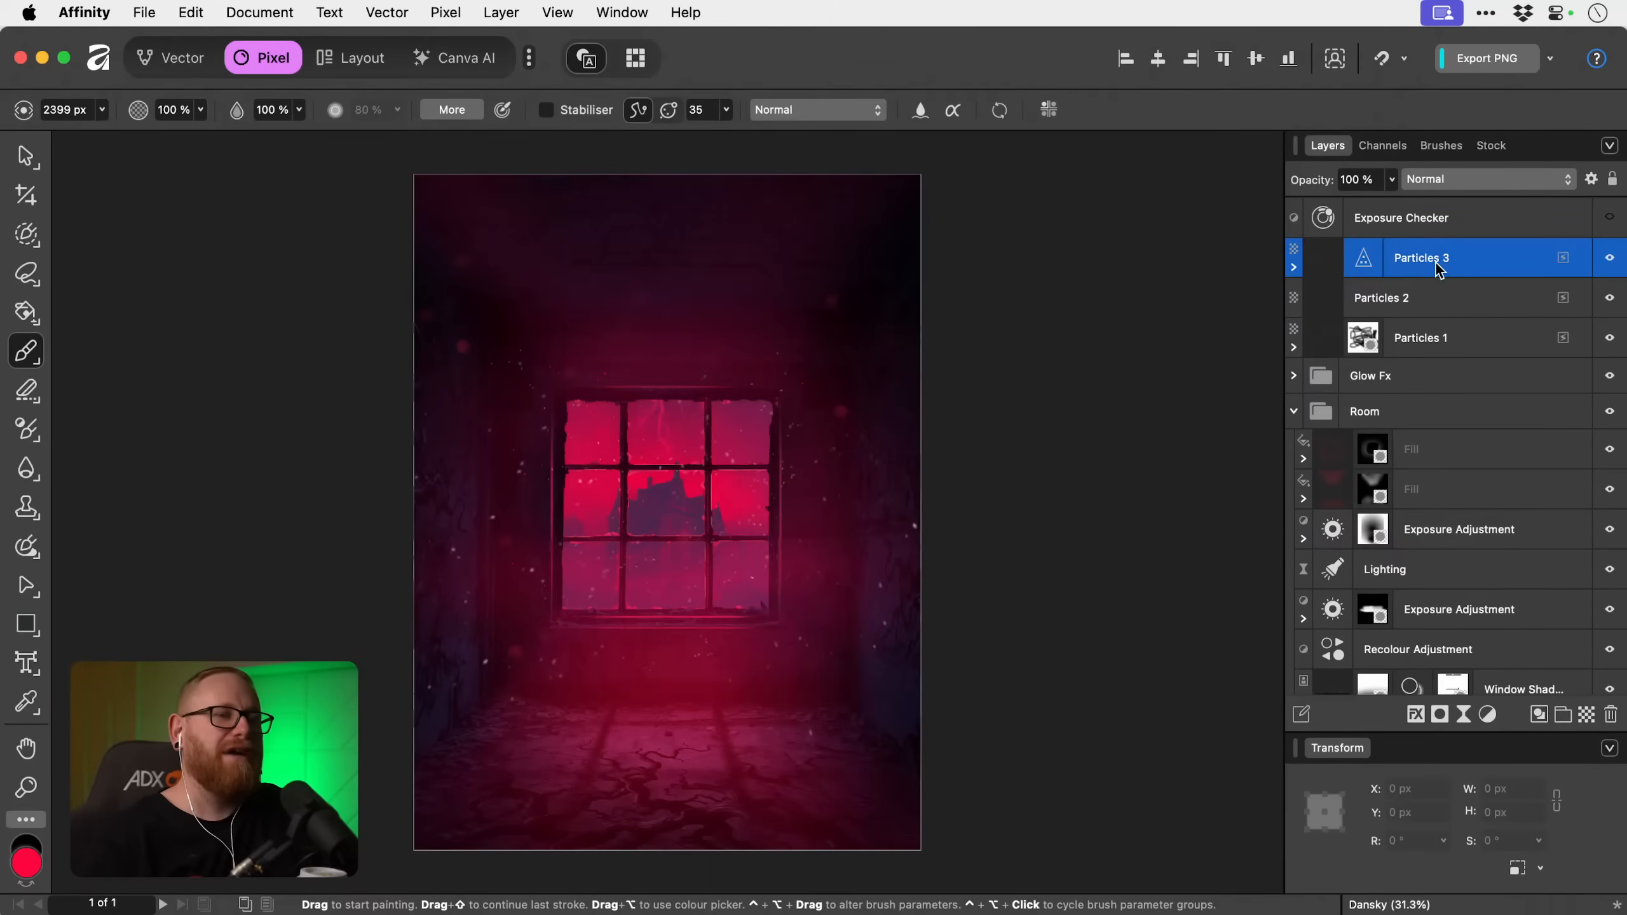
{"action": "left_click_drag", "start_coordinate": [1437, 262], "coordinate": [1383, 239]}
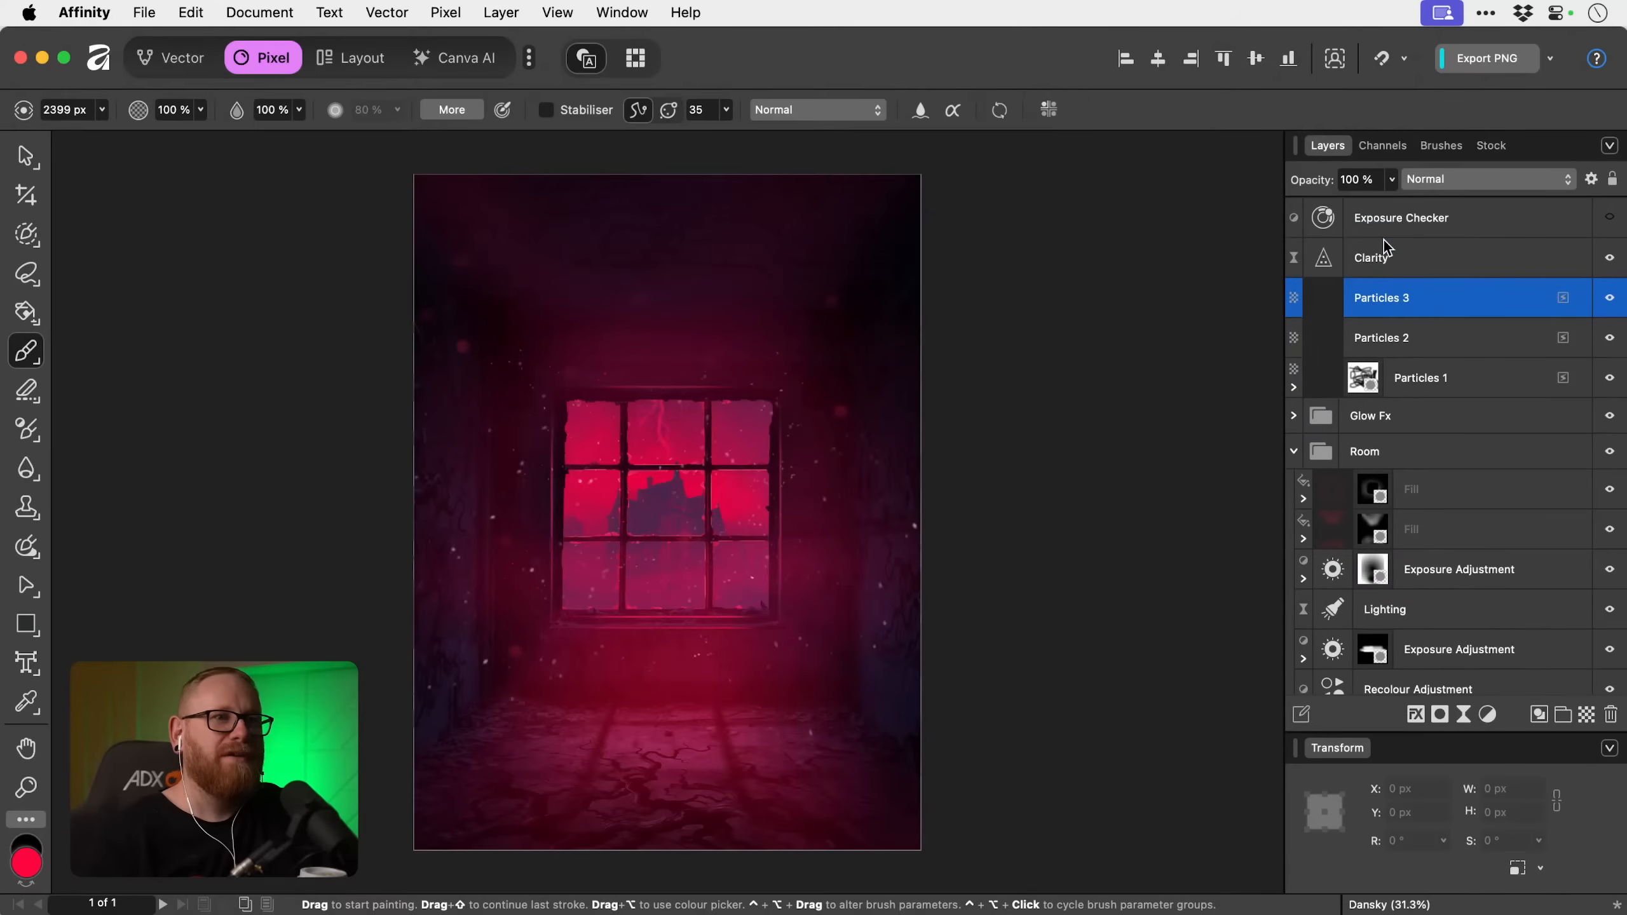
Reduce the strength of the Clarity filter above the particle layers to 17%.
{"action": "left_click", "coordinate": [1398, 253]}
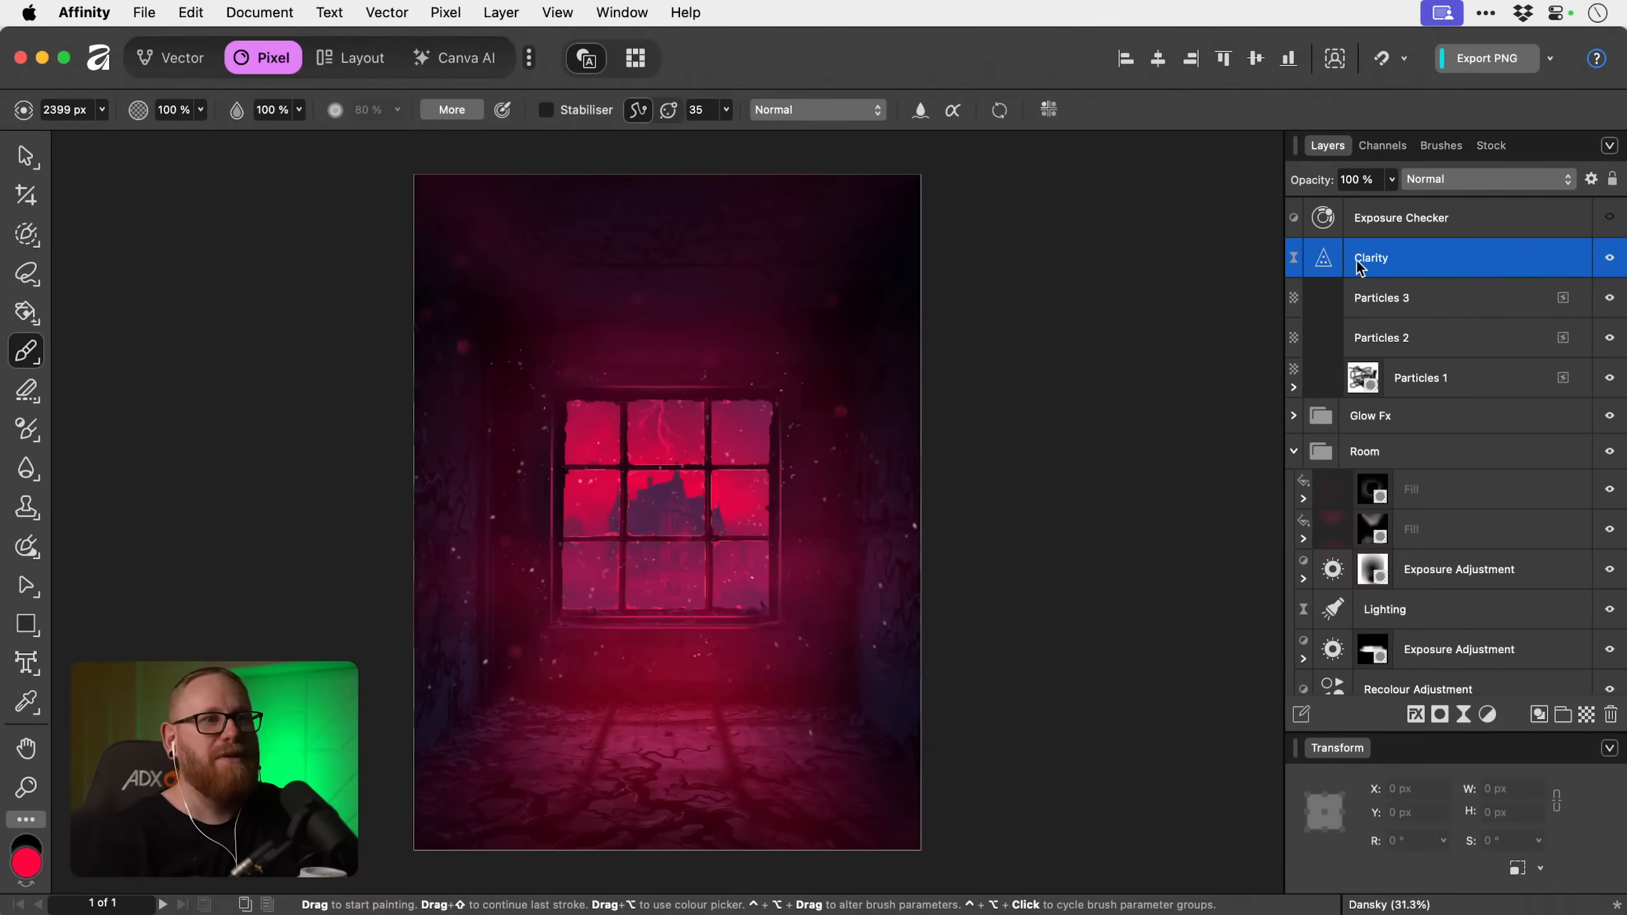
{"action": "double_click", "coordinate": [1332, 259]}
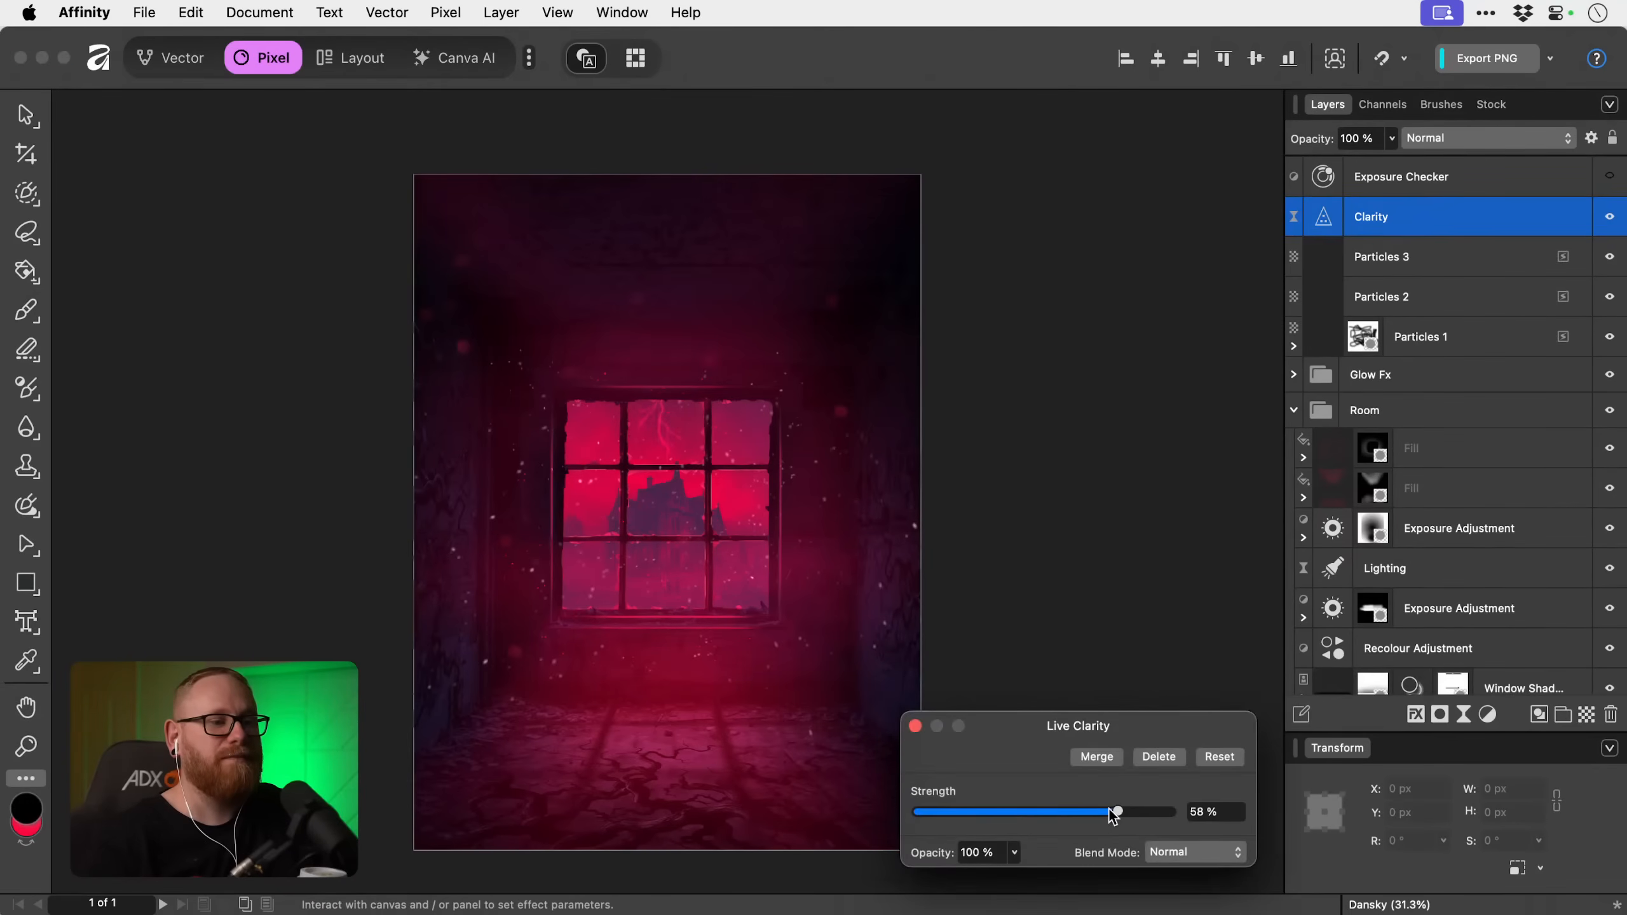
{"action": "left_click_drag", "start_coordinate": [1115, 813], "coordinate": [1064, 812]}
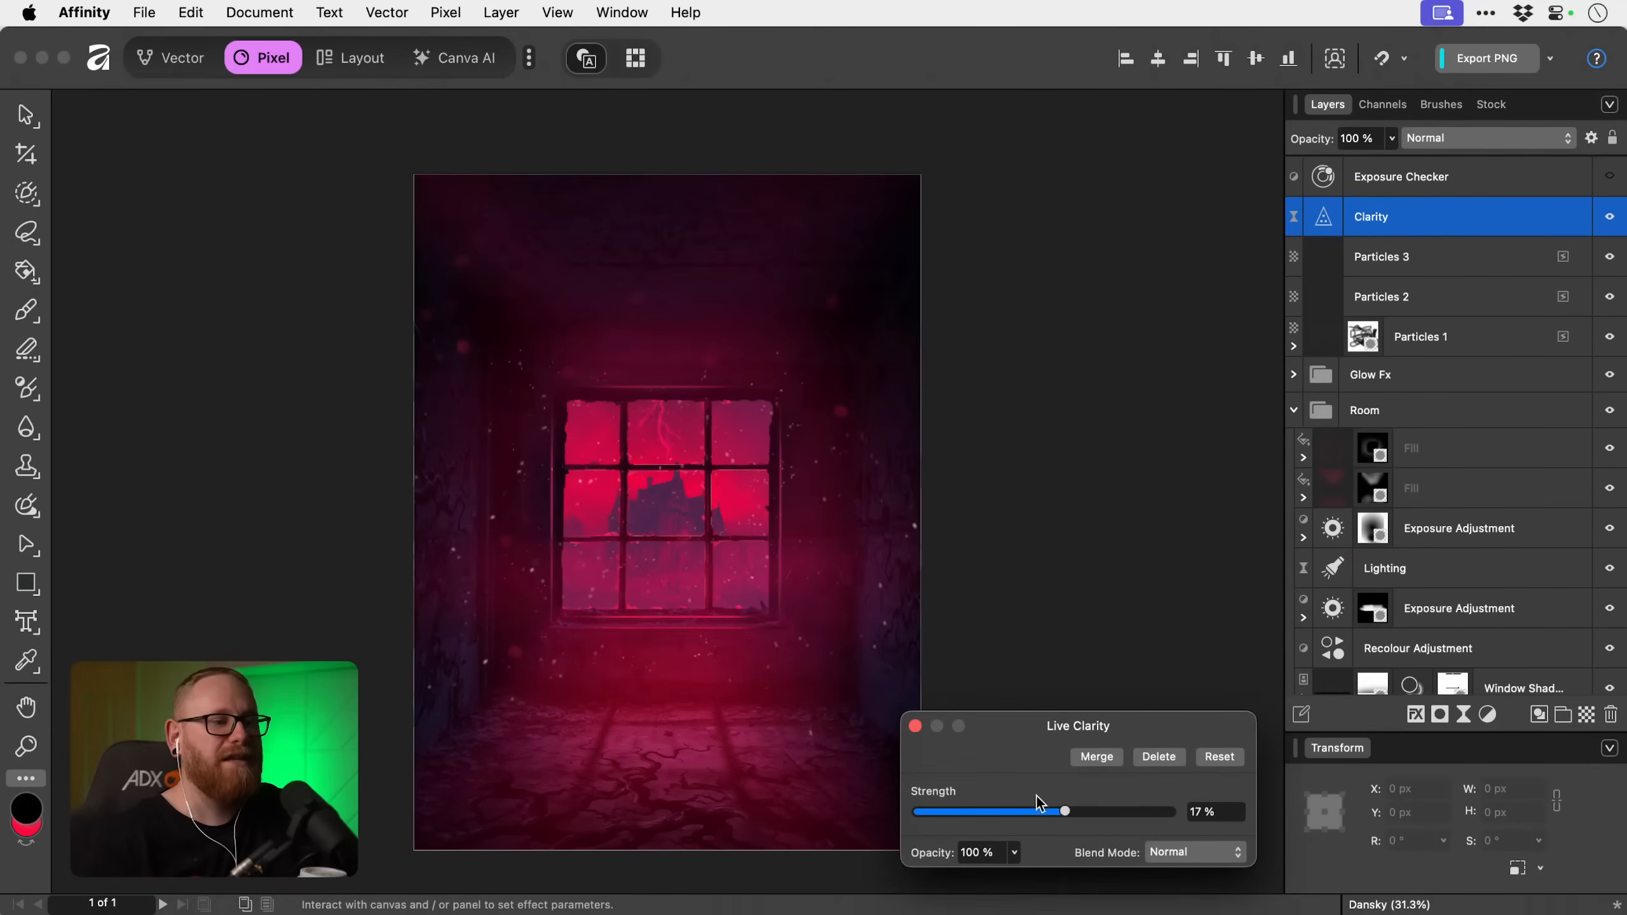
{"action": "left_click", "coordinate": [915, 727]}
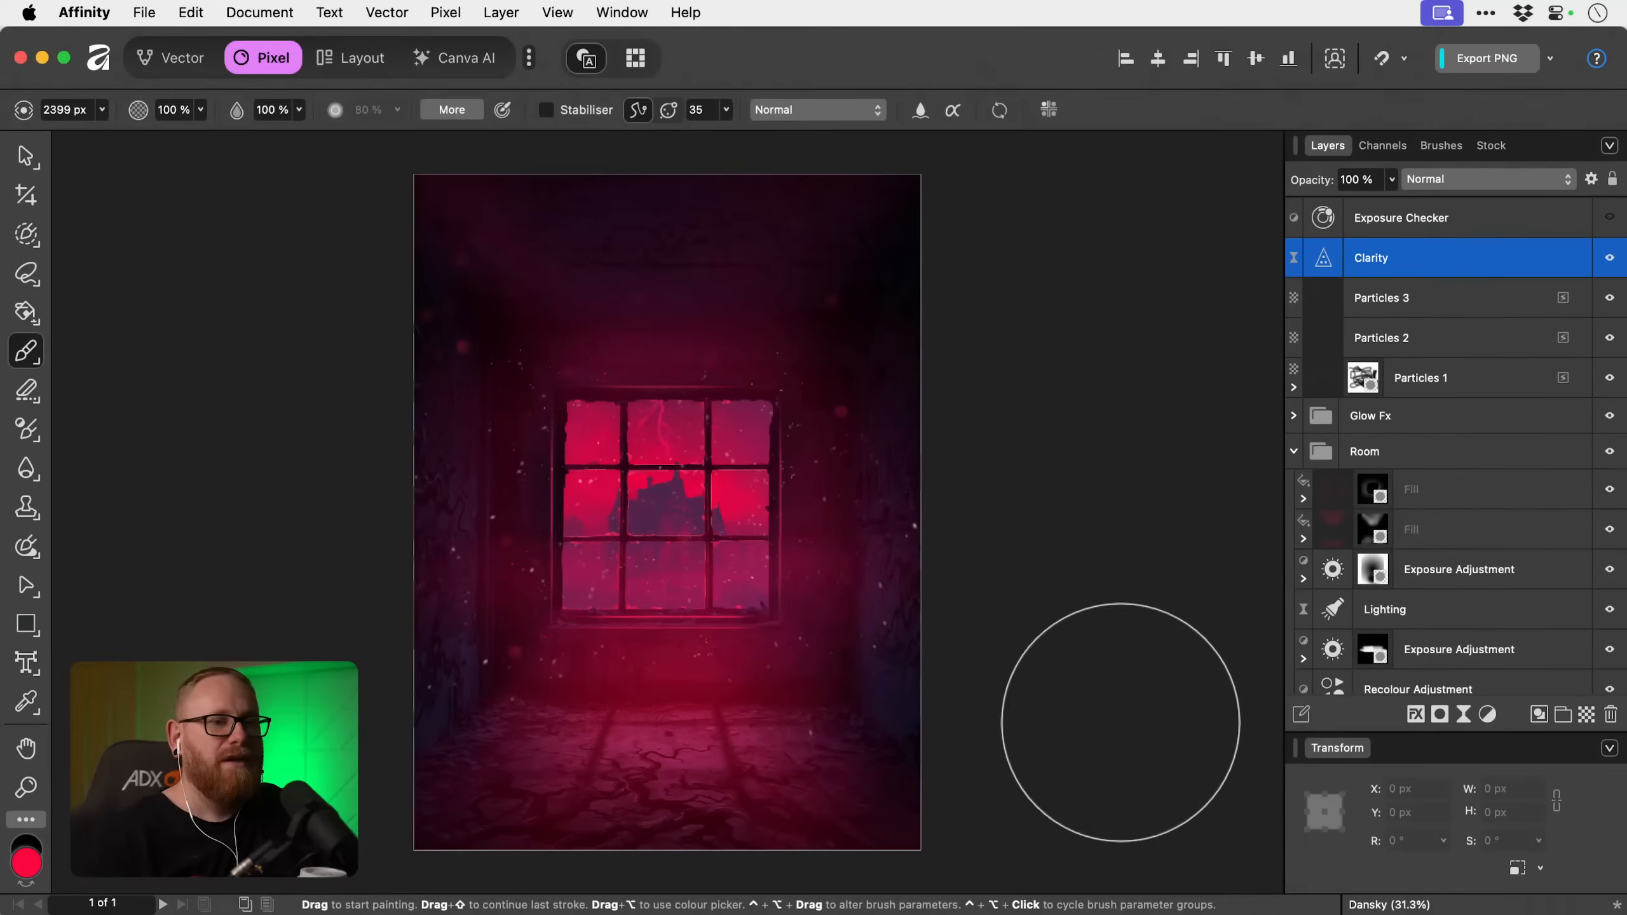
Add a live Unsharp Mask filter directly above Clarity with a radius of 5.7 px.
{"action": "left_click", "coordinate": [1467, 715]}
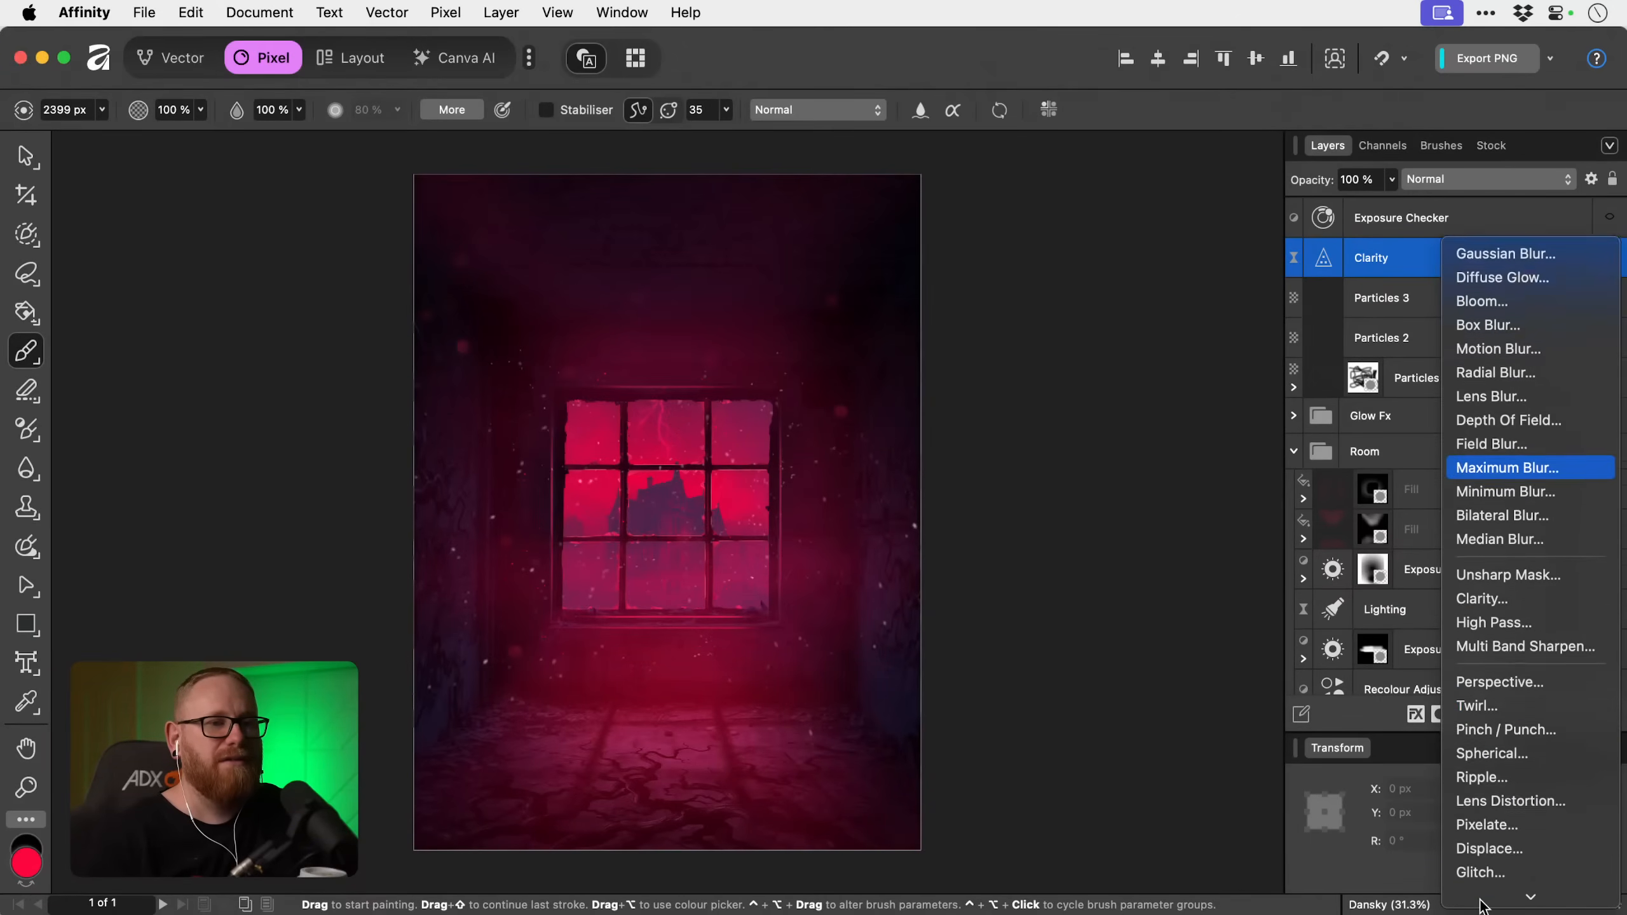
{"action": "left_click", "coordinate": [1475, 557]}
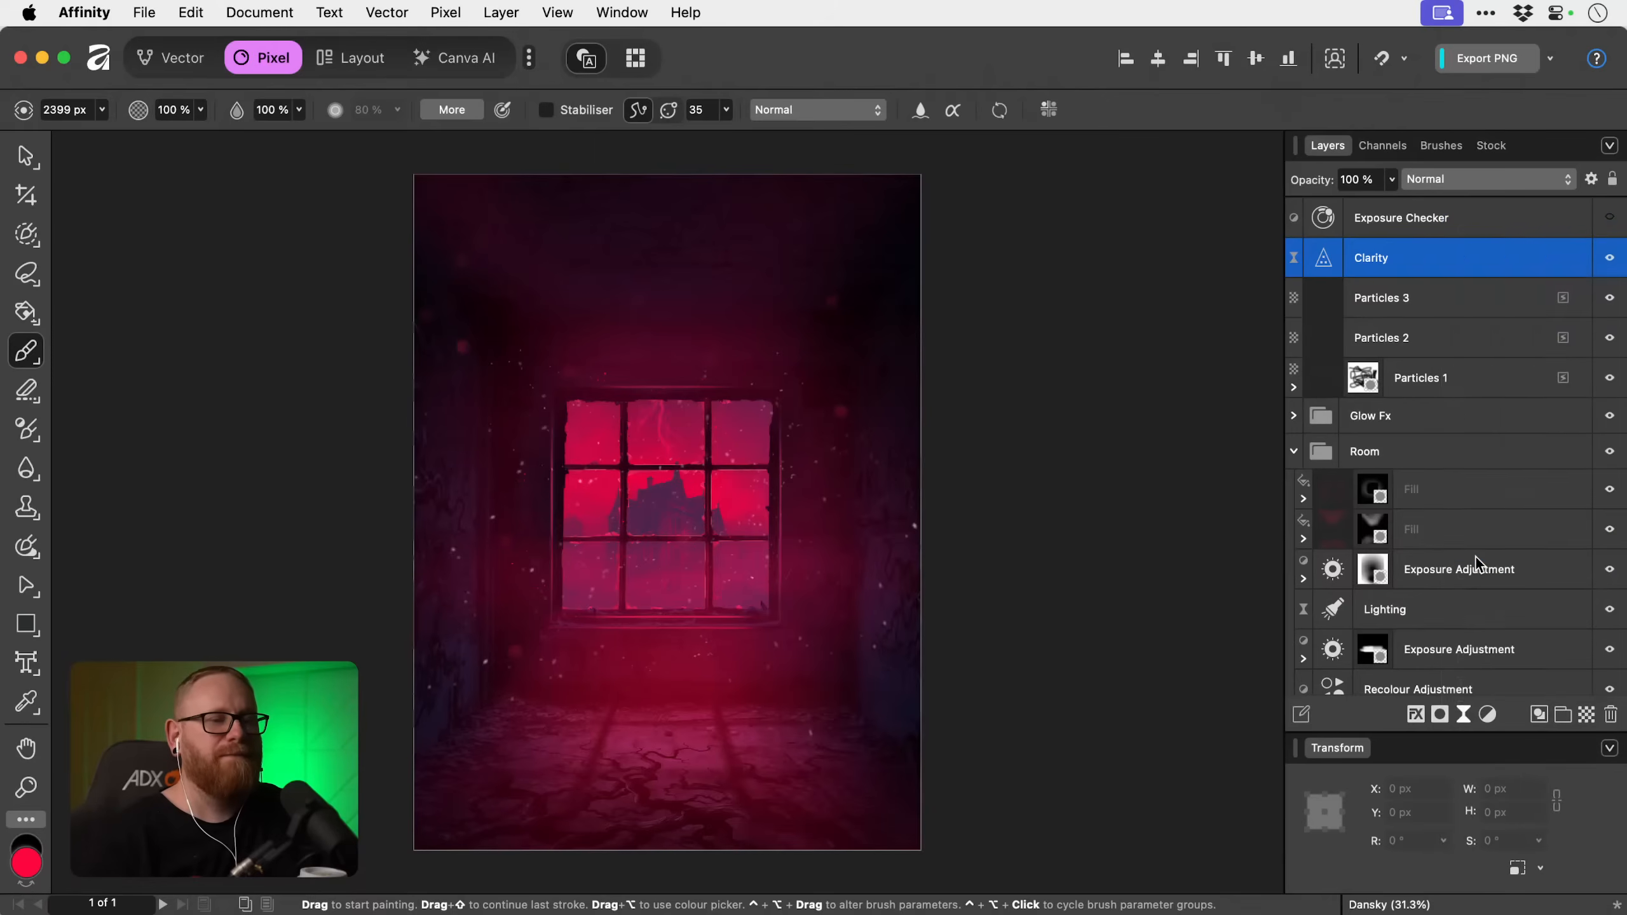
{"action": "left_click_drag", "start_coordinate": [1002, 720], "coordinate": [1224, 721]}
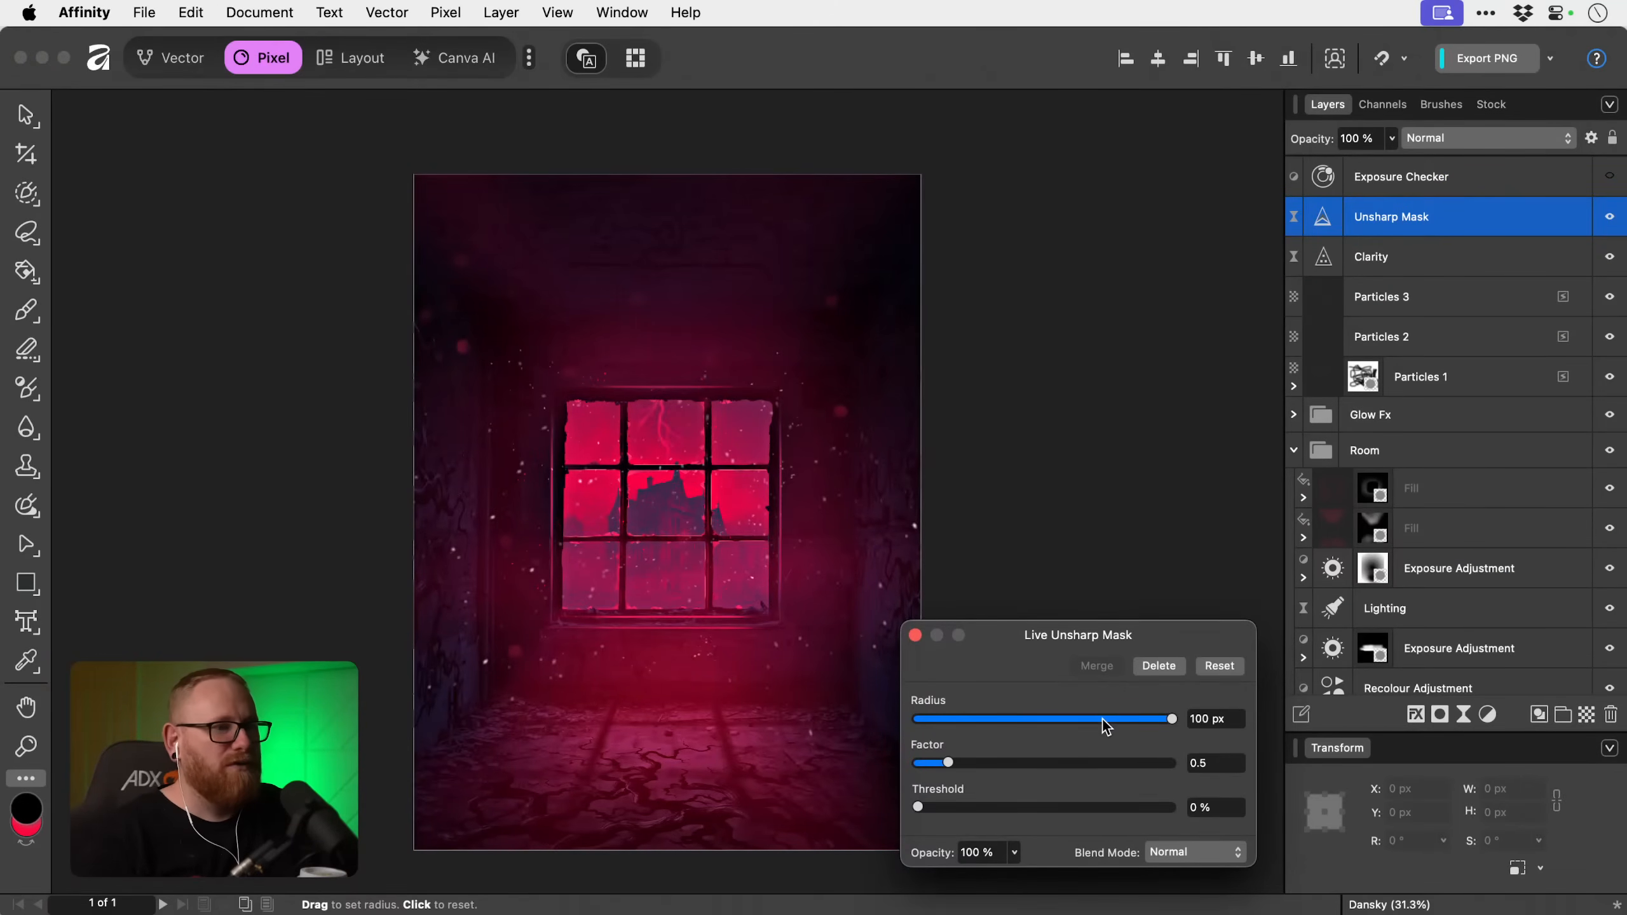
{"action": "left_click_drag", "start_coordinate": [1107, 726], "coordinate": [1001, 726]}
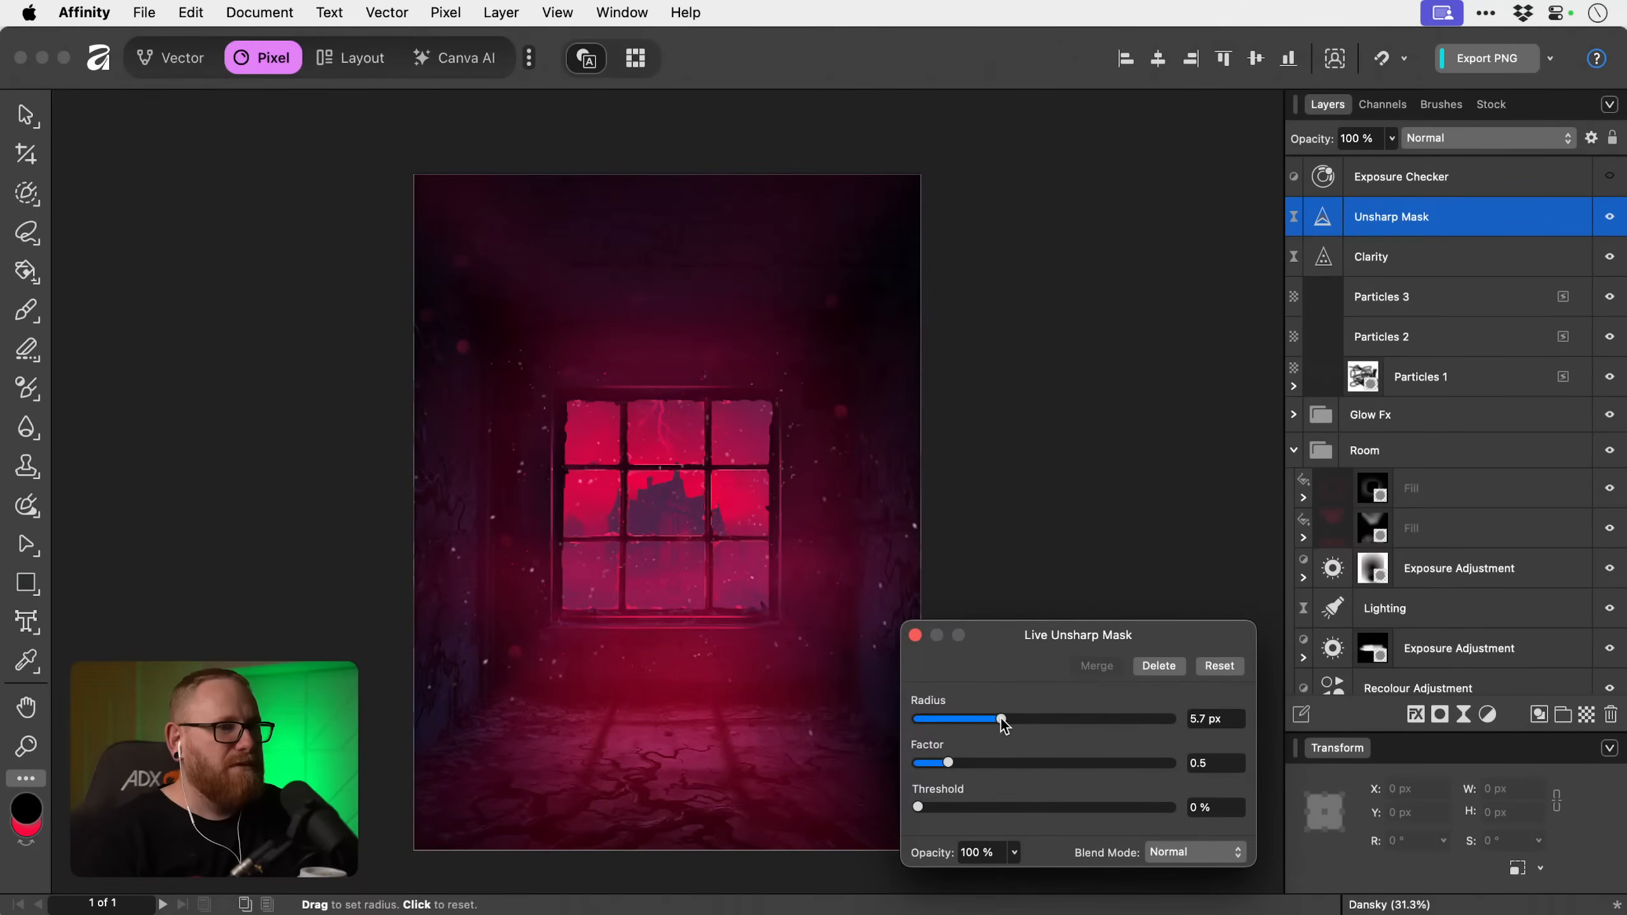
{"action": "left_click", "coordinate": [915, 636]}
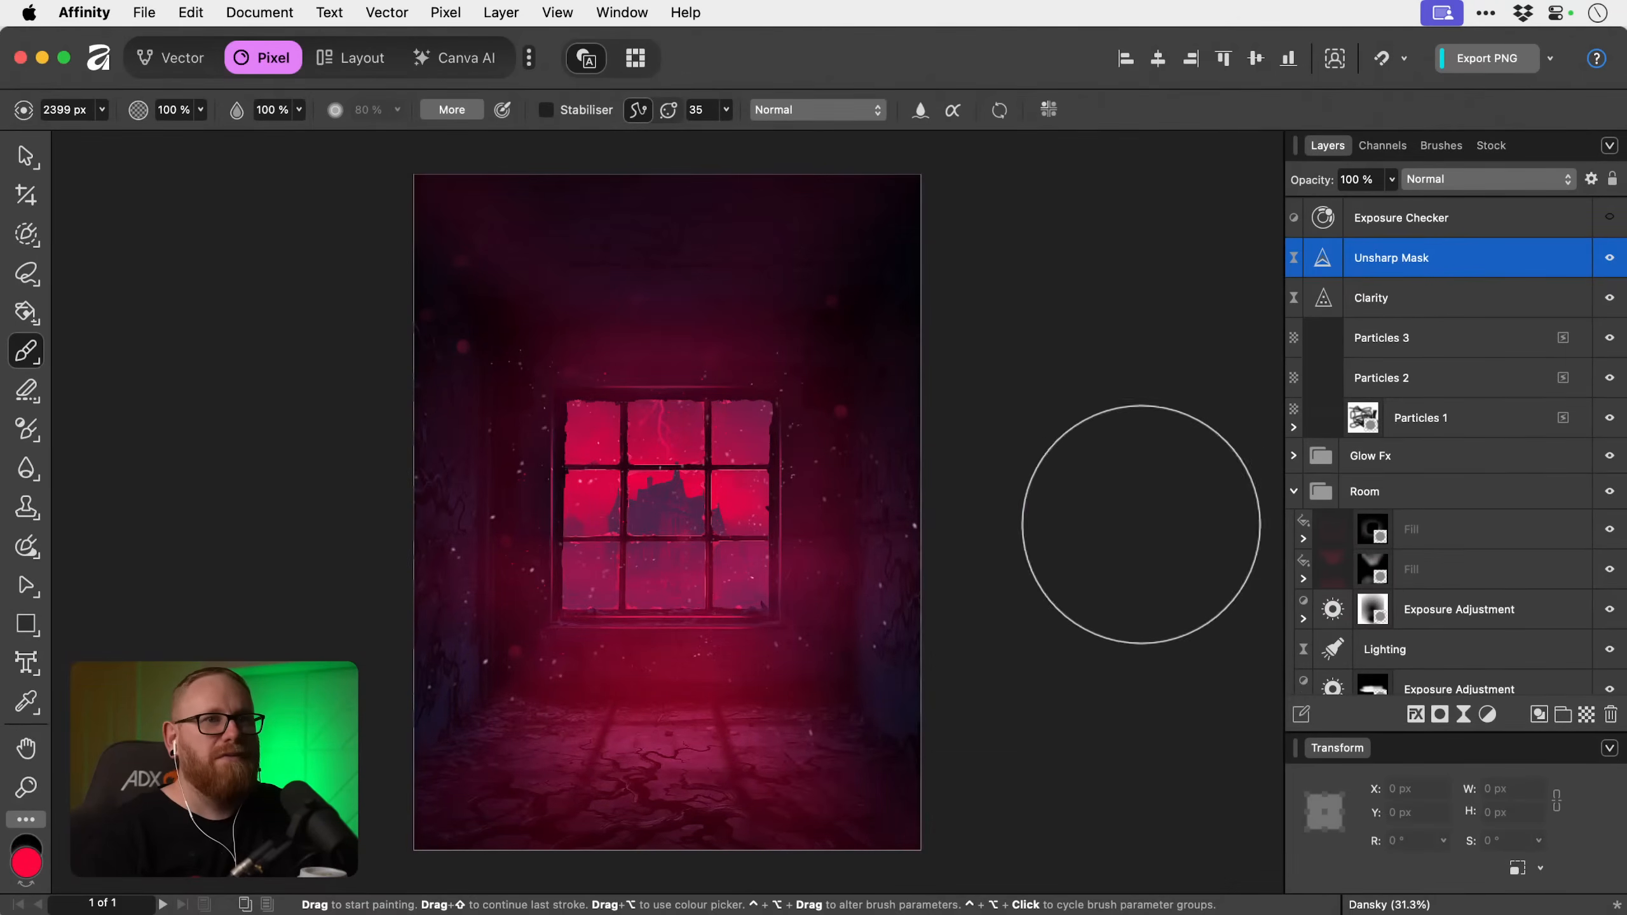
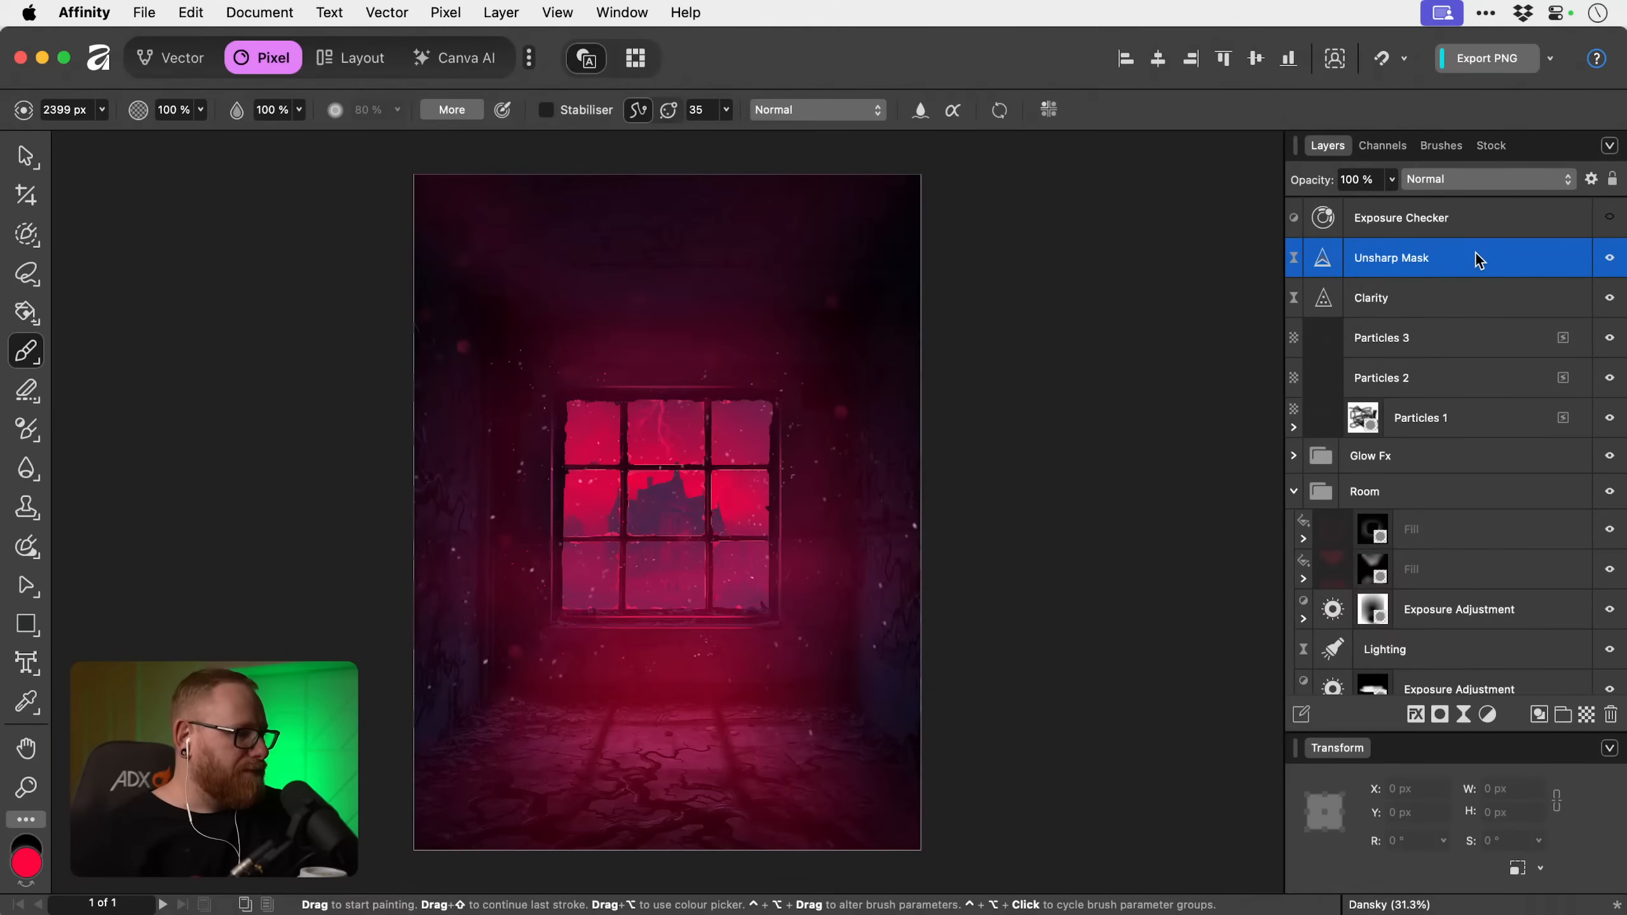
Add a Curves adjustment and nest it inside the Haunted House layer, directly above its Gradient Map adjustment.
{"action": "left_click", "coordinate": [1486, 381]}
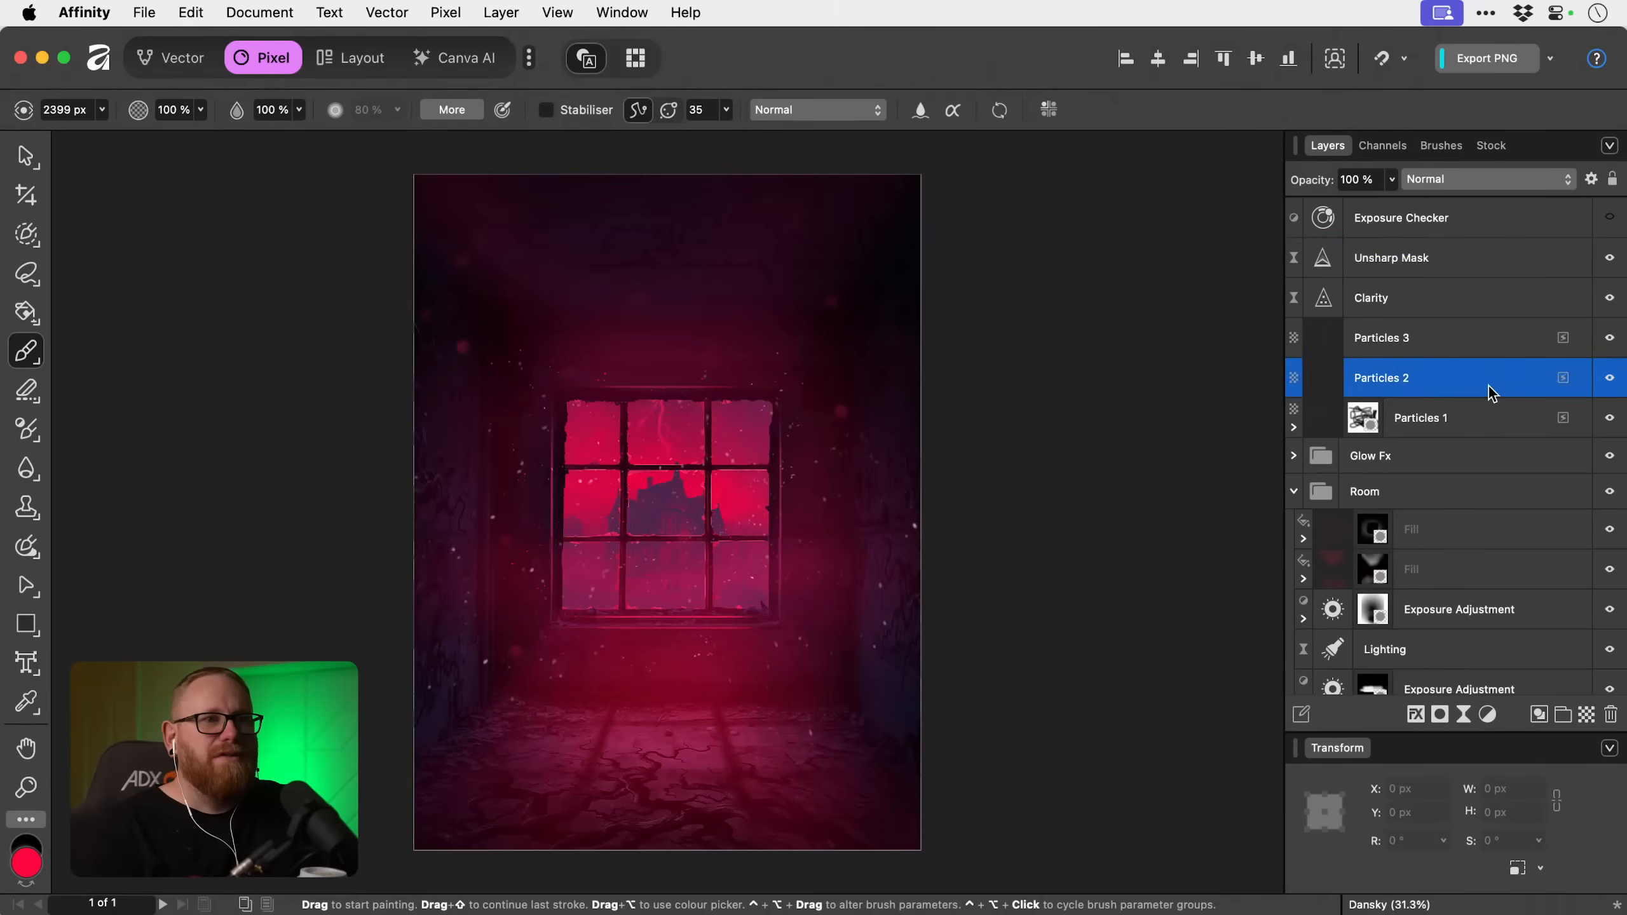
{"action": "scroll", "coordinate": [1468, 543], "scroll_direction": "down", "scroll_amount": 10}
{"action": "left_click", "coordinate": [1471, 638]}
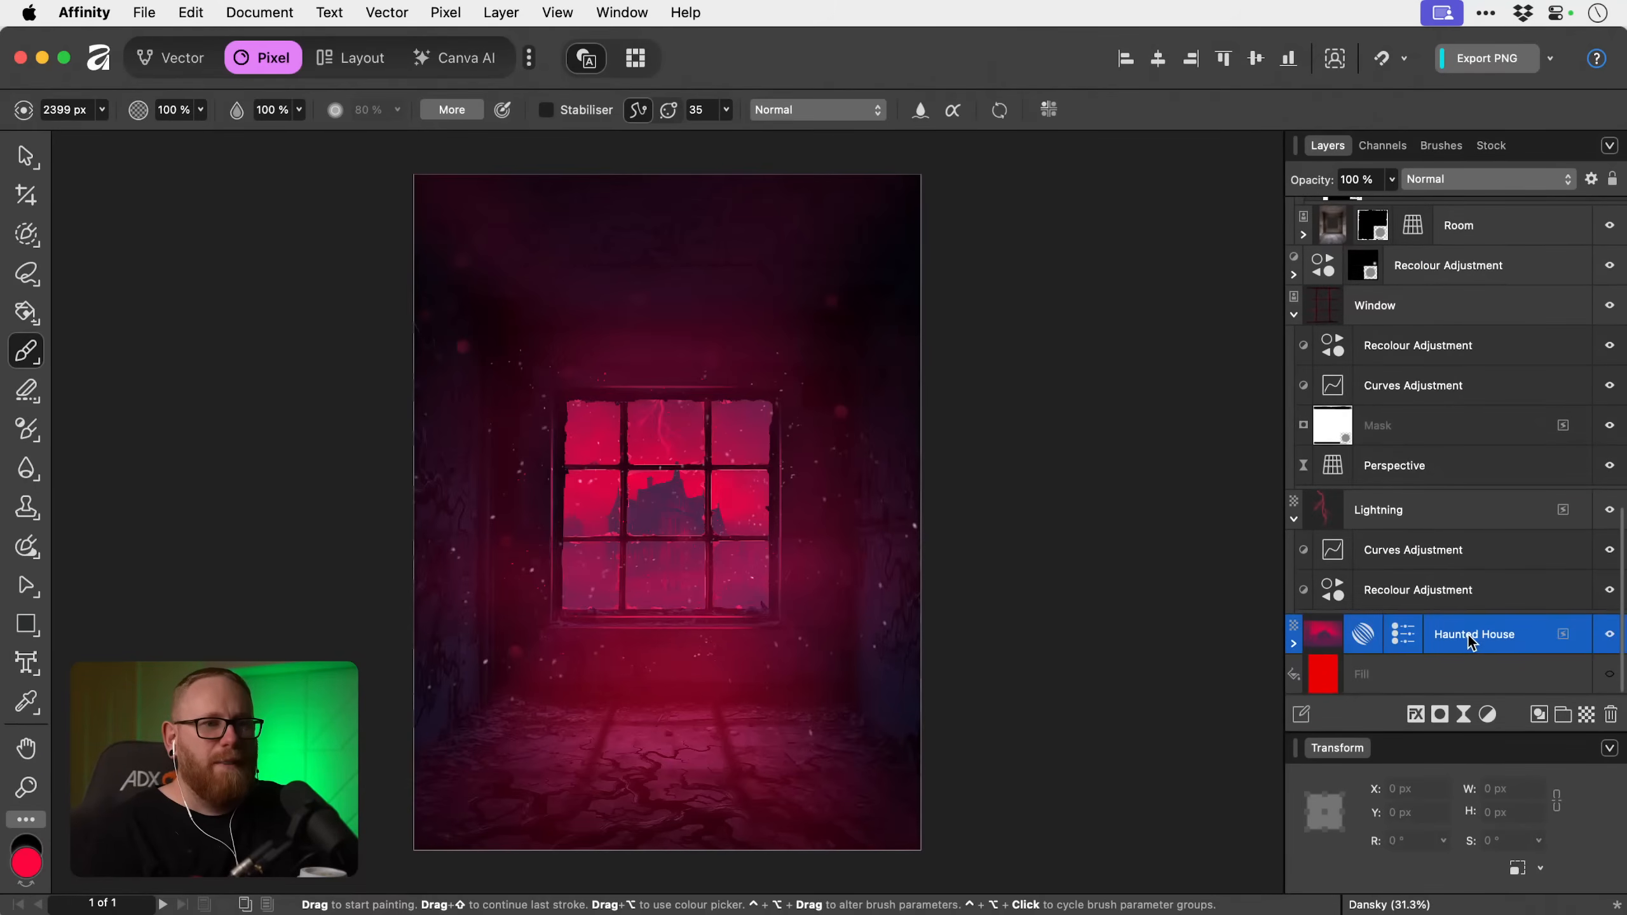
{"action": "left_click", "coordinate": [1293, 642]}
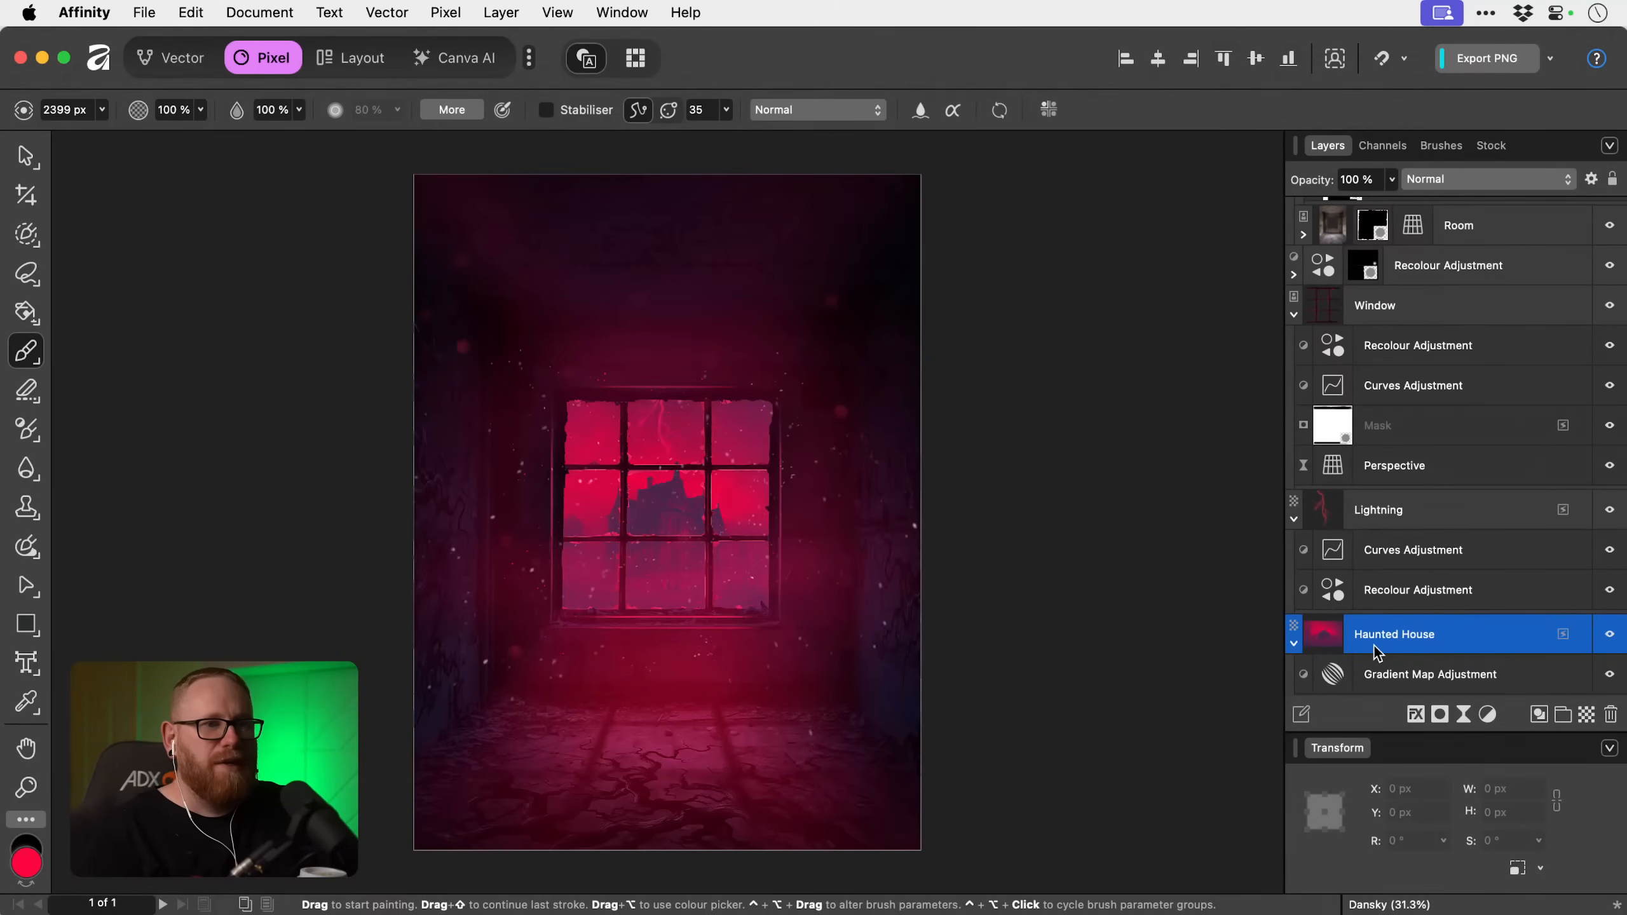
{"action": "left_click", "coordinate": [1426, 680]}
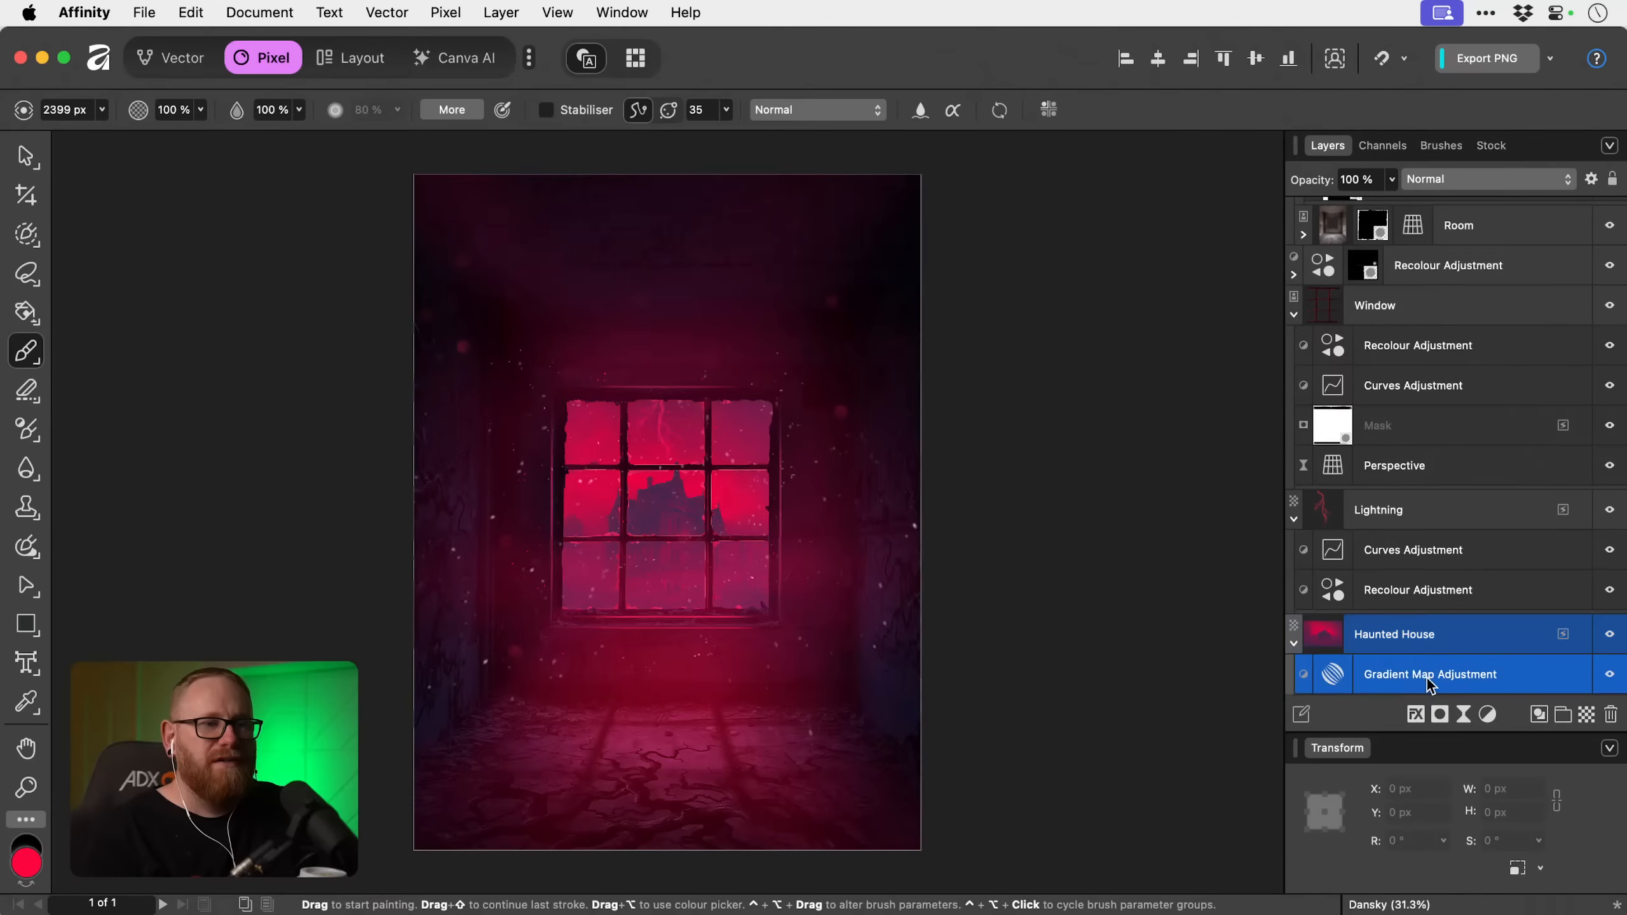
{"action": "left_click", "coordinate": [1489, 715]}
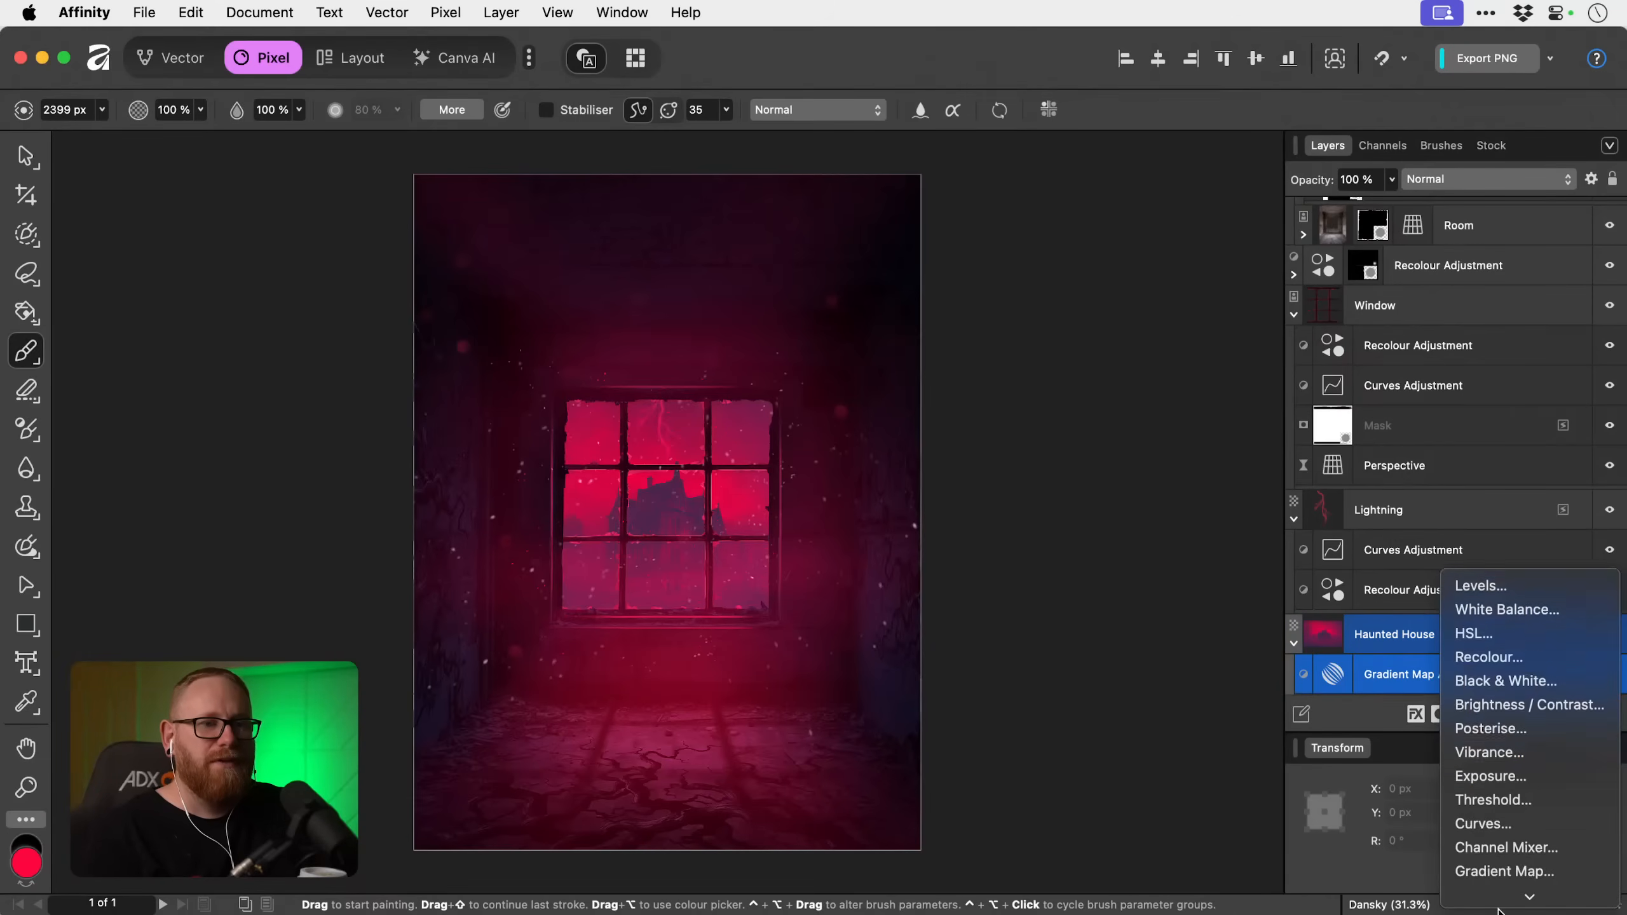
{"action": "left_click", "coordinate": [1489, 776]}
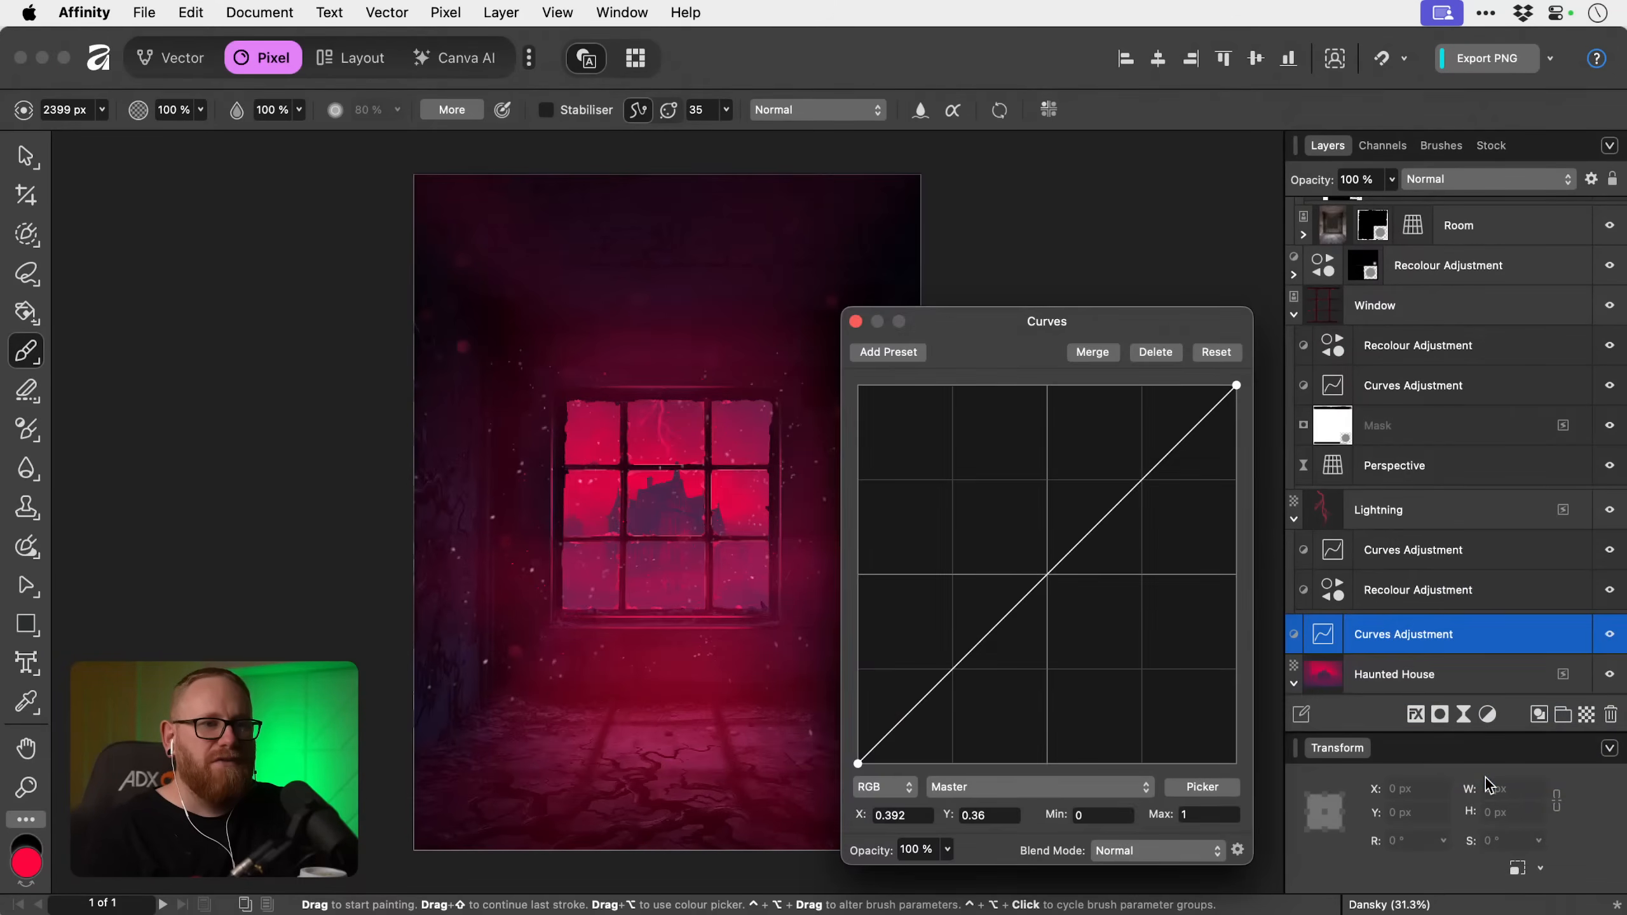
{"action": "scroll", "coordinate": [1390, 633], "scroll_direction": "down", "scroll_amount": 3}
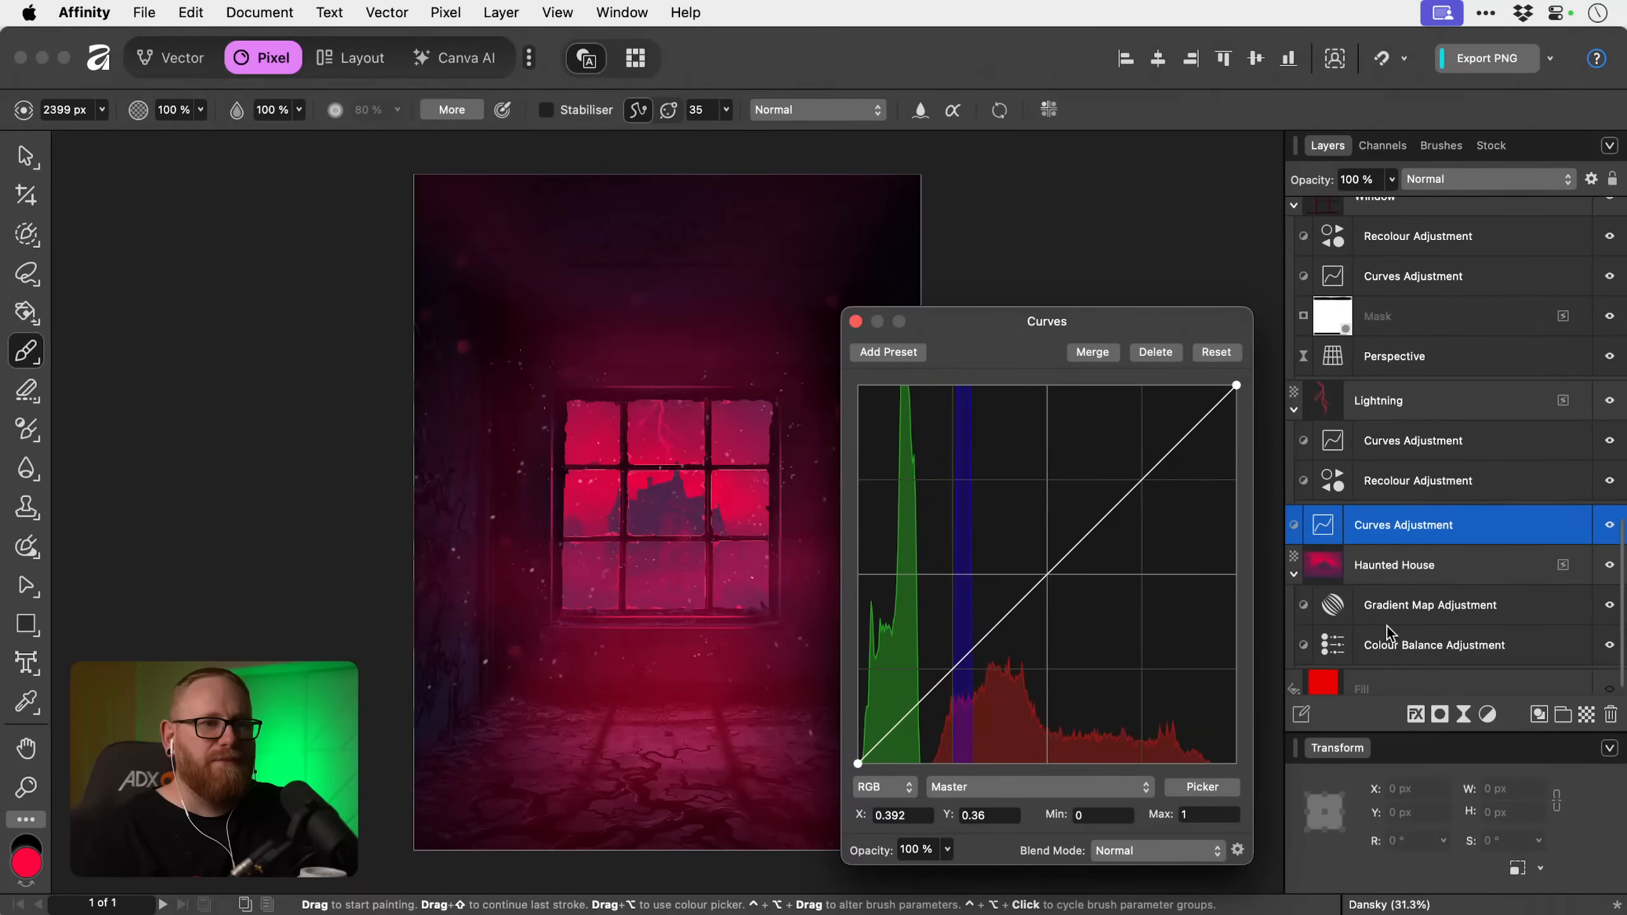
{"action": "left_click_drag", "start_coordinate": [1384, 530], "coordinate": [1390, 591]}
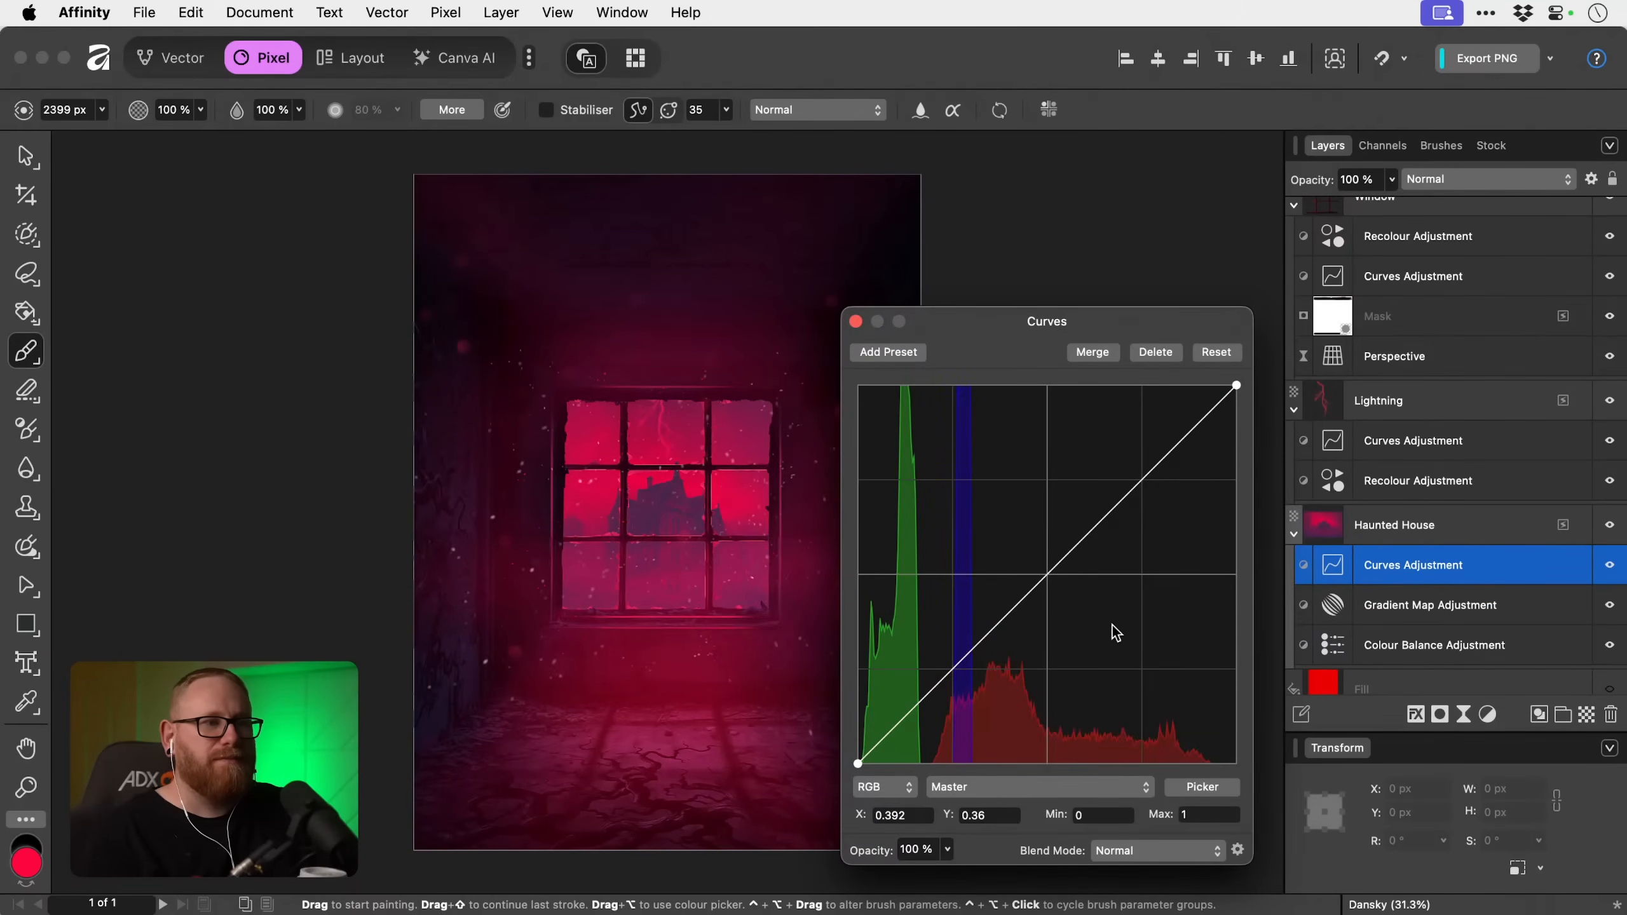
Shape the Haunted House curve into a gentle S, darkening the shadows and raising a highlight point to X 0.623, Y 0.675.
{"action": "left_click_drag", "start_coordinate": [1053, 569], "coordinate": [1040, 497]}
{"action": "left_click_drag", "start_coordinate": [1043, 502], "coordinate": [1056, 543]}
{"action": "left_click_drag", "start_coordinate": [973, 637], "coordinate": [973, 647]}
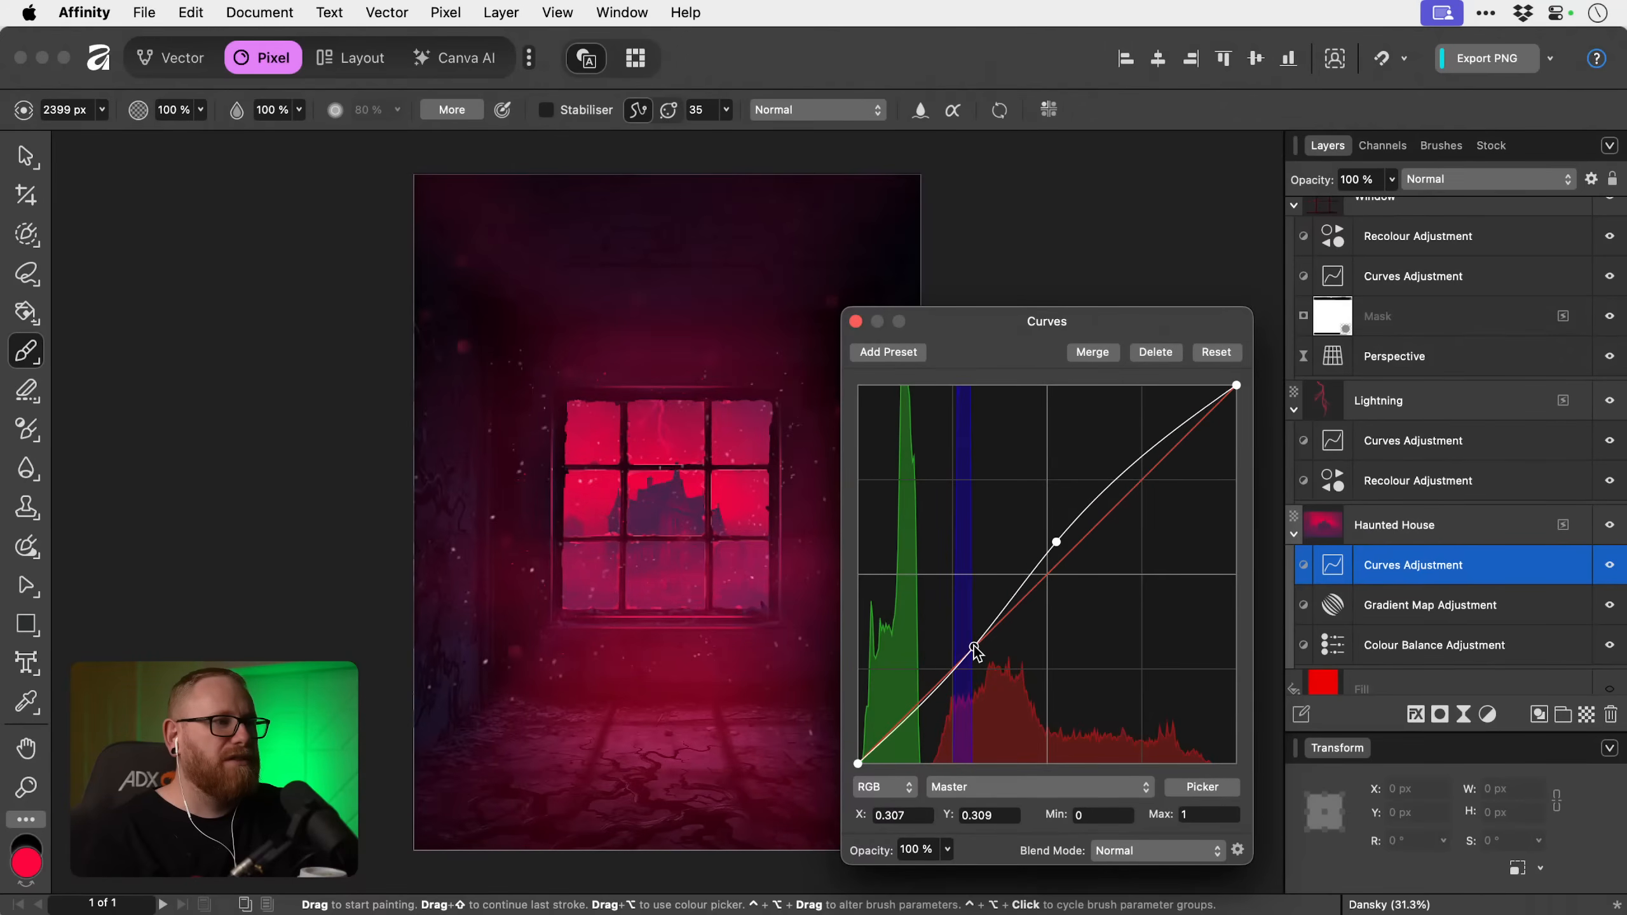
{"action": "left_click_drag", "start_coordinate": [1057, 545], "coordinate": [1095, 516]}
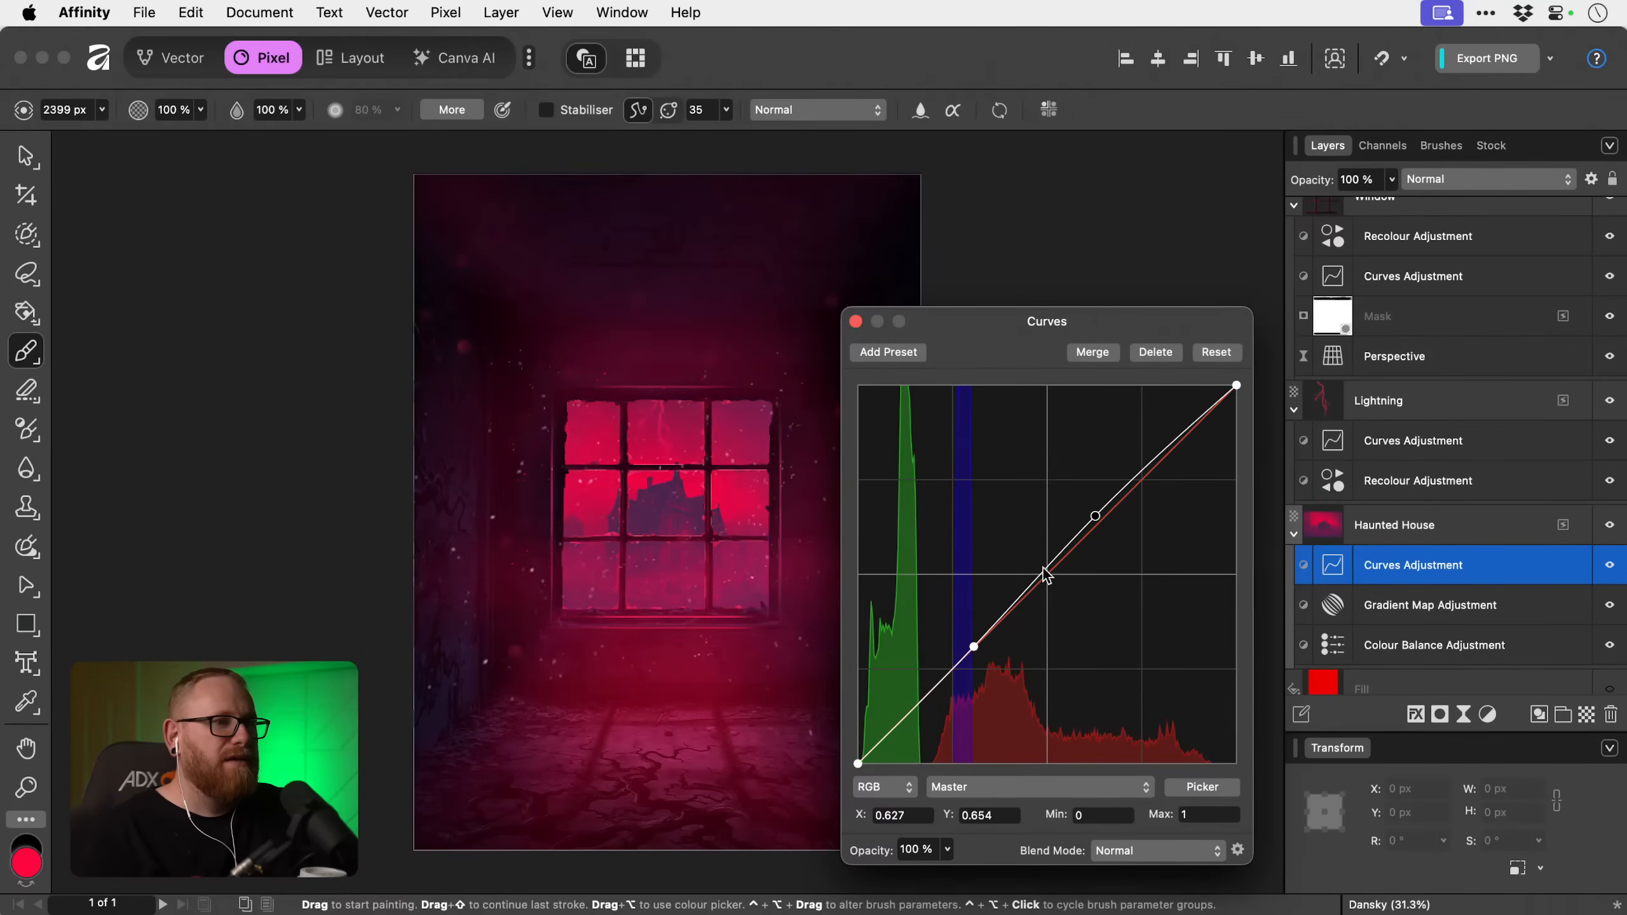
{"action": "mouse_move", "coordinate": [974, 647]}
{"action": "left_mouse_down"}
{"action": "mouse_move", "coordinate": [974, 670]}
{"action": "mouse_move", "coordinate": [976, 656]}
{"action": "left_mouse_up"}
{"action": "left_click_drag", "start_coordinate": [1095, 516], "coordinate": [1094, 508]}
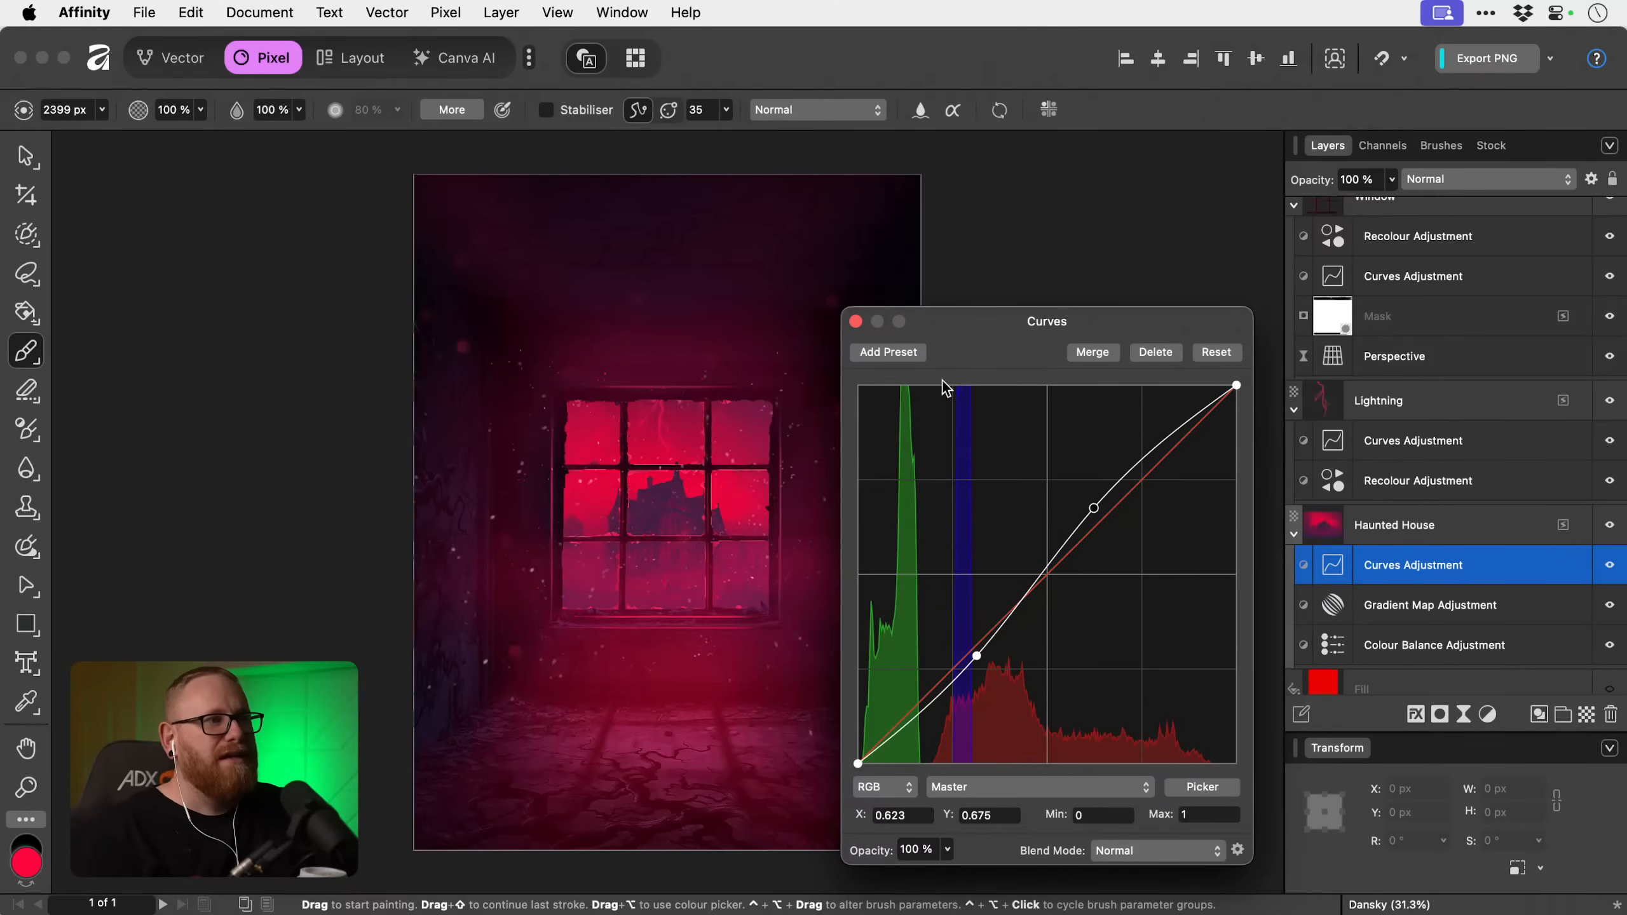
{"action": "left_click", "coordinate": [856, 321]}
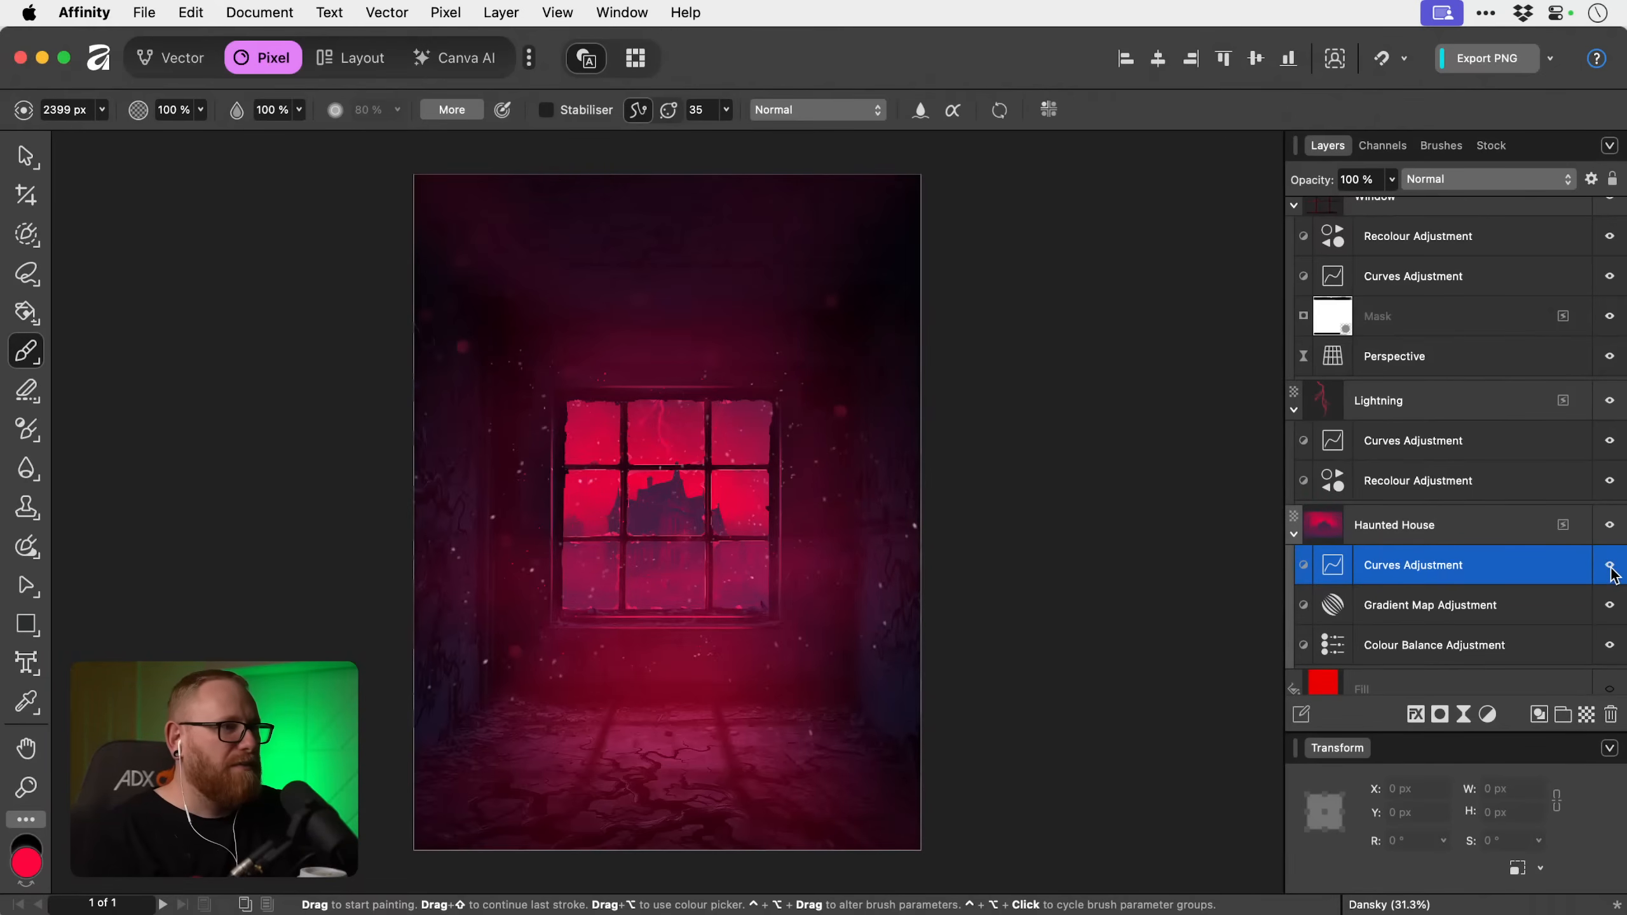
Check the poster's tonal contrast in greyscale with the Exposure Checker layer temporarily shown.
{"action": "scroll", "coordinate": [1610, 569], "scroll_direction": "up", "scroll_amount": 10}
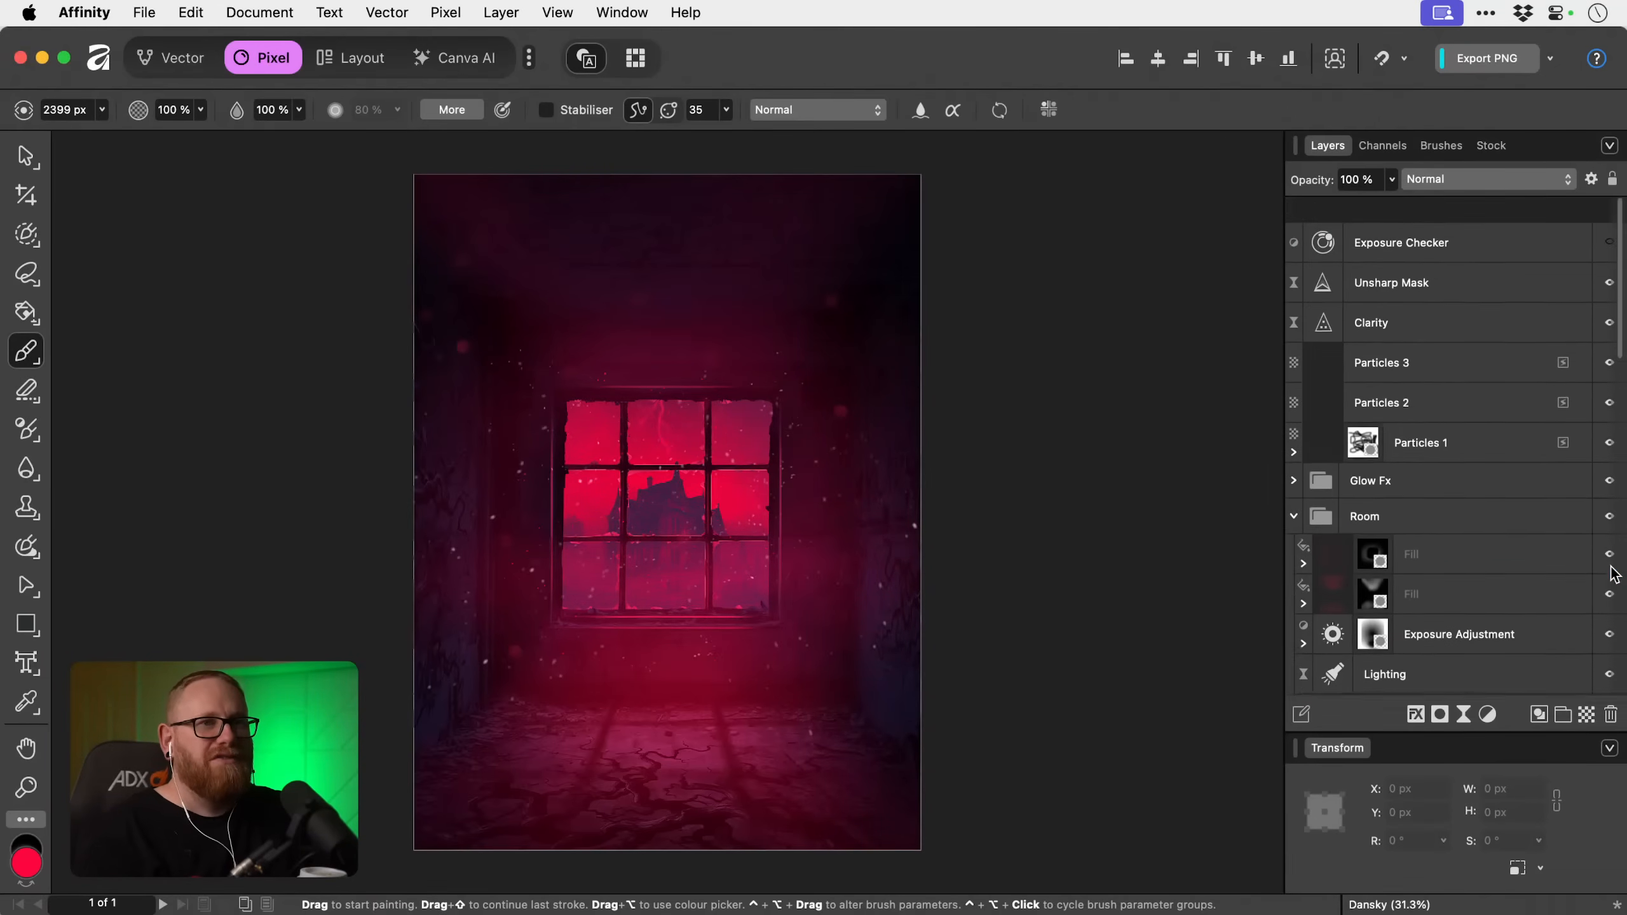
{"action": "left_click", "coordinate": [1609, 218]}
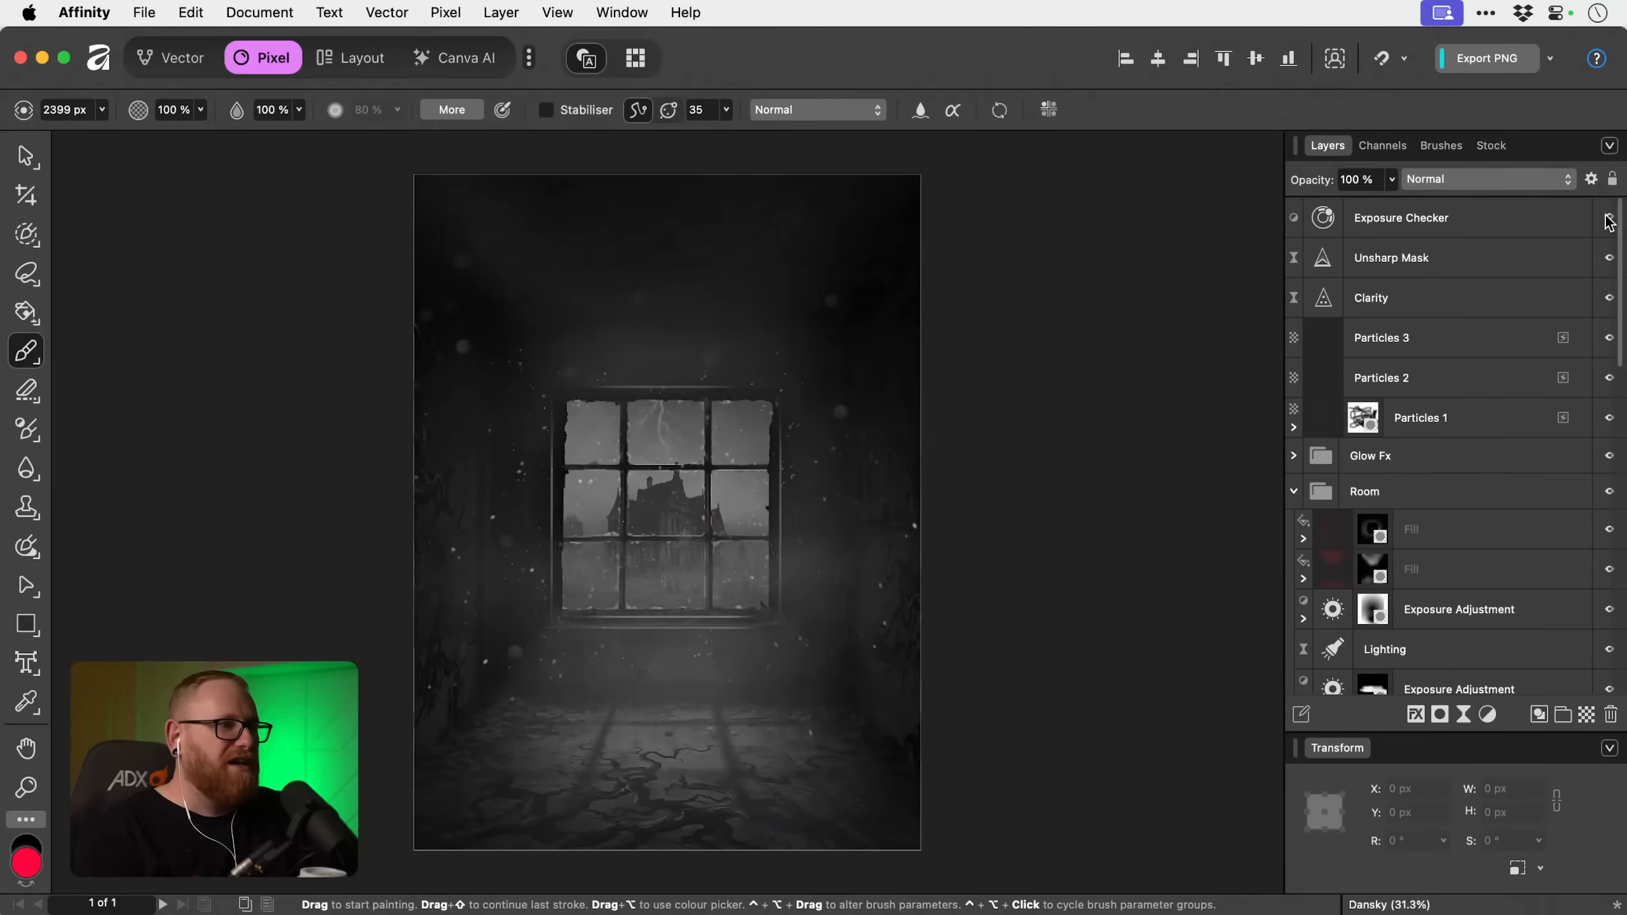
{"action": "left_click", "coordinate": [1610, 219]}
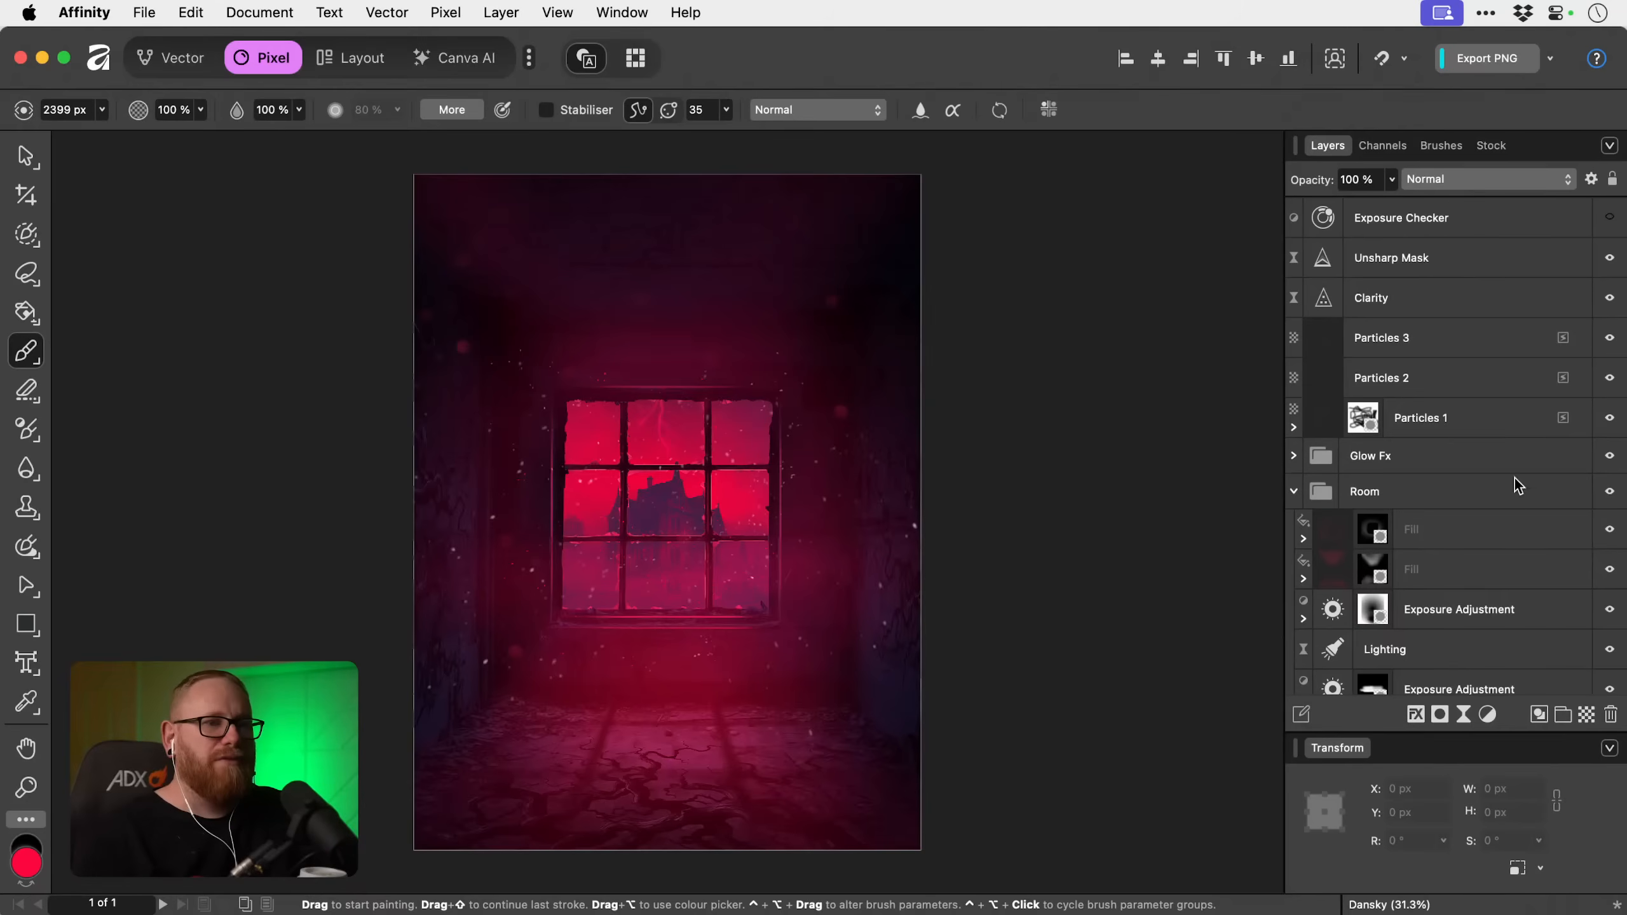
Shift the red end colour of the Haunted House Gradient Map slightly towards pink.
{"action": "scroll", "coordinate": [1481, 575], "scroll_direction": "down", "scroll_amount": 10}
{"action": "left_click", "coordinate": [1481, 575]}
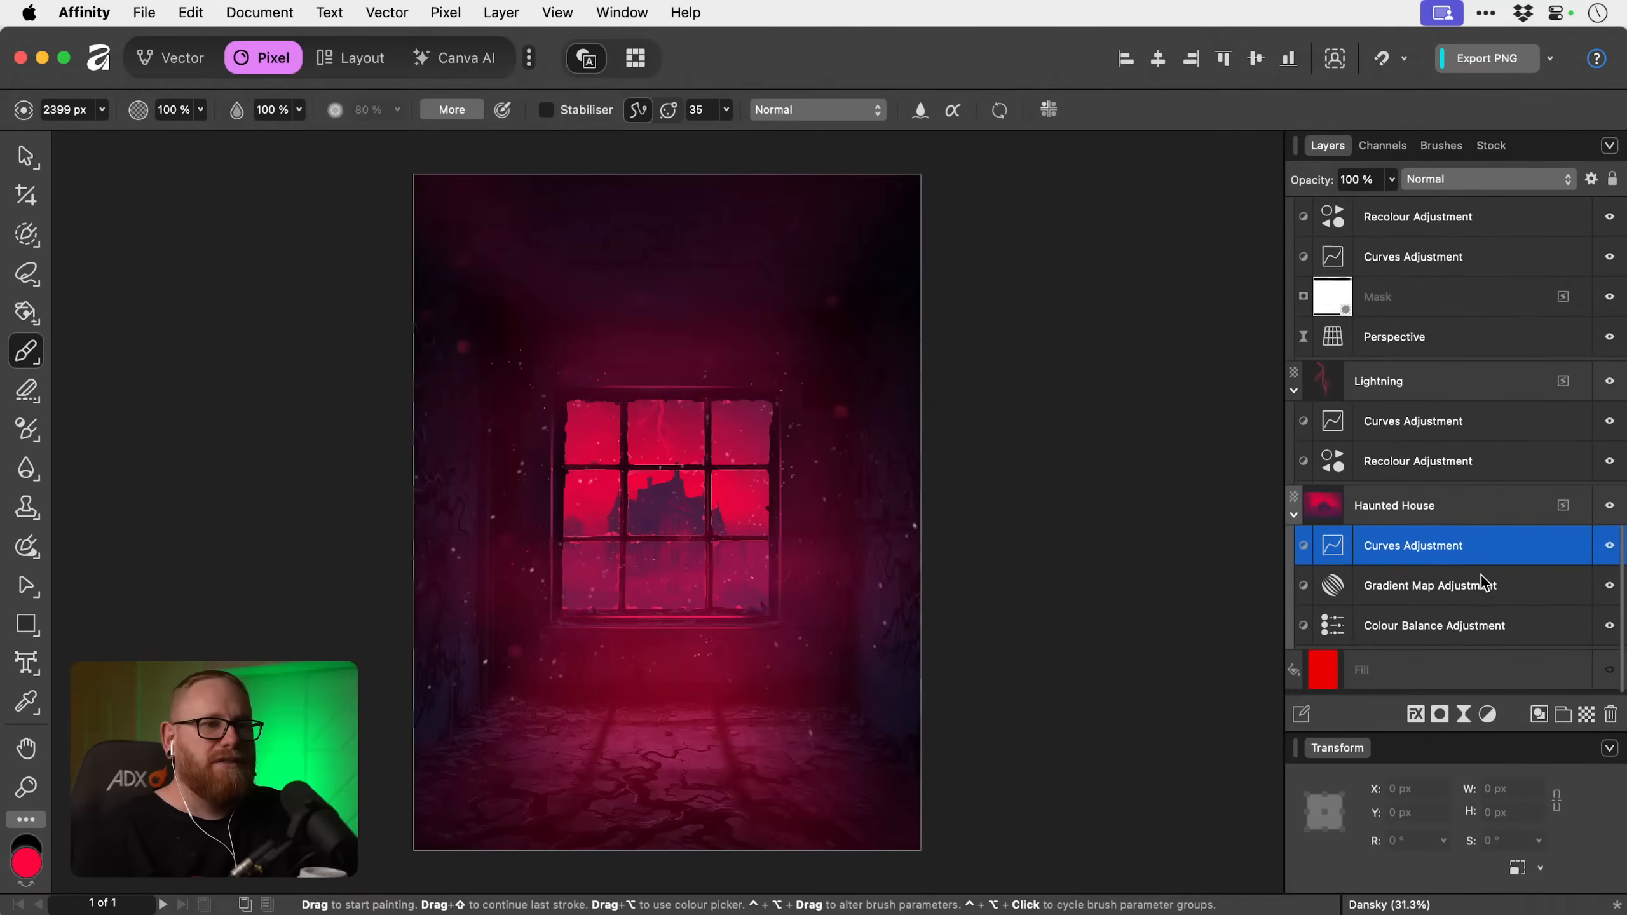
{"action": "double_click", "coordinate": [1332, 595]}
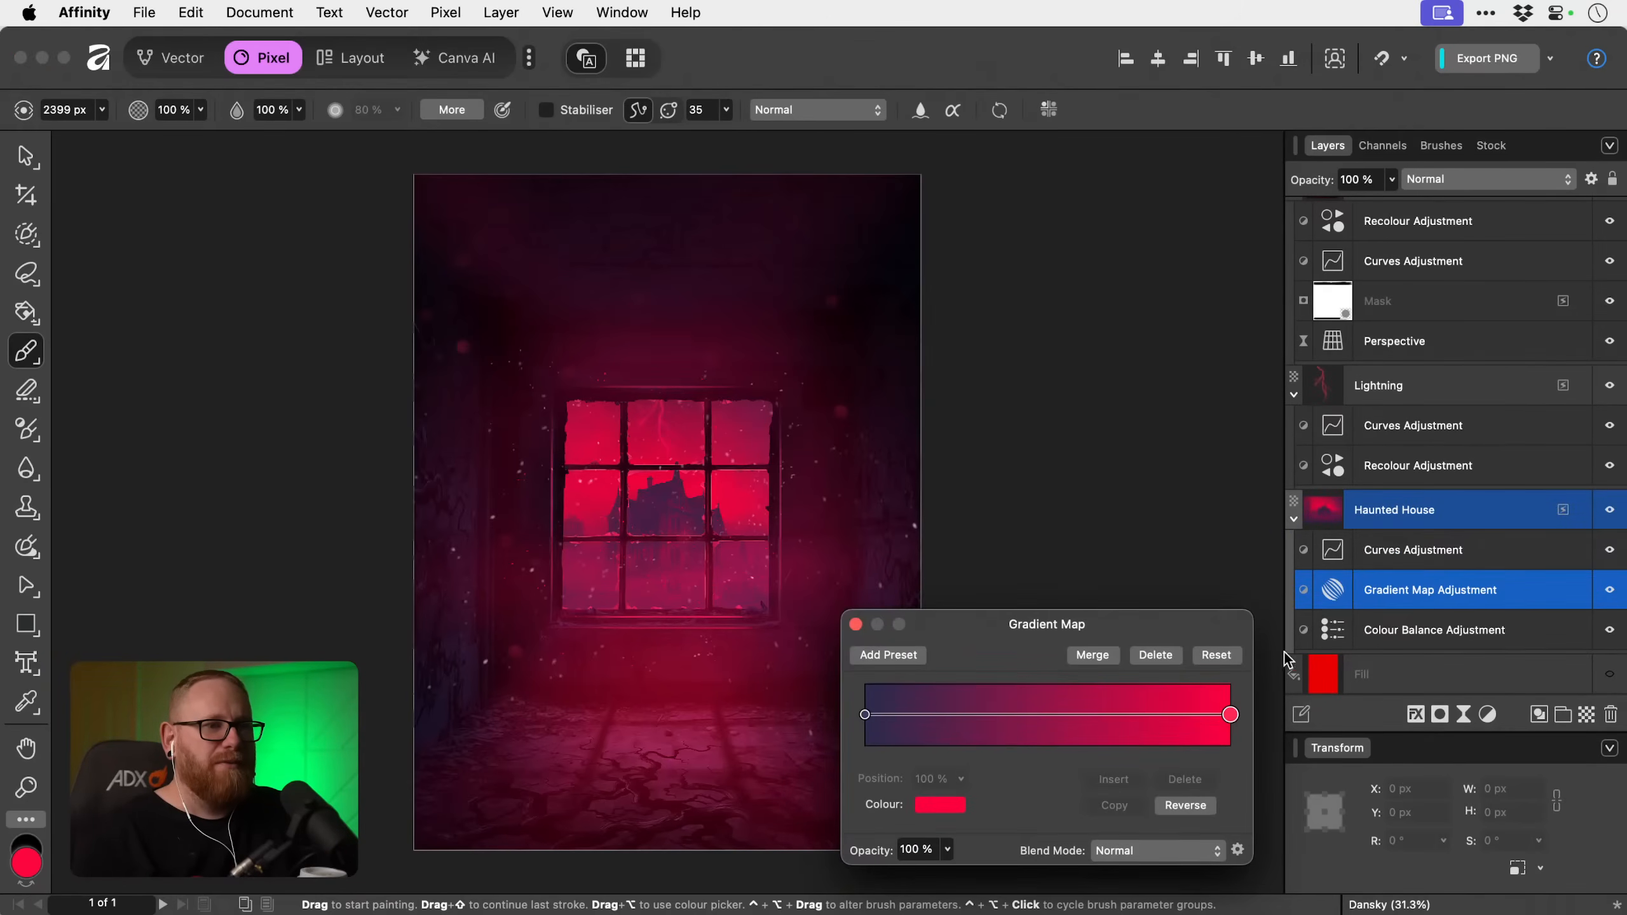
{"action": "left_click", "coordinate": [956, 807]}
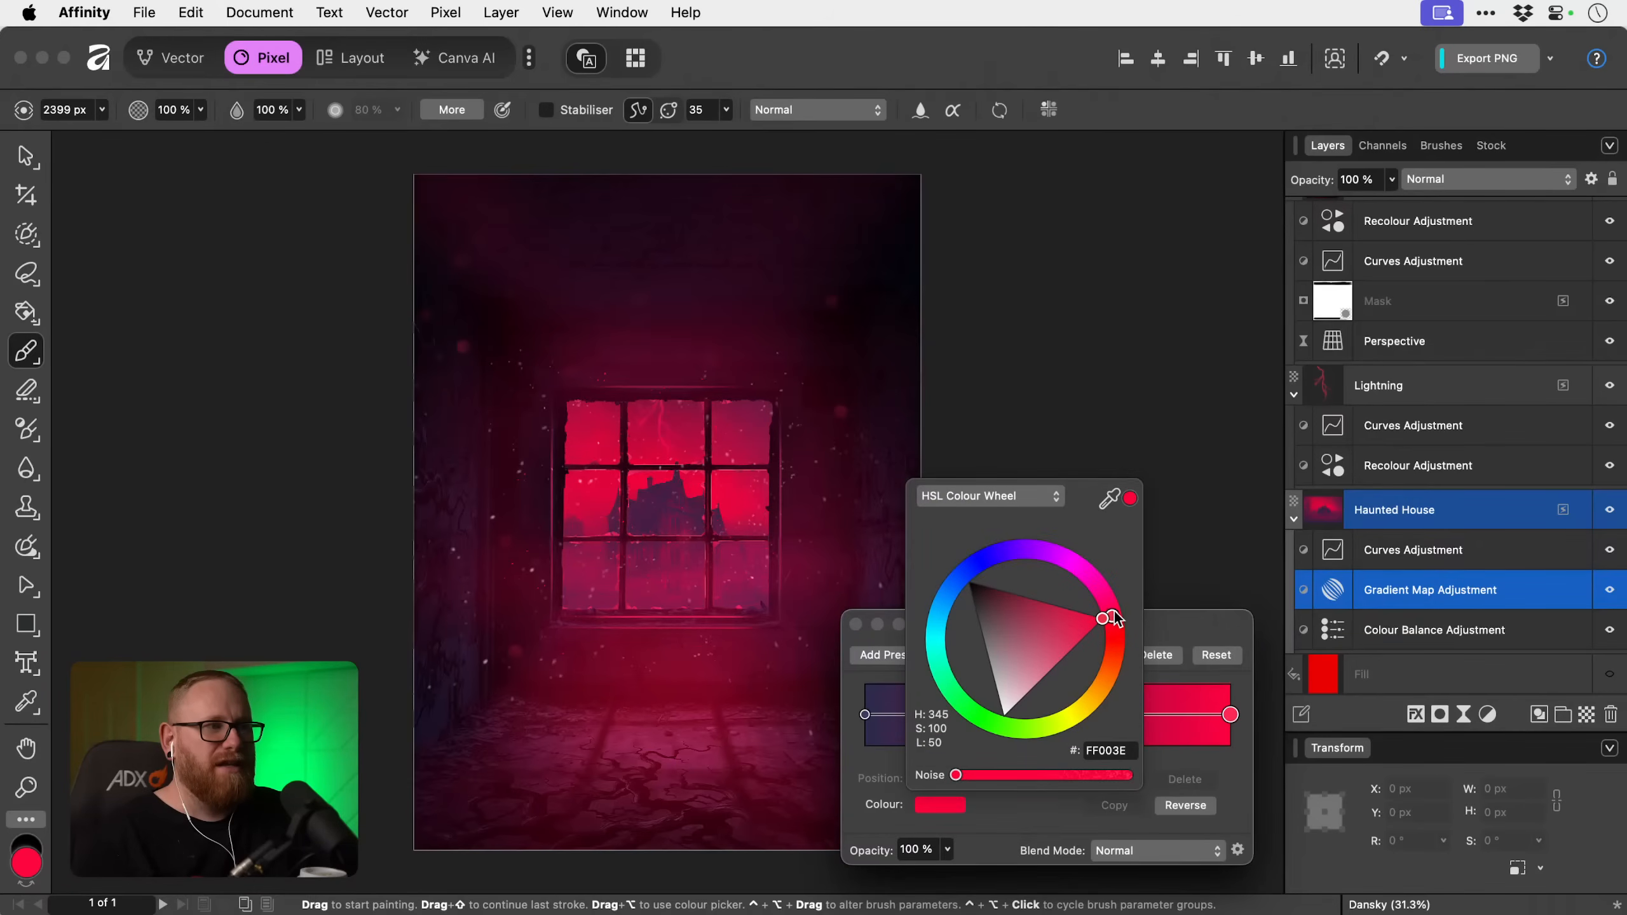
{"action": "left_click_drag", "start_coordinate": [1114, 617], "coordinate": [1123, 614]}
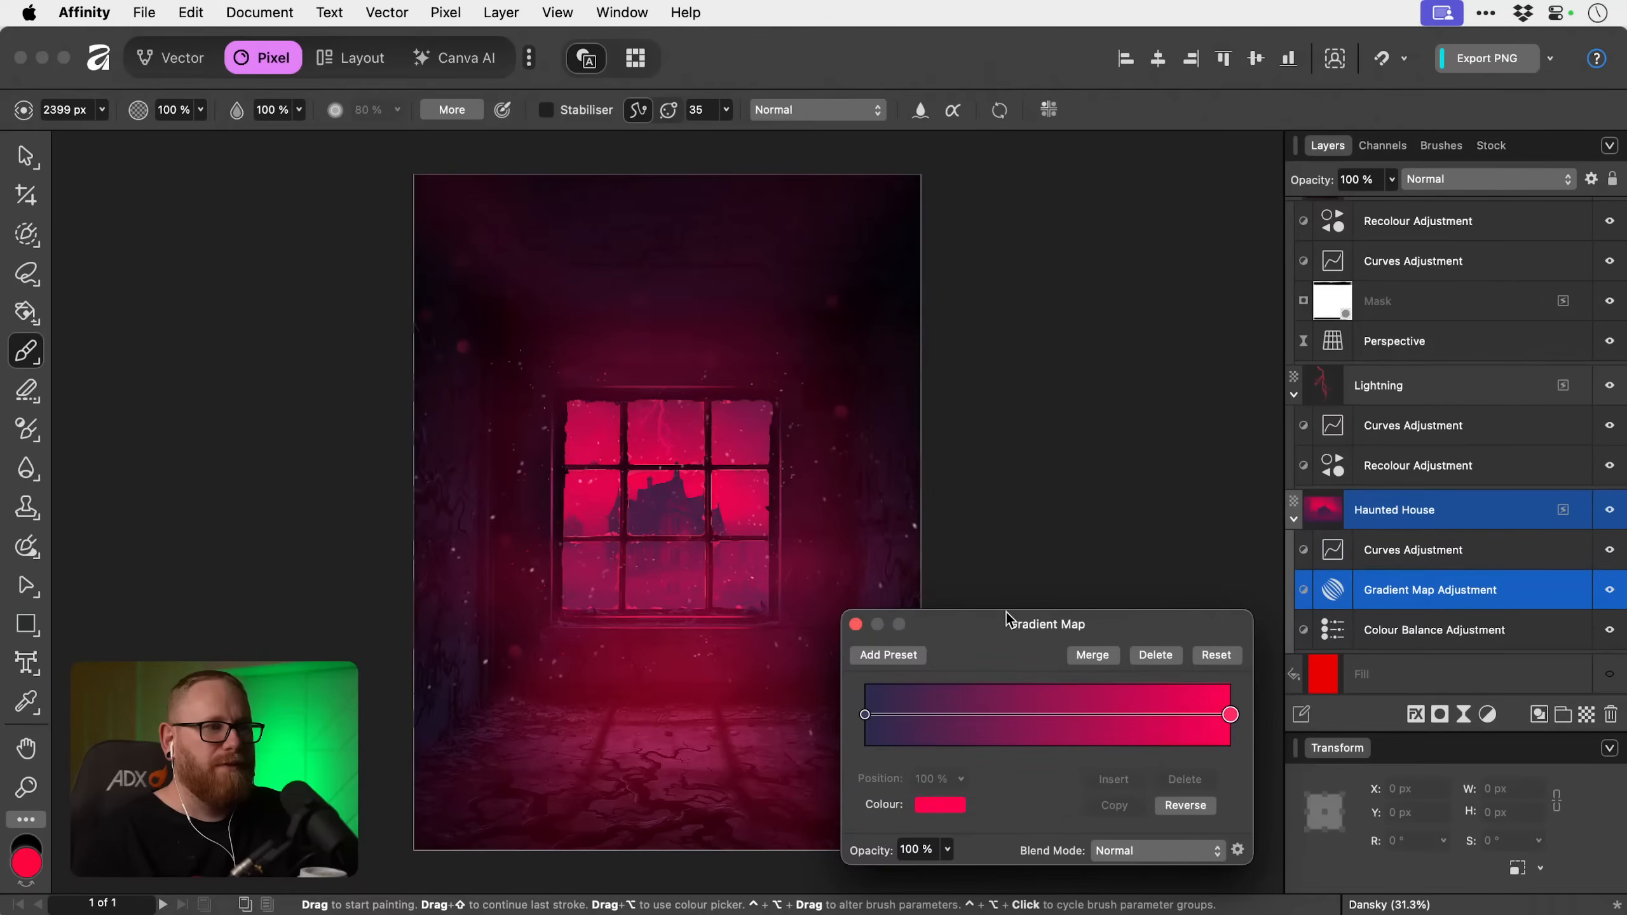
{"action": "left_click", "coordinate": [856, 623]}
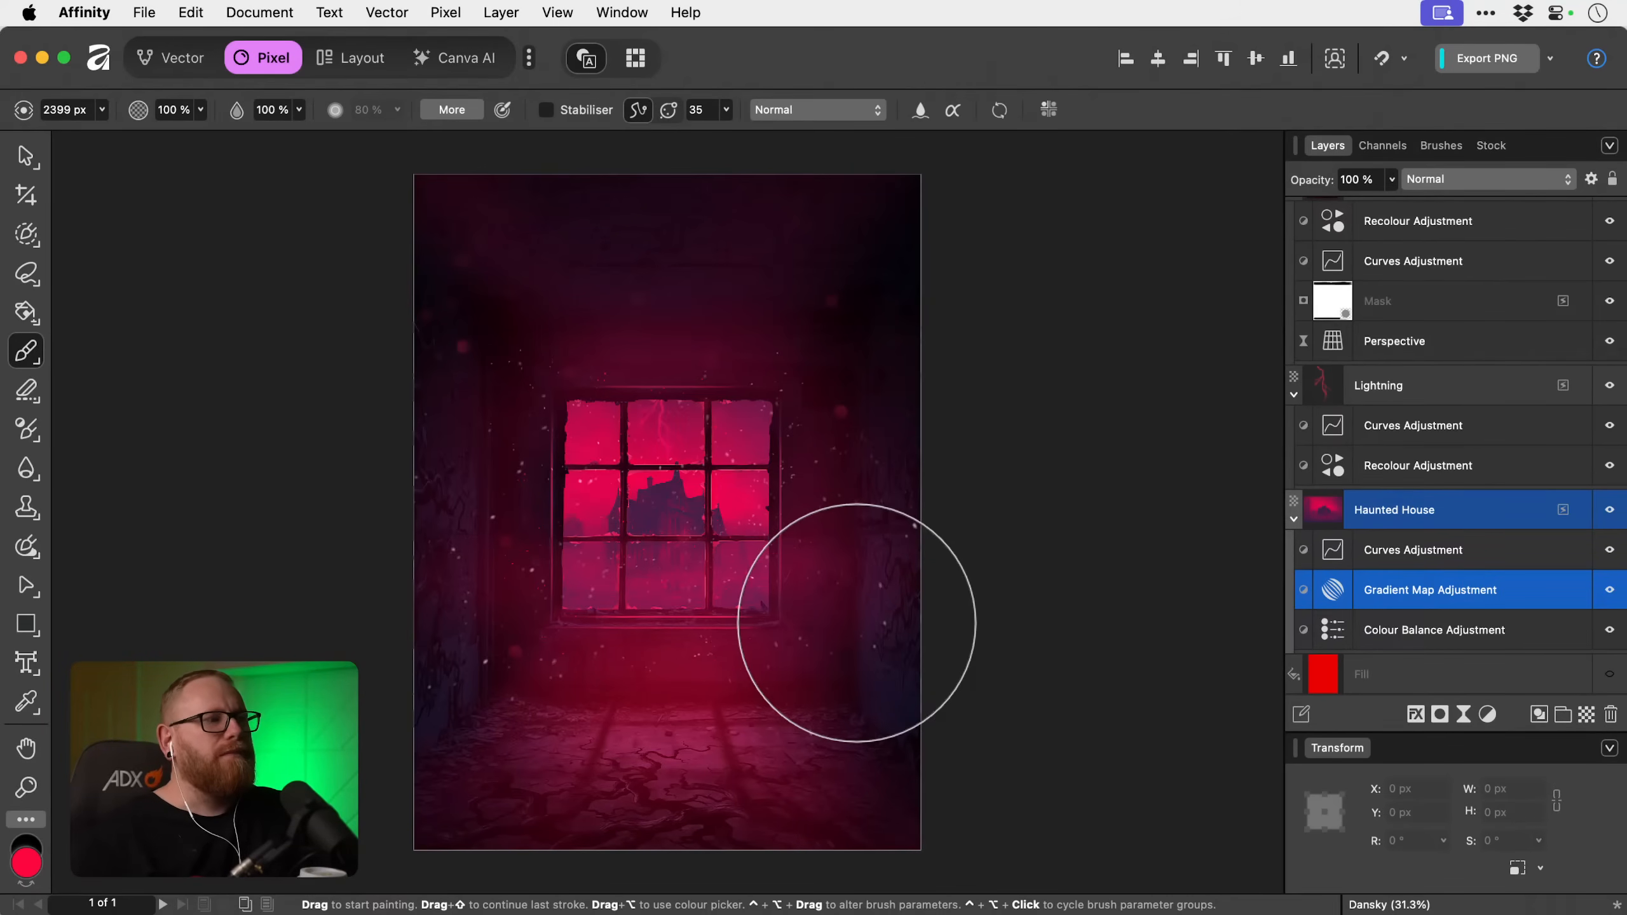
Look through the layer stack, including the nested contents of the Room image layer, for the adjustments that colour the room.
{"action": "scroll", "coordinate": [1399, 407], "scroll_direction": "up", "scroll_amount": 10}
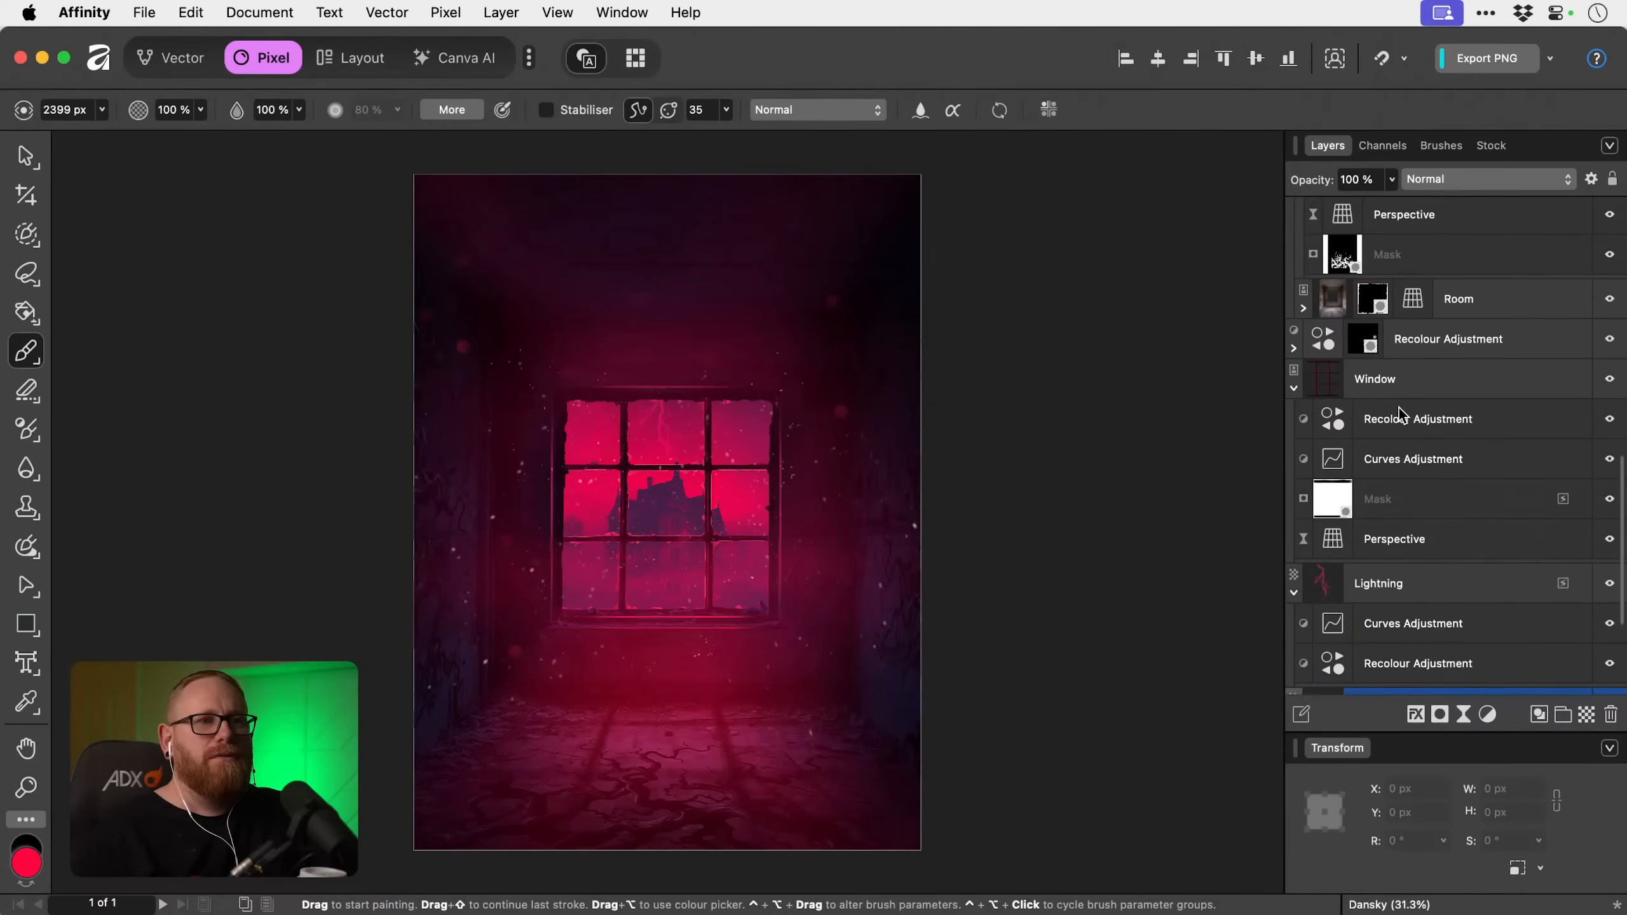
{"action": "scroll", "coordinate": [1398, 406], "scroll_direction": "up", "scroll_amount": 3}
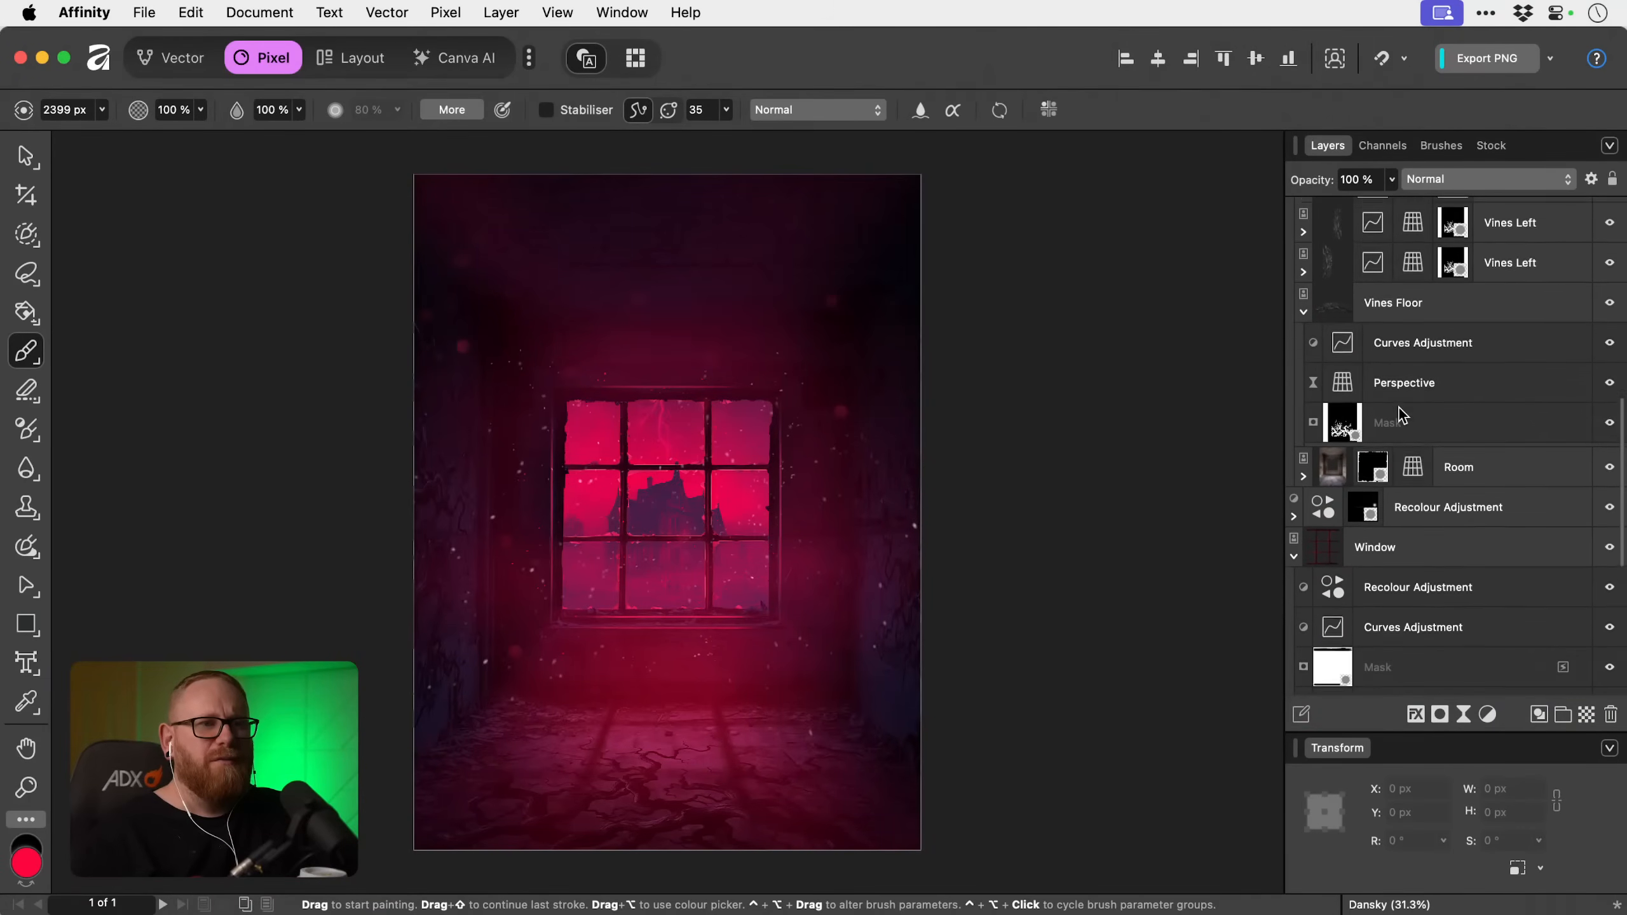
{"action": "scroll", "coordinate": [1400, 413], "scroll_direction": "up", "scroll_amount": 6}
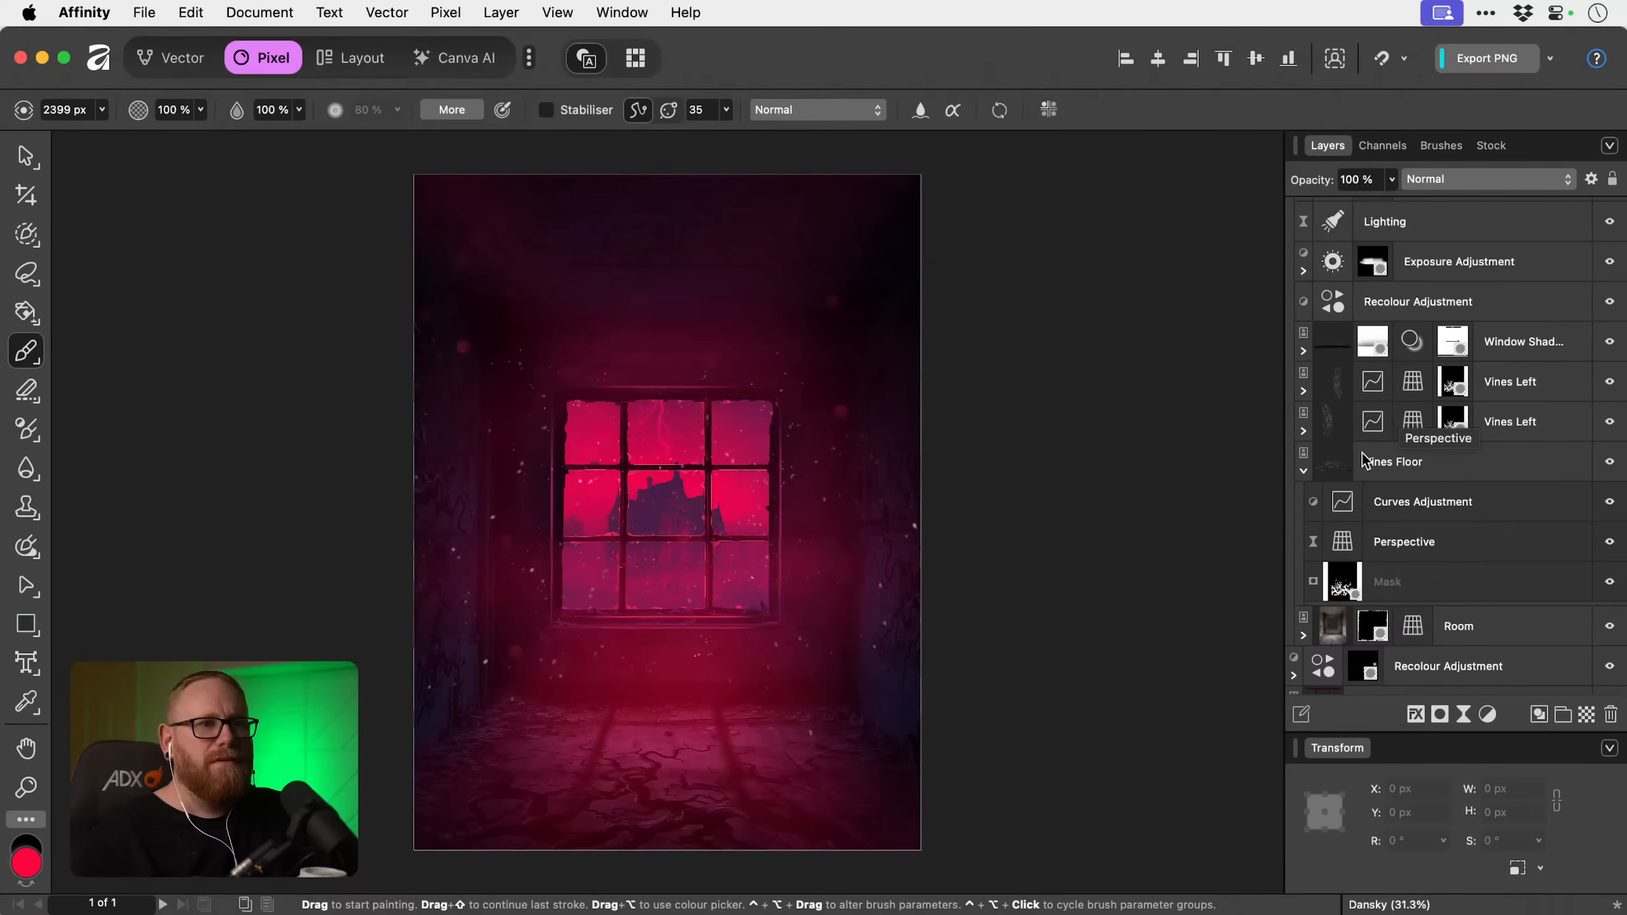
{"action": "scroll", "coordinate": [1334, 490], "scroll_direction": "up", "scroll_amount": 3}
{"action": "scroll", "coordinate": [1334, 490], "scroll_direction": "up", "scroll_amount": 1}
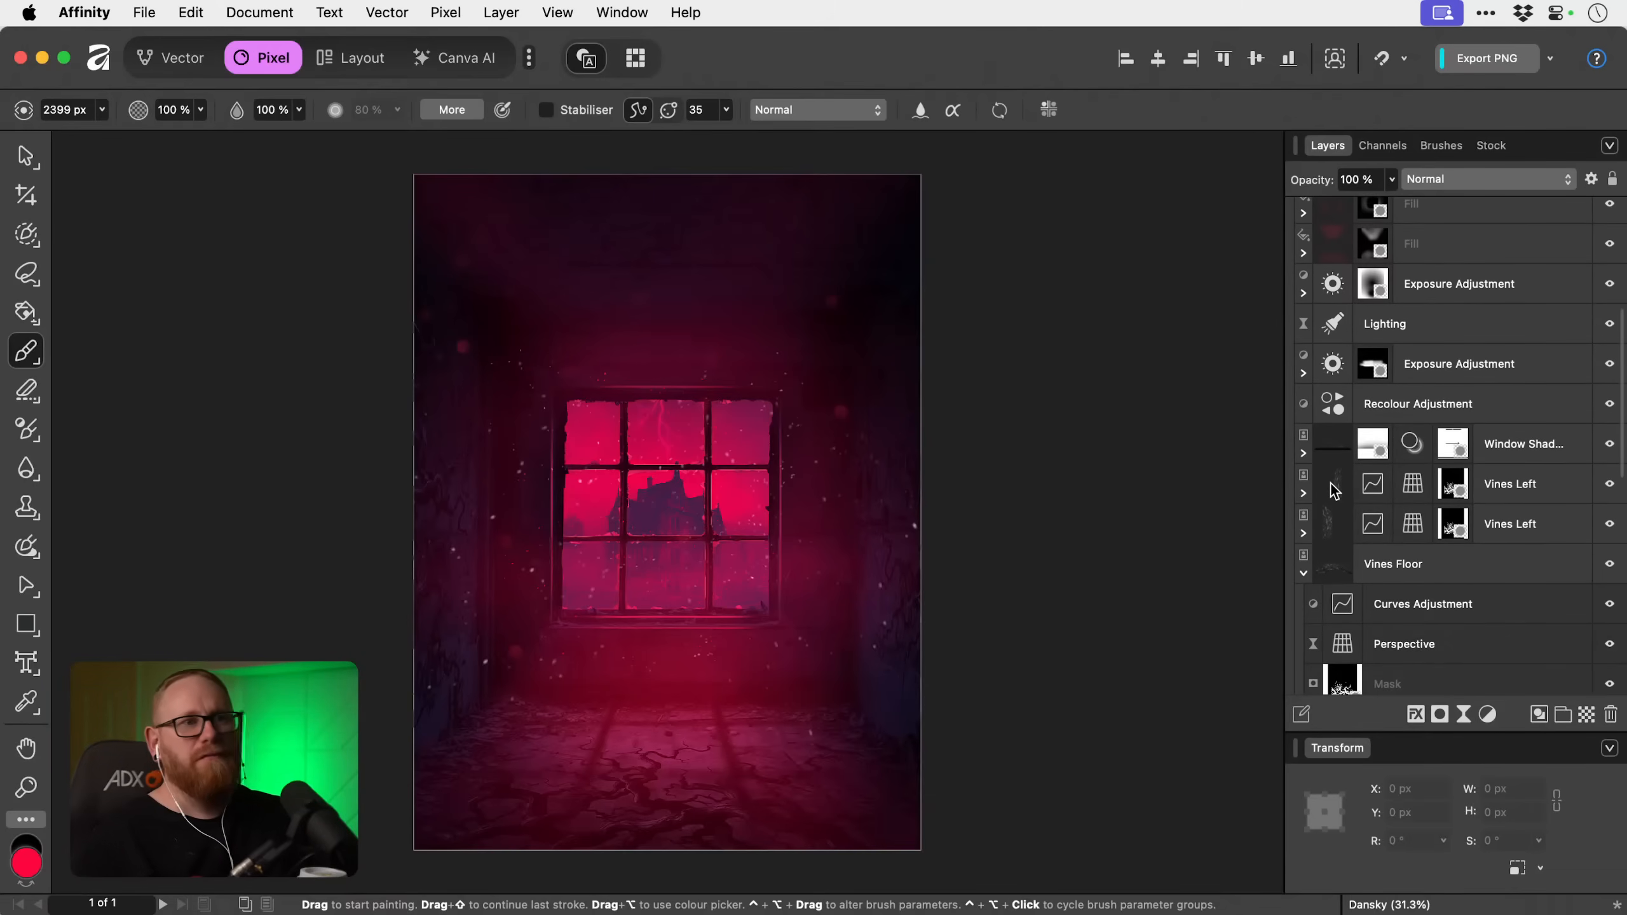
{"action": "scroll", "coordinate": [1334, 490], "scroll_direction": "up", "scroll_amount": 3}
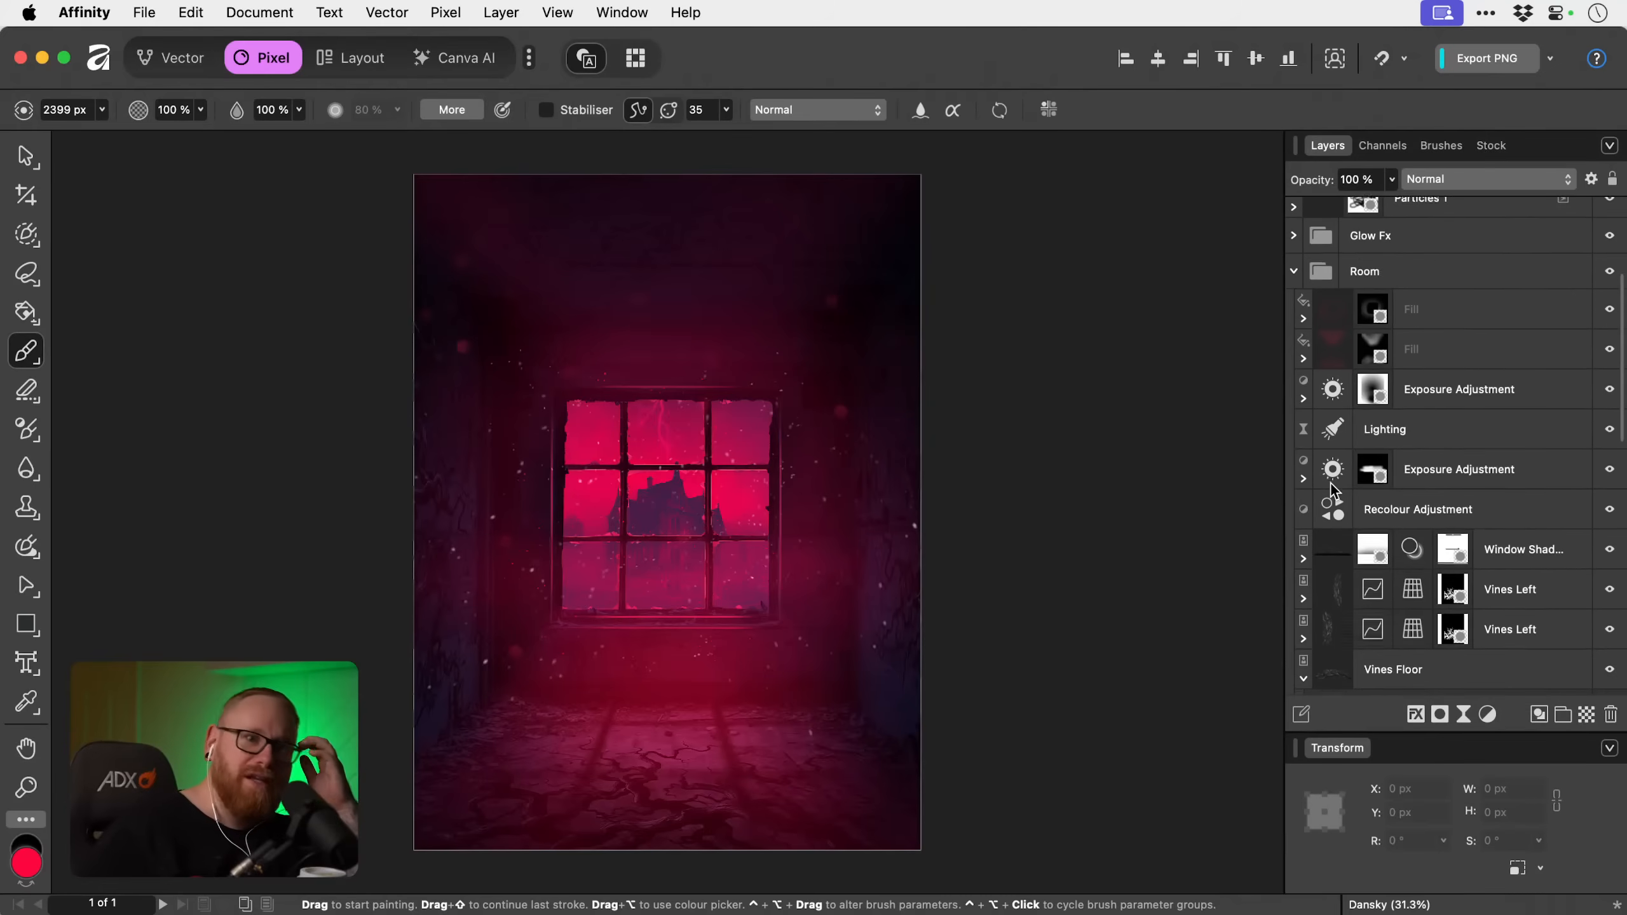
{"action": "scroll", "coordinate": [1331, 489], "scroll_direction": "down", "scroll_amount": 10}
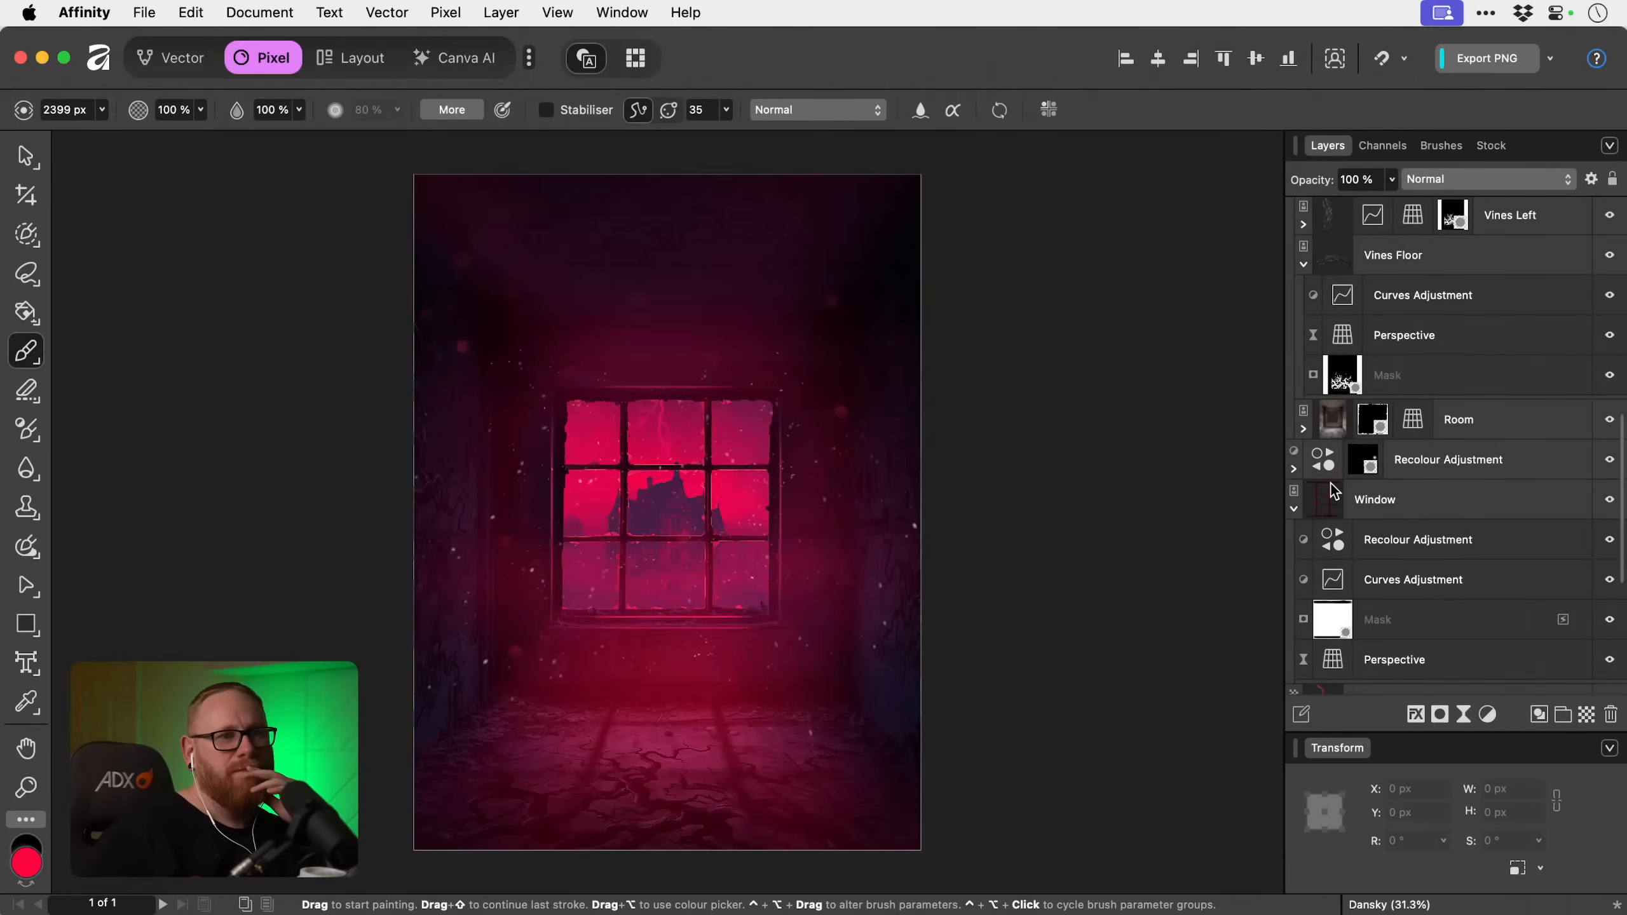
{"action": "scroll", "coordinate": [1334, 487], "scroll_direction": "up", "scroll_amount": 10}
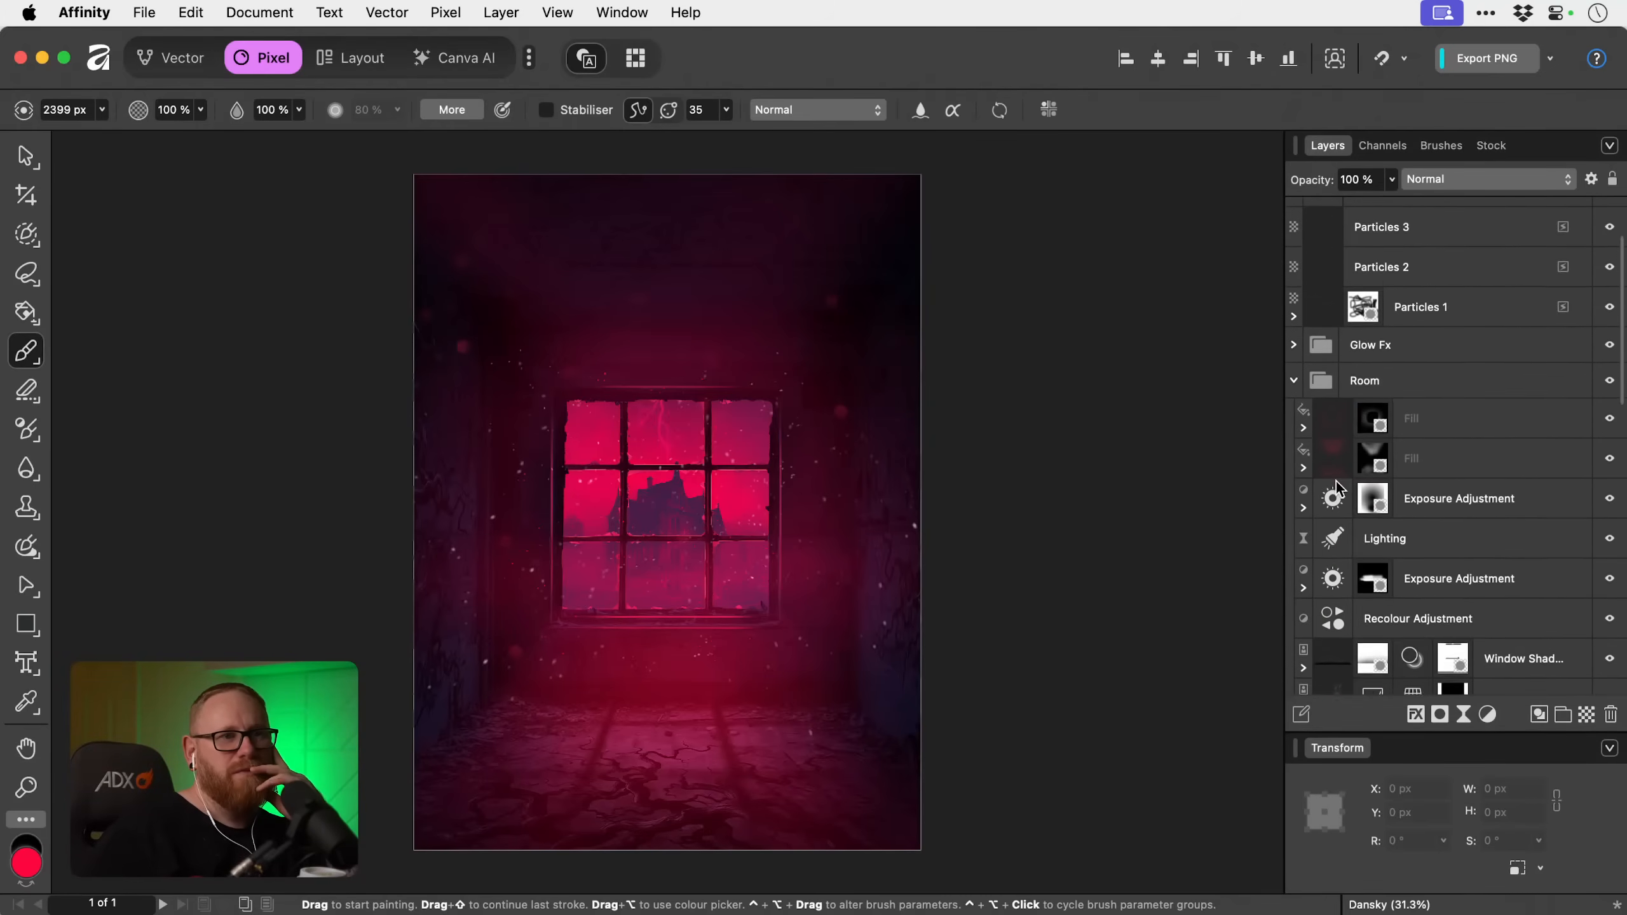
{"action": "scroll", "coordinate": [1452, 558], "scroll_direction": "down", "scroll_amount": 8}
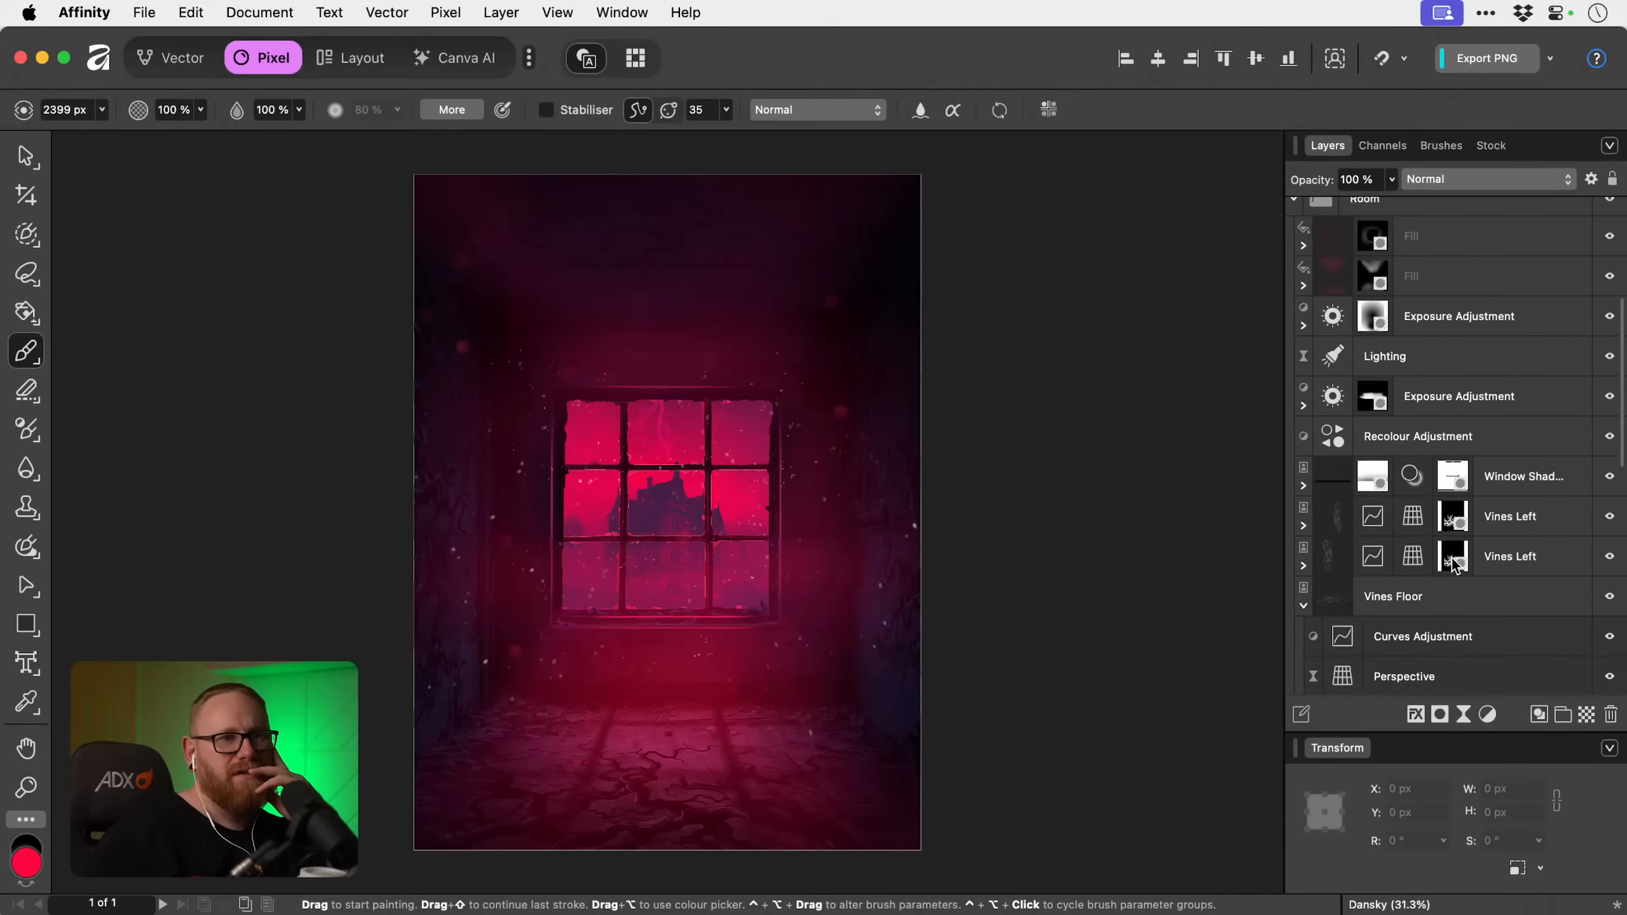
{"action": "scroll", "coordinate": [1452, 558], "scroll_direction": "down", "scroll_amount": 4}
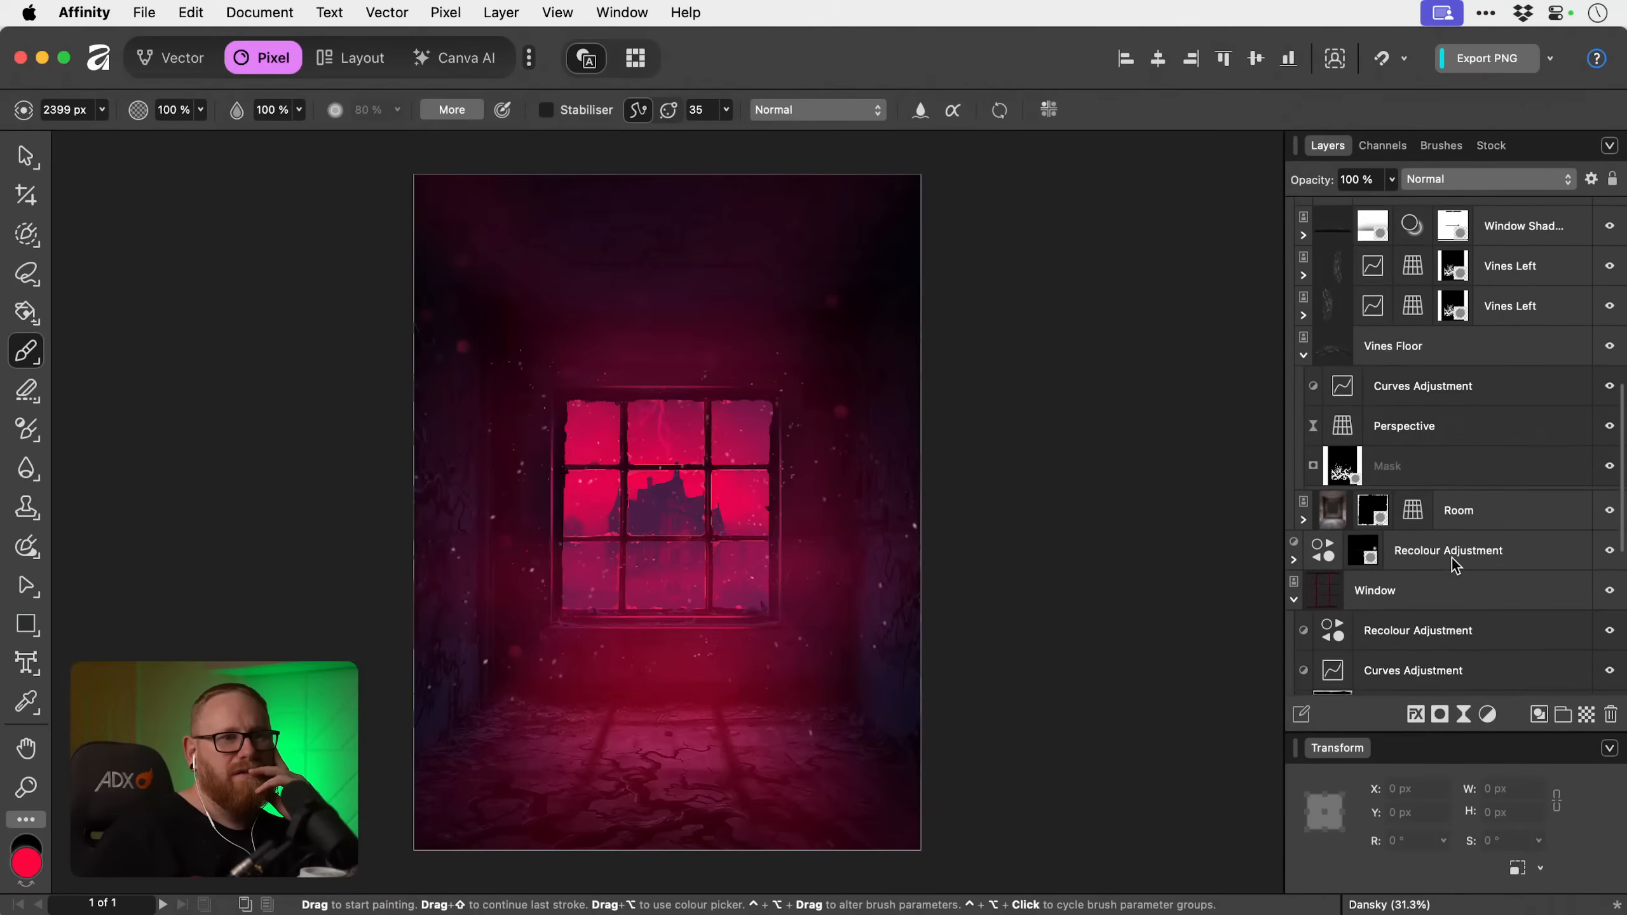
{"action": "left_click", "coordinate": [1484, 493]}
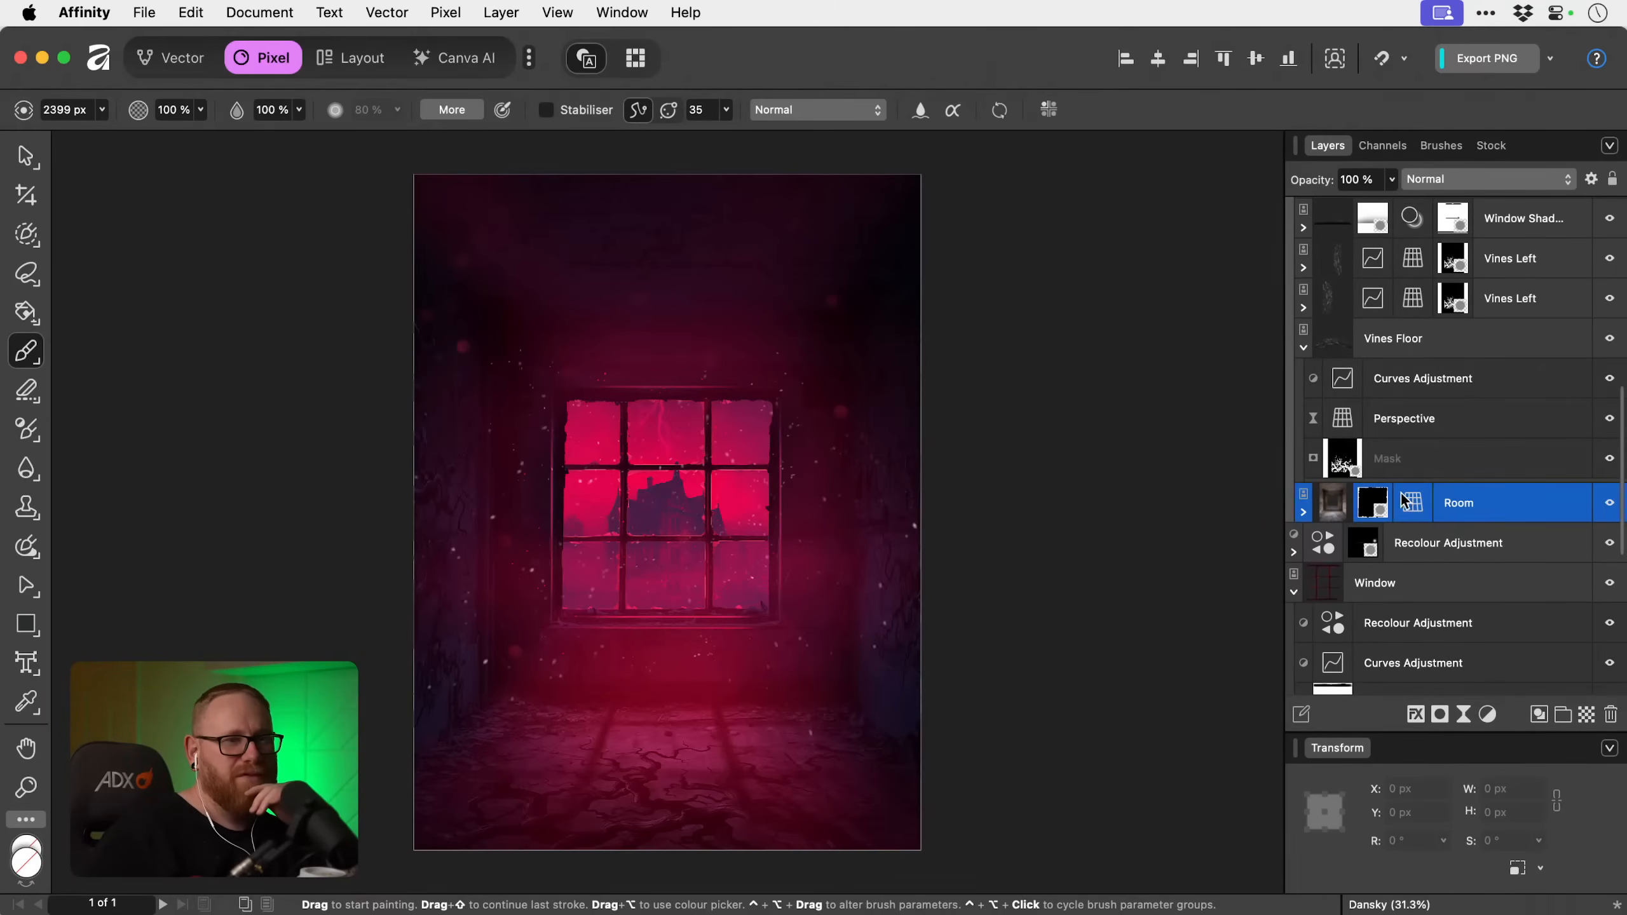
{"action": "left_click", "coordinate": [1304, 512]}
{"action": "left_click", "coordinate": [1303, 512]}
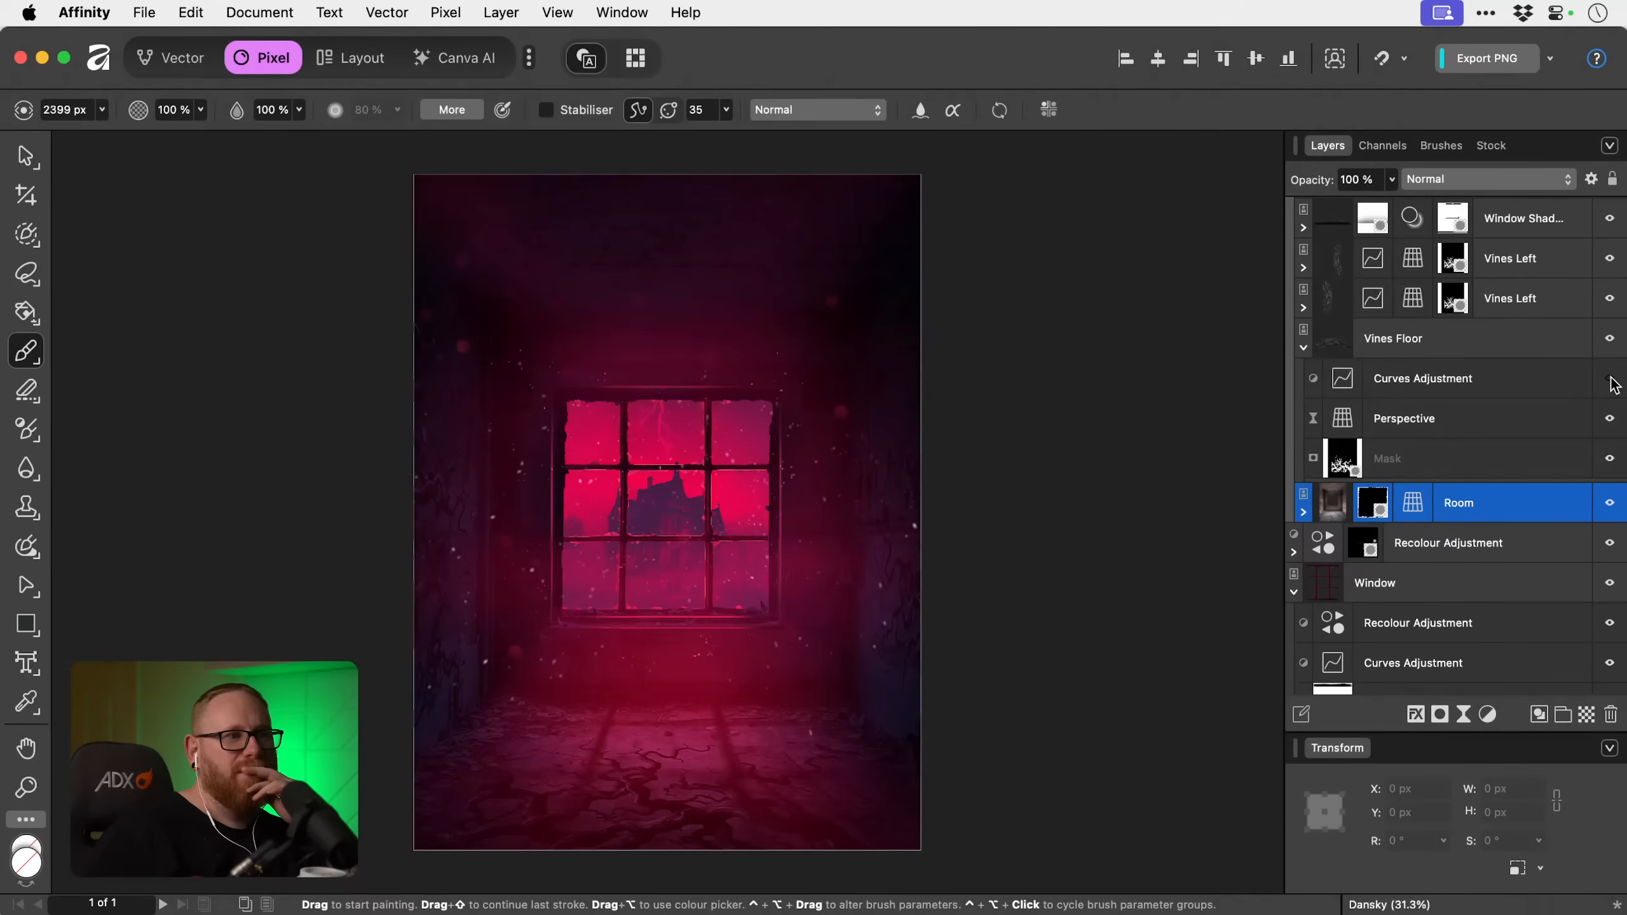
Compare the room's colours with and without the Recolour Adjustment above the window shadow layer in the Room group.
{"action": "scroll", "coordinate": [1497, 389], "scroll_direction": "up", "scroll_amount": 6}
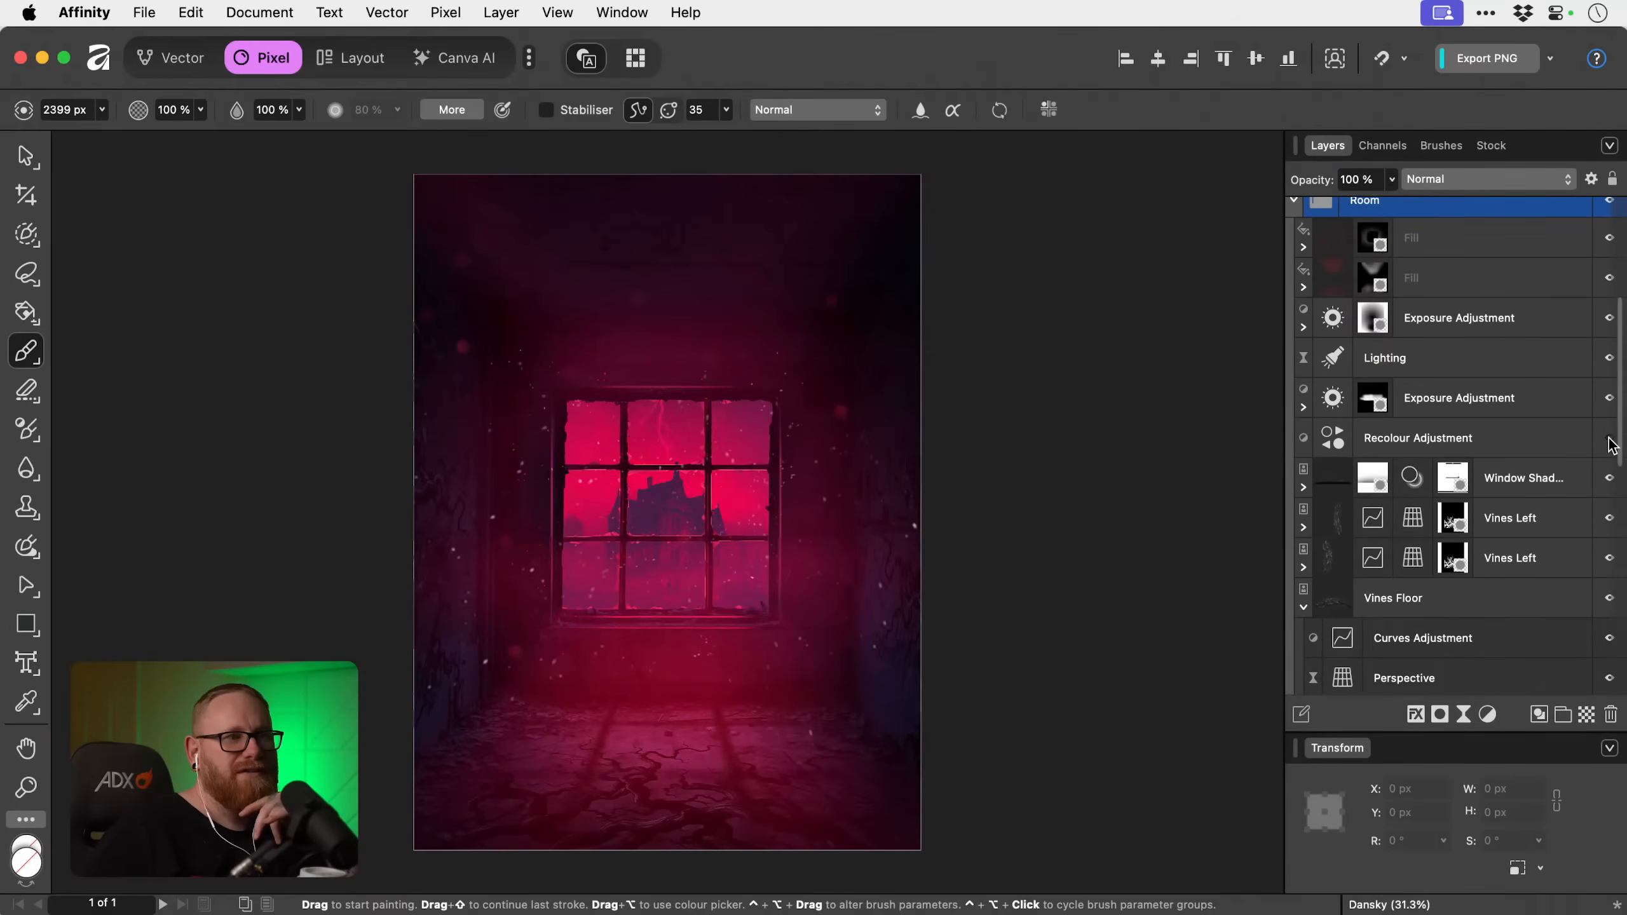
{"action": "left_click", "coordinate": [1609, 438]}
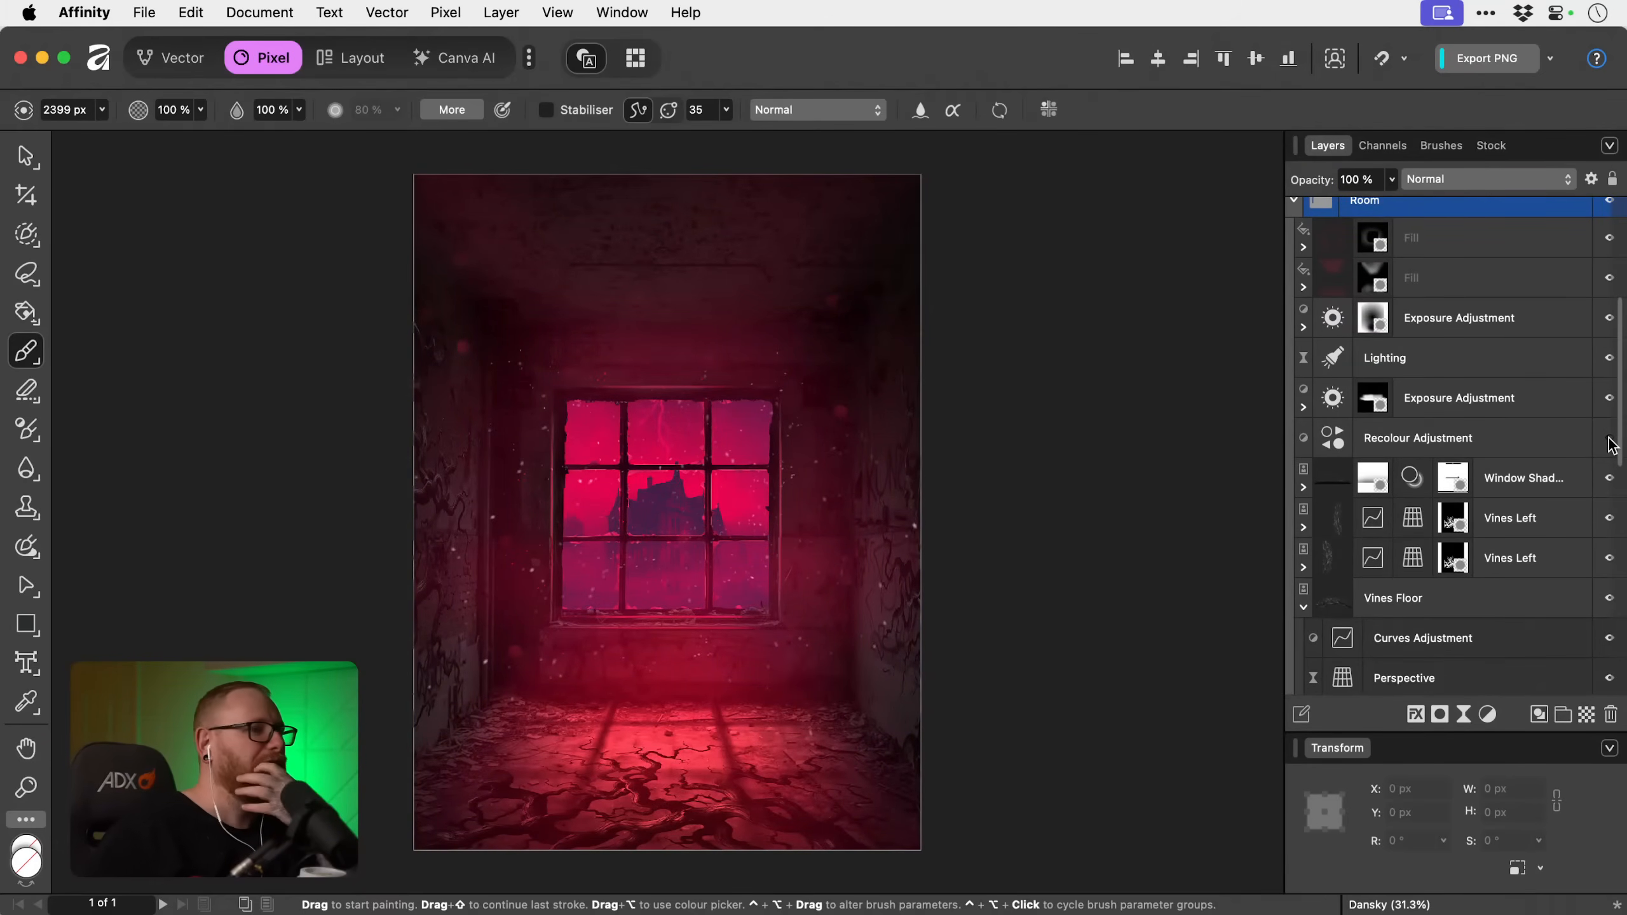
{"action": "left_click", "coordinate": [1610, 439]}
{"action": "left_click", "coordinate": [1609, 438]}
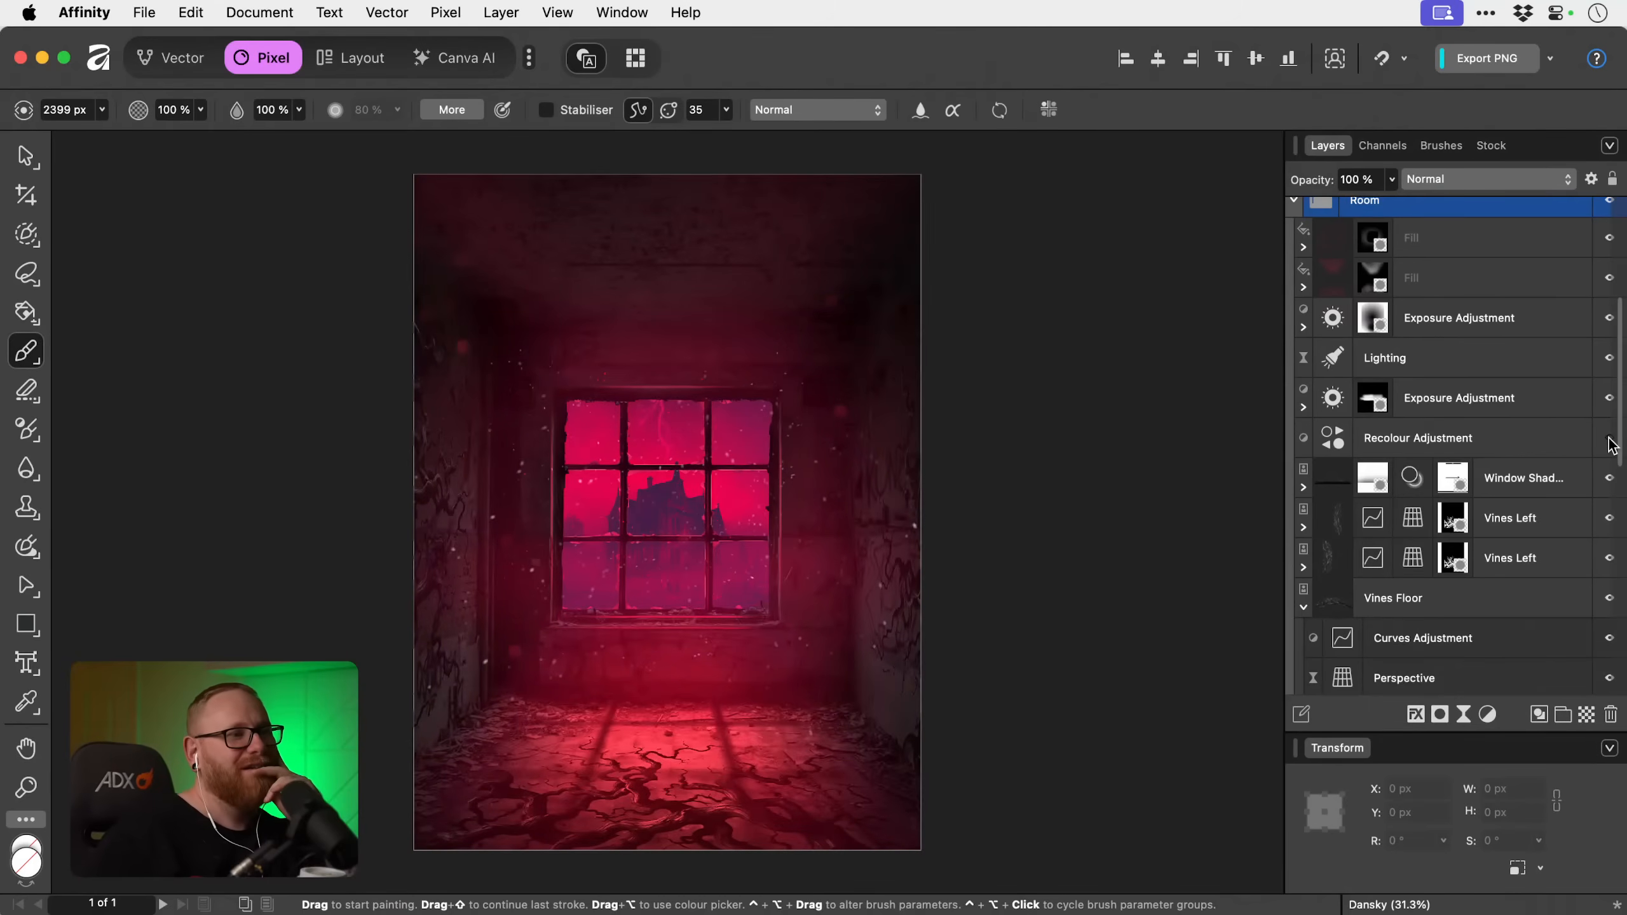
{"action": "left_click", "coordinate": [1609, 438]}
{"action": "left_click", "coordinate": [1609, 439]}
{"action": "left_click", "coordinate": [1610, 439]}
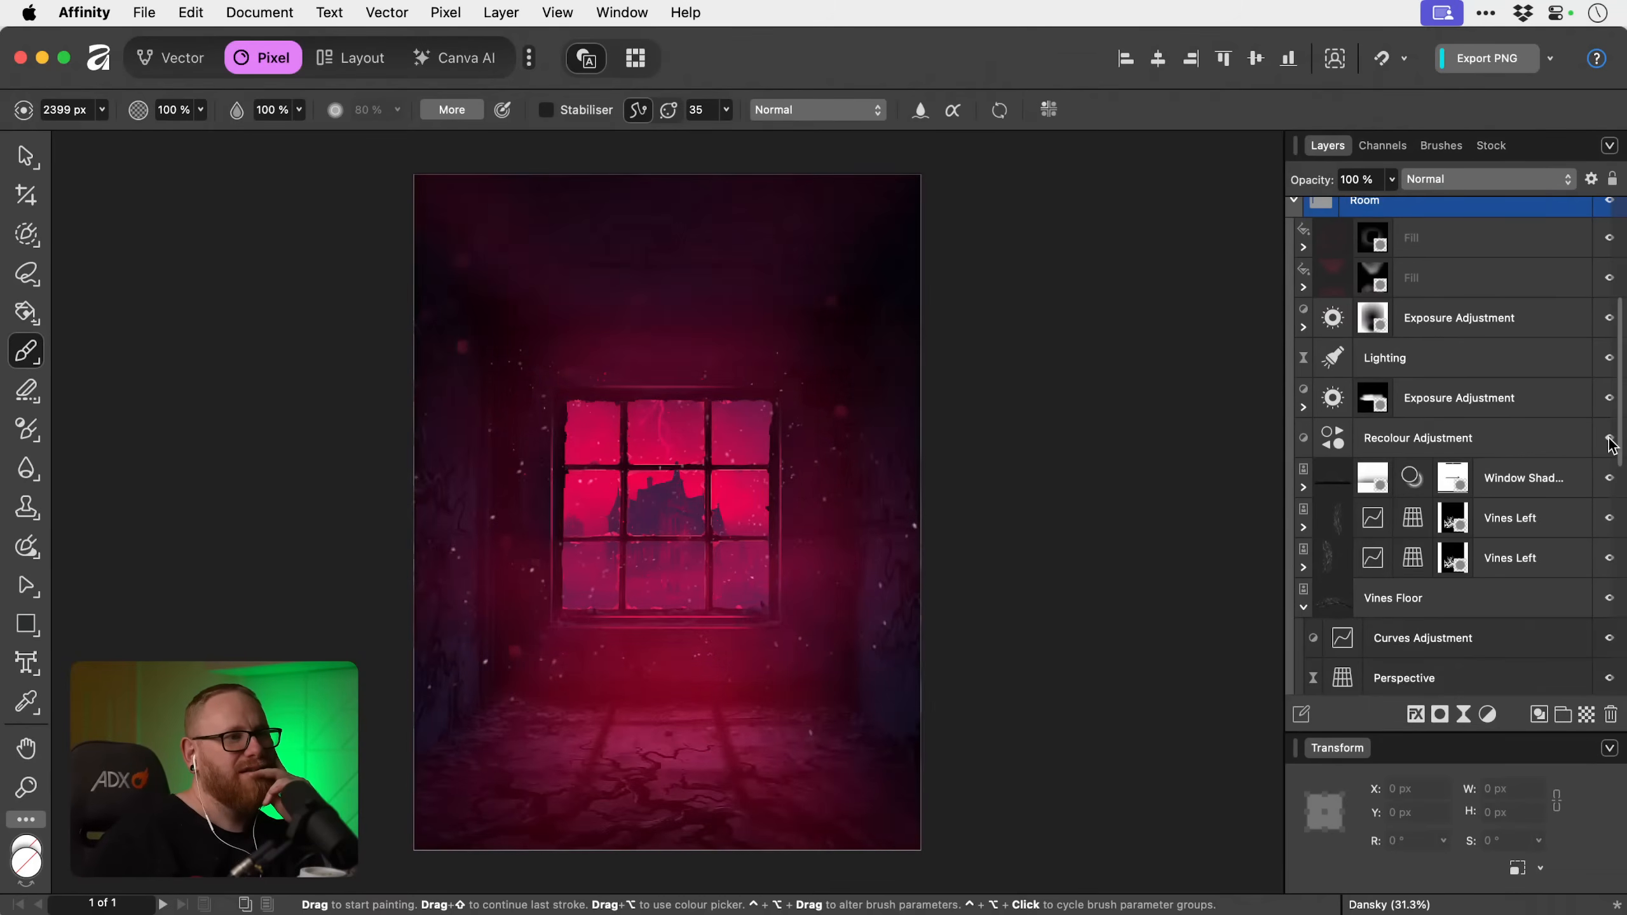
Compare the room with and without the Lighting filter above the Recolour Adjustment in the Room group.
{"action": "left_click", "coordinate": [1384, 443]}
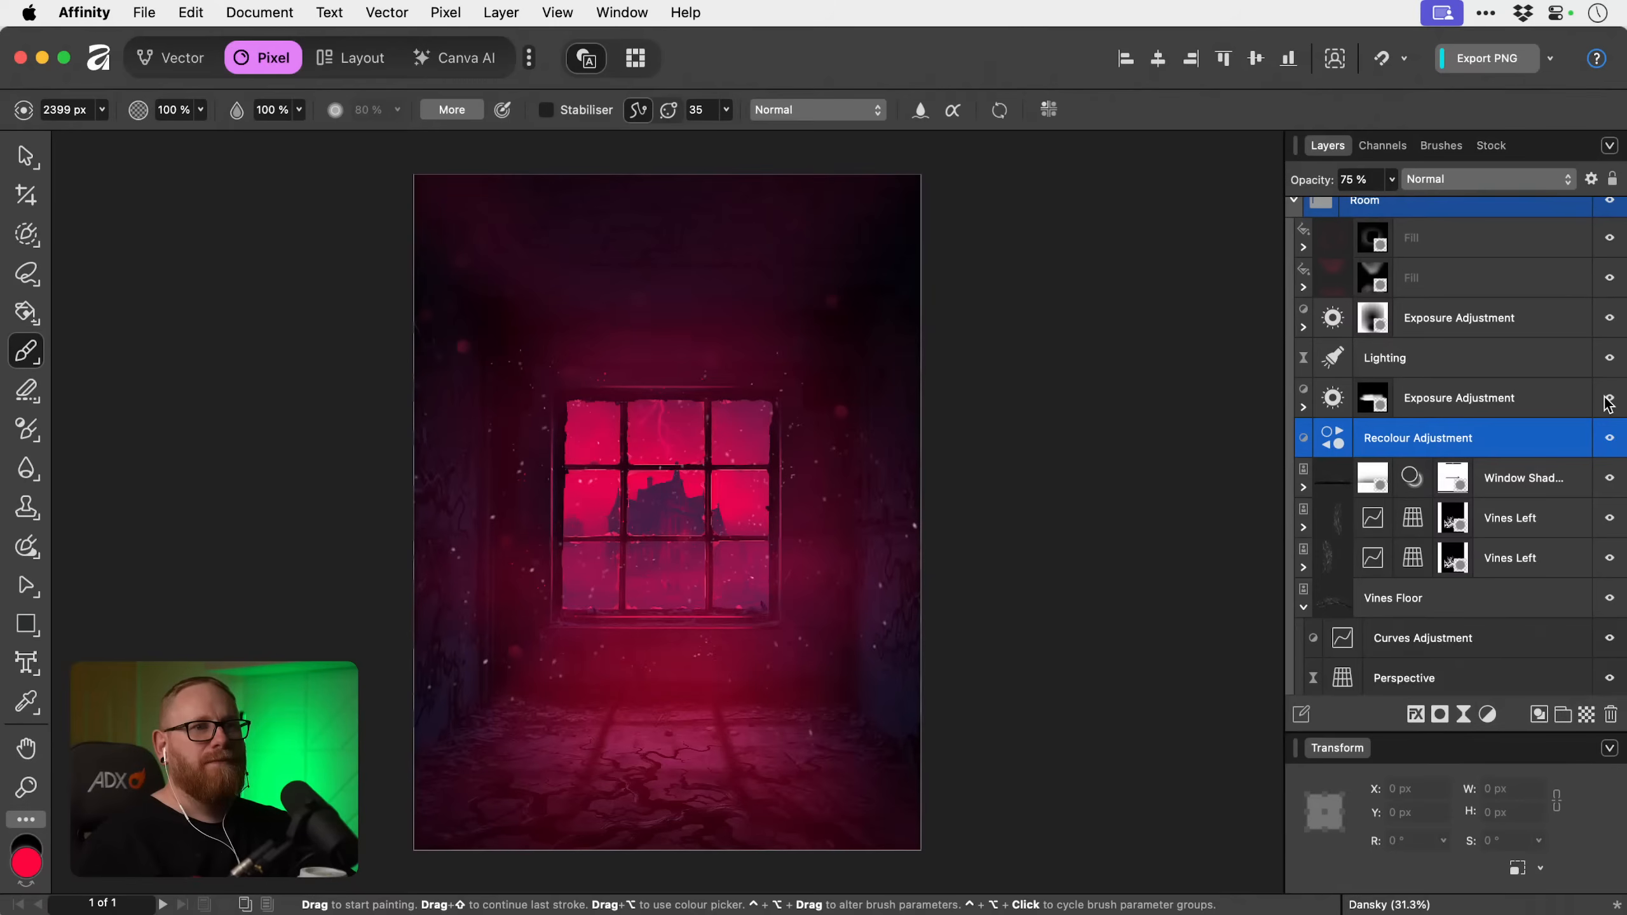
{"action": "left_click", "coordinate": [1609, 359]}
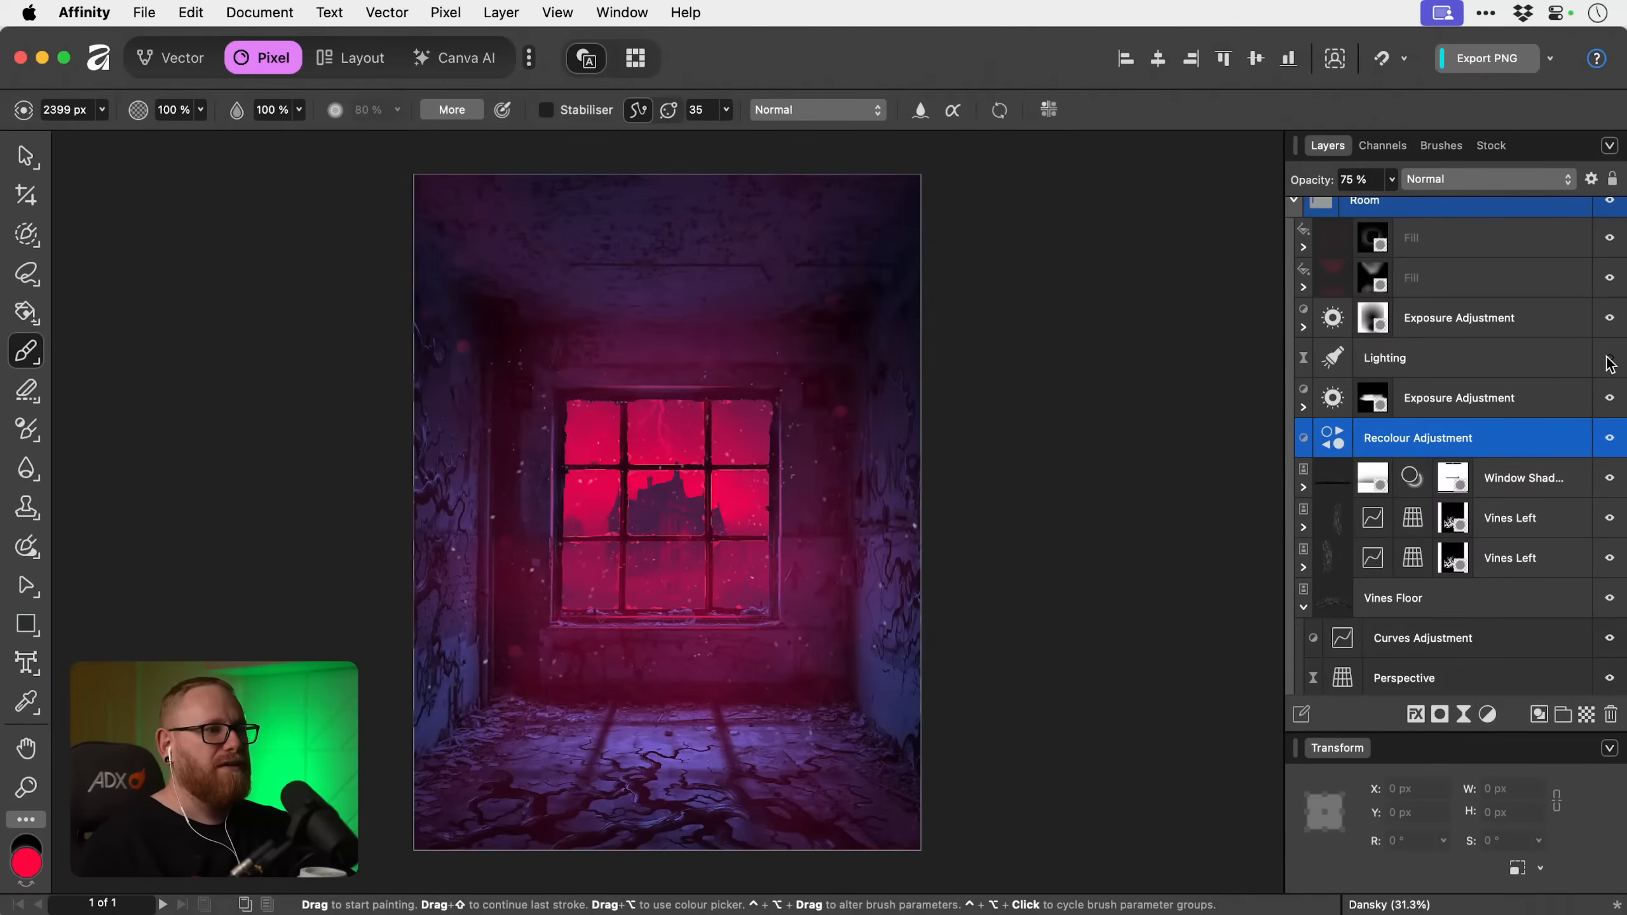
{"action": "left_click", "coordinate": [1610, 359]}
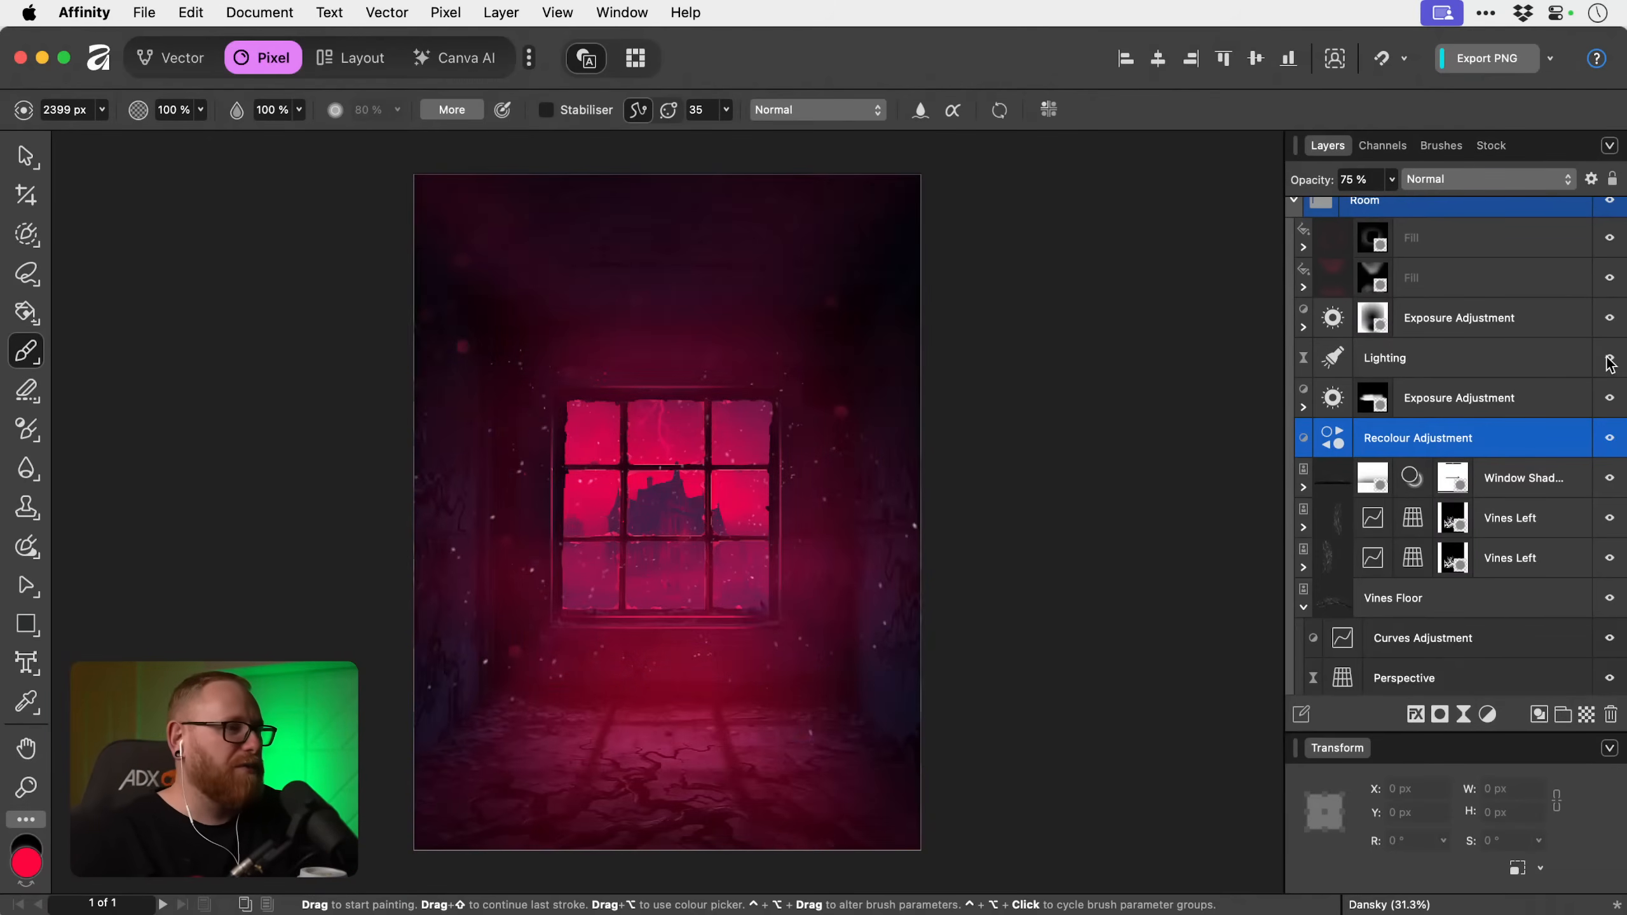
{"action": "left_click", "coordinate": [1609, 359]}
{"action": "left_click", "coordinate": [1609, 359]}
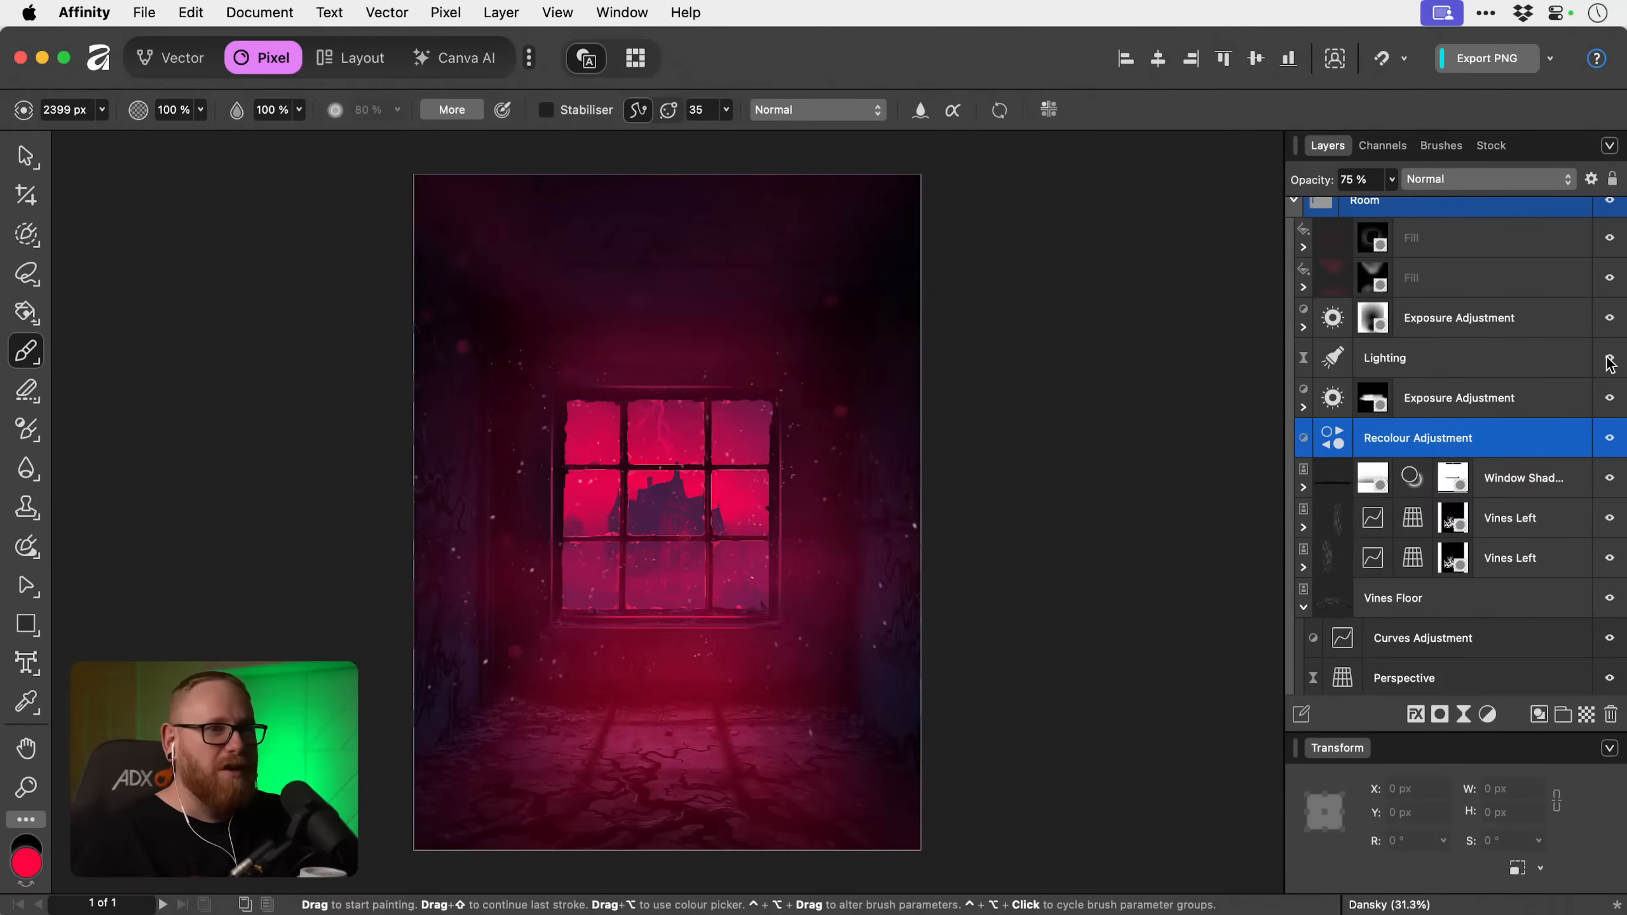
Try the Room group's Lighting filter at 75 % opacity, and return it to 100 %.
{"action": "left_click", "coordinate": [1525, 365]}
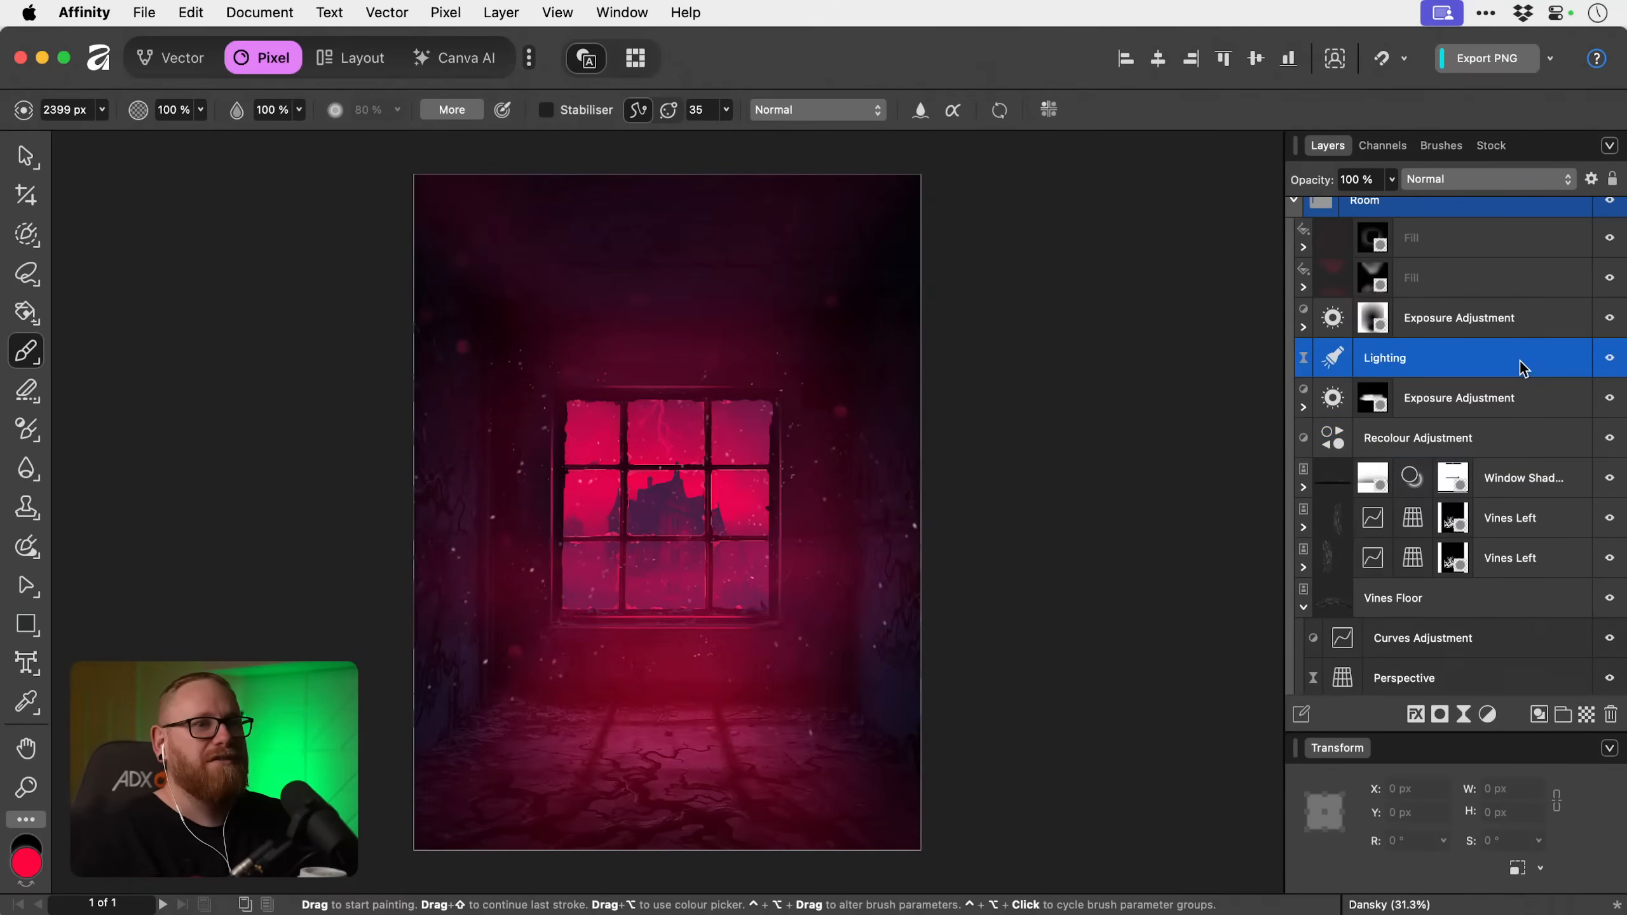
{"action": "left_click", "coordinate": [1391, 180]}
{"action": "left_click_drag", "start_coordinate": [1387, 201], "coordinate": [1342, 204]}
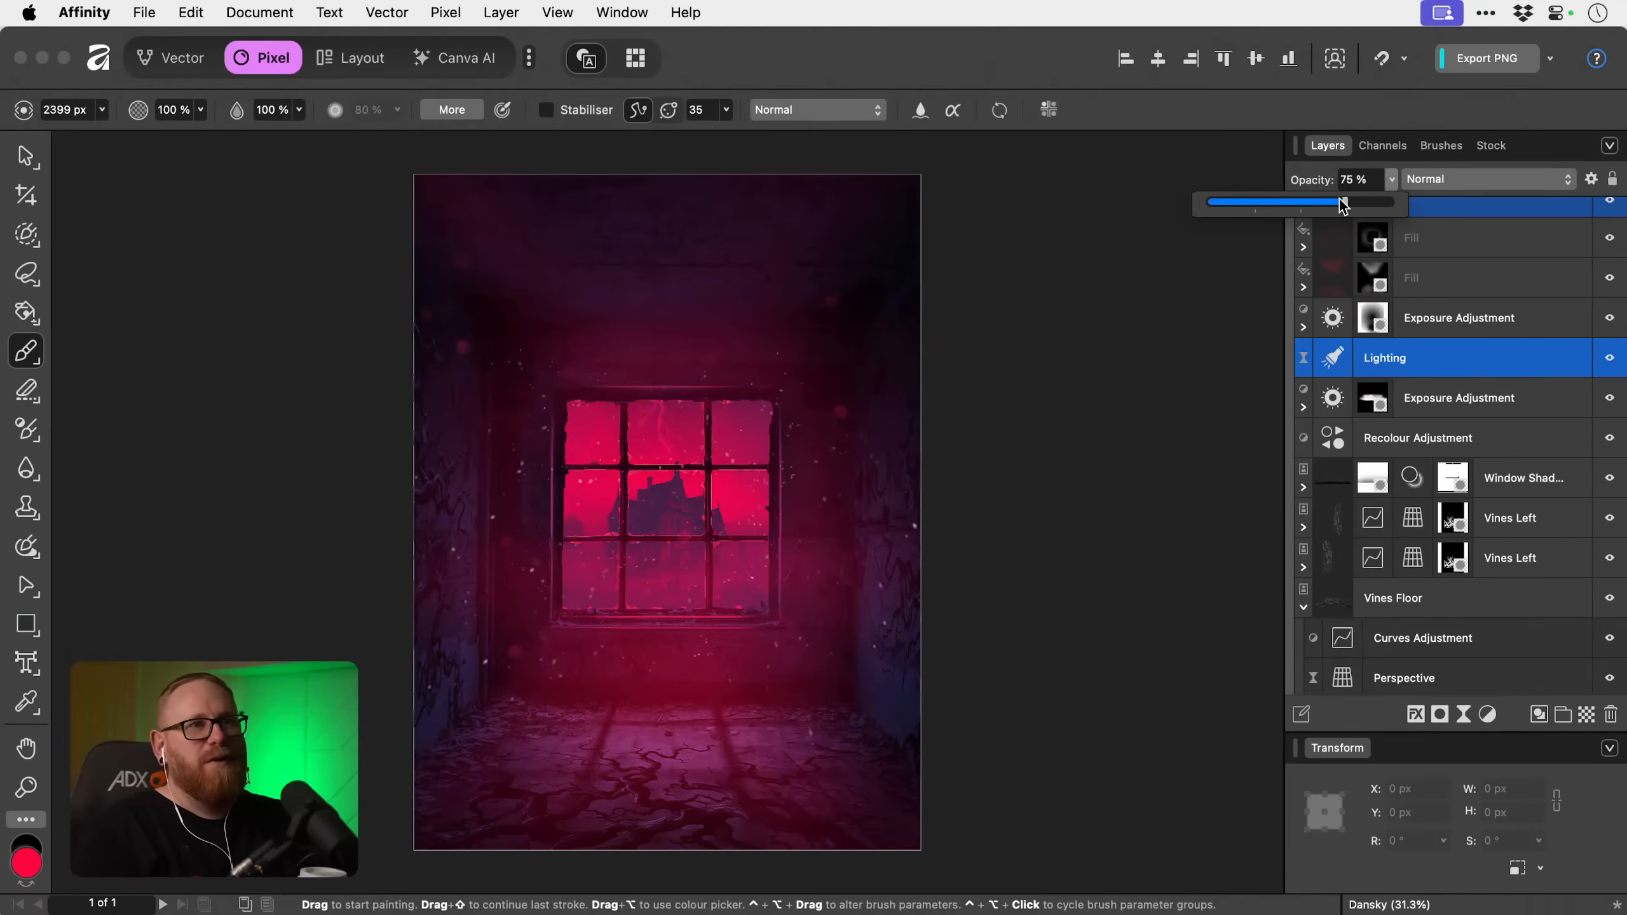
{"action": "left_click", "coordinate": [1390, 182]}
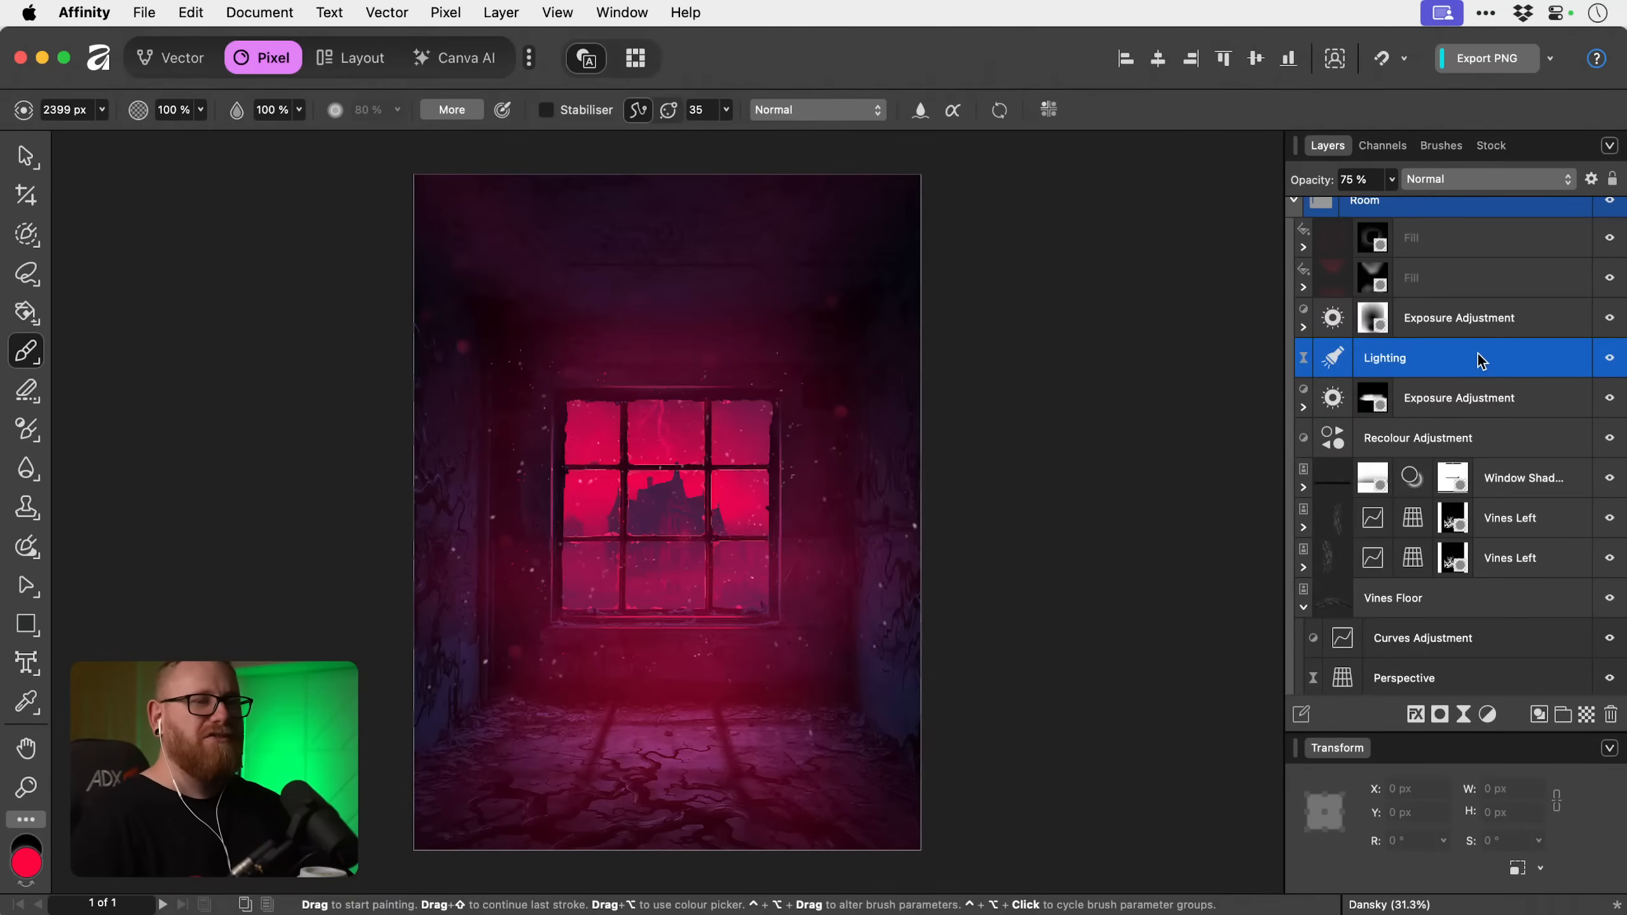
{"action": "left_click", "coordinate": [1392, 179]}
{"action": "left_click_drag", "start_coordinate": [1394, 203], "coordinate": [1447, 204]}
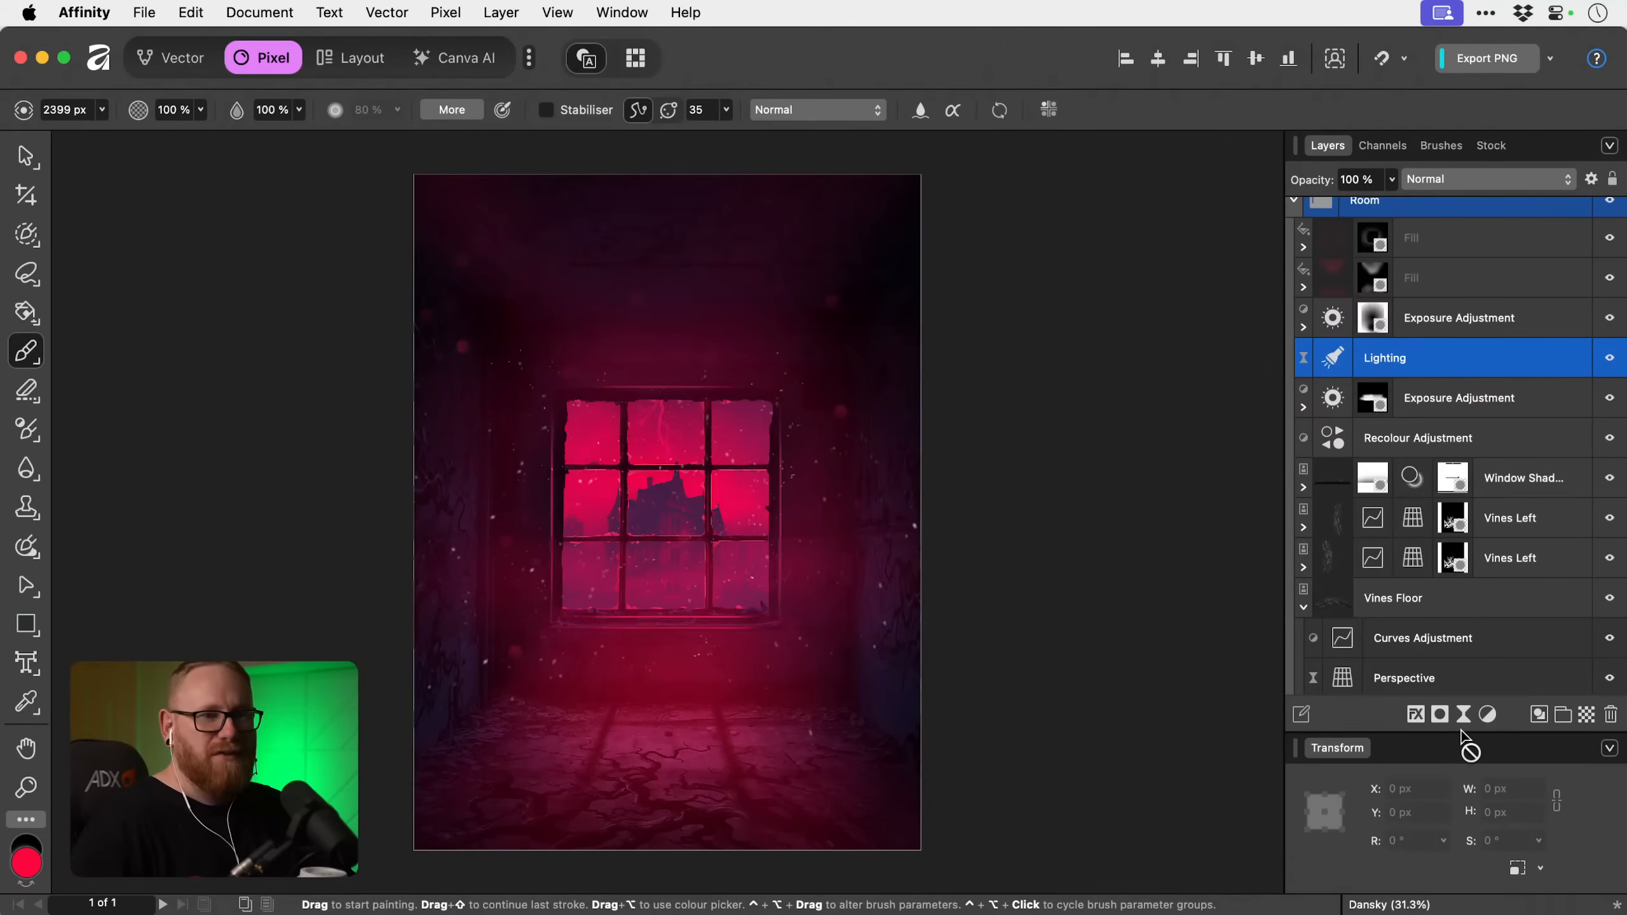
Try masking the Room group's Lighting filter with a new layer mask, switching the brush between black and white.
{"action": "left_click", "coordinate": [1441, 720]}
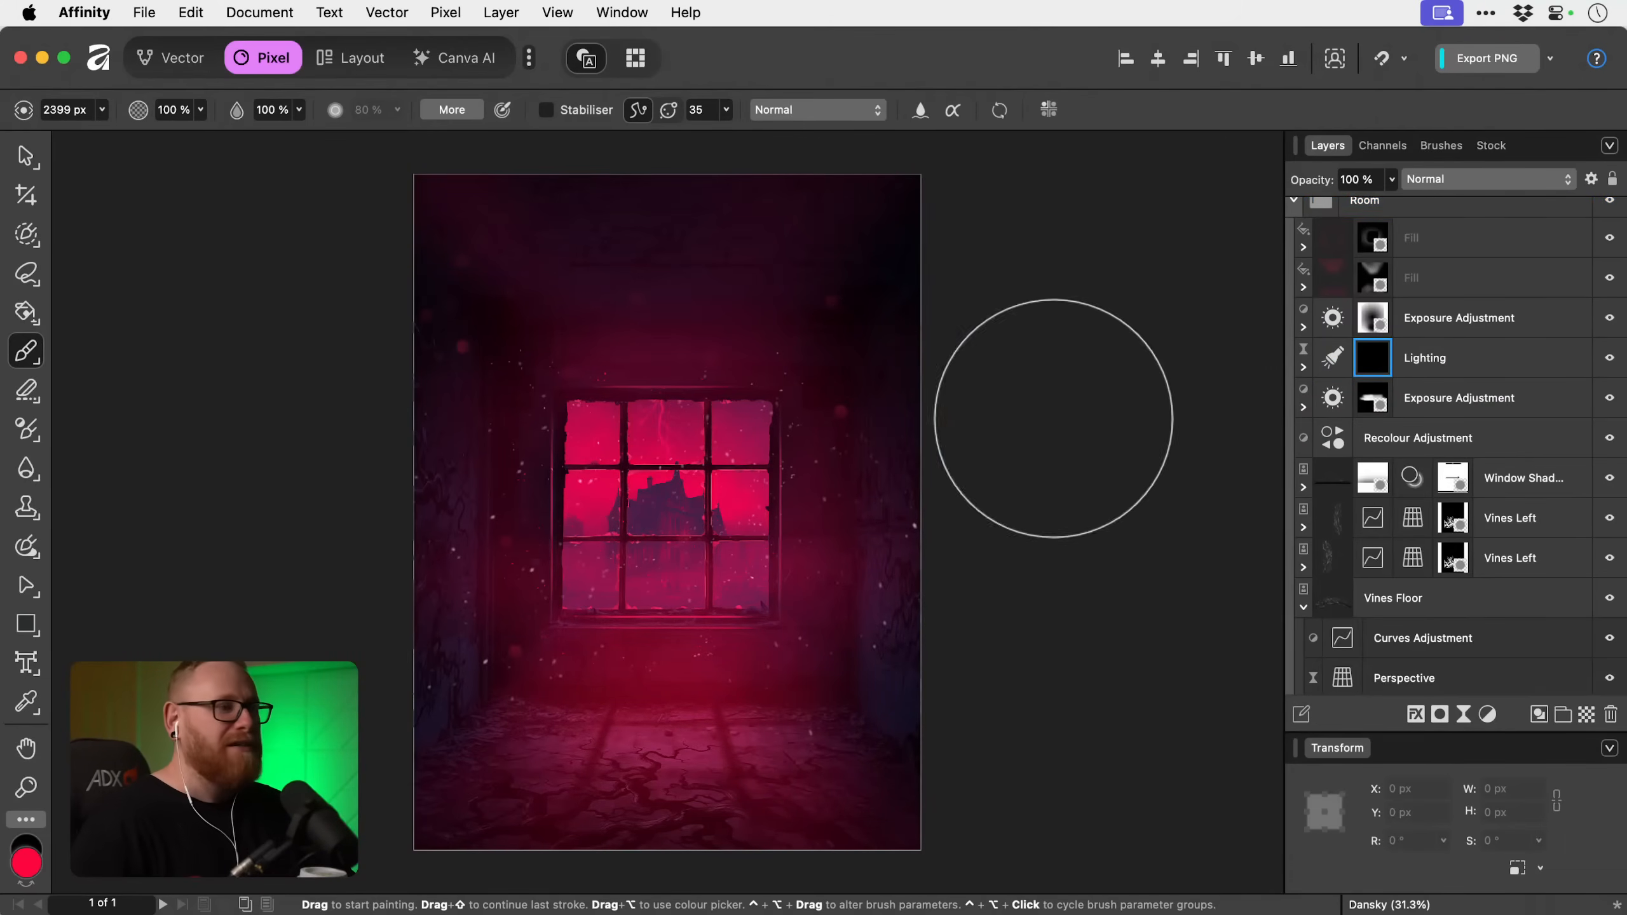
{"action": "key", "text": "x"}
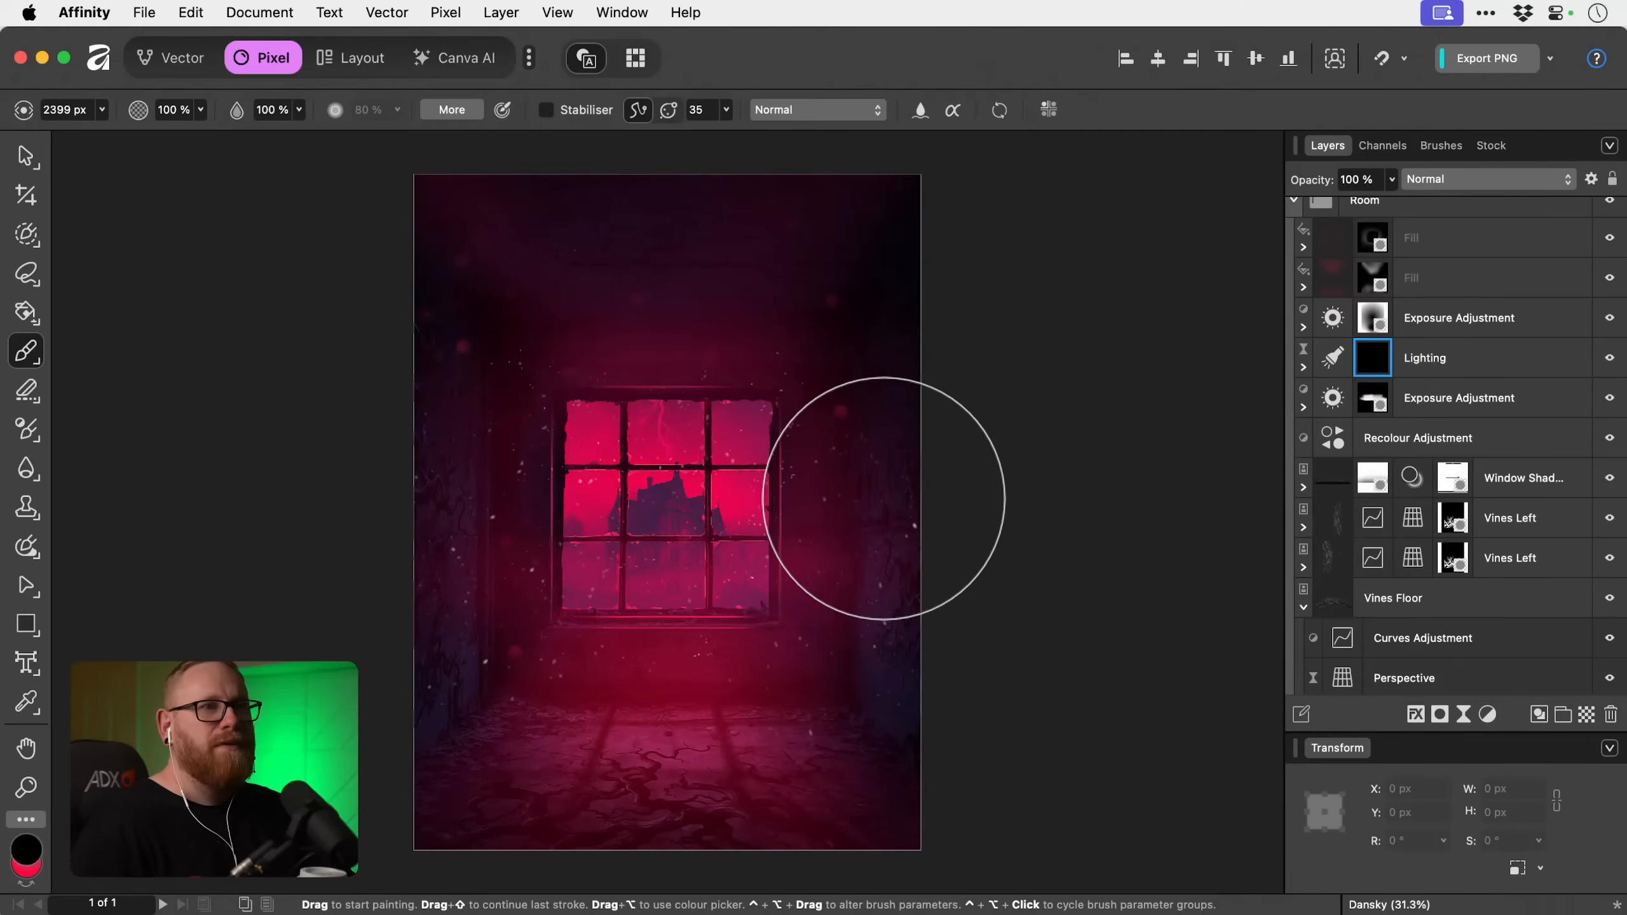
{"action": "key", "text": "super+z"}
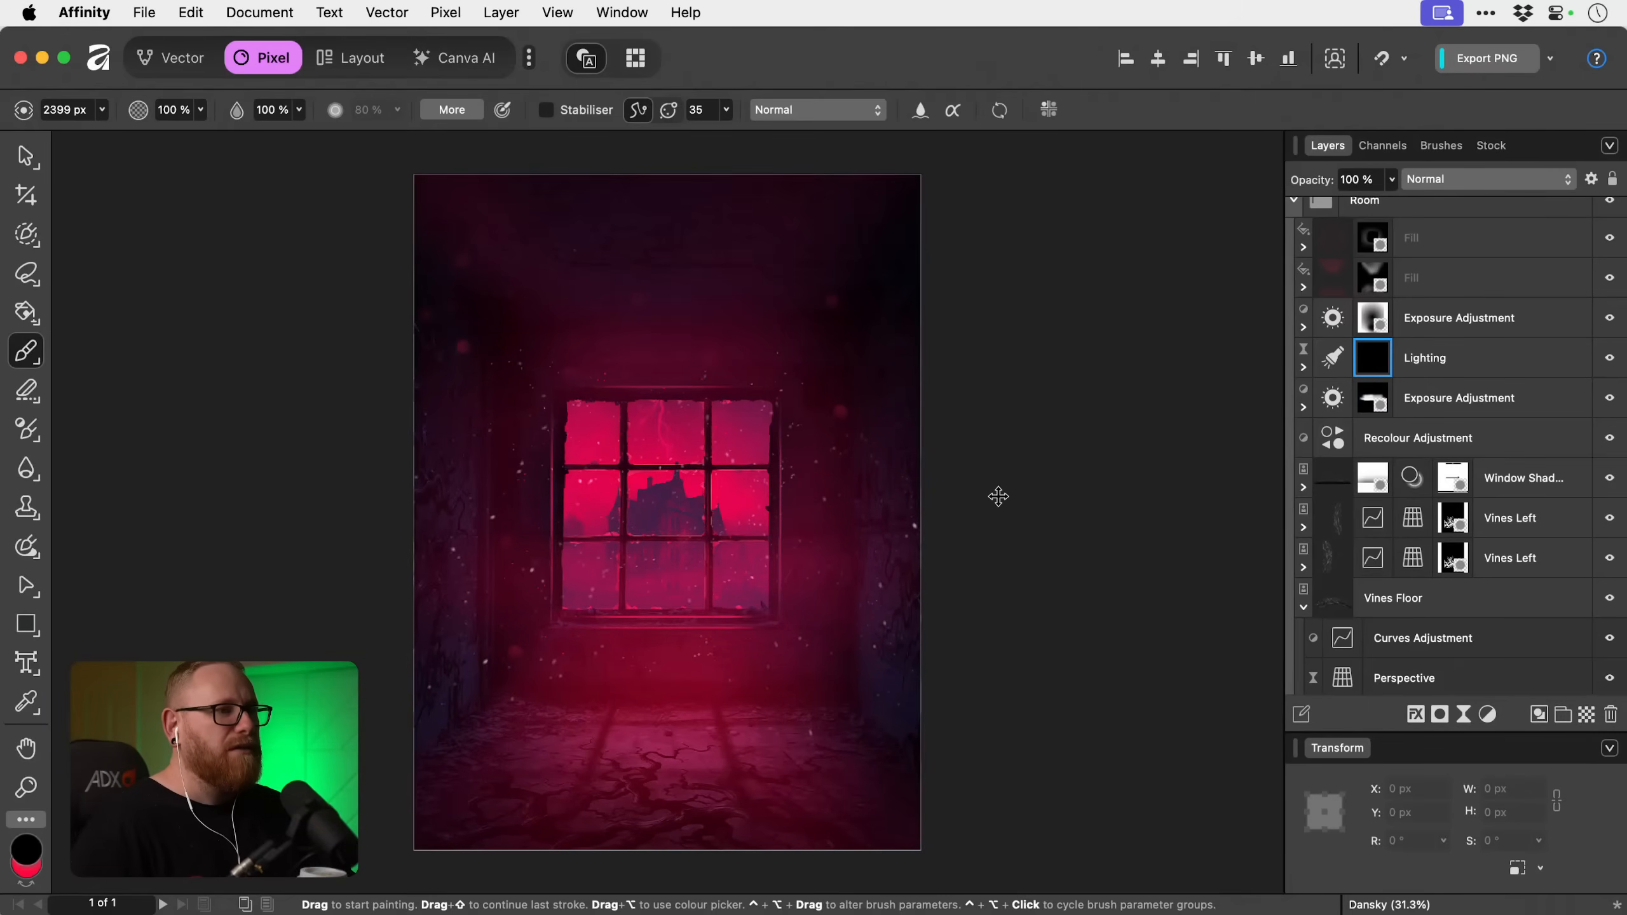
{"action": "scroll", "coordinate": [1000, 497], "scroll_direction": "up", "scroll_amount": 1}
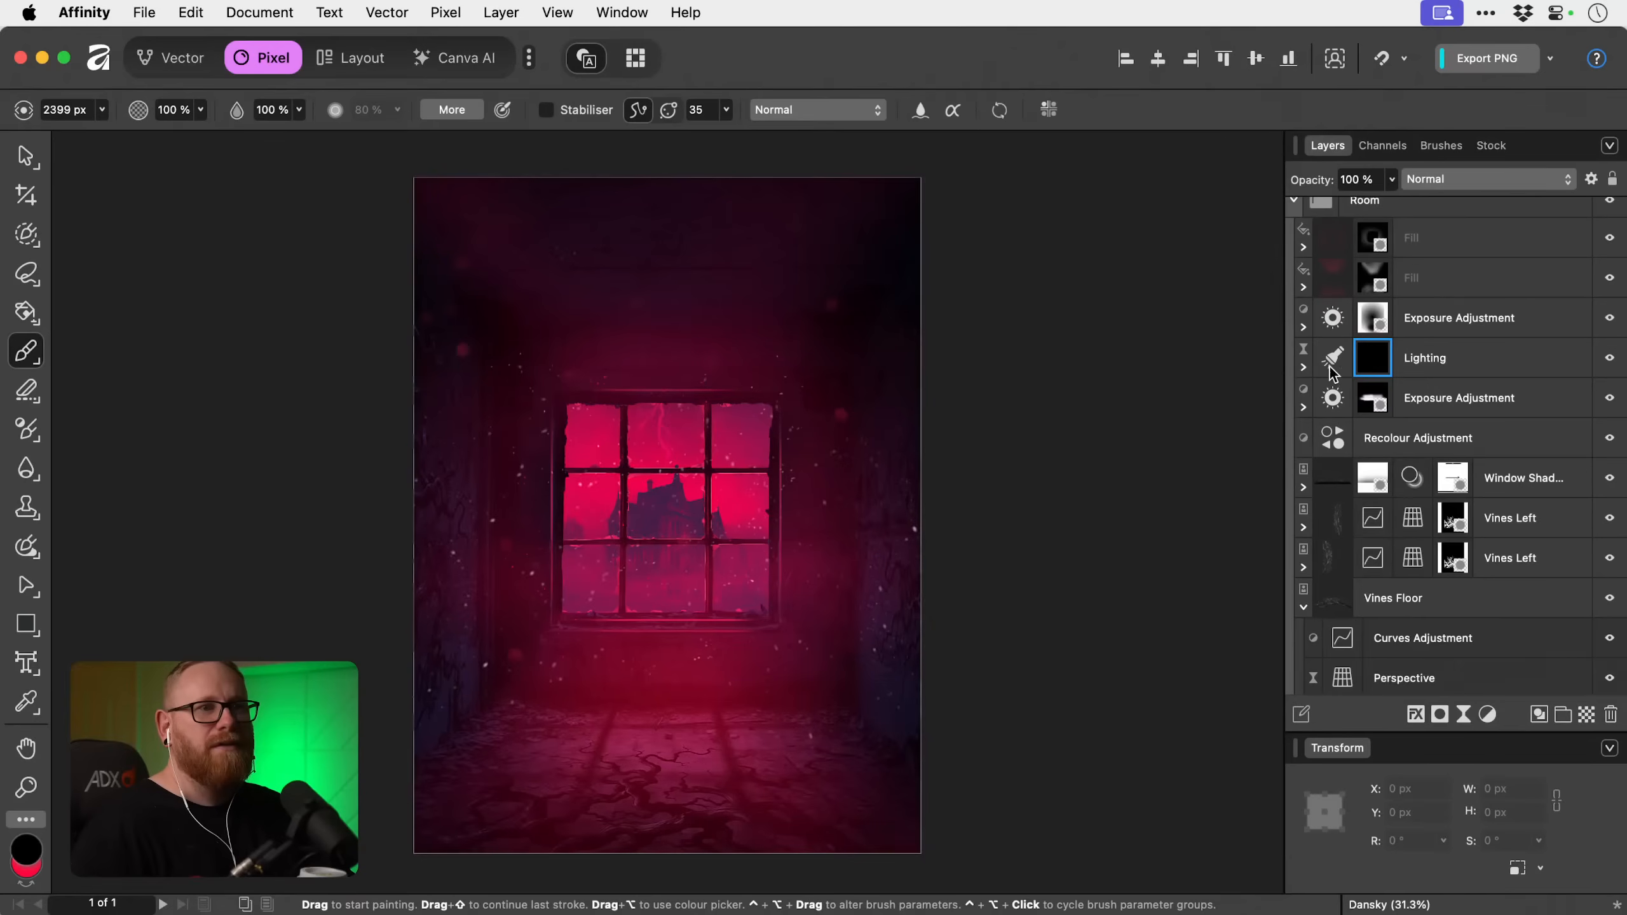
{"action": "left_click", "coordinate": [1378, 363]}
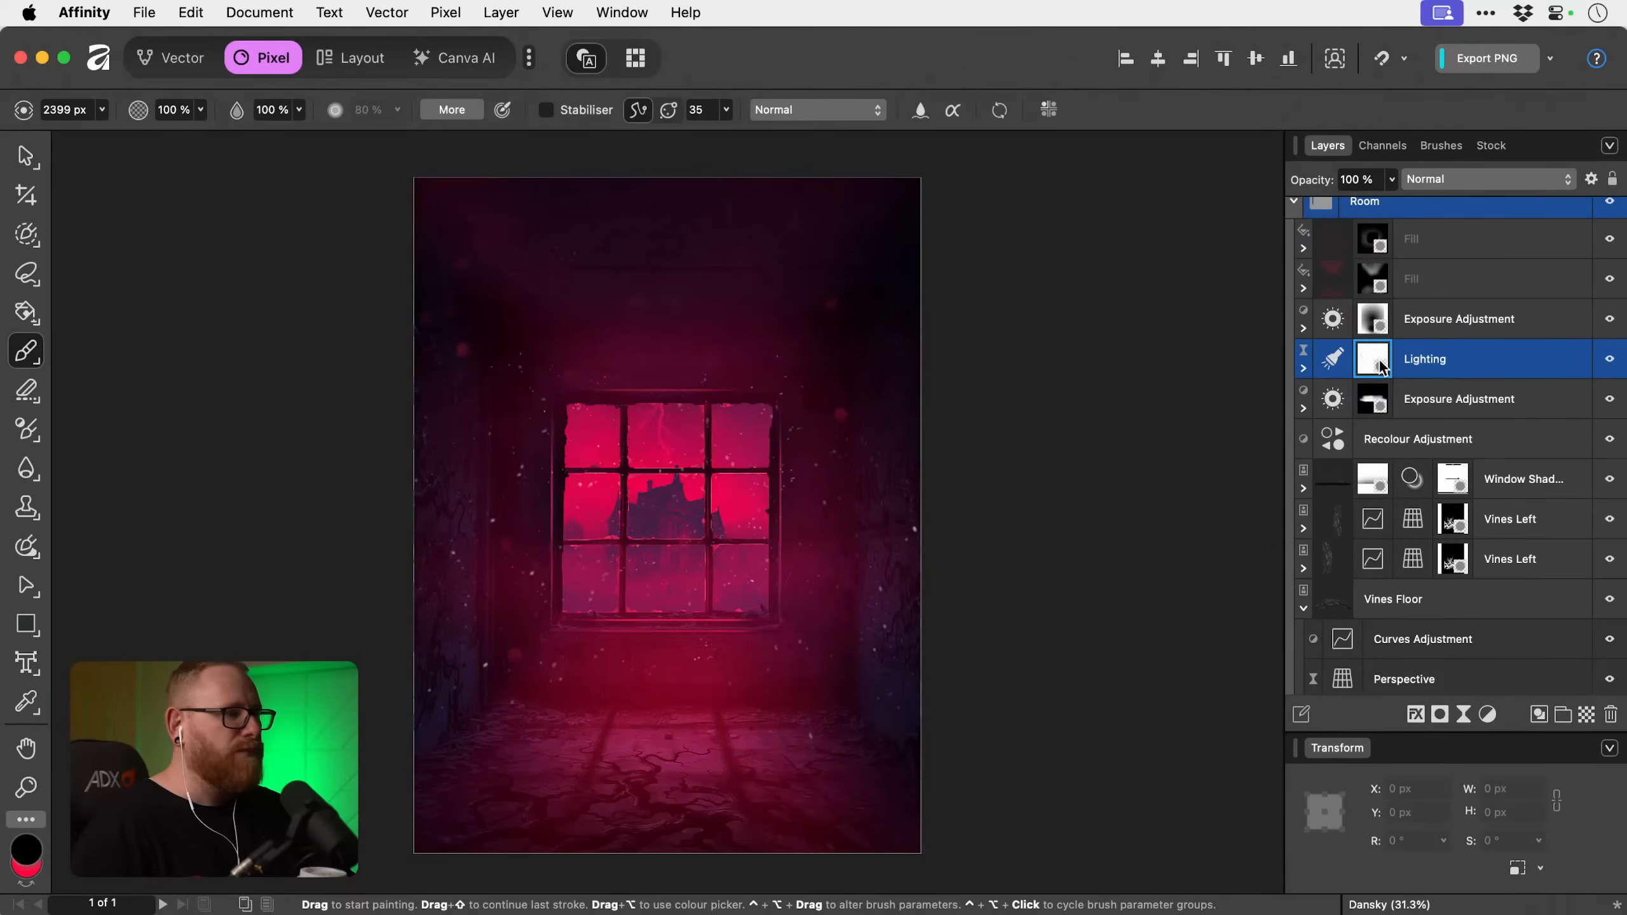
{"action": "key", "text": "x"}
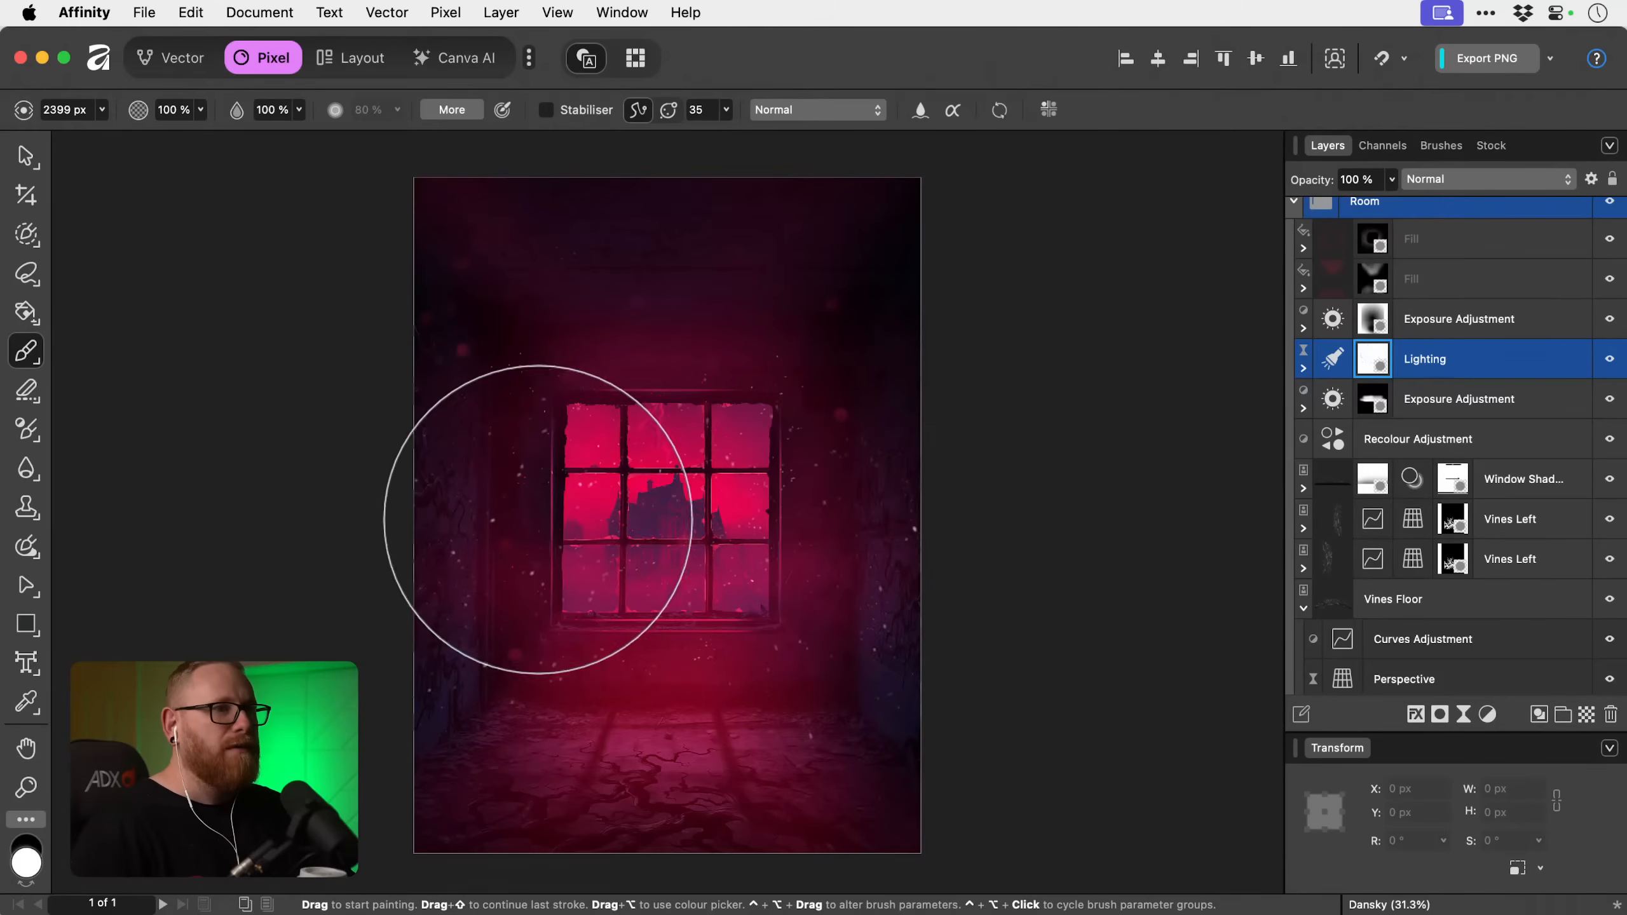
{"action": "key", "text": "x"}
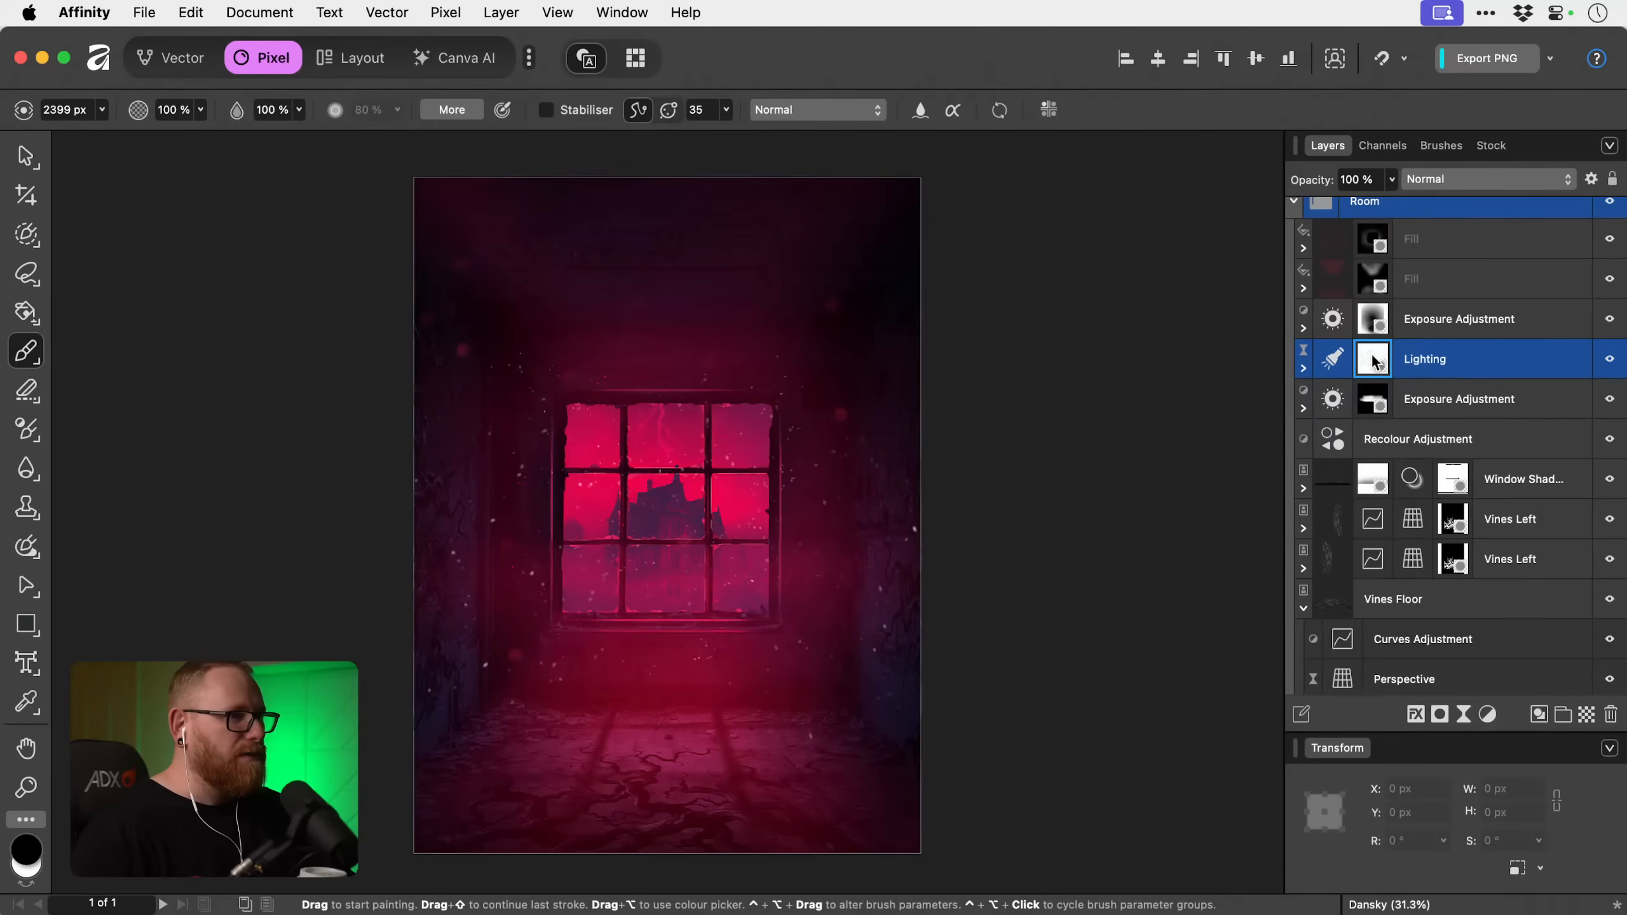
{"action": "left_click", "coordinate": [1303, 368]}
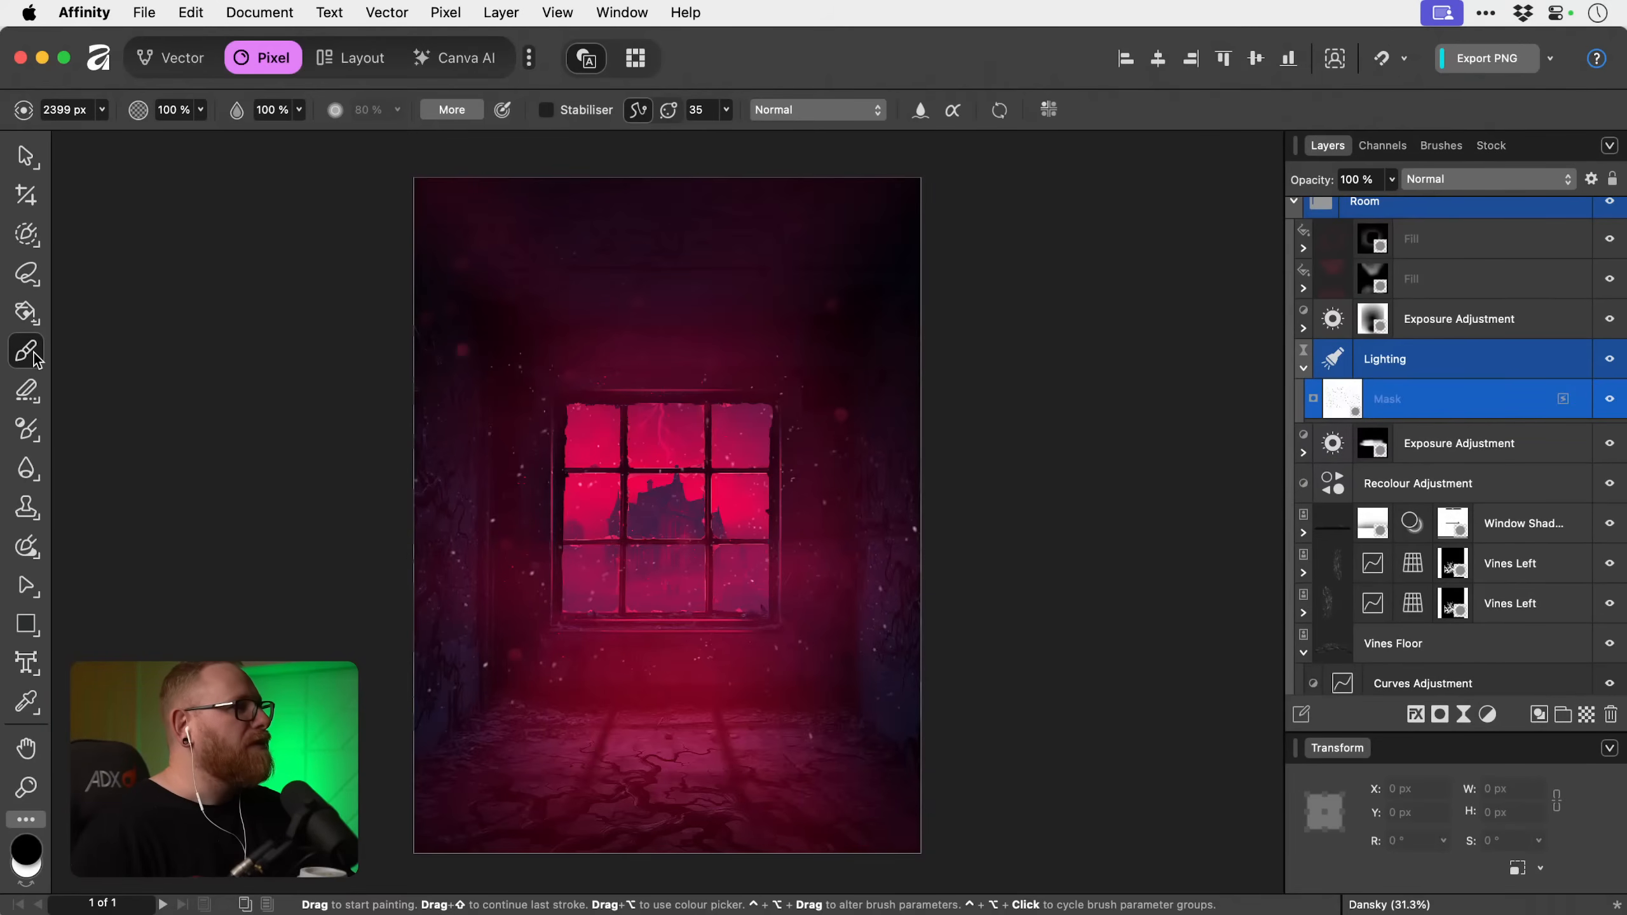
{"action": "key", "text": "x"}
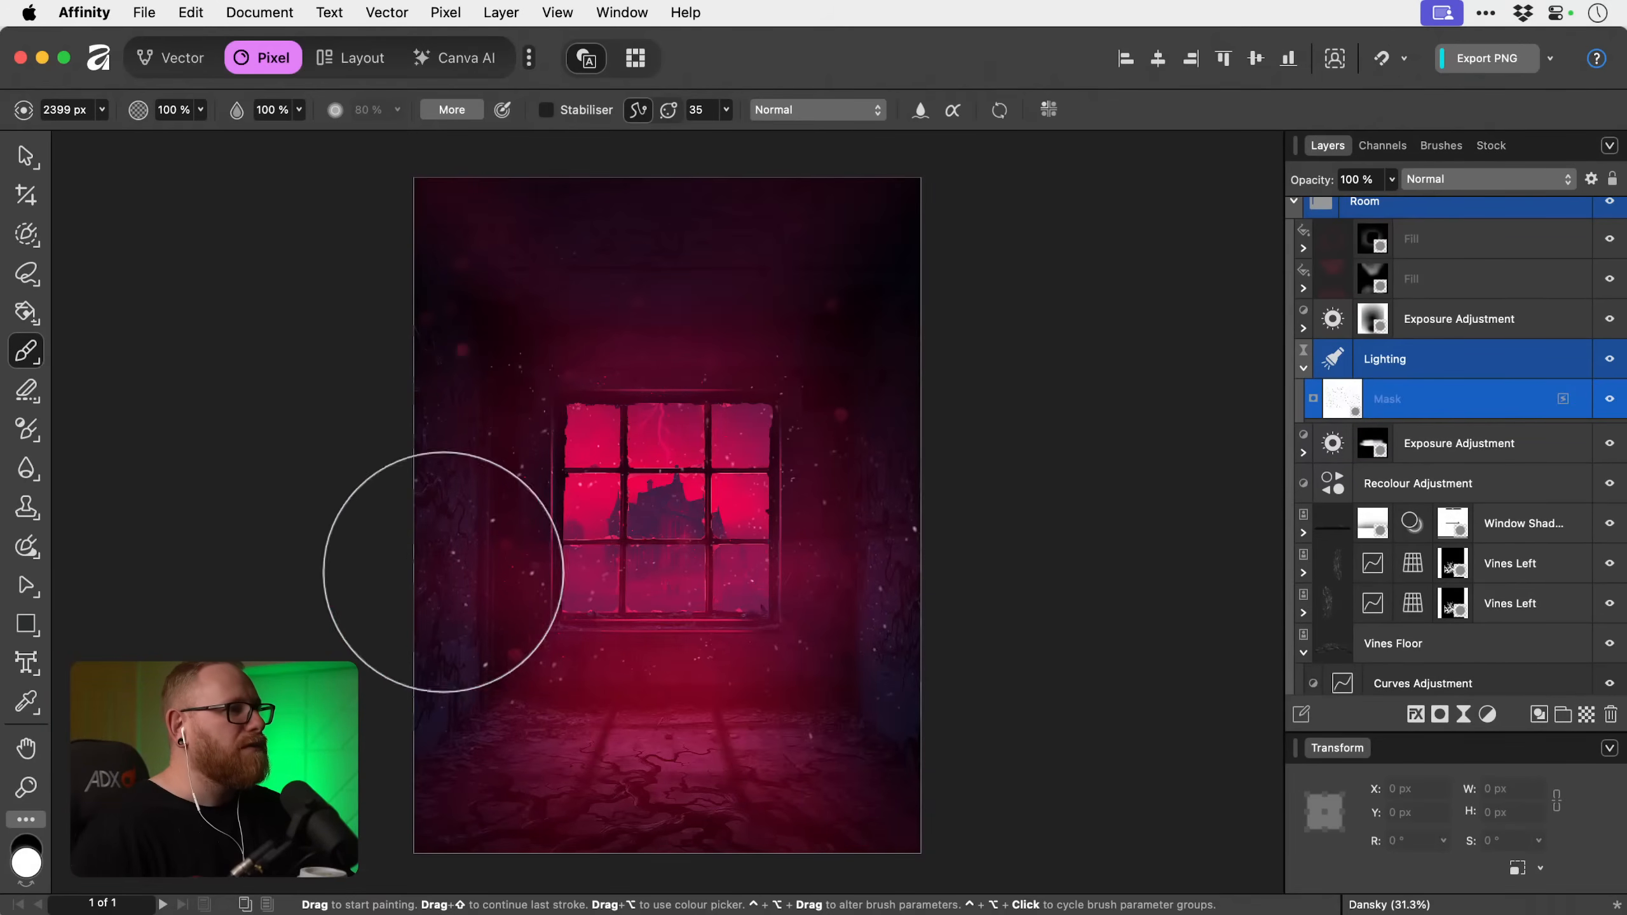
{"action": "key", "text": "x"}
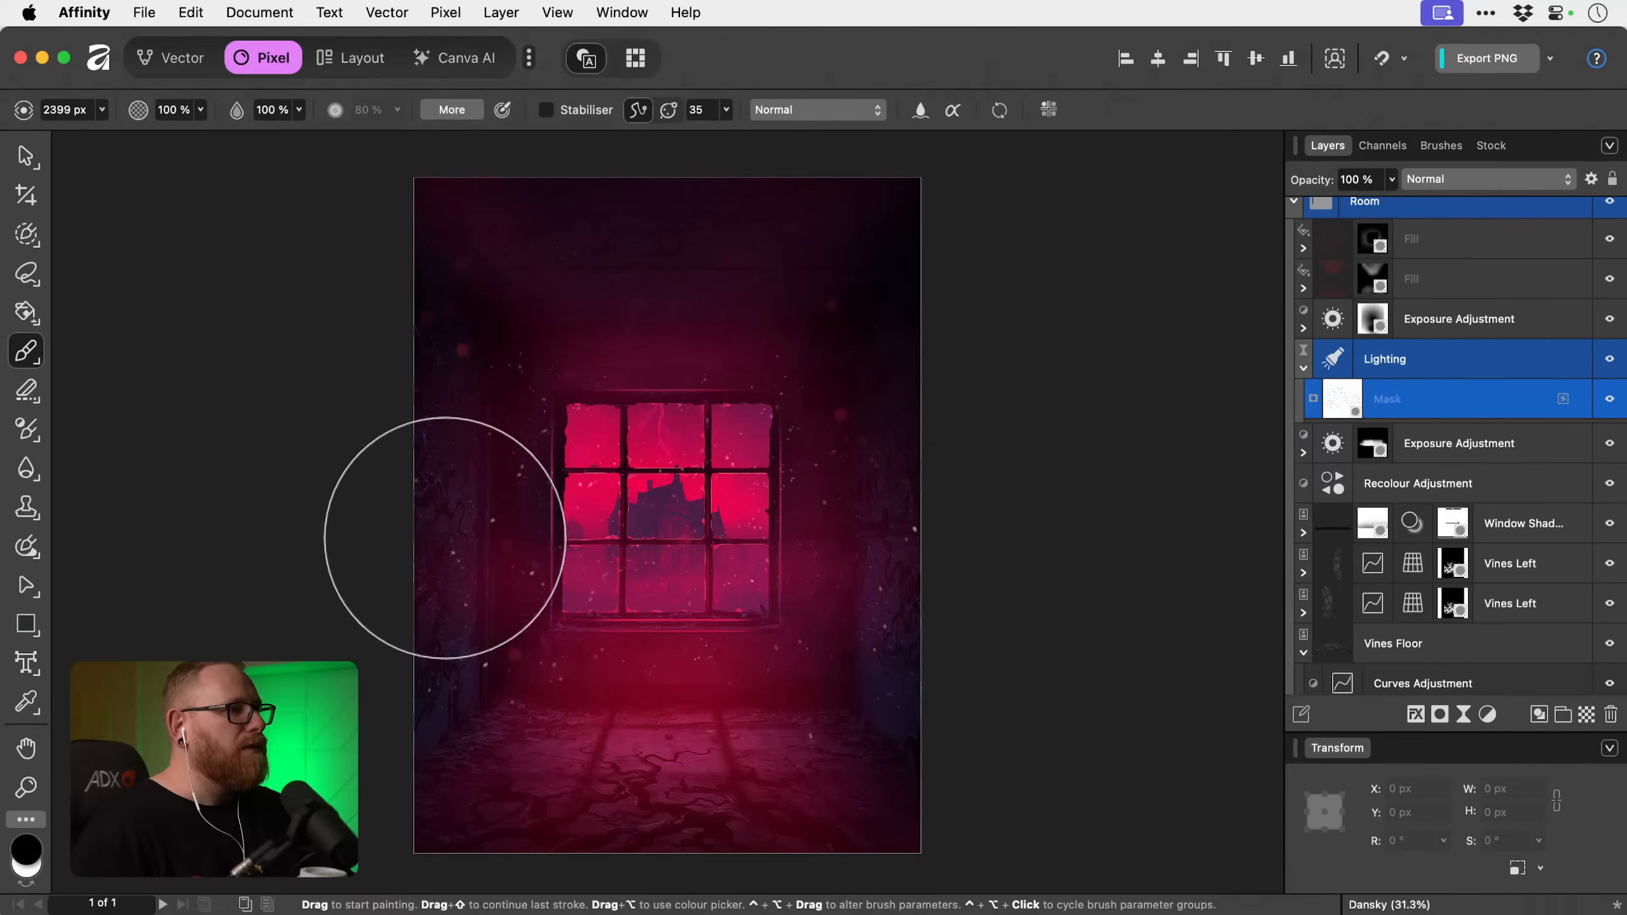
Delete the layer mask from the Room group's Lighting filter.
{"action": "right_click", "coordinate": [1341, 402]}
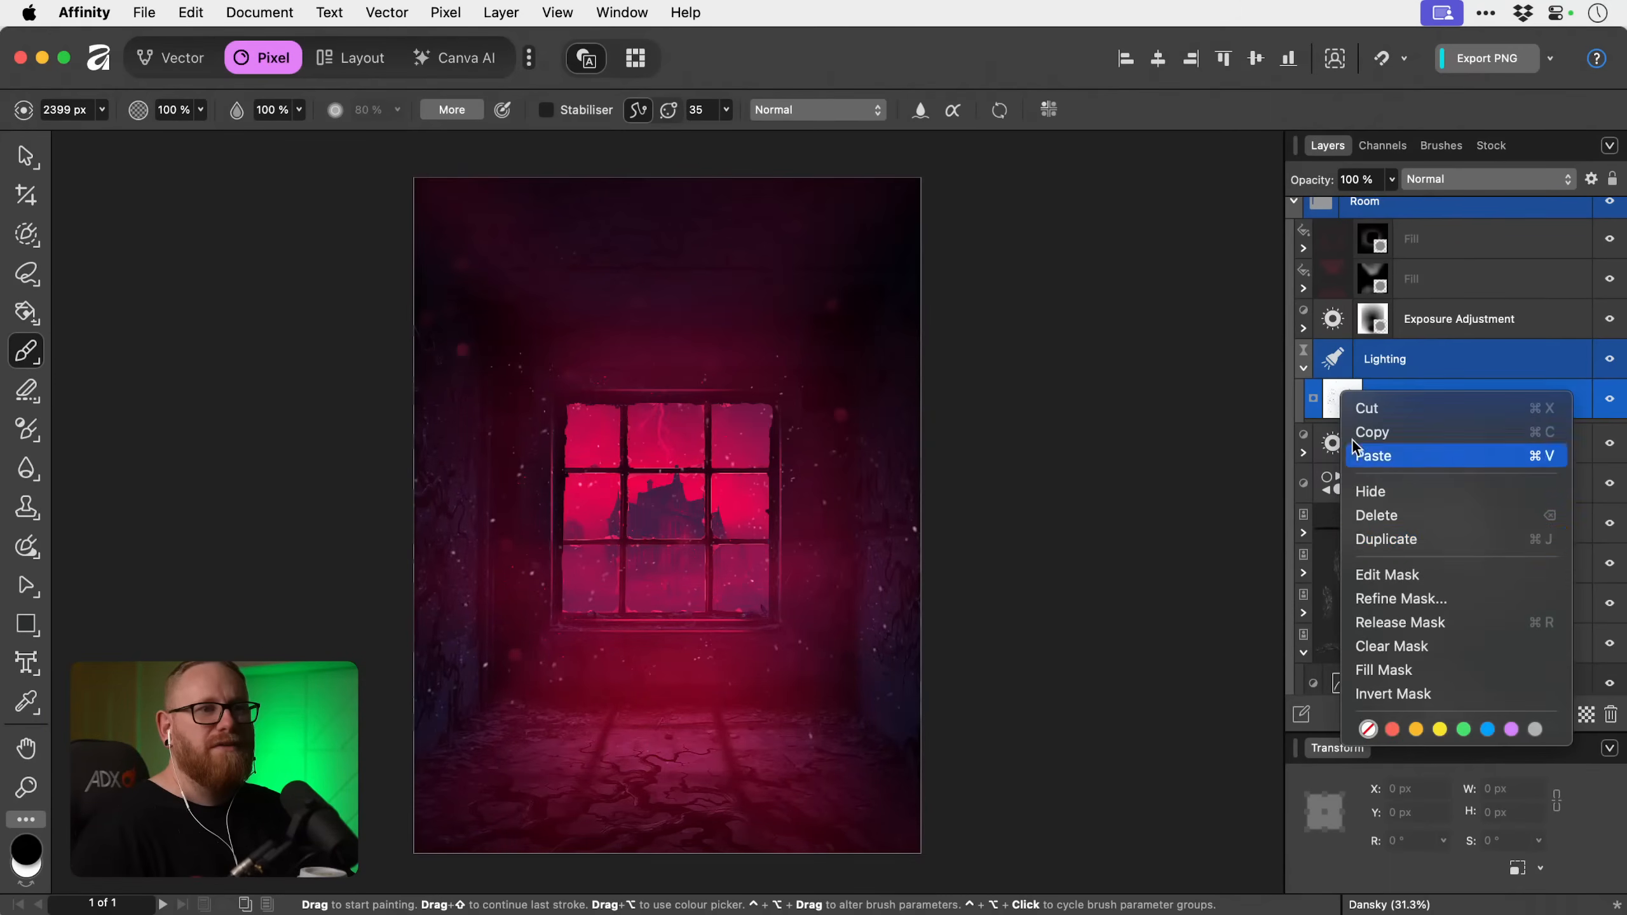
{"action": "left_click", "coordinate": [1384, 515]}
{"action": "key", "text": "super+z"}
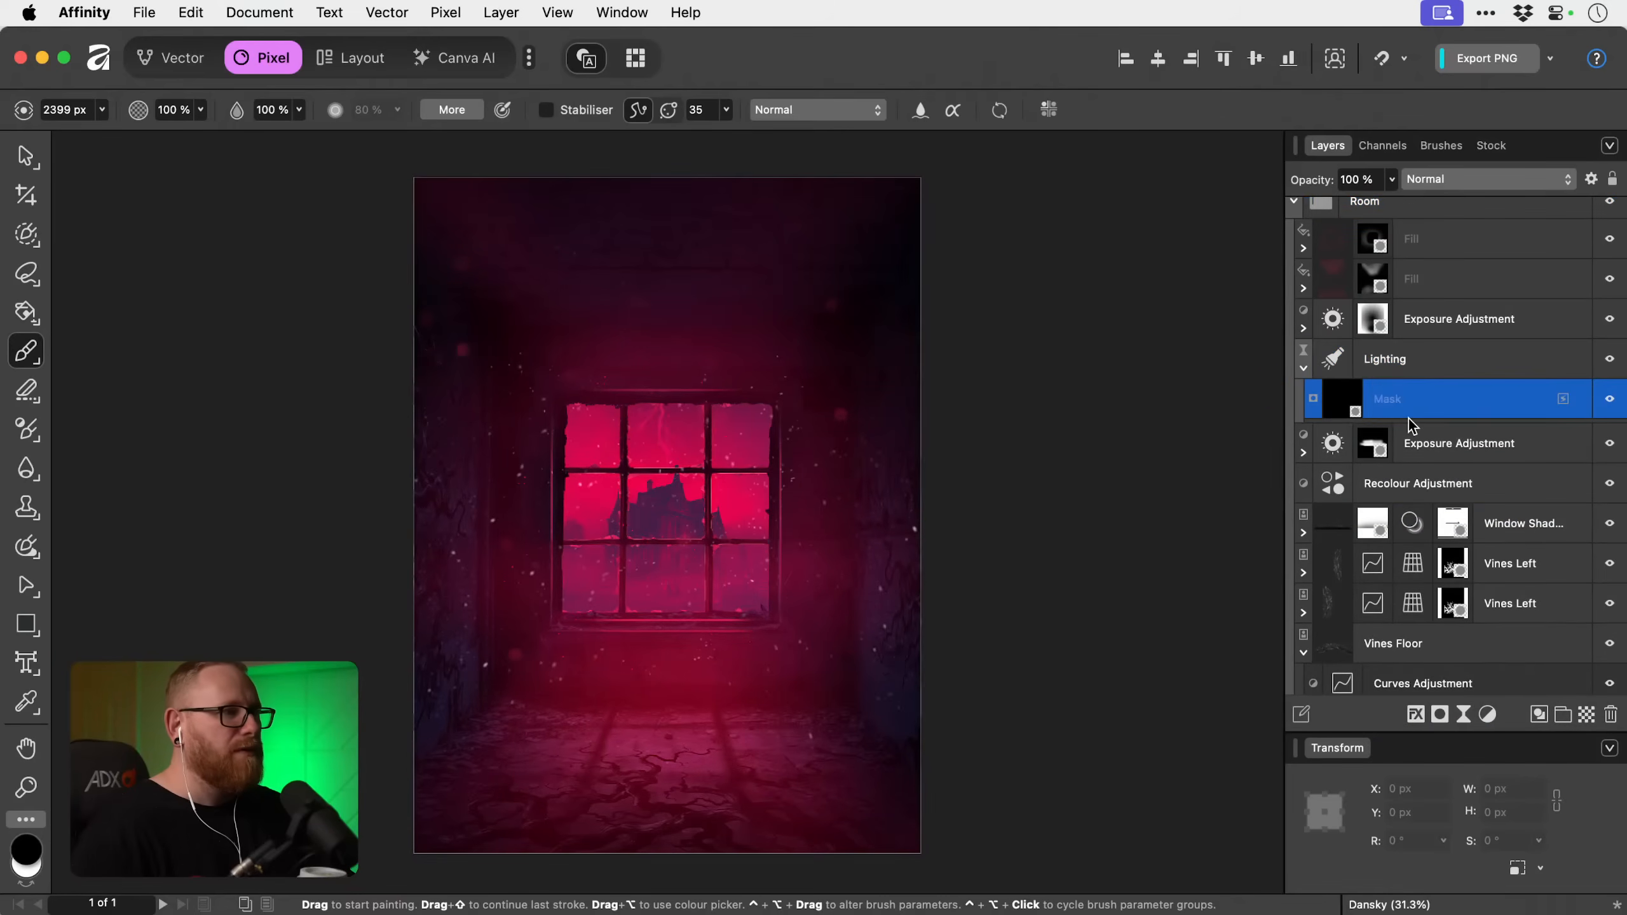
{"action": "key", "text": "super+shift+z"}
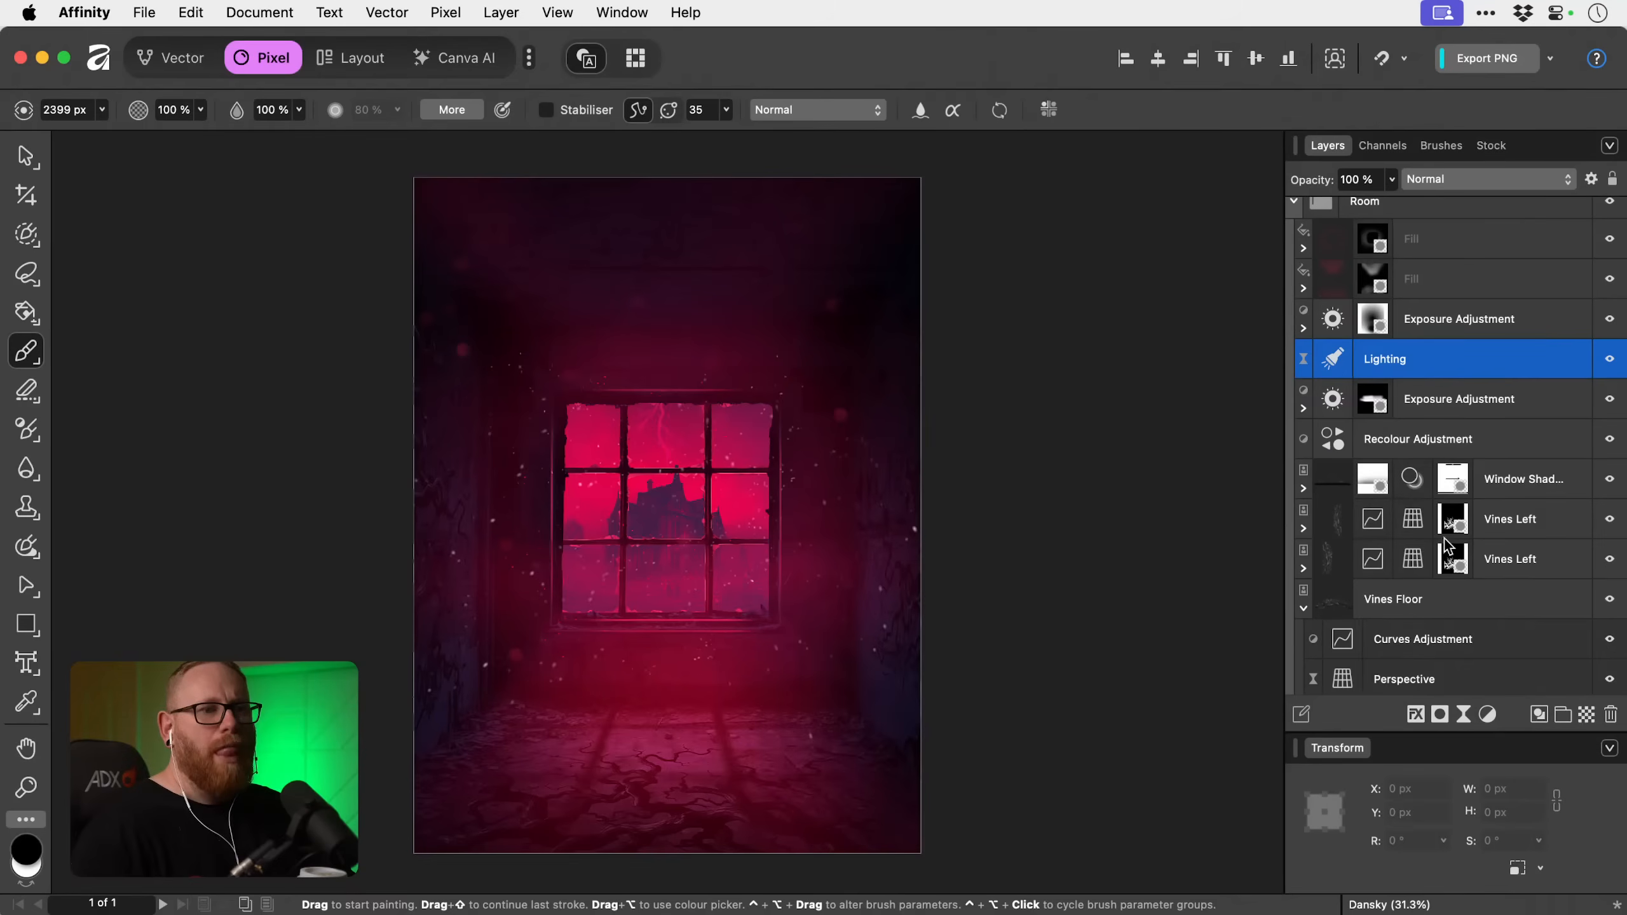
Recheck the room without the Lighting filter, and try another mask on the filter before removing it.
{"action": "left_click", "coordinate": [1611, 360]}
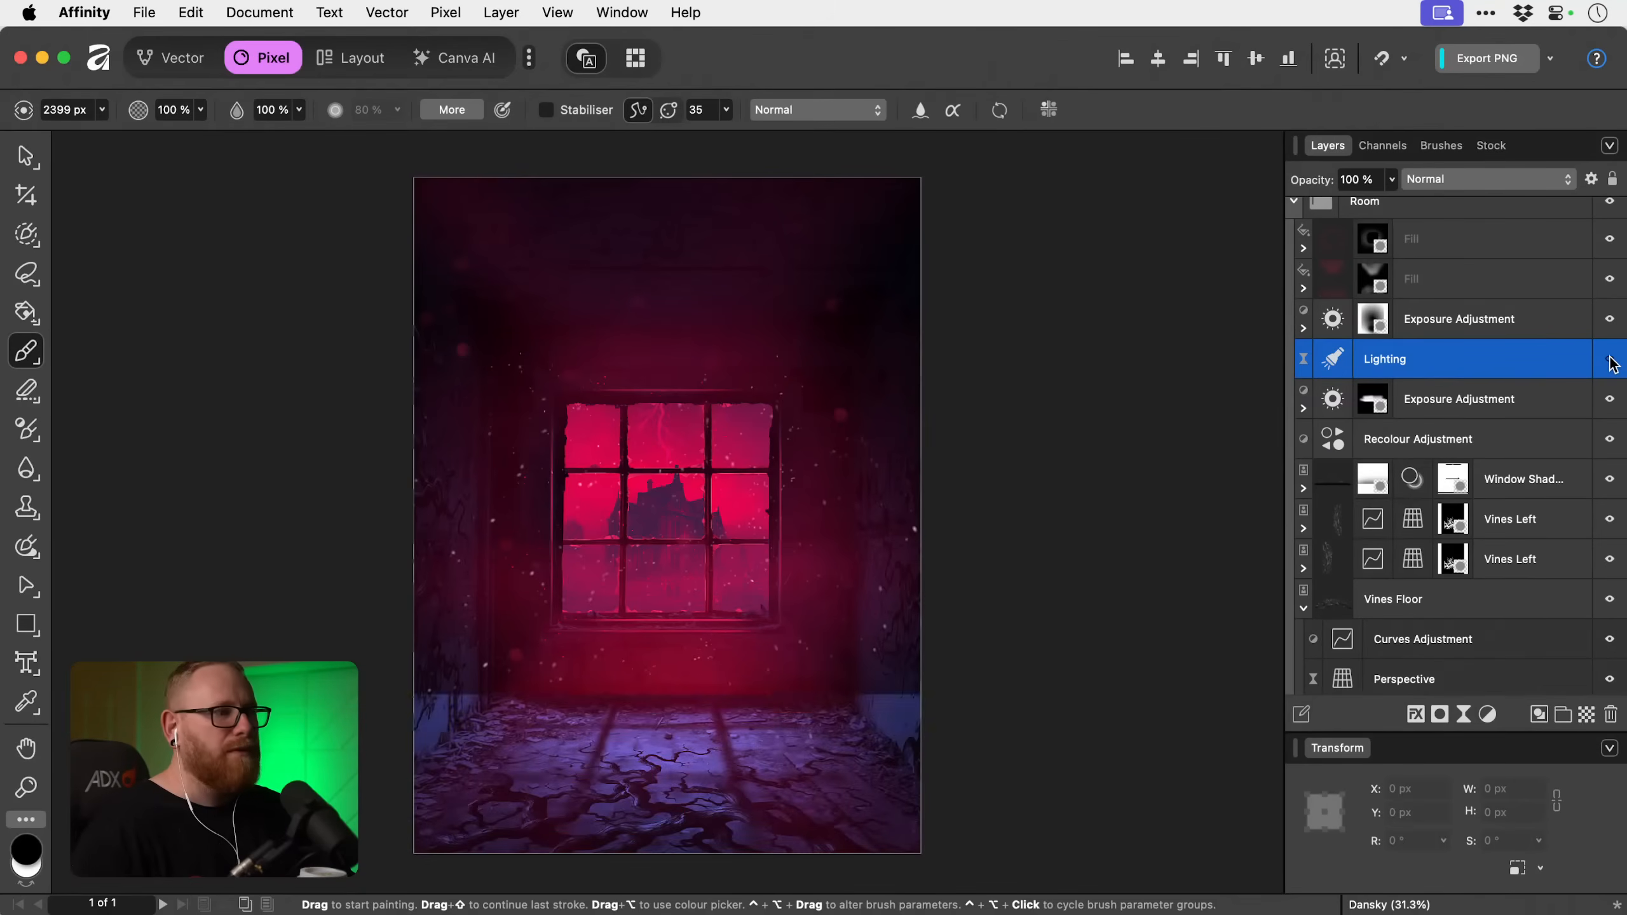
{"action": "left_click", "coordinate": [1611, 361]}
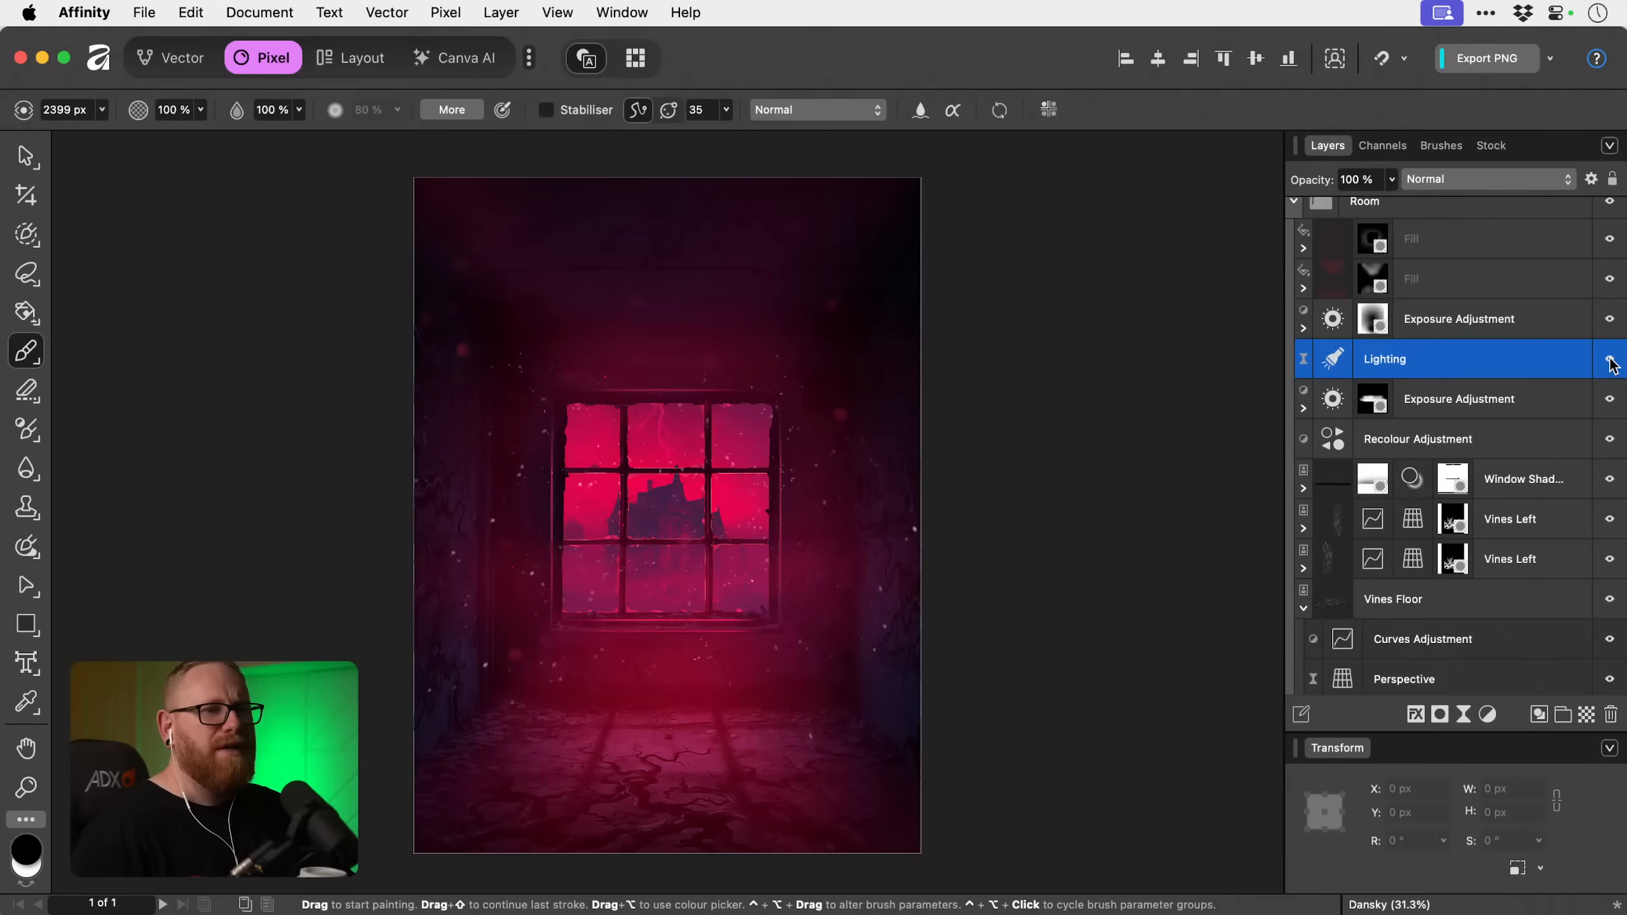
{"action": "left_click", "coordinate": [1440, 715]}
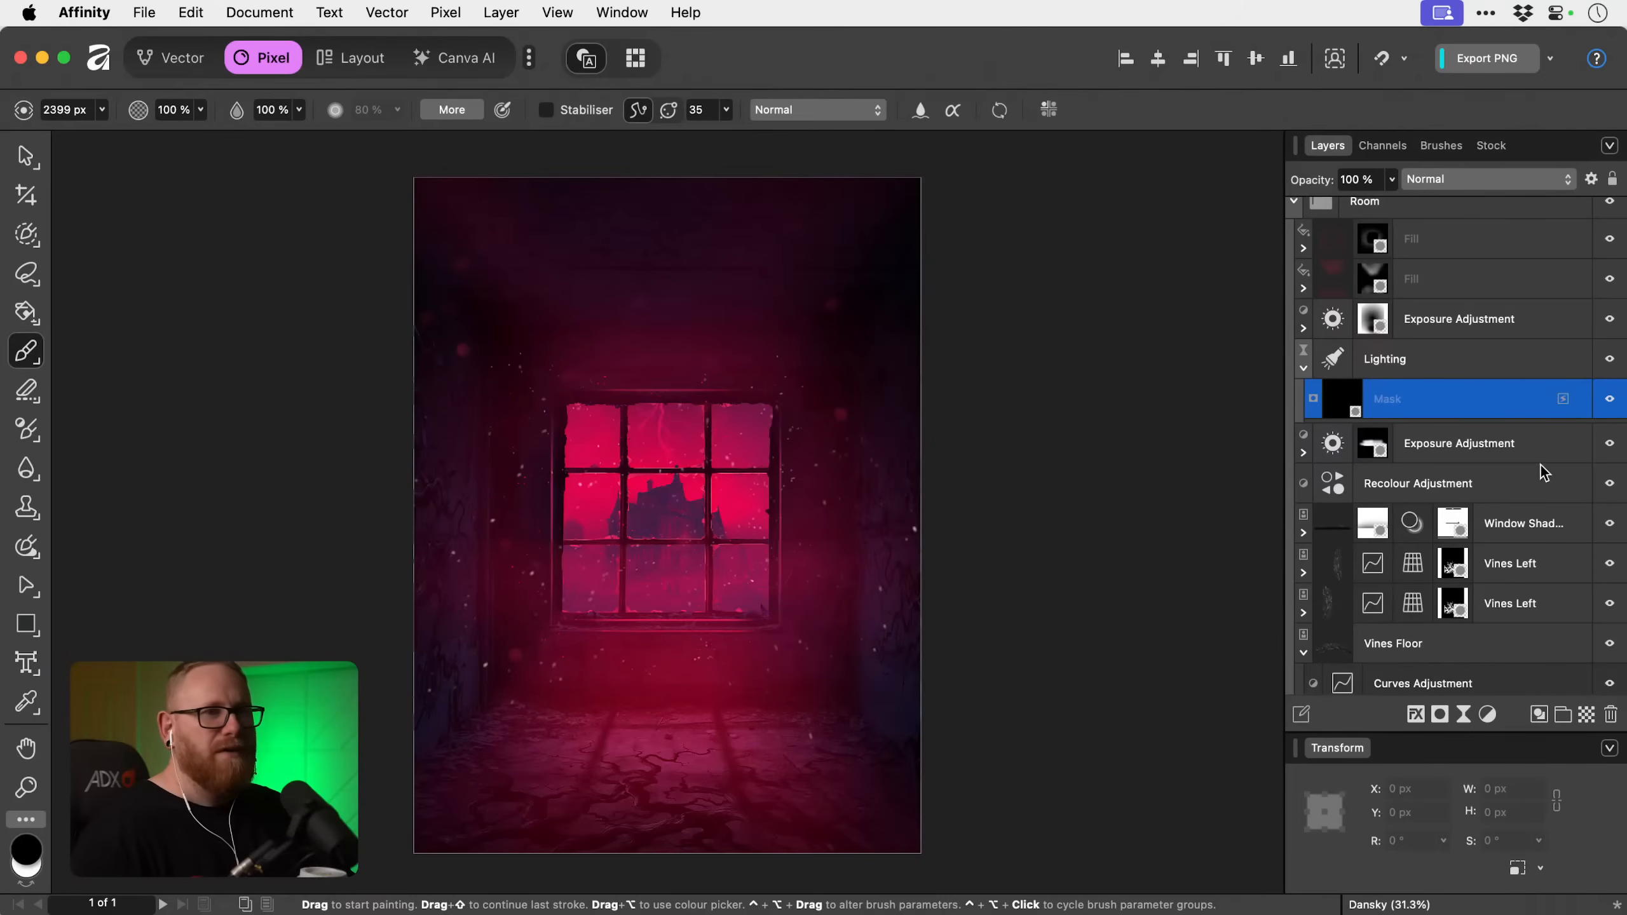
{"action": "key", "text": "Delete"}
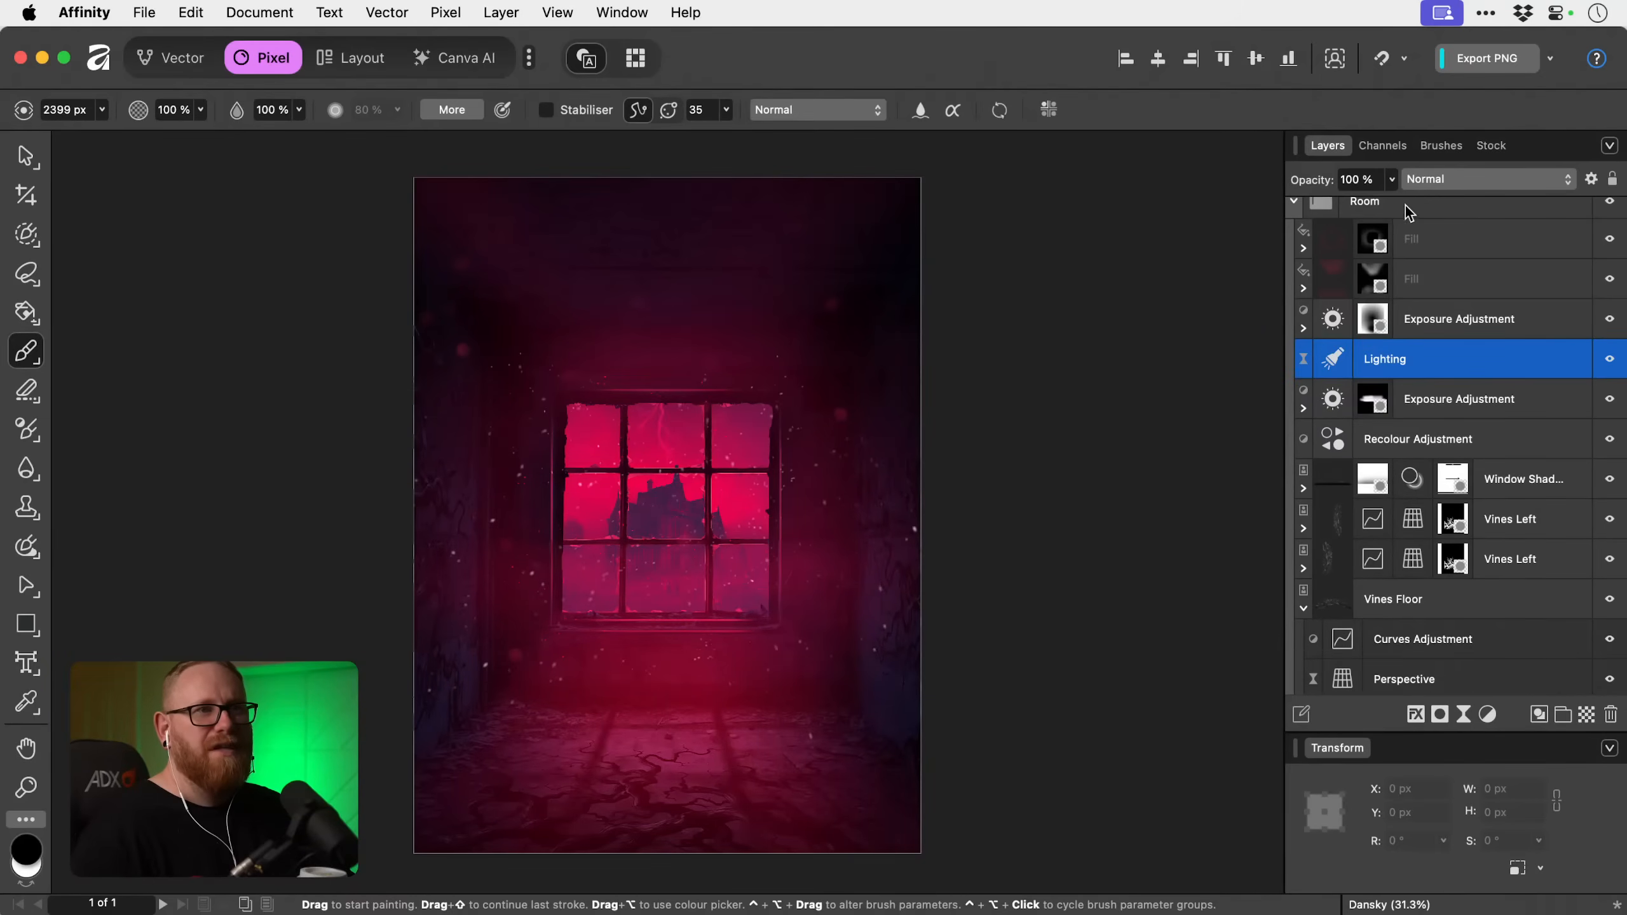
Lower the opacity of the Room group's Lighting filter to 75 %.
{"action": "left_click", "coordinate": [1390, 181]}
{"action": "left_click_drag", "start_coordinate": [1393, 203], "coordinate": [1348, 208]}
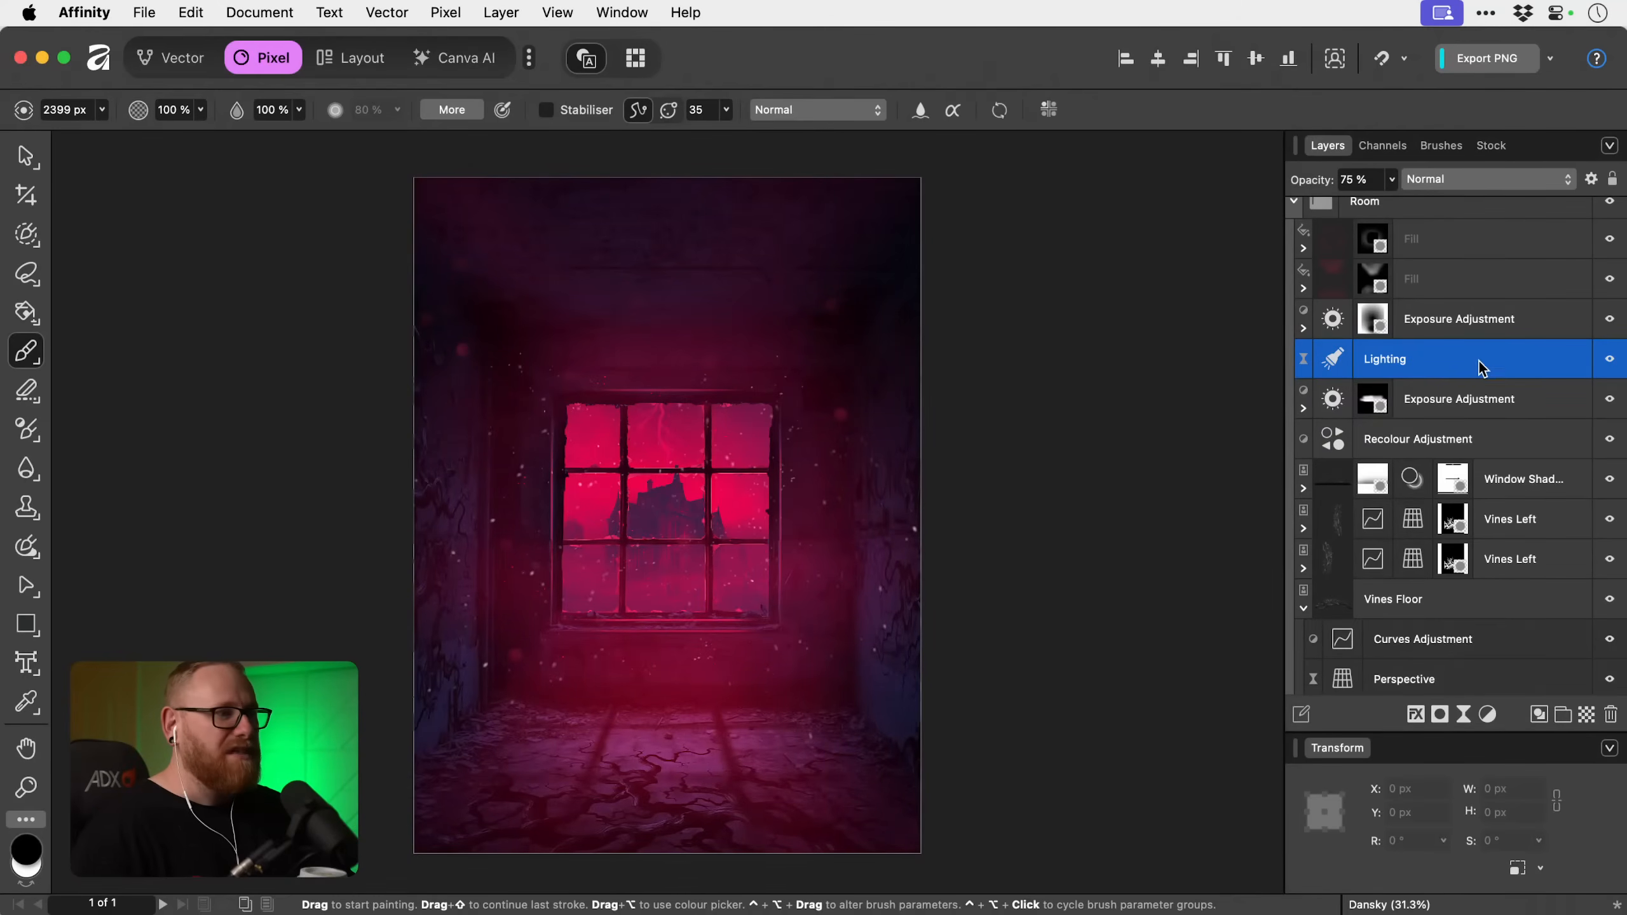
{"action": "key", "text": "v"}
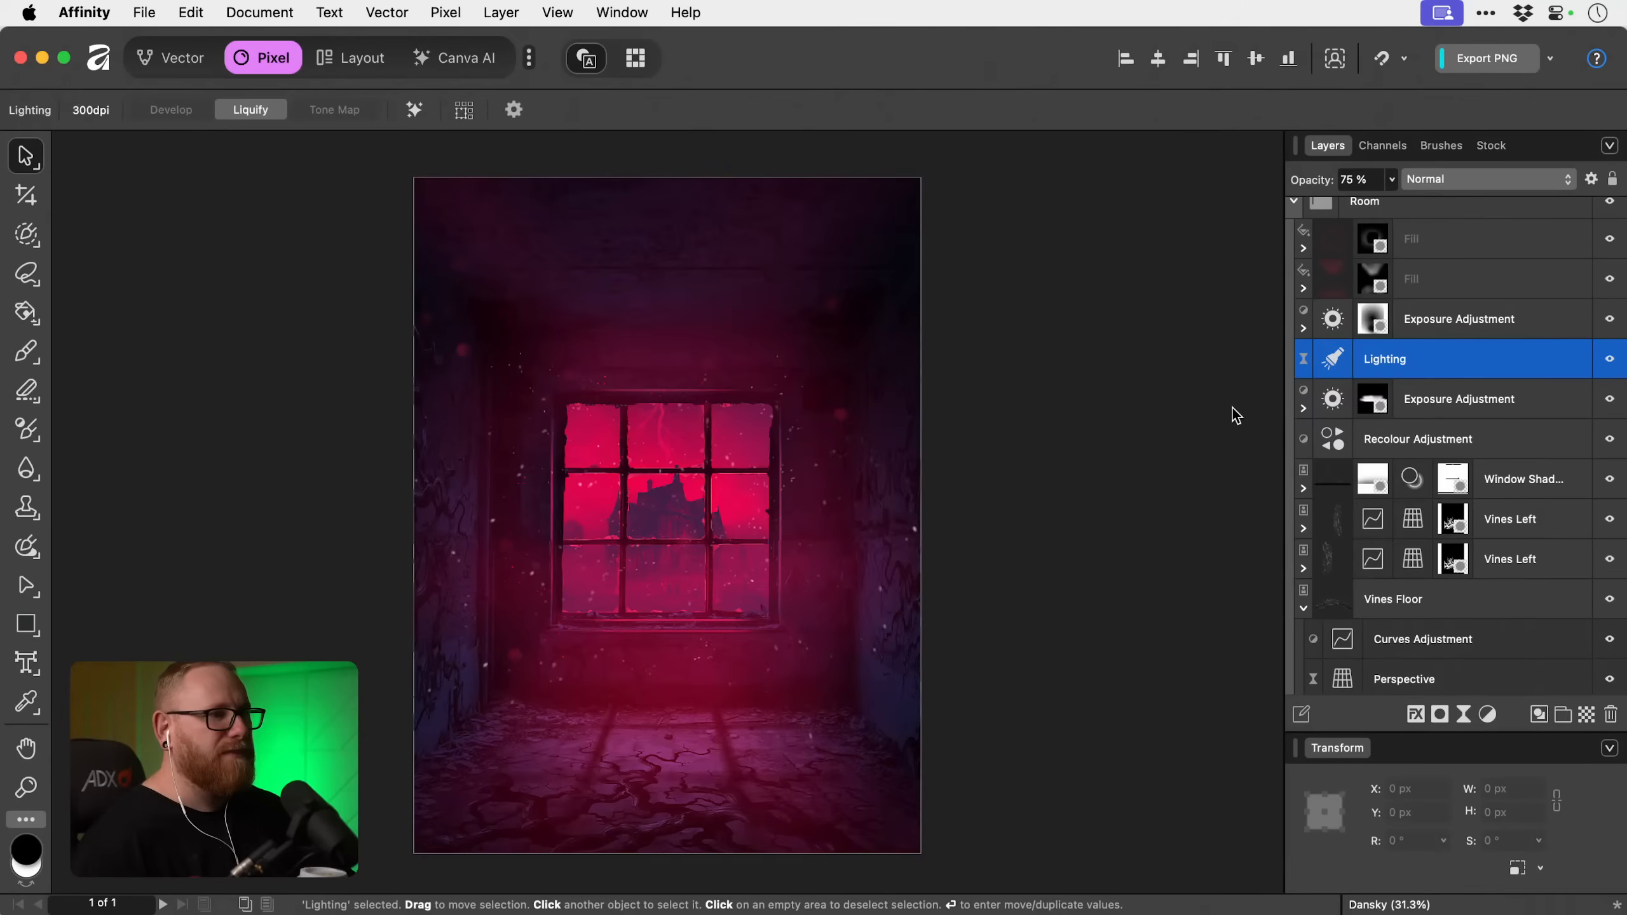
Add a solid fill layer above the topmost Light Blur layer in the Glow Fx group and colour it pink-red FF0052.
{"action": "scroll", "coordinate": [1462, 411], "scroll_direction": "up", "scroll_amount": 5}
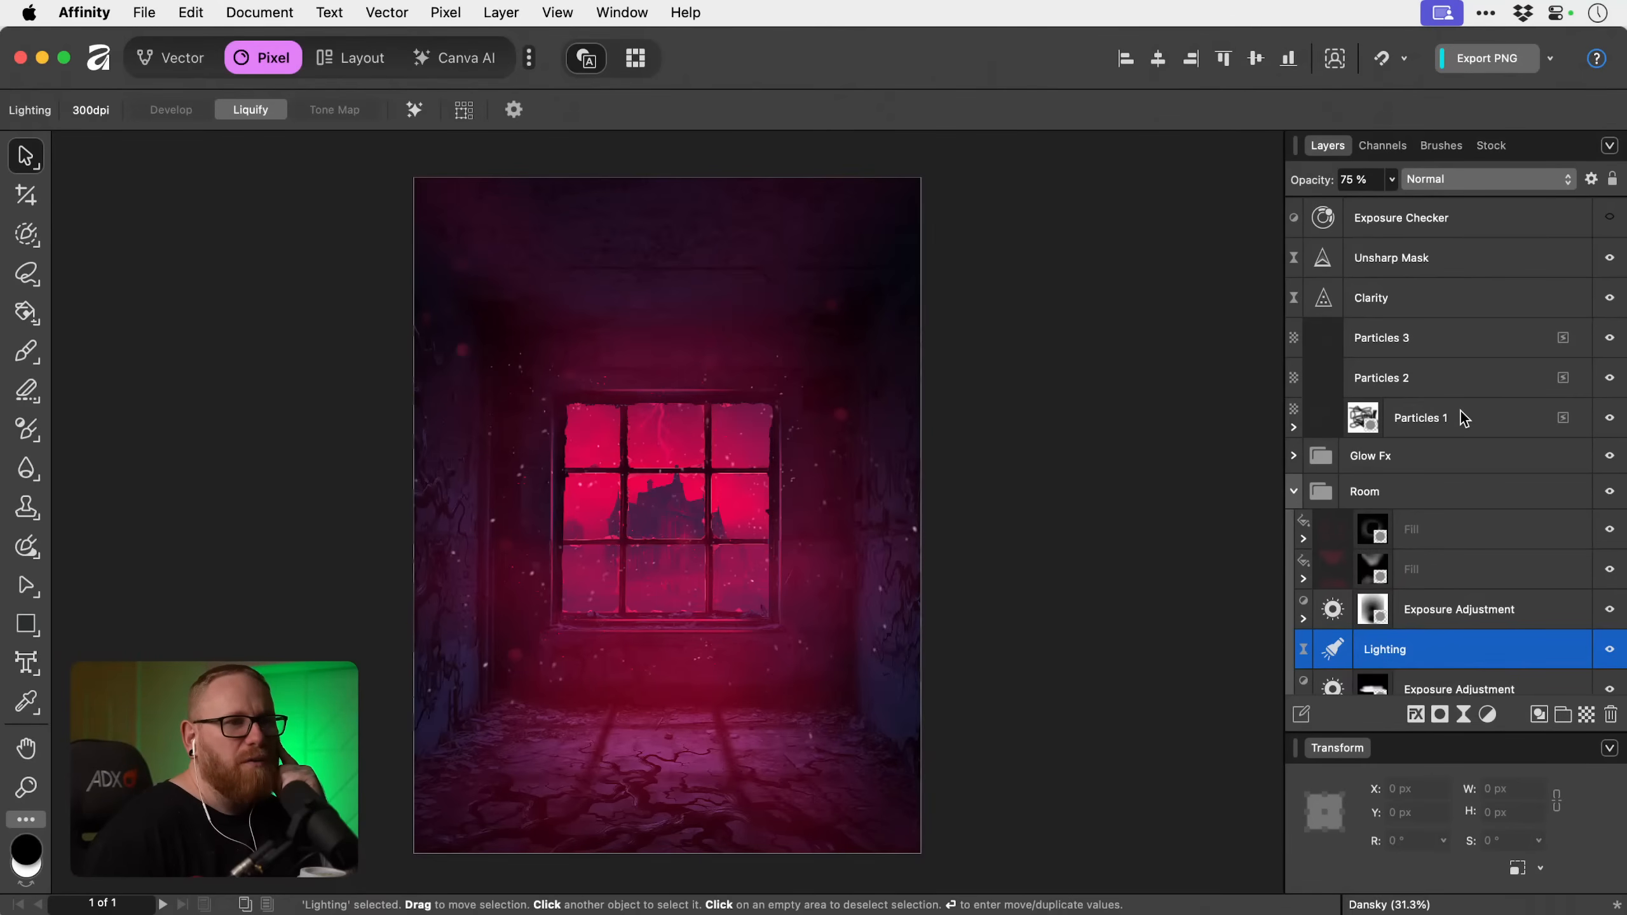
{"action": "left_click", "coordinate": [1293, 455]}
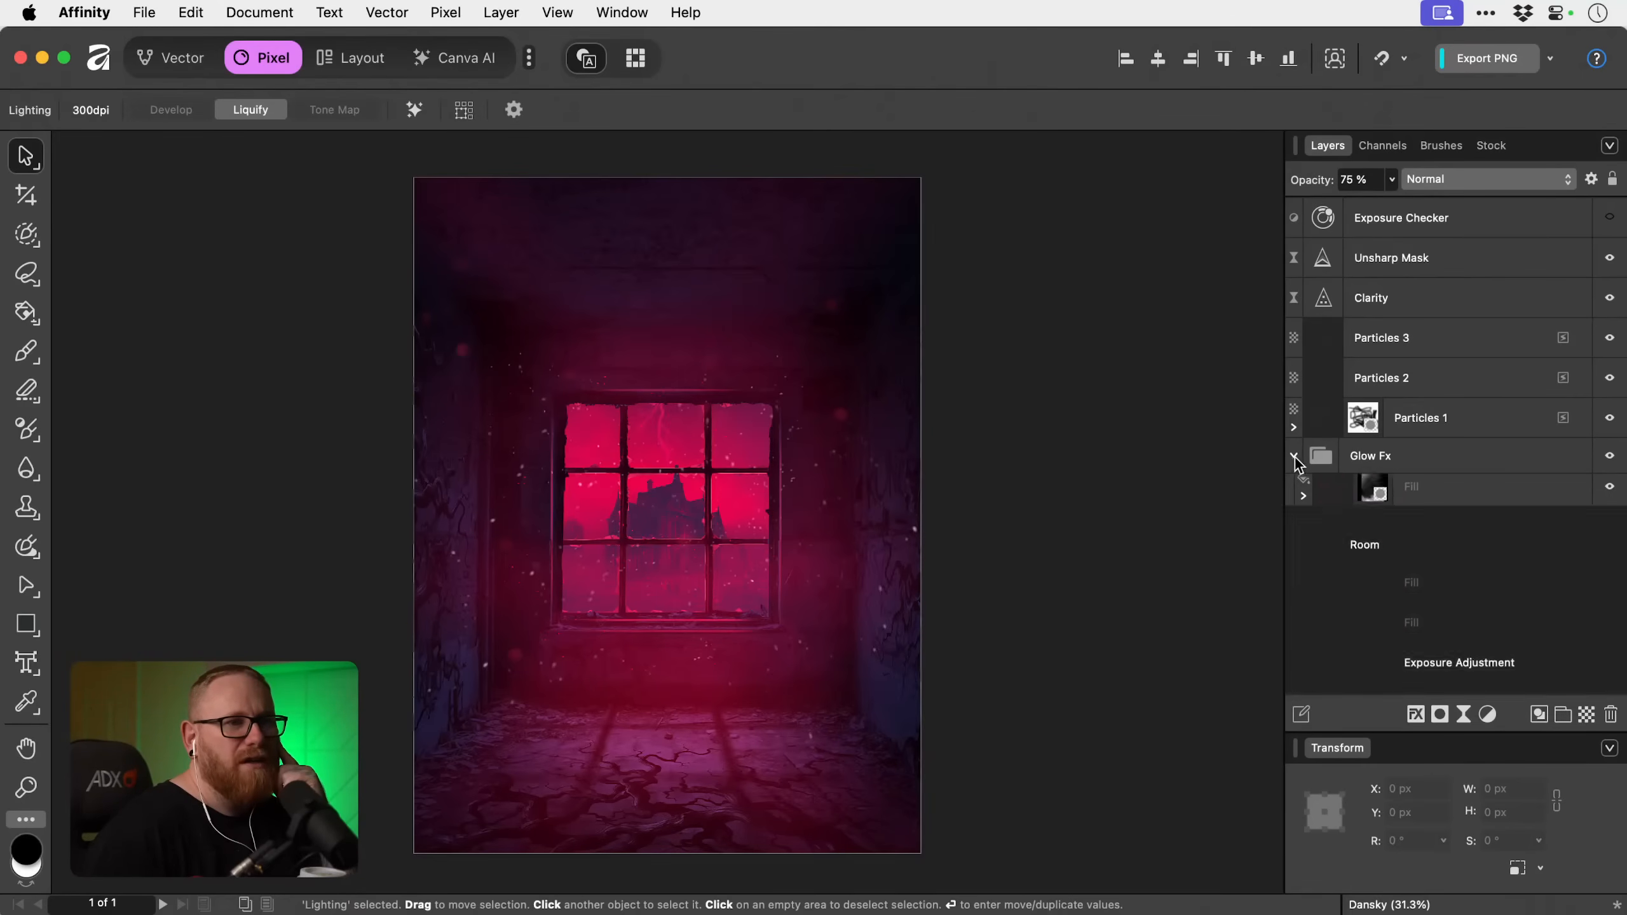
{"action": "left_click", "coordinate": [1467, 507]}
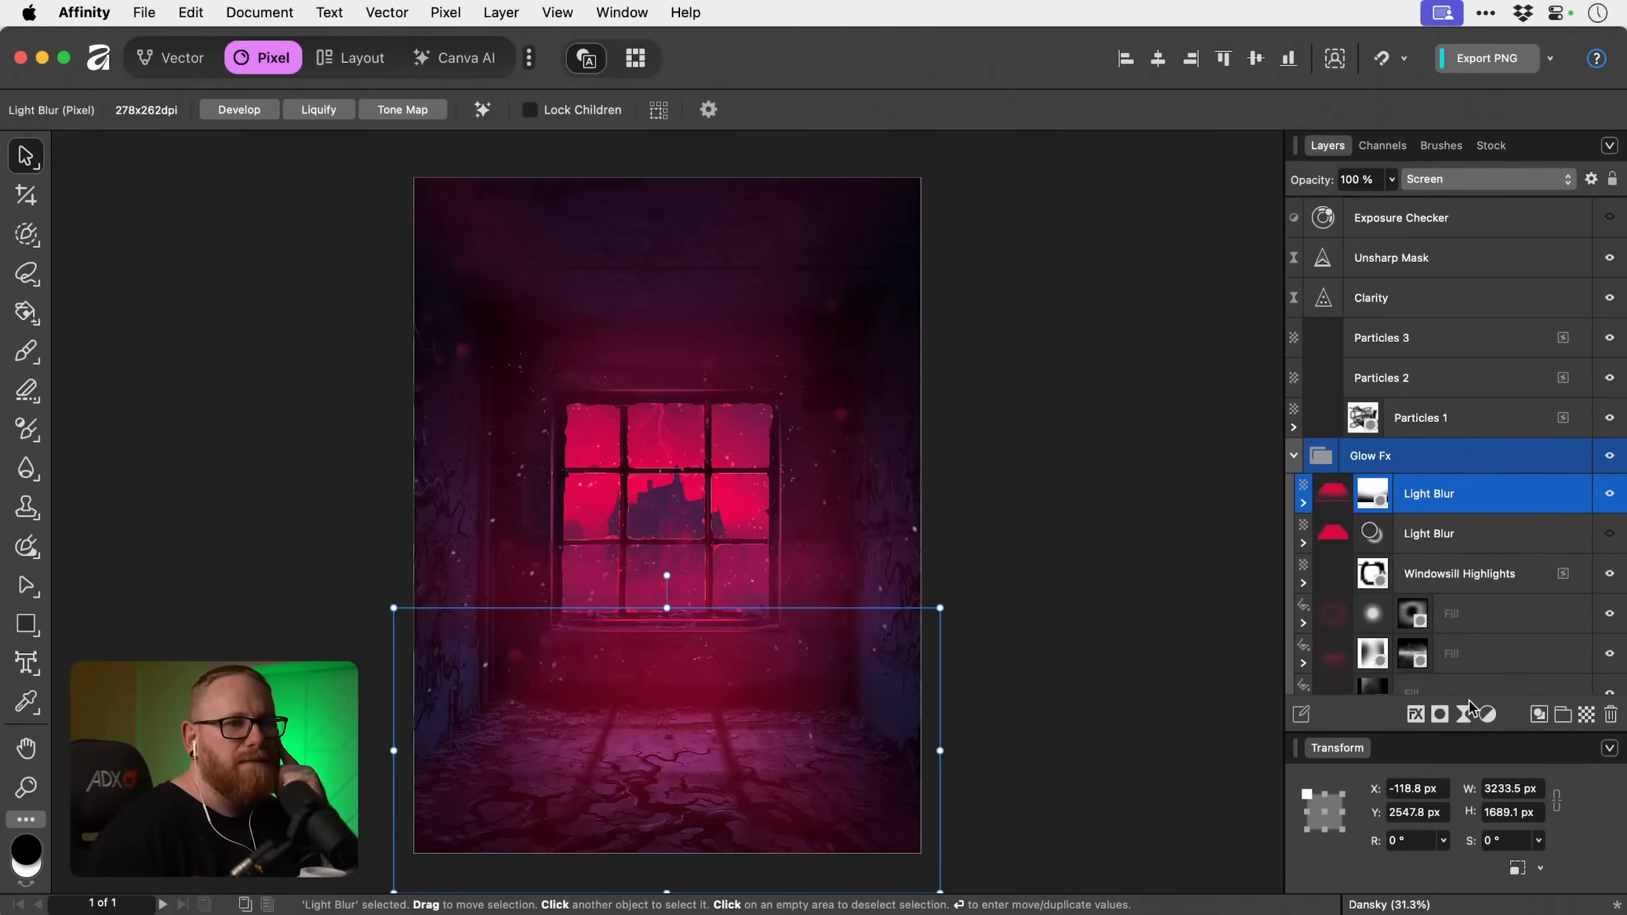
{"action": "left_click", "coordinate": [445, 12]}
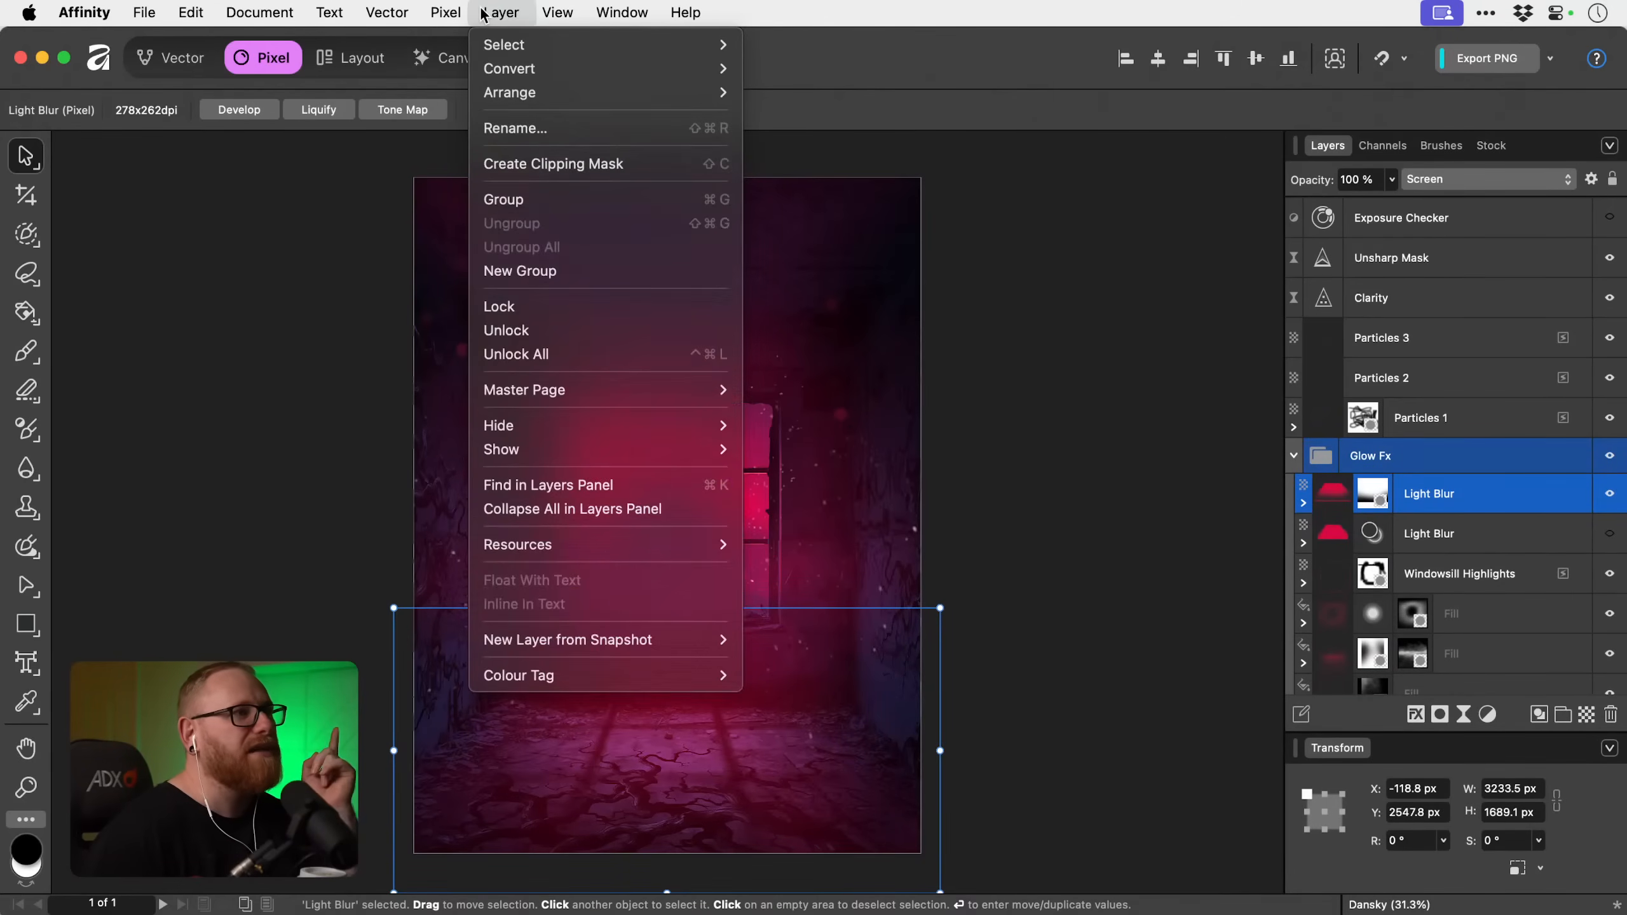
{"action": "left_click", "coordinate": [478, 211]}
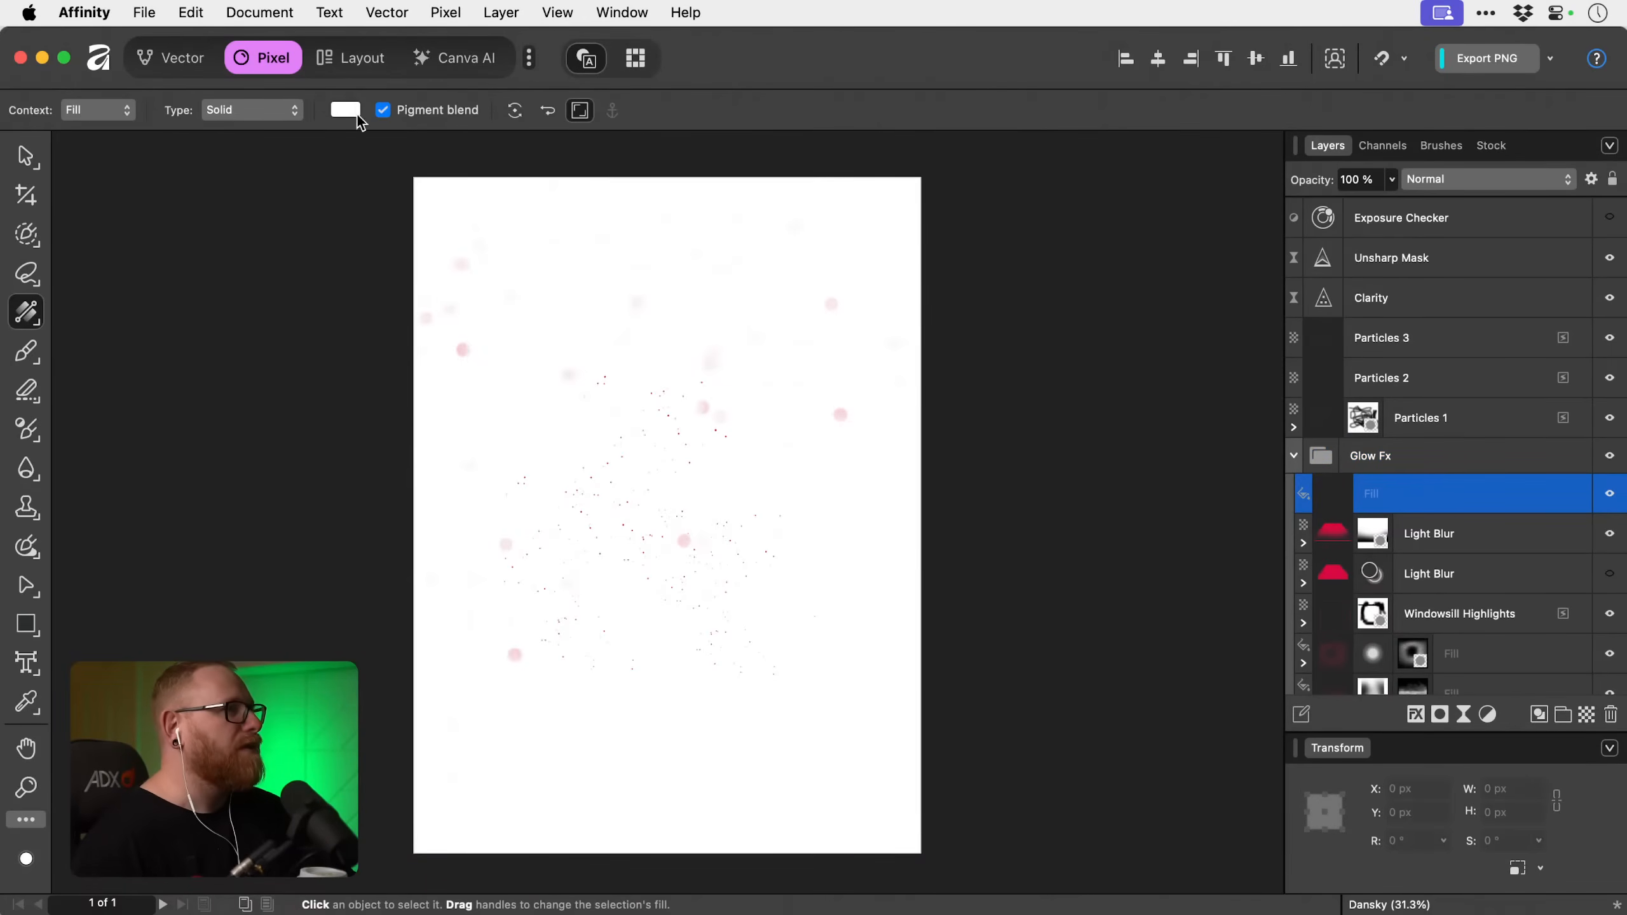
{"action": "left_click", "coordinate": [346, 110]}
{"action": "left_click", "coordinate": [591, 260]}
{"action": "left_click_drag", "start_coordinate": [560, 272], "coordinate": [590, 245]}
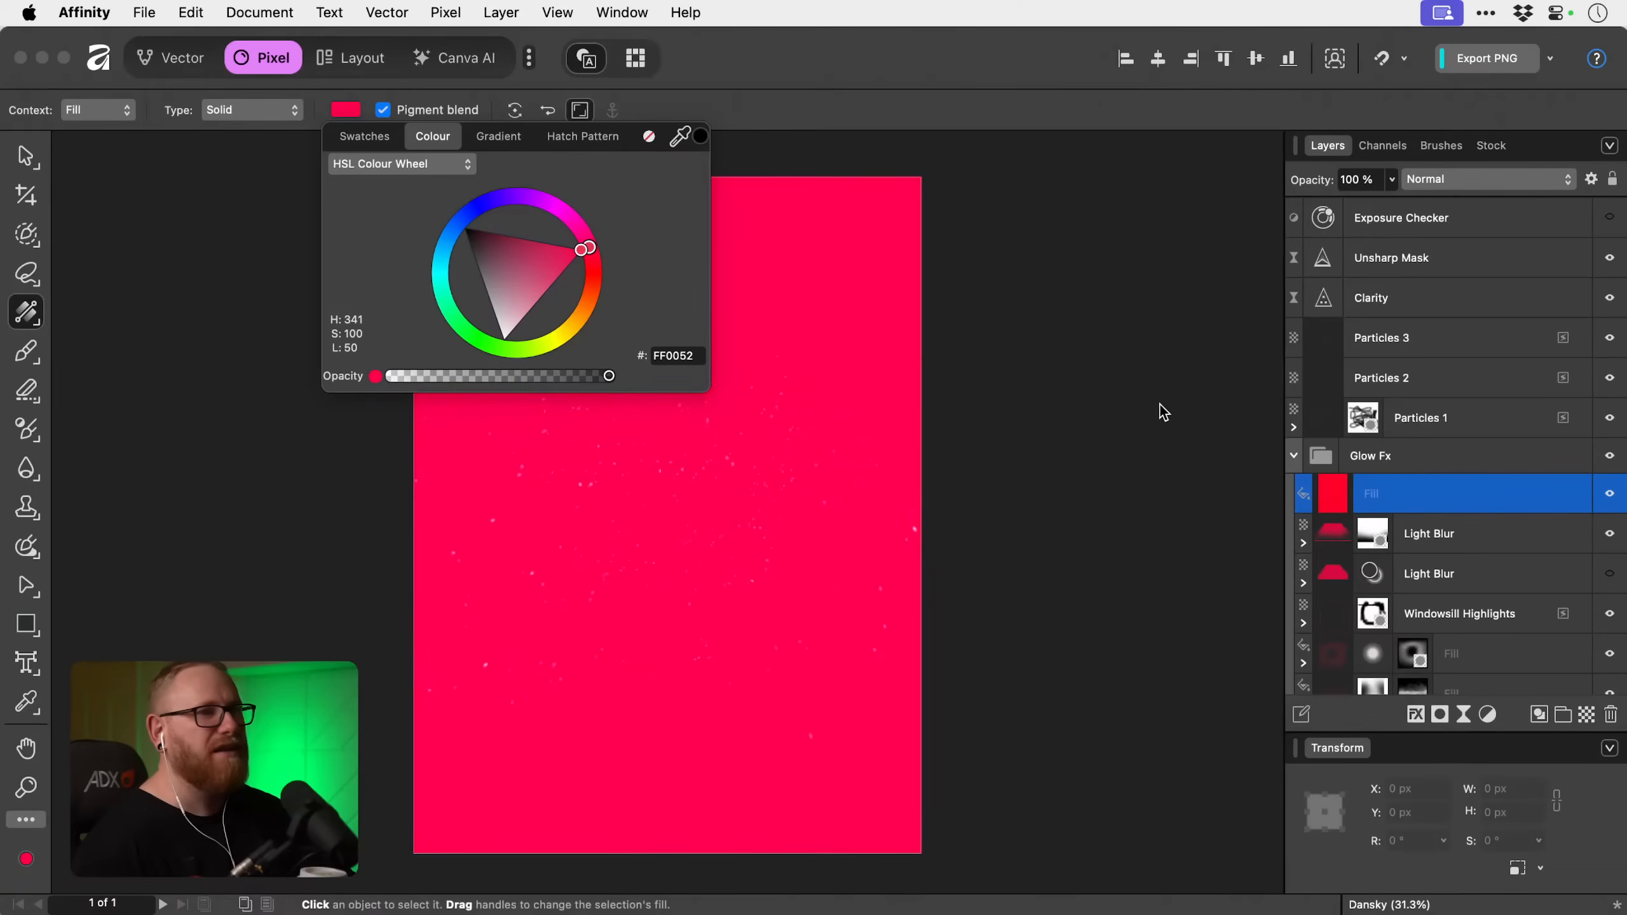
Hide the new pink-red fill layer in the Glow Fx group behind a black layer mask.
{"action": "left_click", "coordinate": [1429, 506]}
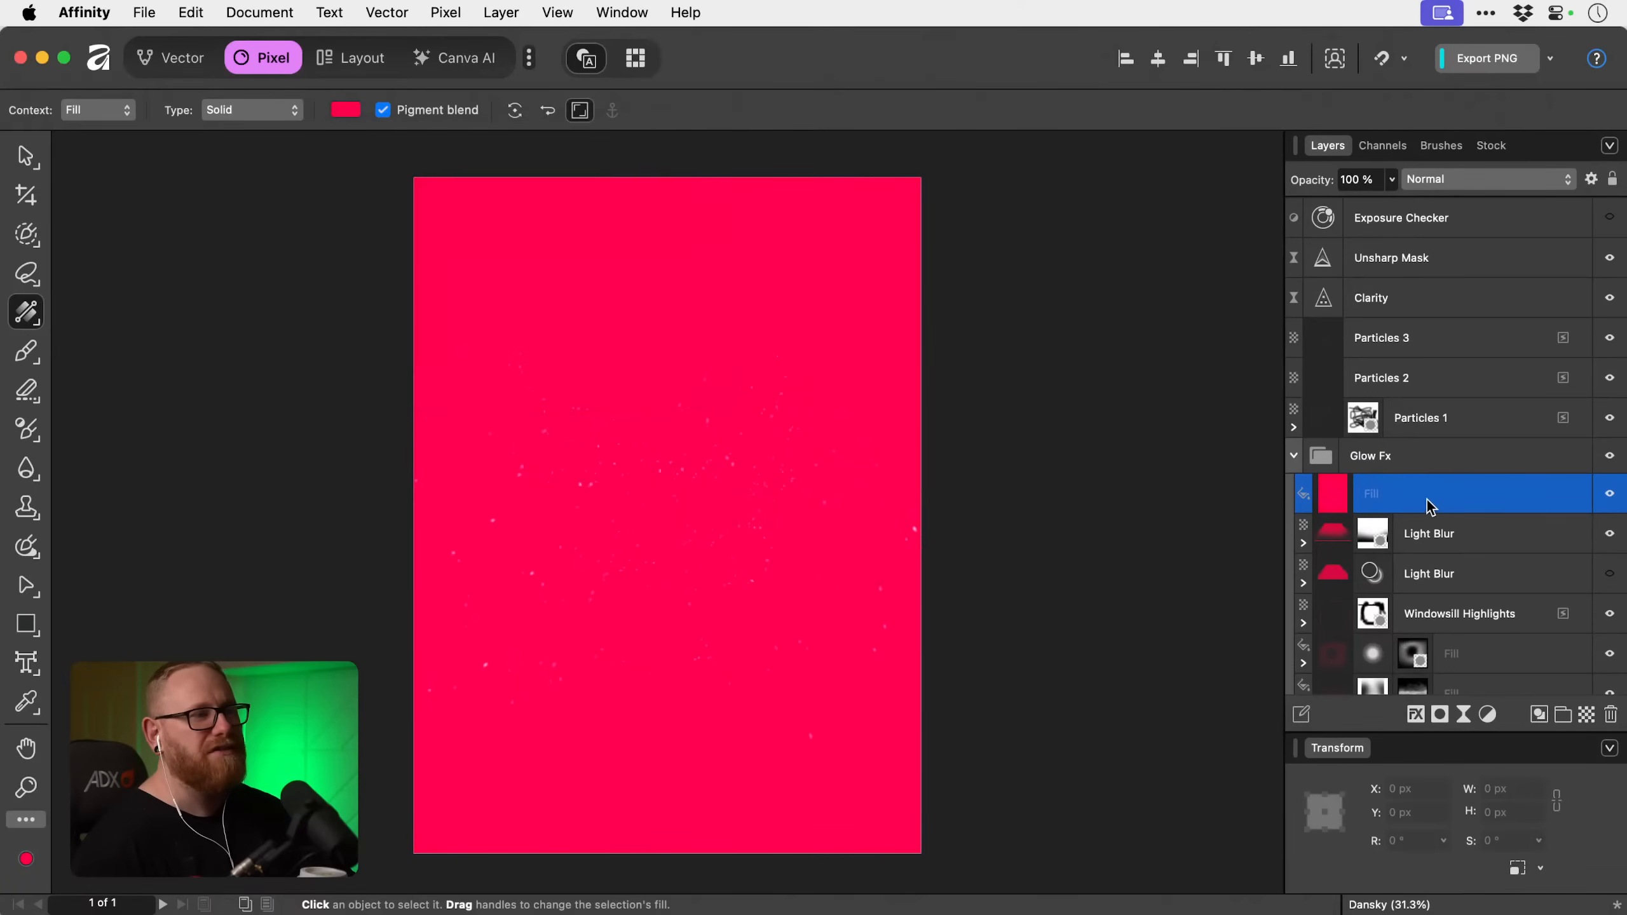
{"action": "left_click", "coordinate": [1443, 723]}
{"action": "left_click", "coordinate": [1454, 756]}
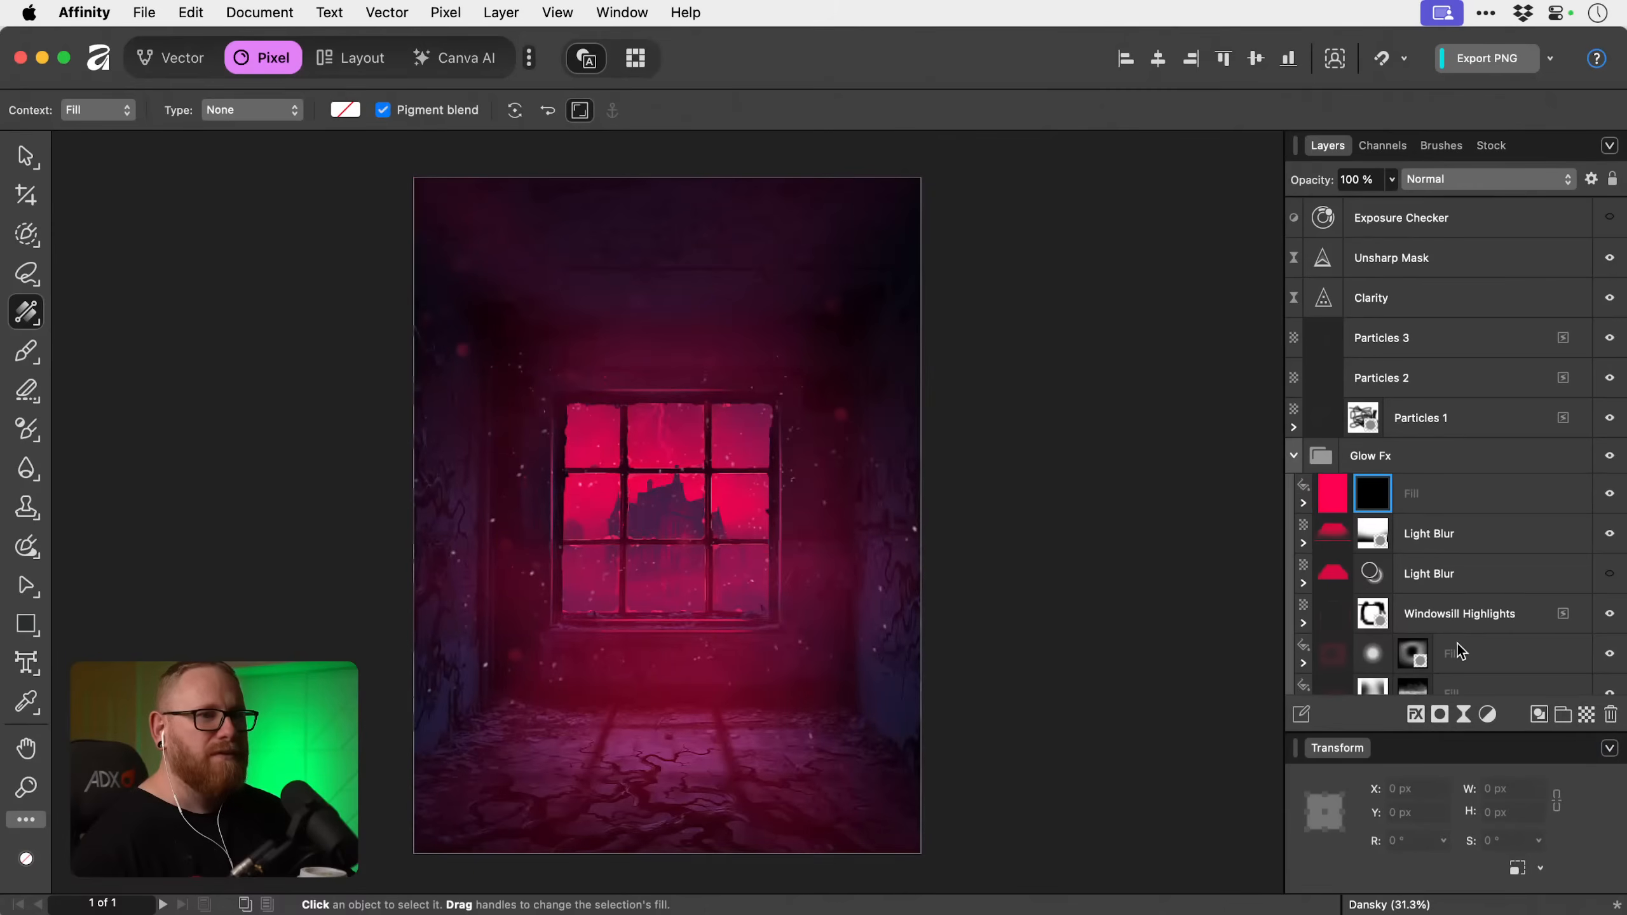
Choose the 394 px Round Light Brush from the Basic brush category for painting on the fill layer's mask.
{"action": "key", "text": "b"}
{"action": "left_click", "coordinate": [1435, 146]}
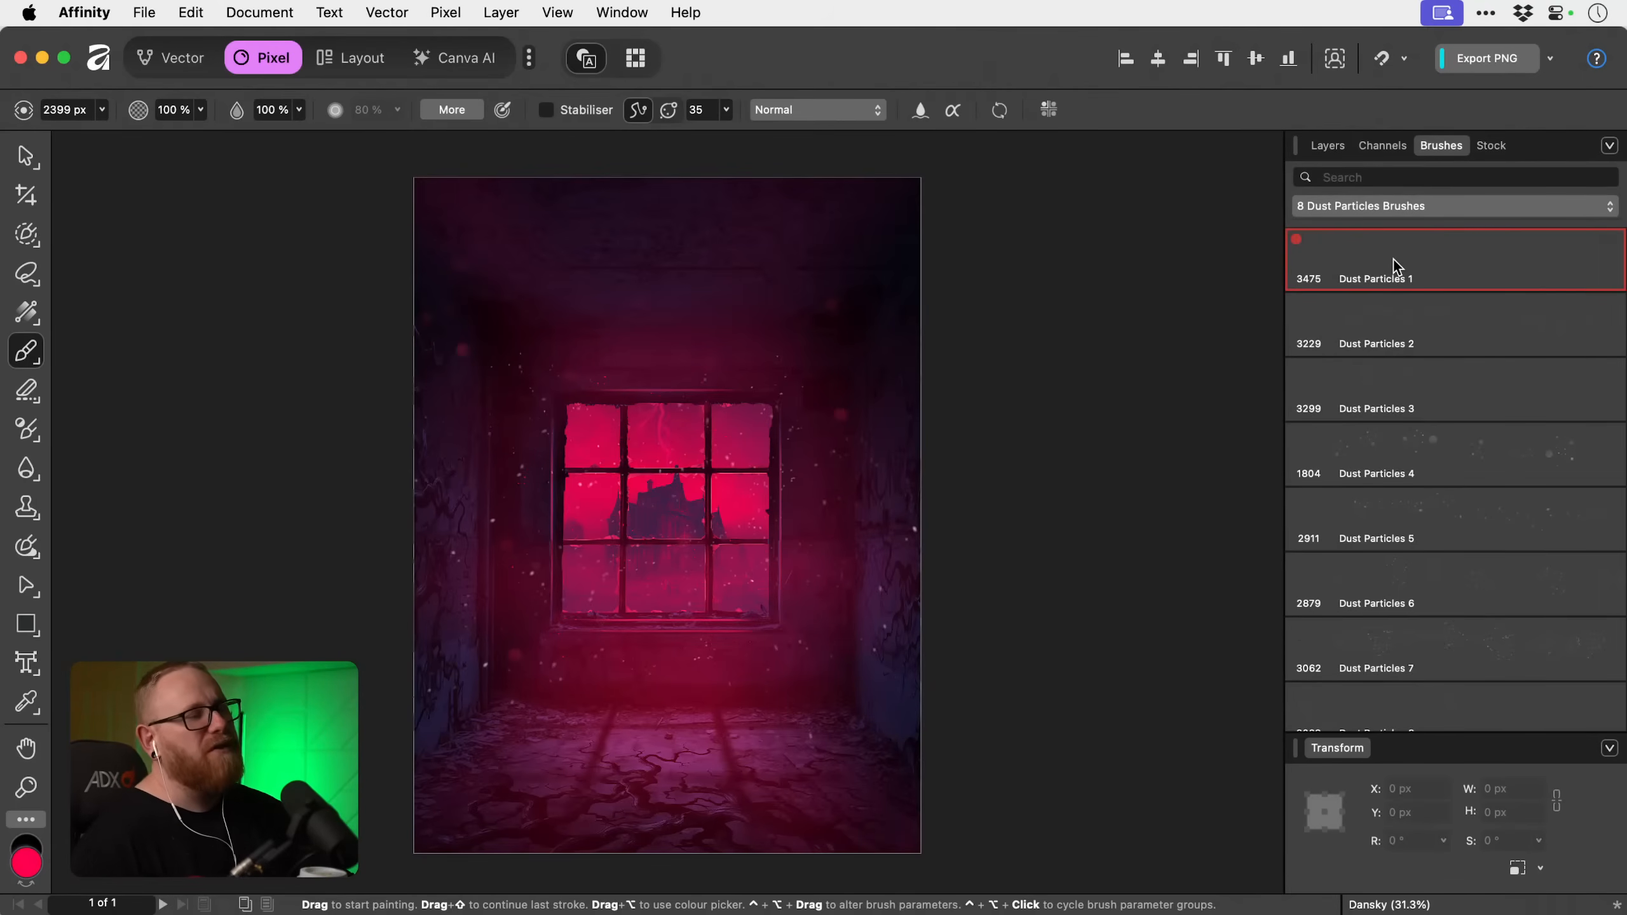
{"action": "left_click", "coordinate": [1404, 217]}
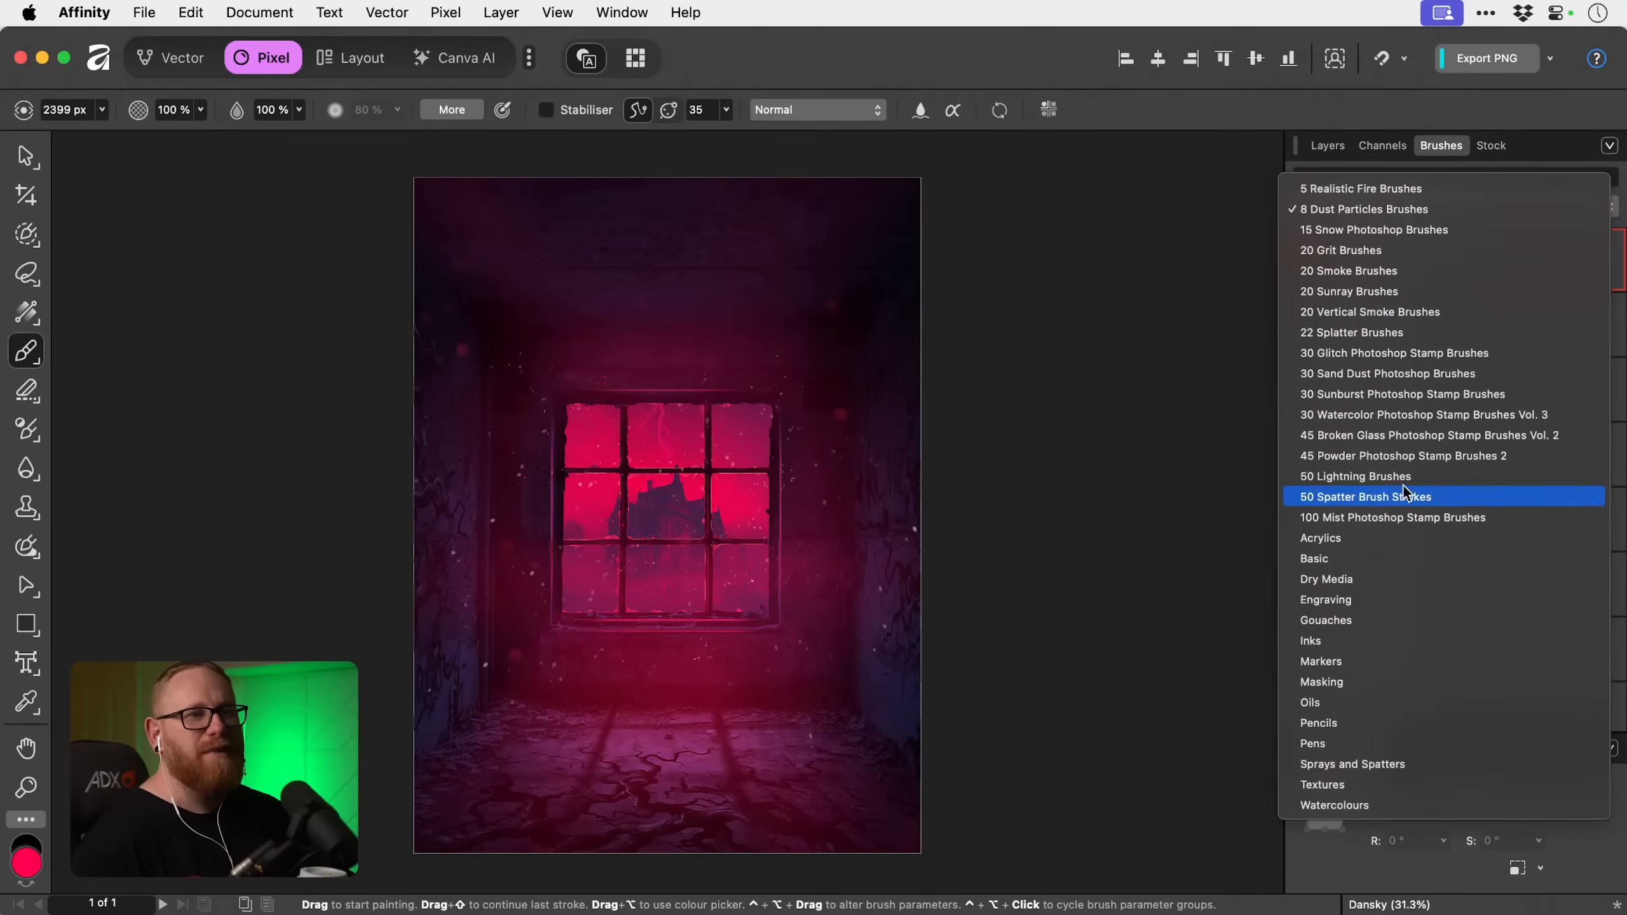
{"action": "left_click", "coordinate": [1394, 553]}
{"action": "scroll", "coordinate": [1413, 577], "scroll_direction": "down", "scroll_amount": 5}
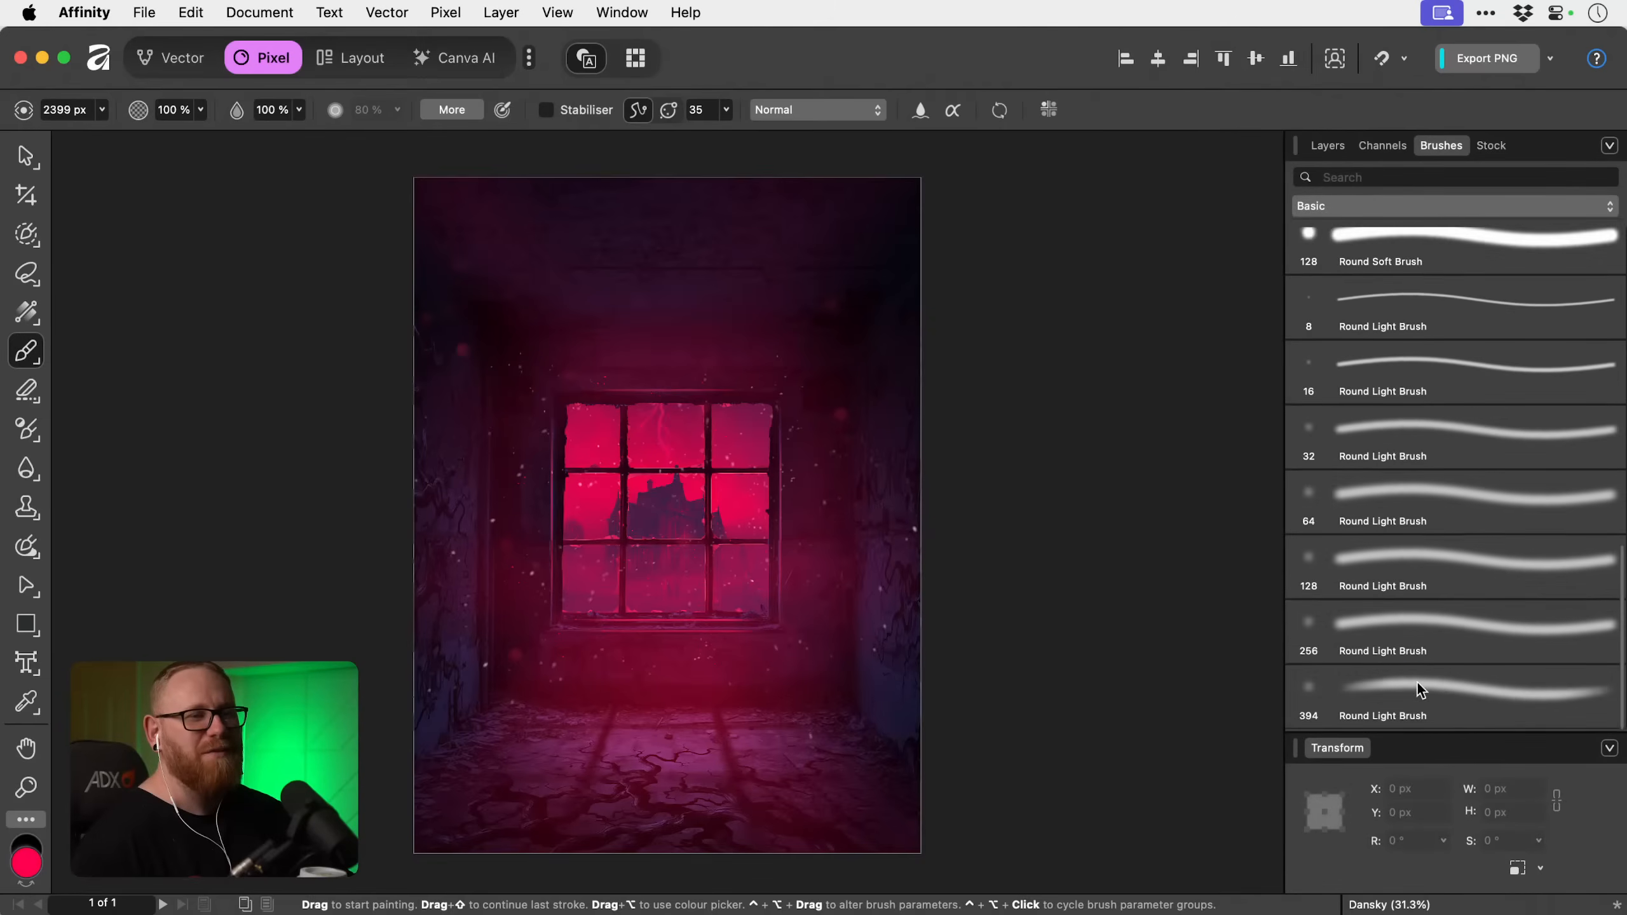
{"action": "left_click", "coordinate": [1417, 684]}
{"action": "left_click", "coordinate": [1325, 143]}
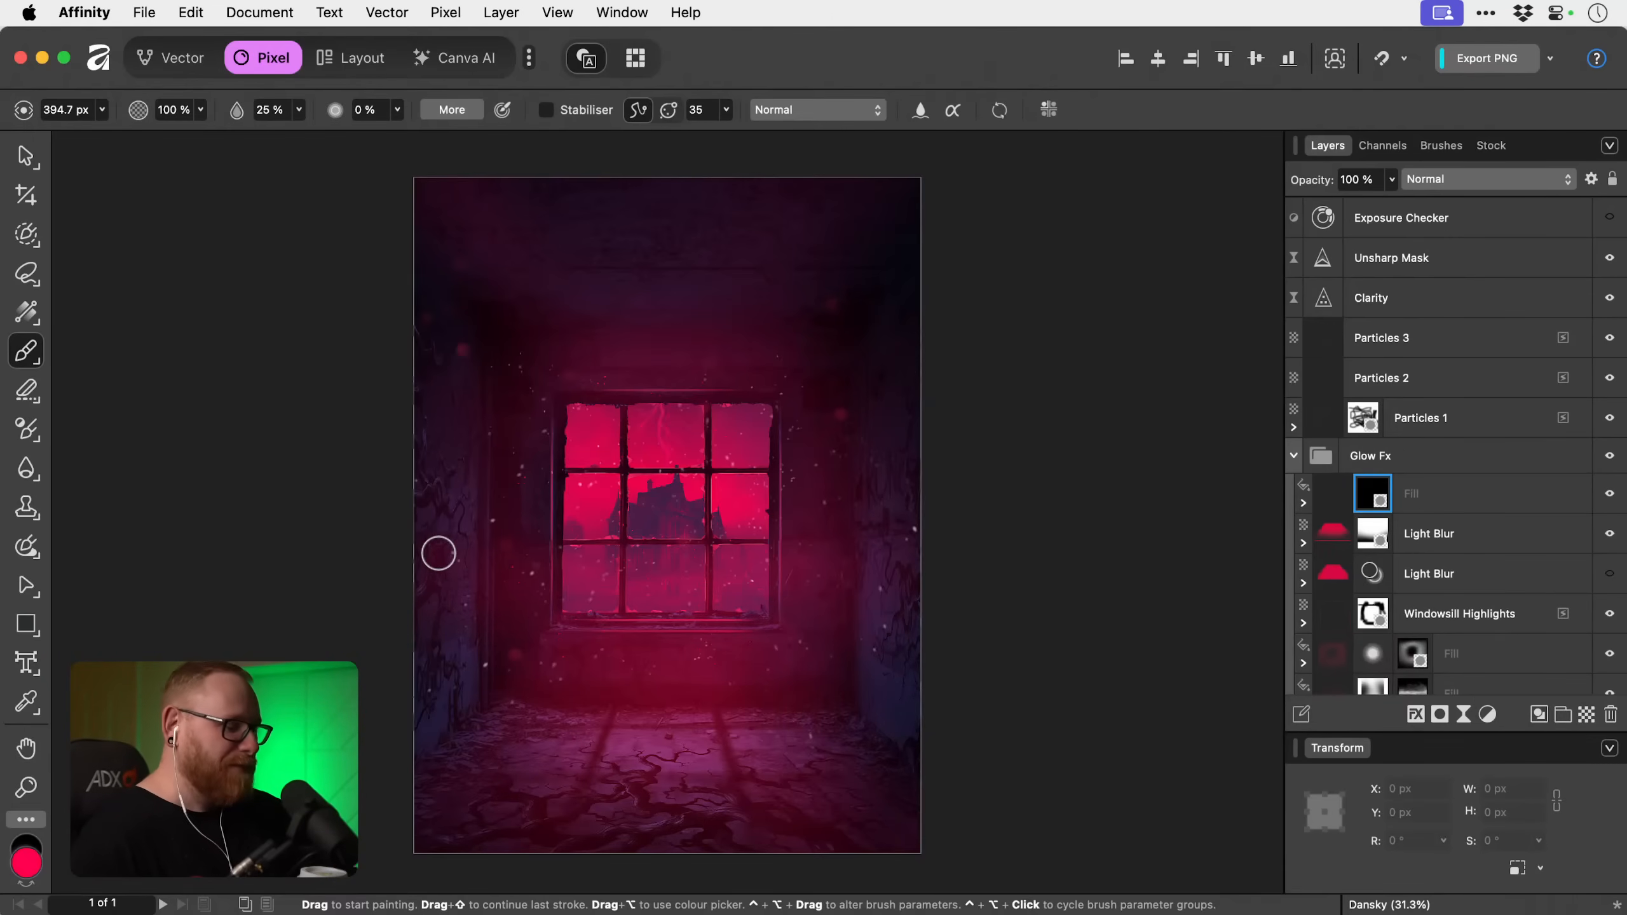
Try revealing the glow across the lower room with the brush enlarged to 4096 px, and undo the stroke.
{"action": "key", "text": "bracketright"}
{"action": "key", "text": "bracketright"}
{"action": "key", "text": "bracketright"}
{"action": "key", "text": "bracketright"}
{"action": "key", "text": "bracketright"}
{"action": "key", "text": "bracketright"}
{"action": "key", "text": "bracketright"}
{"action": "key", "text": "bracketright"}
{"action": "key", "text": "bracketright"}
{"action": "key", "text": "bracketright"}
{"action": "key", "text": "bracketright"}
{"action": "key", "text": "bracketright"}
{"action": "key", "text": "bracketright"}
{"action": "key", "text": "bracketright"}
{"action": "key", "text": "bracketright"}
{"action": "key", "text": "bracketright"}
{"action": "key", "text": "bracketright"}
{"action": "key", "text": "bracketright"}
{"action": "key", "text": "bracketright"}
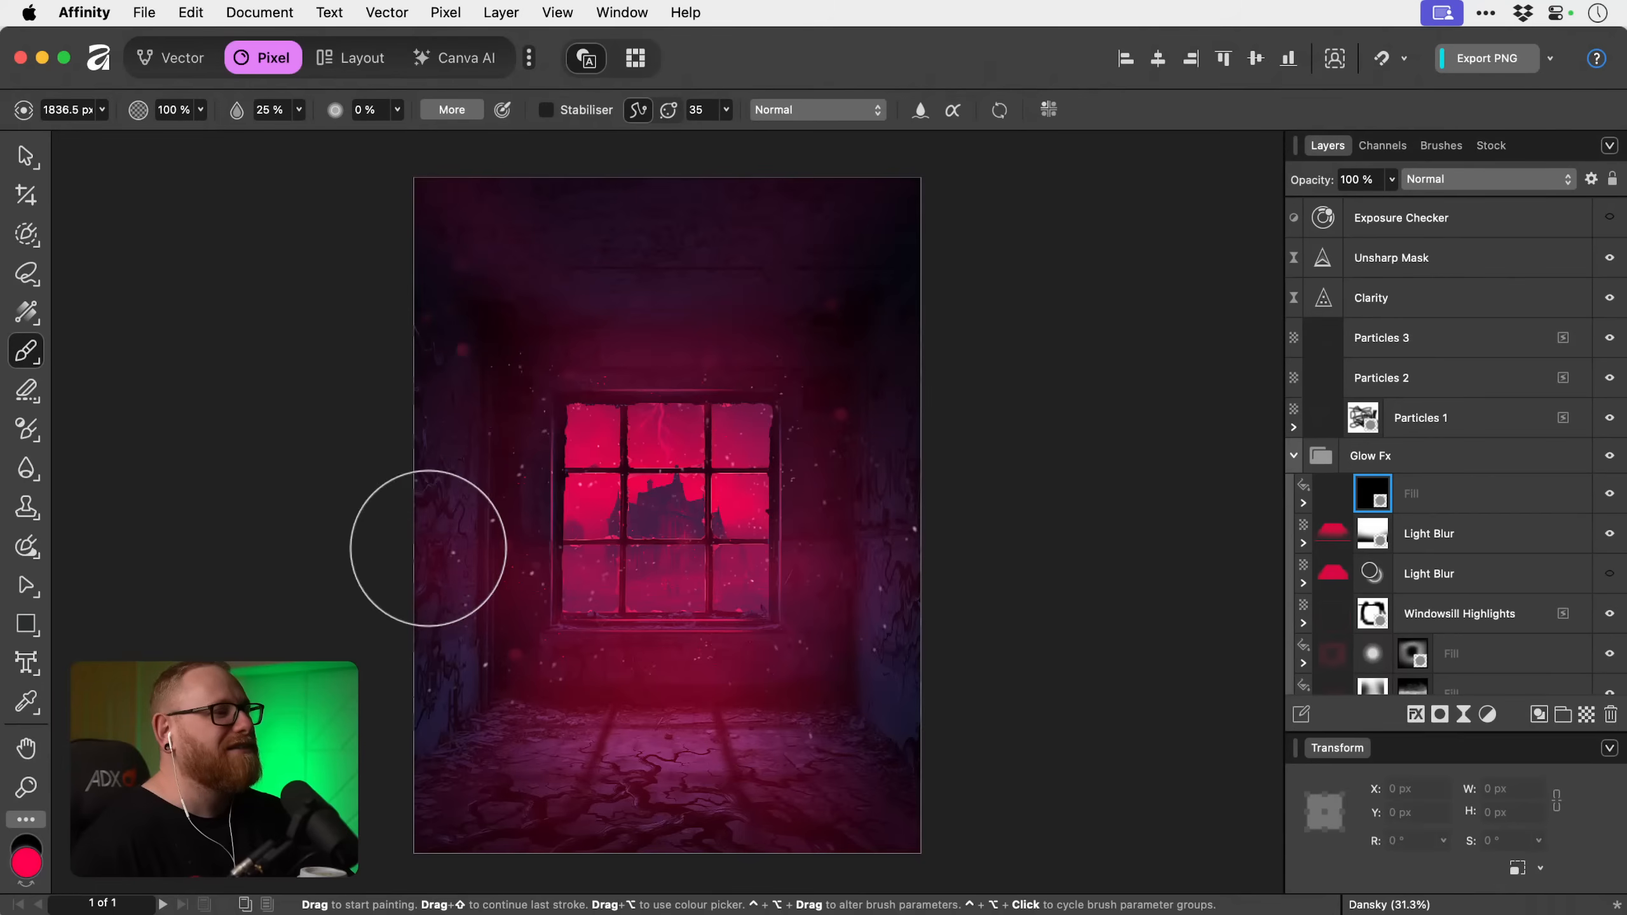
{"action": "key", "text": "bracketright"}
{"action": "key", "text": "bracketright"}
{"action": "key", "text": "bracketright"}
{"action": "key", "text": "bracketright"}
{"action": "key", "text": "bracketright"}
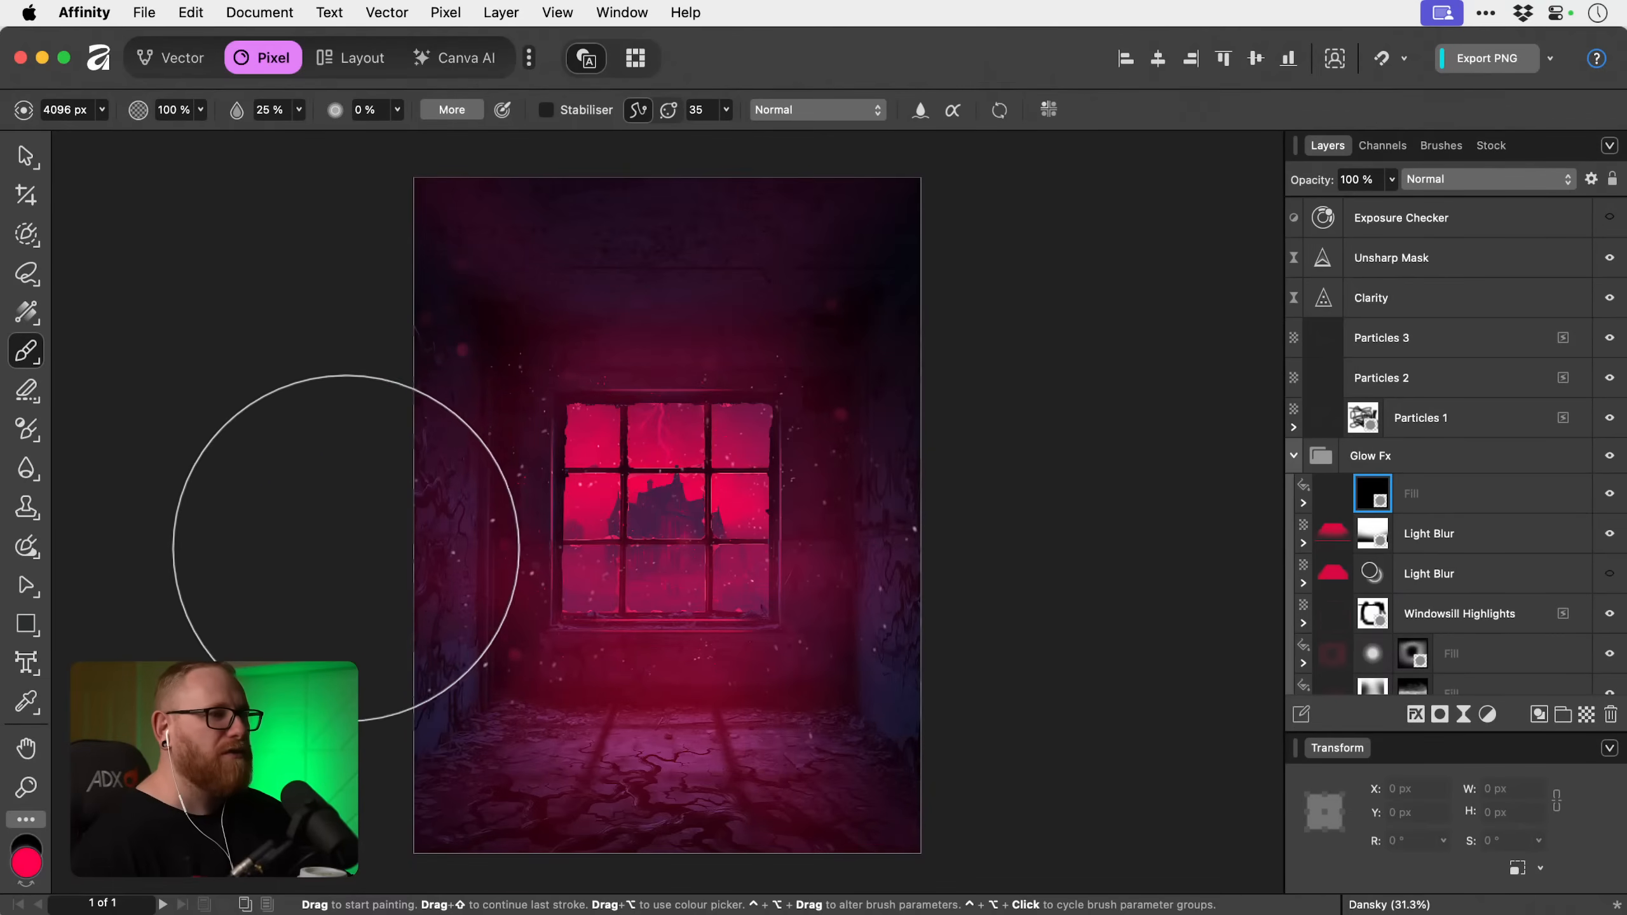
{"action": "left_click_drag", "start_coordinate": [749, 681], "coordinate": [451, 702]}
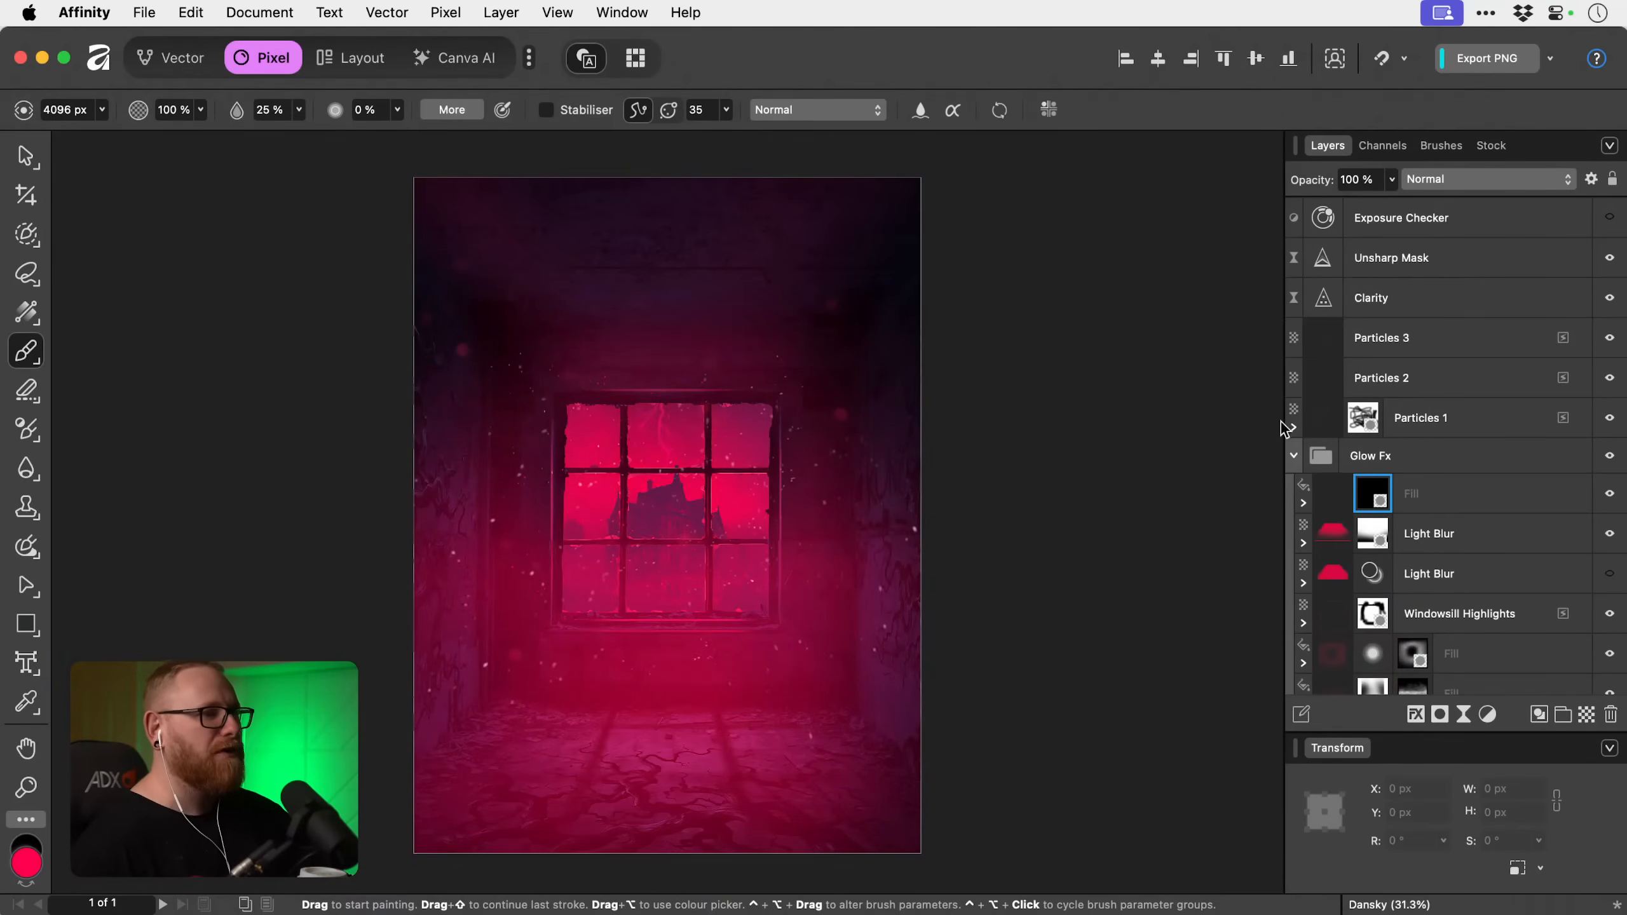
{"action": "key", "text": "super+z"}
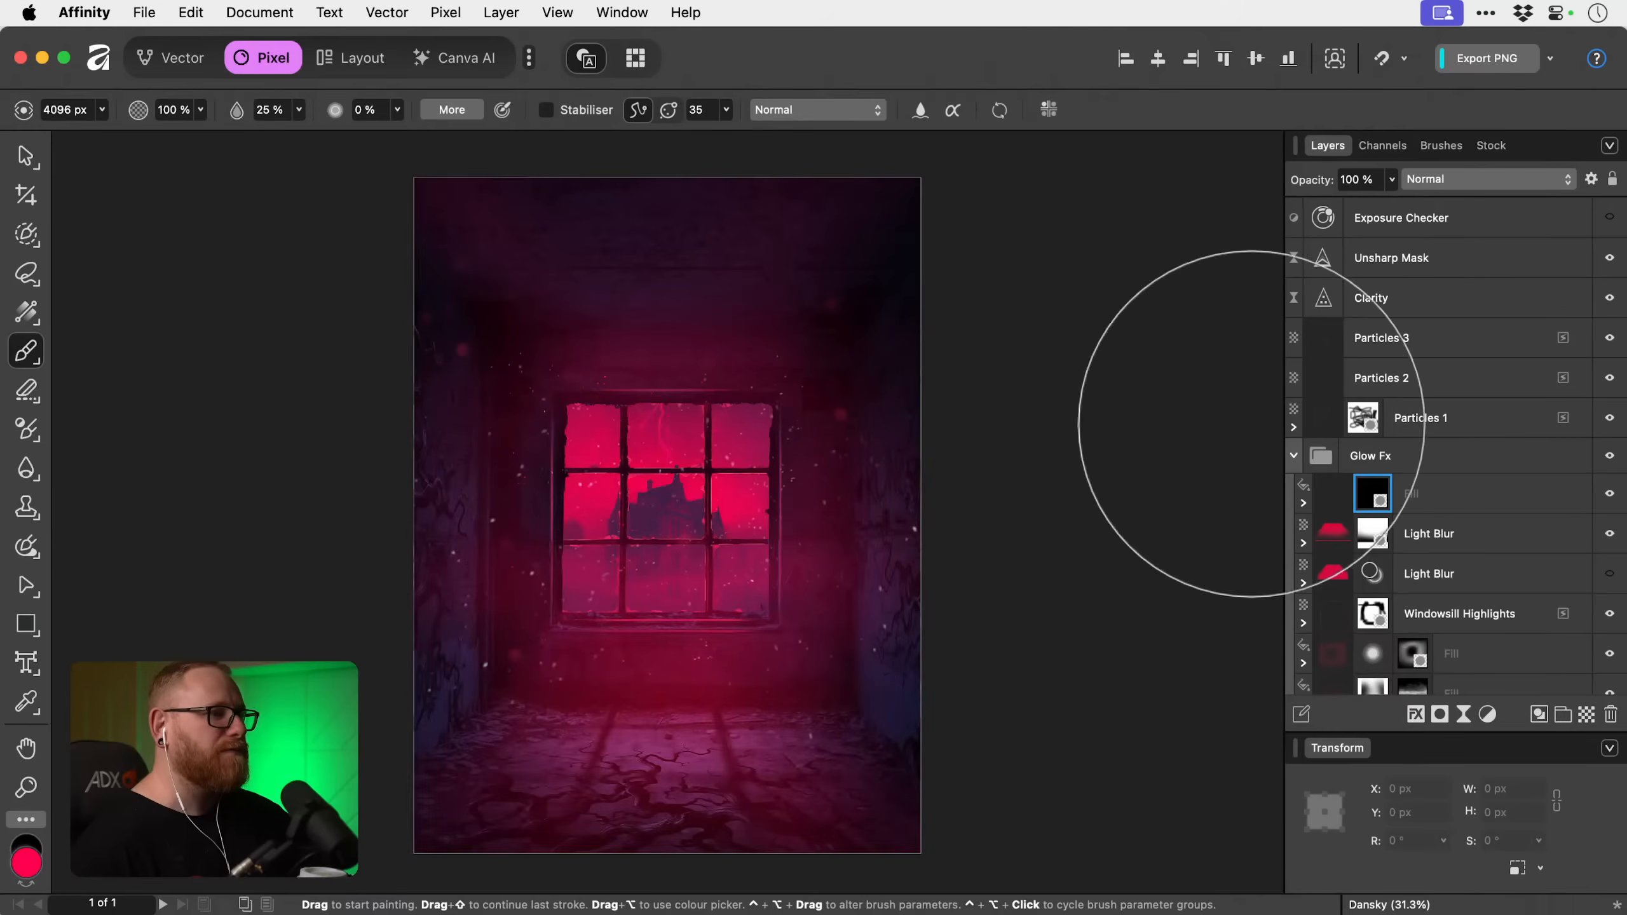
Lower the brush flow to 7 % and paint faint glow into the mask around the window, using brush sizes from about 1800 to 3100 px.
{"action": "left_click", "coordinate": [299, 110]}
{"action": "left_click_drag", "start_coordinate": [291, 135], "coordinate": [254, 136]}
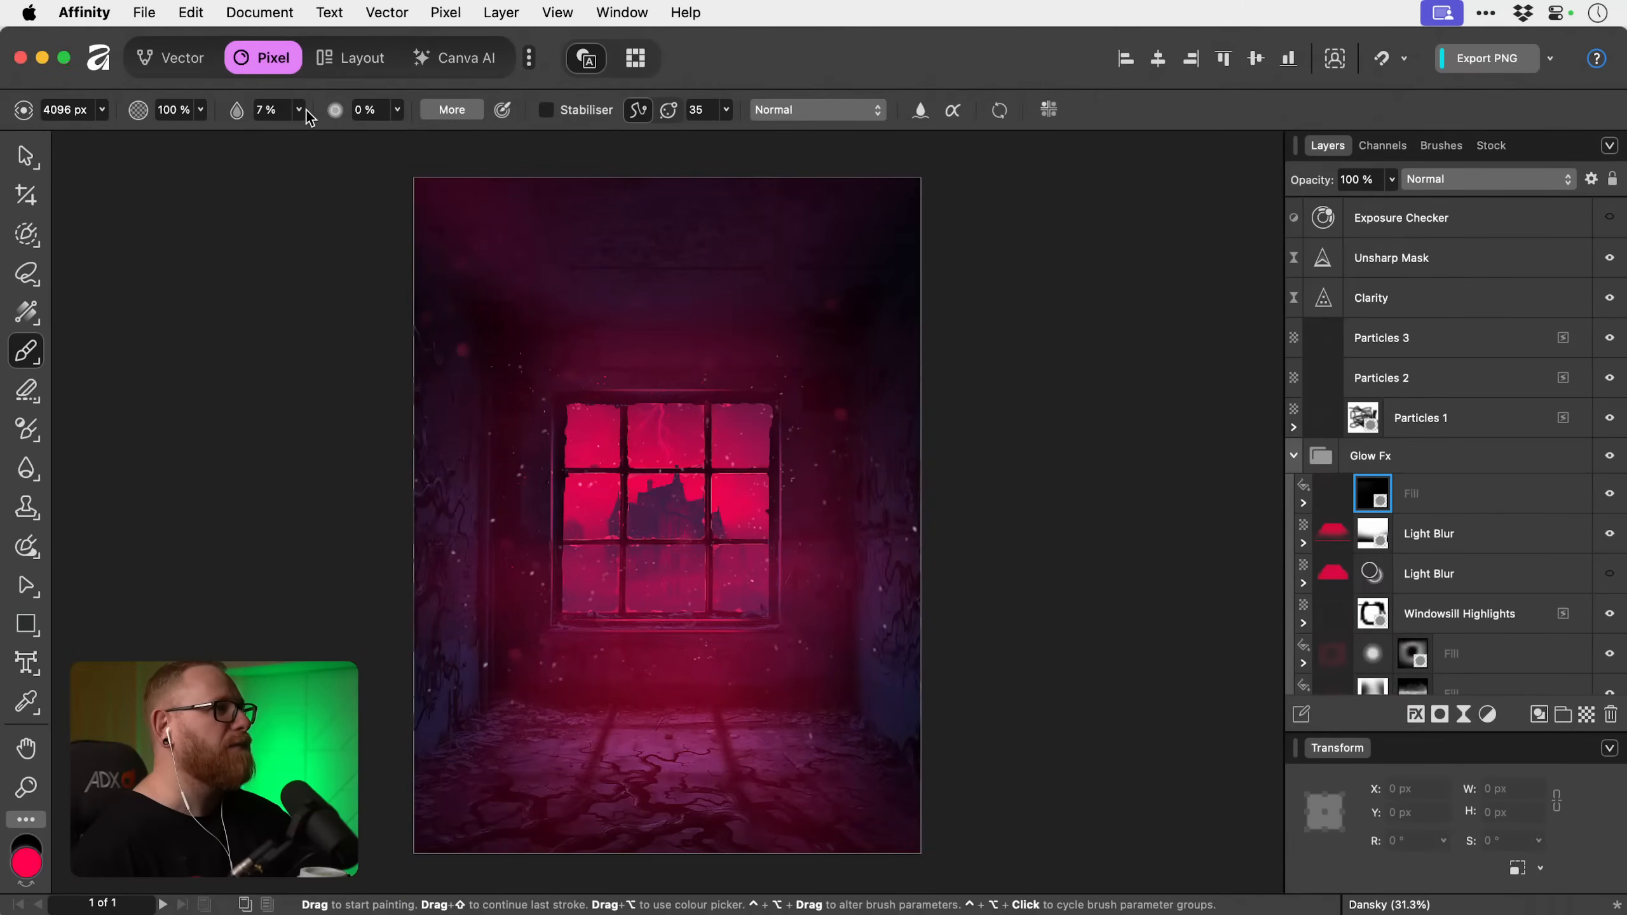
{"action": "key", "text": "bracketleft"}
{"action": "key", "text": "bracketleft"}
{"action": "key", "text": "bracketleft"}
{"action": "key", "text": "bracketleft"}
{"action": "key", "text": "bracketleft"}
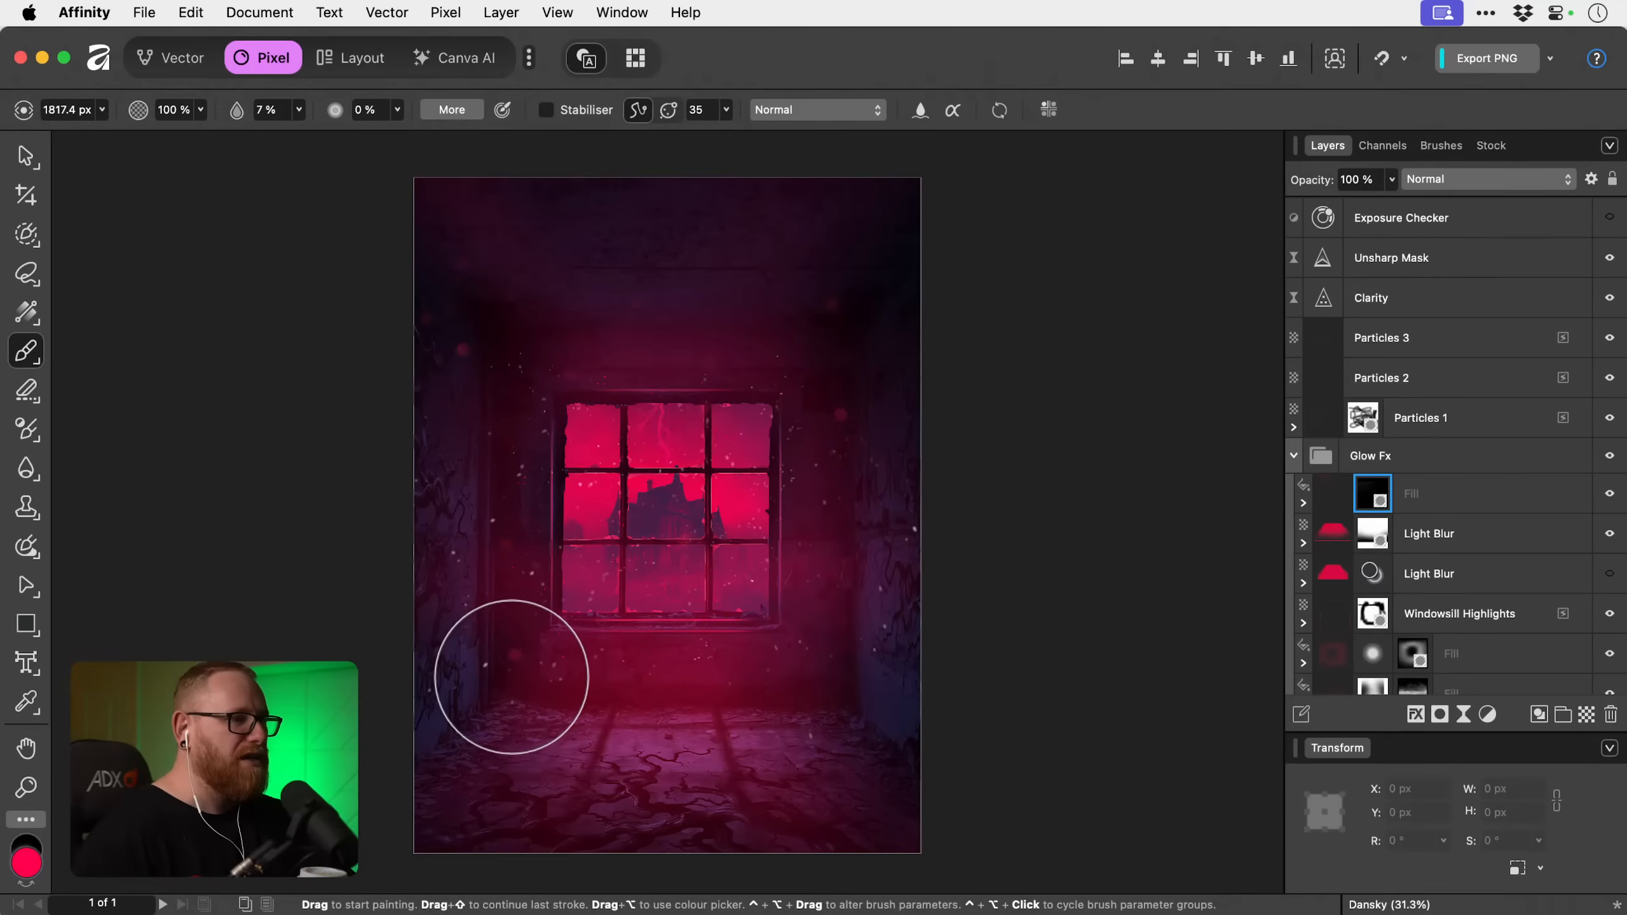
{"action": "key", "text": "bracketright"}
{"action": "key", "text": "bracketright"}
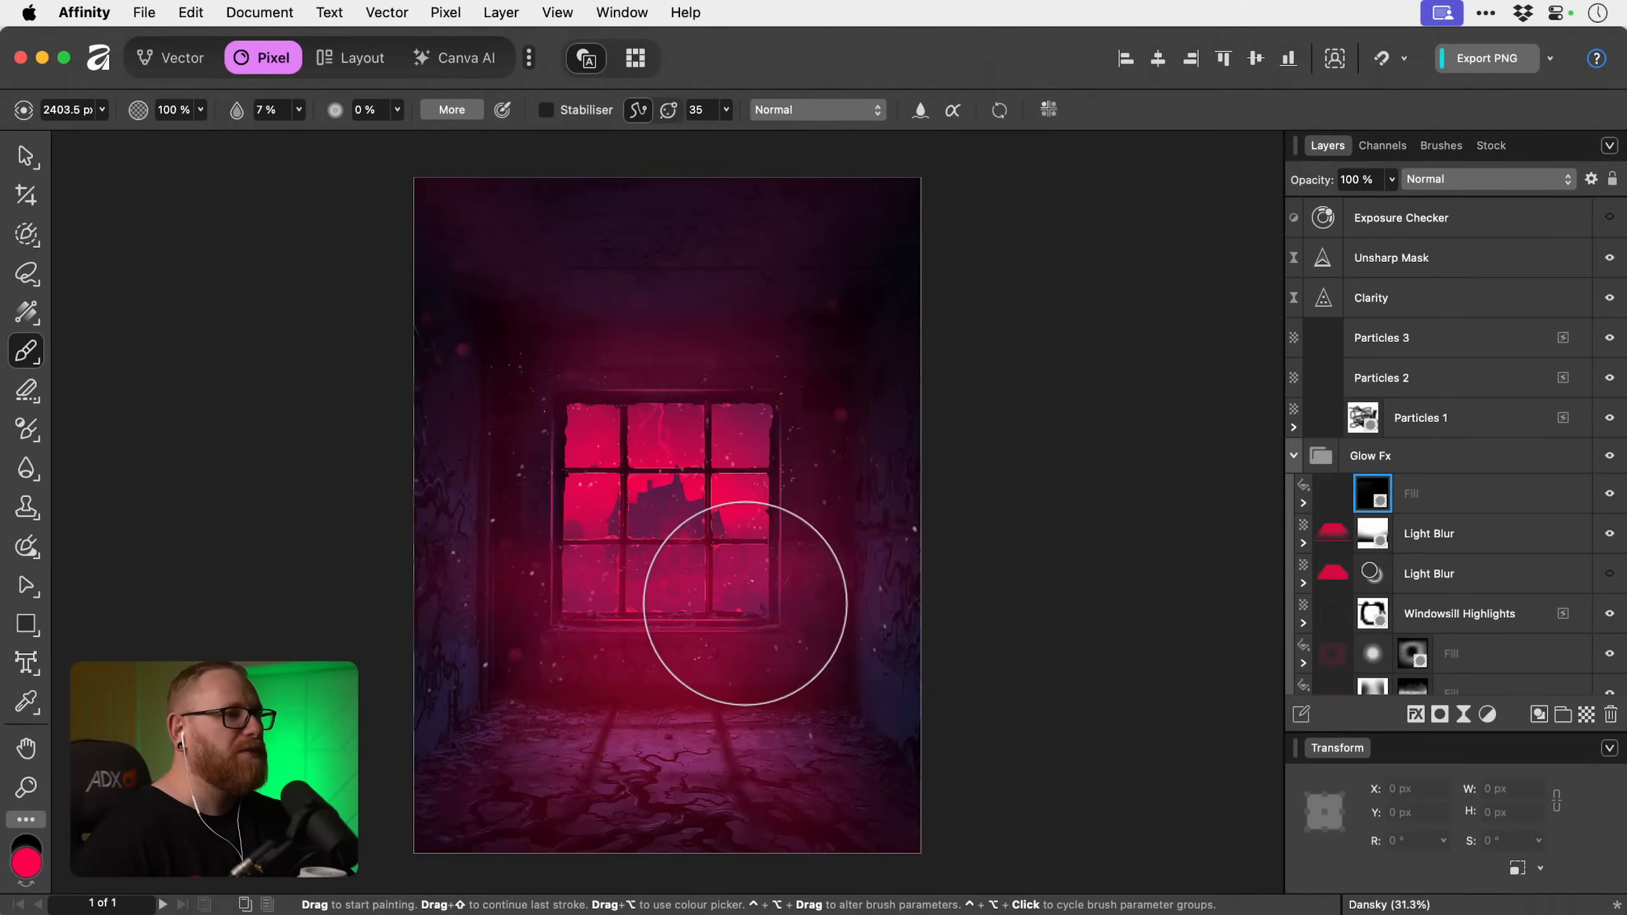
{"action": "key", "text": "bracketright"}
{"action": "key", "text": "bracketright"}
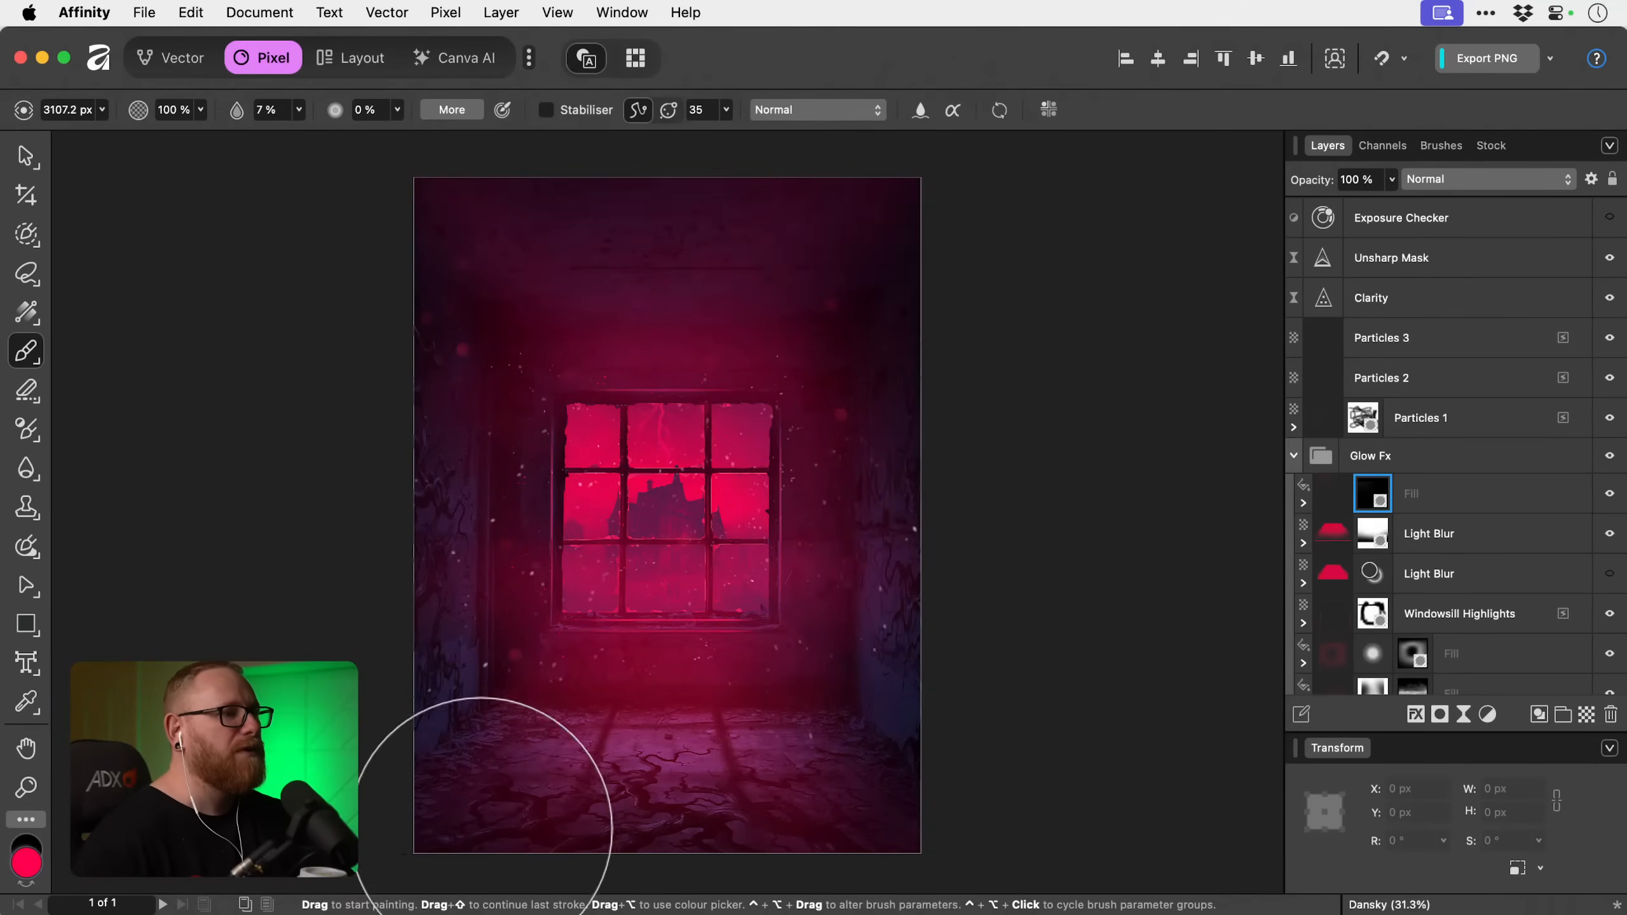
Build up the soft glow over the window, walls, ceiling and floor, varying the brush size up to 4096 px.
{"action": "key", "text": "bracketleft"}
{"action": "key", "text": "bracketright"}
{"action": "key", "text": "bracketright"}
{"action": "key", "text": "bracketright"}
{"action": "key", "text": "bracketright"}
{"action": "key", "text": "bracketleft"}
{"action": "key", "text": "bracketleft"}
{"action": "key", "text": "bracketleft"}
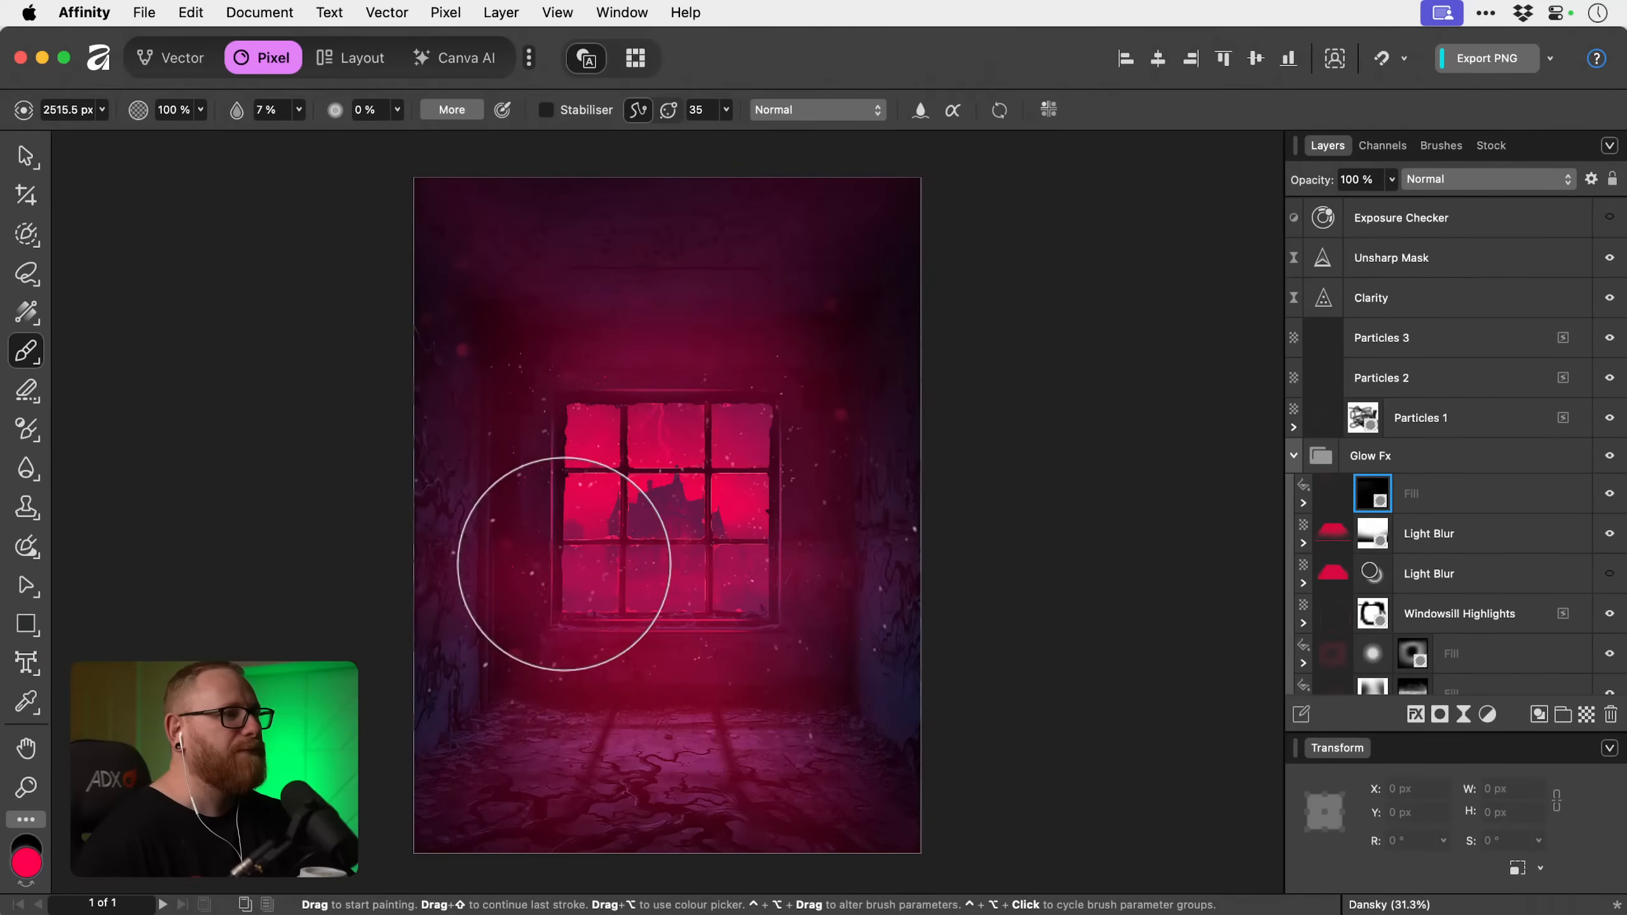
{"action": "key", "text": "bracketleft"}
{"action": "key", "text": "bracketright"}
{"action": "key", "text": "bracketright"}
{"action": "key", "text": "bracketright"}
{"action": "key", "text": "bracketright"}
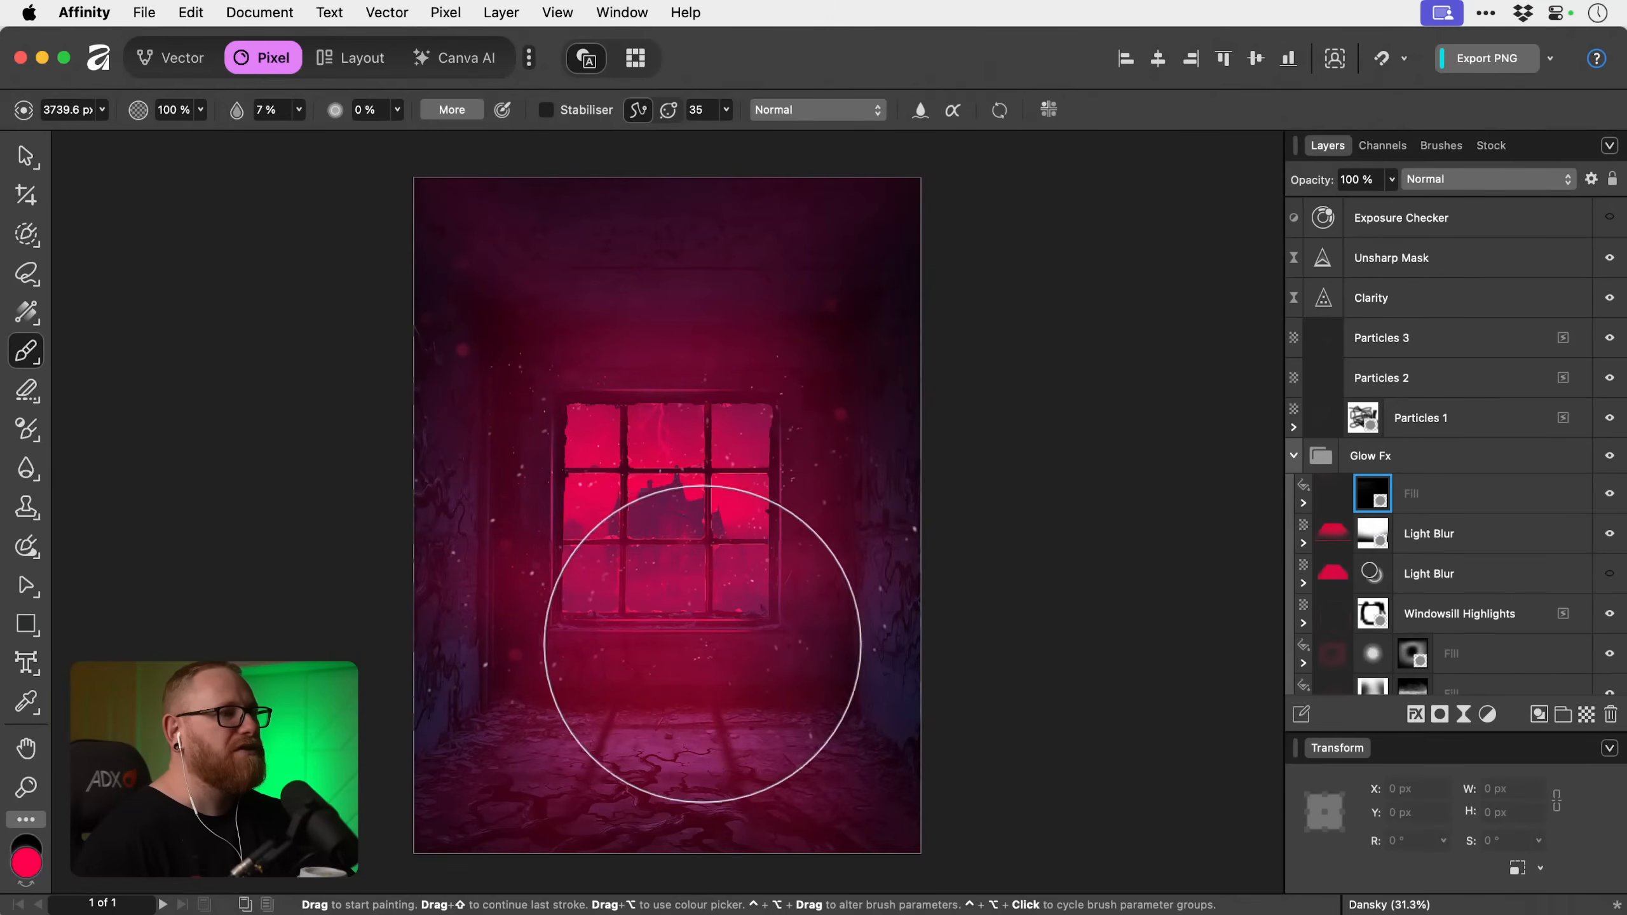
{"action": "key", "text": "bracketright"}
{"action": "scroll", "coordinate": [594, 508], "scroll_direction": "up", "scroll_amount": 1}
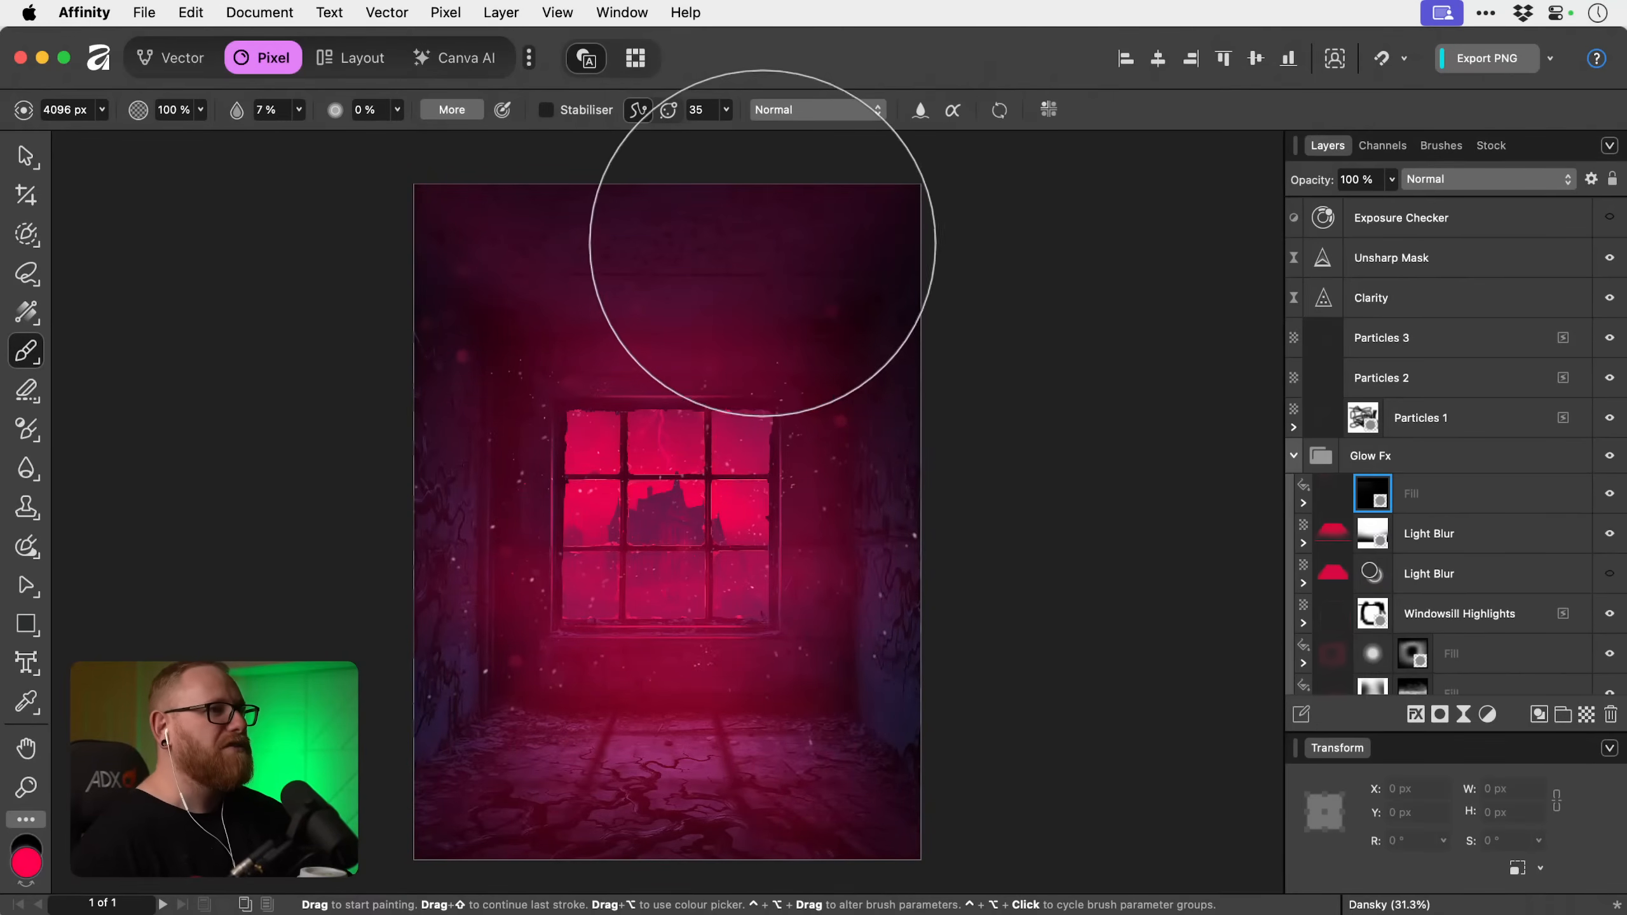
{"action": "scroll", "coordinate": [581, 291], "scroll_direction": "up", "scroll_amount": 1}
Compare the room with and without the painted glow by toggling the fill layer's visibility.
{"action": "key", "text": "v"}
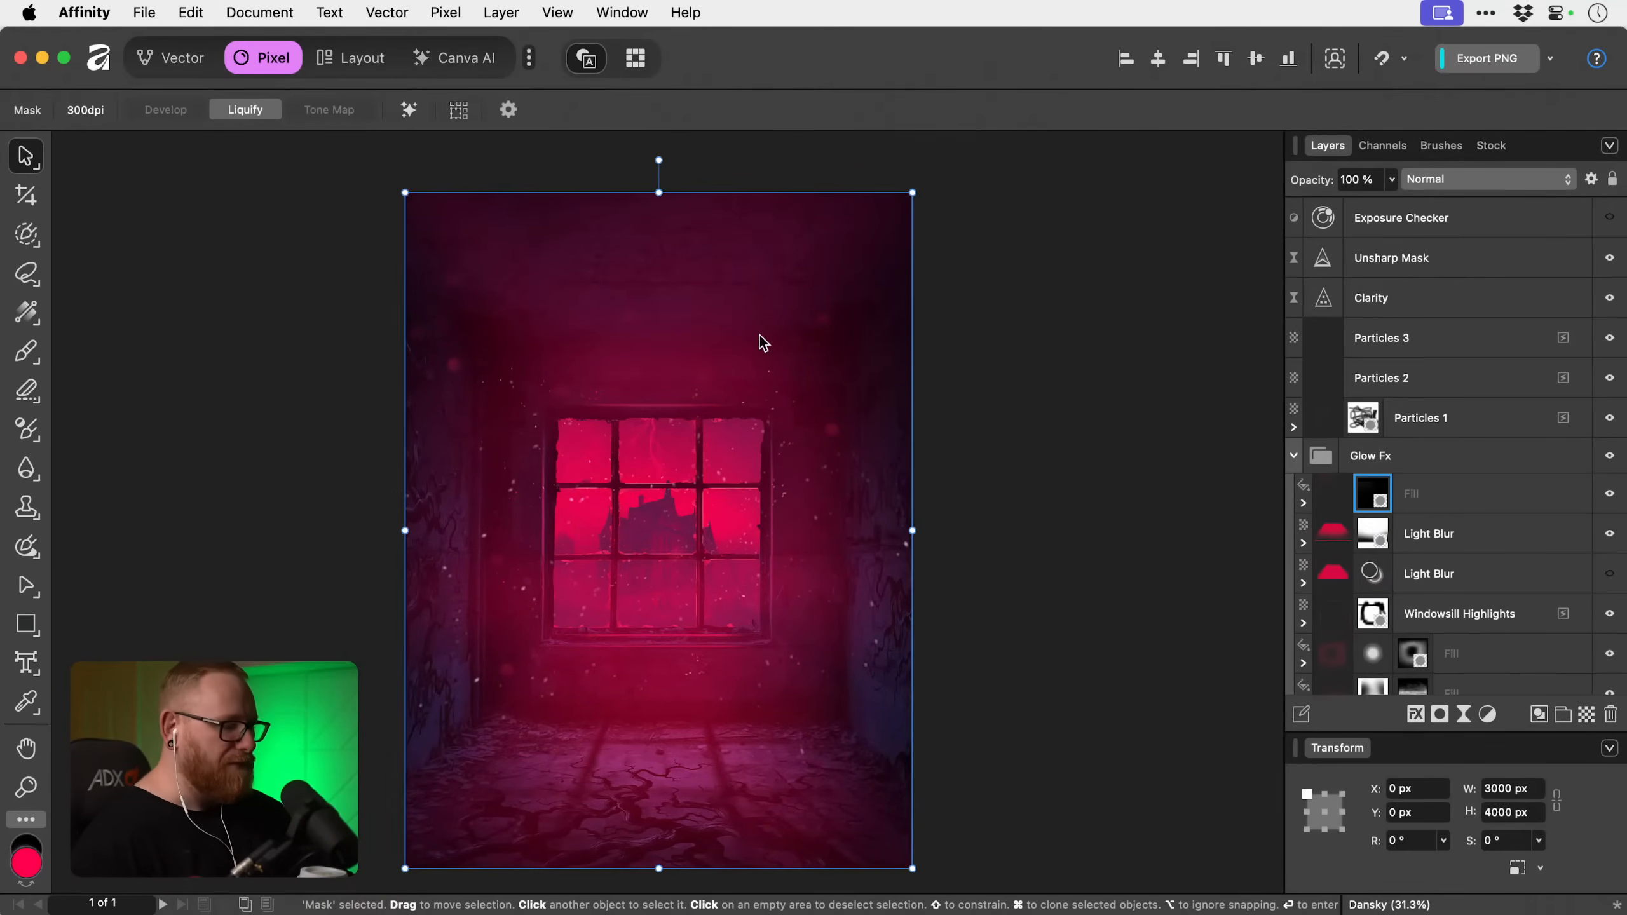
{"action": "scroll", "coordinate": [760, 335], "scroll_direction": "down", "scroll_amount": 1}
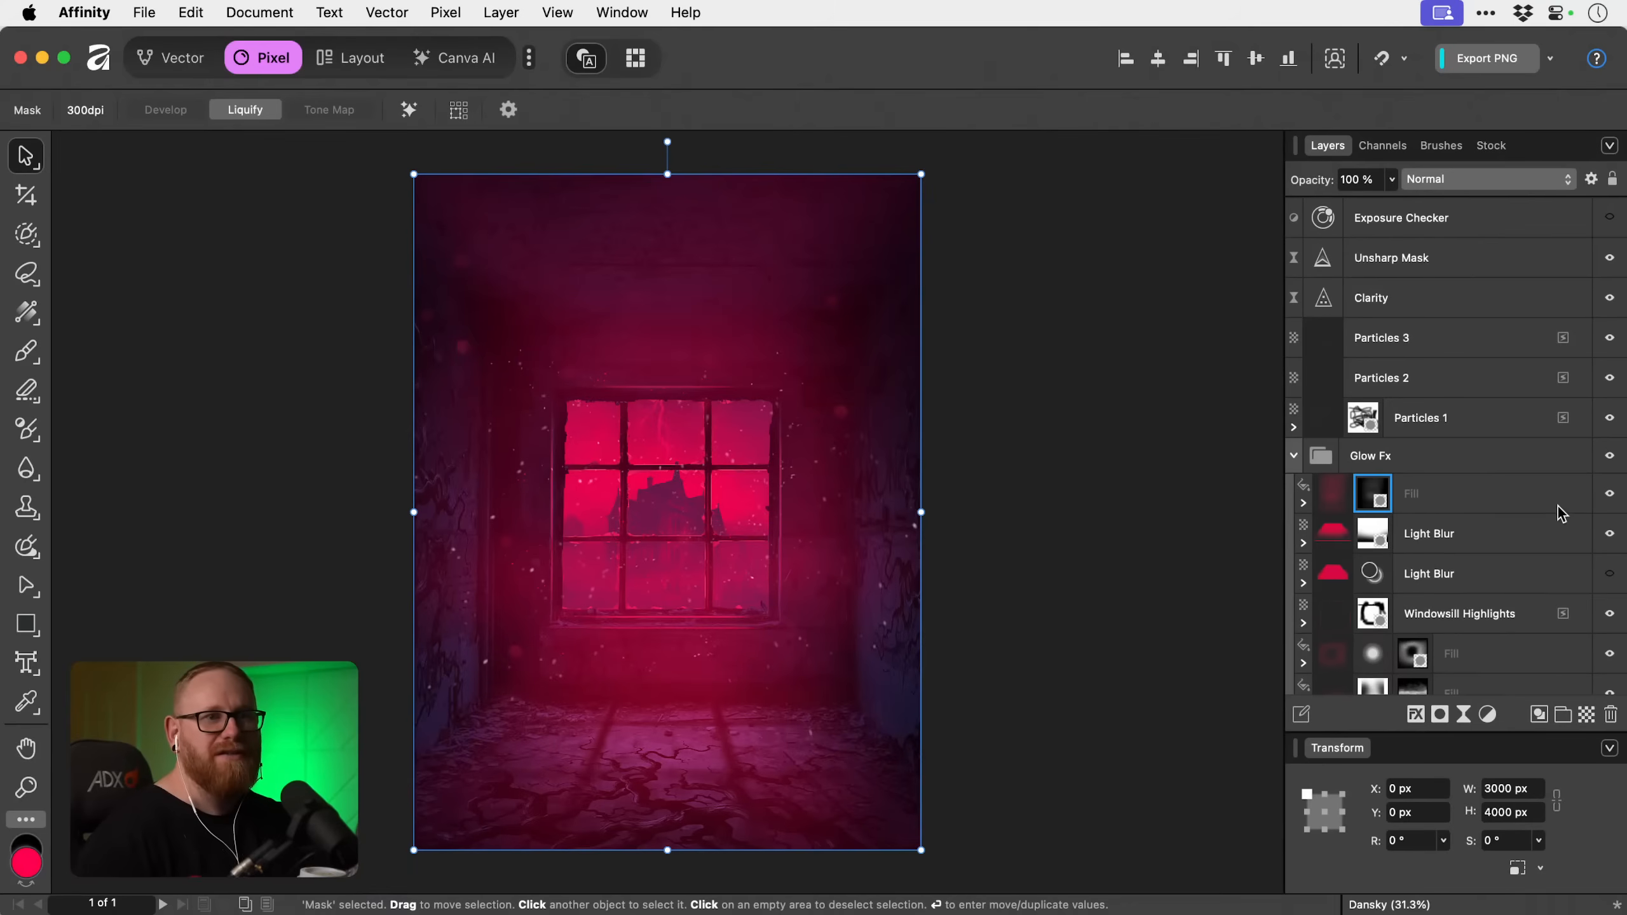
{"action": "left_click", "coordinate": [1608, 500]}
{"action": "left_click", "coordinate": [1608, 500]}
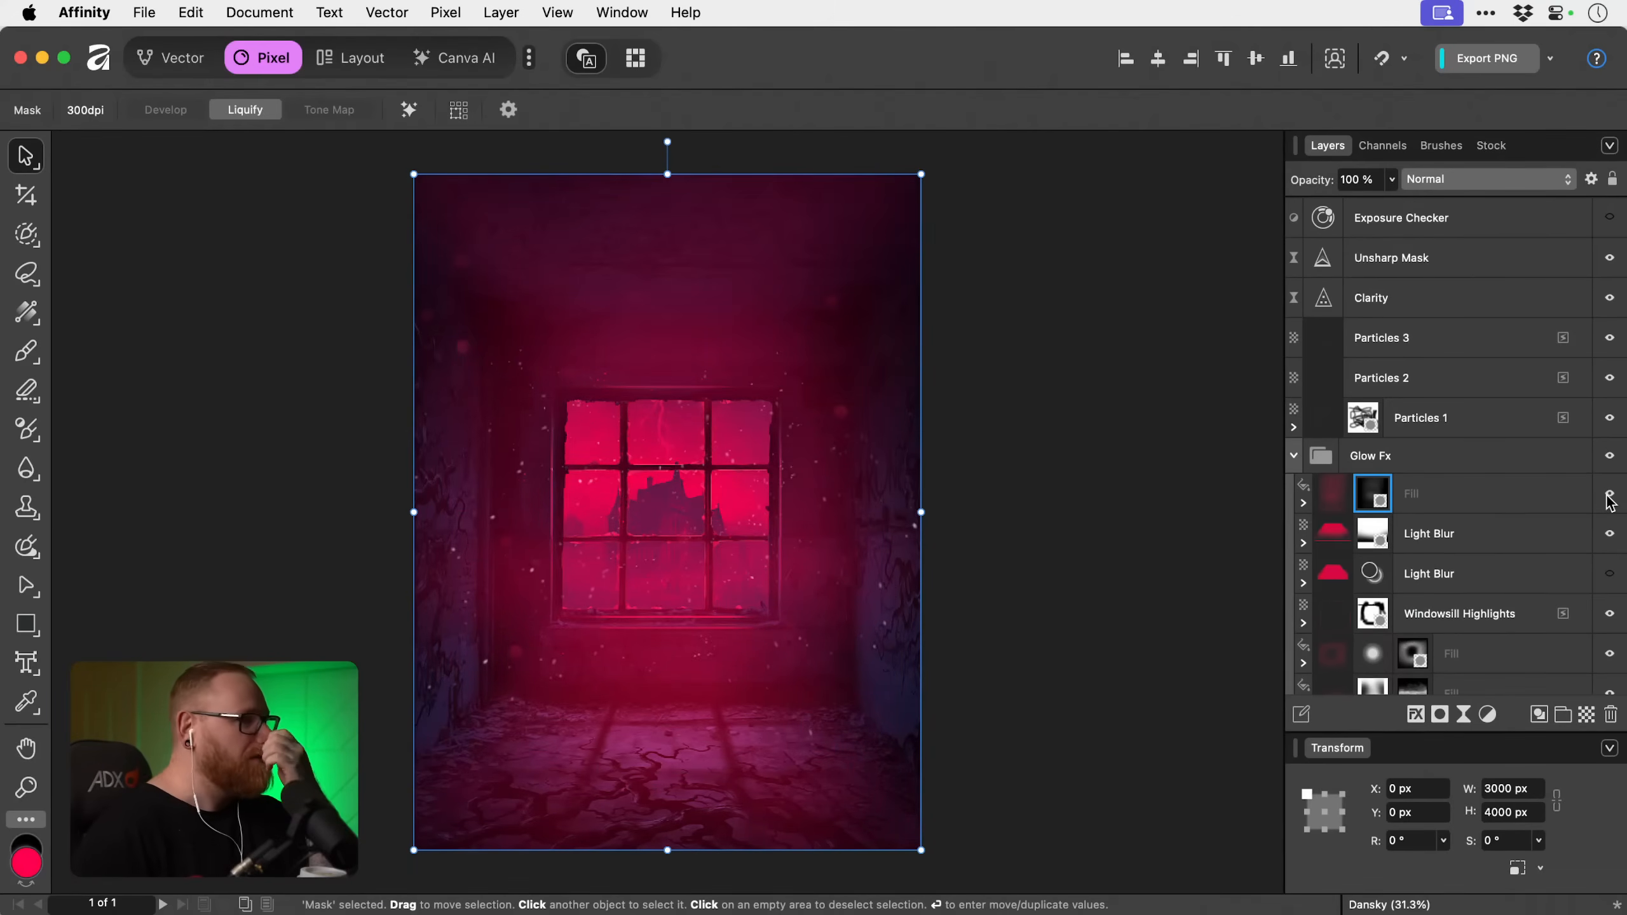
{"action": "left_click", "coordinate": [1607, 499]}
{"action": "left_click", "coordinate": [1608, 500]}
{"action": "key", "text": "b"}
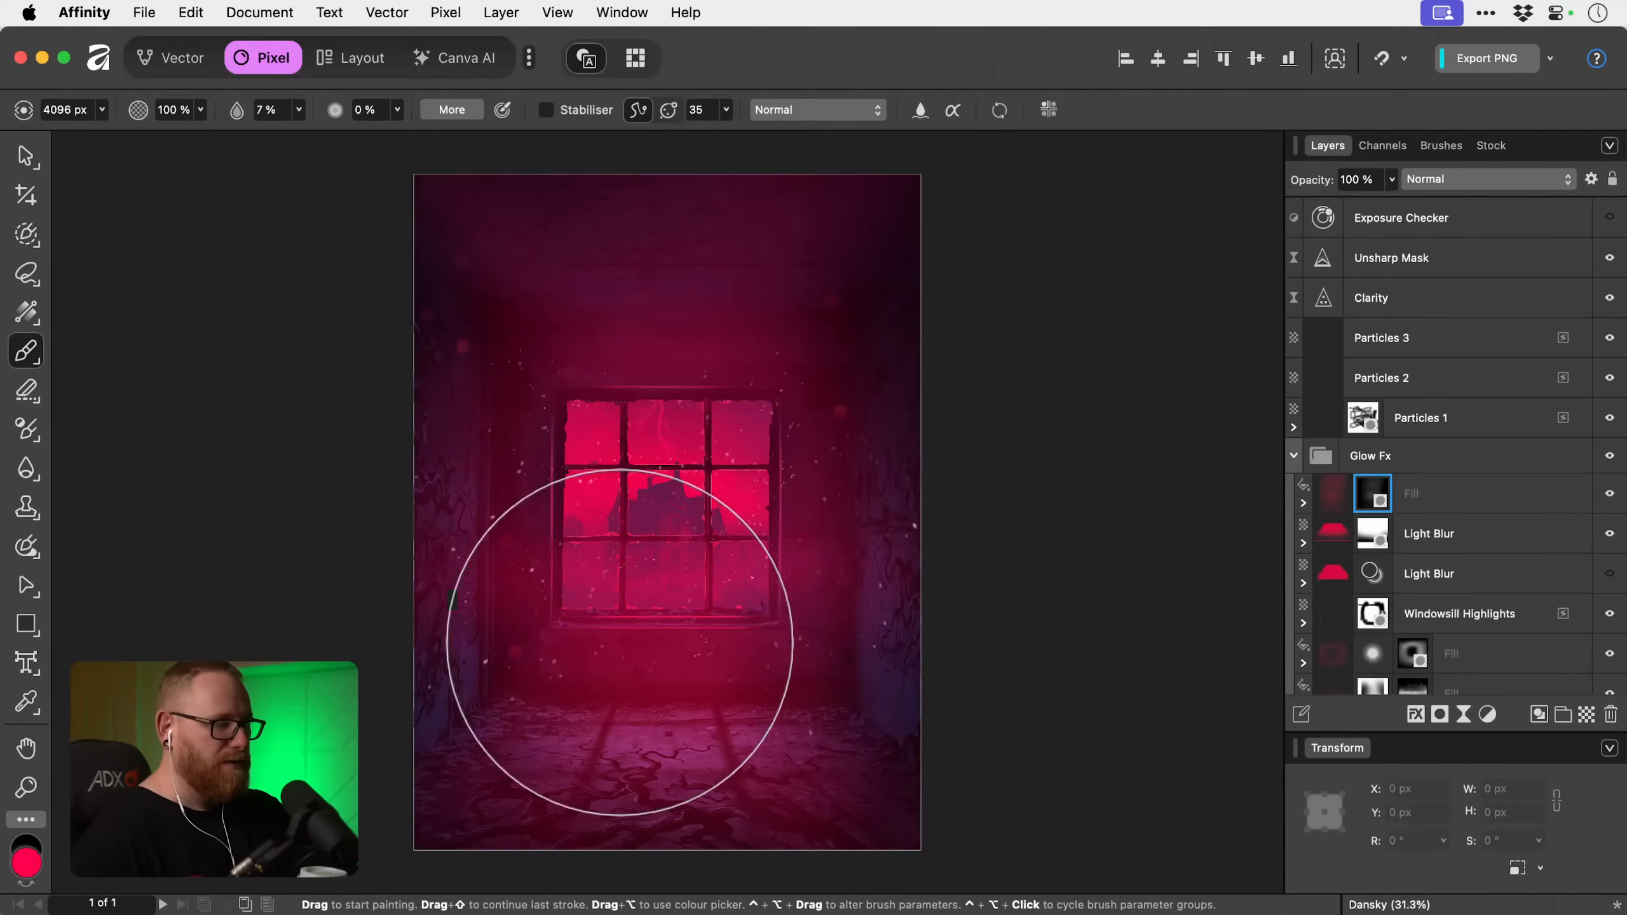
Rename the masked pink-red fill layer Volumetric Lighting and compare the poster with and without it.
{"action": "double_click", "coordinate": [1418, 500]}
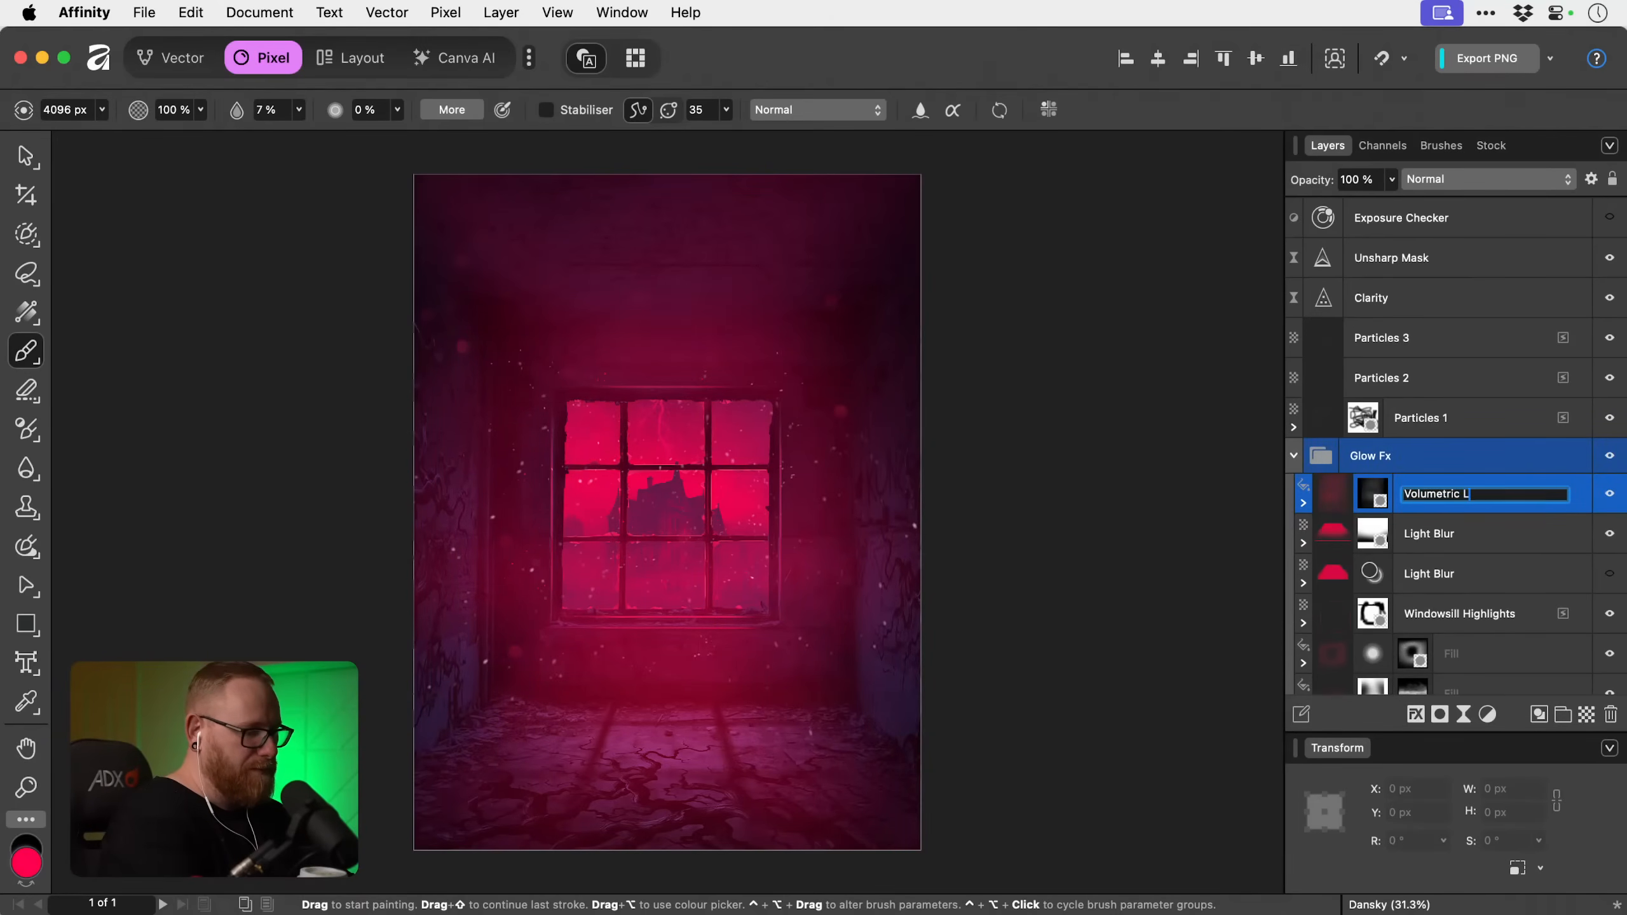
{"action": "type", "text": "Volumetric Lighting"}
{"action": "key", "text": "Return"}
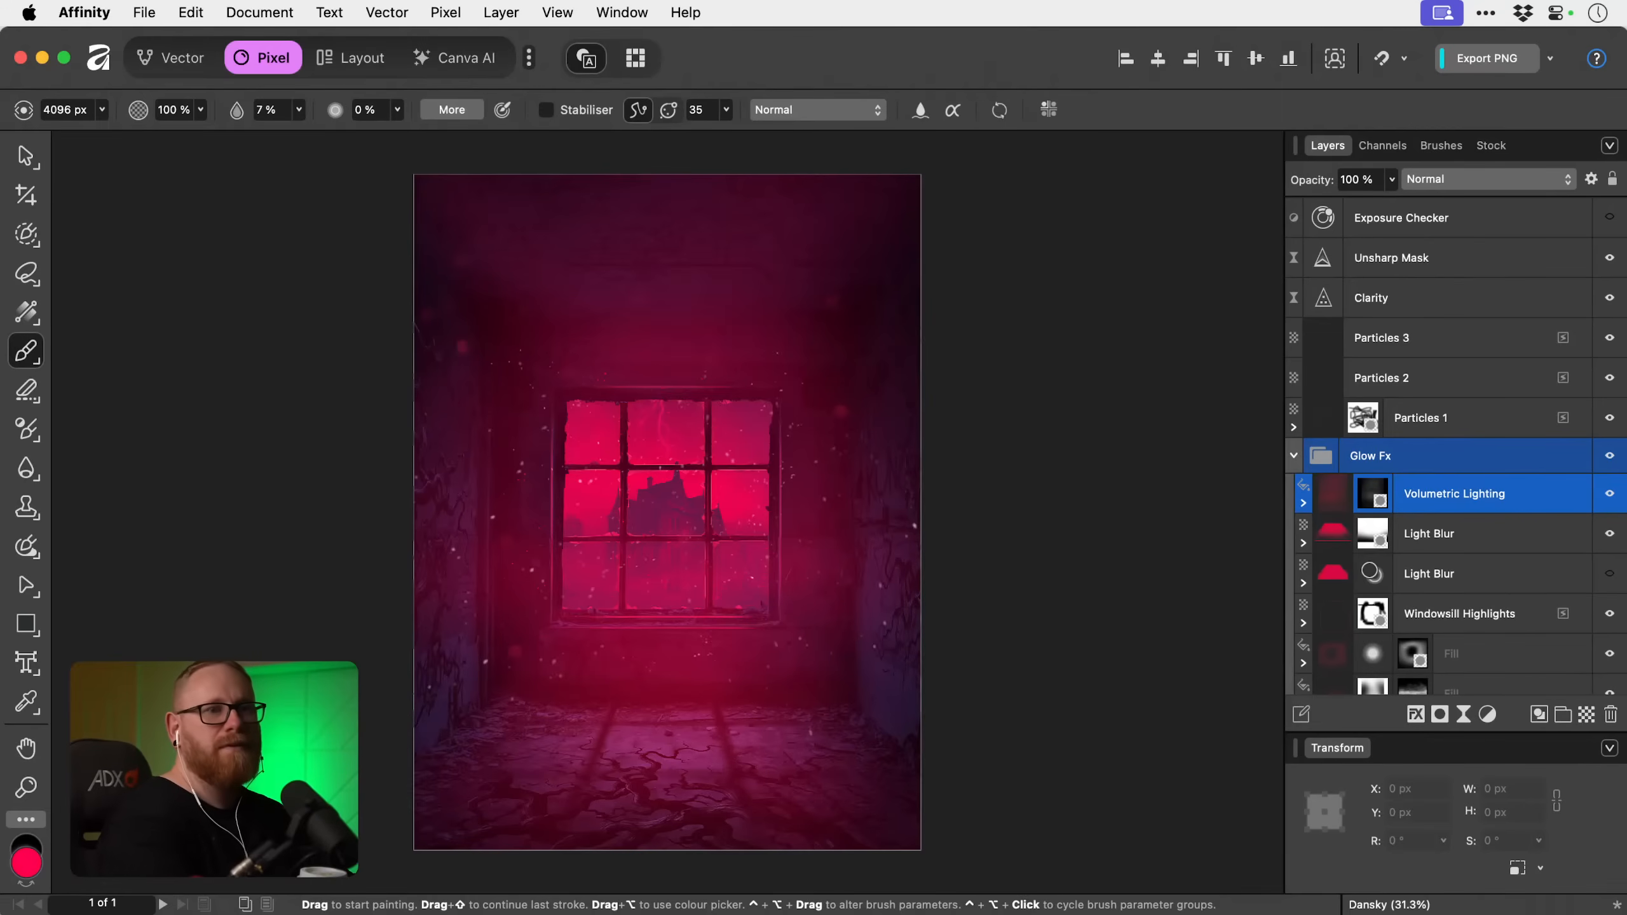
{"action": "left_click", "coordinate": [1610, 495]}
{"action": "left_click", "coordinate": [1610, 494]}
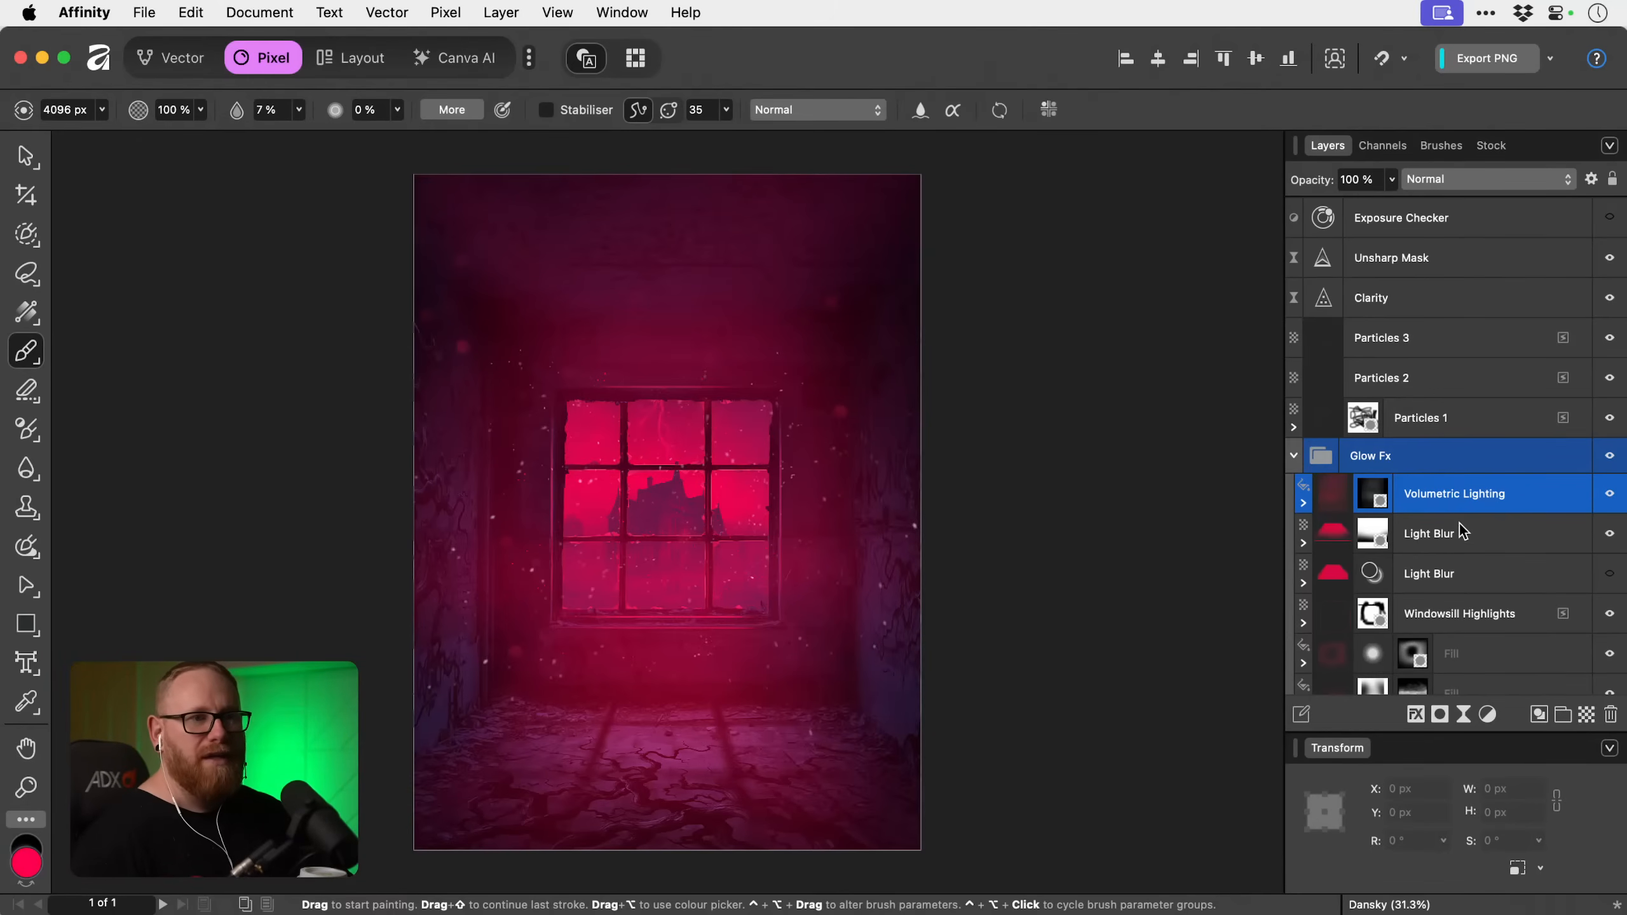
Duplicate the Volumetric Lighting layer and replace the copy's mask with an empty mask.
{"action": "key", "text": "super+j"}
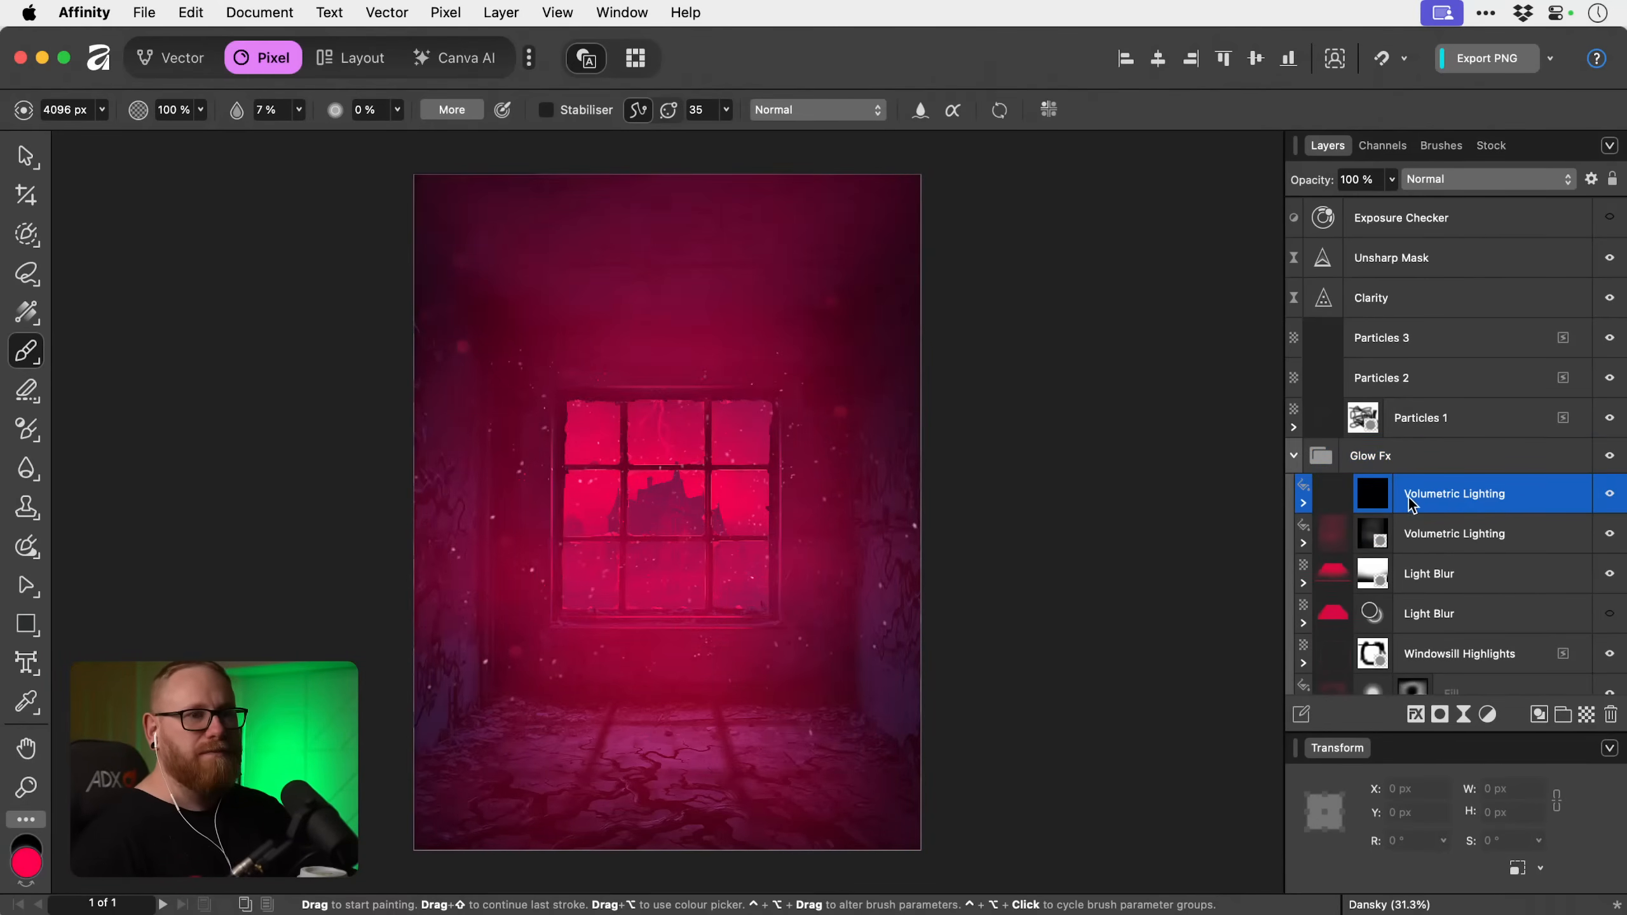
{"action": "right_click", "coordinate": [1369, 505]}
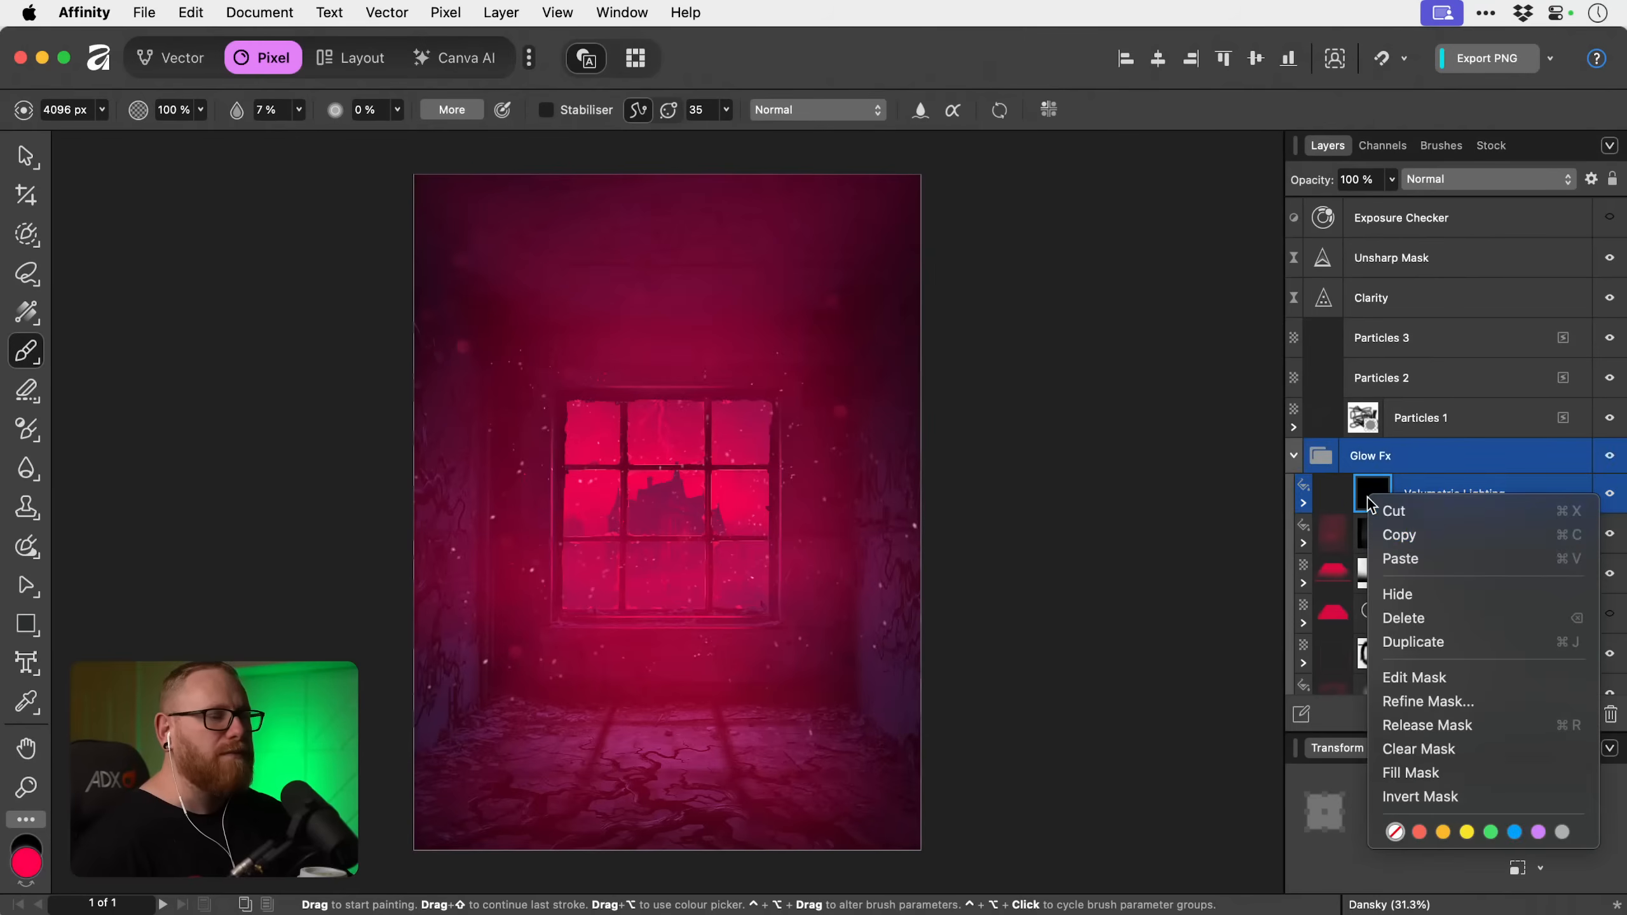
{"action": "left_click", "coordinate": [1409, 610]}
{"action": "left_click", "coordinate": [1440, 714]}
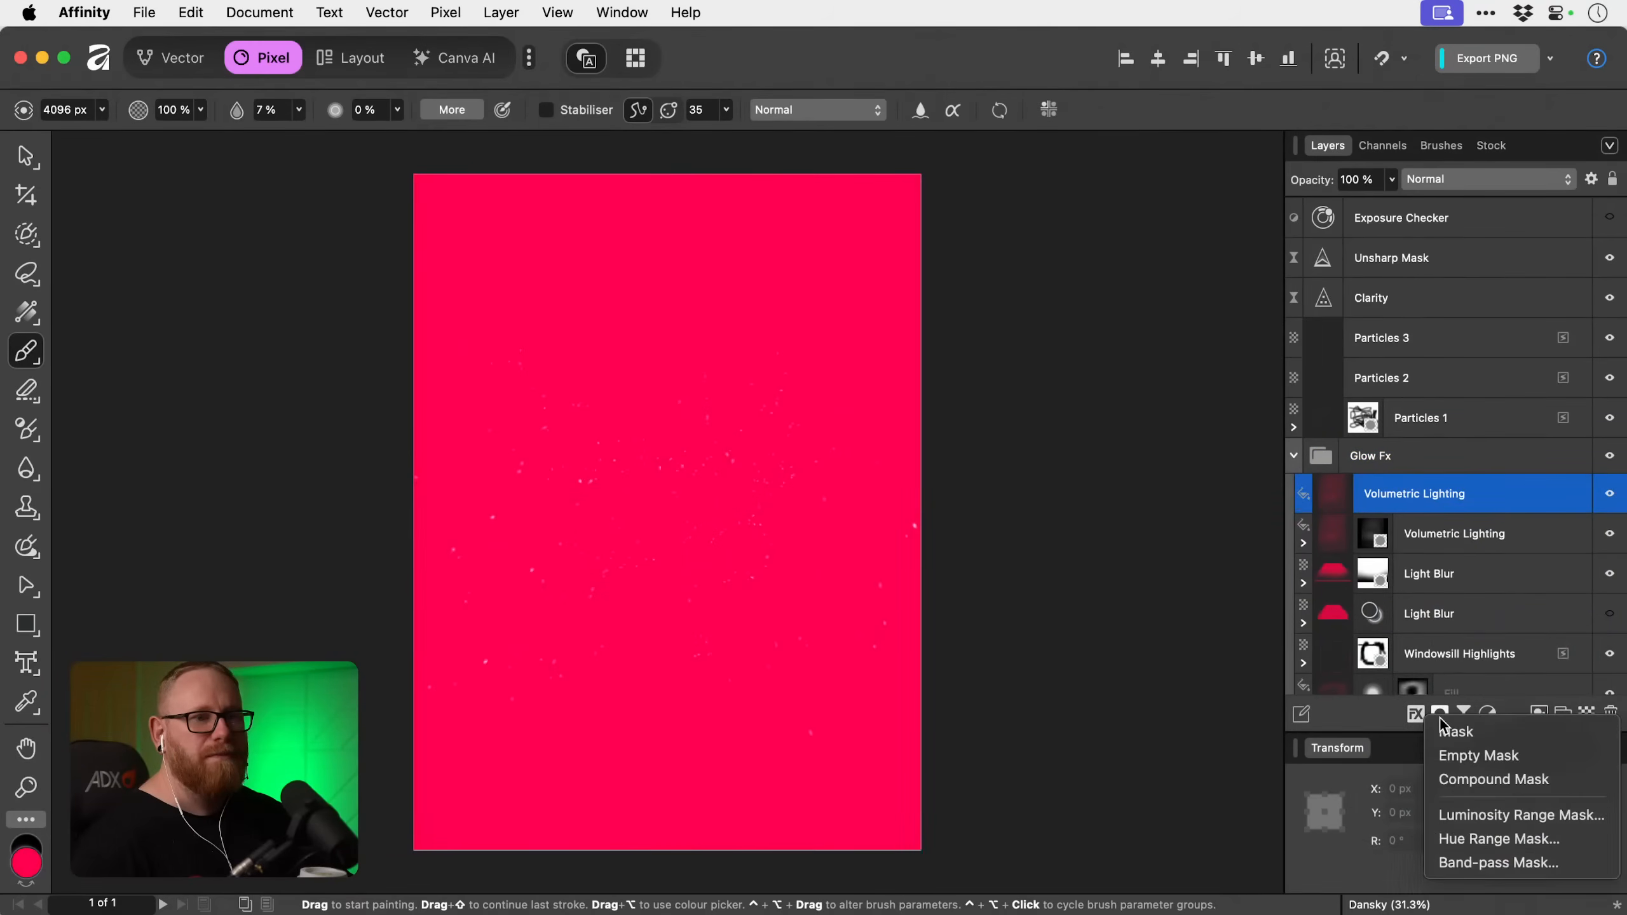
{"action": "left_click", "coordinate": [1467, 754]}
Paint glow spill over the window's bars on the new mask with the brush at 50 % flow and 520 px, redoing the last stroke.
{"action": "key", "text": "z"}
{"action": "left_click", "coordinate": [643, 495]}
{"action": "left_click", "coordinate": [643, 495]}
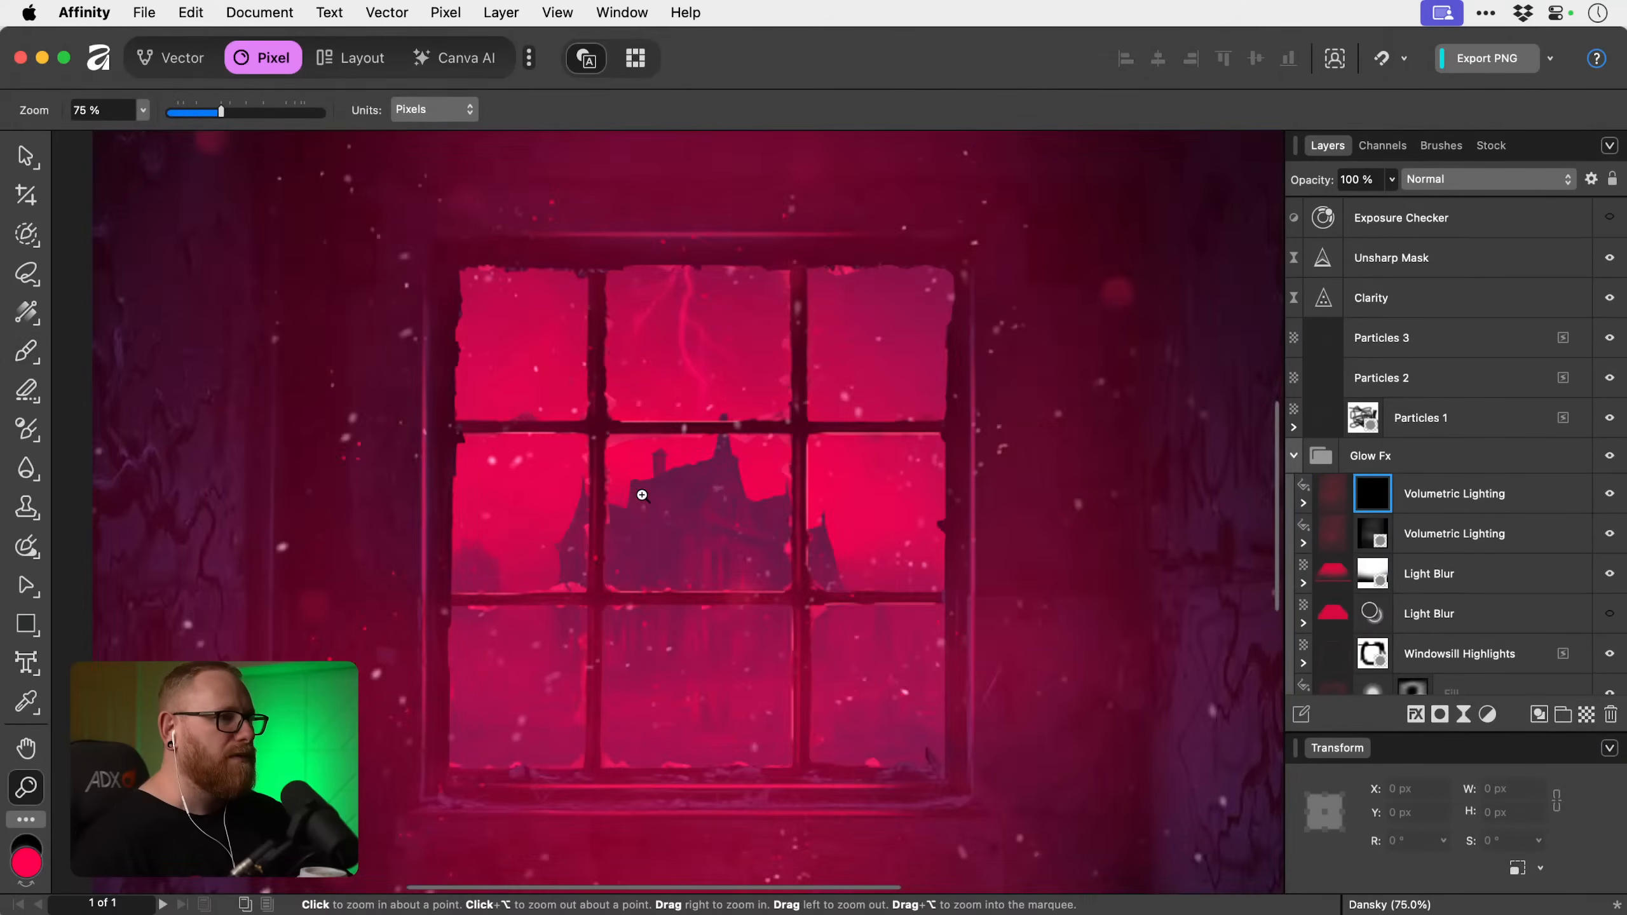
{"action": "left_click", "coordinate": [643, 495]}
{"action": "key", "text": "b"}
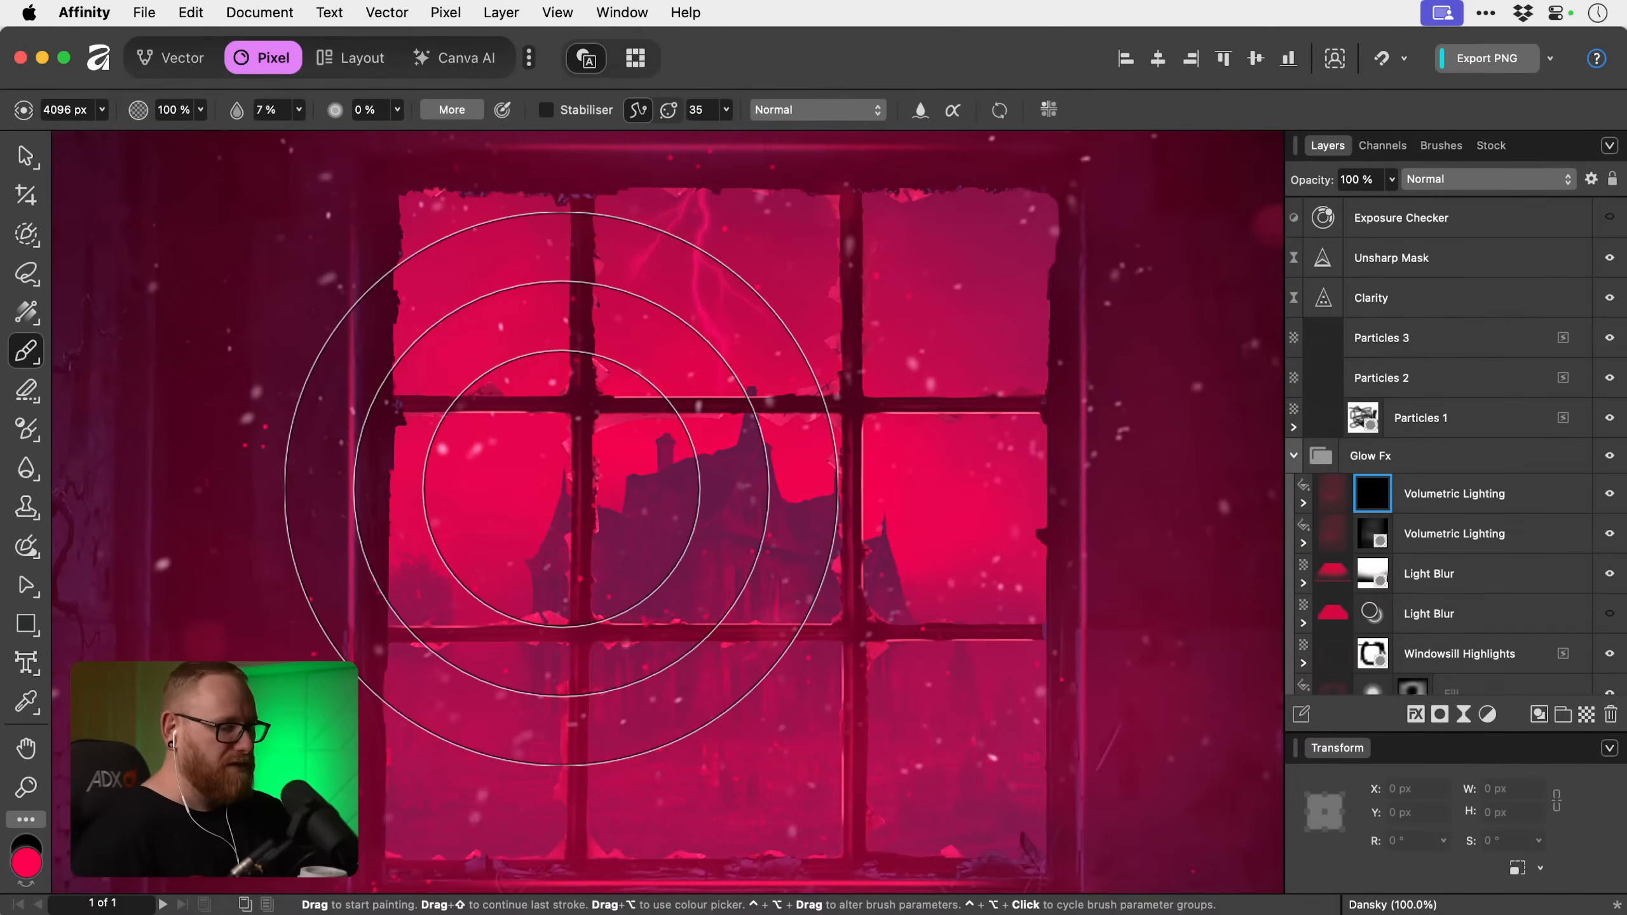
{"action": "key", "text": "bracketleft"}
{"action": "key", "text": "bracketleft"}
{"action": "key", "text": "bracketleft"}
{"action": "key", "text": "bracketleft"}
{"action": "key", "text": "bracketleft"}
{"action": "key", "text": "bracketleft"}
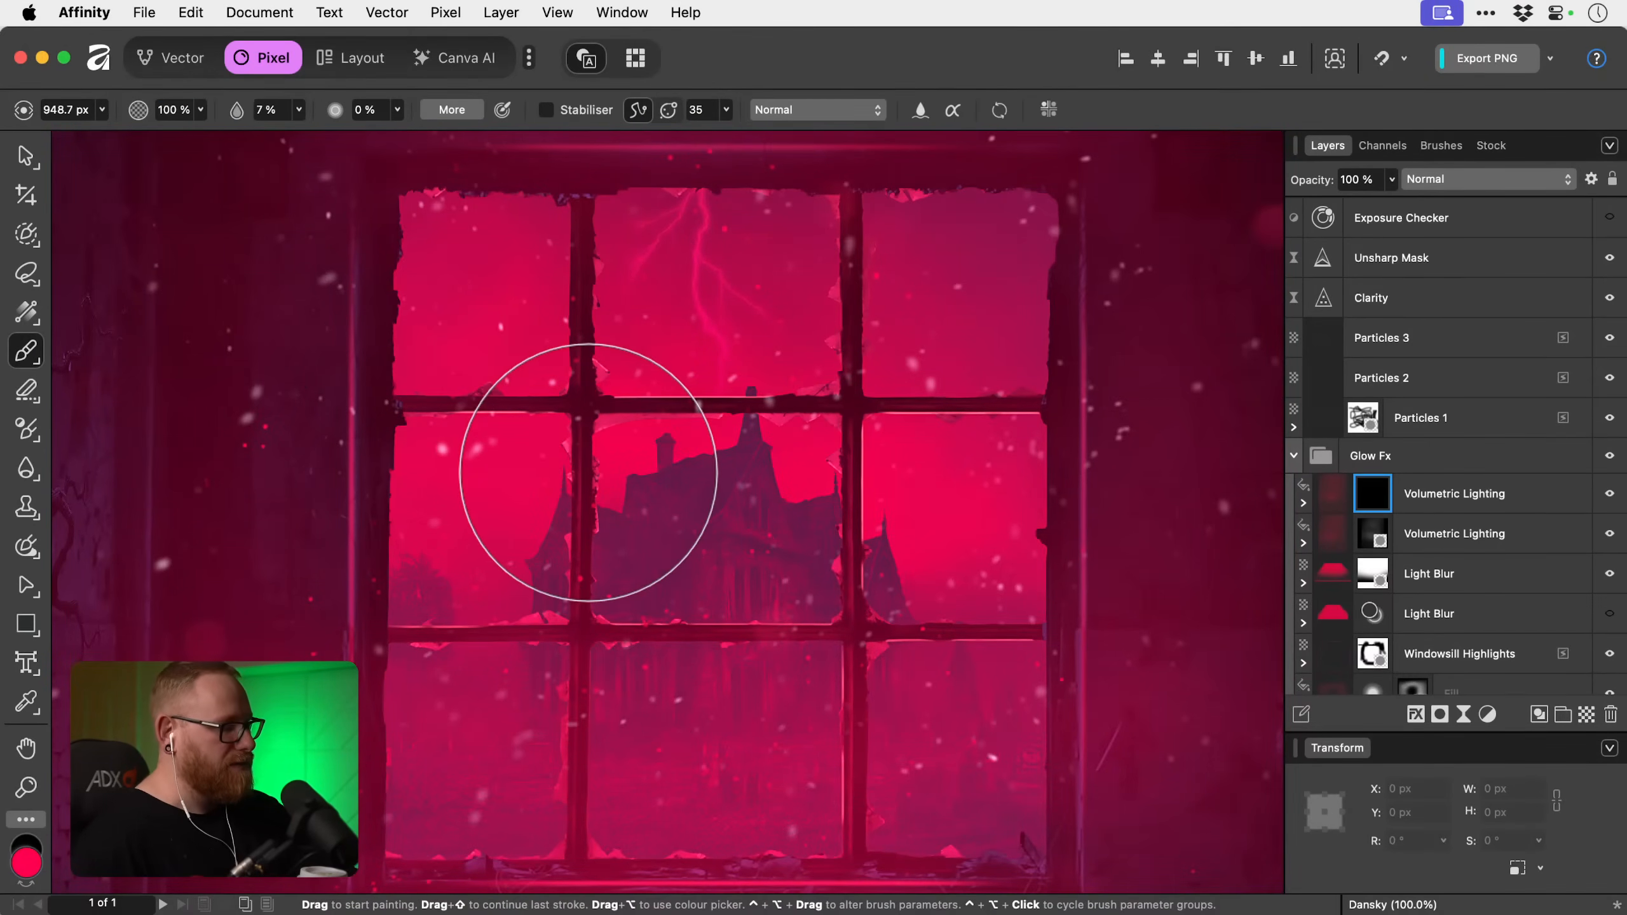
{"action": "key", "text": "5"}
{"action": "key", "text": "bracketleft"}
{"action": "key", "text": "bracketleft"}
{"action": "key", "text": "bracketleft"}
{"action": "key", "text": "bracketleft"}
{"action": "key", "text": "bracketleft"}
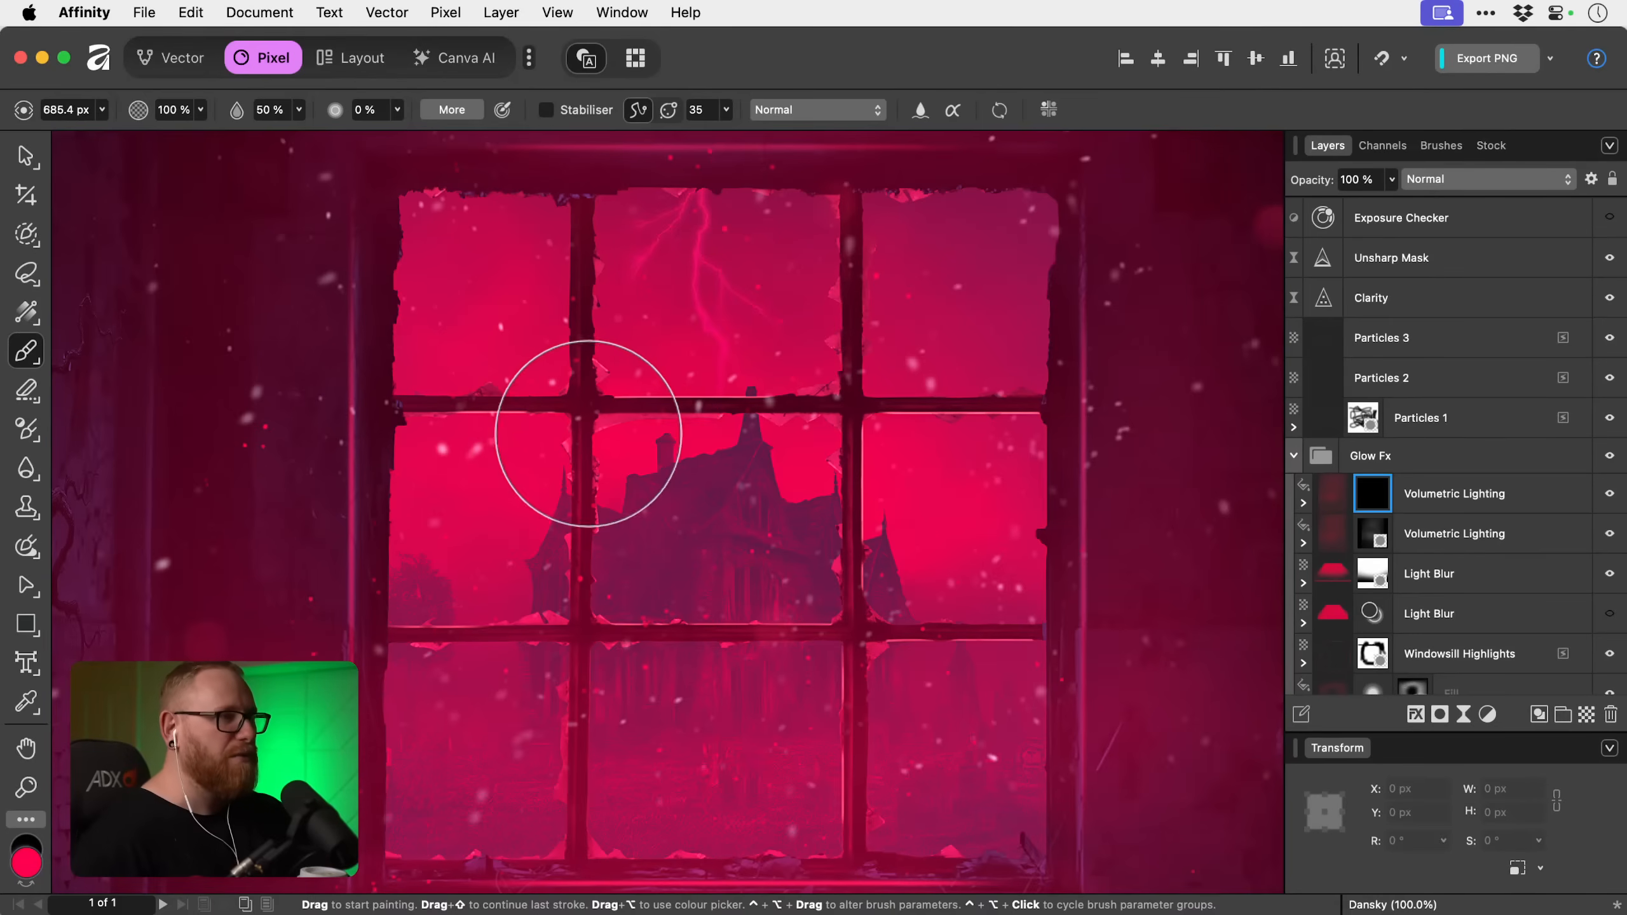
{"action": "key", "text": "bracketright"}
{"action": "key", "text": "bracketright"}
{"action": "key", "text": "bracketright"}
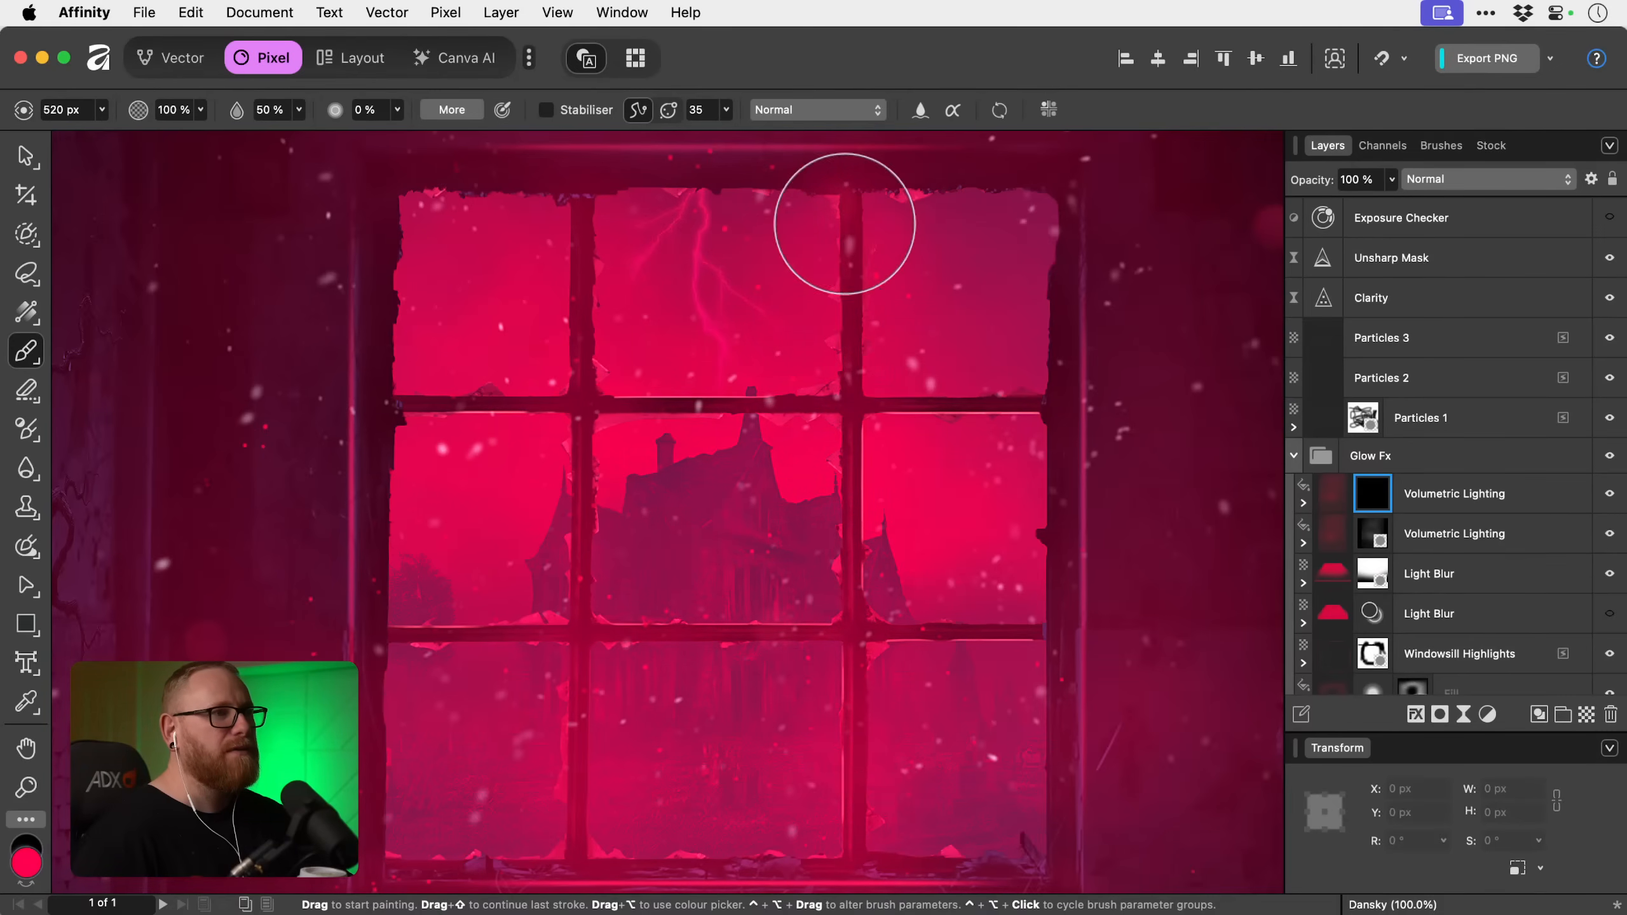
{"action": "key", "text": "super+z"}
{"action": "left_click_drag", "start_coordinate": [856, 211], "coordinate": [855, 806]}
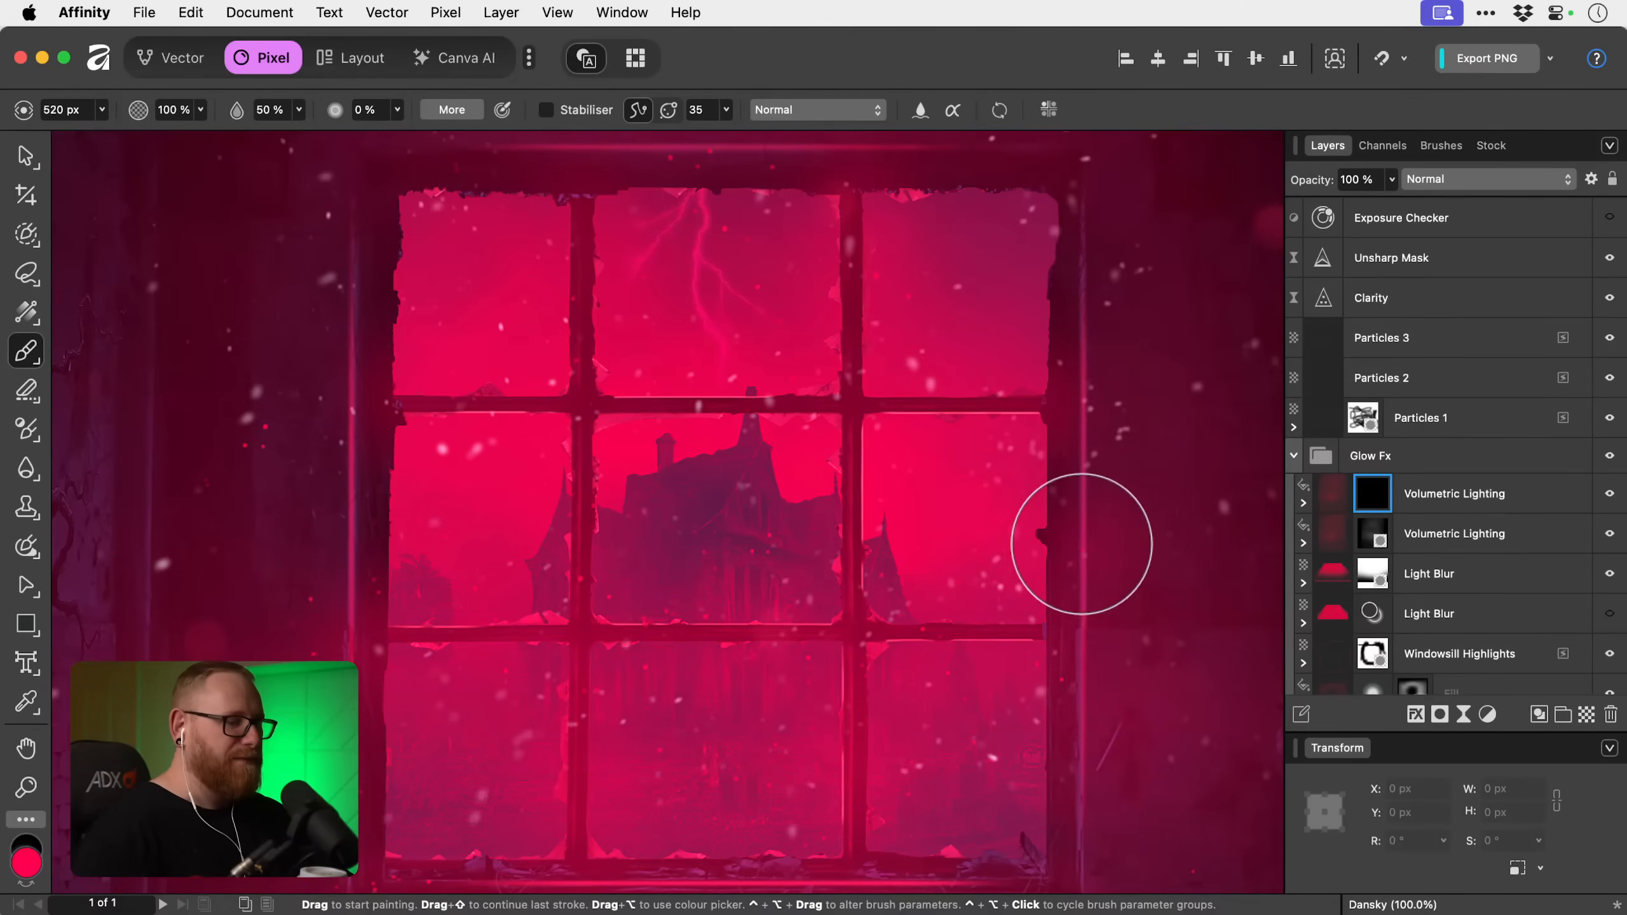
Rename the painted upper Volumetric Lighting copy to Window Spill Lighting.
{"action": "key", "text": "super+0"}
{"action": "key", "text": "v"}
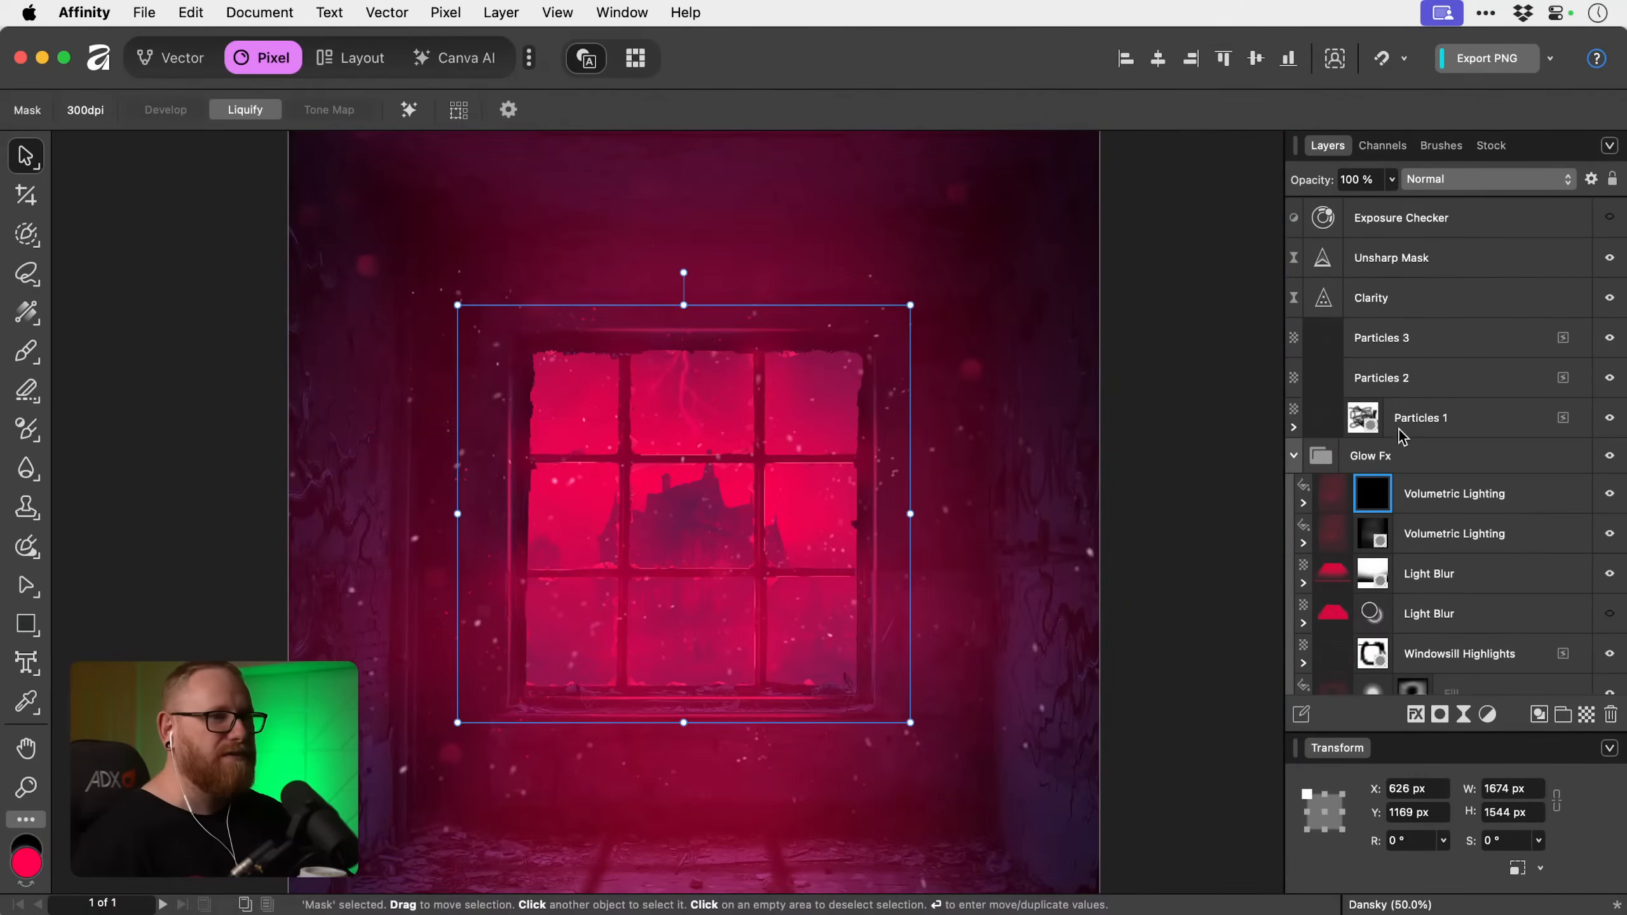
{"action": "left_click", "coordinate": [1498, 500]}
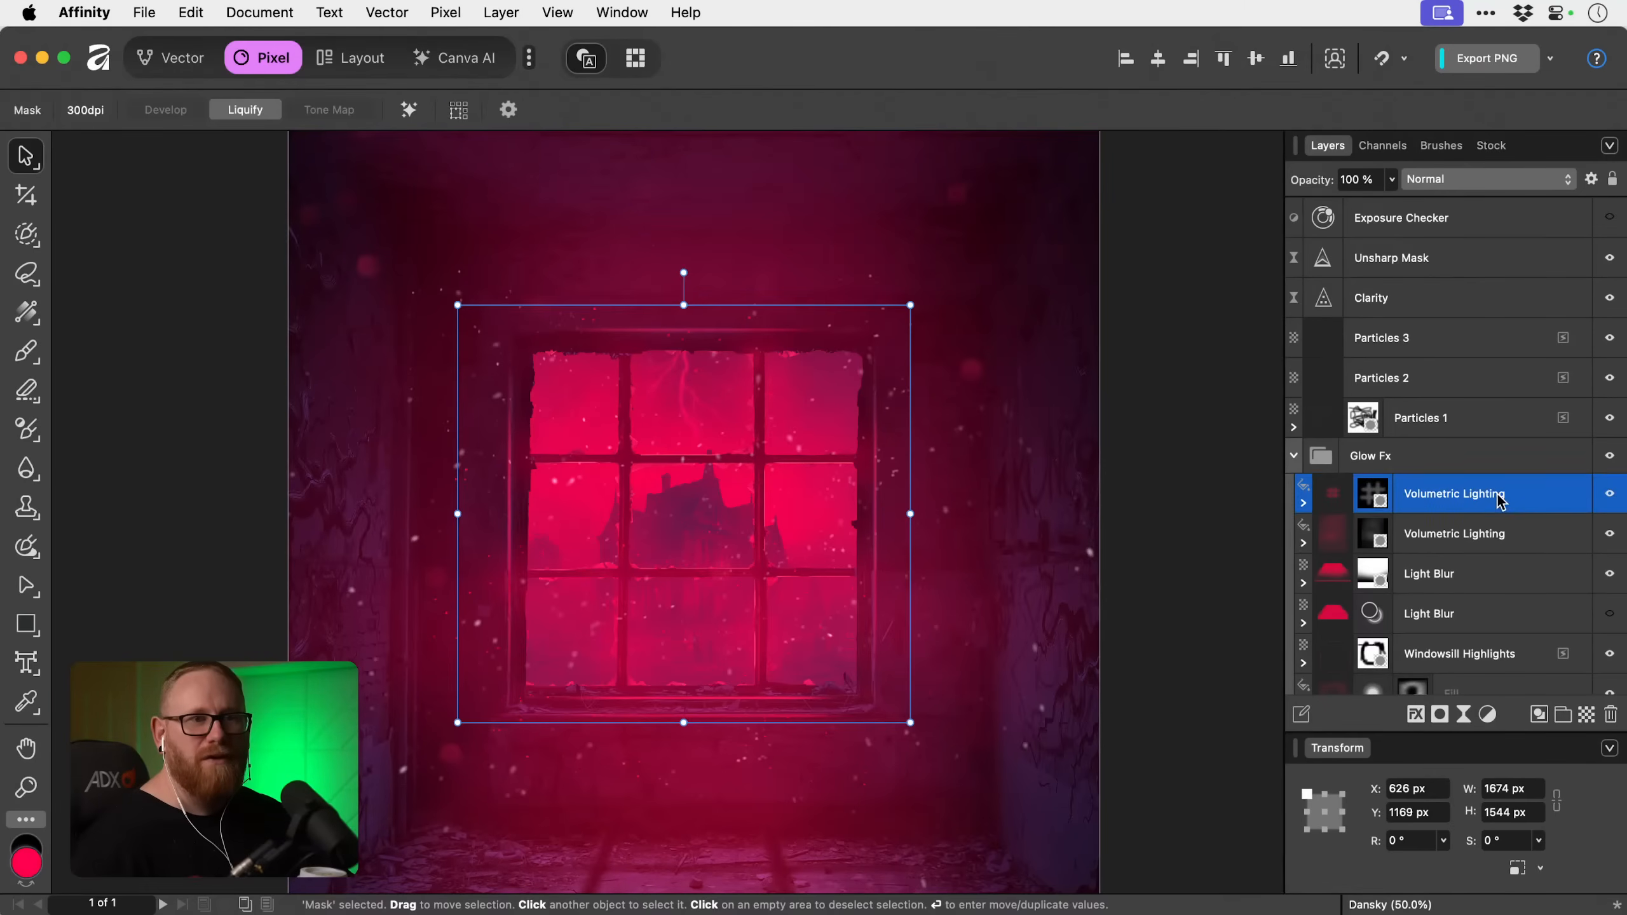
{"action": "double_click", "coordinate": [1473, 492]}
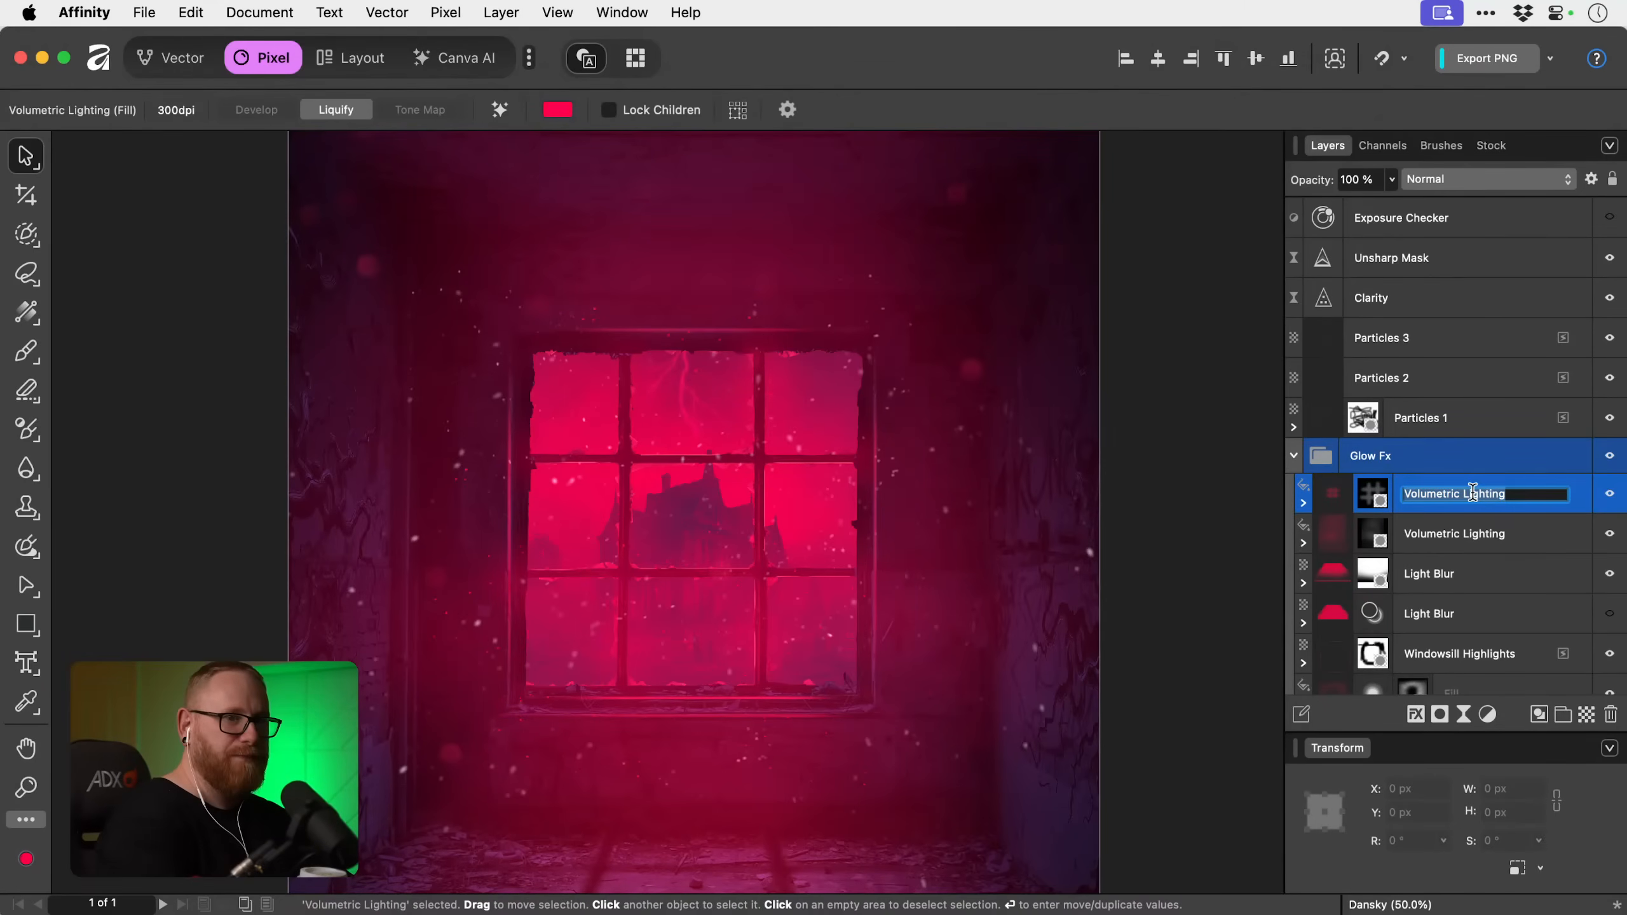
{"action": "key", "text": "Left"}
{"action": "key", "text": "super+a"}
{"action": "type", "text": "Wind"}
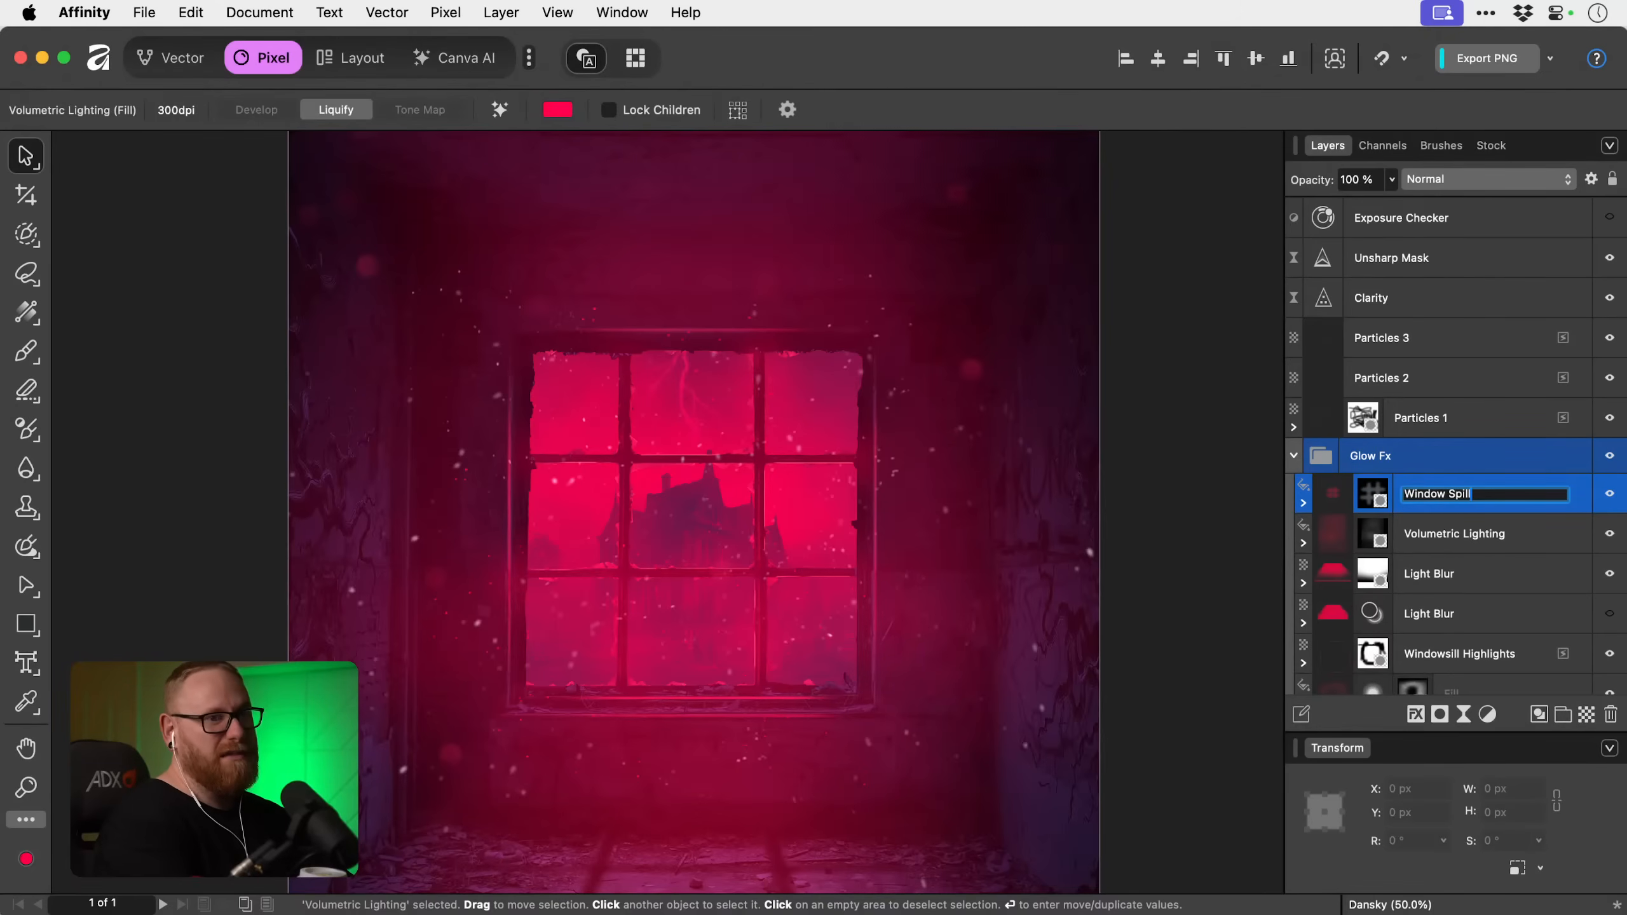
{"action": "key", "text": "Return"}
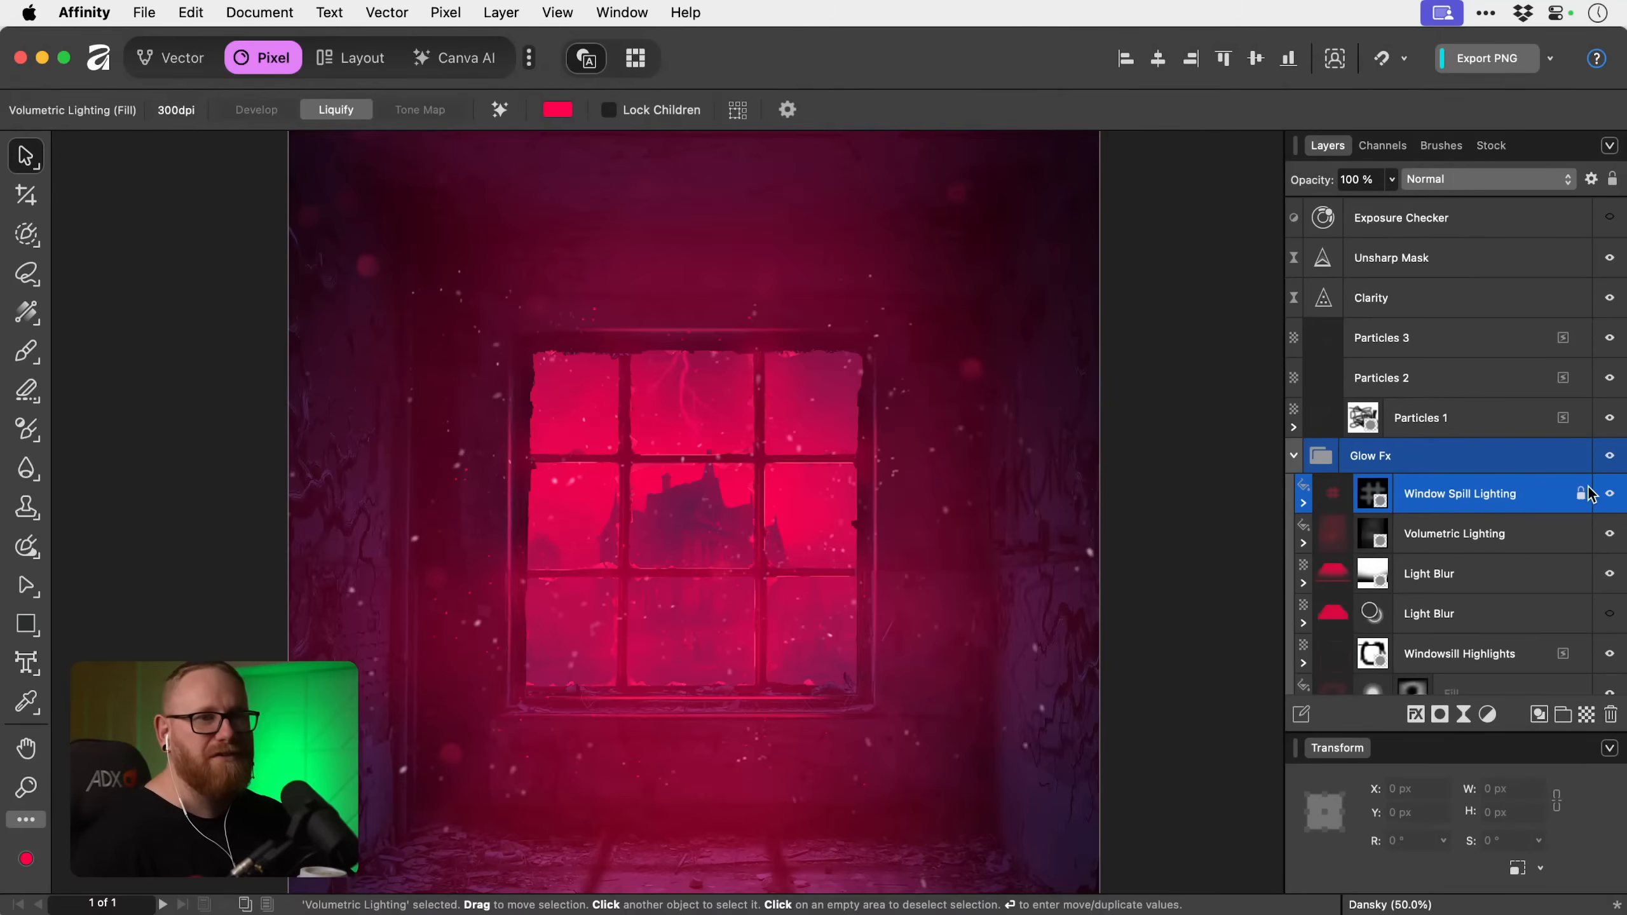
Compare the window bars with and without the Window Spill Lighting layer.
{"action": "left_click", "coordinate": [1610, 493]}
{"action": "left_click", "coordinate": [1610, 494]}
{"action": "left_click", "coordinate": [1610, 494]}
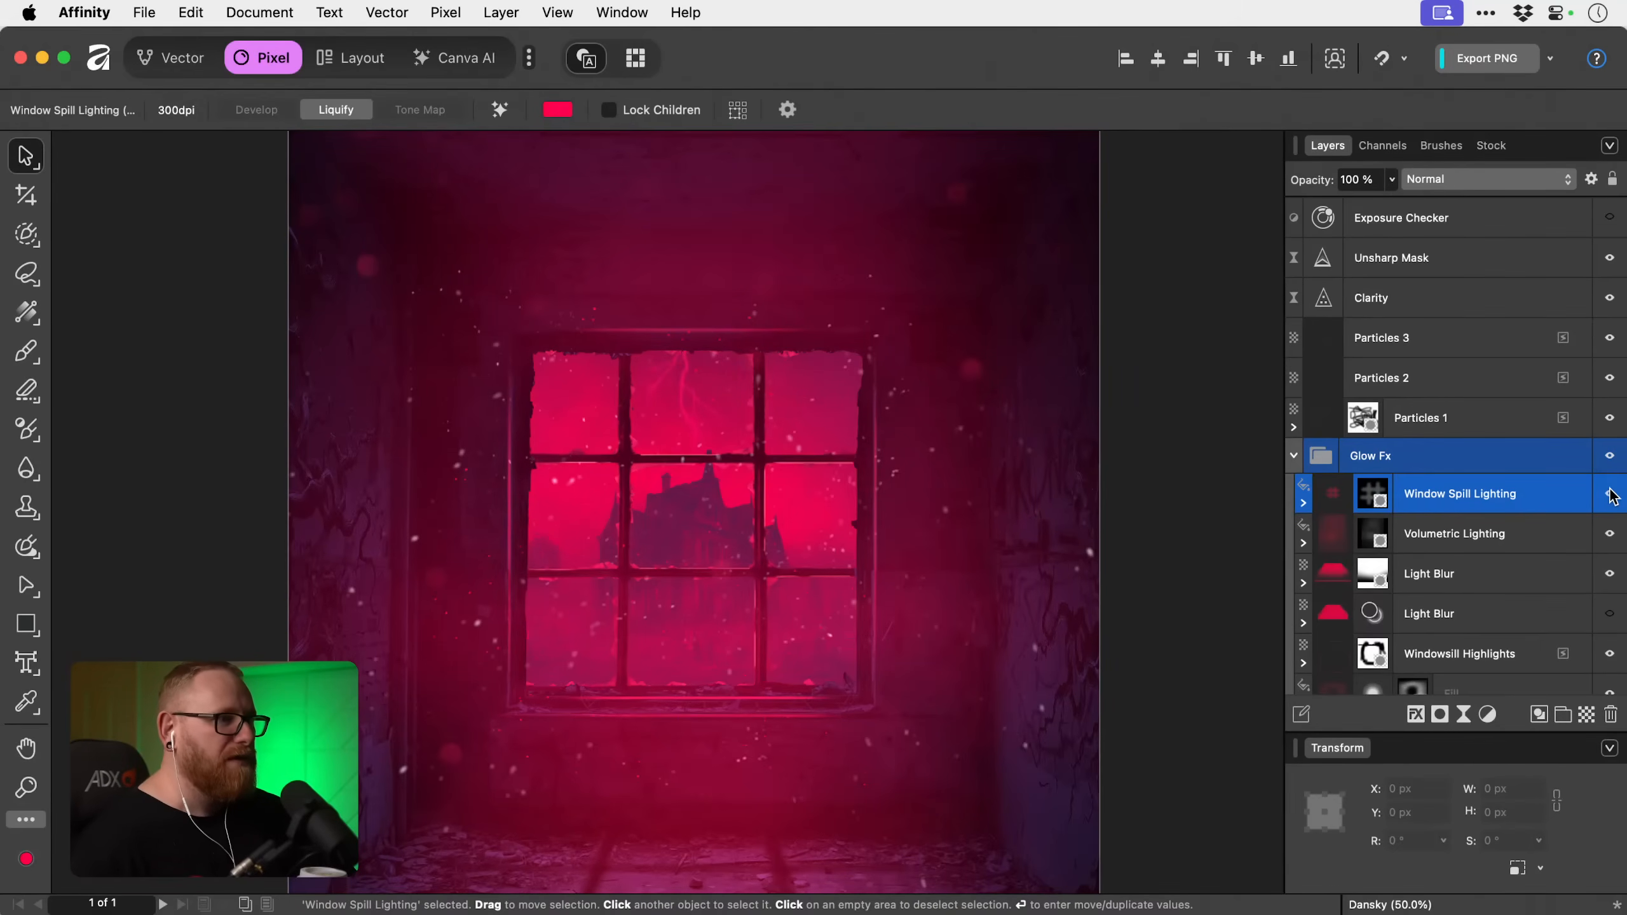
{"action": "left_click", "coordinate": [1611, 493]}
{"action": "left_click", "coordinate": [1376, 489]}
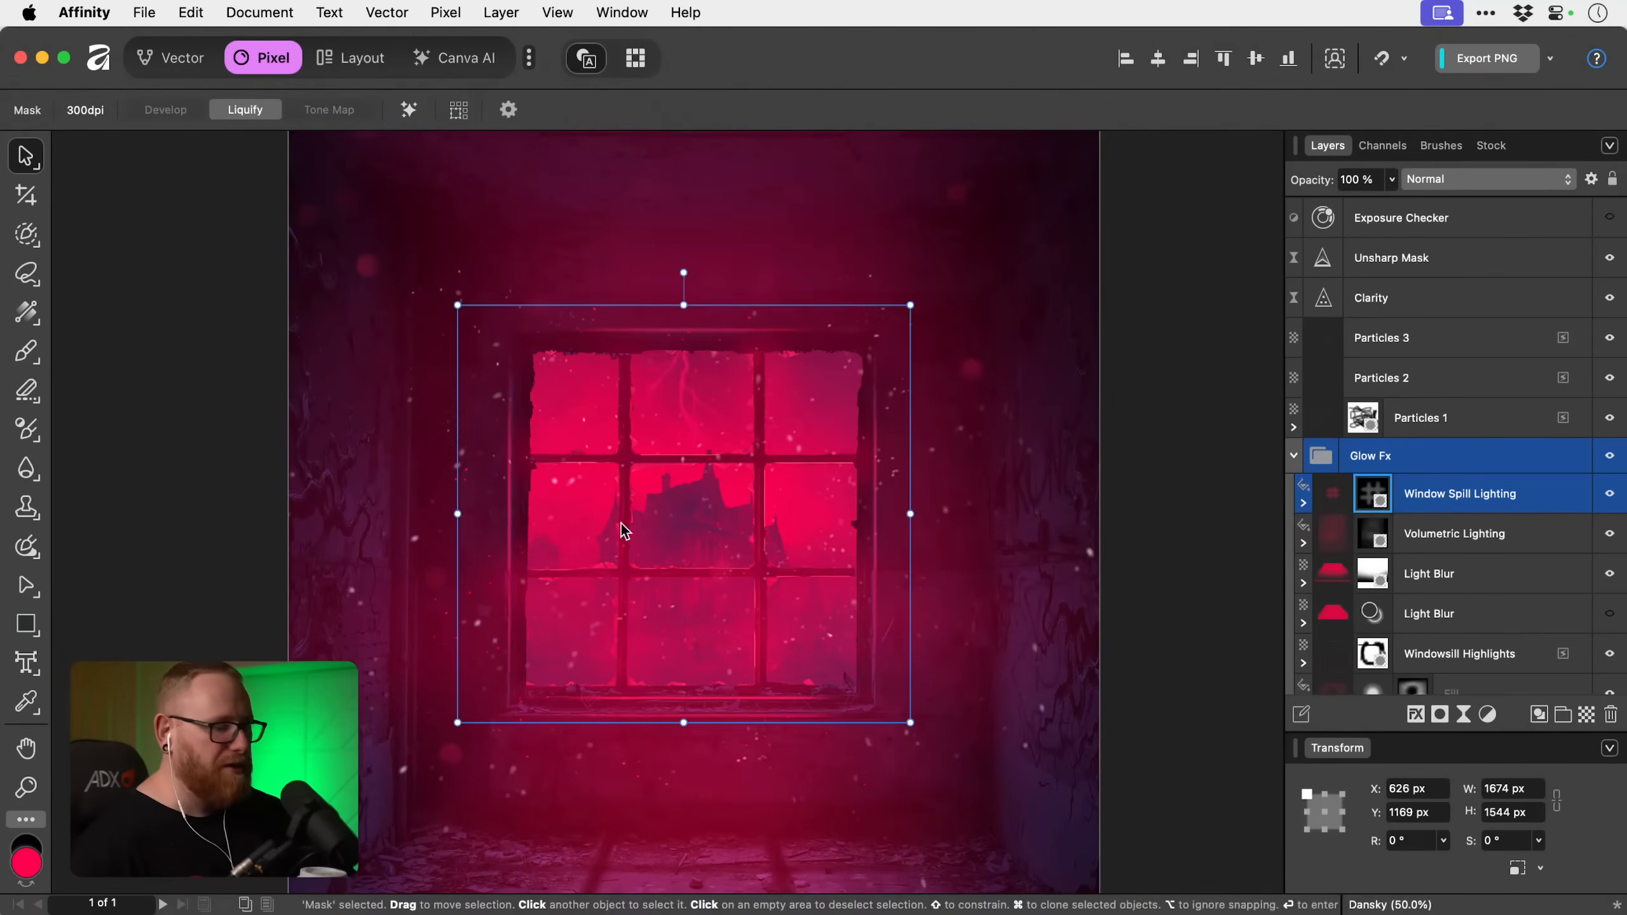
{"action": "key", "text": "b"}
{"action": "key", "text": "x"}
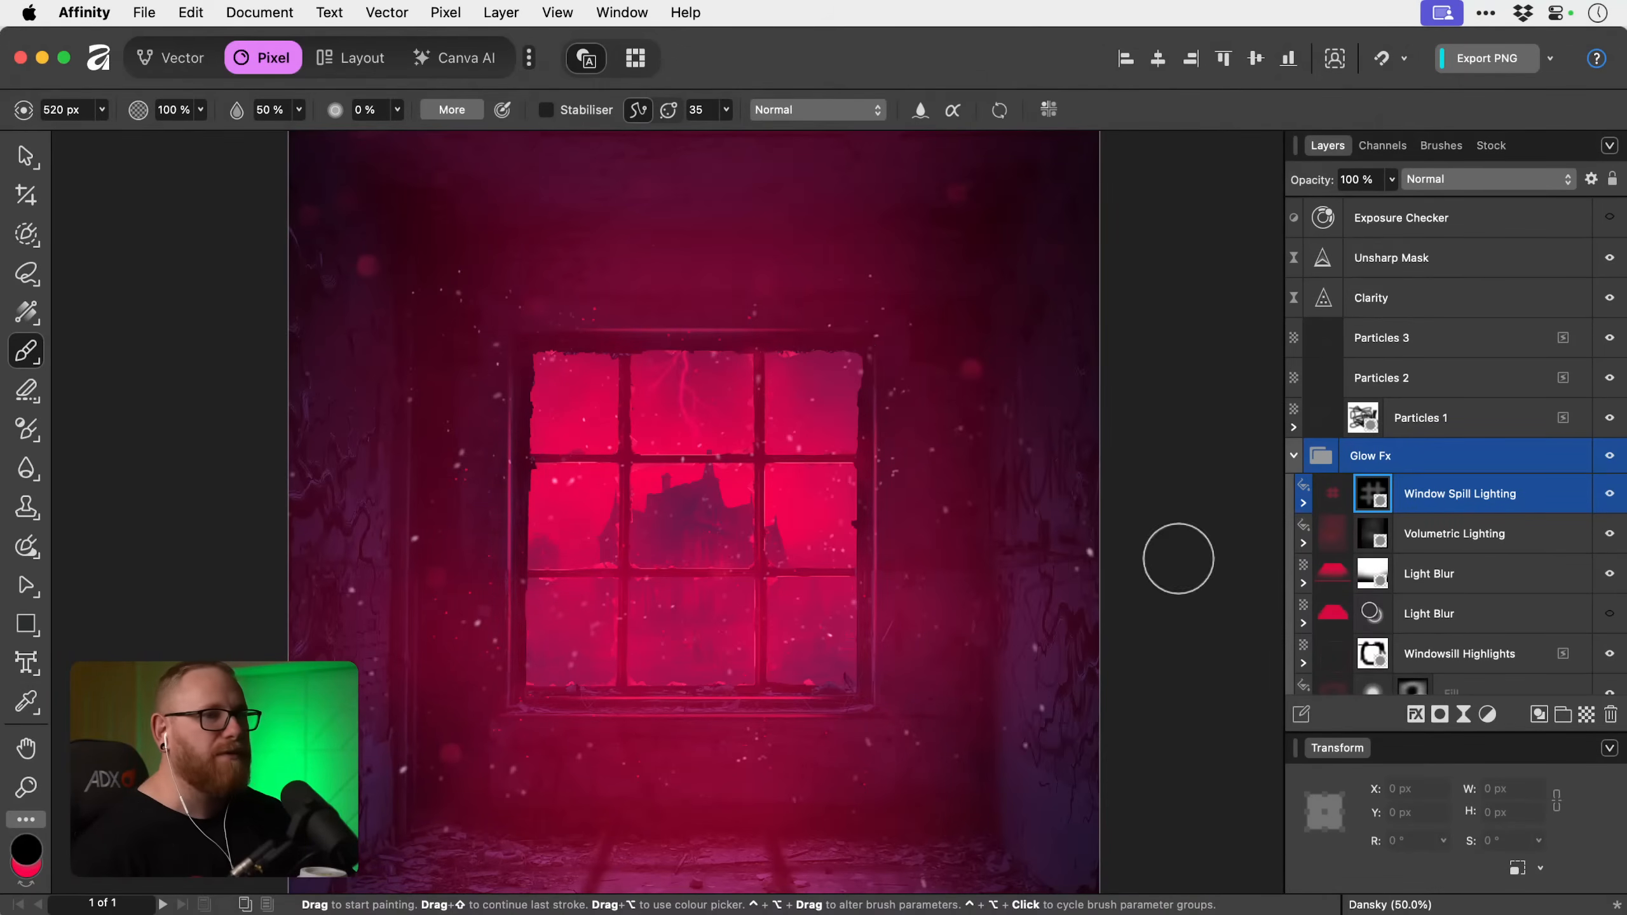
Lower the Window Spill Lighting layer's opacity to 38 % and deselect it.
{"action": "left_click", "coordinate": [1503, 490]}
{"action": "key", "text": "v"}
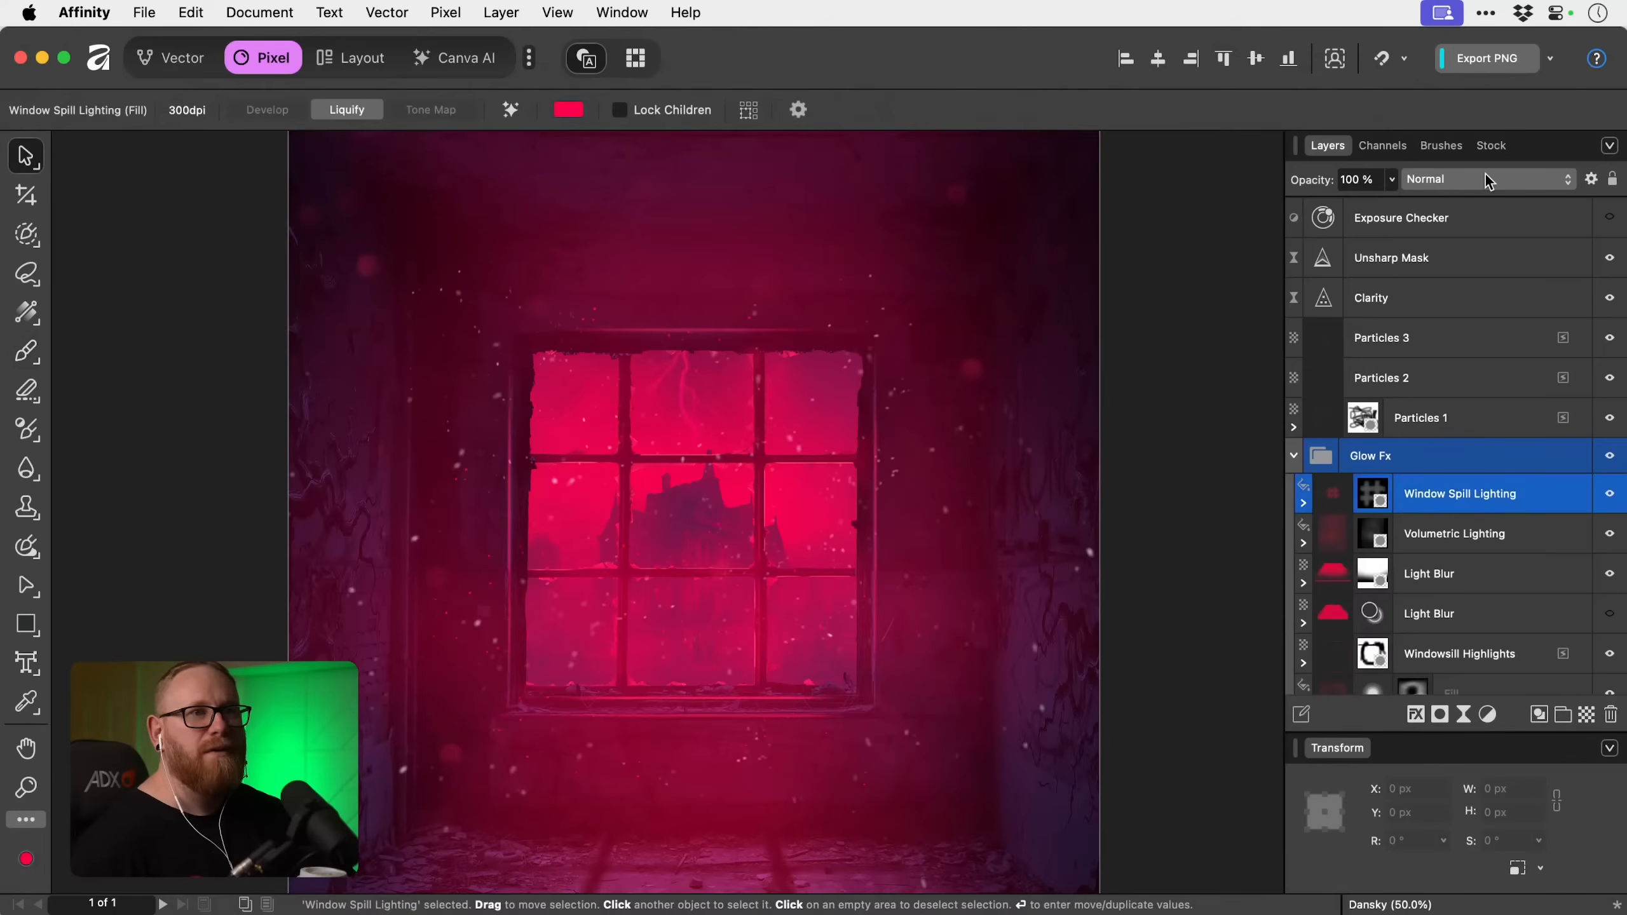
{"action": "left_click", "coordinate": [1388, 181]}
{"action": "left_click_drag", "start_coordinate": [1391, 203], "coordinate": [1285, 206]}
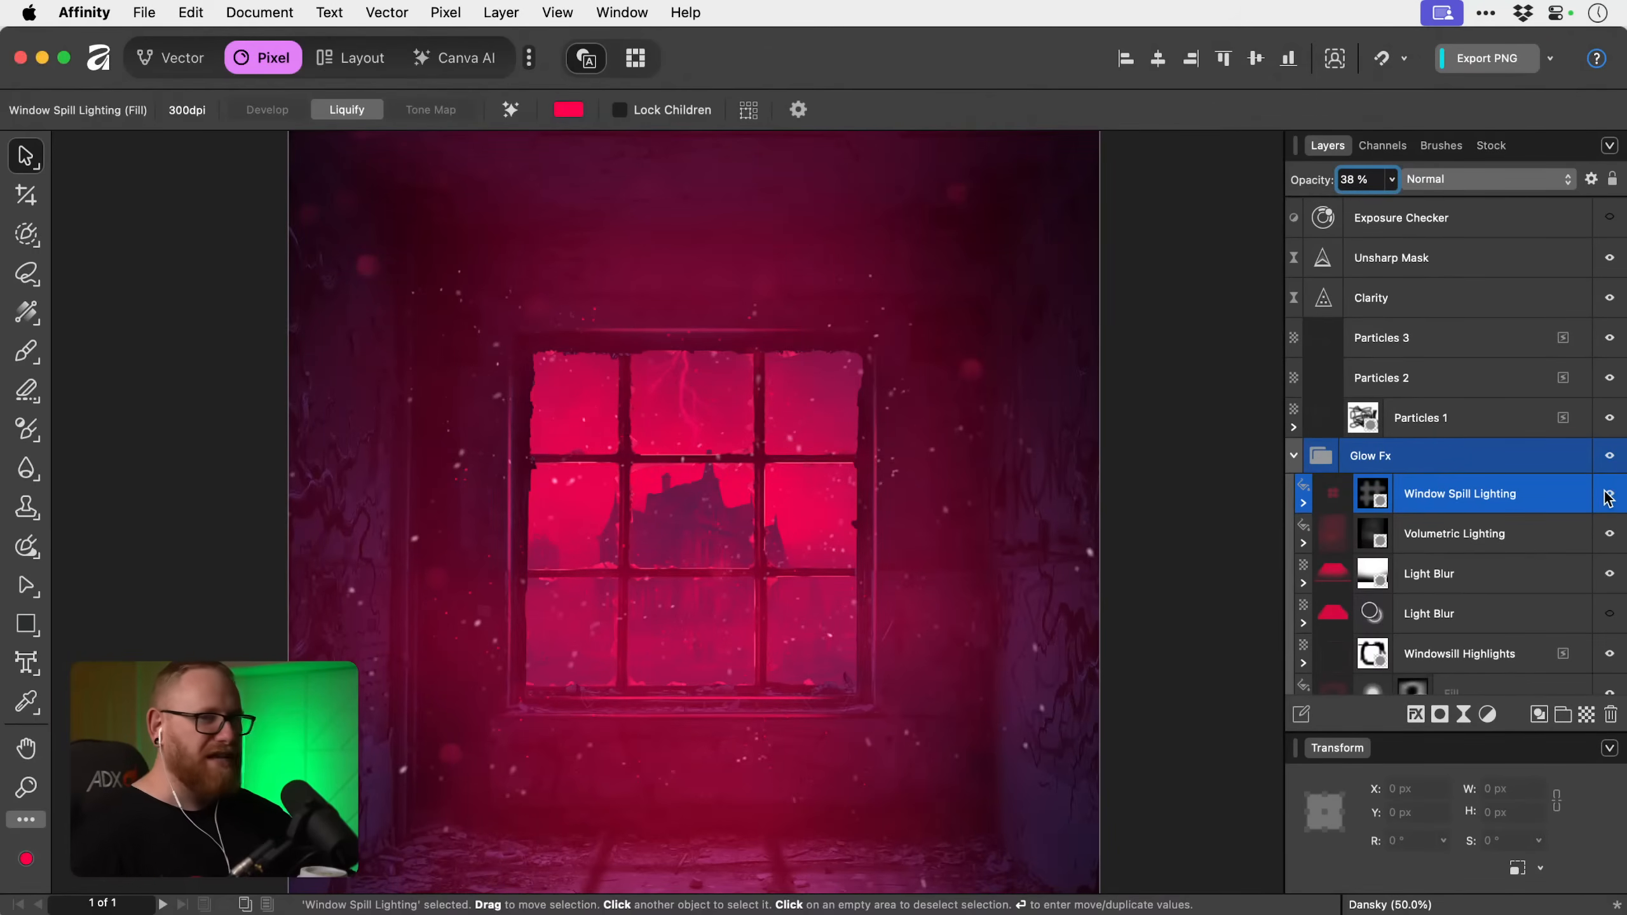
{"action": "key", "text": "super+0"}
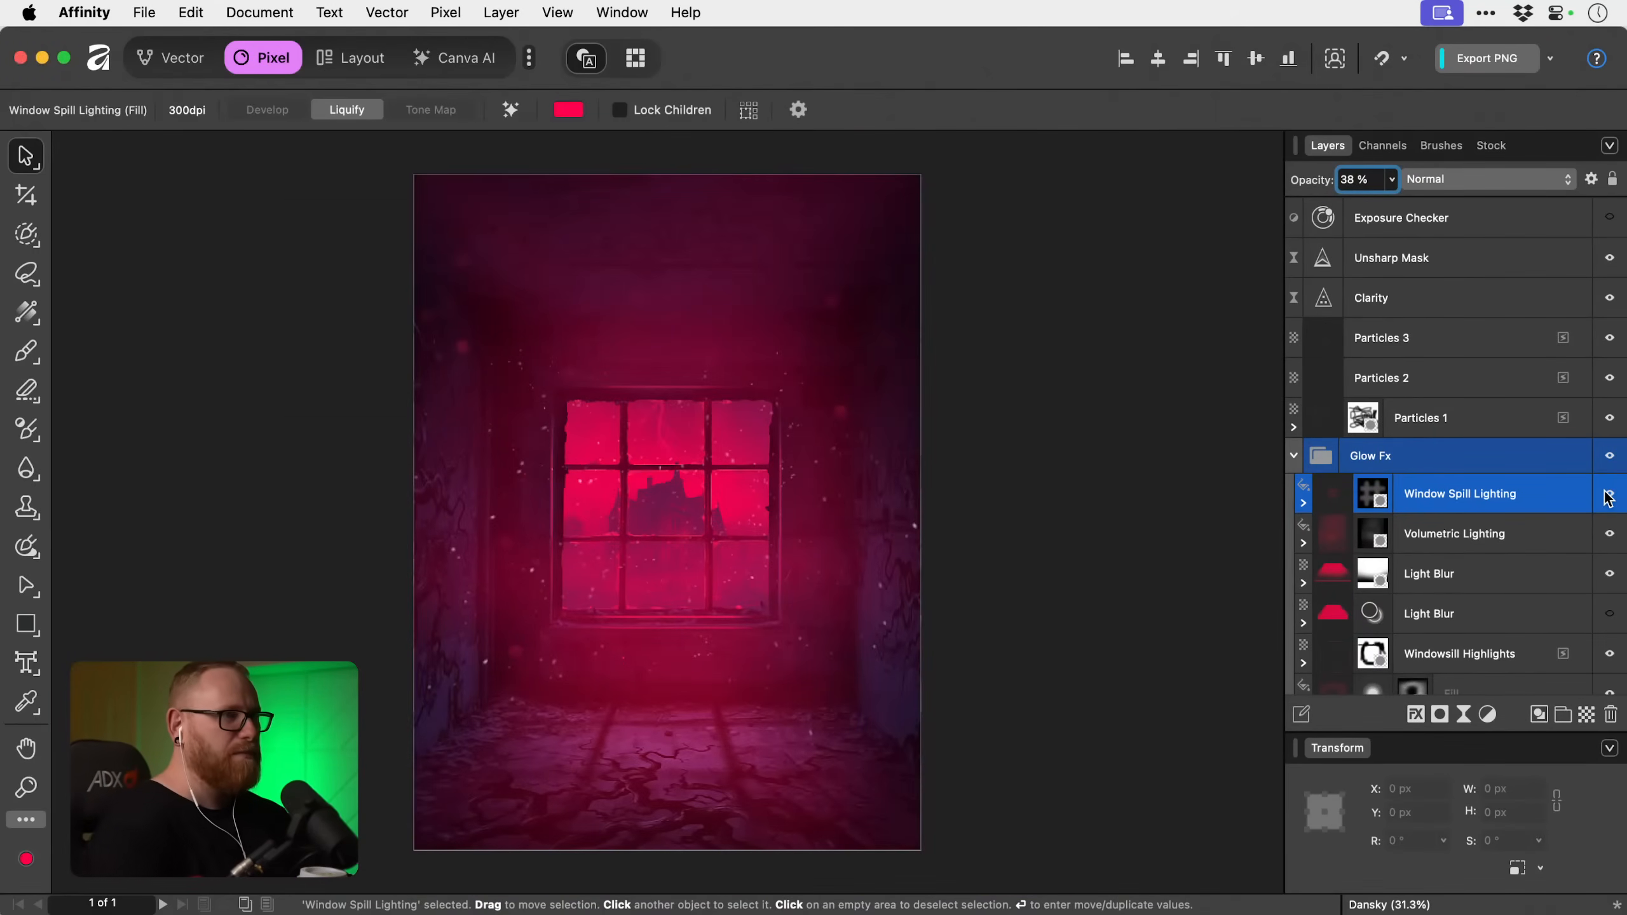
{"action": "left_click", "coordinate": [1113, 439]}
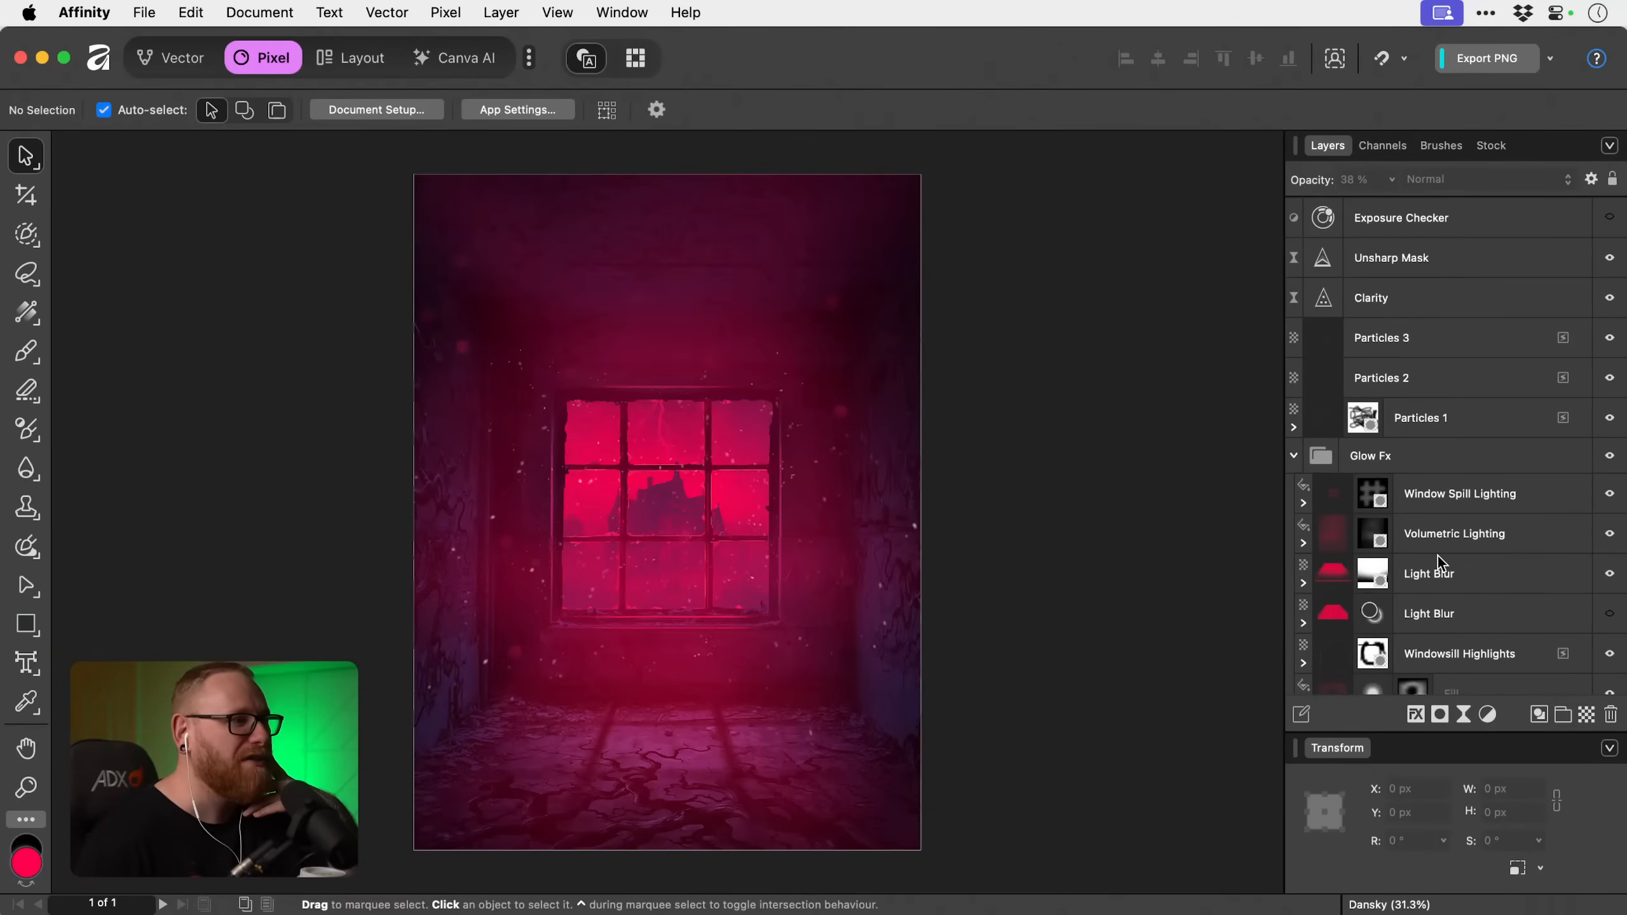
{"action": "scroll", "coordinate": [1438, 555], "scroll_direction": "down", "scroll_amount": 5}
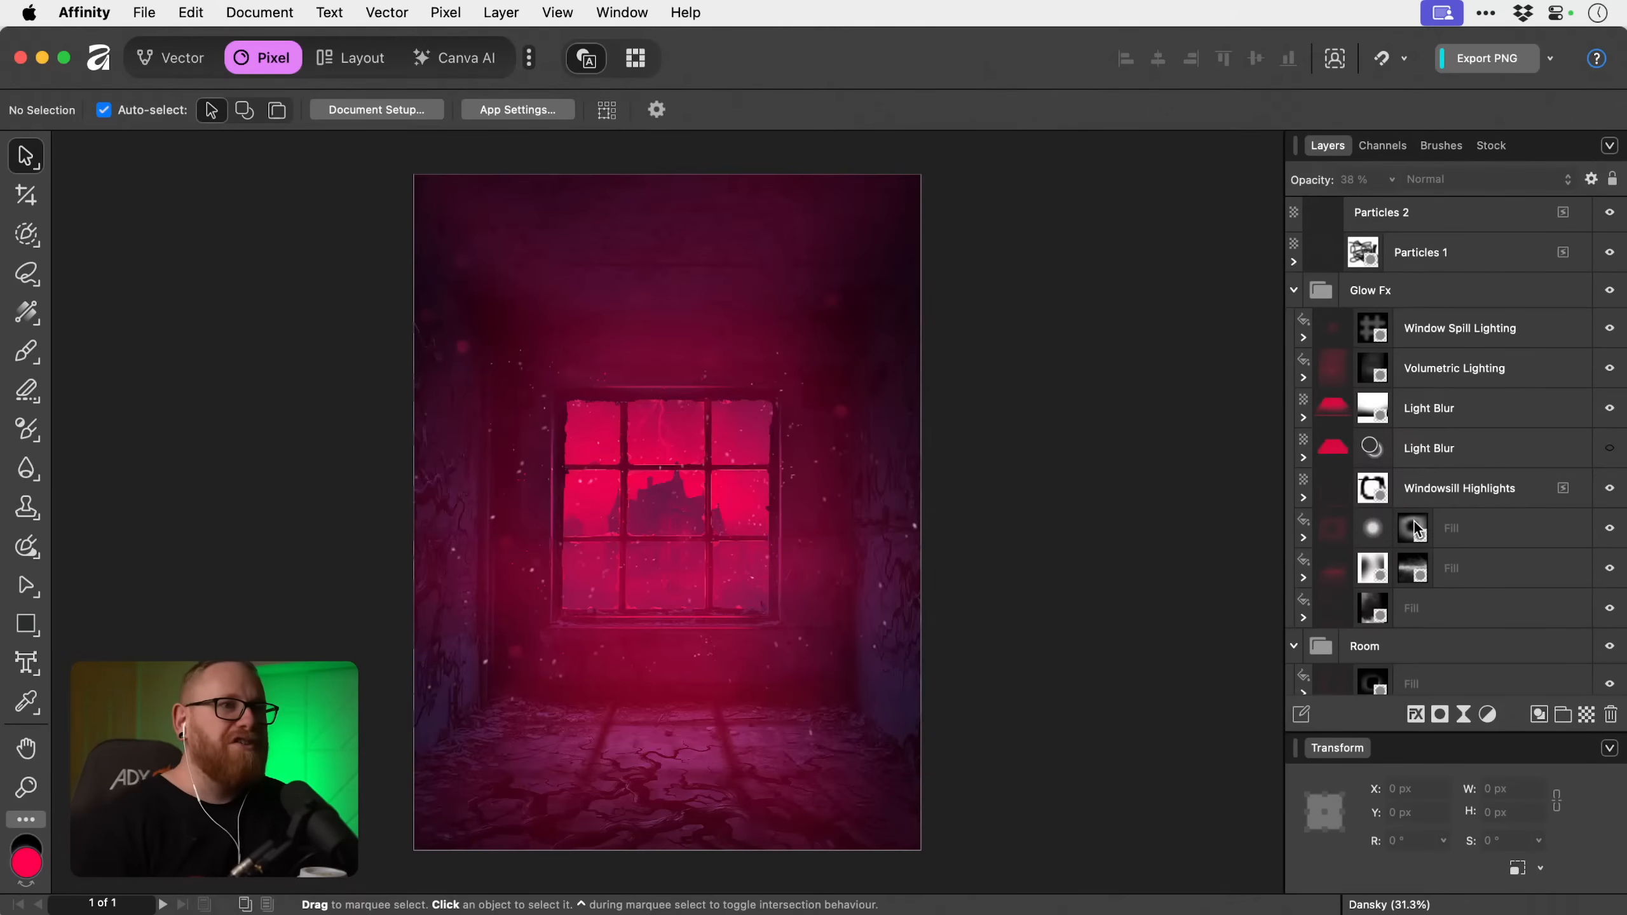
{"action": "left_click", "coordinate": [1442, 145]}
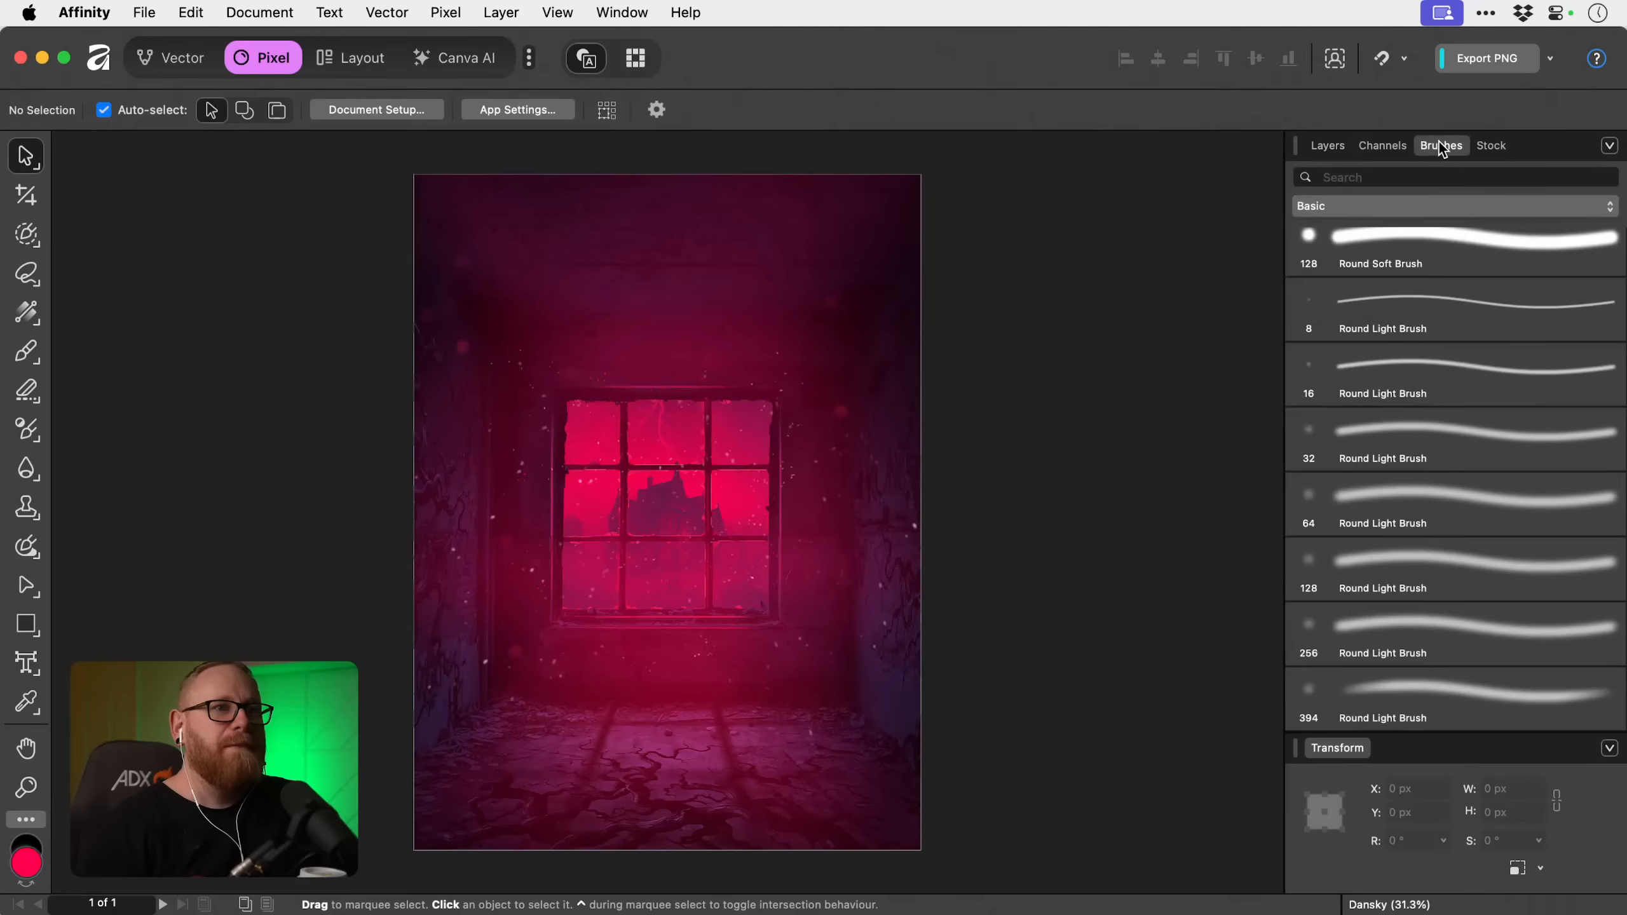
{"action": "left_click", "coordinate": [1443, 204]}
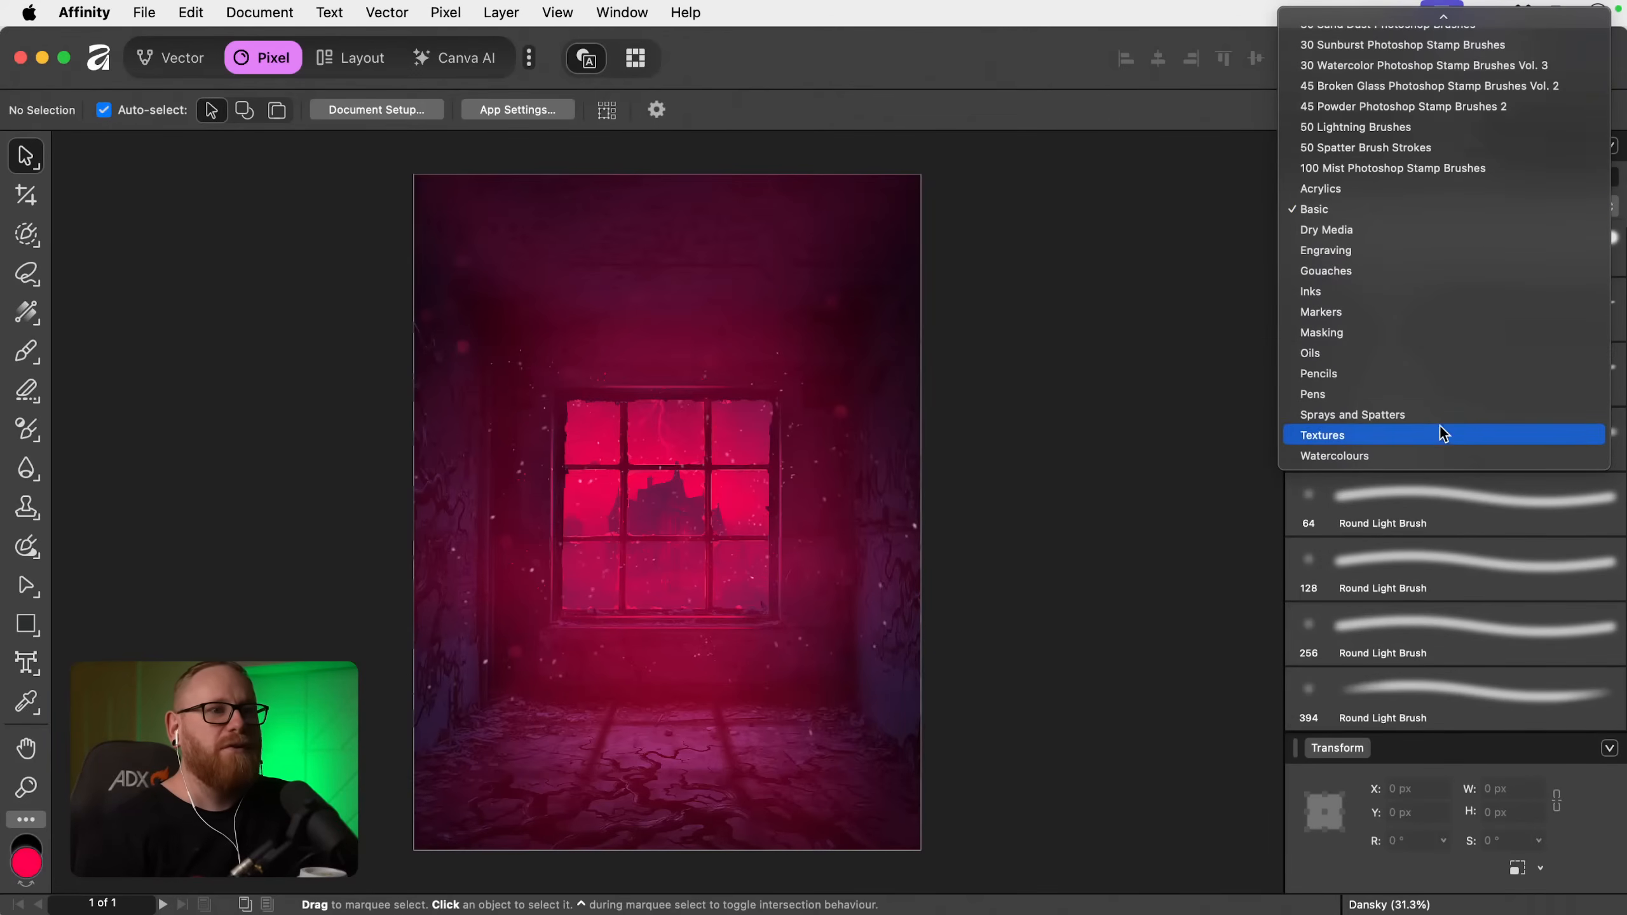
{"action": "scroll", "coordinate": [1435, 314], "scroll_direction": "up", "scroll_amount": 3}
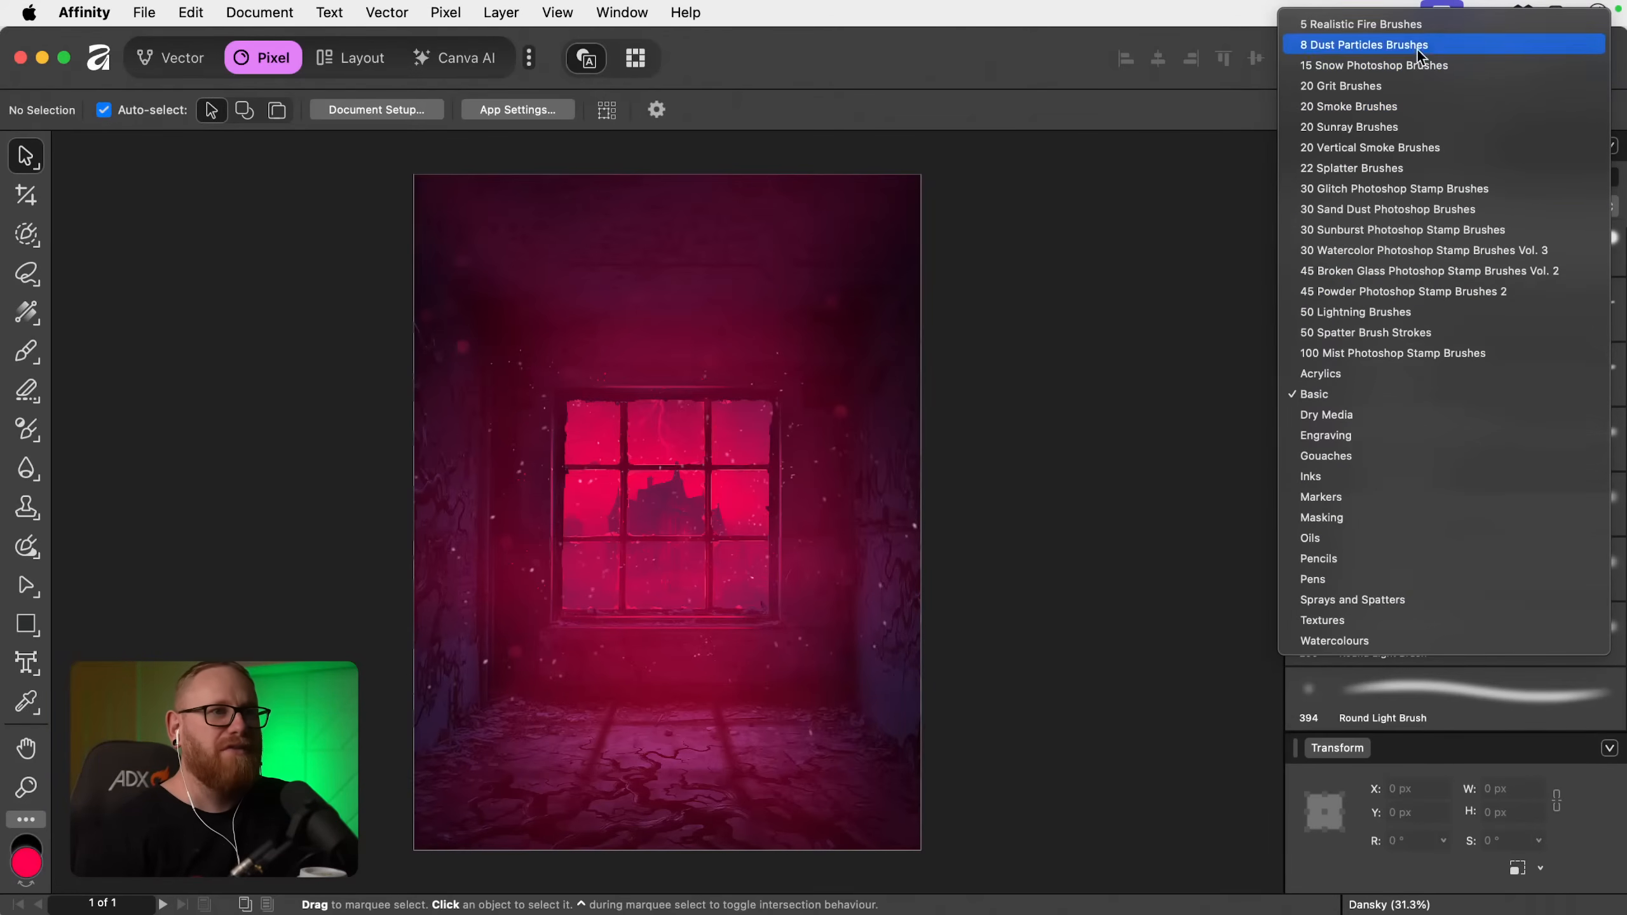
{"action": "left_click", "coordinate": [1144, 379]}
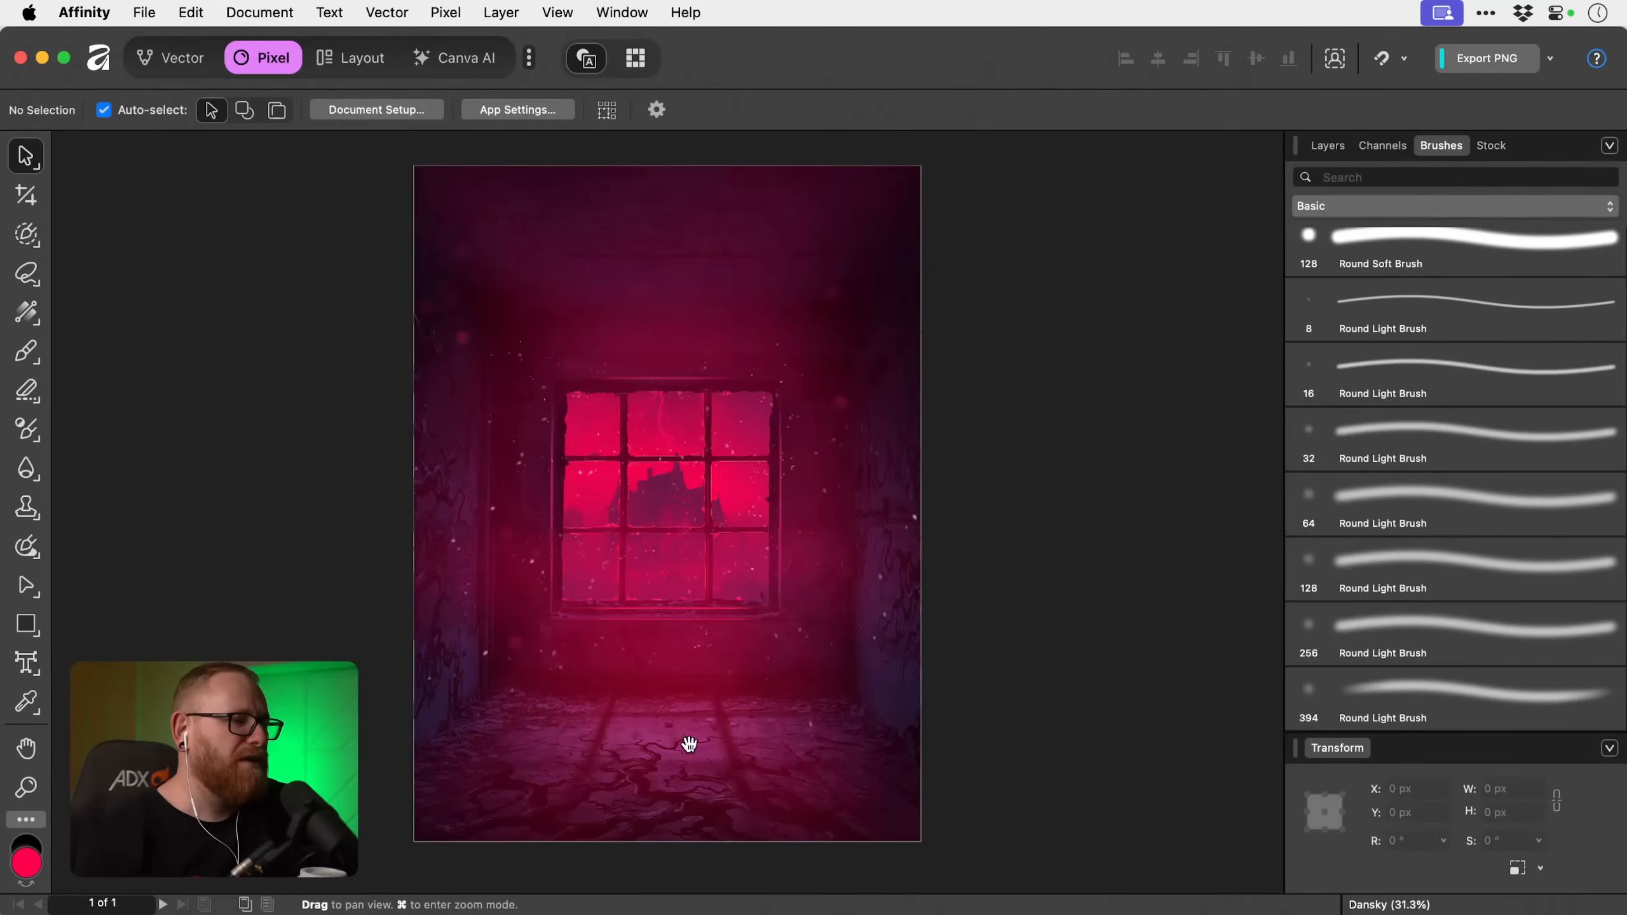
Add a new empty pixel layer directly above the Vines Floor layer in the Room group.
{"action": "scroll", "coordinate": [686, 745], "scroll_direction": "down", "scroll_amount": 5}
{"action": "key", "text": "z"}
{"action": "left_click_drag", "start_coordinate": [662, 532], "coordinate": [816, 579]}
{"action": "key", "text": "v"}
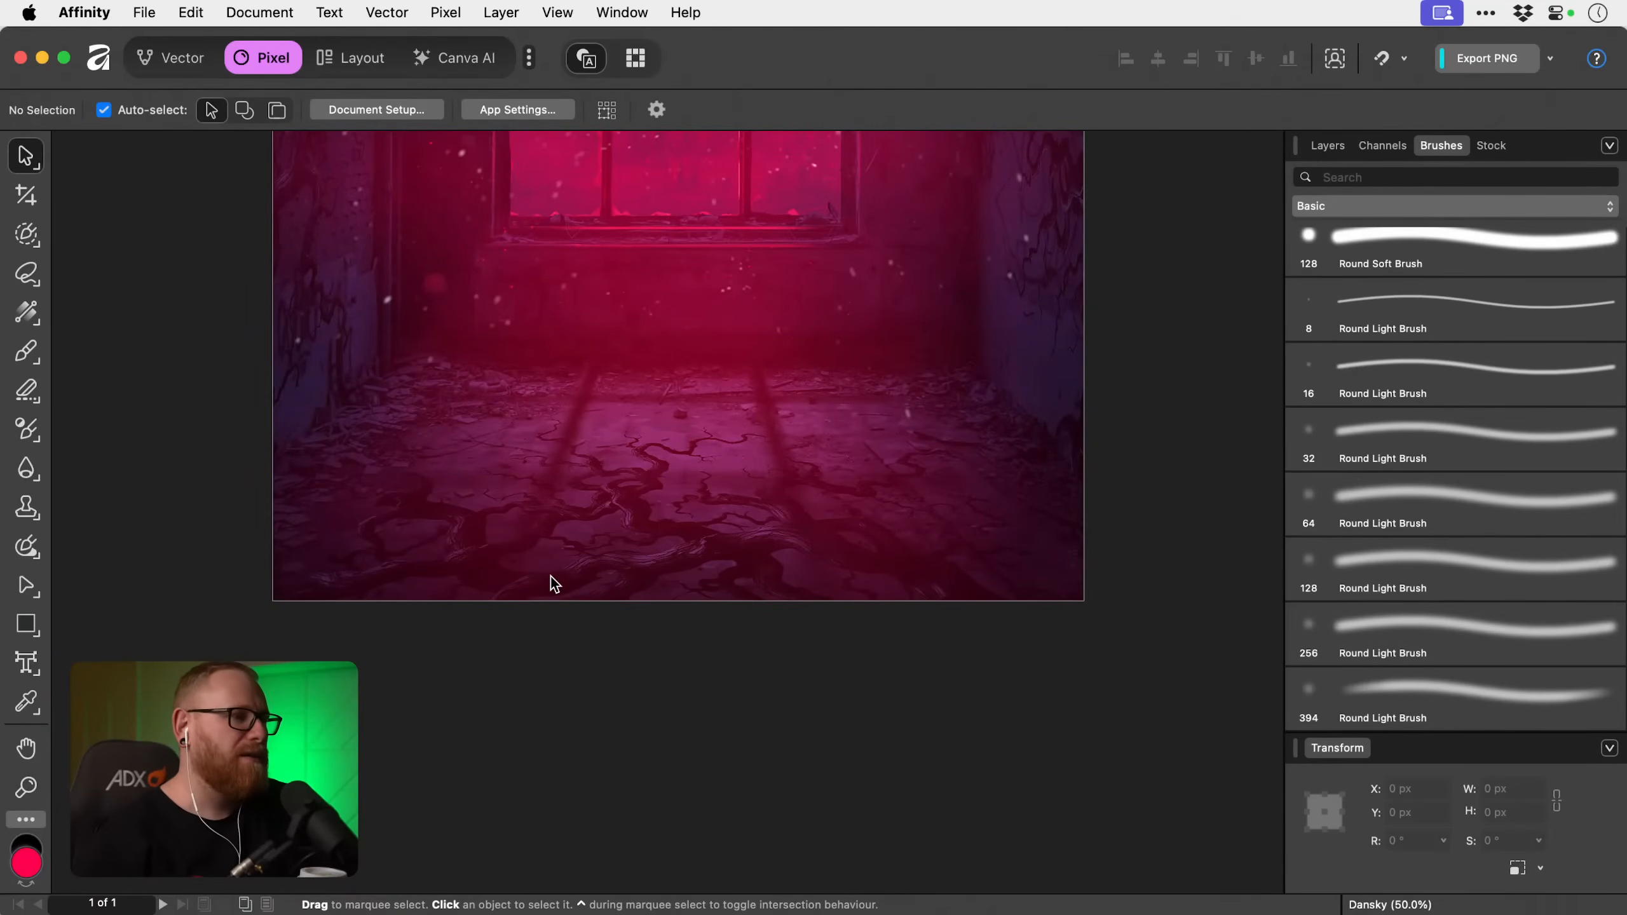
{"action": "left_click", "coordinate": [1339, 151]}
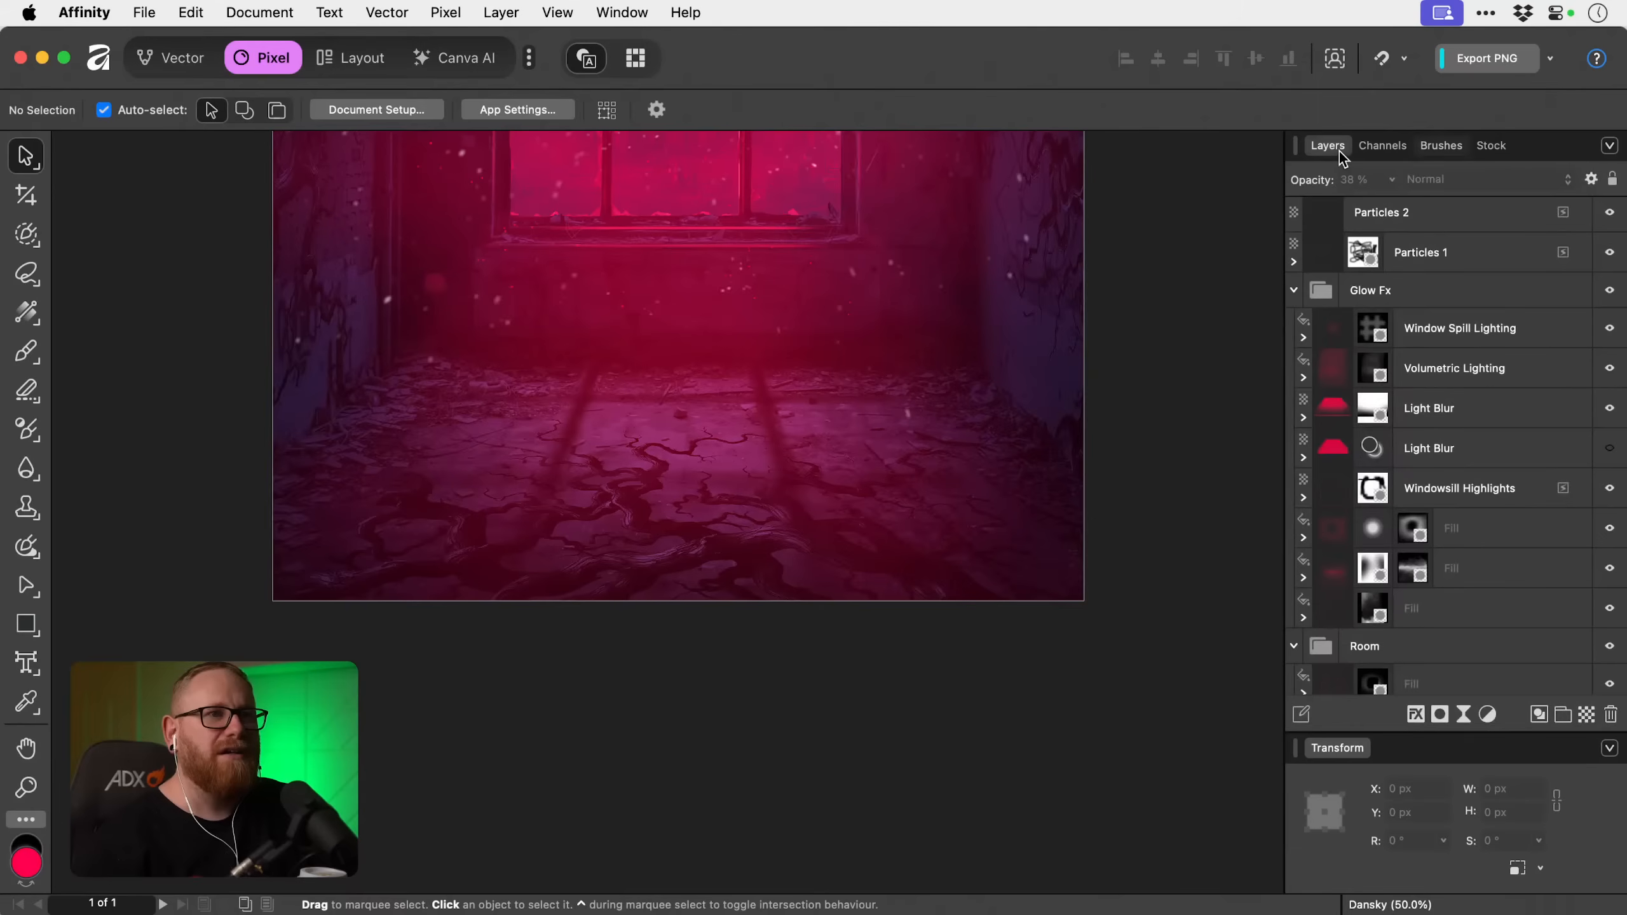
{"action": "scroll", "coordinate": [1499, 579], "scroll_direction": "down", "scroll_amount": 3}
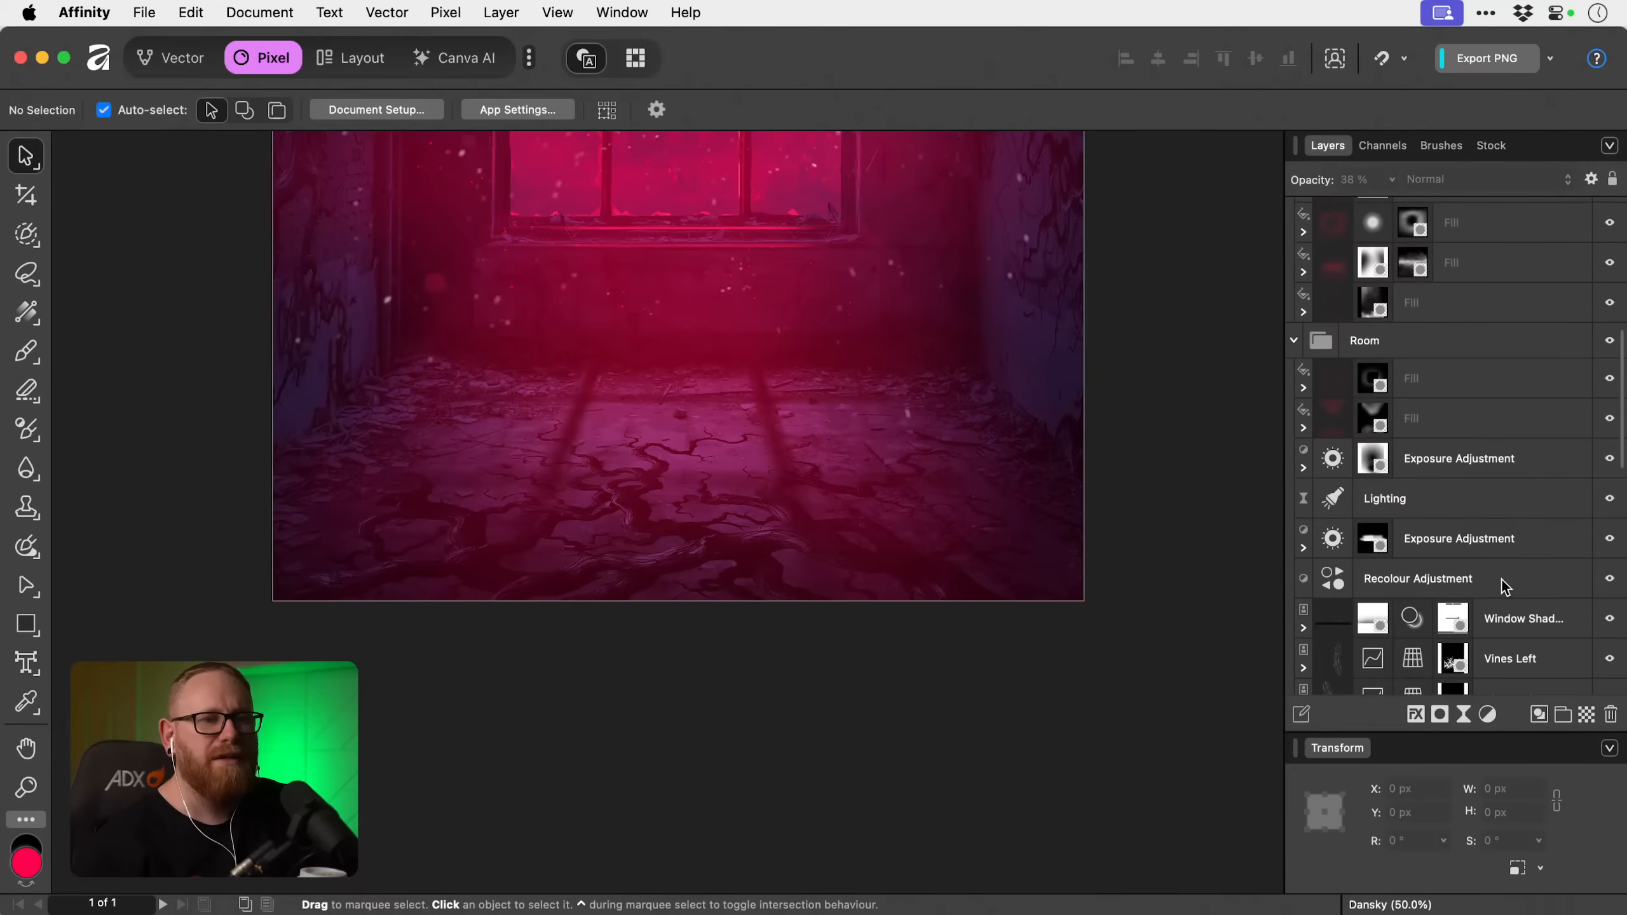
{"action": "scroll", "coordinate": [1501, 580], "scroll_direction": "down", "scroll_amount": 3}
{"action": "left_click", "coordinate": [1470, 555]}
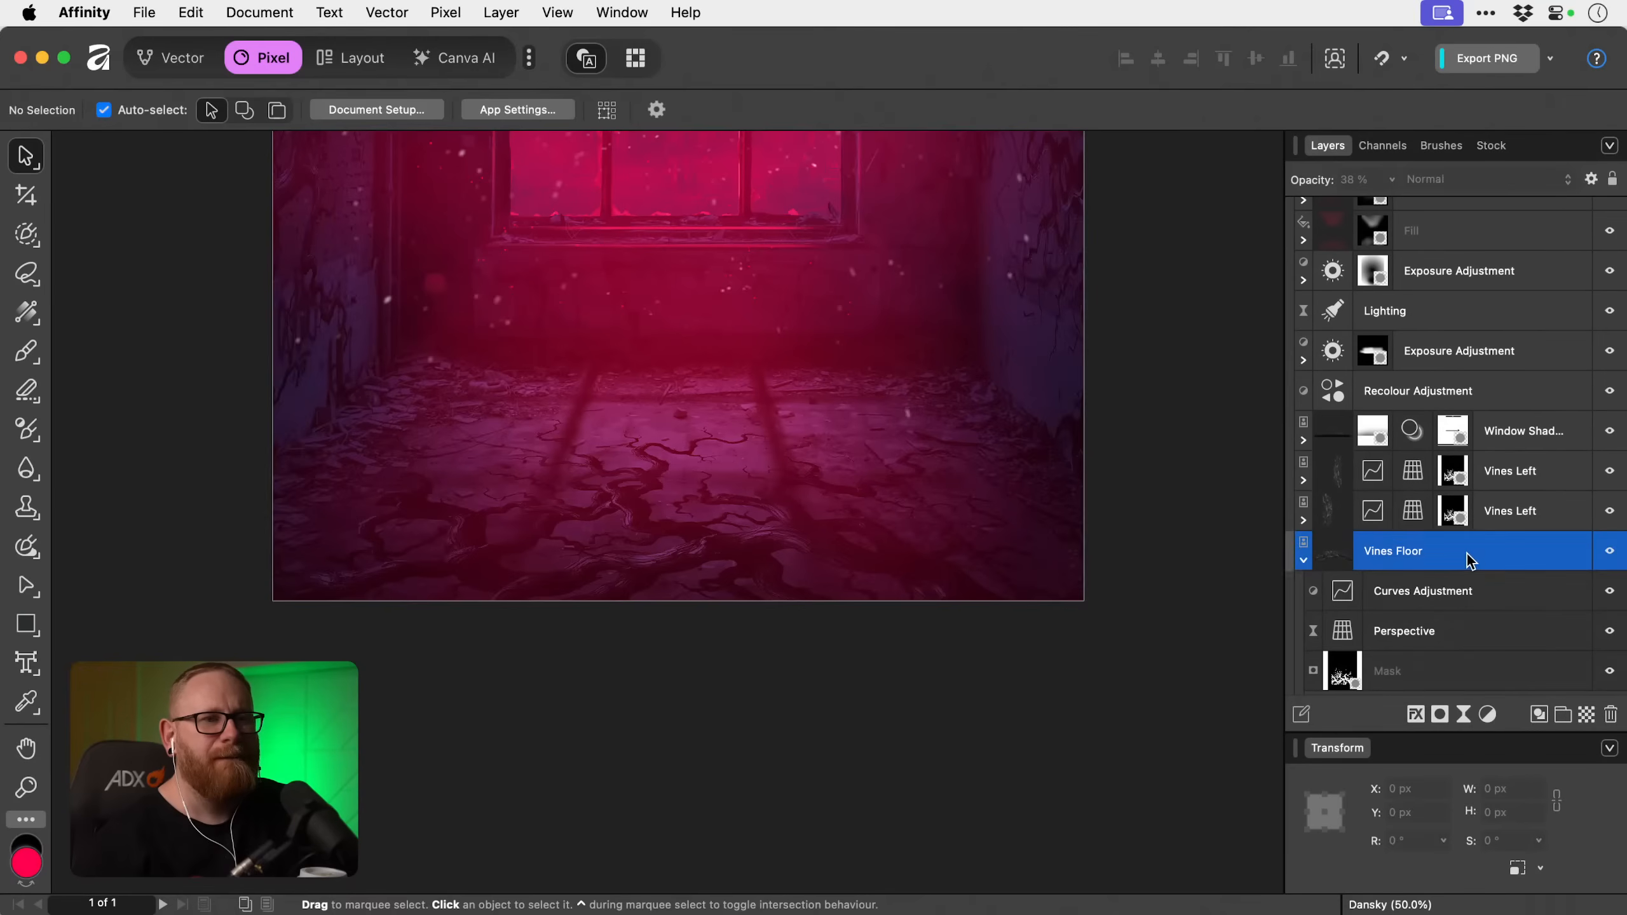
{"action": "left_click", "coordinate": [1585, 715]}
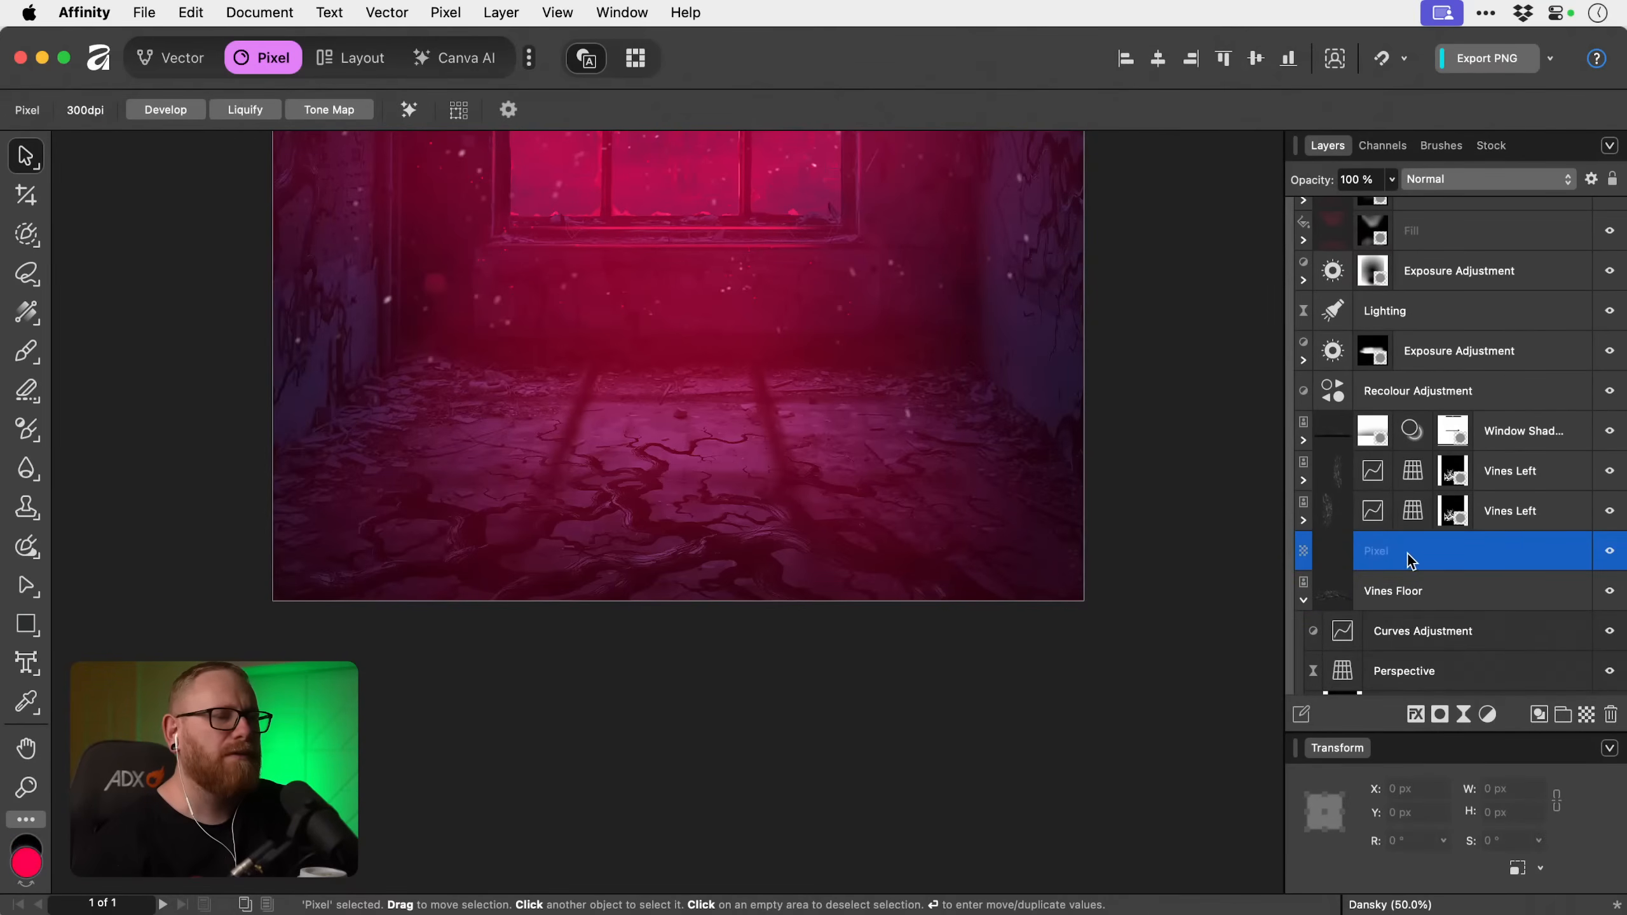
{"action": "mouse_move", "coordinate": [1409, 560]}
{"action": "left_mouse_down"}
{"action": "mouse_move", "coordinate": [1411, 606]}
{"action": "mouse_move", "coordinate": [1413, 557]}
{"action": "mouse_move", "coordinate": [1416, 577]}
{"action": "left_mouse_up"}
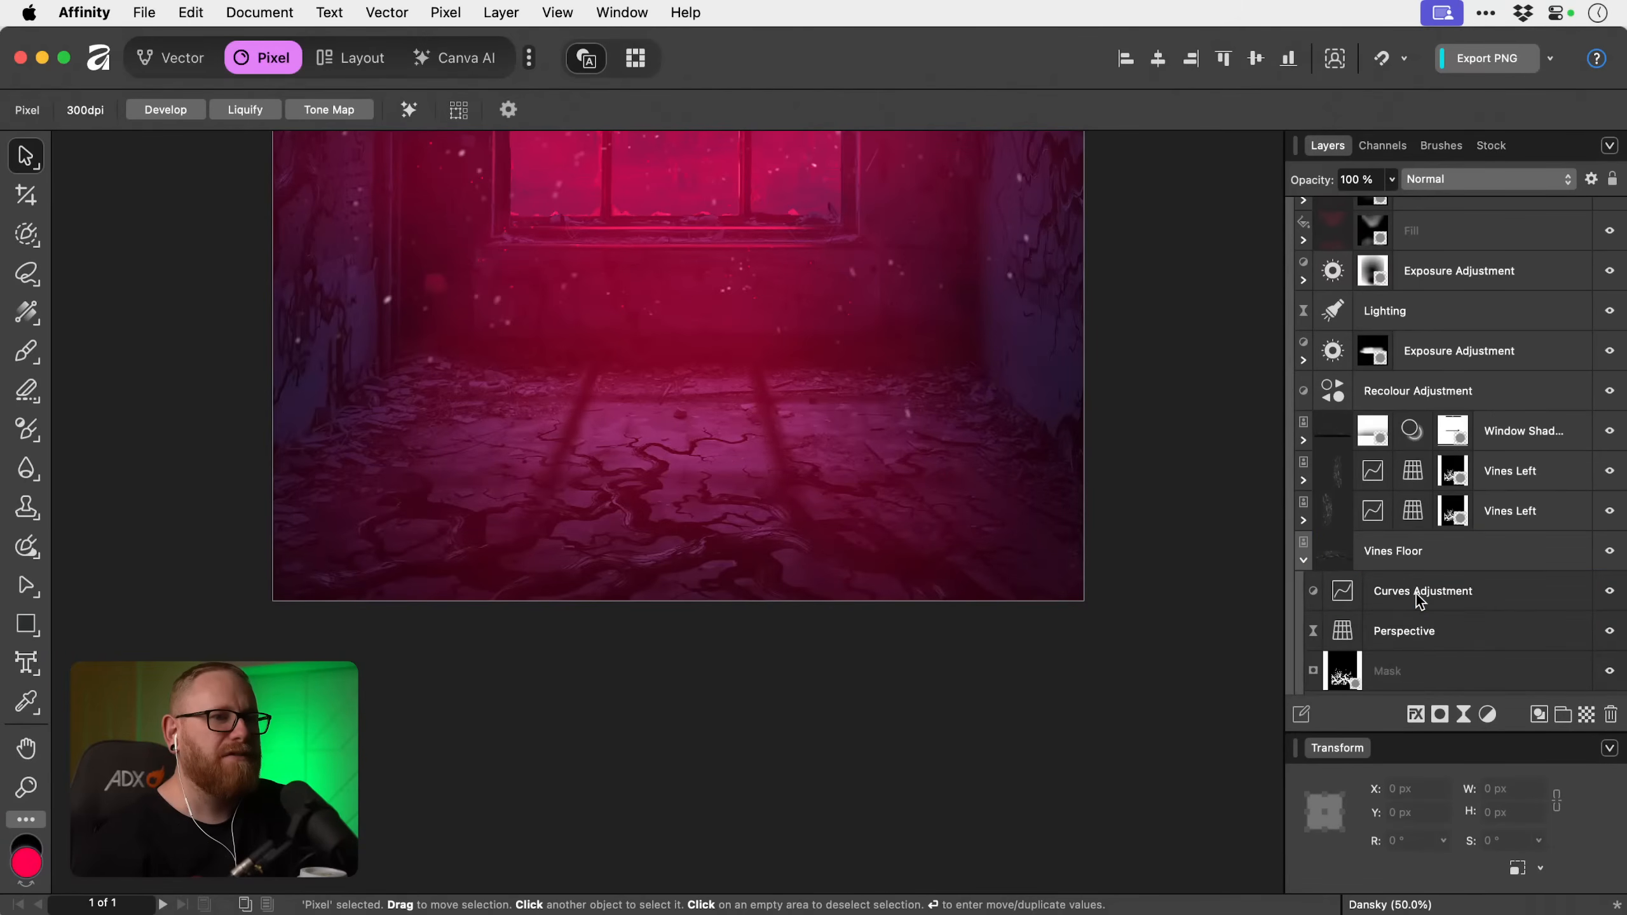
{"action": "left_click", "coordinate": [1422, 556]}
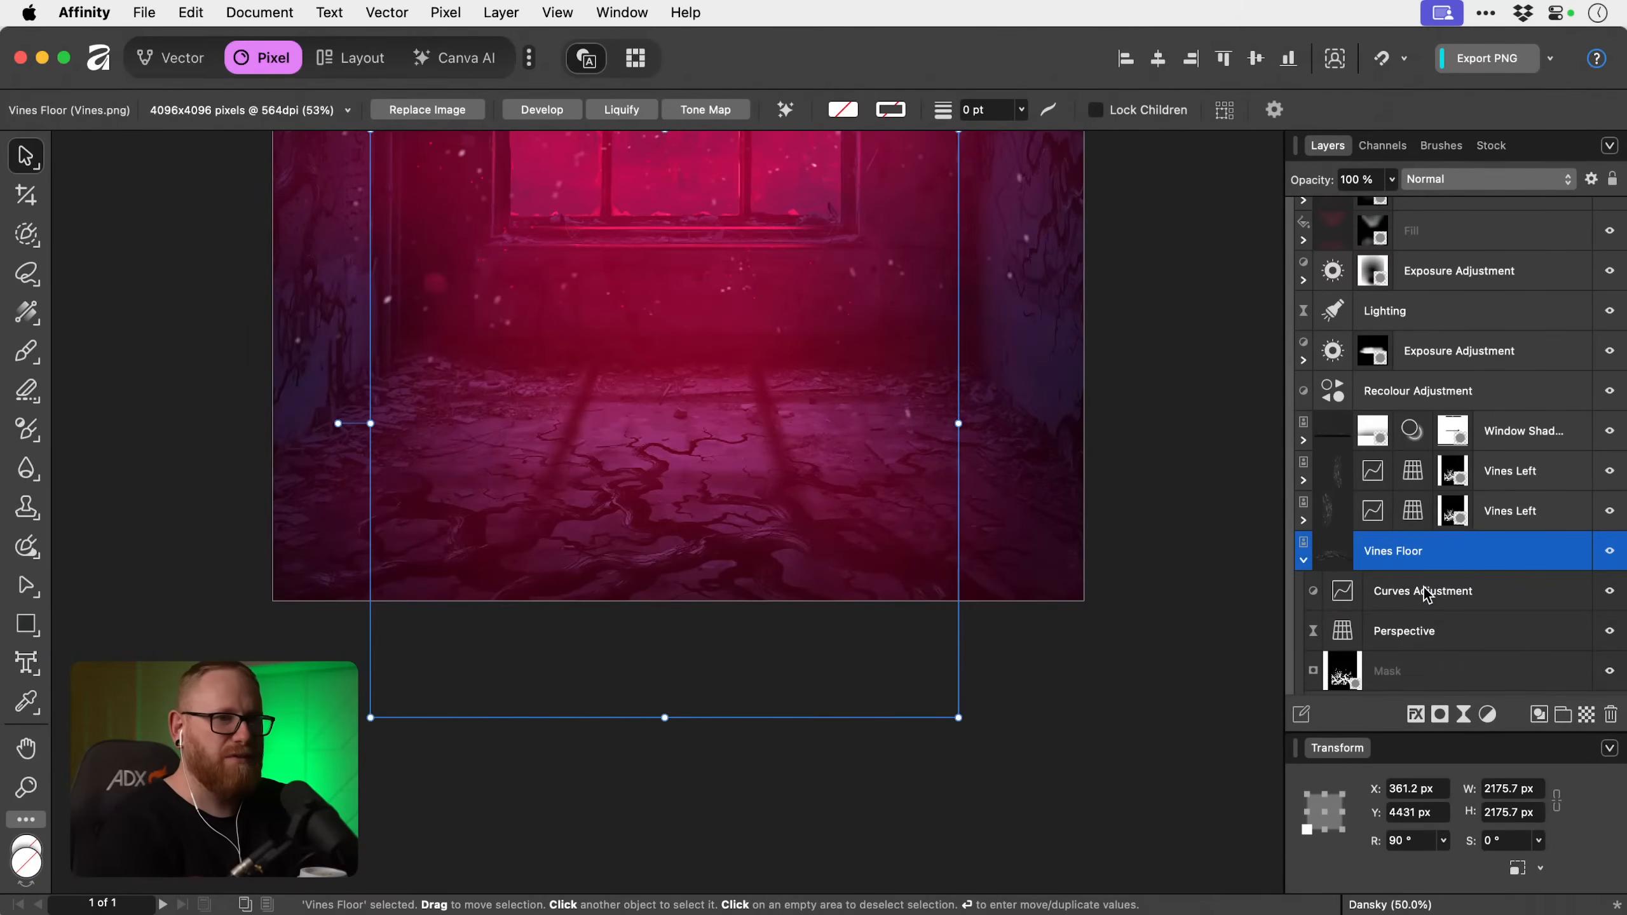
{"action": "key", "text": "super+z"}
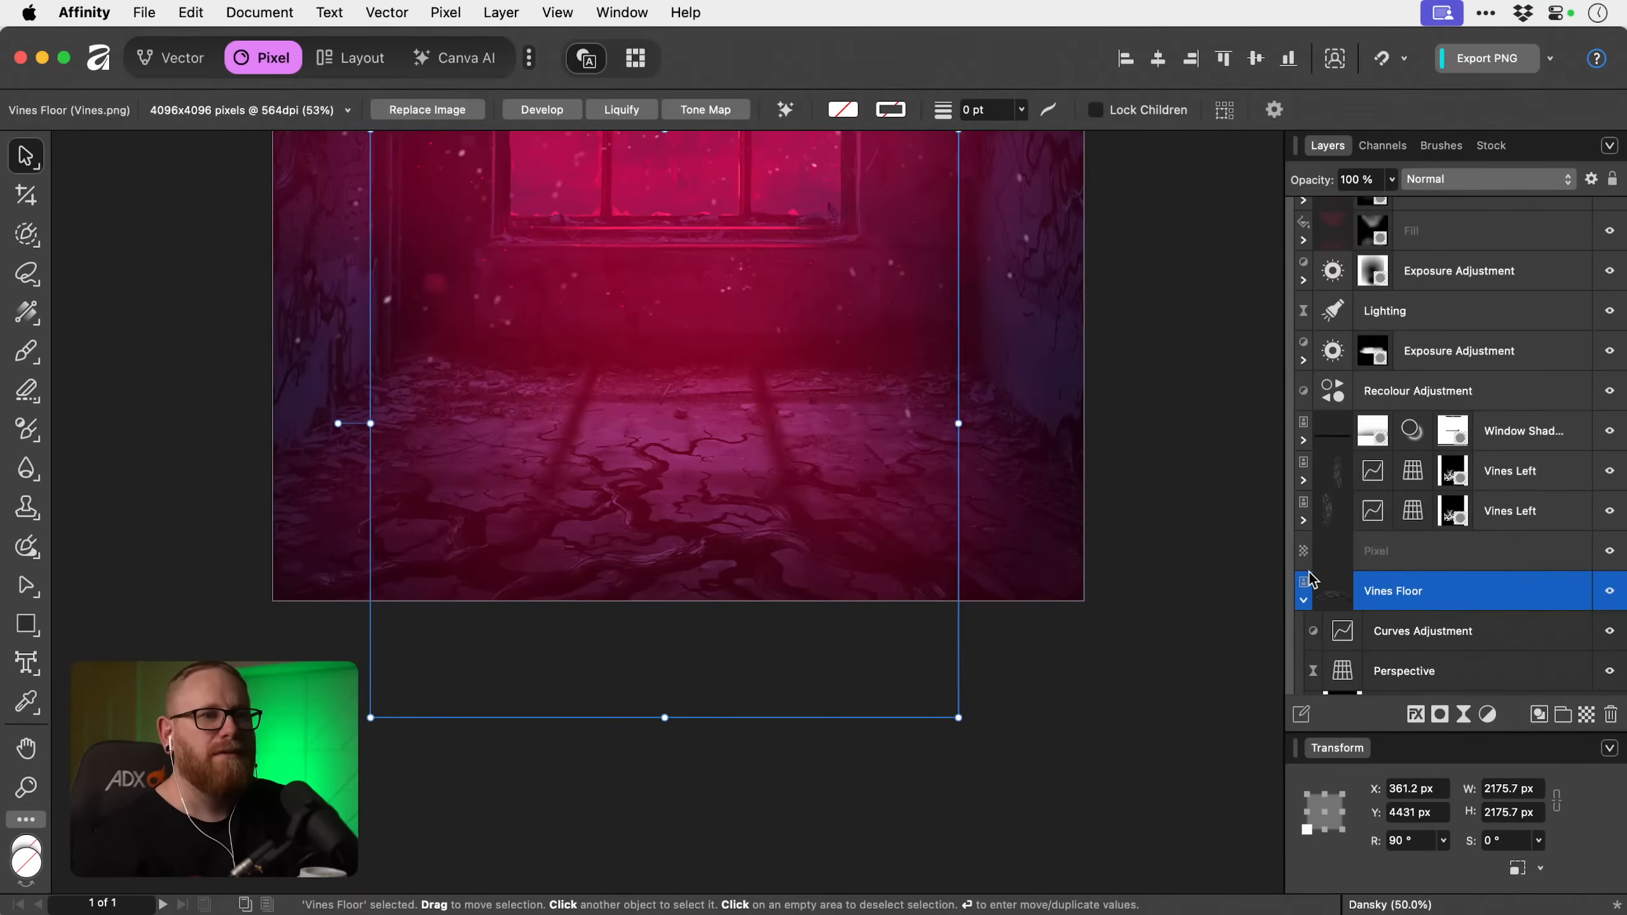
Collapse the Vines Floor layer, move it above the new pixel layer, and ready the brush with black for that pixel layer.
{"action": "left_click", "coordinate": [1393, 556]}
{"action": "left_click", "coordinate": [1302, 600]}
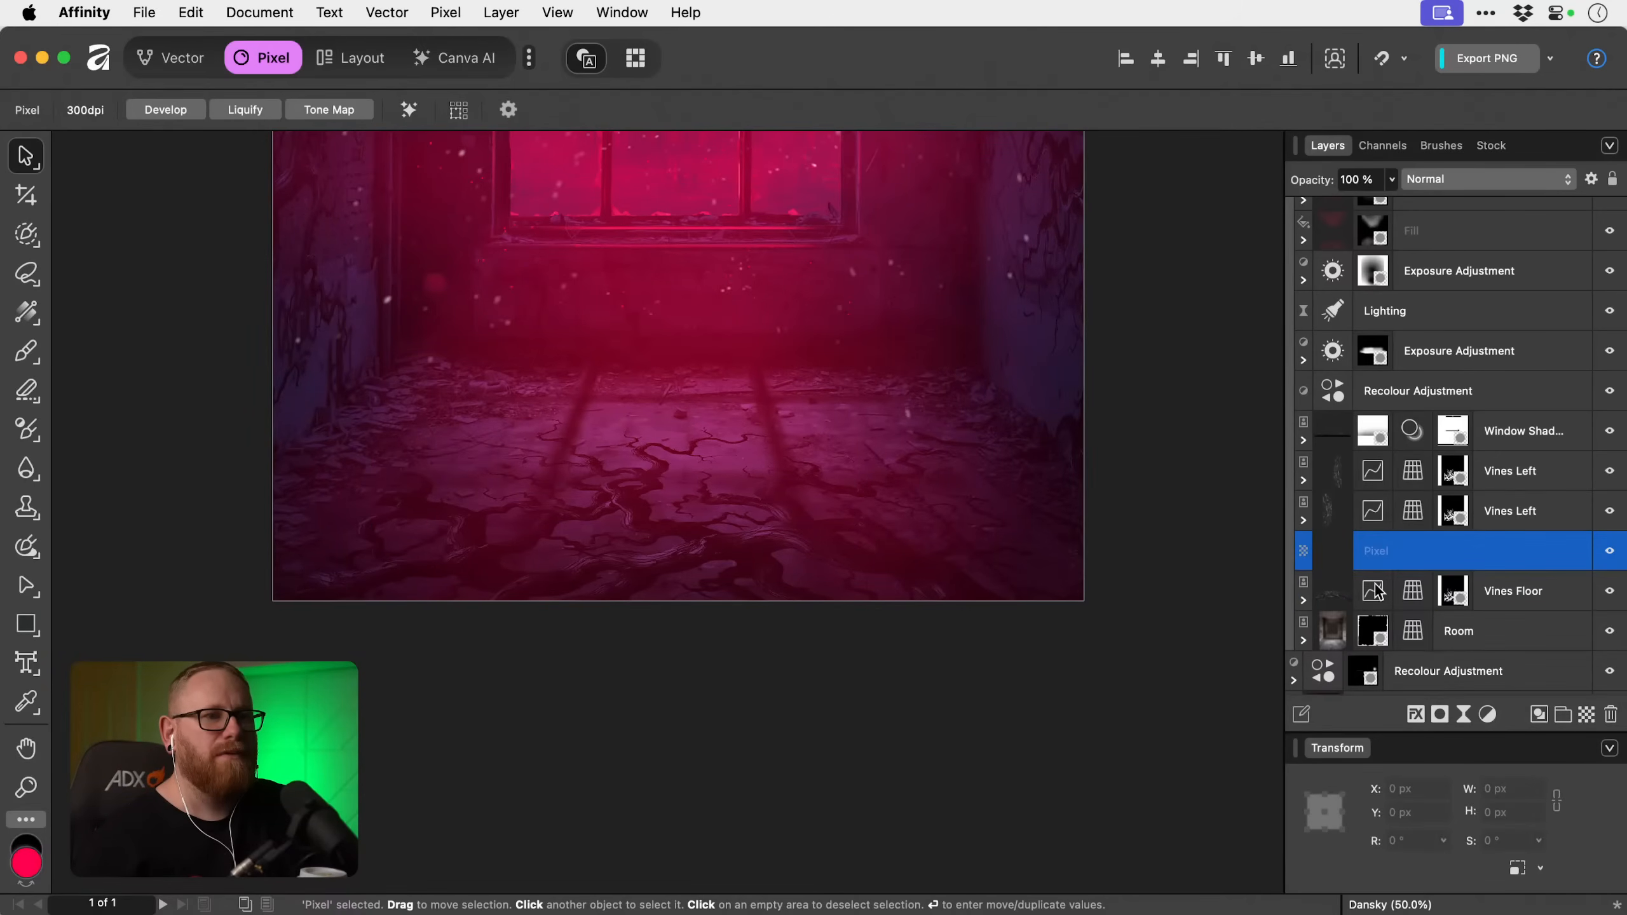
{"action": "left_click_drag", "start_coordinate": [1499, 595], "coordinate": [1500, 562]}
{"action": "key", "text": "d"}
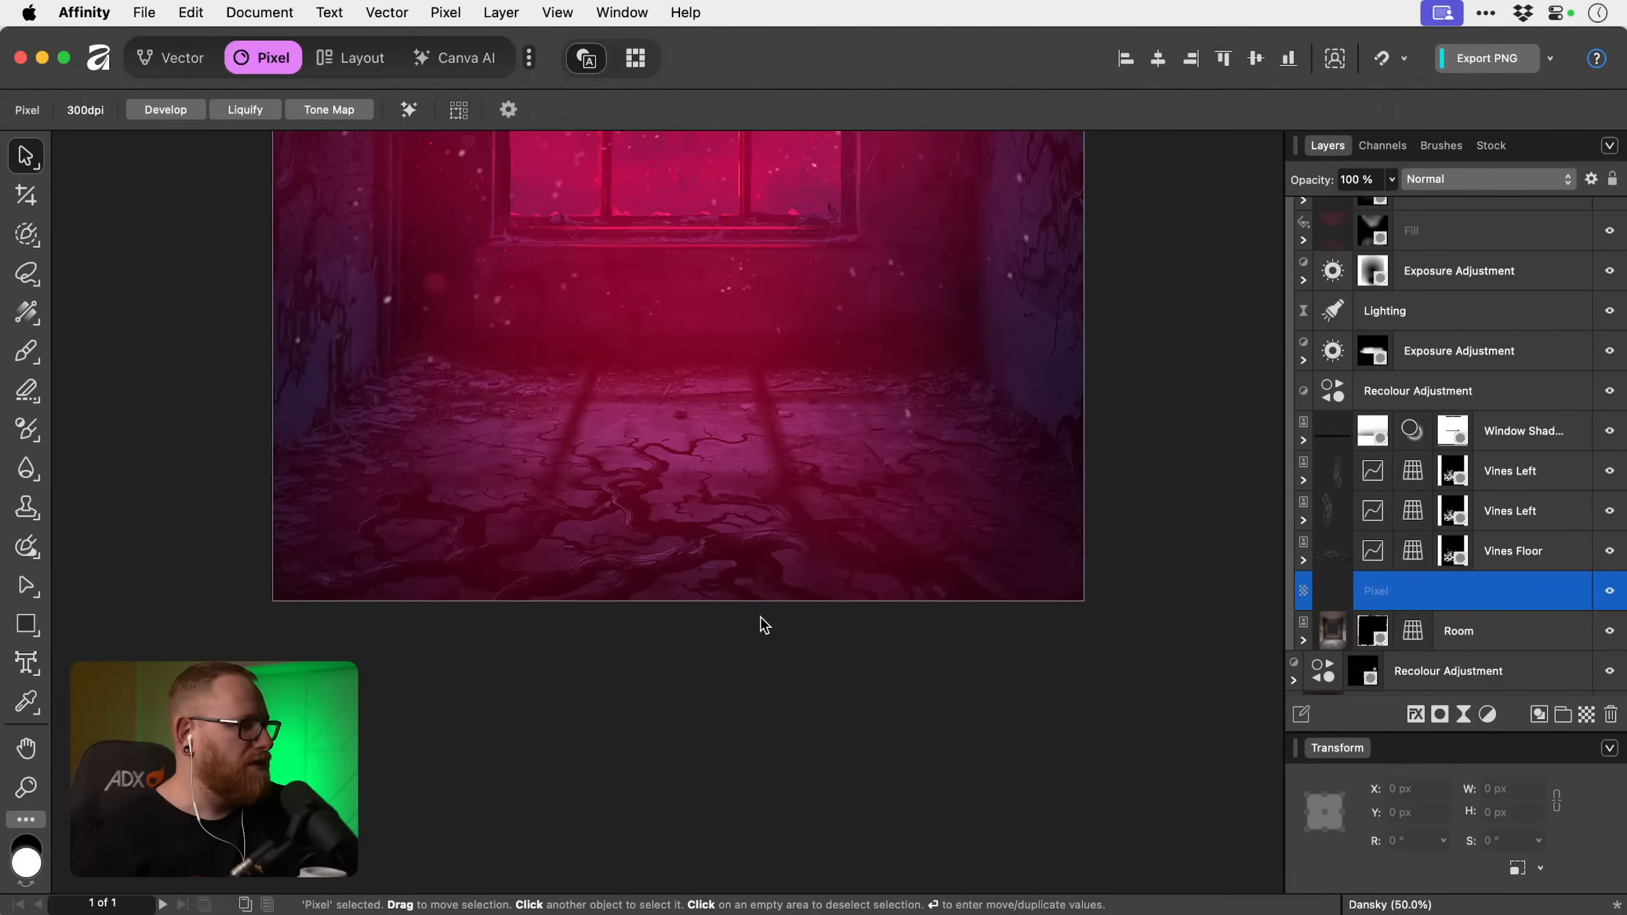
{"action": "key", "text": "b"}
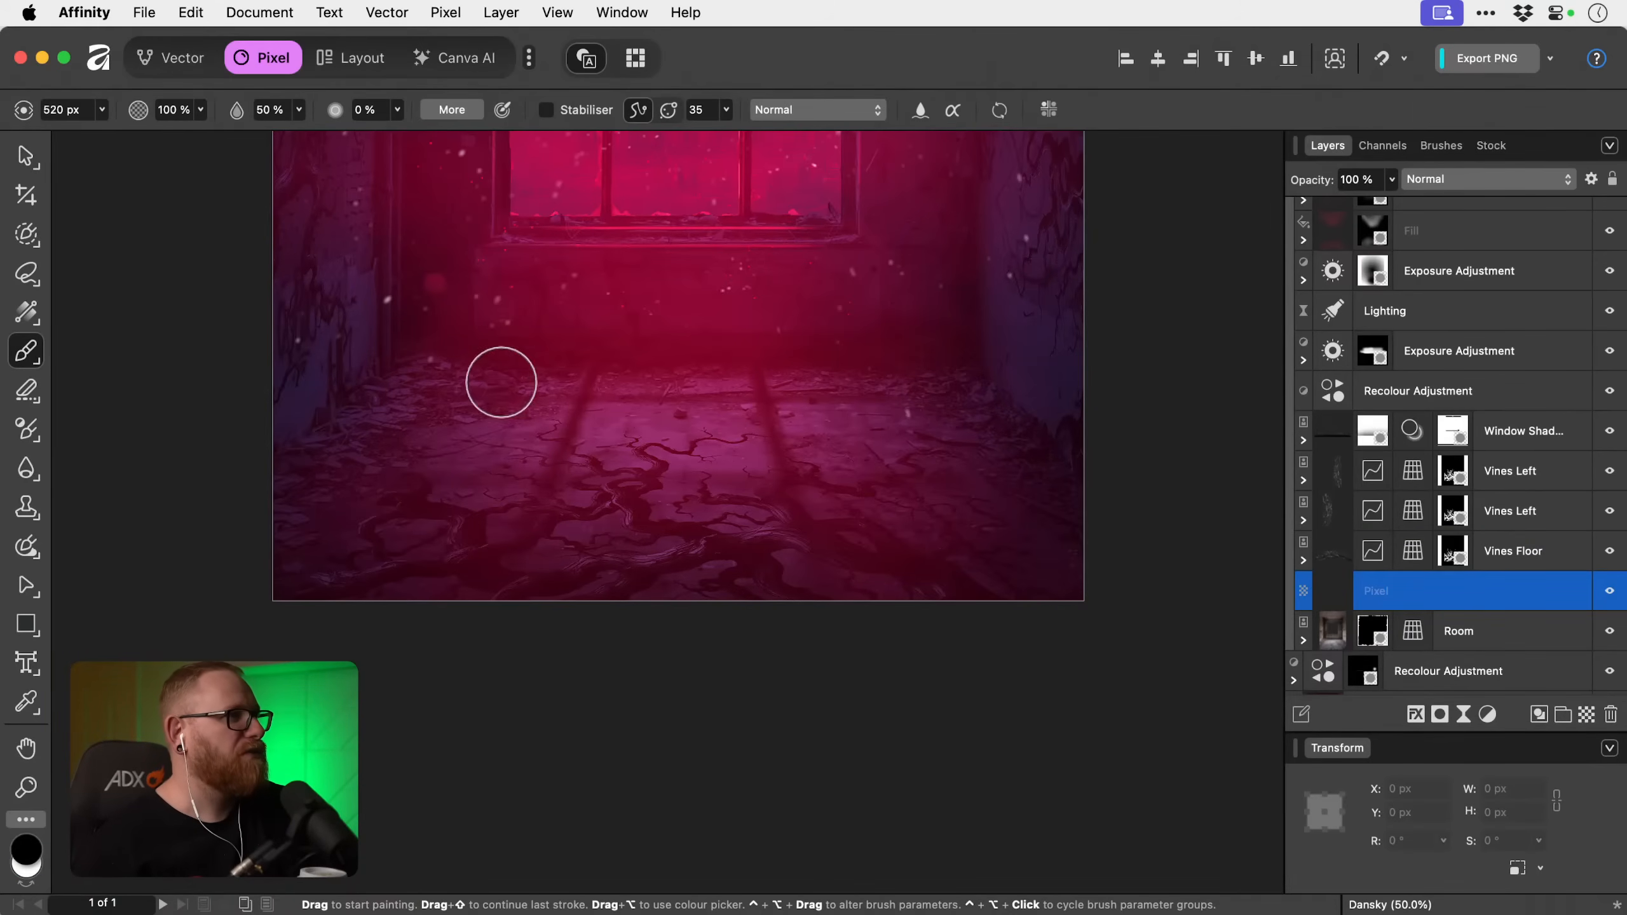
Try a black brush stroke across the vine-covered floor at 100 % flow.
{"action": "left_click", "coordinate": [299, 110]}
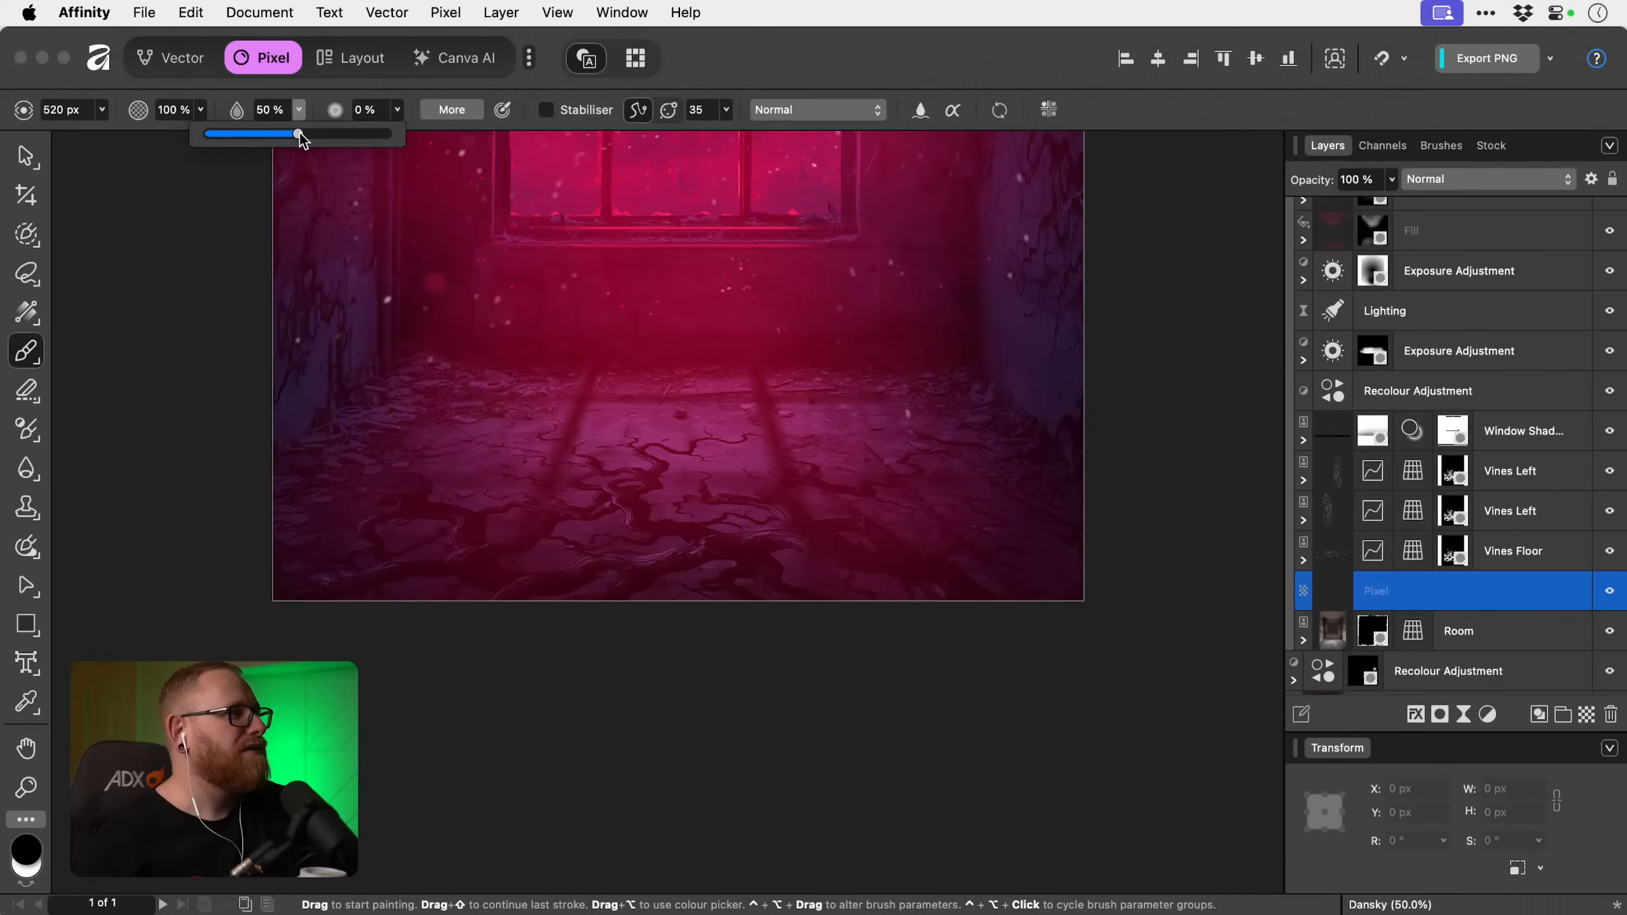
{"action": "left_click_drag", "start_coordinate": [296, 134], "coordinate": [389, 134]}
{"action": "mouse_move", "coordinate": [456, 475]}
{"action": "left_mouse_down"}
{"action": "mouse_move", "coordinate": [486, 558]}
{"action": "mouse_move", "coordinate": [605, 506]}
{"action": "mouse_move", "coordinate": [627, 563]}
{"action": "mouse_move", "coordinate": [903, 538]}
{"action": "left_mouse_up"}
Set the brush flow to 30 % and paint soft black shadow under the vines at the floor's lower-left foreground, reducing the brush to 225.5 px.
{"action": "key", "text": "z"}
{"action": "left_click_drag", "start_coordinate": [497, 575], "coordinate": [572, 593]}
{"action": "key", "text": "b"}
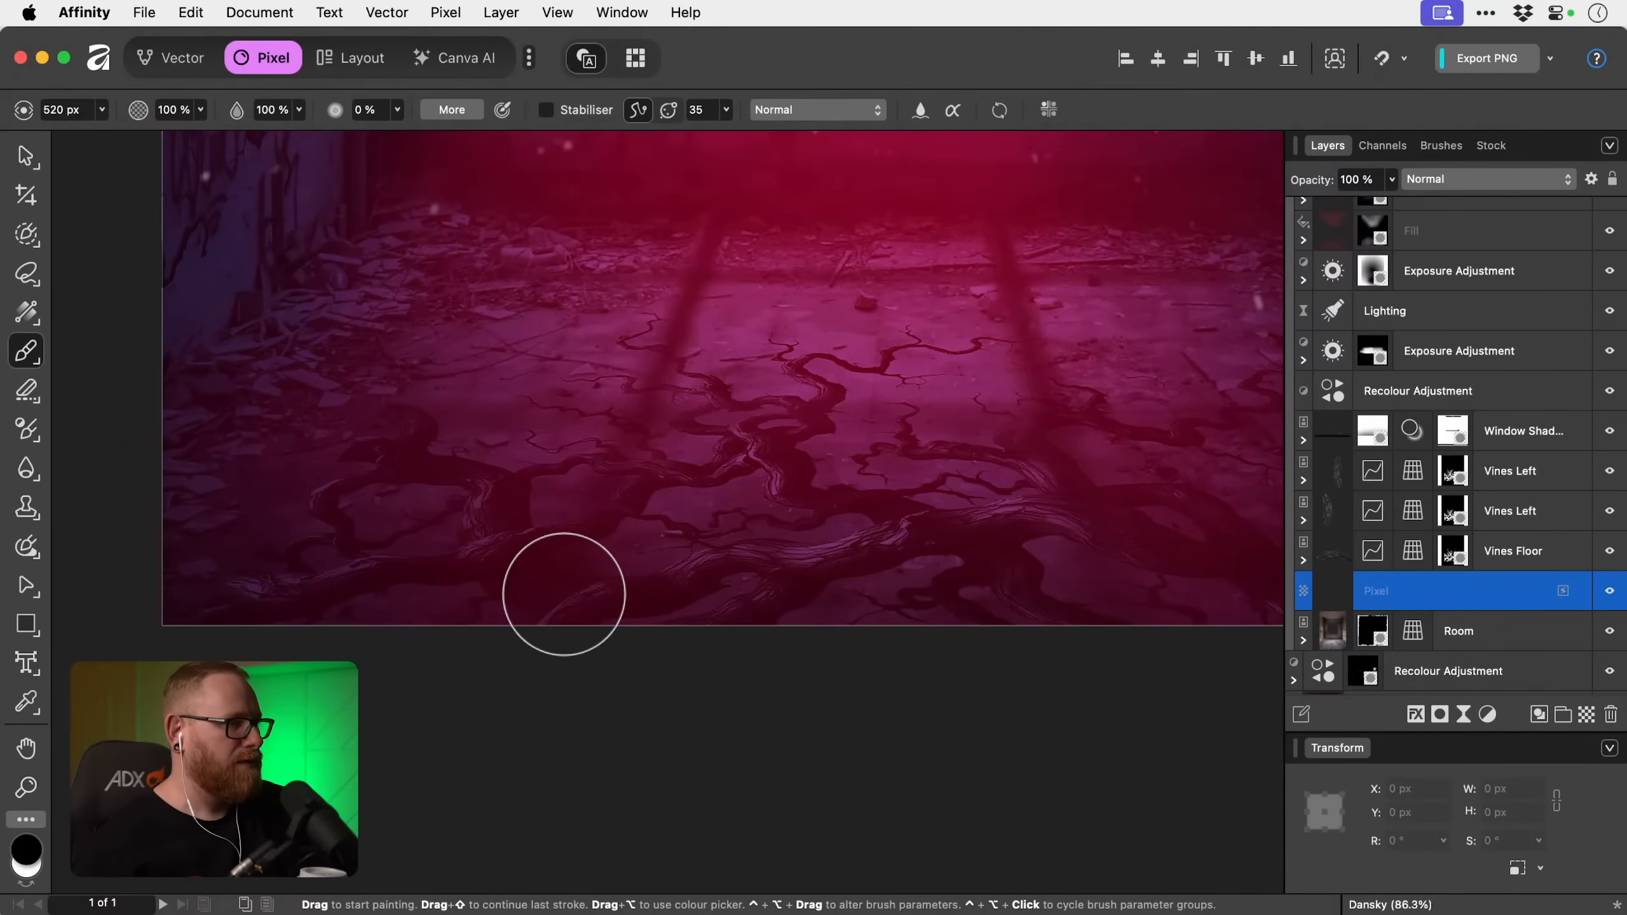
{"action": "key", "text": "3"}
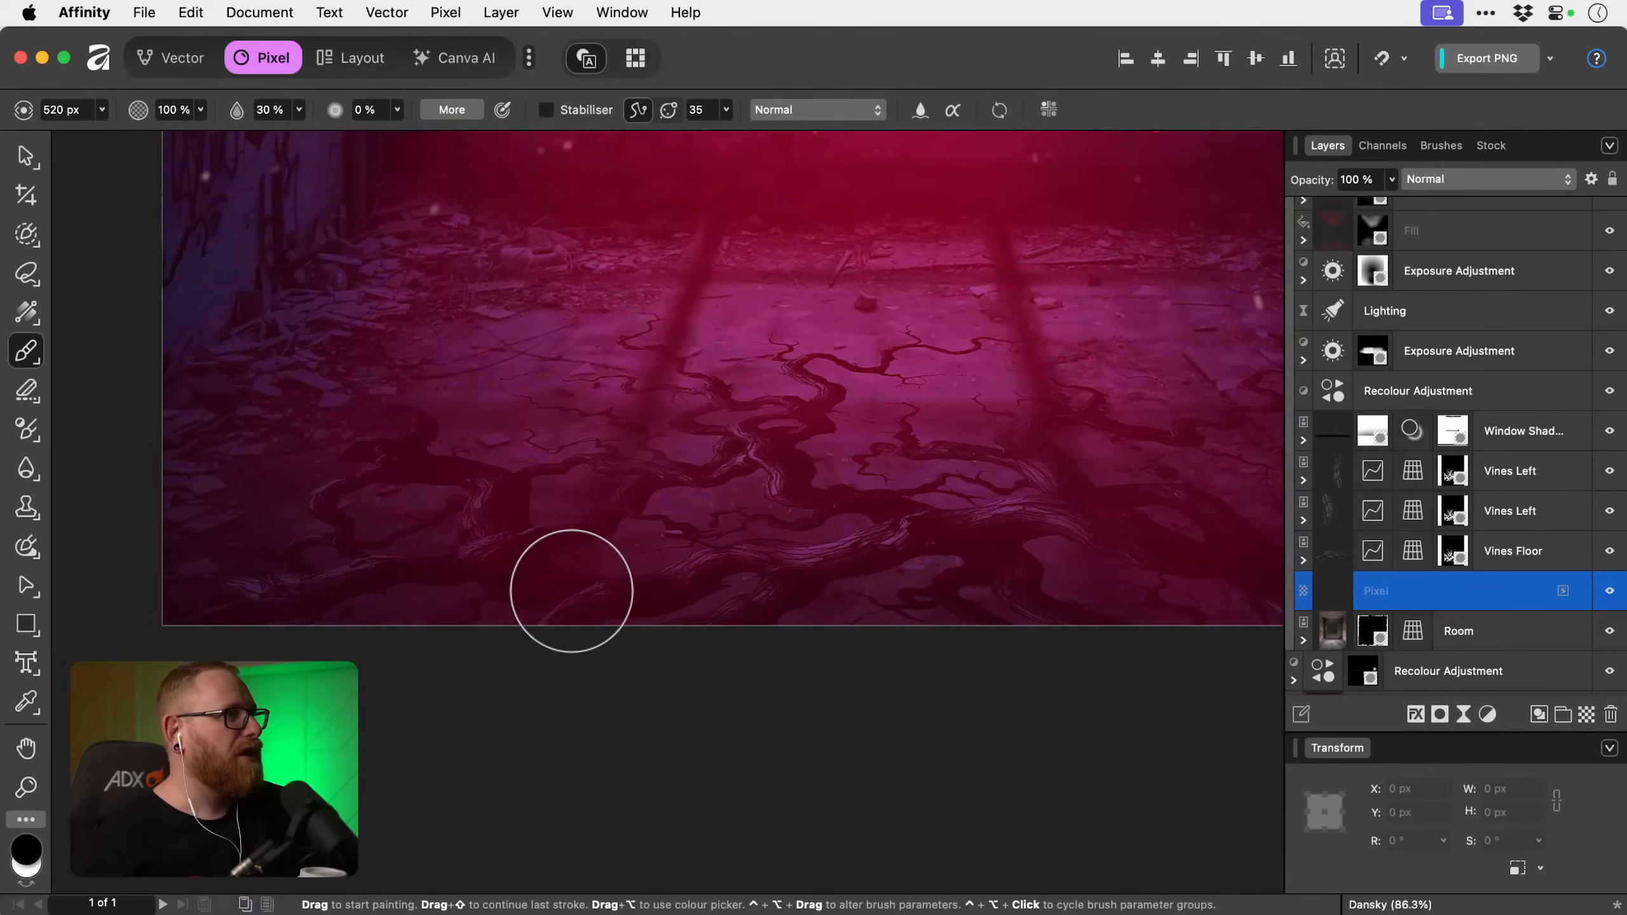
{"action": "left_click_drag", "start_coordinate": [571, 591], "coordinate": [479, 588]}
{"action": "key", "text": "]"}
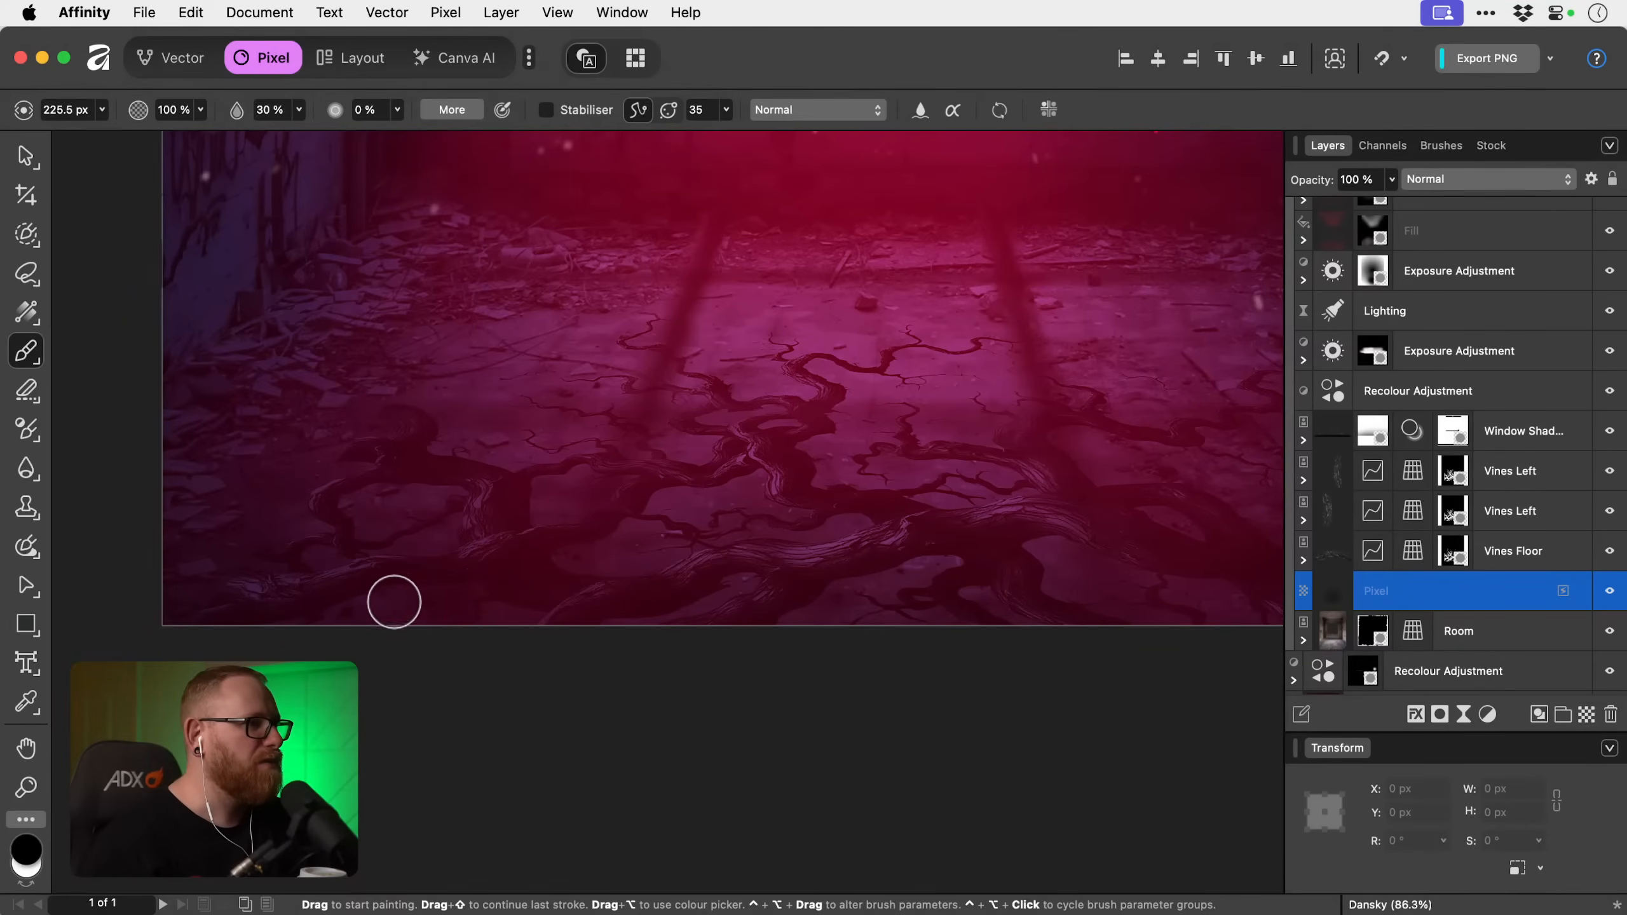
Paint black shadows beneath the thick foreground vine along the poster's lower-left edge, varying the brush between about 139 and 183 px.
{"action": "key", "text": "["}
{"action": "key", "text": "["}
{"action": "key", "text": "["}
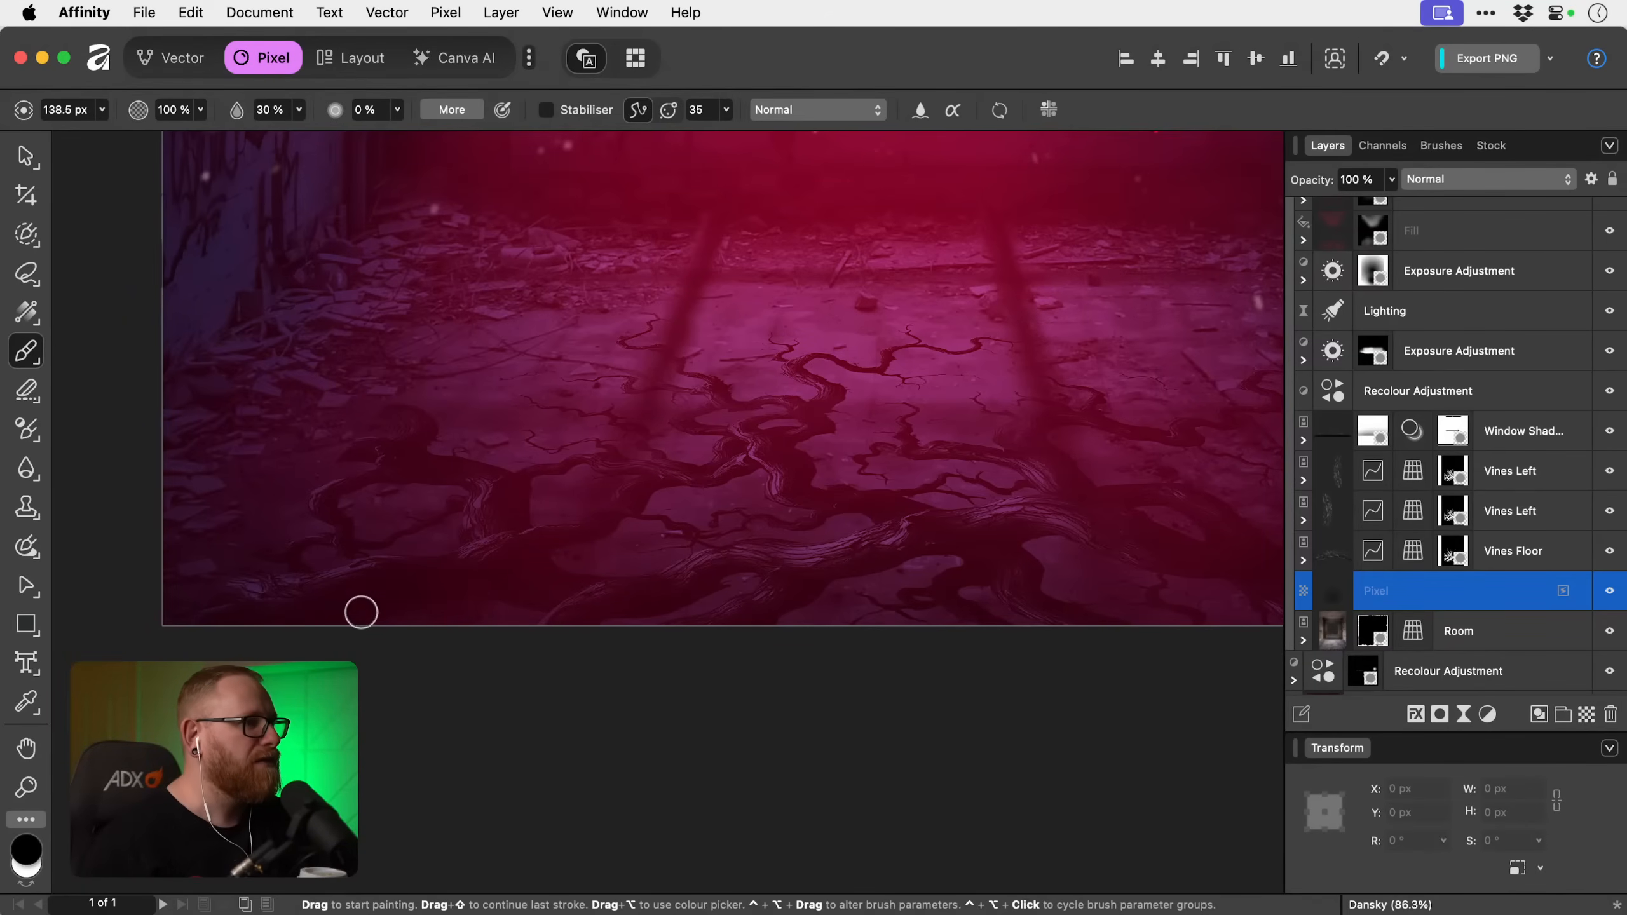
{"action": "key", "text": "]"}
{"action": "key", "text": "]"}
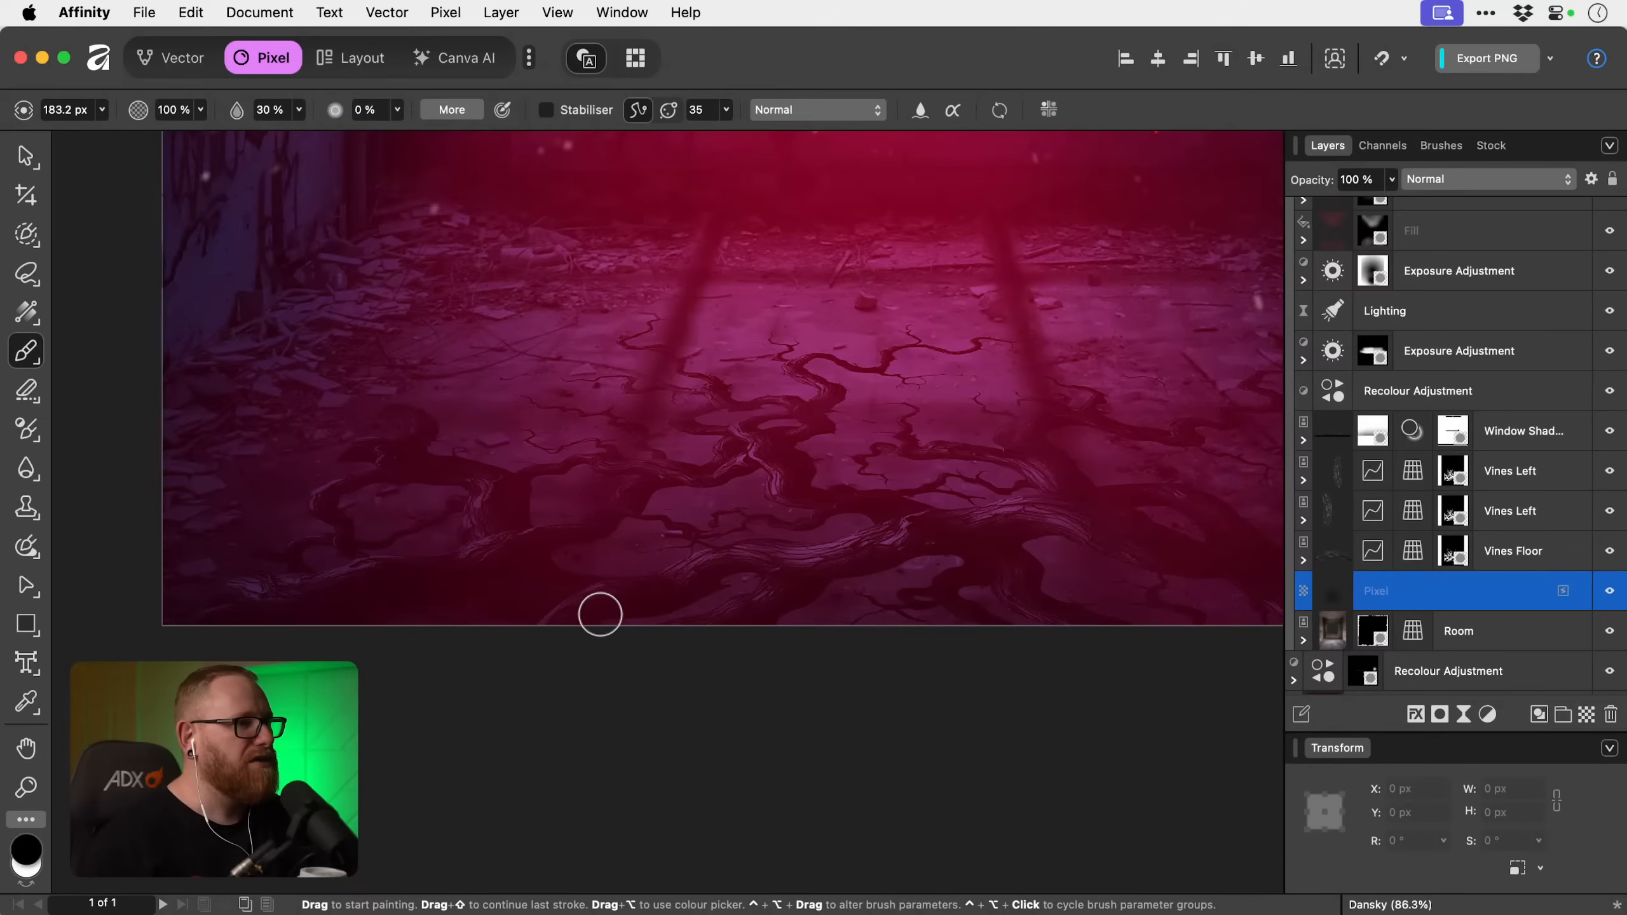
{"action": "key", "text": "bracketleft"}
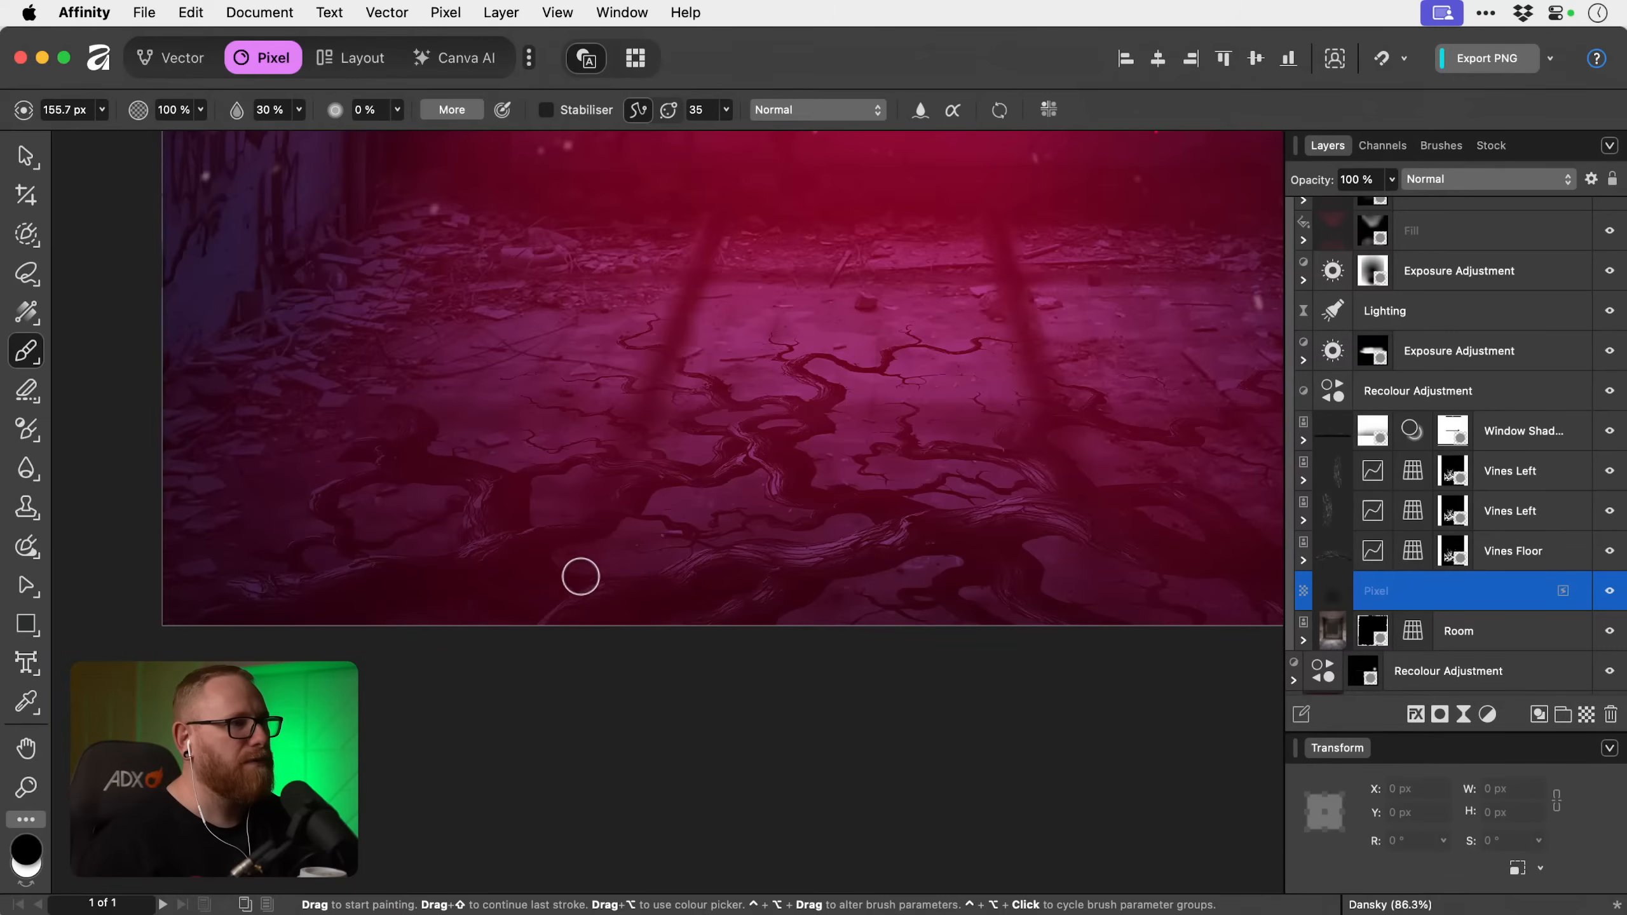
{"action": "key", "text": "bracketleft"}
{"action": "key", "text": "bracketleft"}
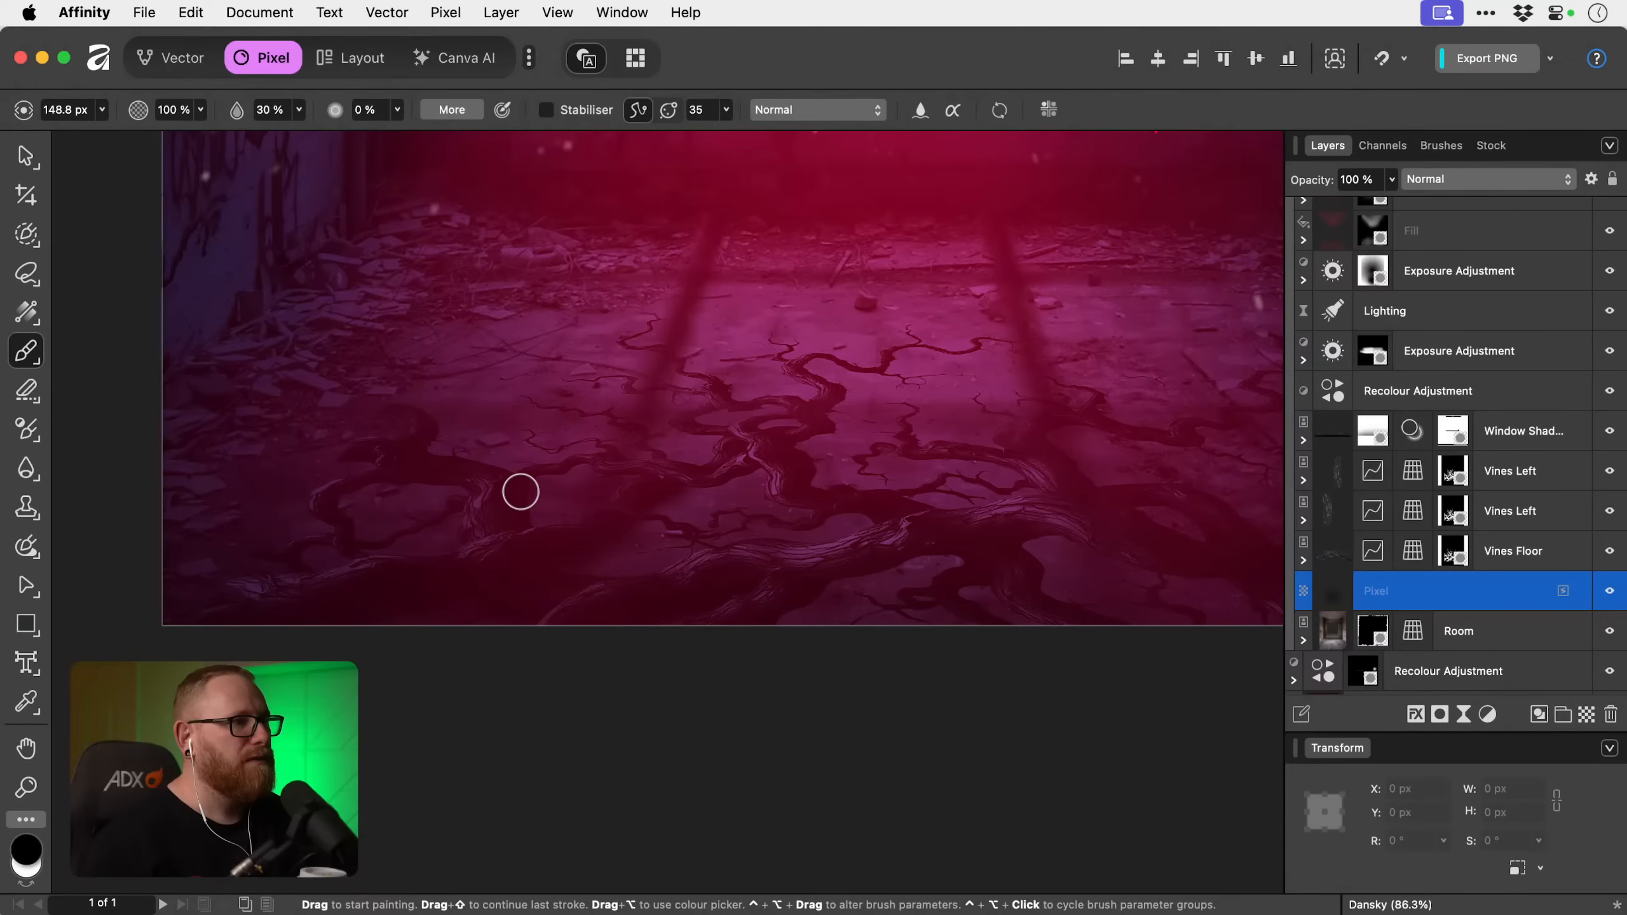
Paint soft black shadow around the curved vine on the left of the floor with a brush of about 160 to 180 px.
{"action": "key", "text": "bracketleft"}
{"action": "key", "text": "bracketright"}
{"action": "key", "text": "bracketright"}
{"action": "key", "text": "bracketright"}
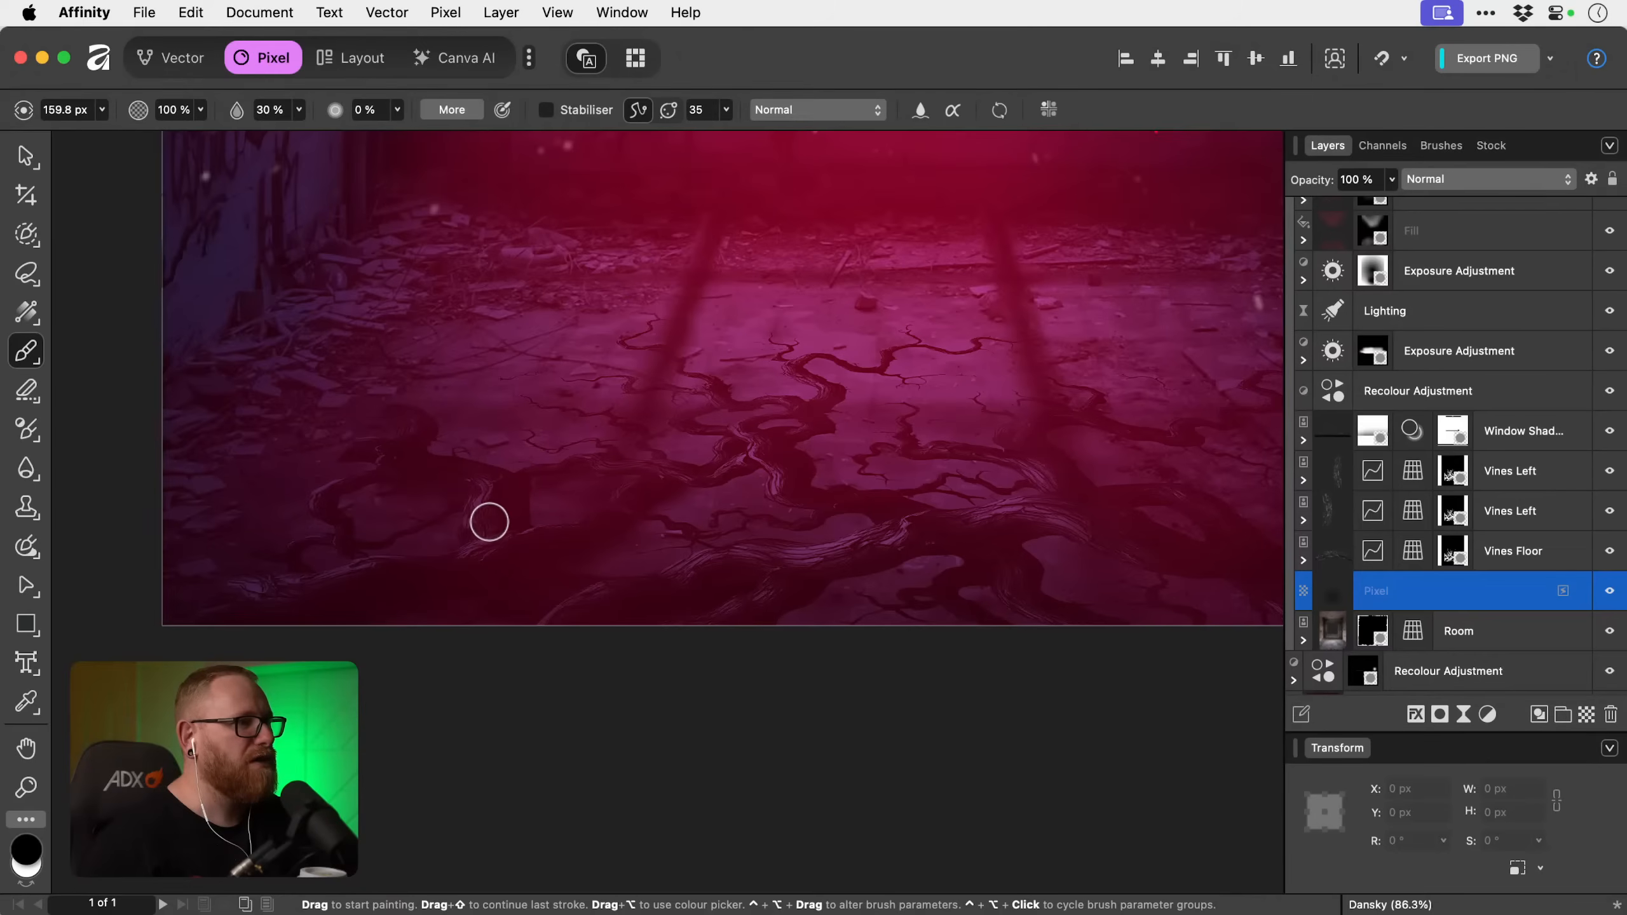
{"action": "key", "text": "bracketright"}
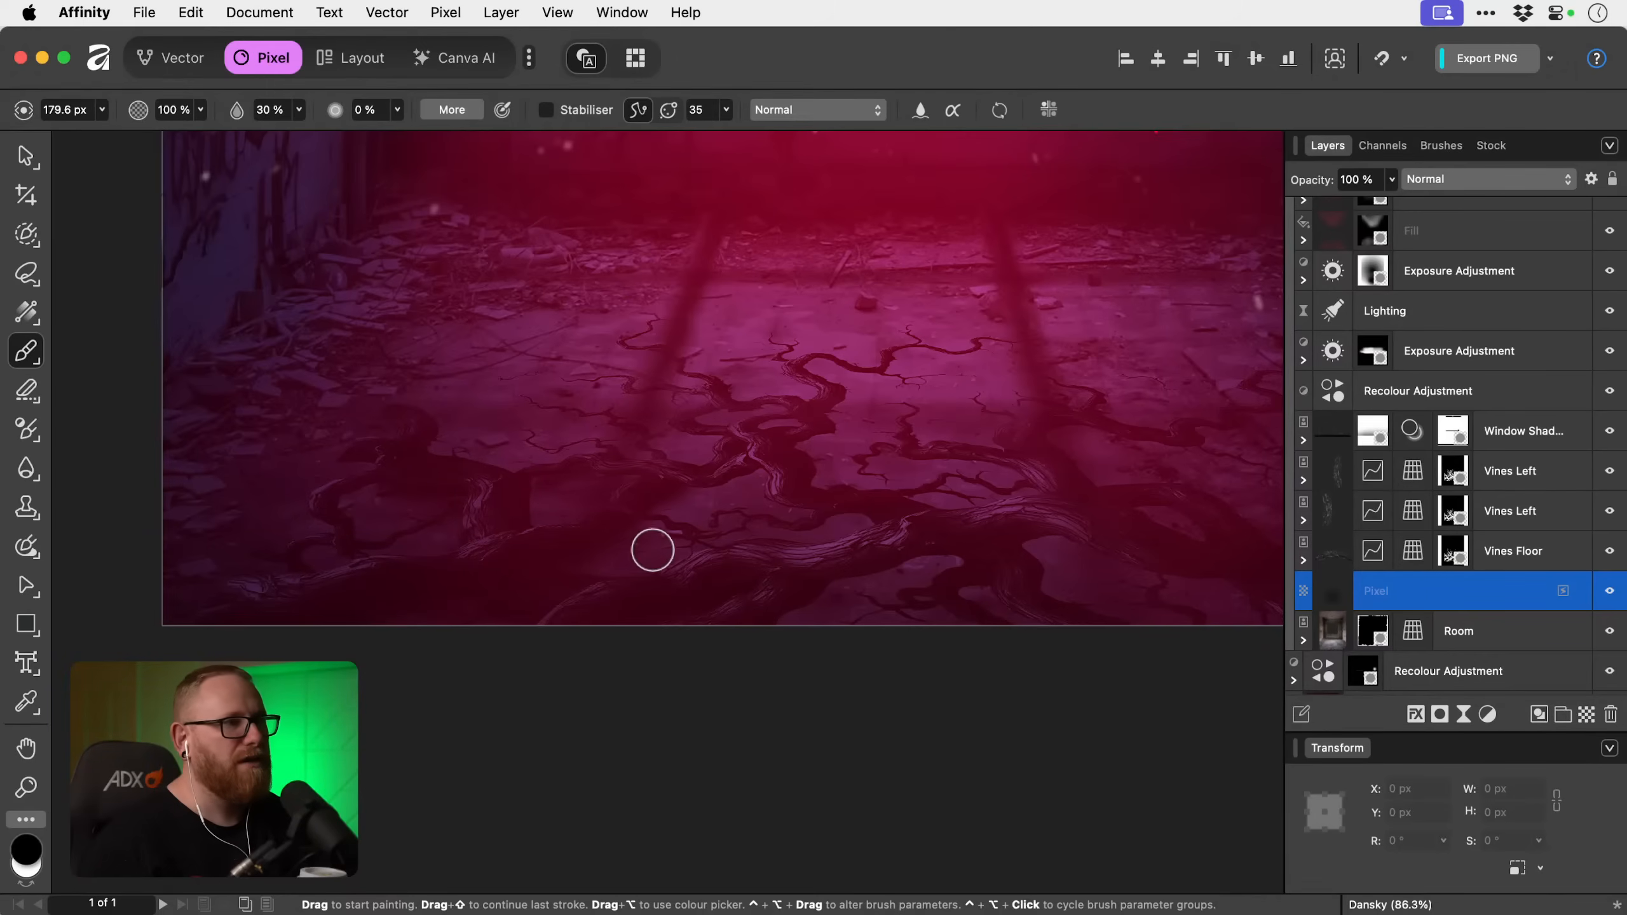
Shade beneath the branches left of the central vine in black, varying the brush between about 94 and 189 px.
{"action": "key", "text": "bracketleft"}
{"action": "key", "text": "bracketleft"}
{"action": "key", "text": "bracketleft"}
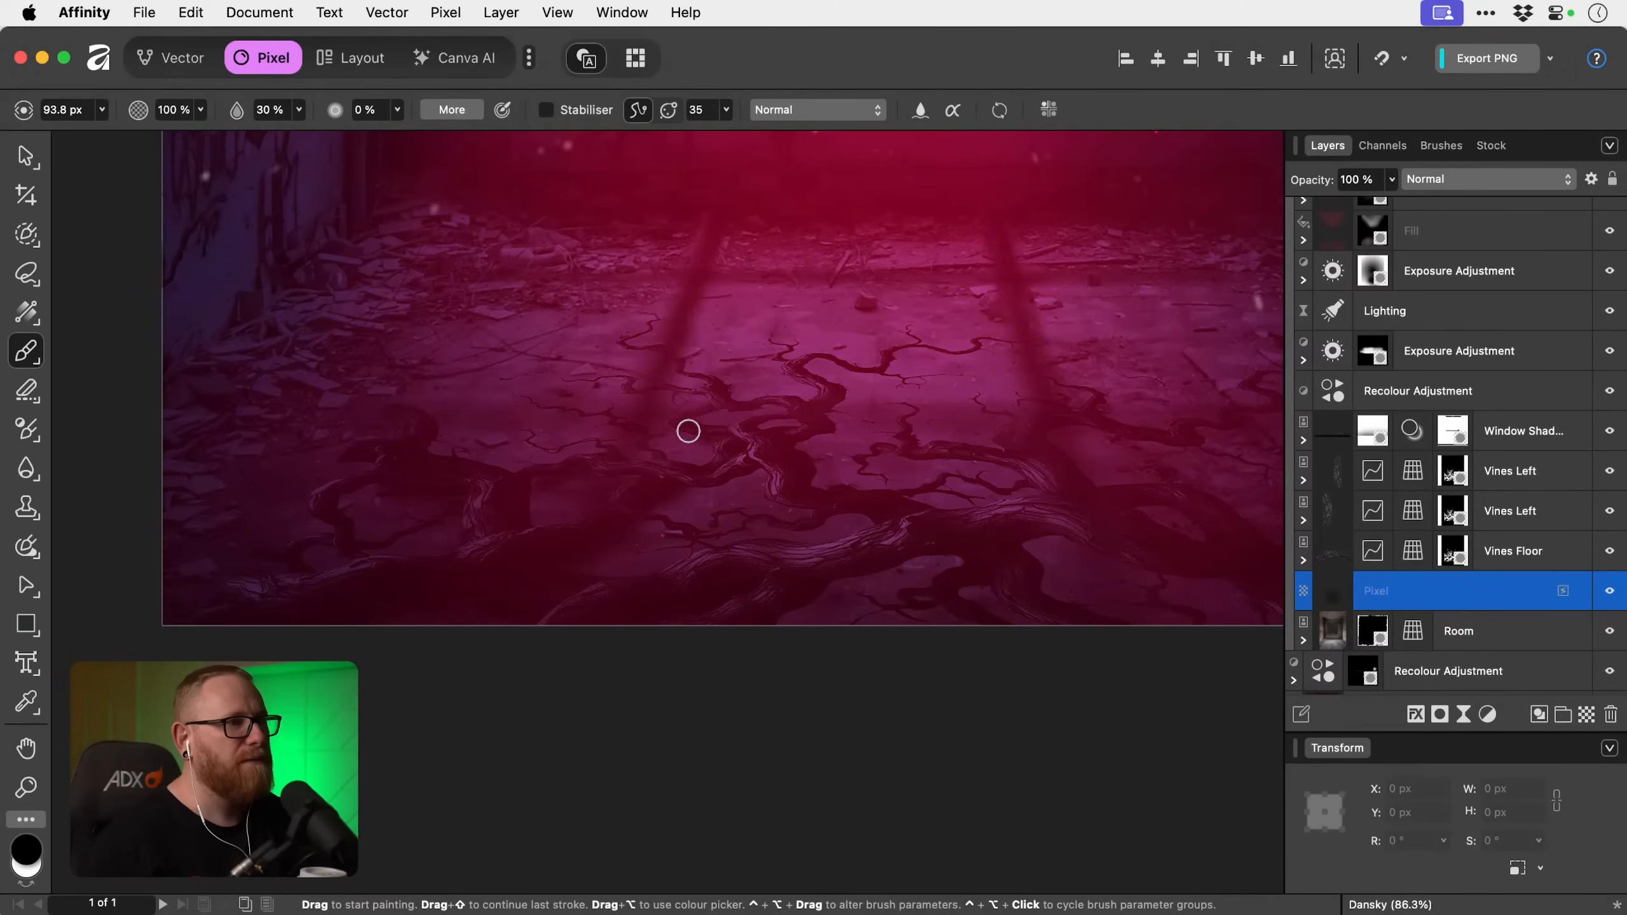
{"action": "key", "text": "bracketright"}
{"action": "key", "text": "bracketright"}
{"action": "key", "text": "bracketright"}
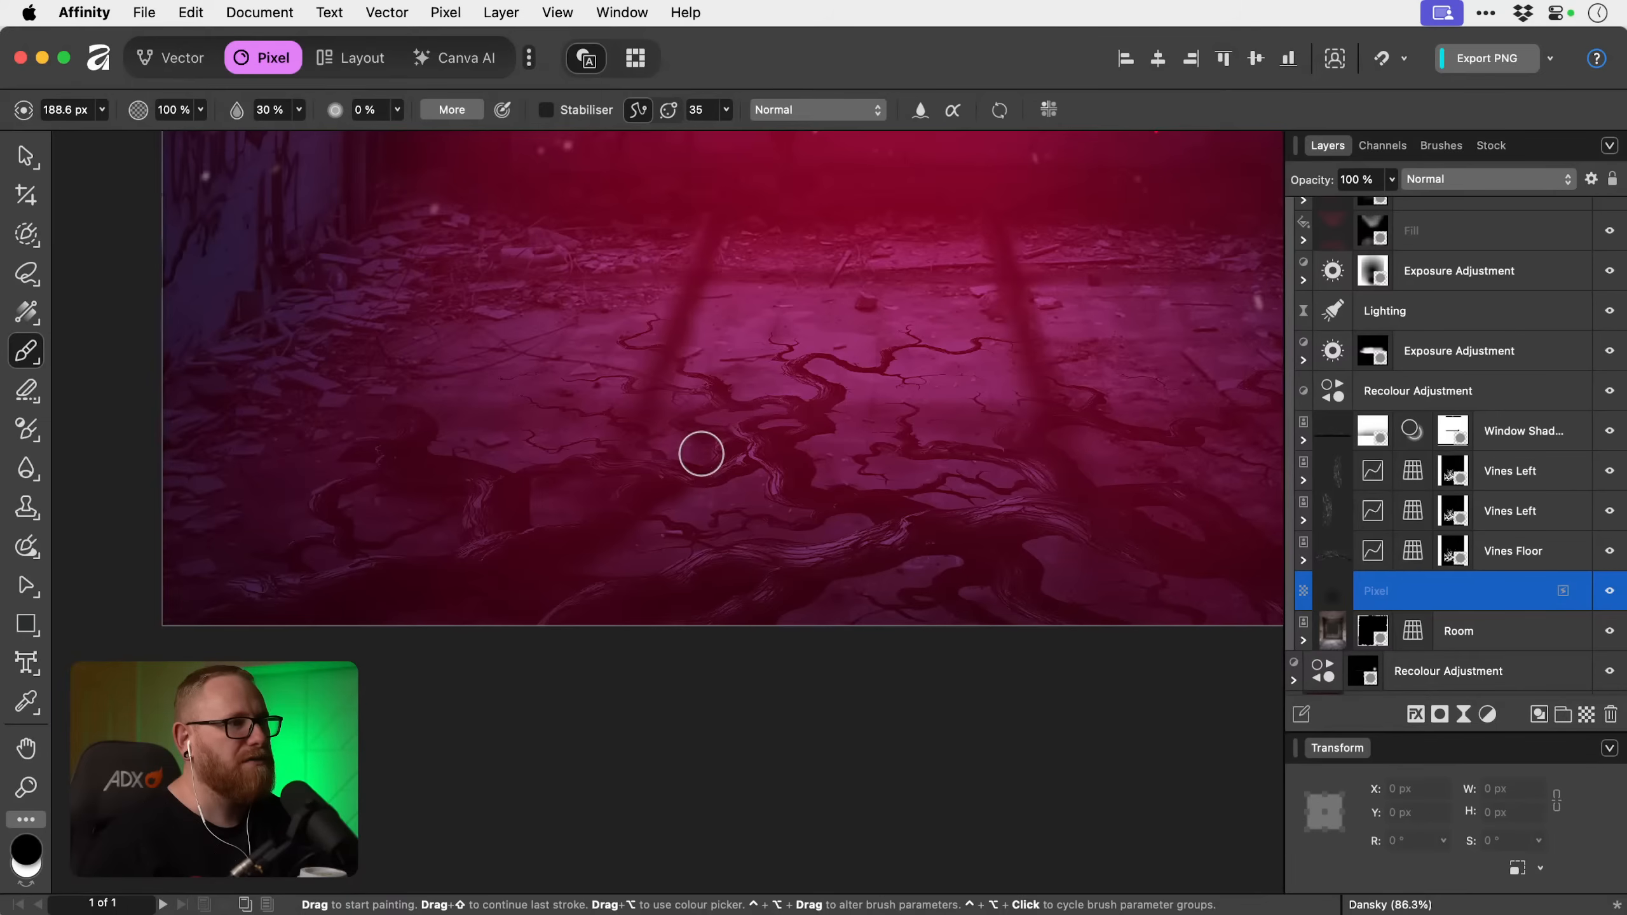
{"action": "key", "text": "bracketleft"}
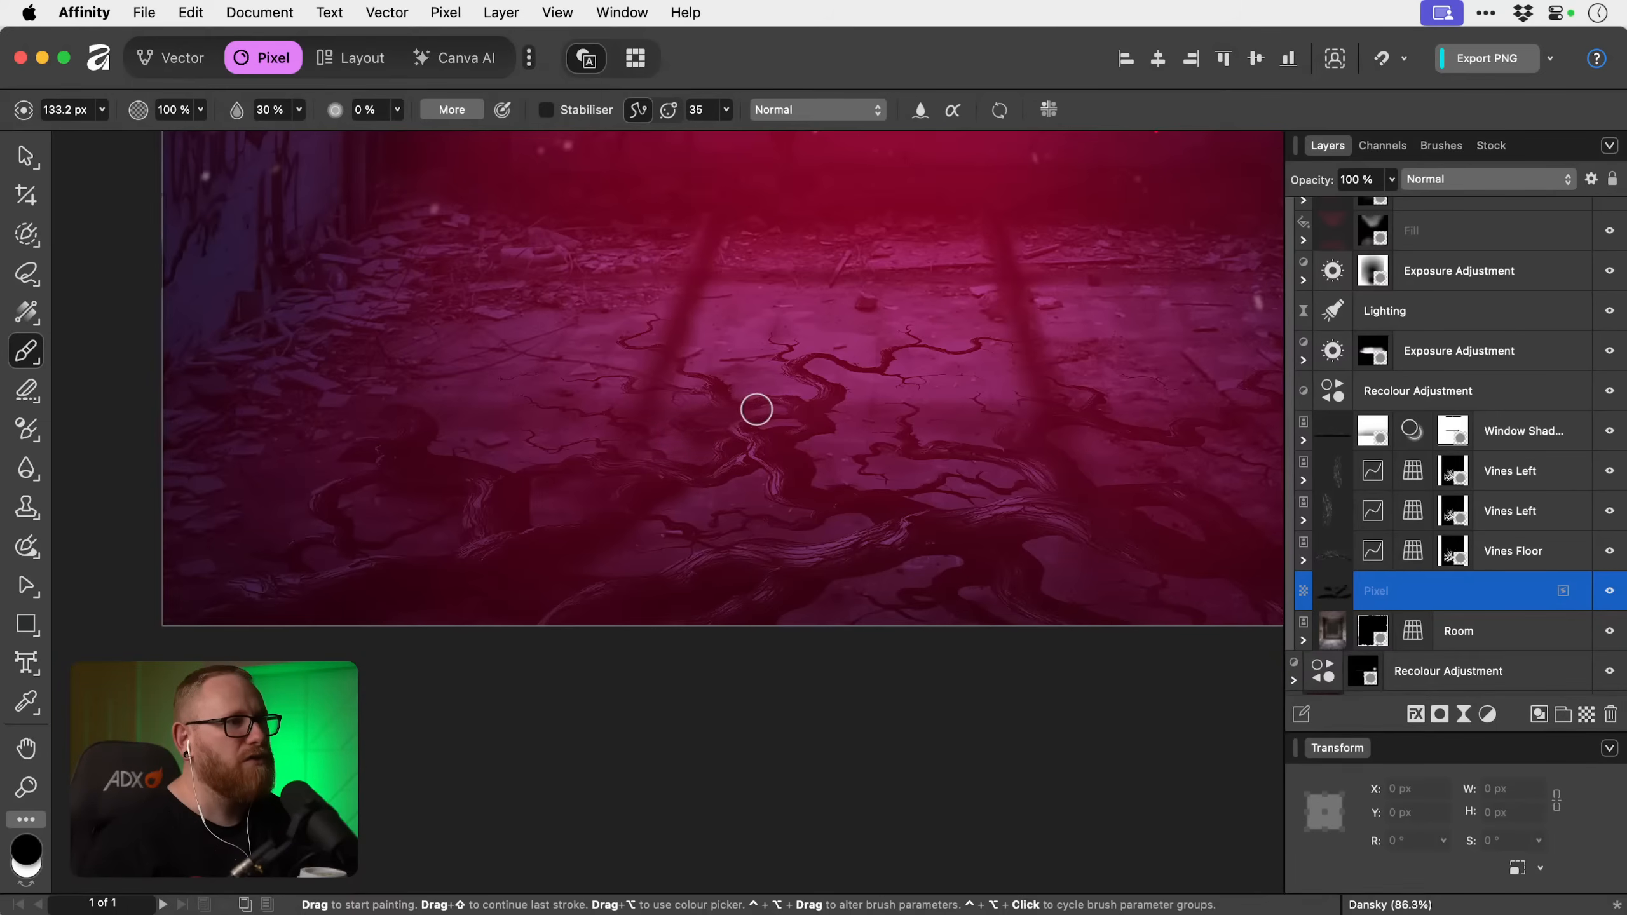
Paint a black shadow along the right side of the central vine with a brush of about 66 to 131 px.
{"action": "key", "text": "bracketleft"}
{"action": "key", "text": "bracketleft"}
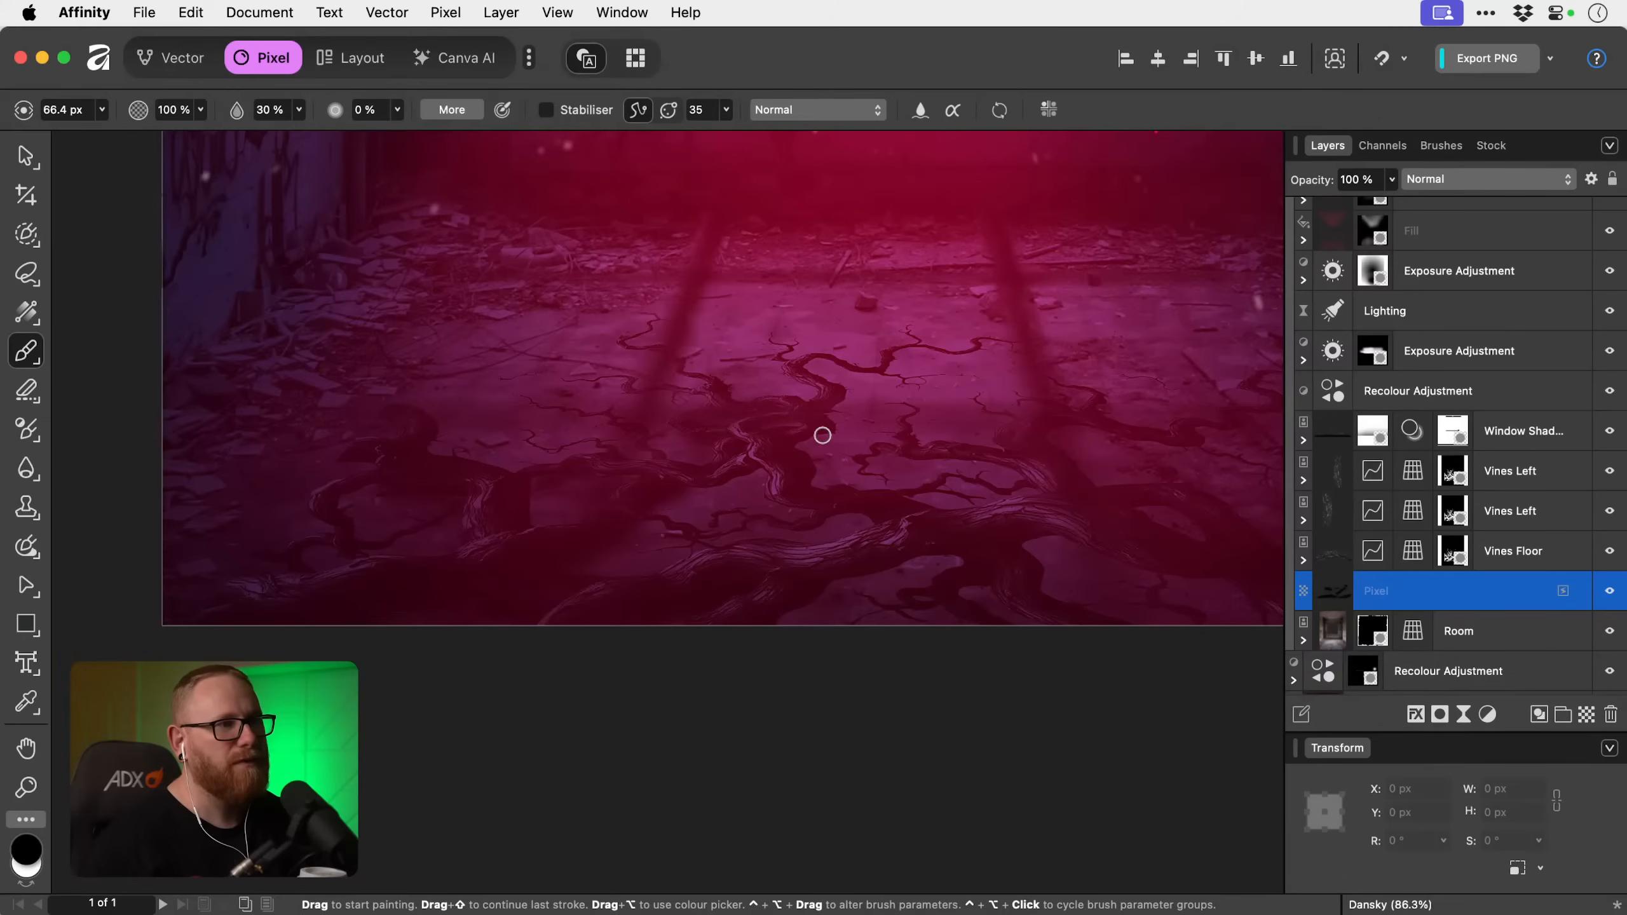
{"action": "key", "text": "bracketright"}
{"action": "key", "text": "bracketright"}
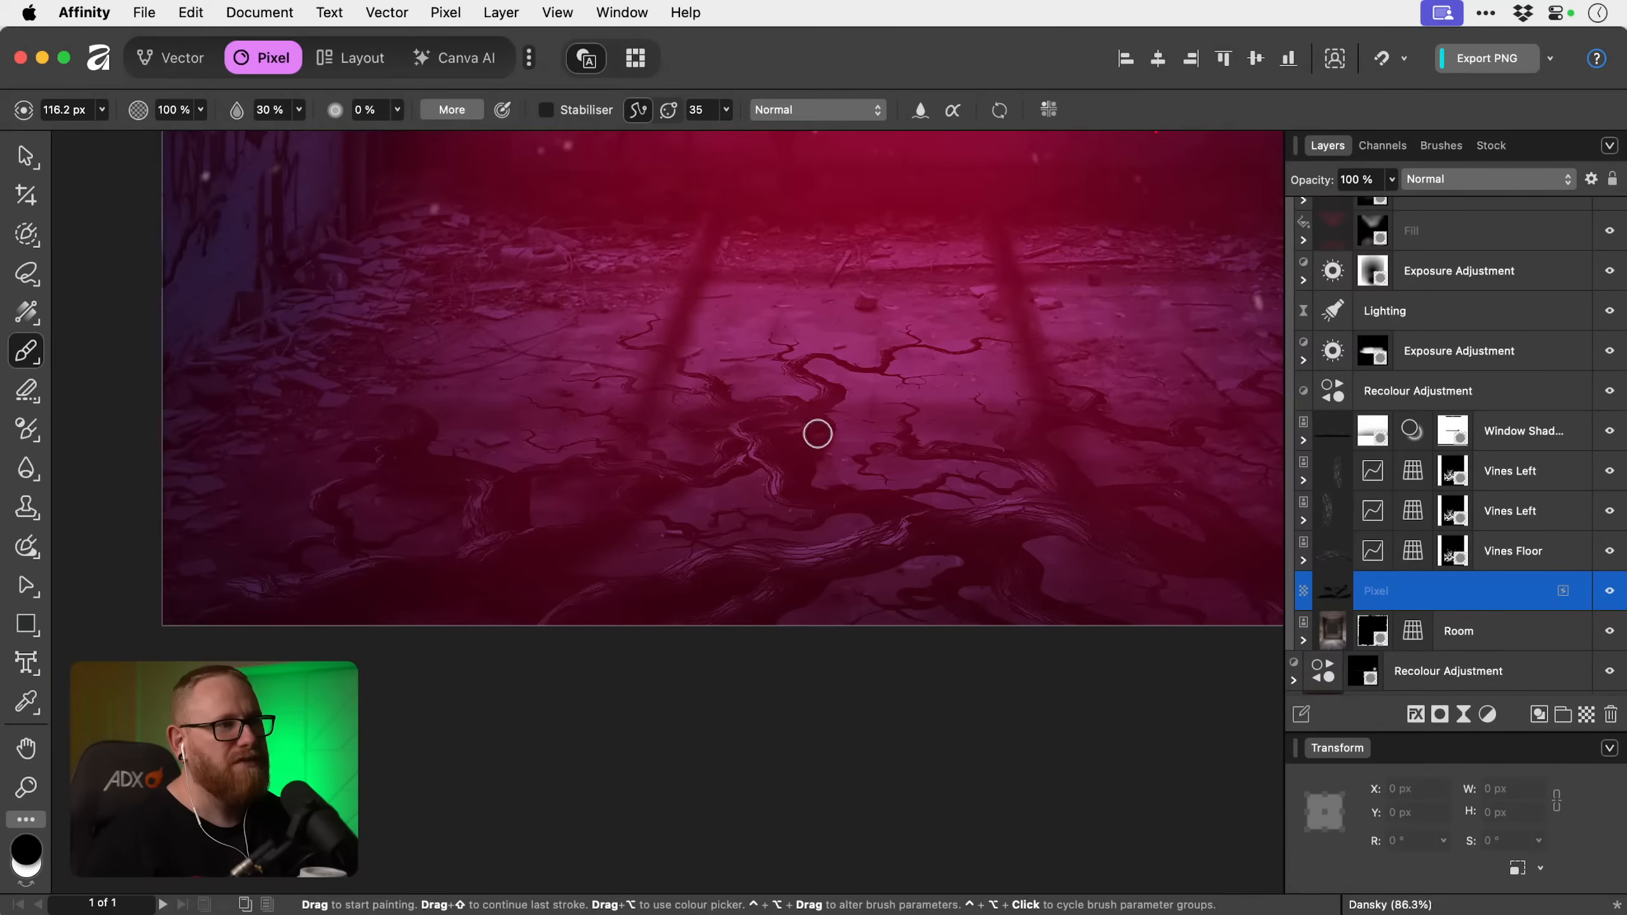
{"action": "key", "text": "bracketright"}
{"action": "key", "text": "bracketright"}
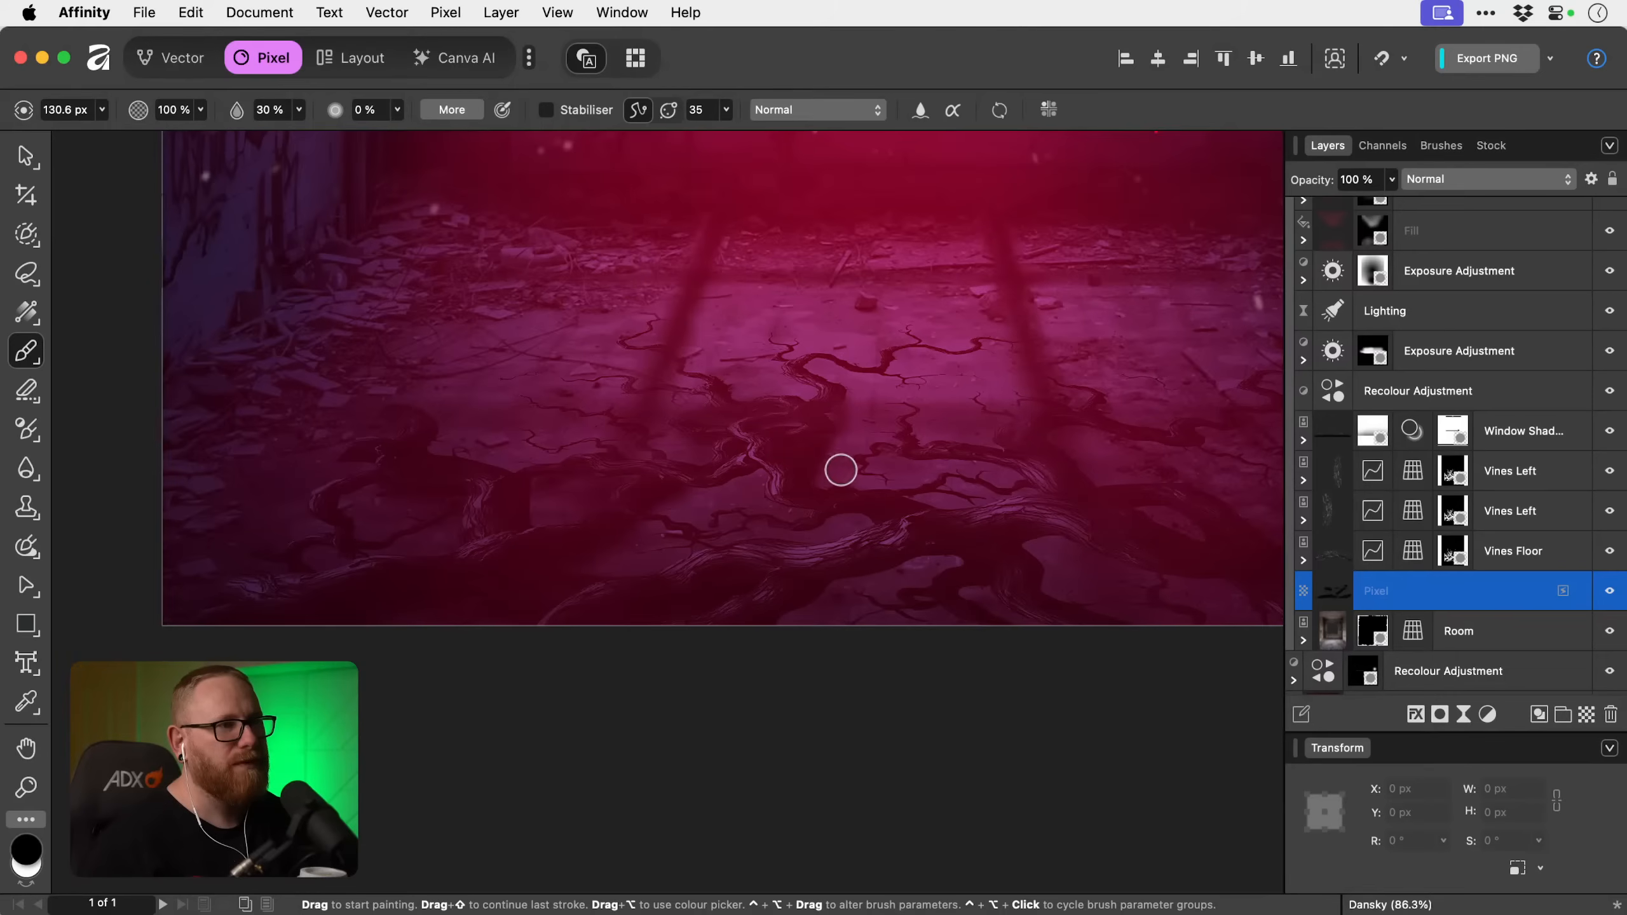
Paint black shadows beneath the branches right of the central vine, varying the brush between about 106 and 161 px.
{"action": "key", "text": "bracketleft"}
{"action": "key", "text": "bracketleft"}
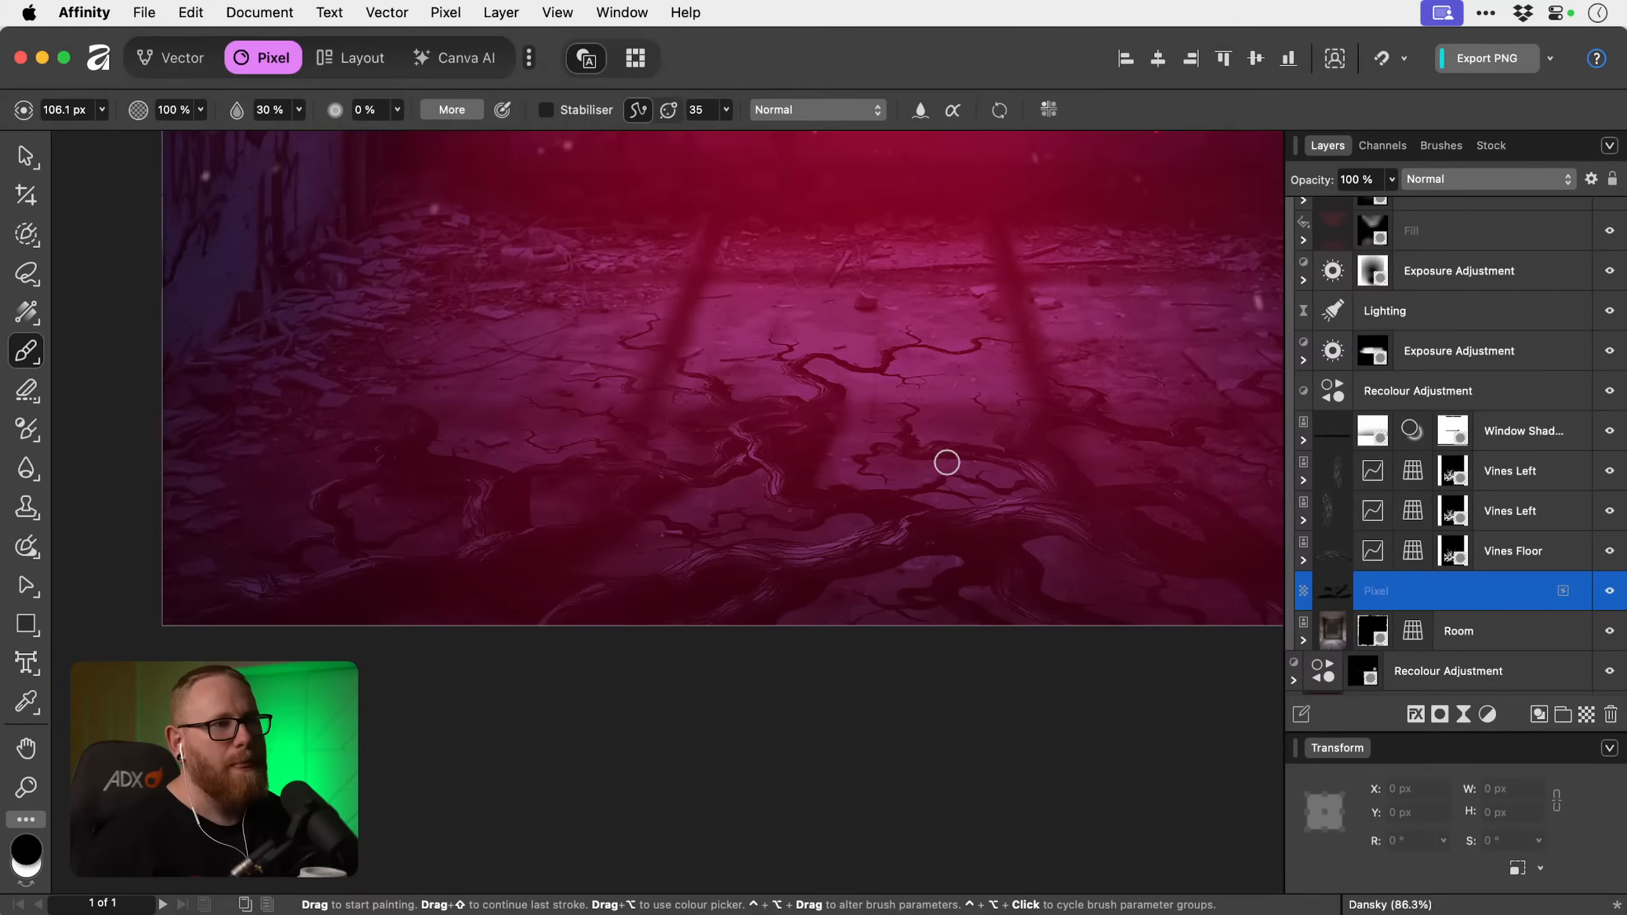
{"action": "key", "text": "bracketright"}
{"action": "key", "text": "bracketright"}
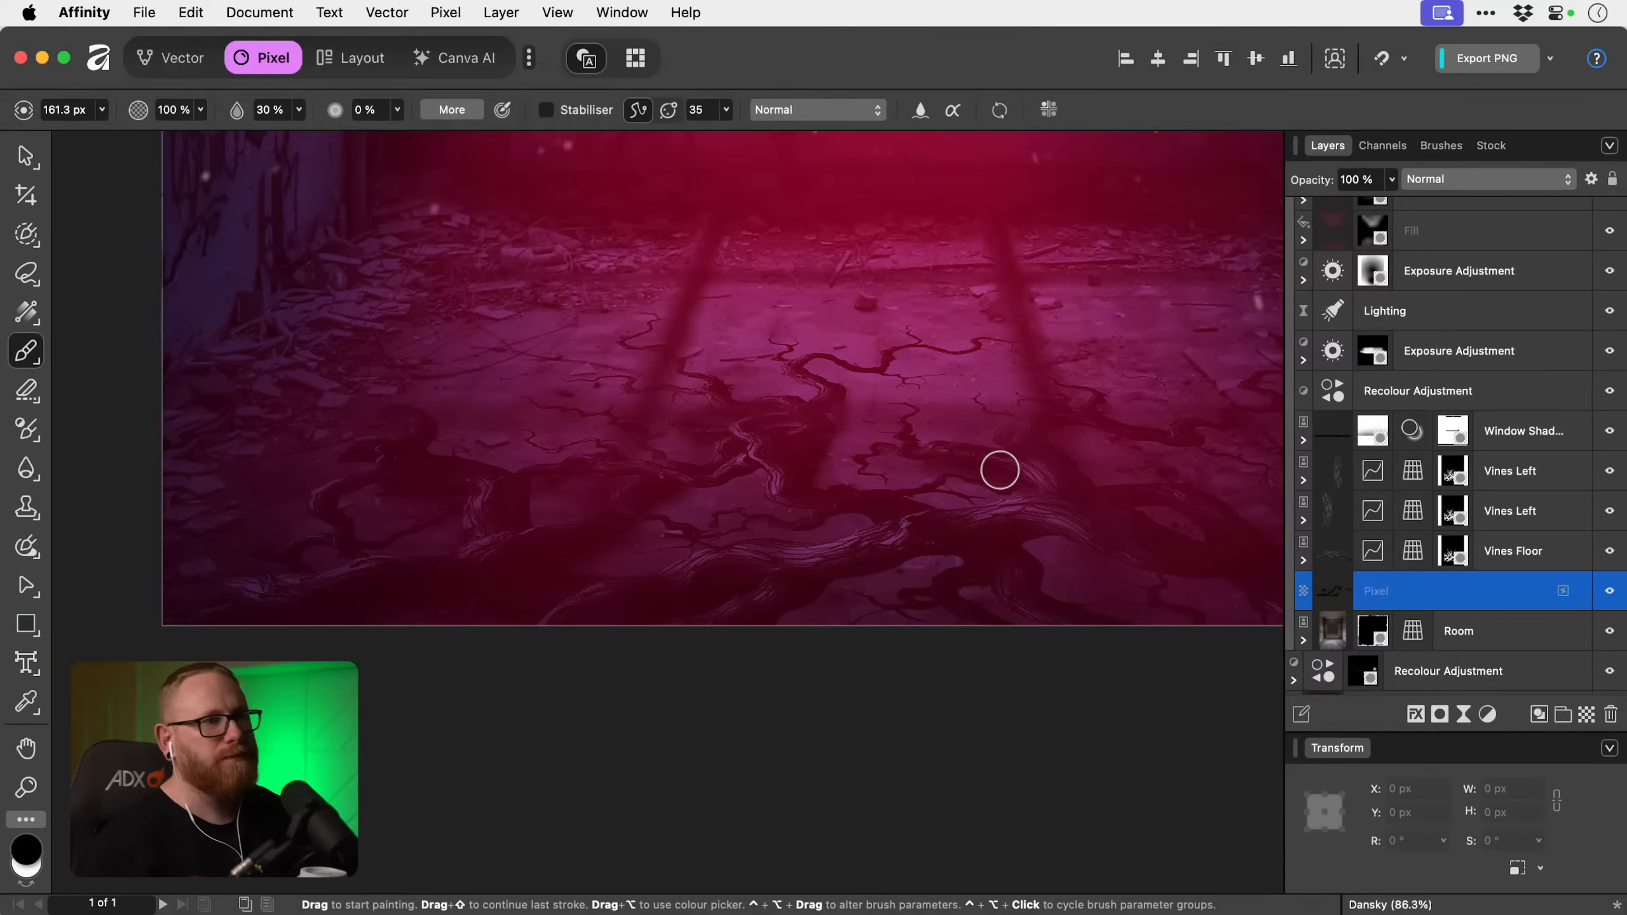
Paint black shadows under the vines on the floor's right side, undo an unwanted stroke, and reduce the brush to 84.2 px for the thin branches.
{"action": "scroll", "coordinate": [689, 440], "scroll_direction": "right", "scroll_amount": 4}
{"action": "scroll", "coordinate": [690, 440], "scroll_direction": "down", "scroll_amount": 1}
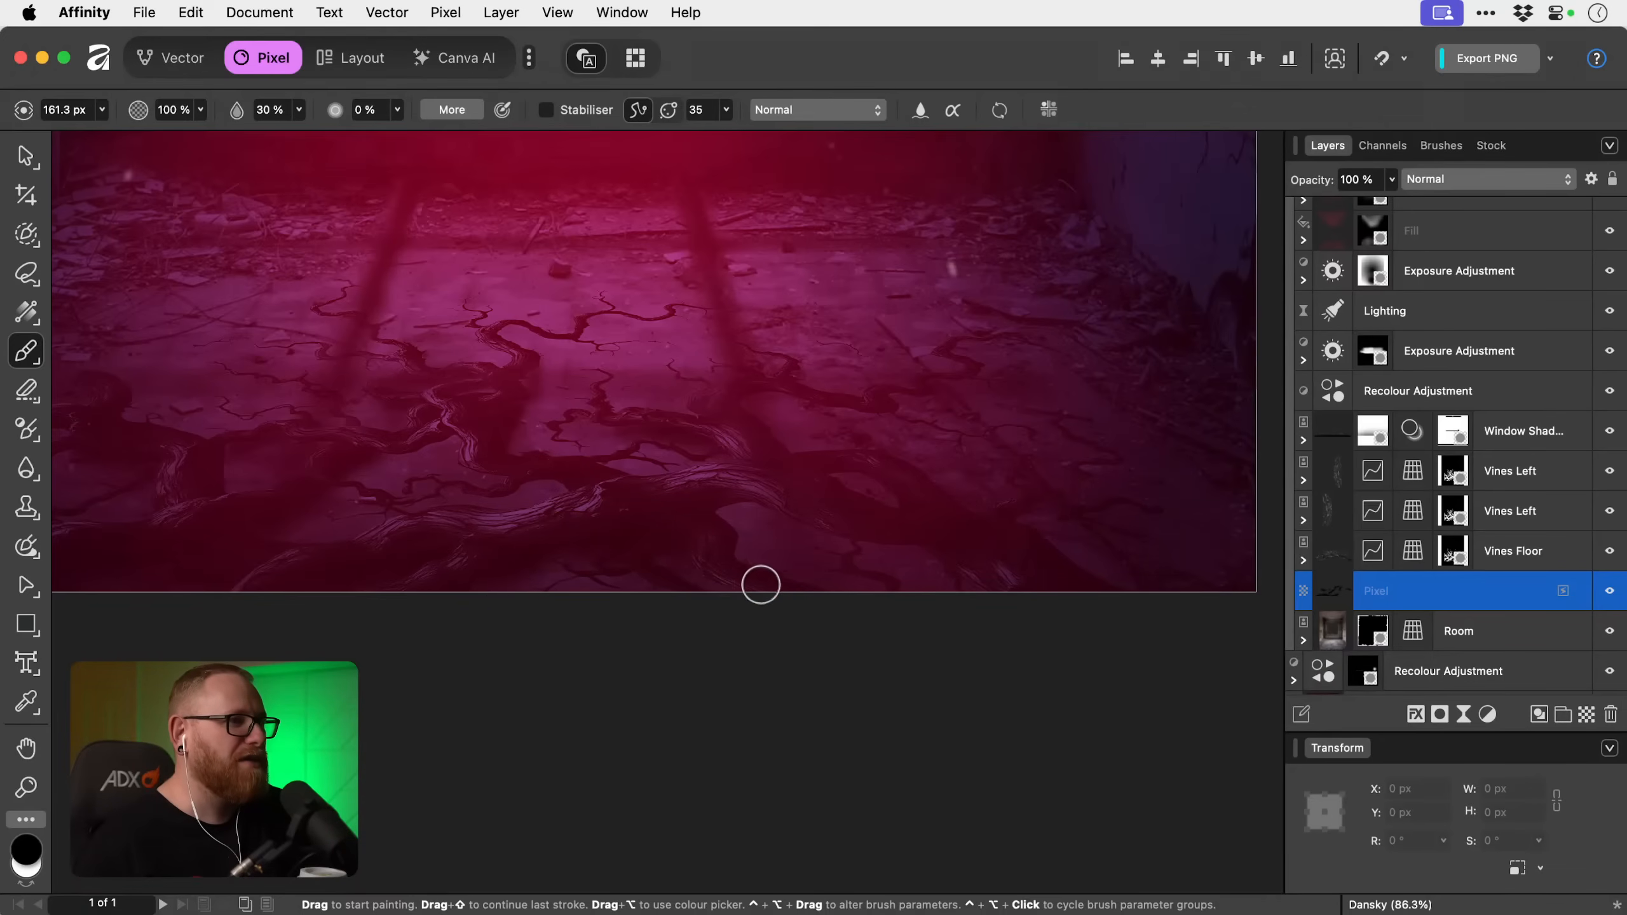
{"action": "left_click_drag", "start_coordinate": [715, 568], "coordinate": [608, 588]}
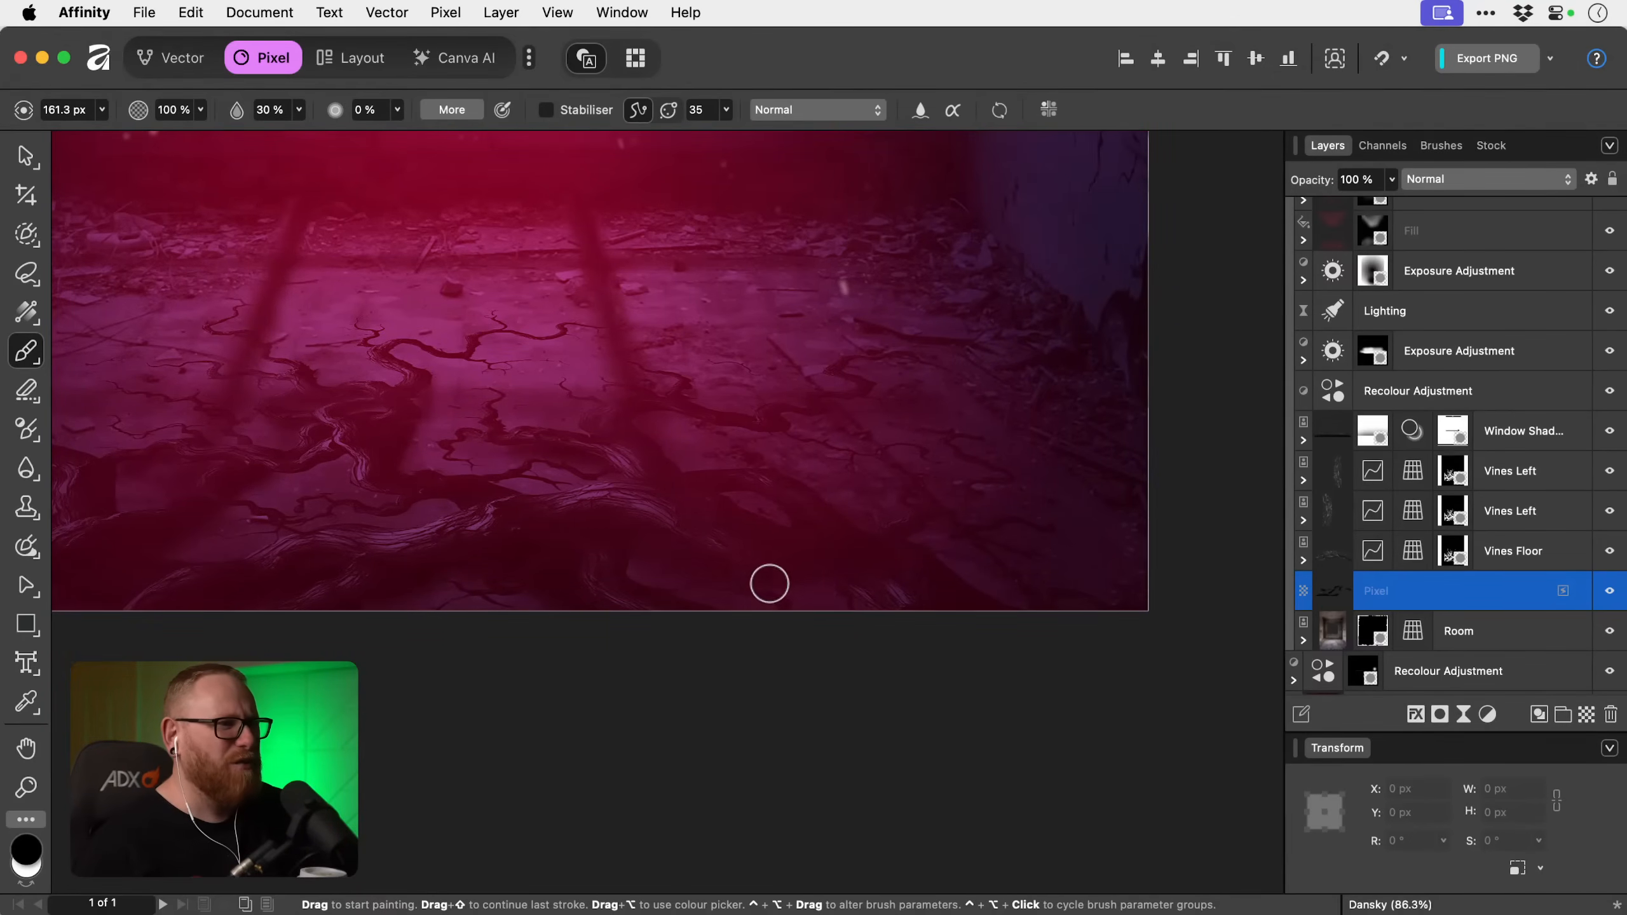
{"action": "key", "text": "super+z"}
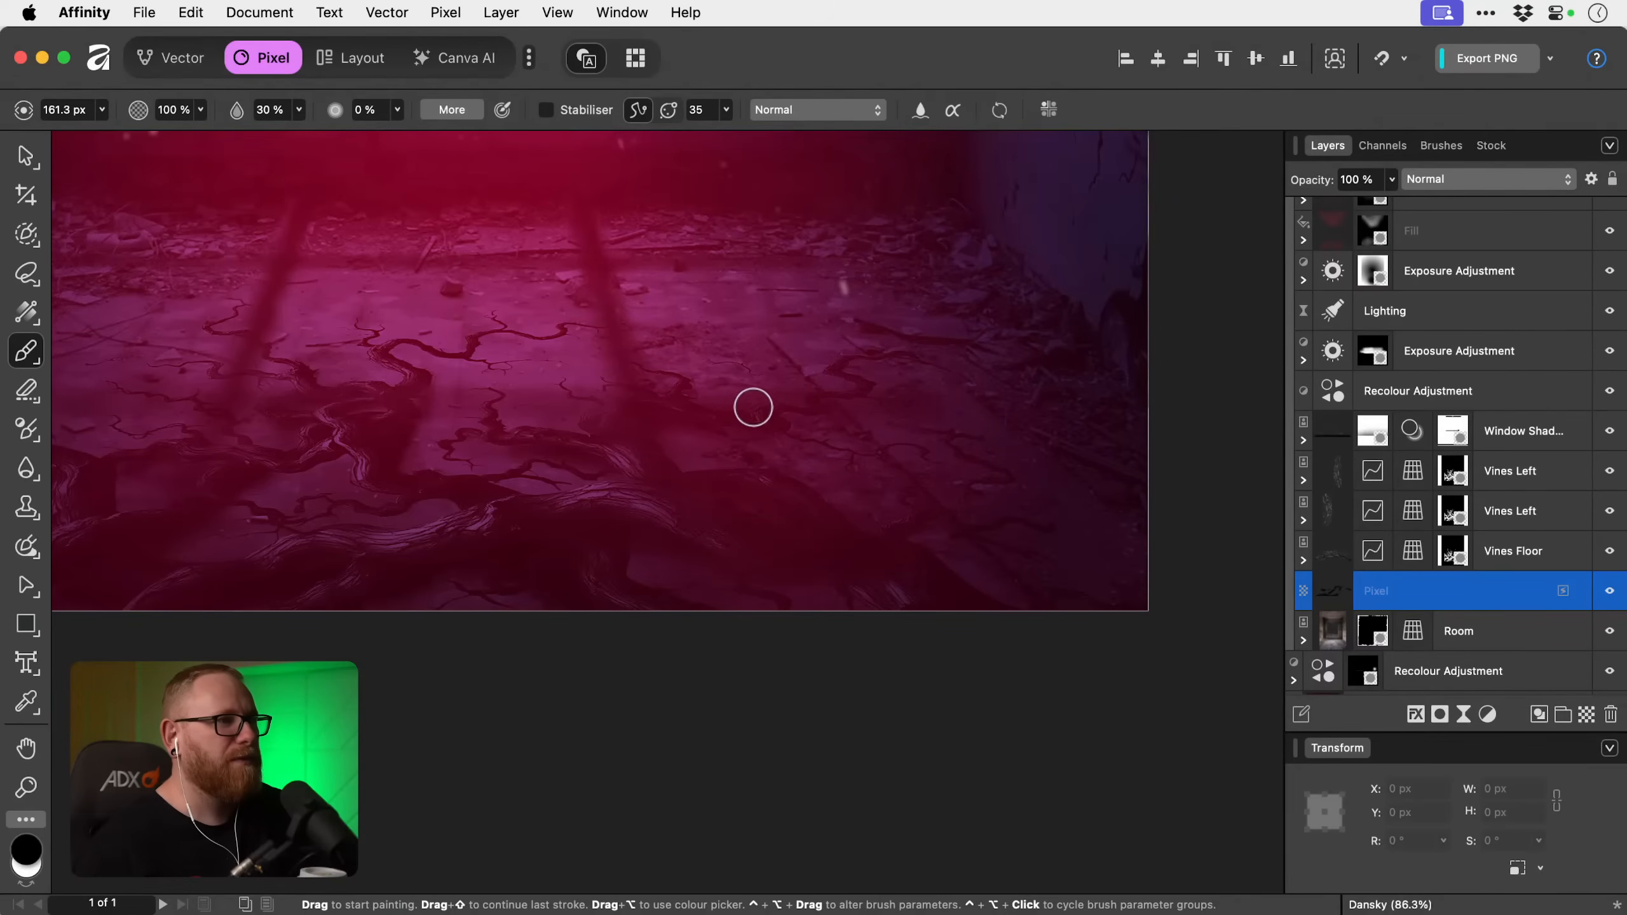
{"action": "key", "text": "x"}
{"action": "key", "text": "x"}
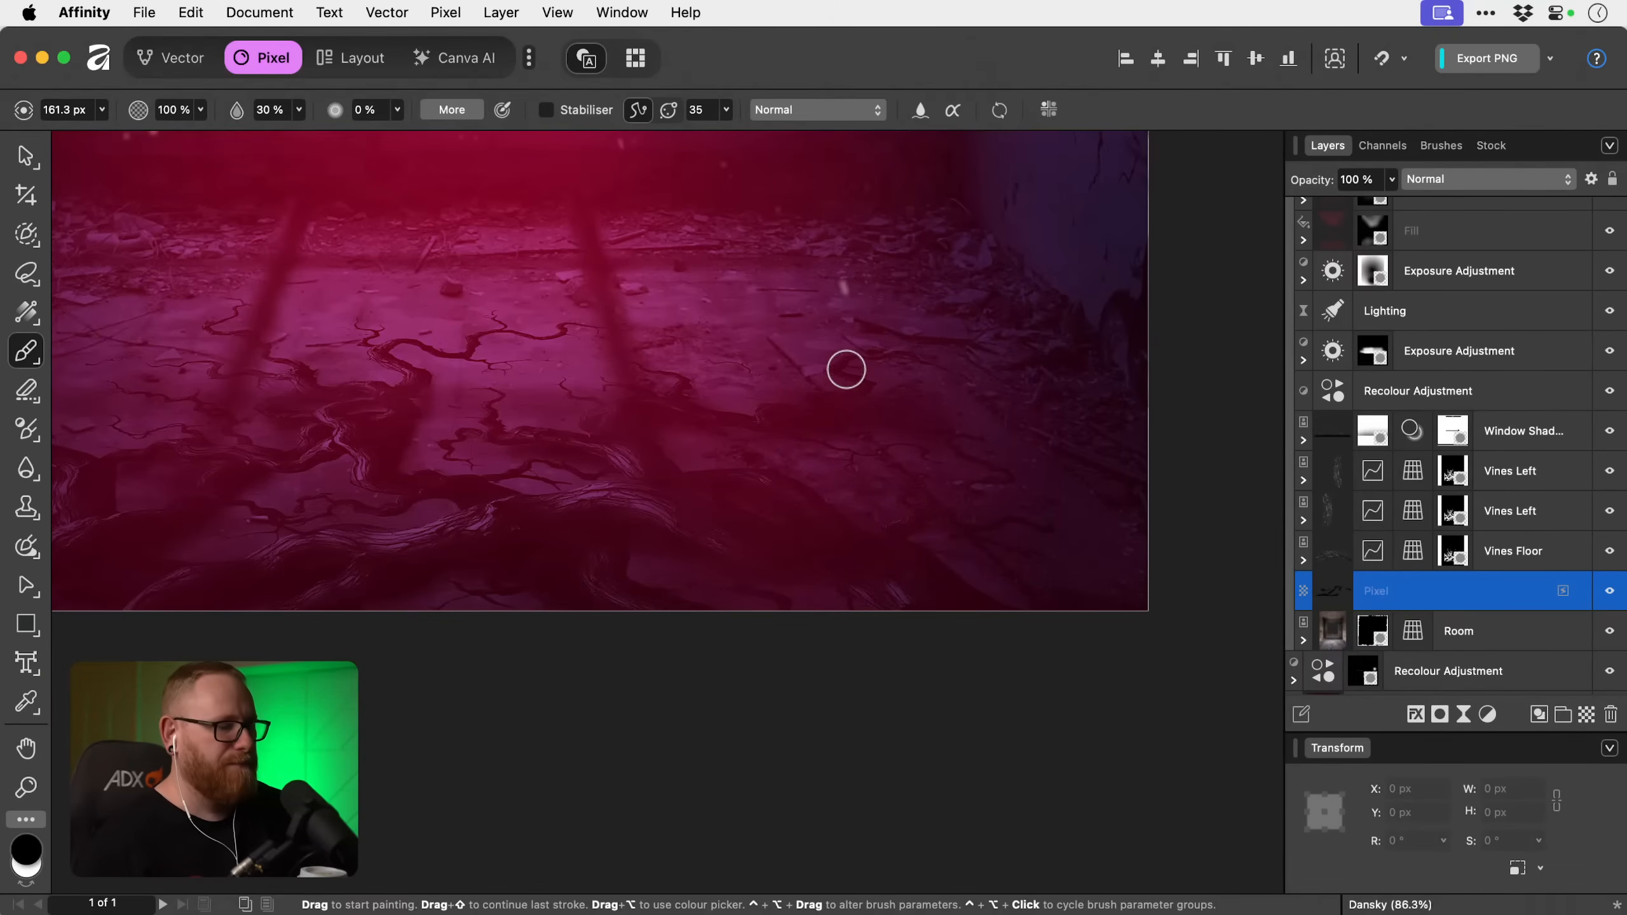
{"action": "key", "text": "bracketleft"}
{"action": "key", "text": "bracketleft"}
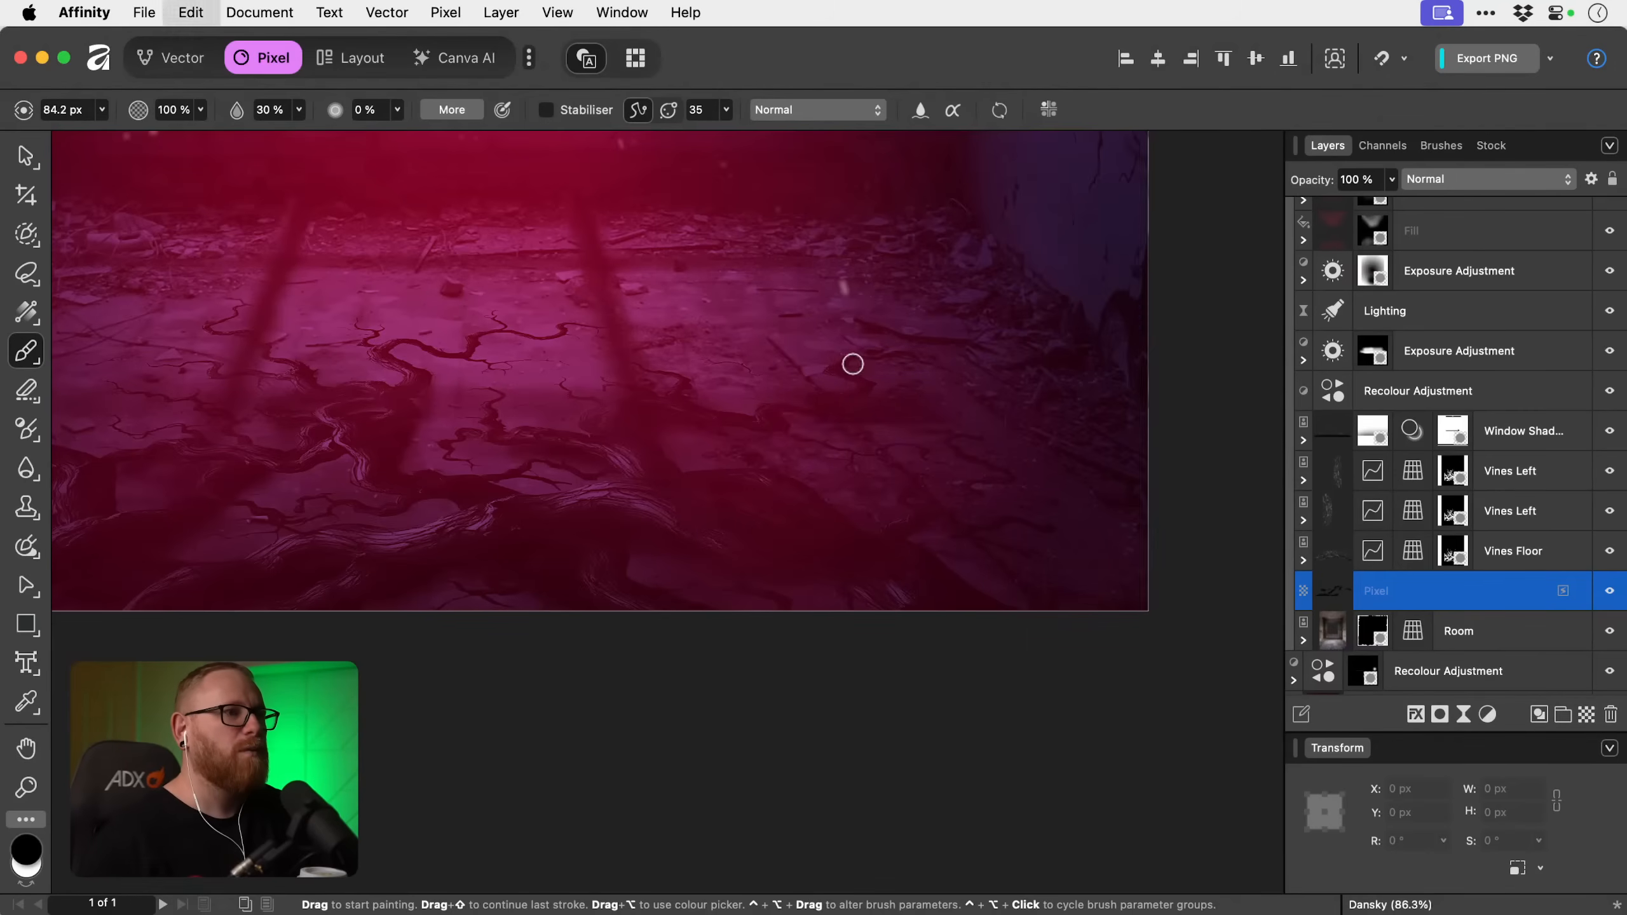
Paint a fine soft shadow beneath the small arched vine at the top of the central roots with a 51.7 px brush.
{"action": "scroll", "coordinate": [752, 407], "scroll_direction": "up", "scroll_amount": 3}
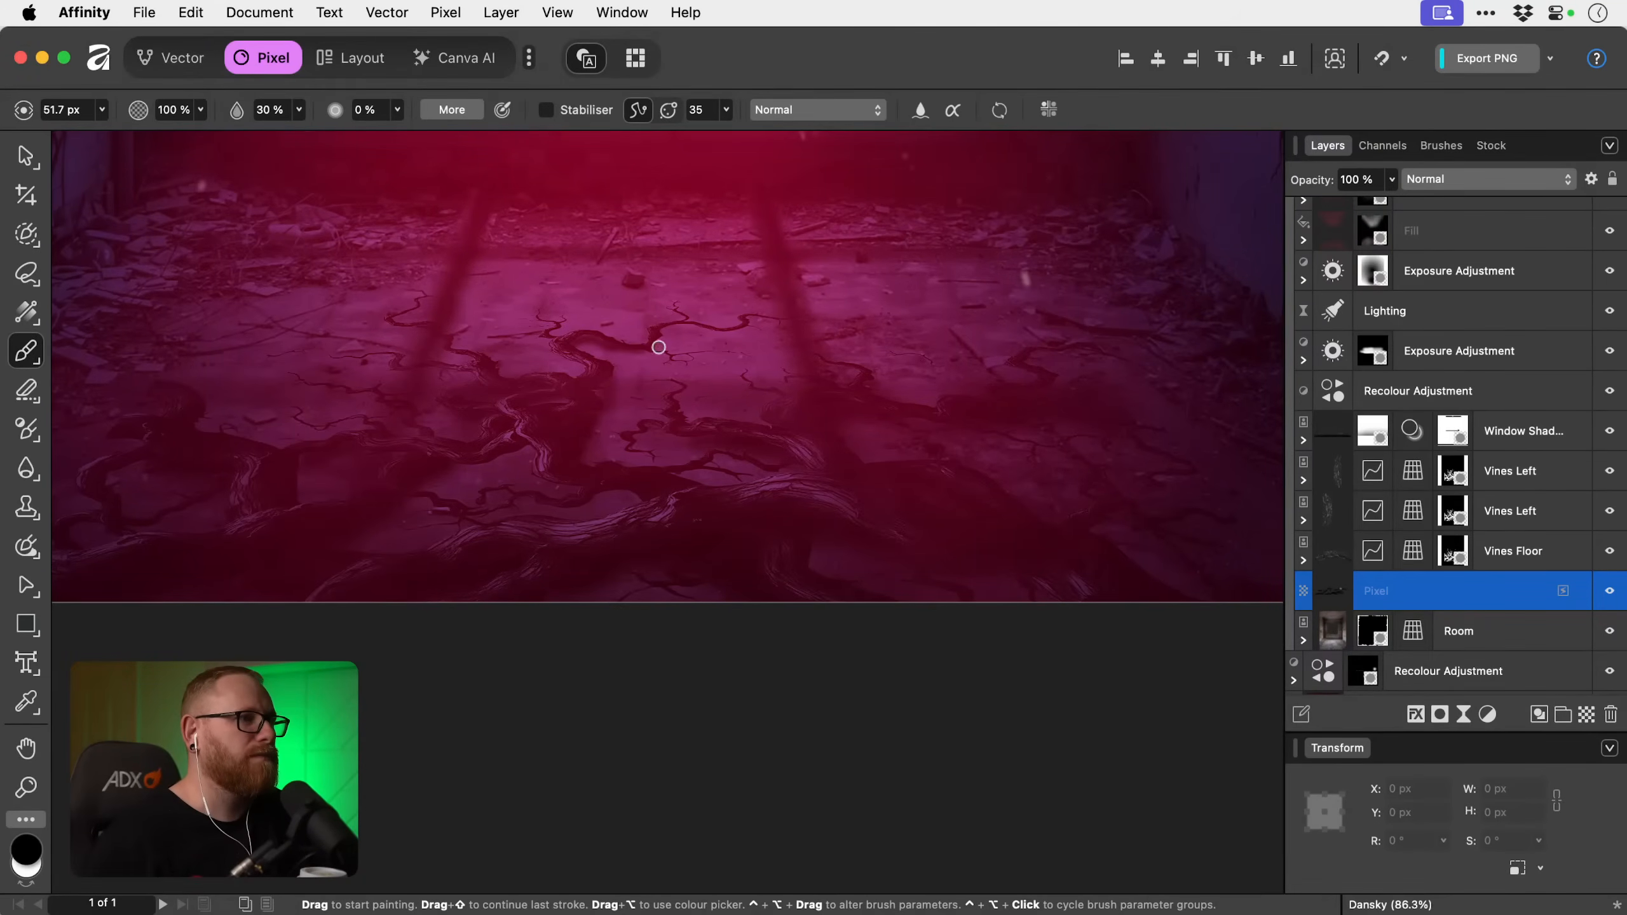
{"action": "key", "text": "x"}
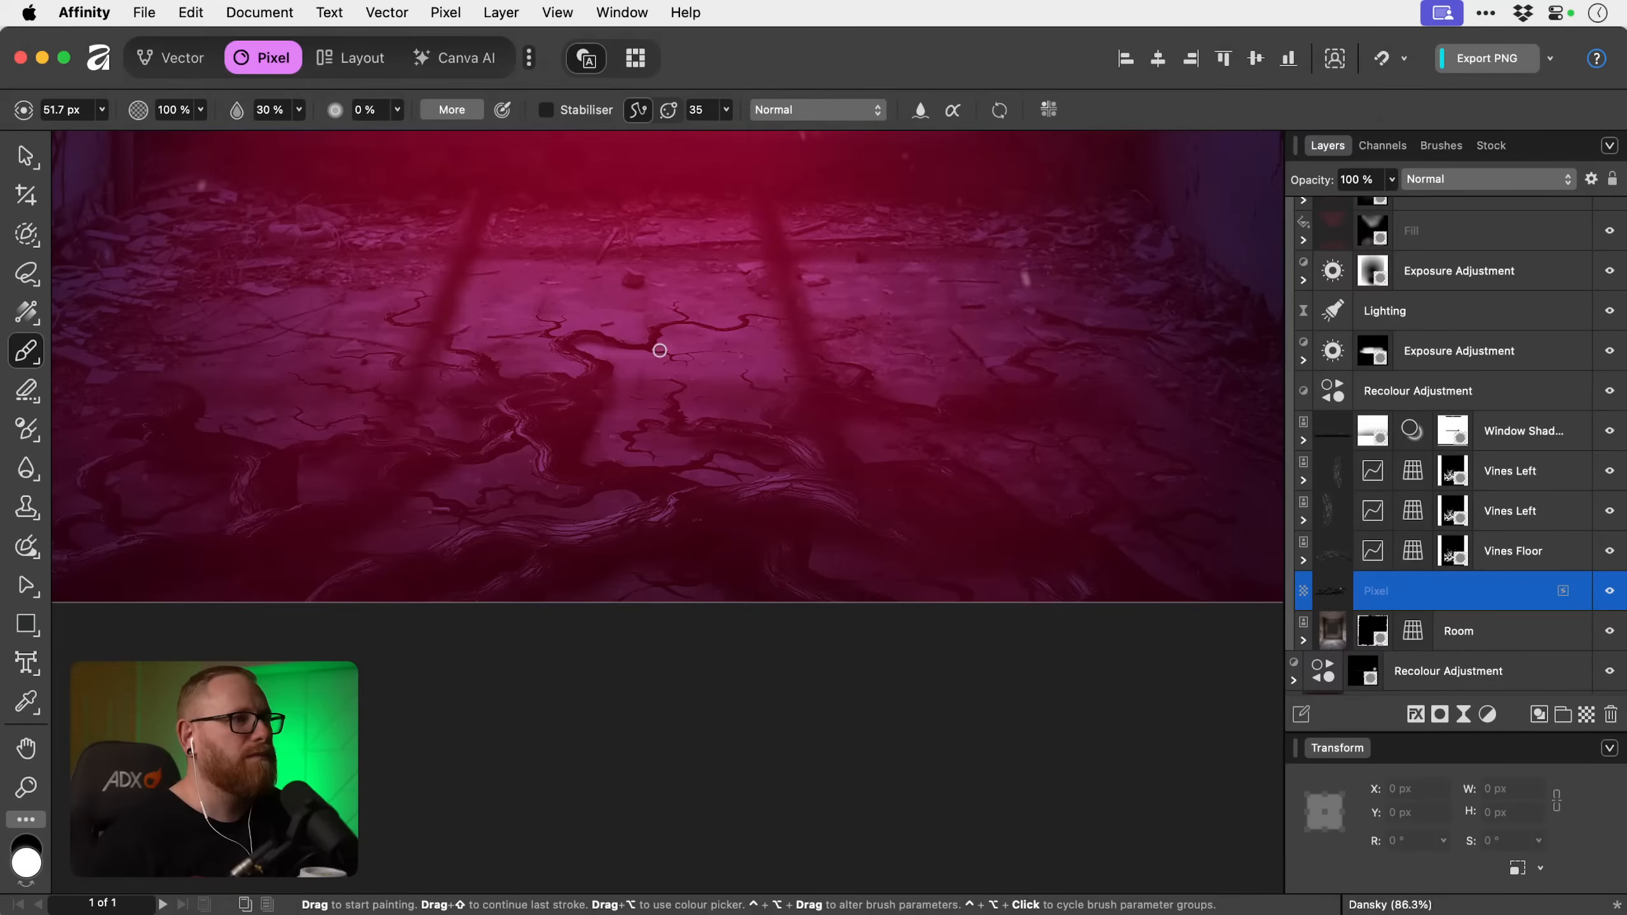
{"action": "key", "text": "x"}
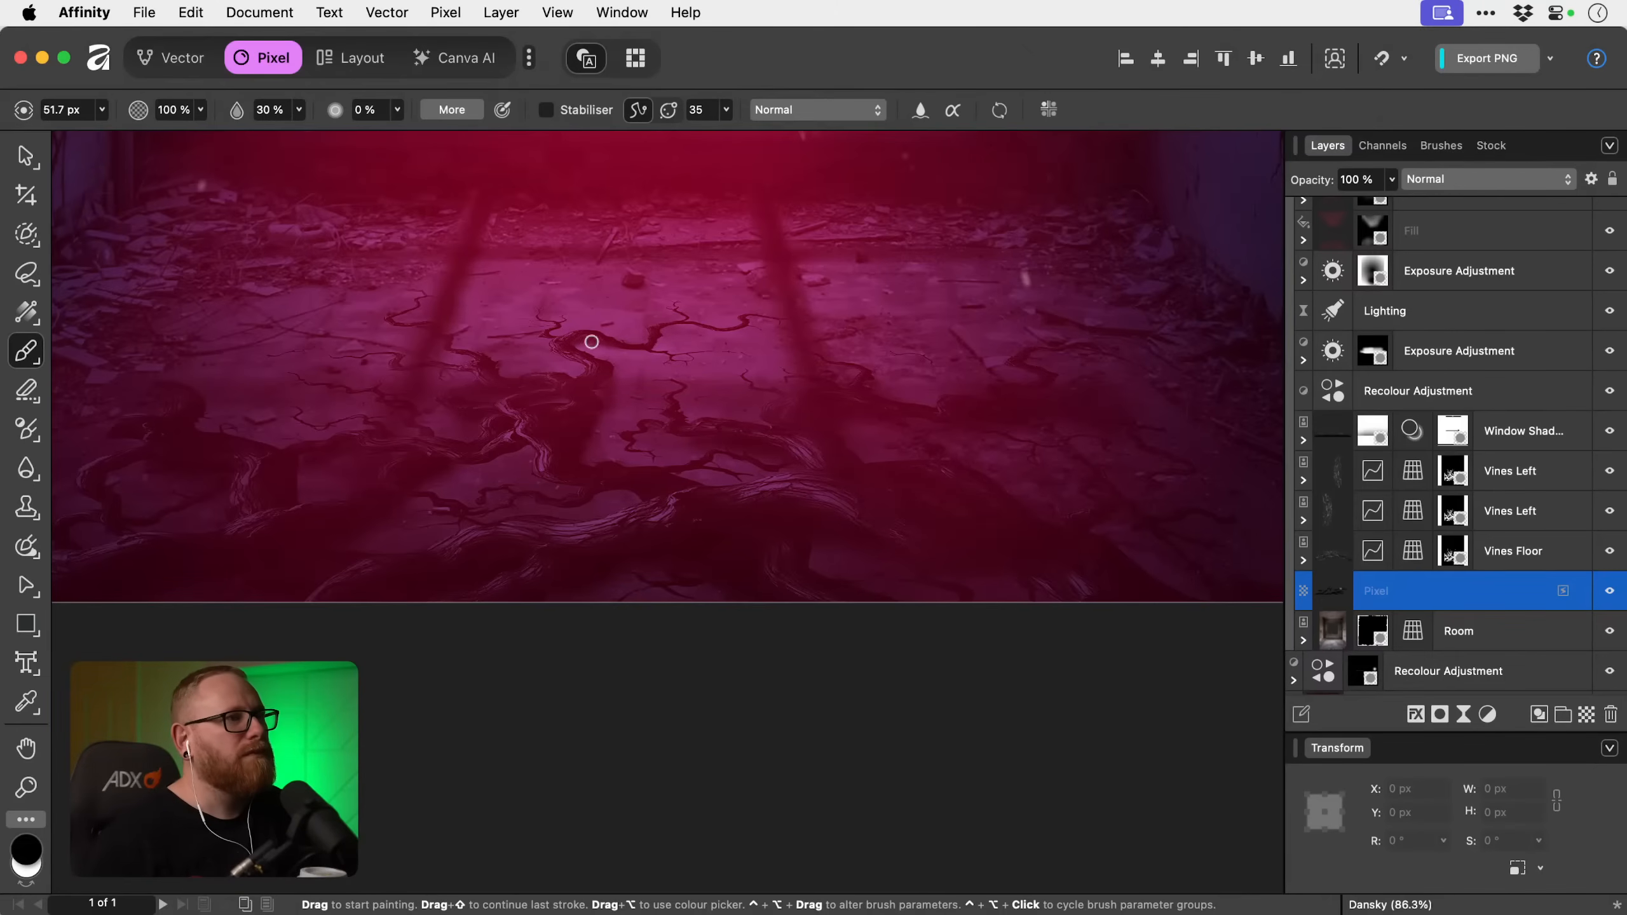
{"action": "key", "text": "z"}
{"action": "left_click_drag", "start_coordinate": [582, 335], "coordinate": [967, 429]}
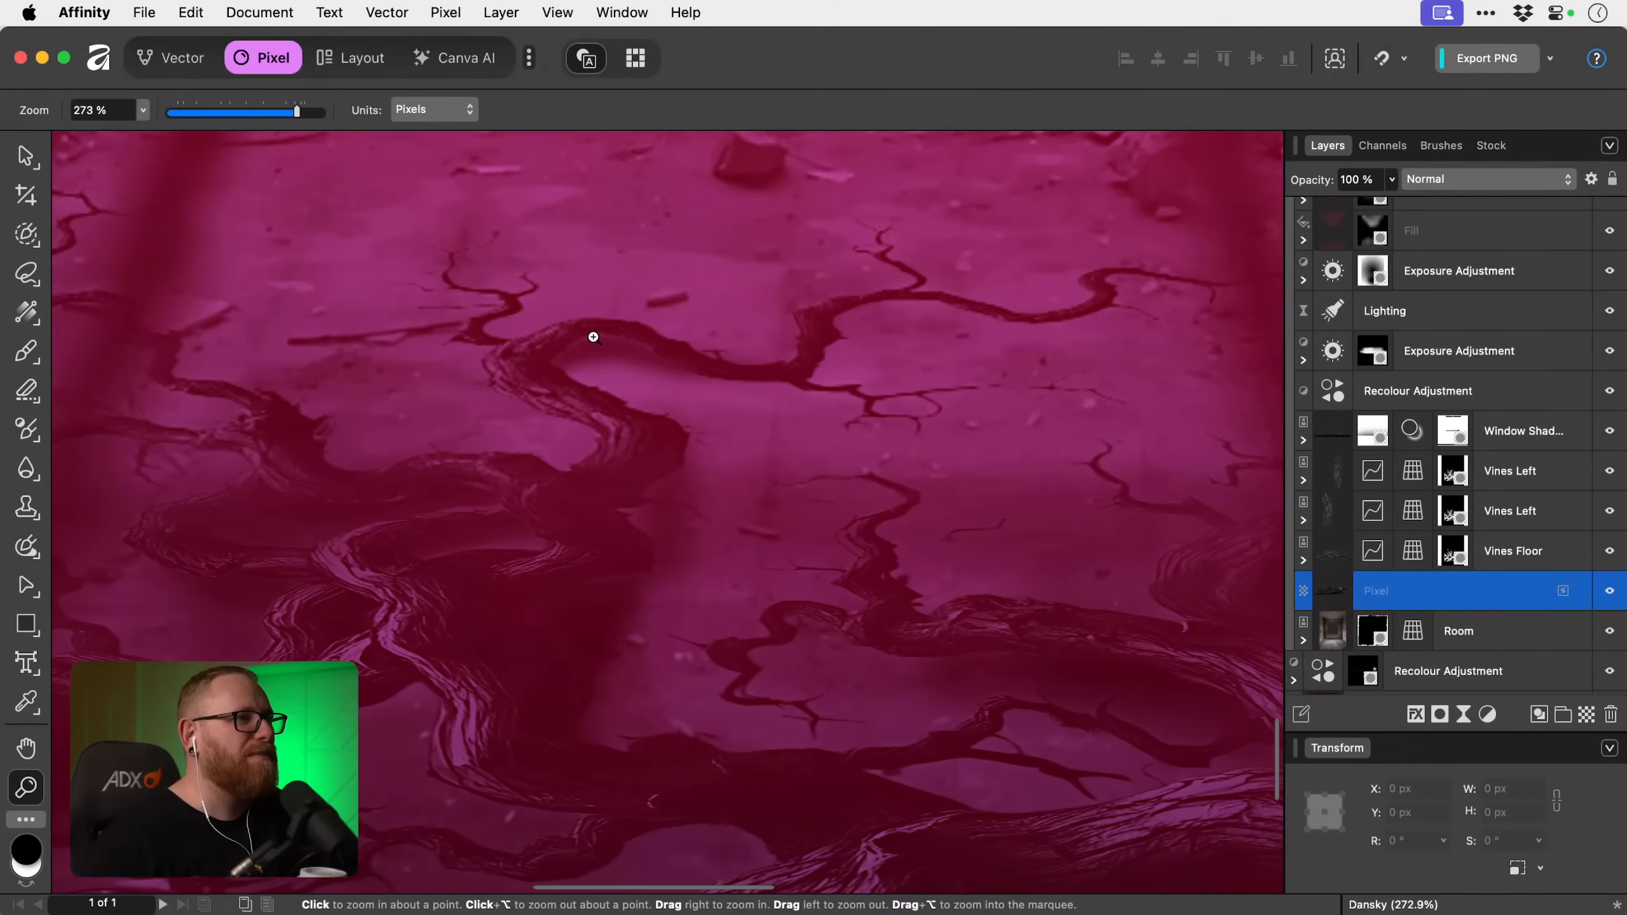
{"action": "key", "text": "b"}
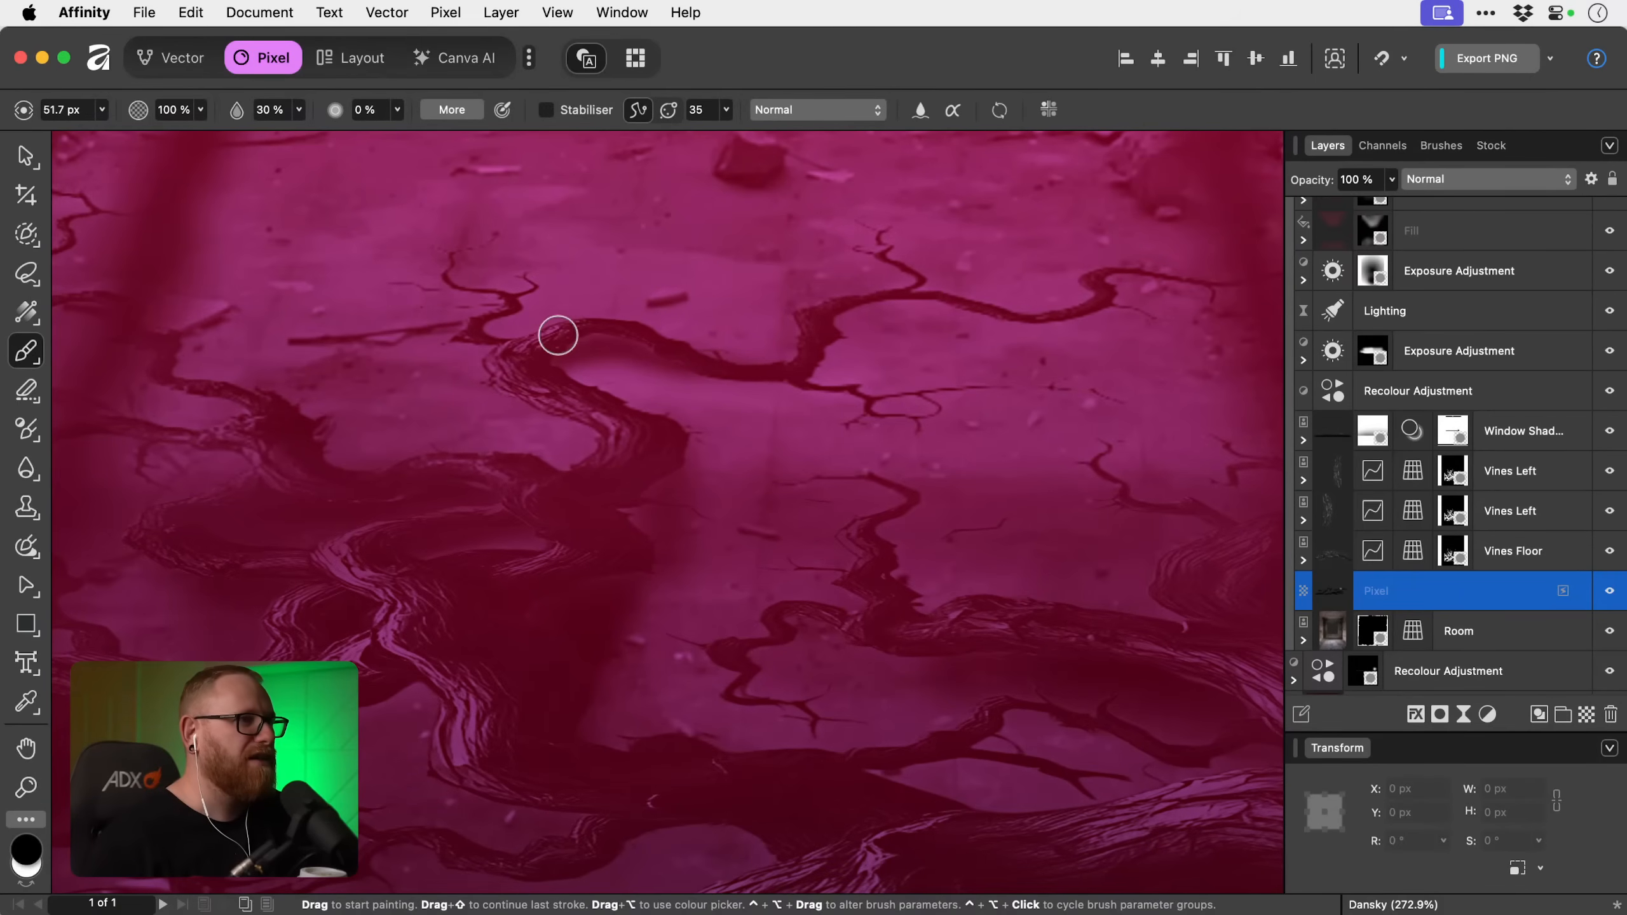
{"action": "key", "text": "x"}
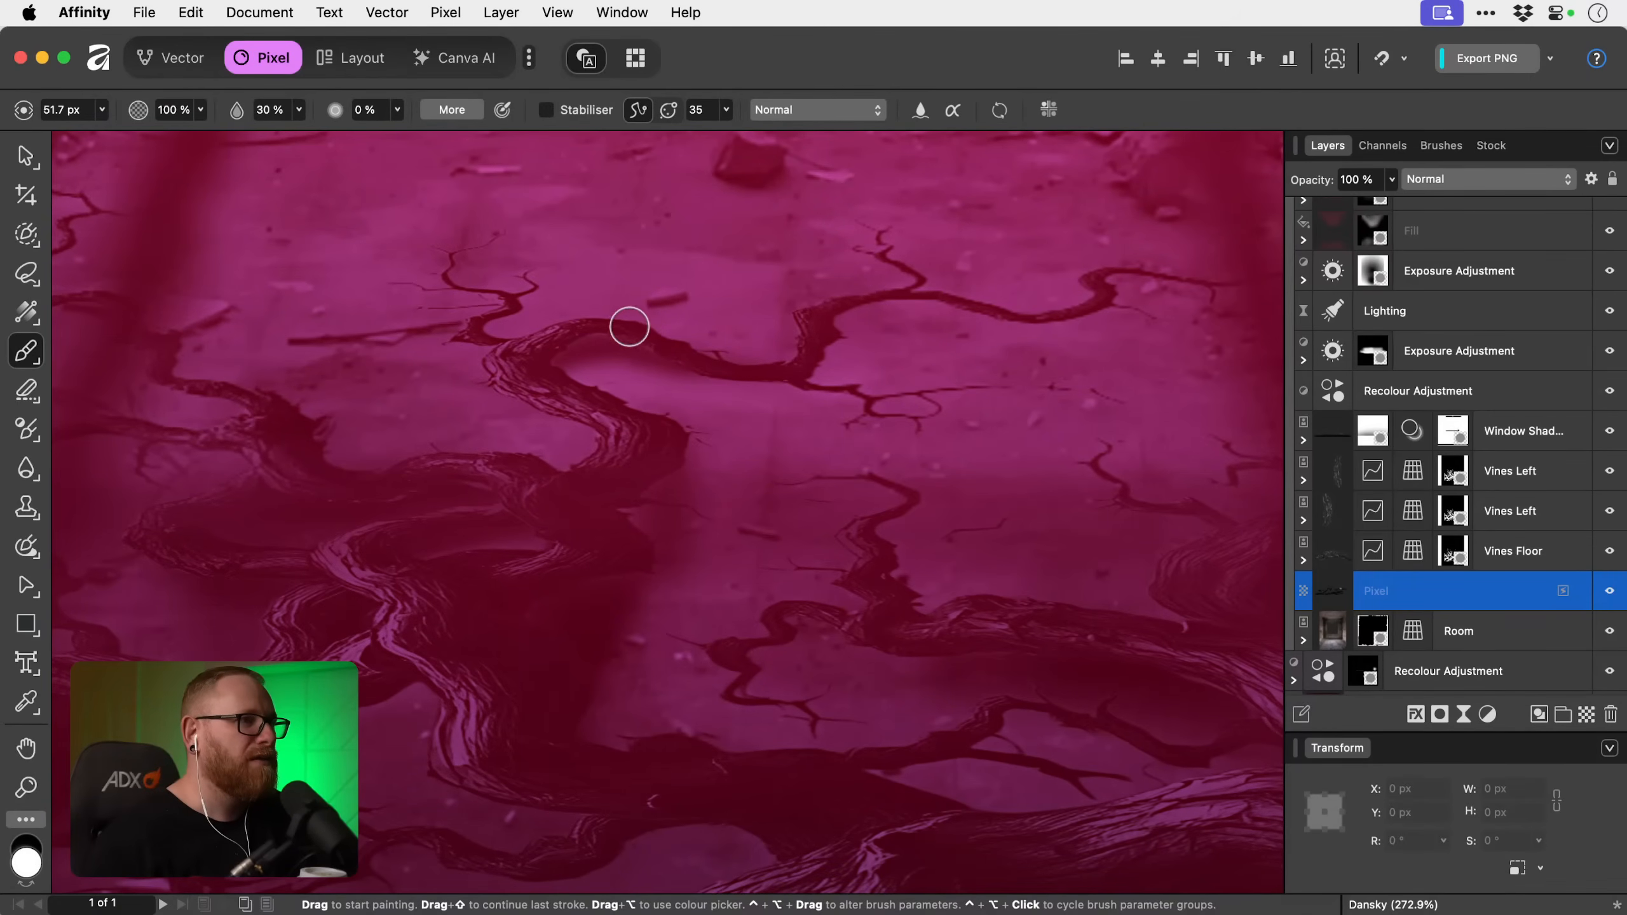
Inspect the painted vine shadows up close and across the floor, comparing the view with the shadow pixel layer hidden and shown.
{"action": "key", "text": "z"}
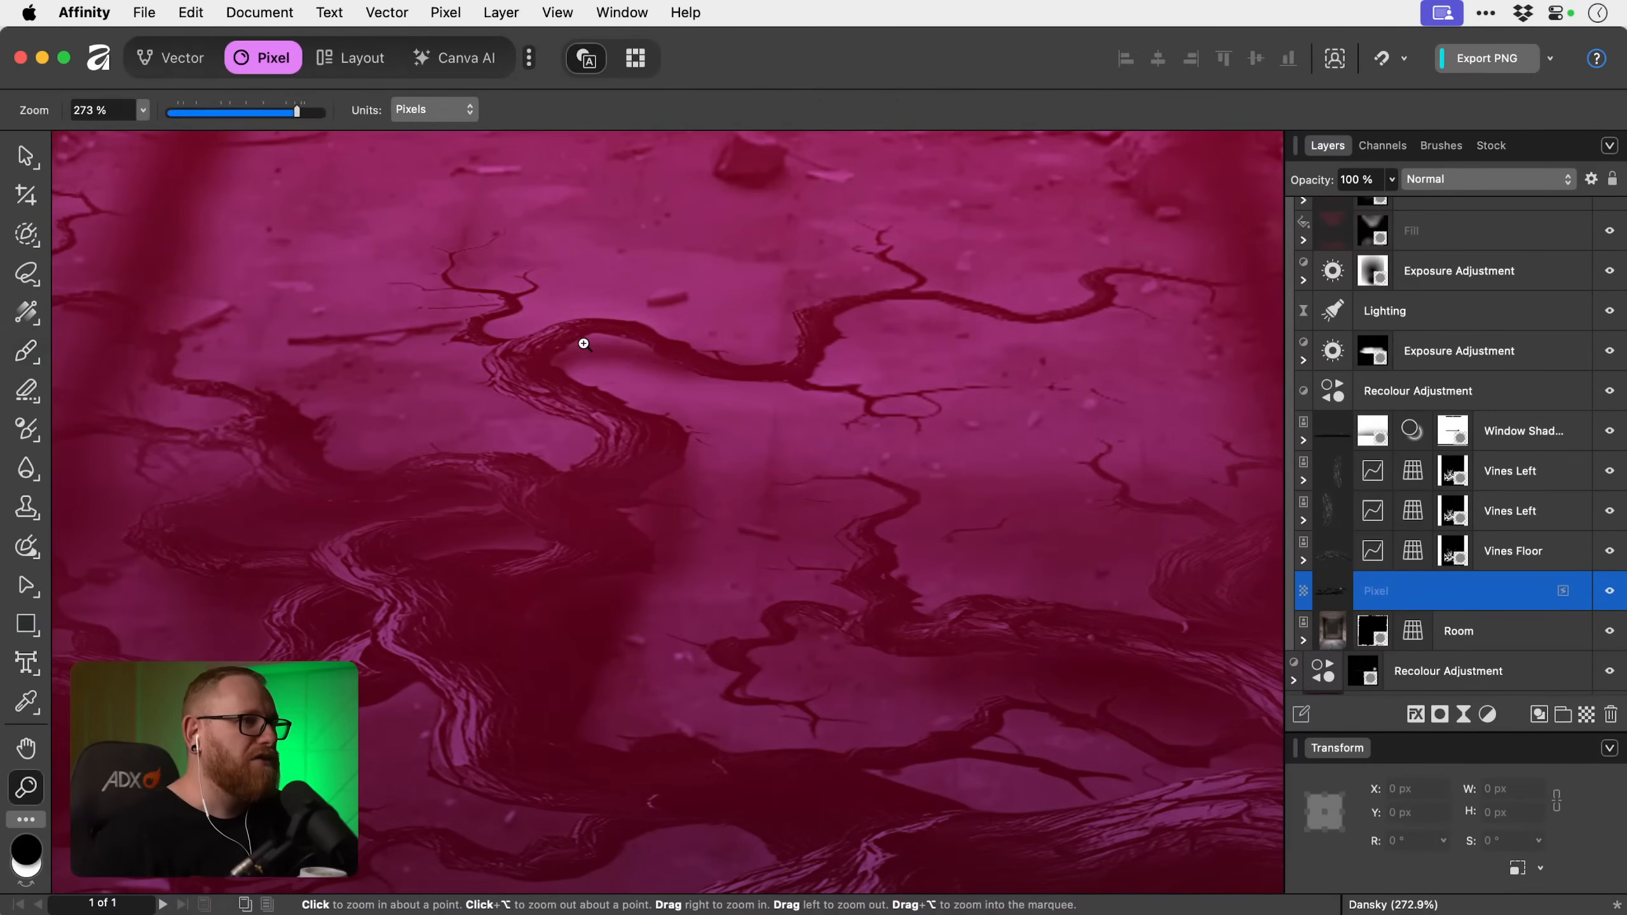
{"action": "left_click", "coordinate": [545, 369]}
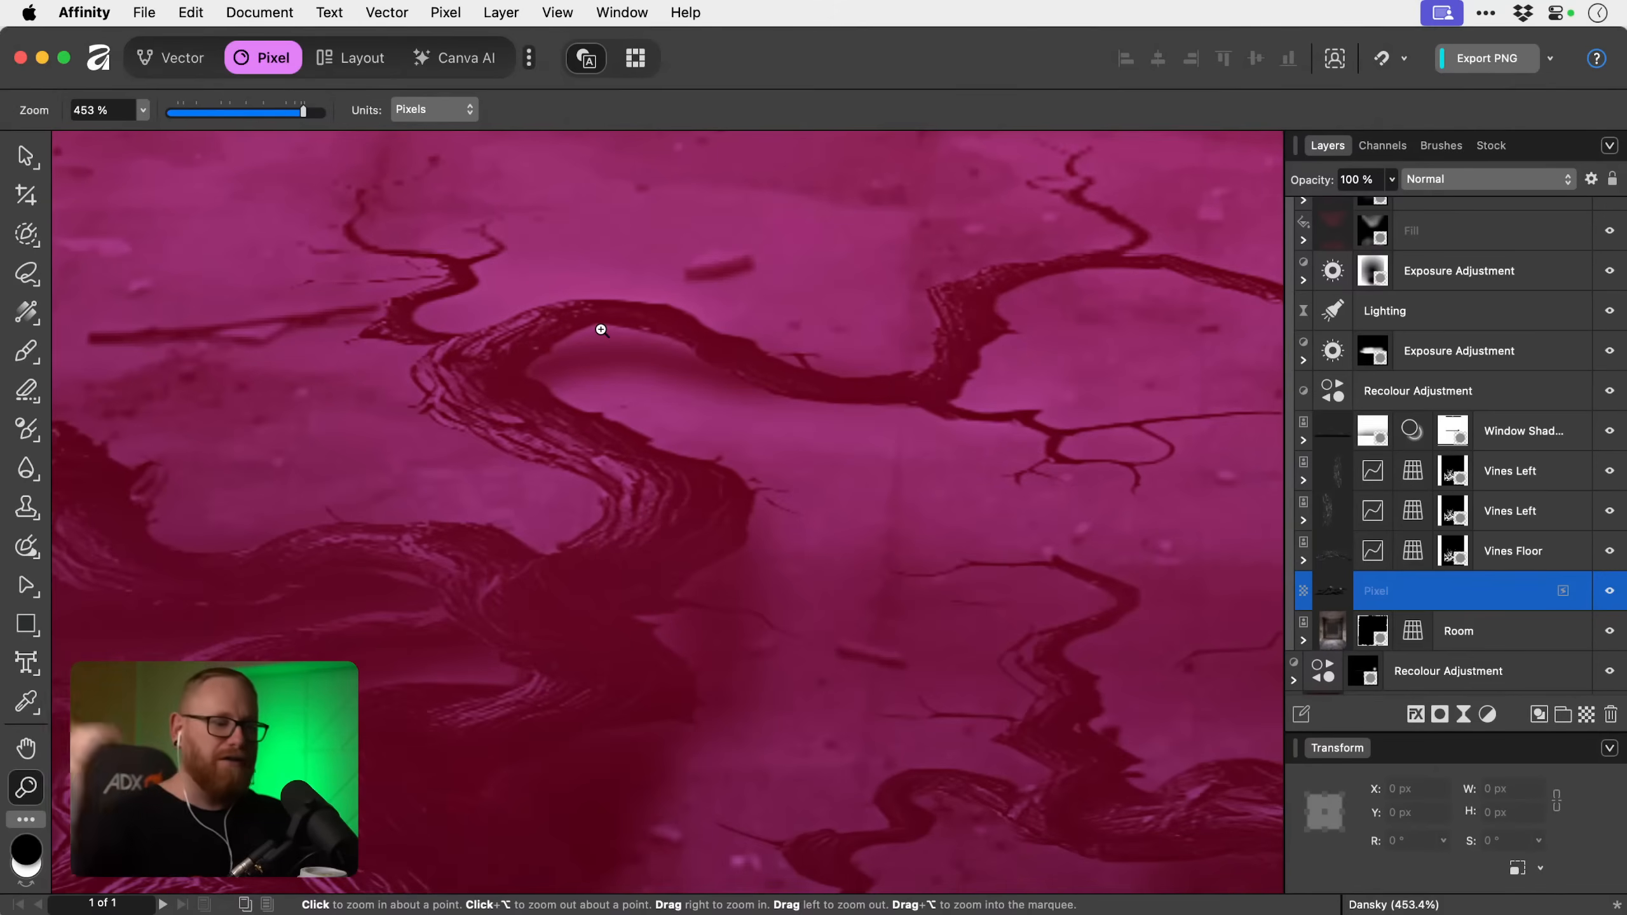
{"action": "key", "text": "super+1"}
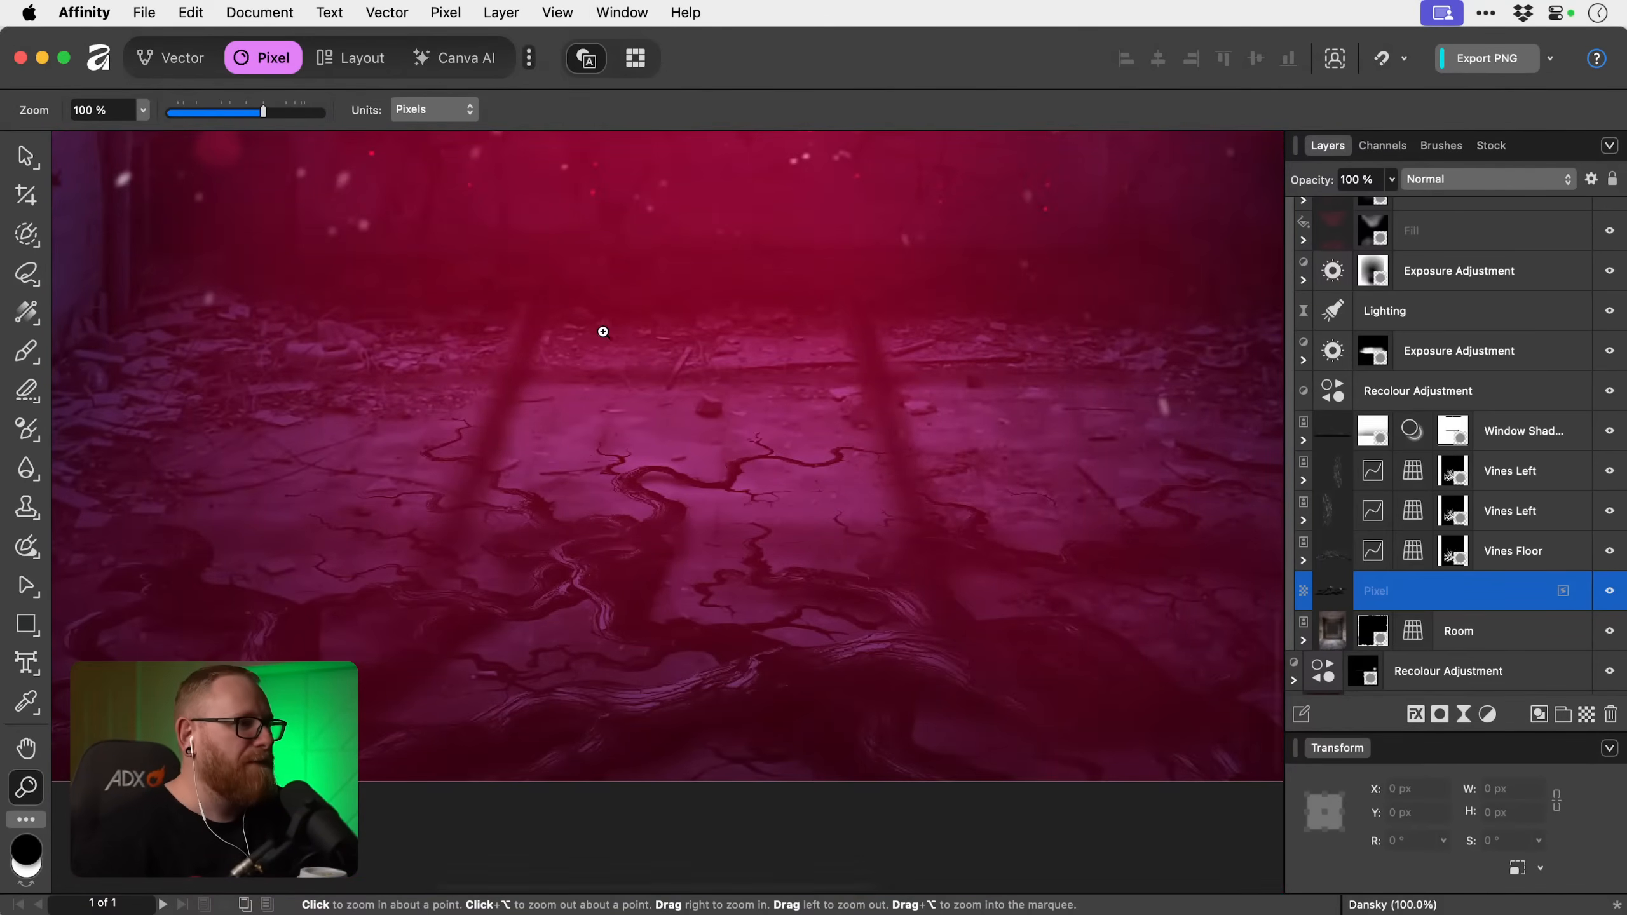
{"action": "left_click_drag", "start_coordinate": [665, 499], "coordinate": [729, 508]}
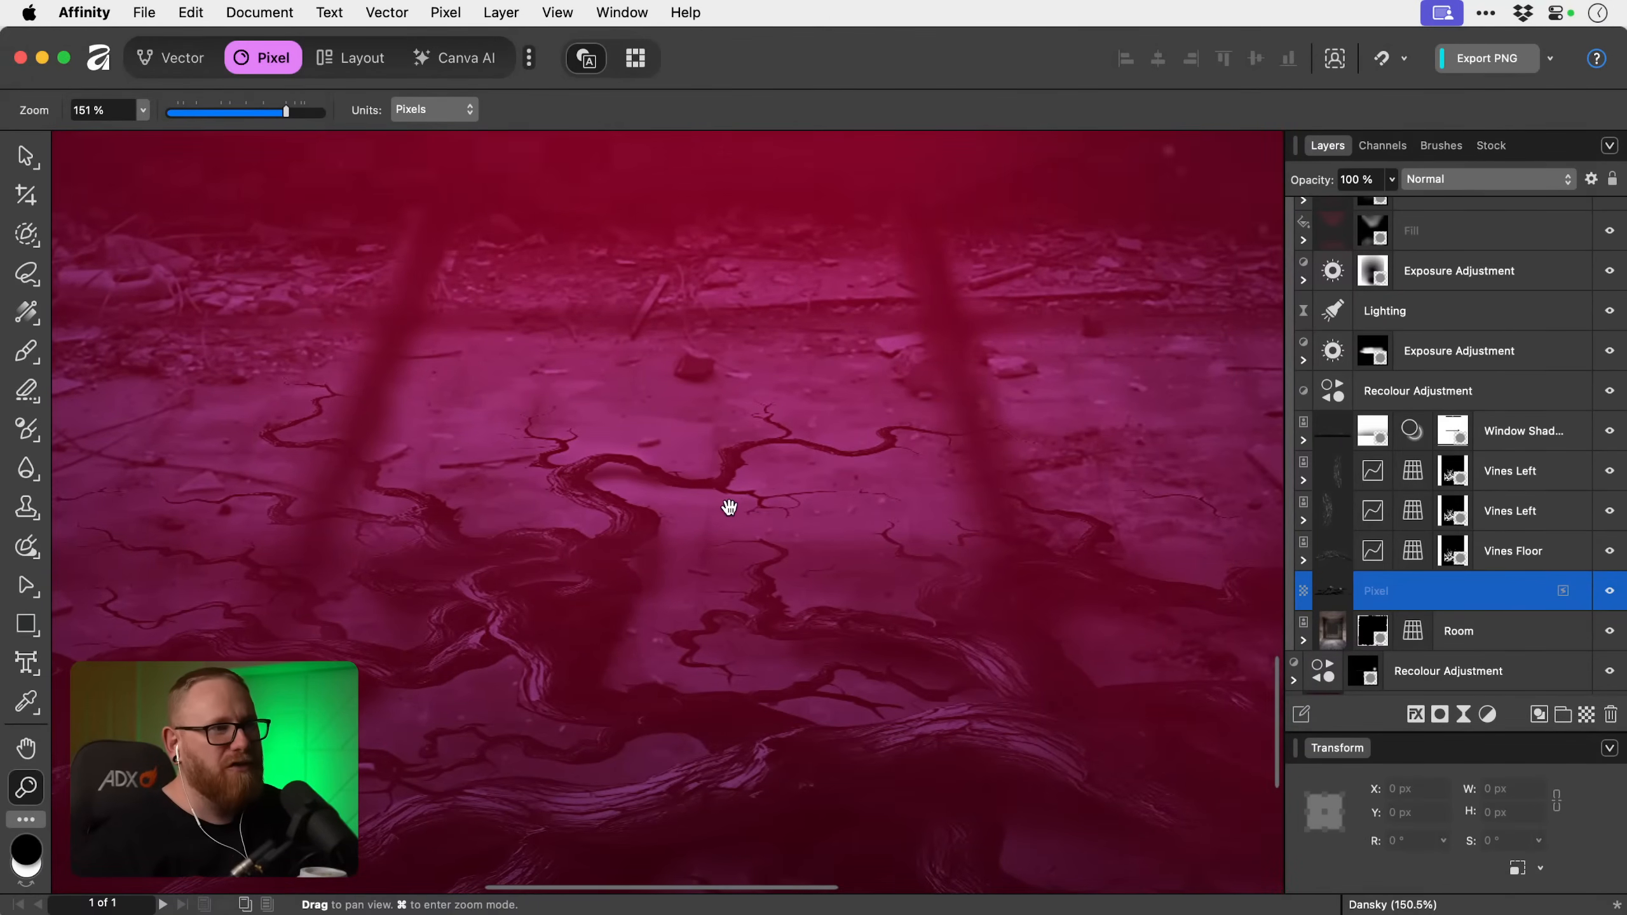
{"action": "left_click_drag", "start_coordinate": [488, 651], "coordinate": [716, 535]}
{"action": "left_click_drag", "start_coordinate": [601, 611], "coordinate": [730, 574]}
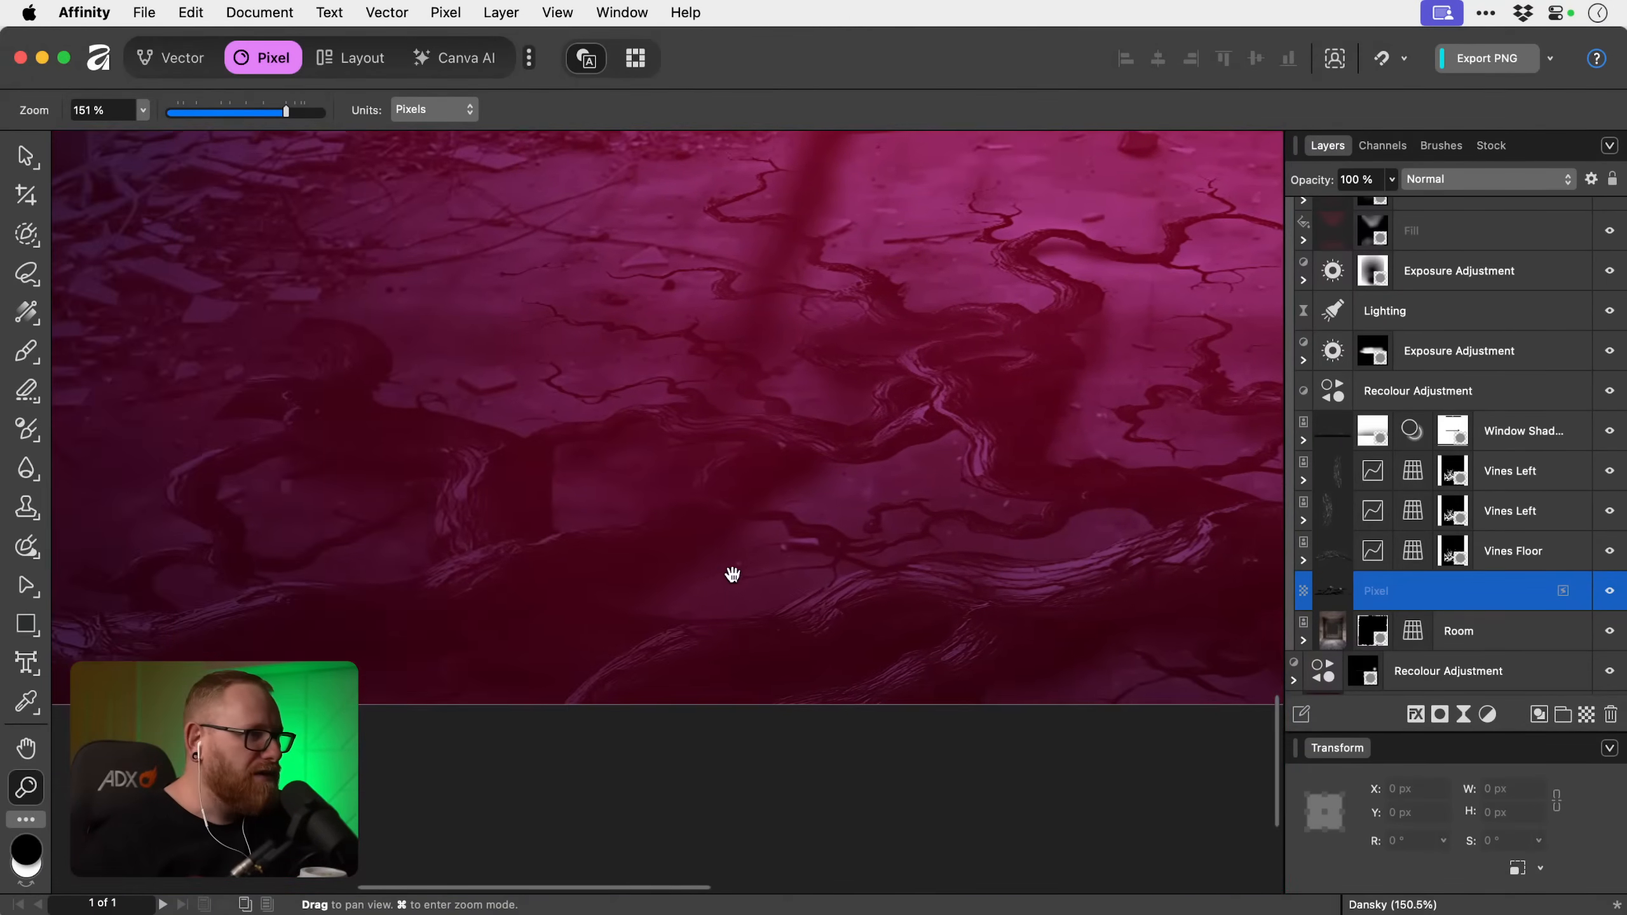
{"action": "left_click", "coordinate": [1608, 595]}
{"action": "left_click", "coordinate": [1609, 595]}
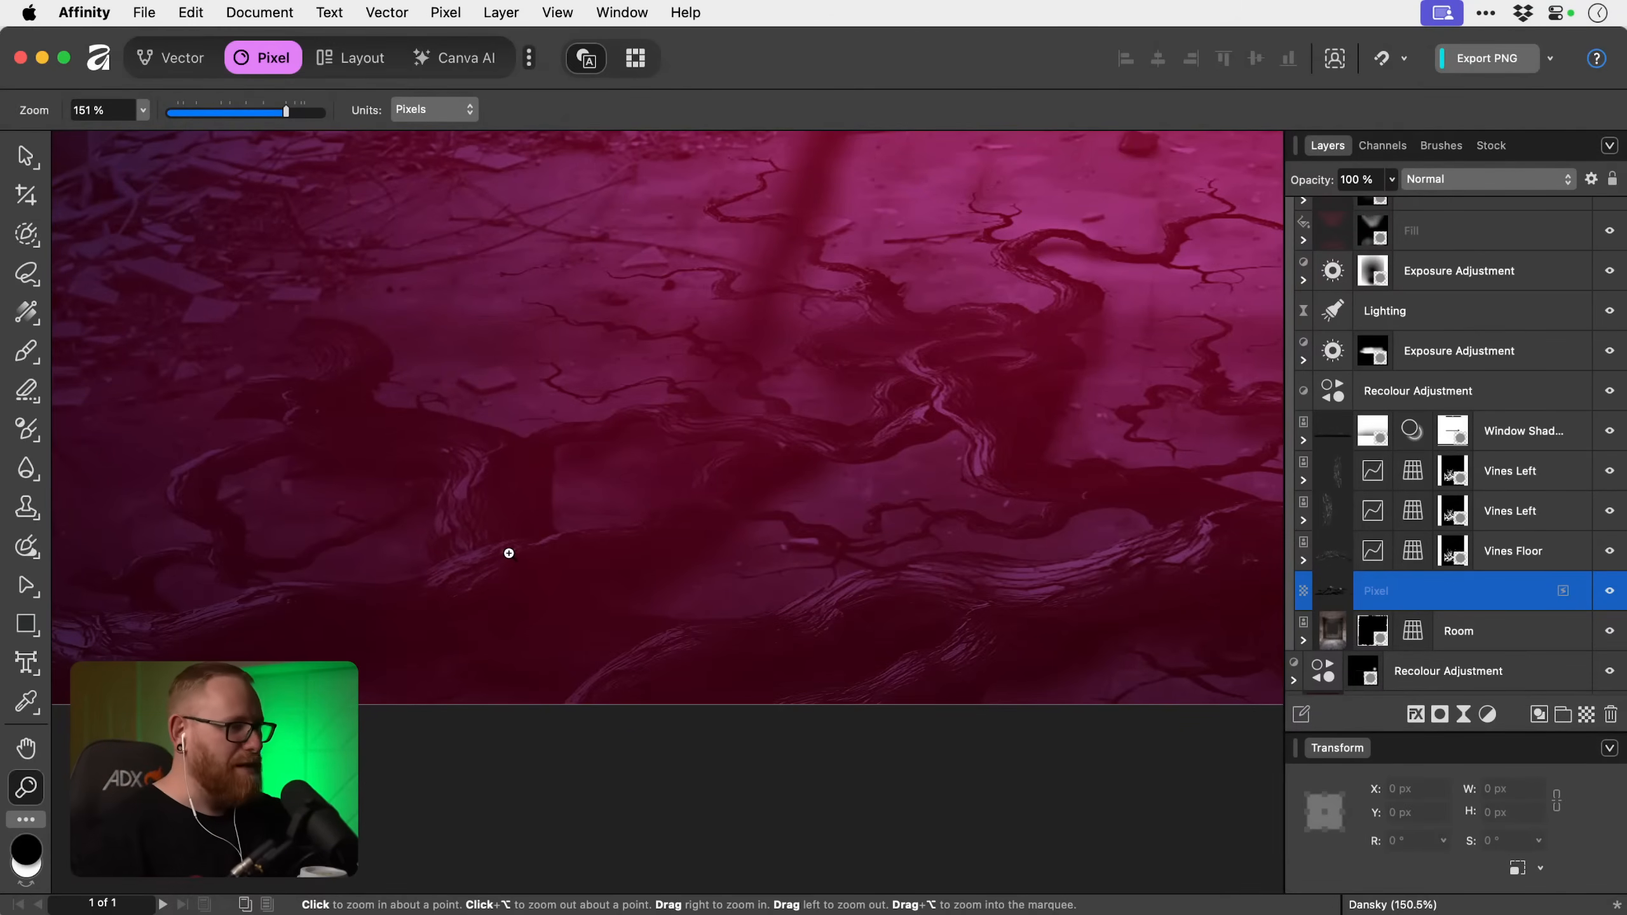
Paint a soft black shadow along the inner edge of the looping vine on the floor's left side with a 51.7 px brush.
{"action": "key", "text": "b"}
{"action": "key", "text": "space"}
{"action": "mouse_move", "coordinate": [355, 589]}
{"action": "left_mouse_down"}
{"action": "mouse_move", "coordinate": [606, 588]}
{"action": "mouse_move", "coordinate": [609, 556]}
{"action": "left_mouse_up"}
{"action": "key", "text": "space"}
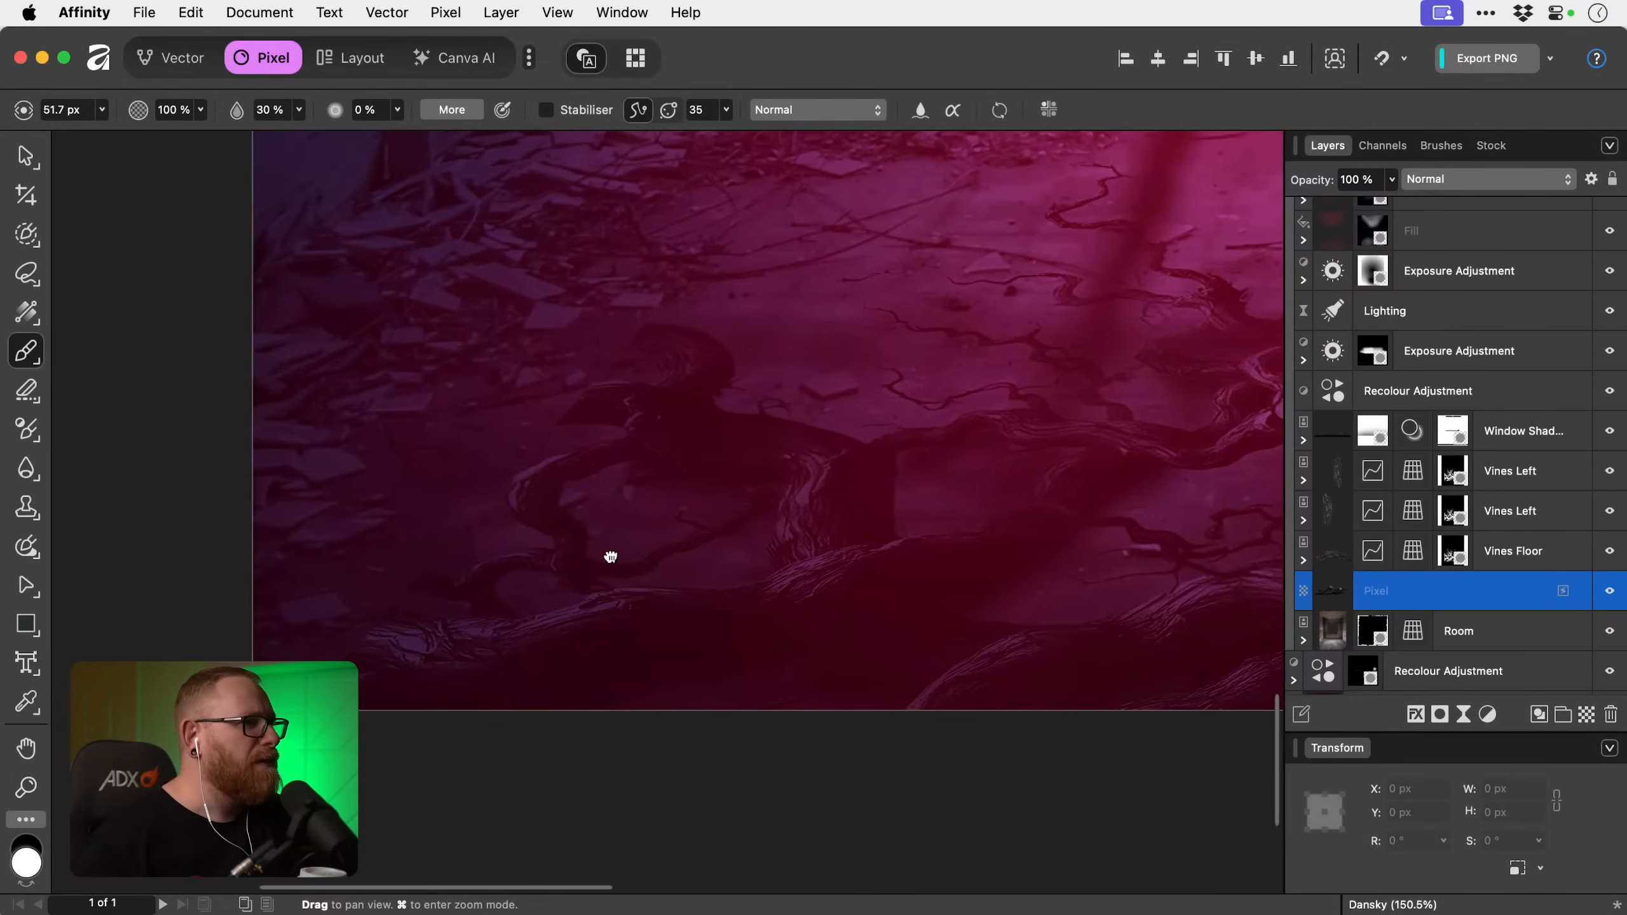
{"action": "key", "text": "space"}
{"action": "mouse_move", "coordinate": [623, 471]}
{"action": "left_mouse_down"}
{"action": "mouse_move", "coordinate": [629, 566]}
{"action": "mouse_move", "coordinate": [785, 556]}
{"action": "left_mouse_up"}
{"action": "key", "text": "x"}
{"action": "key", "text": "z"}
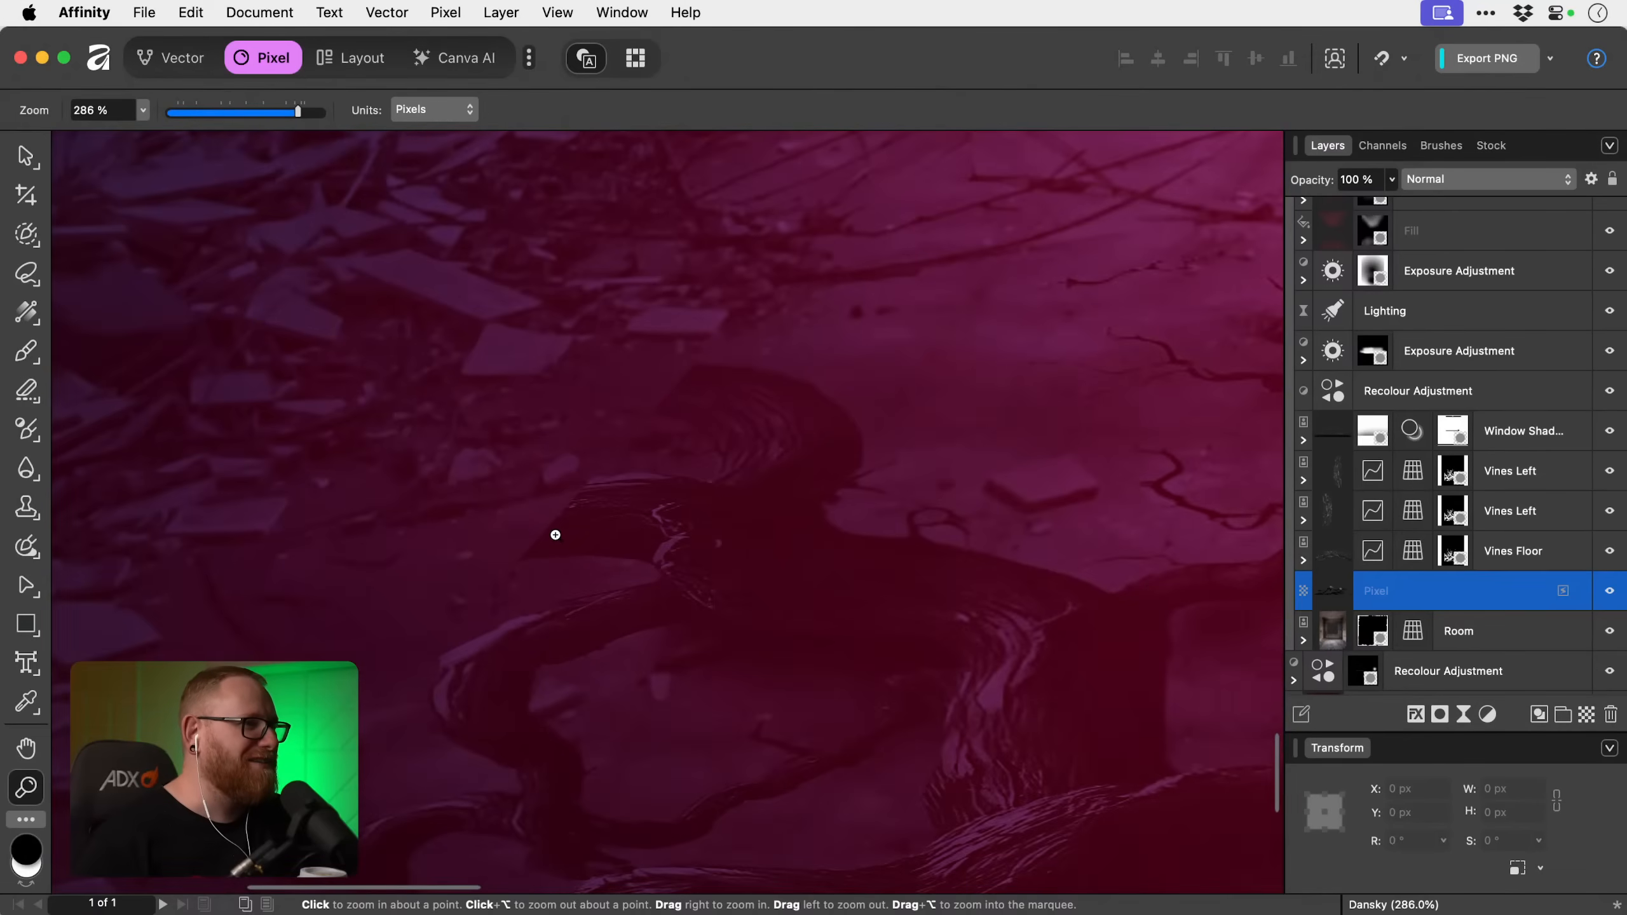
{"action": "left_click_drag", "start_coordinate": [555, 534], "coordinate": [616, 509]}
{"action": "left_click_drag", "start_coordinate": [476, 537], "coordinate": [416, 540]}
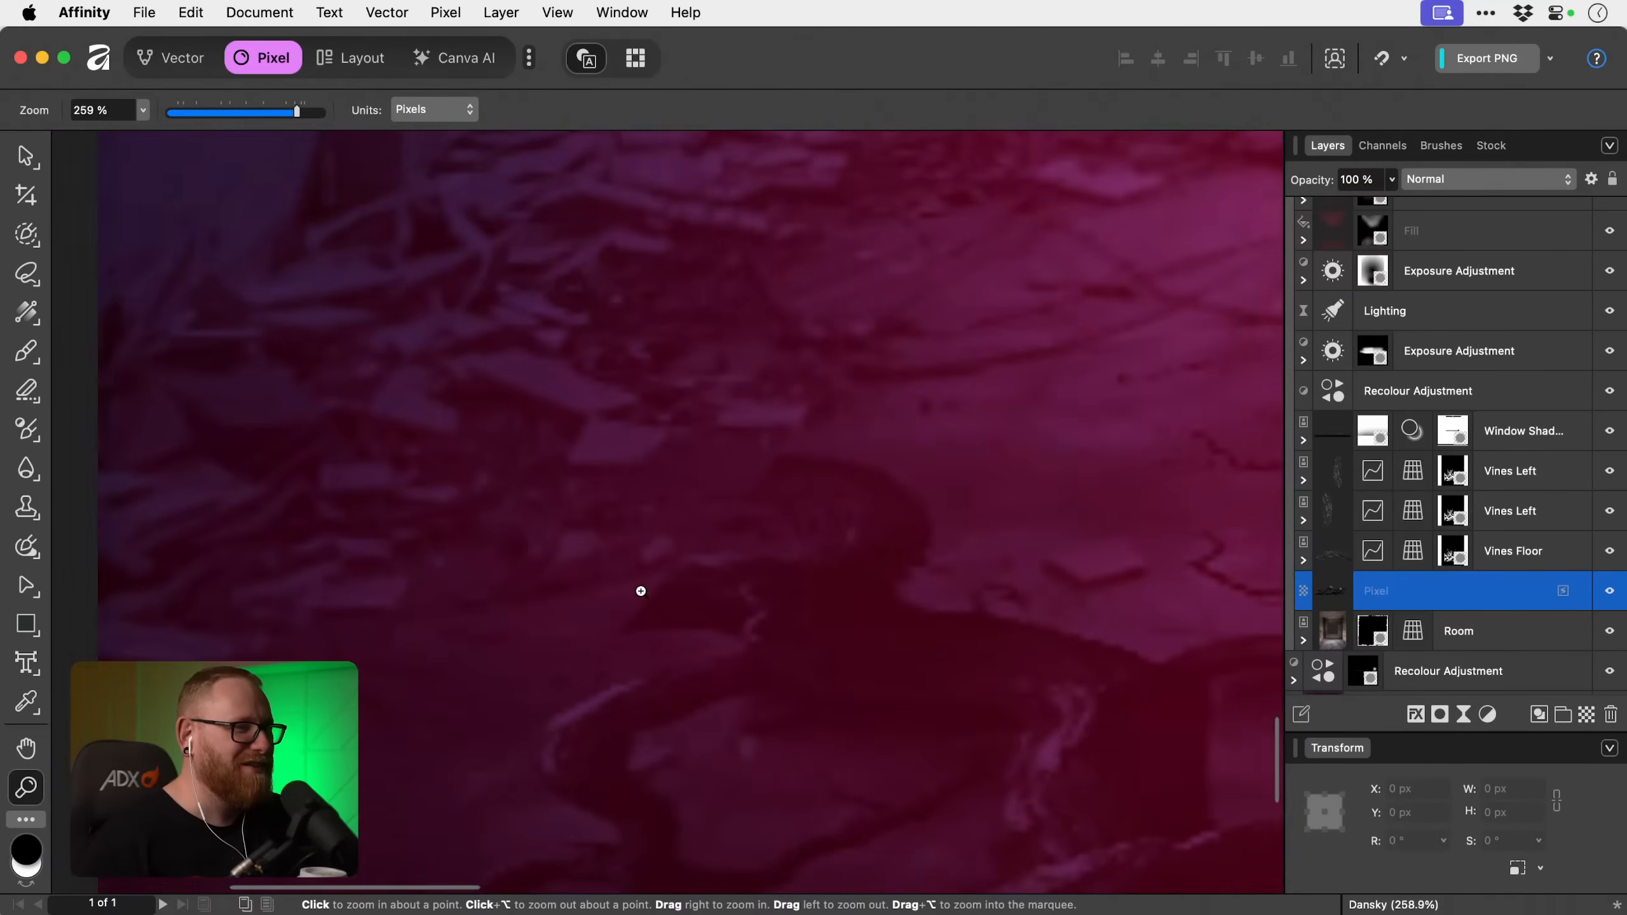
{"action": "left_click_drag", "start_coordinate": [752, 694], "coordinate": [668, 534]}
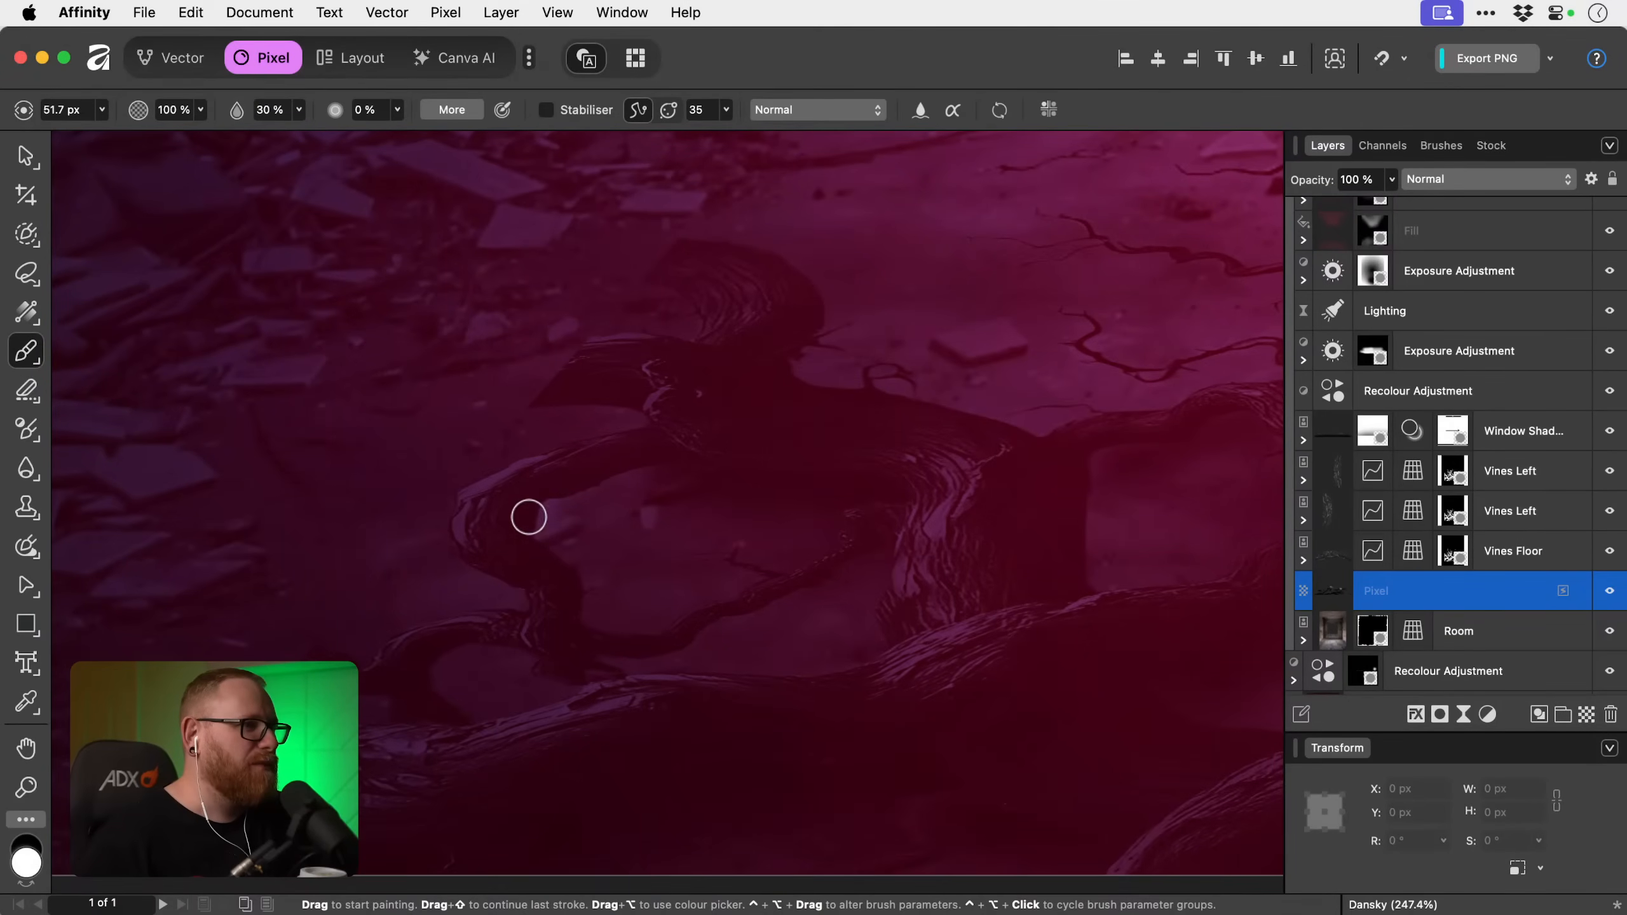
{"action": "key", "text": "x"}
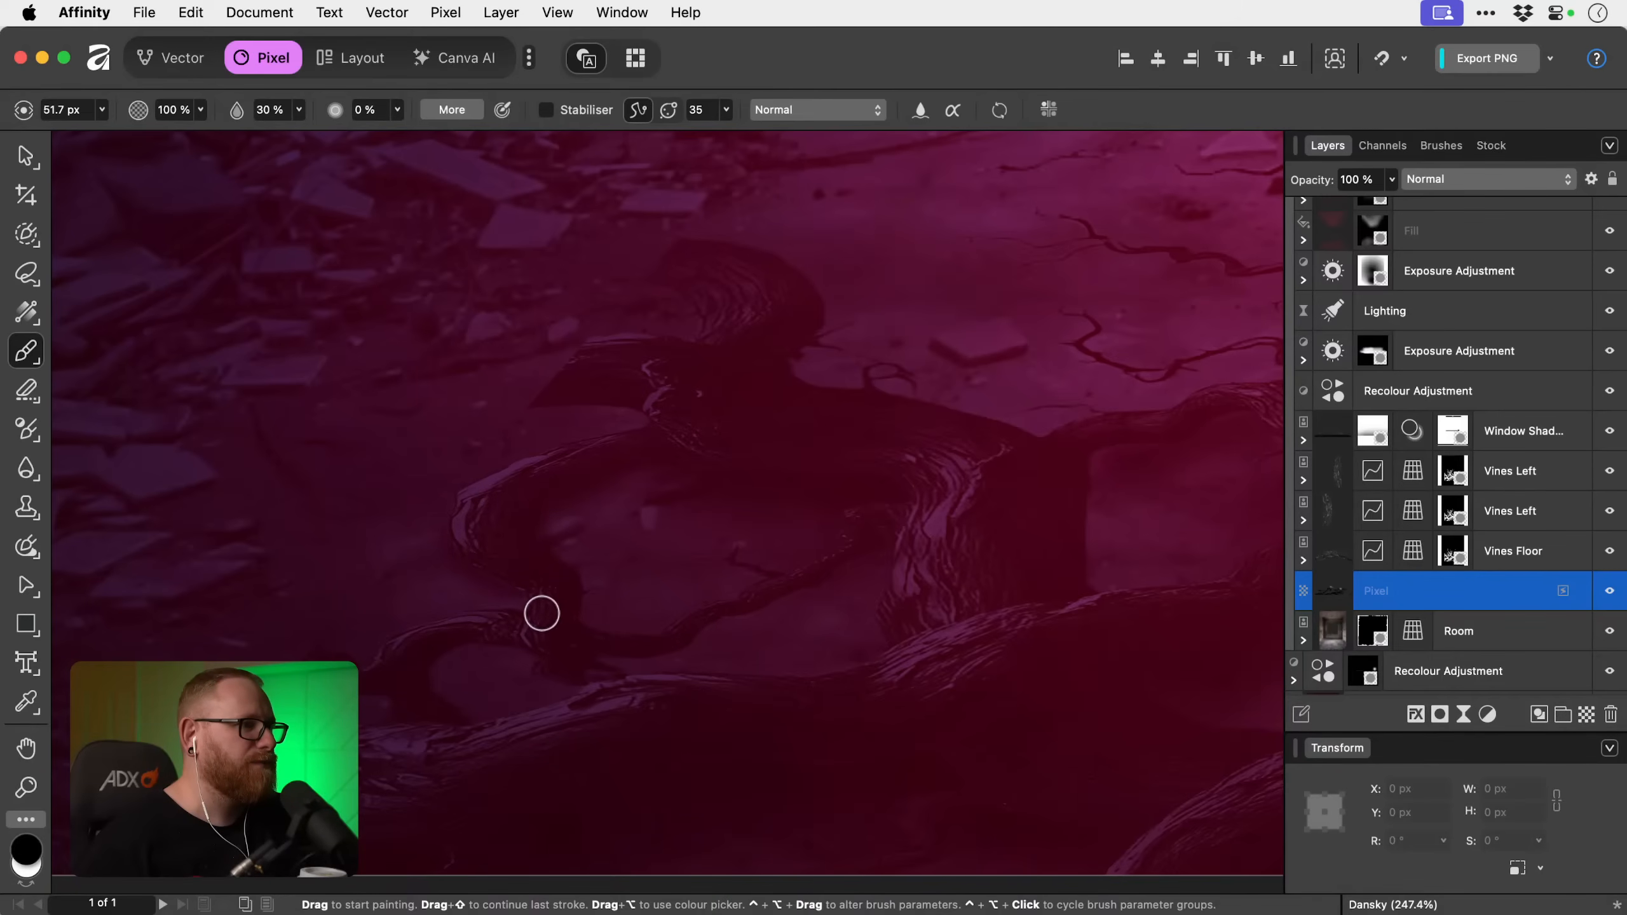
Paint black shadows around the left looping vine's base, reducing the brush to 27 px for the thin branch inside the loop.
{"action": "key", "text": "space"}
{"action": "left_click_drag", "start_coordinate": [549, 611], "coordinate": [525, 473]}
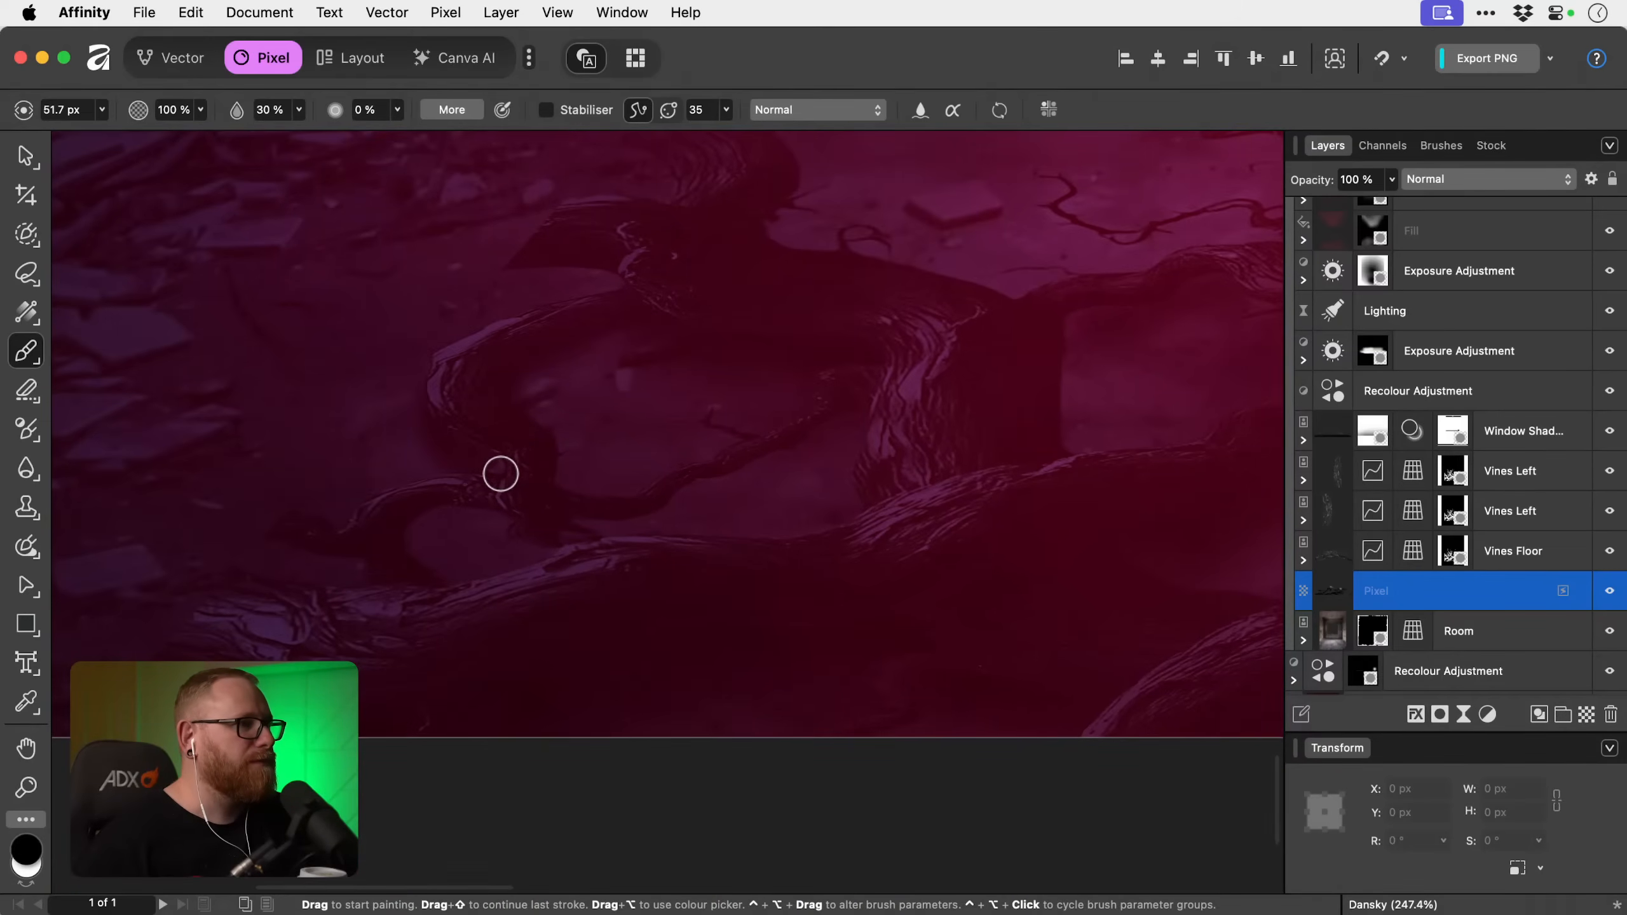
{"action": "scroll", "coordinate": [887, 413], "scroll_direction": "down", "scroll_amount": 1}
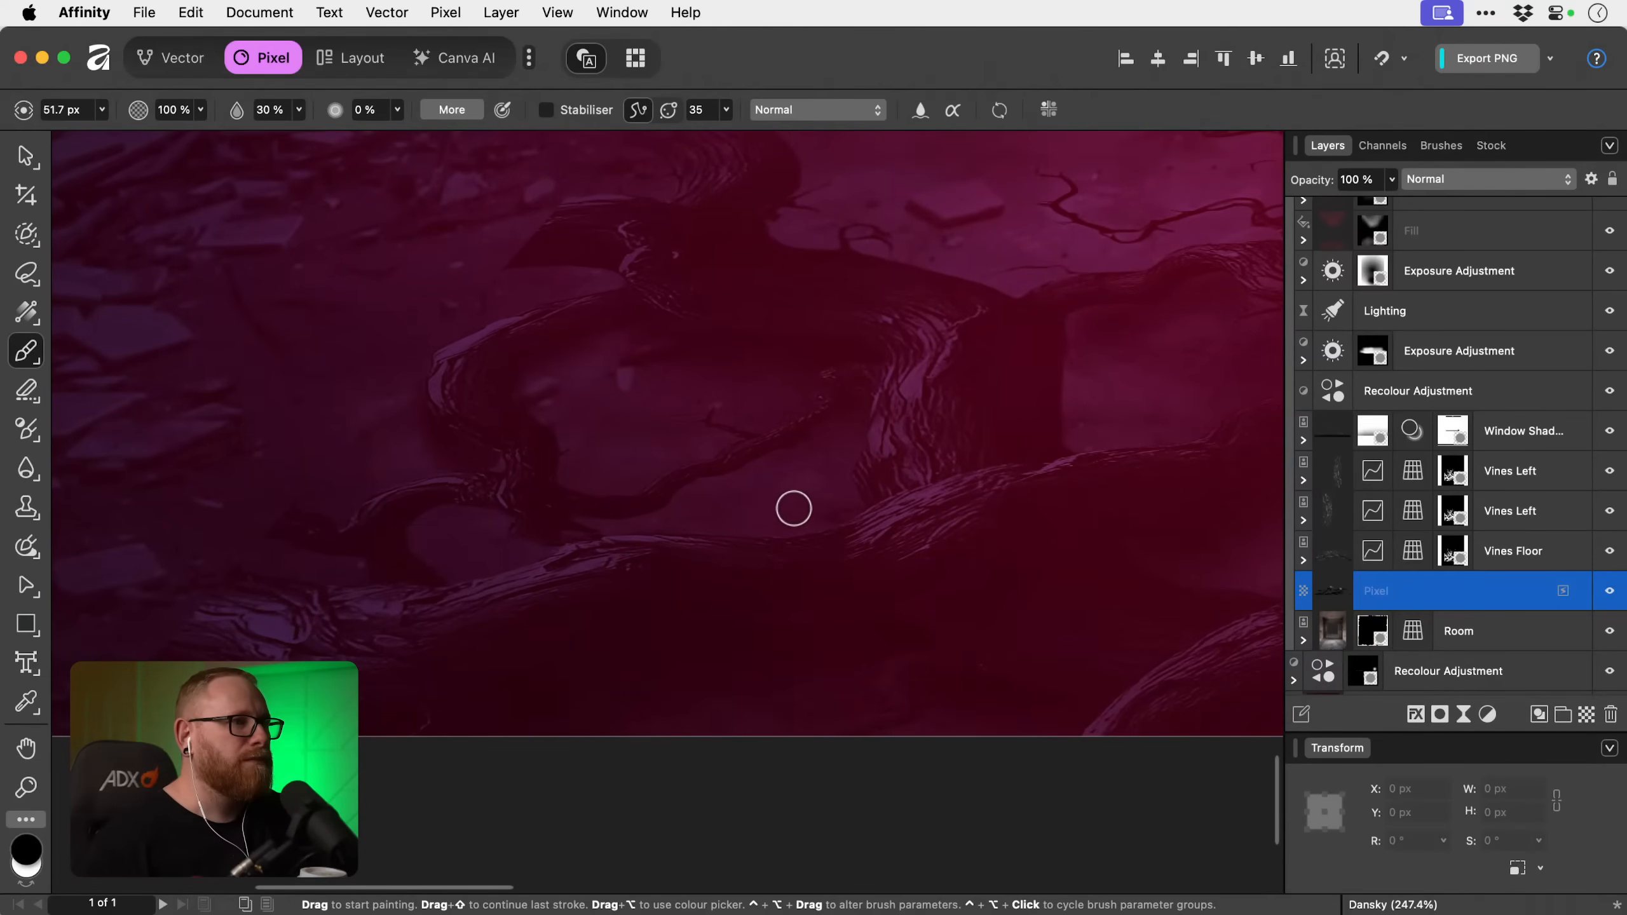
{"action": "key", "text": "bracketleft"}
{"action": "key", "text": "bracketleft"}
{"action": "key", "text": "bracketleft"}
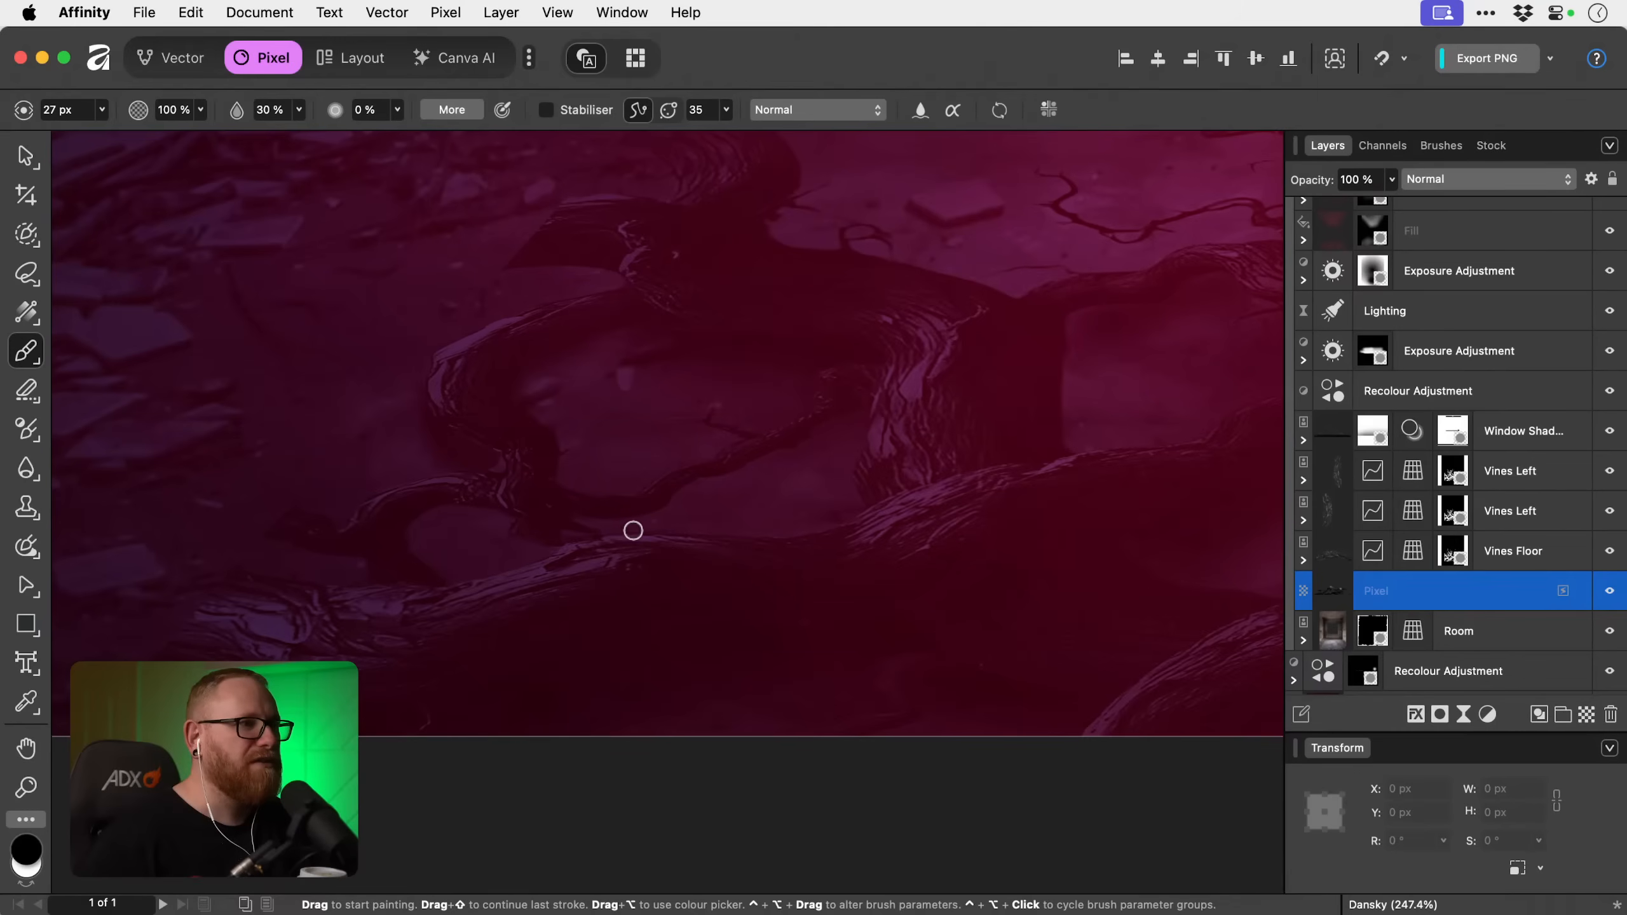
{"action": "scroll", "coordinate": [863, 427], "scroll_direction": "down", "scroll_amount": 1}
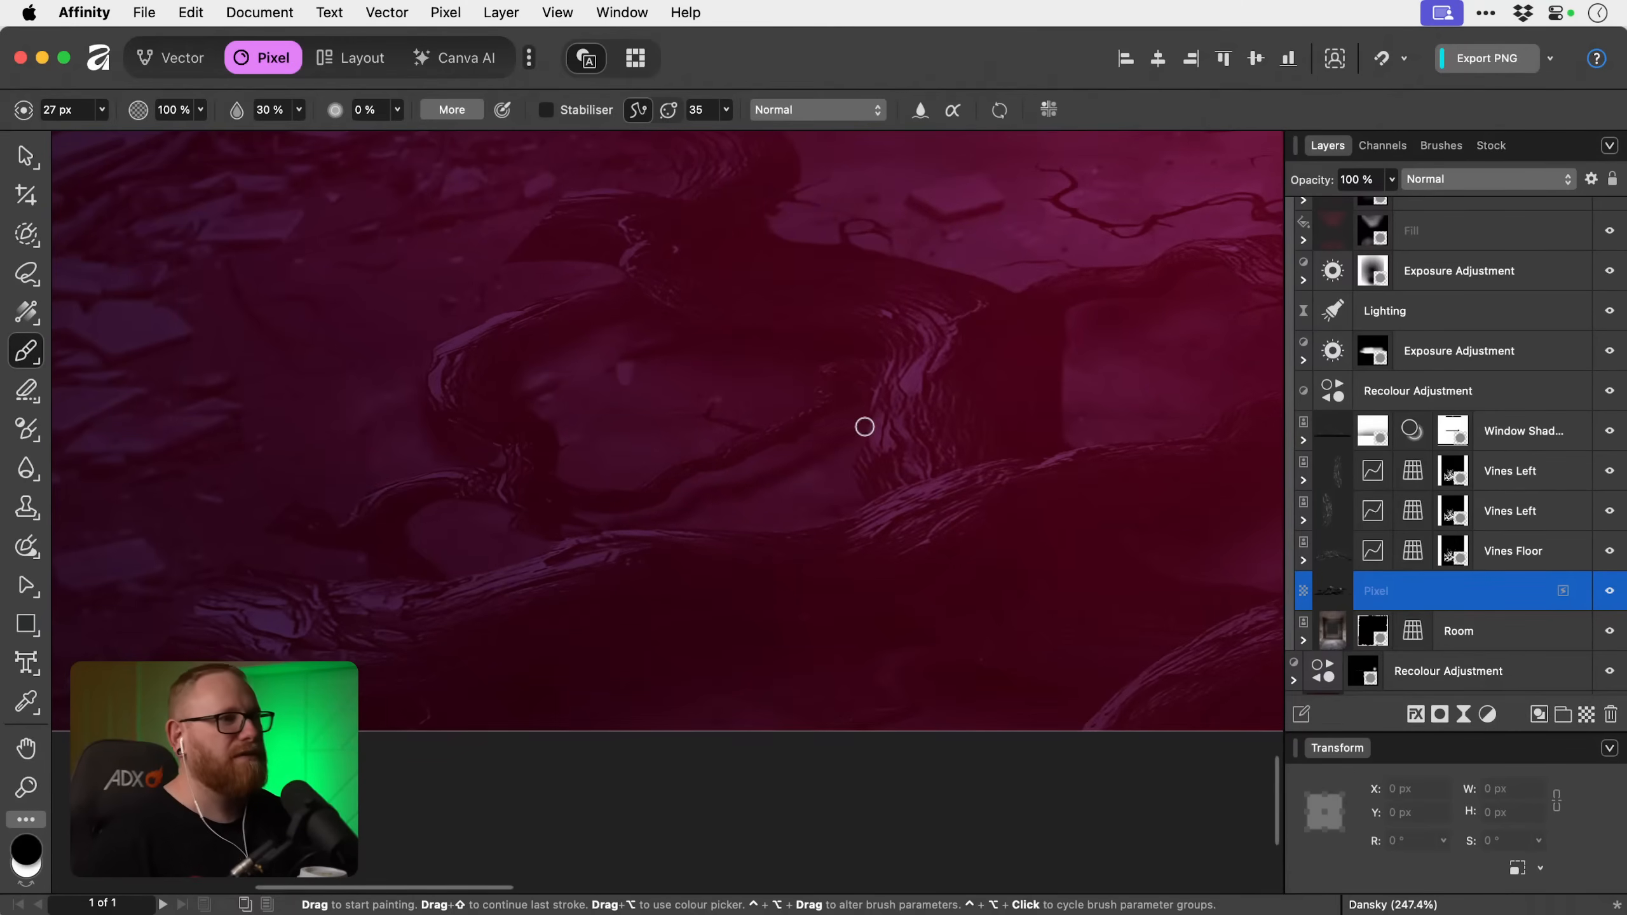
{"action": "scroll", "coordinate": [864, 426], "scroll_direction": "down", "scroll_amount": 2}
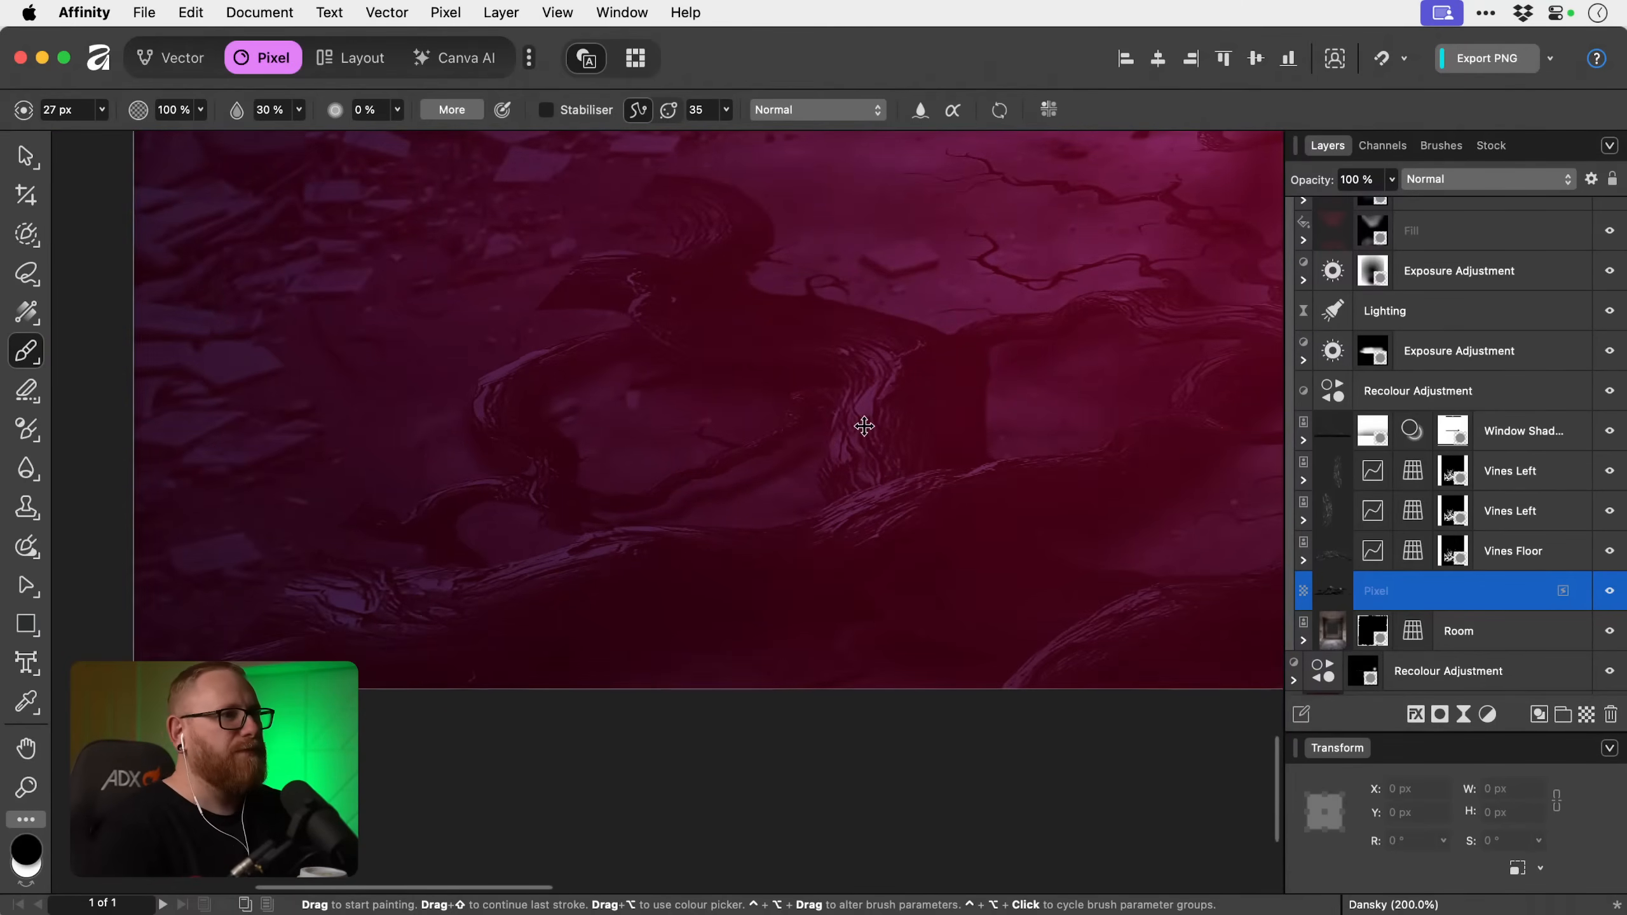
{"action": "scroll", "coordinate": [865, 426], "scroll_direction": "down", "scroll_amount": 5}
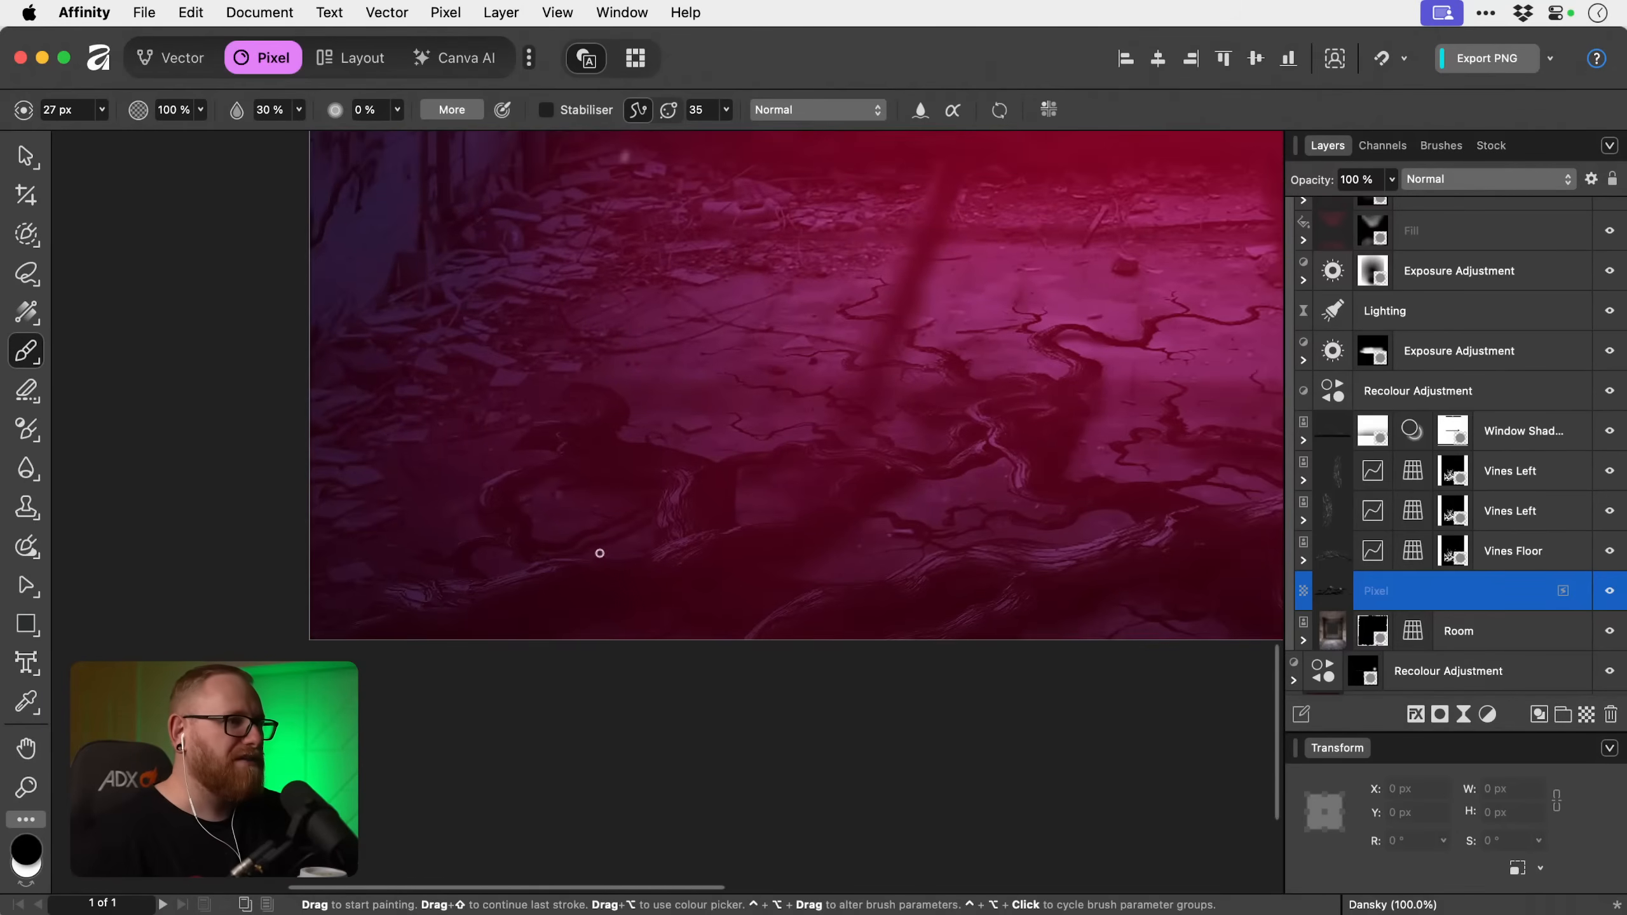
Erase excess shadow between the left vine loop and the large root with a 97.3 px eraser at 0% hardness.
{"action": "key", "text": "z"}
{"action": "scroll", "coordinate": [613, 551], "scroll_direction": "up", "scroll_amount": 2}
{"action": "key", "text": "e"}
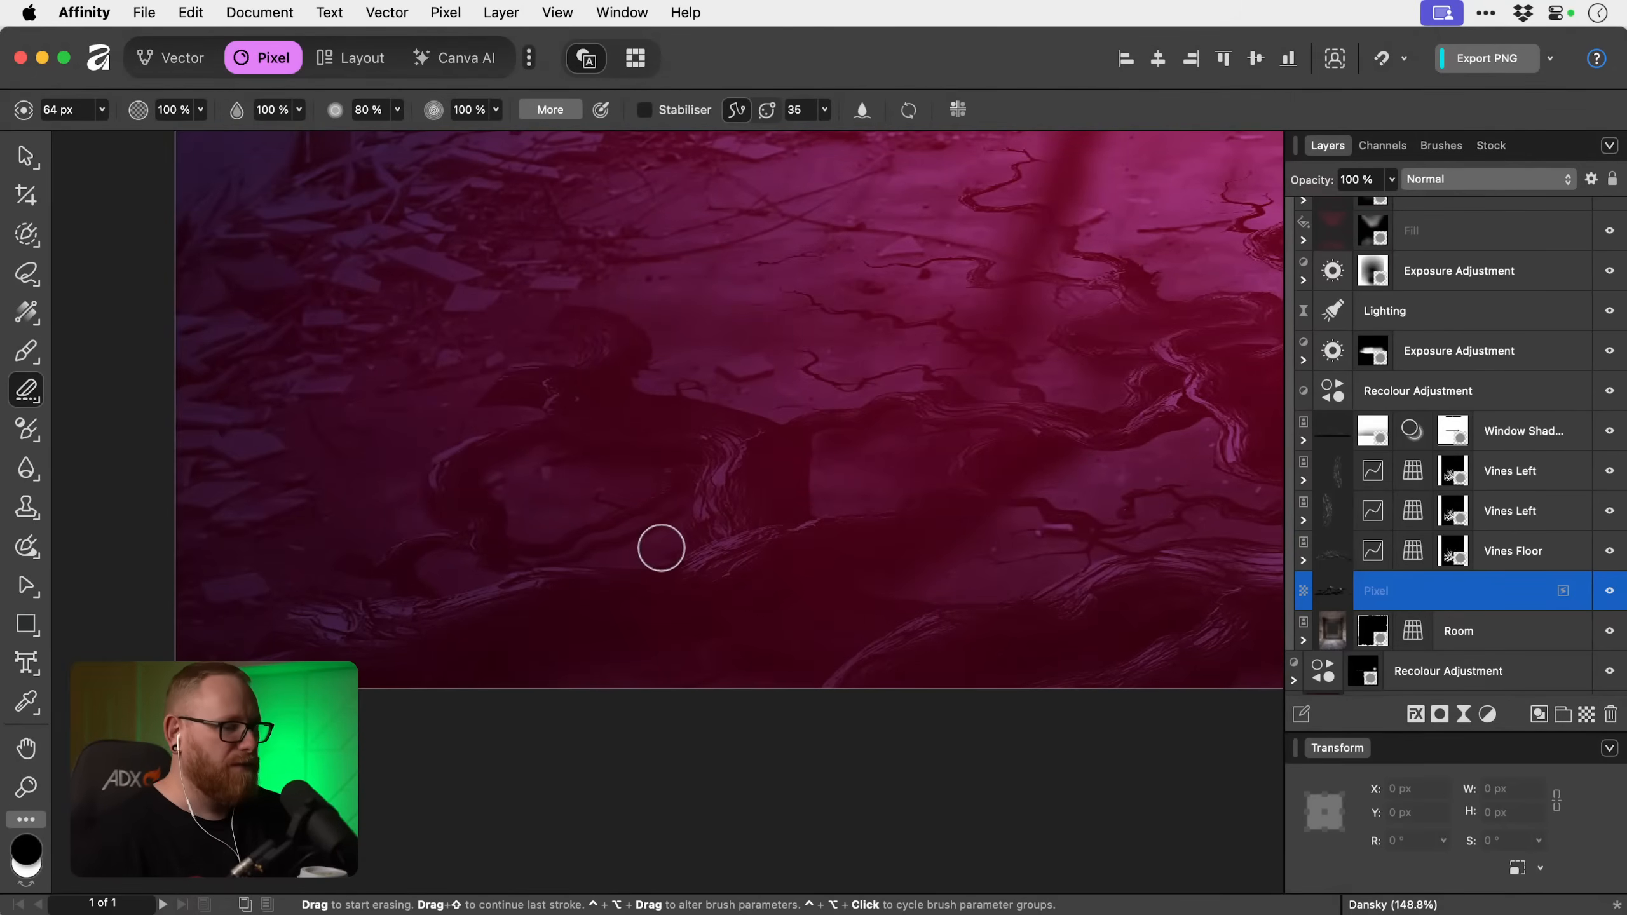
{"action": "key", "text": "]"}
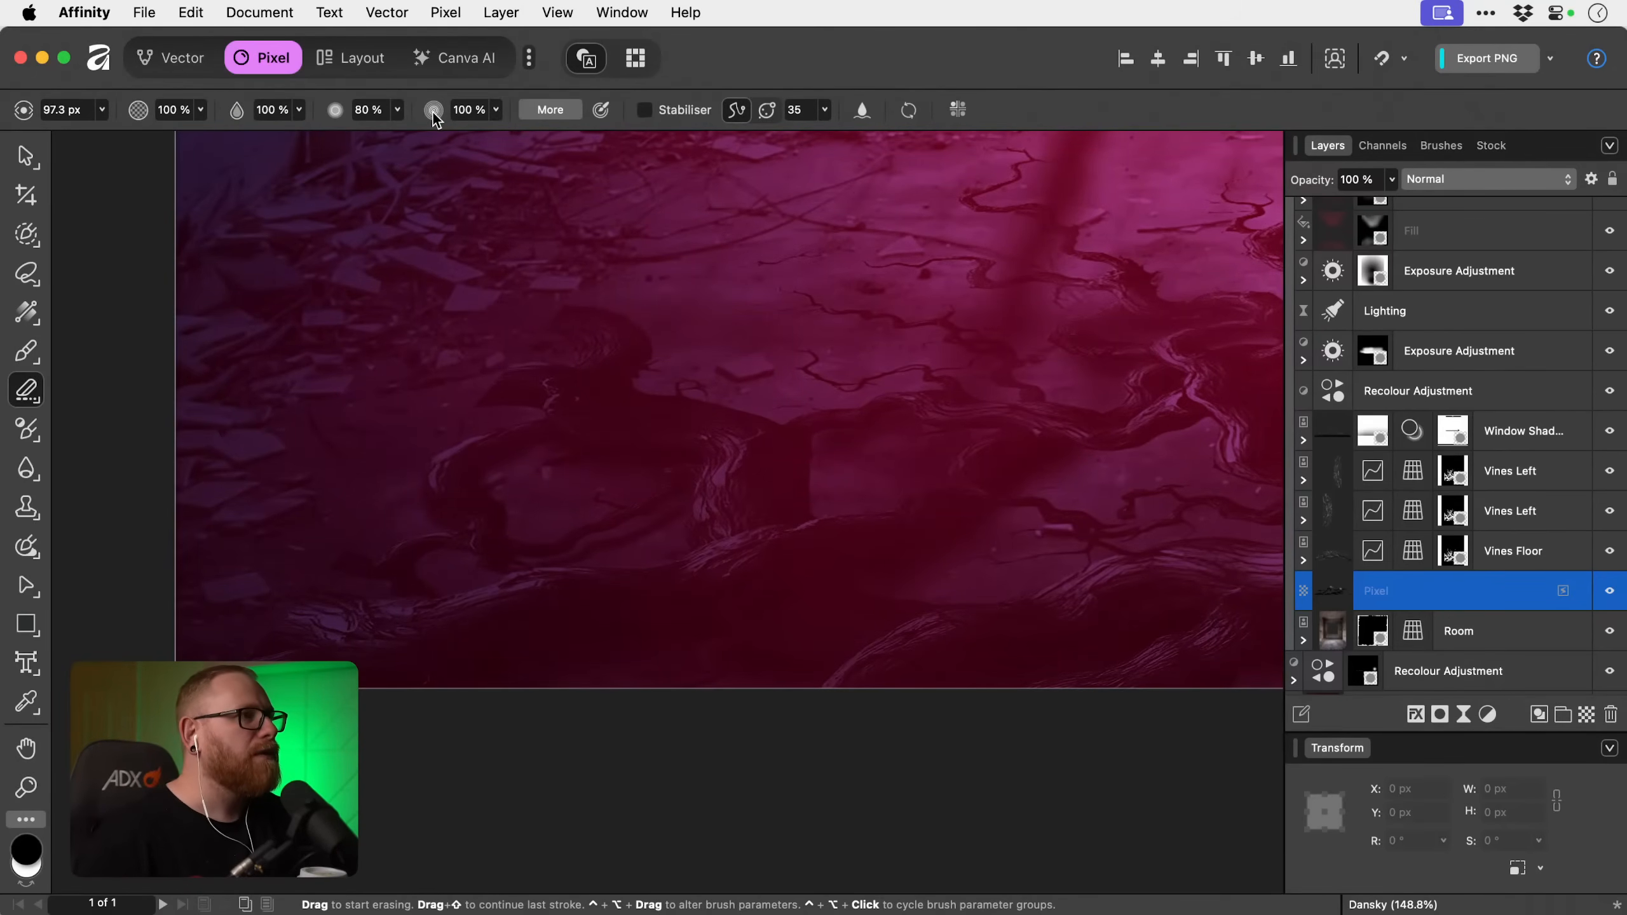
{"action": "left_click", "coordinate": [397, 110]}
{"action": "left_click_drag", "start_coordinate": [396, 134], "coordinate": [207, 135]}
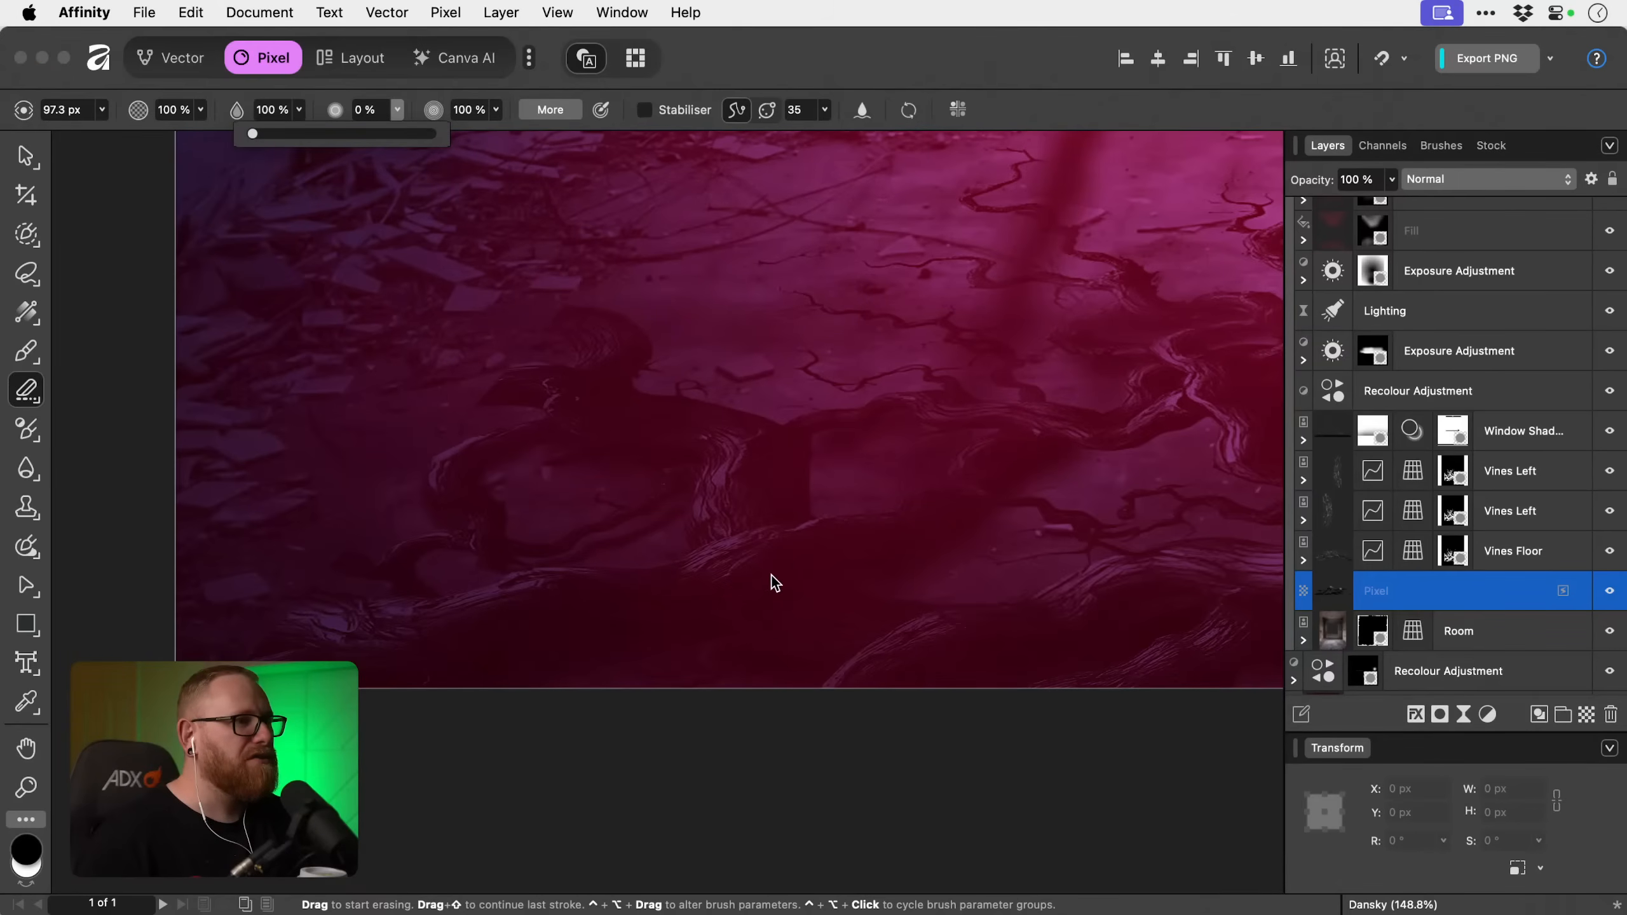
{"action": "left_click", "coordinate": [682, 544]}
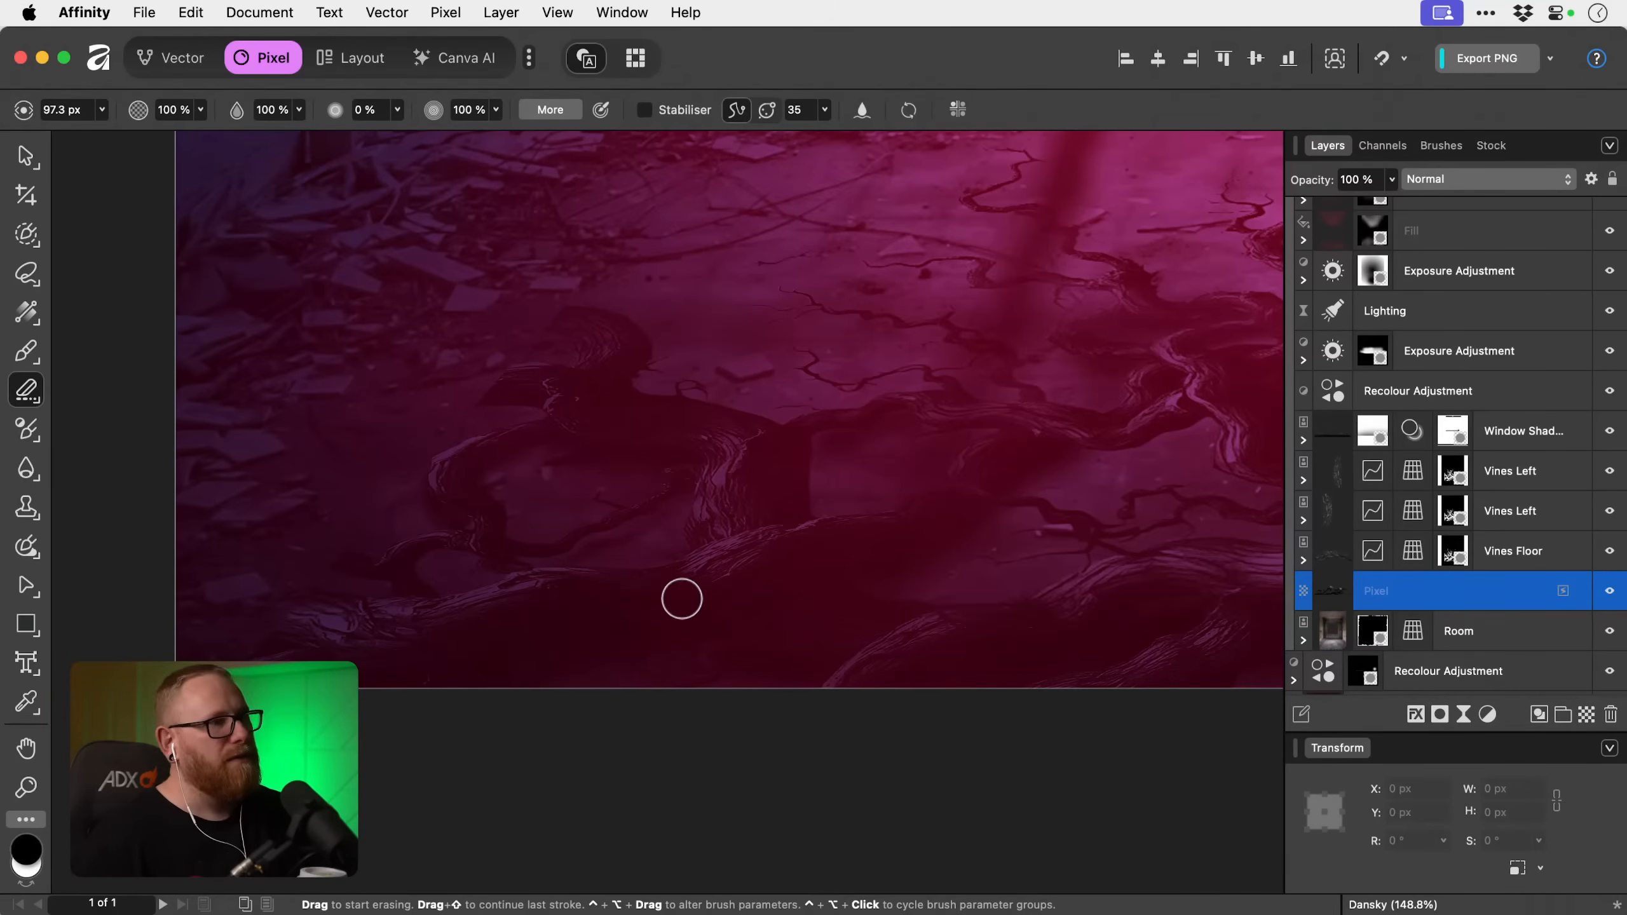
Paint black shadows beneath the small vine arch at the floor's far left, varying the brush between about 62 and 117 px.
{"action": "key", "text": "b"}
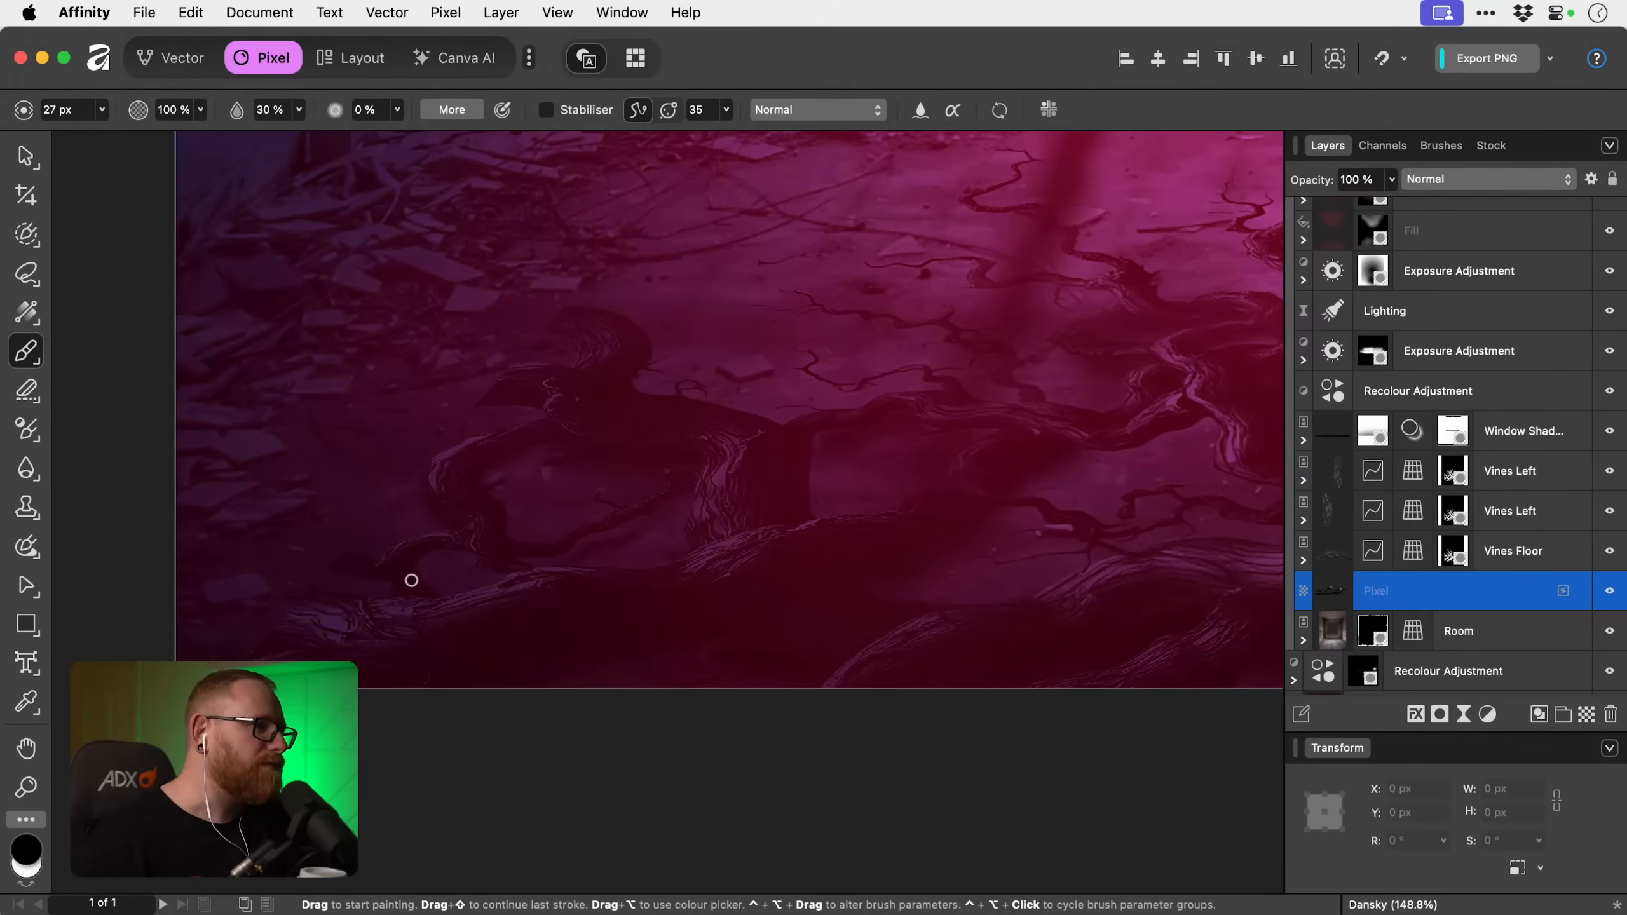
{"action": "key", "text": "bracketright"}
{"action": "key", "text": "bracketright"}
{"action": "key", "text": "bracketright"}
{"action": "key", "text": "bracketright"}
{"action": "key", "text": "bracketright"}
{"action": "key", "text": "bracketright"}
{"action": "key", "text": "bracketright"}
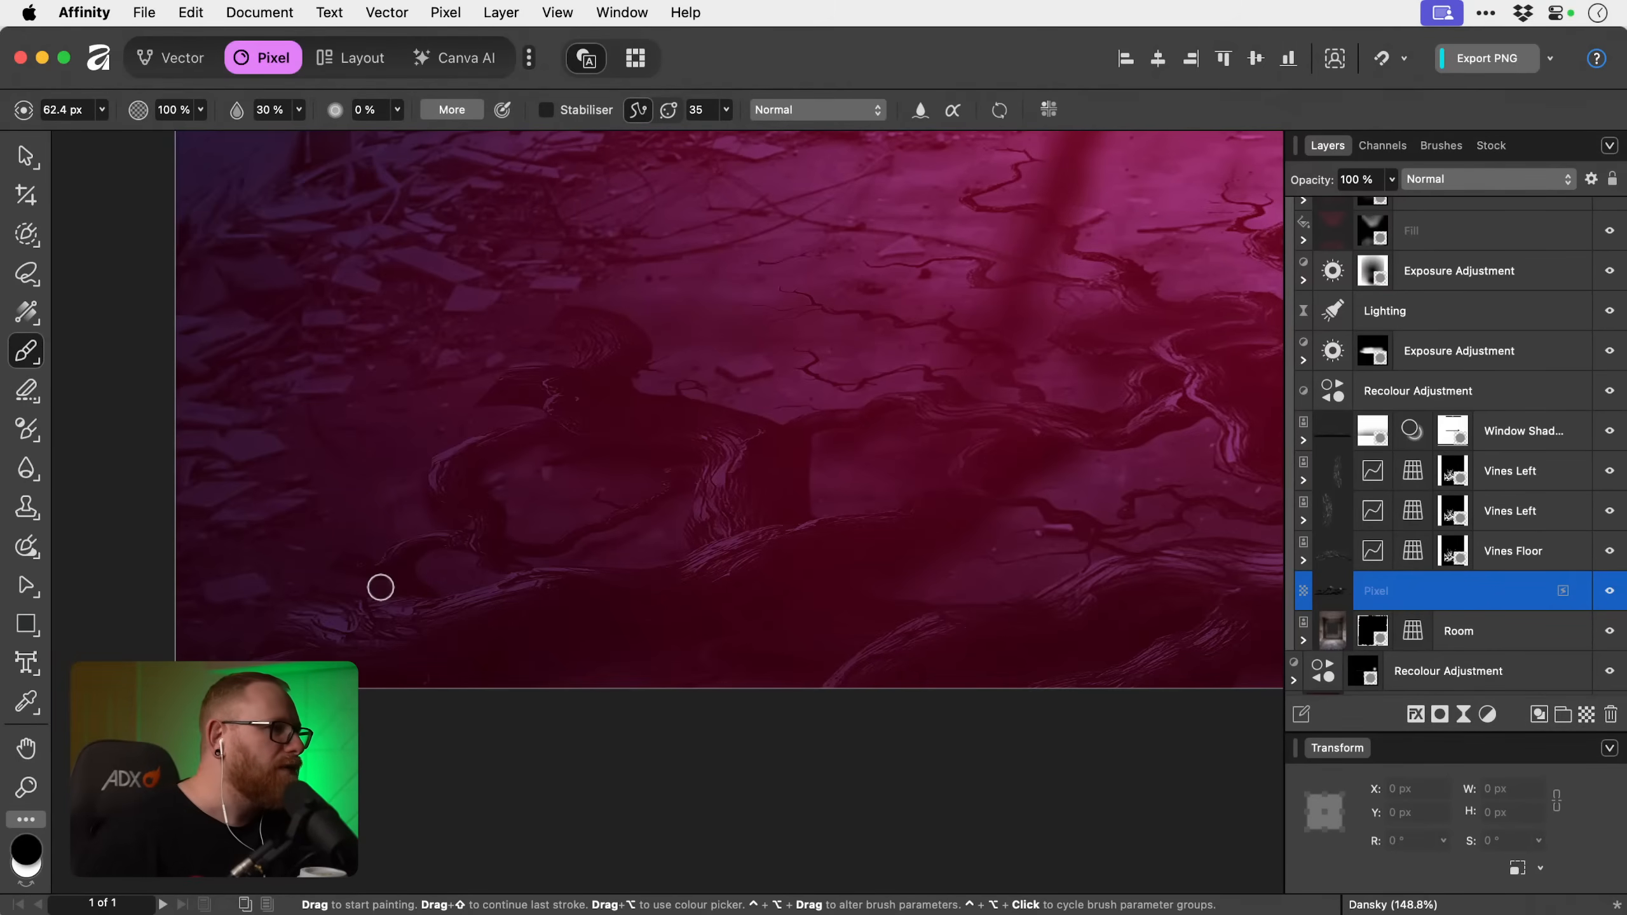
{"action": "key", "text": "bracketright"}
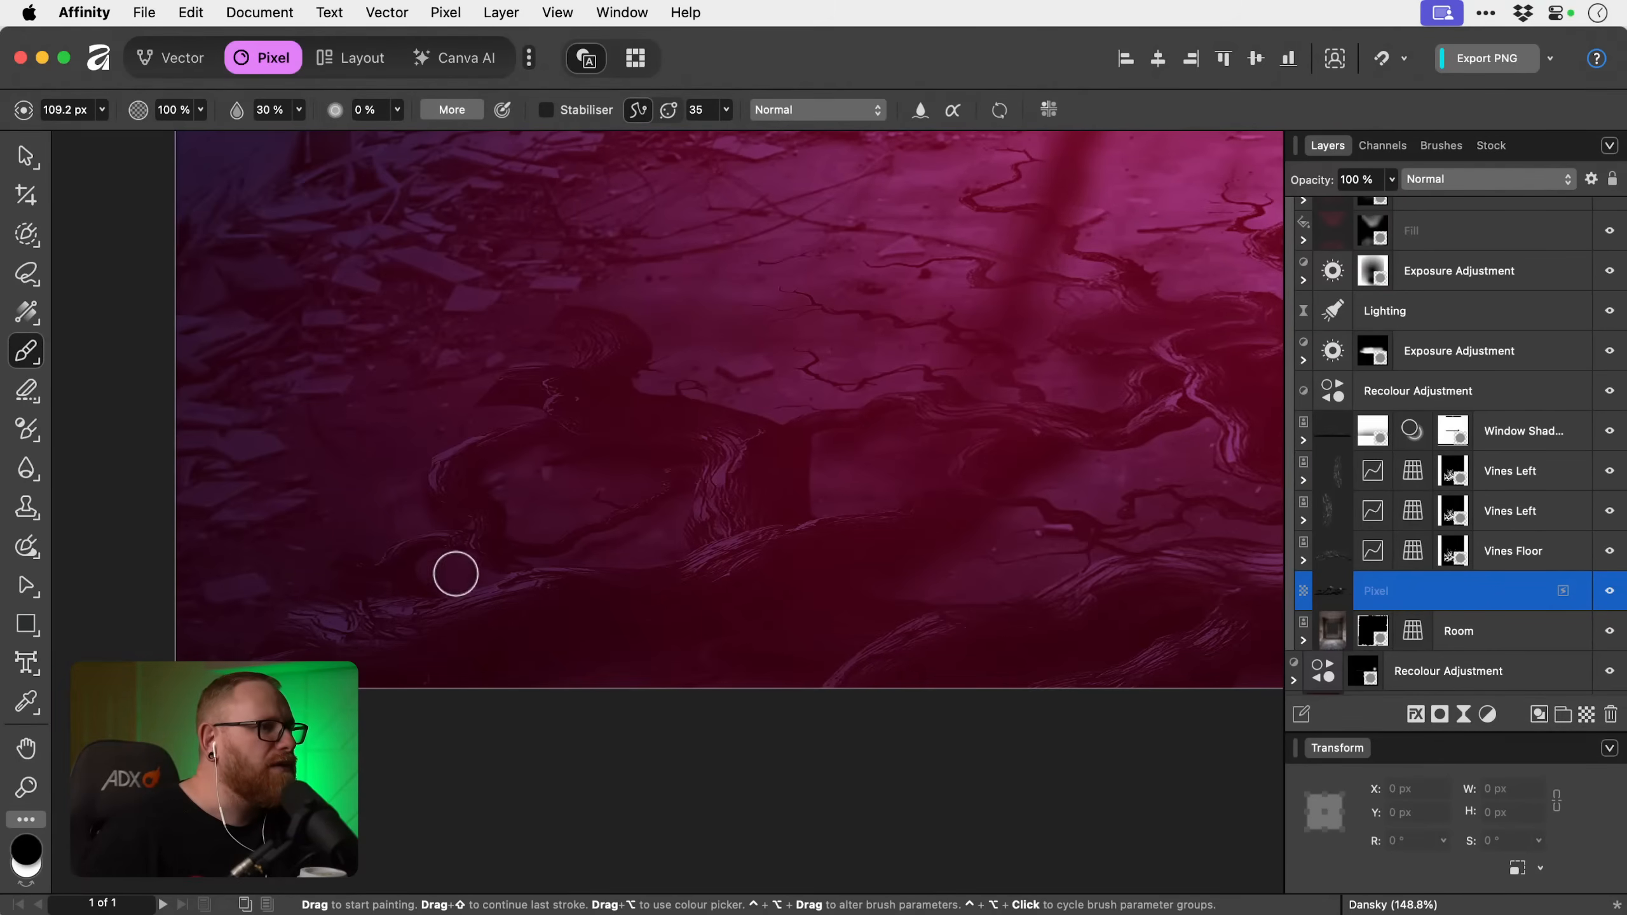
{"action": "key", "text": "bracketleft"}
{"action": "key", "text": "bracketleft"}
{"action": "key", "text": "bracketleft"}
{"action": "key", "text": "bracketright"}
{"action": "key", "text": "bracketright"}
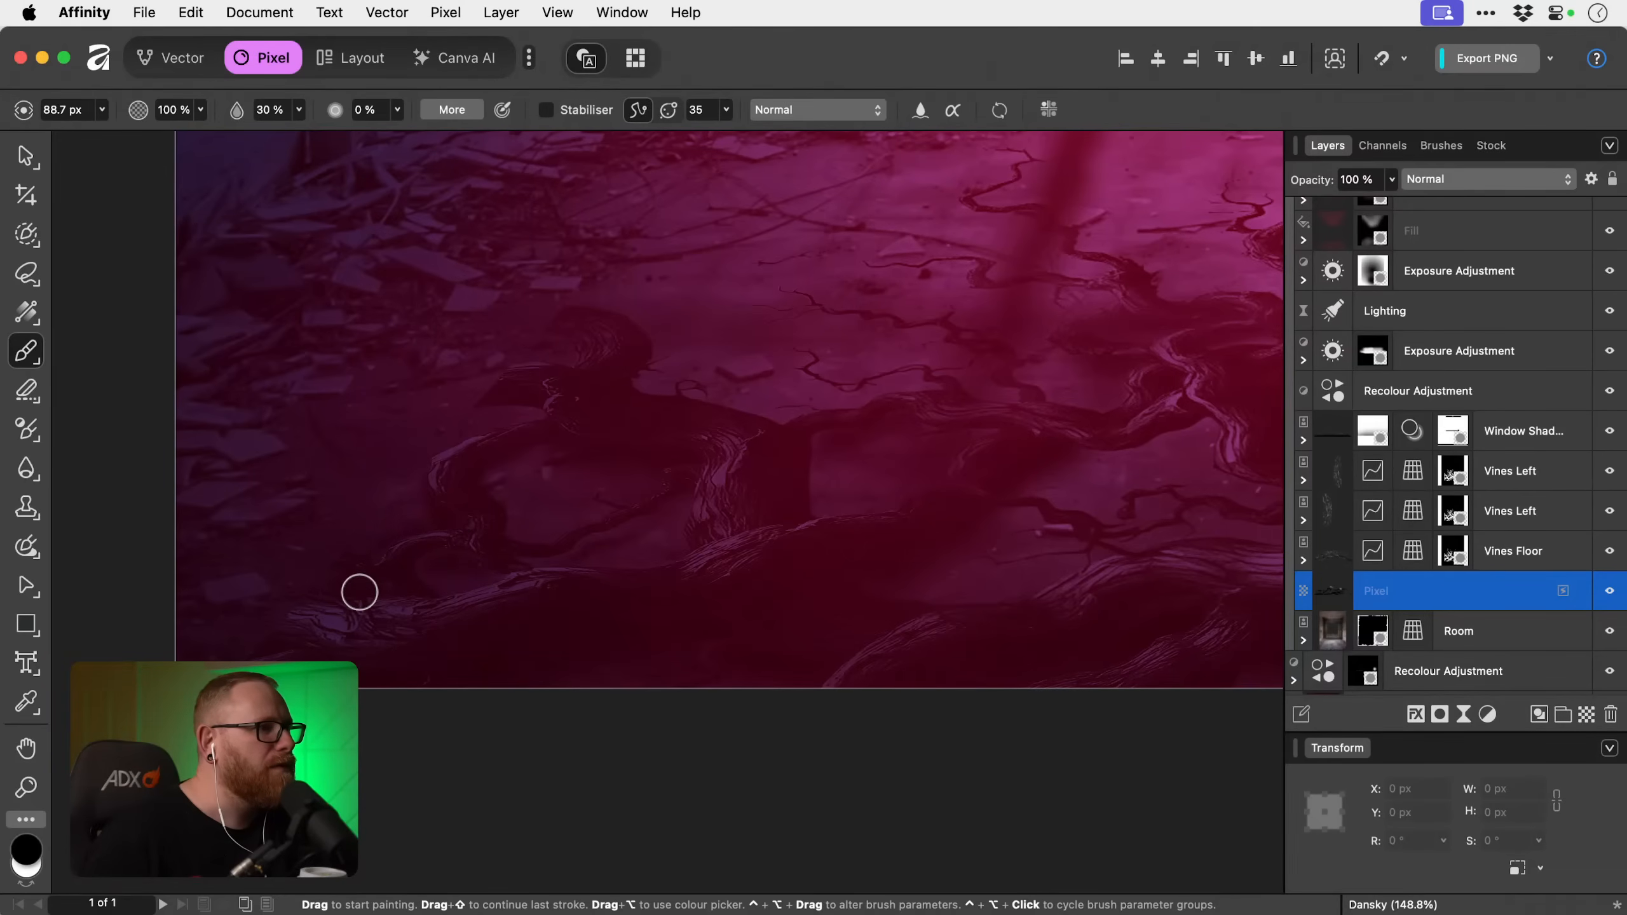
{"action": "key", "text": "bracketright"}
{"action": "key", "text": "bracketright"}
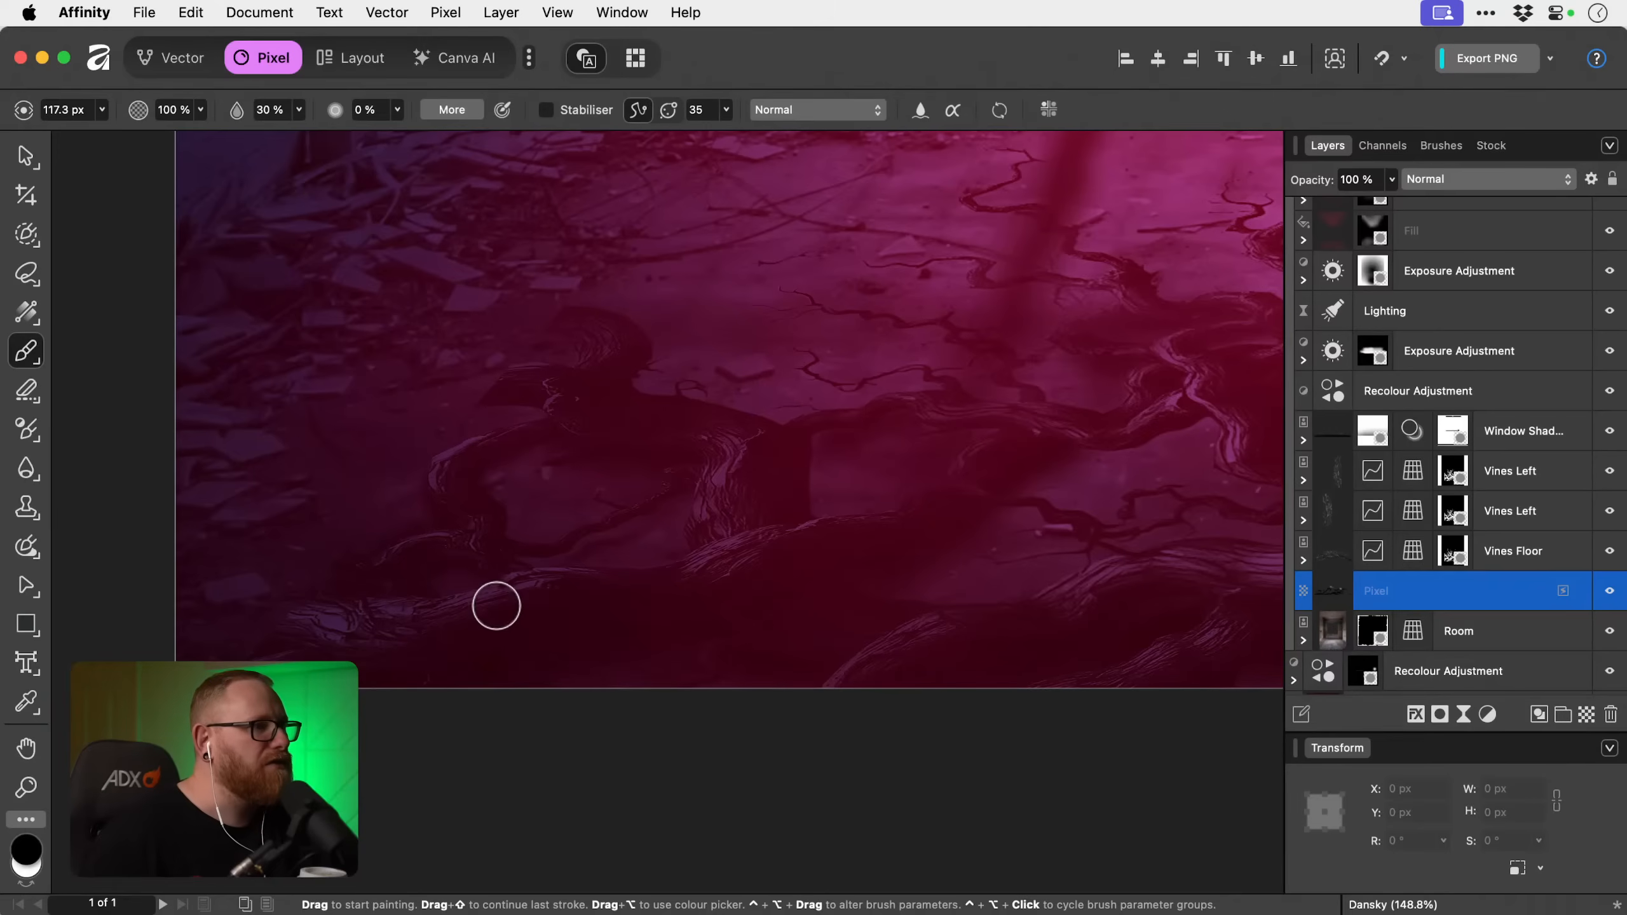
Inspect the vine shadows across the floor and in the full poster, comparing the view with the shadow pixel layer hidden and shown.
{"action": "key", "text": "space"}
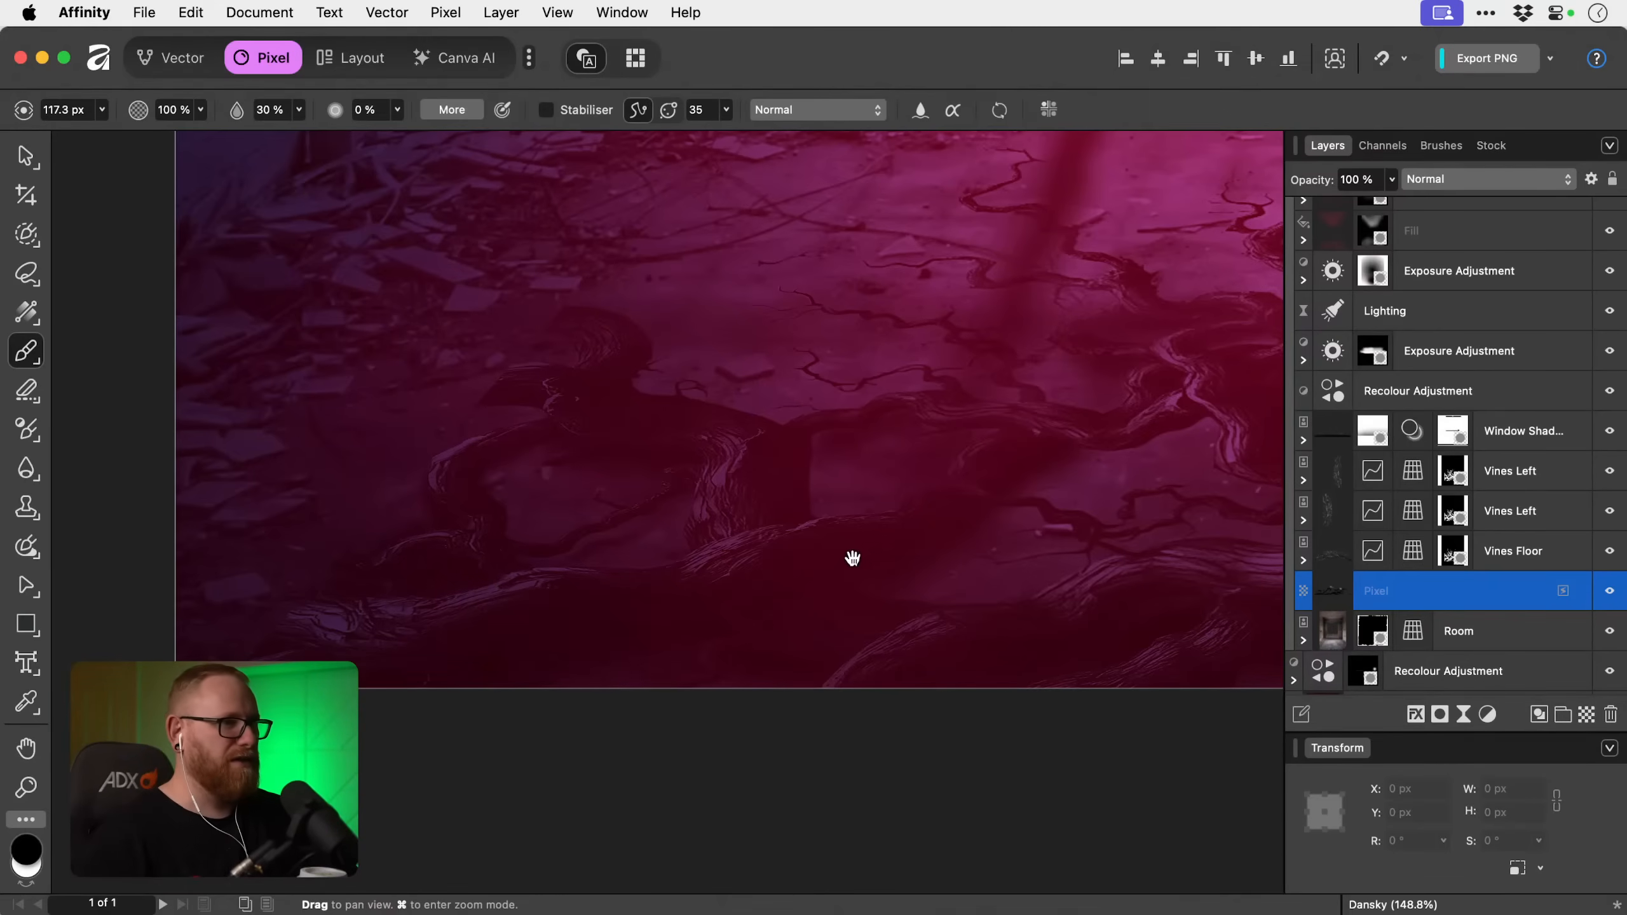
{"action": "left_click_drag", "start_coordinate": [850, 556], "coordinate": [365, 573]}
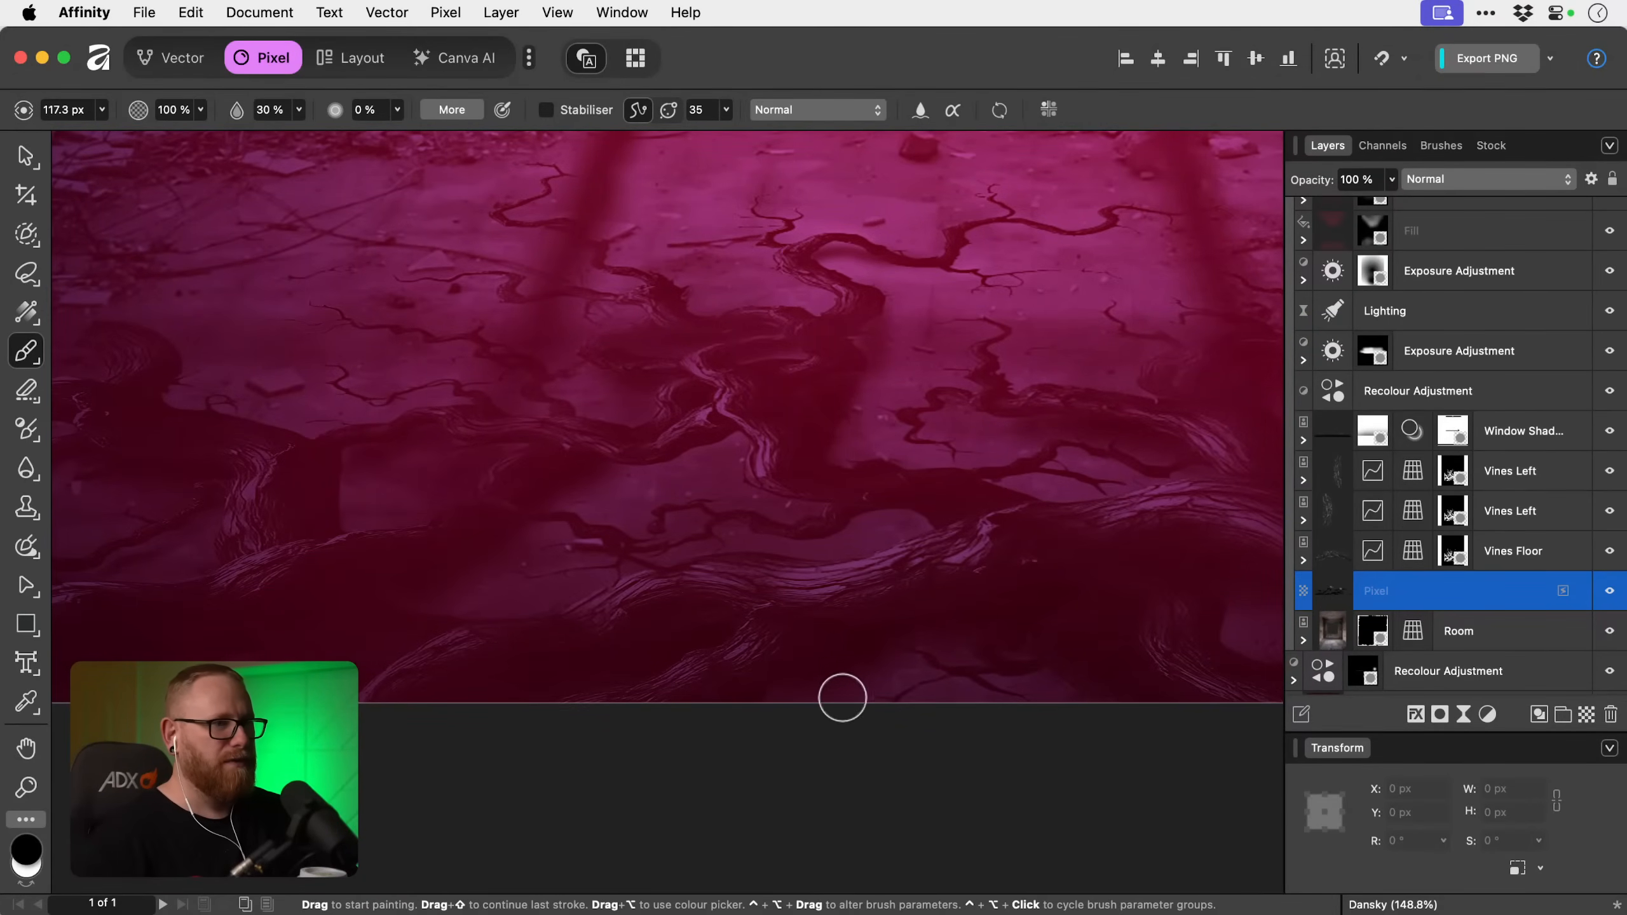
{"action": "key", "text": "super+1"}
{"action": "key", "text": "super+0"}
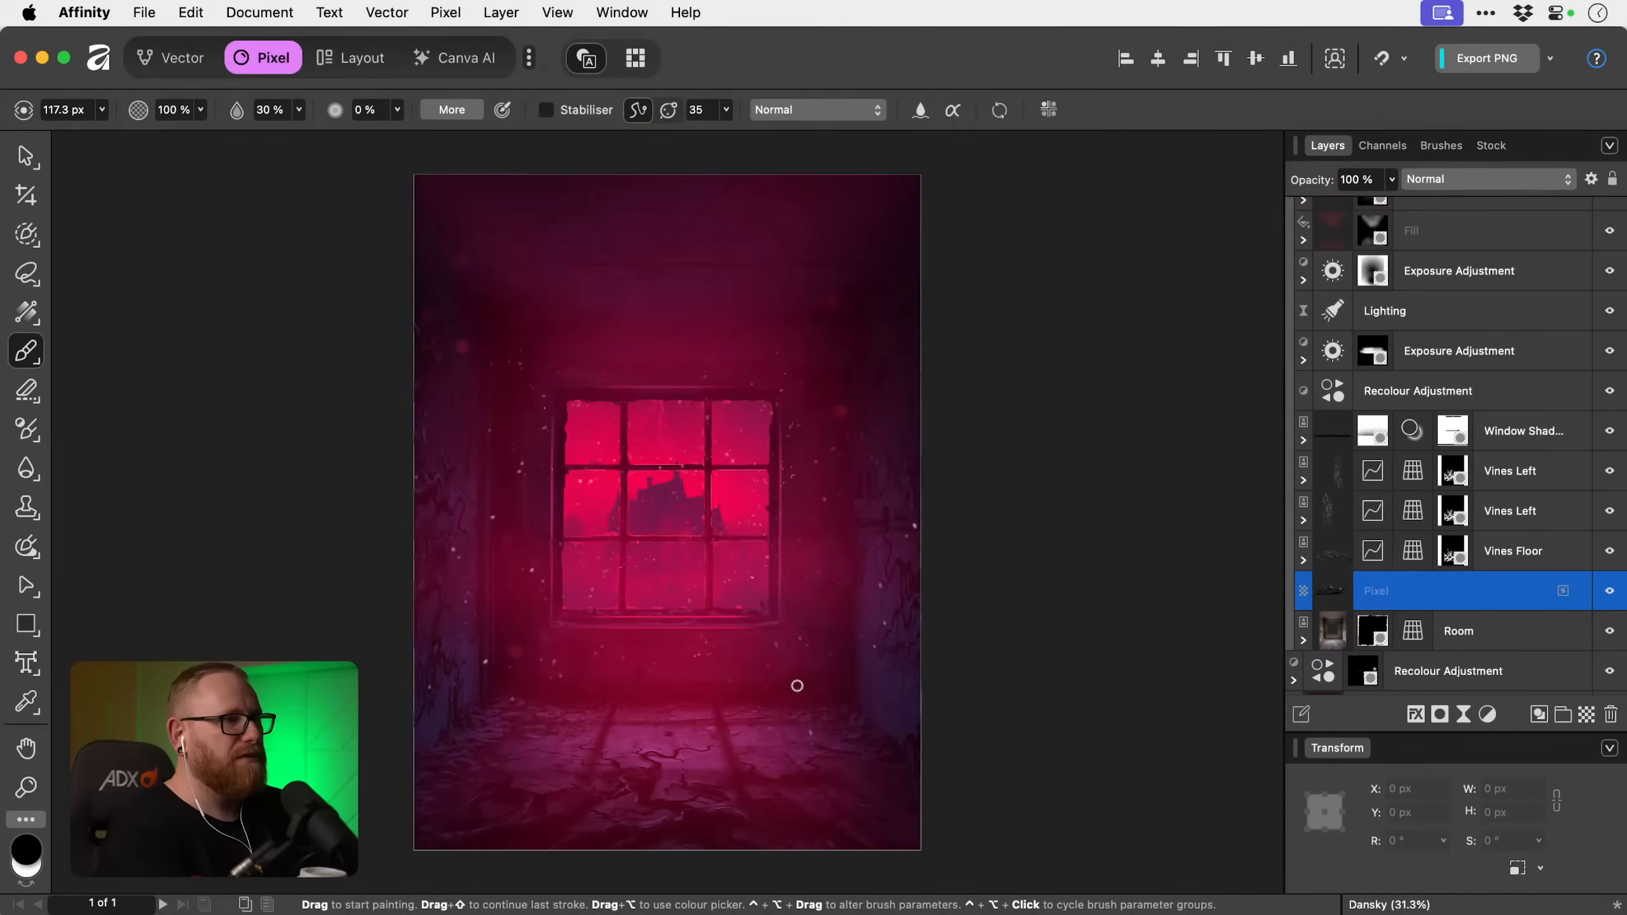
{"action": "key", "text": "v"}
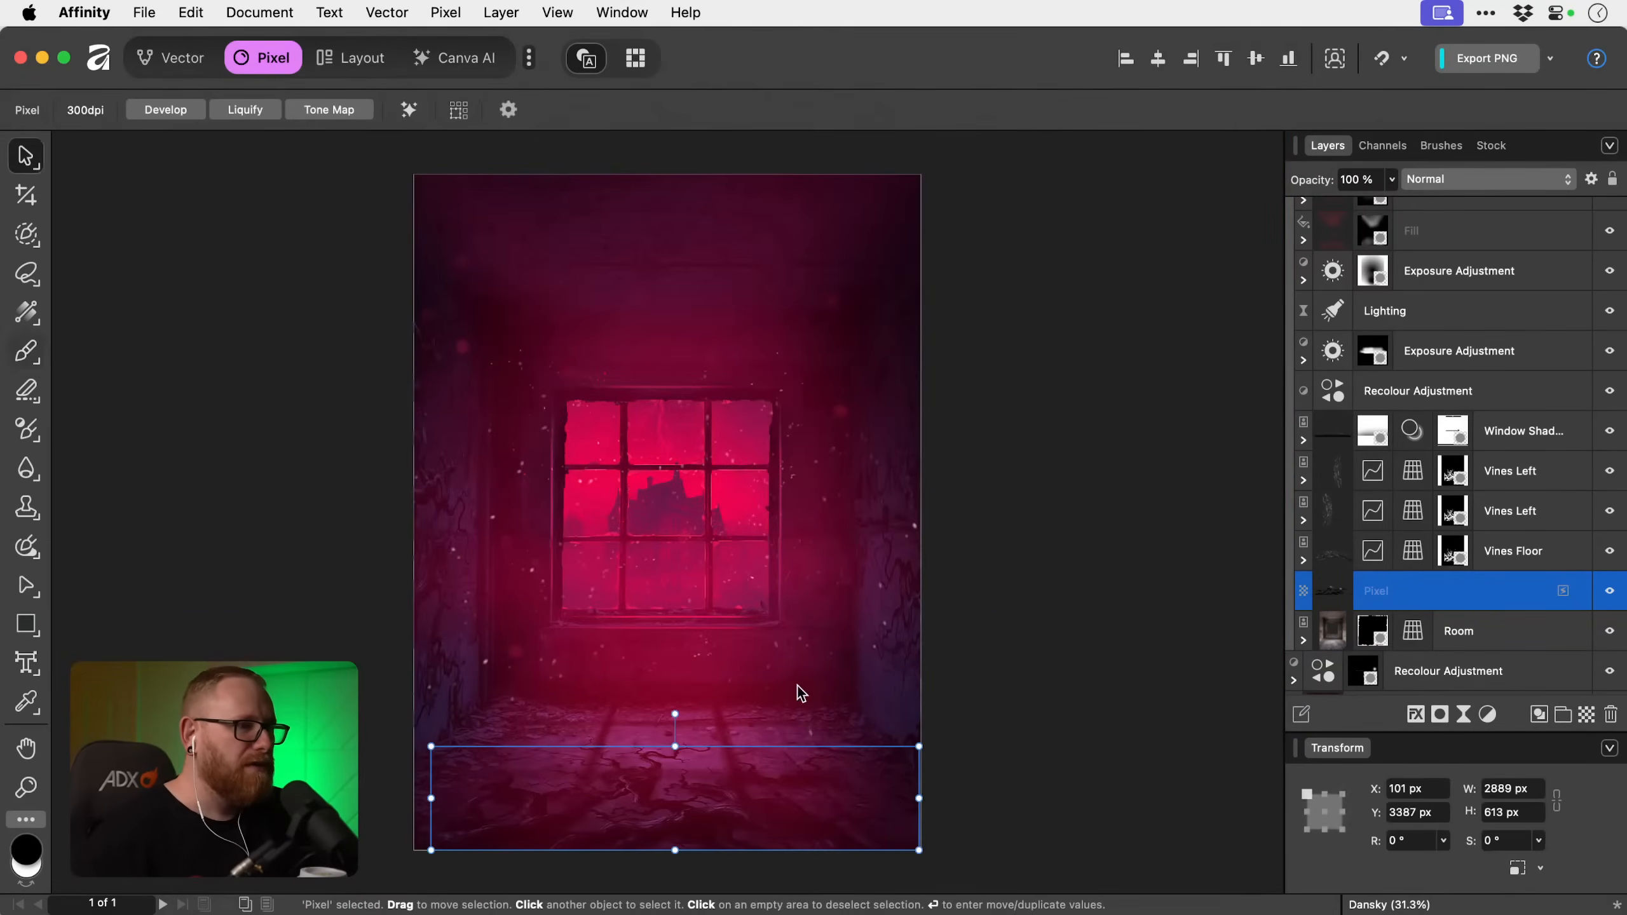
{"action": "left_click", "coordinate": [1612, 592]}
{"action": "left_click", "coordinate": [1611, 592]}
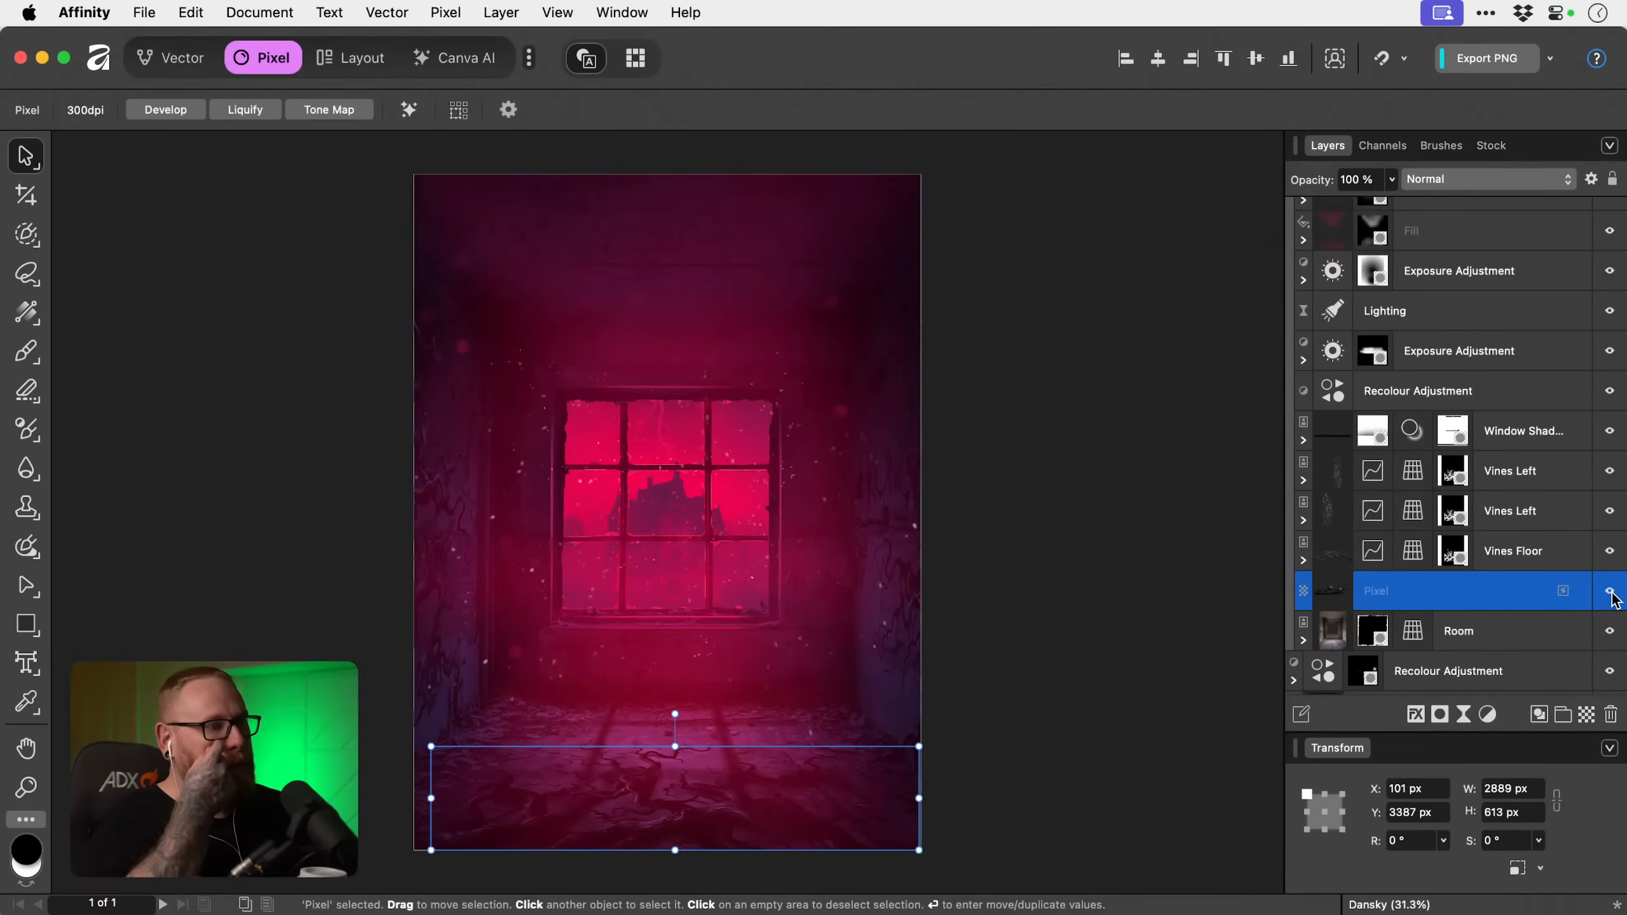
{"action": "key", "text": "z"}
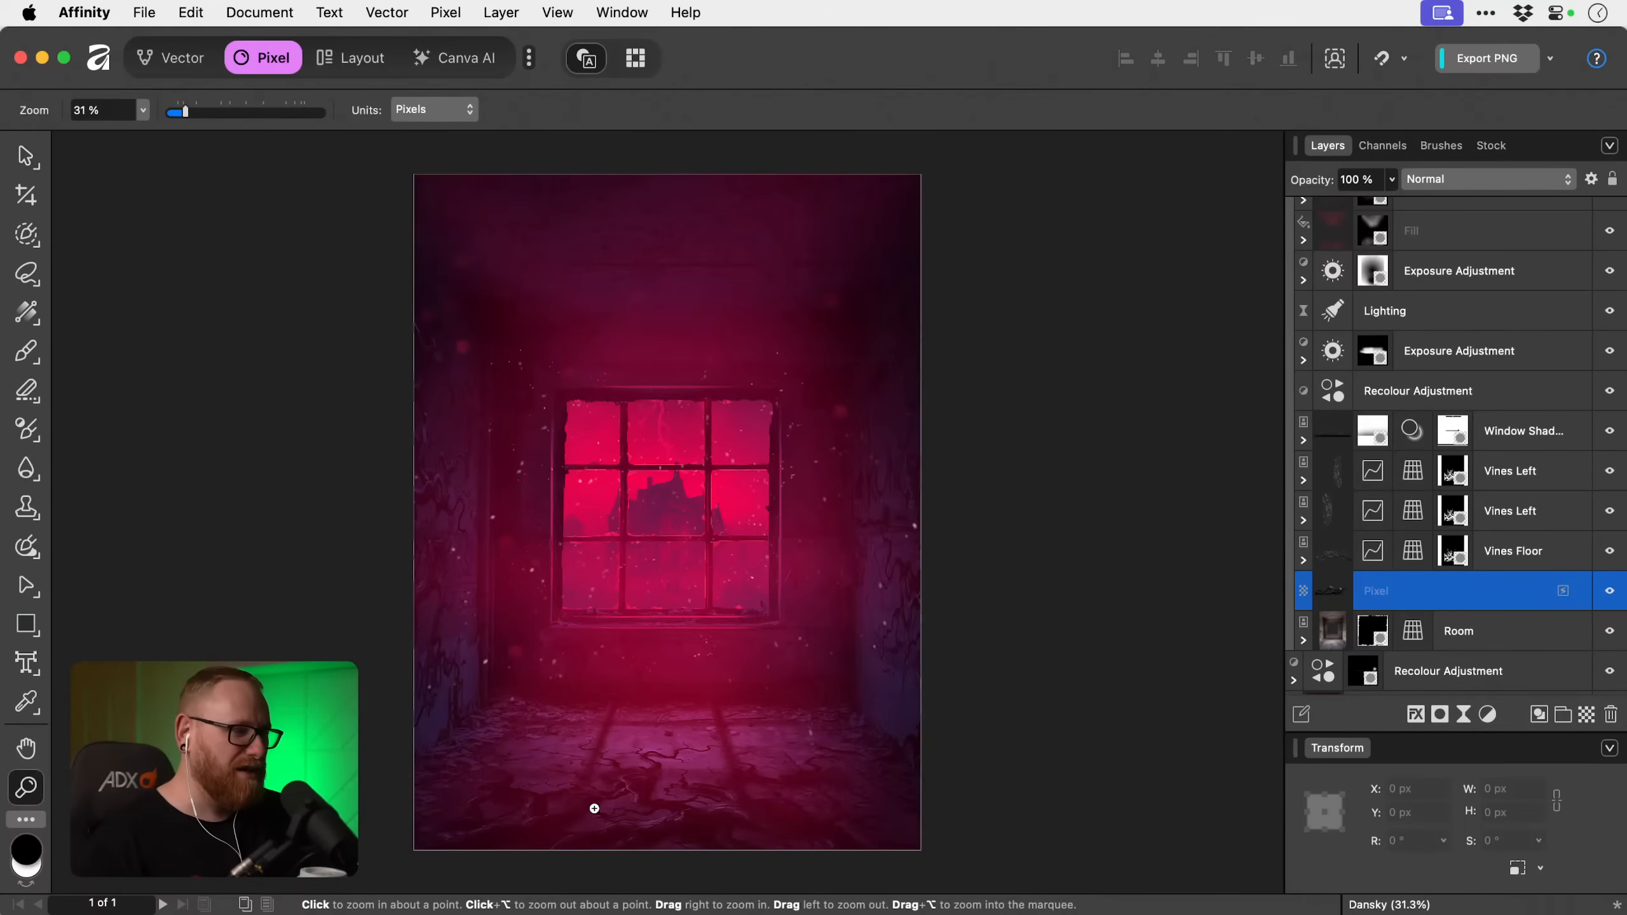
{"action": "left_click_drag", "start_coordinate": [584, 799], "coordinate": [941, 816]}
{"action": "key", "text": "e"}
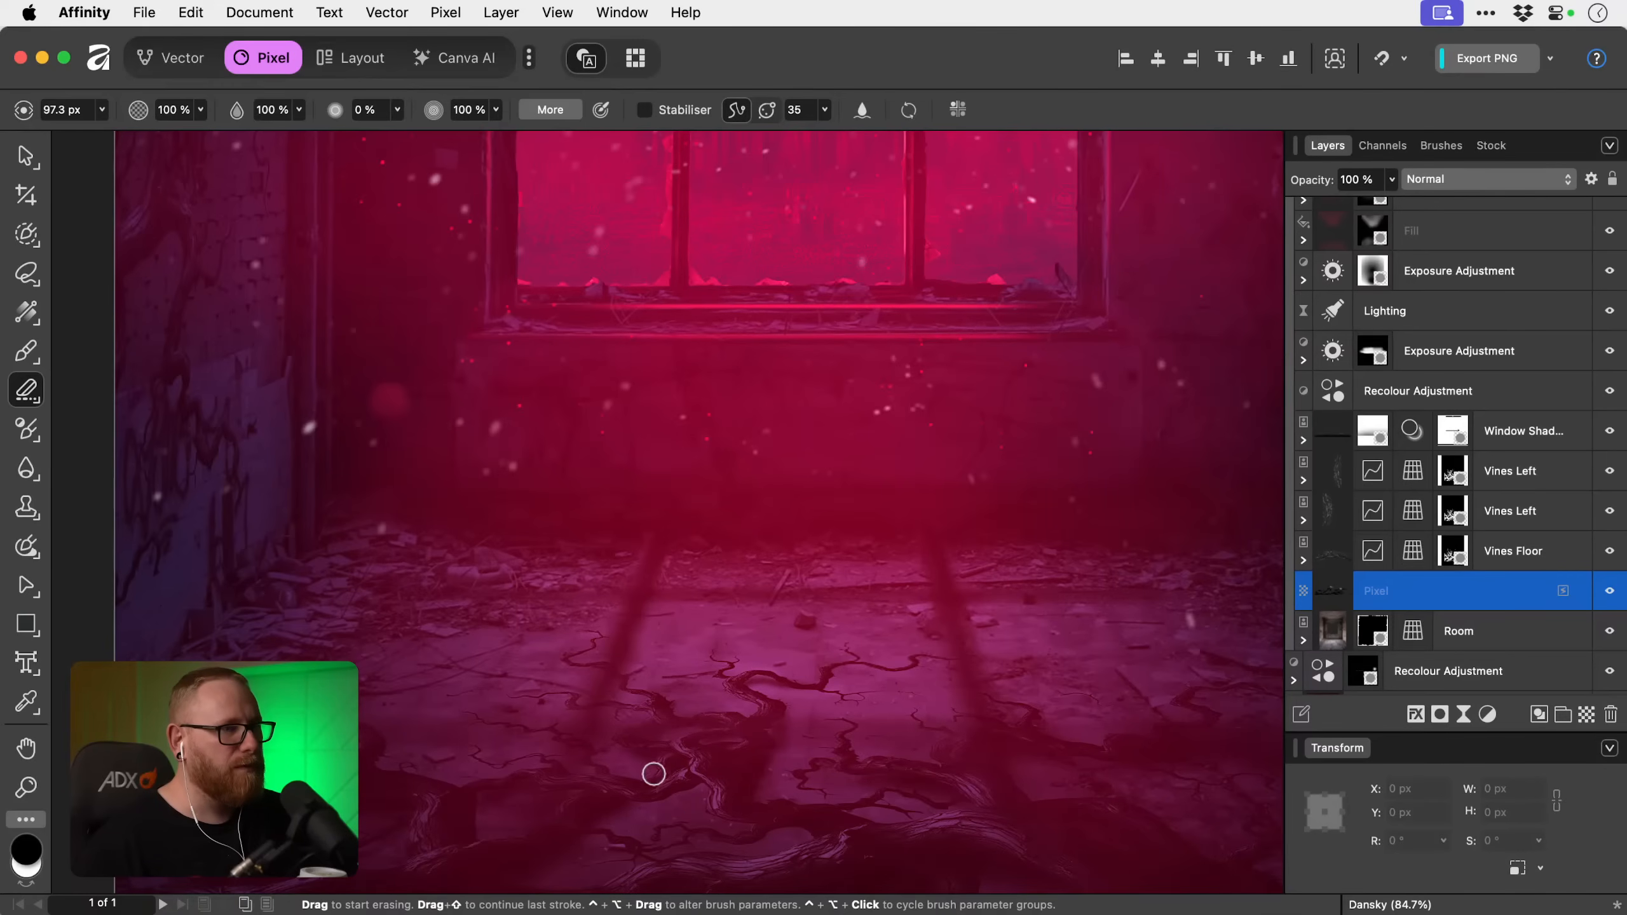
Rename the painted shadow pixel layer as Vines Shadow.
{"action": "key", "text": "v"}
{"action": "key", "text": "super+0"}
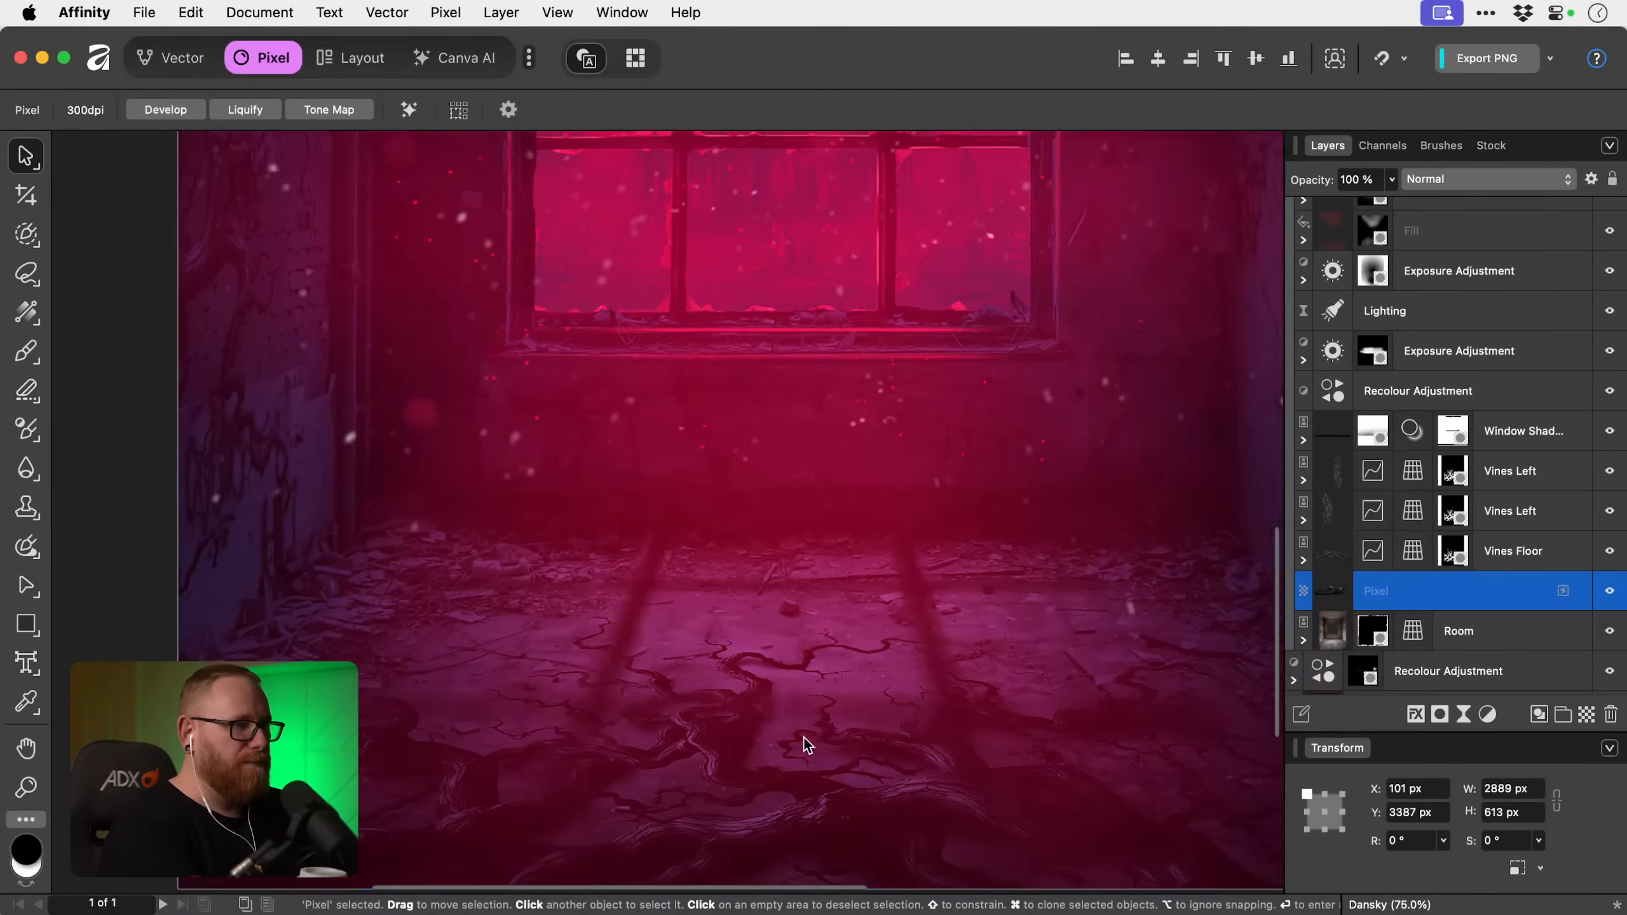
{"action": "double_click", "coordinate": [1378, 595]}
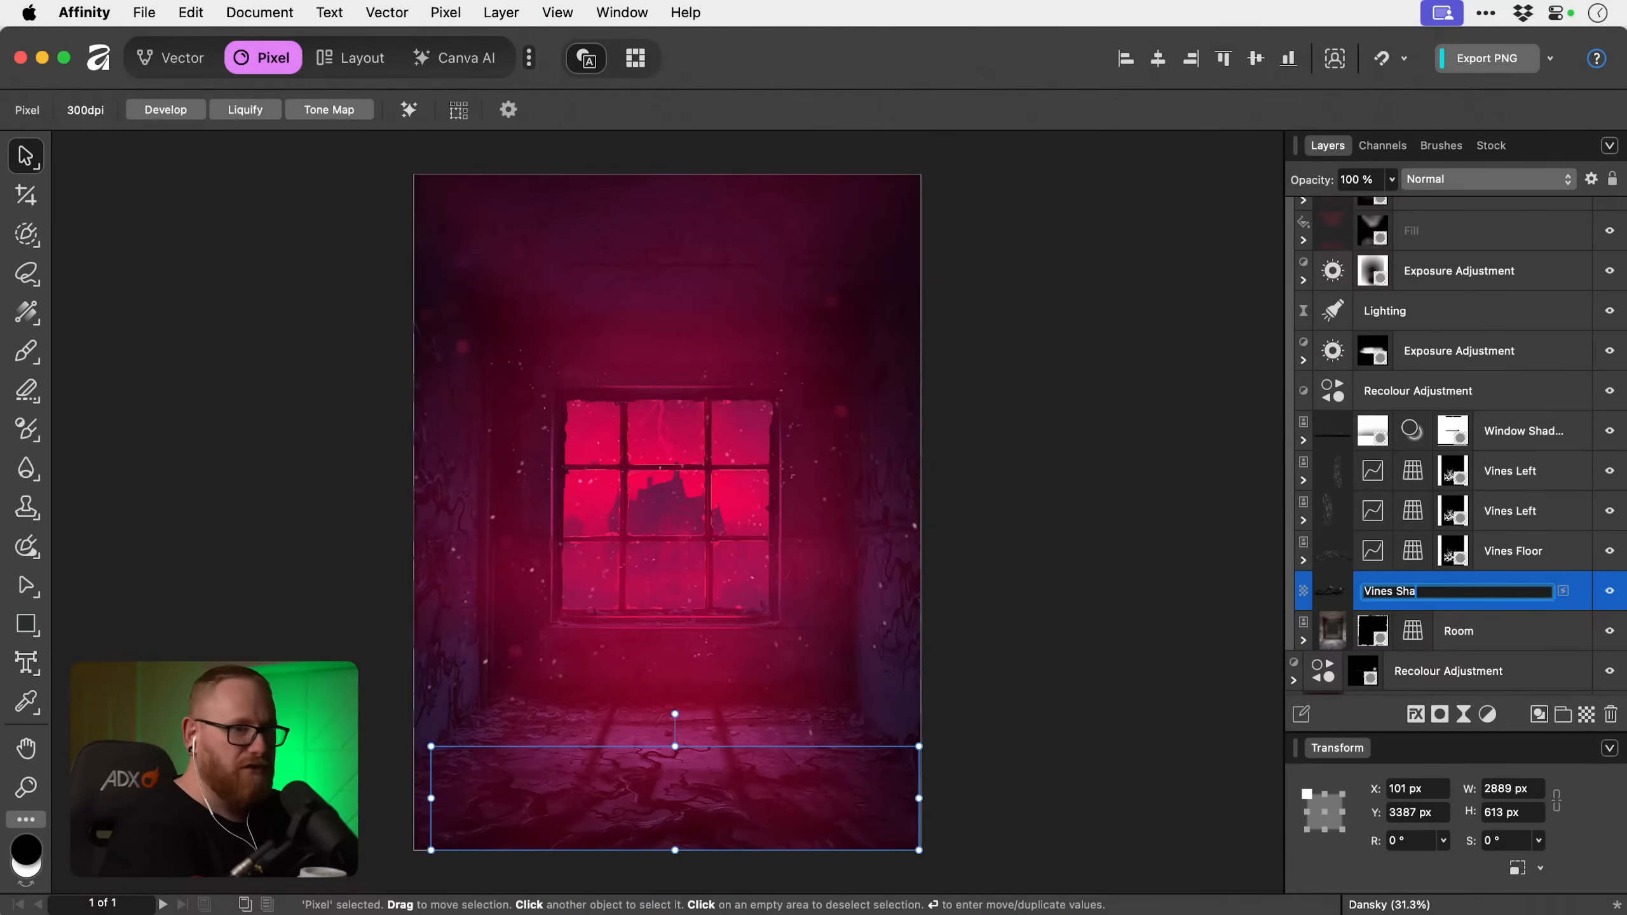
{"action": "key", "text": "Return"}
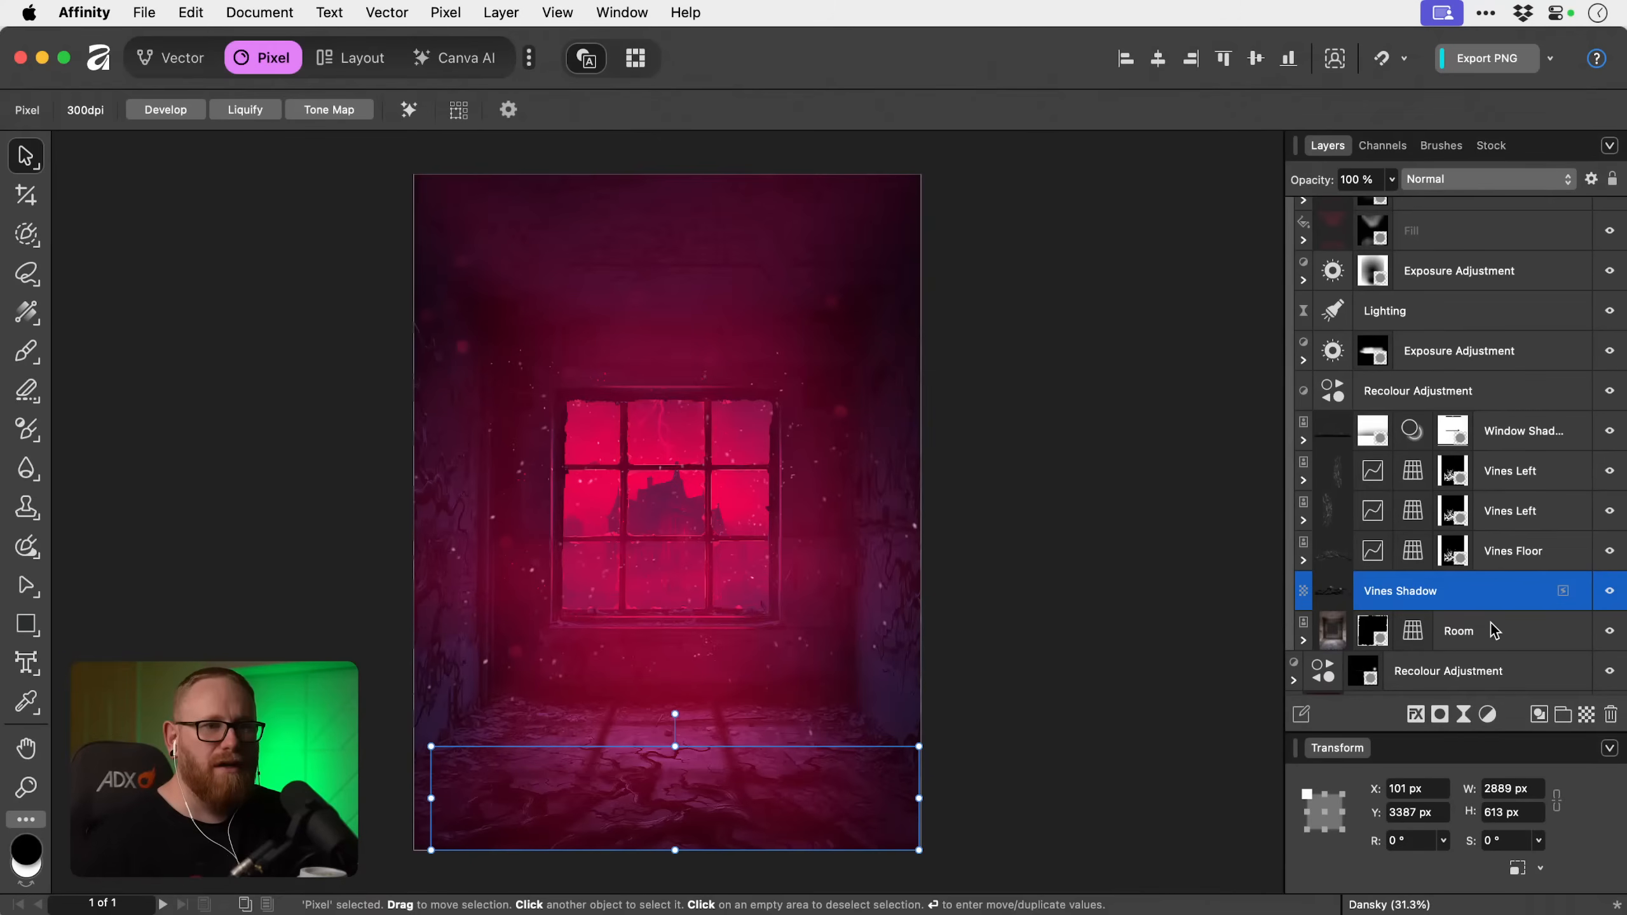
Select the Vines Floor mask for the floor's far-left vines and set the paint brush to 100% flow and 90% hardness.
{"action": "key", "text": "z"}
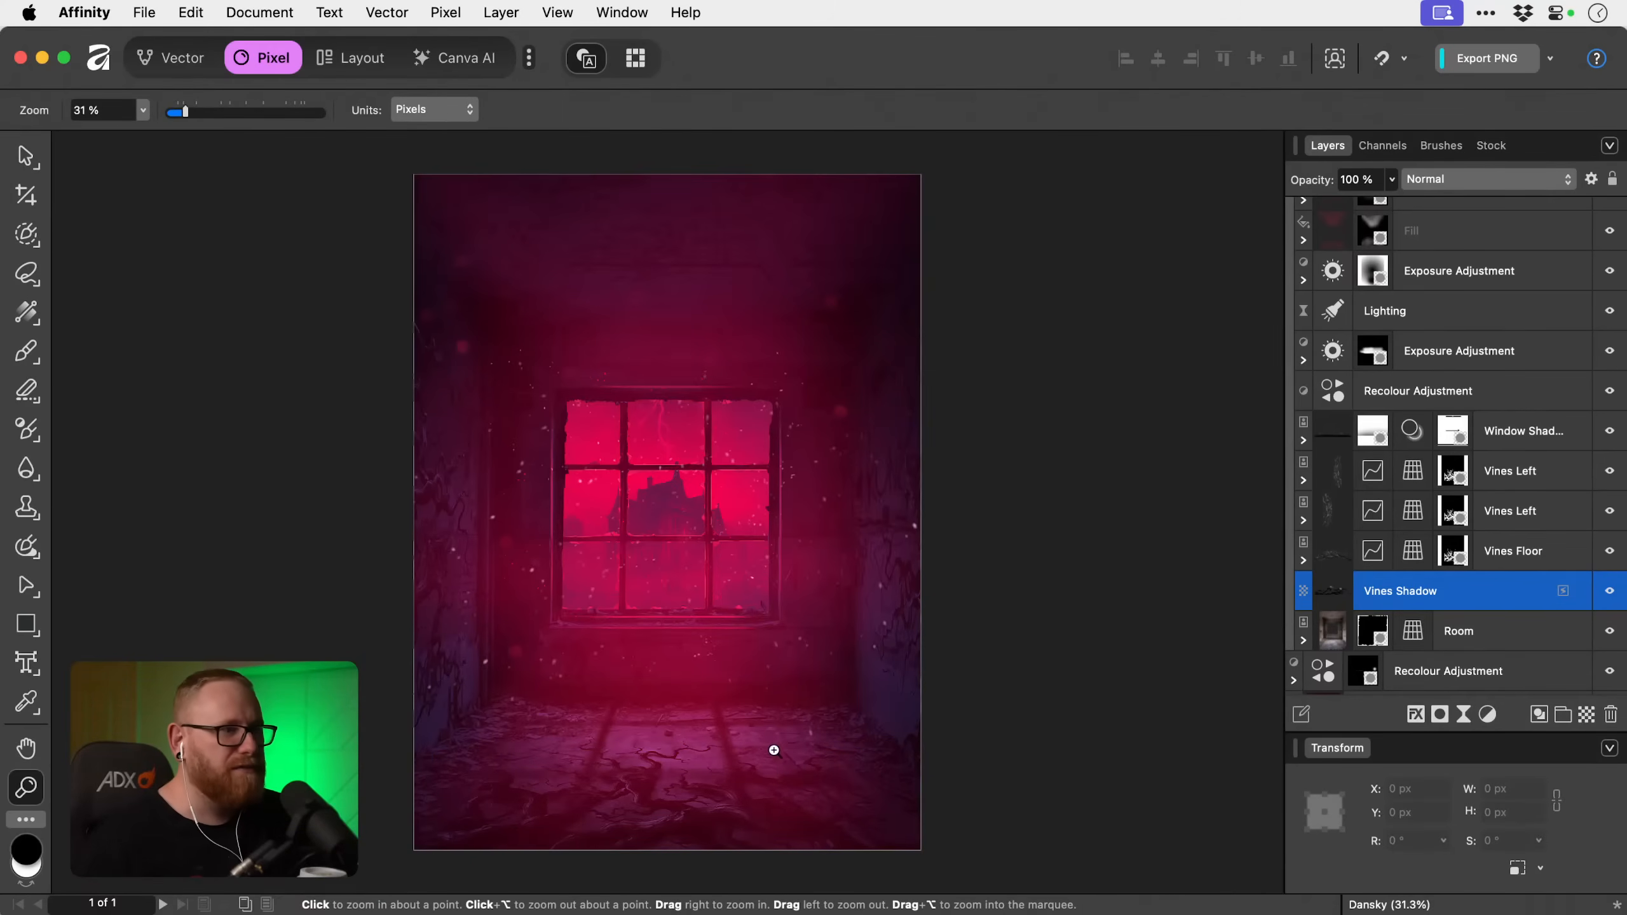
{"action": "left_click", "coordinate": [467, 809]}
{"action": "left_click", "coordinate": [466, 810]}
{"action": "left_click", "coordinate": [466, 810]}
{"action": "key", "text": "space"}
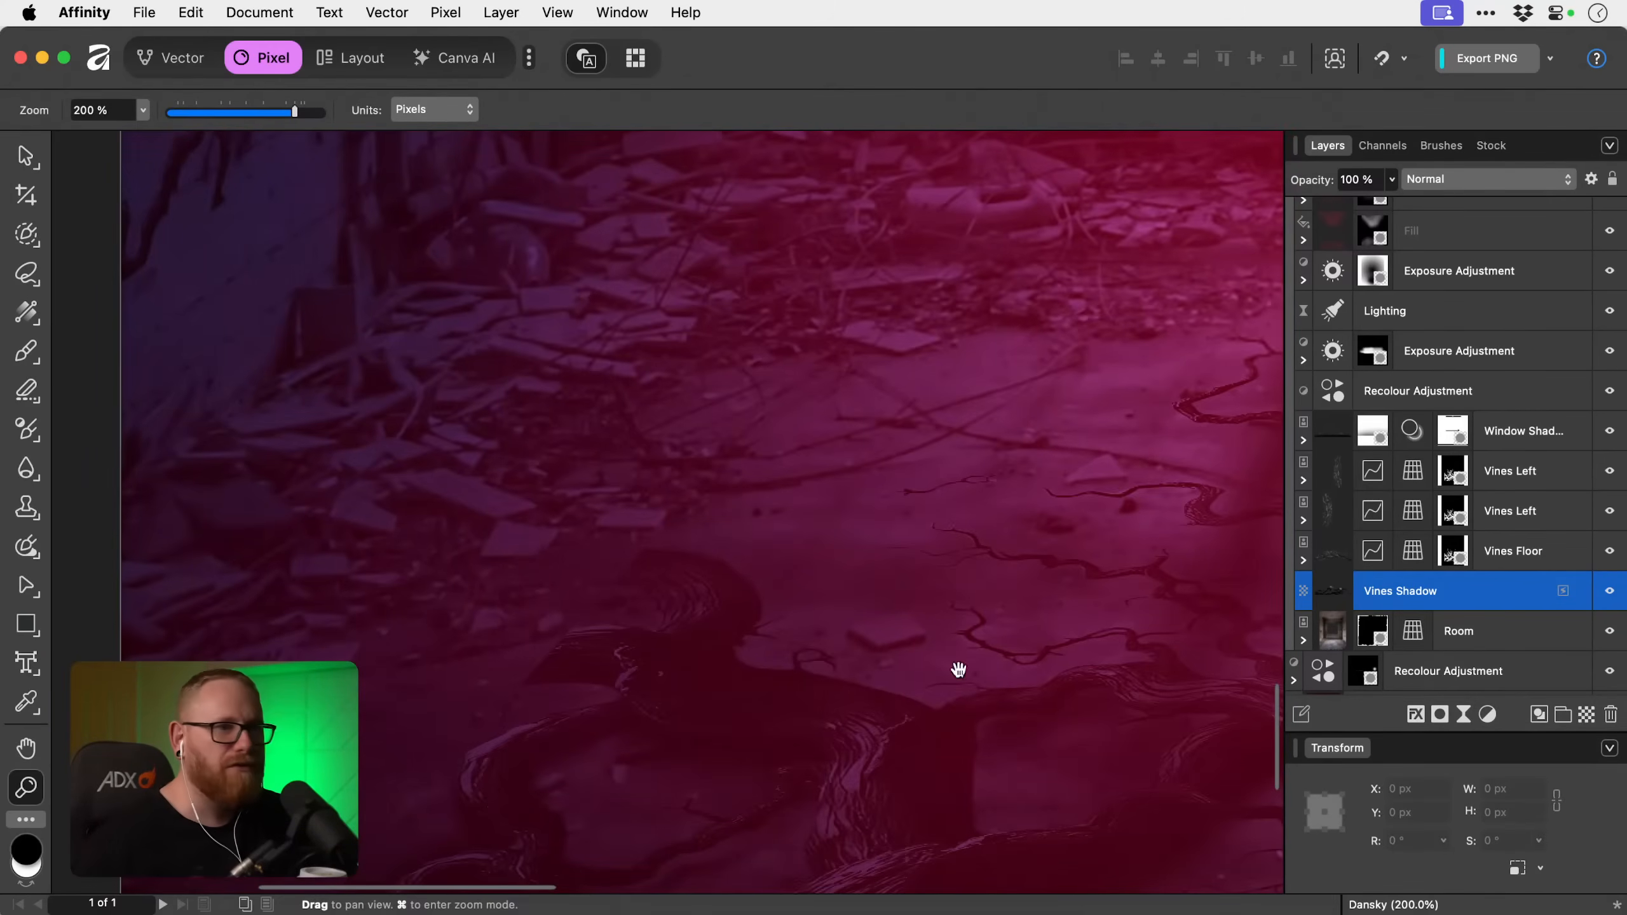
{"action": "left_click", "coordinate": [1457, 544]}
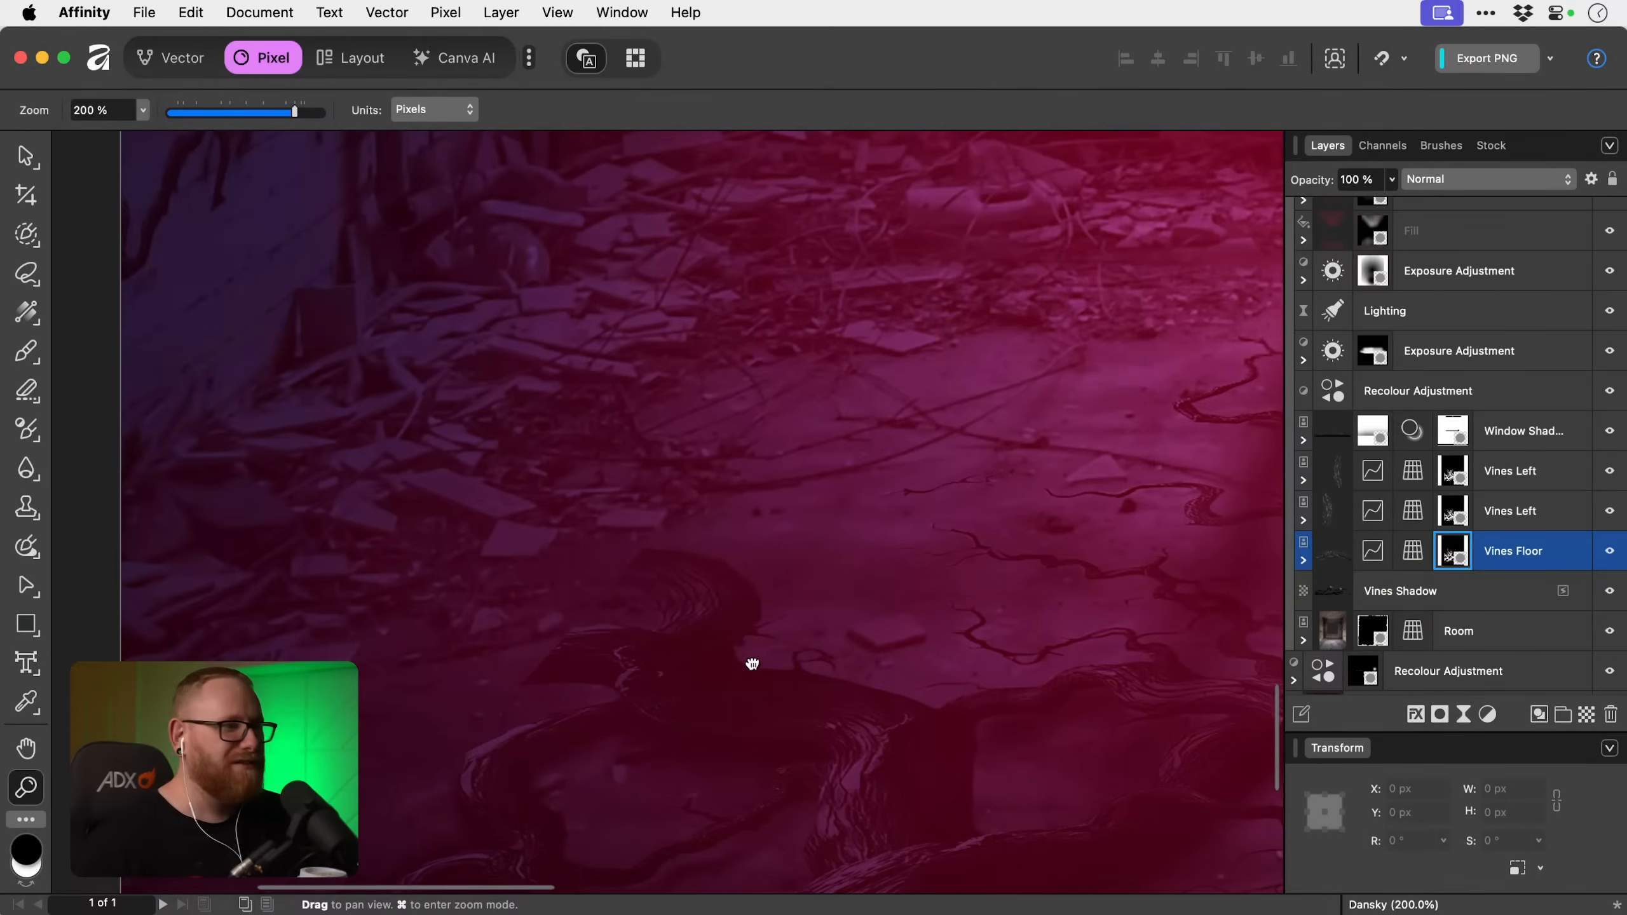
{"action": "scroll", "coordinate": [684, 502], "scroll_direction": "down", "scroll_amount": 2}
{"action": "key", "text": "b"}
{"action": "left_click", "coordinate": [300, 110]}
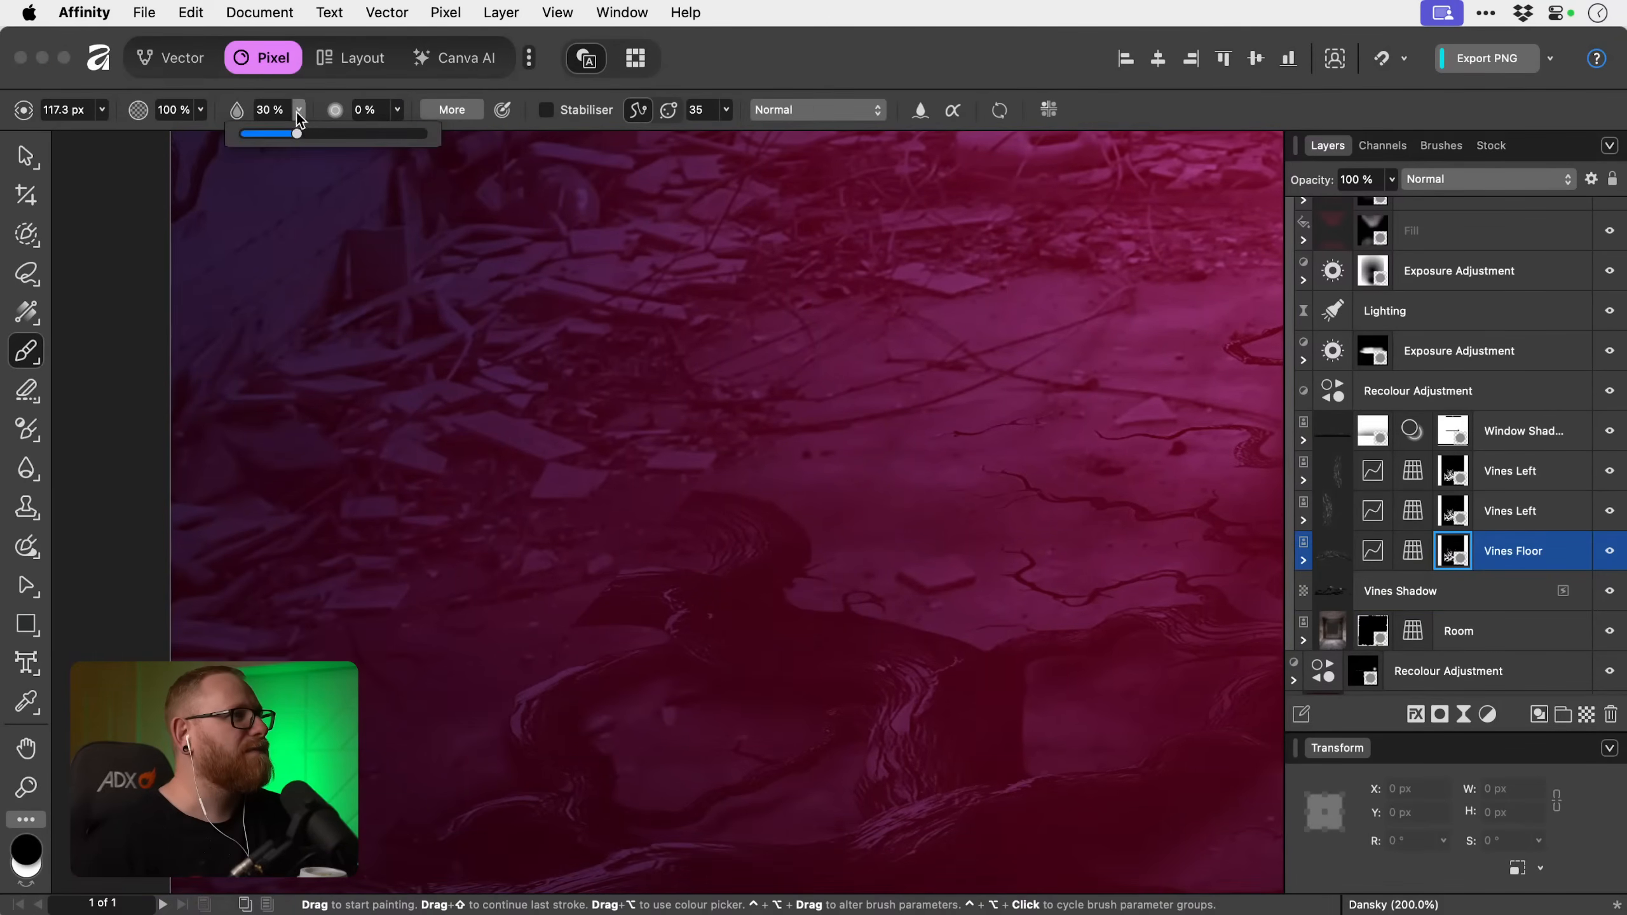
{"action": "left_click", "coordinate": [396, 109]}
{"action": "left_click_drag", "start_coordinate": [393, 134], "coordinate": [549, 135]}
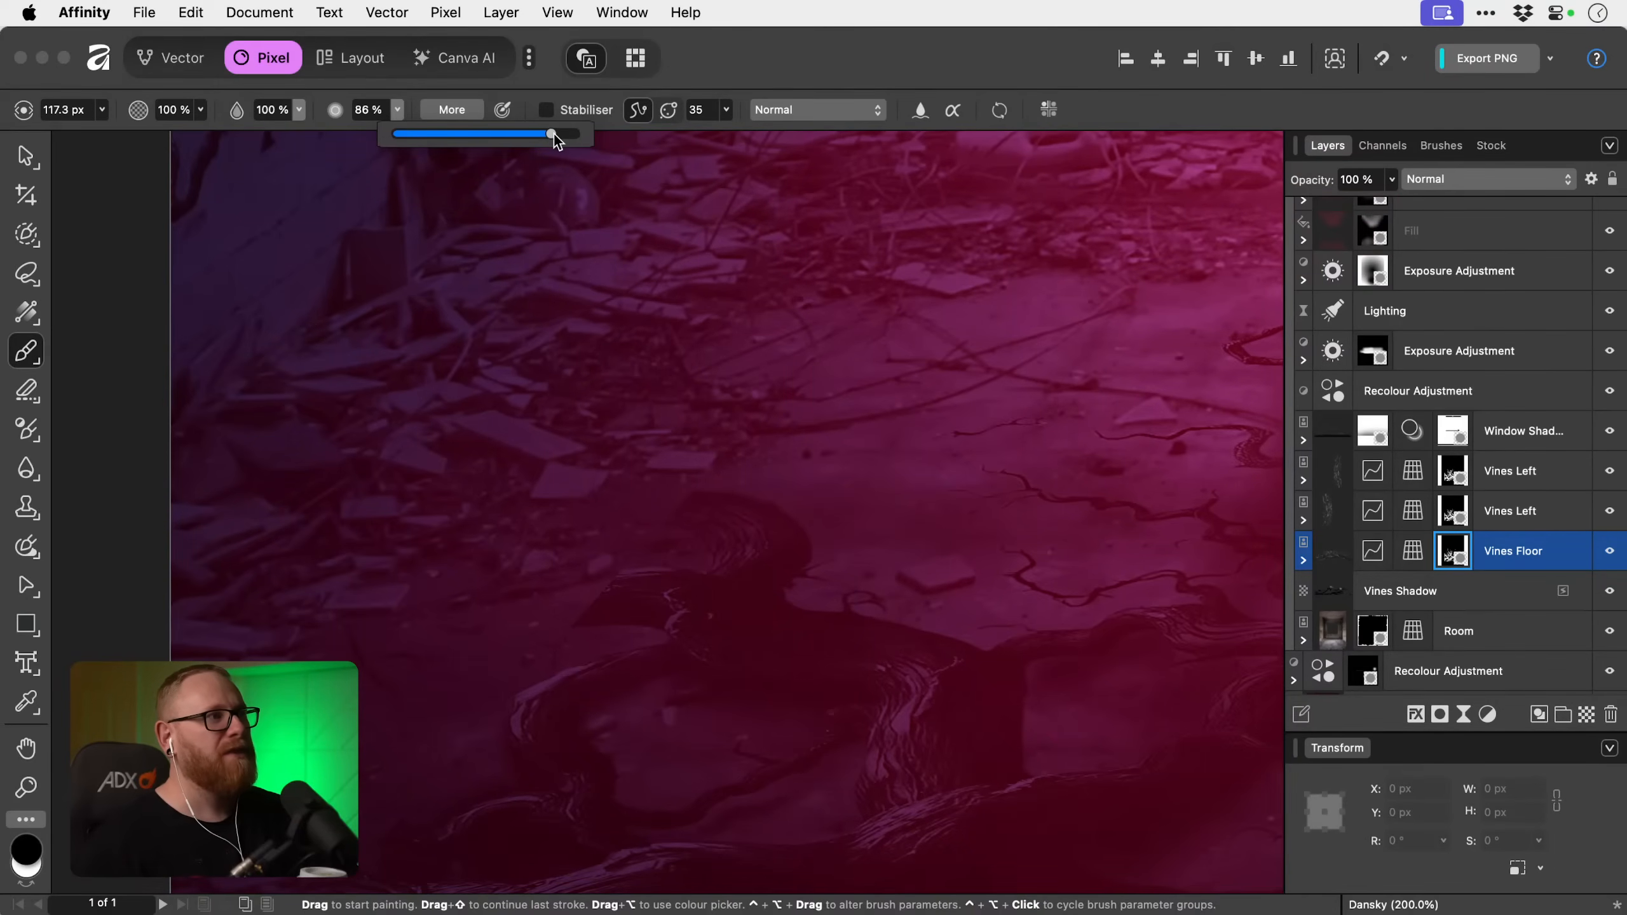
{"action": "left_click_drag", "start_coordinate": [554, 133], "coordinate": [427, 132]}
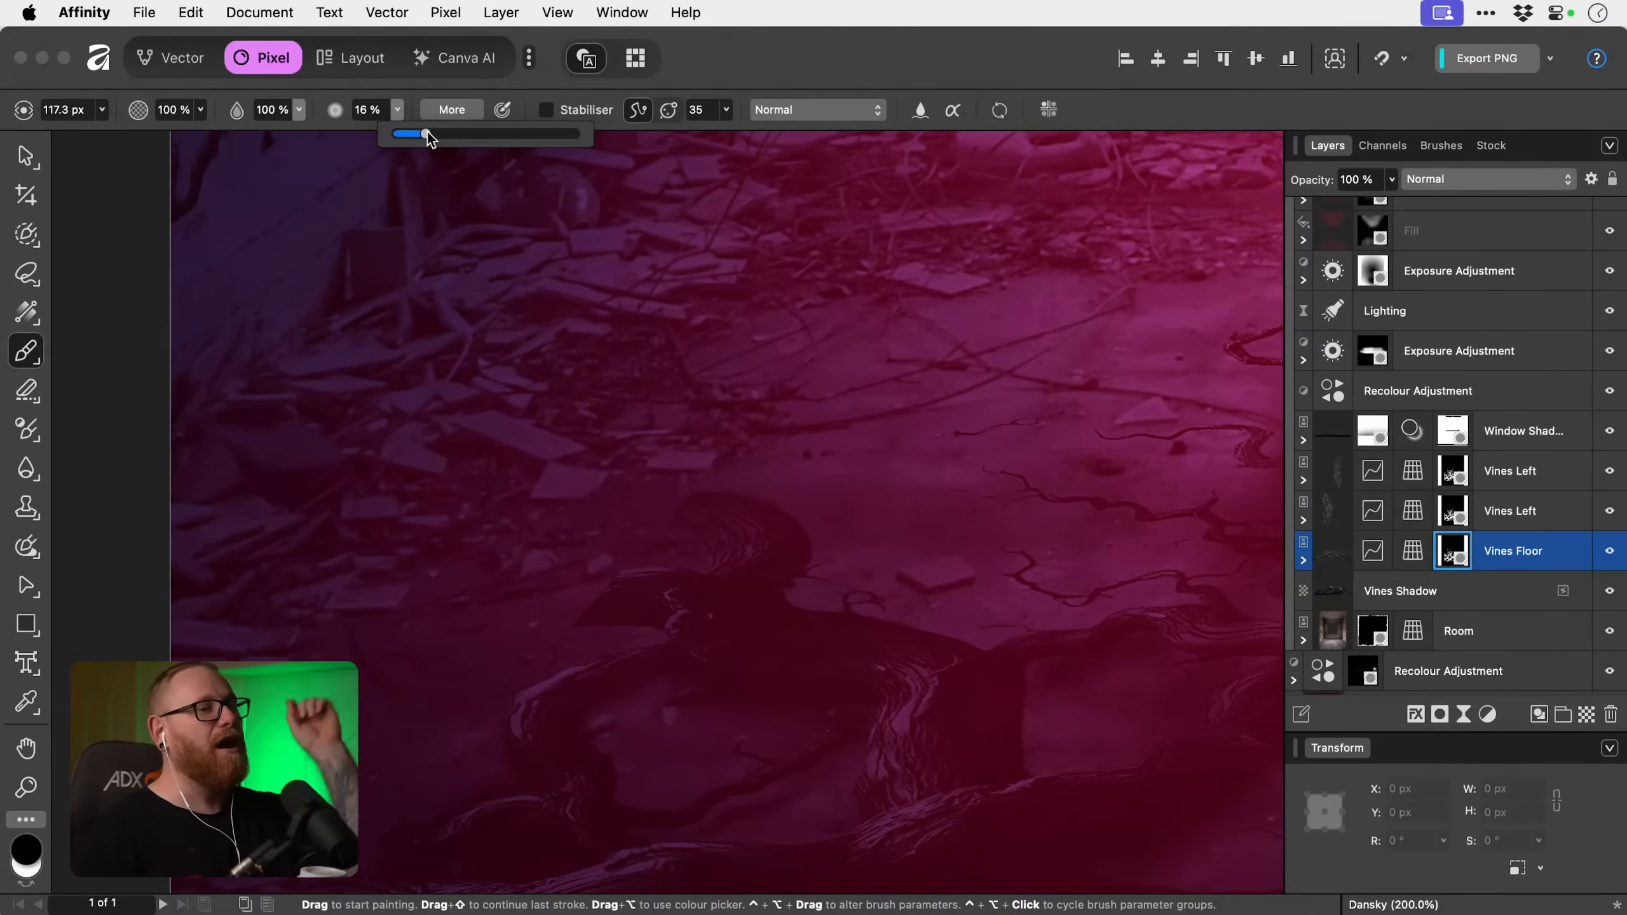
{"action": "left_click_drag", "start_coordinate": [427, 132], "coordinate": [568, 137]}
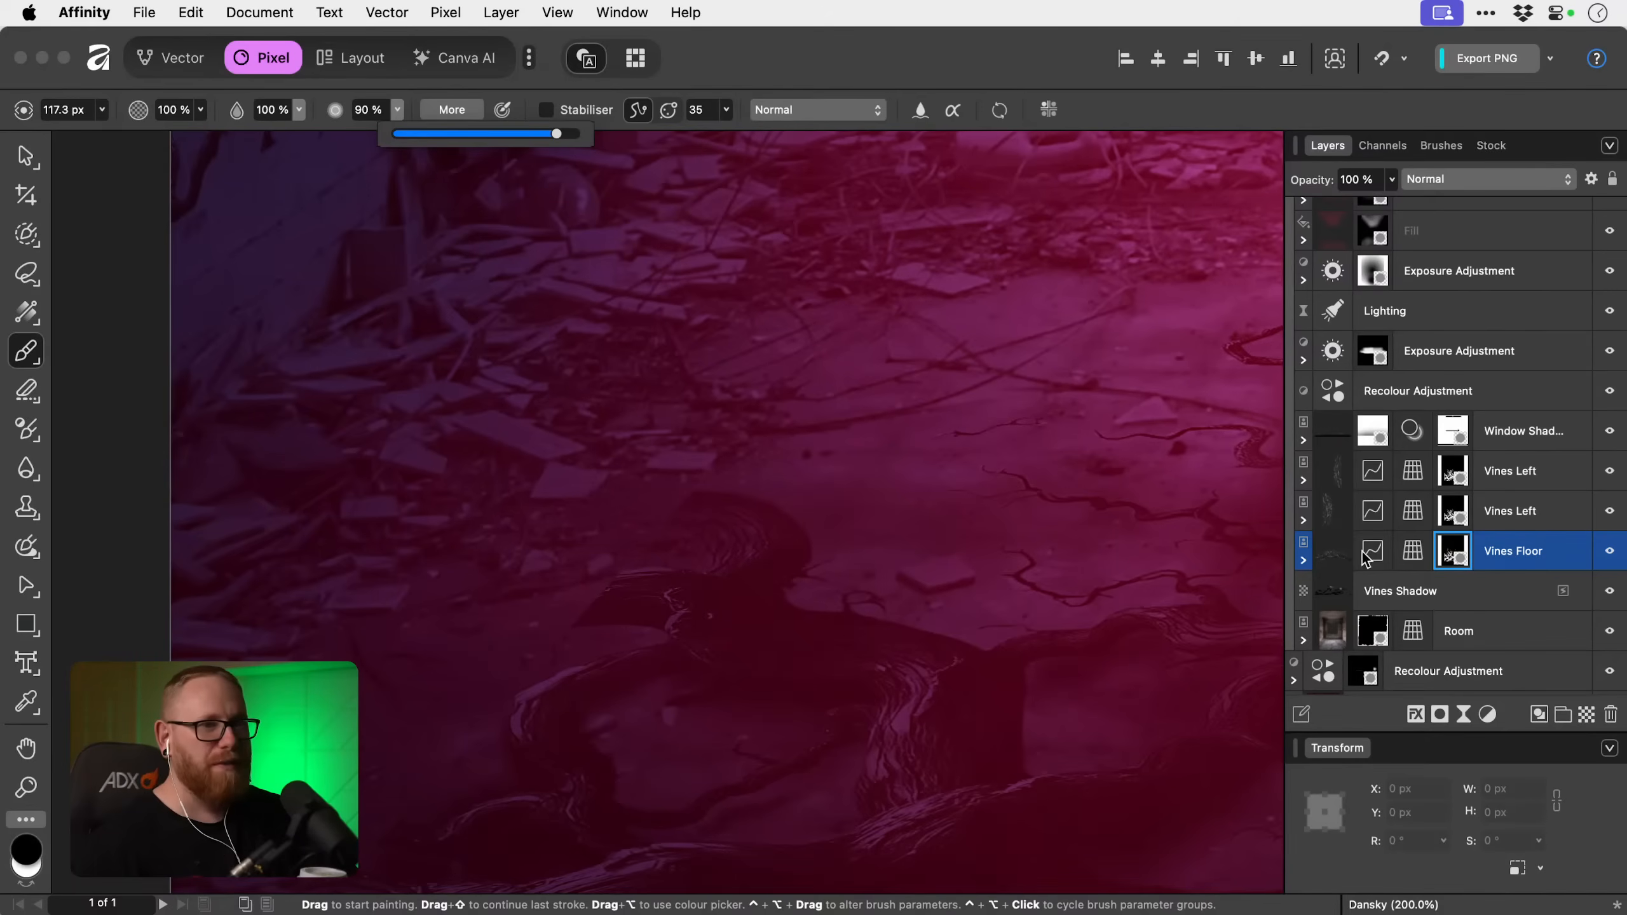
Reduce the brush to 14.2 px and try painting on the existing Vines Floor mask around the curled vine above the left loop.
{"action": "left_click", "coordinate": [594, 616]}
{"action": "left_click_drag", "start_coordinate": [591, 594], "coordinate": [557, 481]}
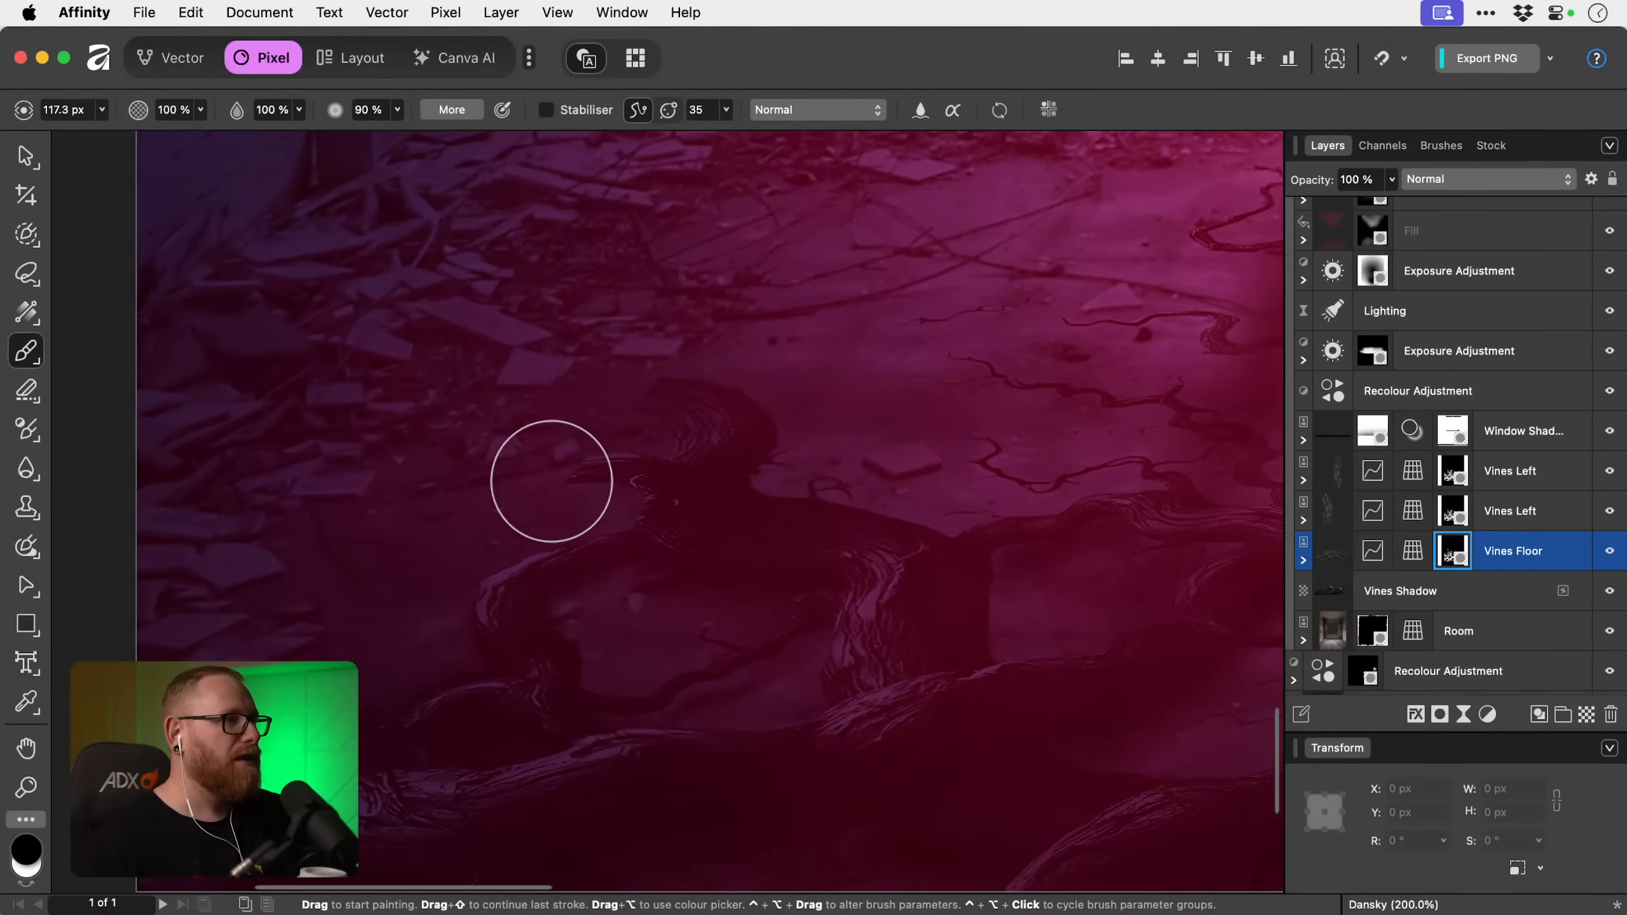
{"action": "key", "text": "bracketleft"}
{"action": "key", "text": "bracketleft"}
{"action": "key", "text": "bracketleft"}
{"action": "key", "text": "bracketleft"}
{"action": "key", "text": "bracketleft"}
{"action": "key", "text": "bracketleft"}
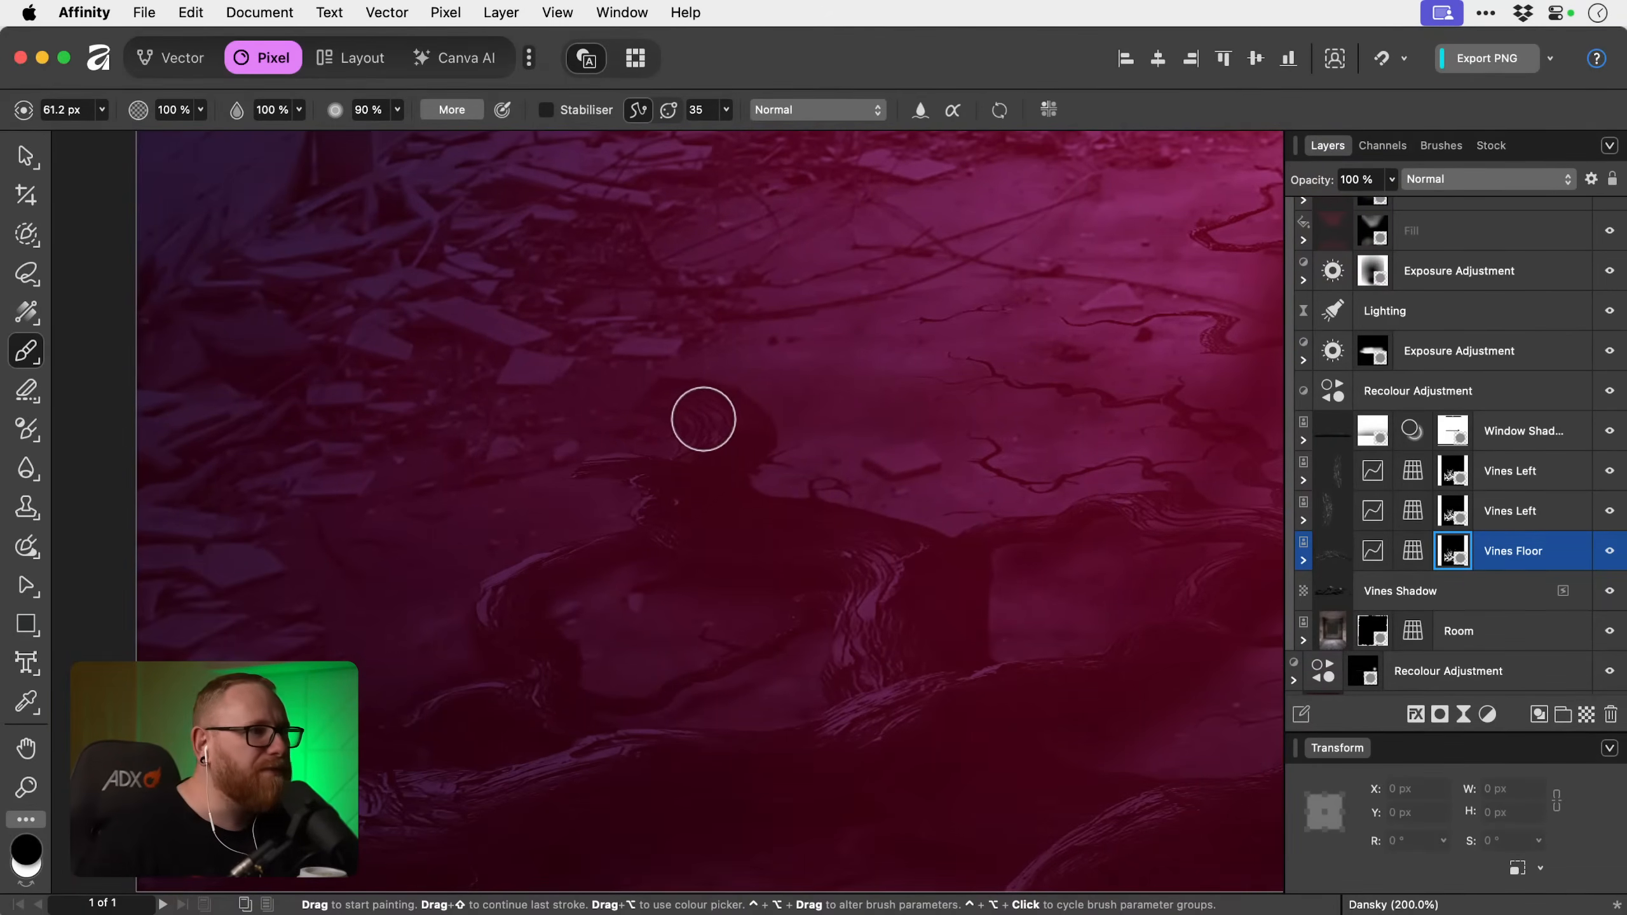
{"action": "key", "text": "bracketleft"}
{"action": "key", "text": "bracketleft"}
{"action": "key", "text": "bracketleft"}
{"action": "key", "text": "bracketleft"}
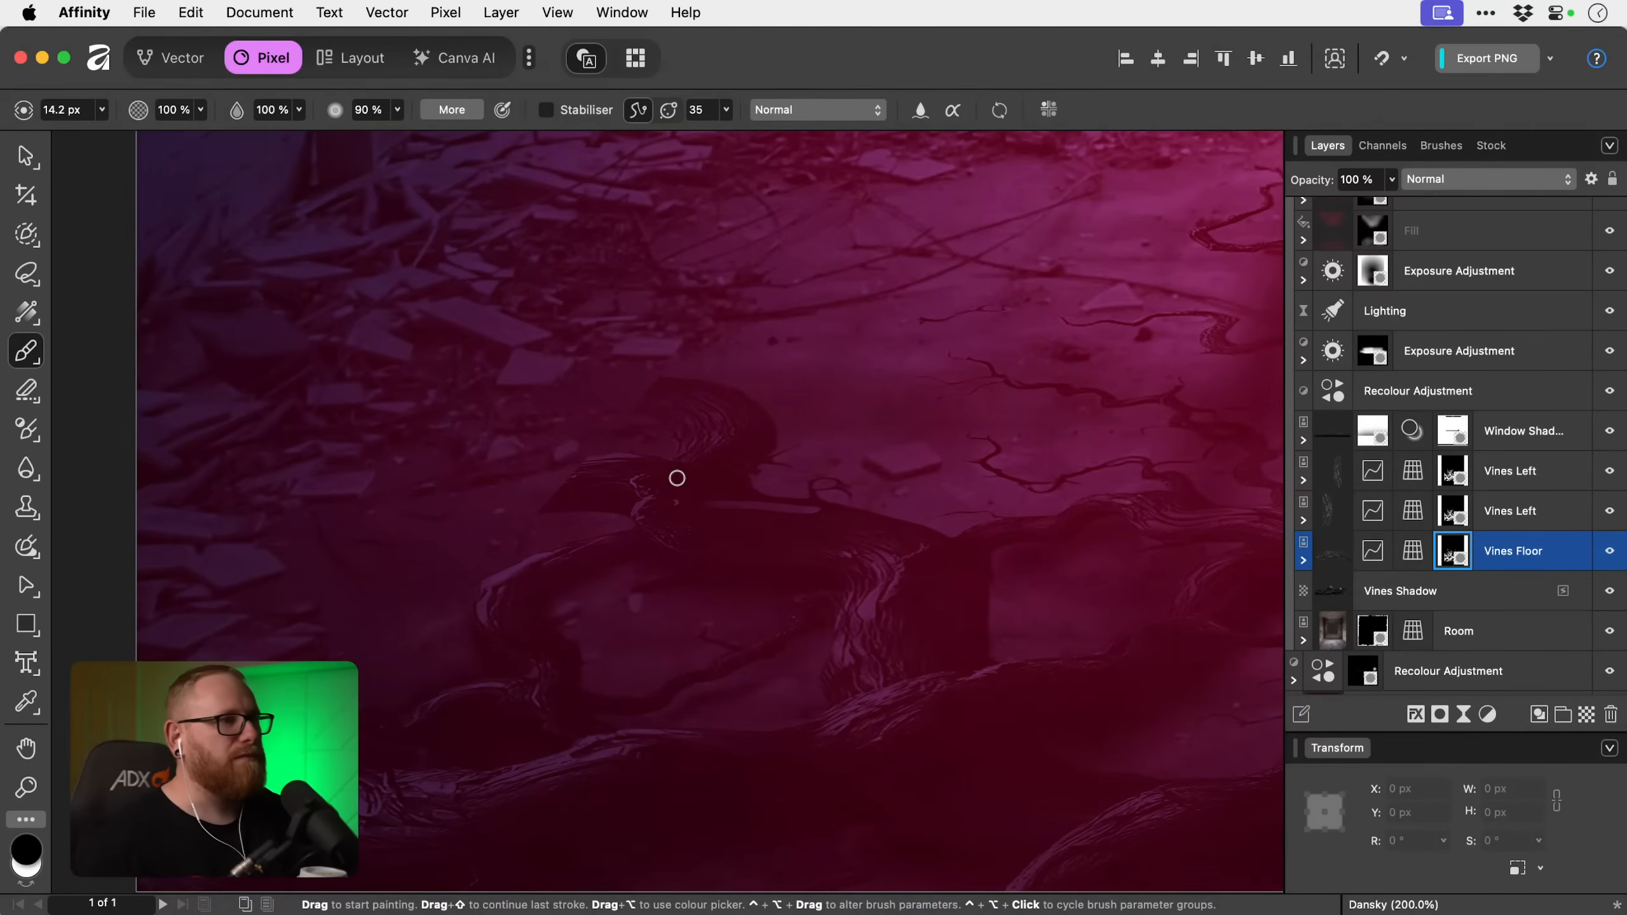
{"action": "scroll", "coordinate": [677, 478], "scroll_direction": "down", "scroll_amount": 1}
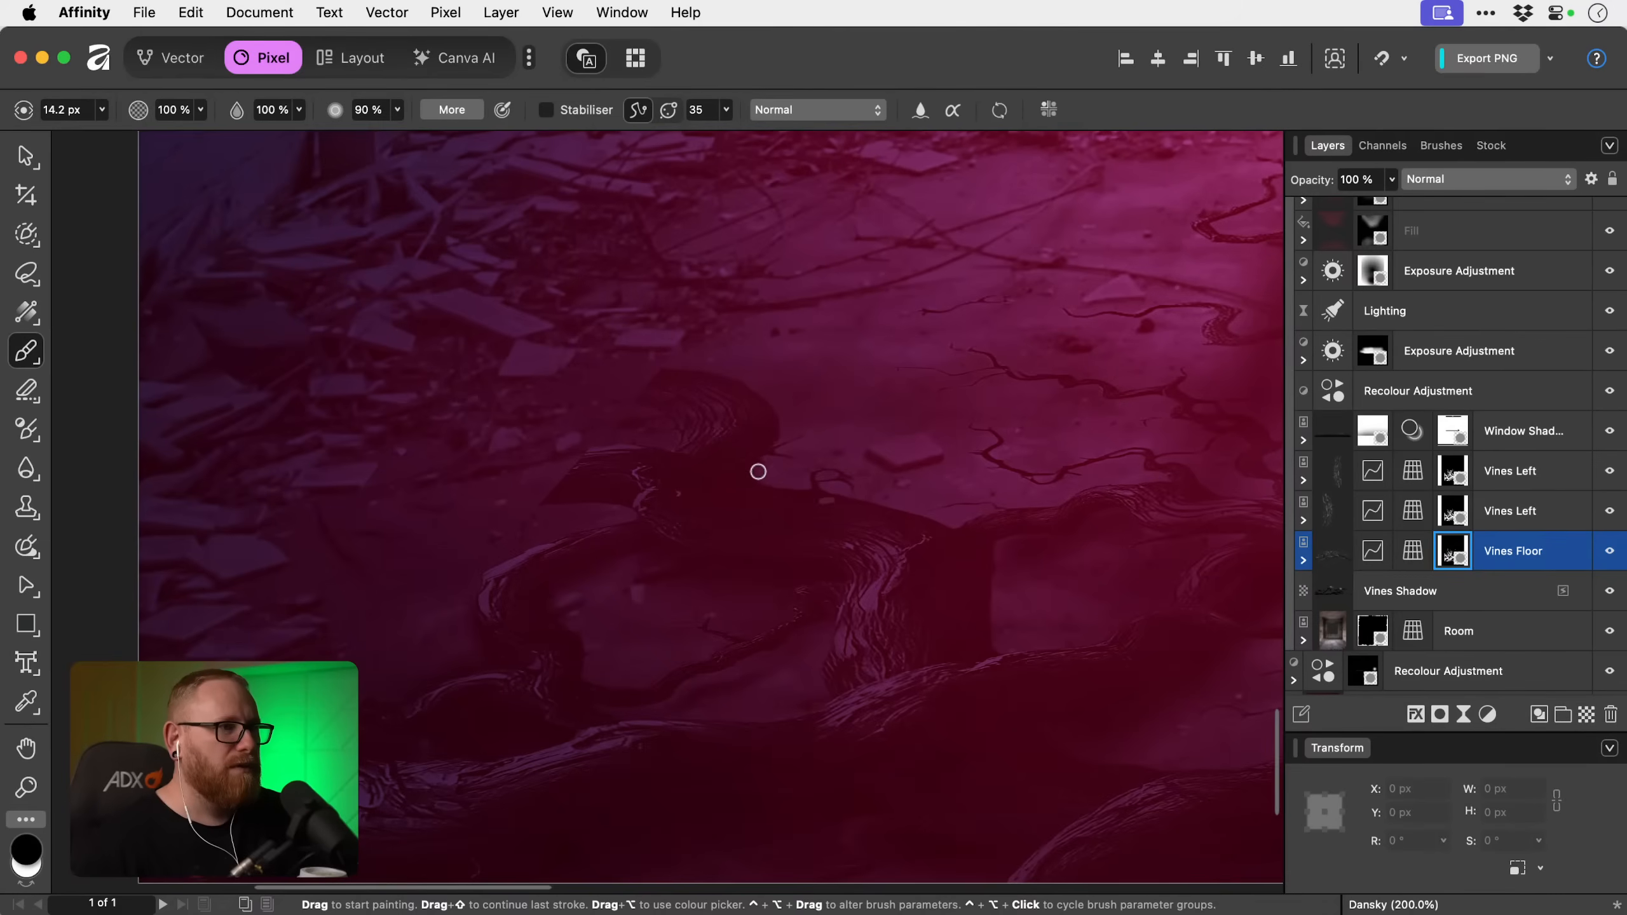
{"action": "scroll", "coordinate": [856, 458], "scroll_direction": "up", "scroll_amount": 1}
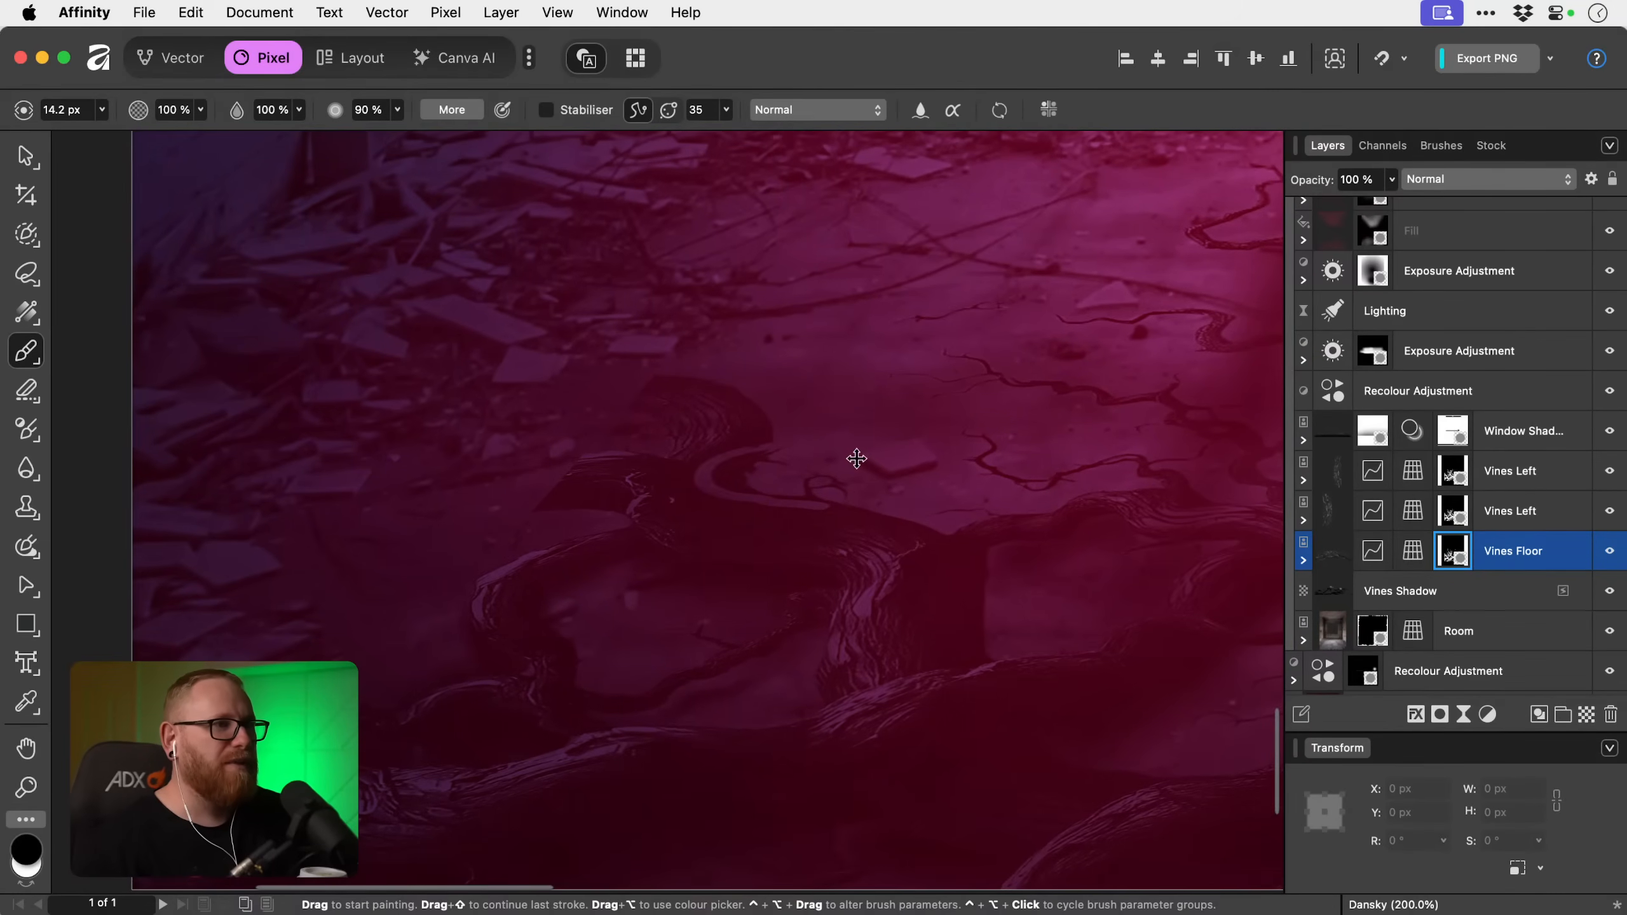
Add a new mask to the Vines Floor layer and paint black to hide the curled vine above the left loop.
{"action": "left_click", "coordinate": [1514, 513]}
{"action": "left_click", "coordinate": [1528, 552]}
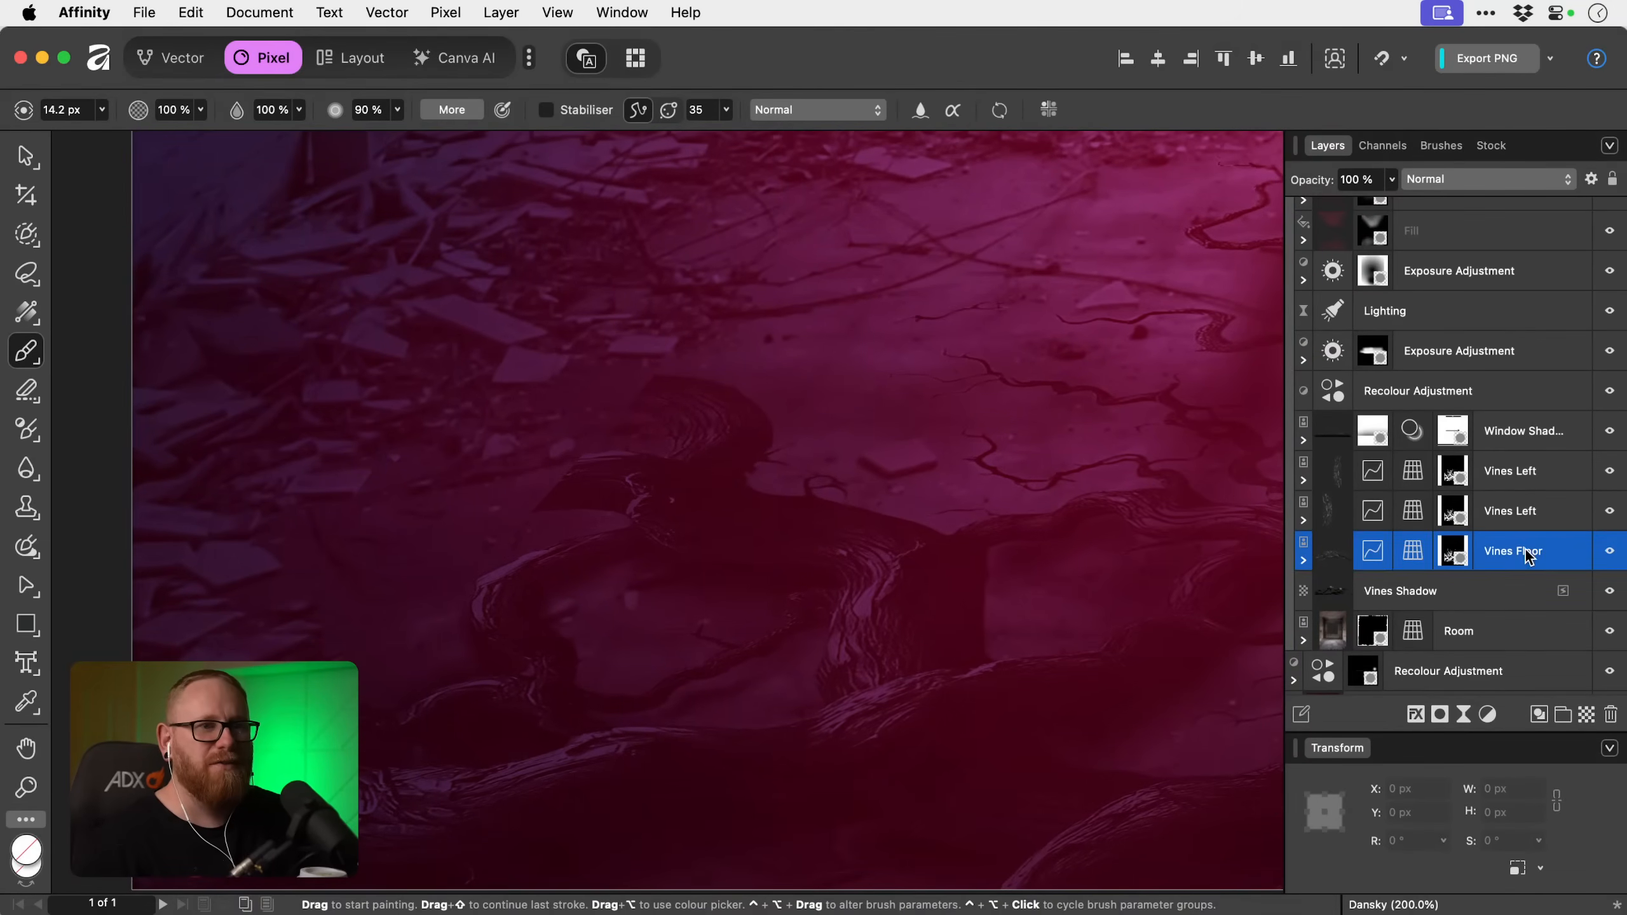
{"action": "left_click", "coordinate": [1439, 714]}
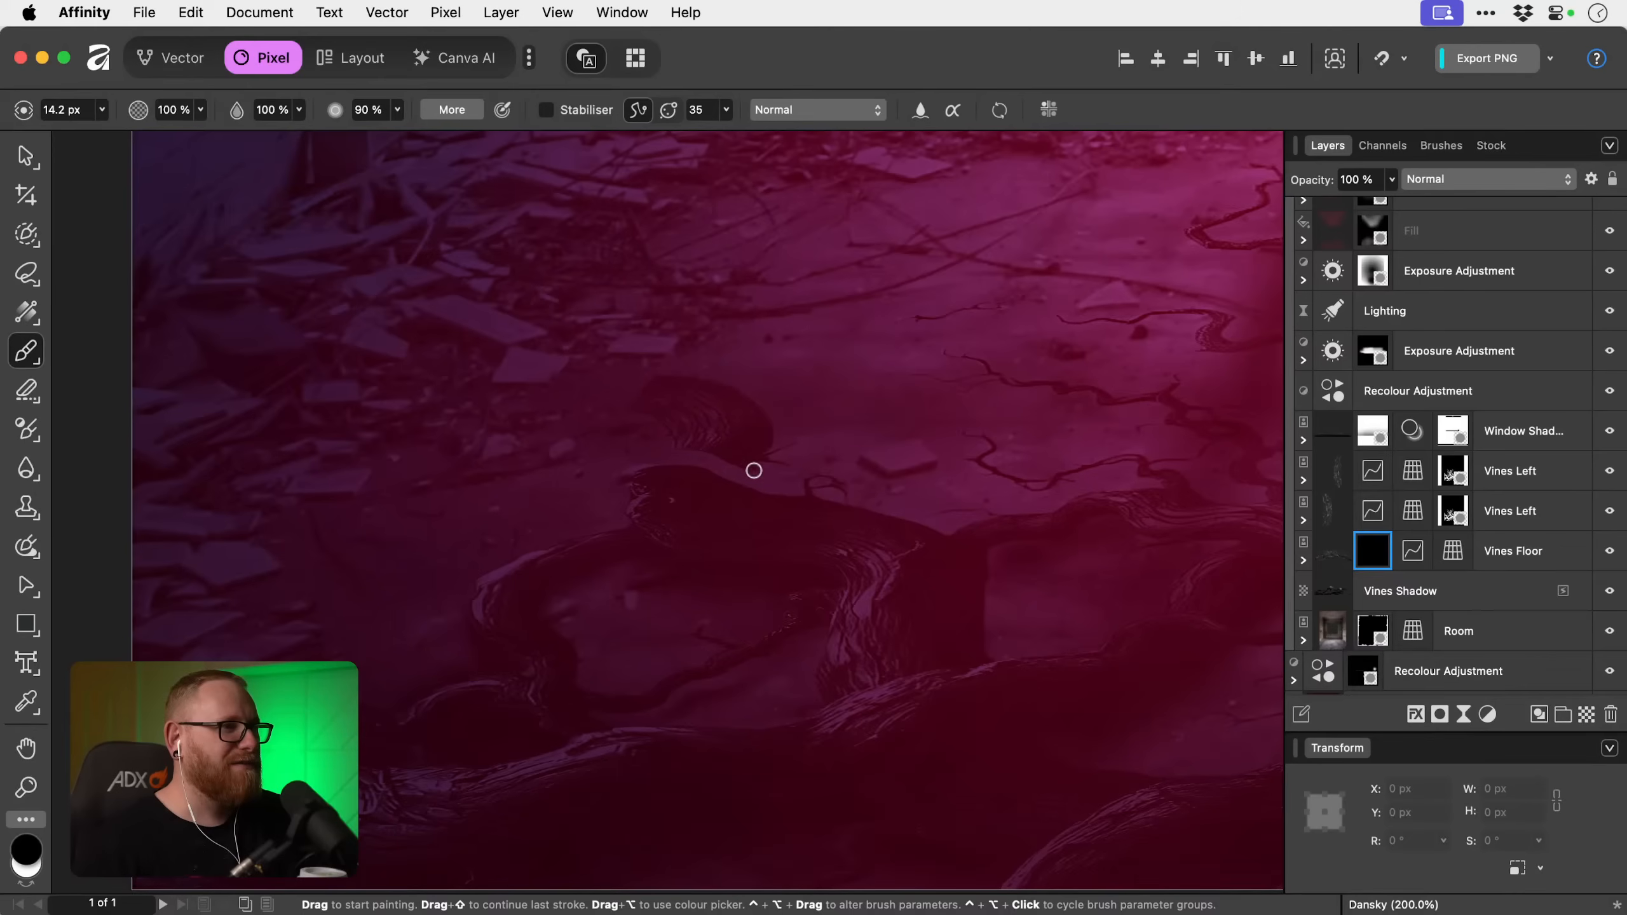
{"action": "left_click_drag", "start_coordinate": [771, 448], "coordinate": [644, 429]}
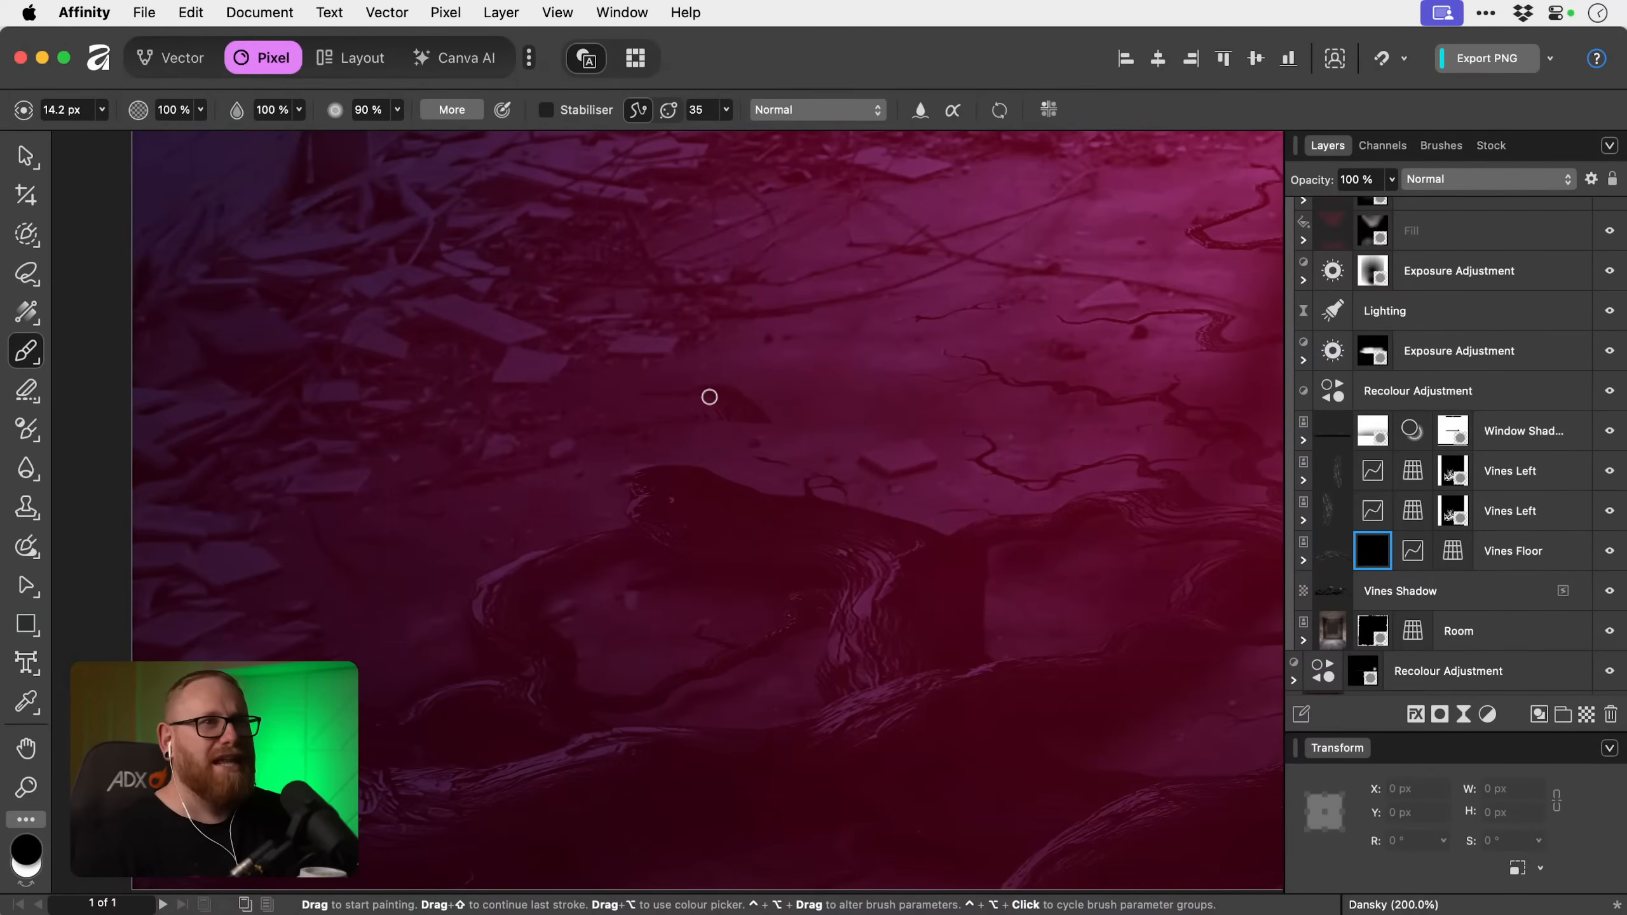
{"action": "scroll", "coordinate": [690, 418], "scroll_direction": "up", "scroll_amount": 2}
{"action": "scroll", "coordinate": [689, 418], "scroll_direction": "right", "scroll_amount": 2}
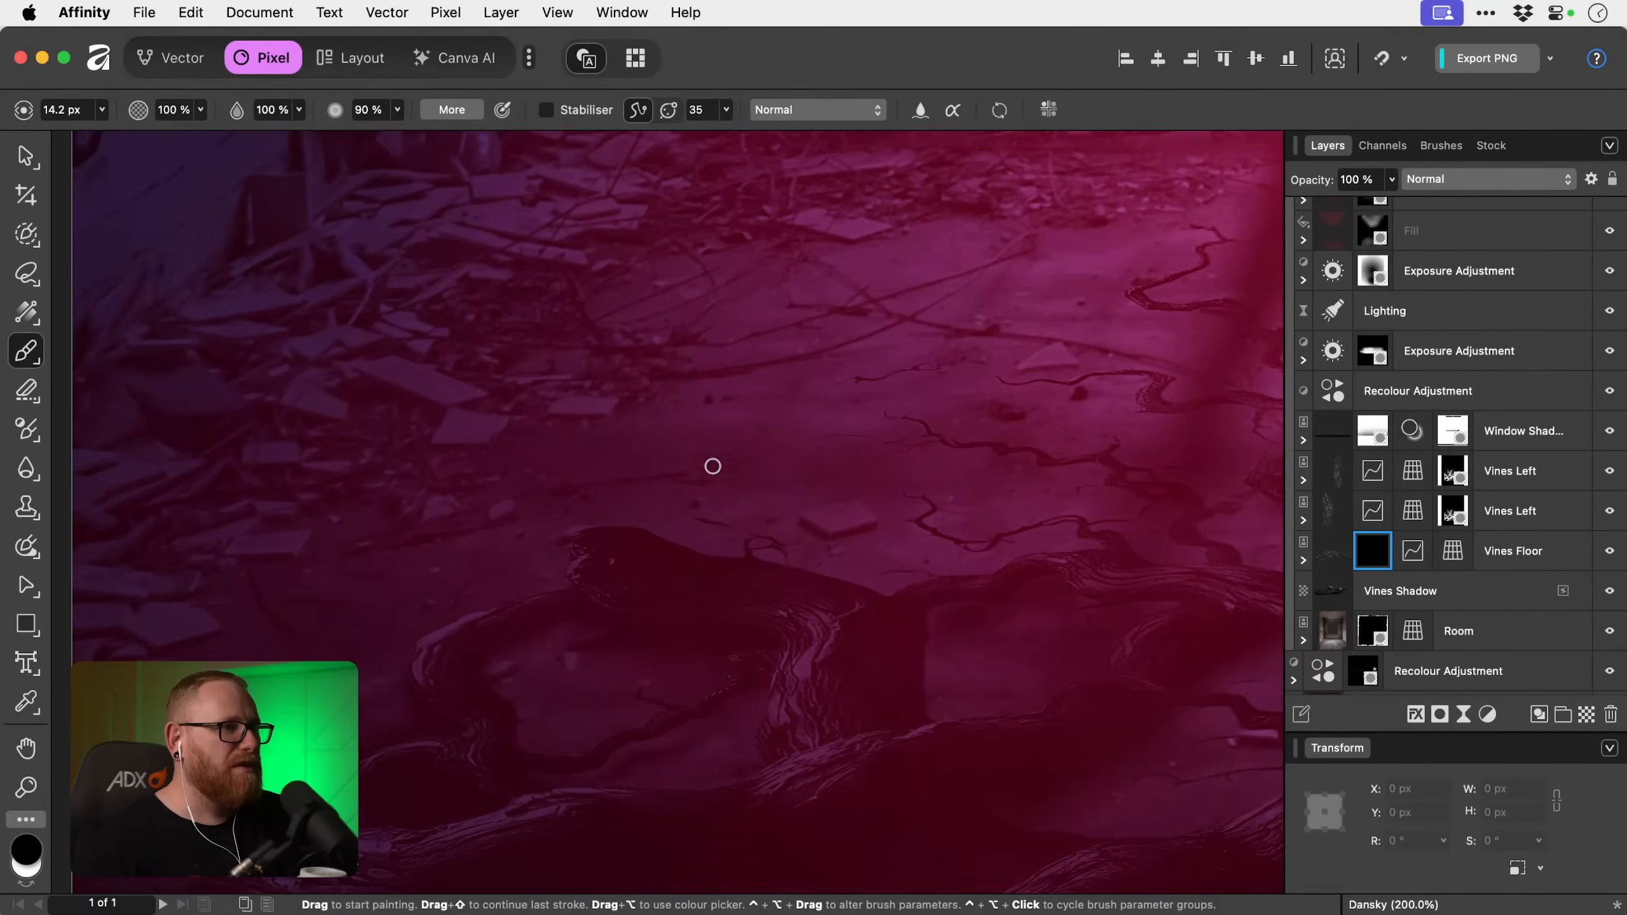
{"action": "scroll", "coordinate": [633, 467], "scroll_direction": "down", "scroll_amount": 1}
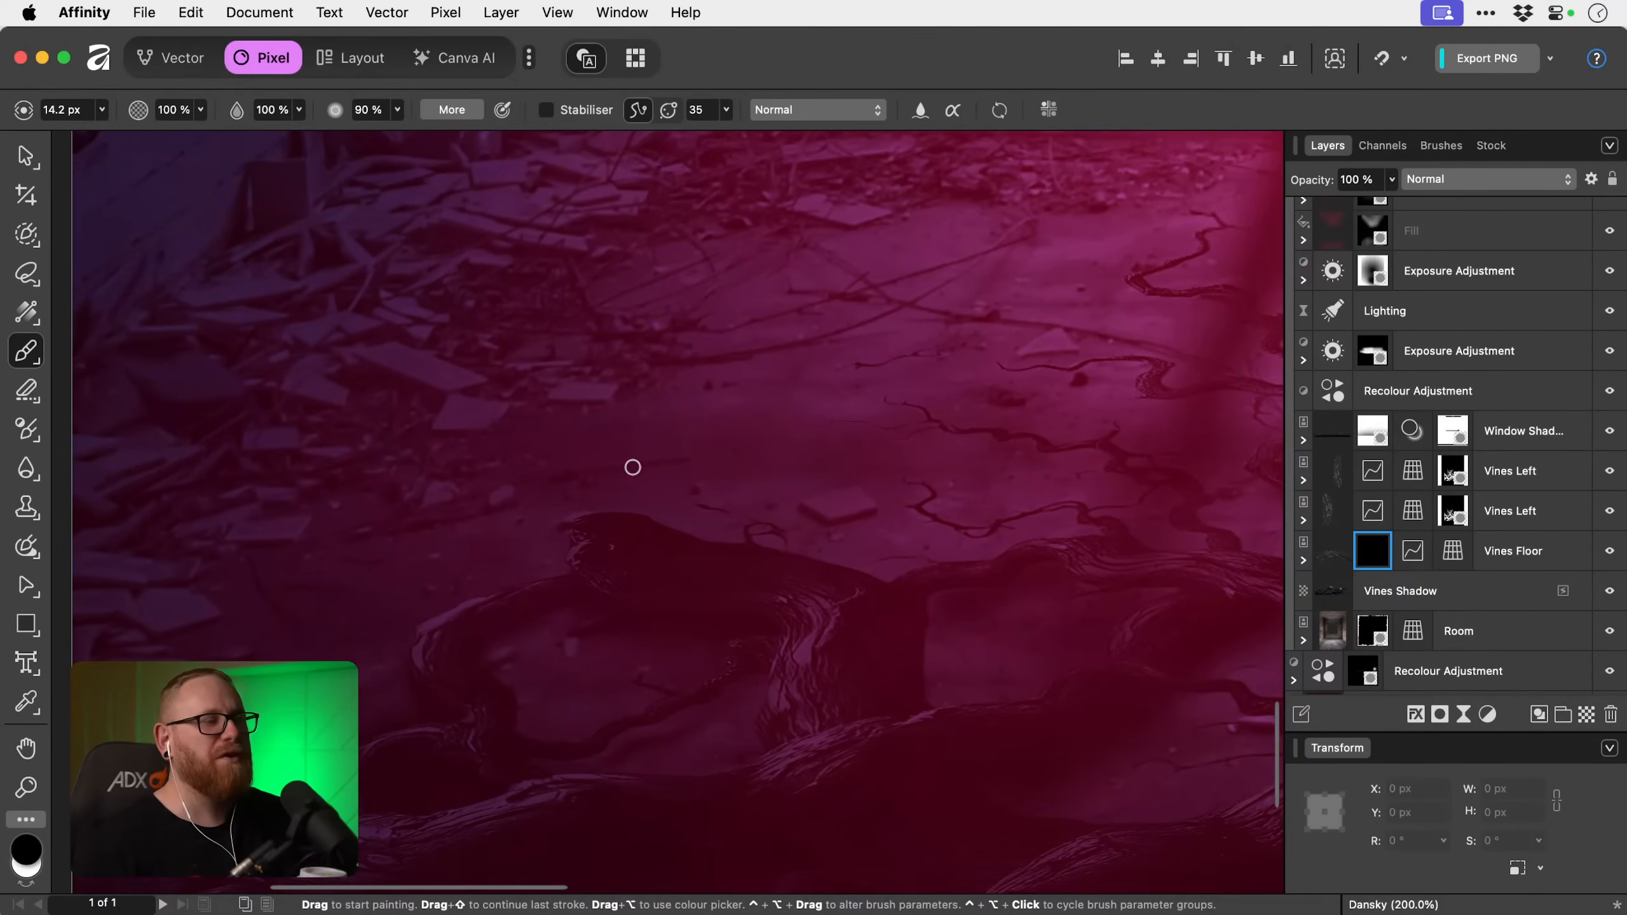
{"action": "scroll", "coordinate": [698, 437], "scroll_direction": "right", "scroll_amount": 1}
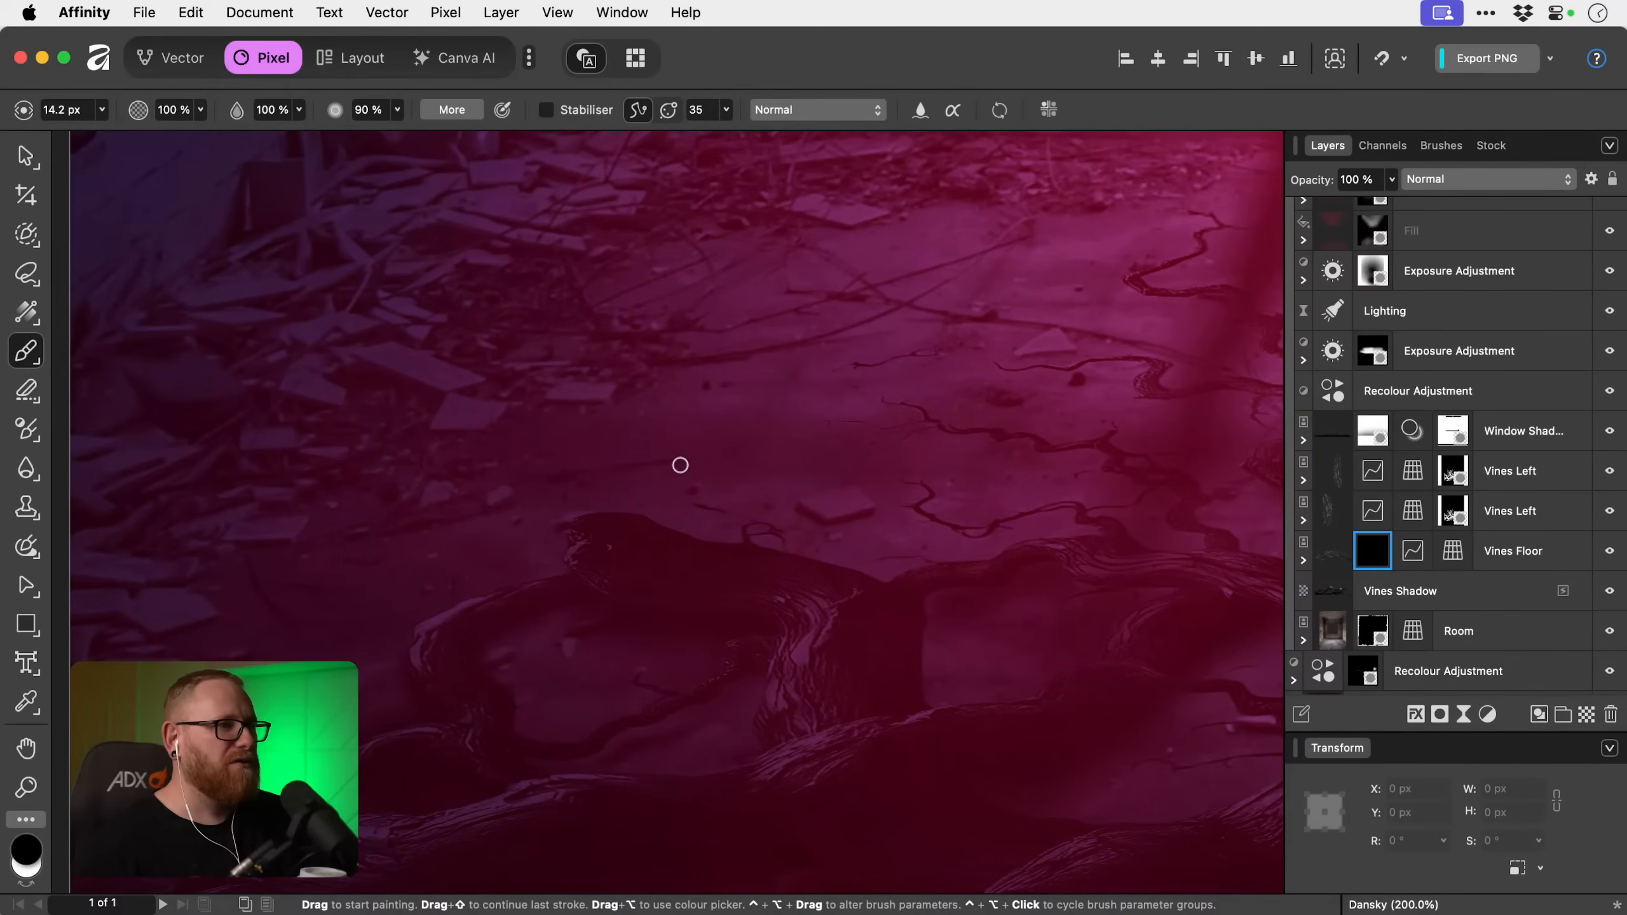
Paint out the ragged vine end beside the small arch at the floor's far left on the new Vines Floor mask.
{"action": "key", "text": "space"}
{"action": "left_click_drag", "start_coordinate": [638, 498], "coordinate": [829, 396]}
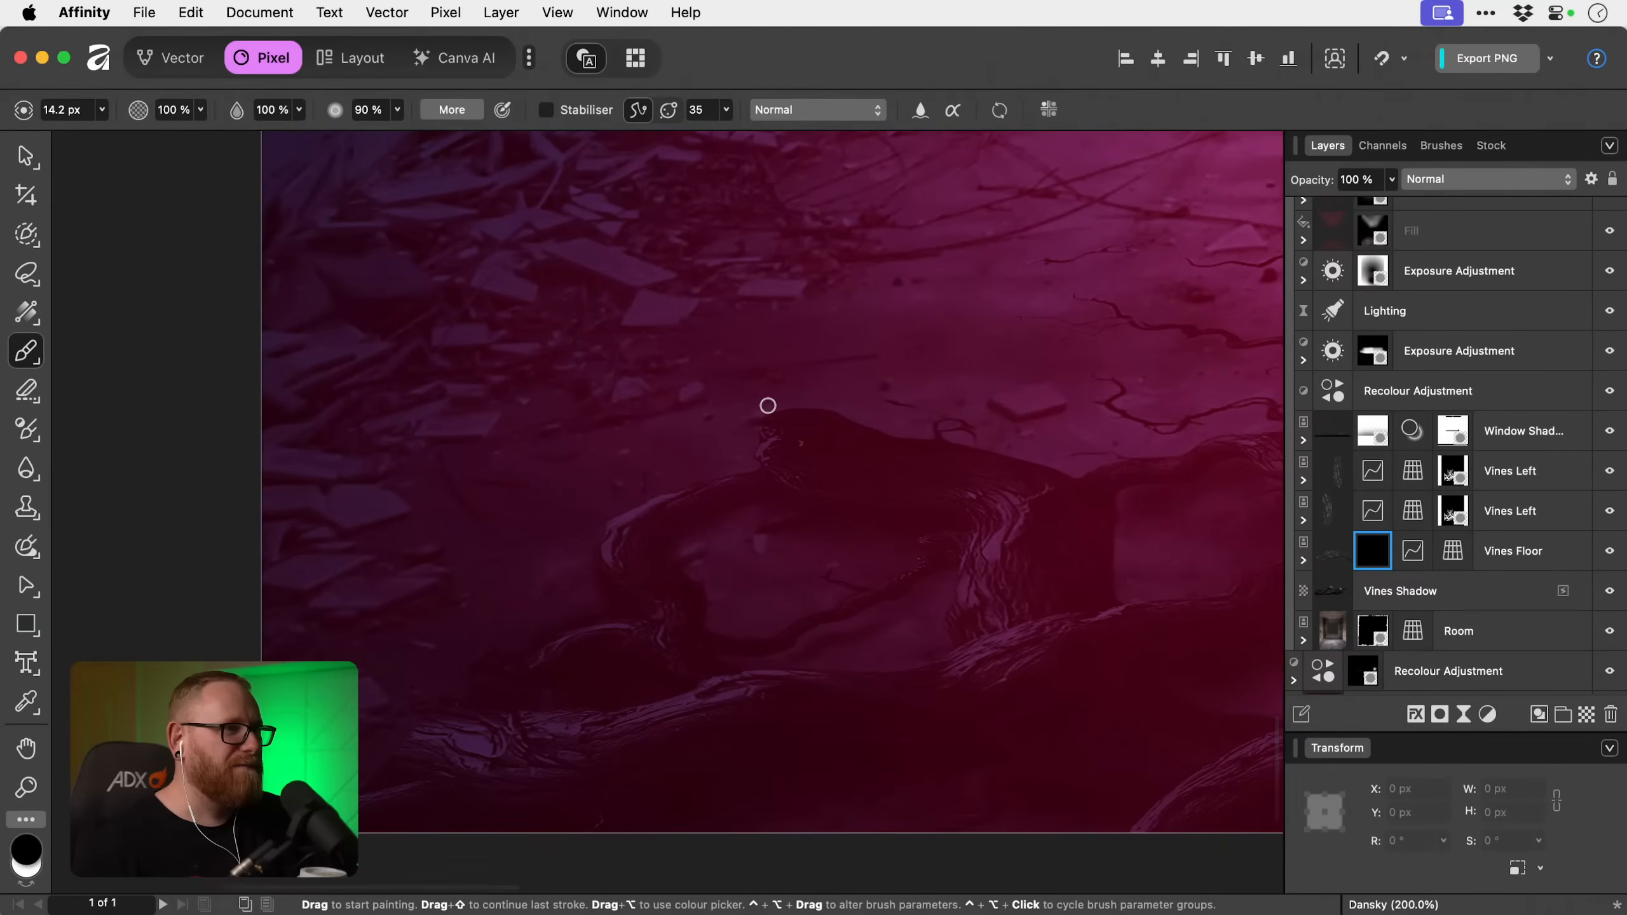
{"action": "key", "text": "space"}
{"action": "left_click_drag", "start_coordinate": [578, 488], "coordinate": [608, 414]}
{"action": "key", "text": "z"}
{"action": "left_click_drag", "start_coordinate": [572, 564], "coordinate": [727, 577]}
{"action": "key", "text": "space"}
{"action": "left_click_drag", "start_coordinate": [525, 602], "coordinate": [595, 506]}
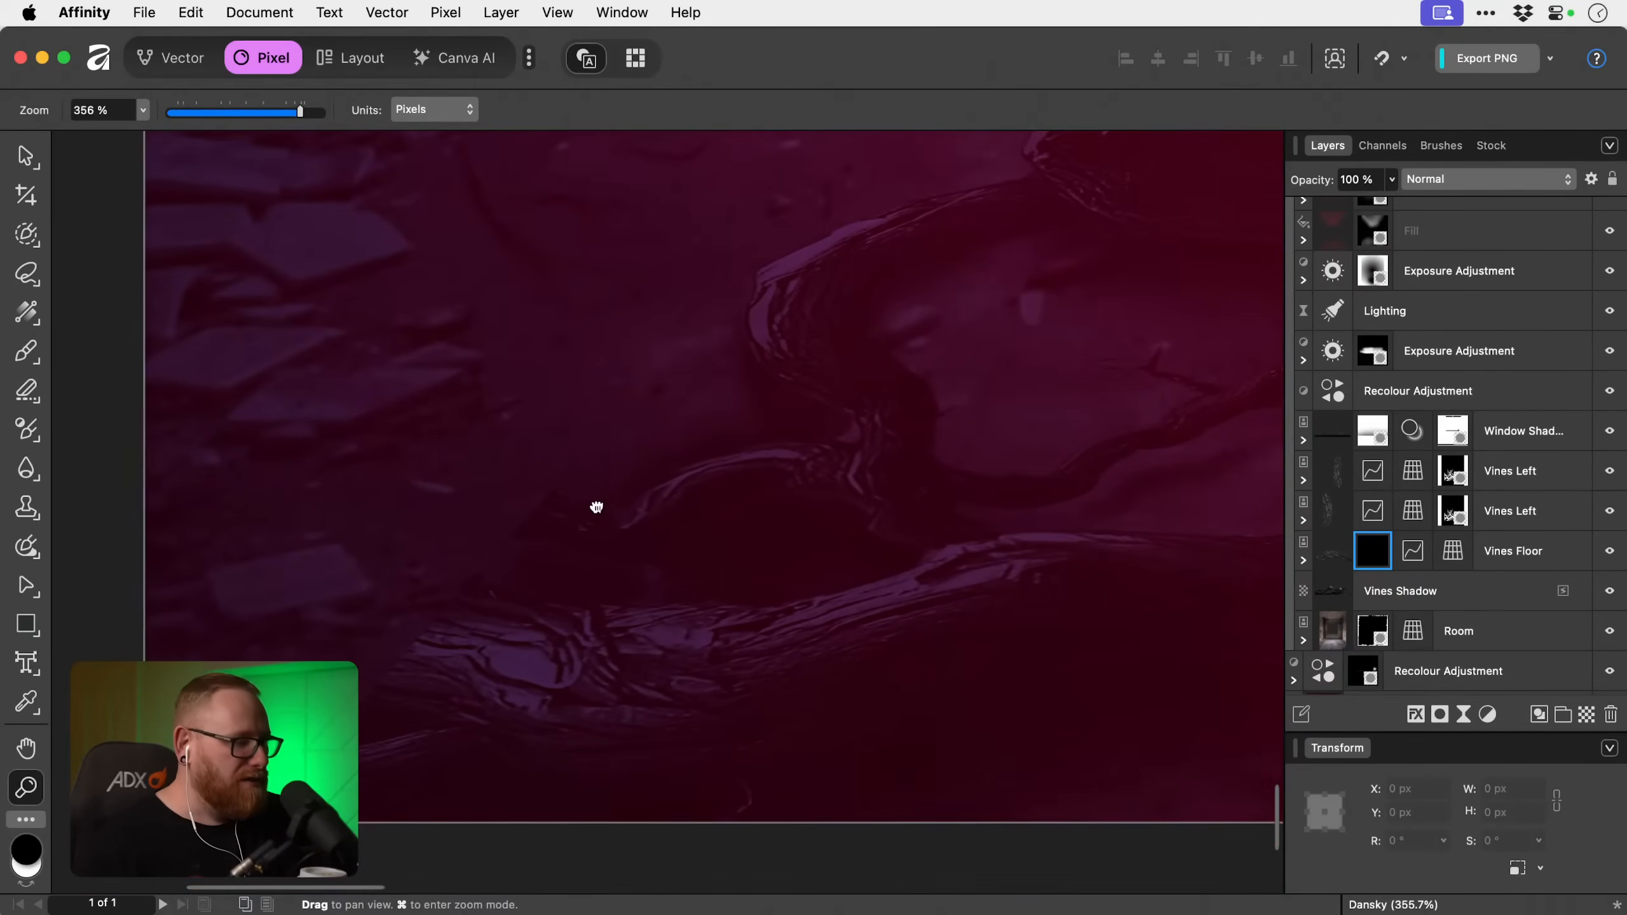
{"action": "key", "text": "b"}
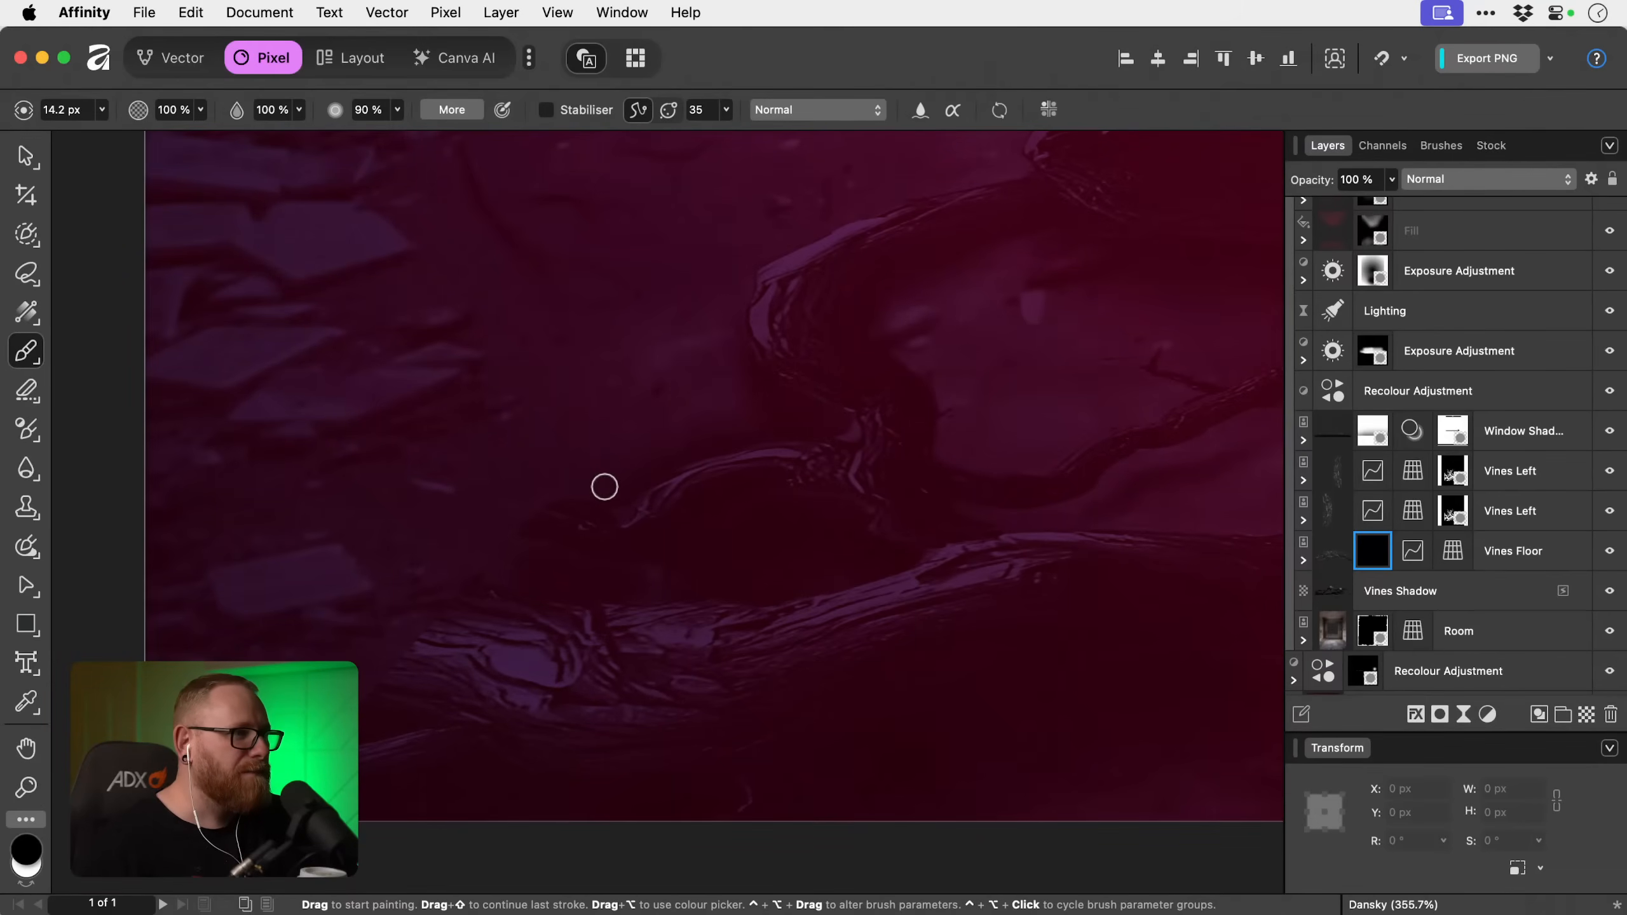
{"action": "key", "text": "space"}
{"action": "left_click_drag", "start_coordinate": [422, 570], "coordinate": [501, 473]}
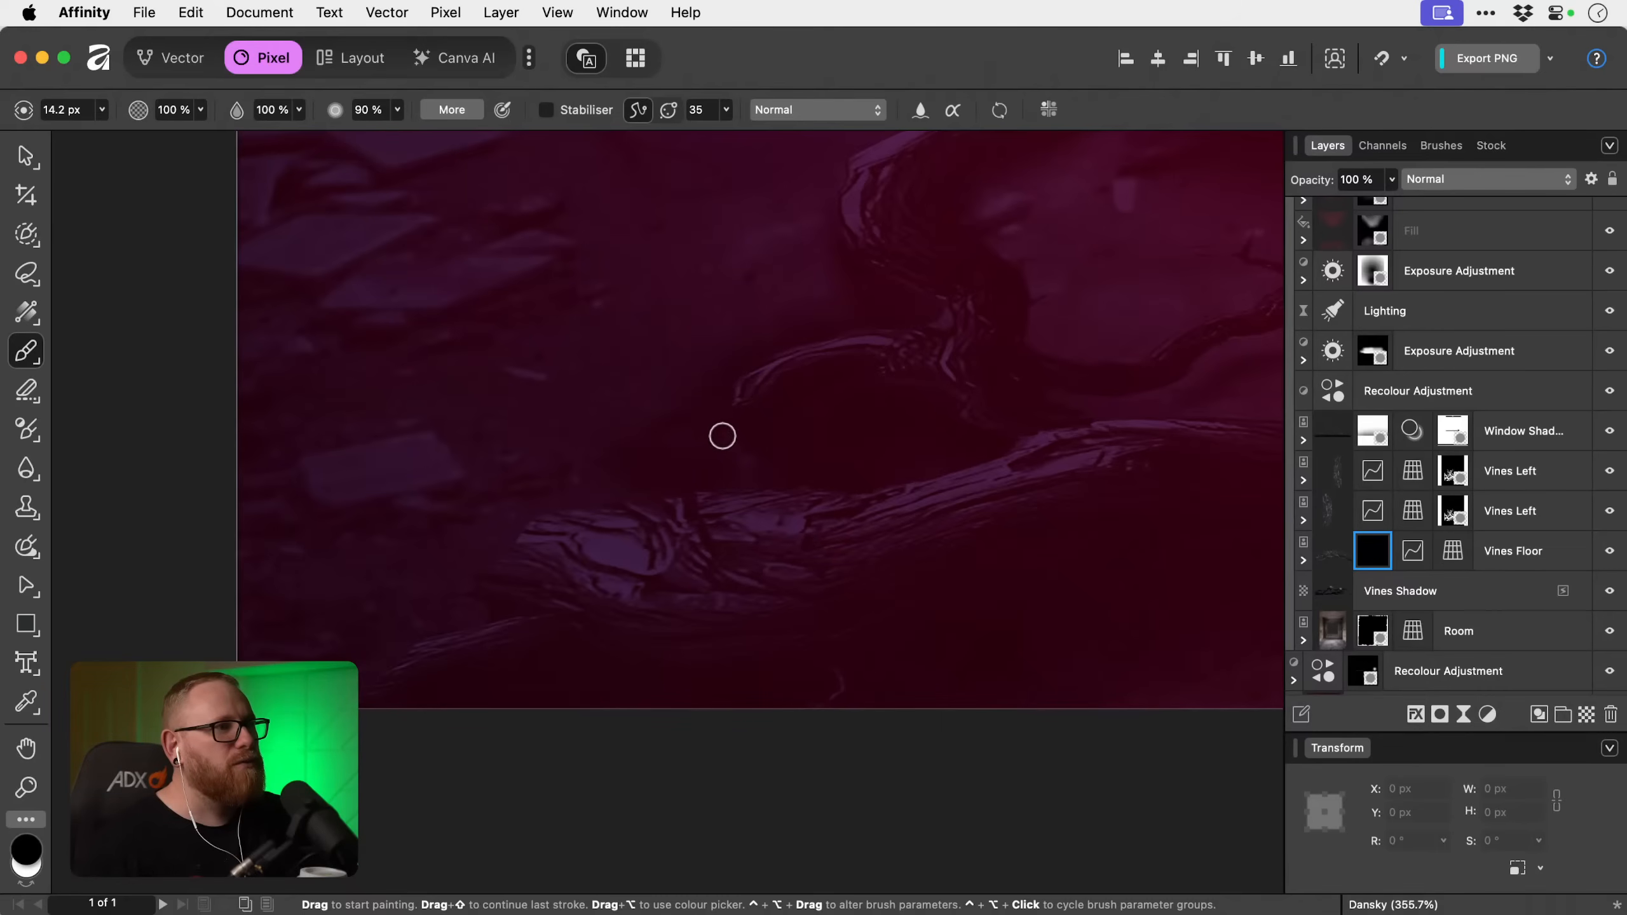
Erase excess shadow across the floor on the Vines Shadow layer with a 225.1 px eraser at 0% hardness.
{"action": "key", "text": "v"}
{"action": "key", "text": "super+0"}
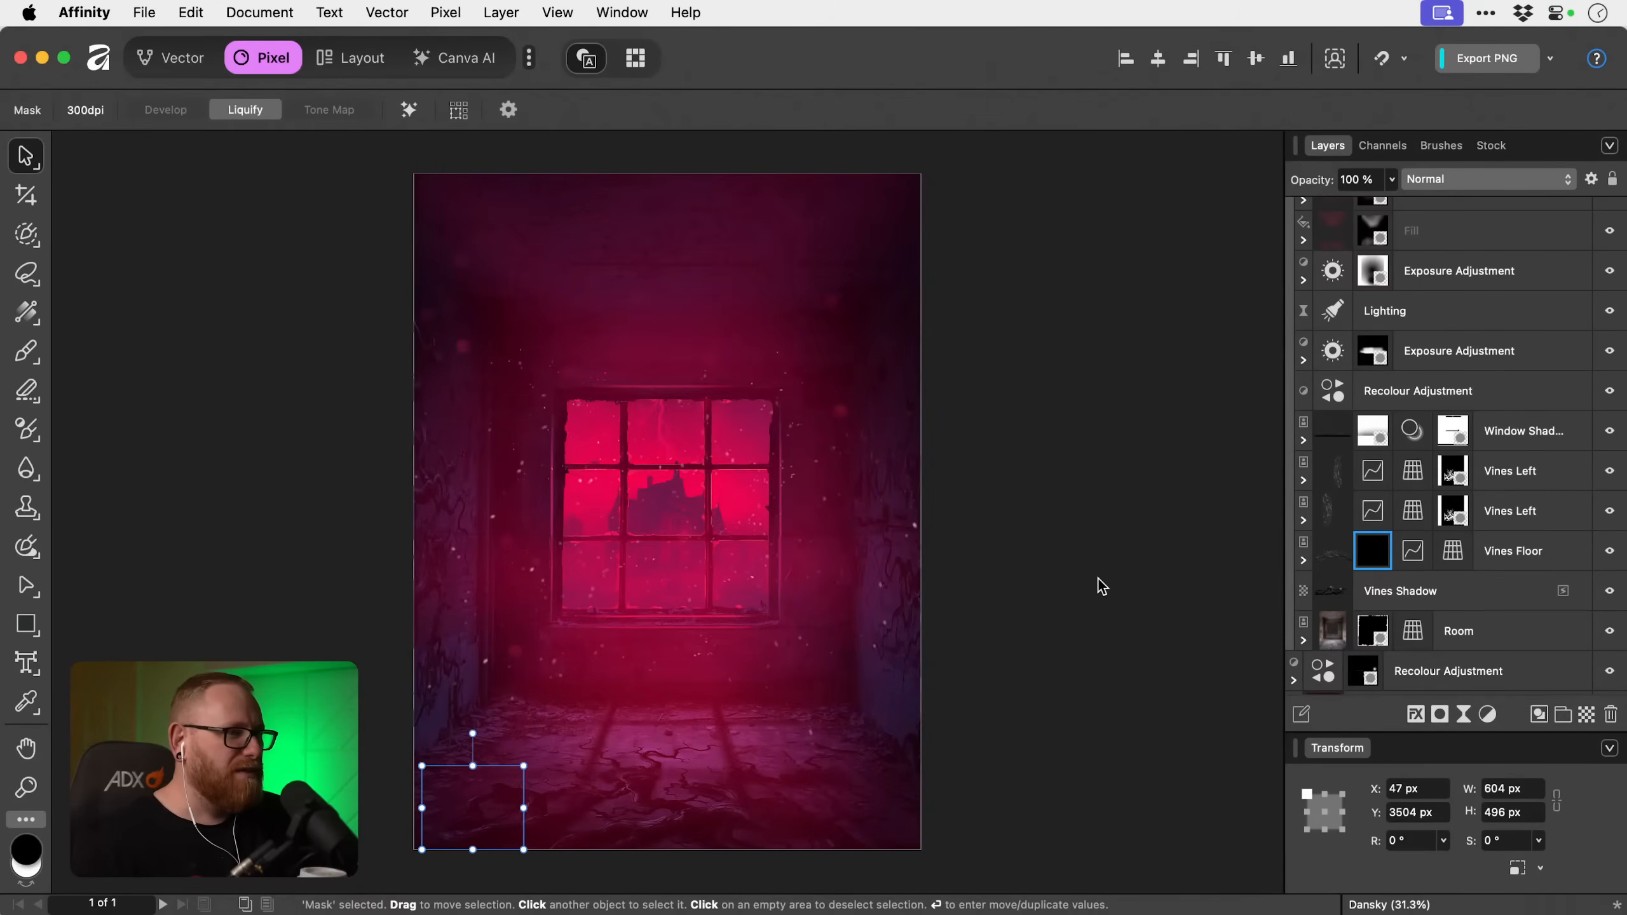
{"action": "left_click", "coordinate": [1468, 598]}
{"action": "key", "text": "e"}
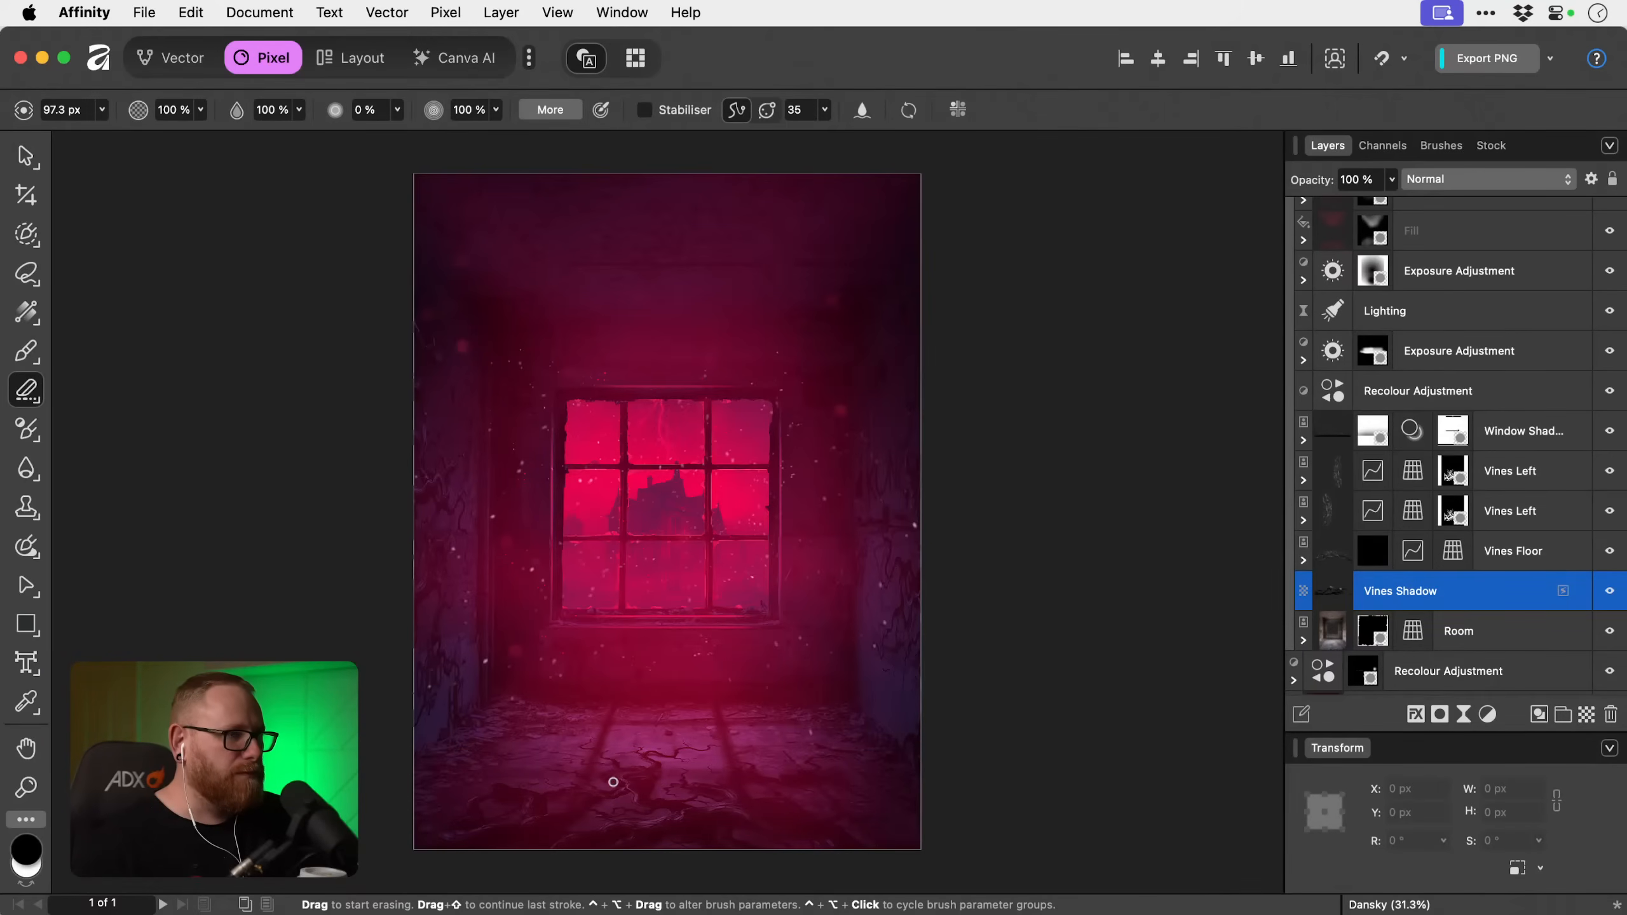
{"action": "left_click_drag", "start_coordinate": [594, 781], "coordinate": [660, 787]}
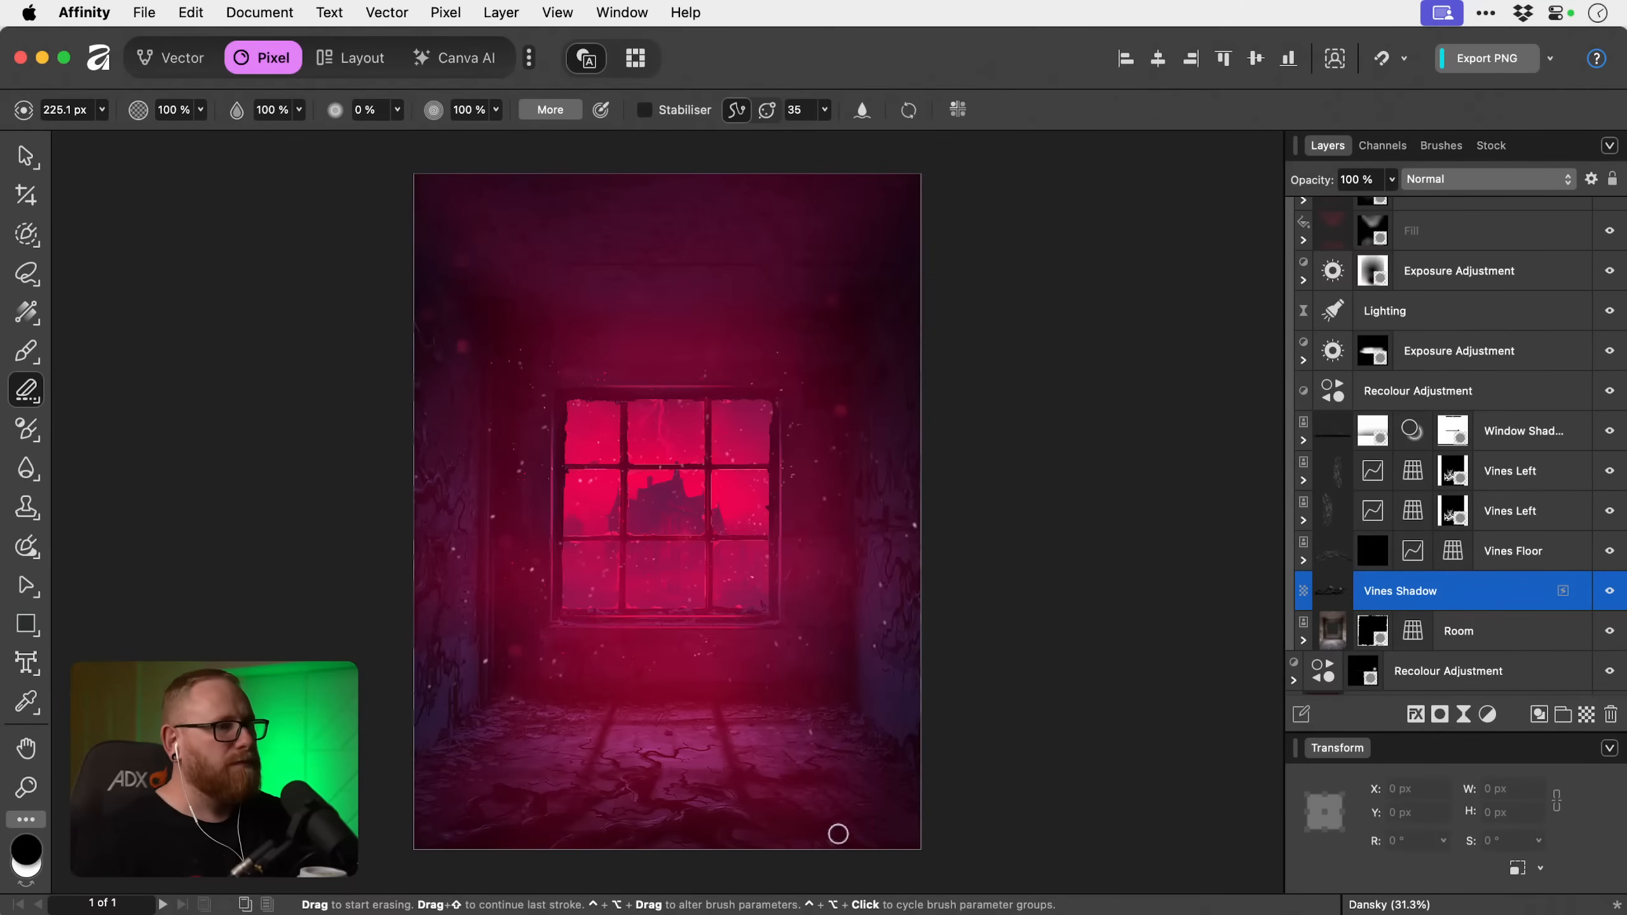
Compare the floor with the Vines Shadow layer hidden and shown, and set that layer's opacity to 90%.
{"action": "key", "text": "v"}
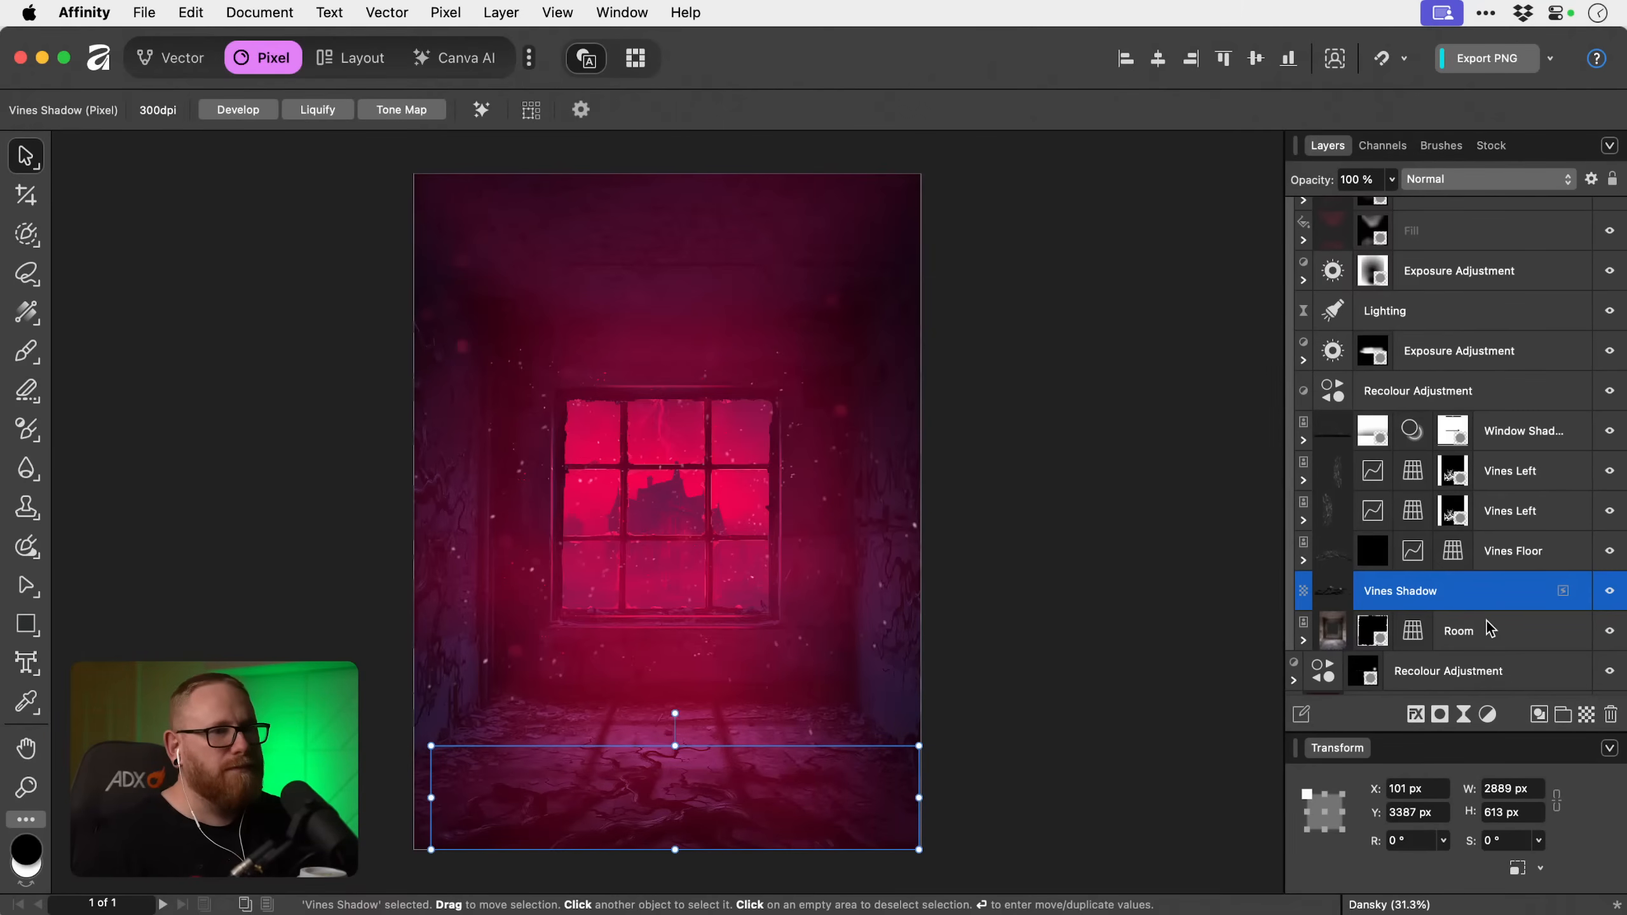
{"action": "left_click", "coordinate": [1610, 591]}
{"action": "left_click", "coordinate": [1609, 591]}
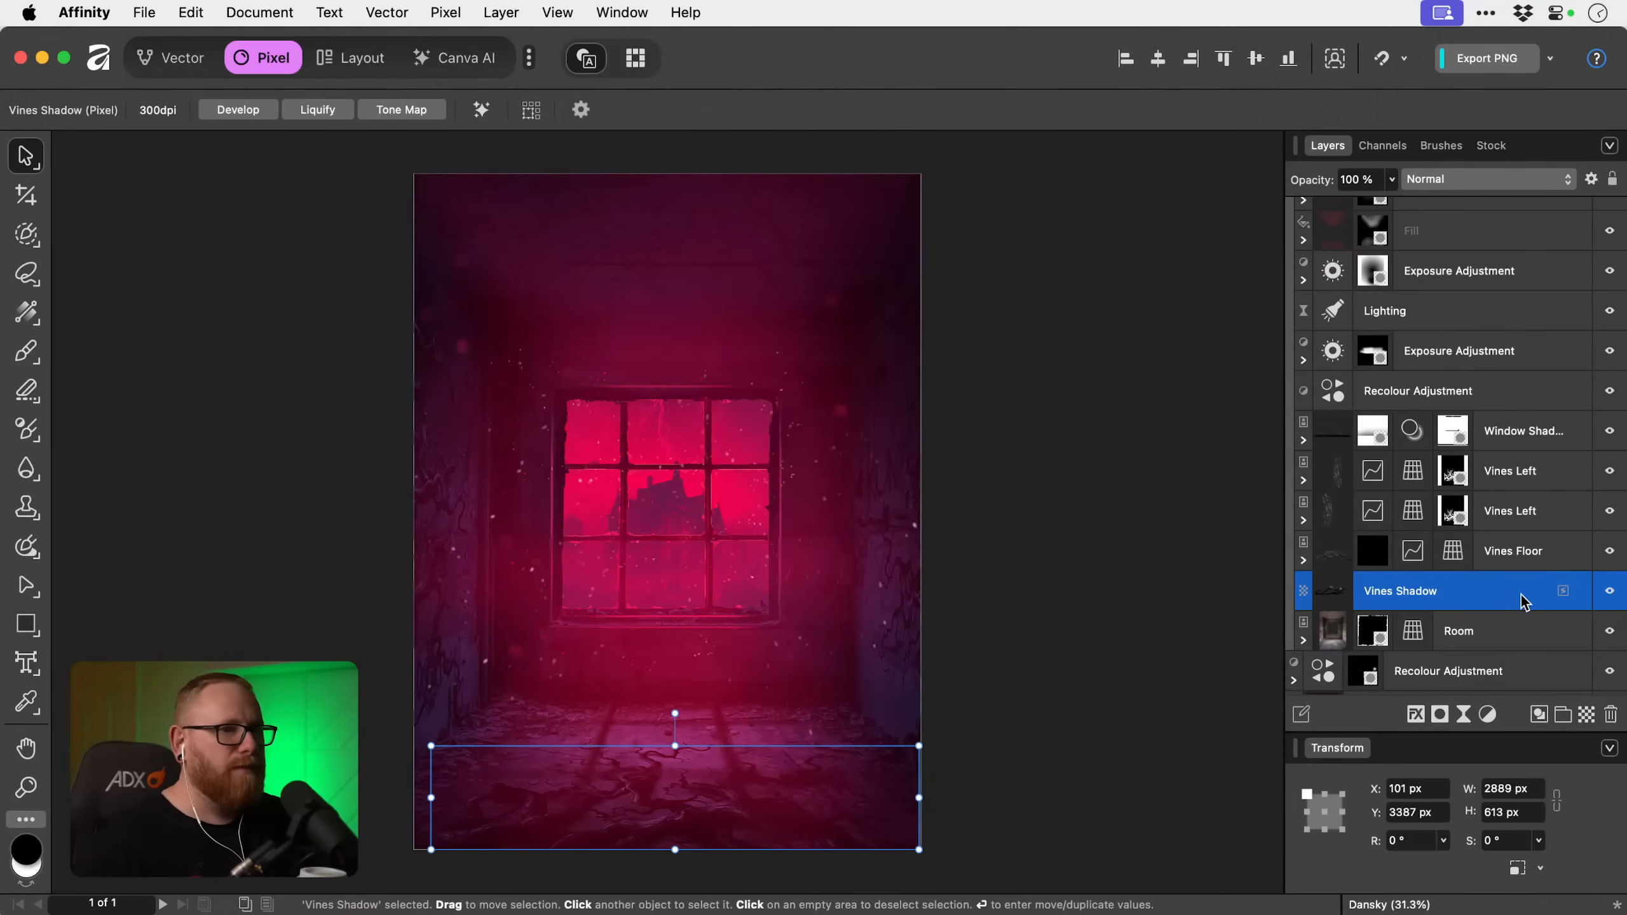
{"action": "left_click", "coordinate": [1391, 192]}
{"action": "mouse_move", "coordinate": [1391, 202]}
{"action": "left_mouse_down"}
{"action": "mouse_move", "coordinate": [1332, 205]}
{"action": "mouse_move", "coordinate": [1371, 206]}
{"action": "left_mouse_up"}
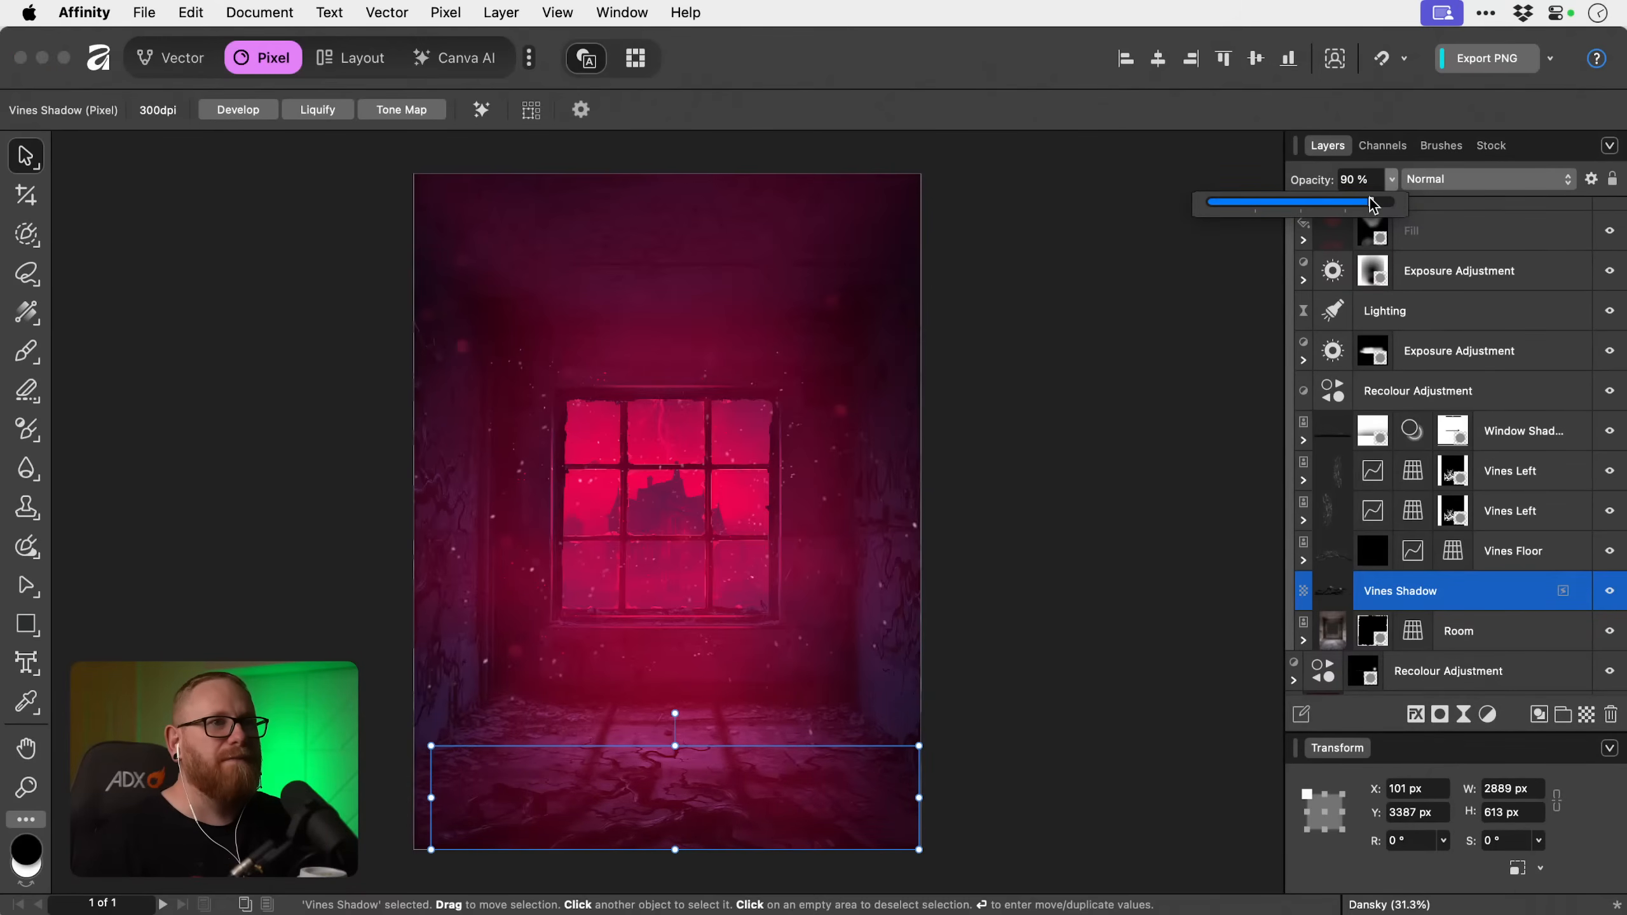
{"action": "left_click", "coordinate": [1492, 609]}
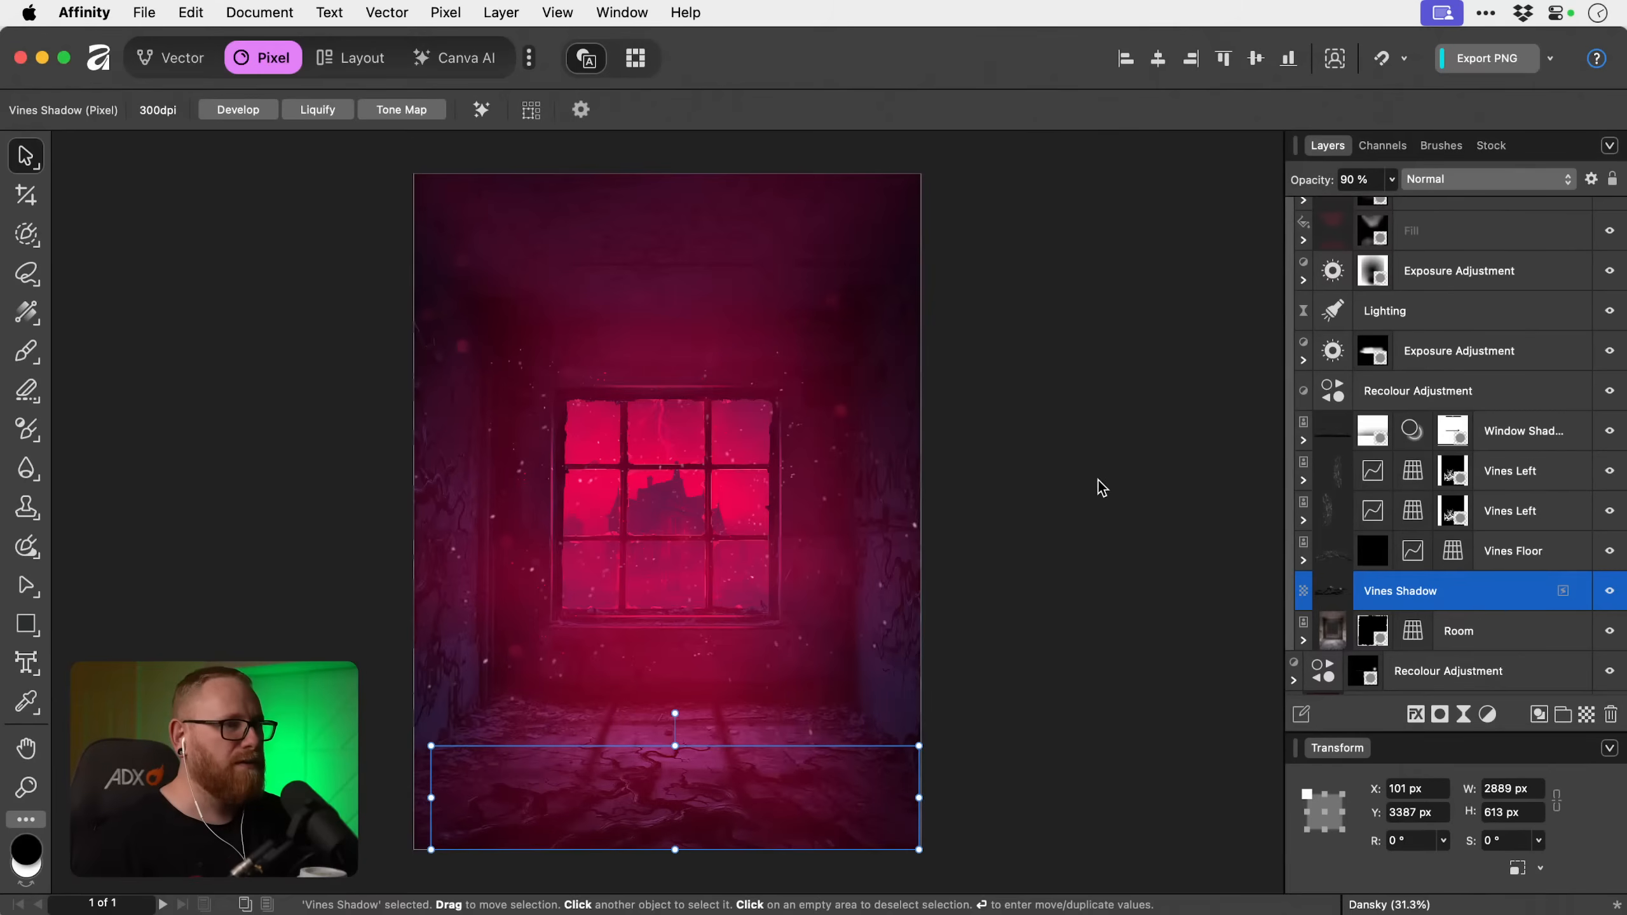
Add a new empty pixel layer above the Unsharp Mask filter.
{"action": "left_click", "coordinate": [1153, 477]}
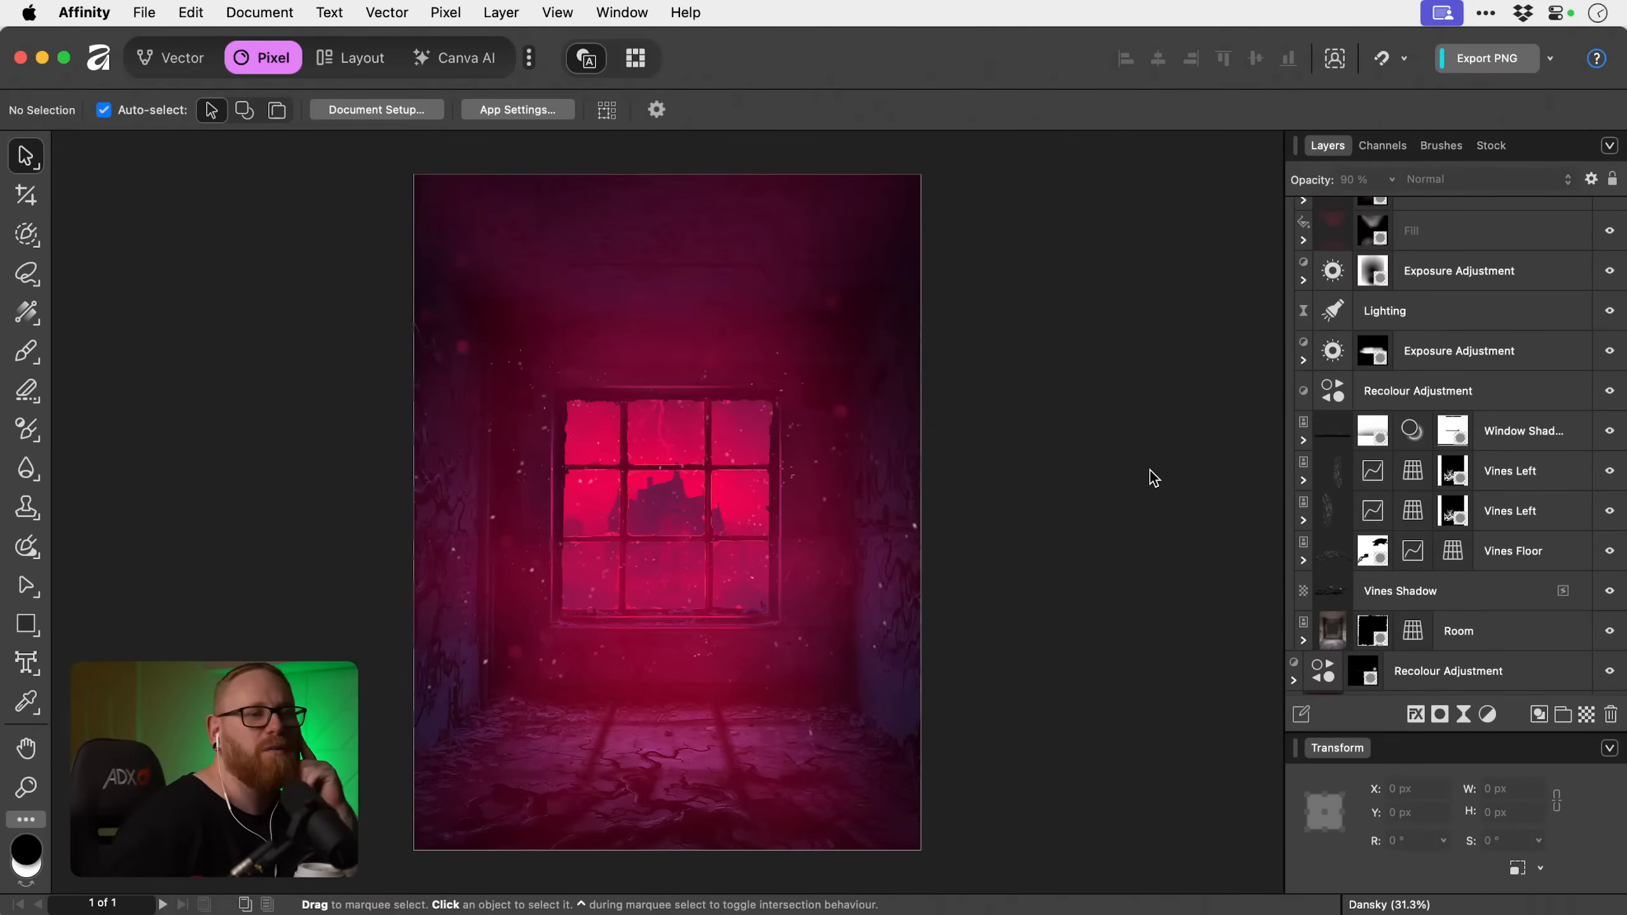
{"action": "scroll", "coordinate": [1500, 432], "scroll_direction": "up", "scroll_amount": 10}
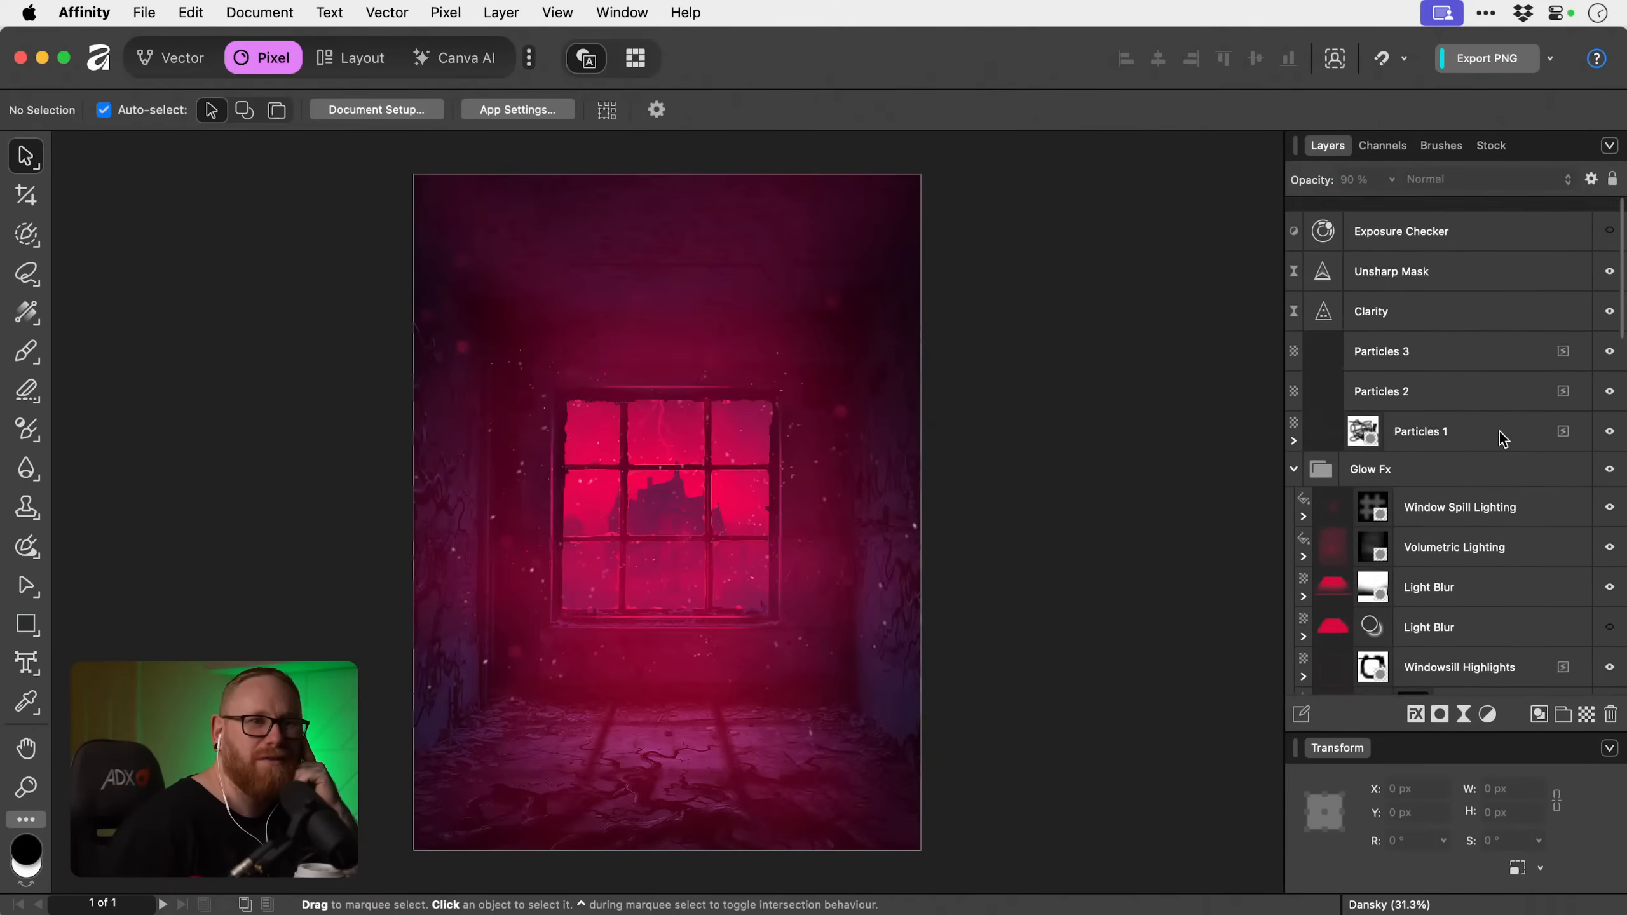
{"action": "left_click", "coordinate": [1479, 259]}
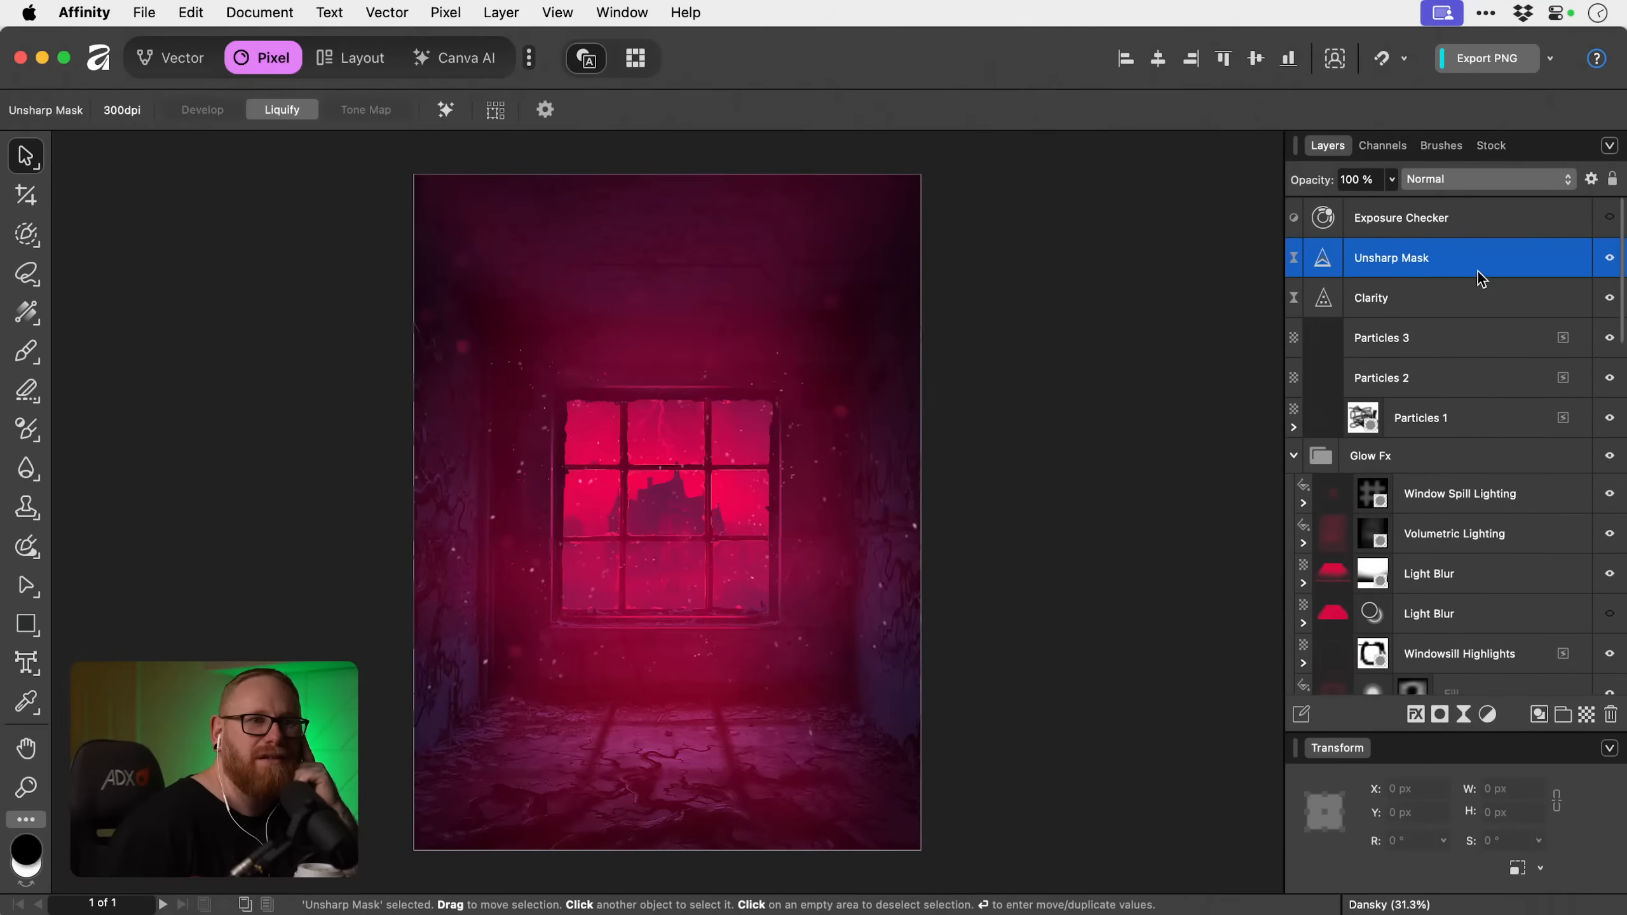
{"action": "left_click", "coordinate": [1587, 717]}
Switch to the Vector workspace, turn off the advanced colour options and show the path brushes.
{"action": "left_click", "coordinate": [165, 67]}
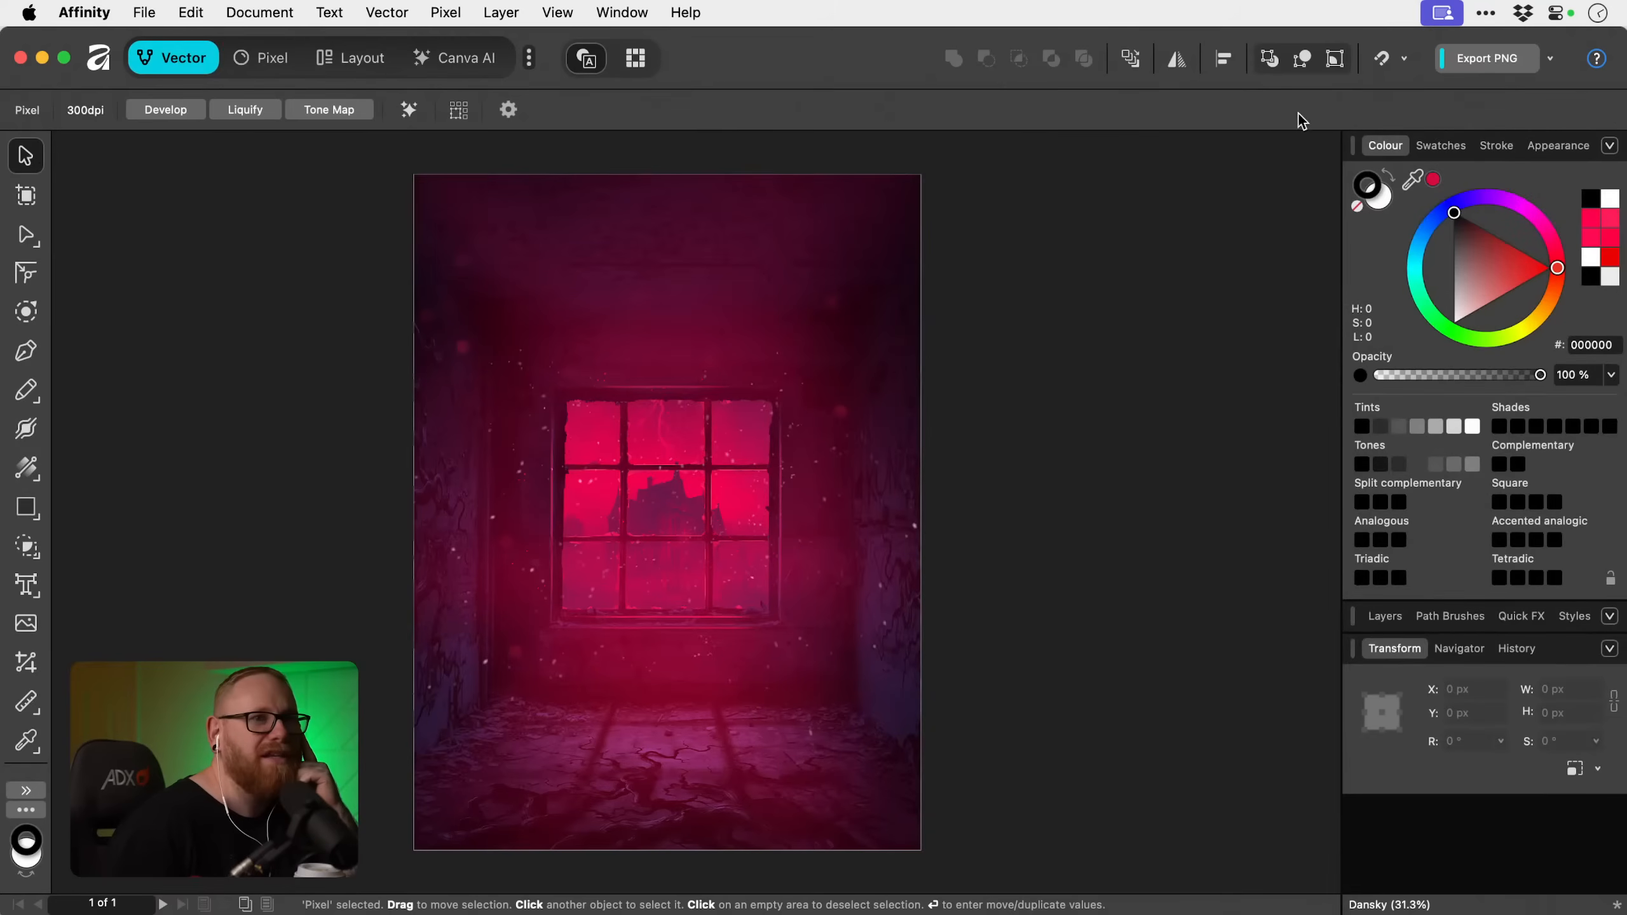
{"action": "left_click", "coordinate": [1610, 146]}
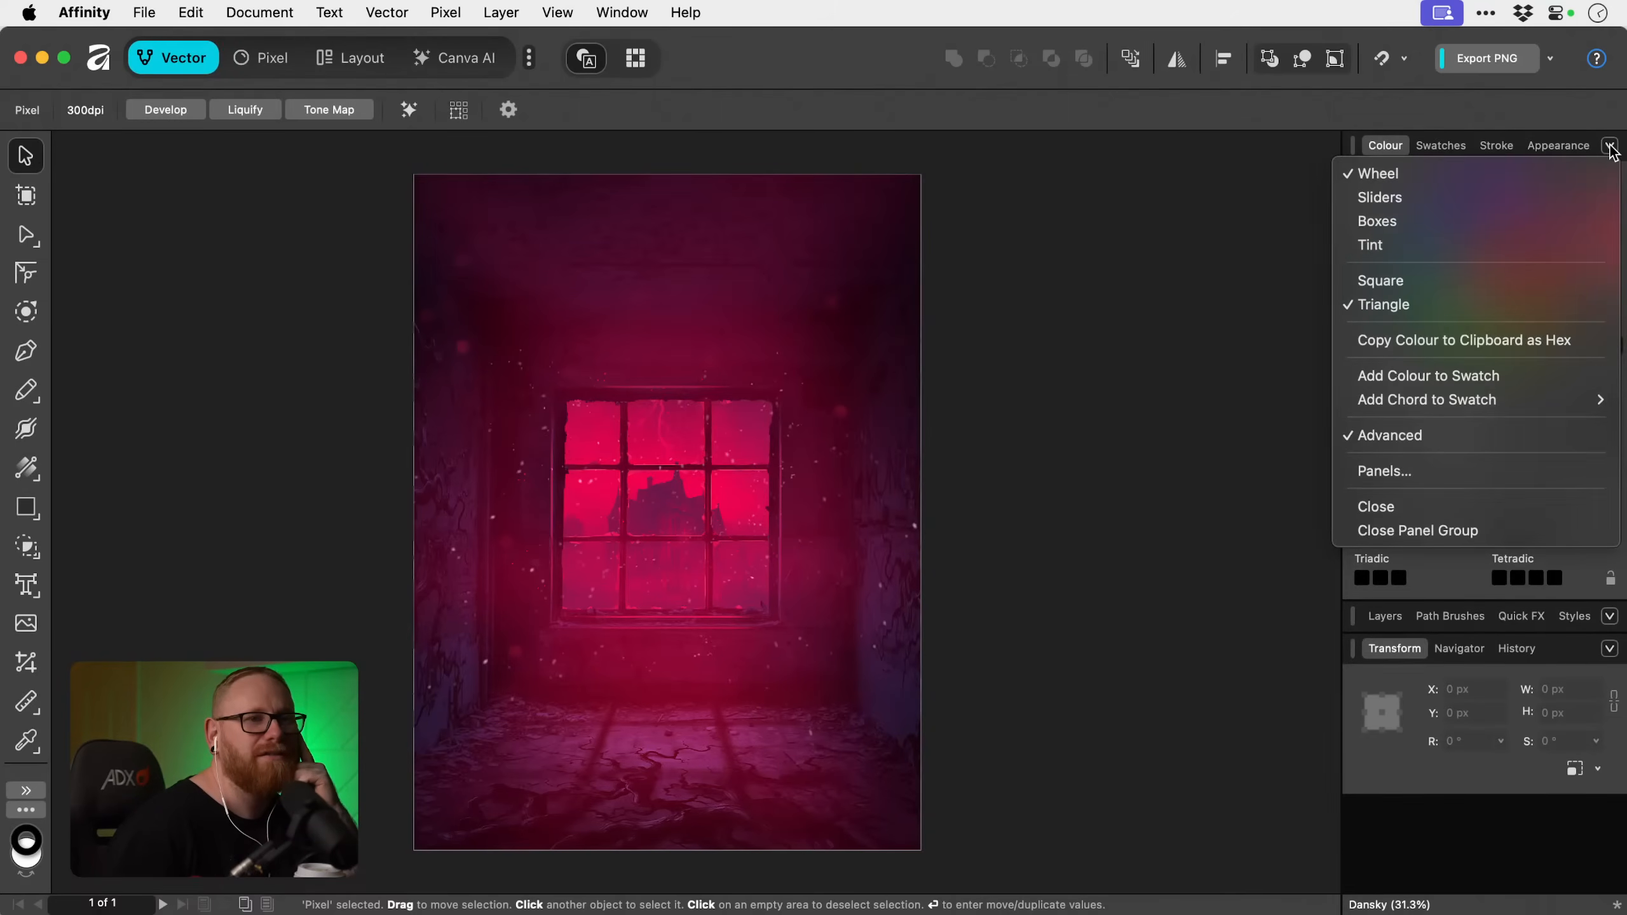
{"action": "left_click", "coordinate": [1487, 431]}
{"action": "left_click", "coordinate": [1467, 406]}
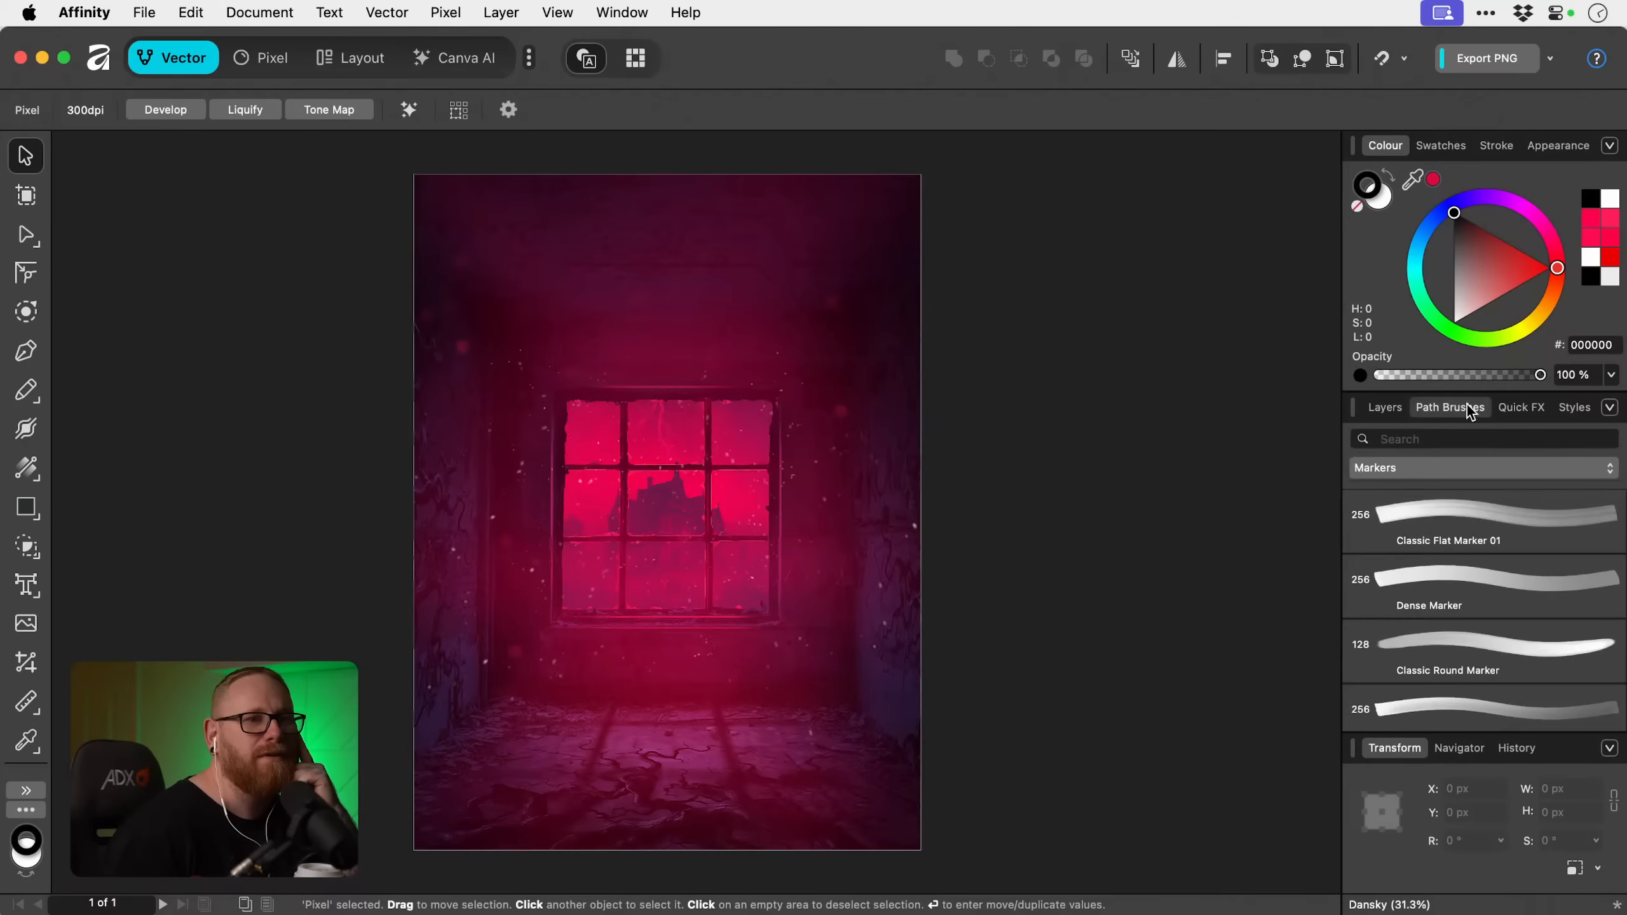
Switch the path brushes to the Image Brushes category, look through its brushes and choose the Vines brush.
{"action": "left_click", "coordinate": [1442, 466]}
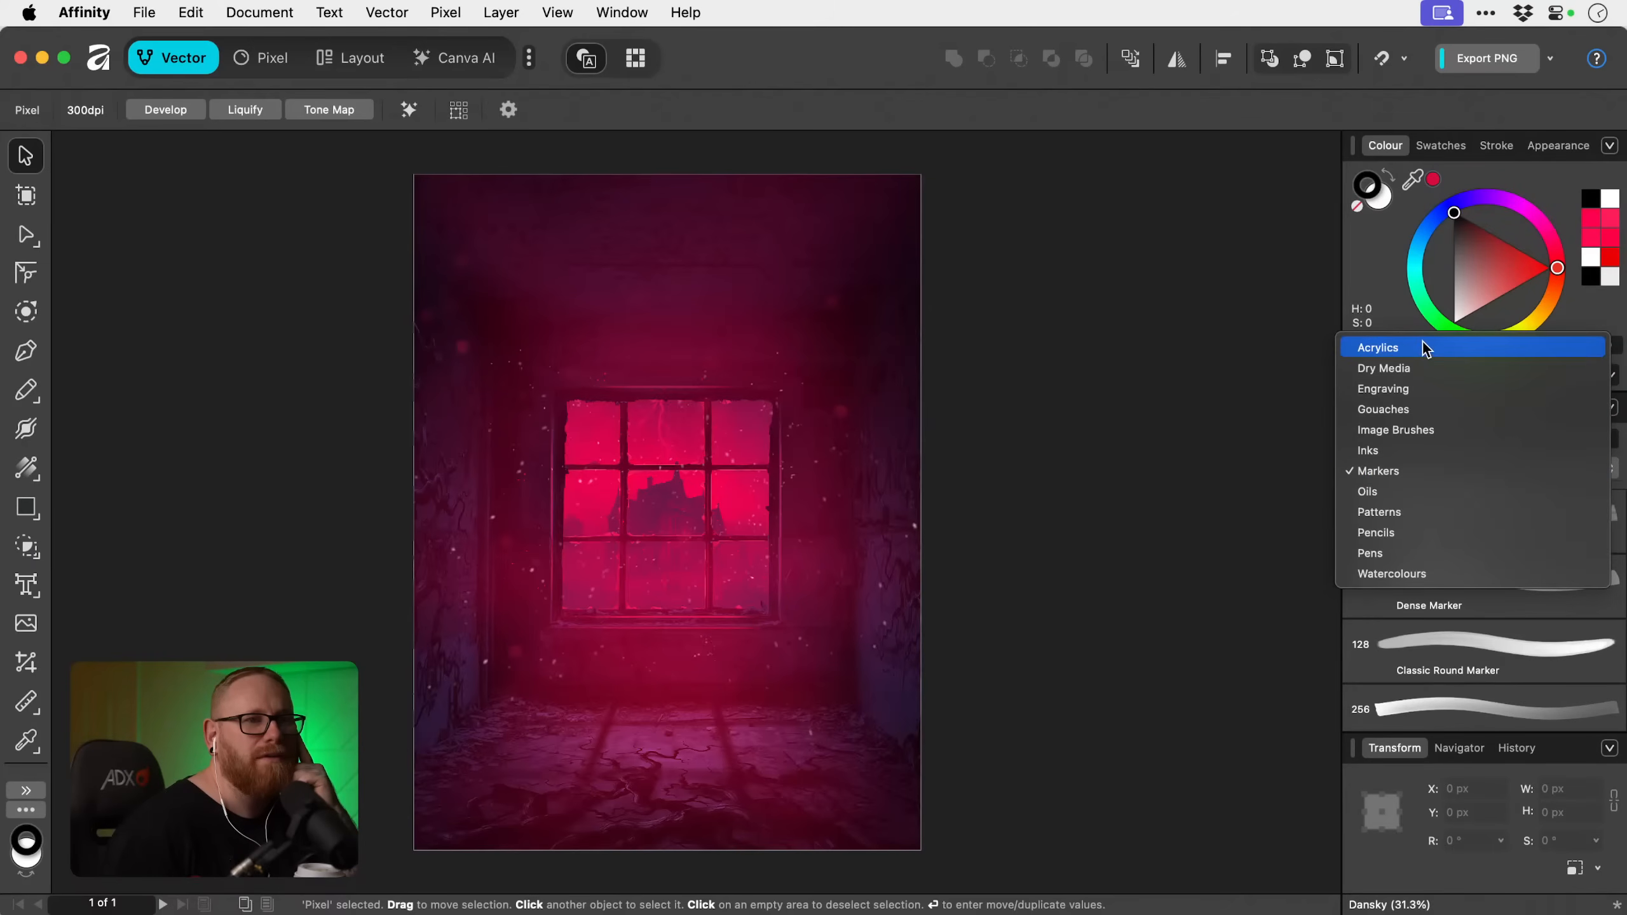
{"action": "left_click", "coordinate": [1432, 430]}
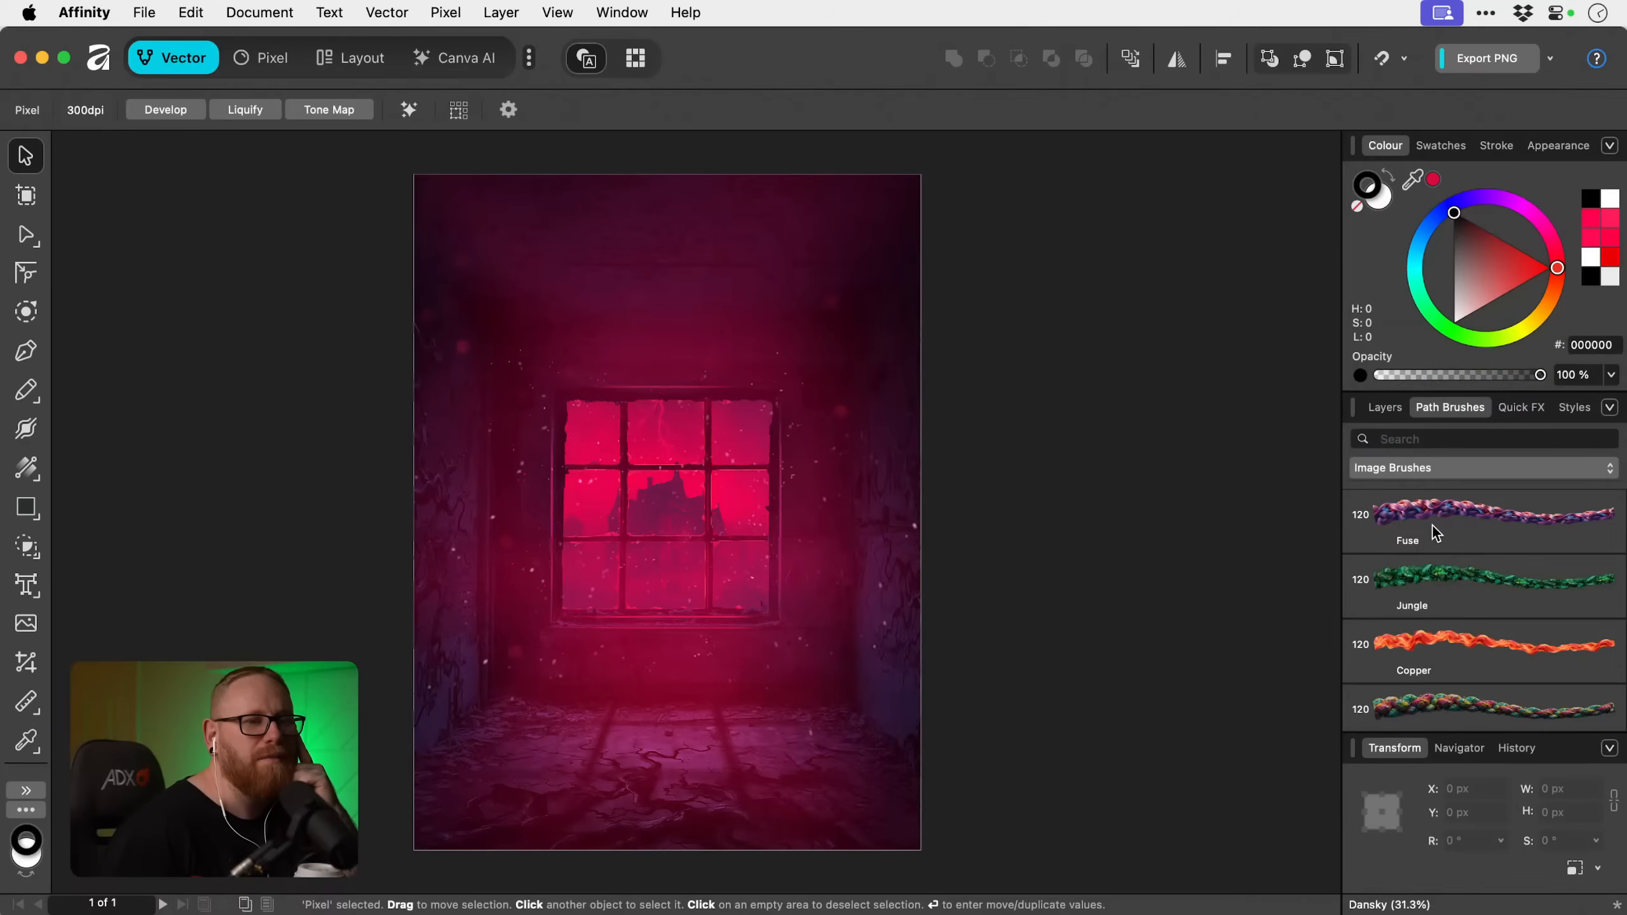
{"action": "scroll", "coordinate": [1434, 524], "scroll_direction": "down", "scroll_amount": 10}
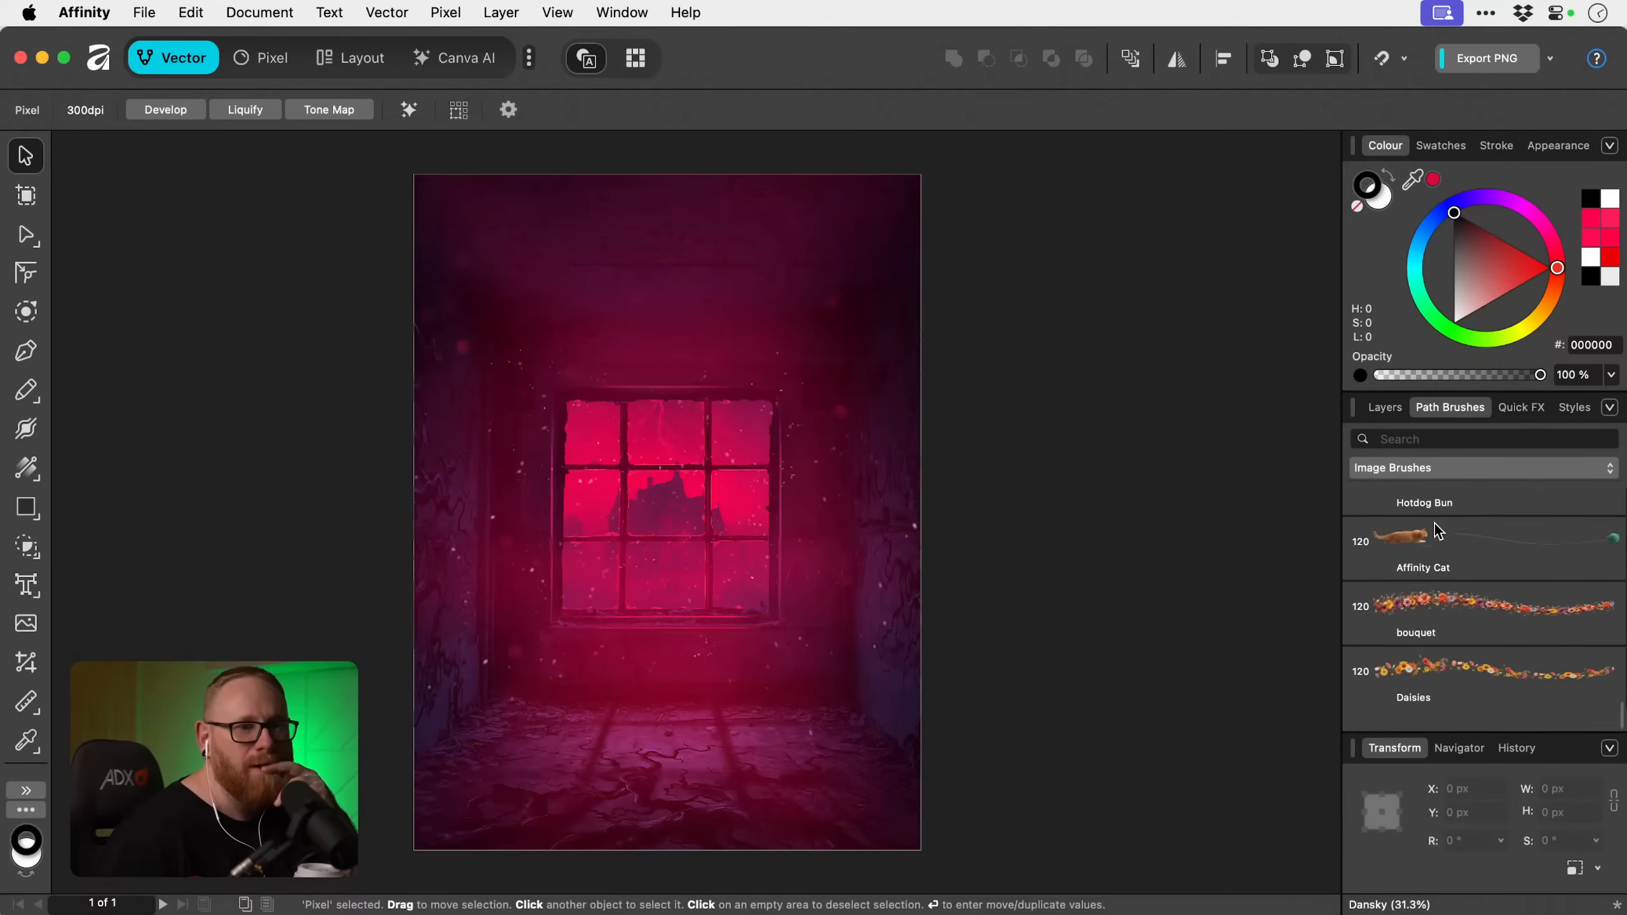
{"action": "scroll", "coordinate": [1434, 524], "scroll_direction": "down", "scroll_amount": 10}
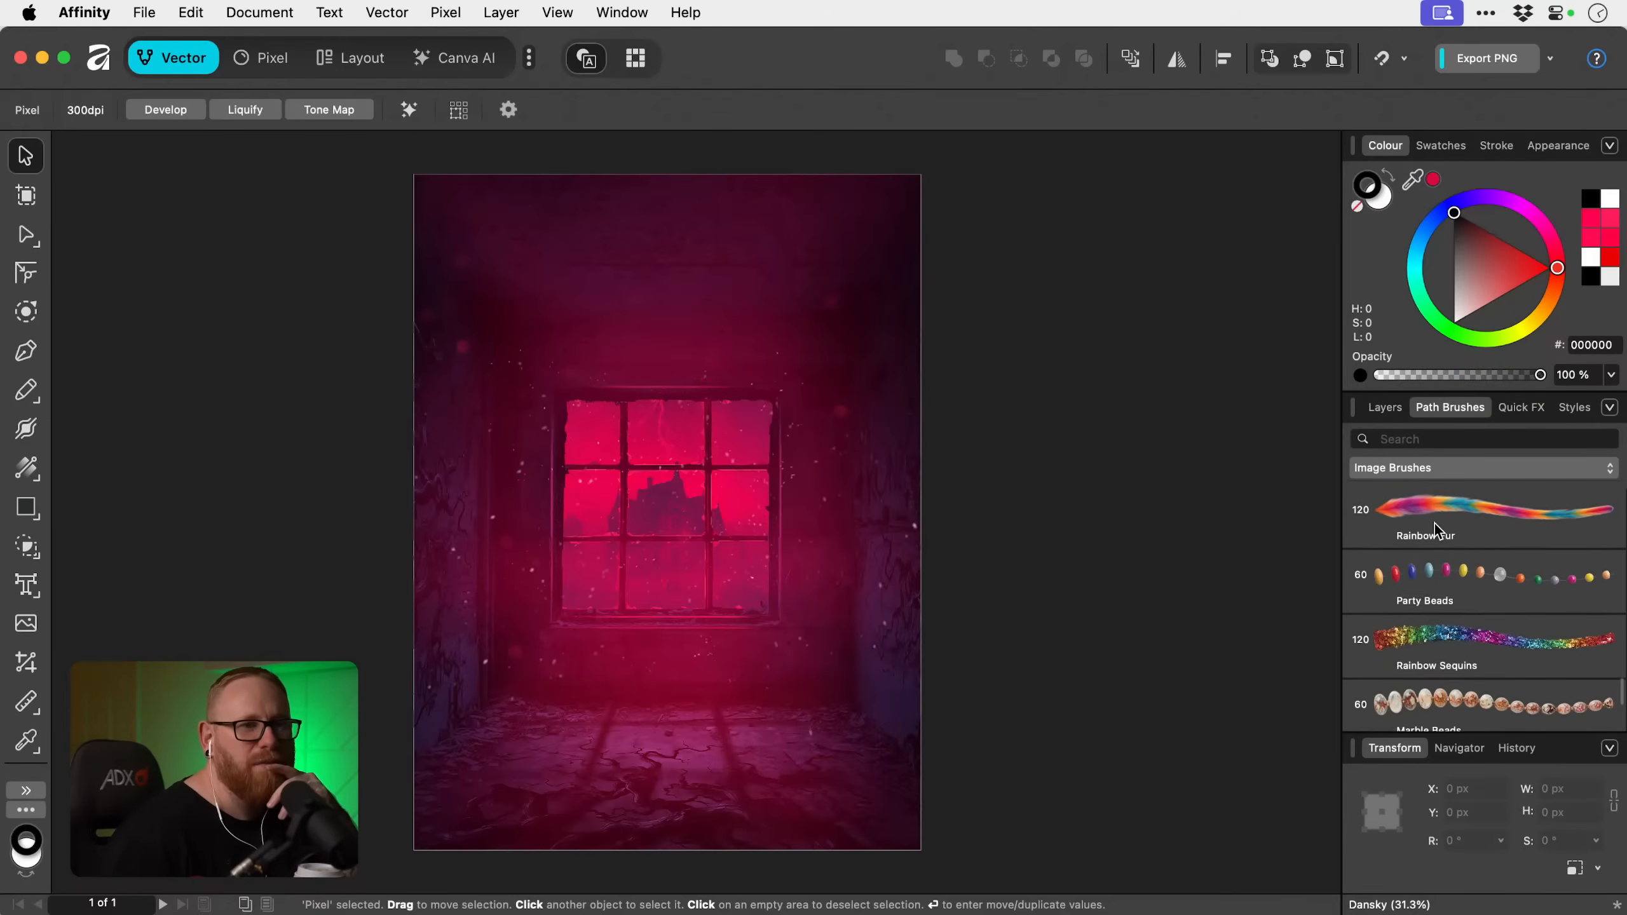
{"action": "scroll", "coordinate": [1434, 524], "scroll_direction": "up", "scroll_amount": 8}
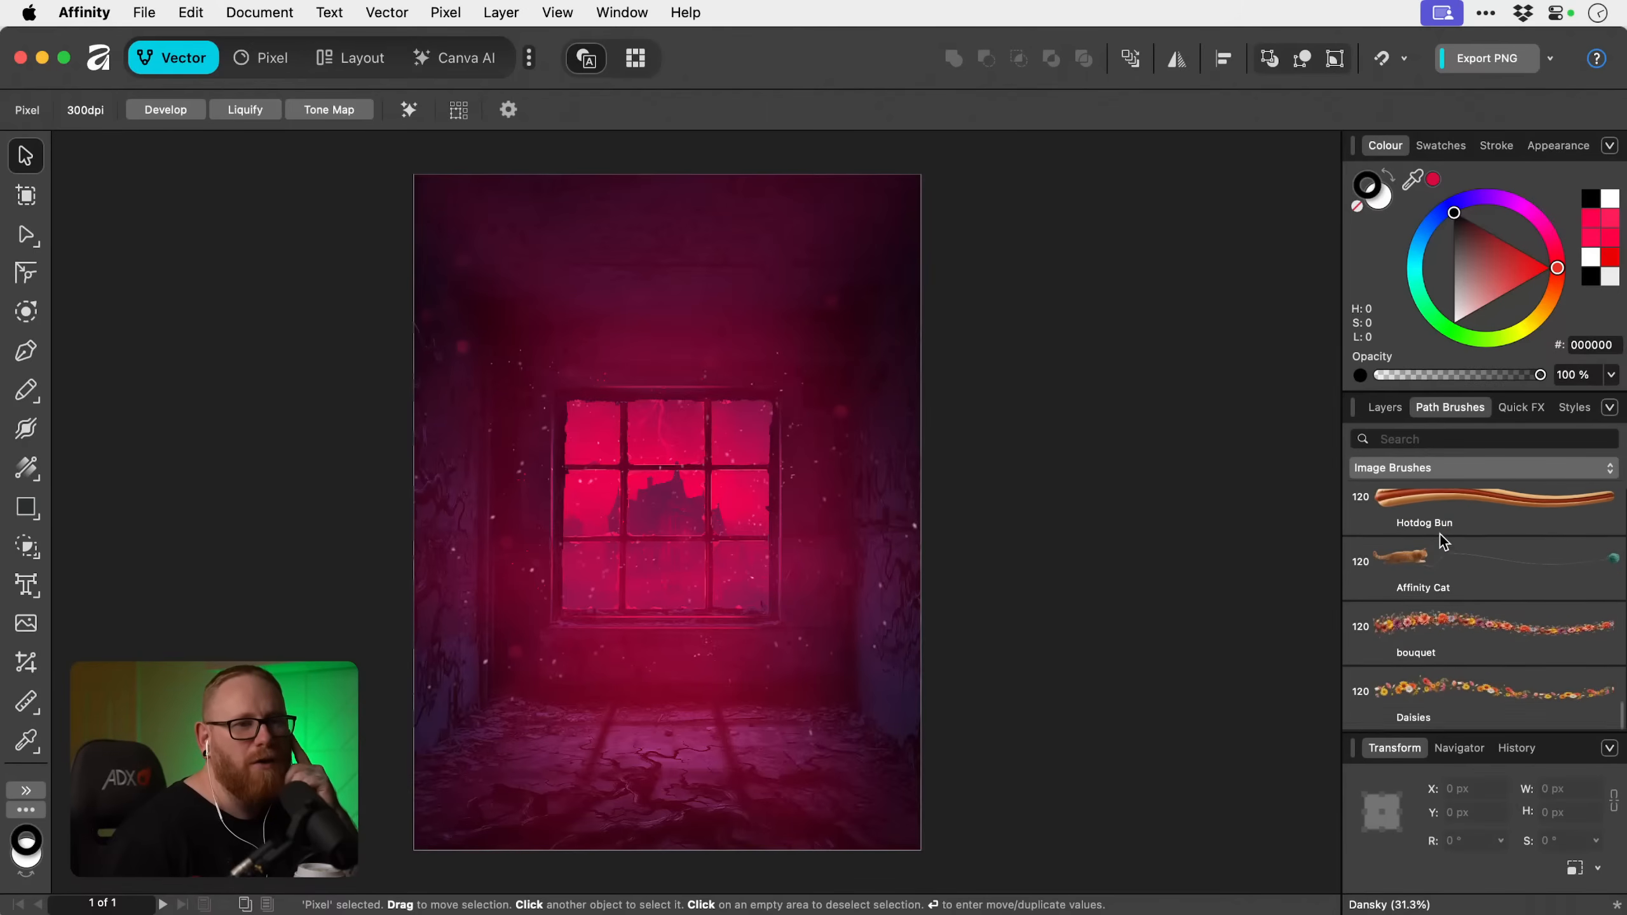
{"action": "scroll", "coordinate": [1454, 550], "scroll_direction": "up", "scroll_amount": 1}
{"action": "scroll", "coordinate": [1457, 547], "scroll_direction": "down", "scroll_amount": 20}
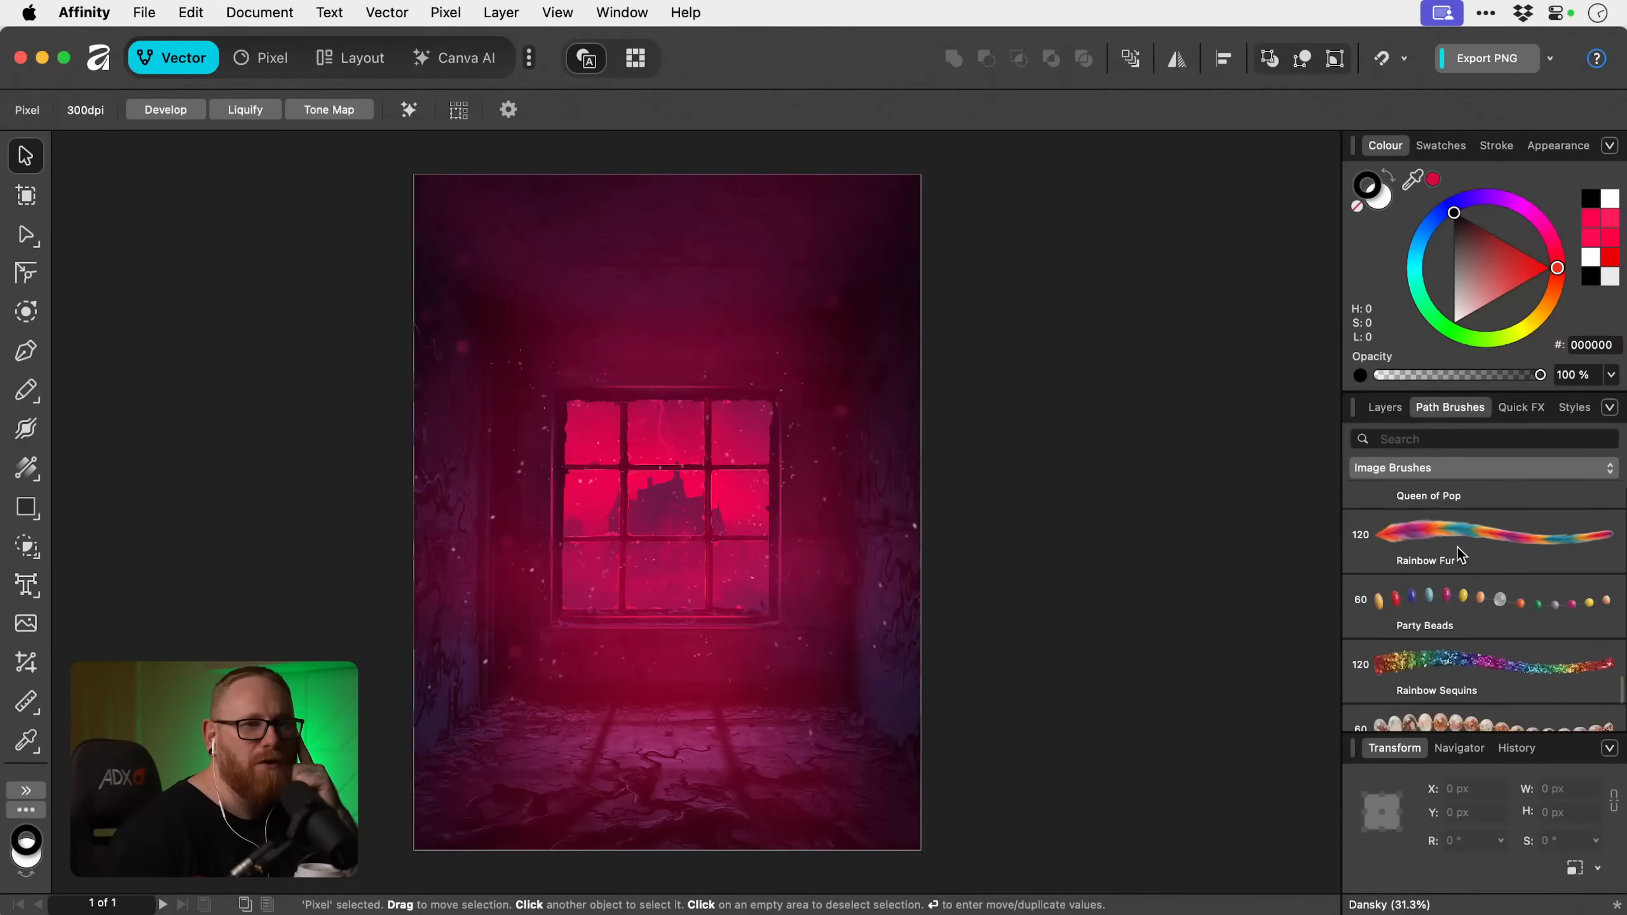
{"action": "scroll", "coordinate": [1458, 547], "scroll_direction": "down", "scroll_amount": 15}
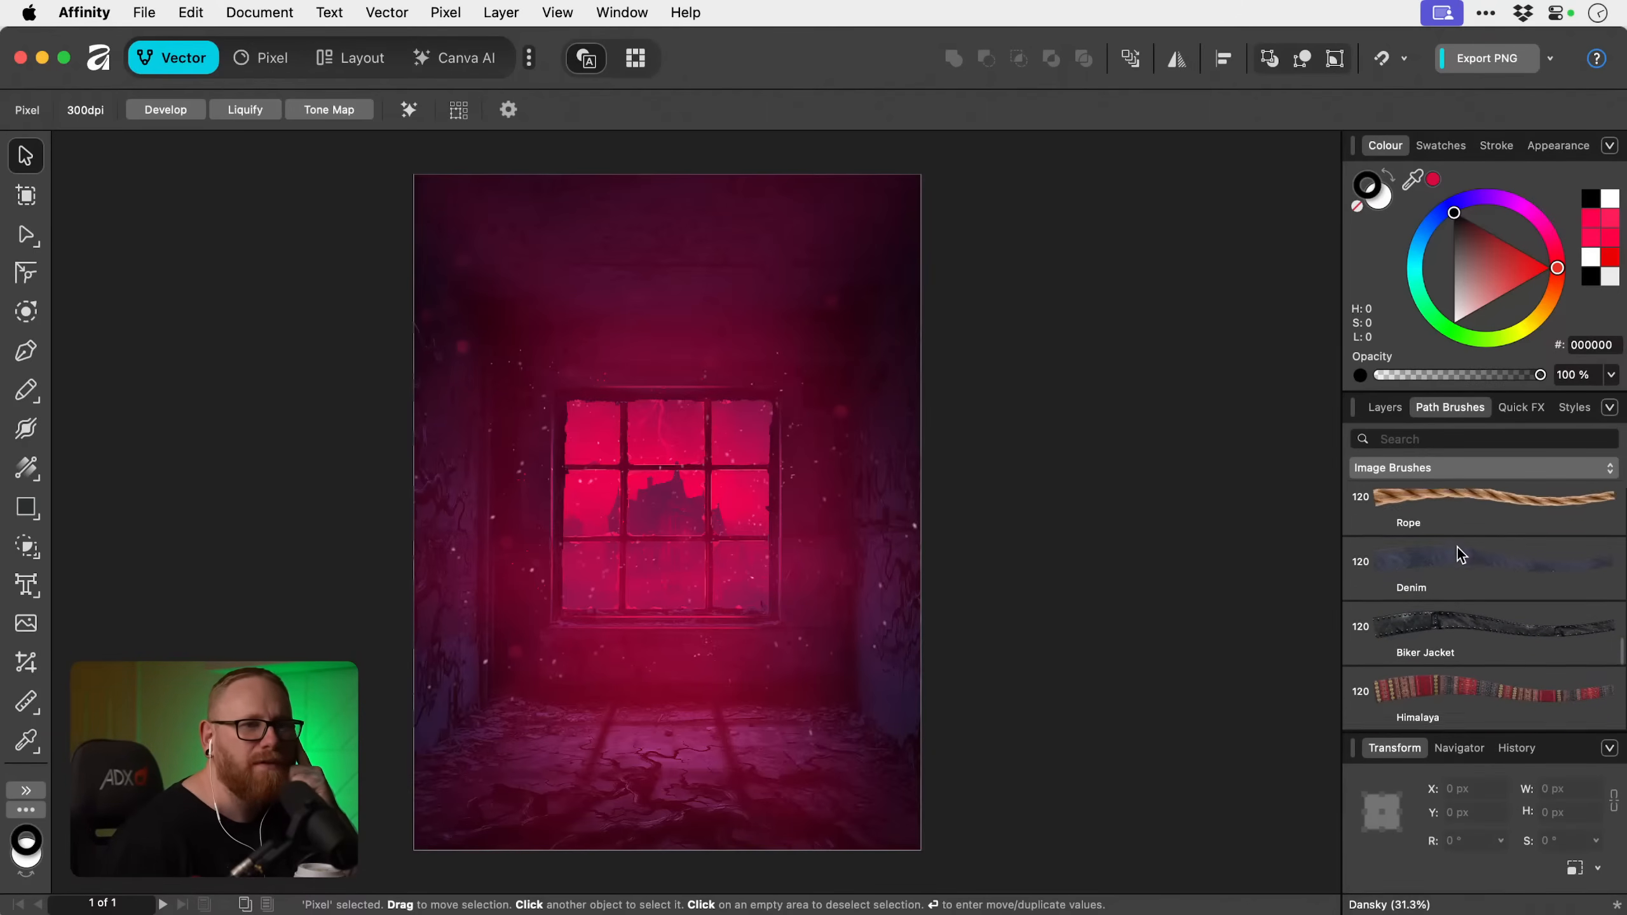
{"action": "scroll", "coordinate": [1456, 546], "scroll_direction": "up", "scroll_amount": 5}
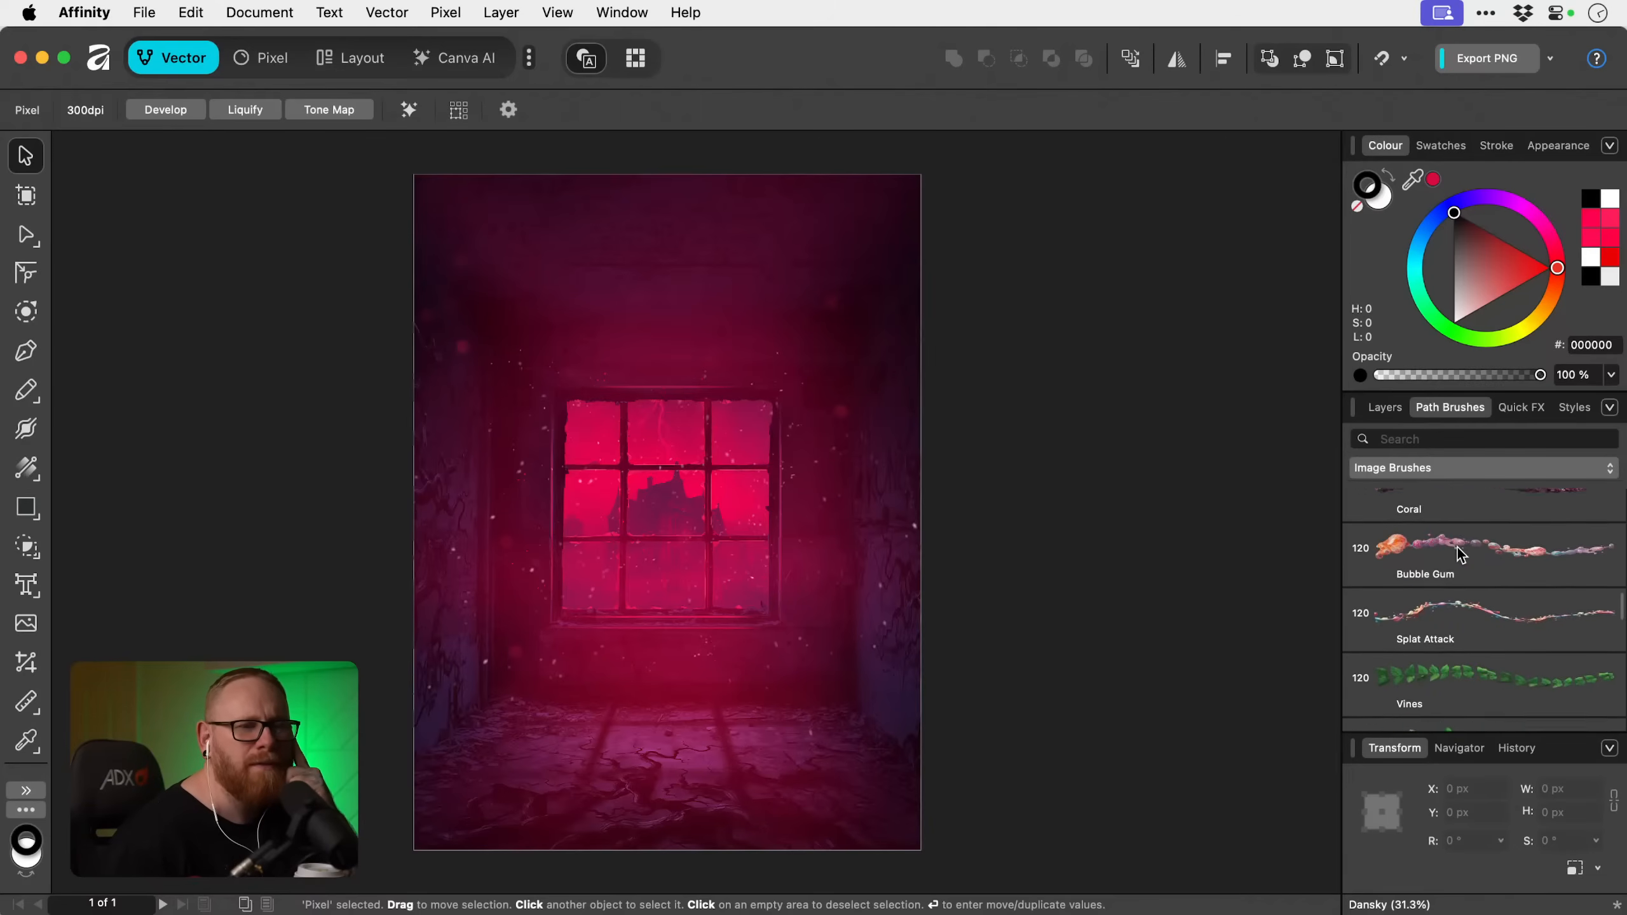
{"action": "scroll", "coordinate": [1457, 547], "scroll_direction": "down", "scroll_amount": 3}
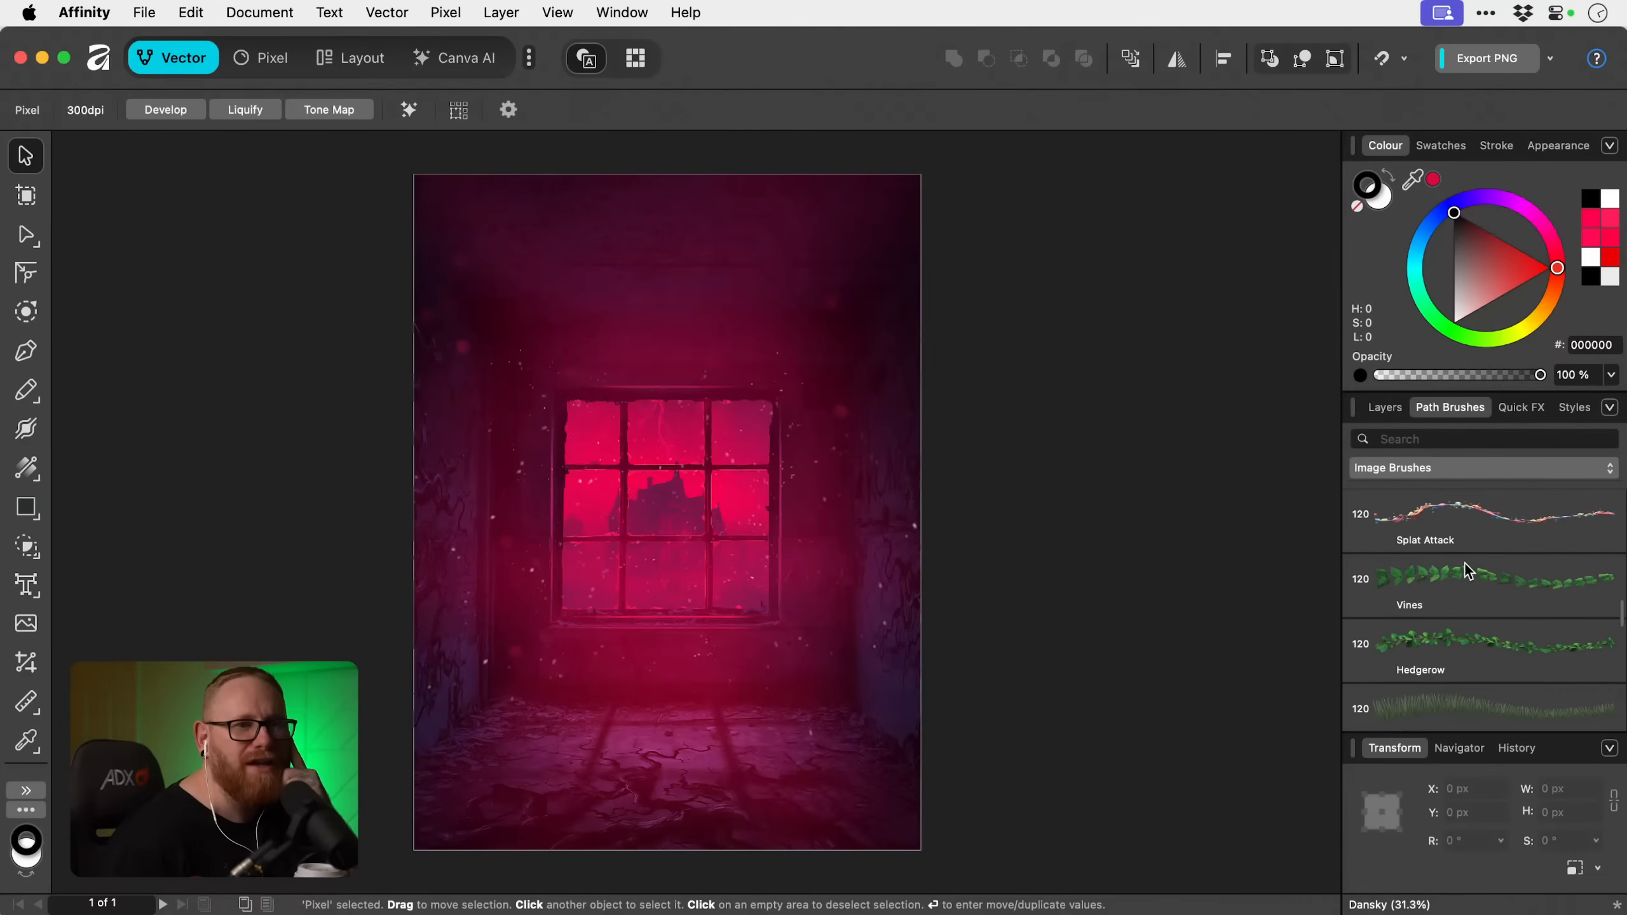
{"action": "scroll", "coordinate": [1464, 564], "scroll_direction": "down", "scroll_amount": 1}
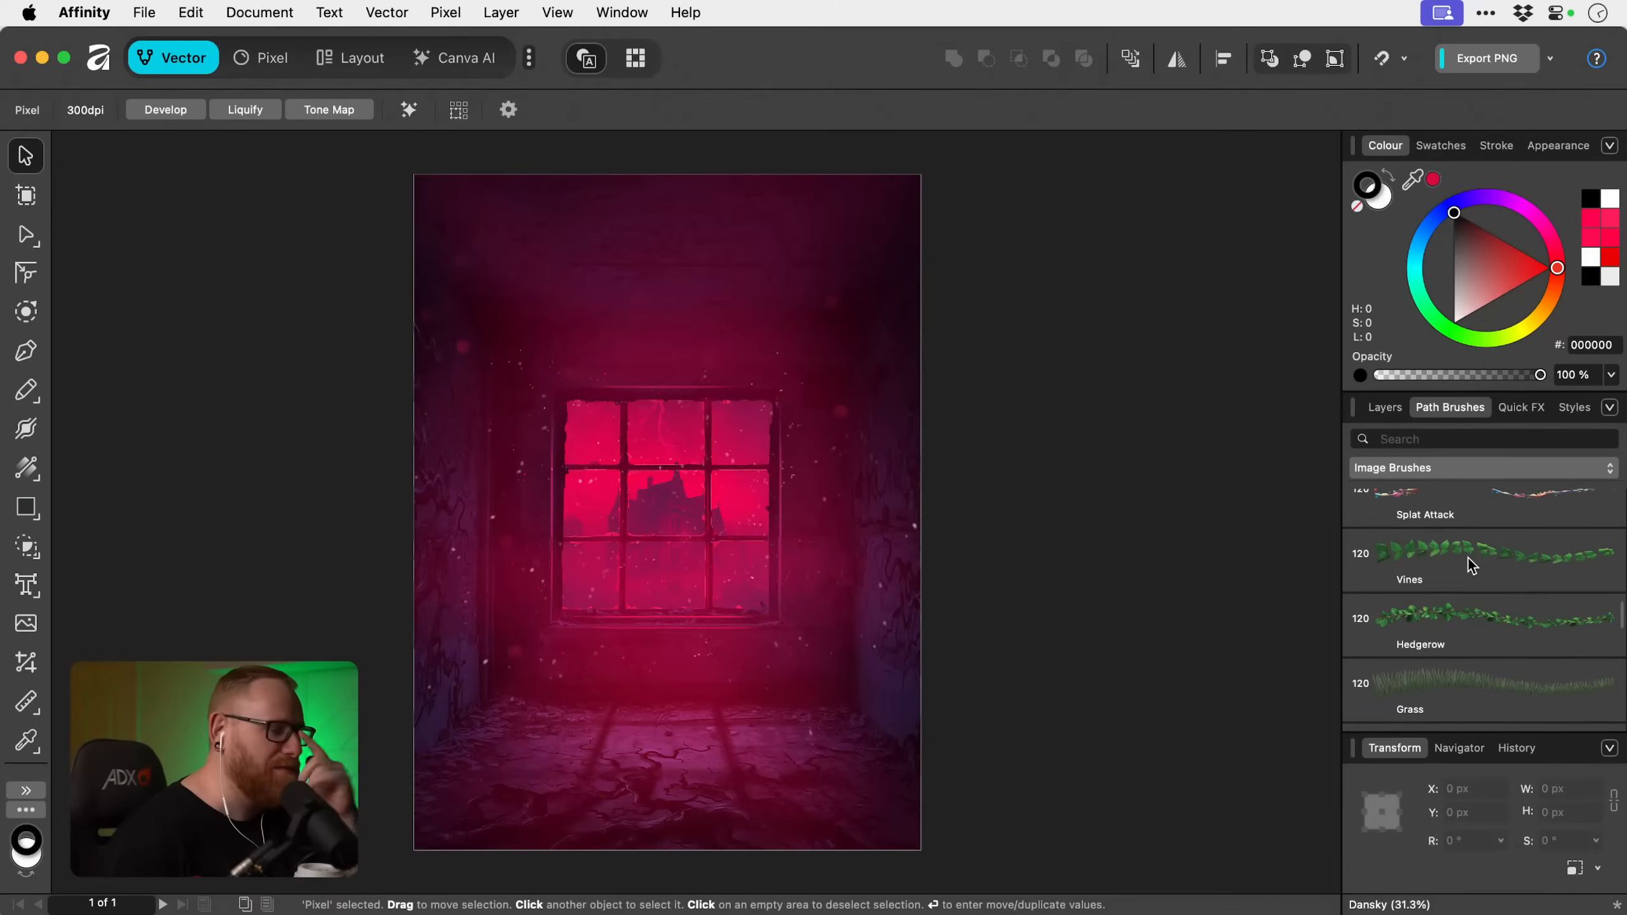
{"action": "scroll", "coordinate": [1469, 559], "scroll_direction": "up", "scroll_amount": 1}
{"action": "scroll", "coordinate": [1468, 558], "scroll_direction": "up", "scroll_amount": 3}
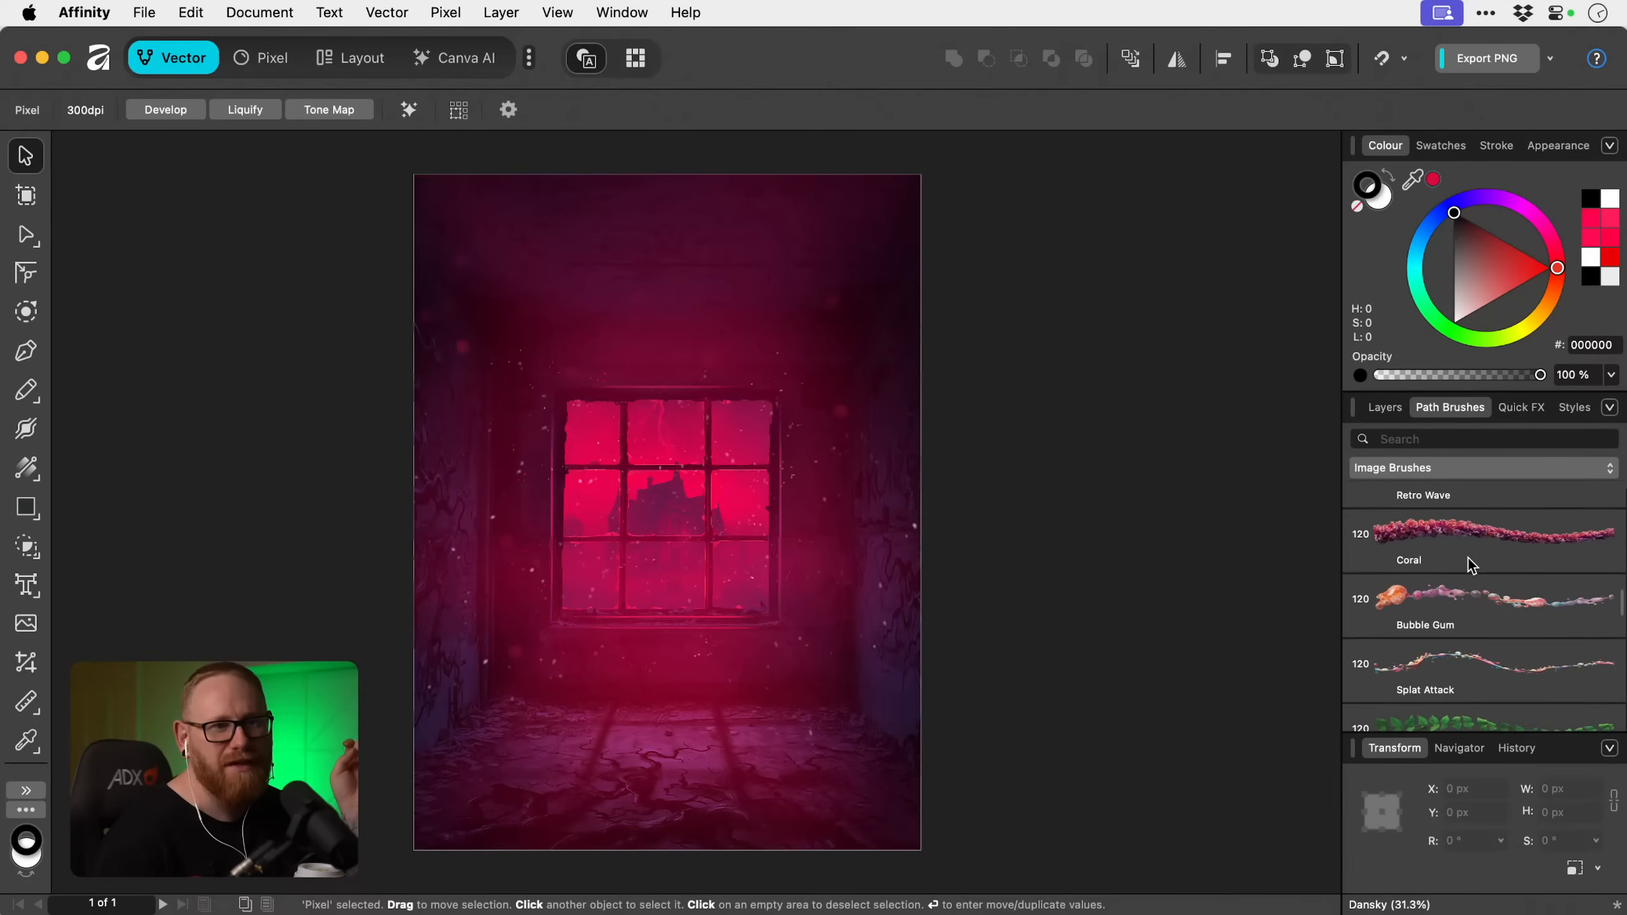
{"action": "left_click", "coordinate": [1460, 646]}
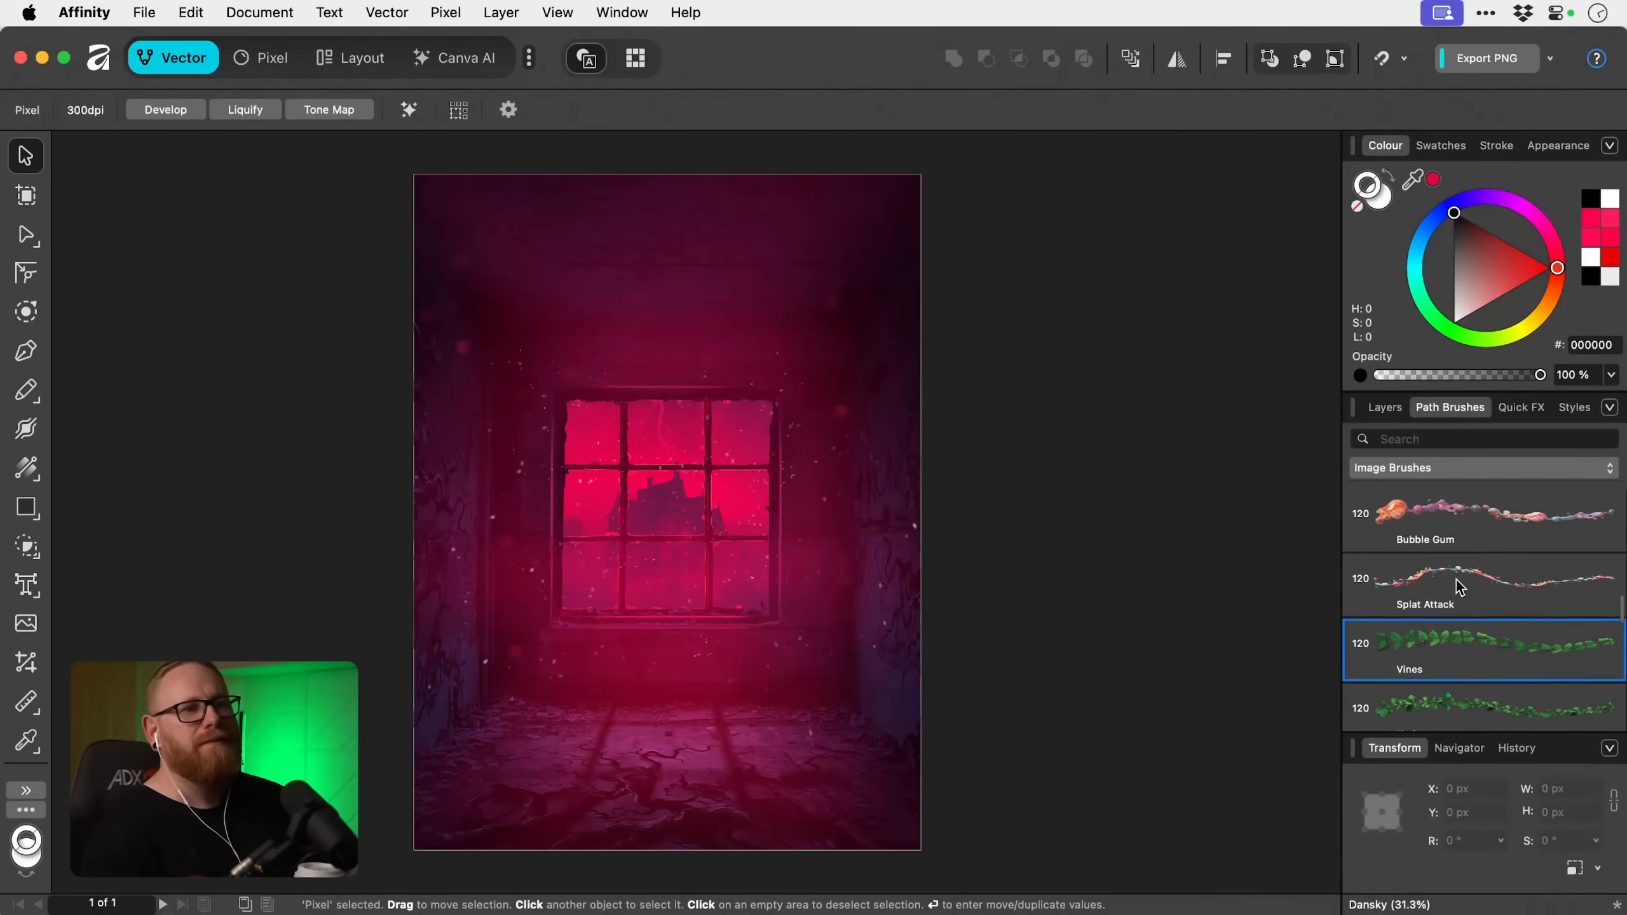
Browse the other image brushes and choose the Kraken path brush.
{"action": "scroll", "coordinate": [1456, 581], "scroll_direction": "up", "scroll_amount": 5}
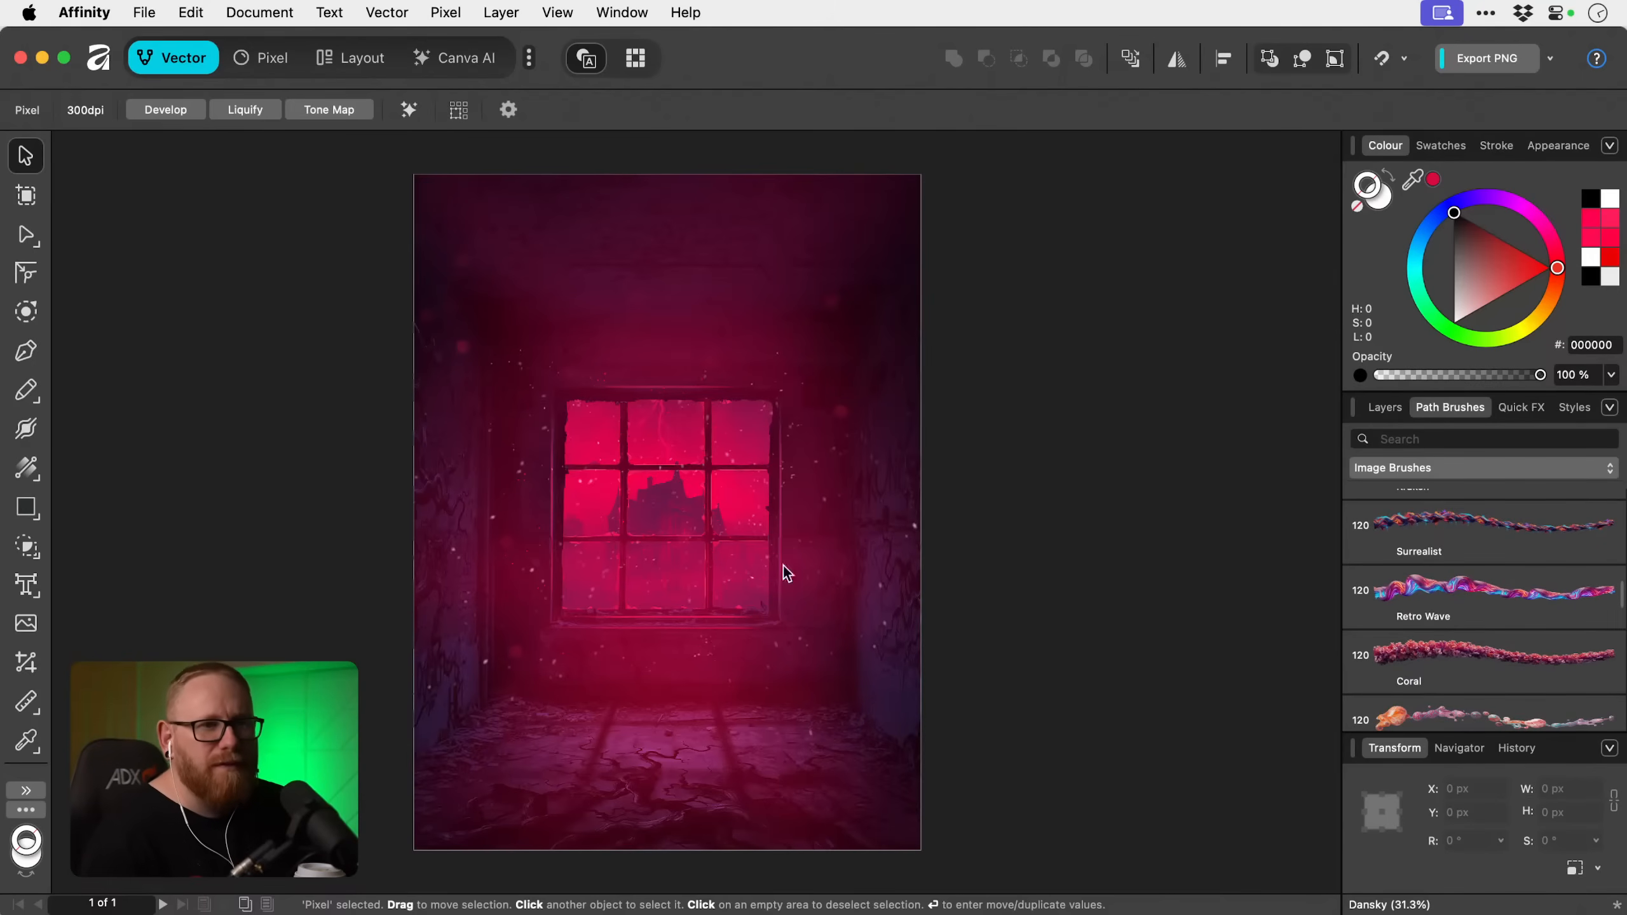
{"action": "scroll", "coordinate": [1457, 541], "scroll_direction": "up", "scroll_amount": 8}
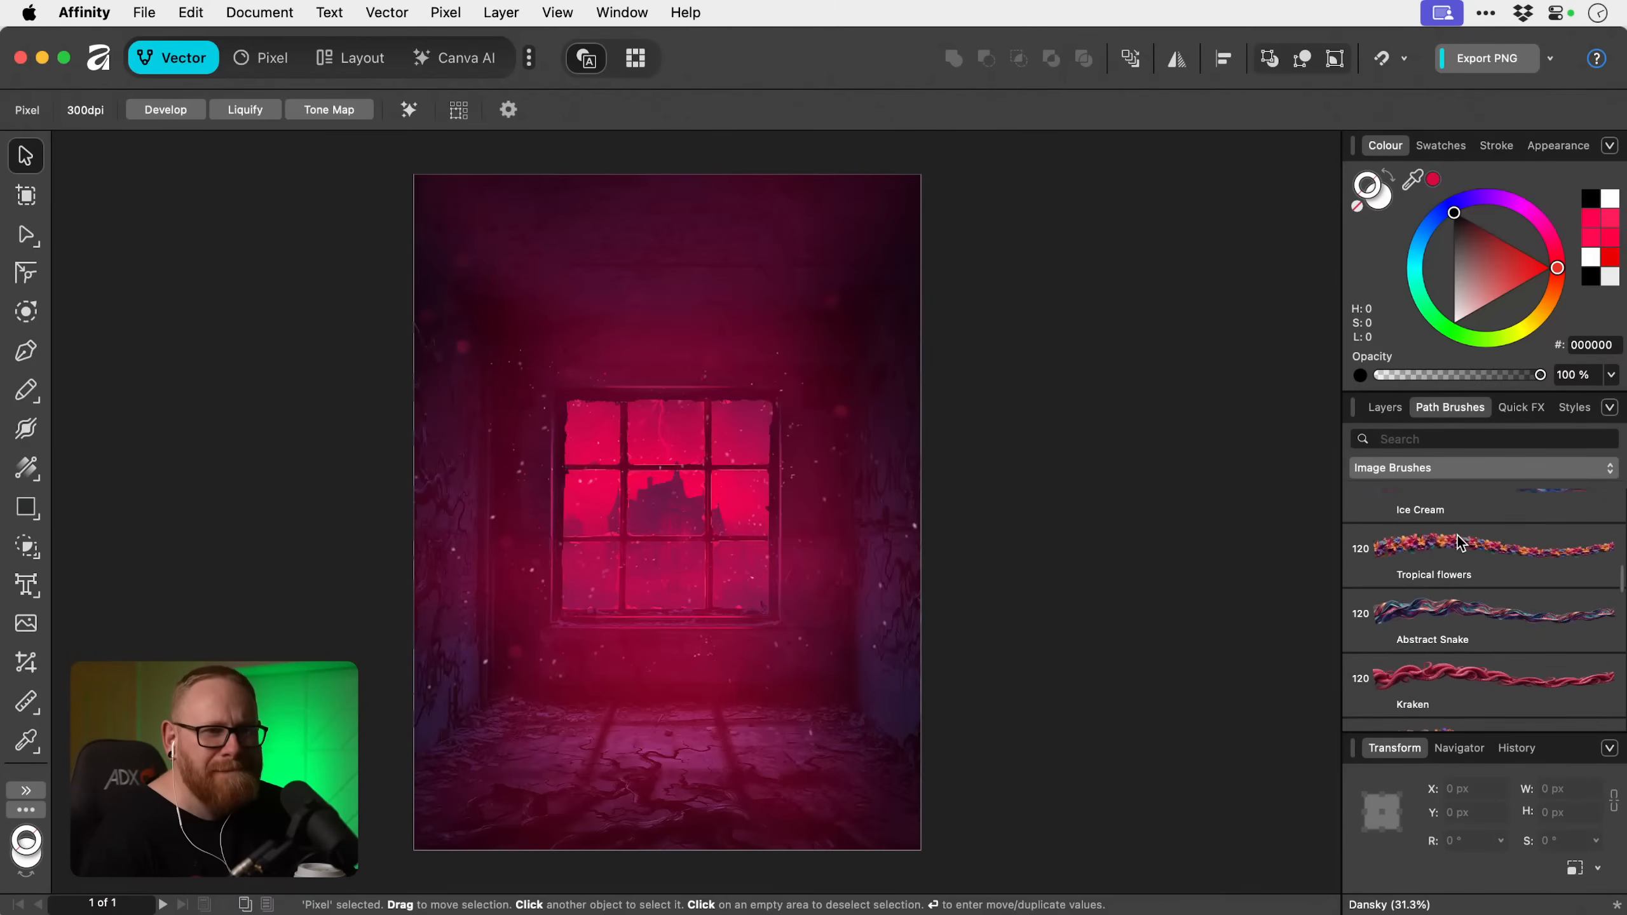
{"action": "scroll", "coordinate": [1457, 536], "scroll_direction": "down", "scroll_amount": 3}
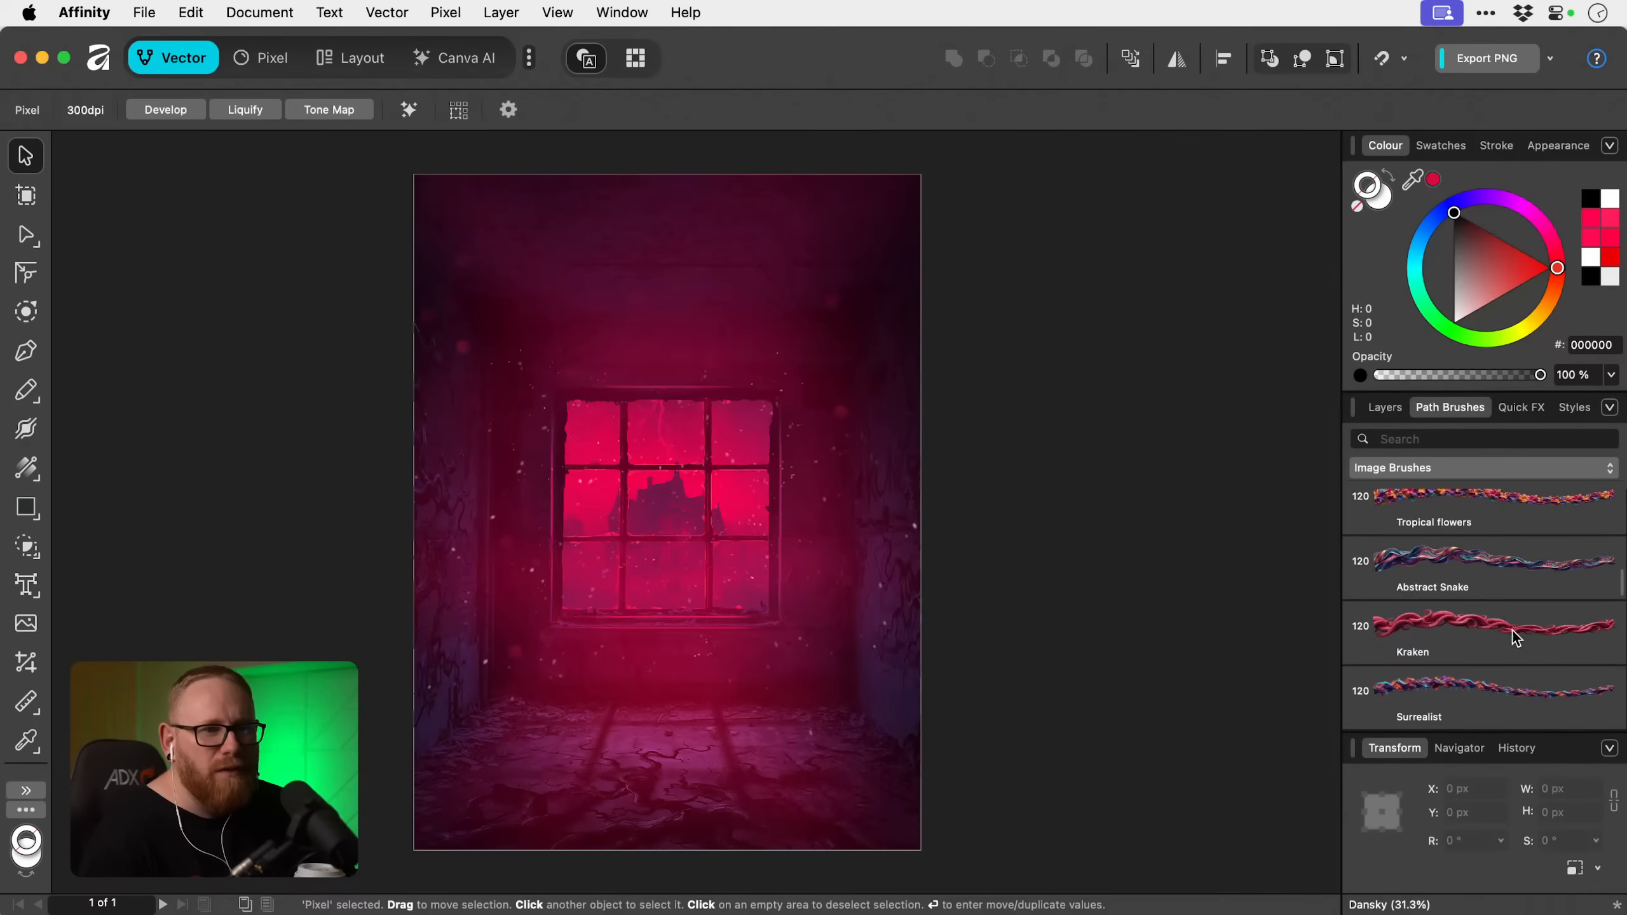
{"action": "left_click", "coordinate": [1481, 632]}
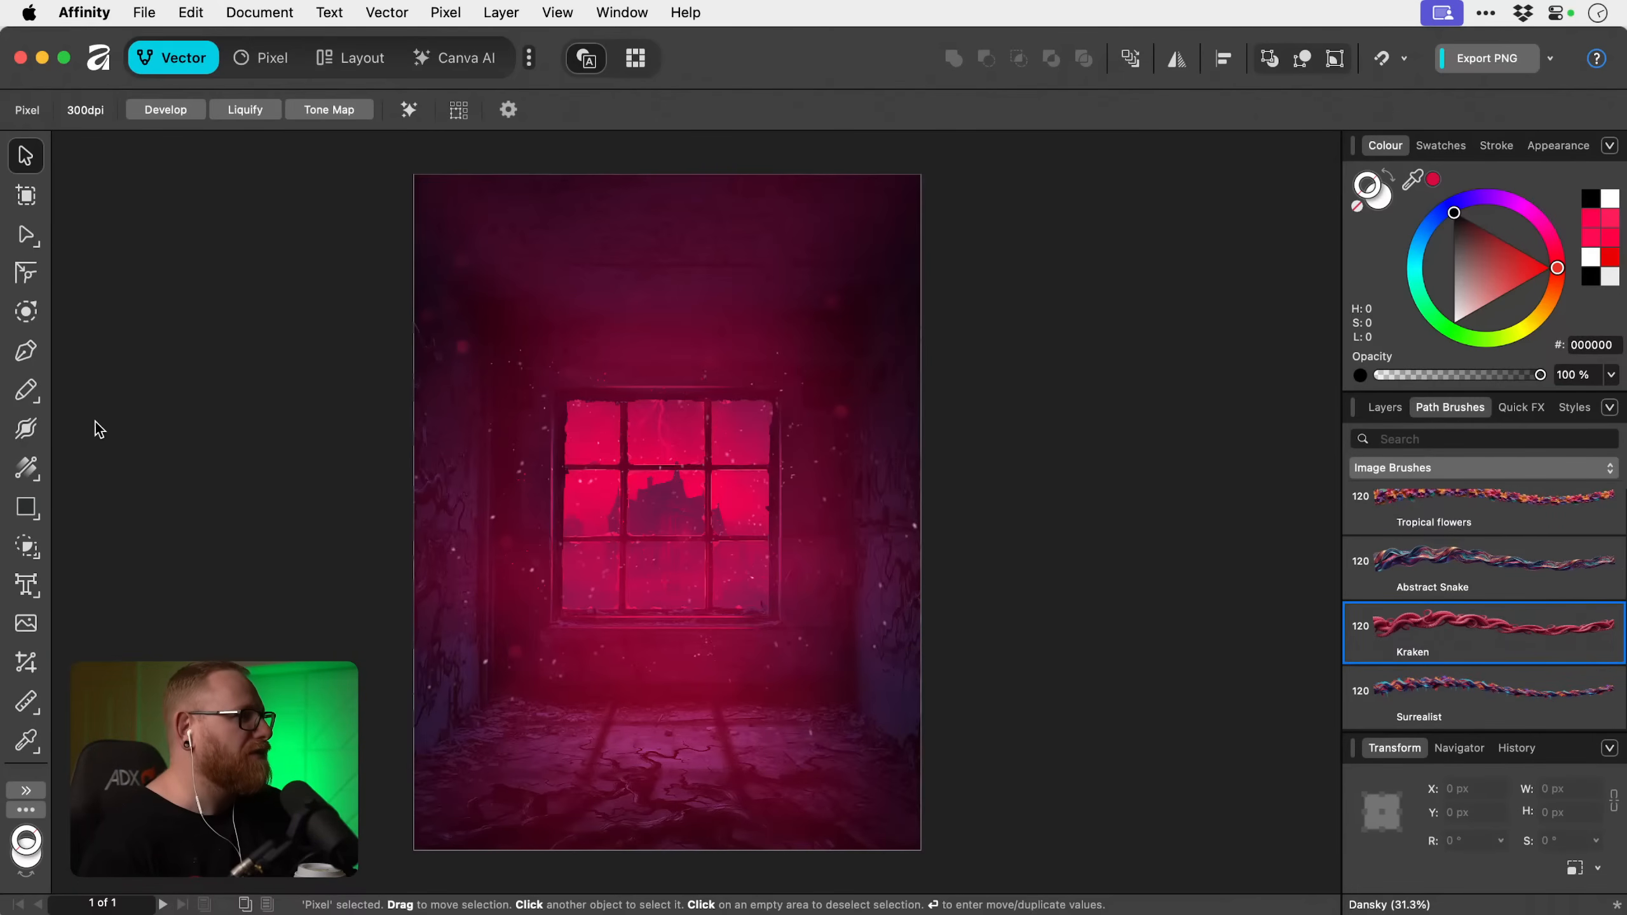
Draw a freehand curve about 1381 × 1185 px from the floor up to the window, apply the Kraken brush and remove its fill.
{"action": "left_click", "coordinate": [25, 389]}
{"action": "mouse_move", "coordinate": [476, 759]}
{"action": "left_mouse_down"}
{"action": "mouse_move", "coordinate": [587, 793]}
{"action": "mouse_move", "coordinate": [658, 766]}
{"action": "mouse_move", "coordinate": [708, 680]}
{"action": "mouse_move", "coordinate": [712, 535]}
{"action": "left_mouse_up"}
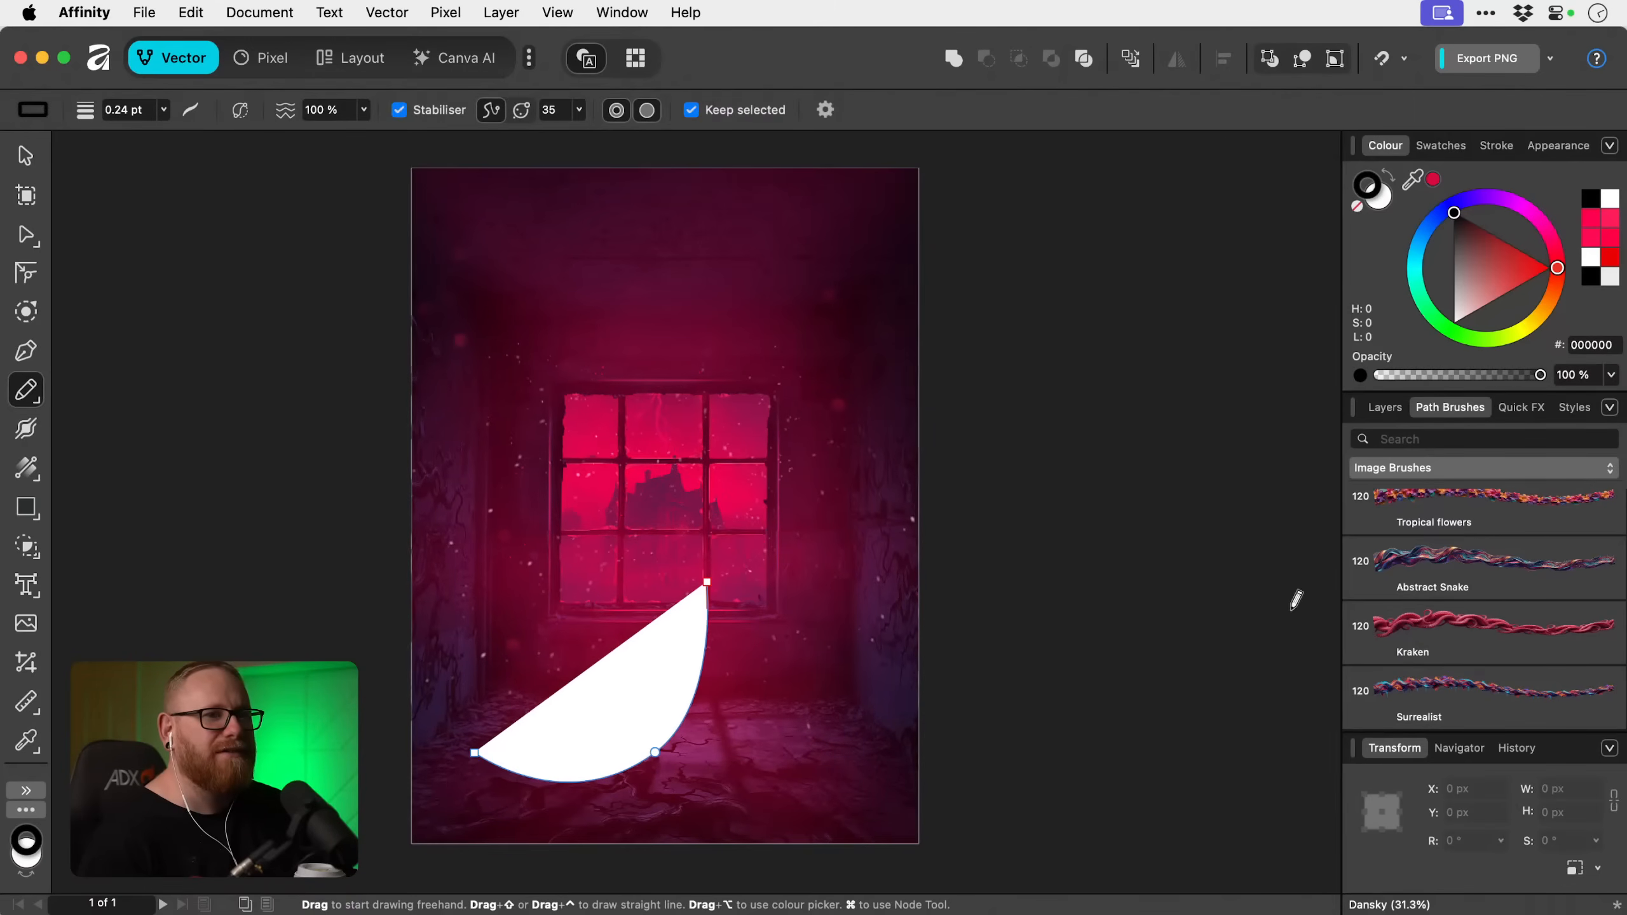
{"action": "left_click", "coordinate": [1449, 652]}
{"action": "key", "text": "x"}
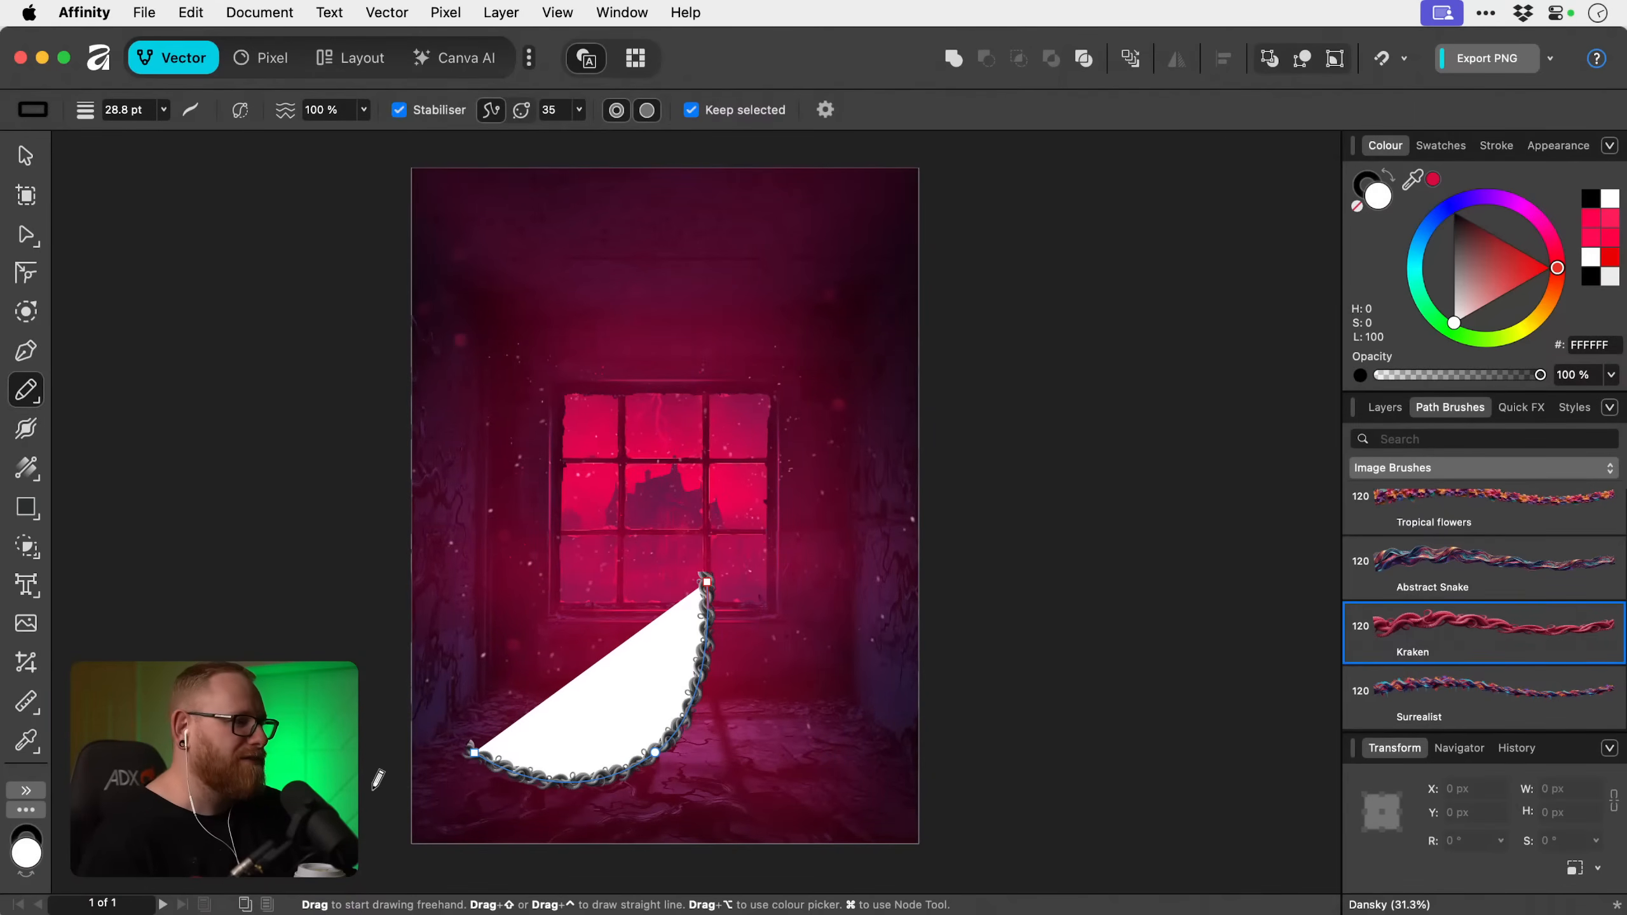
{"action": "key", "text": "slash"}
{"action": "key", "text": "x"}
{"action": "key", "text": "slash"}
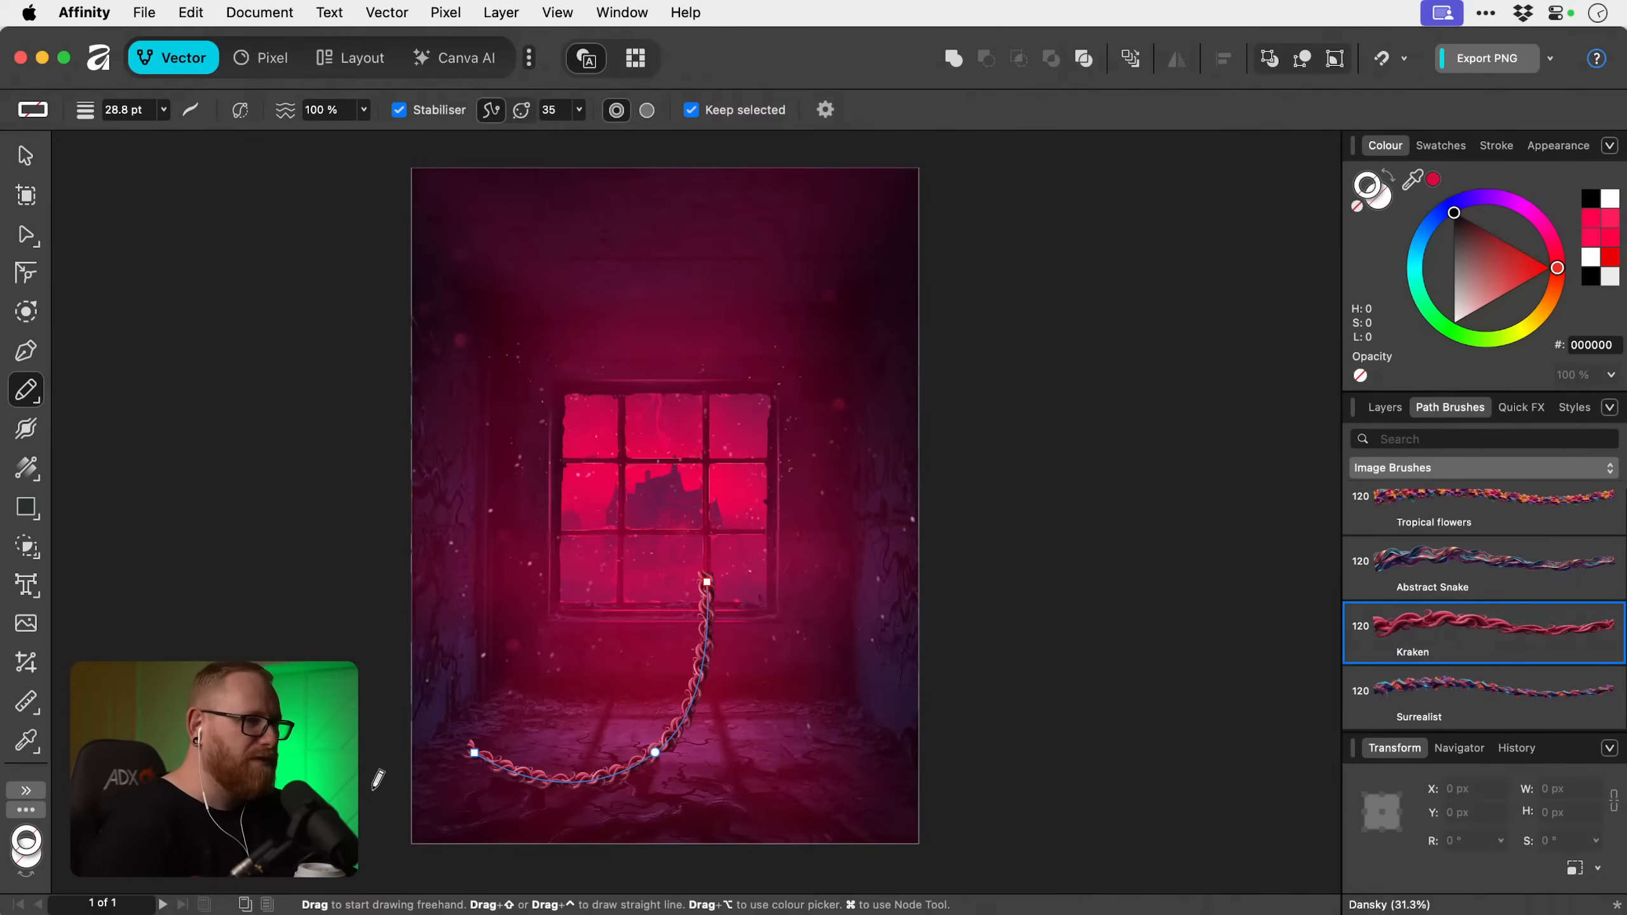
Set the Kraken curve's stroke width to 85 pt.
{"action": "key", "text": "z"}
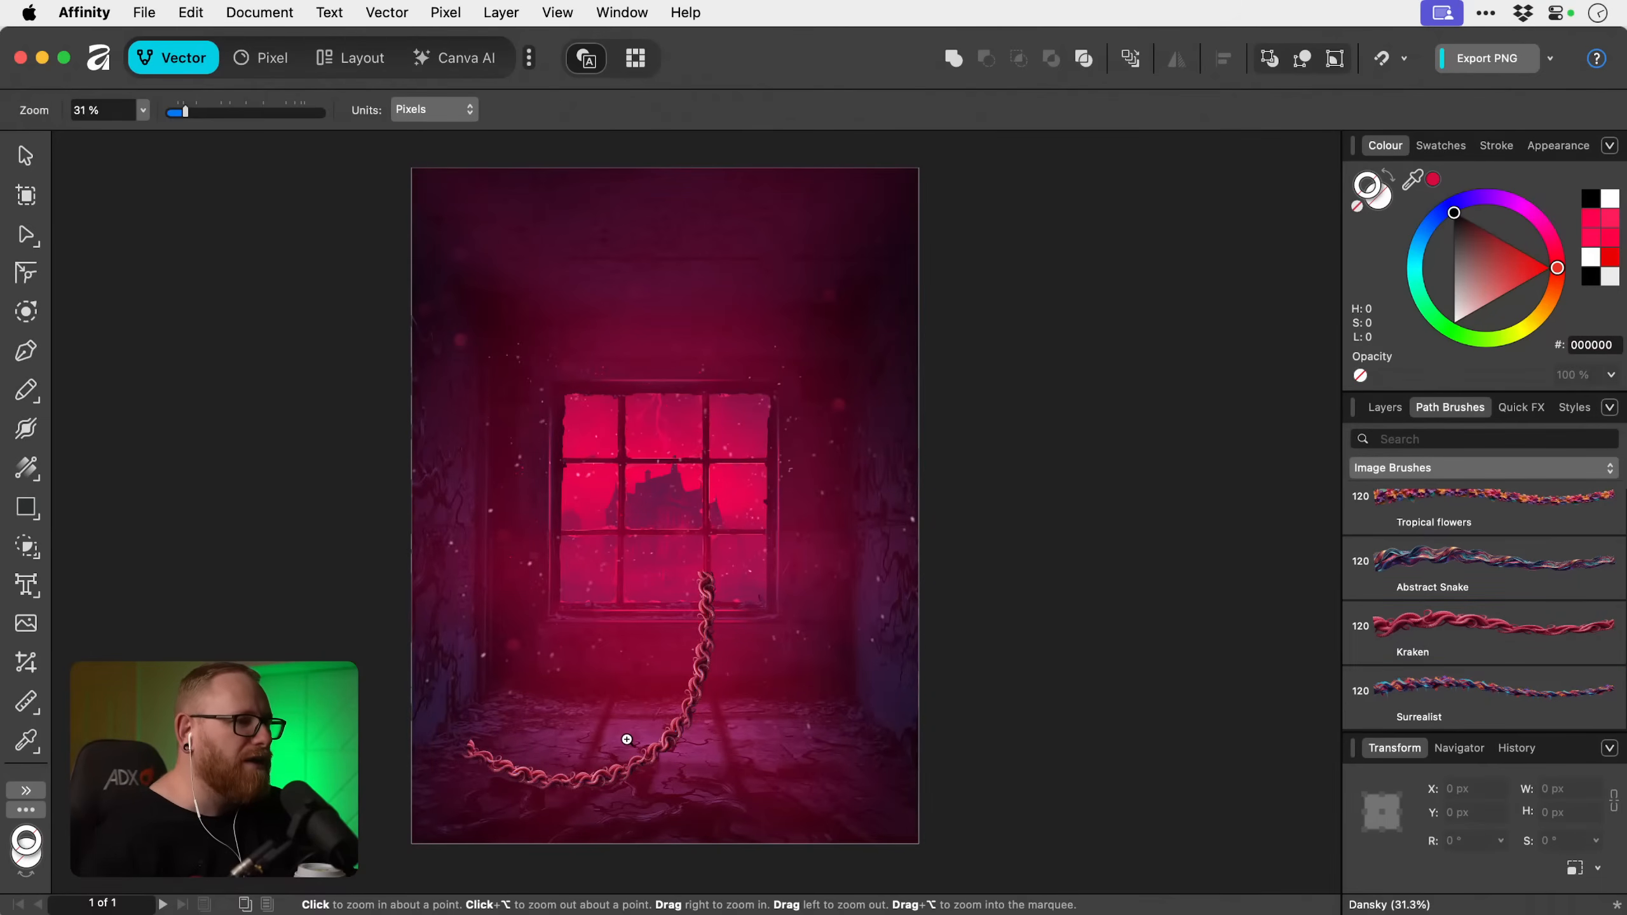
{"action": "left_click", "coordinate": [628, 742]}
{"action": "left_click", "coordinate": [758, 756], "text": "alt"}
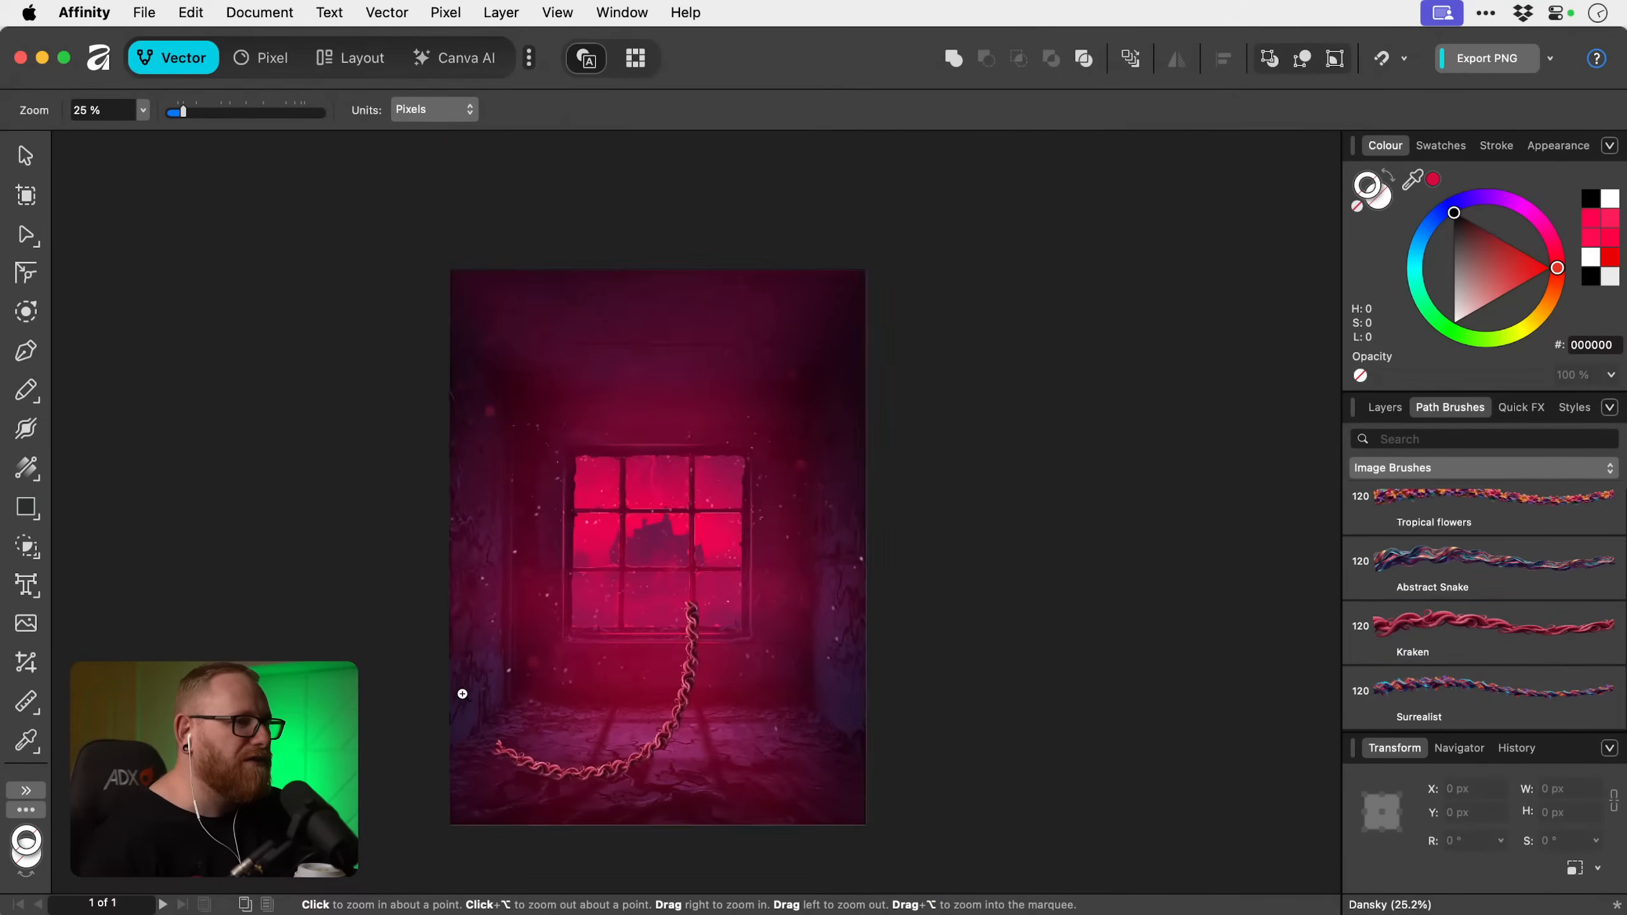
{"action": "key", "text": "v"}
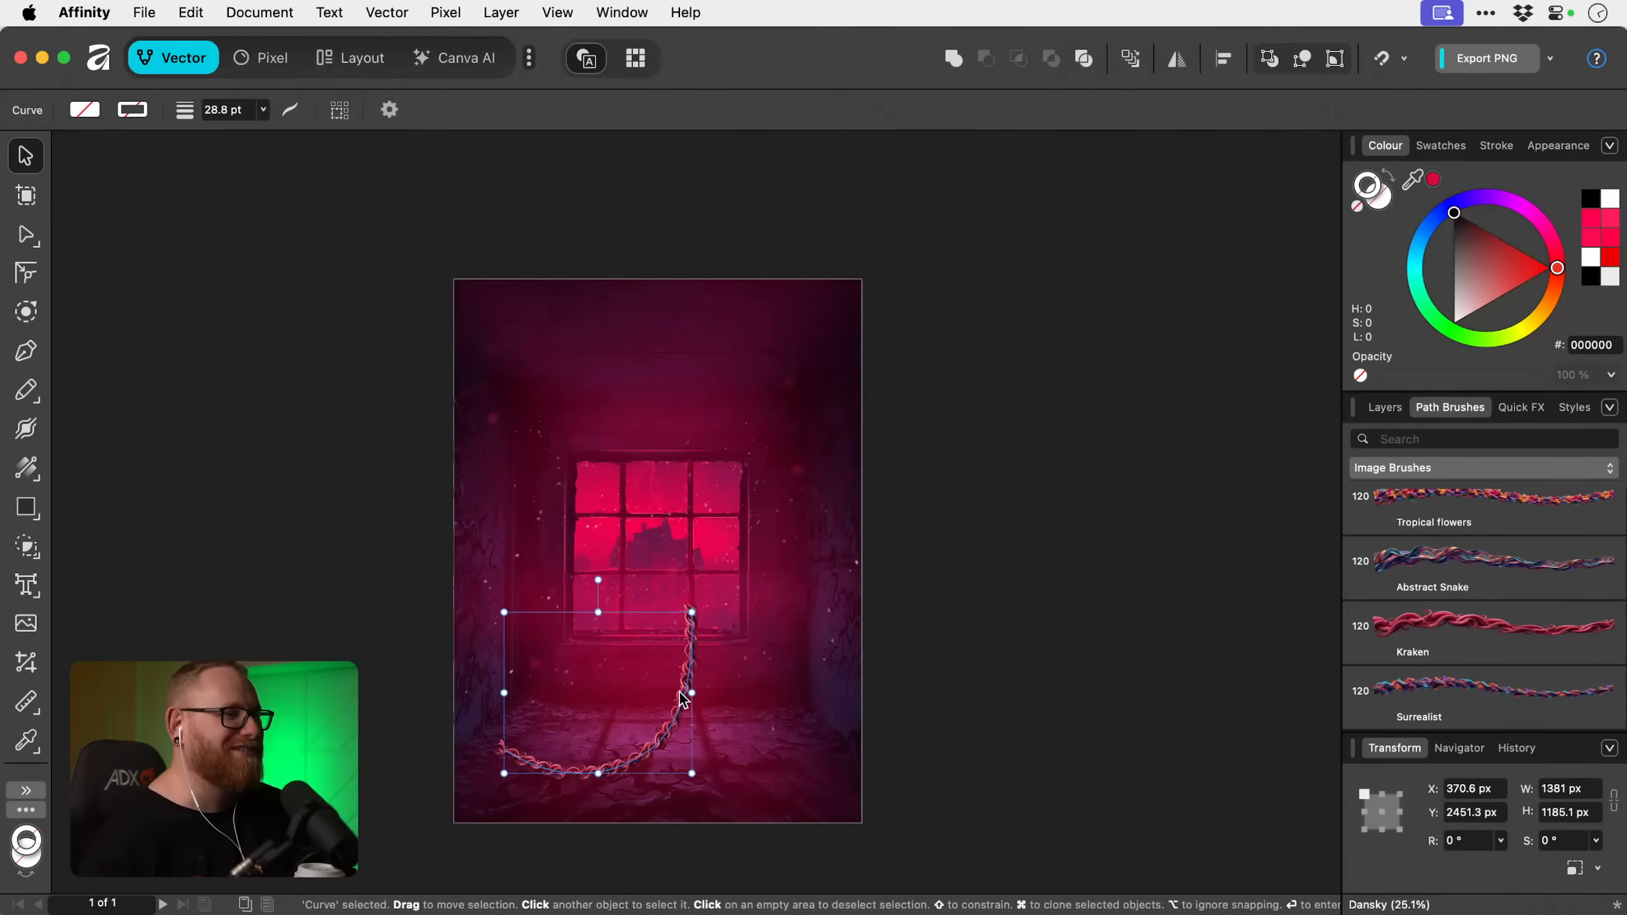
{"action": "left_click_drag", "start_coordinate": [675, 738], "coordinate": [663, 634]}
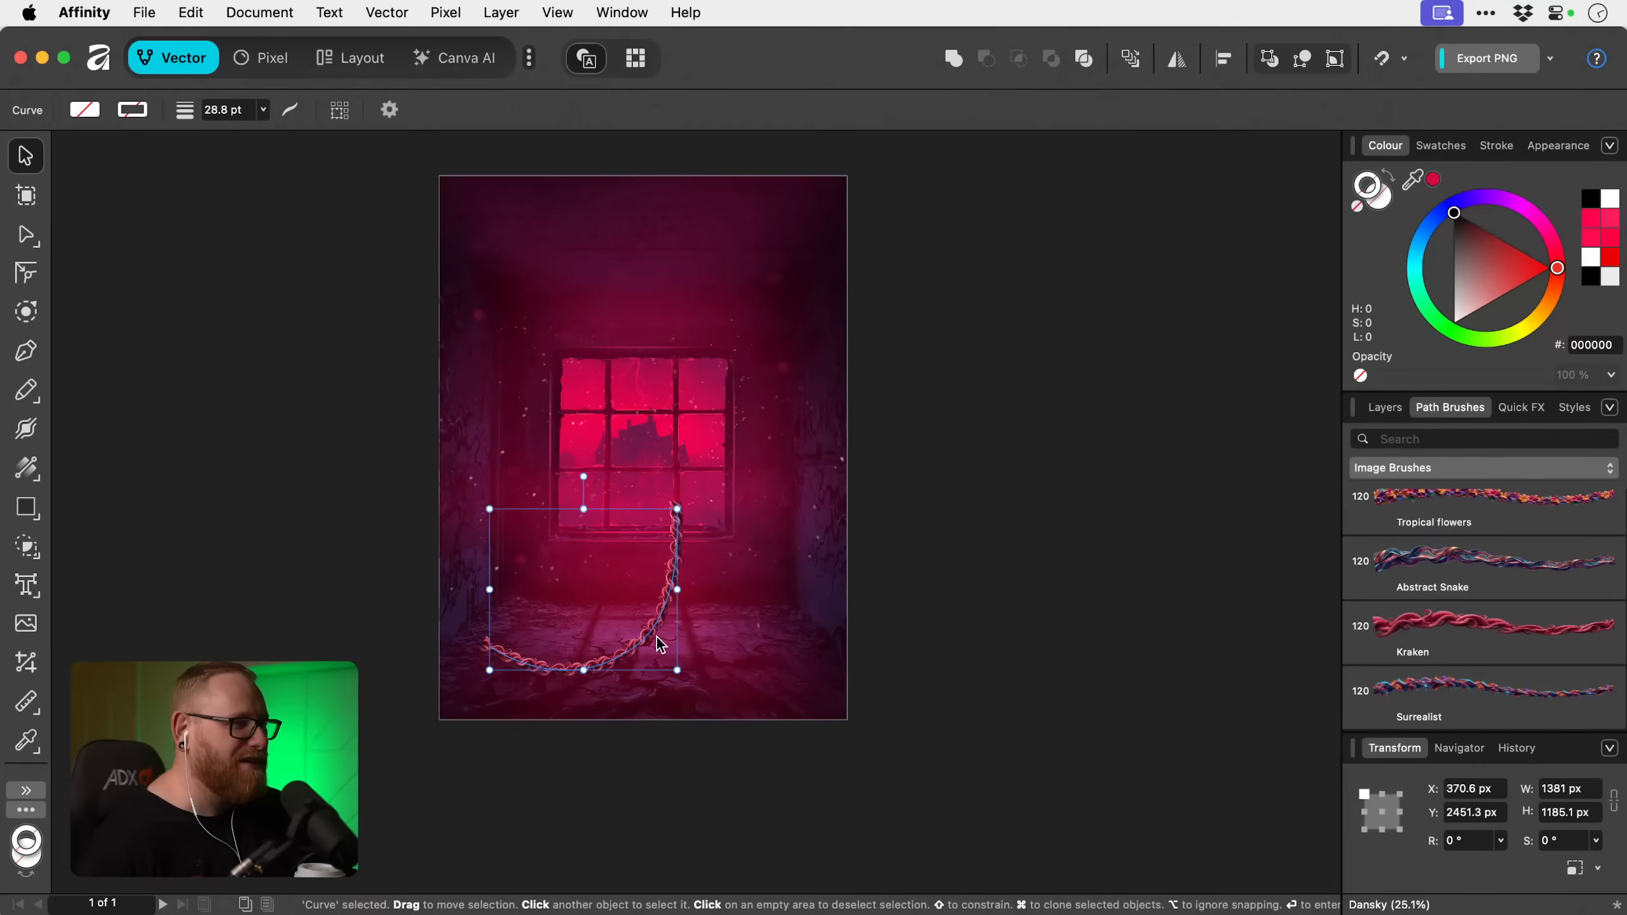
{"action": "key", "text": "n"}
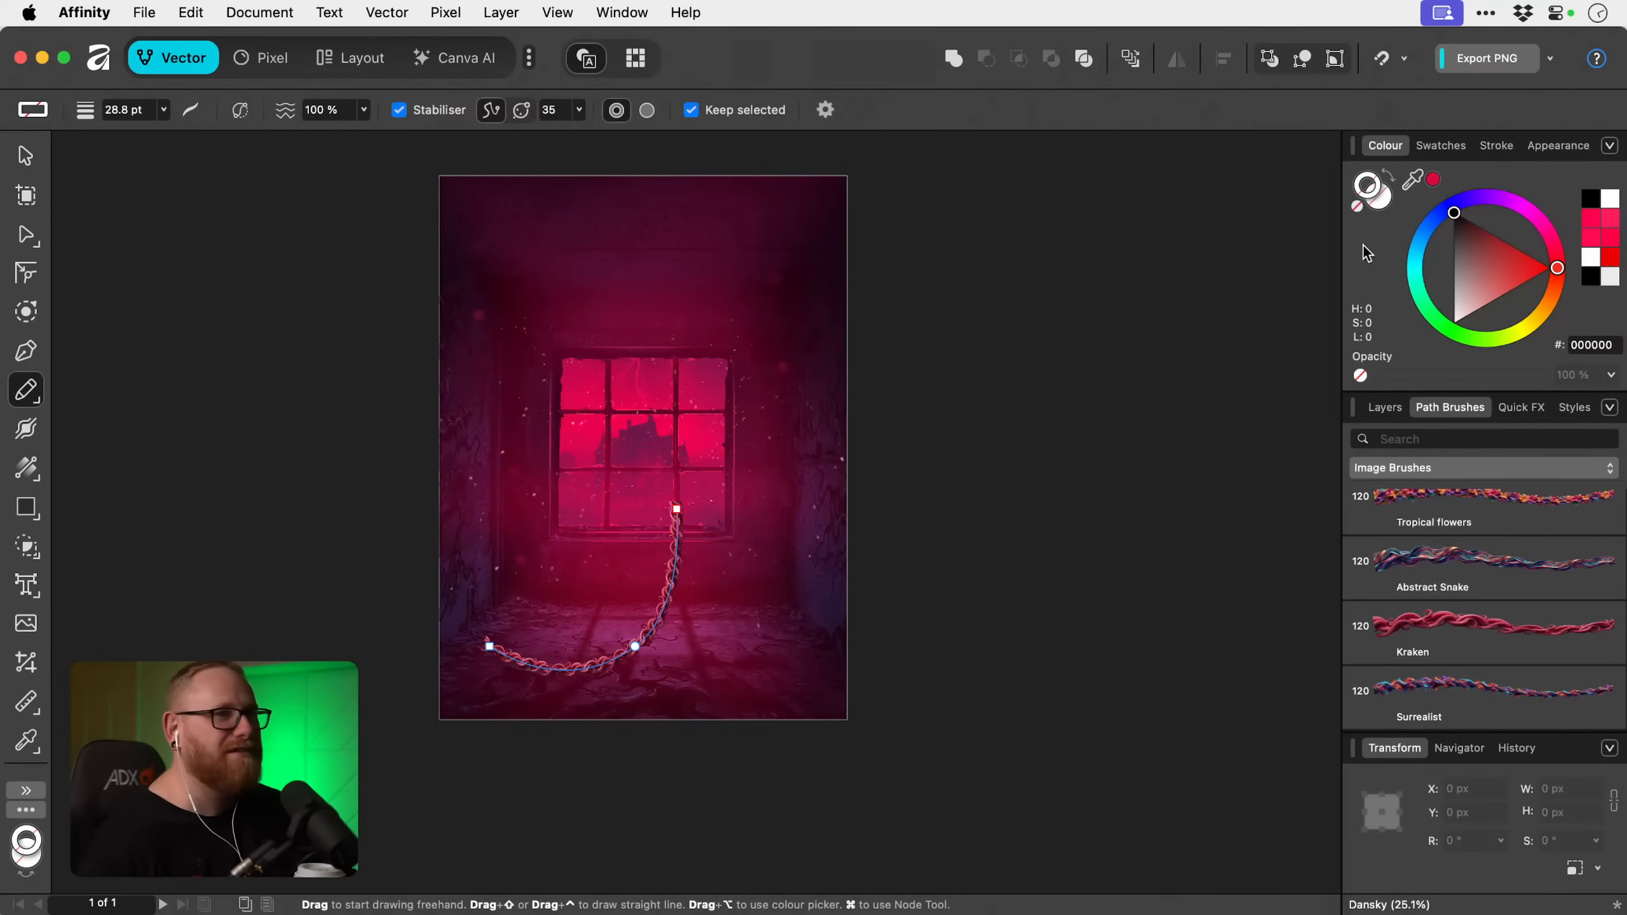
{"action": "left_click", "coordinate": [1487, 145]}
{"action": "left_click_drag", "start_coordinate": [1464, 215], "coordinate": [1546, 206]}
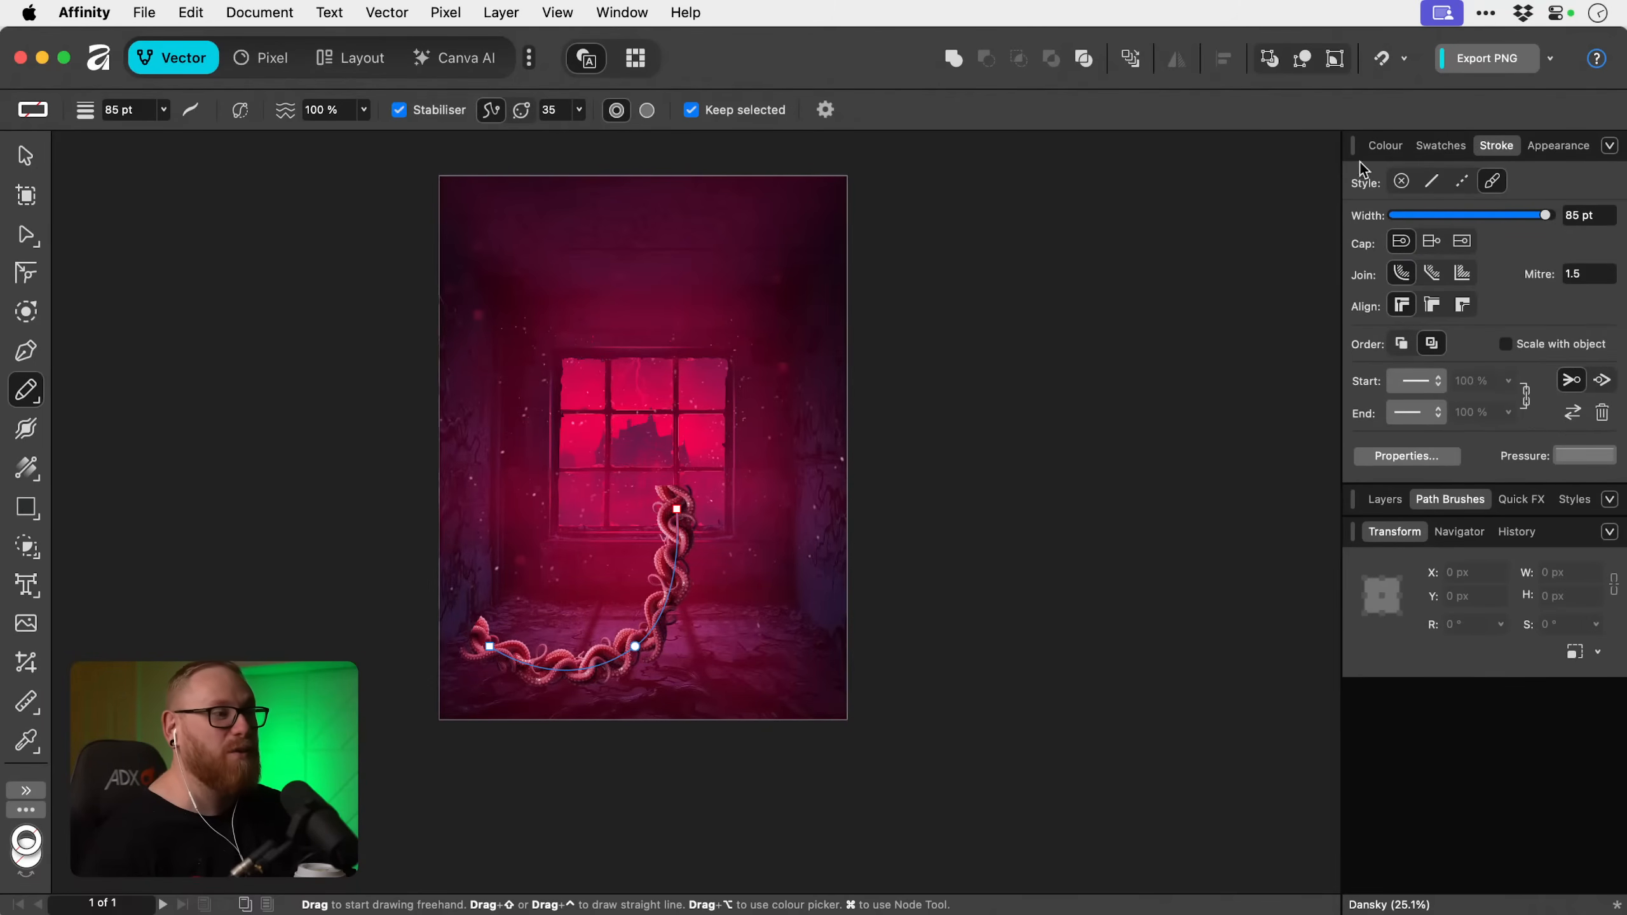
Move the curve's window-end node below the poster's lower-right corner and its floor-end node to about X 828 px, Y 3356 px.
{"action": "key", "text": "a"}
{"action": "mouse_move", "coordinate": [676, 508]}
{"action": "left_mouse_down"}
{"action": "mouse_move", "coordinate": [750, 689]}
{"action": "mouse_move", "coordinate": [823, 747]}
{"action": "left_mouse_up"}
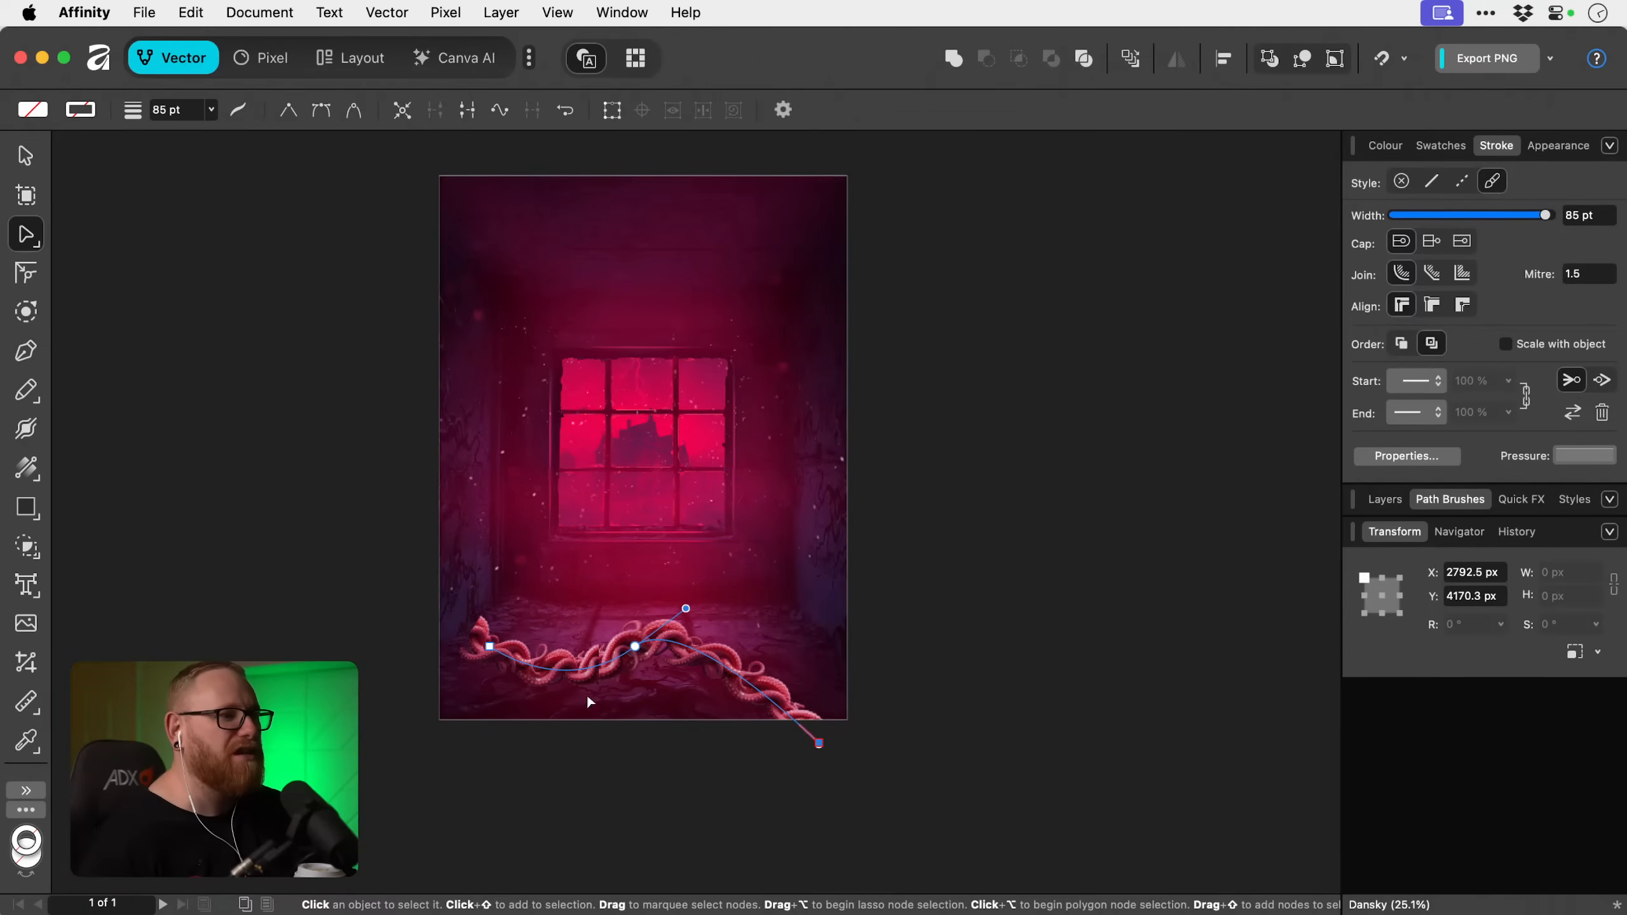
{"action": "mouse_move", "coordinate": [489, 646]}
{"action": "left_mouse_down"}
{"action": "mouse_move", "coordinate": [490, 744]}
{"action": "mouse_move", "coordinate": [451, 754]}
{"action": "mouse_move", "coordinate": [593, 639]}
{"action": "mouse_move", "coordinate": [553, 638]}
{"action": "mouse_move", "coordinate": [879, 723]}
{"action": "left_mouse_up"}
Try to bend the start of the tentacle curve with its node handle, and undo the change.
{"action": "key", "text": "z"}
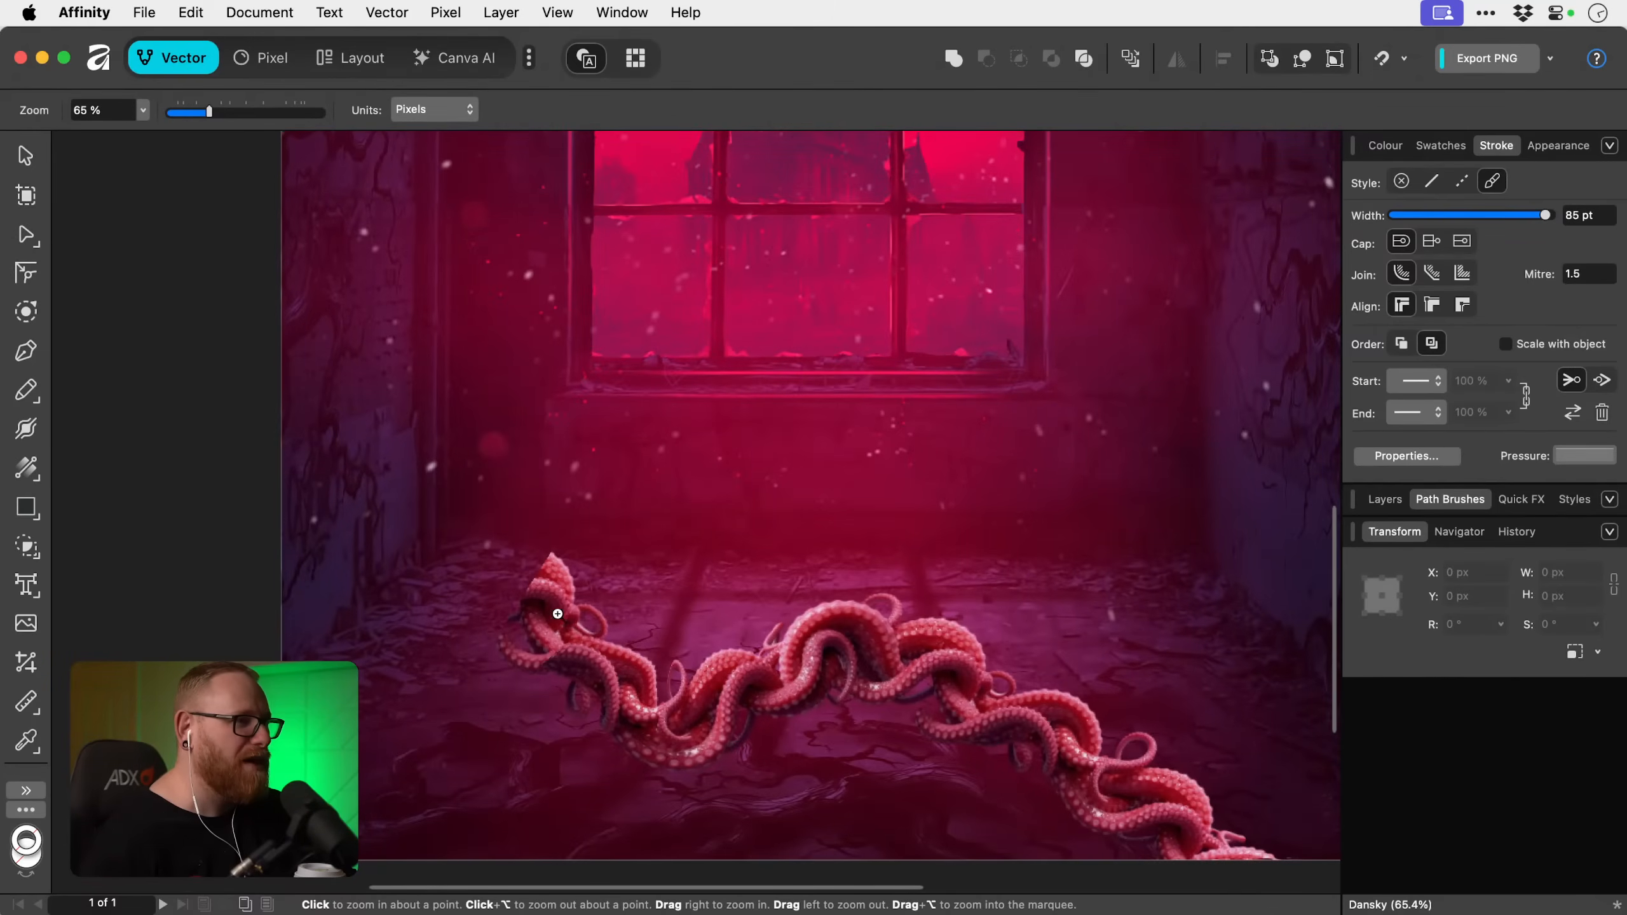
{"action": "key", "text": "a"}
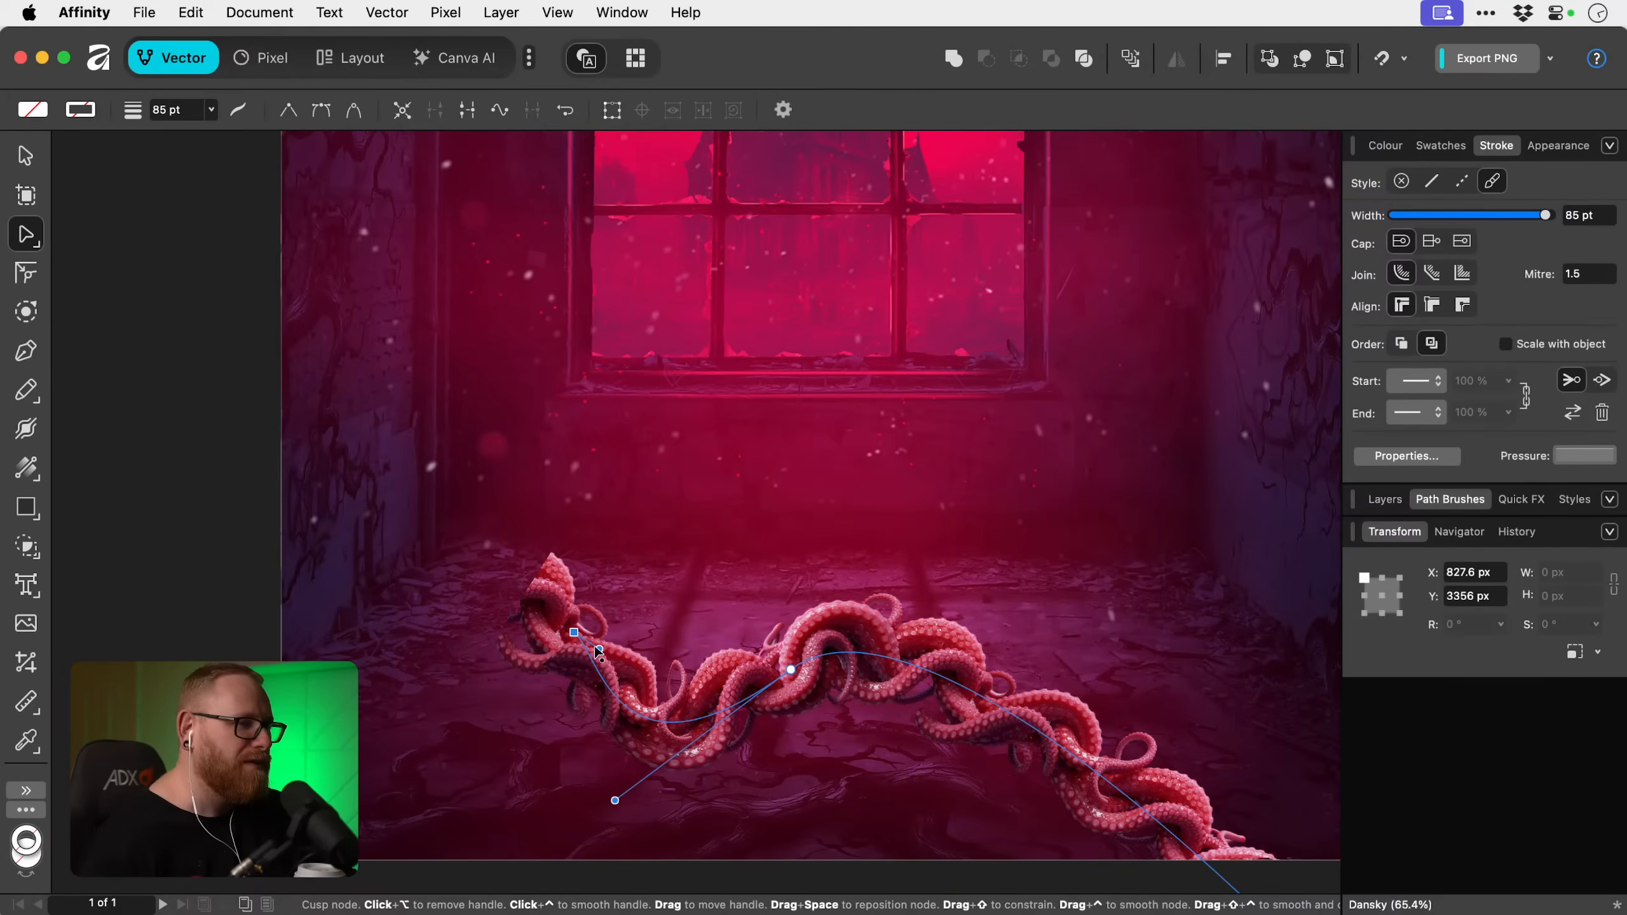
{"action": "mouse_move", "coordinate": [600, 650]}
{"action": "left_mouse_down"}
{"action": "mouse_move", "coordinate": [512, 524]}
{"action": "mouse_move", "coordinate": [480, 522]}
{"action": "mouse_move", "coordinate": [628, 561]}
{"action": "left_mouse_up"}
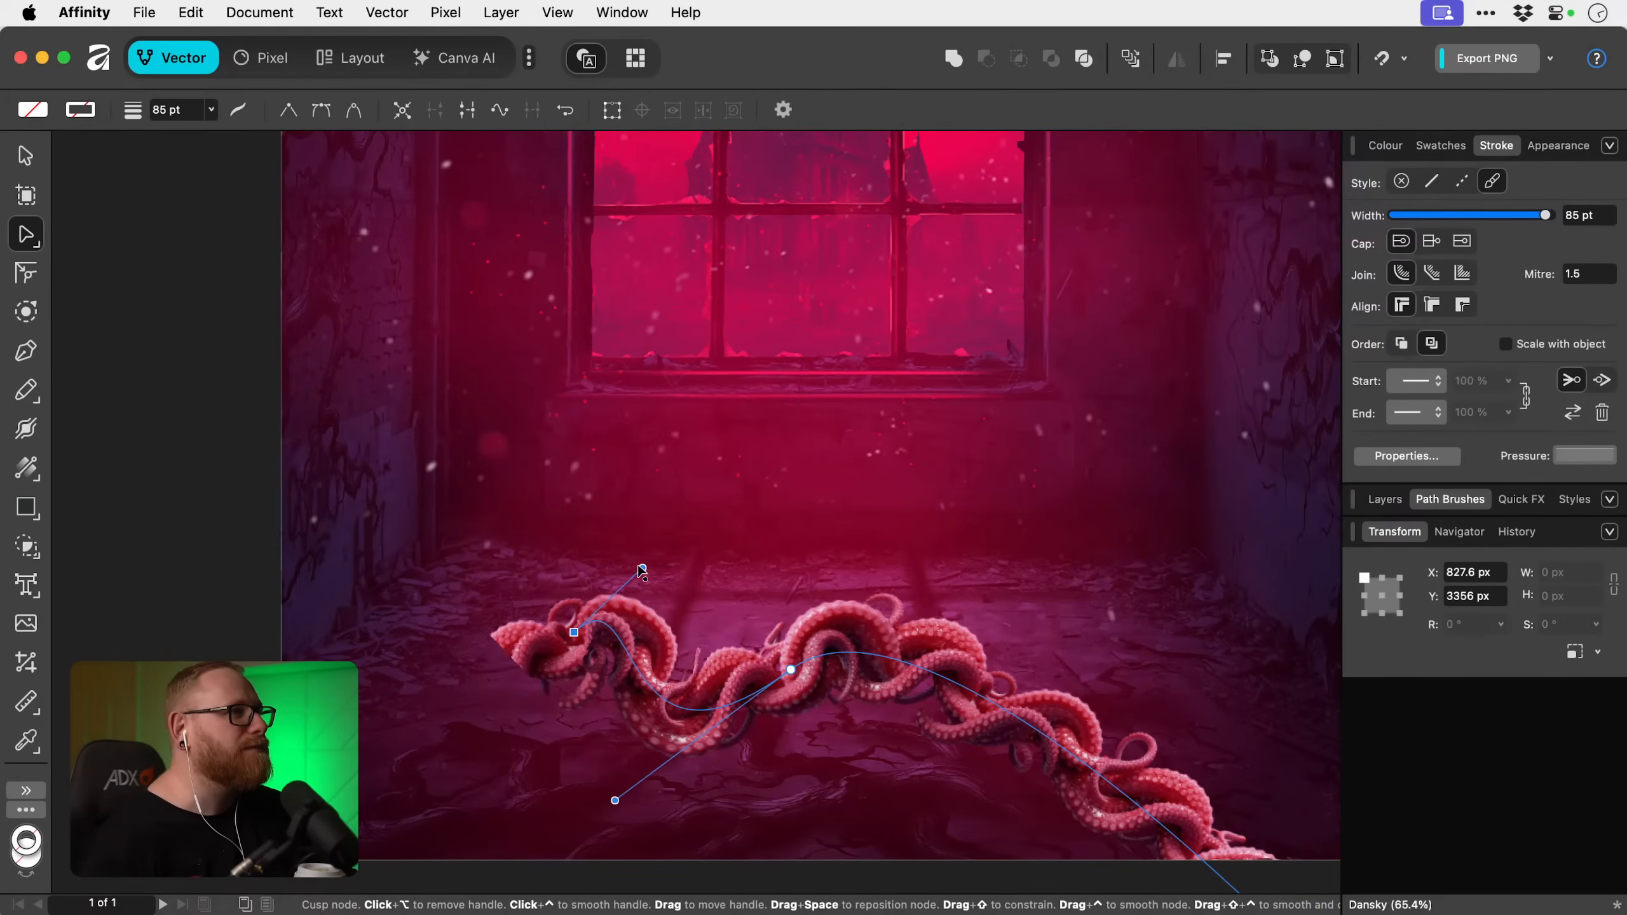
{"action": "key", "text": "super+z"}
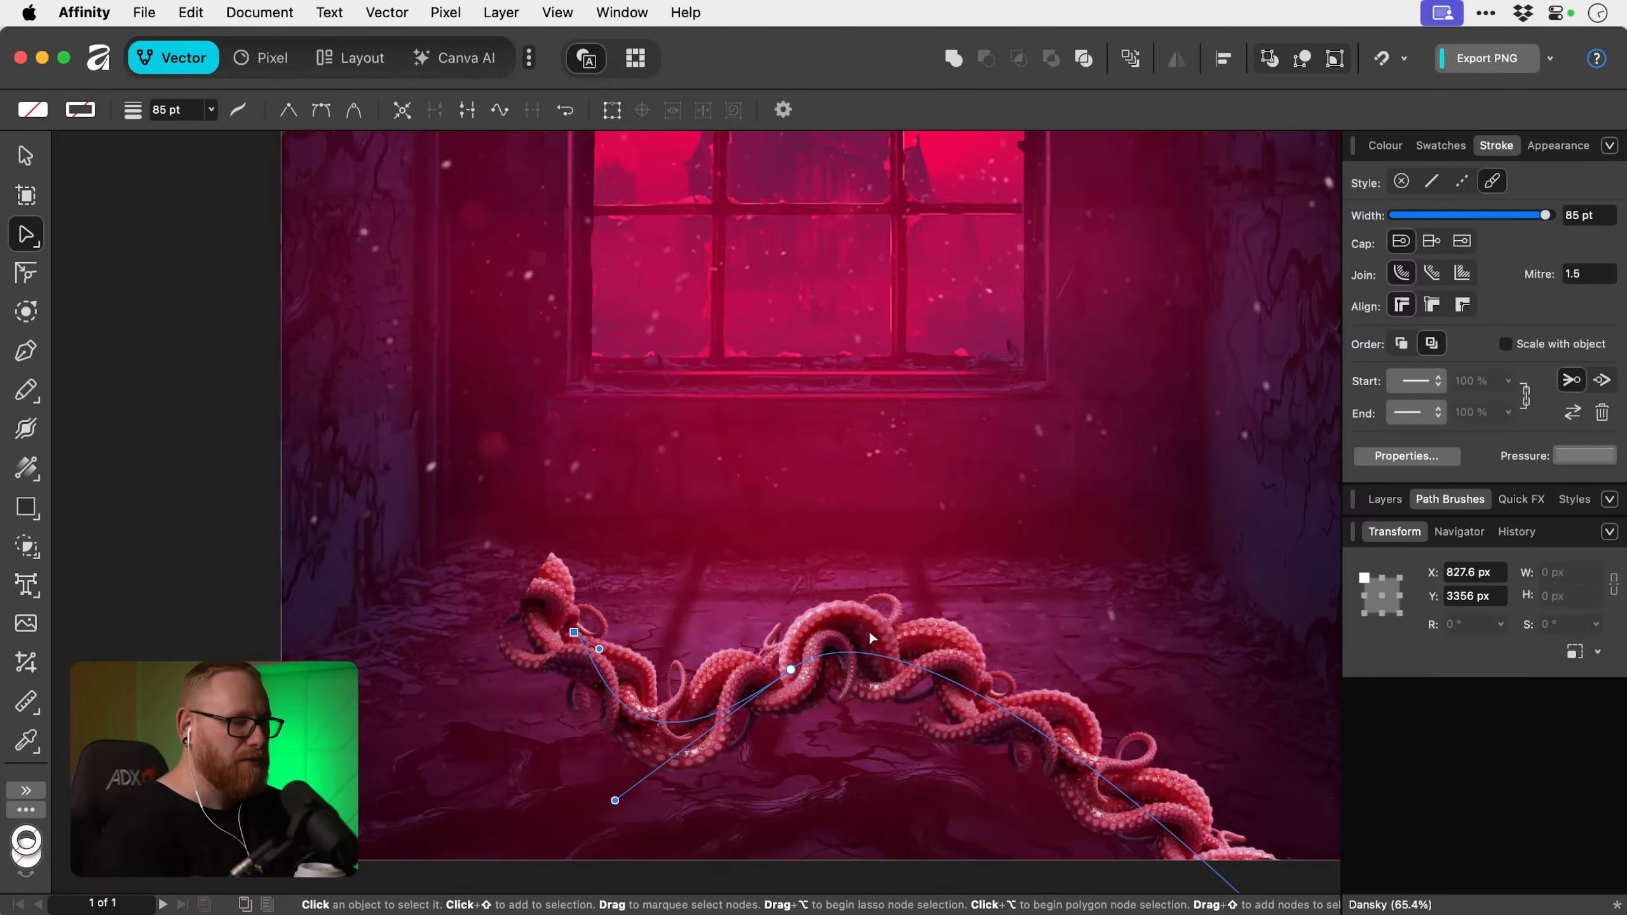
Fit the tentacle curve's thickness to the room by setting its stroke width to 100 pt.
{"action": "key", "text": "super+0"}
{"action": "key", "text": "v"}
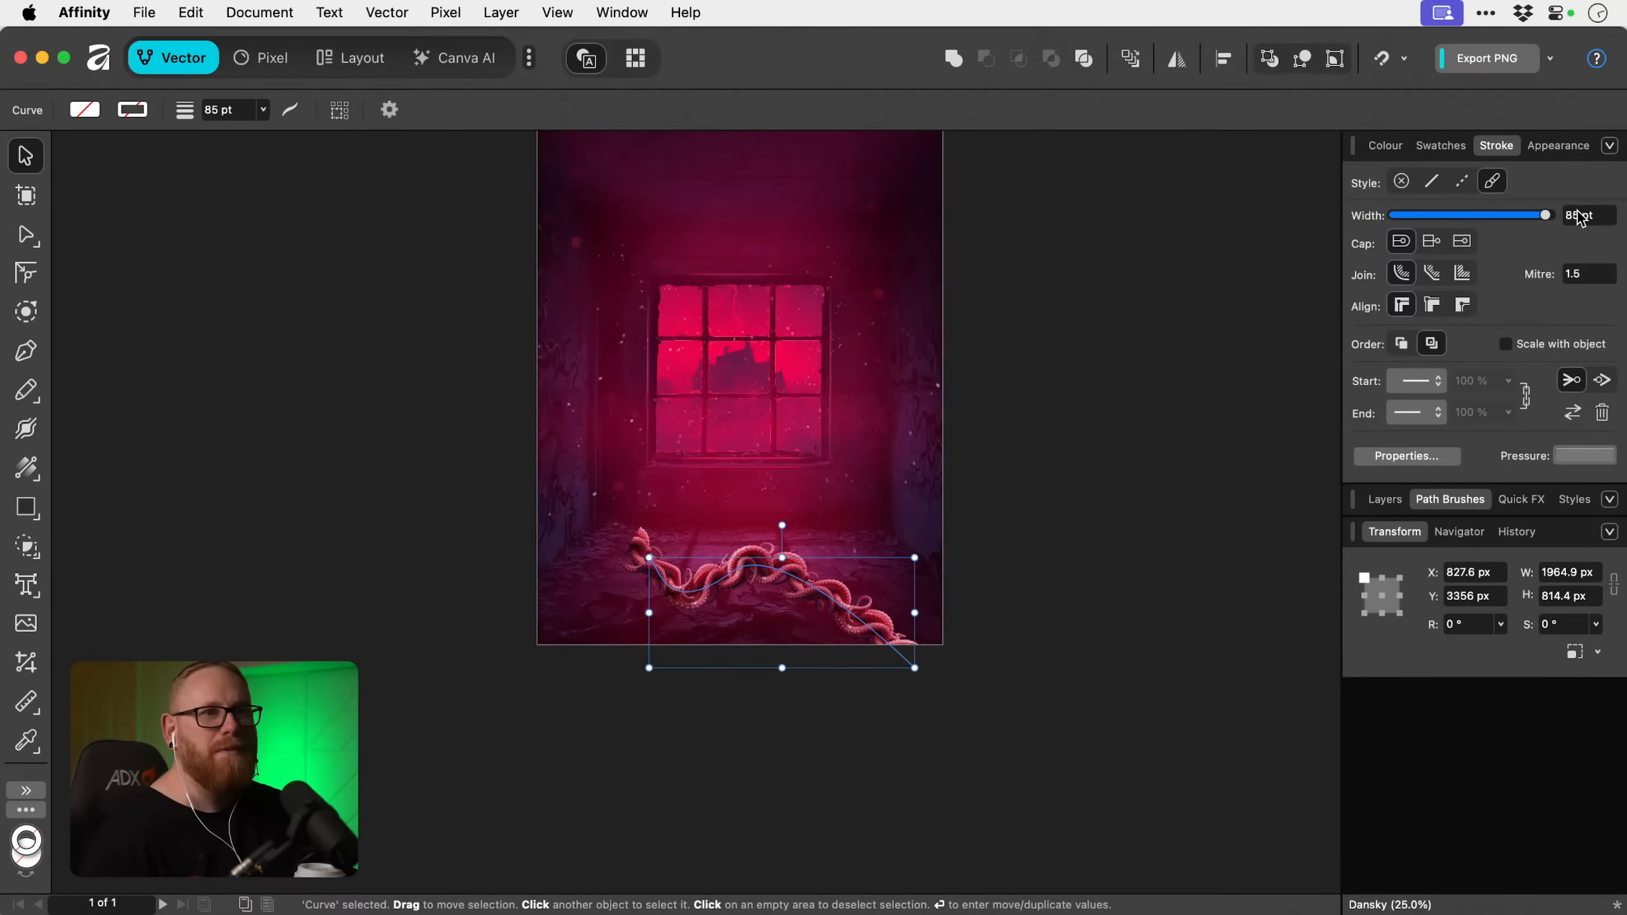
{"action": "left_click_drag", "start_coordinate": [1580, 218], "coordinate": [1620, 220]}
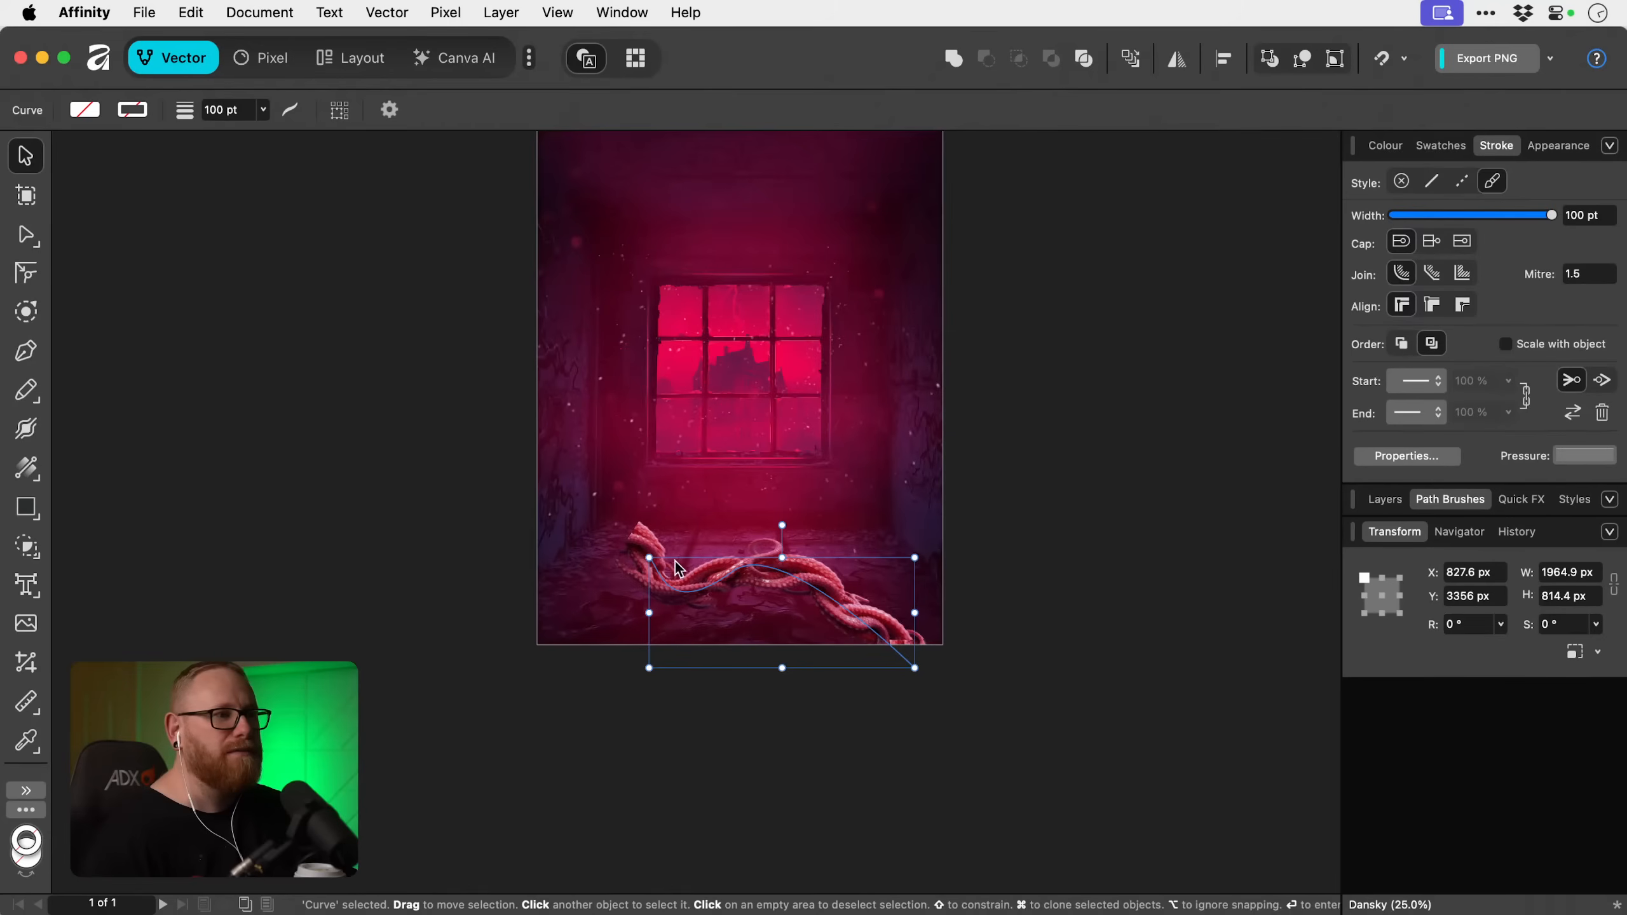
Move the curve's start node to the poster's lower-left corner and lower its middle node to about X 1456 px, Y 3783 px.
{"action": "key", "text": "a"}
{"action": "left_click_drag", "start_coordinate": [649, 558], "coordinate": [535, 646]}
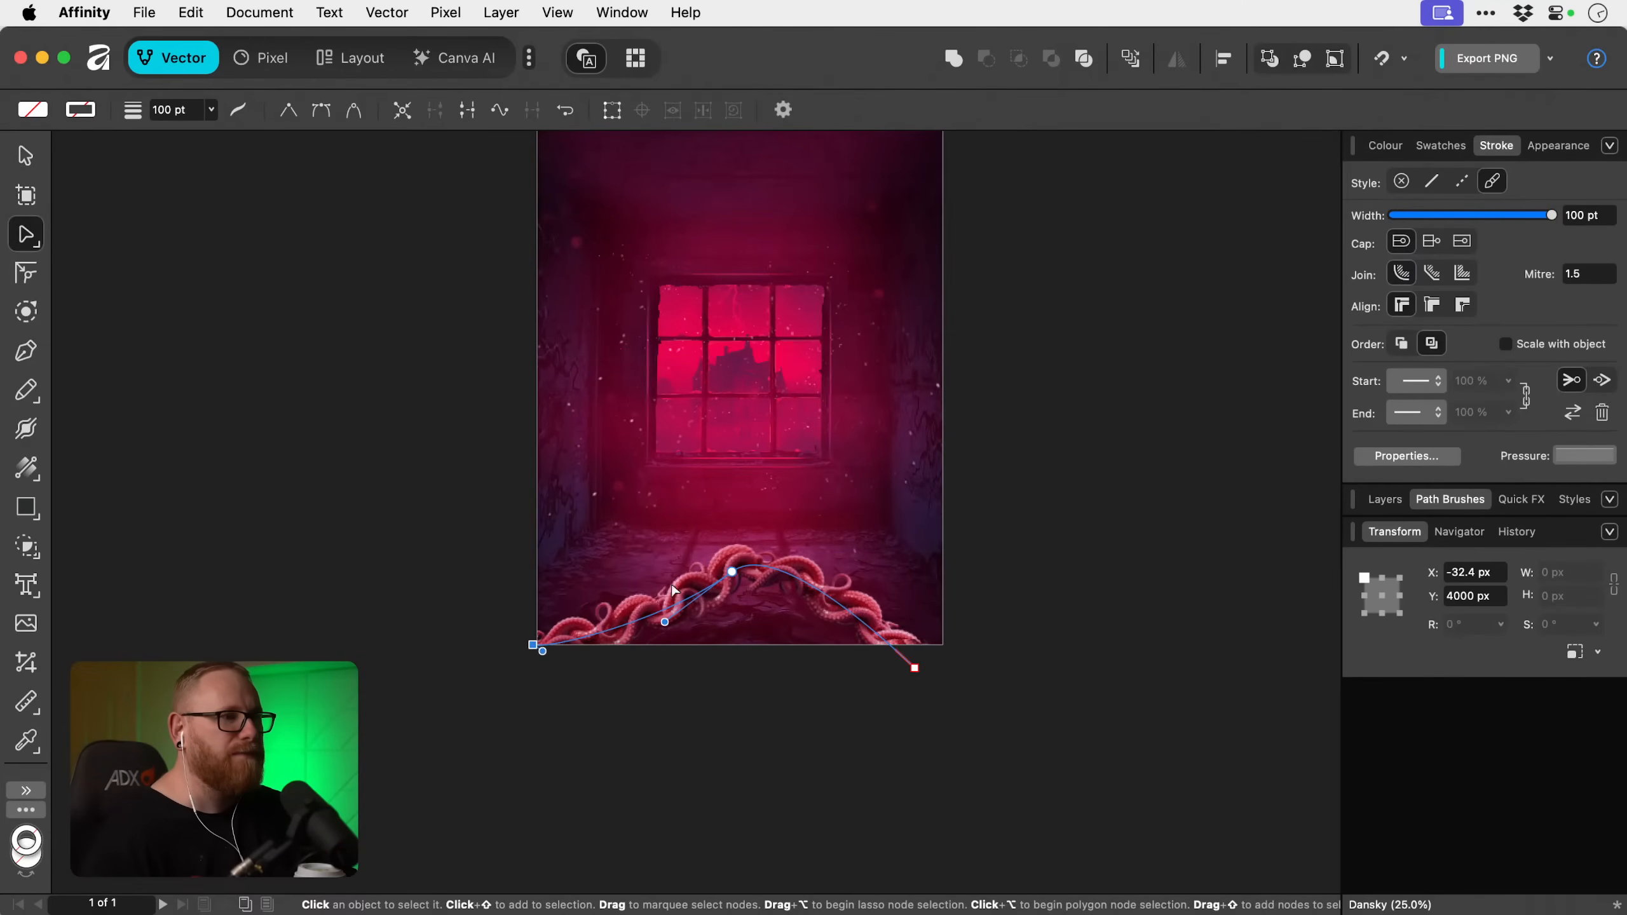
{"action": "left_click_drag", "start_coordinate": [733, 572], "coordinate": [735, 616]}
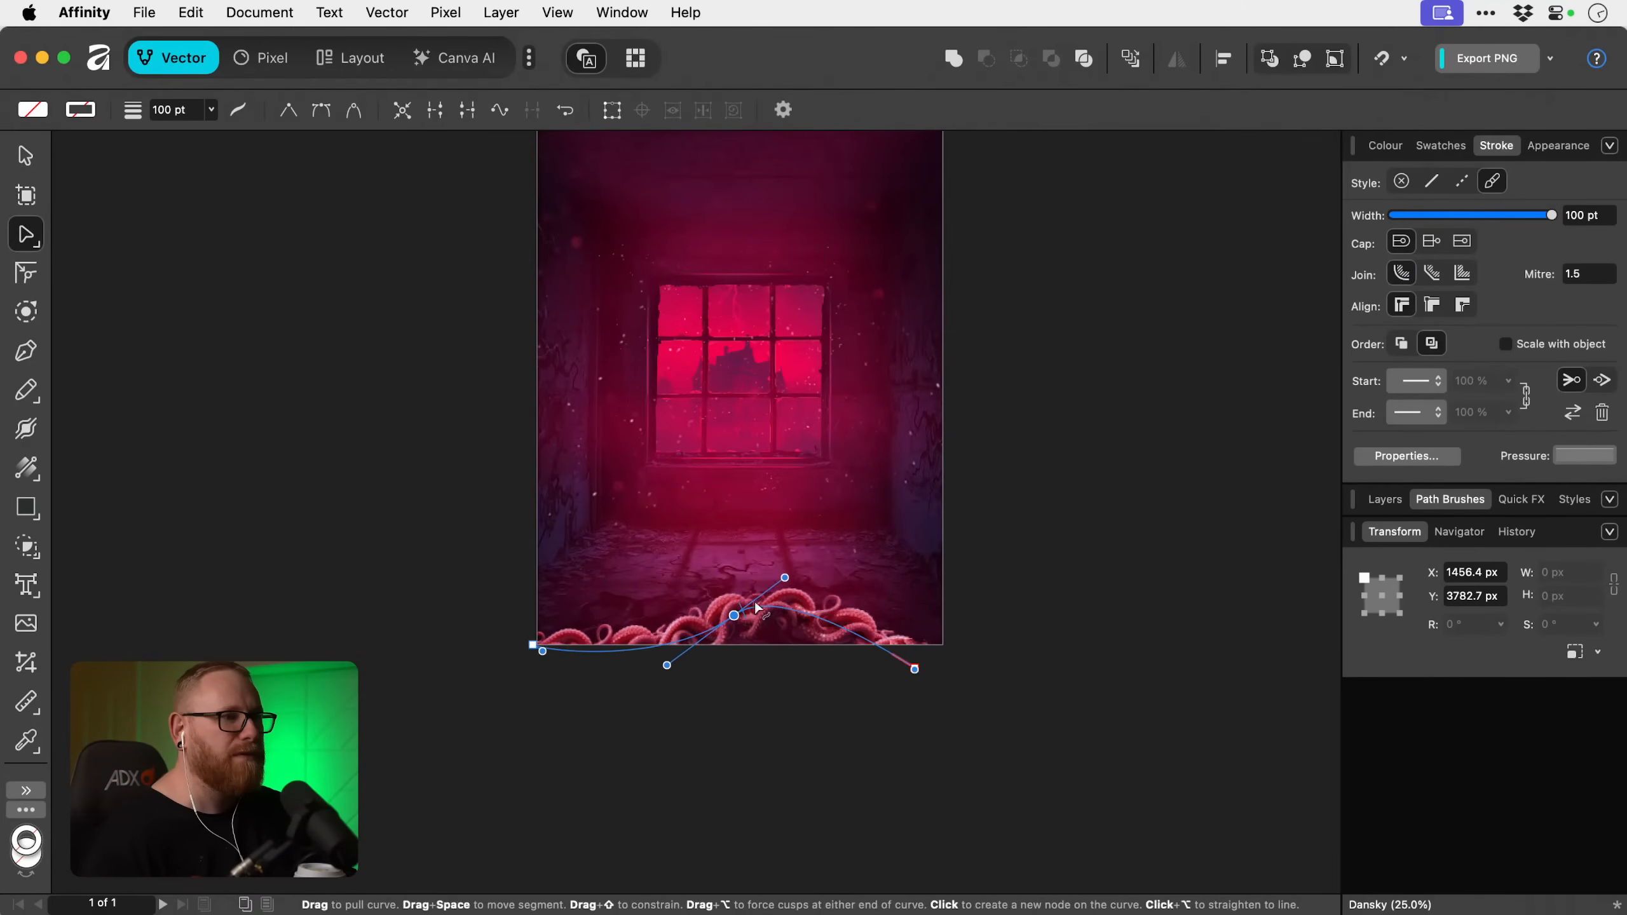
Set the tentacle curve's stroke width to 200 pt.
{"action": "left_click", "coordinate": [1590, 215]}
{"action": "type", "text": "200"}
{"action": "key", "text": "Return"}
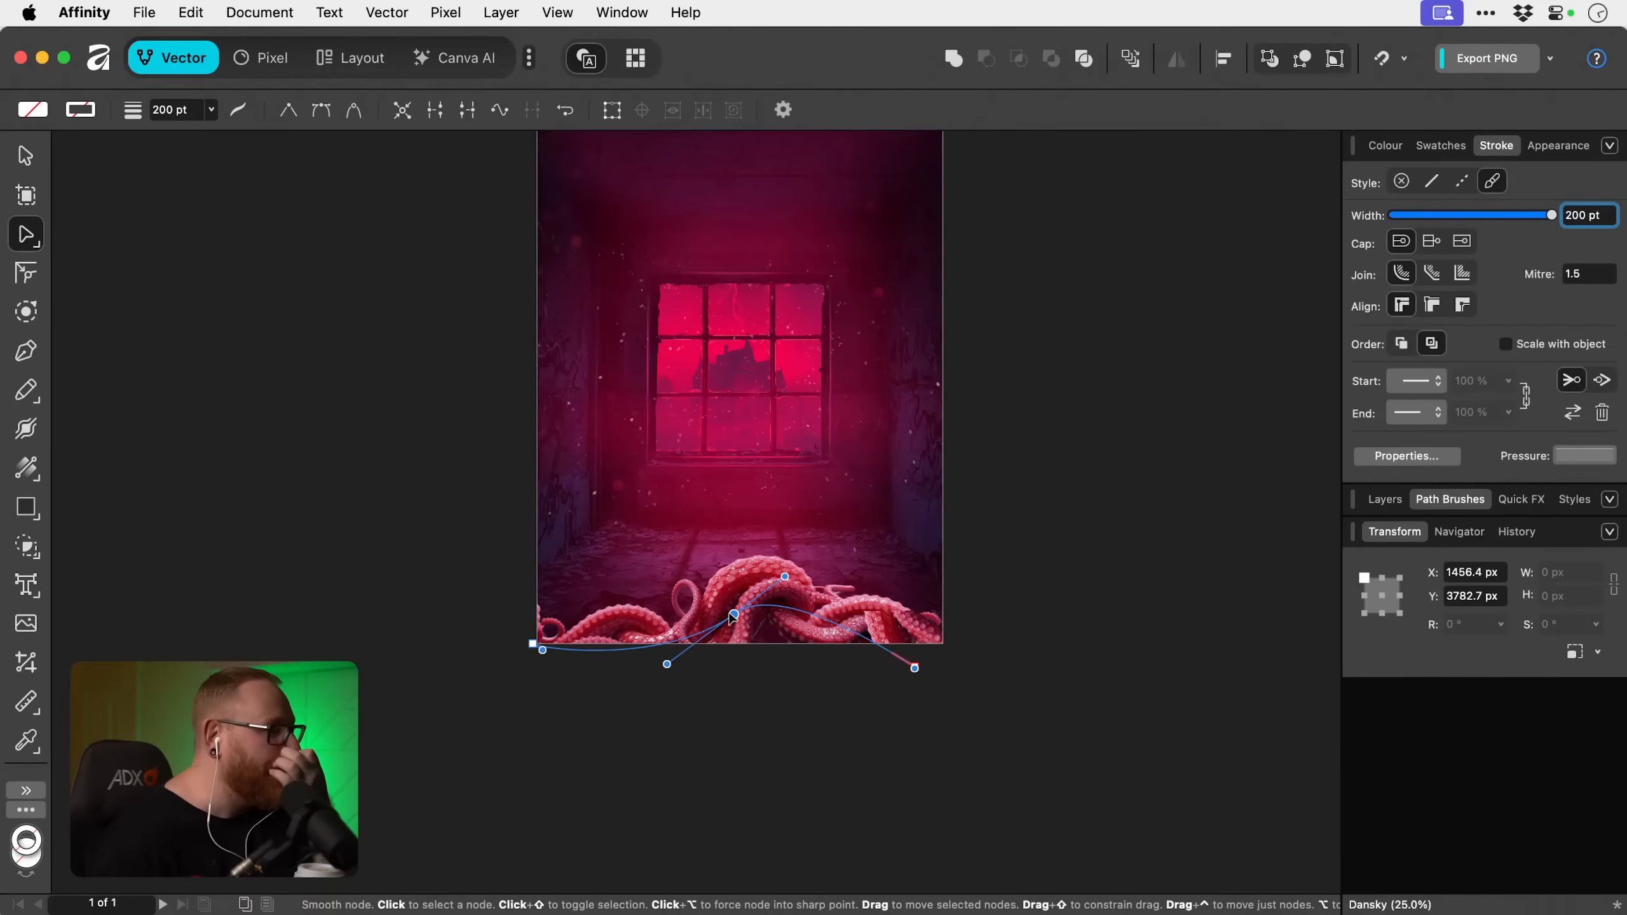
Reshape the tentacle curve by raising its middle node to about Y 3626 px and stretching its end node to about X 3576 px, Y 4300 px.
{"action": "mouse_move", "coordinate": [734, 616]}
{"action": "left_mouse_down"}
{"action": "mouse_move", "coordinate": [727, 698]}
{"action": "mouse_move", "coordinate": [734, 634]}
{"action": "left_mouse_up"}
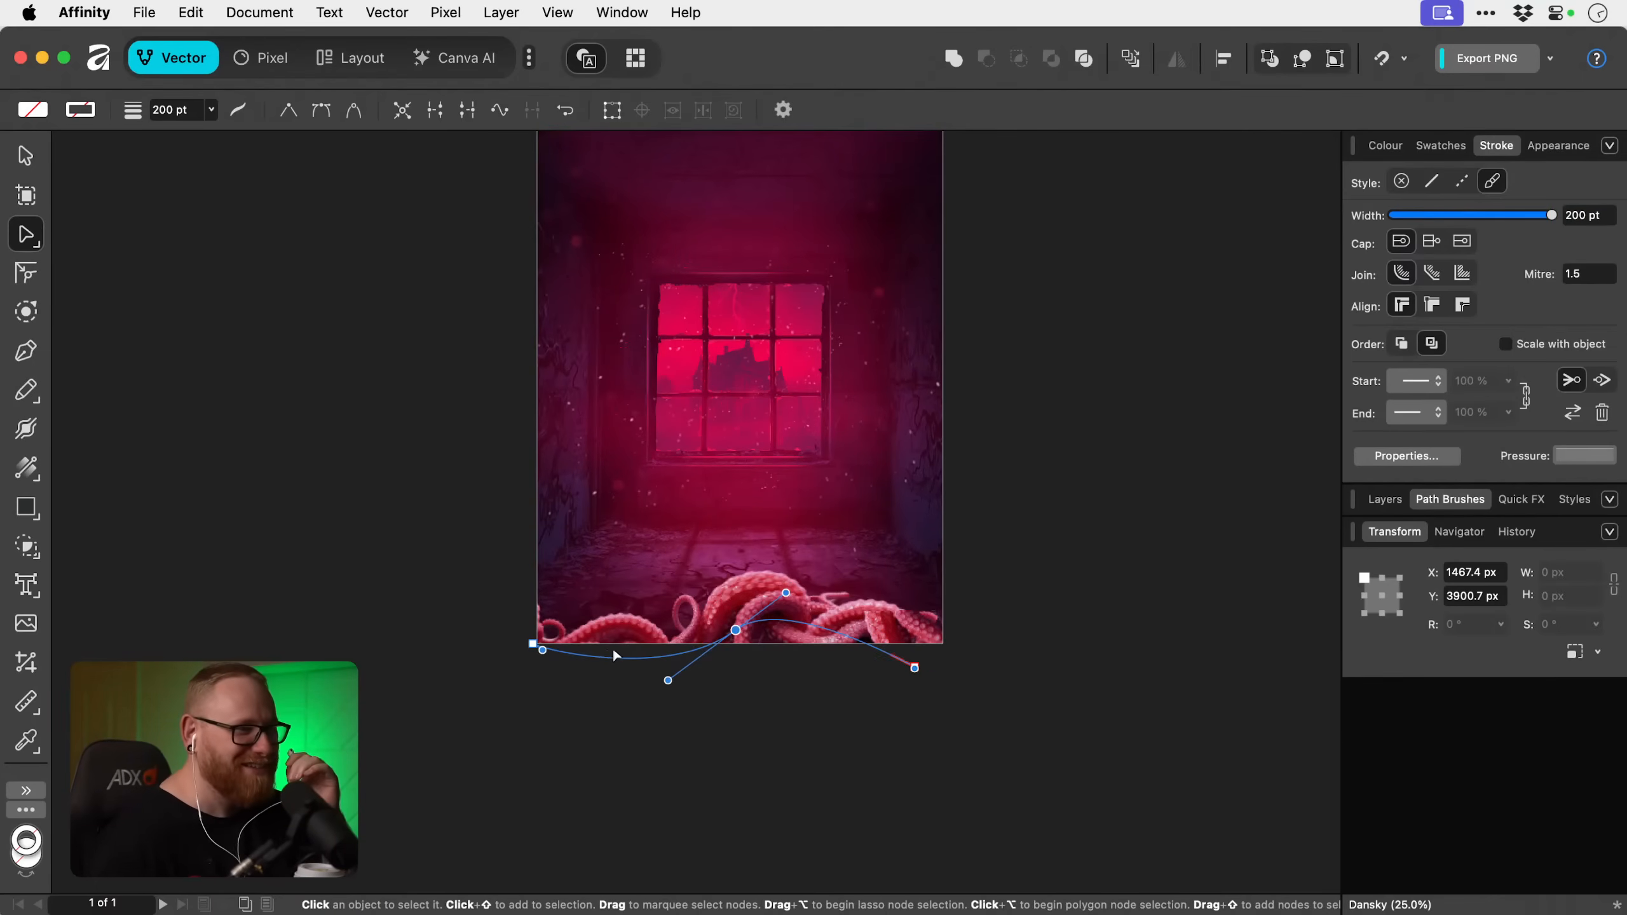
{"action": "mouse_move", "coordinate": [544, 651]}
{"action": "left_mouse_down"}
{"action": "mouse_move", "coordinate": [599, 627]}
{"action": "mouse_move", "coordinate": [623, 582]}
{"action": "mouse_move", "coordinate": [604, 626]}
{"action": "mouse_move", "coordinate": [544, 636]}
{"action": "mouse_move", "coordinate": [559, 627]}
{"action": "left_mouse_up"}
{"action": "left_click_drag", "start_coordinate": [736, 630], "coordinate": [733, 594]}
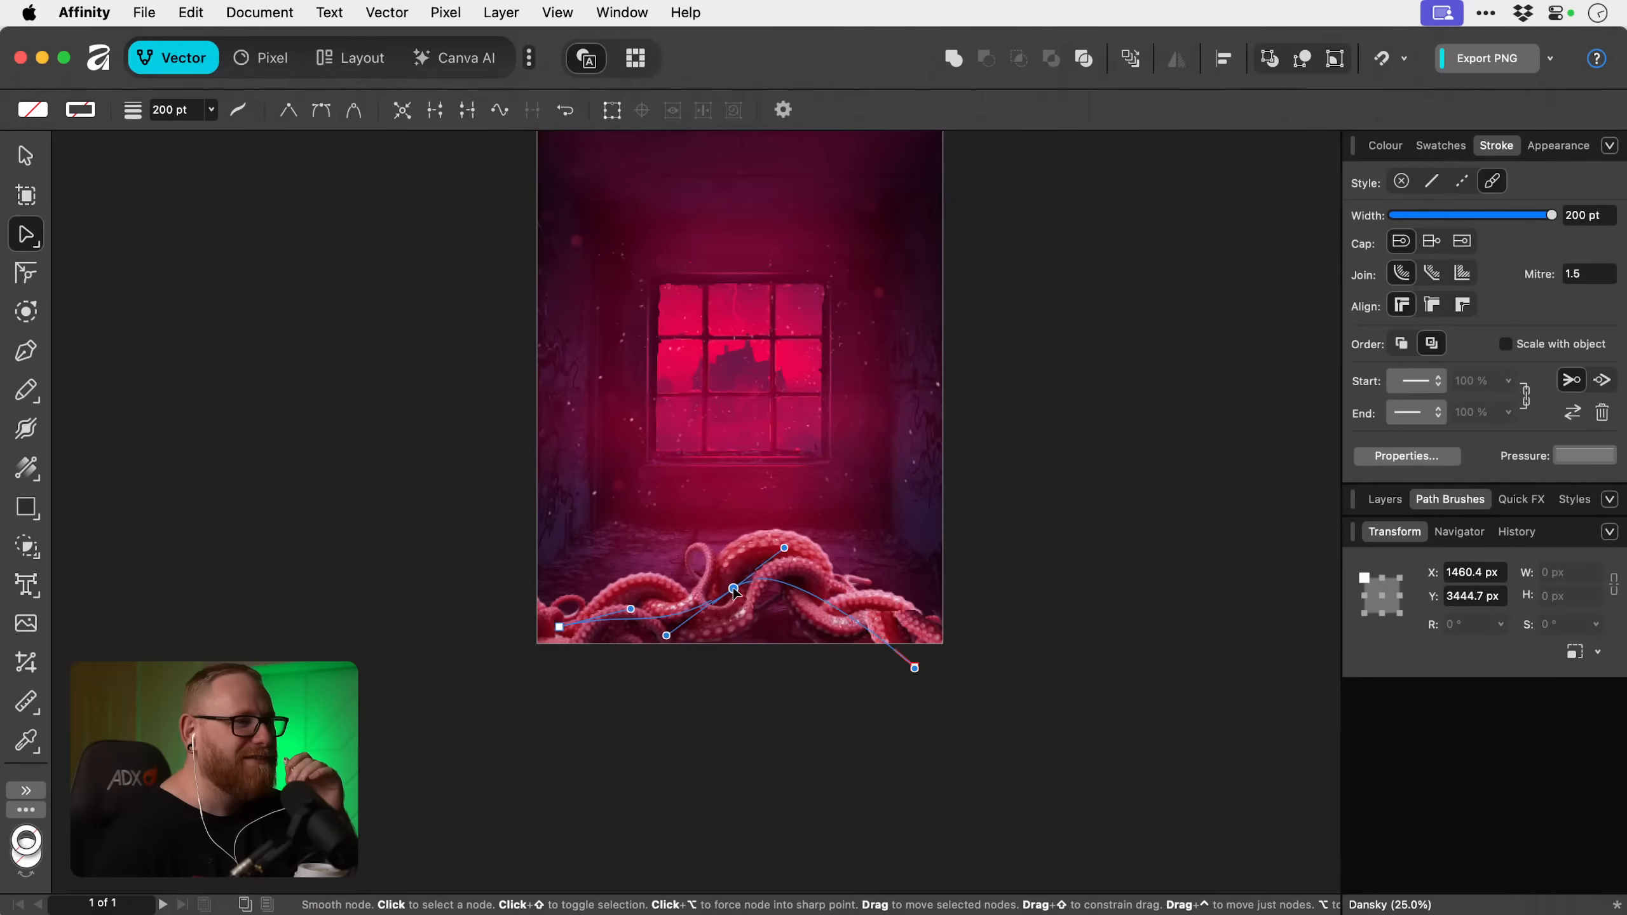
{"action": "mouse_move", "coordinate": [914, 668]}
{"action": "left_mouse_down"}
{"action": "mouse_move", "coordinate": [1032, 669]}
{"action": "mouse_move", "coordinate": [964, 671]}
{"action": "mouse_move", "coordinate": [1022, 685]}
{"action": "left_mouse_up"}
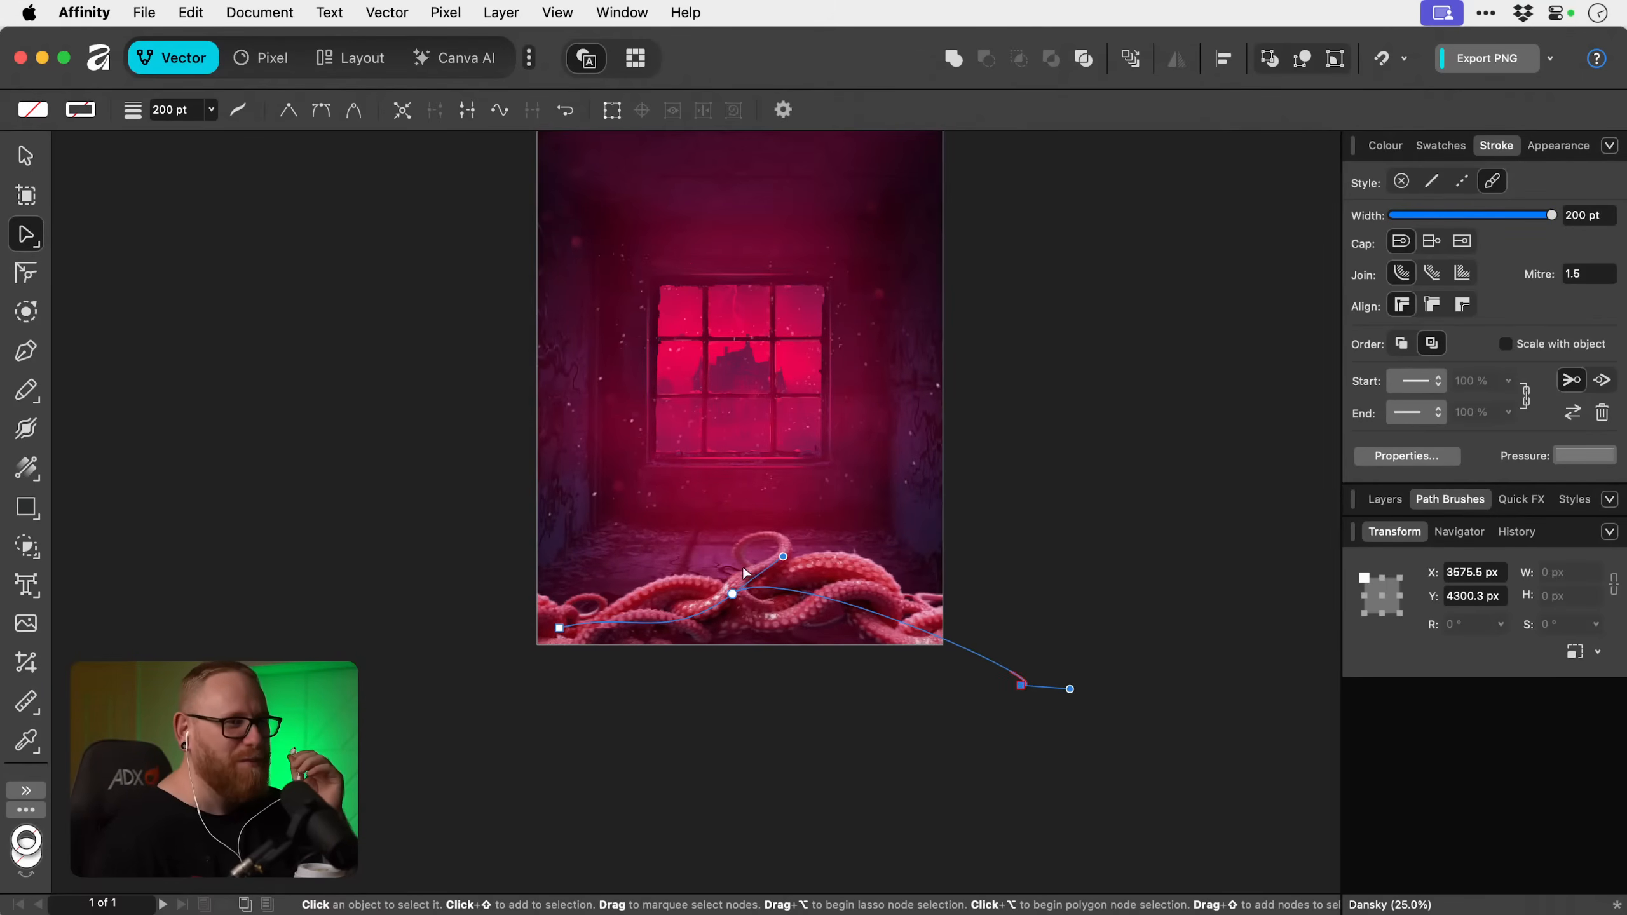
{"action": "mouse_move", "coordinate": [782, 550]}
{"action": "left_mouse_down"}
{"action": "mouse_move", "coordinate": [755, 513]}
{"action": "mouse_move", "coordinate": [774, 550]}
{"action": "mouse_move", "coordinate": [739, 539]}
{"action": "mouse_move", "coordinate": [780, 556]}
{"action": "mouse_move", "coordinate": [767, 567]}
{"action": "left_mouse_up"}
{"action": "left_click", "coordinate": [733, 594]}
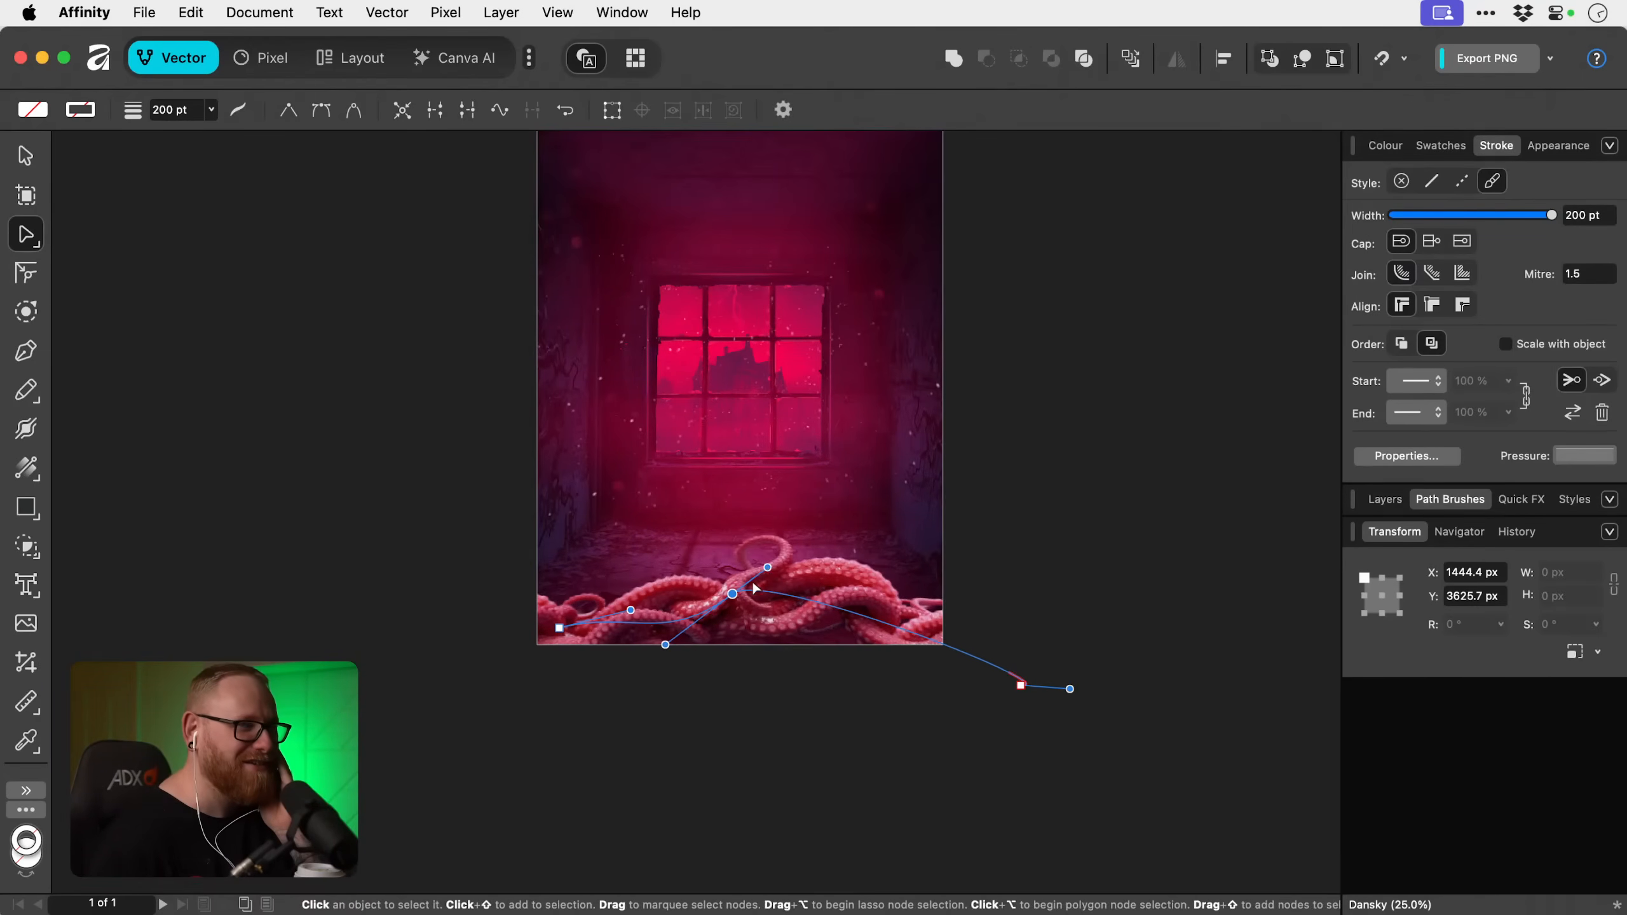
Refine the tentacle curve's nodes to about X -51, Y 4014 px (start), X 1396, Y 3629 px (middle) and X 3741, Y 4210 px (end).
{"action": "left_click_drag", "start_coordinate": [559, 628], "coordinate": [531, 647]}
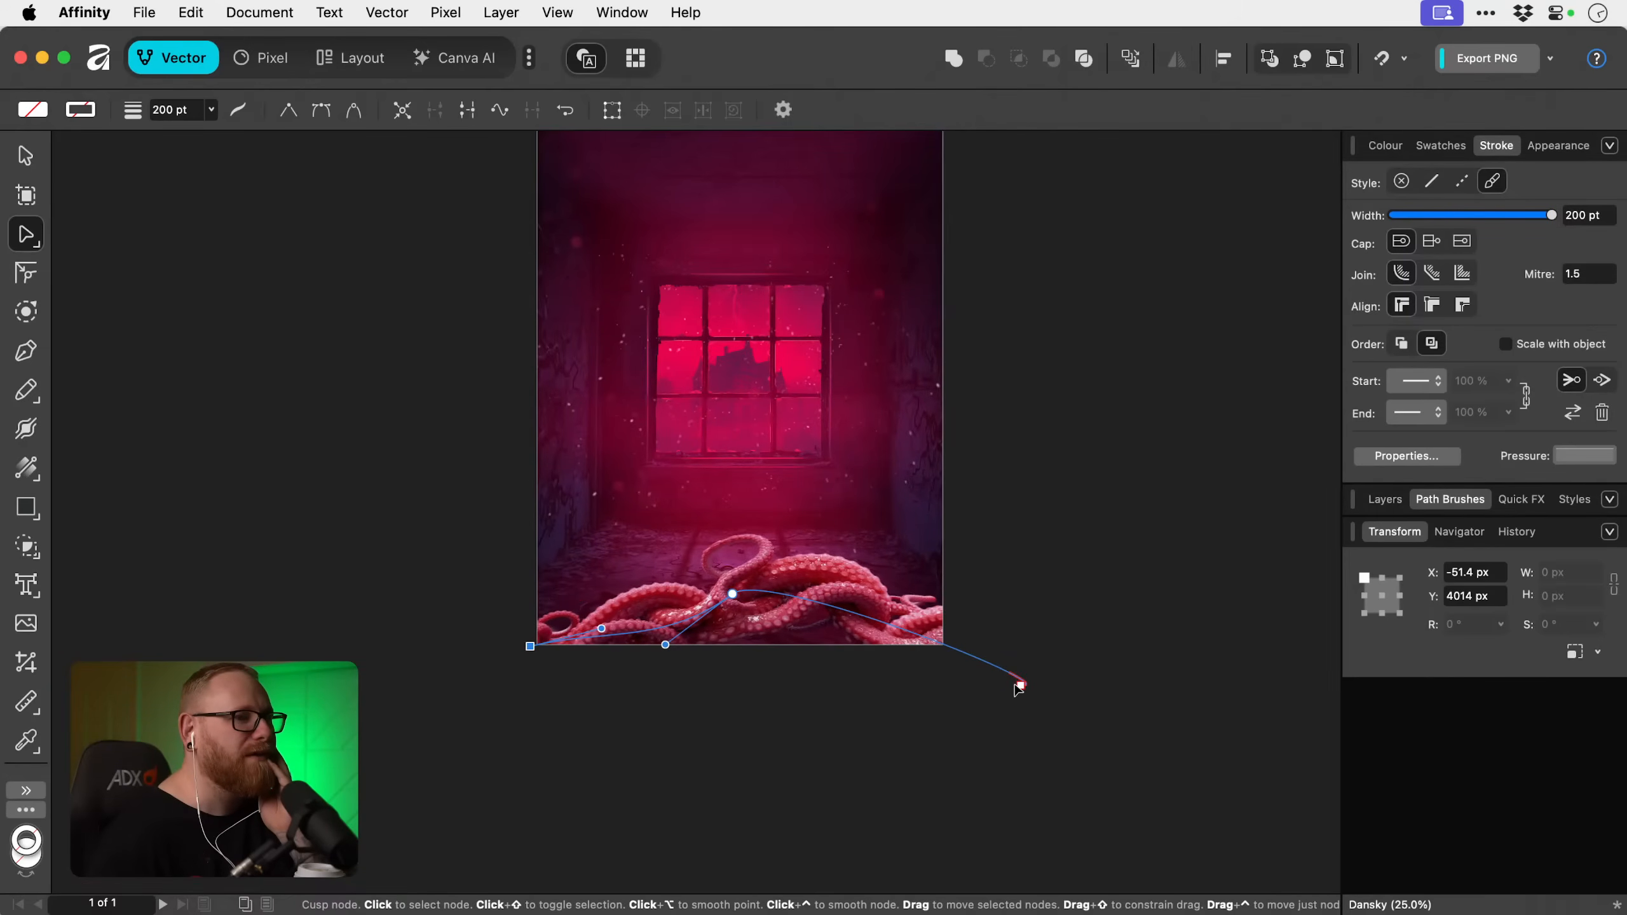
{"action": "mouse_move", "coordinate": [1020, 684]}
{"action": "left_mouse_down"}
{"action": "mouse_move", "coordinate": [1108, 698]}
{"action": "mouse_move", "coordinate": [1043, 673]}
{"action": "left_mouse_up"}
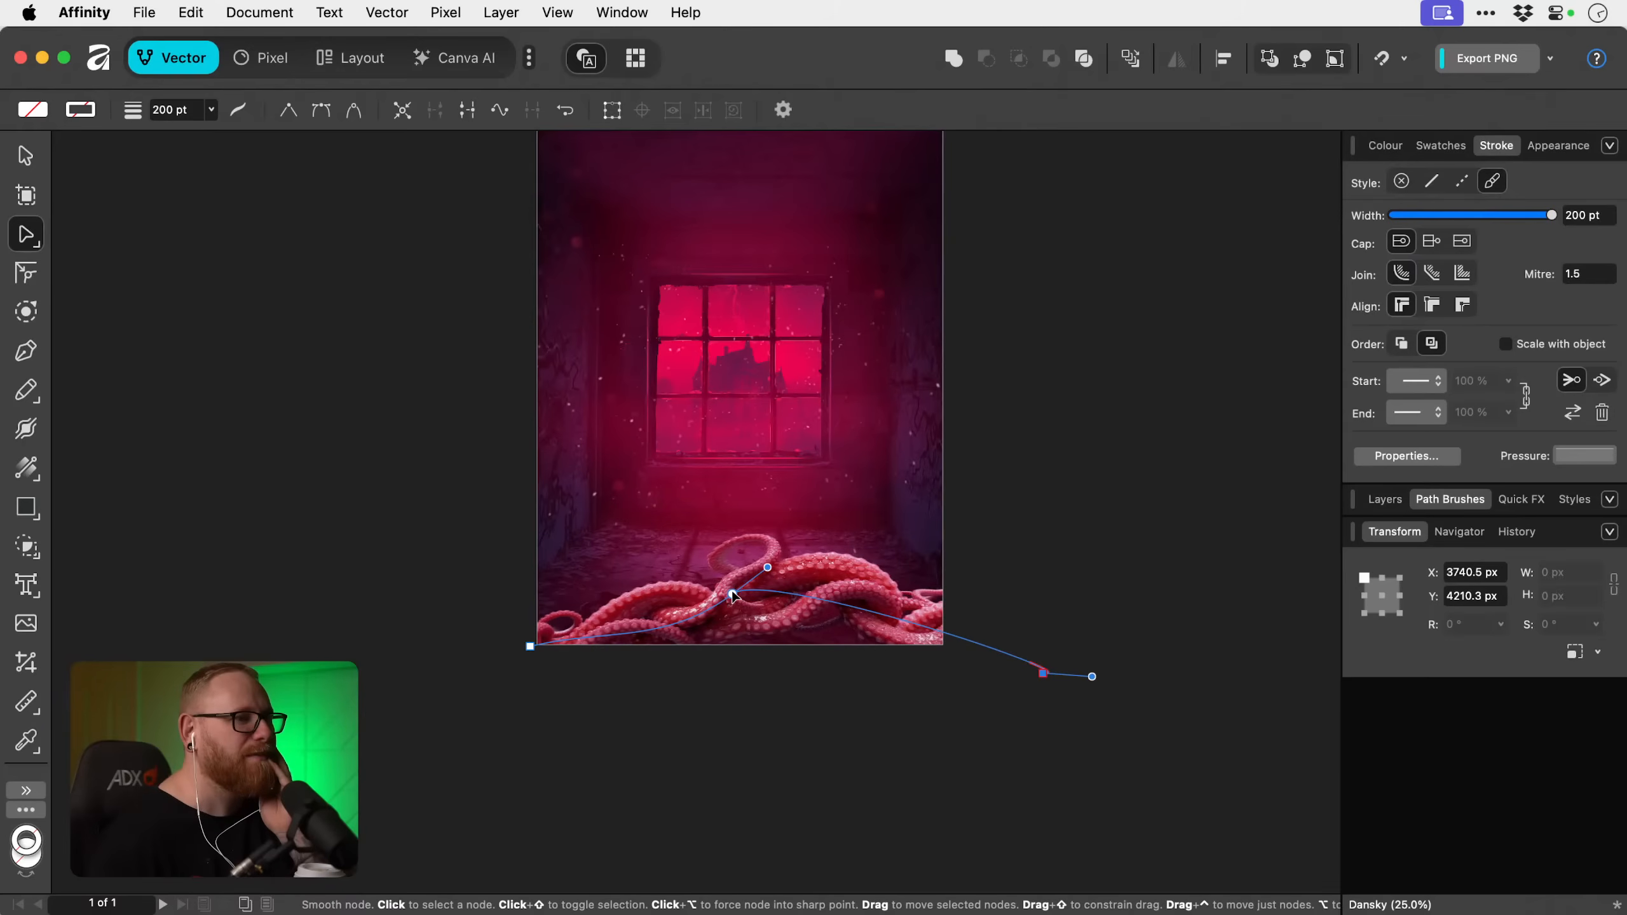
{"action": "mouse_move", "coordinate": [732, 594]}
{"action": "left_mouse_down"}
{"action": "mouse_move", "coordinate": [724, 615]}
{"action": "mouse_move", "coordinate": [726, 594]}
{"action": "left_mouse_up"}
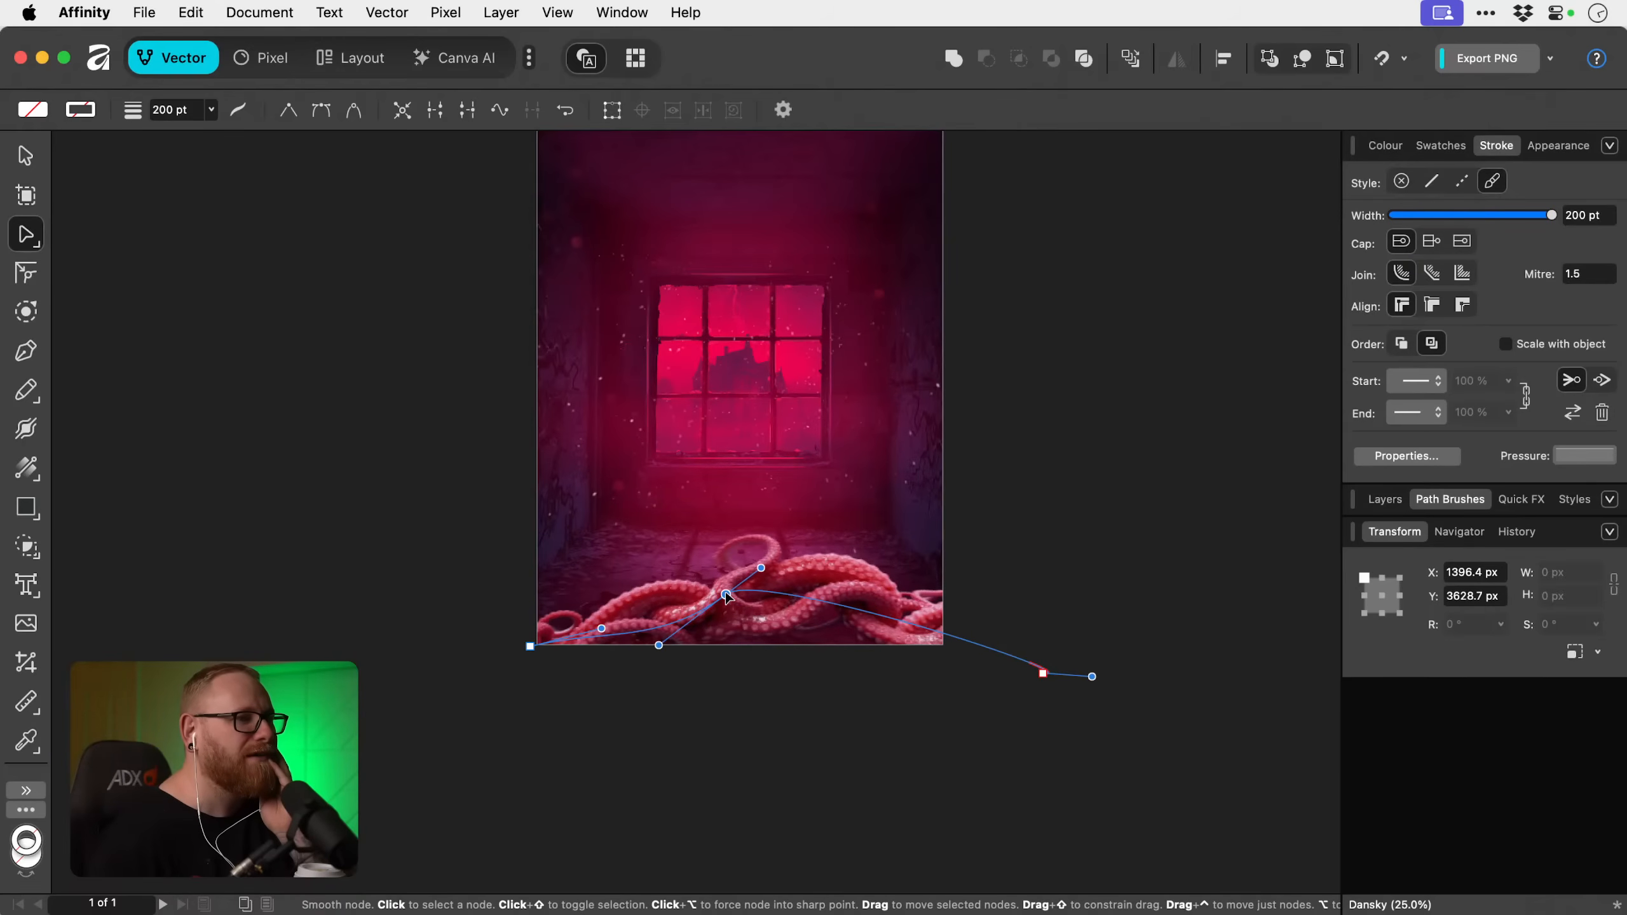
{"action": "scroll", "coordinate": [726, 593], "scroll_direction": "right", "scroll_amount": 1}
{"action": "scroll", "coordinate": [726, 593], "scroll_direction": "right", "scroll_amount": 1}
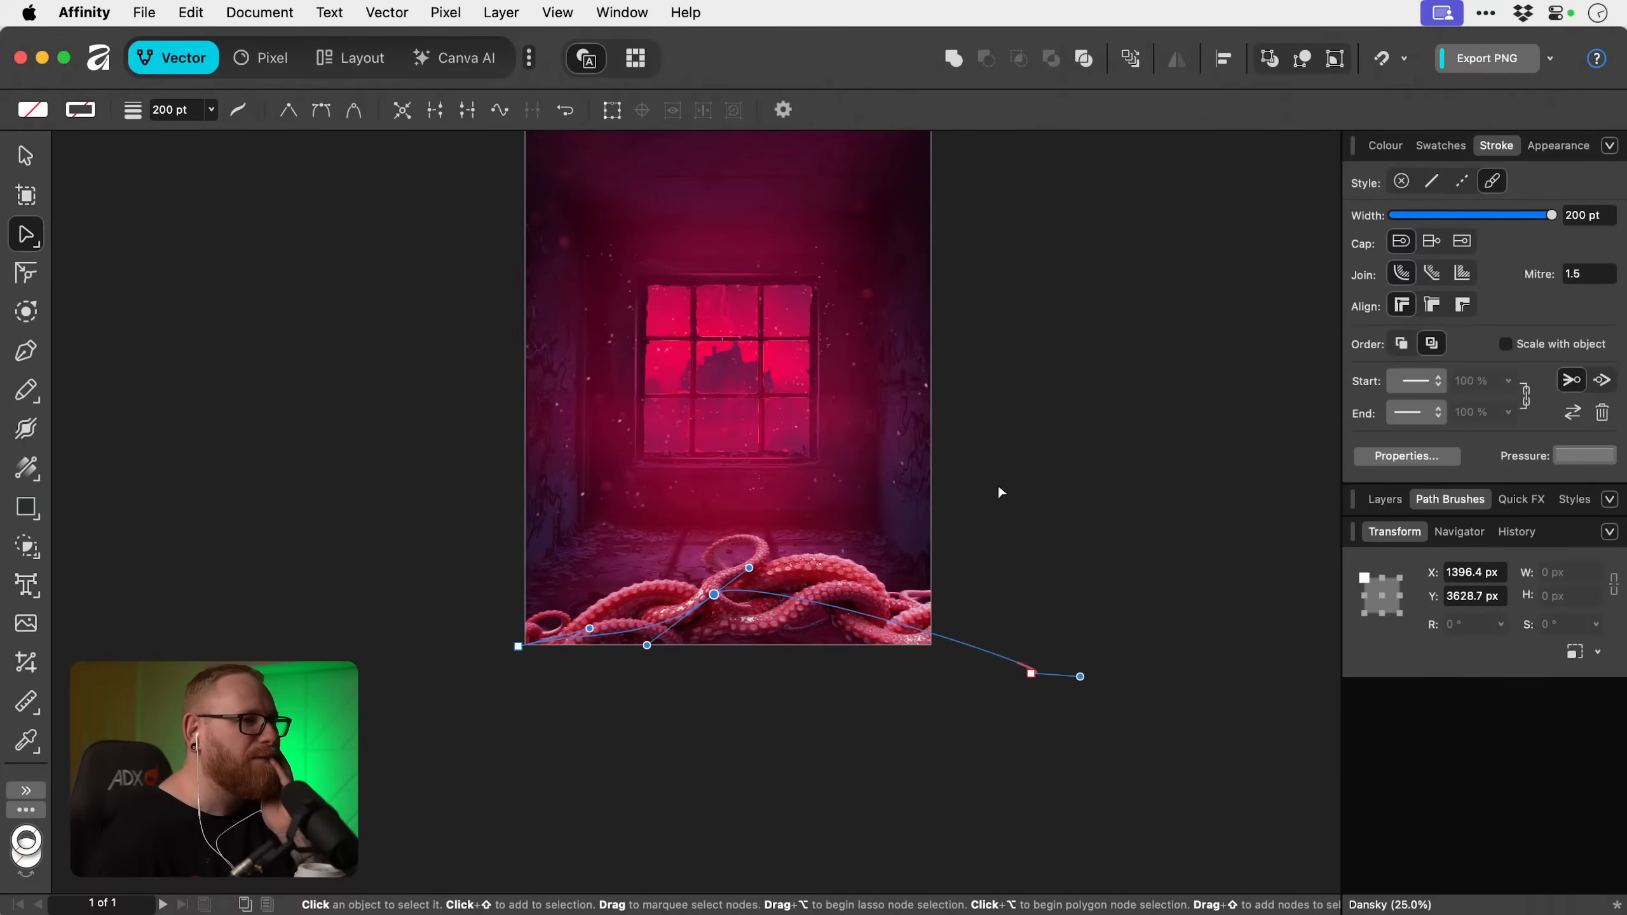
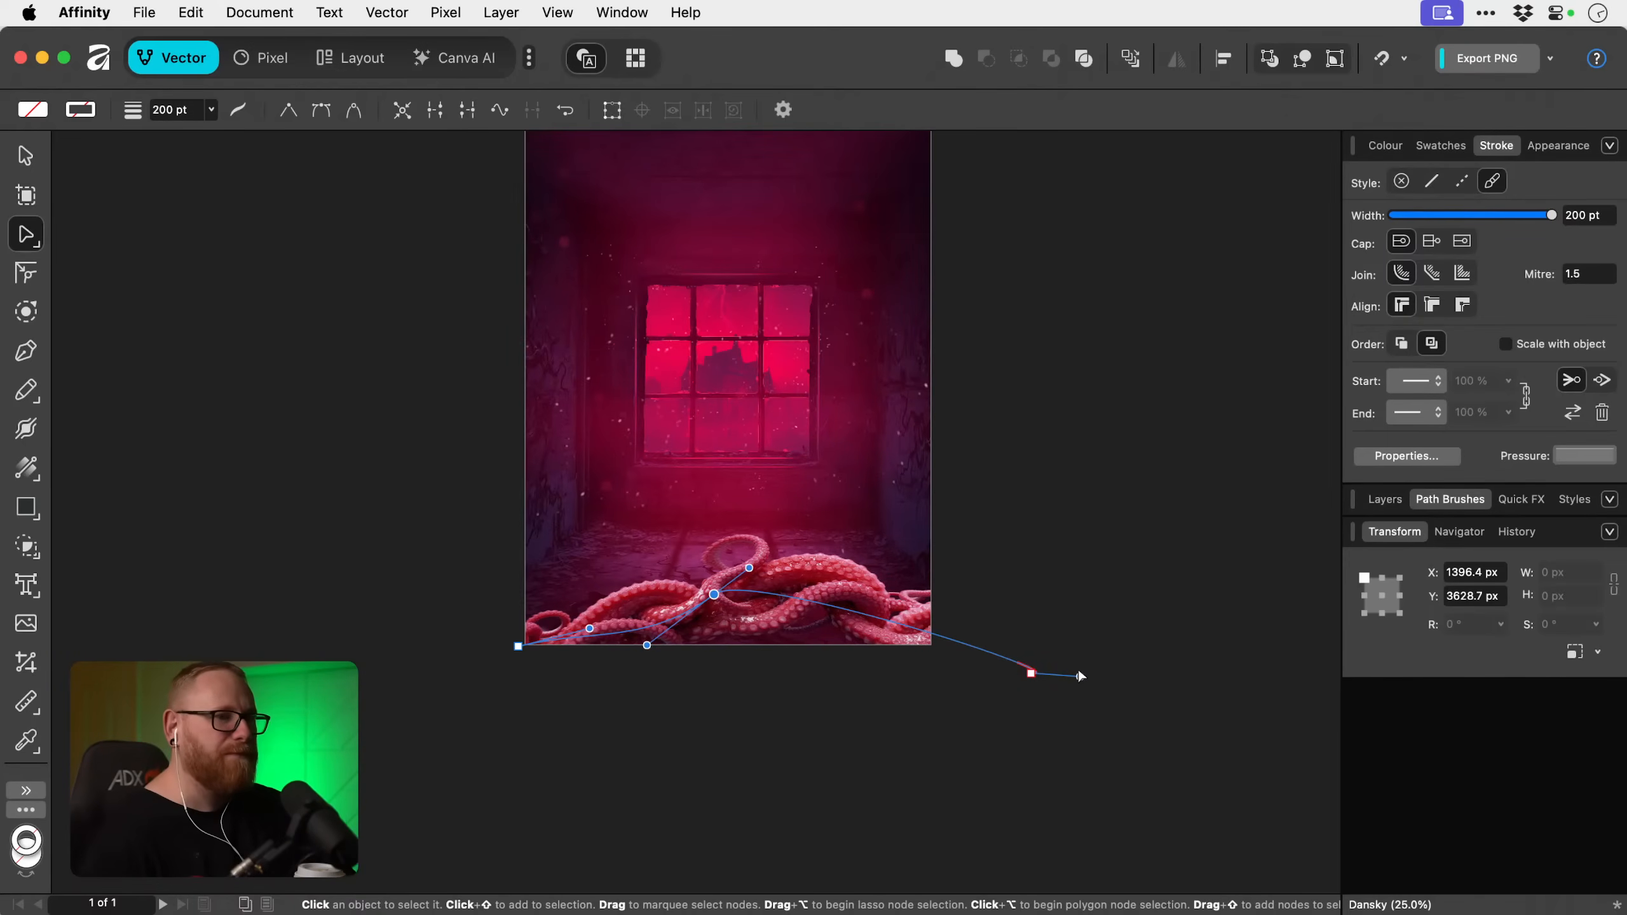
Bring the tentacle curve's end node in to about X 2948, Y 4168 px and move its start node to about X -166, Y 3996 px.
{"action": "left_click_drag", "start_coordinate": [1080, 676], "coordinate": [940, 639]}
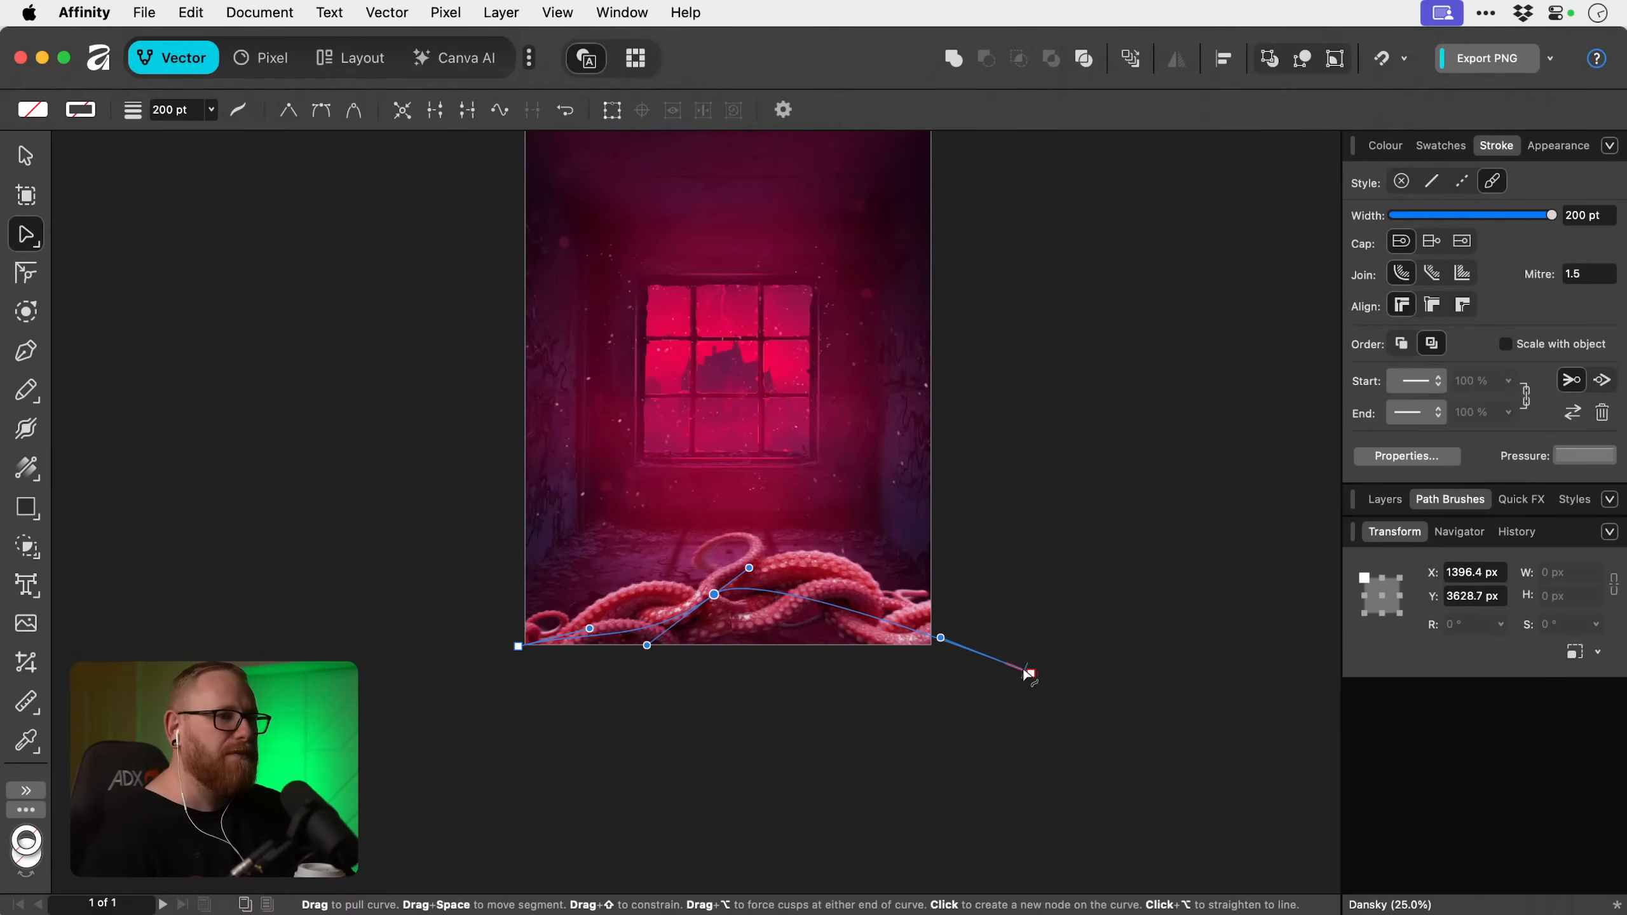
{"action": "left_click_drag", "start_coordinate": [1031, 673], "coordinate": [925, 670]}
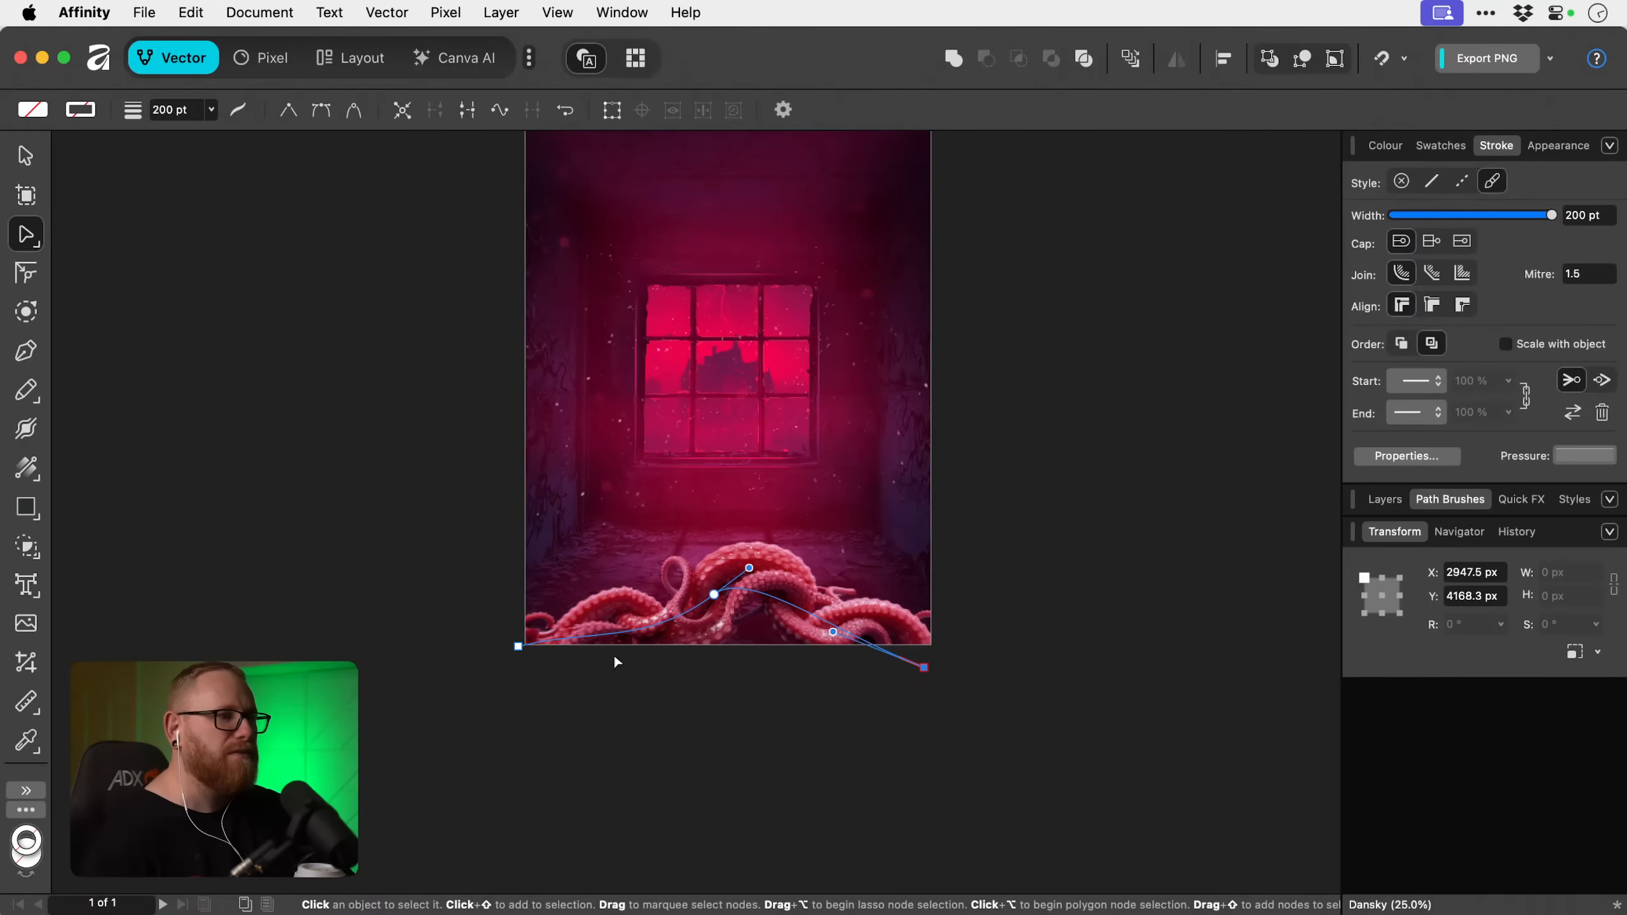
{"action": "mouse_move", "coordinate": [518, 646]}
{"action": "left_mouse_down"}
{"action": "mouse_move", "coordinate": [484, 636]}
{"action": "mouse_move", "coordinate": [502, 644]}
{"action": "left_mouse_up"}
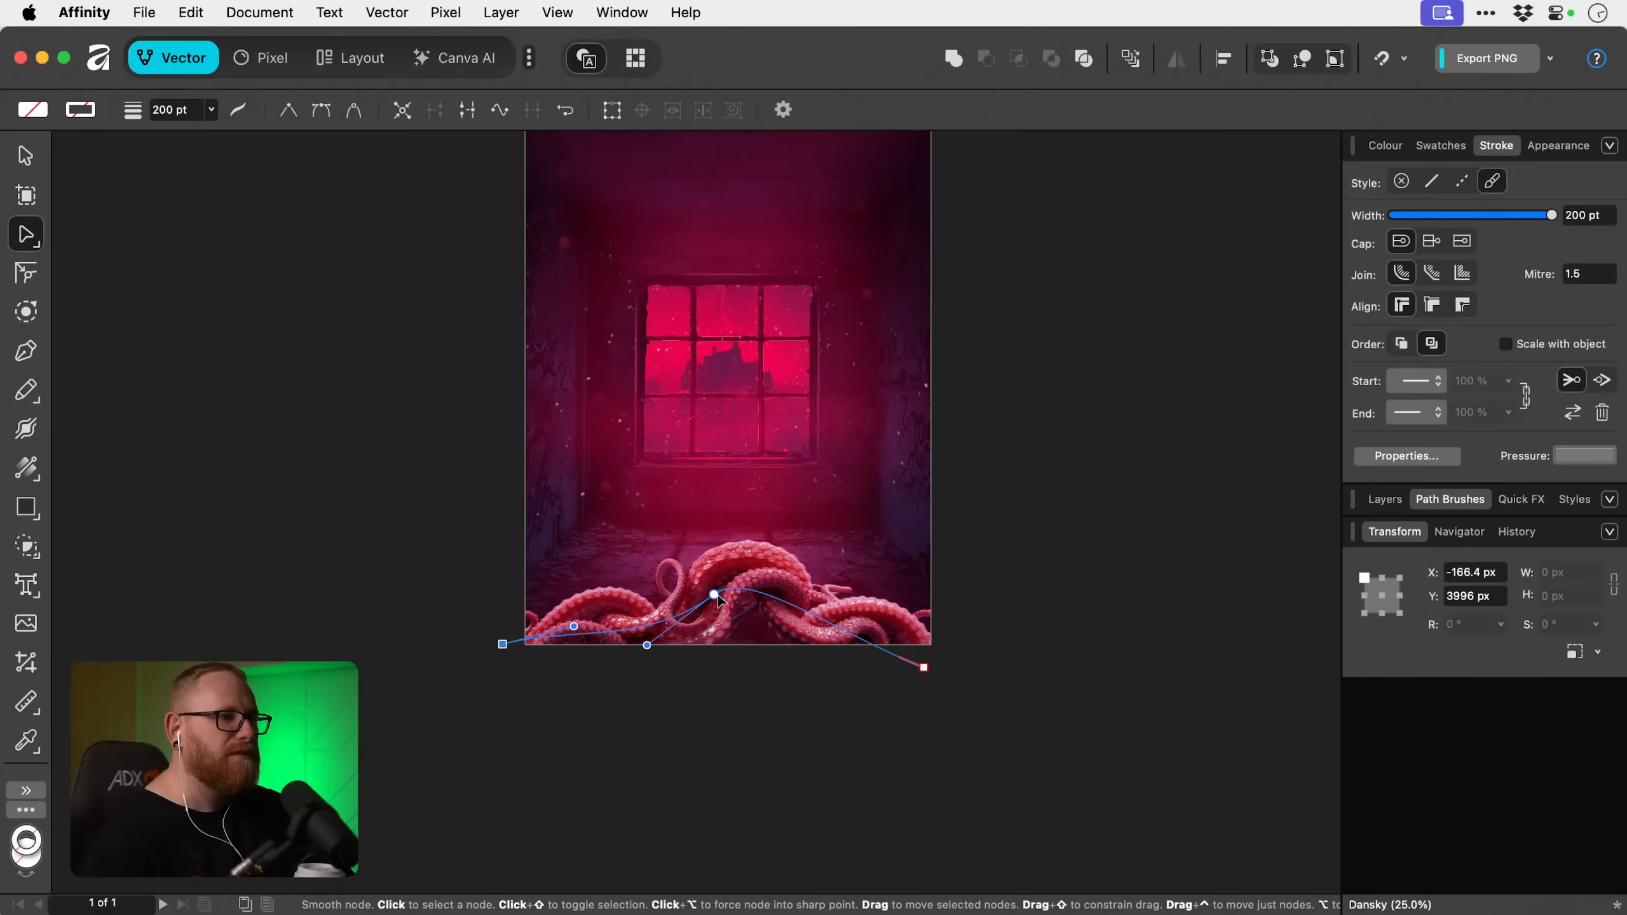
Level the middle node's handles horizontally to smooth the arch of the tentacle curve, and deselect it.
{"action": "left_click", "coordinate": [713, 595]}
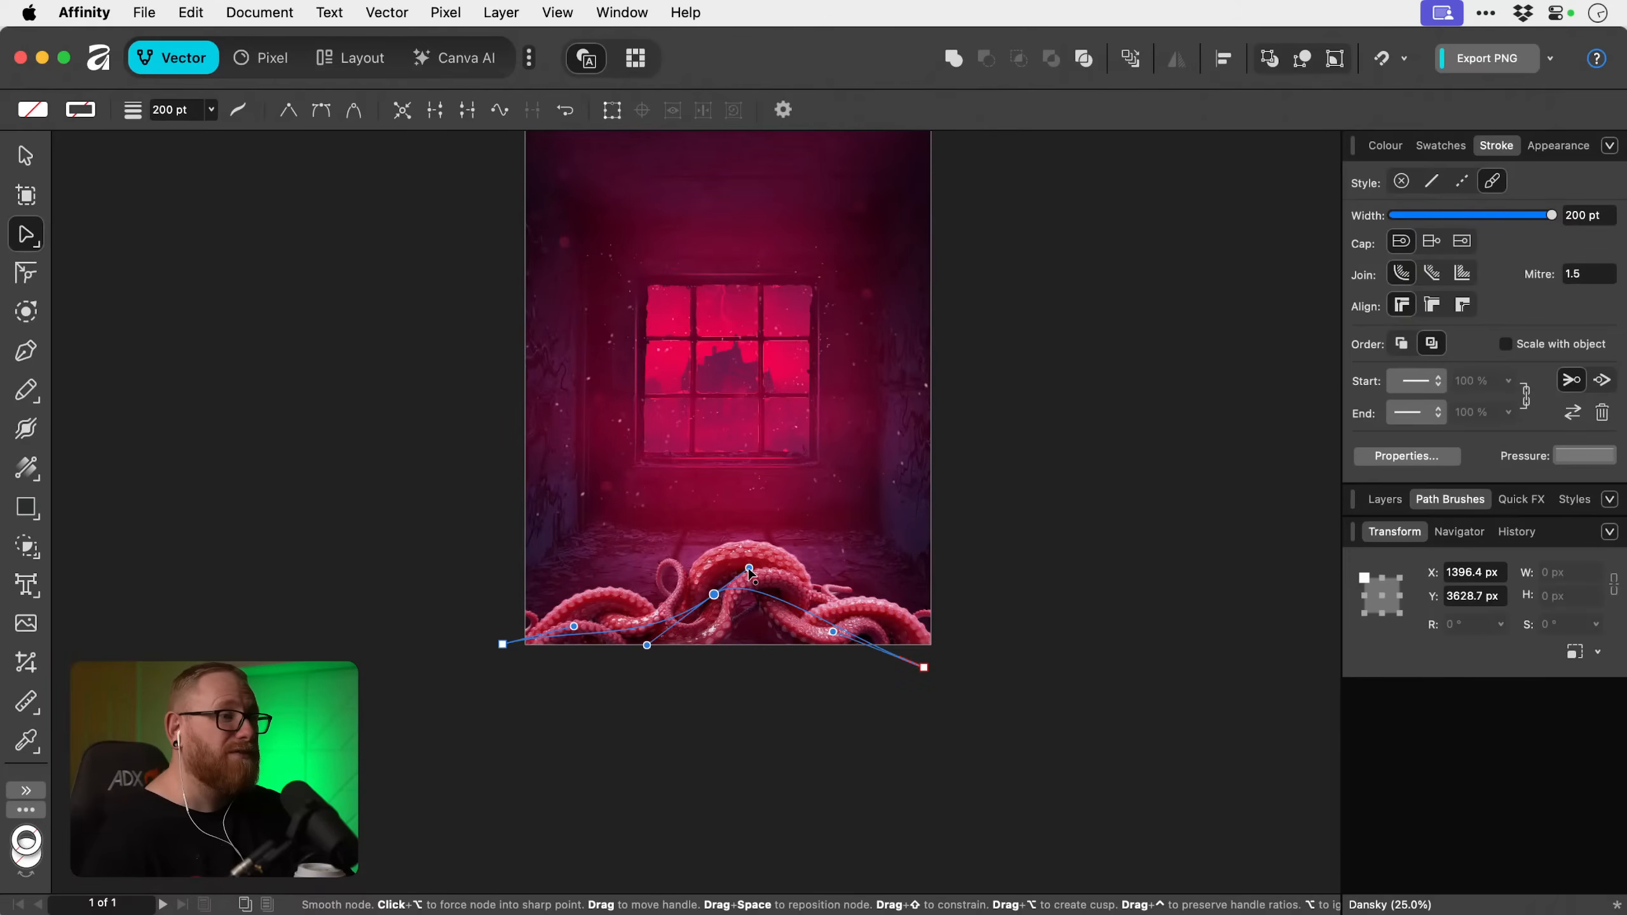
{"action": "left_click_drag", "start_coordinate": [750, 566], "coordinate": [768, 595]}
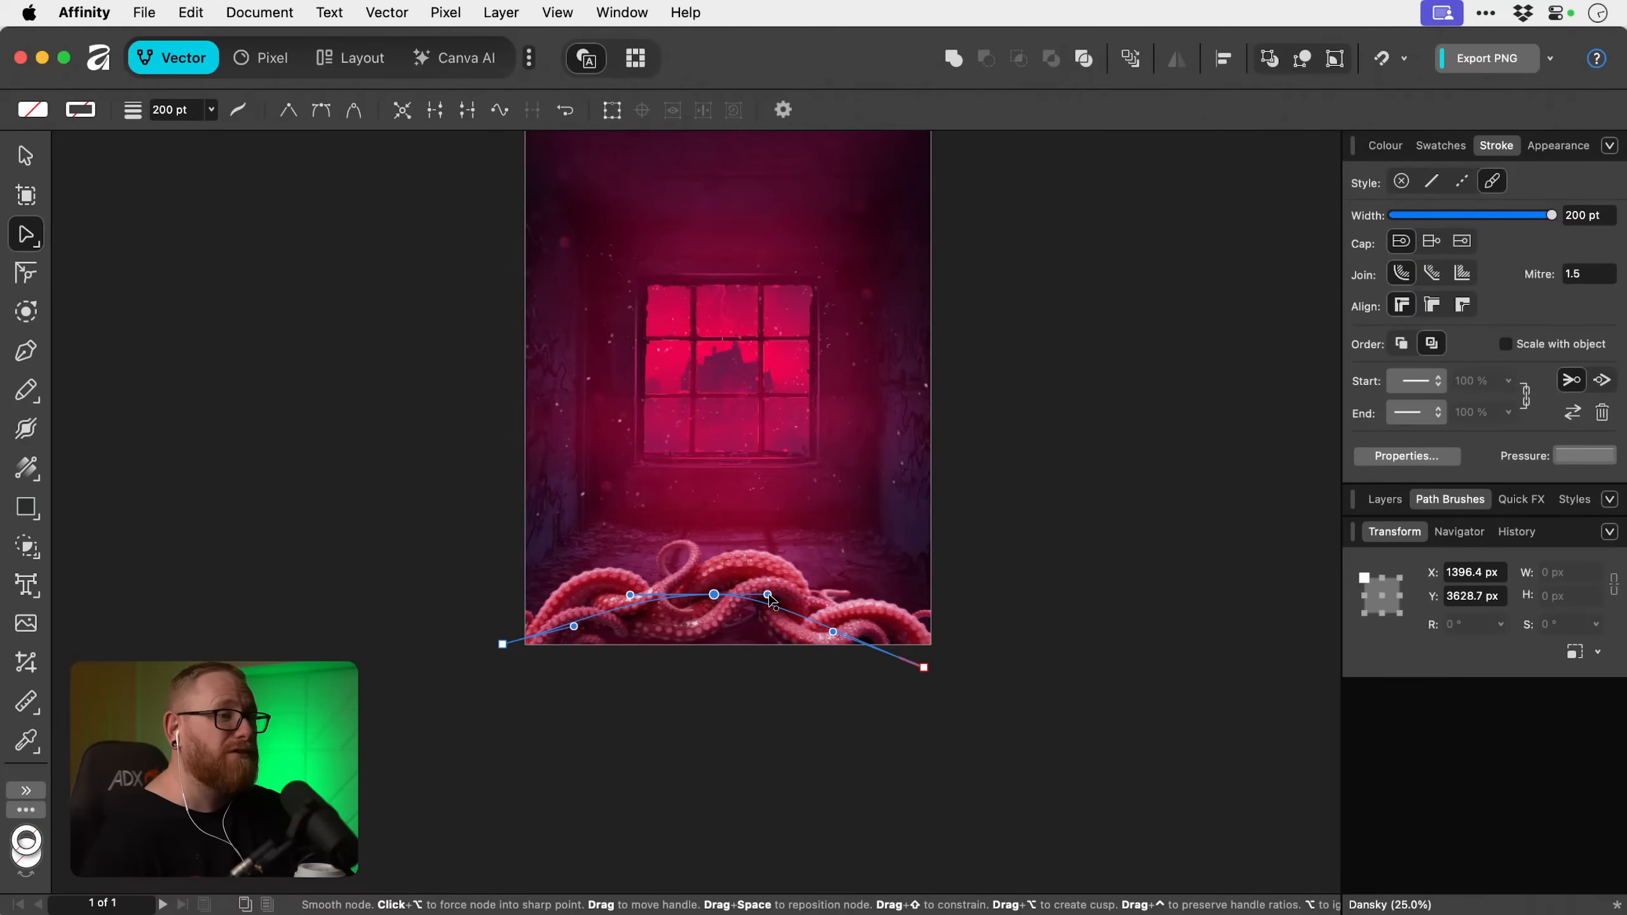
{"action": "left_click", "coordinate": [27, 157]}
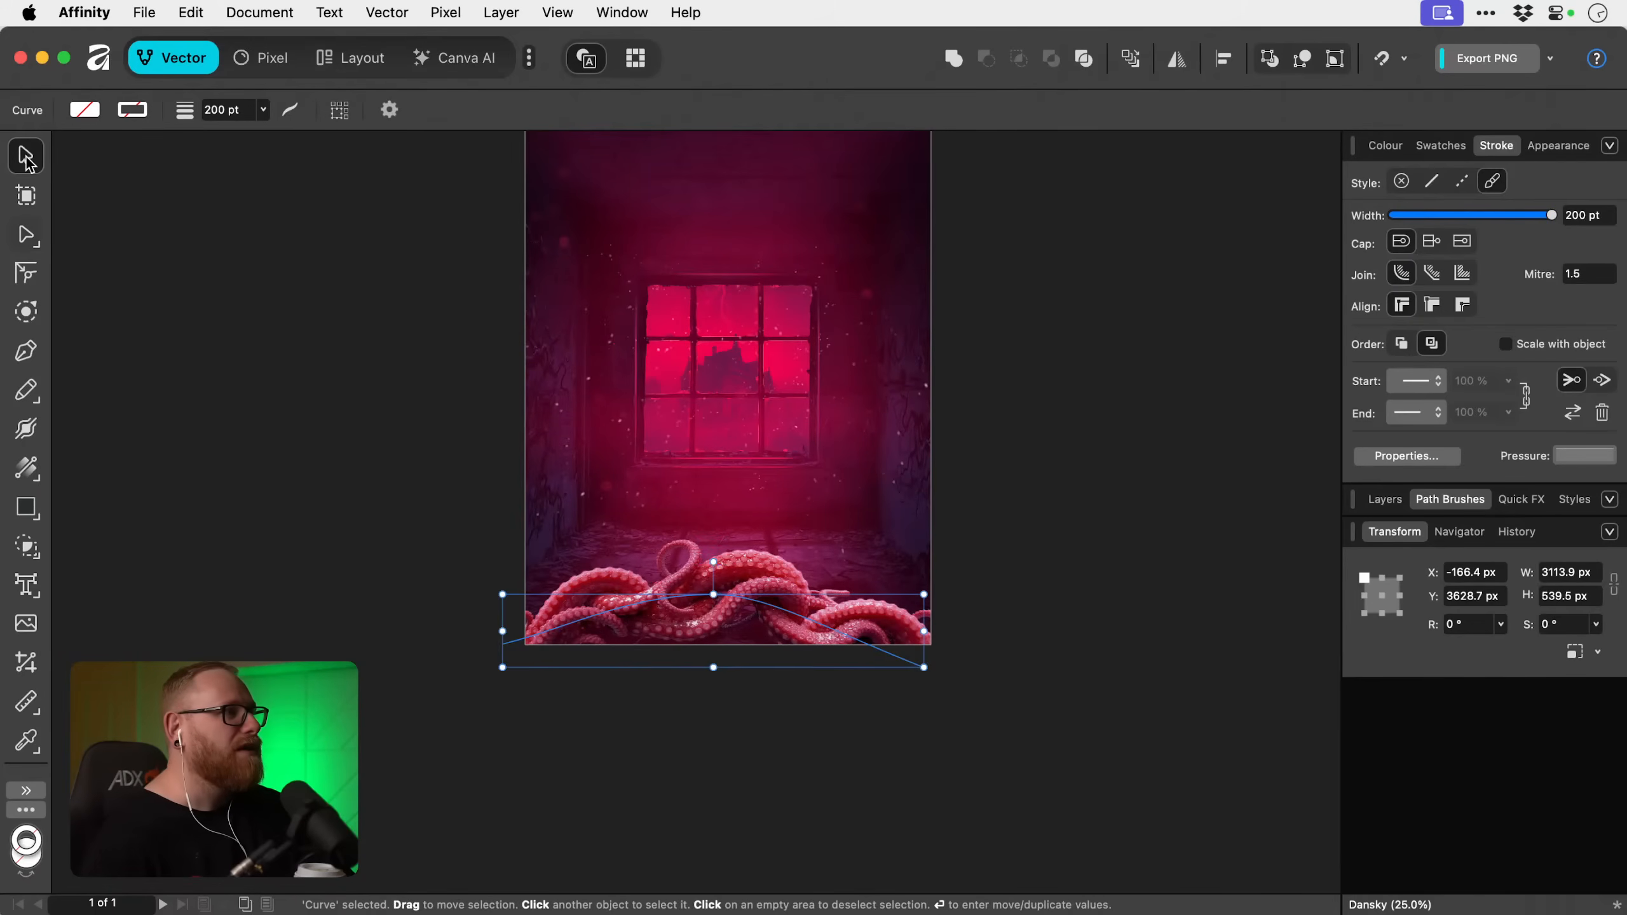
{"action": "left_click", "coordinate": [1082, 558]}
{"action": "key", "text": "super+0"}
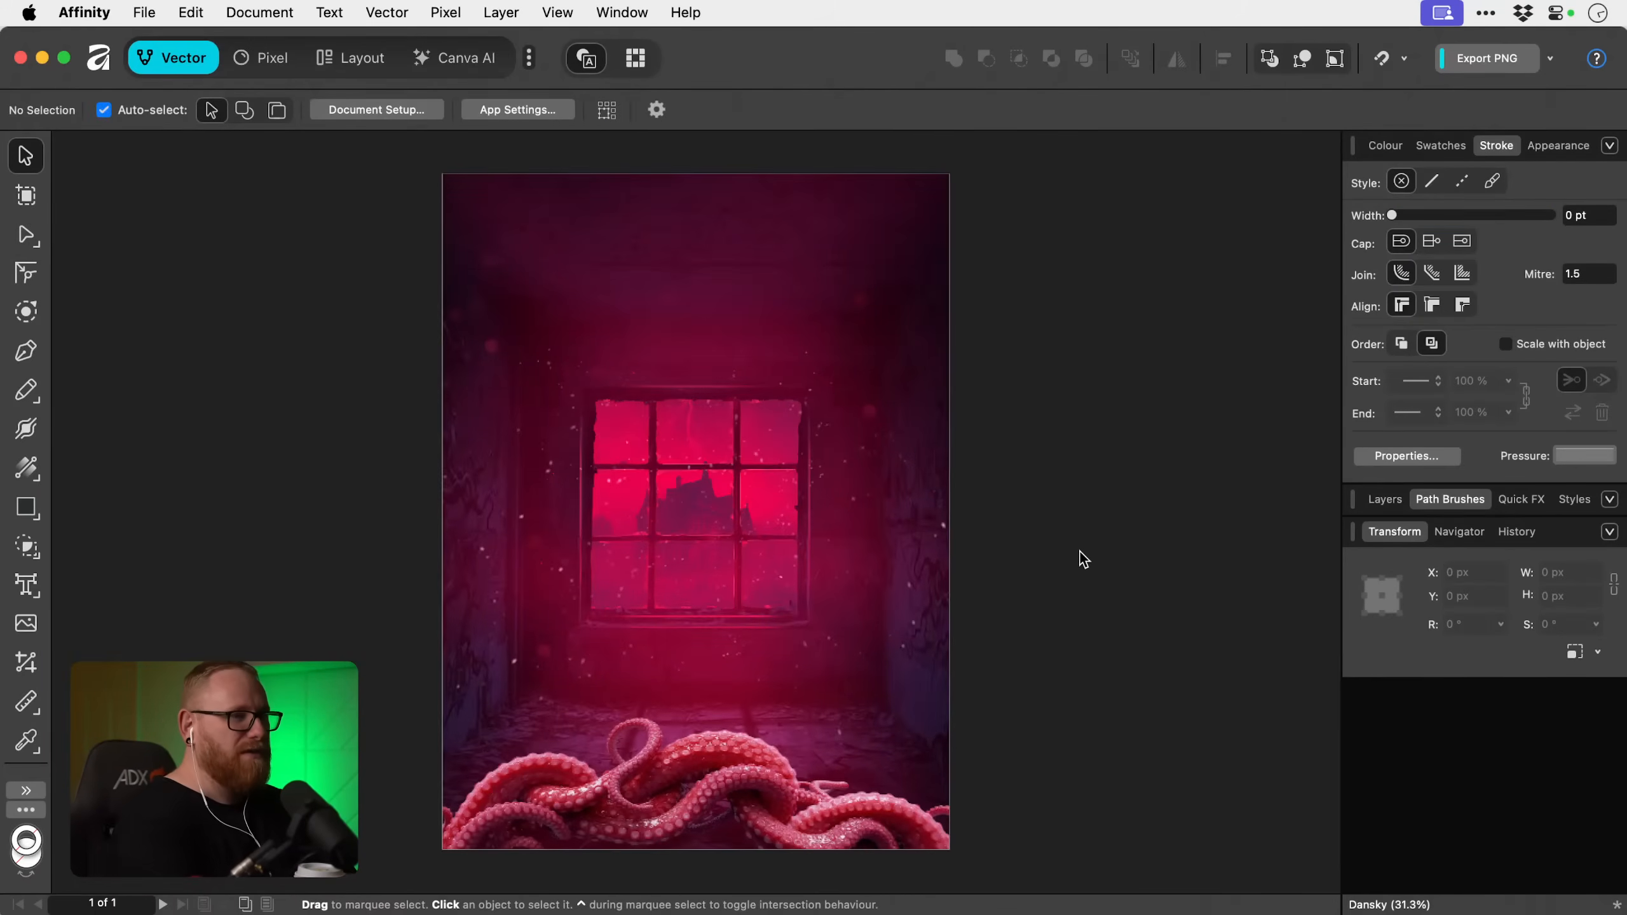
Rename the tentacle curve's layer to "Tentacle Brush".
{"action": "left_click", "coordinate": [724, 794]}
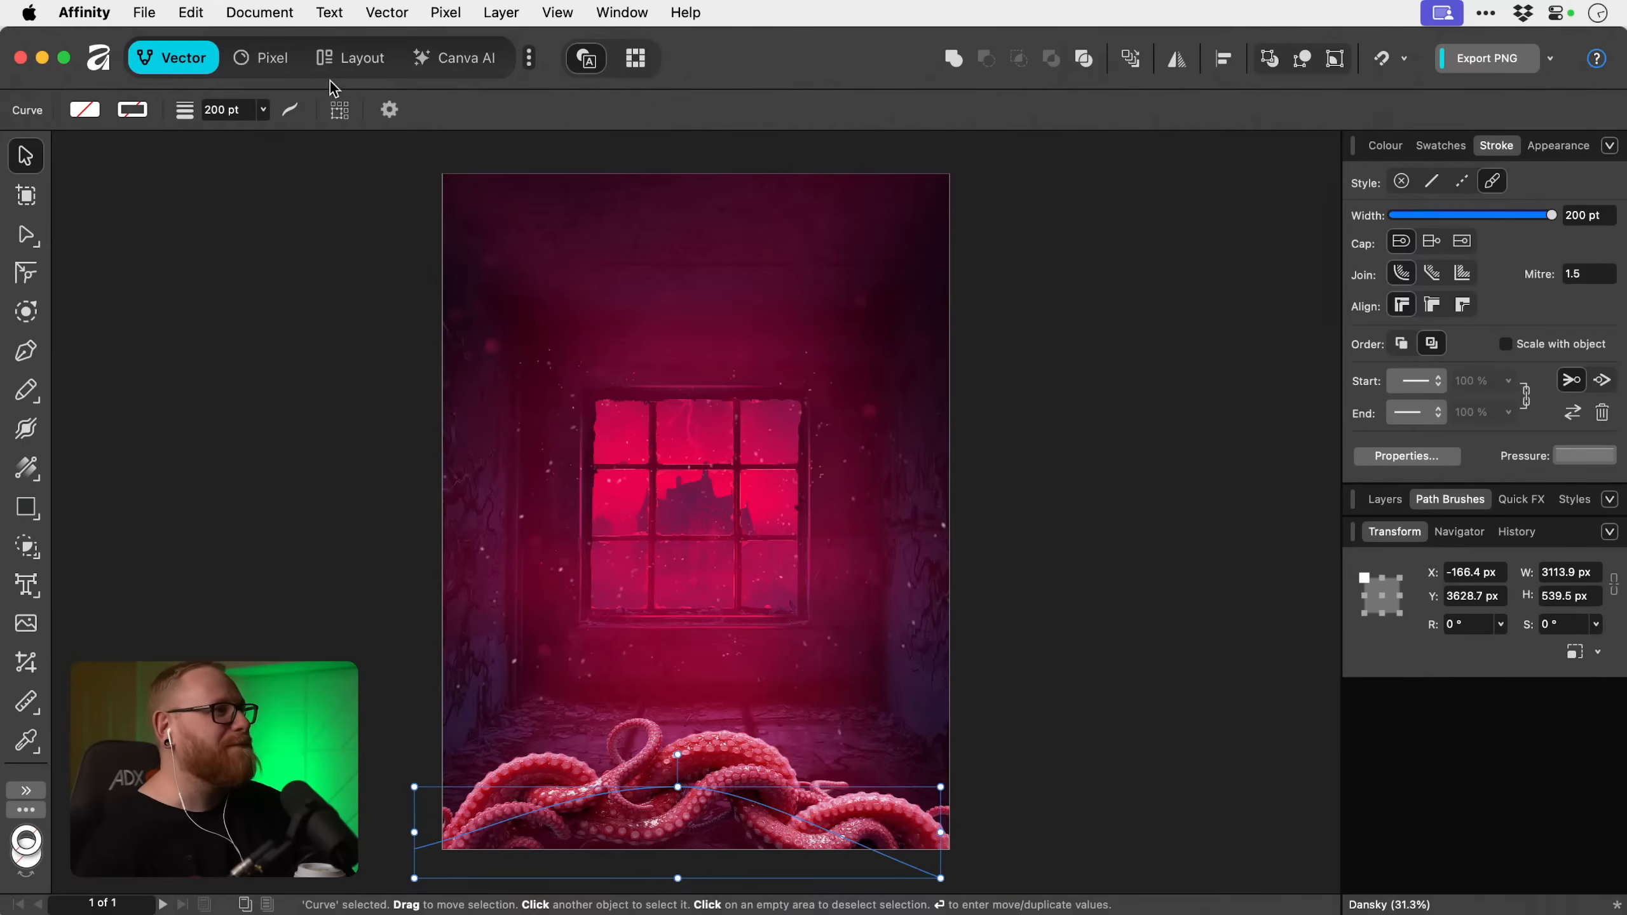
{"action": "left_click", "coordinate": [277, 64]}
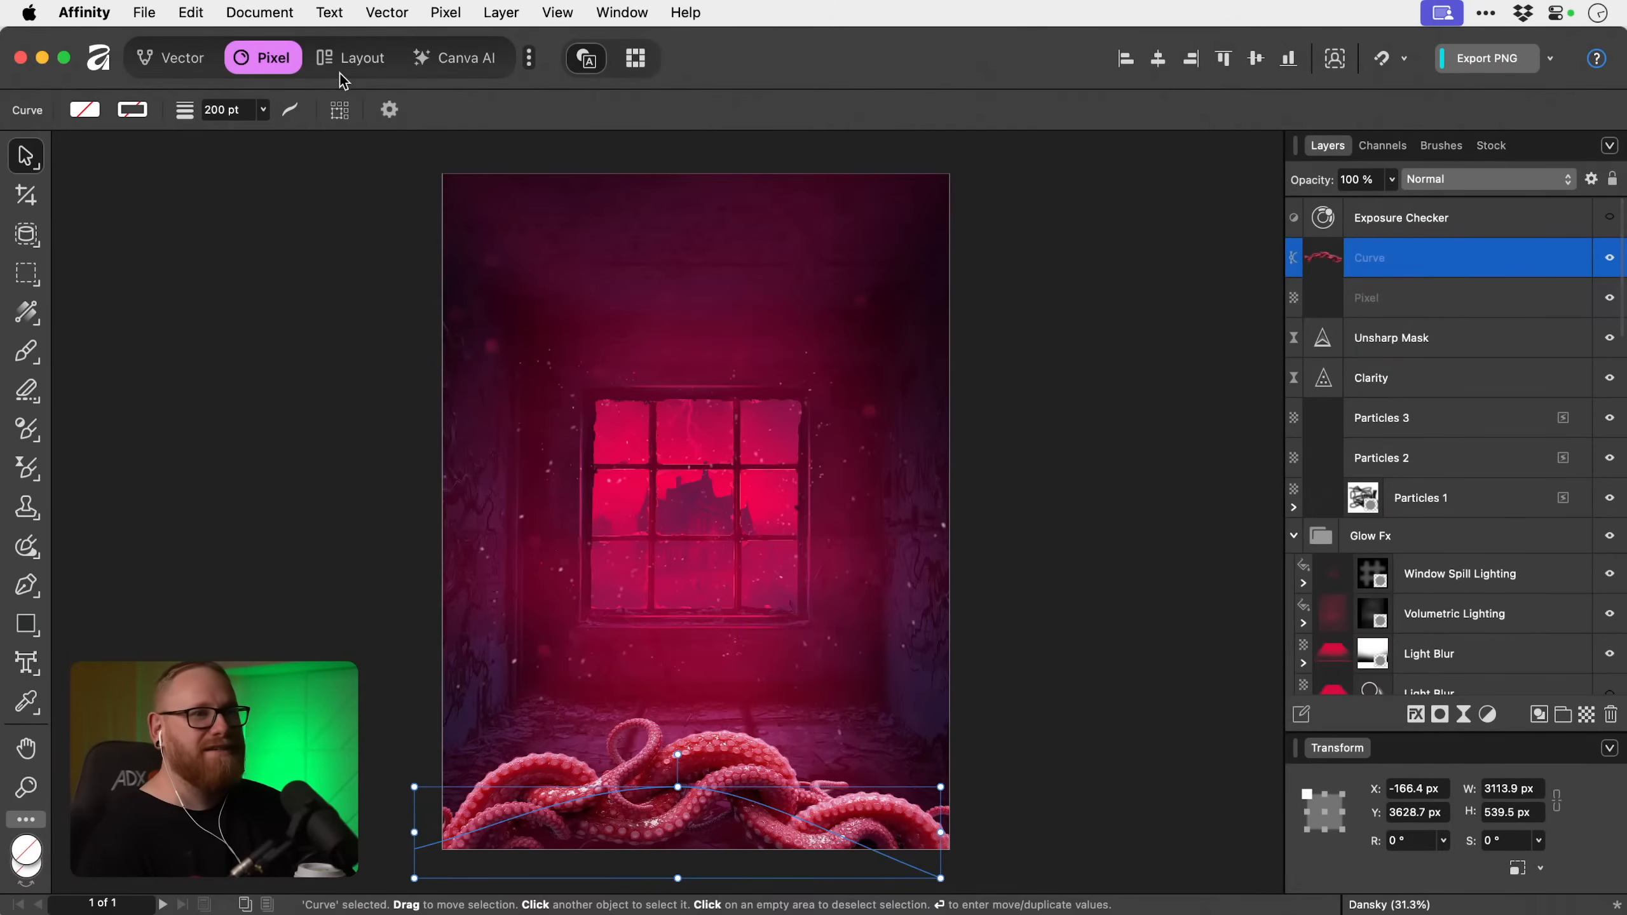
{"action": "double_click", "coordinate": [1371, 261]}
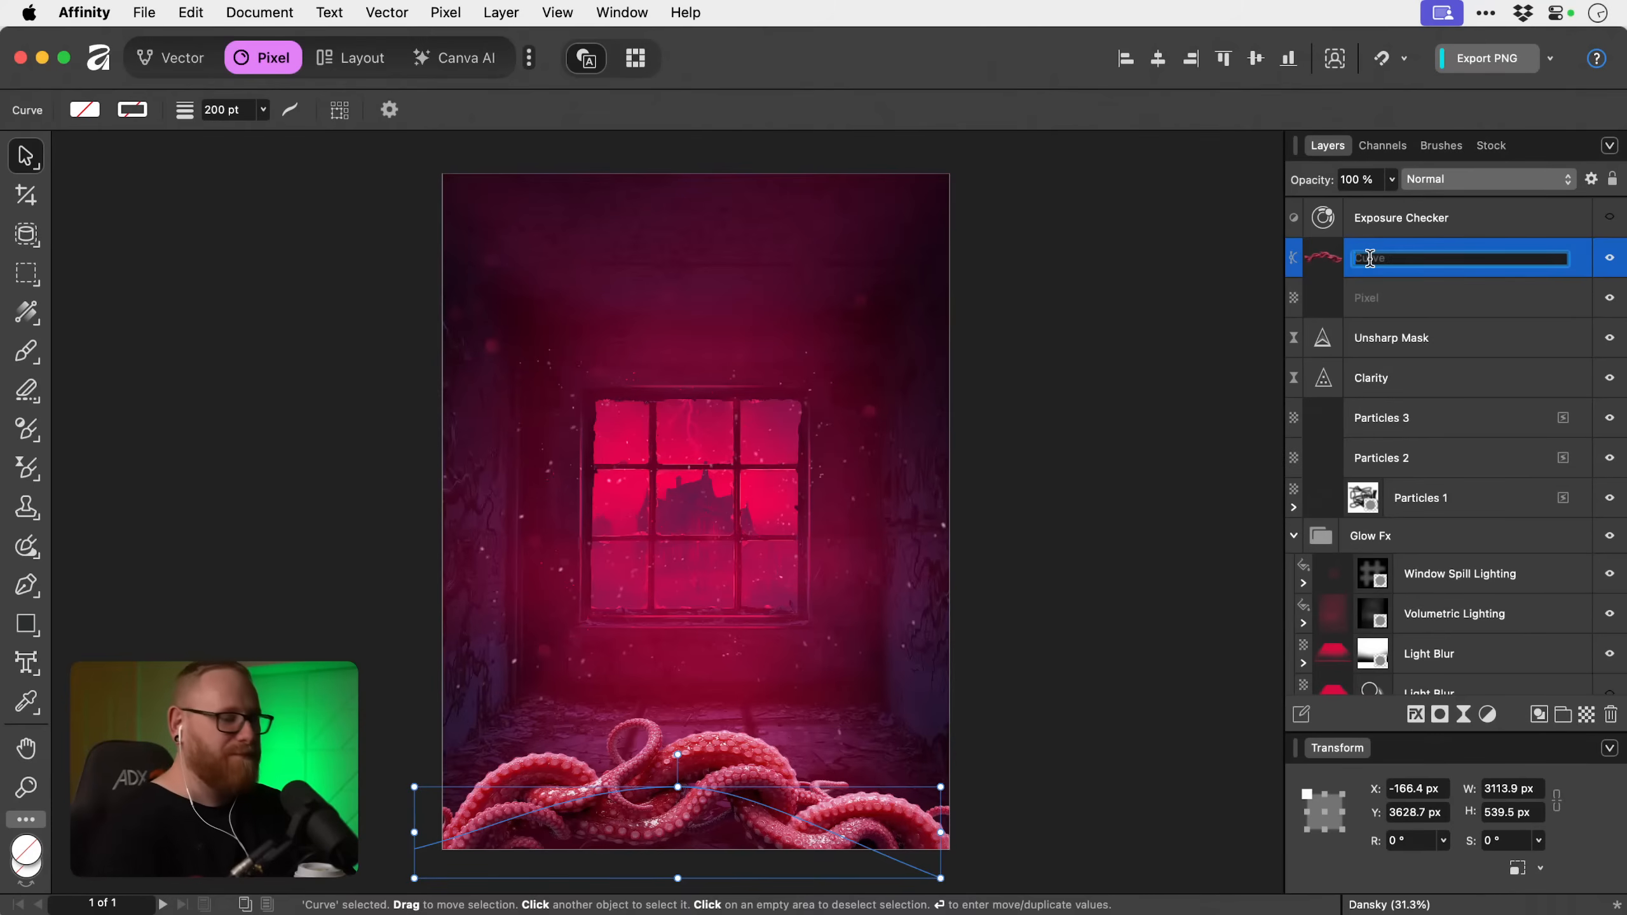
{"action": "type", "text": "Tentacle Brush"}
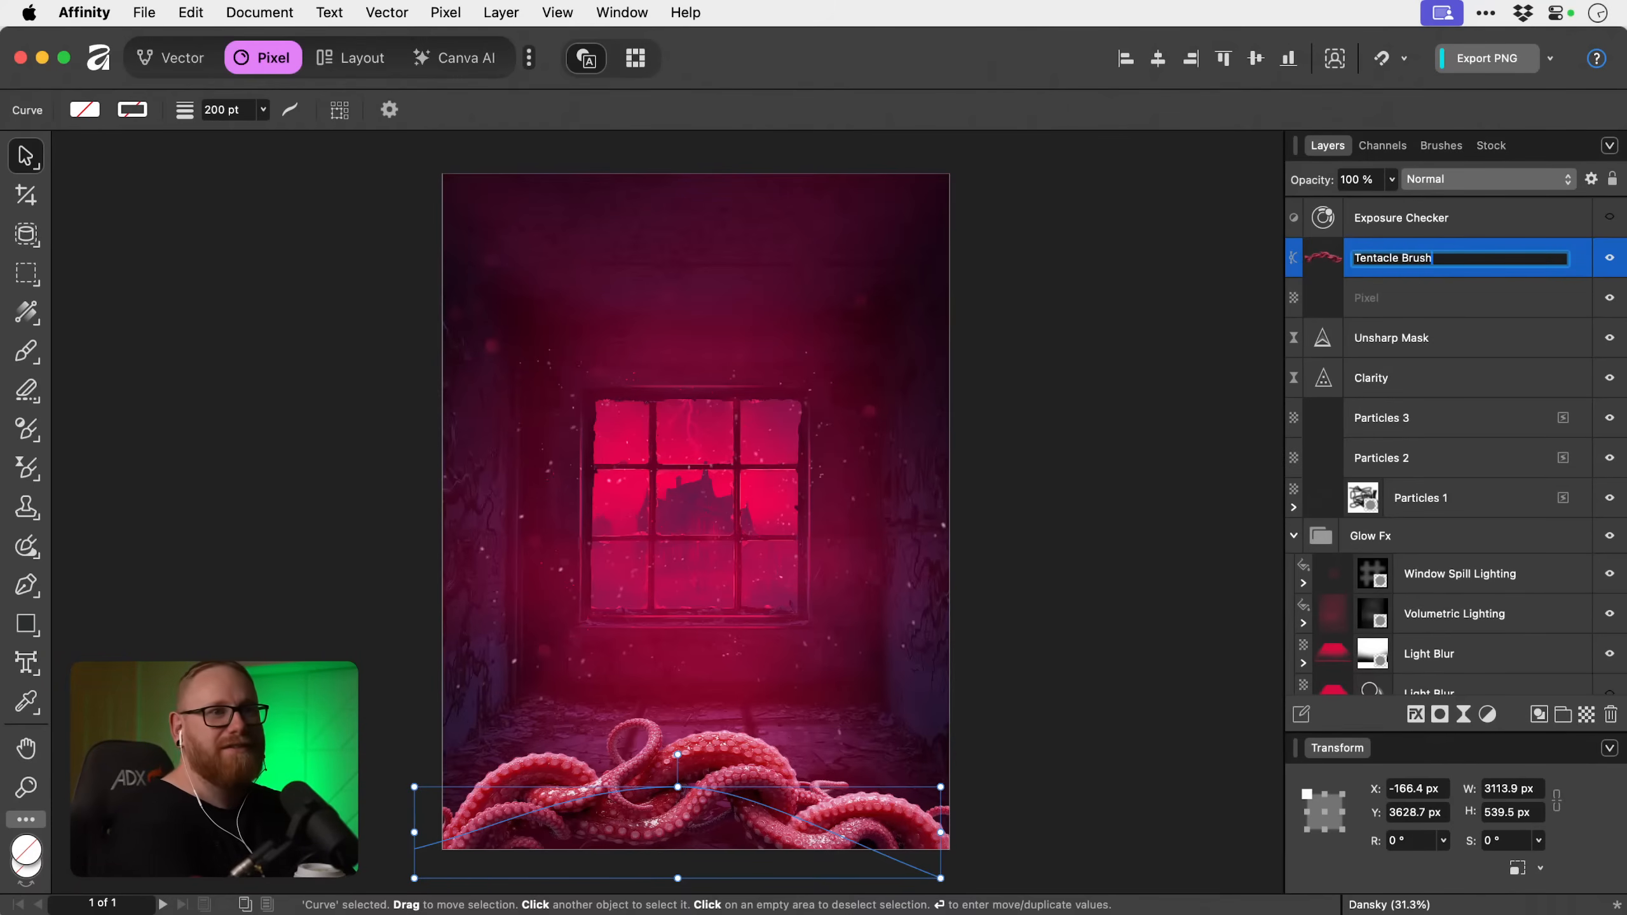
{"action": "key", "text": "Return"}
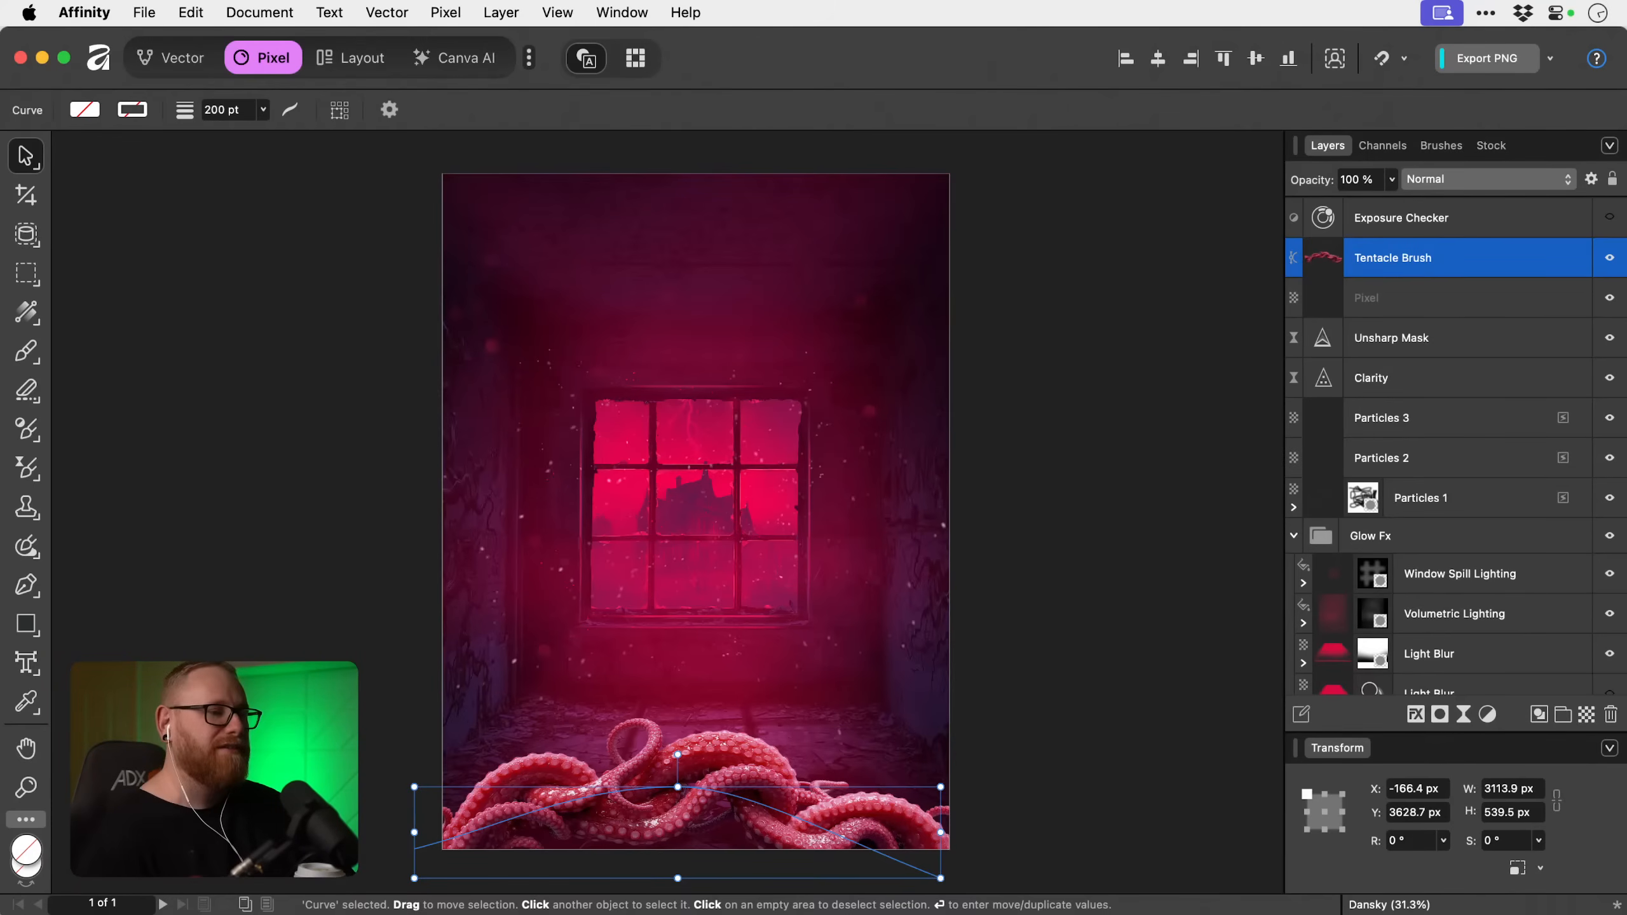
Duplicate the Tentacle Brush layer, hide the original and add a live Perspective filter to the copy.
{"action": "key", "text": "super+j"}
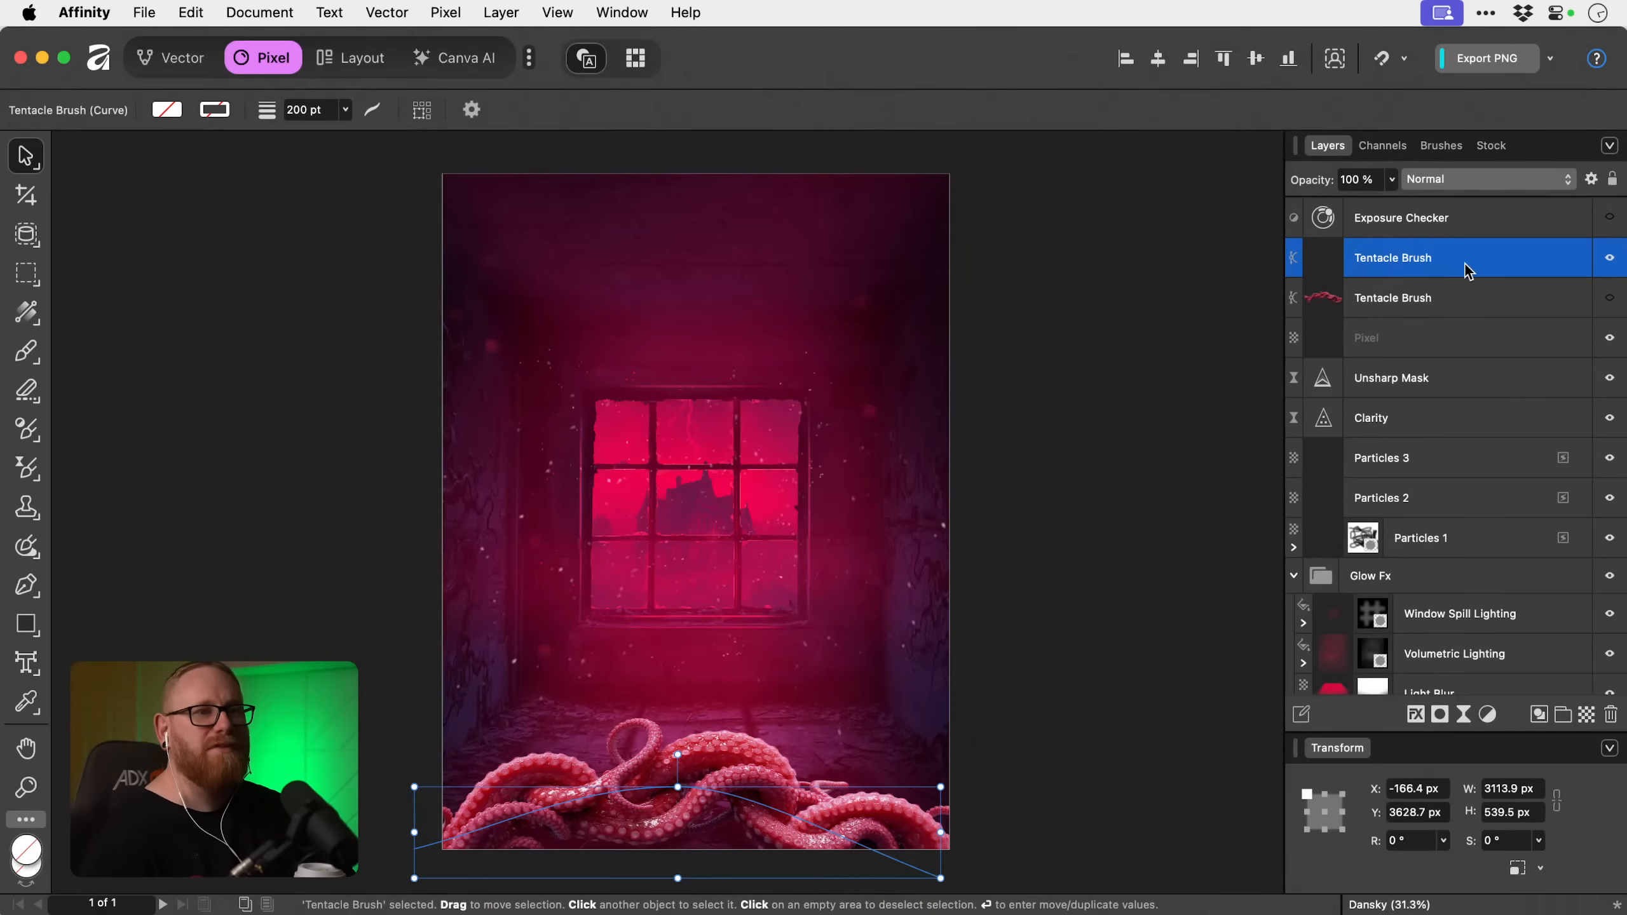
{"action": "left_click", "coordinate": [1465, 715]}
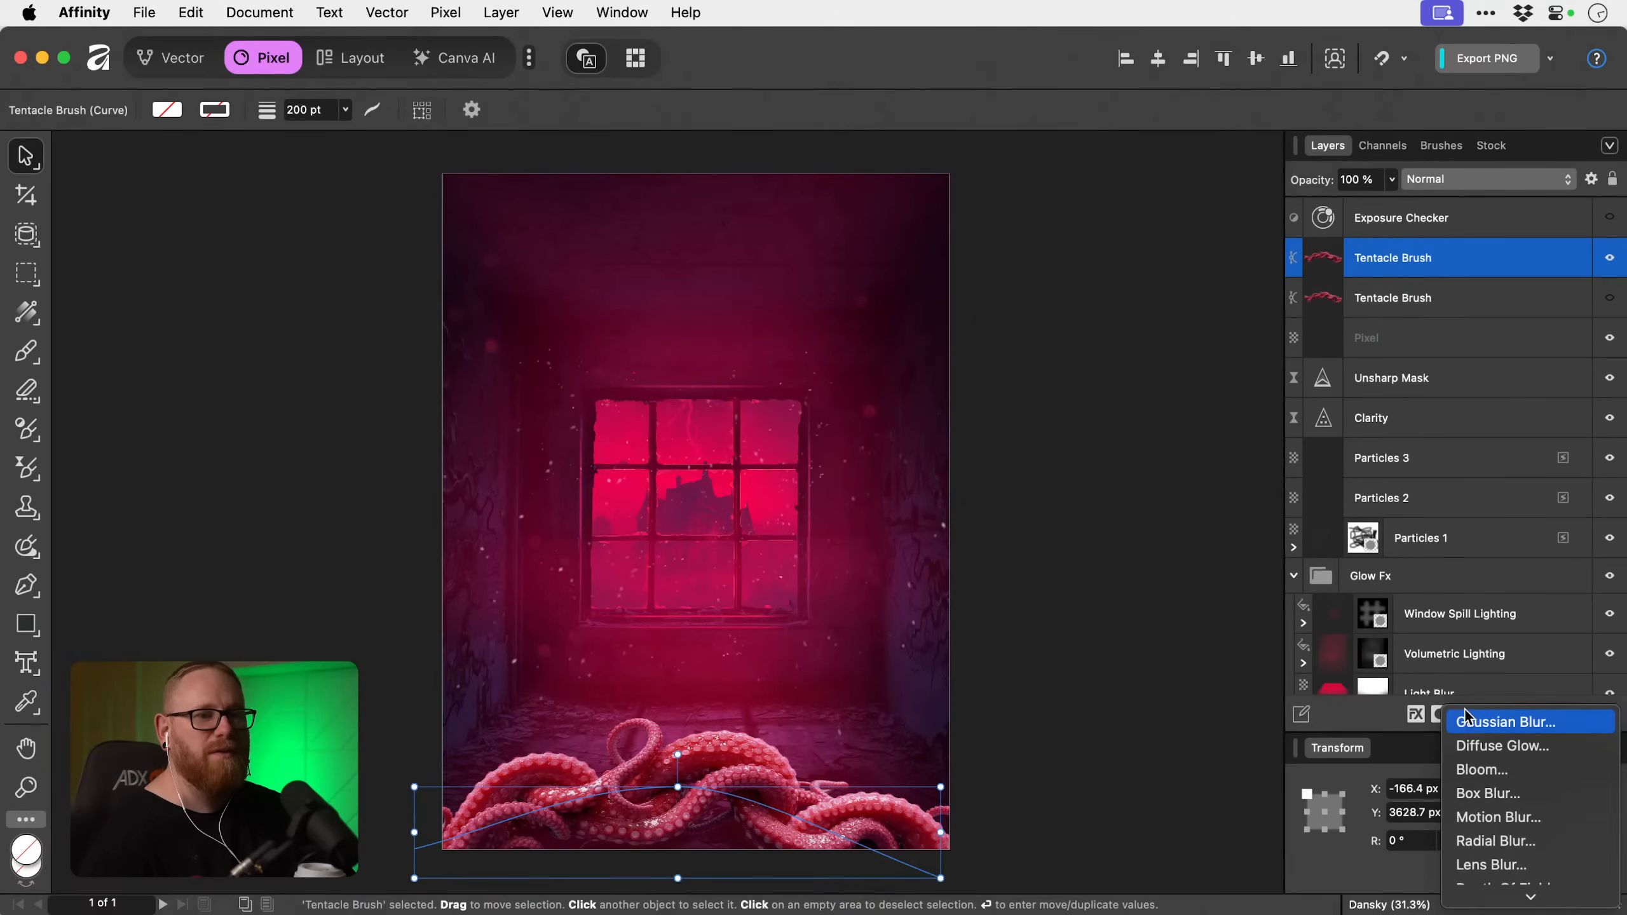
{"action": "scroll", "coordinate": [1467, 716], "scroll_direction": "down", "scroll_amount": 10}
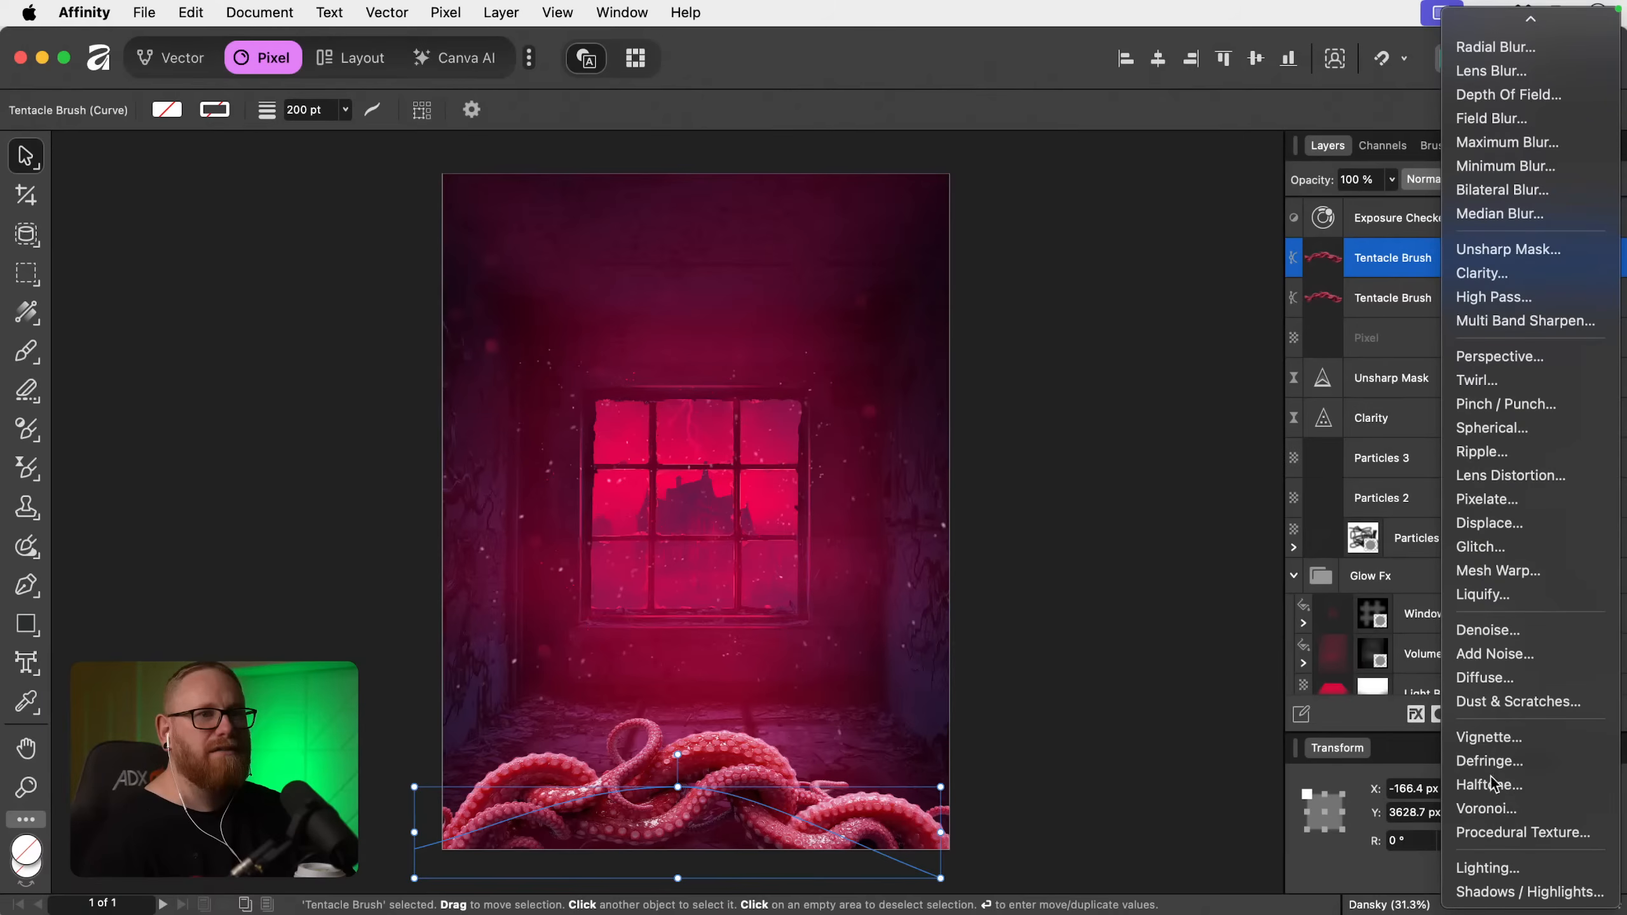
{"action": "left_click", "coordinate": [1496, 357]}
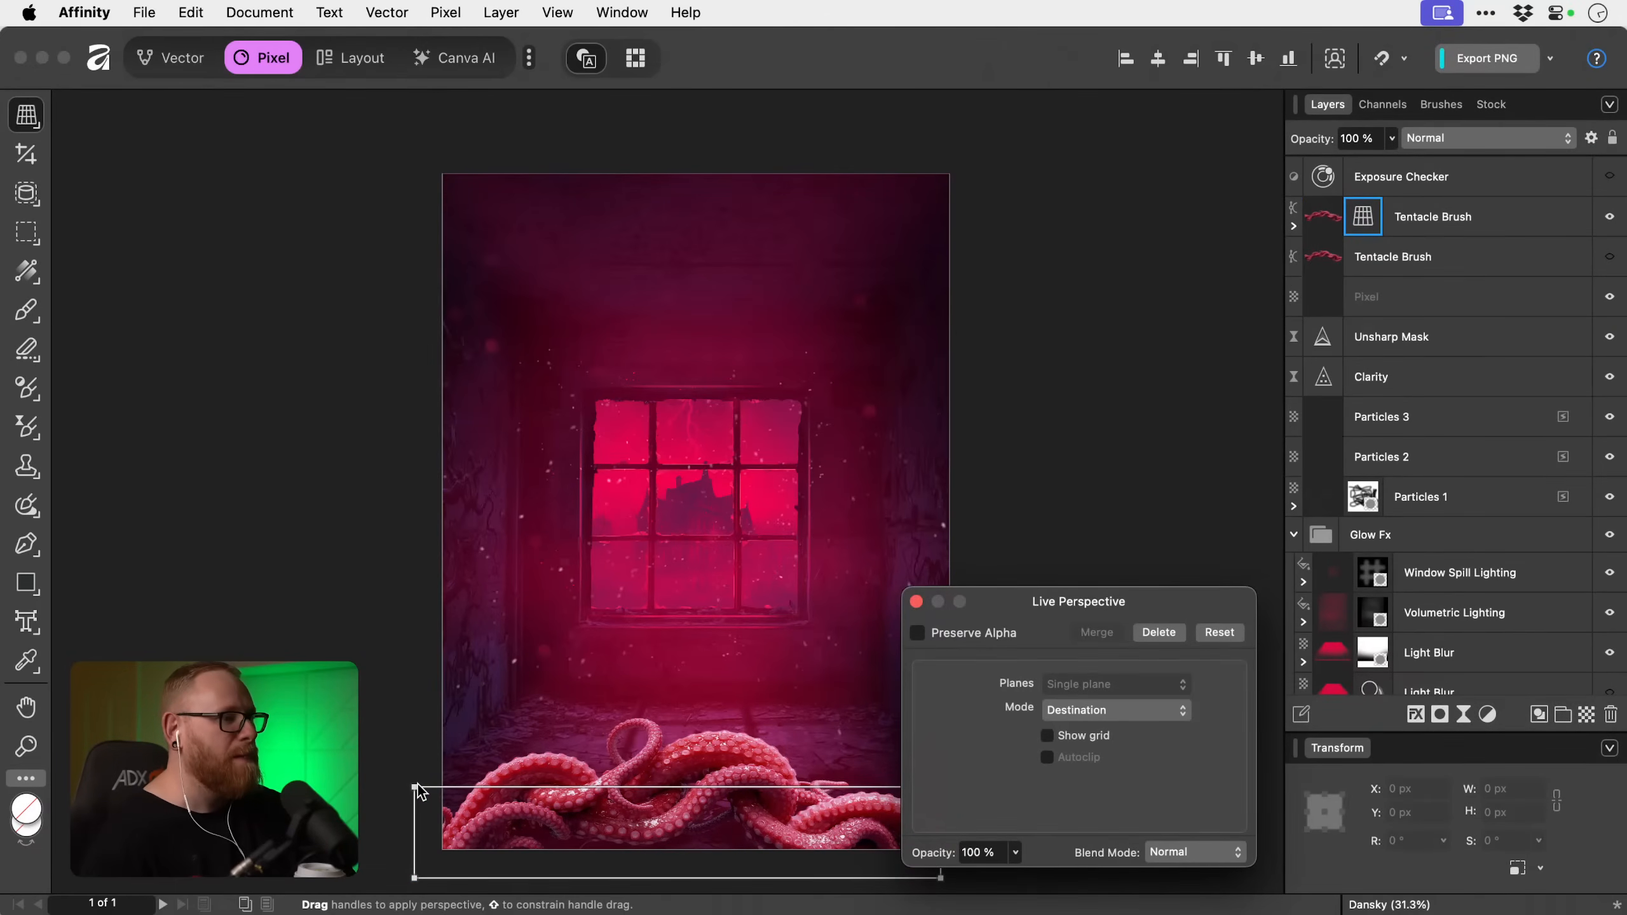
Try tilting the tentacle copy onto the floor by pulling its upper perspective corners inward and spreading the lower ones.
{"action": "left_click_drag", "start_coordinate": [413, 788], "coordinate": [485, 787]}
{"action": "left_click_drag", "start_coordinate": [641, 788], "coordinate": [397, 739]}
{"action": "left_click_drag", "start_coordinate": [696, 835], "coordinate": [778, 826]}
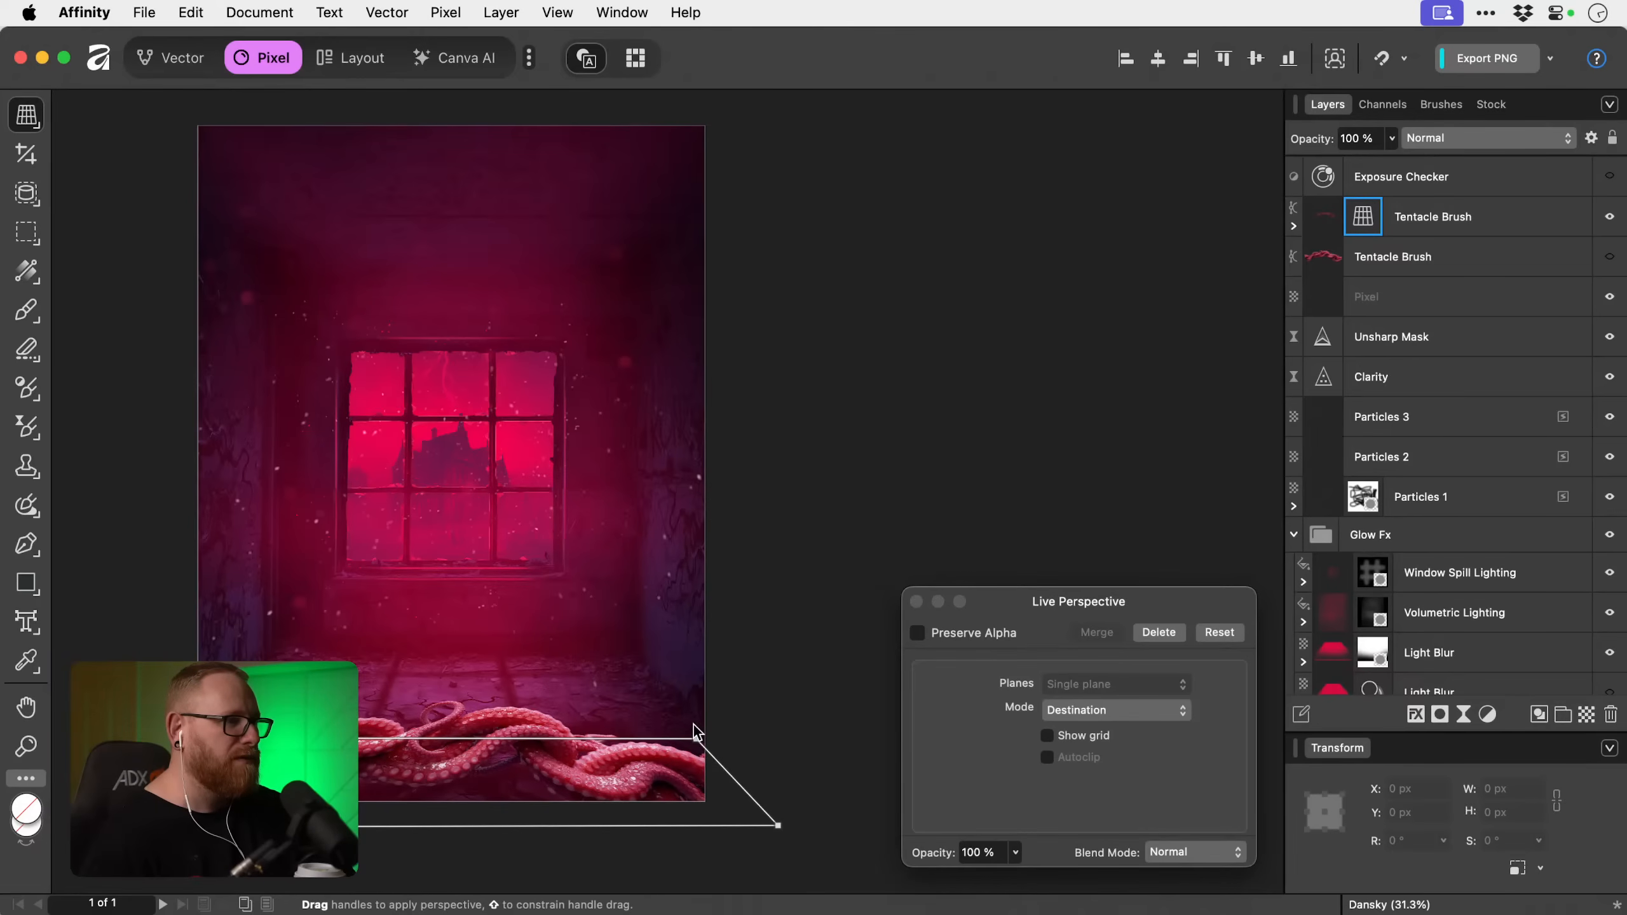
{"action": "mouse_move", "coordinate": [696, 747]}
{"action": "left_mouse_down"}
{"action": "mouse_move", "coordinate": [657, 760]}
{"action": "mouse_move", "coordinate": [675, 743]}
{"action": "left_mouse_up"}
{"action": "left_click_drag", "start_coordinate": [204, 738], "coordinate": [221, 693]}
{"action": "left_click_drag", "start_coordinate": [676, 741], "coordinate": [608, 708]}
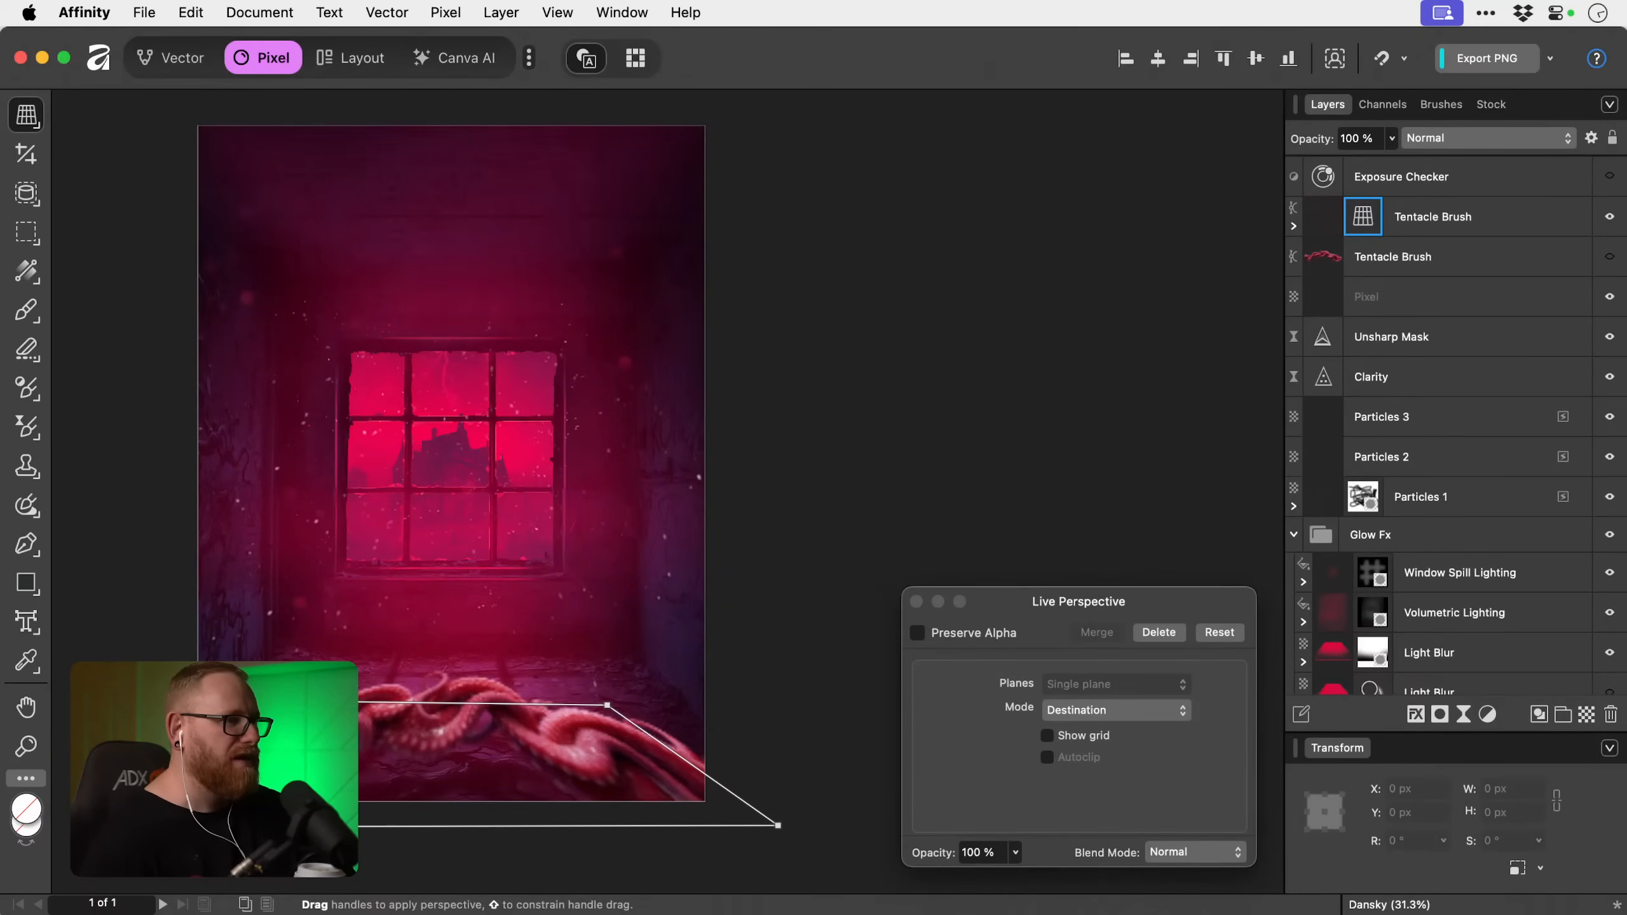
{"action": "left_click_drag", "start_coordinate": [222, 701], "coordinate": [215, 756]}
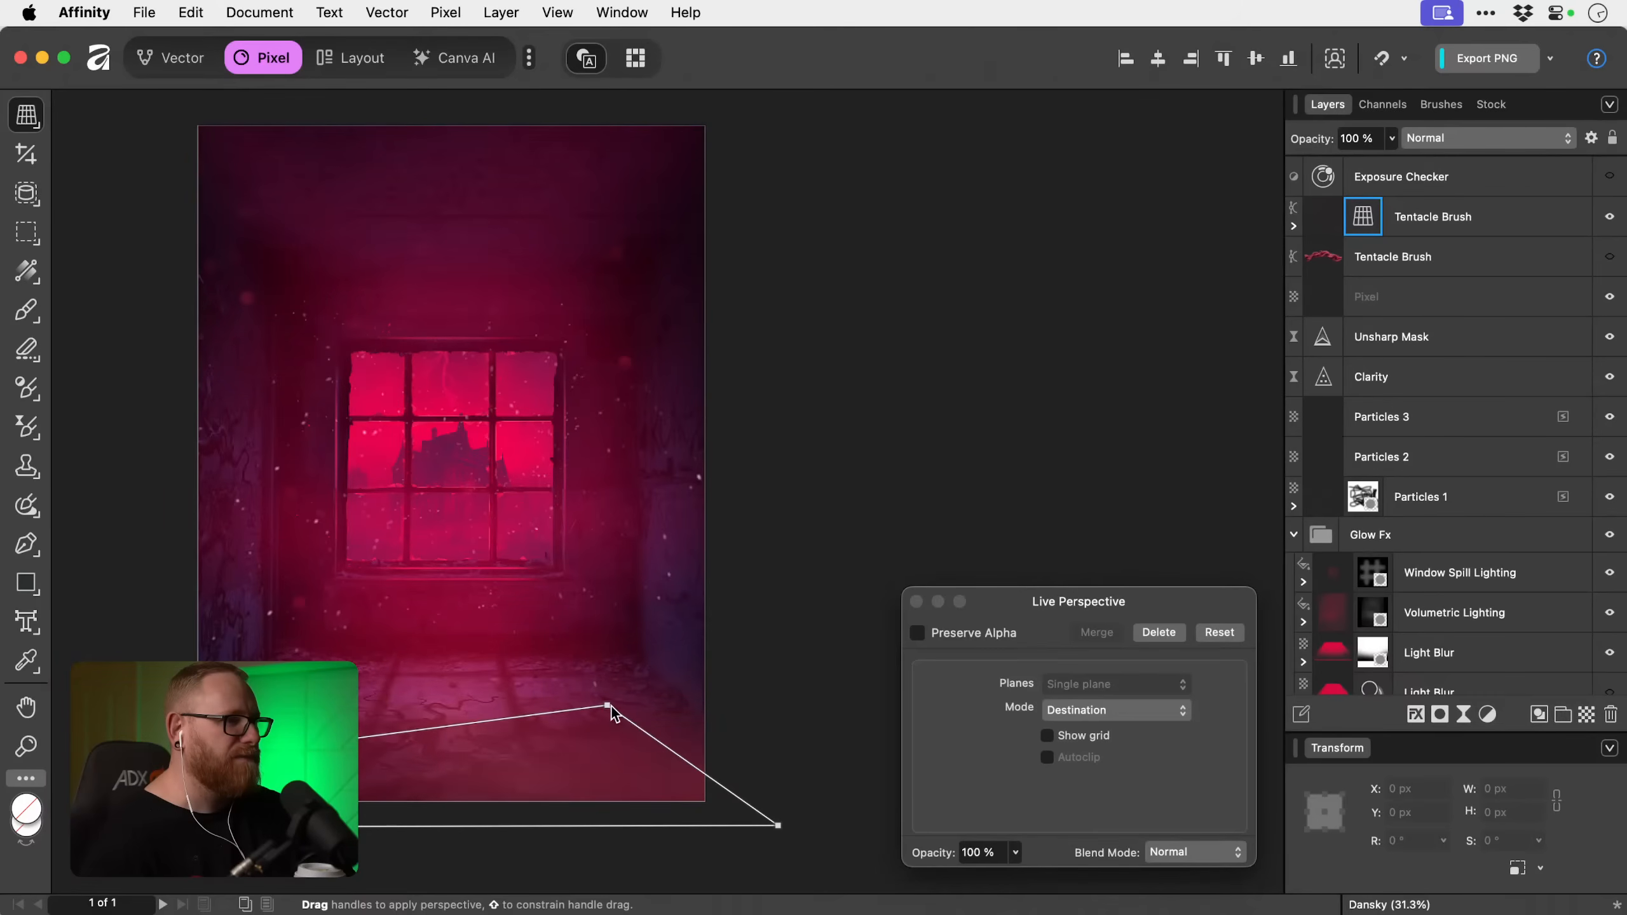
{"action": "left_click_drag", "start_coordinate": [612, 708], "coordinate": [637, 752]}
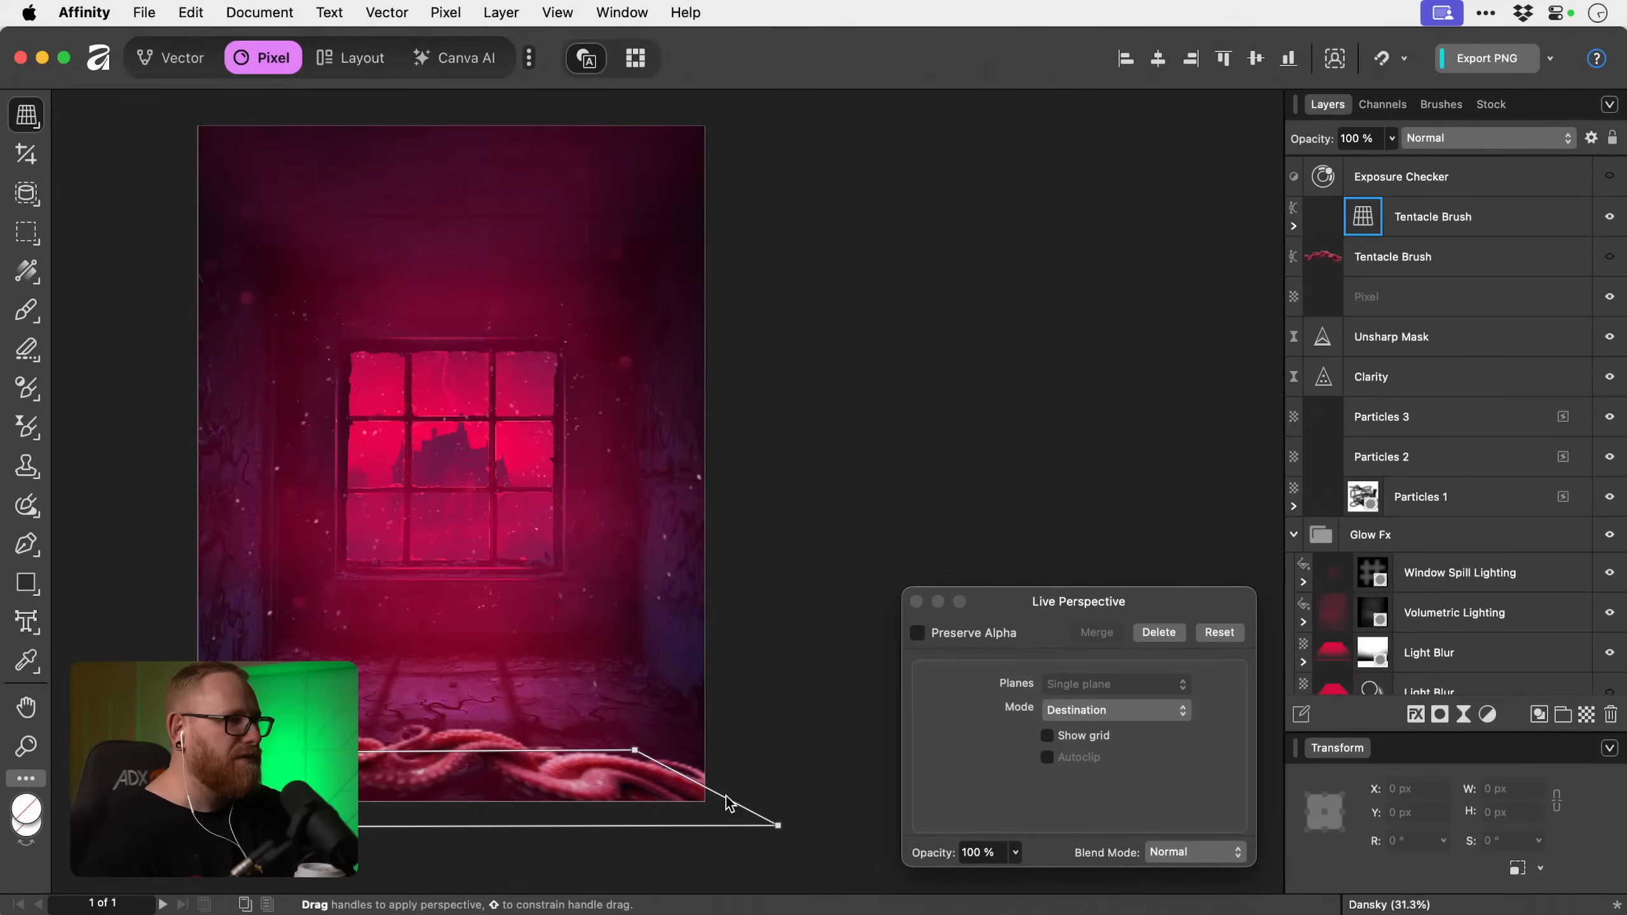
{"action": "left_click", "coordinate": [916, 603]}
Examine the distorted tentacles up close with the nested Perspective filter switched off and on again.
{"action": "left_click_drag", "start_coordinate": [454, 818], "coordinate": [469, 771]}
{"action": "left_click_drag", "start_coordinate": [418, 717], "coordinate": [672, 629]}
{"action": "key", "text": "v"}
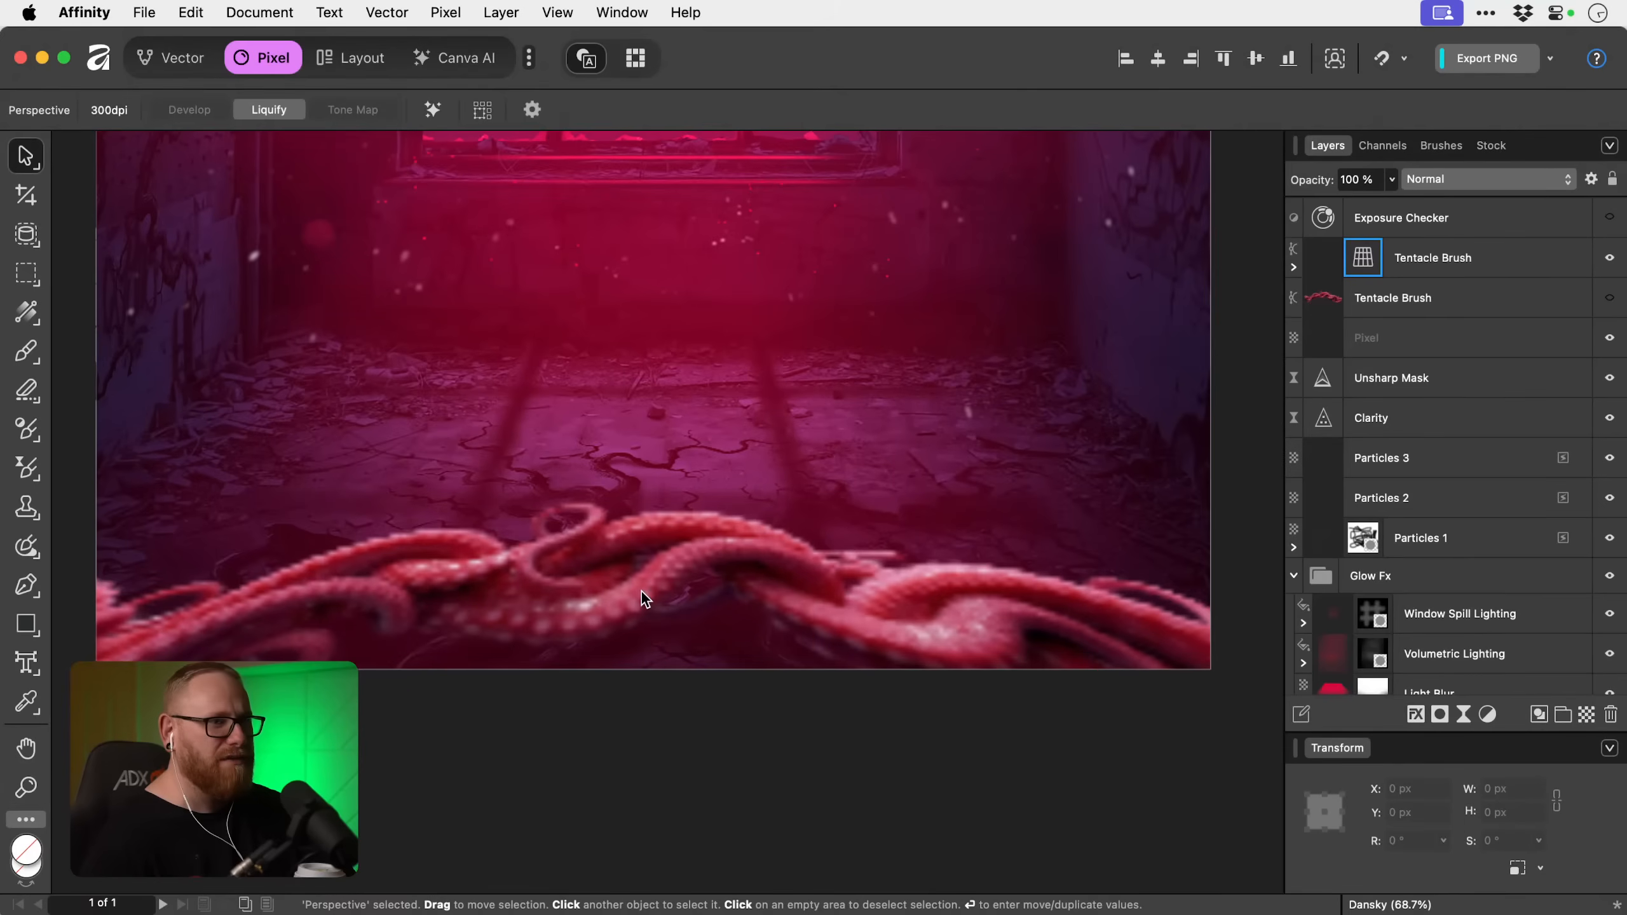
{"action": "left_click", "coordinate": [1442, 259]}
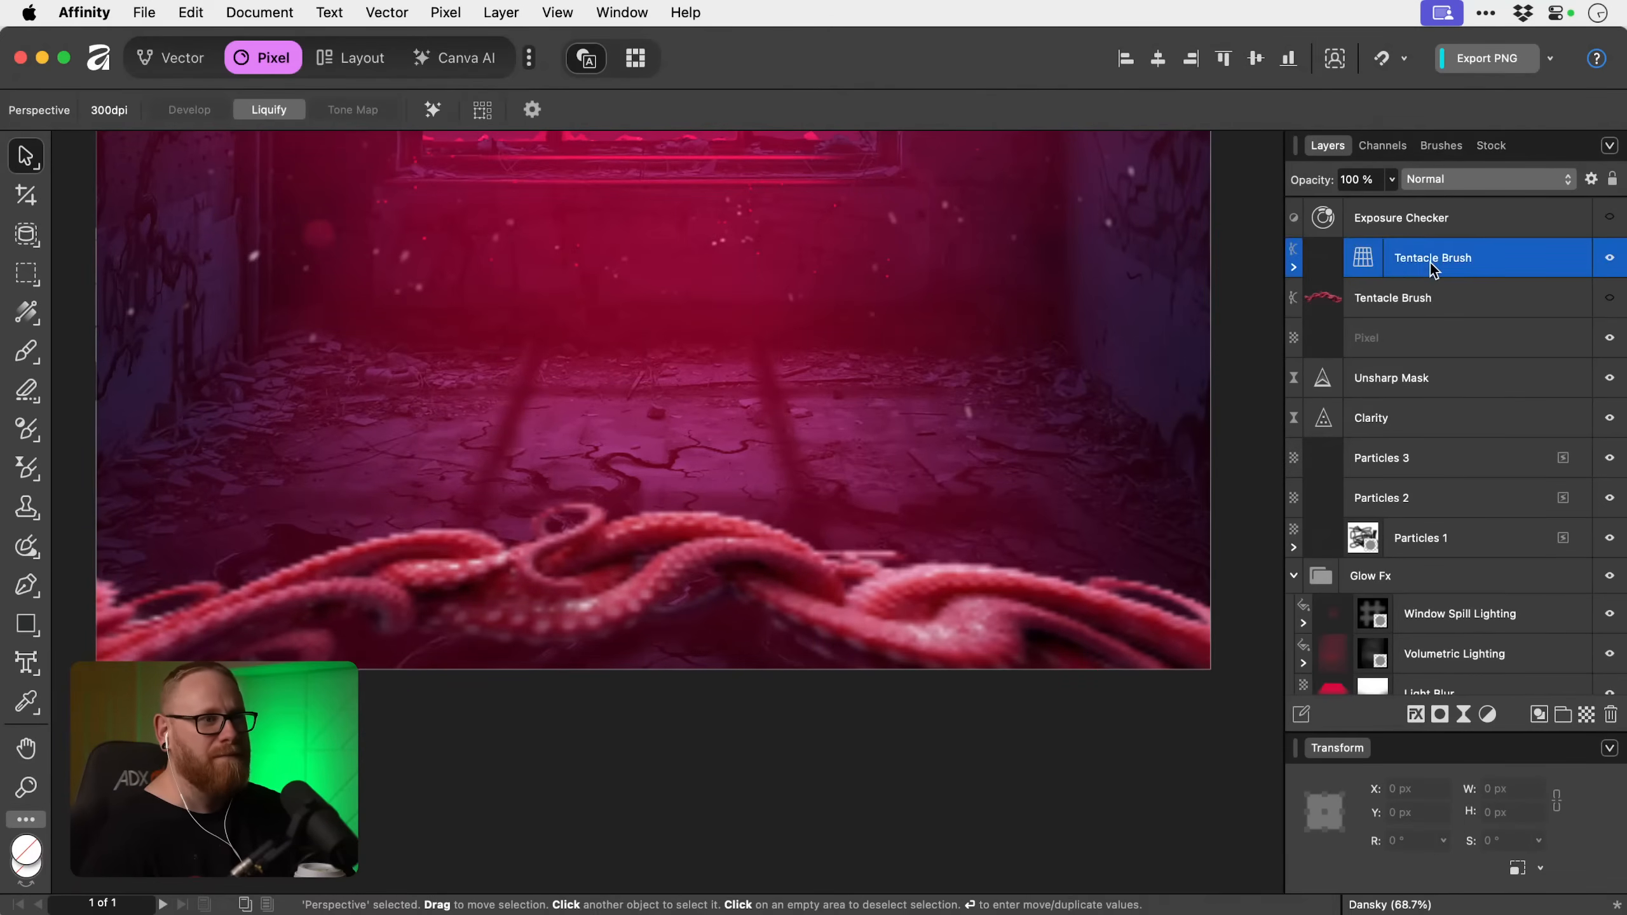
{"action": "left_click", "coordinate": [1293, 268]}
{"action": "left_click", "coordinate": [1611, 298]}
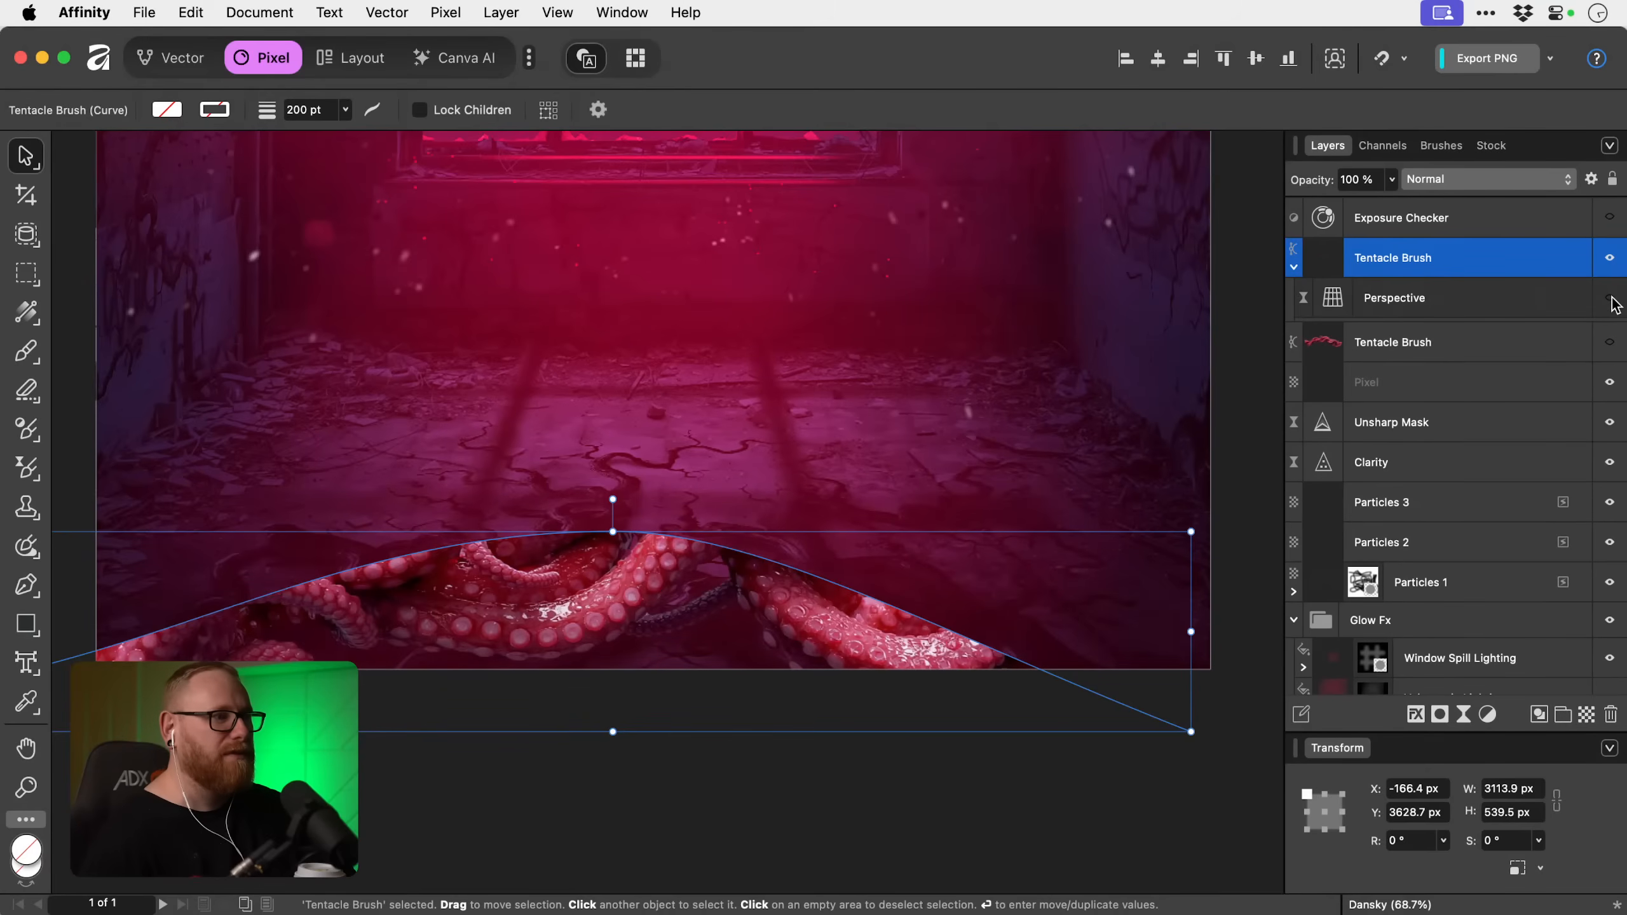
{"action": "left_click", "coordinate": [1611, 299]}
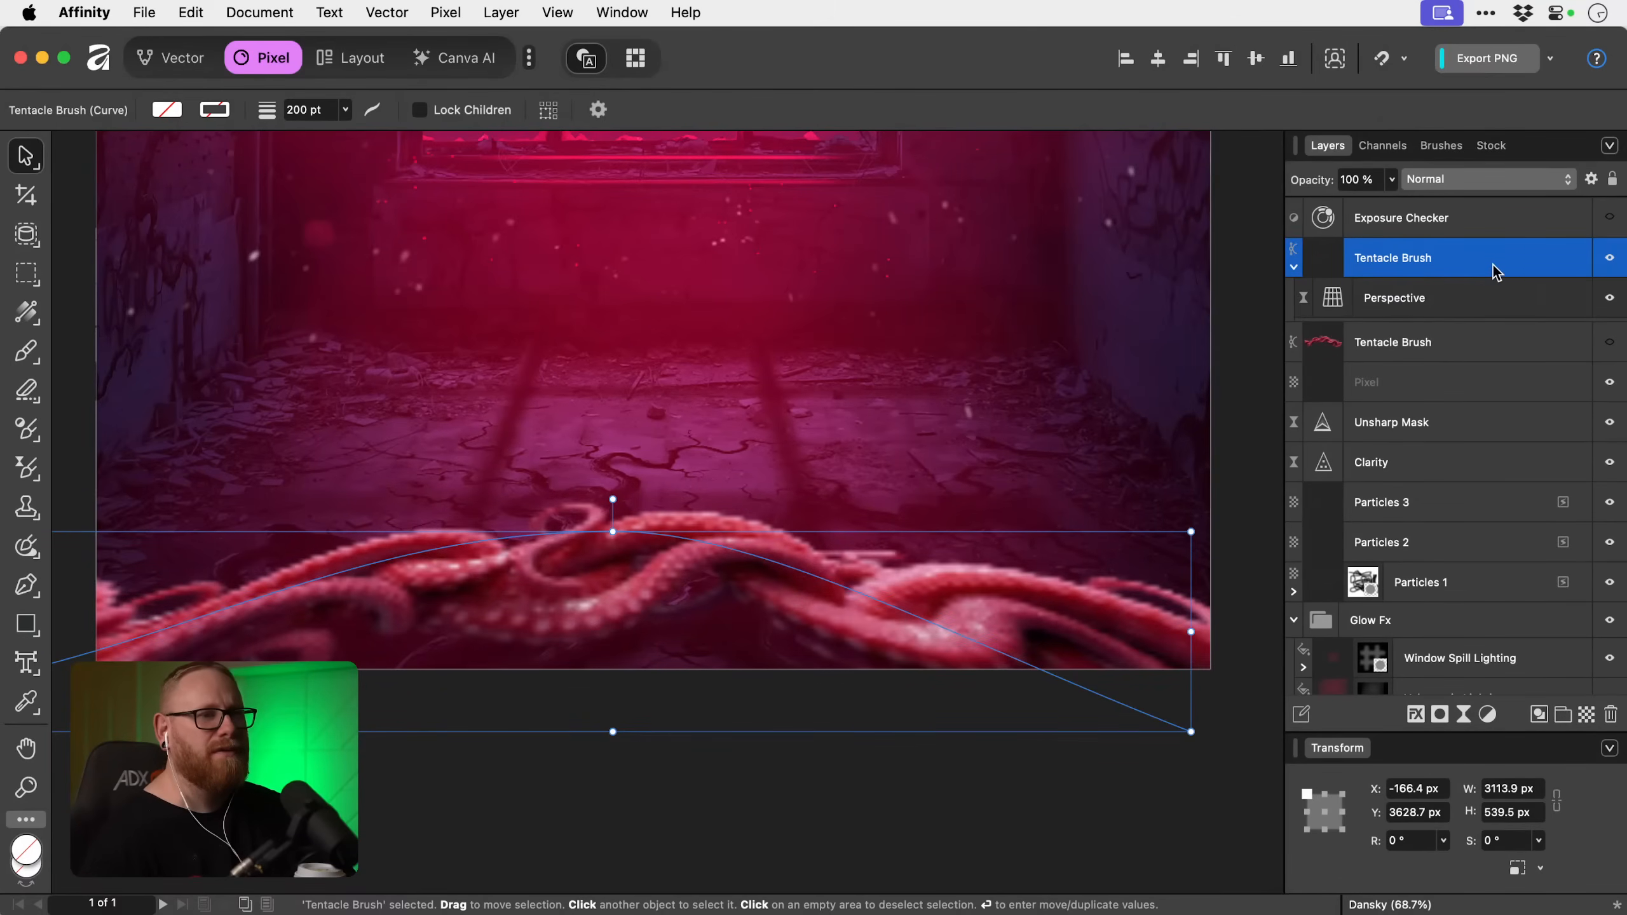
Delete the perspective-warped Tentacle Brush copy and show the original layer again.
{"action": "key", "text": "Delete"}
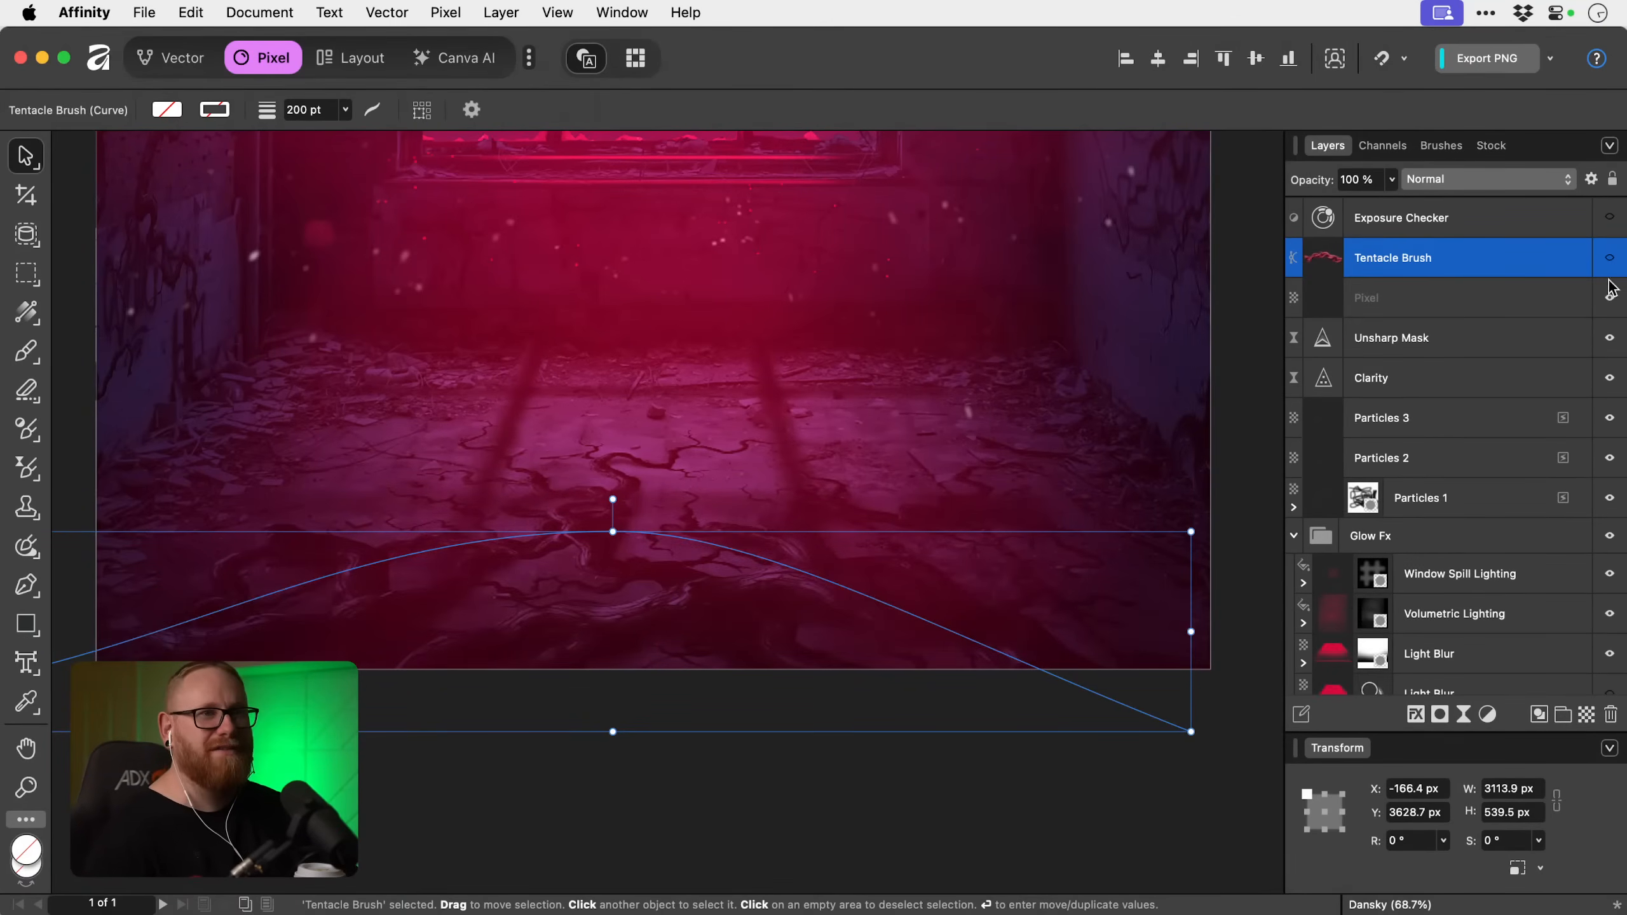
{"action": "left_click", "coordinate": [1610, 260]}
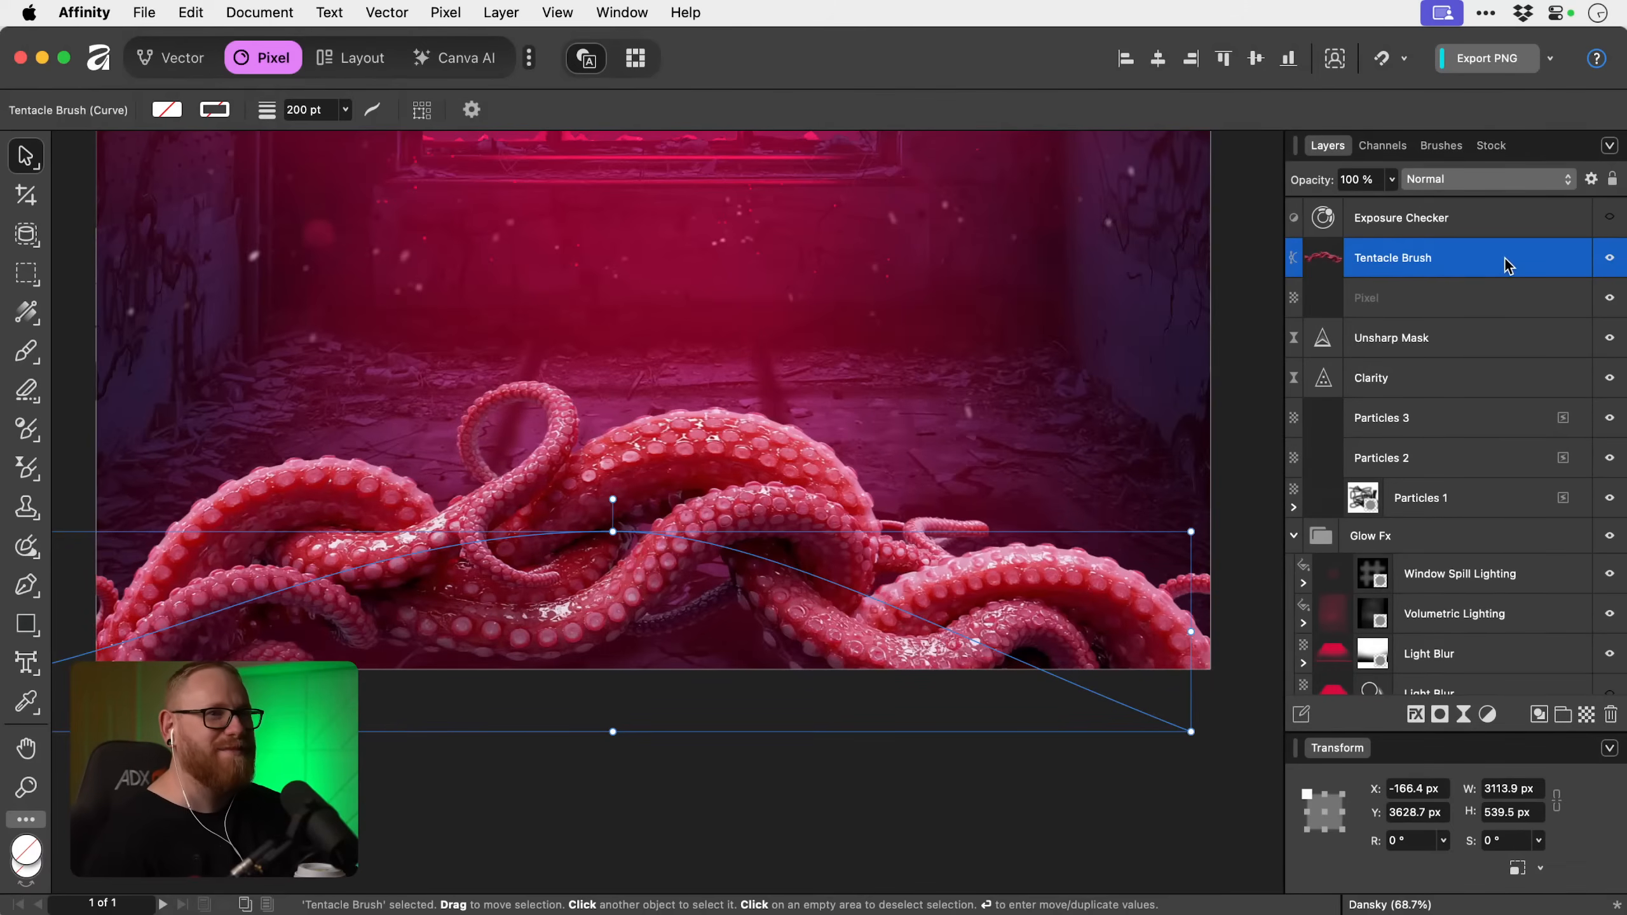
{"action": "key", "text": "super+0"}
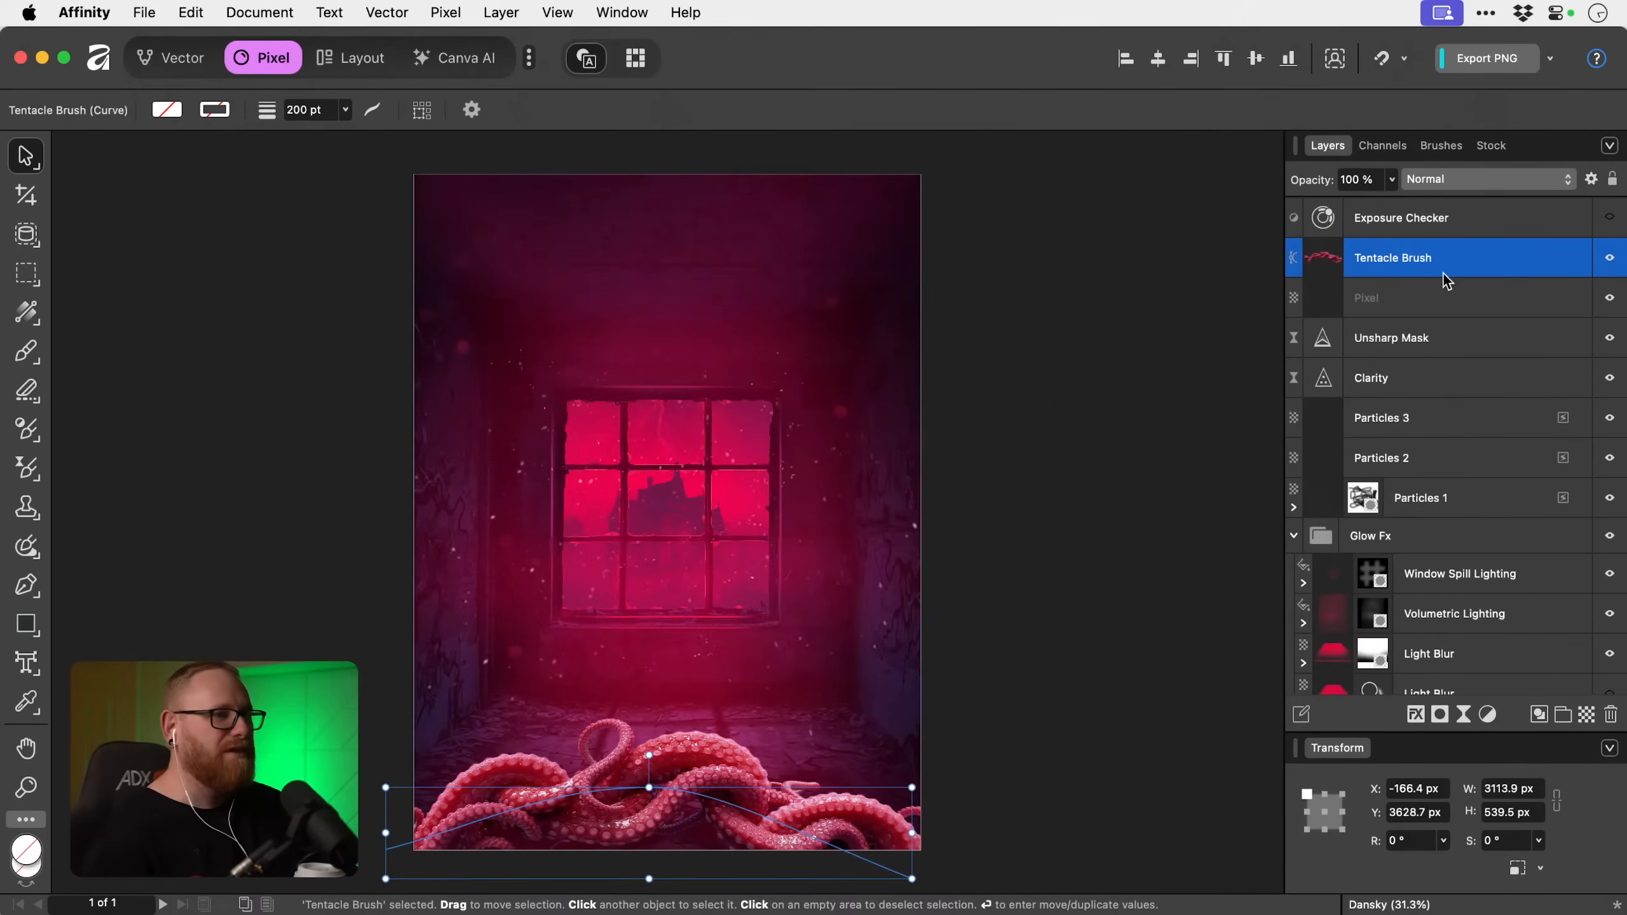
Duplicate the Tentacle Brush layer, hide the original and shift the copy down to about X -134, Y 3718 px.
{"action": "left_click_drag", "start_coordinate": [949, 497], "coordinate": [942, 302]}
{"action": "left_click", "coordinate": [672, 673], "text": "super"}
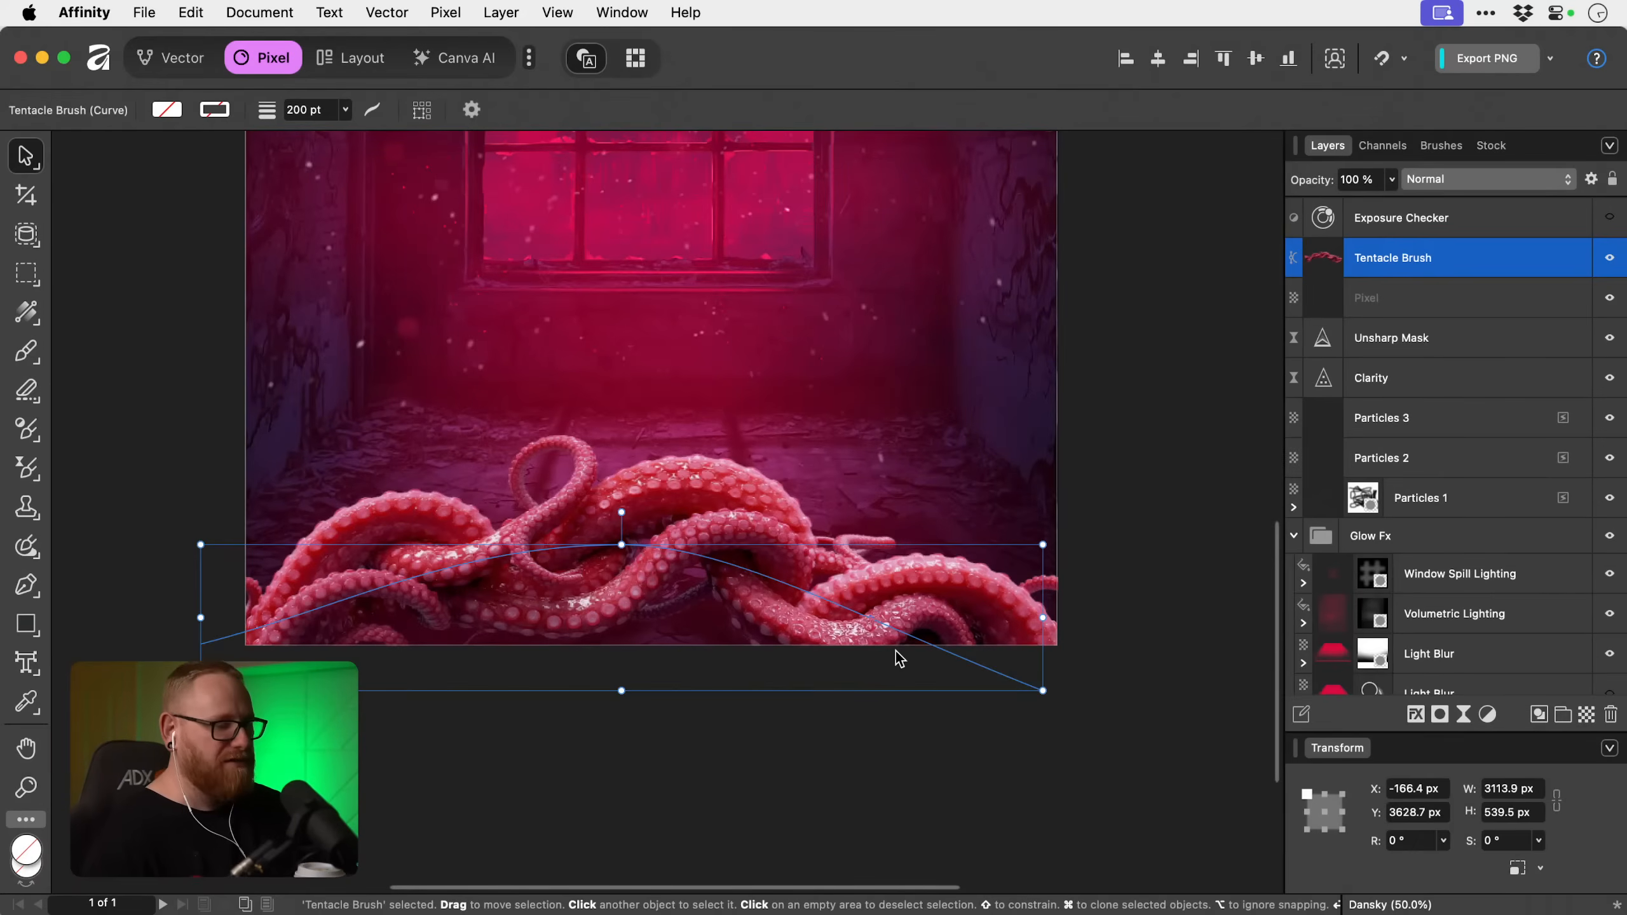
{"action": "key", "text": "super+j"}
{"action": "left_click", "coordinate": [1606, 298]}
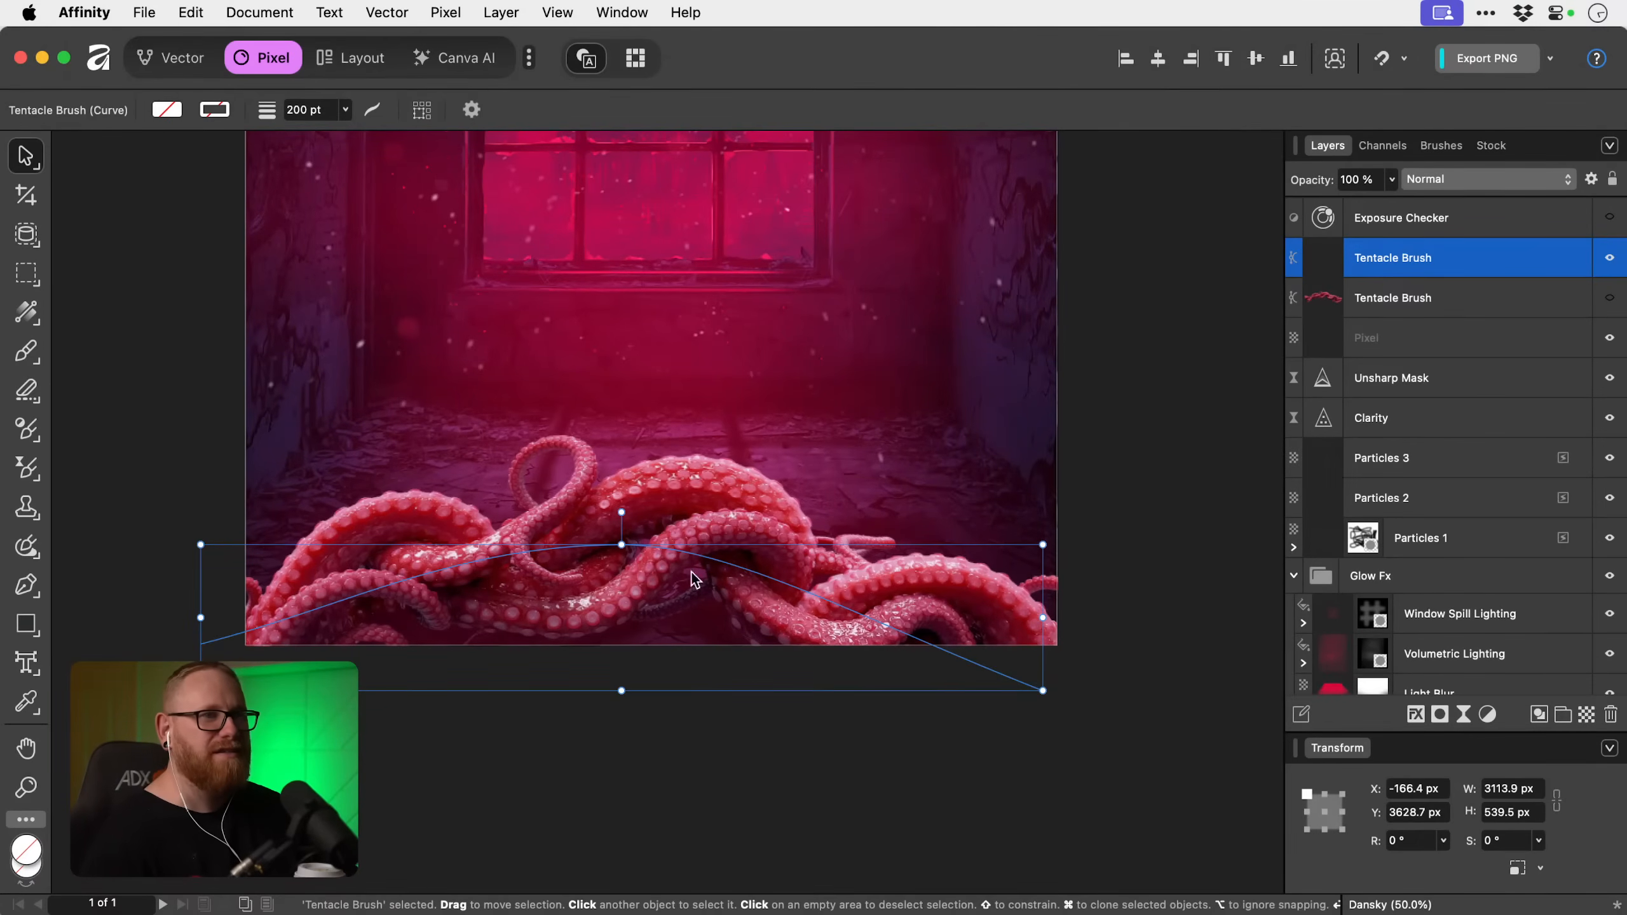
{"action": "left_click_drag", "start_coordinate": [679, 560], "coordinate": [686, 577]}
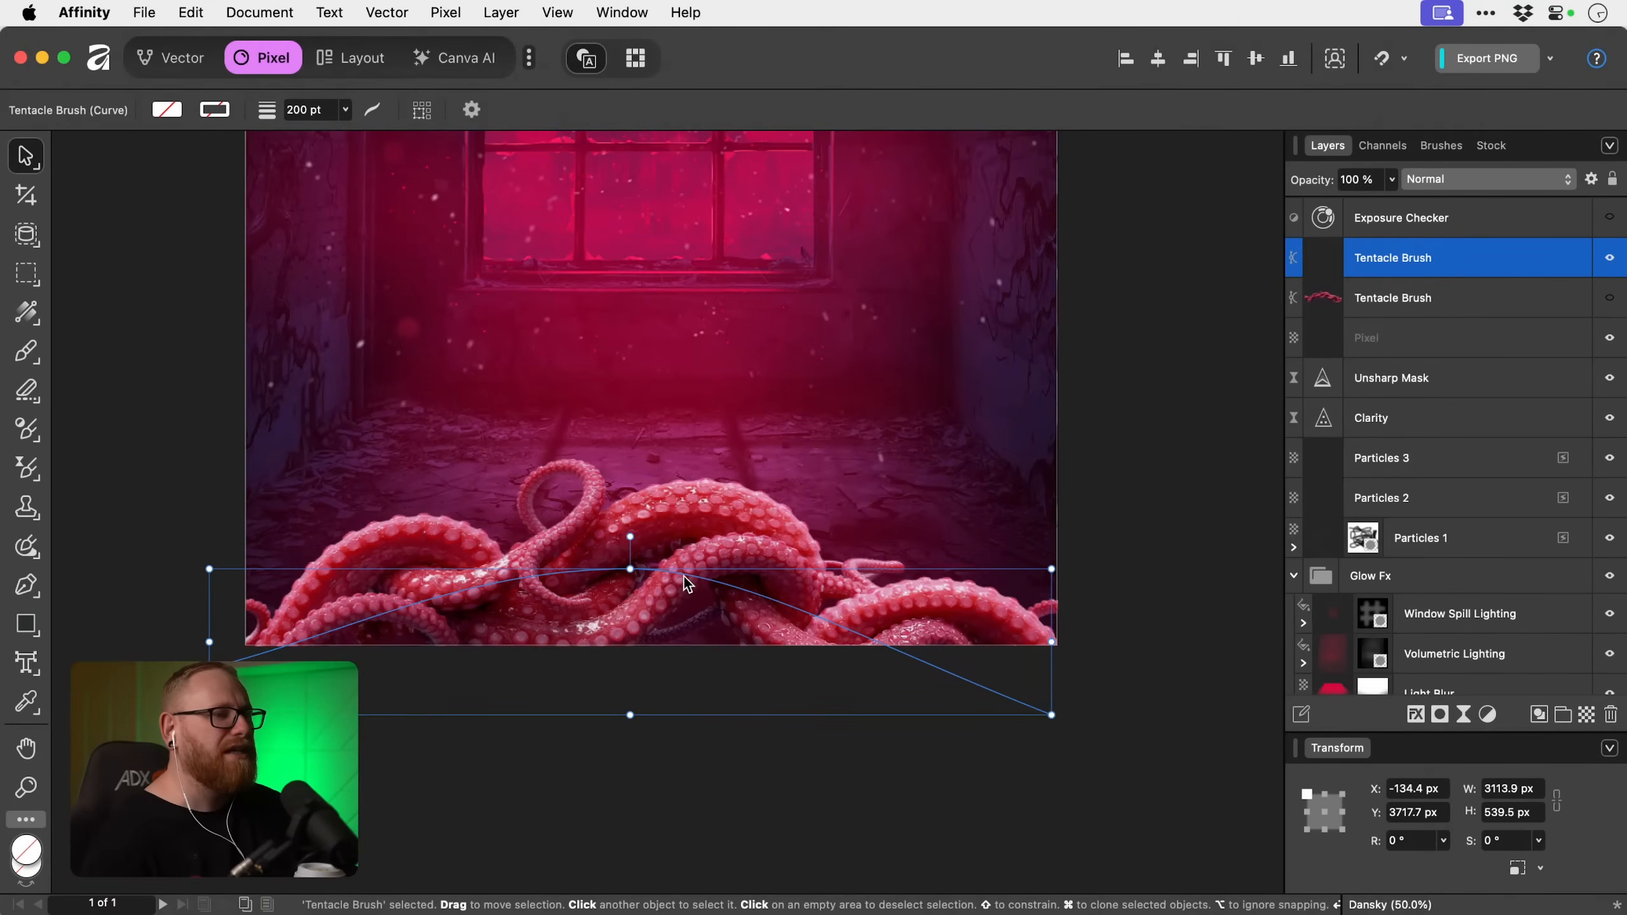
Nest an Exposure adjustment inside the visible Tentacle Brush copy and darken it to about -4.07.
{"action": "key", "text": "super+space"}
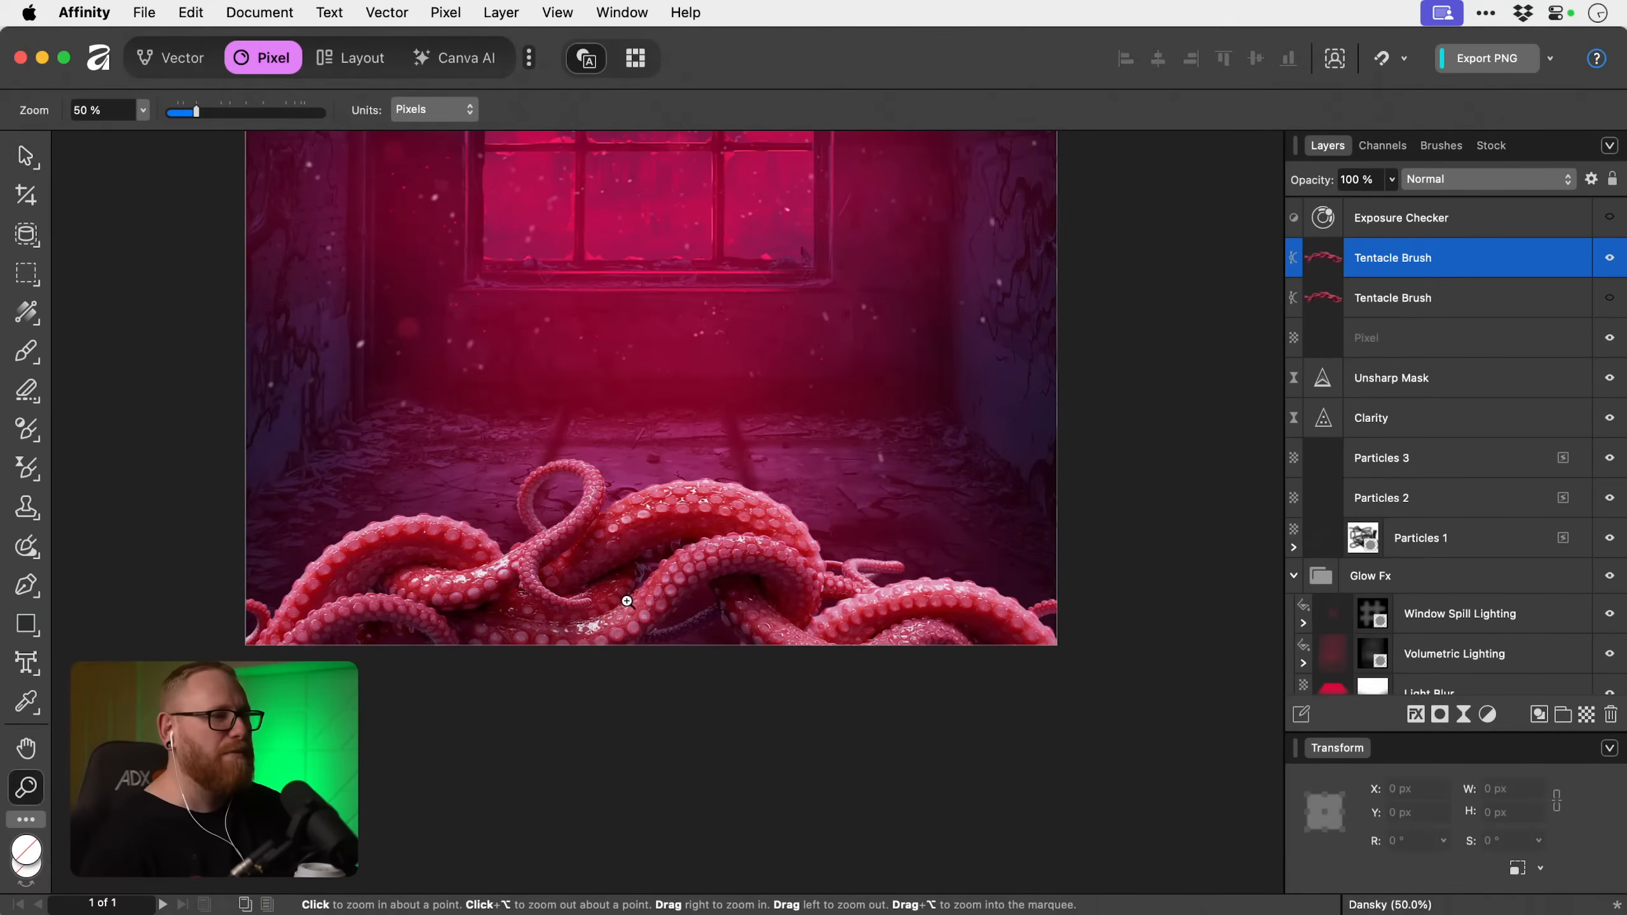
{"action": "left_click_drag", "start_coordinate": [628, 603], "coordinate": [679, 621]}
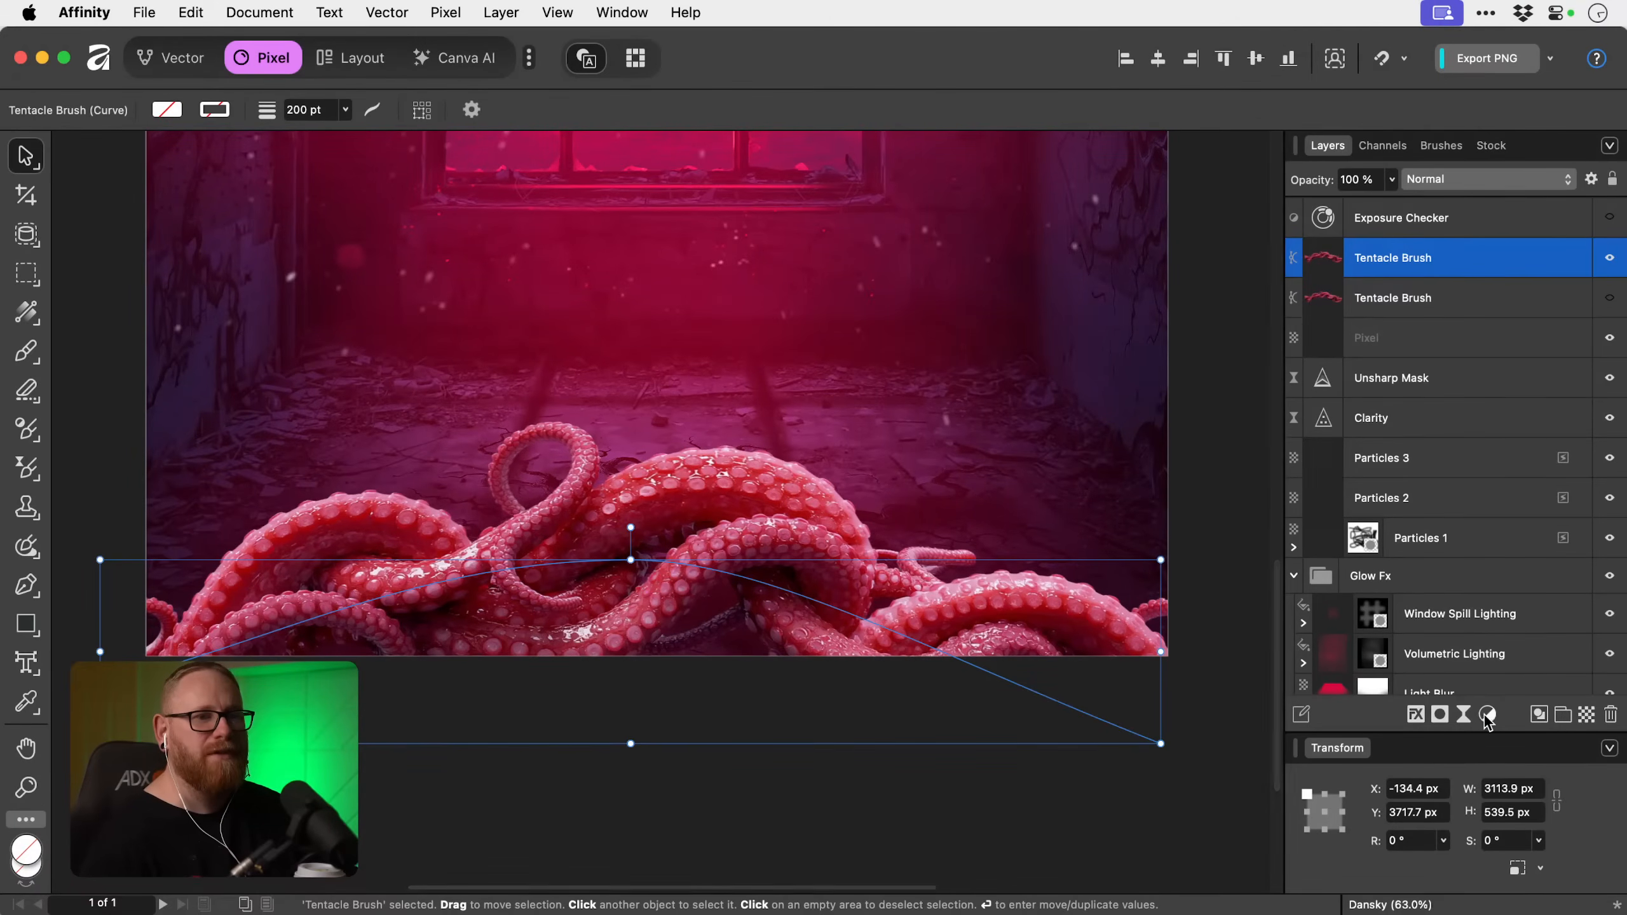
{"action": "left_click", "coordinate": [1464, 716]}
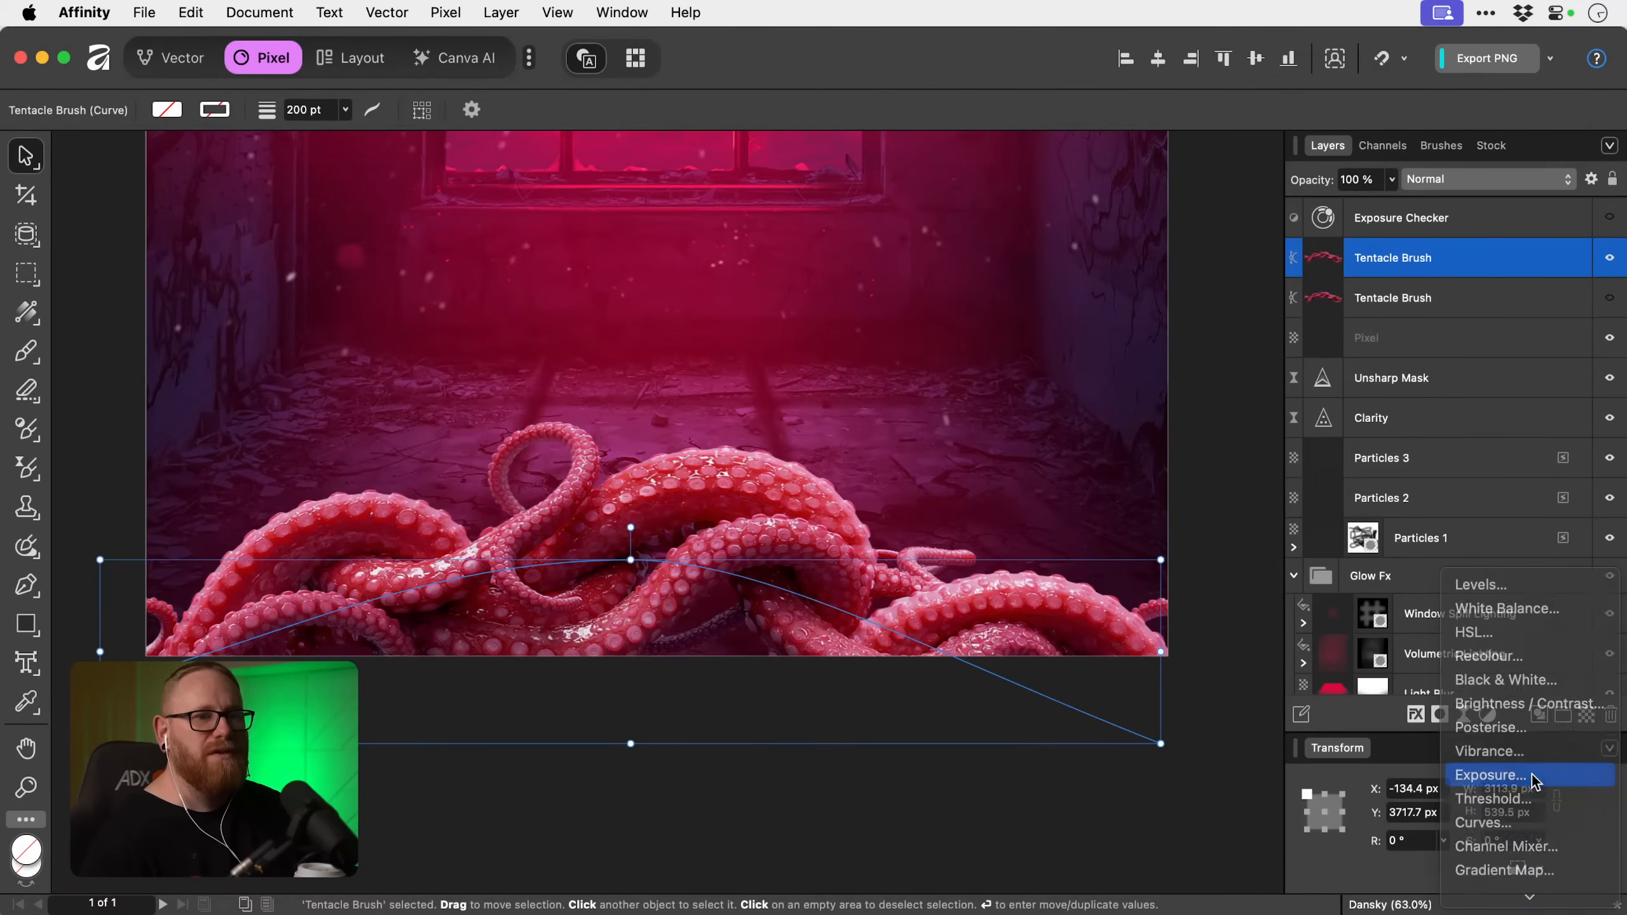
{"action": "left_click", "coordinate": [1531, 775]}
{"action": "left_click_drag", "start_coordinate": [1343, 283], "coordinate": [1358, 290]}
{"action": "left_click", "coordinate": [1294, 268]}
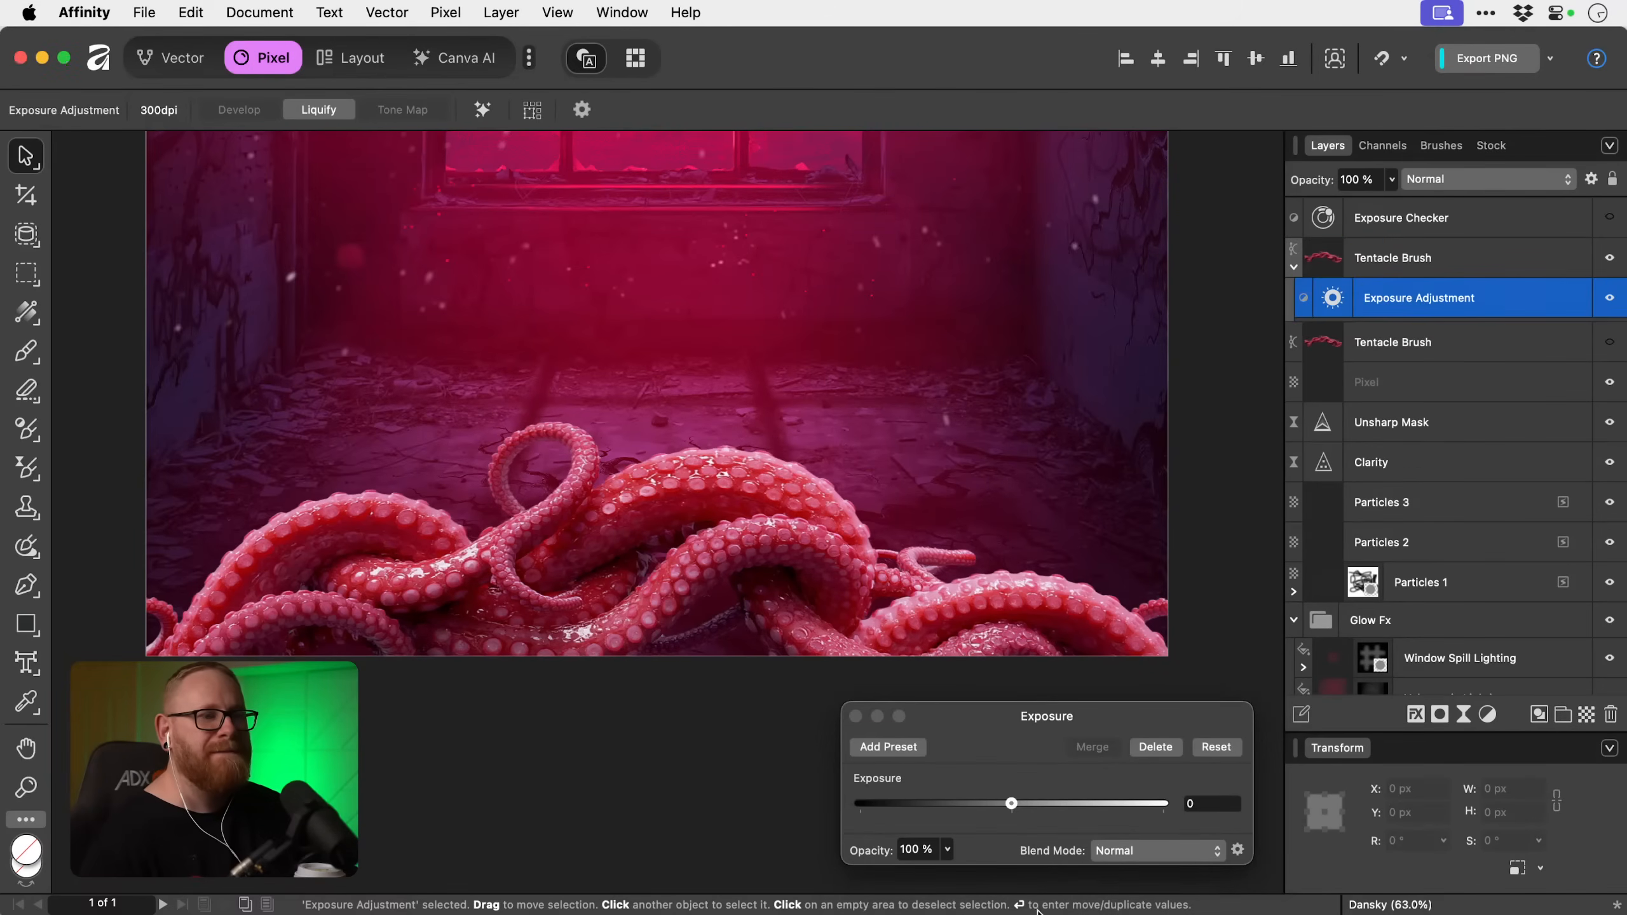
{"action": "left_click_drag", "start_coordinate": [1011, 802], "coordinate": [979, 809]}
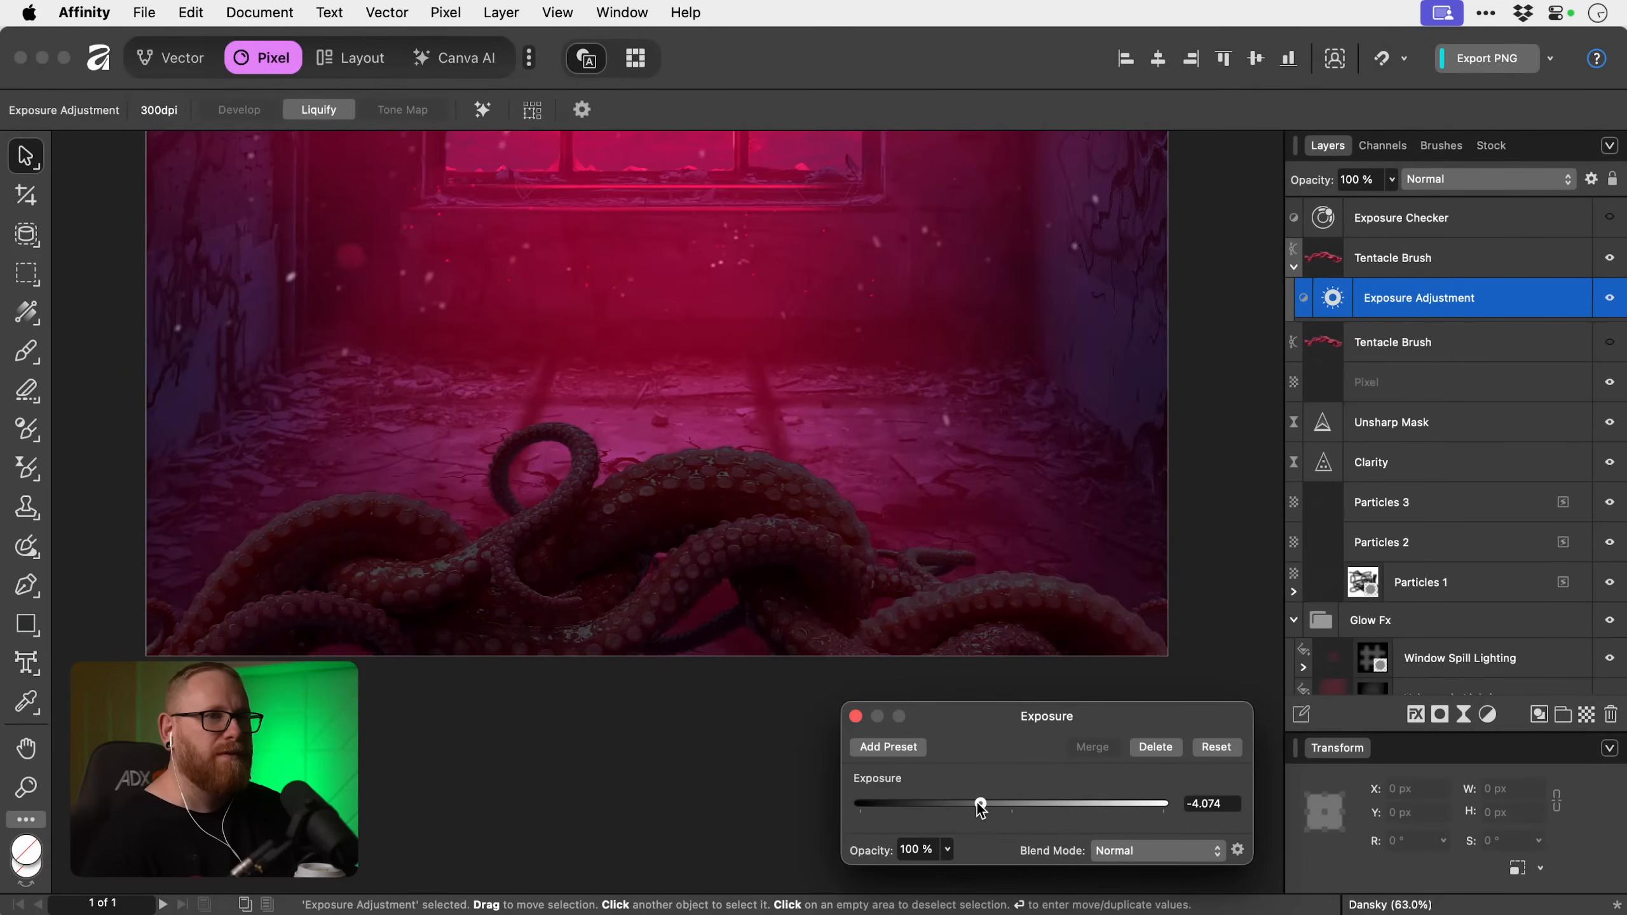
Attach an inverted black mask to the nested Exposure adjustment and set the Paint Brush hardness to 0%.
{"action": "left_click", "coordinate": [1441, 715]}
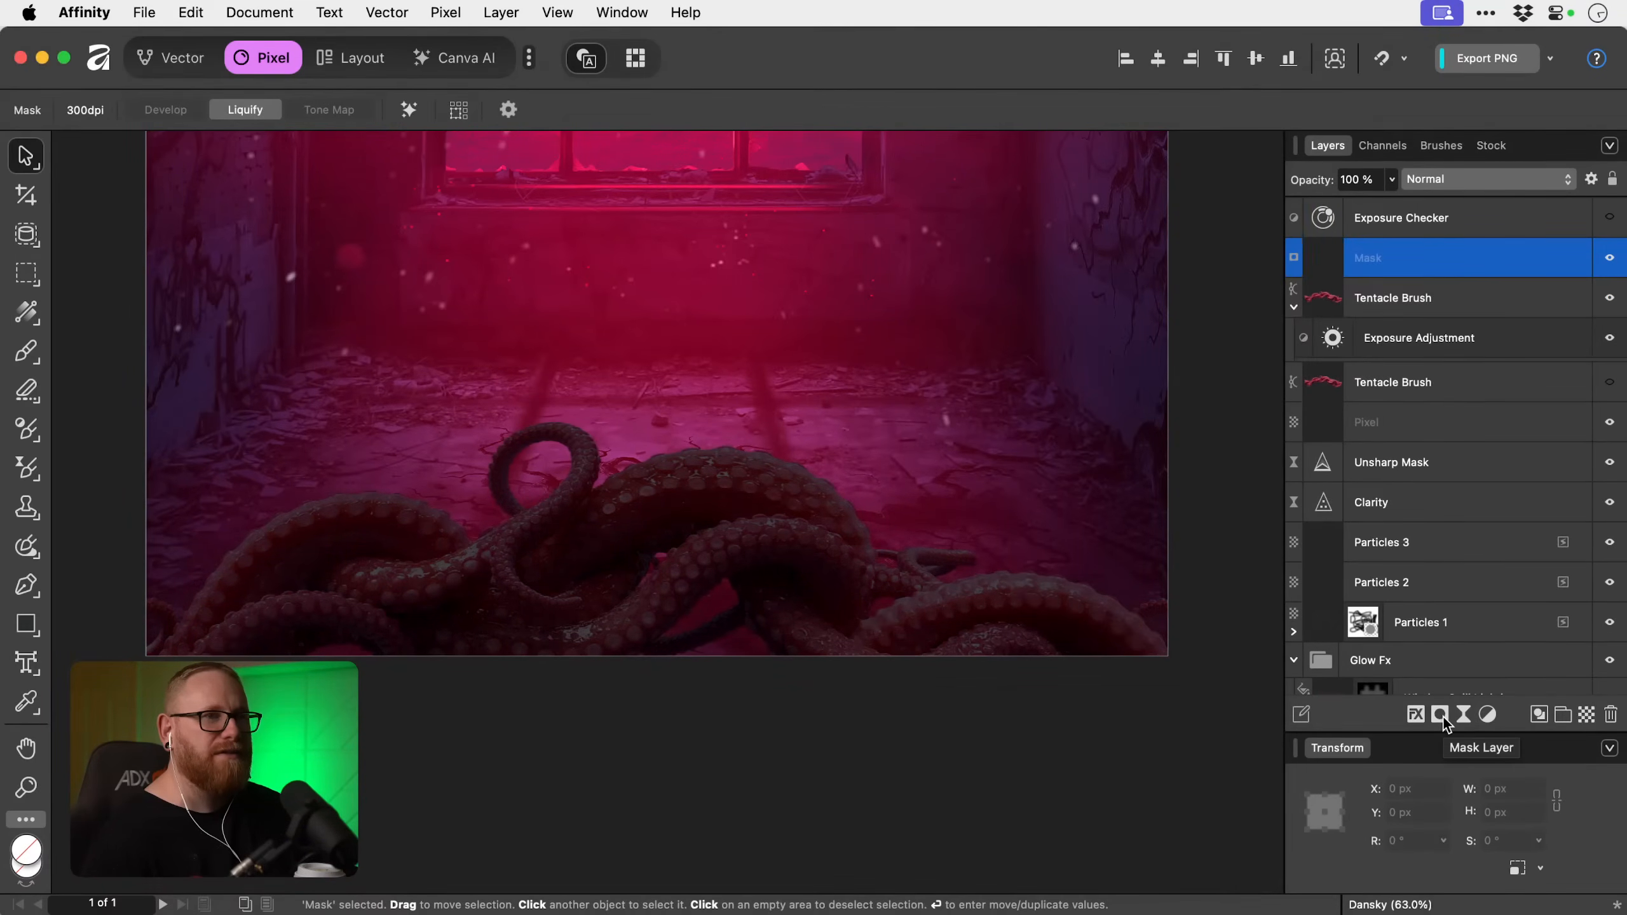
{"action": "left_click_drag", "start_coordinate": [1324, 256], "coordinate": [1332, 338]}
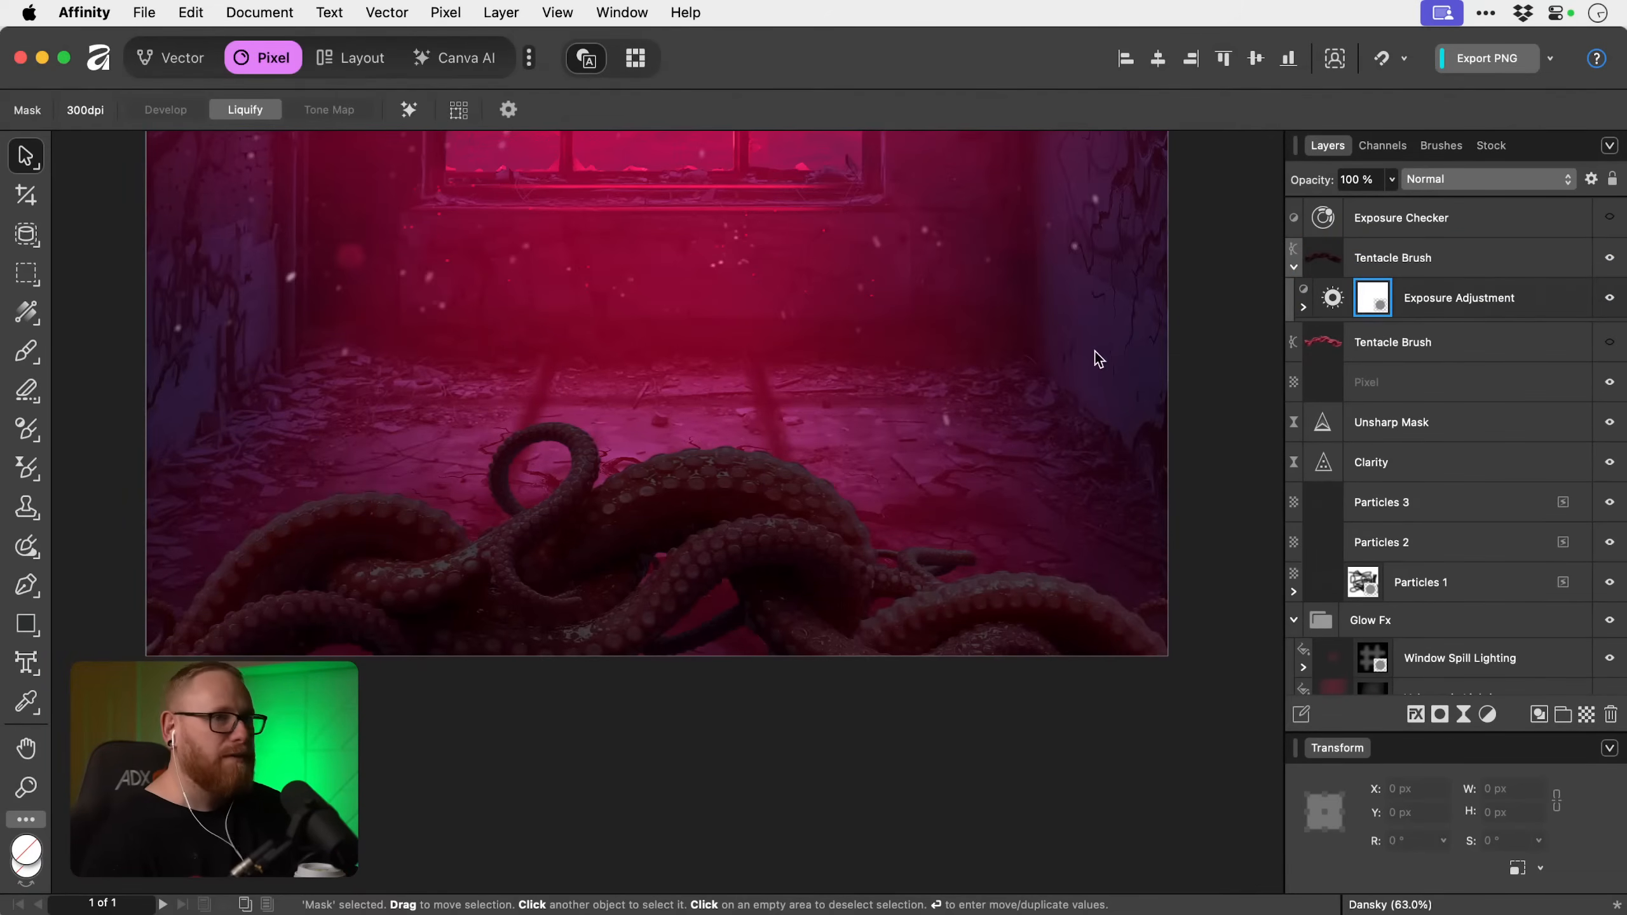
{"action": "key", "text": "b"}
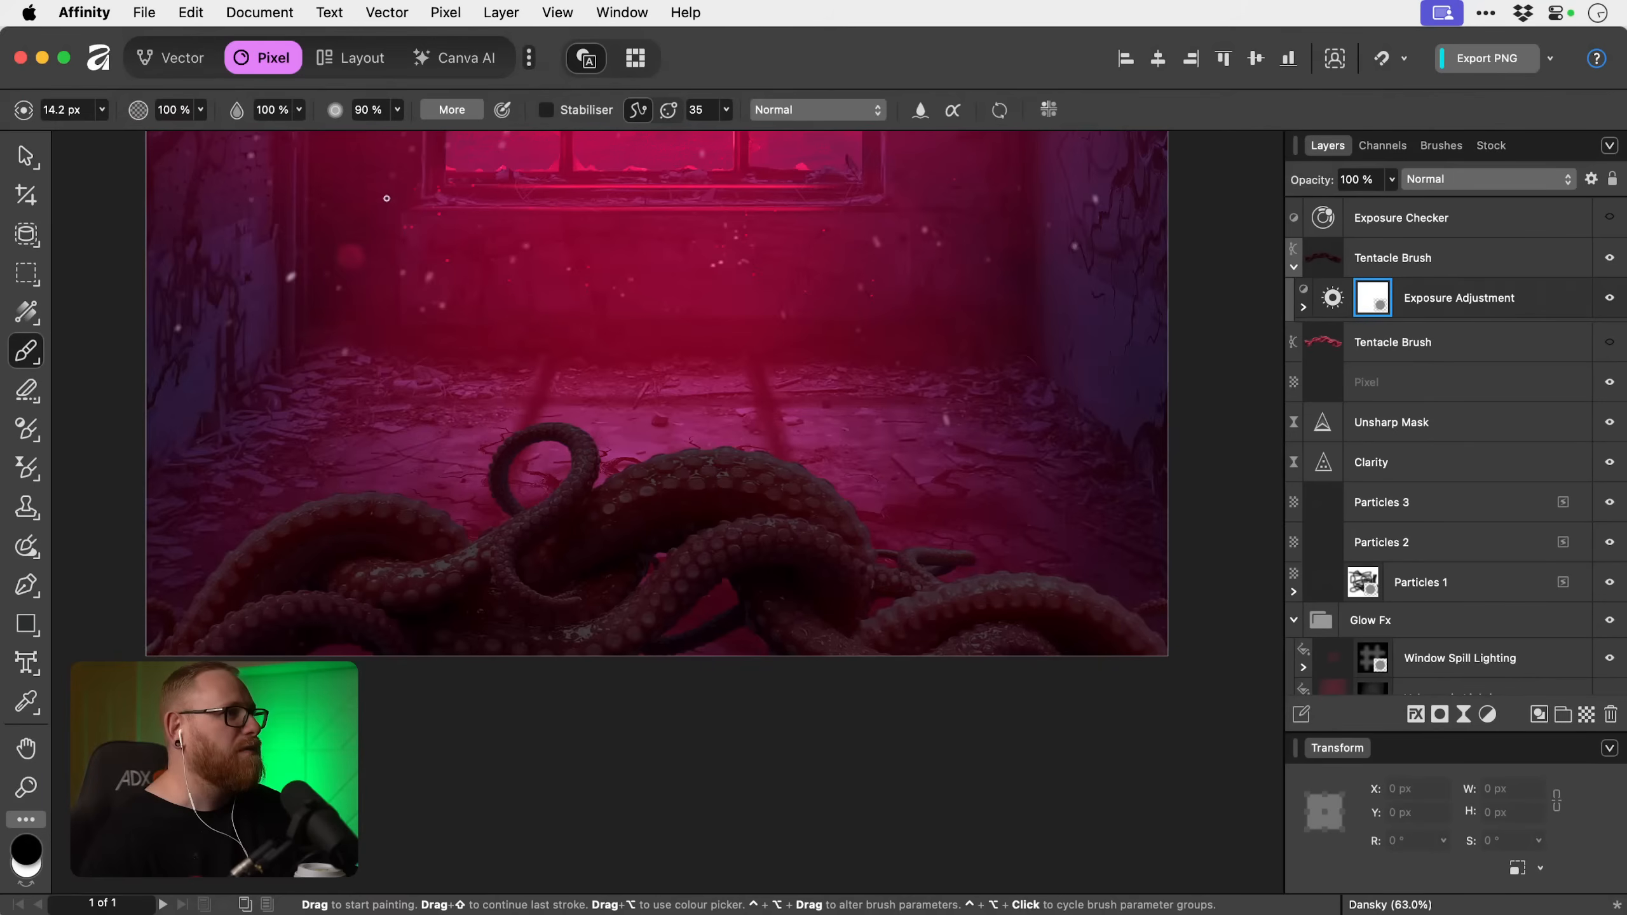
{"action": "left_click", "coordinate": [398, 109]}
{"action": "left_click_drag", "start_coordinate": [397, 134], "coordinate": [232, 133]}
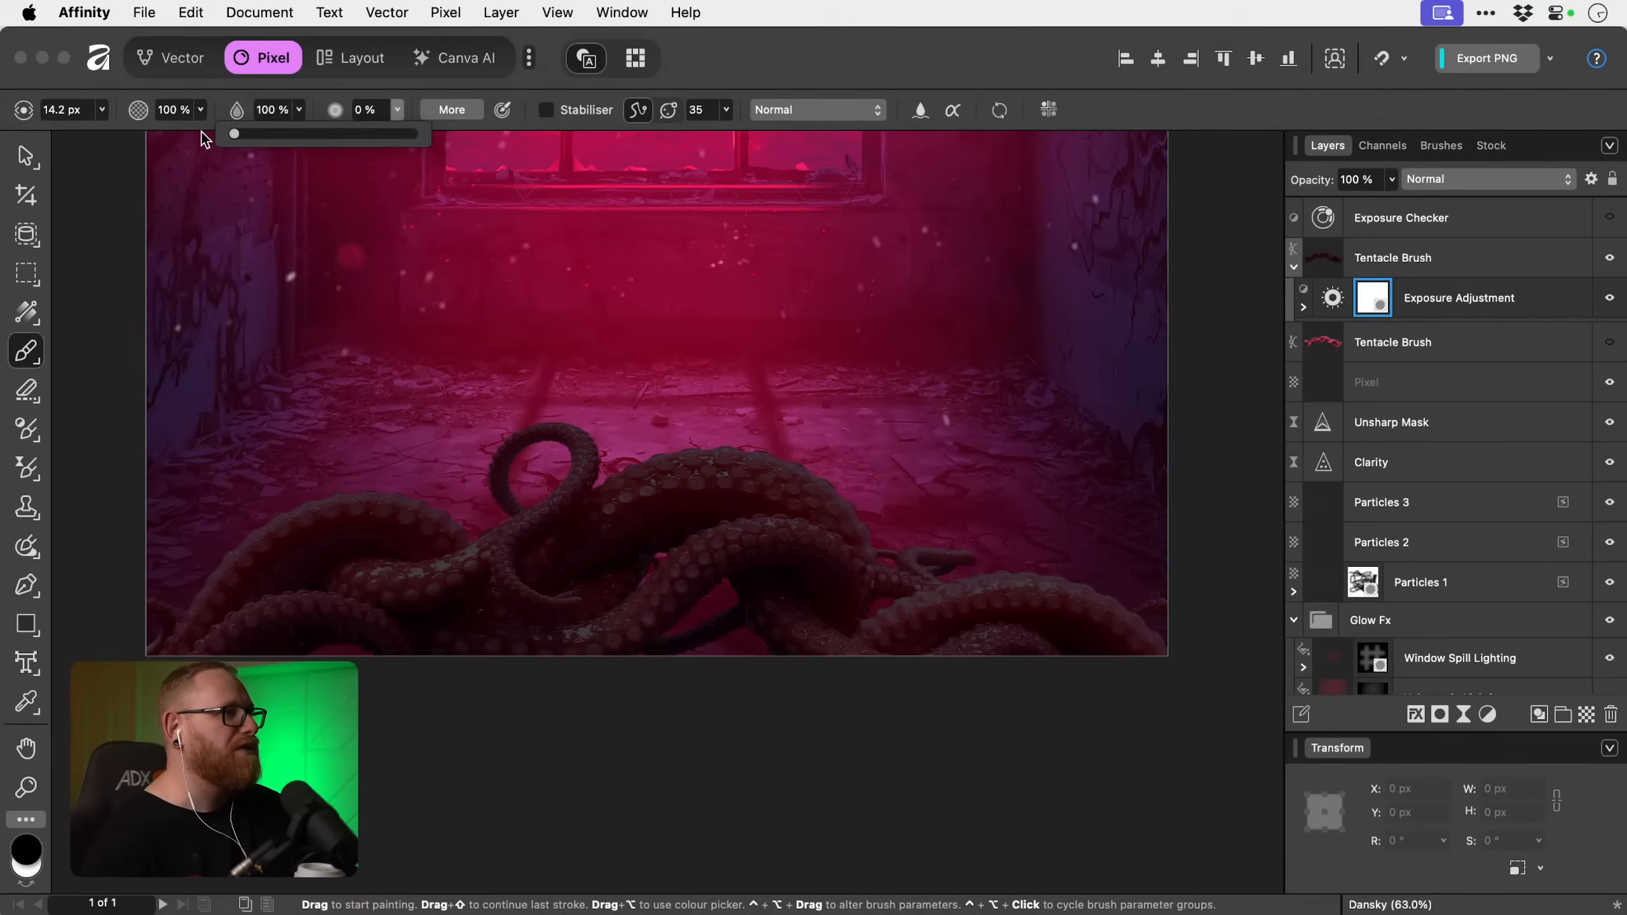
{"action": "left_click", "coordinate": [90, 375]}
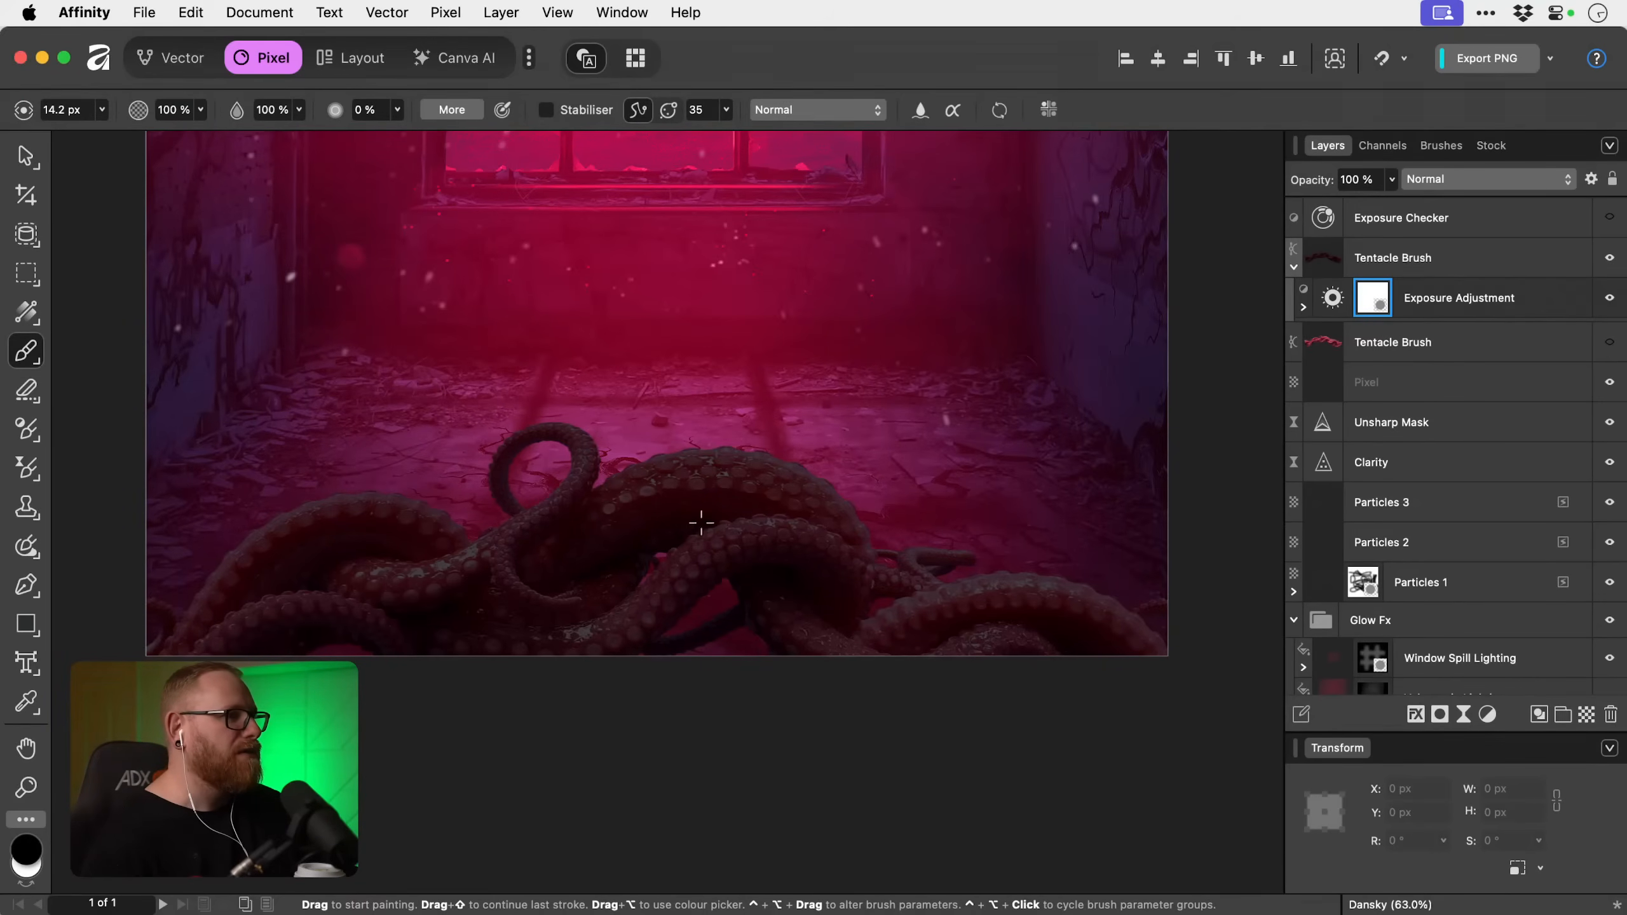
{"action": "key", "text": "super+i"}
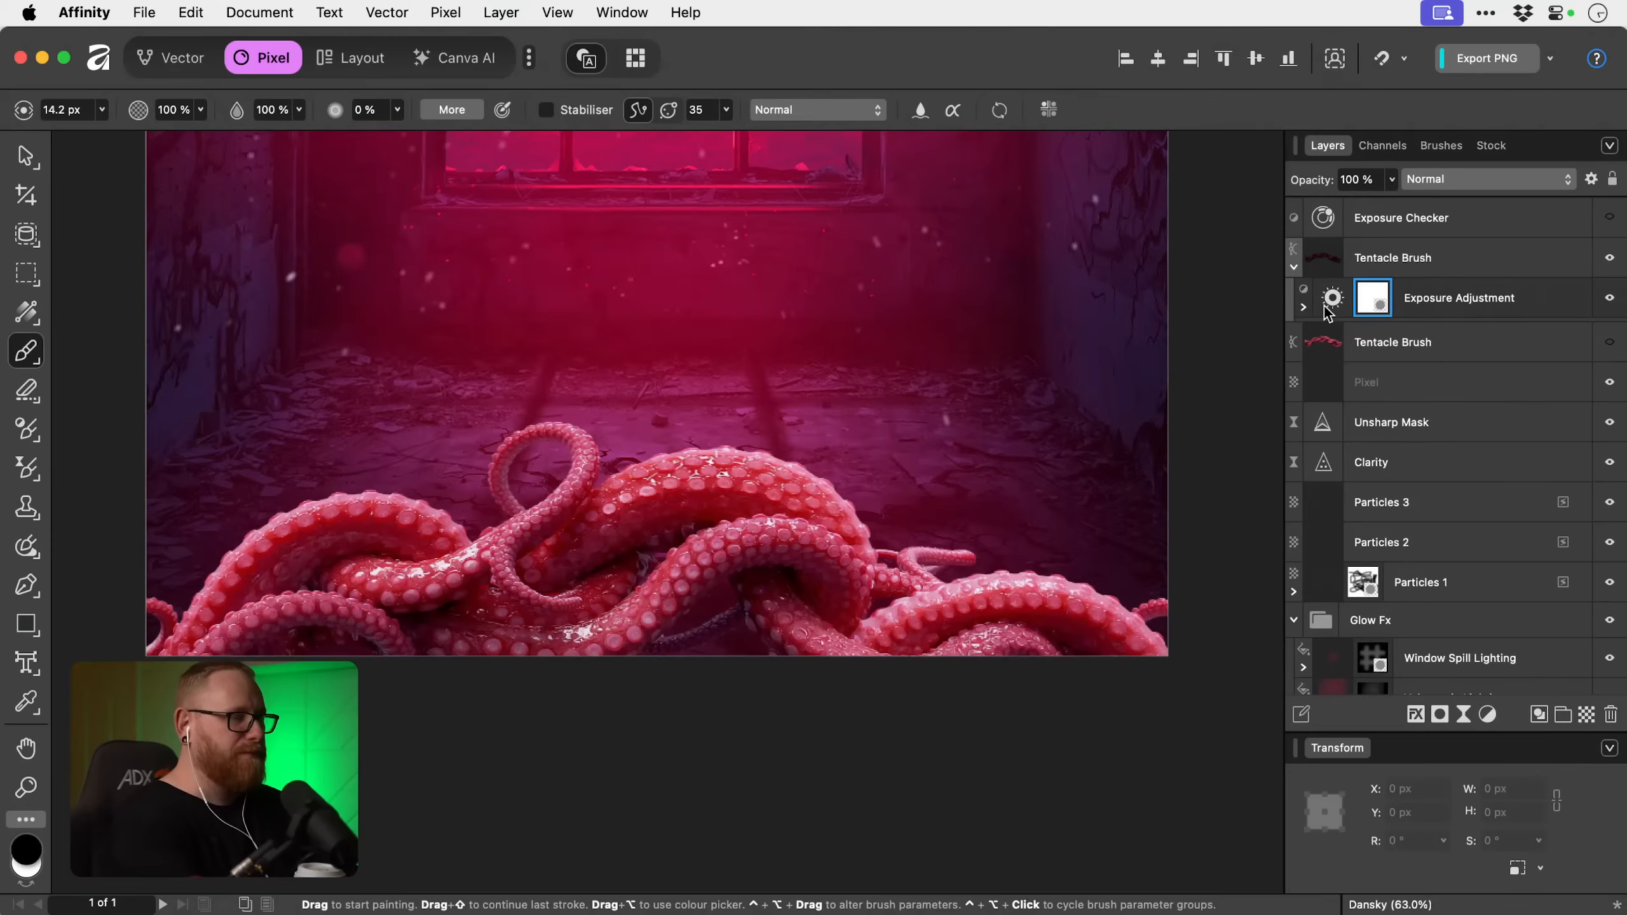
Paint white on the Exposure mask with a soft brush of about 188.5 px to shade beneath the left tentacle arch.
{"action": "key", "text": "x"}
{"action": "scroll", "coordinate": [582, 585], "scroll_direction": "up", "scroll_amount": 1}
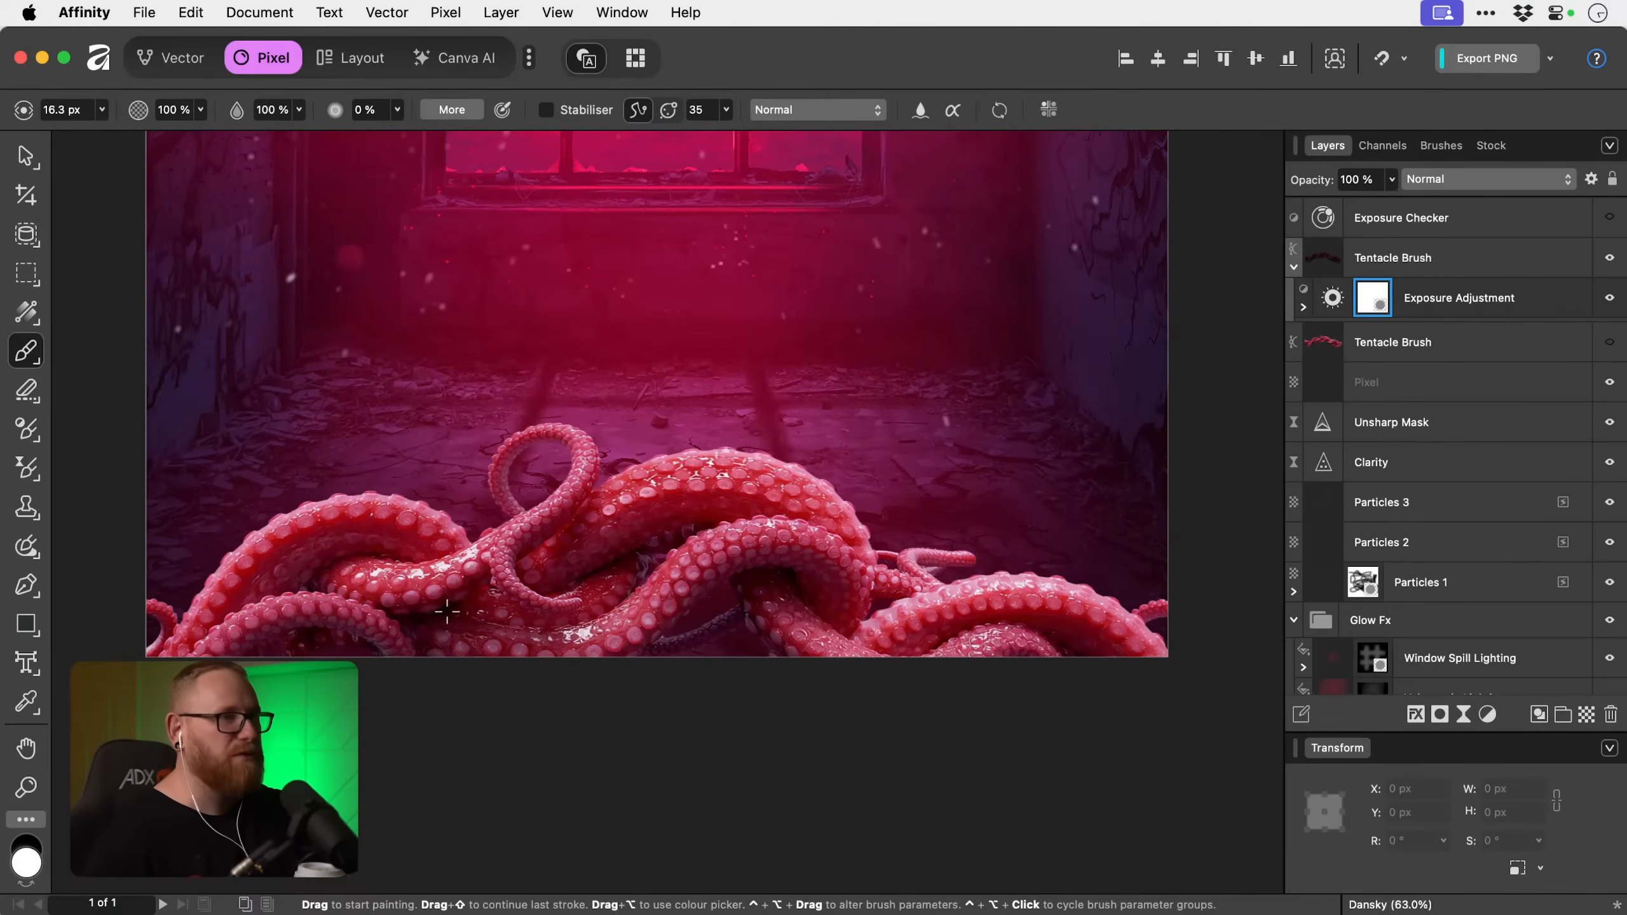
{"action": "left_click", "coordinate": [1460, 146]}
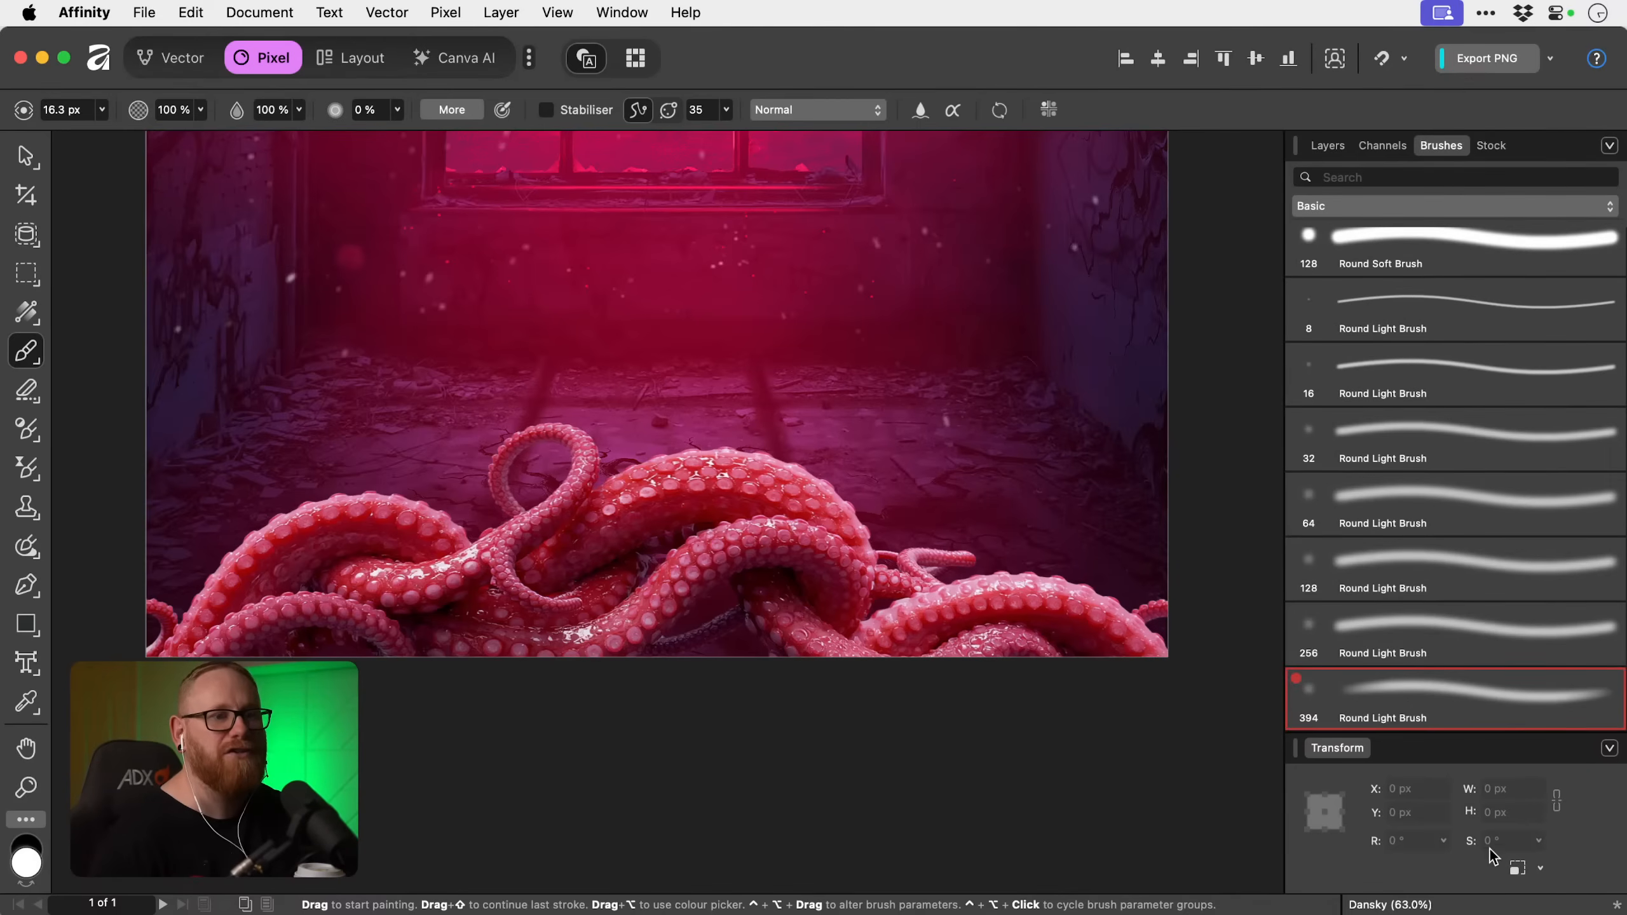
{"action": "left_click", "coordinate": [1338, 145]}
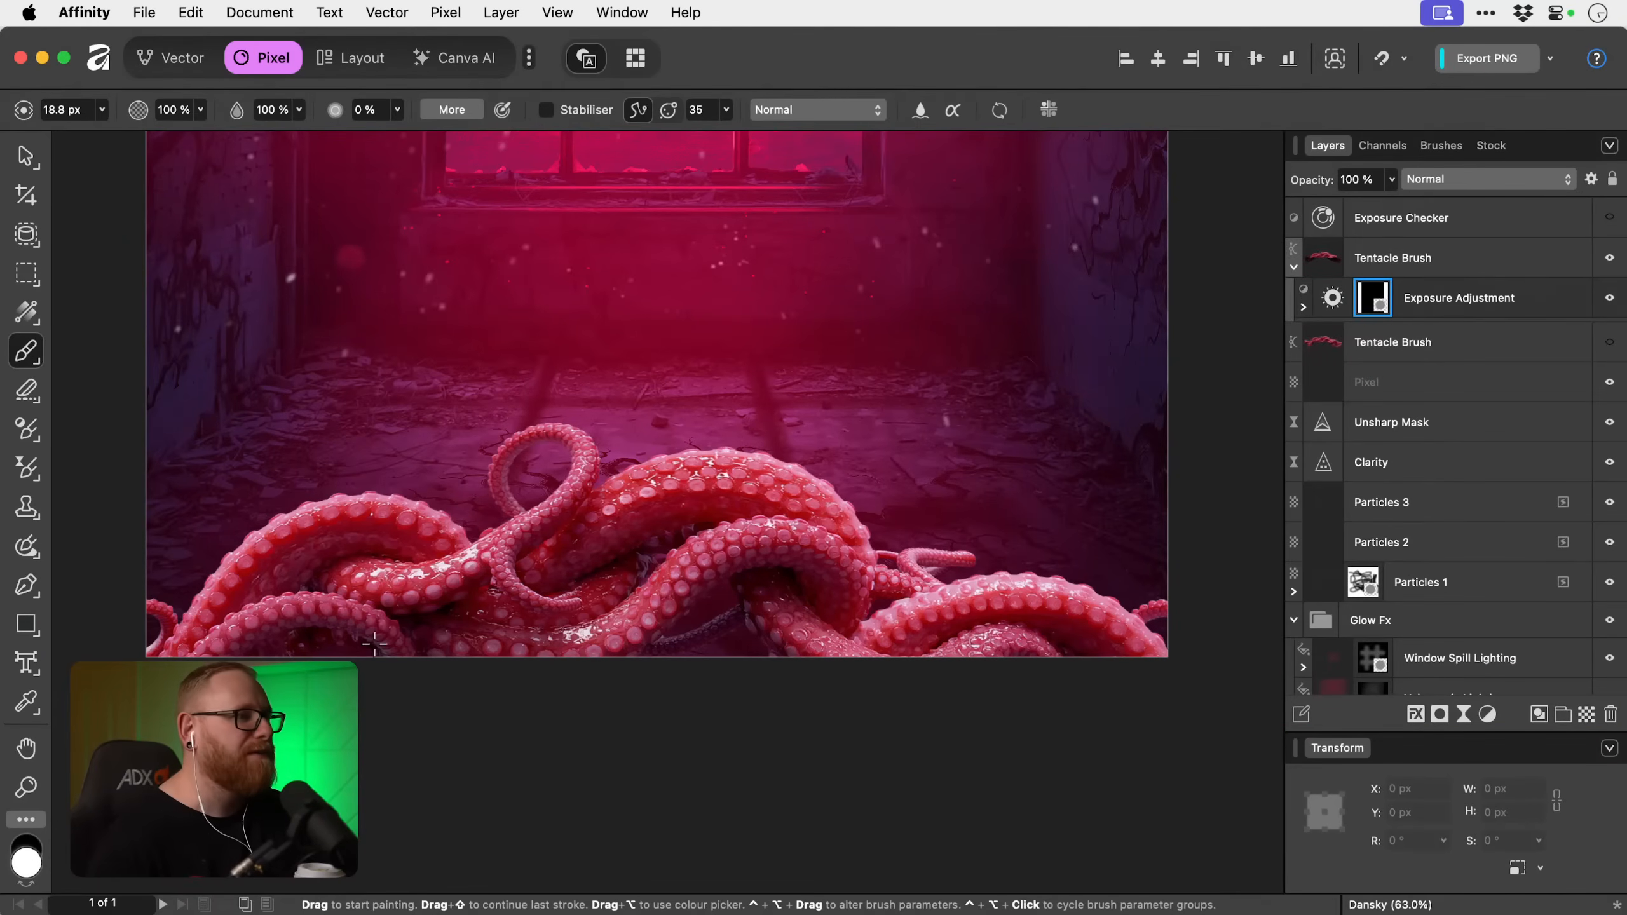
{"action": "key", "text": "bracketright"}
{"action": "key", "text": "bracketright"}
{"action": "key", "text": "bracketright"}
{"action": "key", "text": "bracketright"}
{"action": "key", "text": "bracketright"}
{"action": "key", "text": "bracketright"}
{"action": "key", "text": "bracketright"}
{"action": "key", "text": "bracketright"}
{"action": "key", "text": "bracketright"}
{"action": "key", "text": "bracketright"}
{"action": "key", "text": "bracketright"}
{"action": "key", "text": "bracketright"}
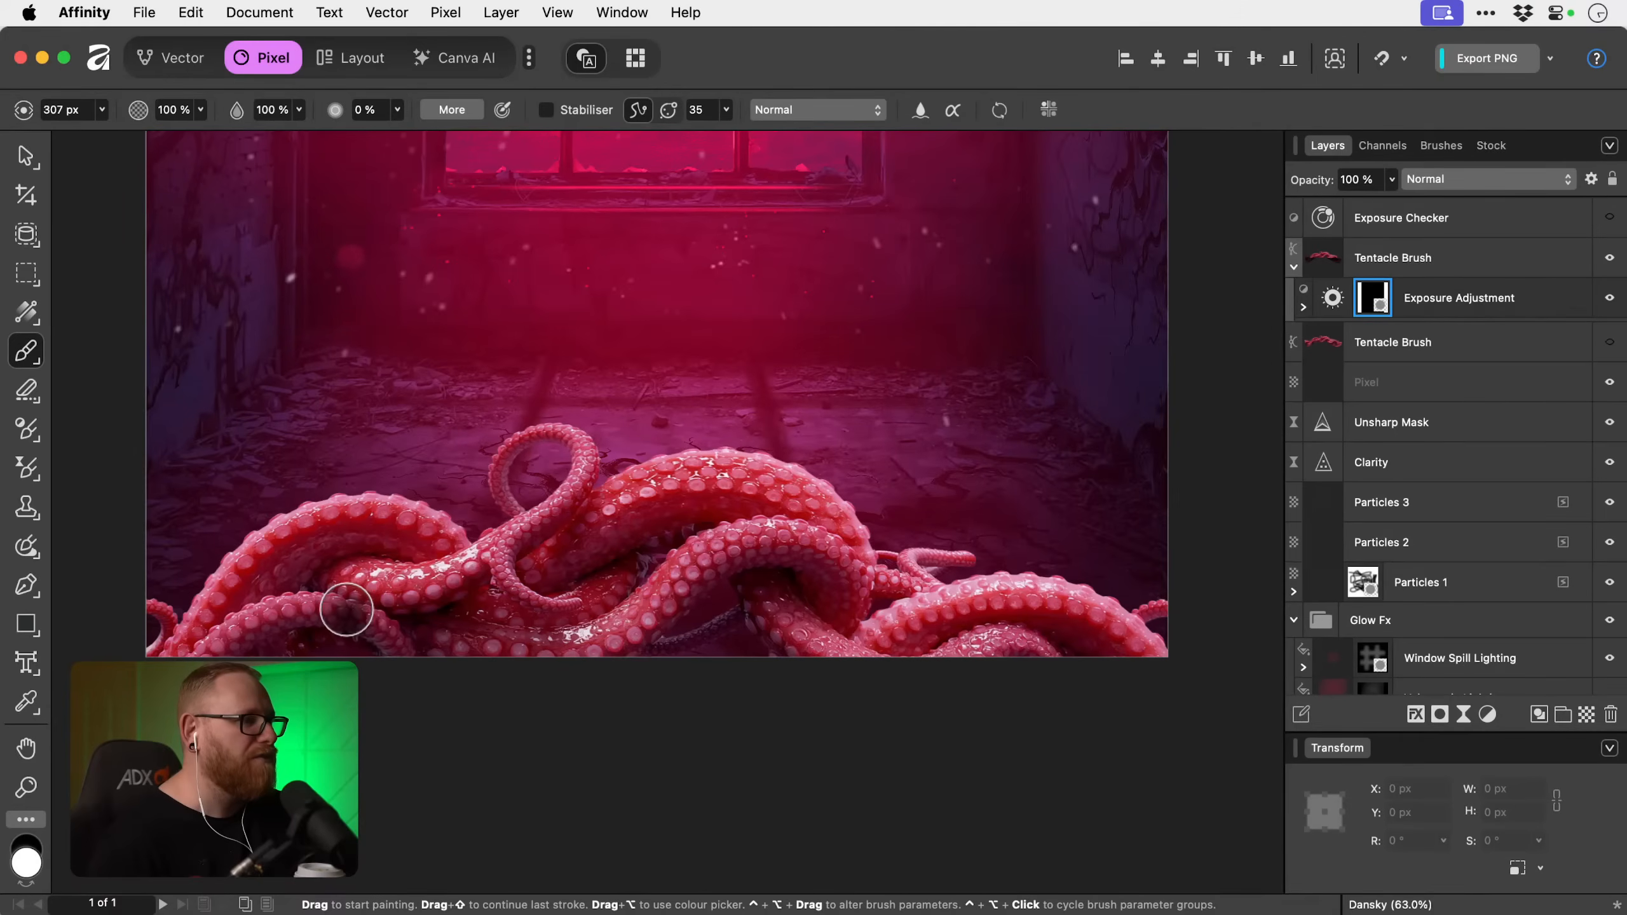
{"action": "key", "text": "bracketleft"}
{"action": "key", "text": "bracketleft"}
{"action": "key", "text": "bracketleft"}
{"action": "mouse_move", "coordinate": [258, 586]}
{"action": "left_mouse_down"}
{"action": "mouse_move", "coordinate": [337, 552]}
{"action": "mouse_move", "coordinate": [406, 553]}
{"action": "mouse_move", "coordinate": [273, 564]}
{"action": "mouse_move", "coordinate": [228, 600]}
{"action": "left_mouse_up"}
{"action": "key", "text": "x"}
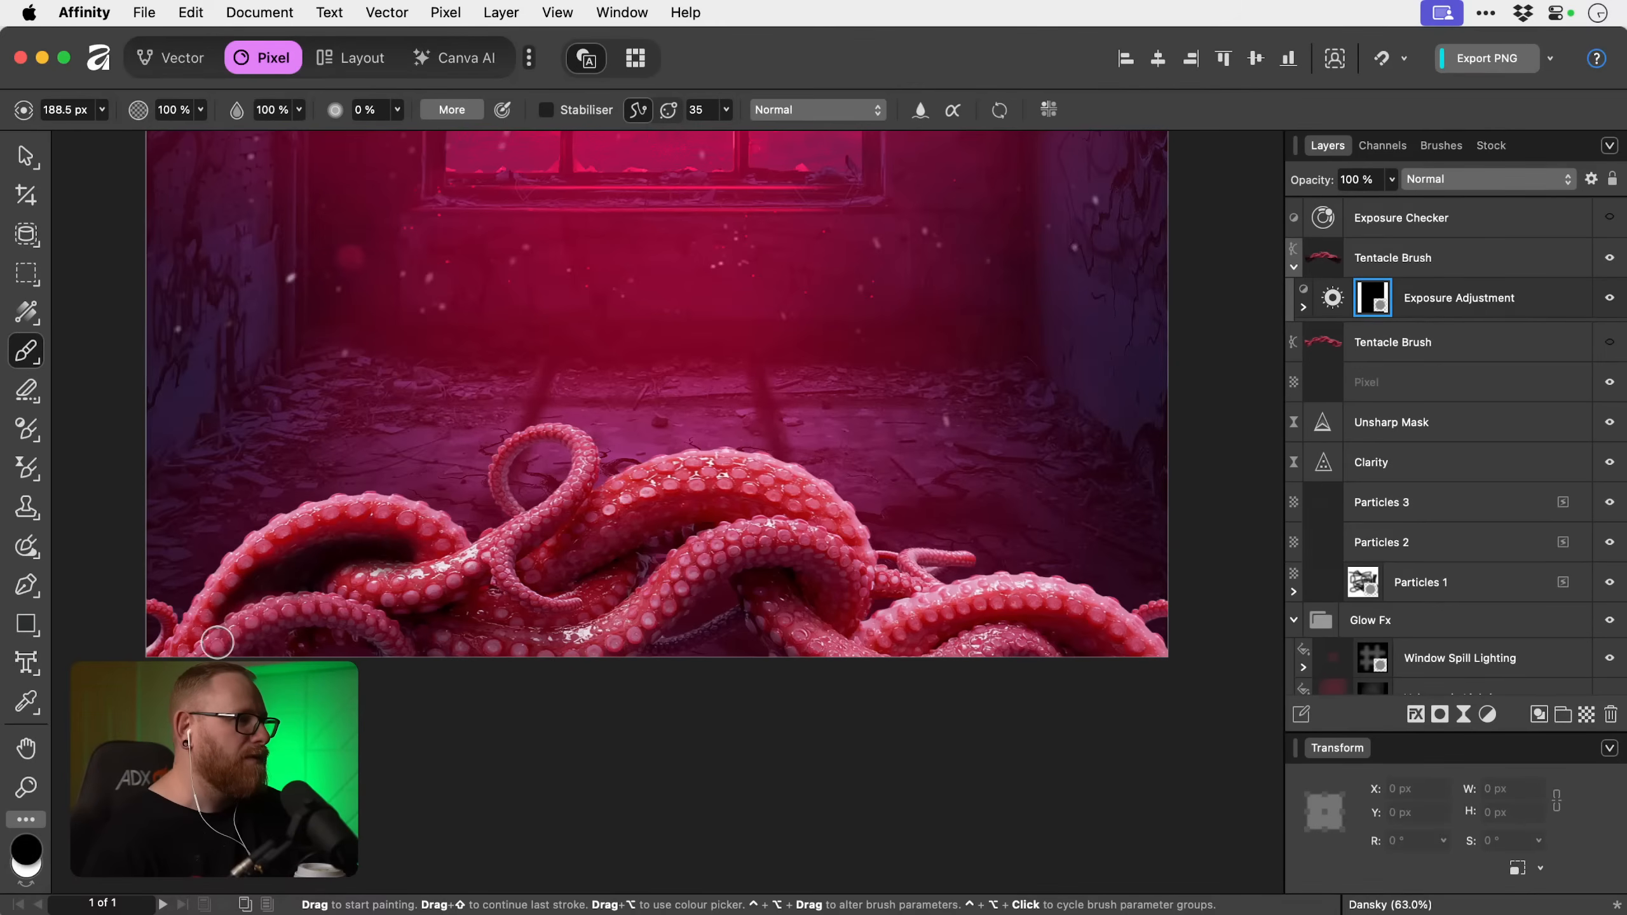
Paint more white on the mask to shade the undersides of the lower tentacles from the left across to the right.
{"action": "key", "text": "x"}
{"action": "left_click_drag", "start_coordinate": [474, 581], "coordinate": [293, 651]}
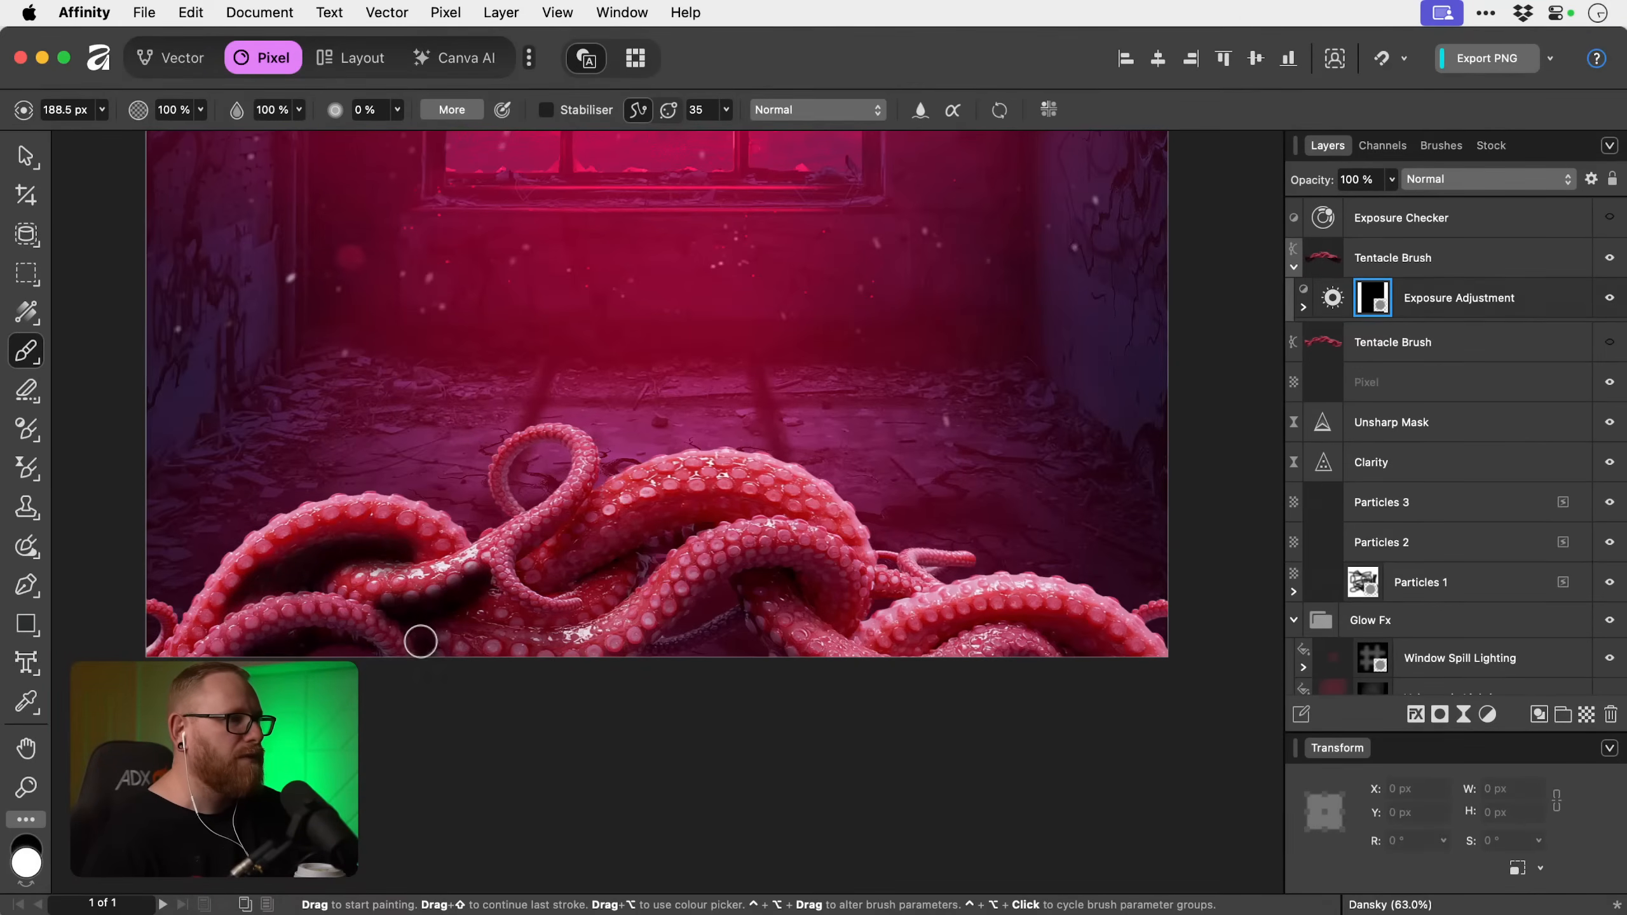
{"action": "mouse_move", "coordinate": [596, 666]}
{"action": "left_mouse_down"}
{"action": "mouse_move", "coordinate": [713, 579]}
{"action": "mouse_move", "coordinate": [796, 555]}
{"action": "mouse_move", "coordinate": [827, 609]}
{"action": "mouse_move", "coordinate": [736, 595]}
{"action": "mouse_move", "coordinate": [807, 677]}
{"action": "left_mouse_up"}
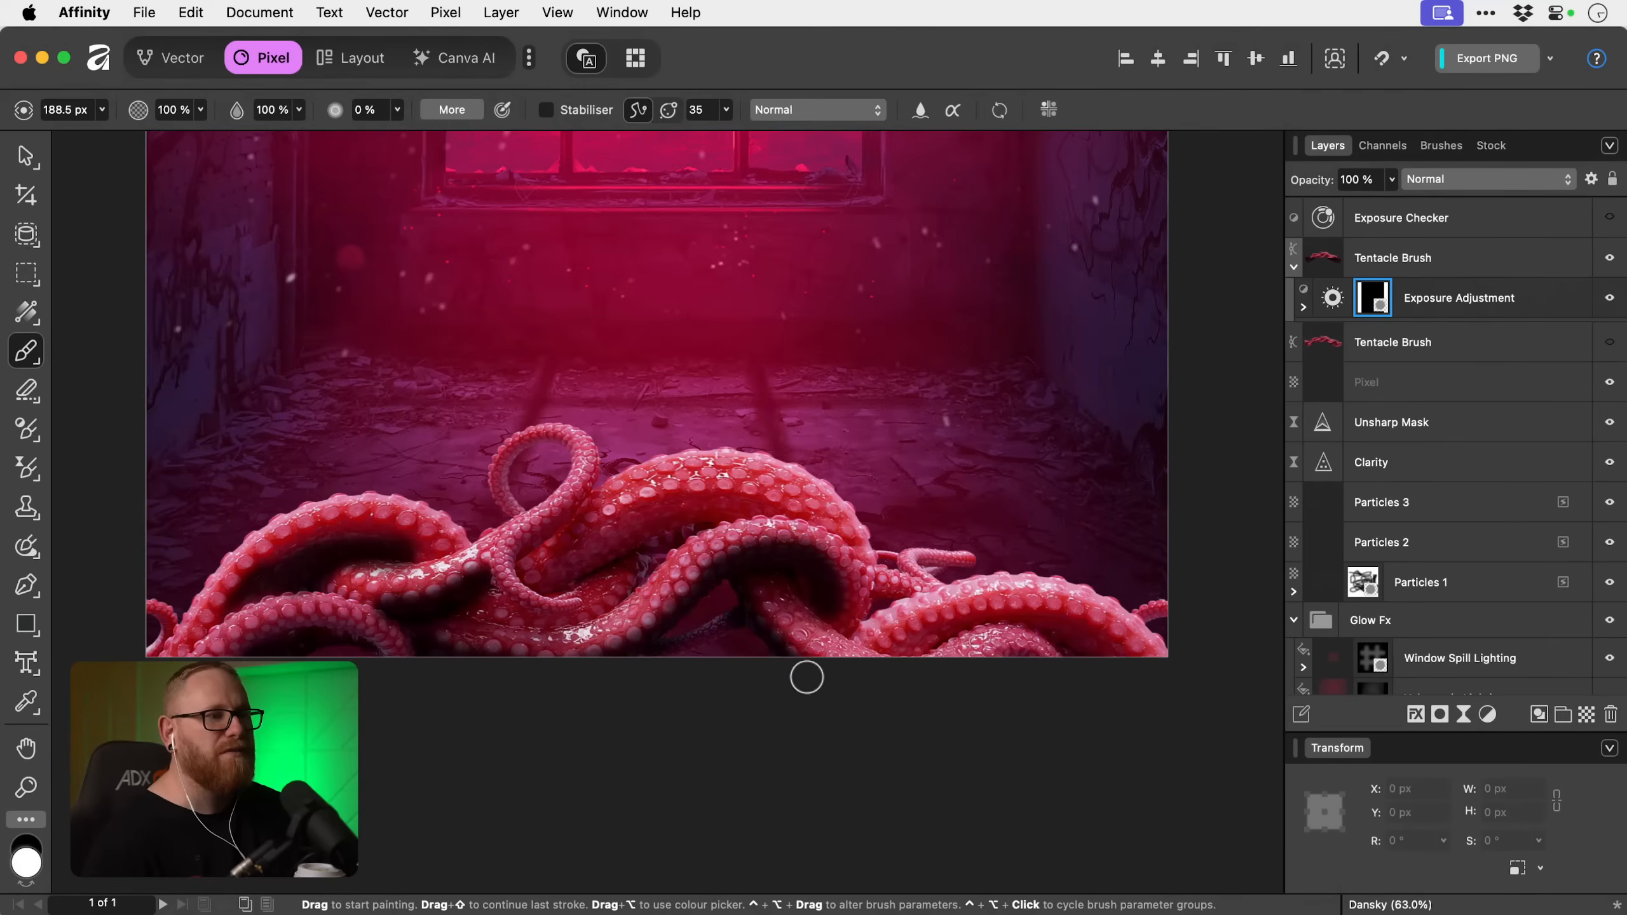
{"action": "mouse_move", "coordinate": [902, 651]}
{"action": "left_mouse_down"}
{"action": "mouse_move", "coordinate": [984, 609]}
{"action": "mouse_move", "coordinate": [1090, 638]}
{"action": "left_mouse_up"}
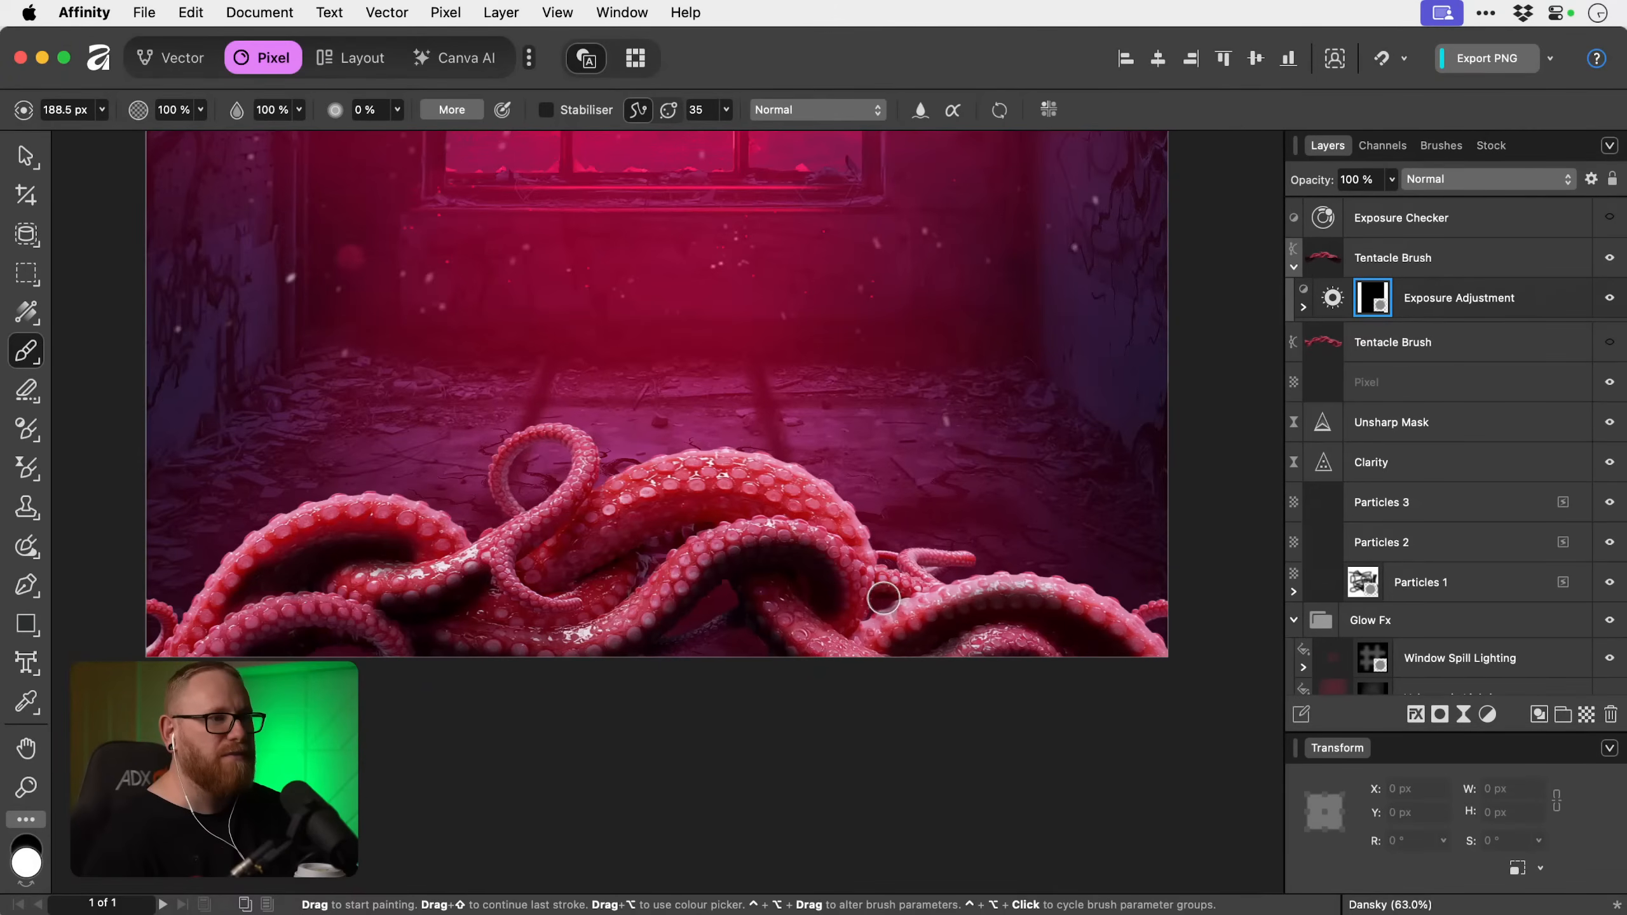
Paint shadows on the mask under the central arch and behind the curled tentacle, reducing the brush to about 98 px, and undo the last stroke.
{"action": "mouse_move", "coordinate": [530, 566]}
{"action": "left_mouse_down"}
{"action": "mouse_move", "coordinate": [683, 524]}
{"action": "mouse_move", "coordinate": [596, 548]}
{"action": "mouse_move", "coordinate": [648, 522]}
{"action": "mouse_move", "coordinate": [766, 508]}
{"action": "mouse_move", "coordinate": [659, 509]}
{"action": "mouse_move", "coordinate": [767, 509]}
{"action": "mouse_move", "coordinate": [859, 535]}
{"action": "mouse_move", "coordinate": [746, 464]}
{"action": "mouse_move", "coordinate": [855, 561]}
{"action": "mouse_move", "coordinate": [707, 549]}
{"action": "left_mouse_up"}
{"action": "key", "text": "x"}
{"action": "key", "text": "x"}
{"action": "key", "text": "bracketleft"}
{"action": "key", "text": "bracketleft"}
{"action": "key", "text": "bracketleft"}
{"action": "key", "text": "bracketleft"}
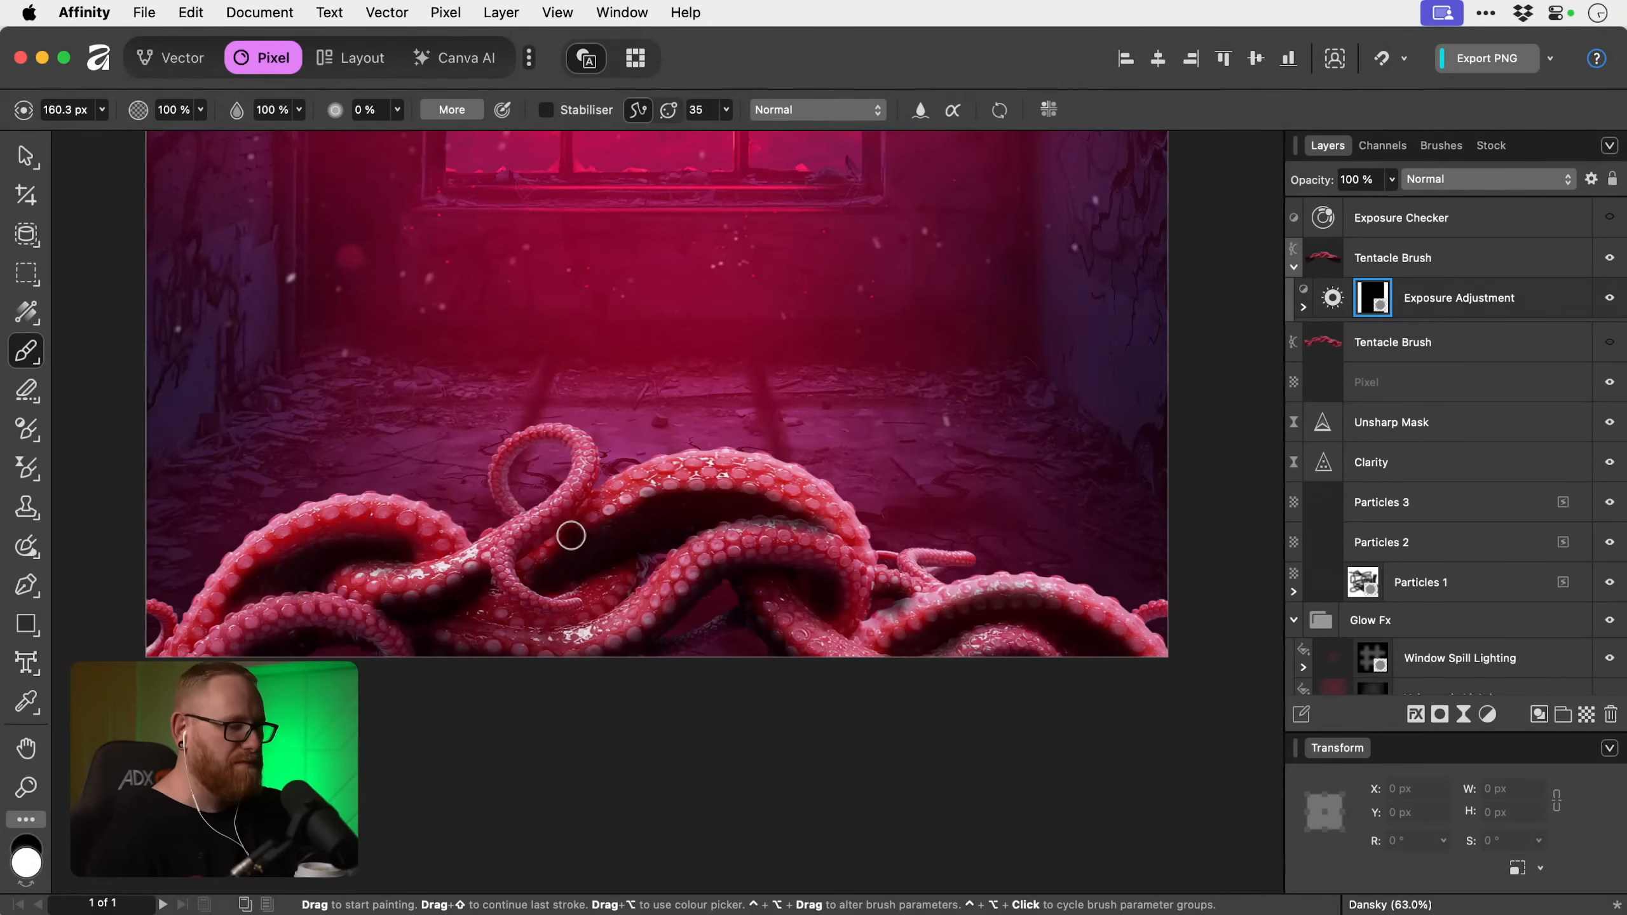
{"action": "mouse_move", "coordinate": [522, 551]}
{"action": "left_mouse_down"}
{"action": "mouse_move", "coordinate": [564, 509]}
{"action": "mouse_move", "coordinate": [588, 436]}
{"action": "mouse_move", "coordinate": [562, 504]}
{"action": "mouse_move", "coordinate": [511, 542]}
{"action": "left_mouse_up"}
{"action": "key", "text": "x"}
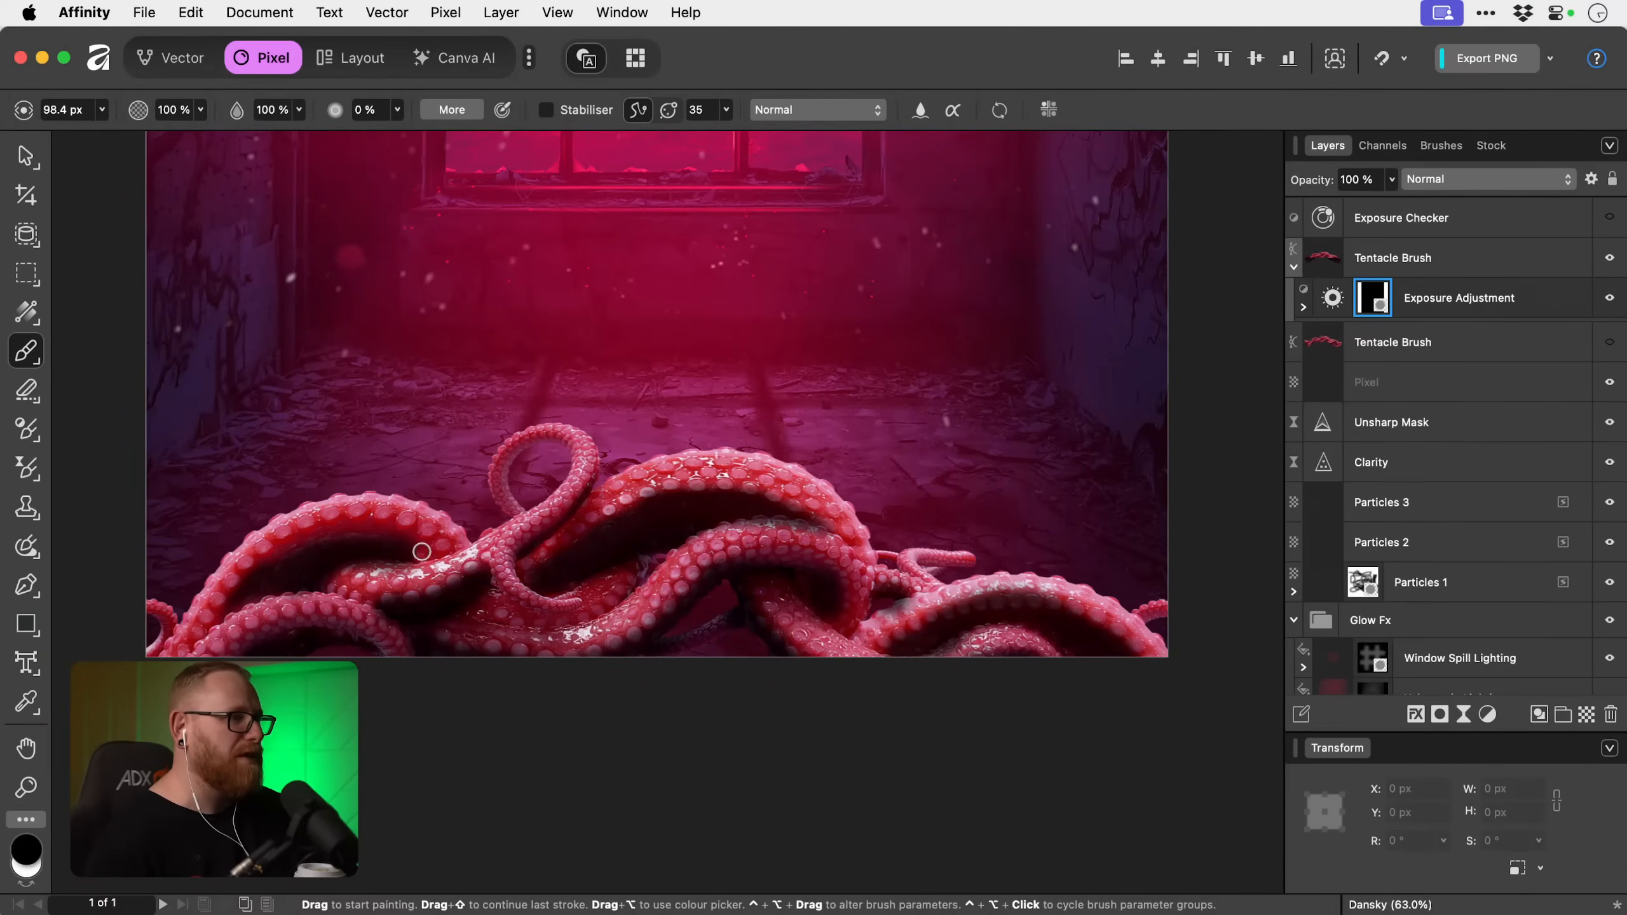
{"action": "key", "text": "x"}
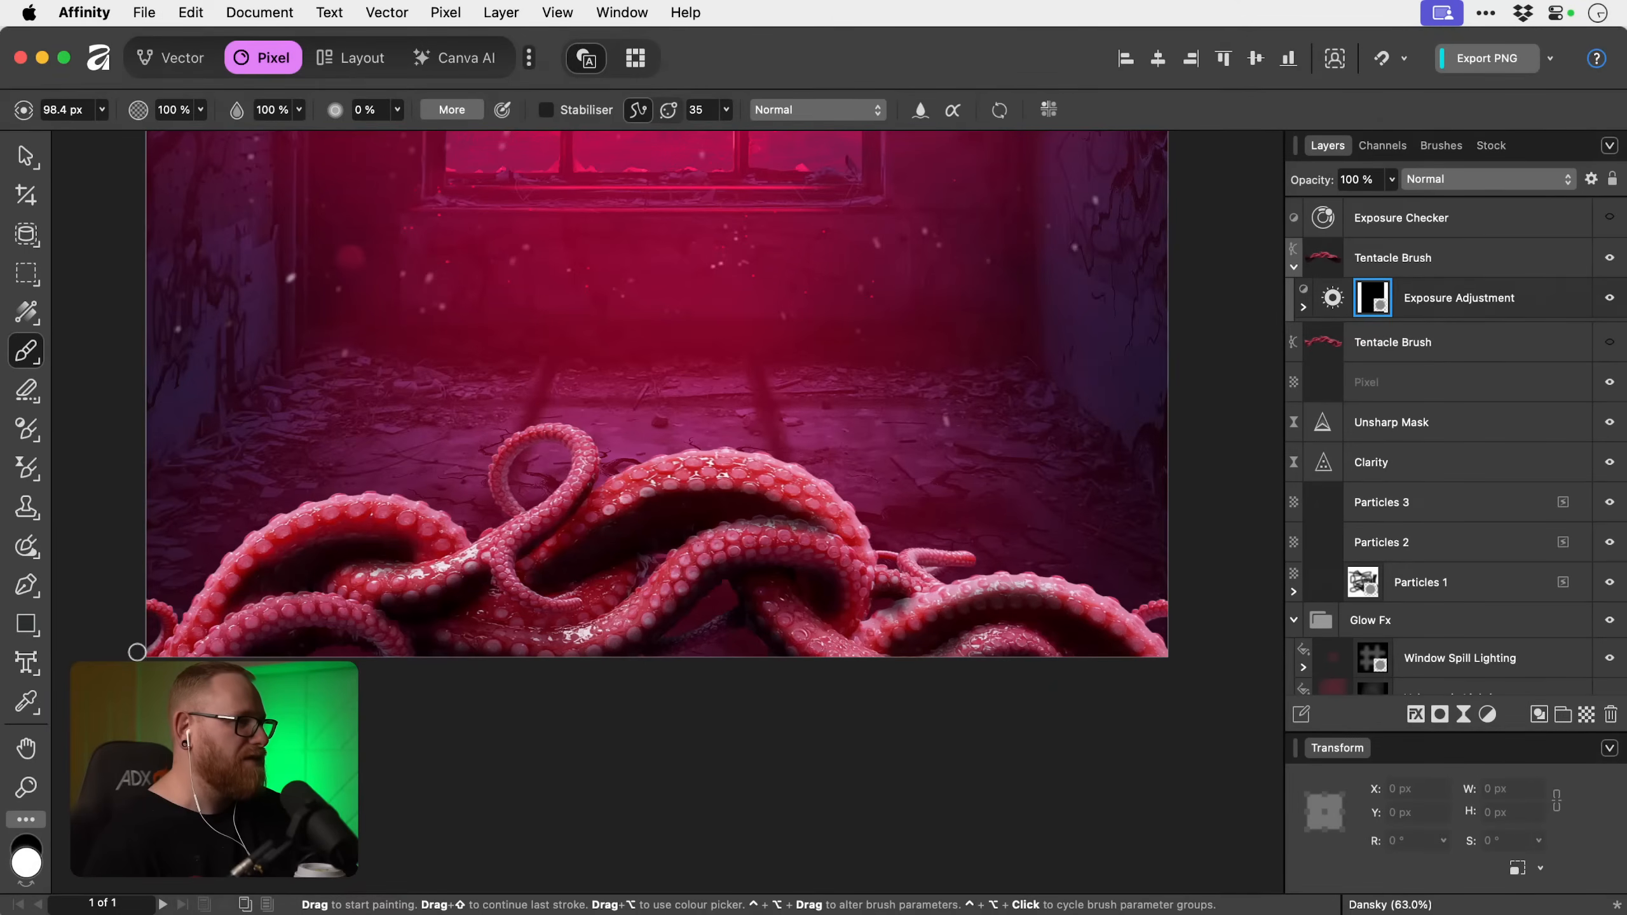
{"action": "key", "text": "super+z"}
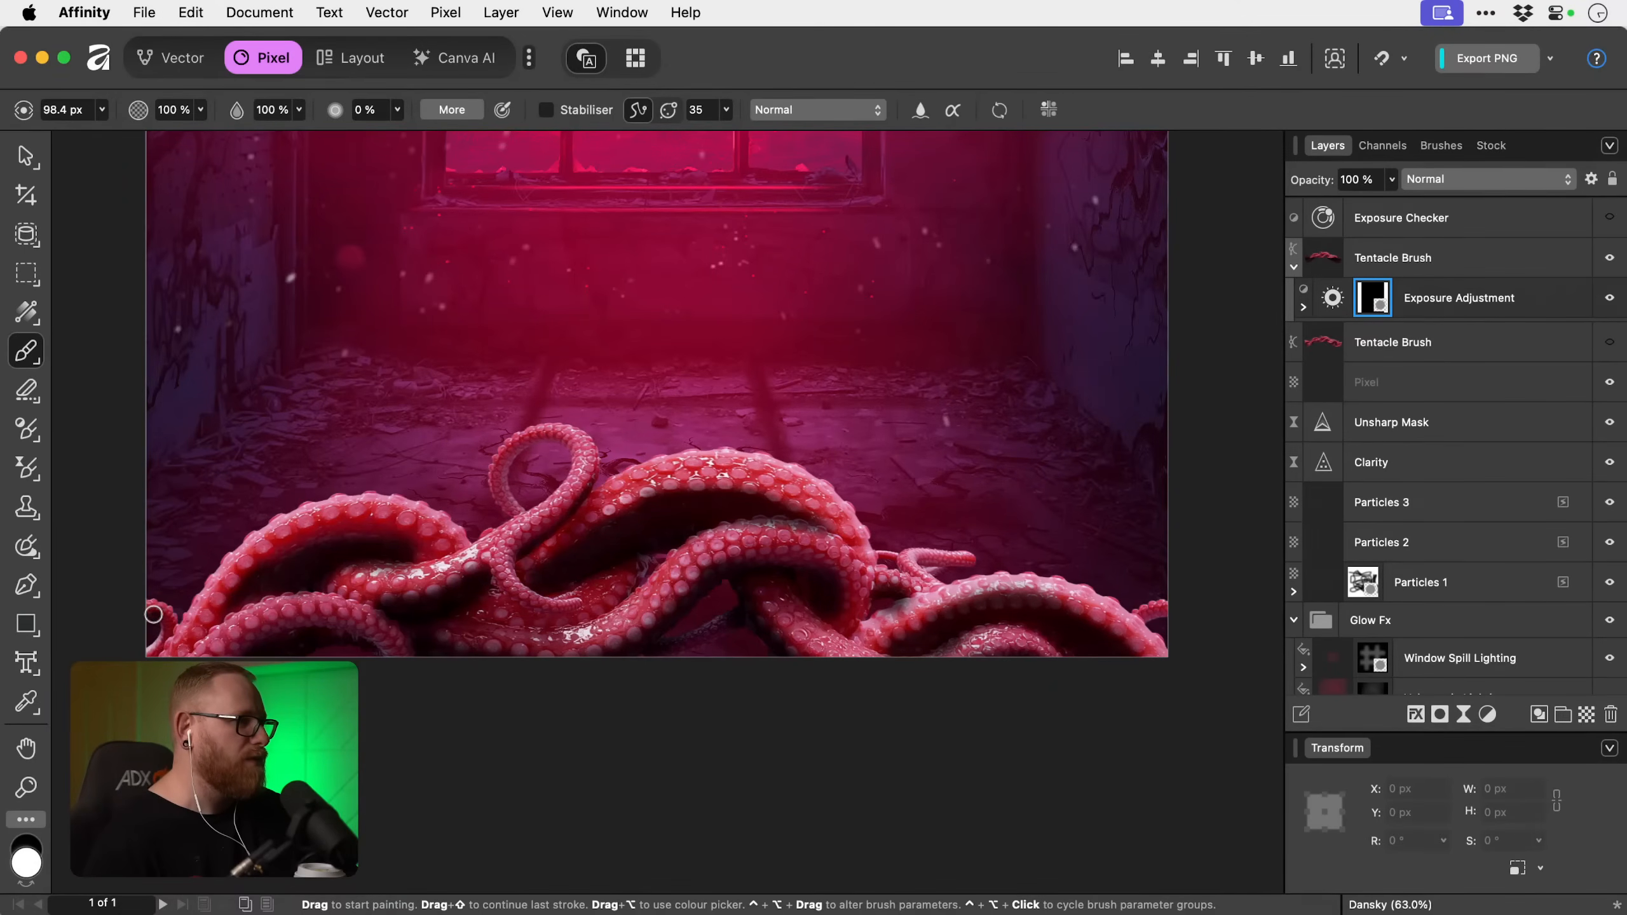
{"action": "key", "text": "x"}
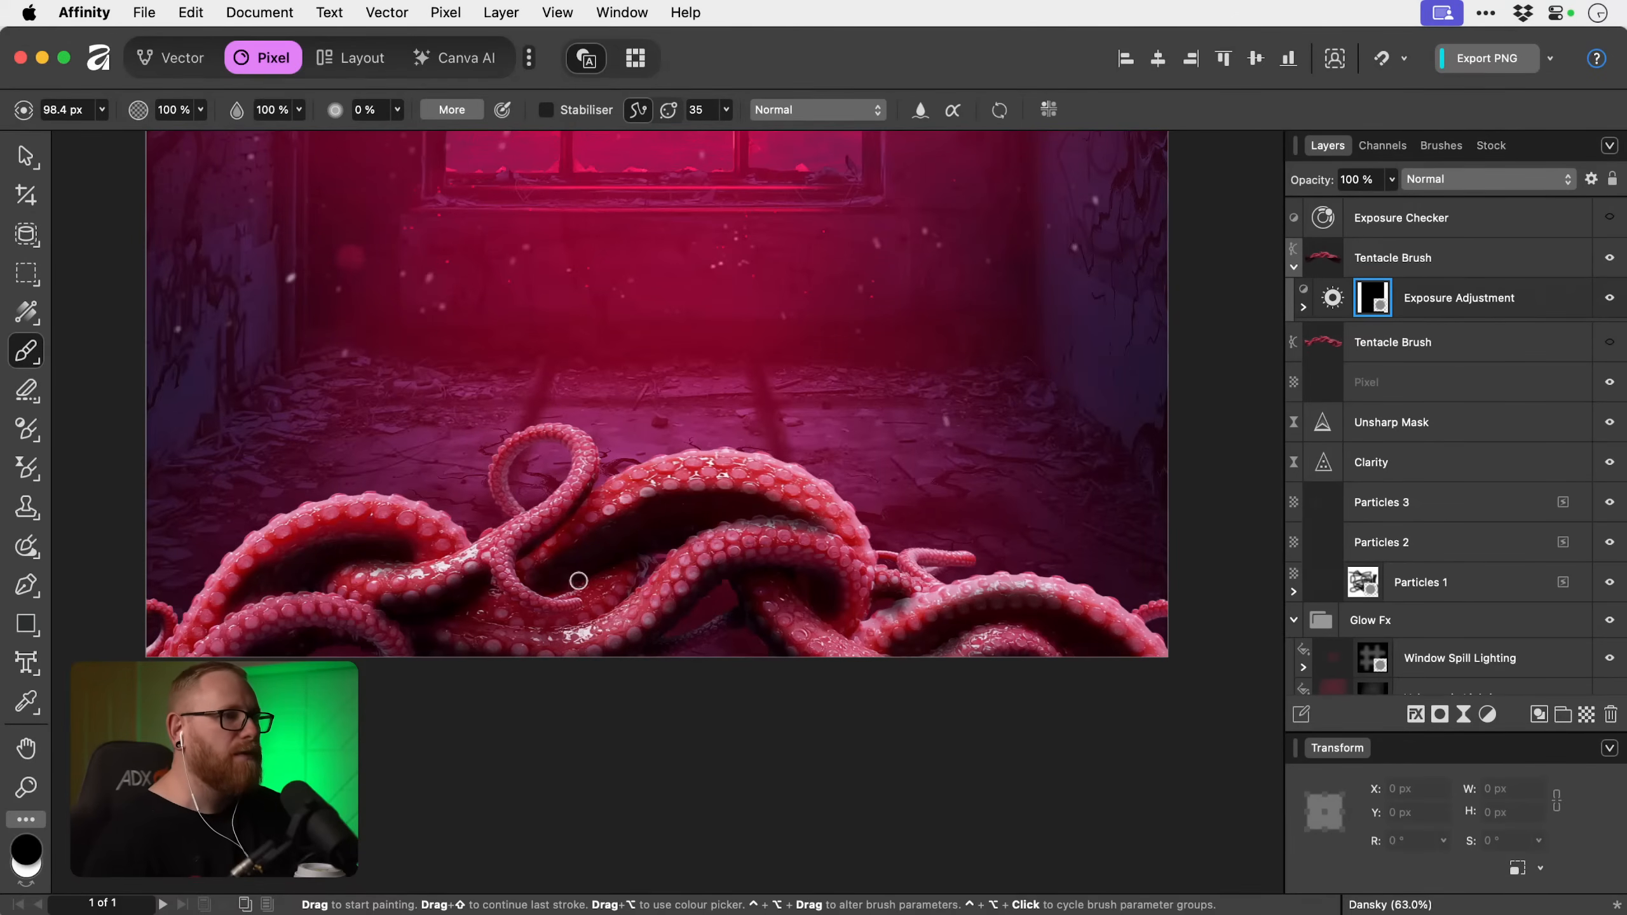
Soften the Exposure adjustment to about -1.81, comparing the tentacles with the adjustment hidden and shown.
{"action": "double_click", "coordinate": [1331, 299]}
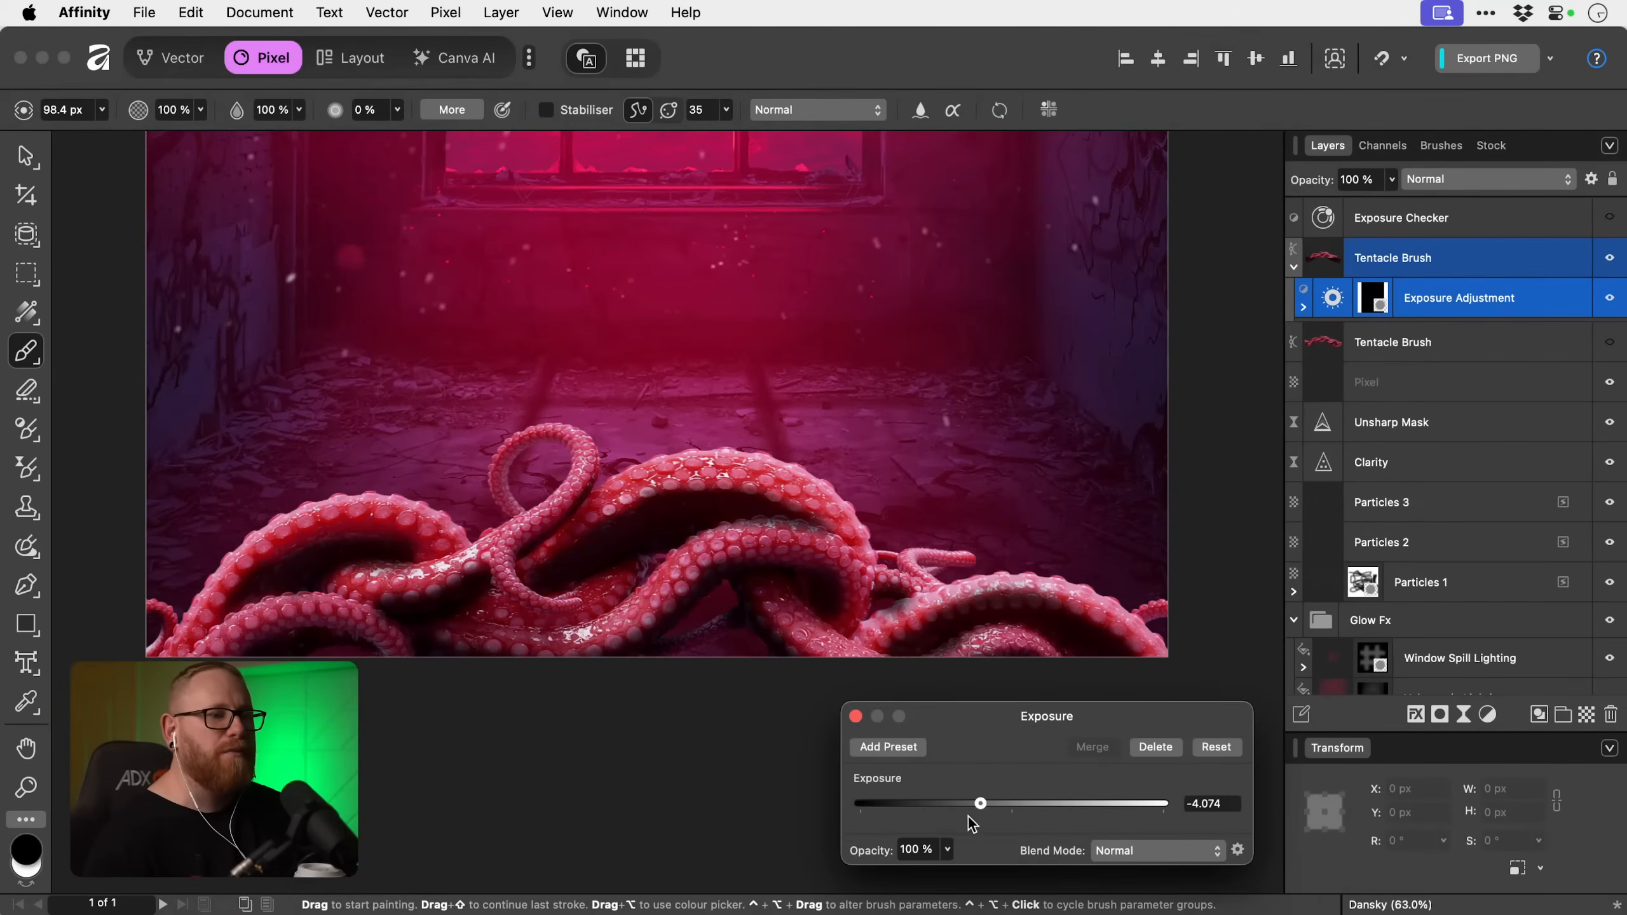
{"action": "mouse_move", "coordinate": [981, 801]}
{"action": "left_mouse_down"}
{"action": "mouse_move", "coordinate": [933, 802]}
{"action": "mouse_move", "coordinate": [1004, 801]}
{"action": "mouse_move", "coordinate": [989, 802]}
{"action": "left_mouse_up"}
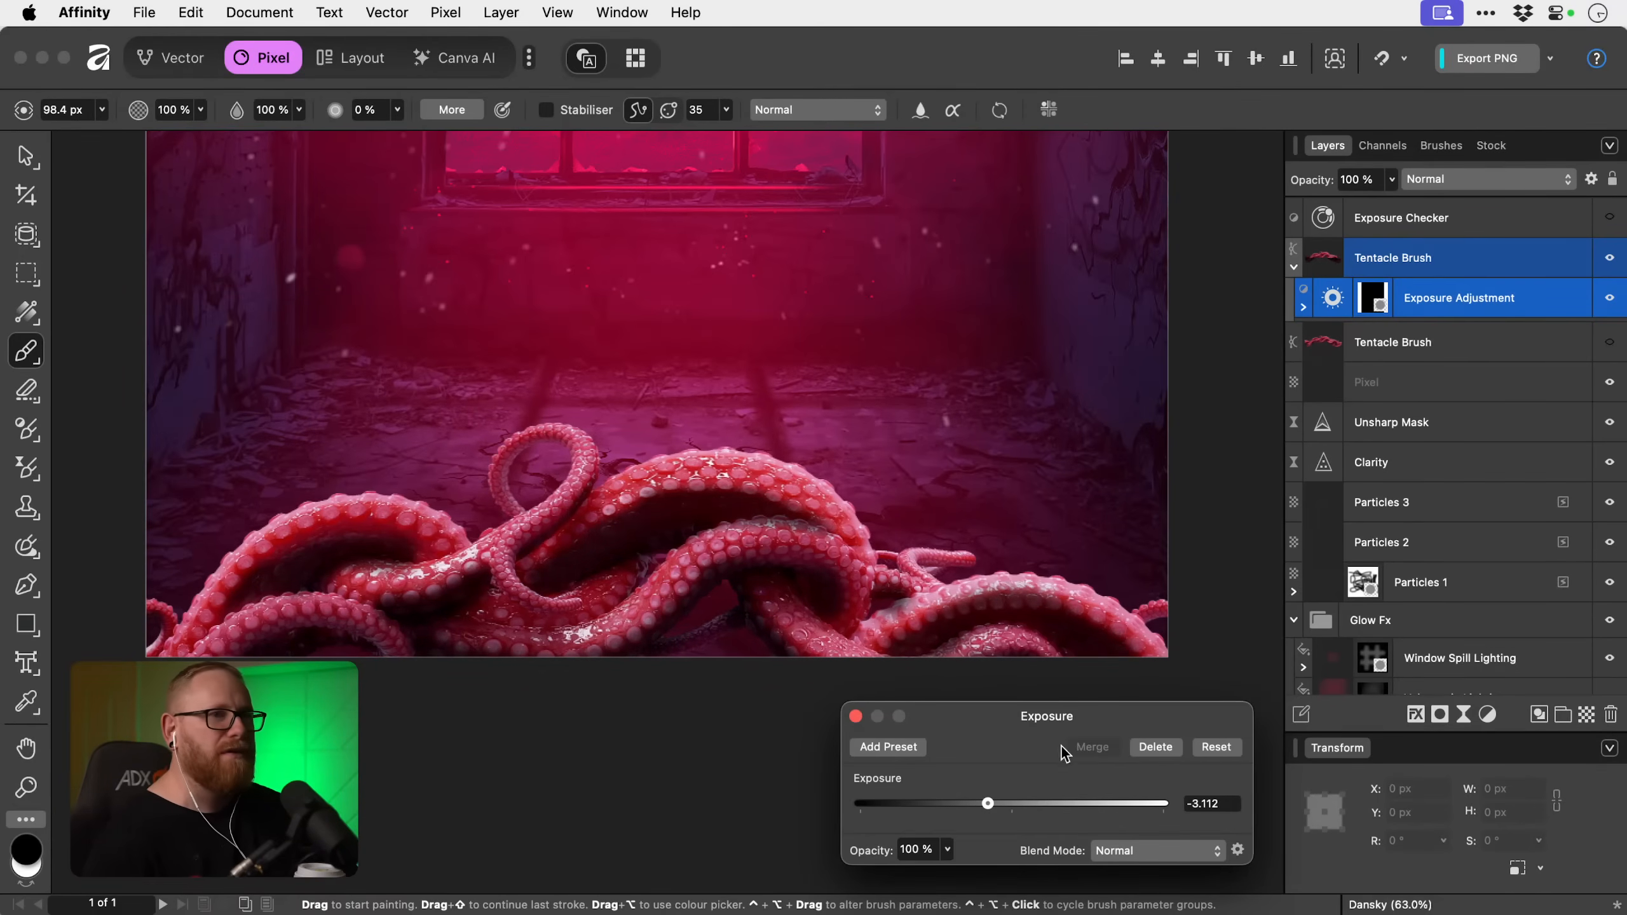
{"action": "left_click", "coordinate": [1571, 300]}
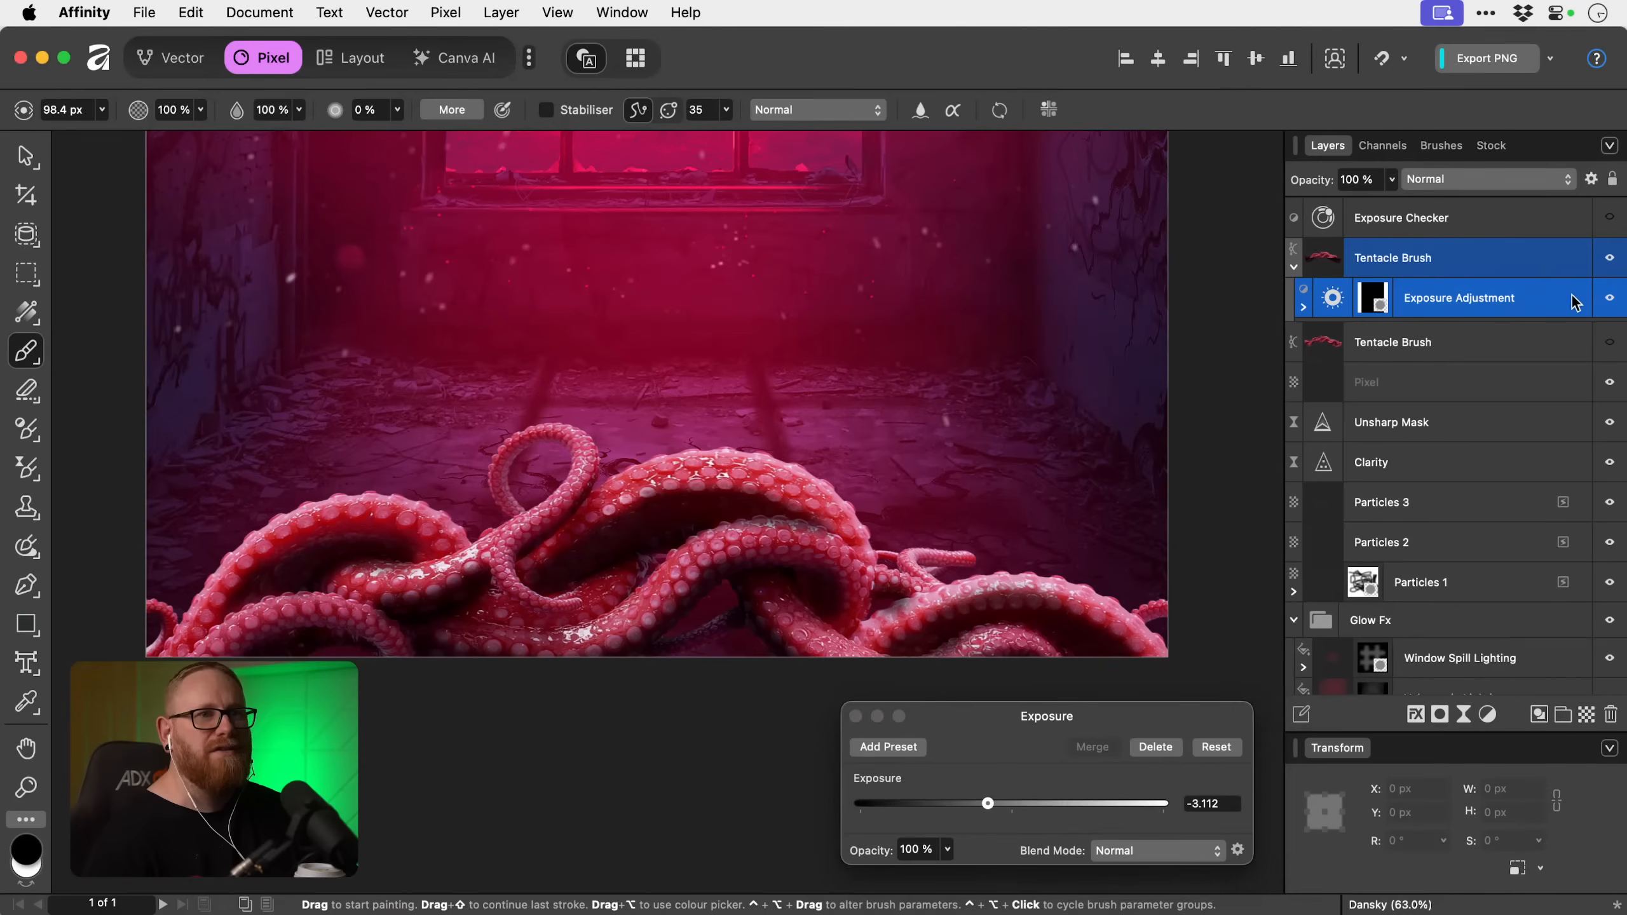
{"action": "left_click", "coordinate": [1609, 298]}
{"action": "left_click", "coordinate": [1609, 299]}
{"action": "left_click", "coordinate": [1609, 298]}
{"action": "left_click", "coordinate": [1609, 299]}
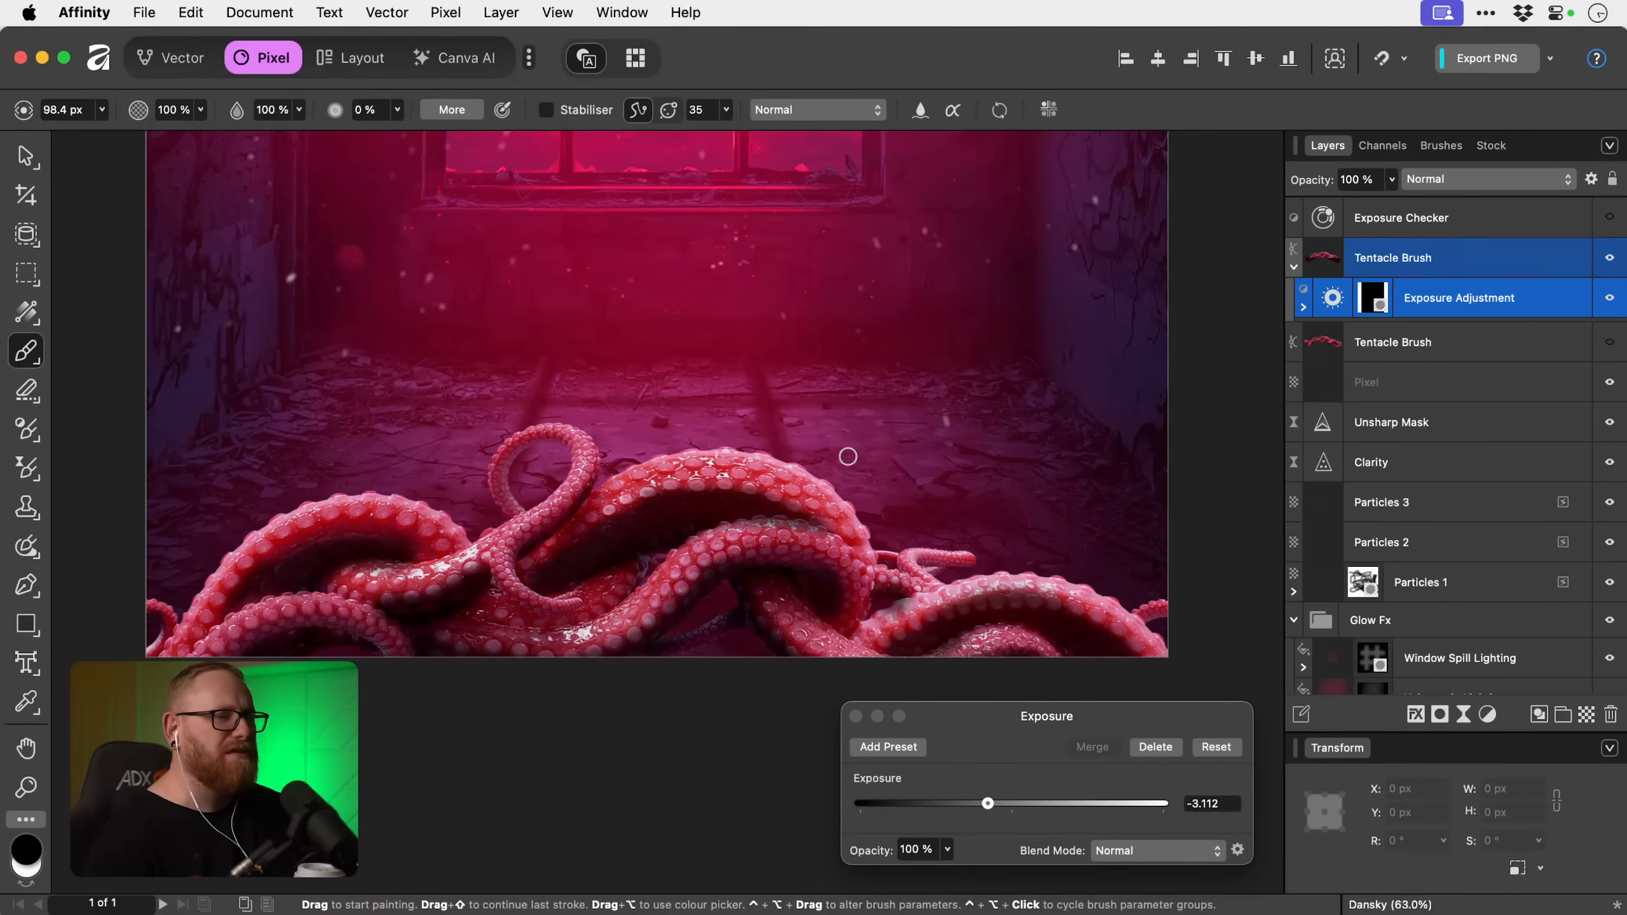
{"action": "left_click", "coordinate": [996, 803]}
{"action": "left_click", "coordinate": [855, 716]}
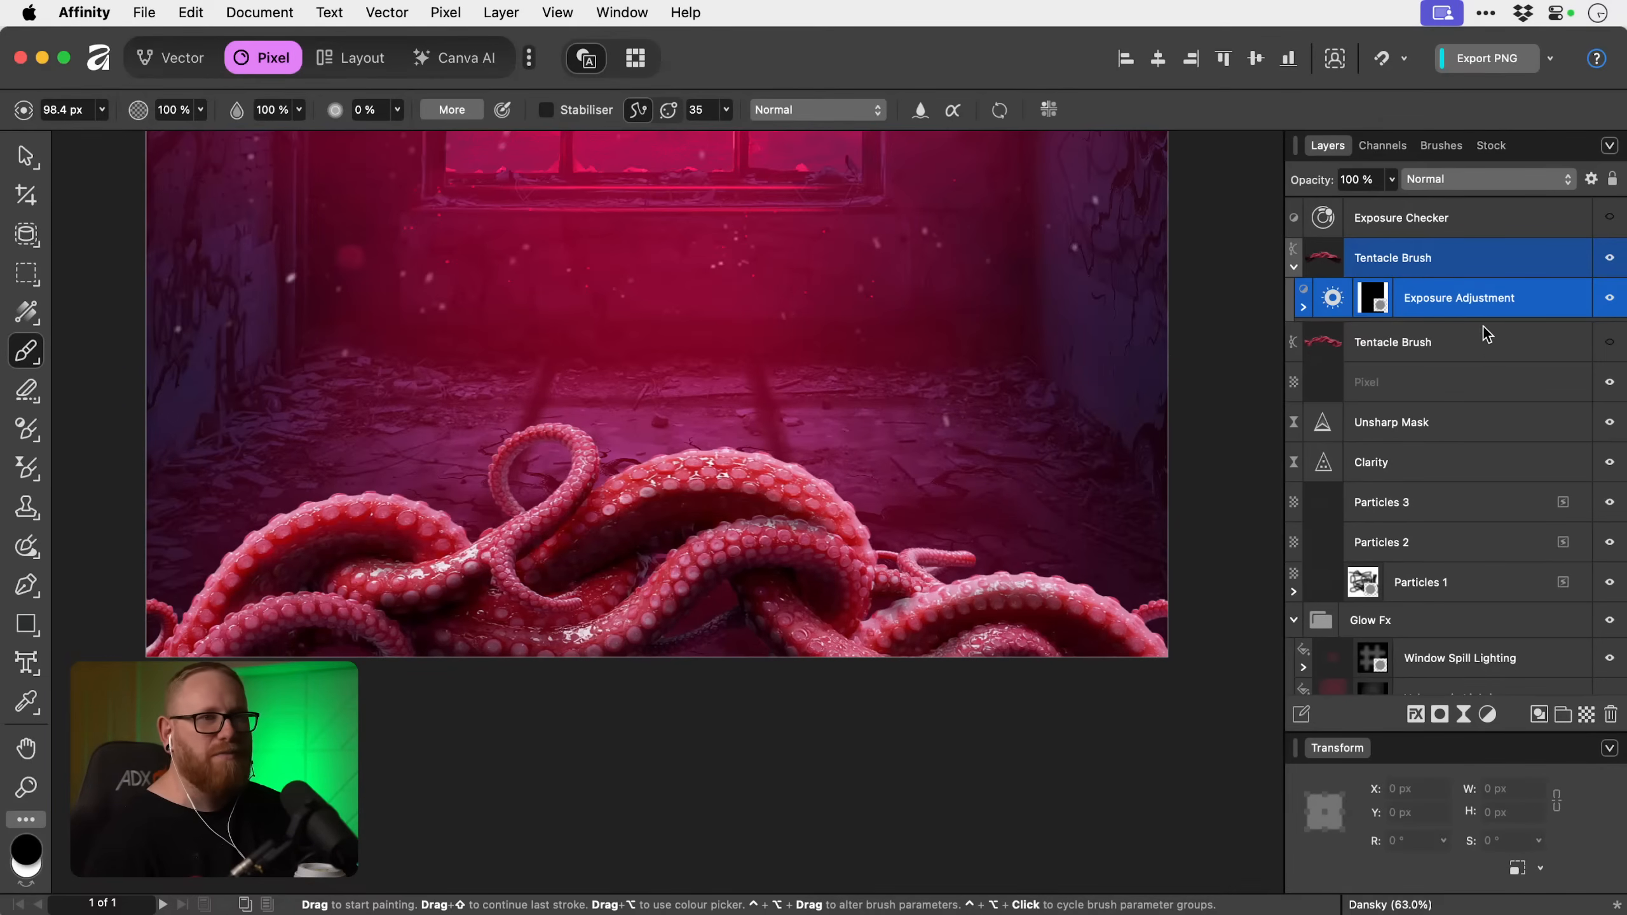
Nest a Curves adjustment inside the Tentacle Brush copy, lowering its white point and pulling the midpoint to about X 0.506, Y 0.368.
{"action": "left_click", "coordinate": [1487, 714]}
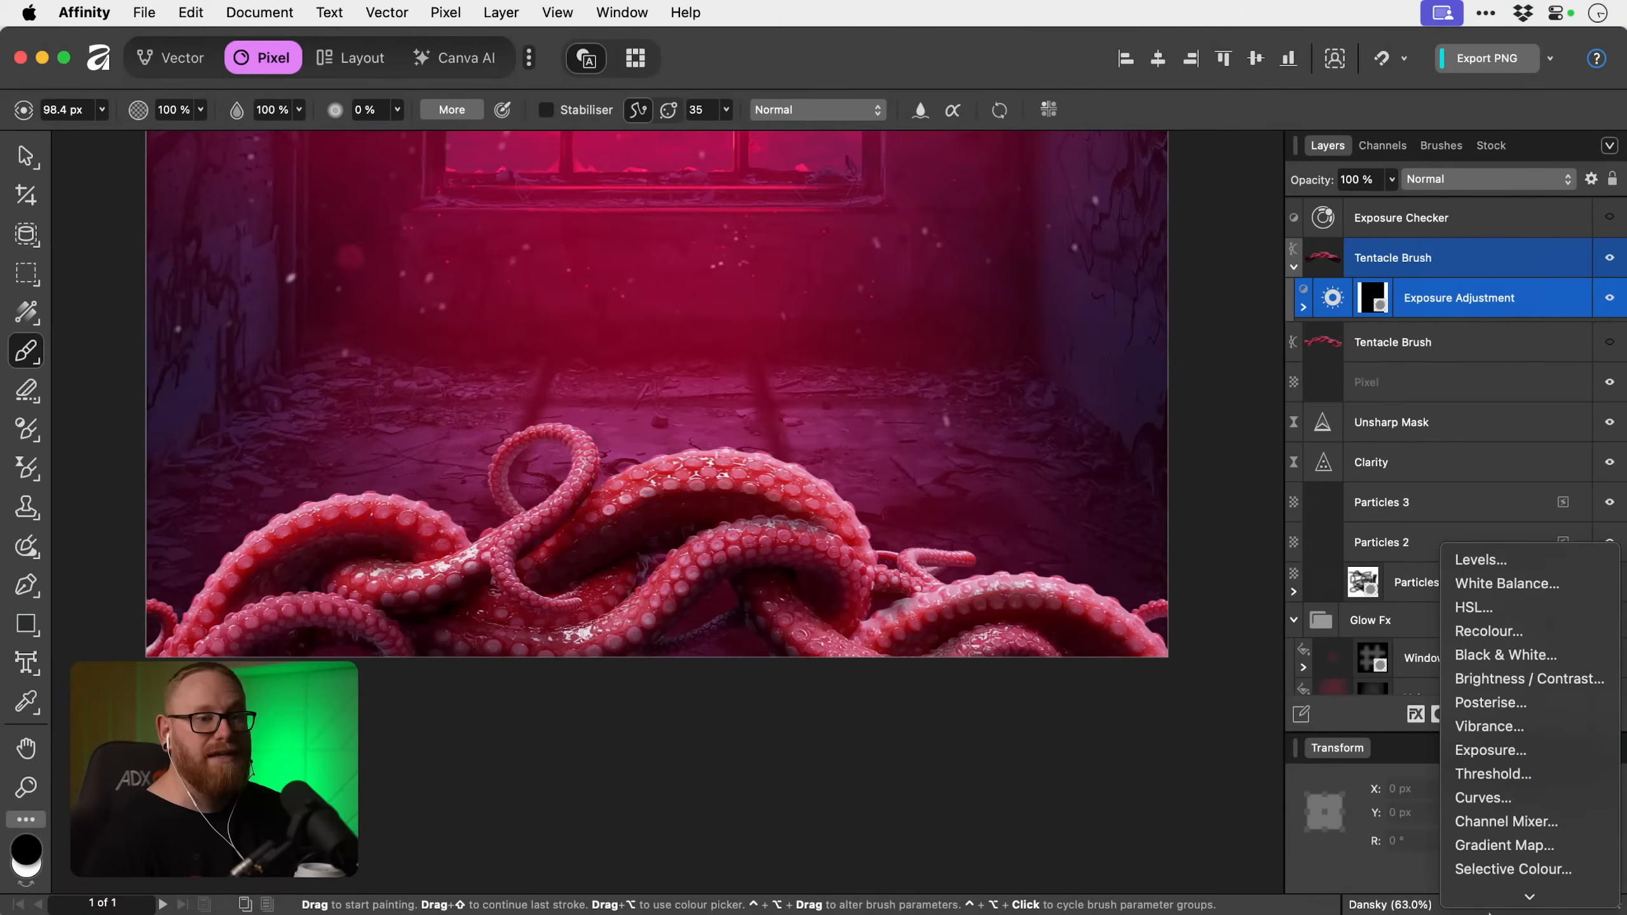
{"action": "left_click", "coordinate": [1507, 771]}
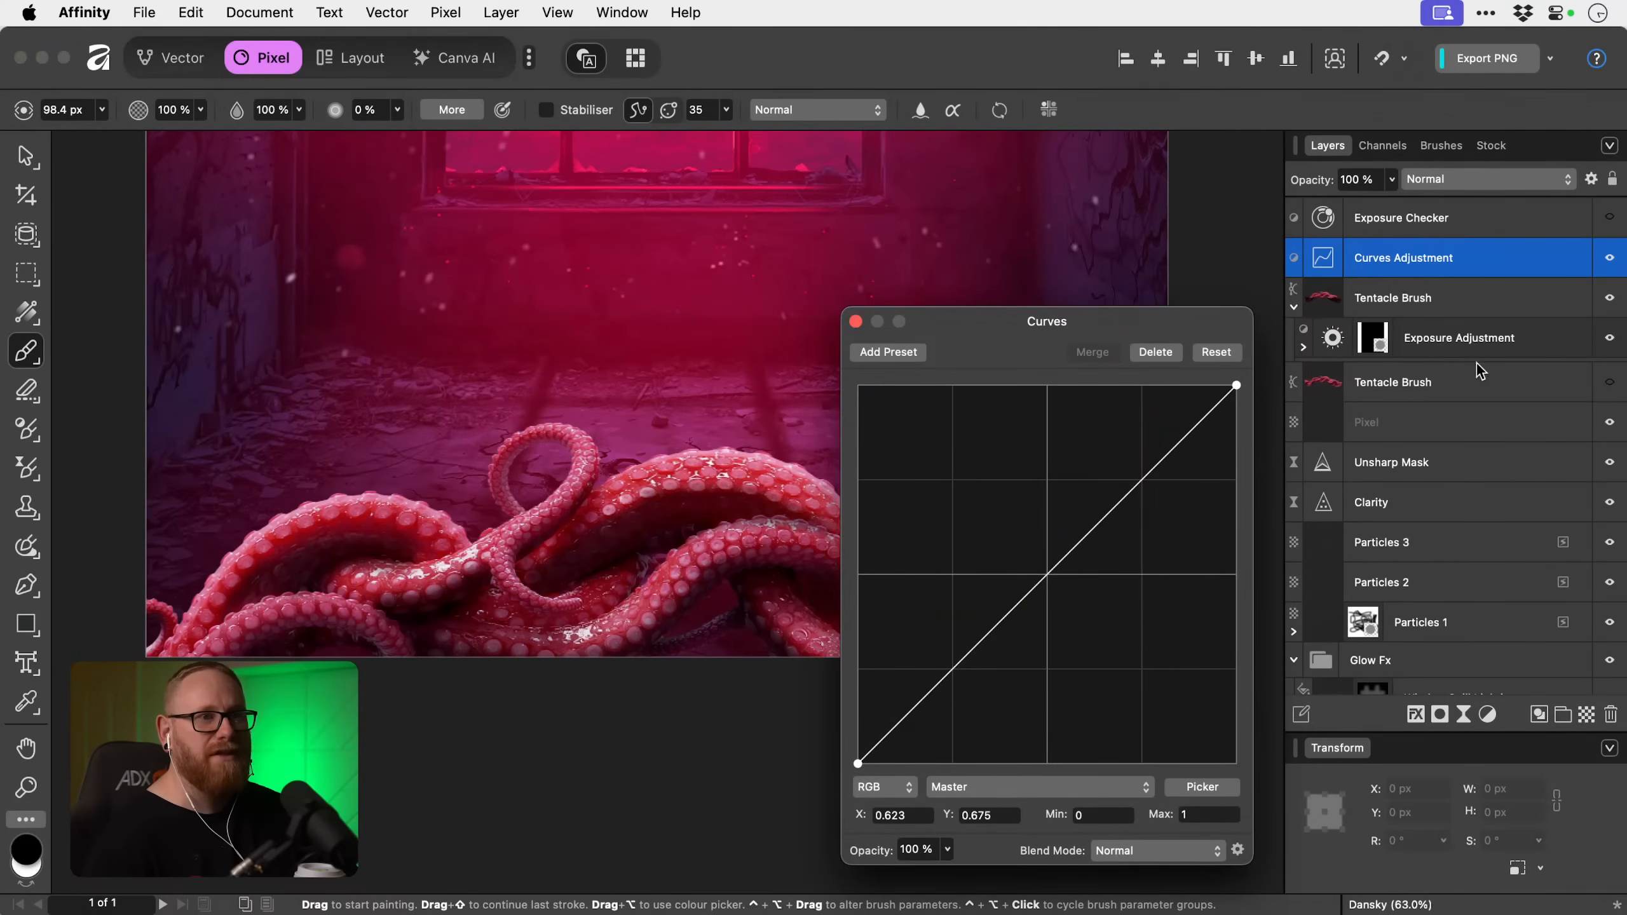
{"action": "left_click_drag", "start_coordinate": [1432, 256], "coordinate": [1363, 316]}
{"action": "left_click", "coordinate": [1046, 576]}
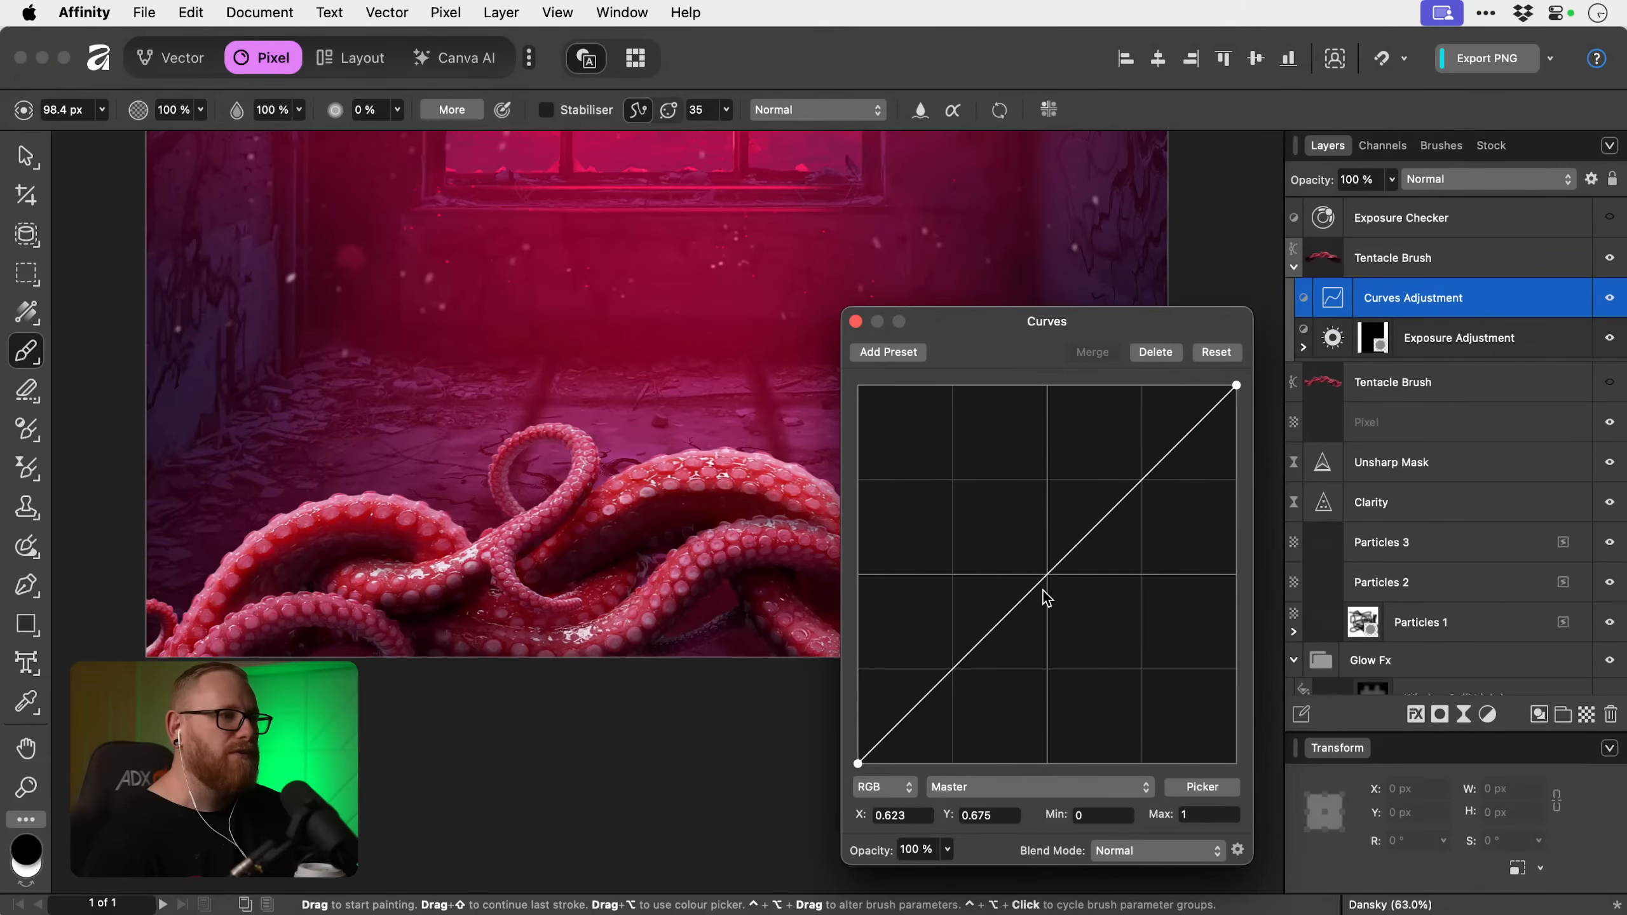
{"action": "left_click_drag", "start_coordinate": [1047, 582], "coordinate": [1046, 604]}
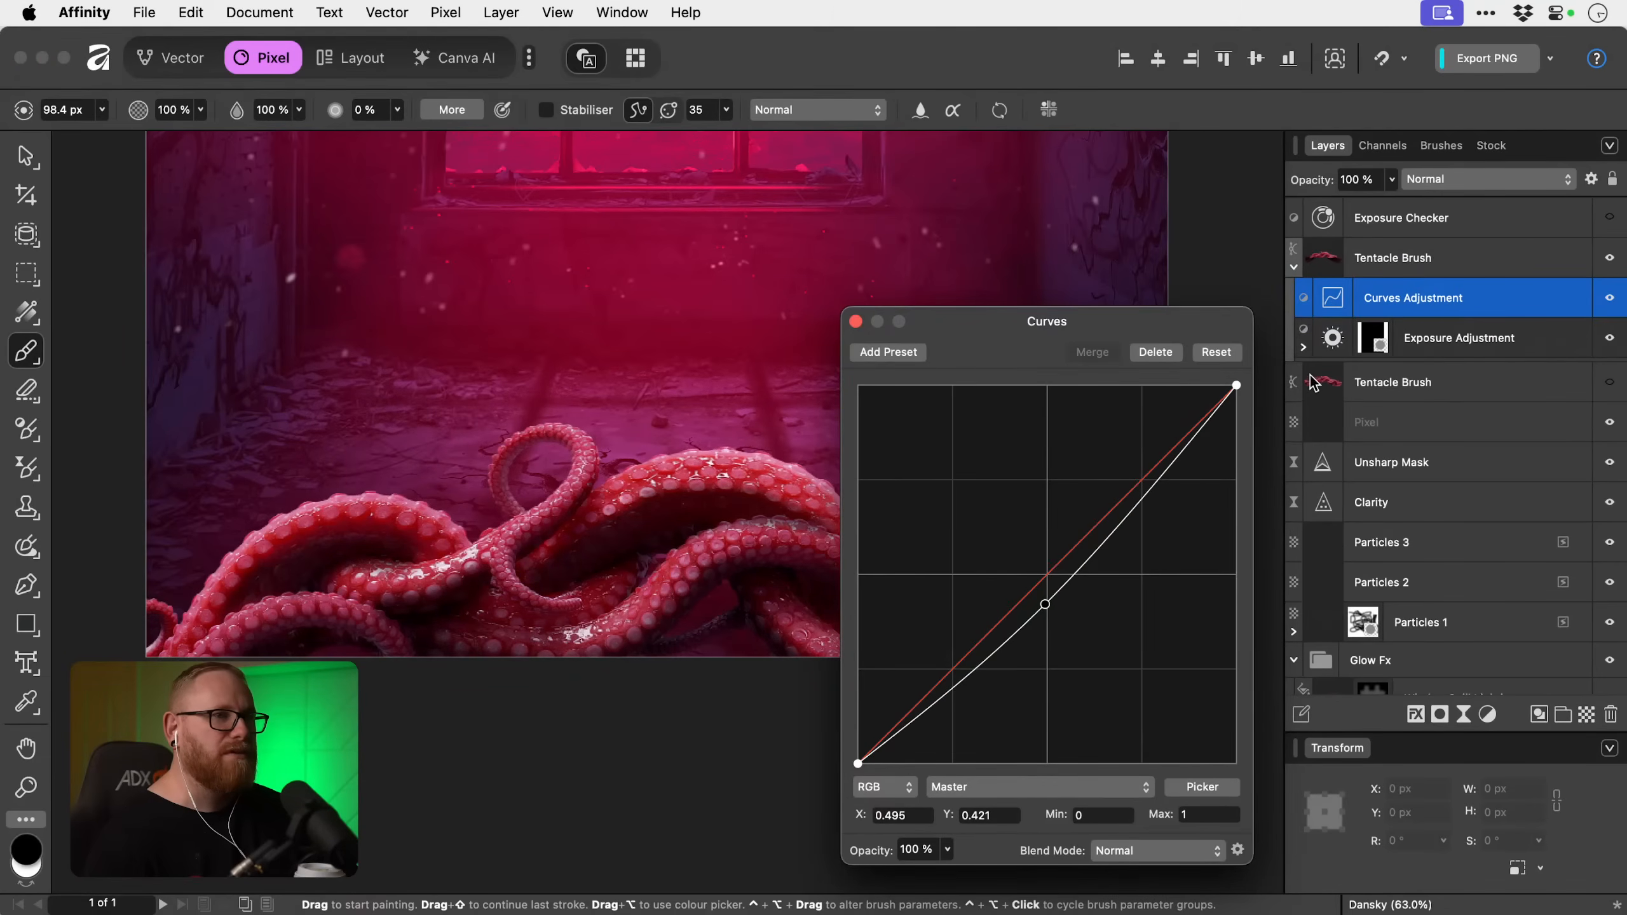
{"action": "mouse_move", "coordinate": [1236, 386]}
{"action": "left_mouse_down"}
{"action": "mouse_move", "coordinate": [1236, 472]}
{"action": "mouse_move", "coordinate": [1237, 415]}
{"action": "left_mouse_up"}
{"action": "mouse_move", "coordinate": [1045, 605]}
{"action": "left_mouse_down"}
{"action": "mouse_move", "coordinate": [1050, 647]}
{"action": "mouse_move", "coordinate": [1049, 625]}
{"action": "left_mouse_up"}
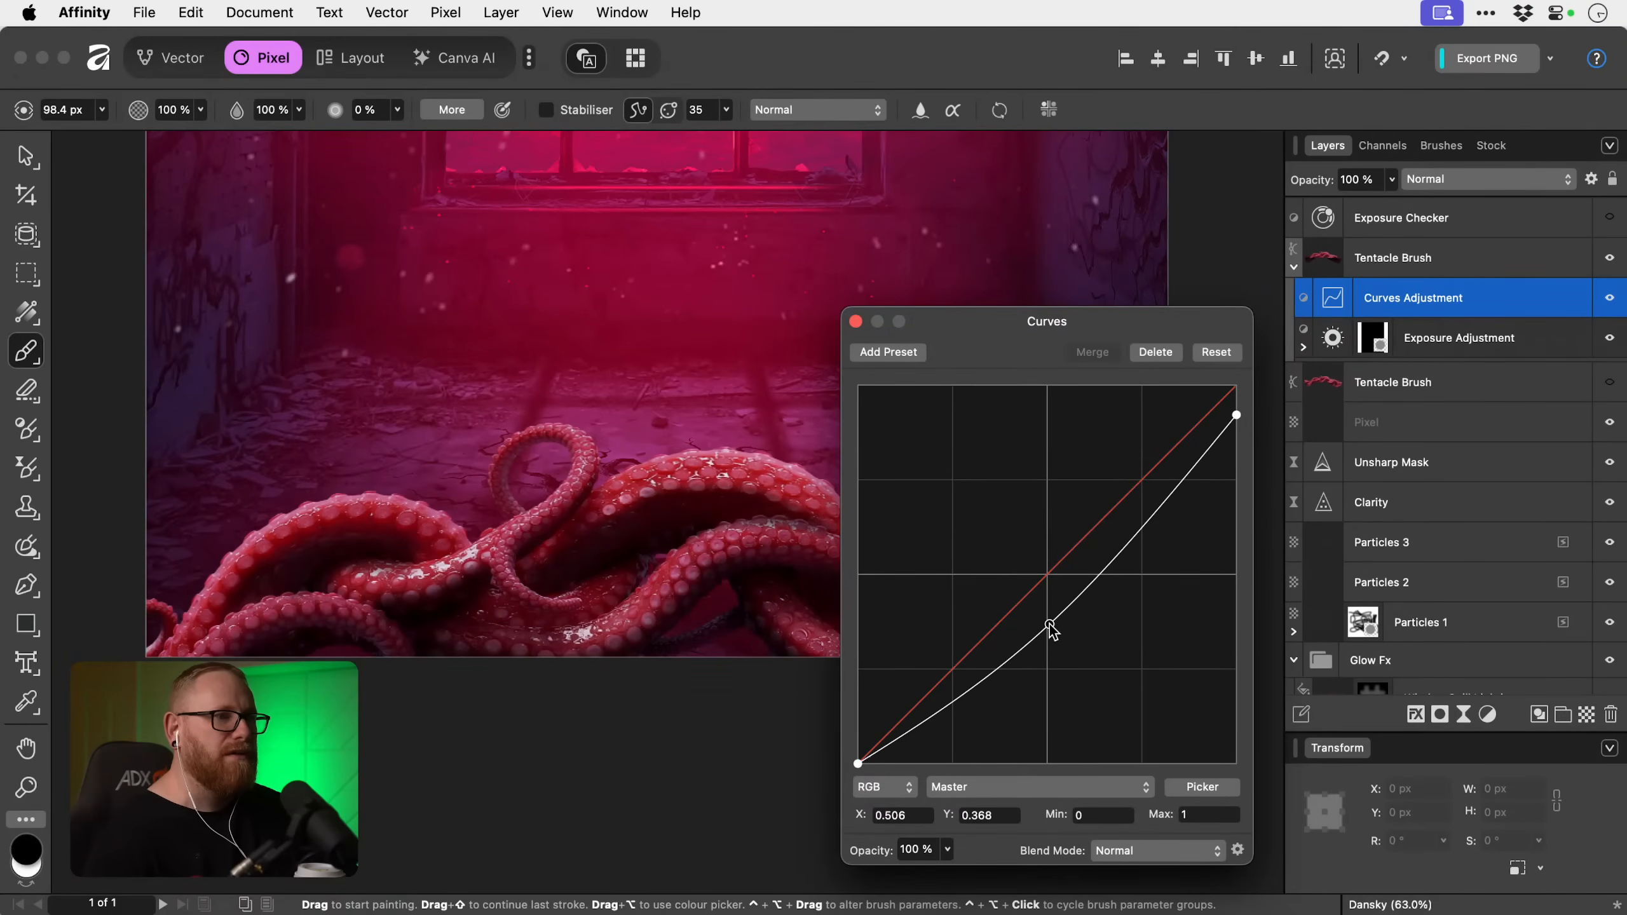
{"action": "left_click", "coordinate": [857, 321]}
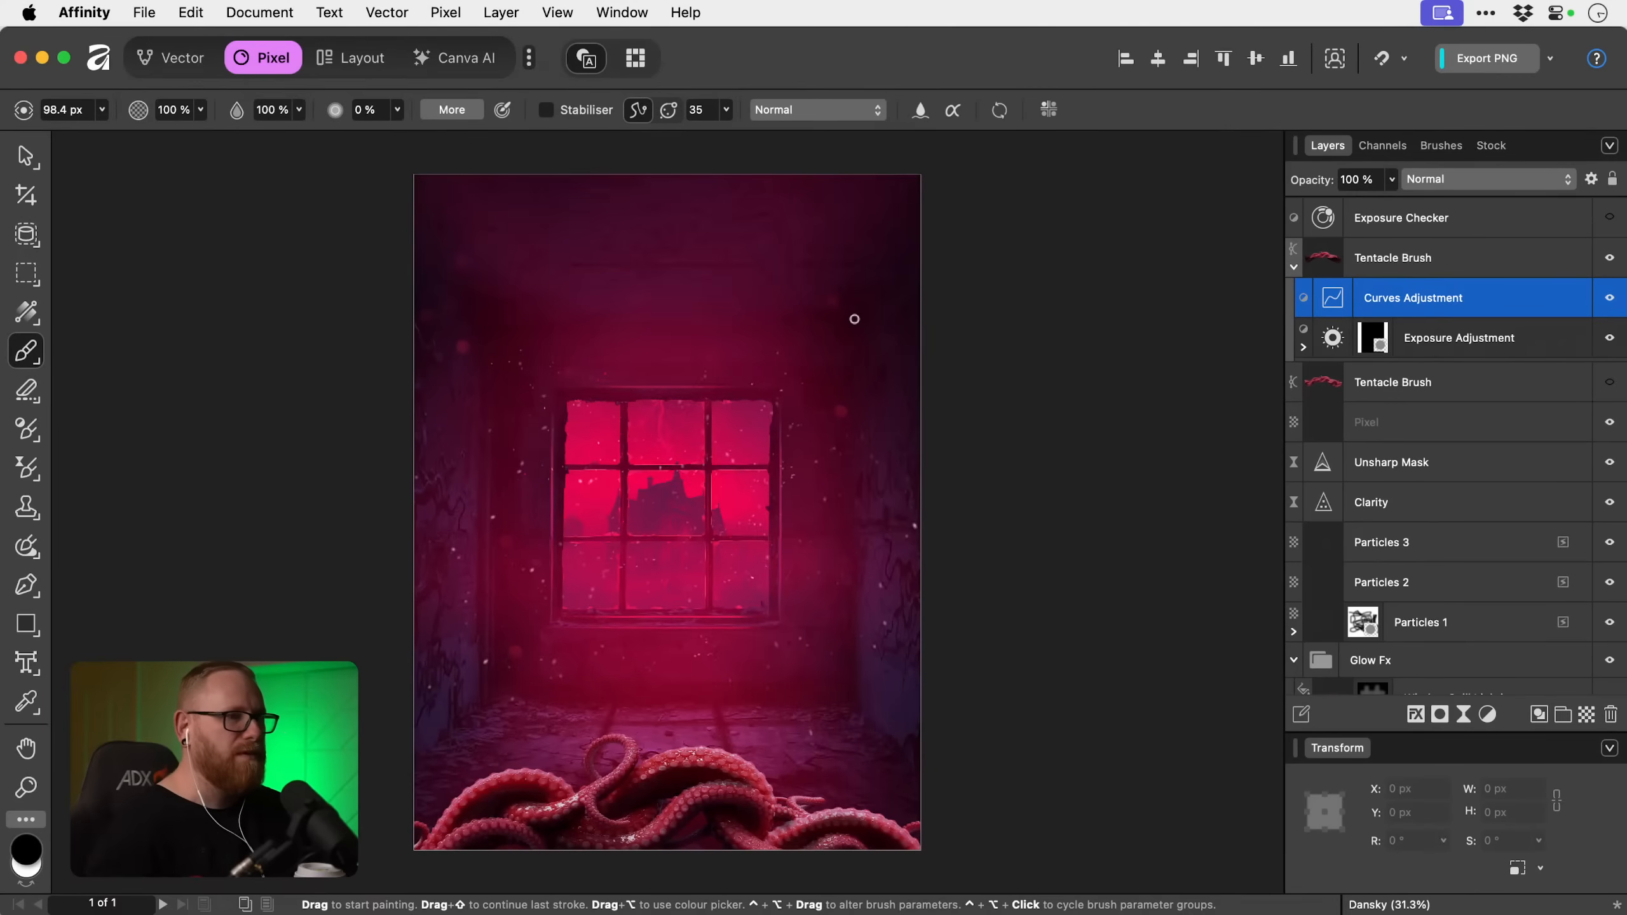
Collapse the Tentacle Brush copy and compare the whole poster with the shaded tentacles hidden and shown.
{"action": "key", "text": "v"}
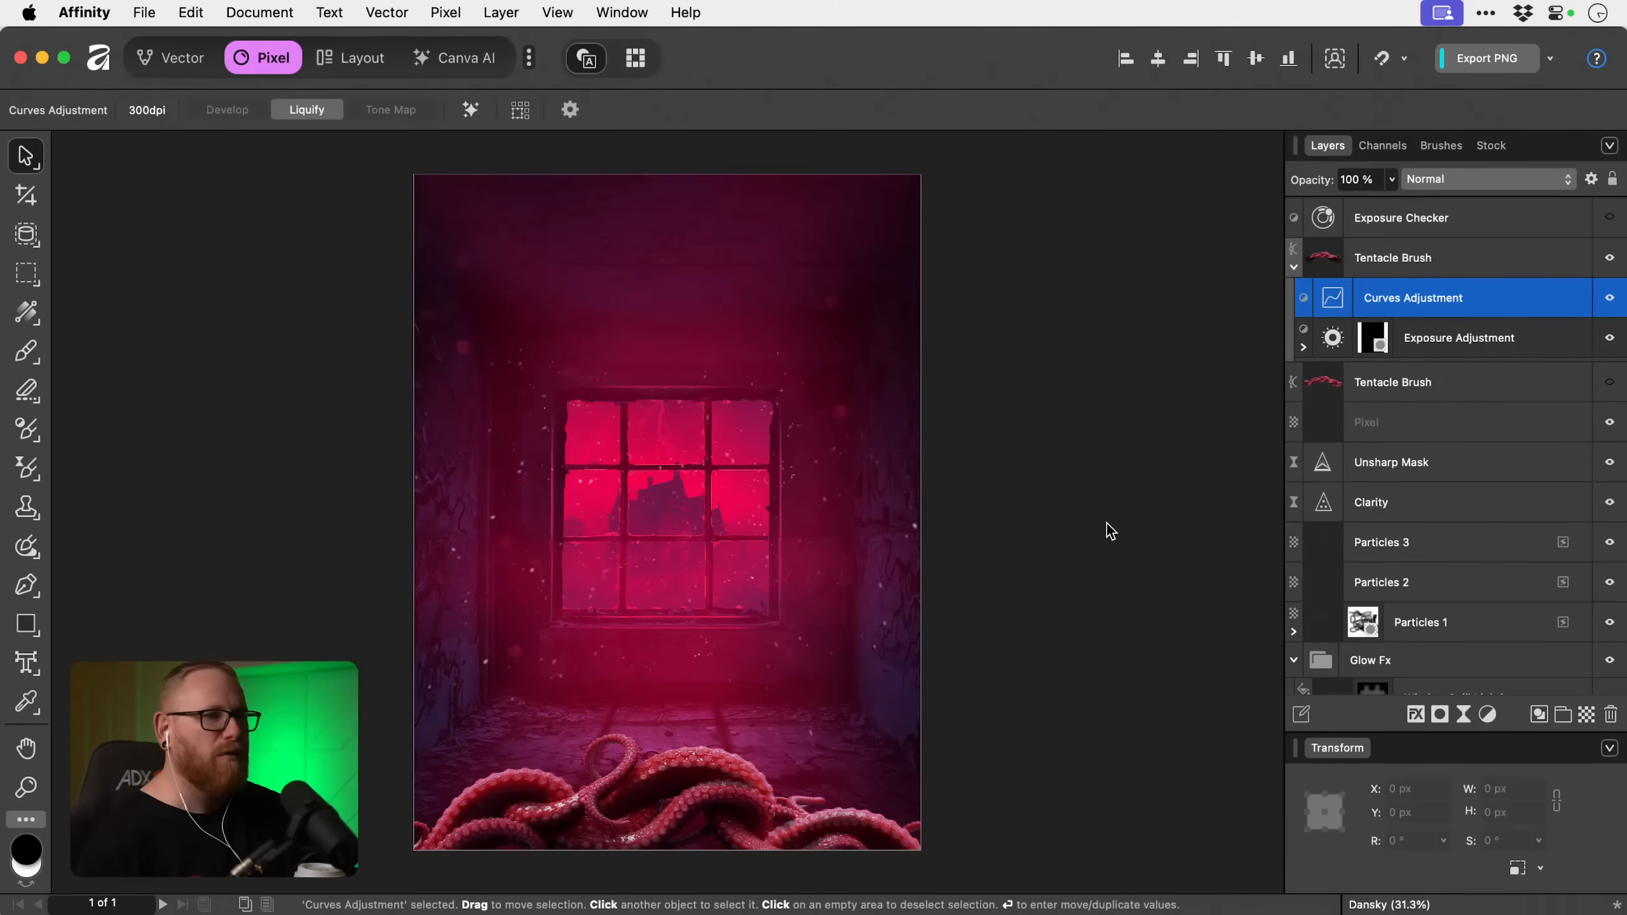
{"action": "left_click", "coordinate": [1294, 267]}
{"action": "left_click", "coordinate": [1434, 263]}
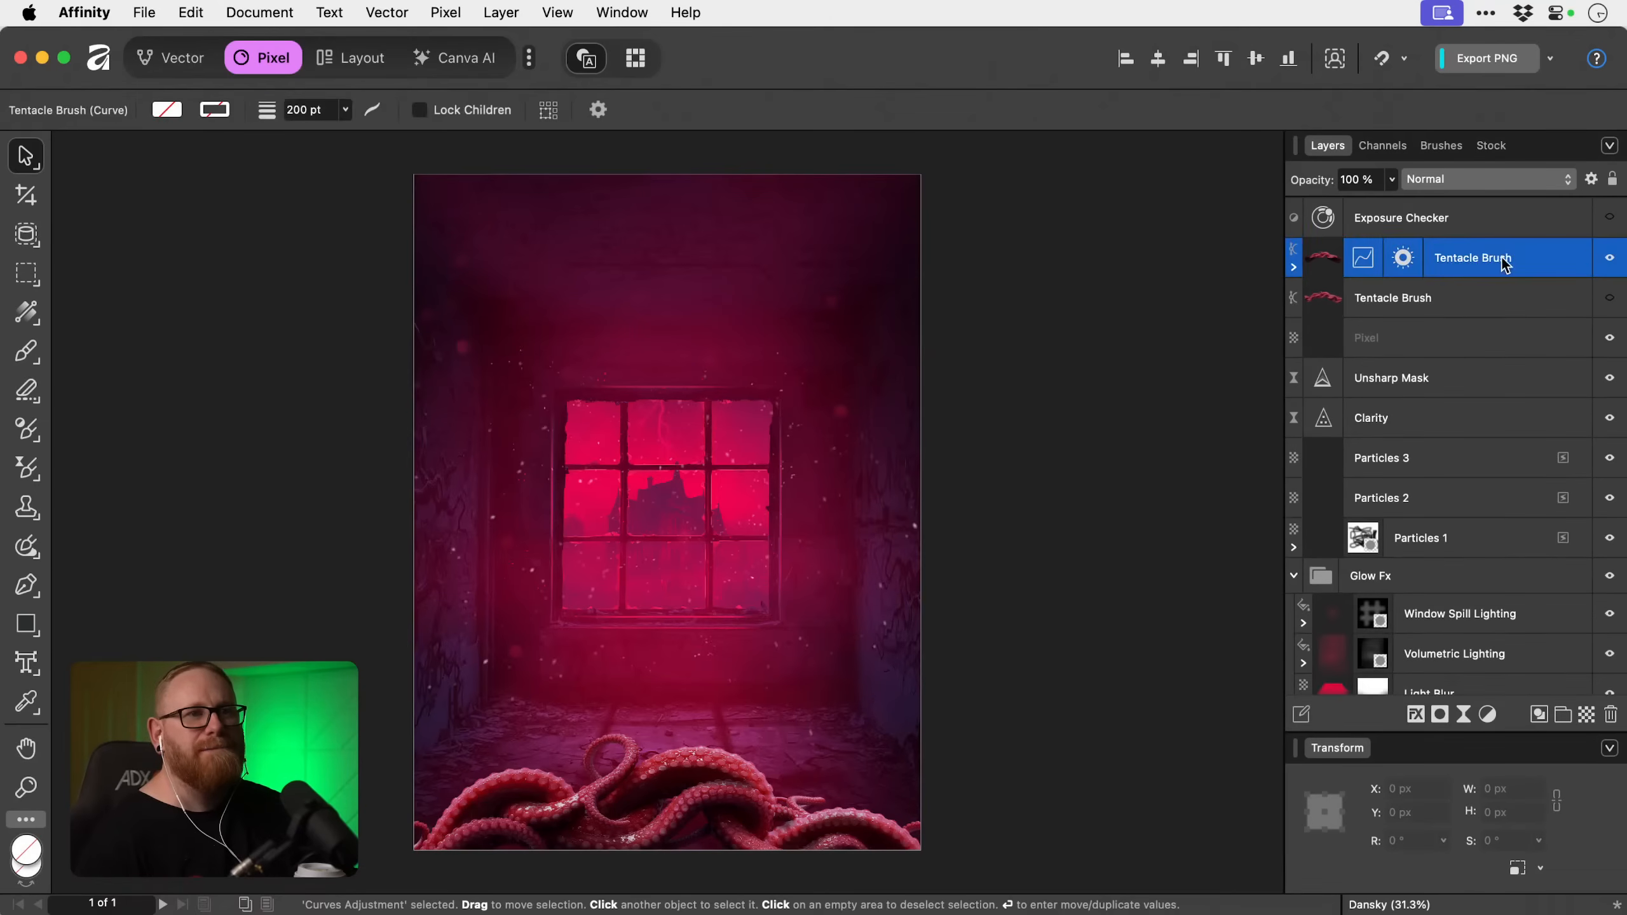
{"action": "left_click", "coordinate": [1609, 257]}
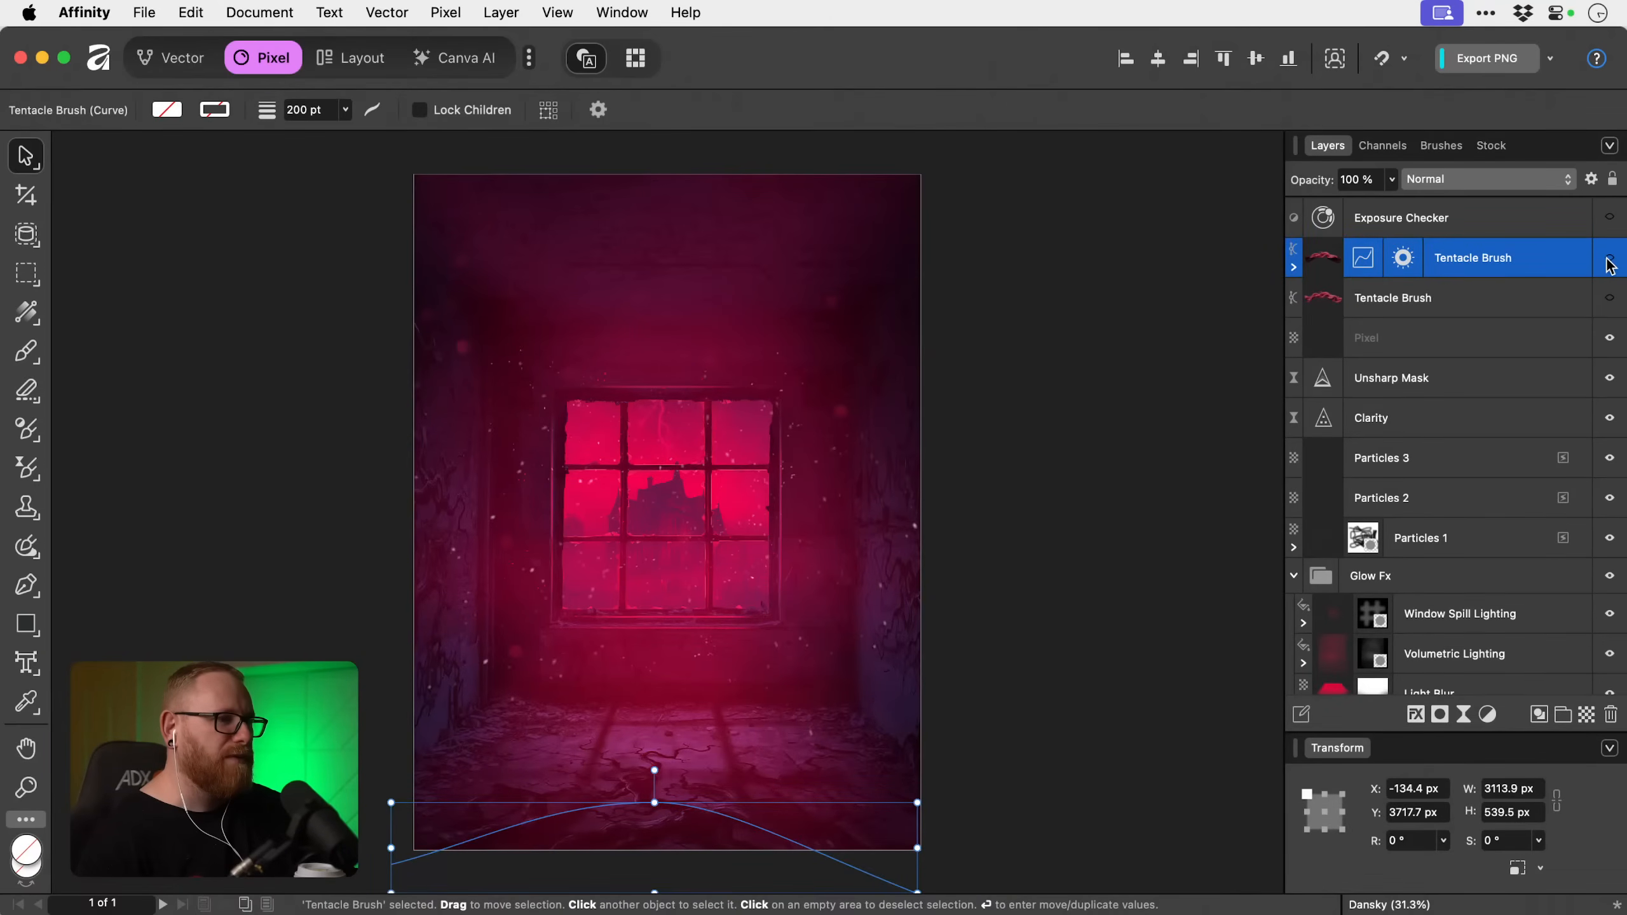
{"action": "left_click", "coordinate": [1610, 258]}
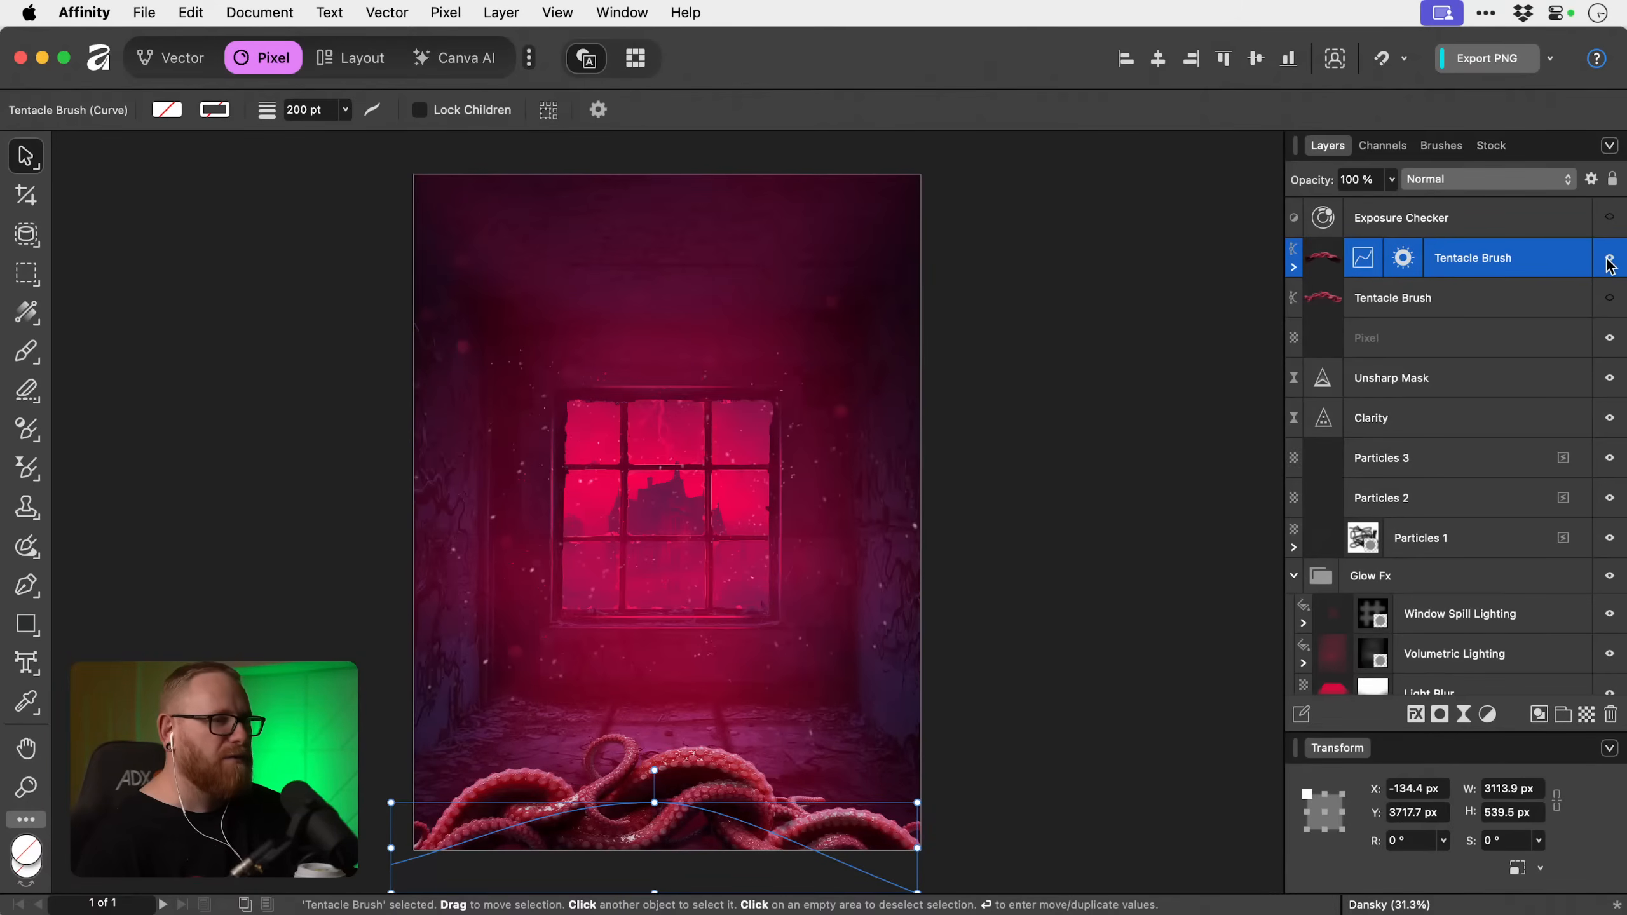
Add a Recolour adjustment with hue 239° and saturation 45%, and nest it inside the shaded Tentacle Brush copy above its Curves adjustment.
{"action": "left_click", "coordinate": [1466, 311]}
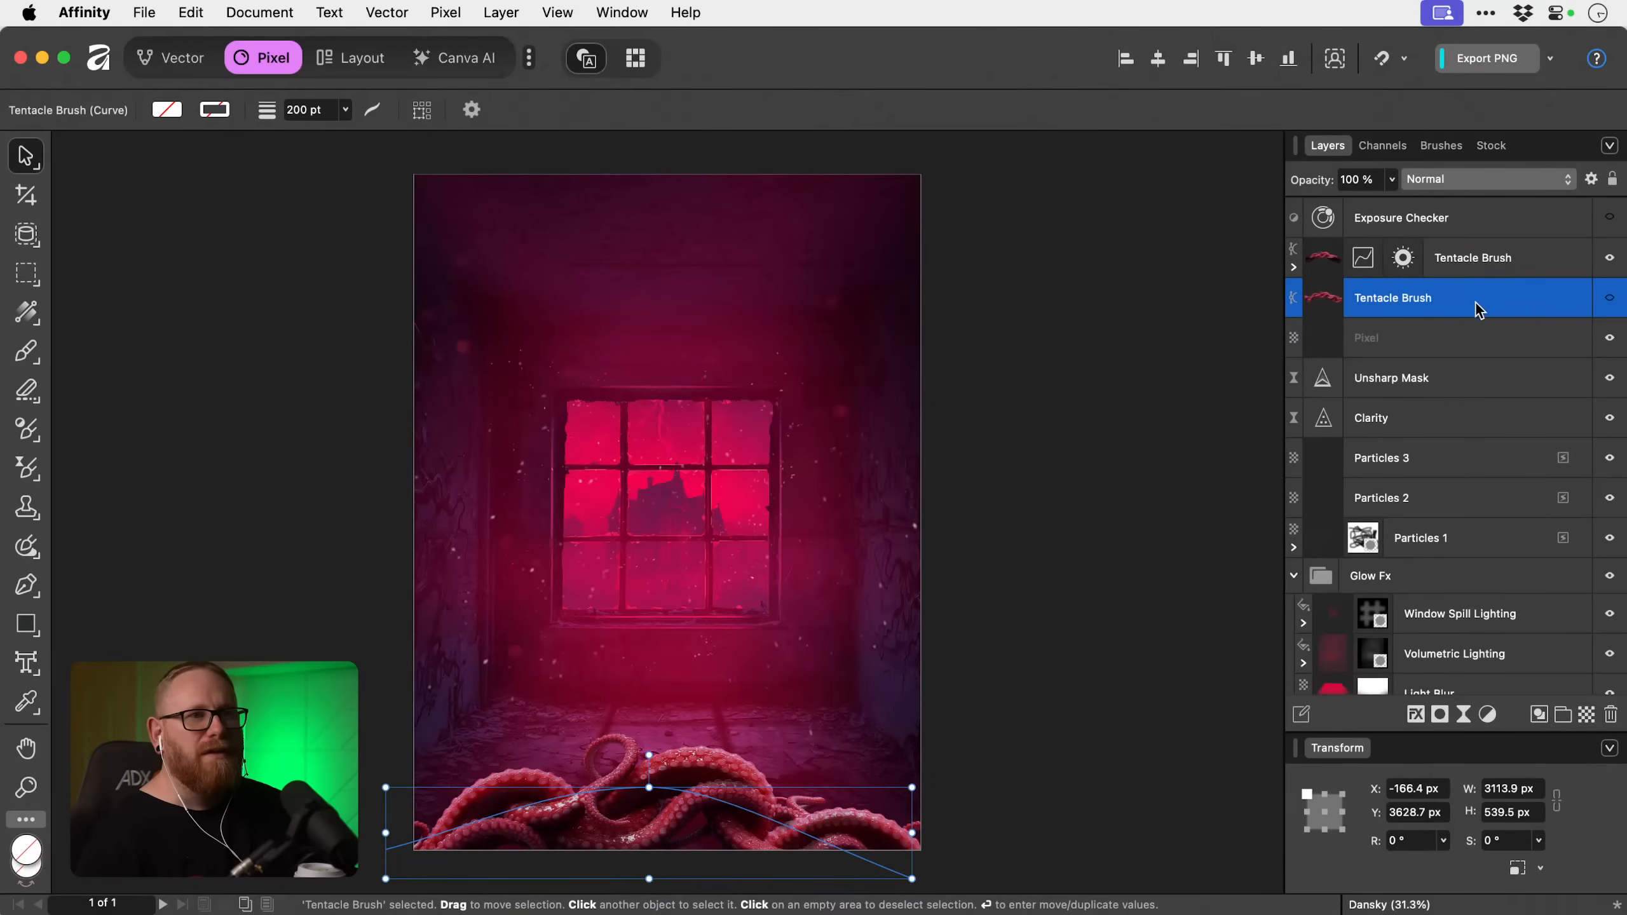
{"action": "left_click", "coordinate": [1294, 266]}
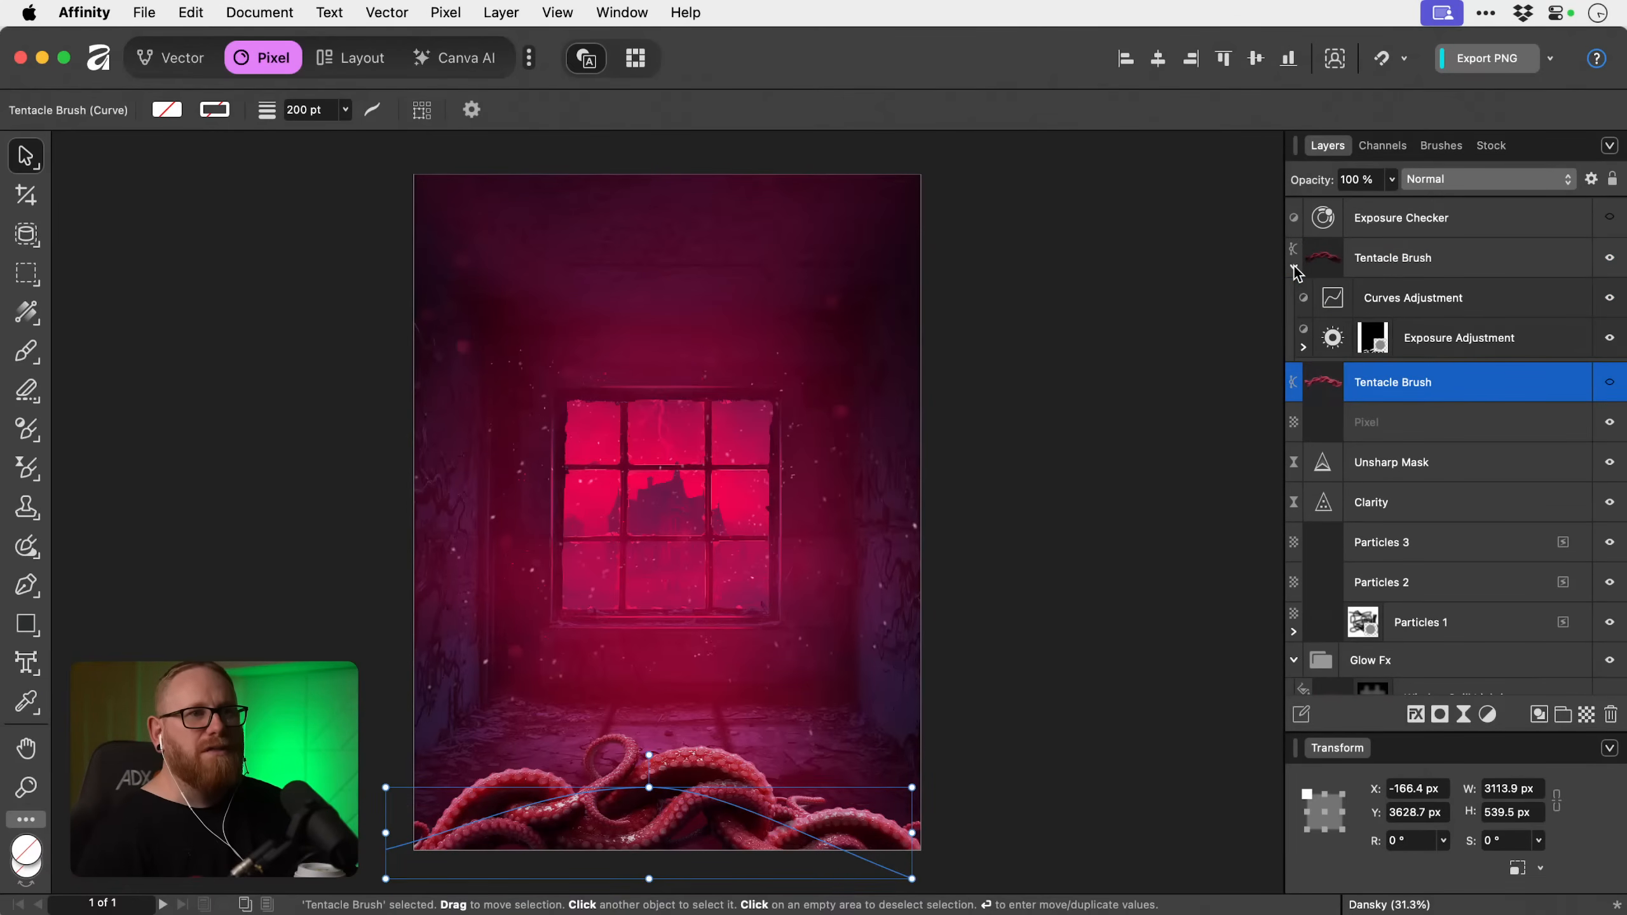
{"action": "left_click", "coordinate": [1434, 299]}
{"action": "left_click", "coordinate": [1487, 713]}
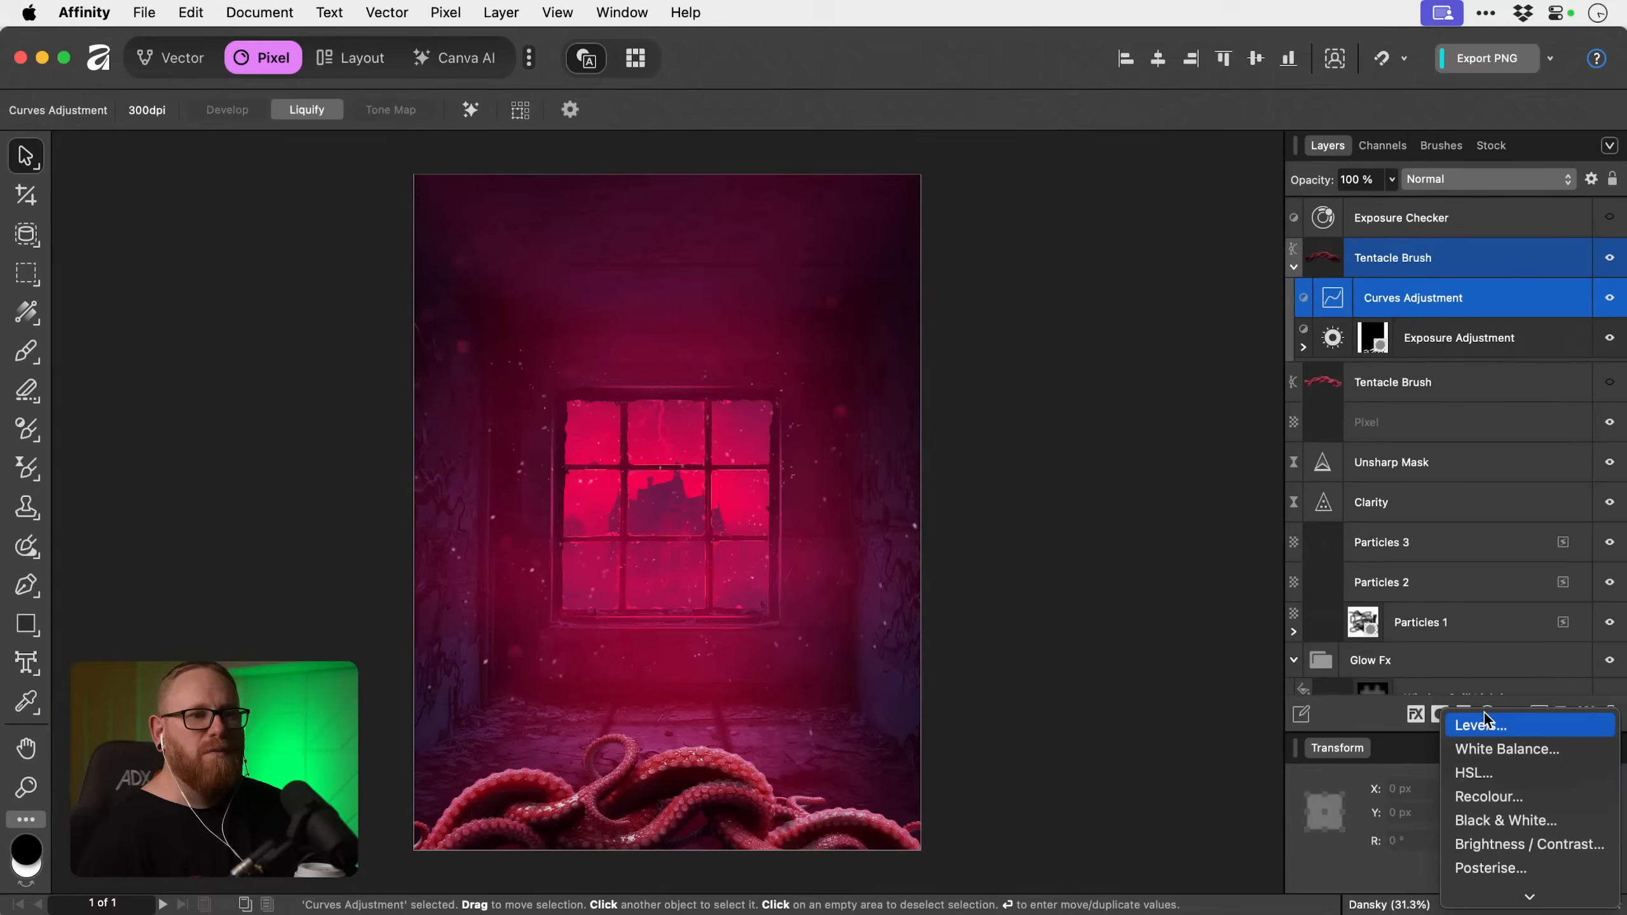
{"action": "left_click", "coordinate": [1512, 806]}
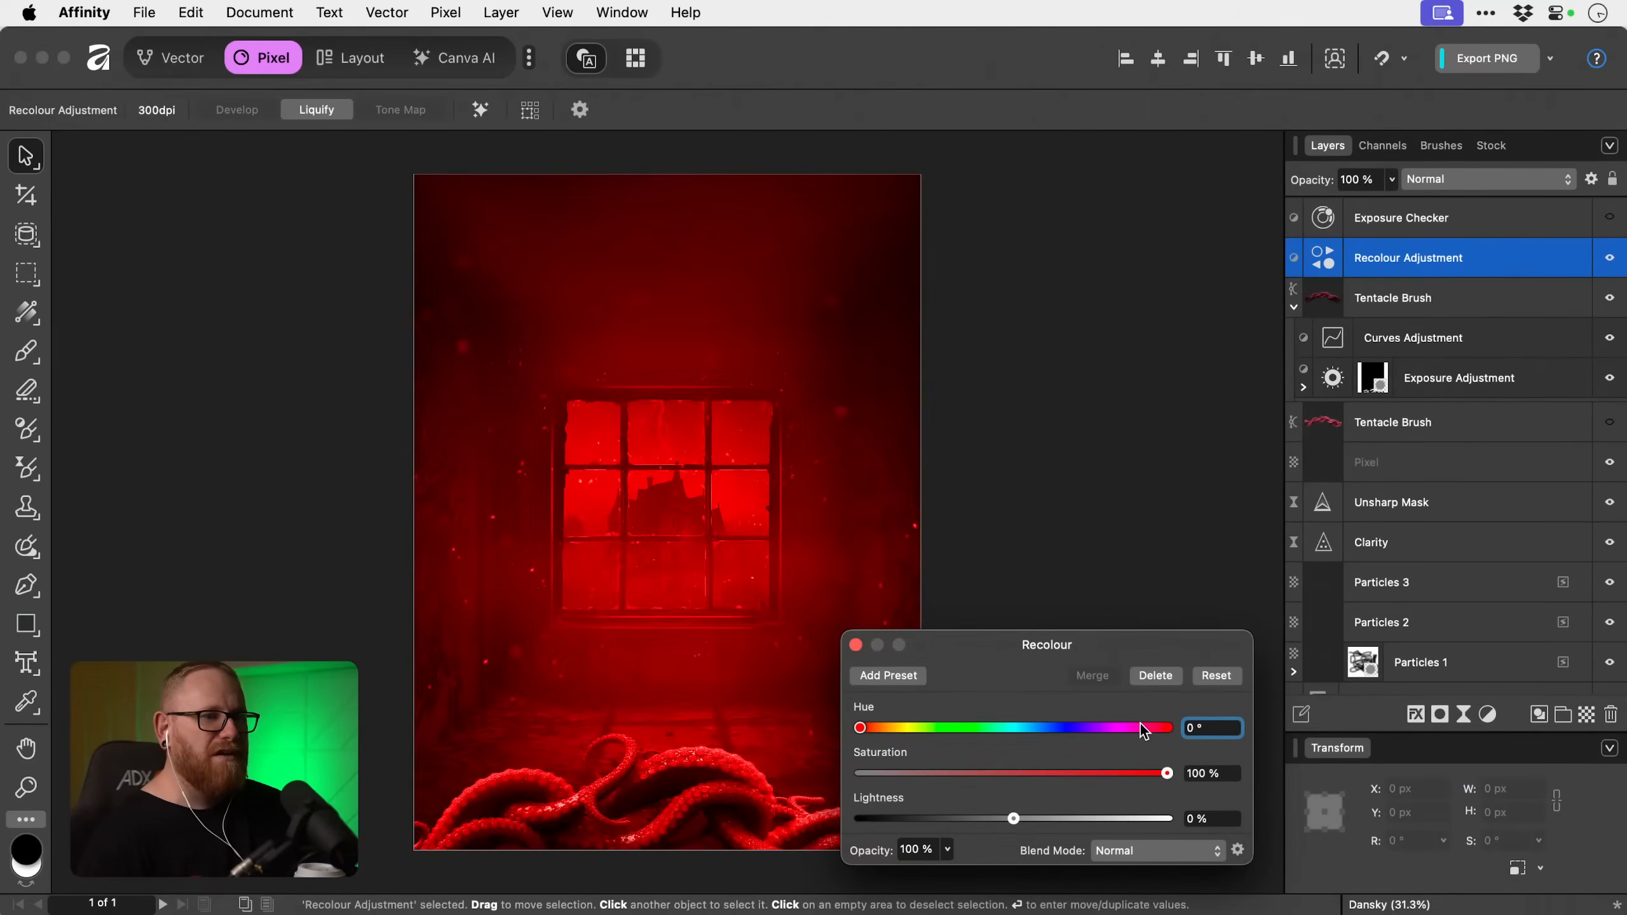
{"action": "left_click_drag", "start_coordinate": [1140, 727], "coordinate": [997, 782]}
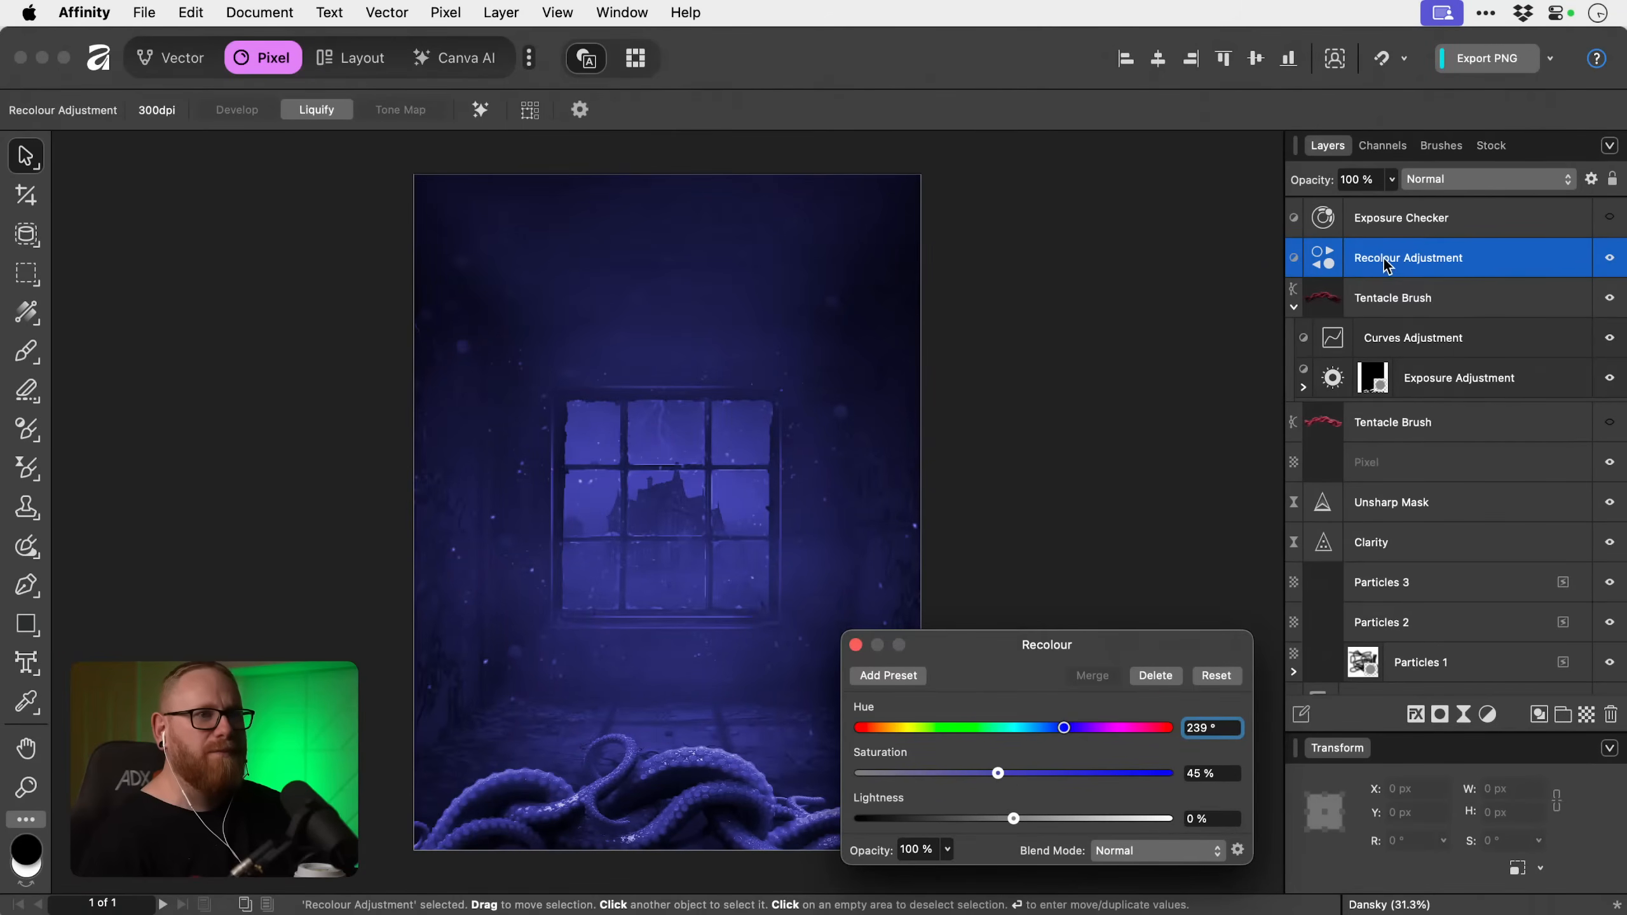
{"action": "left_click_drag", "start_coordinate": [1382, 259], "coordinate": [1388, 321]}
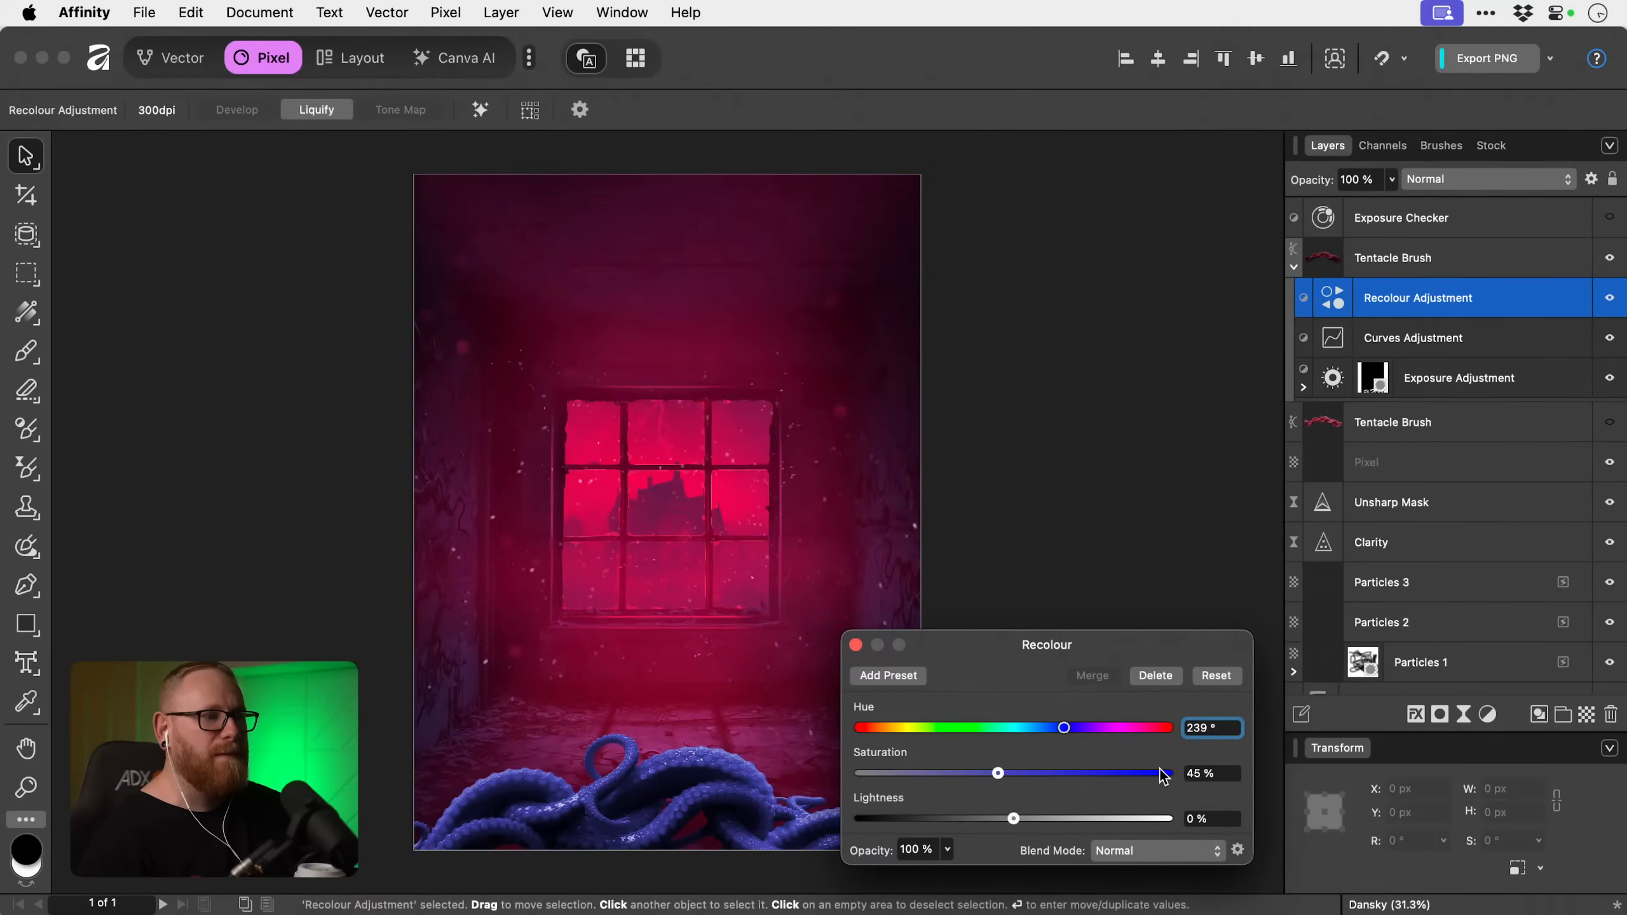
Refine the Recolour adjustment to hue 244.2°, saturation 37% and lightness -28%, previewing other blend modes but keeping Normal.
{"action": "left_click_drag", "start_coordinate": [997, 774], "coordinate": [968, 822]}
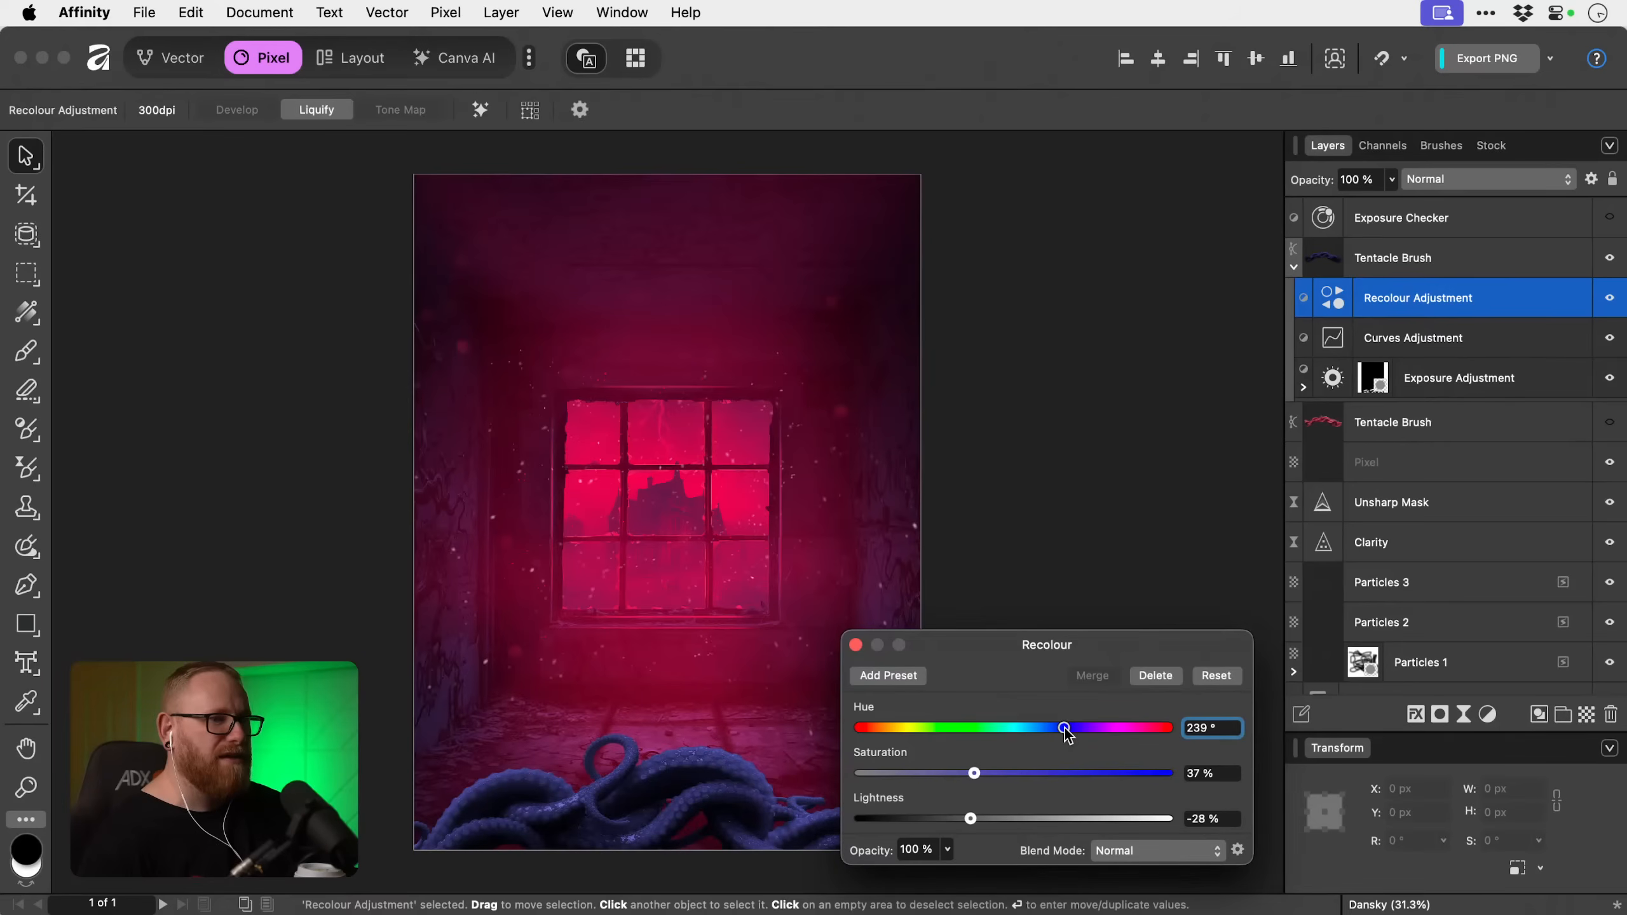
{"action": "left_click_drag", "start_coordinate": [1065, 728], "coordinate": [1069, 728]}
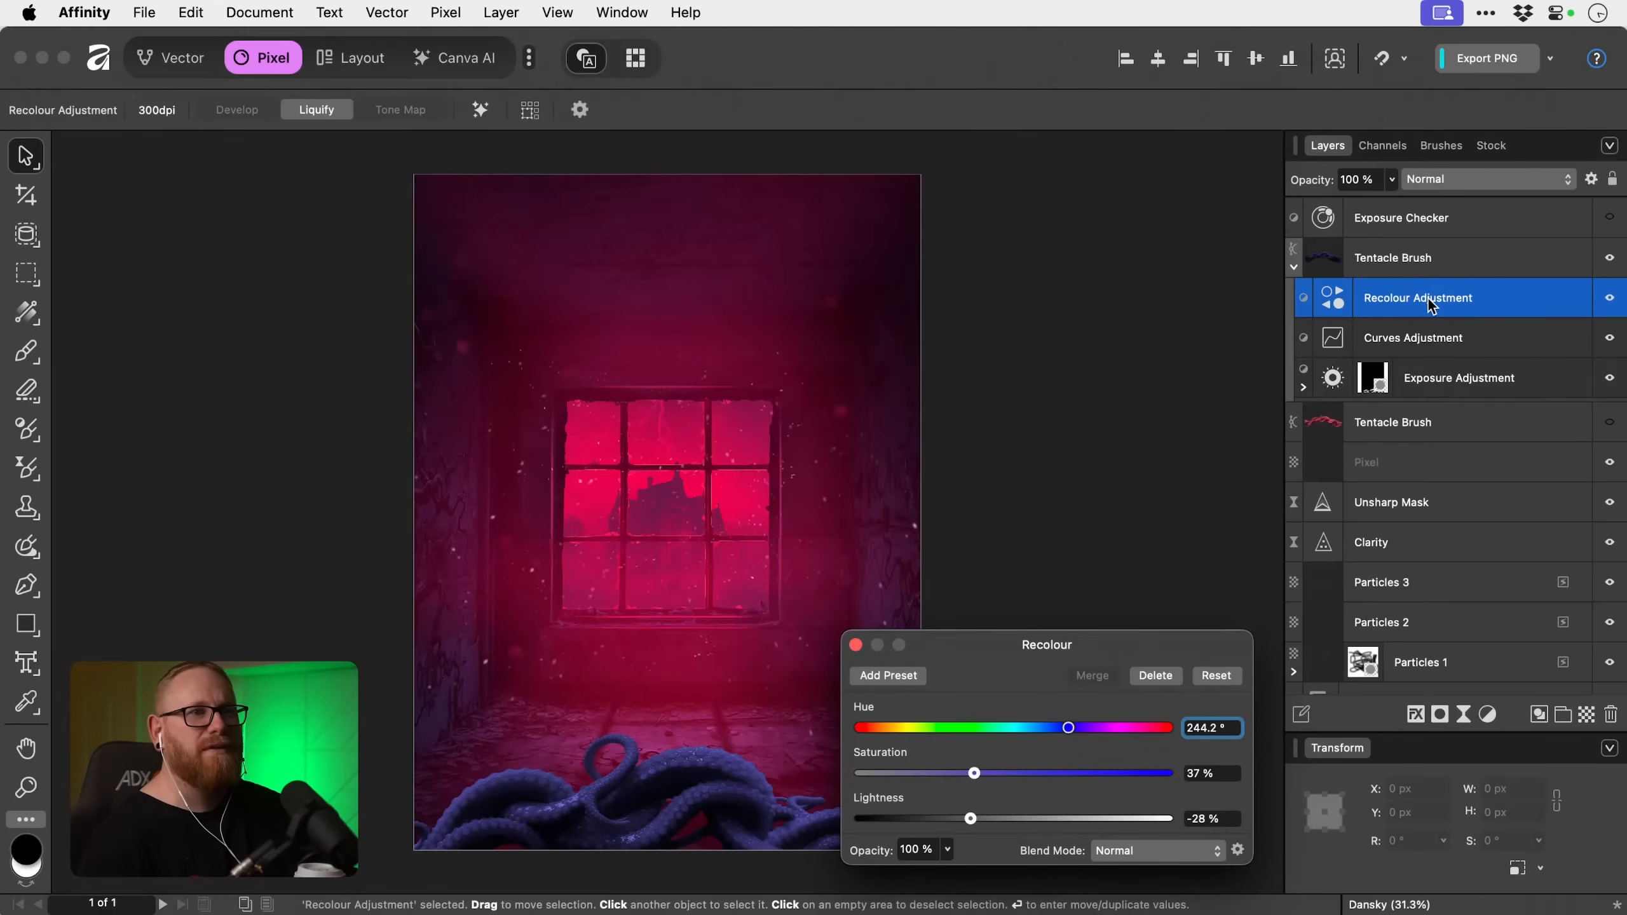
{"action": "left_click", "coordinate": [1449, 184]}
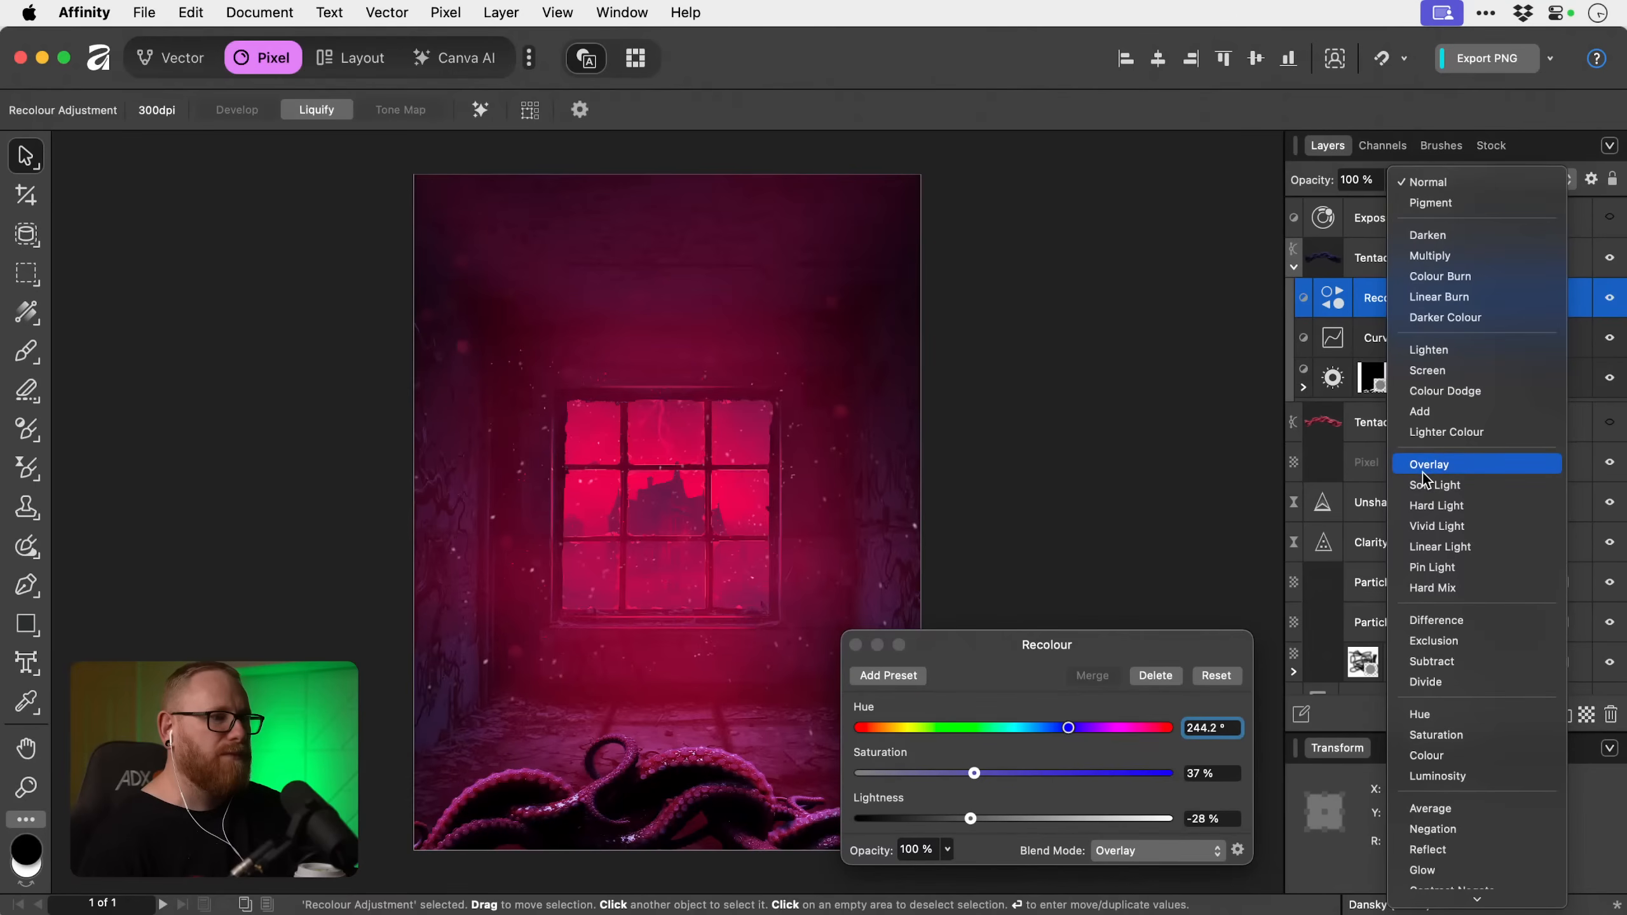
{"action": "left_click", "coordinate": [1293, 467]}
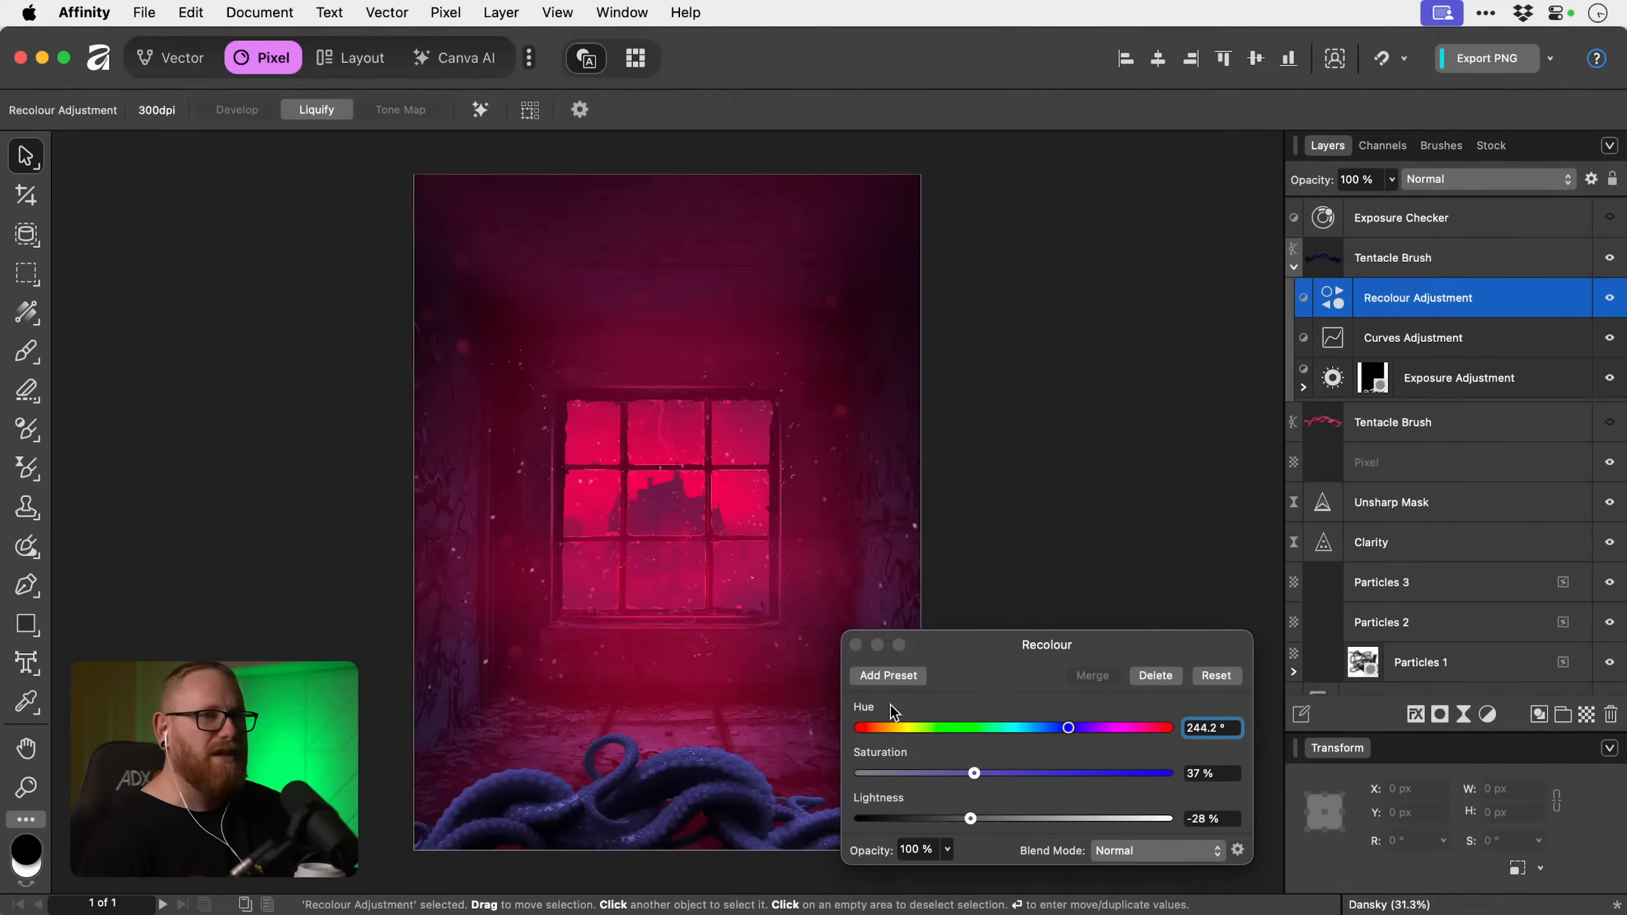
Collapse the recoloured Tentacle Brush copy and move it between the Glow Fx and Room groups, with Glow Fx collapsed.
{"action": "left_click", "coordinate": [1291, 265]}
{"action": "left_click", "coordinate": [1514, 263]}
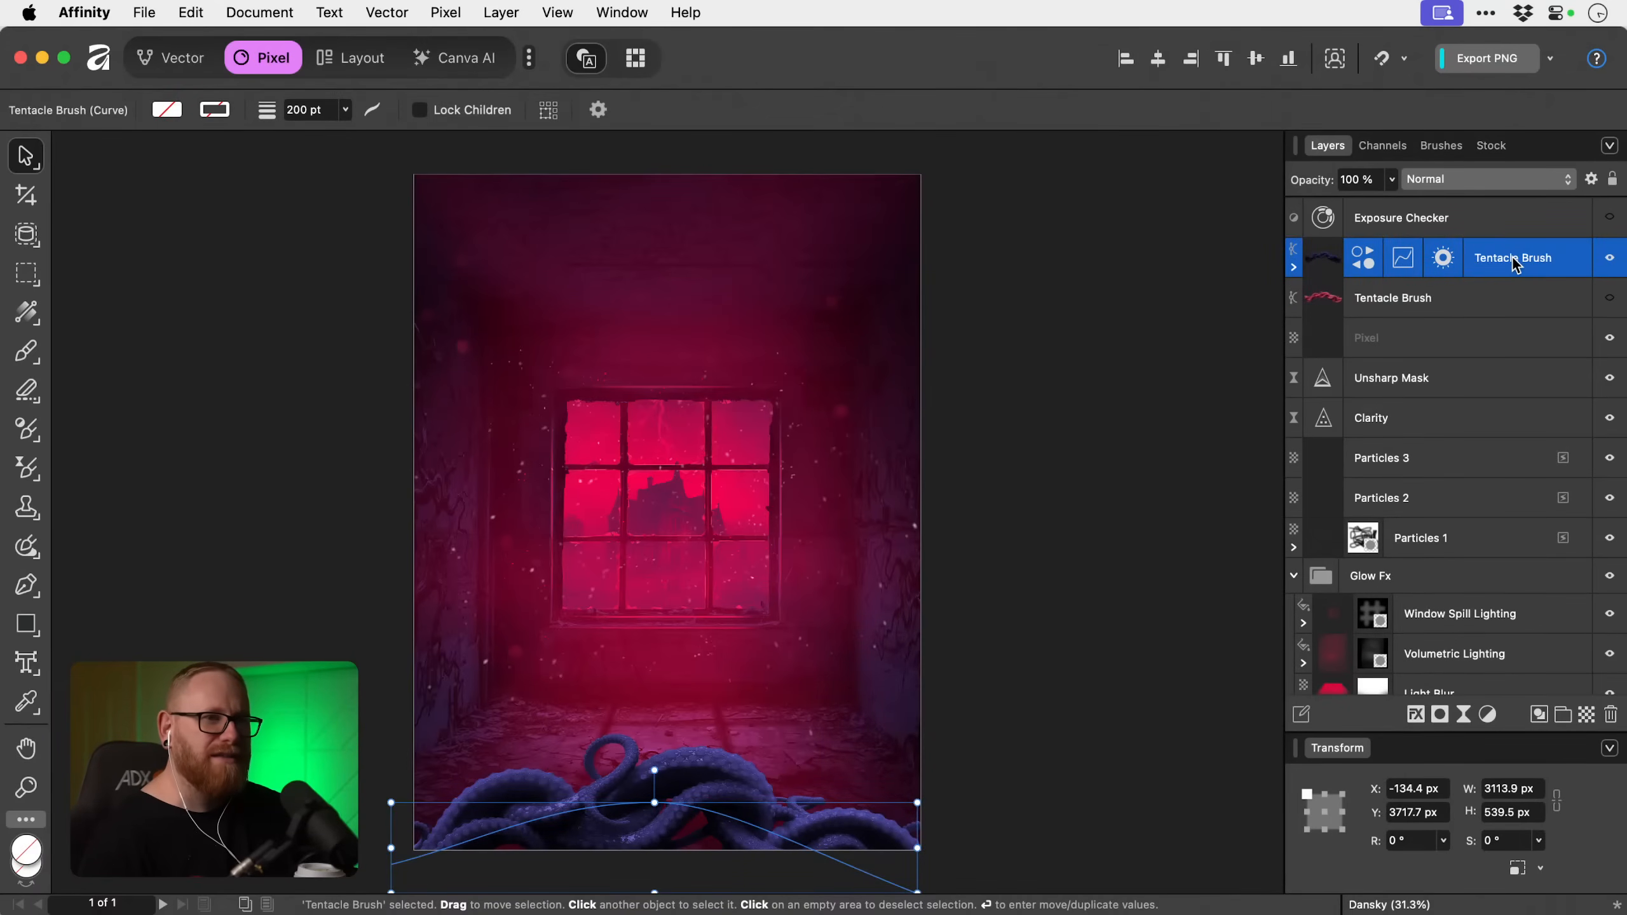
{"action": "mouse_move", "coordinate": [1513, 263]}
{"action": "left_mouse_down"}
{"action": "mouse_move", "coordinate": [1518, 449]}
{"action": "mouse_move", "coordinate": [1515, 236]}
{"action": "mouse_move", "coordinate": [1491, 601]}
{"action": "left_mouse_up"}
{"action": "left_click", "coordinate": [1294, 577]}
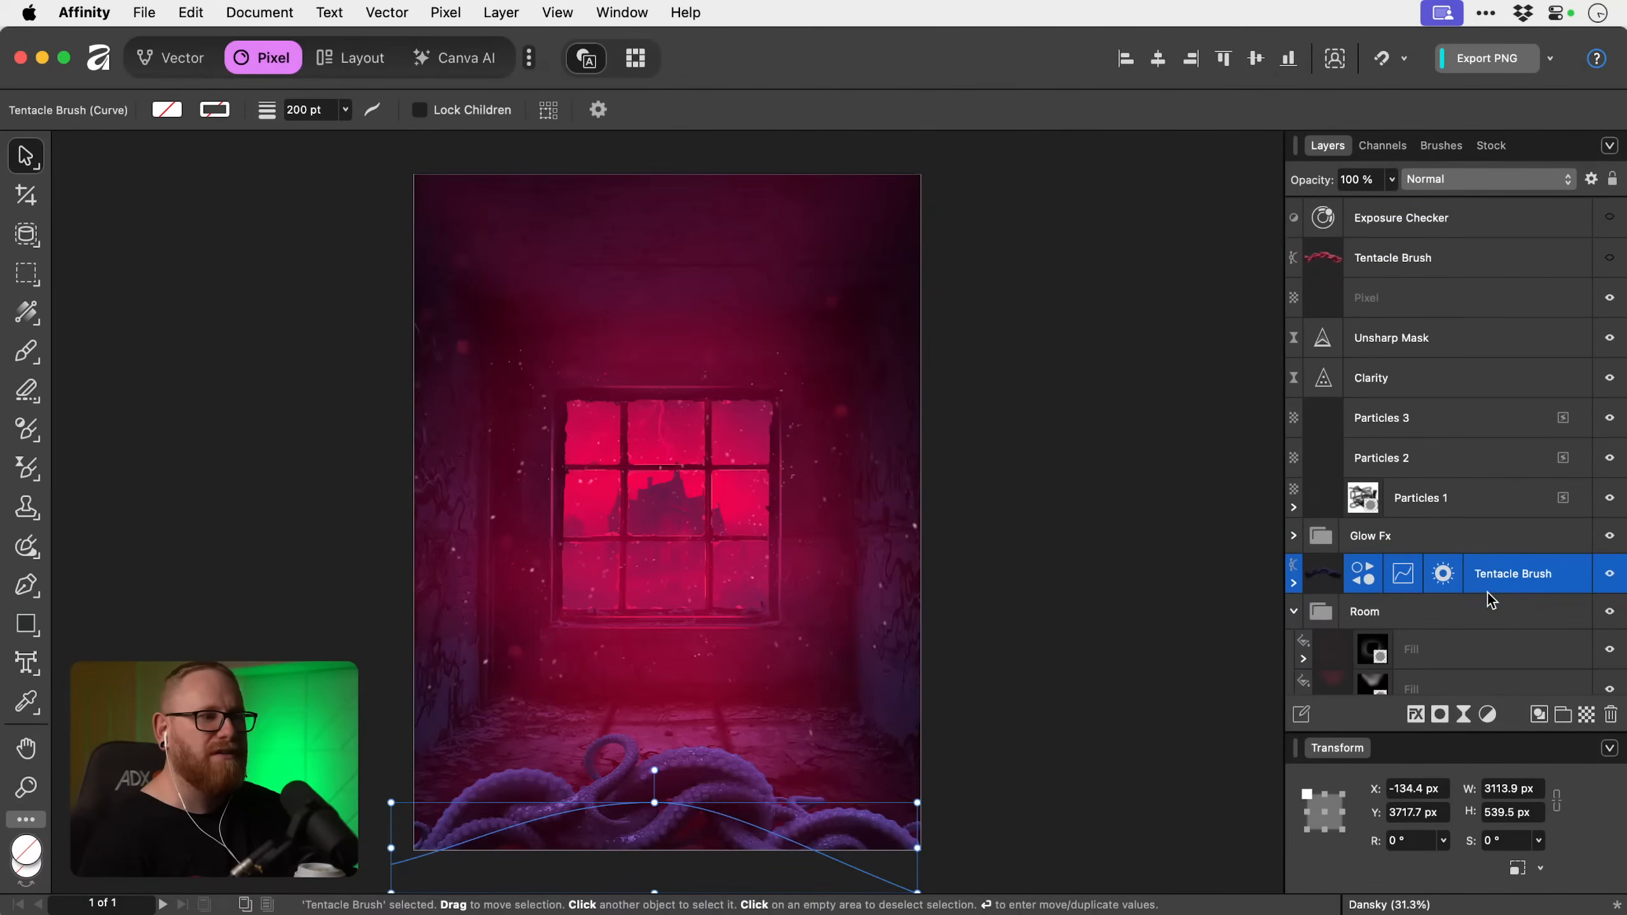
Expand the recoloured Tentacle Brush copy and compare the tentacles with the Recolour adjustment hidden and shown.
{"action": "scroll", "coordinate": [1407, 580], "scroll_direction": "down", "scroll_amount": 2}
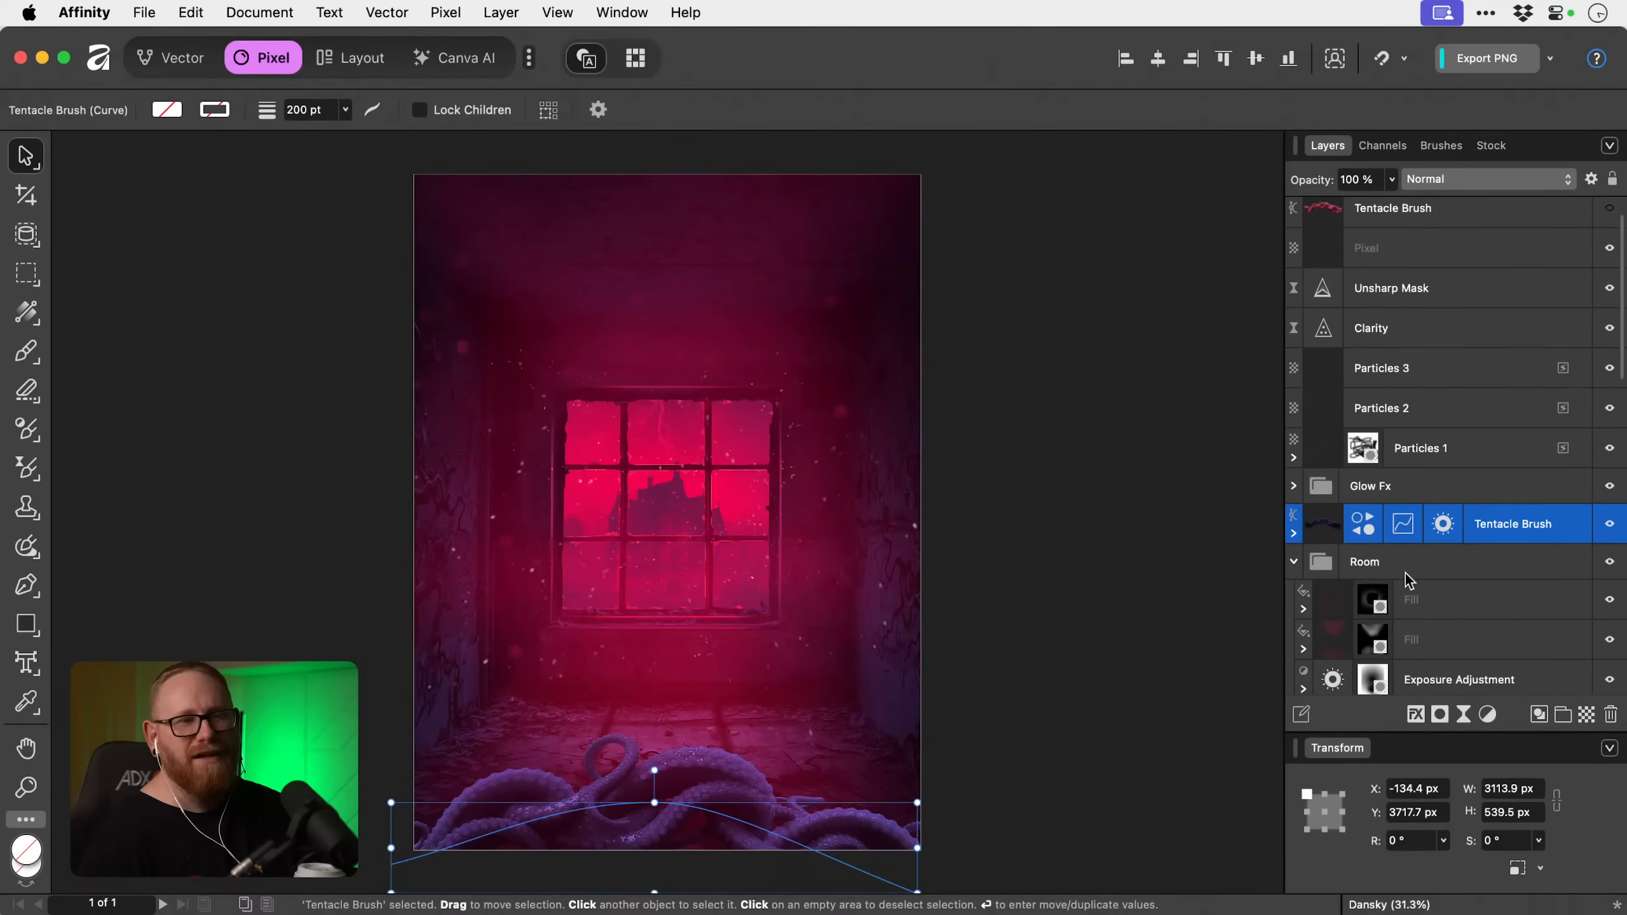
{"action": "left_click", "coordinate": [1293, 533]}
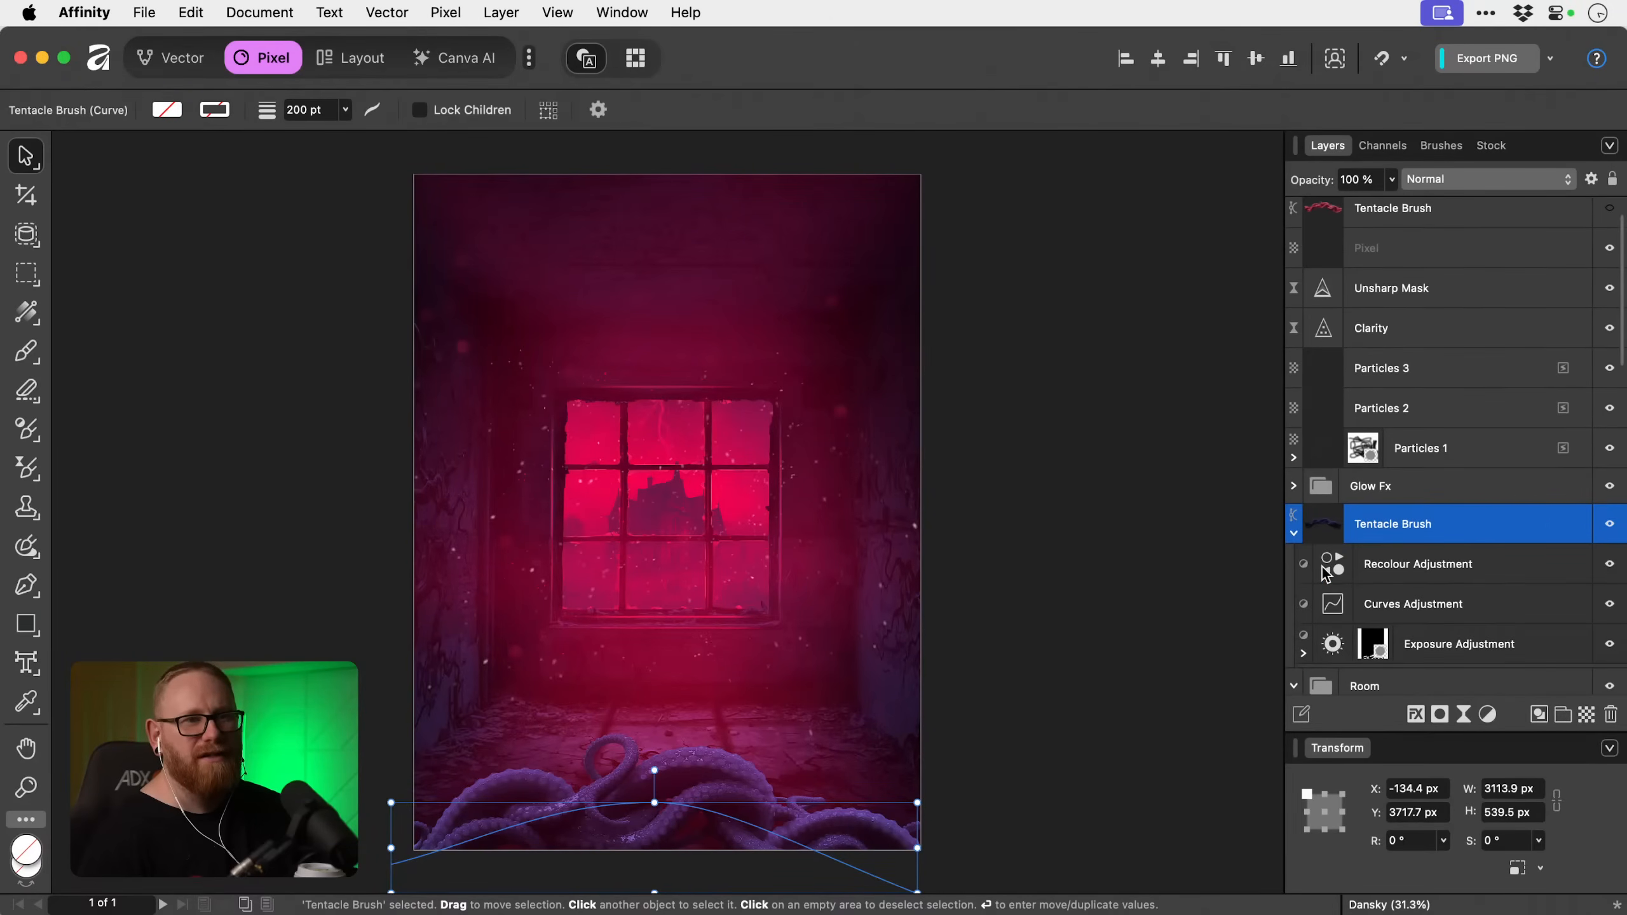
{"action": "left_click", "coordinate": [1608, 566]}
{"action": "left_click", "coordinate": [1609, 567]}
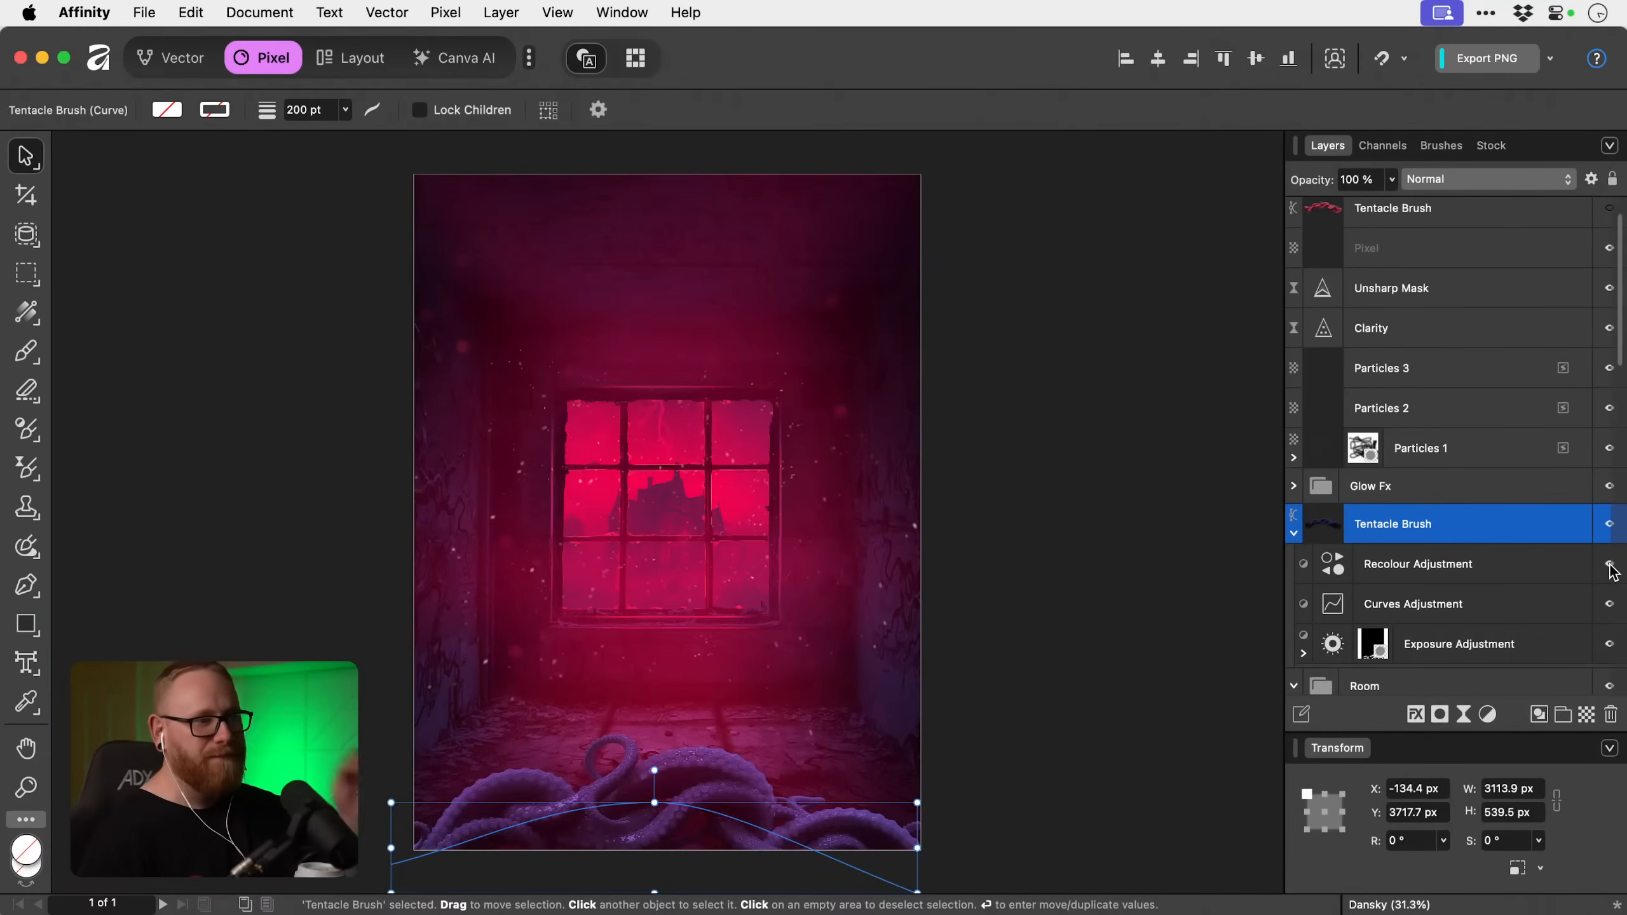
Add a mask layer and attach it to the Recolour adjustment inside the Tentacle Brush copy.
{"action": "left_click", "coordinate": [1468, 564]}
{"action": "left_click", "coordinate": [1440, 715]}
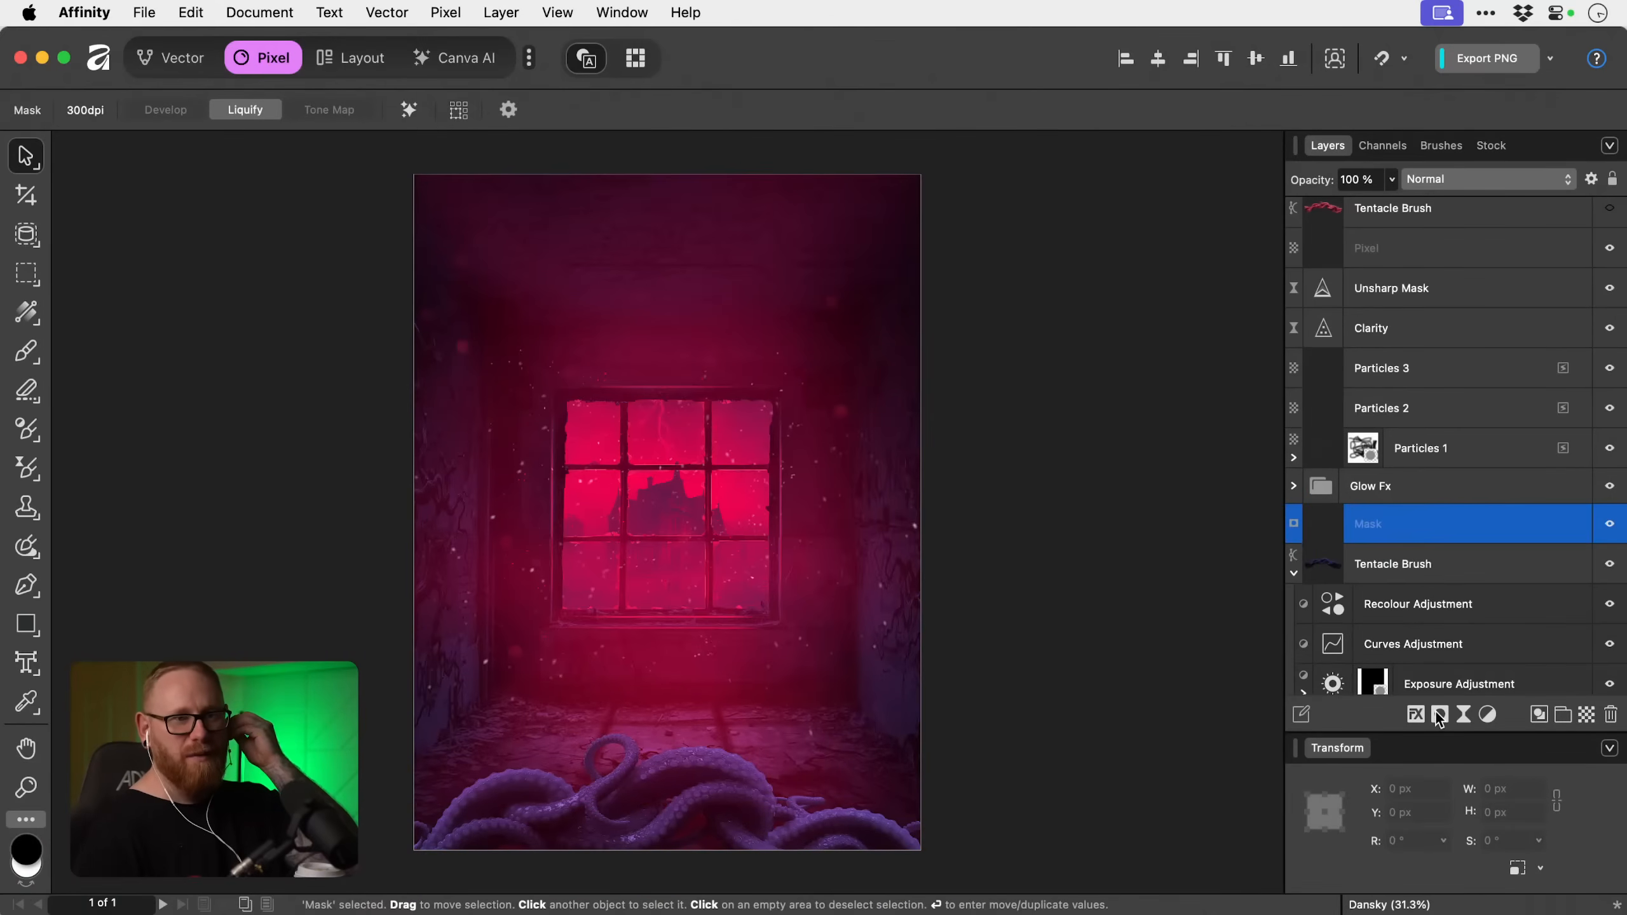
{"action": "left_click_drag", "start_coordinate": [1326, 524], "coordinate": [1330, 609]}
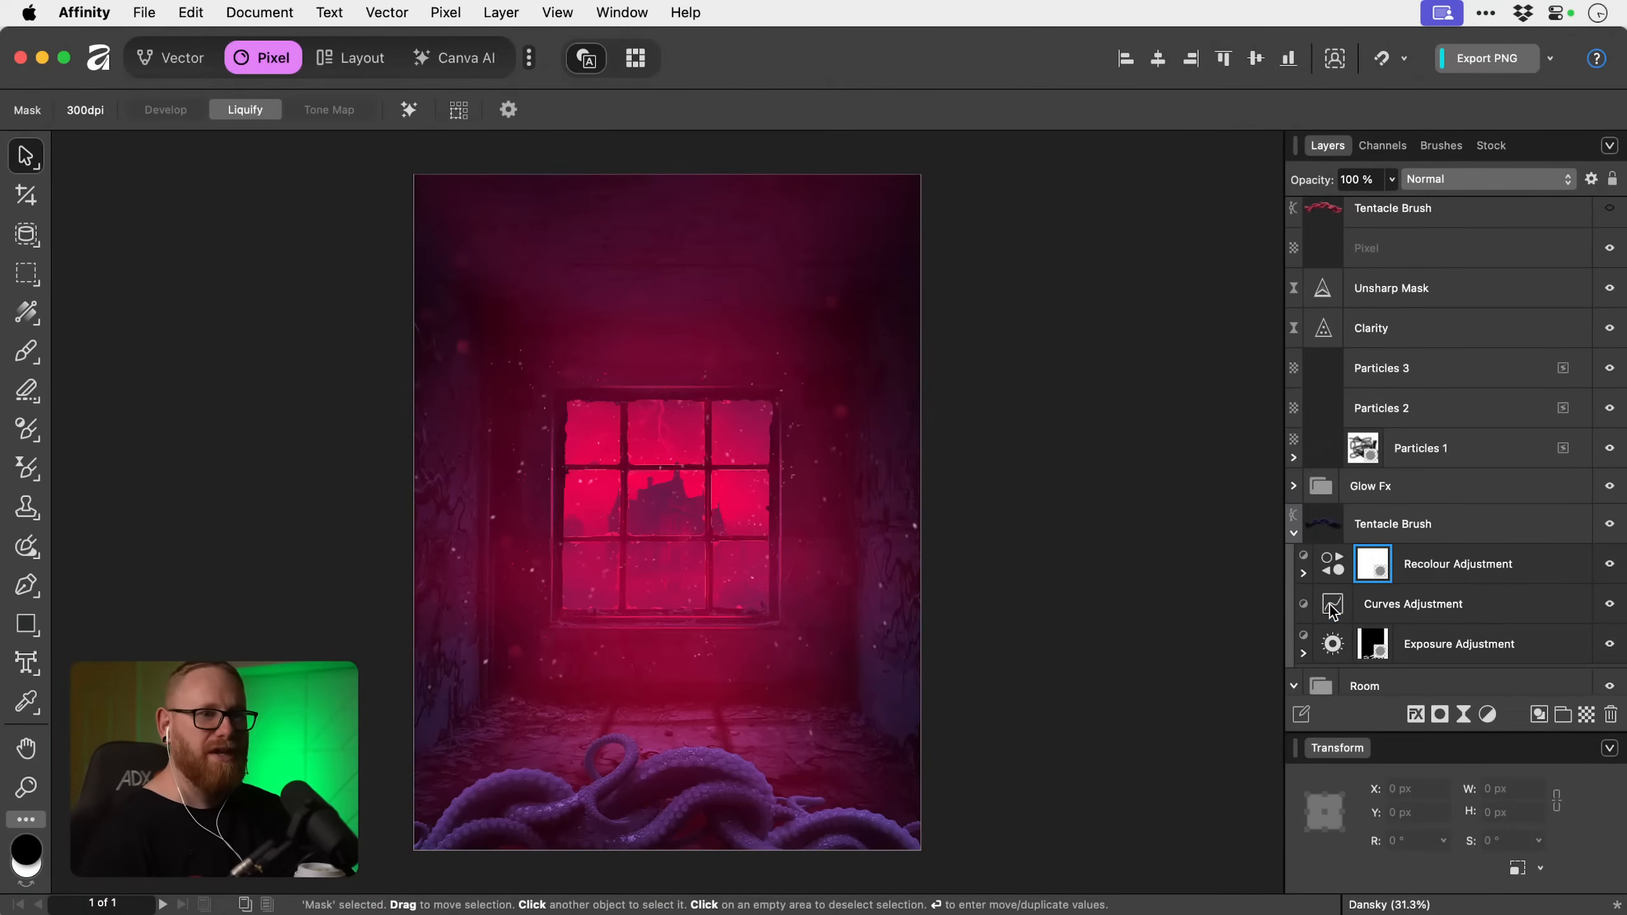
Paint black on the Recolour mask over the upper tentacles to reveal their red, using a brush up to about 2130 px.
{"action": "key", "text": "b"}
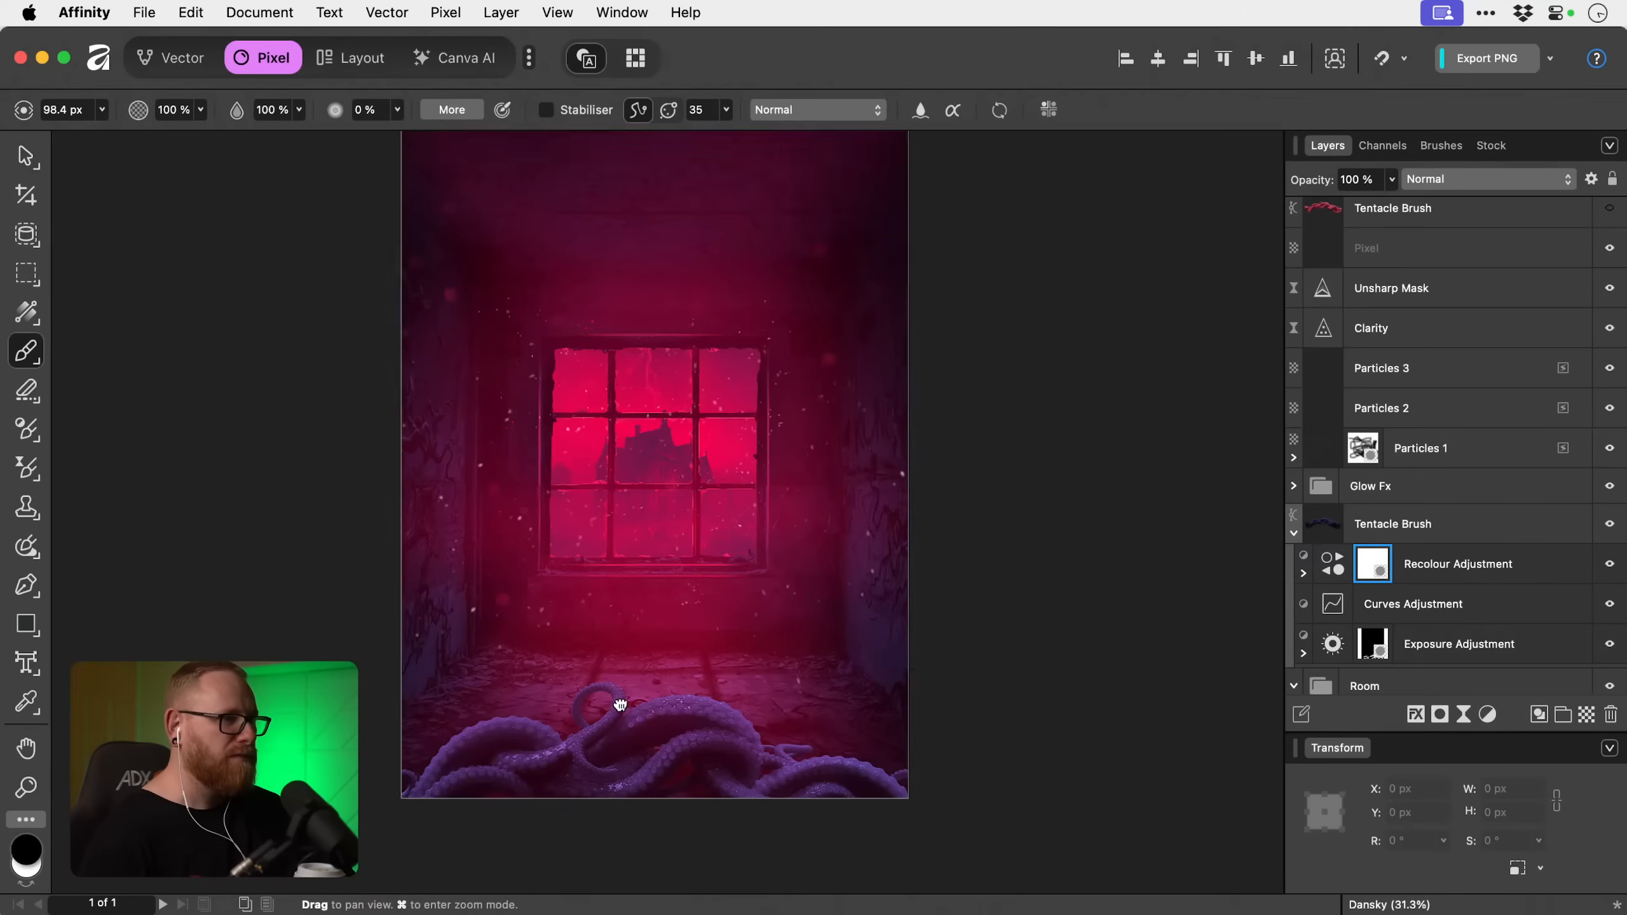
{"action": "scroll", "coordinate": [618, 701], "scroll_direction": "down", "scroll_amount": 3}
{"action": "mouse_move", "coordinate": [580, 666]}
{"action": "left_mouse_down"}
{"action": "mouse_move", "coordinate": [542, 612]}
{"action": "mouse_move", "coordinate": [559, 648]}
{"action": "mouse_move", "coordinate": [672, 643]}
{"action": "left_mouse_up"}
{"action": "key", "text": "]"}
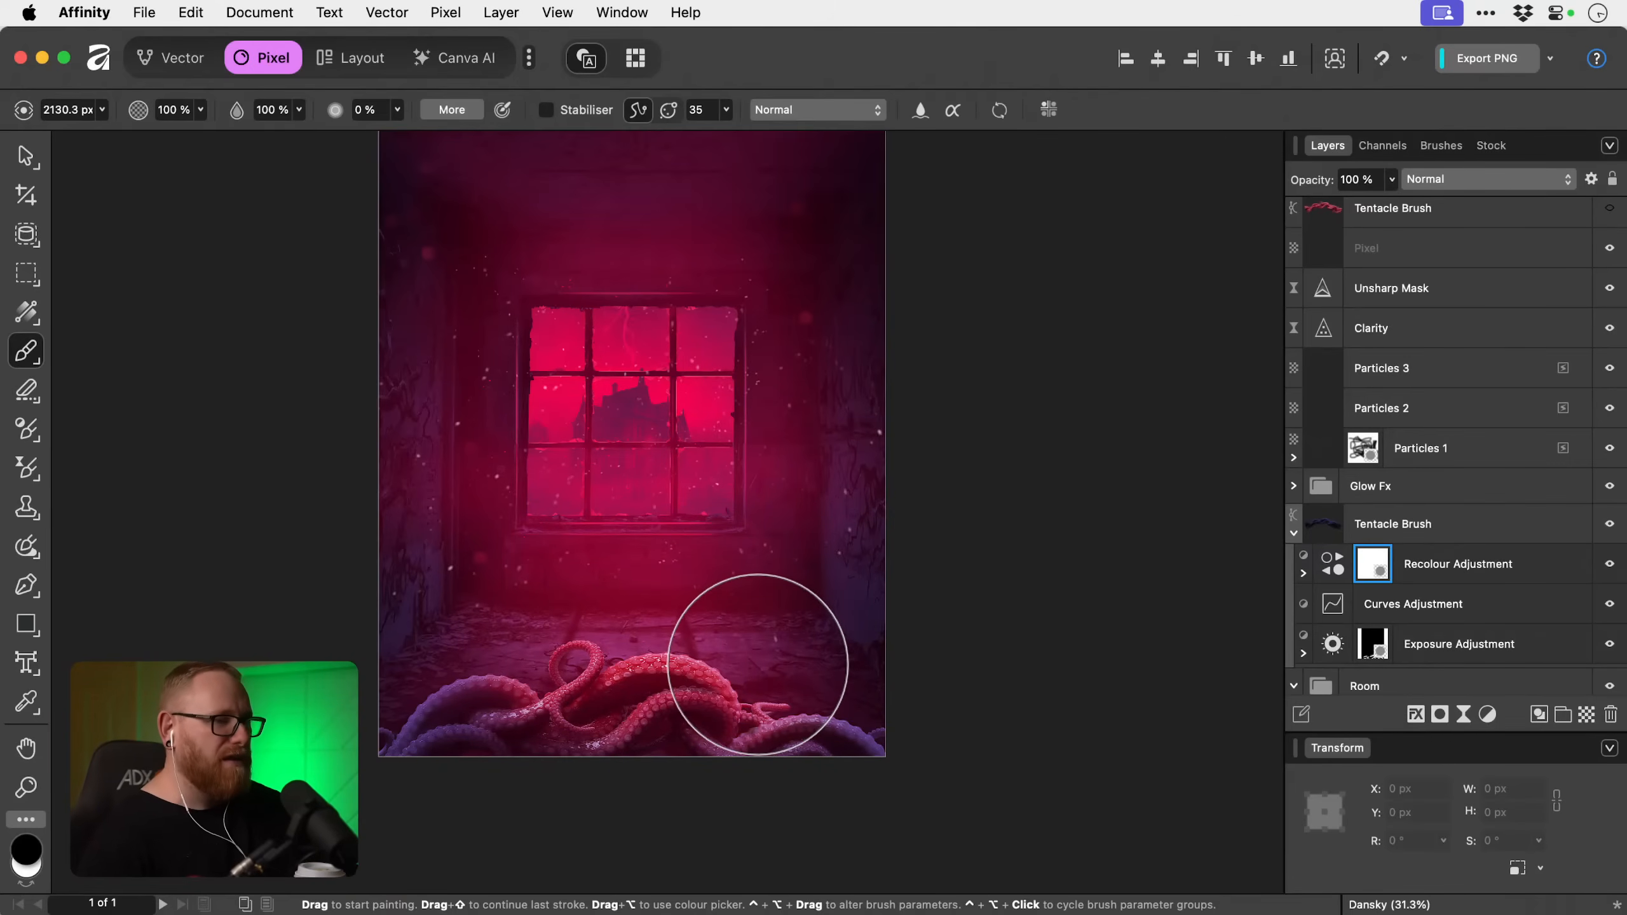
{"action": "key", "text": "["}
{"action": "key", "text": "["}
{"action": "key", "text": "["}
{"action": "mouse_move", "coordinate": [463, 639]}
{"action": "left_mouse_down"}
{"action": "mouse_move", "coordinate": [417, 660]}
{"action": "mouse_move", "coordinate": [512, 663]}
{"action": "left_mouse_up"}
Paint white on the Recolour mask along the poster's bottom edge with a 1308 px brush to bring the blue tint back.
{"action": "key", "text": "x"}
{"action": "mouse_move", "coordinate": [639, 738]}
{"action": "left_mouse_down"}
{"action": "mouse_move", "coordinate": [701, 738]}
{"action": "mouse_move", "coordinate": [646, 745]}
{"action": "mouse_move", "coordinate": [664, 764]}
{"action": "mouse_move", "coordinate": [637, 722]}
{"action": "mouse_move", "coordinate": [639, 744]}
{"action": "mouse_move", "coordinate": [659, 692]}
{"action": "mouse_move", "coordinate": [631, 682]}
{"action": "mouse_move", "coordinate": [649, 663]}
{"action": "mouse_move", "coordinate": [387, 686]}
{"action": "left_mouse_up"}
{"action": "key", "text": "x"}
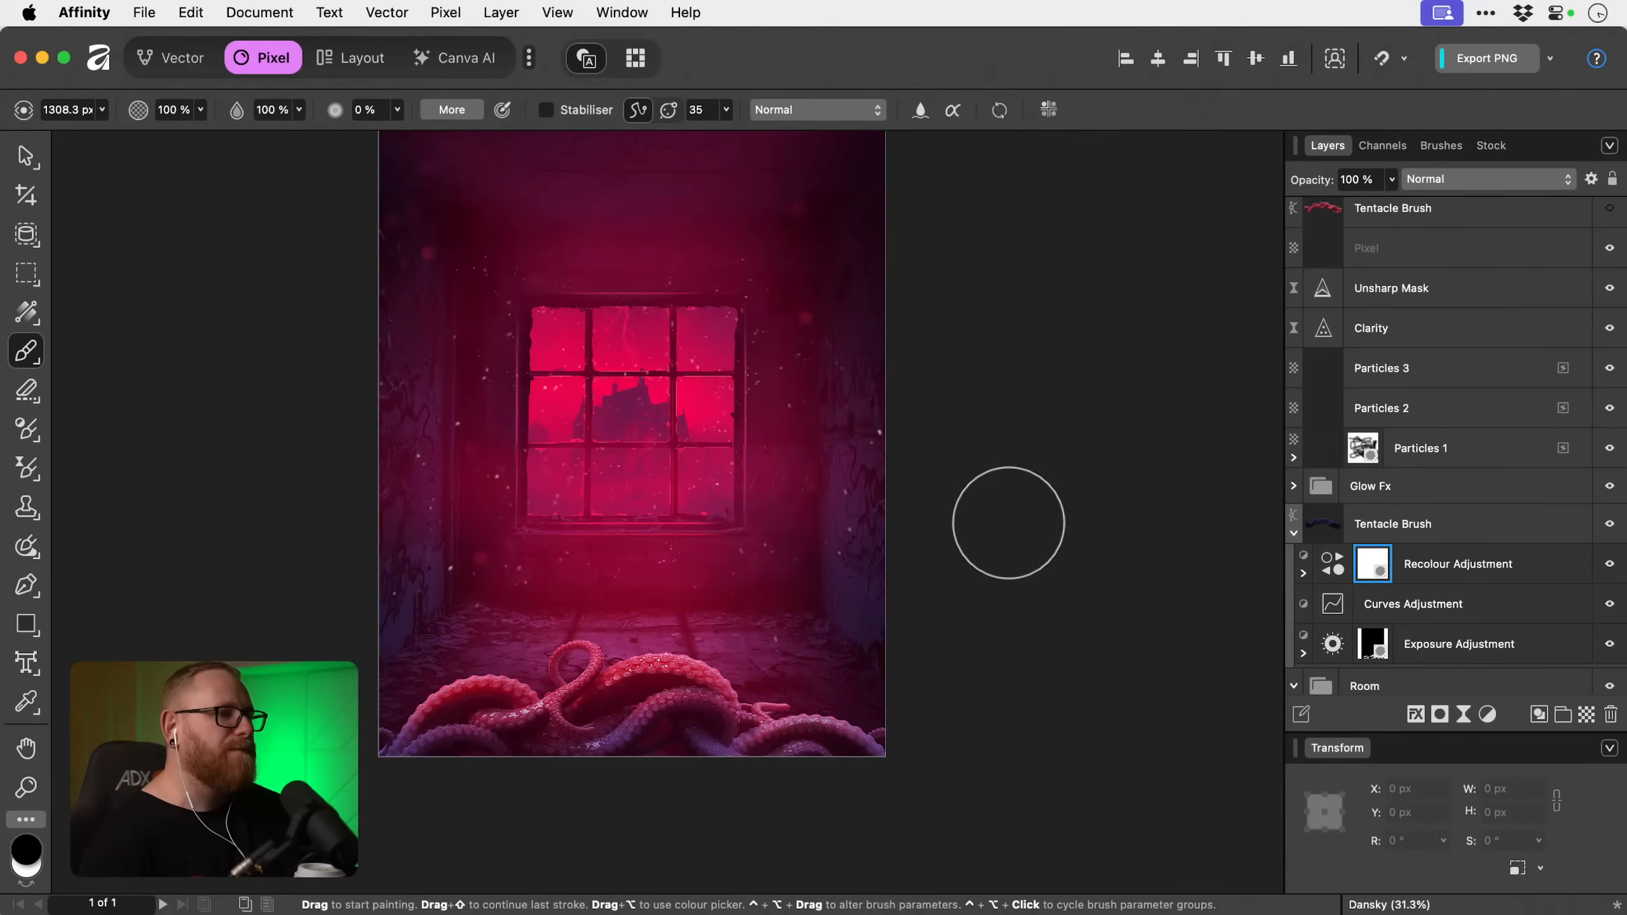
{"action": "key", "text": "v"}
{"action": "scroll", "coordinate": [1031, 534], "scroll_direction": "up", "scroll_amount": 3}
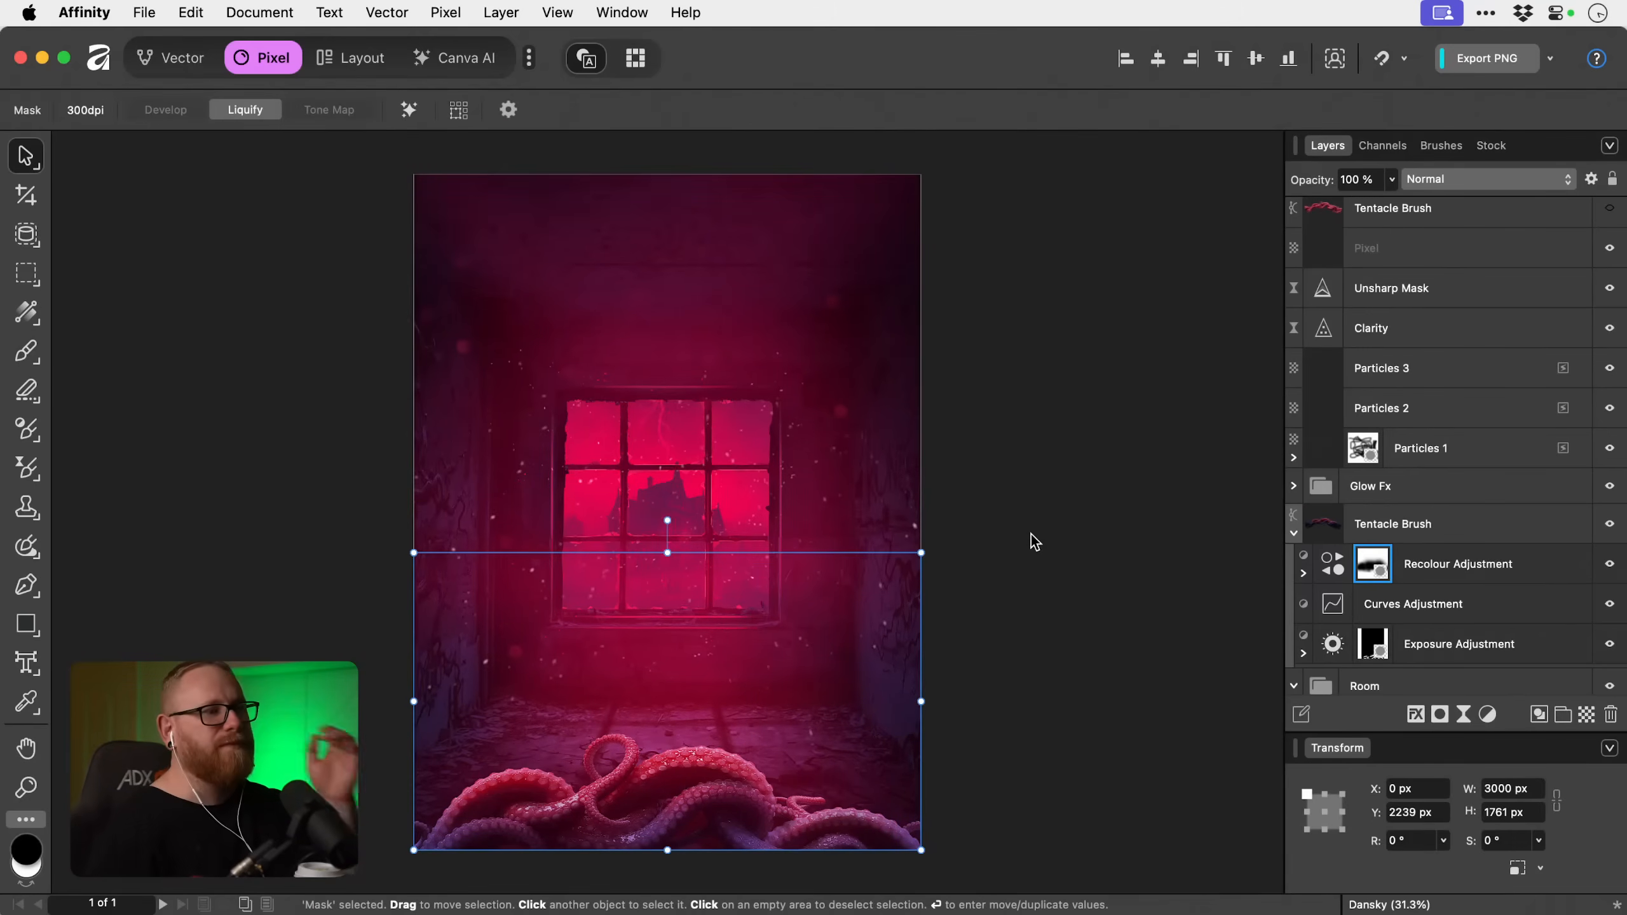
Collapse the recoloured Tentacle Brush layer, compare the poster with it hidden and shown, and clear the selection.
{"action": "left_click", "coordinate": [1443, 540]}
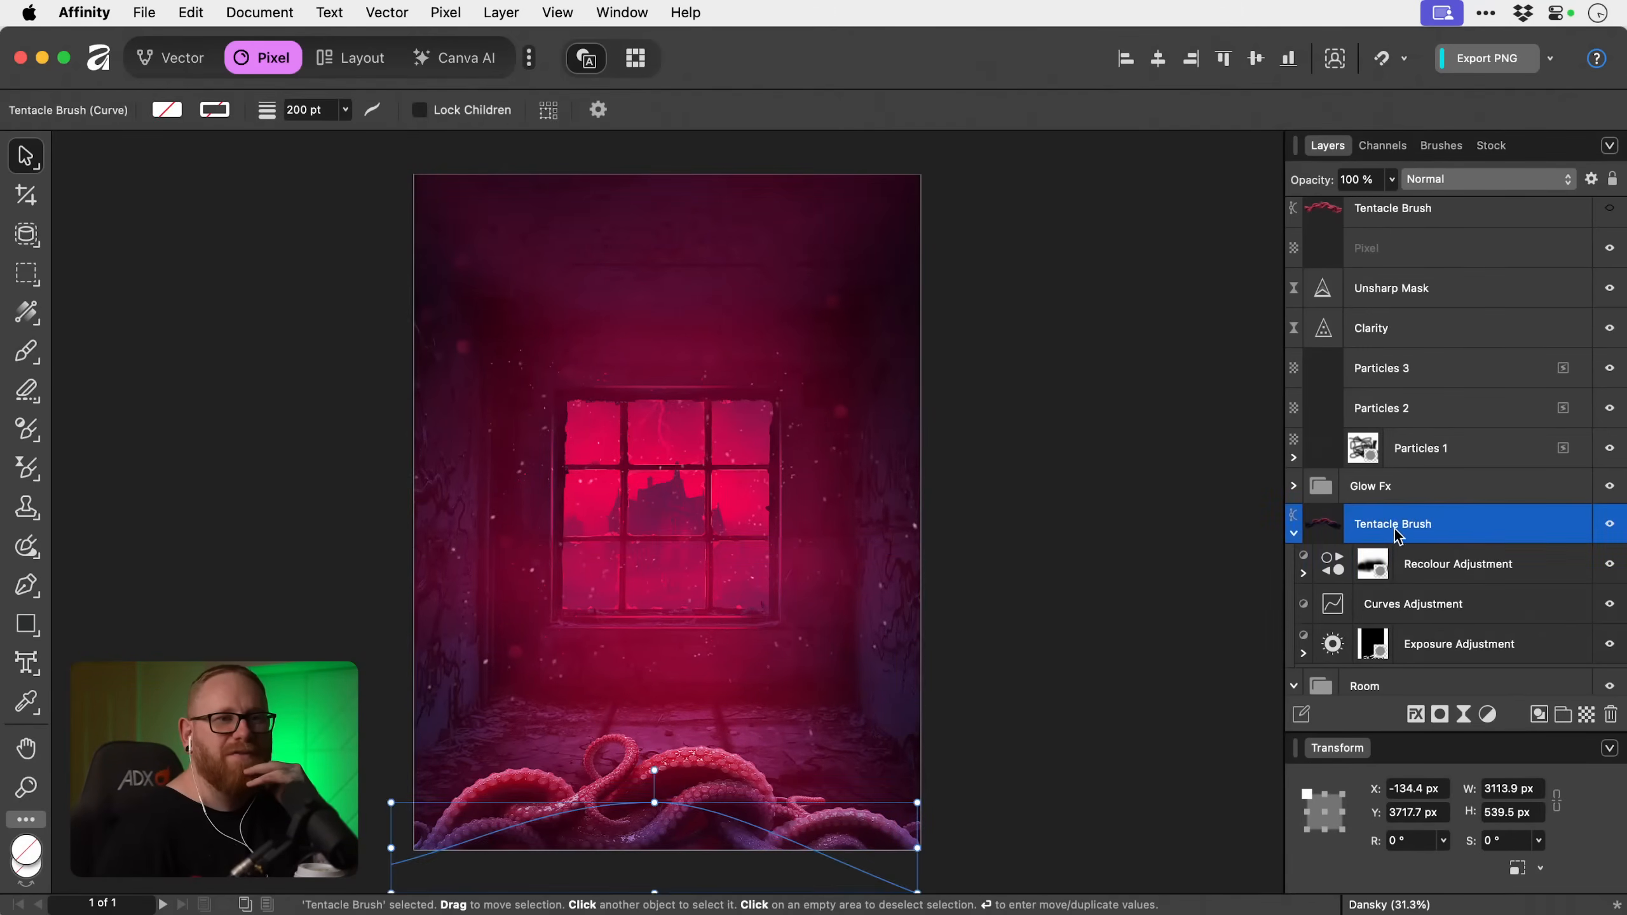
{"action": "left_click", "coordinate": [1293, 534]}
{"action": "left_click", "coordinate": [1611, 526]}
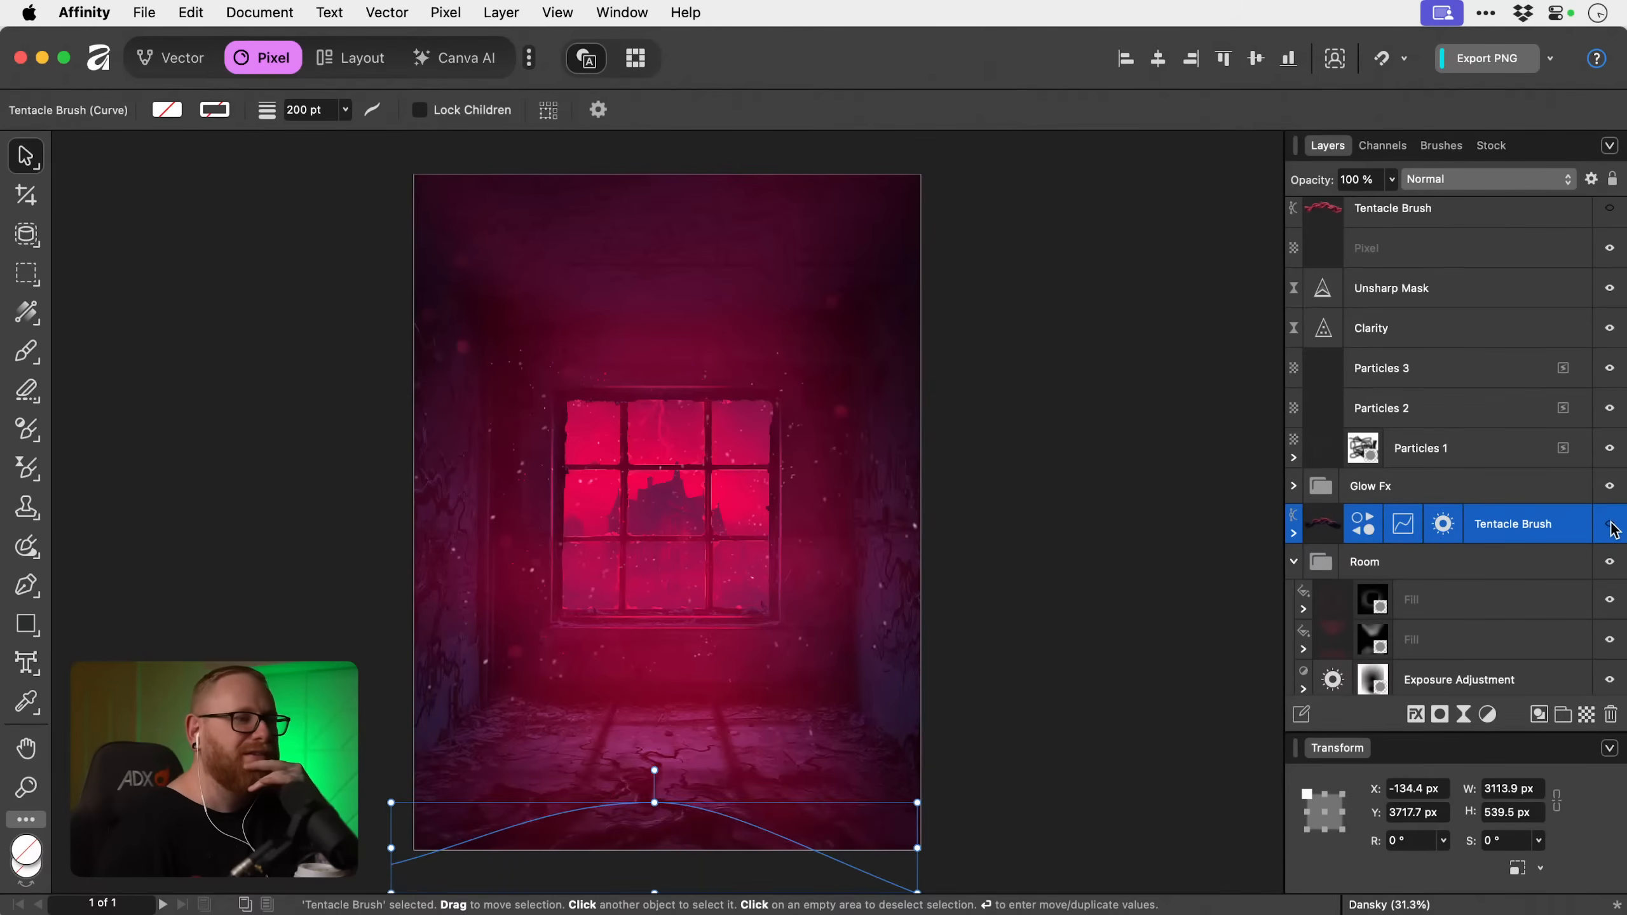
{"action": "left_click", "coordinate": [1611, 526]}
{"action": "left_click", "coordinate": [1139, 527]}
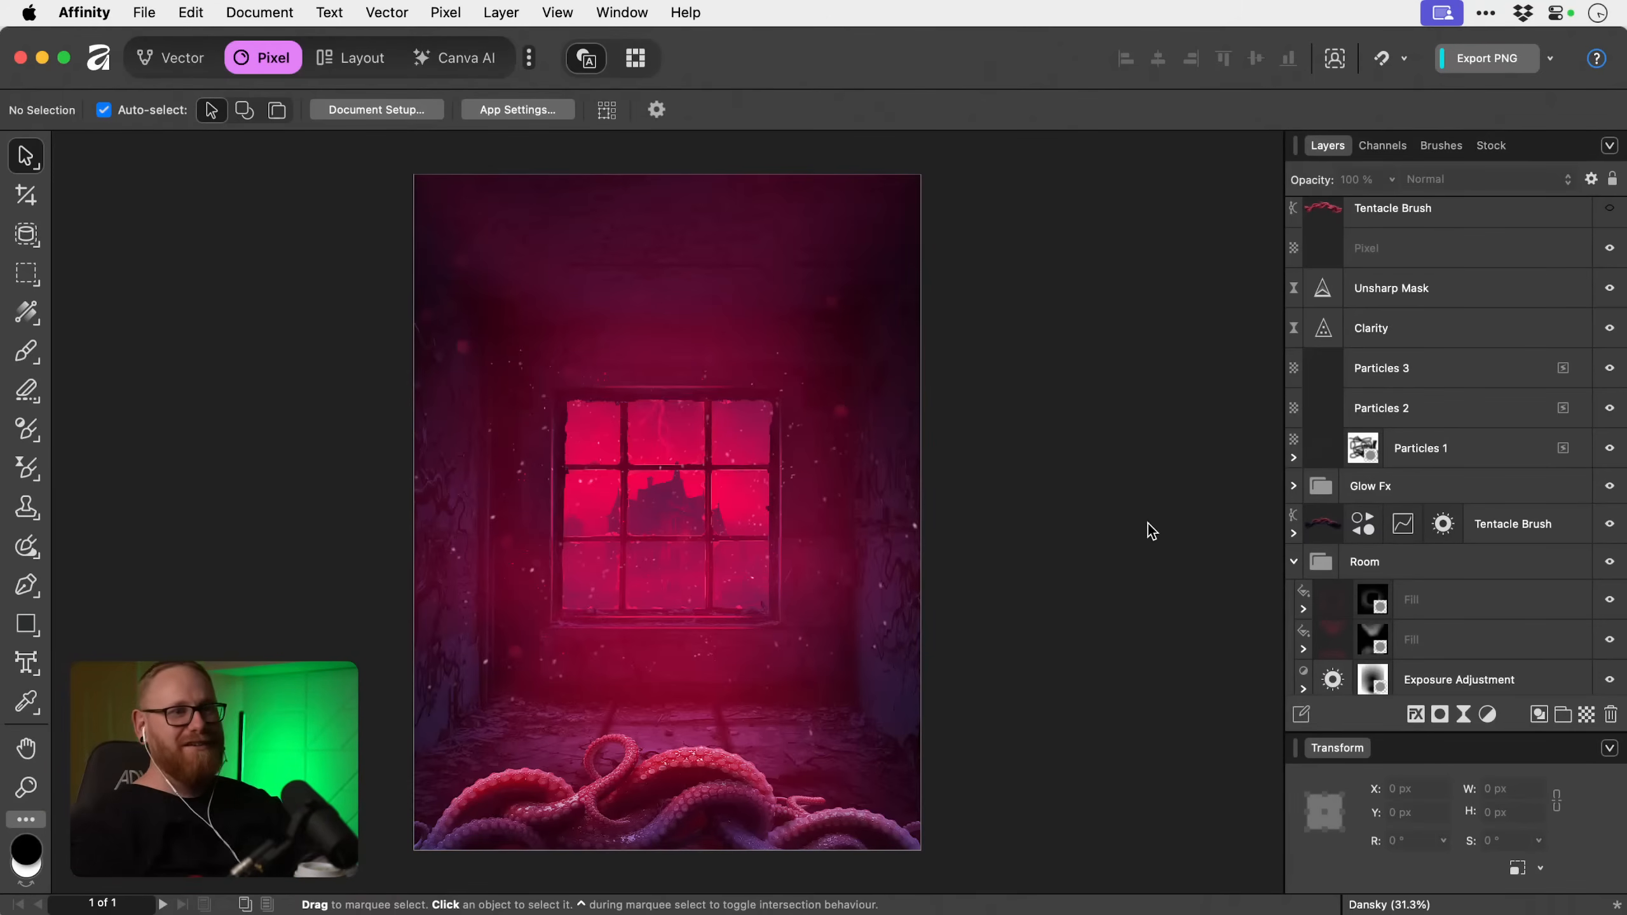
Duplicate the recoloured Tentacle Brush layer, rotate the duplicate to -90° and position it along the poster's left edge.
{"action": "left_click", "coordinate": [1512, 535]}
{"action": "key", "text": "super+j"}
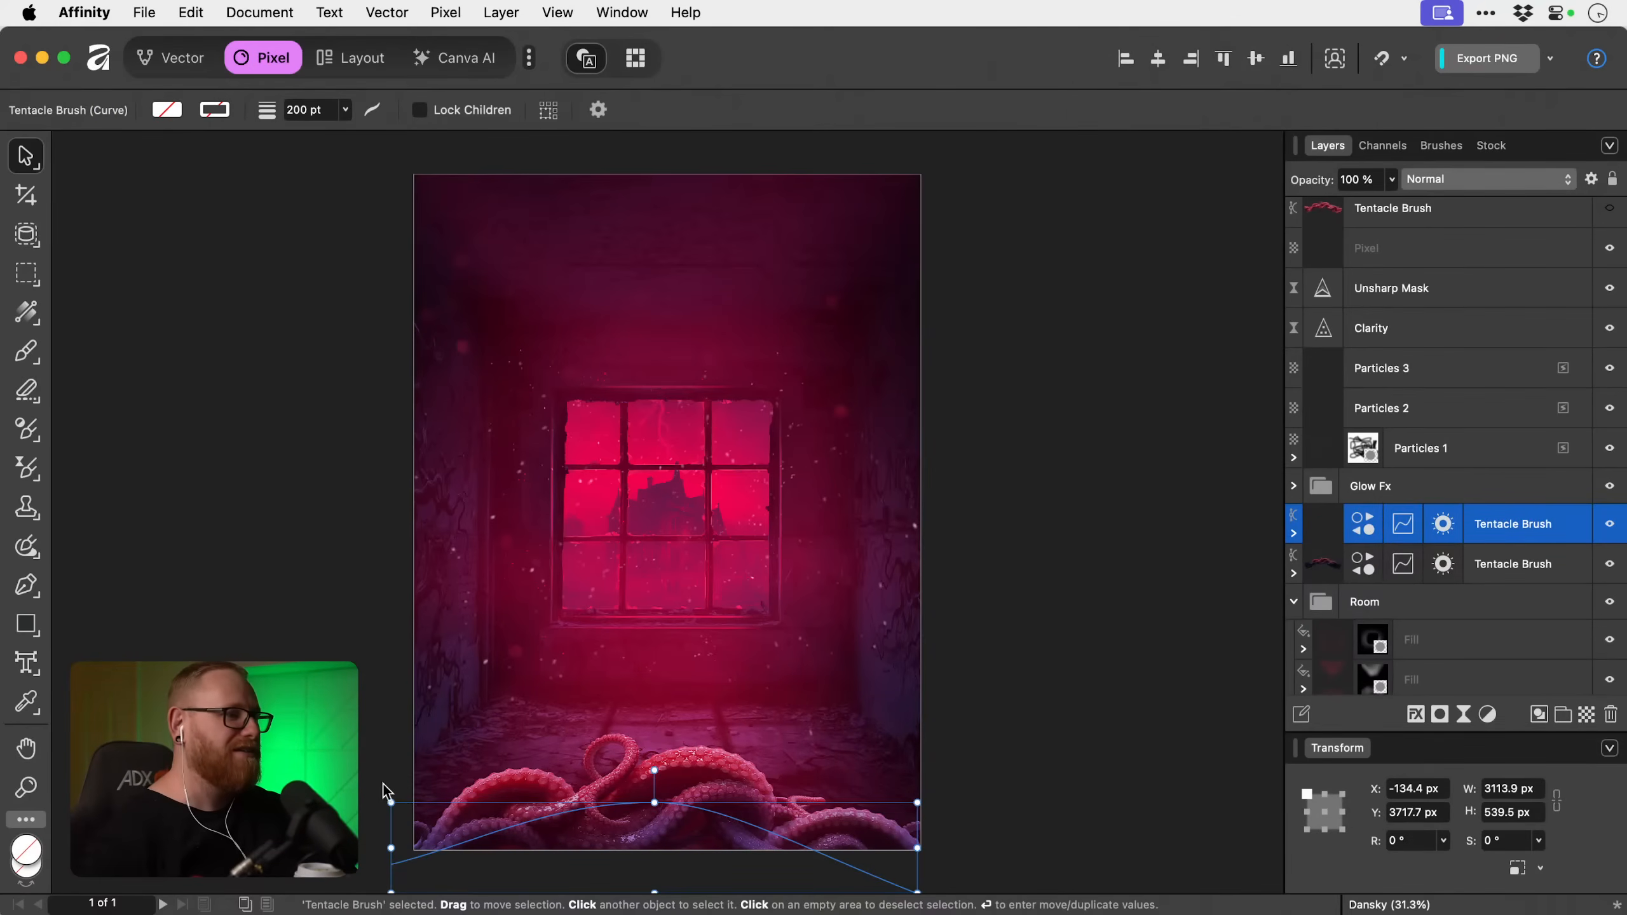
{"action": "mouse_move", "coordinate": [384, 797]}
{"action": "left_mouse_down"}
{"action": "mouse_move", "coordinate": [701, 685]}
{"action": "mouse_move", "coordinate": [674, 692]}
{"action": "mouse_move", "coordinate": [506, 356]}
{"action": "mouse_move", "coordinate": [420, 368]}
{"action": "mouse_move", "coordinate": [403, 383]}
{"action": "mouse_move", "coordinate": [418, 389]}
{"action": "left_mouse_up"}
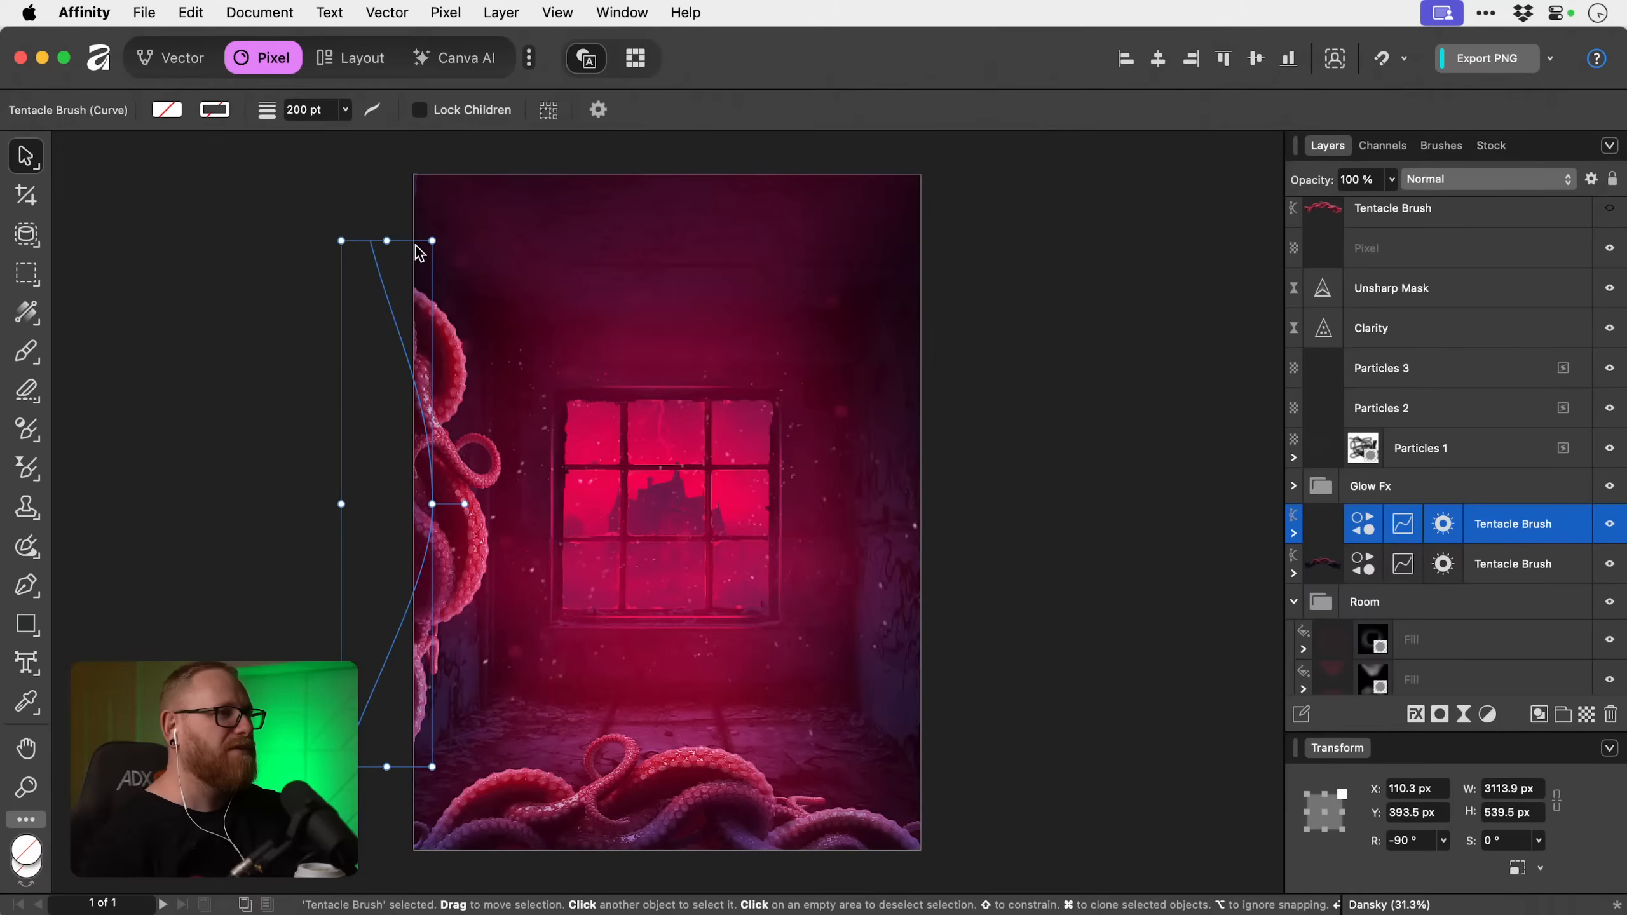
Lengthen the vertical tentacle curve to about 3442 px by moving its upper end node up and its lower end node down.
{"action": "key", "text": "a"}
{"action": "mouse_move", "coordinate": [370, 241]}
{"action": "left_mouse_down"}
{"action": "mouse_move", "coordinate": [458, 242]}
{"action": "mouse_move", "coordinate": [364, 219]}
{"action": "left_mouse_up"}
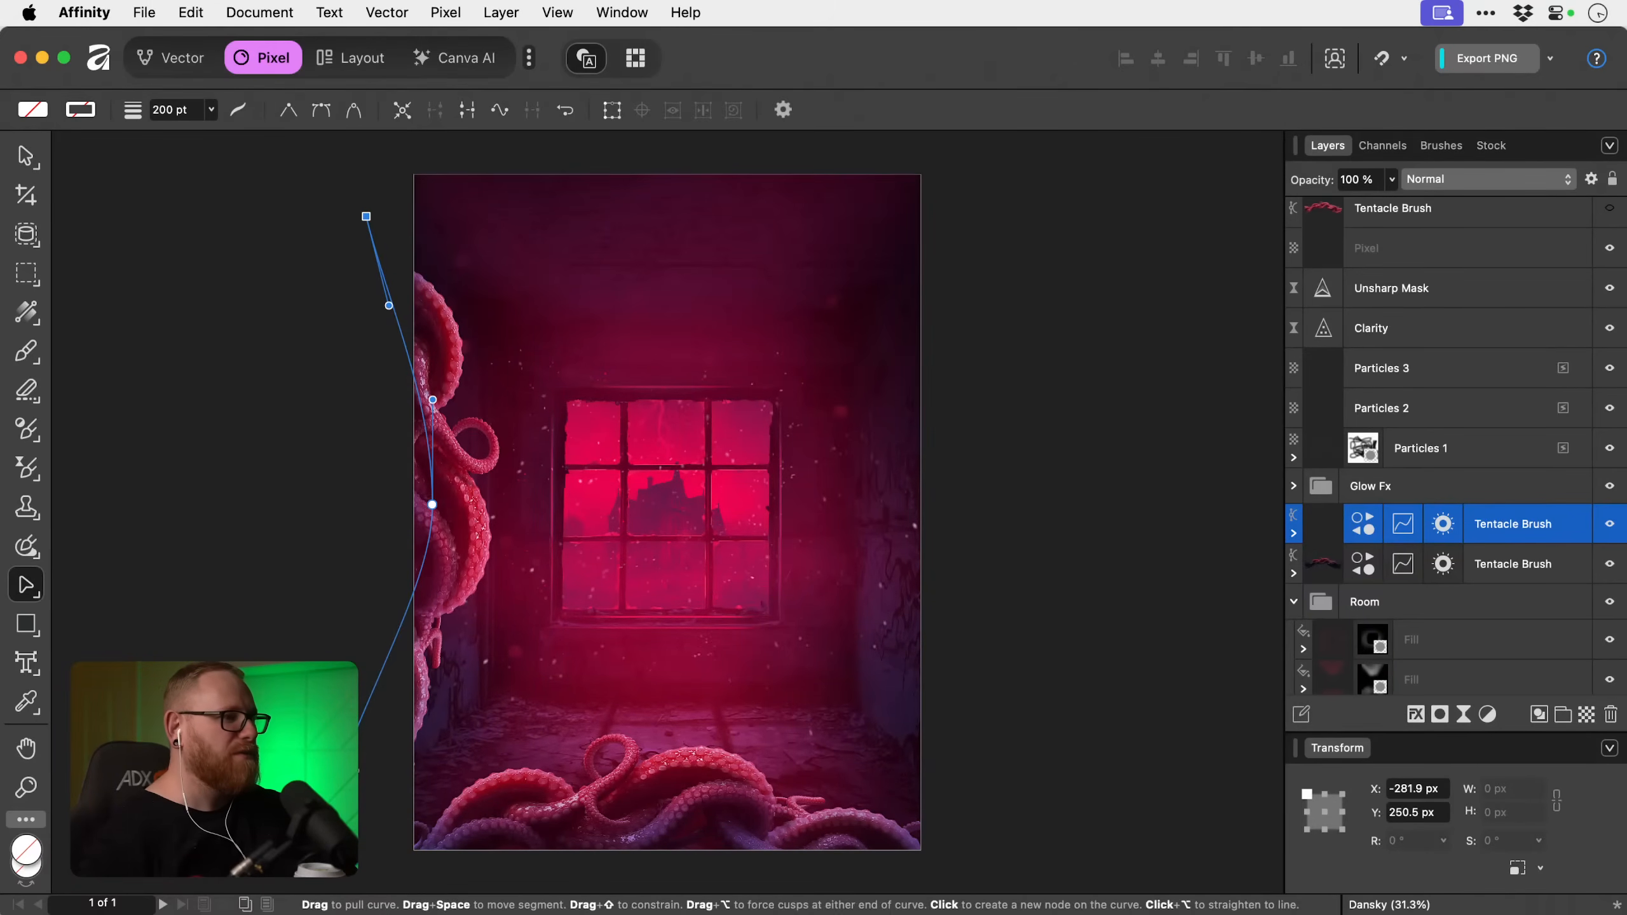
{"action": "mouse_move", "coordinate": [339, 778]}
{"action": "left_mouse_down"}
{"action": "mouse_move", "coordinate": [360, 877]}
{"action": "mouse_move", "coordinate": [361, 827]}
{"action": "mouse_move", "coordinate": [395, 813]}
{"action": "mouse_move", "coordinate": [333, 735]}
{"action": "mouse_move", "coordinate": [348, 793]}
{"action": "left_mouse_up"}
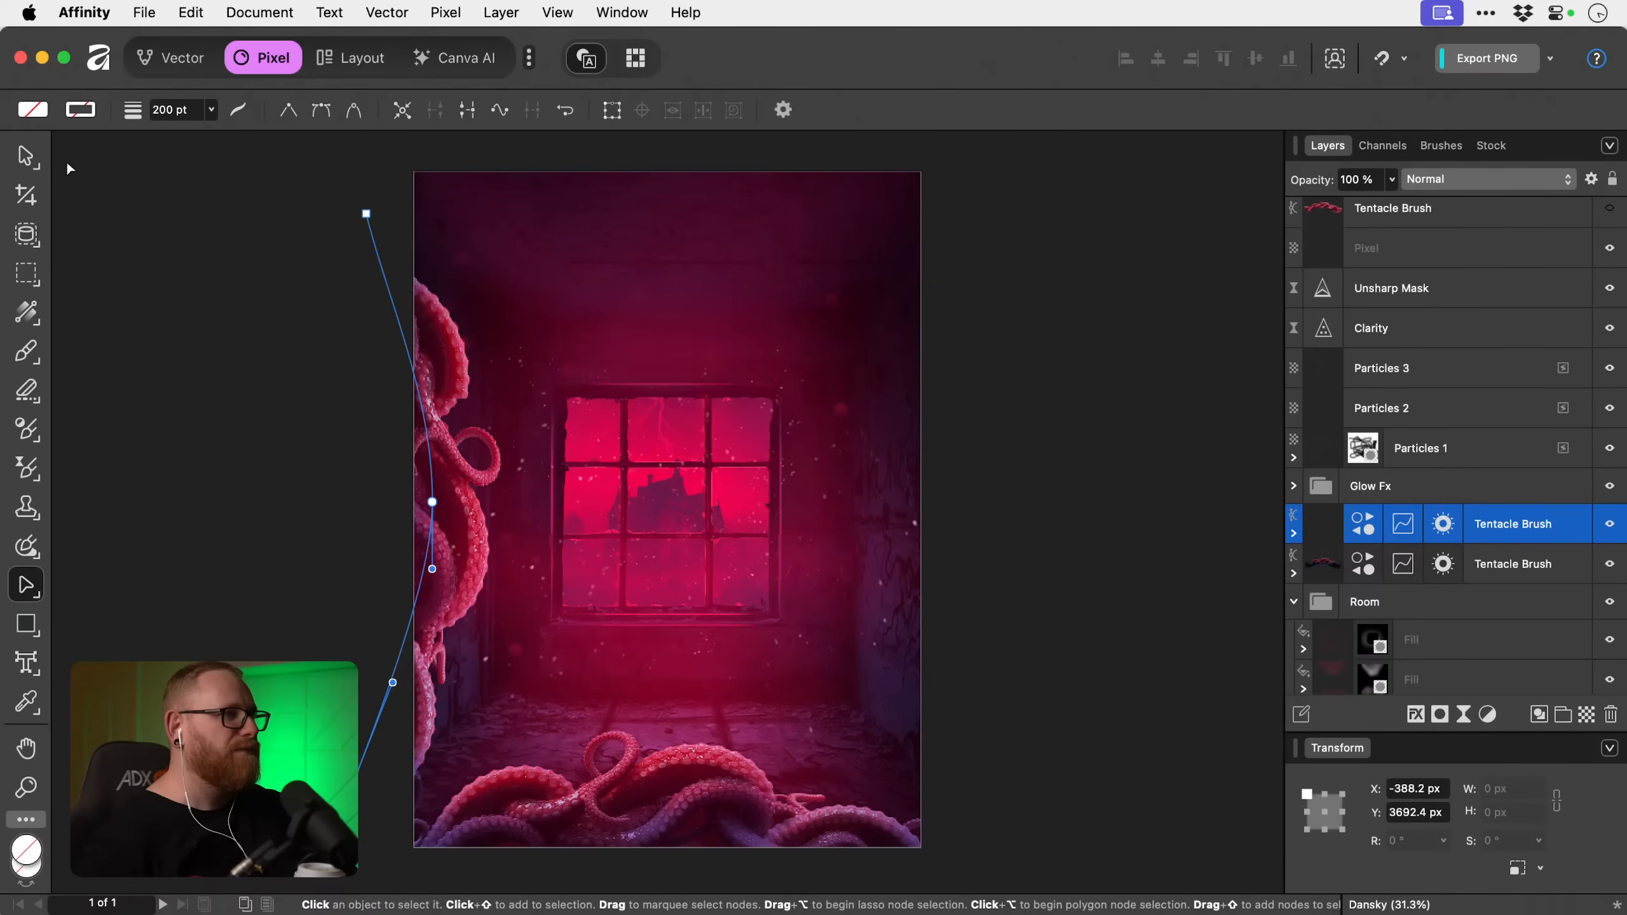
{"action": "left_click", "coordinate": [25, 155]}
{"action": "mouse_move", "coordinate": [433, 209]}
{"action": "left_mouse_down"}
{"action": "mouse_move", "coordinate": [418, 261]}
{"action": "mouse_move", "coordinate": [432, 213]}
{"action": "left_mouse_up"}
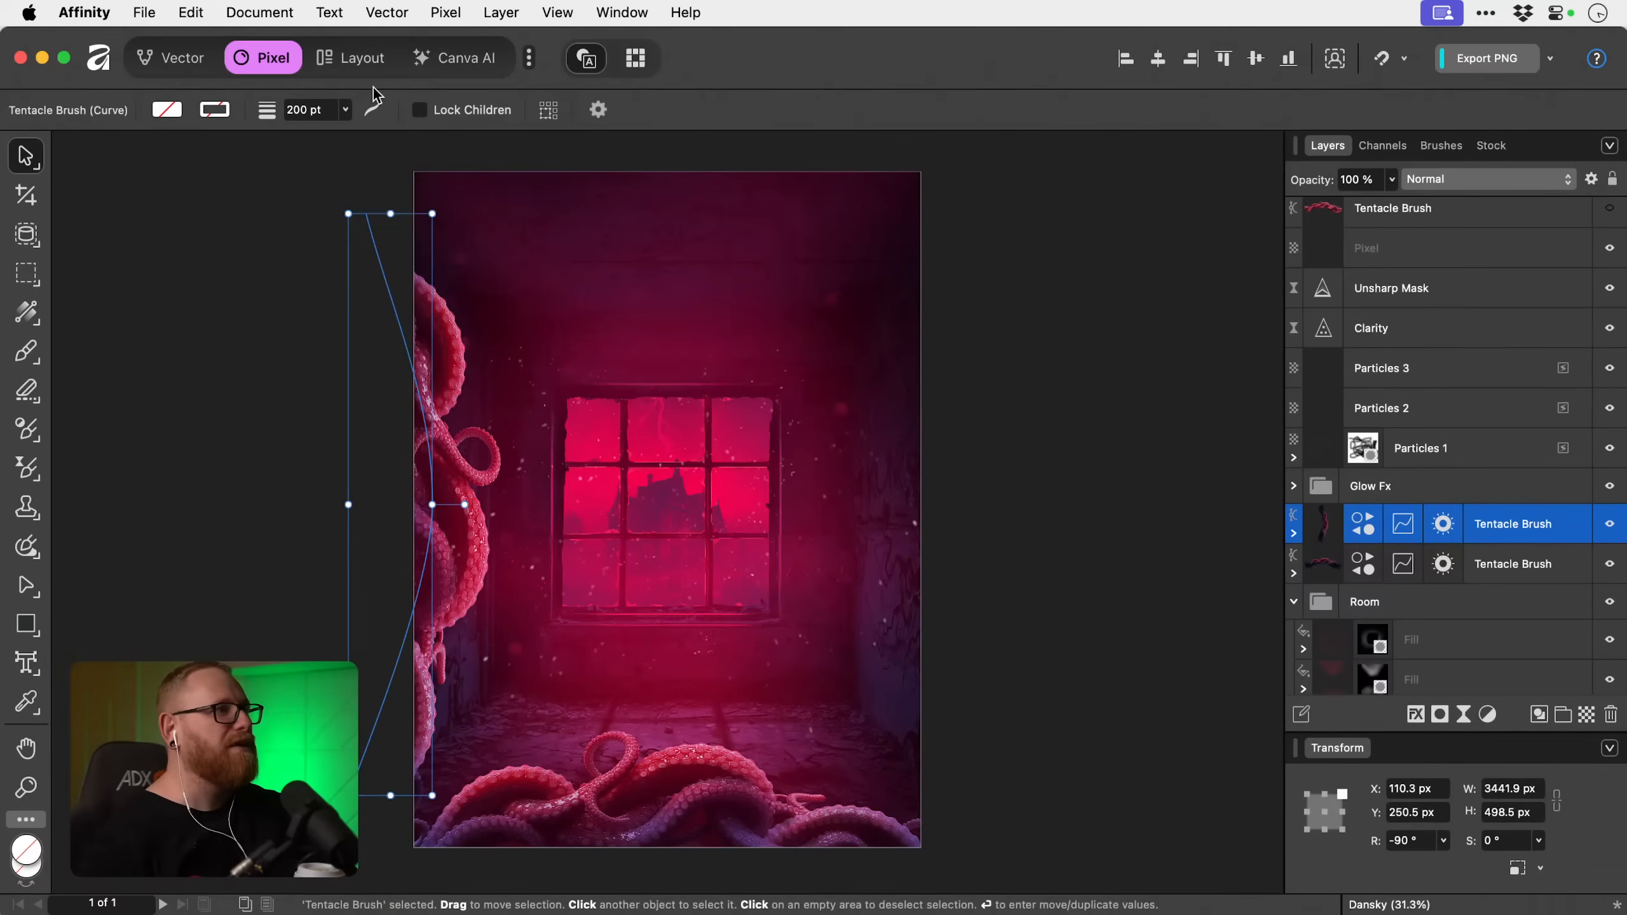
Set the vertical tentacle's stroke width to 100 pt and move the curve inward to about X 206.3 px, Y 359.5 px.
{"action": "left_click", "coordinate": [191, 64]}
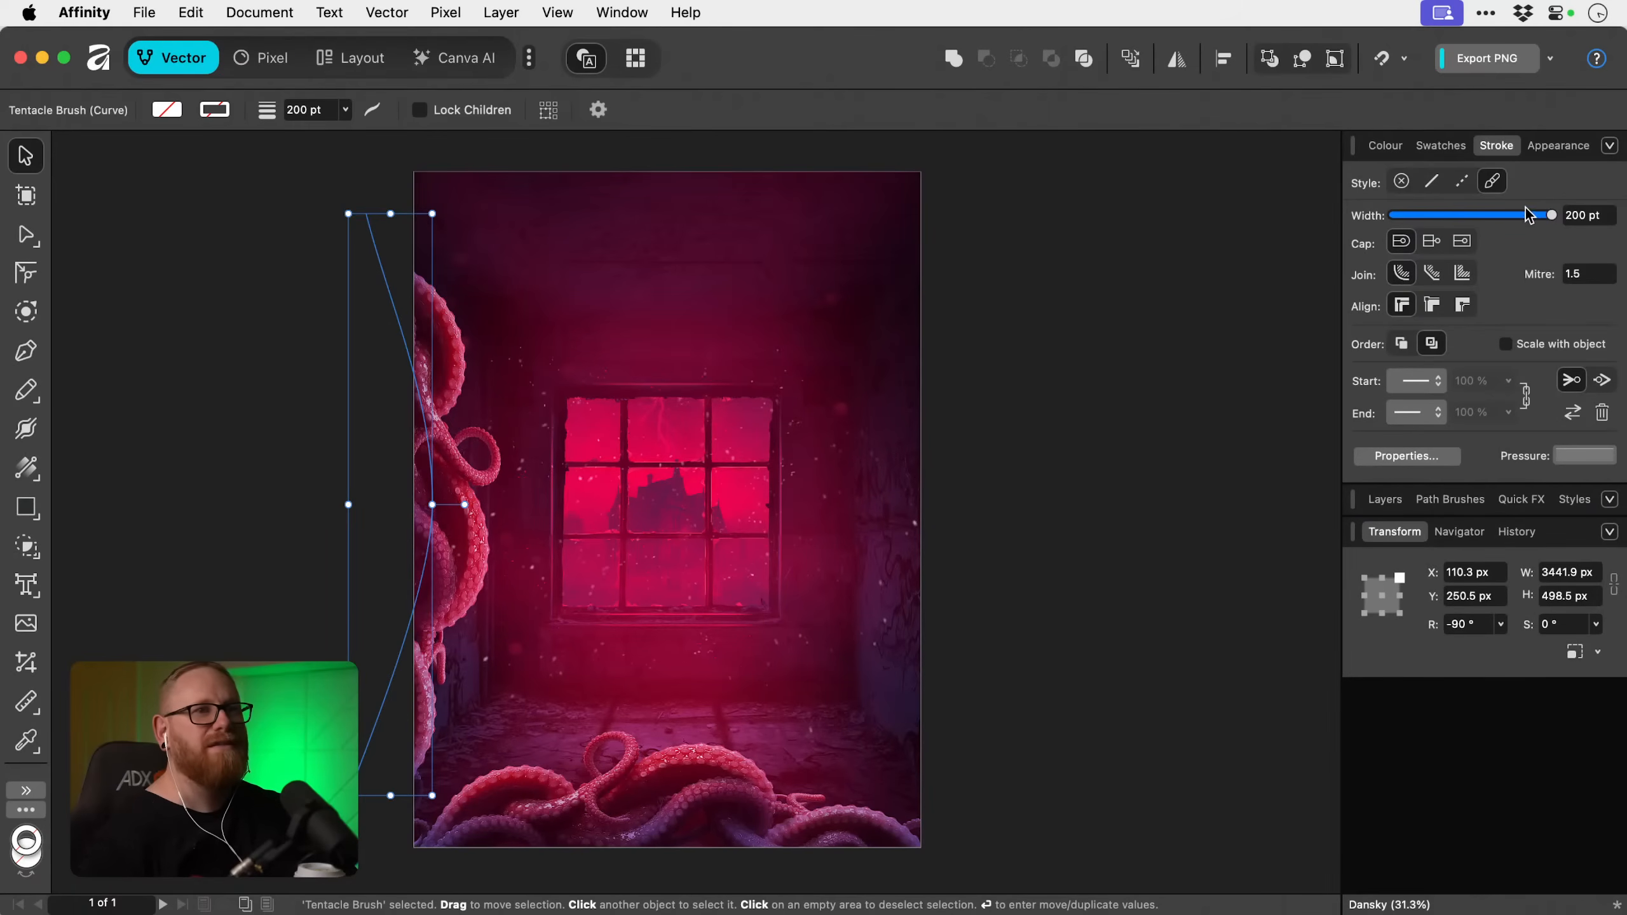
{"action": "left_click_drag", "start_coordinate": [1526, 216], "coordinate": [1553, 214]}
{"action": "scroll", "coordinate": [824, 349], "scroll_direction": "down", "scroll_amount": 1}
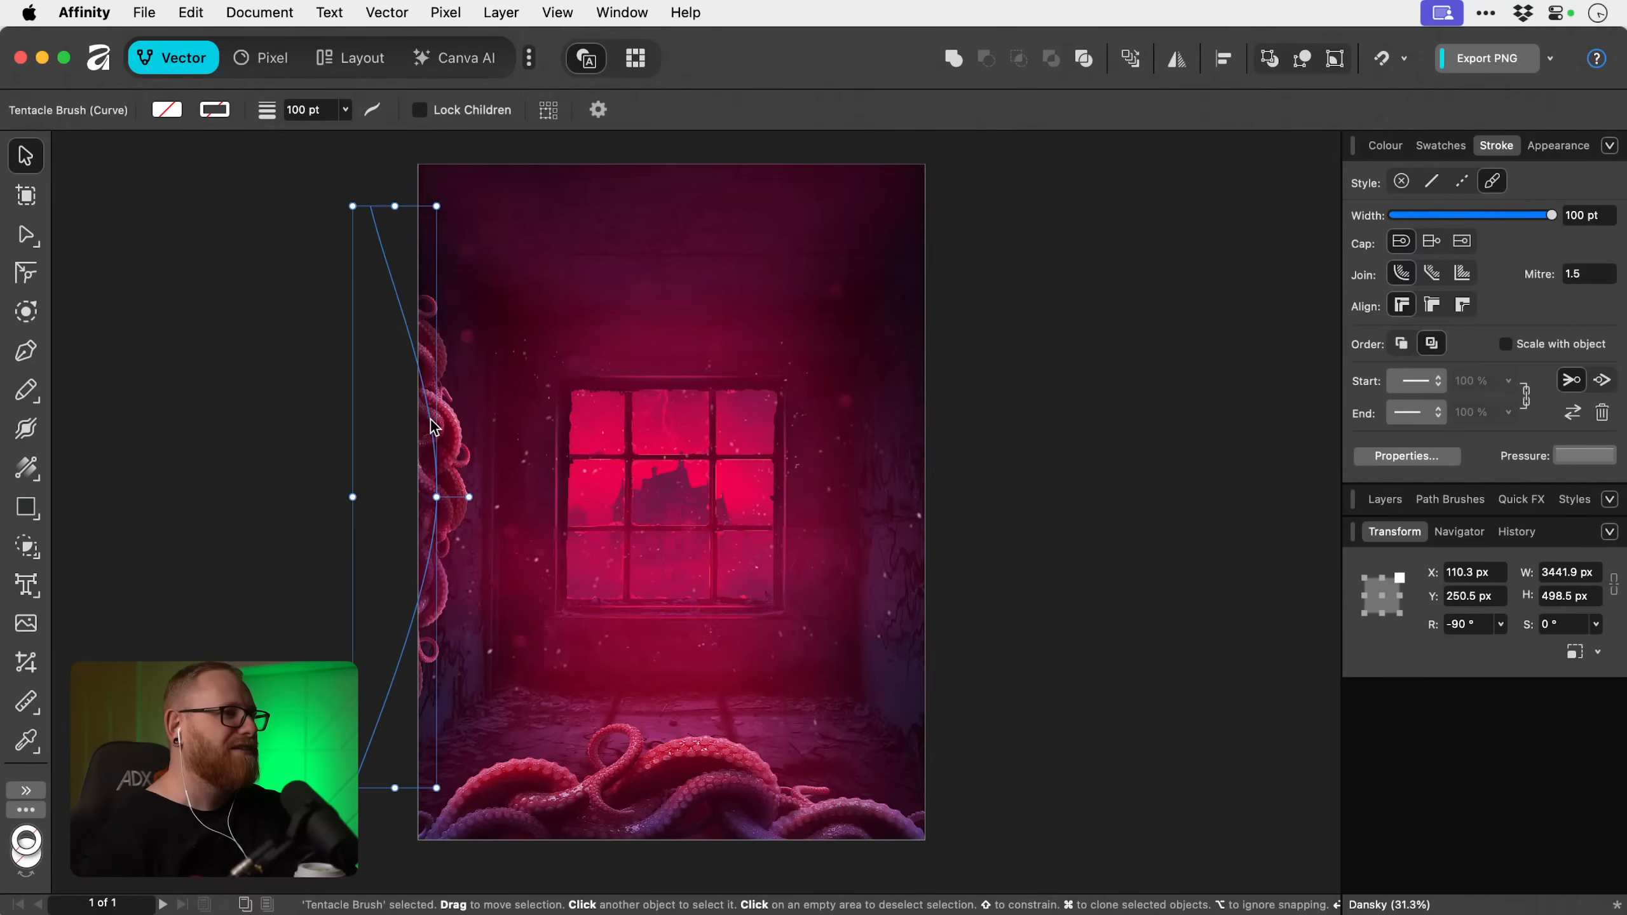
{"action": "mouse_move", "coordinate": [428, 421]}
{"action": "left_mouse_down"}
{"action": "mouse_move", "coordinate": [406, 509]}
{"action": "mouse_move", "coordinate": [449, 433]}
{"action": "mouse_move", "coordinate": [447, 447]}
{"action": "left_mouse_up"}
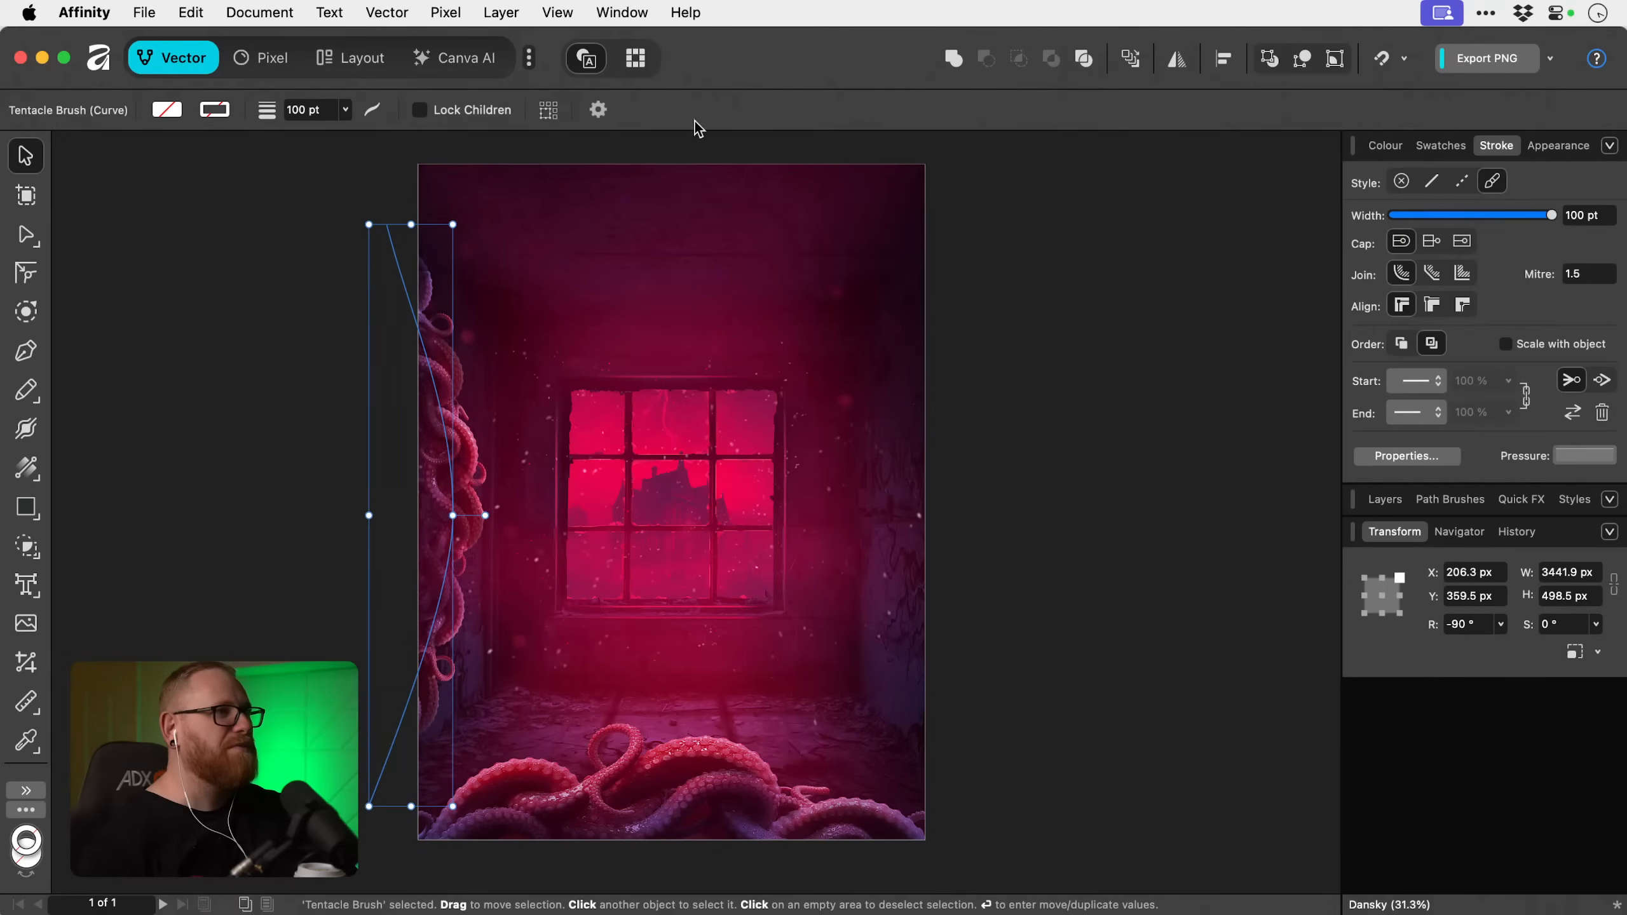
Return to pixel editing and rasterise the vertical Tentacle Brush layer together with its adjustments.
{"action": "left_click", "coordinate": [276, 64]}
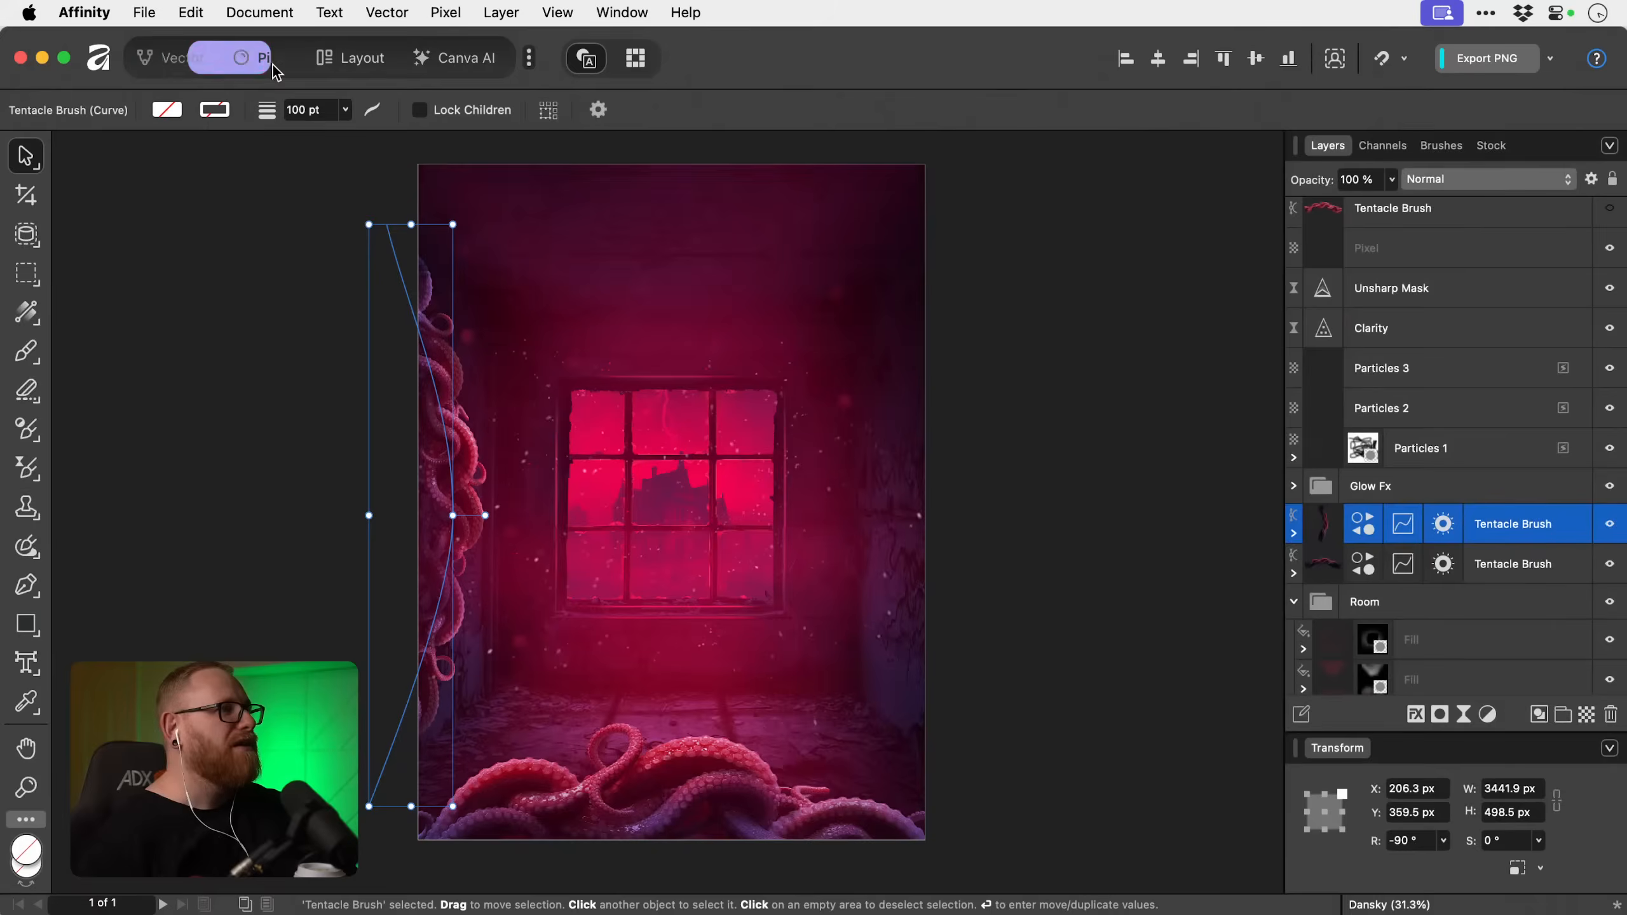
{"action": "right_click", "coordinate": [1529, 527]}
{"action": "scroll", "coordinate": [1482, 753], "scroll_direction": "down", "scroll_amount": 5}
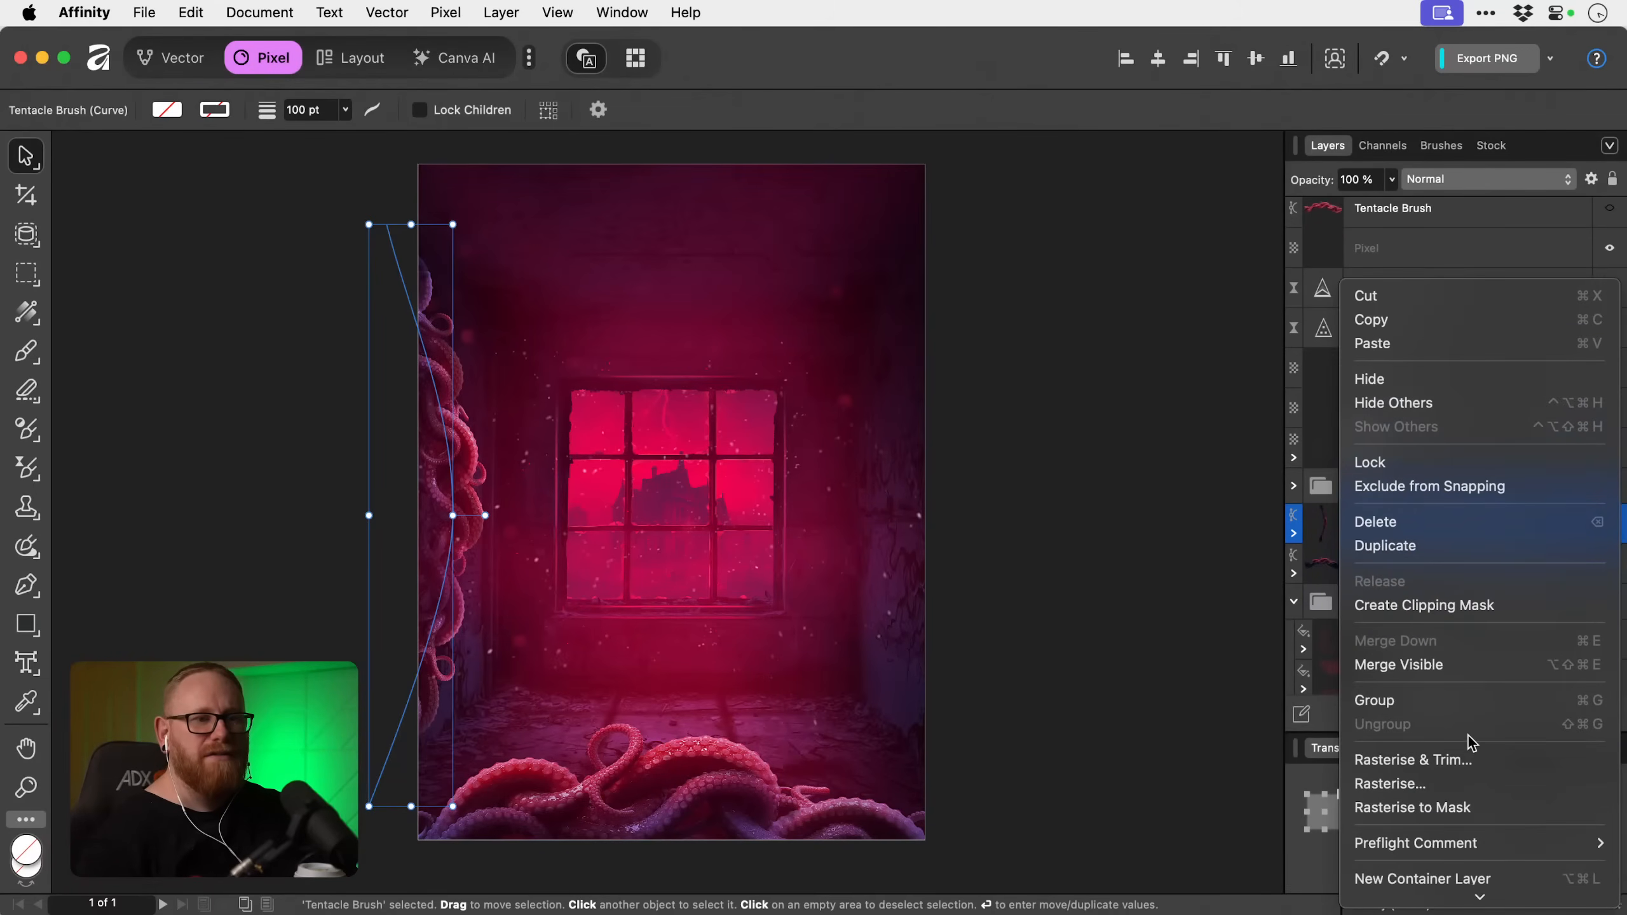
{"action": "left_click", "coordinate": [1458, 783]}
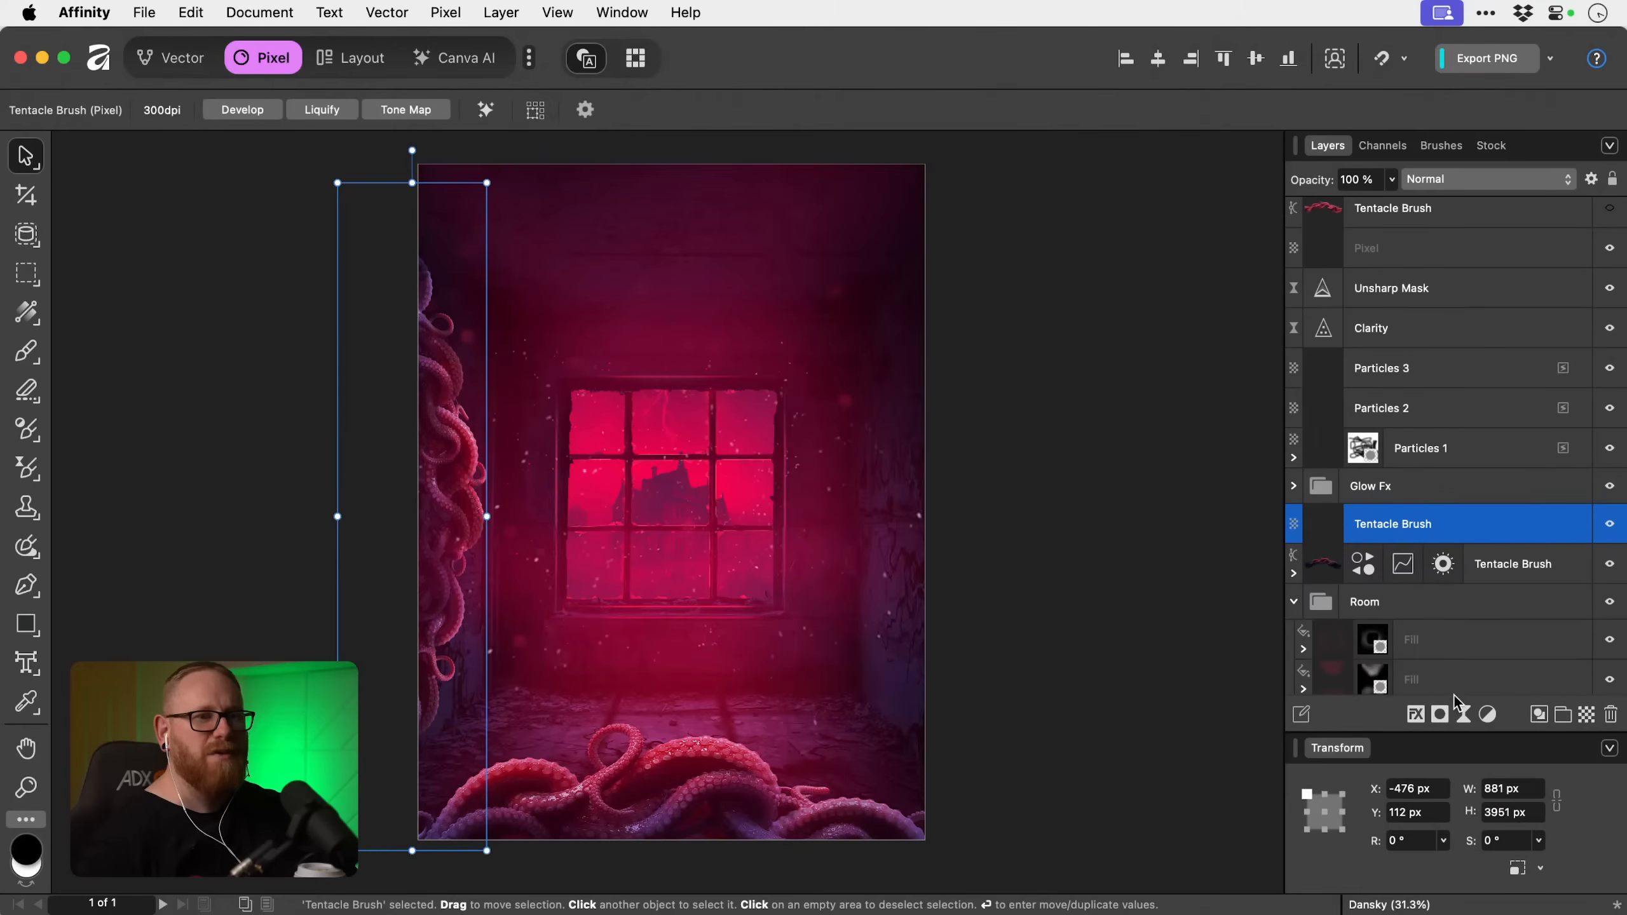
Add a Live Perspective filter to the vertical Tentacle Brush layer on the poster's left side.
{"action": "left_click", "coordinate": [1465, 714]}
{"action": "scroll", "coordinate": [1493, 801], "scroll_direction": "down", "scroll_amount": 5}
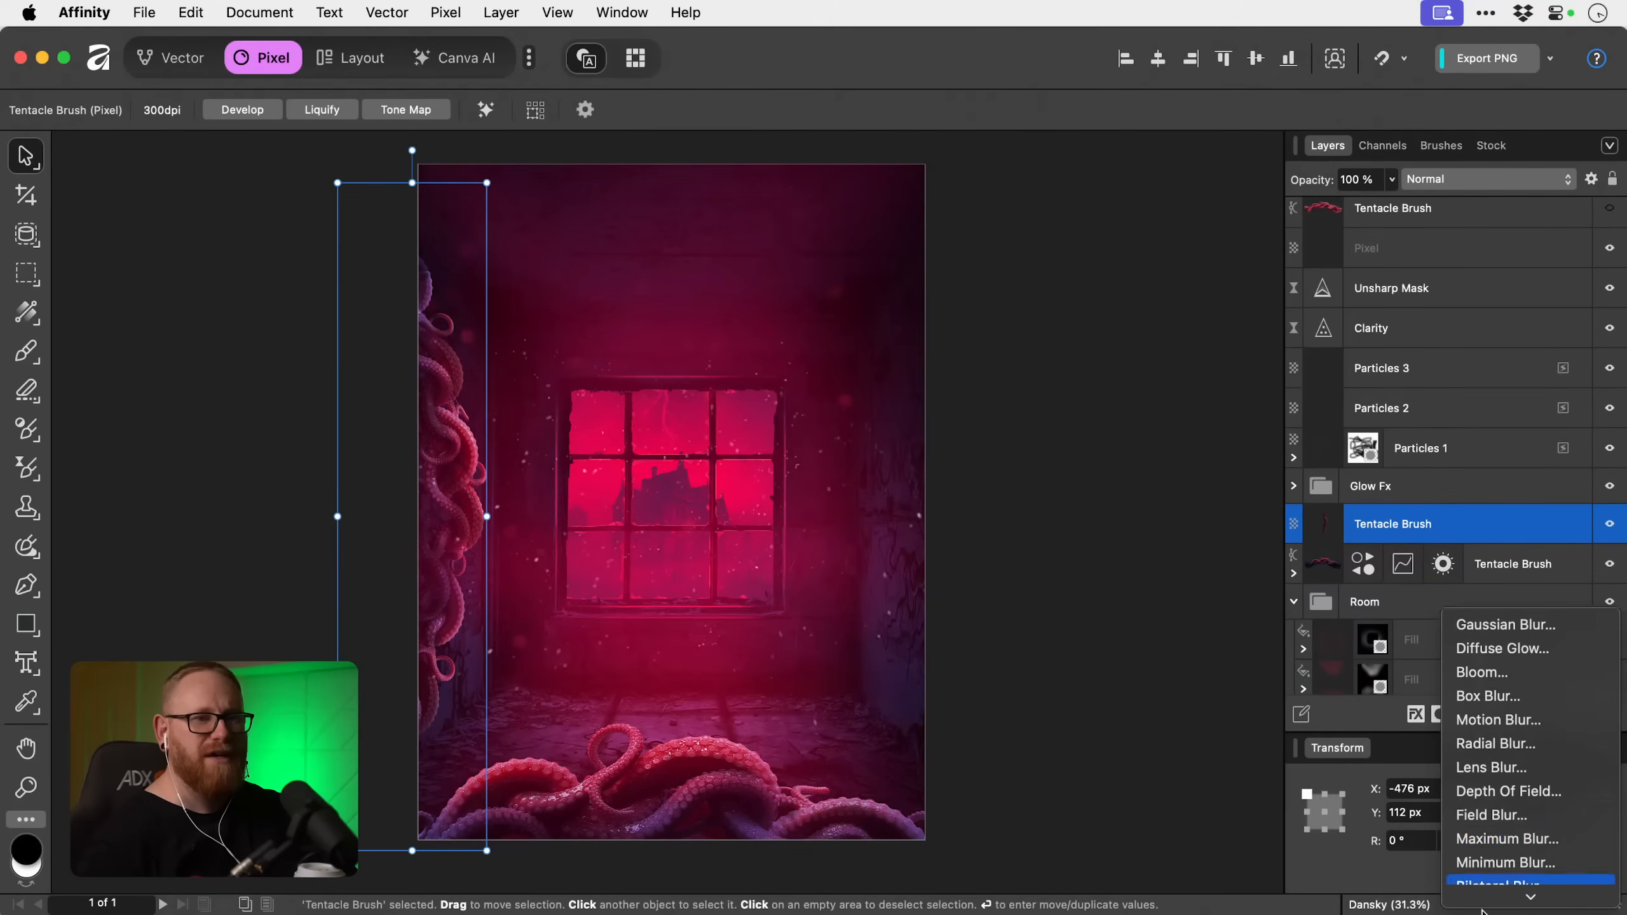
{"action": "scroll", "coordinate": [1492, 833], "scroll_direction": "down", "scroll_amount": 5}
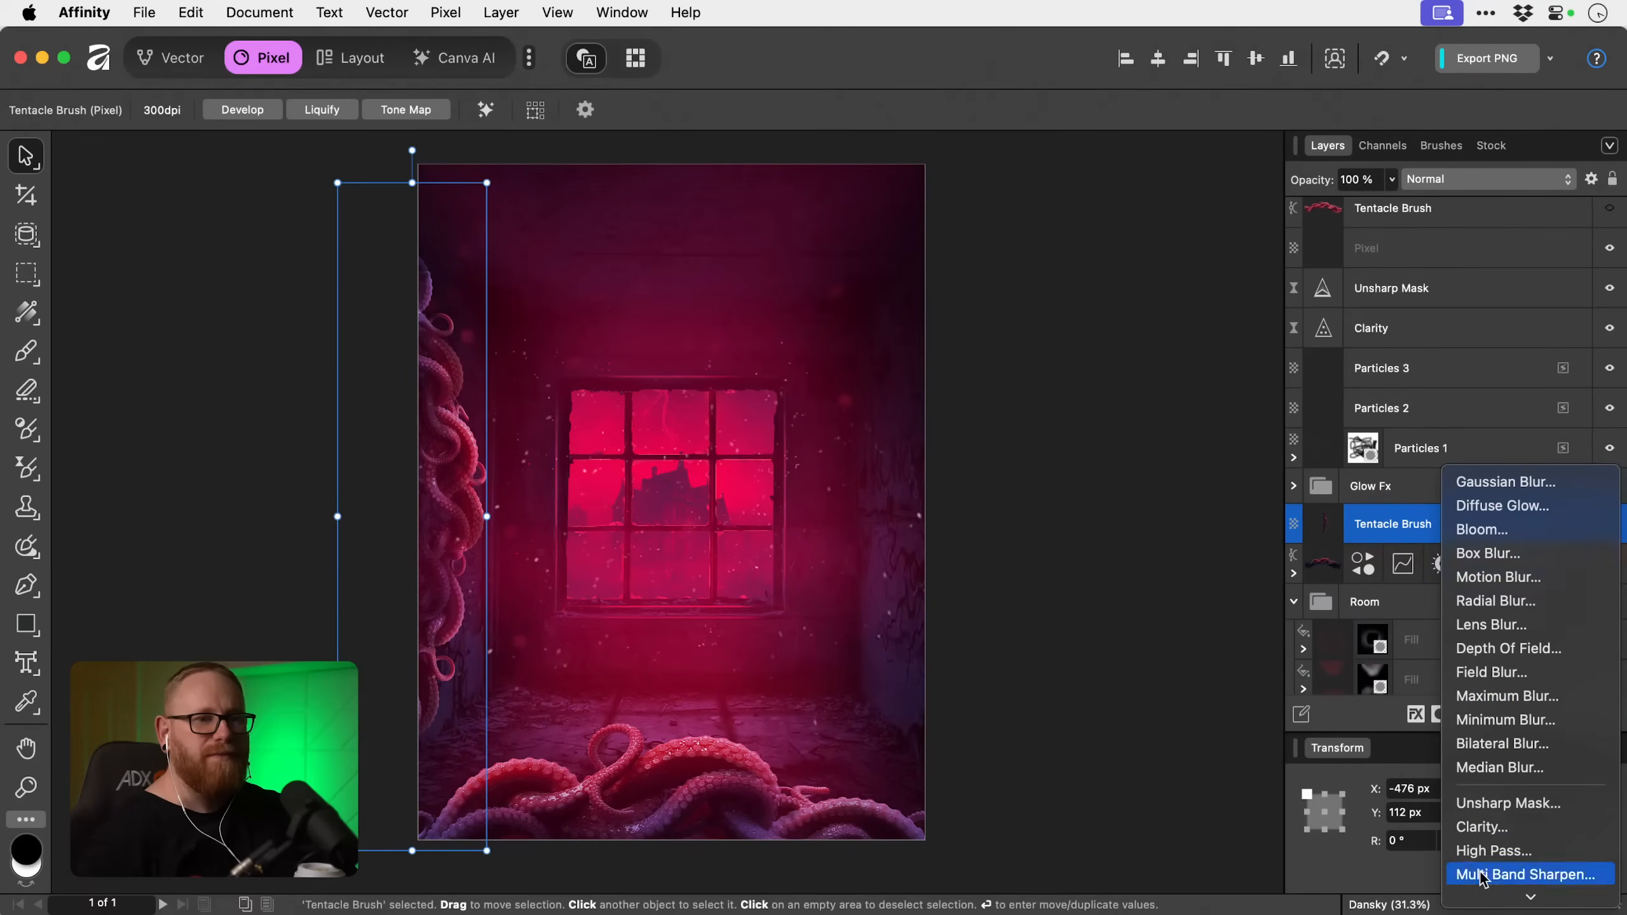
{"action": "left_click", "coordinate": [32, 156]}
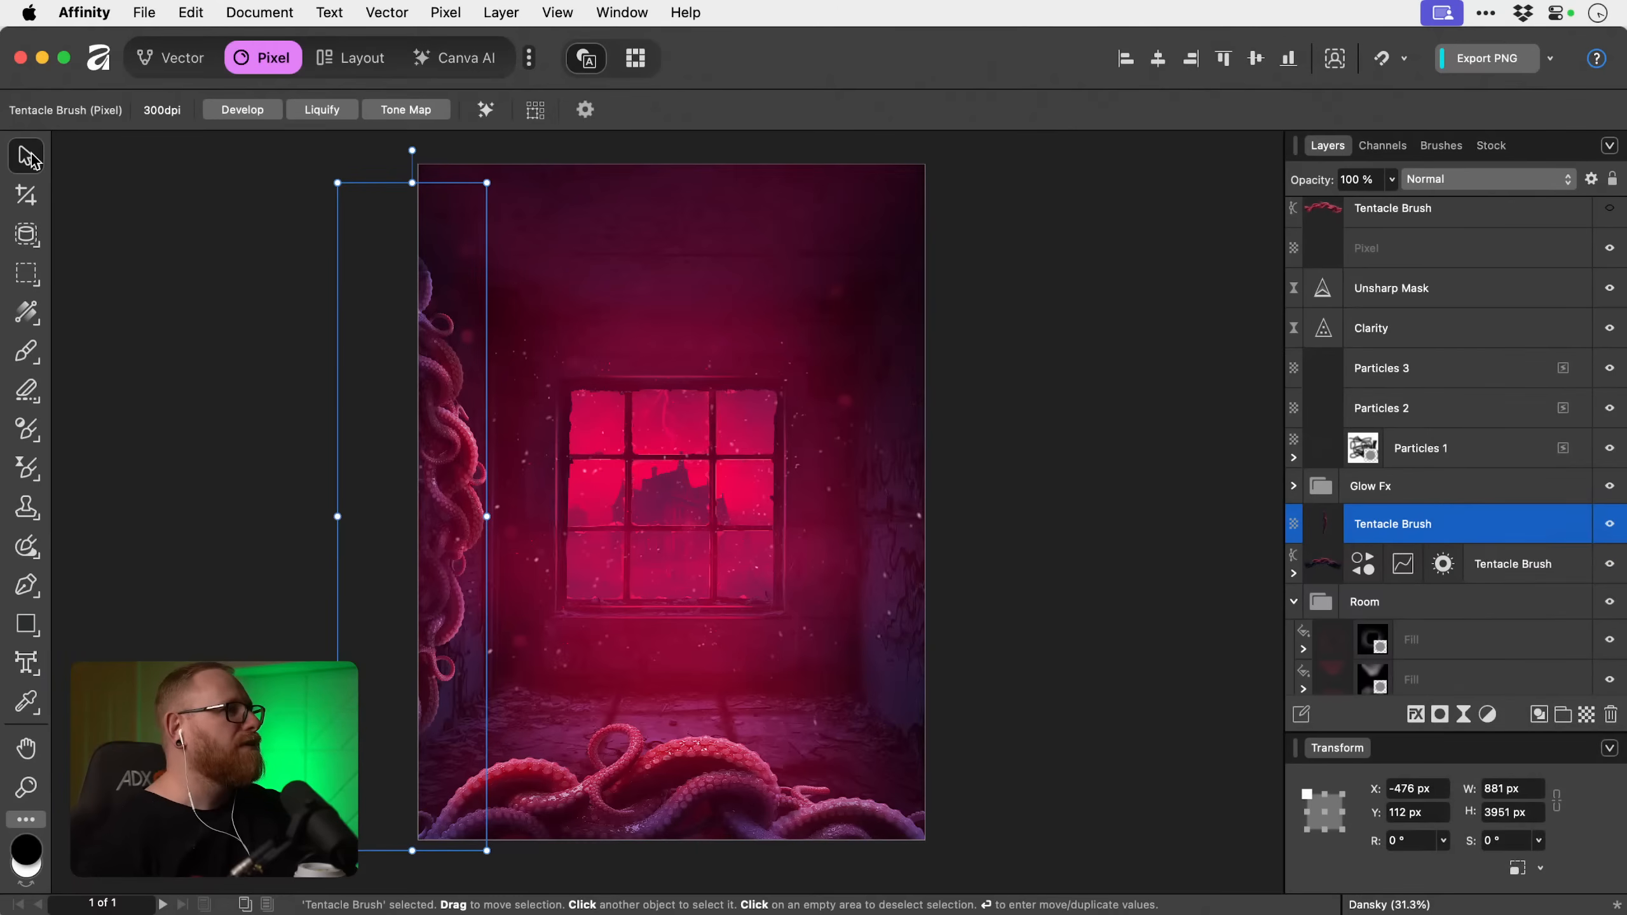
{"action": "left_click_drag", "start_coordinate": [31, 156], "coordinate": [109, 178]}
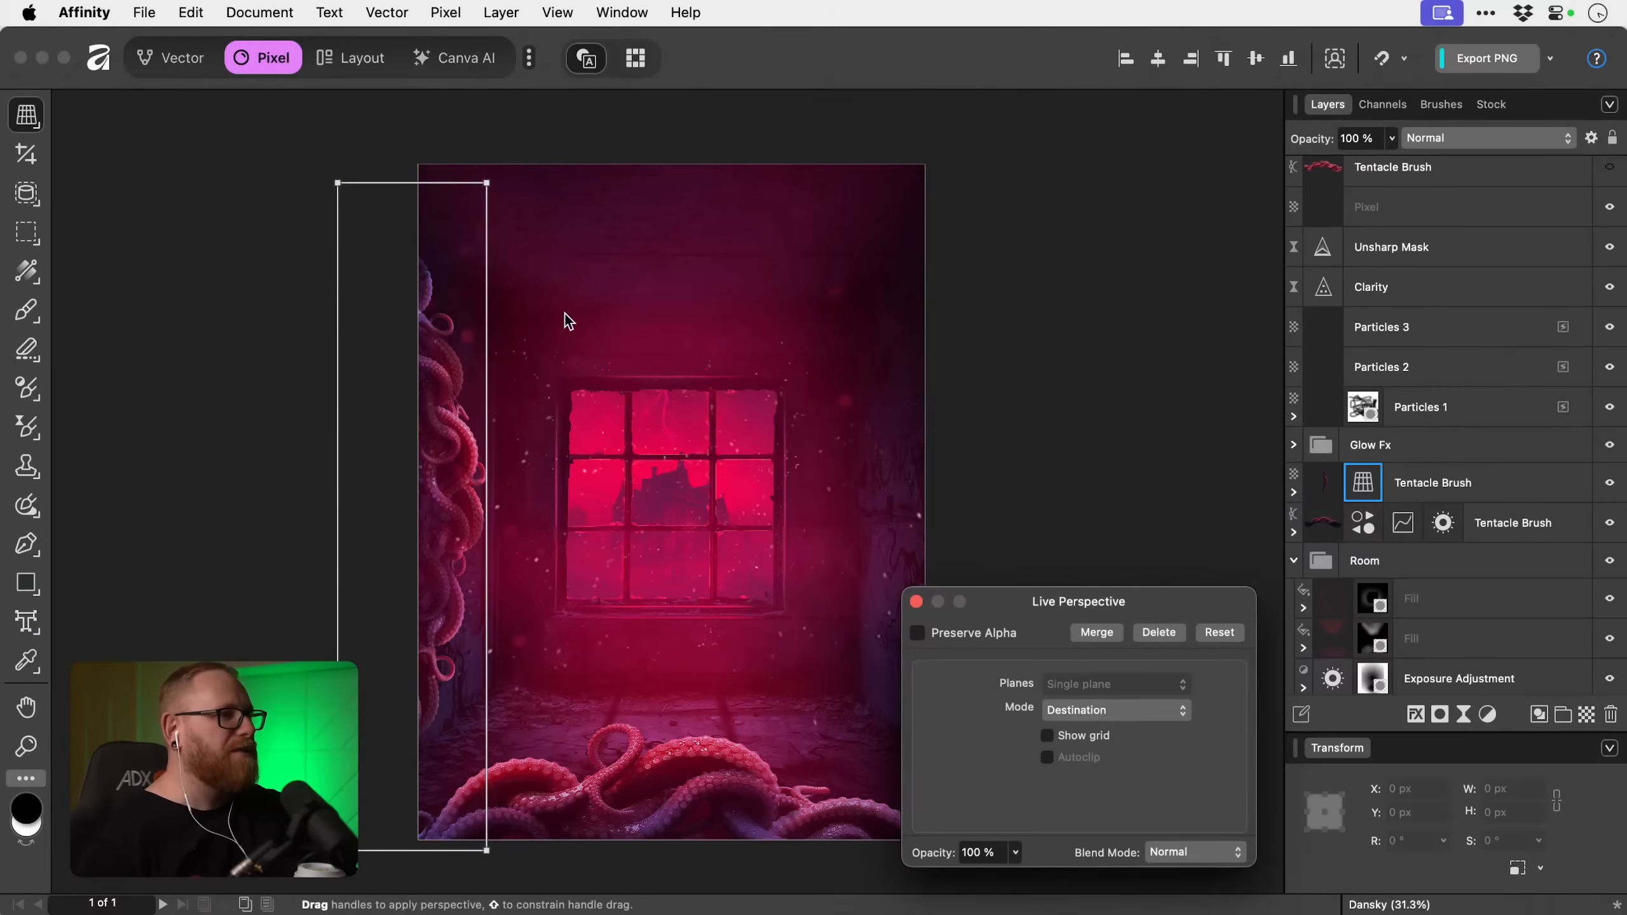
Pull the perspective frame's upper-right corner down and lower-right corner up so the tentacle recedes along the left wall, and finish the filter.
{"action": "left_click_drag", "start_coordinate": [487, 183], "coordinate": [482, 344]}
{"action": "left_click_drag", "start_coordinate": [490, 851], "coordinate": [489, 669]}
{"action": "left_click_drag", "start_coordinate": [461, 531], "coordinate": [426, 597]}
{"action": "key", "text": "super+z"}
{"action": "scroll", "coordinate": [427, 594], "scroll_direction": "down", "scroll_amount": 1}
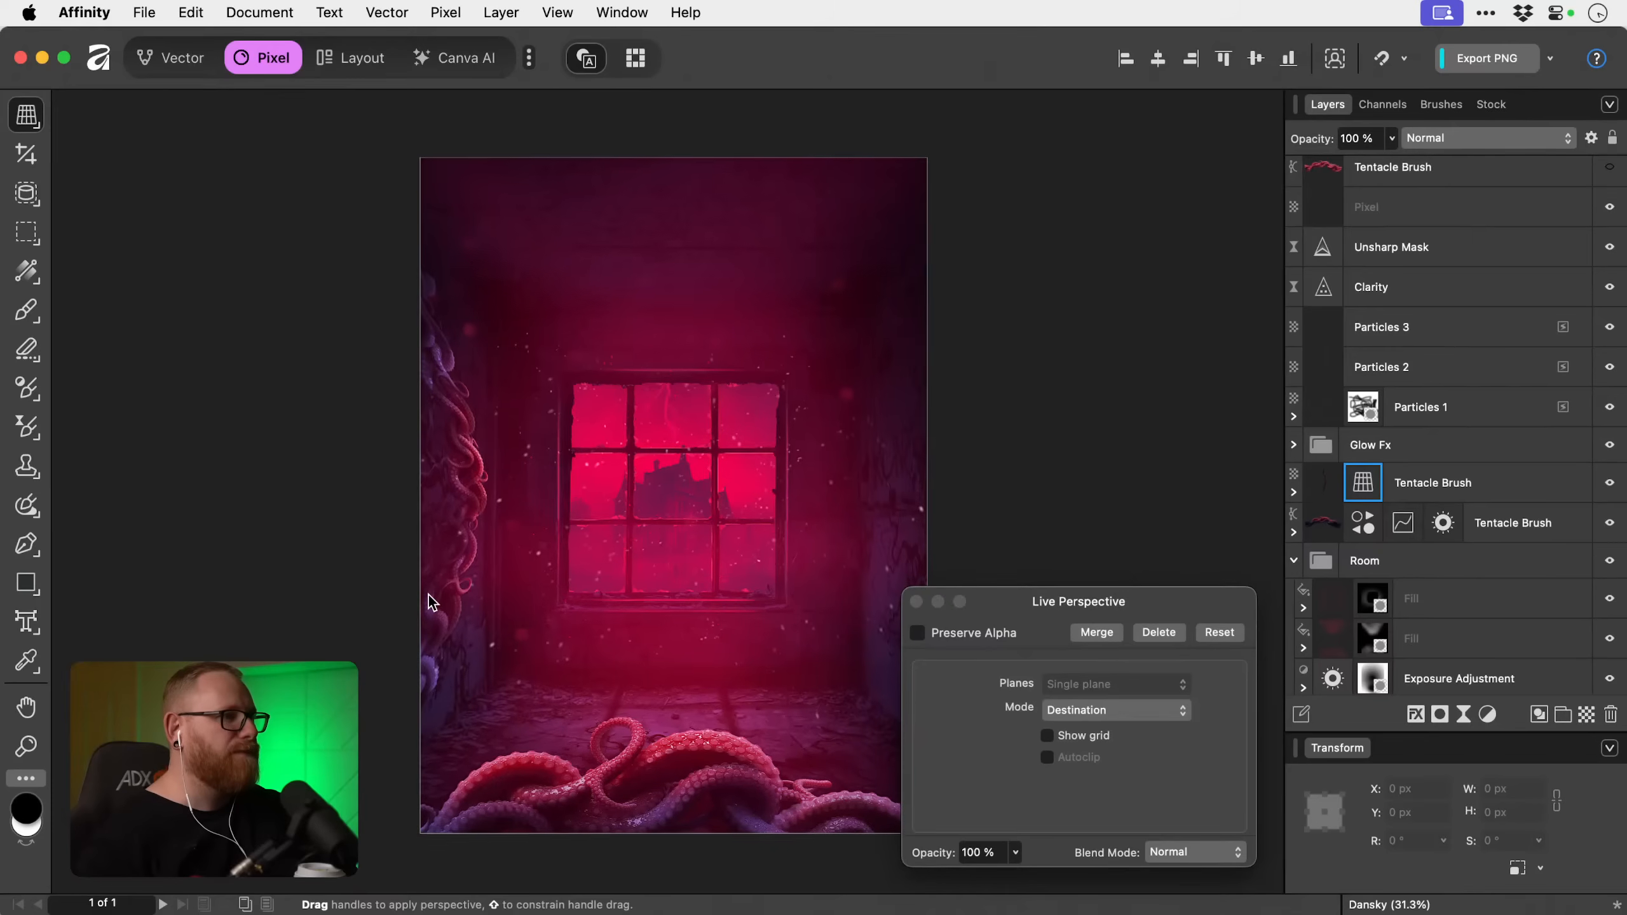
{"action": "left_click", "coordinate": [915, 601]}
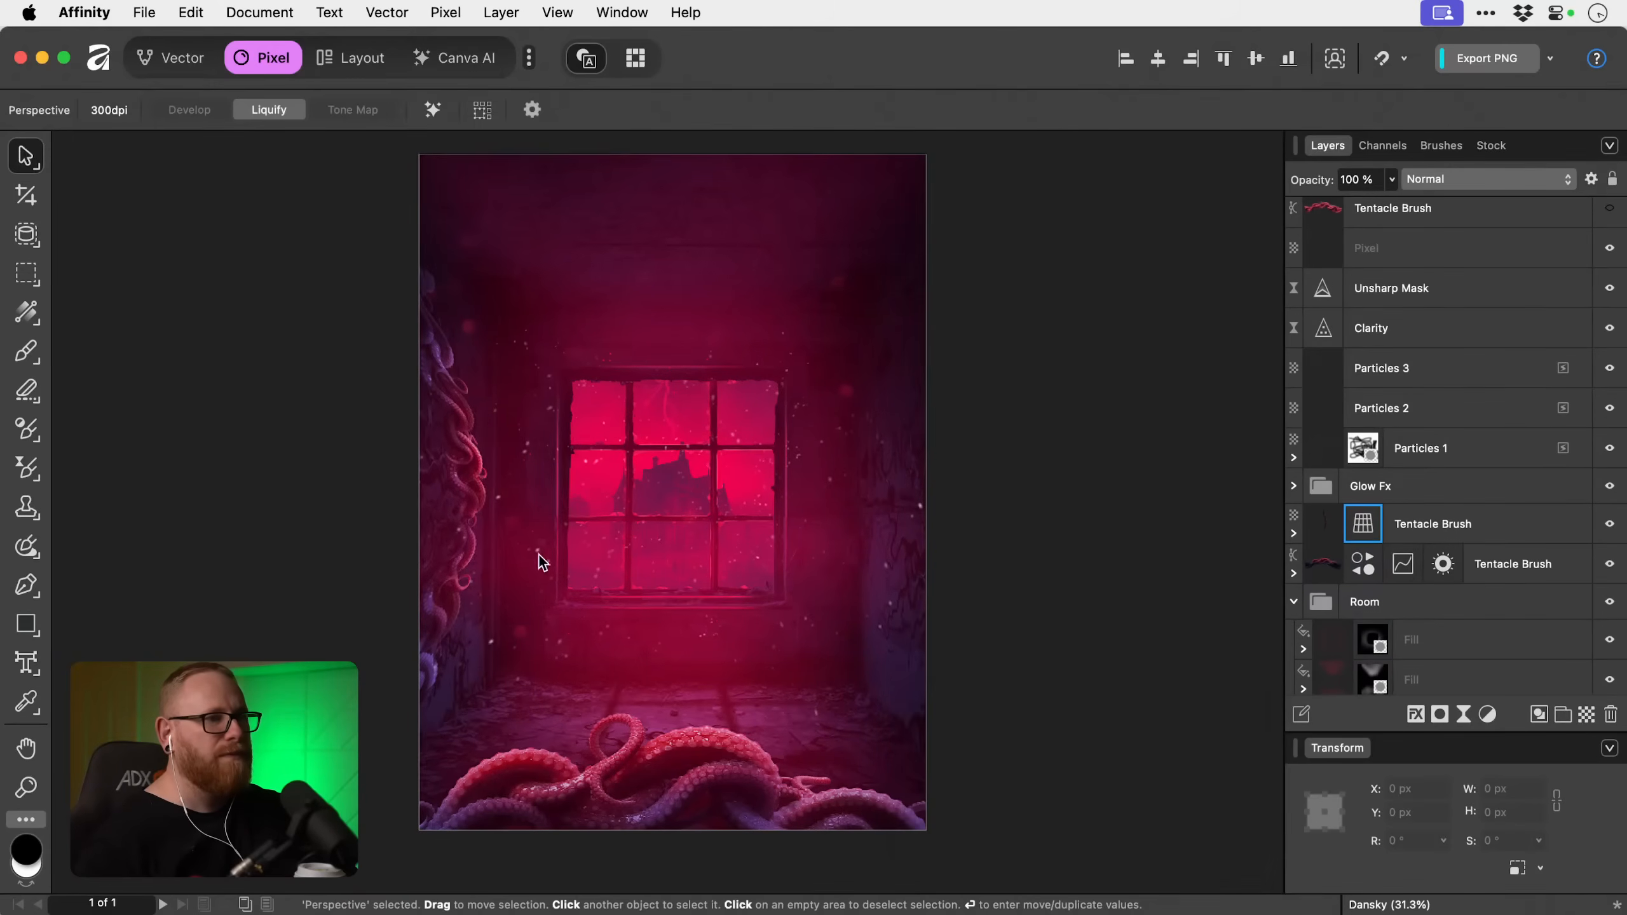
Stretch the left tentacle to a height of 4955 px and position it at about X -637 px, Y -325 px.
{"action": "mouse_move", "coordinate": [465, 483]}
{"action": "left_mouse_down"}
{"action": "mouse_move", "coordinate": [456, 528]}
{"action": "mouse_move", "coordinate": [447, 512]}
{"action": "left_mouse_up"}
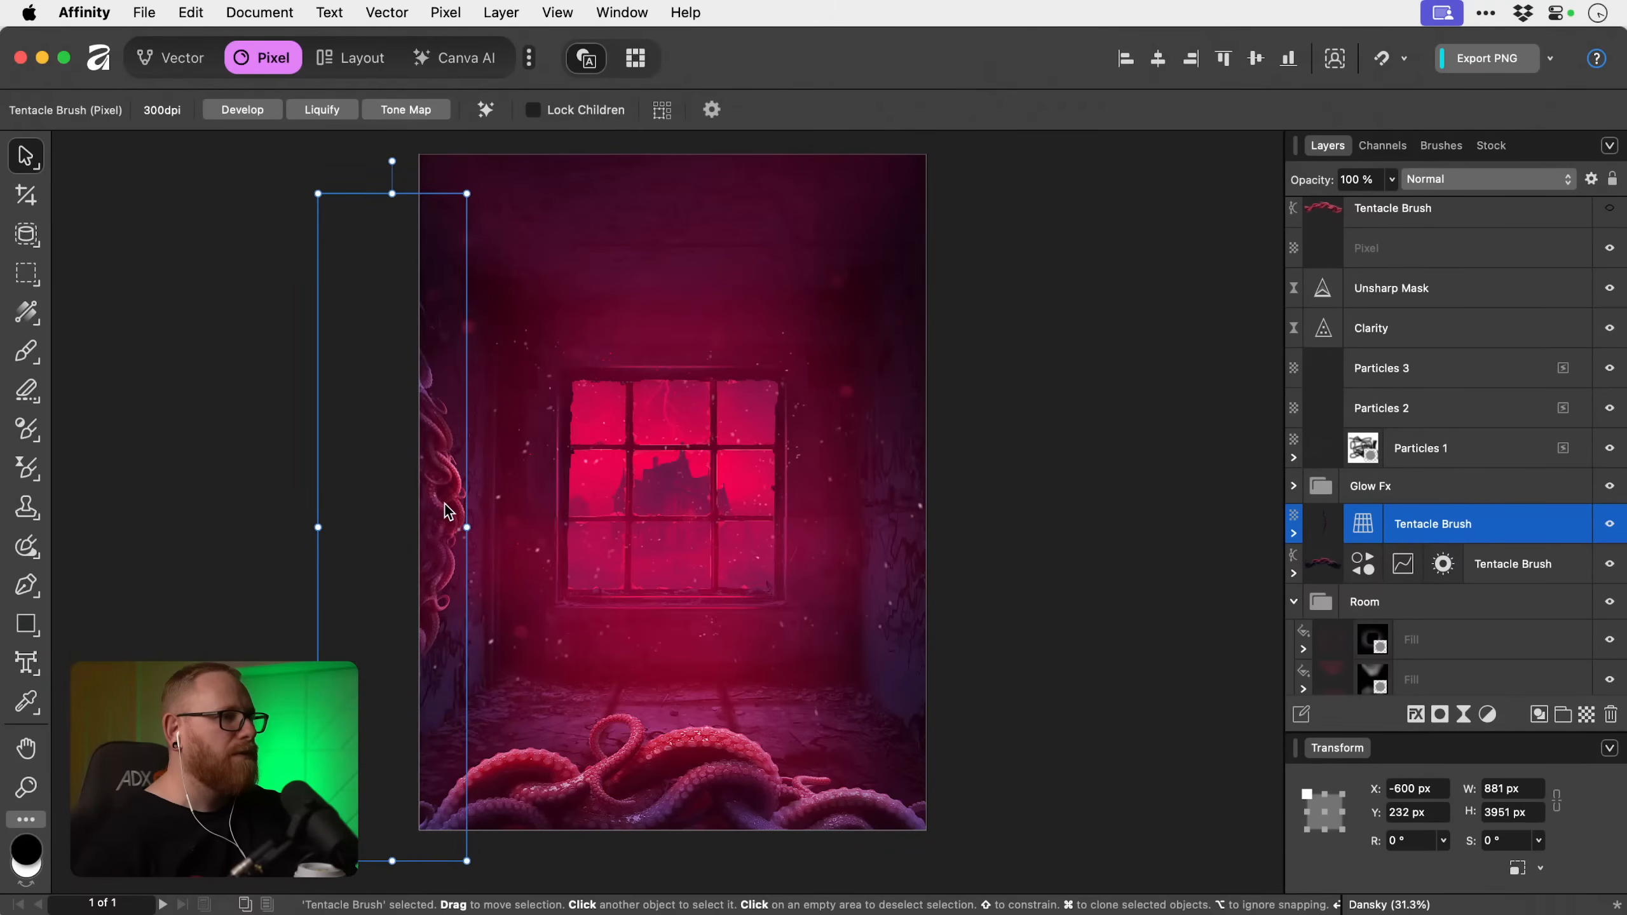
{"action": "scroll", "coordinate": [423, 724], "scroll_direction": "down", "scroll_amount": 3}
{"action": "mouse_move", "coordinate": [404, 744]}
{"action": "left_mouse_down"}
{"action": "mouse_move", "coordinate": [417, 877]}
{"action": "mouse_move", "coordinate": [434, 888]}
{"action": "mouse_move", "coordinate": [436, 815]}
{"action": "left_mouse_up"}
{"action": "scroll", "coordinate": [559, 593], "scroll_direction": "up", "scroll_amount": 5}
{"action": "scroll", "coordinate": [559, 593], "scroll_direction": "left", "scroll_amount": 2}
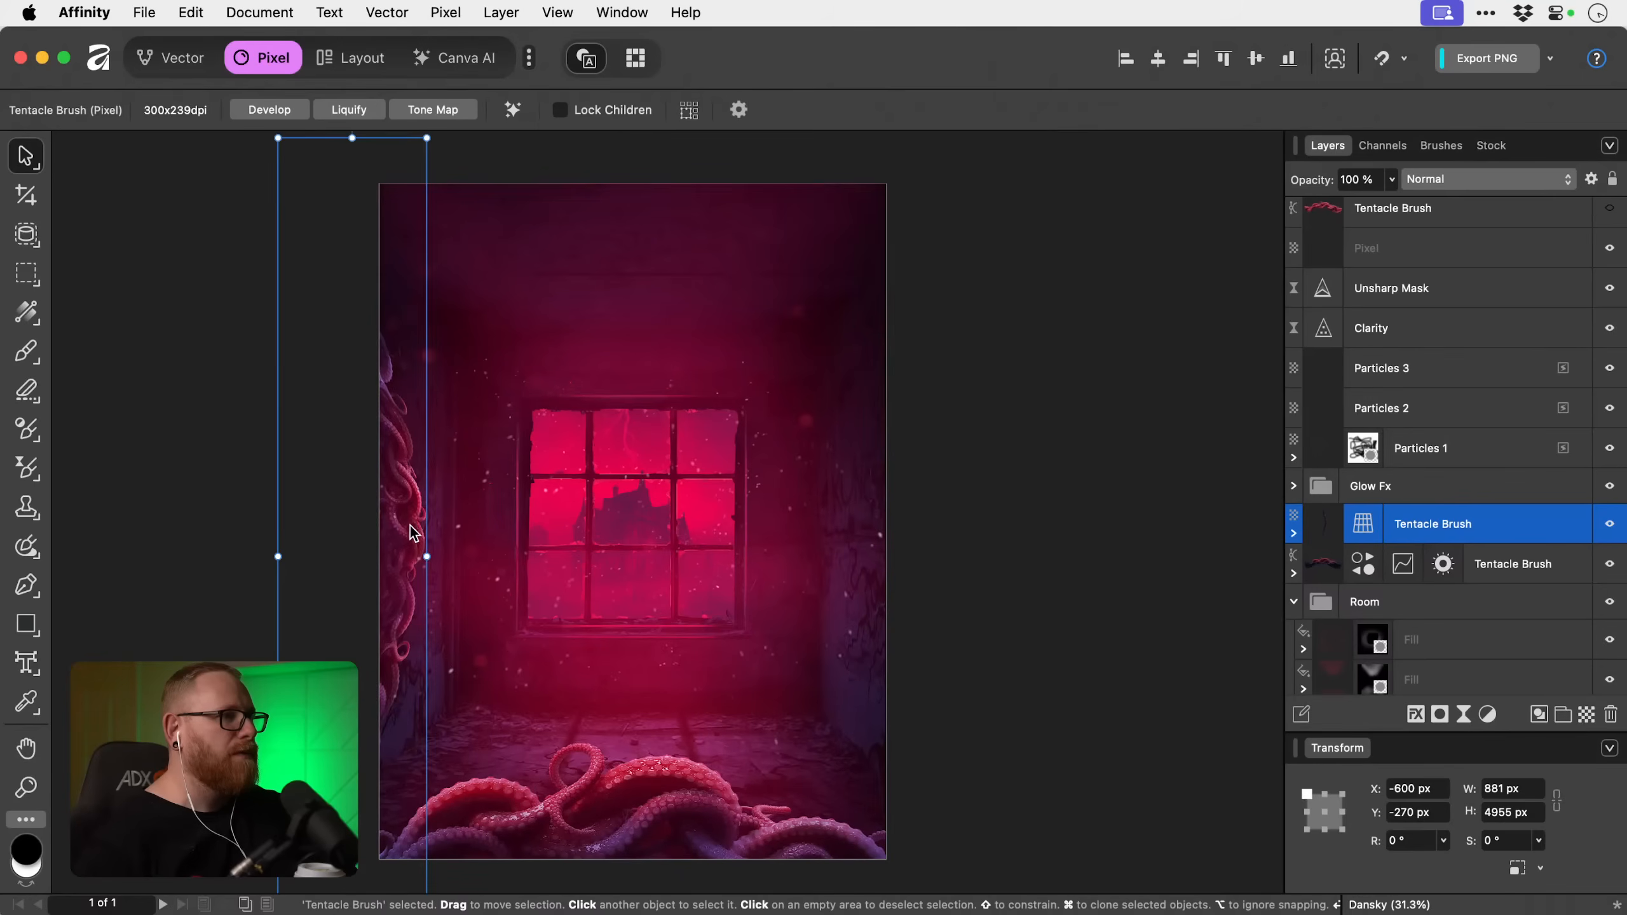
{"action": "left_click_drag", "start_coordinate": [413, 533], "coordinate": [402, 527]}
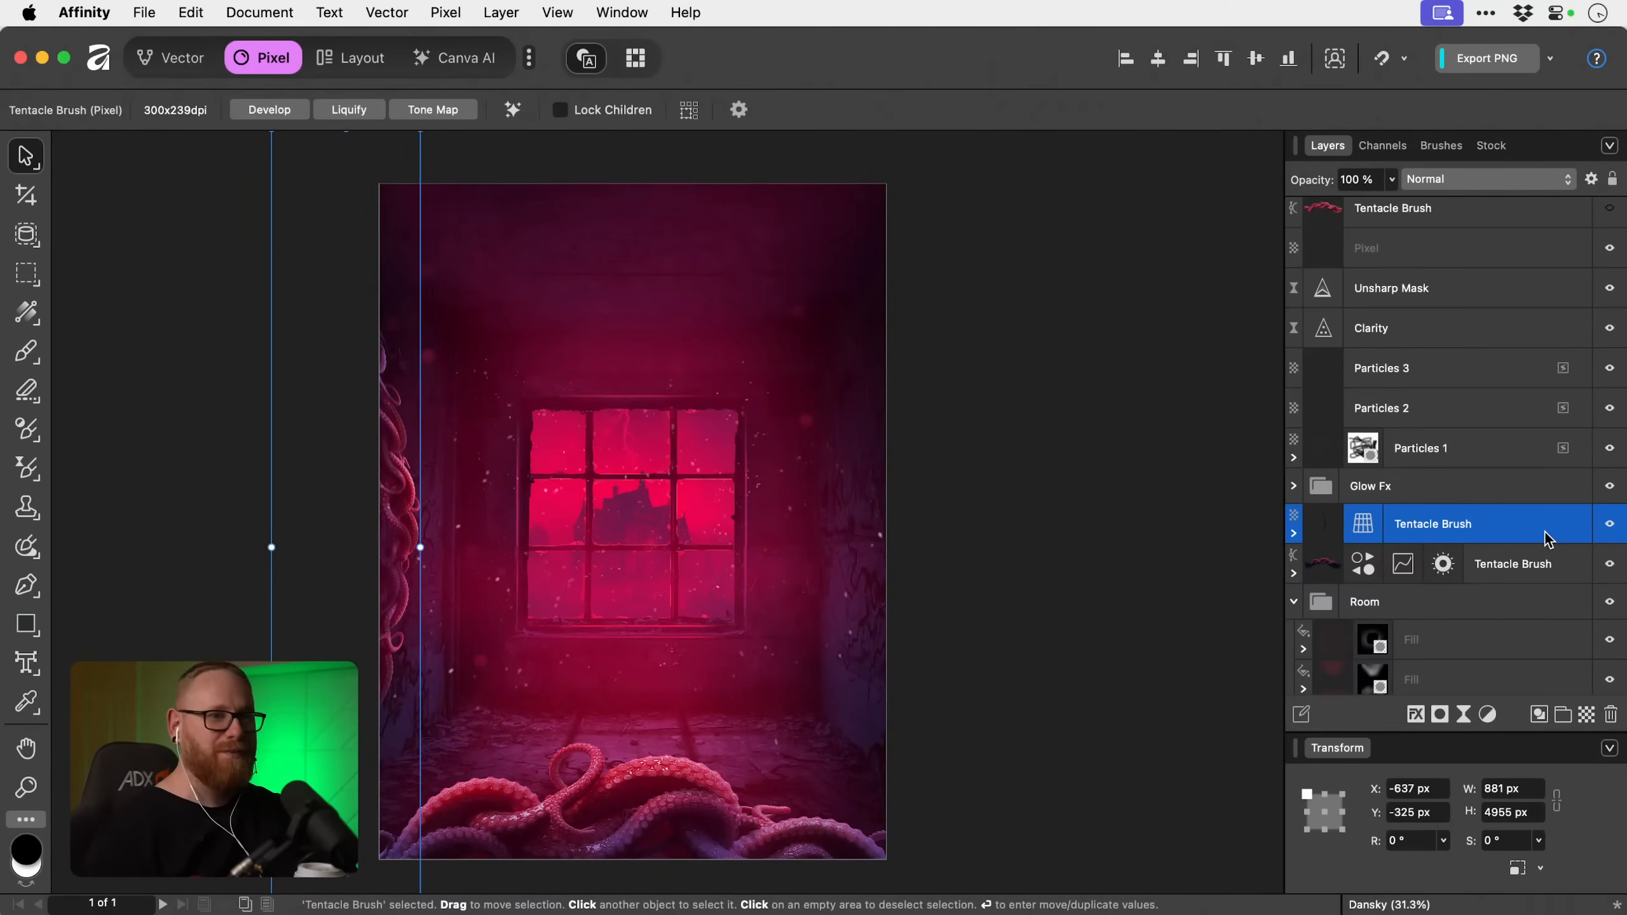
Duplicate the left Tentacle Brush layer and flip the copy horizontally.
{"action": "key", "text": "super+j"}
{"action": "left_click", "coordinate": [445, 12]}
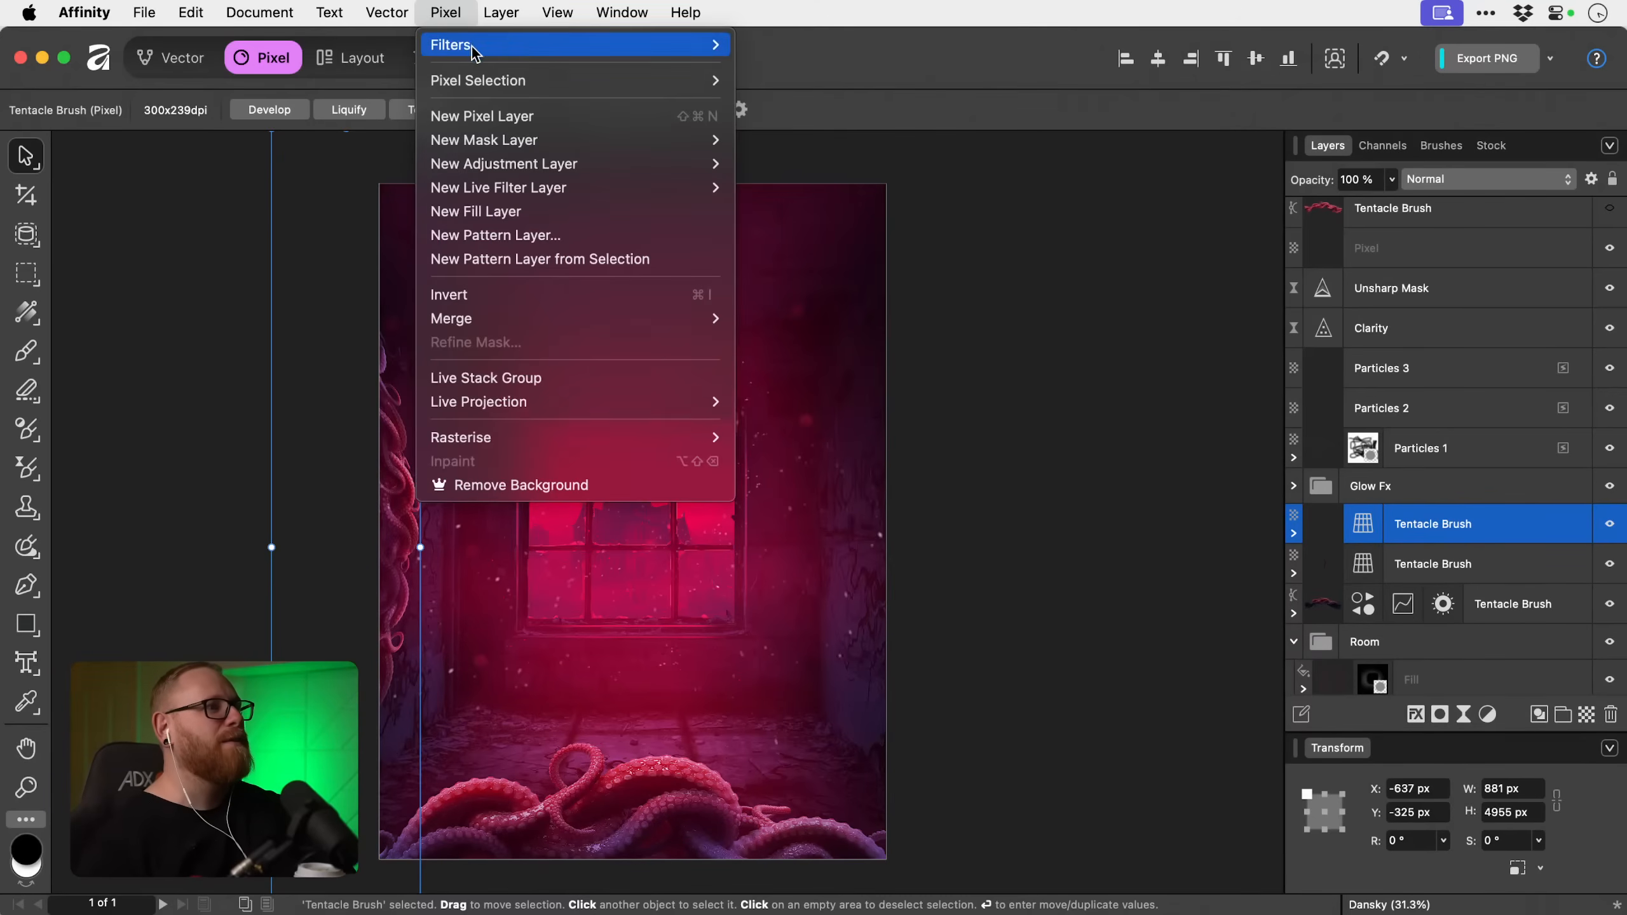
{"action": "mouse_move", "coordinate": [512, 22]}
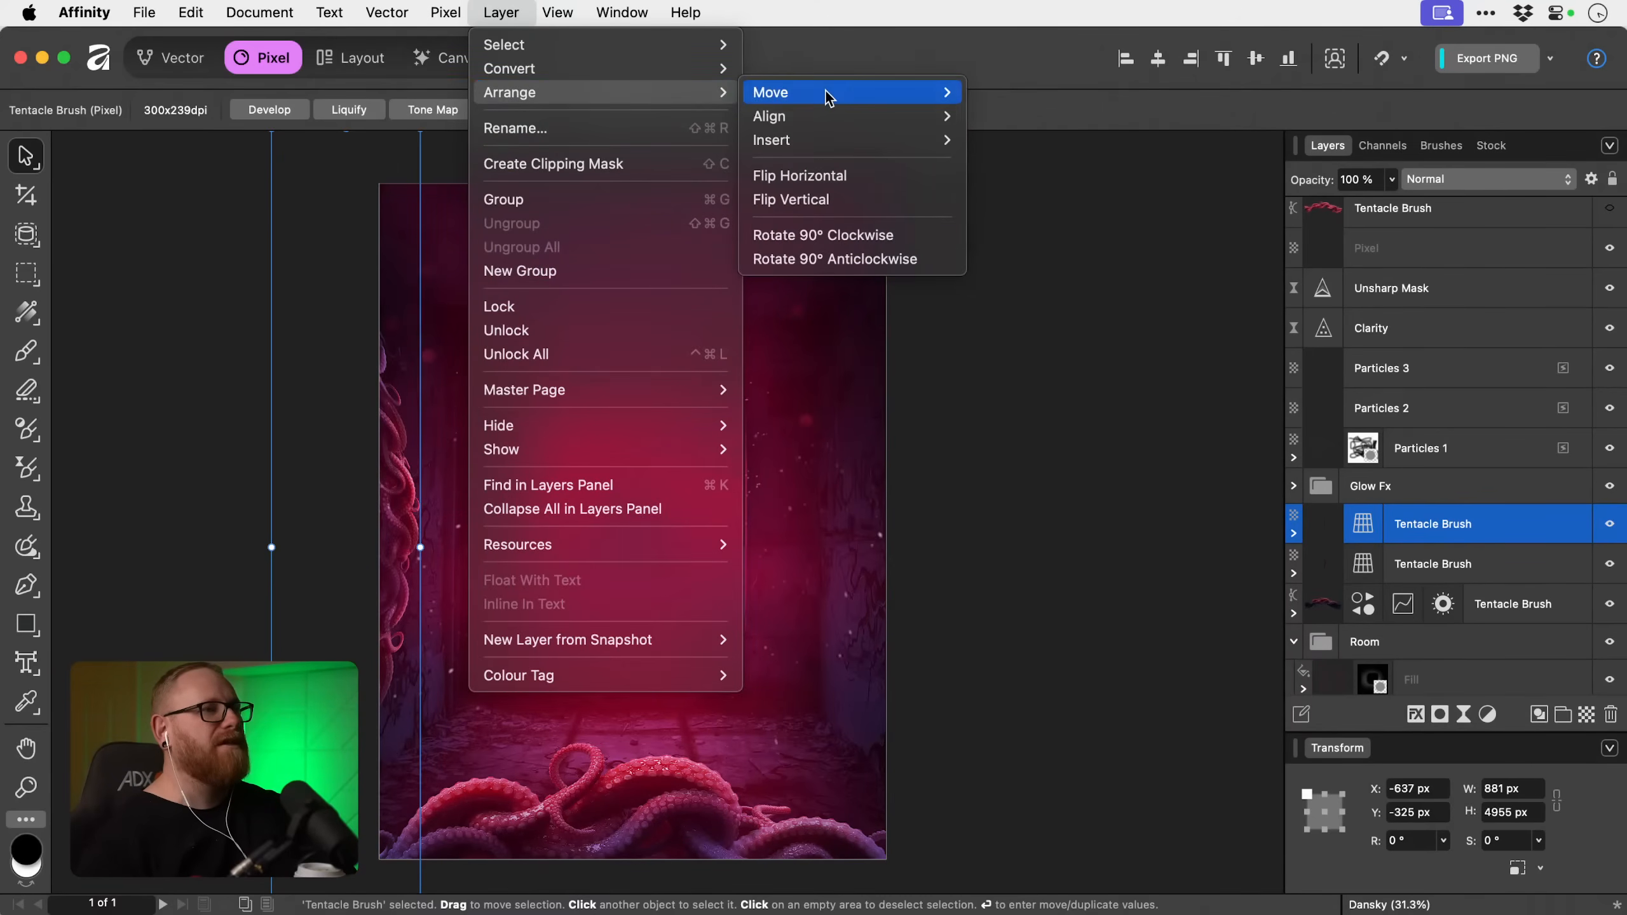
{"action": "mouse_move", "coordinate": [829, 98]}
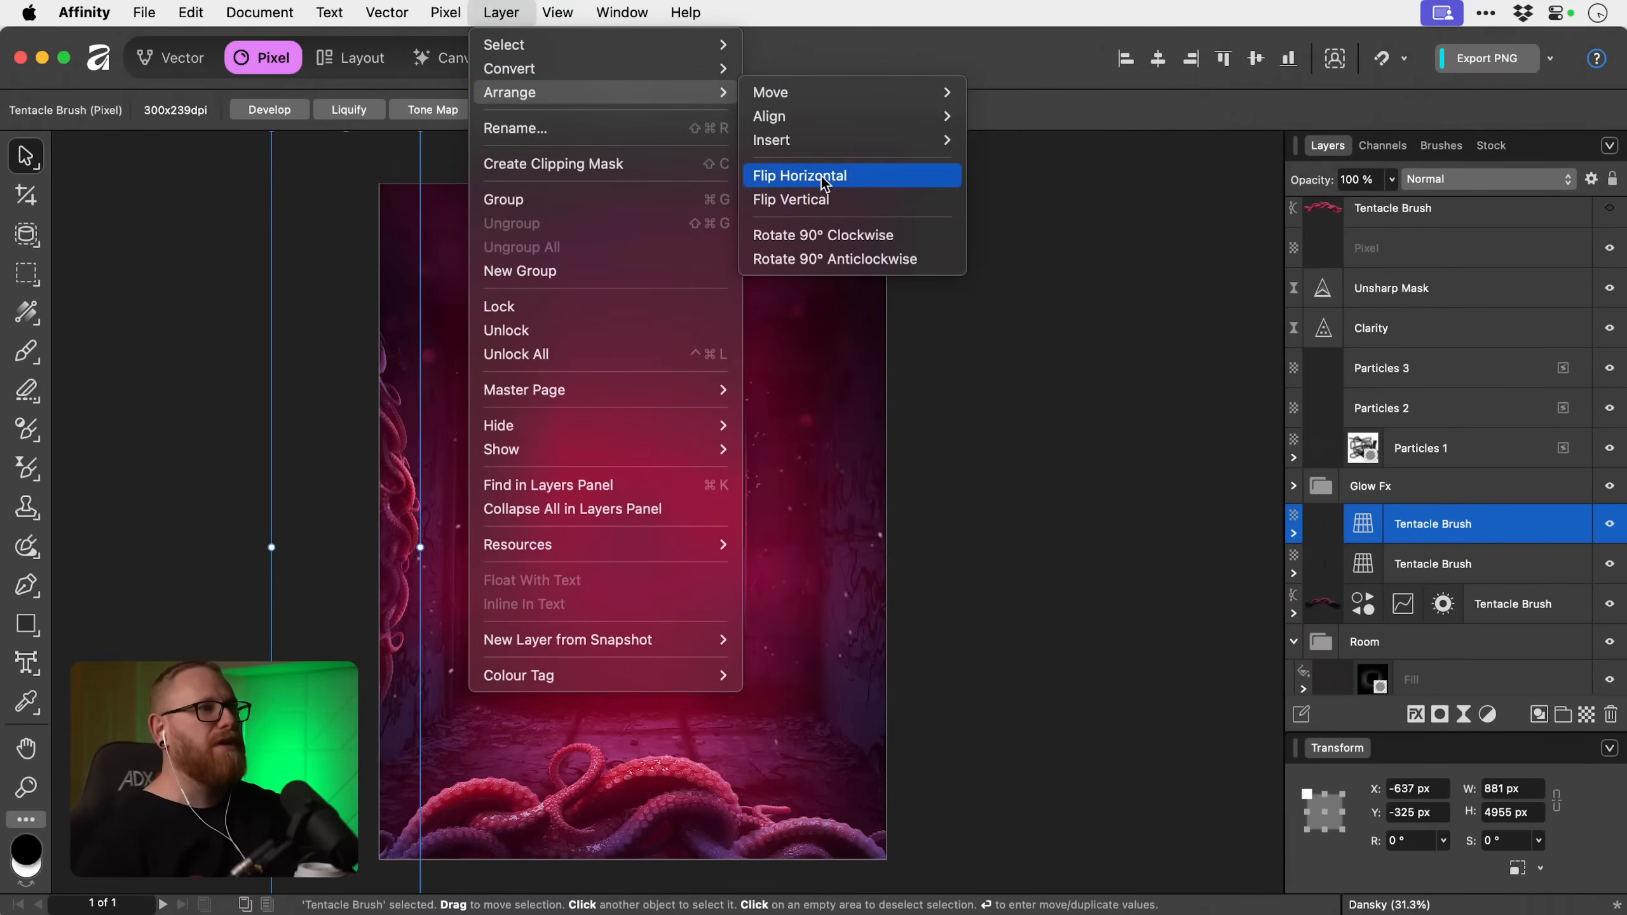
{"action": "left_click", "coordinate": [826, 177]}
Move the flipped tentacle to the poster's right edge, widen it to 1080 px and place it at about X 2735 px, Y -883 px.
{"action": "mouse_move", "coordinate": [463, 486]}
{"action": "left_mouse_down"}
{"action": "mouse_move", "coordinate": [999, 479]}
{"action": "mouse_move", "coordinate": [956, 483]}
{"action": "mouse_move", "coordinate": [955, 383]}
{"action": "mouse_move", "coordinate": [979, 359]}
{"action": "left_mouse_up"}
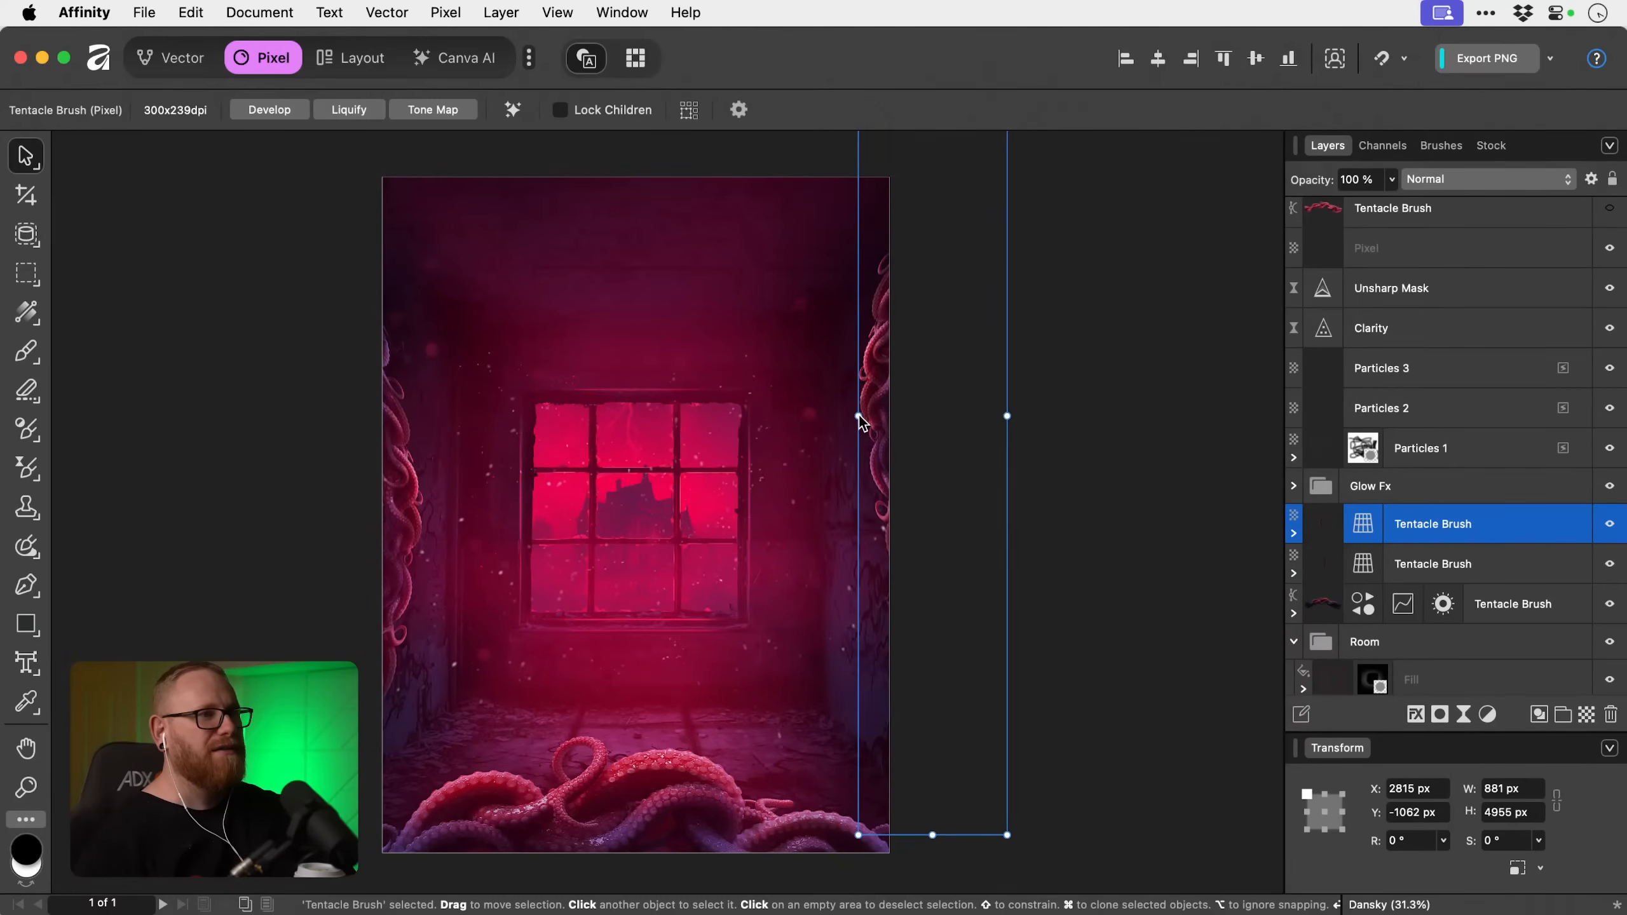
{"action": "left_click_drag", "start_coordinate": [859, 416], "coordinate": [824, 421]}
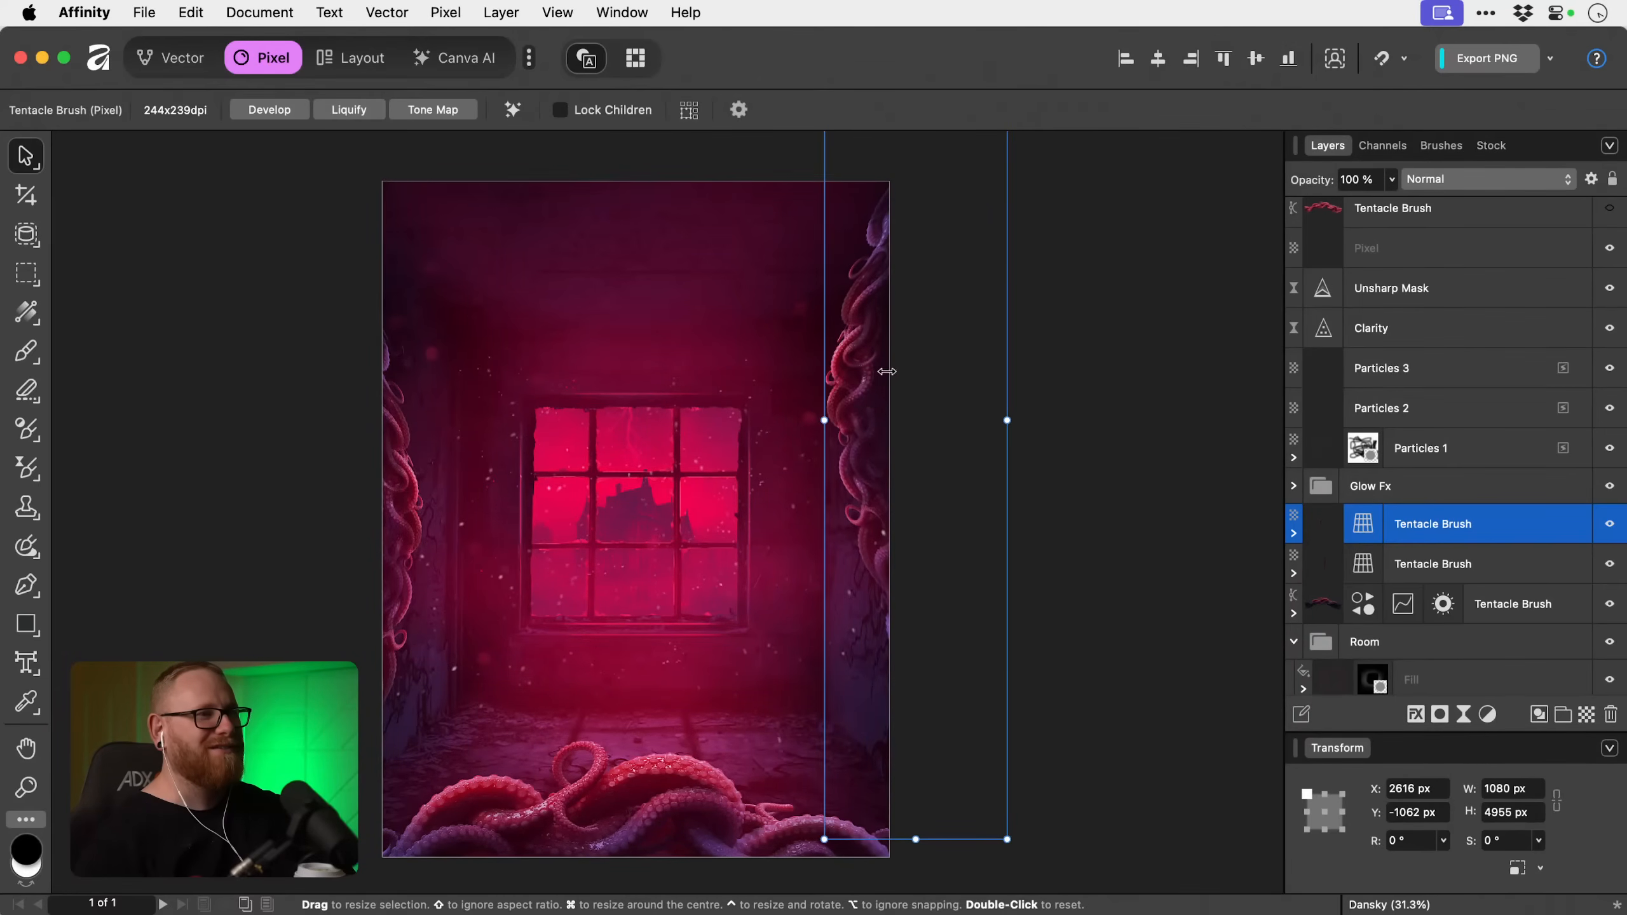
{"action": "mouse_move", "coordinate": [876, 366]}
{"action": "left_mouse_down"}
{"action": "mouse_move", "coordinate": [898, 427]}
{"action": "mouse_move", "coordinate": [916, 378]}
{"action": "mouse_move", "coordinate": [895, 401]}
{"action": "left_mouse_up"}
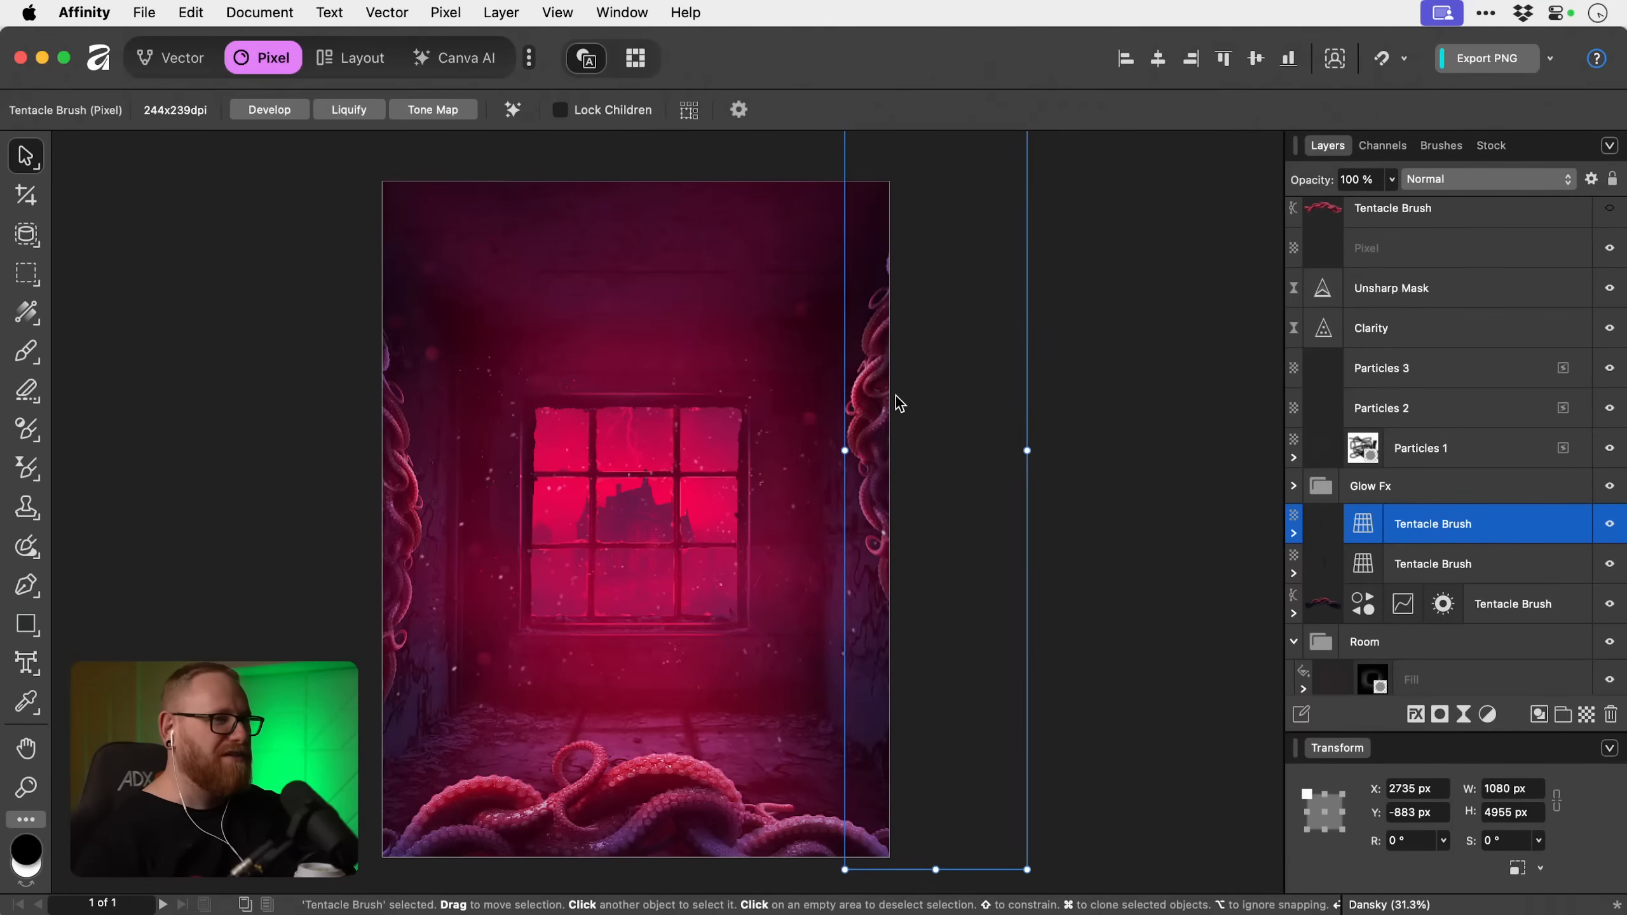
Try rotating the right-hand tentacle to about -11.9° and repositioning it along the right wall, and undo the attempt.
{"action": "left_click_drag", "start_coordinate": [1038, 369], "coordinate": [976, 506]}
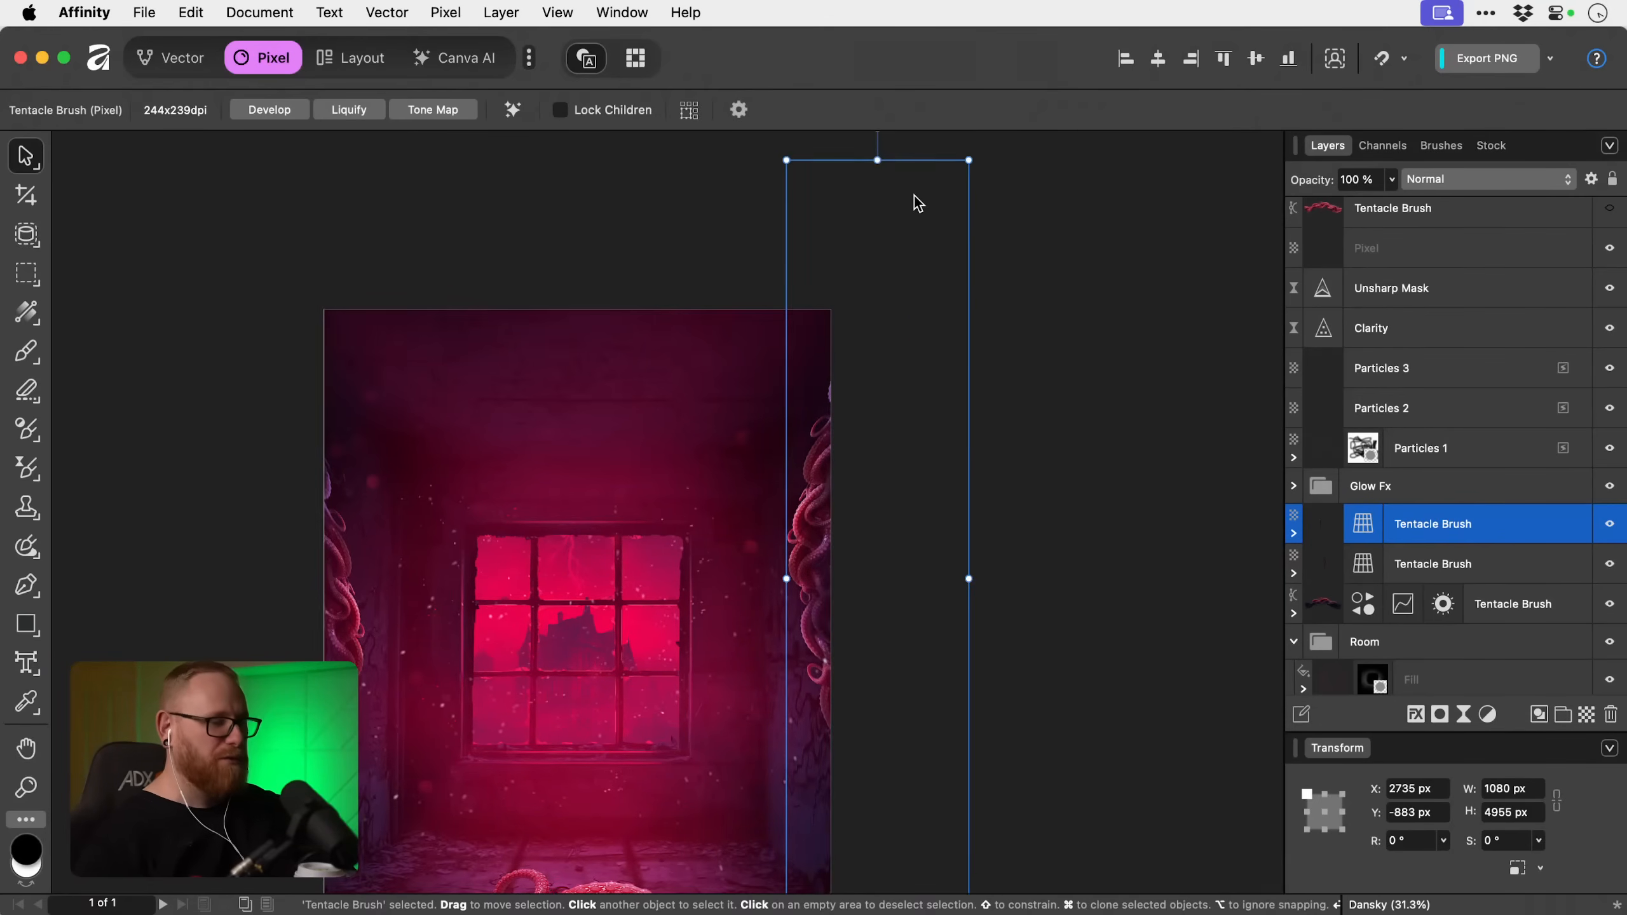
{"action": "key", "text": "super+minus"}
{"action": "mouse_move", "coordinate": [836, 199]}
{"action": "left_mouse_down"}
{"action": "mouse_move", "coordinate": [957, 200]}
{"action": "mouse_move", "coordinate": [906, 204]}
{"action": "left_mouse_up"}
{"action": "mouse_move", "coordinate": [835, 603]}
{"action": "left_mouse_down"}
{"action": "mouse_move", "coordinate": [848, 413]}
{"action": "mouse_move", "coordinate": [777, 439]}
{"action": "mouse_move", "coordinate": [793, 402]}
{"action": "left_mouse_up"}
{"action": "scroll", "coordinate": [790, 402], "scroll_direction": "up", "scroll_amount": 2}
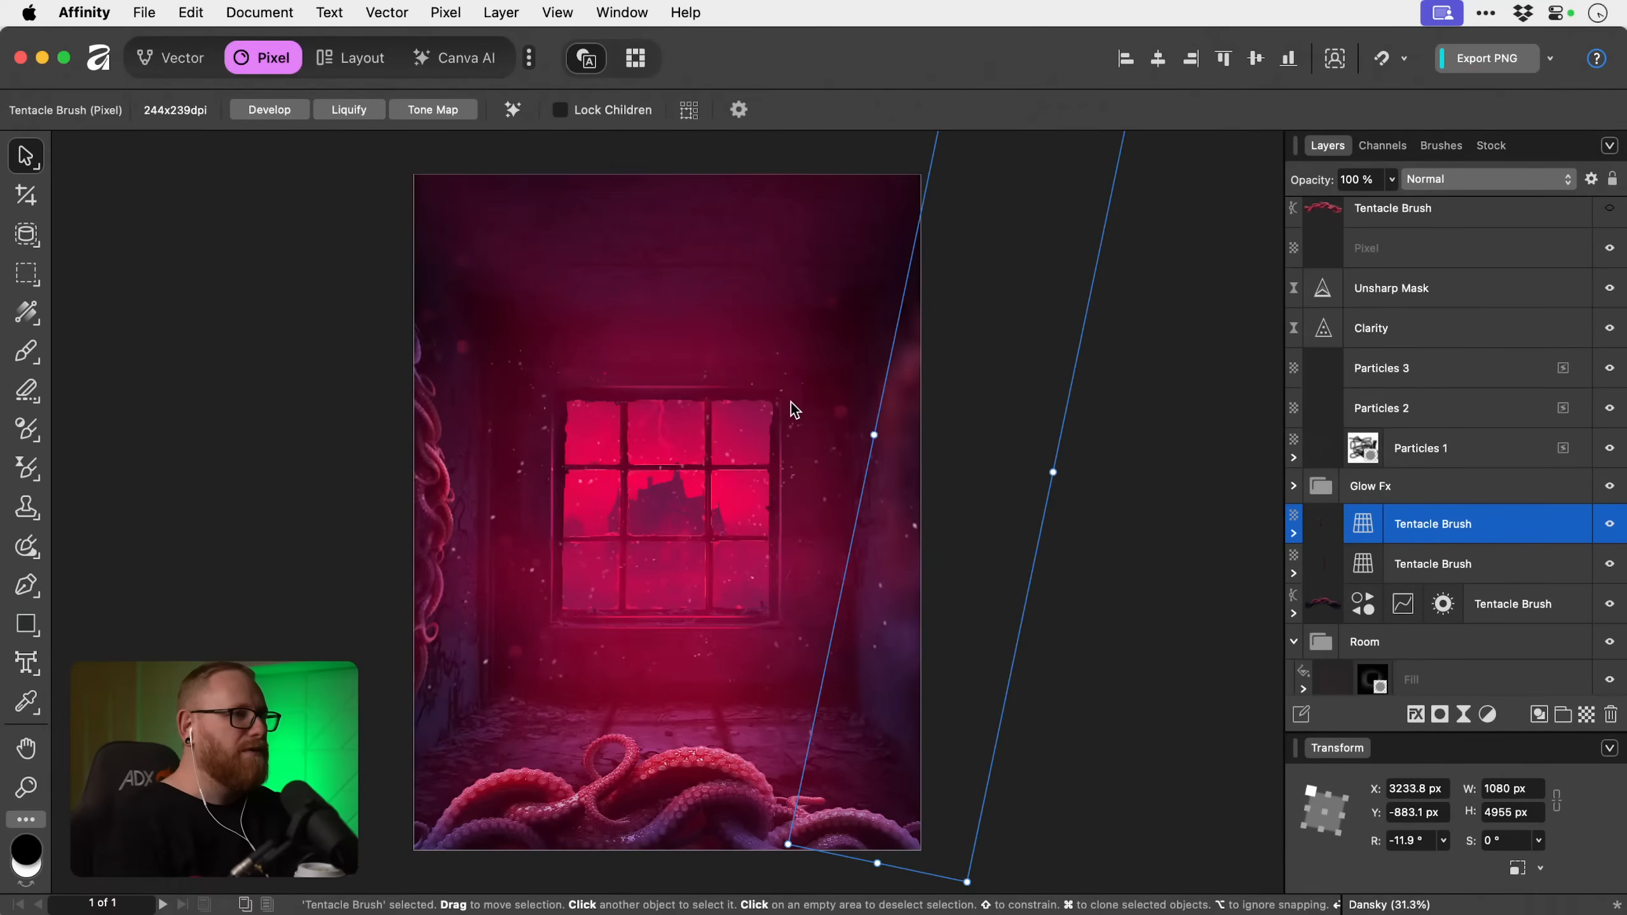
{"action": "mouse_move", "coordinate": [881, 538]}
{"action": "left_mouse_down"}
{"action": "mouse_move", "coordinate": [829, 535]}
{"action": "mouse_move", "coordinate": [880, 523]}
{"action": "left_mouse_up"}
{"action": "key", "text": "super+d"}
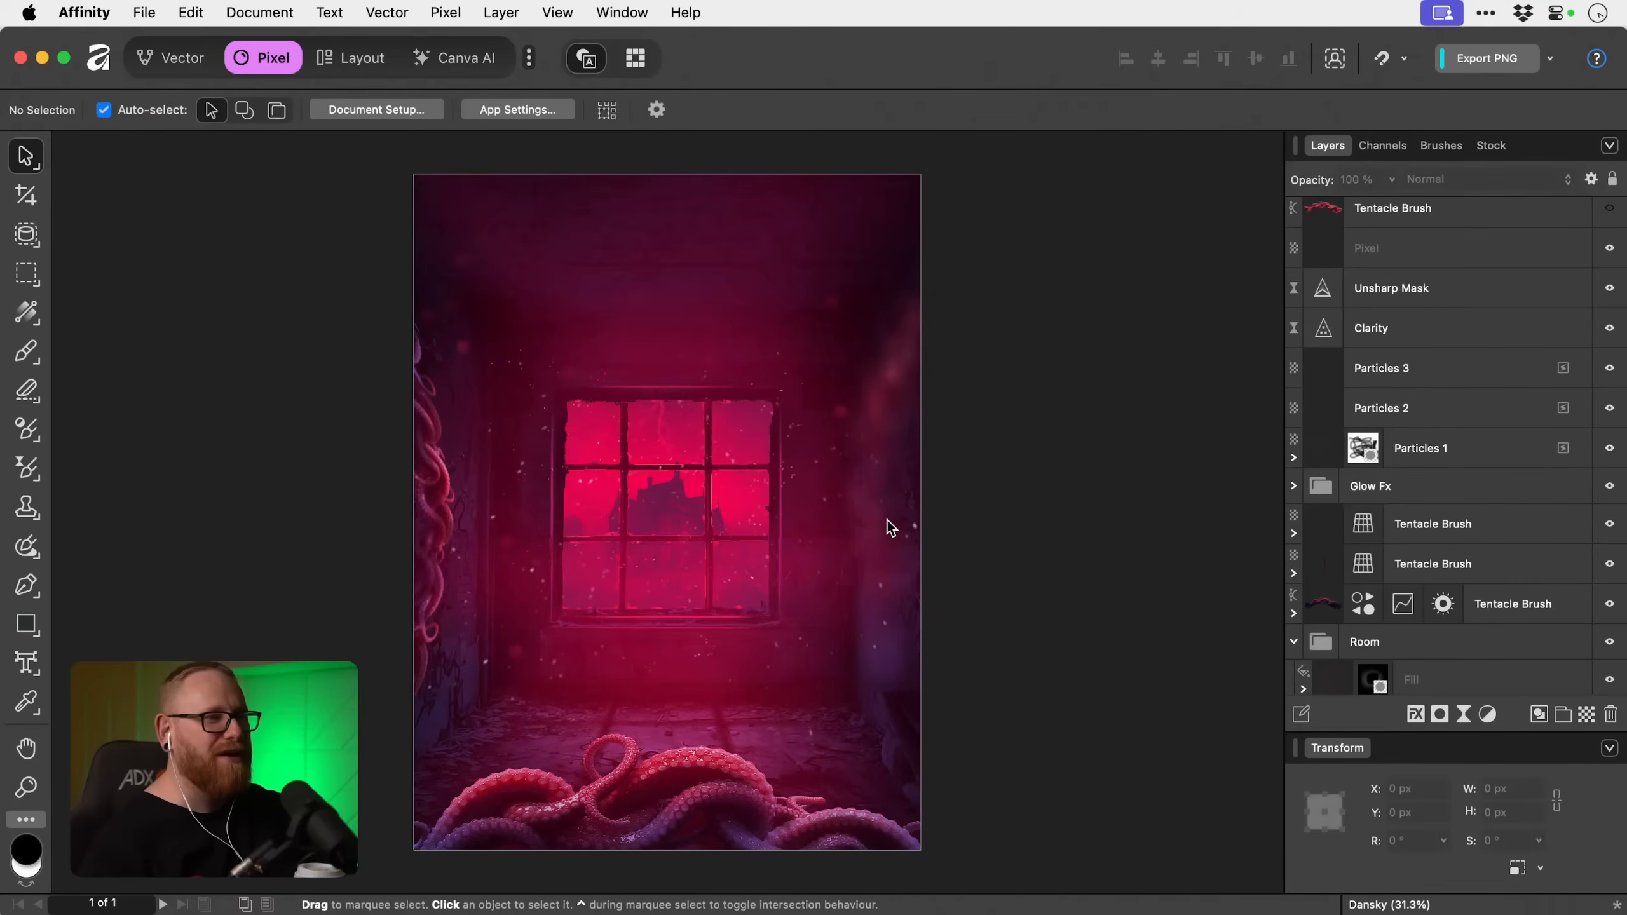
{"action": "key", "text": "super+z"}
{"action": "key", "text": "super+z"}
{"action": "key", "text": "super+z"}
{"action": "key", "text": "super+z"}
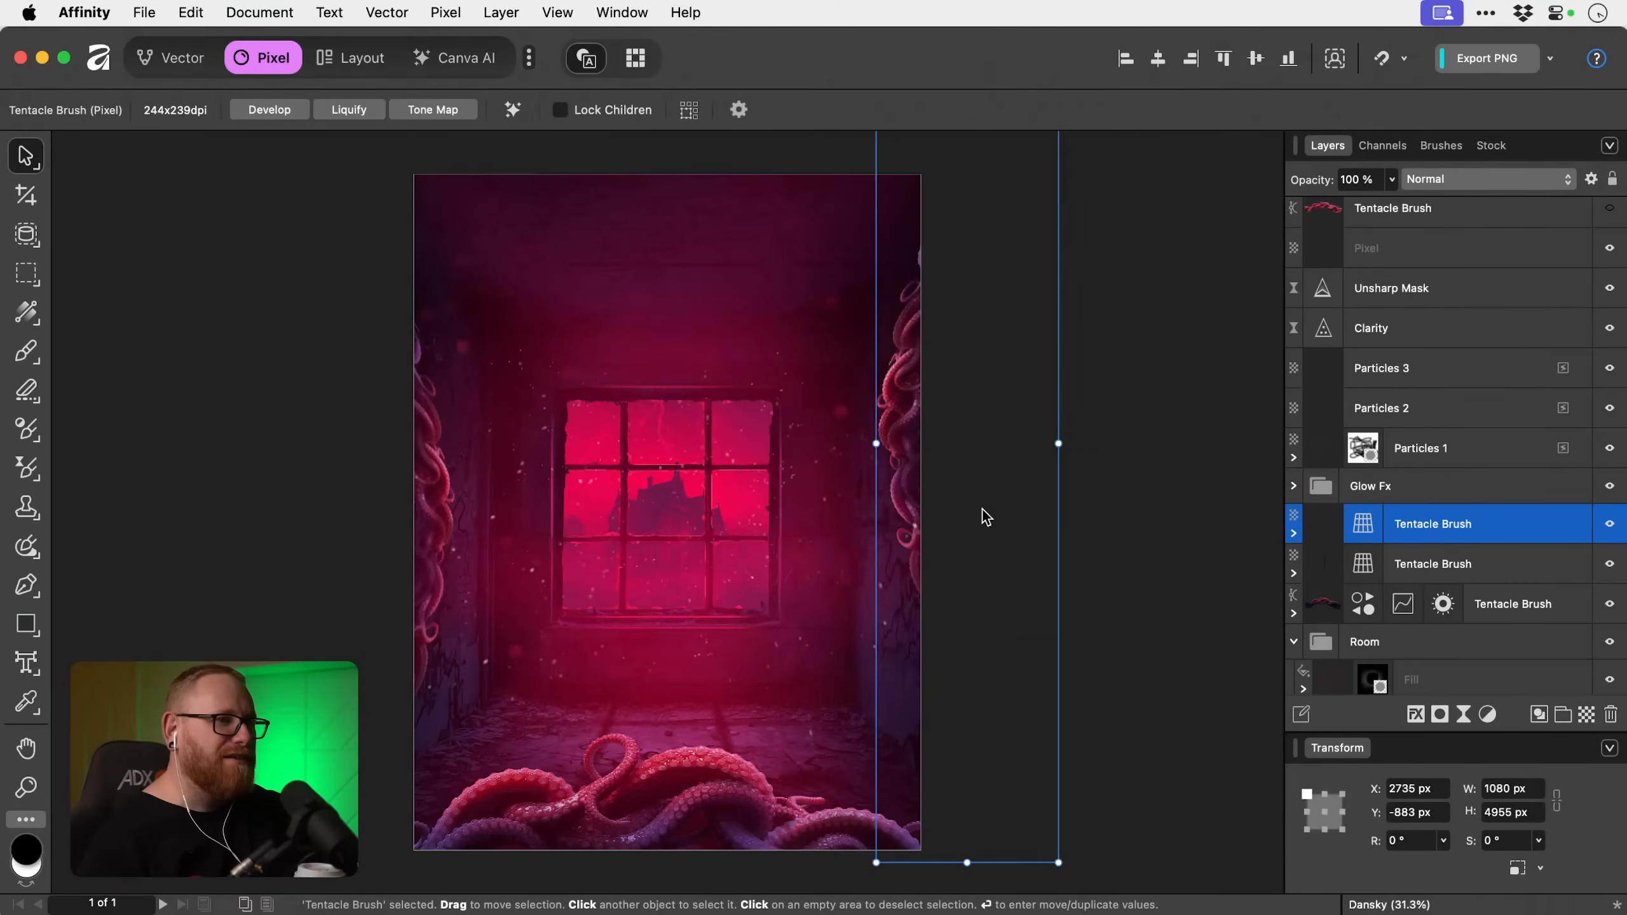
Lower the right-hand tentacle to about X 2837 px, Y 361 px, and hide the three Tentacle Brush layers above the Room group.
{"action": "mouse_move", "coordinate": [902, 411]}
{"action": "left_mouse_down"}
{"action": "mouse_move", "coordinate": [874, 462]}
{"action": "mouse_move", "coordinate": [875, 535]}
{"action": "mouse_move", "coordinate": [844, 570]}
{"action": "mouse_move", "coordinate": [877, 559]}
{"action": "mouse_move", "coordinate": [919, 577]}
{"action": "mouse_move", "coordinate": [933, 608]}
{"action": "mouse_move", "coordinate": [896, 639]}
{"action": "mouse_move", "coordinate": [900, 738]}
{"action": "mouse_move", "coordinate": [921, 621]}
{"action": "left_mouse_up"}
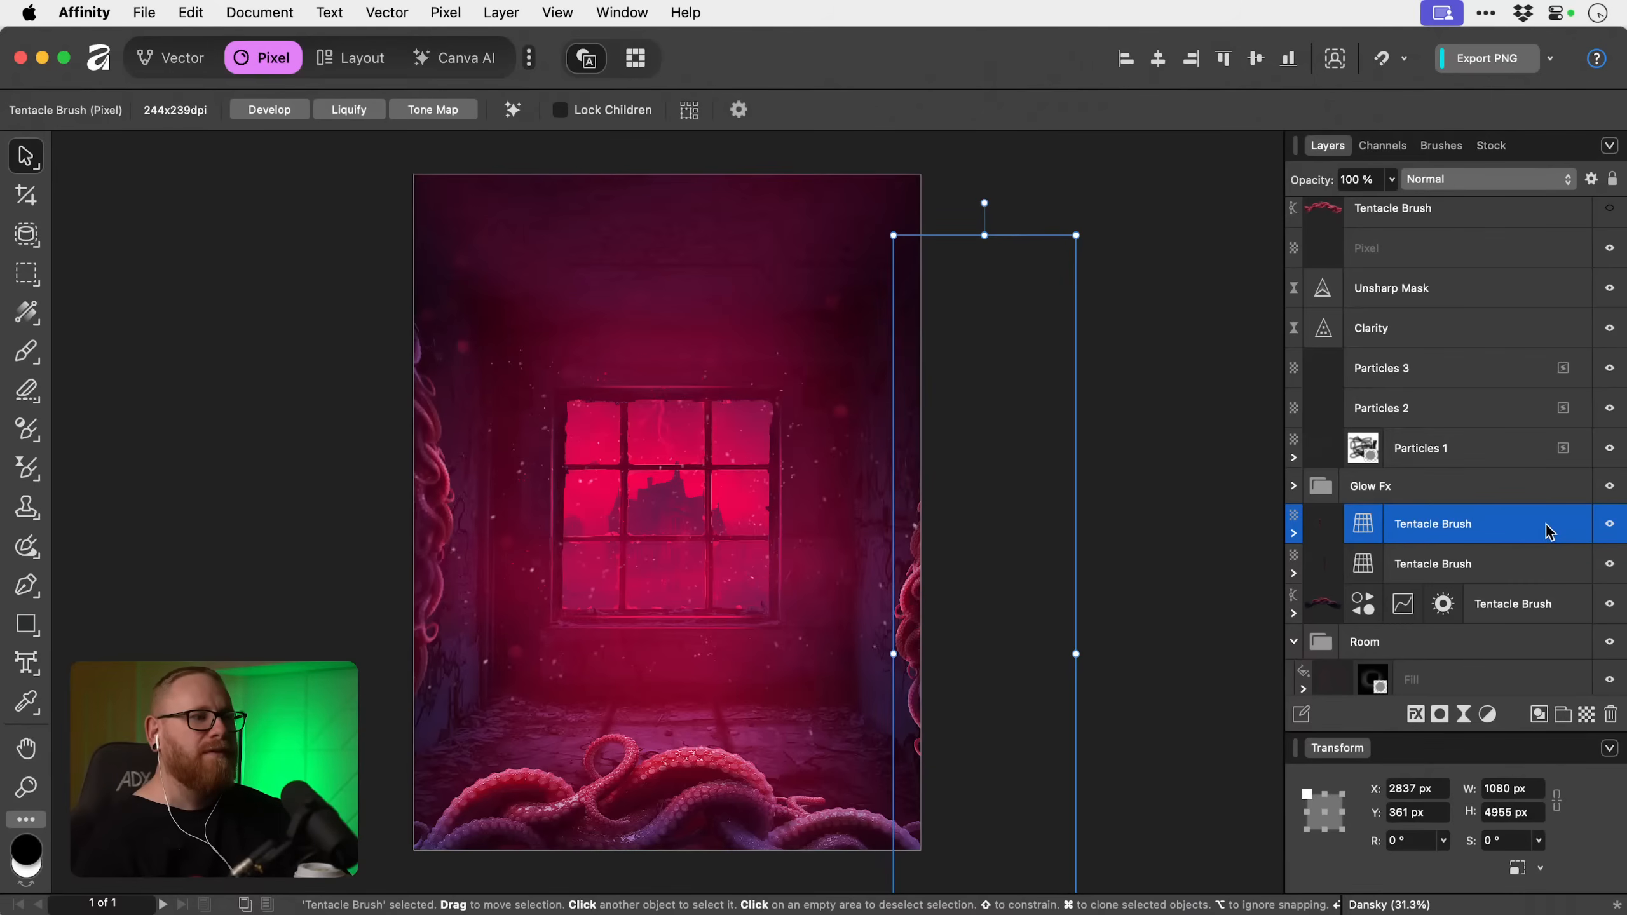
{"action": "left_click", "coordinate": [1609, 524]}
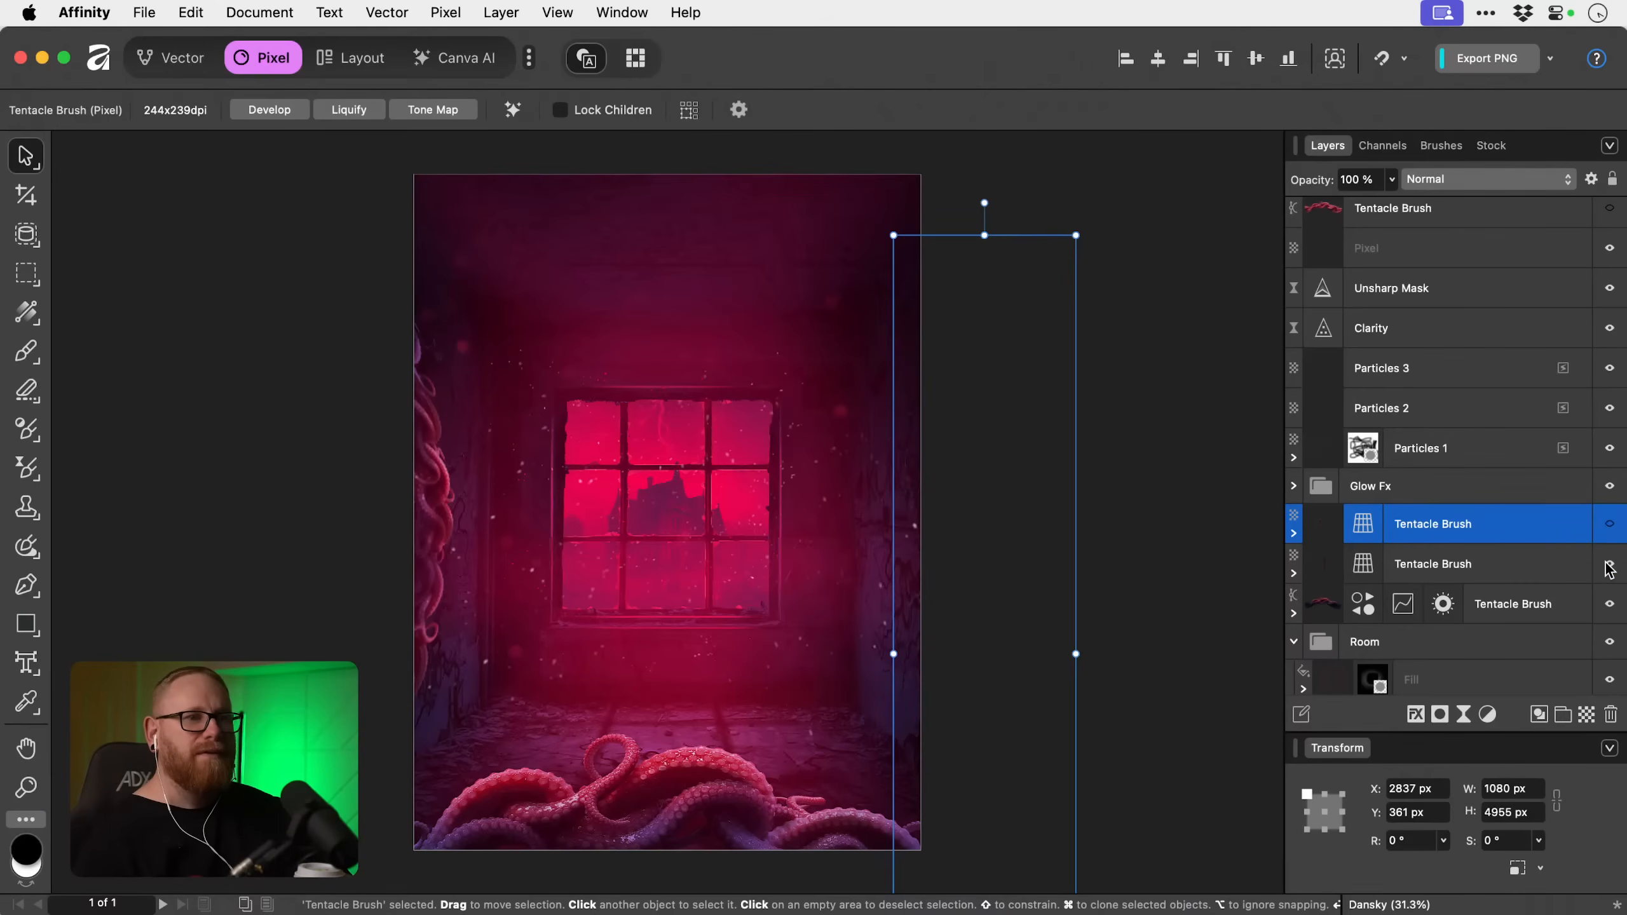
{"action": "left_click", "coordinate": [1609, 564]}
{"action": "left_click", "coordinate": [1609, 605]}
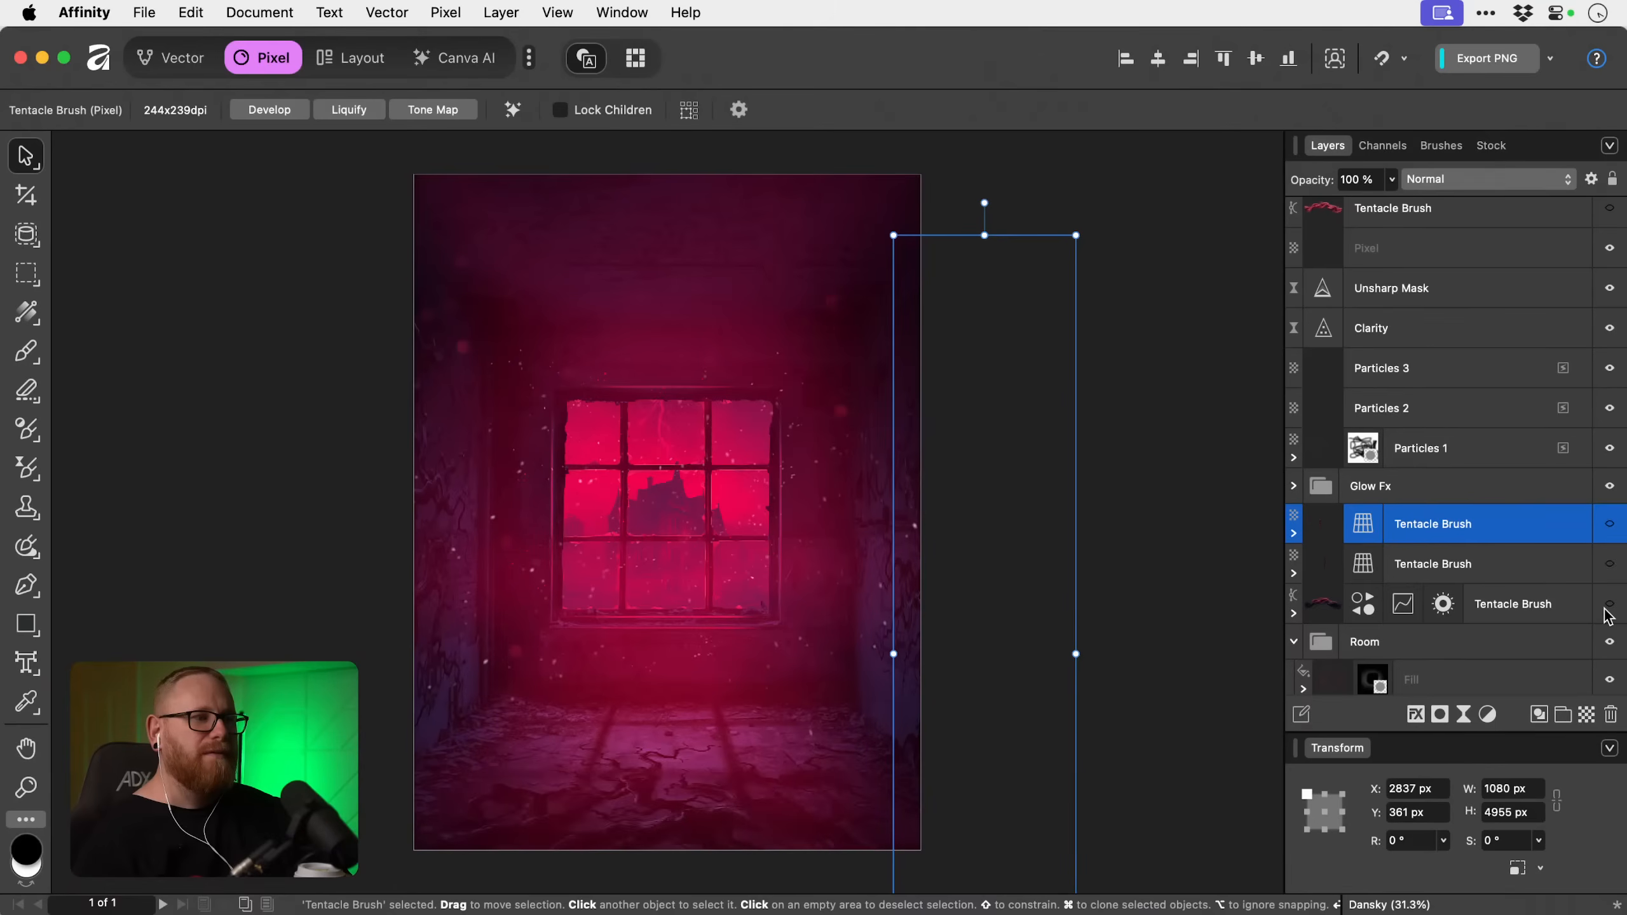
{"action": "left_click", "coordinate": [1206, 392]}
{"action": "scroll", "coordinate": [1503, 391], "scroll_direction": "up", "scroll_amount": 2}
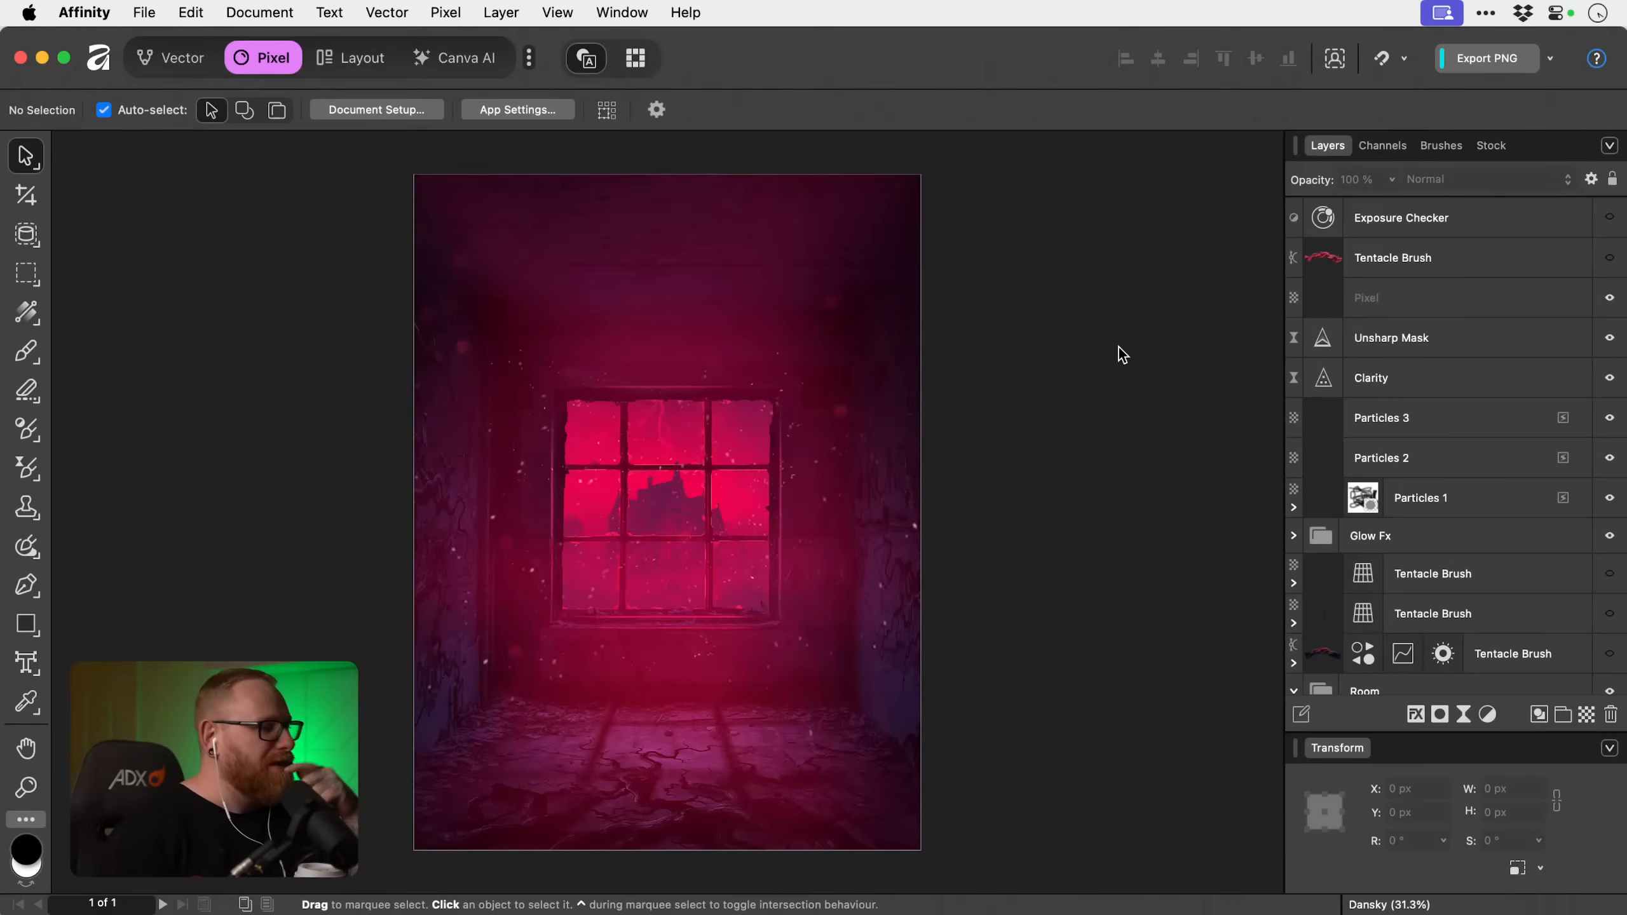
Open the recent Stranger Things document and compare it with the haunted-room poster by switching between the two.
{"action": "left_click", "coordinate": [144, 12]}
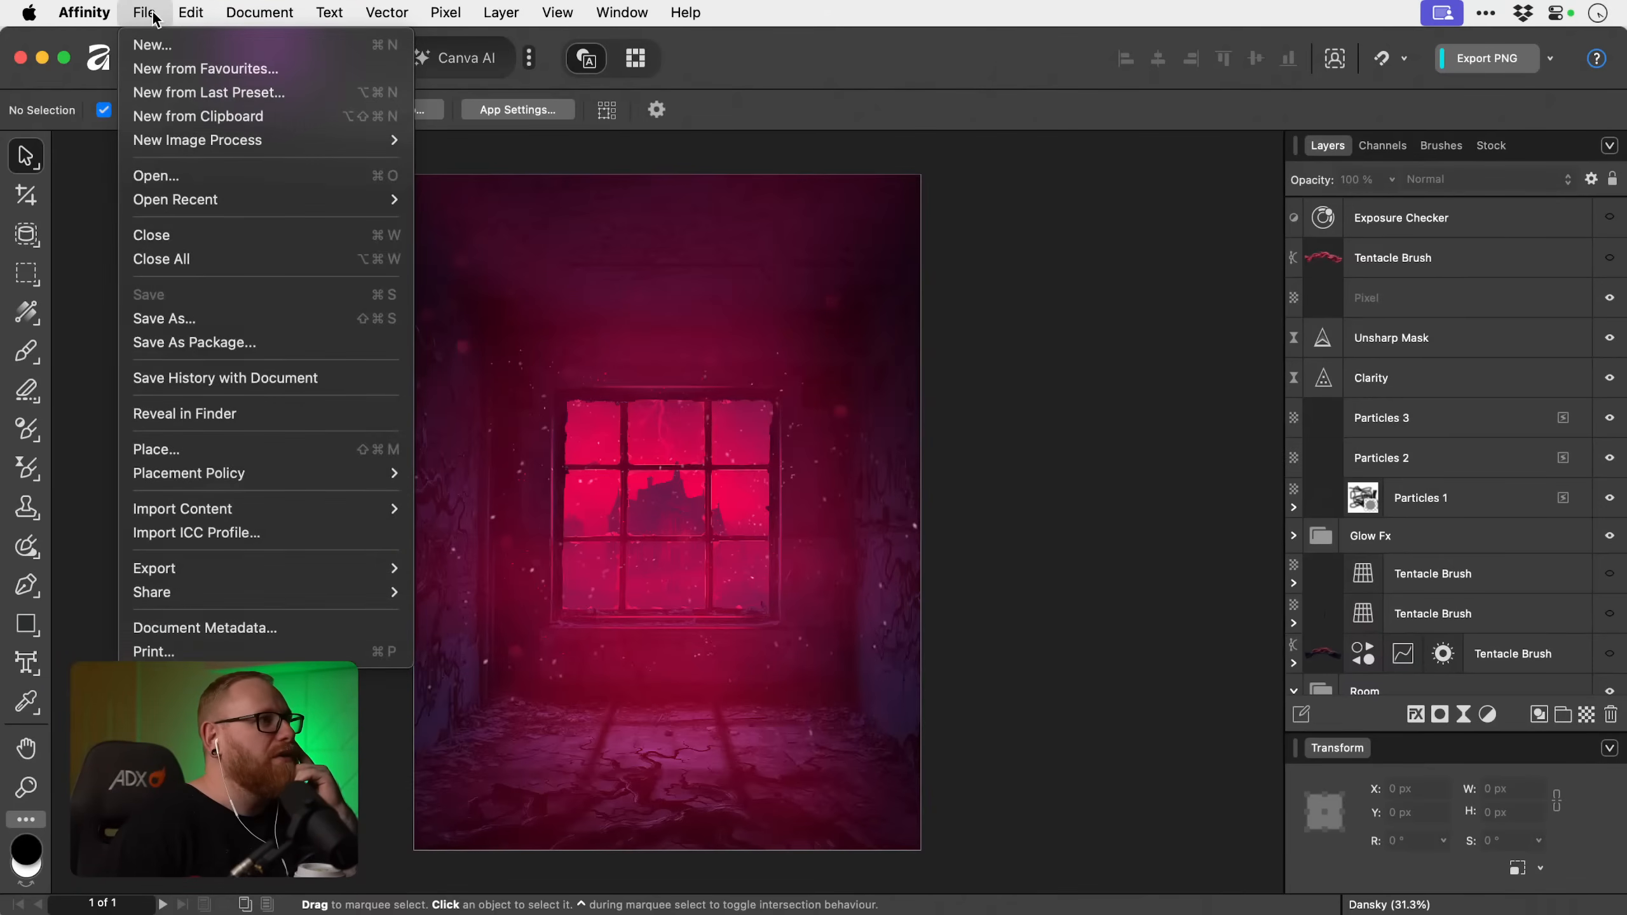
{"action": "mouse_move", "coordinate": [185, 201]}
{"action": "left_click", "coordinate": [486, 218]}
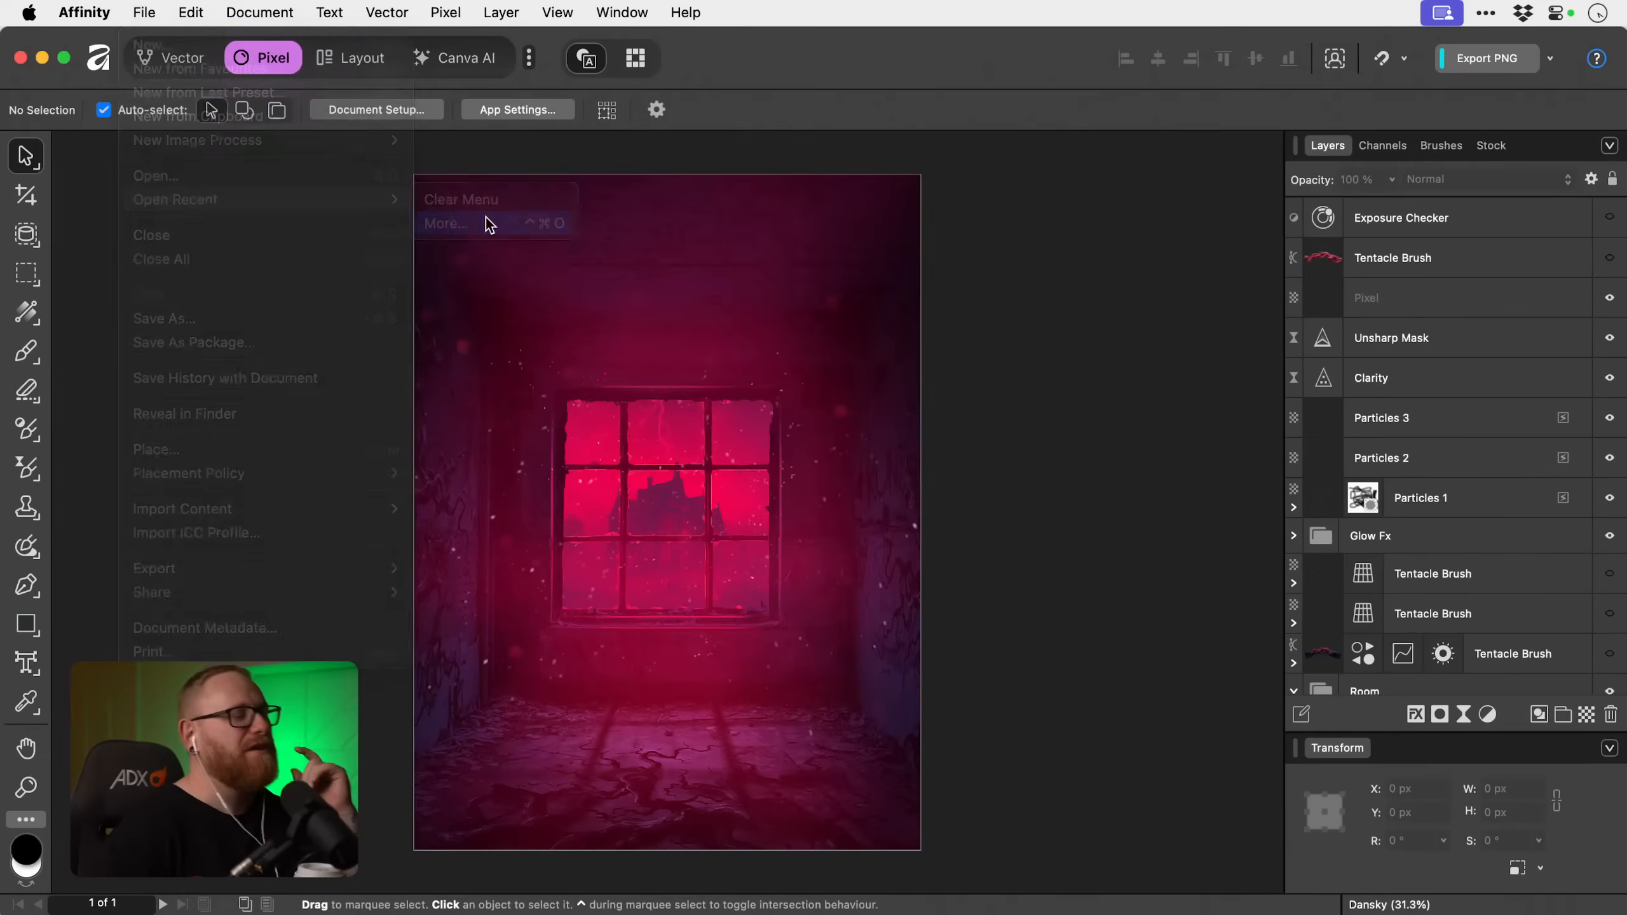
{"action": "double_click", "coordinate": [1233, 434]}
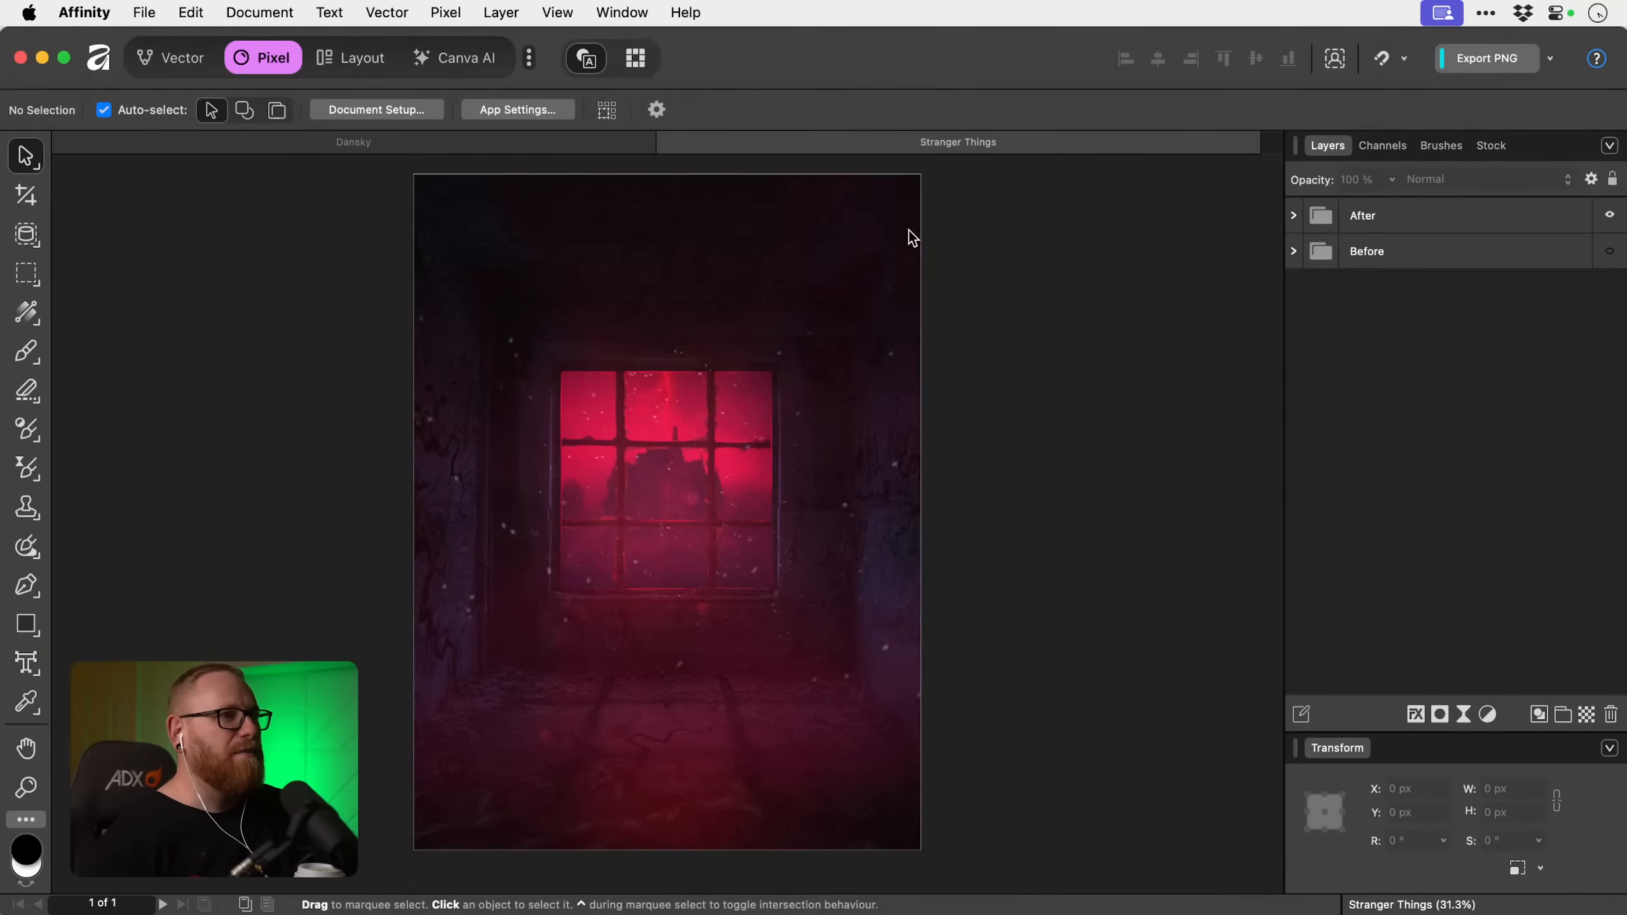
{"action": "left_click", "coordinate": [558, 140]}
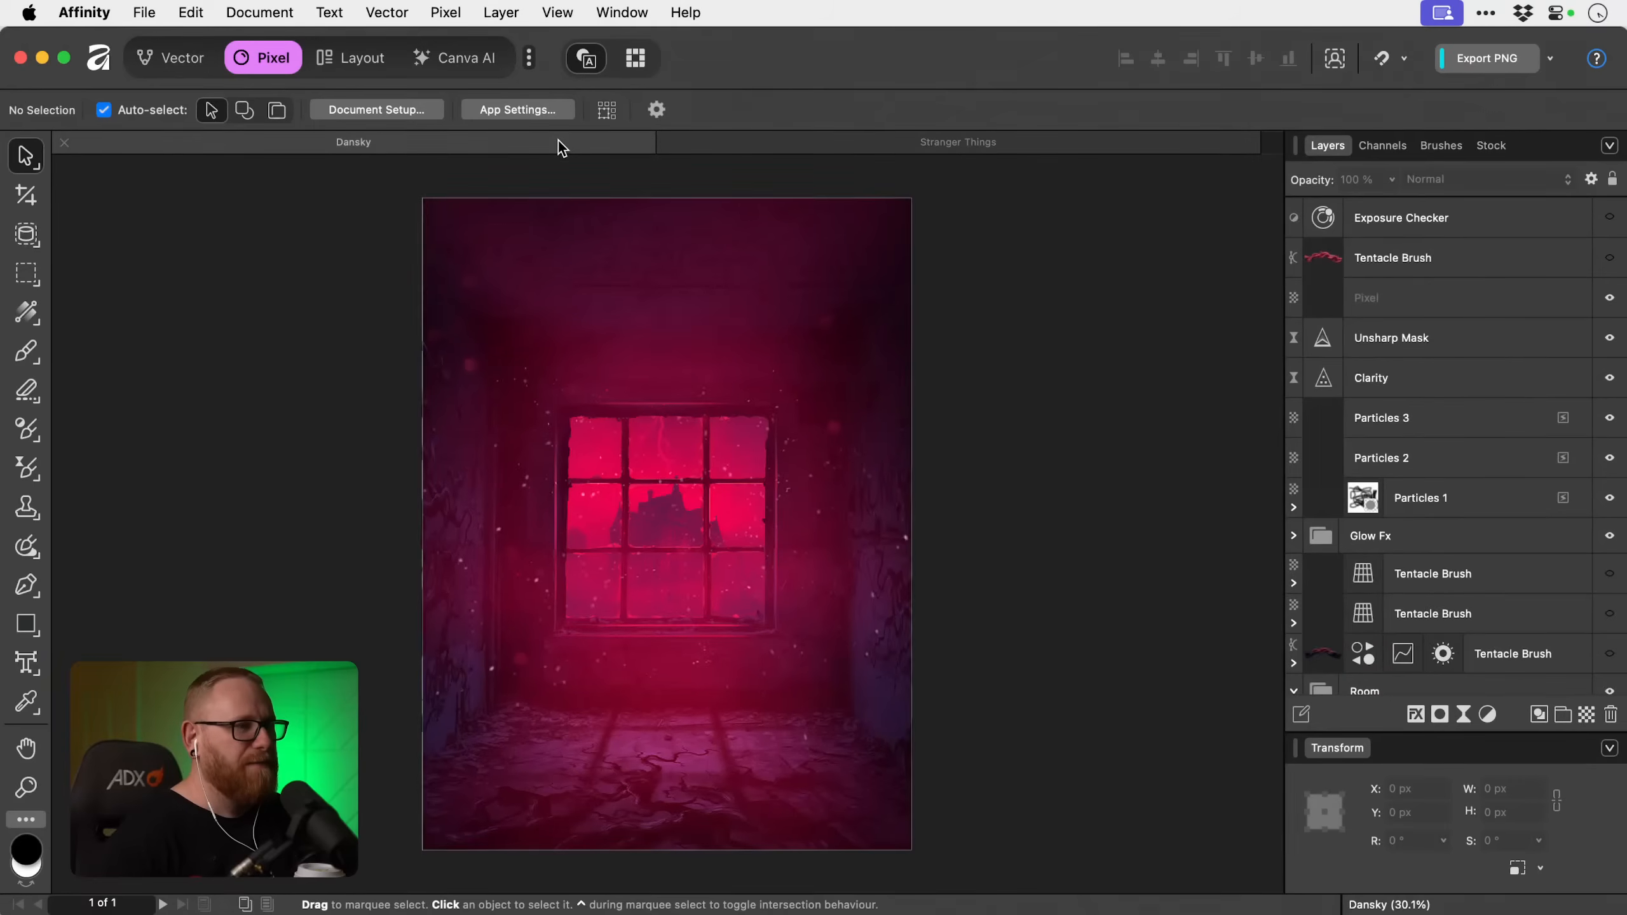
{"action": "left_click", "coordinate": [986, 146]}
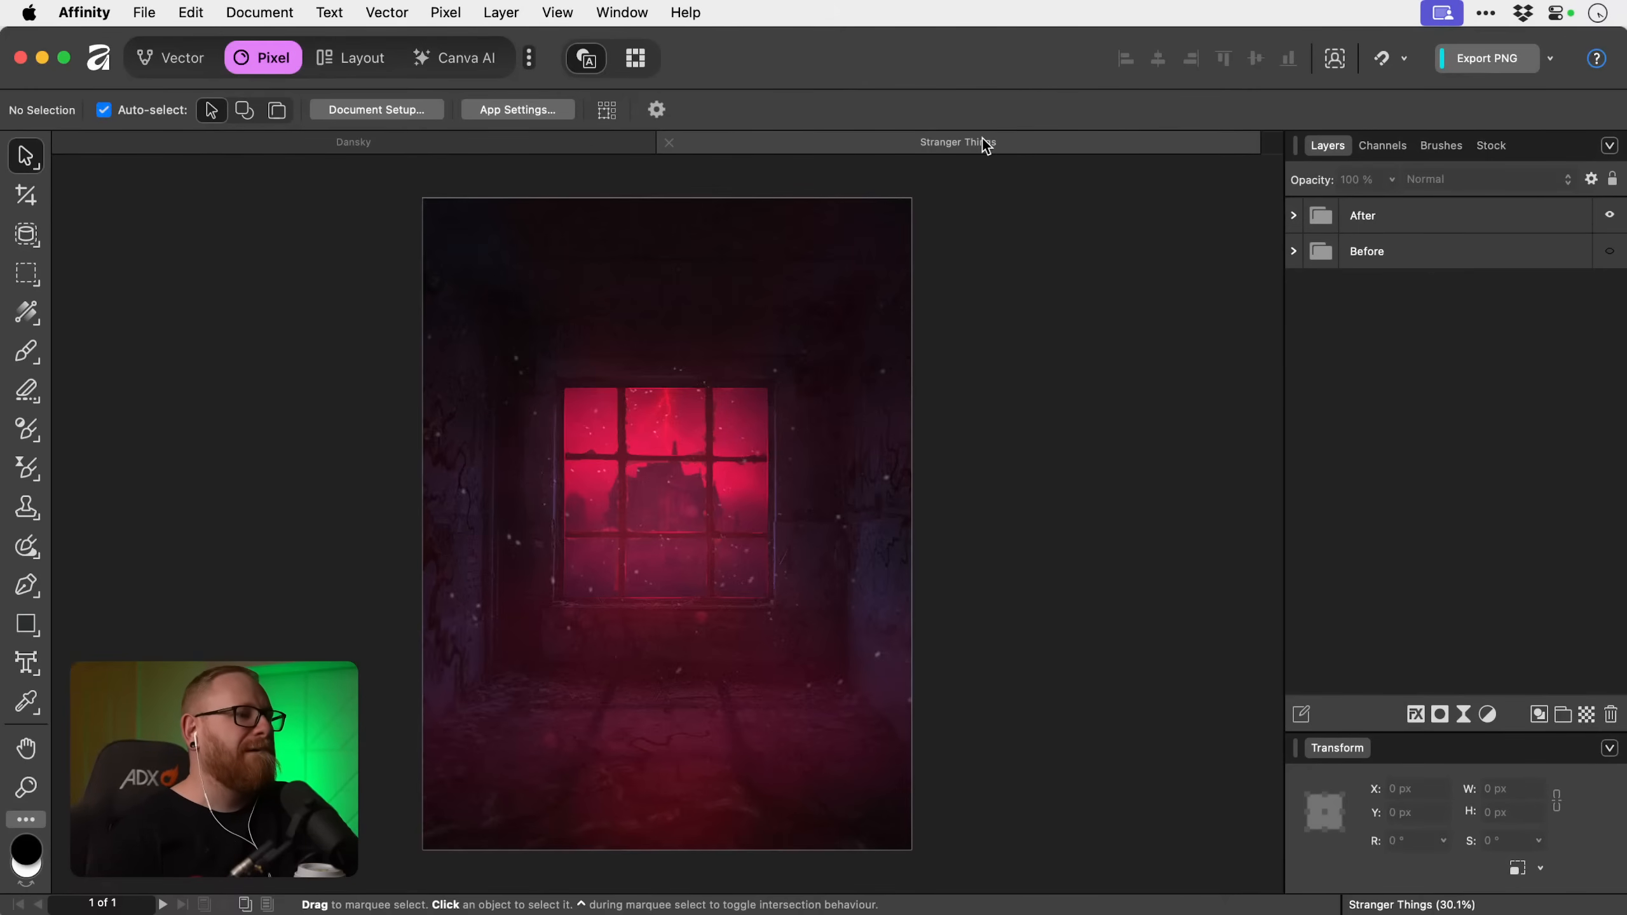
{"action": "left_click", "coordinate": [581, 146]}
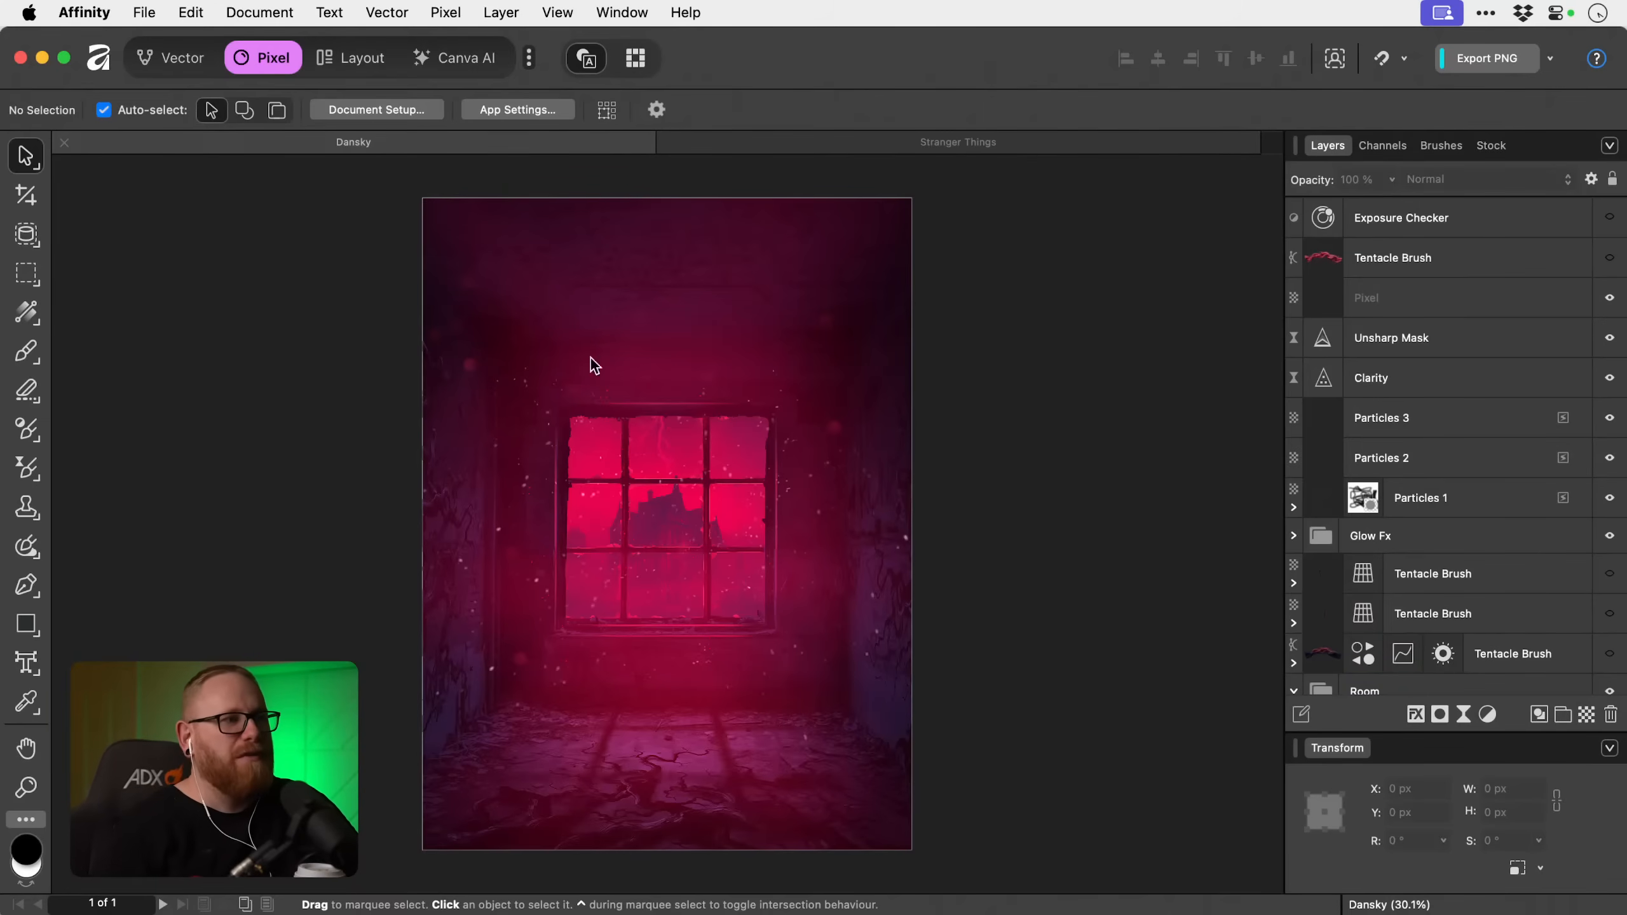
Expand the Glow Fx group and toggle the upper Light Blur layer off and on to judge its effect.
{"action": "scroll", "coordinate": [1554, 458], "scroll_direction": "down", "scroll_amount": 4}
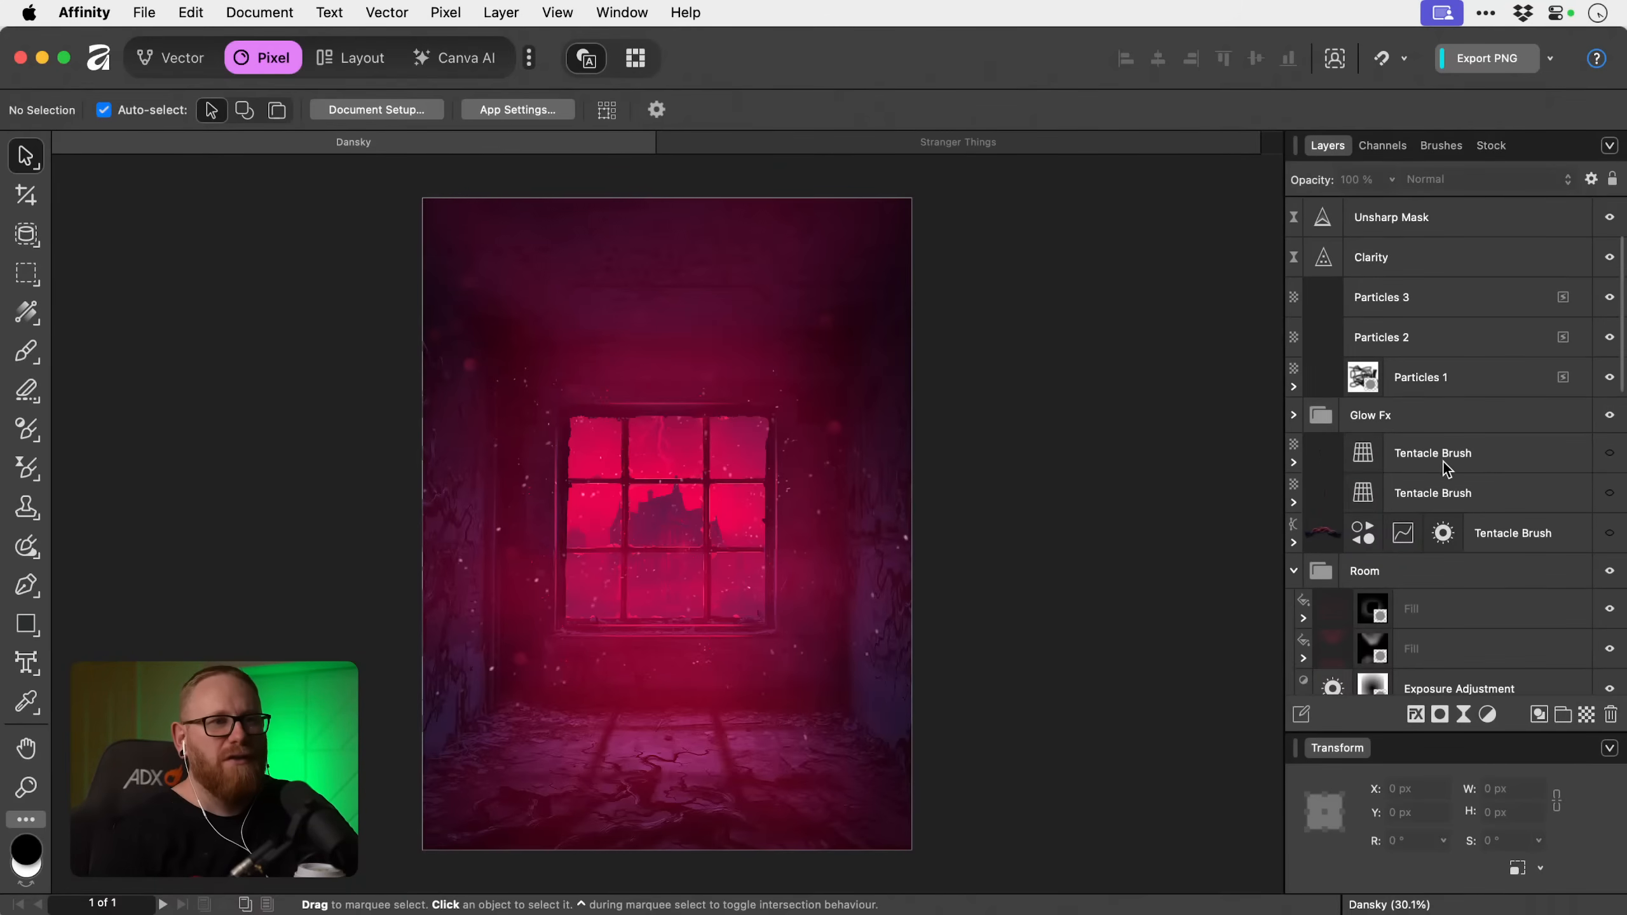
{"action": "left_click", "coordinate": [1293, 415]}
{"action": "scroll", "coordinate": [1473, 458], "scroll_direction": "down", "scroll_amount": 3}
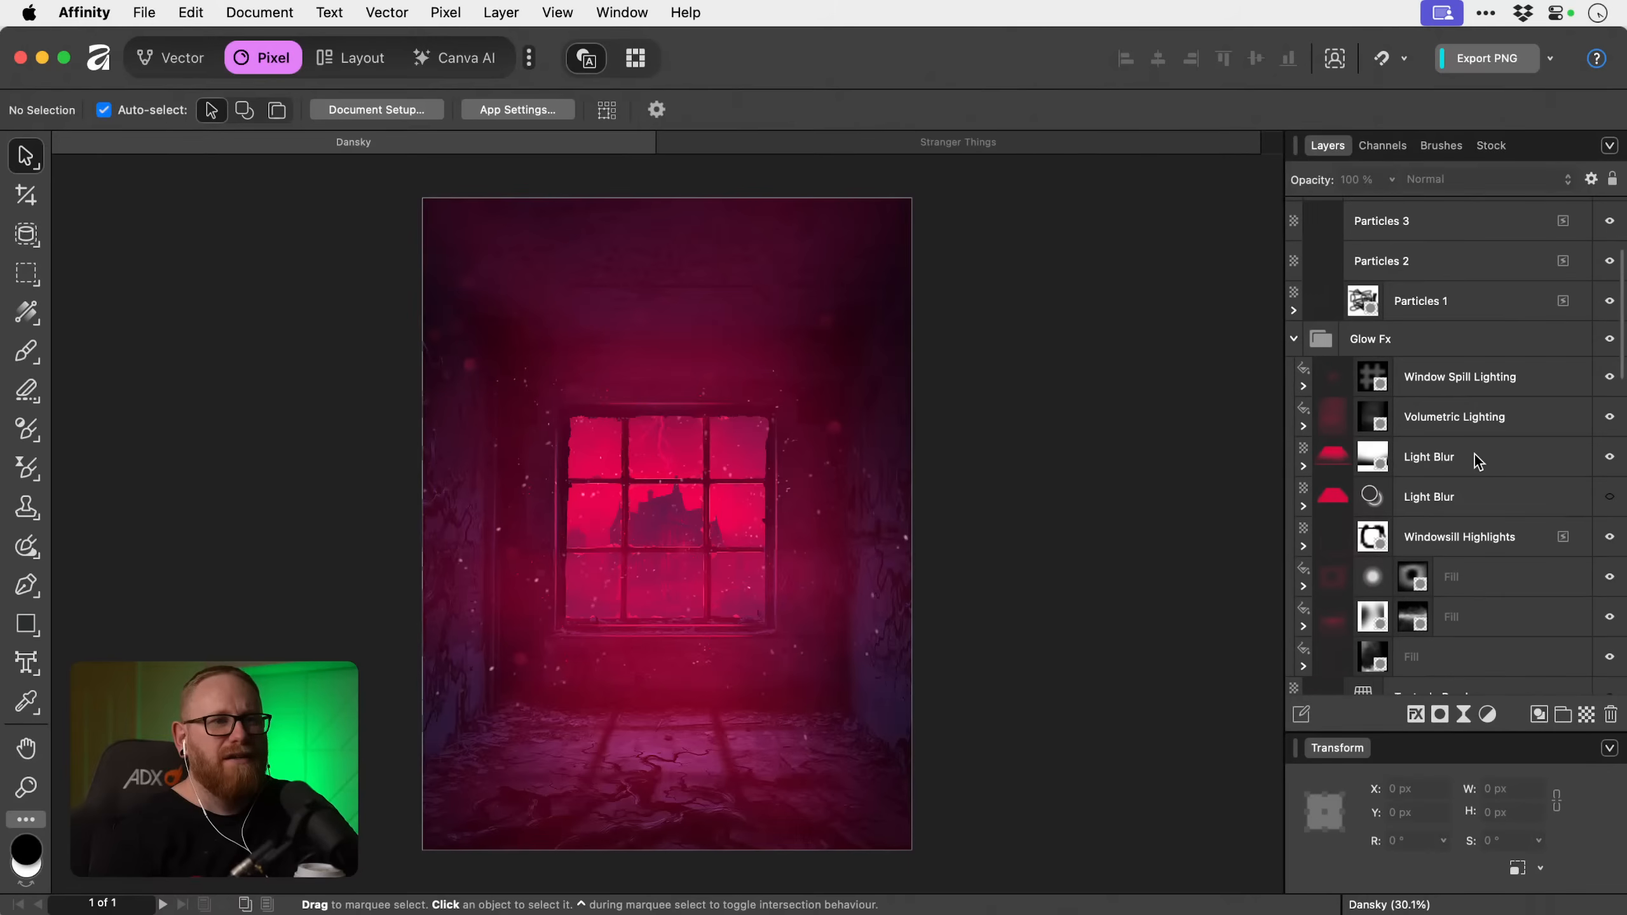
{"action": "left_click", "coordinate": [1609, 457]}
{"action": "left_click", "coordinate": [1609, 457]}
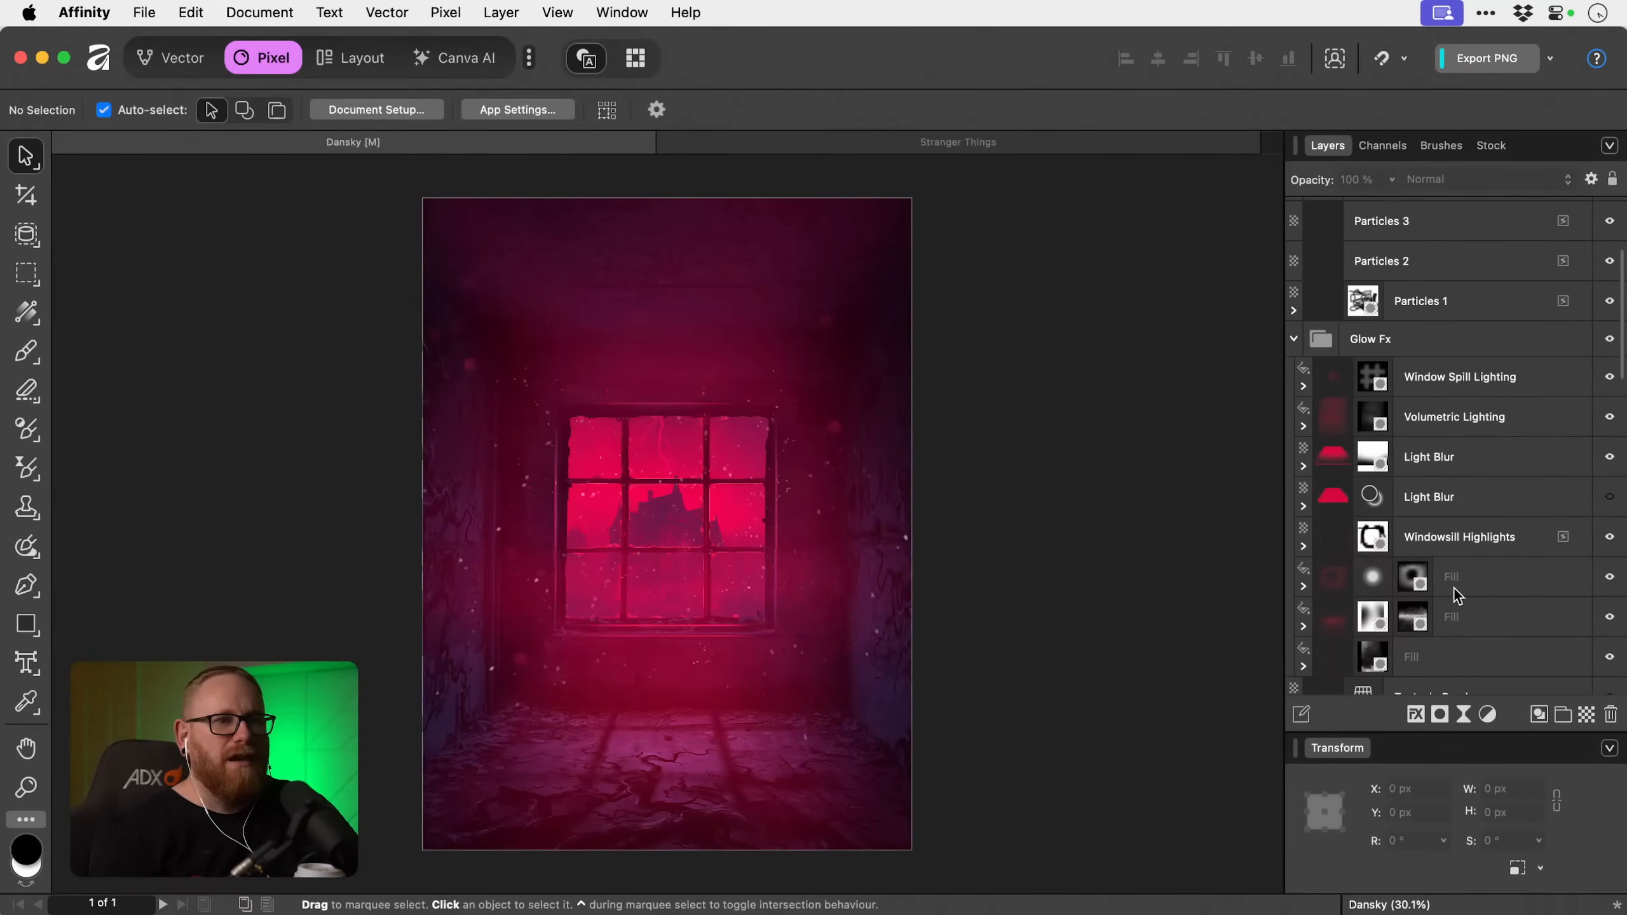
Check the uppermost unnamed Fill layer in Glow Fx, and set the opacity of the Fill directly below it to 30%.
{"action": "left_click", "coordinate": [1608, 592]}
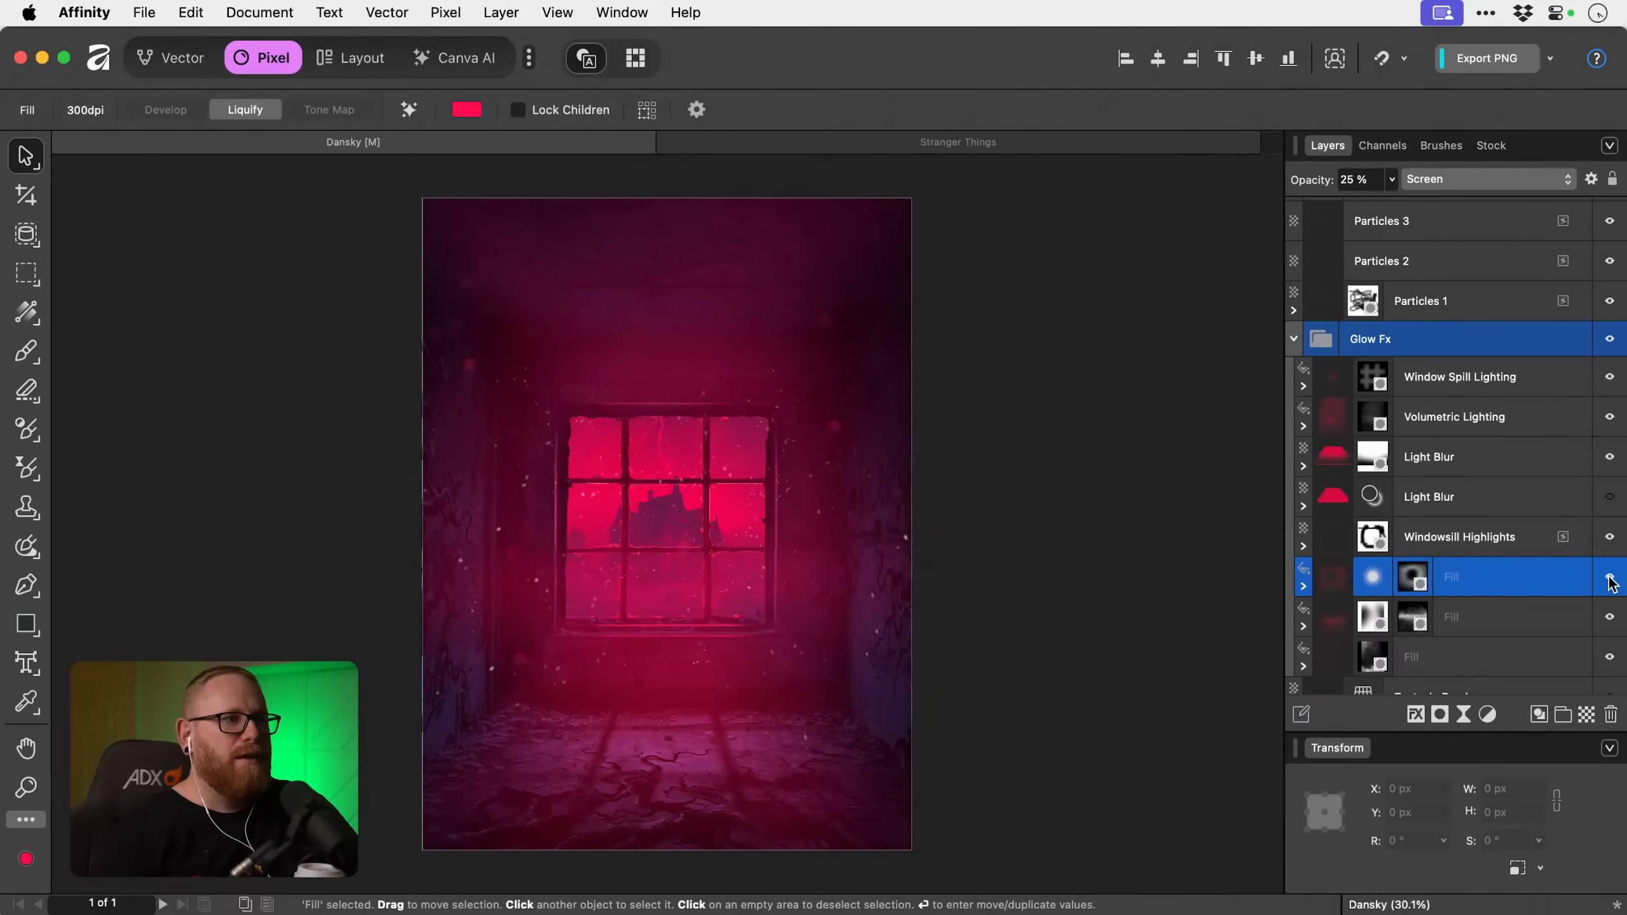
{"action": "left_click", "coordinate": [1391, 179]}
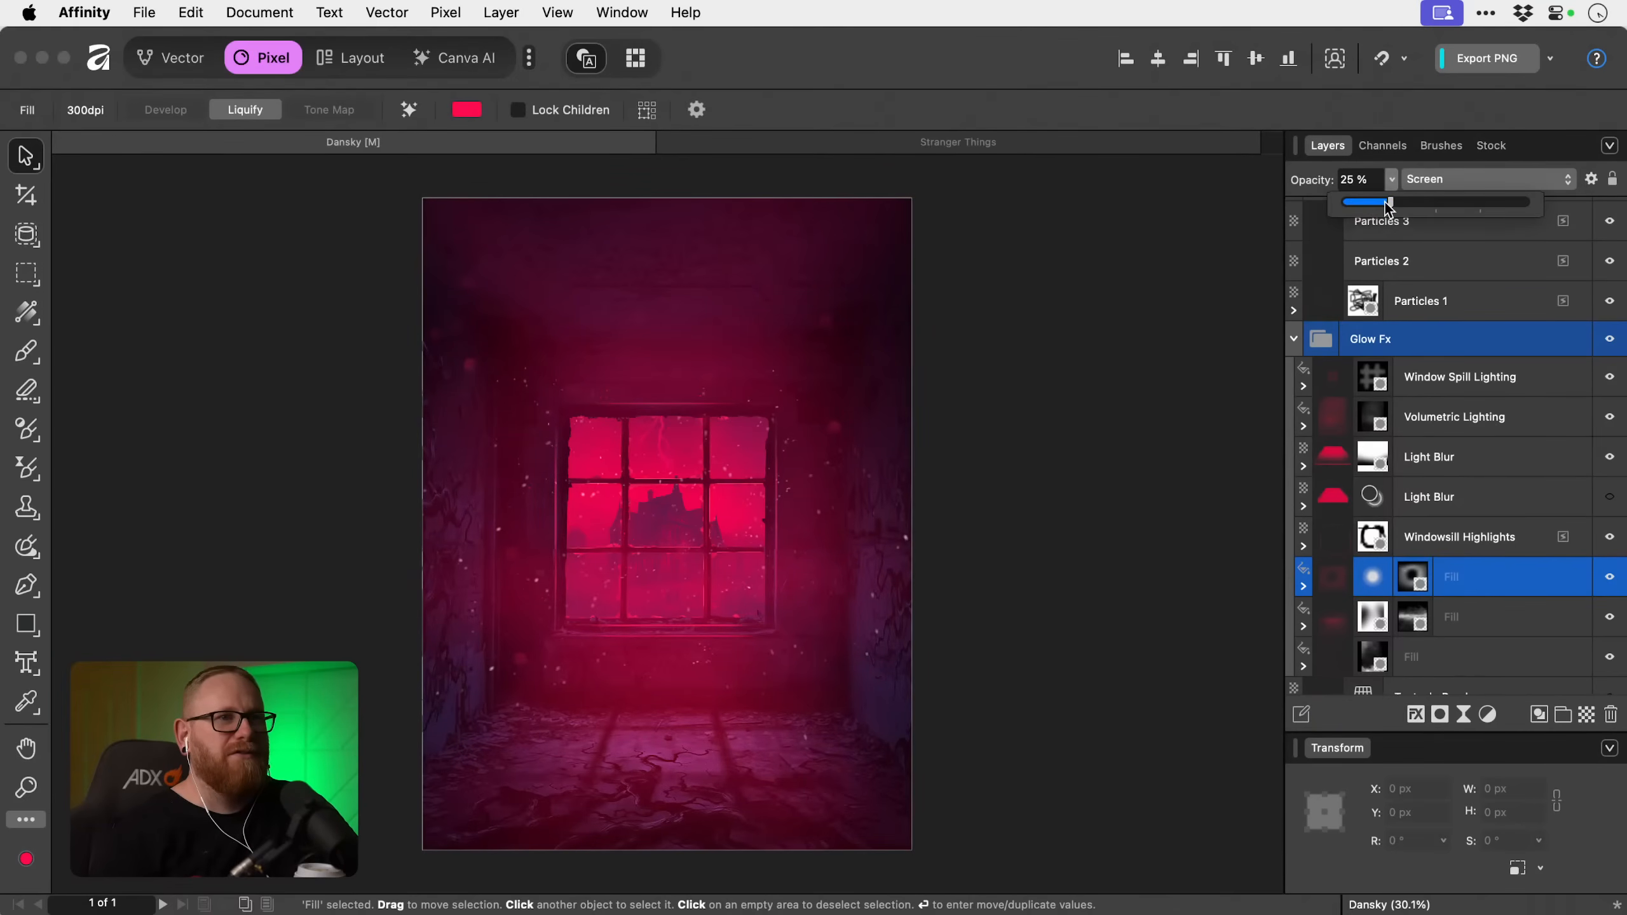
{"action": "left_click", "coordinate": [1473, 622]}
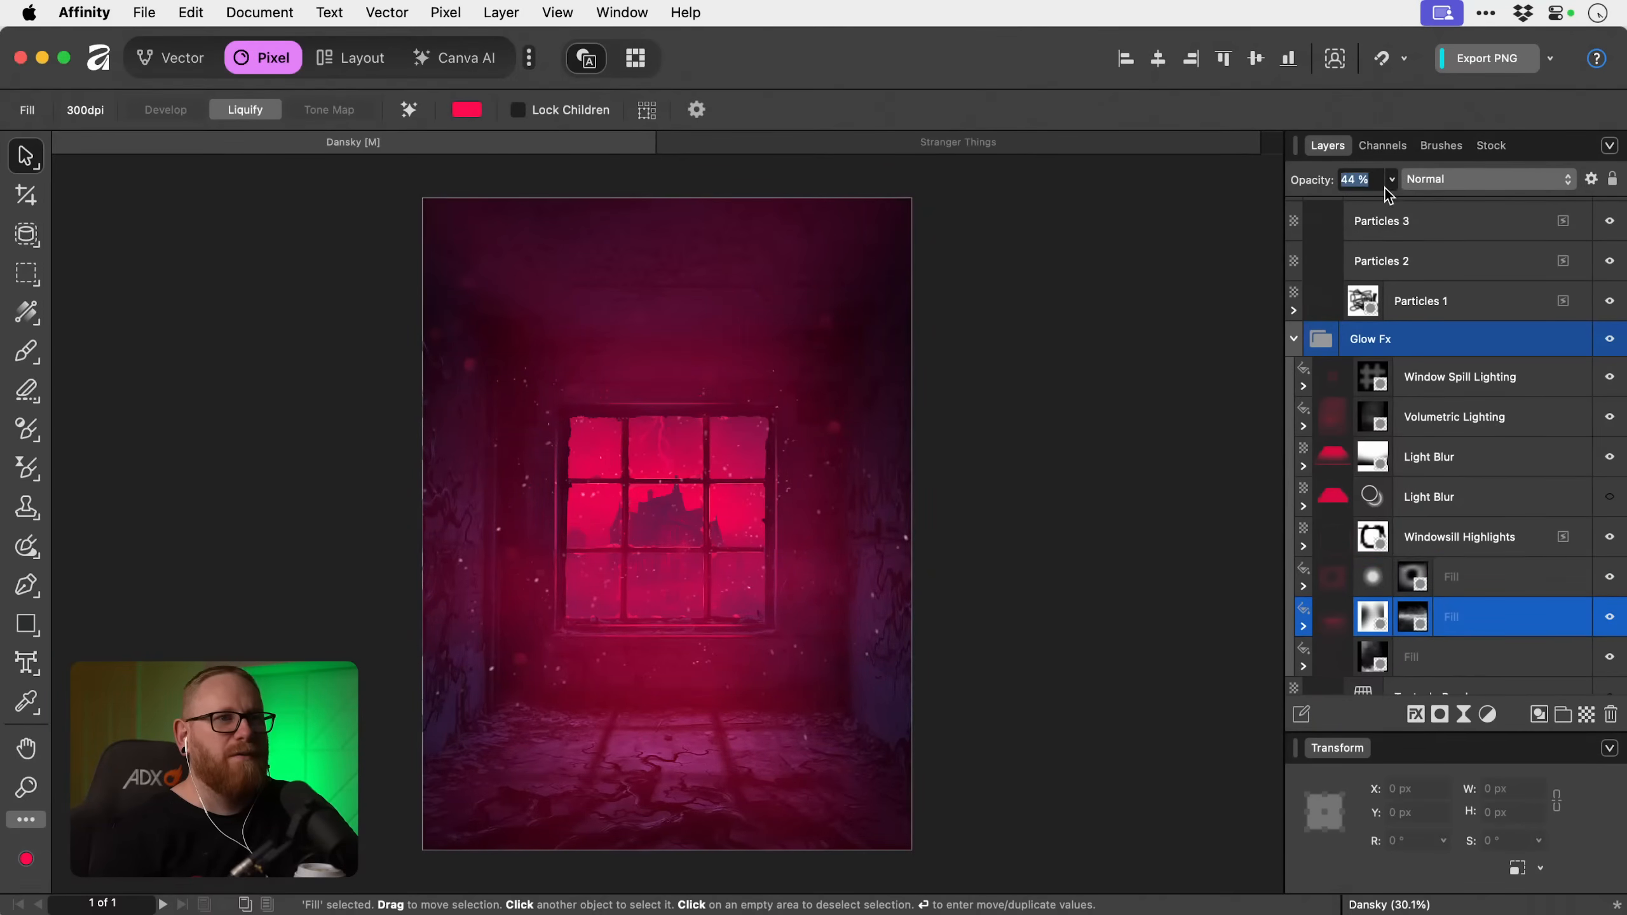
{"action": "left_click", "coordinate": [1390, 181]}
{"action": "left_click_drag", "start_coordinate": [1390, 203], "coordinate": [1365, 204]}
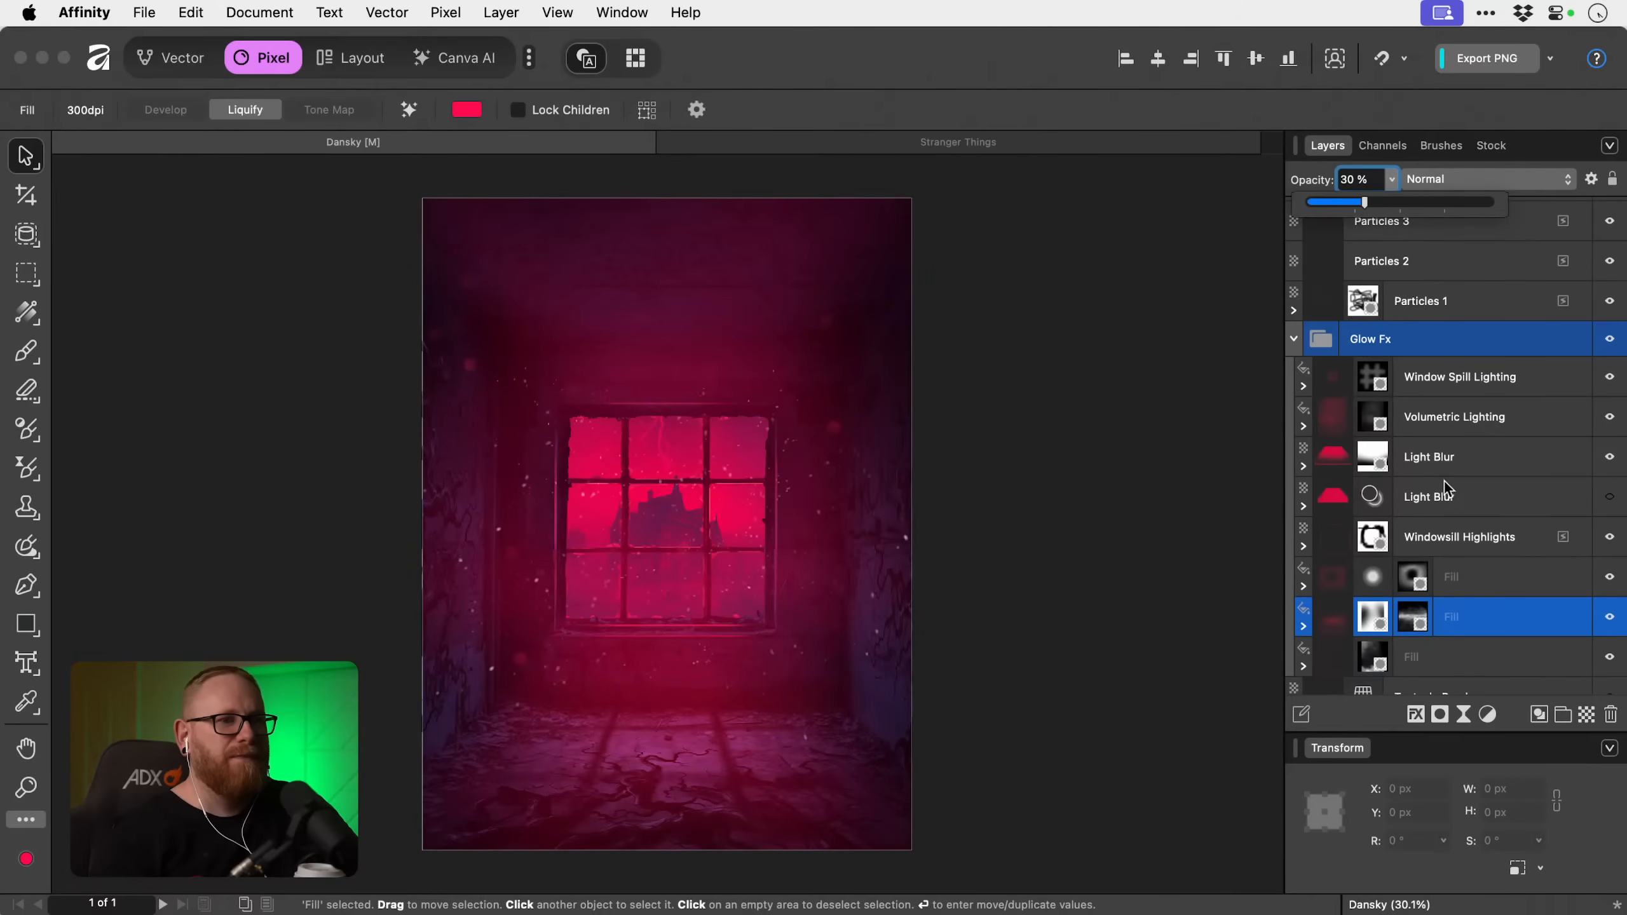
Examine the visibility effect and opacity of the lowest unnamed Fill layer in the Glow Fx group.
{"action": "scroll", "coordinate": [1448, 513], "scroll_direction": "down", "scroll_amount": 3}
{"action": "left_click", "coordinate": [1457, 537]}
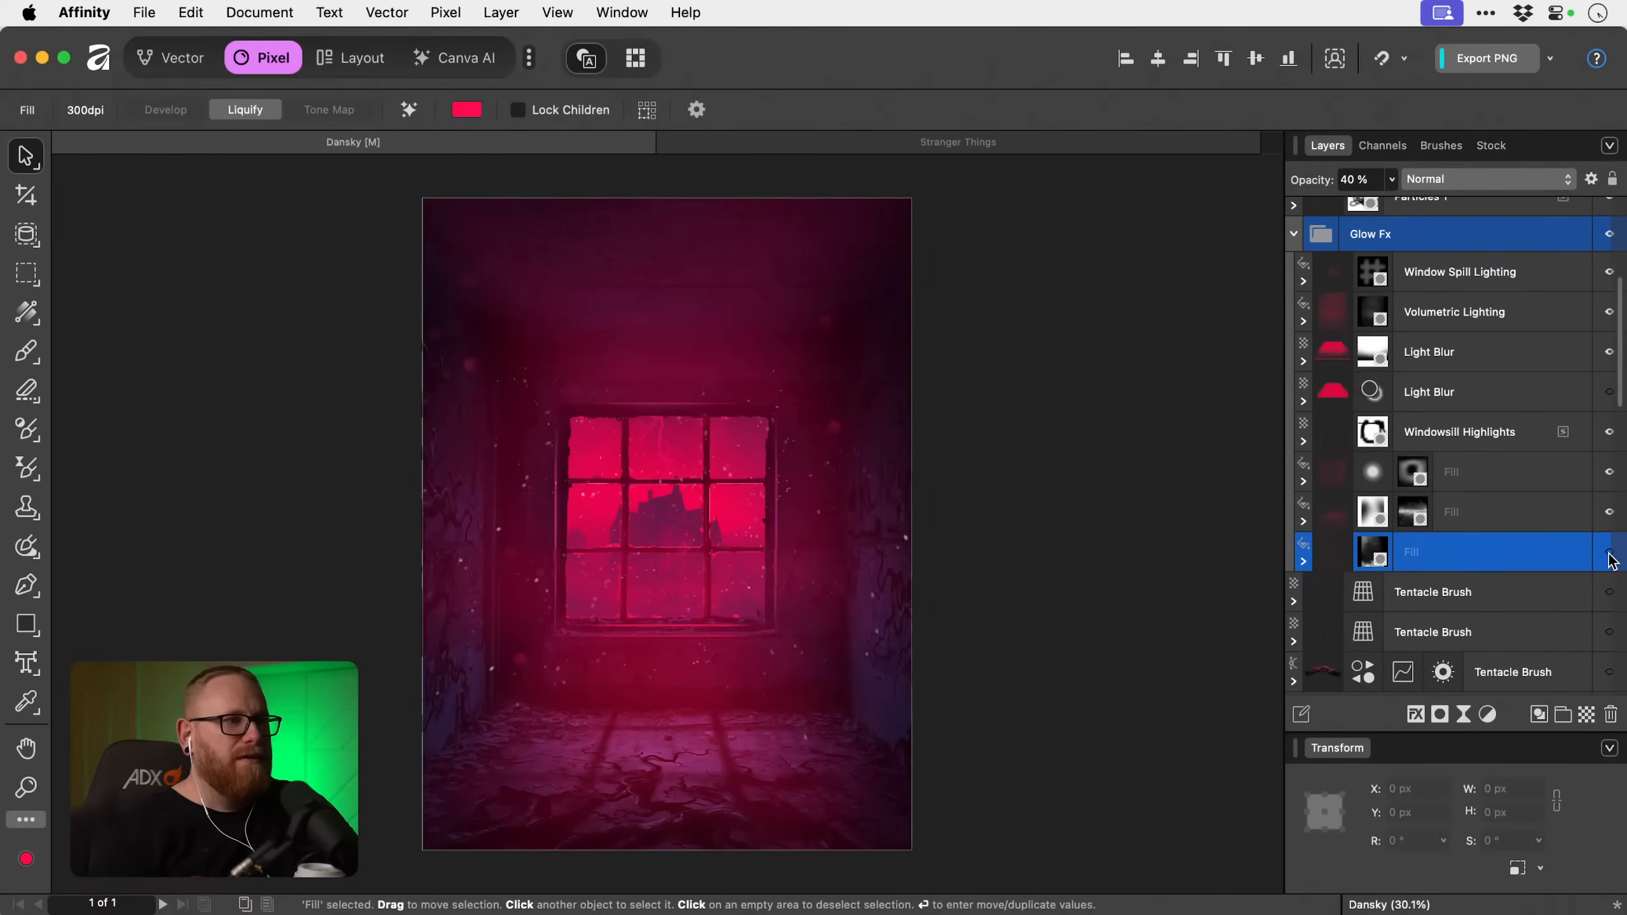
{"action": "left_click", "coordinate": [1390, 180]}
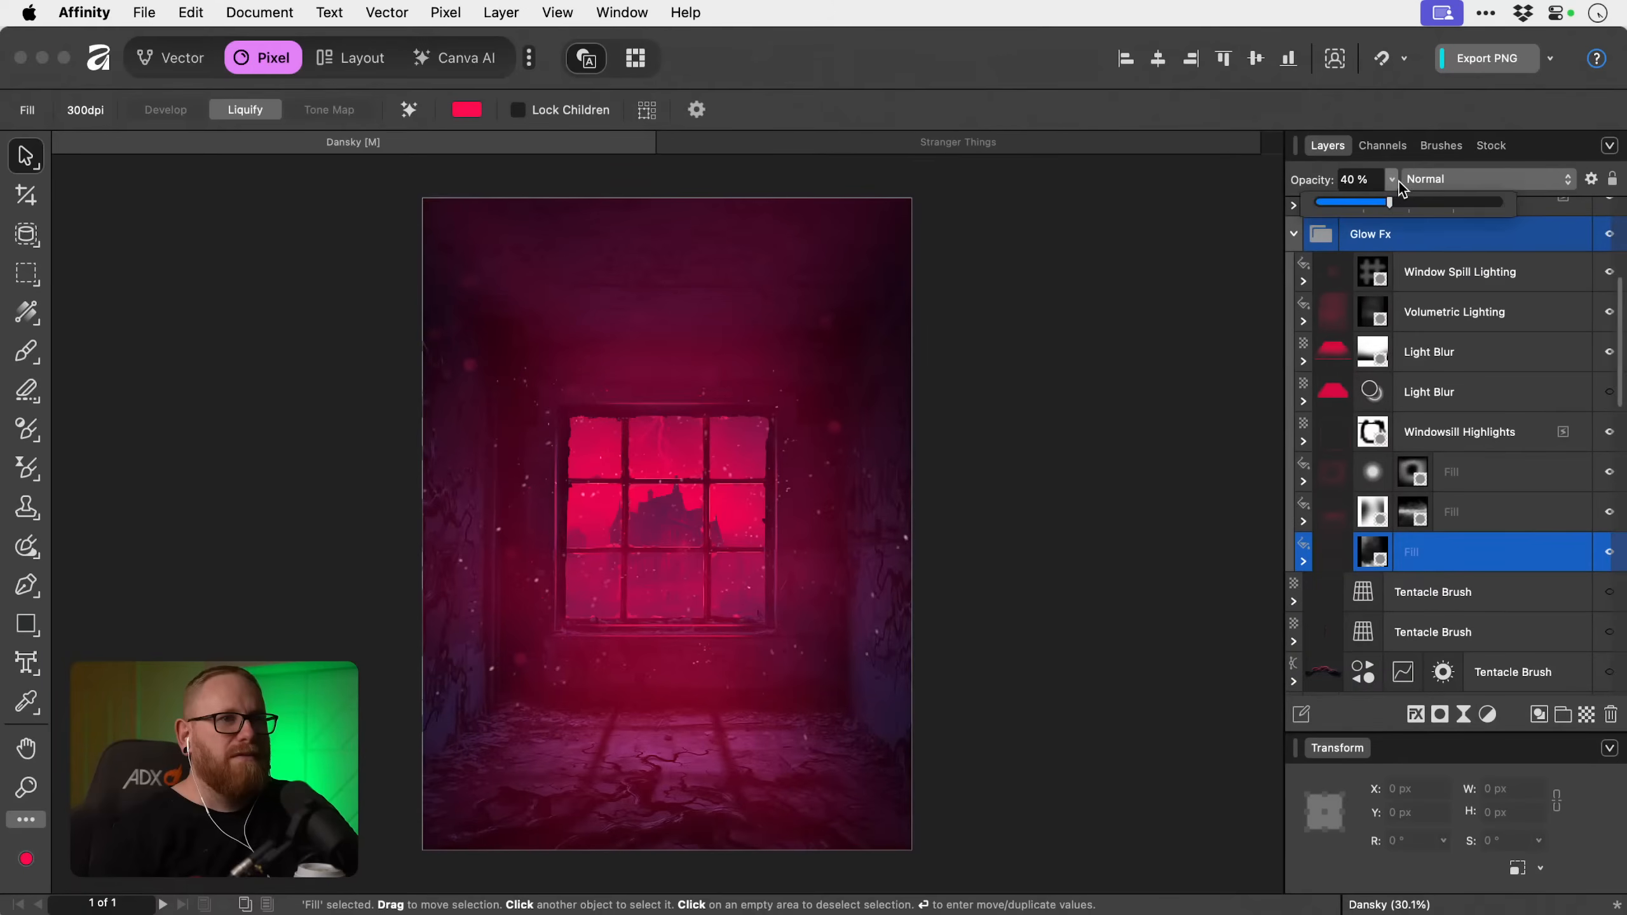
Compare the poster with the Volumetric Lighting layer off and on, and set that layer's opacity to 55%.
{"action": "left_click", "coordinate": [1466, 327]}
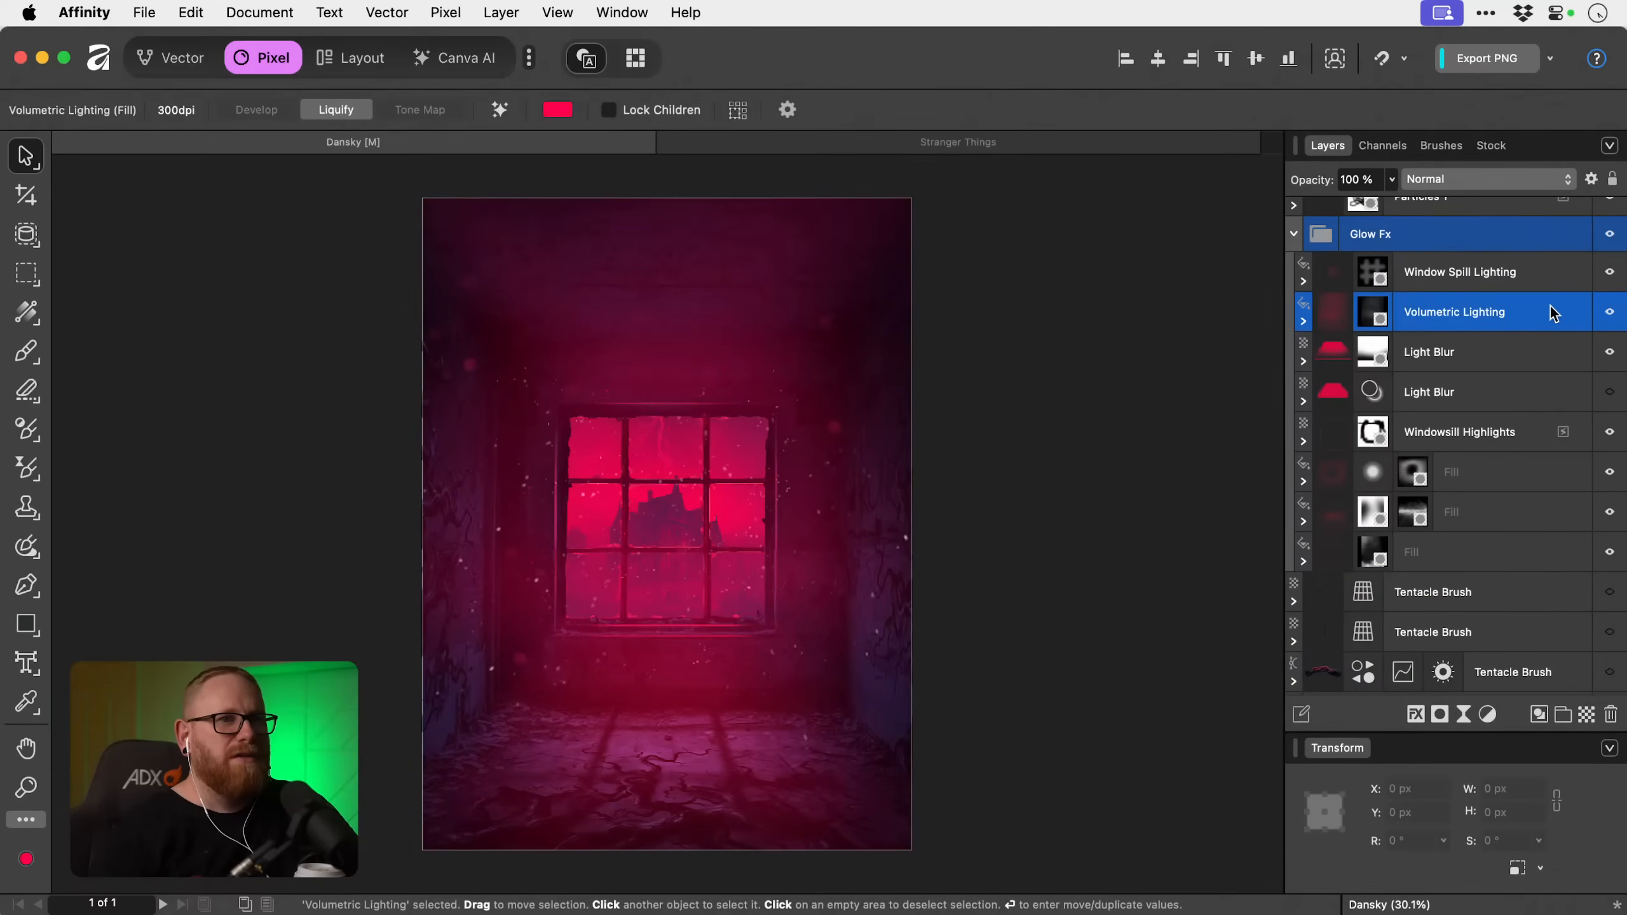
{"action": "left_click", "coordinate": [1610, 312]}
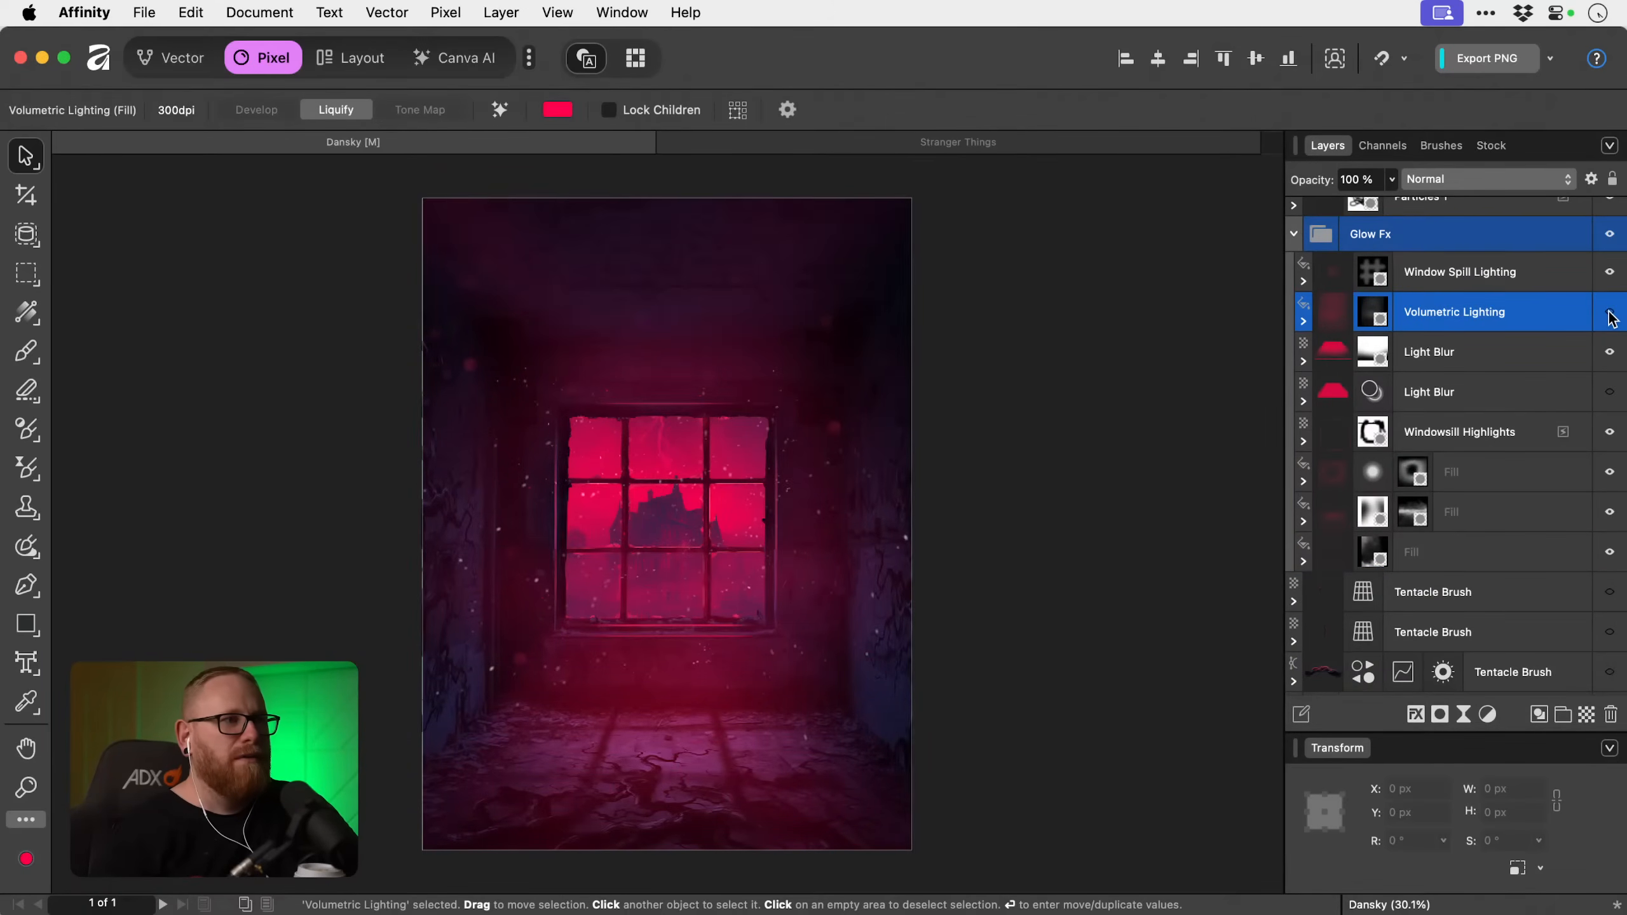
{"action": "left_click", "coordinate": [1610, 312]}
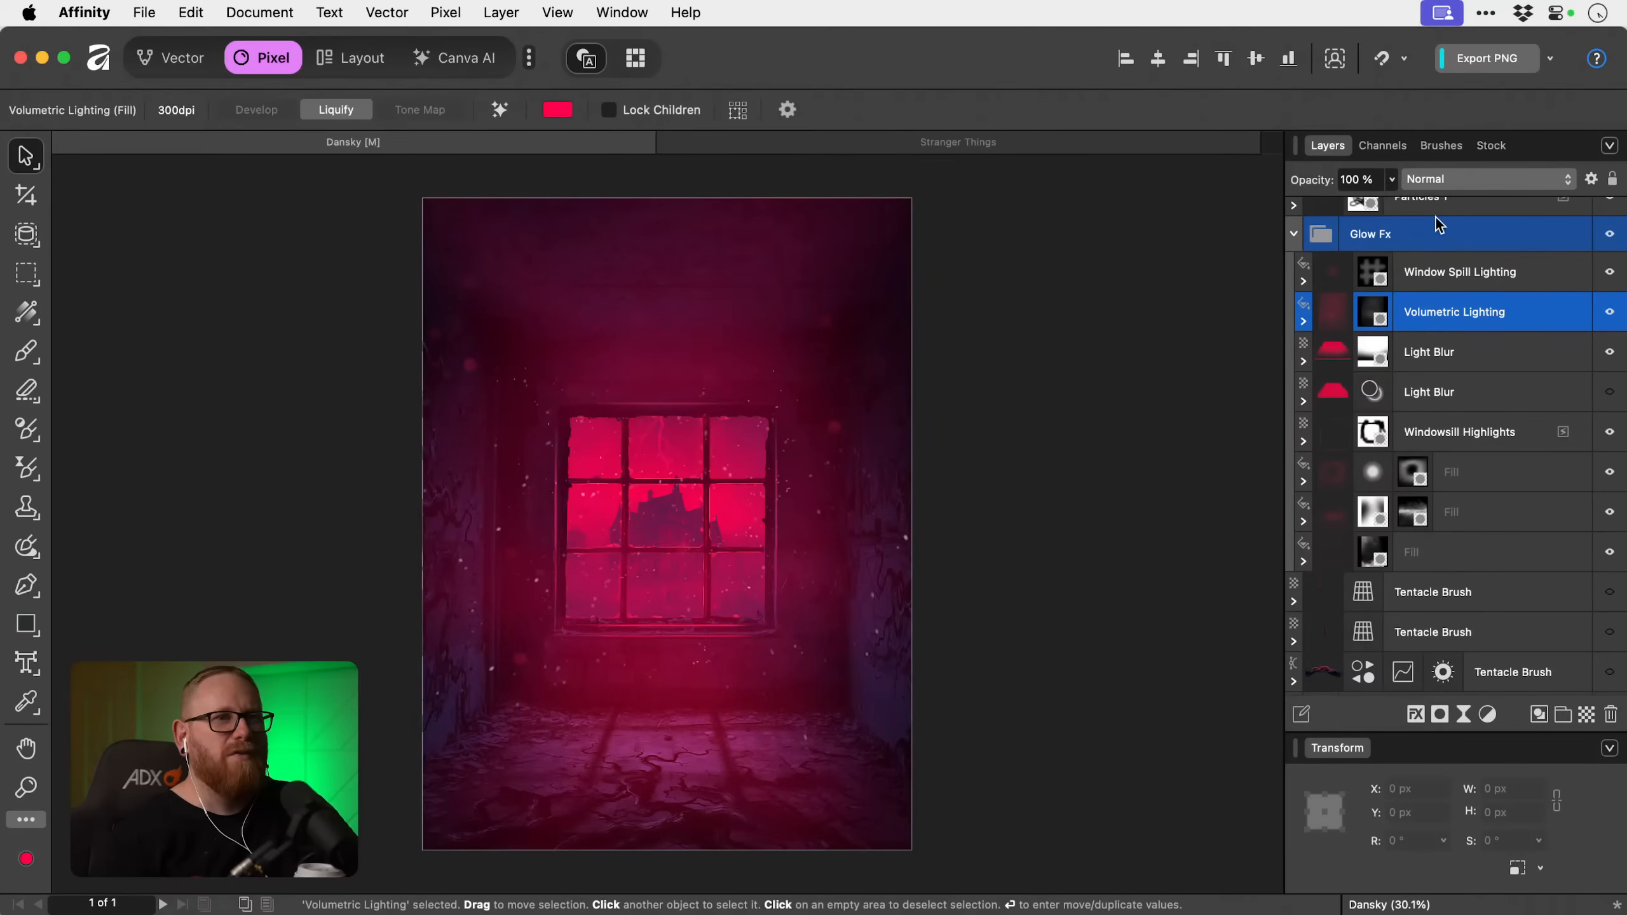
{"action": "left_click", "coordinate": [1609, 312]}
{"action": "left_click", "coordinate": [1610, 312]}
{"action": "left_click", "coordinate": [1390, 179]}
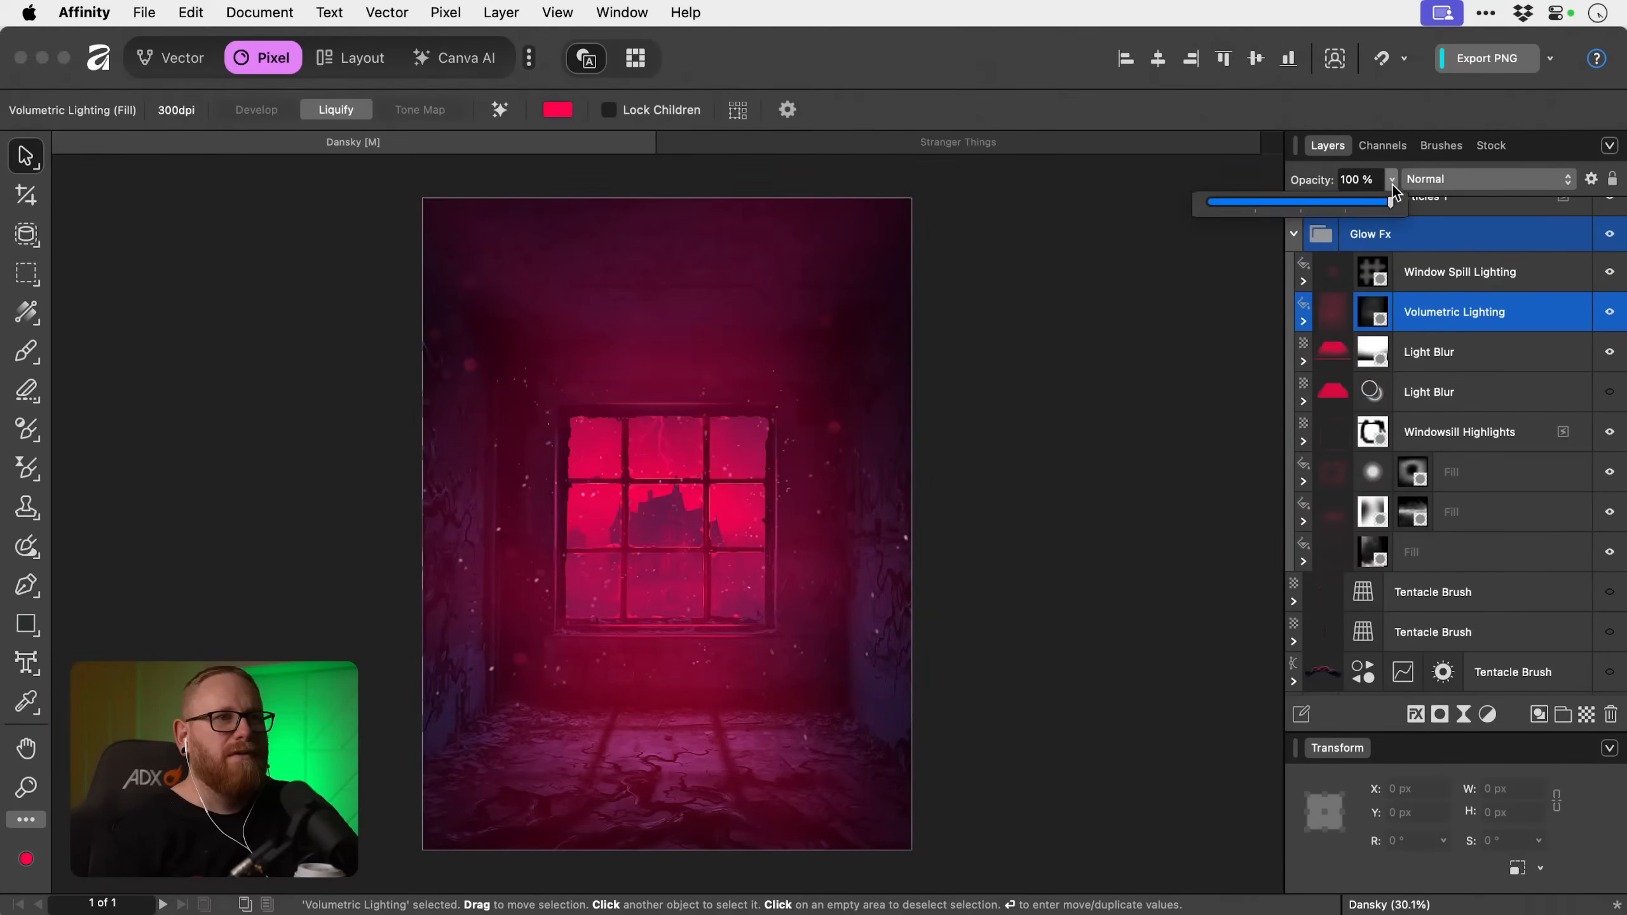
{"action": "left_click_drag", "start_coordinate": [1383, 204], "coordinate": [1310, 204]}
Collapse the Glow Fx group and review the remaining layers from the Room group down to the Haunted House.
{"action": "scroll", "coordinate": [1459, 310], "scroll_direction": "up", "scroll_amount": 5}
{"action": "scroll", "coordinate": [1336, 458], "scroll_direction": "down", "scroll_amount": 1}
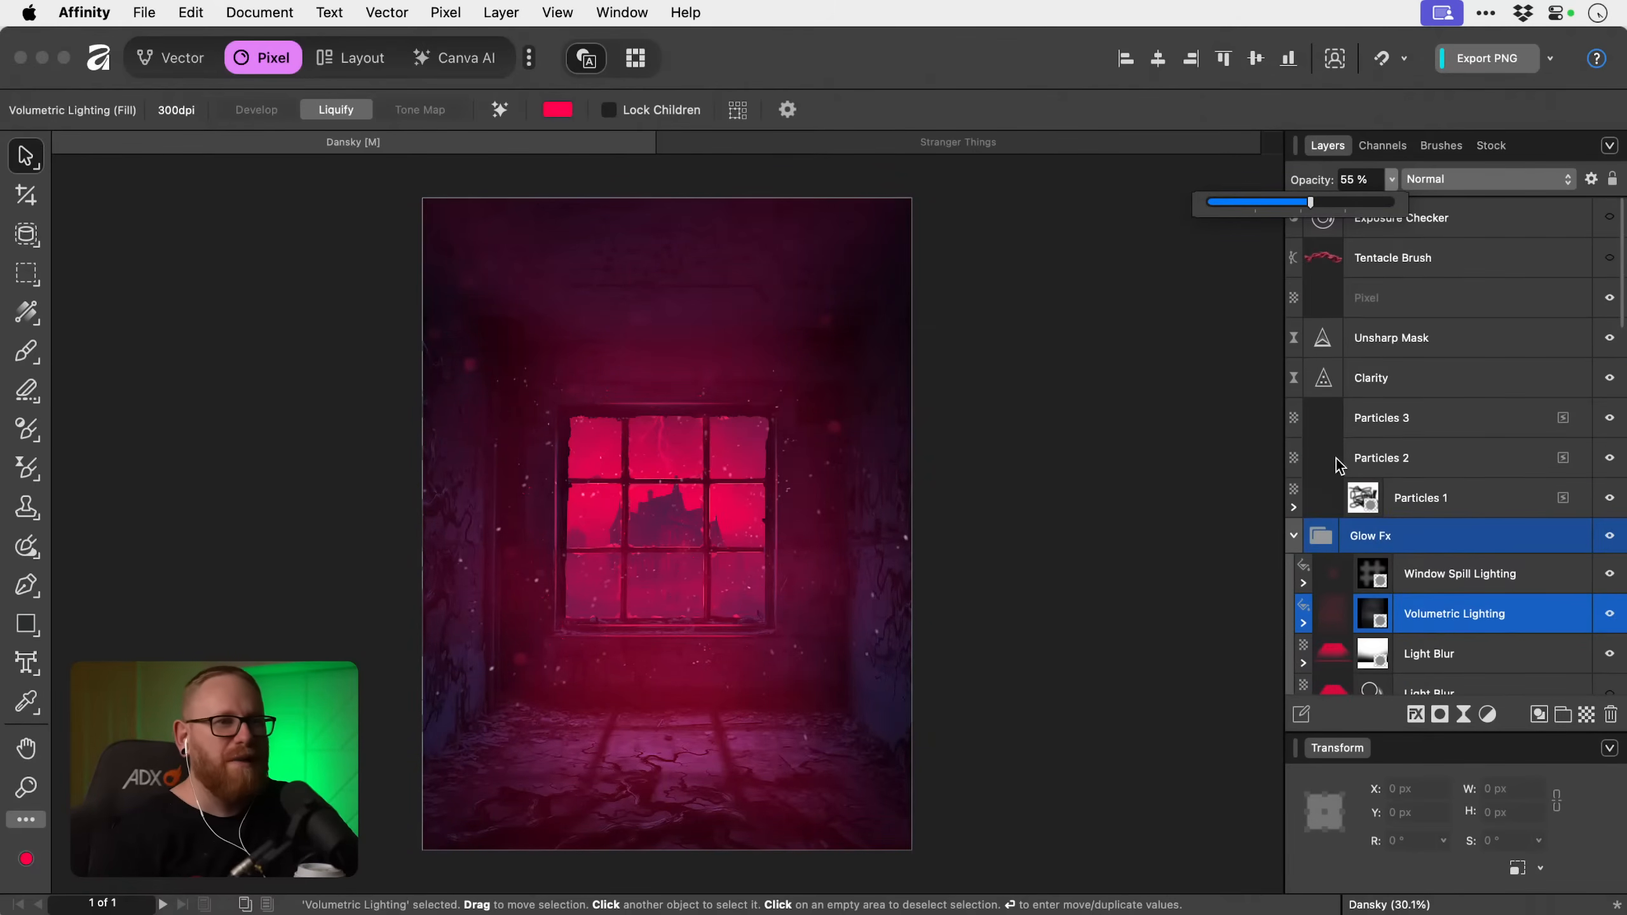
{"action": "left_click", "coordinate": [1294, 537]}
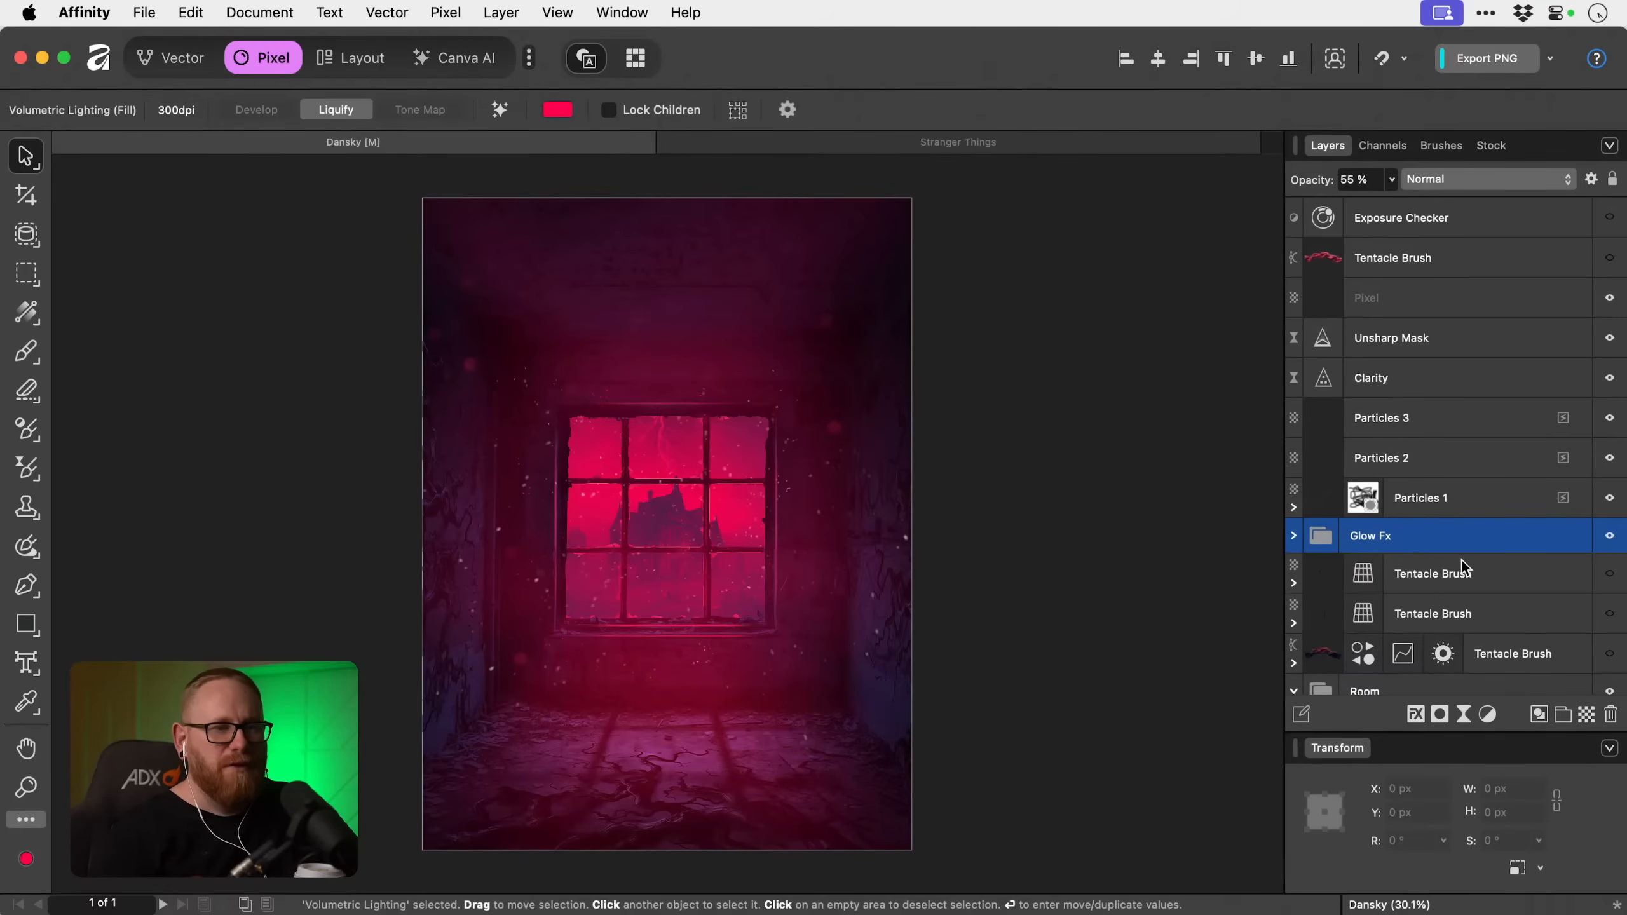
{"action": "scroll", "coordinate": [1451, 522], "scroll_direction": "down", "scroll_amount": 5}
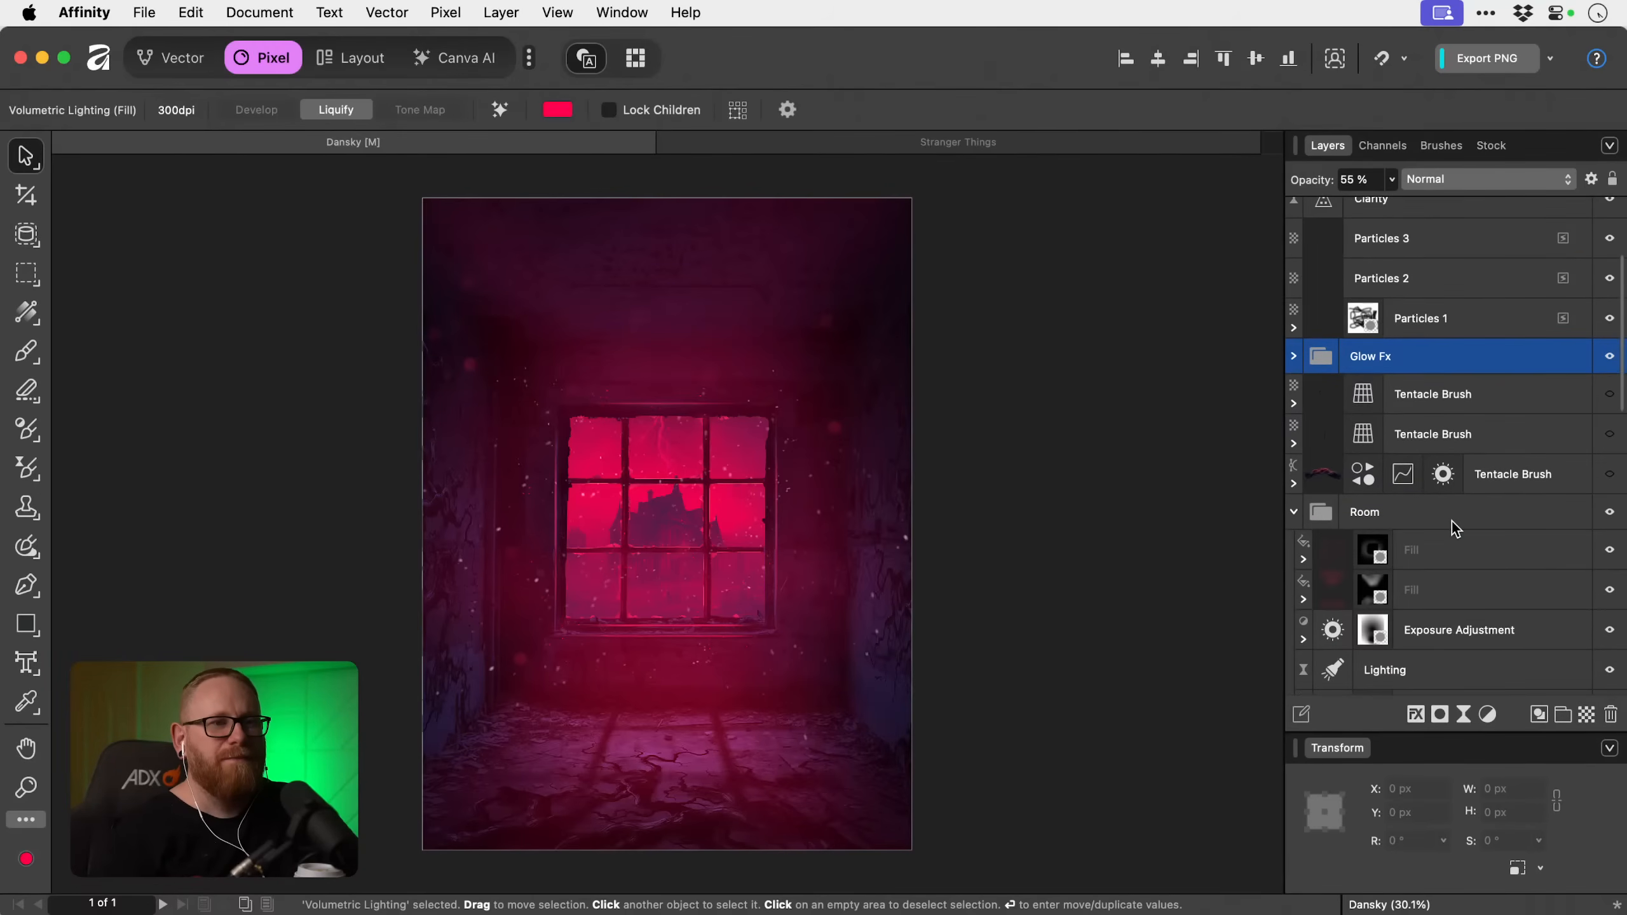
{"action": "scroll", "coordinate": [1451, 521], "scroll_direction": "down", "scroll_amount": 10}
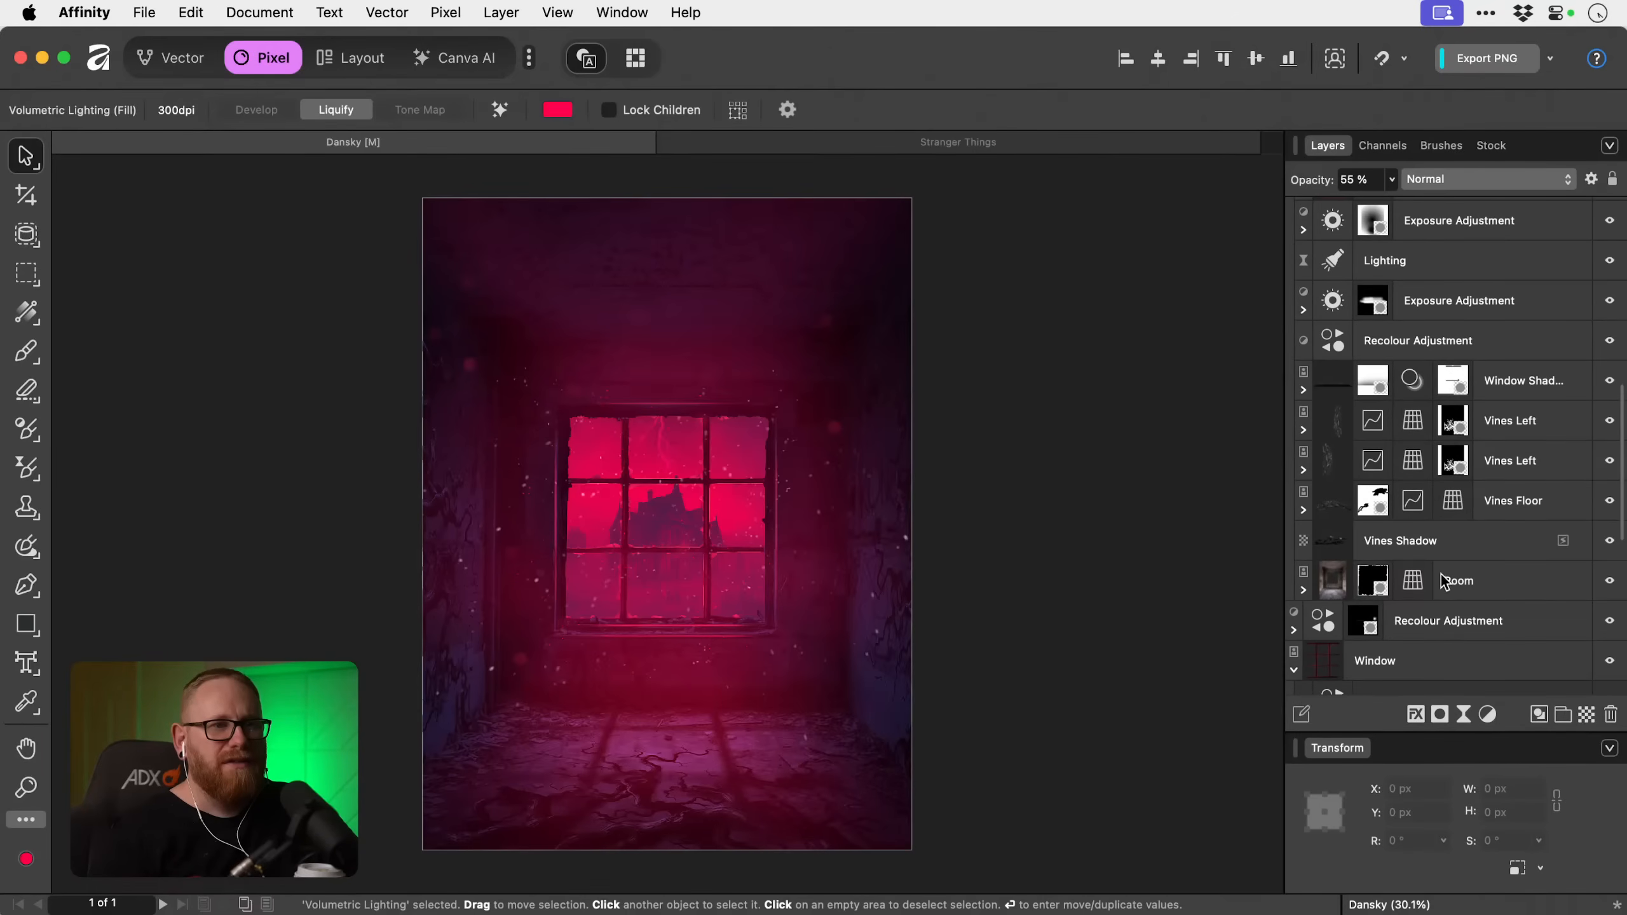
{"action": "scroll", "coordinate": [1458, 580], "scroll_direction": "down", "scroll_amount": 9}
{"action": "scroll", "coordinate": [1453, 520], "scroll_direction": "down", "scroll_amount": 3}
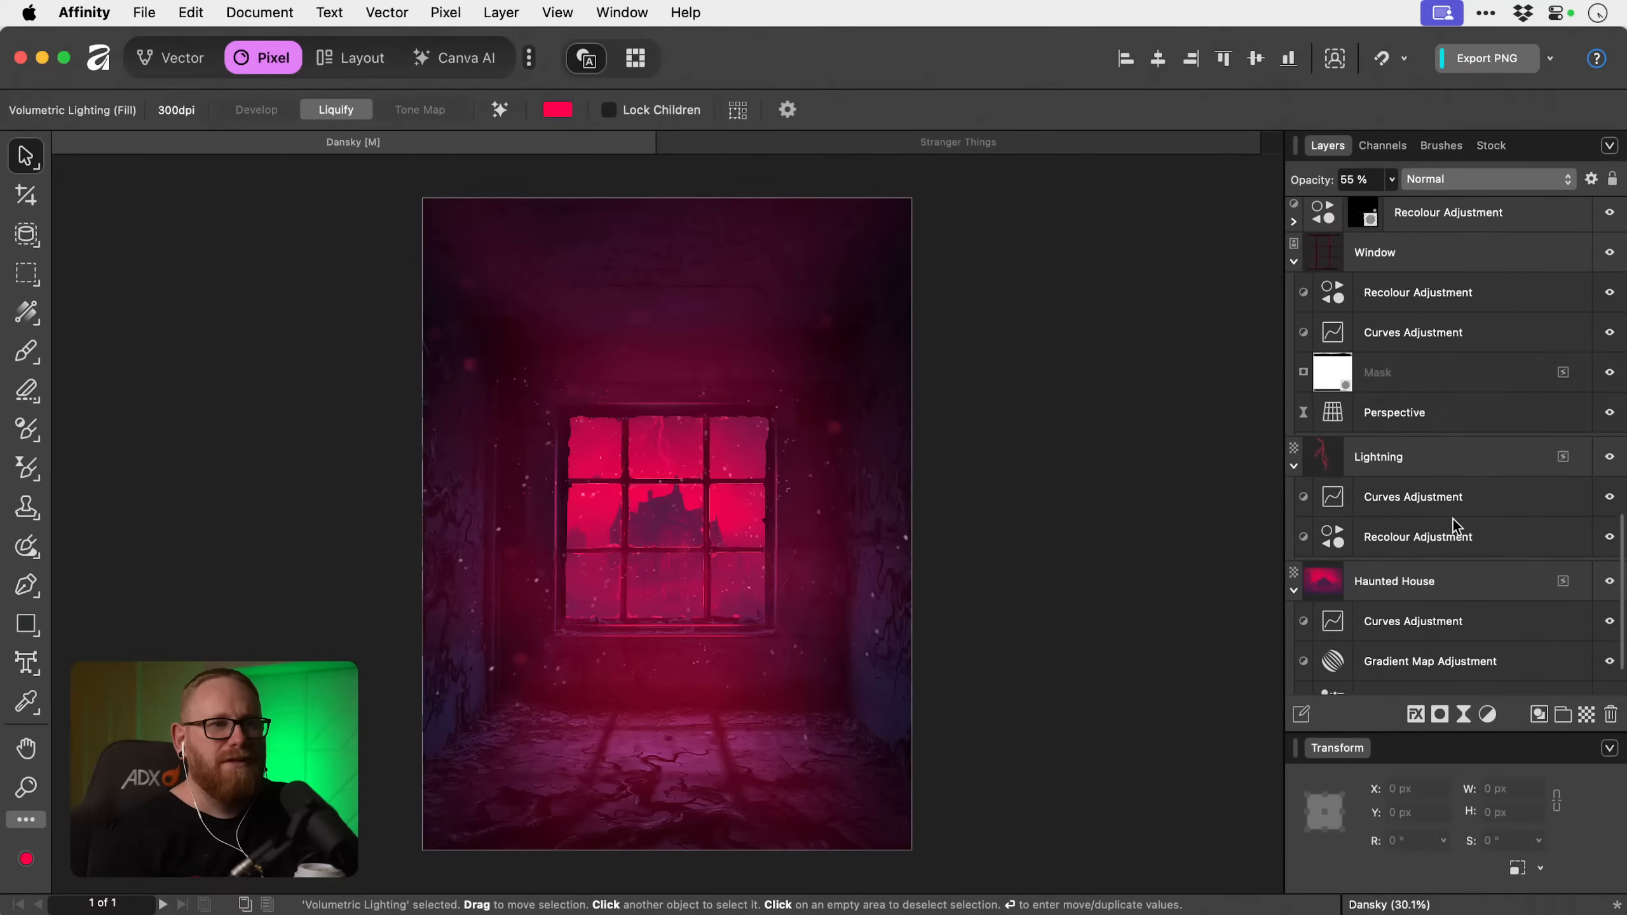
{"action": "scroll", "coordinate": [1453, 519], "scroll_direction": "up", "scroll_amount": 20}
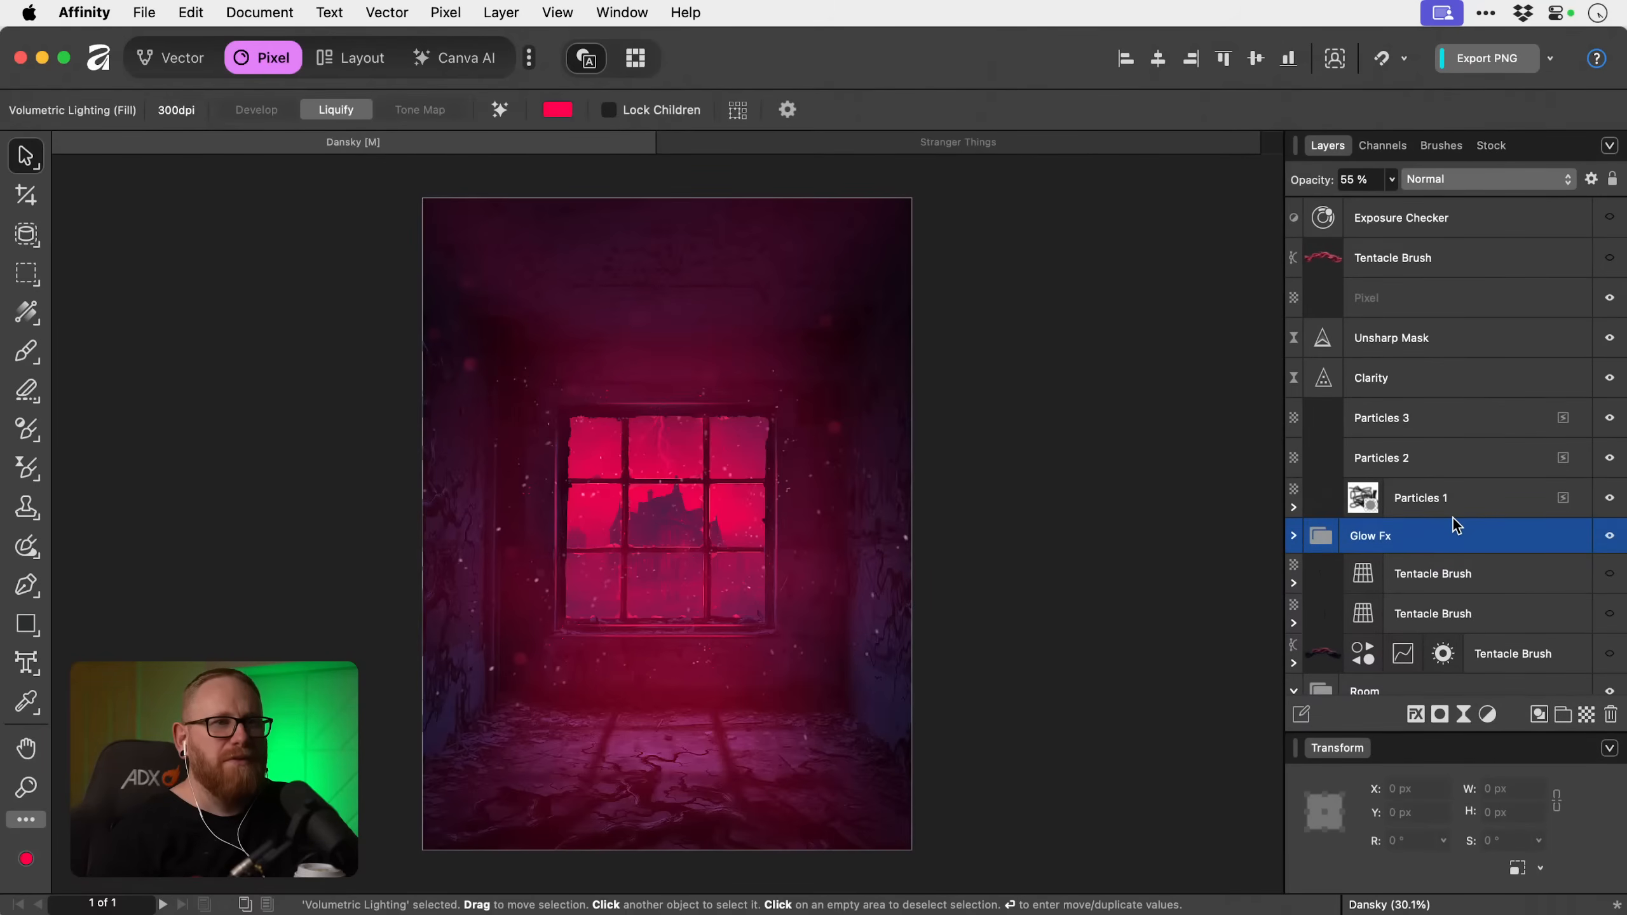
{"action": "scroll", "coordinate": [1453, 519], "scroll_direction": "down", "scroll_amount": 4}
{"action": "scroll", "coordinate": [1454, 523], "scroll_direction": "down", "scroll_amount": 3}
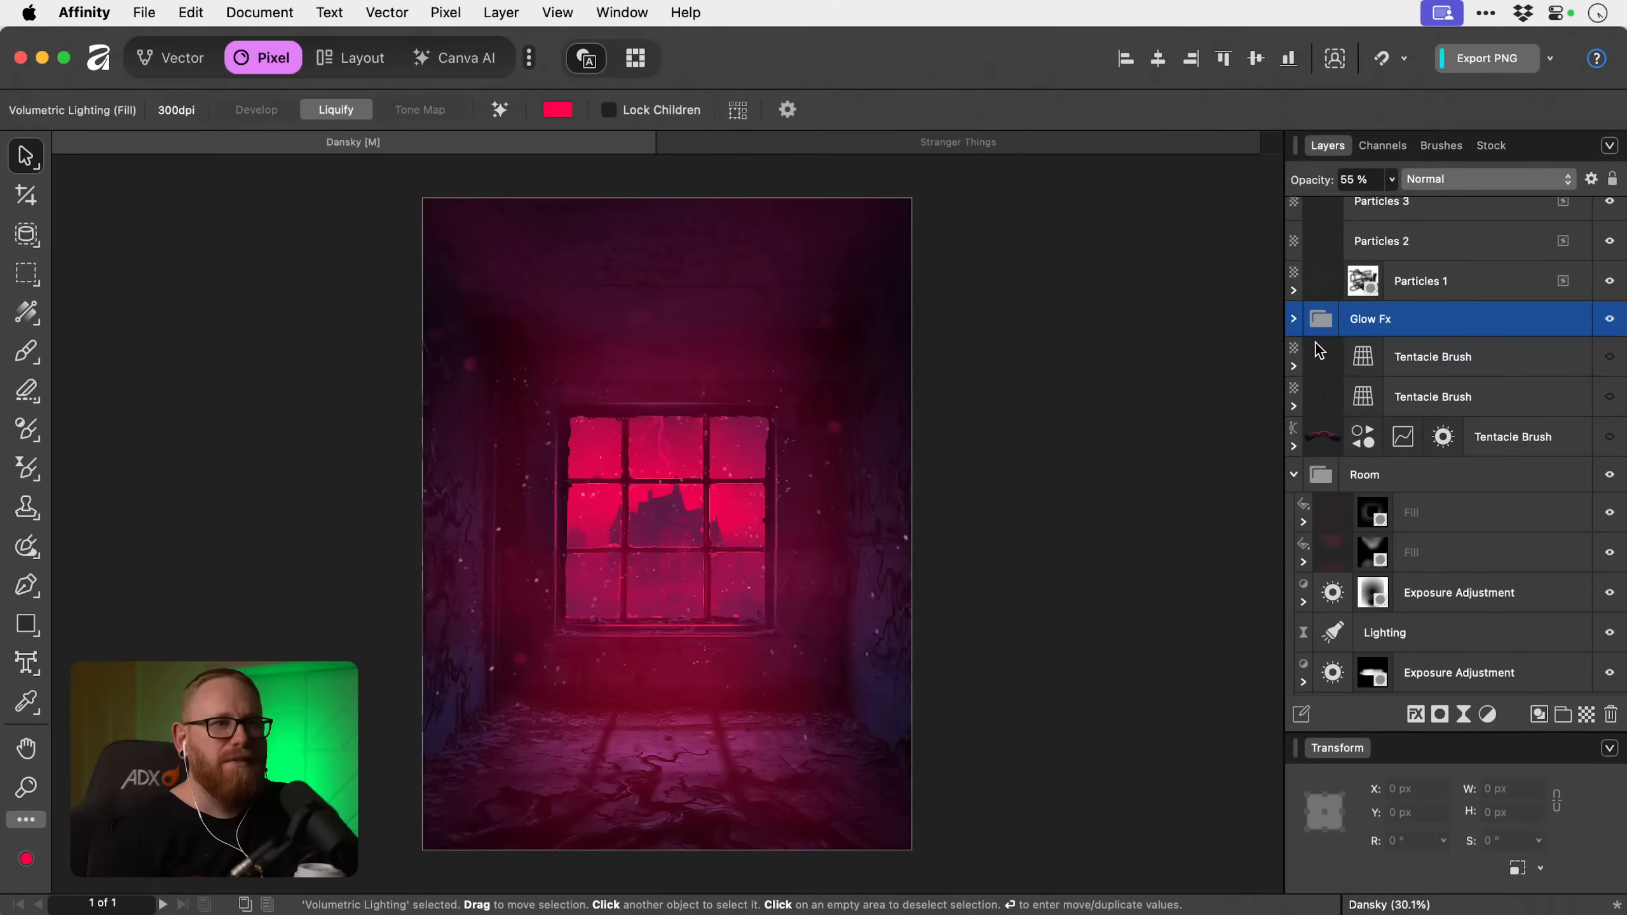
Set the Windowsill Highlights layer inside Glow Fx to the Screen blend mode at 69% opacity.
{"action": "left_click", "coordinate": [1298, 319]}
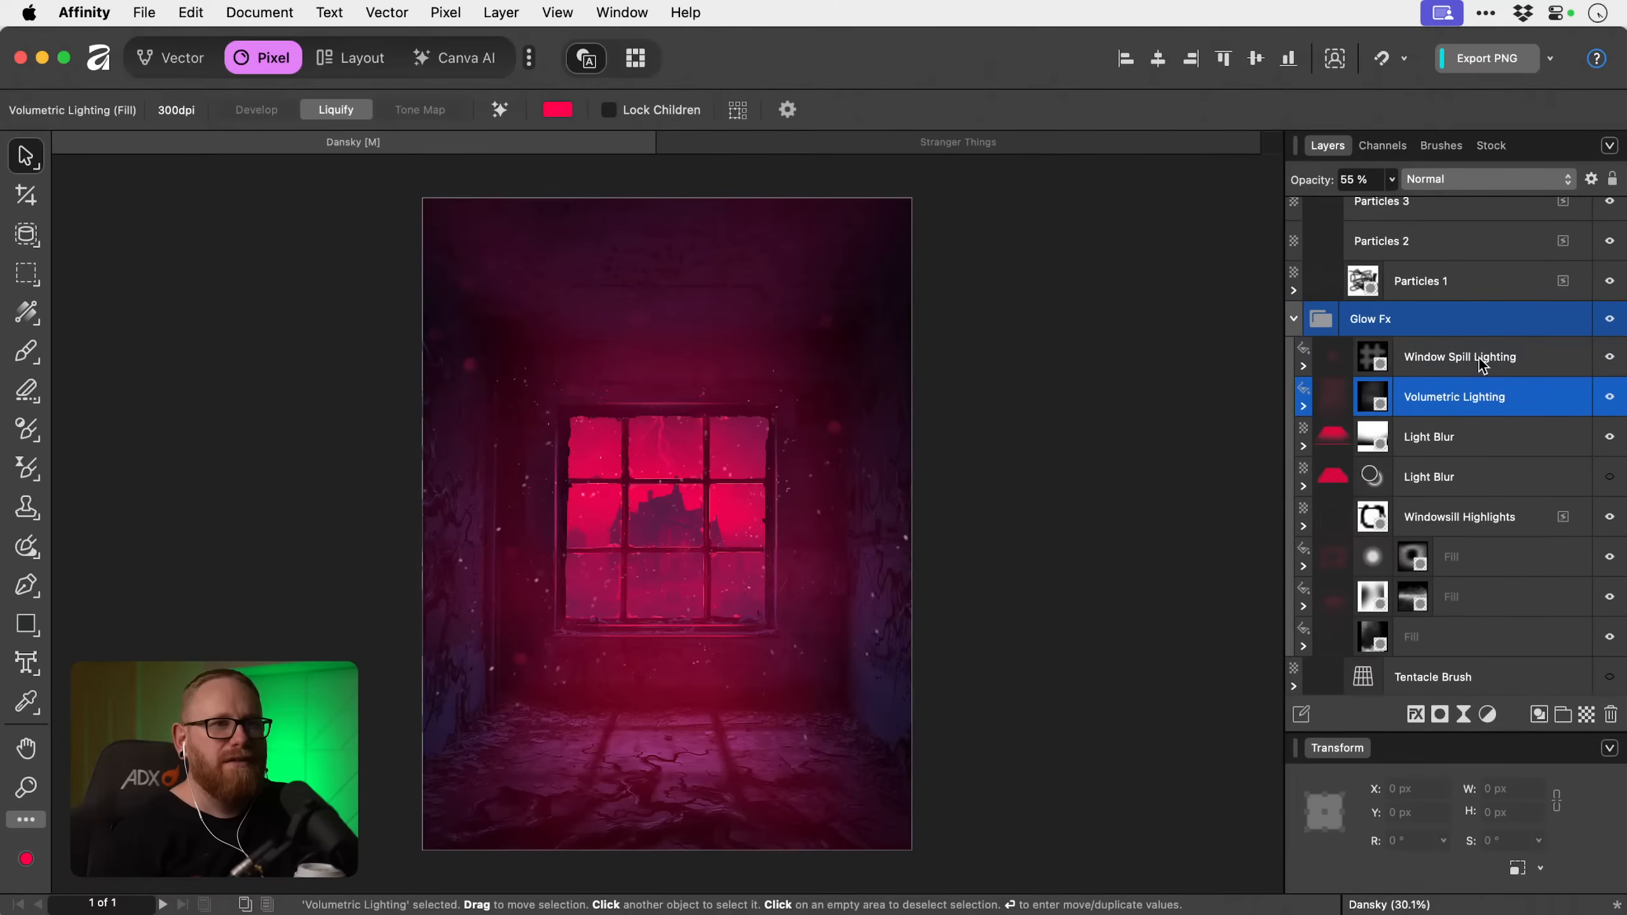
{"action": "left_click", "coordinate": [1475, 518]}
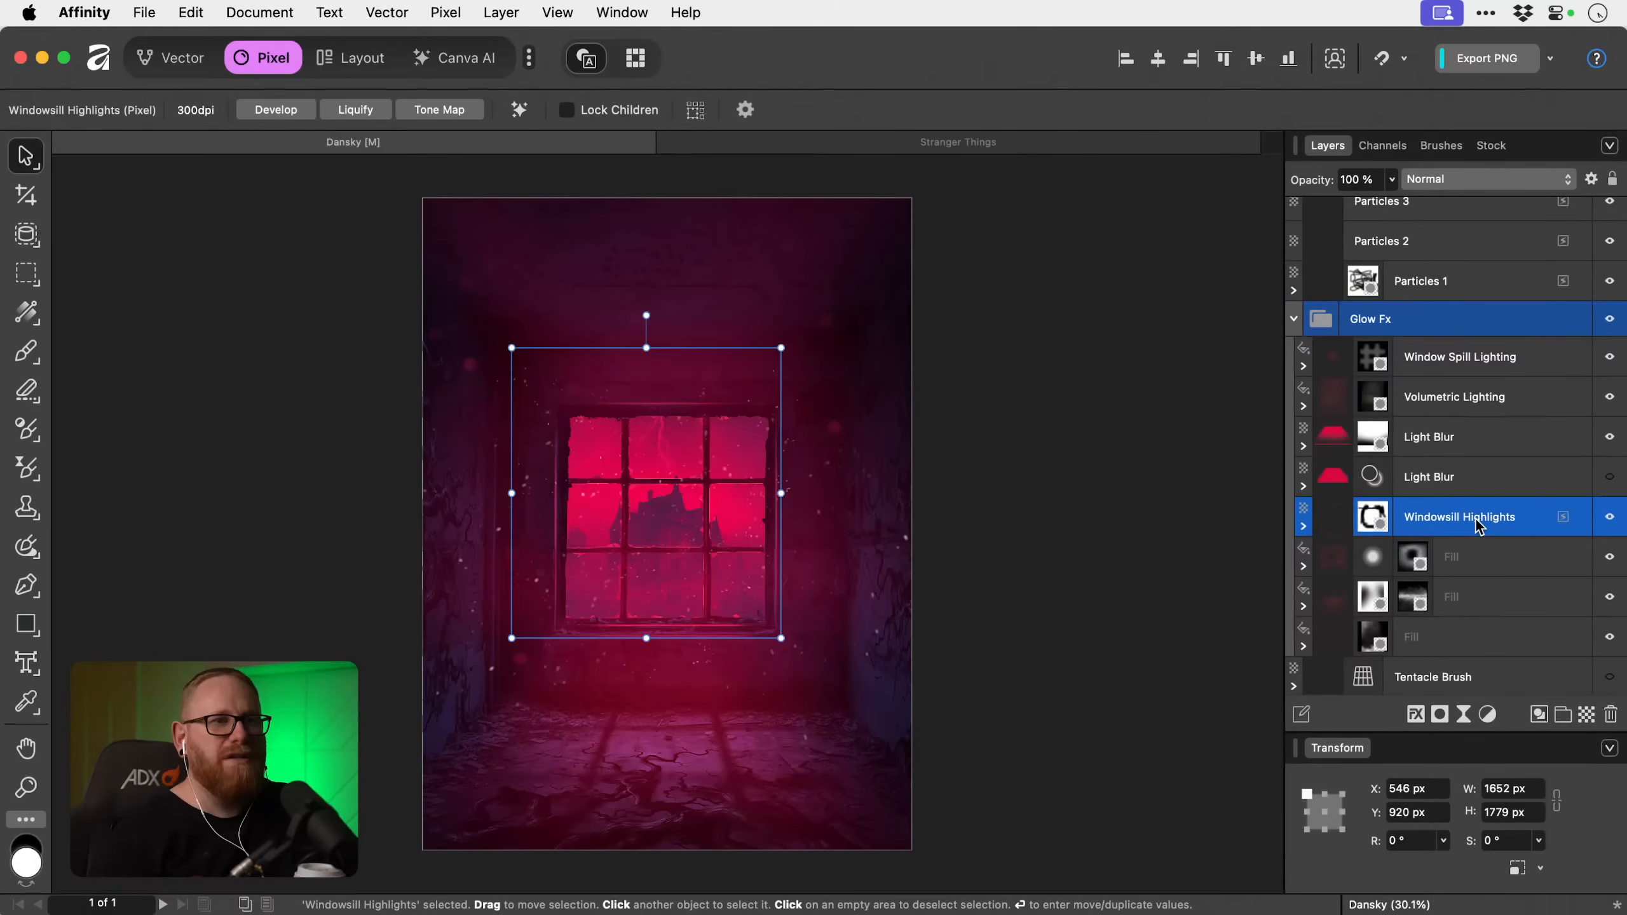
{"action": "left_click", "coordinate": [1497, 179]}
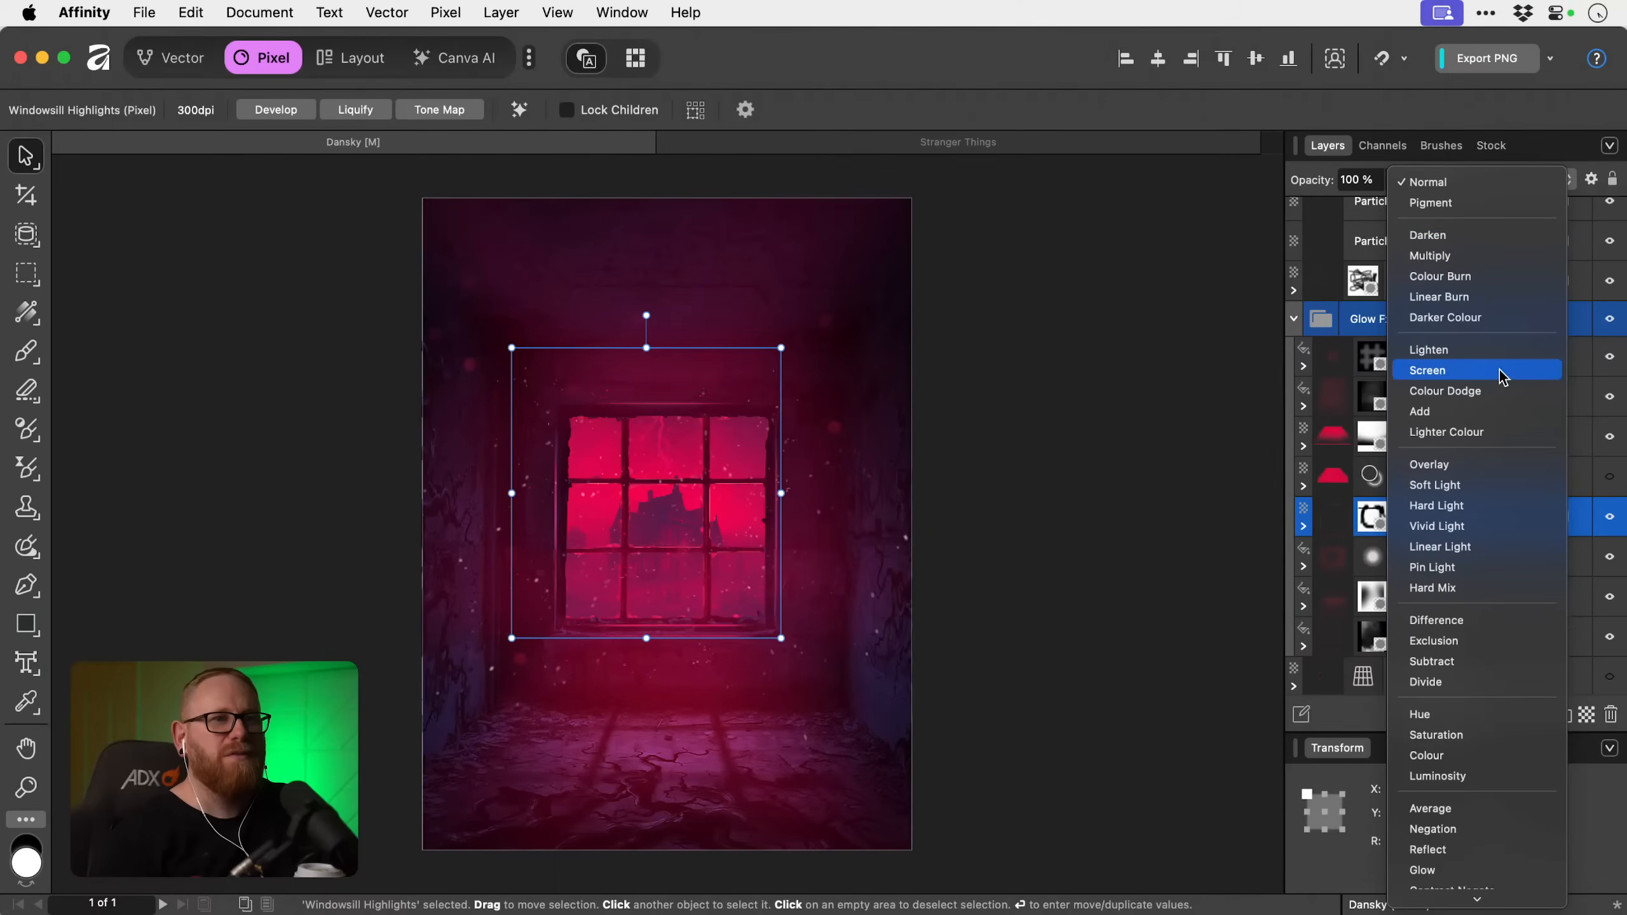
{"action": "left_click", "coordinate": [1501, 378]}
{"action": "scroll", "coordinate": [1502, 372], "scroll_direction": "up", "scroll_amount": 1}
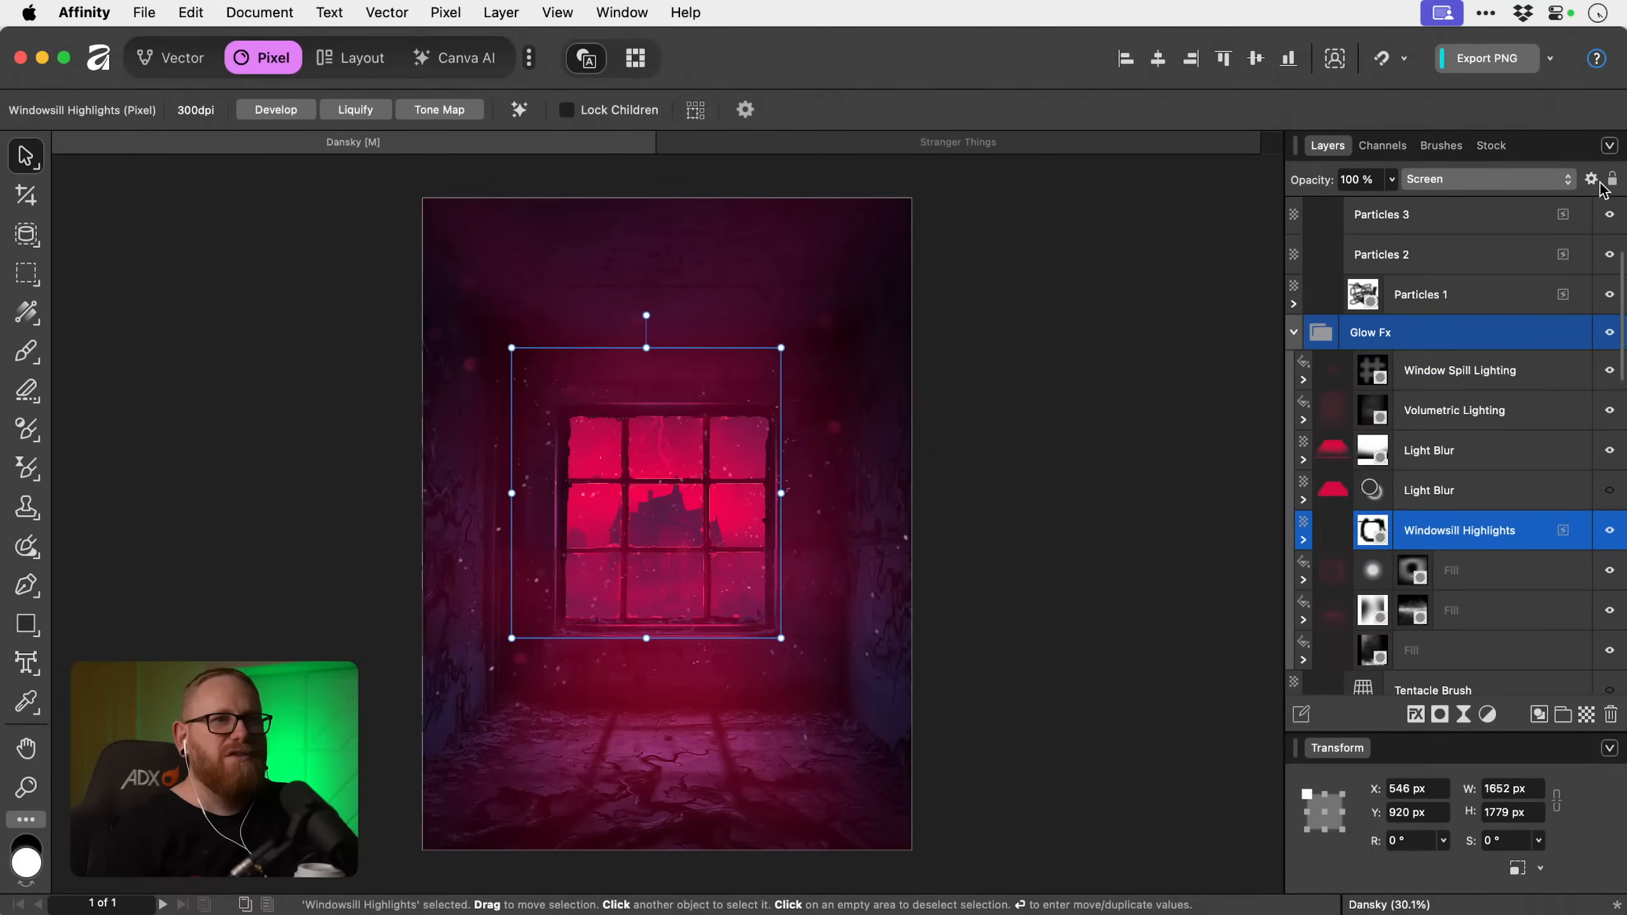
{"action": "left_click_drag", "start_coordinate": [1395, 186], "coordinate": [1332, 209]}
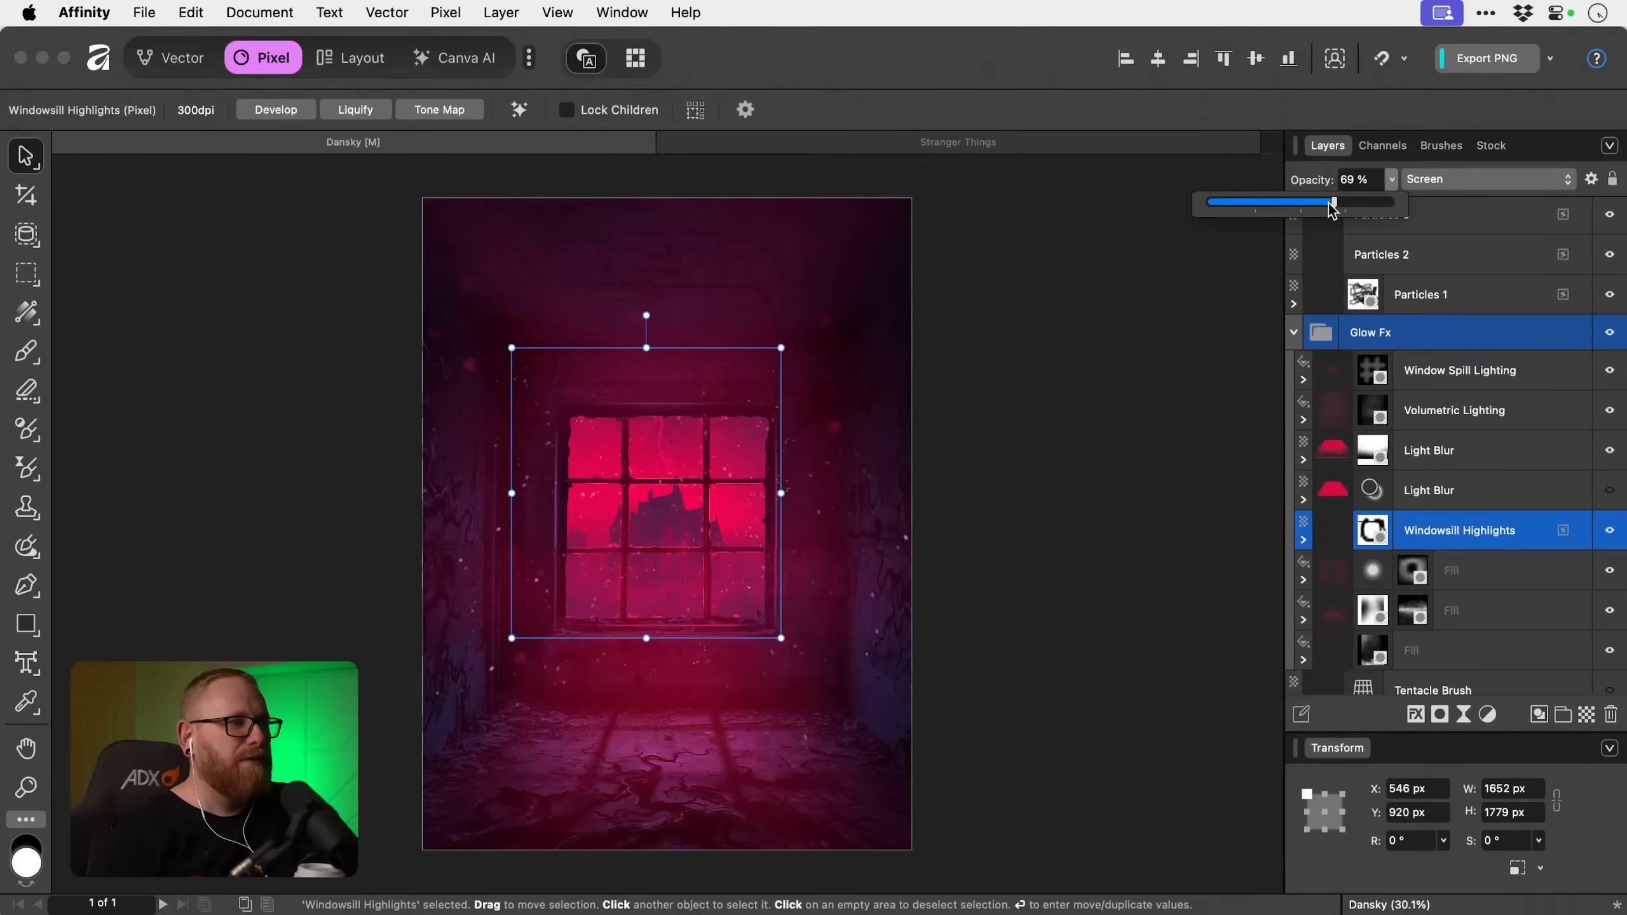
{"action": "scroll", "coordinate": [860, 450], "scroll_direction": "down", "scroll_amount": 1}
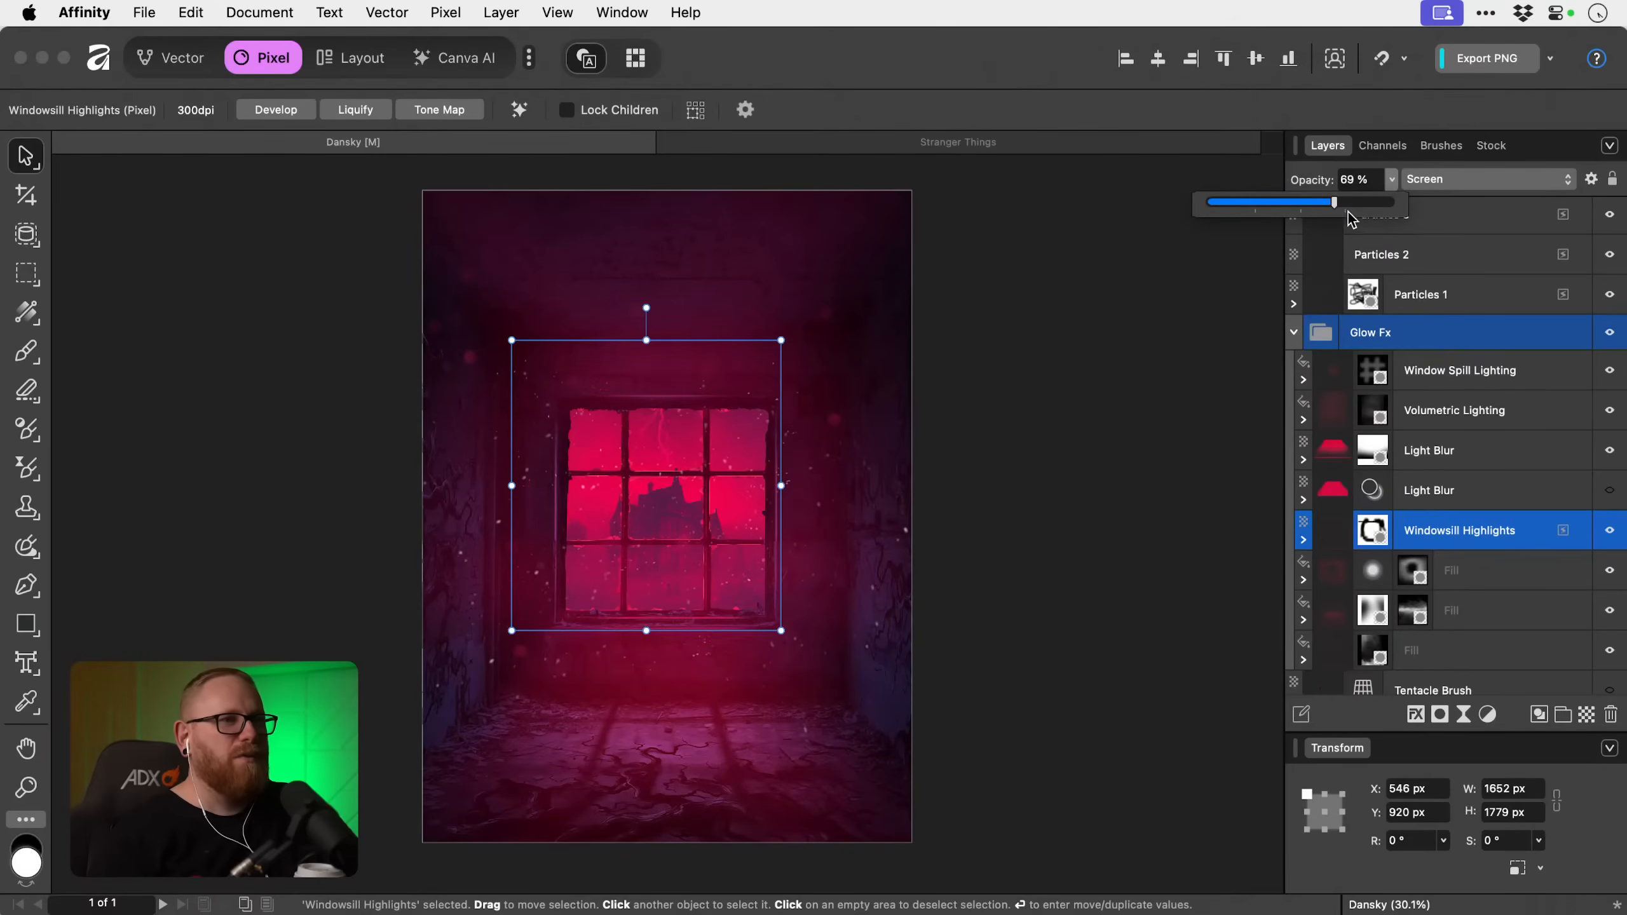
Collapse the Glow Fx group with nothing selected, and close the Stranger Things reference document.
{"action": "scroll", "coordinate": [1465, 497], "scroll_direction": "up", "scroll_amount": 3}
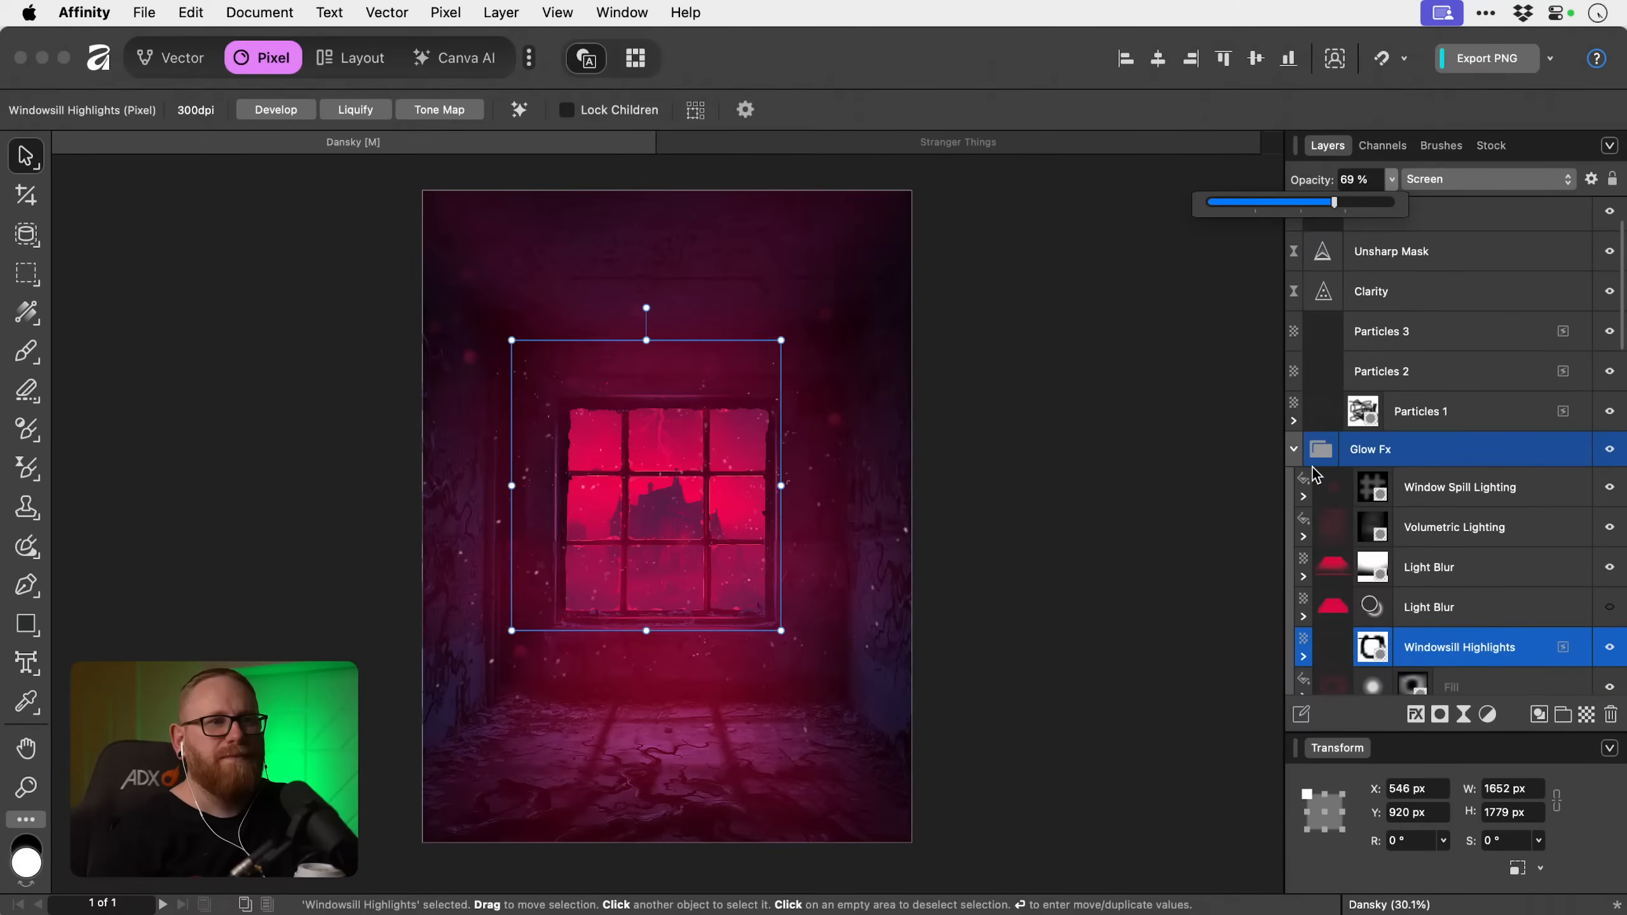
{"action": "left_click", "coordinate": [1295, 449]}
{"action": "left_click", "coordinate": [1157, 470]}
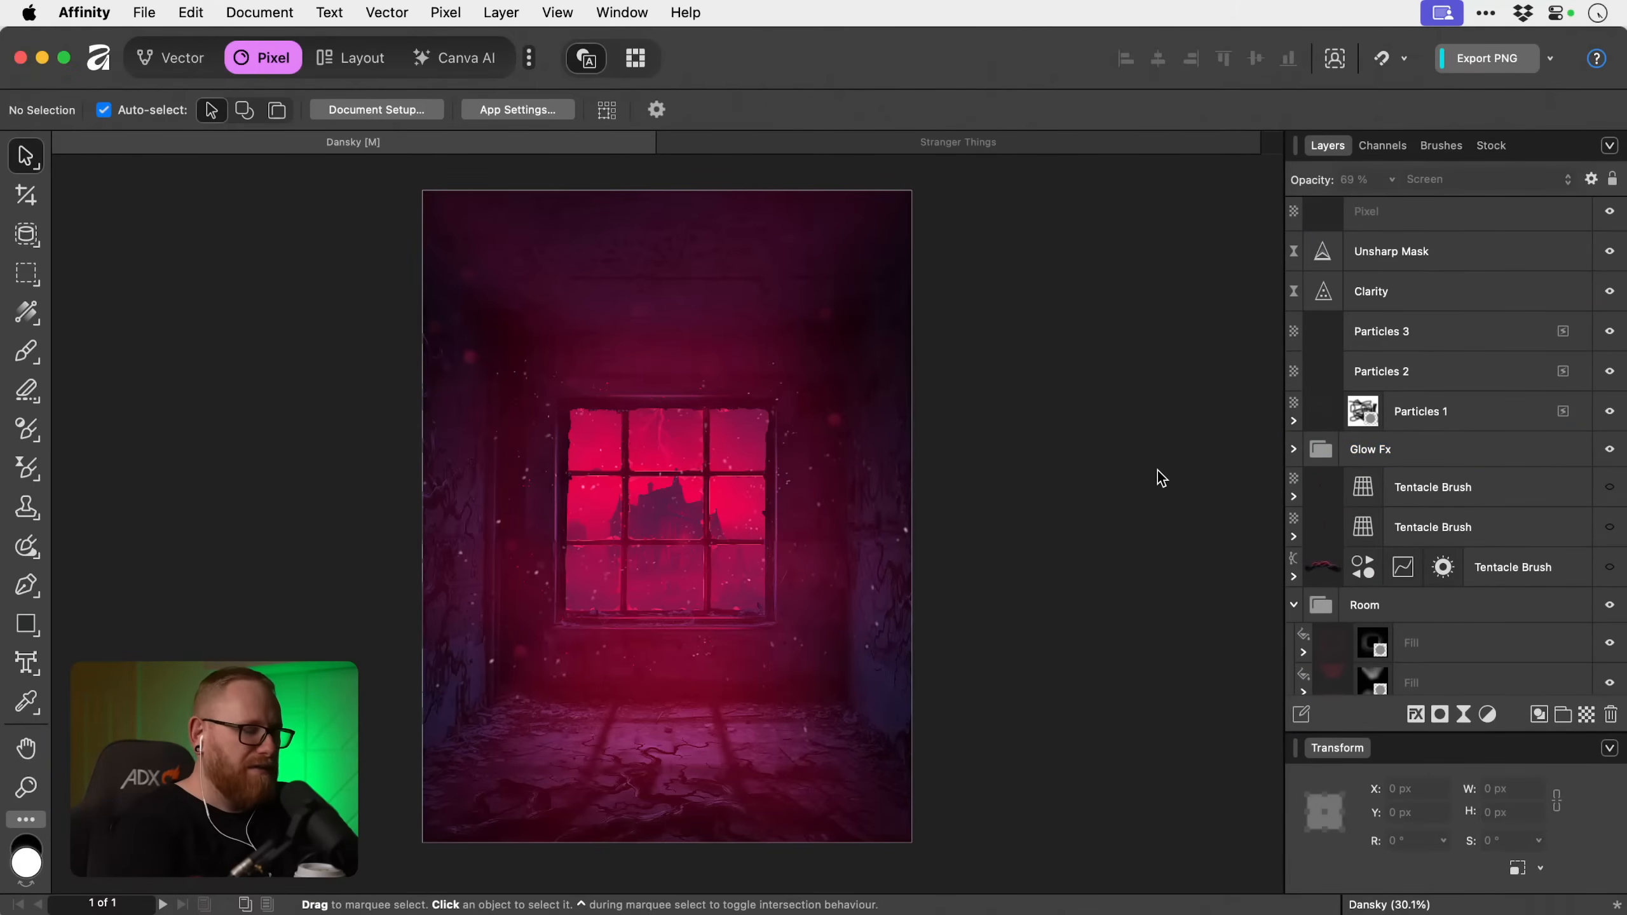
{"action": "scroll", "coordinate": [1156, 470], "scroll_direction": "up", "scroll_amount": 1}
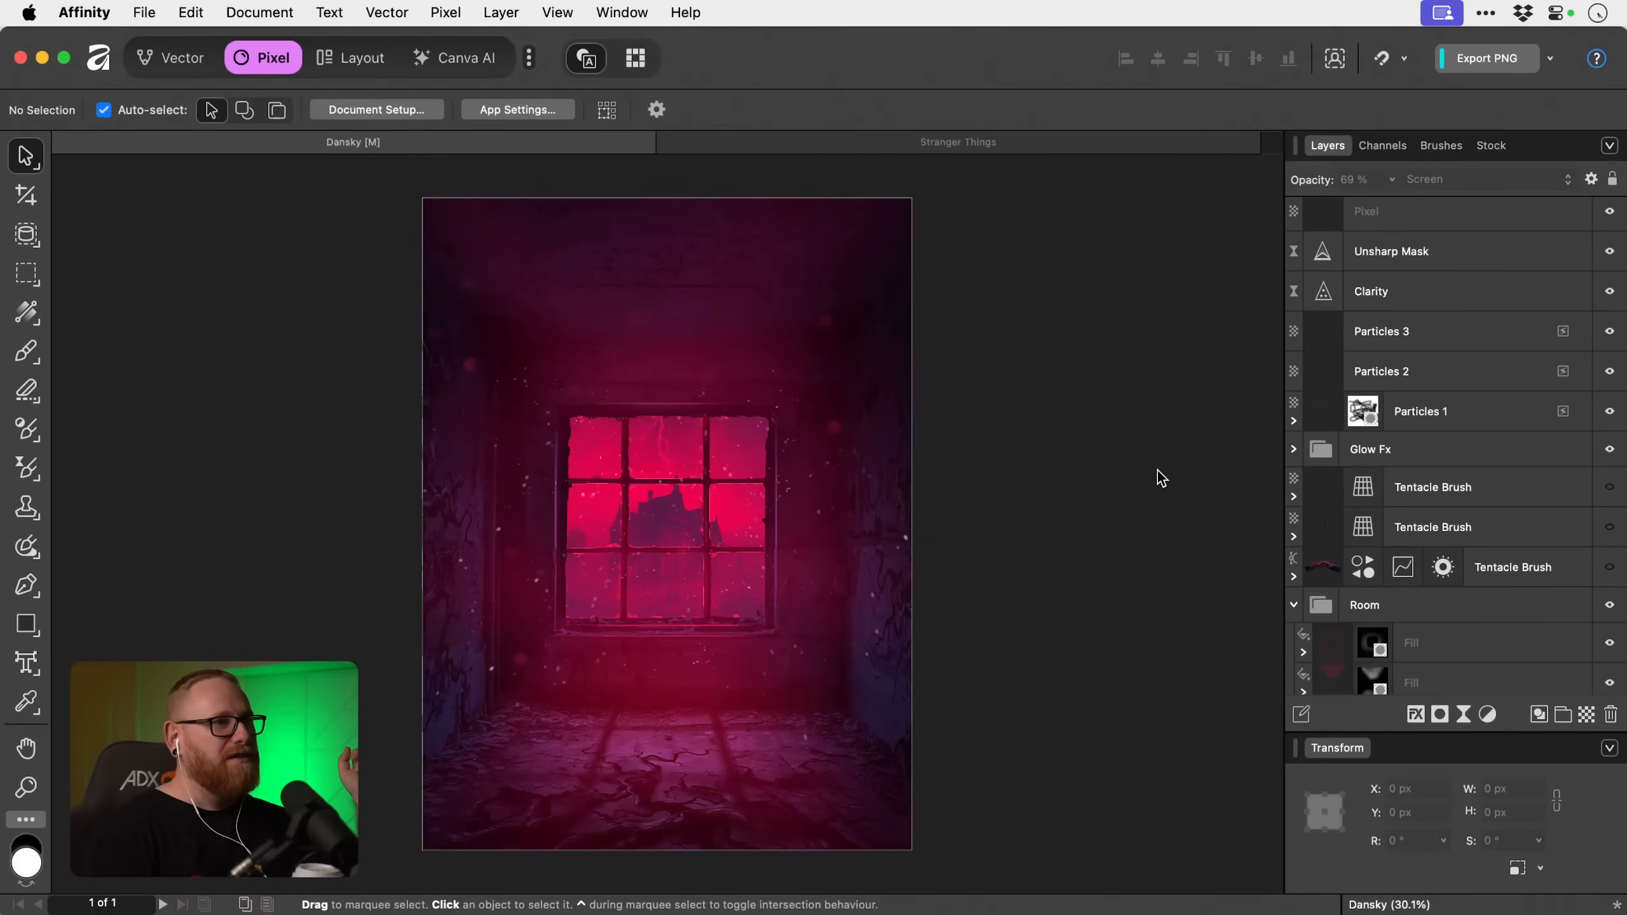
{"action": "left_click", "coordinate": [671, 143]}
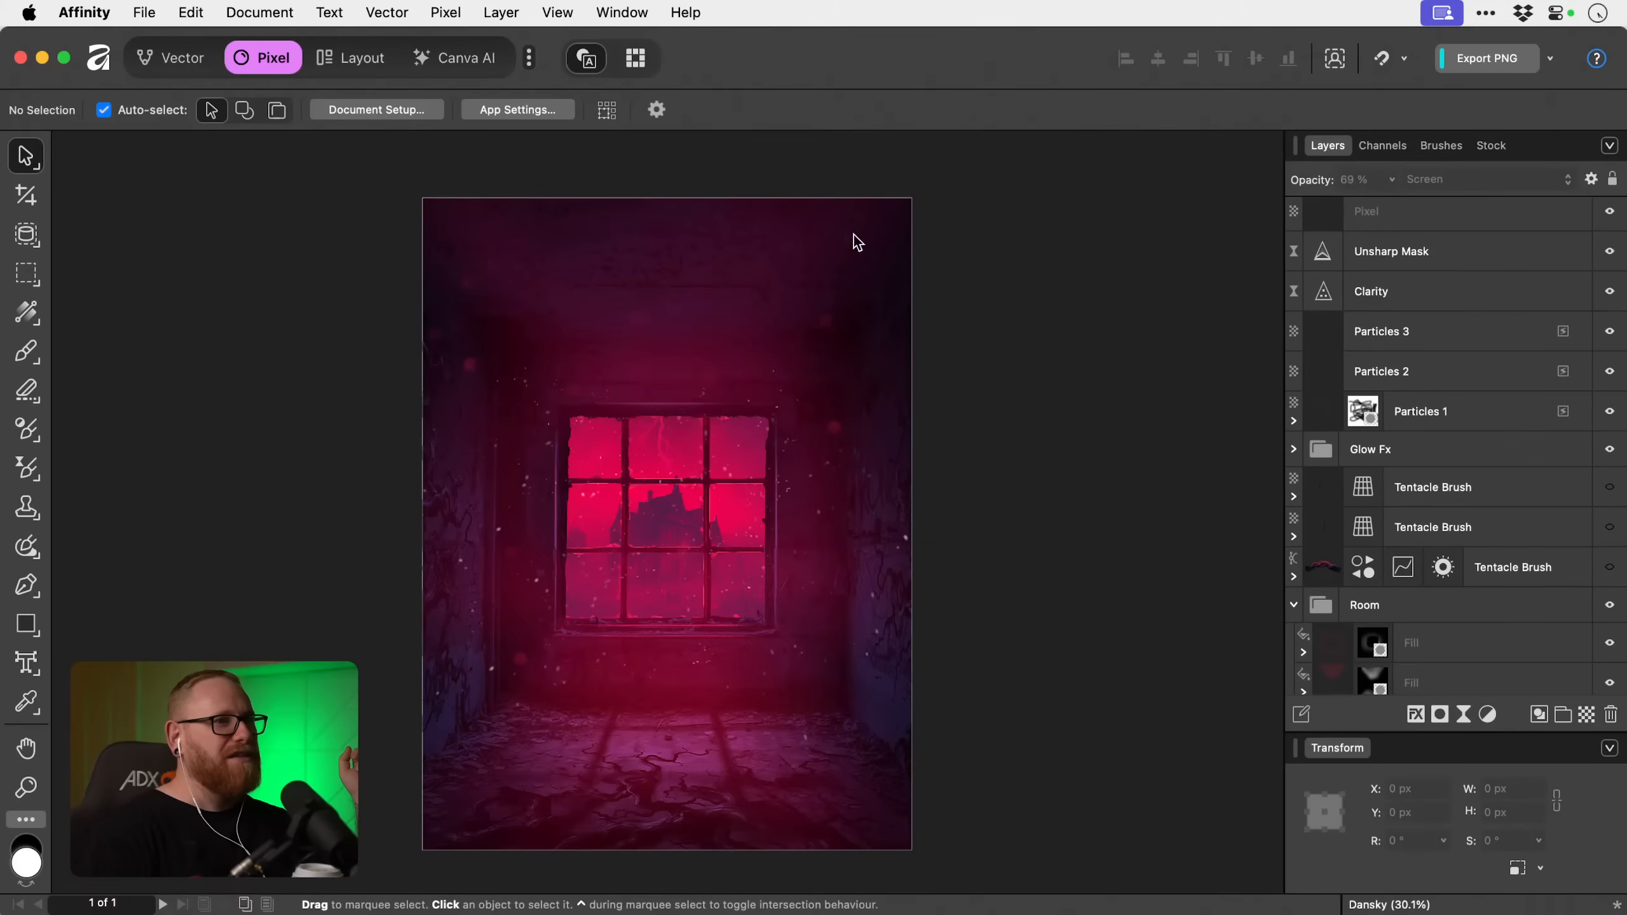